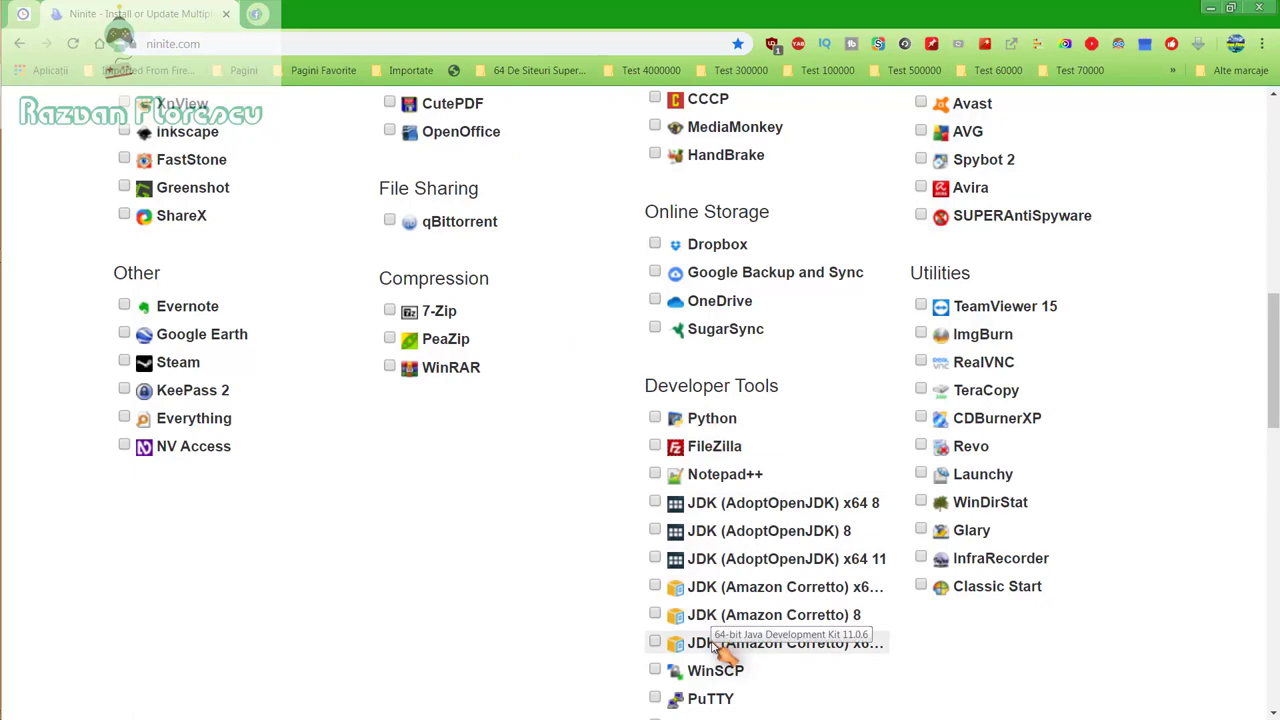
# Step: Select Inkscape under Imaging, and MusicBee, GOM, Spotify, CCCP and MediaMonkey under Media, for the Ninite installer
pyautogui.scroll(-2, 720, 650)
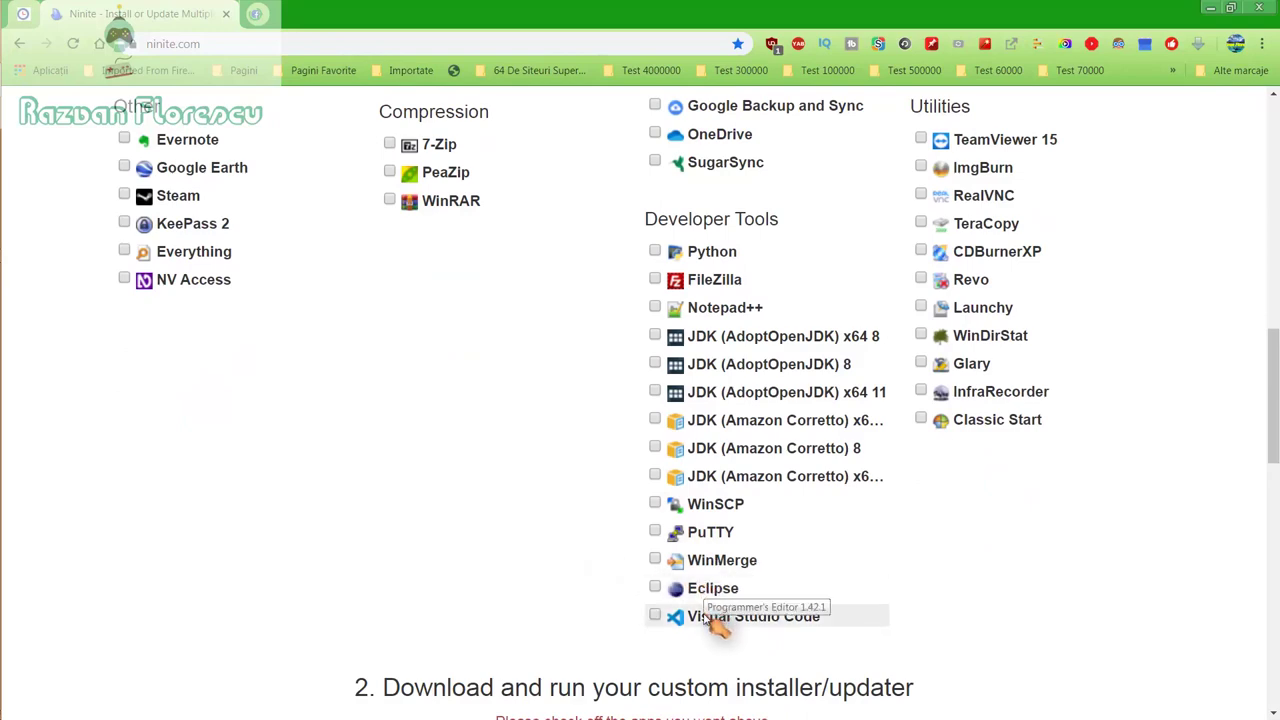
pyautogui.scroll(3, 590, 568)
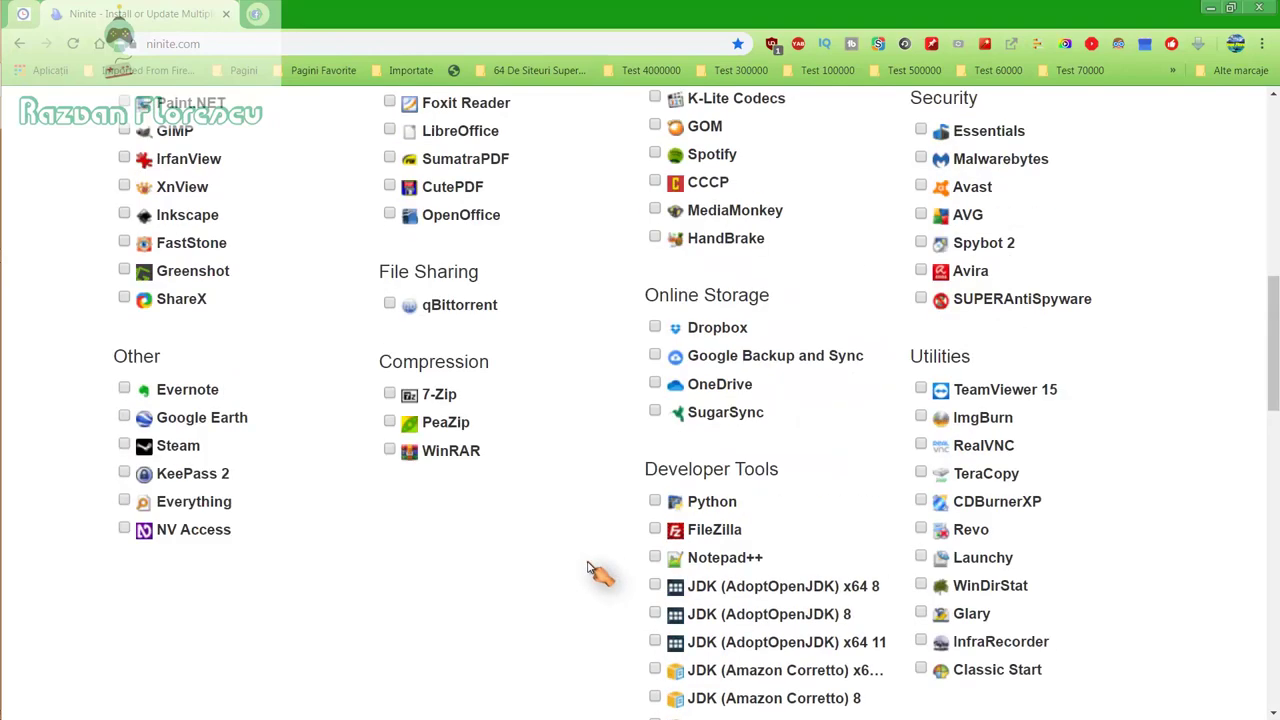
pyautogui.scroll(3, 590, 568)
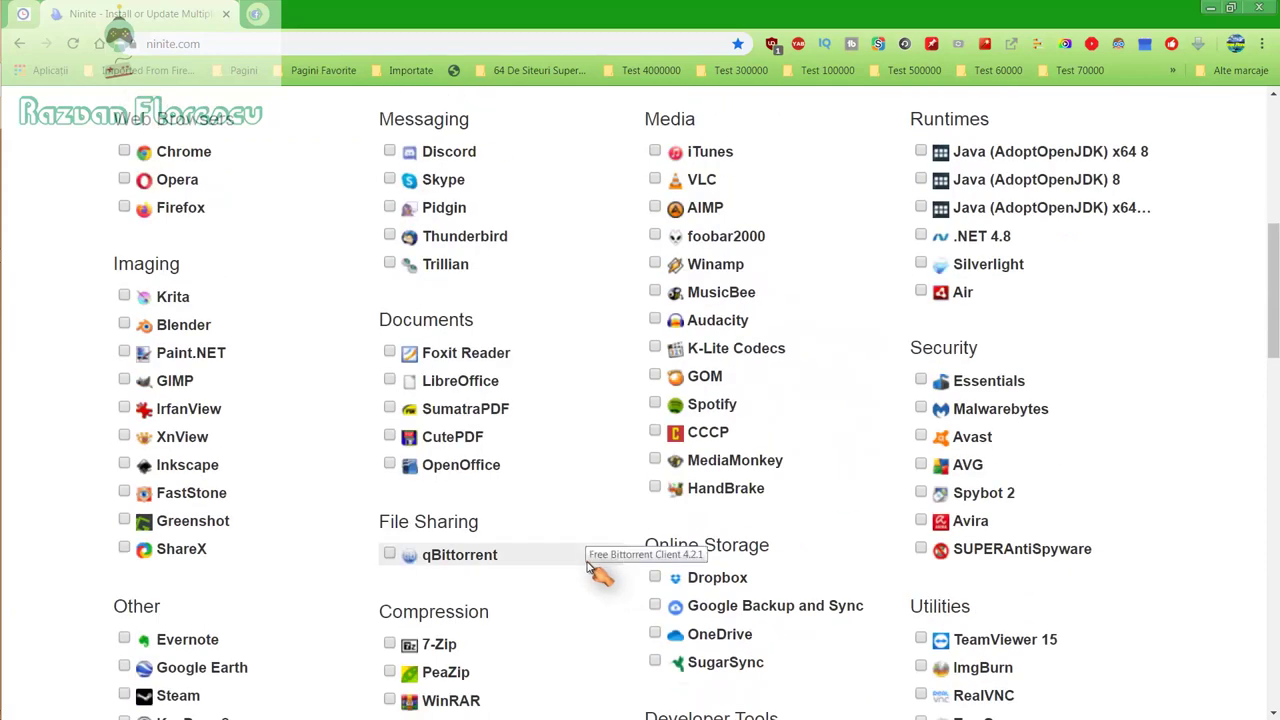
pyautogui.scroll(2, 590, 568)
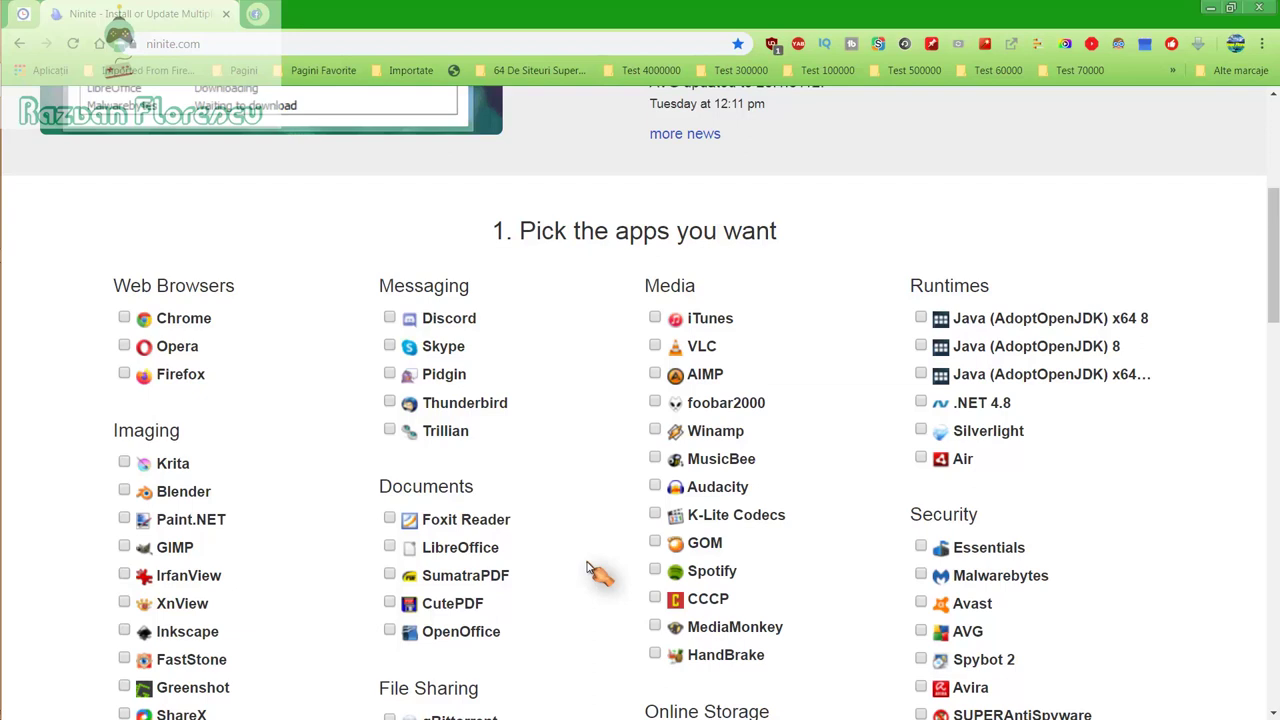
pyautogui.click(657, 543)
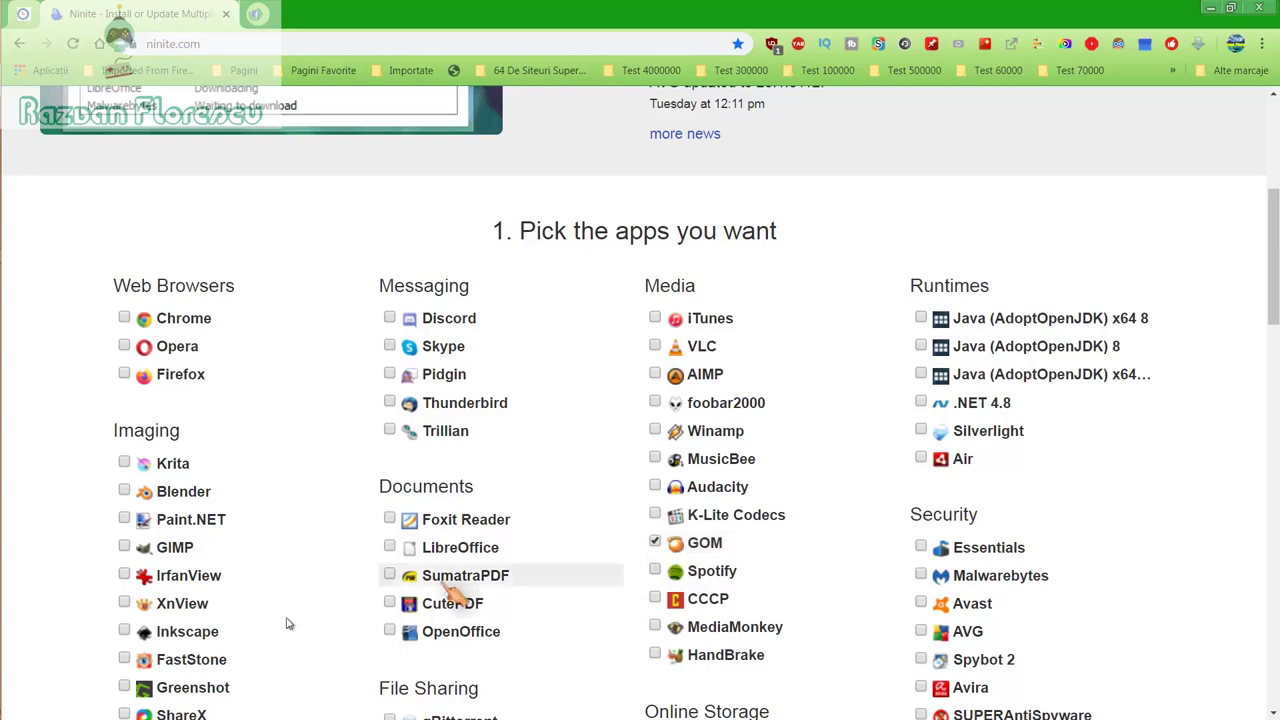
pyautogui.click(133, 640)
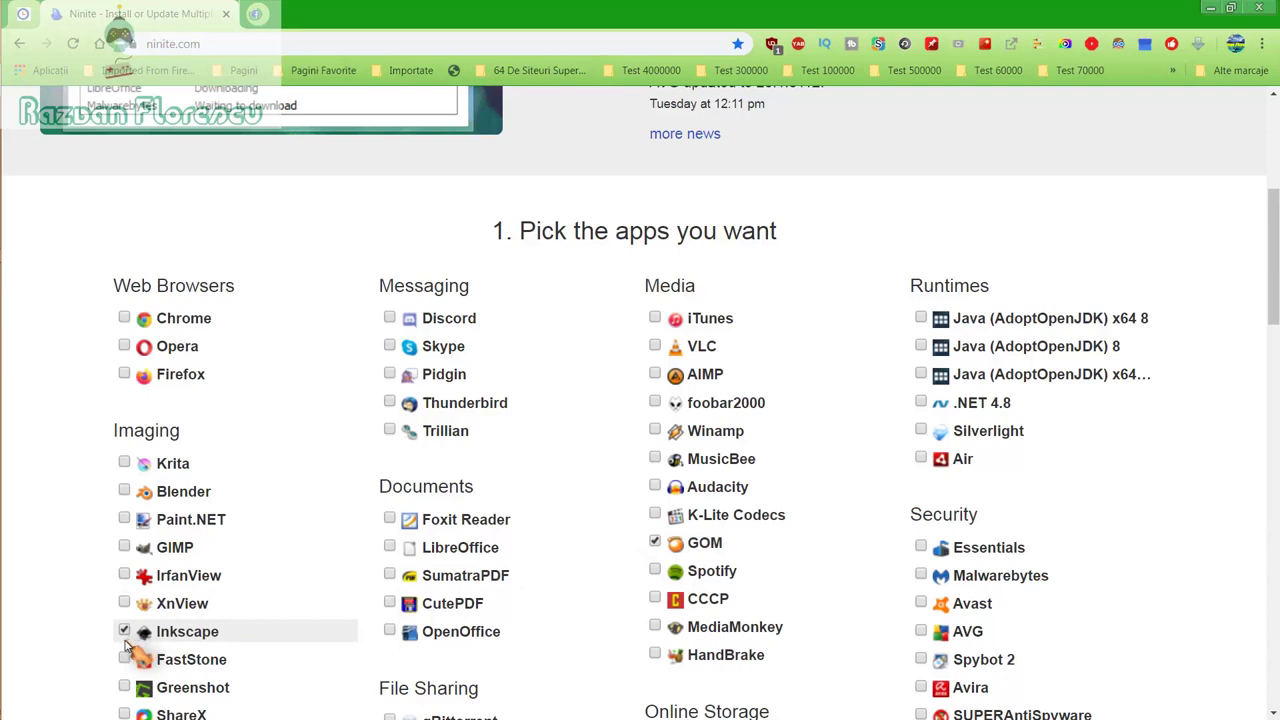
pyautogui.click(658, 467)
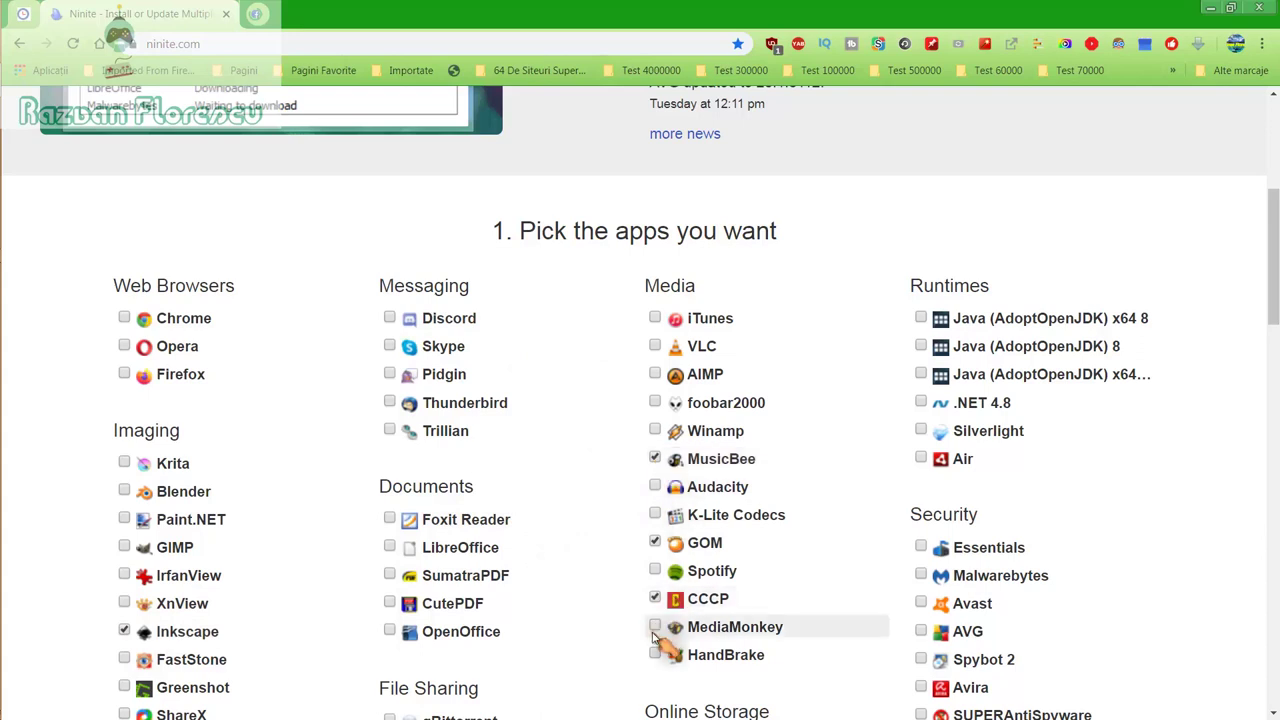
pyautogui.click(658, 627)
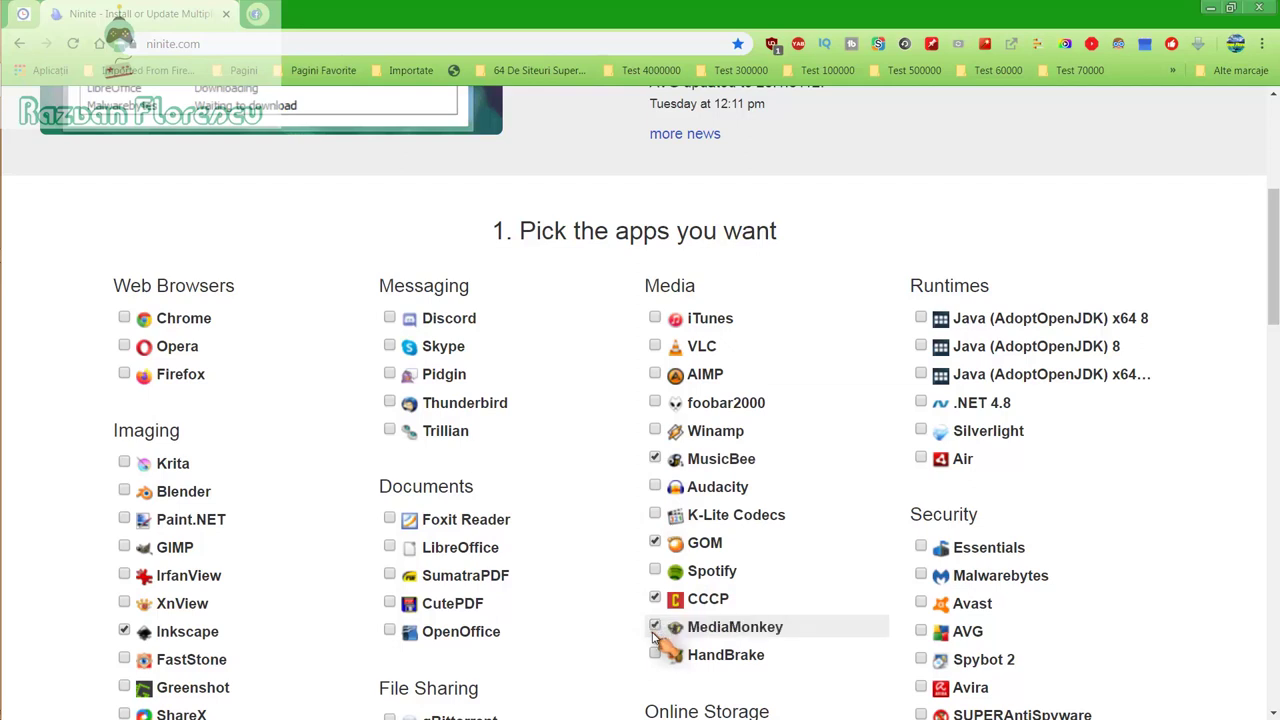
pyautogui.click(658, 572)
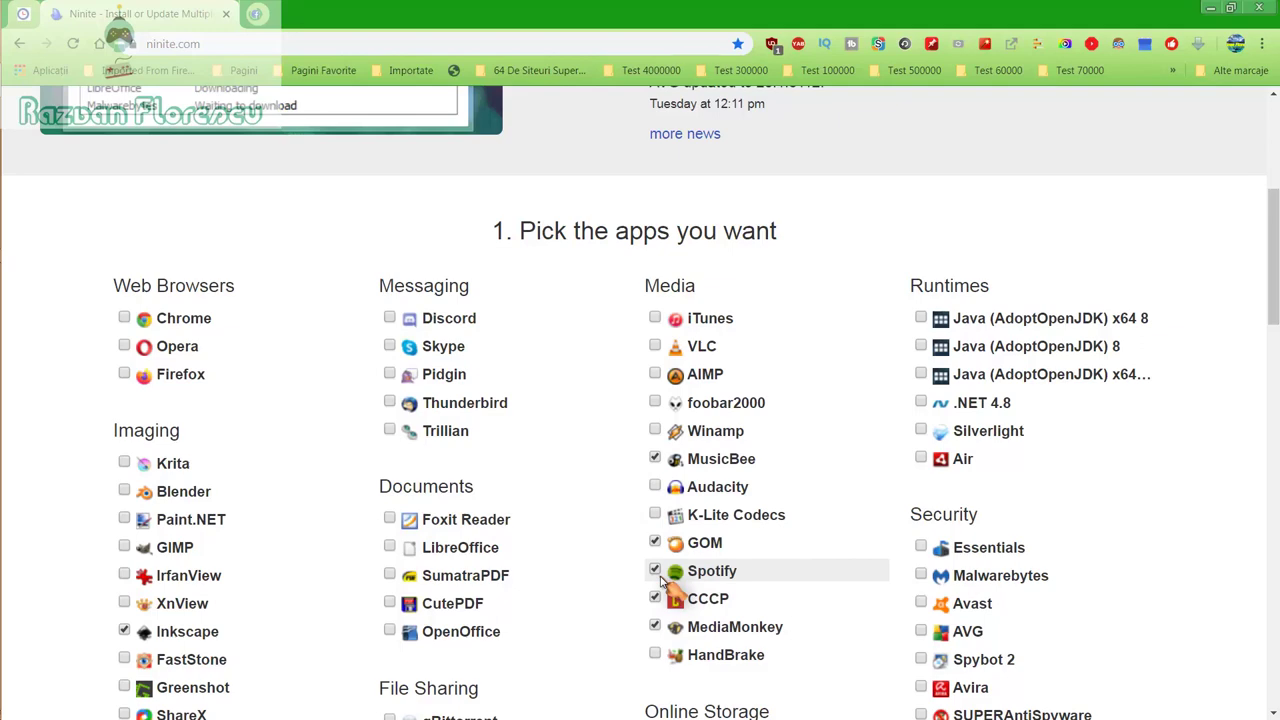
# Step: Add SUPERAntiSpyware and Spybot 2 from Security, and SugarSync from Online Storage, to the app selection
pyautogui.scroll(-1, 661, 582)
pyautogui.scroll(-1, 668, 585)
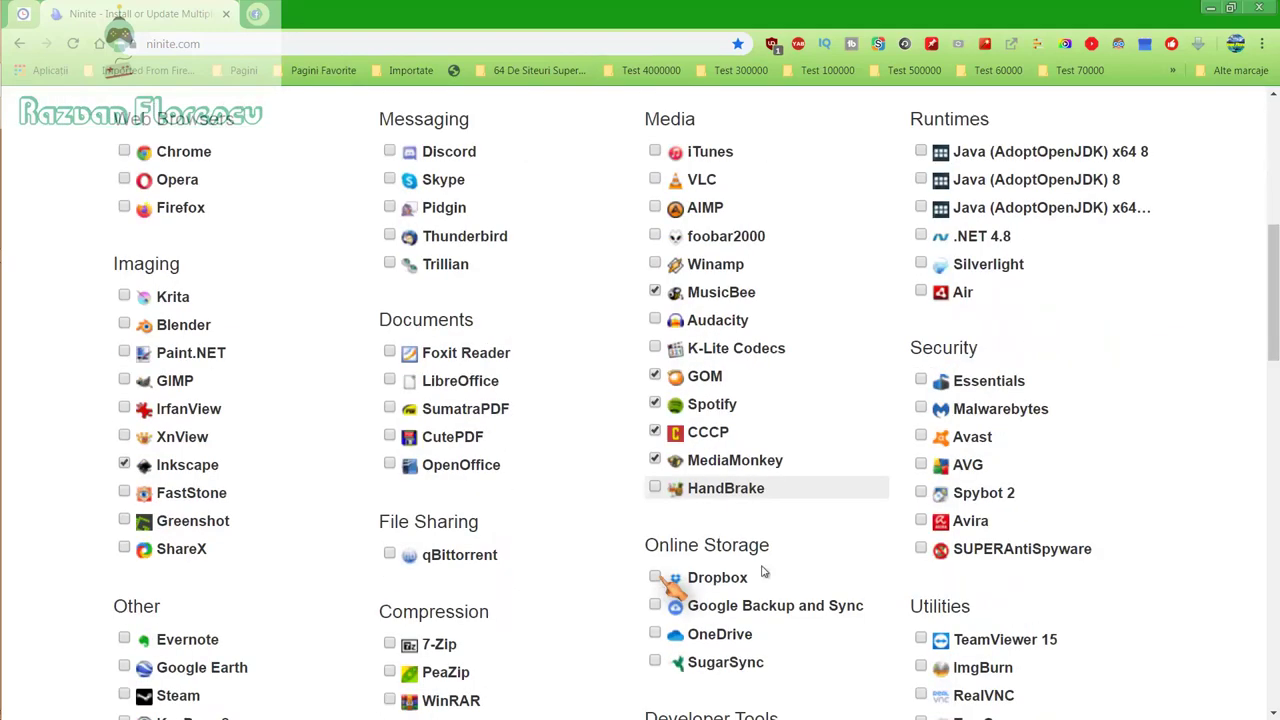
pyautogui.click(919, 548)
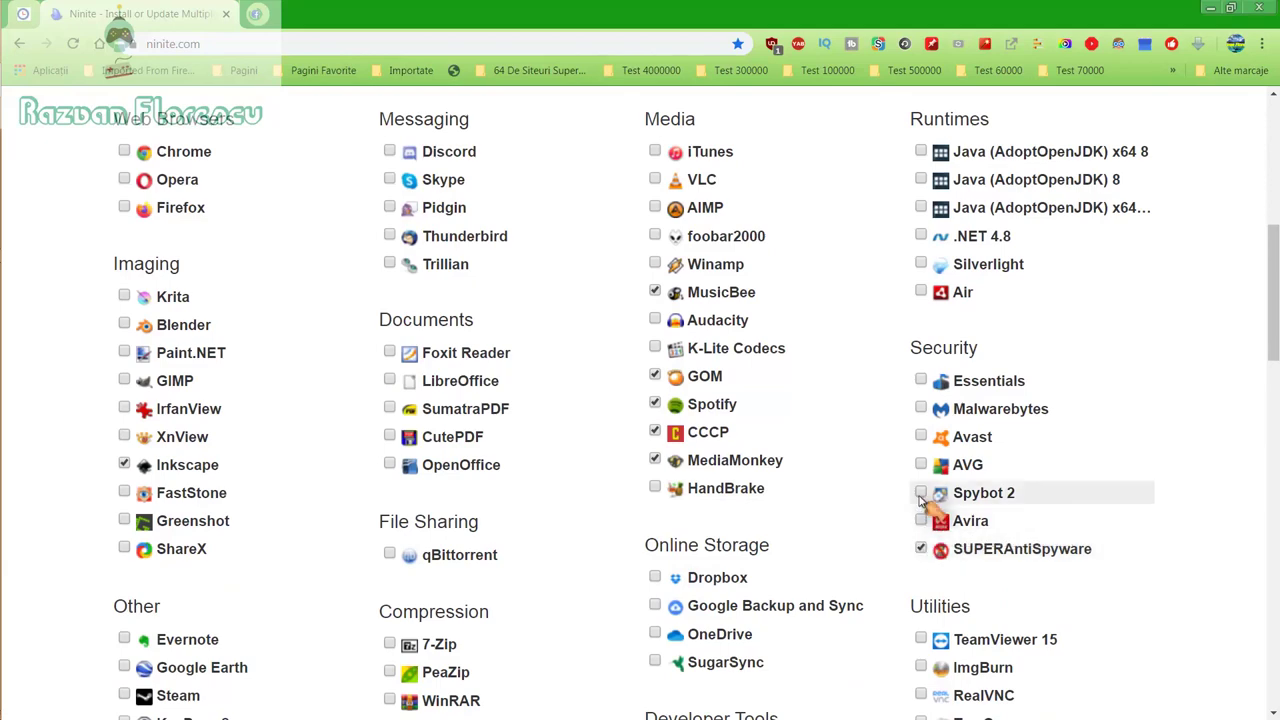
pyautogui.scroll(-2, 921, 500)
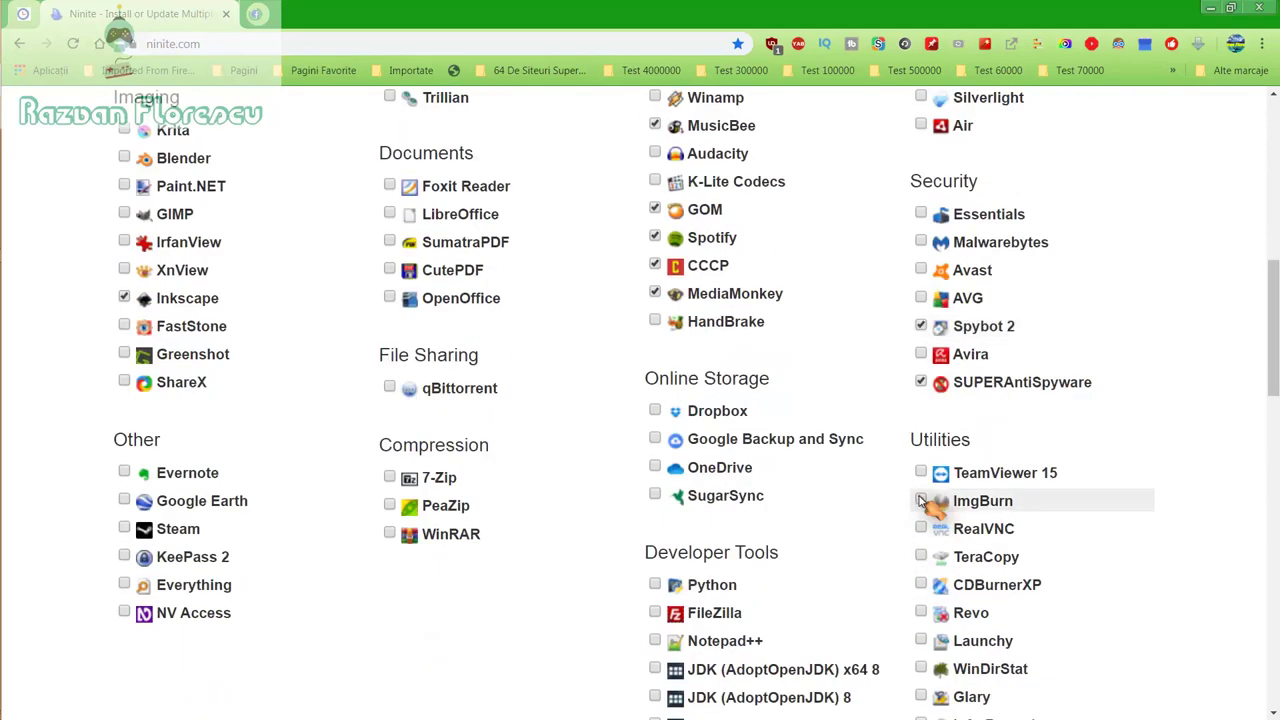
pyautogui.click(654, 498)
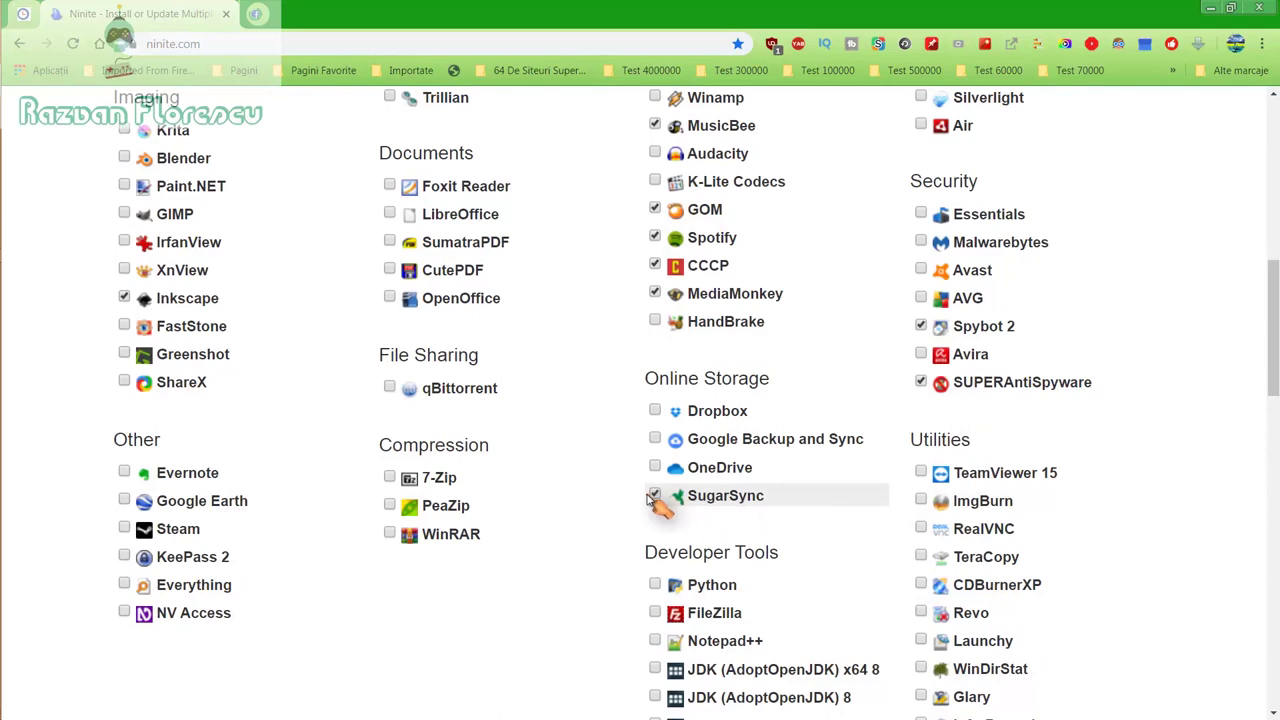
# Step: Get the custom Ninite installer and save it to the Desktop with the file type "Toate fișierele (*.*)"
pyautogui.scroll(-2, 655, 500)
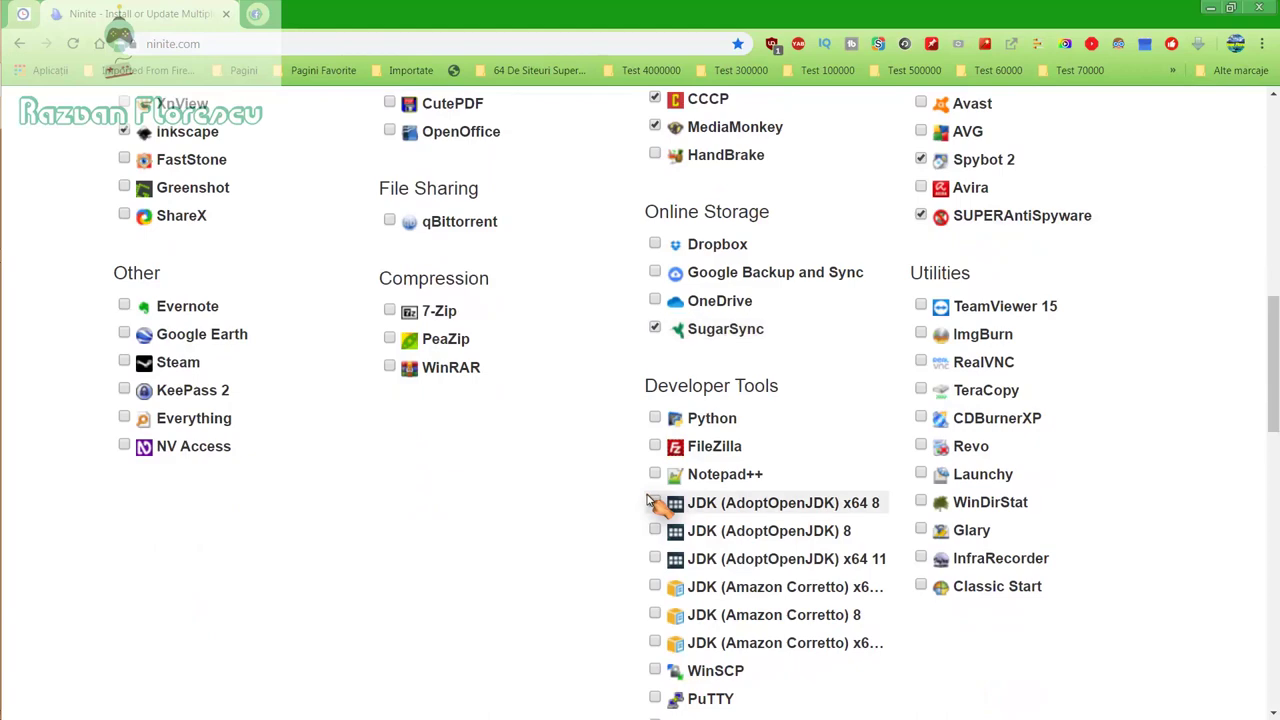
pyautogui.scroll(-2, 648, 500)
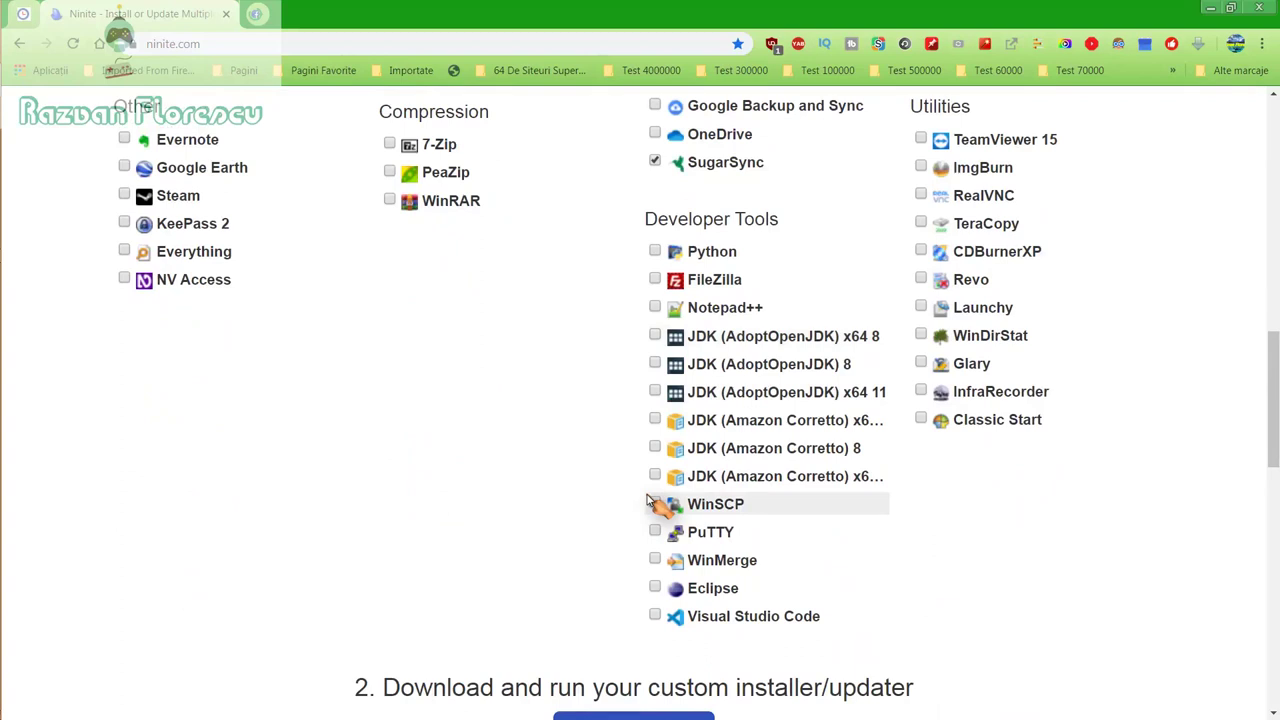
pyautogui.scroll(-2, 648, 500)
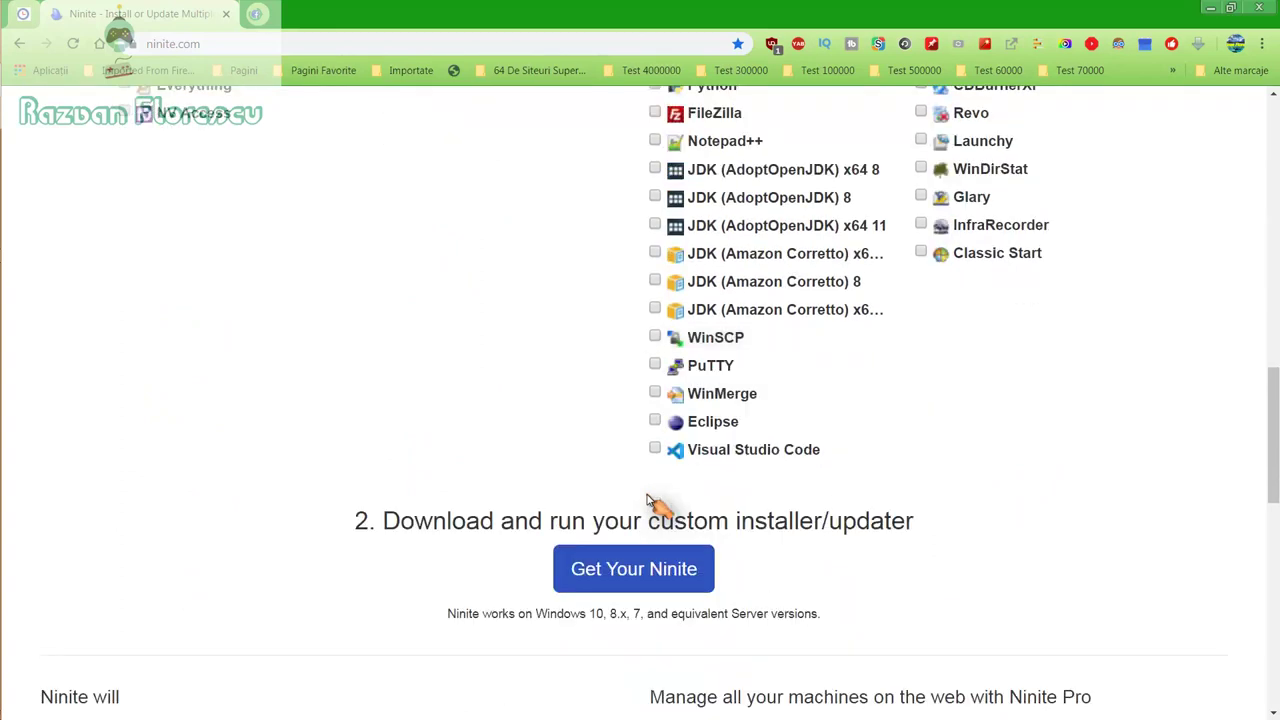
pyautogui.click(633, 572)
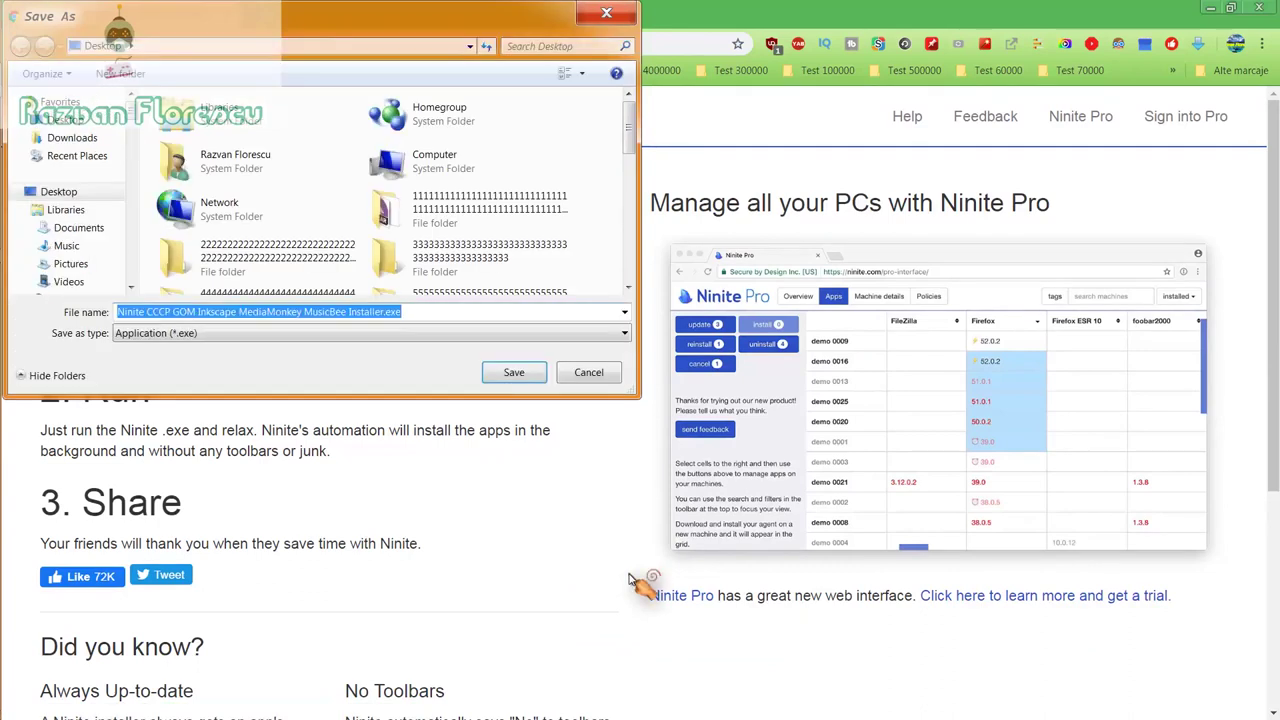
pyautogui.click(325, 336)
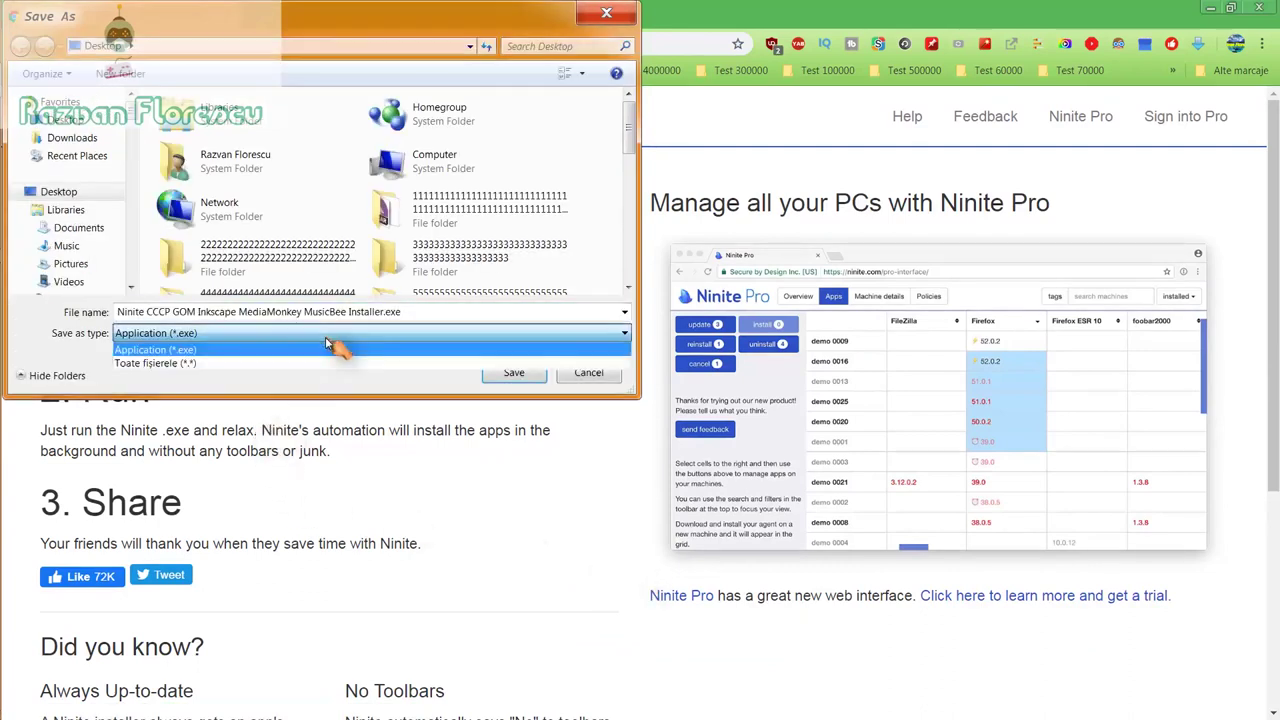
pyautogui.click(296, 364)
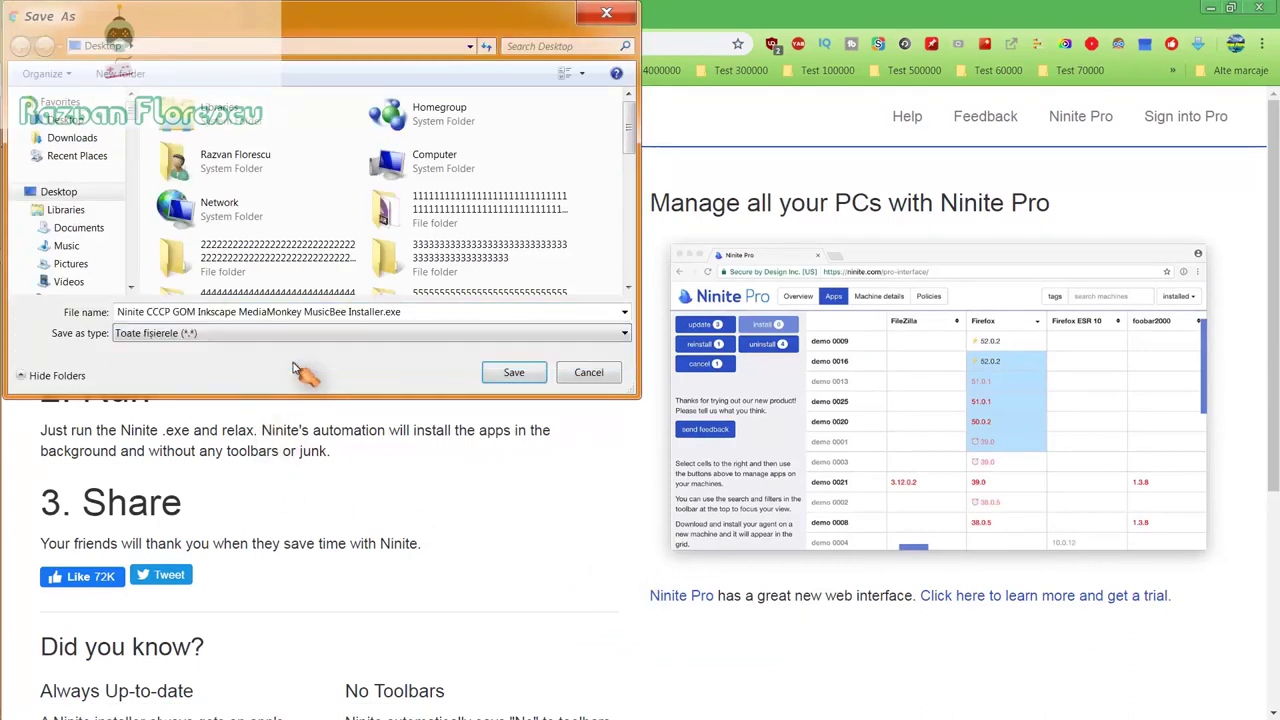
pyautogui.click(507, 374)
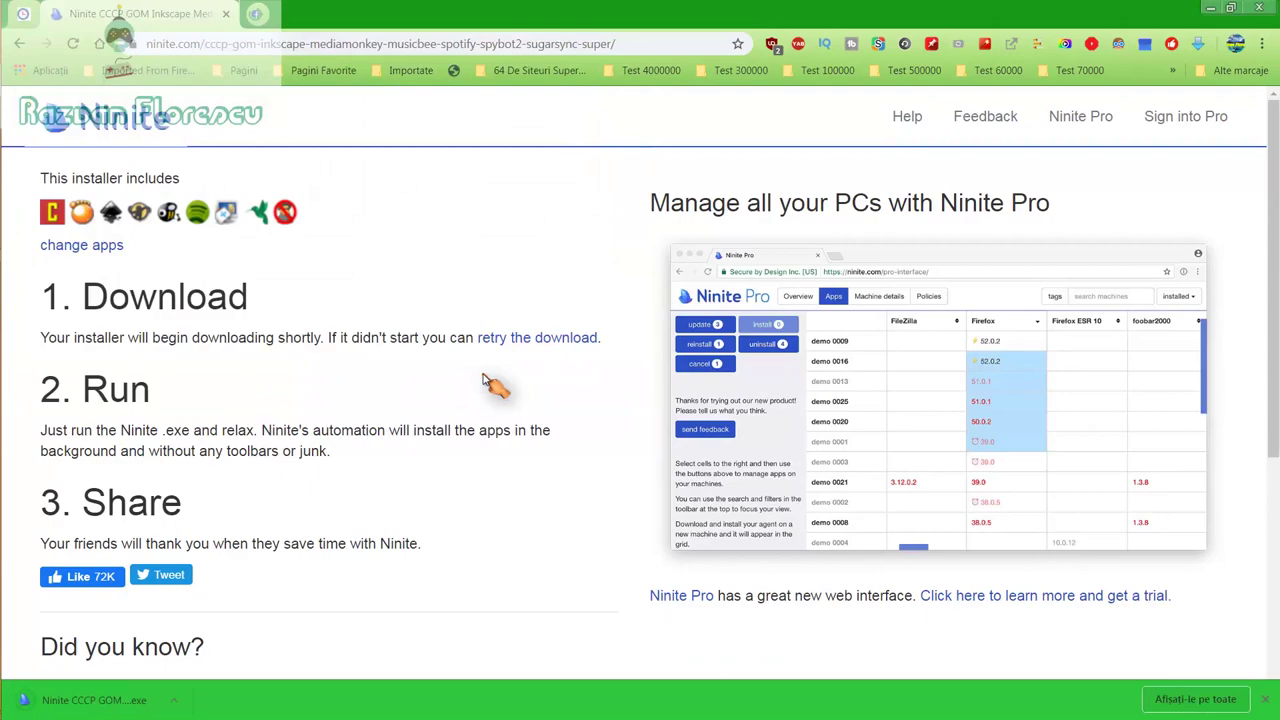
# Step: Run the downloaded Ninite installer with its installation details shown, and close the browser
pyautogui.click(127, 700)
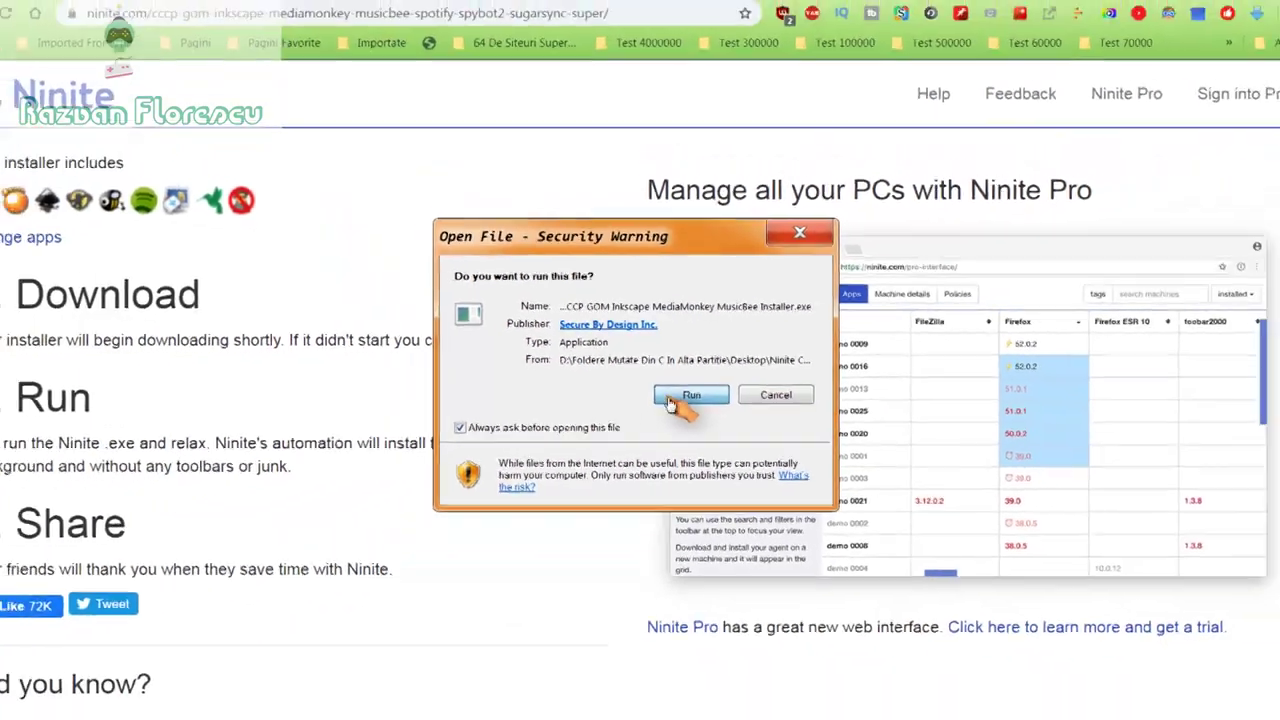
pyautogui.click(670, 424)
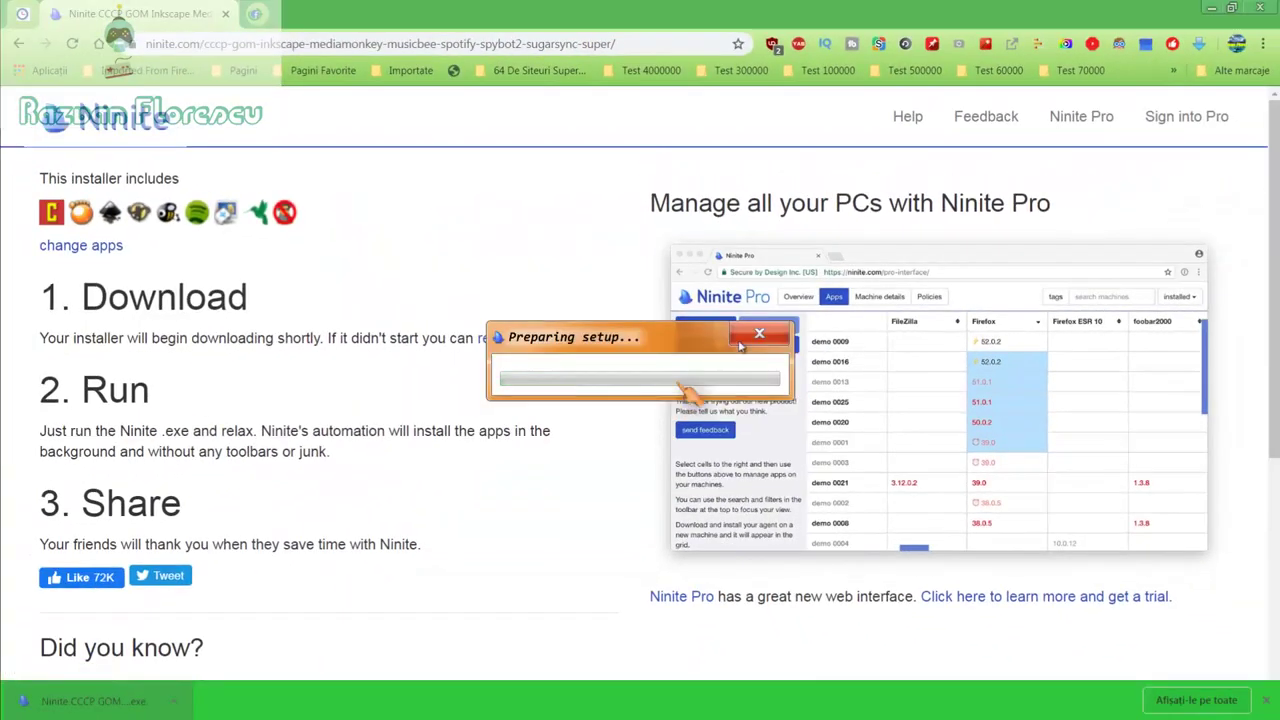
pyautogui.click(1258, 8)
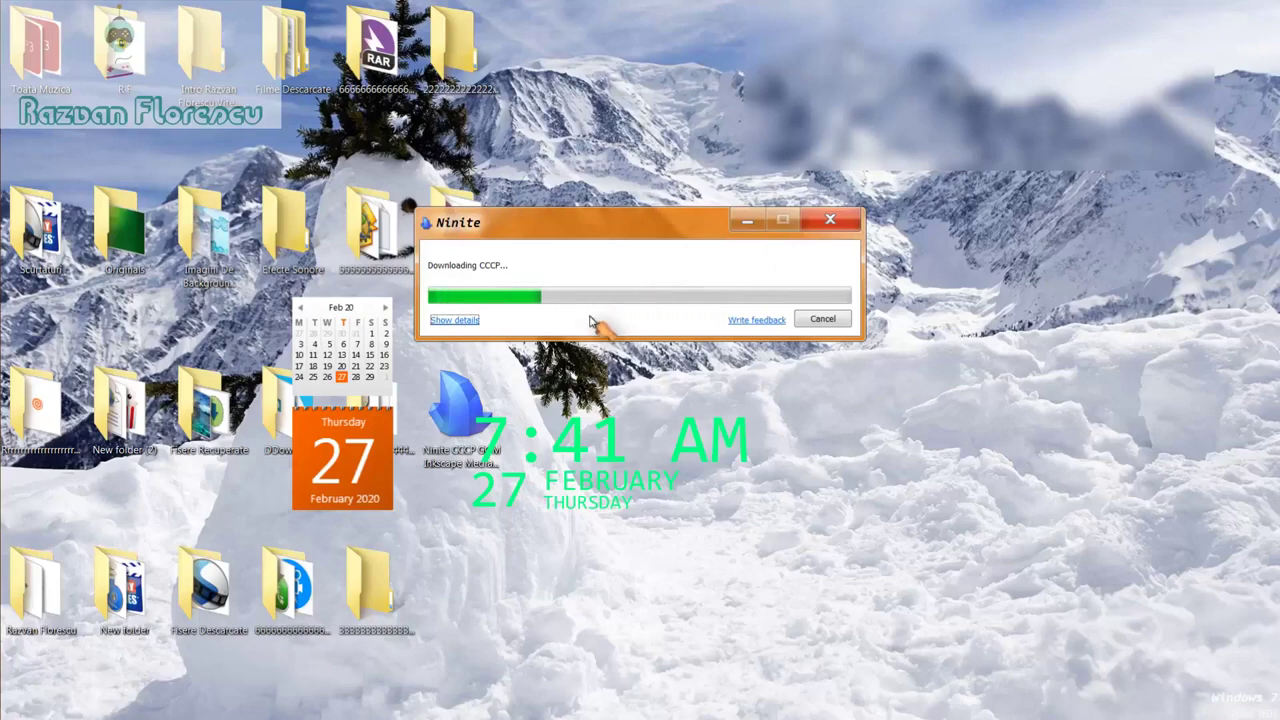
pyautogui.click(458, 321)
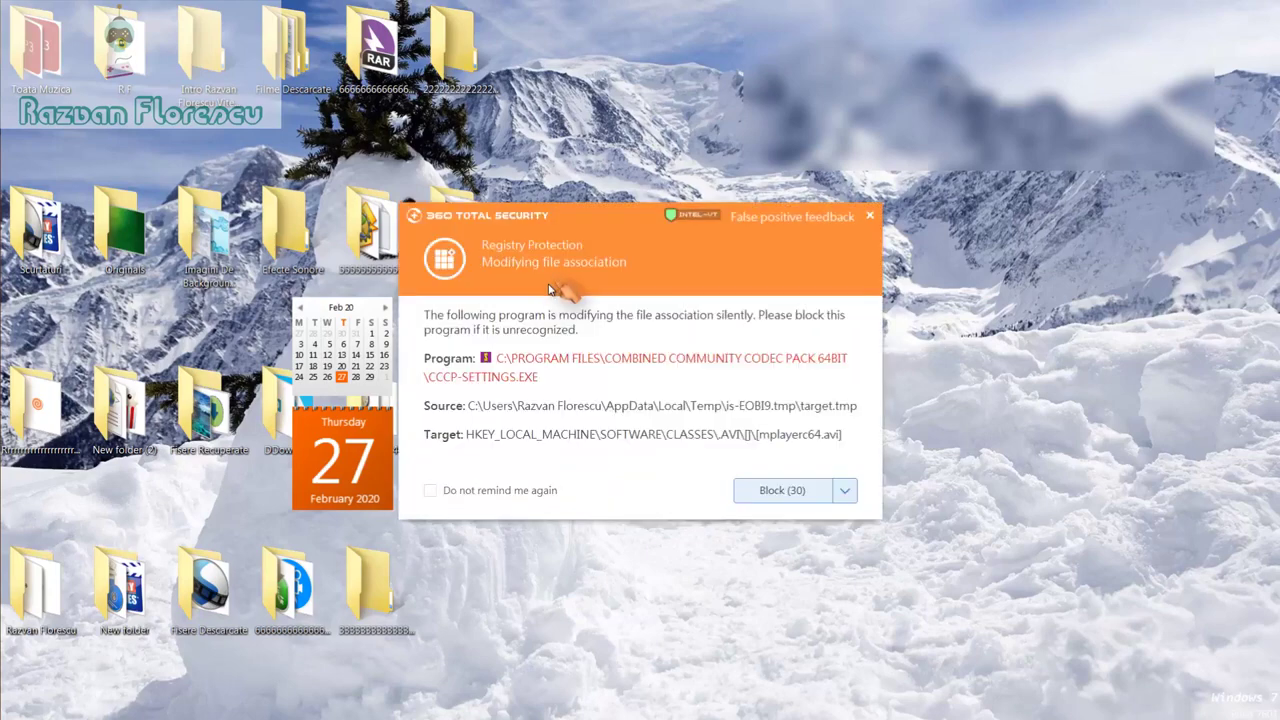
# Step: Dismiss the 360 Total Security alerts raised during the installation without blocking, enabling "Do not remind me again" on several of them
pyautogui.click(872, 218)
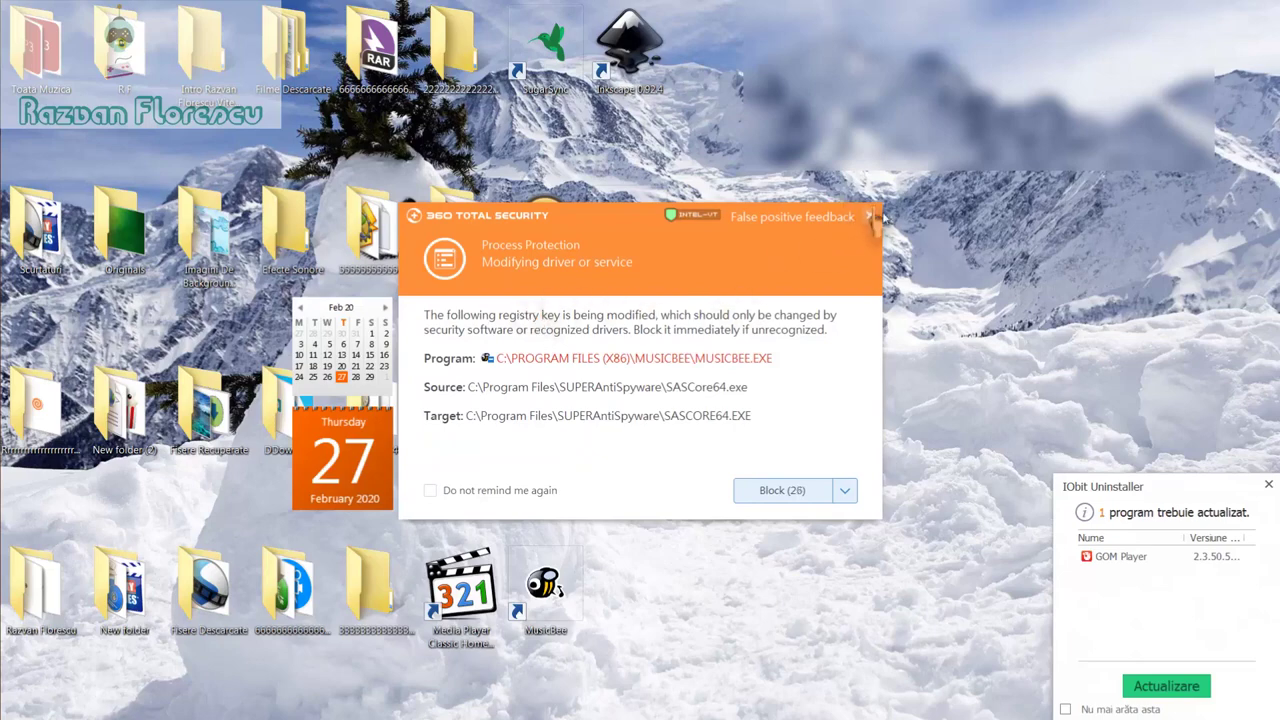
pyautogui.click(871, 216)
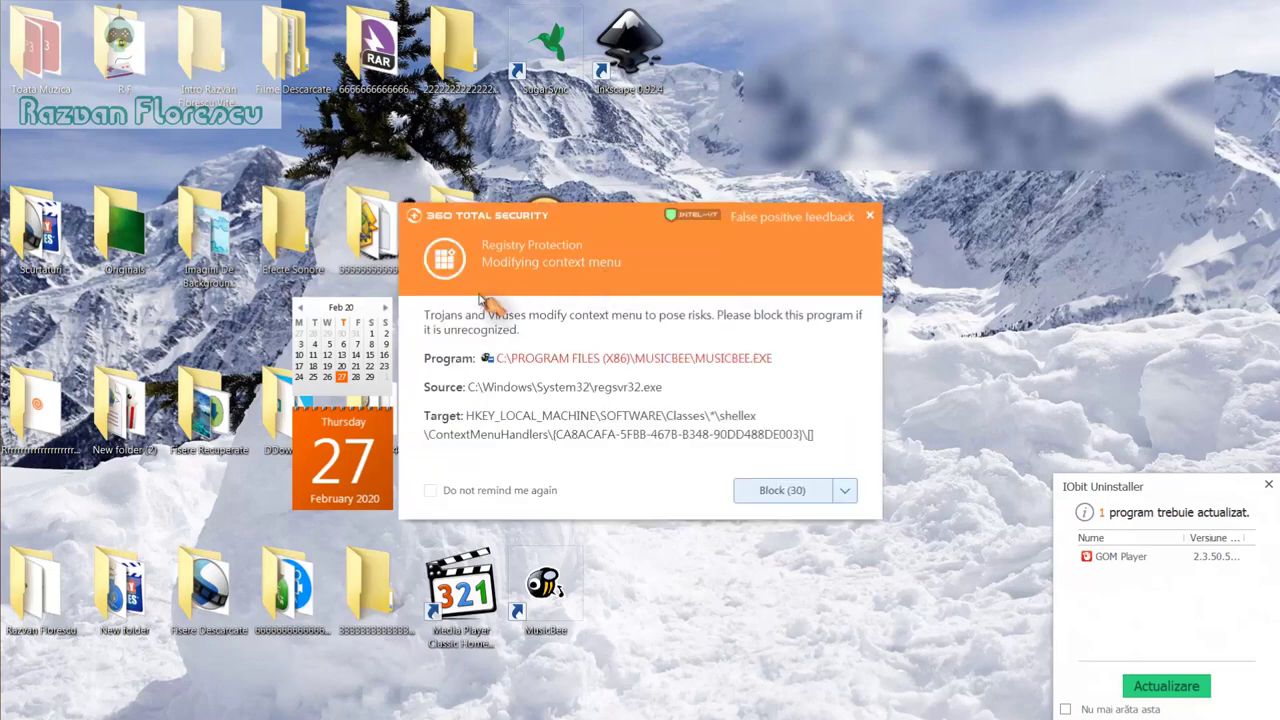
pyautogui.click(870, 216)
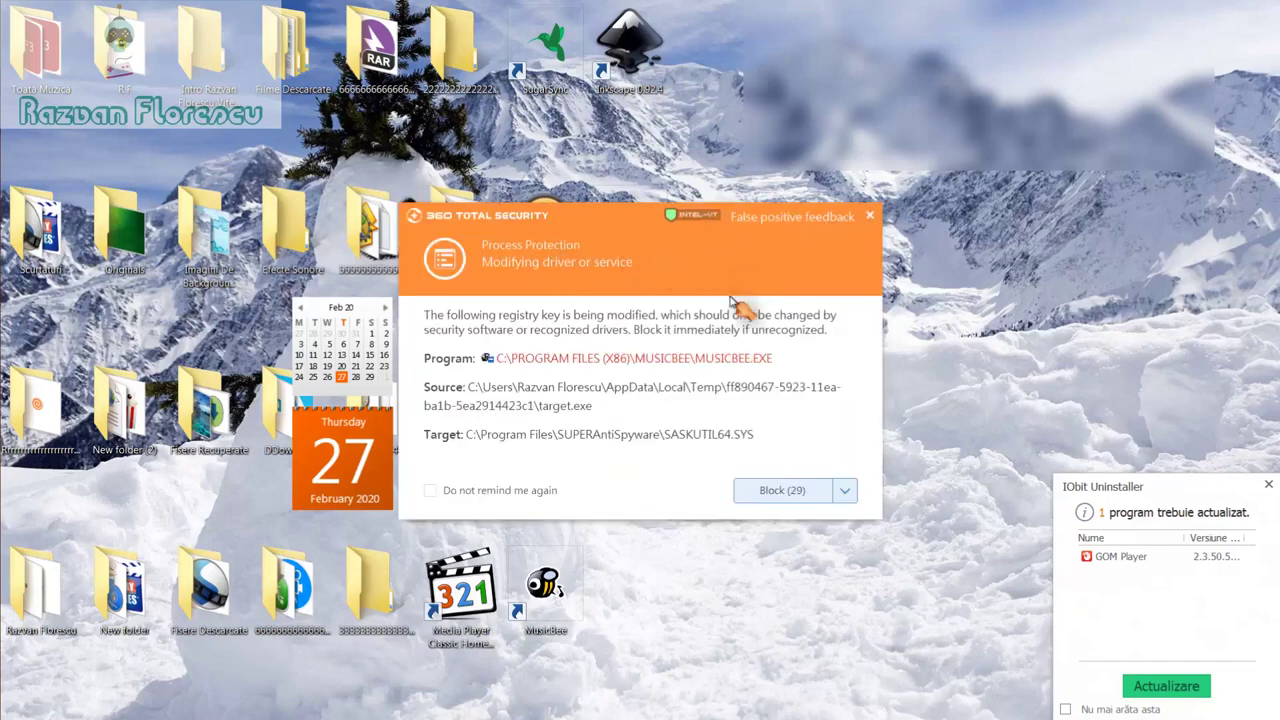
pyautogui.click(871, 216)
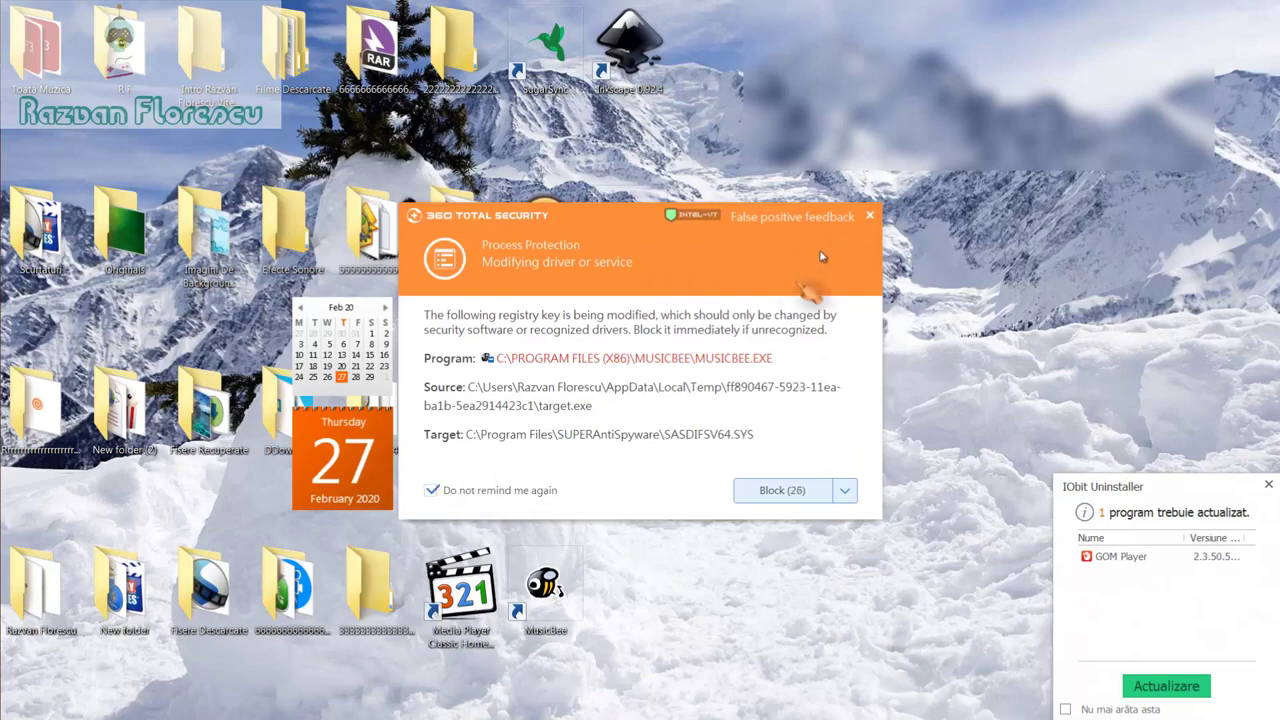
pyautogui.click(871, 216)
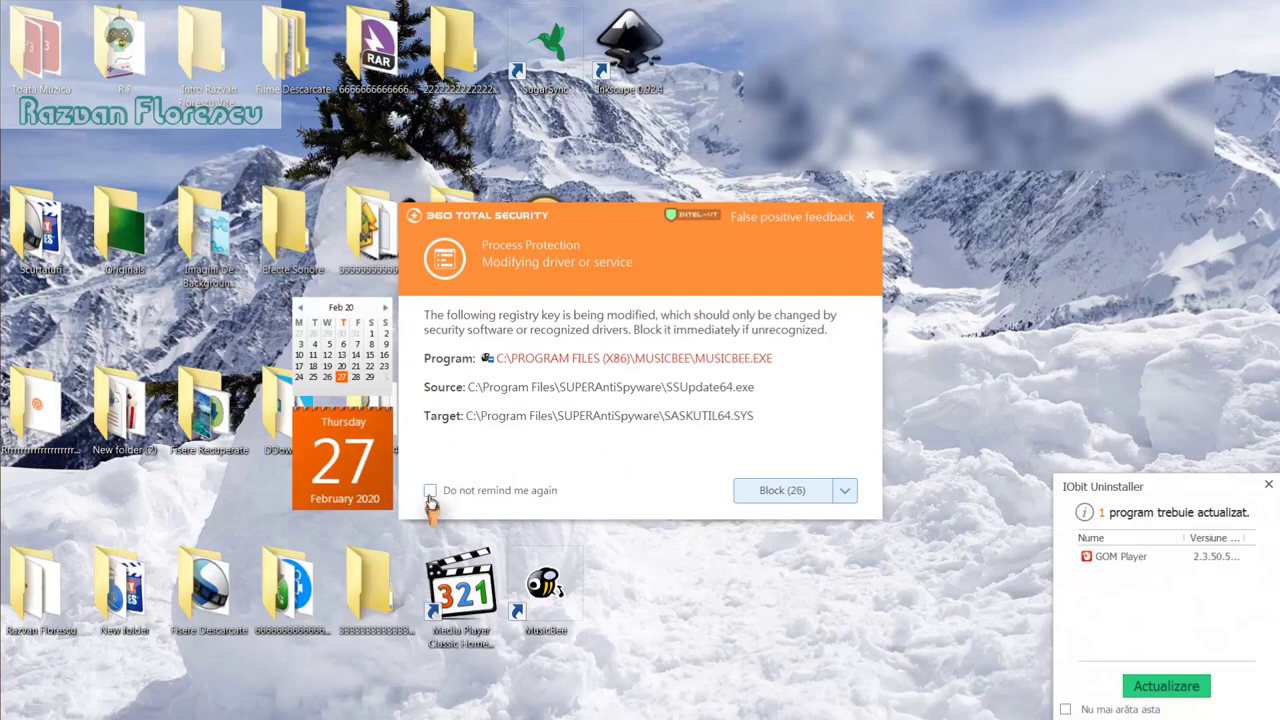
pyautogui.click(869, 216)
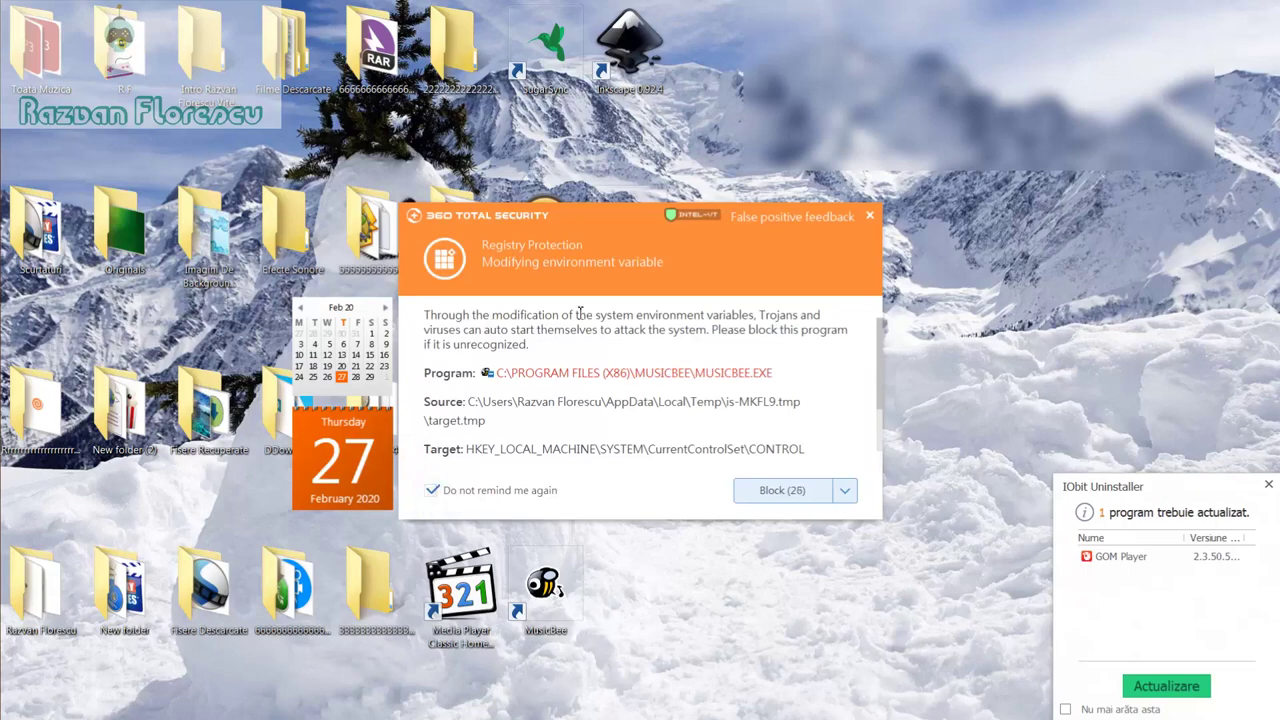
pyautogui.click(871, 218)
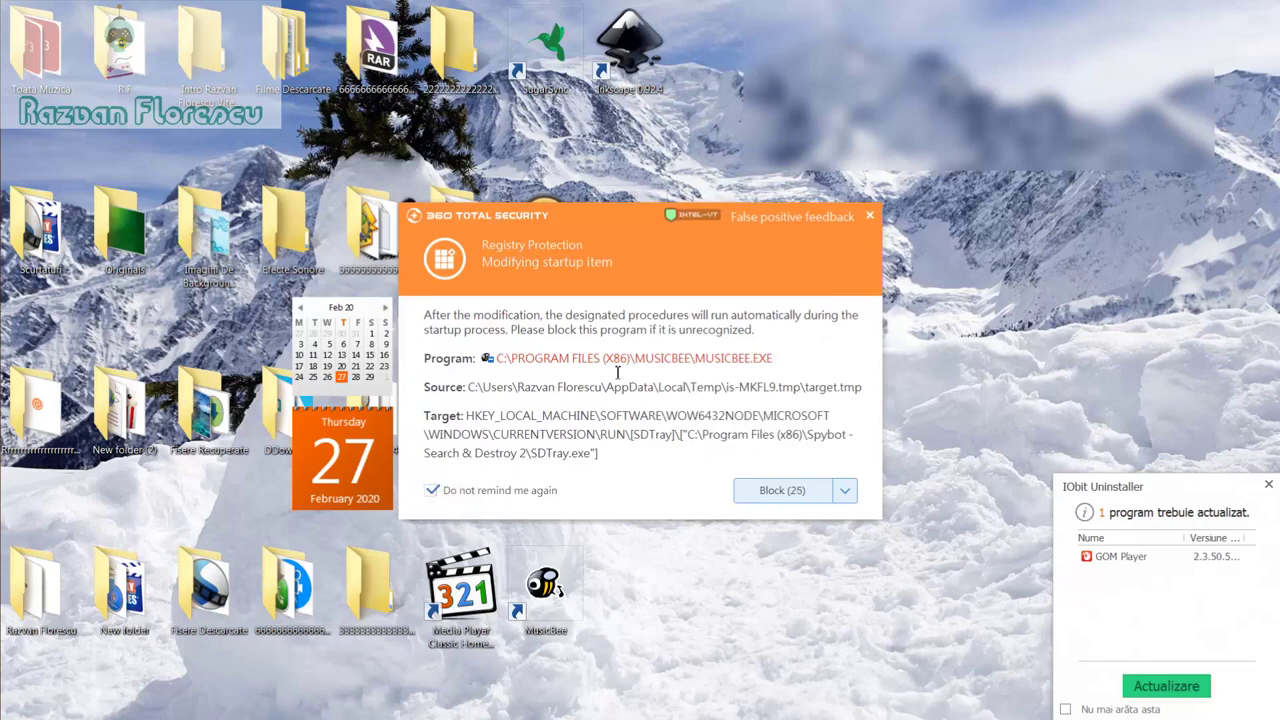
pyautogui.click(870, 215)
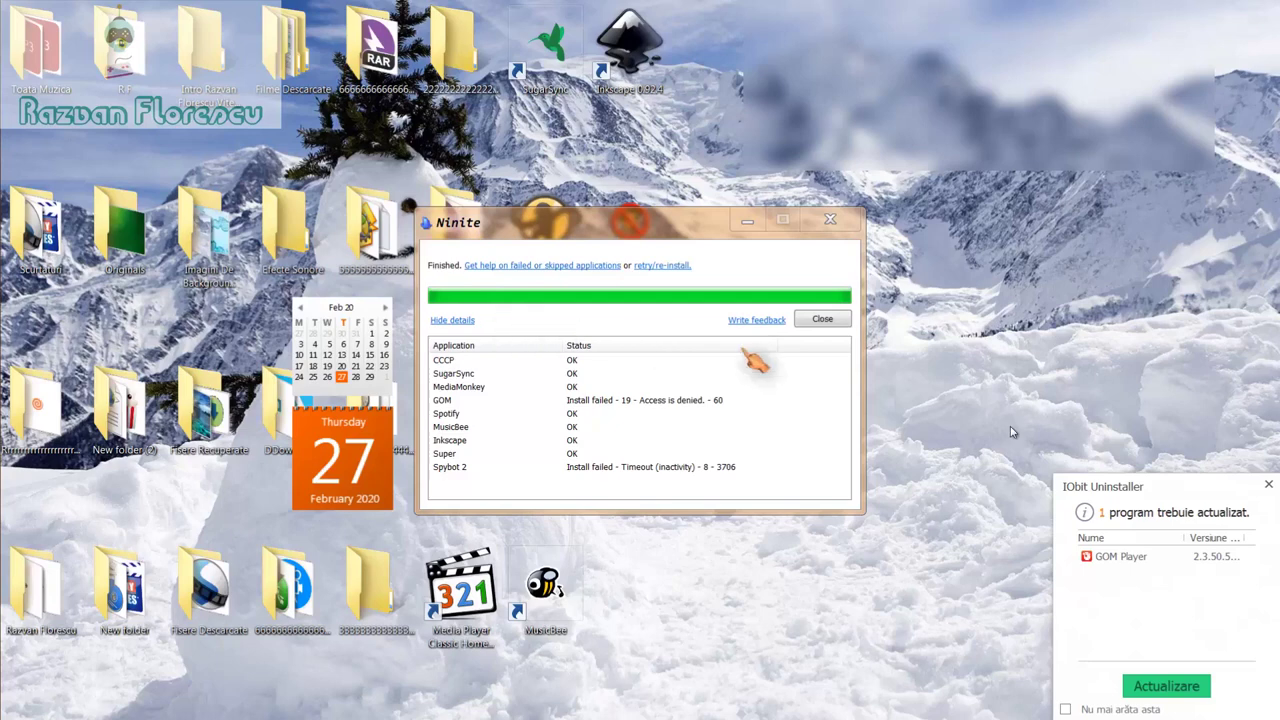
# Step: Close the IObit Uninstaller update notification and the finished Ninite installer window
pyautogui.click(1266, 487)
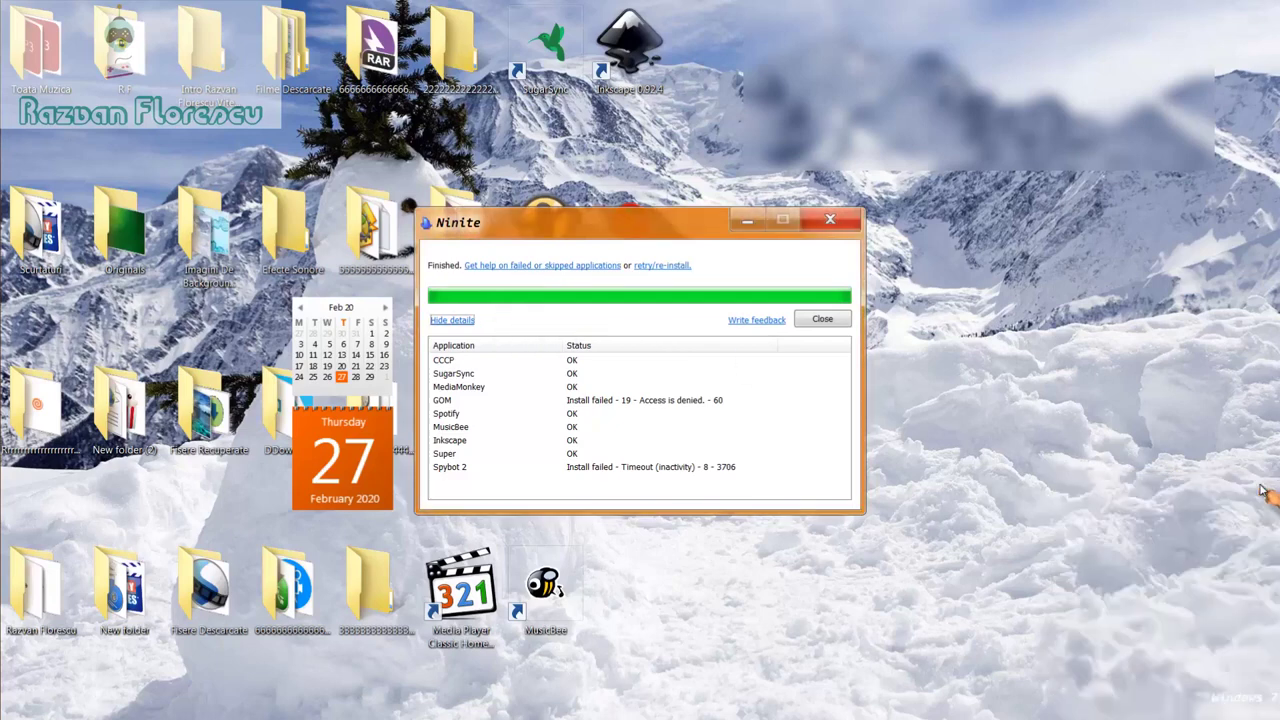
pyautogui.click(822, 320)
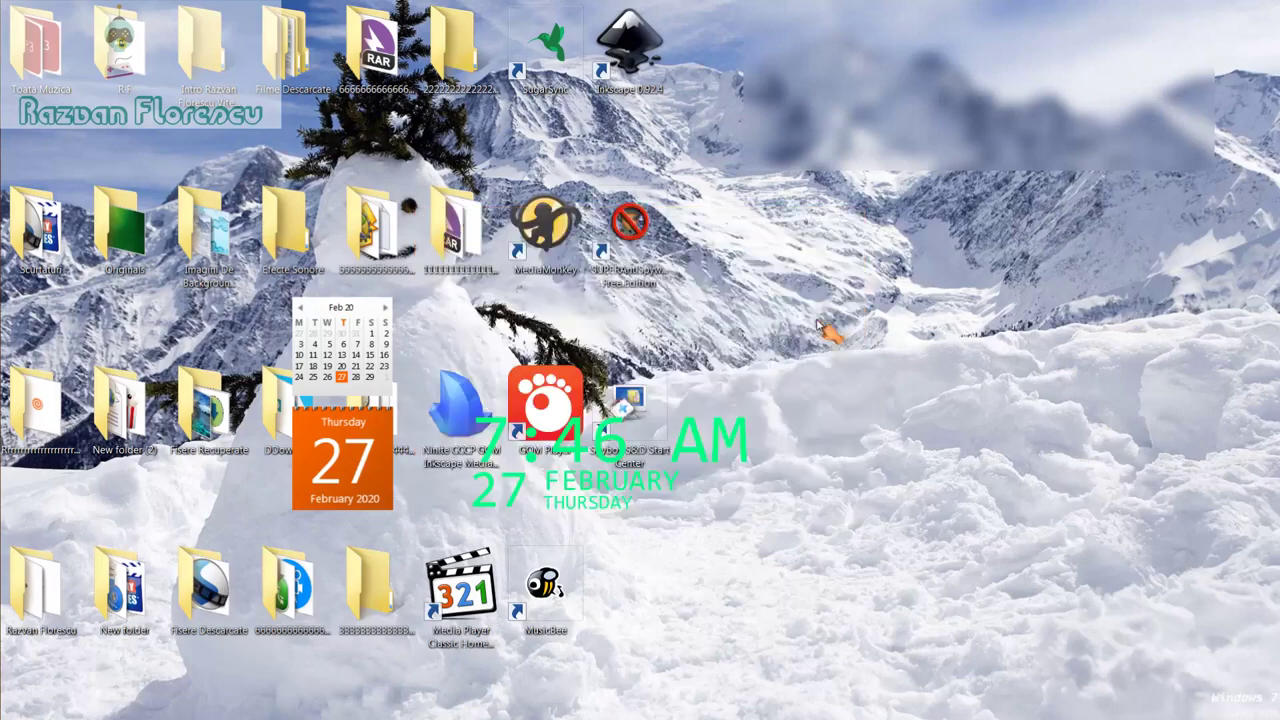
# Step: Try out Media Player Classic Home Cinema in a maximized window, declining the periodic CCCP update check, and close the player
pyautogui.doubleClick(478, 614)
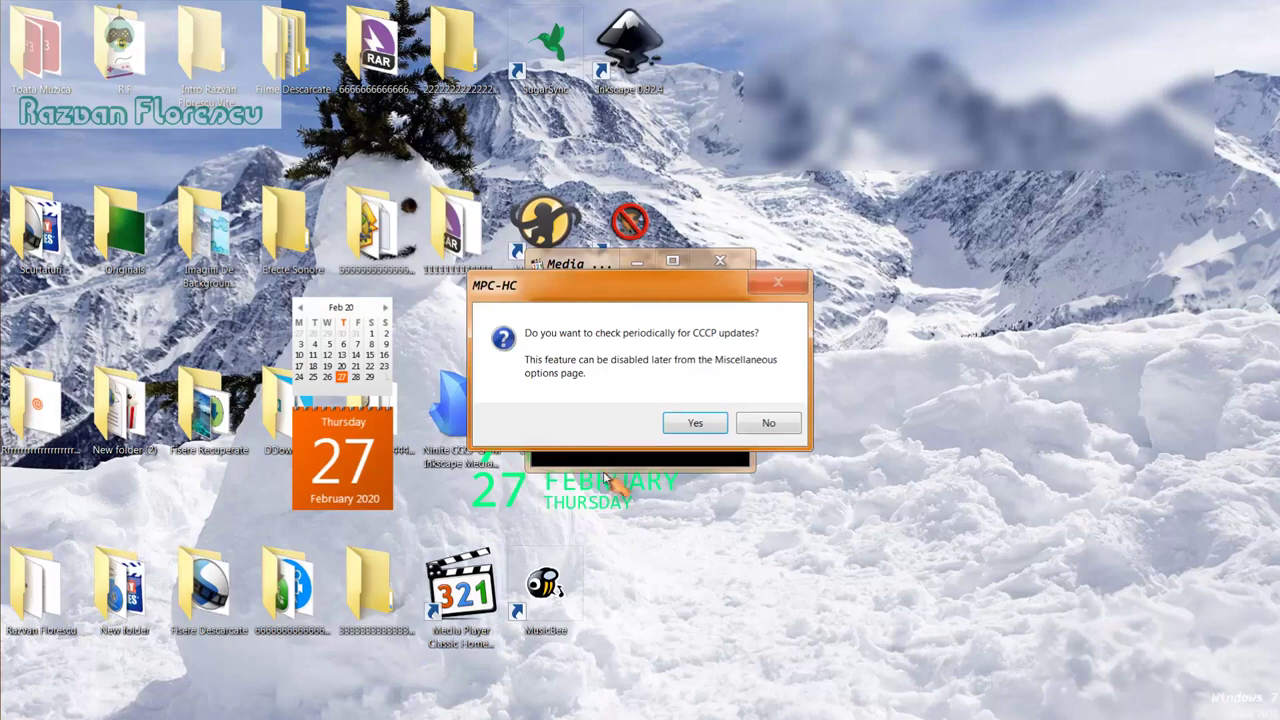
pyautogui.click(764, 424)
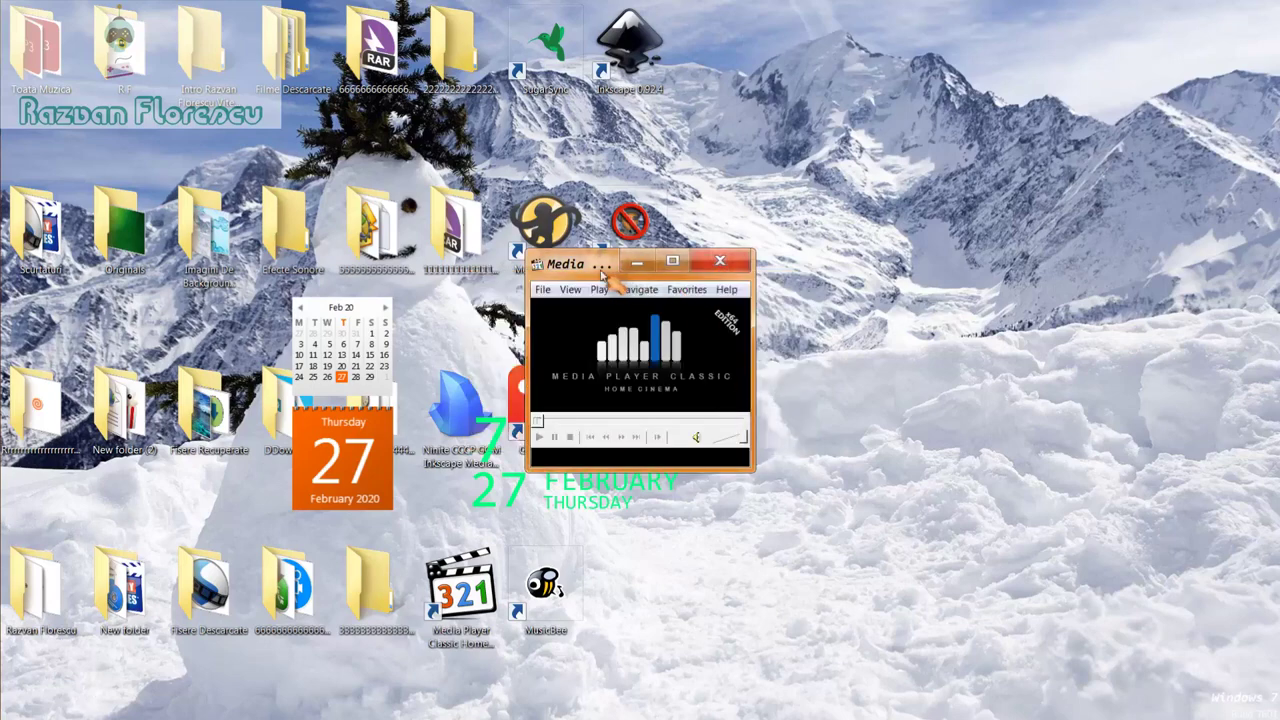
pyautogui.moveTo(602, 264); pyautogui.dragTo(610, 3)
pyautogui.moveTo(8, 265)
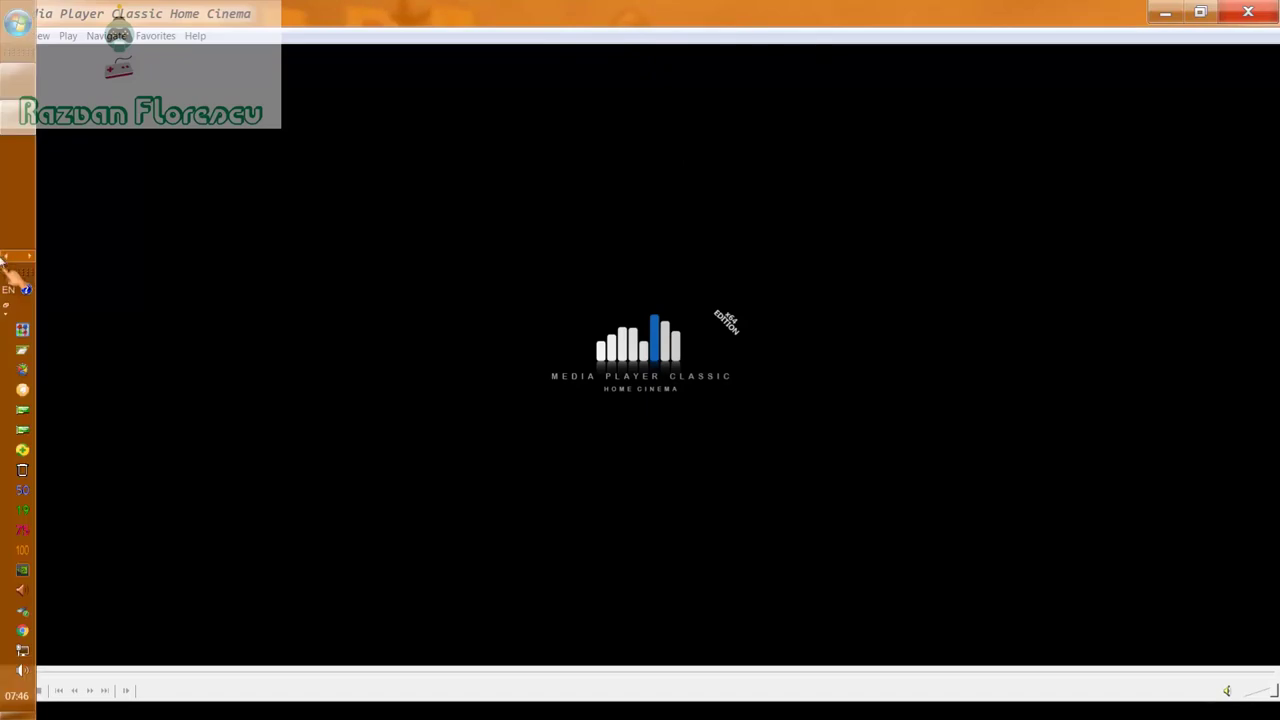
pyautogui.rightClick(12, 118)
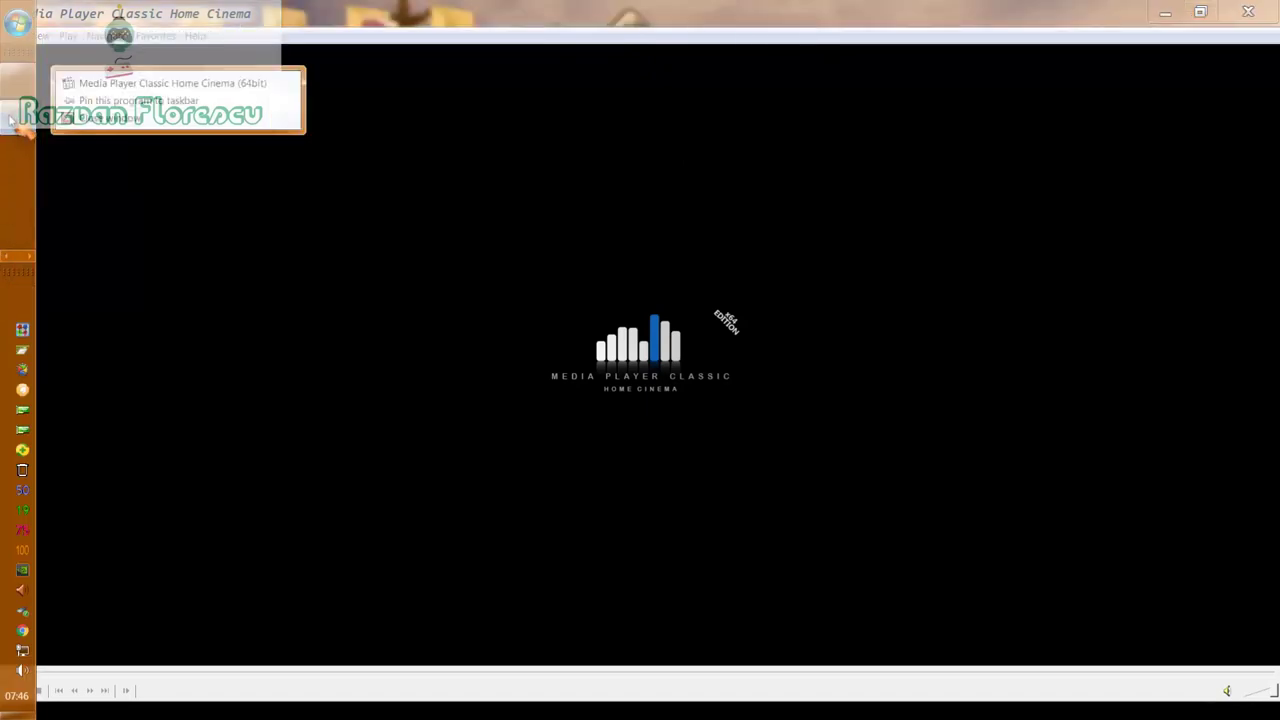
pyautogui.click(172, 117)
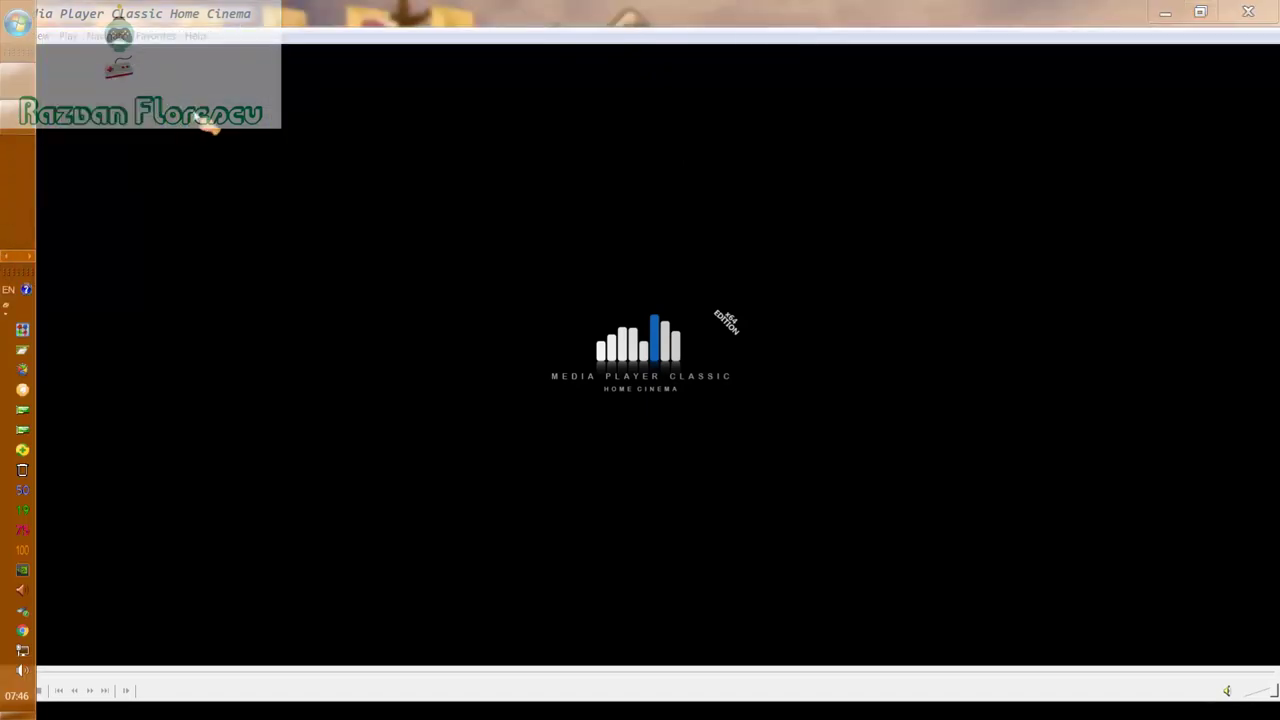
pyautogui.click(1248, 12)
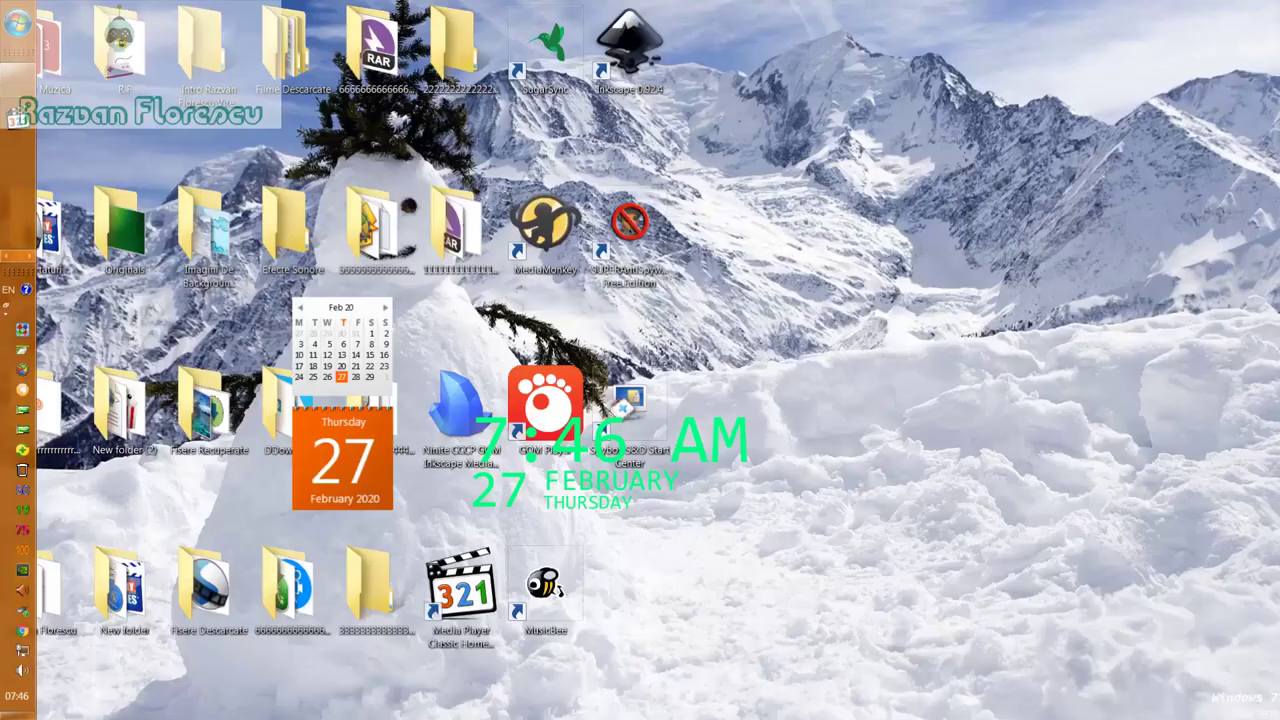
# Step: Permanently delete the Ninite installer file from the desktop
pyautogui.click(471, 400)
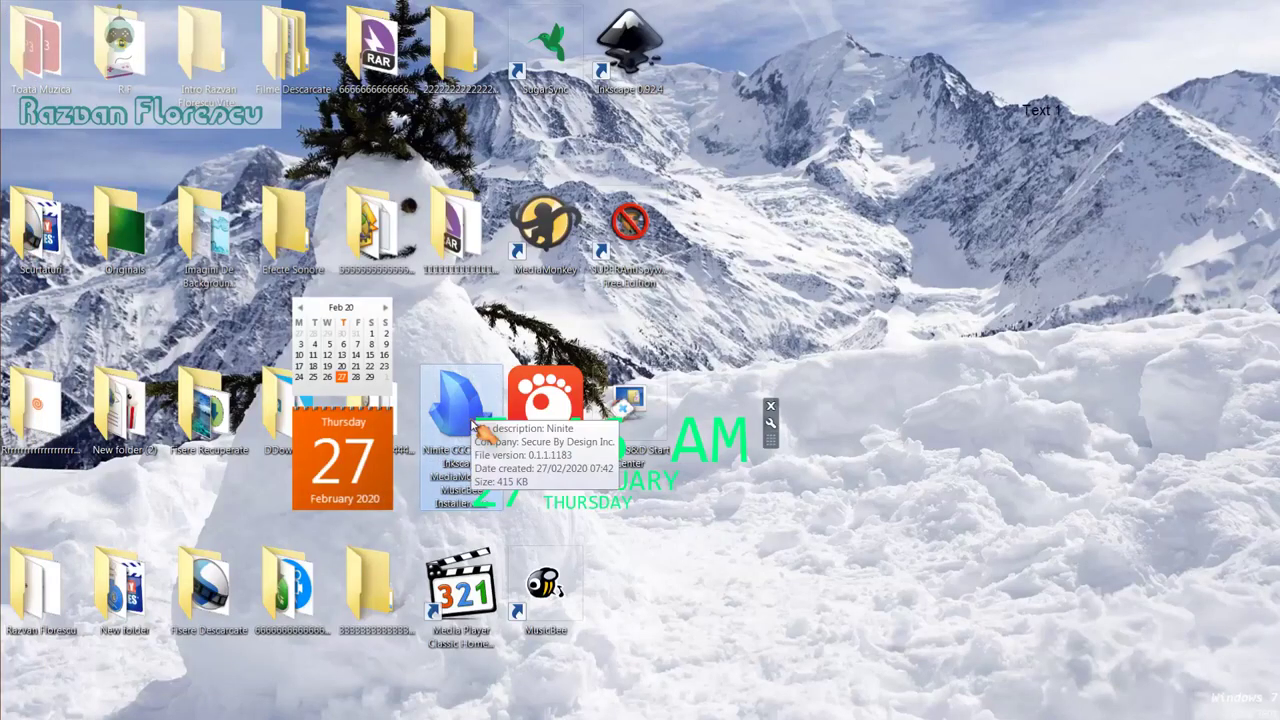
pyautogui.hotkey('shift', 'Delete')
pyautogui.press('Return')
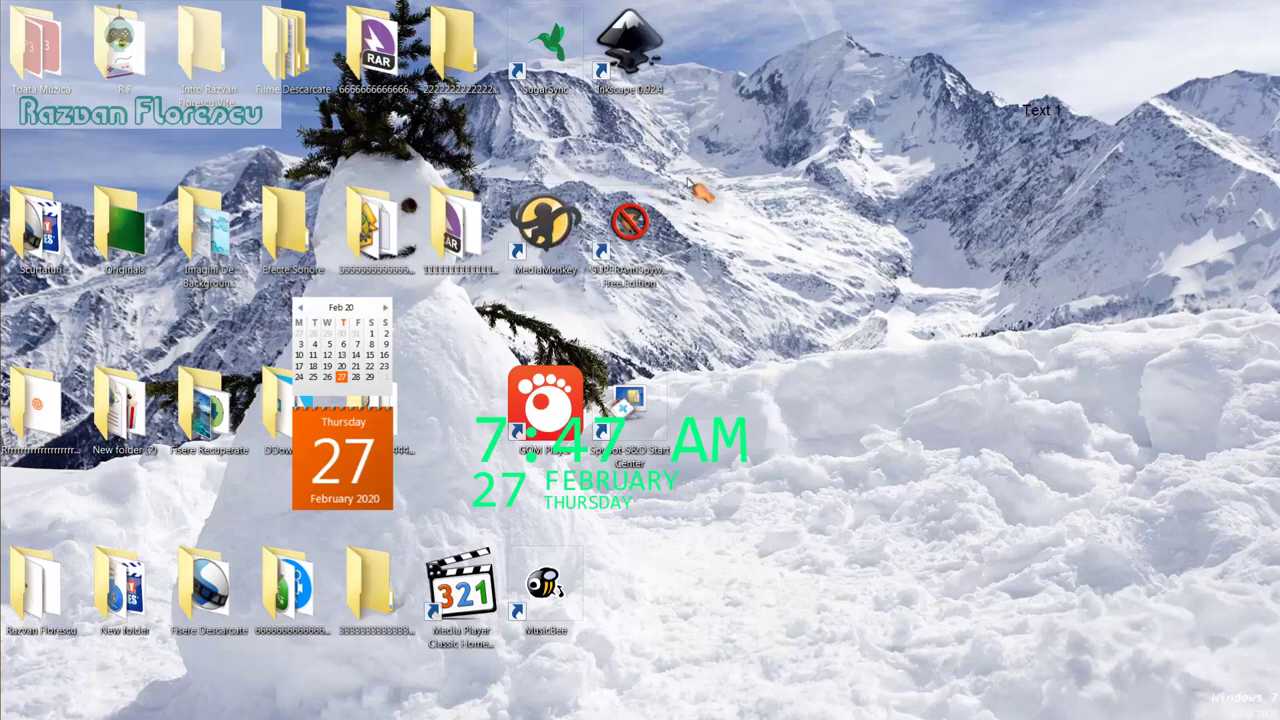
# Step: Copy the eight new program shortcuts, including Media Player Classic, into the Scurtaturi folder and permanently delete the originals from the desktop
pyautogui.moveTo(712, 48); pyautogui.dragTo(515, 610)
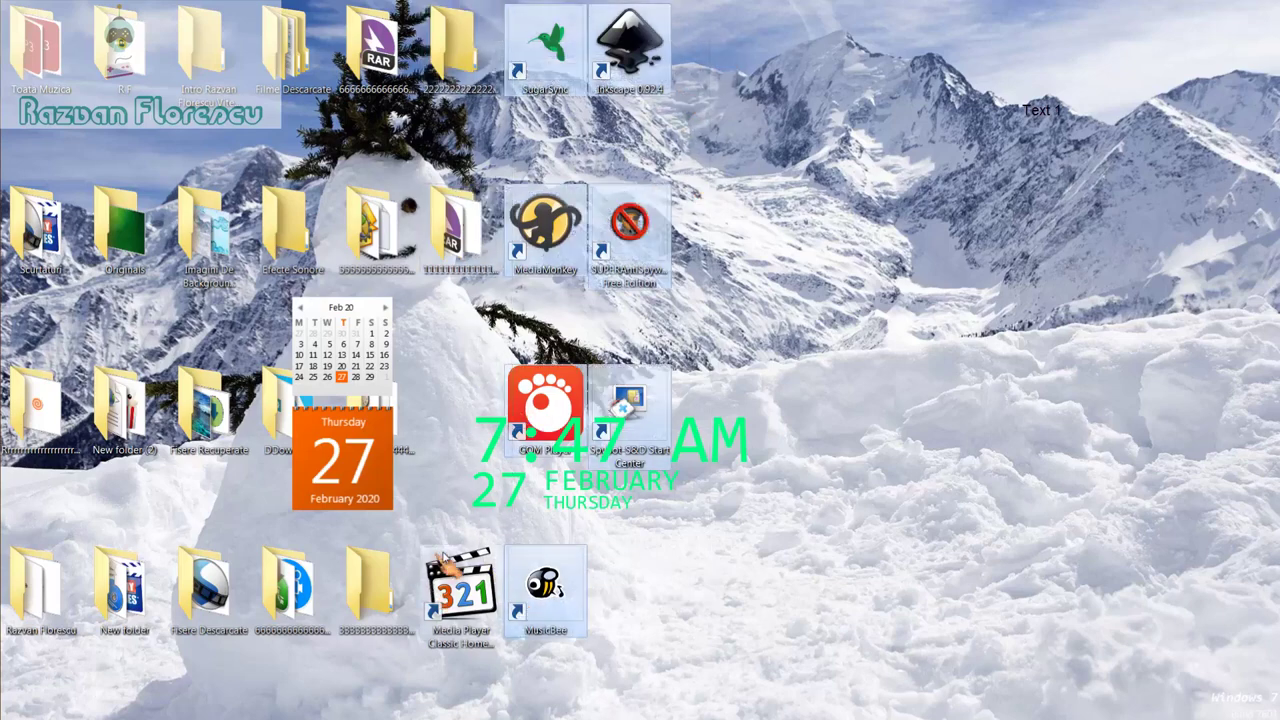
pyautogui.keyDown('ctrl'); pyautogui.click(460, 578); pyautogui.keyUp('ctrl')
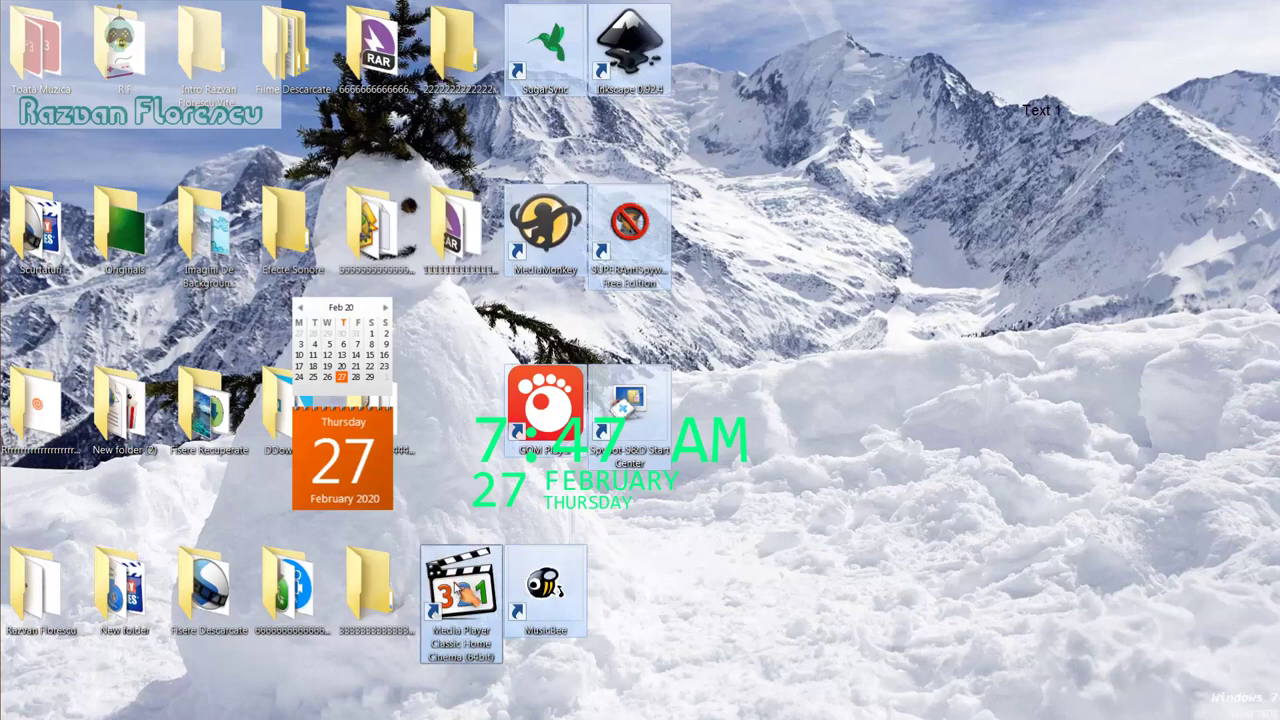
pyautogui.moveTo(460, 578); pyautogui.dragTo(75, 198)
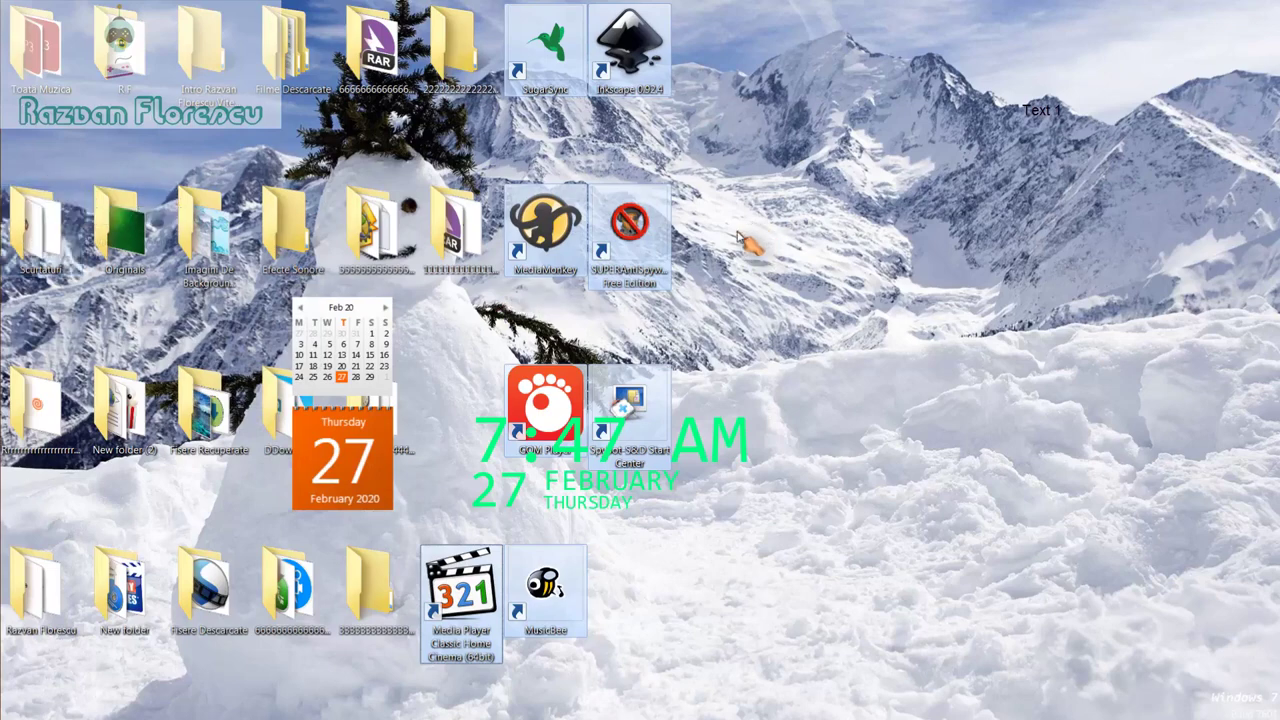
pyautogui.hotkey('shift', 'Delete')
pyautogui.press('Return')
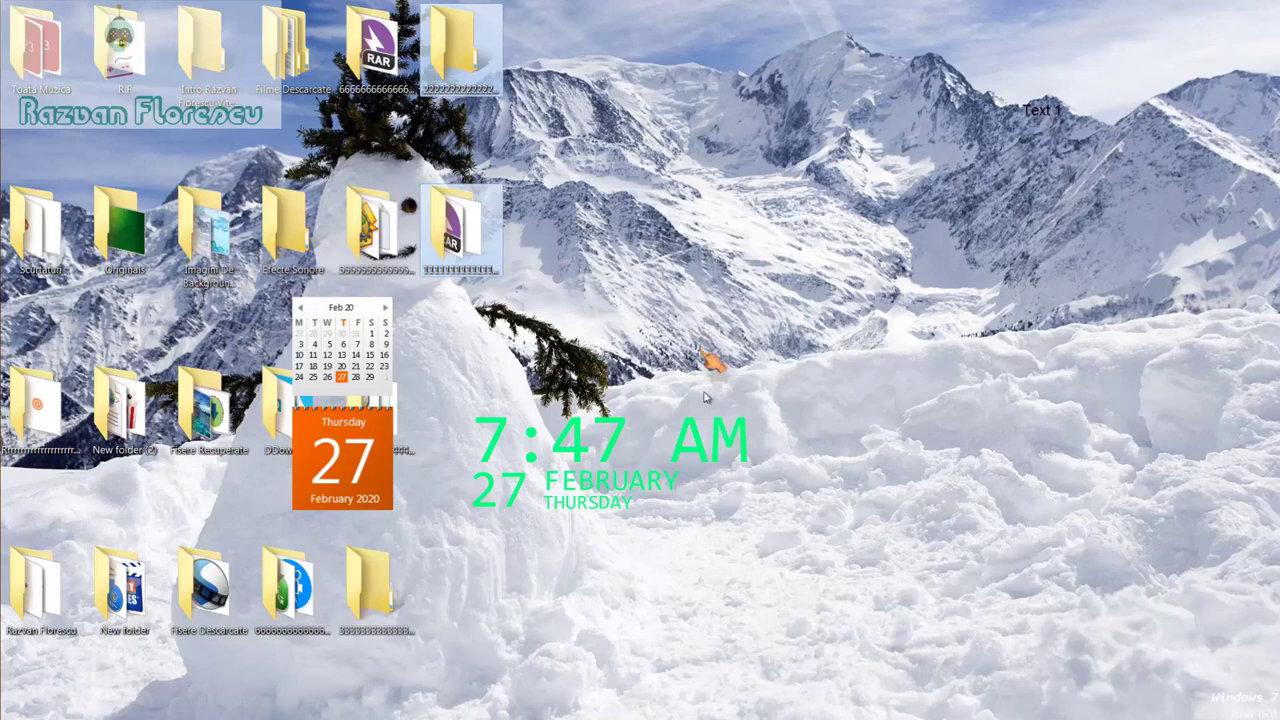
# Step: Clear the desktop selection and refresh the desktop twice
pyautogui.click(608, 548)
pyautogui.rightClick(606, 542)
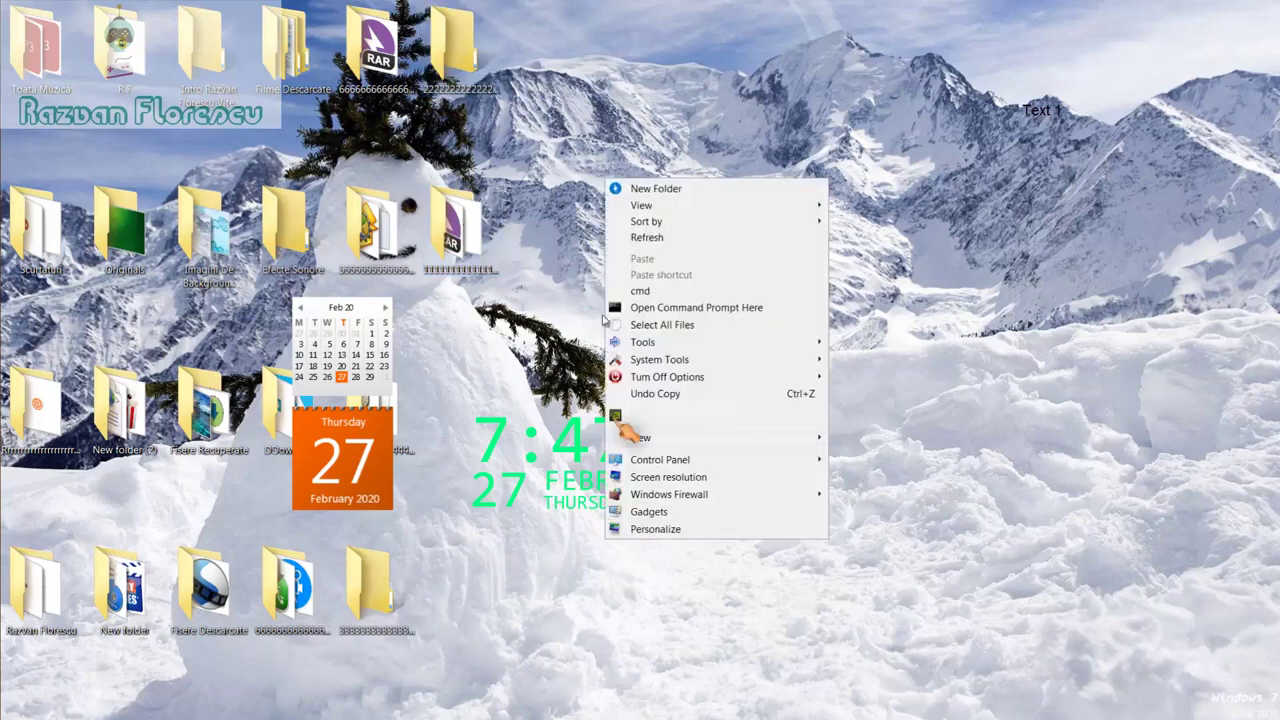
pyautogui.click(640, 237)
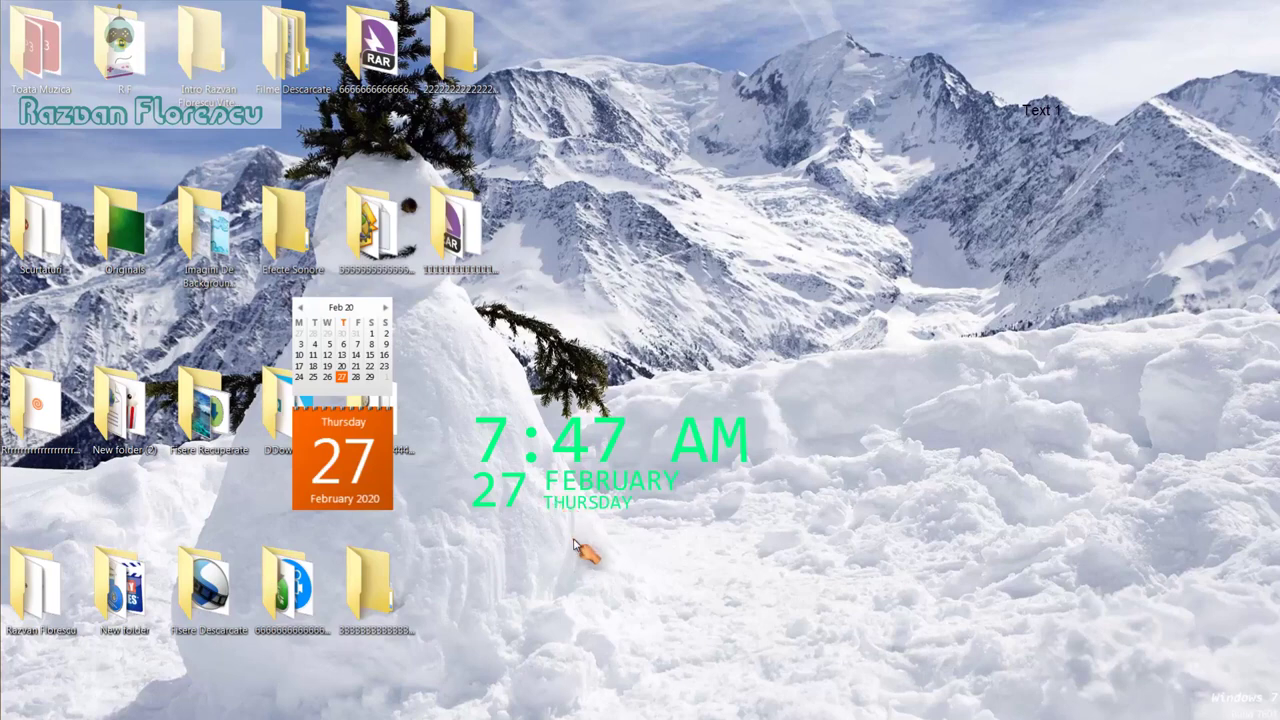
pyautogui.rightClick(574, 540)
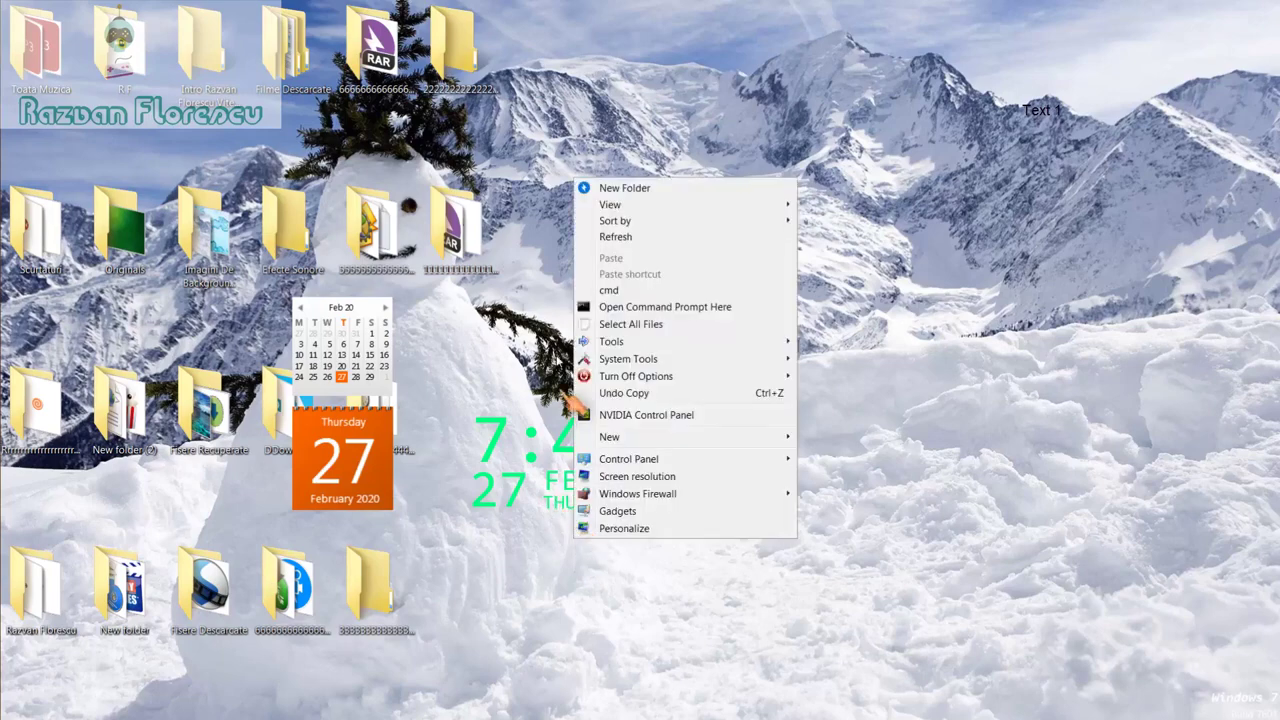
pyautogui.click(614, 240)
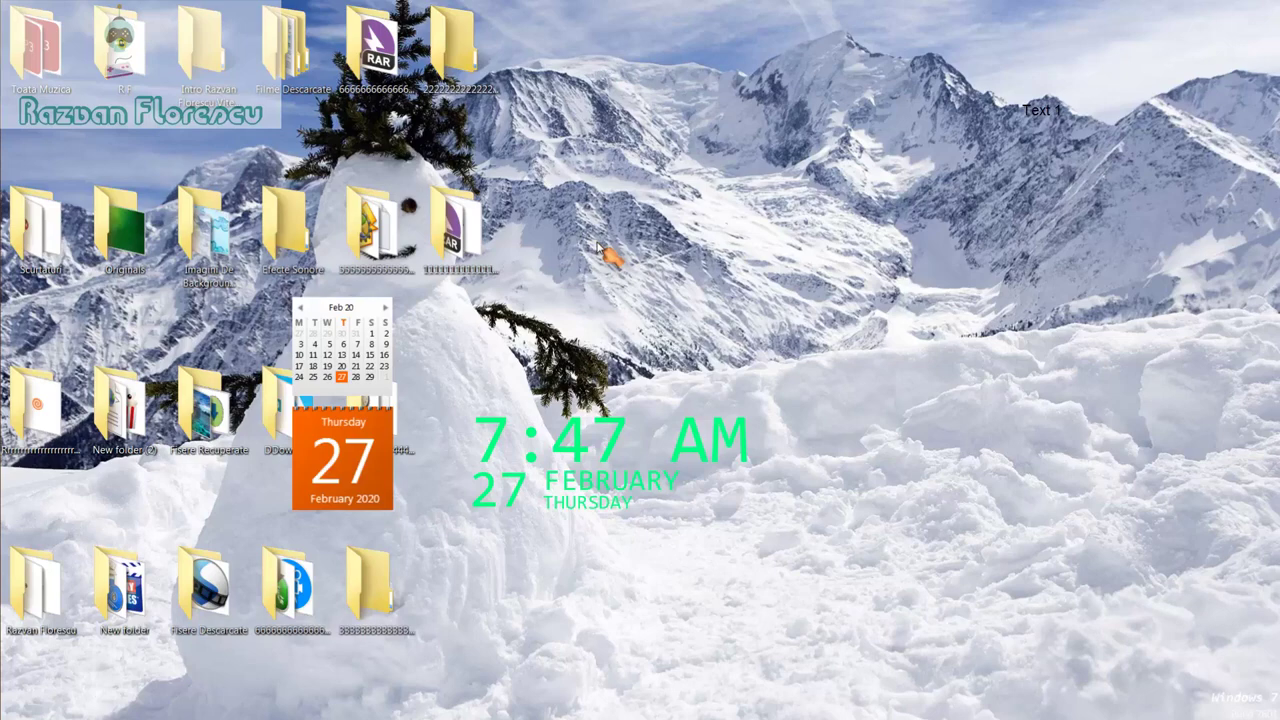
pyautogui.moveTo(8, 225)
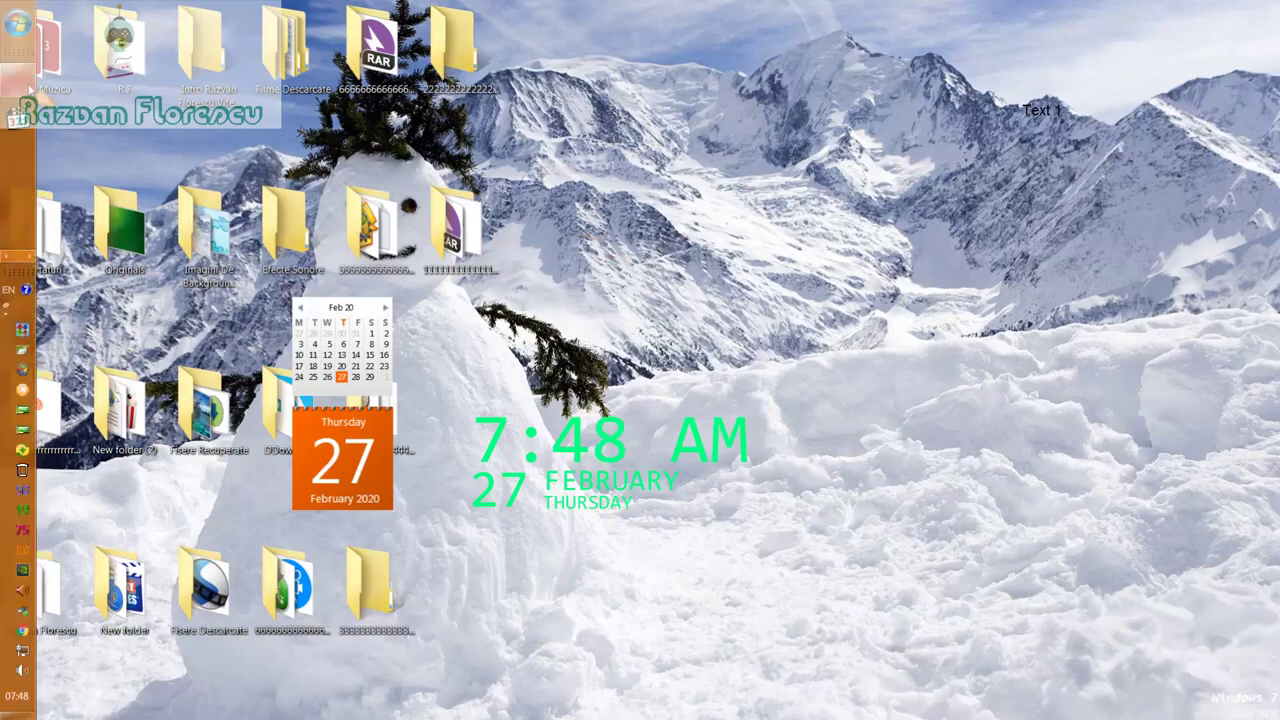
pyautogui.moveTo(45, 97)
pyautogui.click(105, 95)
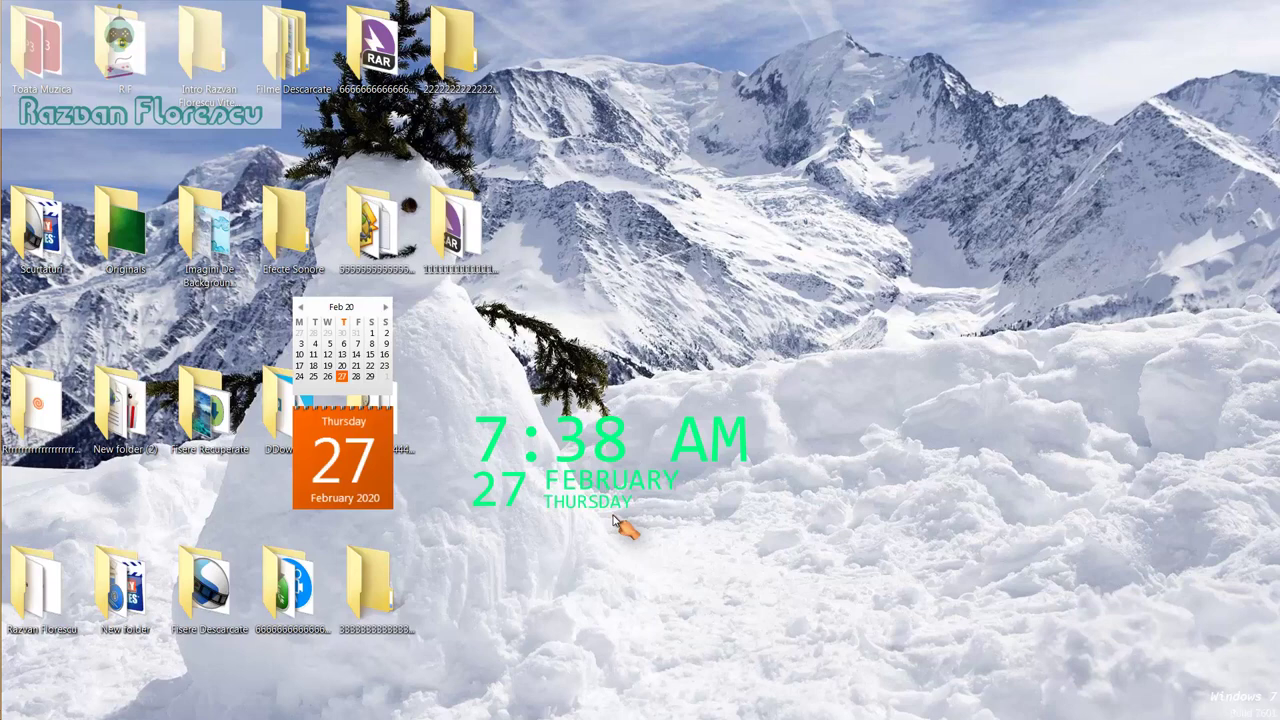
# Step: Switch to the browser window with the ninite.com page
pyautogui.moveTo(8, 335)
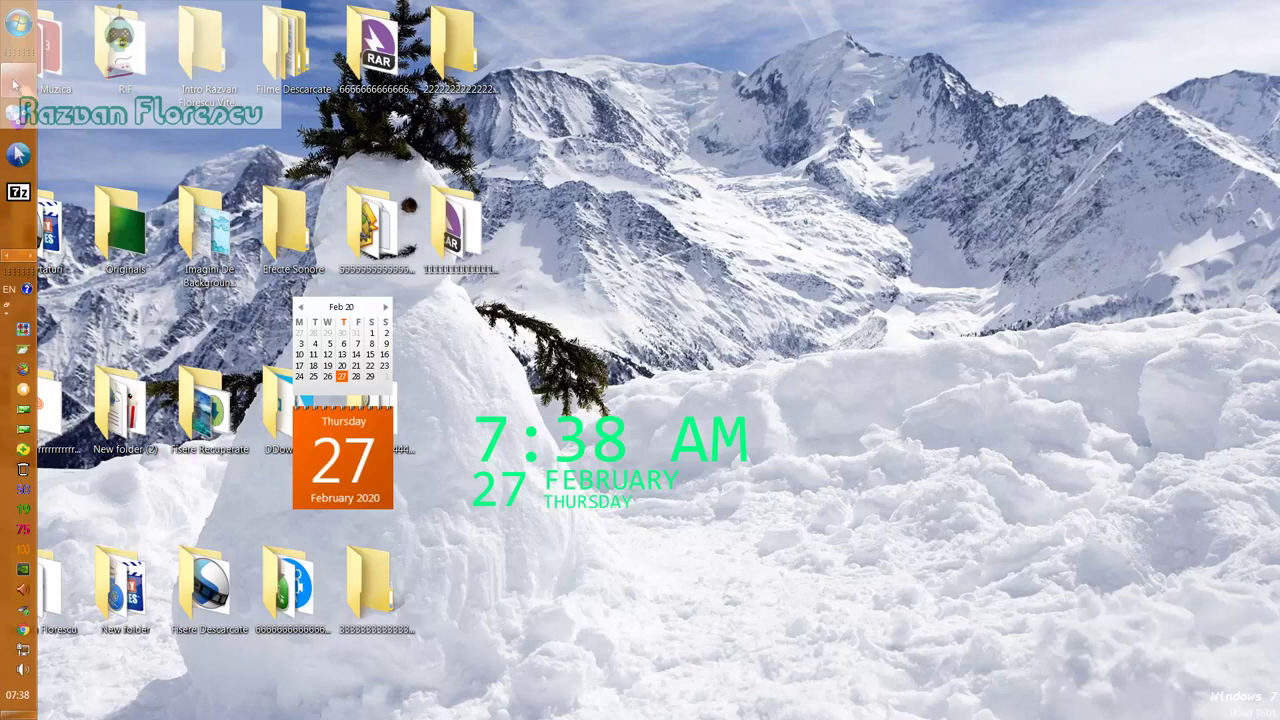
pyautogui.moveTo(20, 85)
pyautogui.moveTo(165, 115)
pyautogui.click(160, 80)
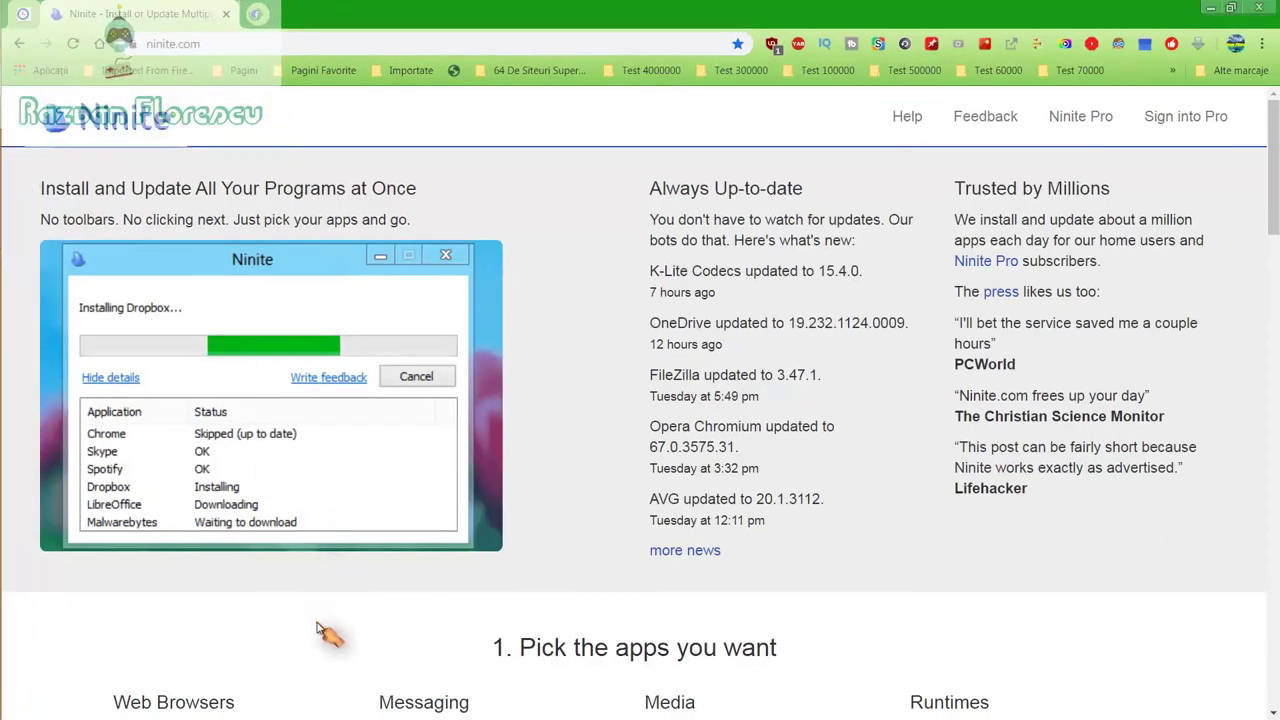
# Step: Examine the apps Ninite offers in every category, from Web Browsers and Media to Developer Tools and Utilities
pyautogui.scroll(-2, 320, 614)
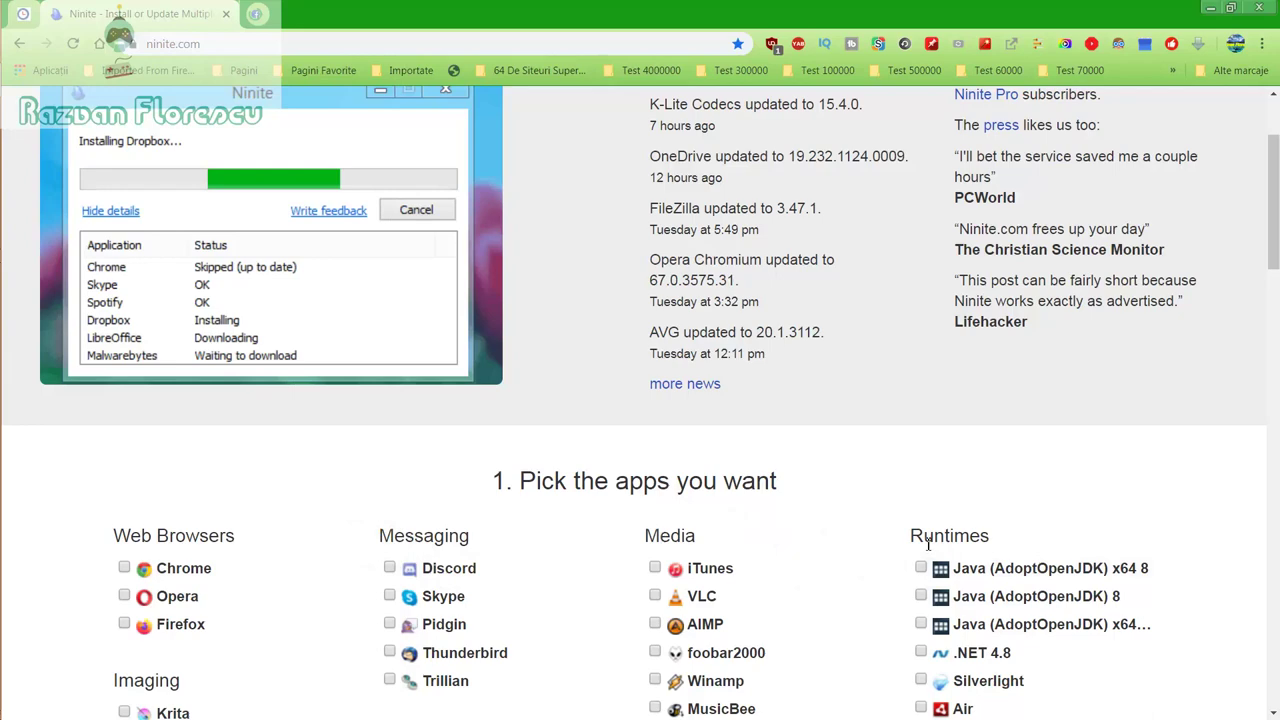
pyautogui.scroll(-2, 820, 580)
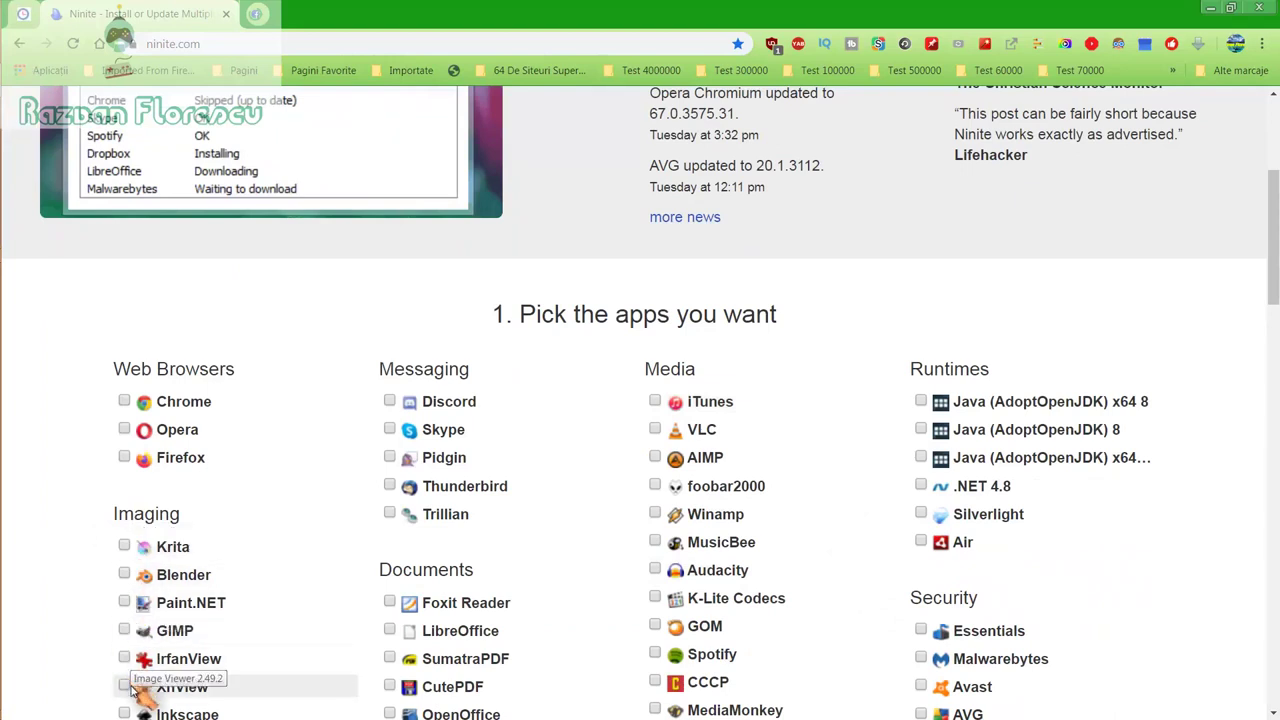
pyautogui.scroll(-1, 130, 686)
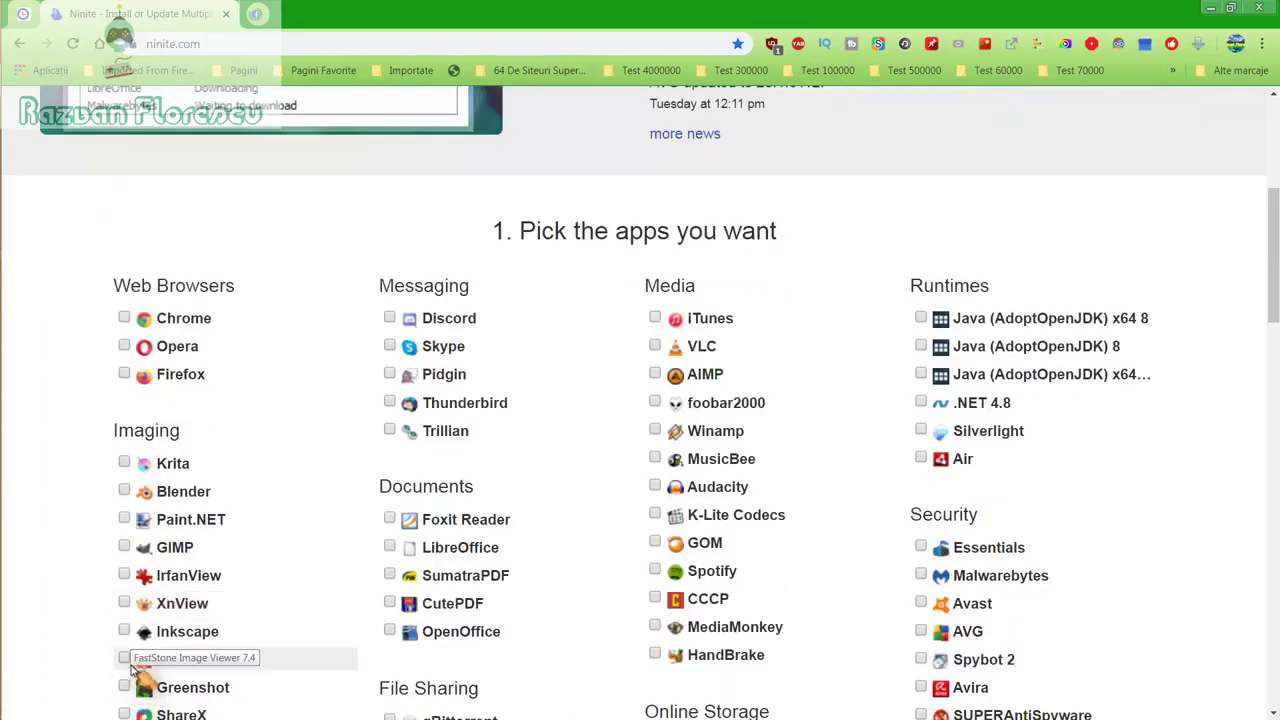
pyautogui.scroll(-1, 135, 688)
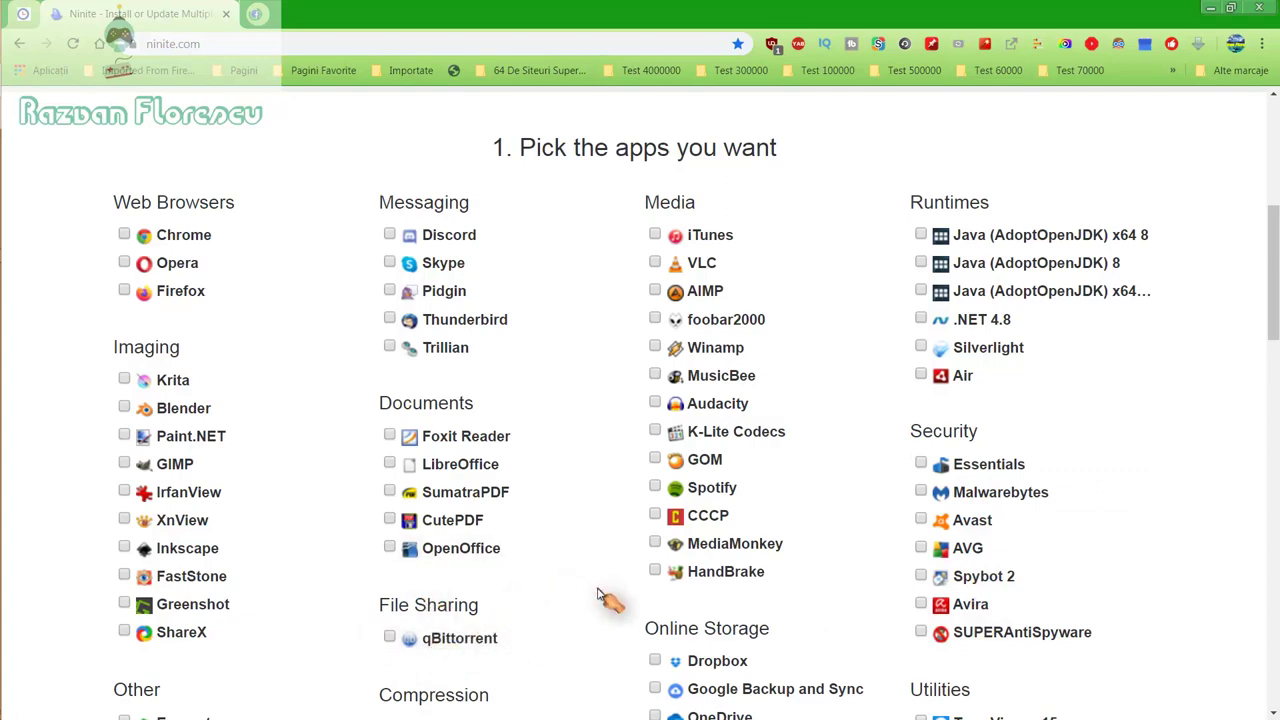
pyautogui.scroll(-1, 598, 596)
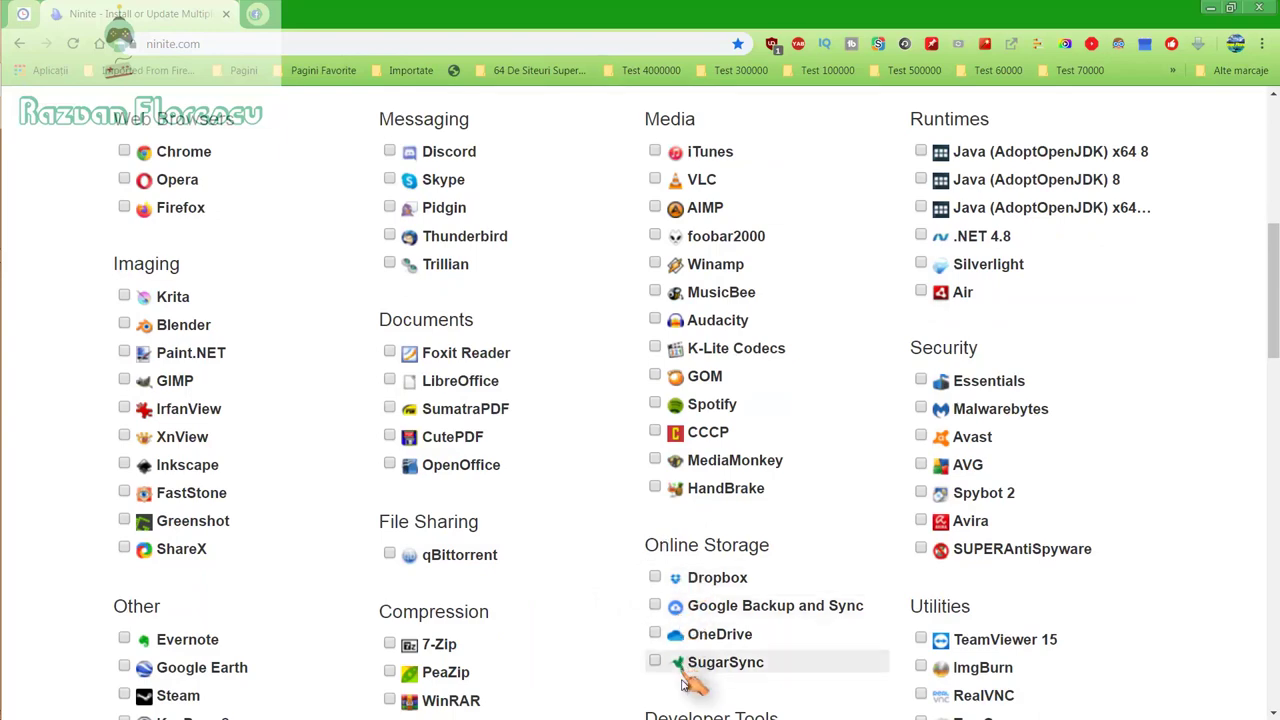
pyautogui.scroll(-2, 566, 651)
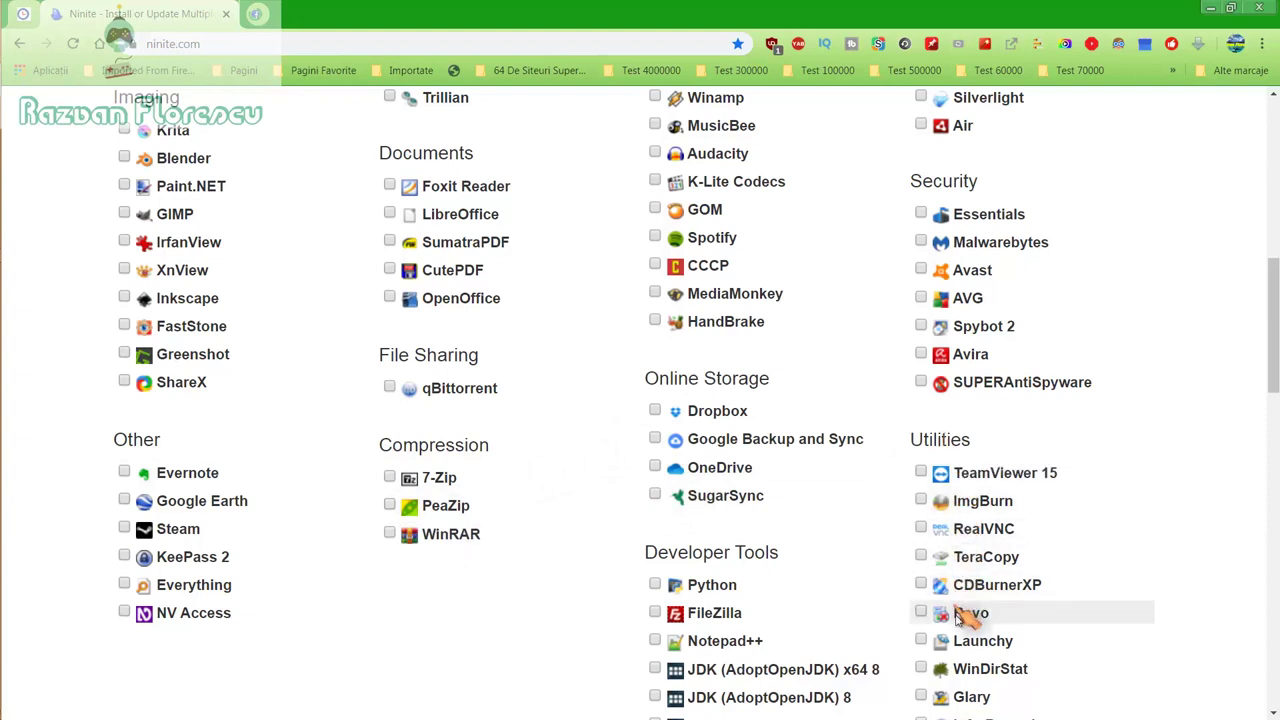
pyautogui.scroll(-1, 968, 690)
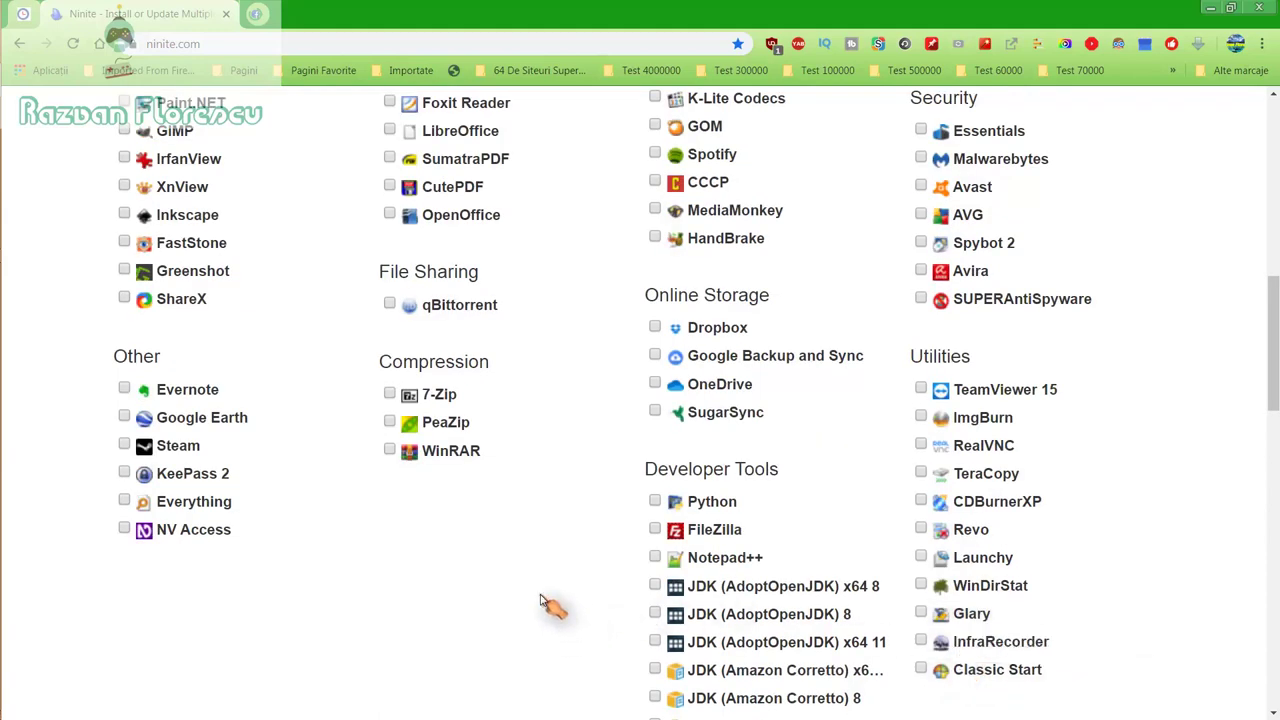
pyautogui.scroll(-1, 540, 600)
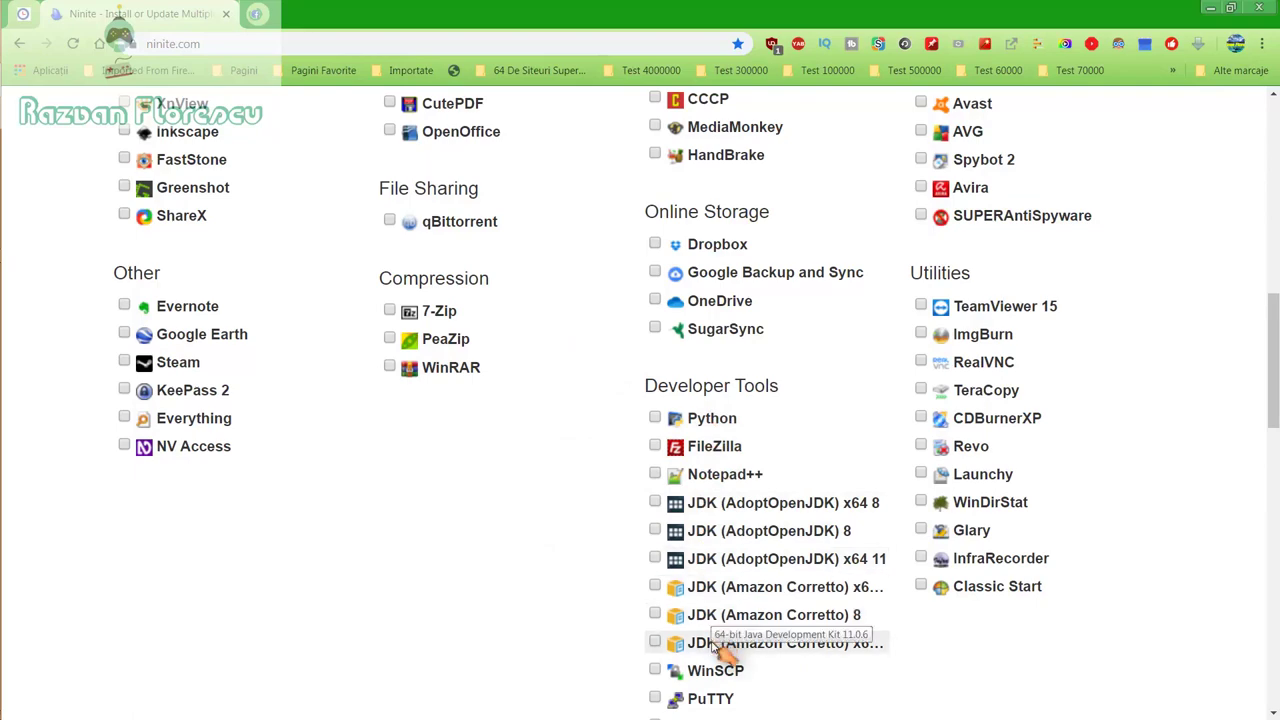
pyautogui.scroll(-2, 718, 648)
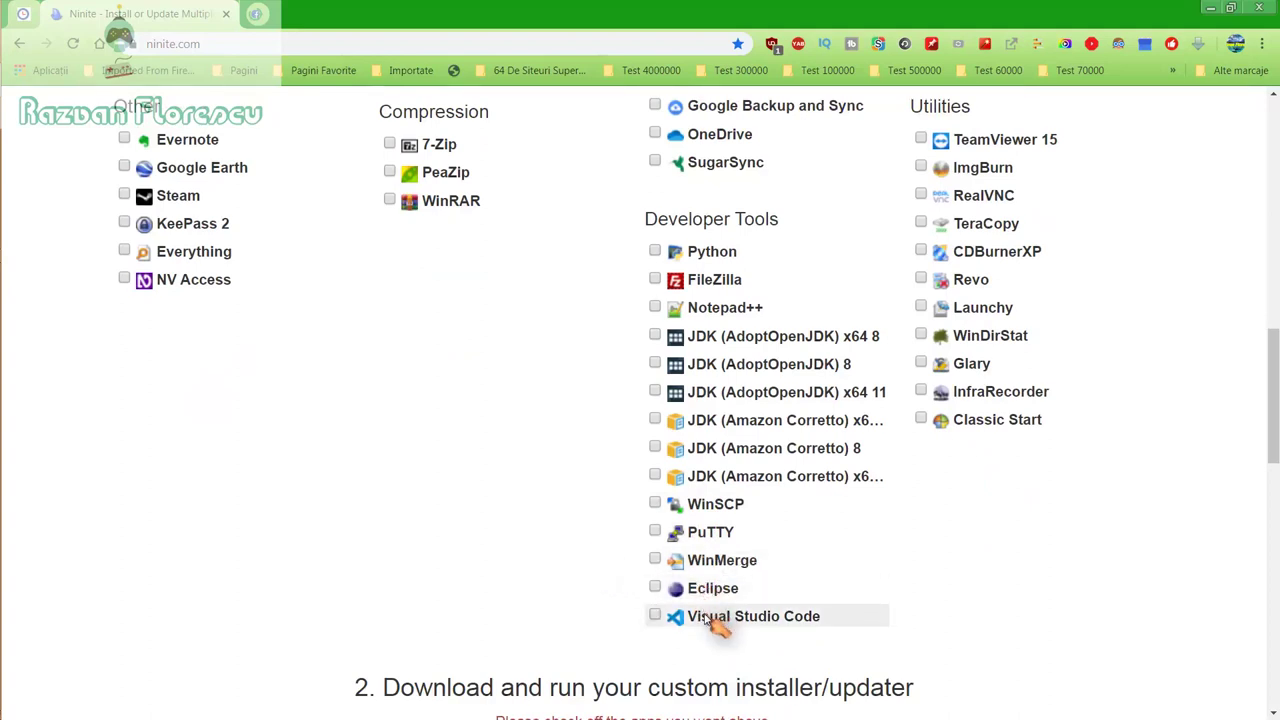
pyautogui.scroll(2, 590, 568)
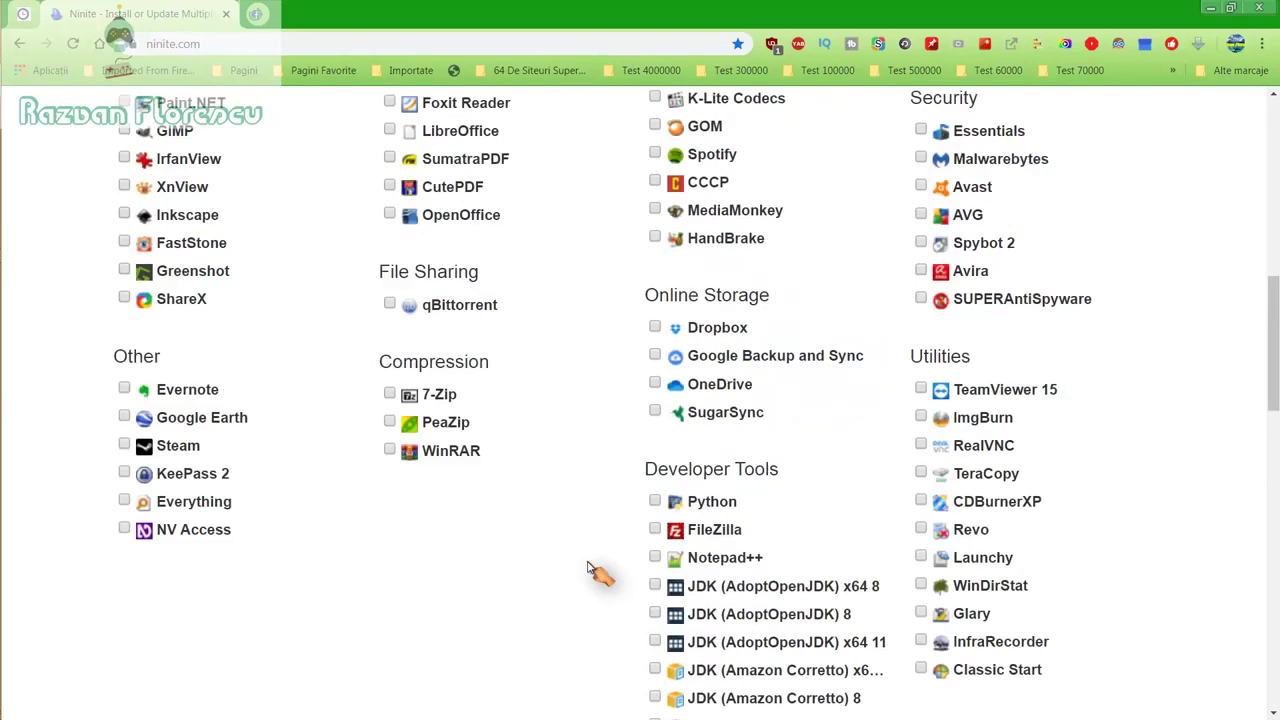
pyautogui.scroll(2, 590, 568)
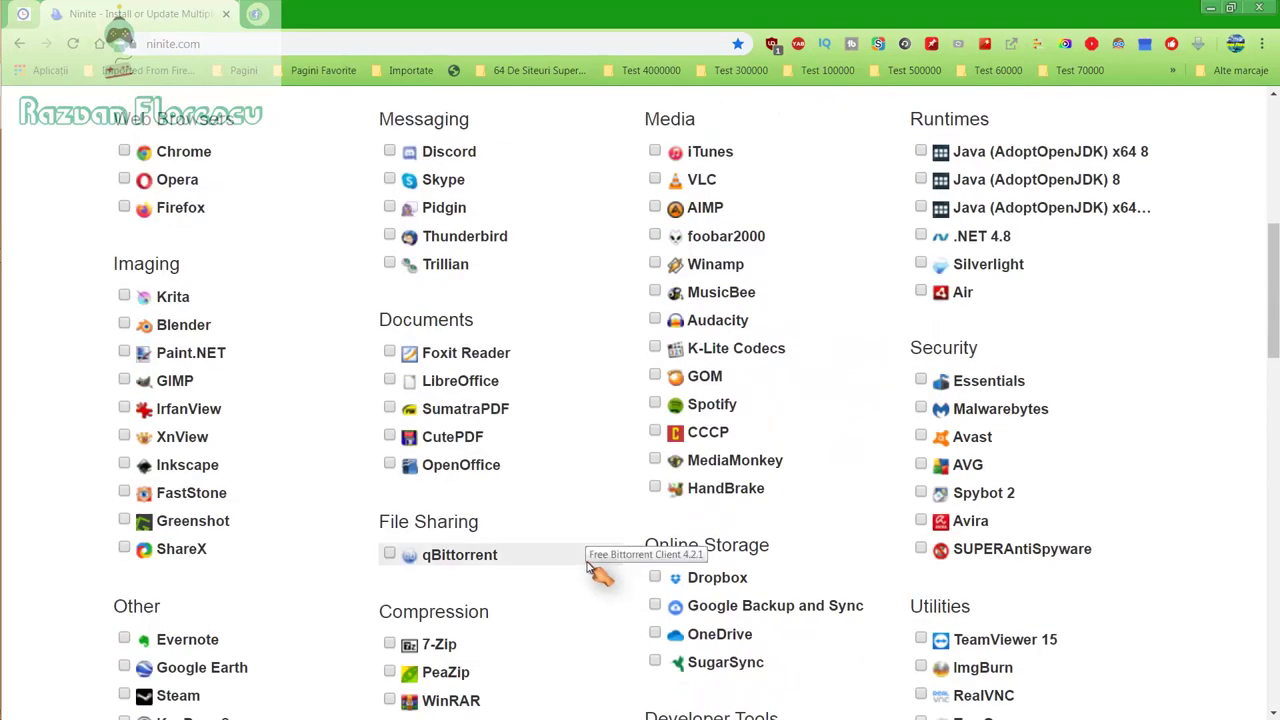
pyautogui.scroll(2, 590, 568)
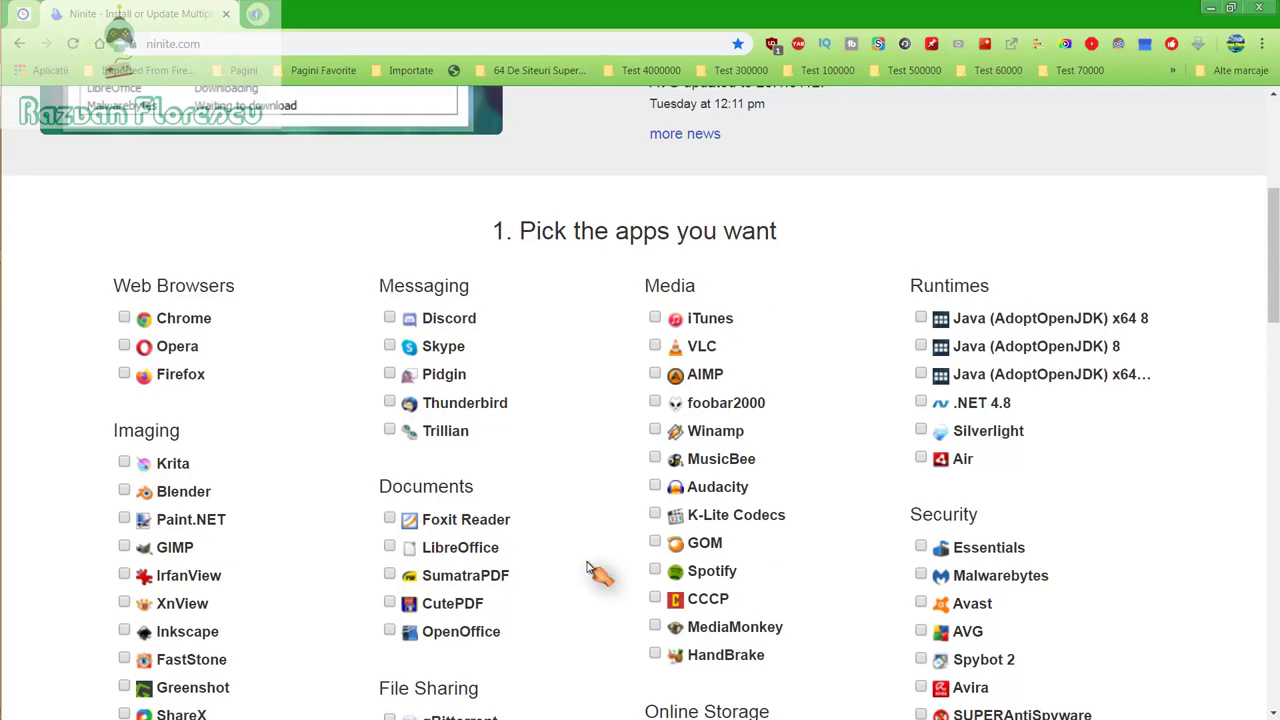
# Step: Select Inkscape under Imaging and GOM, MusicBee, CCCP, MediaMonkey and Spotify under Media for the installer
pyautogui.click(656, 543)
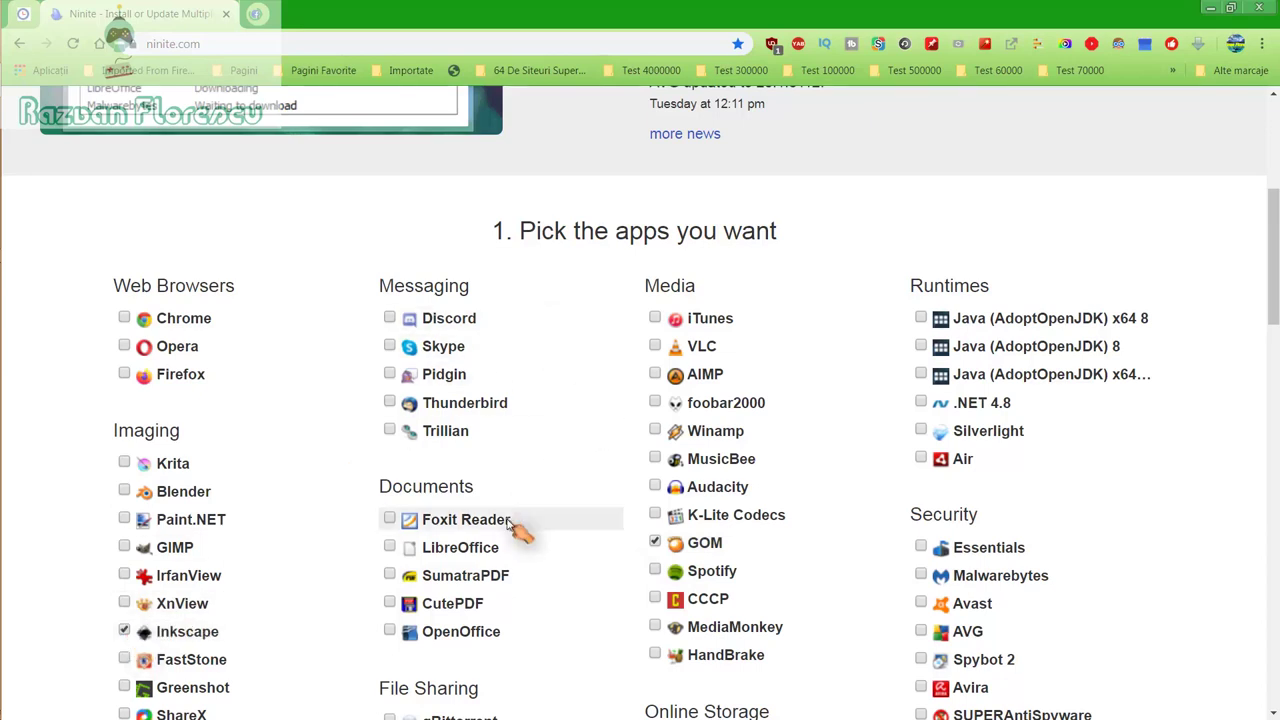
pyautogui.click(656, 460)
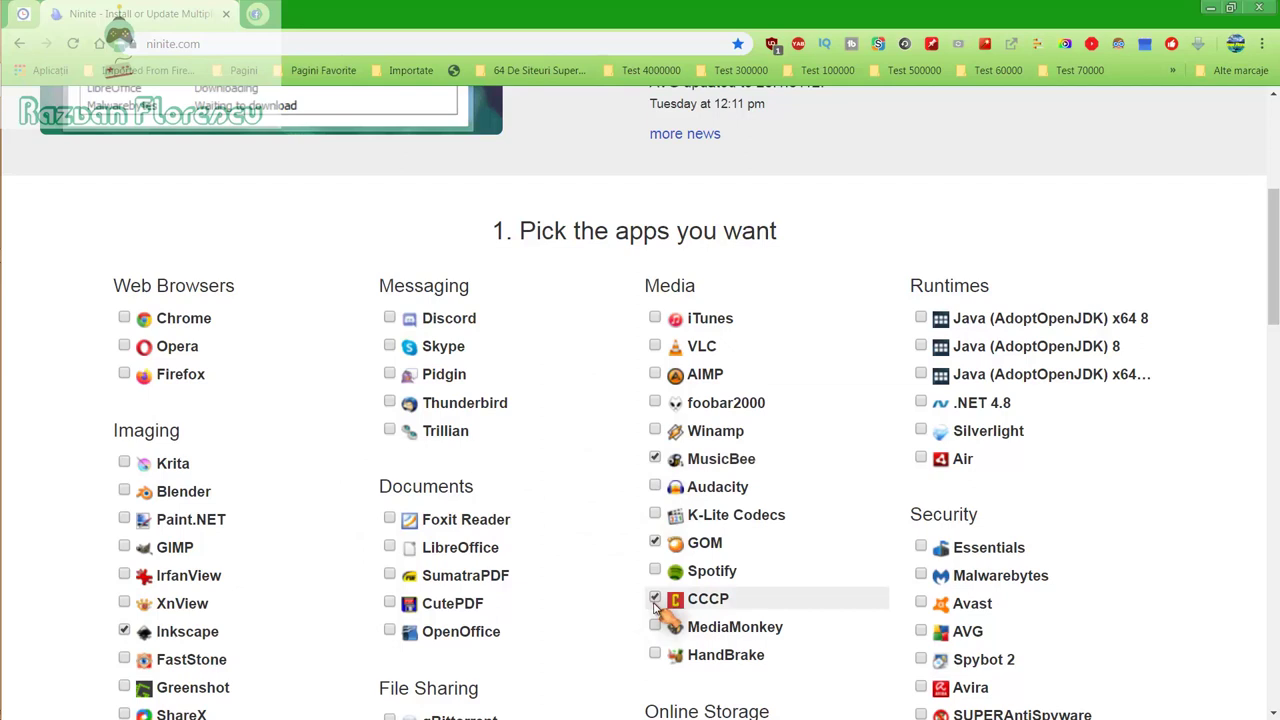
pyautogui.click(656, 626)
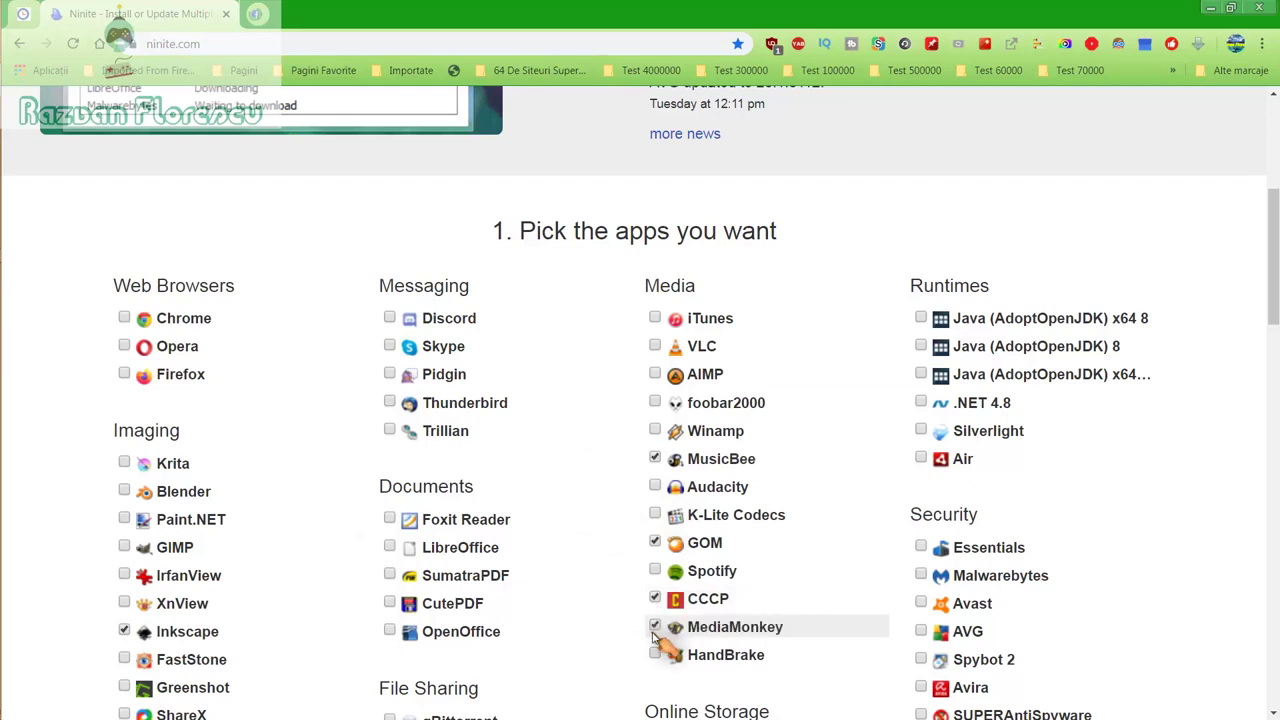
pyautogui.click(660, 579)
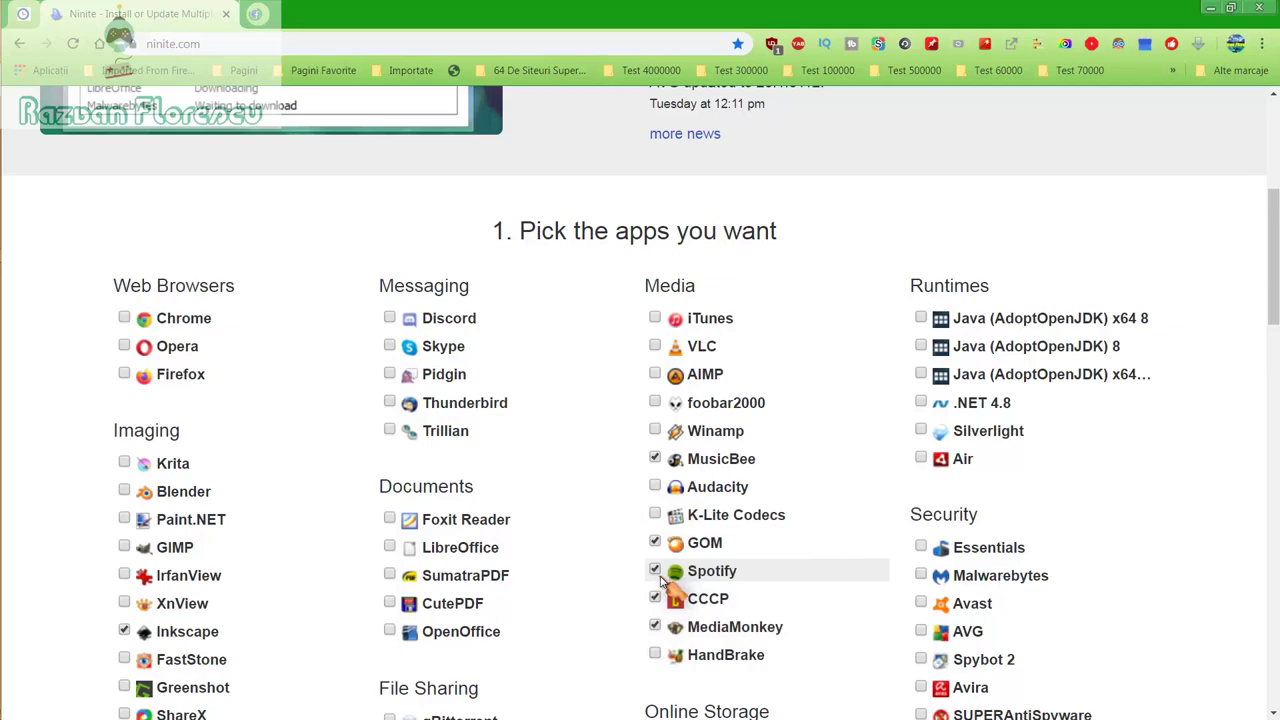
# Step: Add SUPERAntiSpyware and Spybot 2 from Security and SugarSync from Online Storage to the app selection
pyautogui.scroll(-1, 660, 580)
pyautogui.scroll(-1, 668, 572)
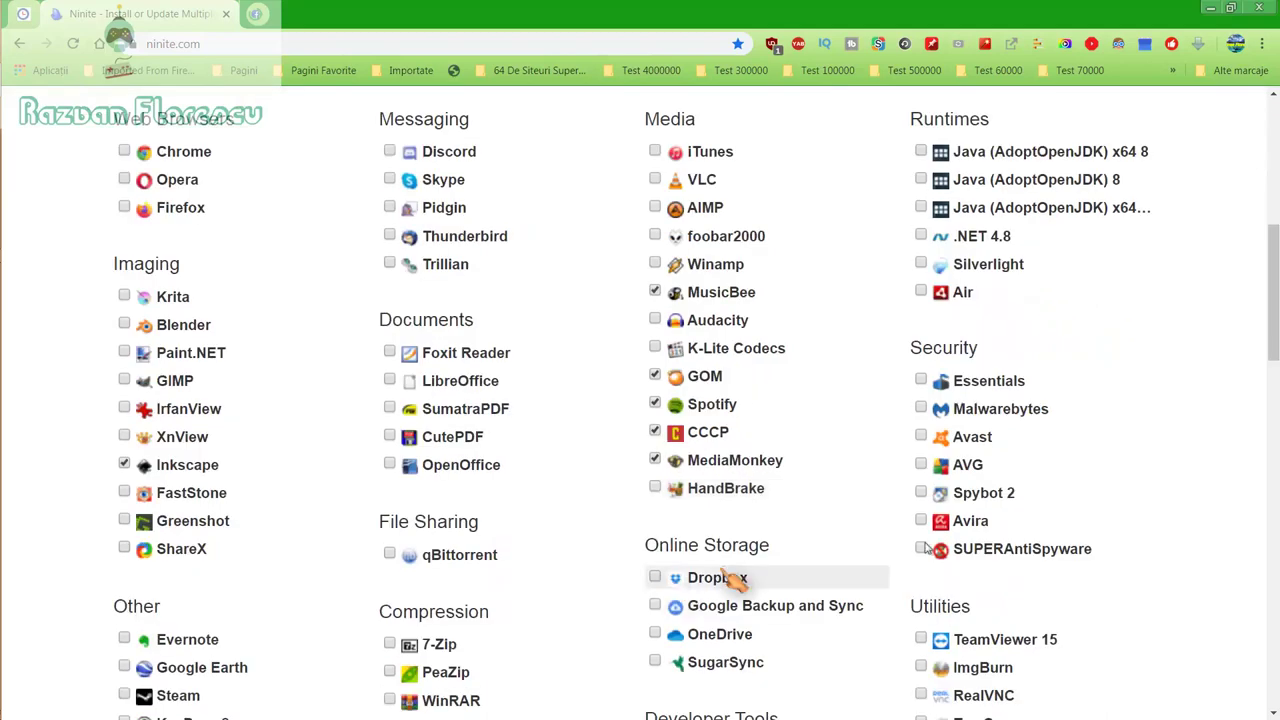
pyautogui.click(921, 549)
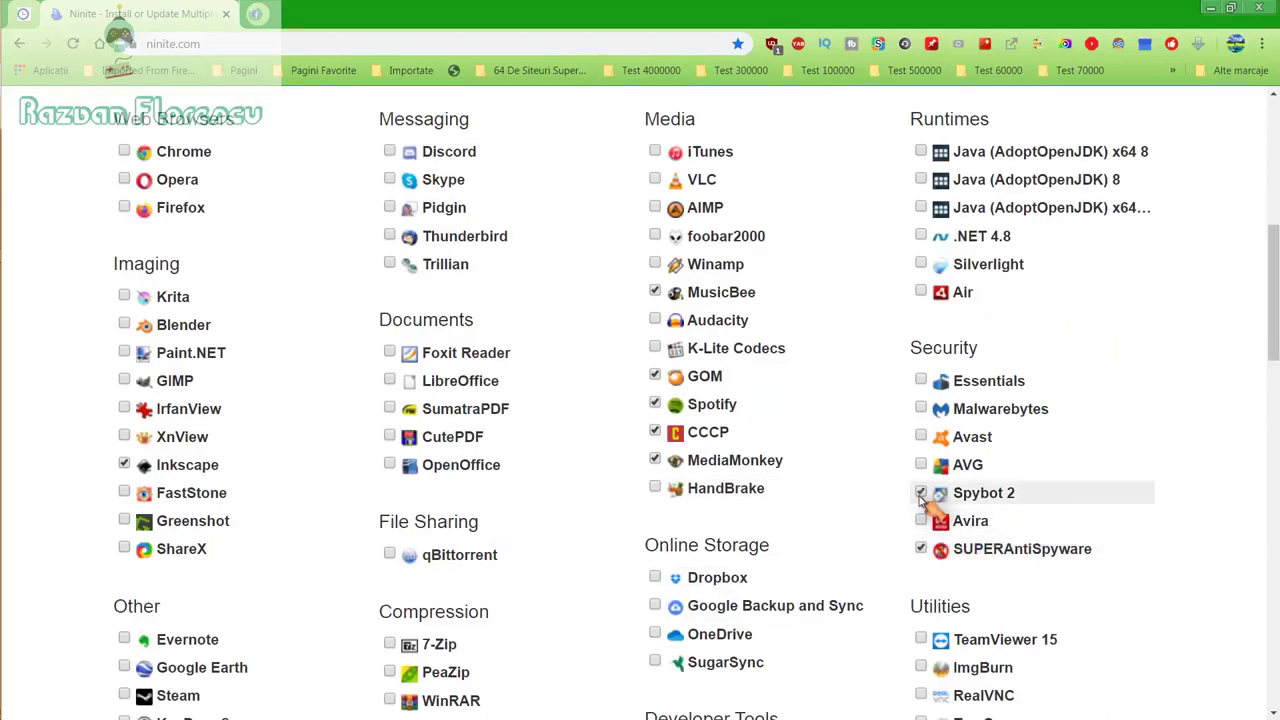
pyautogui.scroll(-2, 921, 500)
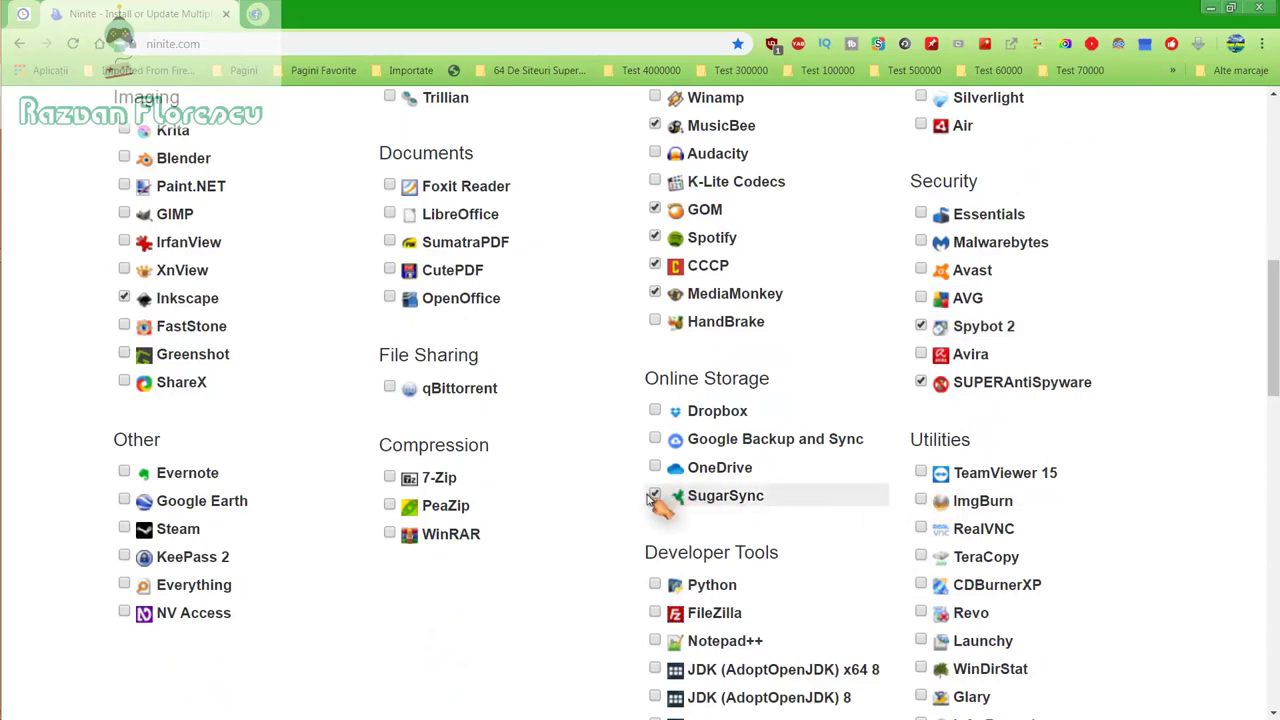
# Step: Download the custom Ninite installer and save it to the Desktop with the file type Toate fișierele (*.*)
pyautogui.scroll(-2, 650, 502)
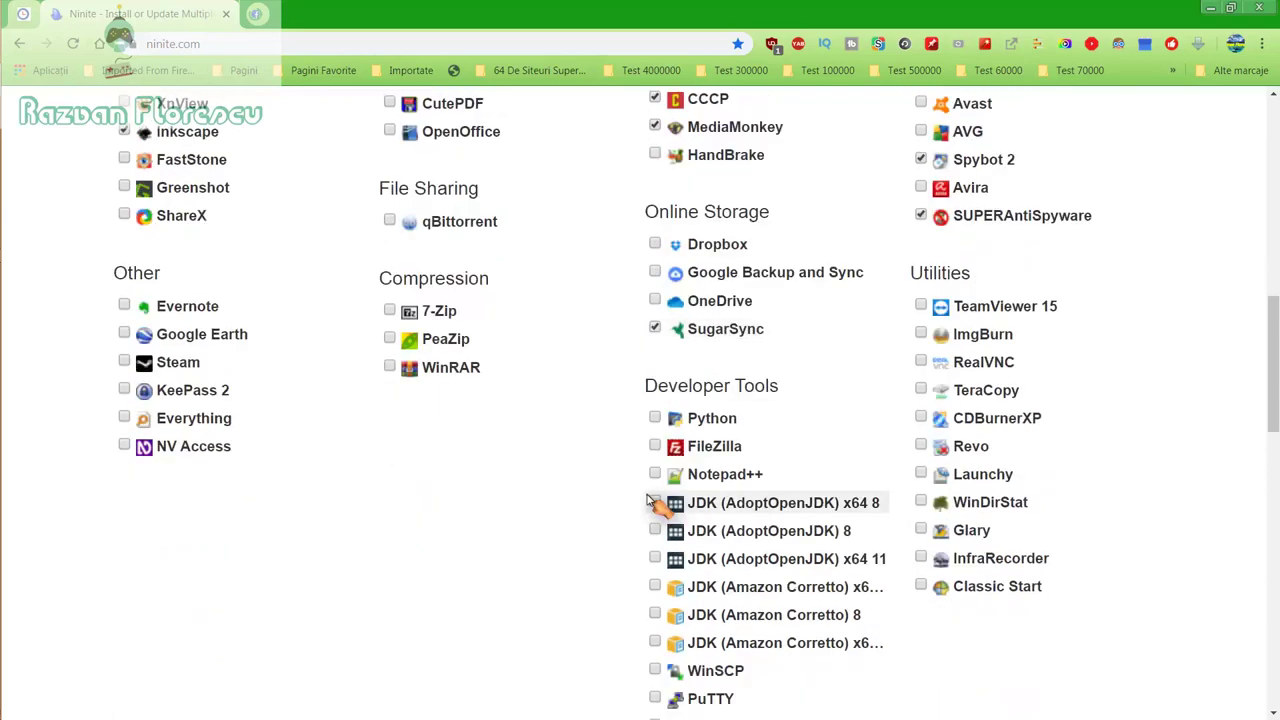
pyautogui.scroll(-2, 650, 502)
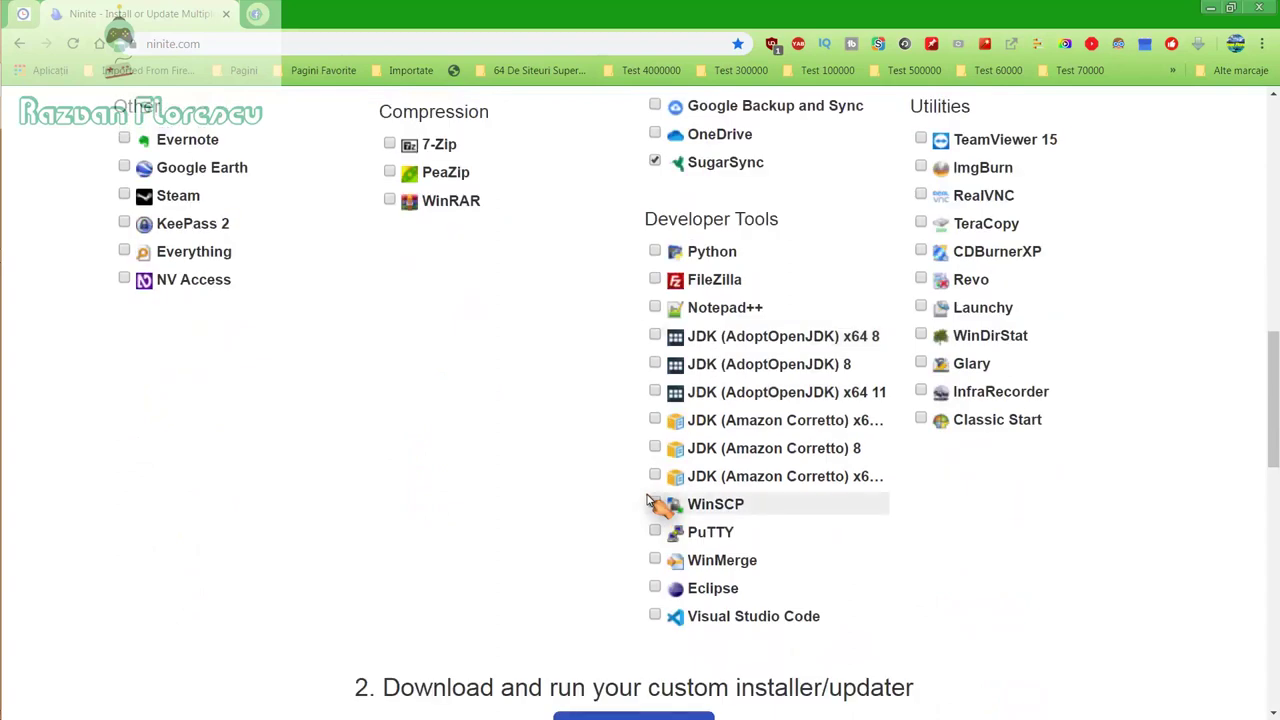
pyautogui.scroll(-2, 650, 502)
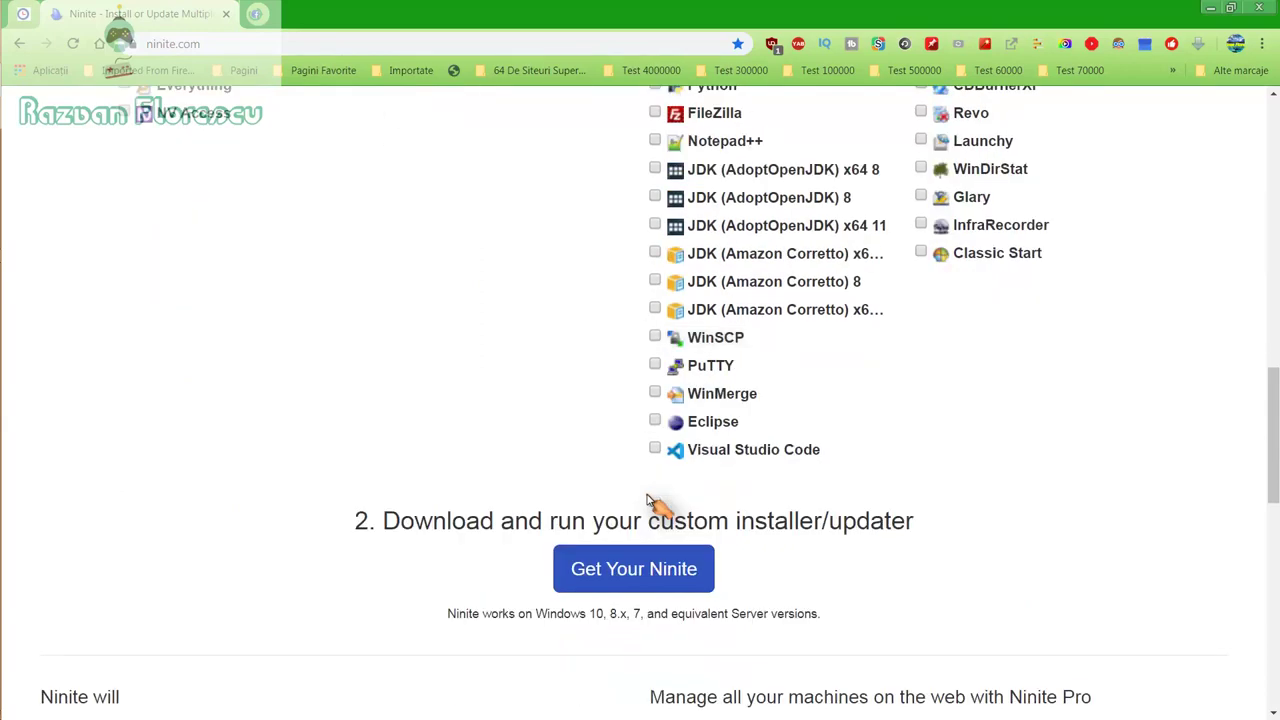
pyautogui.click(632, 580)
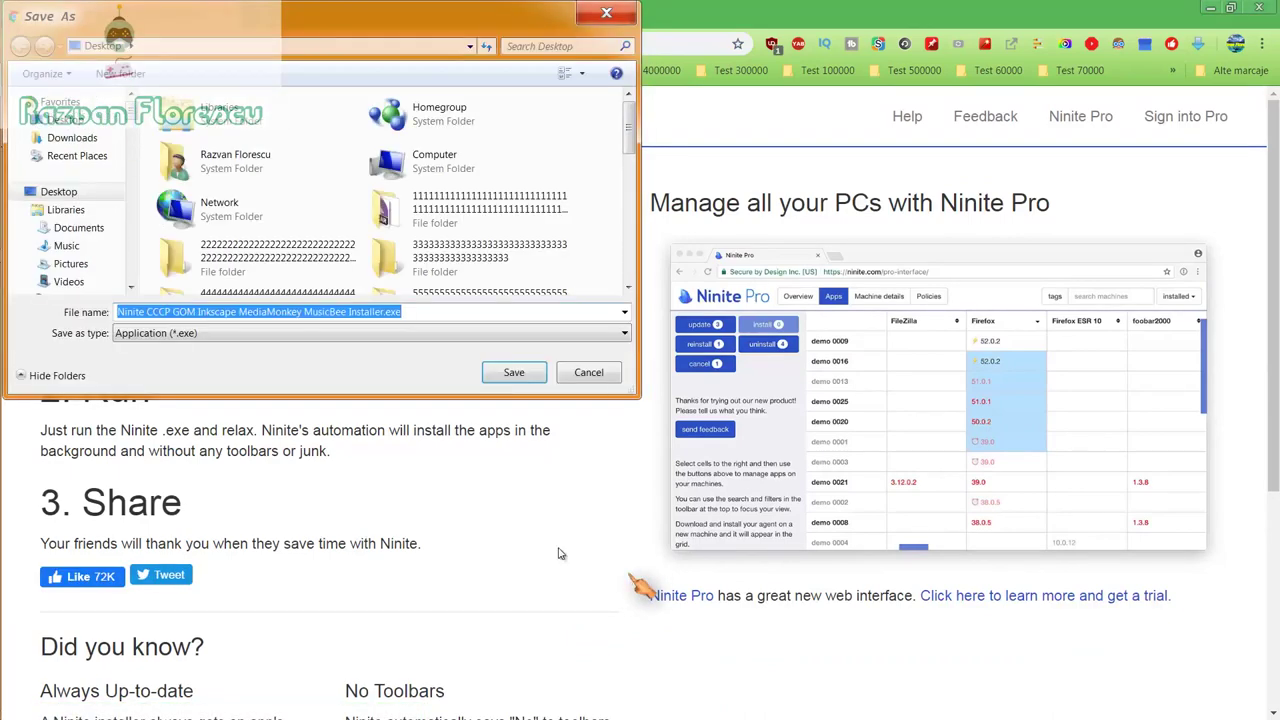
pyautogui.click(325, 334)
pyautogui.click(305, 363)
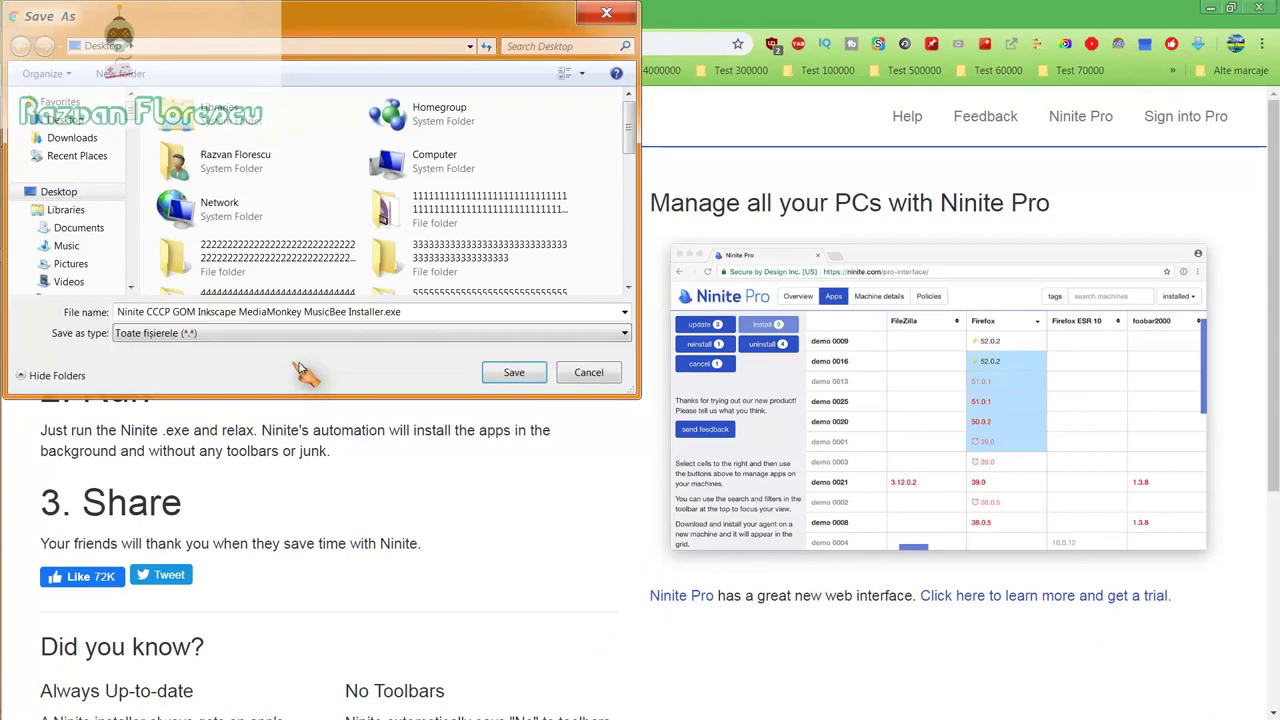
pyautogui.click(513, 372)
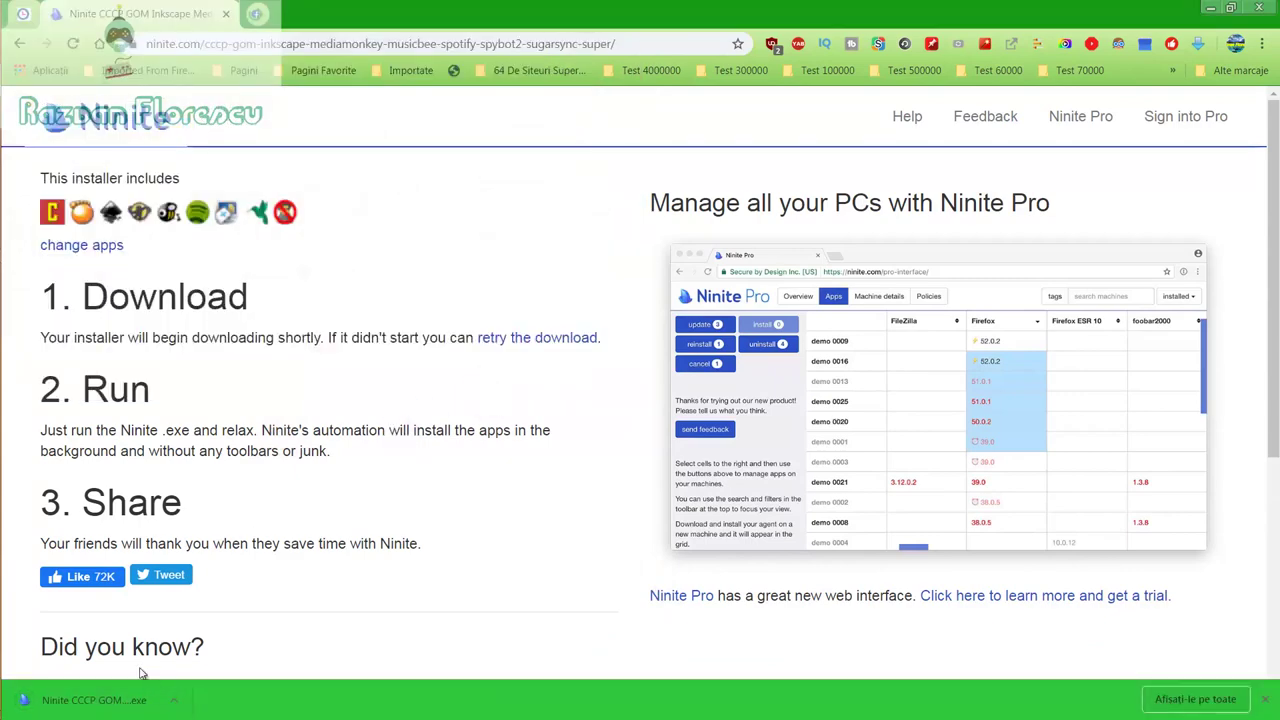
# Step: Run the downloaded Ninite installer, close the browser and show the installation details
pyautogui.click(127, 700)
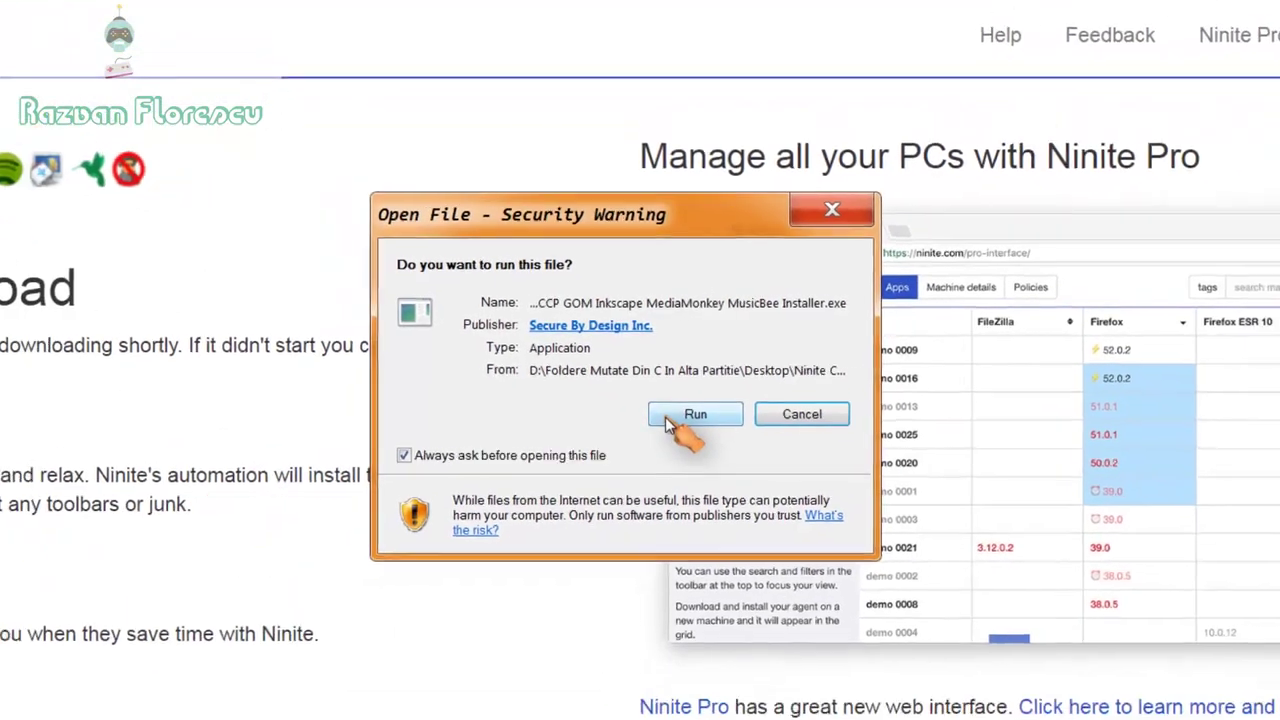
pyautogui.click(670, 420)
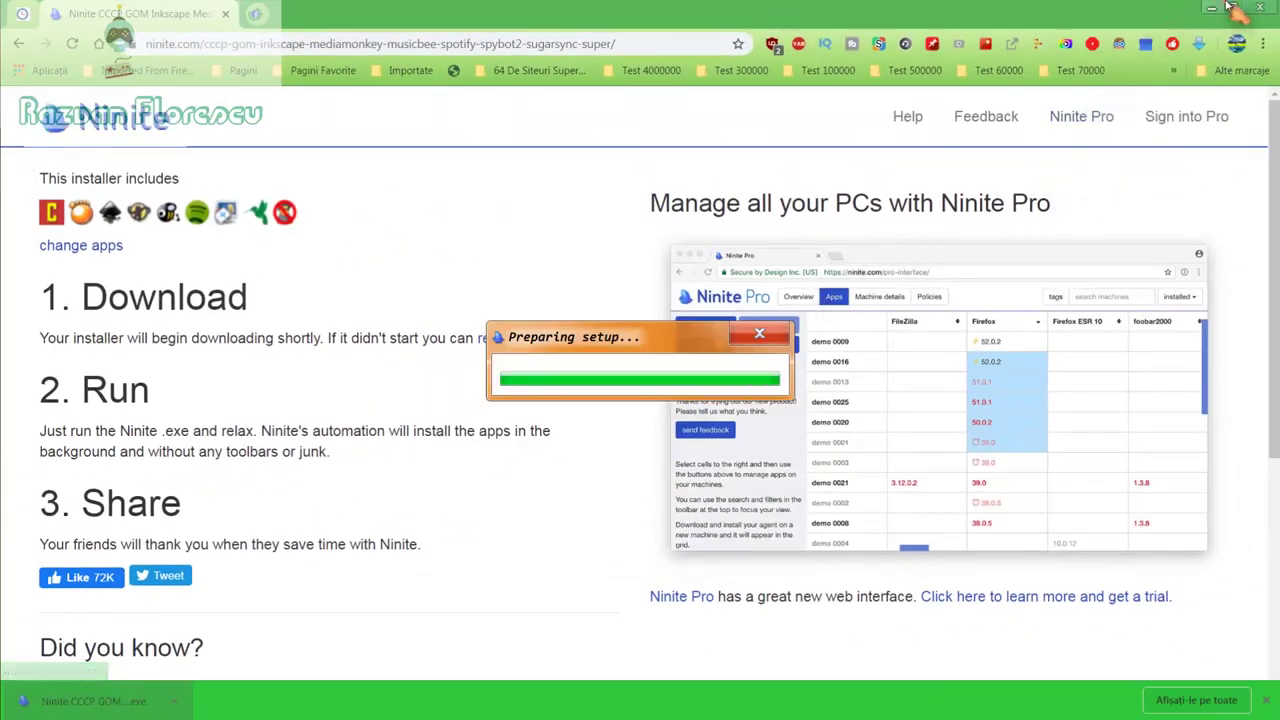
pyautogui.click(1258, 7)
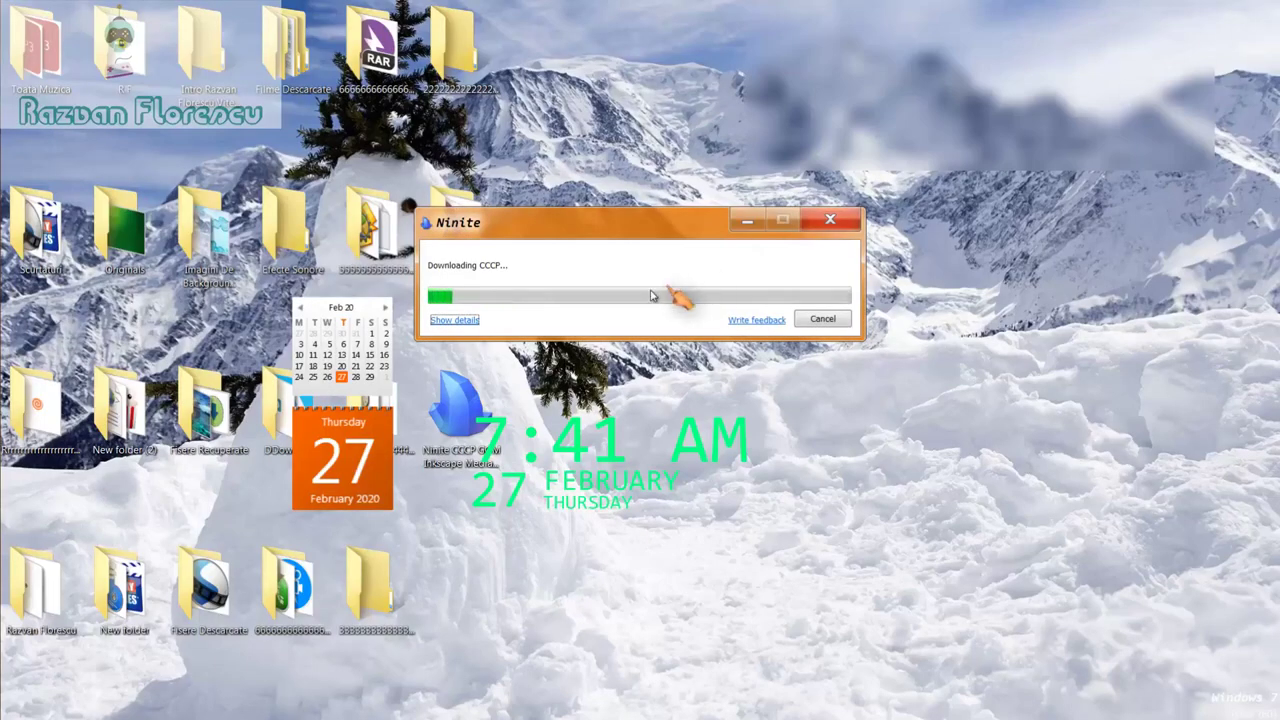
pyautogui.click(455, 321)
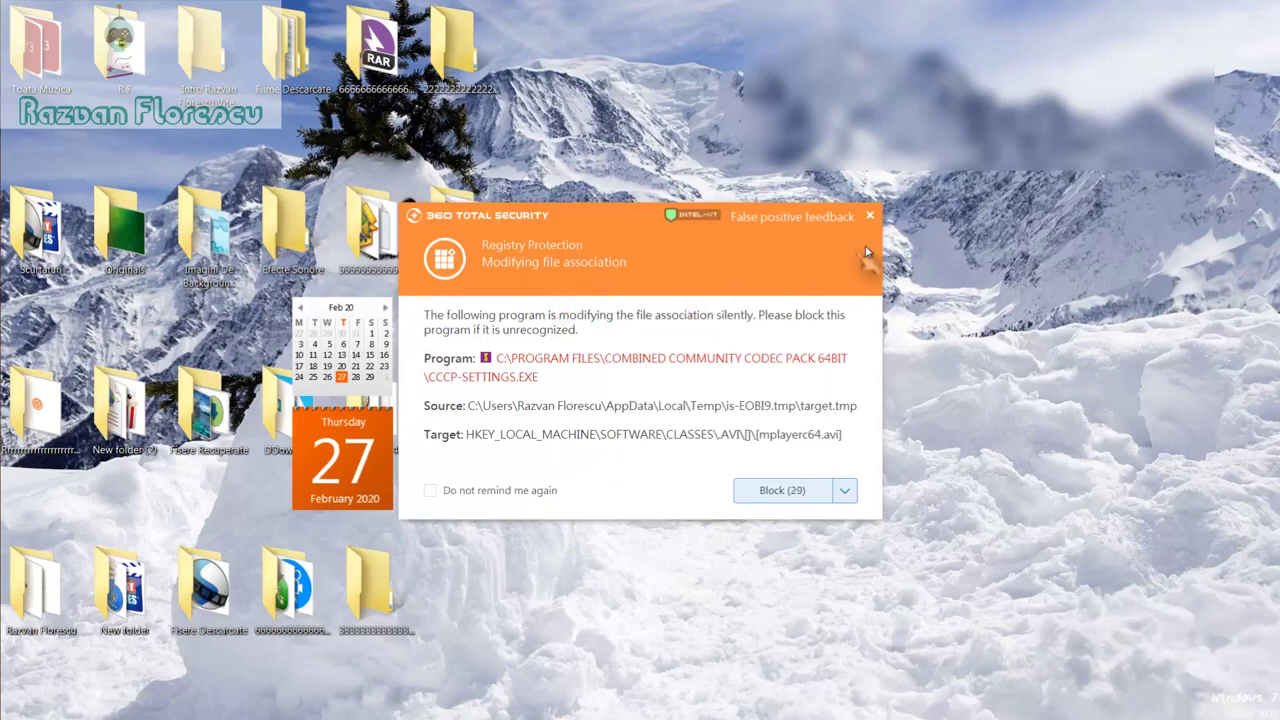
# Step: Dismiss the 360 Total Security alerts about file association, context menu and driver or service changes without blocking the programs
pyautogui.click(872, 217)
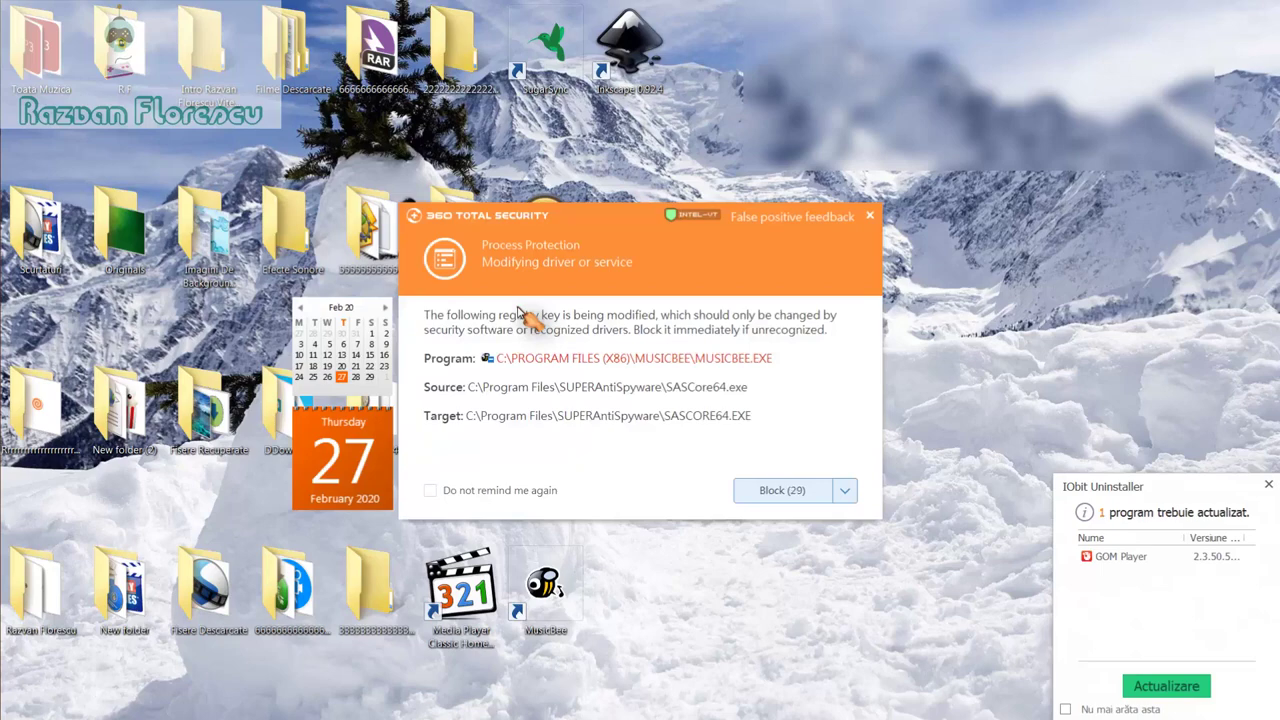
pyautogui.click(870, 217)
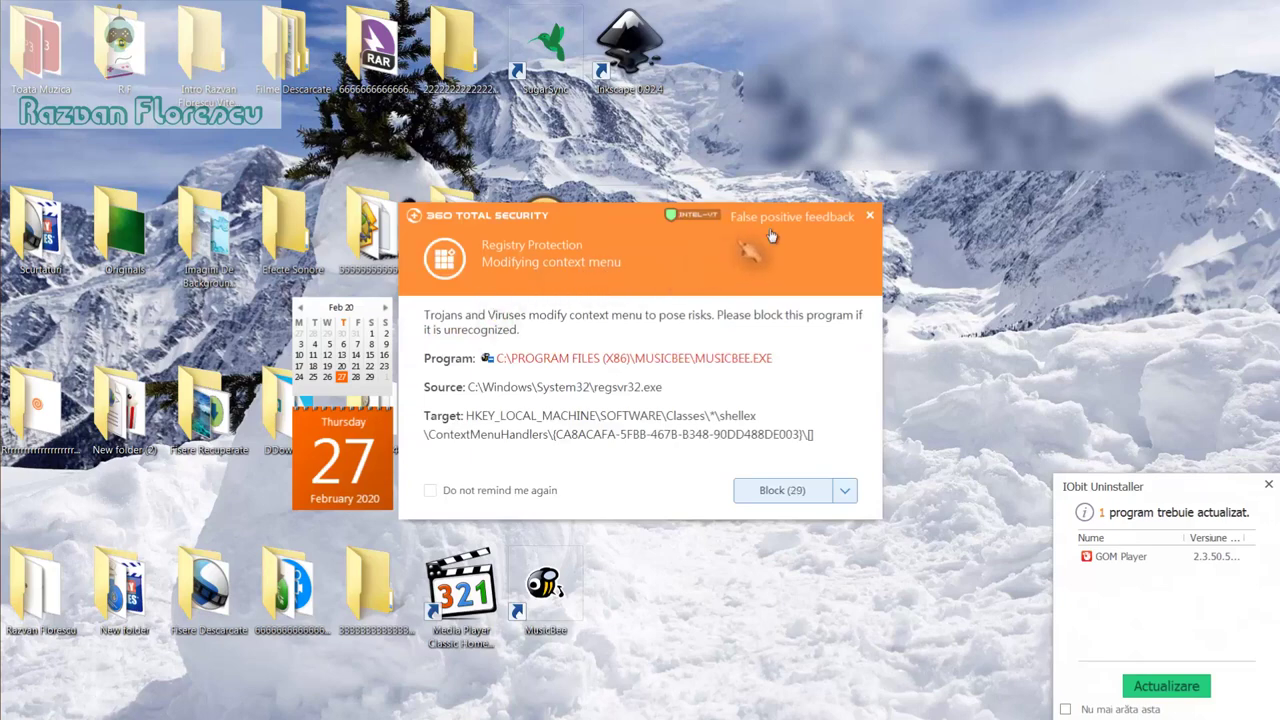
pyautogui.click(870, 216)
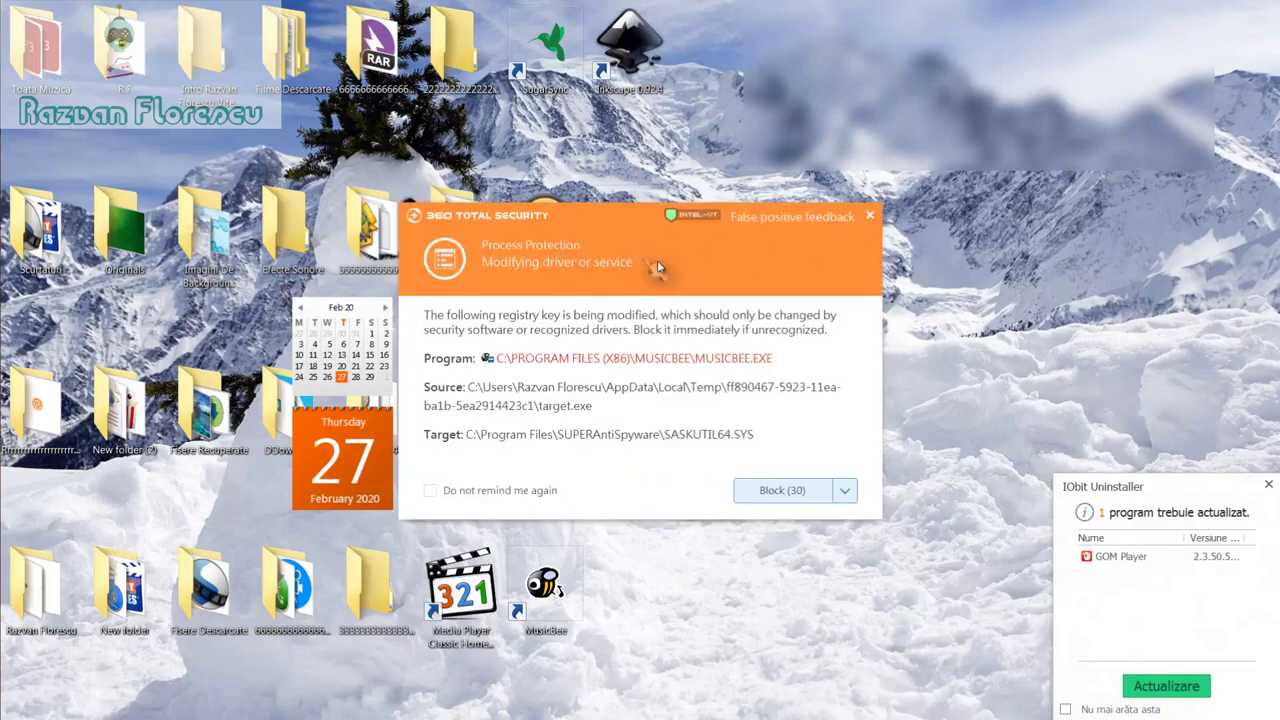
pyautogui.click(870, 216)
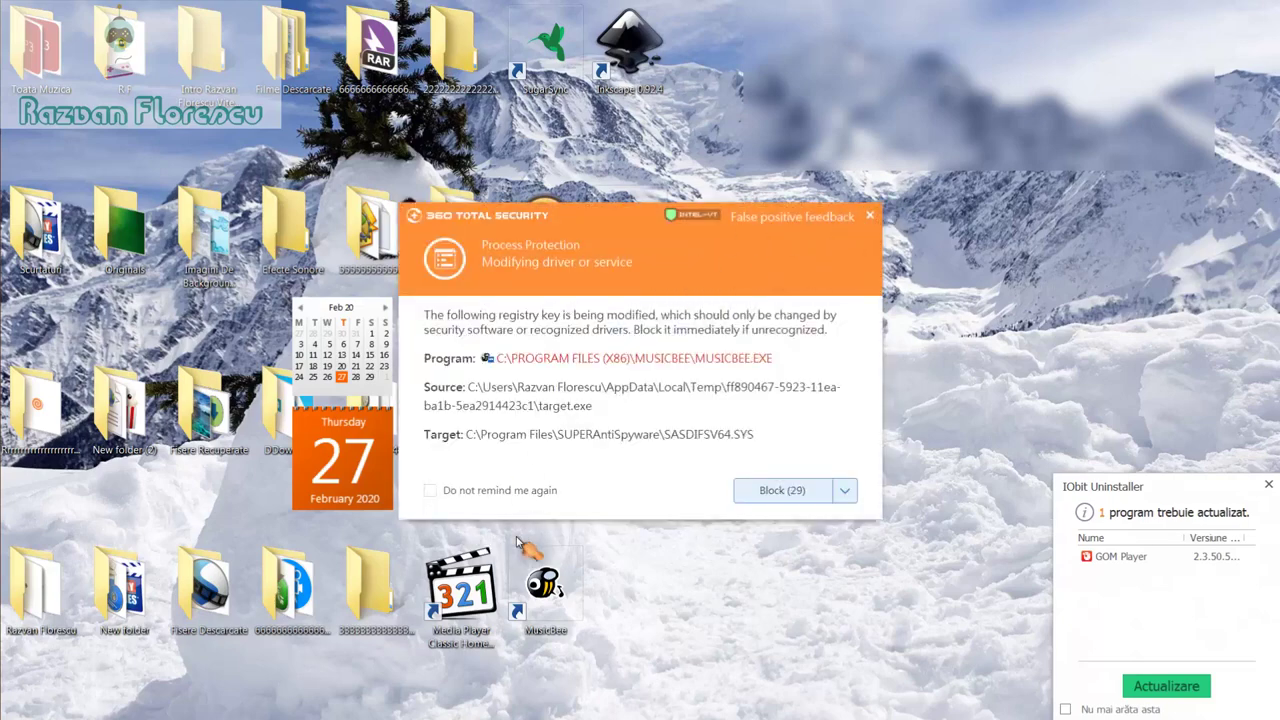
# Step: Set Do not remind me again on the remaining driver, environment variable and startup item alerts and dismiss each without blocking
pyautogui.click(431, 490)
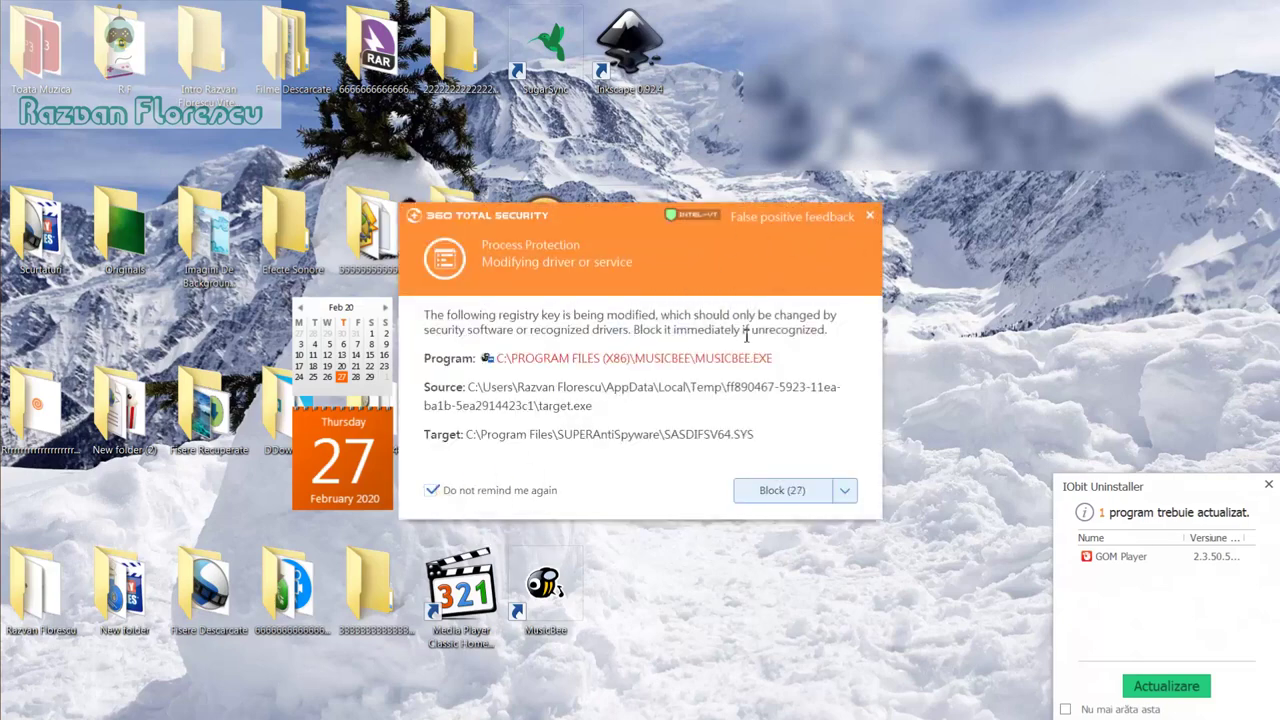
pyautogui.click(872, 217)
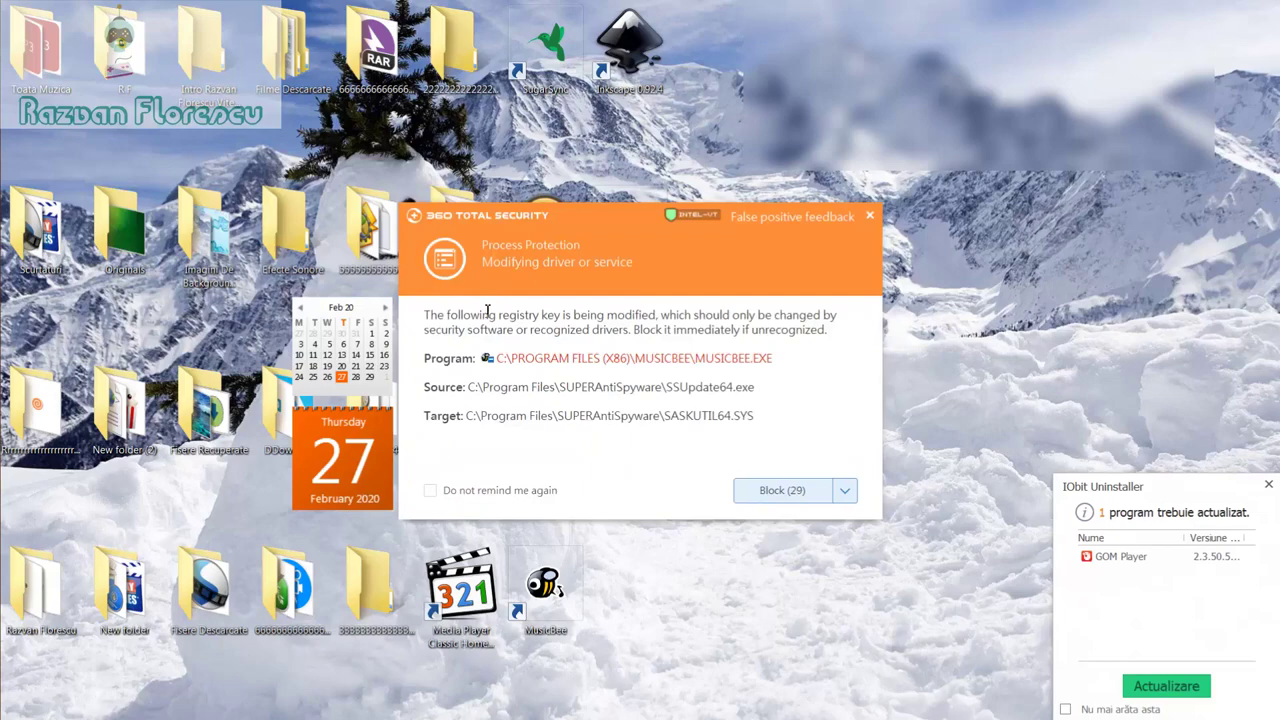
pyautogui.click(430, 490)
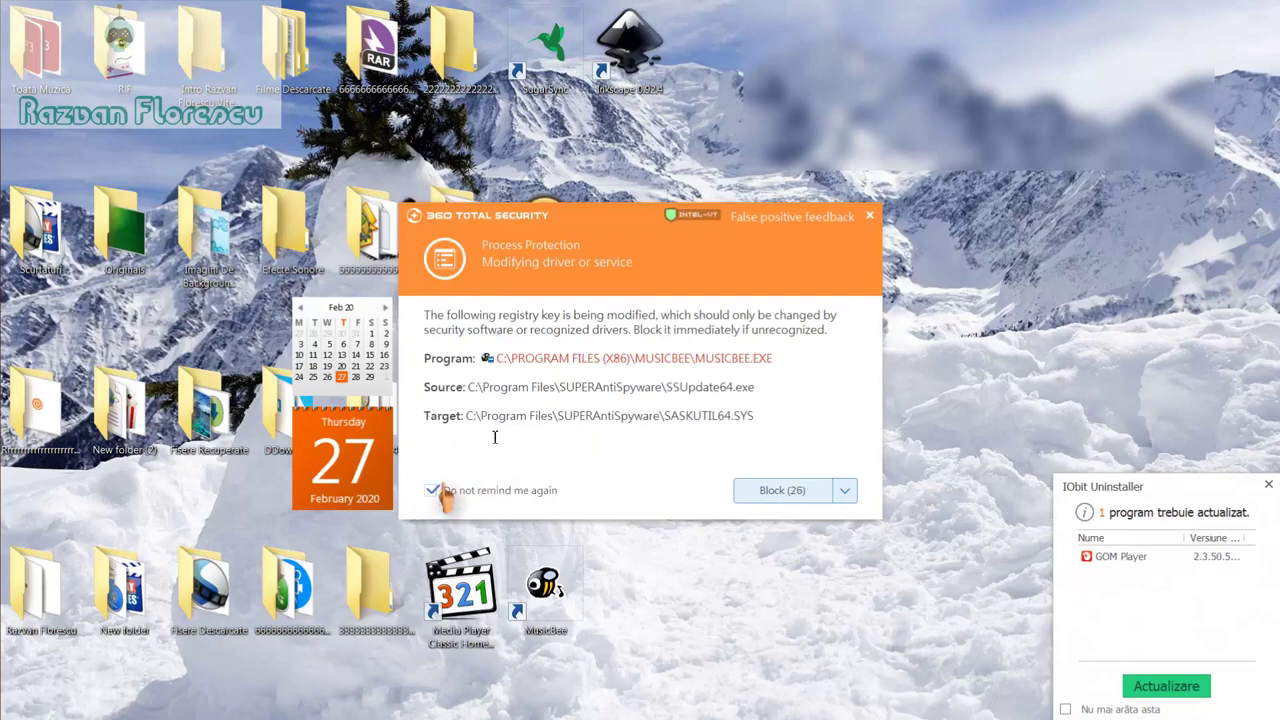
pyautogui.click(870, 217)
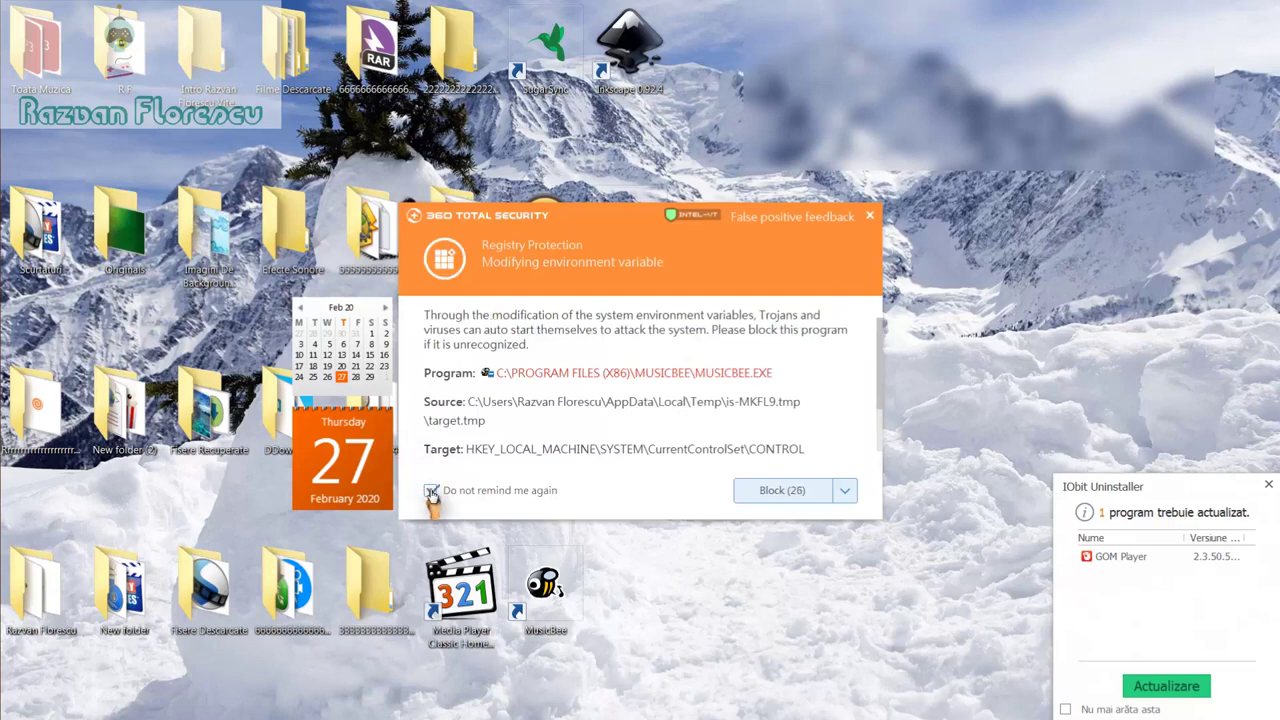
pyautogui.click(871, 218)
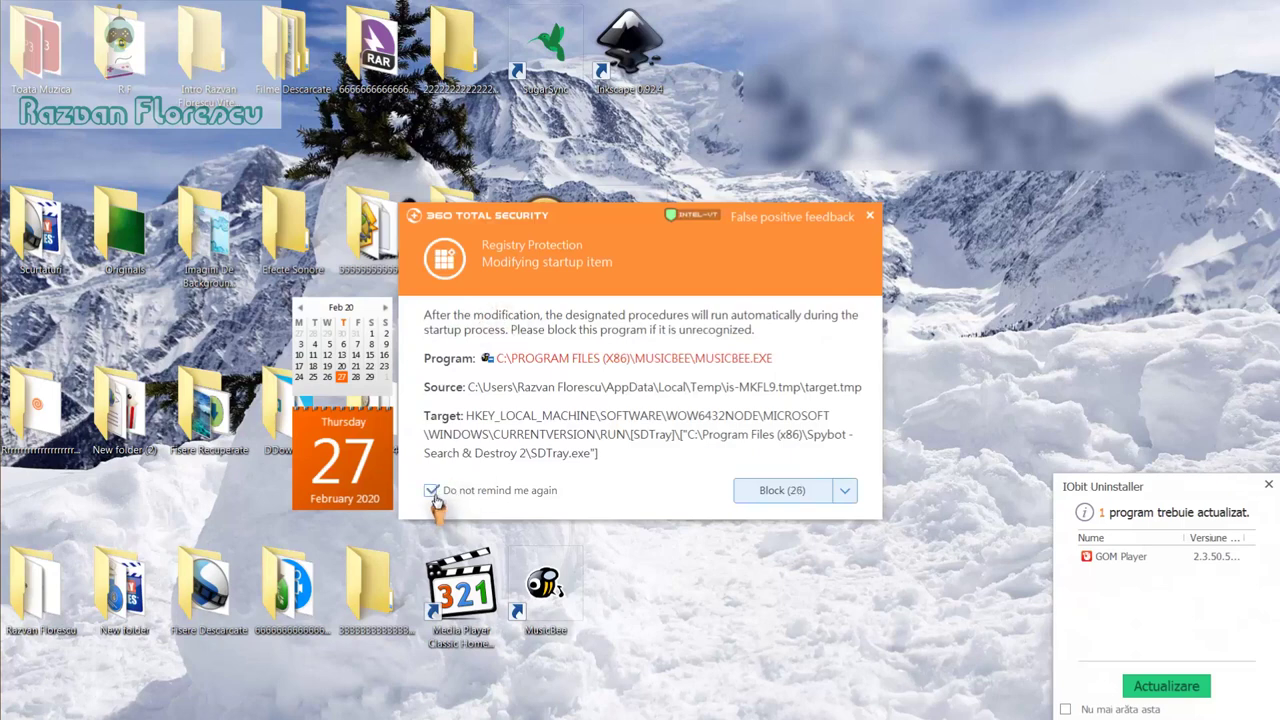
pyautogui.click(873, 212)
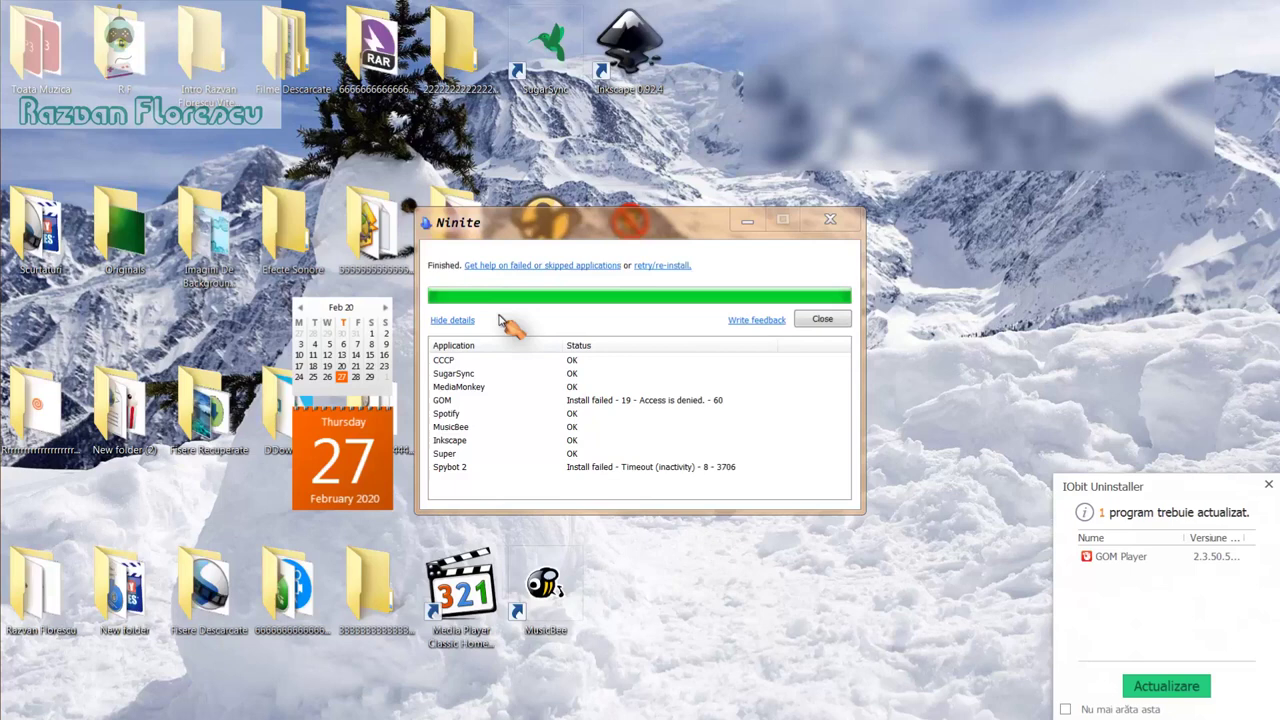
# Step: Close the IObit Uninstaller update notification and the finished Ninite installer window
pyautogui.click(1267, 486)
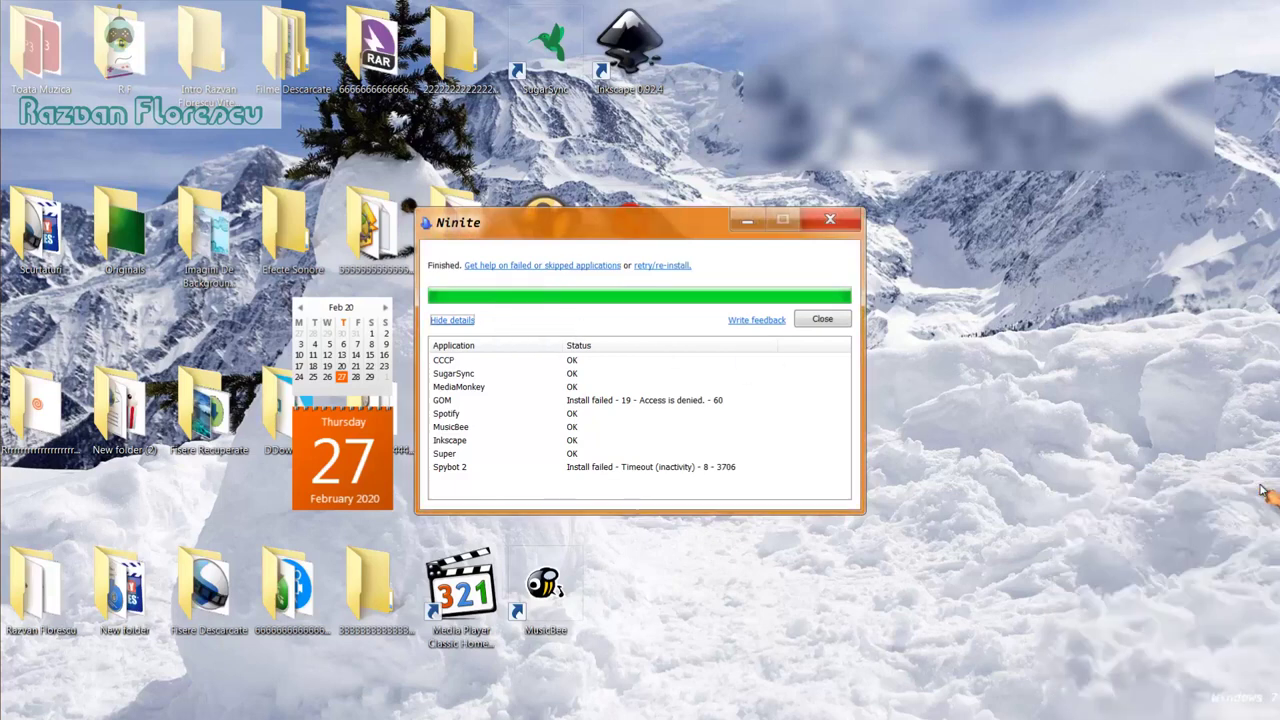
pyautogui.click(822, 320)
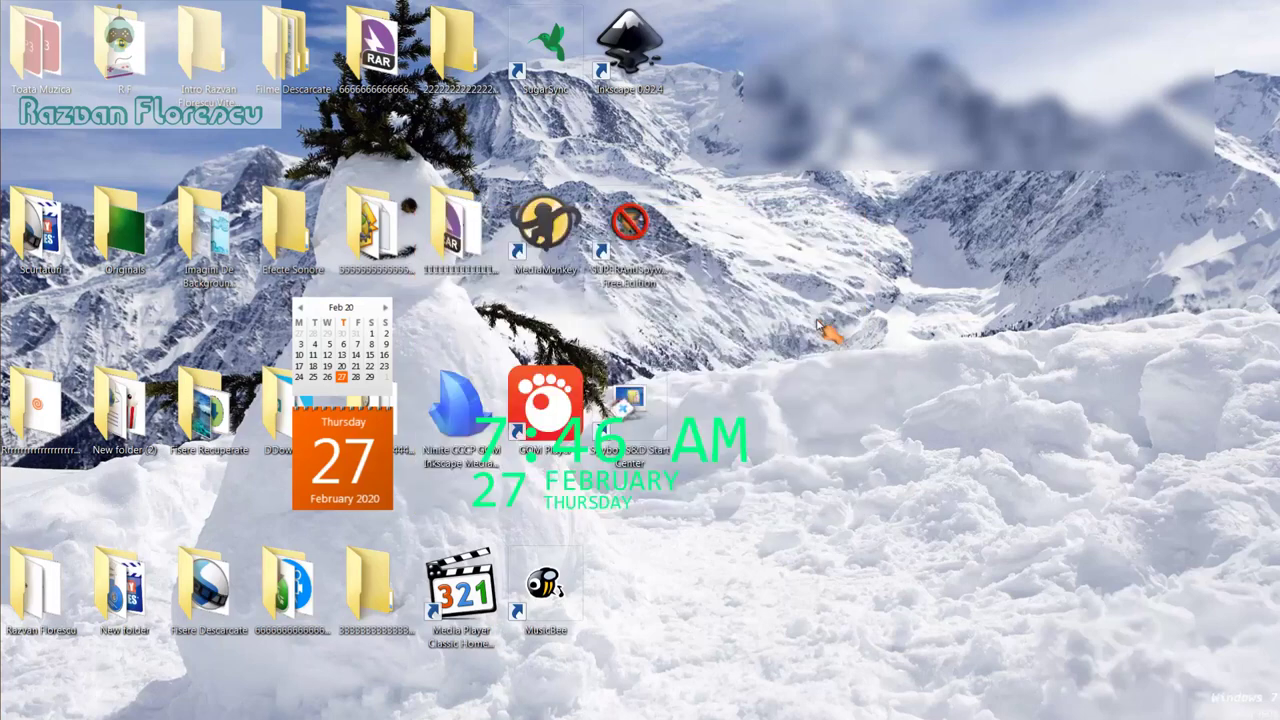
# Step: Launch Media Player Classic Home Cinema from the desktop, decline periodic CCCP update checks and maximize its window
pyautogui.doubleClick(479, 615)
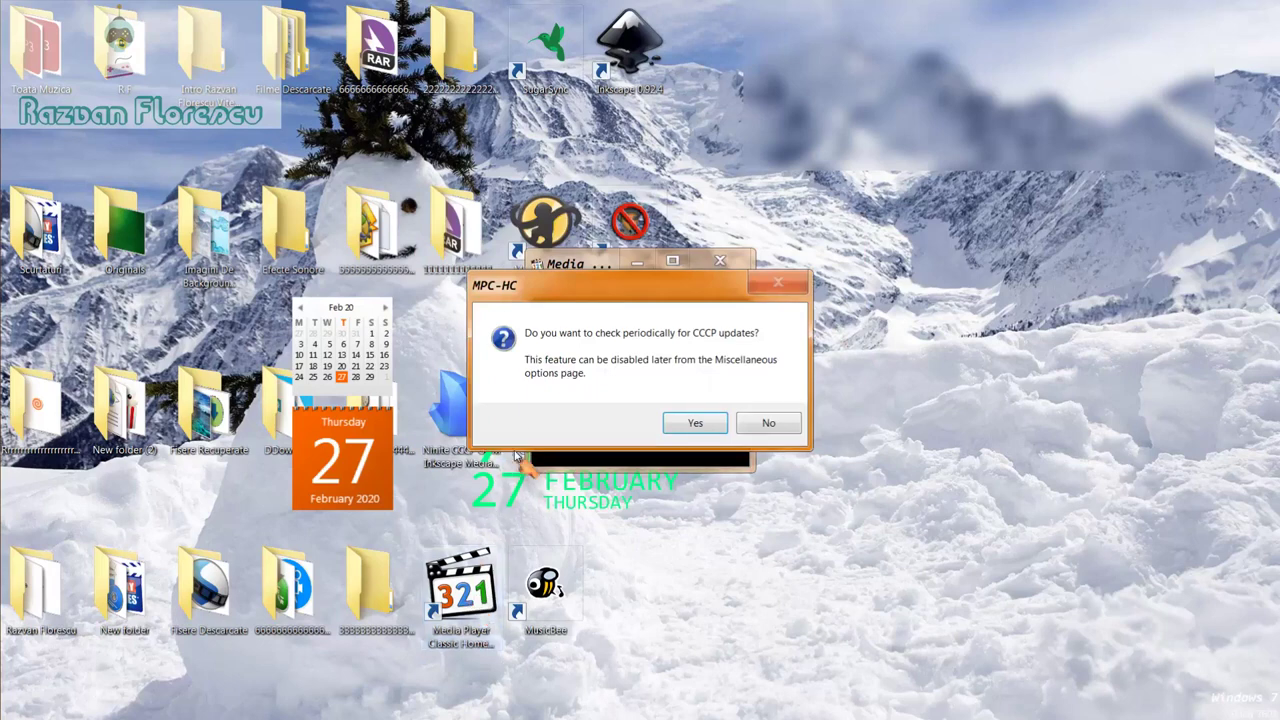
pyautogui.click(760, 424)
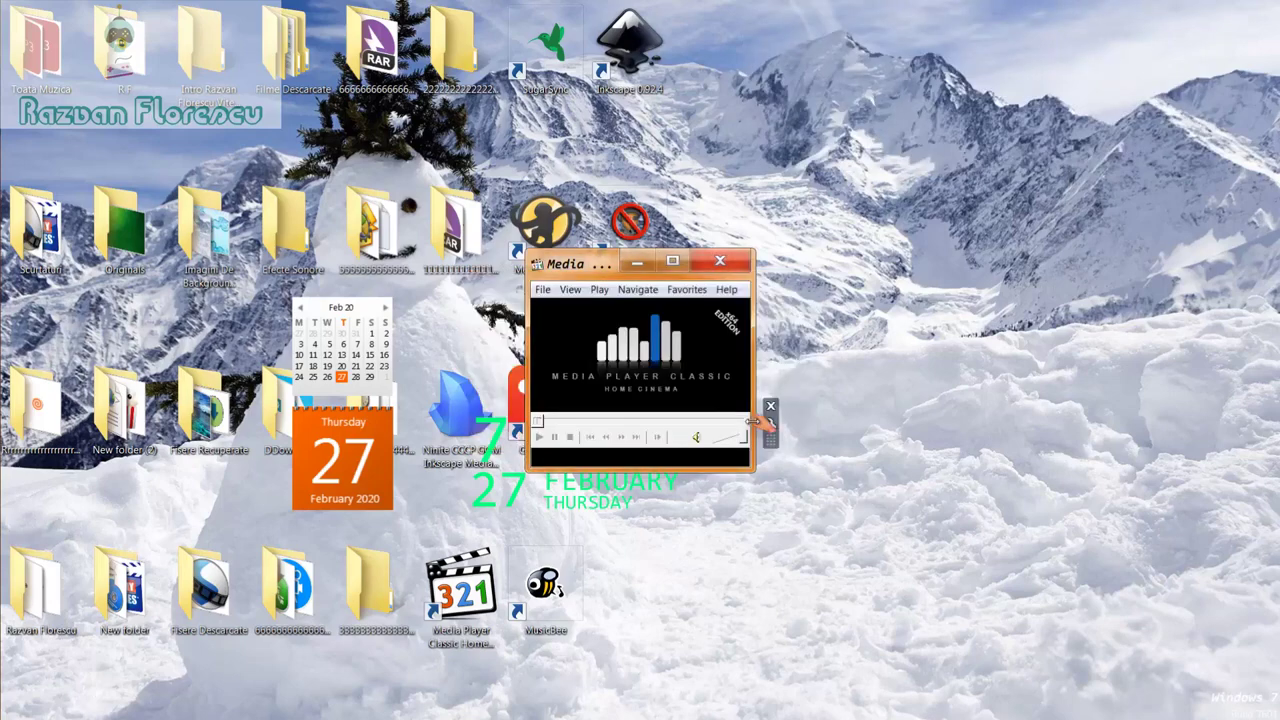
pyautogui.moveTo(594, 263); pyautogui.dragTo(624, 3)
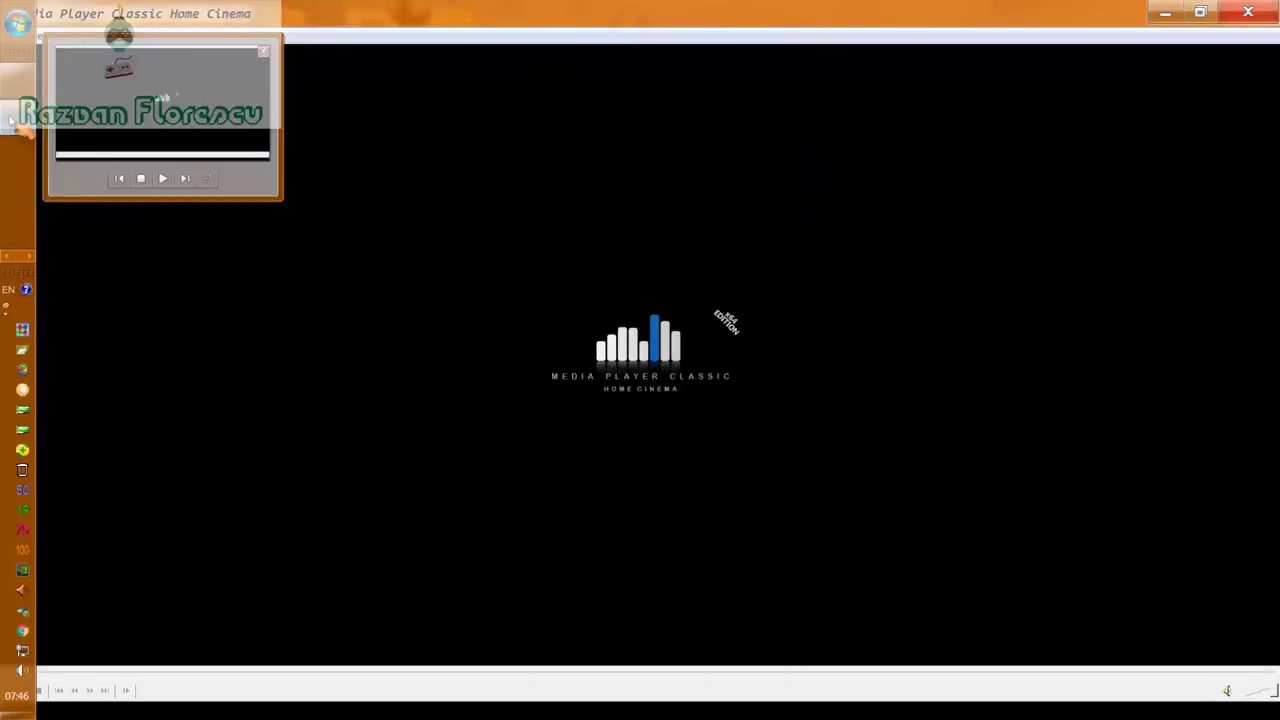
# Step: Pin Media Player Classic Home Cinema to the taskbar and close the player
pyautogui.rightClick(10, 118)
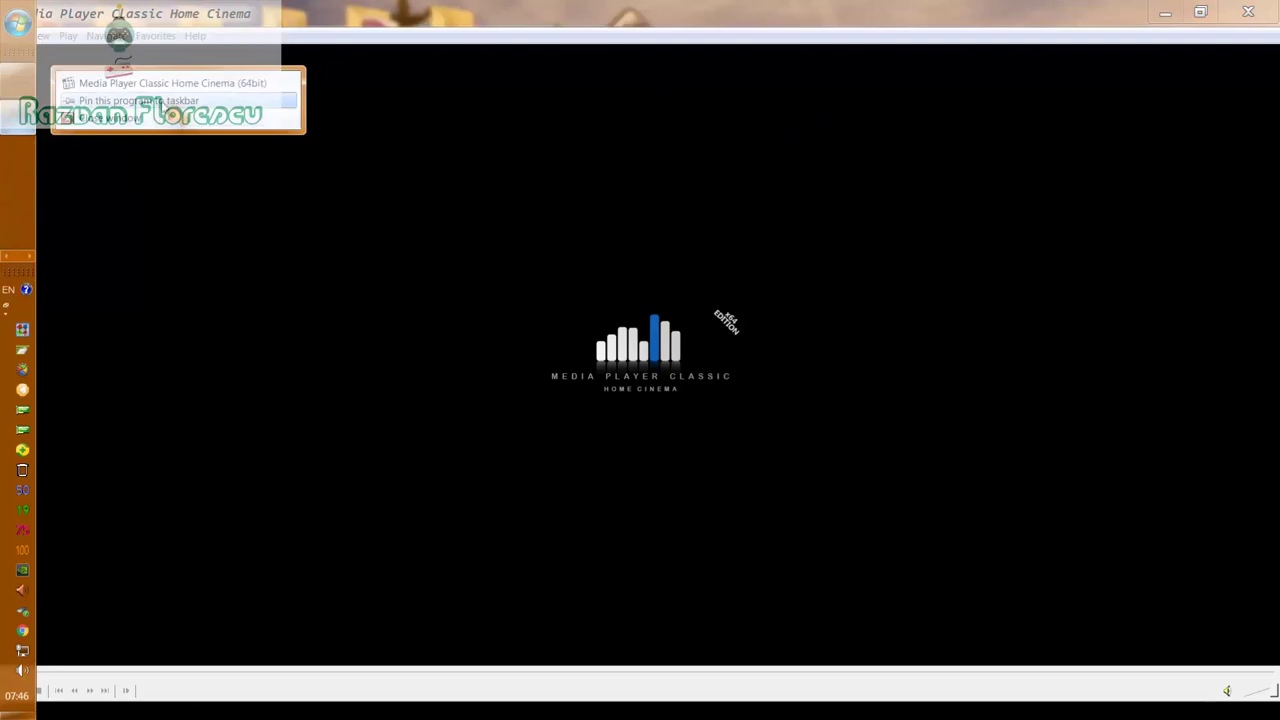
pyautogui.click(195, 102)
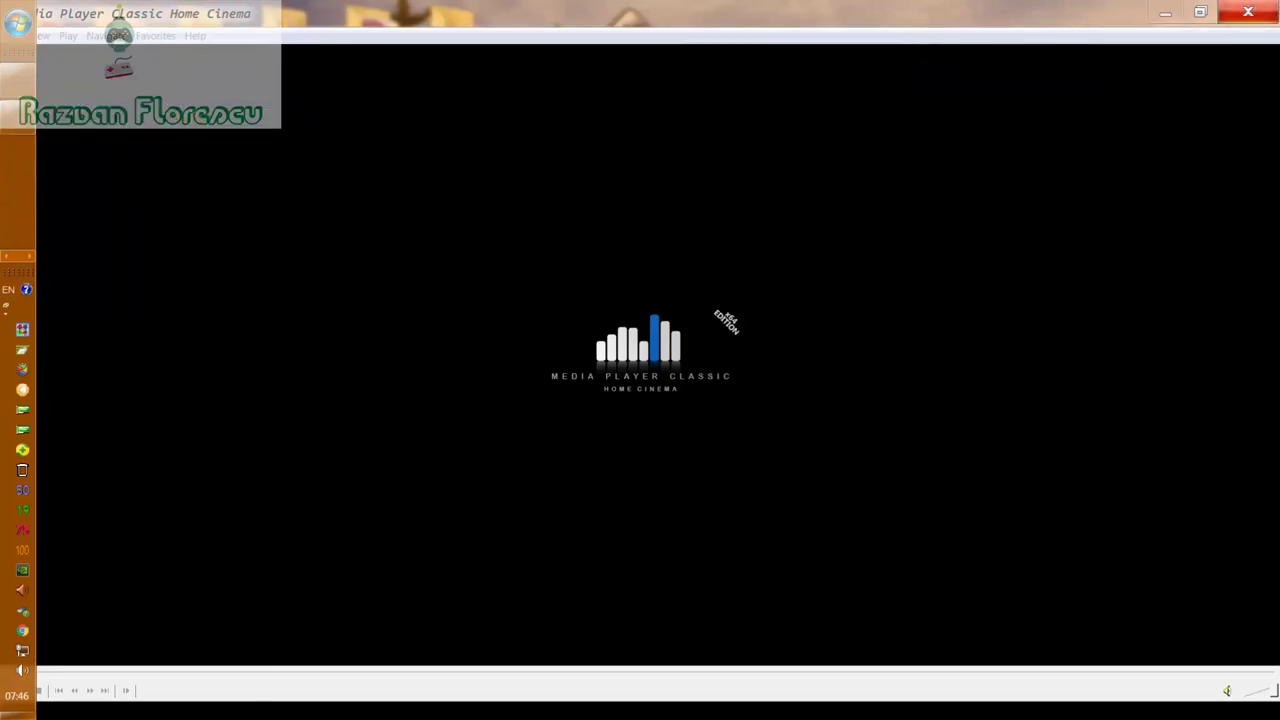
pyautogui.click(1248, 11)
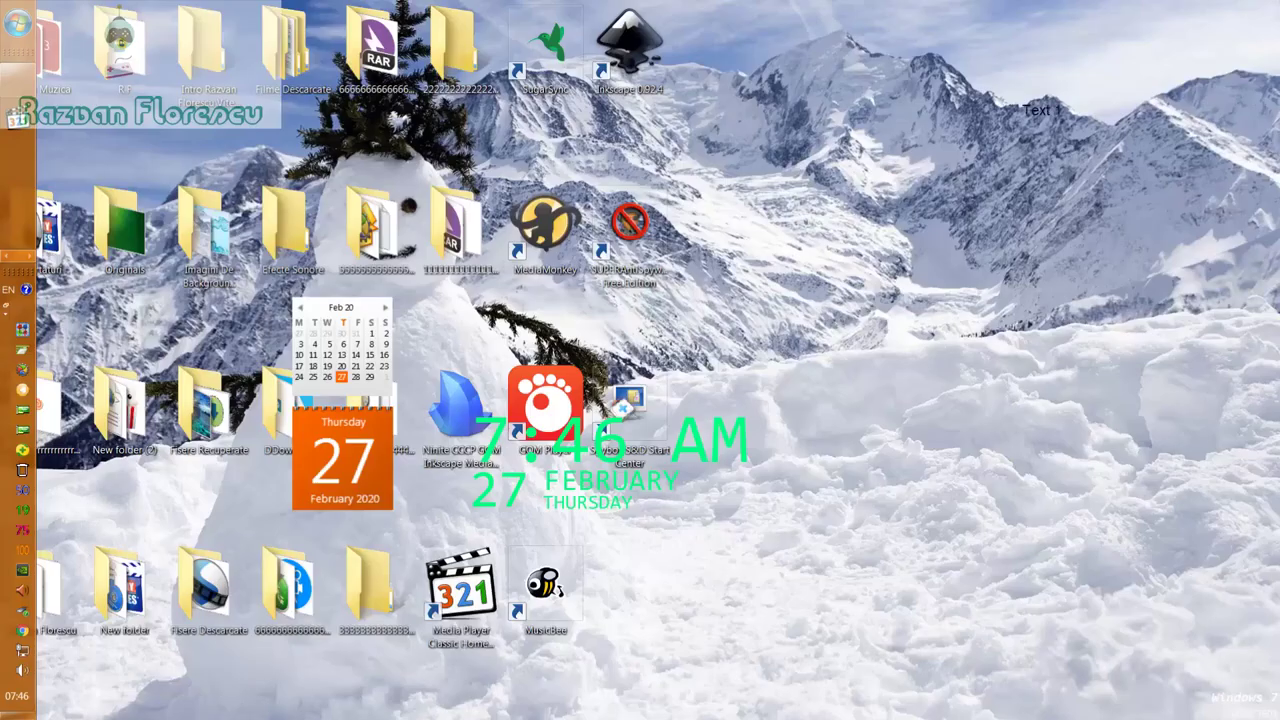
# Step: Permanently delete the Ninite installer file from the desktop
pyautogui.click(478, 425)
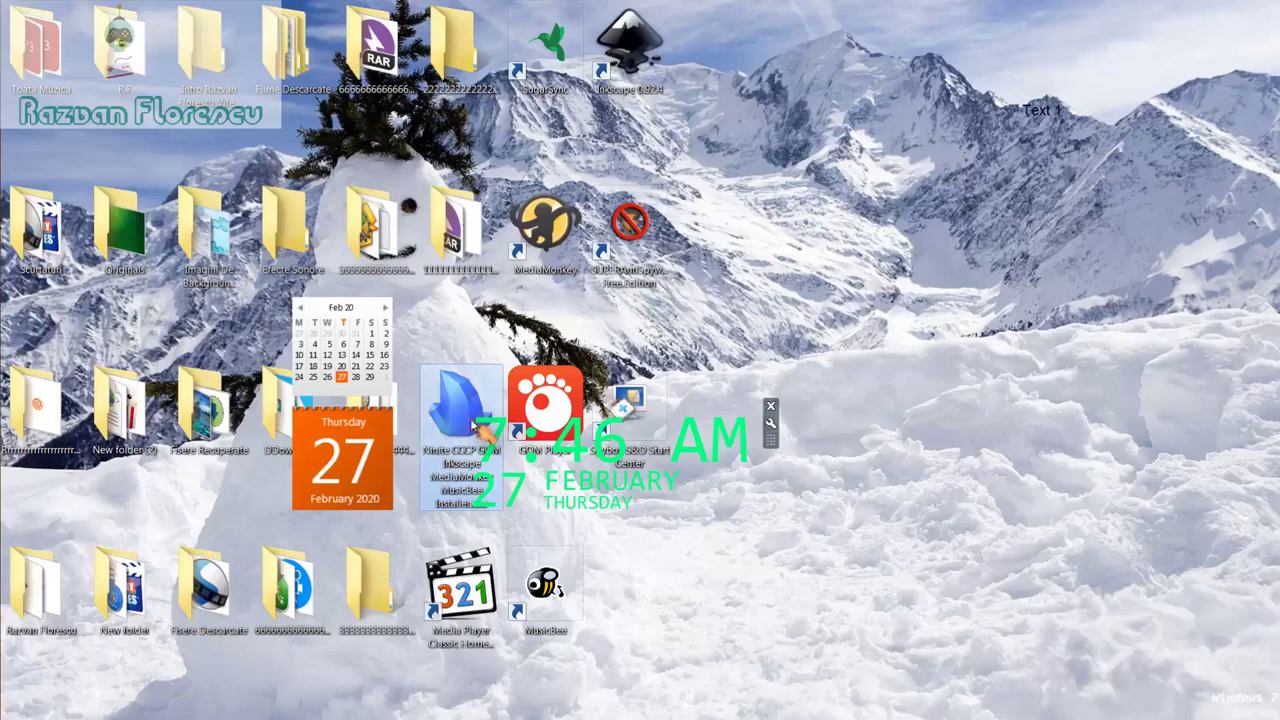
pyautogui.hotkey('shift', 'Delete')
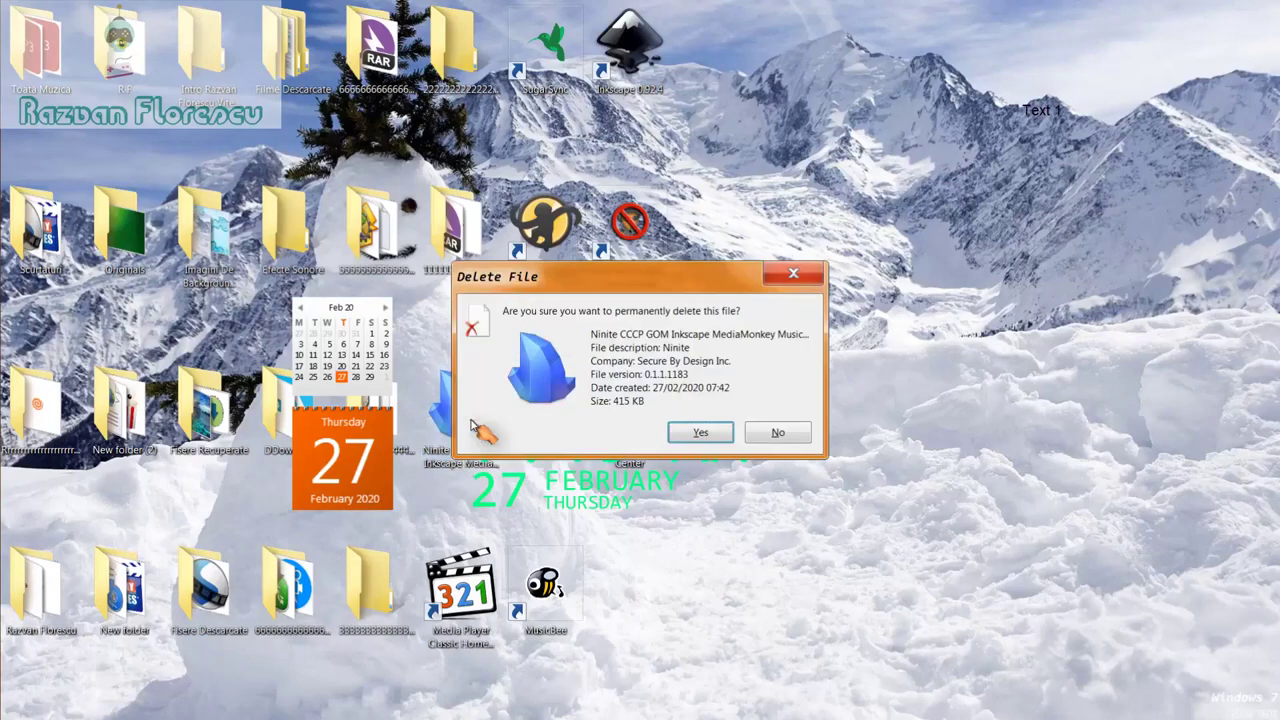
pyautogui.press('Return')
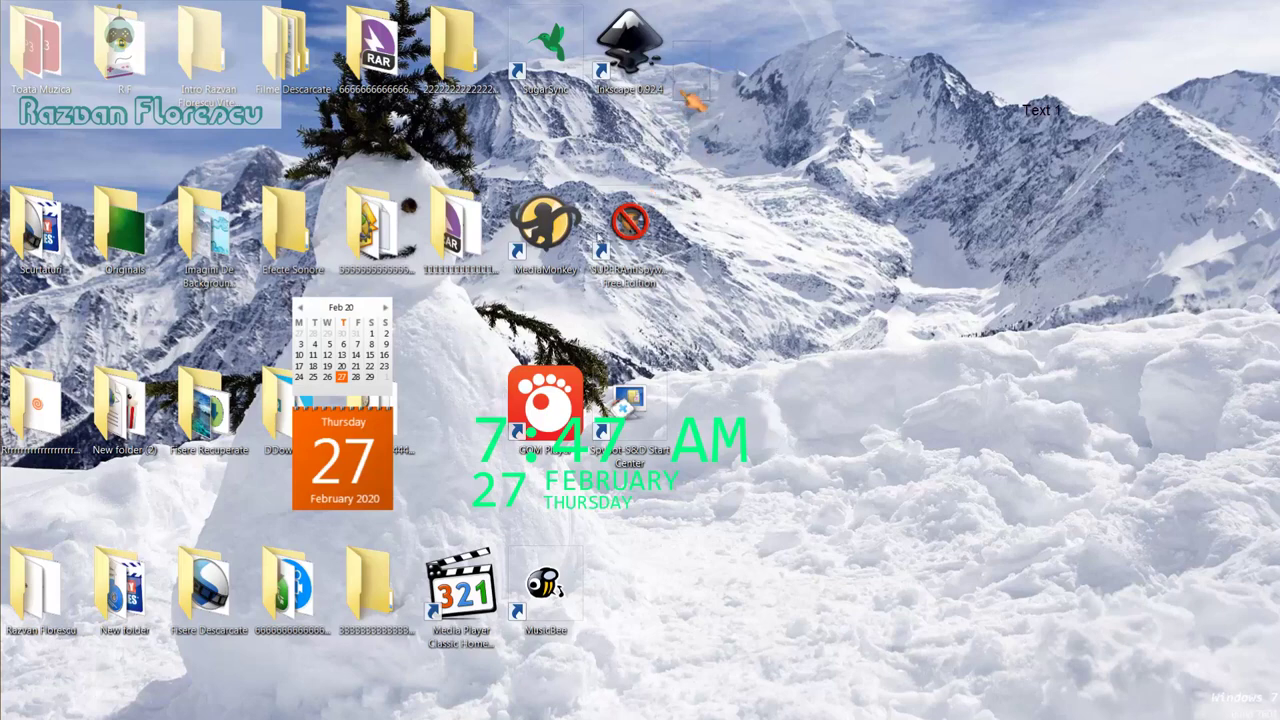
# Step: Copy the SugarSync, Inkscape, MediaMonkey, SUPERAntiSpyware, GOM Player, Spybot, MusicBee and Media Player Classic desktop shortcuts into the Scurtaturi folder
pyautogui.moveTo(700, 95); pyautogui.dragTo(515, 610)
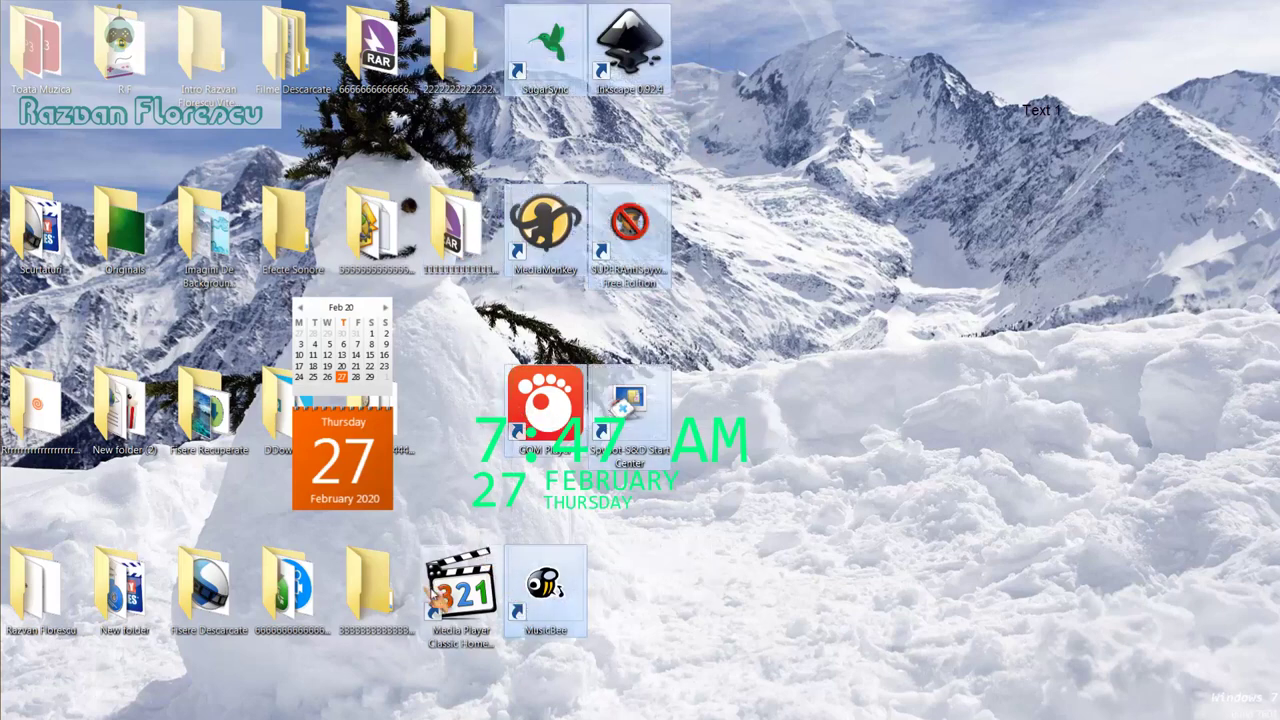
pyautogui.keyDown('ctrl'); pyautogui.click(462, 580); pyautogui.keyUp('ctrl')
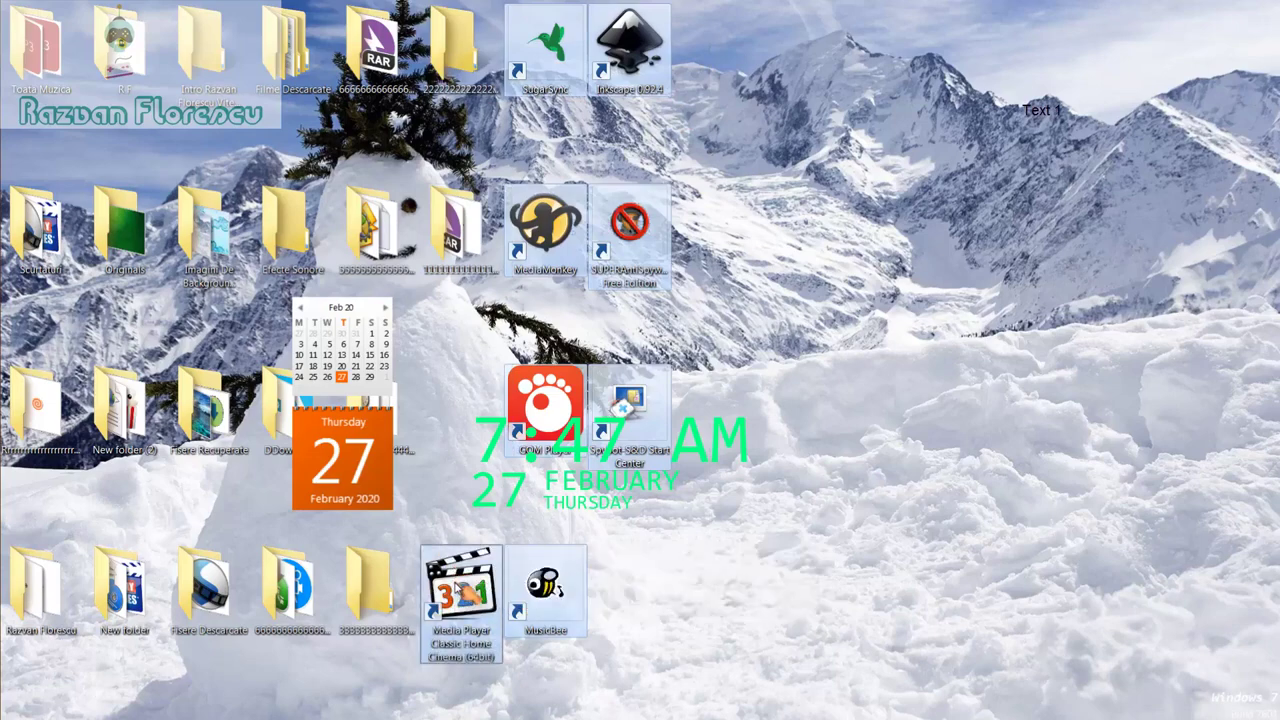
pyautogui.moveTo(455, 588); pyautogui.dragTo(75, 198)
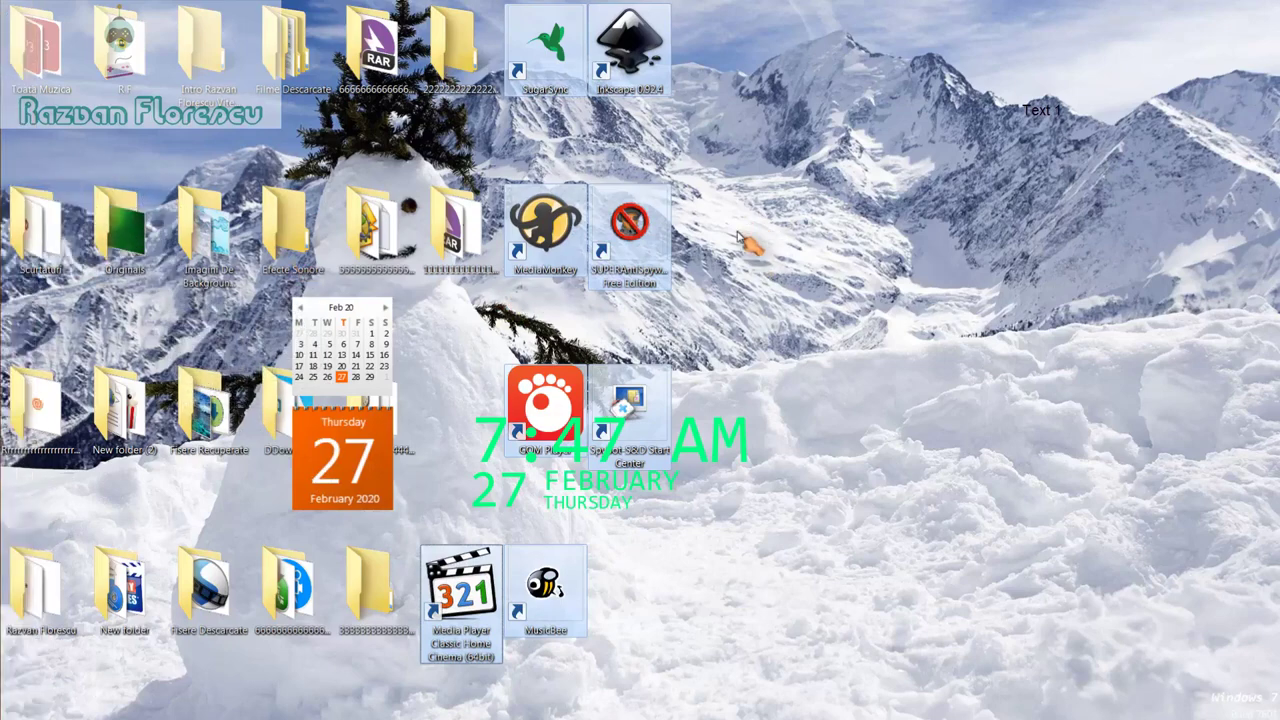
# Step: Permanently delete the selected program shortcuts from the desktop, confirm the deletion and refresh the desktop twice
pyautogui.hotkey('shift', 'Delete')
pyautogui.press('Return')
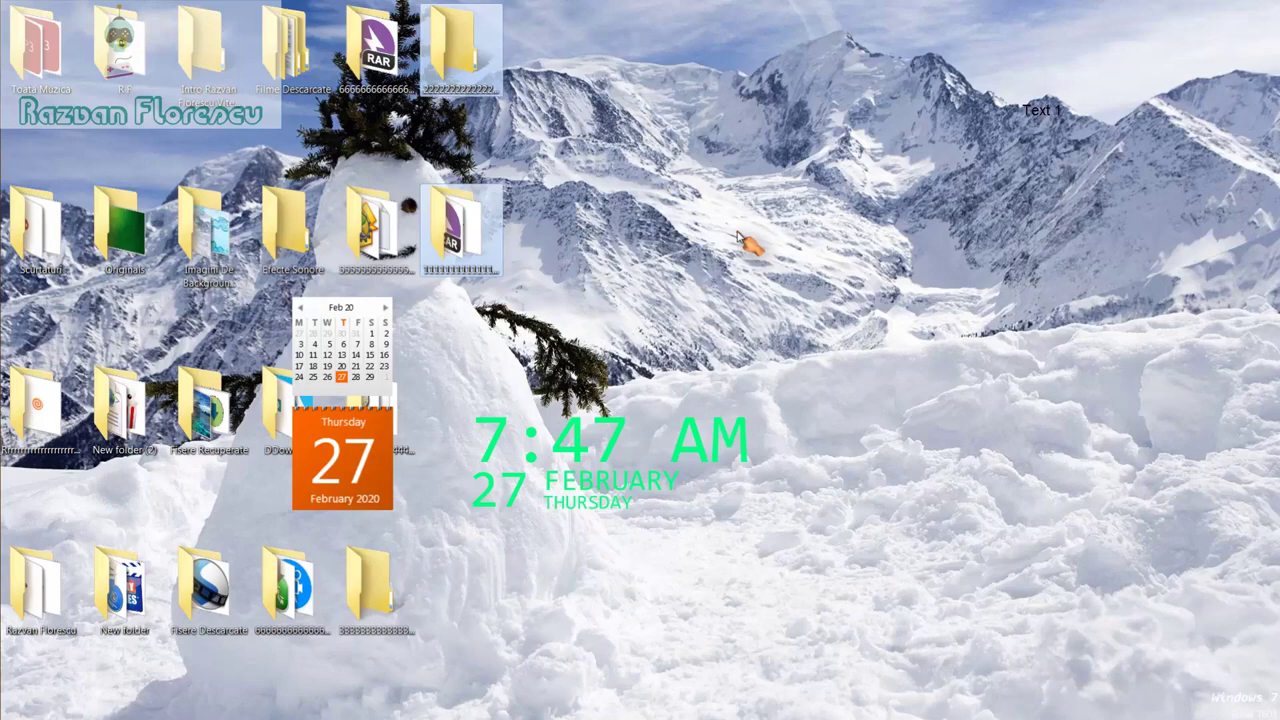
pyautogui.rightClick(605, 541)
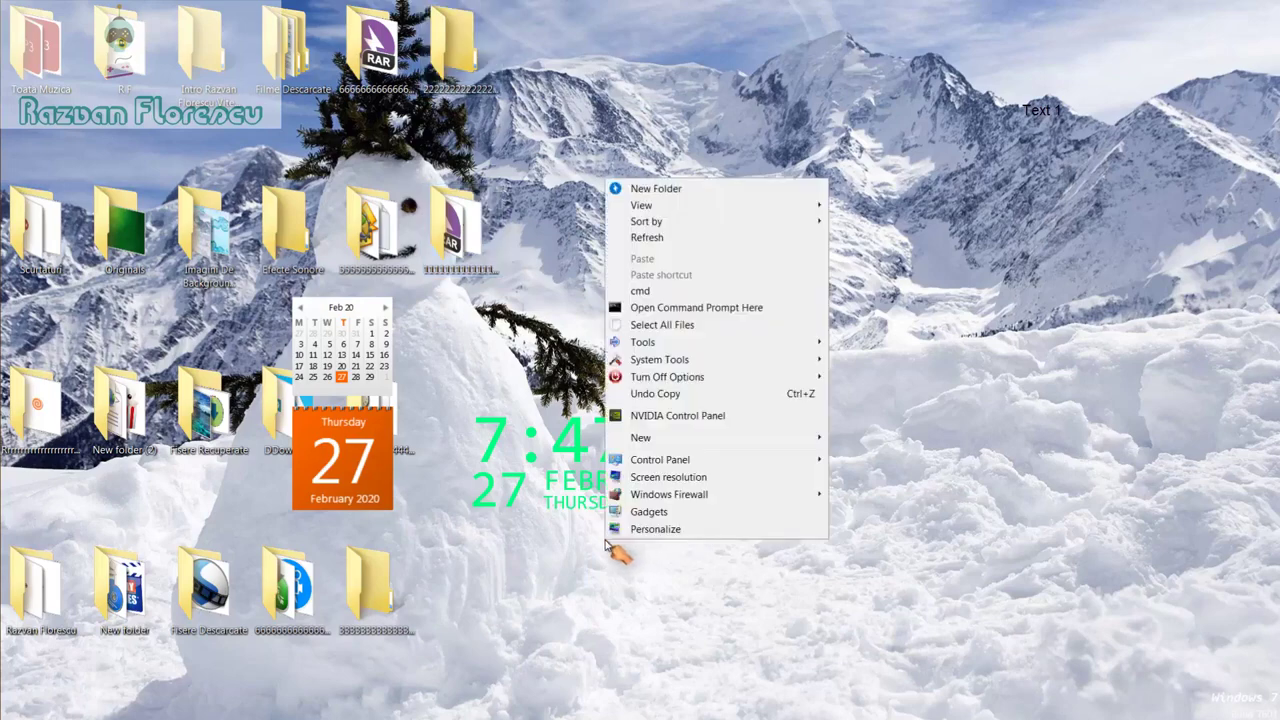
pyautogui.click(645, 240)
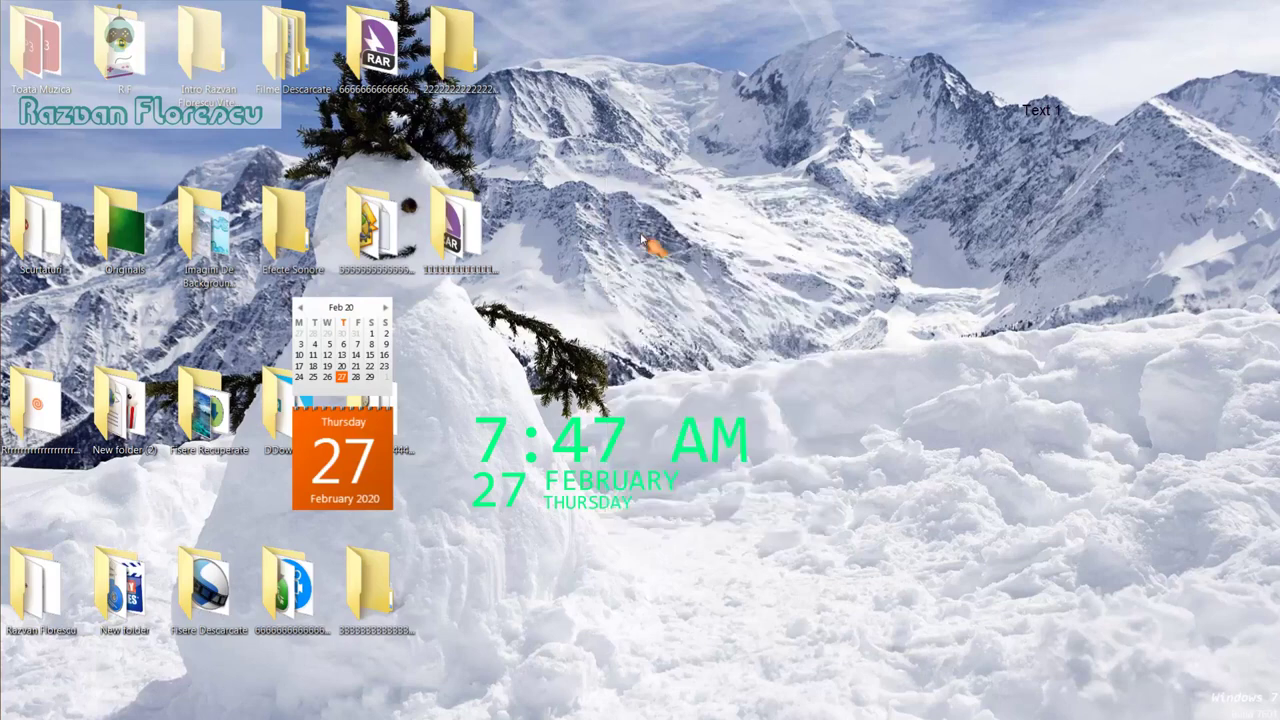
pyautogui.rightClick(576, 545)
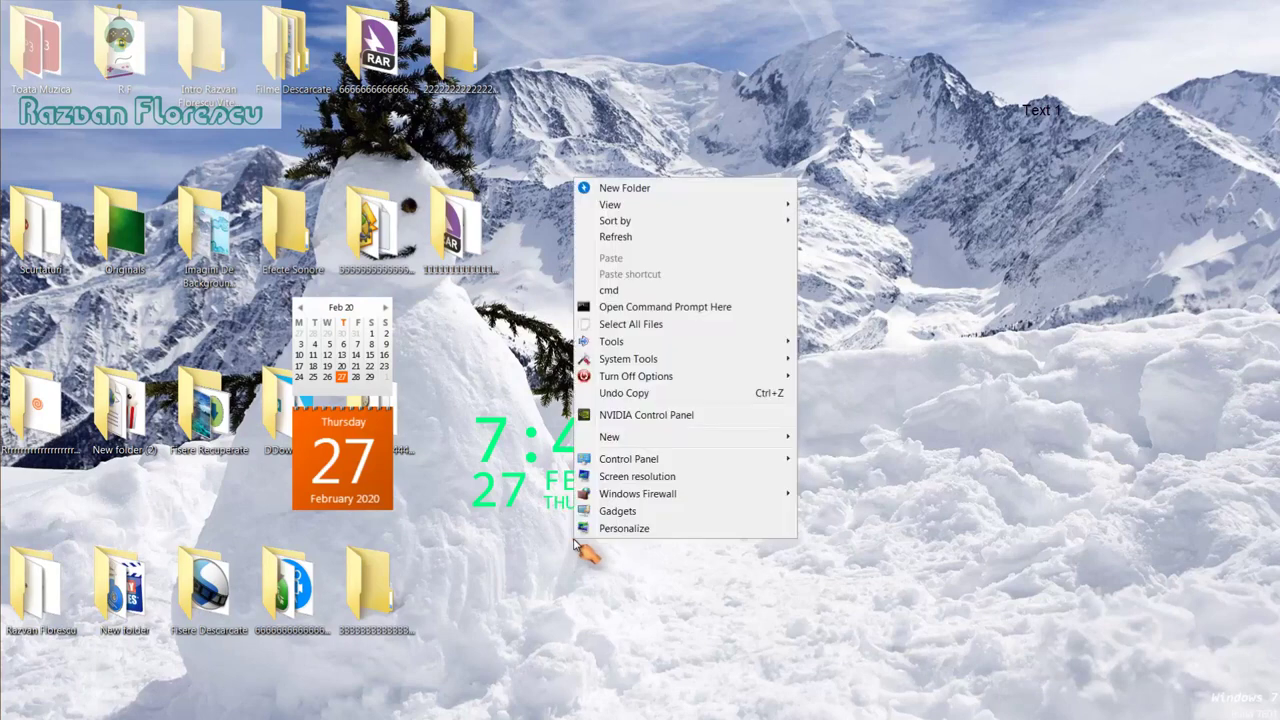
pyautogui.click(613, 240)
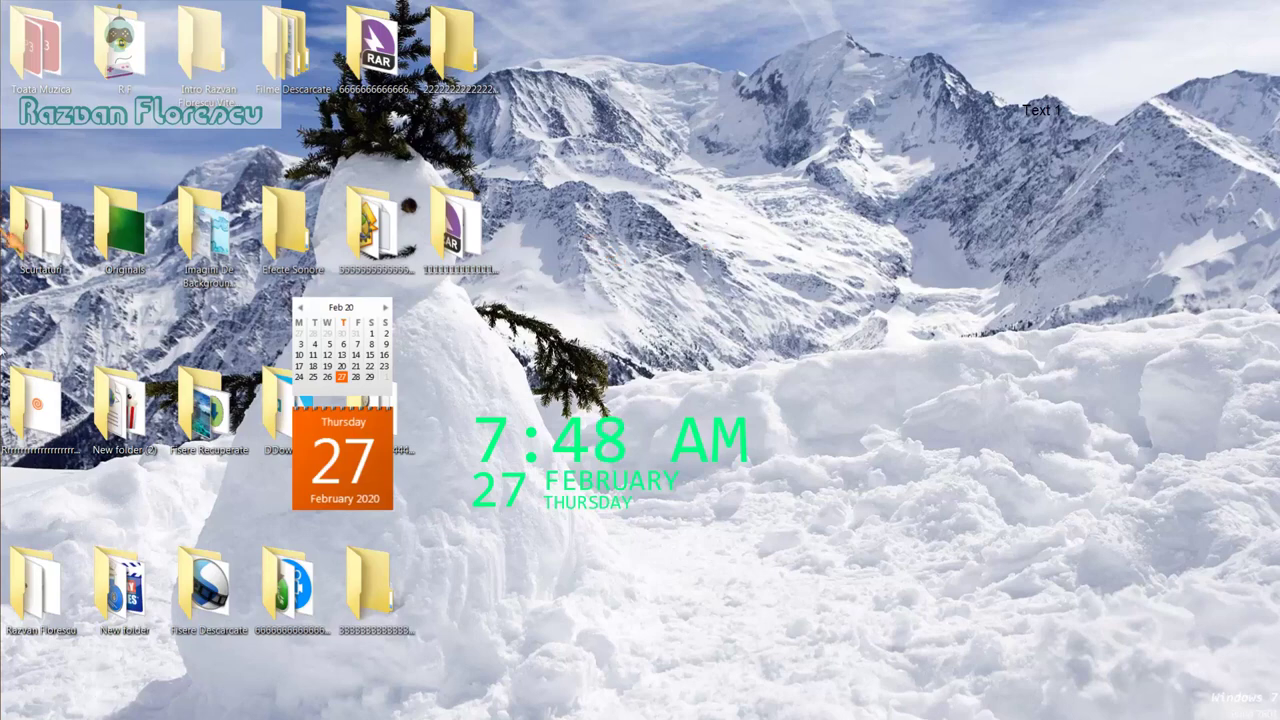
# Step: Switch to the open browser window showing the Ninite home page
pyautogui.moveTo(4, 288)
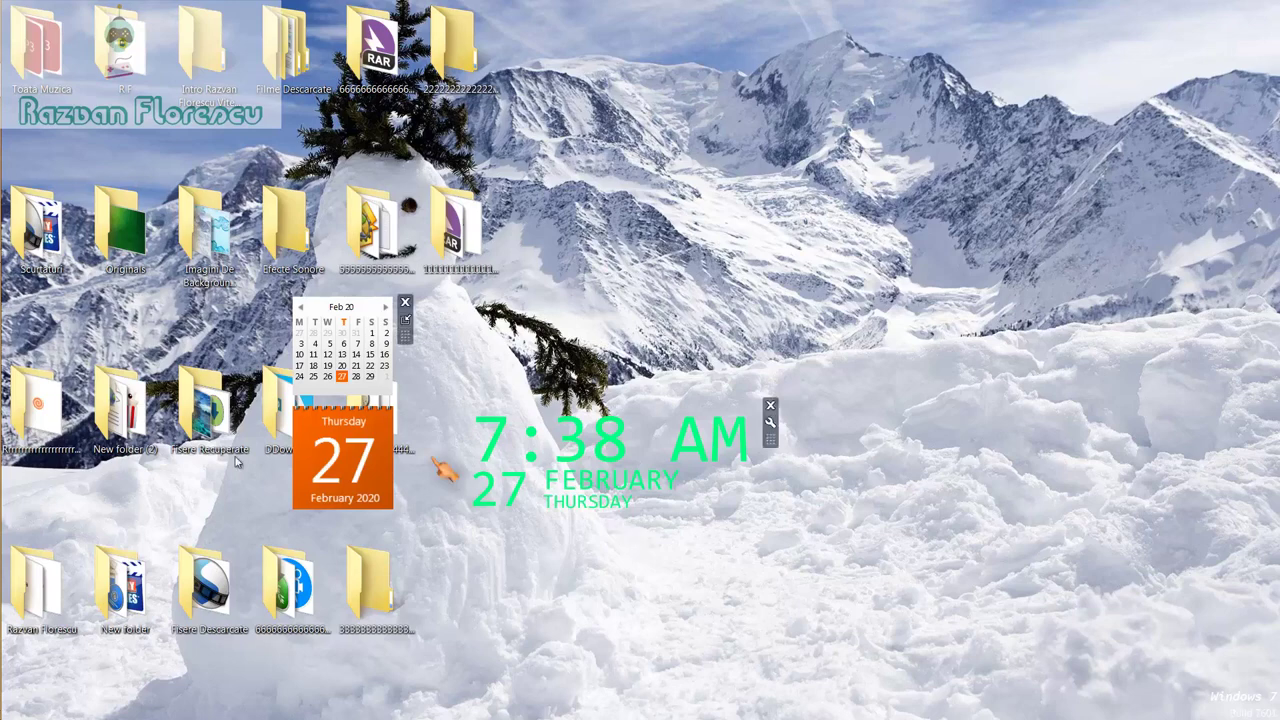
pyautogui.moveTo(10, 340)
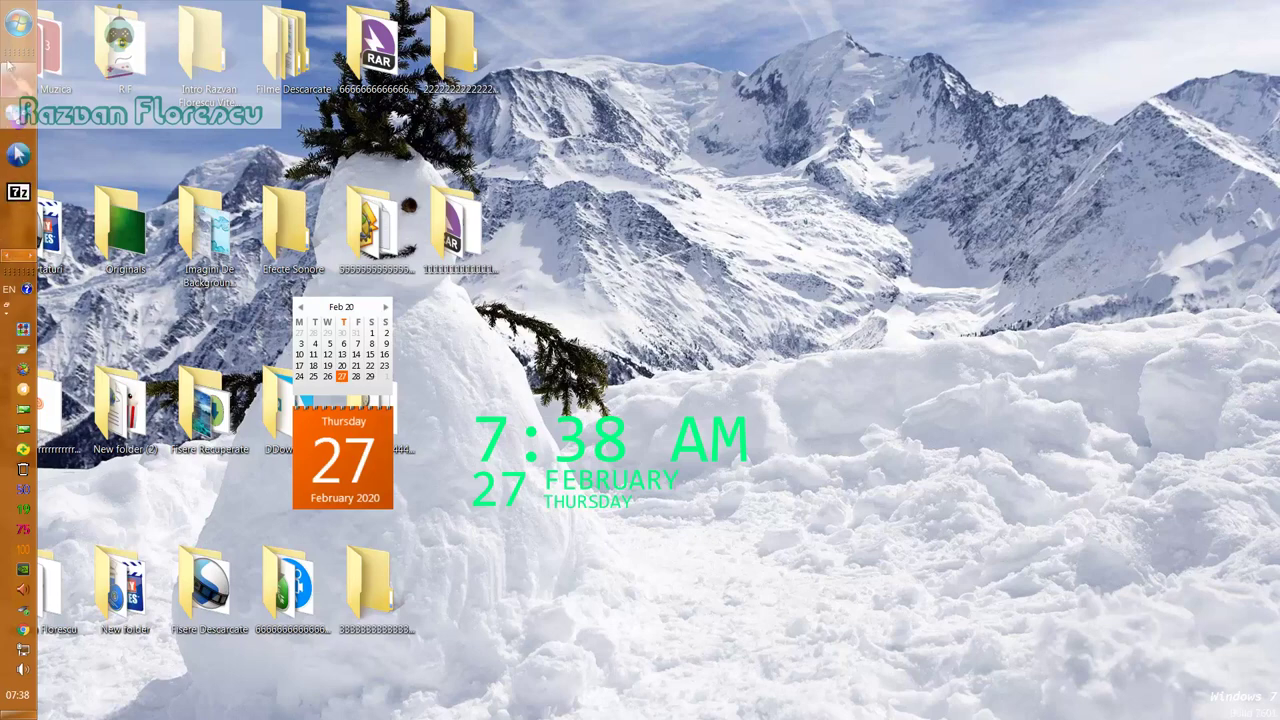
pyautogui.moveTo(18, 85)
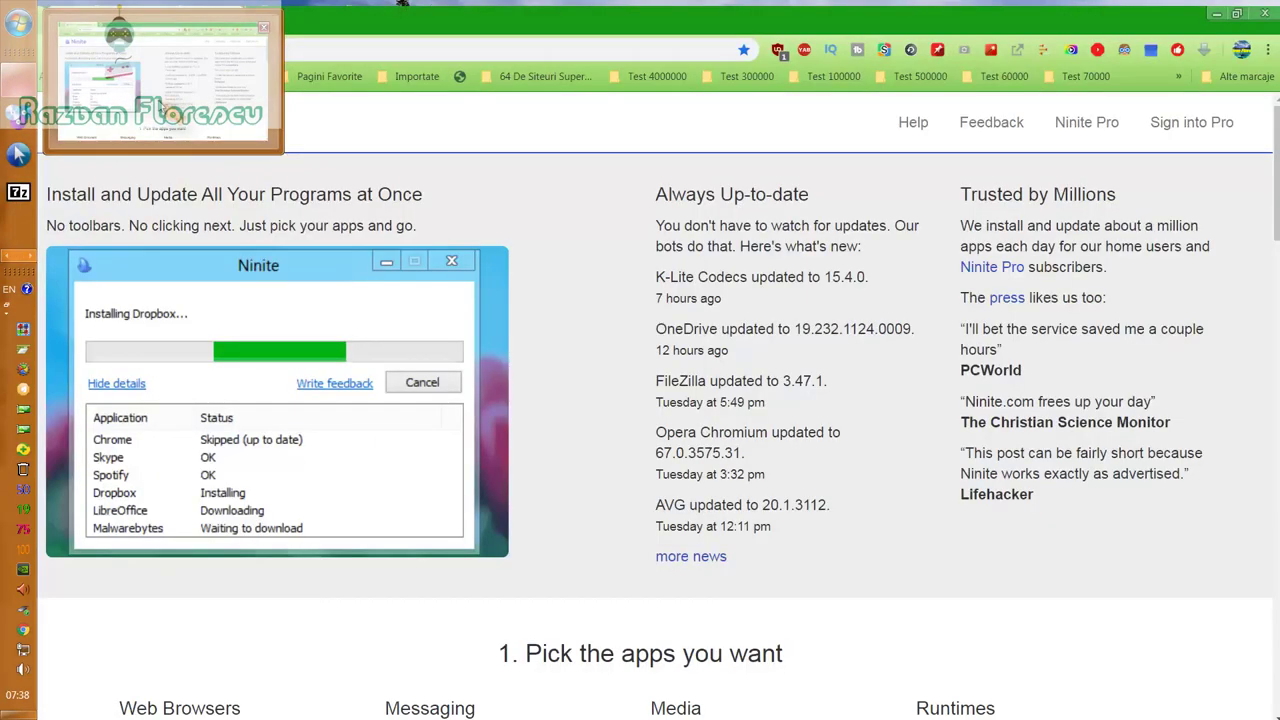
pyautogui.click(160, 90)
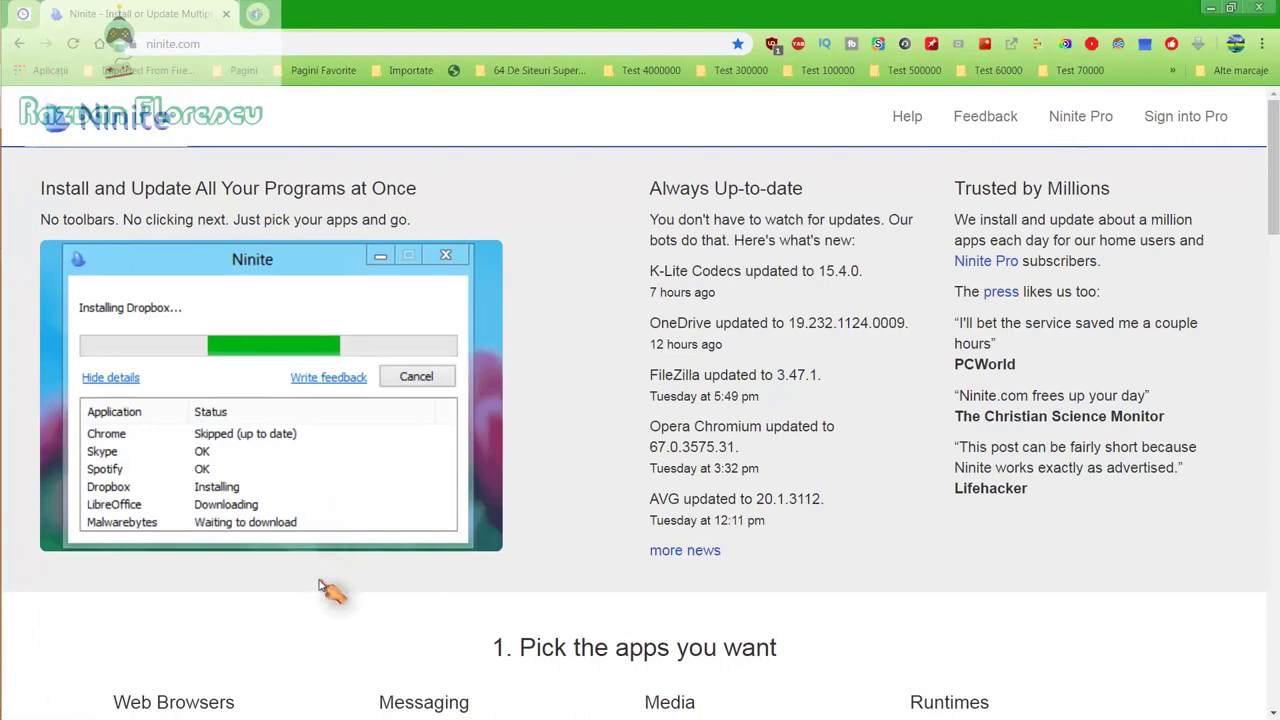
# Step: Look through the categories of installable apps on the Ninite page, from Web Browsers to Developer Tools
pyautogui.scroll(-2, 320, 612)
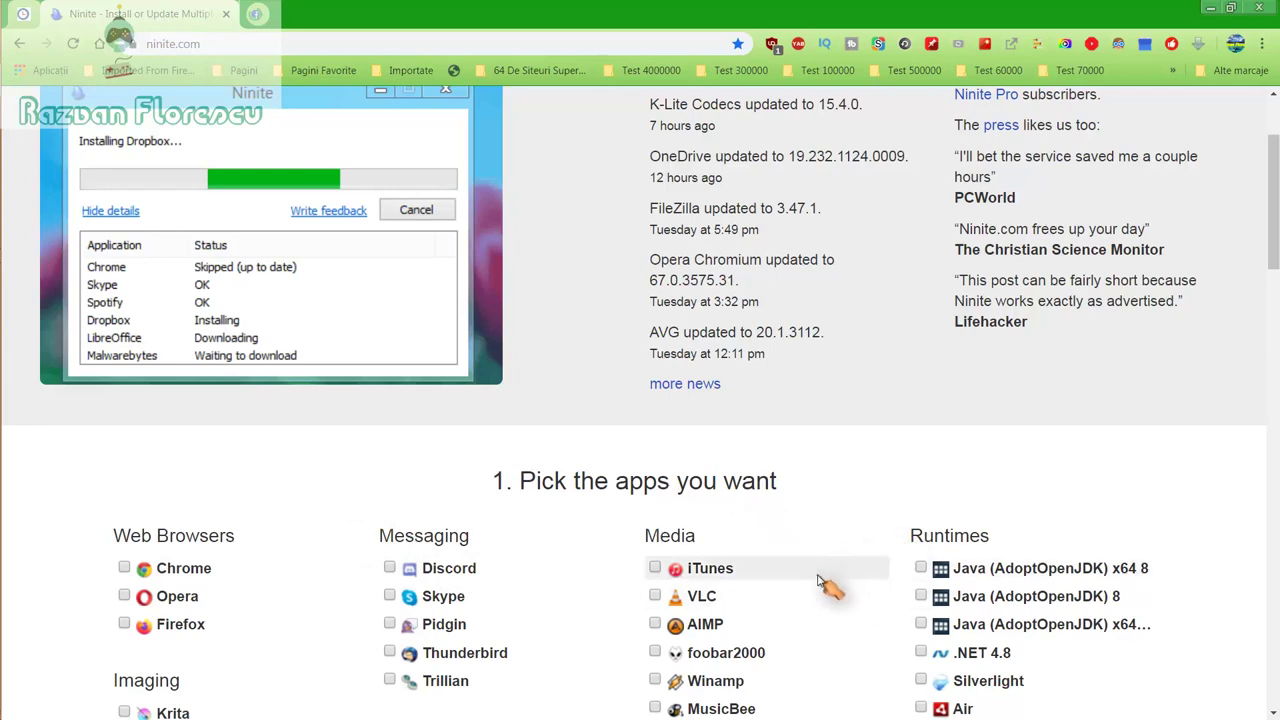
pyautogui.scroll(-2, 830, 575)
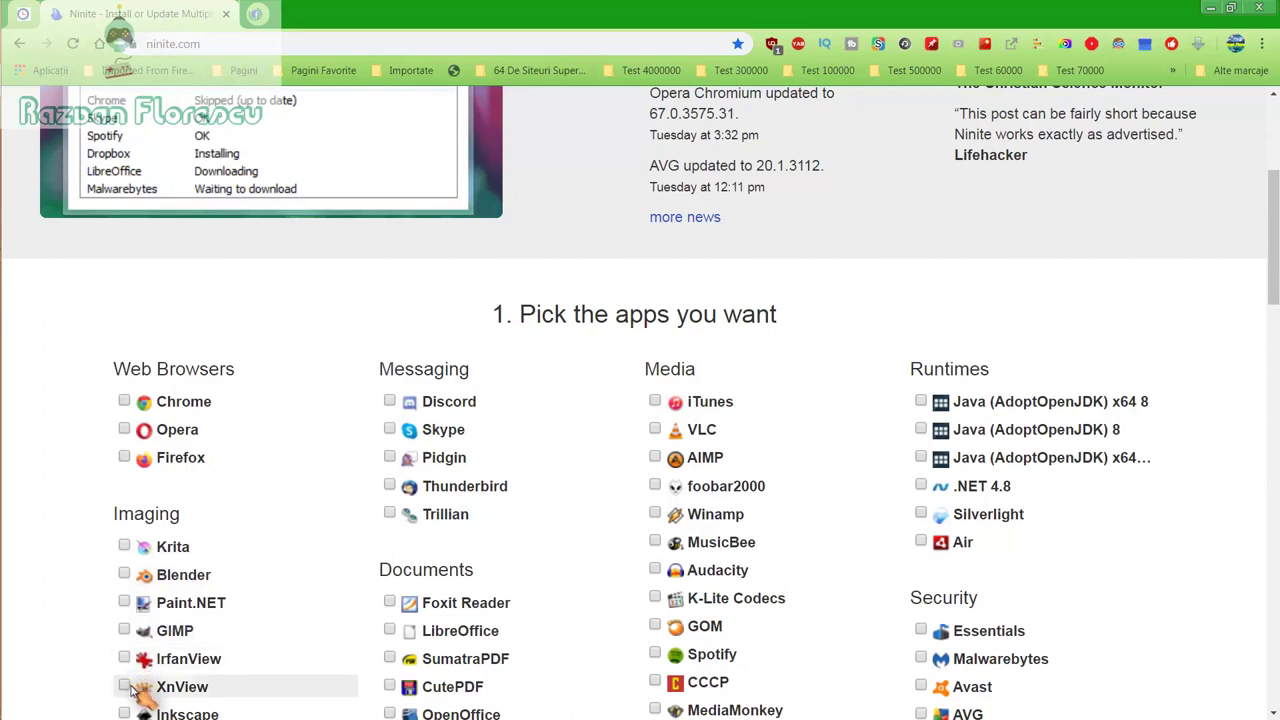
pyautogui.scroll(-1, 130, 680)
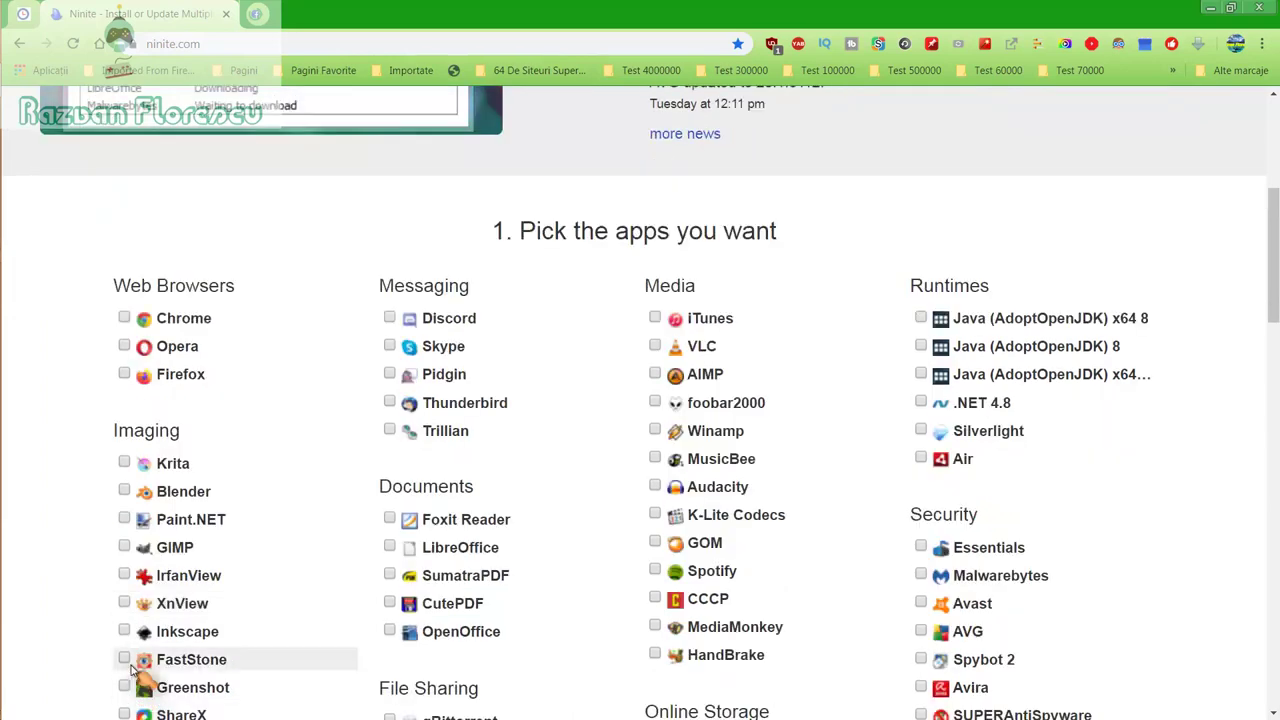
pyautogui.scroll(-1, 138, 688)
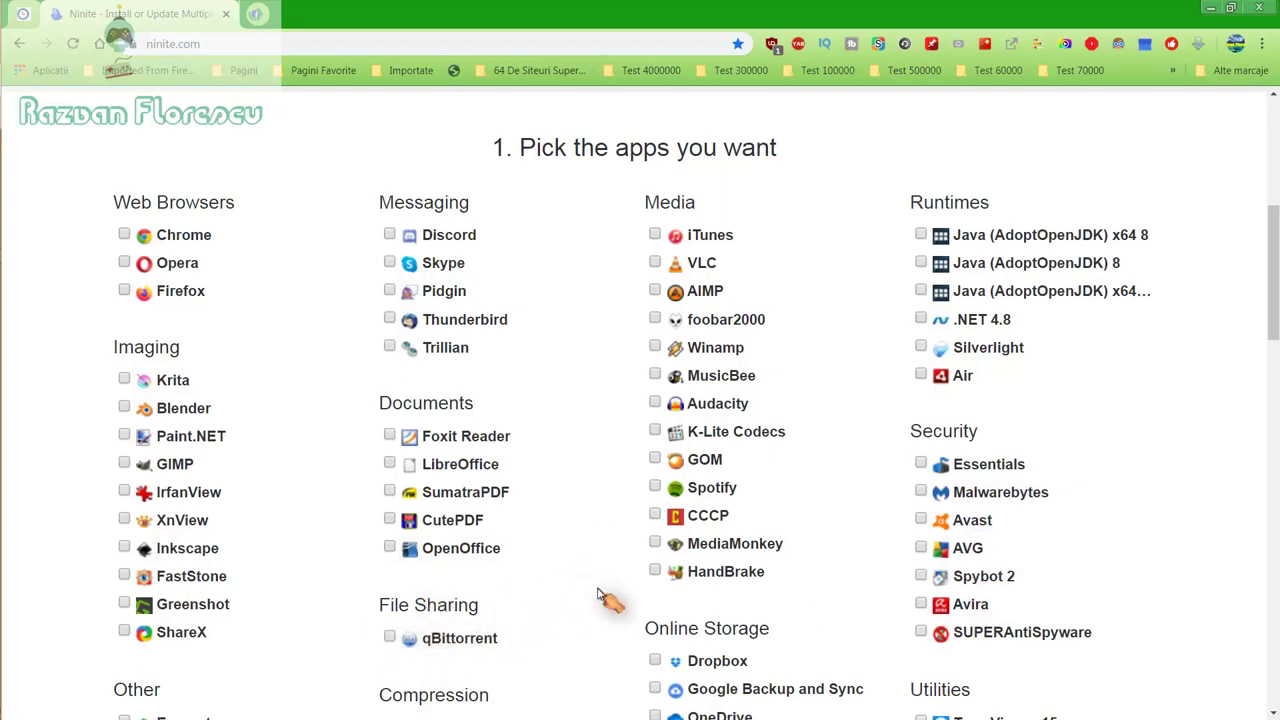
pyautogui.scroll(-1, 600, 597)
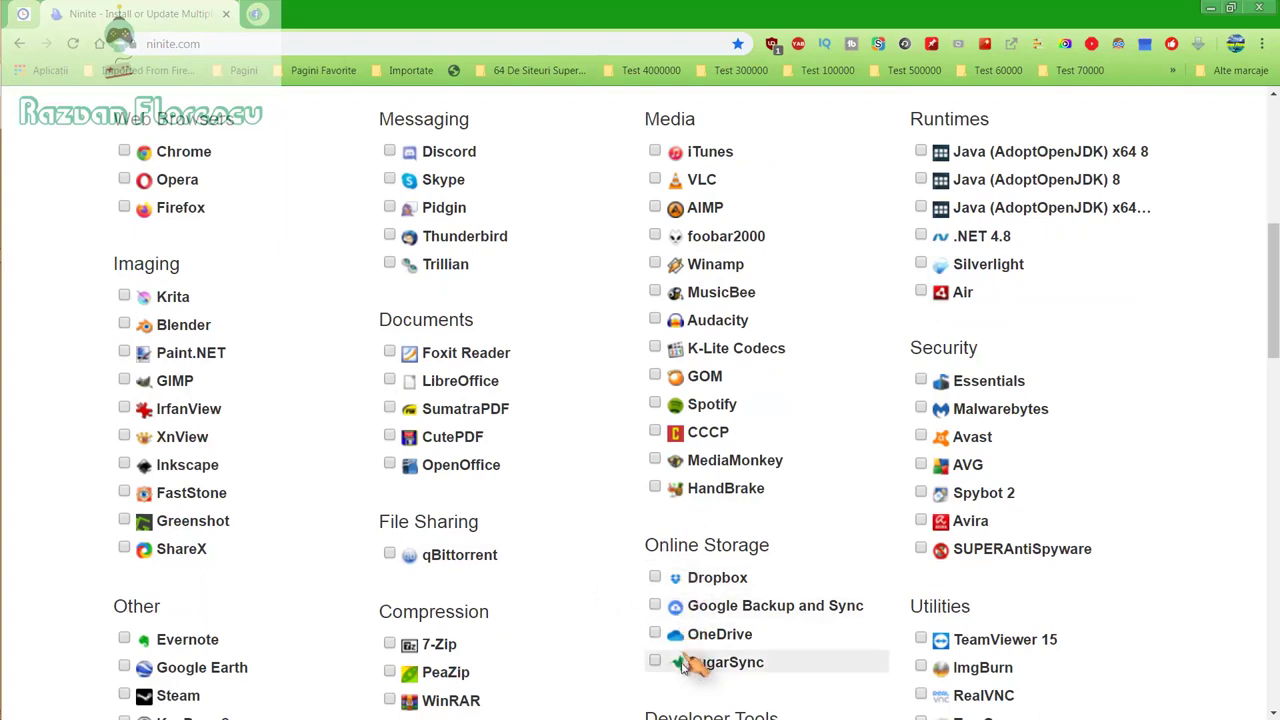
pyautogui.scroll(-2, 563, 651)
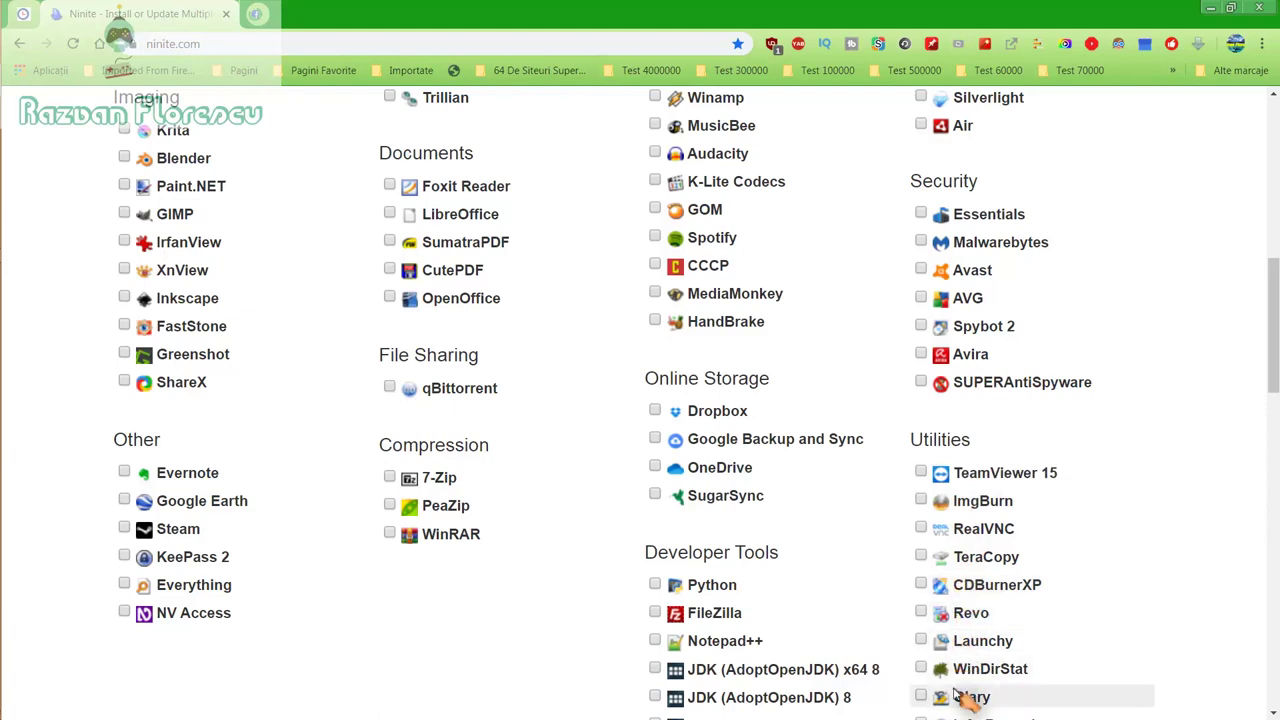
pyautogui.scroll(-1, 955, 690)
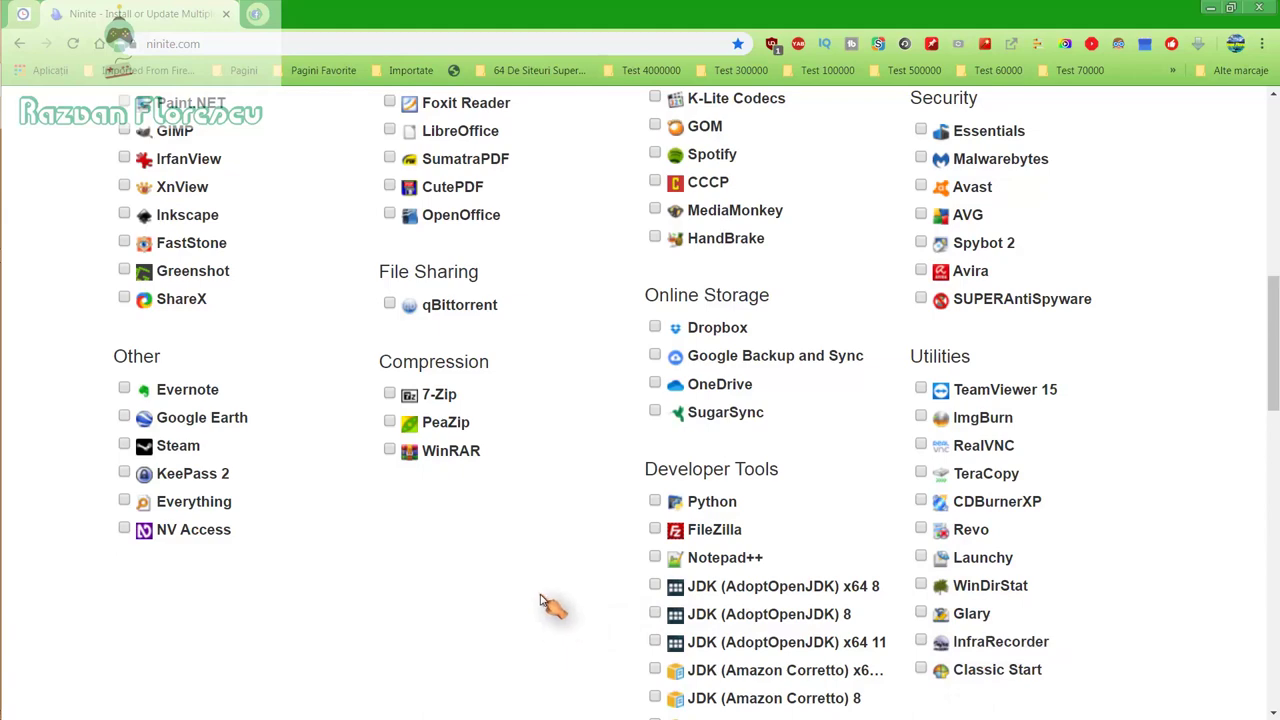
pyautogui.scroll(-1, 545, 602)
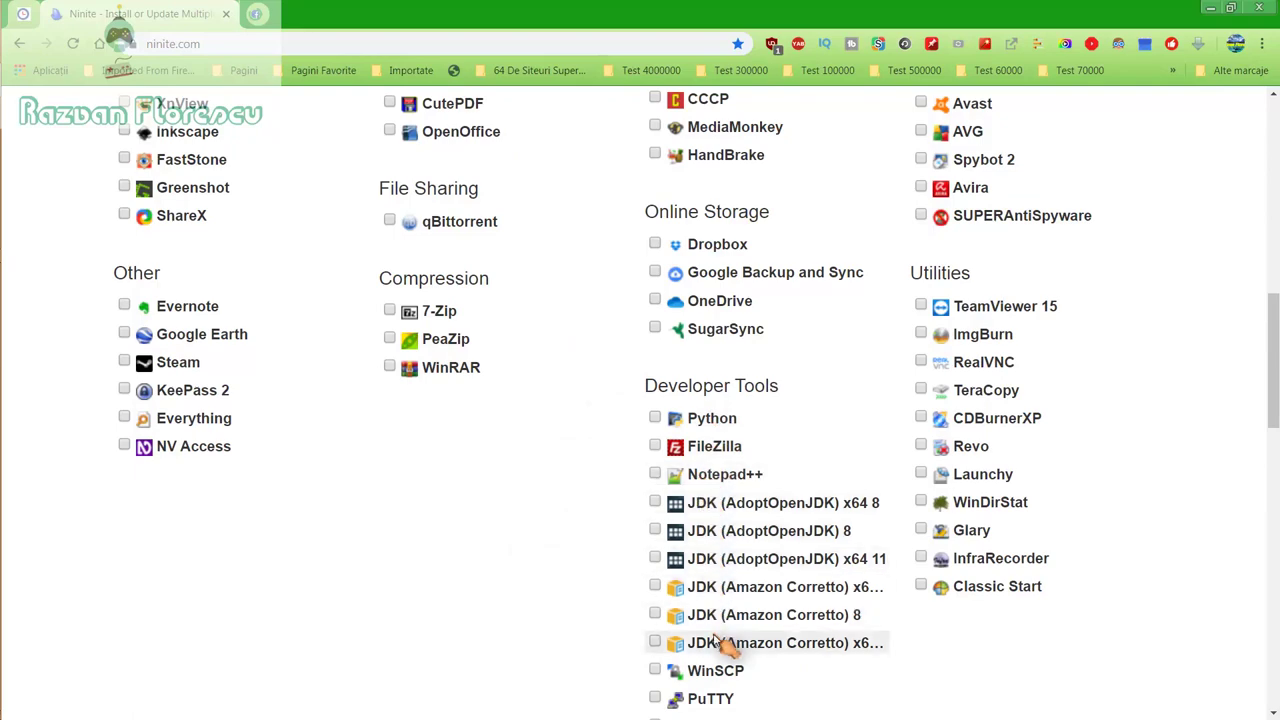
pyautogui.scroll(-2, 718, 648)
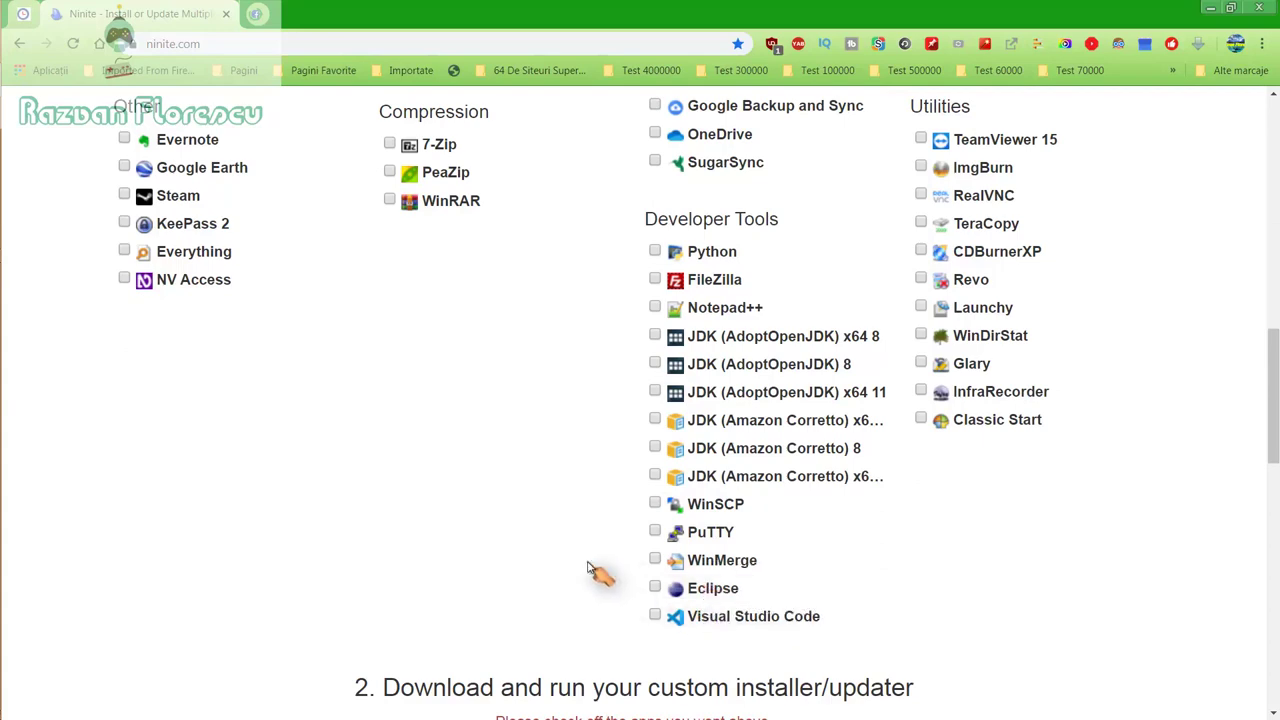
pyautogui.scroll(3, 590, 570)
pyautogui.scroll(3, 590, 570)
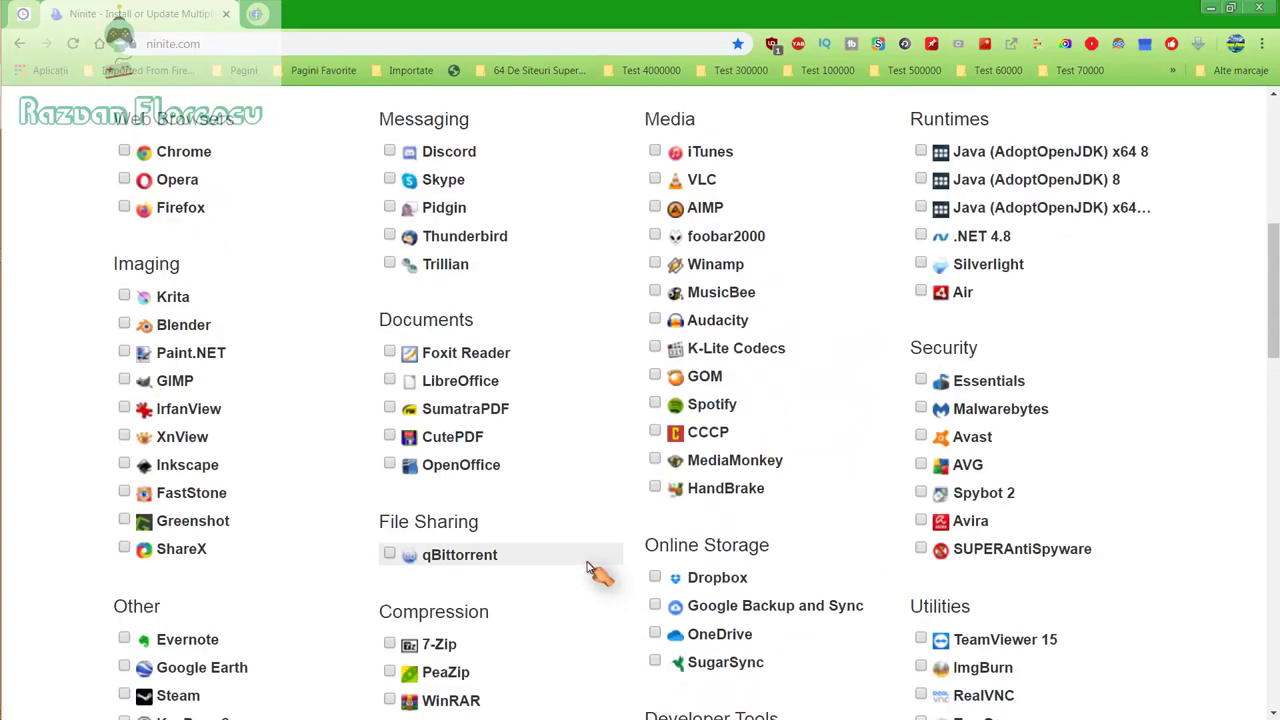
pyautogui.scroll(2, 590, 570)
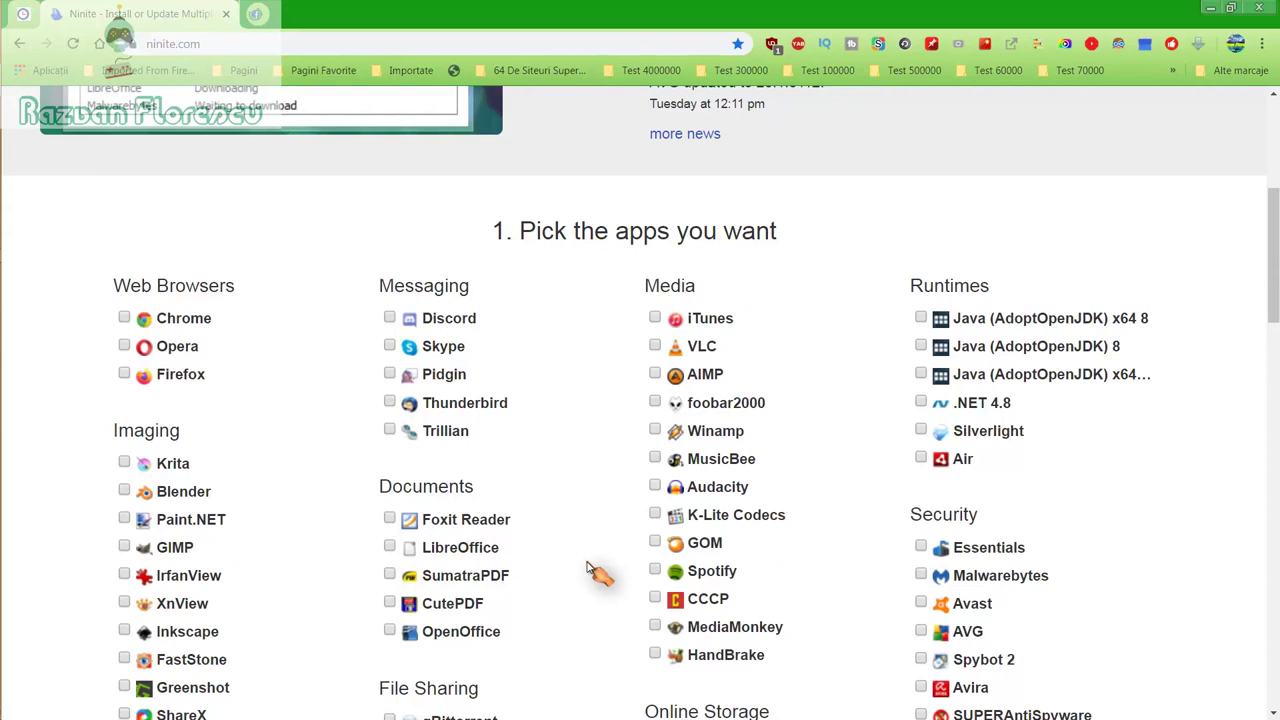
# Step: Select GOM, Inkscape, MusicBee, CCCP, MediaMonkey and Spotify for the custom installer
pyautogui.click(656, 543)
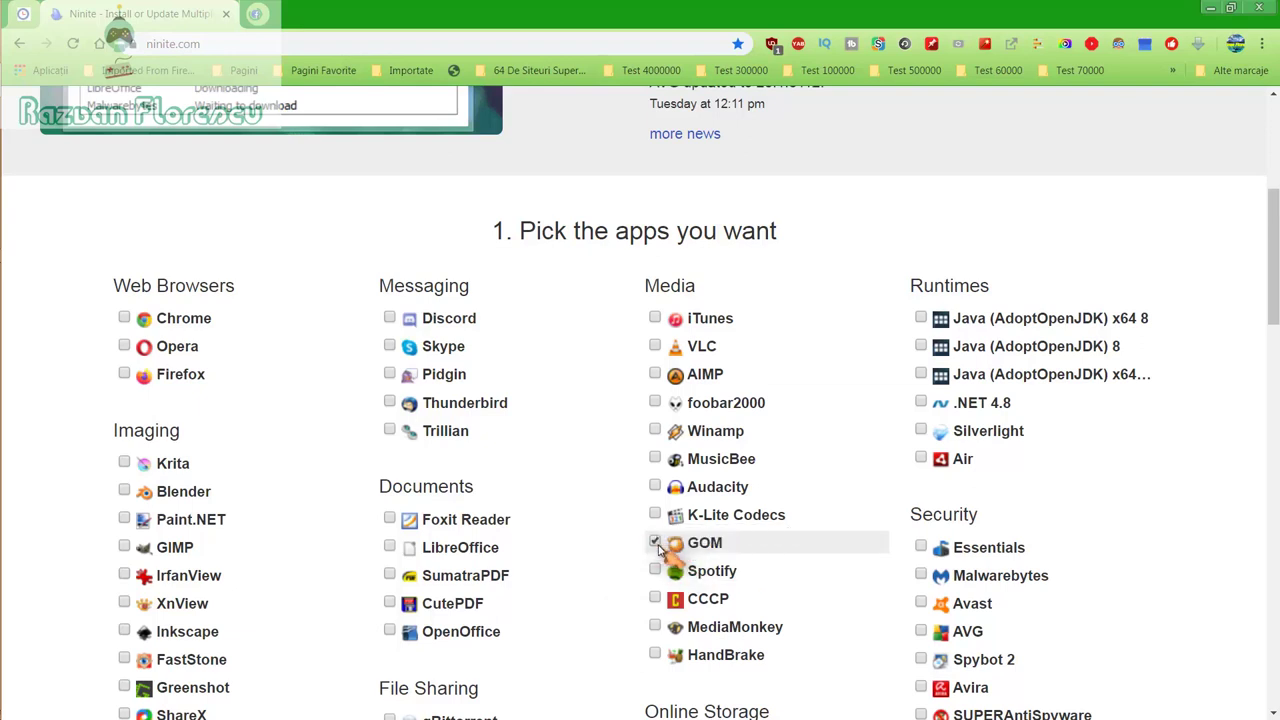
pyautogui.click(127, 636)
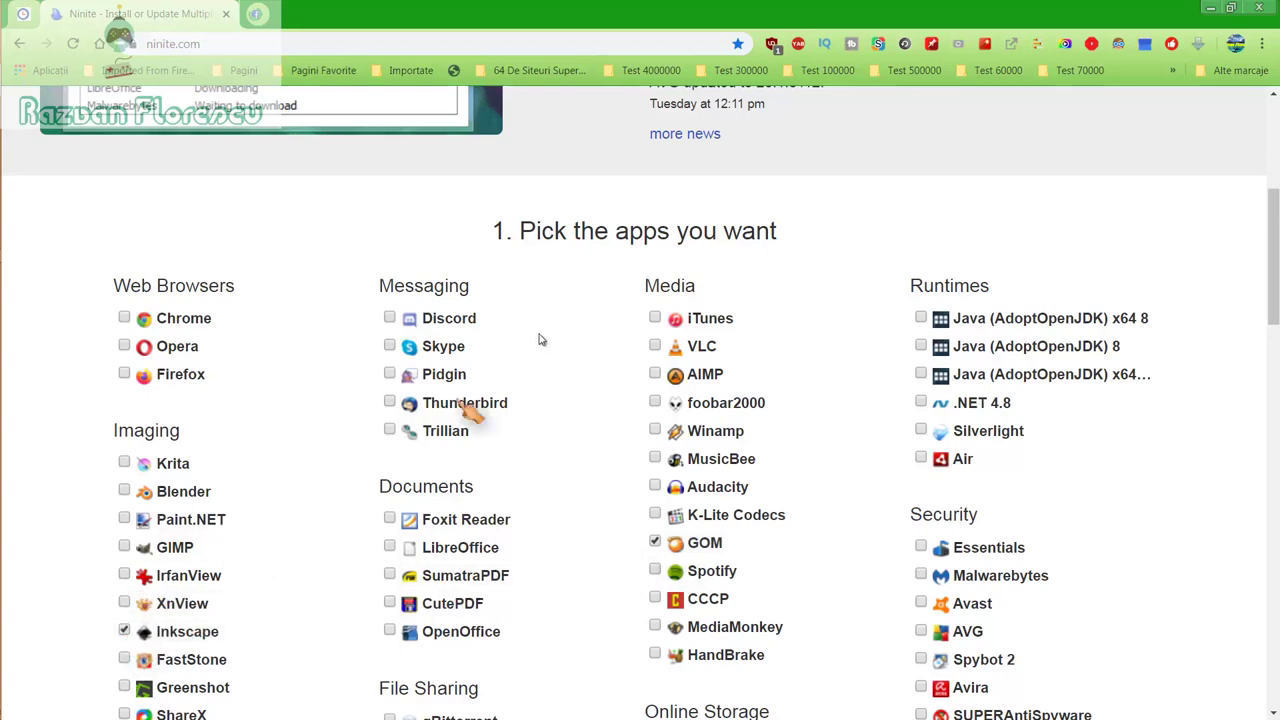
pyautogui.click(656, 462)
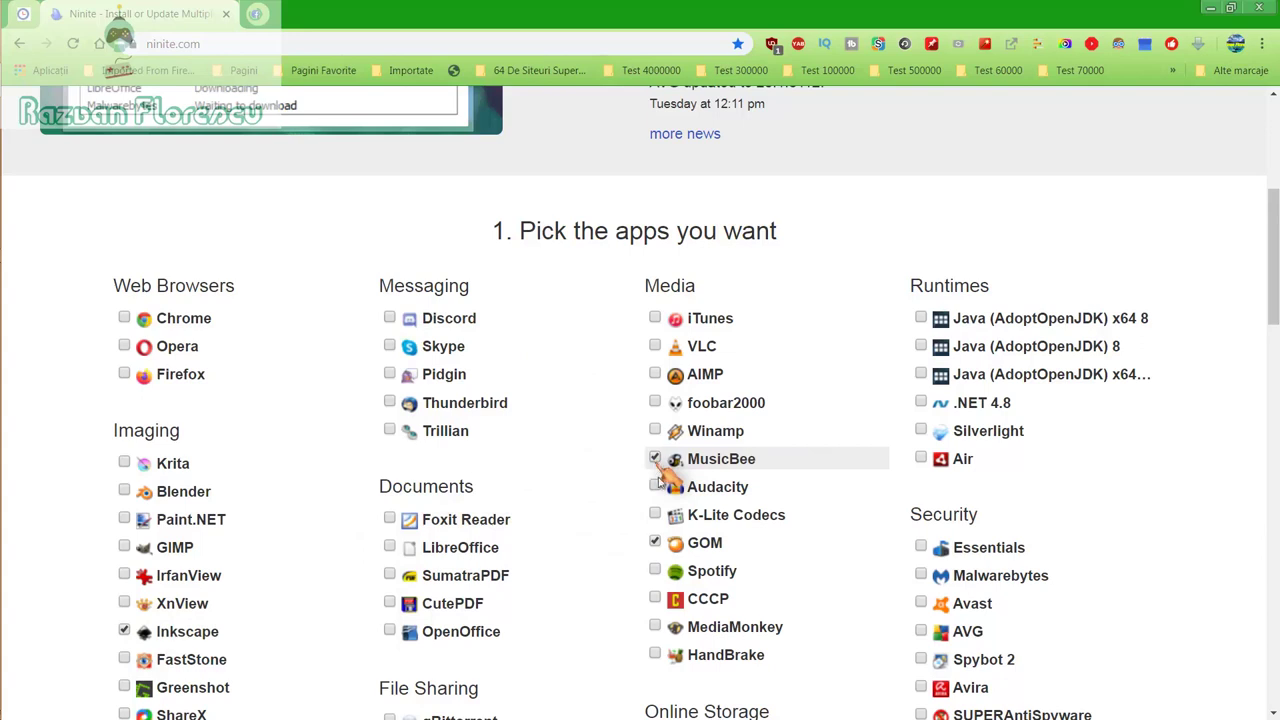
pyautogui.click(655, 626)
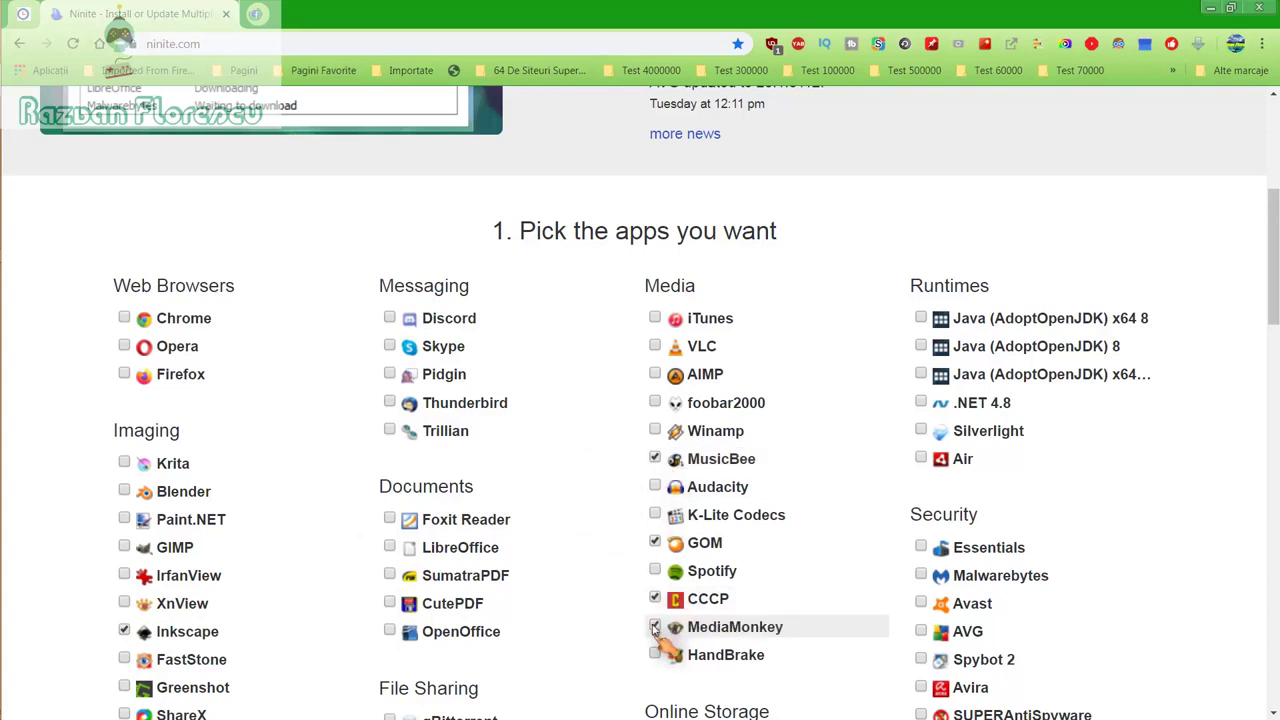
pyautogui.click(657, 573)
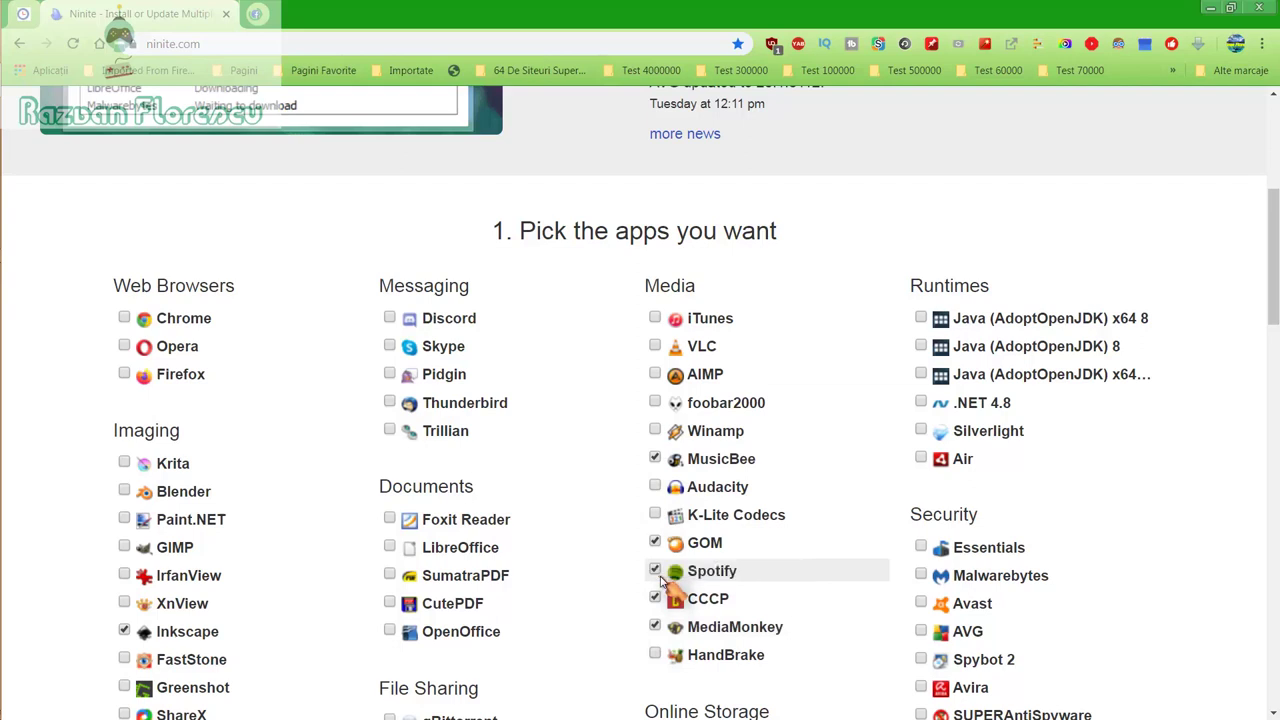
# Step: Add the security apps SUPERAntiSpyware and Spybot 2 to the custom installer selection
pyautogui.scroll(-1, 665, 585)
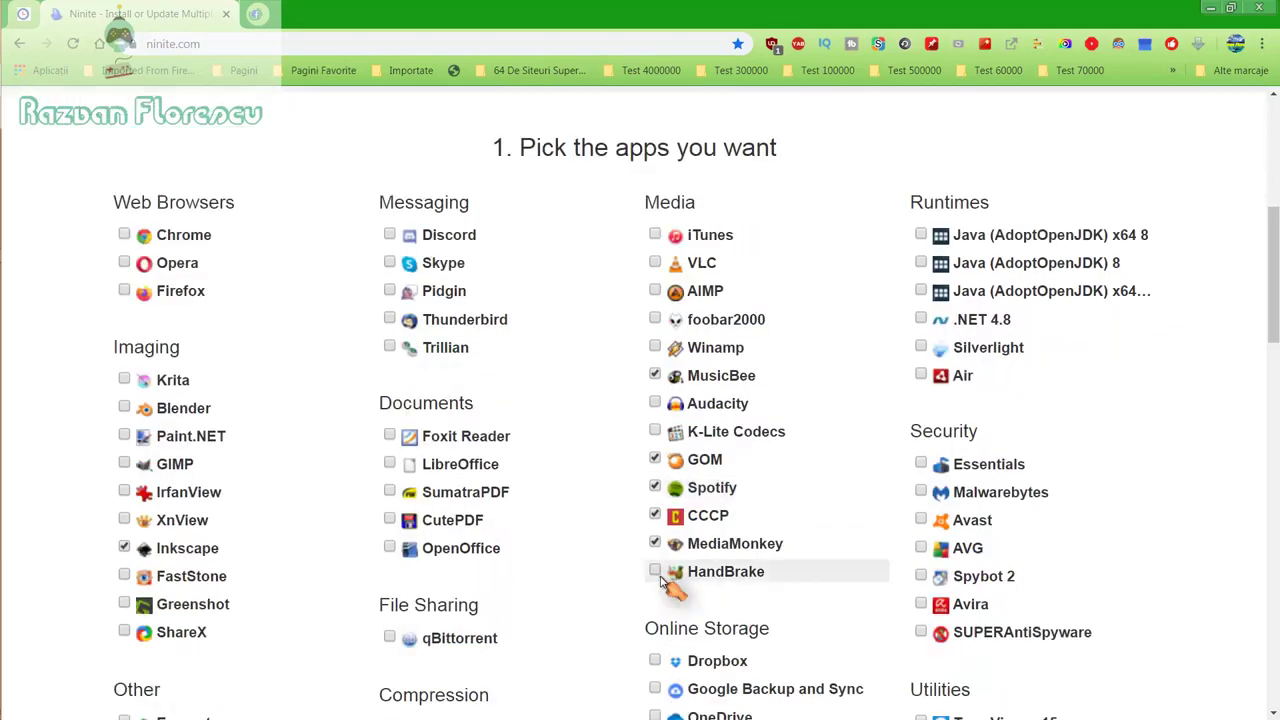
pyautogui.scroll(-1, 850, 550)
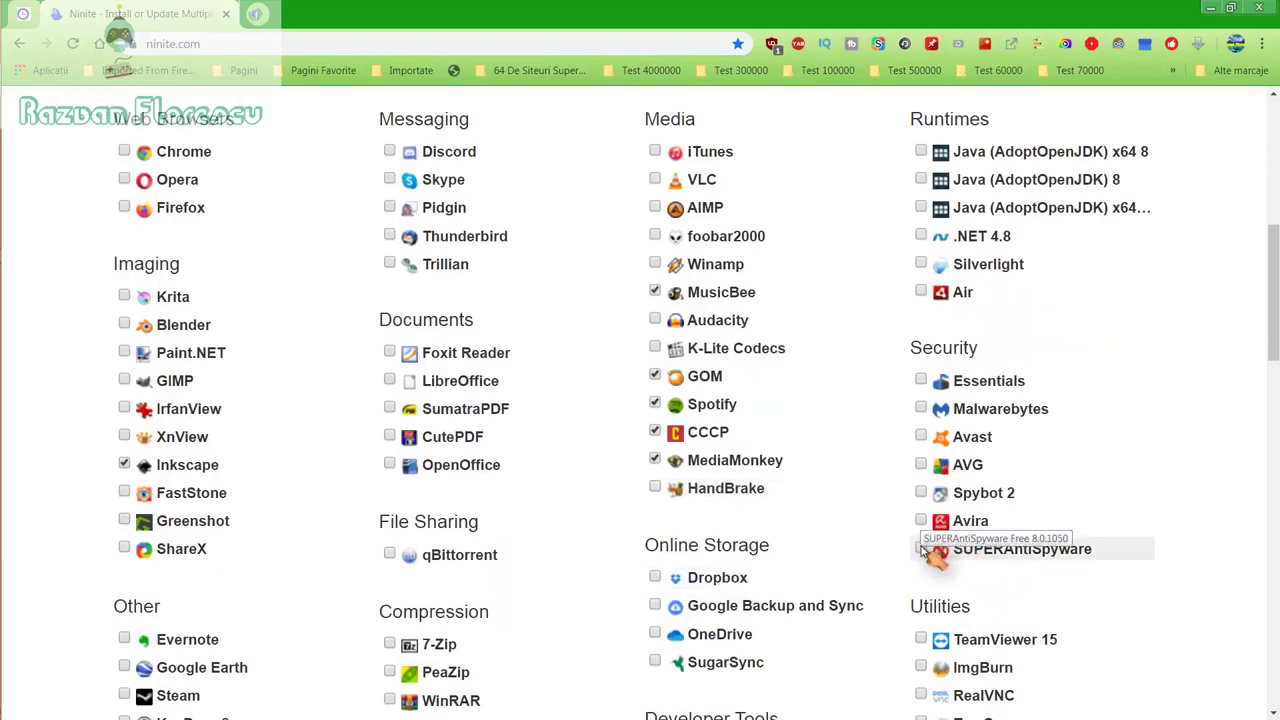
pyautogui.click(920, 548)
pyautogui.click(920, 493)
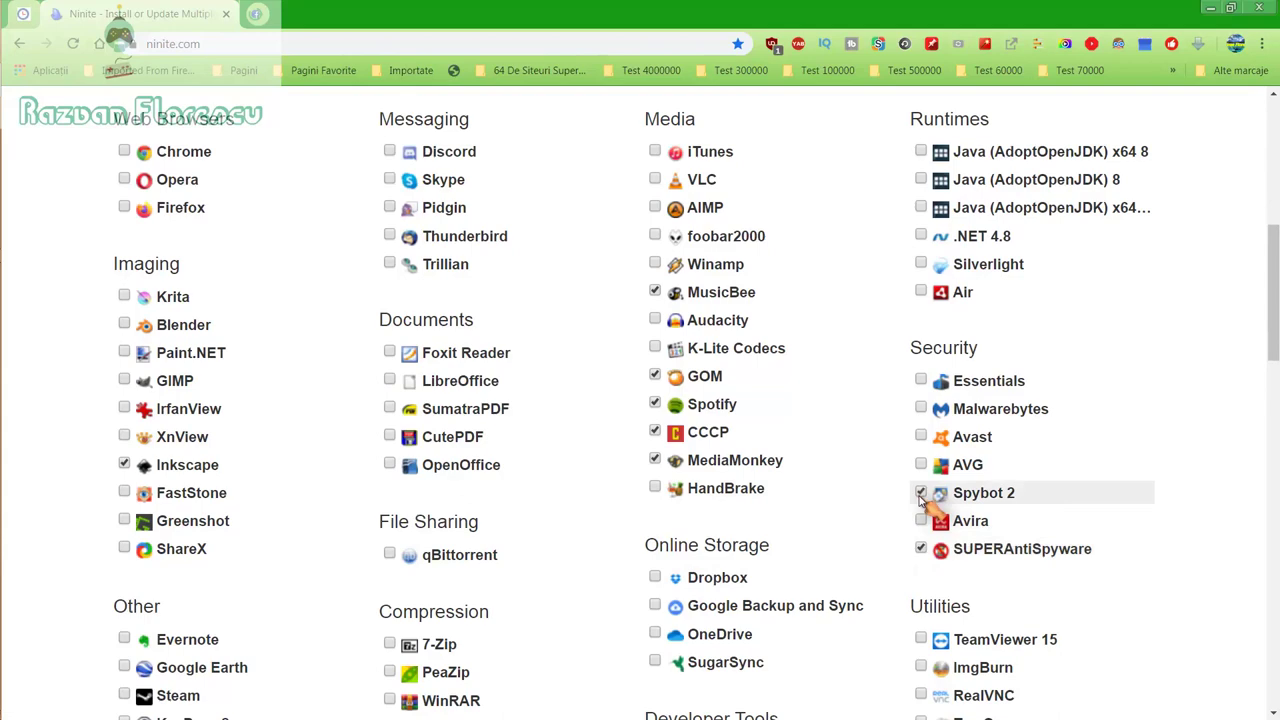
pyautogui.scroll(-2, 920, 500)
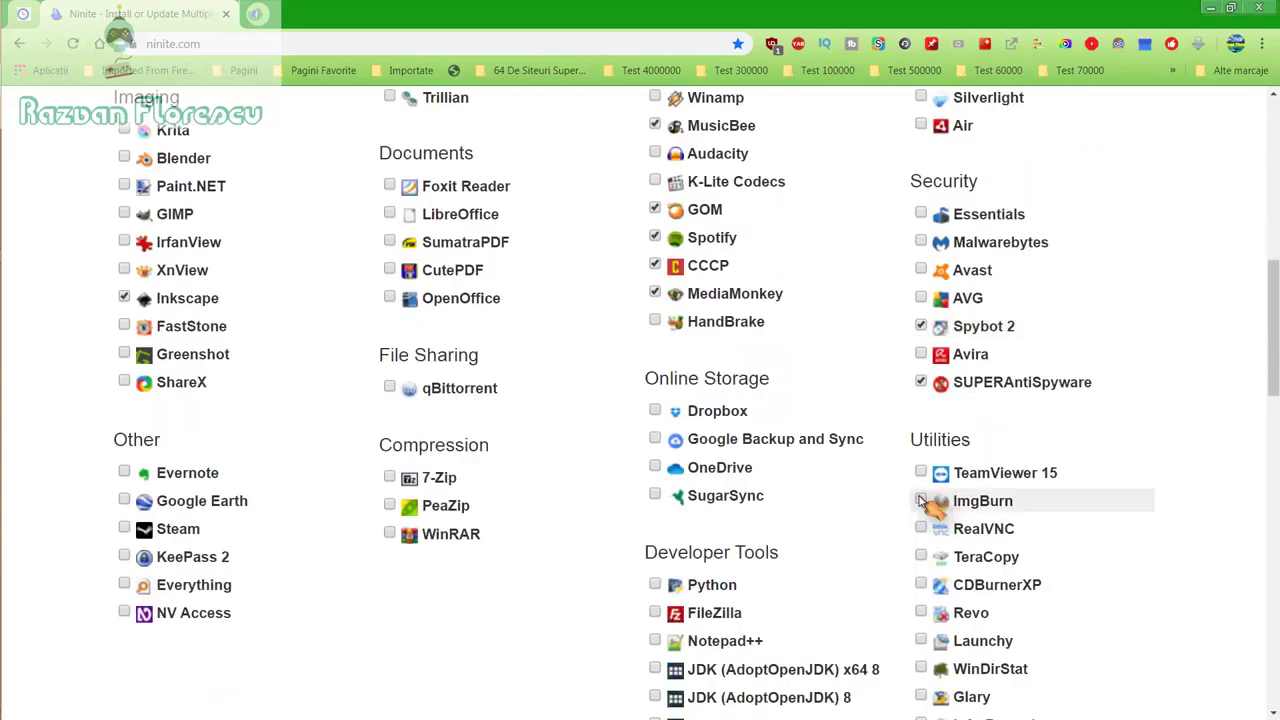
# Step: Add SugarSync to the app selection and save the custom Ninite installer to the Desktop with the all-files type
pyautogui.click(655, 496)
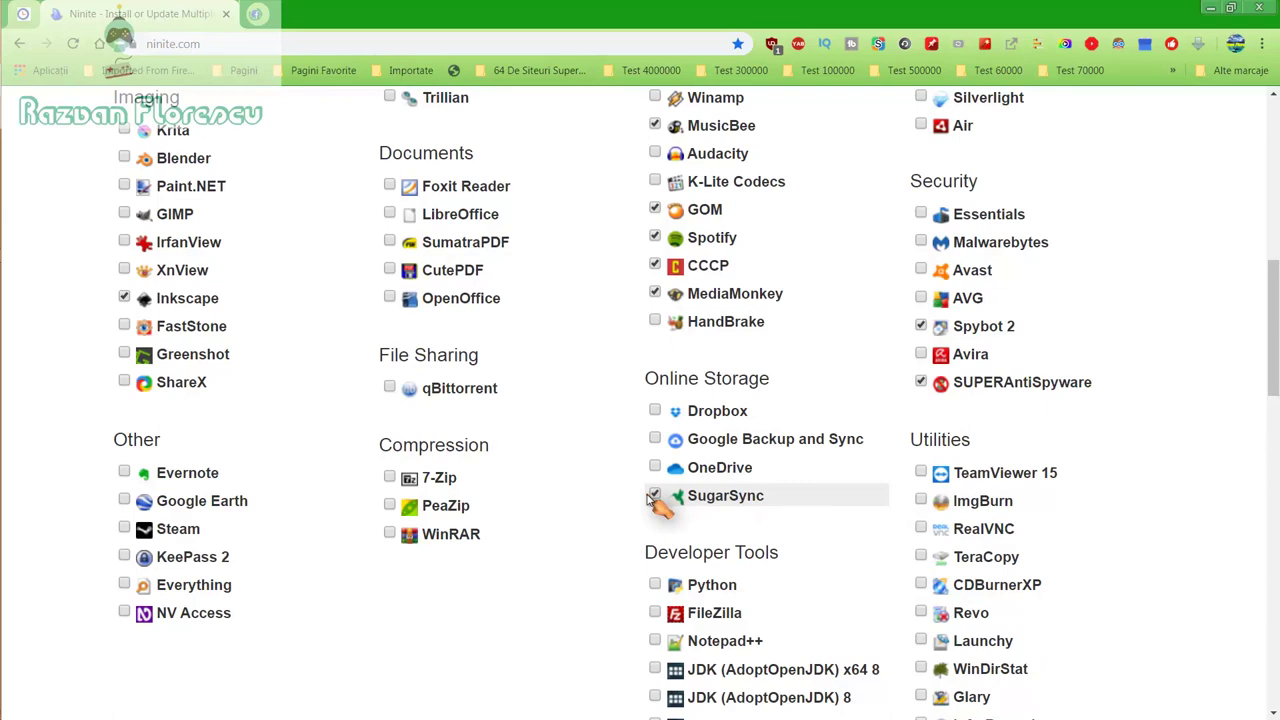
pyautogui.scroll(-2, 652, 500)
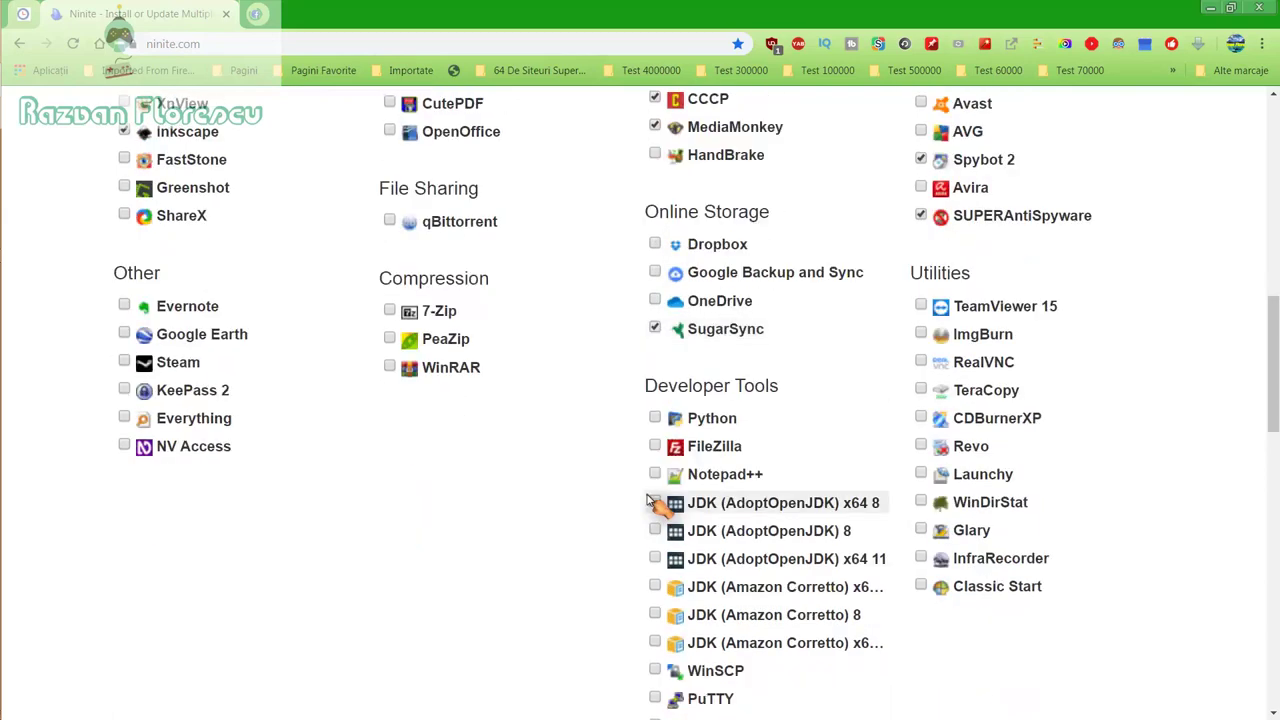
pyautogui.scroll(-2, 650, 502)
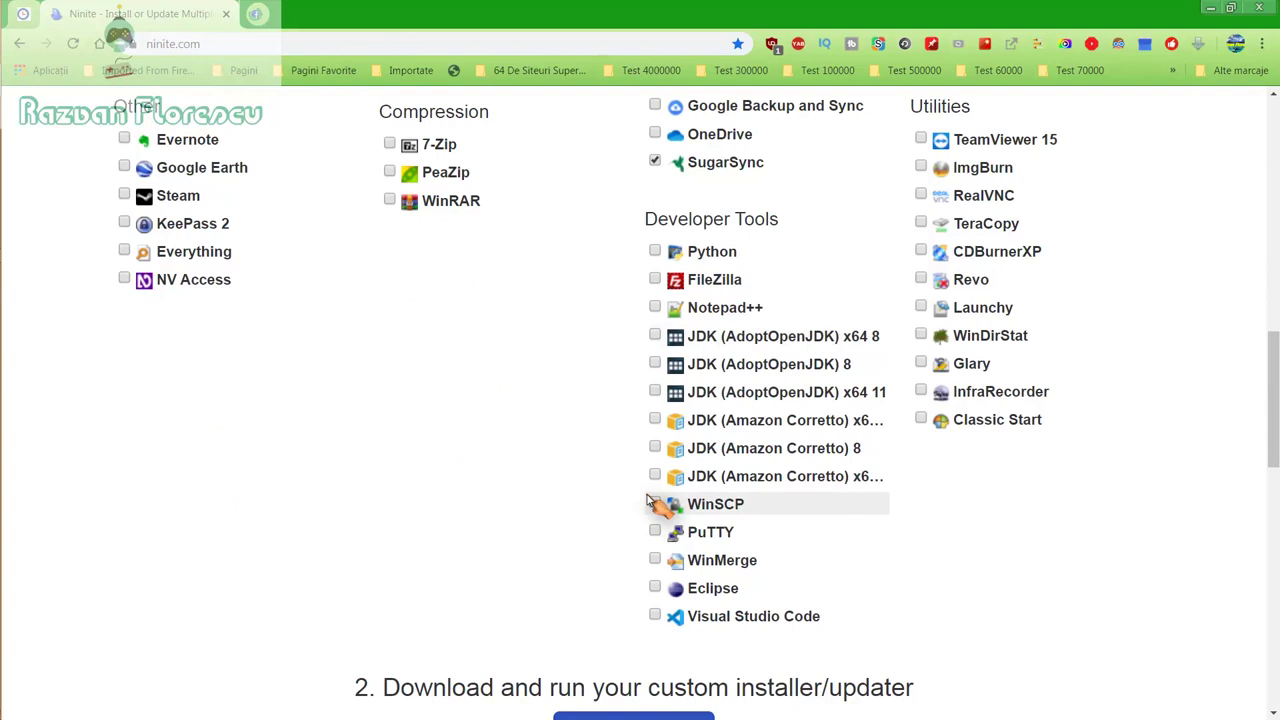
pyautogui.scroll(-2, 648, 502)
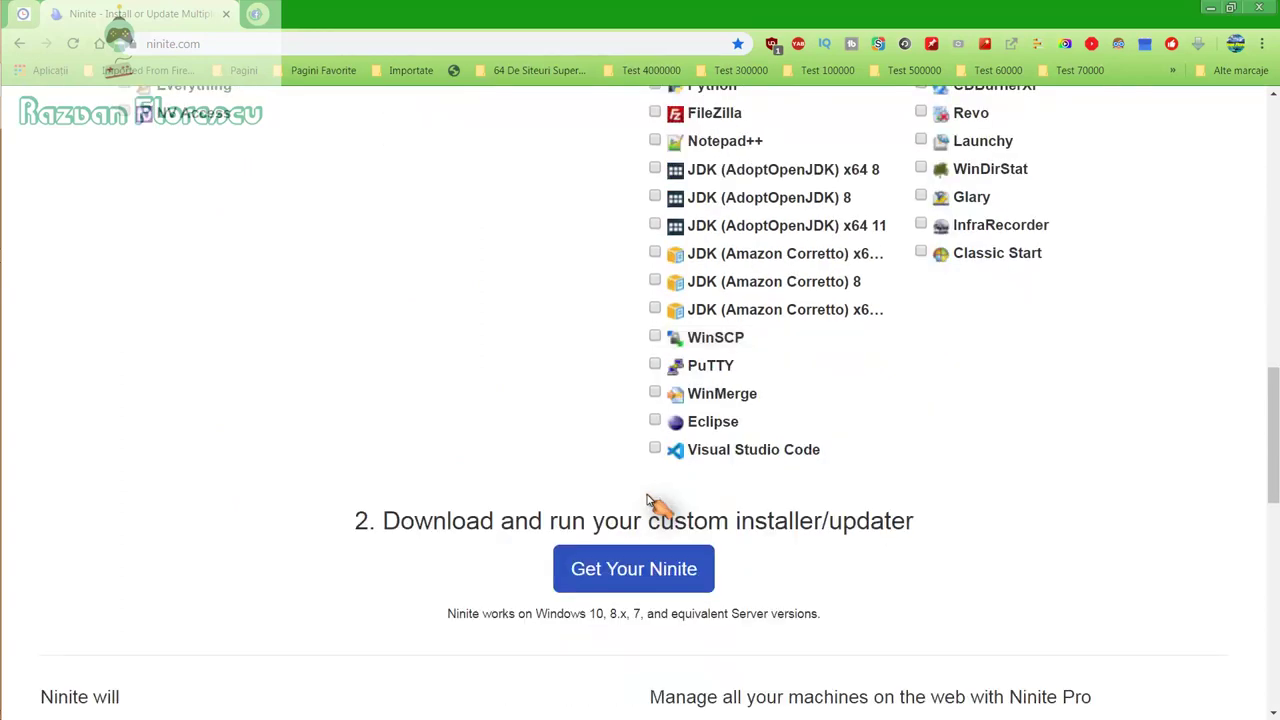
pyautogui.click(631, 575)
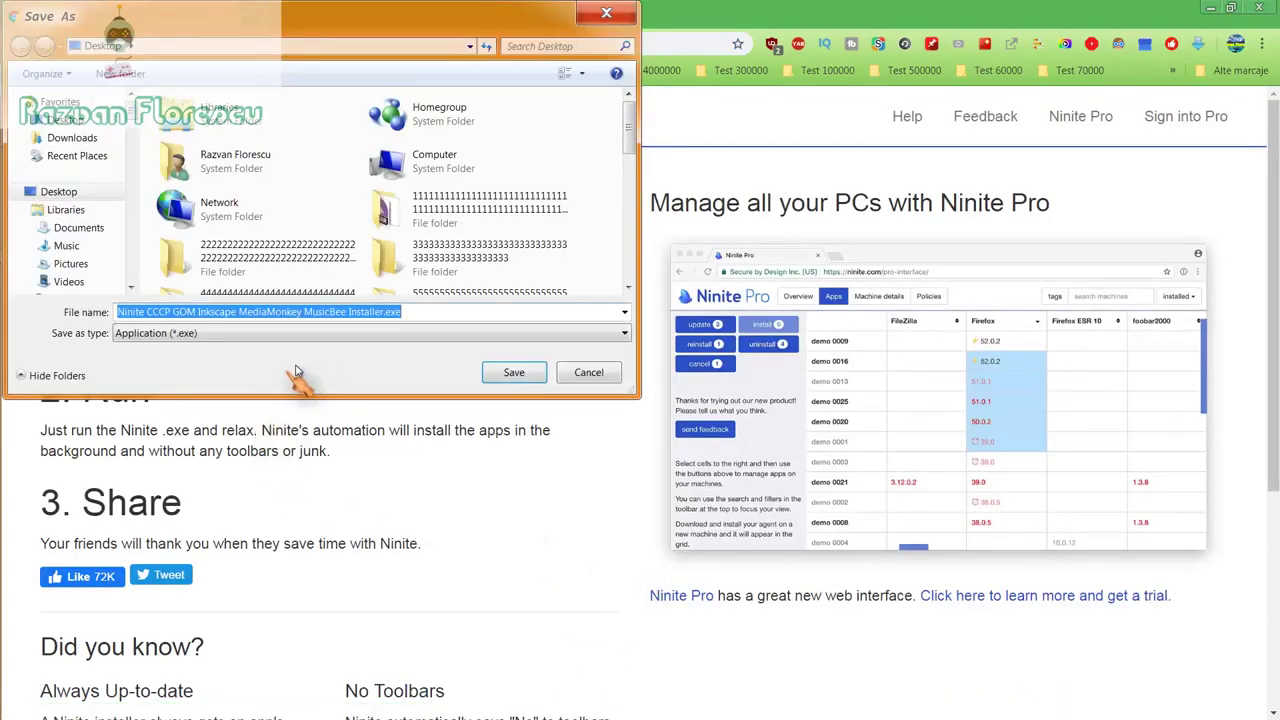
pyautogui.click(326, 336)
pyautogui.click(310, 363)
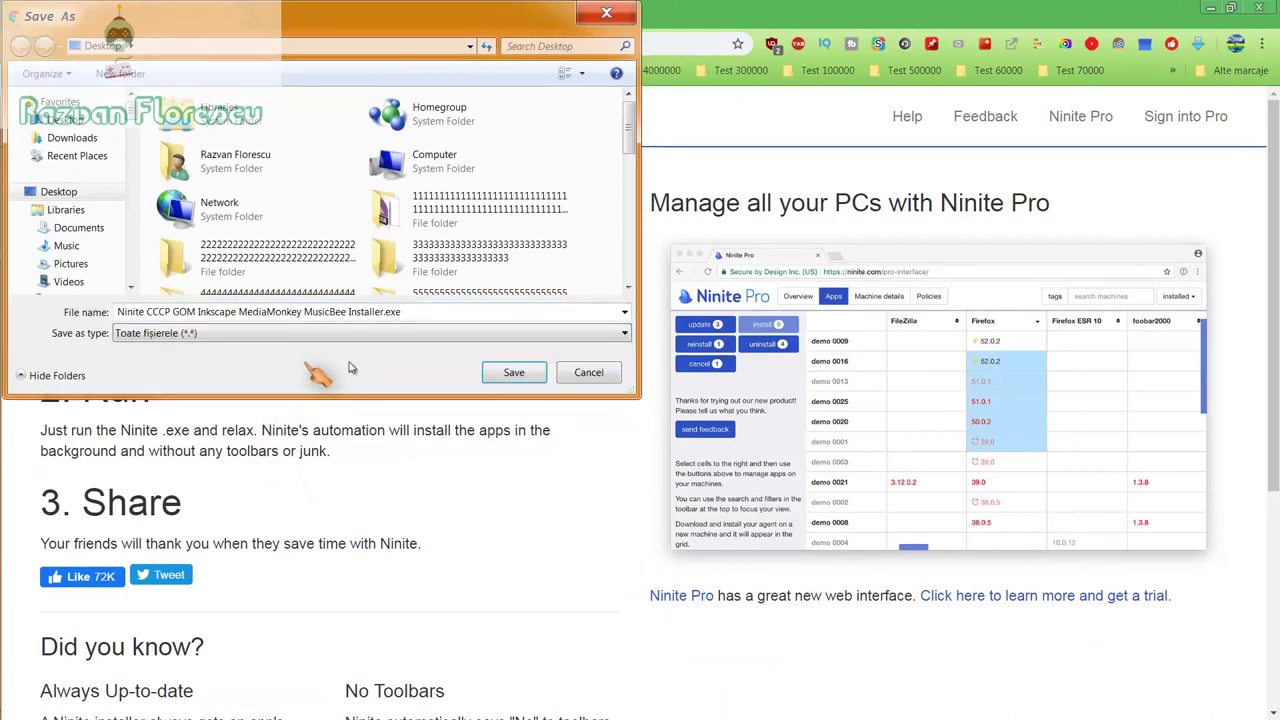
pyautogui.click(487, 376)
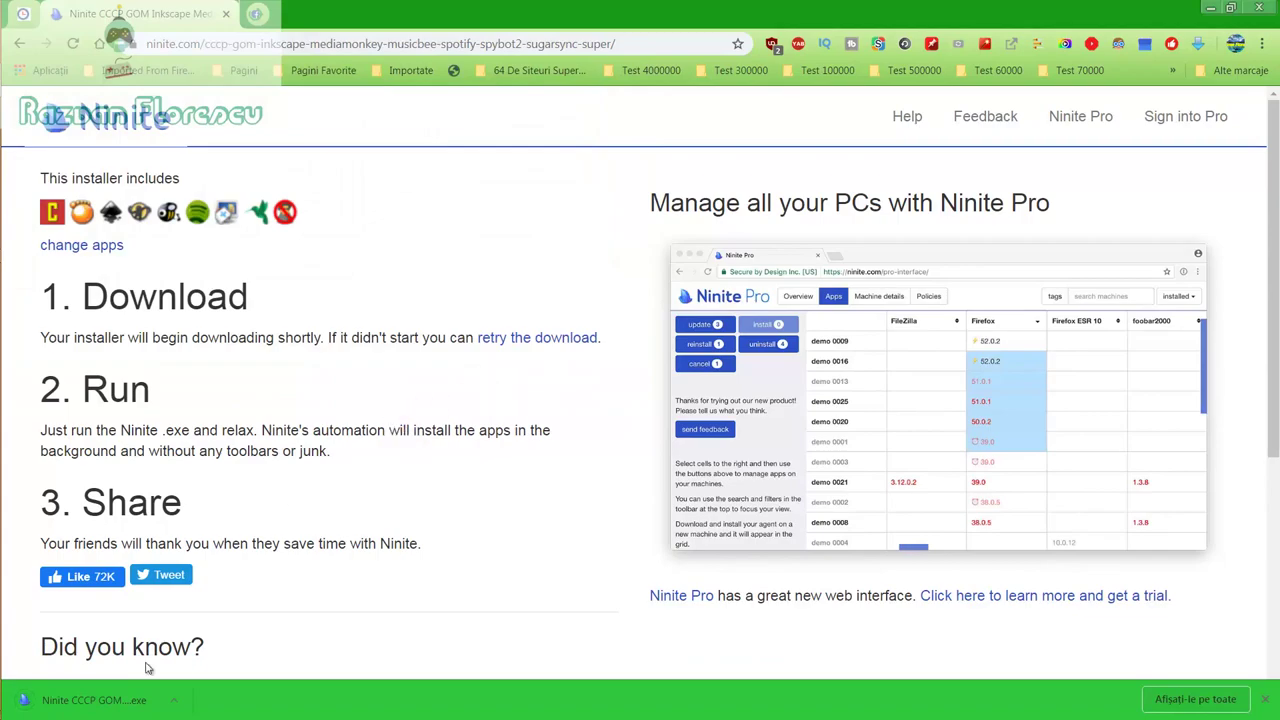
# Step: Run the downloaded Ninite installer, close the browser and show the per-application installation details
pyautogui.click(127, 699)
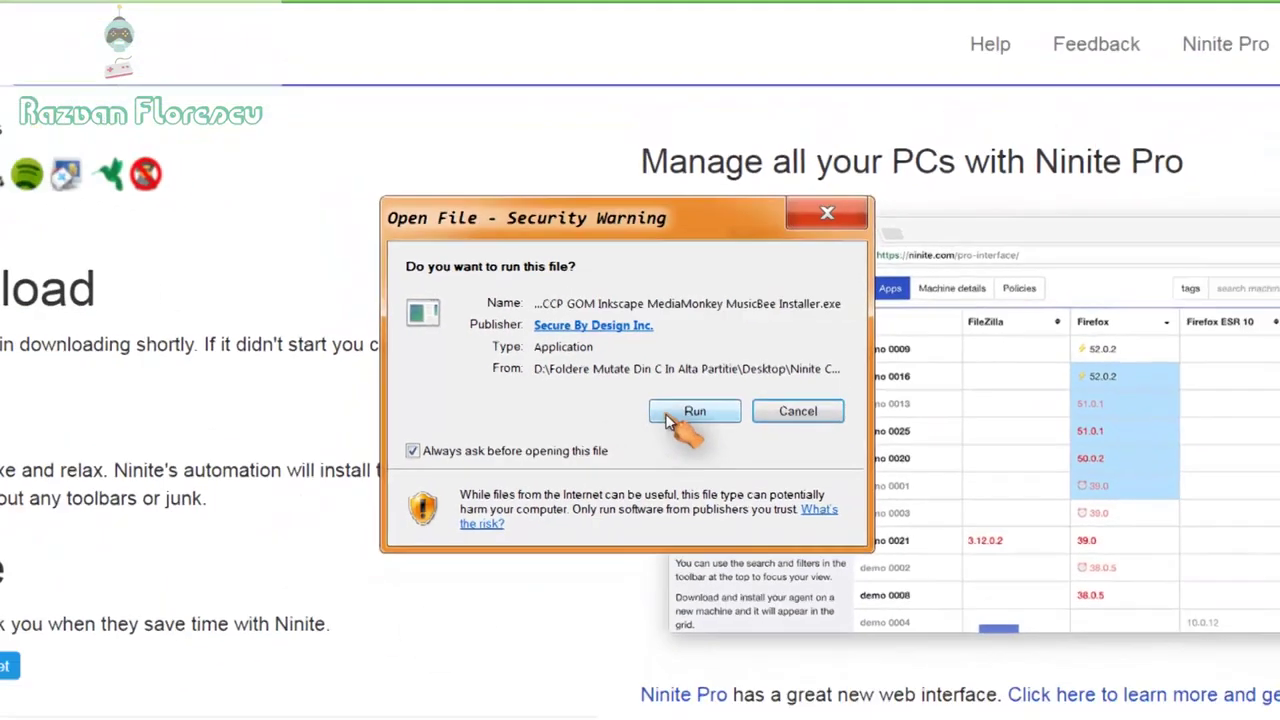
pyautogui.click(670, 418)
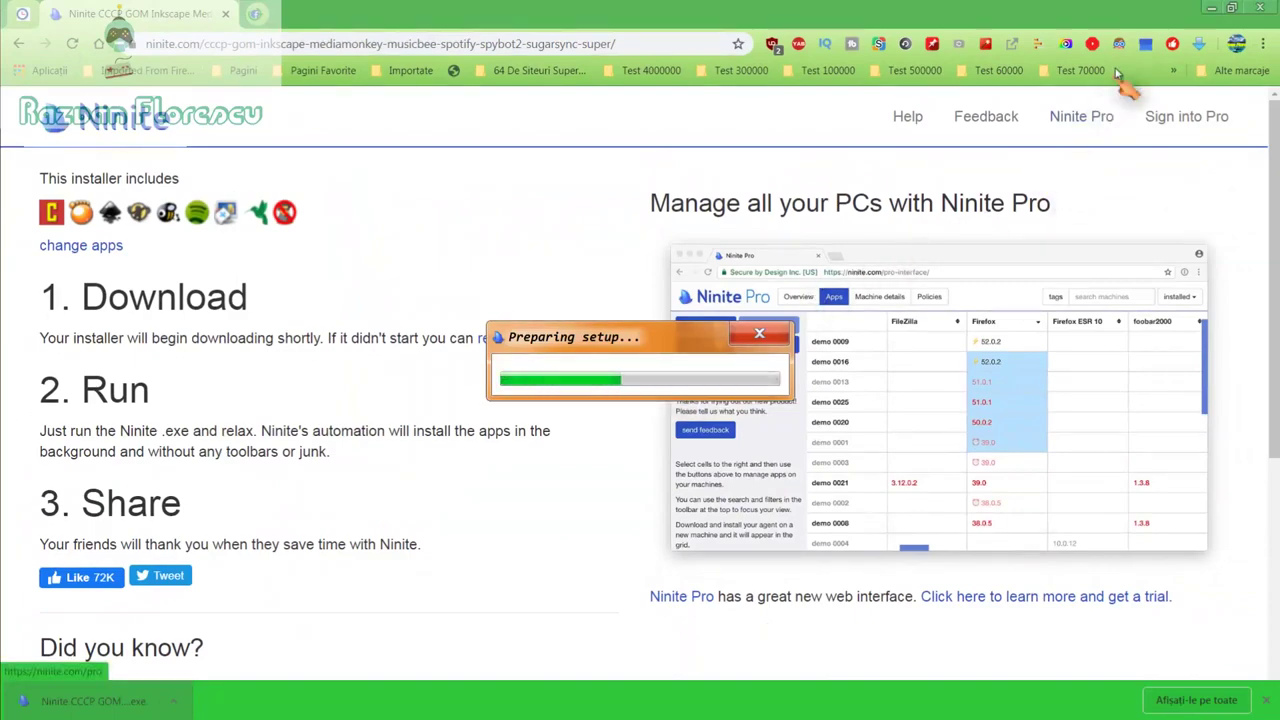
pyautogui.click(1258, 8)
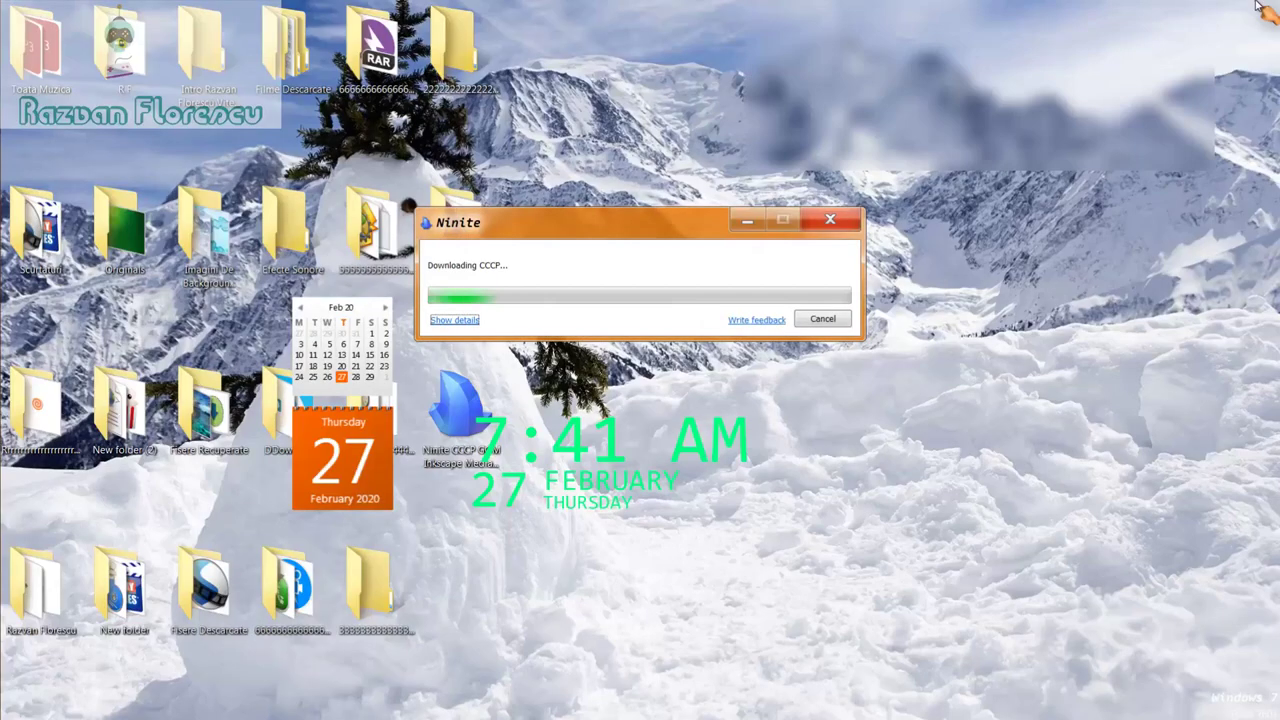
pyautogui.click(458, 321)
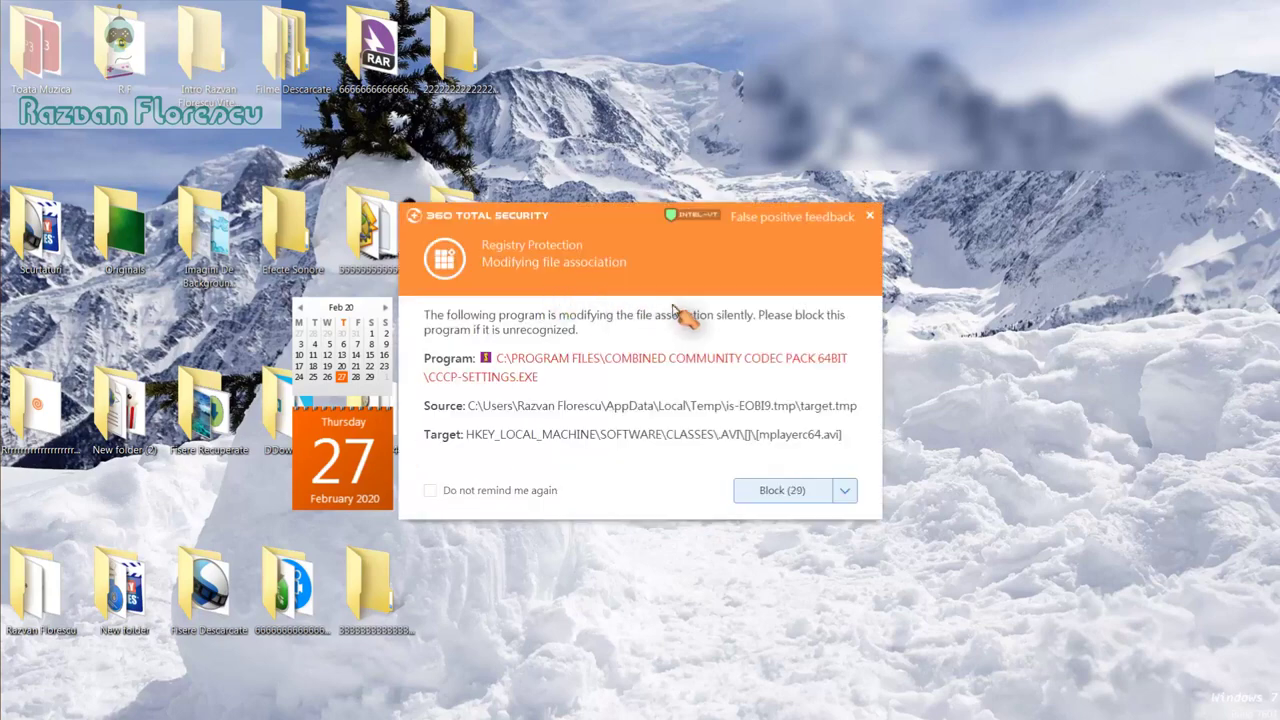
# Step: Dismiss the 360 Total Security alerts raised during installation without blocking the programs, choosing not to be reminded again
pyautogui.click(872, 218)
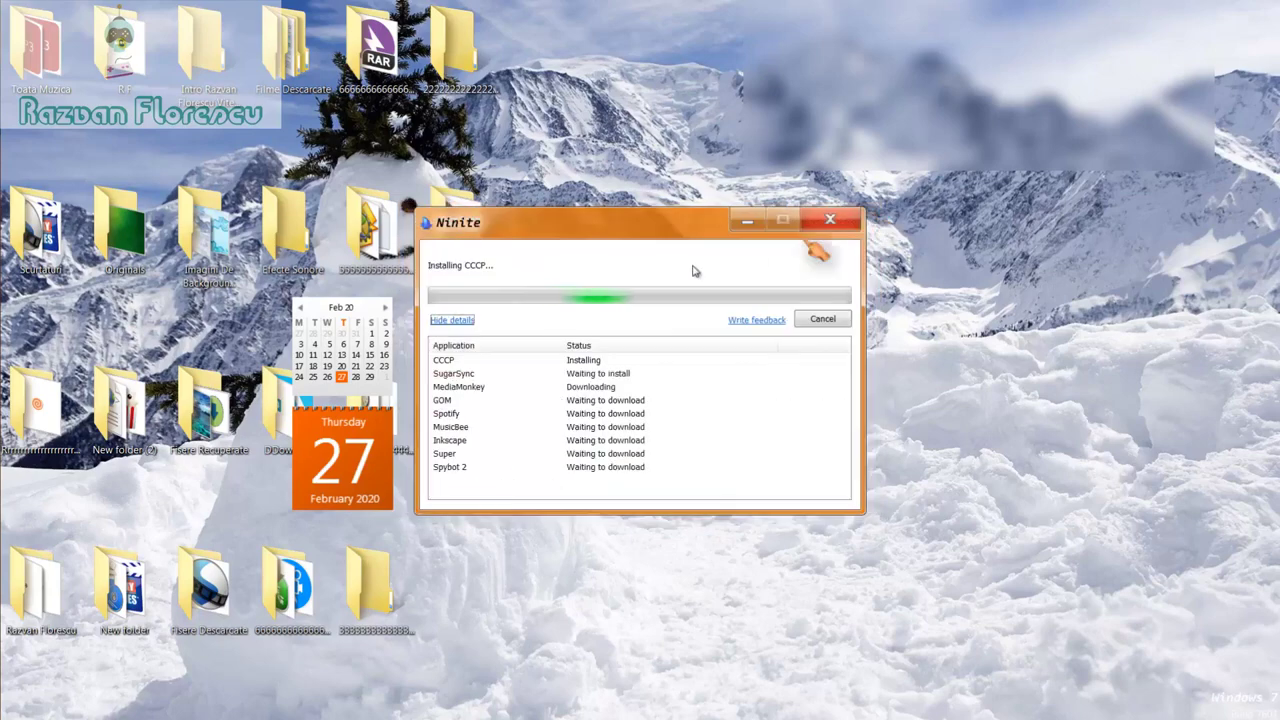
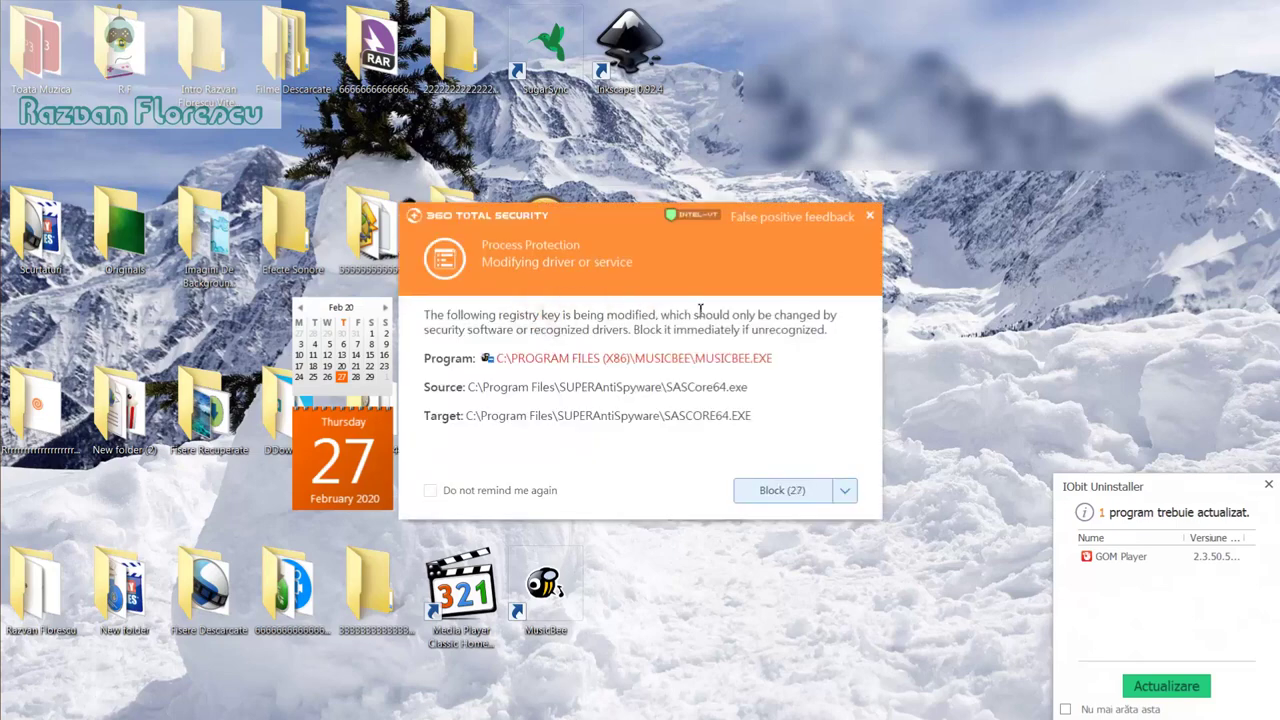
pyautogui.click(870, 216)
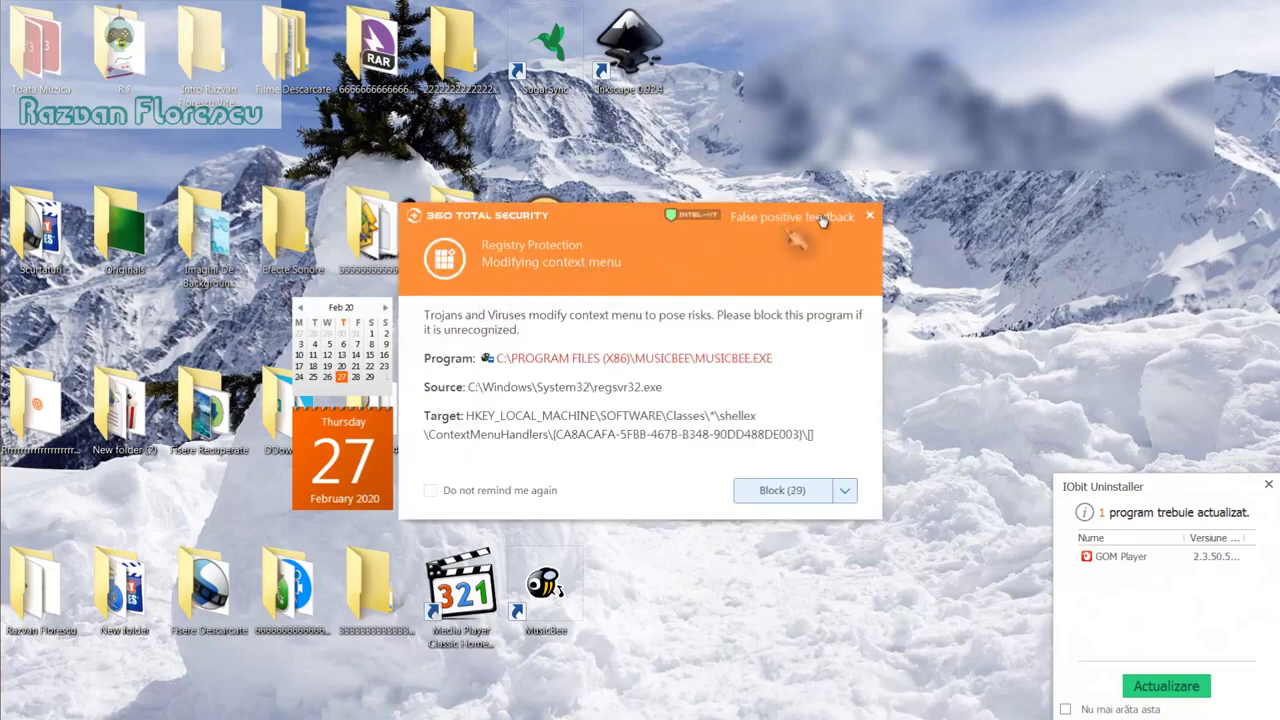
pyautogui.click(870, 216)
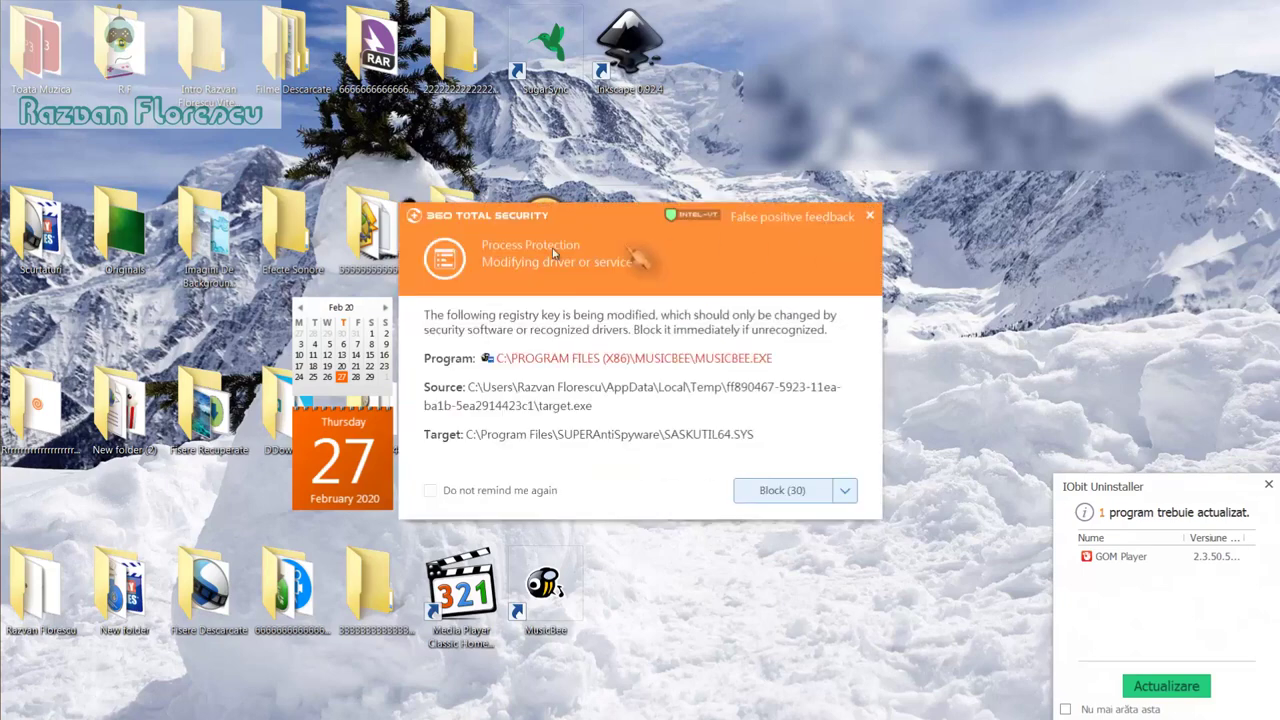
pyautogui.click(870, 216)
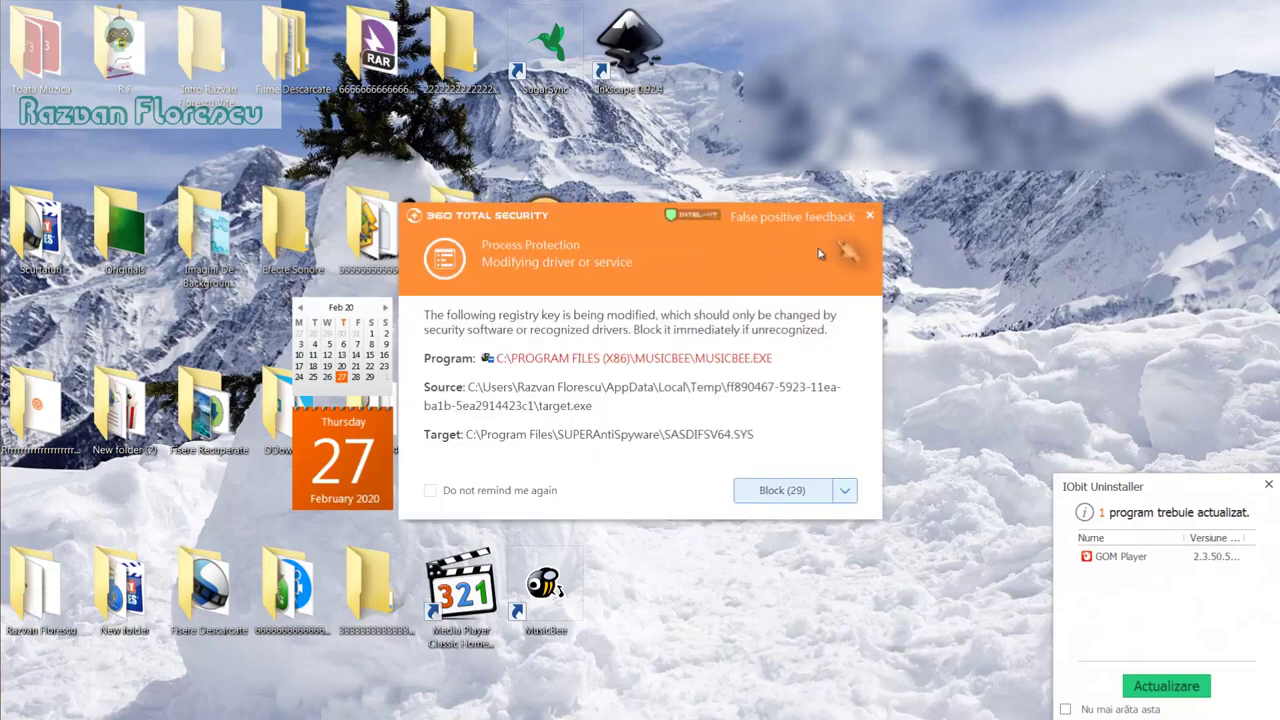
pyautogui.click(431, 491)
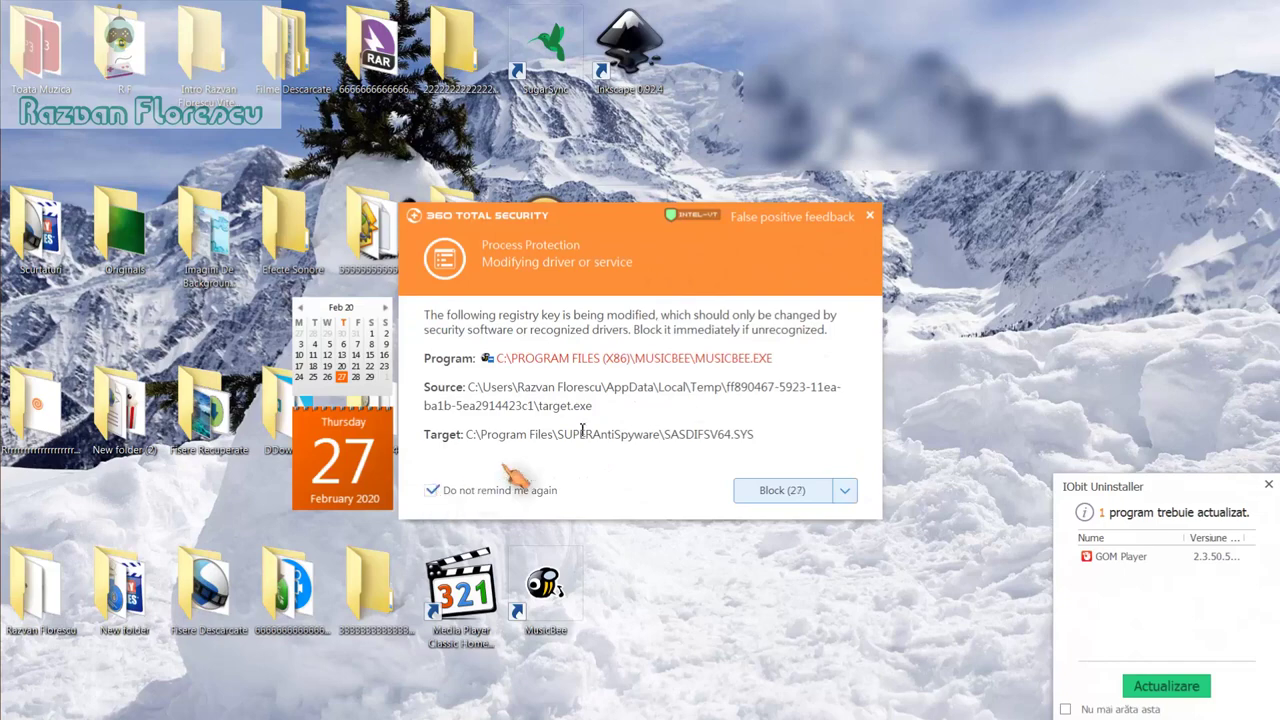
pyautogui.click(872, 217)
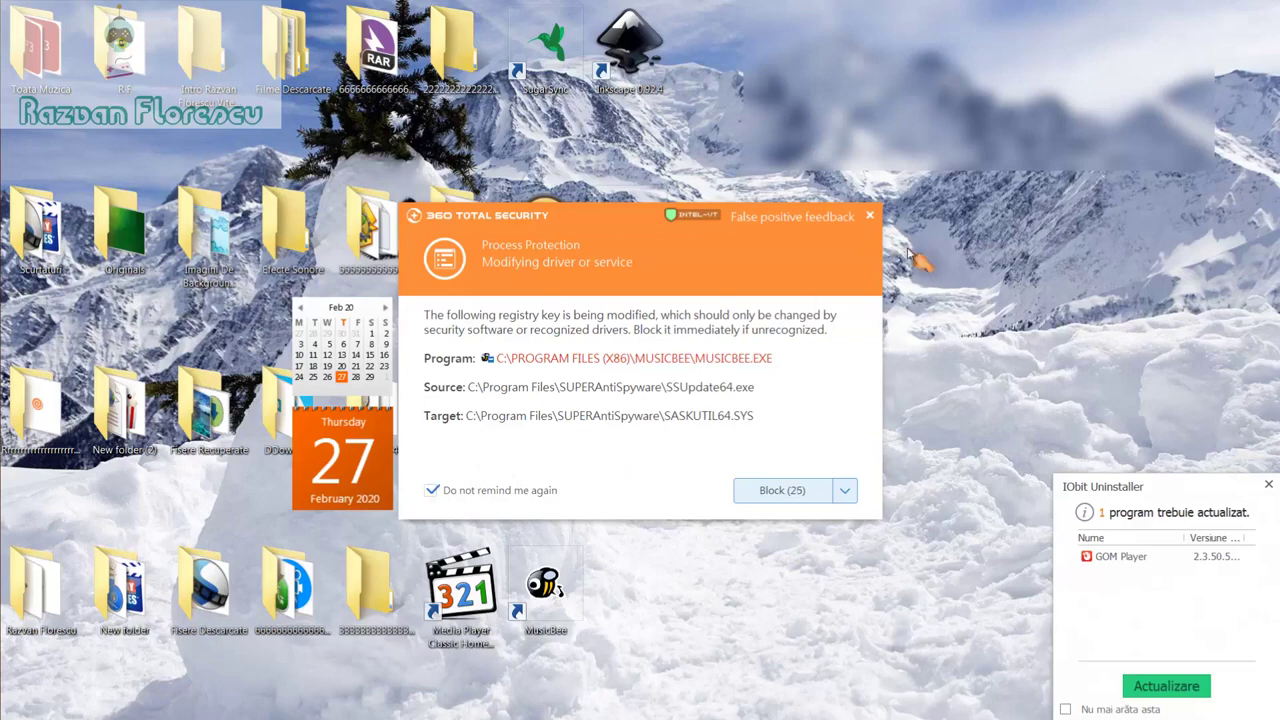
pyautogui.click(870, 218)
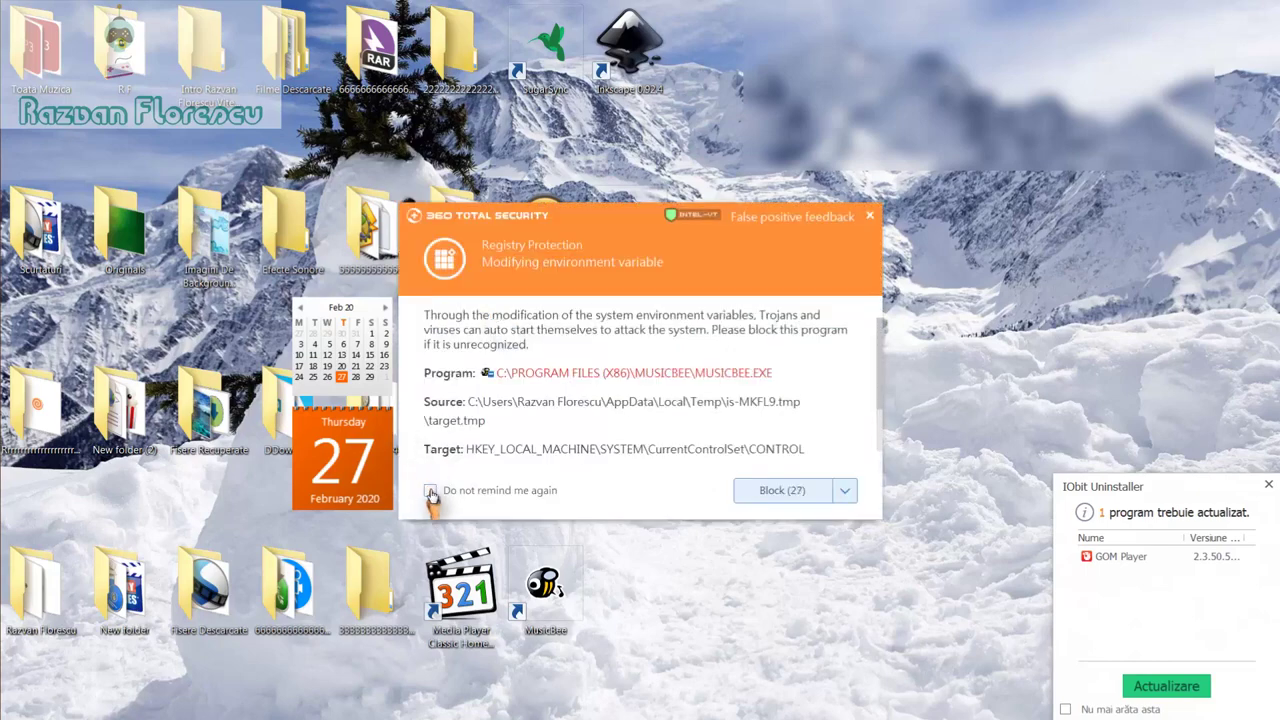
pyautogui.click(871, 218)
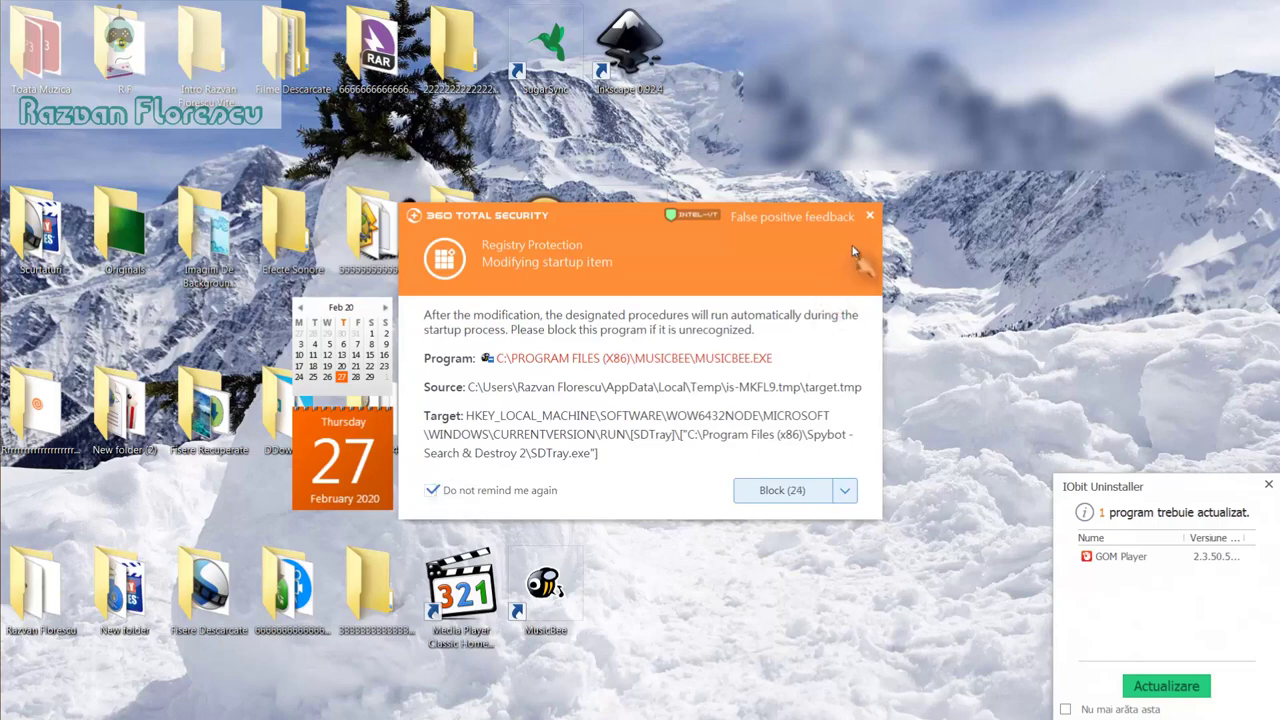
pyautogui.click(871, 216)
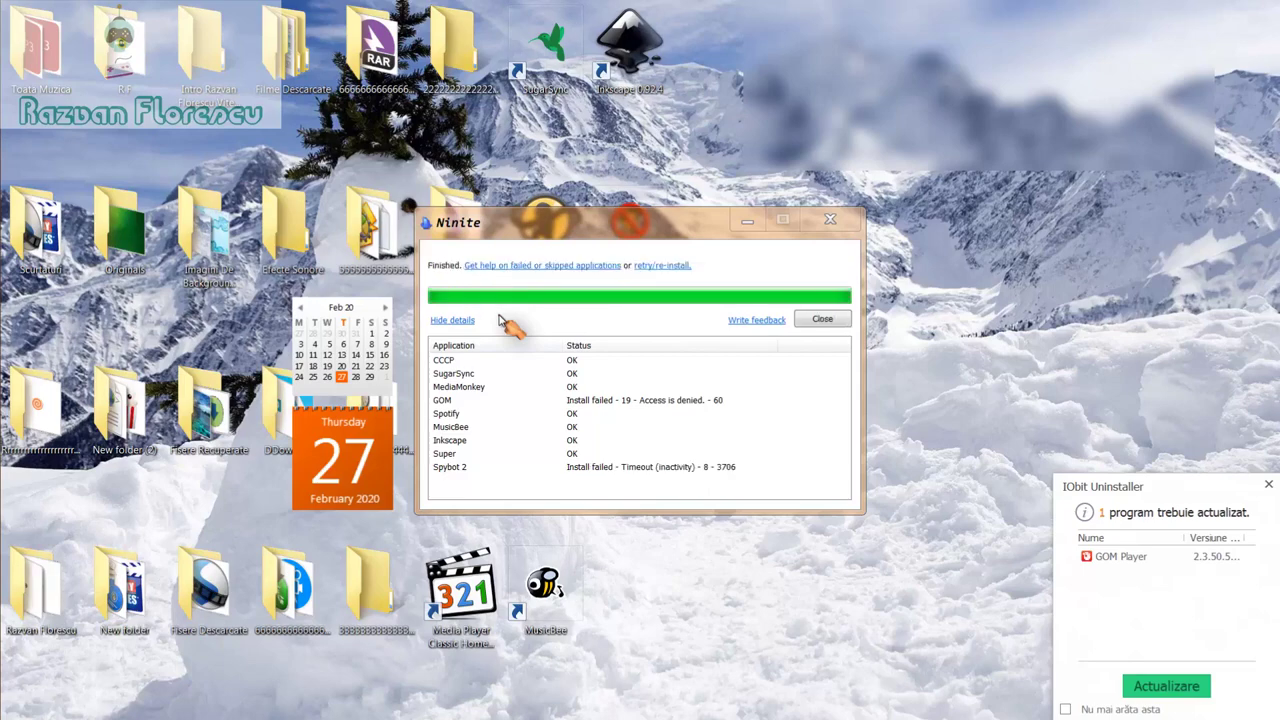
# Step: Close the IObit Uninstaller update notice and the finished Ninite installer window
pyautogui.click(1265, 486)
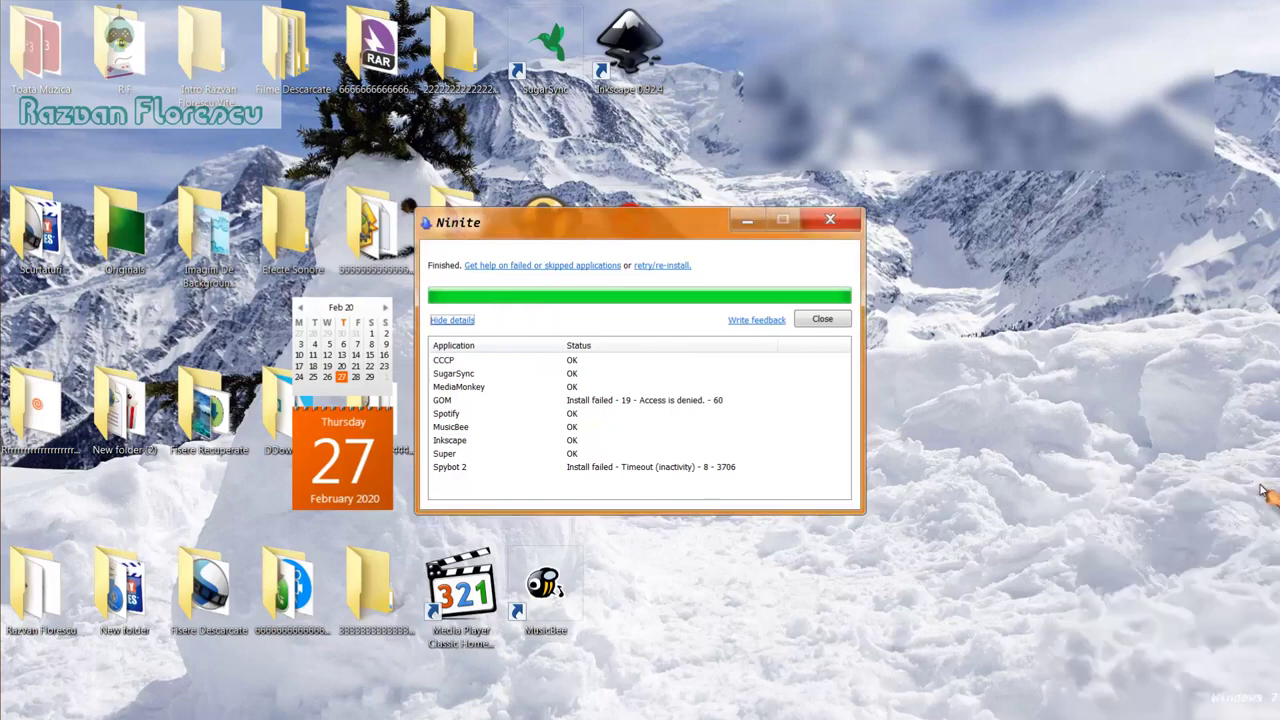
pyautogui.click(822, 320)
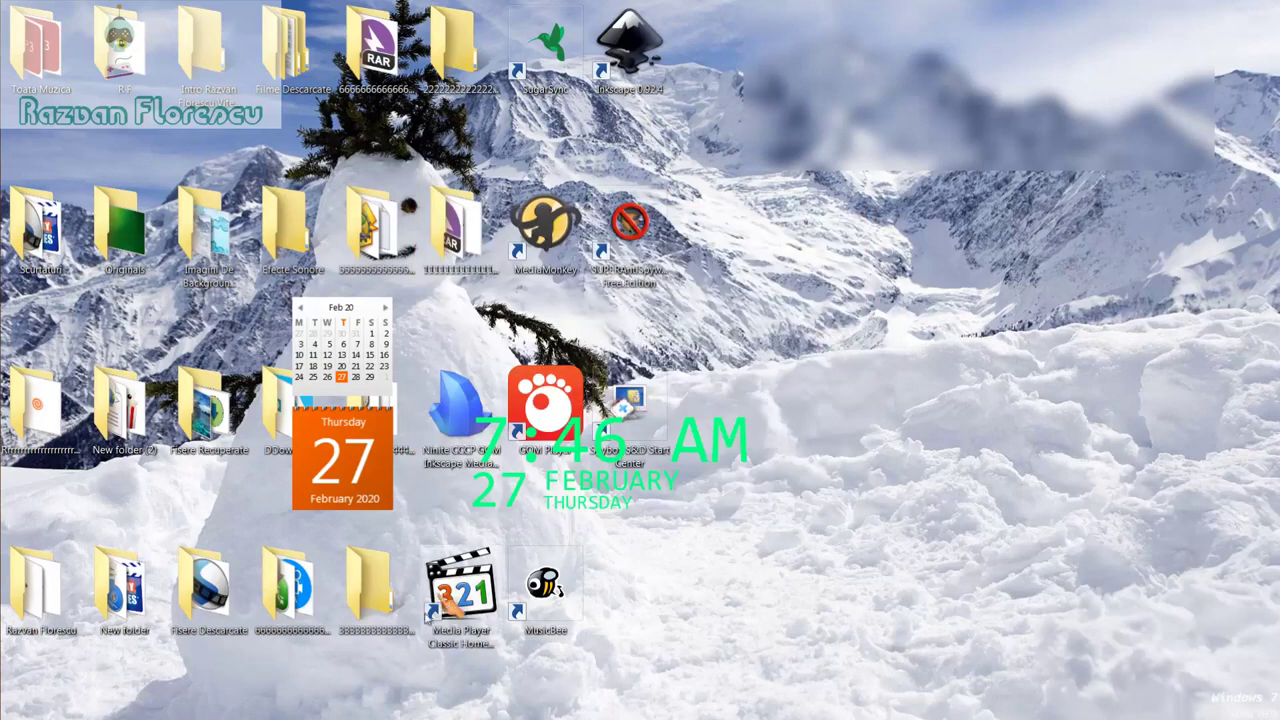
# Step: Launch Media Player Classic Home Cinema from the desktop, decline periodic CCCP update checks and maximize its window
pyautogui.doubleClick(476, 608)
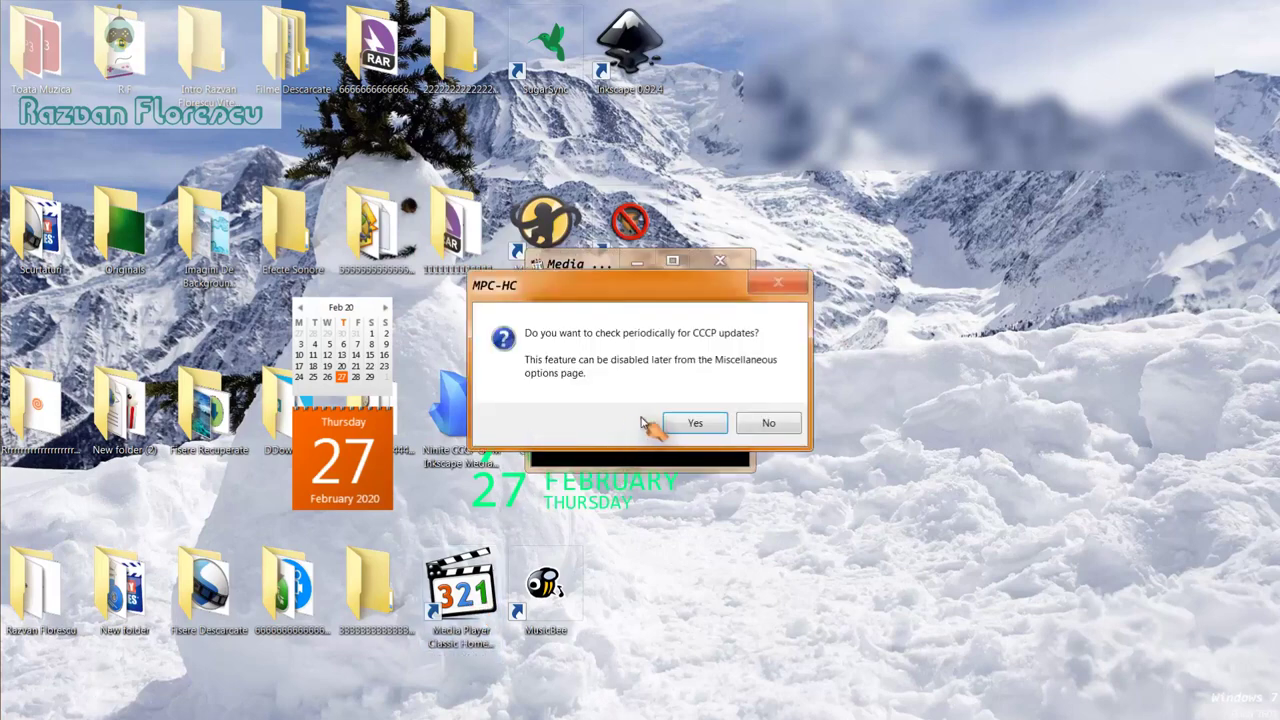
pyautogui.click(765, 424)
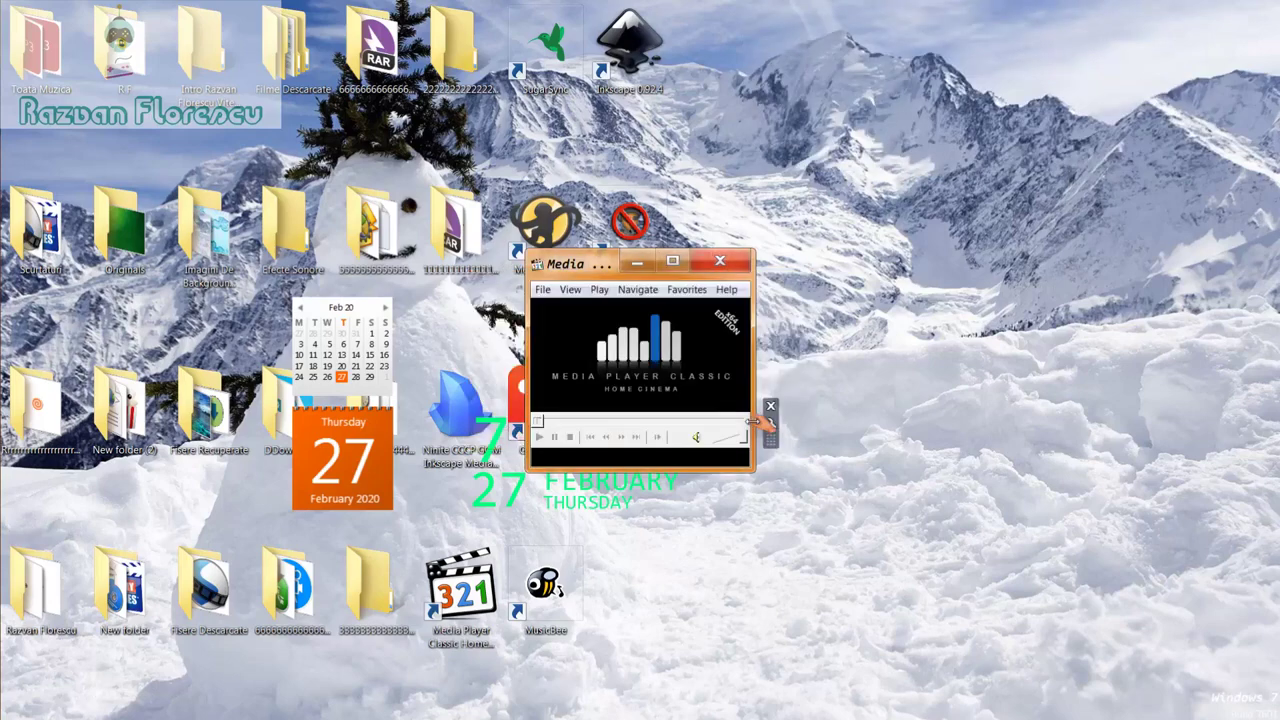
pyautogui.moveTo(598, 263); pyautogui.dragTo(620, 5)
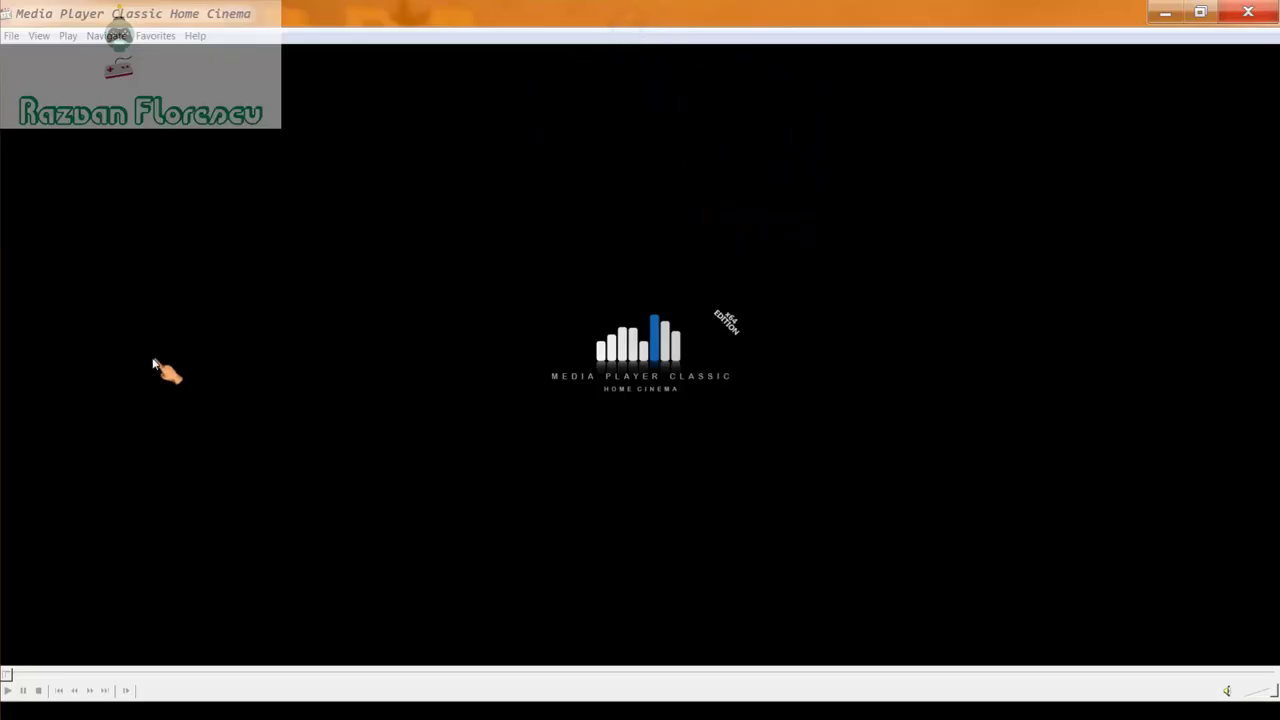
# Step: Bring up the media player's taskbar options, dismiss them without choosing any and close the player
pyautogui.moveTo(2, 228)
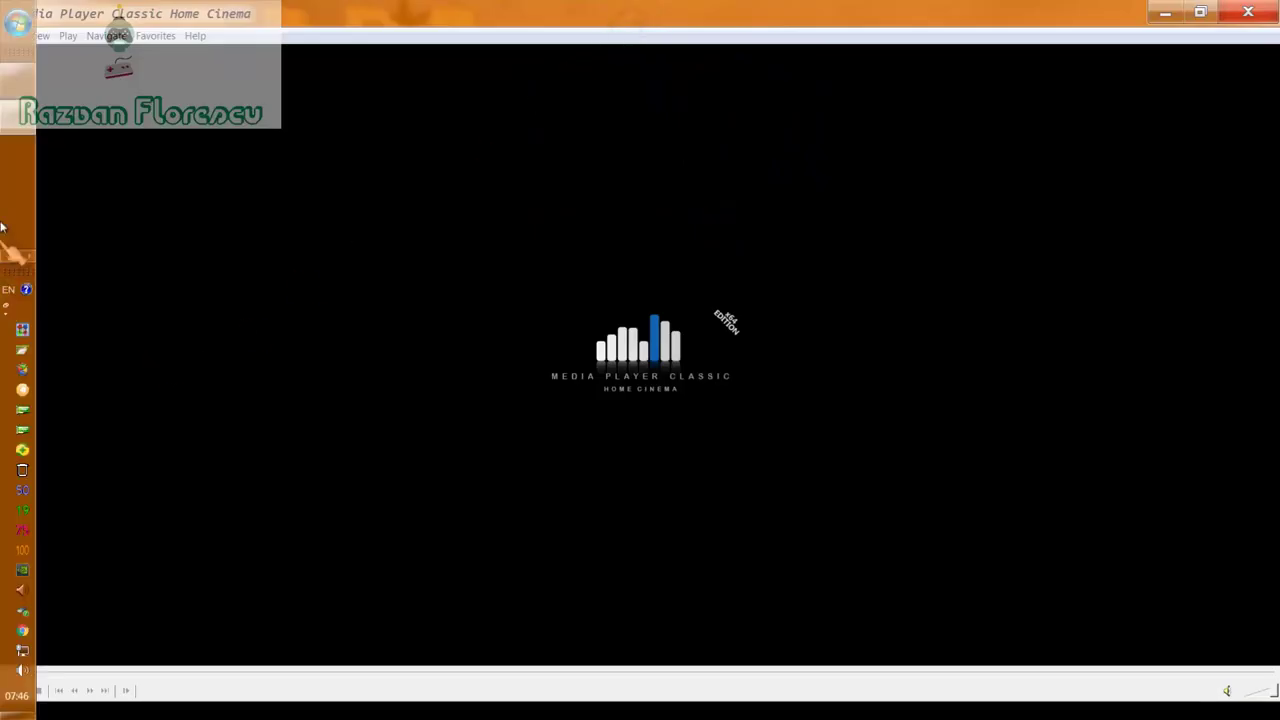
pyautogui.rightClick(14, 118)
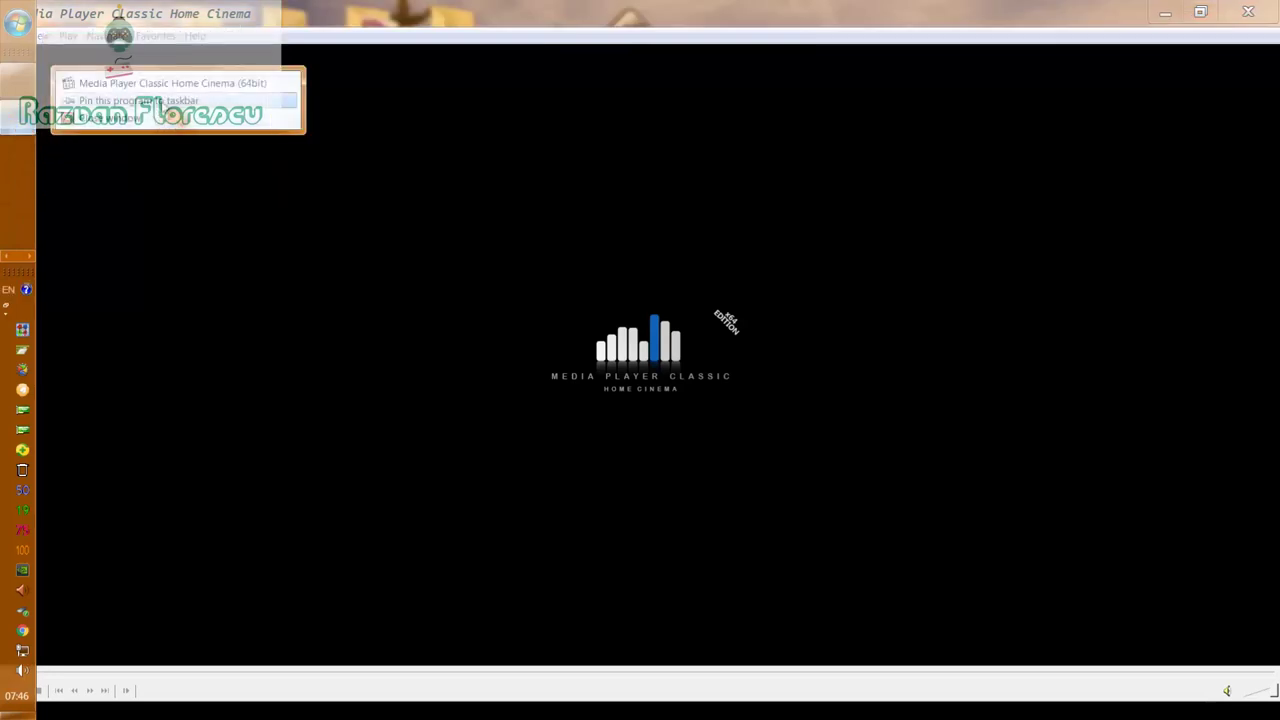
pyautogui.click(290, 142)
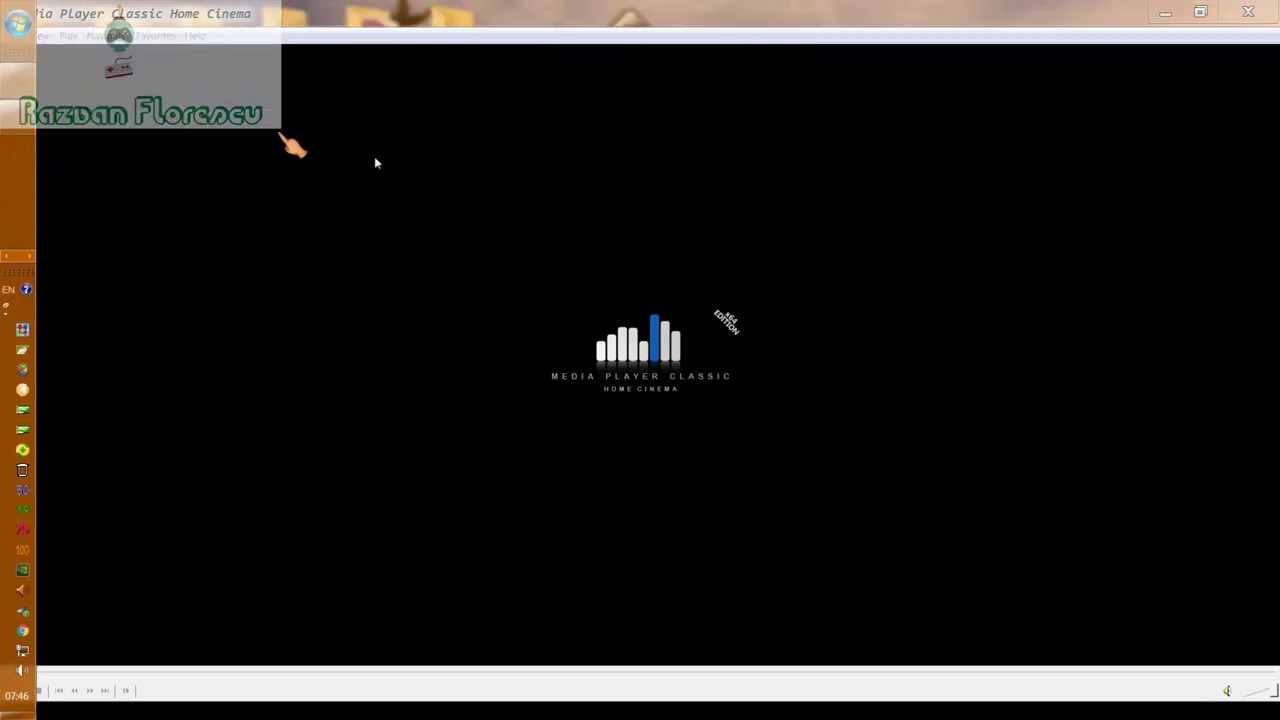
pyautogui.click(1248, 11)
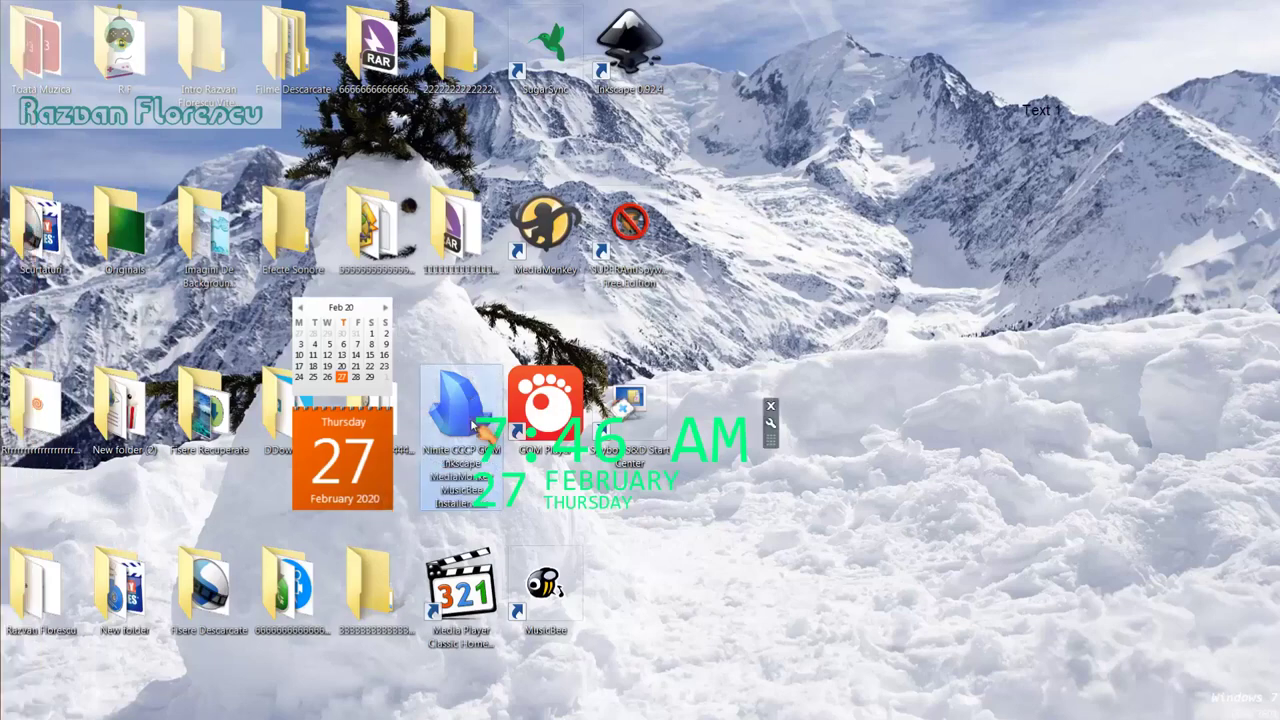
# Step: Permanently delete the Ninite installer file from the desktop
pyautogui.hotkey('shift', 'Delete')
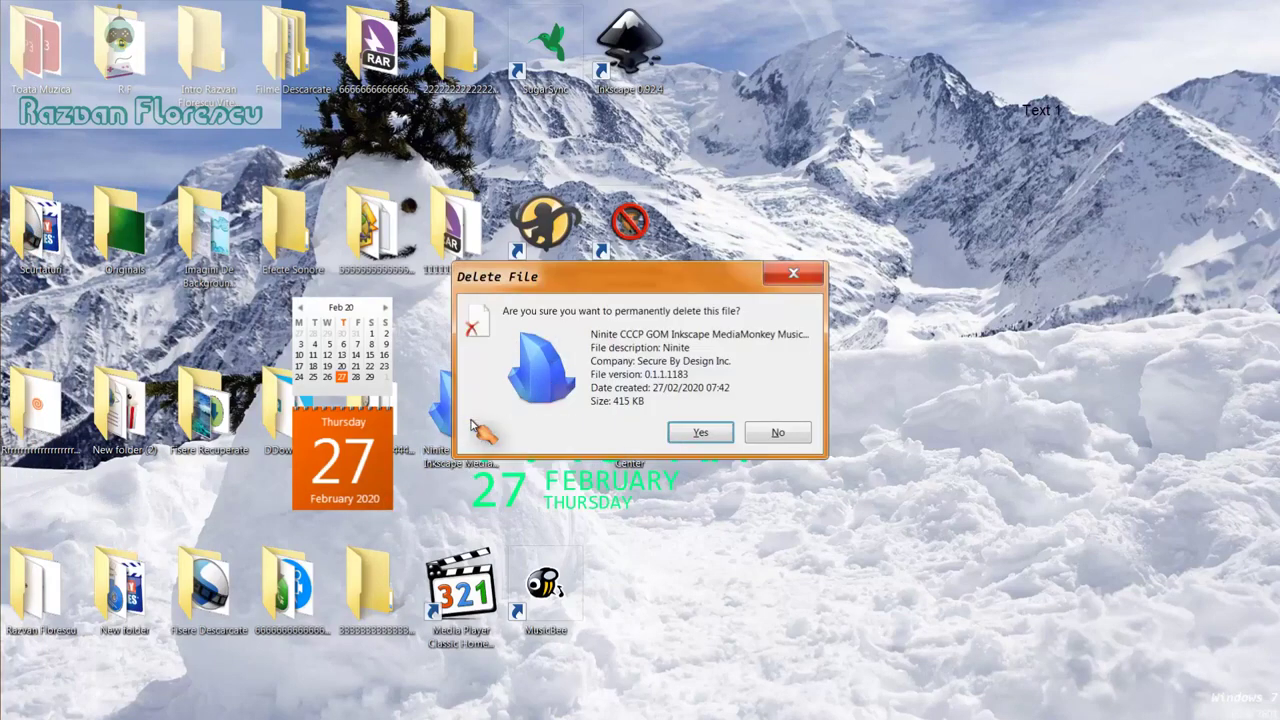
pyautogui.press('Return')
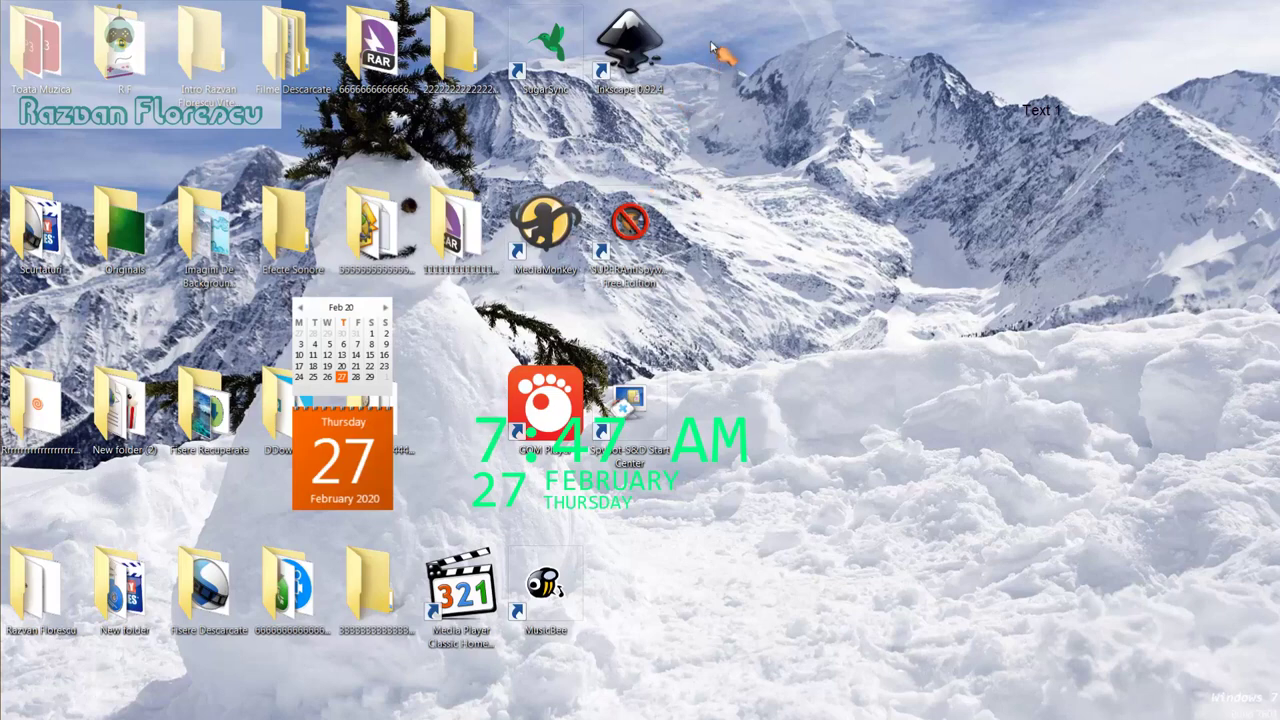
# Step: Move the eight newly installed program shortcuts, including Media Player Classic and MusicBee, into the desktop's Scurtaturi folder
pyautogui.moveTo(712, 47); pyautogui.dragTo(515, 600)
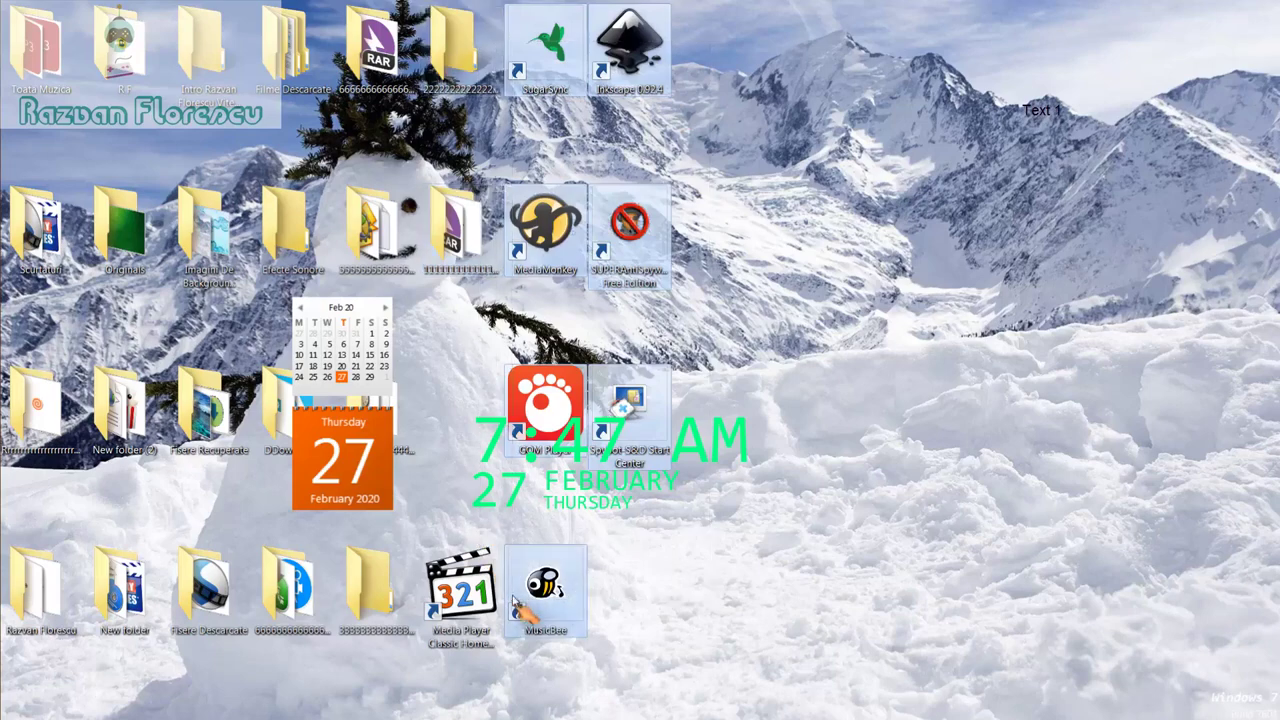
pyautogui.keyDown('ctrl'); pyautogui.click(460, 580); pyautogui.keyUp('ctrl')
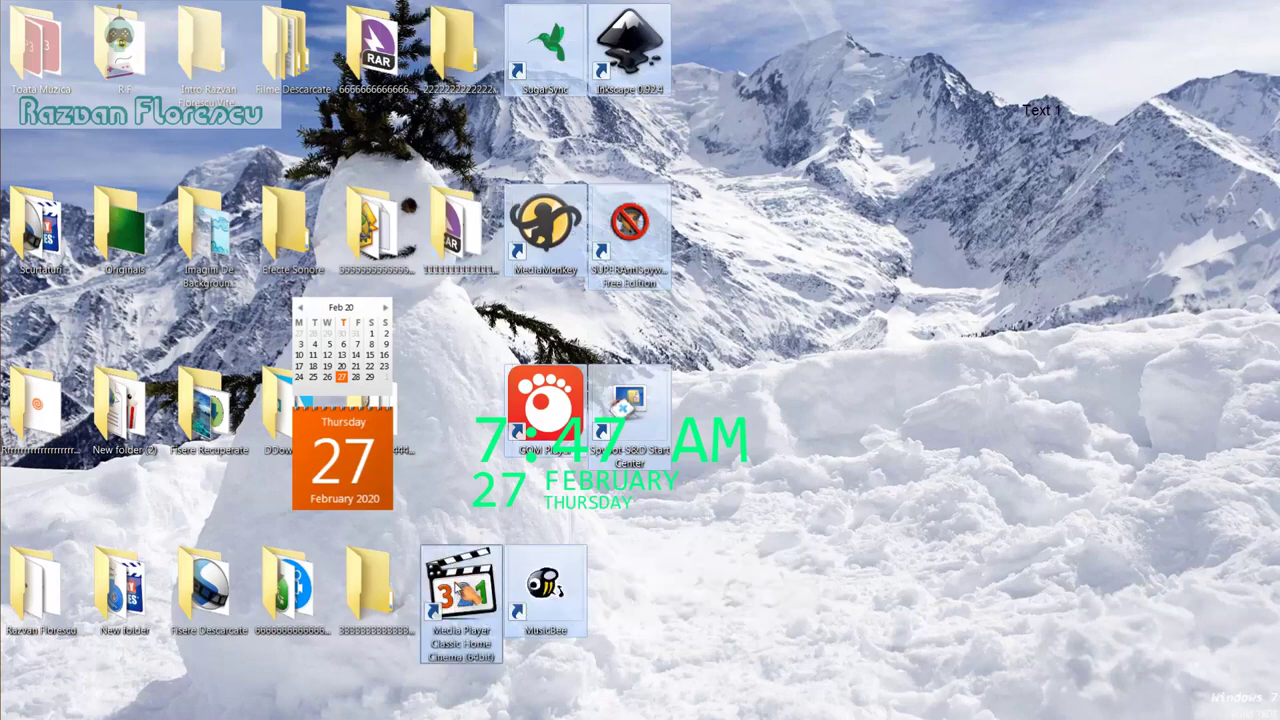
pyautogui.moveTo(455, 585); pyautogui.dragTo(75, 198)
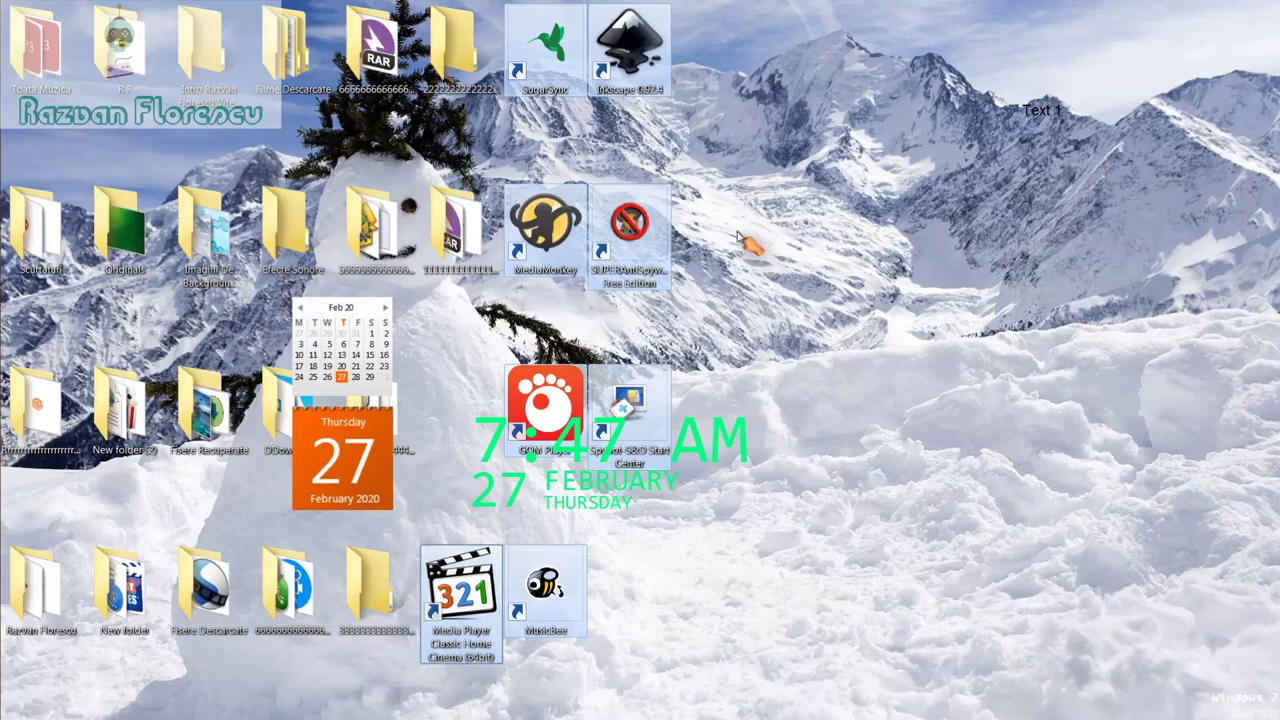
# Step: Permanently delete the eight selected program shortcuts from the desktop and refresh the desktop
pyautogui.hotkey('shift', 'Delete')
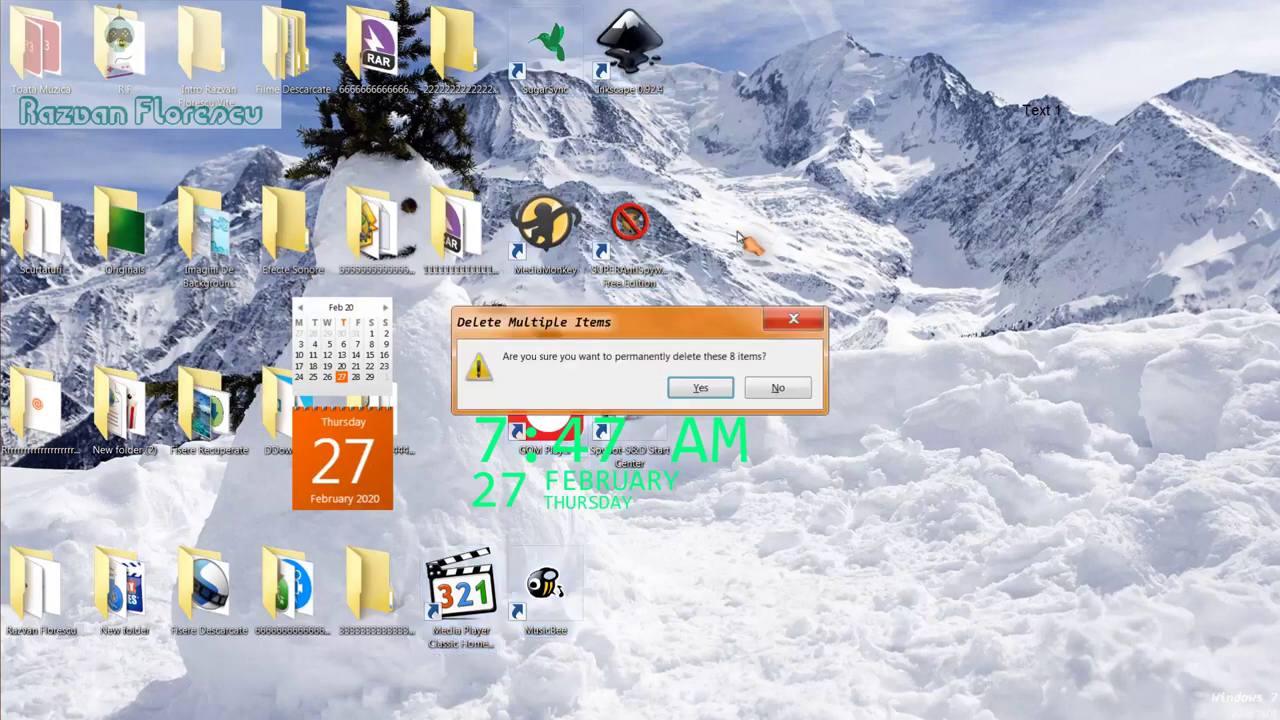
pyautogui.press('Return')
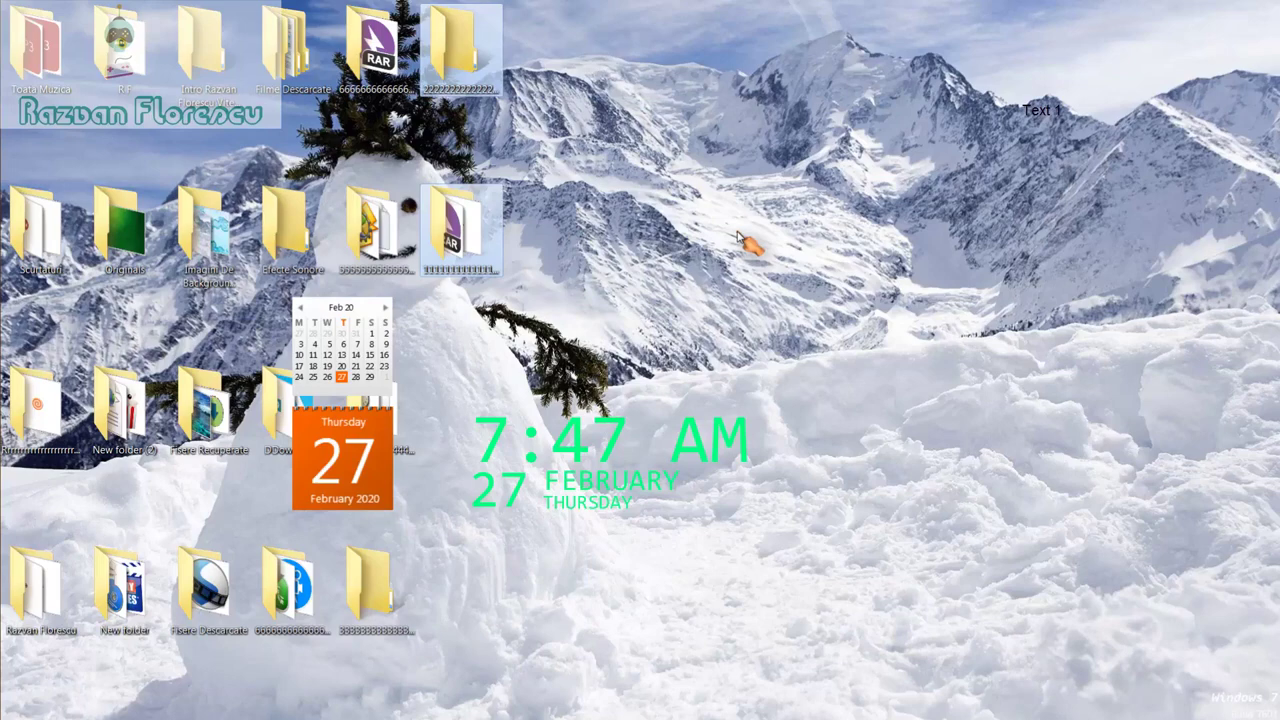
pyautogui.rightClick(605, 541)
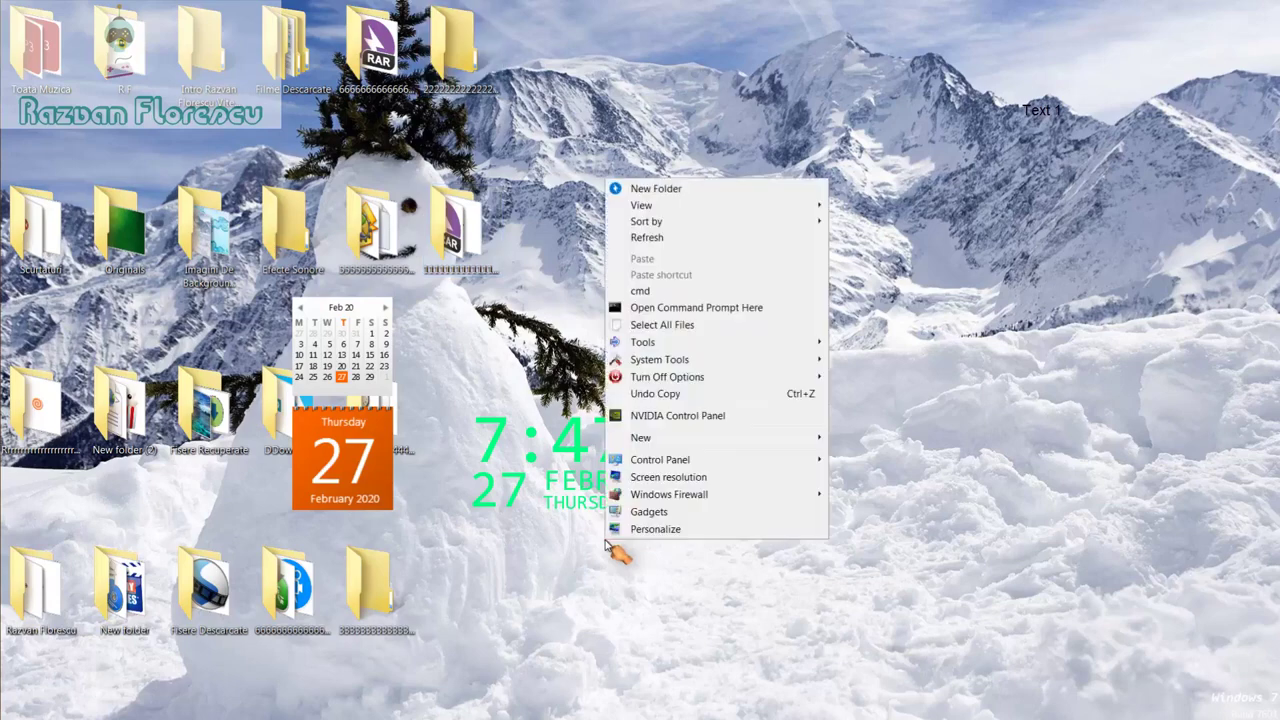
pyautogui.click(645, 238)
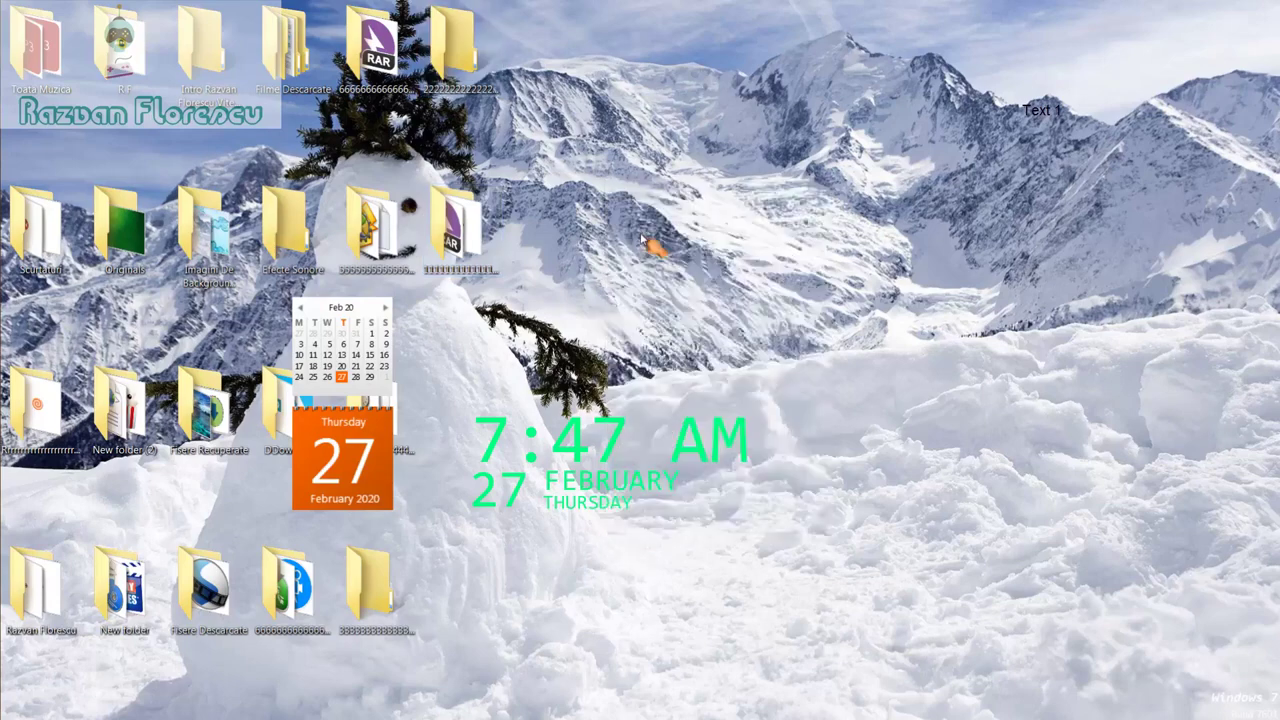
pyautogui.rightClick(576, 546)
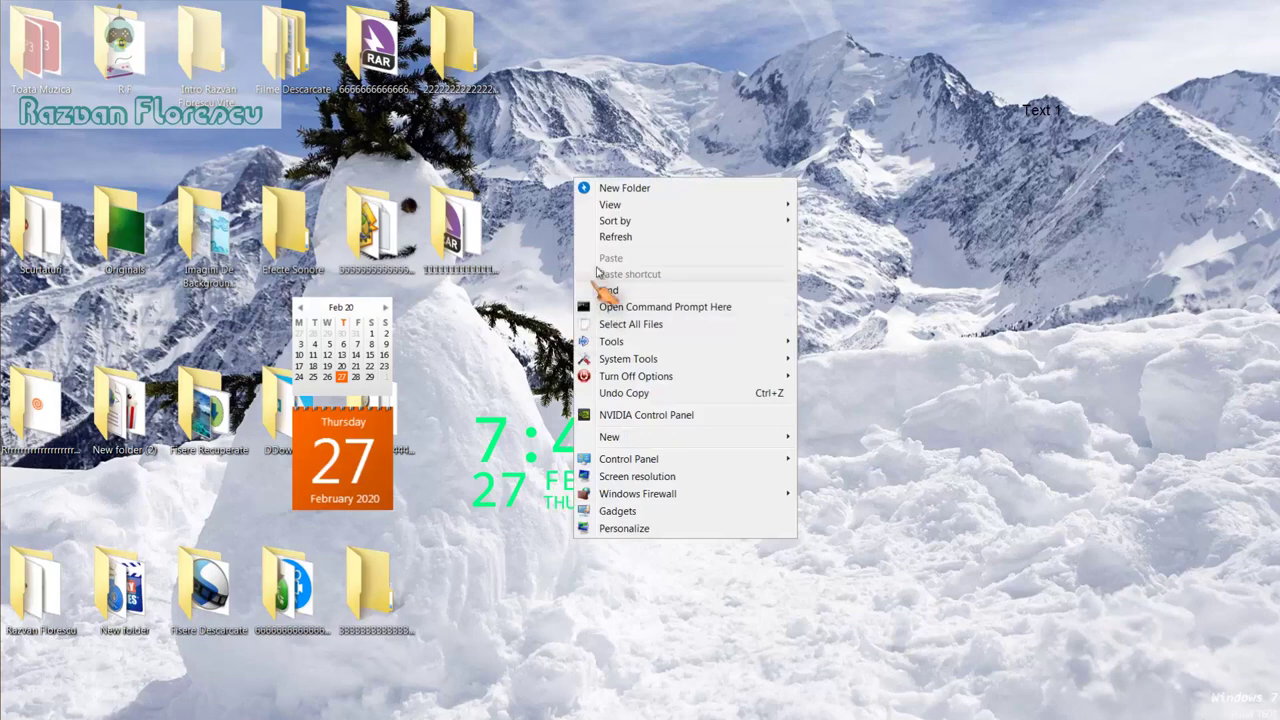
pyautogui.click(614, 240)
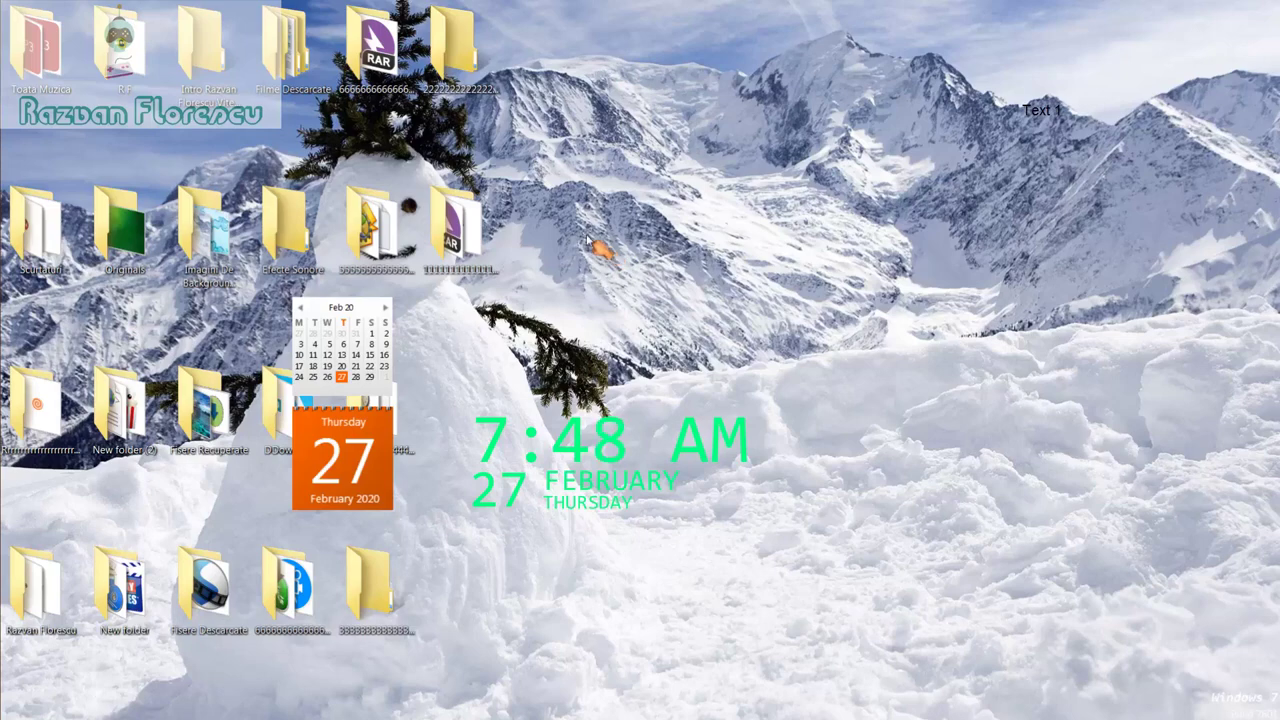
# Step: Switch to the Chrome window showing the Ninite website
pyautogui.moveTo(6, 302)
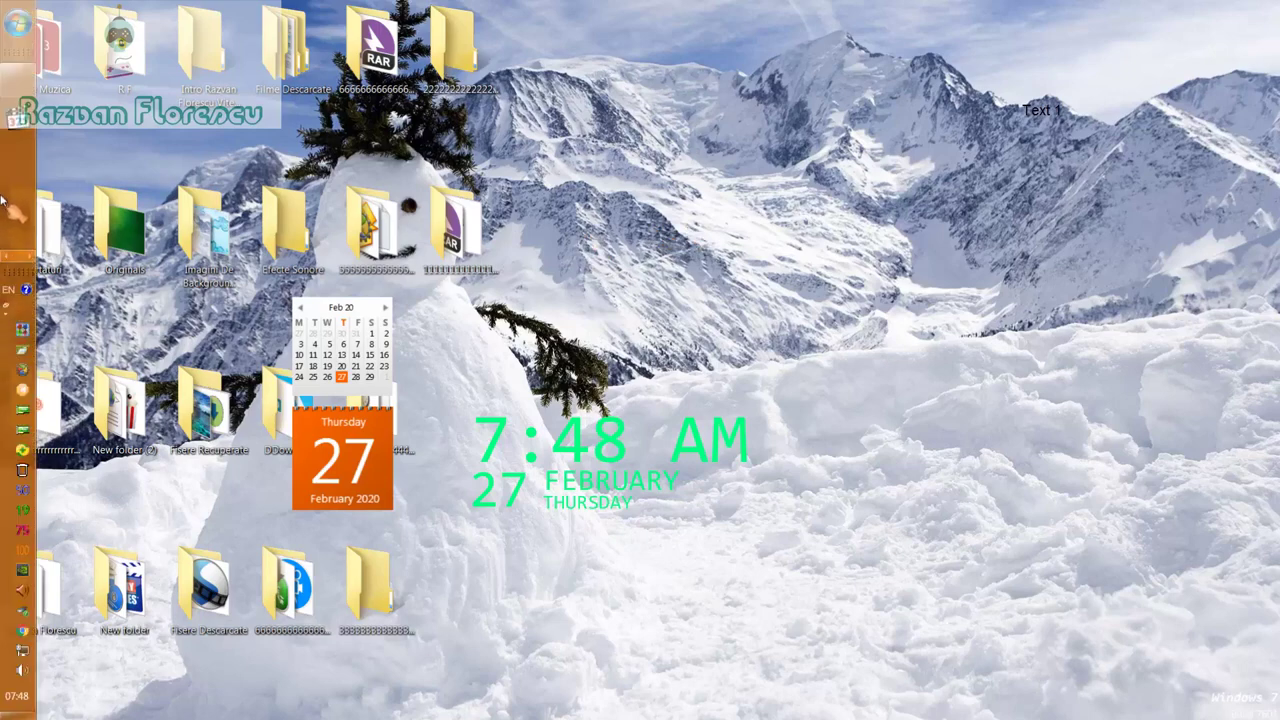
pyautogui.click(30, 88)
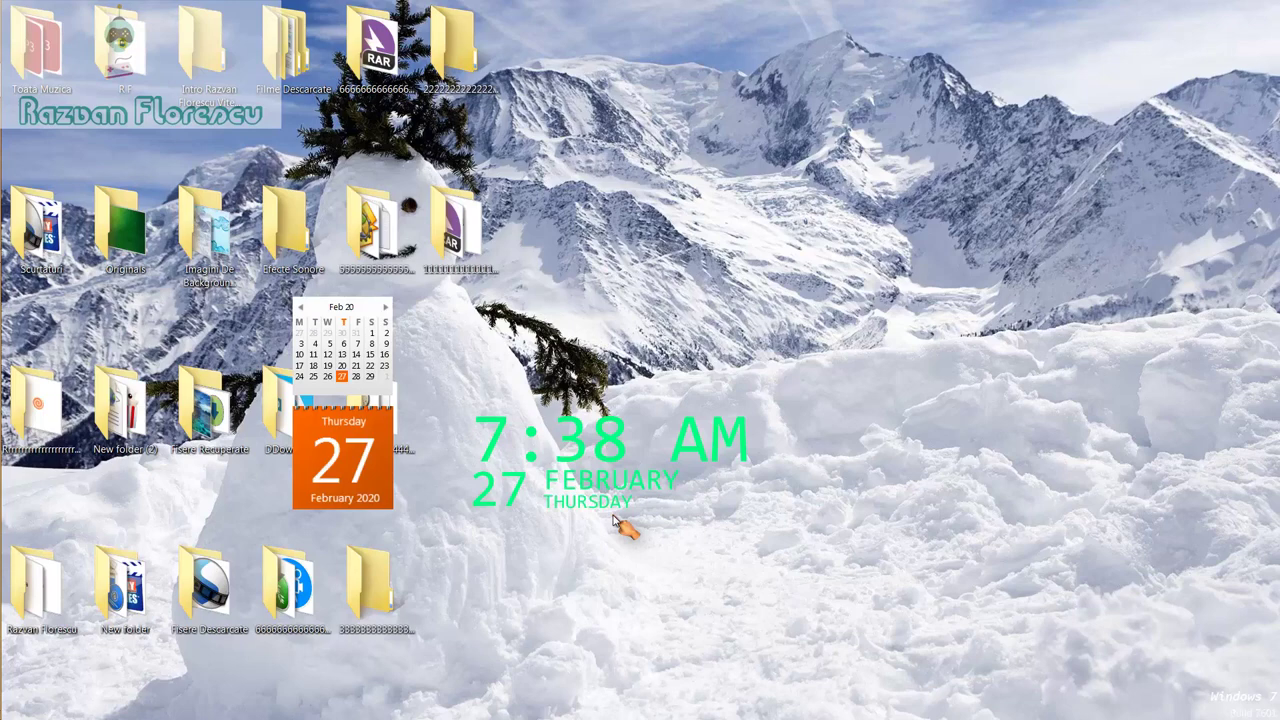
pyautogui.moveTo(3, 340)
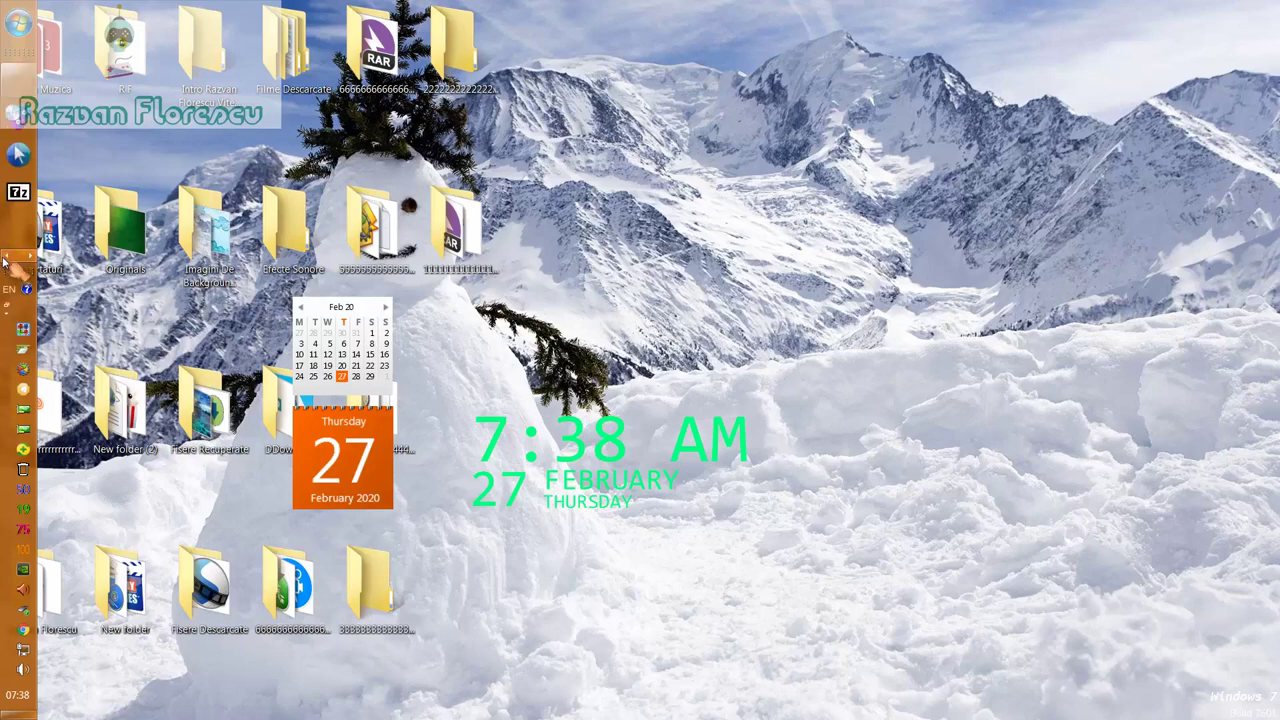
pyautogui.moveTo(24, 88)
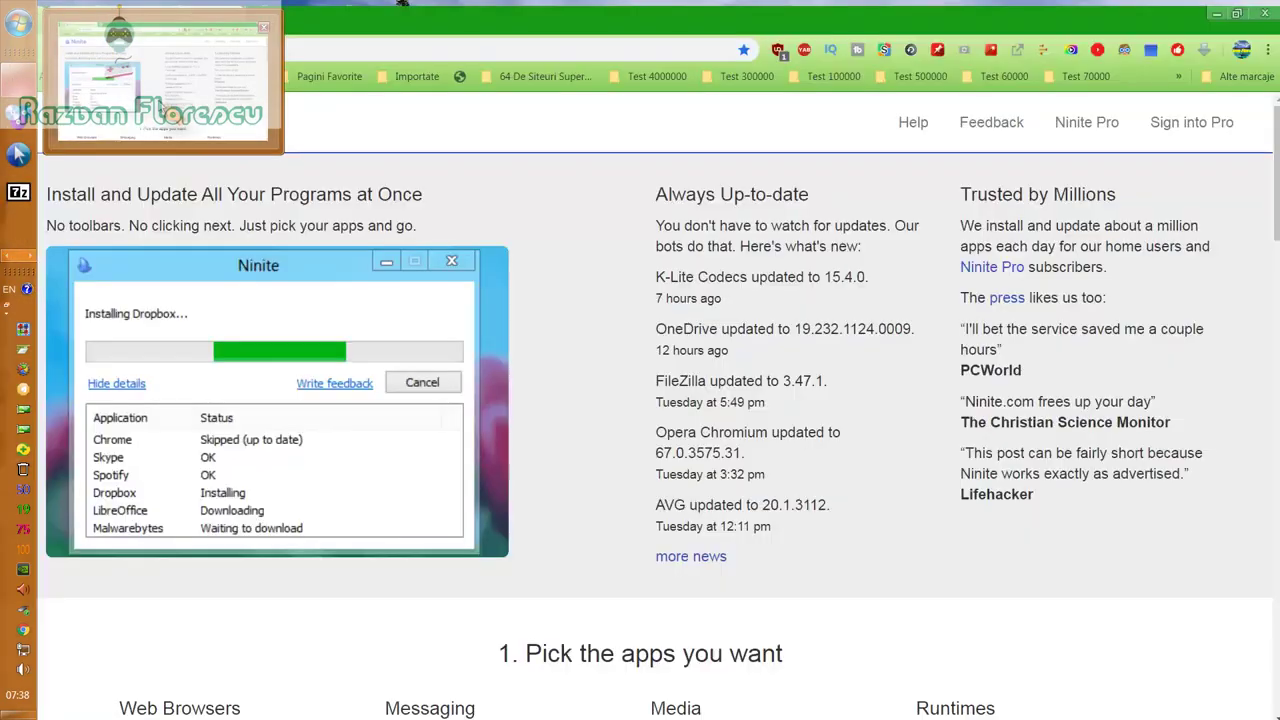
pyautogui.click(170, 118)
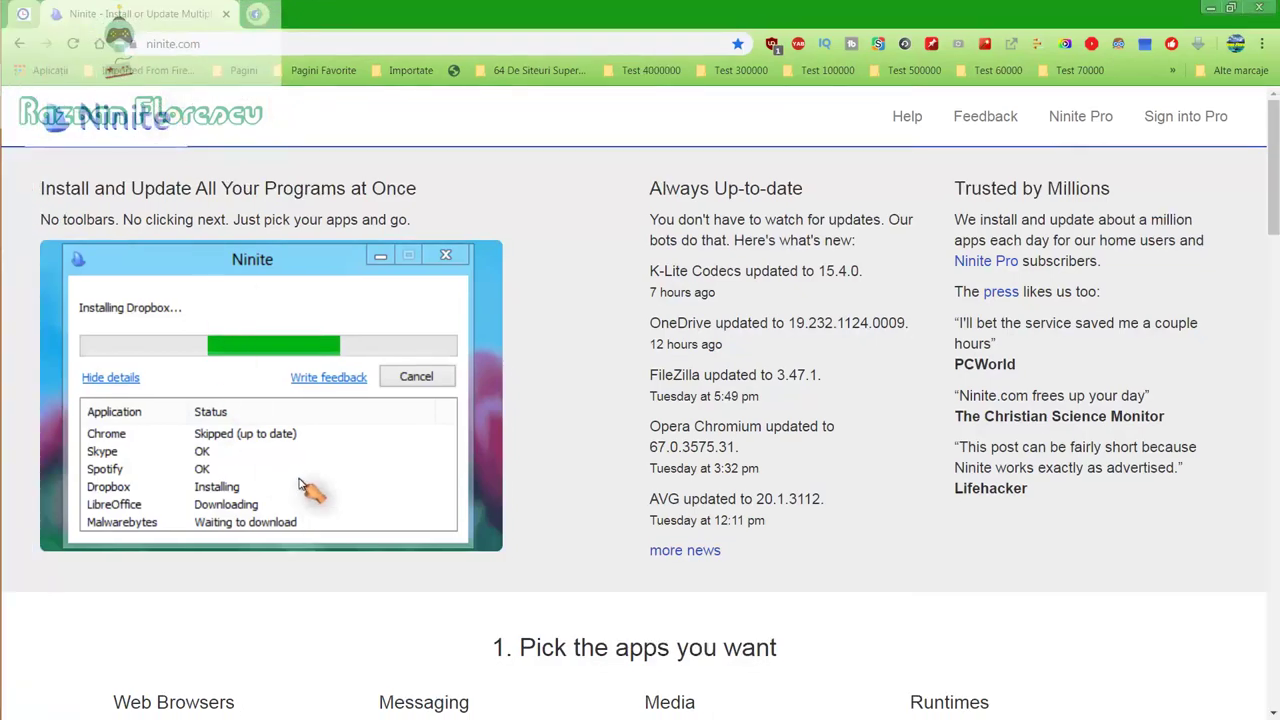
# Step: Examine Ninite's list of available apps across all categories, from web browsers to developer tools and utilities
pyautogui.scroll(-2, 322, 617)
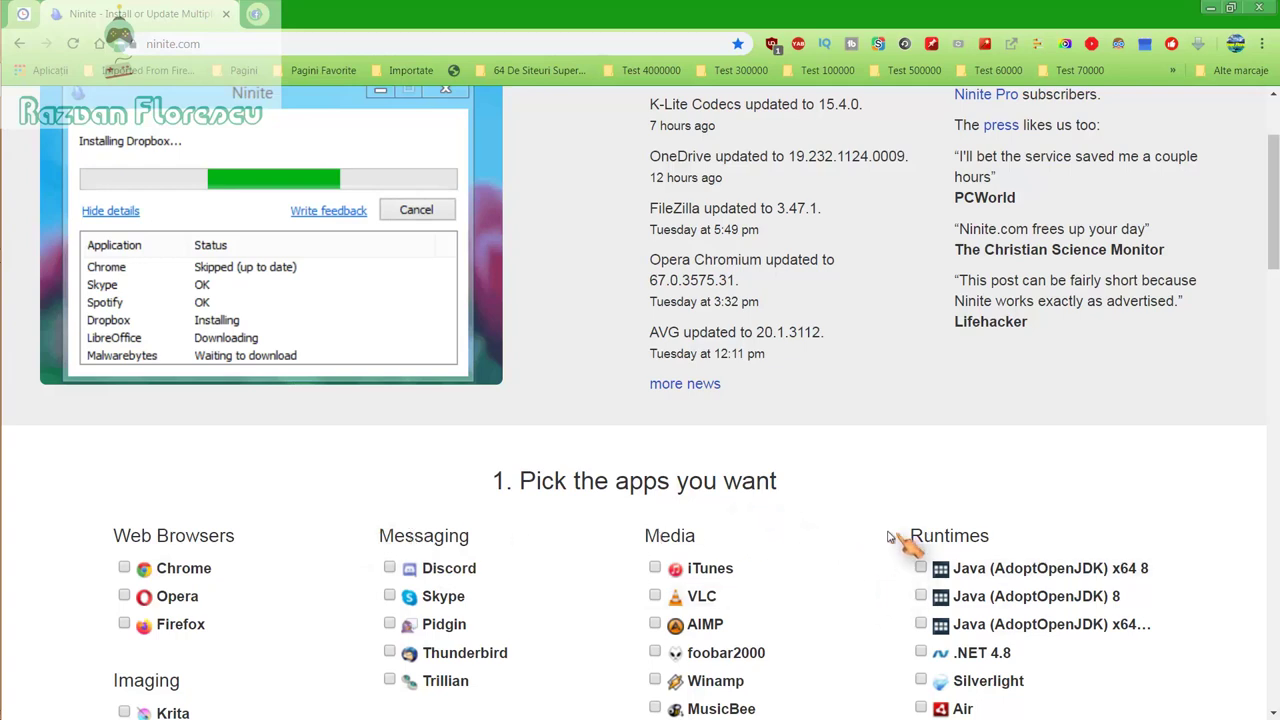
pyautogui.scroll(-2, 822, 582)
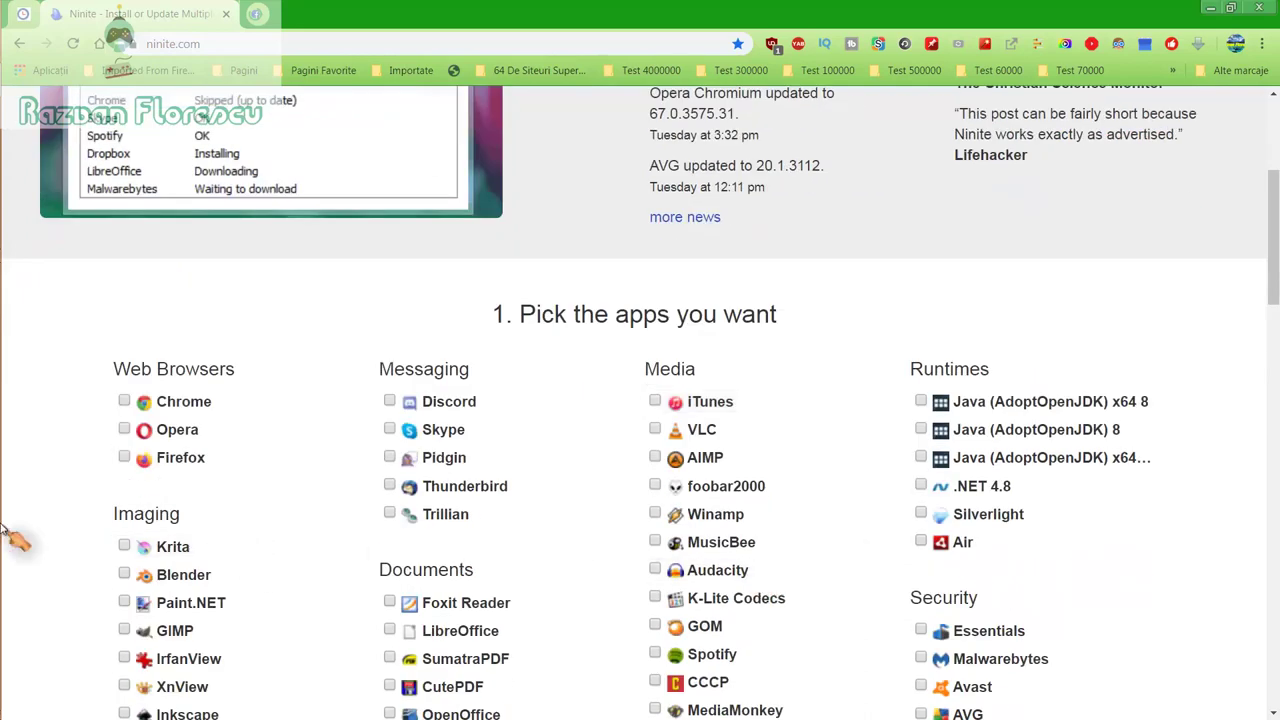
pyautogui.click(128, 542)
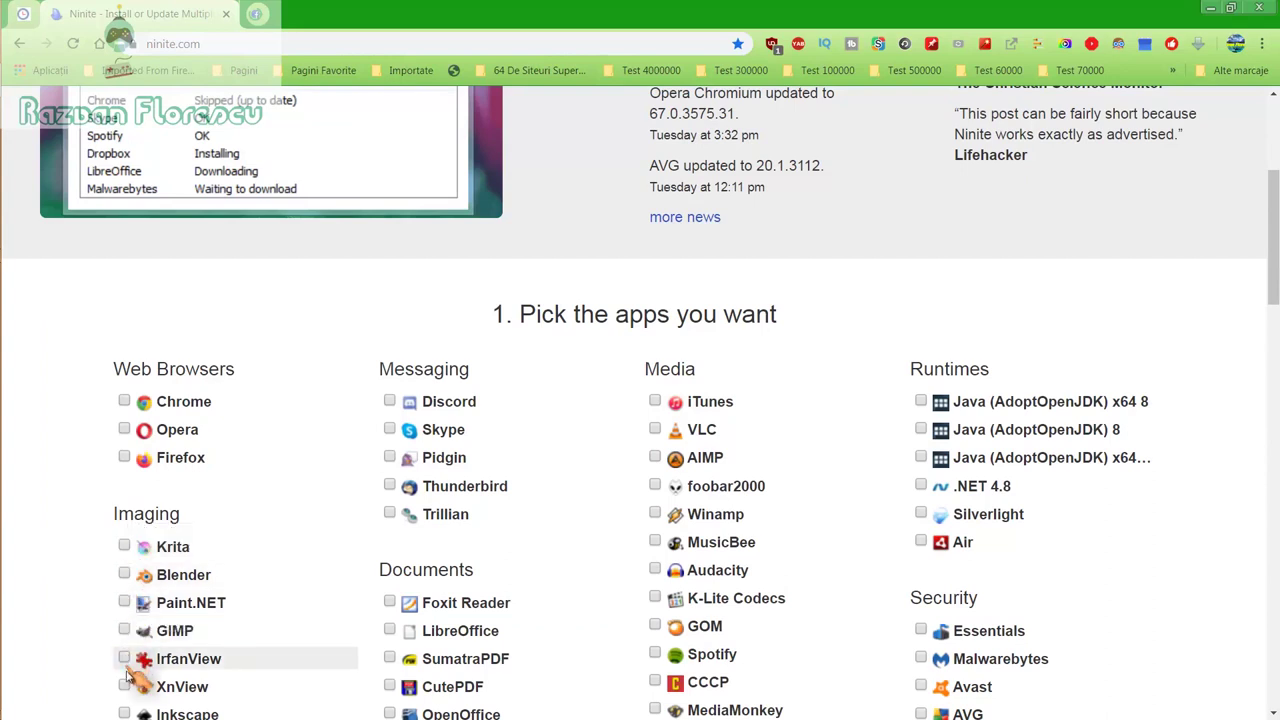
pyautogui.scroll(-1, 128, 680)
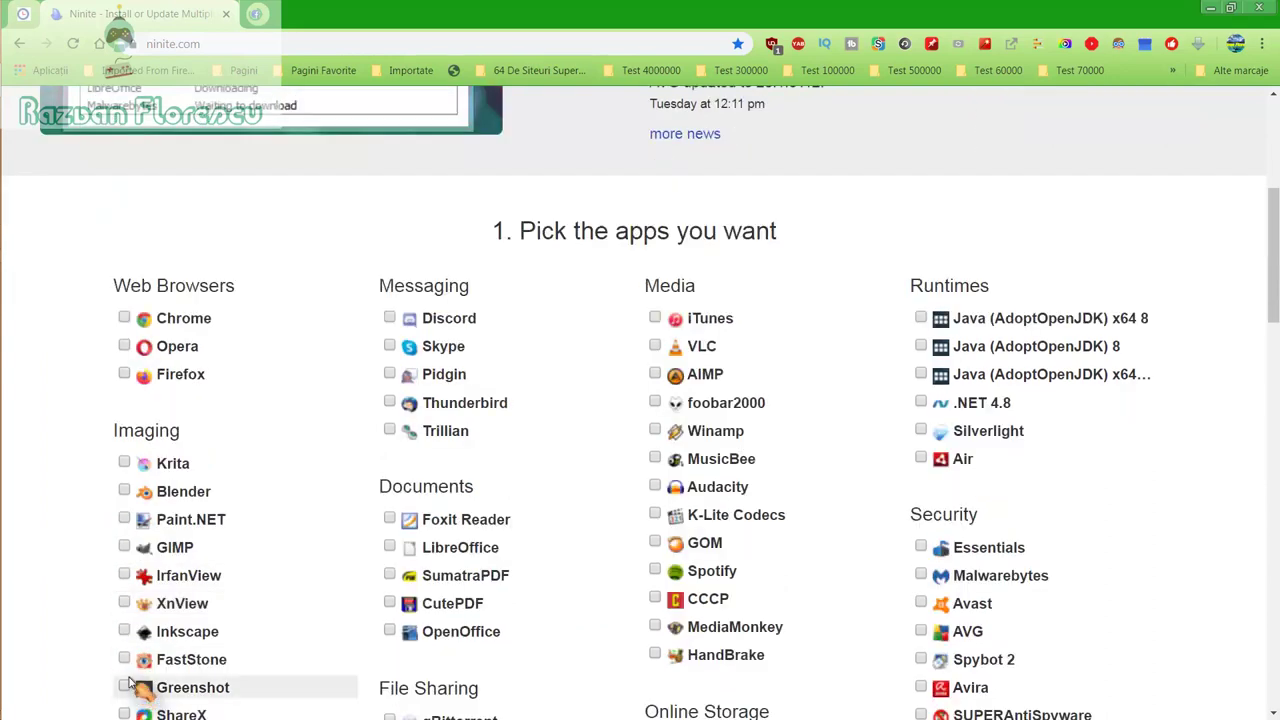
pyautogui.scroll(-1, 132, 684)
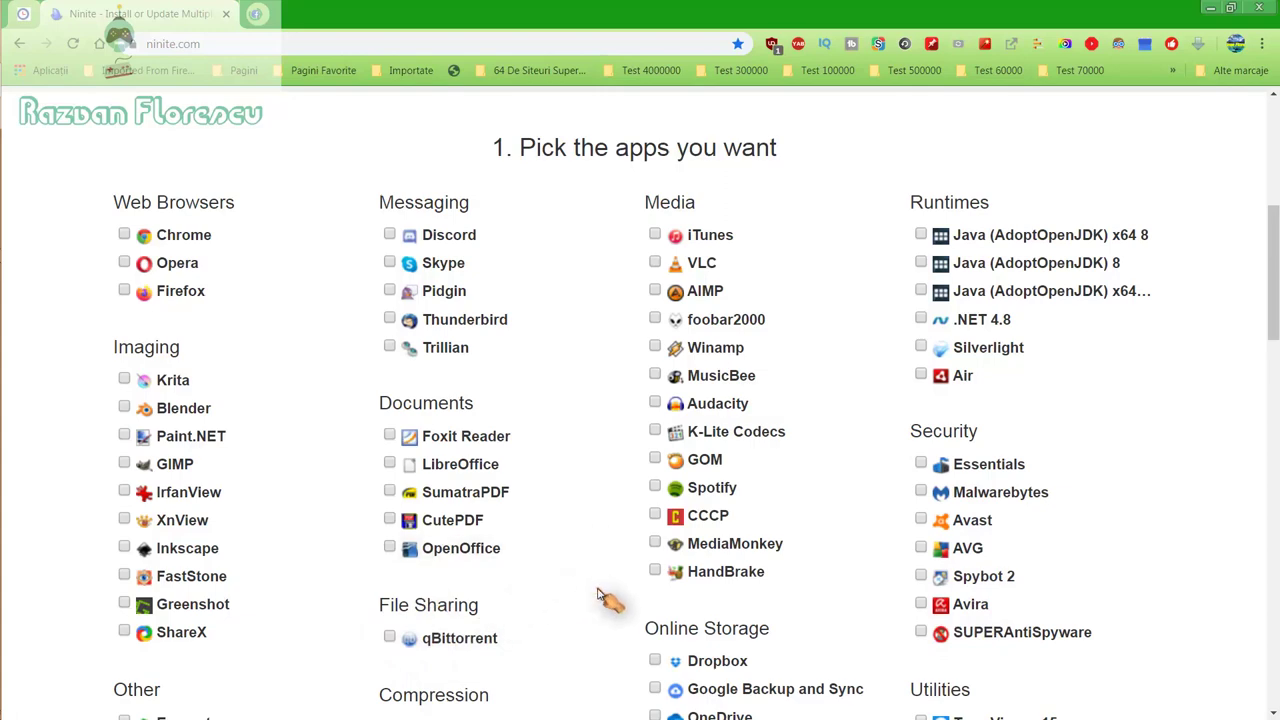
pyautogui.scroll(-1, 597, 594)
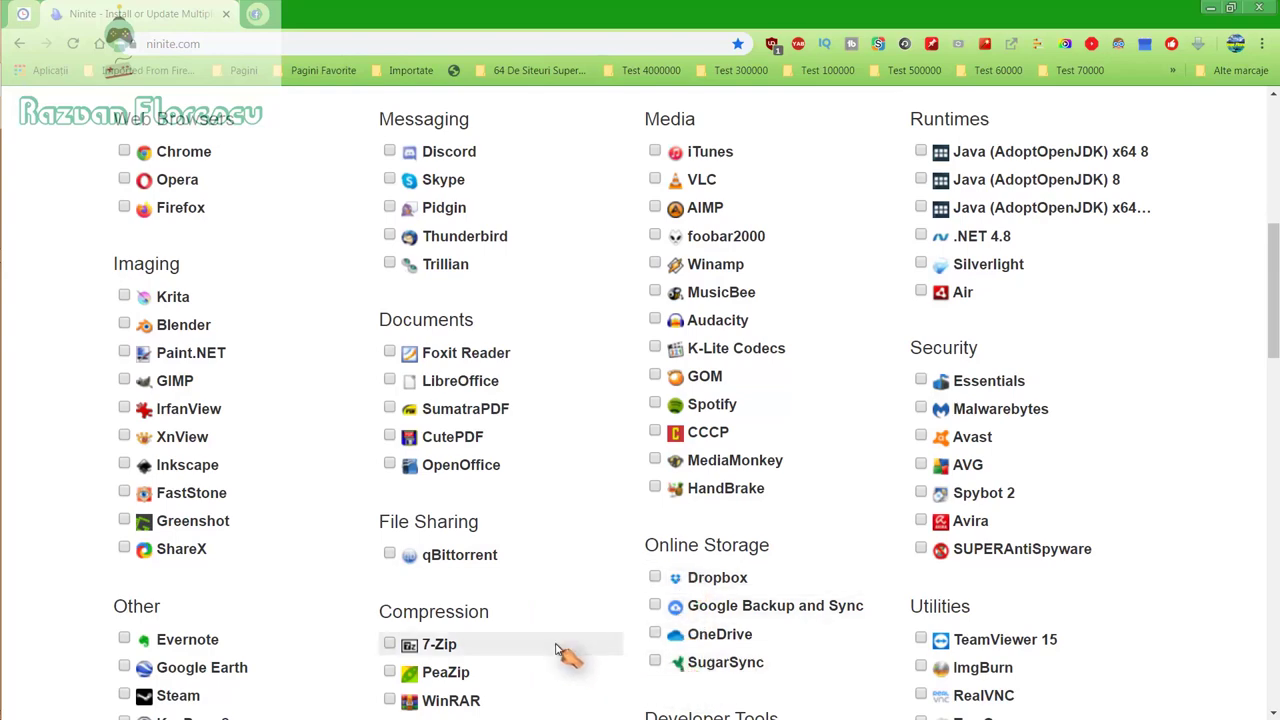
pyautogui.scroll(-2, 520, 620)
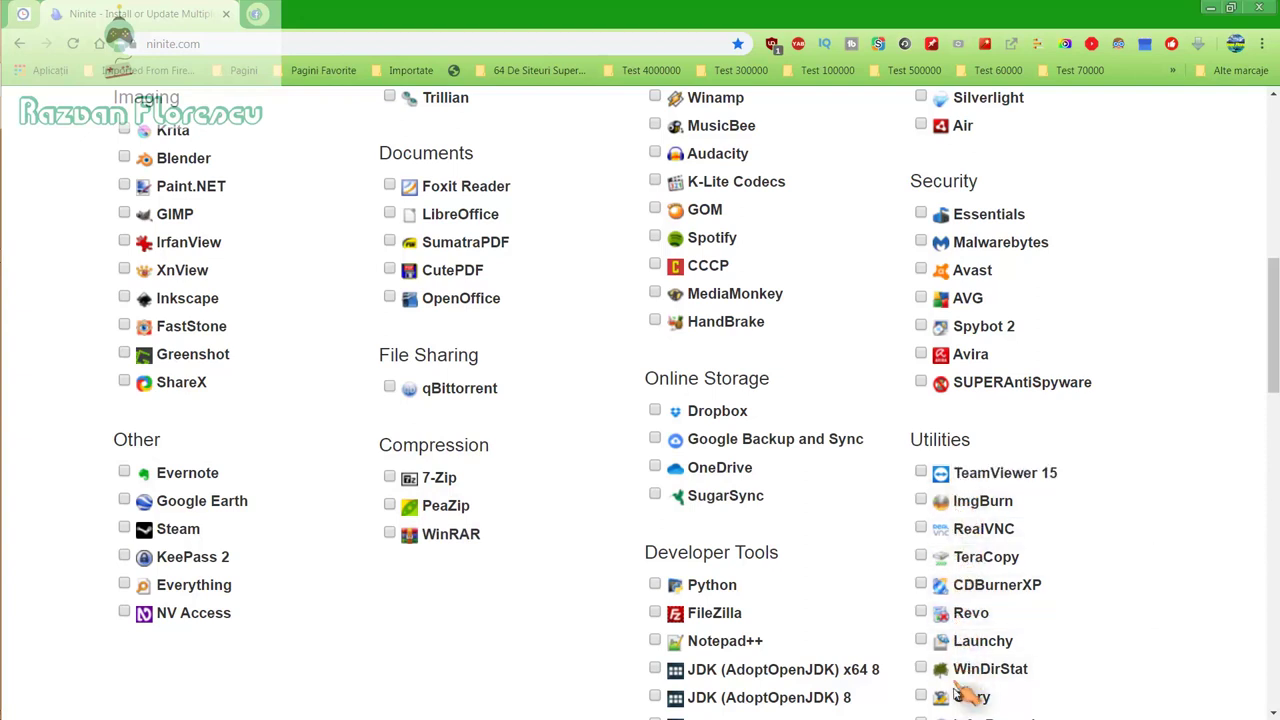
pyautogui.scroll(-1, 960, 700)
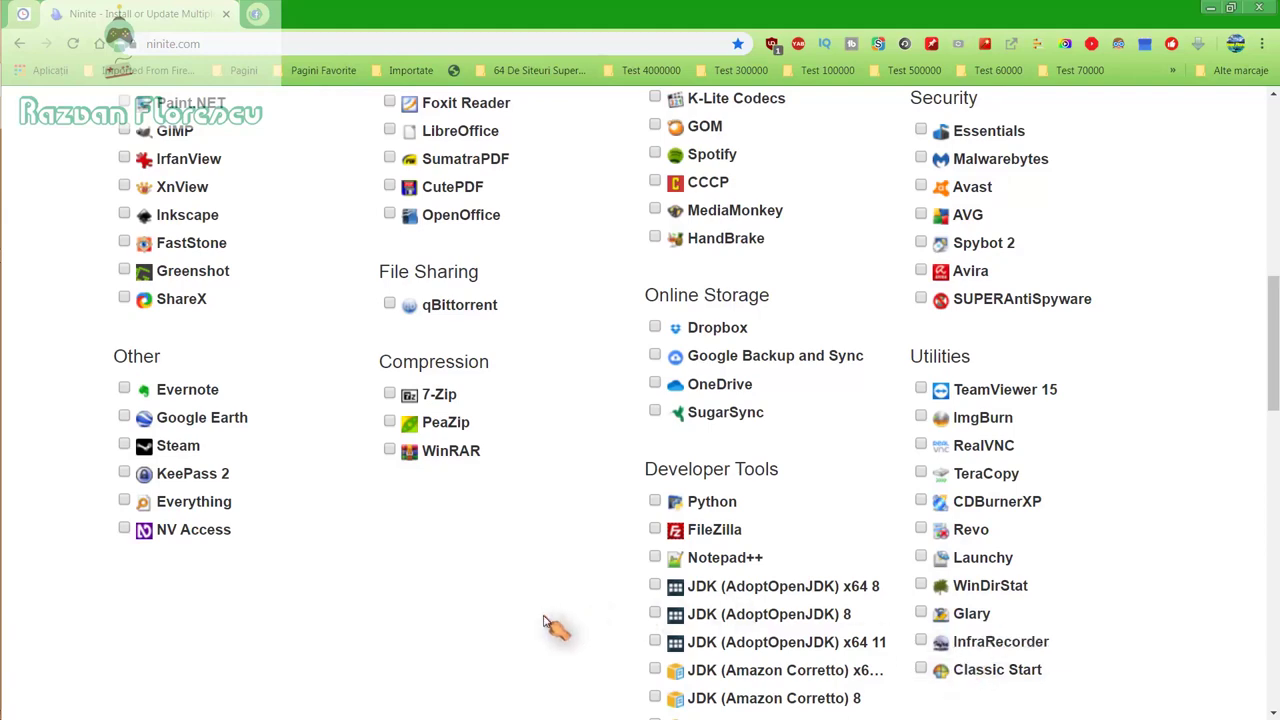
pyautogui.scroll(-1, 545, 603)
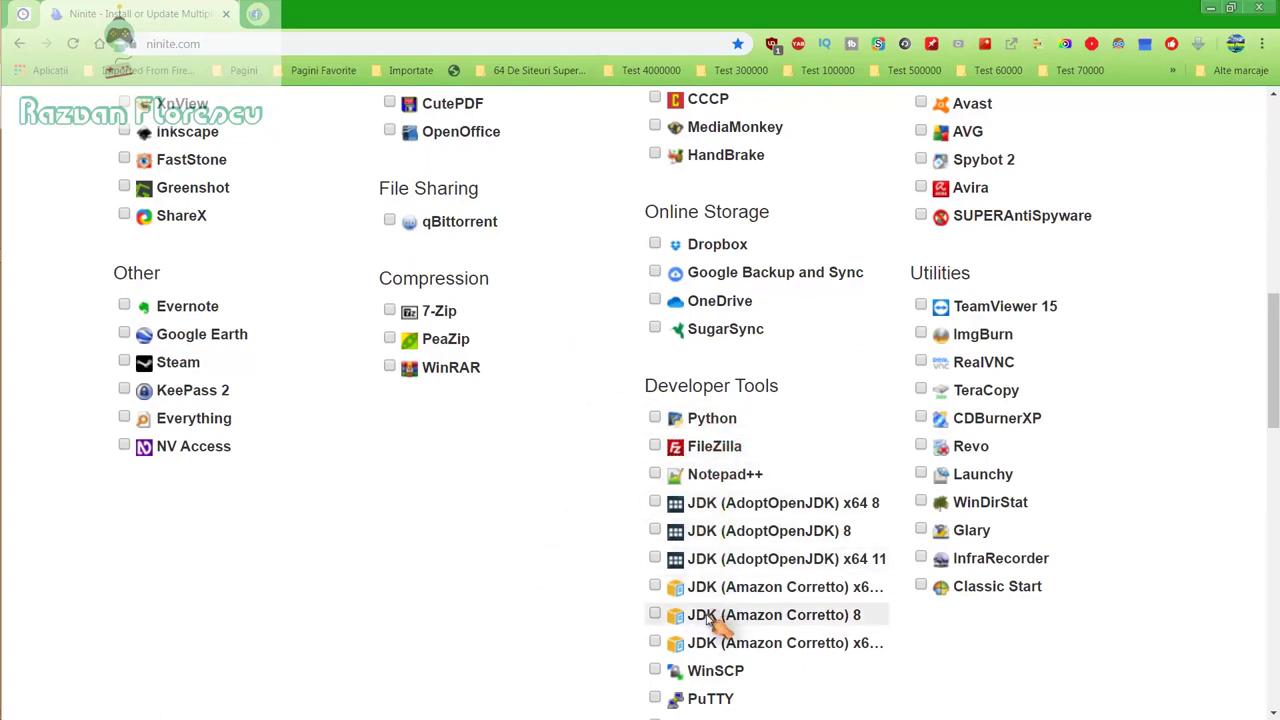
pyautogui.scroll(-2, 718, 650)
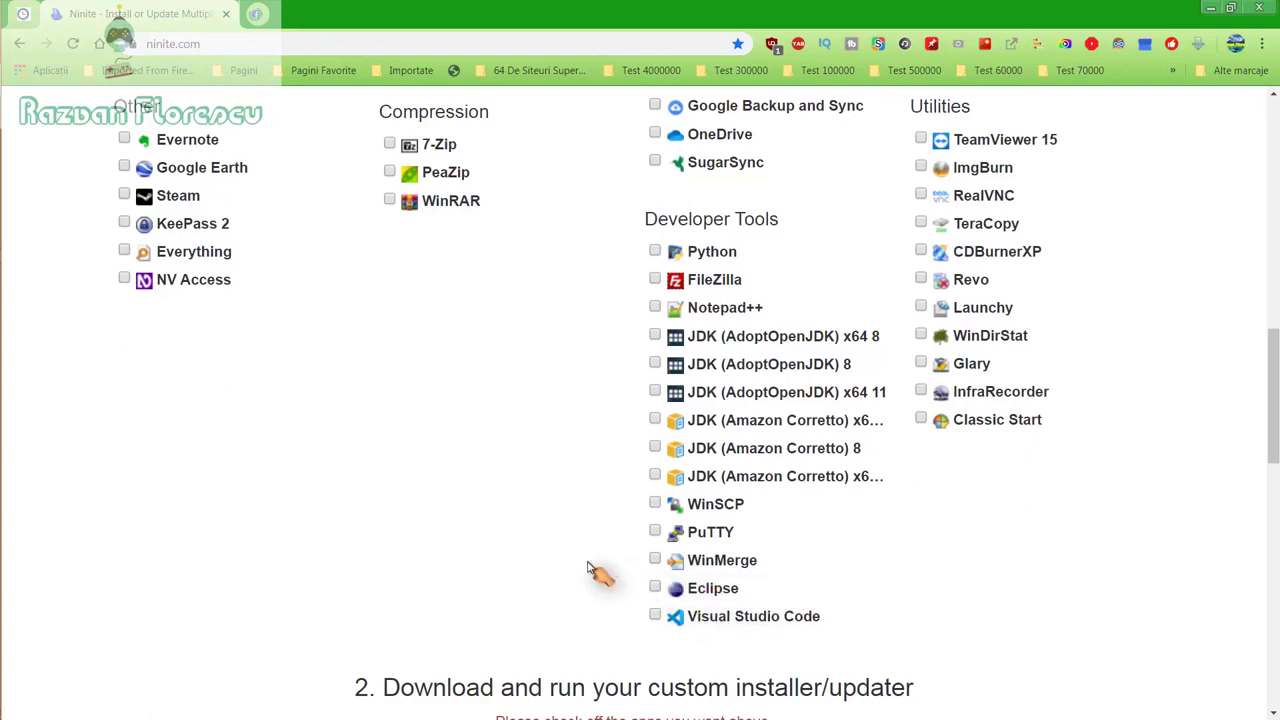
pyautogui.scroll(3, 590, 568)
pyautogui.scroll(3, 590, 568)
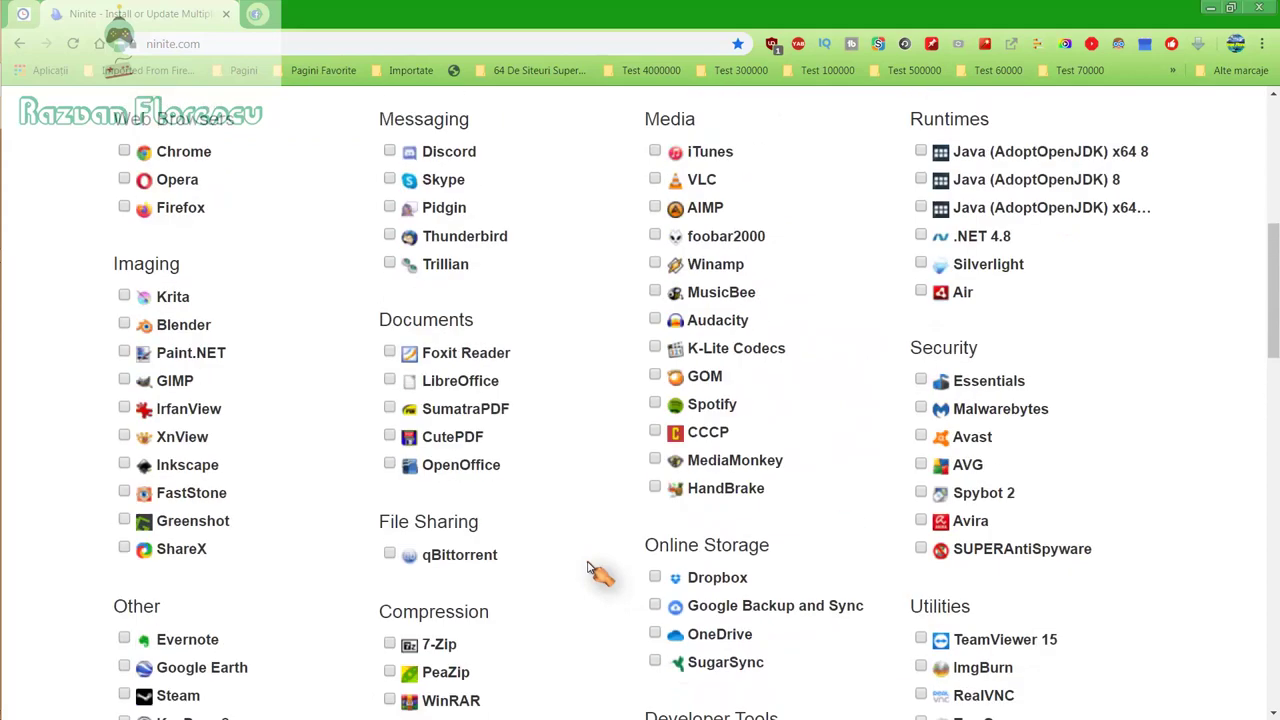
pyautogui.scroll(2, 590, 568)
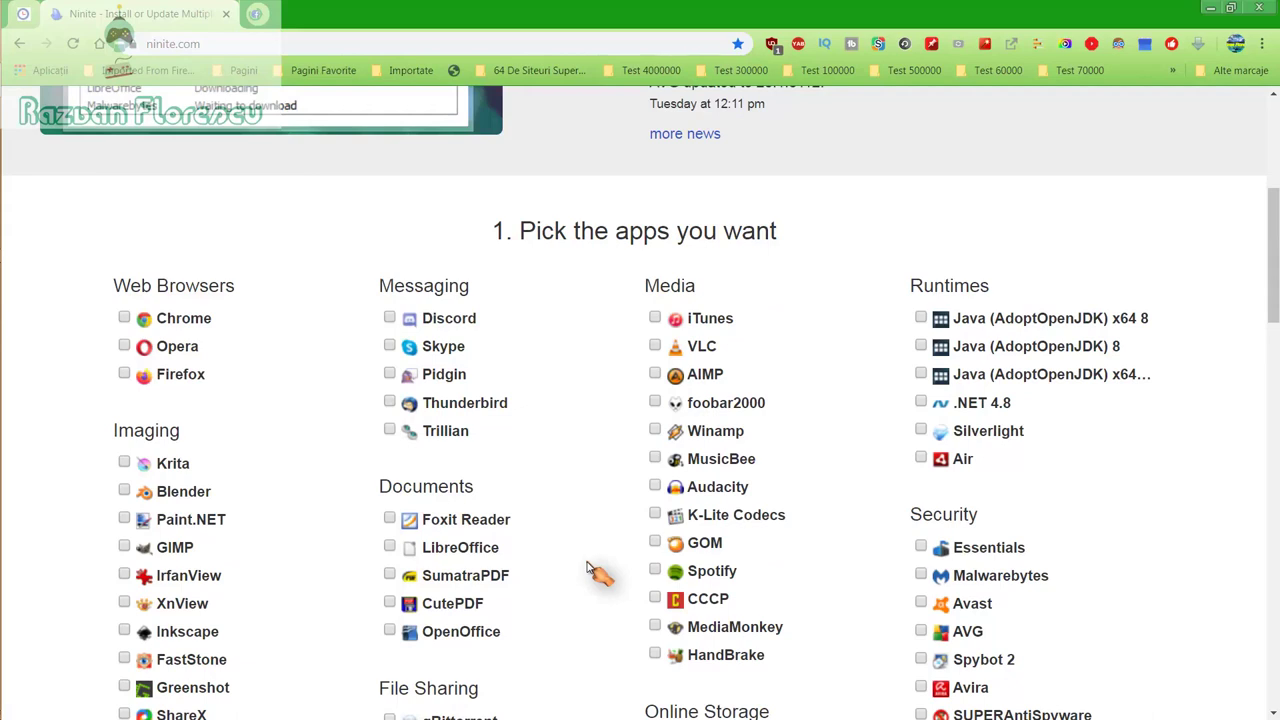
# Step: Select GOM, Inkscape, MusicBee, CCCP, MediaMonkey and Spotify for the custom installer
pyautogui.click(656, 542)
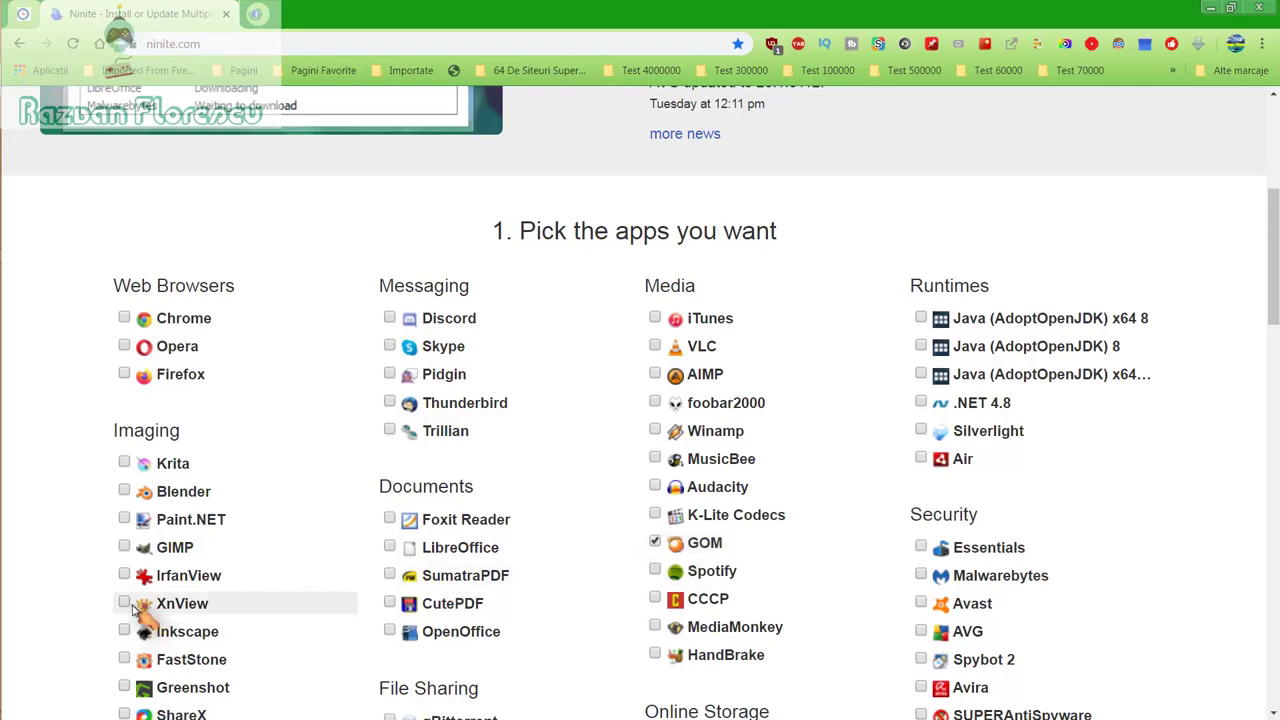
pyautogui.click(127, 640)
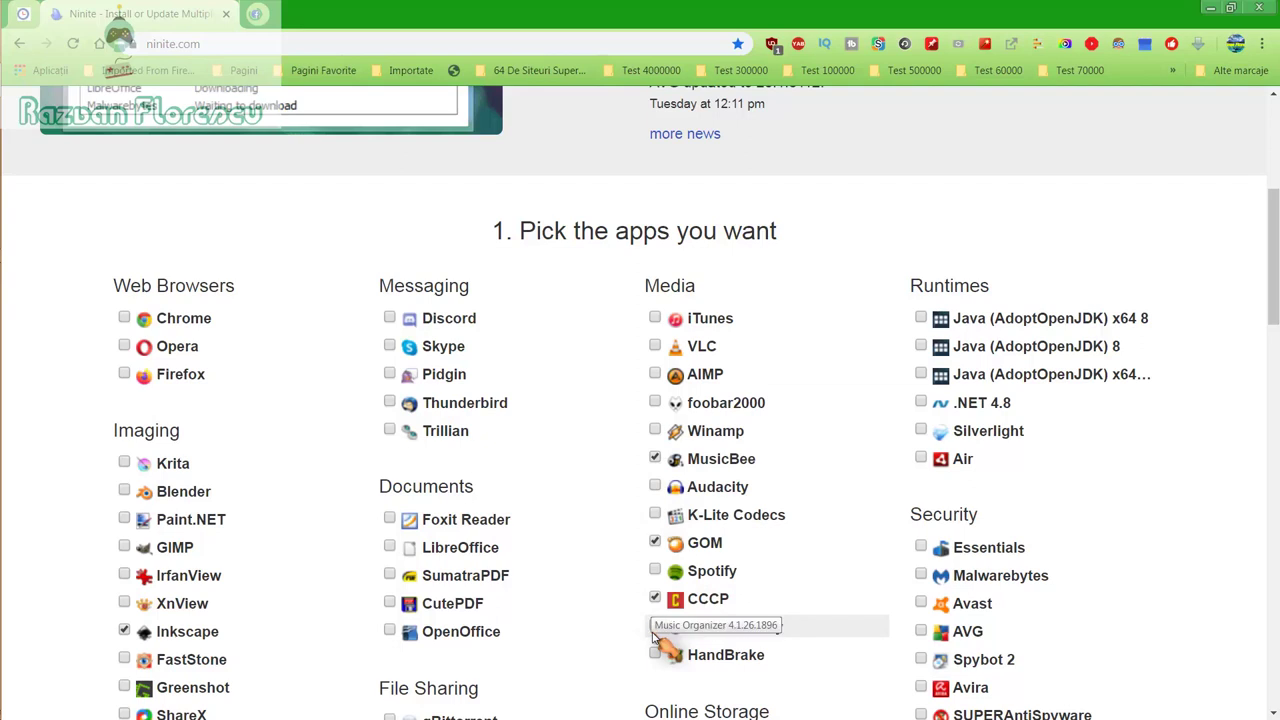
pyautogui.click(656, 626)
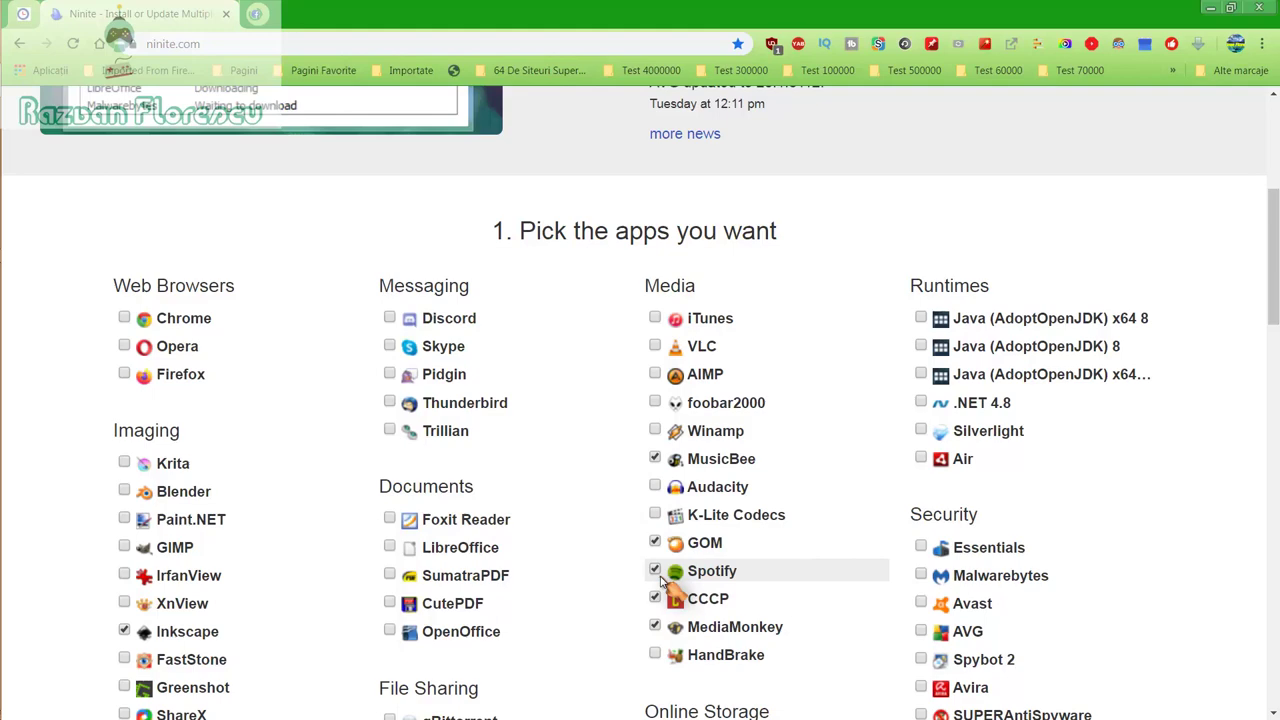
# Step: Add SUPERAntiSpyware, Spybot 2 and SugarSync to the apps selected for the installer
pyautogui.scroll(-2, 665, 570)
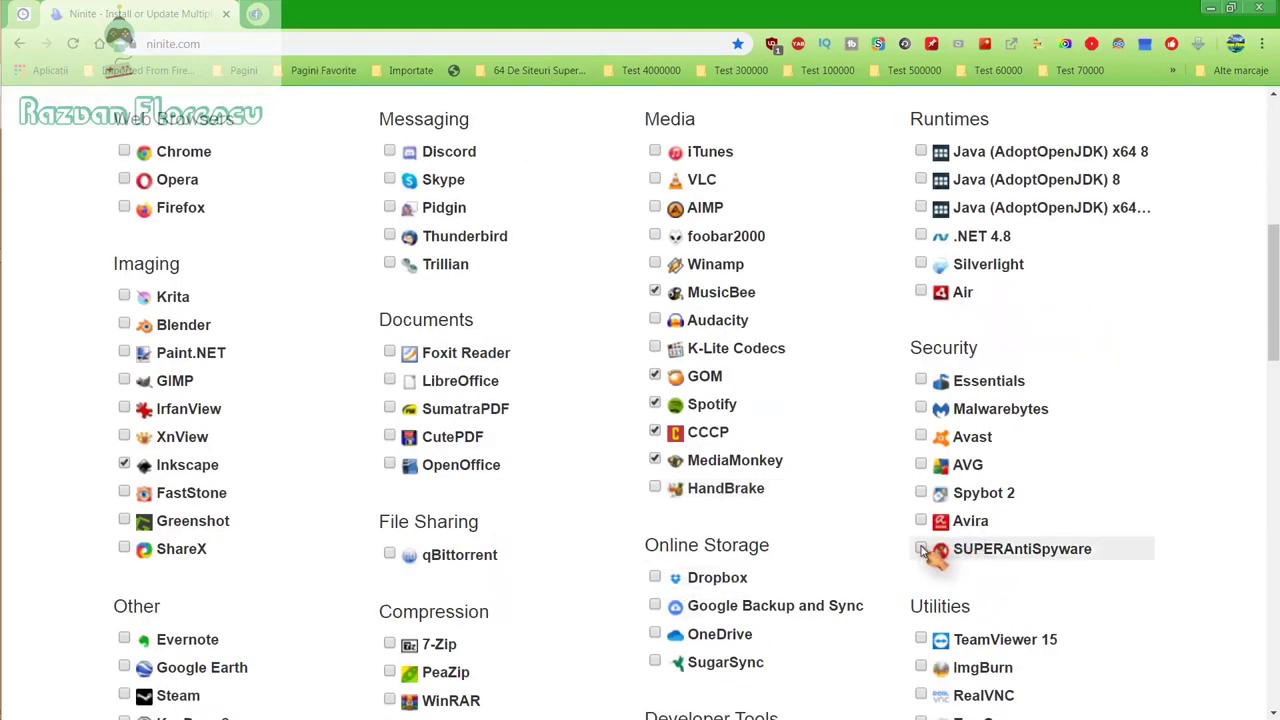
pyautogui.click(919, 547)
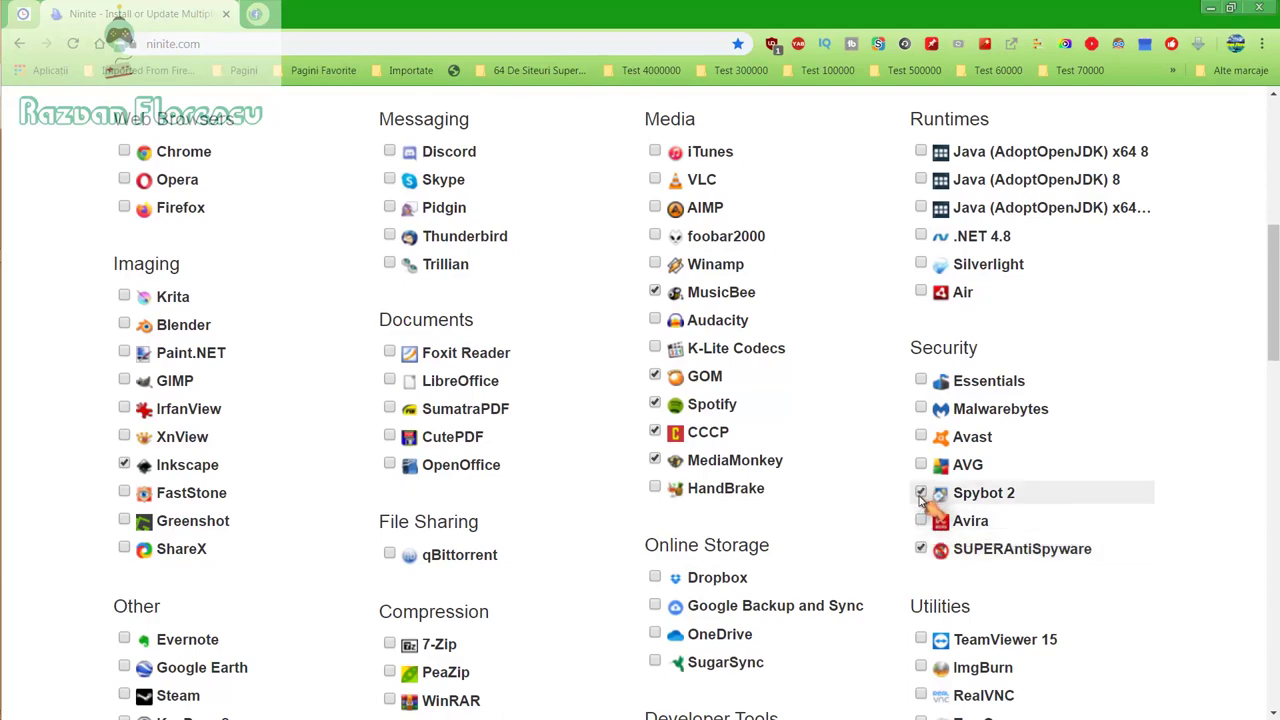
pyautogui.scroll(-2, 921, 500)
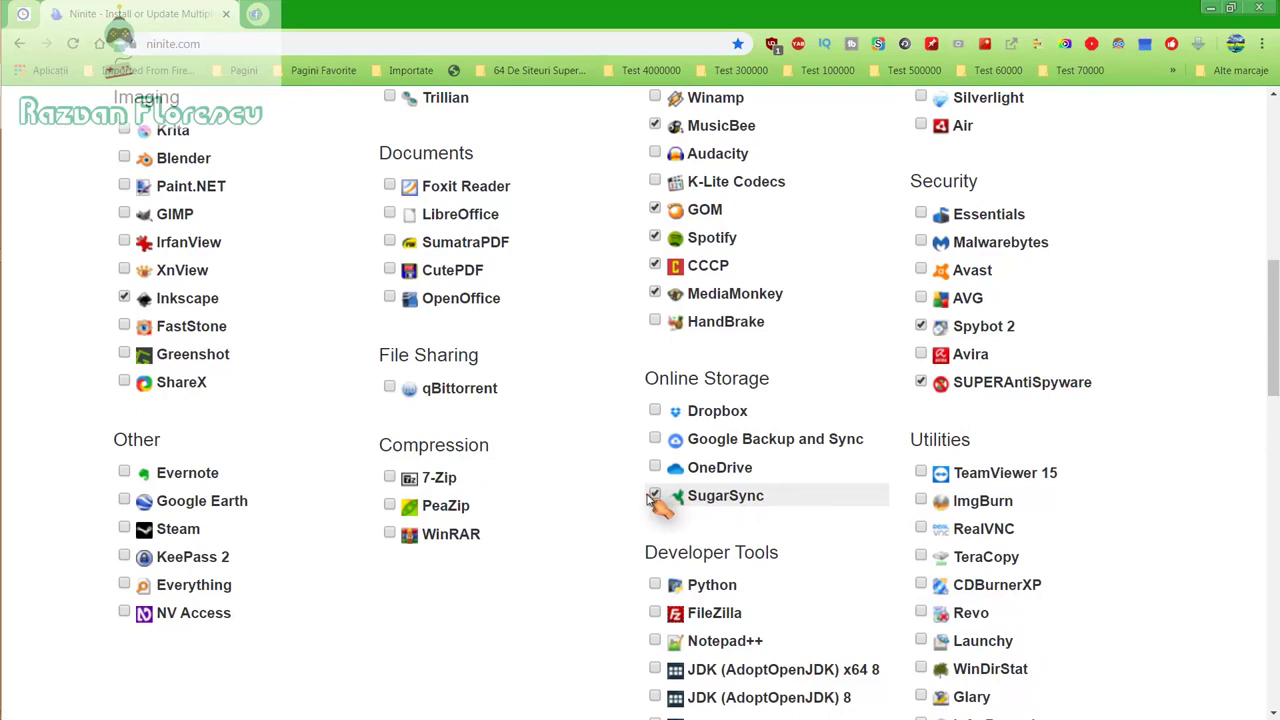
# Step: Get the custom Ninite installer and save it to the Desktop with the file type Toate fișierele (*.*)
pyautogui.scroll(-2, 652, 500)
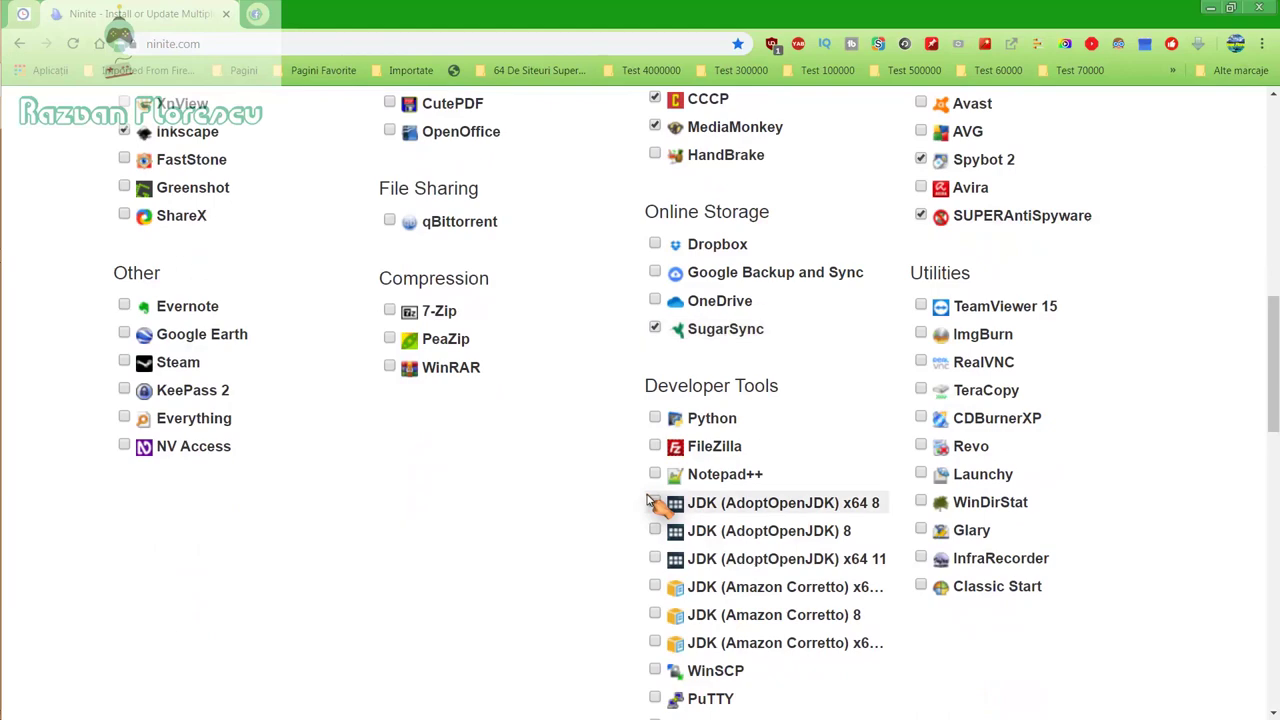
pyautogui.scroll(-2, 652, 503)
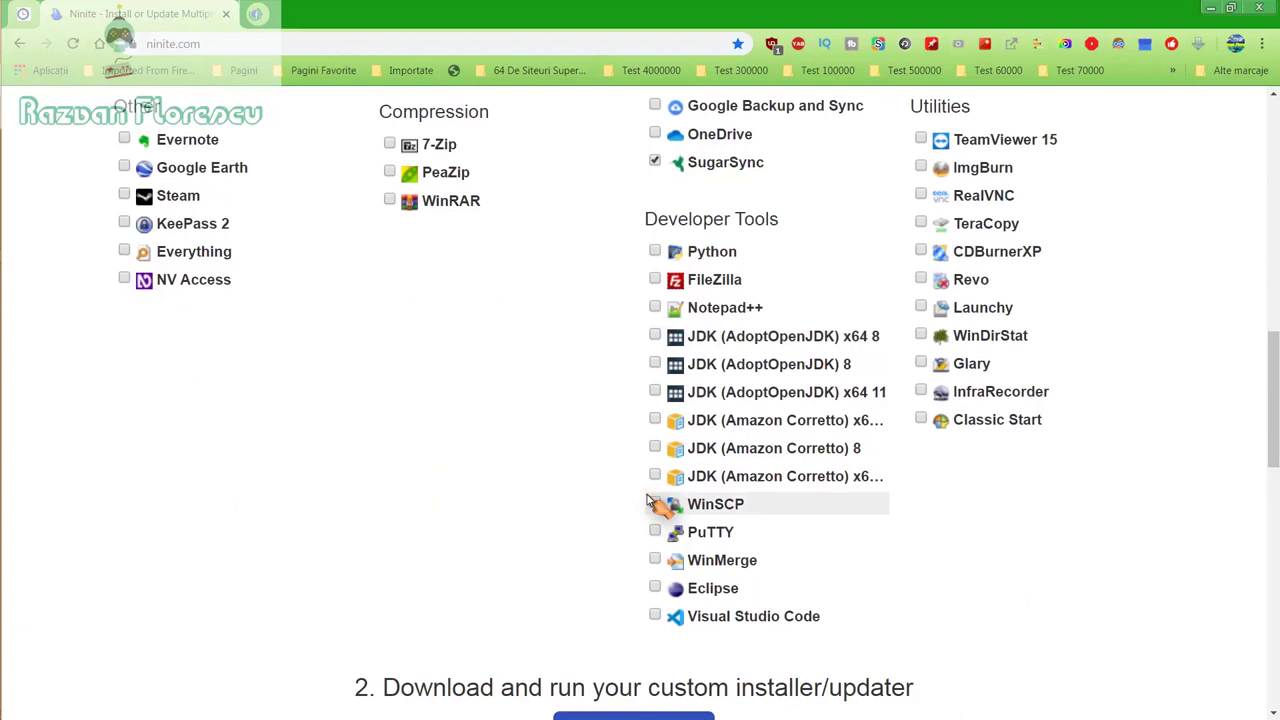
pyautogui.scroll(-2, 648, 502)
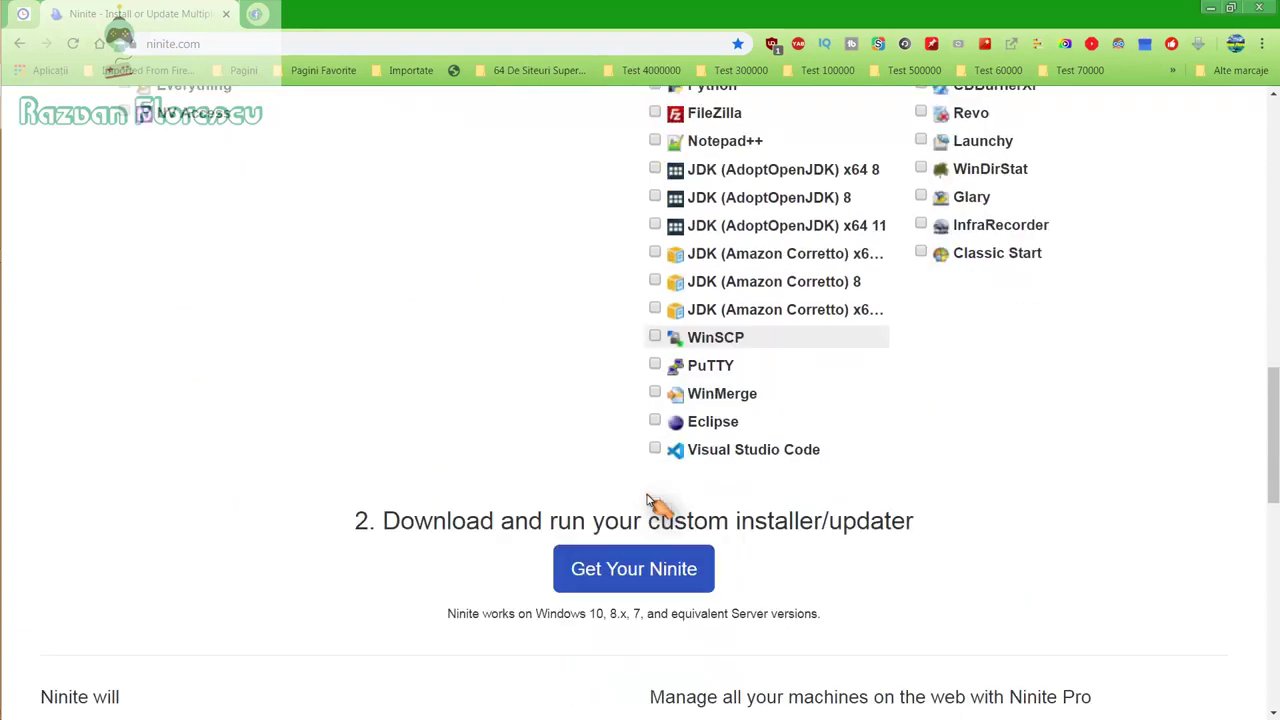
pyautogui.click(638, 567)
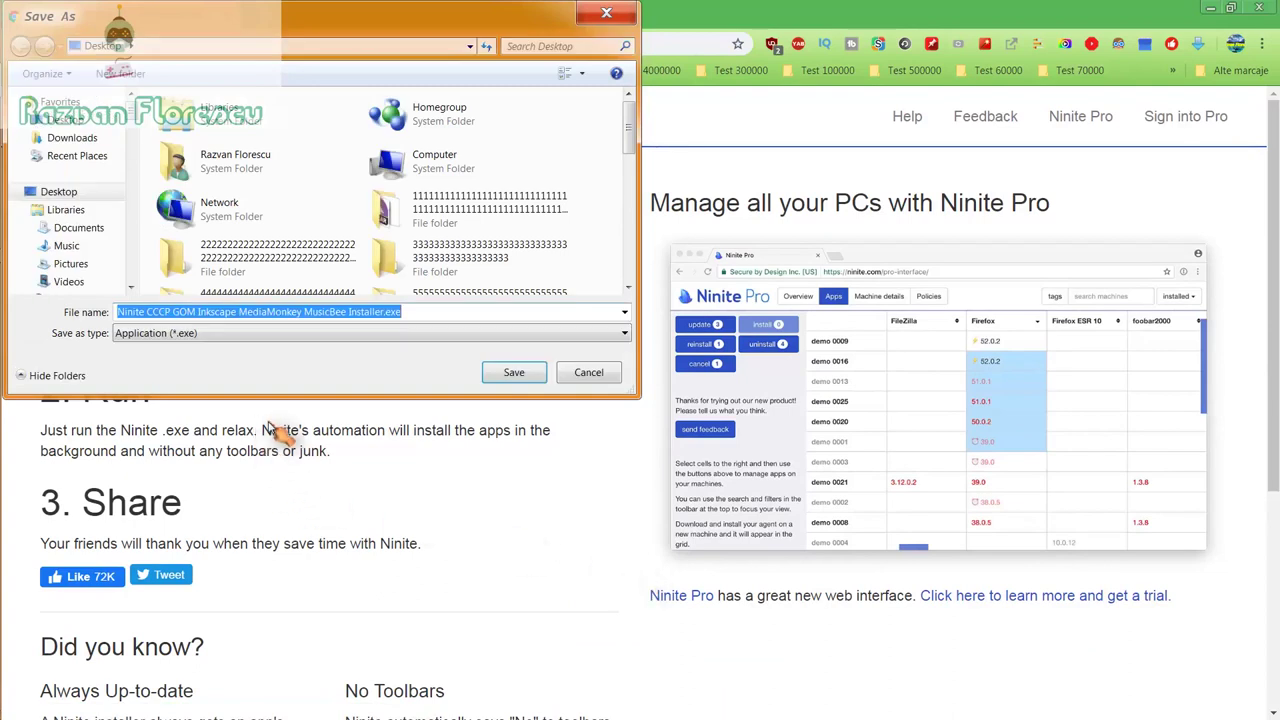
pyautogui.click(410, 333)
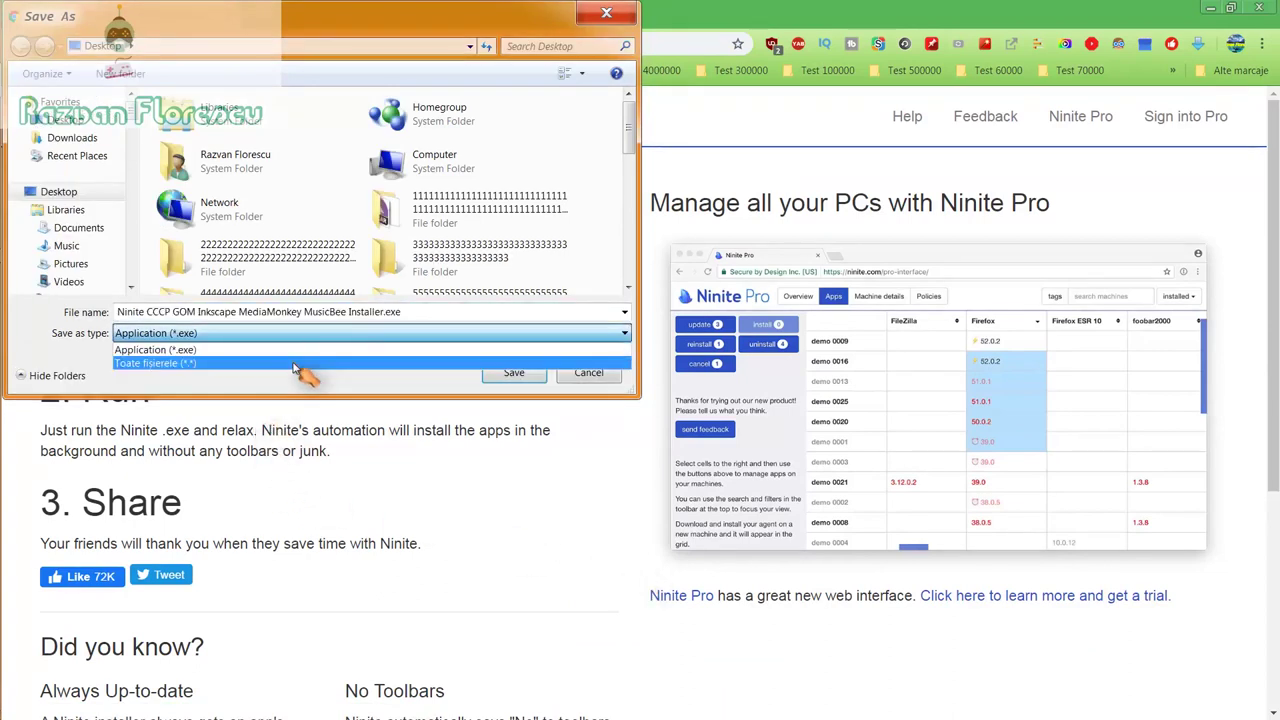
pyautogui.click(418, 363)
pyautogui.click(492, 372)
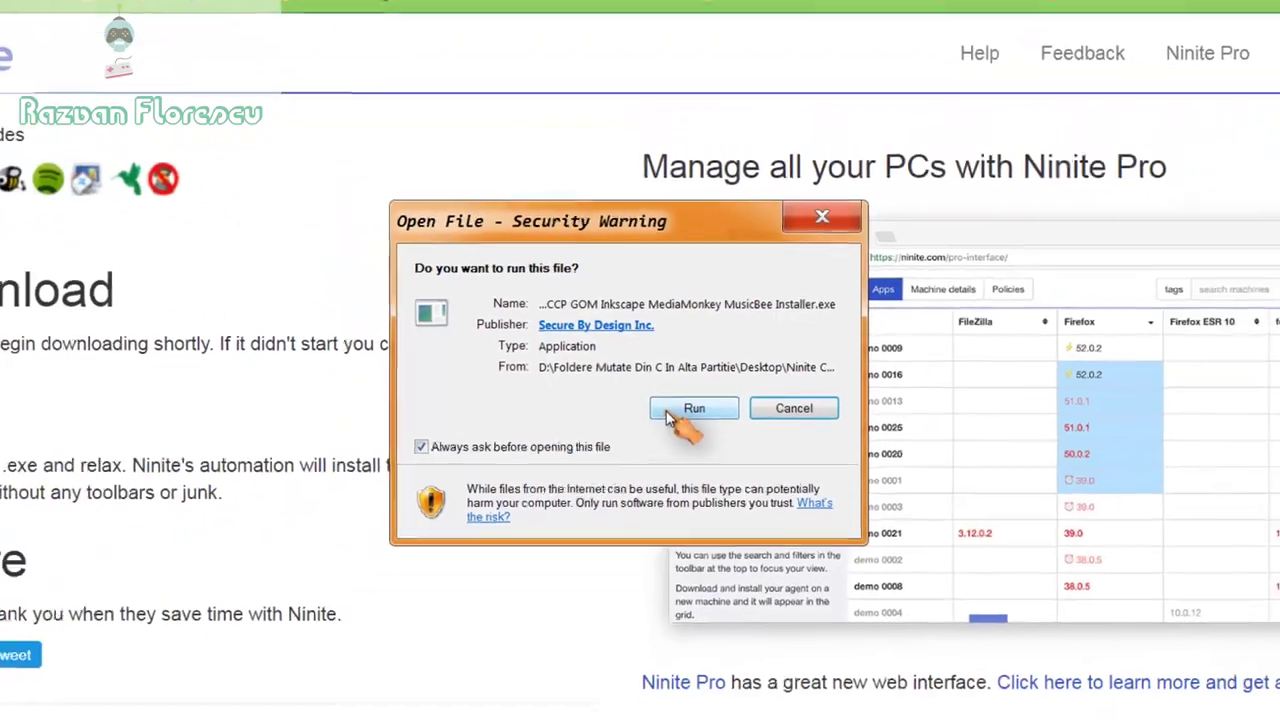
# Step: Run the downloaded Ninite installer, close the browser and show the installation details
pyautogui.click(690, 410)
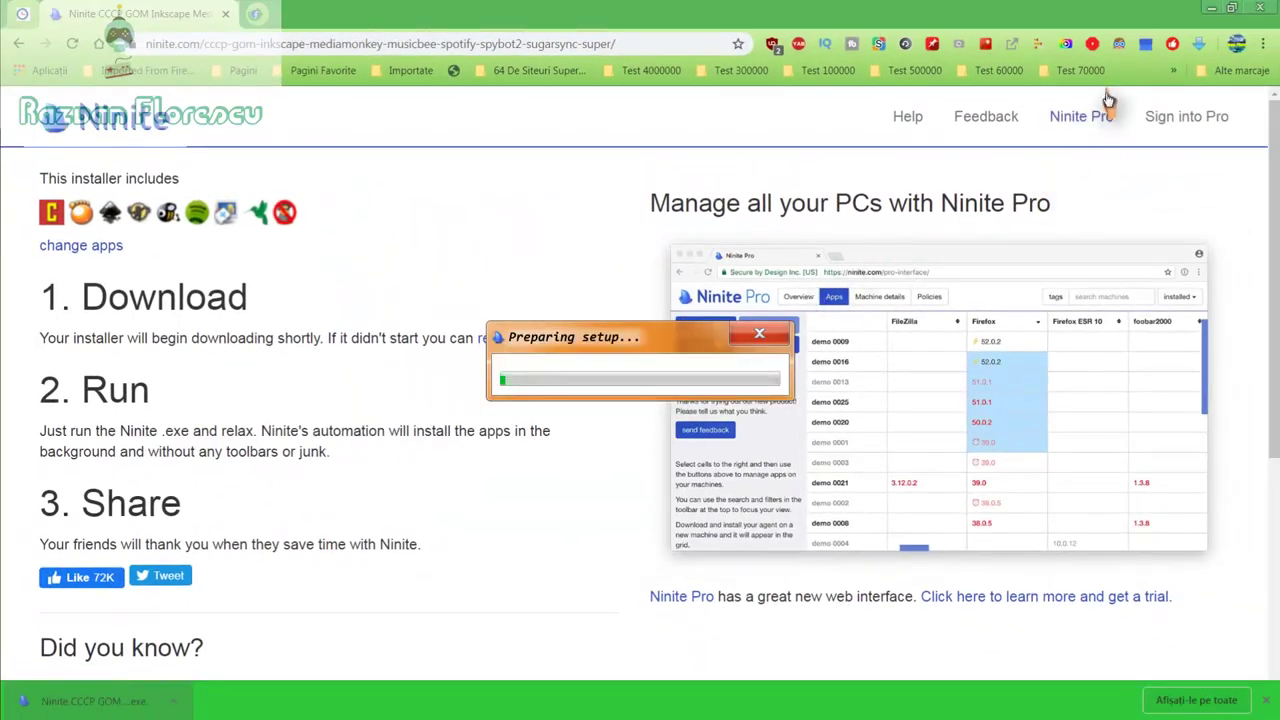
pyautogui.click(1264, 8)
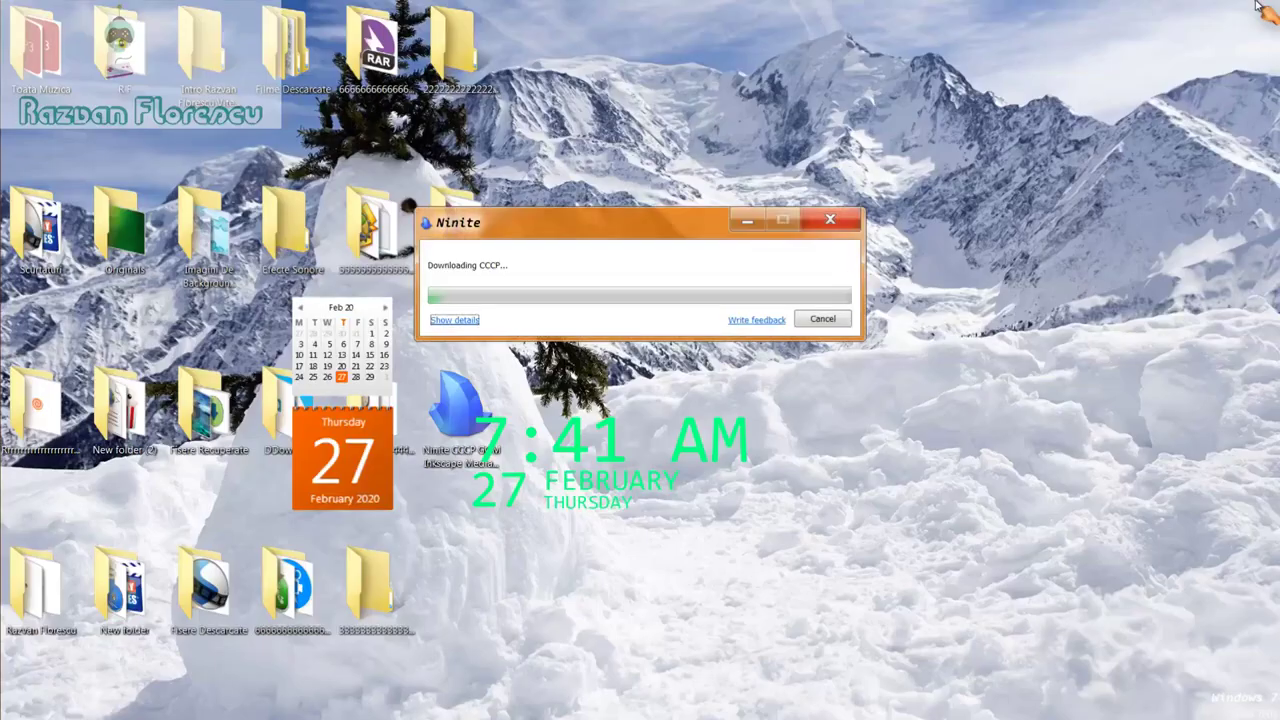
pyautogui.click(459, 322)
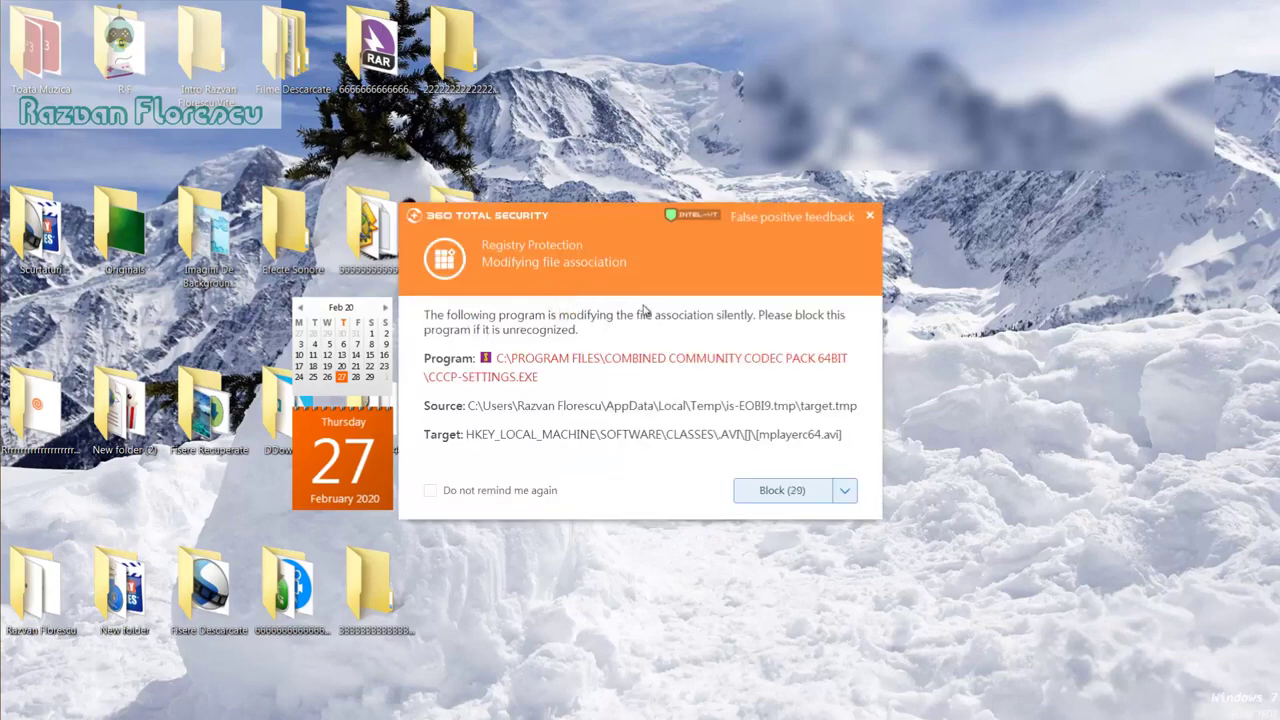
# Step: Dismiss the 360 Total Security registry and process protection alerts without blocking, with Do not remind me again enabled
pyautogui.click(872, 217)
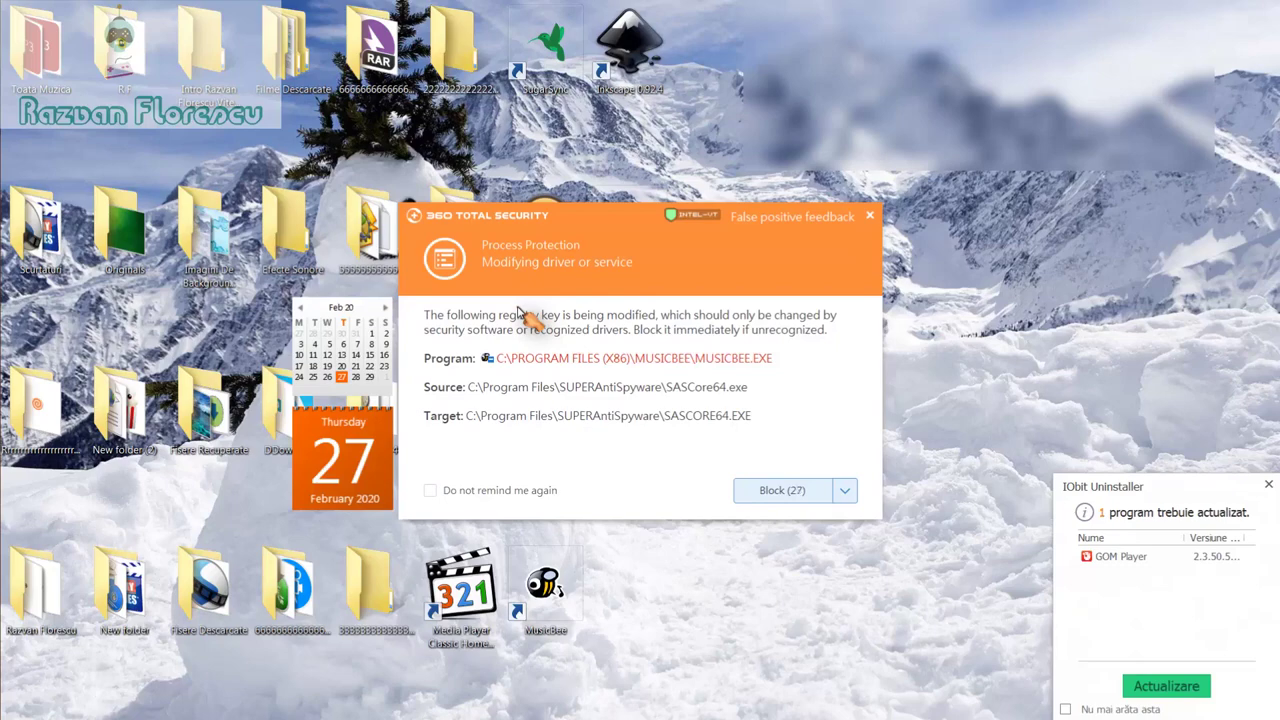
pyautogui.click(870, 216)
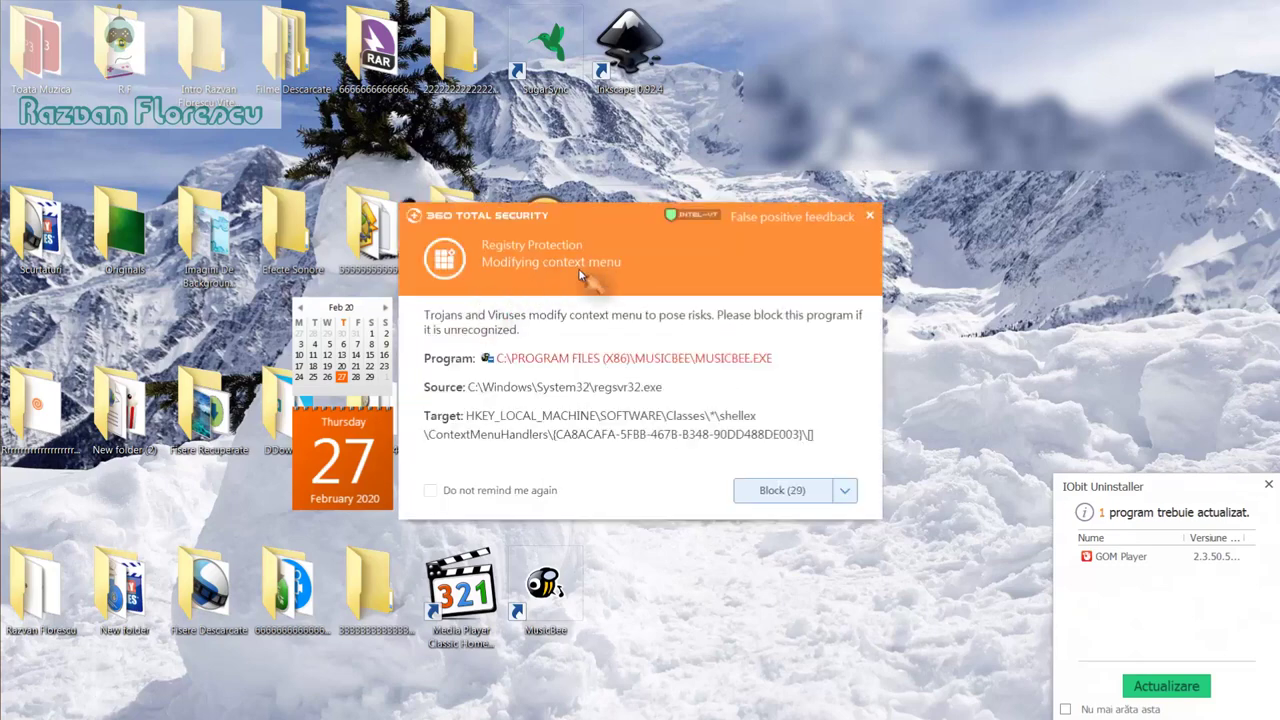
pyautogui.click(869, 216)
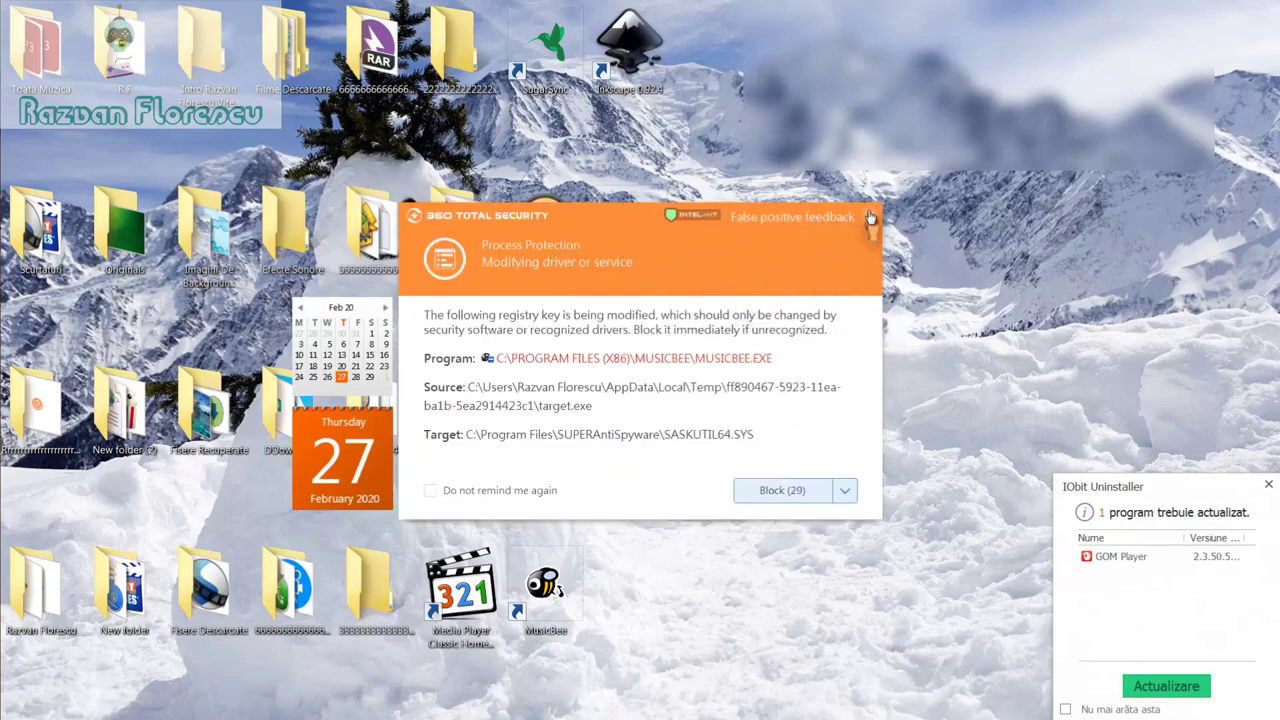
pyautogui.click(871, 216)
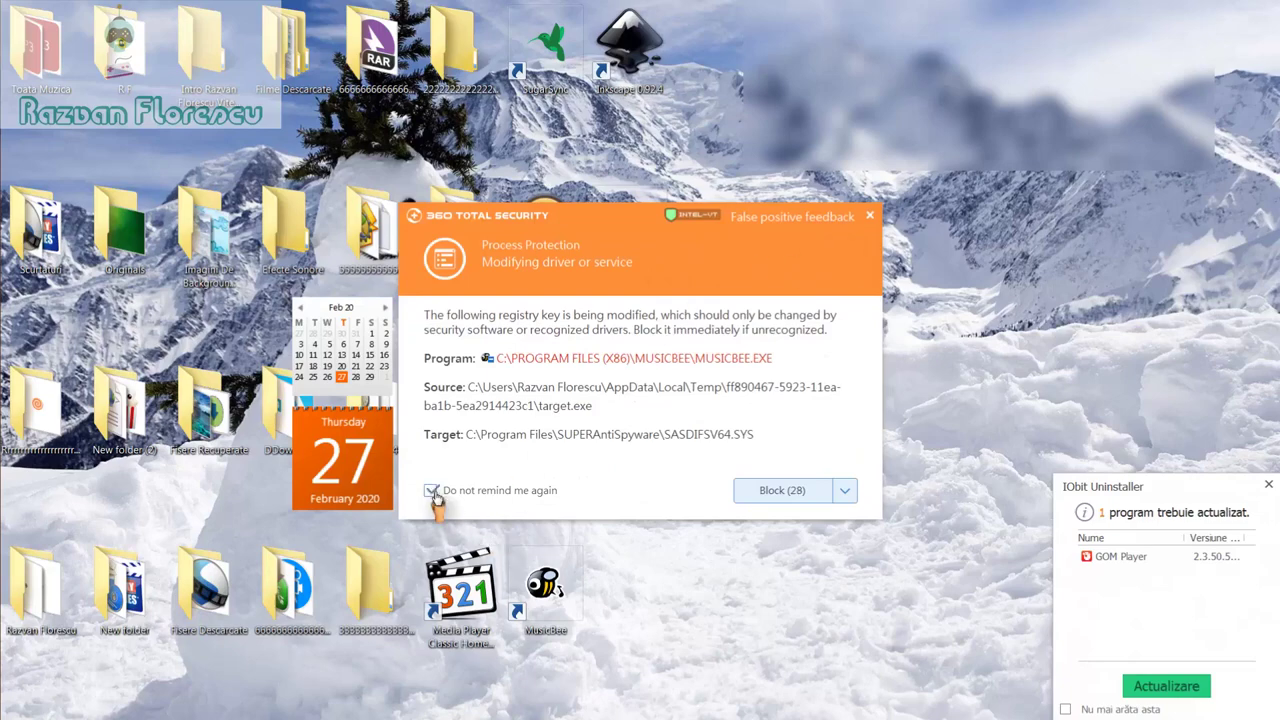
pyautogui.click(869, 216)
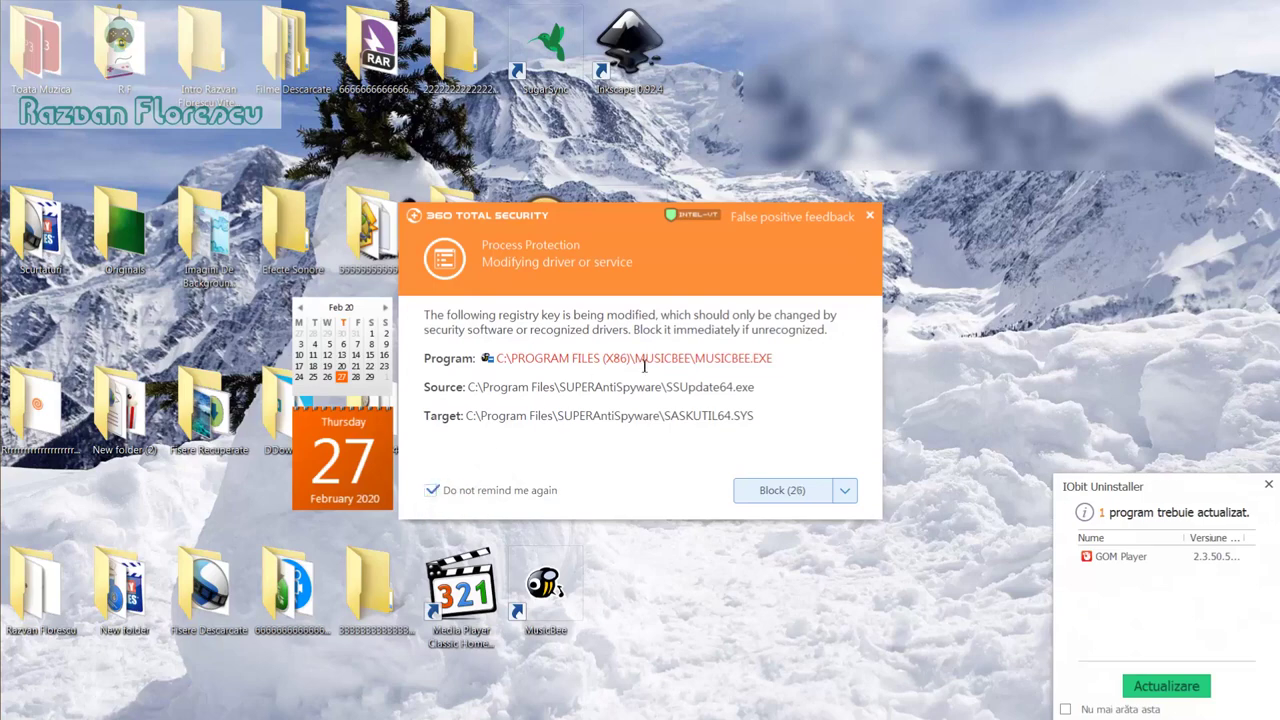
pyautogui.click(870, 217)
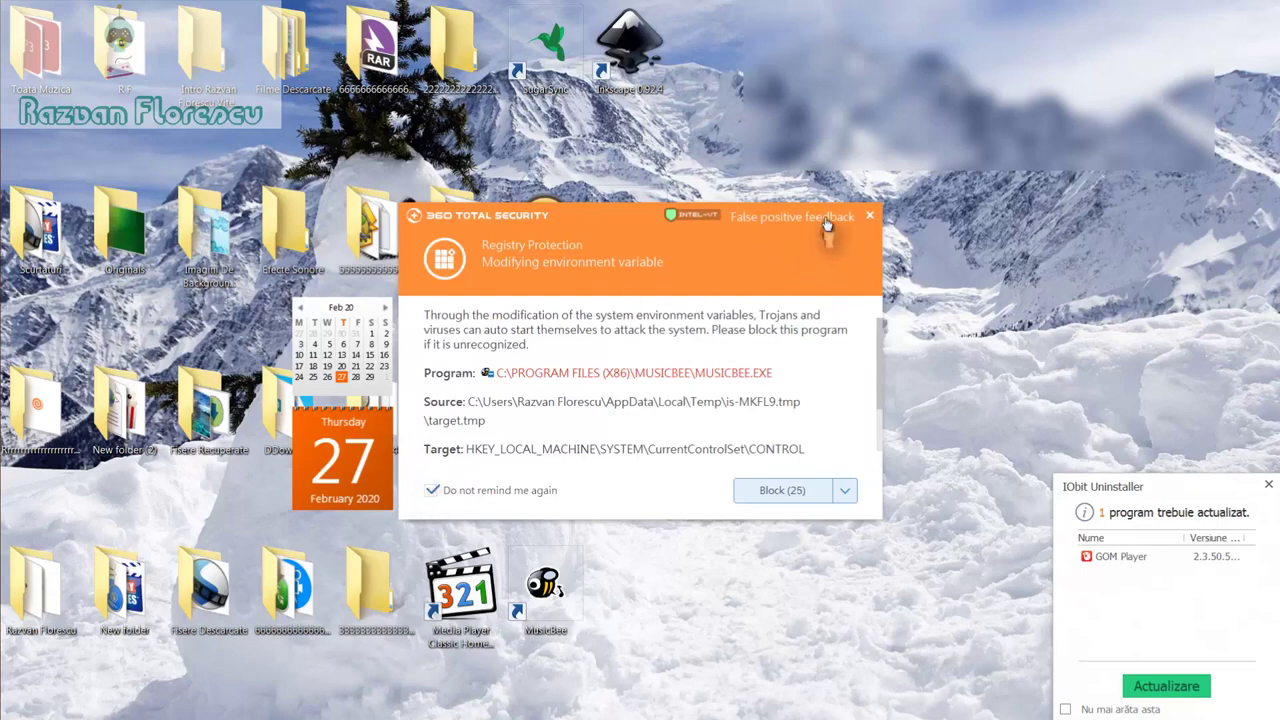
pyautogui.click(871, 218)
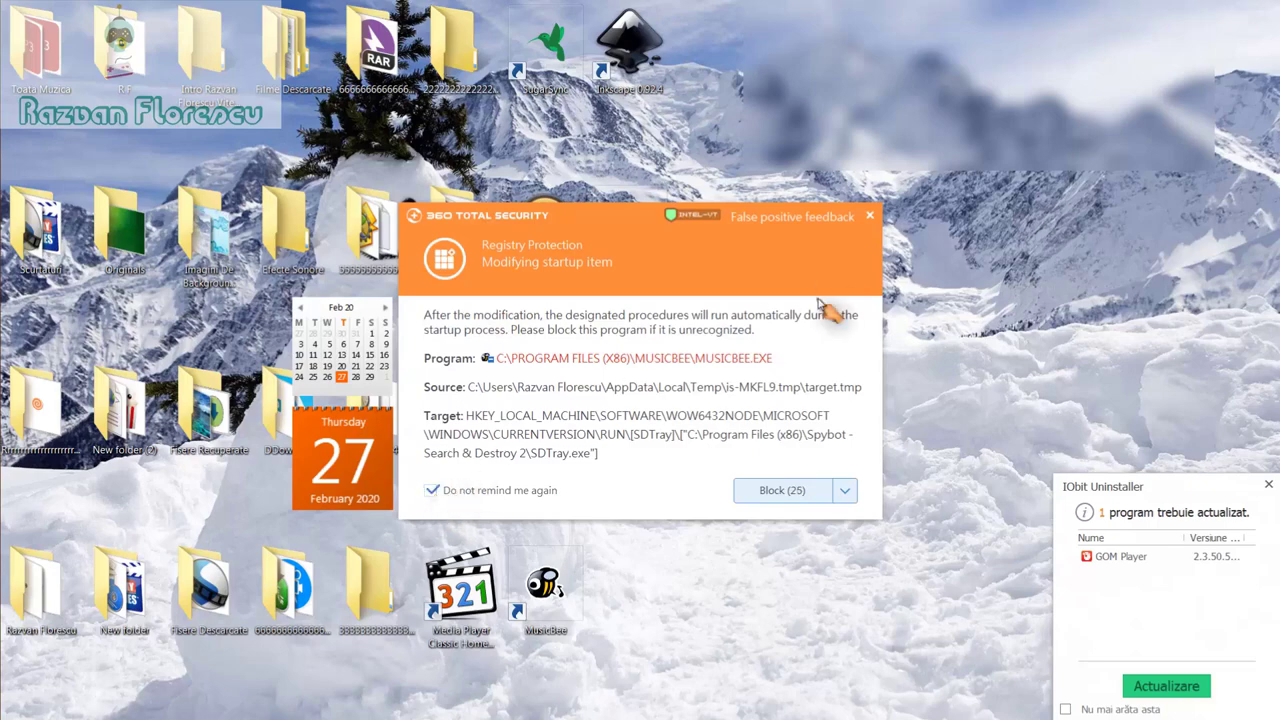
pyautogui.click(871, 216)
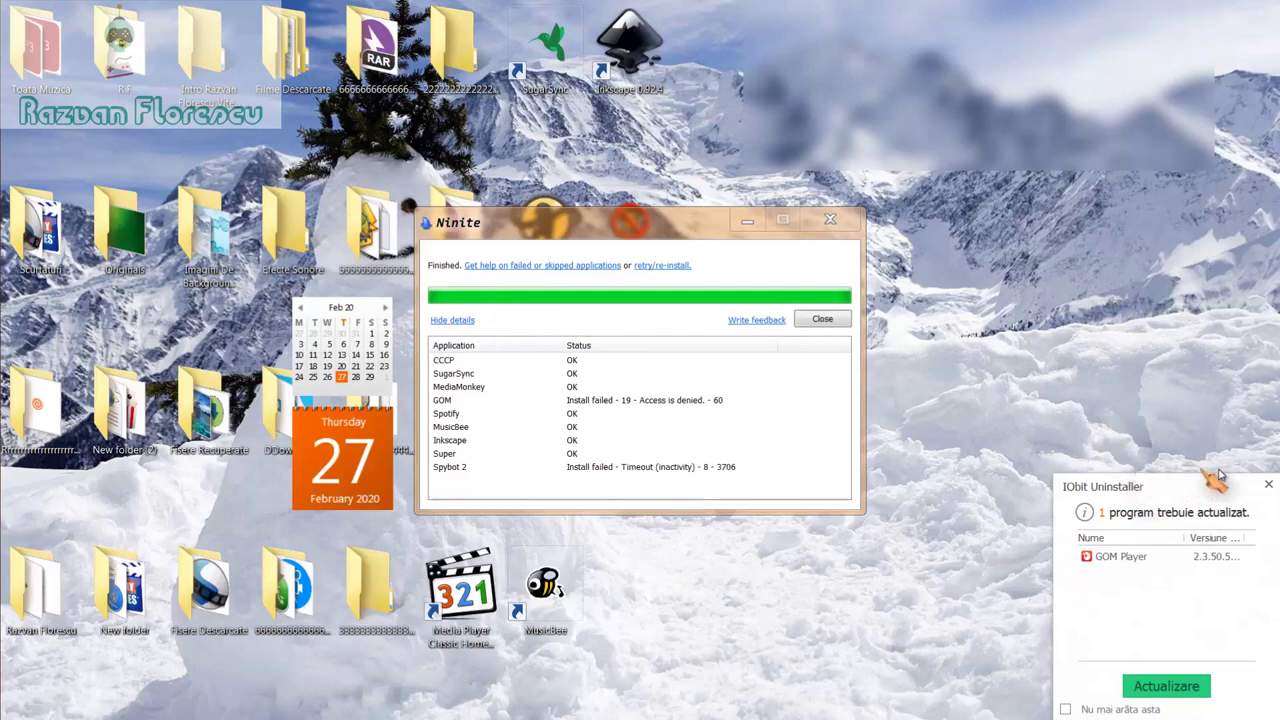
# Step: Close the IObit Uninstaller update notice and the finished Ninite installer
pyautogui.click(1266, 486)
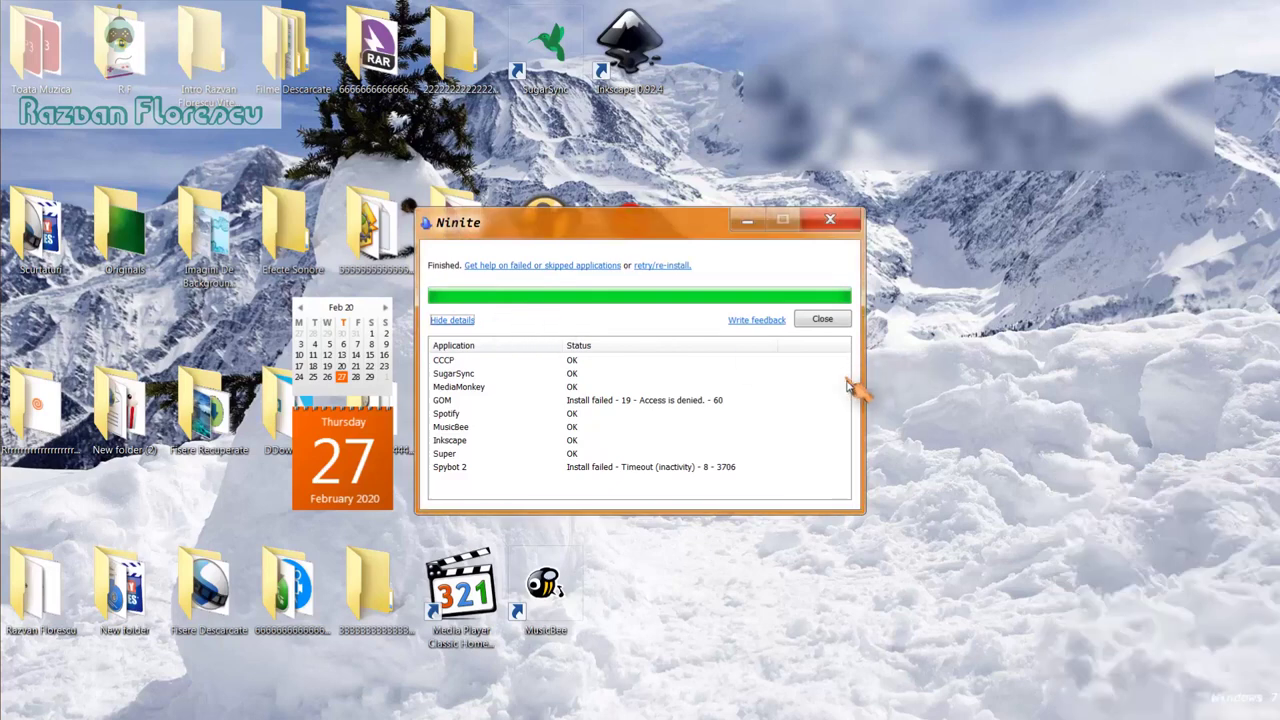
pyautogui.click(822, 322)
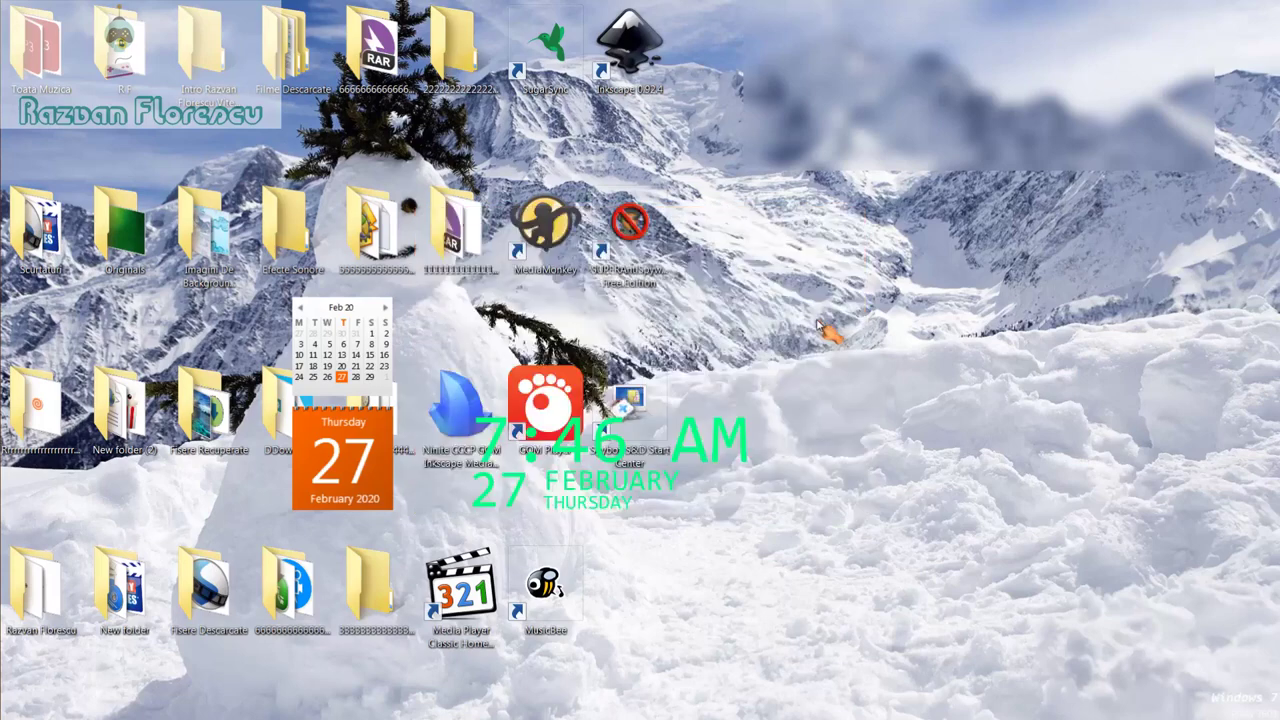
# Step: Launch Media Player Classic Home Cinema, decline periodic CCCP update checks, view it maximized and close it
pyautogui.doubleClick(480, 610)
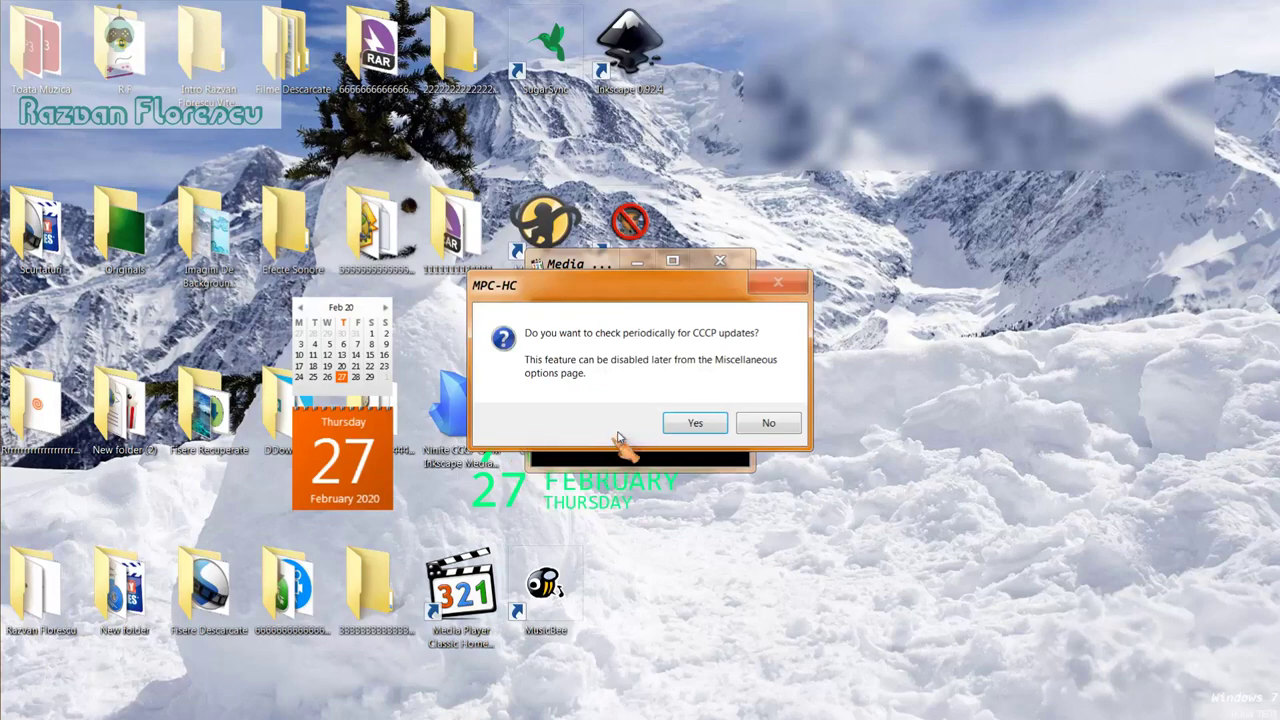
pyautogui.click(757, 425)
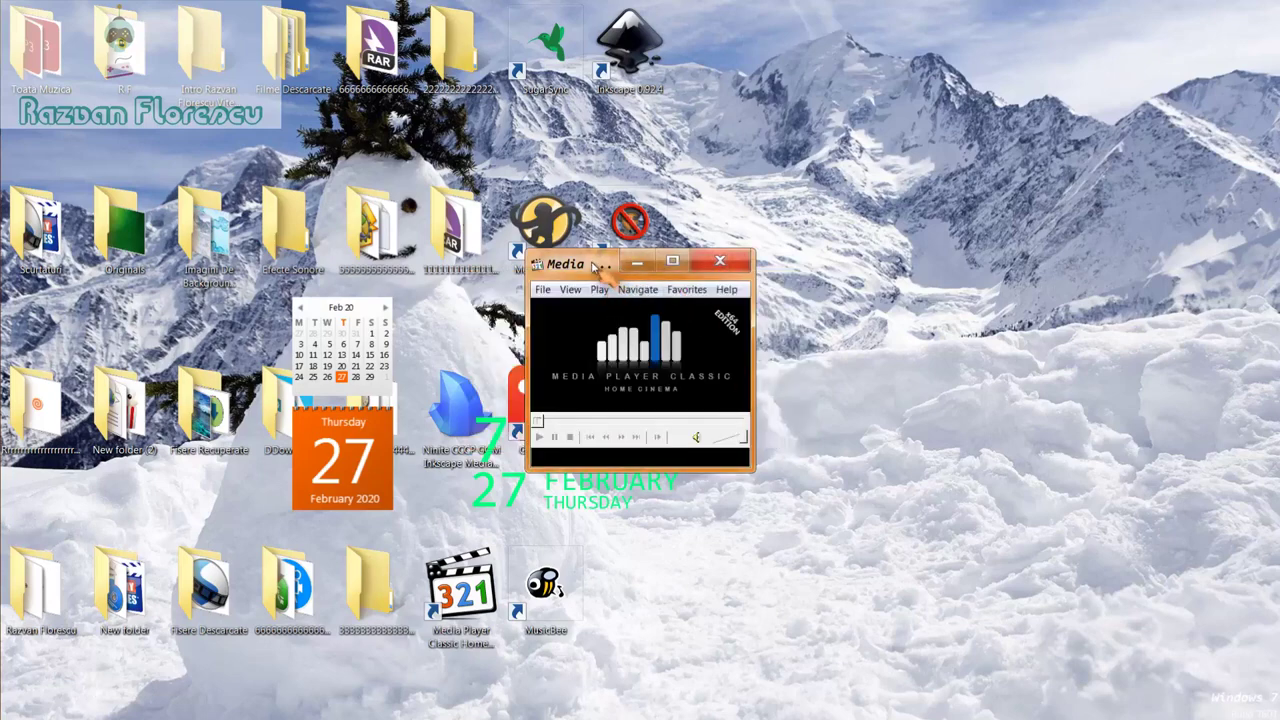
pyautogui.moveTo(600, 264); pyautogui.dragTo(620, 5)
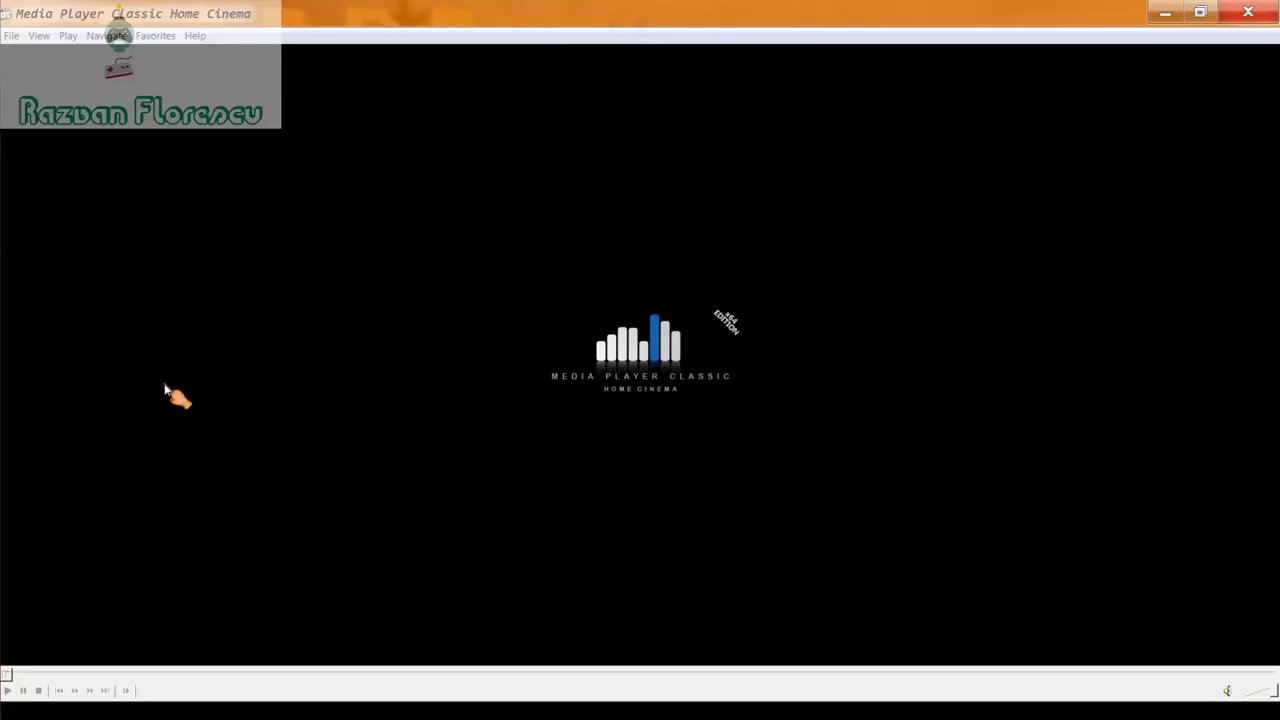
pyautogui.moveTo(14, 272)
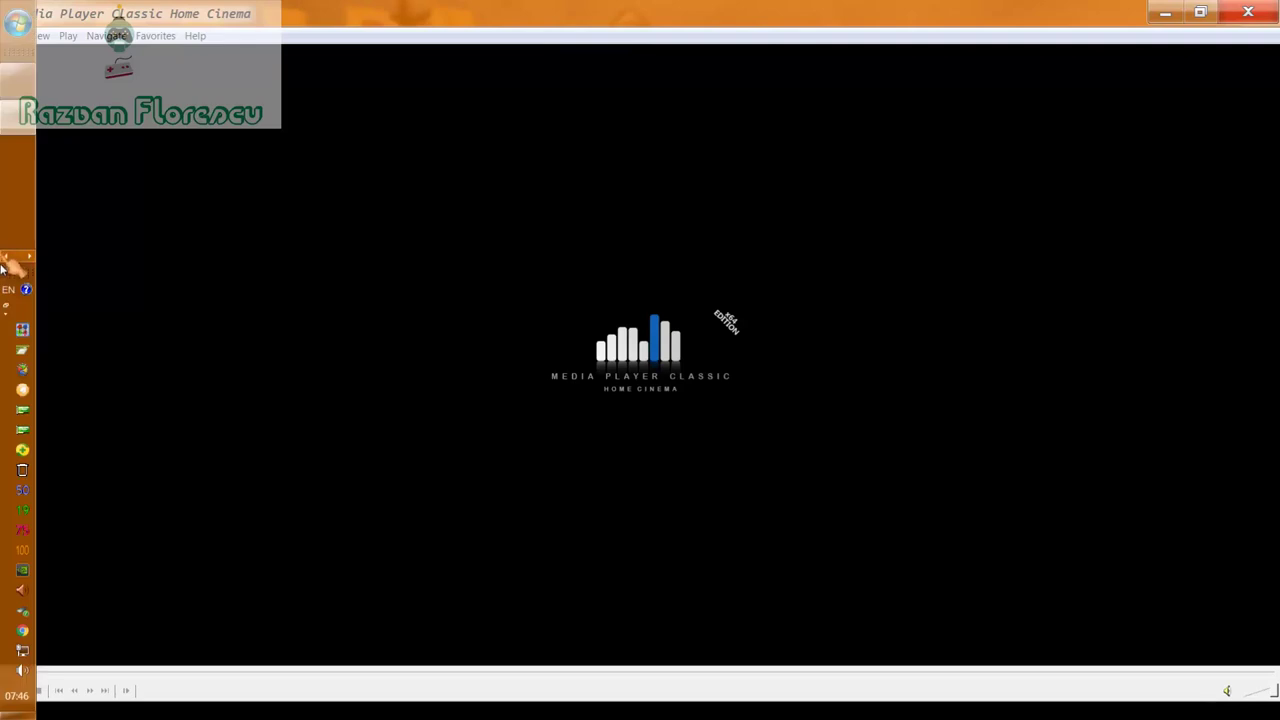
pyautogui.rightClick(14, 120)
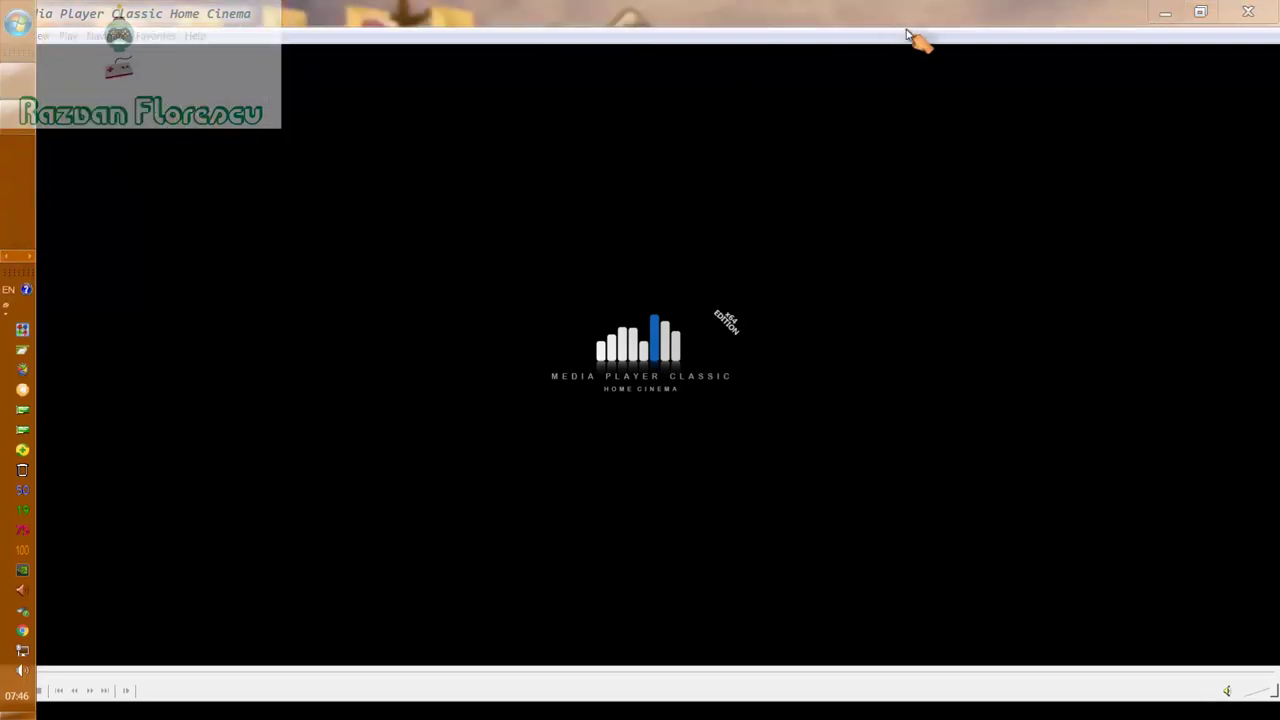
pyautogui.click(1248, 12)
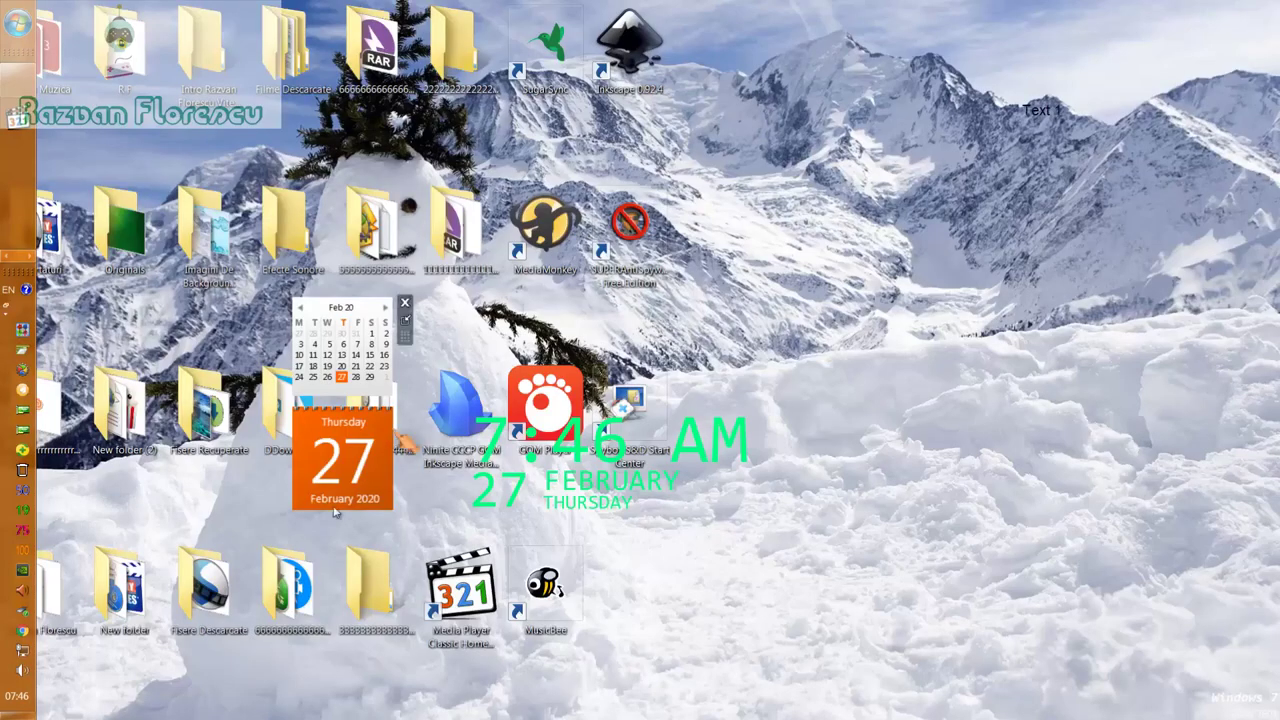
# Step: Permanently delete the Ninite installer file from the desktop
pyautogui.click(473, 412)
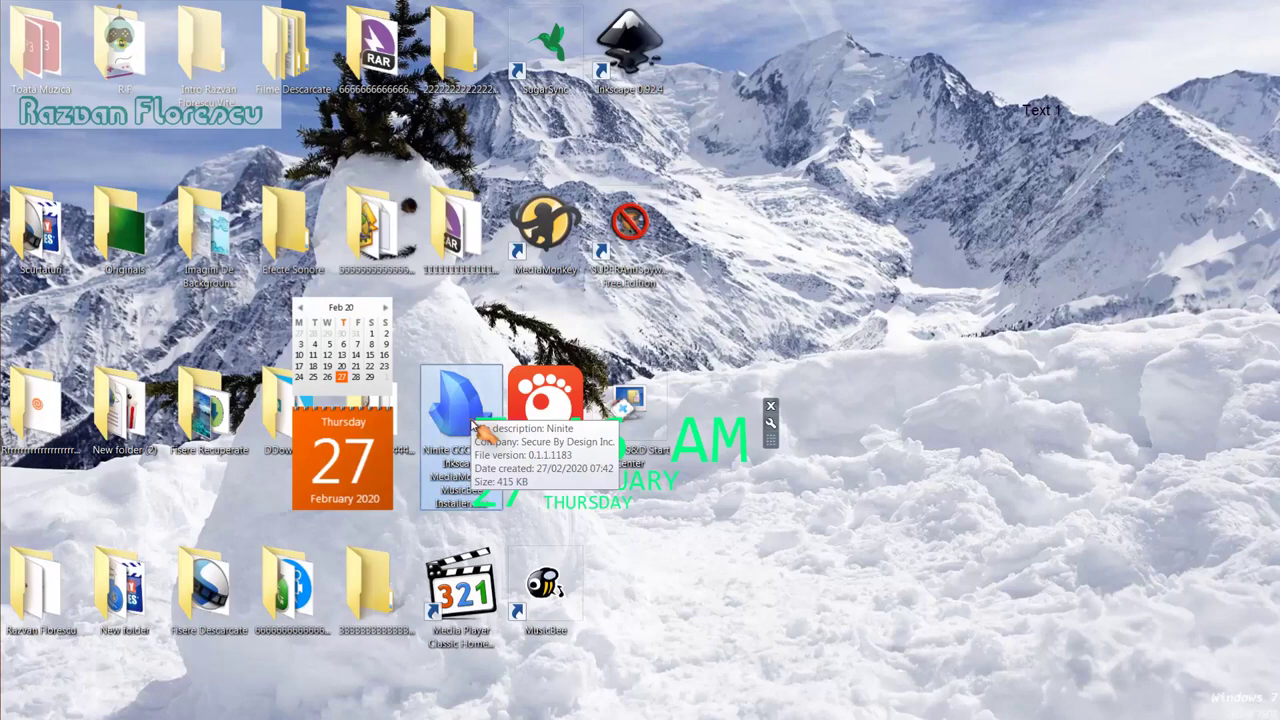
pyautogui.hotkey('shift', 'Delete')
pyautogui.press('Return')
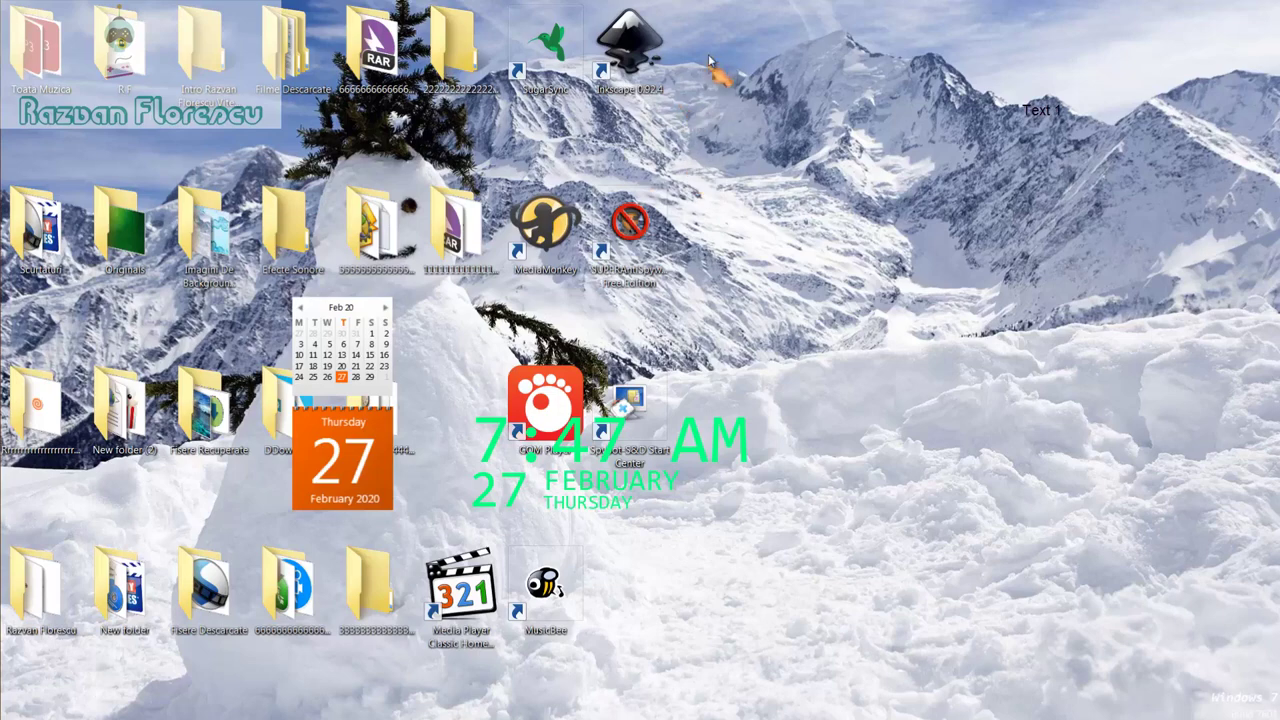
# Step: Copy the eight new app shortcuts into the Scurtaturi folder and permanently delete the originals from the desktop
pyautogui.moveTo(712, 47); pyautogui.dragTo(510, 590)
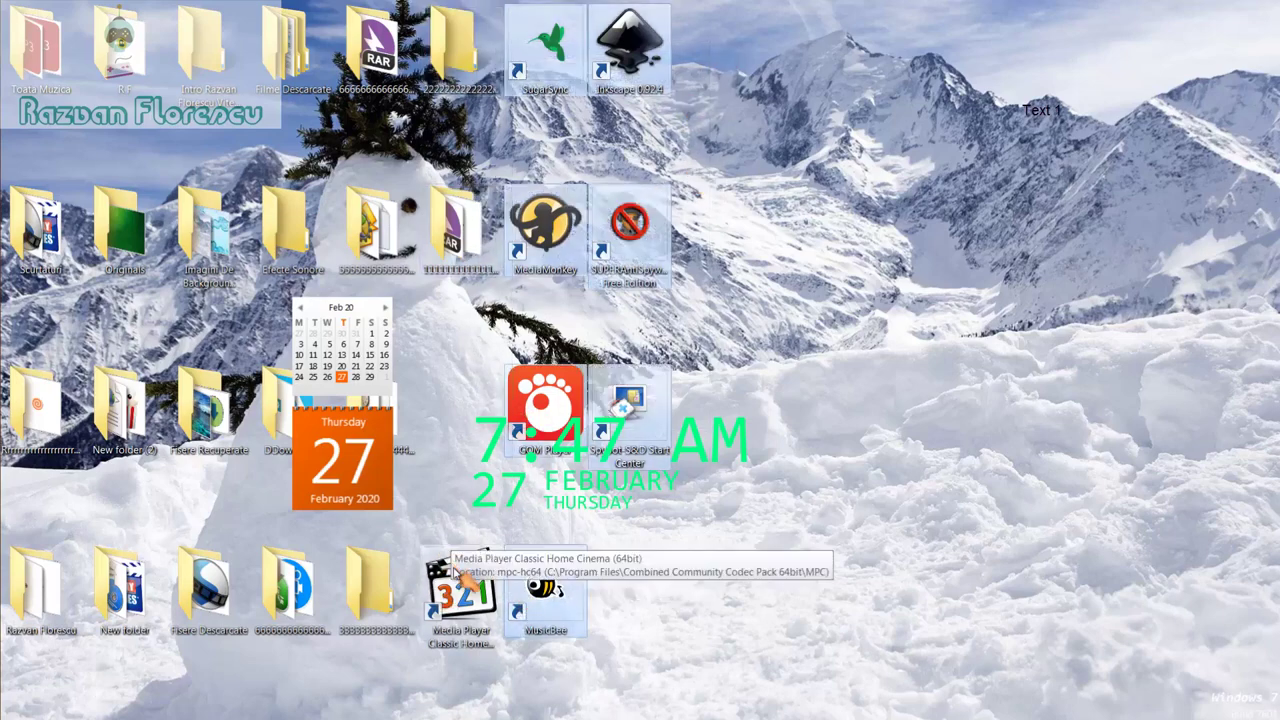
pyautogui.keyDown('ctrl'); pyautogui.click(460, 577); pyautogui.keyUp('ctrl')
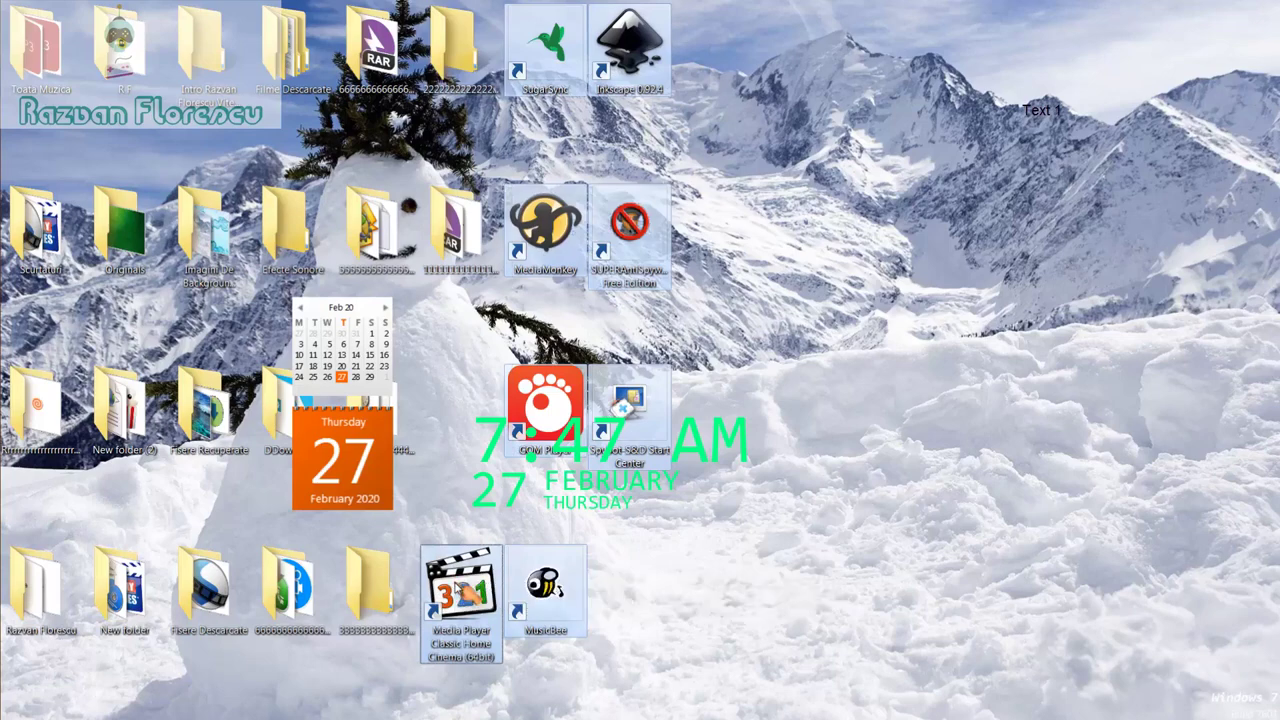
pyautogui.moveTo(460, 577); pyautogui.dragTo(73, 198)
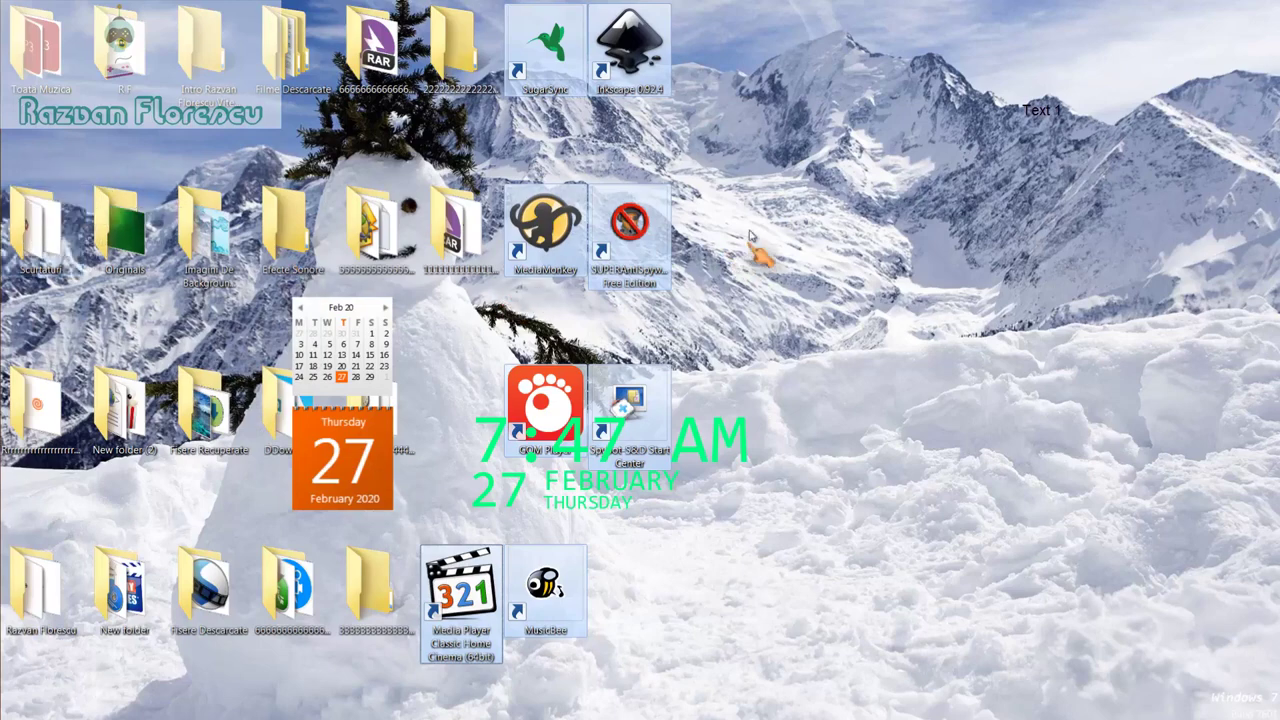
pyautogui.hotkey('shift', 'Delete')
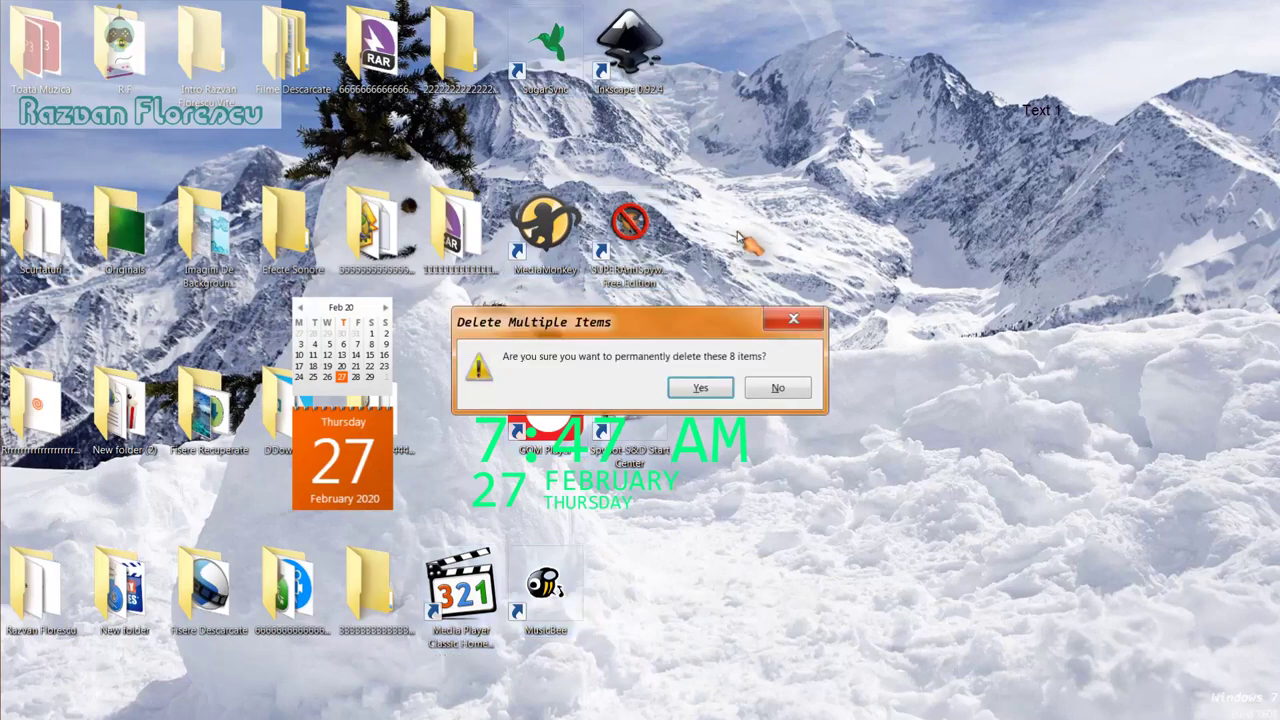
pyautogui.press('Return')
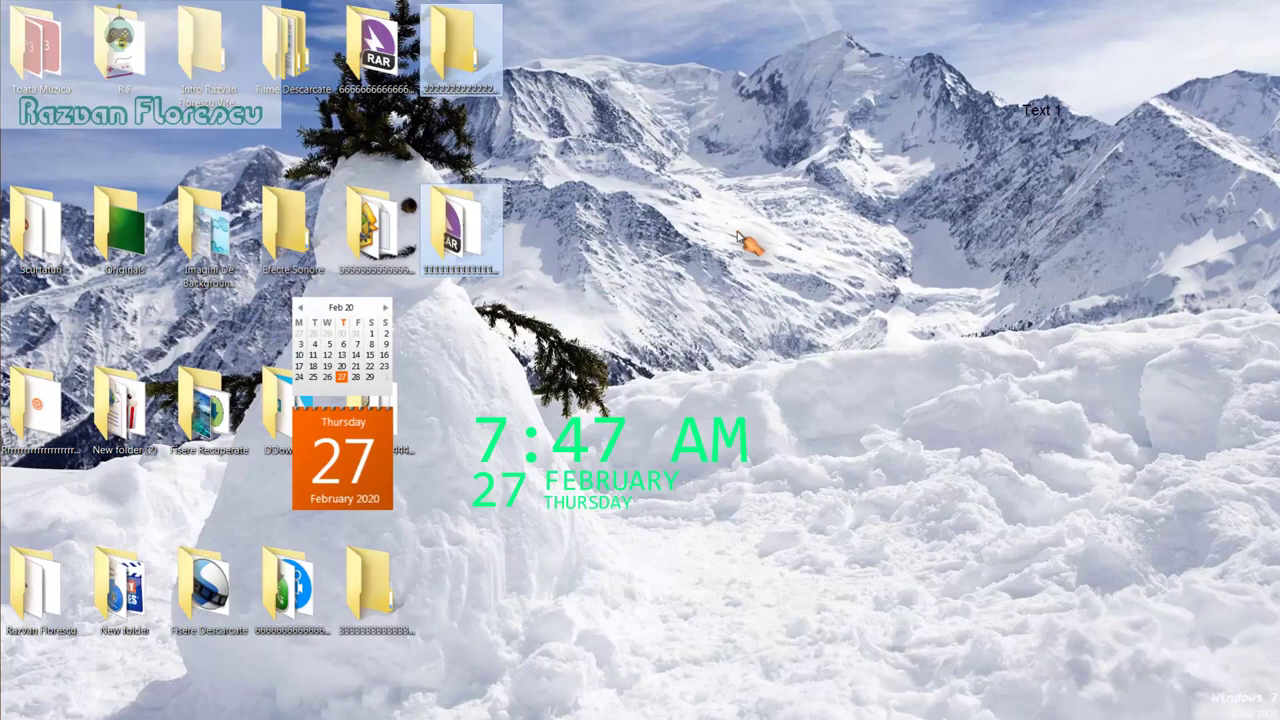
# Step: Refresh the desktop twice
pyautogui.rightClick(606, 541)
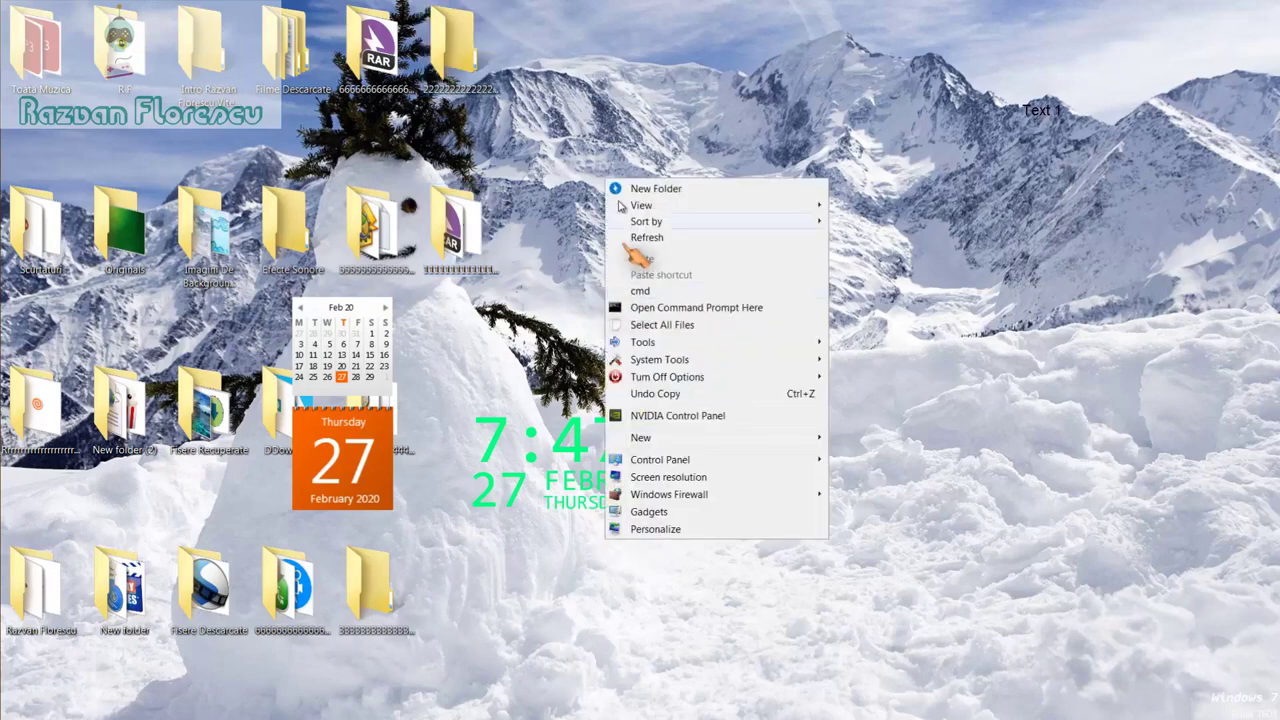
pyautogui.click(645, 238)
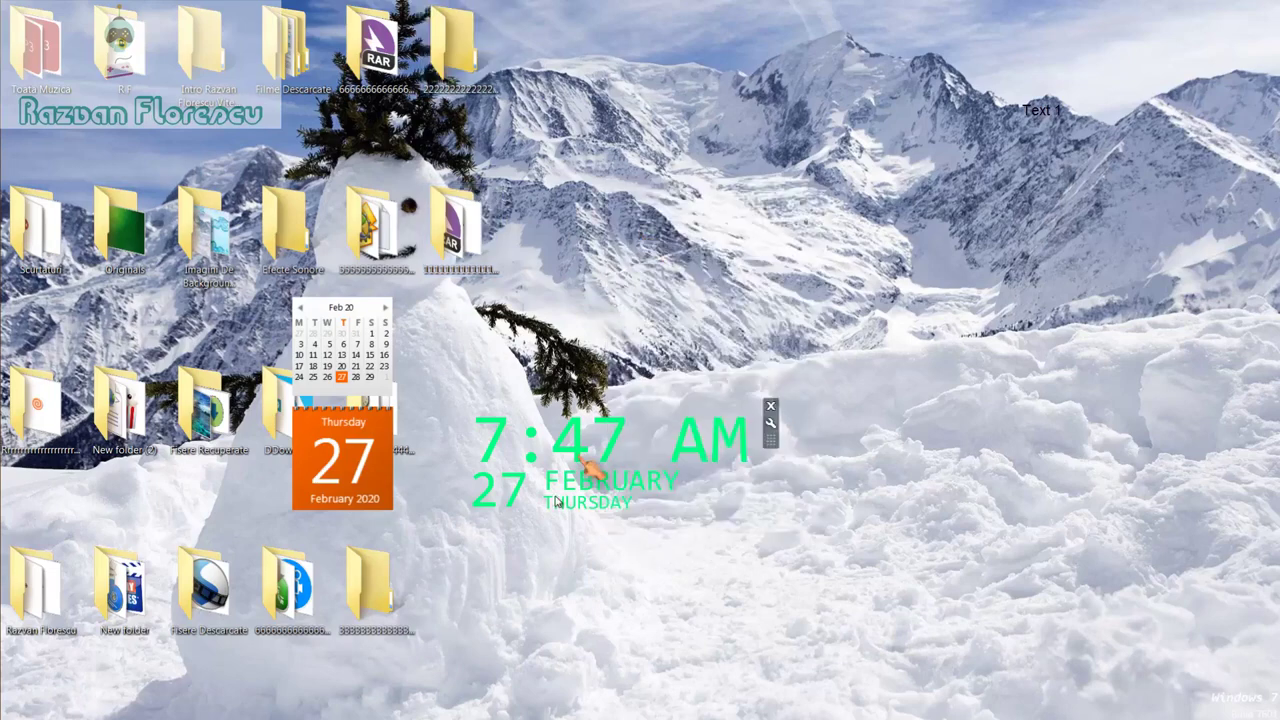
pyautogui.rightClick(575, 542)
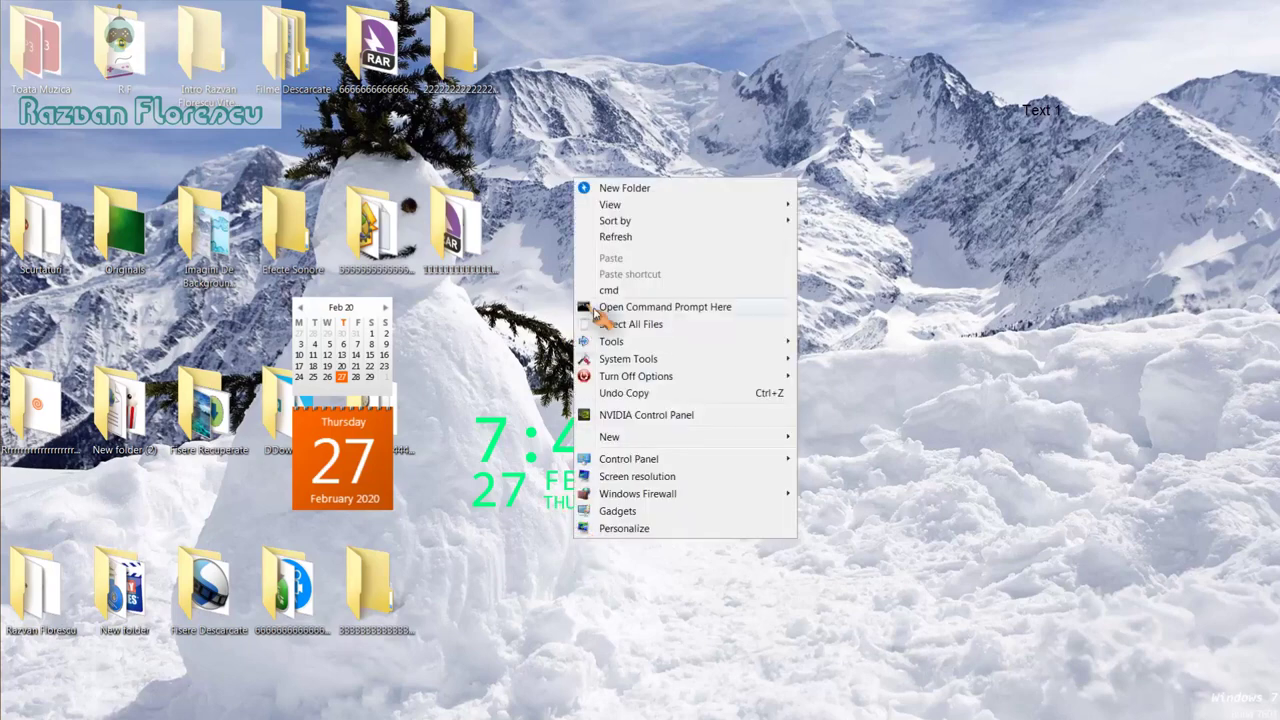
pyautogui.click(614, 238)
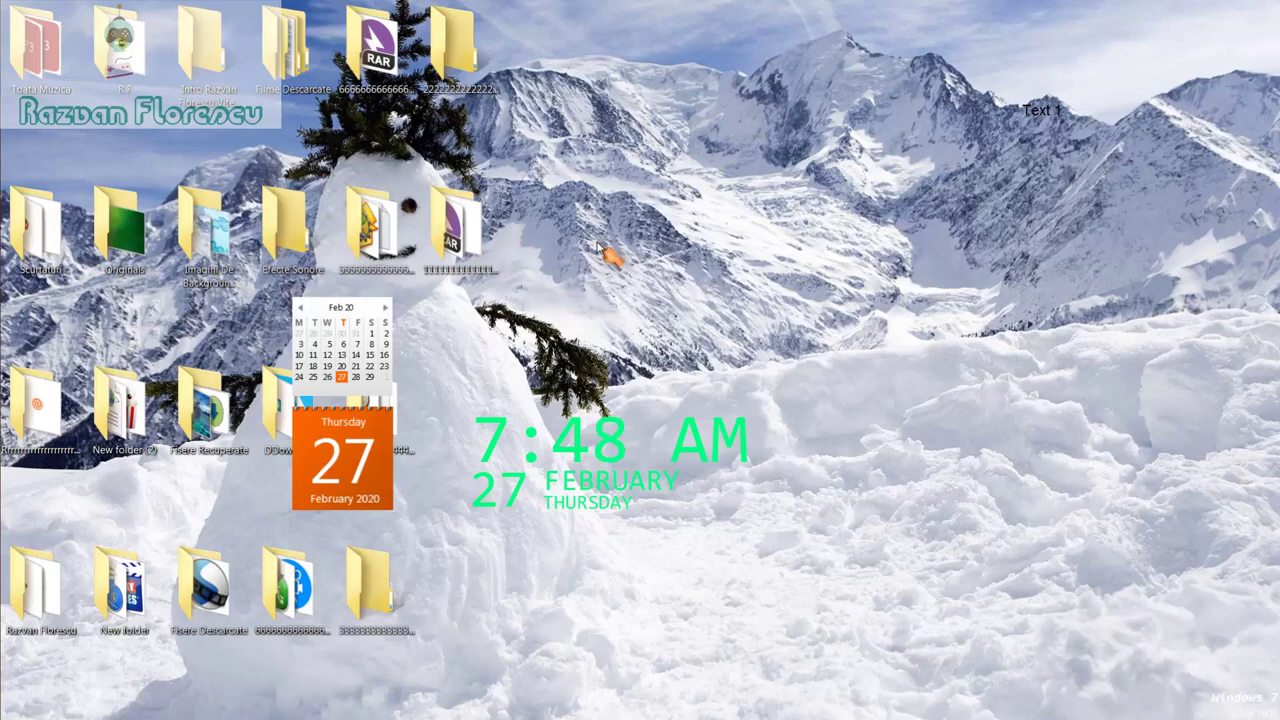
pyautogui.moveTo(3, 232)
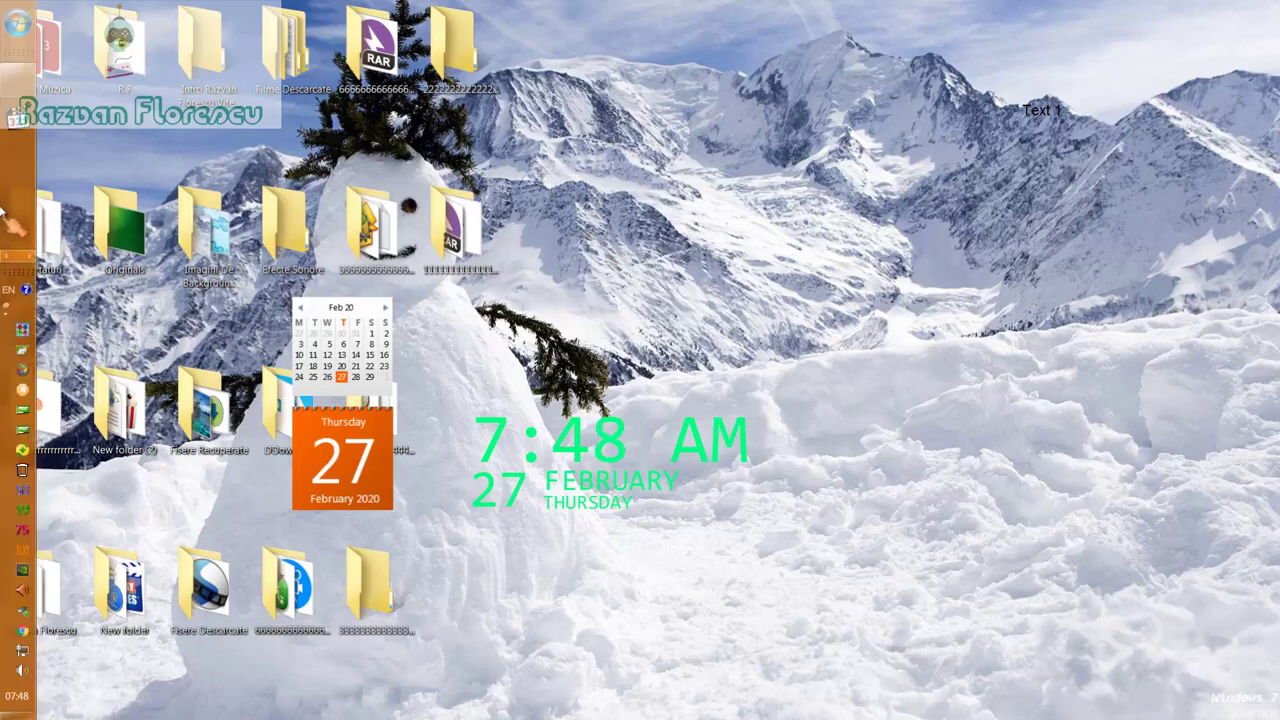
pyautogui.moveTo(20, 85)
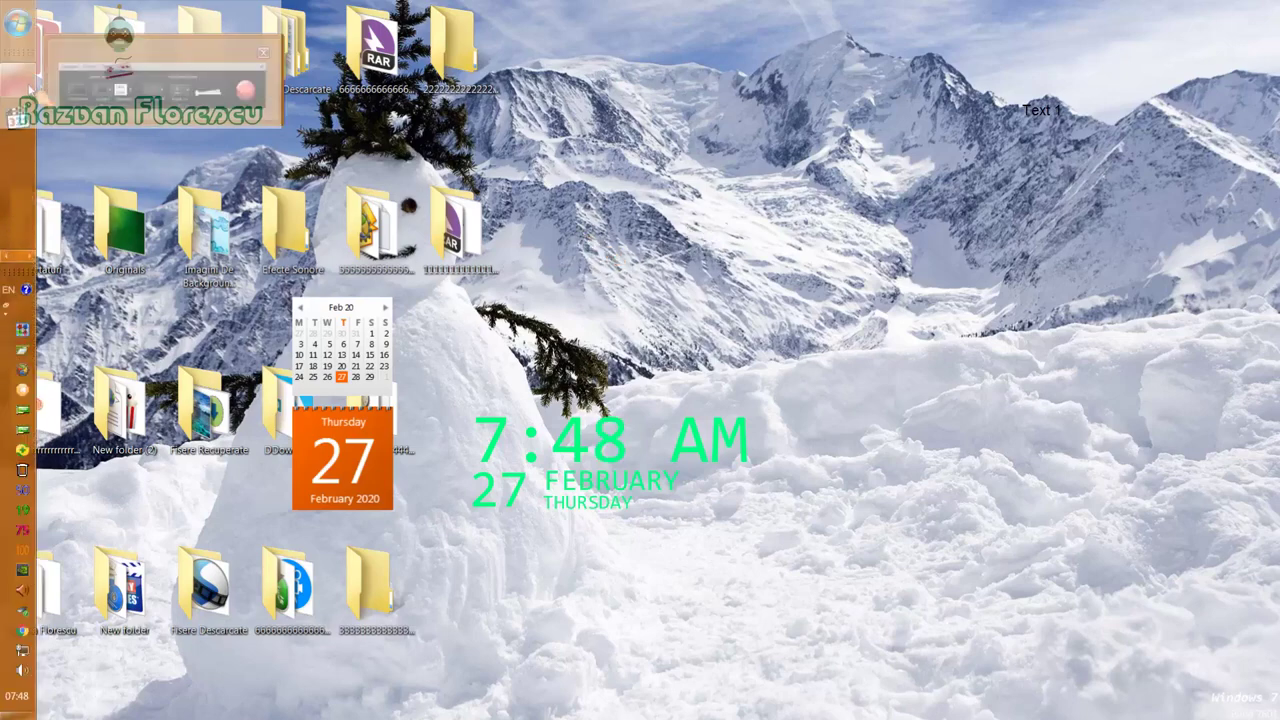
pyautogui.click(110, 100)
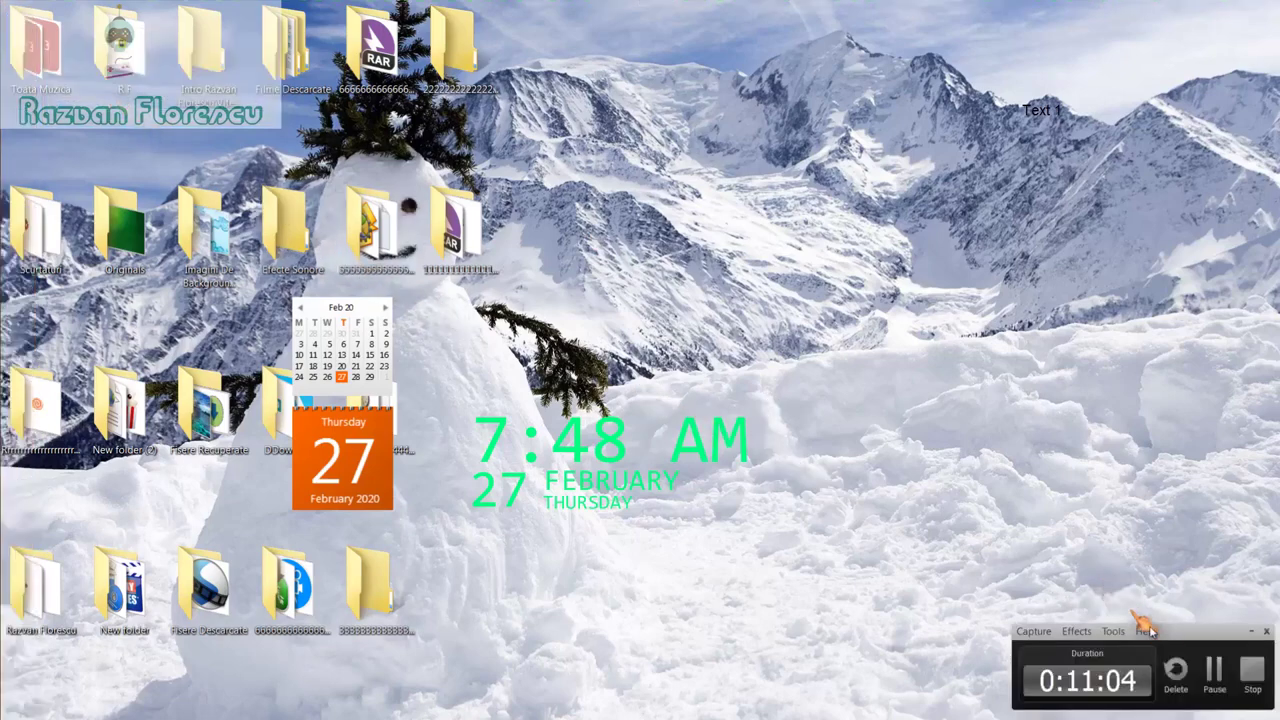
pyautogui.click(1252, 672)
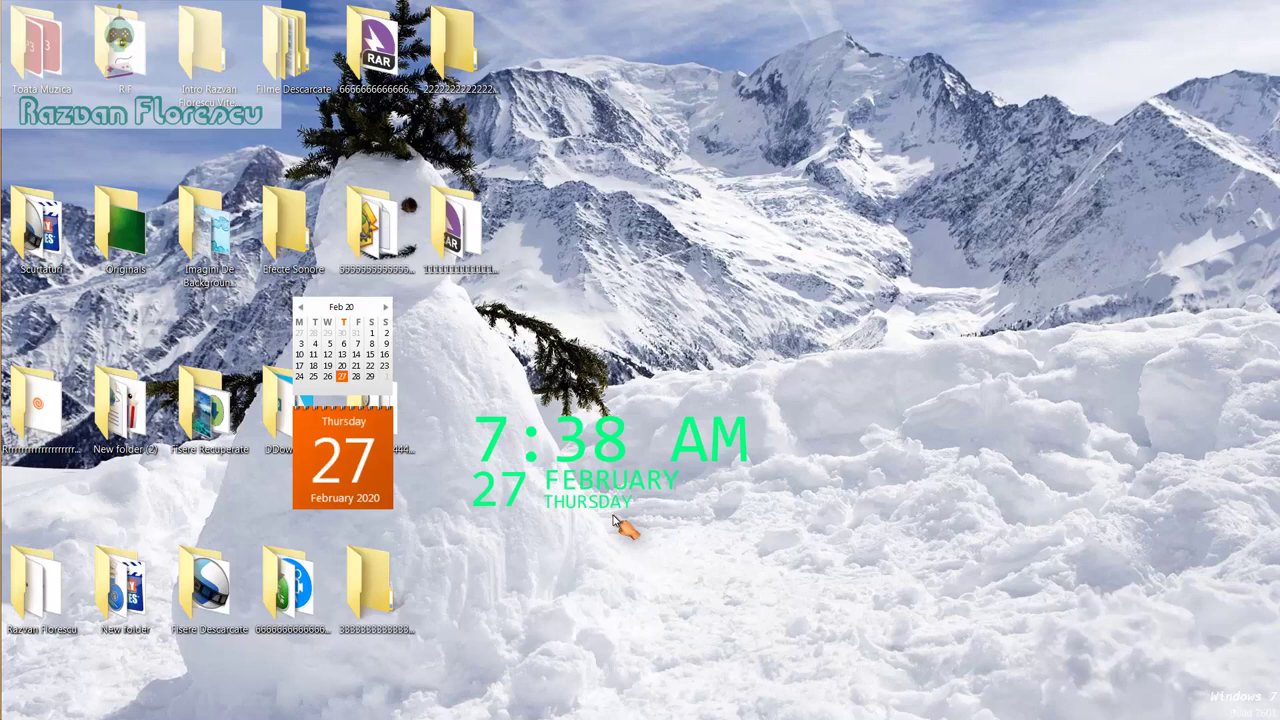
pyautogui.moveTo(2, 340)
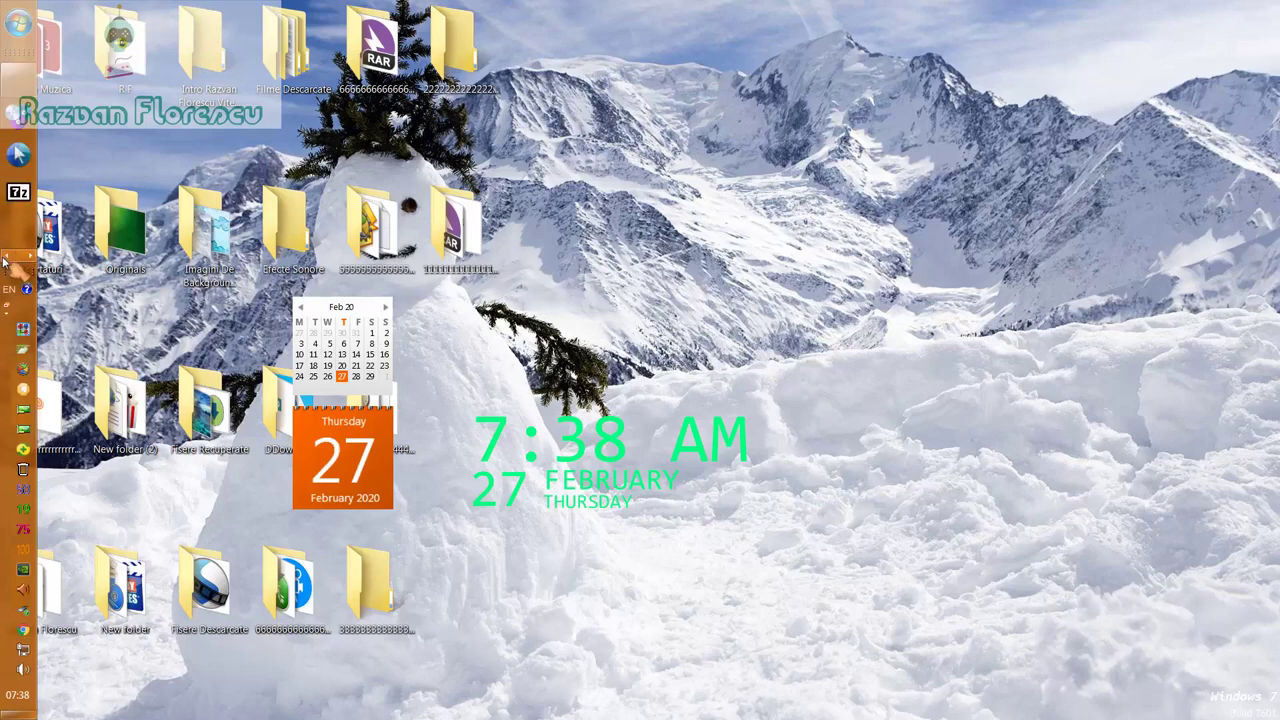
# Step: Return to the Ninite site in the browser and look through the available apps in every category
pyautogui.moveTo(20, 80)
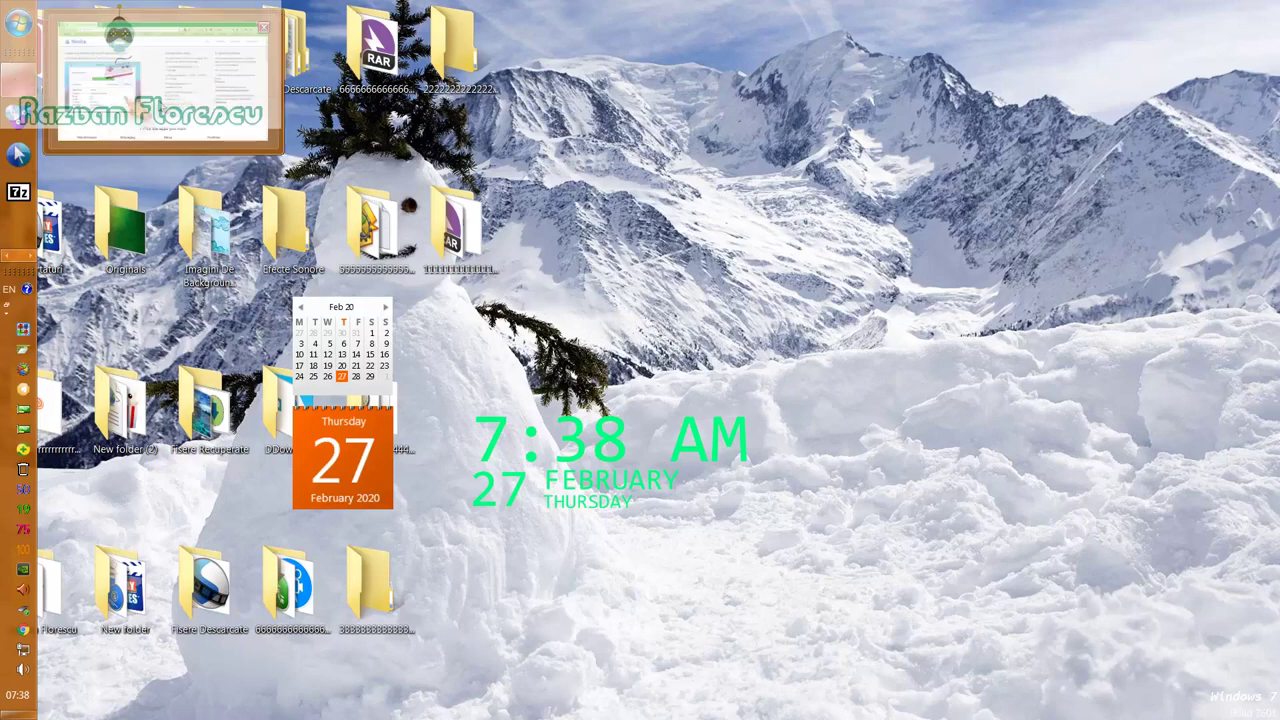
pyautogui.click(165, 115)
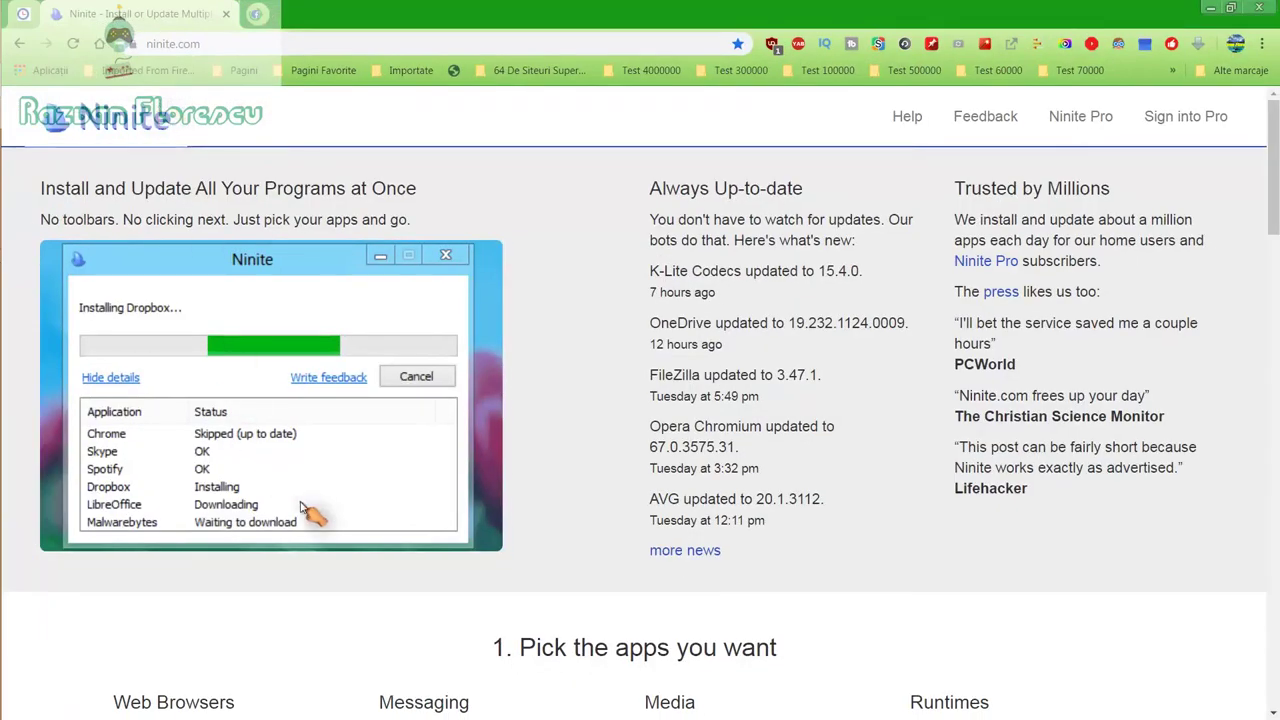
pyautogui.scroll(-2, 320, 615)
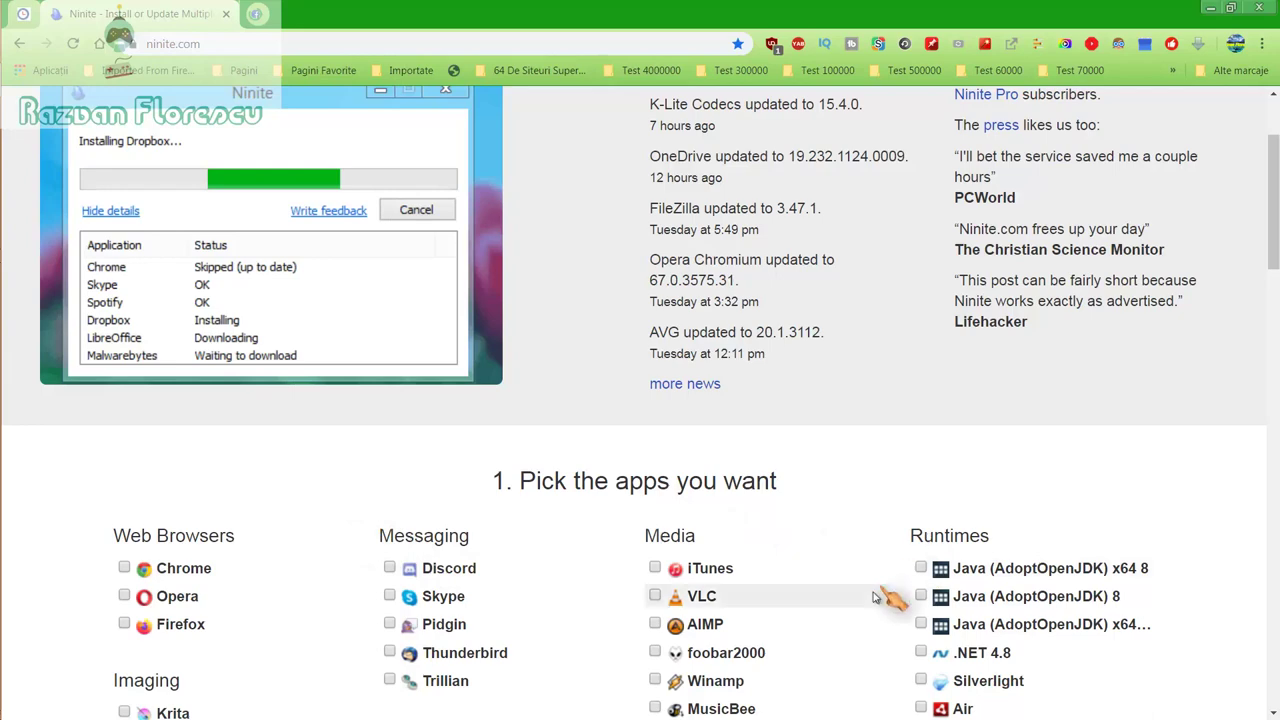
pyautogui.scroll(-2, 822, 585)
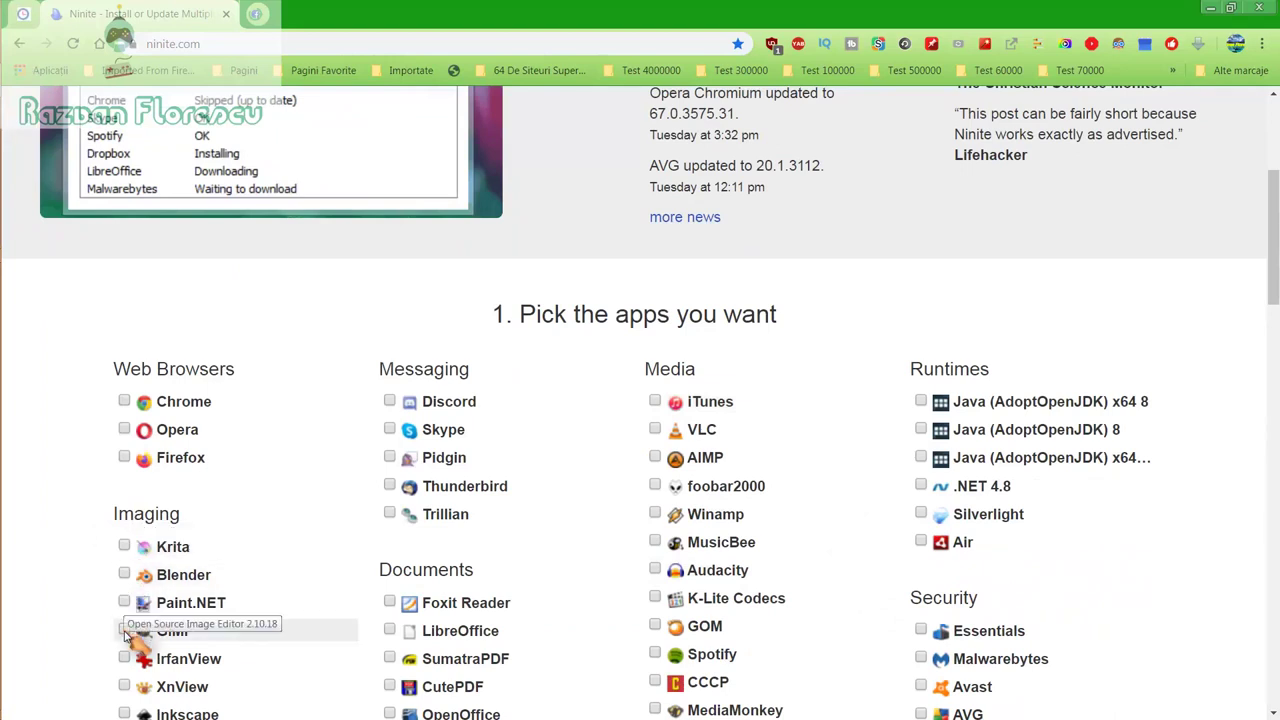
pyautogui.scroll(-1, 130, 682)
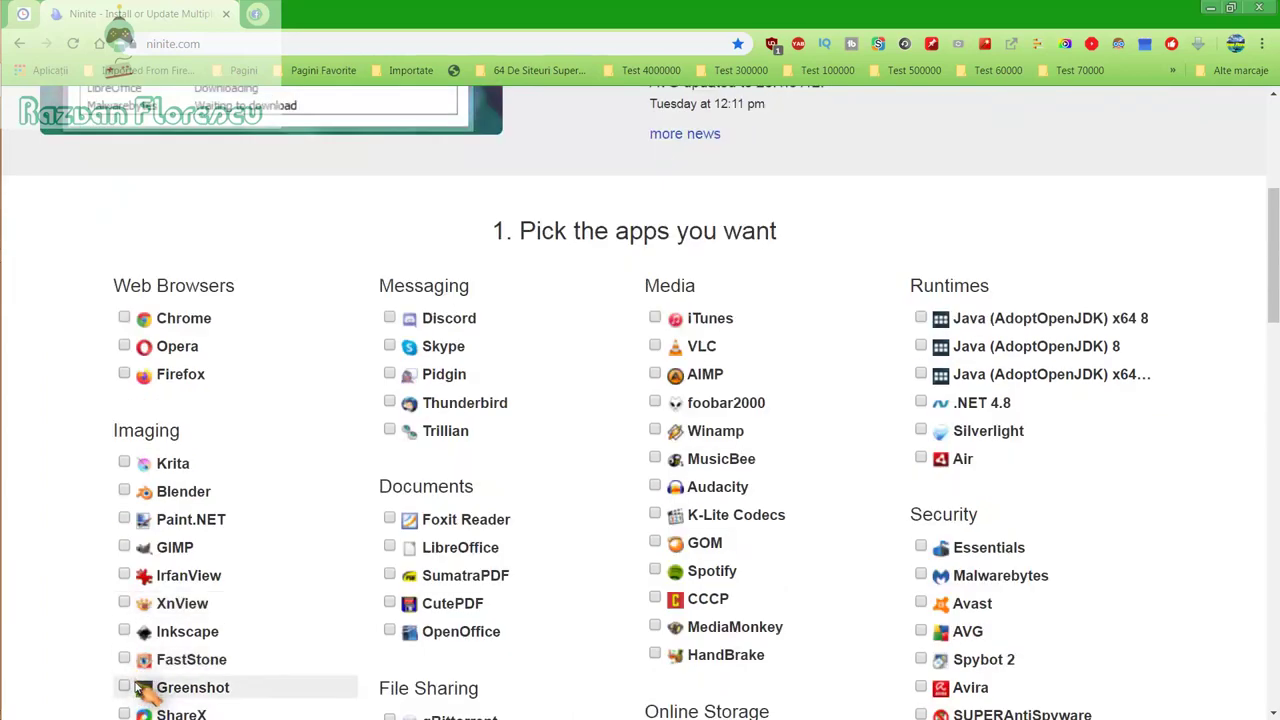
pyautogui.scroll(-1, 130, 668)
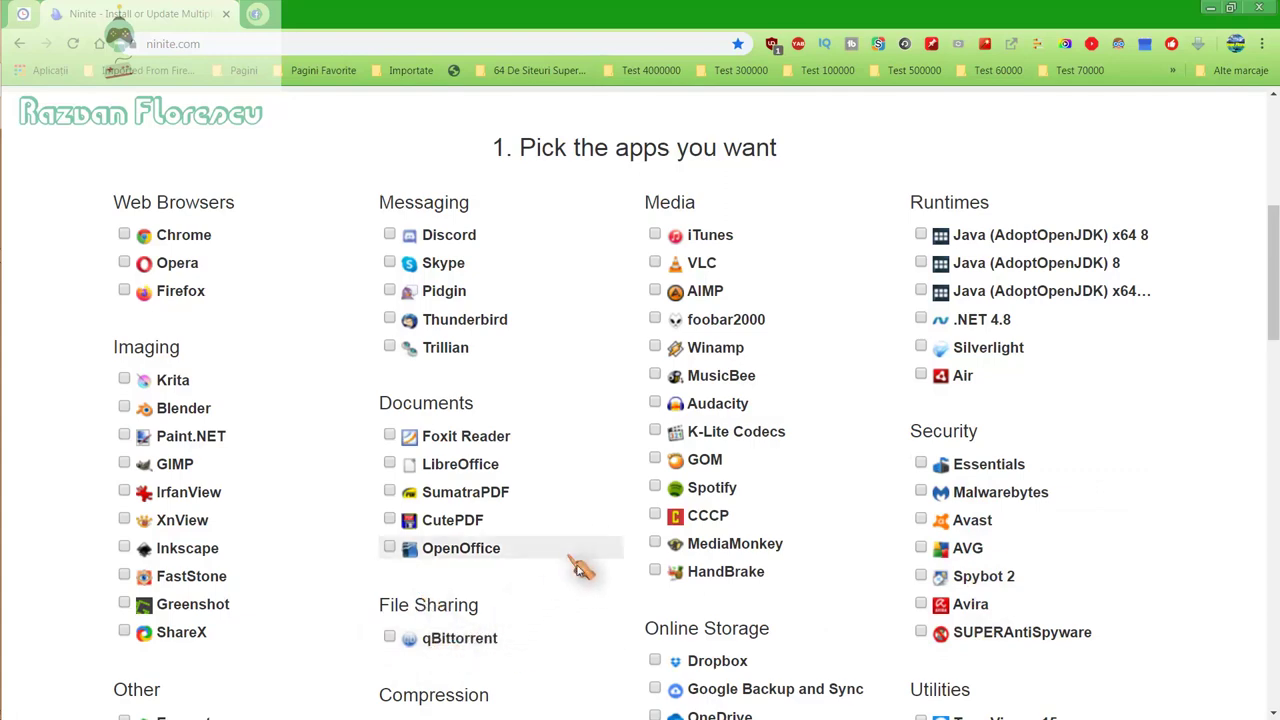
pyautogui.scroll(-1, 607, 598)
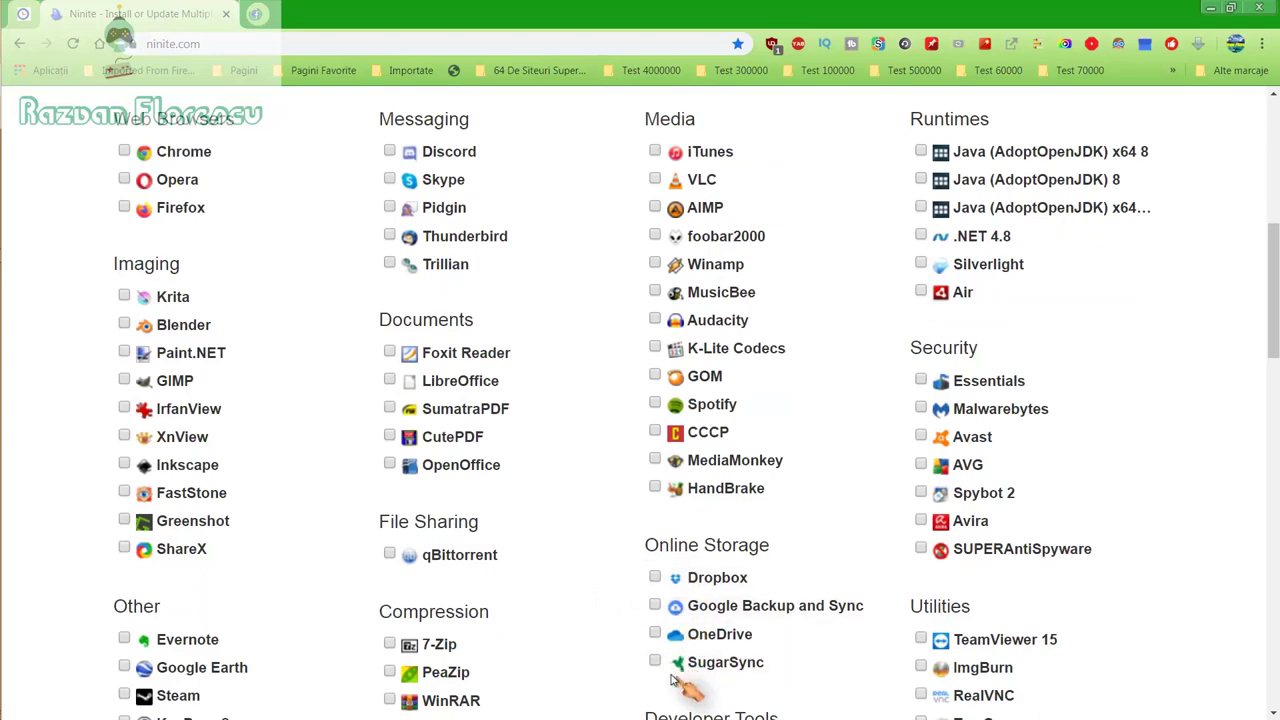
pyautogui.scroll(-2, 620, 670)
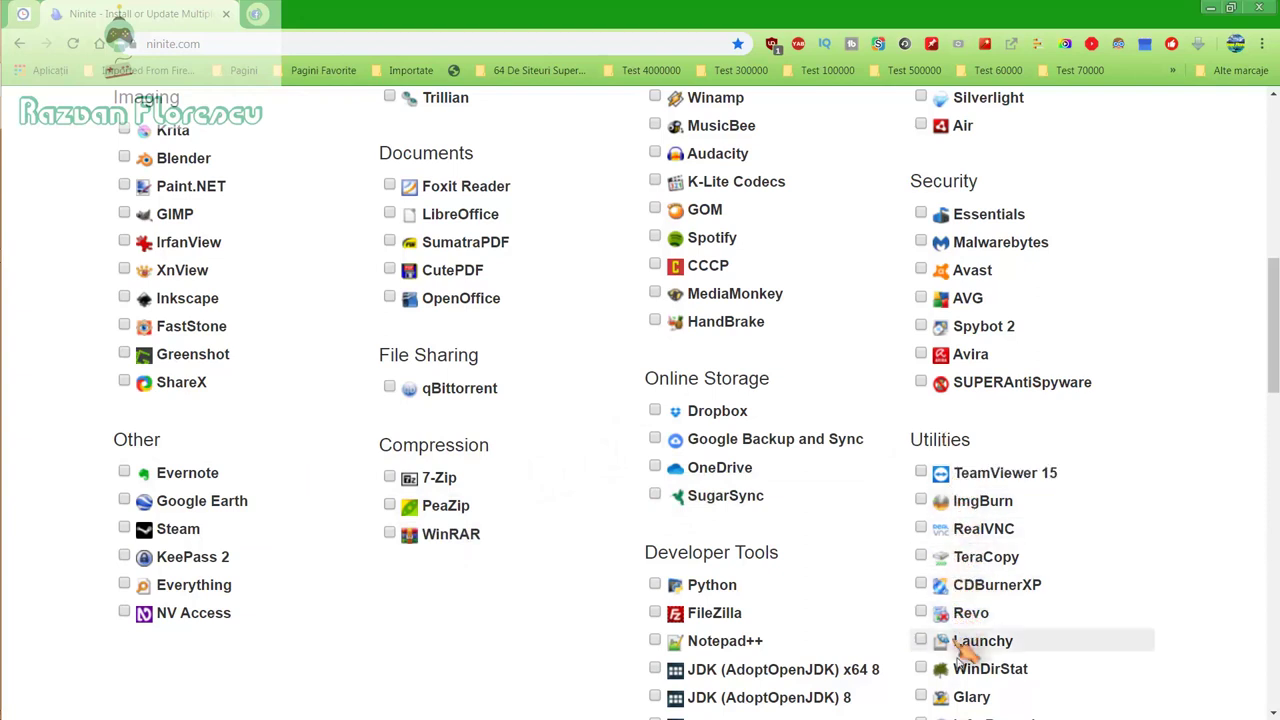
pyautogui.scroll(-1, 958, 693)
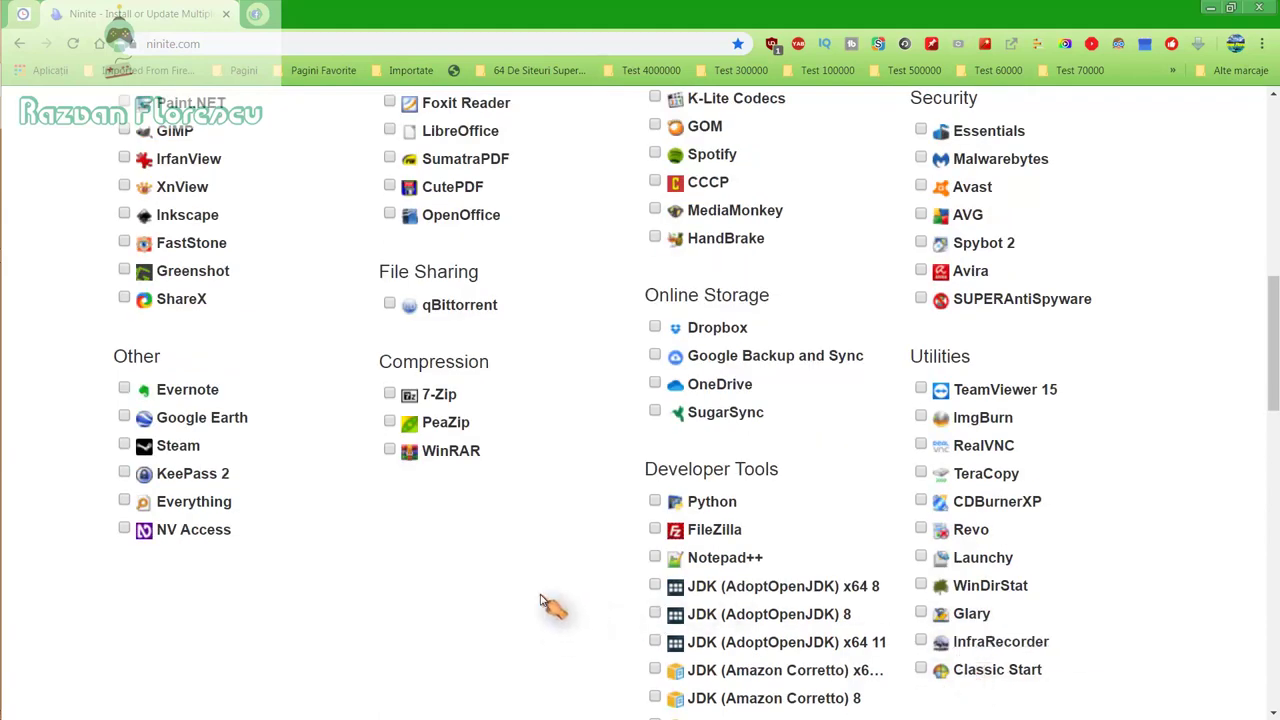
pyautogui.scroll(-1, 540, 600)
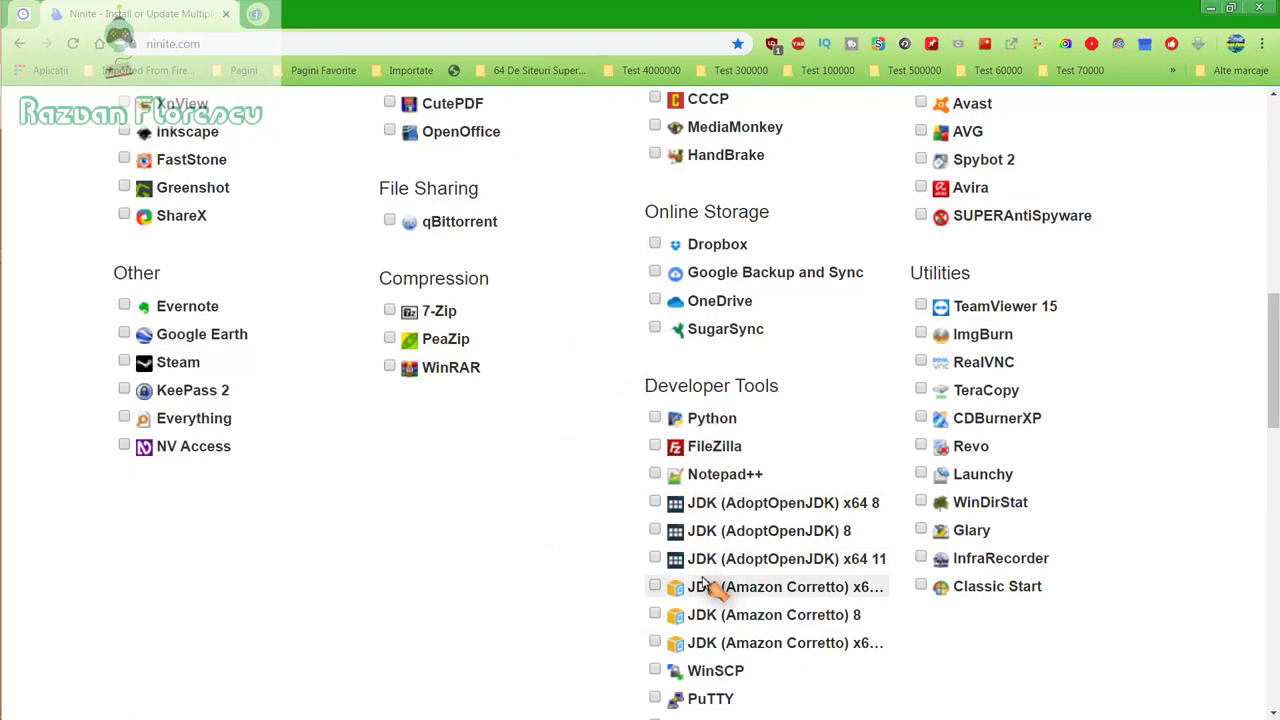
pyautogui.scroll(-1, 716, 648)
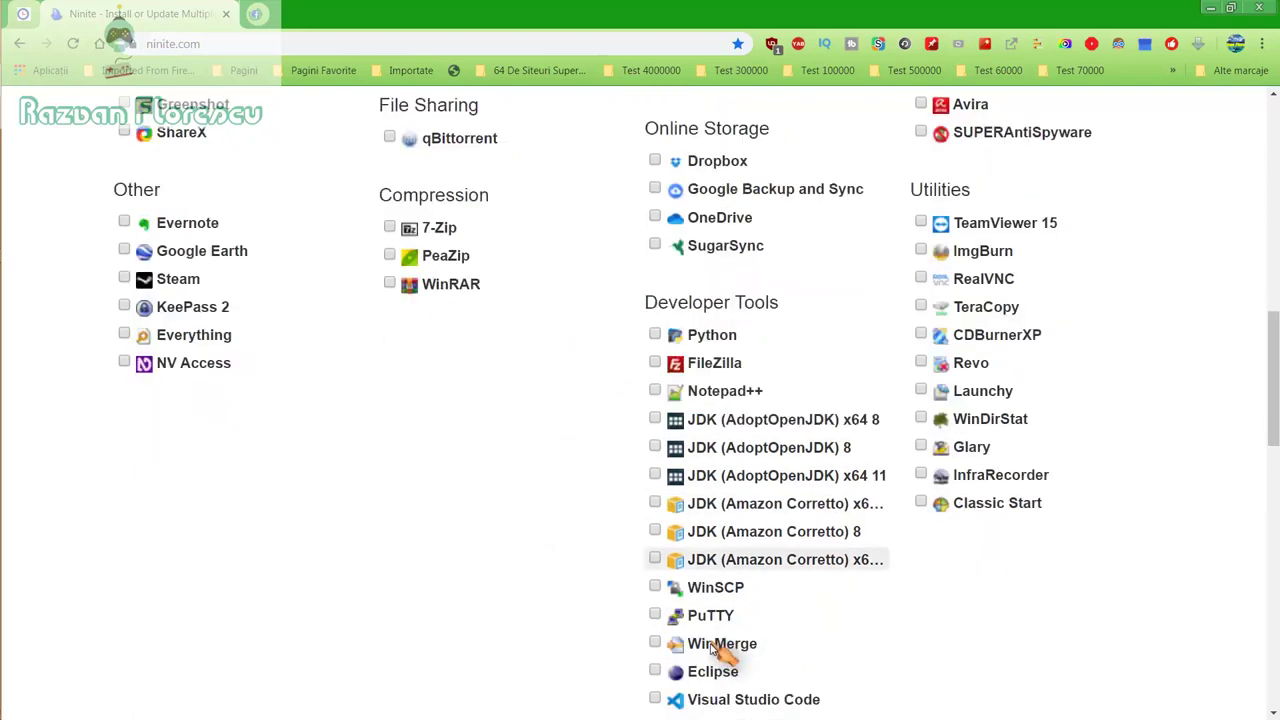
pyautogui.scroll(-1, 716, 648)
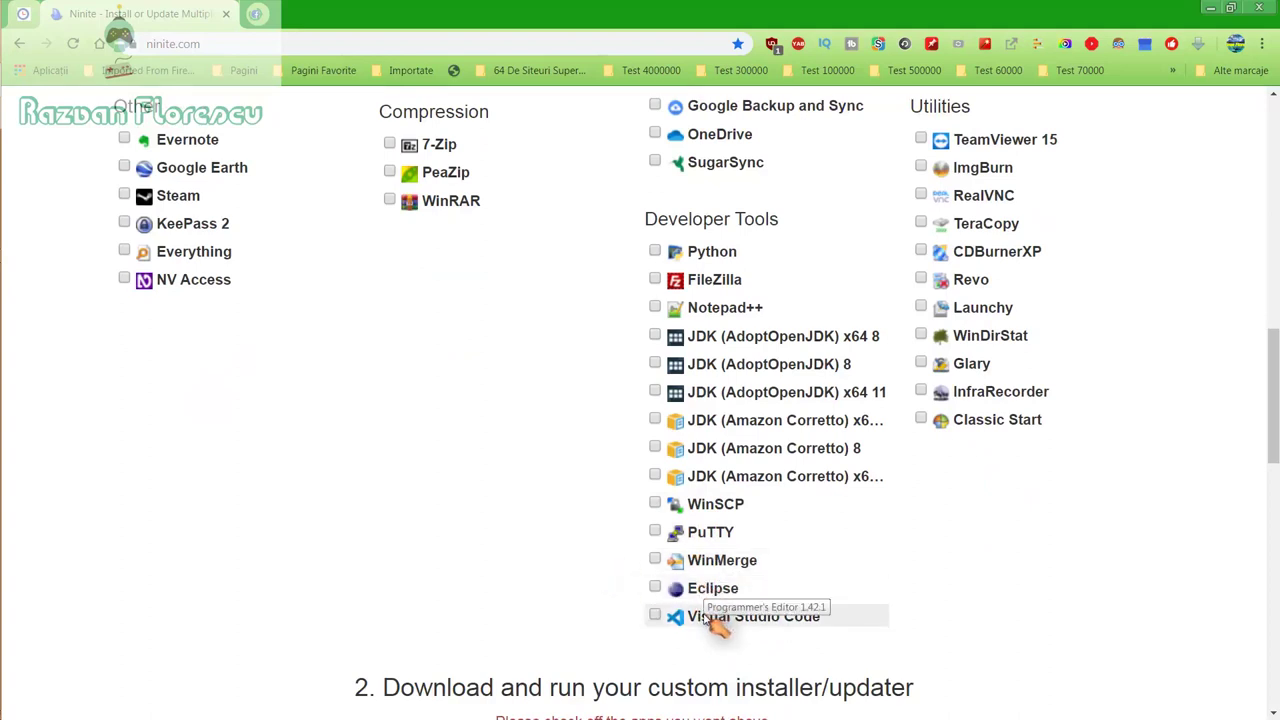
pyautogui.scroll(2, 590, 569)
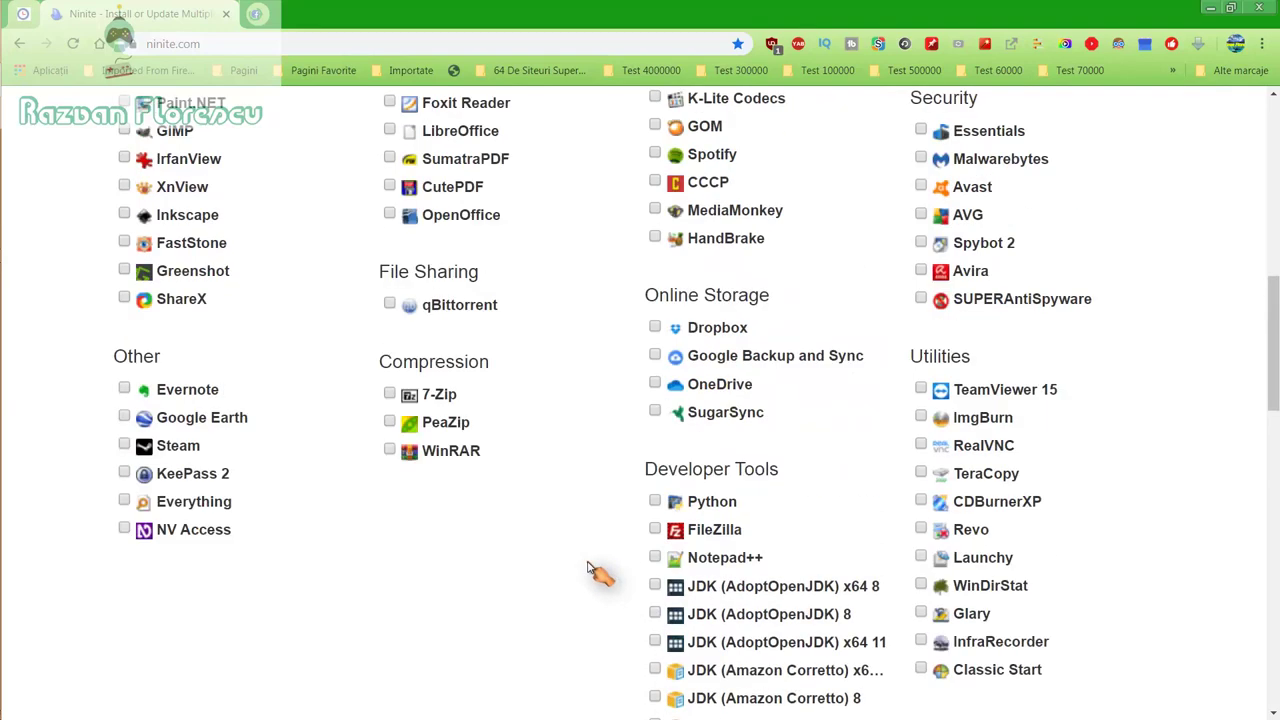
pyautogui.scroll(2, 590, 569)
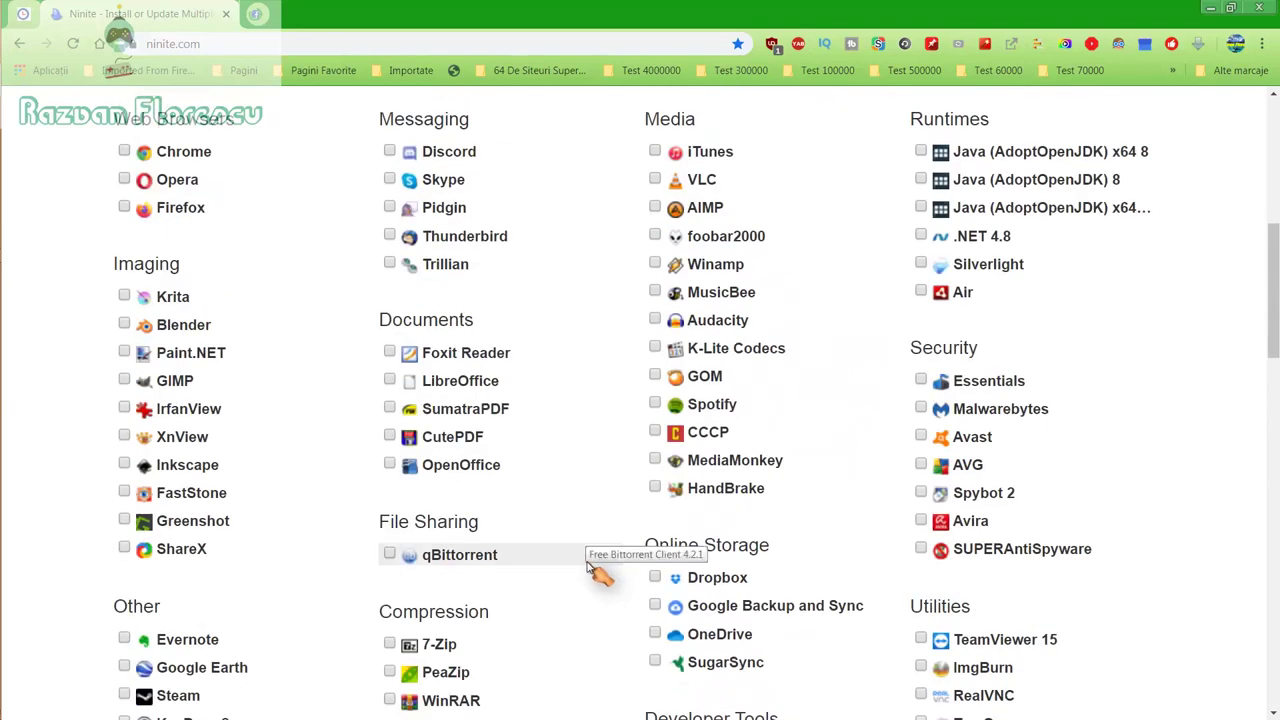
pyautogui.scroll(2, 596, 570)
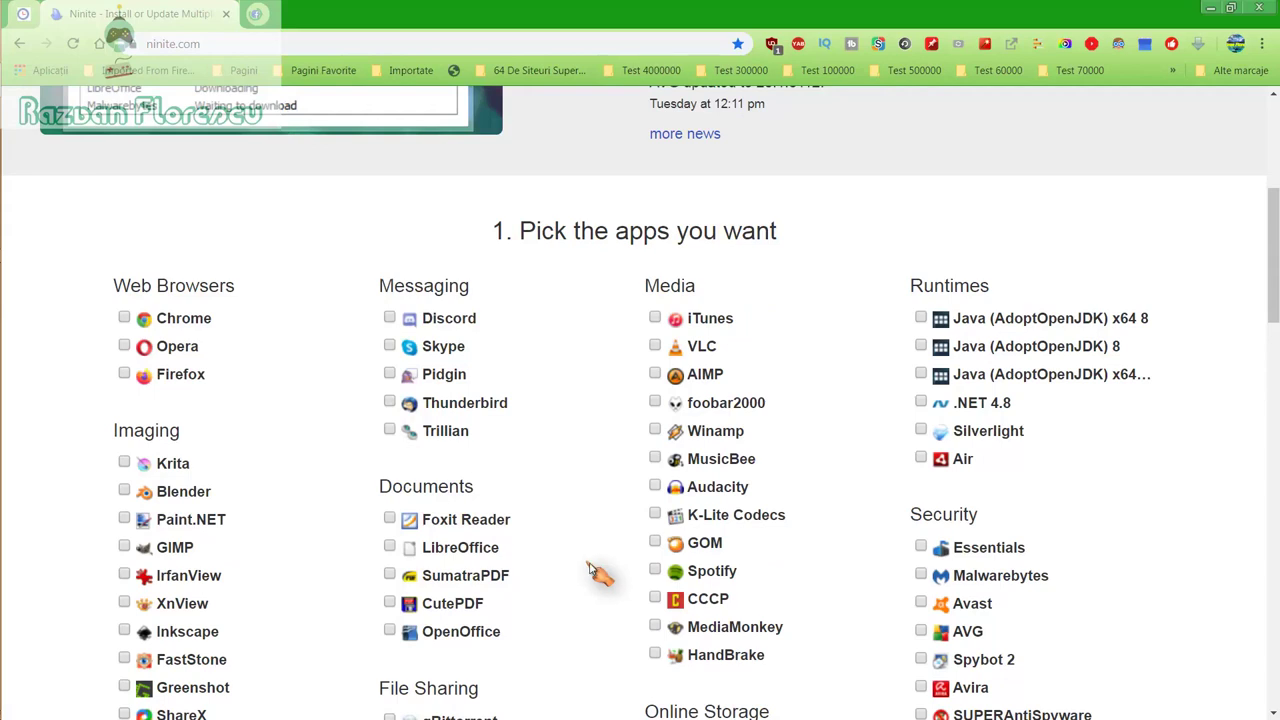
# Step: Select GOM, Inkscape, MusicBee, CCCP, MediaMonkey, Spotify, SUPERAntiSpyware, Spybot 2 and SugarSync for the custom installer
pyautogui.click(657, 544)
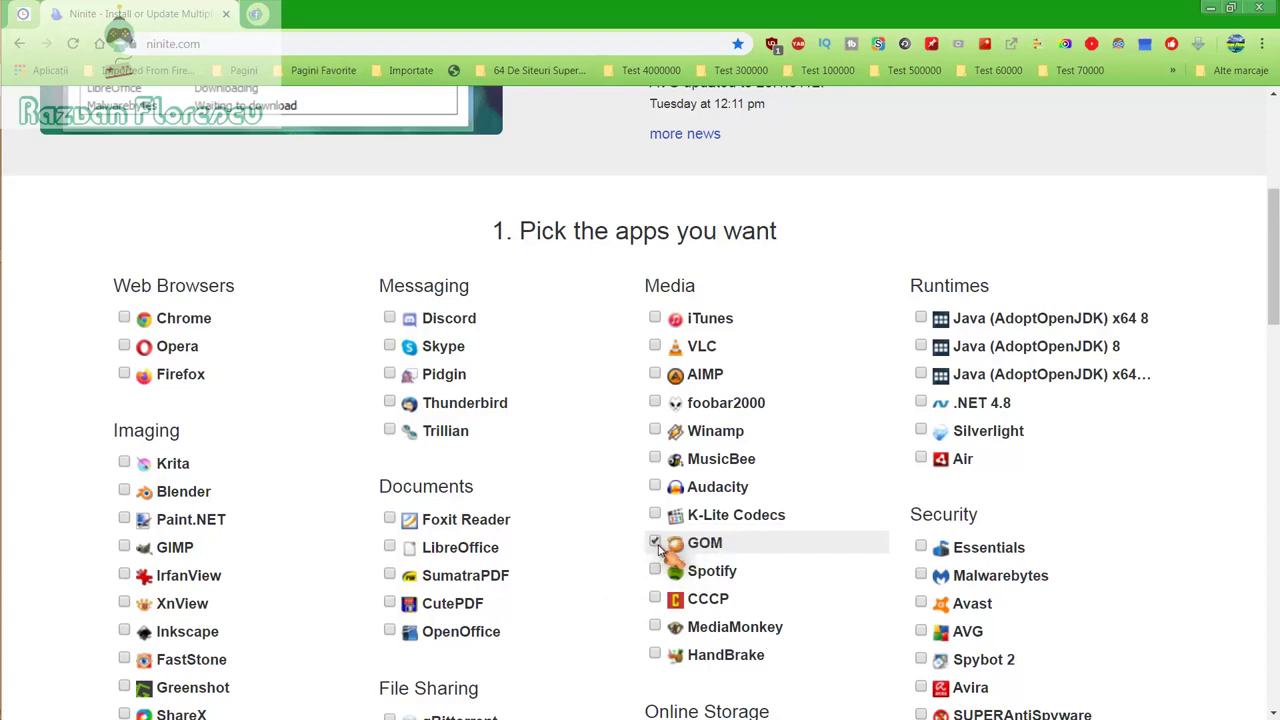
pyautogui.click(128, 638)
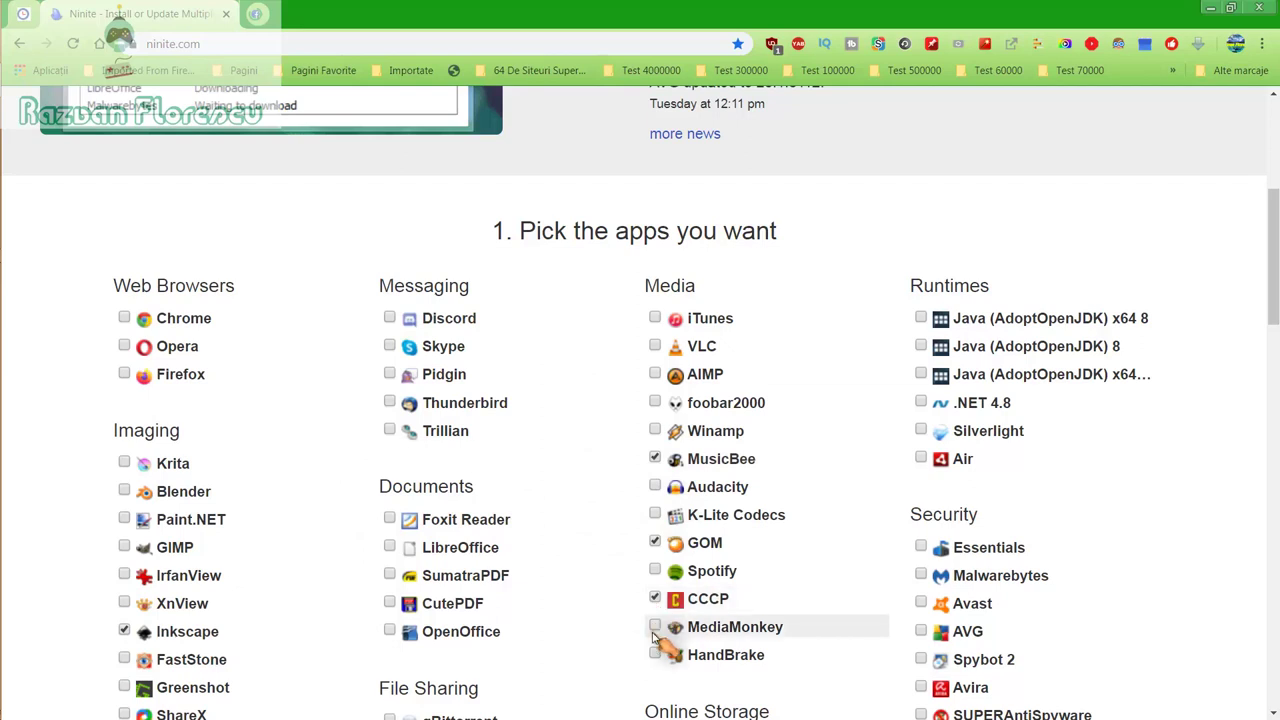
pyautogui.click(656, 627)
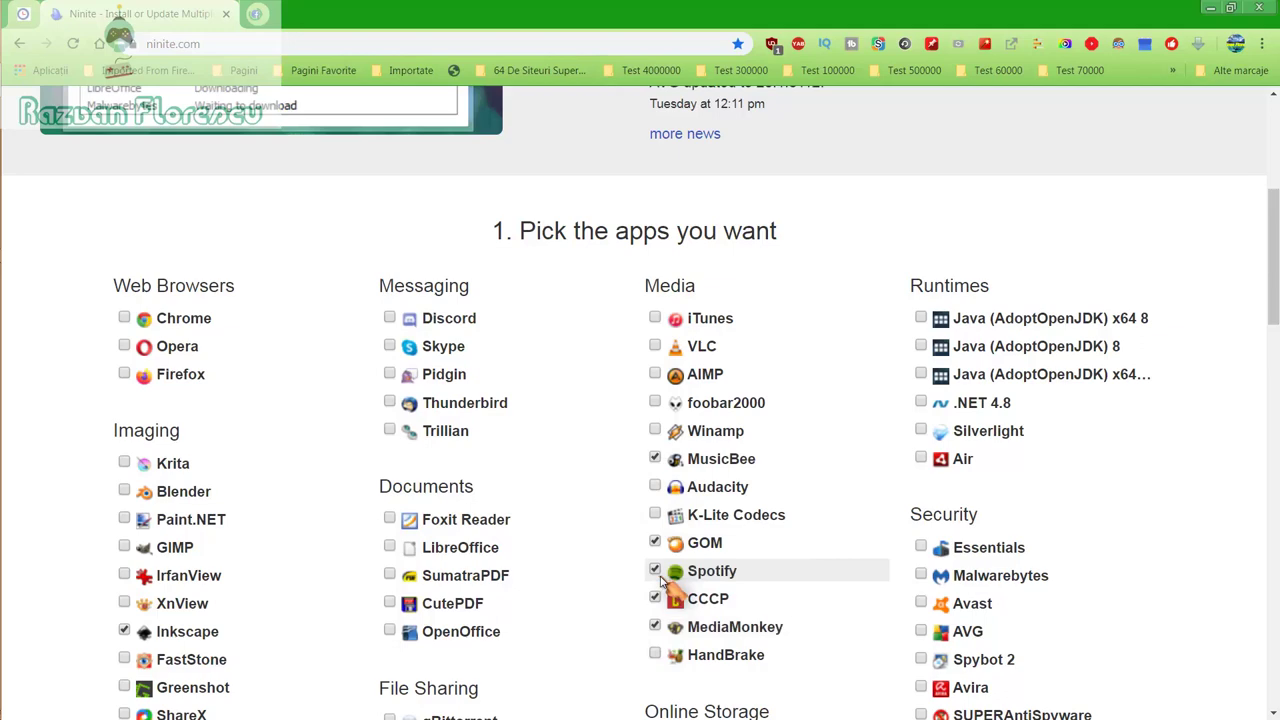
pyautogui.scroll(-1, 665, 578)
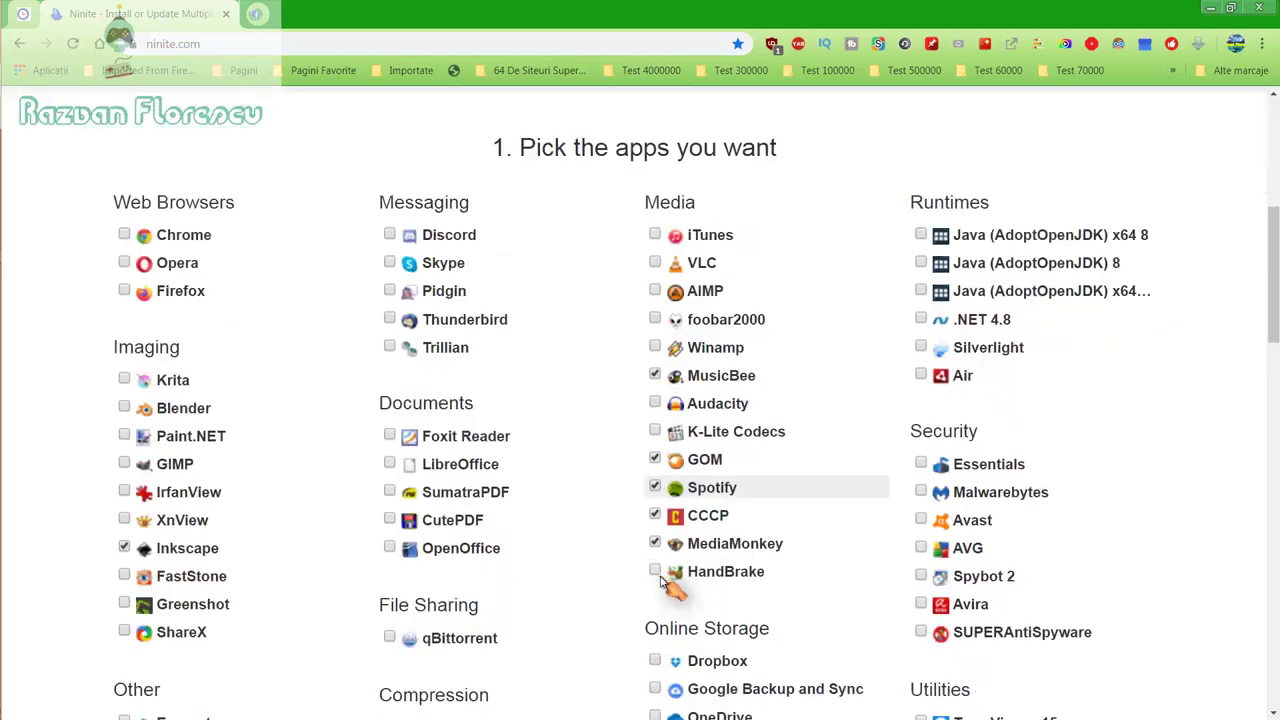
pyautogui.scroll(-1, 675, 580)
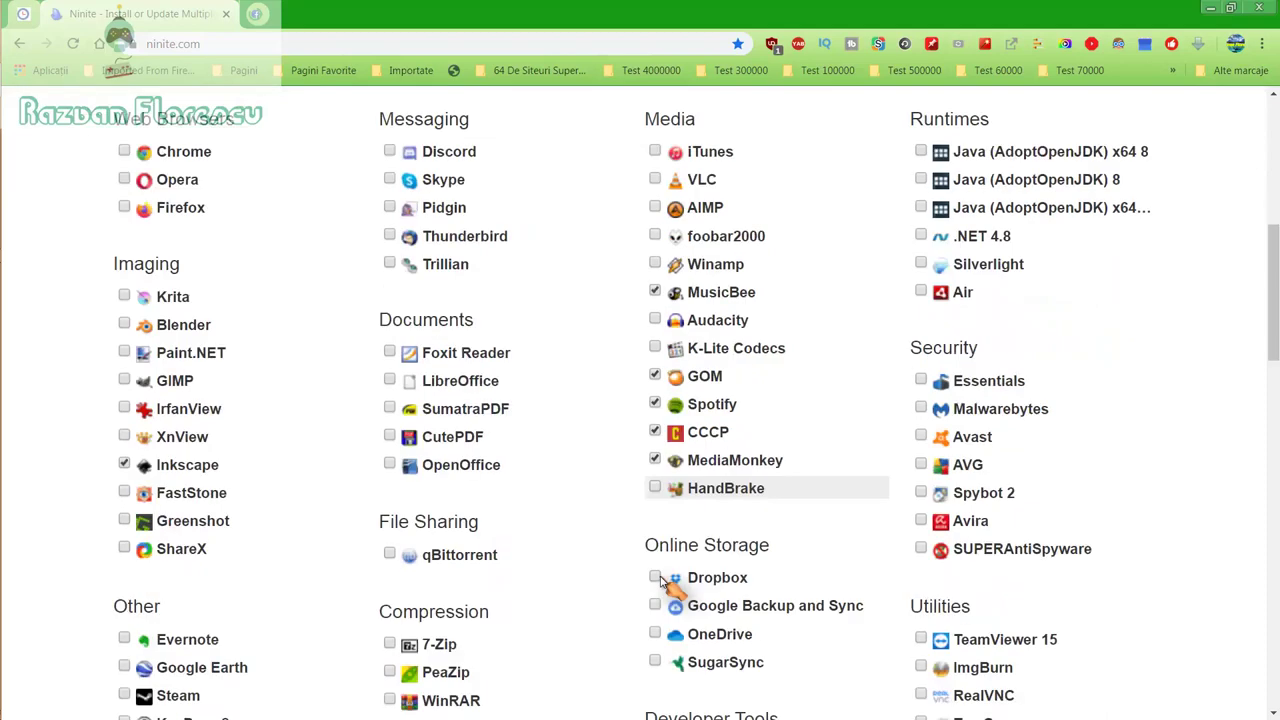
pyautogui.click(922, 548)
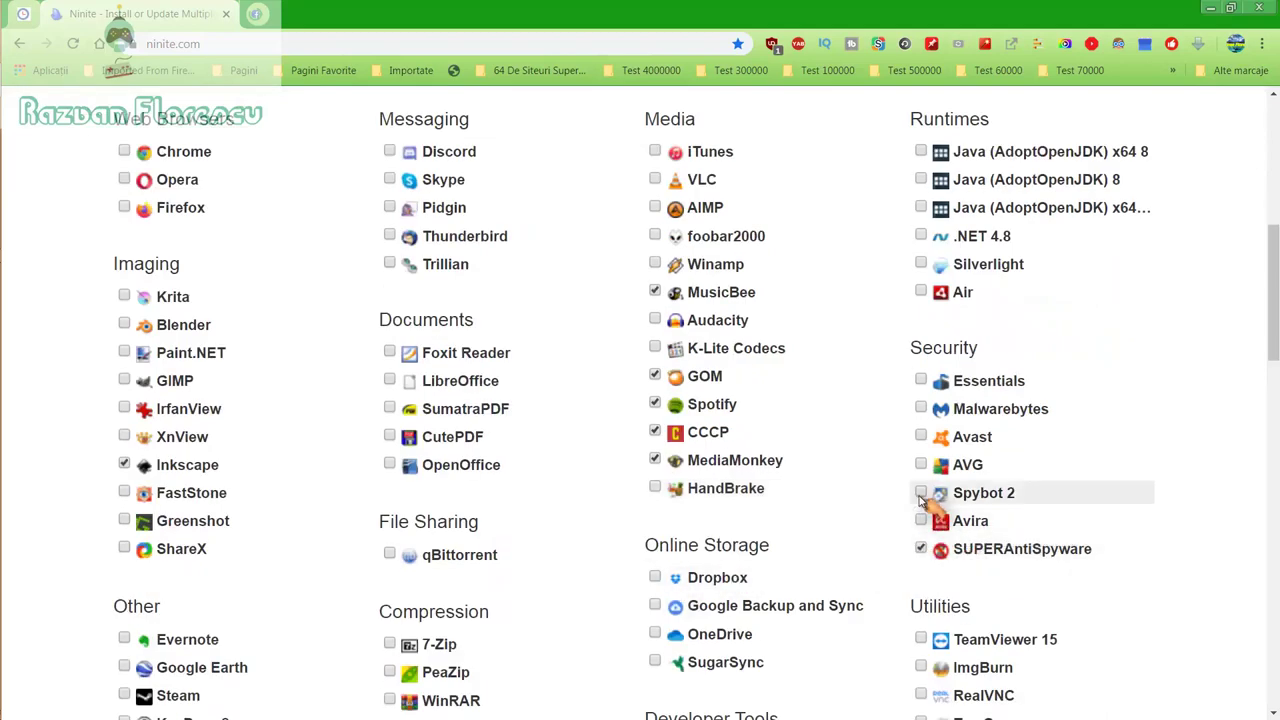
pyautogui.scroll(-2, 922, 500)
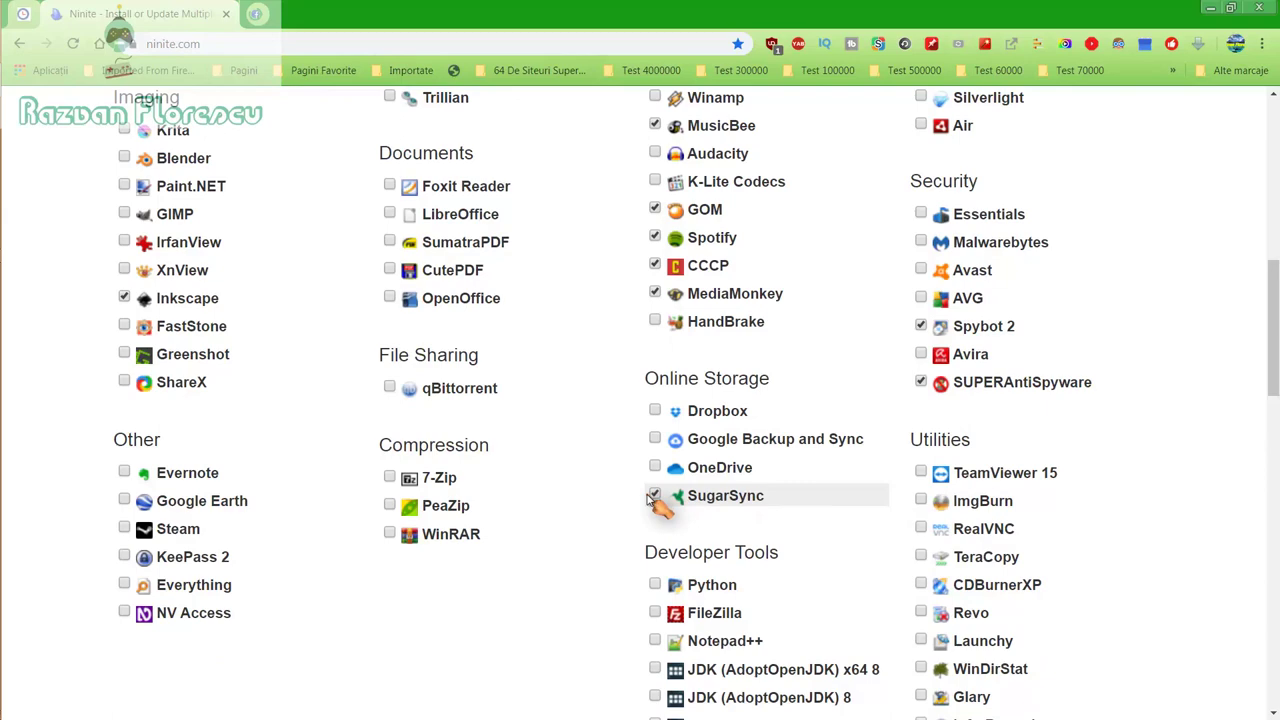
# Step: Get the custom Ninite installer and save it to the desktop with the file type set to all files (*.*)
pyautogui.scroll(-2, 650, 500)
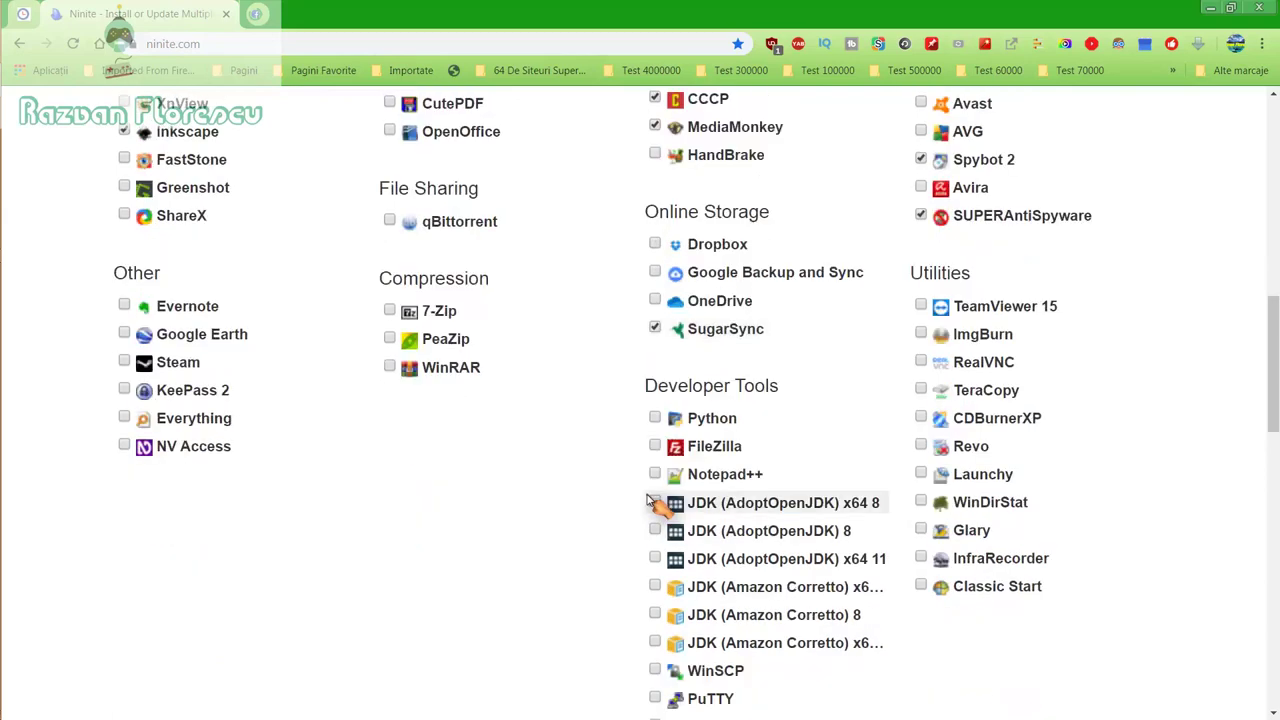
pyautogui.scroll(-2, 650, 503)
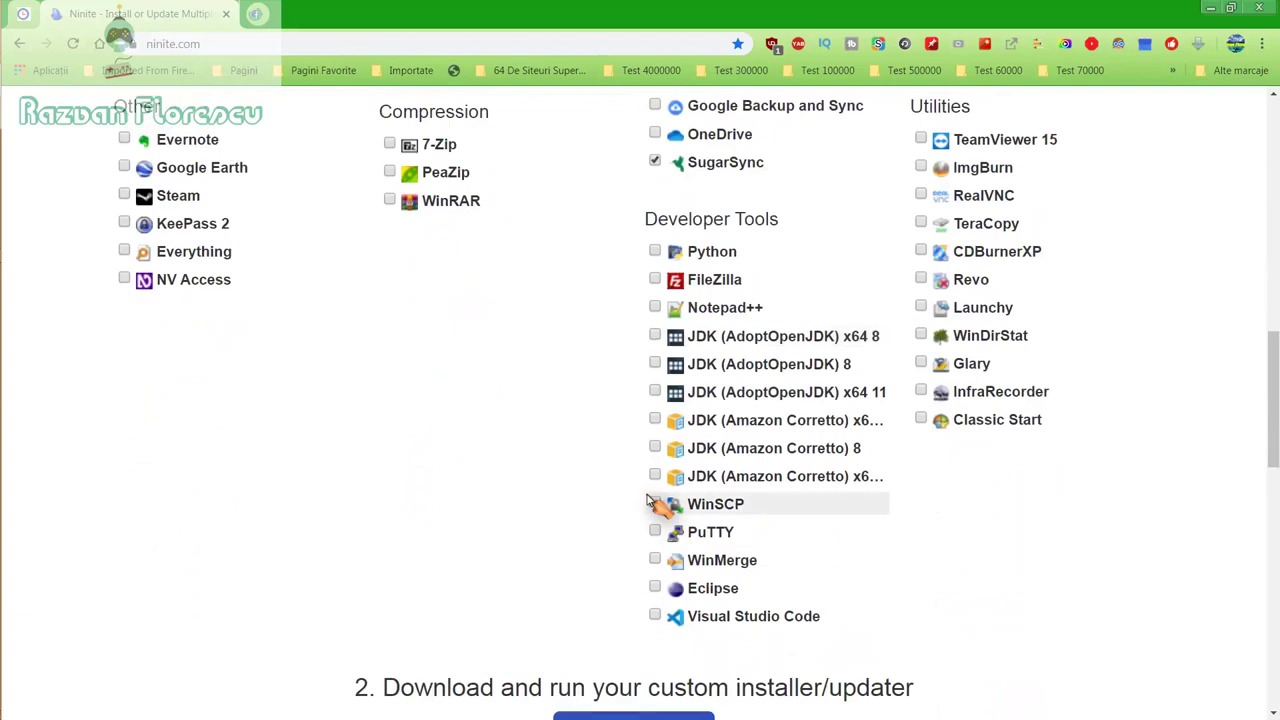
pyautogui.scroll(-2, 648, 502)
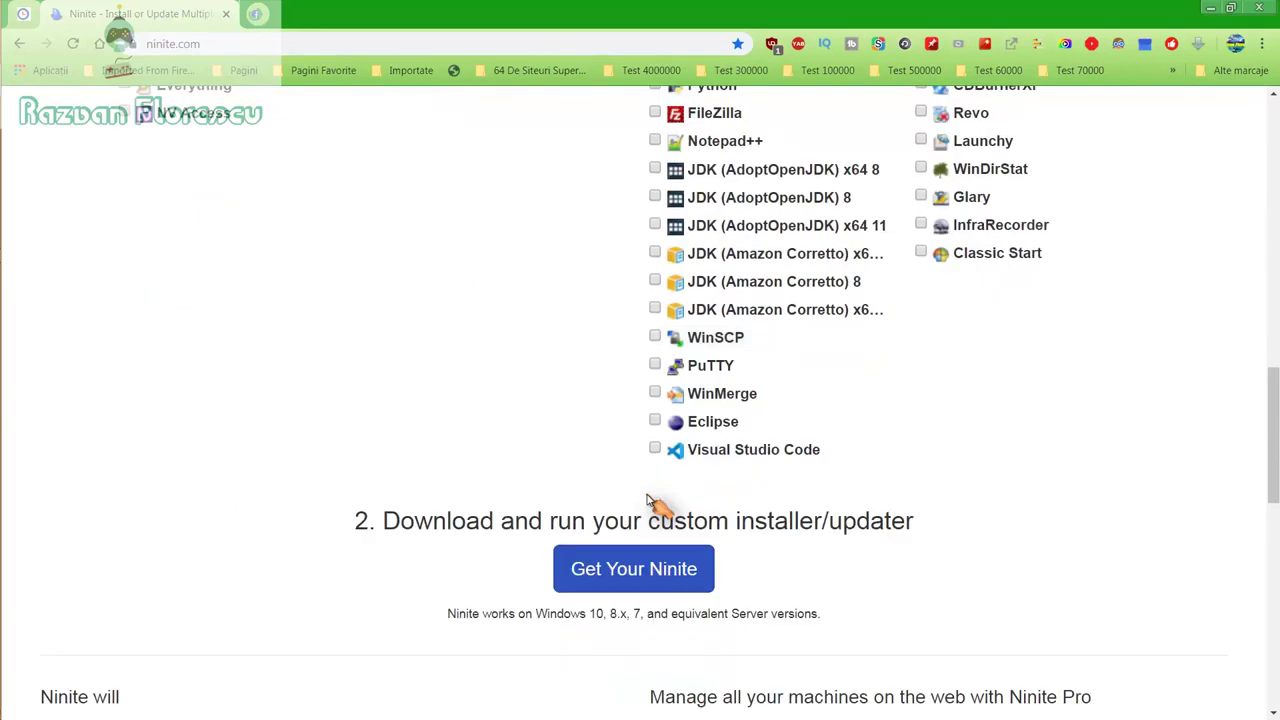
pyautogui.click(634, 580)
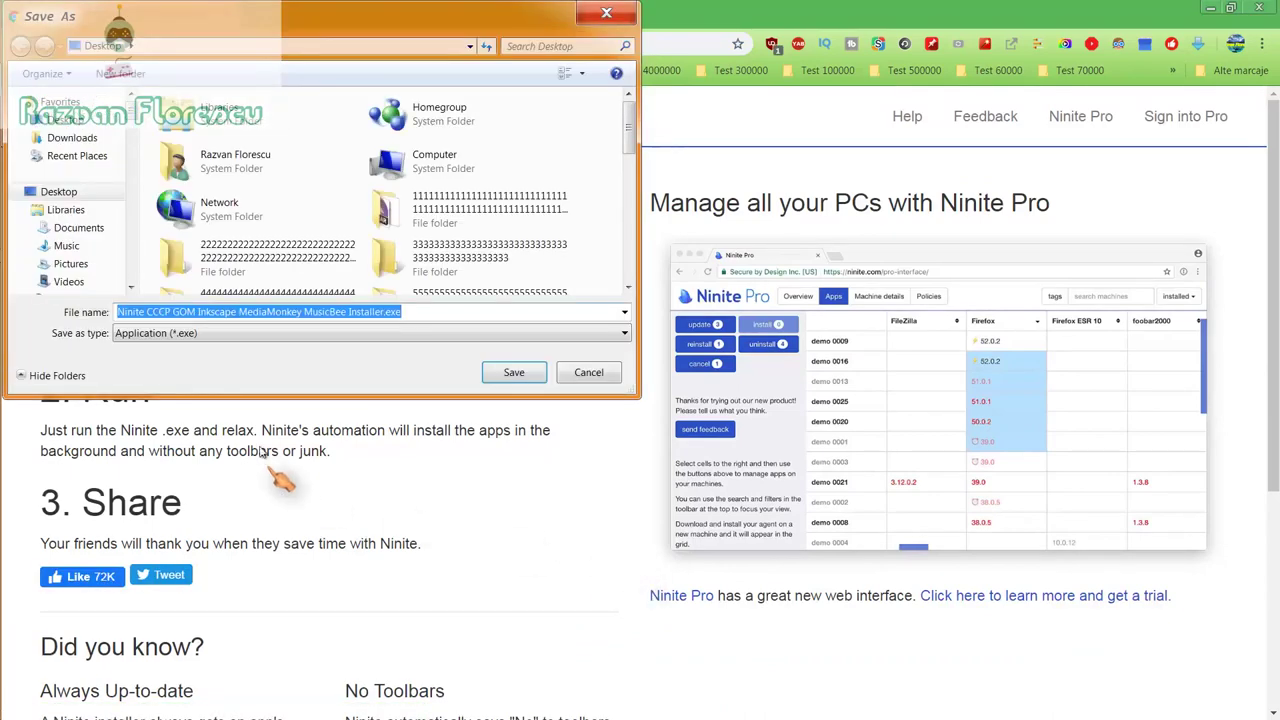
pyautogui.click(330, 334)
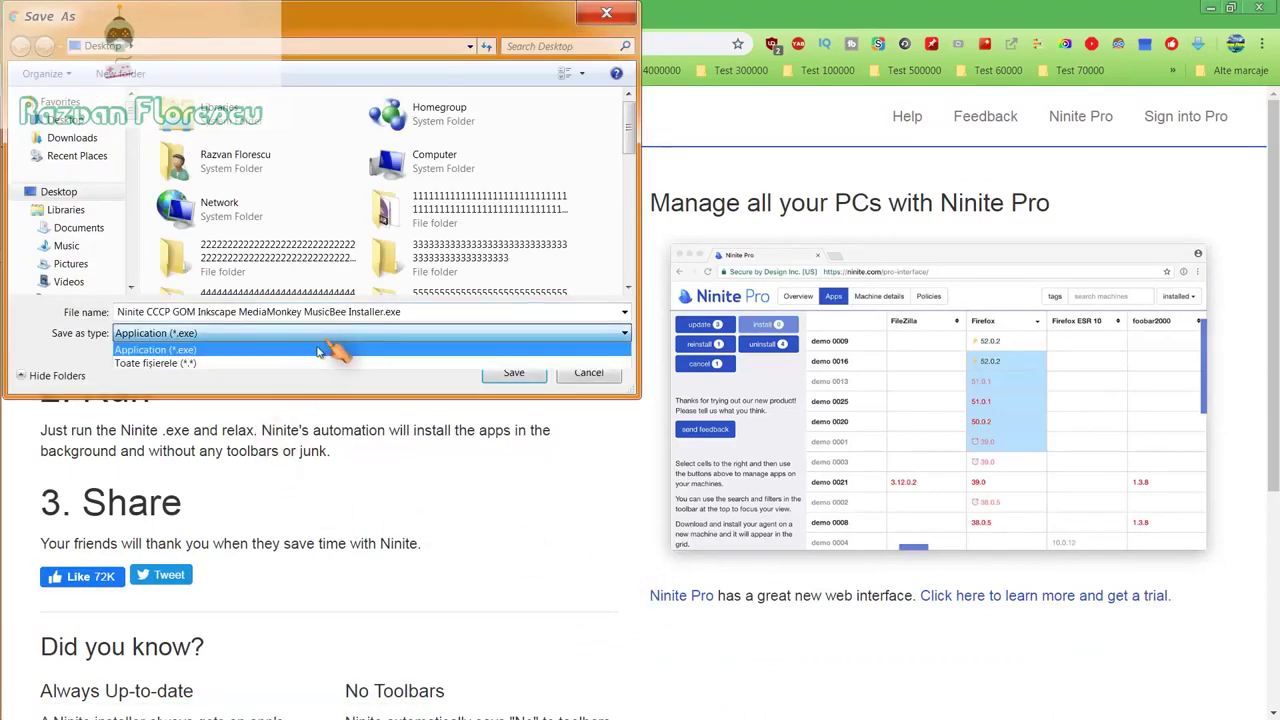
pyautogui.click(300, 363)
pyautogui.click(512, 373)
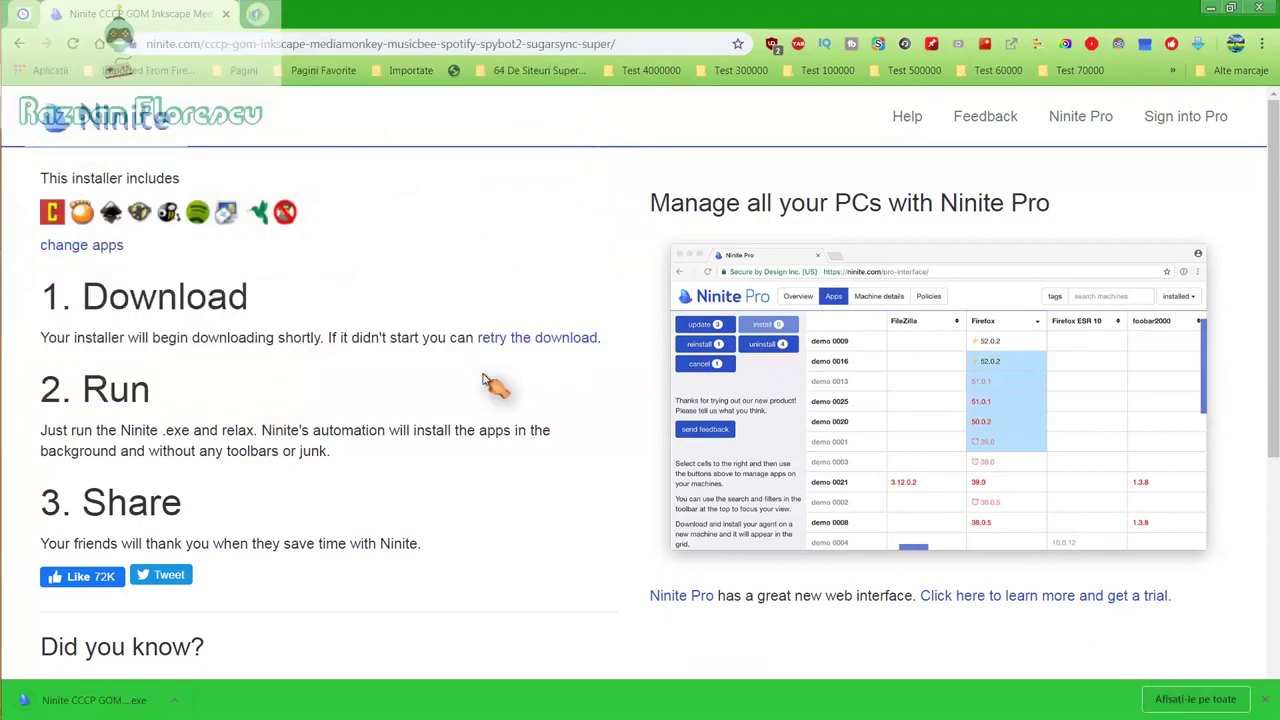
# Step: Run the downloaded Ninite installer and show its installation details, with the browser window closed
pyautogui.click(128, 700)
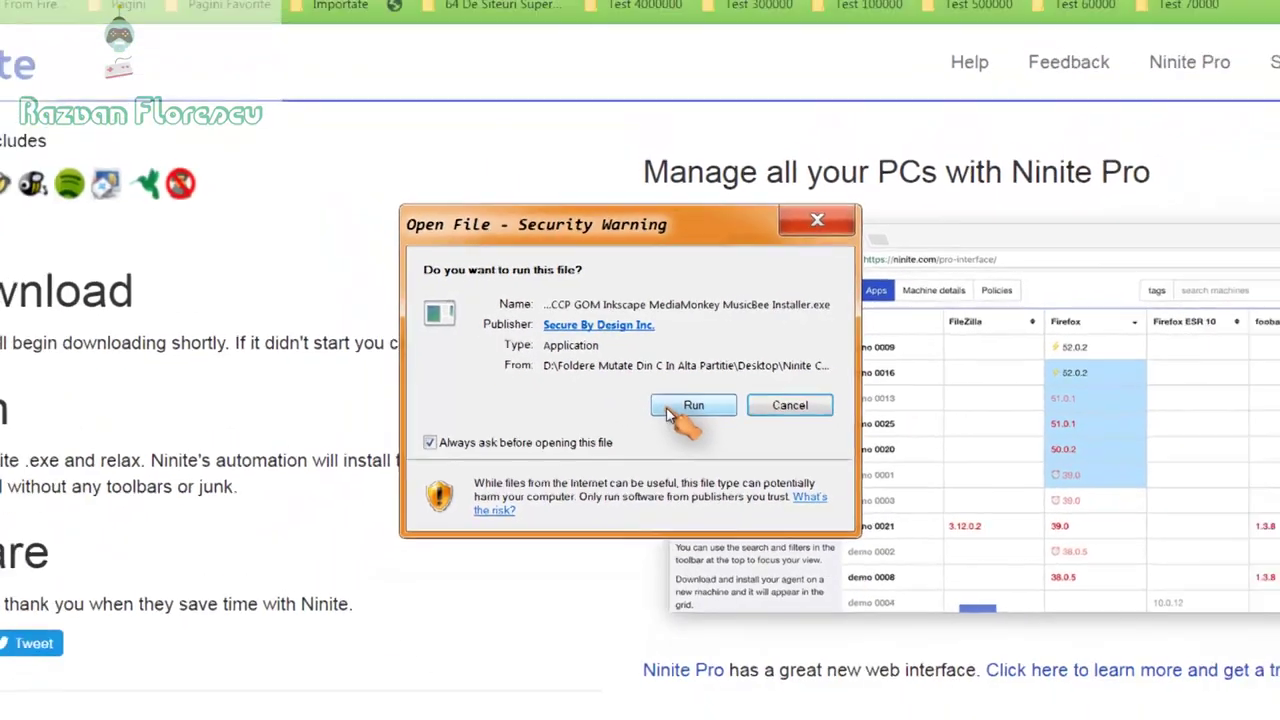
pyautogui.click(698, 427)
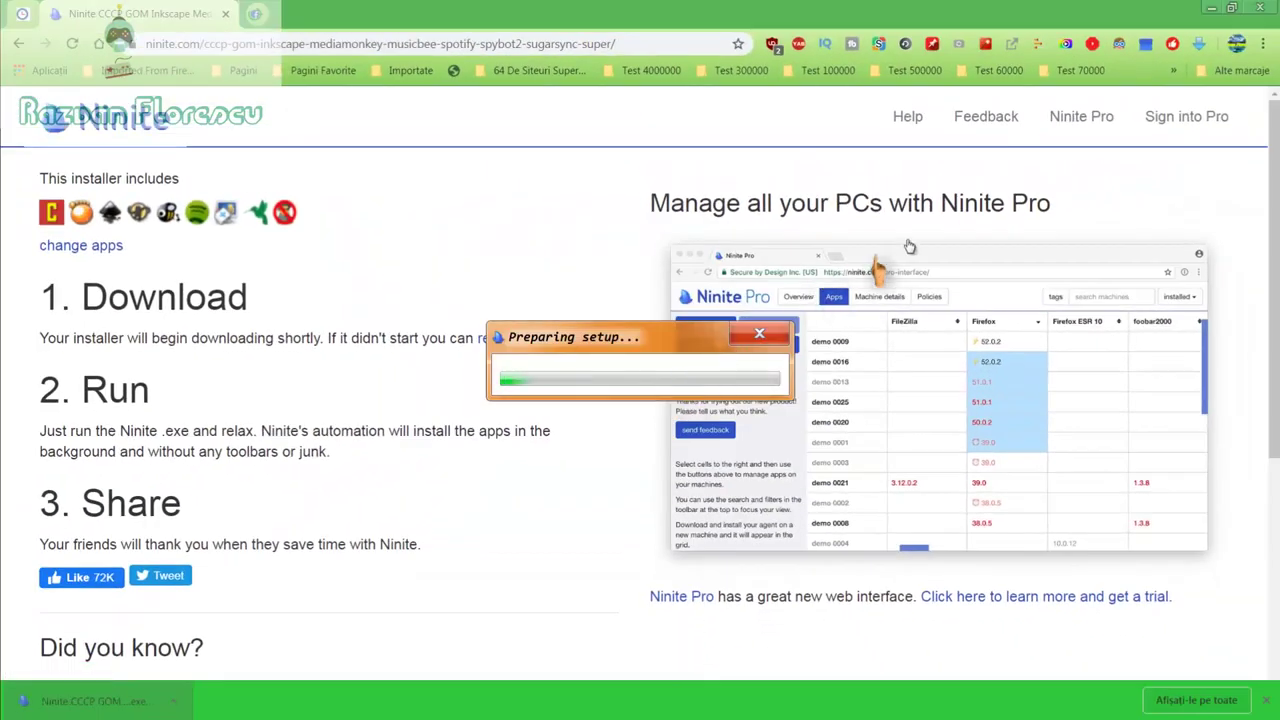
pyautogui.click(1258, 8)
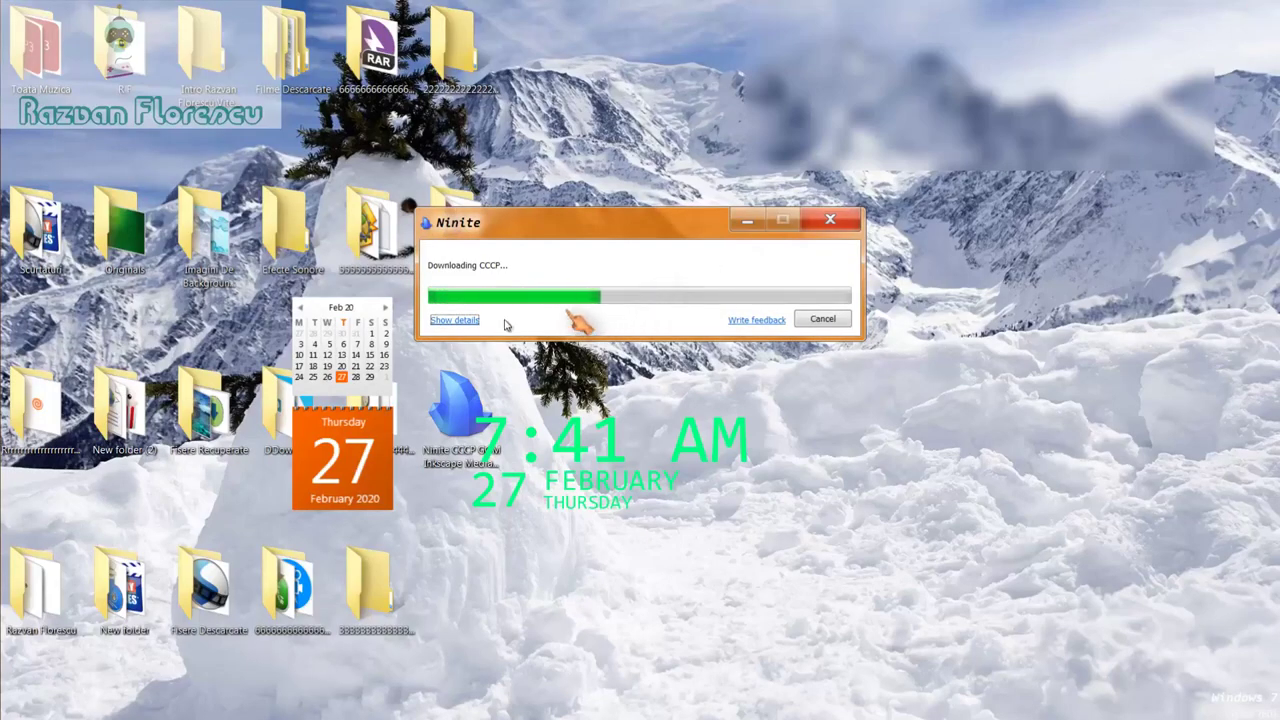
pyautogui.click(455, 320)
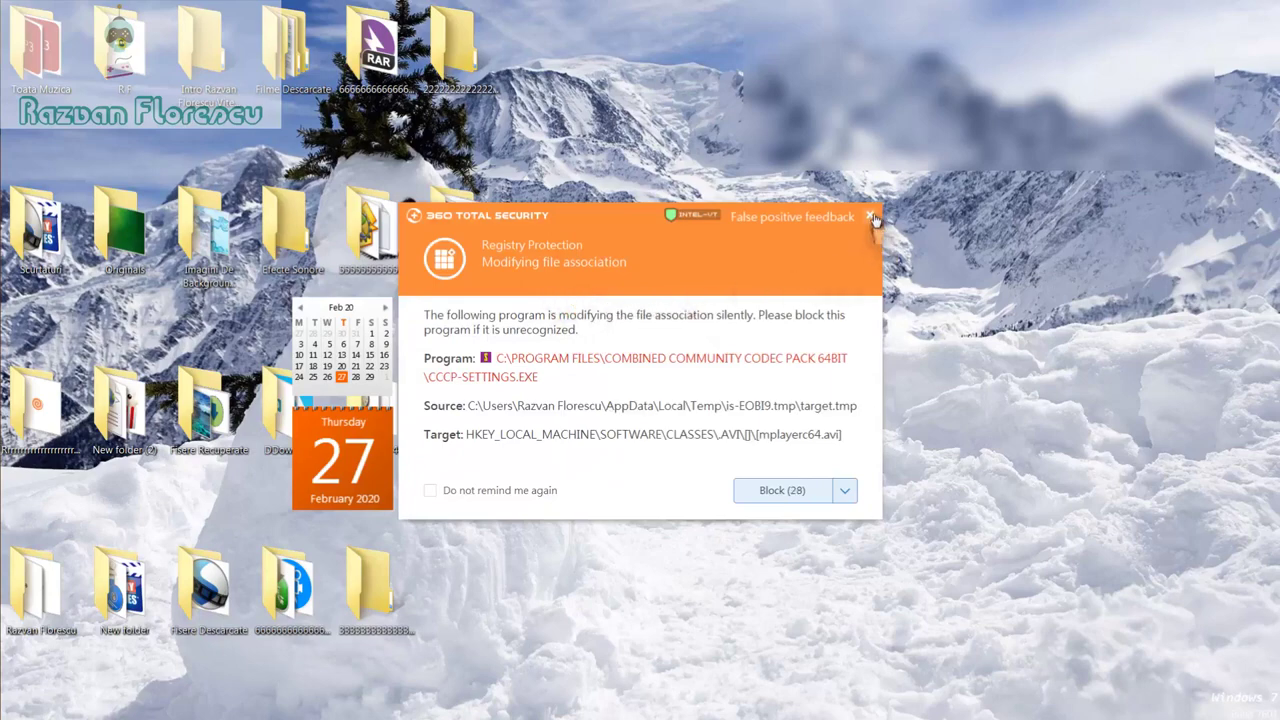
# Step: Dismiss the 360 Total Security alerts raised during installation, and close the IObit Uninstaller notice and the Ninite window
pyautogui.click(872, 217)
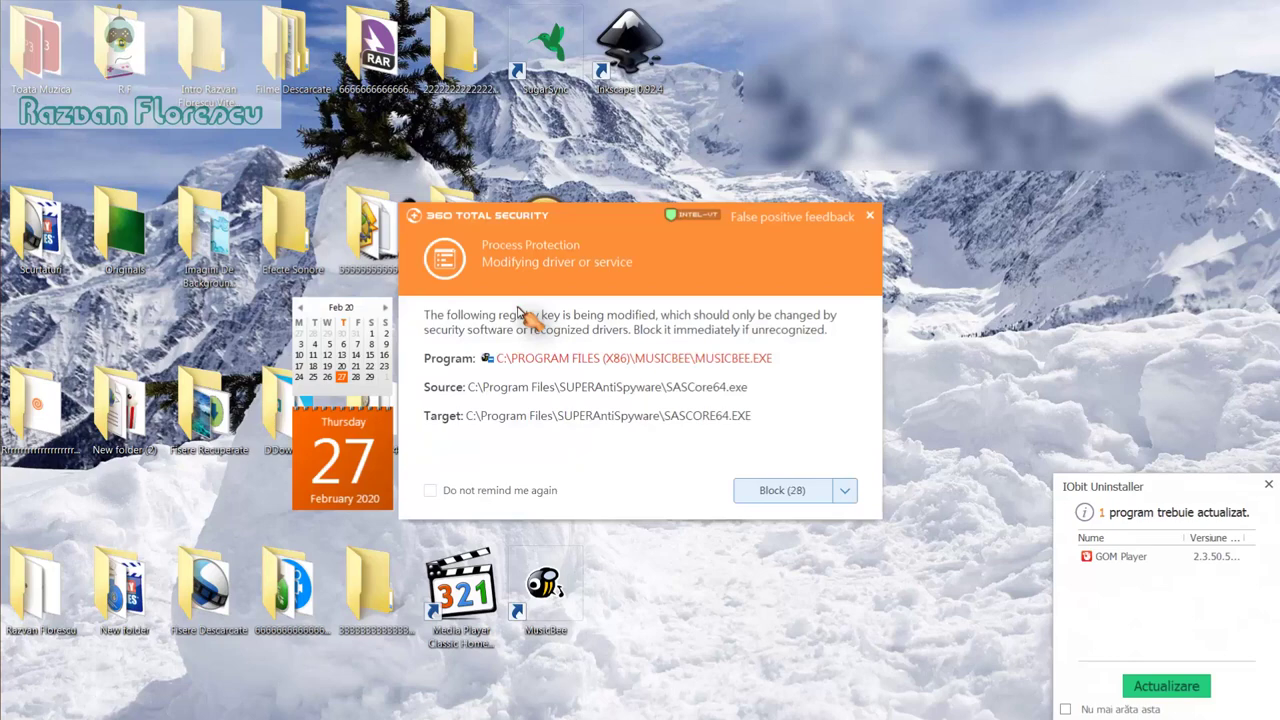
pyautogui.click(871, 217)
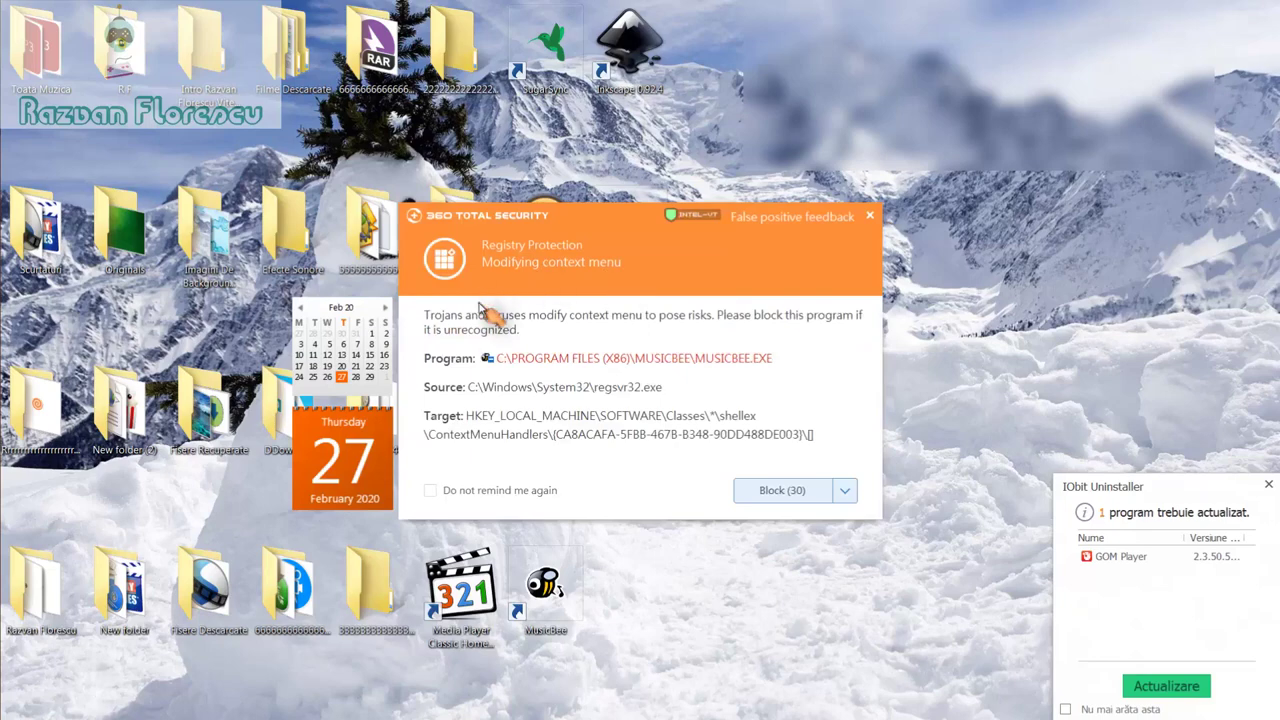
pyautogui.click(870, 216)
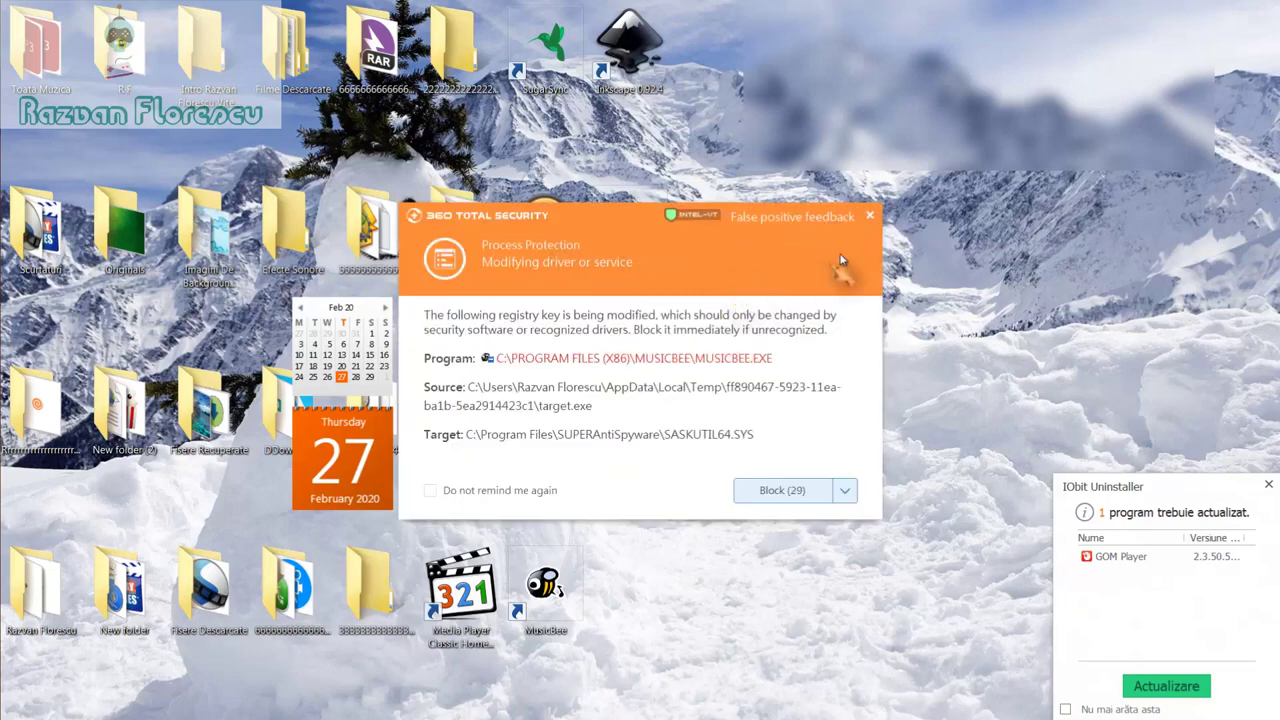
pyautogui.click(871, 217)
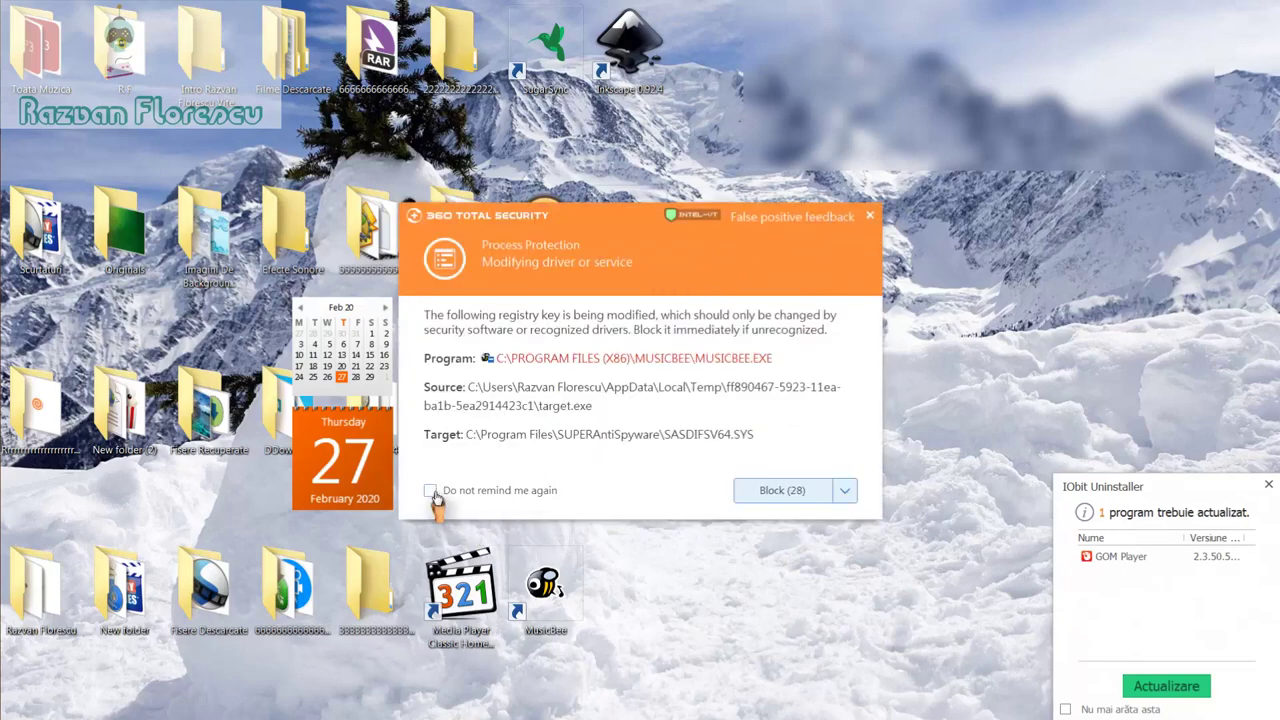
pyautogui.click(870, 215)
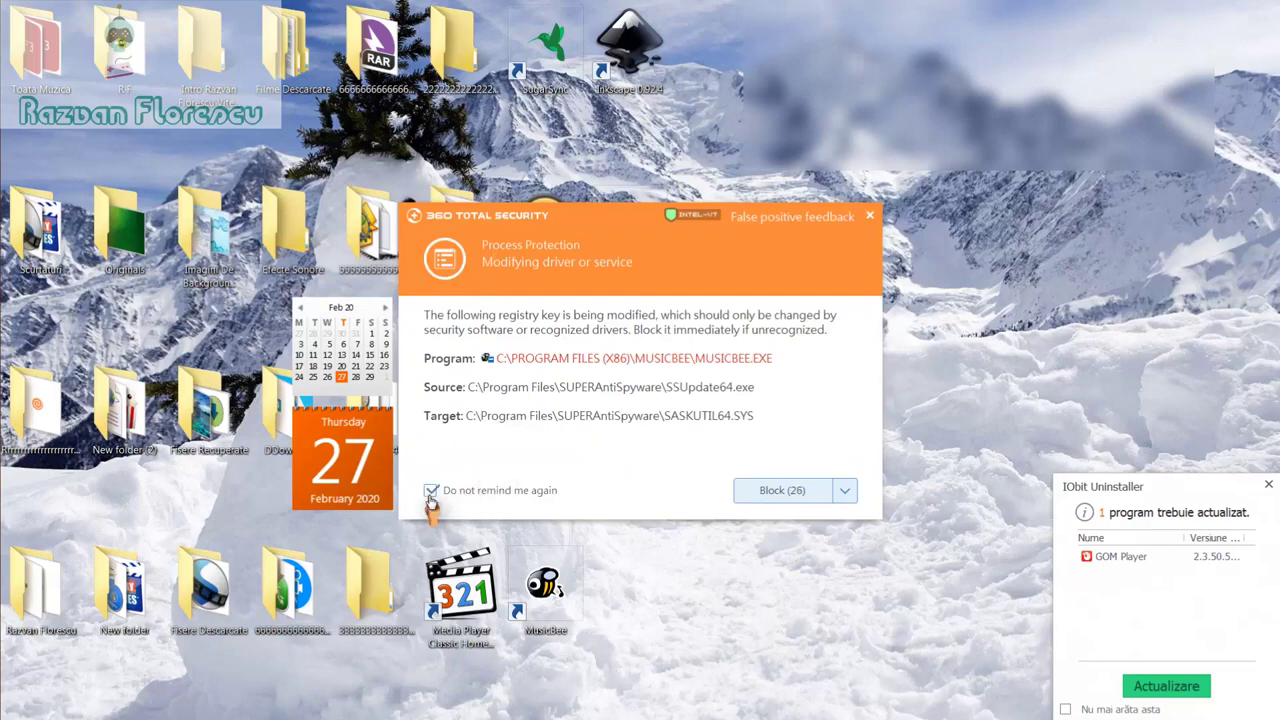
pyautogui.click(869, 218)
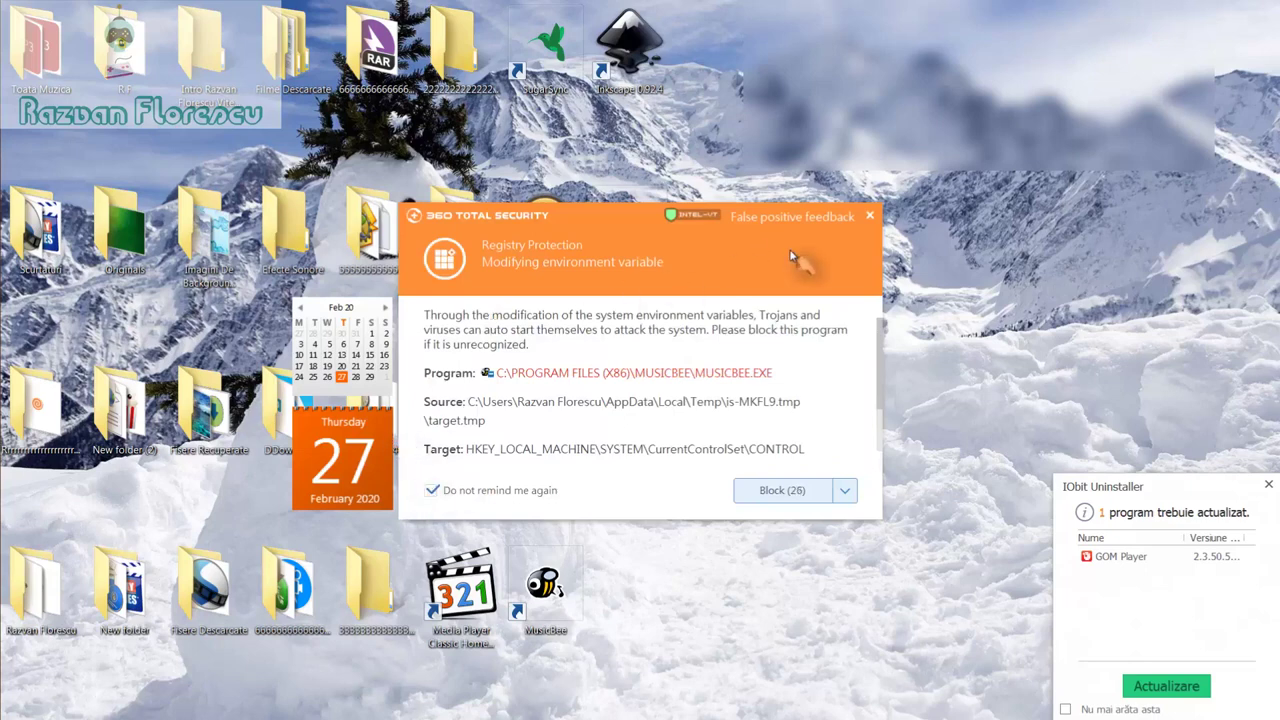
pyautogui.click(871, 219)
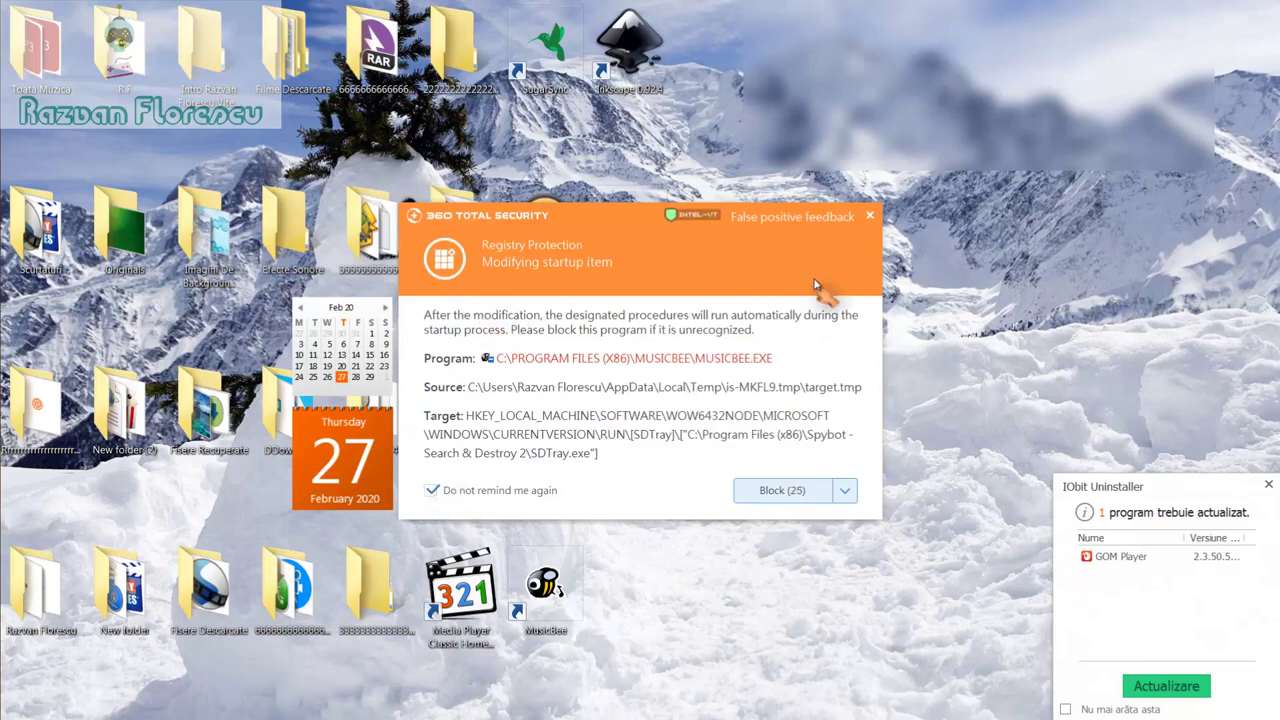
pyautogui.click(871, 217)
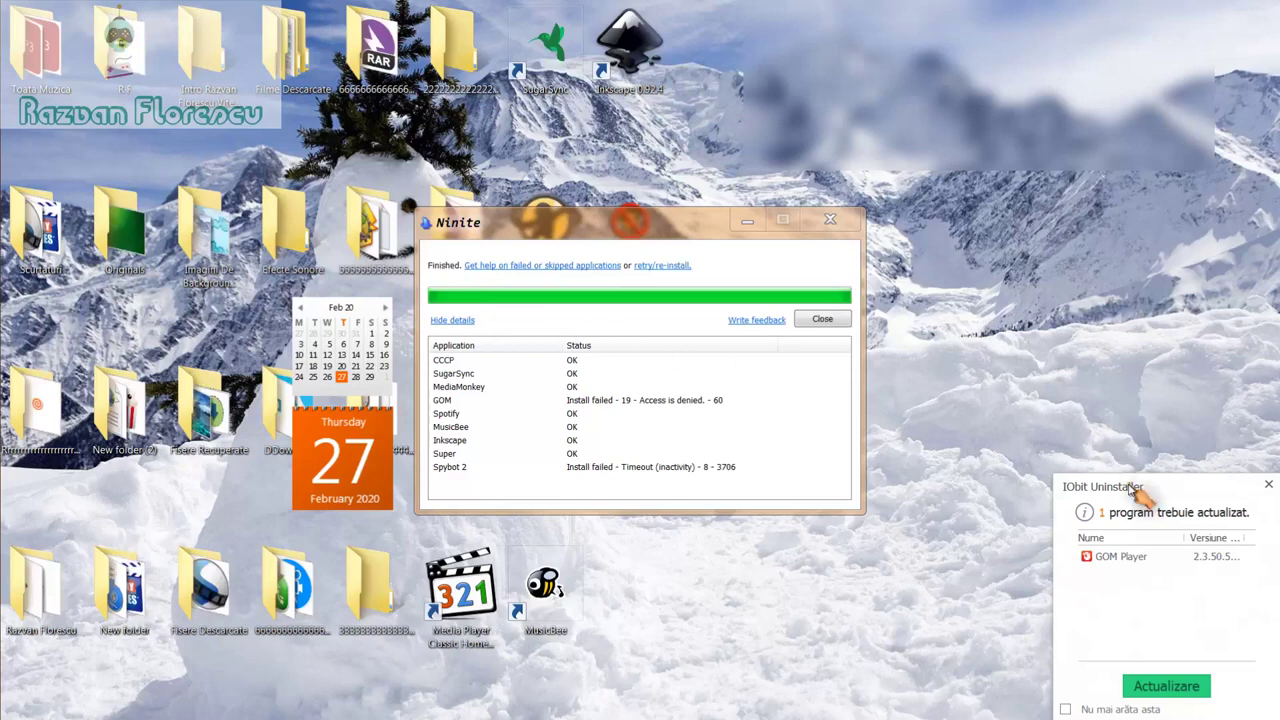
pyautogui.click(1266, 486)
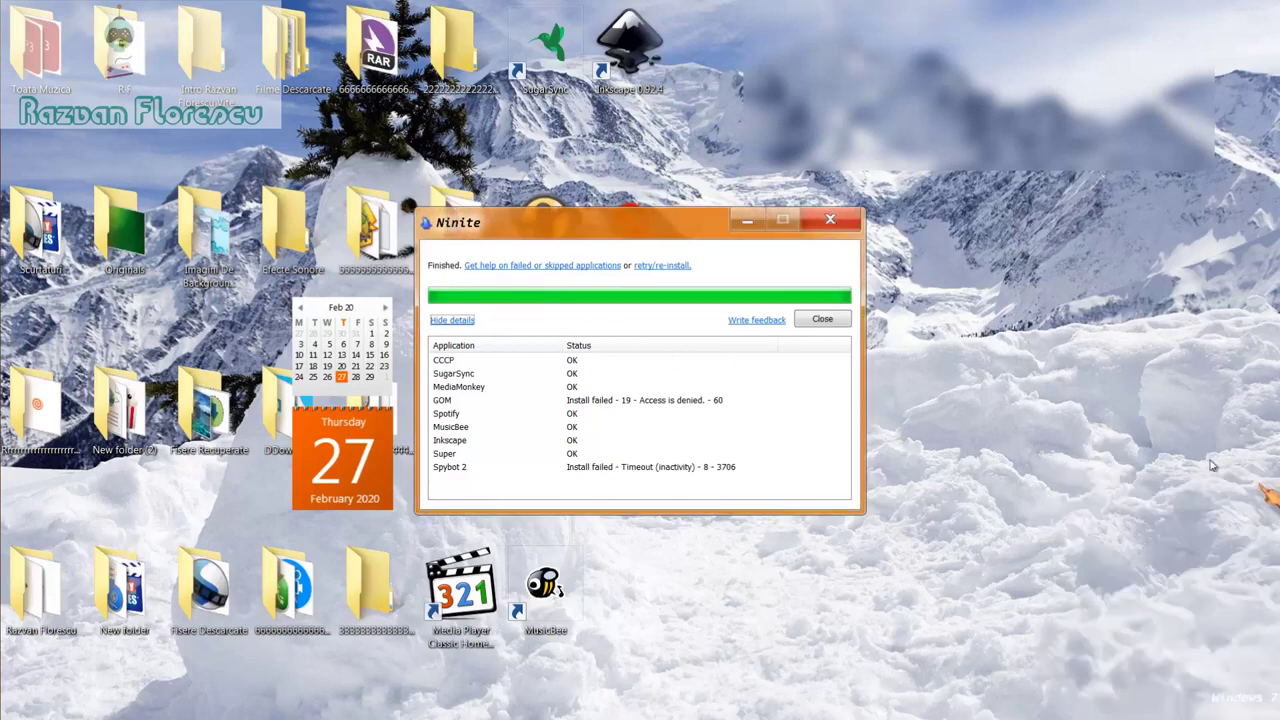
pyautogui.click(822, 320)
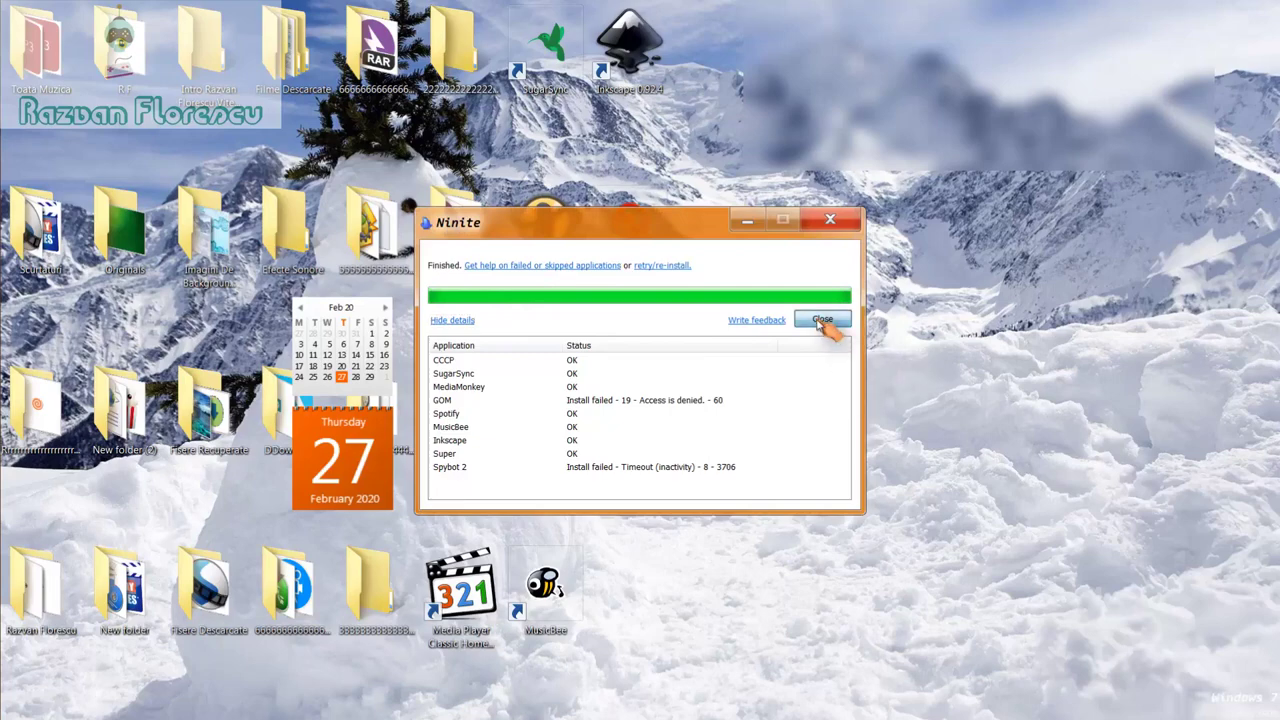
# Step: Open Media Player Classic Home Cinema, decline periodic CCCP update checks, and pin the program to the taskbar before closing it
pyautogui.click(474, 610)
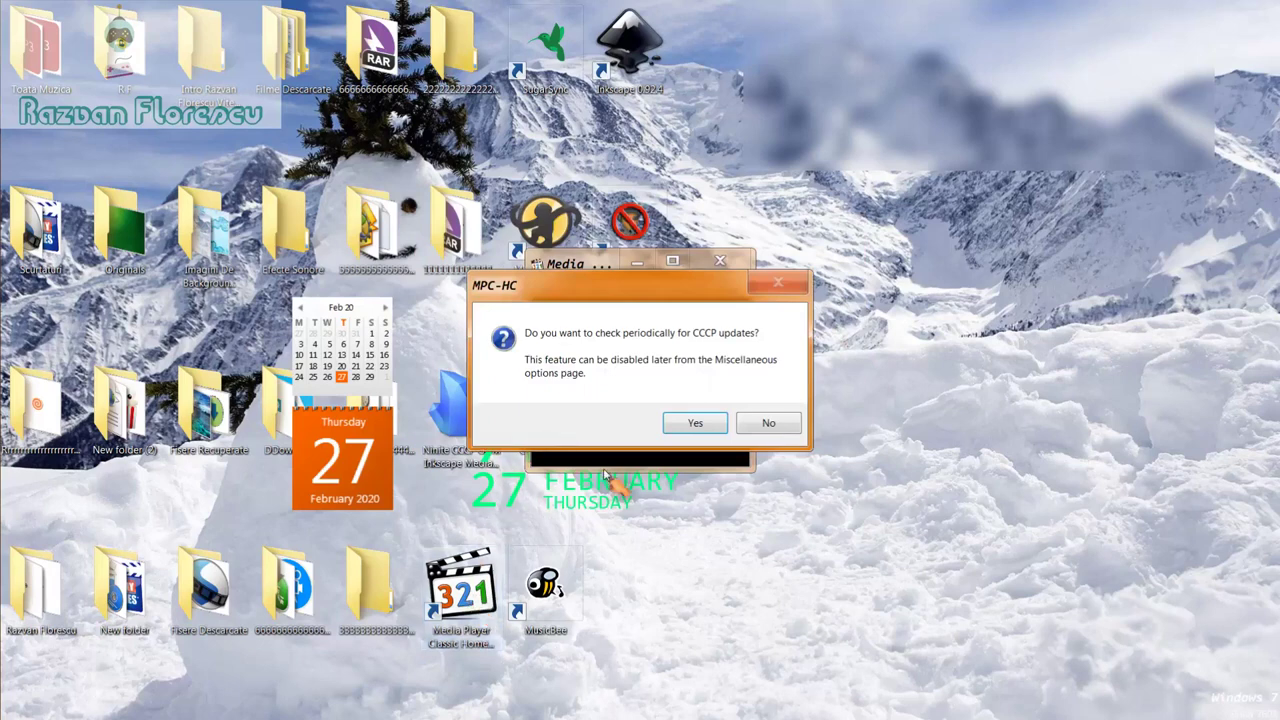
pyautogui.click(764, 423)
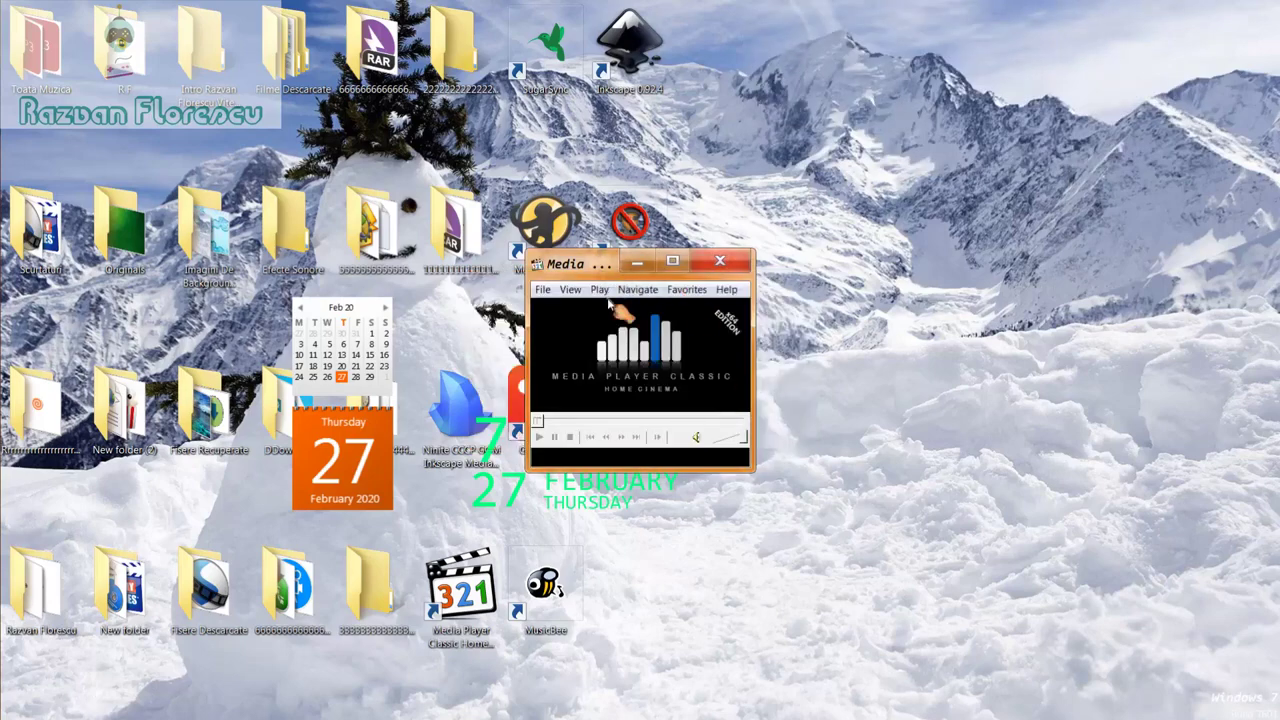
pyautogui.moveTo(606, 265); pyautogui.dragTo(628, 3)
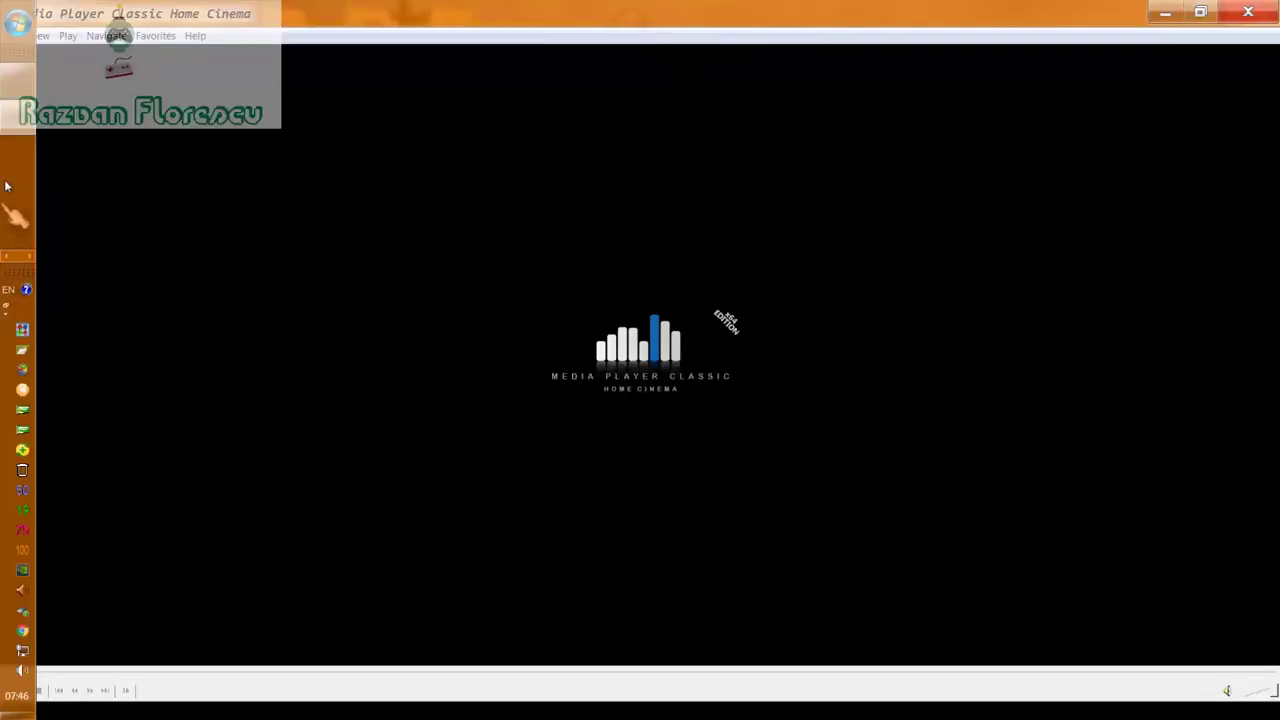
pyautogui.rightClick(10, 118)
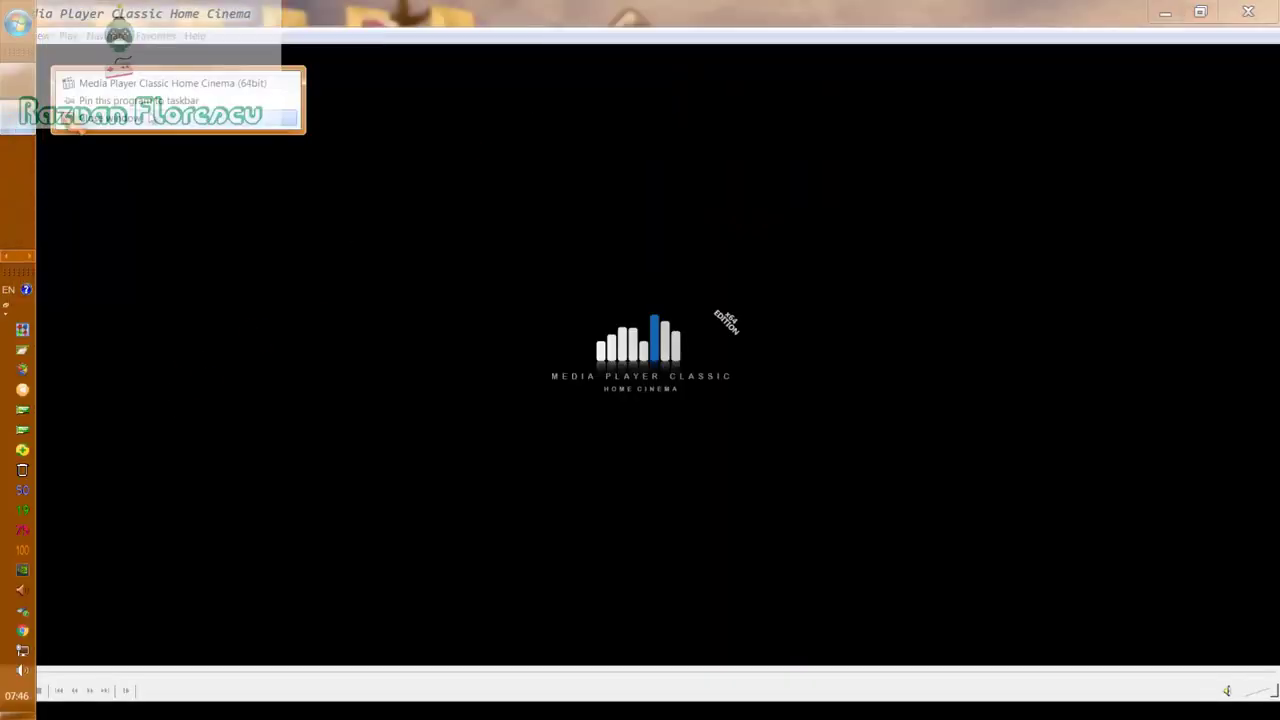
pyautogui.click(172, 106)
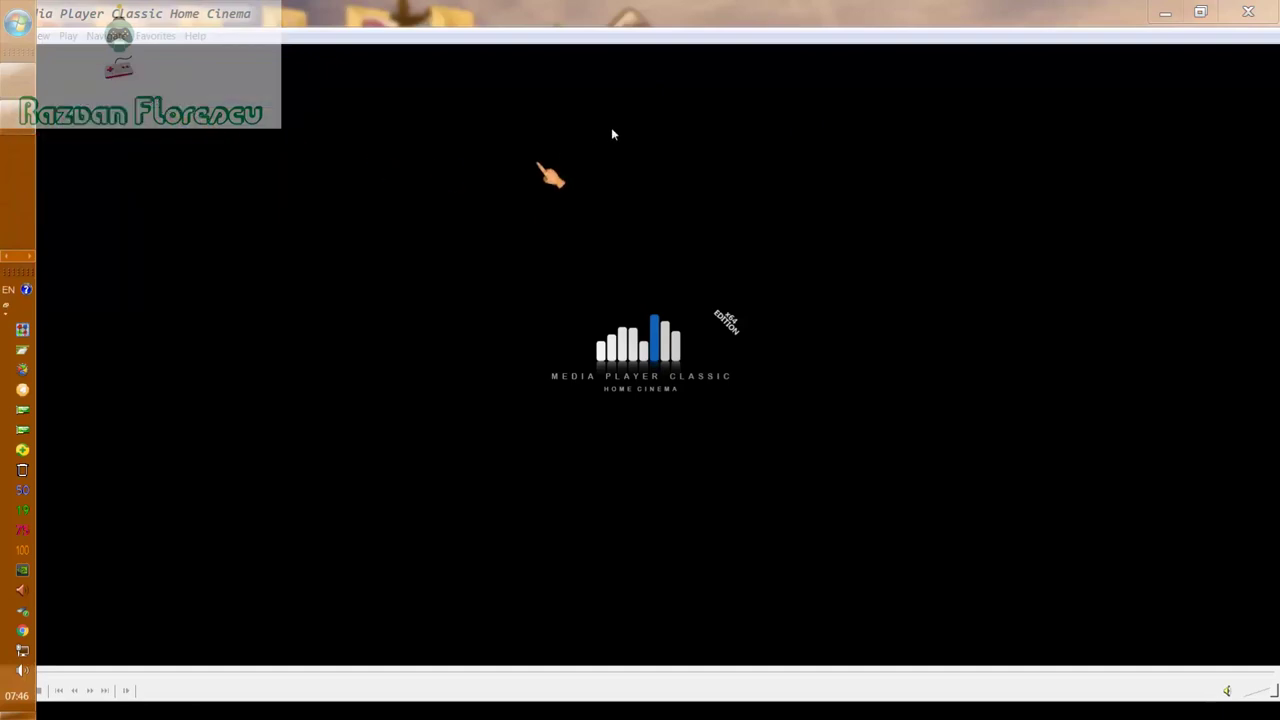
pyautogui.click(1277, 6)
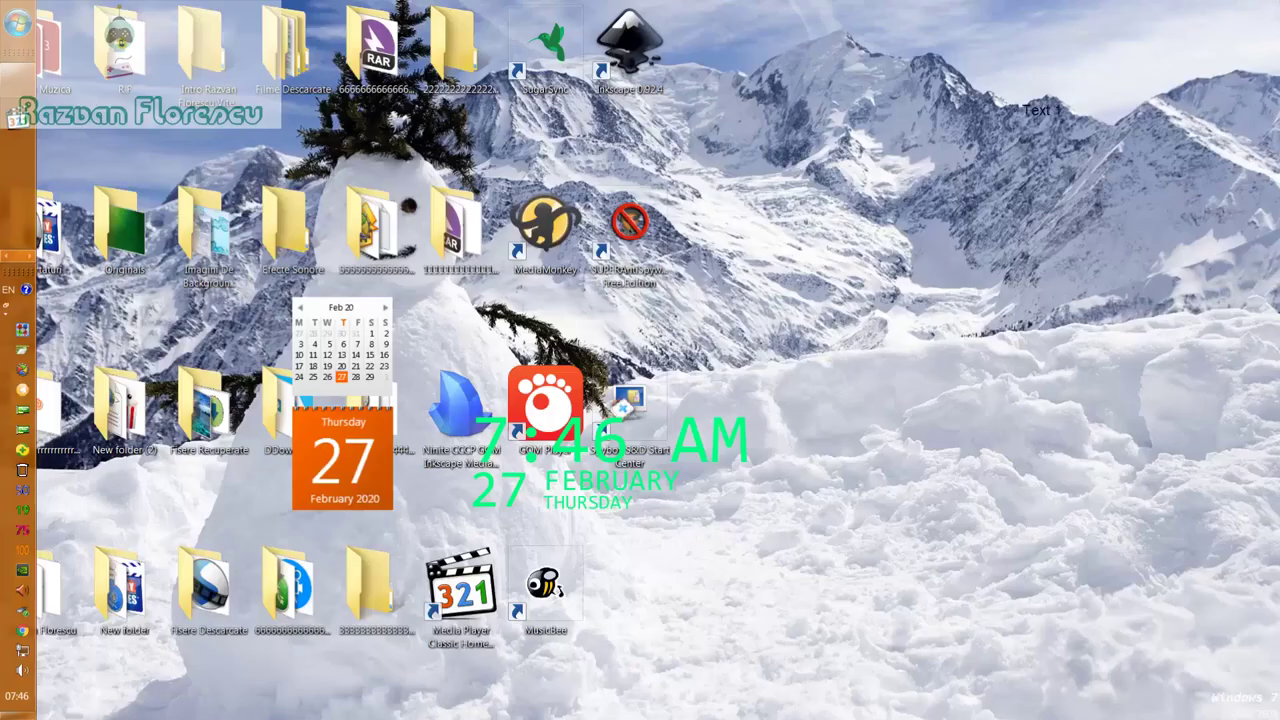
# Step: Permanently delete the Ninite installer file from the desktop
pyautogui.click(475, 427)
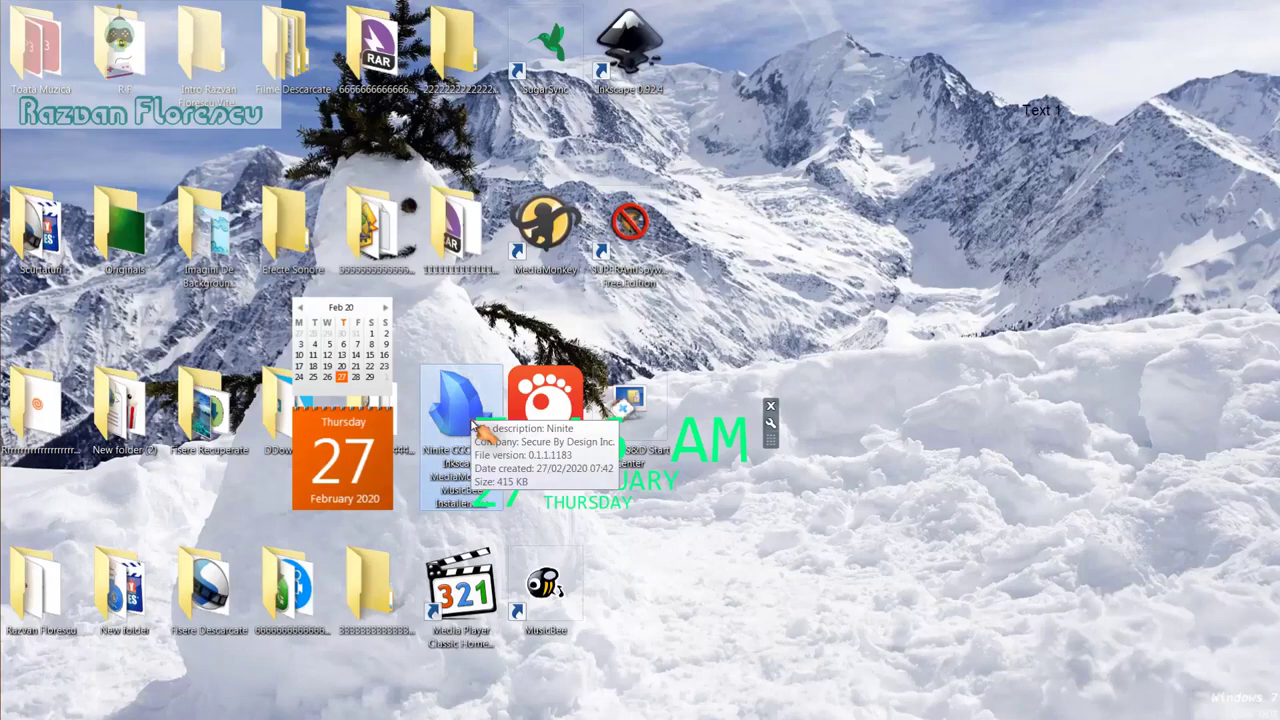
pyautogui.hotkey('shift', 'Delete')
pyautogui.press('Return')
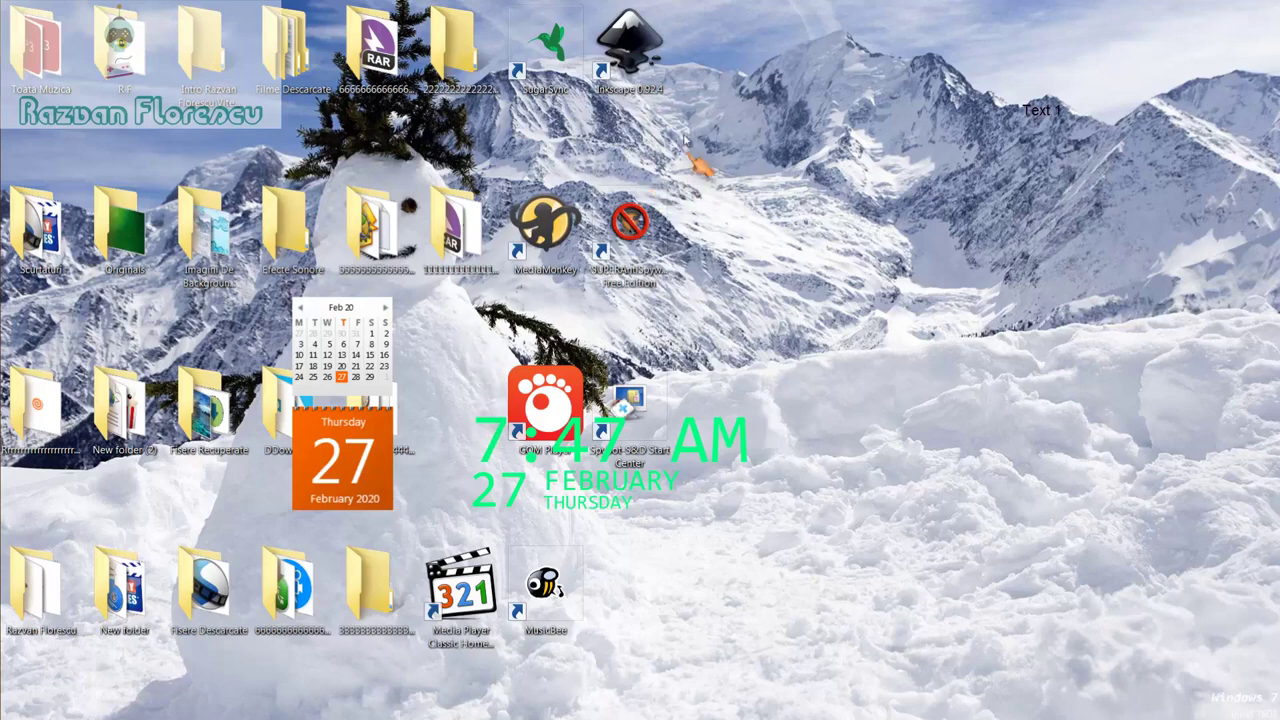
# Step: Copy all the newly installed program shortcuts into the Scurtaturi folder and permanently delete the originals from the desktop
pyautogui.moveTo(708, 3); pyautogui.dragTo(519, 592)
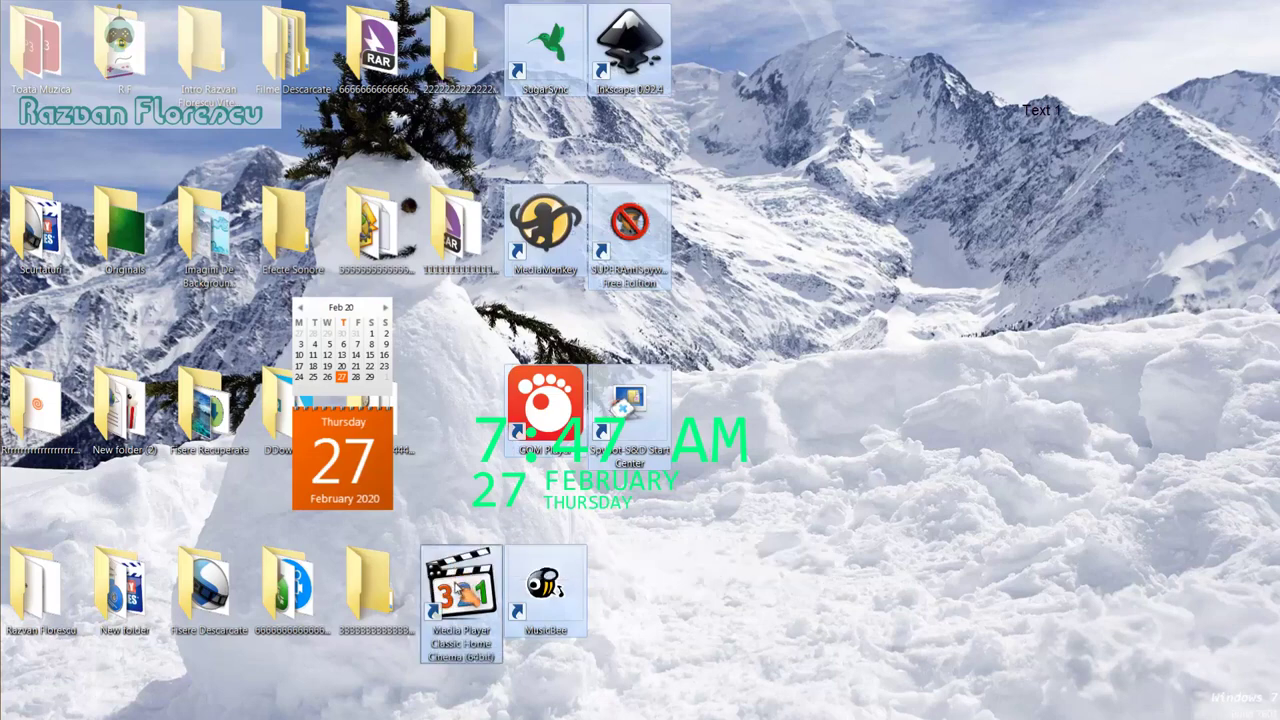
pyautogui.moveTo(475, 580); pyautogui.dragTo(112, 212)
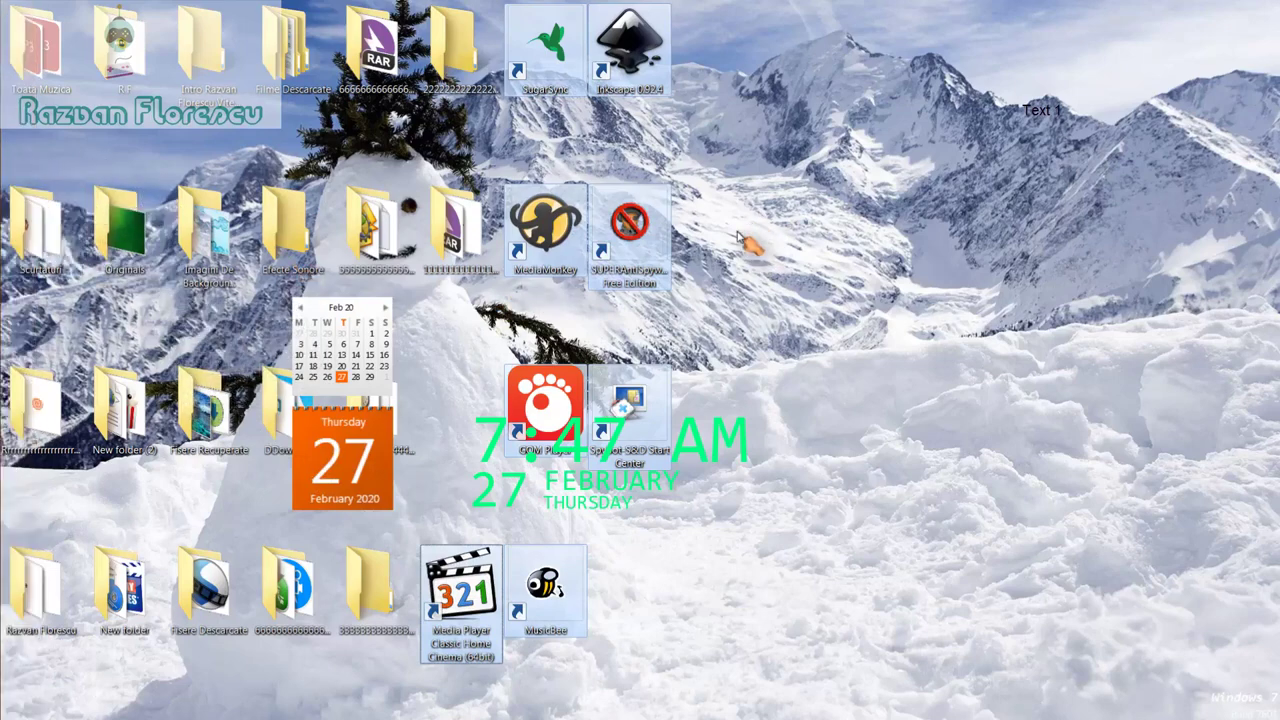
pyautogui.hotkey('shift', 'Delete')
pyautogui.press('Return')
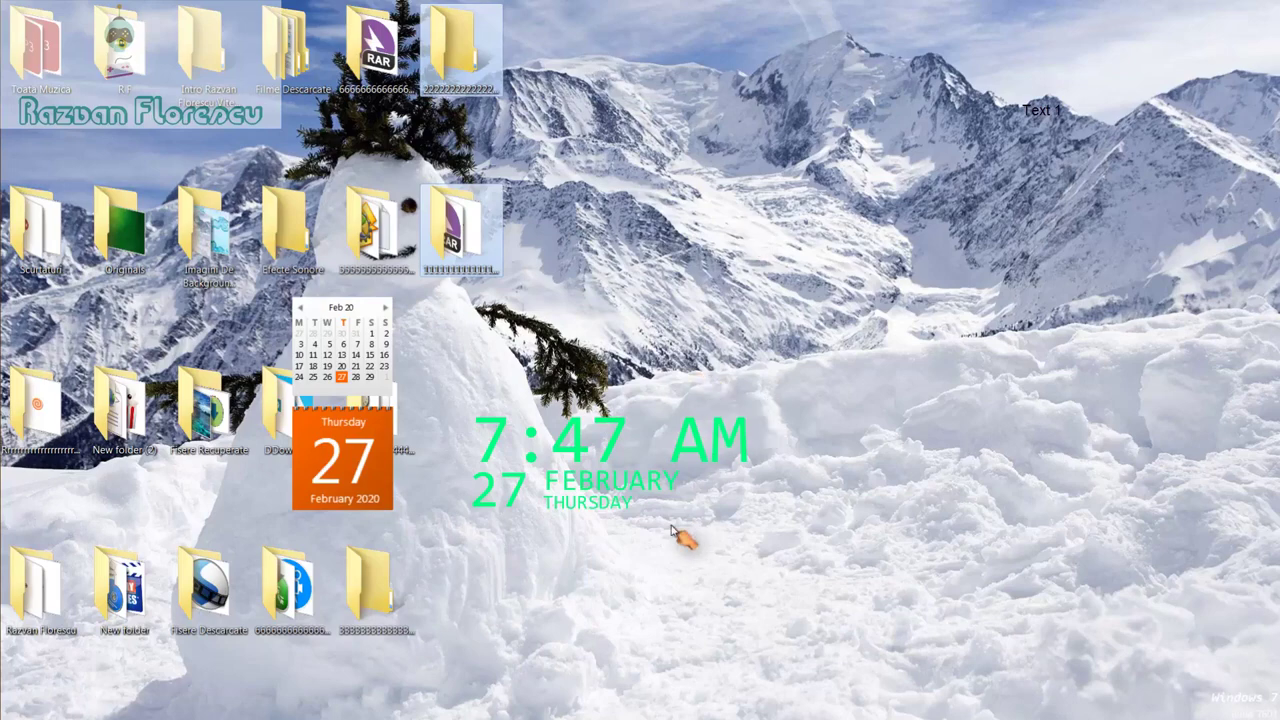
# Step: Refresh the desktop twice
pyautogui.rightClick(605, 541)
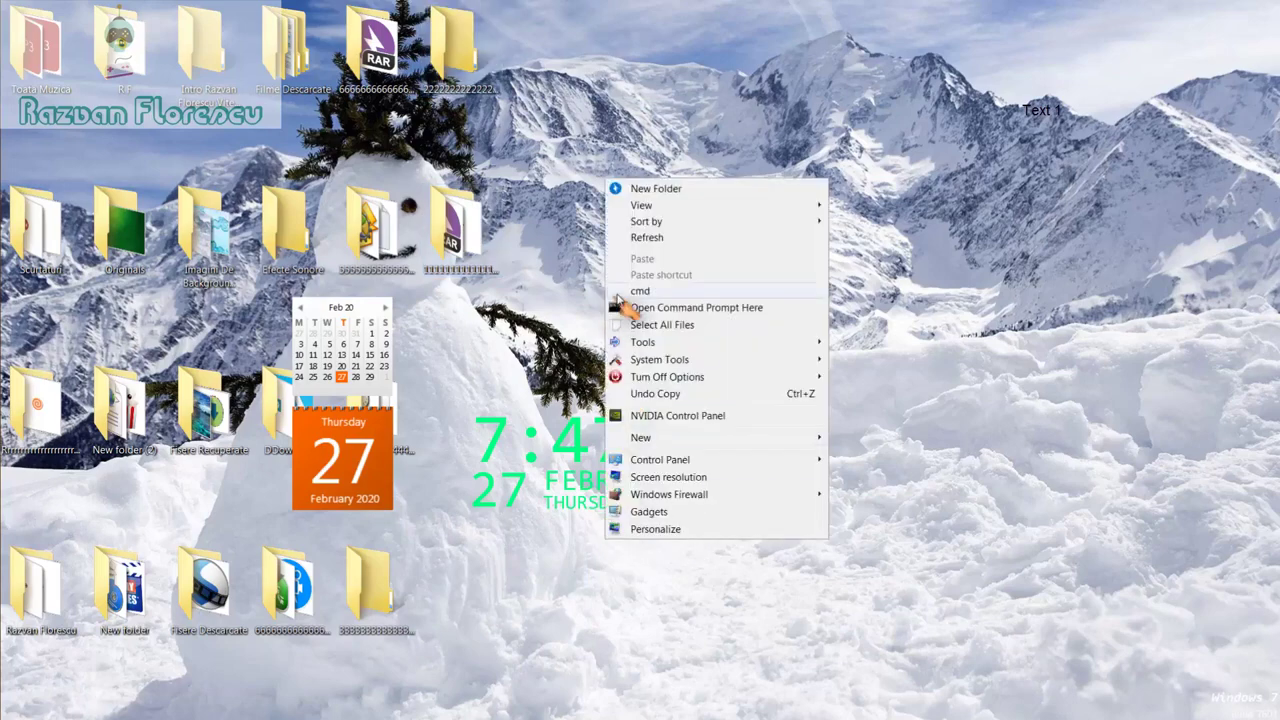
pyautogui.click(640, 238)
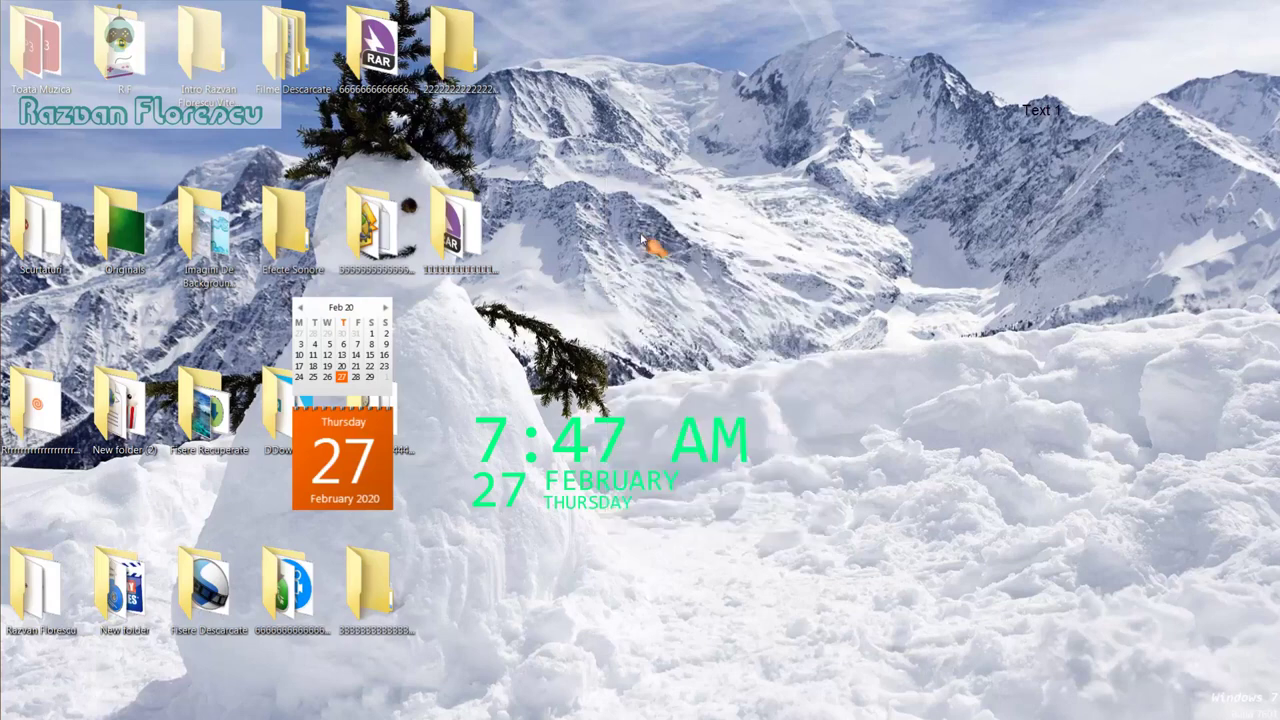
pyautogui.rightClick(574, 541)
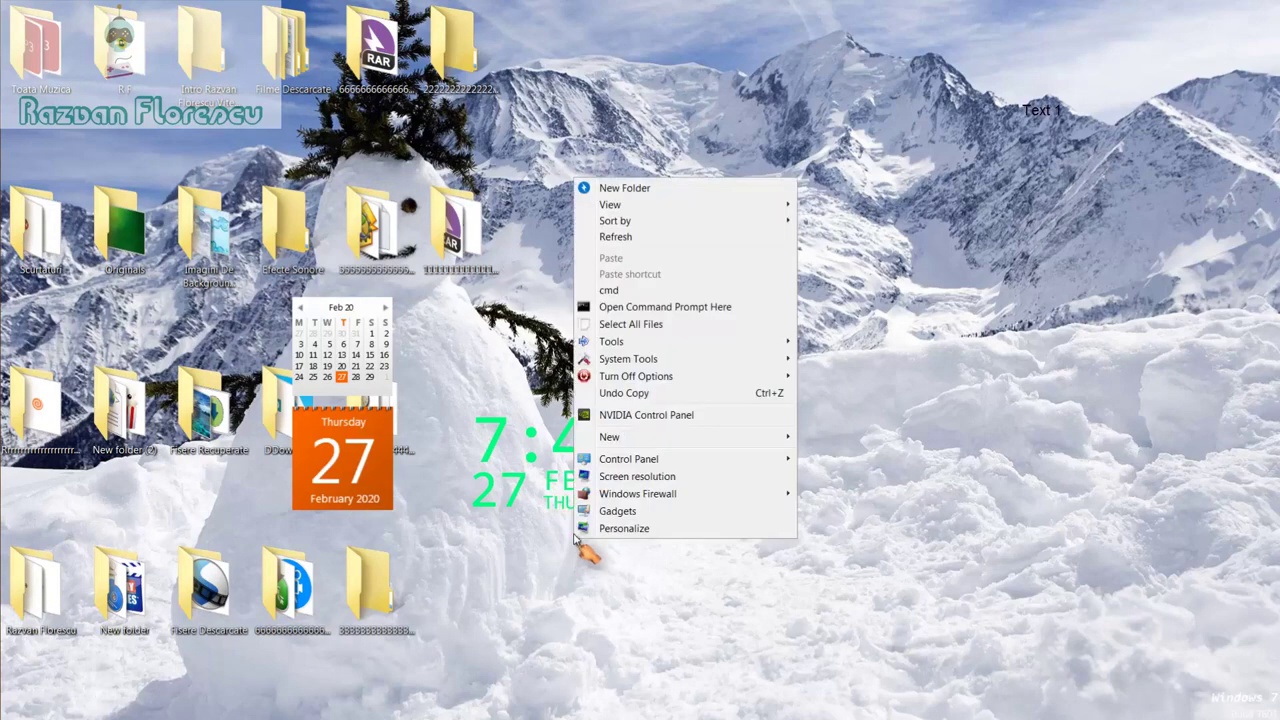
pyautogui.click(614, 238)
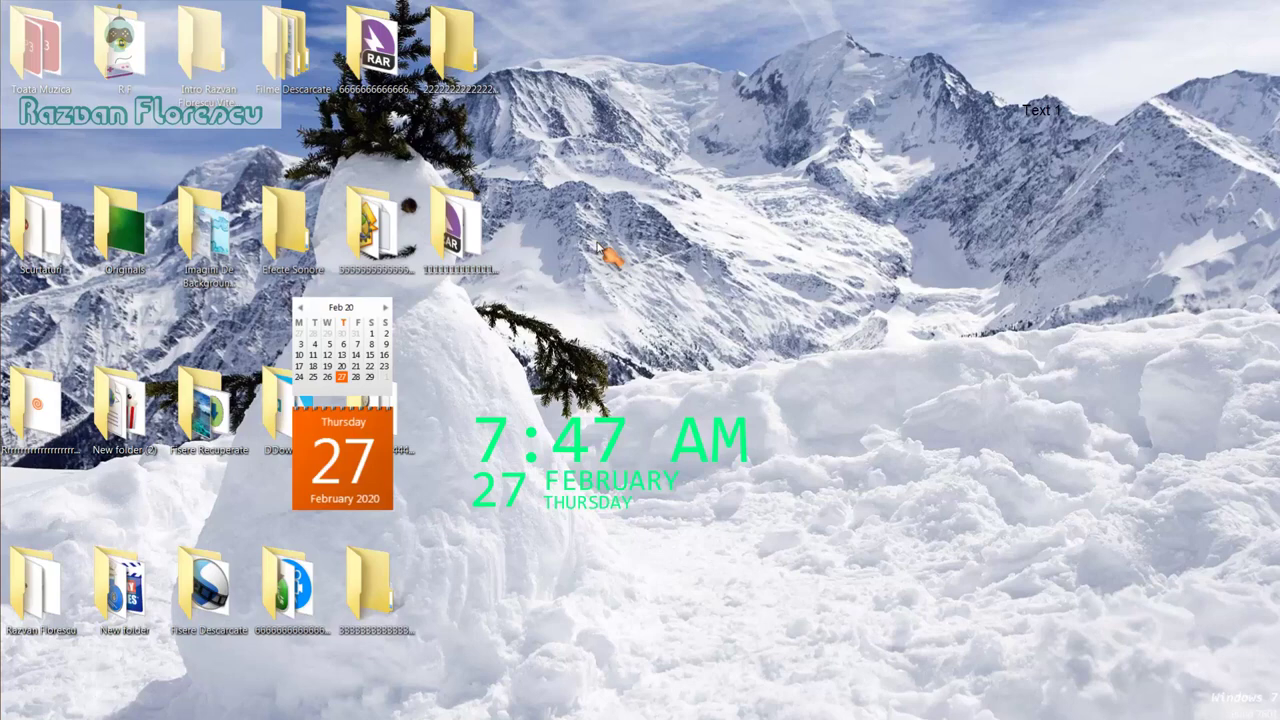
# Step: Bring up the screen recorder window and stop the recording
pyautogui.moveTo(4, 212)
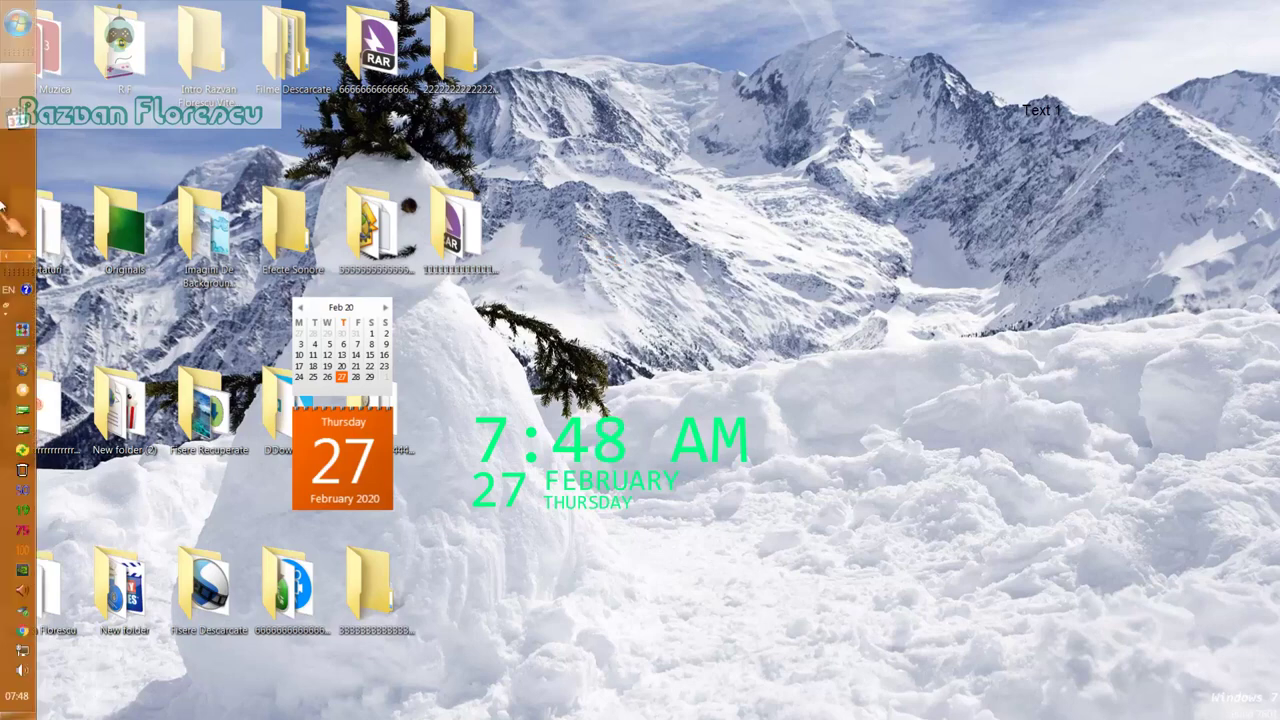
pyautogui.moveTo(29, 90)
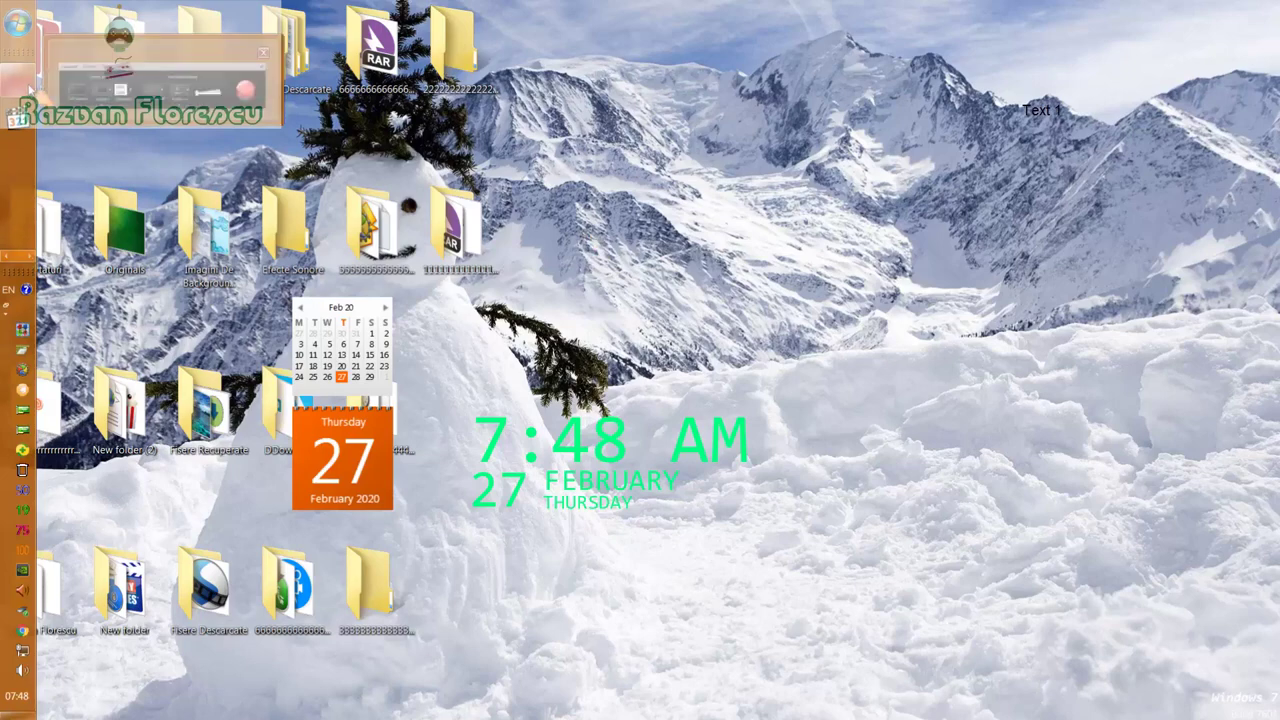
pyautogui.click(115, 100)
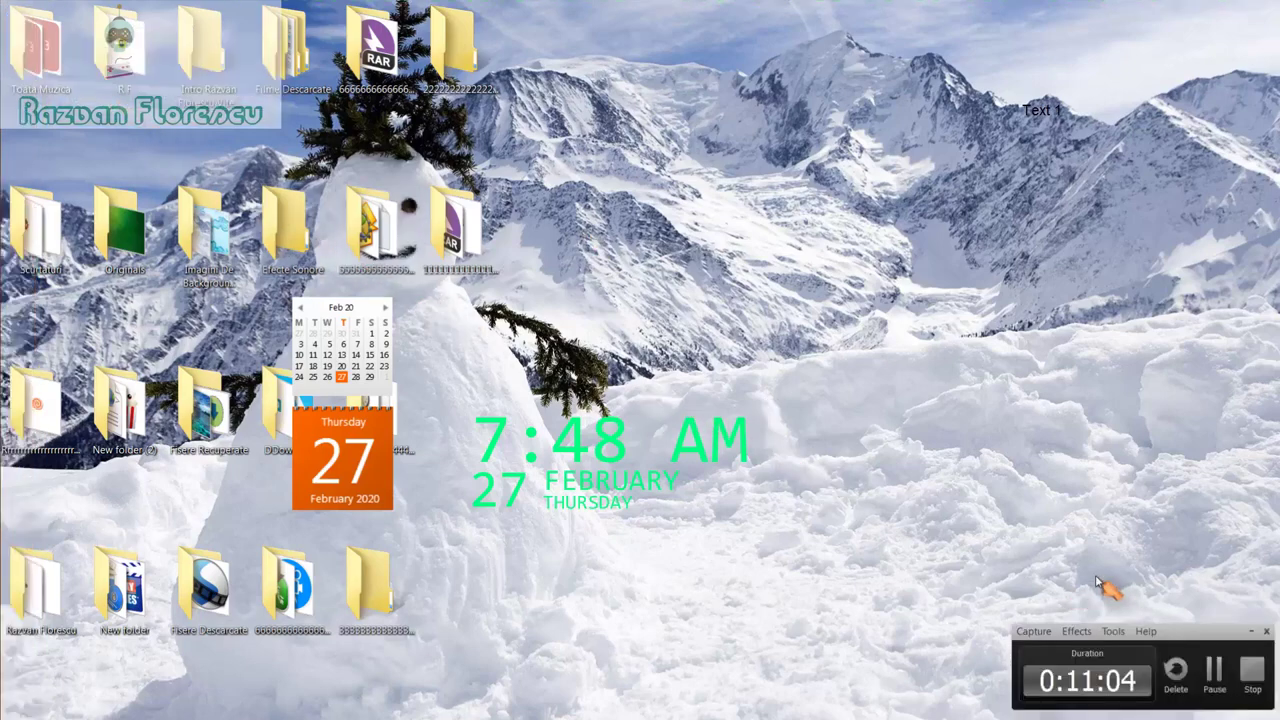
pyautogui.click(1252, 677)
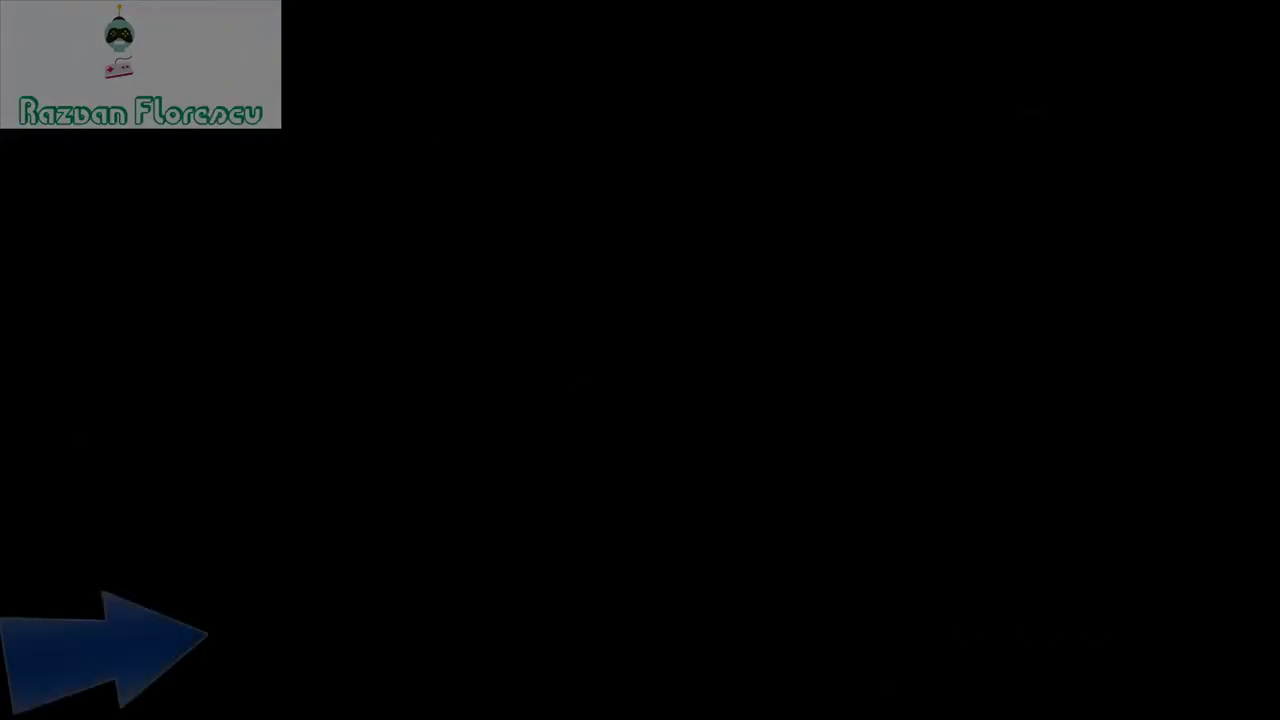
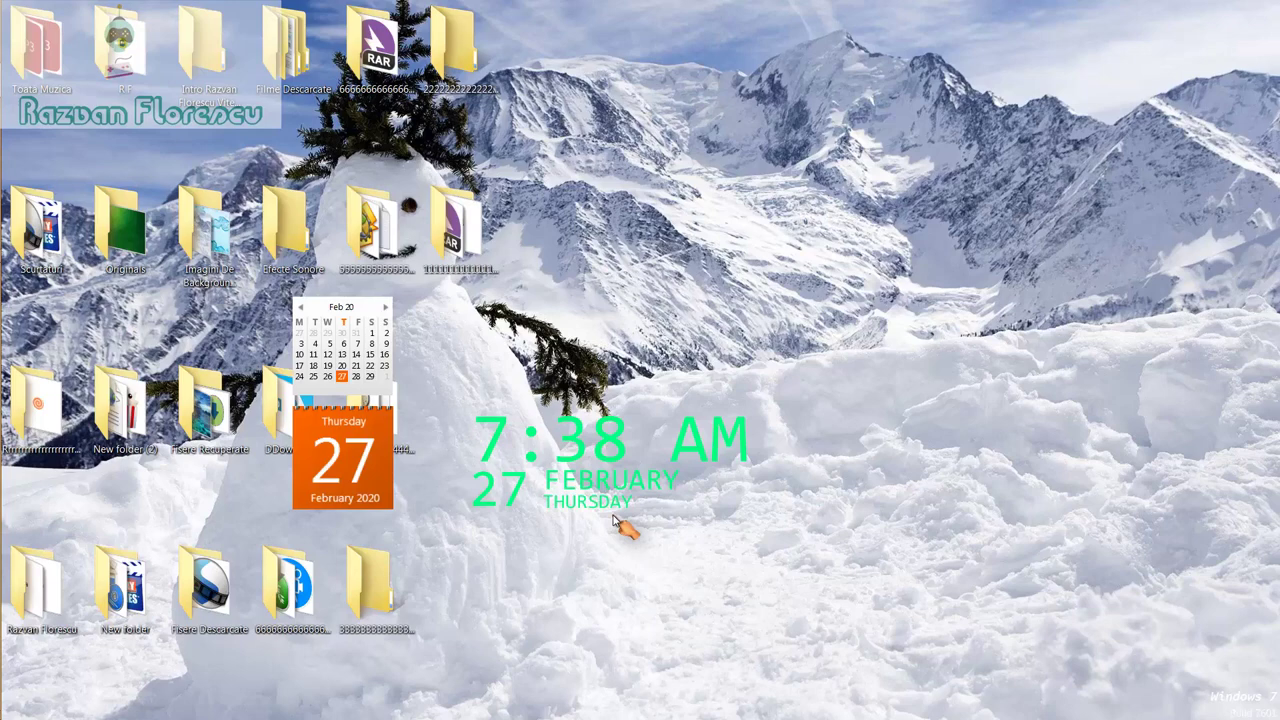
# Step: Switch to the Chrome window showing the Ninite home page
pyautogui.moveTo(3, 335)
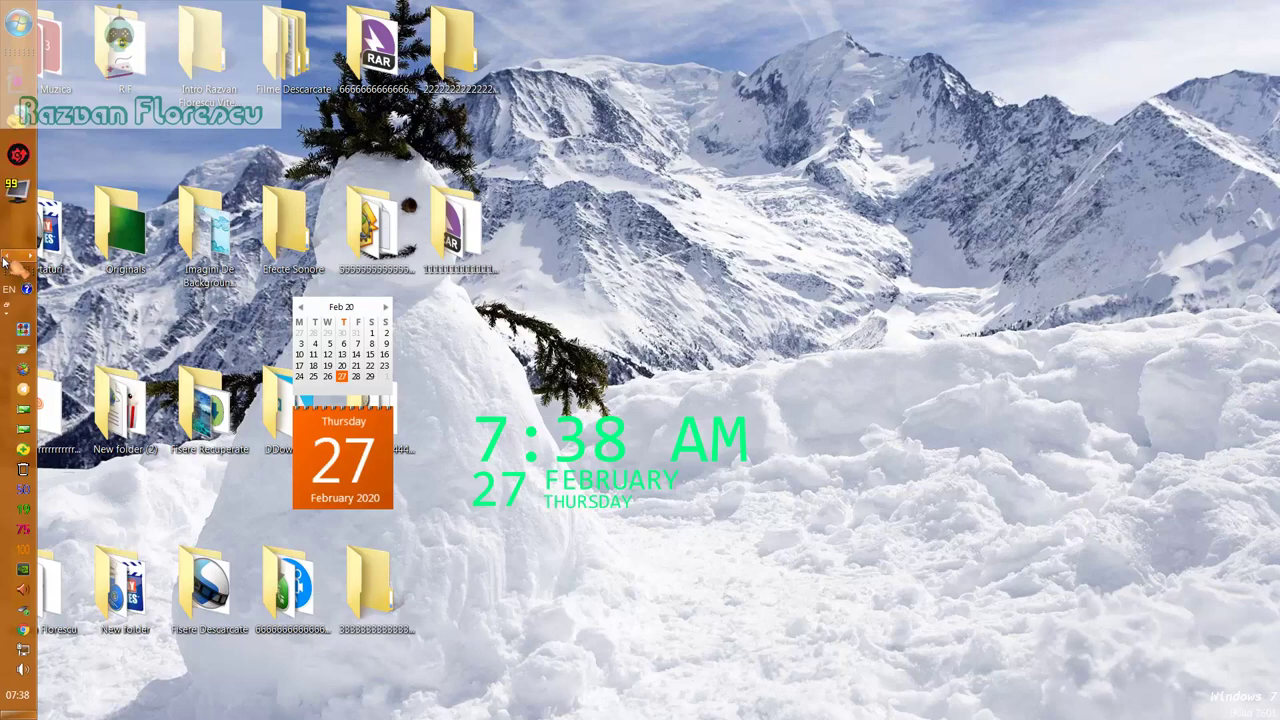
pyautogui.moveTo(20, 85)
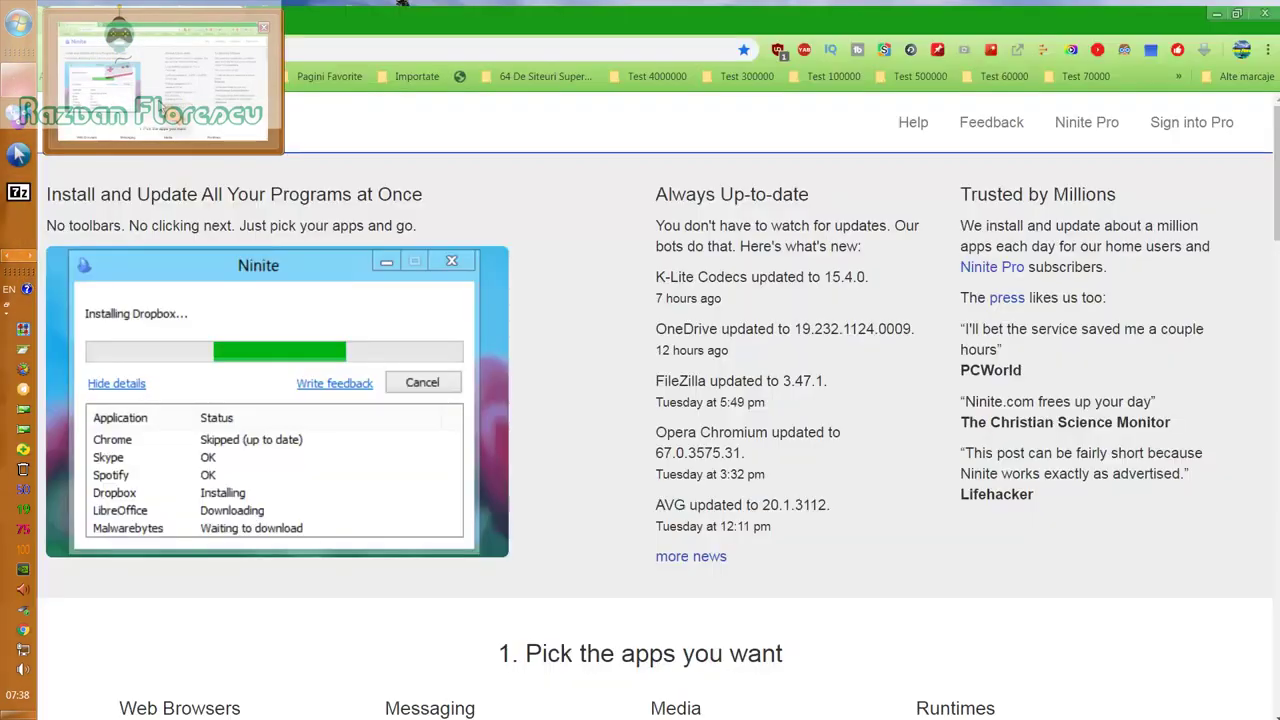
pyautogui.click(170, 118)
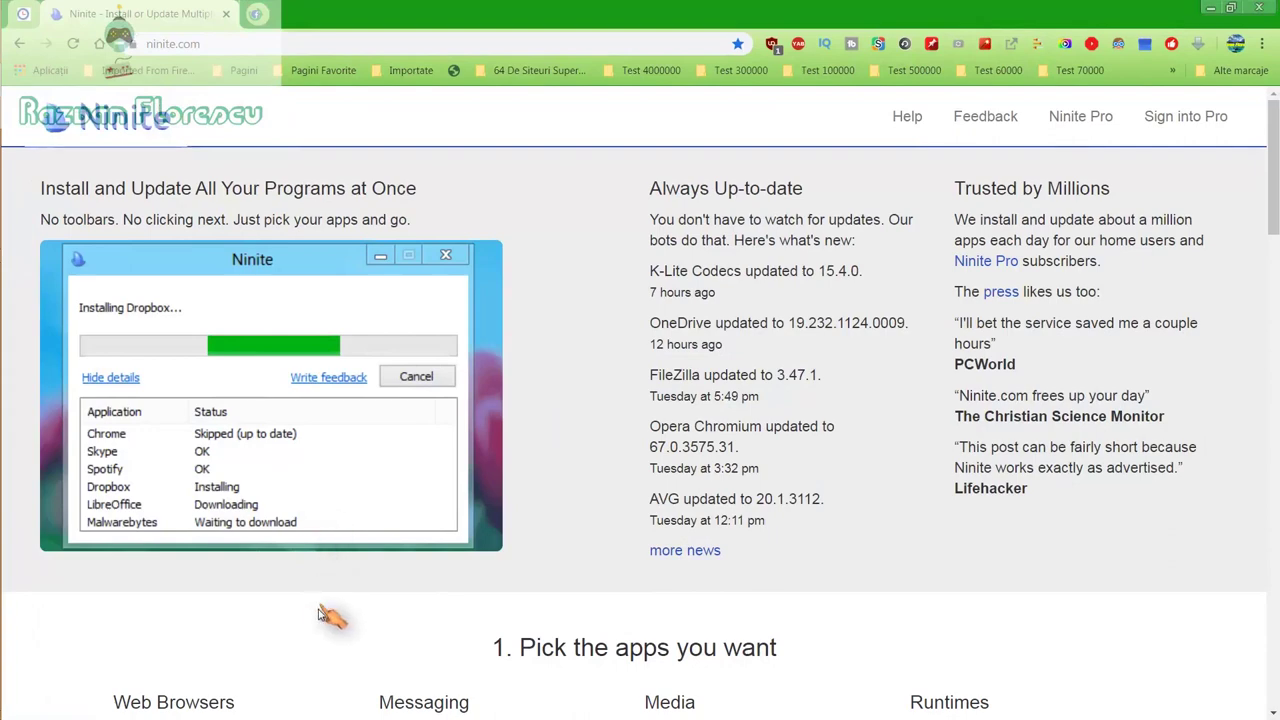
# Step: Examine the apps Ninite offers in every category, from Web Browsers and Imaging to Developer Tools and Utilities
pyautogui.scroll(-2, 330, 620)
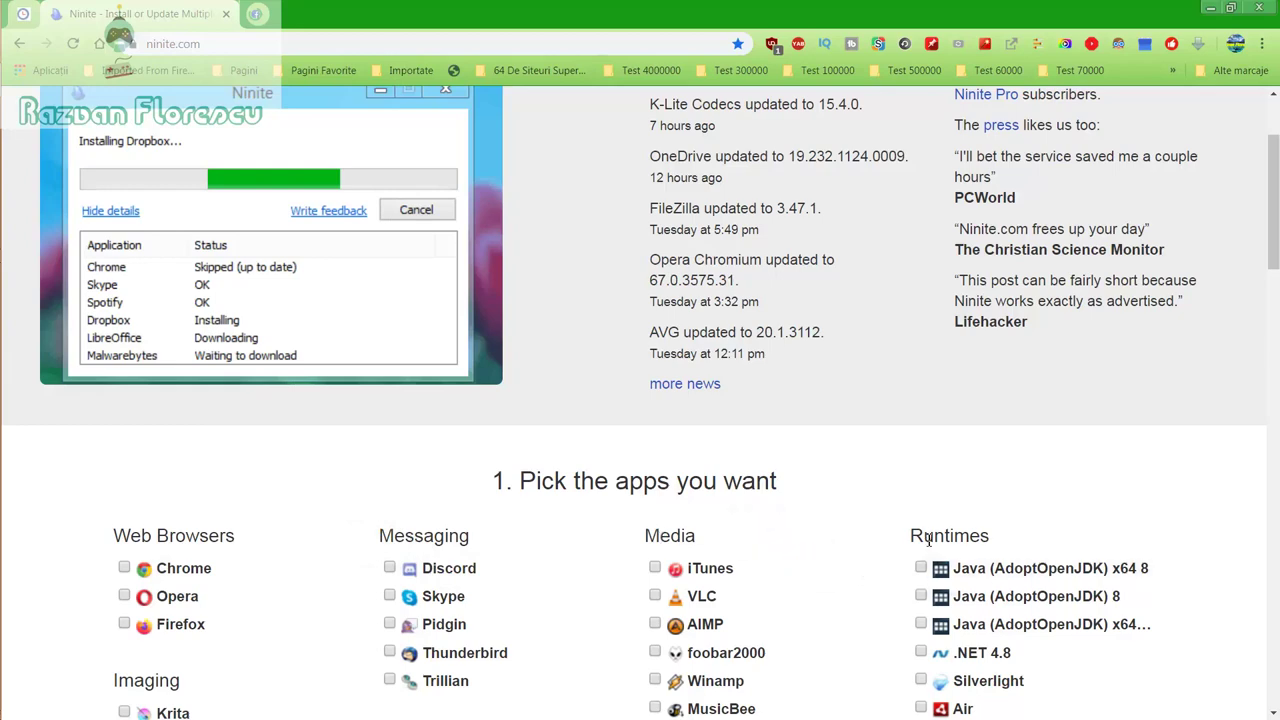
pyautogui.scroll(-2, 822, 575)
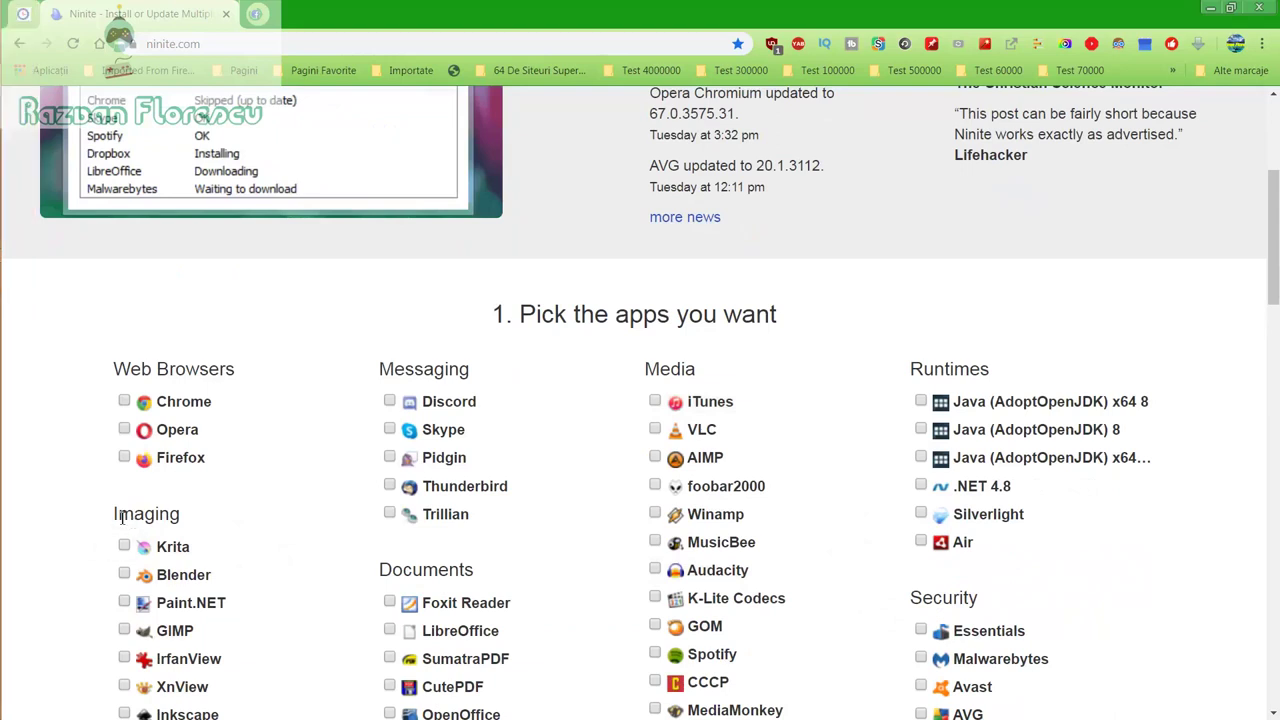
pyautogui.click(128, 545)
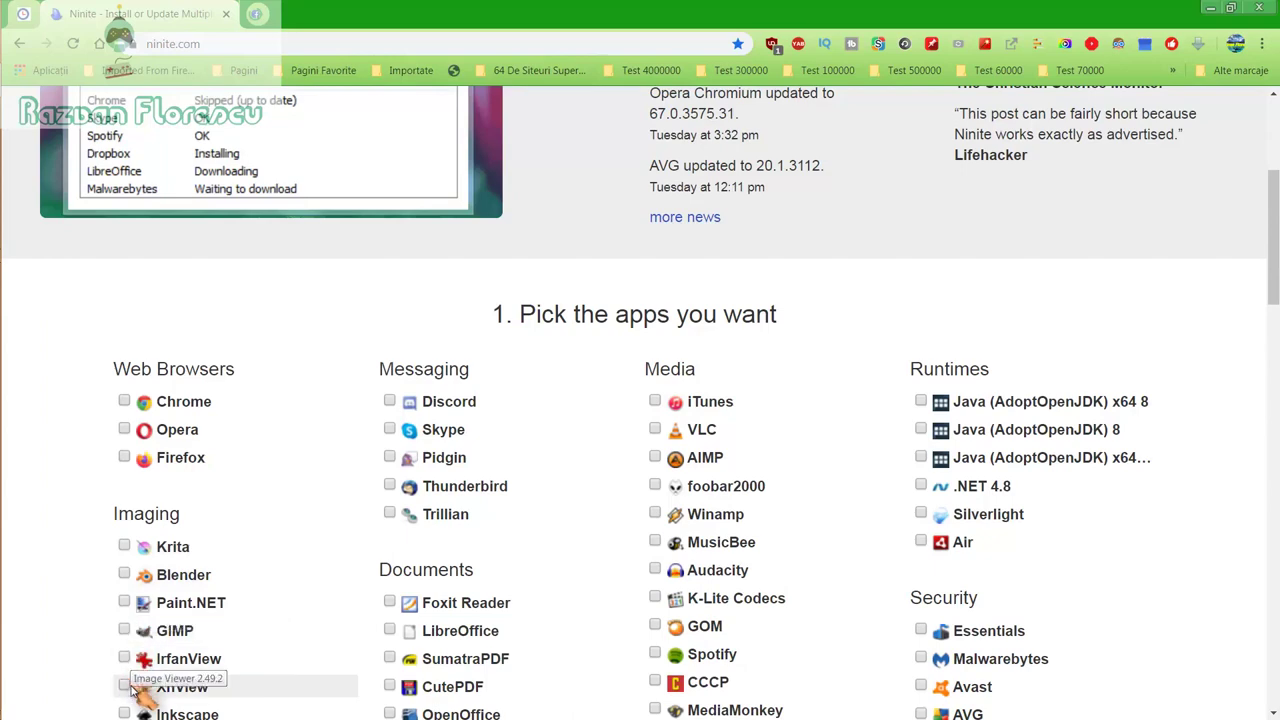
pyautogui.scroll(-1, 130, 690)
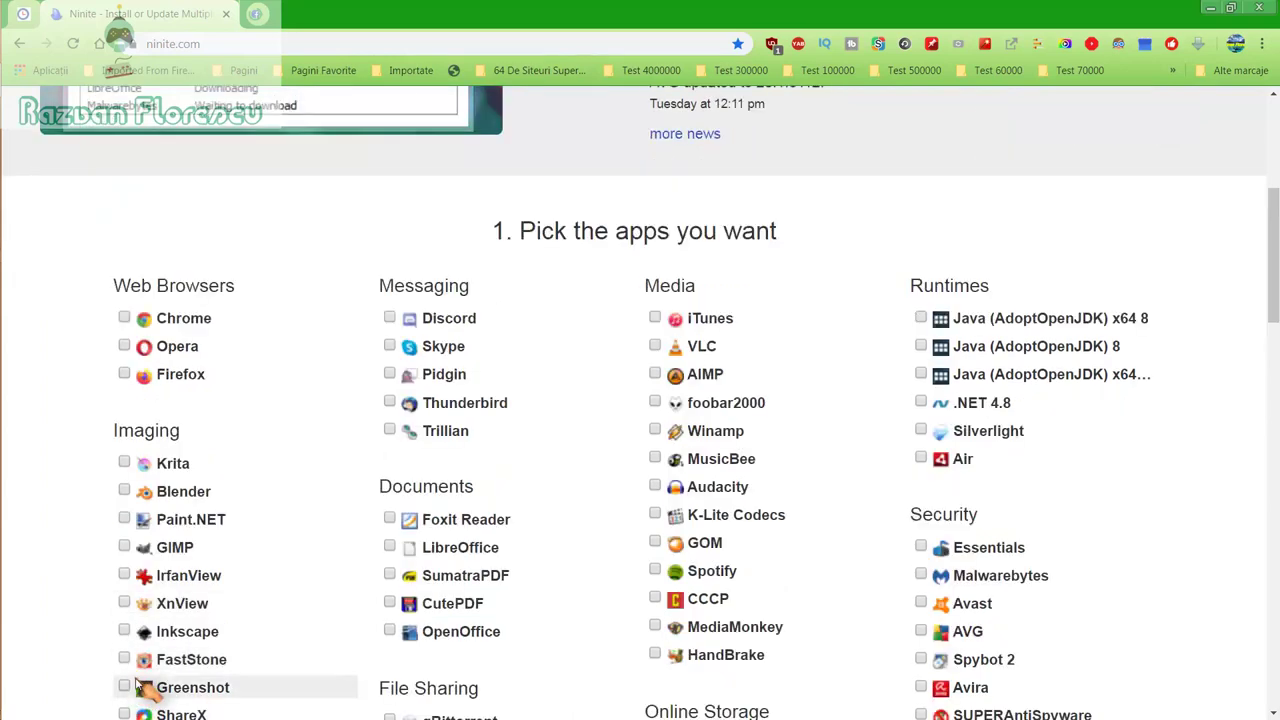
pyautogui.scroll(-1, 143, 688)
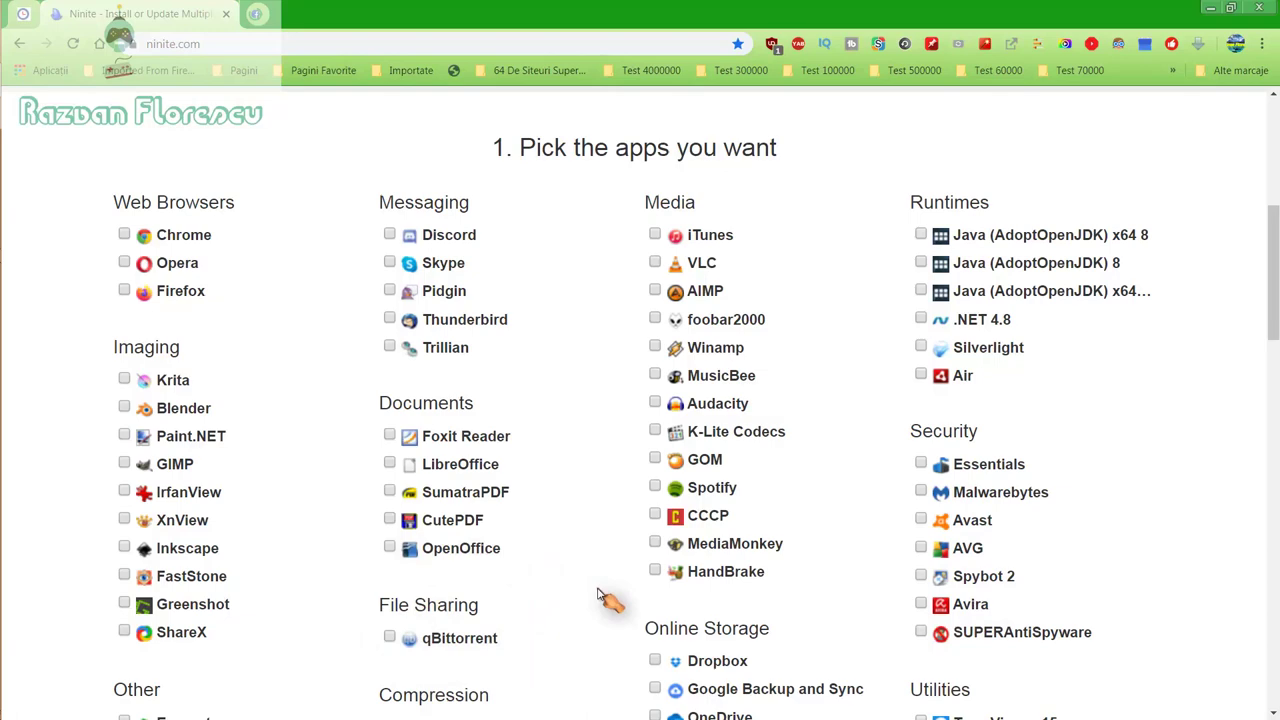
pyautogui.scroll(-1, 601, 596)
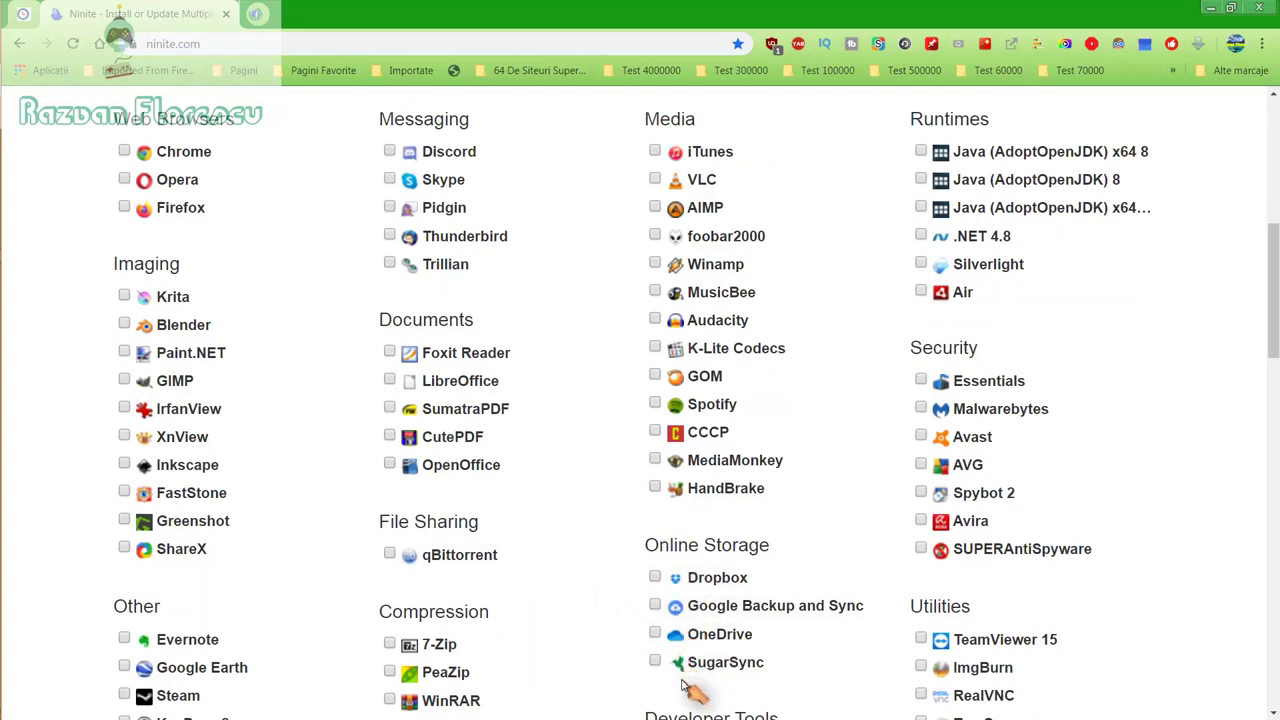
pyautogui.scroll(-2, 566, 650)
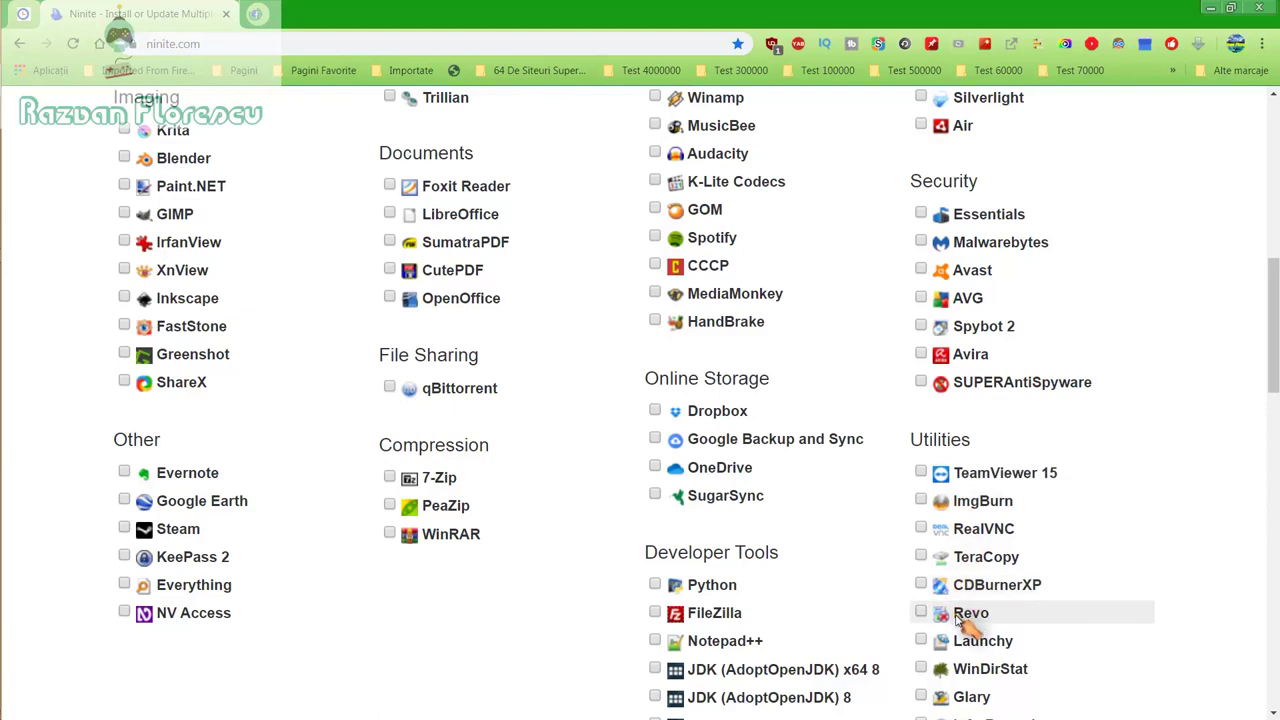
pyautogui.scroll(-1, 960, 700)
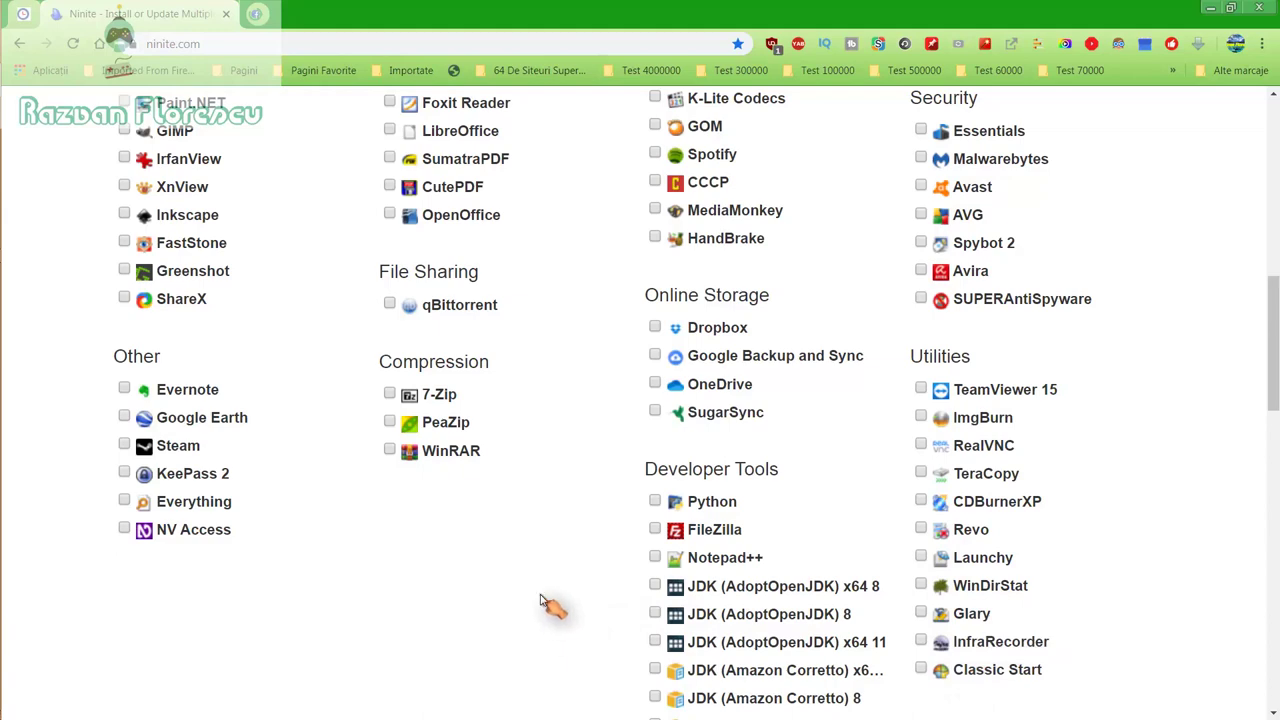
pyautogui.scroll(-1, 540, 602)
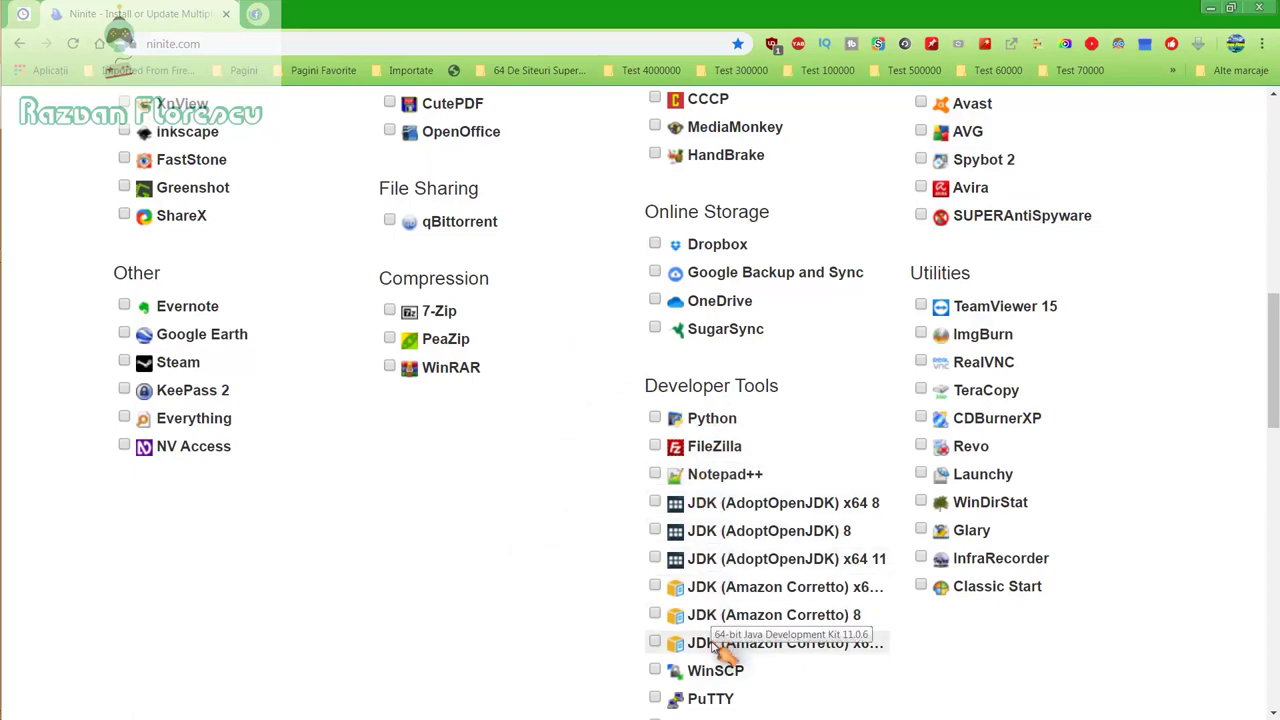
pyautogui.scroll(-2, 718, 645)
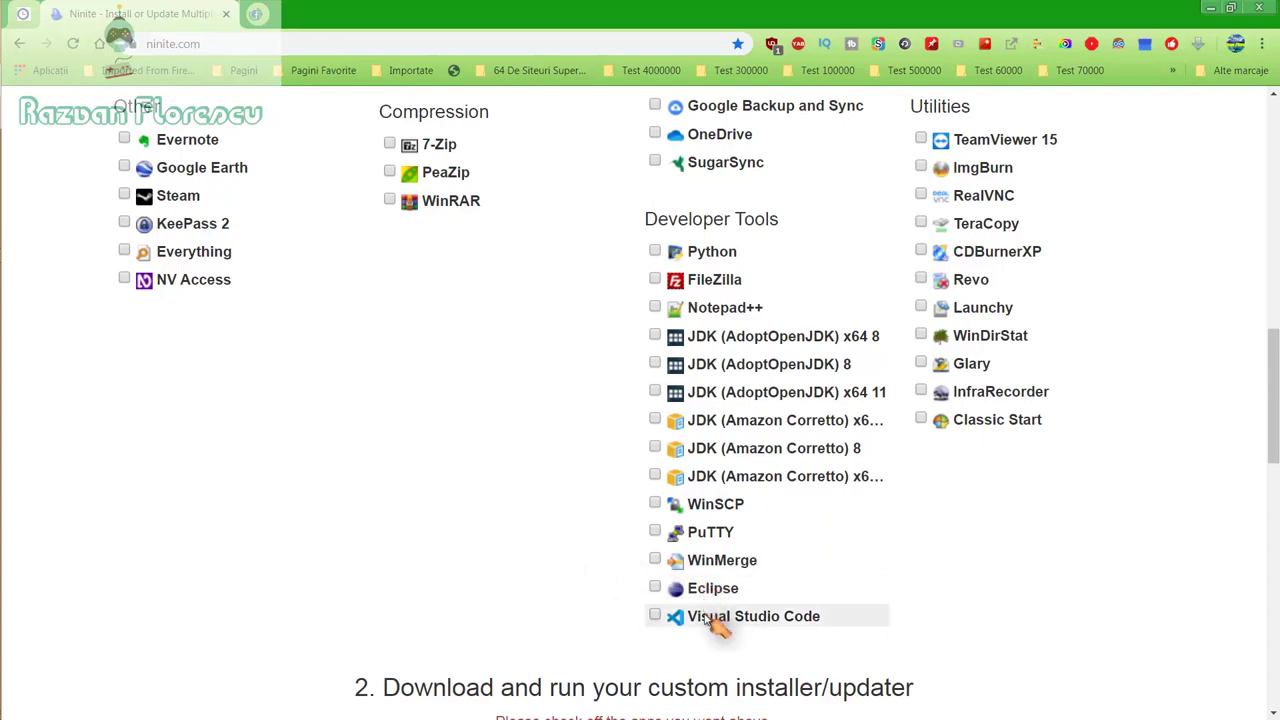
pyautogui.scroll(5, 590, 568)
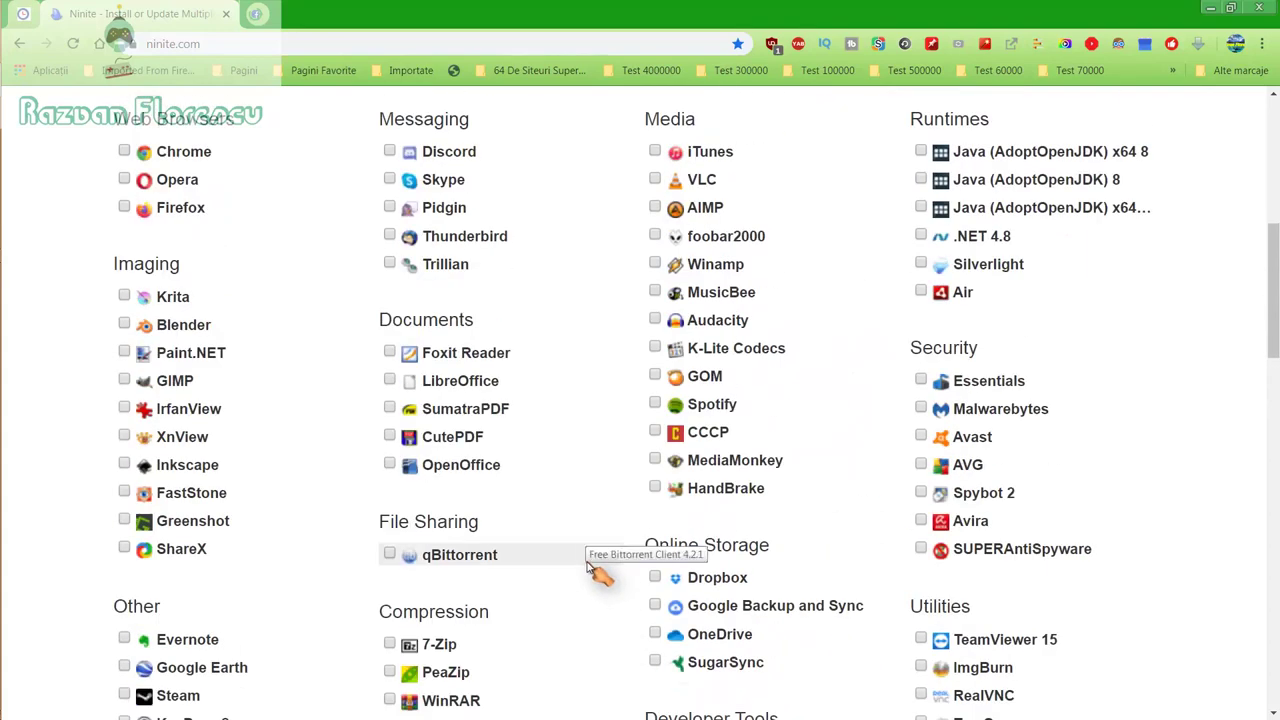
pyautogui.scroll(2, 590, 568)
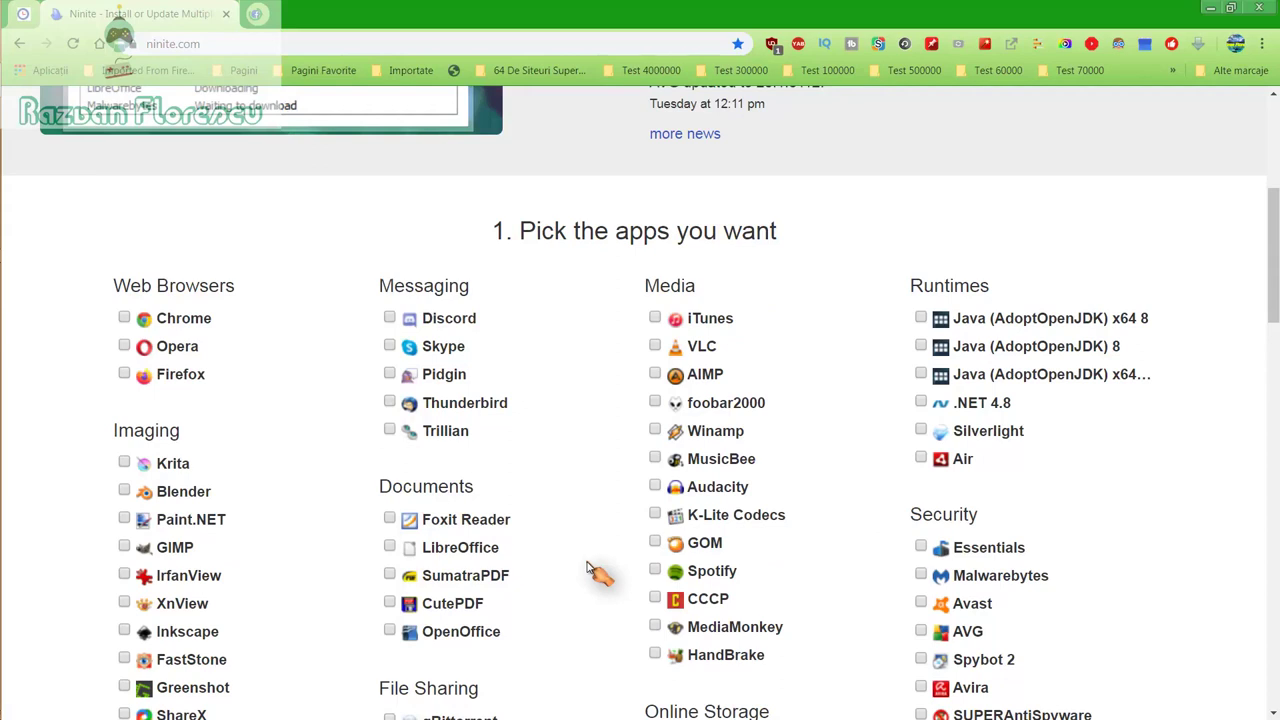
# Step: Select GOM, Inkscape, MusicBee, CCCP, MediaMonkey and Spotify for the custom installer
pyautogui.click(656, 543)
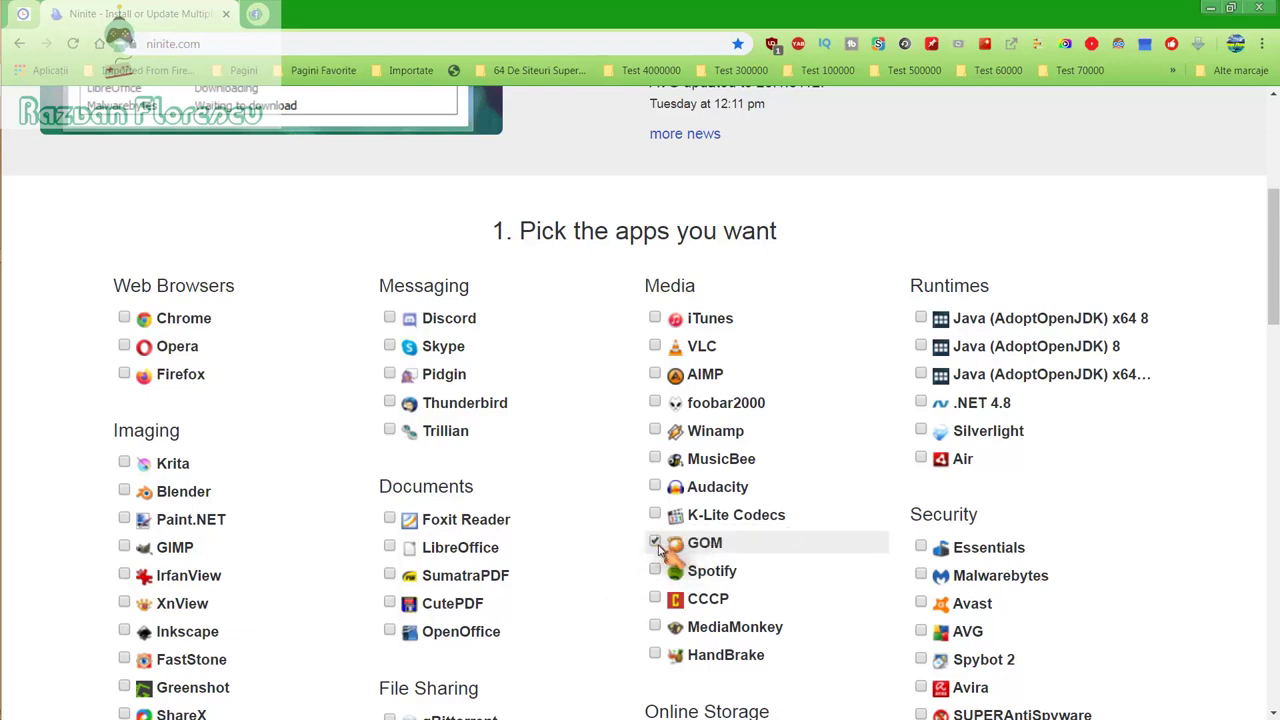
pyautogui.click(126, 634)
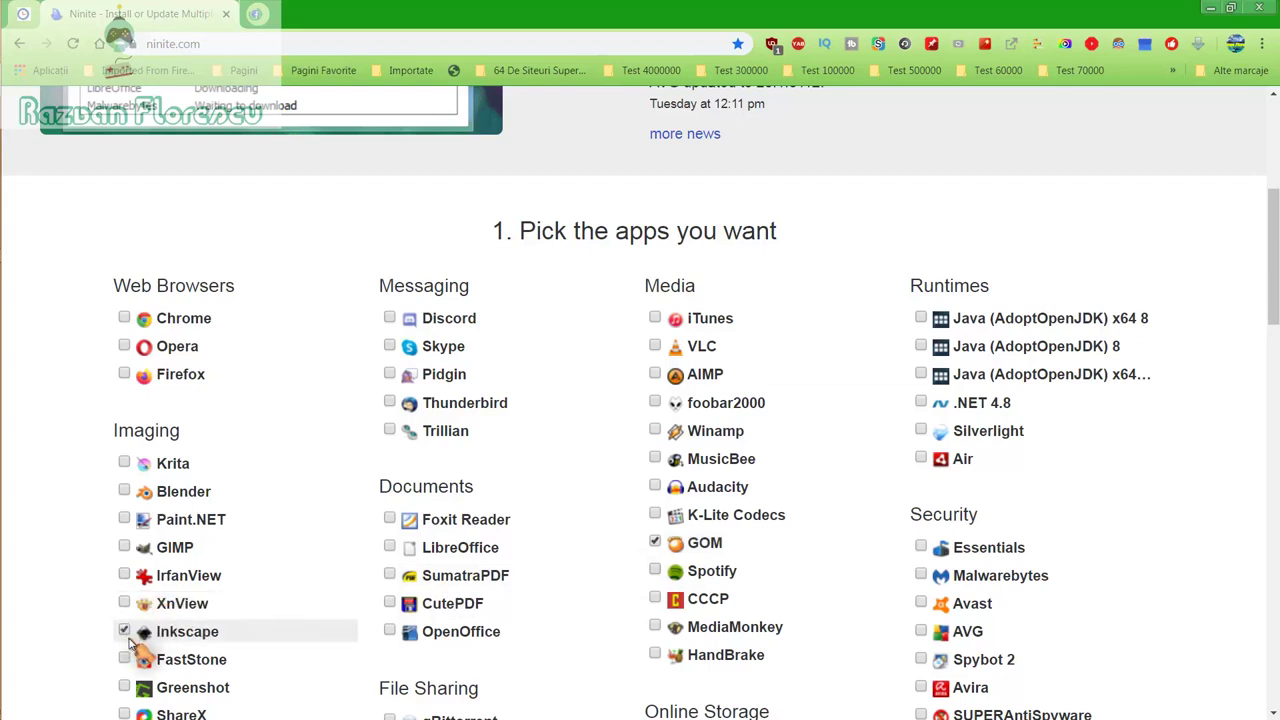
pyautogui.click(656, 460)
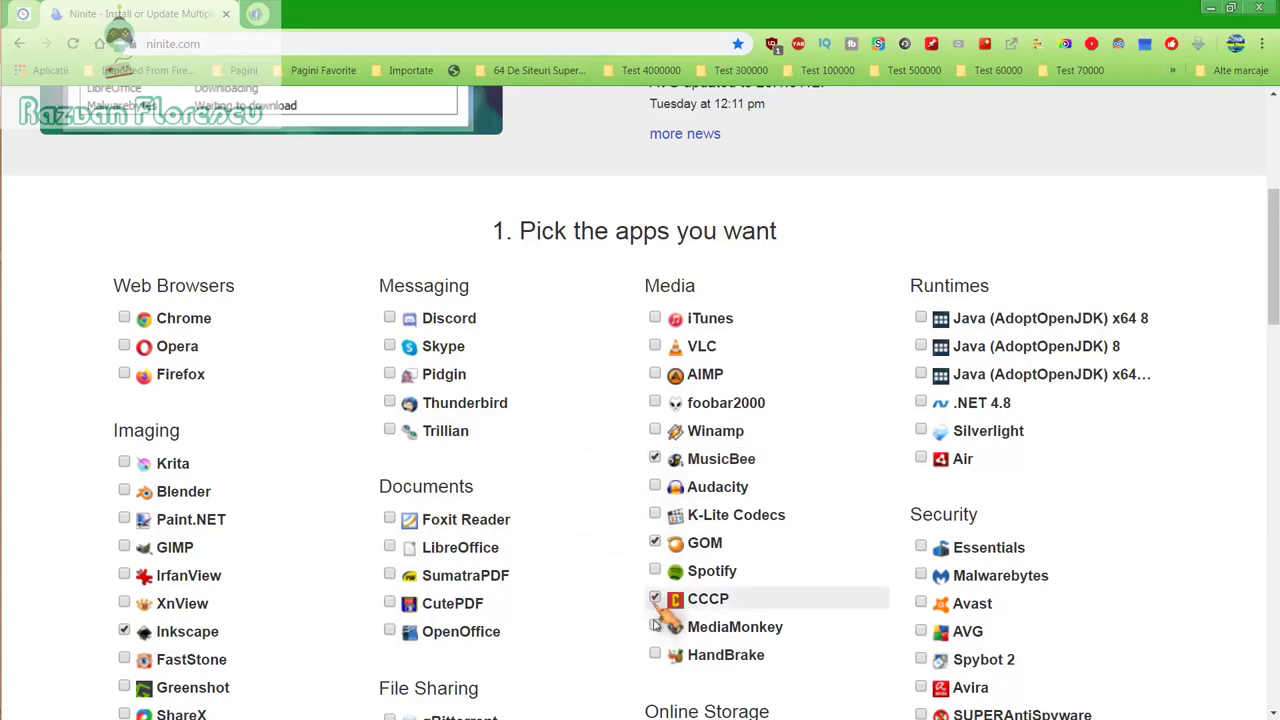
pyautogui.click(655, 626)
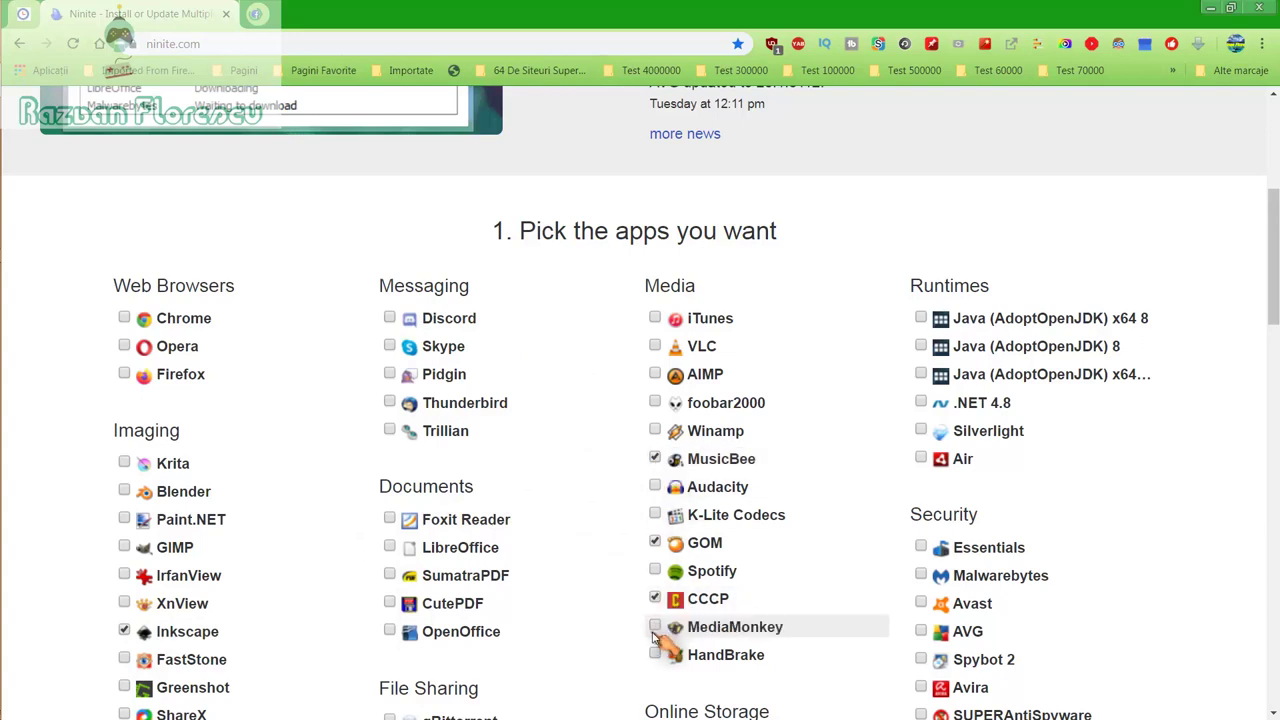
pyautogui.click(657, 574)
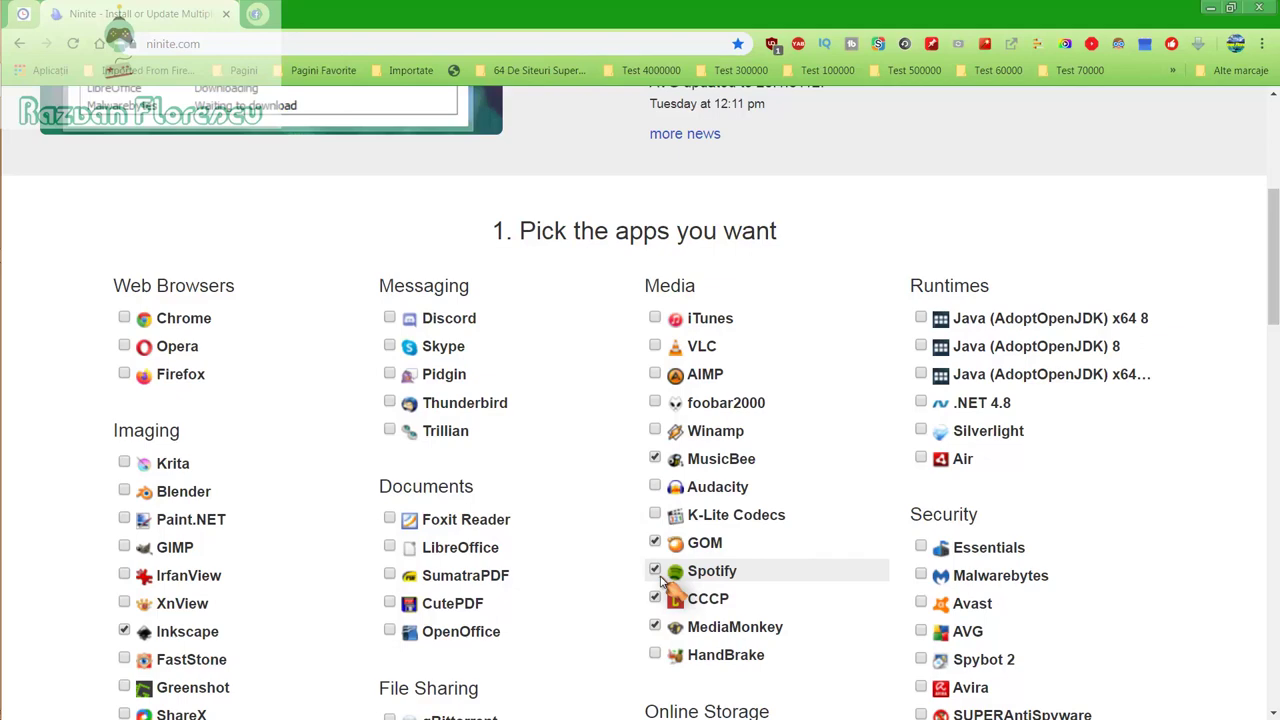
# Step: Add SUPERAntiSpyware, Spybot 2 and SugarSync to the selected apps
pyautogui.scroll(-1, 660, 580)
pyautogui.scroll(-1, 665, 575)
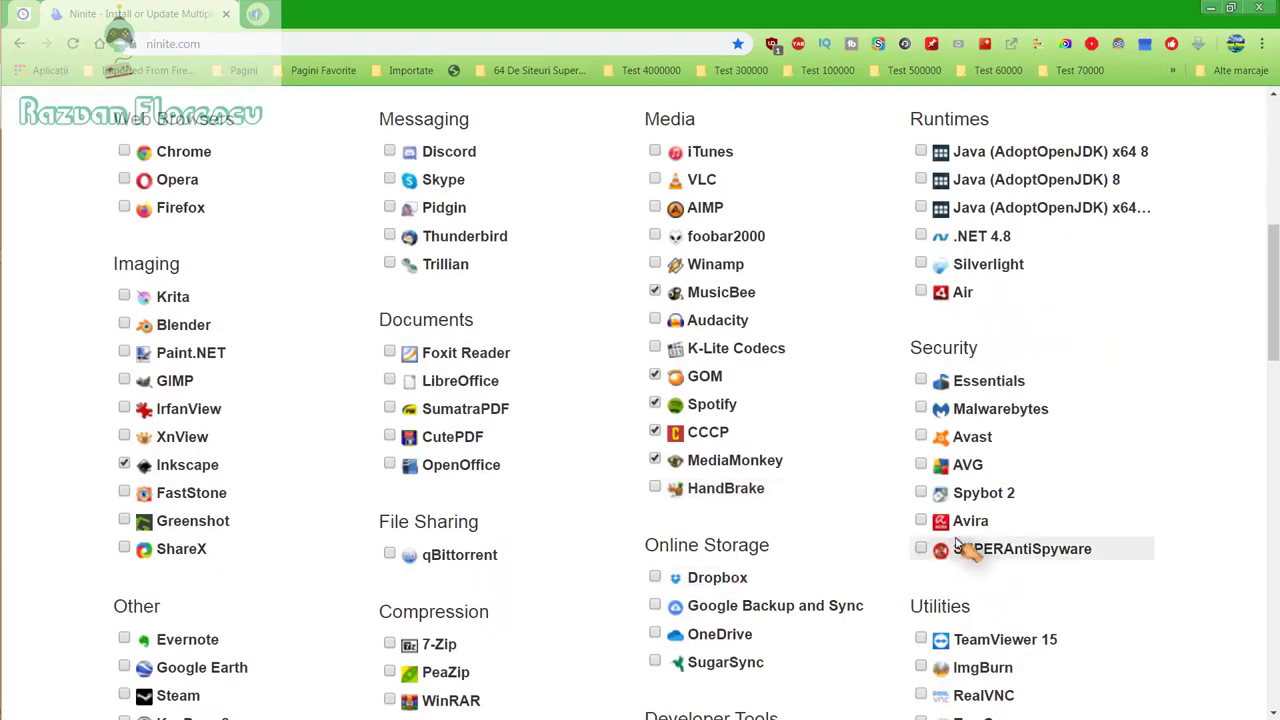
pyautogui.click(921, 548)
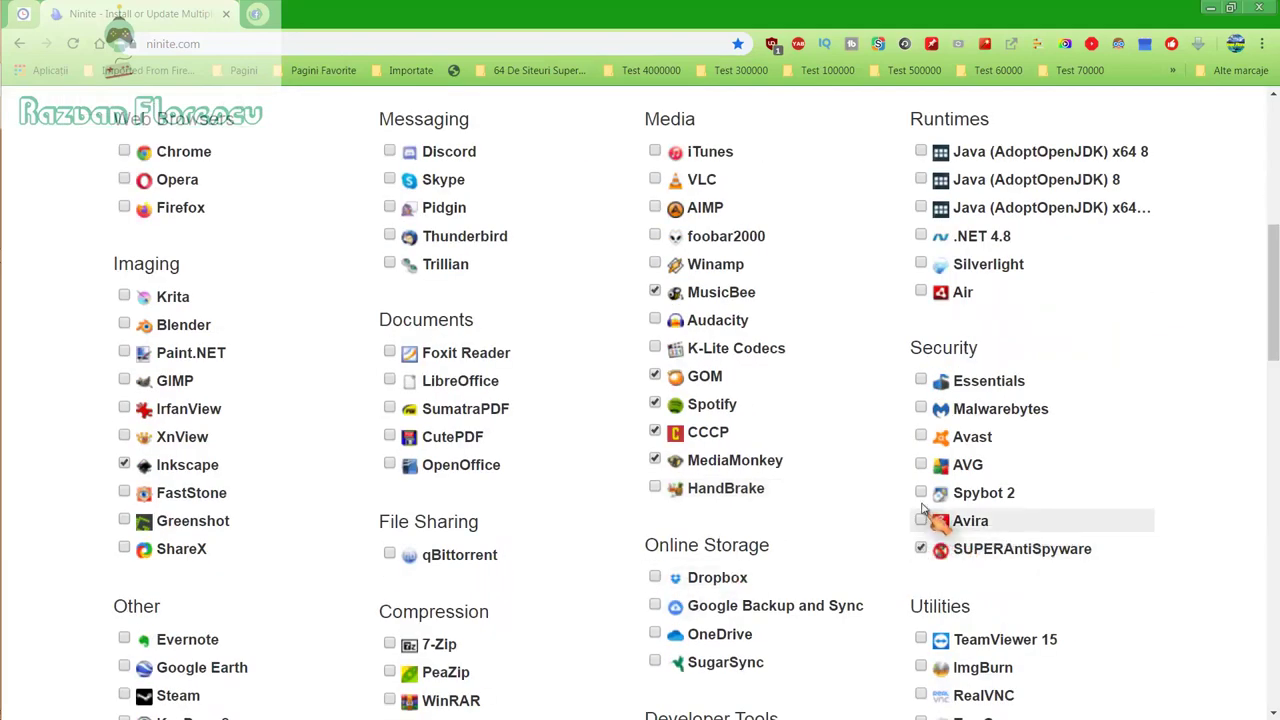
pyautogui.click(921, 493)
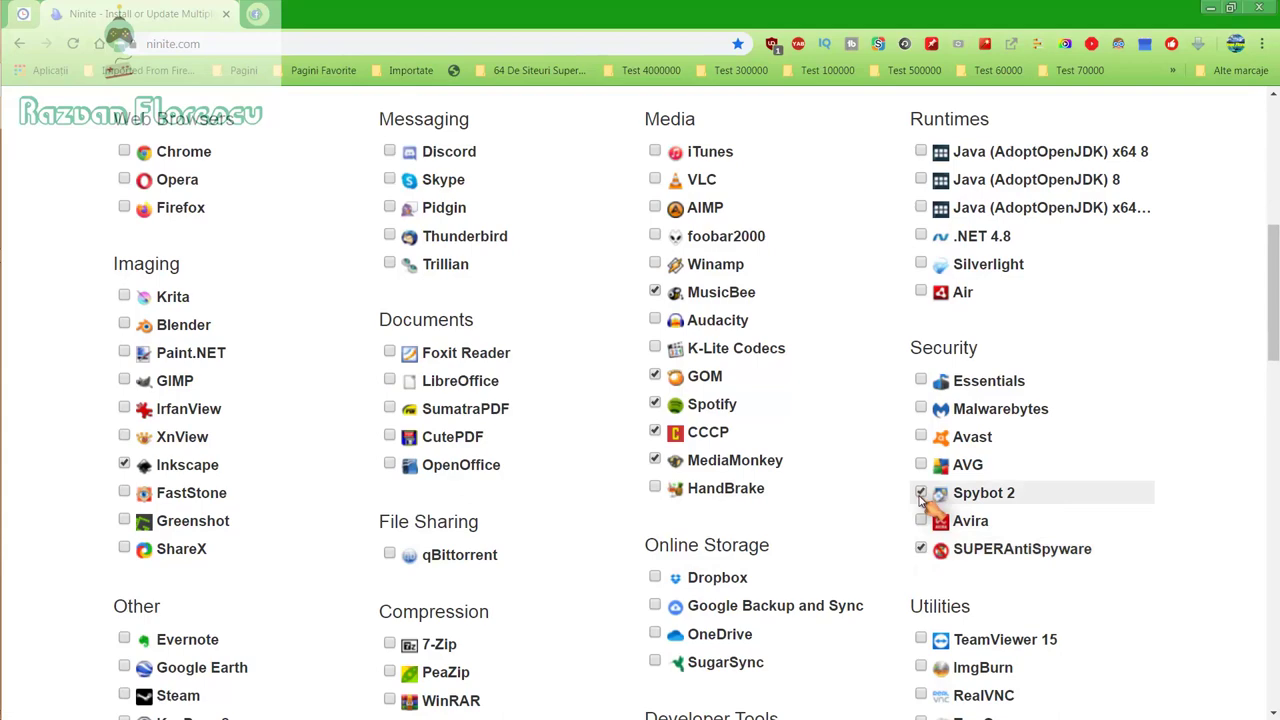
pyautogui.scroll(-2, 921, 500)
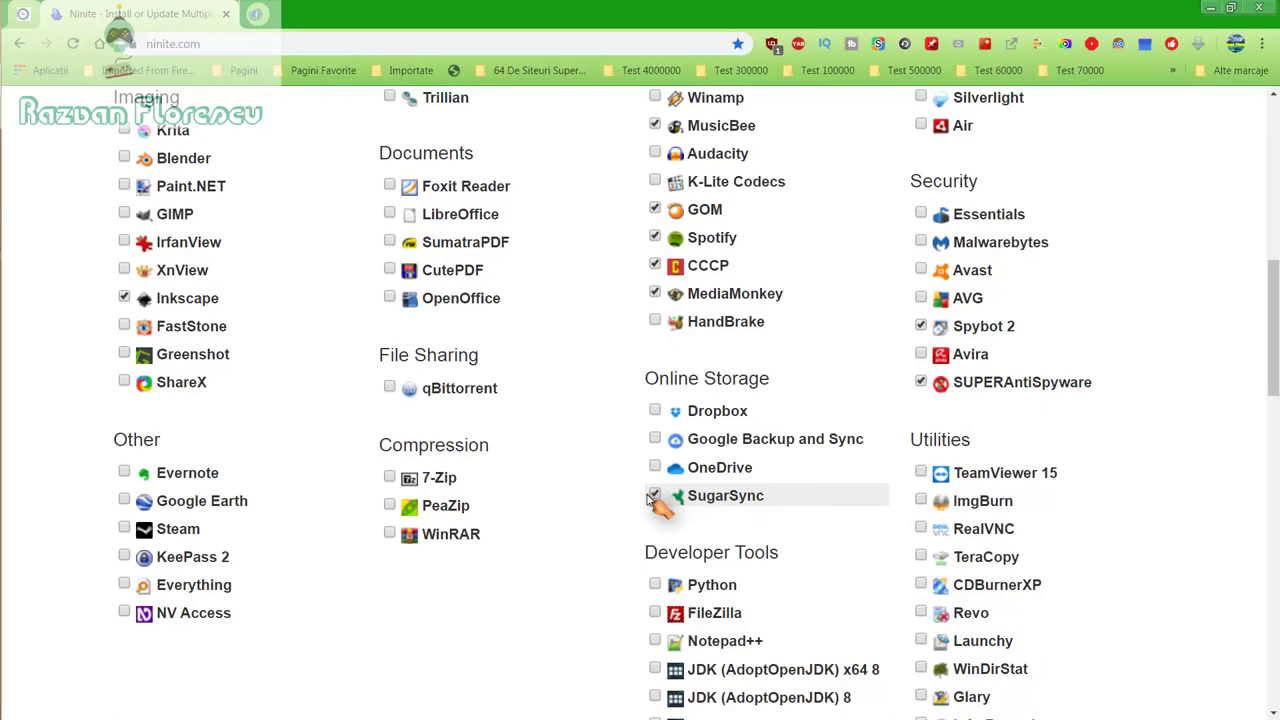
# Step: Get the custom Ninite installer and save it to the Desktop with the file type set to Toate fișierele (*.*)
pyautogui.scroll(-2, 652, 502)
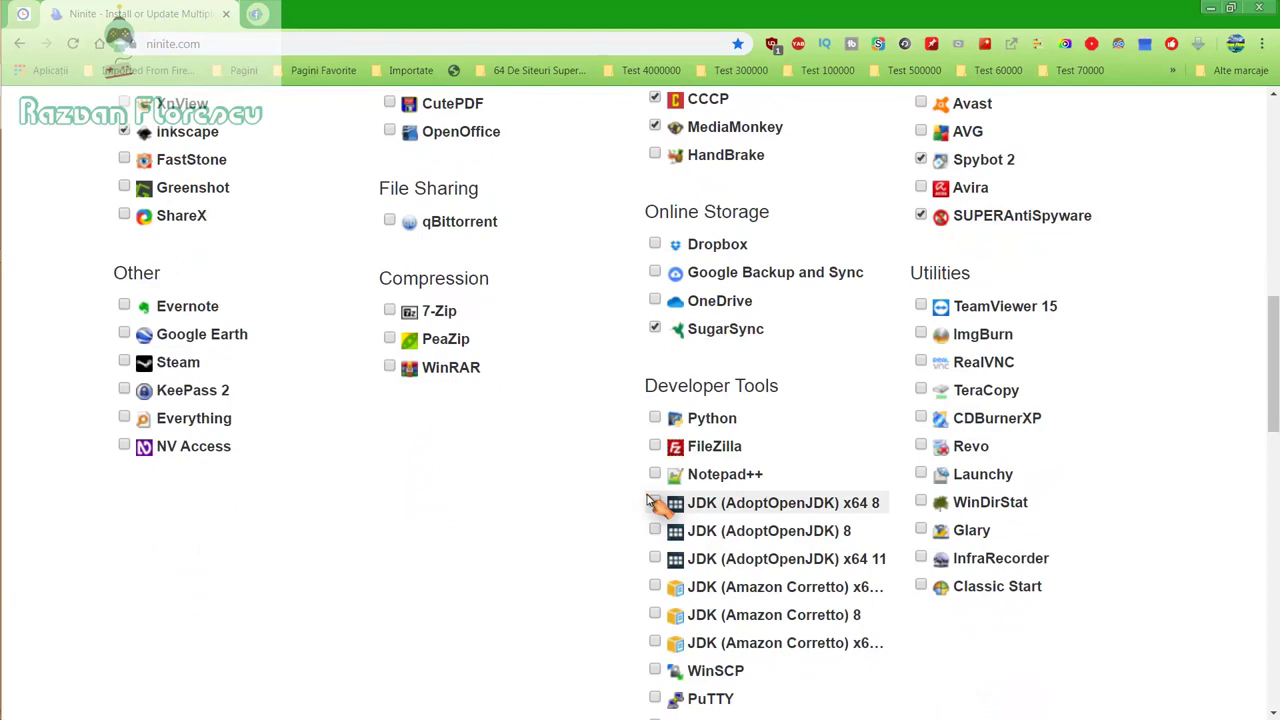
pyautogui.scroll(-2, 652, 502)
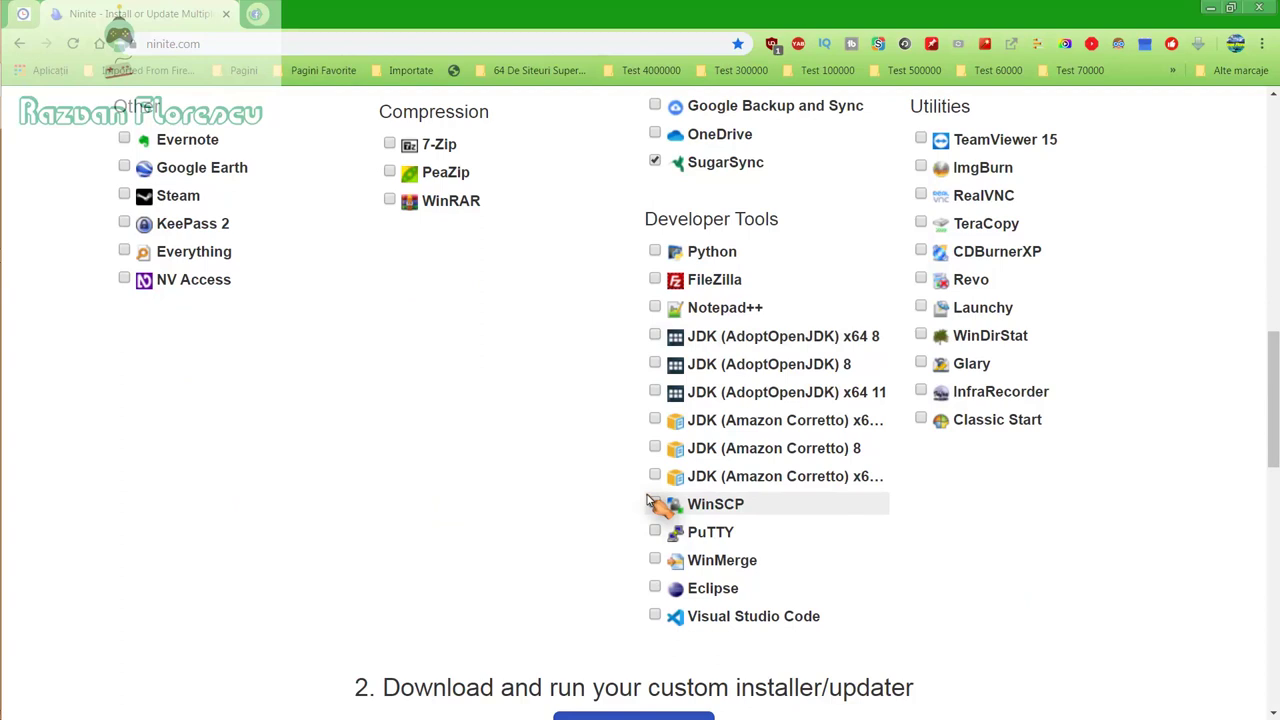
pyautogui.scroll(-2, 648, 502)
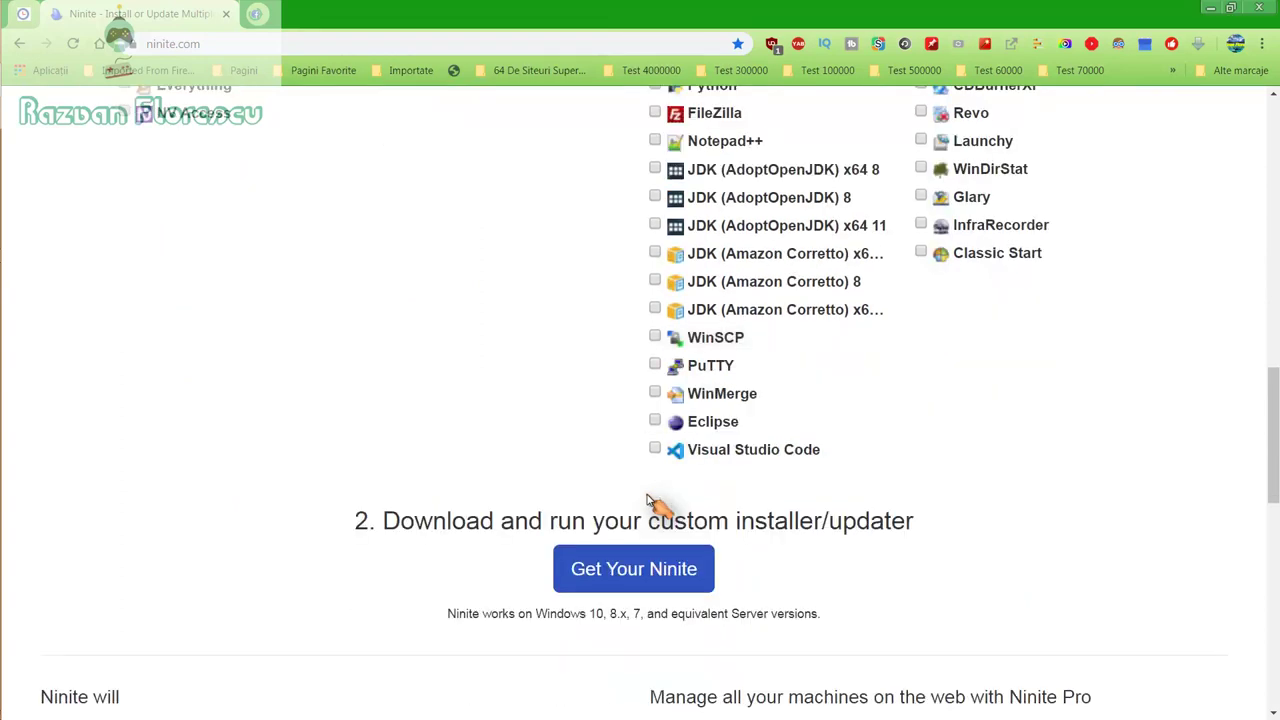
pyautogui.click(632, 578)
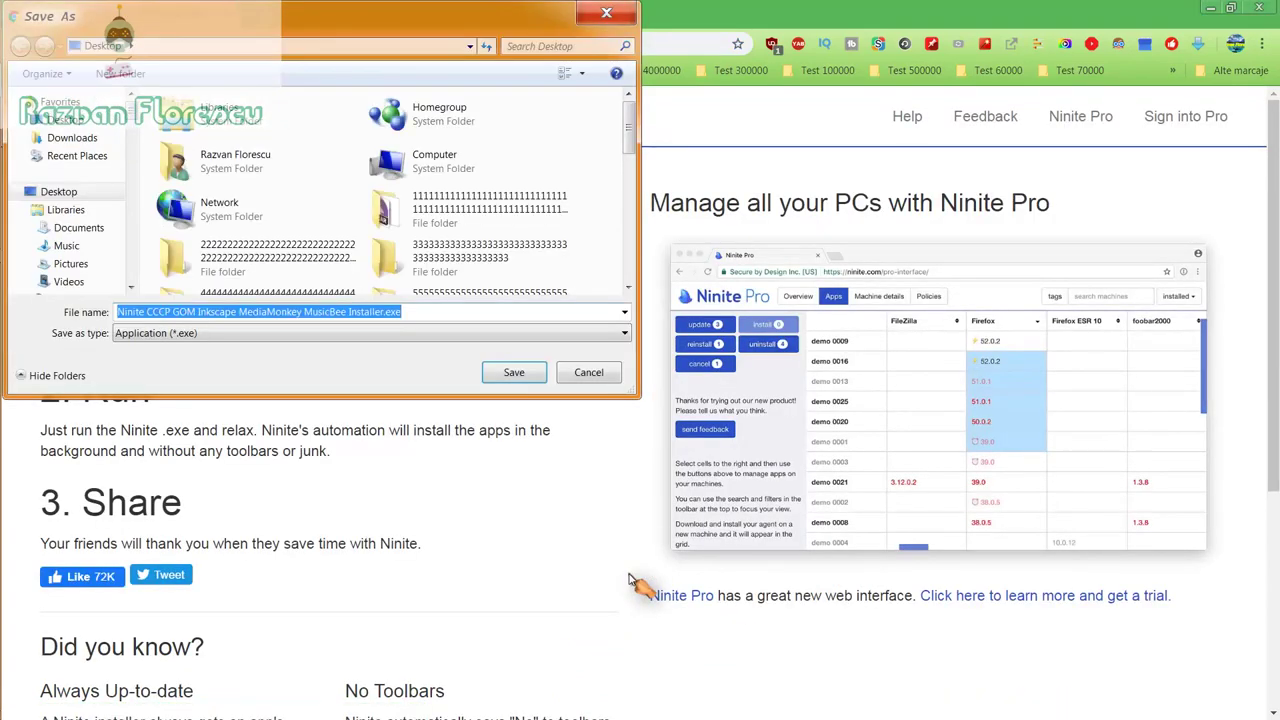
pyautogui.click(320, 335)
pyautogui.click(302, 366)
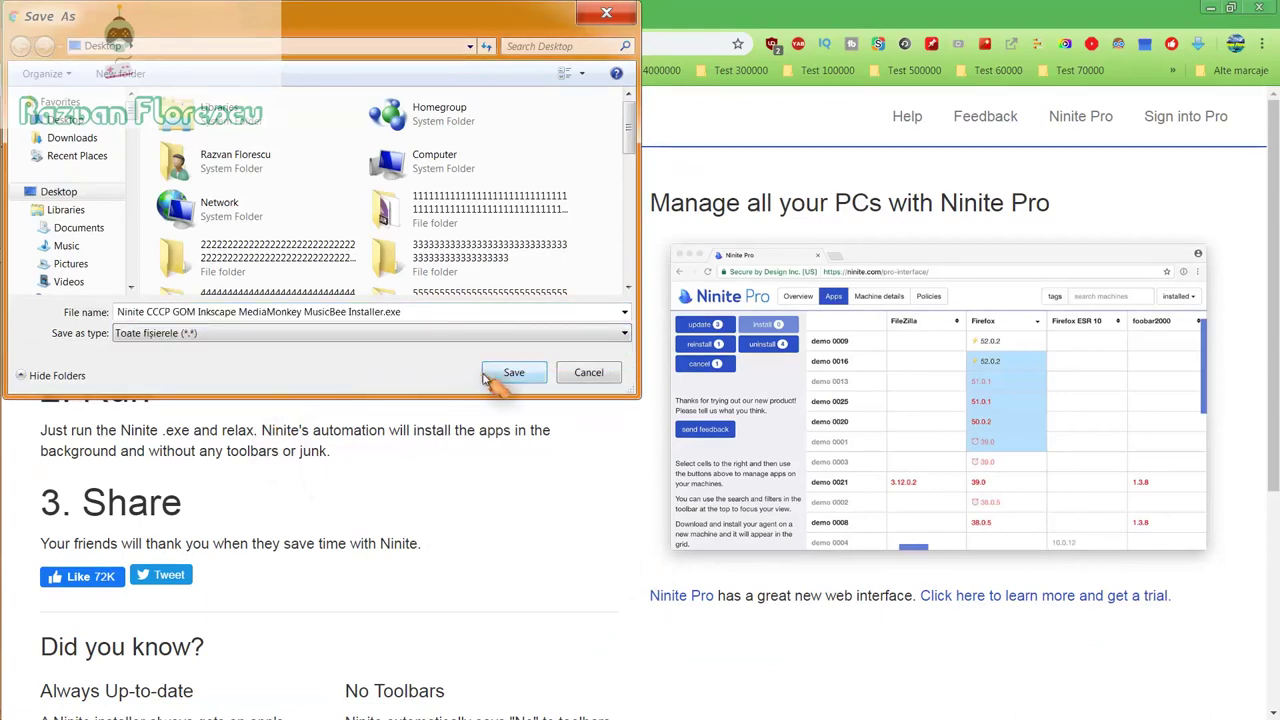
pyautogui.click(496, 372)
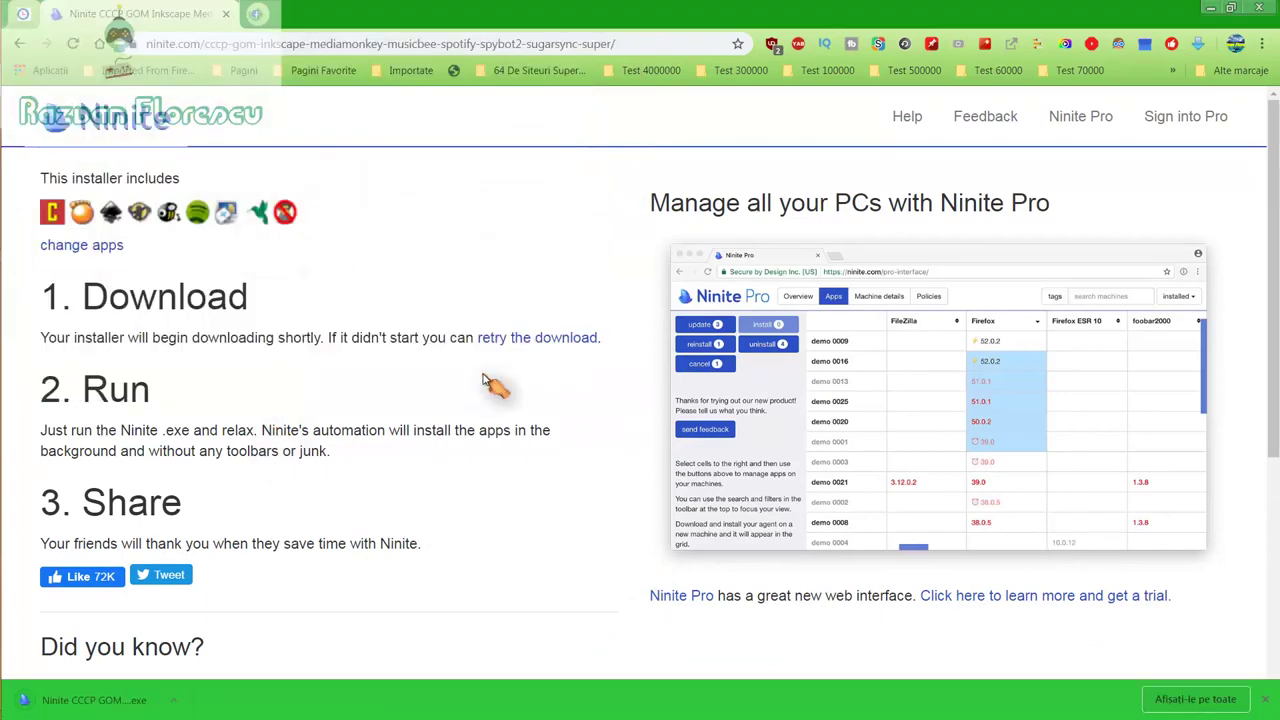
# Step: Run the downloaded Ninite installer, allowing it through the security warning, and close the browser window
pyautogui.click(128, 700)
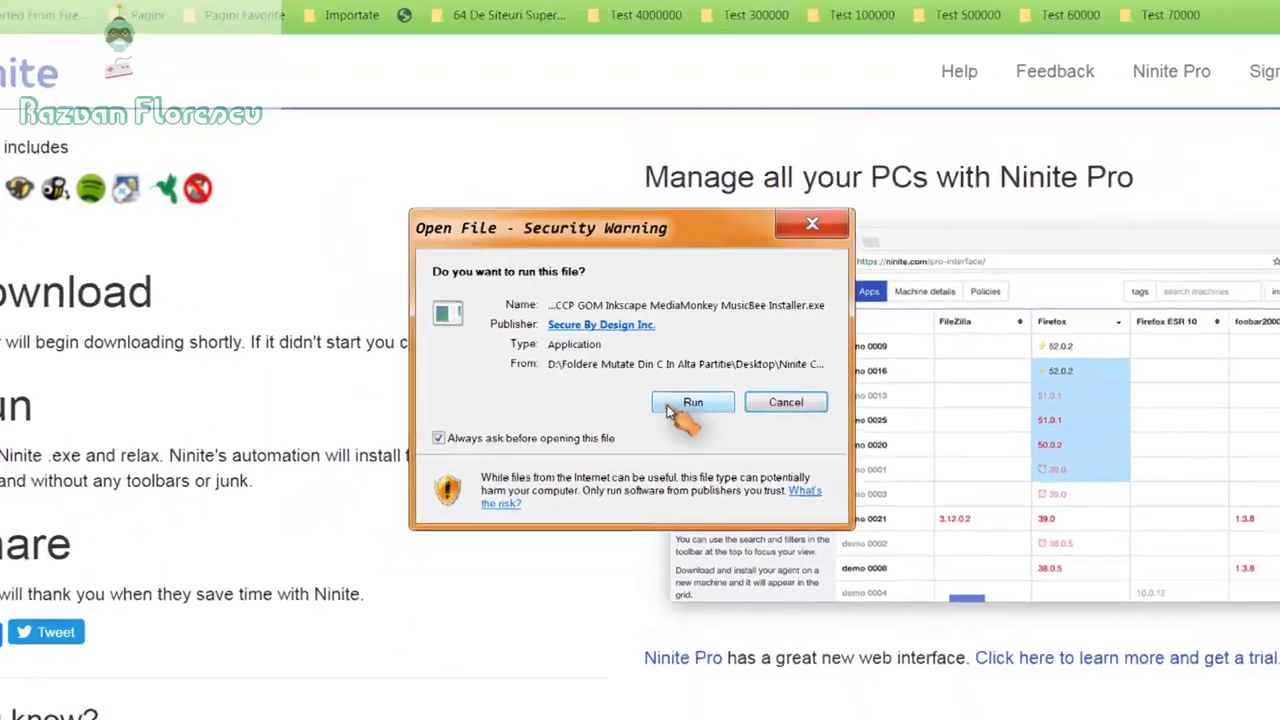
pyautogui.click(670, 430)
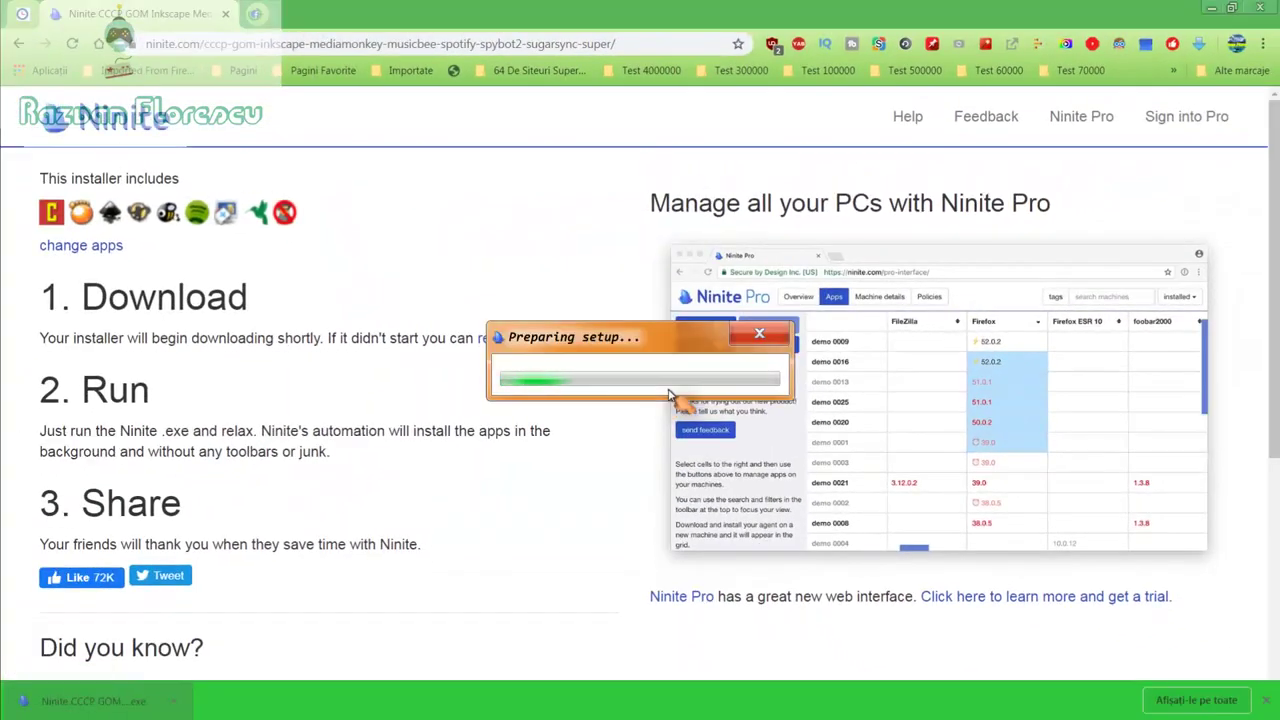
pyautogui.click(1258, 7)
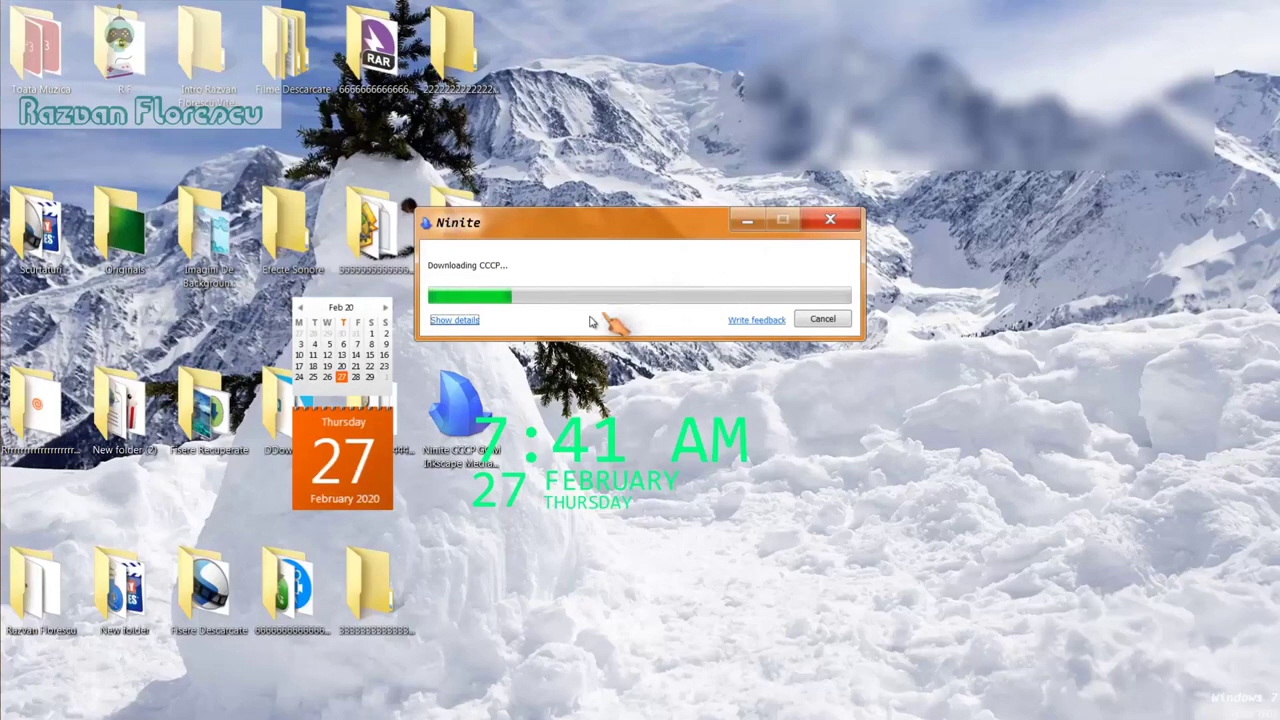
# Step: Show the installation details in the Ninite window and dismiss the 360 Total Security file association alert without blocking the program
pyautogui.click(456, 321)
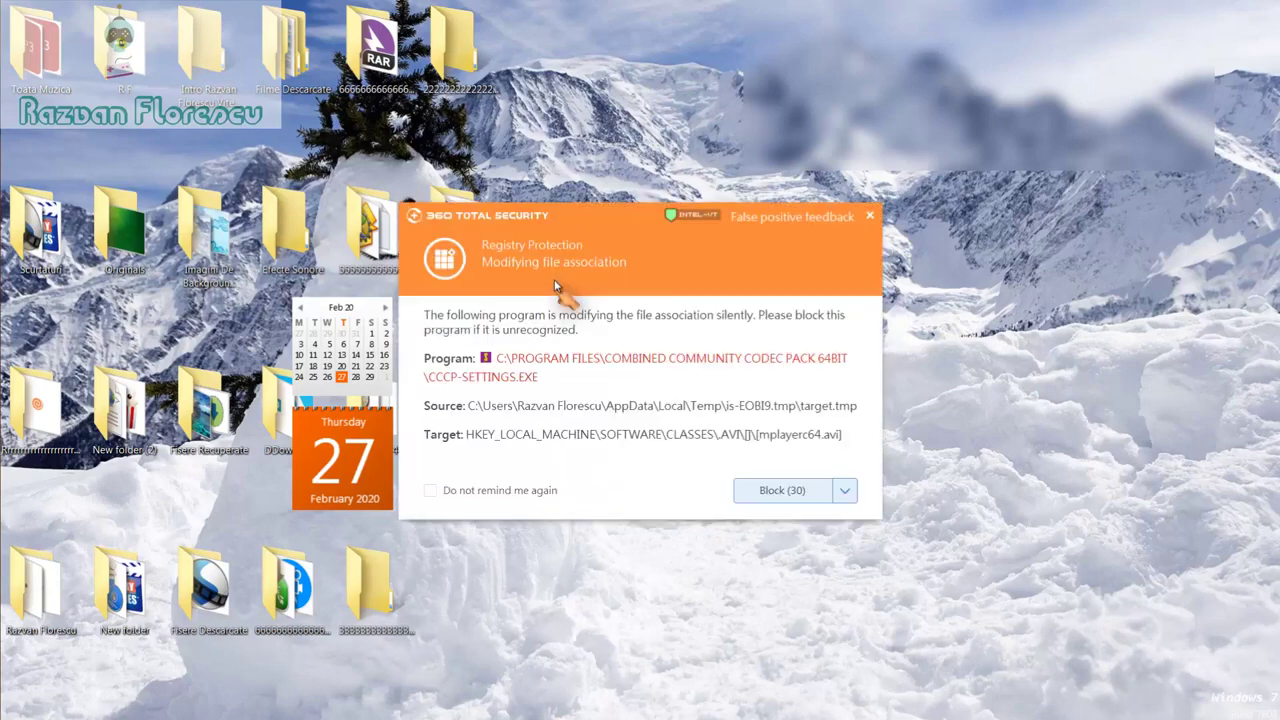
pyautogui.click(873, 219)
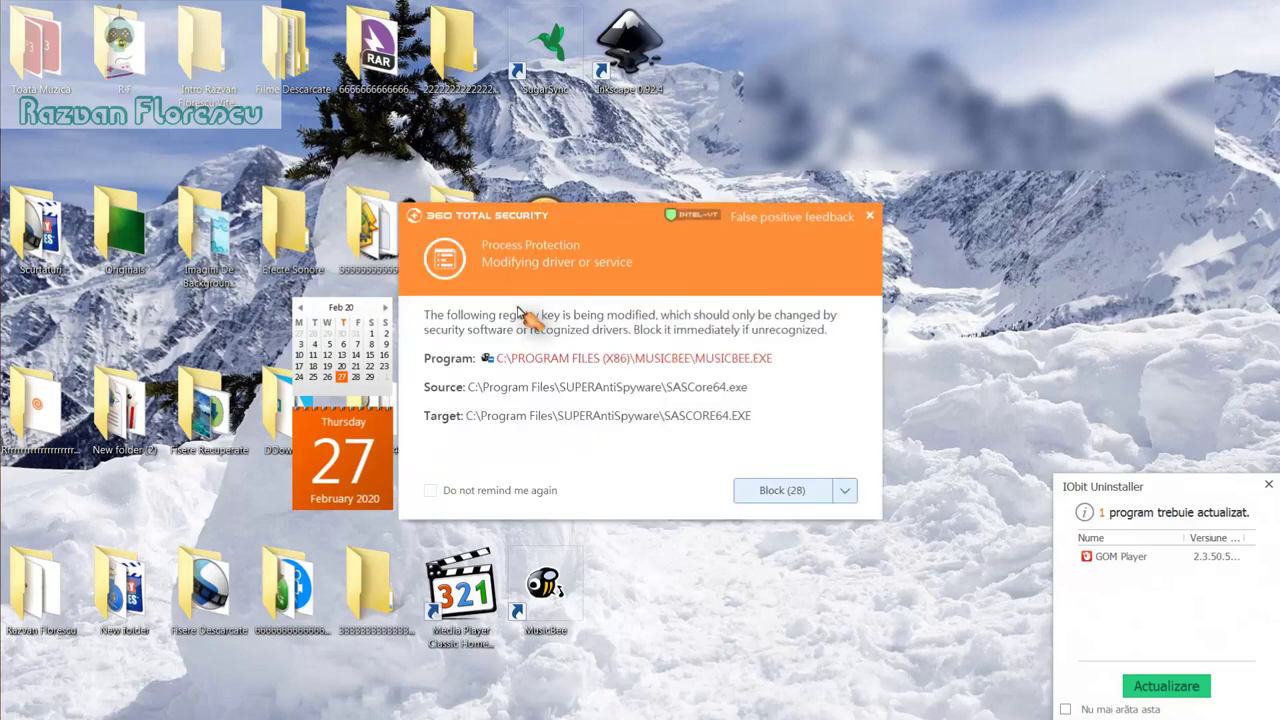
# Step: Dismiss each 360 Total Security alert without blocking the program, enabling Do not remind me again for the environment variable modification
pyautogui.click(871, 216)
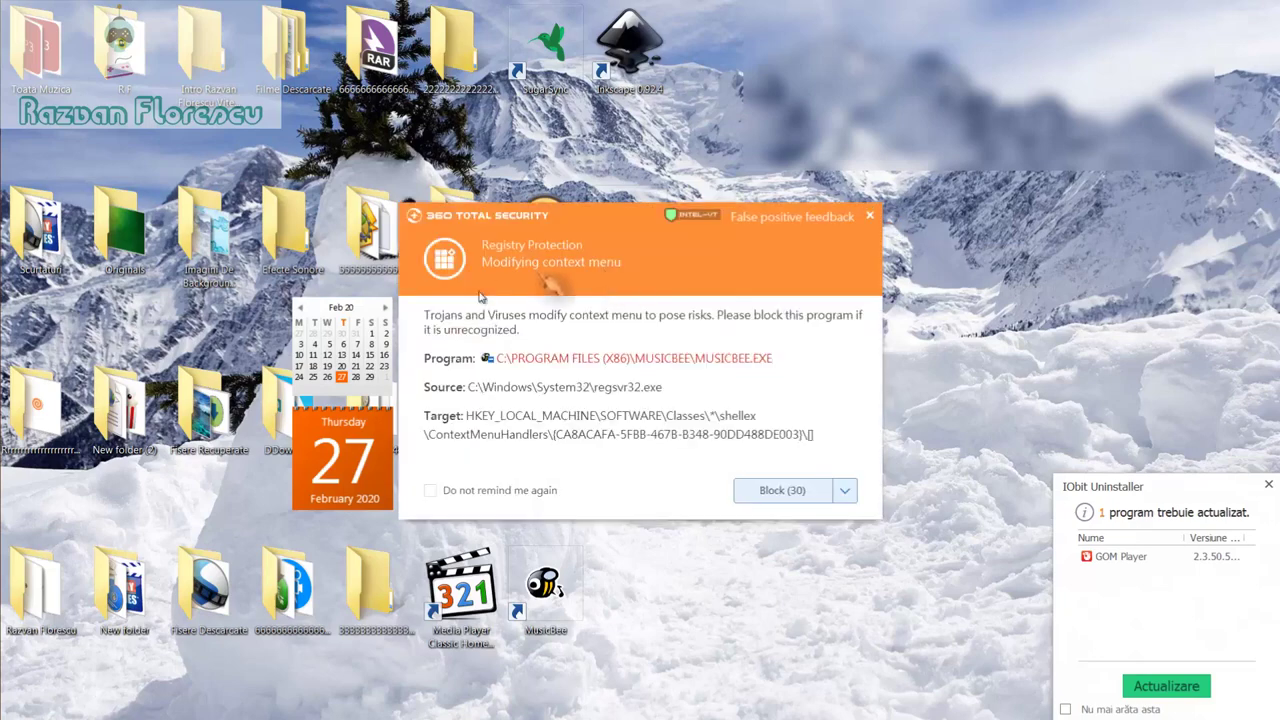
pyautogui.click(870, 216)
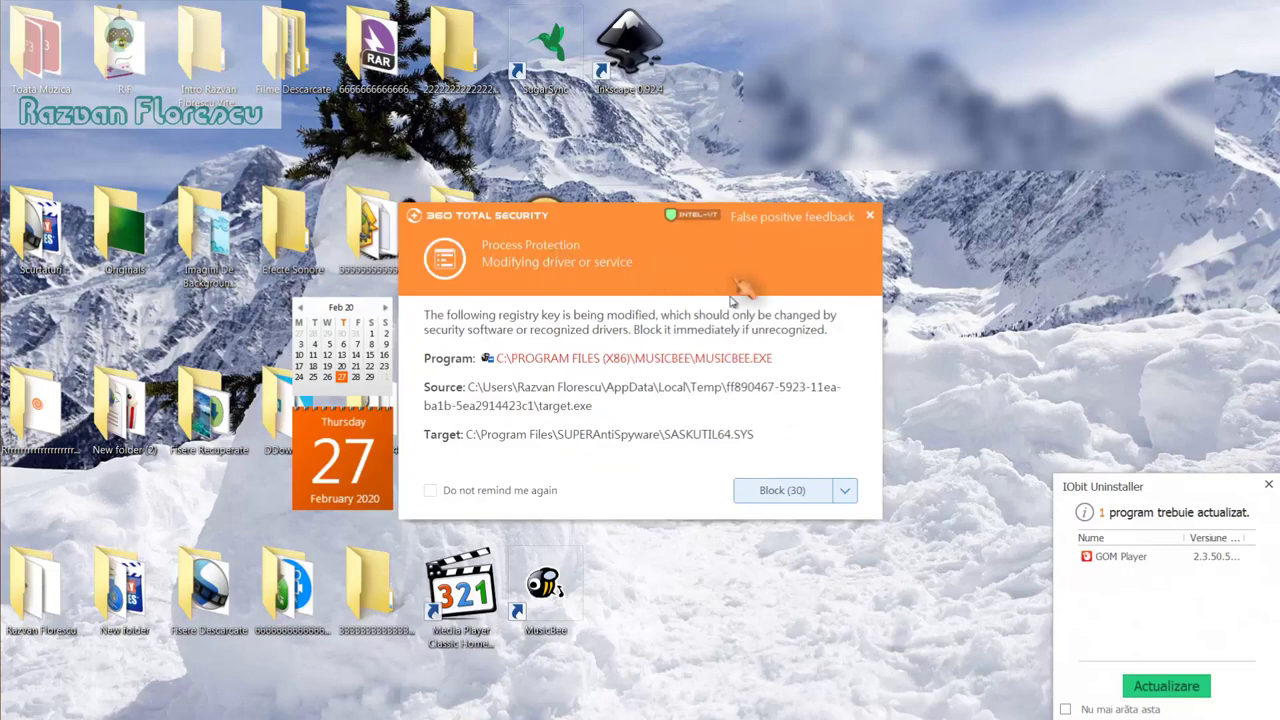
pyautogui.click(870, 216)
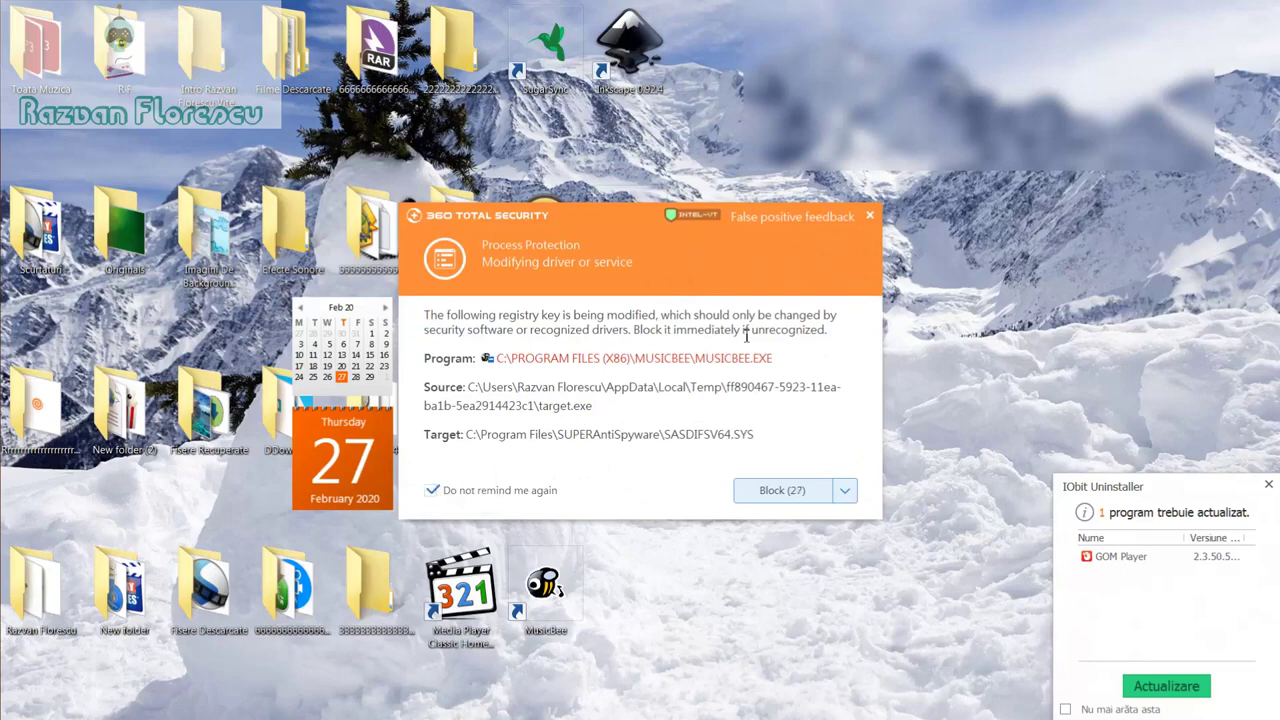
pyautogui.click(870, 216)
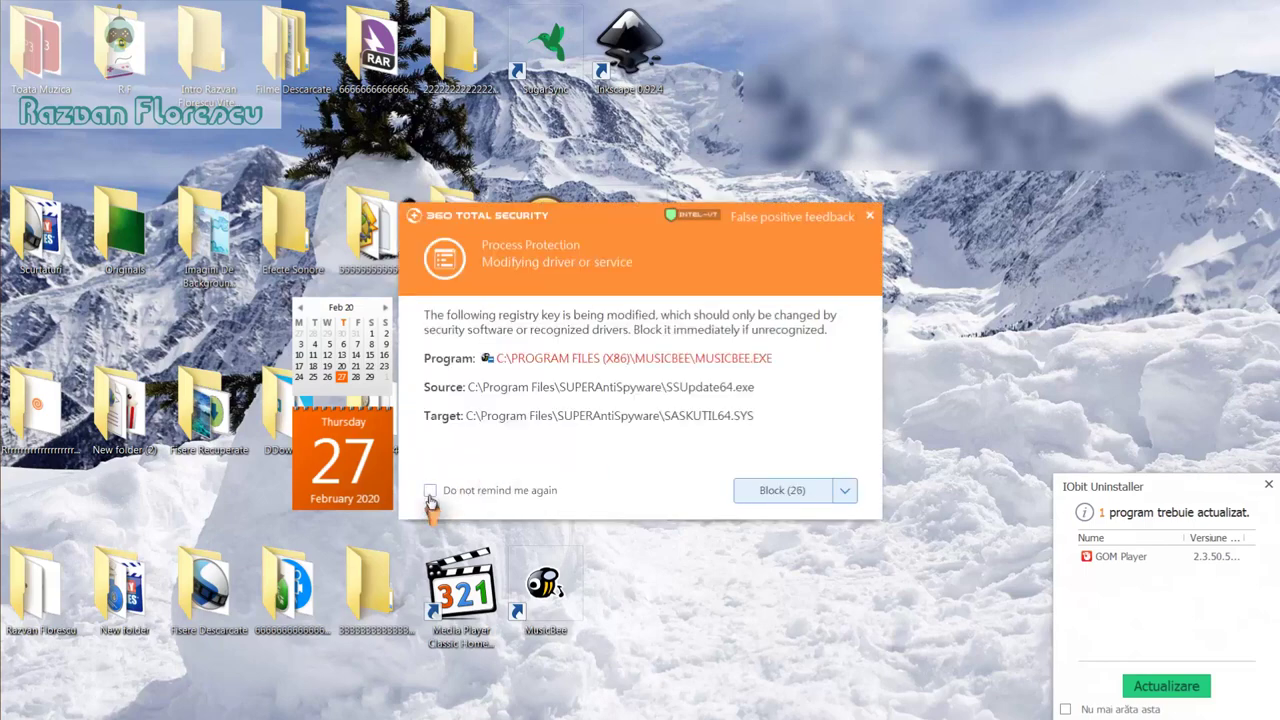
pyautogui.click(869, 217)
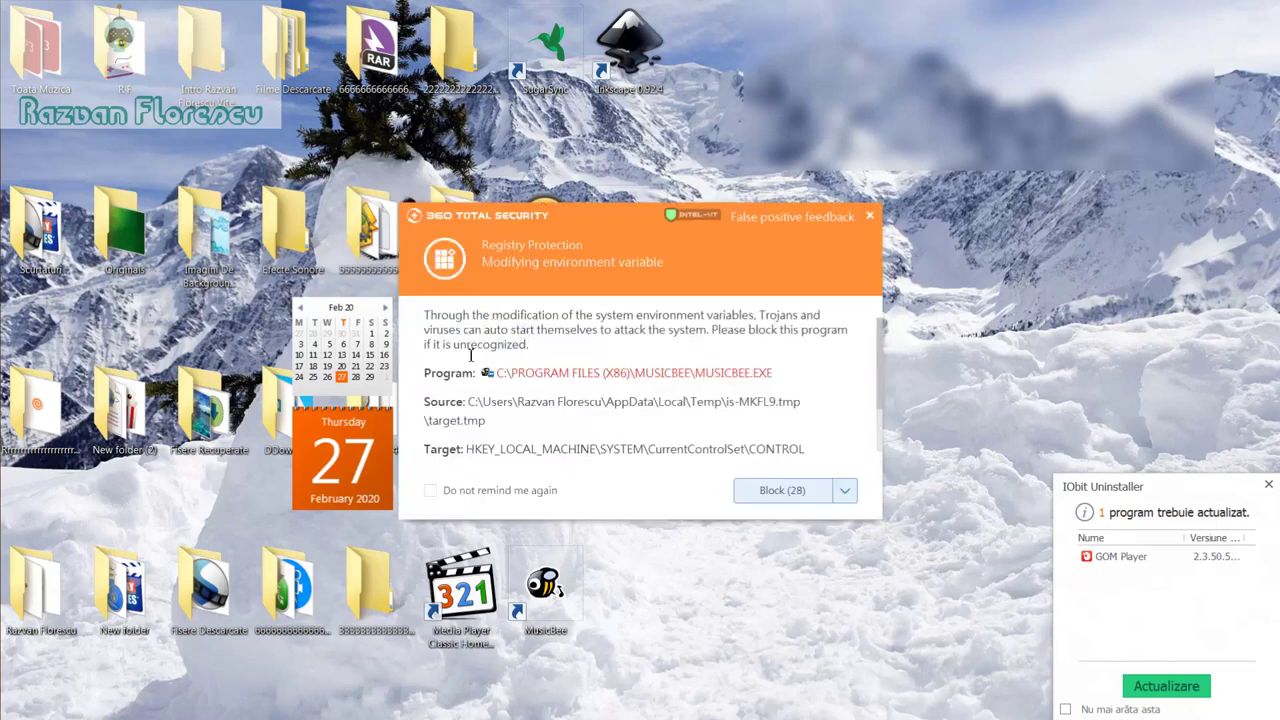
pyautogui.click(431, 490)
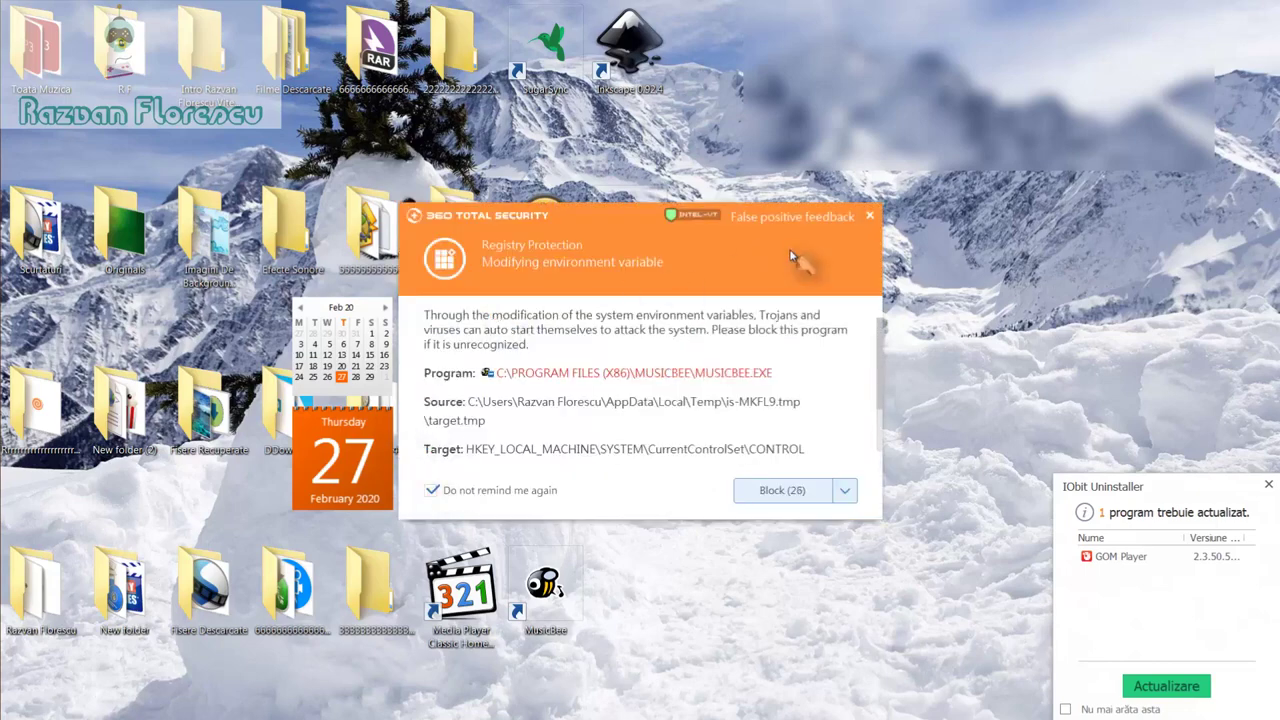
pyautogui.click(871, 218)
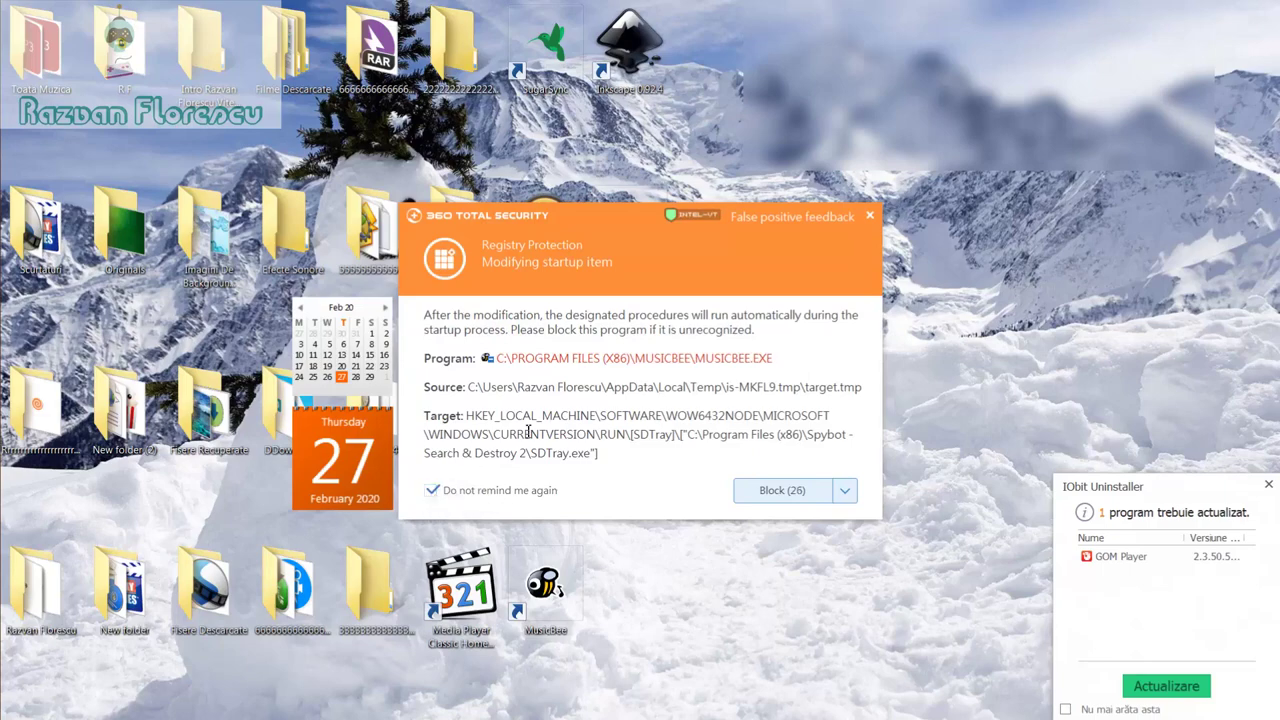
pyautogui.click(871, 216)
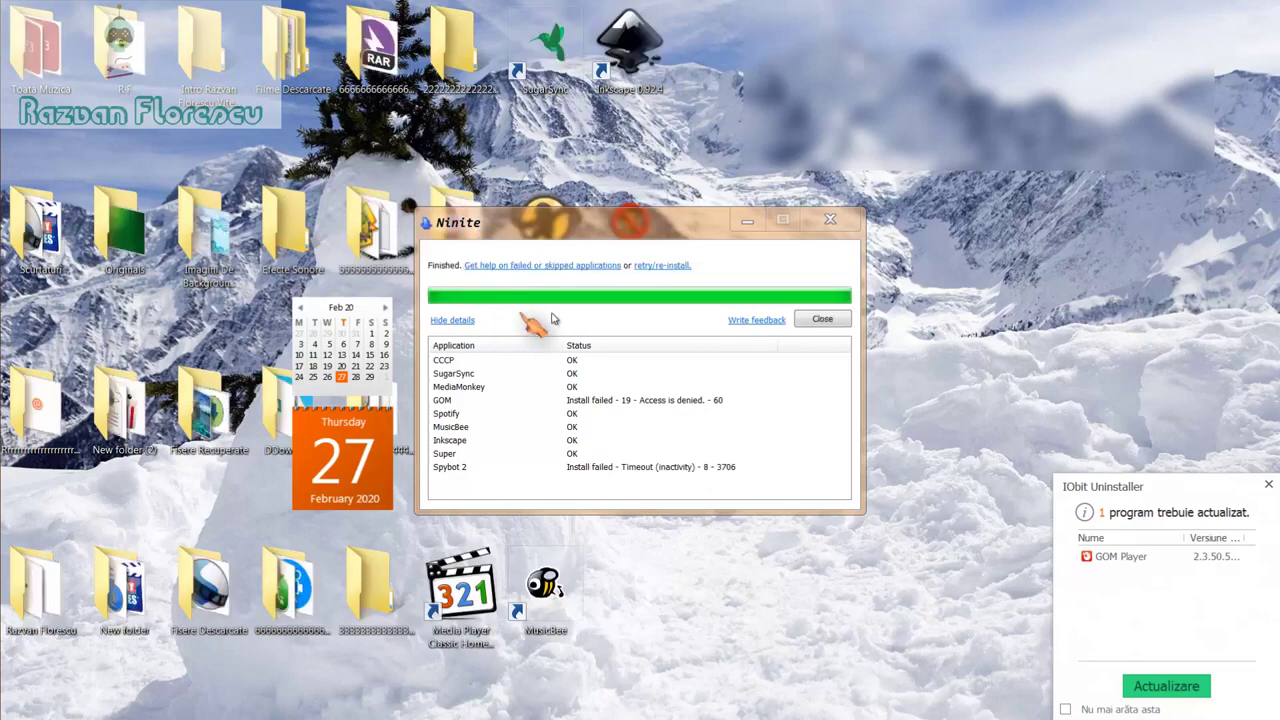
# Step: Close the IObit Uninstaller update notice and the finished Ninite installer window
pyautogui.click(1266, 486)
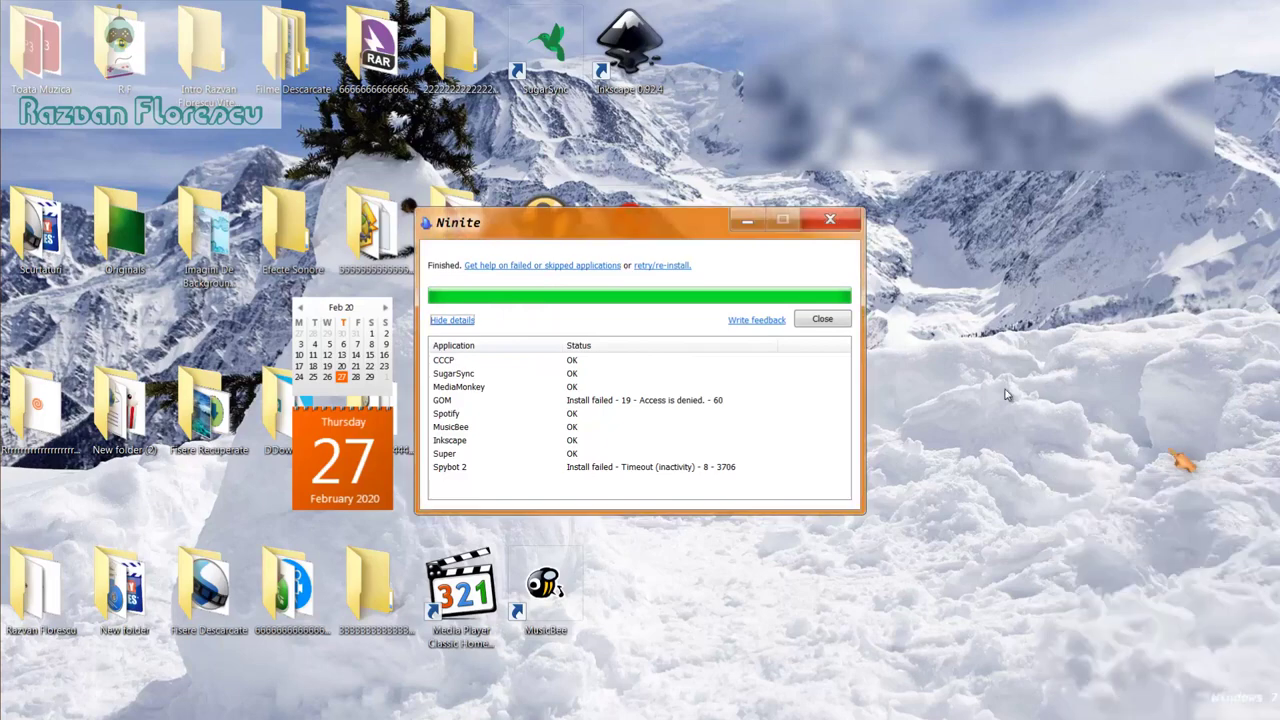
pyautogui.click(821, 321)
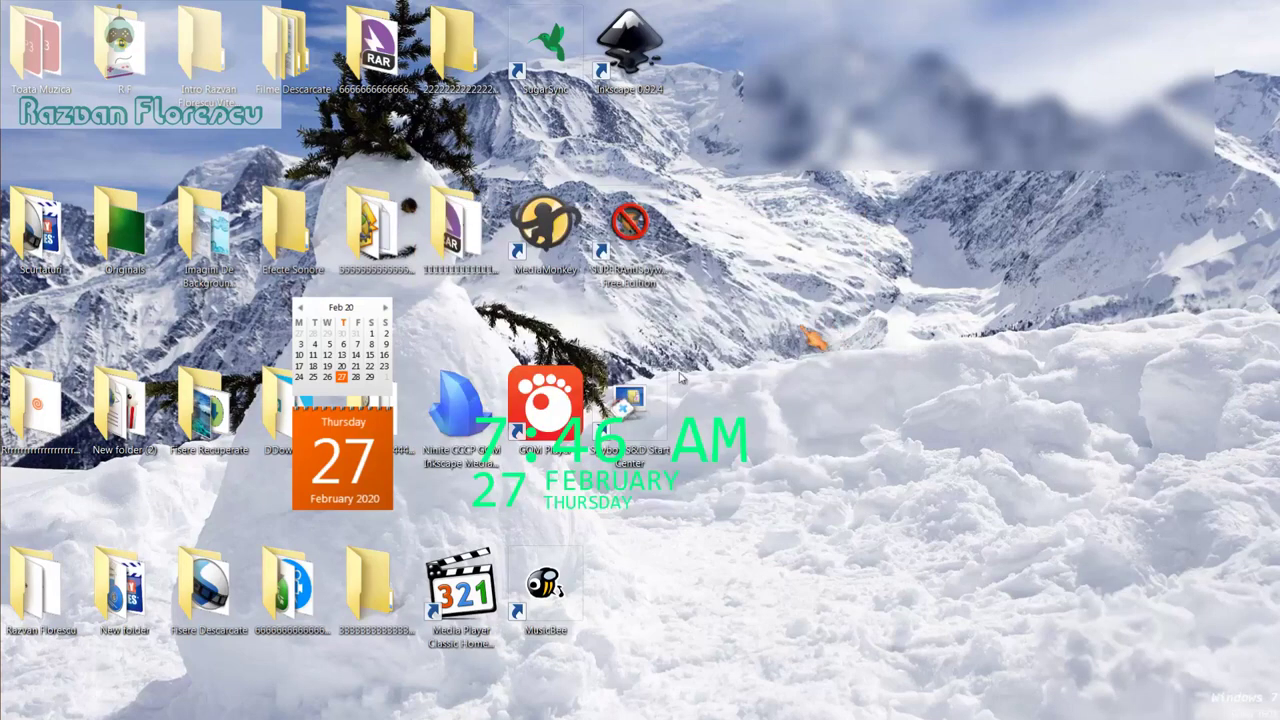
# Step: Launch Media Player Classic Home Cinema from the desktop, decline periodic CCCP update checks, and view the player maximized before closing it
pyautogui.doubleClick(481, 614)
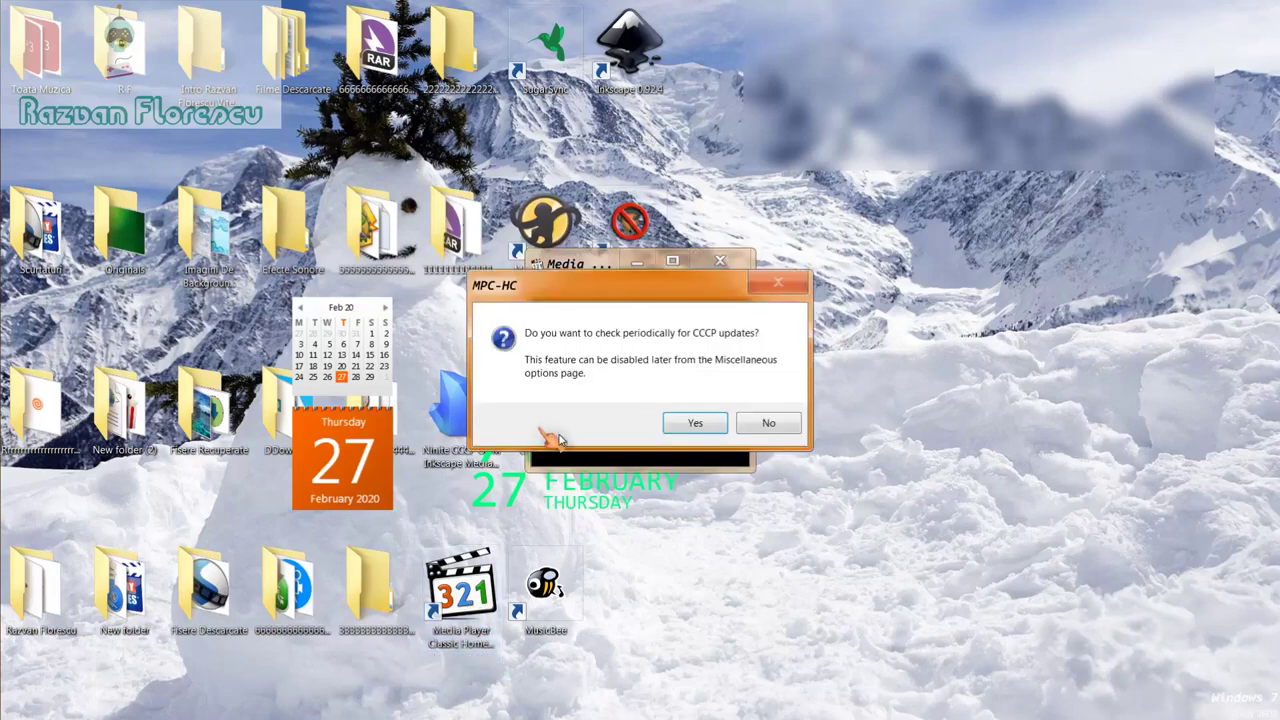
pyautogui.click(766, 424)
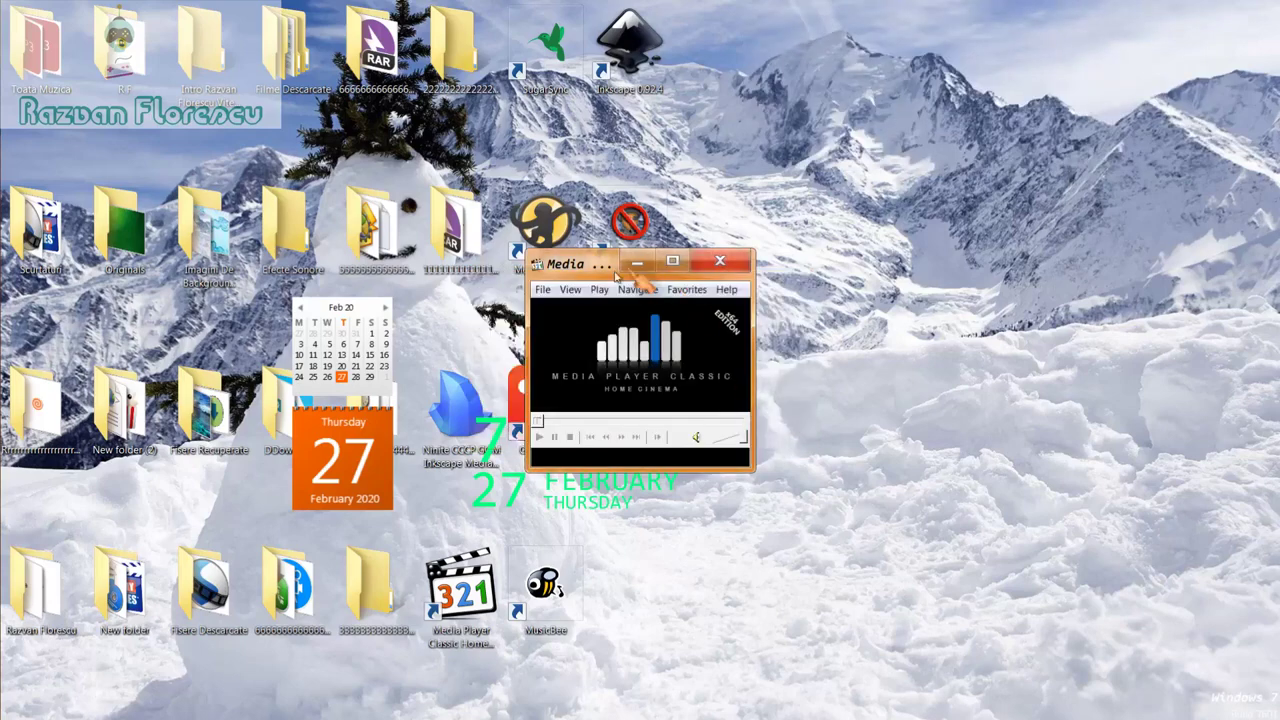
pyautogui.moveTo(603, 271); pyautogui.dragTo(608, 2)
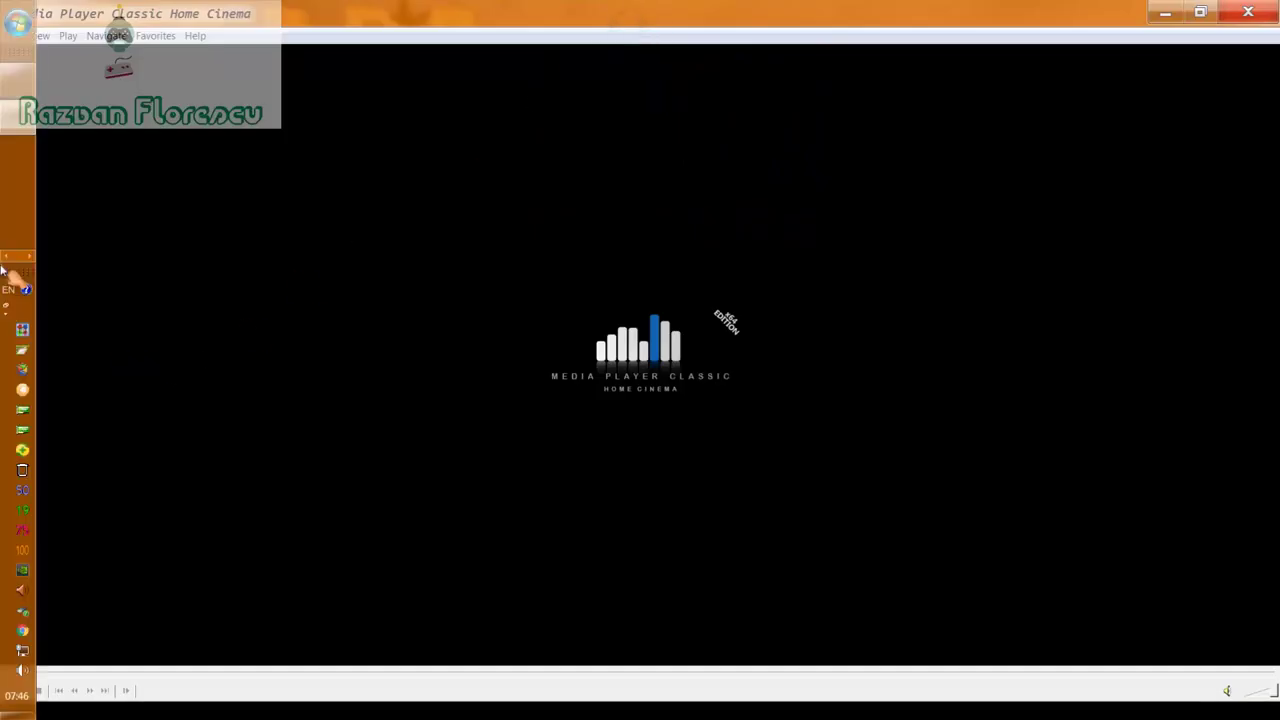
pyautogui.rightClick(10, 119)
pyautogui.click(206, 123)
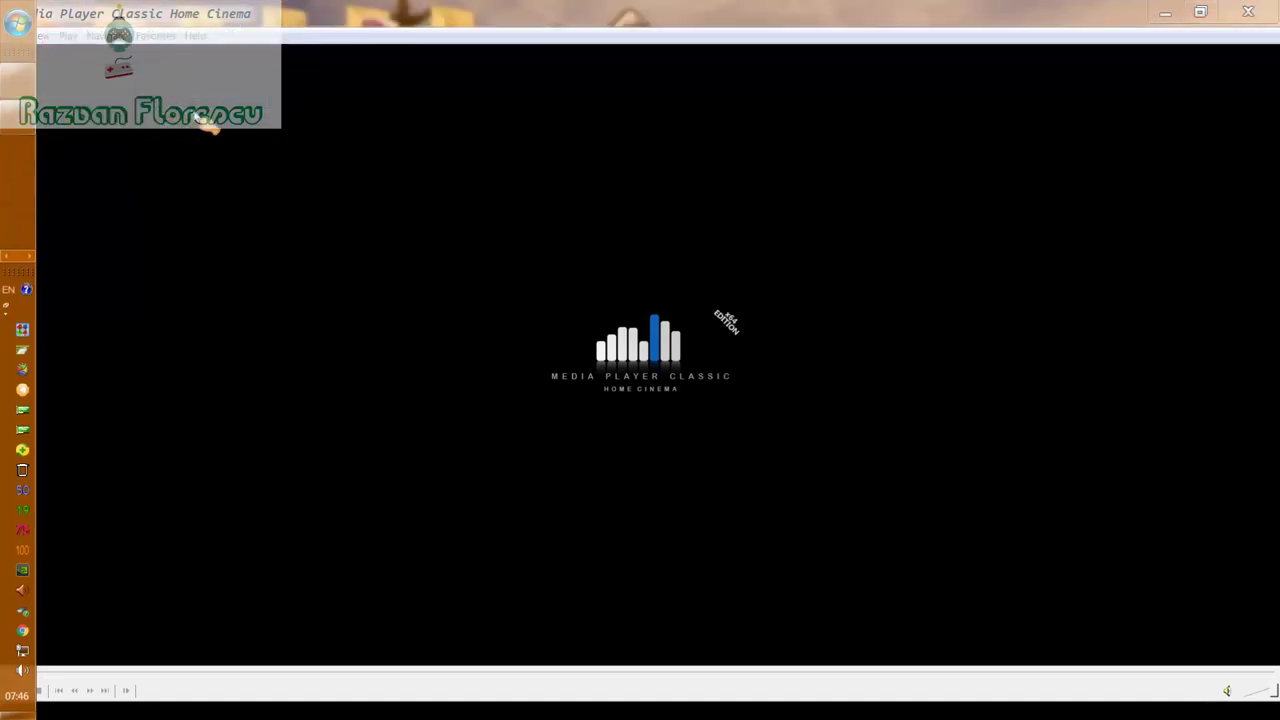
pyautogui.click(1248, 12)
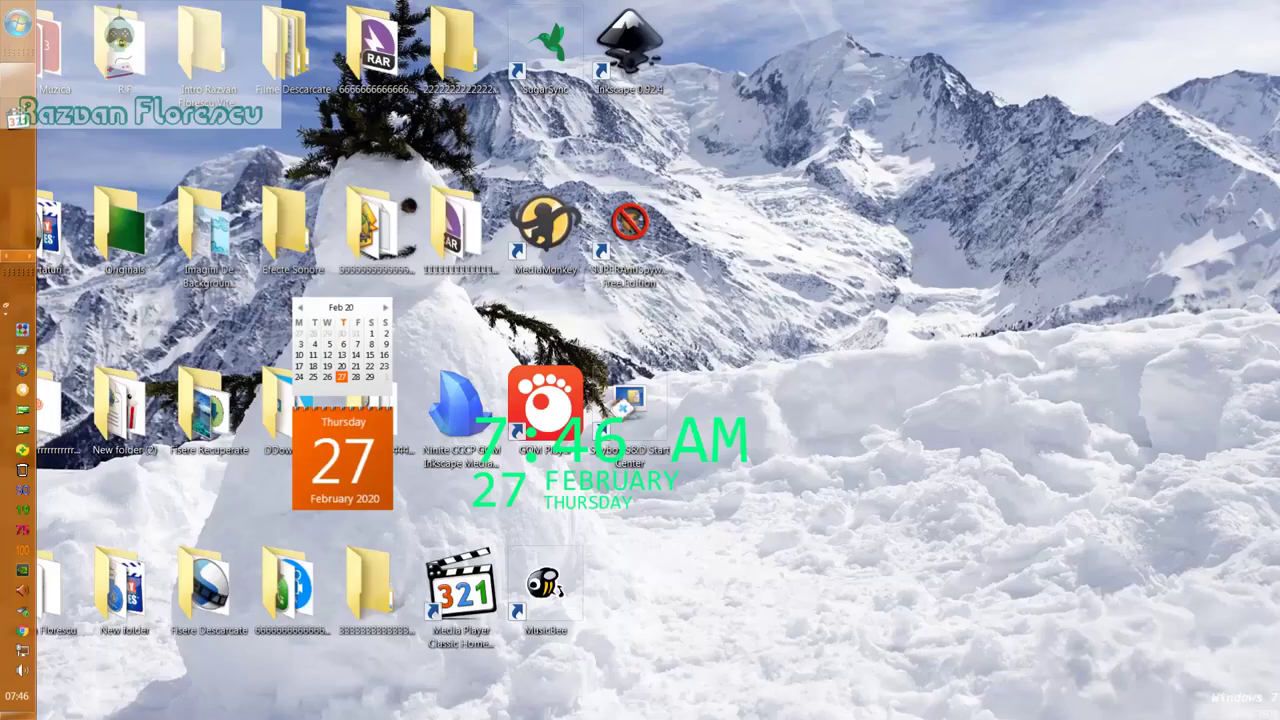
# Step: Permanently delete the Ninite installer file from the desktop
pyautogui.click(473, 400)
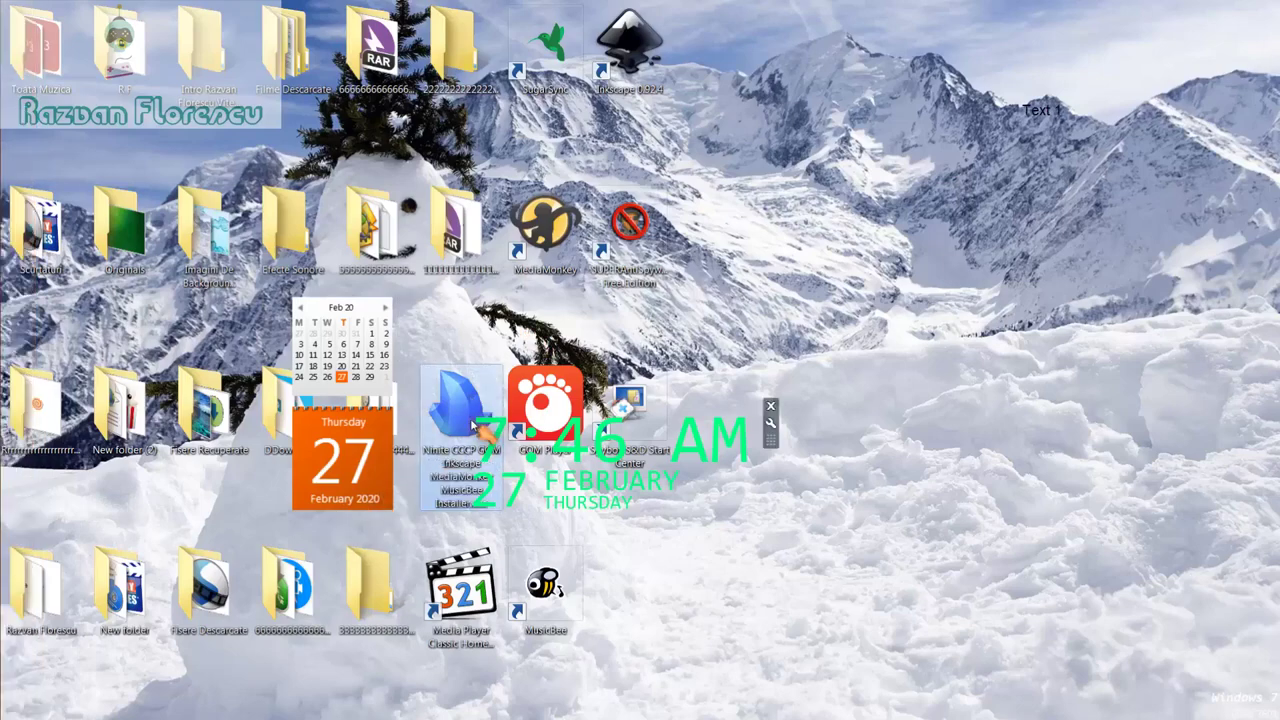
pyautogui.hotkey('shift', 'Delete')
pyautogui.press('Return')
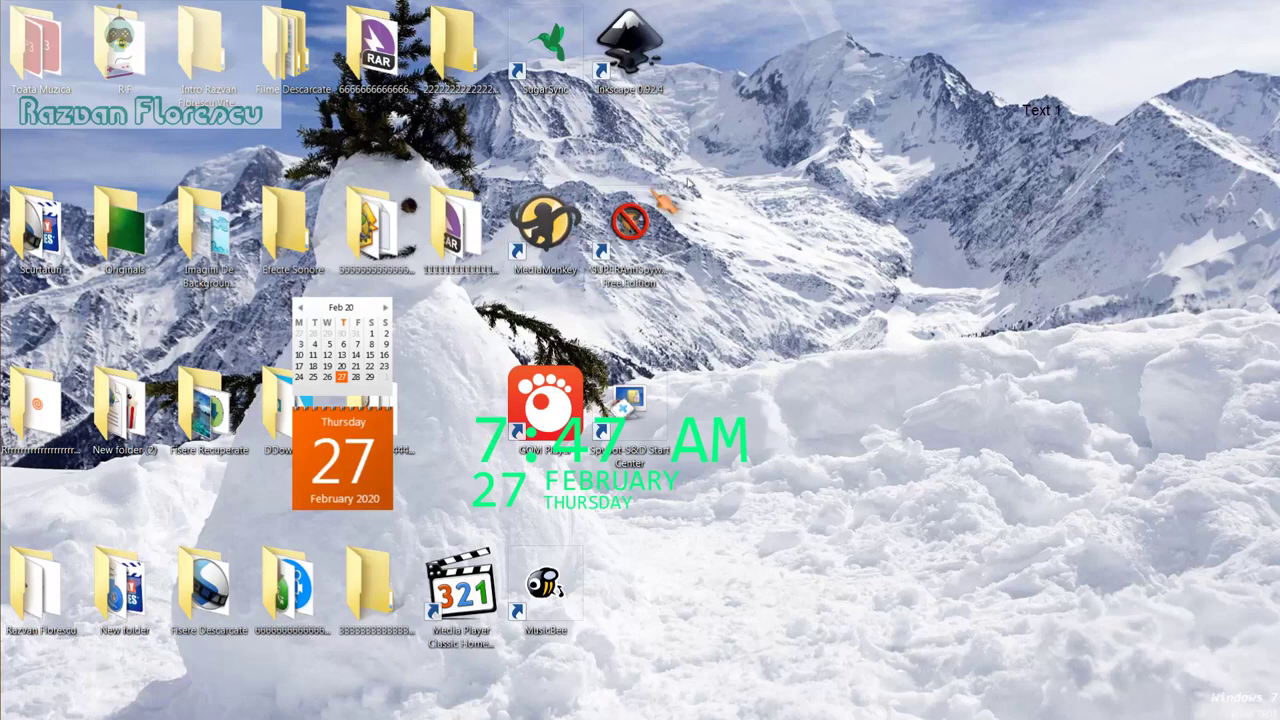
# Step: Copy all the newly installed app shortcuts, including Media Player Classic, into the Scurtaturi folder and permanently delete the originals from the desktop
pyautogui.moveTo(712, 45); pyautogui.dragTo(506, 585)
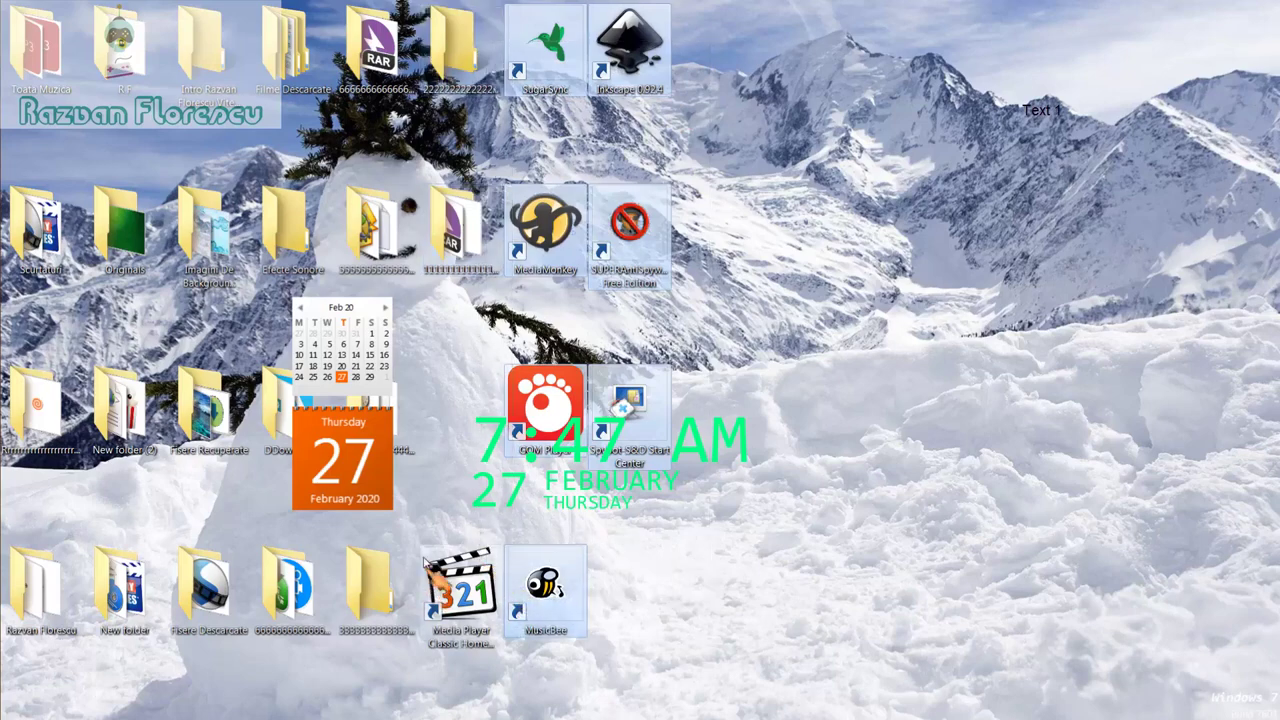
pyautogui.click(456, 576)
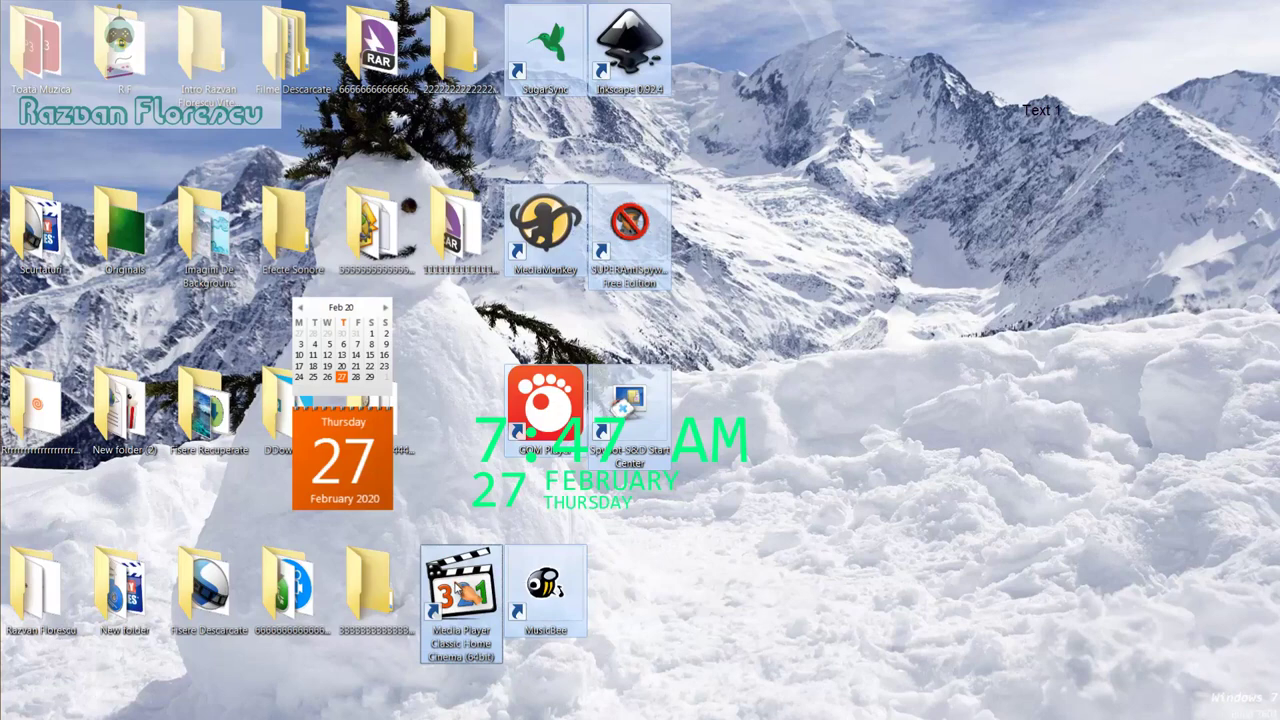
pyautogui.moveTo(460, 585); pyautogui.dragTo(45, 240)
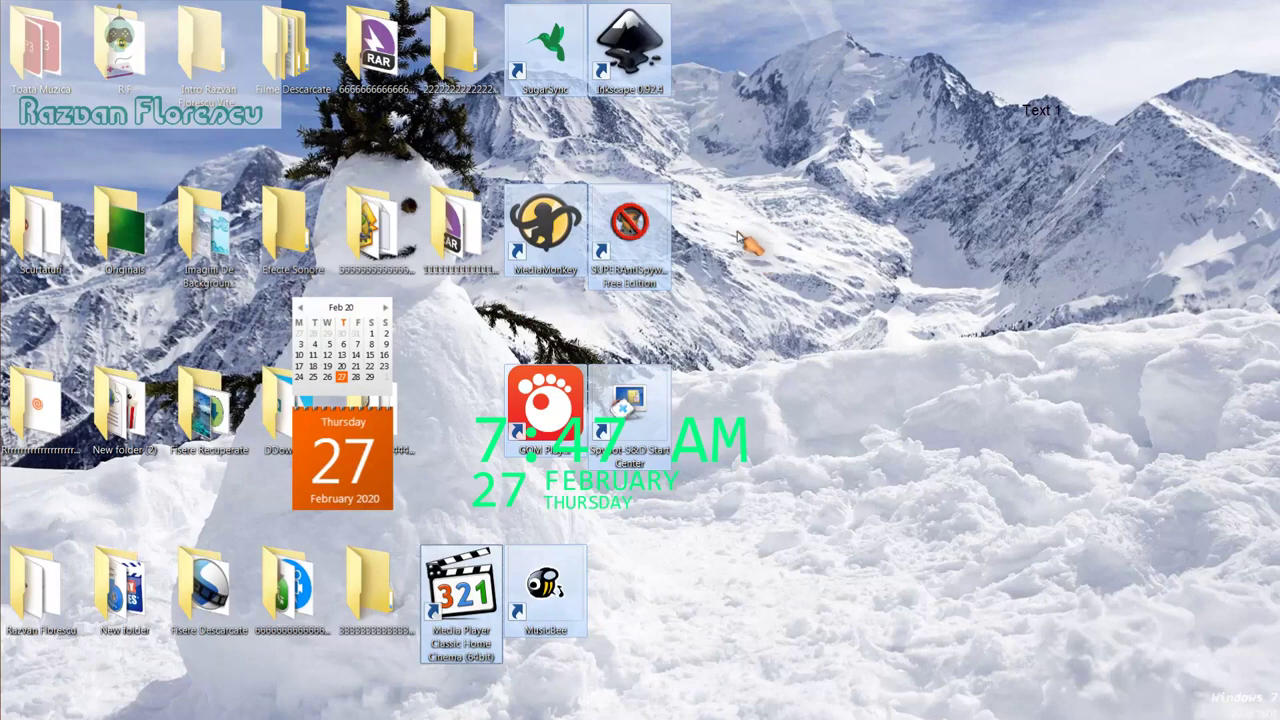
pyautogui.hotkey('shift', 'Delete')
pyautogui.press('Return')
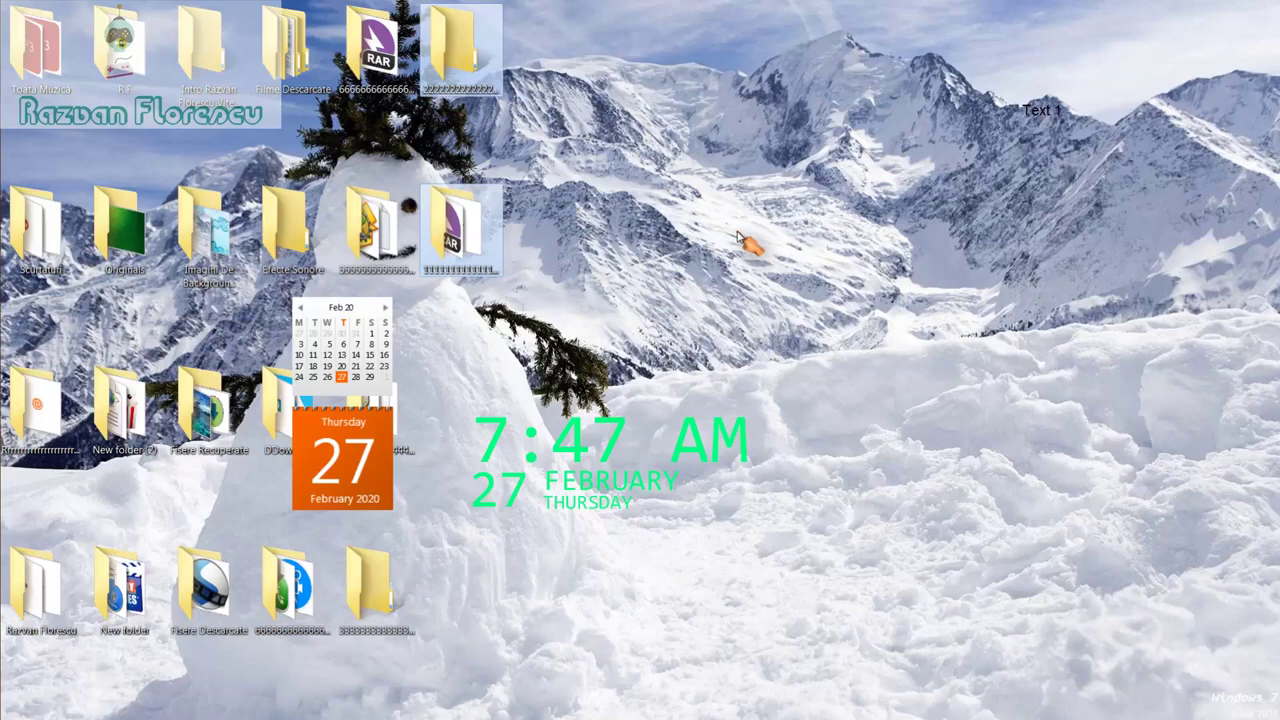
# Step: Refresh the desktop twice
pyautogui.rightClick(606, 538)
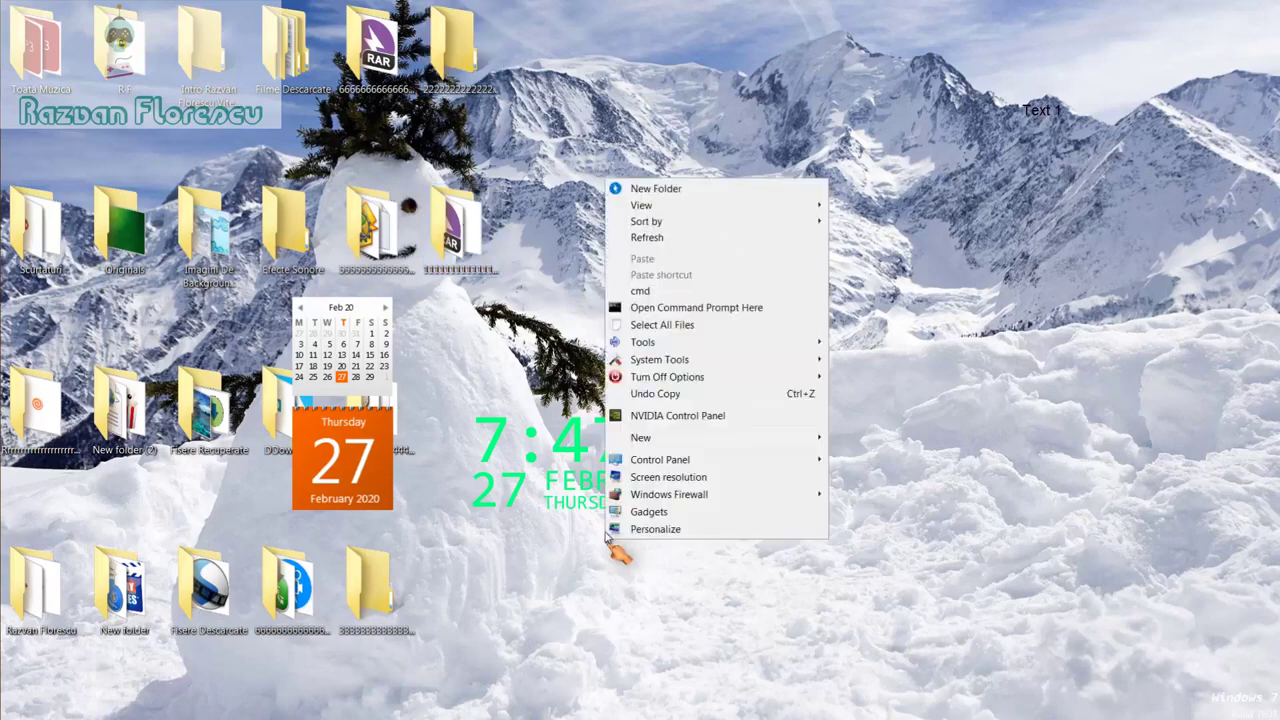
pyautogui.click(646, 238)
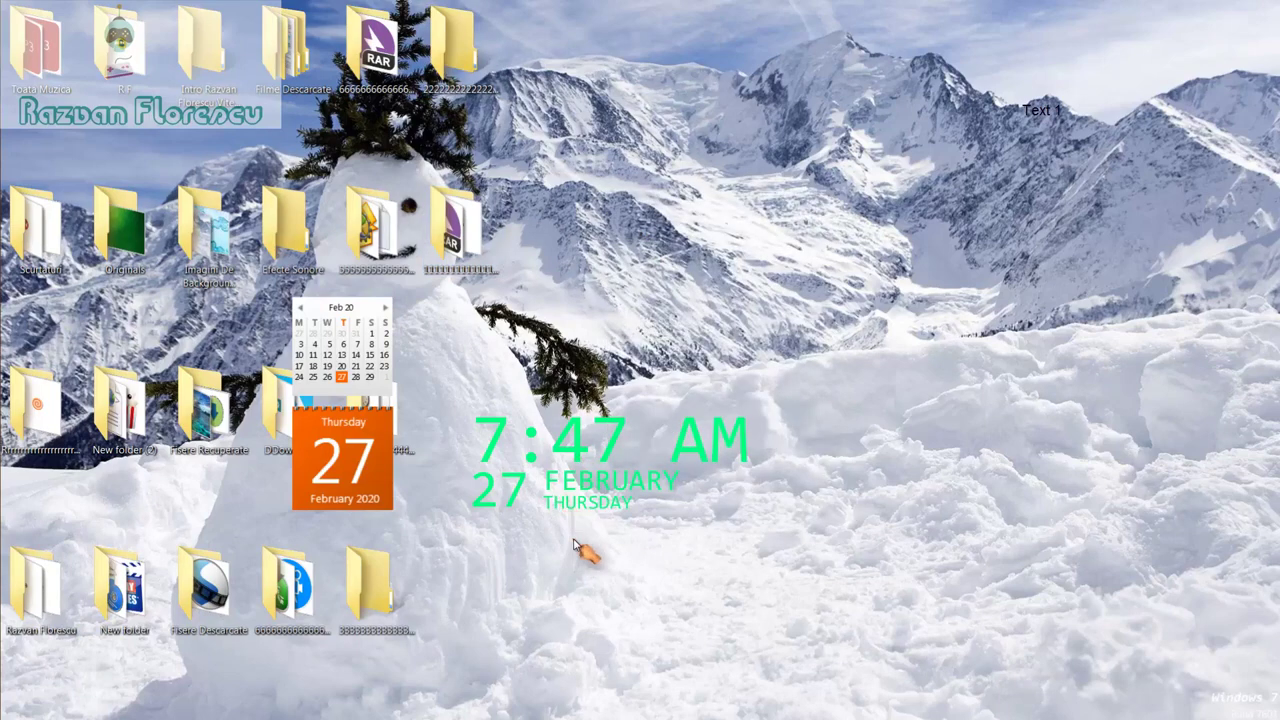
pyautogui.rightClick(575, 542)
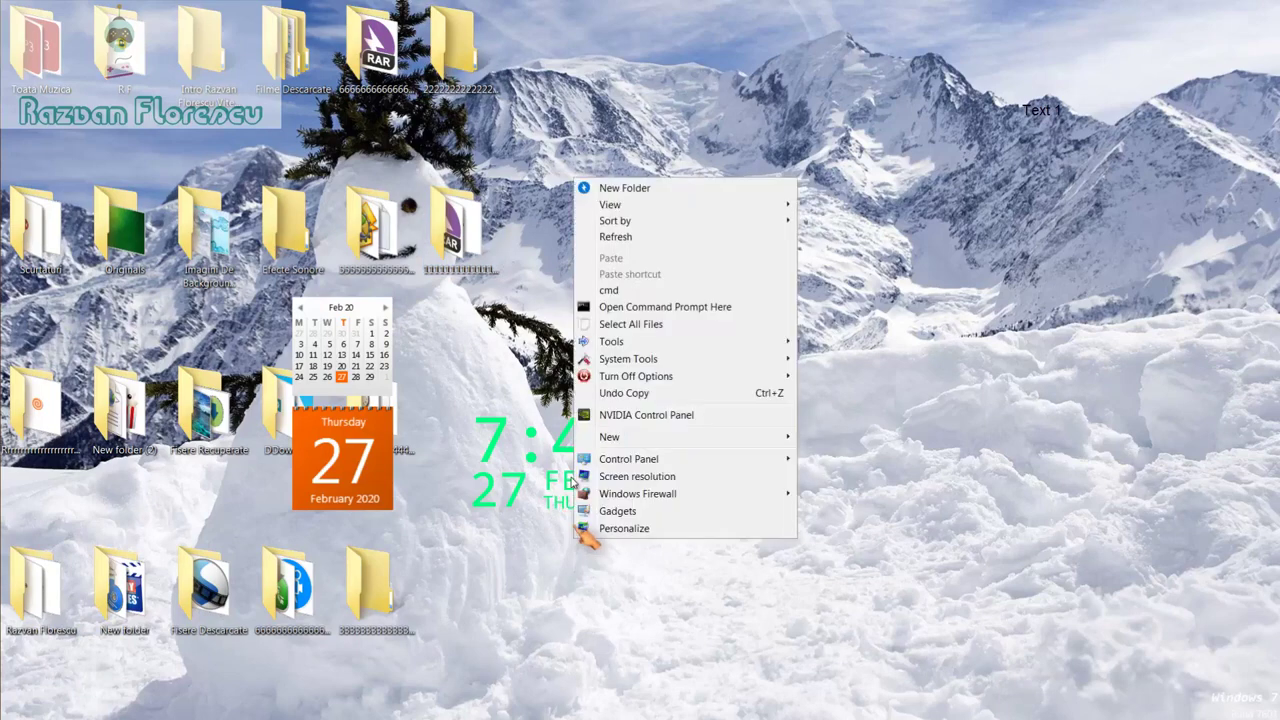
pyautogui.click(614, 238)
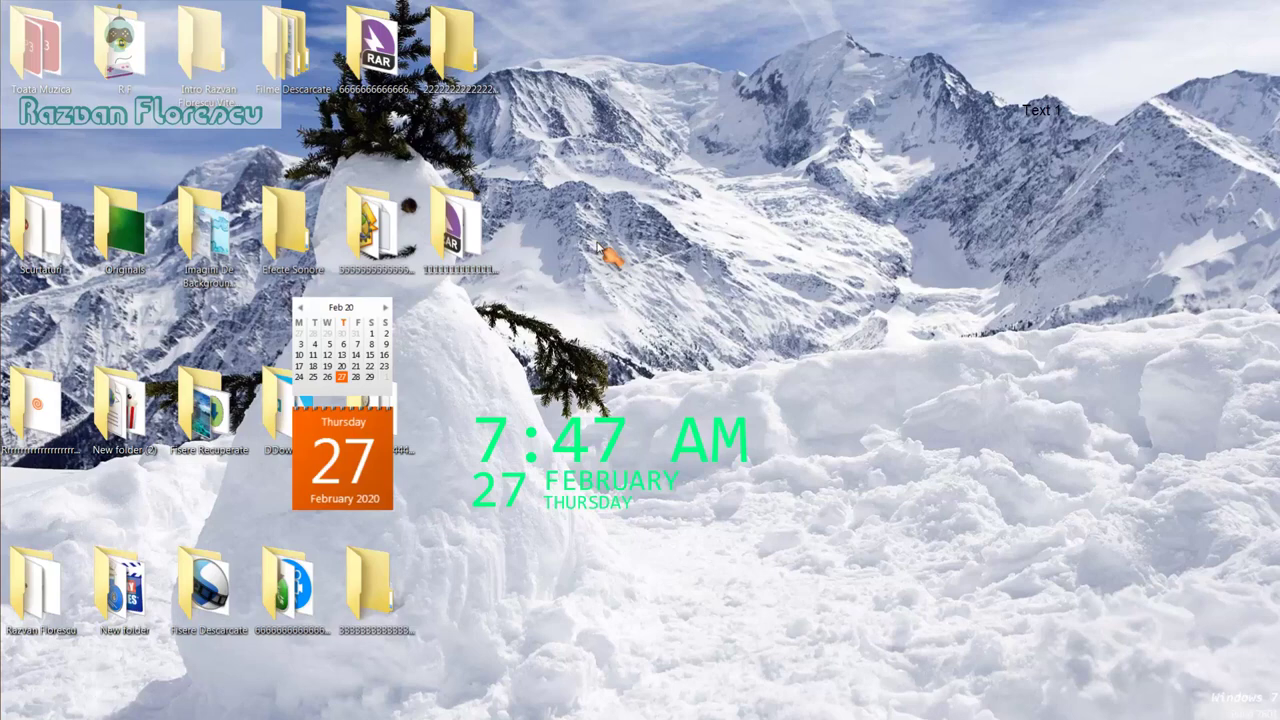
pyautogui.moveTo(12, 230)
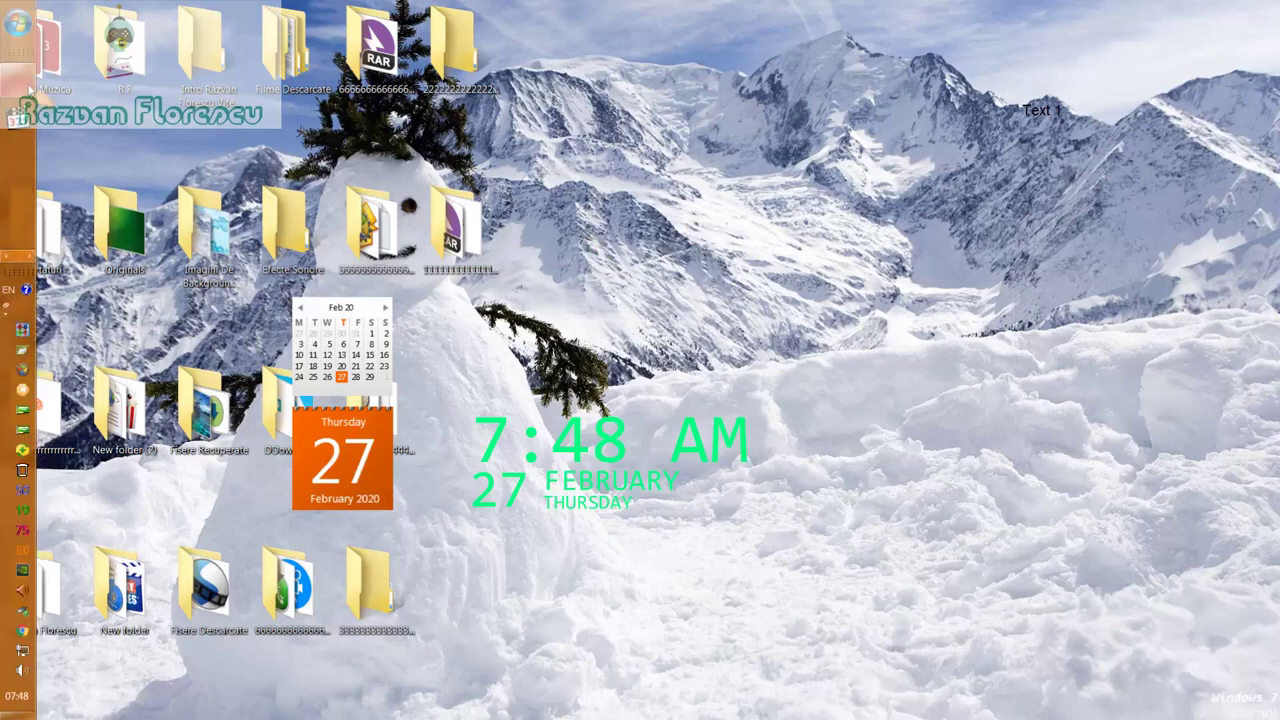
pyautogui.moveTo(30, 92)
pyautogui.click(114, 100)
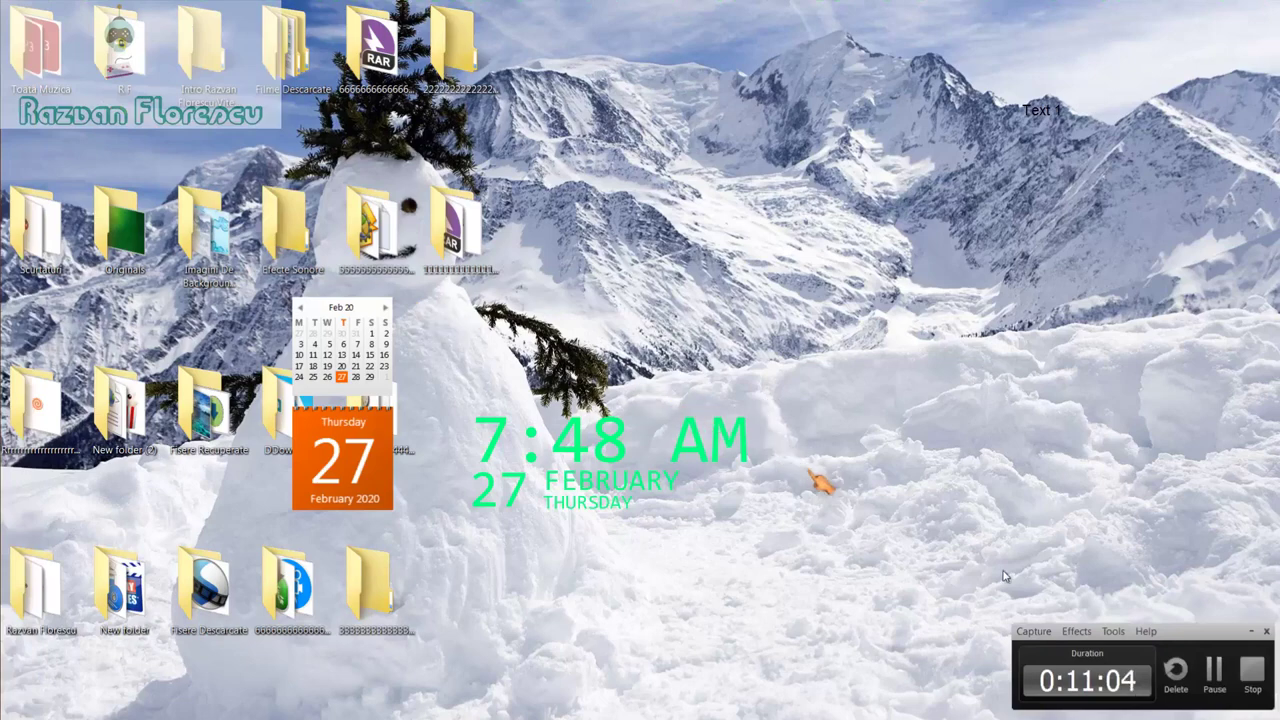
pyautogui.click(1252, 680)
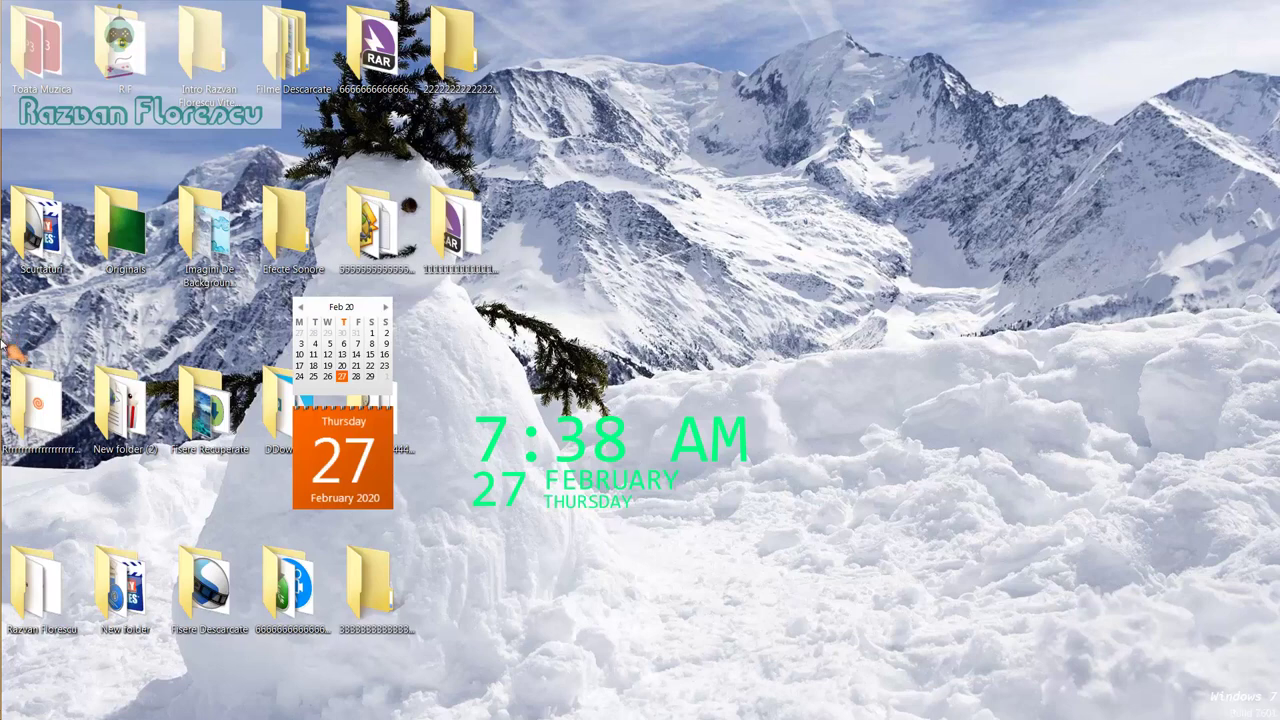
# Step: Switch to the Ninite site in Chrome and look over the app categories offered under Pick the apps you want
pyautogui.moveTo(12, 306)
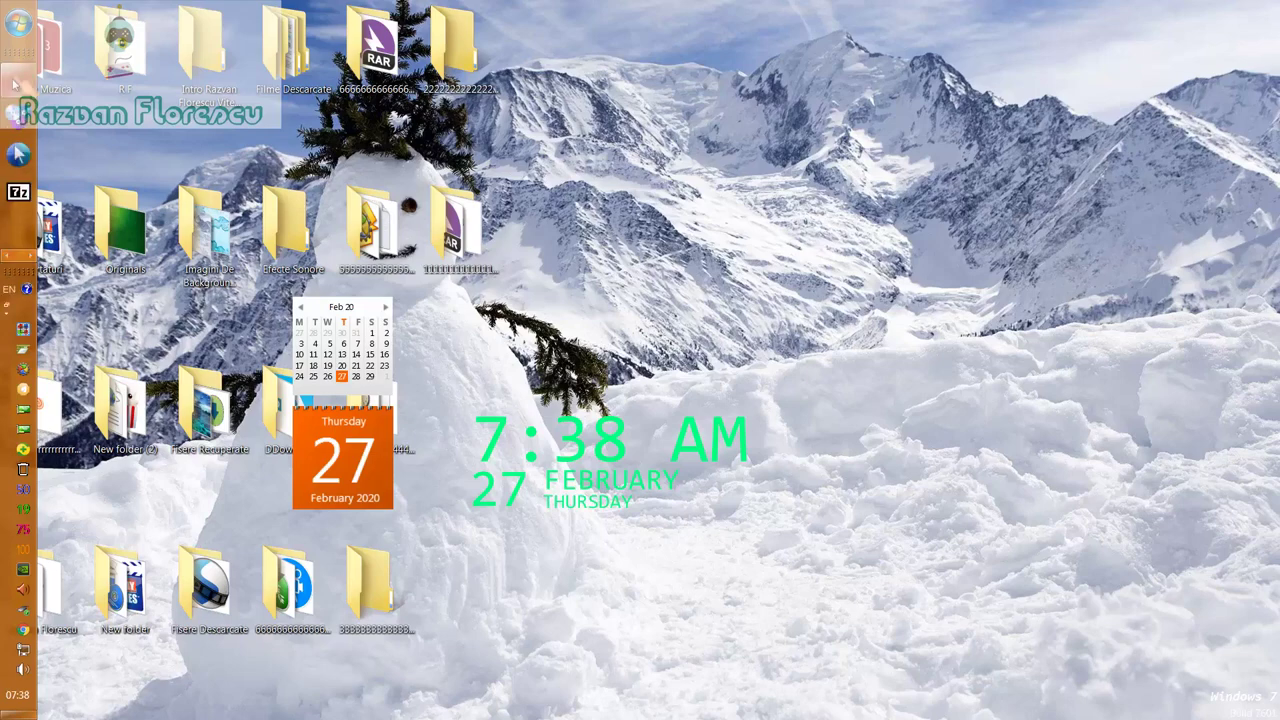
pyautogui.moveTo(18, 86)
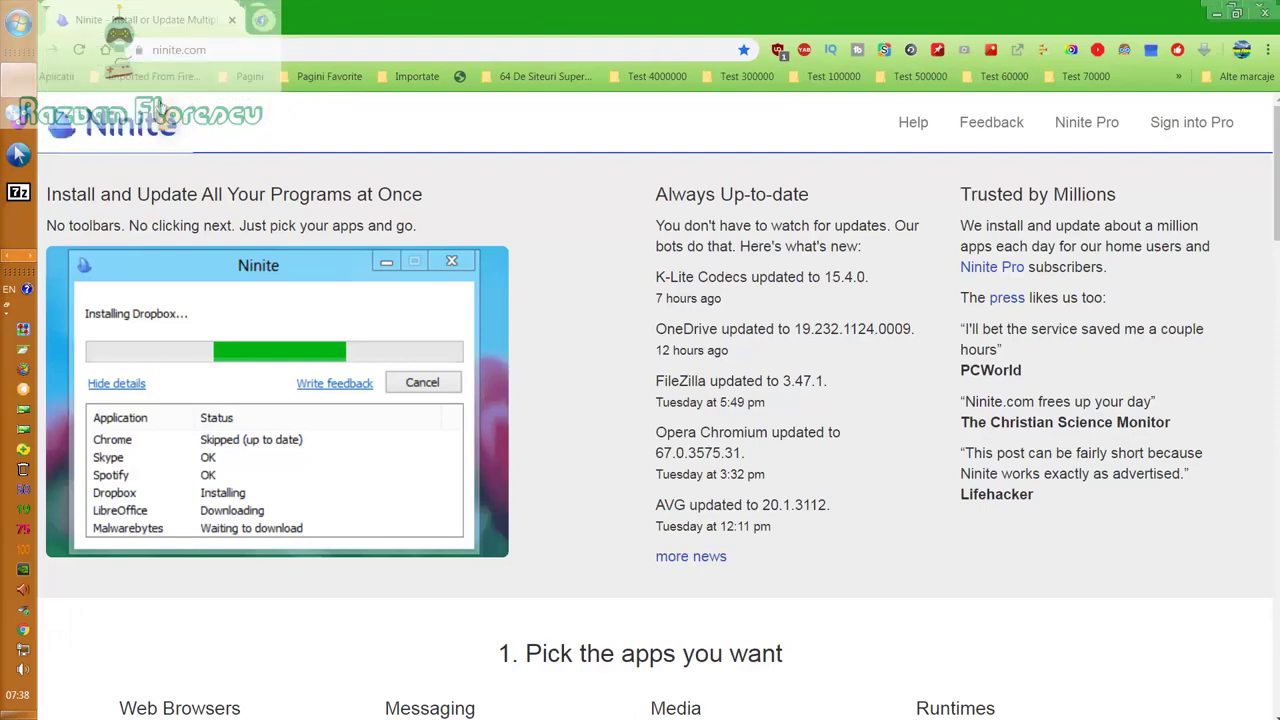
pyautogui.click(165, 110)
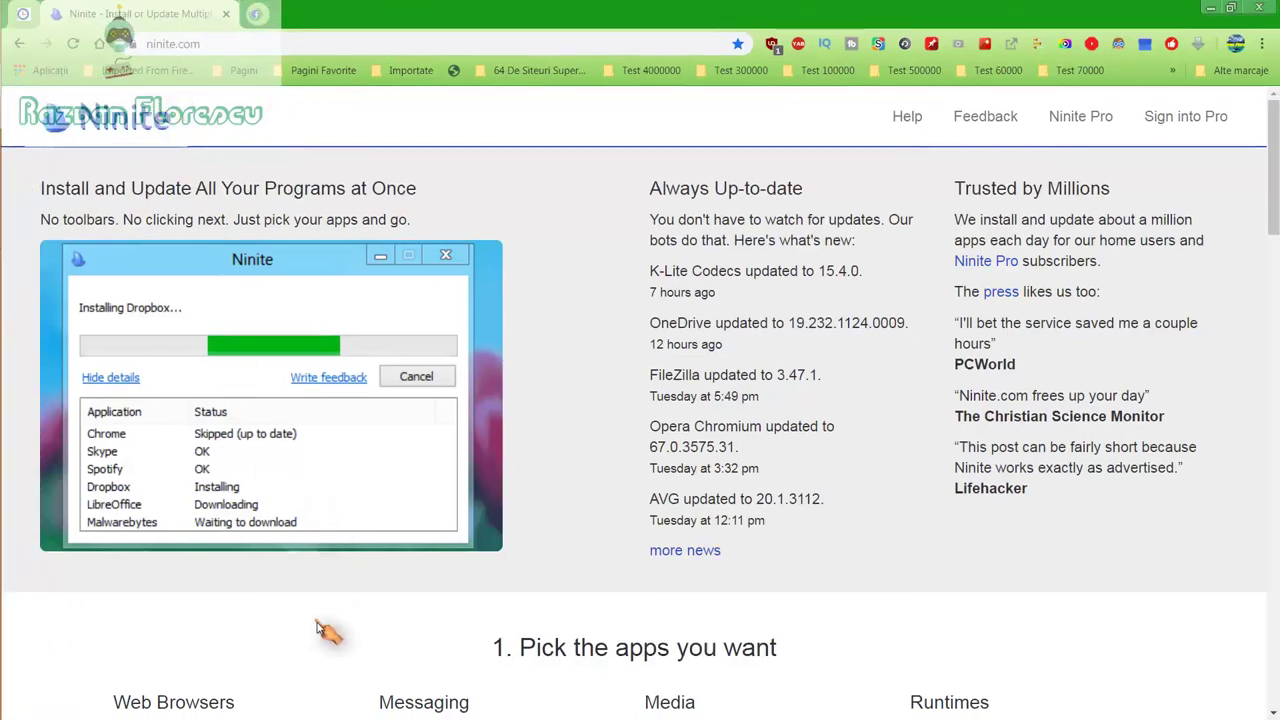
pyautogui.scroll(-2, 320, 618)
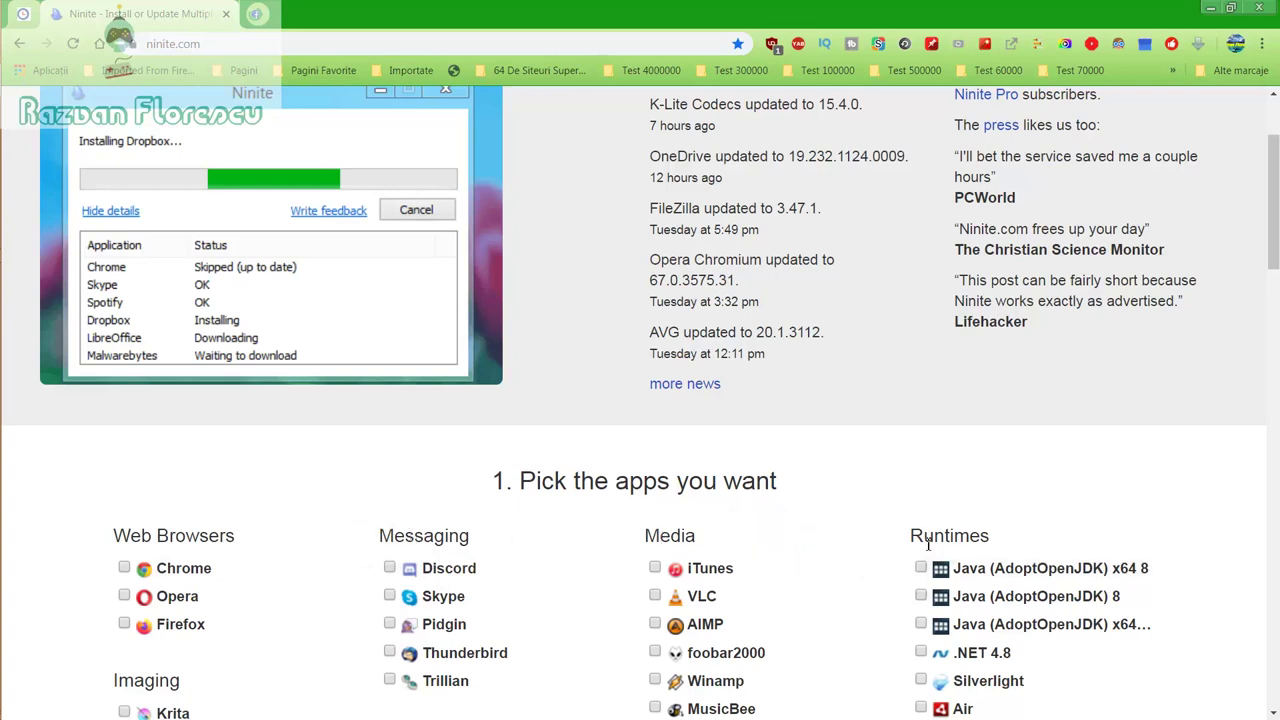
pyautogui.scroll(-2, 830, 500)
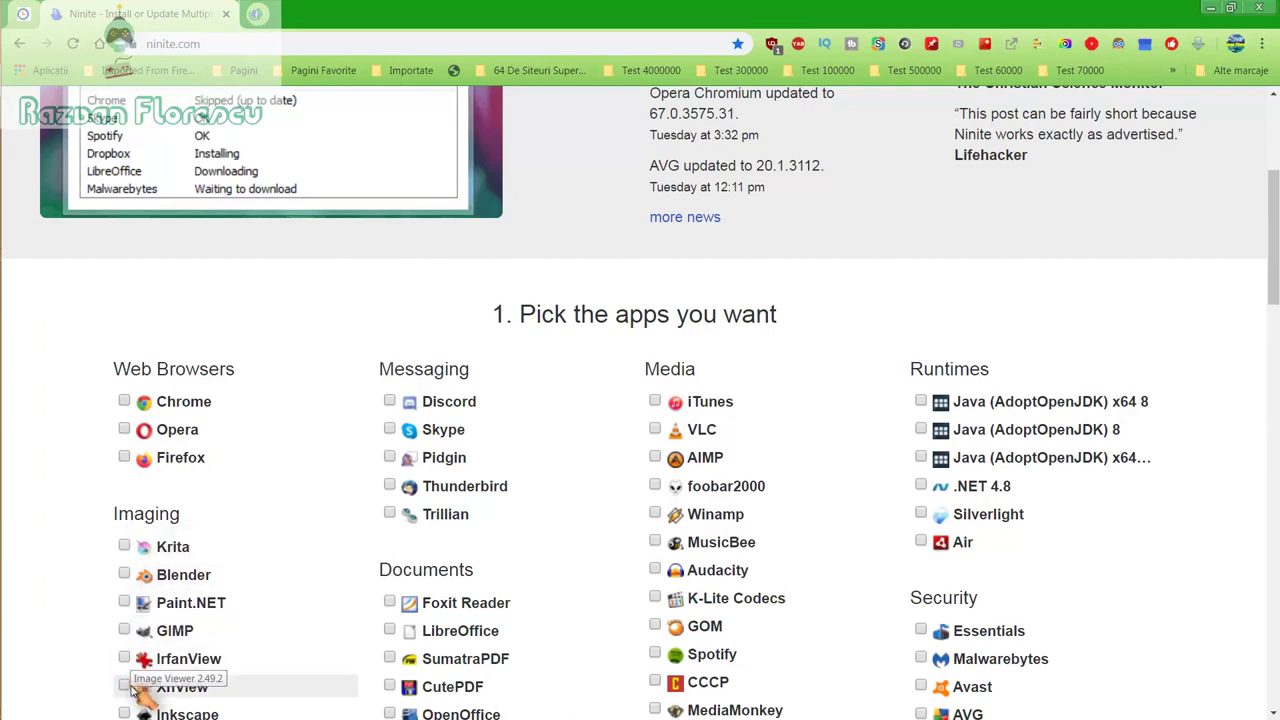
pyautogui.scroll(-1, 137, 690)
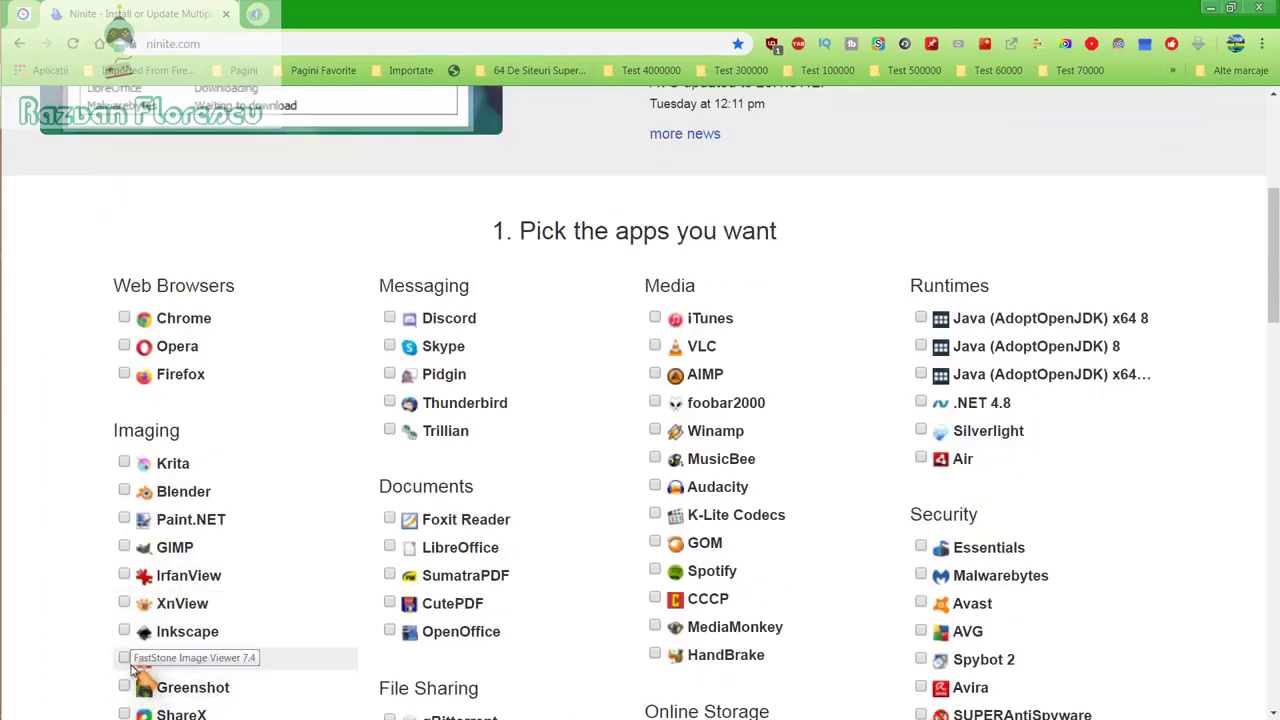
pyautogui.scroll(-1, 142, 684)
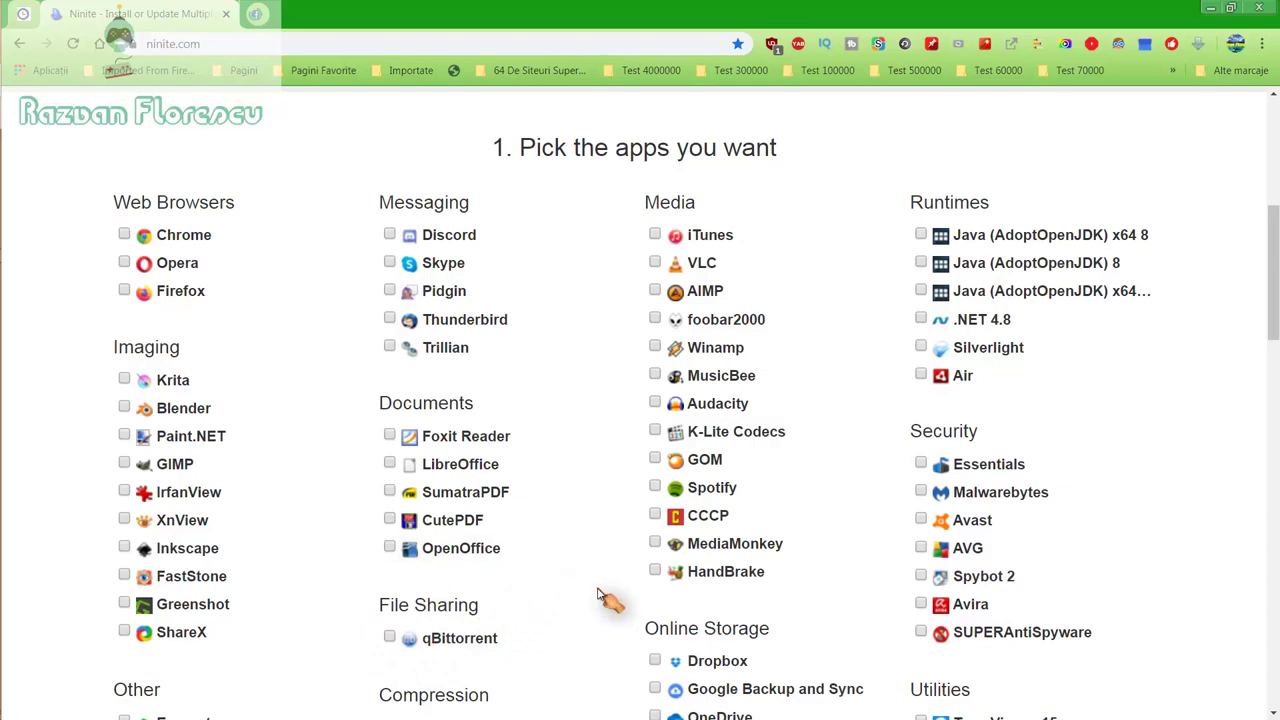
# Step: Look through the Ninite app categories, from Web Browsers down to Developer Tools and Utilities
pyautogui.scroll(-1, 607, 598)
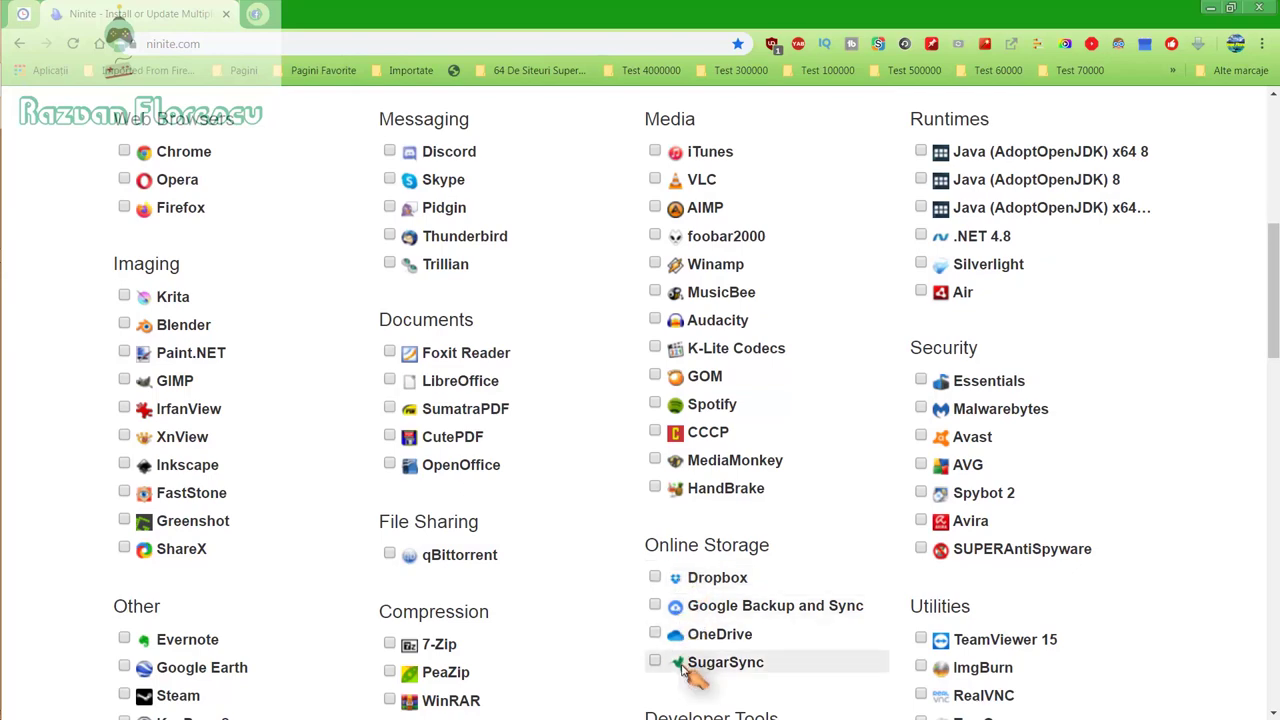
pyautogui.scroll(-2, 643, 674)
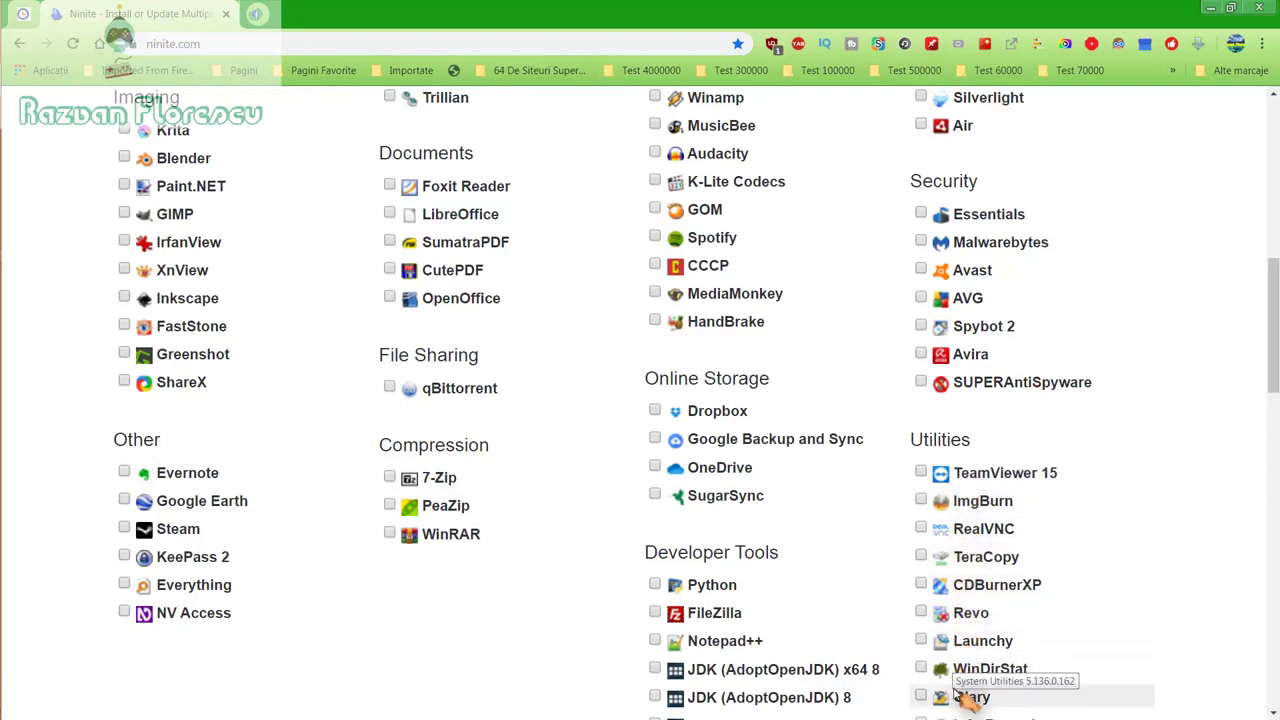
pyautogui.scroll(-1, 958, 697)
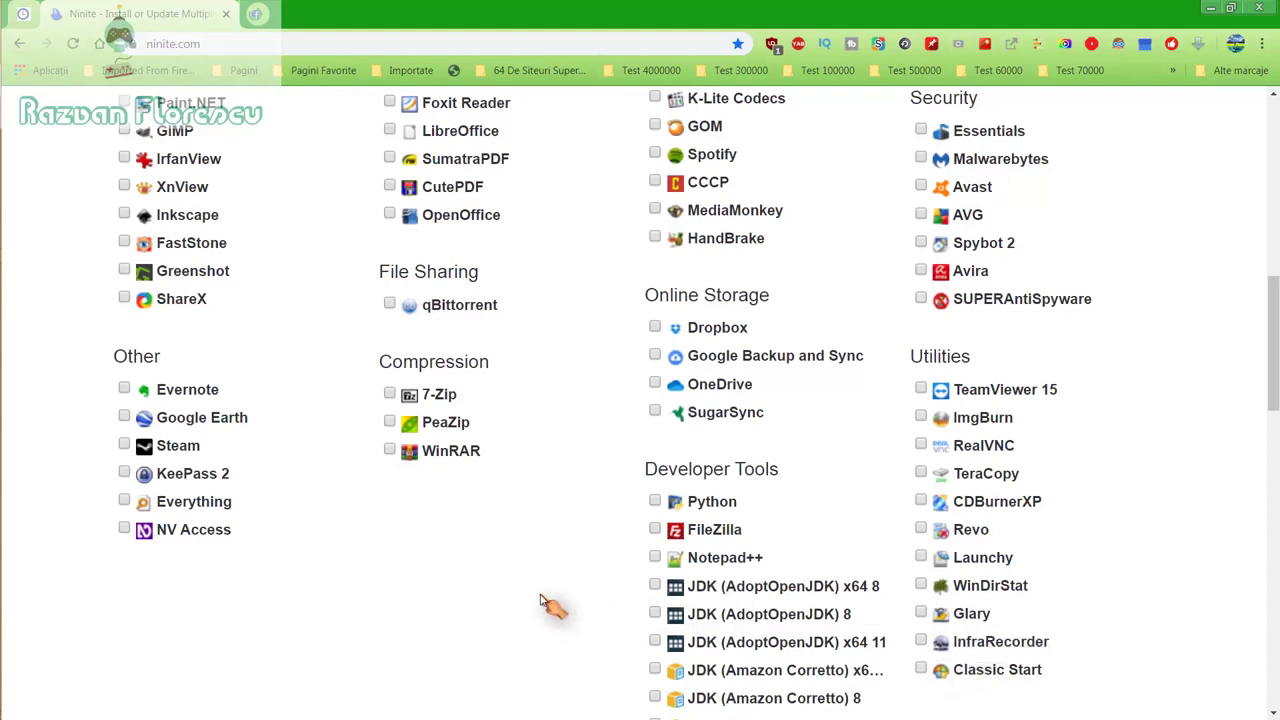
pyautogui.scroll(-1, 540, 600)
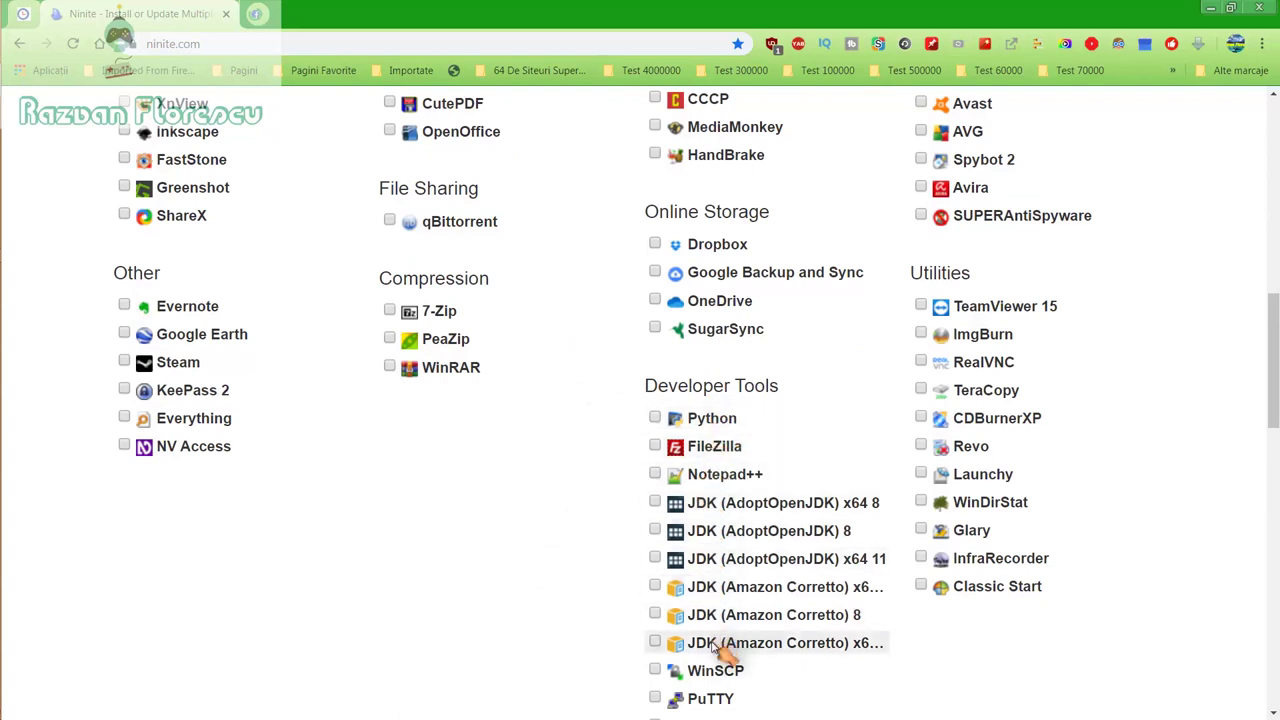
pyautogui.scroll(-2, 715, 645)
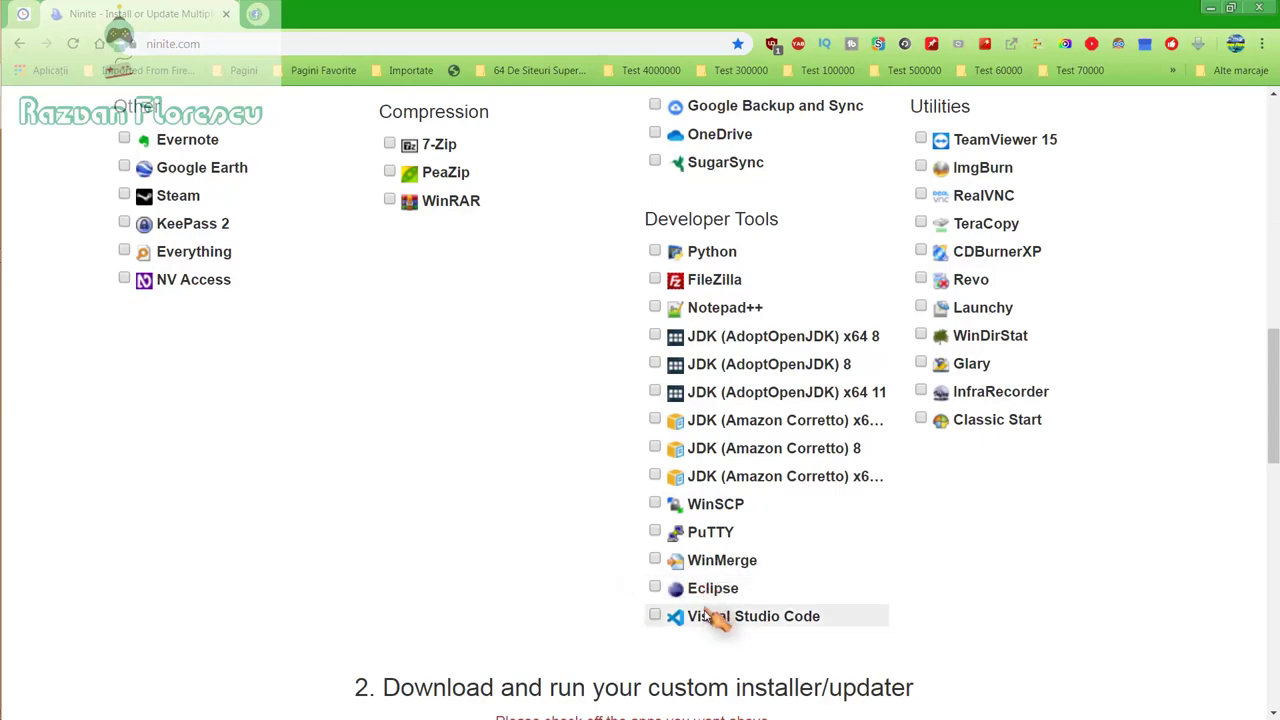
pyautogui.scroll(2, 590, 570)
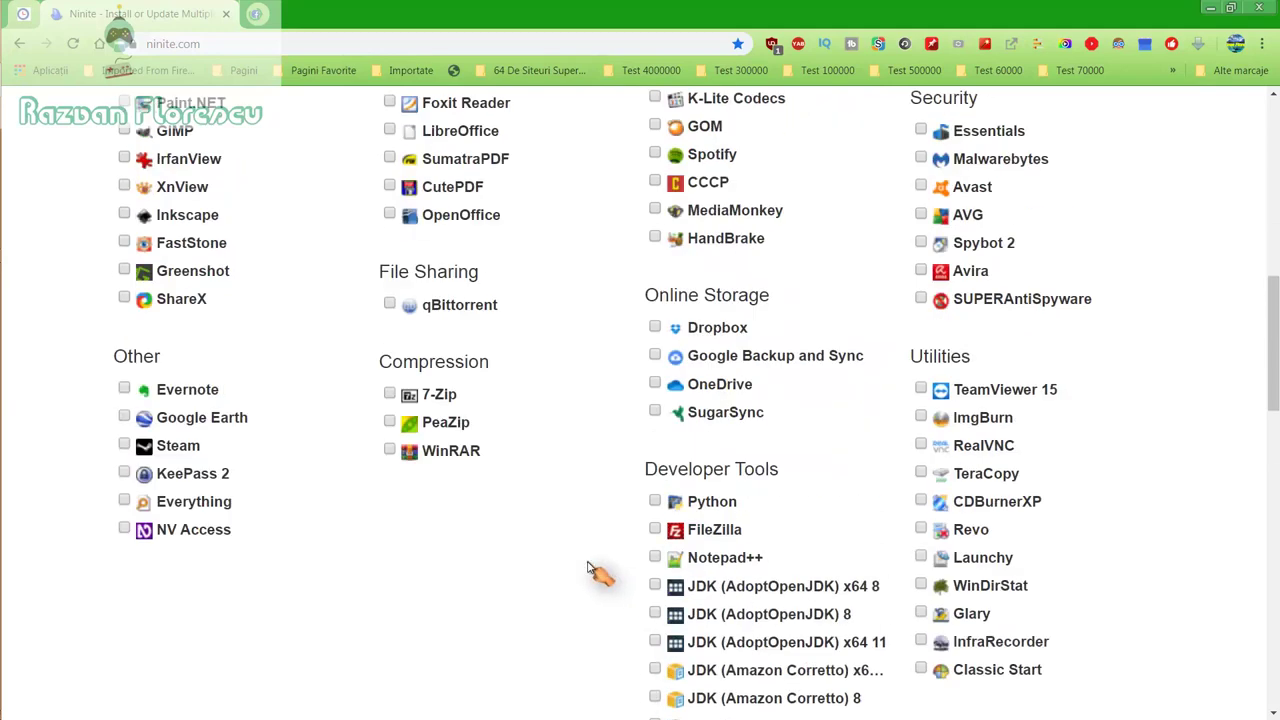
pyautogui.scroll(2, 590, 570)
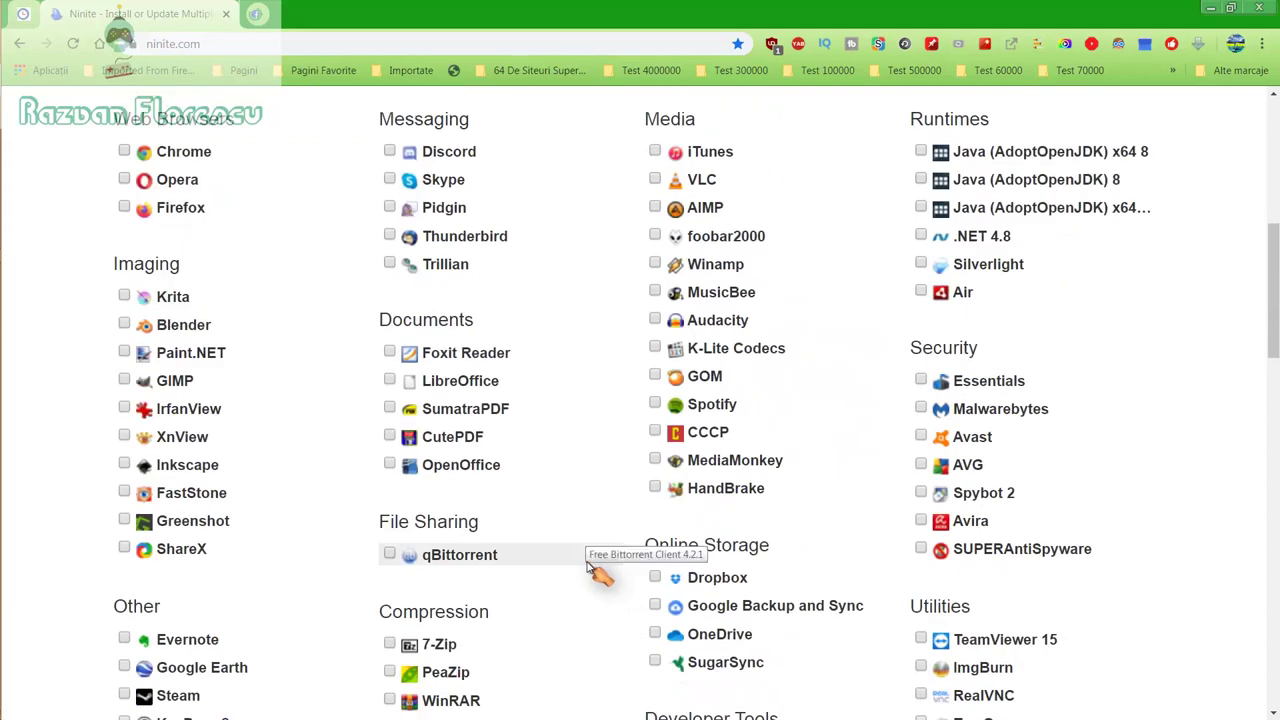
# Step: Select GOM, Inkscape, MusicBee, CCCP, MediaMonkey and Spotify for the custom installer
pyautogui.scroll(2, 590, 570)
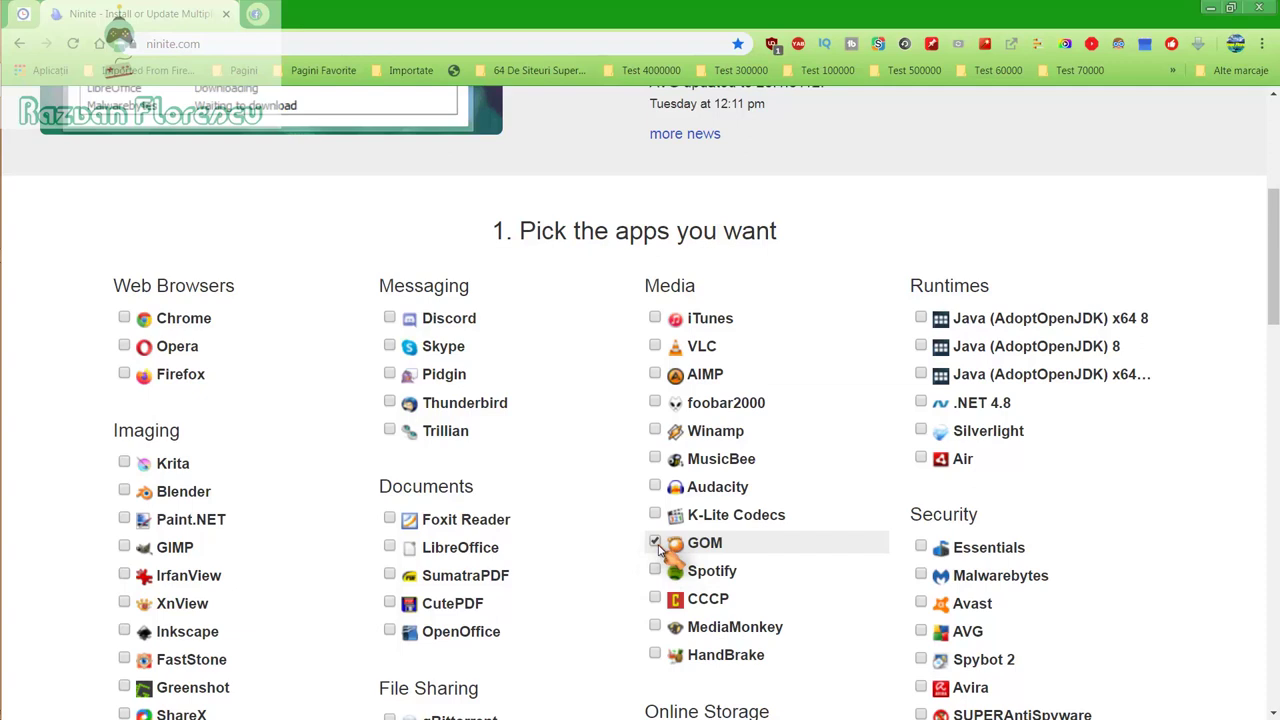
pyautogui.click(133, 640)
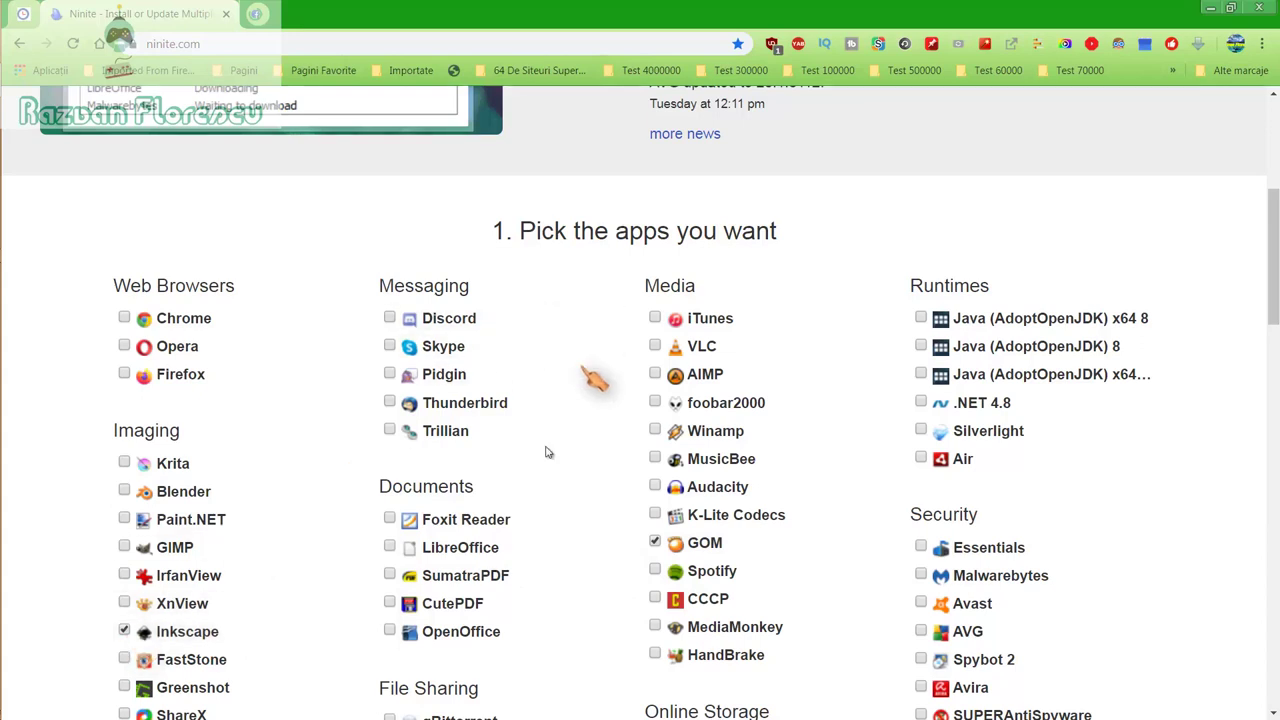
pyautogui.click(657, 462)
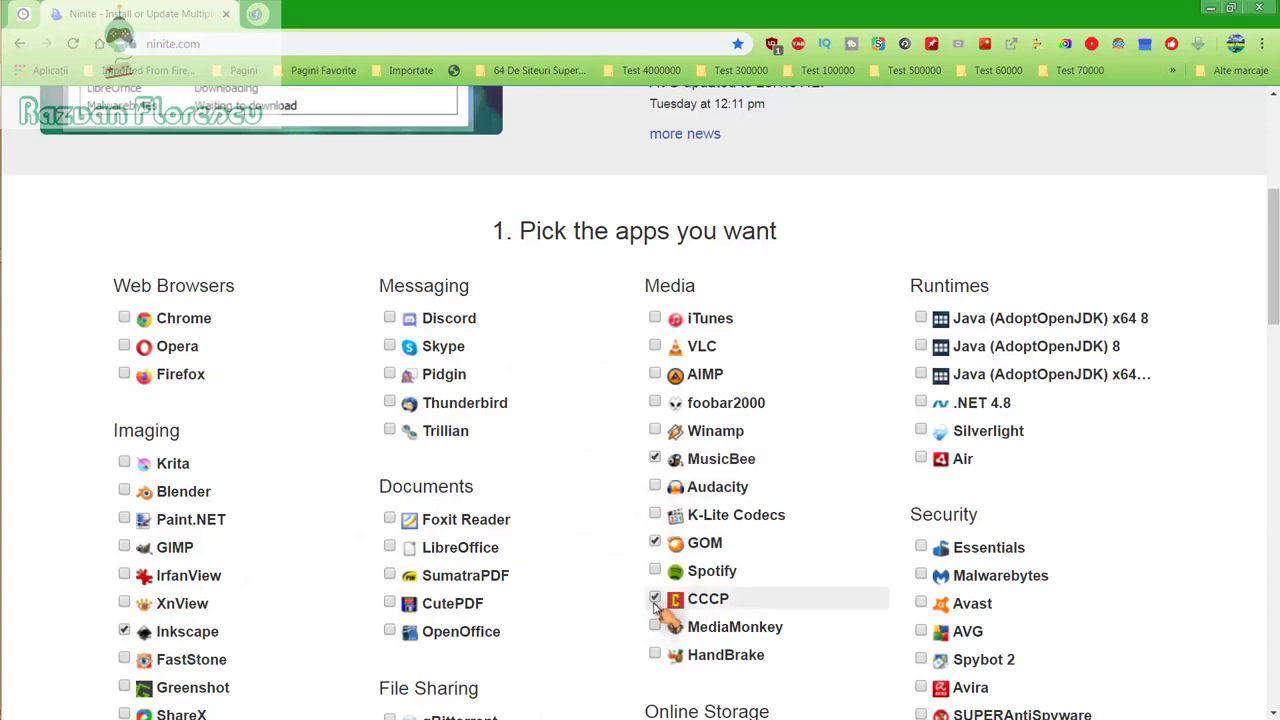
pyautogui.click(656, 628)
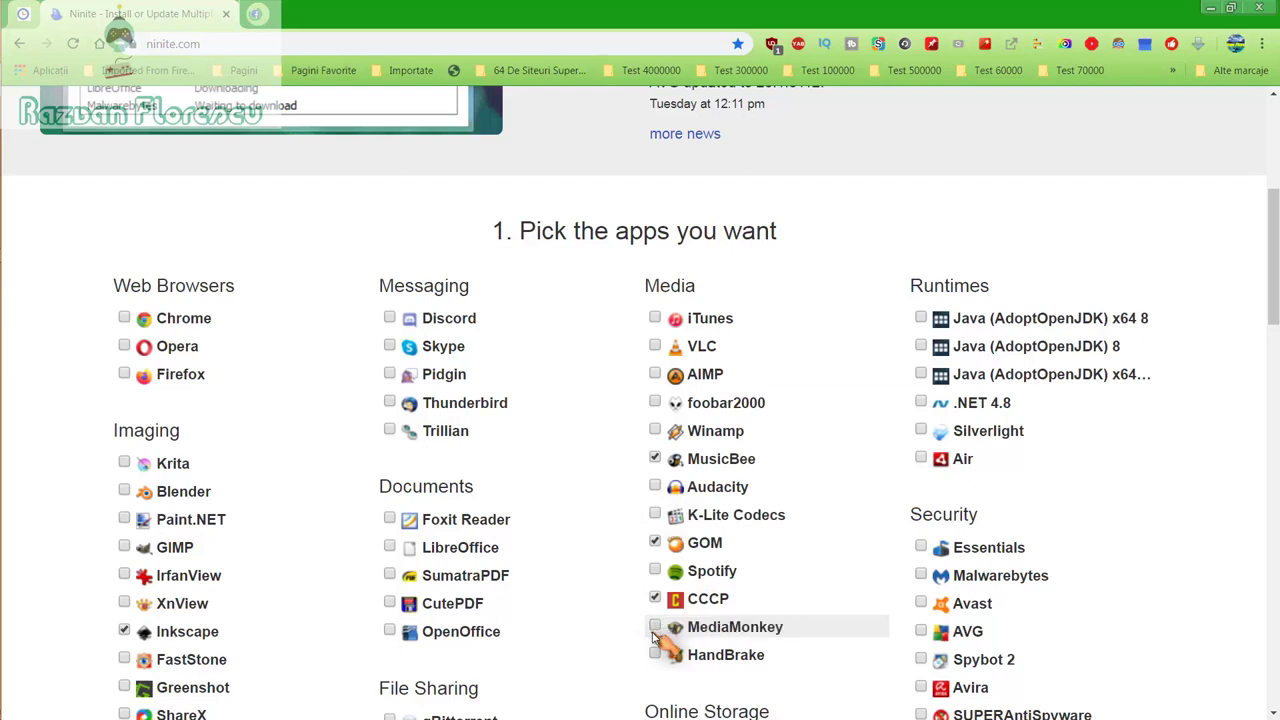
pyautogui.click(659, 578)
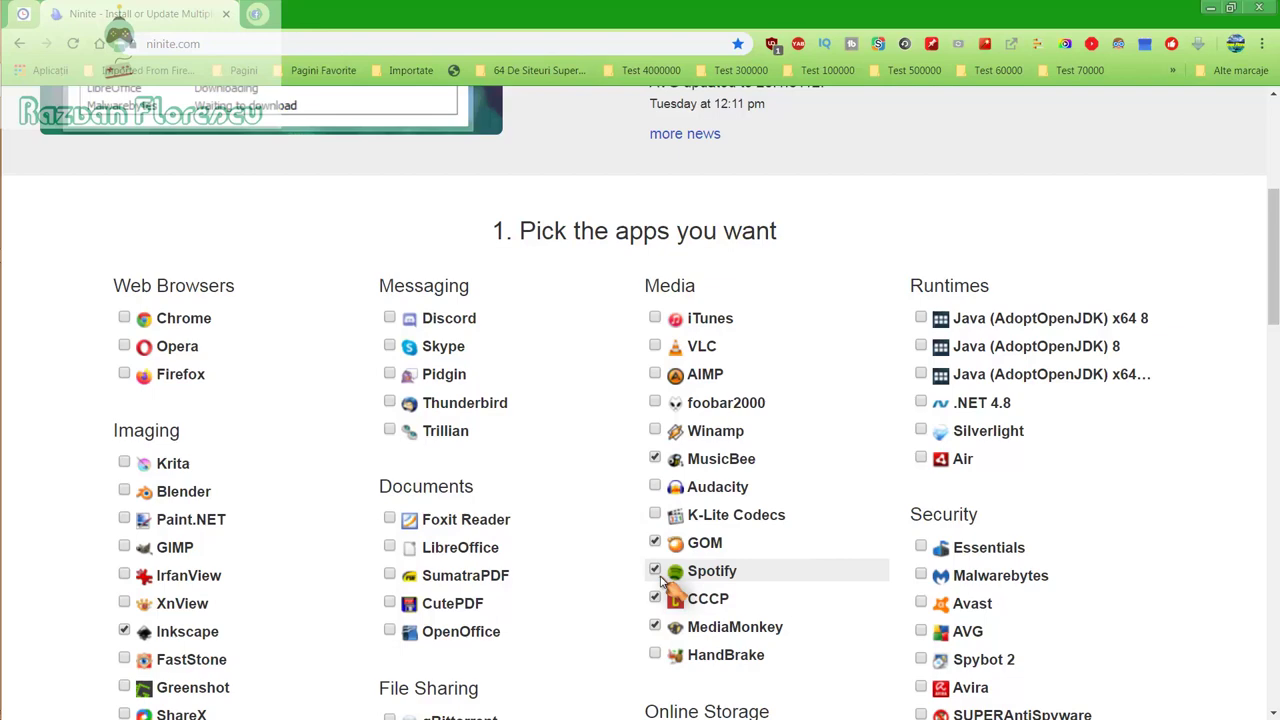
# Step: Add SUPERAntiSpyware and Spybot 2 from Security and SugarSync from Online Storage to the app selection
pyautogui.scroll(-1, 665, 578)
pyautogui.scroll(-1, 678, 580)
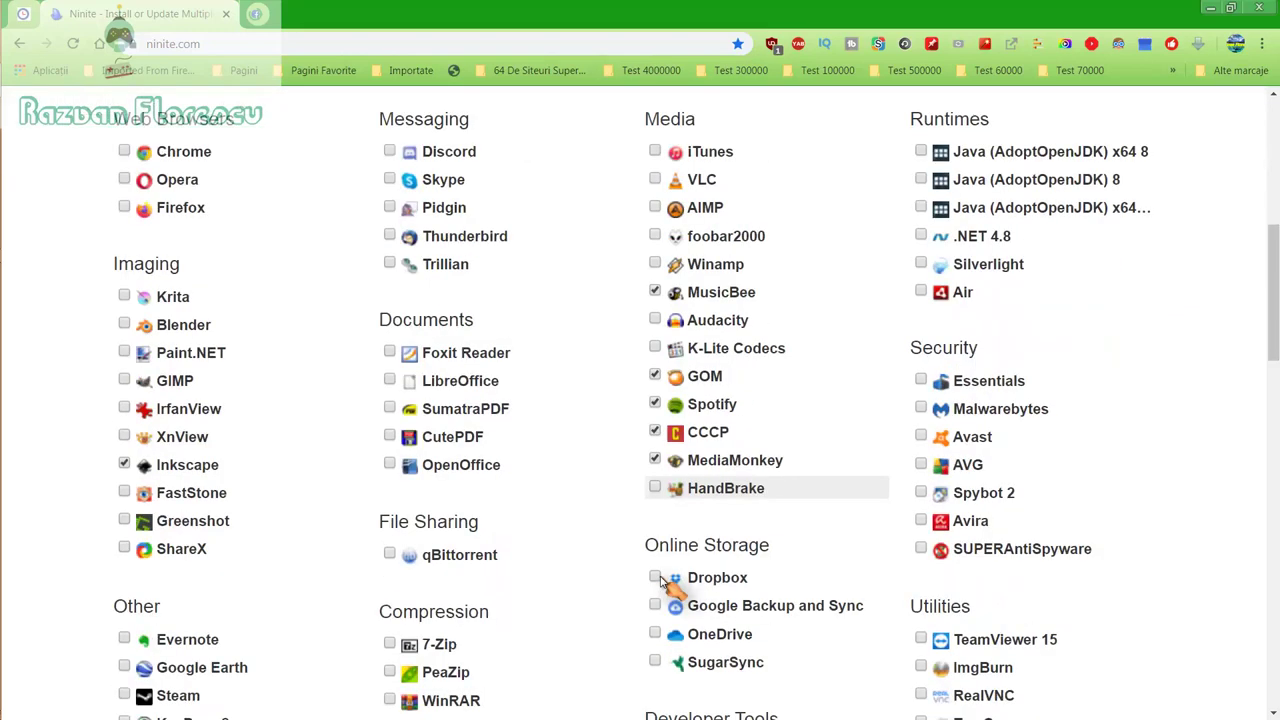
pyautogui.click(945, 548)
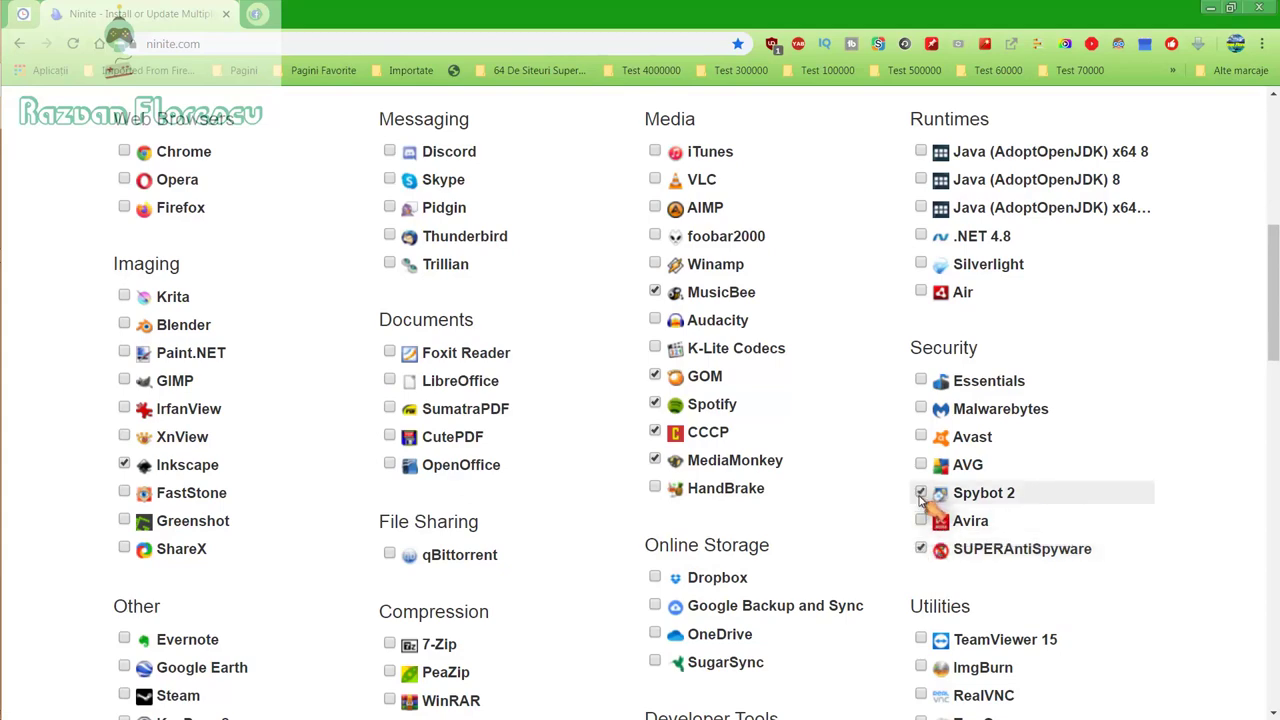
pyautogui.scroll(-2, 920, 497)
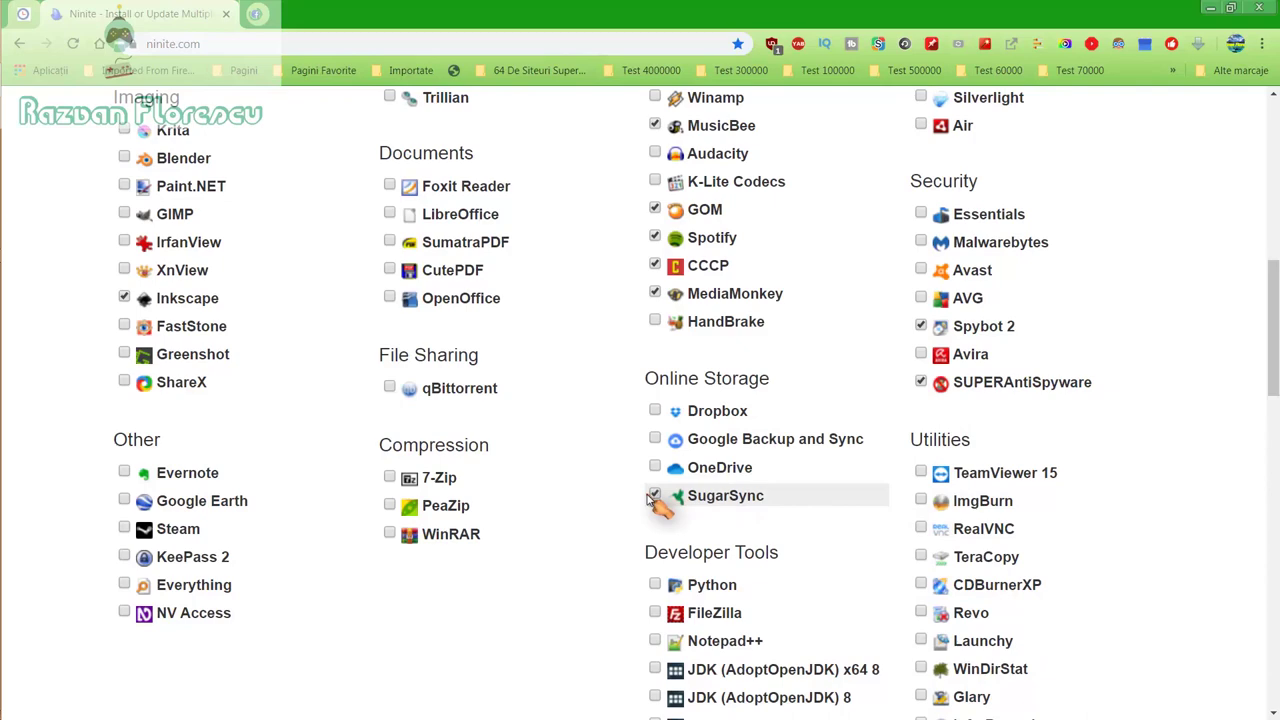
# Step: Download the custom Ninite installer to the Desktop, with the save type set to all files (*.*)
pyautogui.scroll(-2, 650, 502)
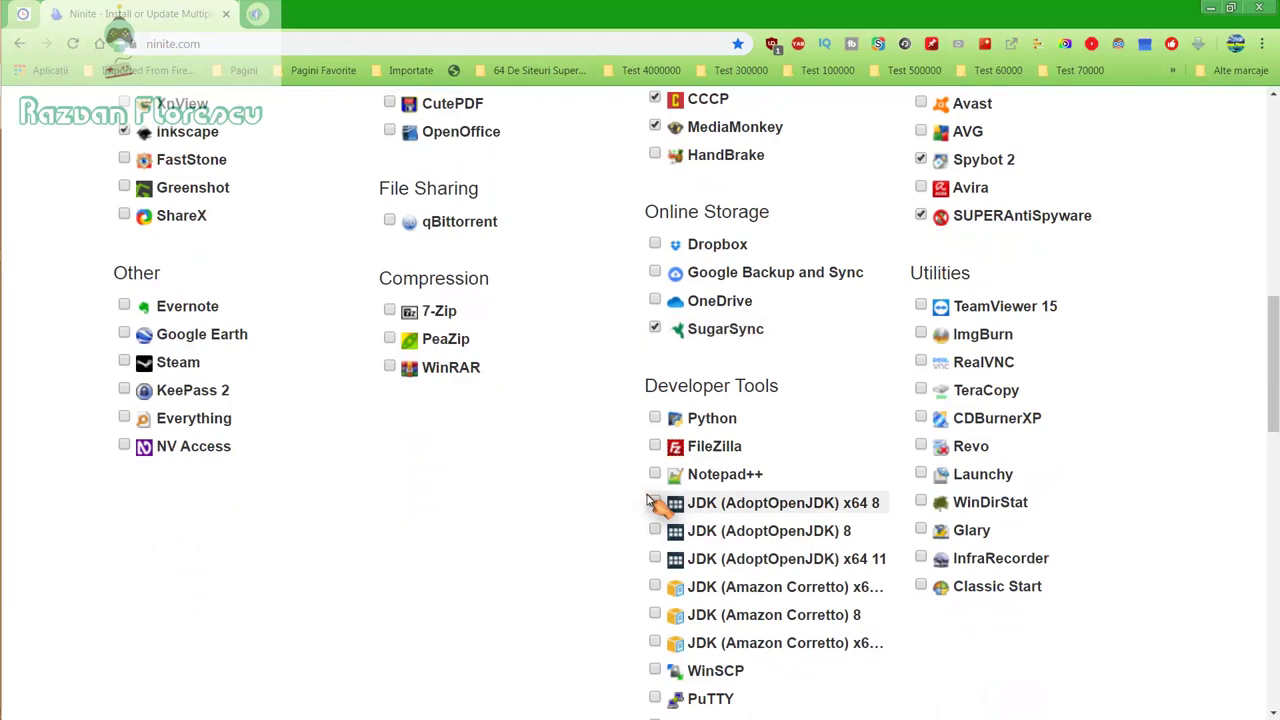
pyautogui.scroll(-2, 650, 502)
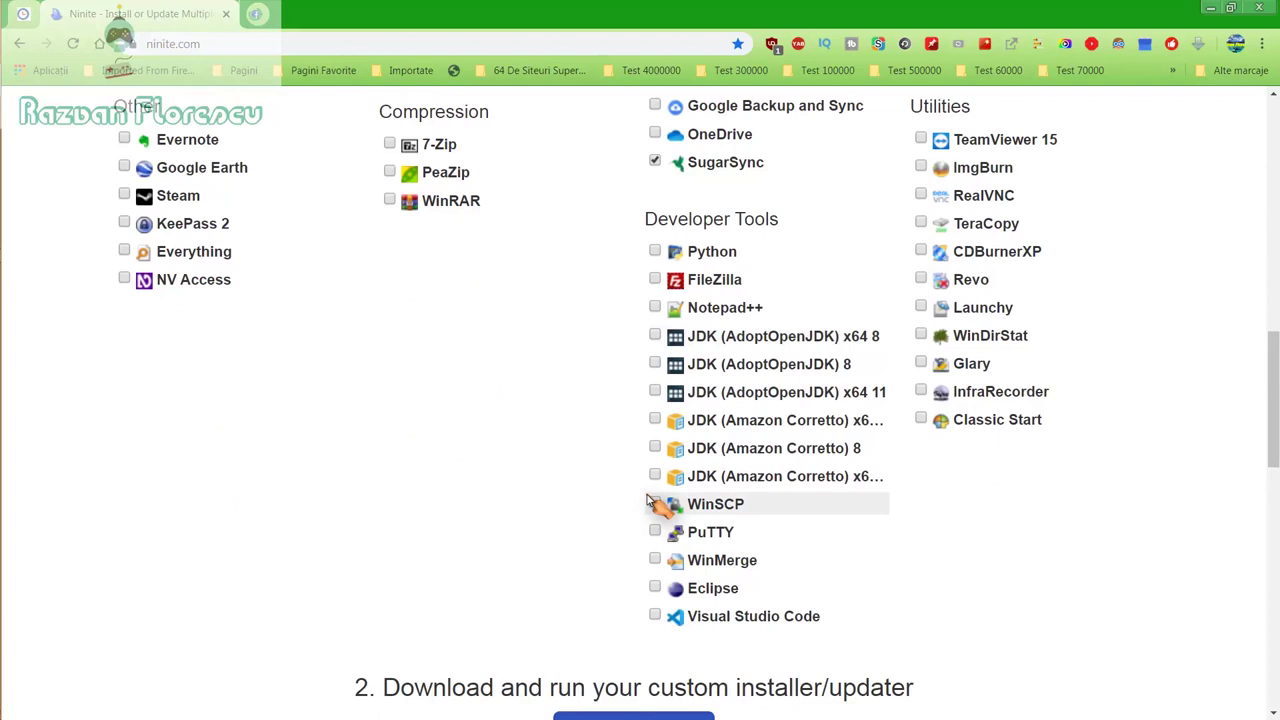
pyautogui.scroll(-2, 648, 502)
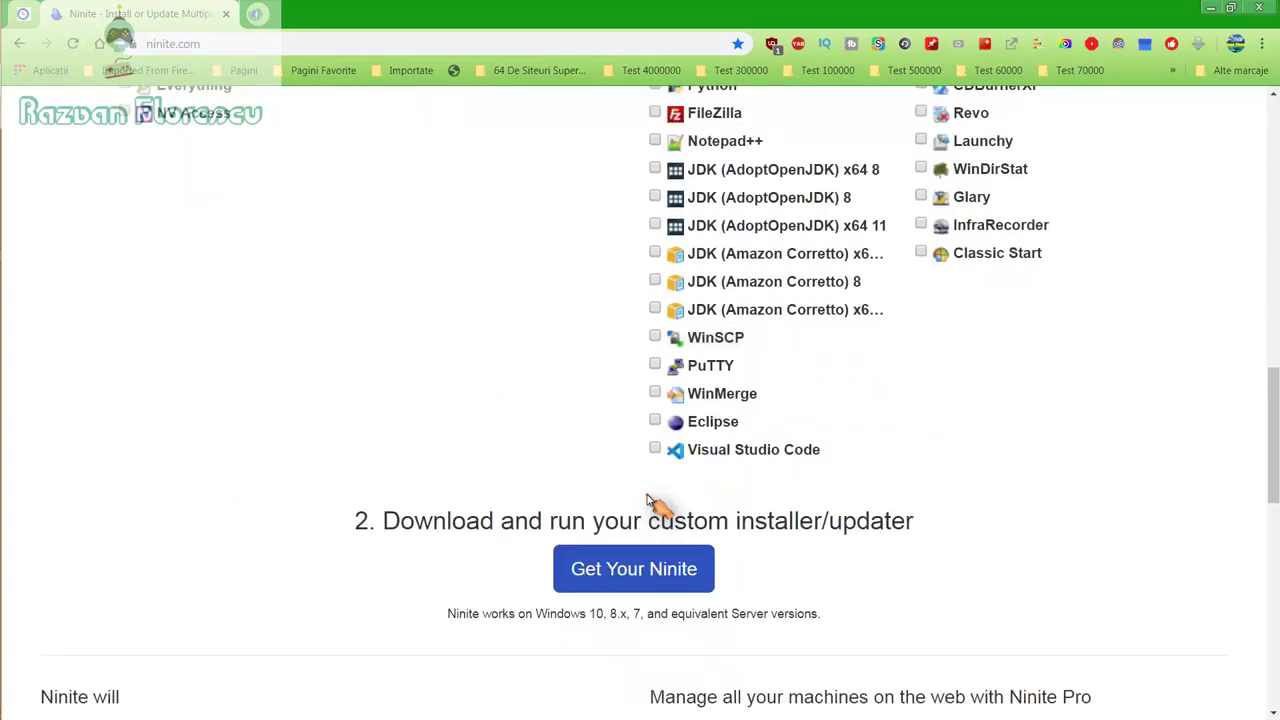
pyautogui.click(638, 566)
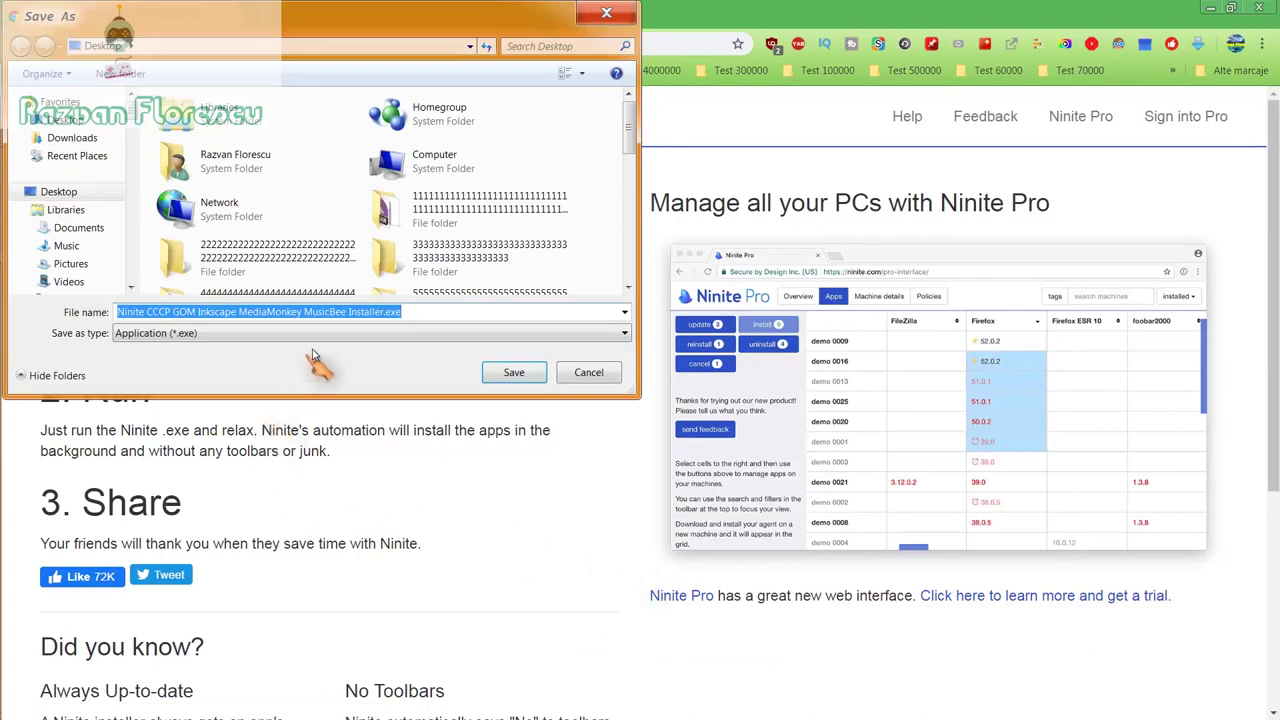
pyautogui.click(322, 334)
pyautogui.click(305, 363)
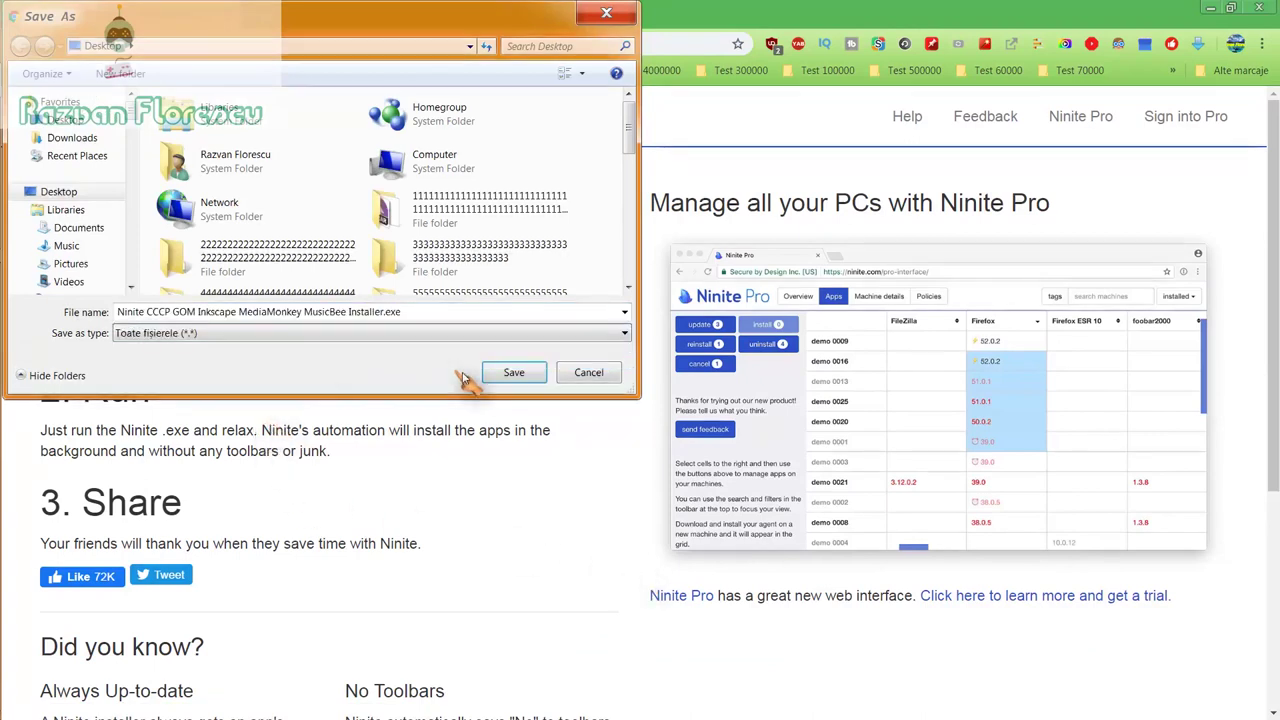
pyautogui.click(500, 374)
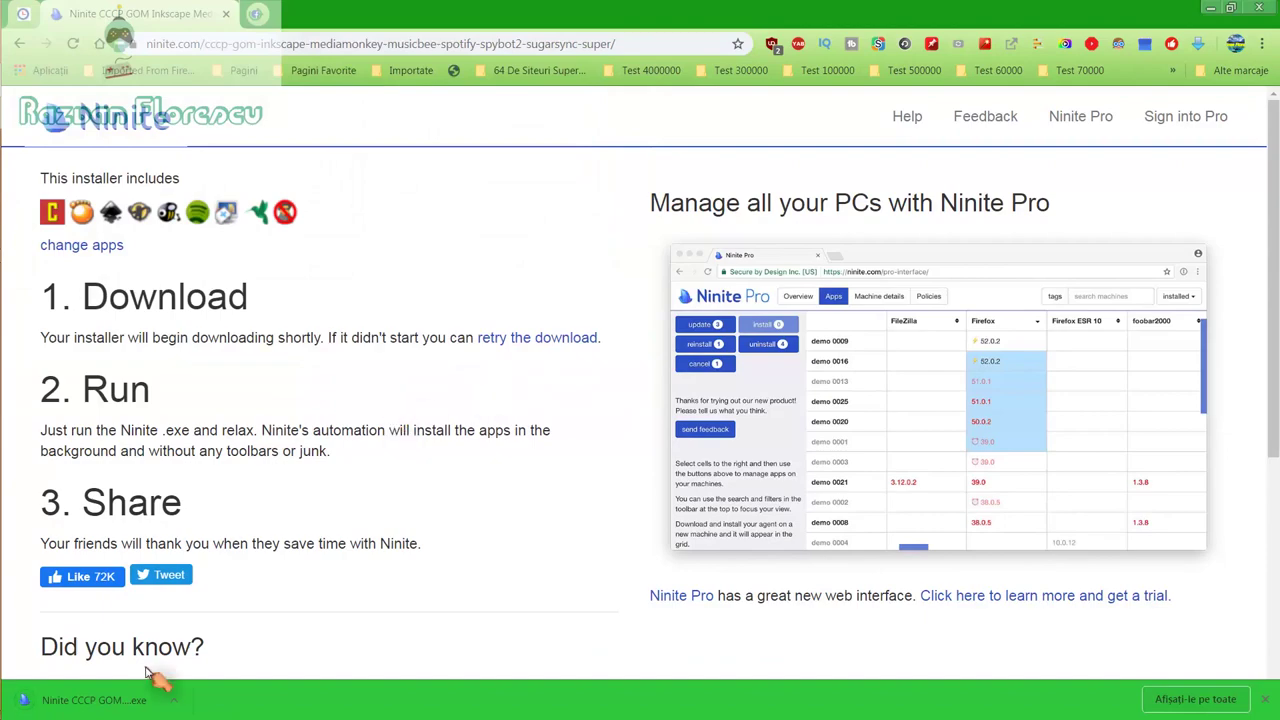
# Step: Run the downloaded Ninite installer and show its installation details with the browser window out of the way
pyautogui.click(85, 700)
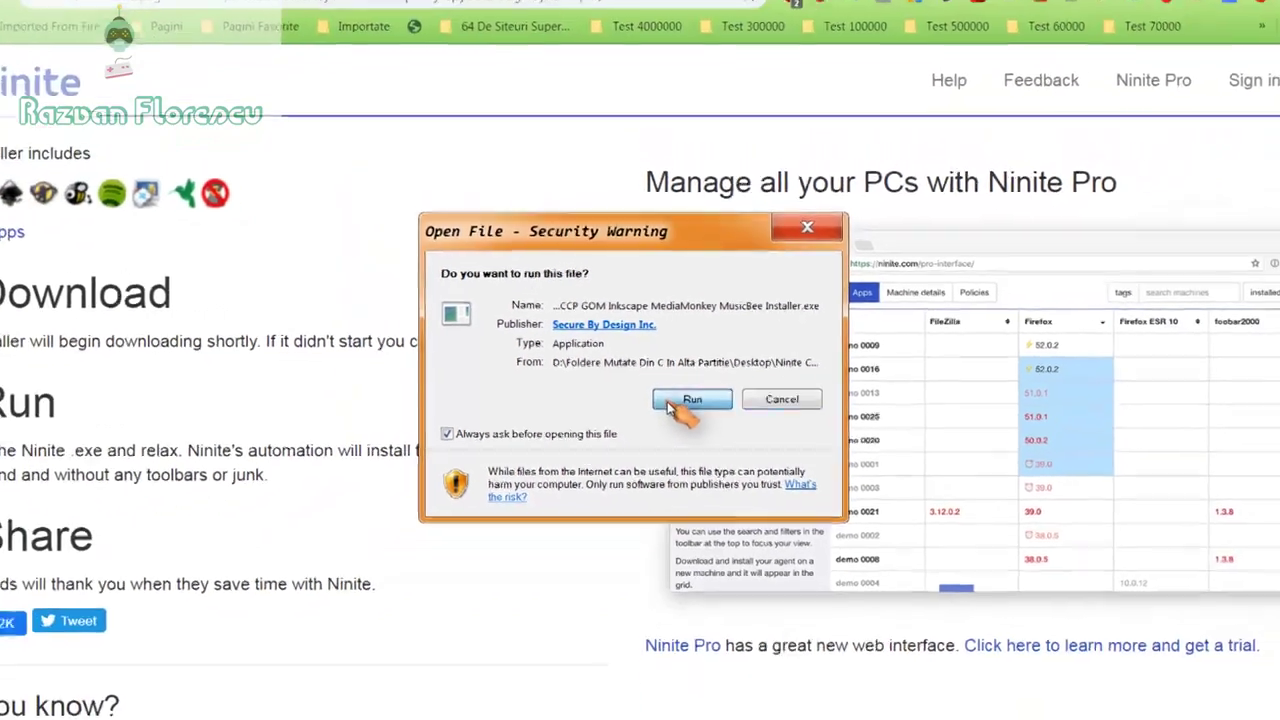
pyautogui.click(667, 428)
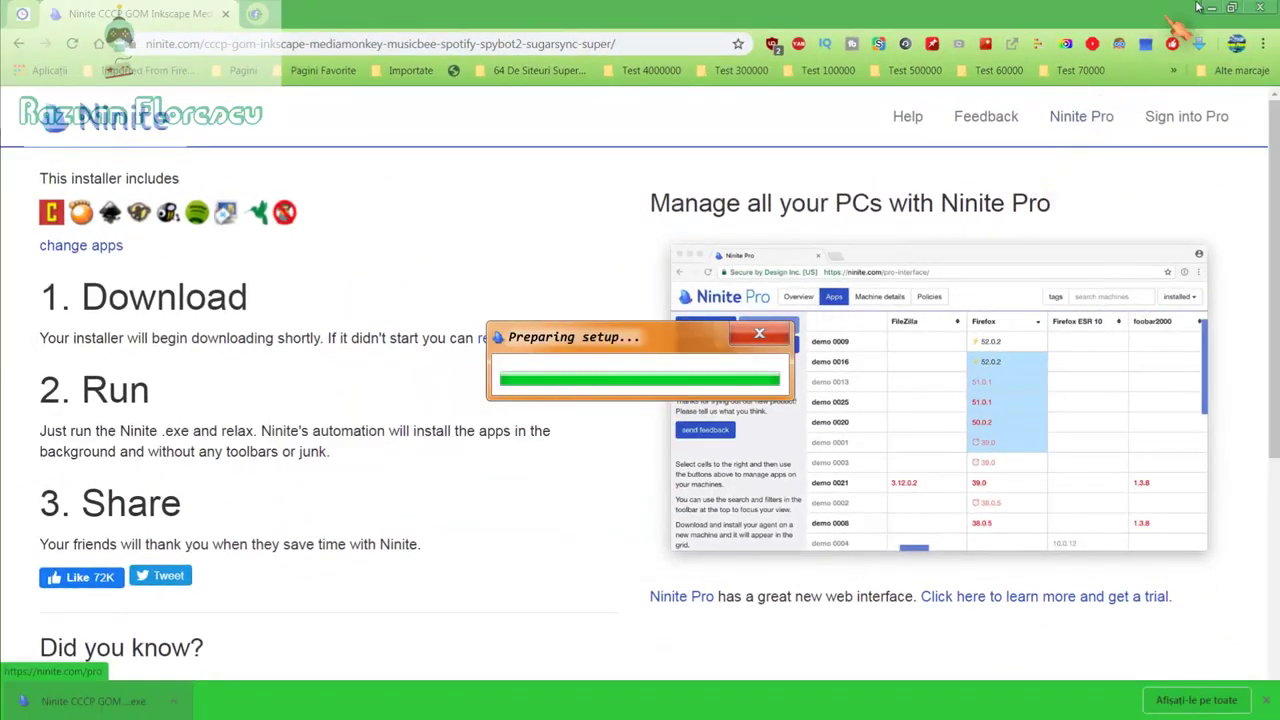
pyautogui.click(1260, 7)
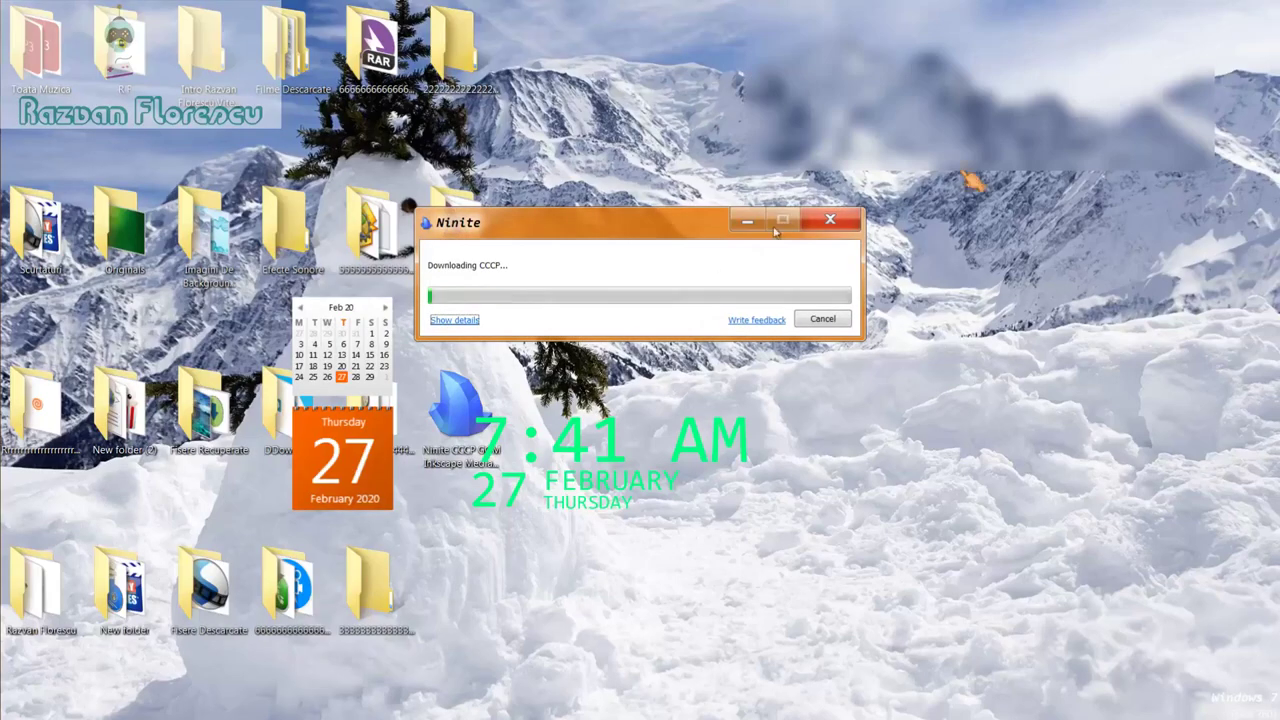
pyautogui.click(456, 321)
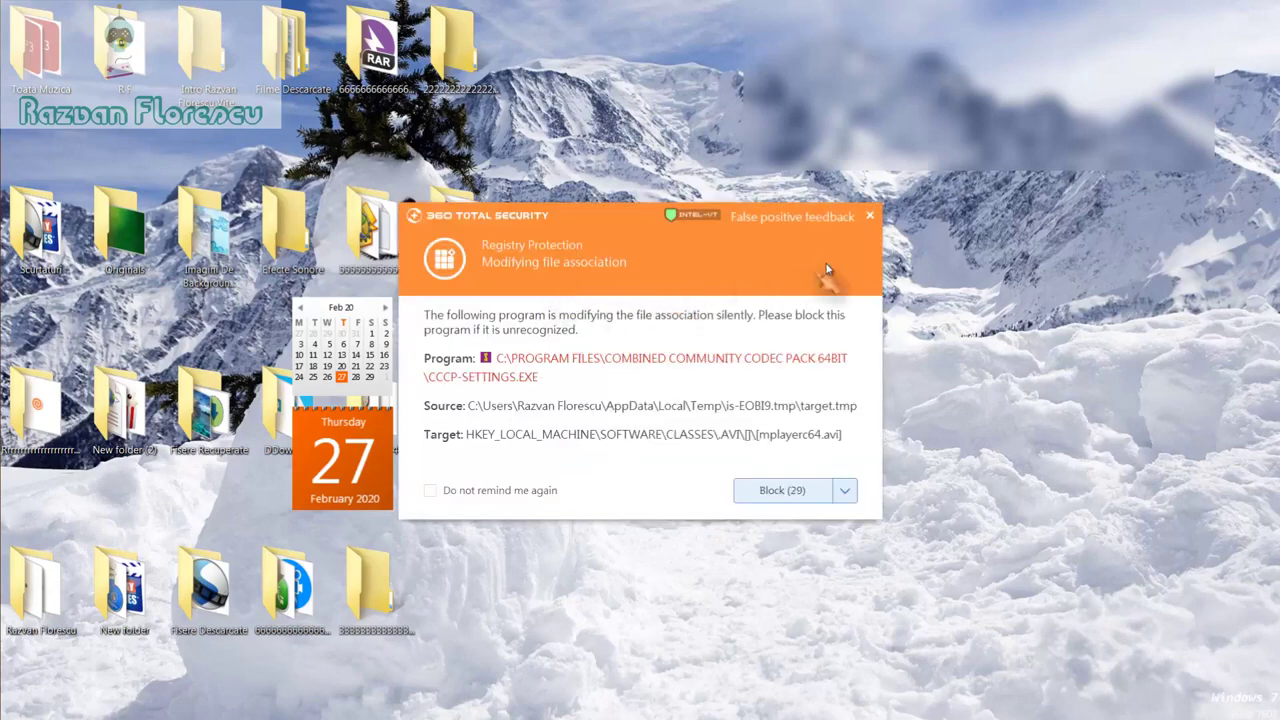
# Step: Dismiss the 360 Total Security alerts about file association, context menu and driver or service changes without blocking them
pyautogui.click(871, 217)
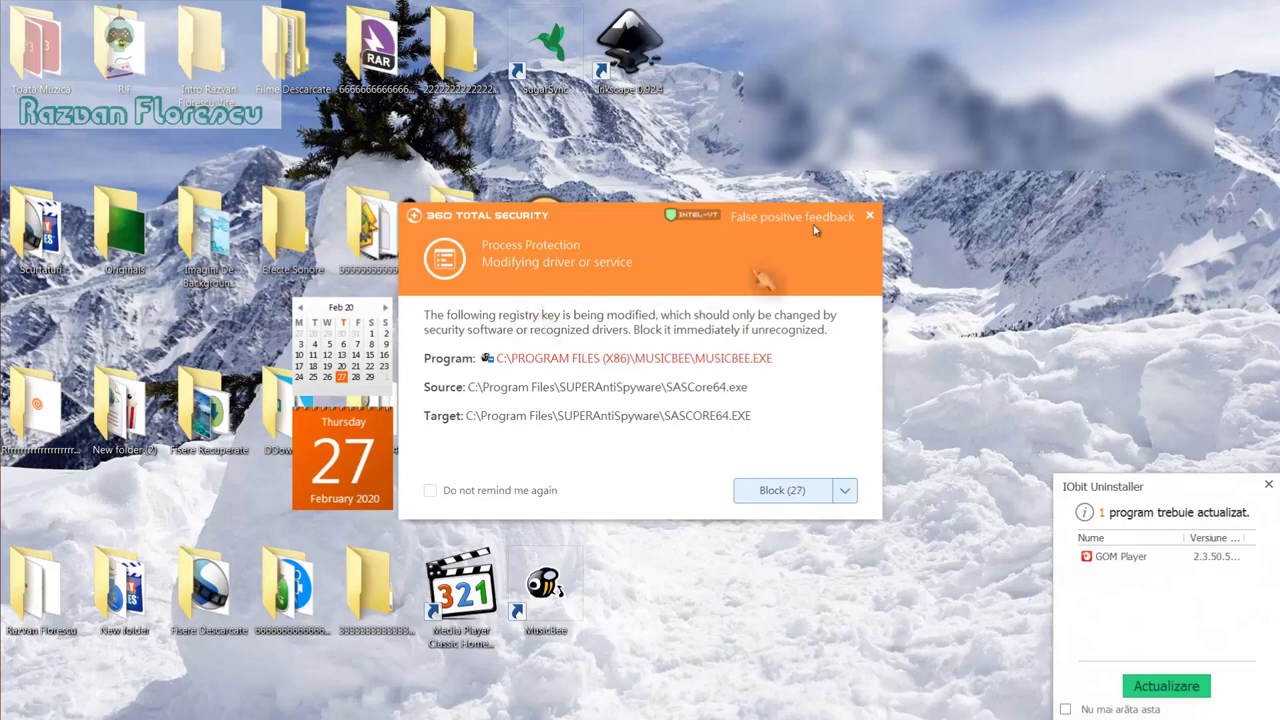
pyautogui.click(869, 216)
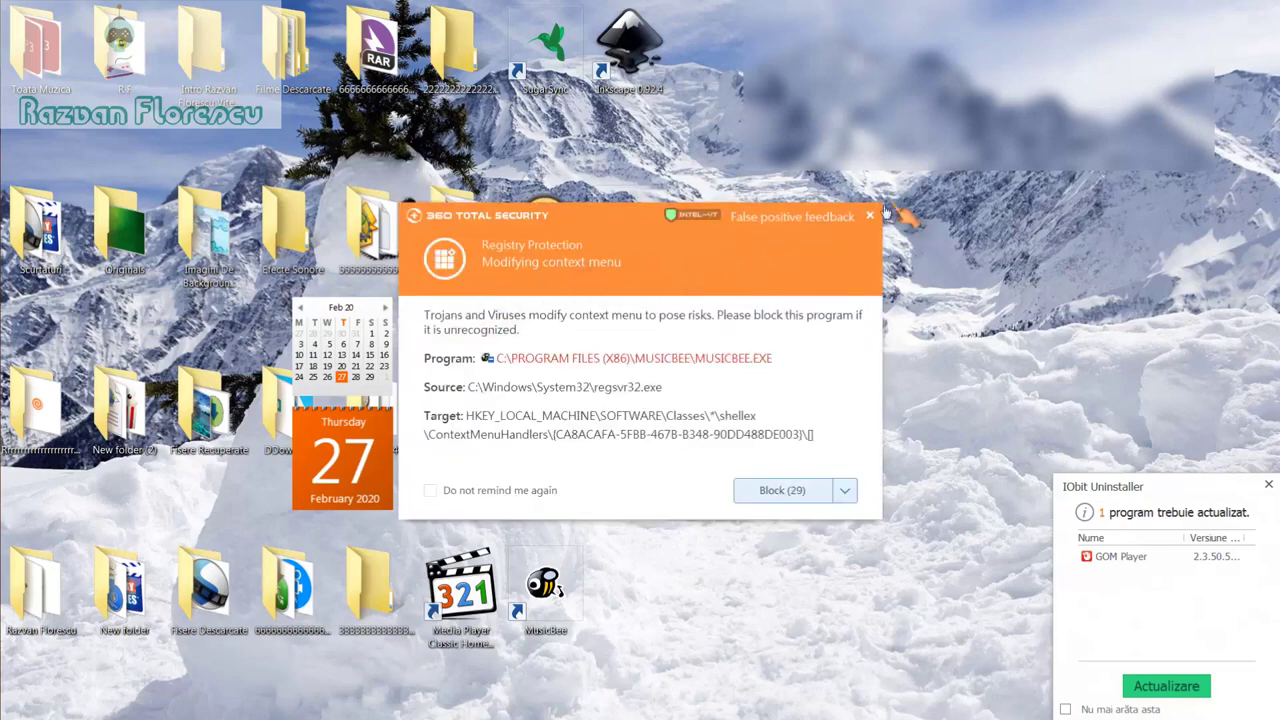
pyautogui.click(870, 217)
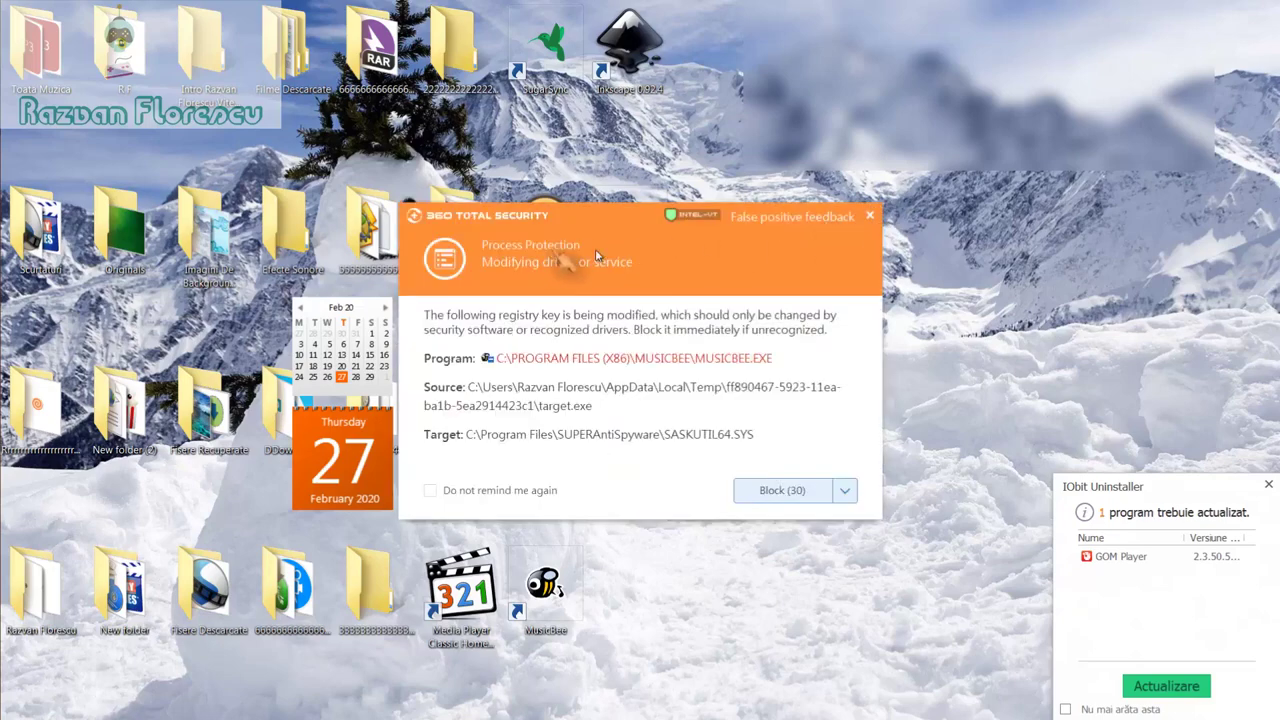
pyautogui.click(871, 215)
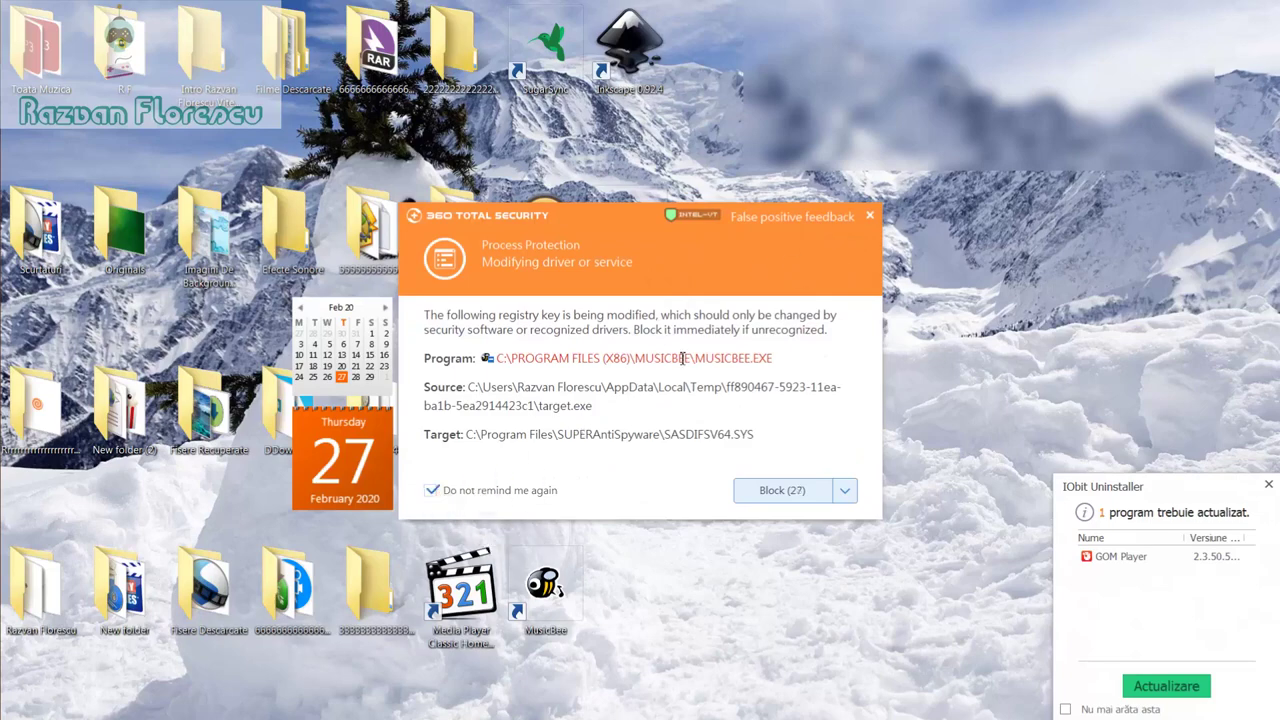
# Step: Dismiss the remaining 360 Total Security alerts with "Do not remind me again" enabled, and close the IObit Uninstaller update notice
pyautogui.click(869, 215)
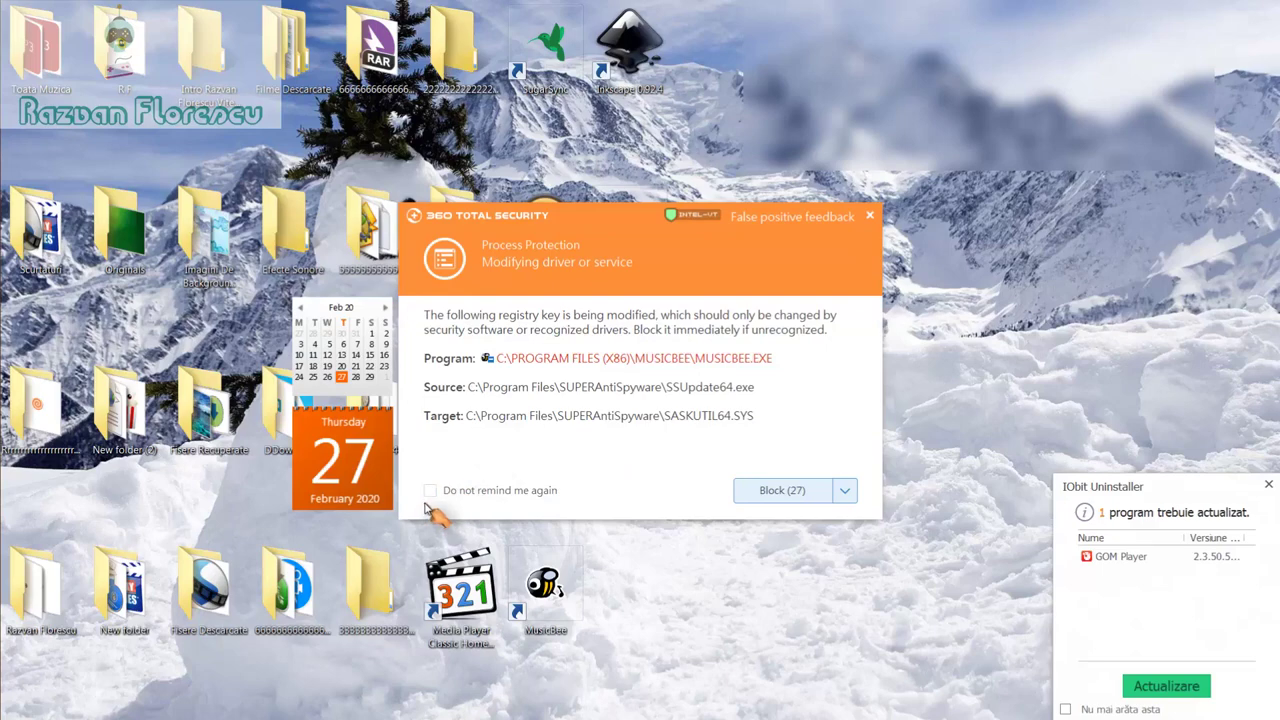
pyautogui.click(869, 216)
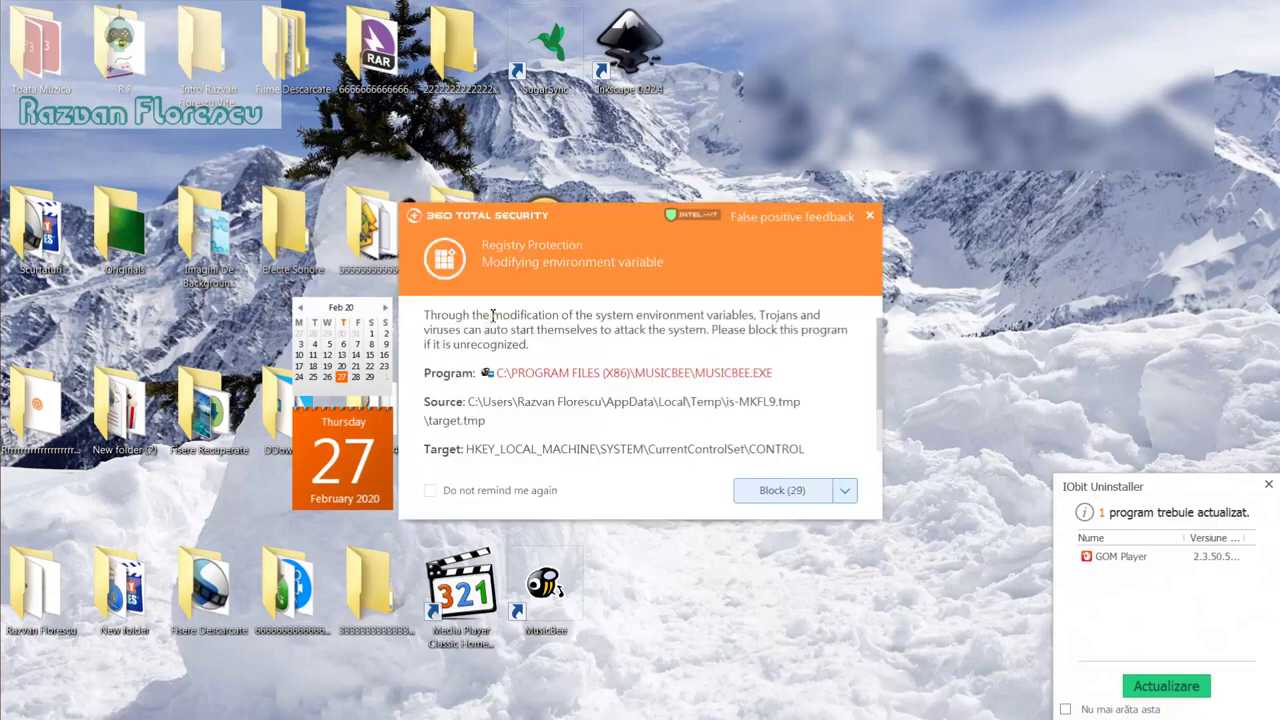
pyautogui.click(431, 491)
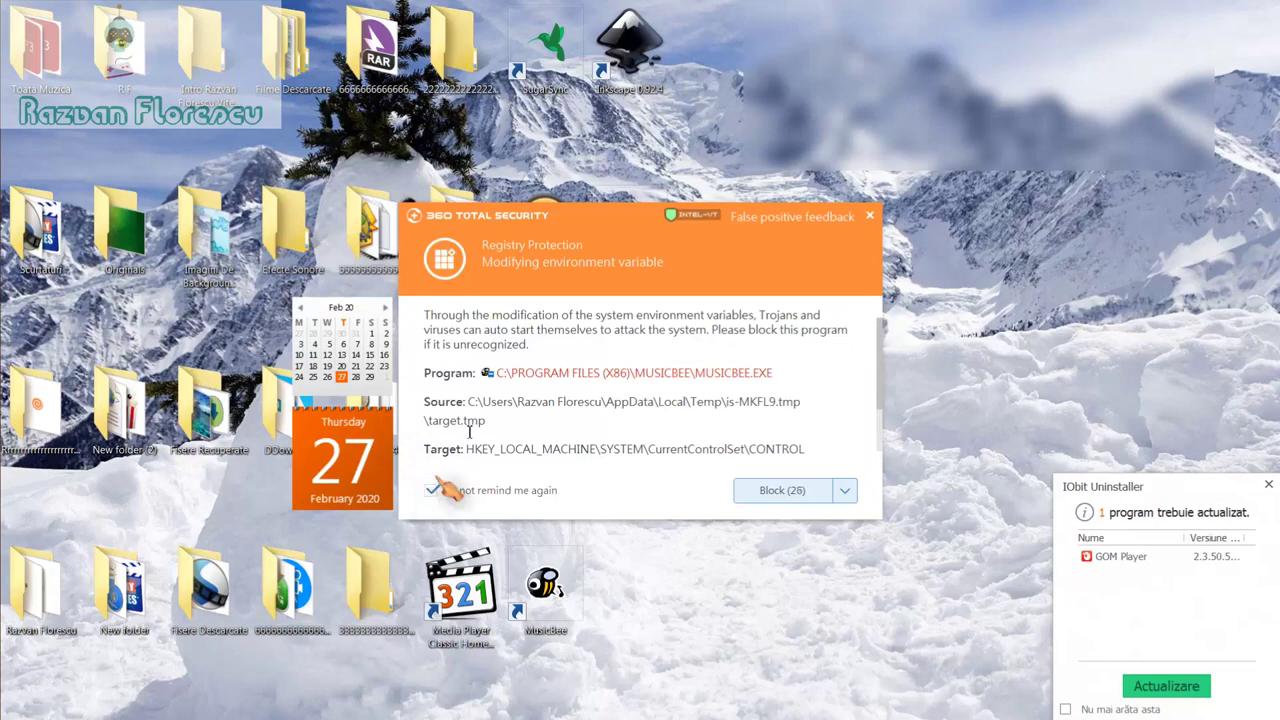
pyautogui.click(871, 218)
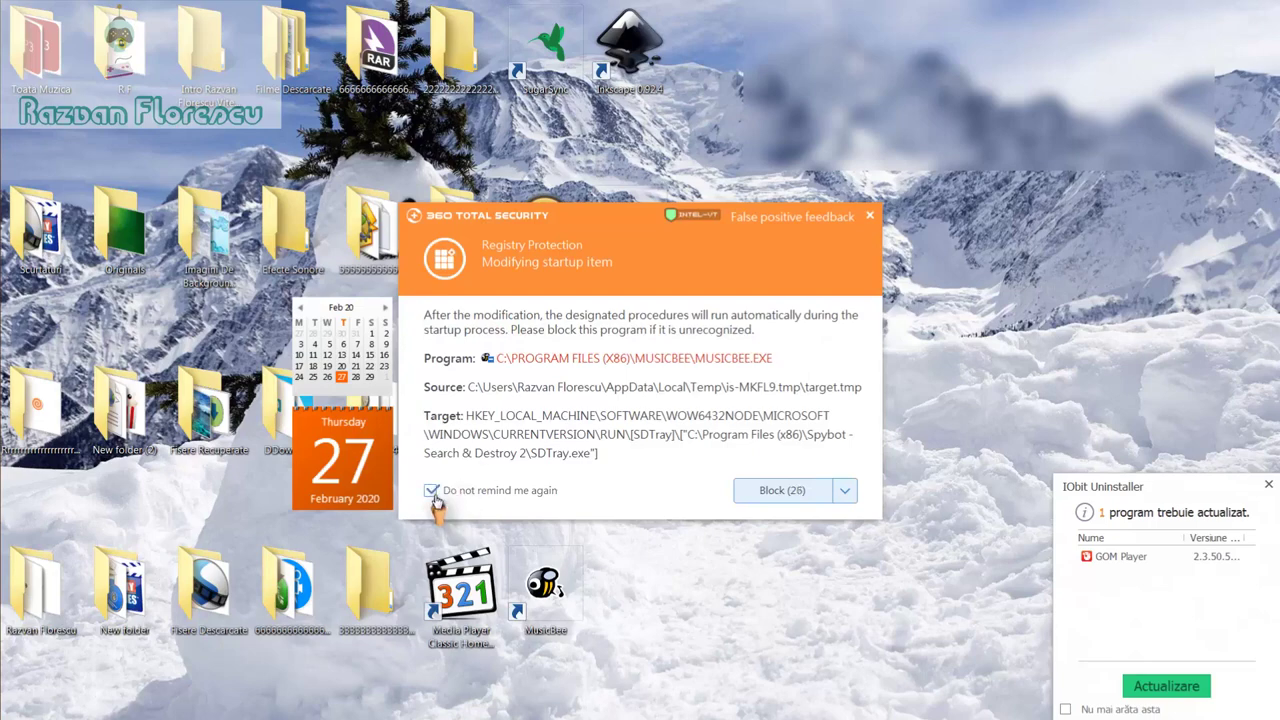
pyautogui.click(871, 216)
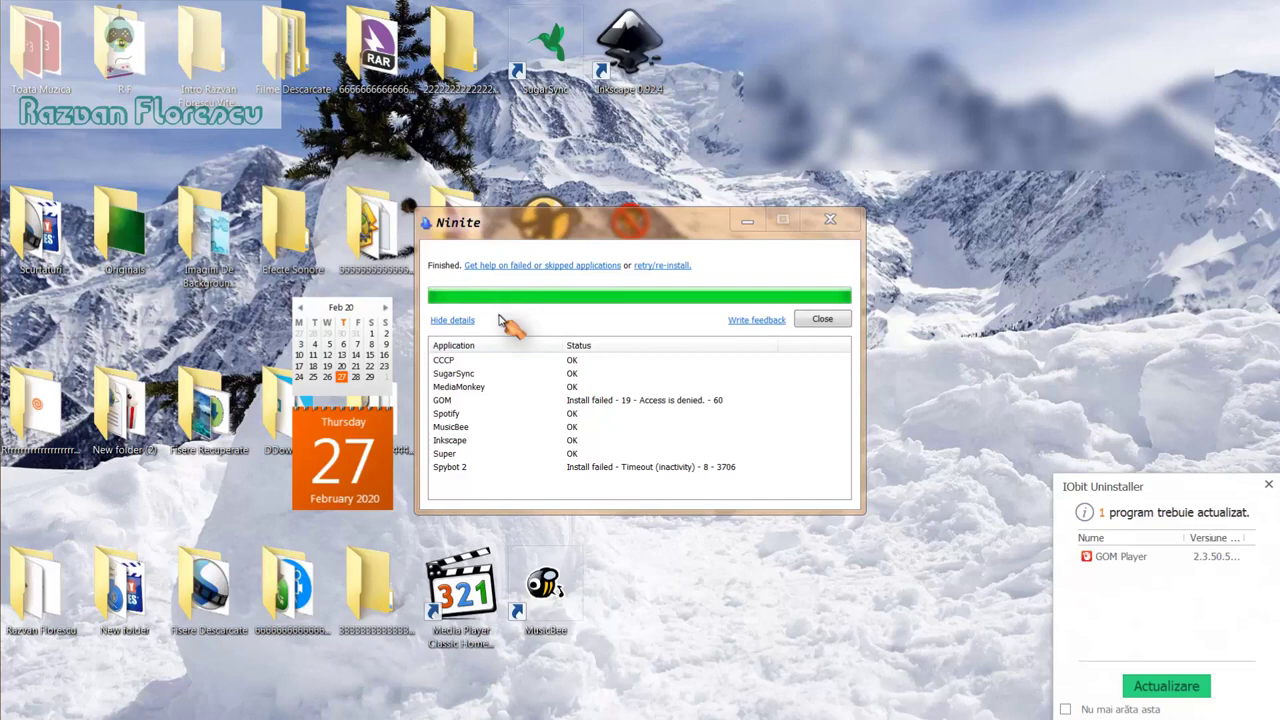
pyautogui.click(1266, 485)
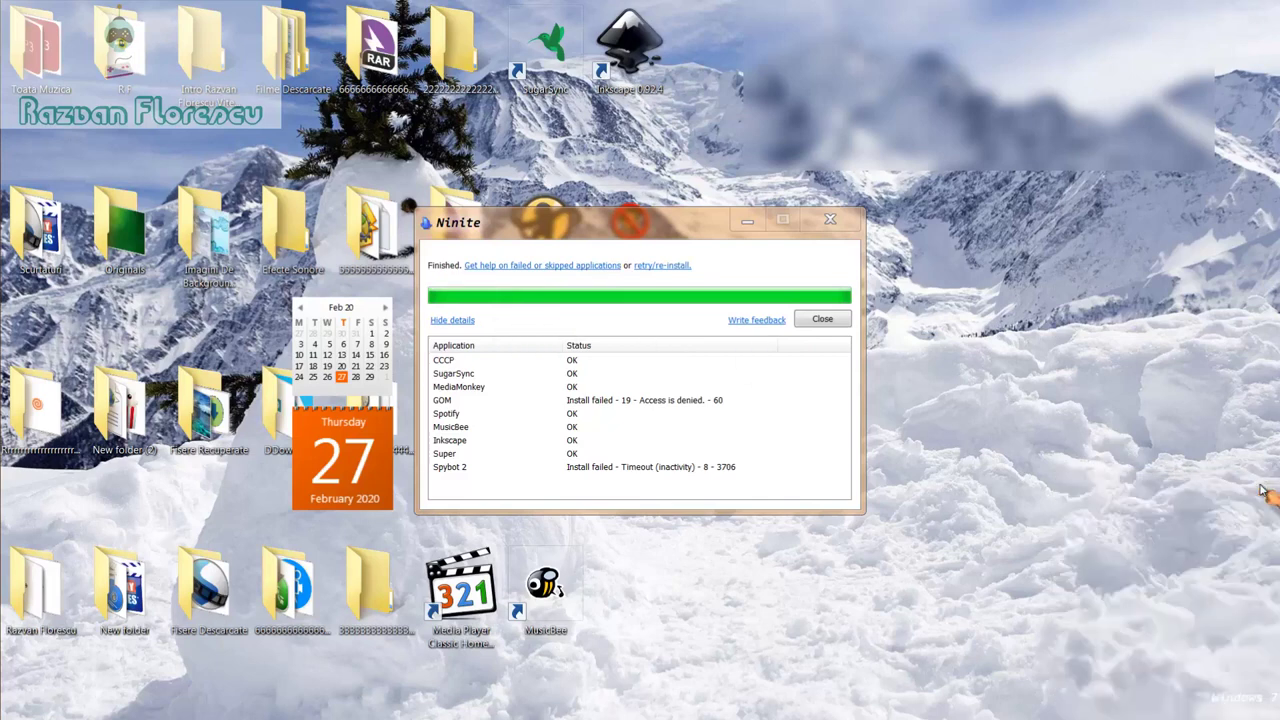
# Step: Close the Ninite installer window and launch Media Player Classic Home Cinema, declining periodic checks for CCCP updates
pyautogui.click(822, 321)
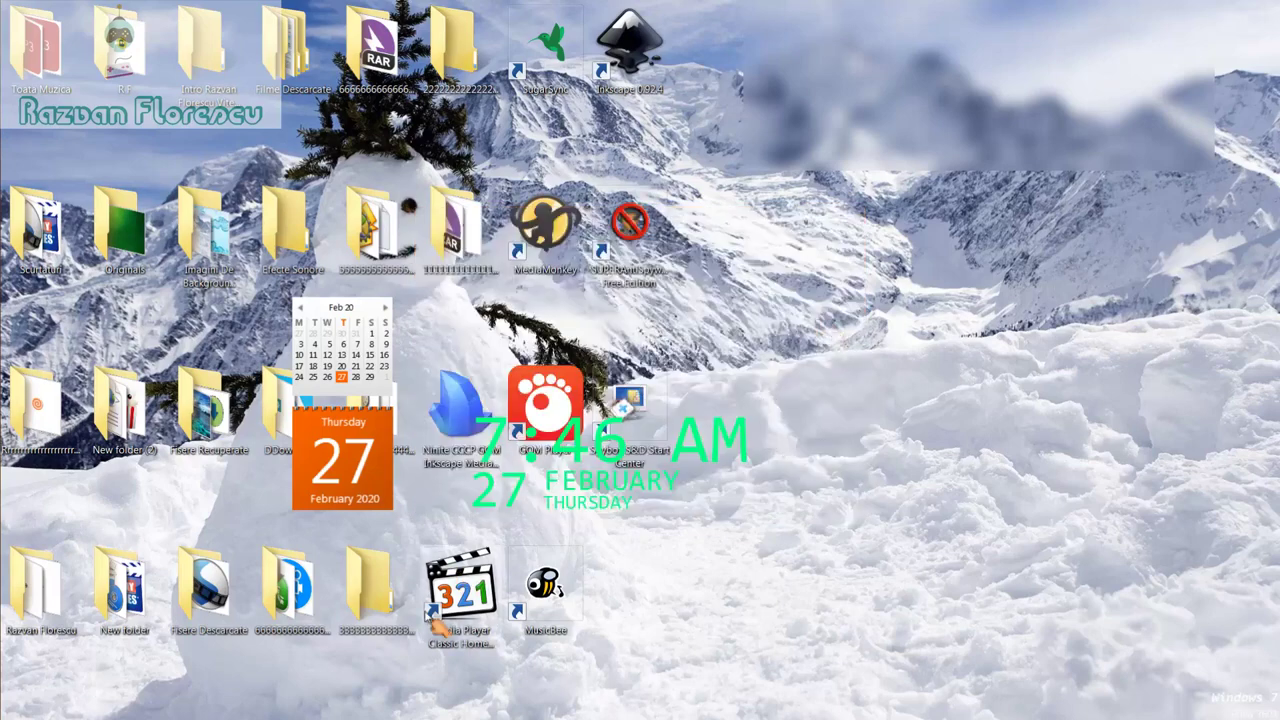
pyautogui.doubleClick(476, 615)
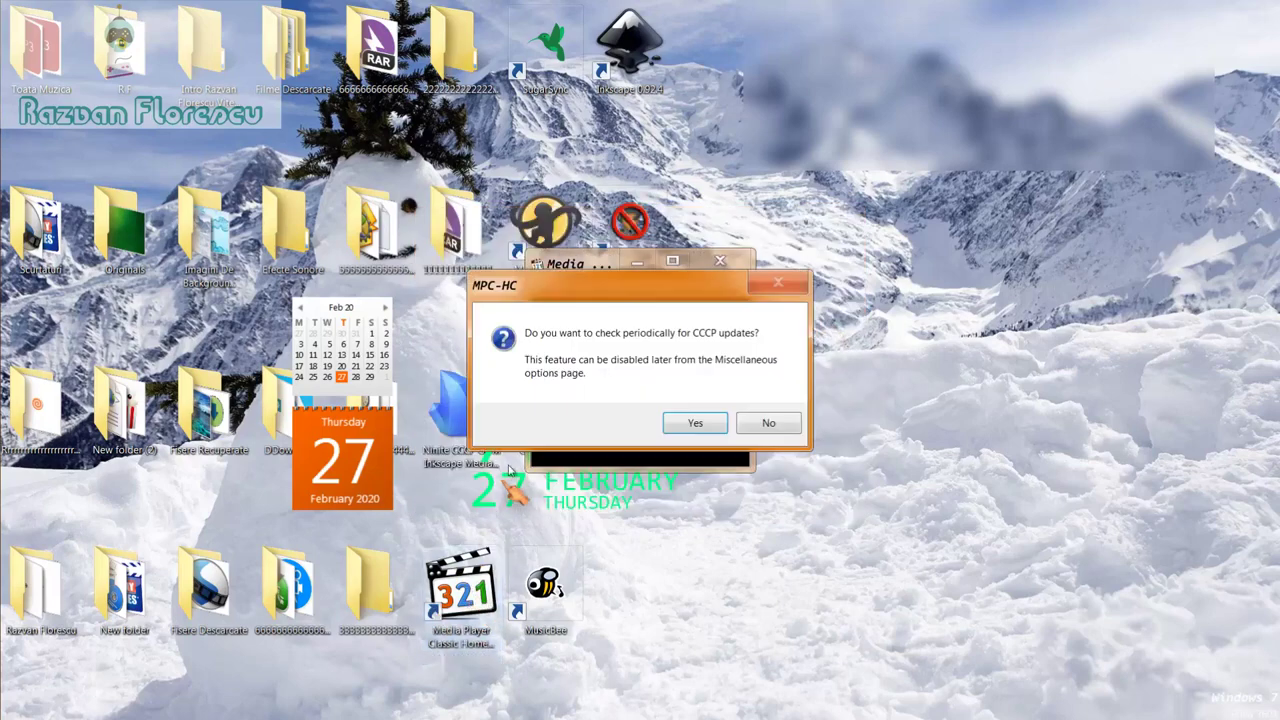
pyautogui.click(762, 424)
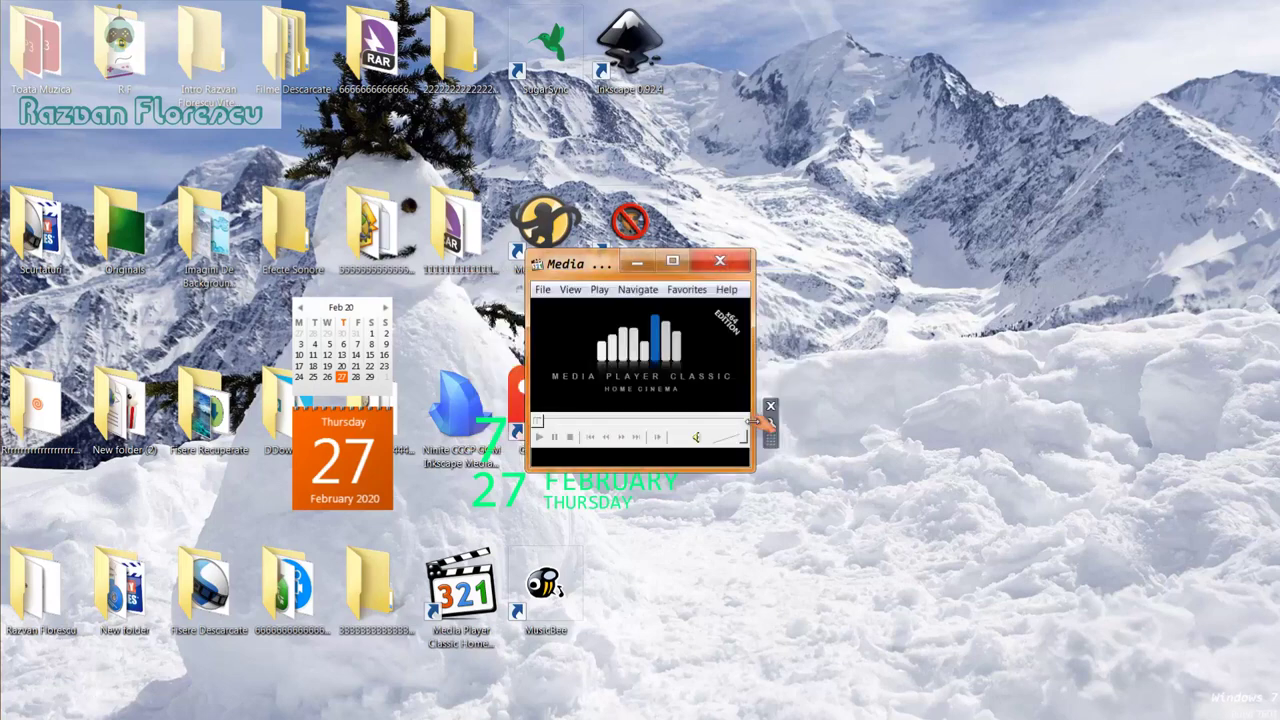
# Step: Maximize the Media Player Classic Home Cinema window to view it, and close the player
pyautogui.moveTo(604, 268); pyautogui.dragTo(626, 0)
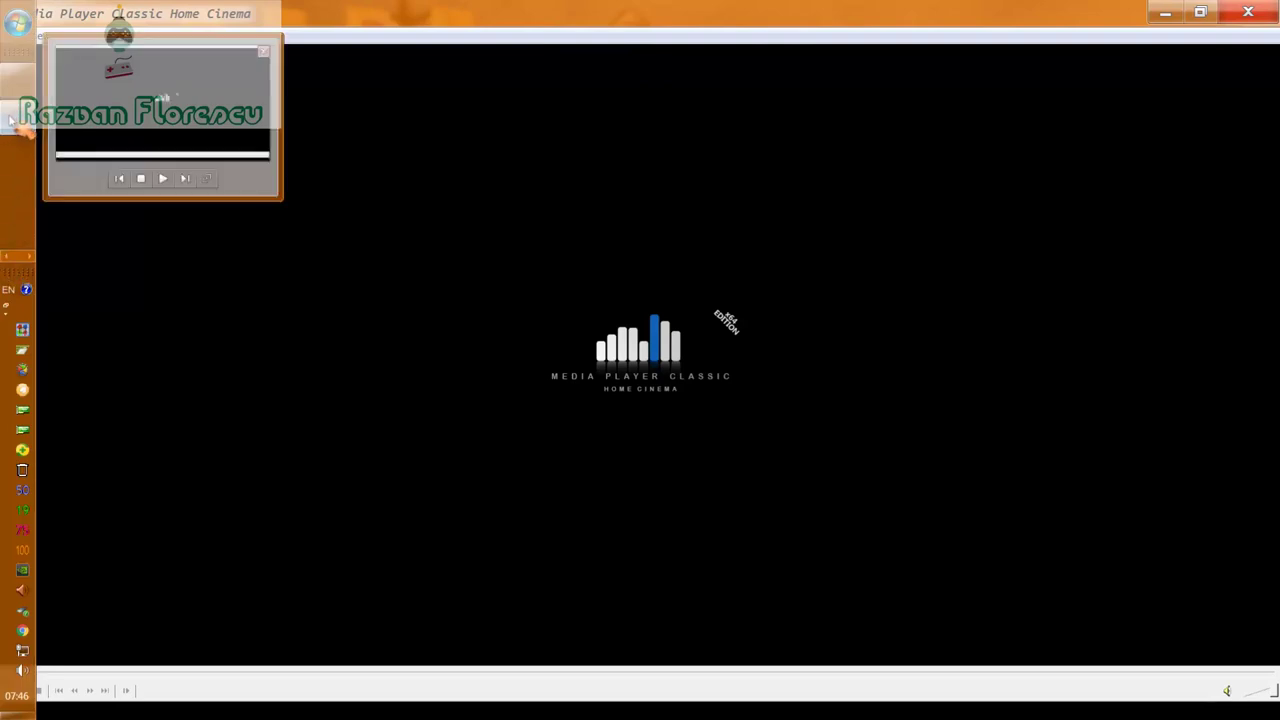
pyautogui.rightClick(12, 120)
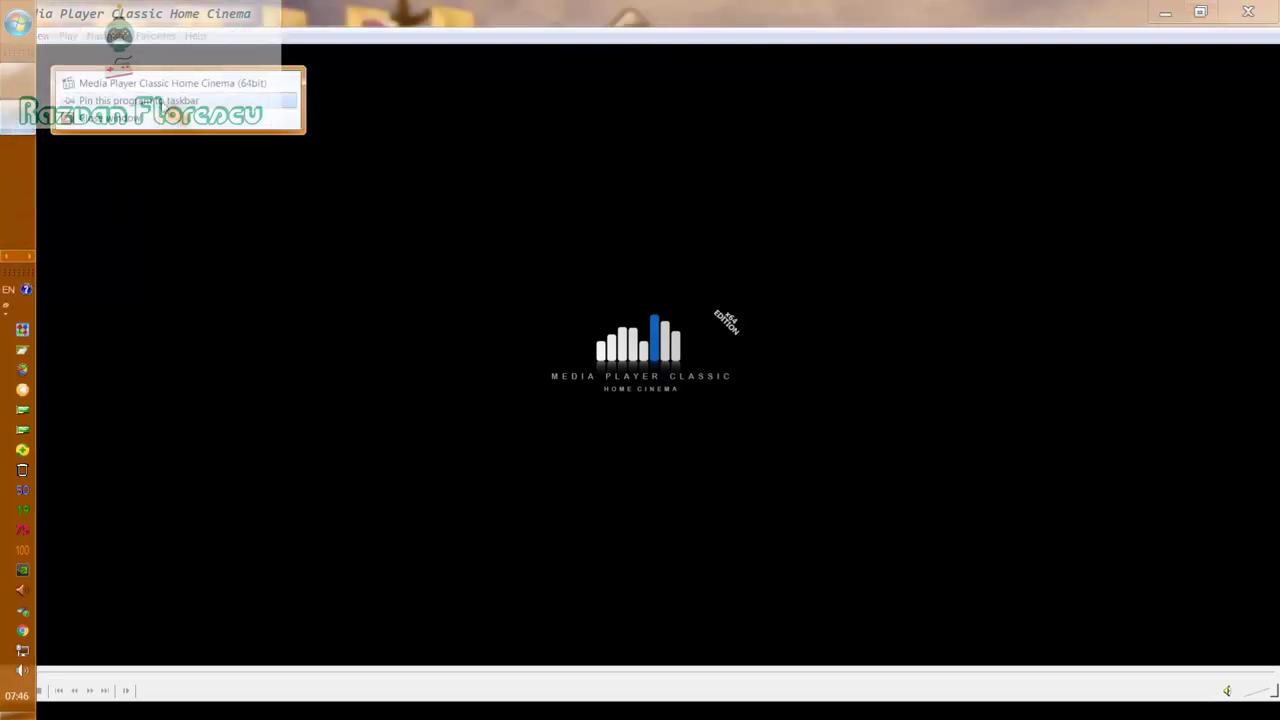
pyautogui.press('Escape')
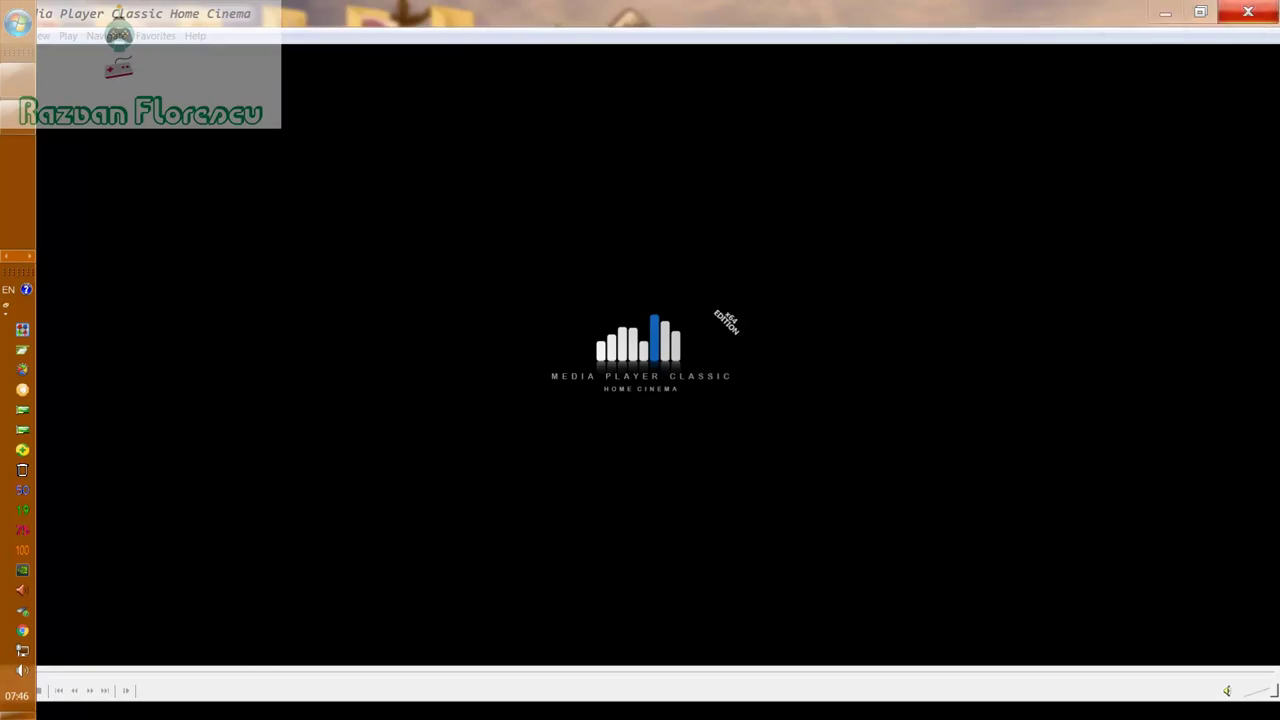
pyautogui.click(1248, 12)
# Step: Permanently delete the downloaded Ninite installer file from the desktop
pyautogui.click(445, 400)
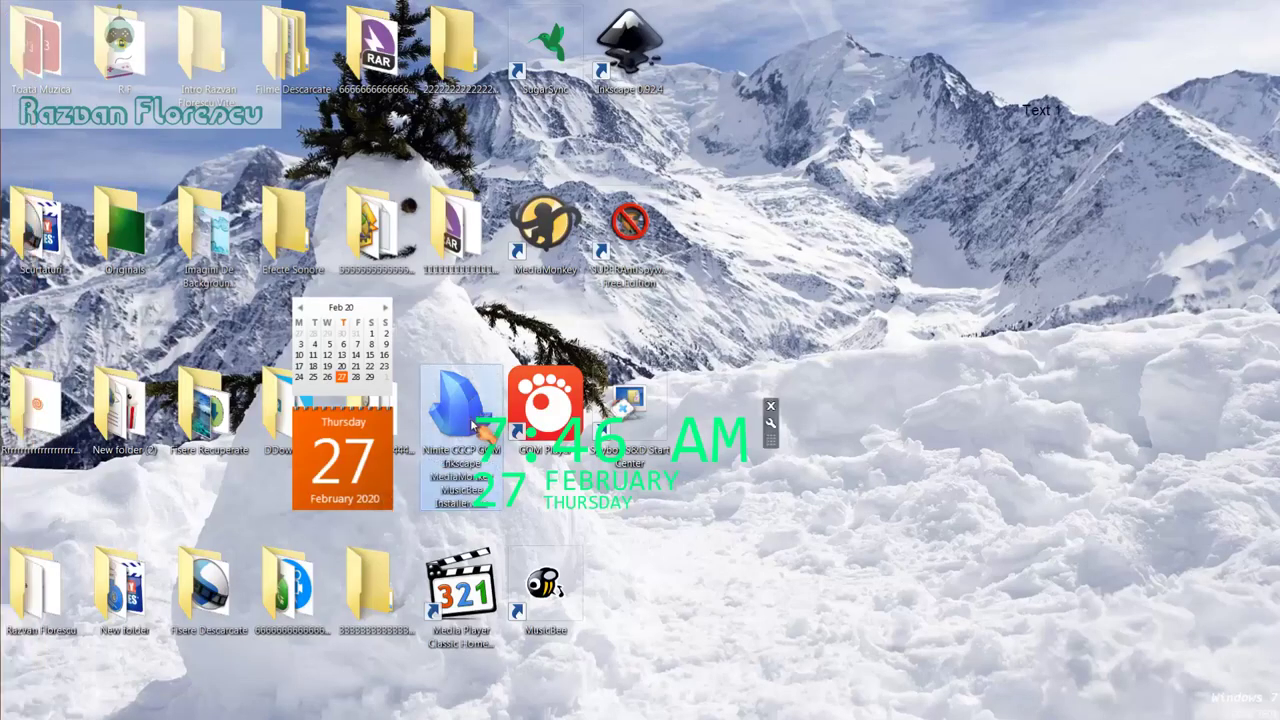
pyautogui.hotkey('shift', 'Delete')
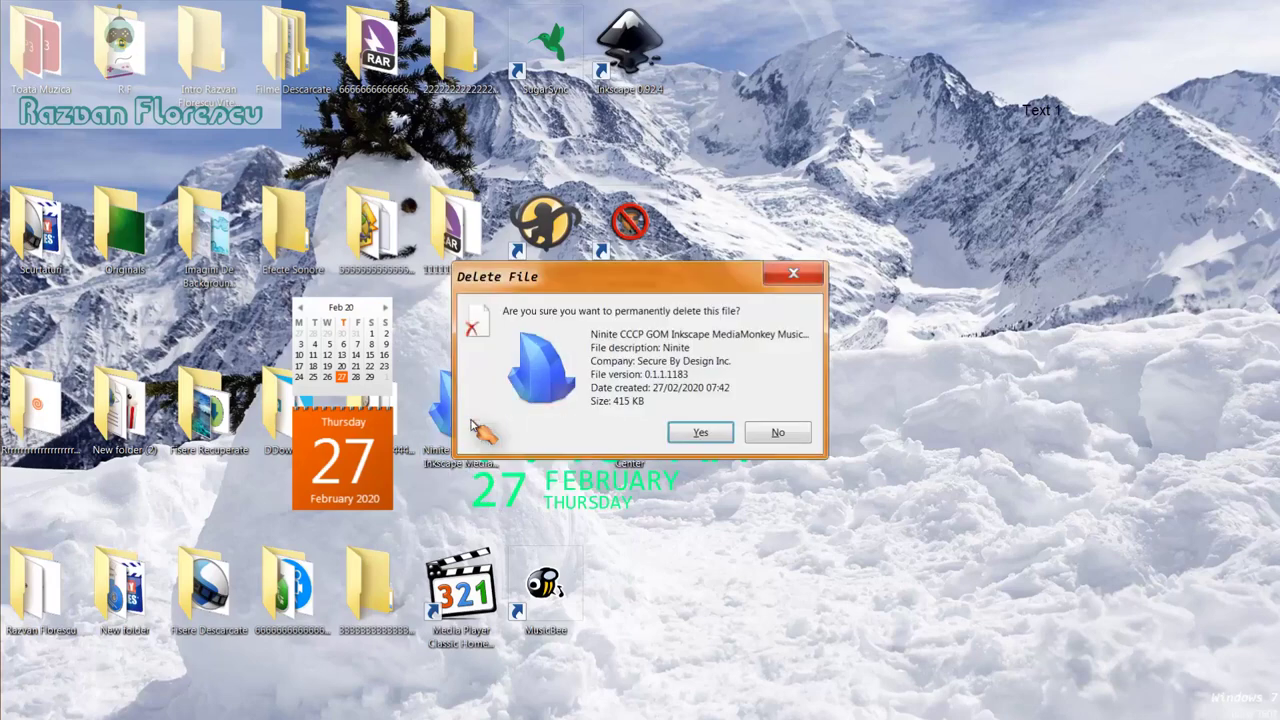
pyautogui.press('Return')
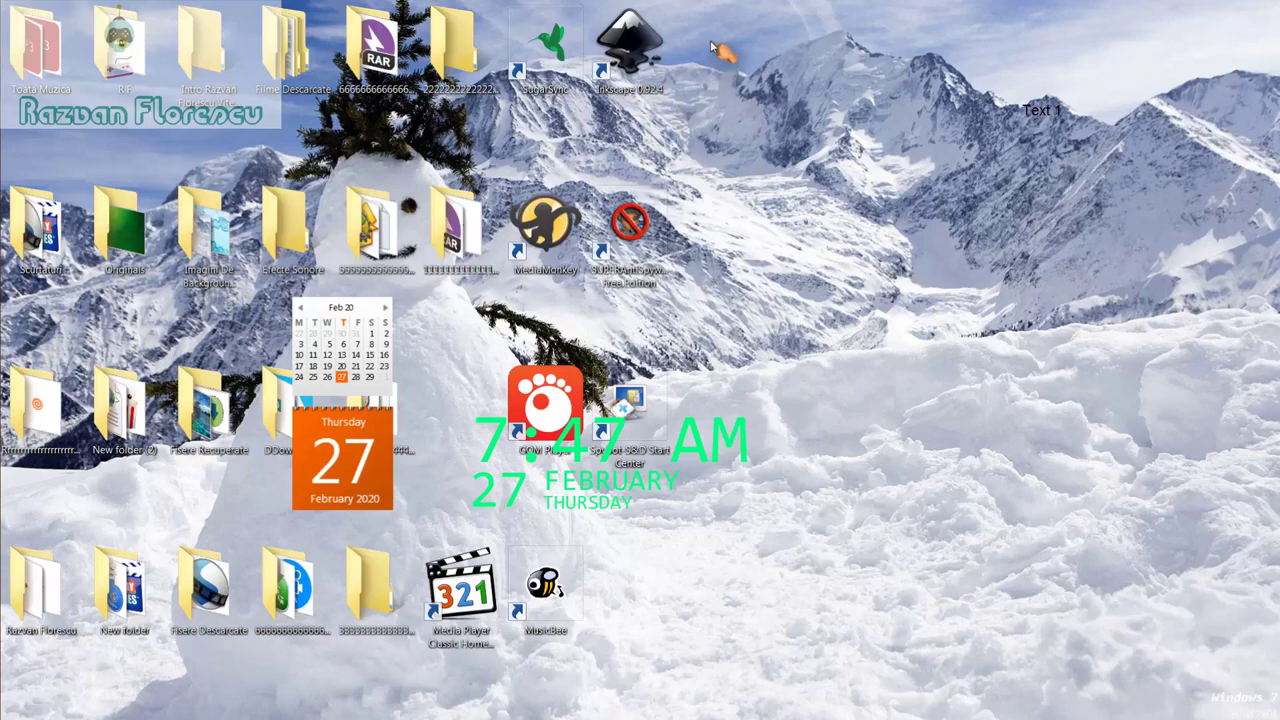
# Step: Copy all the newly installed app shortcuts into the Scurtaturi folder and permanently delete them from the desktop
pyautogui.moveTo(722, 50); pyautogui.dragTo(512, 605)
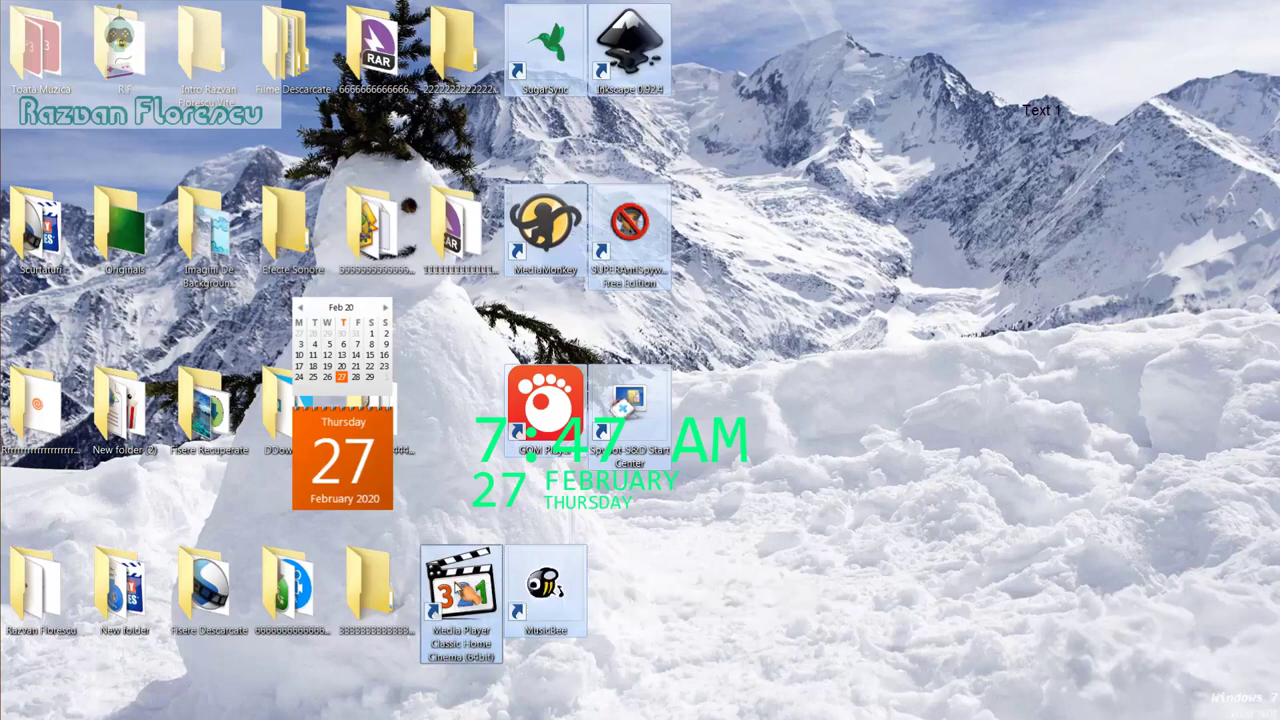
pyautogui.moveTo(463, 588); pyautogui.dragTo(75, 197)
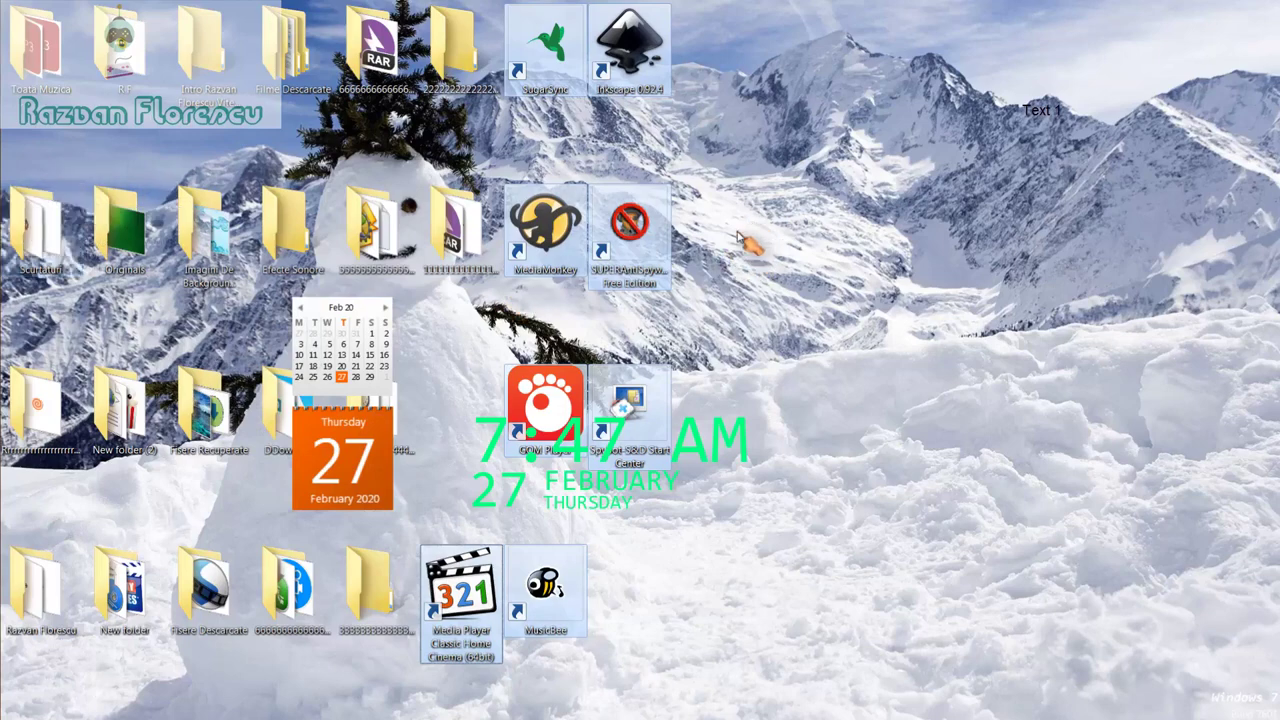
pyautogui.hotkey('shift', 'Delete')
pyautogui.press('Return')
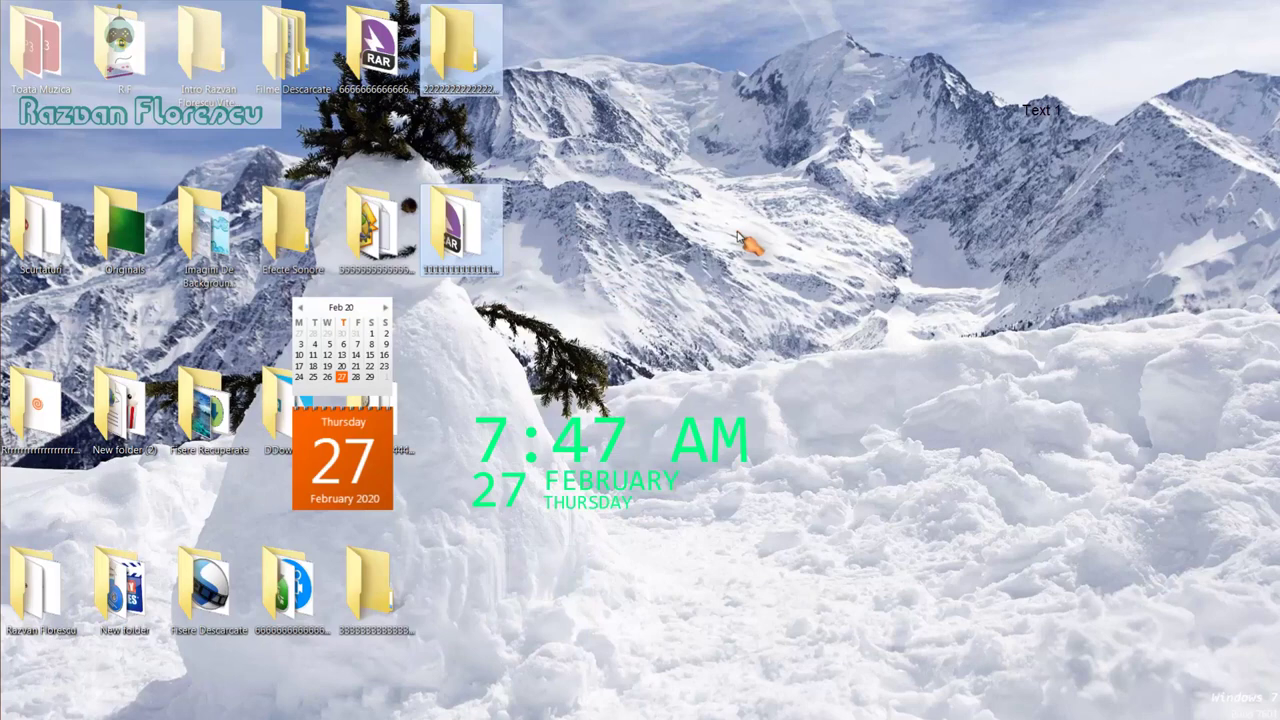
# Step: Refresh the desktop twice
pyautogui.rightClick(605, 541)
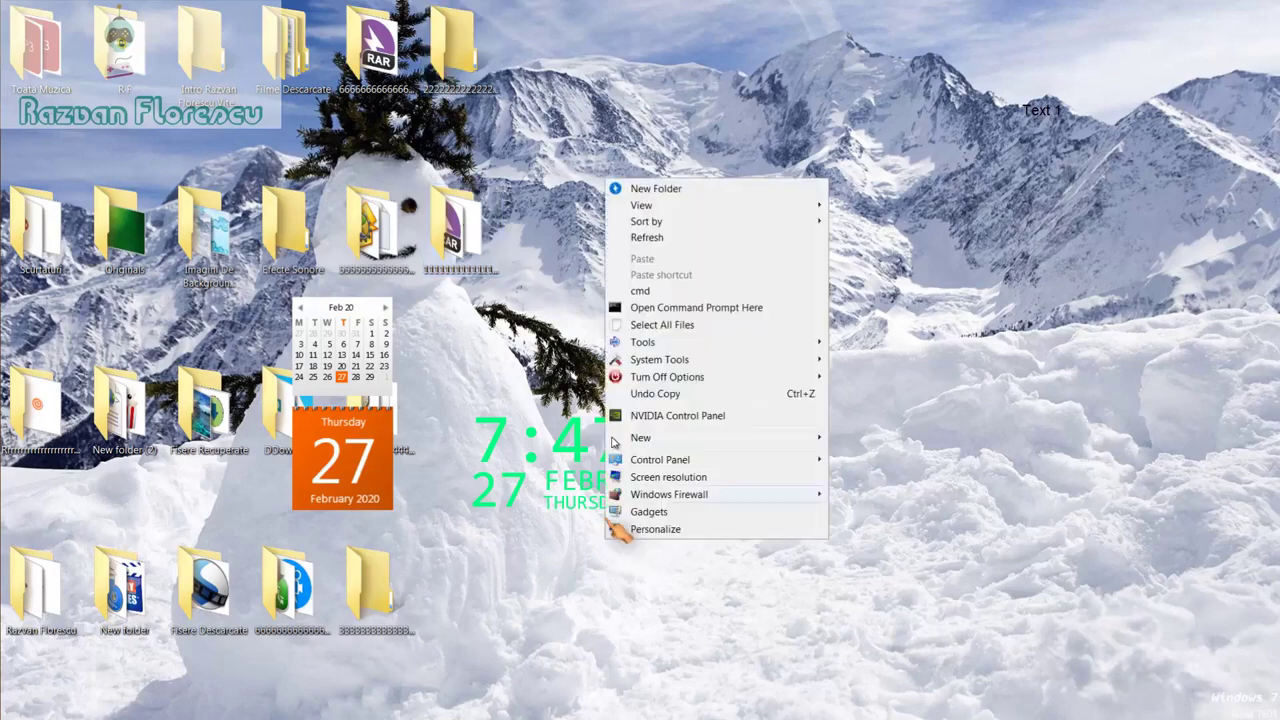
pyautogui.click(645, 240)
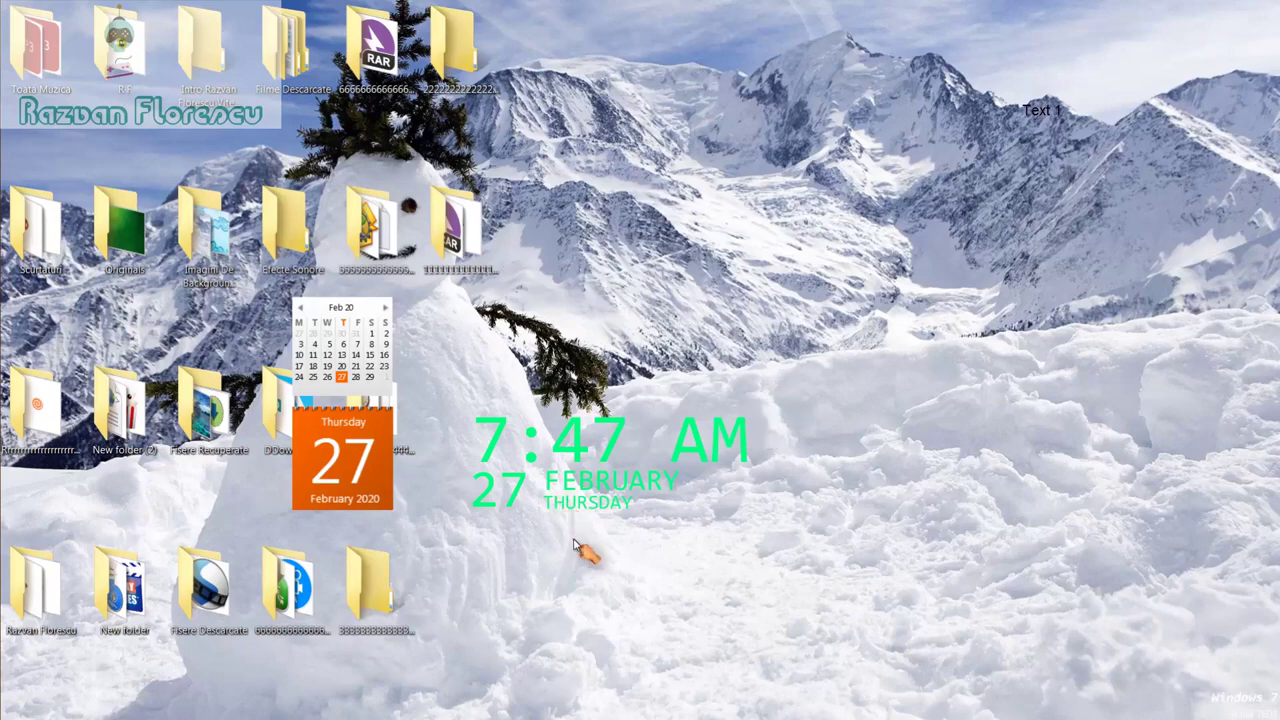
pyautogui.rightClick(575, 540)
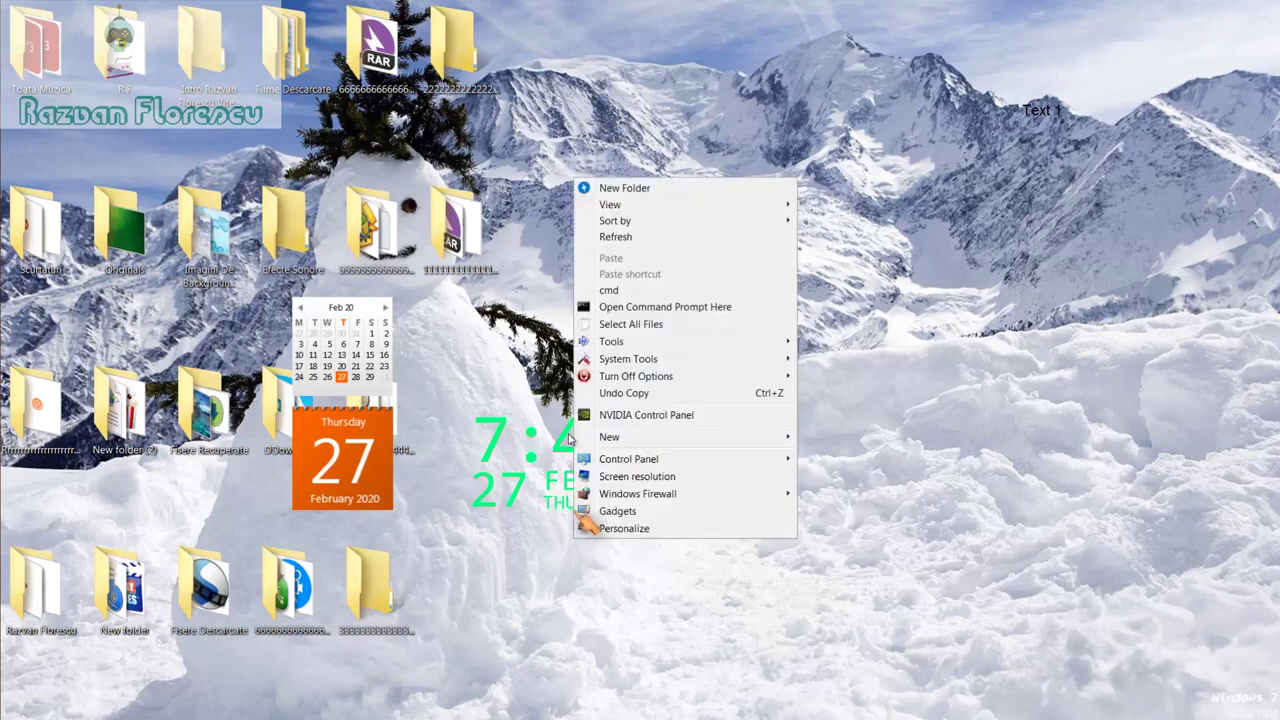
pyautogui.click(614, 238)
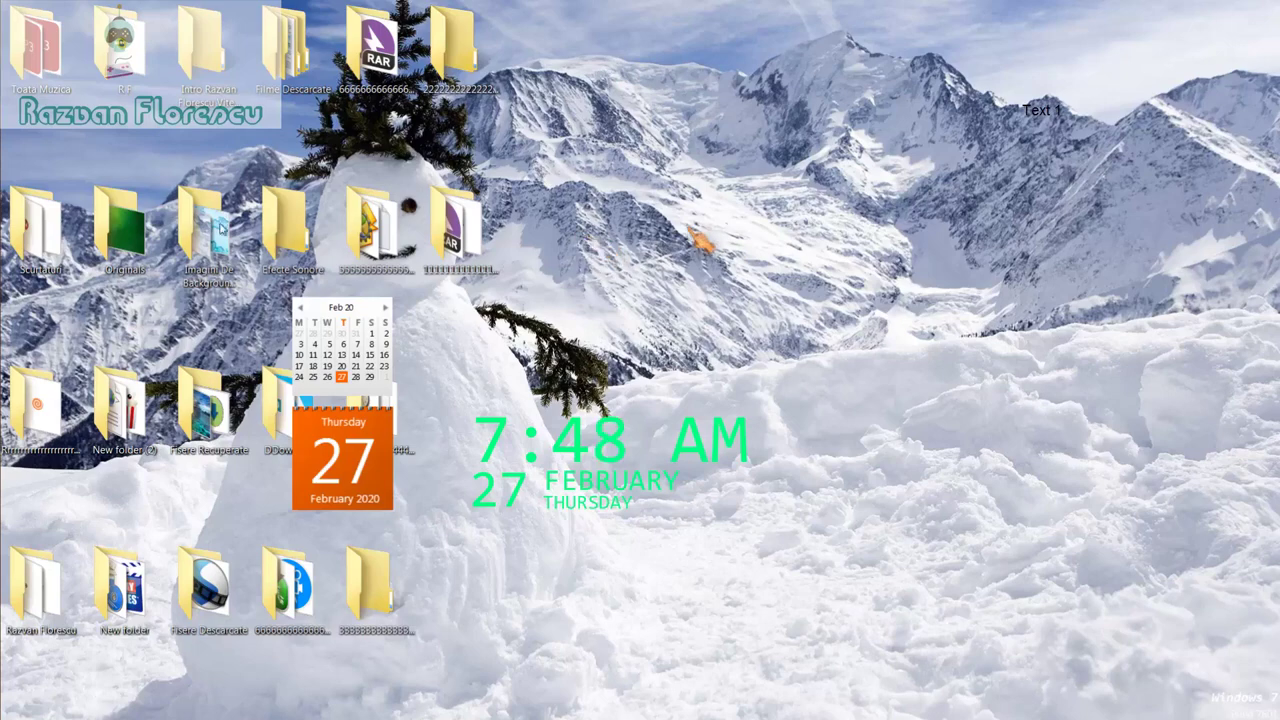
# Step: Switch to the screen recorder window and stop the recording
pyautogui.moveTo(15, 362)
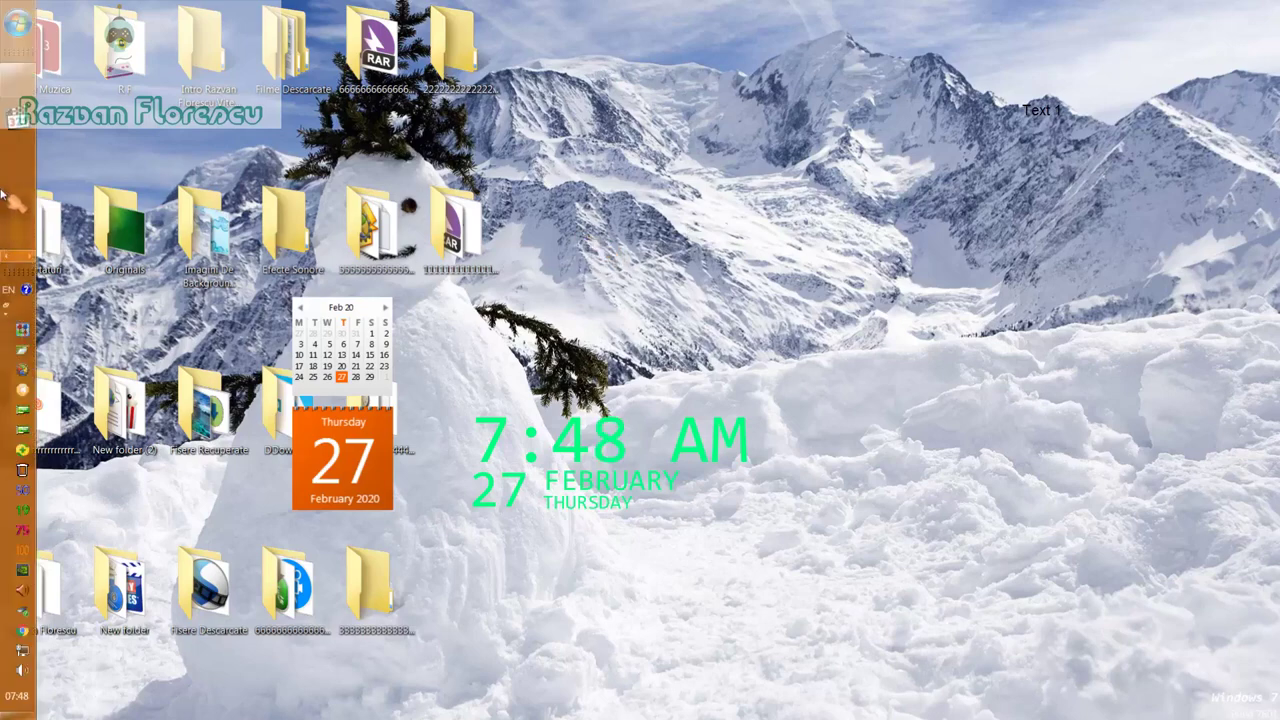
pyautogui.moveTo(40, 97)
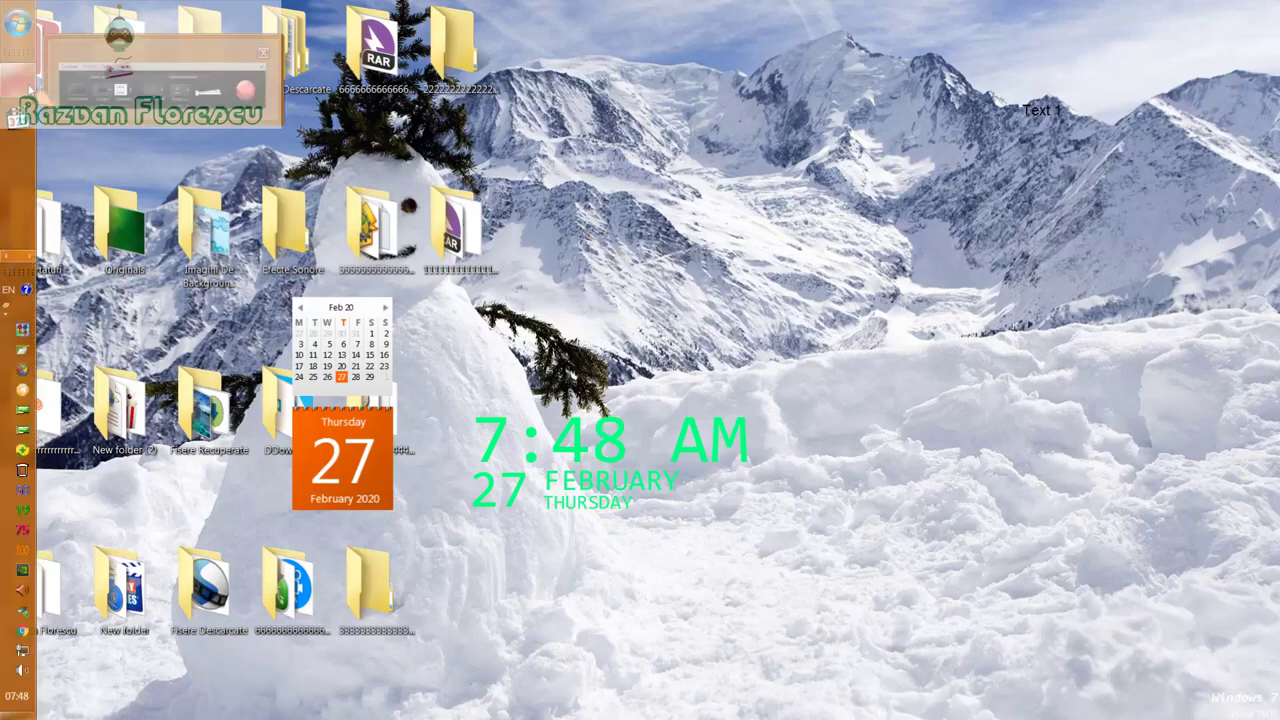
pyautogui.click(105, 93)
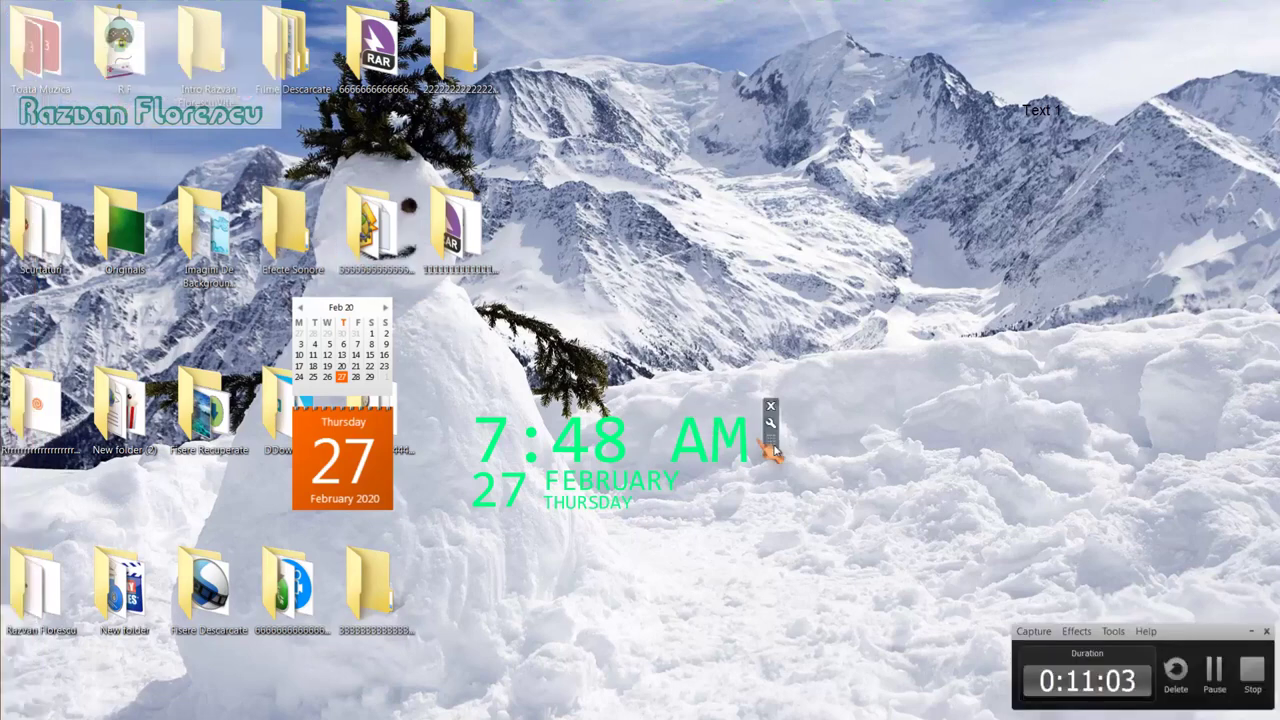
pyautogui.click(1252, 674)
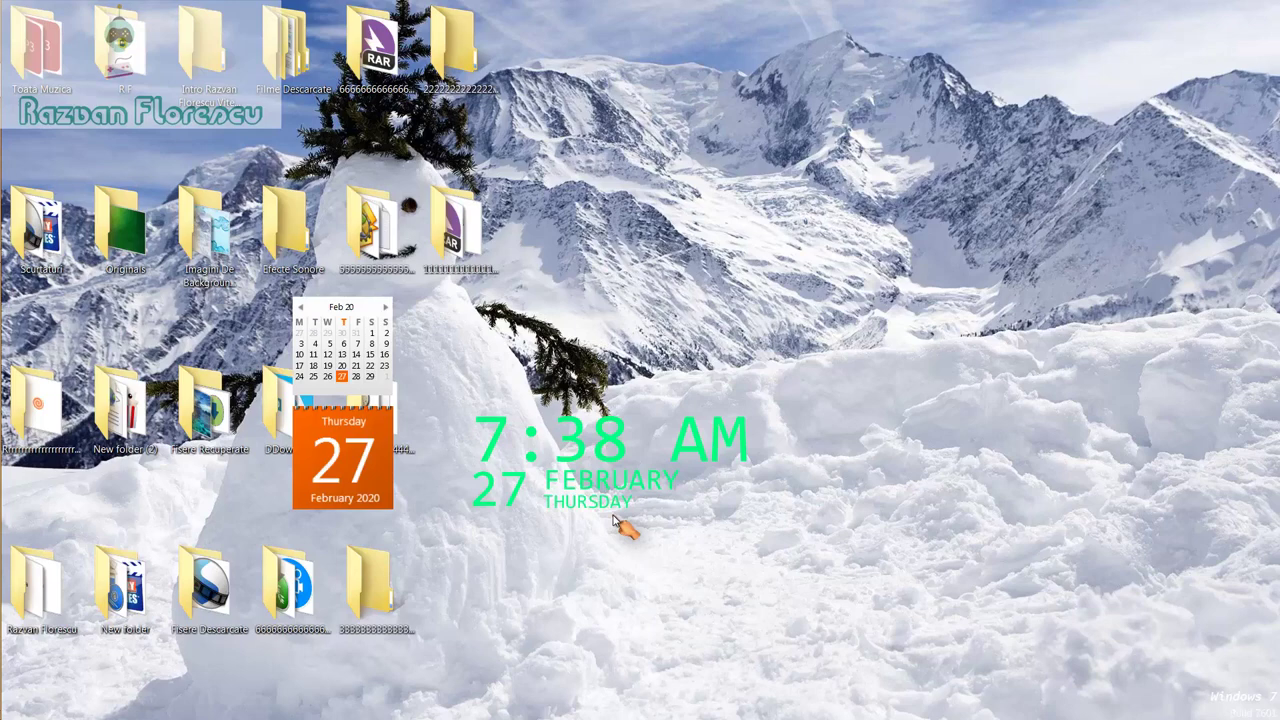
# Step: Switch to the Ninite website in Chrome and look through the available apps in every category, from Web Browsers to Developer Tools
pyautogui.moveTo(3, 340)
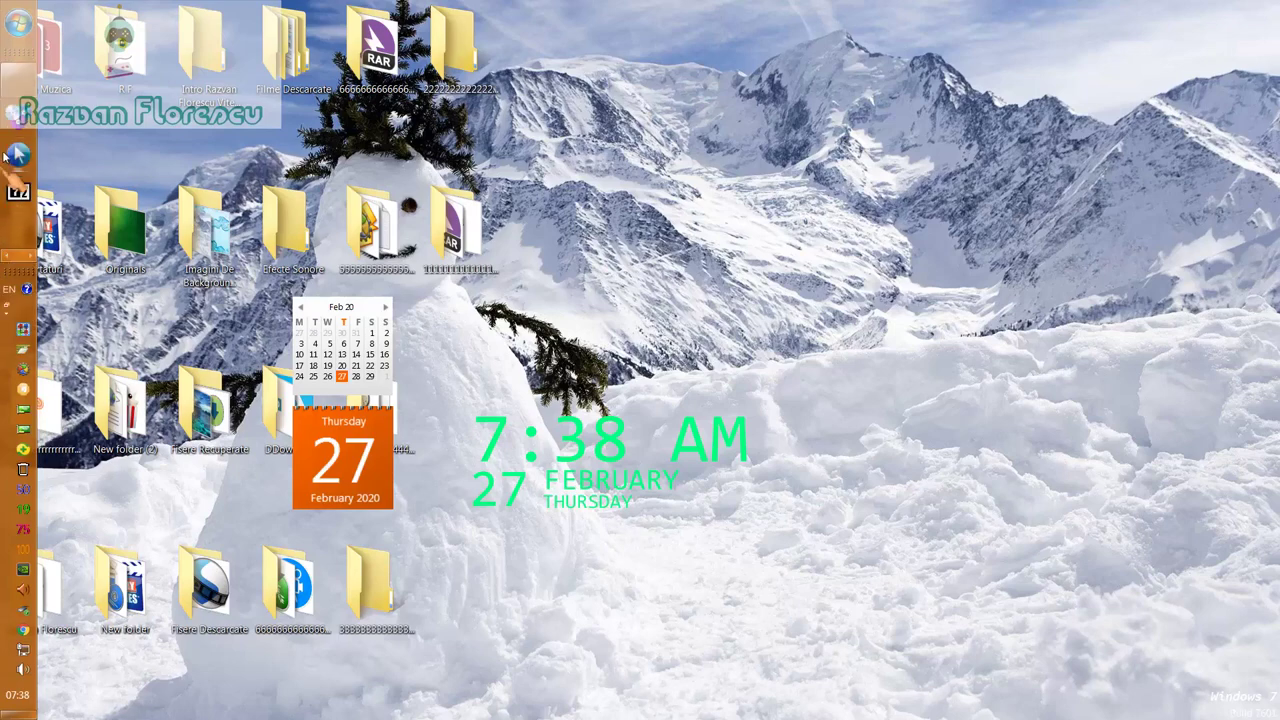
pyautogui.moveTo(20, 85)
pyautogui.click(170, 118)
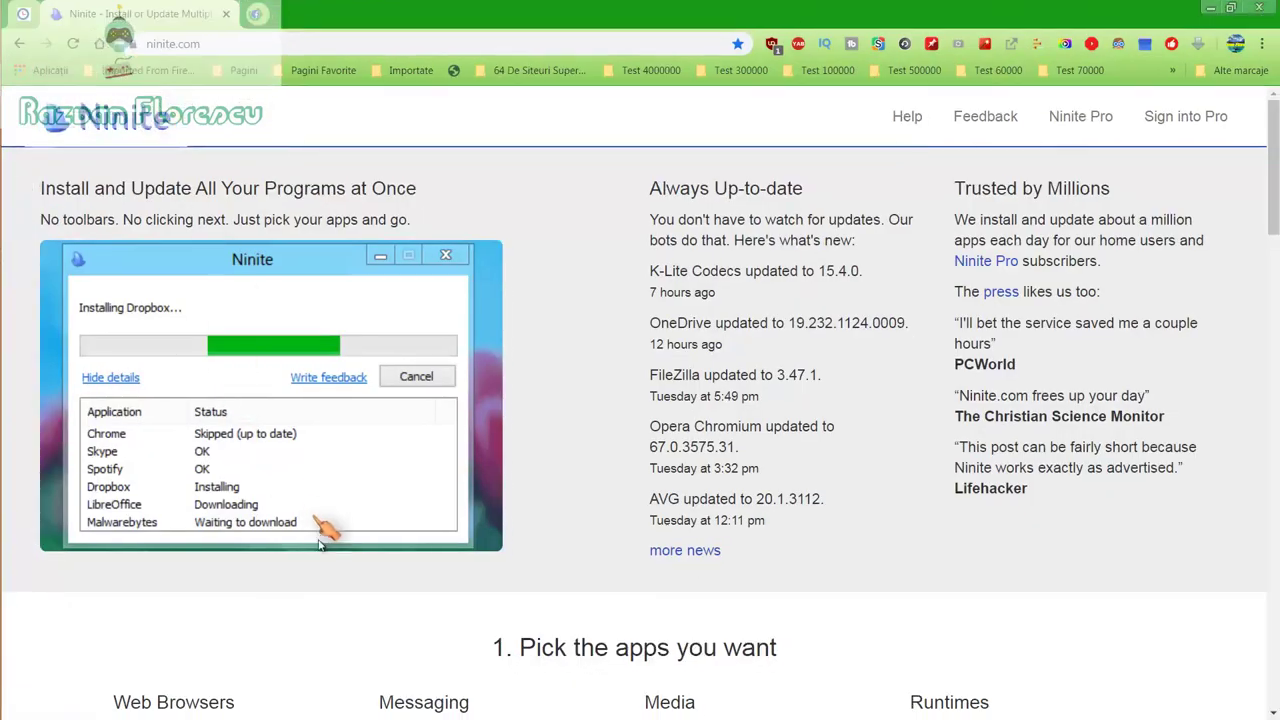
pyautogui.scroll(-2, 322, 617)
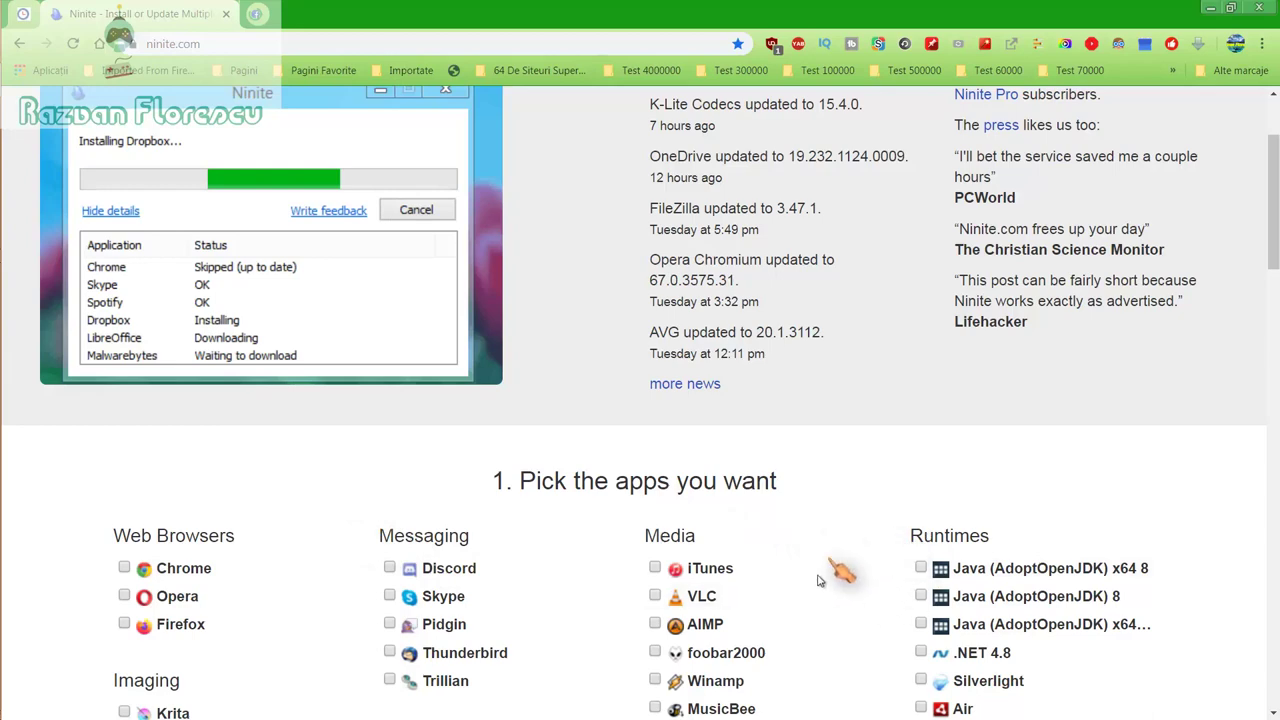
pyautogui.scroll(-2, 840, 575)
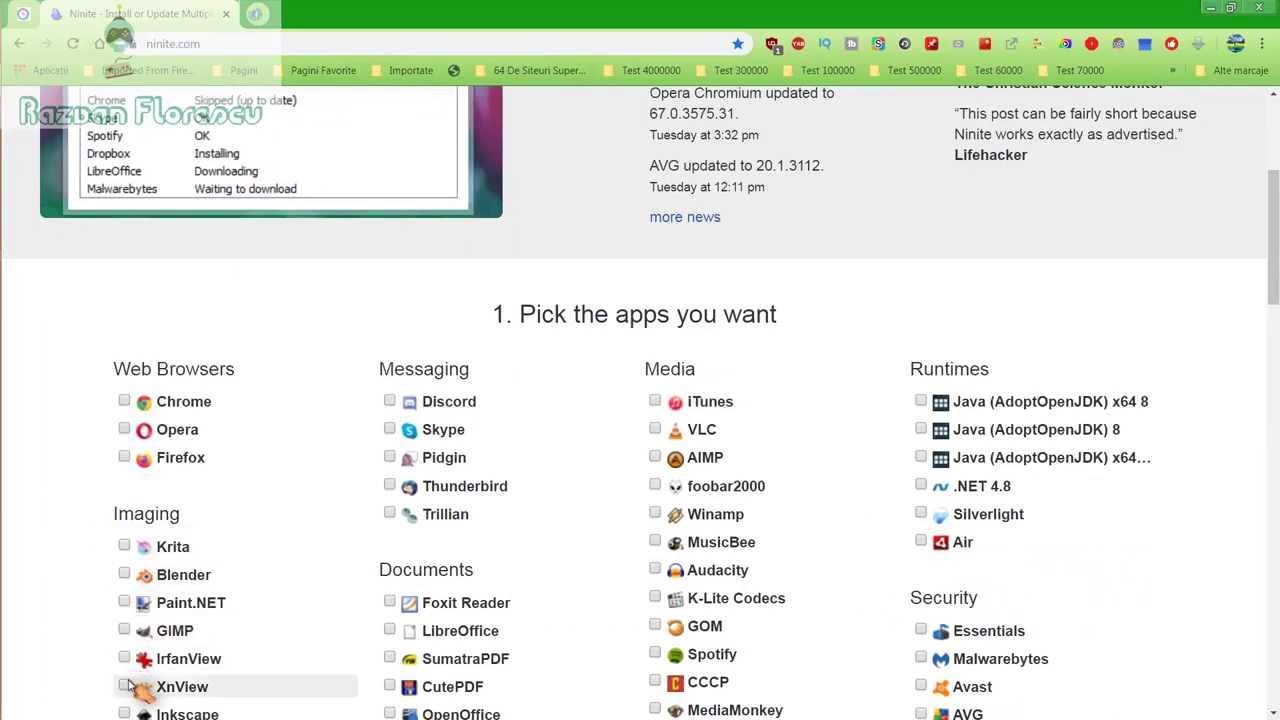
pyautogui.scroll(-1, 137, 690)
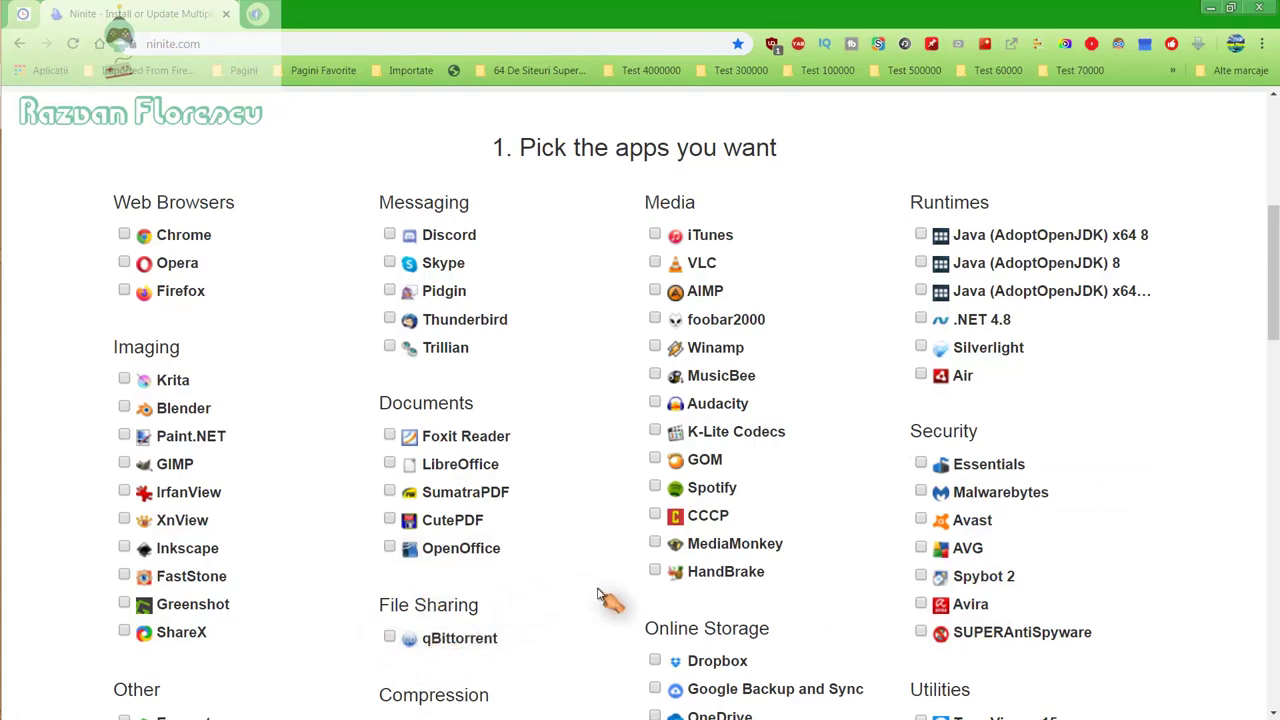
pyautogui.scroll(-1, 603, 596)
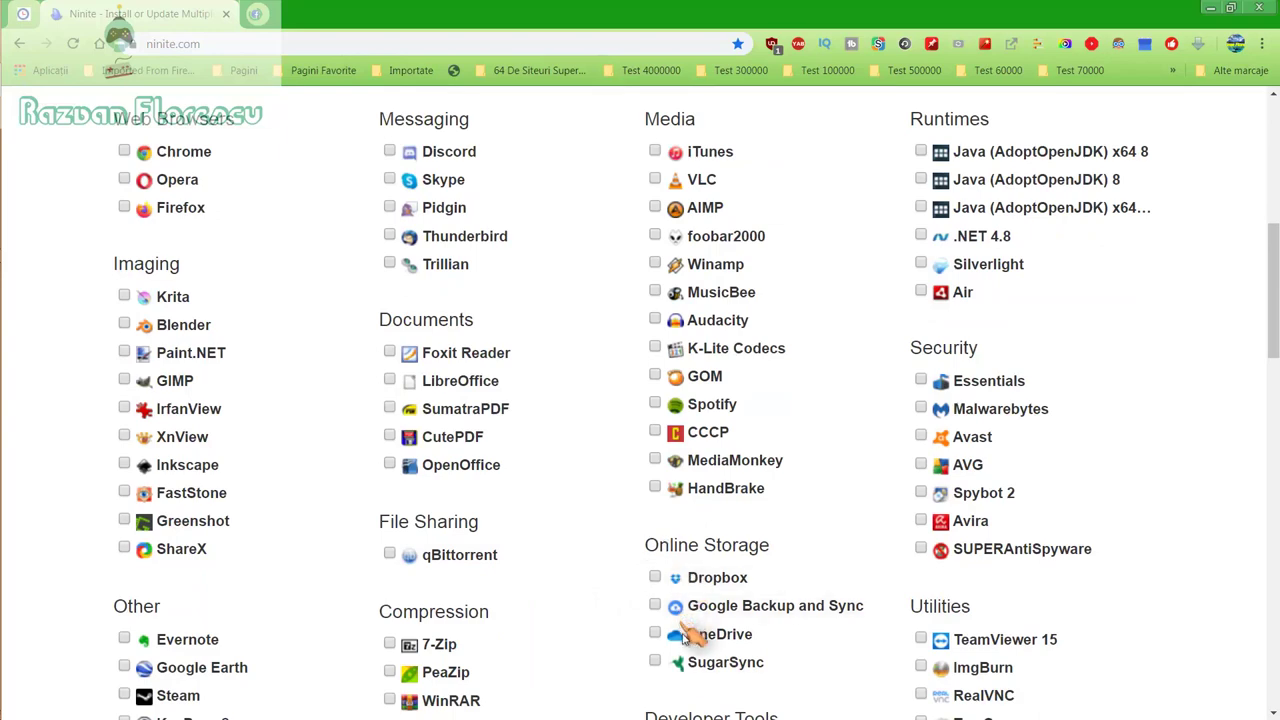
pyautogui.scroll(-2, 590, 660)
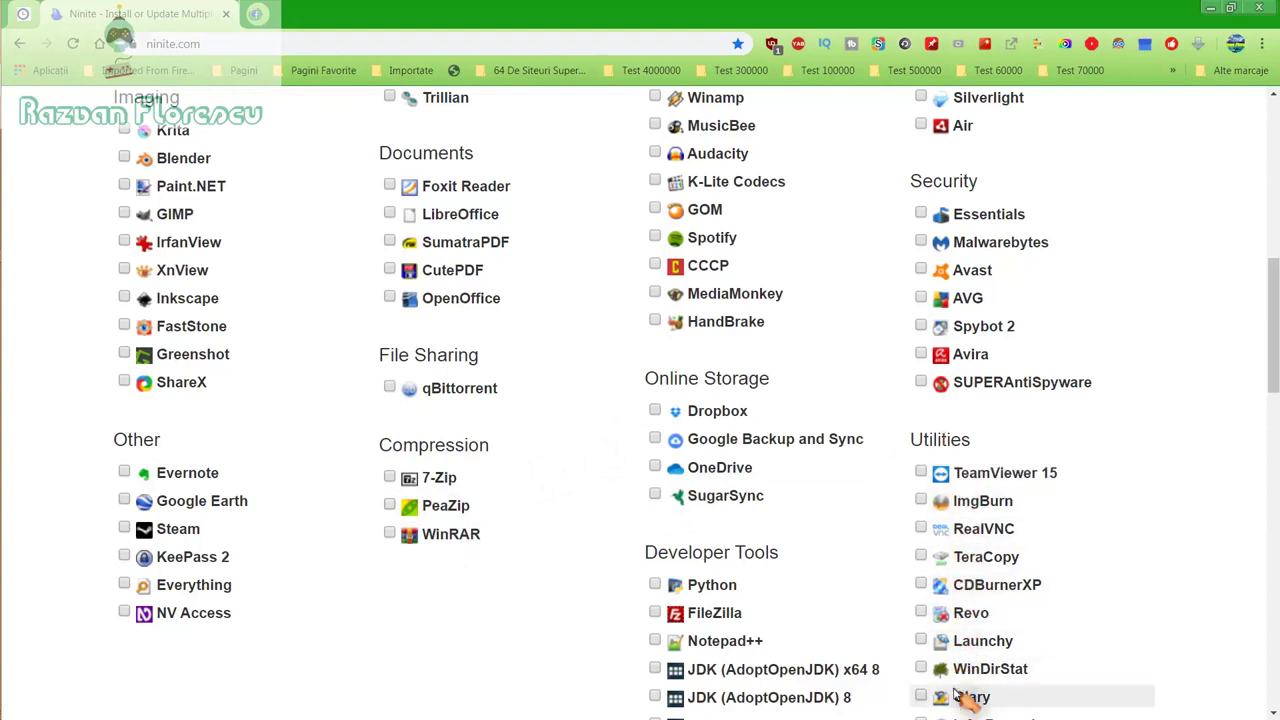
pyautogui.scroll(-1, 962, 695)
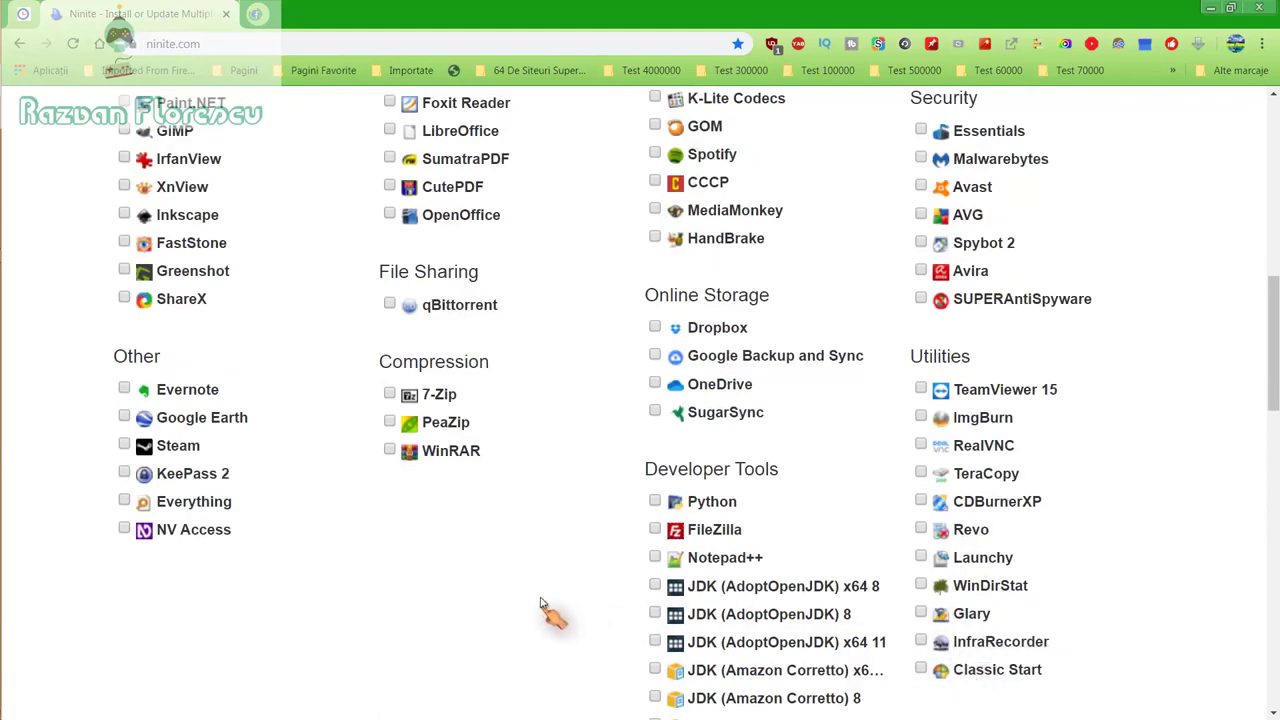
pyautogui.scroll(-1, 540, 601)
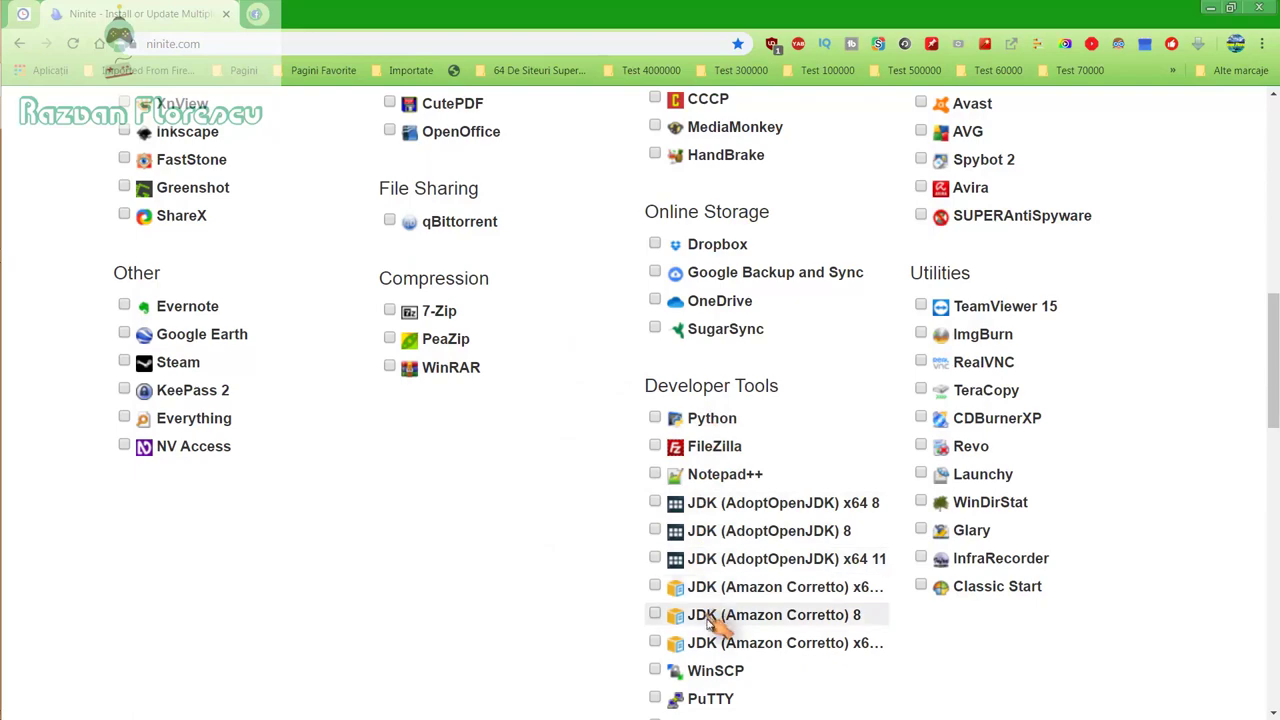
pyautogui.scroll(-2, 727, 654)
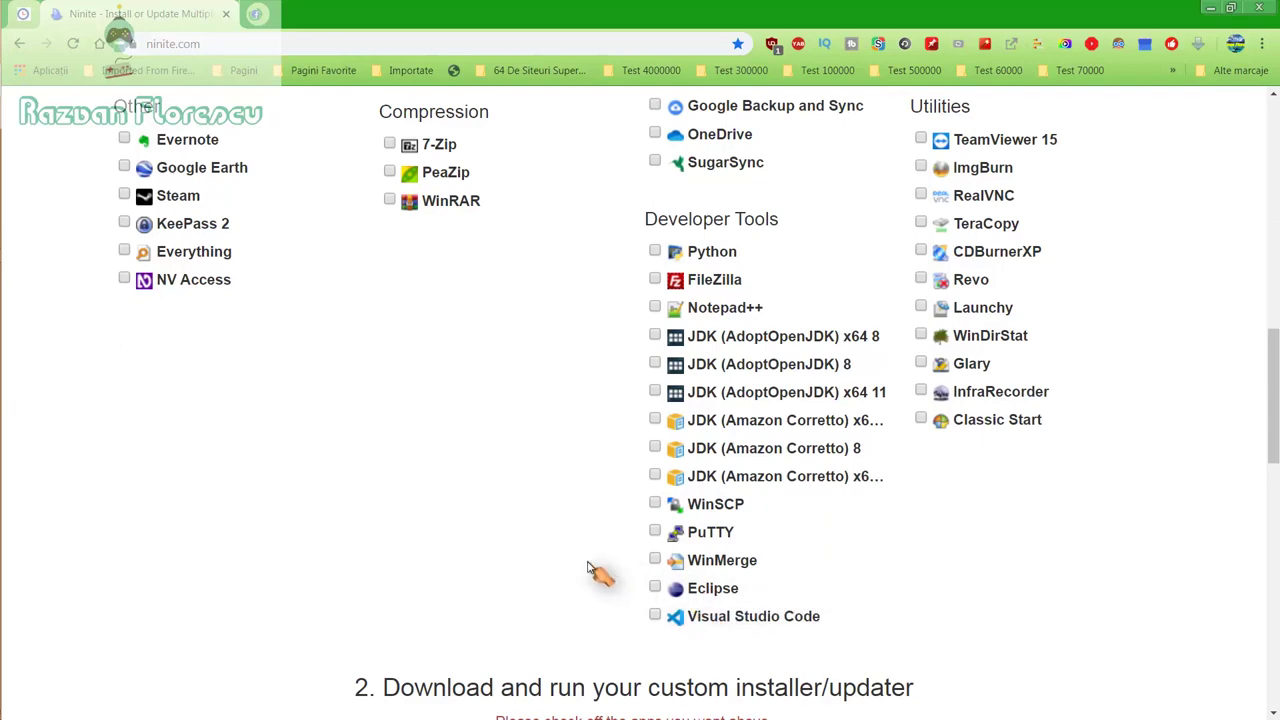
pyautogui.scroll(2, 591, 569)
pyautogui.scroll(2, 591, 569)
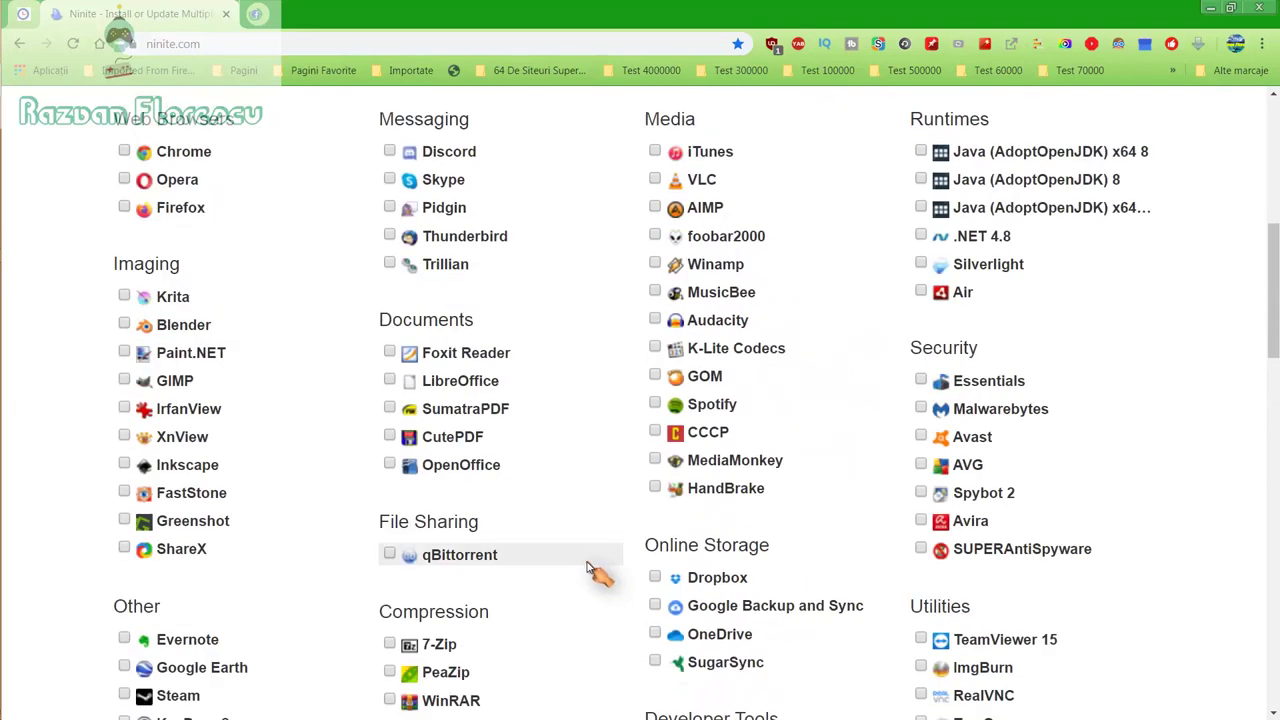
pyautogui.scroll(2, 591, 569)
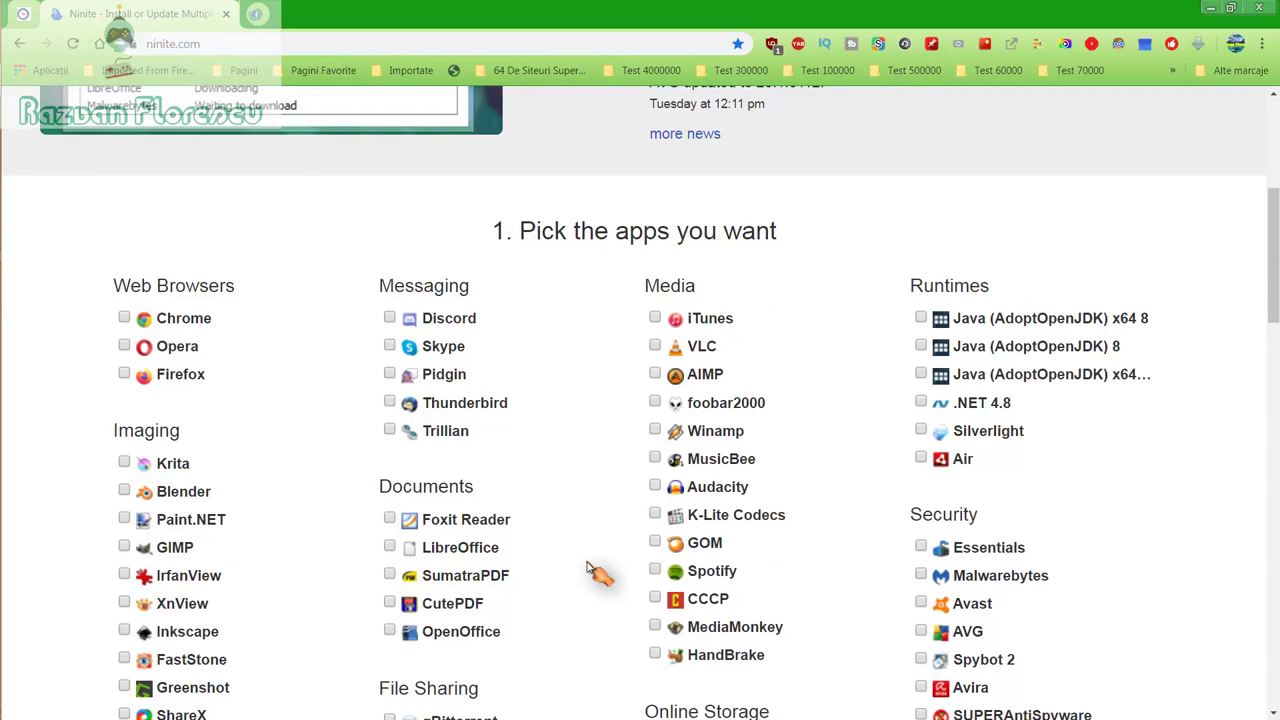
# Step: Select GOM, Inkscape, MusicBee, CCCP, MediaMonkey and Spotify for the custom Ninite installer
pyautogui.click(656, 543)
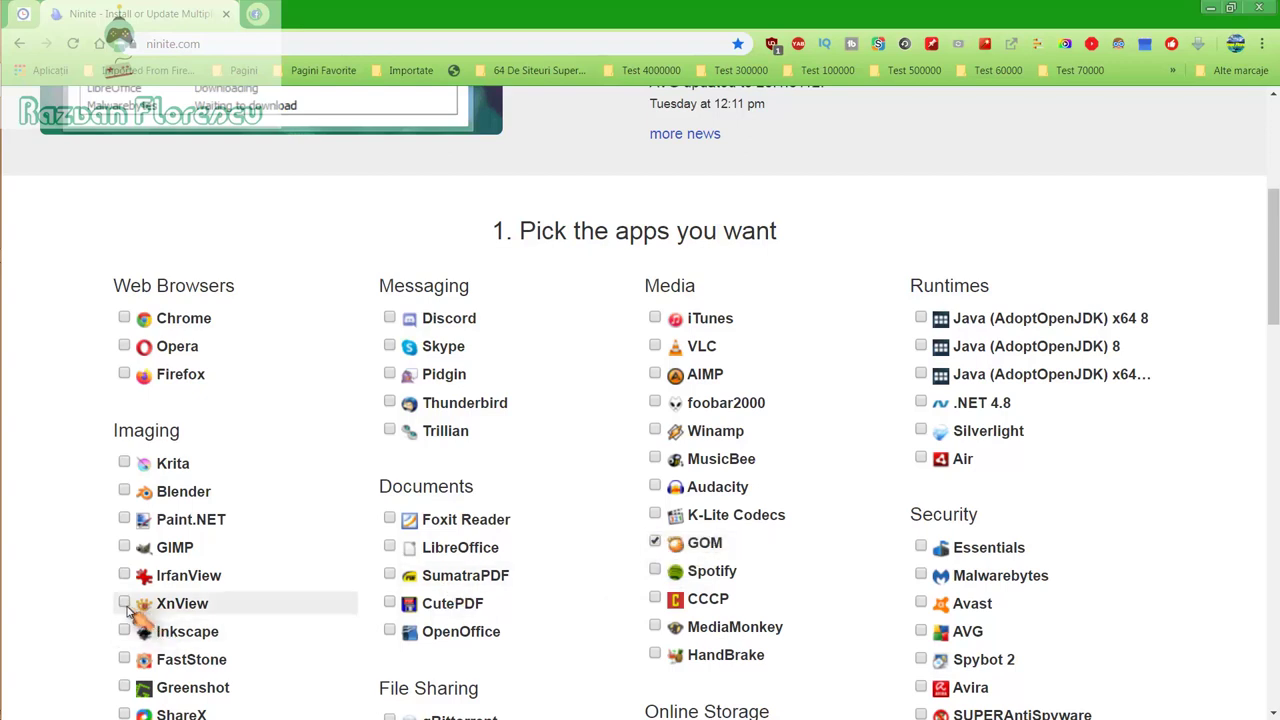
pyautogui.click(131, 638)
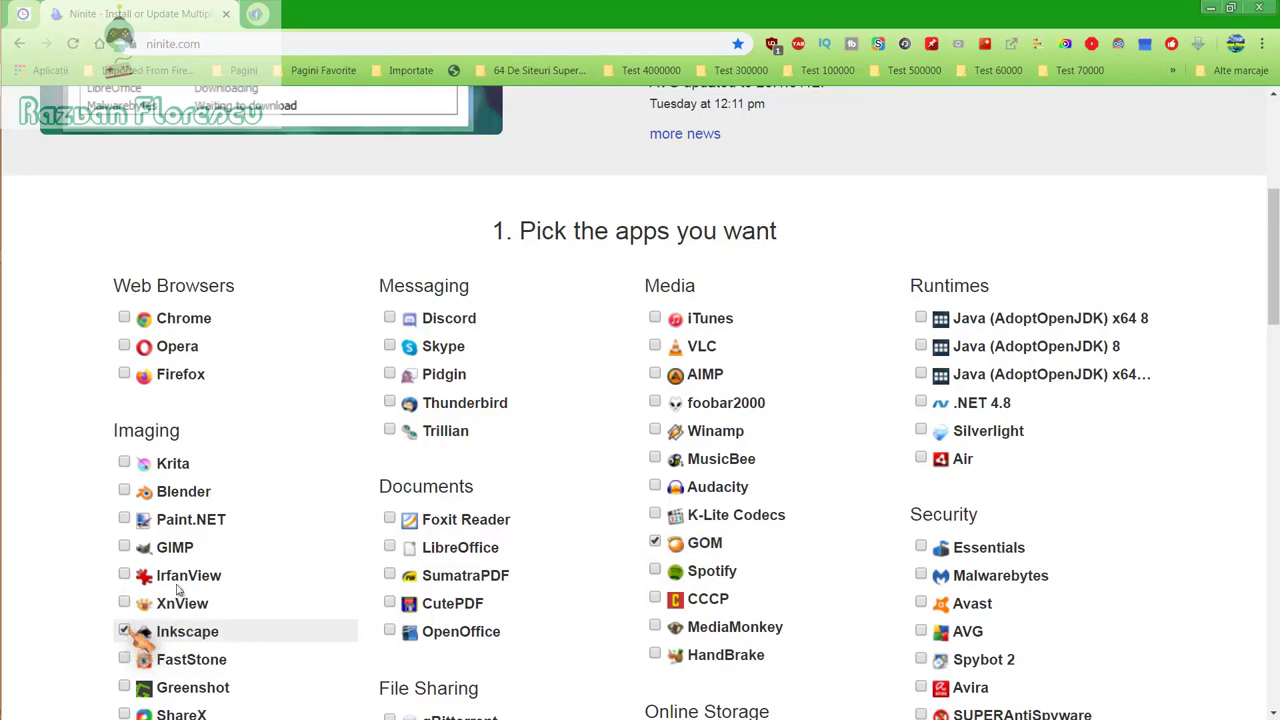
pyautogui.click(659, 467)
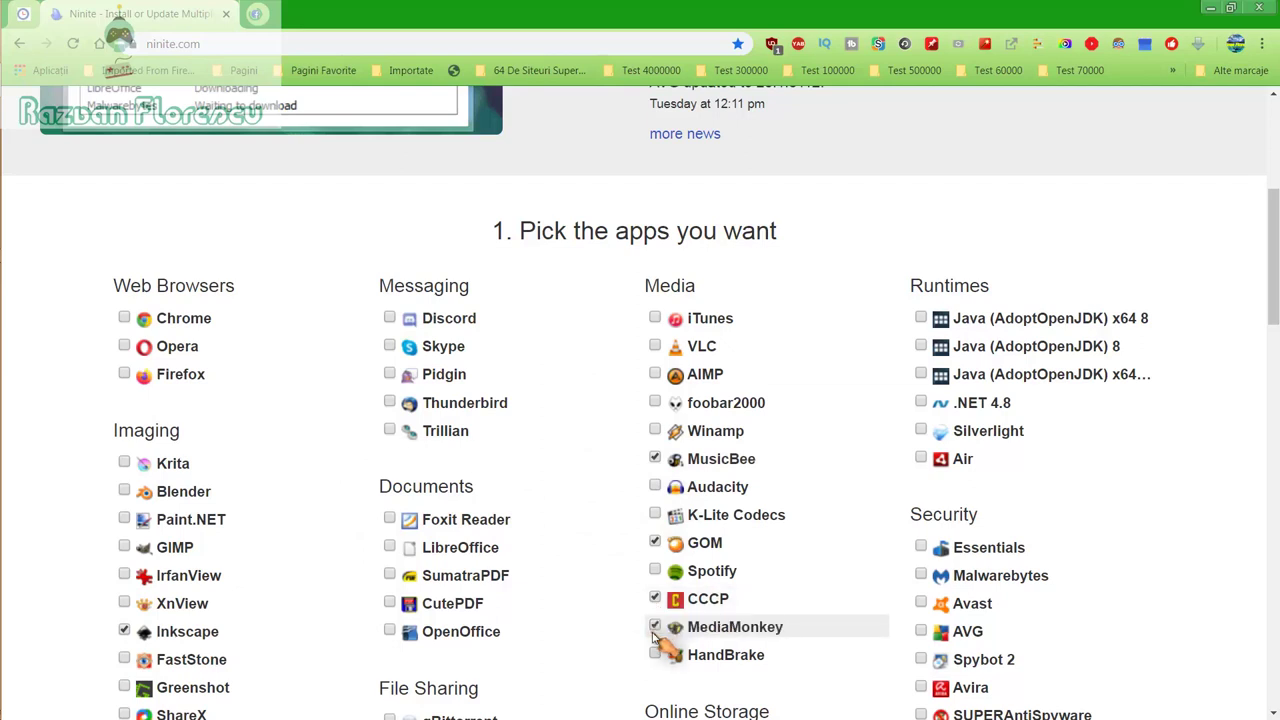
pyautogui.click(655, 626)
pyautogui.click(660, 579)
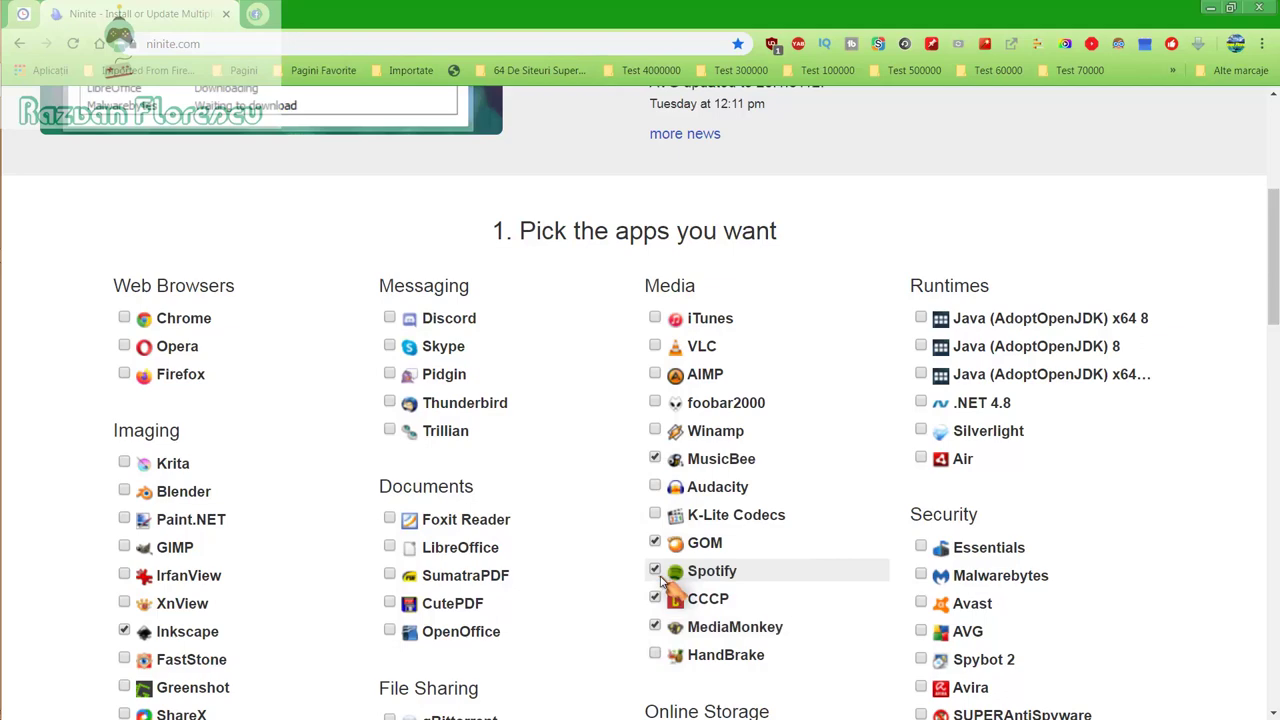
# Step: Add SUPERAntiSpyware, Spybot 2 and SugarSync to the app selection
pyautogui.scroll(-1, 665, 540)
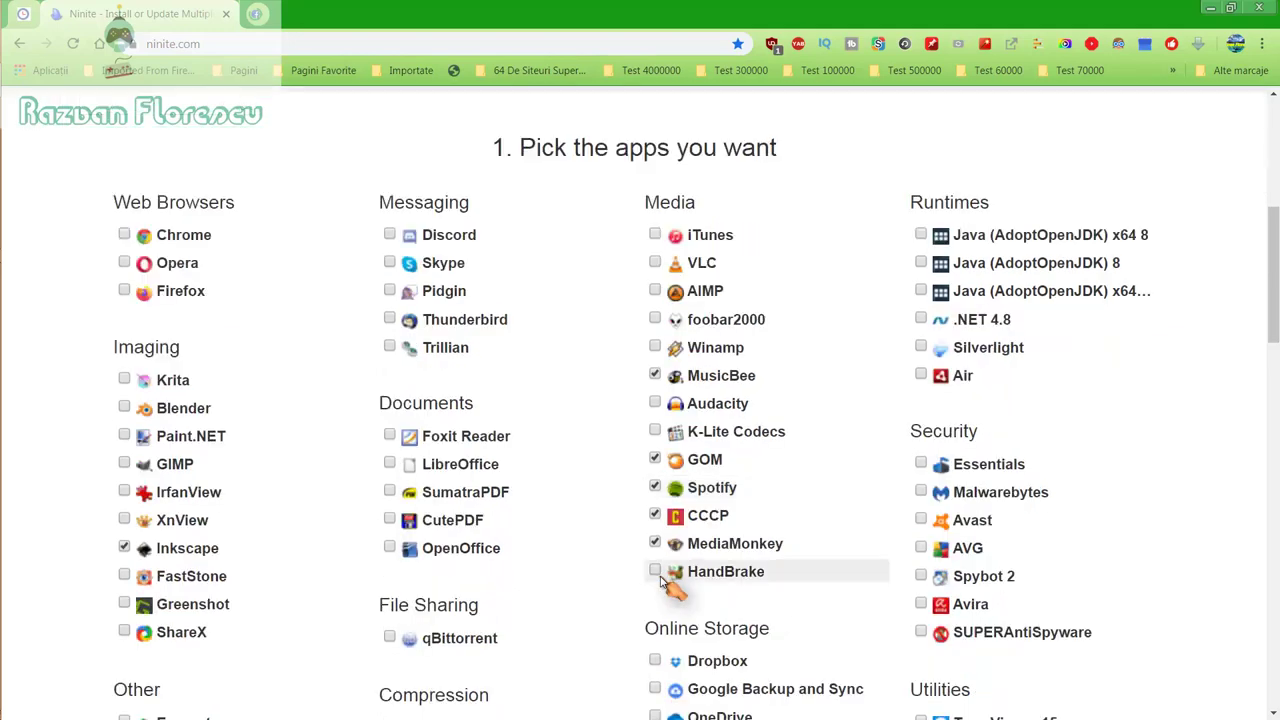
pyautogui.scroll(-1, 675, 577)
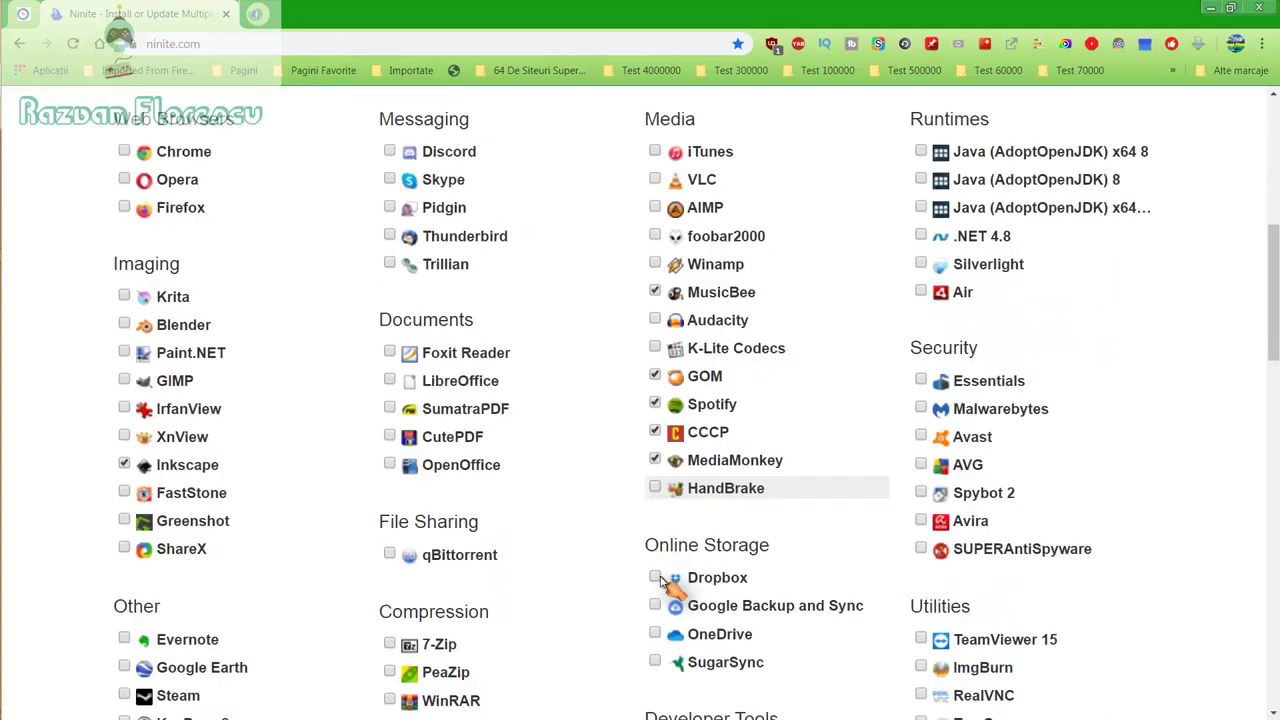
pyautogui.click(920, 548)
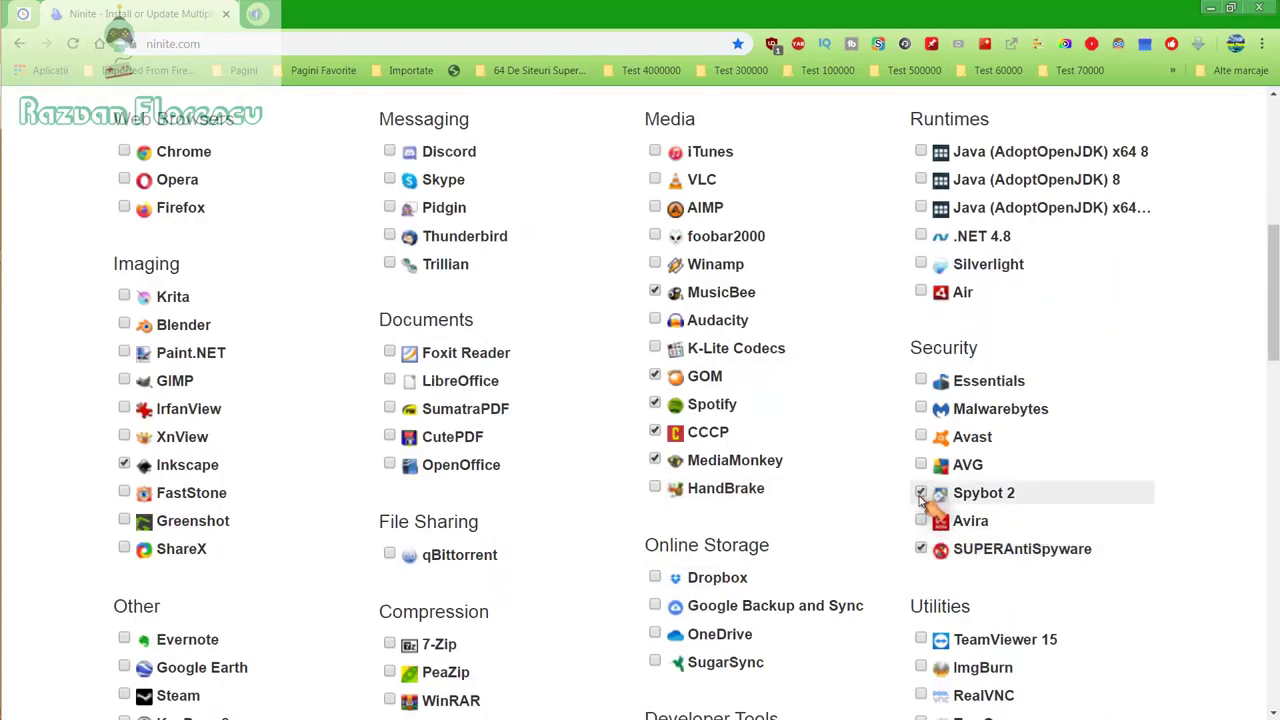
pyautogui.scroll(-2, 920, 497)
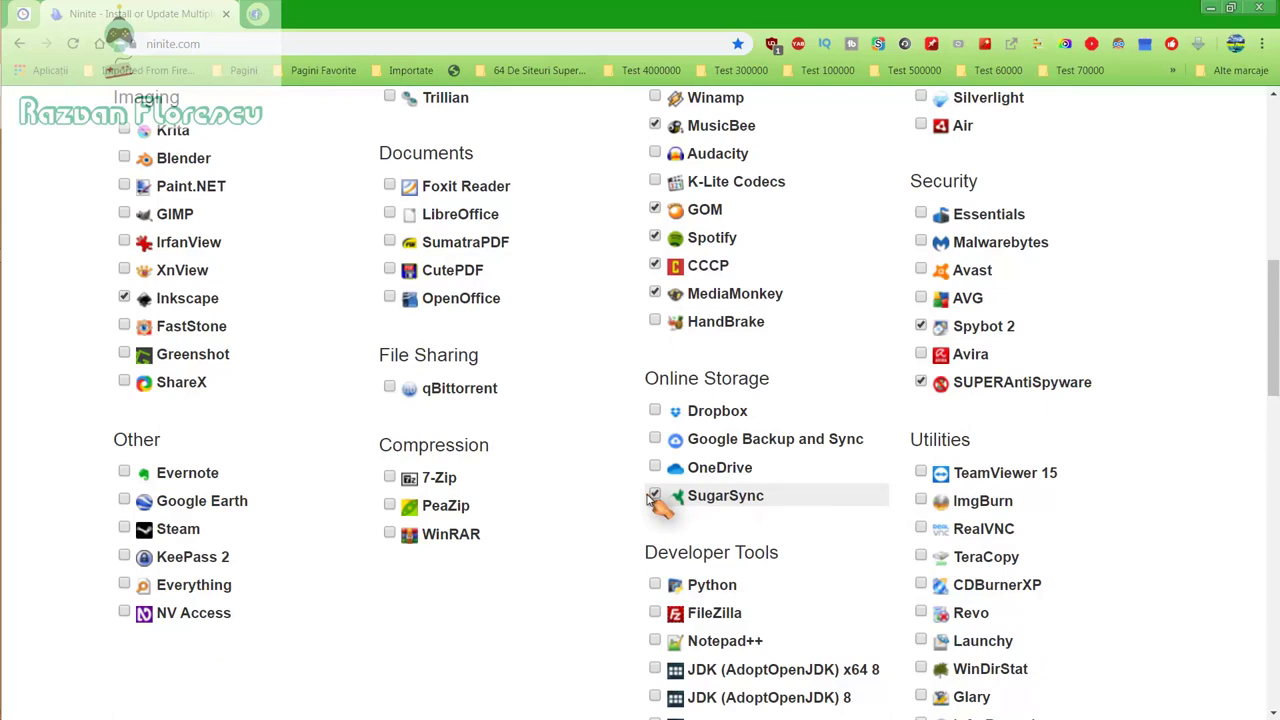
# Step: Get the custom Ninite installer and save it to the Desktop under its suggested name, with the file type Toate fișierele (*.*)
pyautogui.scroll(-2, 652, 500)
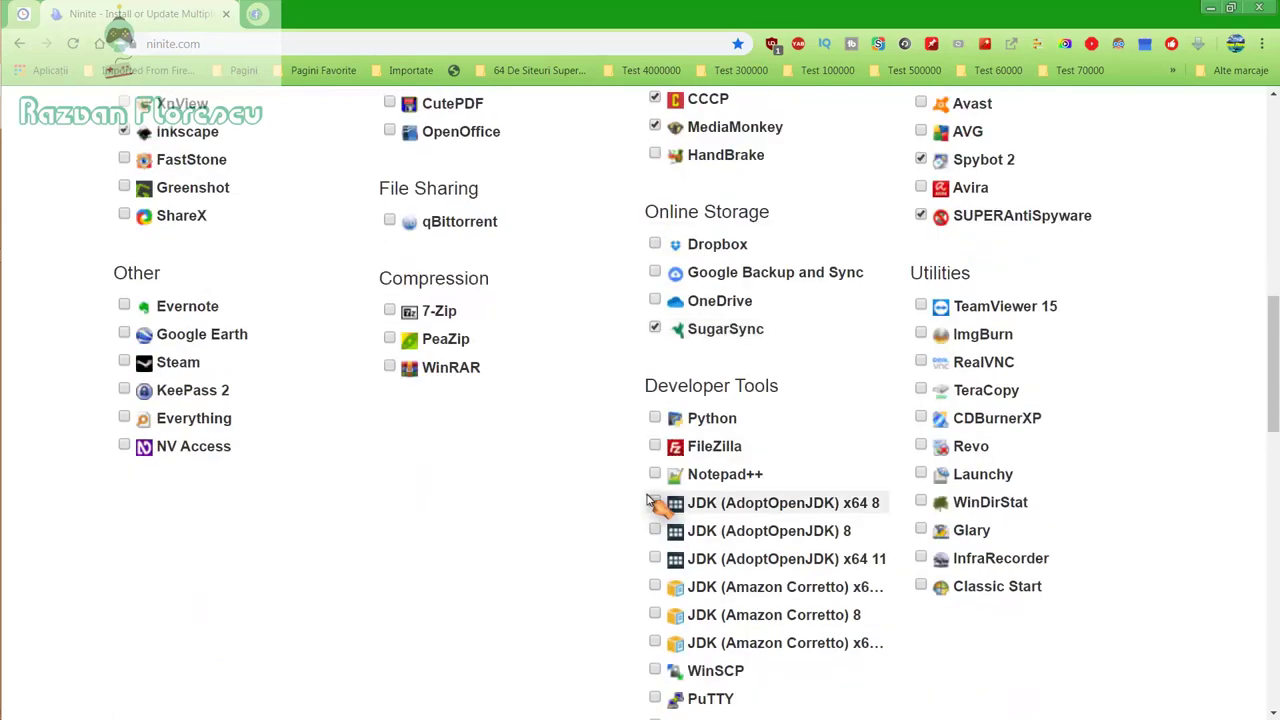
pyautogui.scroll(-2, 652, 502)
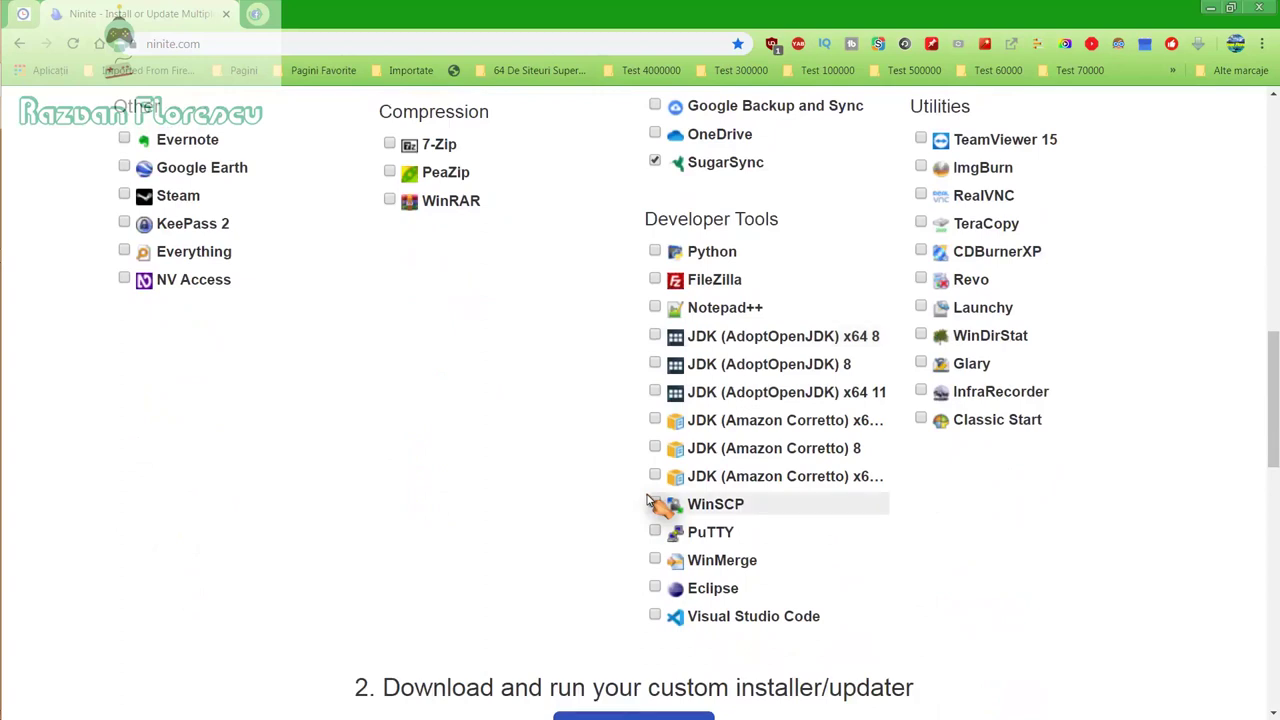
pyautogui.scroll(-2, 648, 502)
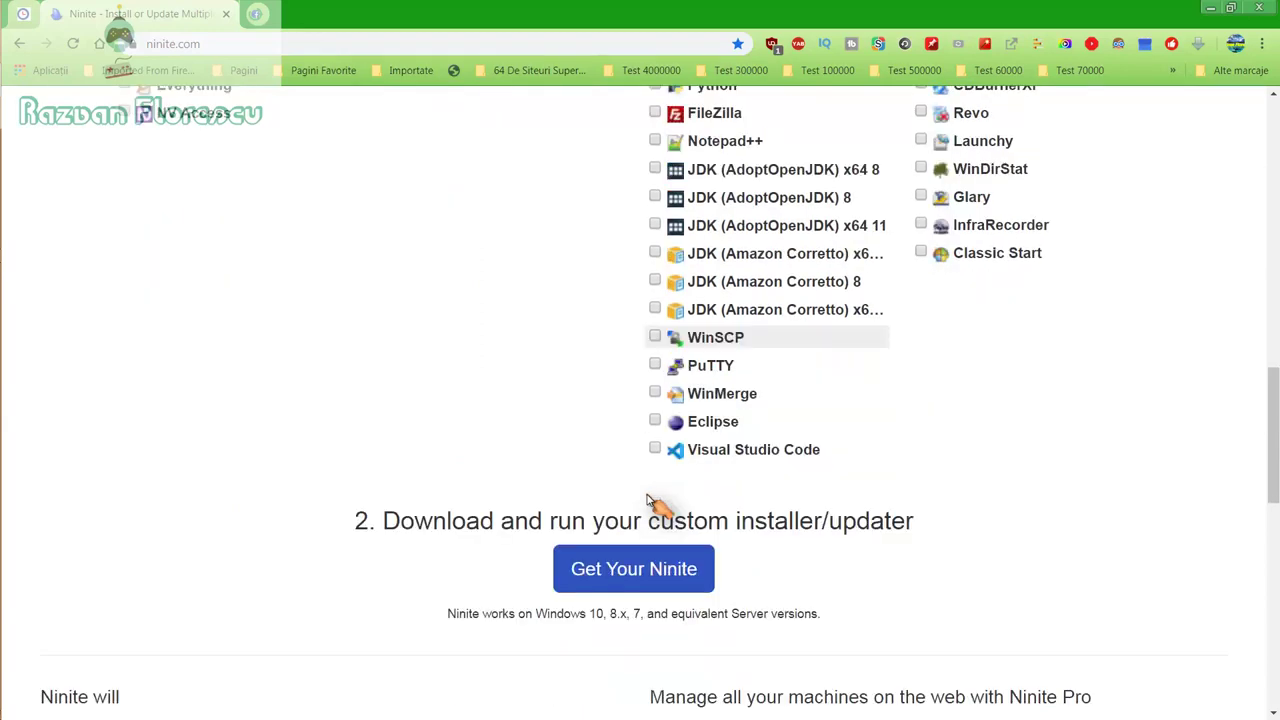
pyautogui.click(636, 569)
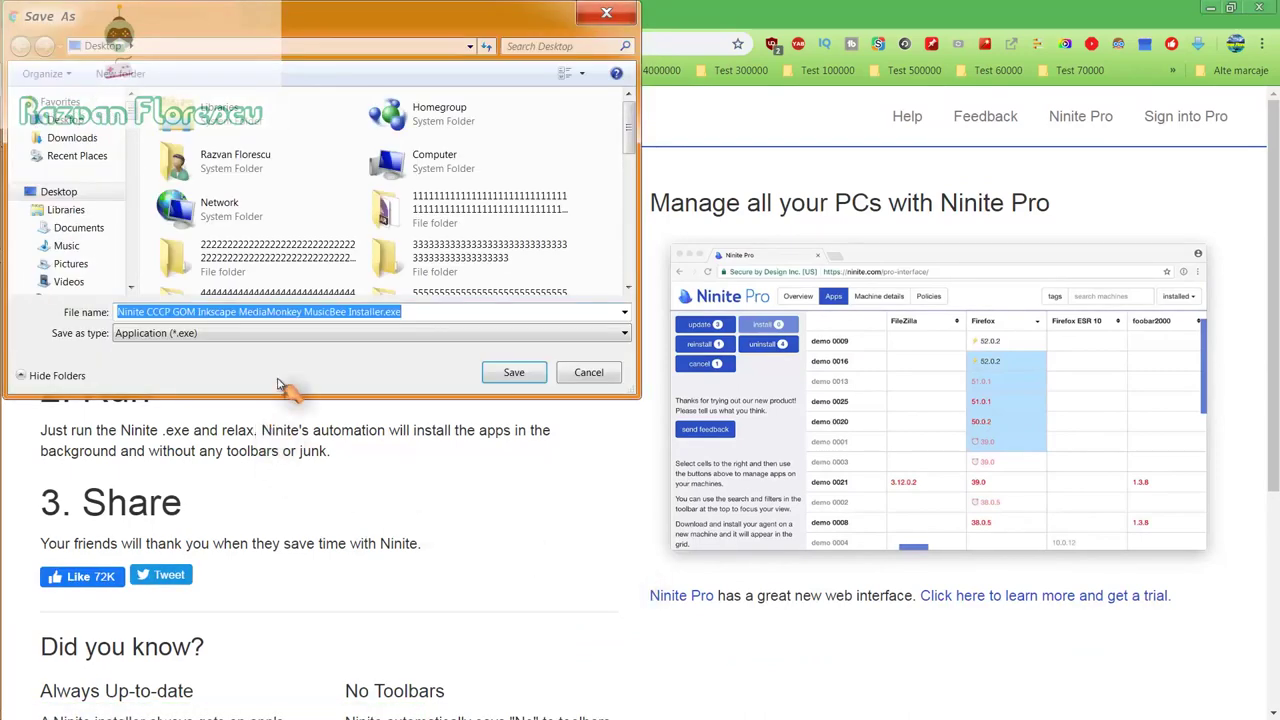
pyautogui.click(326, 335)
pyautogui.click(296, 364)
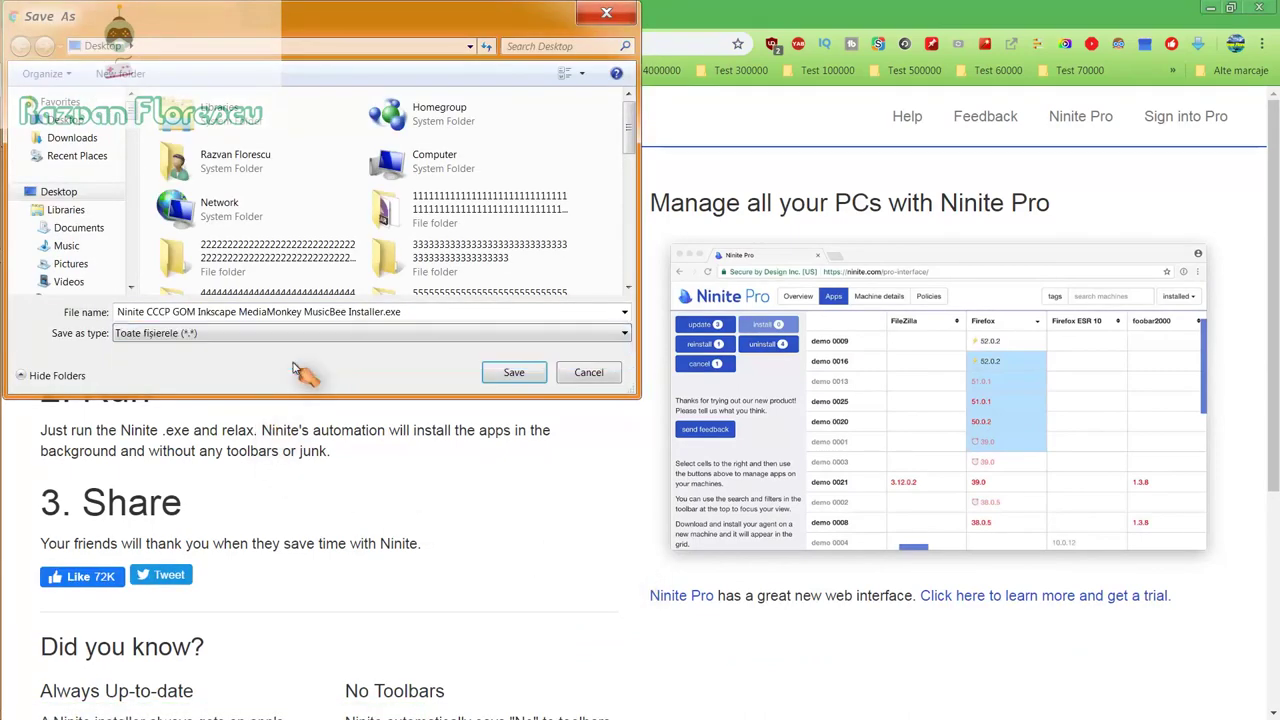
pyautogui.click(492, 374)
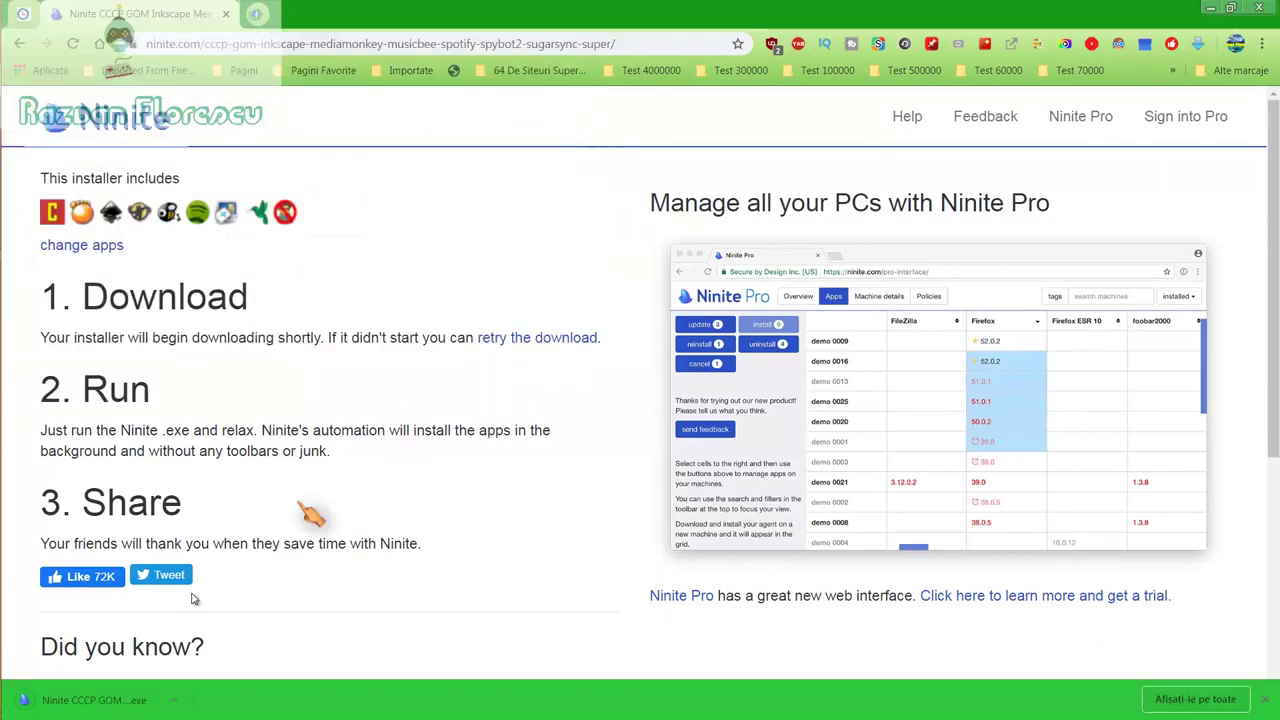
# Step: Run the downloaded Ninite installer, close the browser and show the installation details
pyautogui.click(128, 700)
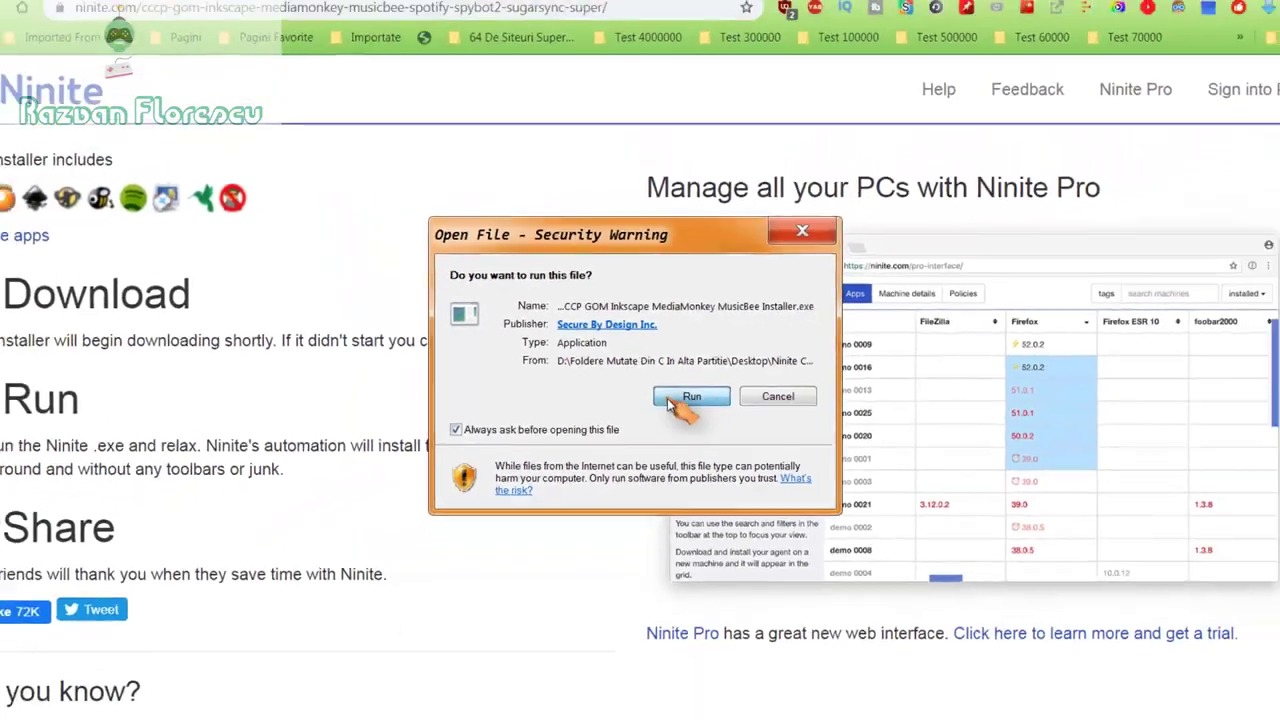
pyautogui.click(670, 424)
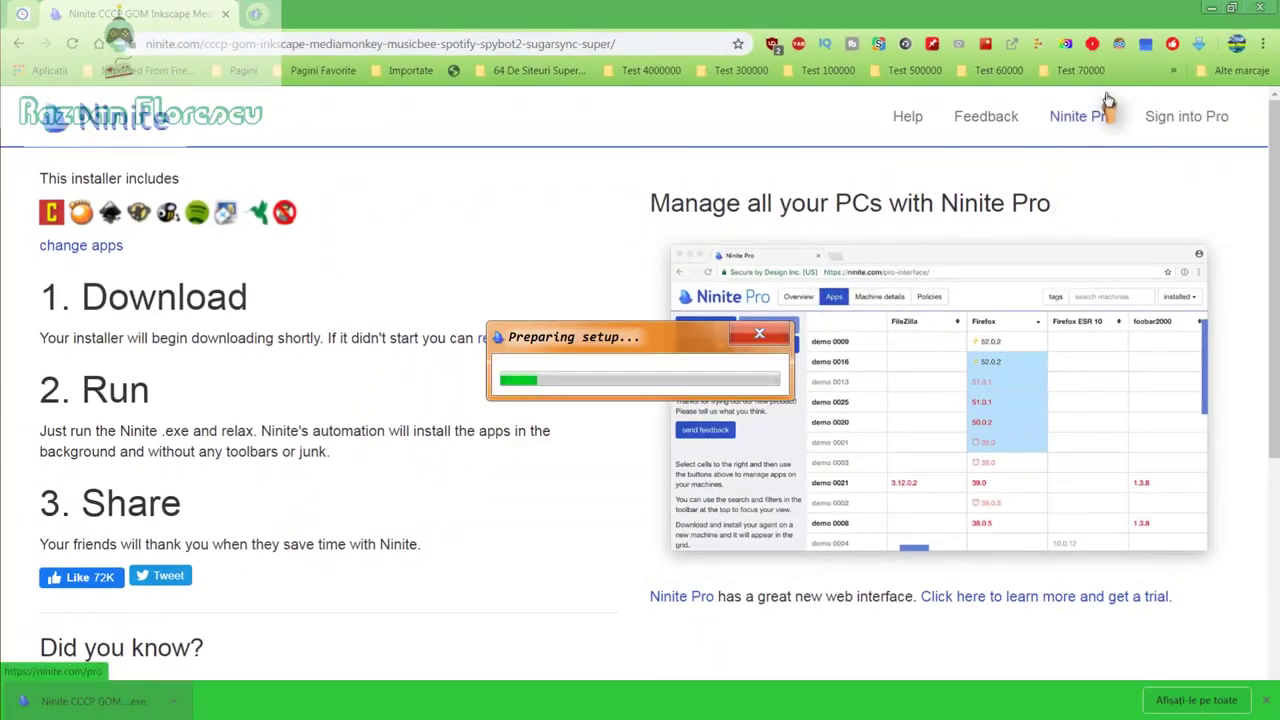
pyautogui.click(1258, 8)
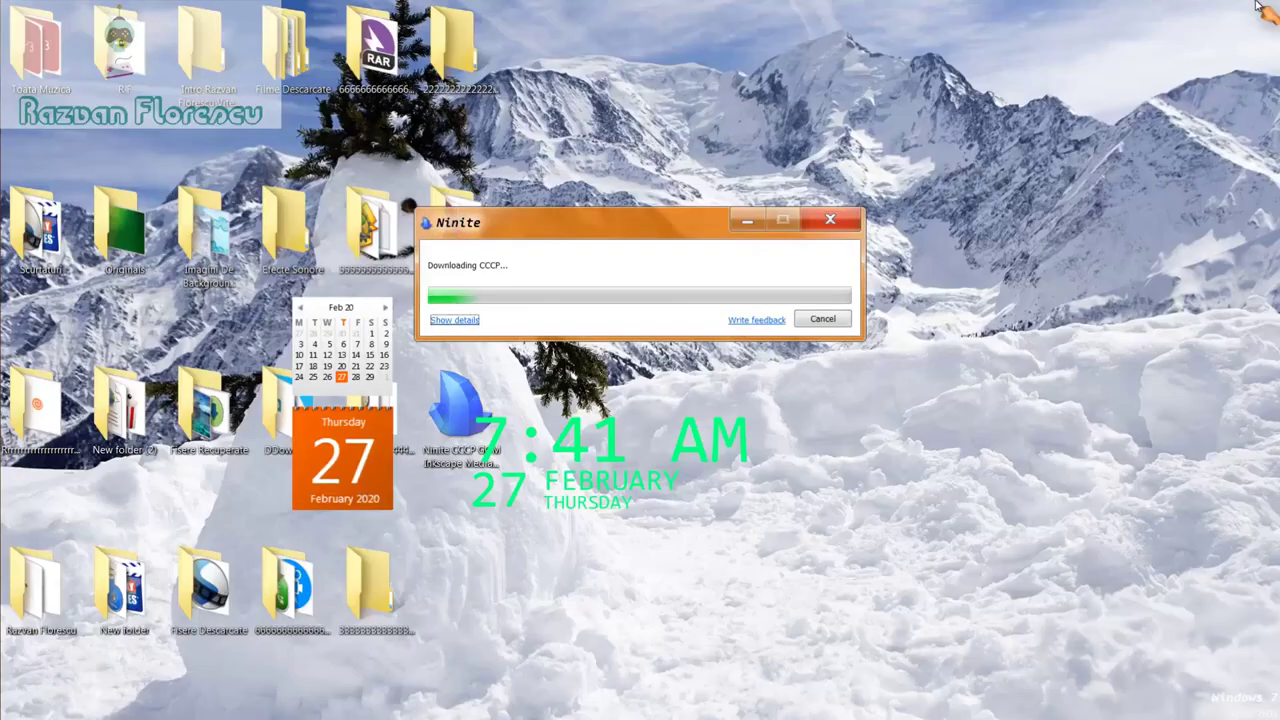
pyautogui.click(457, 321)
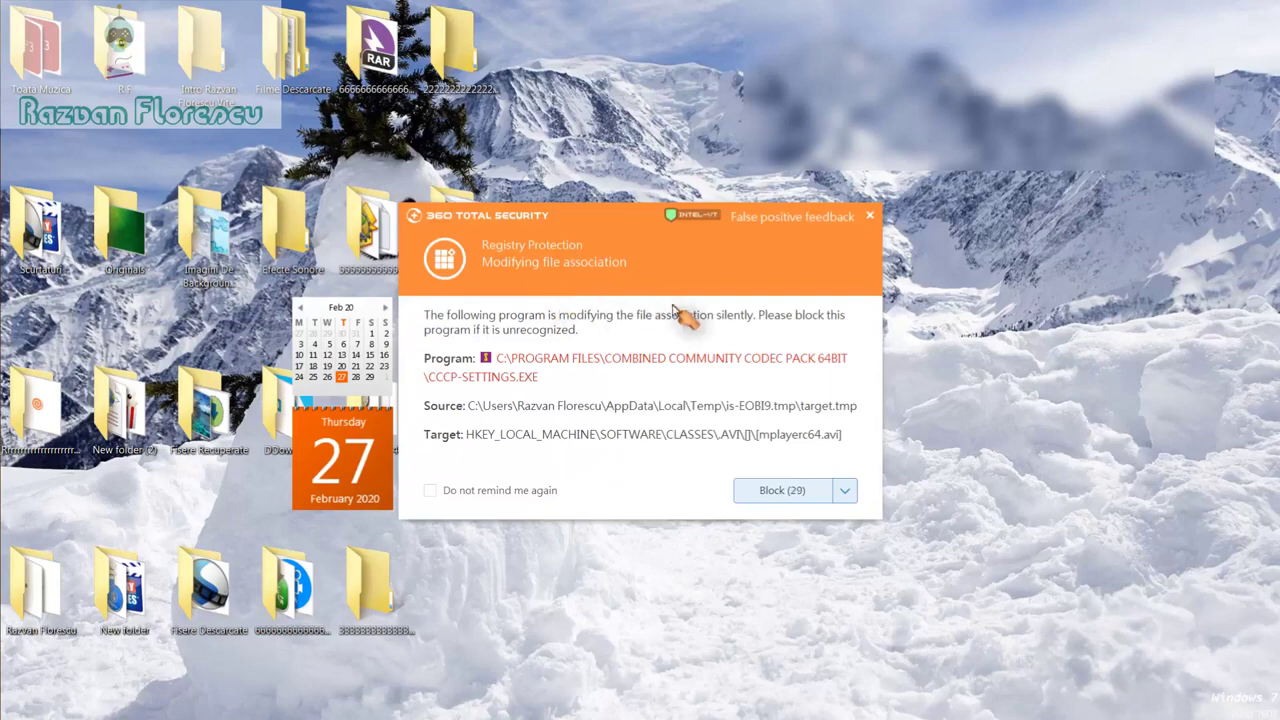
# Step: Dismiss every 360 Total Security alert raised during the installation without blocking, enabling Do not remind me again on repeated ones
pyautogui.click(871, 217)
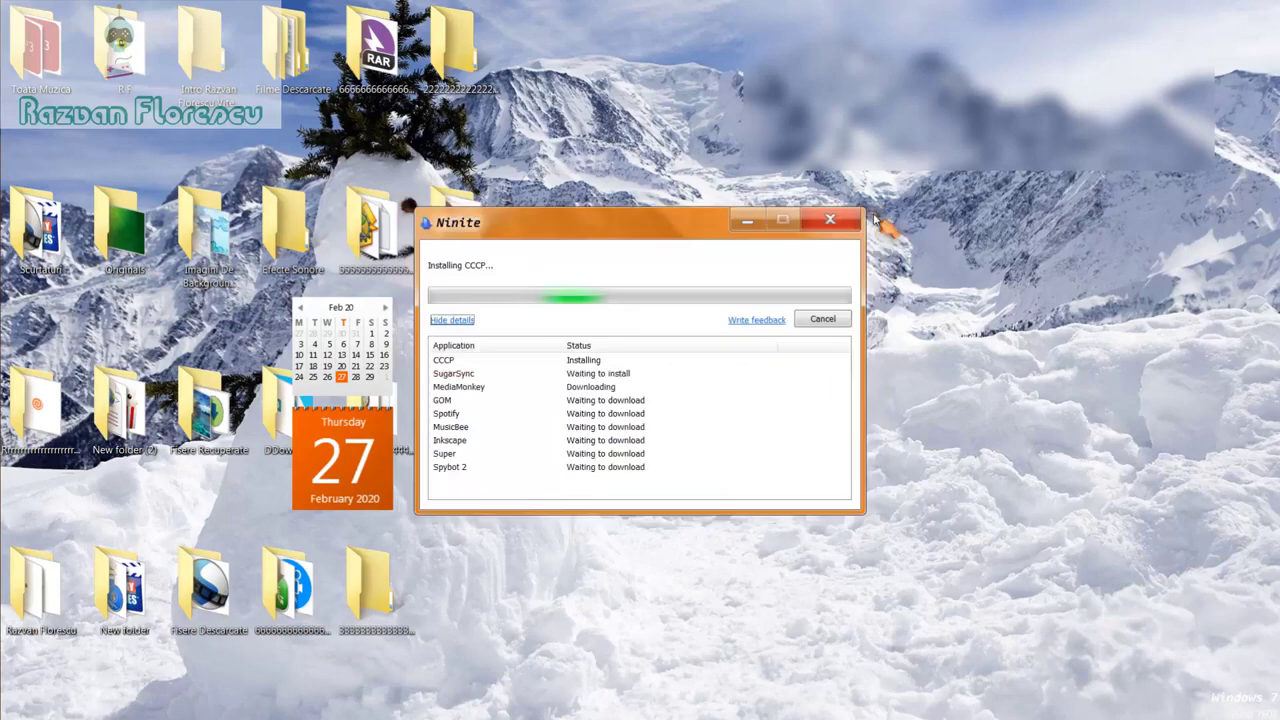
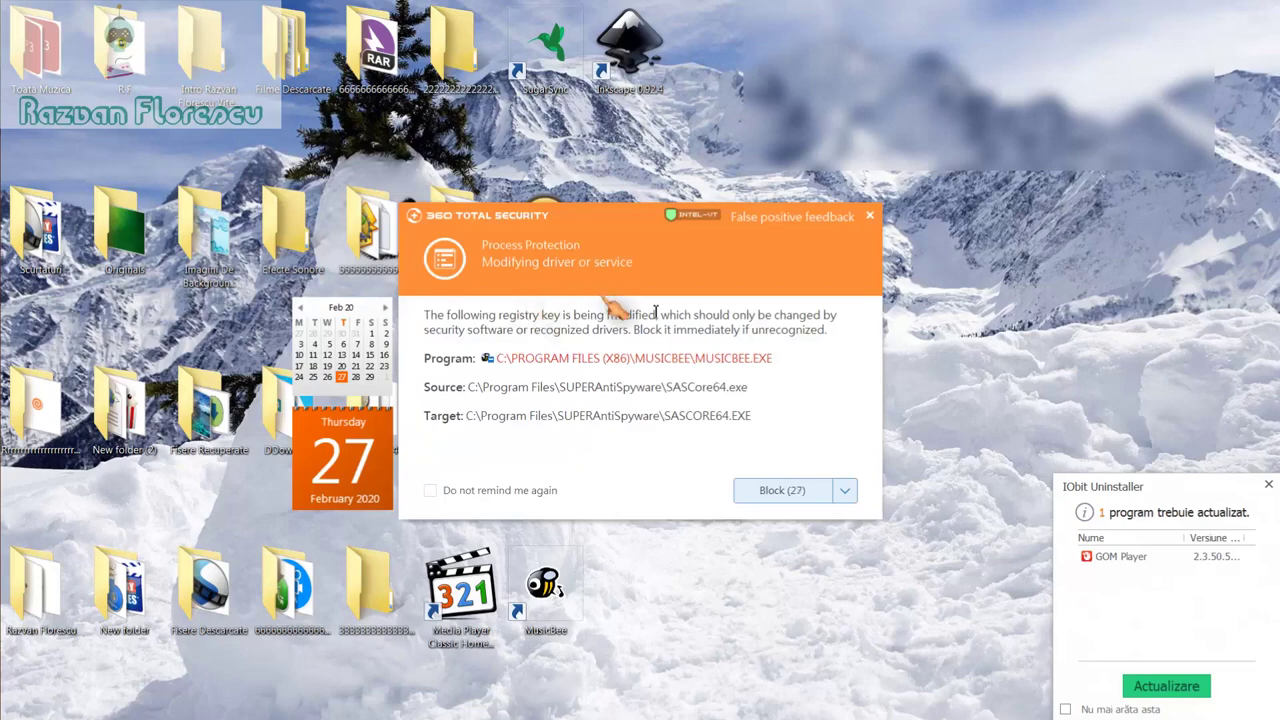
pyautogui.click(871, 217)
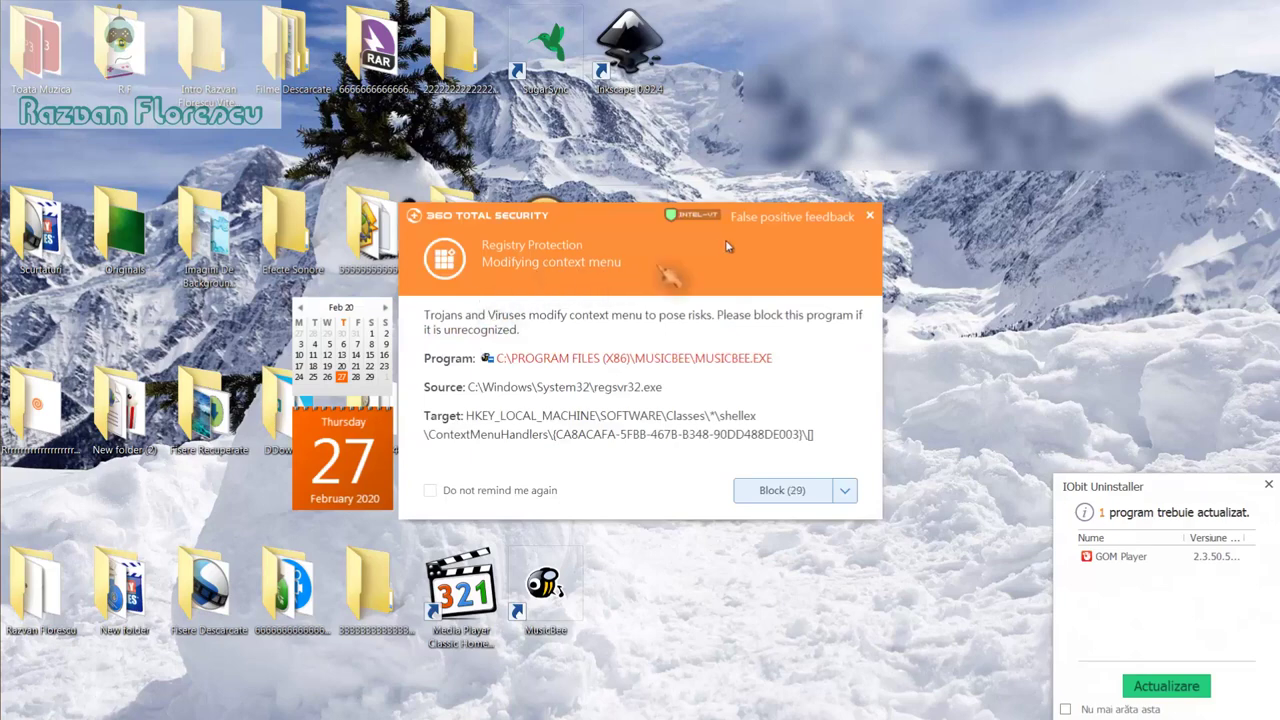
pyautogui.click(871, 218)
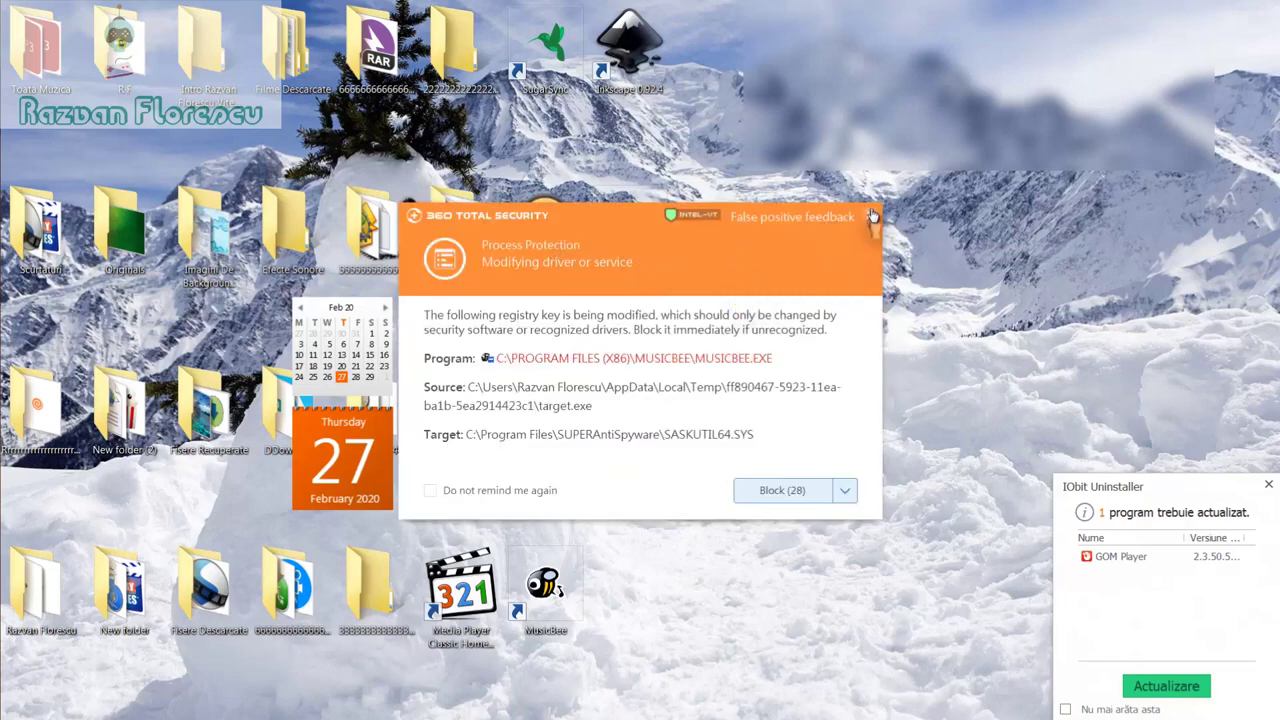
pyautogui.click(871, 216)
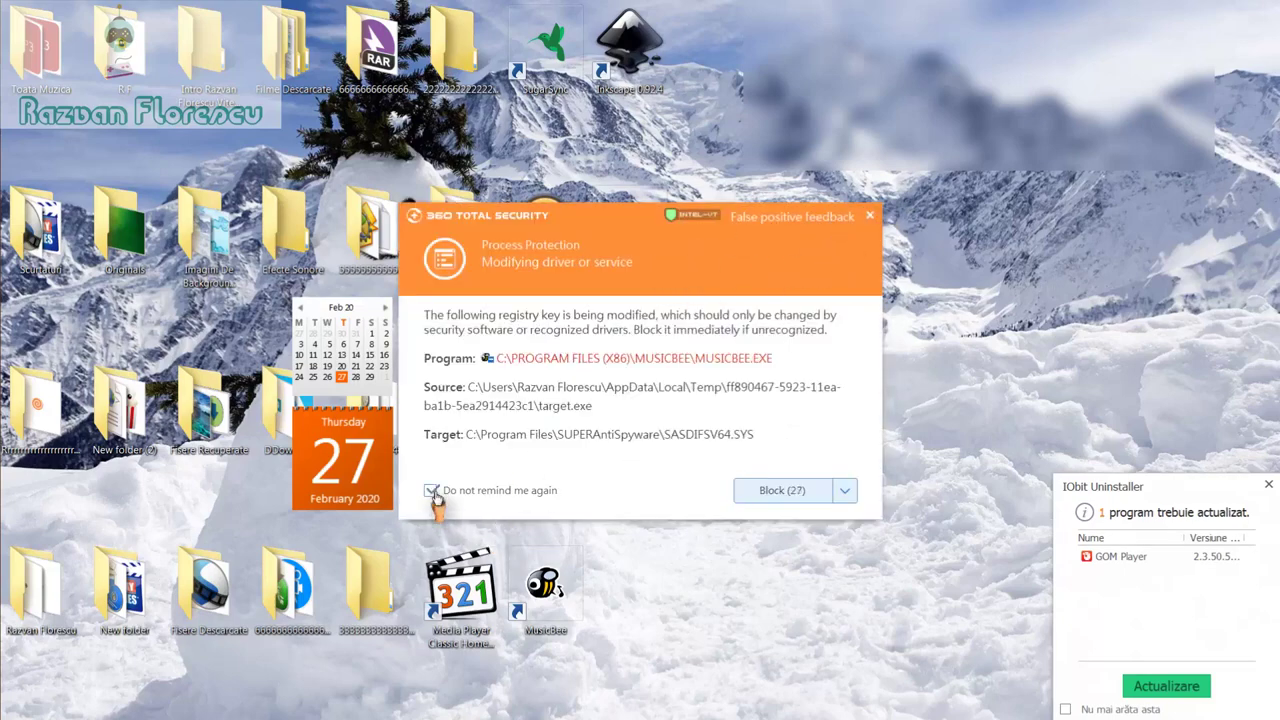
pyautogui.click(871, 216)
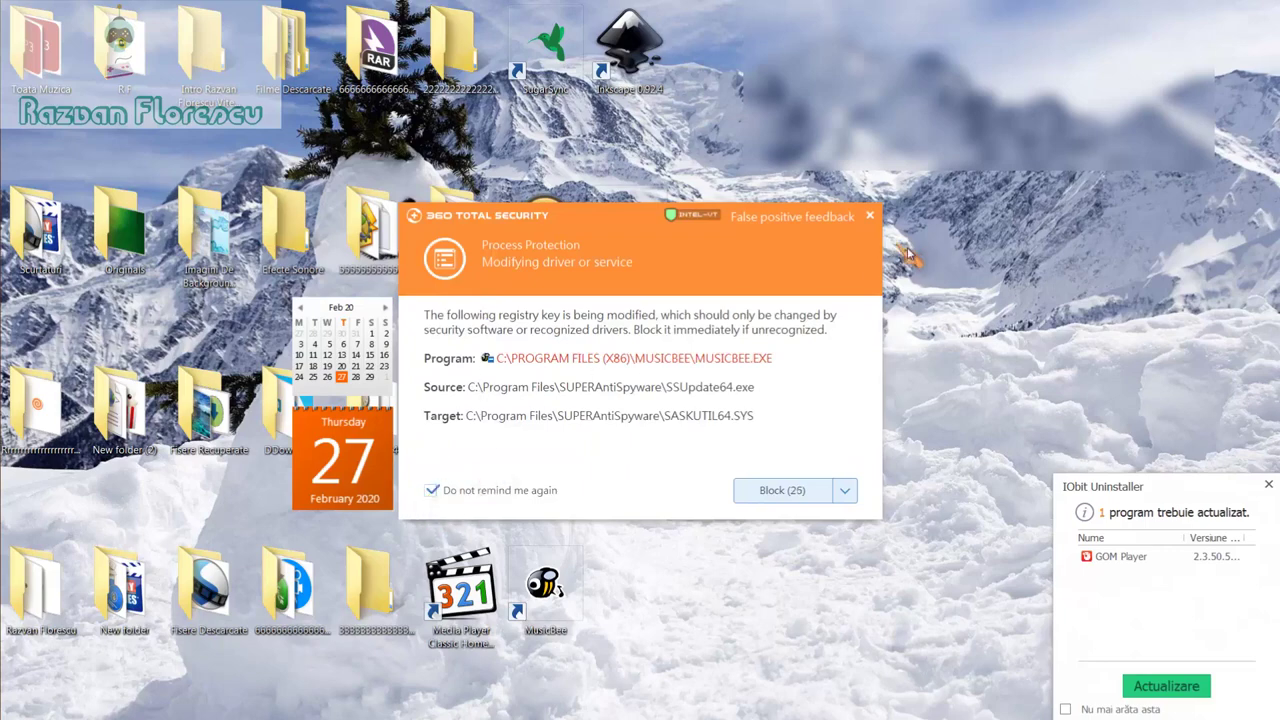
pyautogui.click(869, 216)
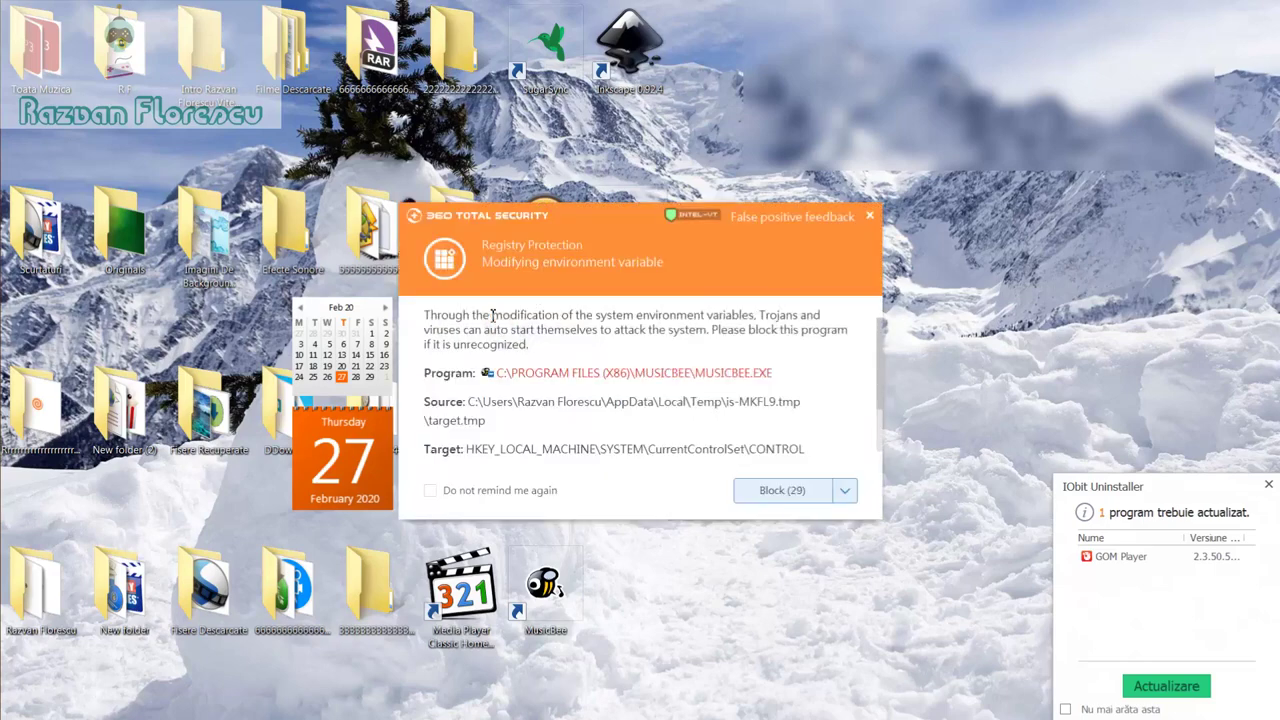
pyautogui.click(431, 491)
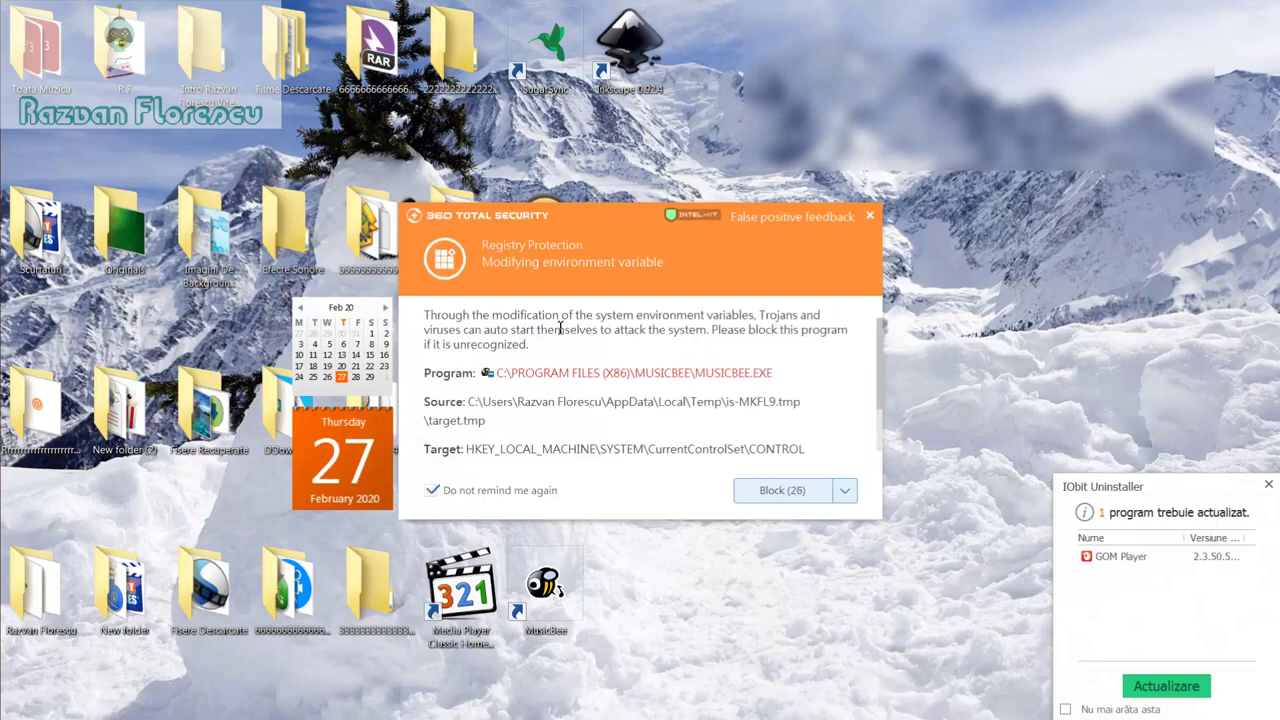
pyautogui.click(870, 218)
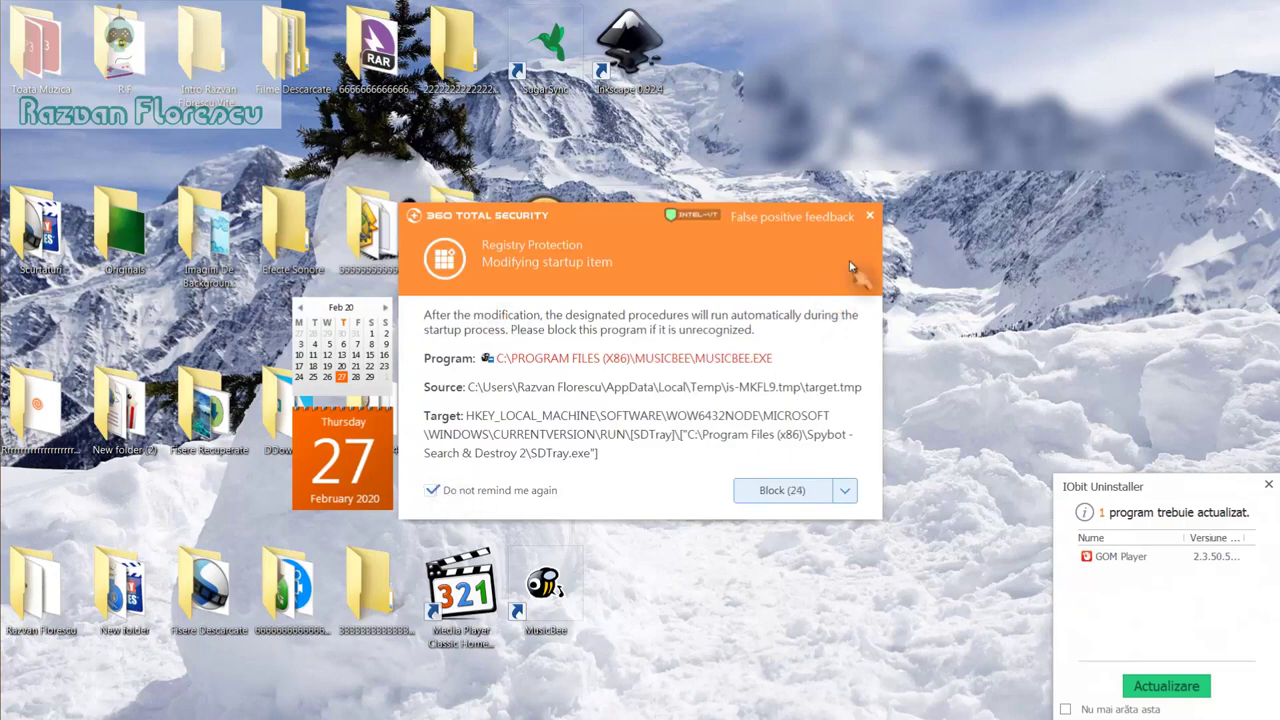
pyautogui.click(871, 217)
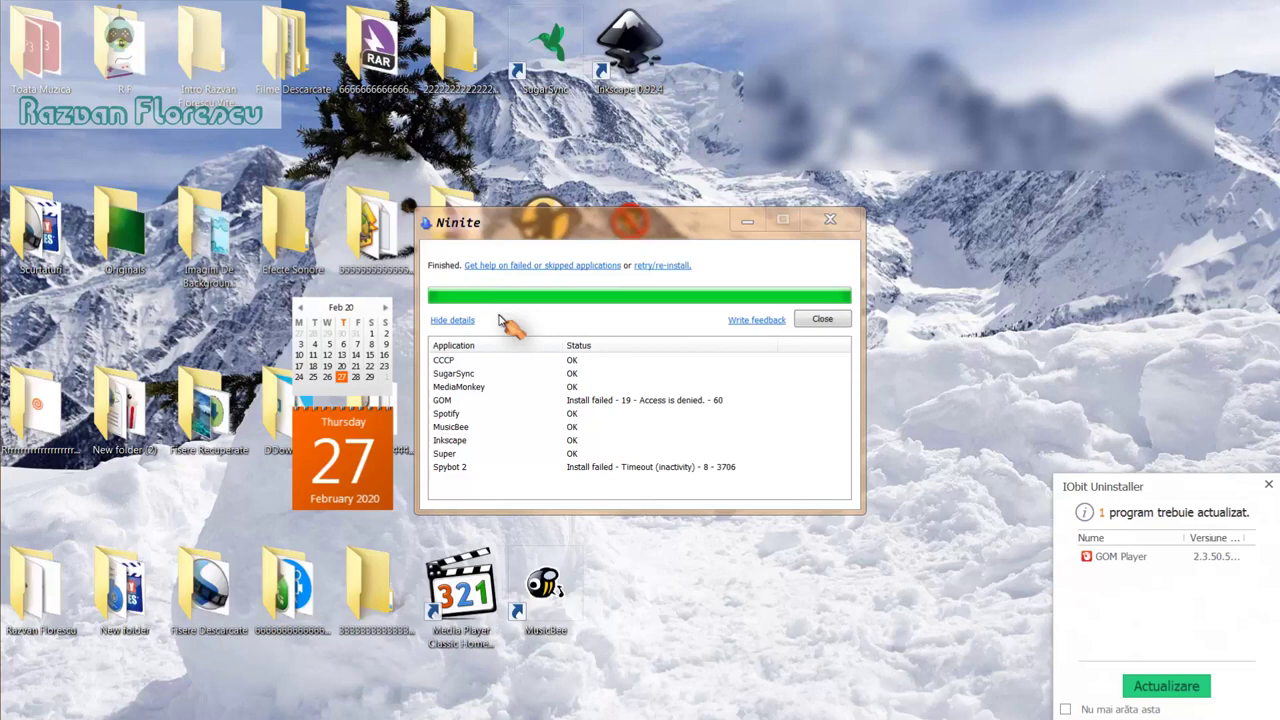
# Step: Close the IObit Uninstaller update notice and the finished Ninite installer
pyautogui.click(1266, 486)
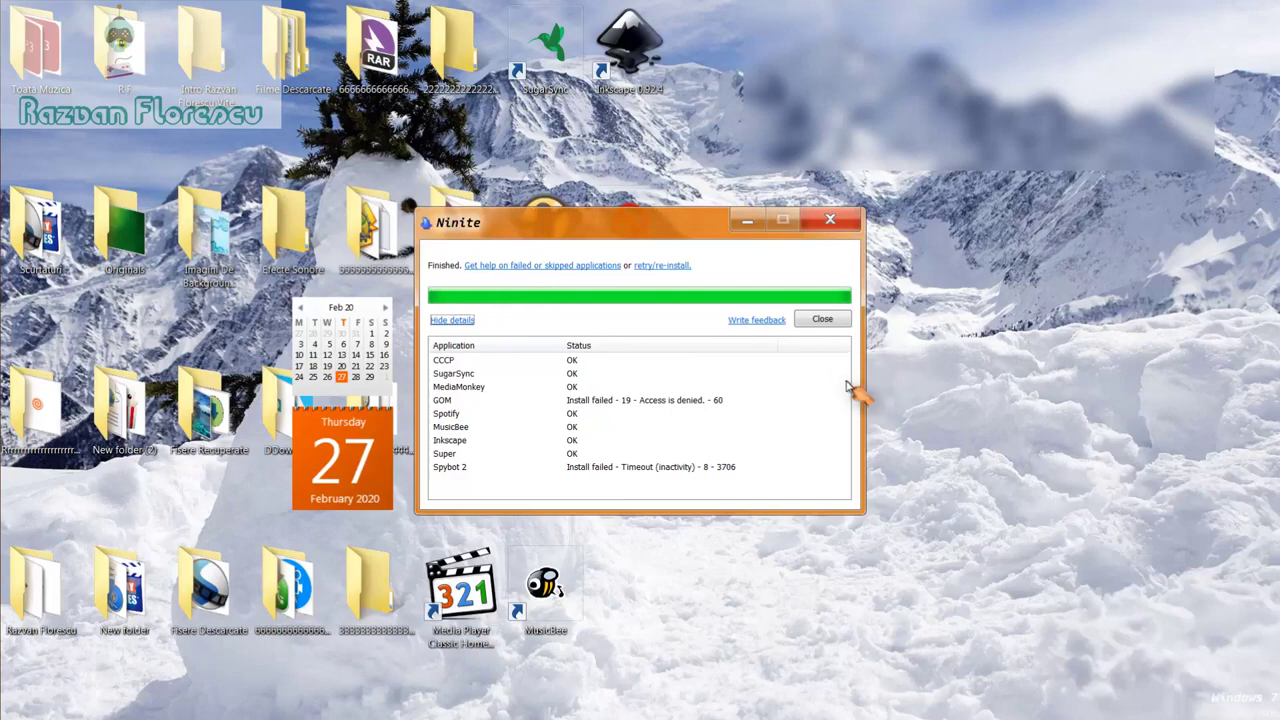
pyautogui.click(822, 320)
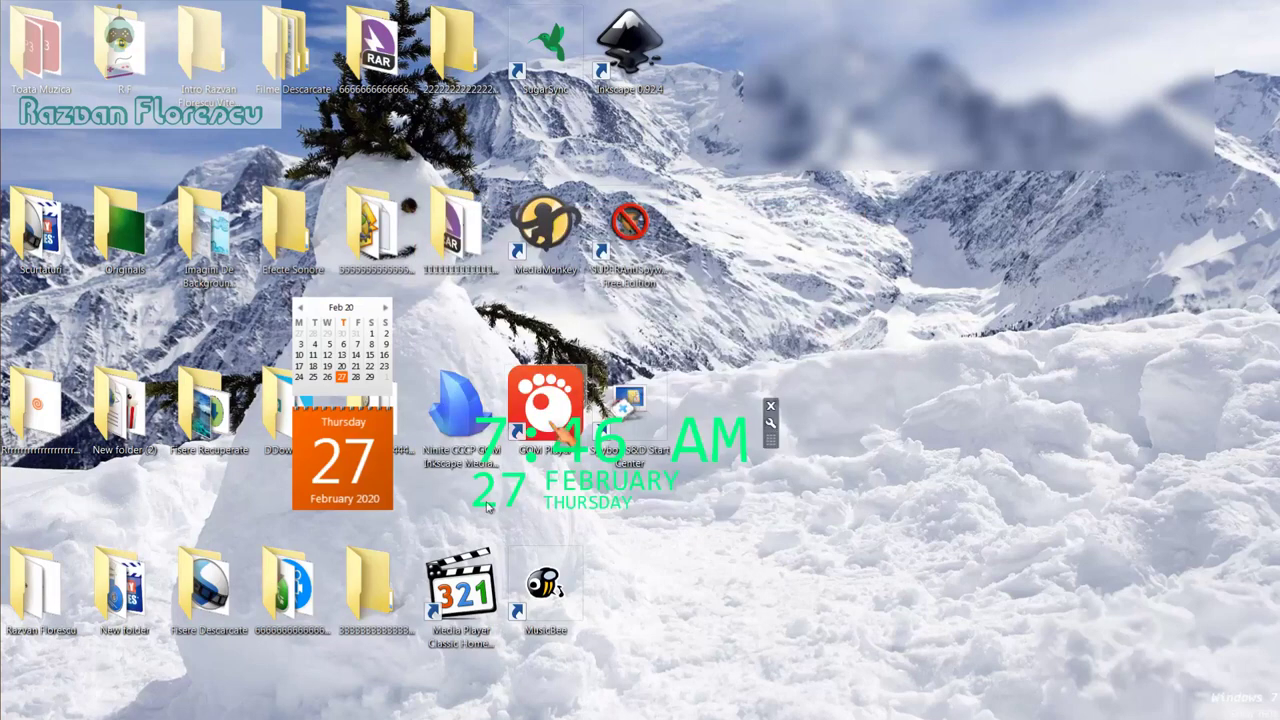
# Step: Open Media Player Classic Home Cinema from the desktop, declining periodic CCCP update checks, and maximize its window
pyautogui.doubleClick(481, 616)
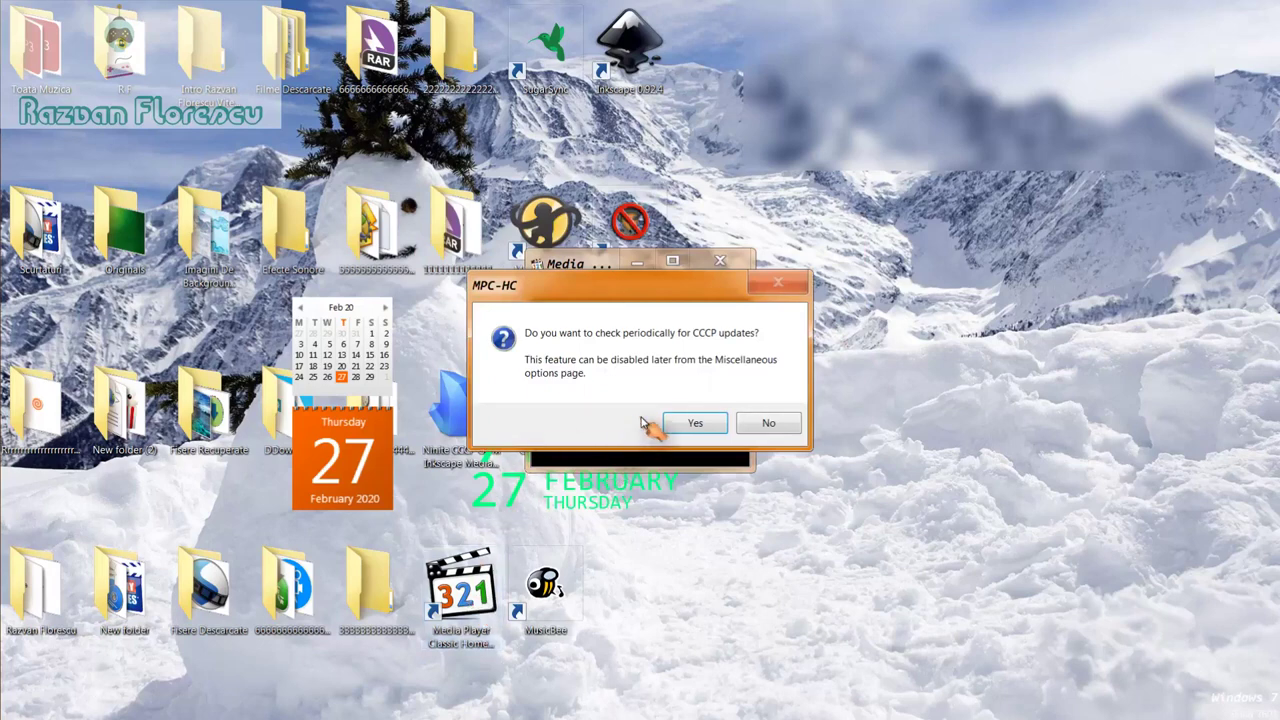
pyautogui.click(764, 424)
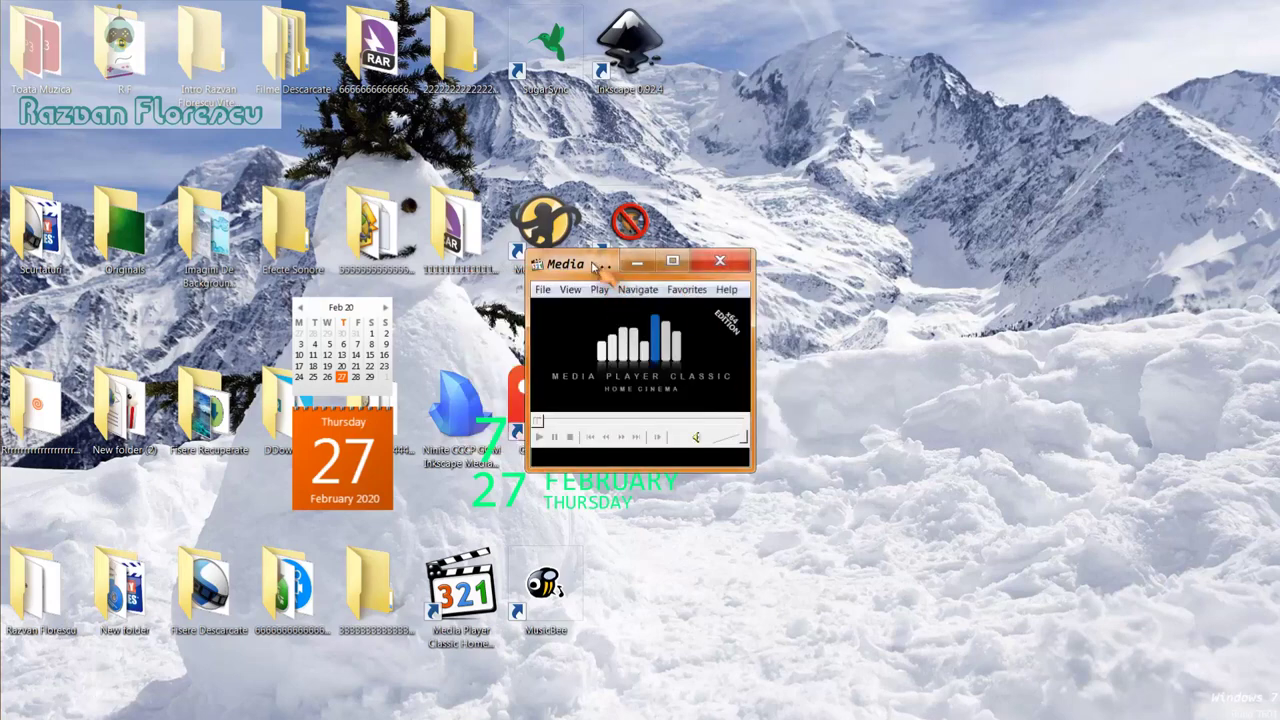
pyautogui.moveTo(605, 266); pyautogui.dragTo(605, 1)
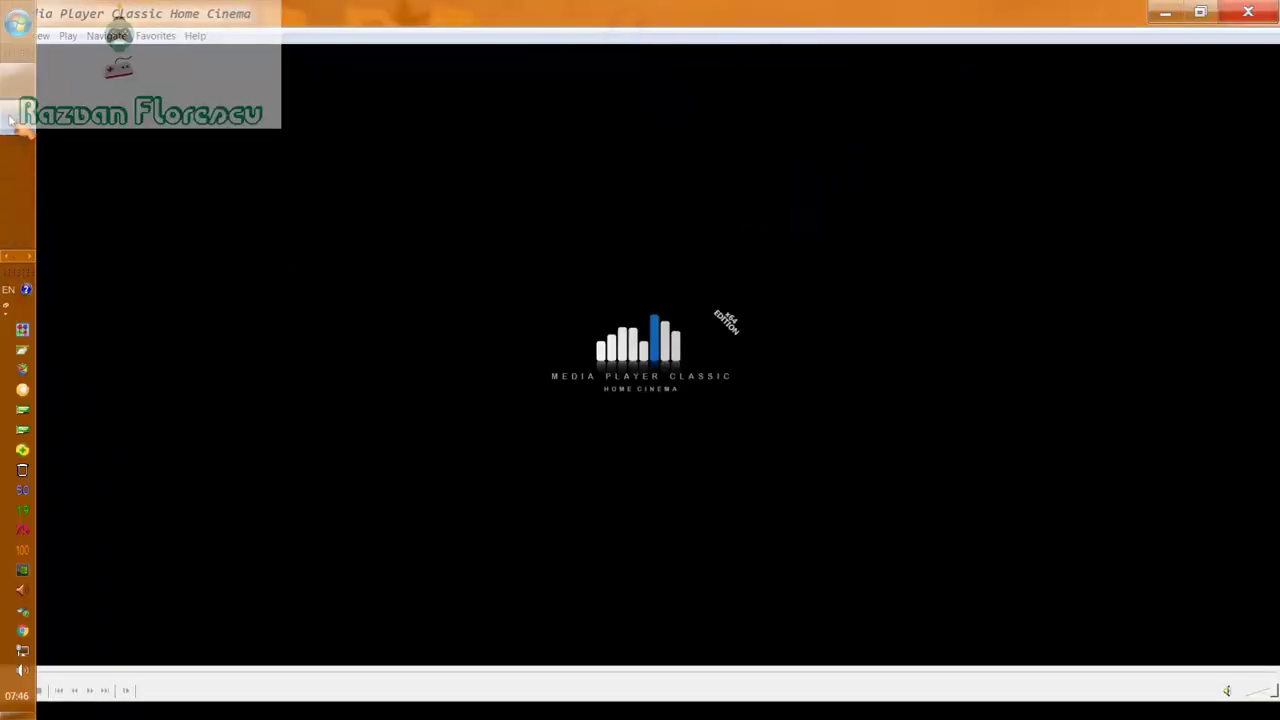
# Step: Pin Media Player Classic Home Cinema to the taskbar
pyautogui.rightClick(12, 120)
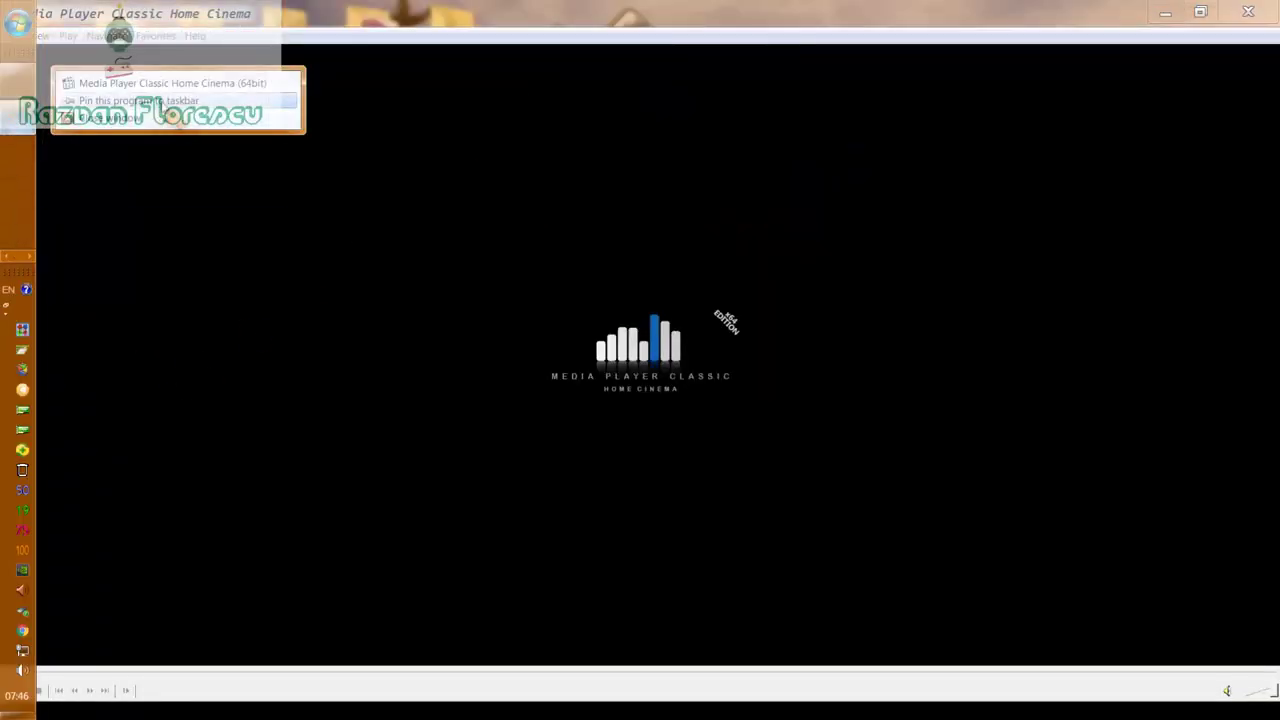
pyautogui.click(162, 105)
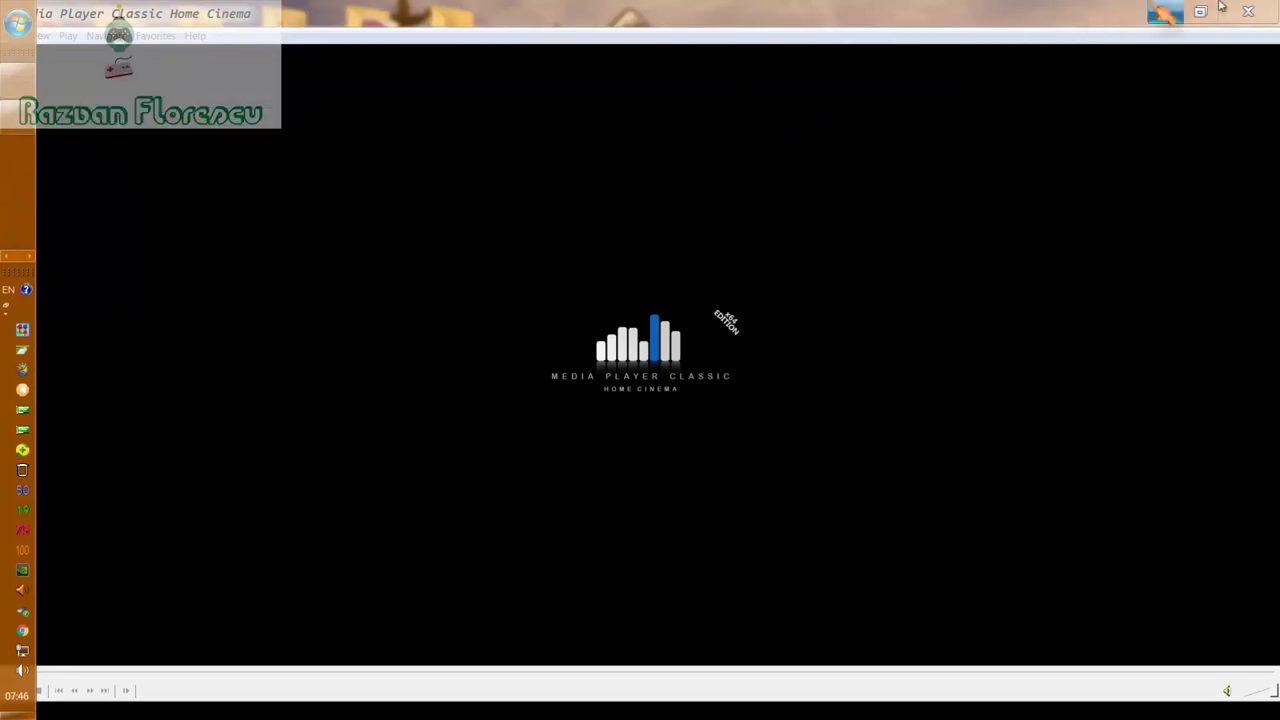
# Step: Close Media Player Classic and permanently delete the Ninite installer for CCCP, GOM, Inkscape, MediaMonkey and MusicBee from the desktop
pyautogui.click(1248, 12)
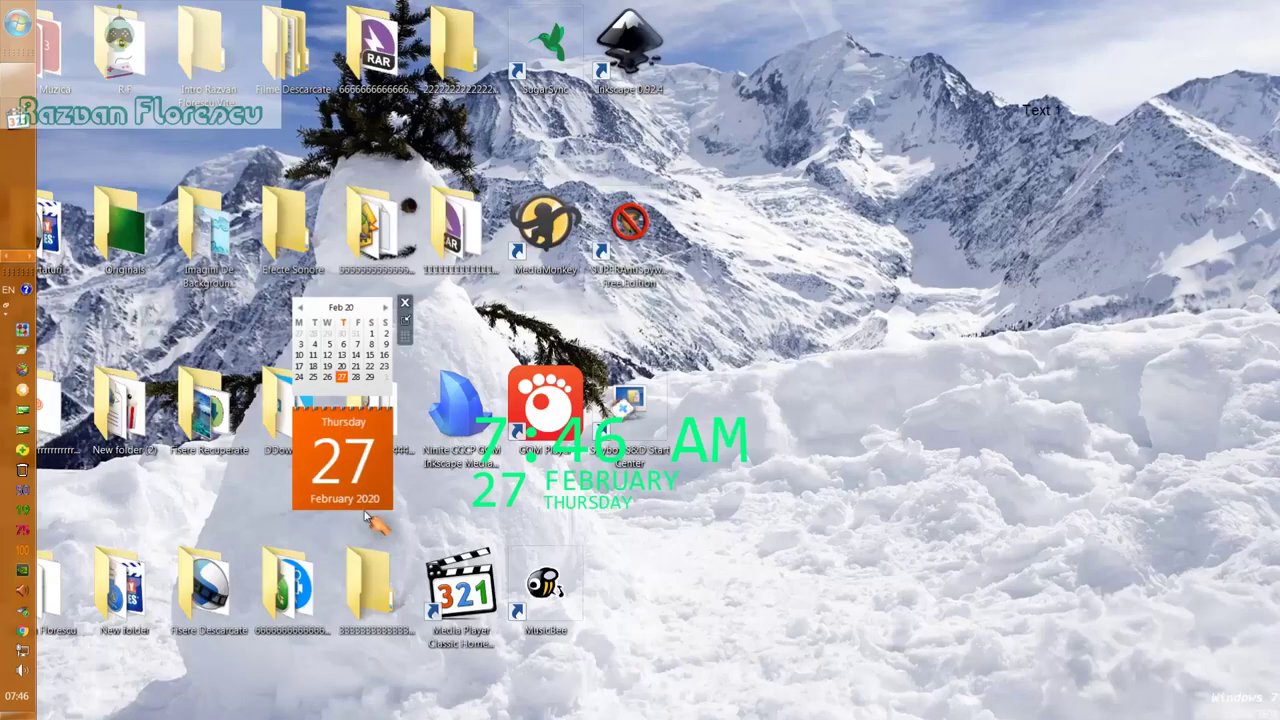
pyautogui.click(476, 425)
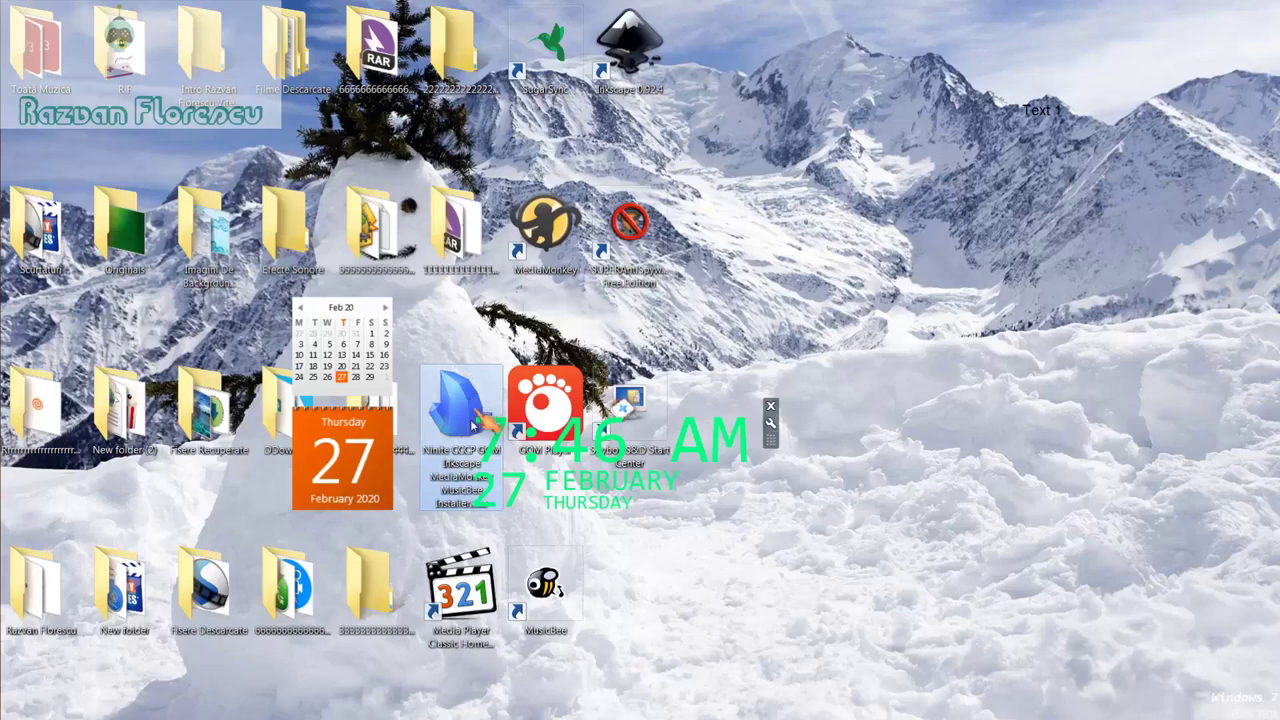
pyautogui.hotkey('shift', 'Delete')
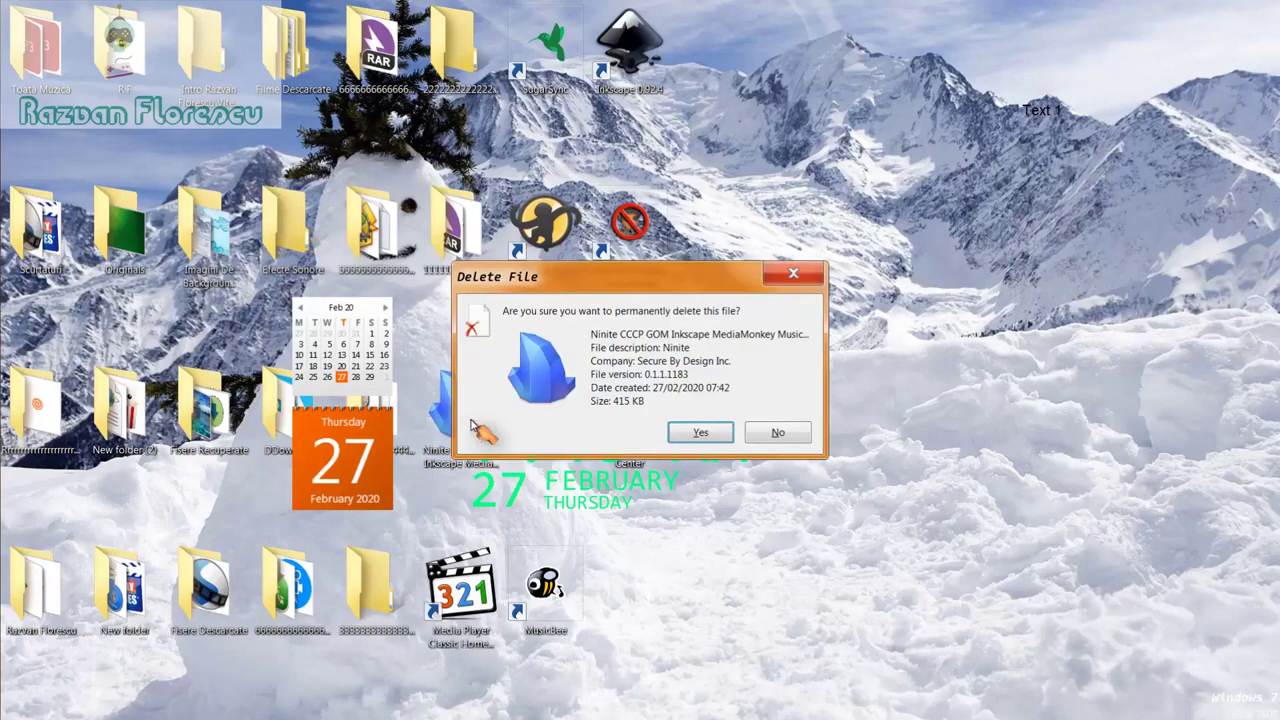
pyautogui.press('Return')
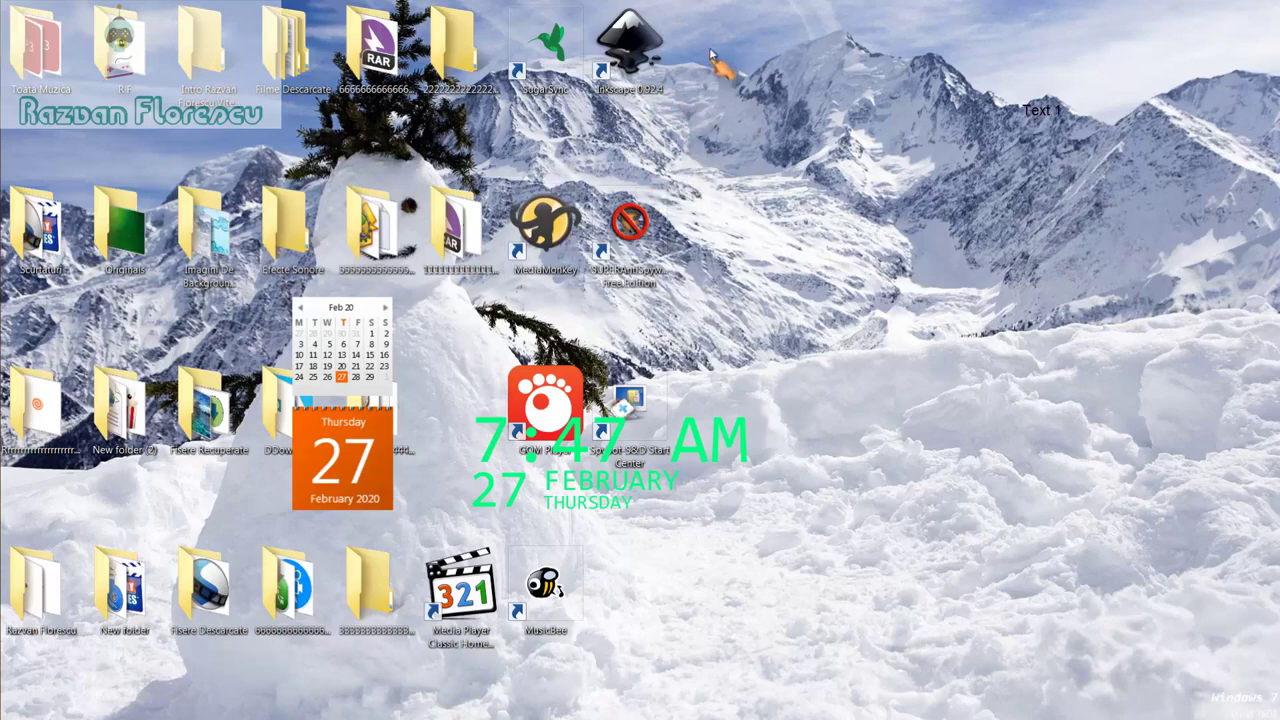
# Step: Copy all program shortcuts on the desktop into the Scurtaturi folder, and permanently delete the originals from the desktop
pyautogui.moveTo(710, 3); pyautogui.dragTo(512, 605)
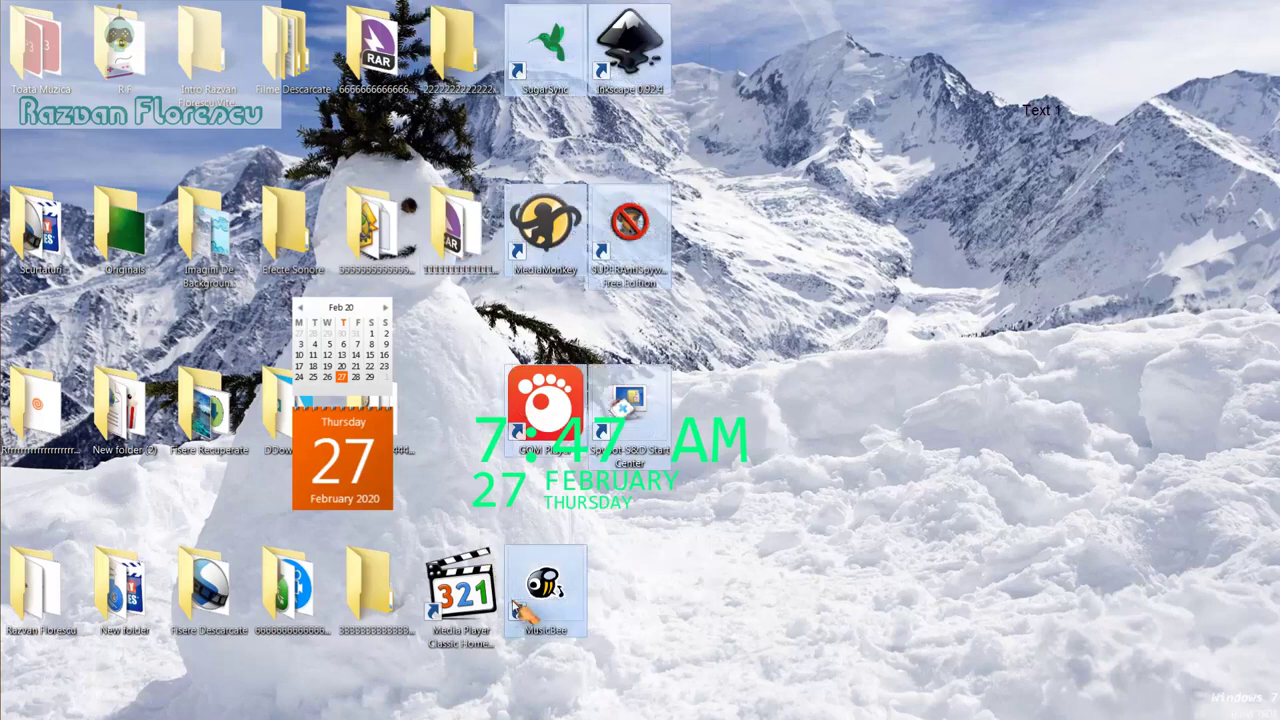
pyautogui.keyDown('ctrl'); pyautogui.click(461, 578); pyautogui.keyUp('ctrl')
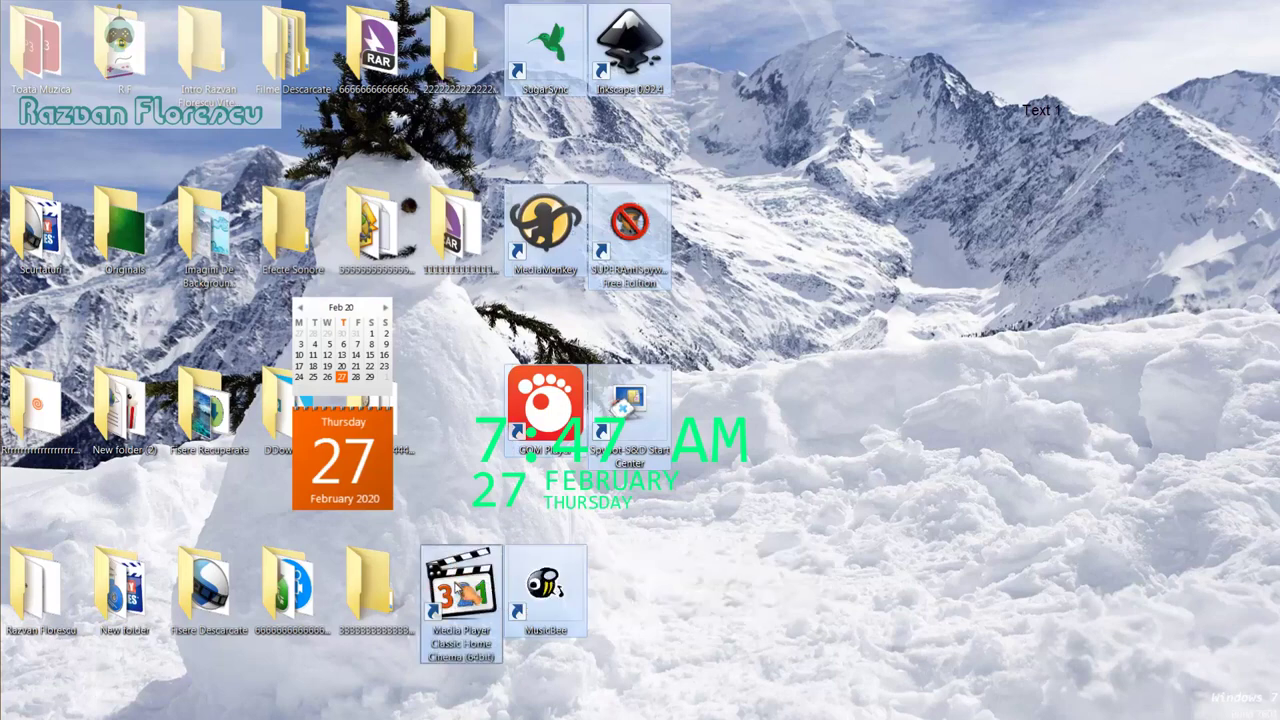
pyautogui.moveTo(461, 585); pyautogui.dragTo(75, 198)
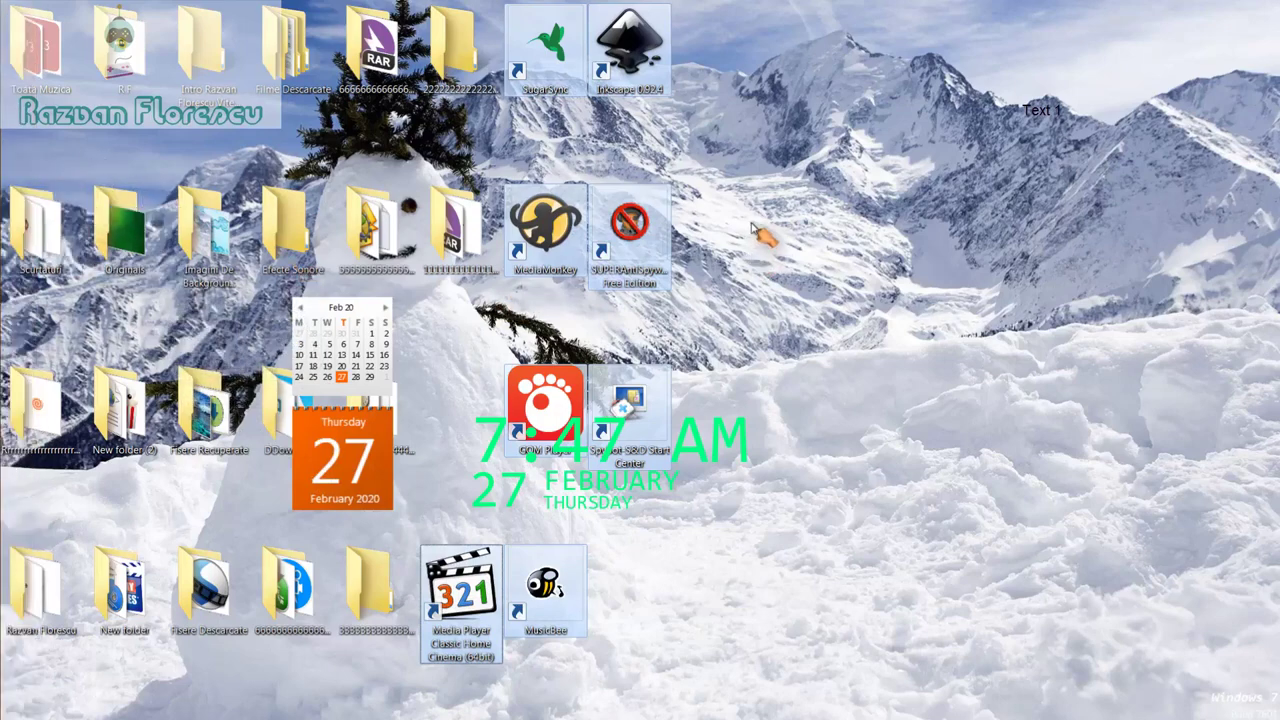
pyautogui.hotkey('shift', 'Delete')
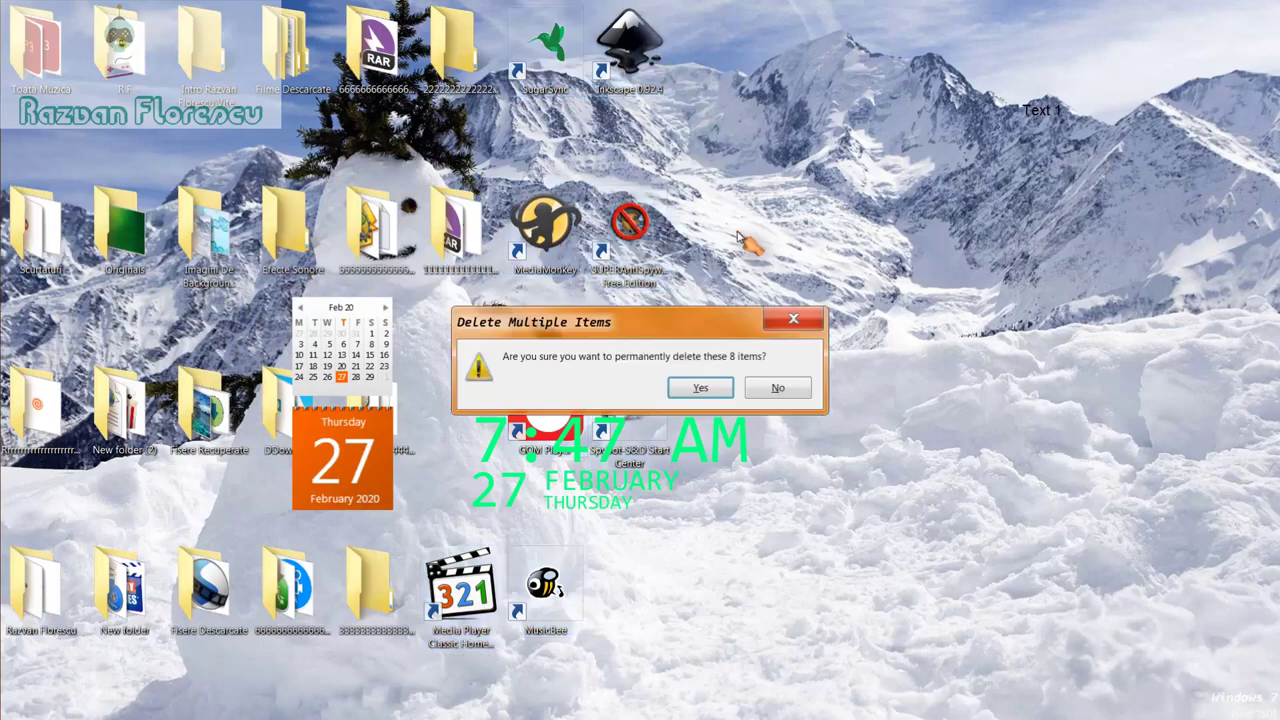
pyautogui.press('Return')
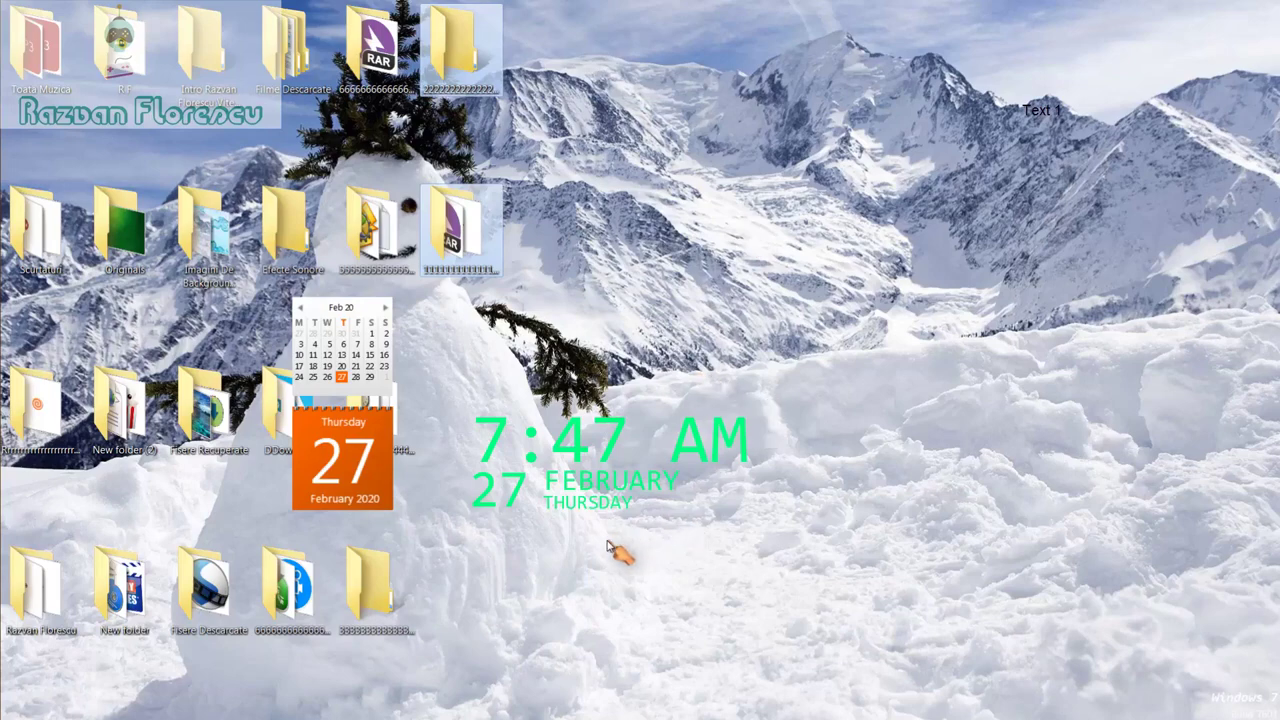
# Step: Deselect the desktop folders and refresh the desktop twice
pyautogui.click(606, 546)
pyautogui.rightClick(606, 546)
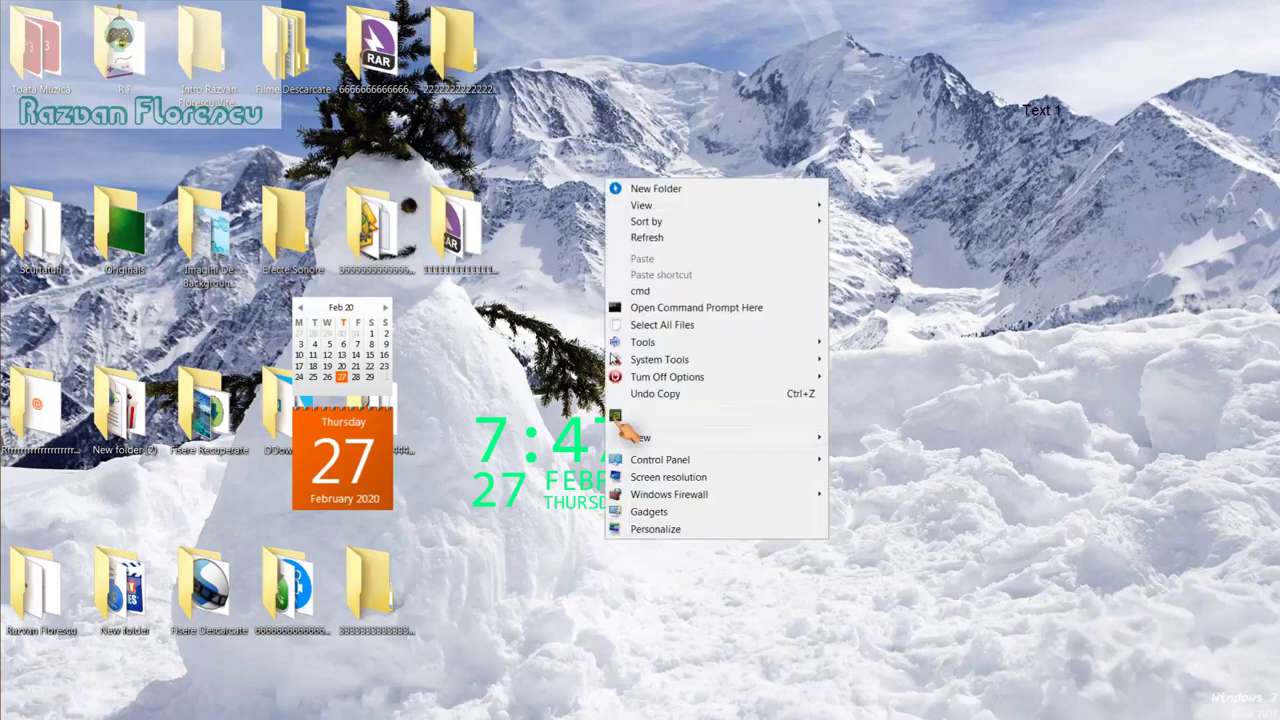
pyautogui.click(645, 238)
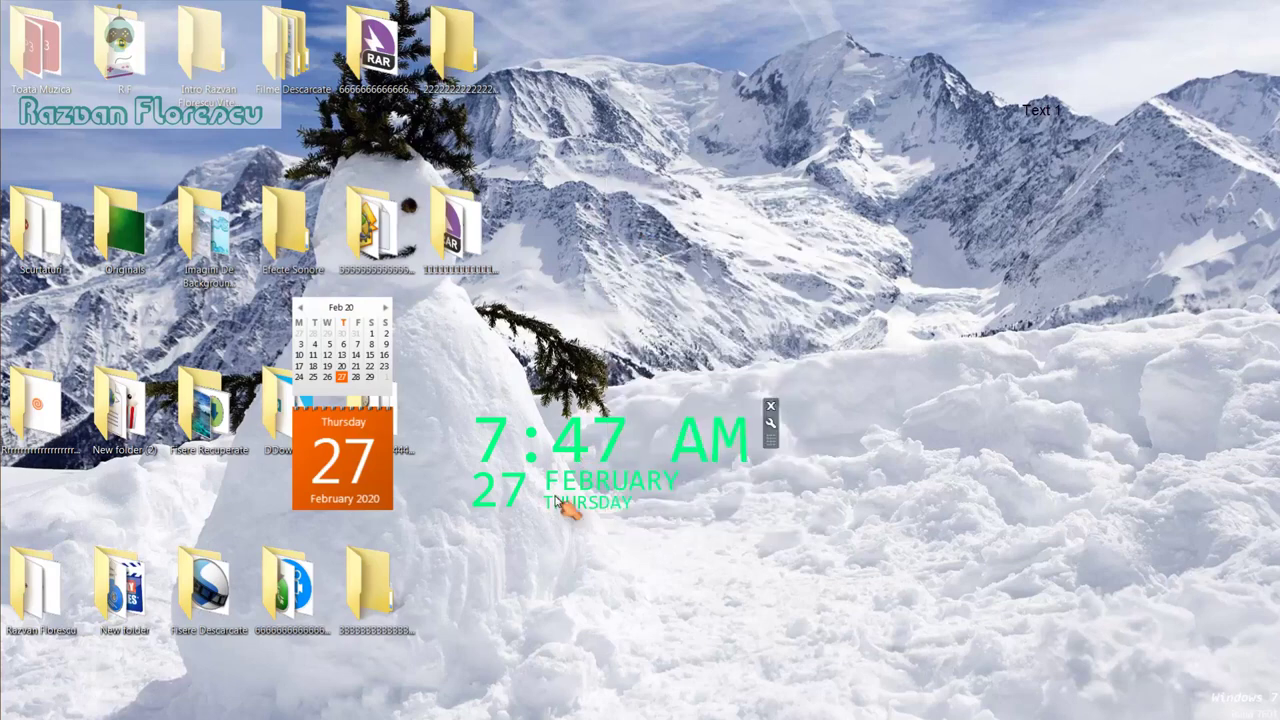
pyautogui.rightClick(576, 545)
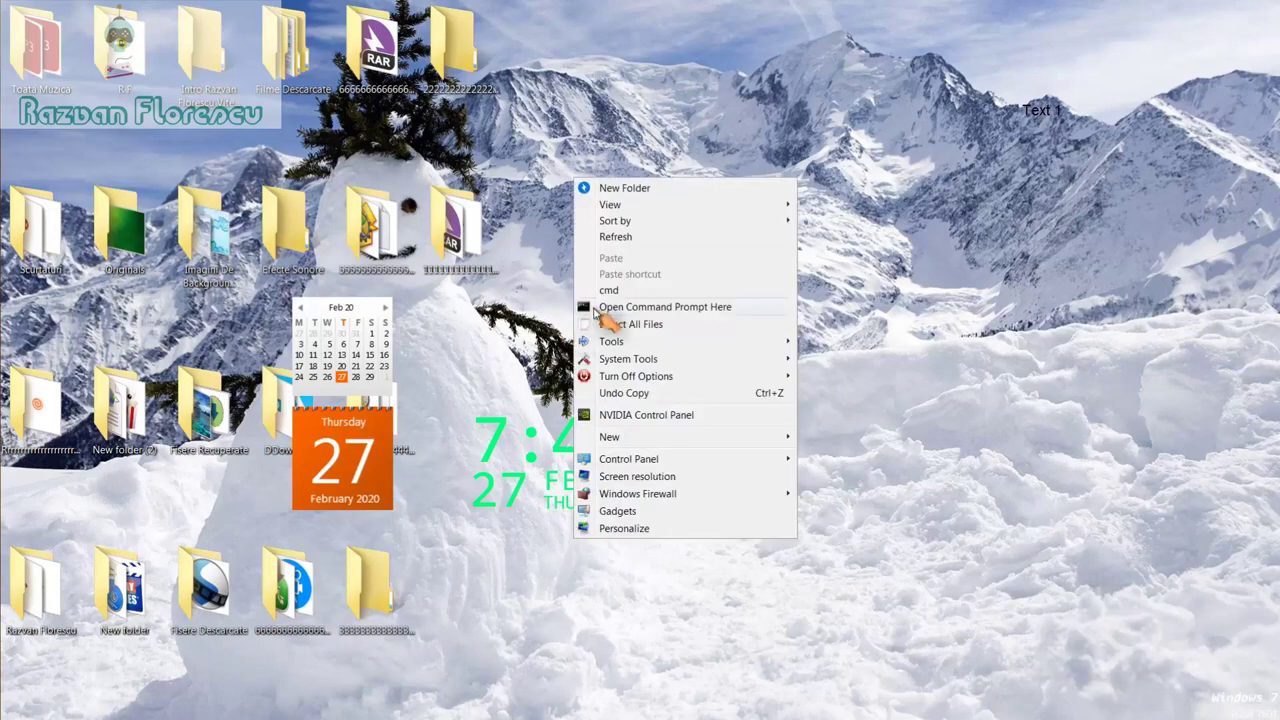
pyautogui.click(614, 238)
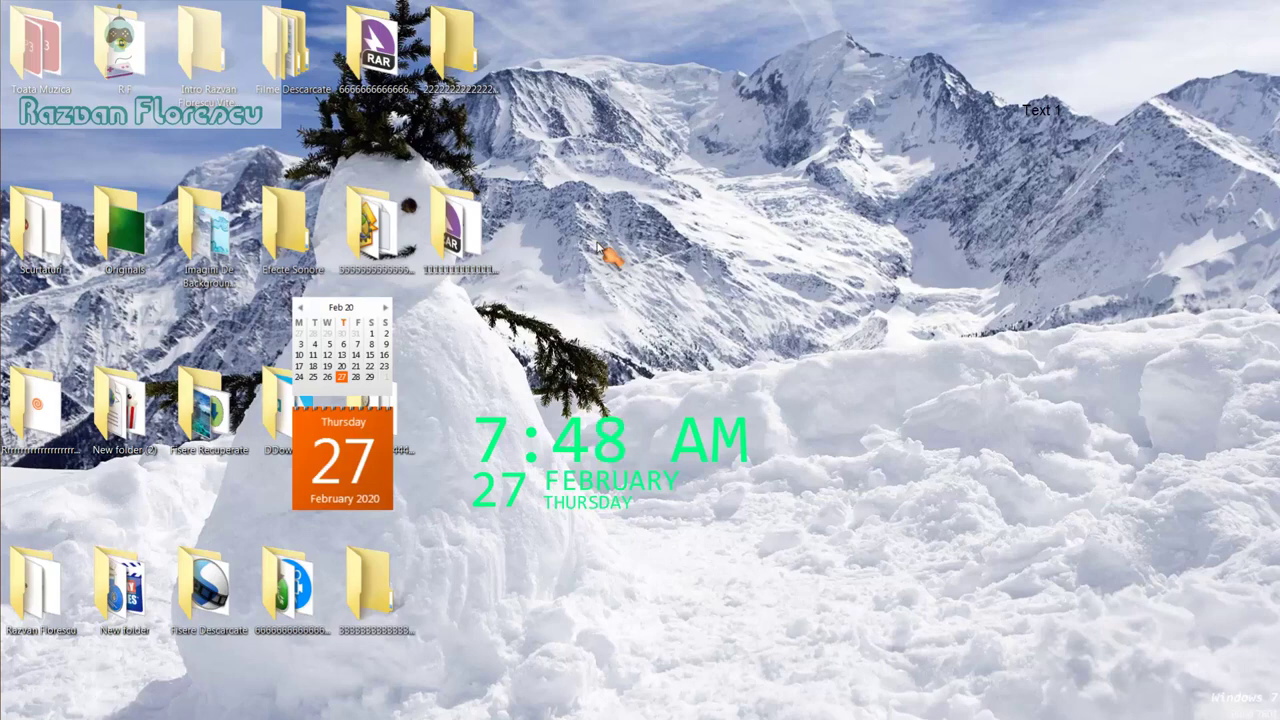
# Step: Restore the screen recorder window and stop the running recording
pyautogui.moveTo(5, 365)
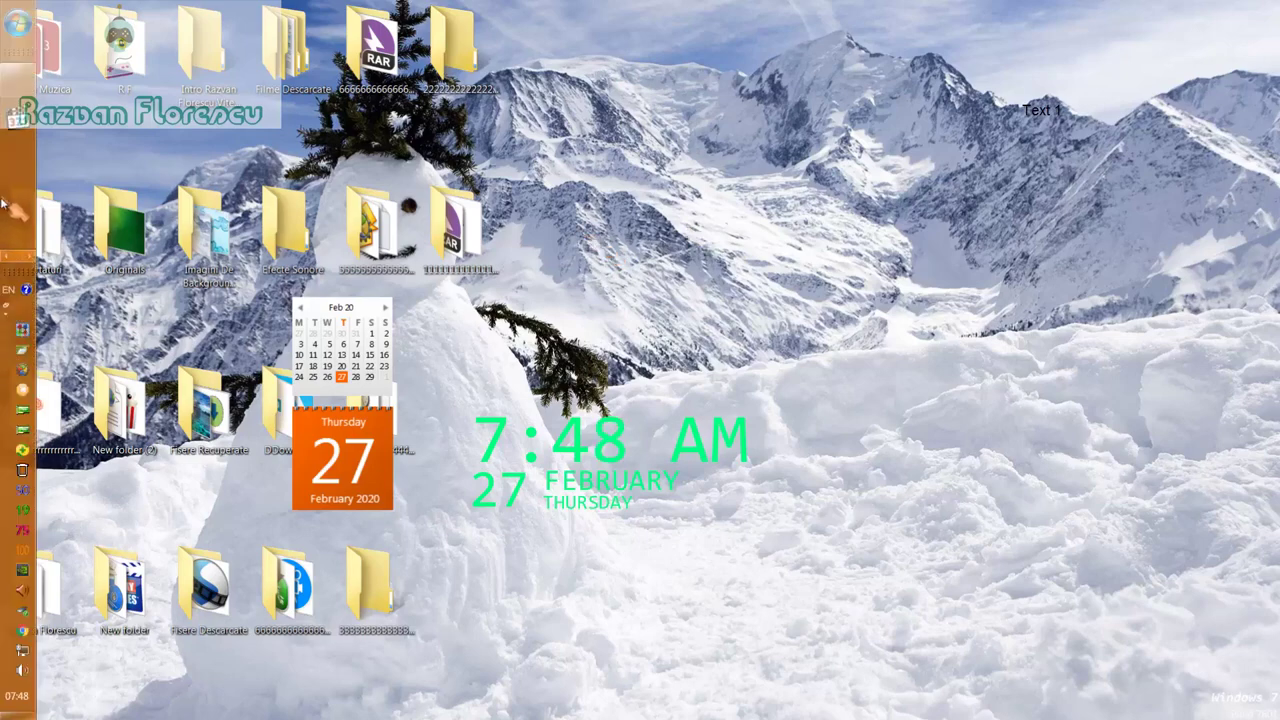
pyautogui.moveTo(18, 90)
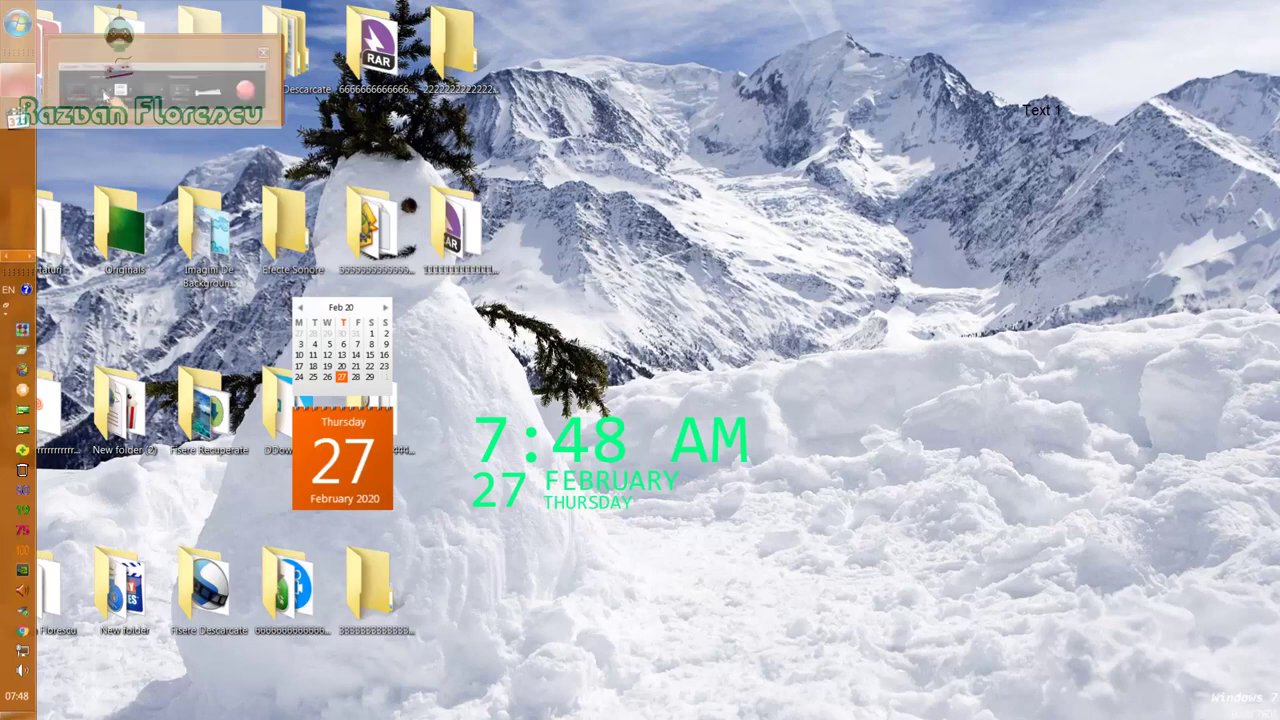
pyautogui.click(105, 93)
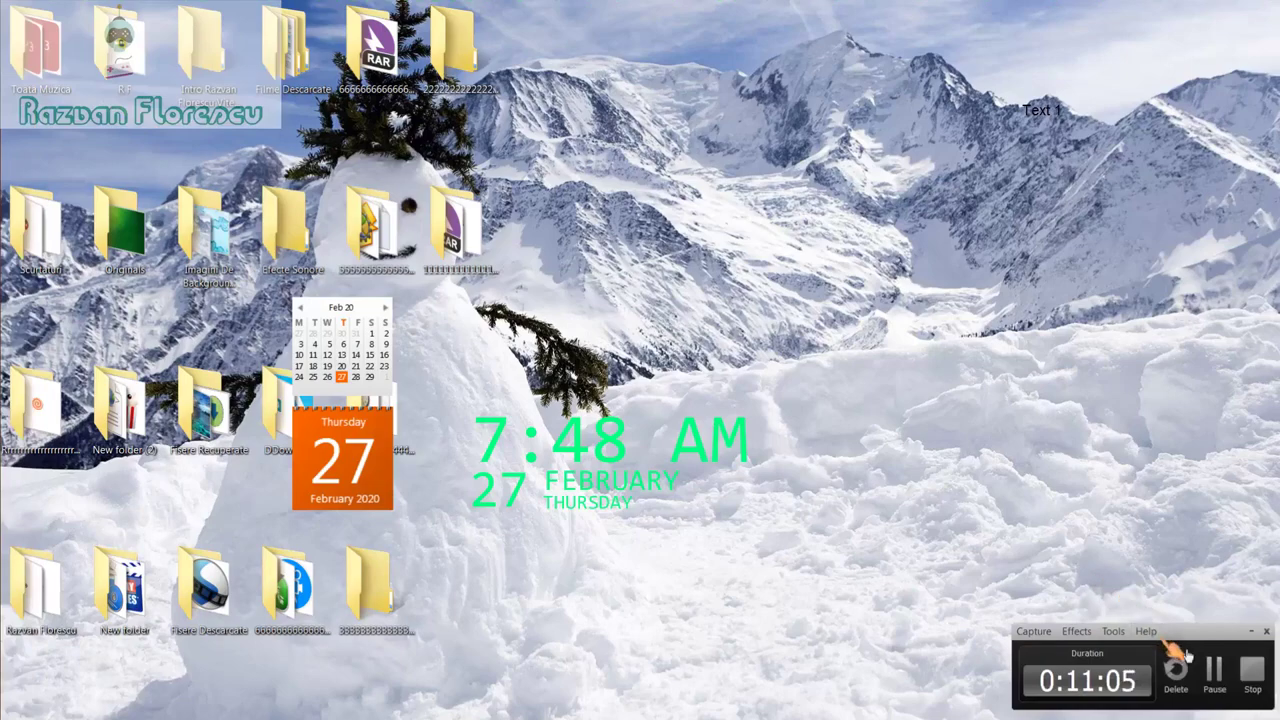
pyautogui.click(1252, 677)
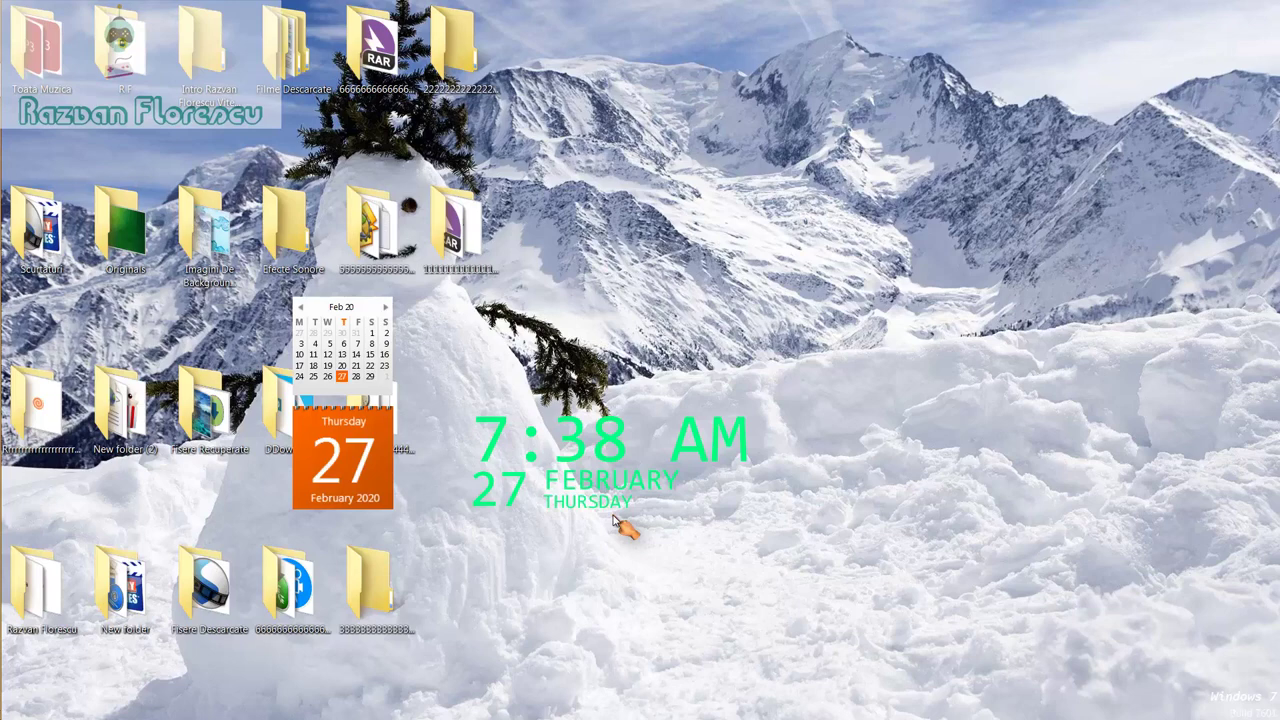
# Step: Switch to the Ninite page in Chrome and look through the app categories from Web Browsers down to Developer Tools
pyautogui.moveTo(8, 335)
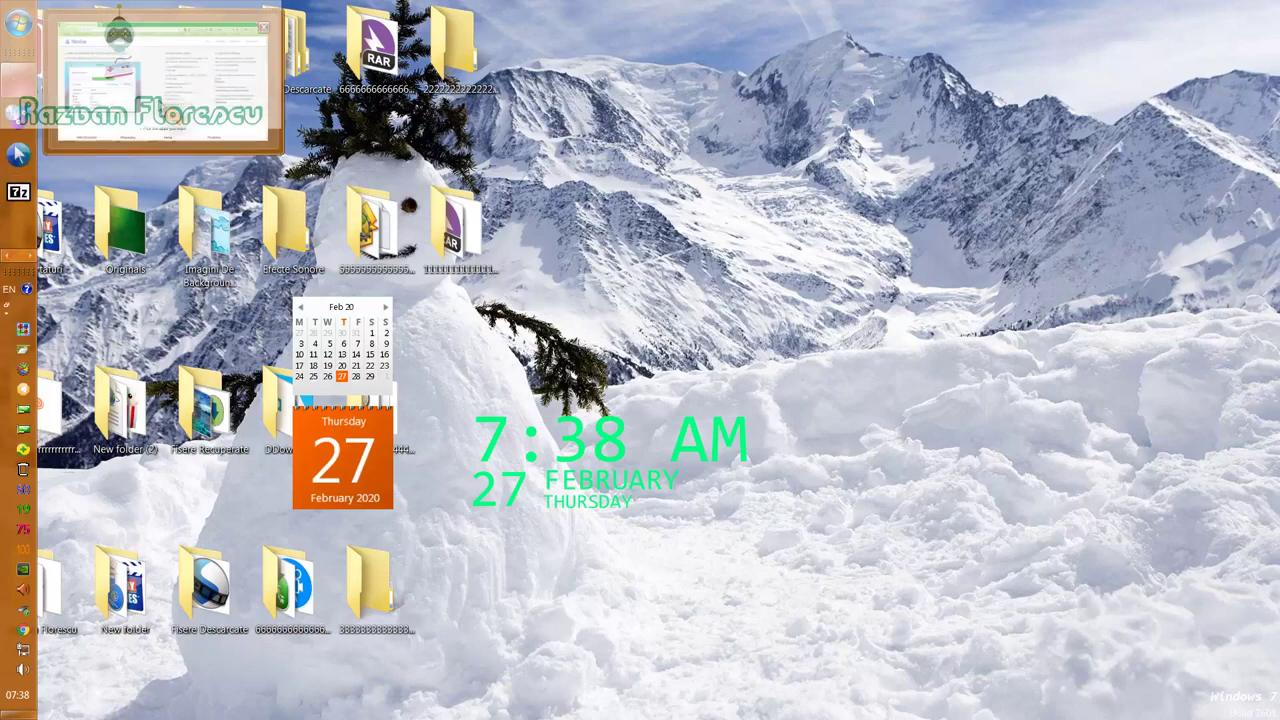
pyautogui.click(20, 82)
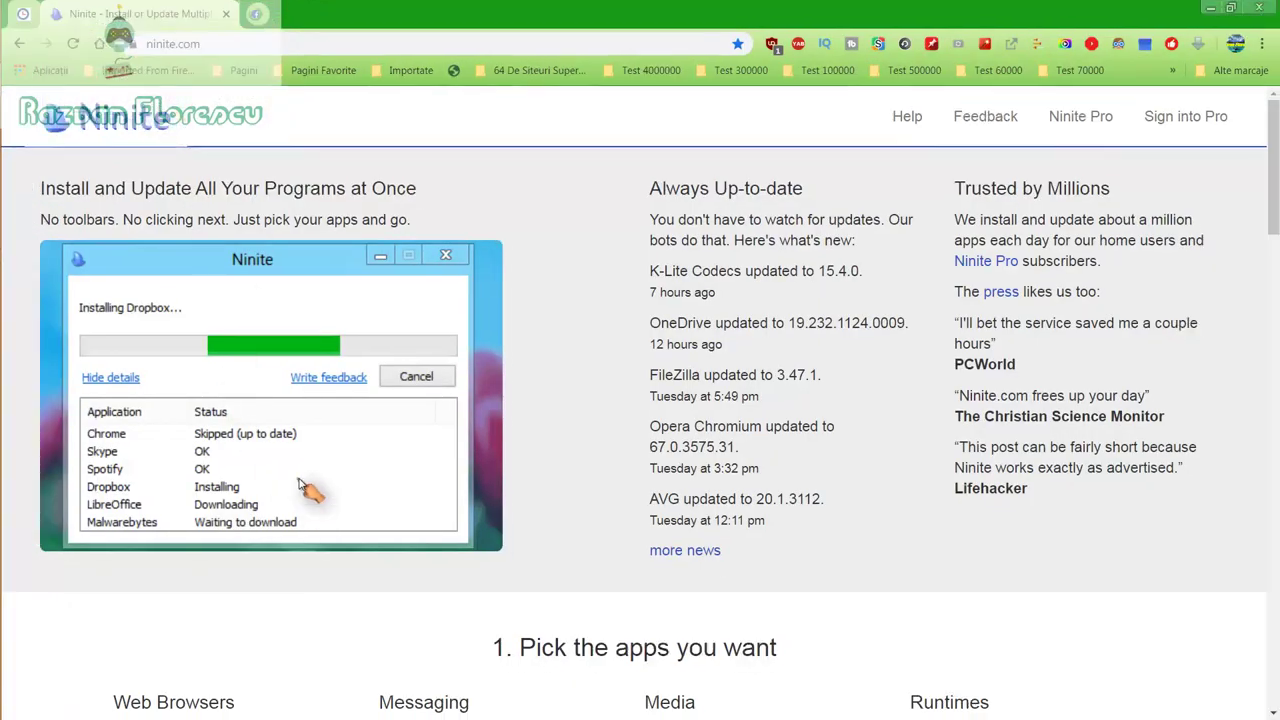
pyautogui.scroll(-2, 318, 612)
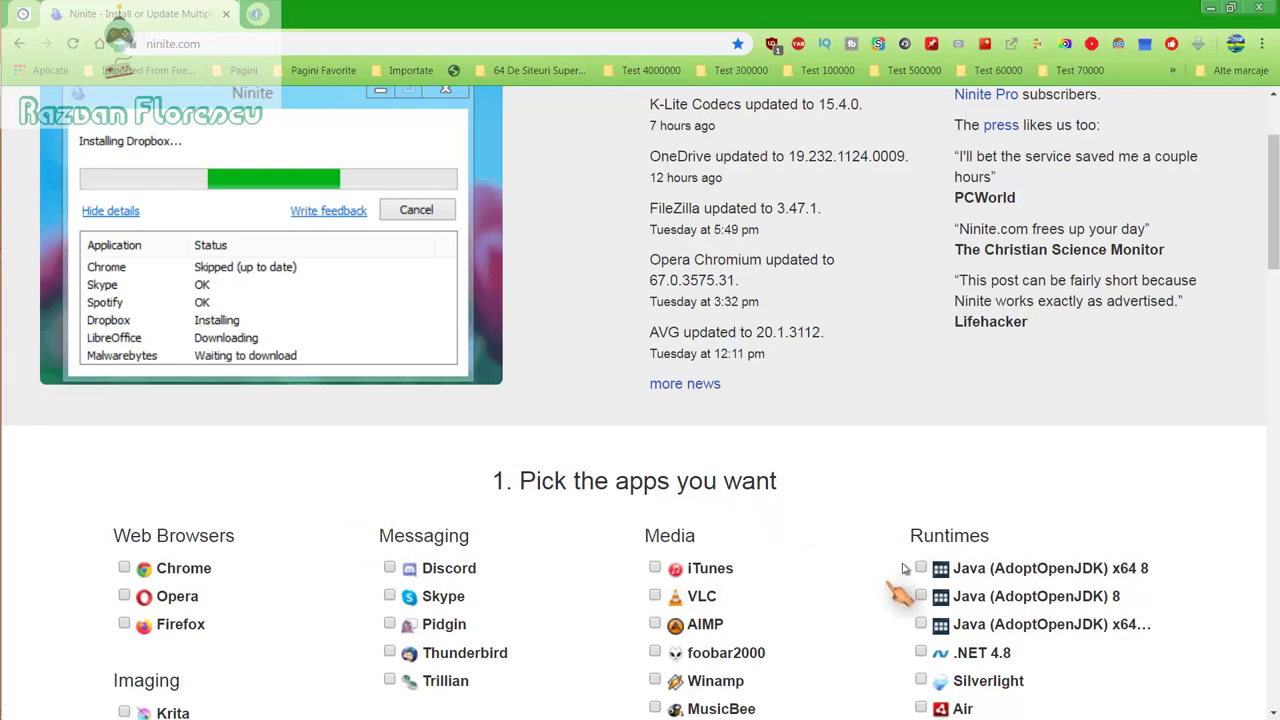
pyautogui.scroll(-2, 825, 500)
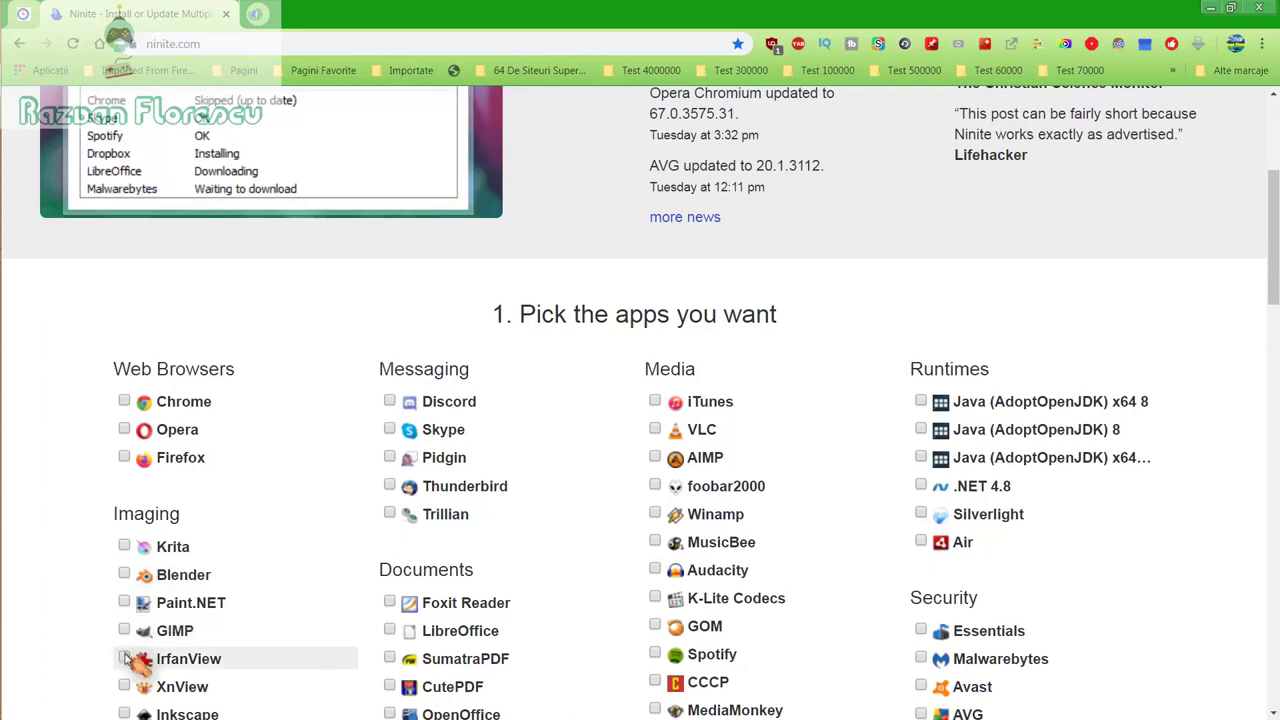
pyautogui.scroll(-1, 130, 688)
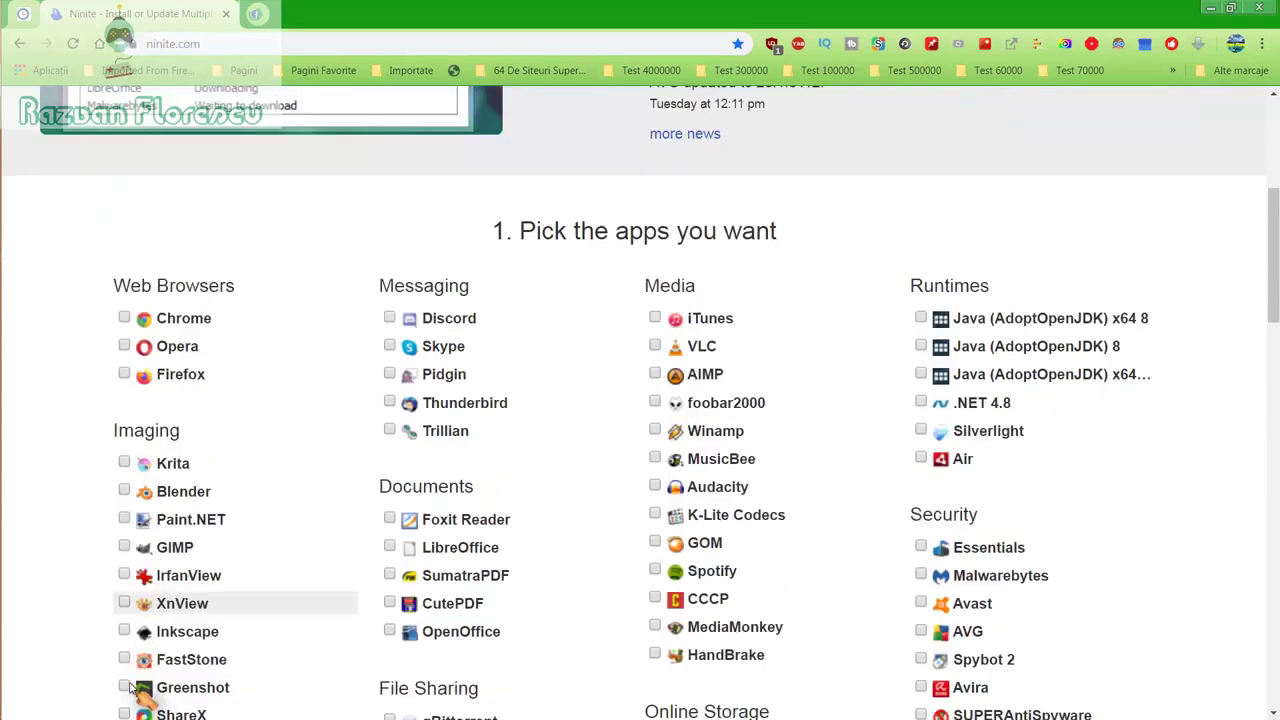
pyautogui.scroll(-1, 140, 690)
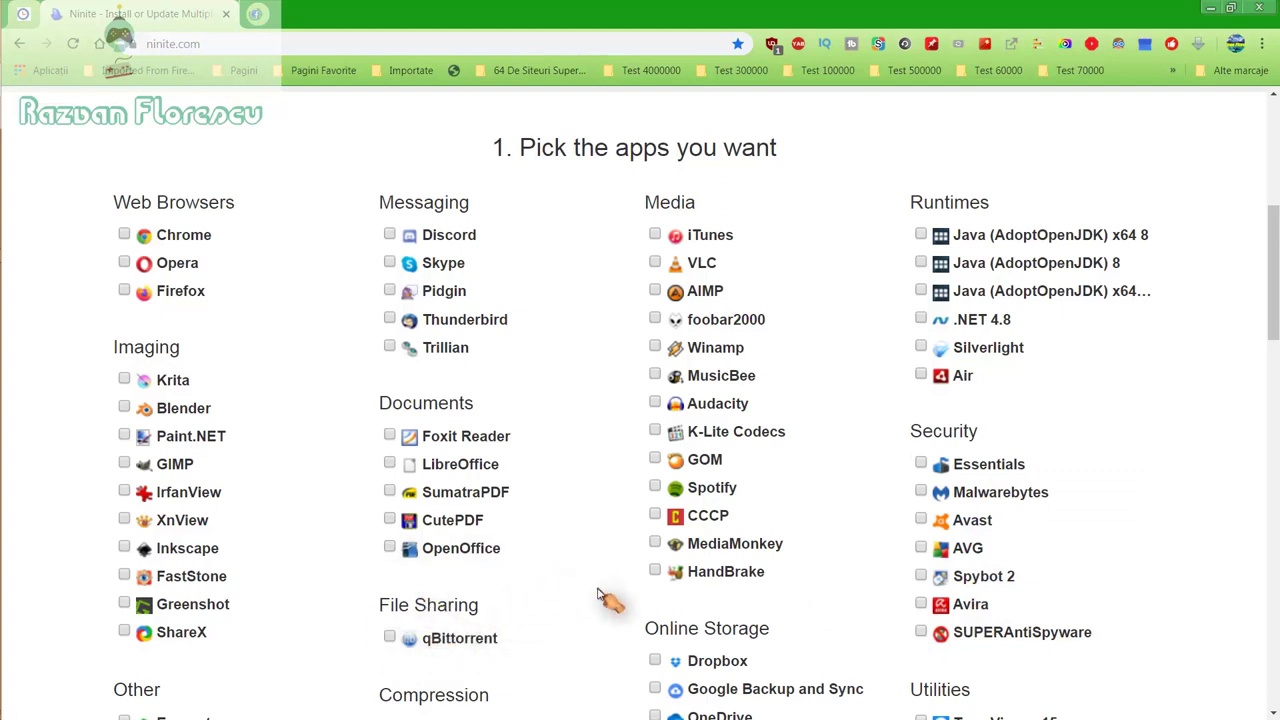
pyautogui.scroll(-1, 608, 599)
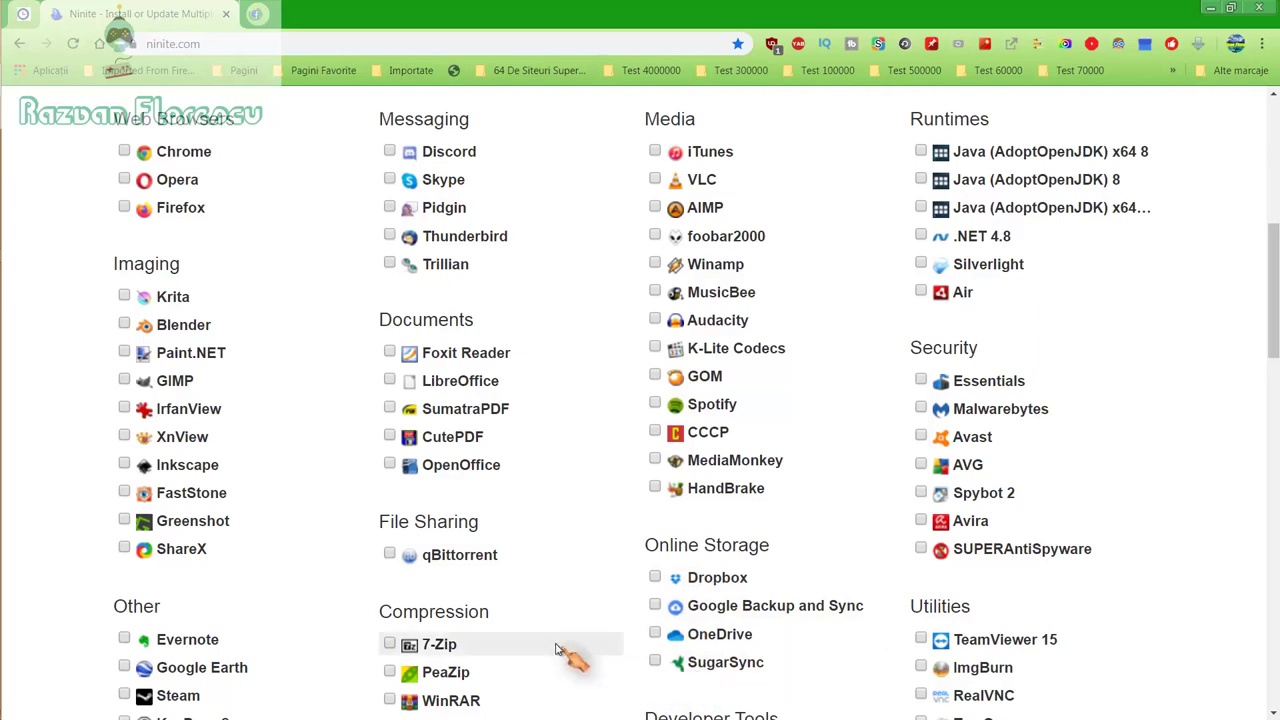
pyautogui.scroll(-2, 571, 657)
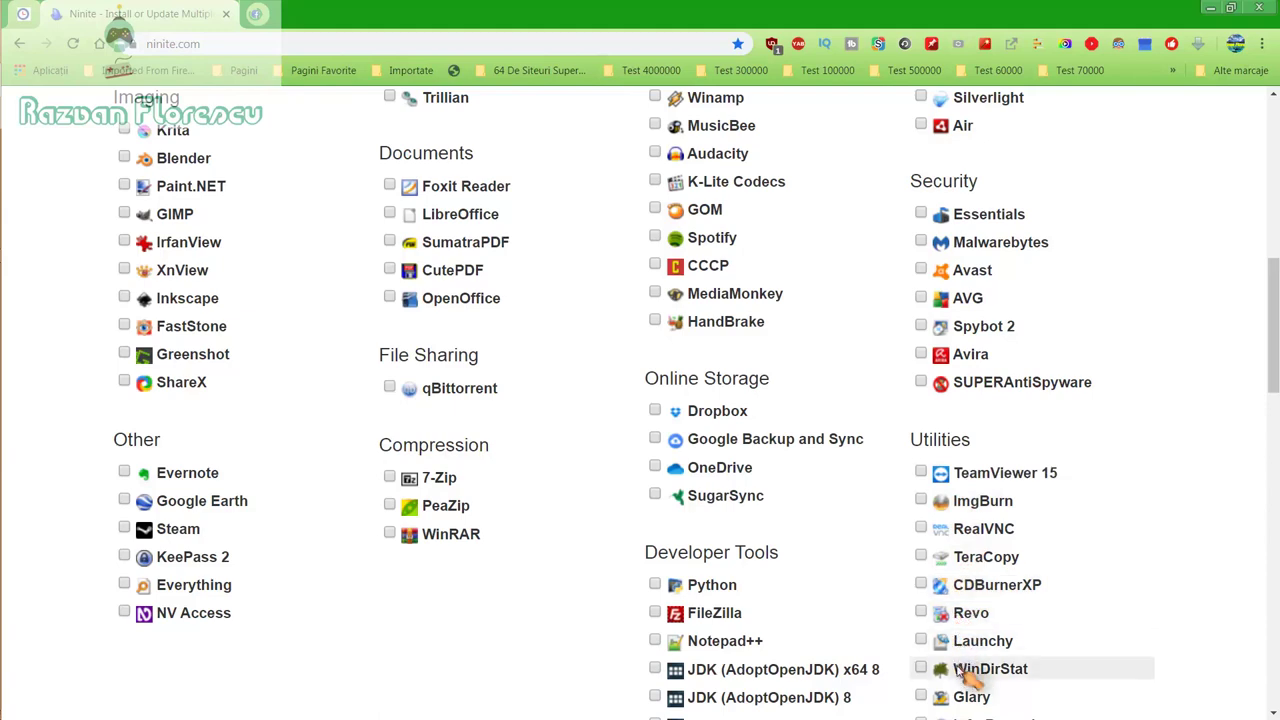
pyautogui.scroll(-1, 962, 697)
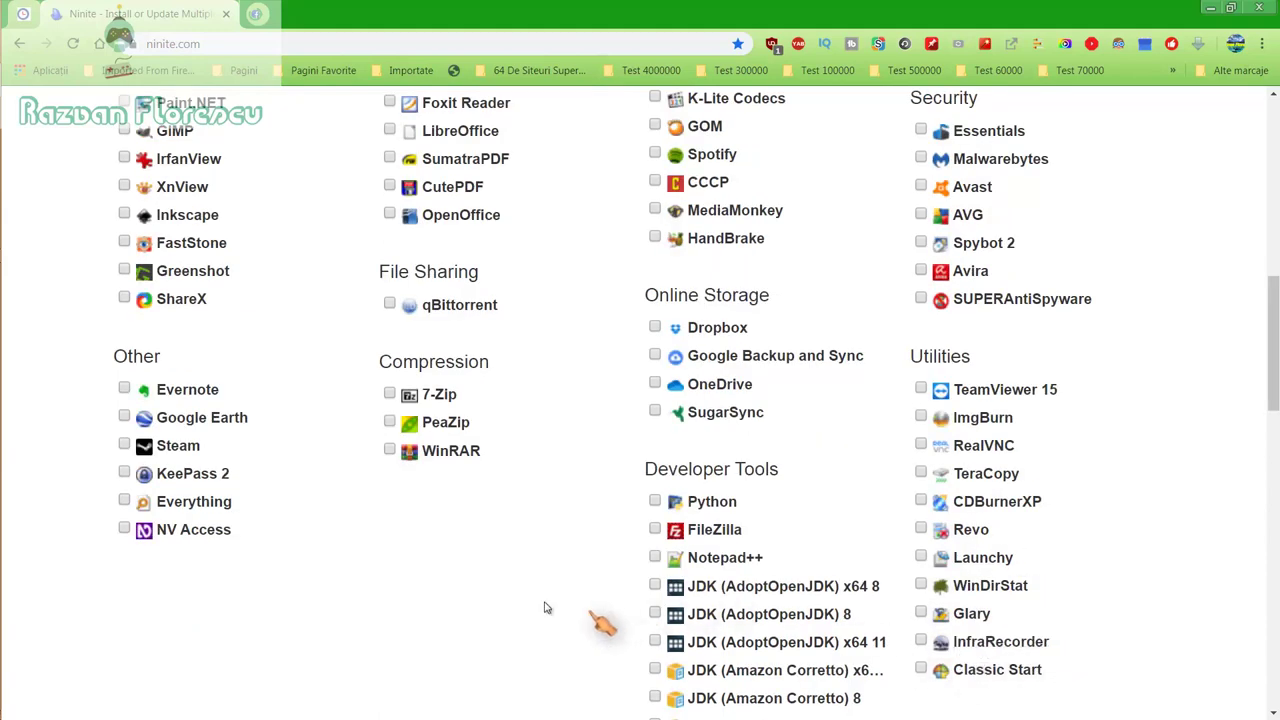
pyautogui.scroll(-1, 540, 603)
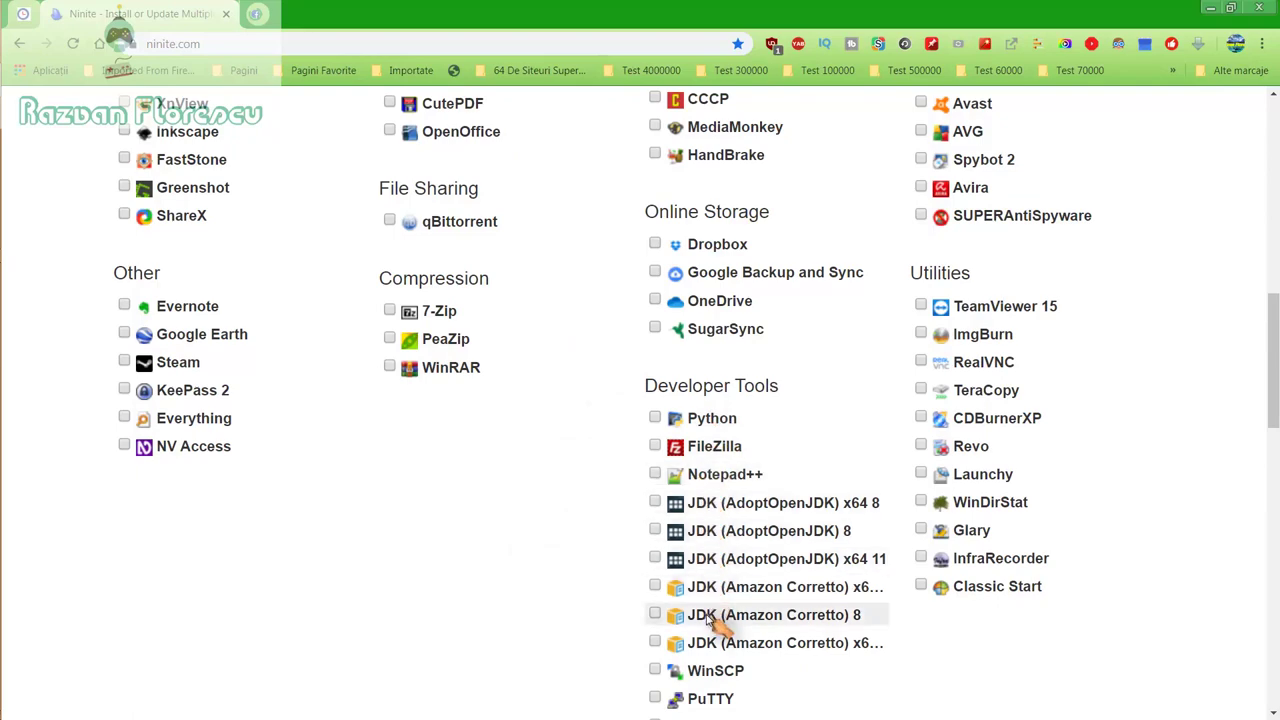
pyautogui.scroll(-2, 718, 648)
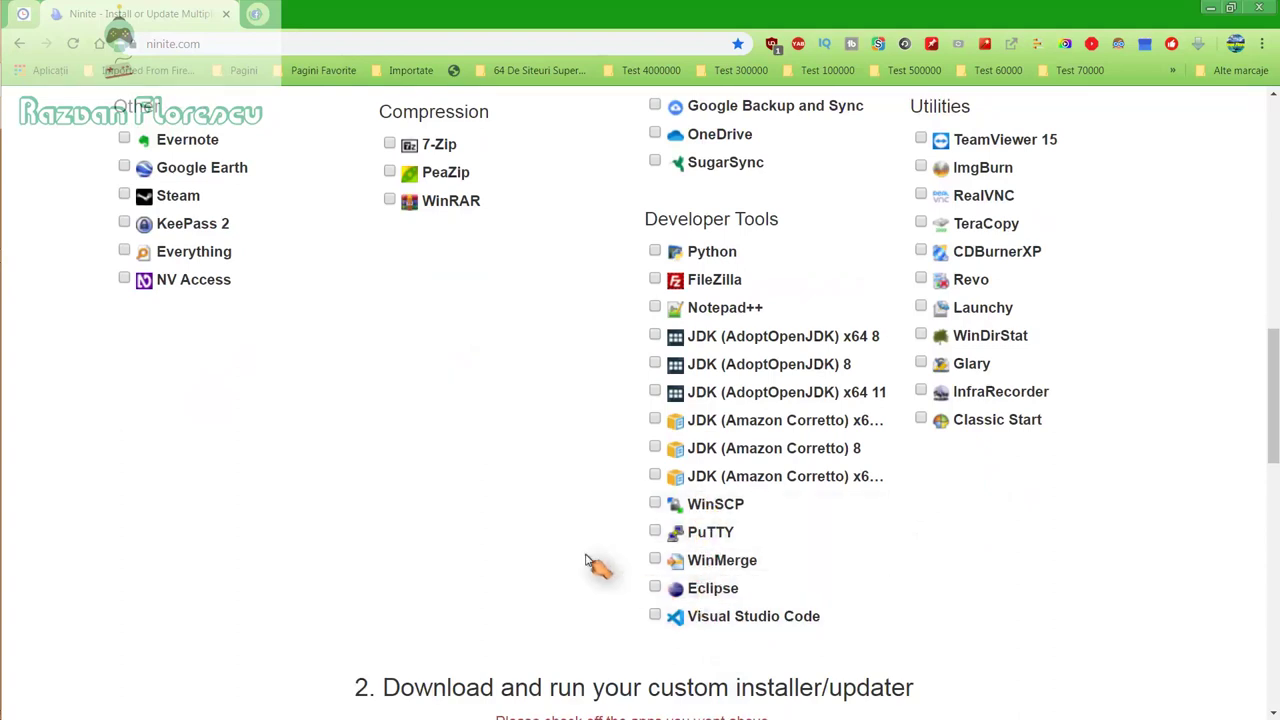
pyautogui.moveTo(708, 590)
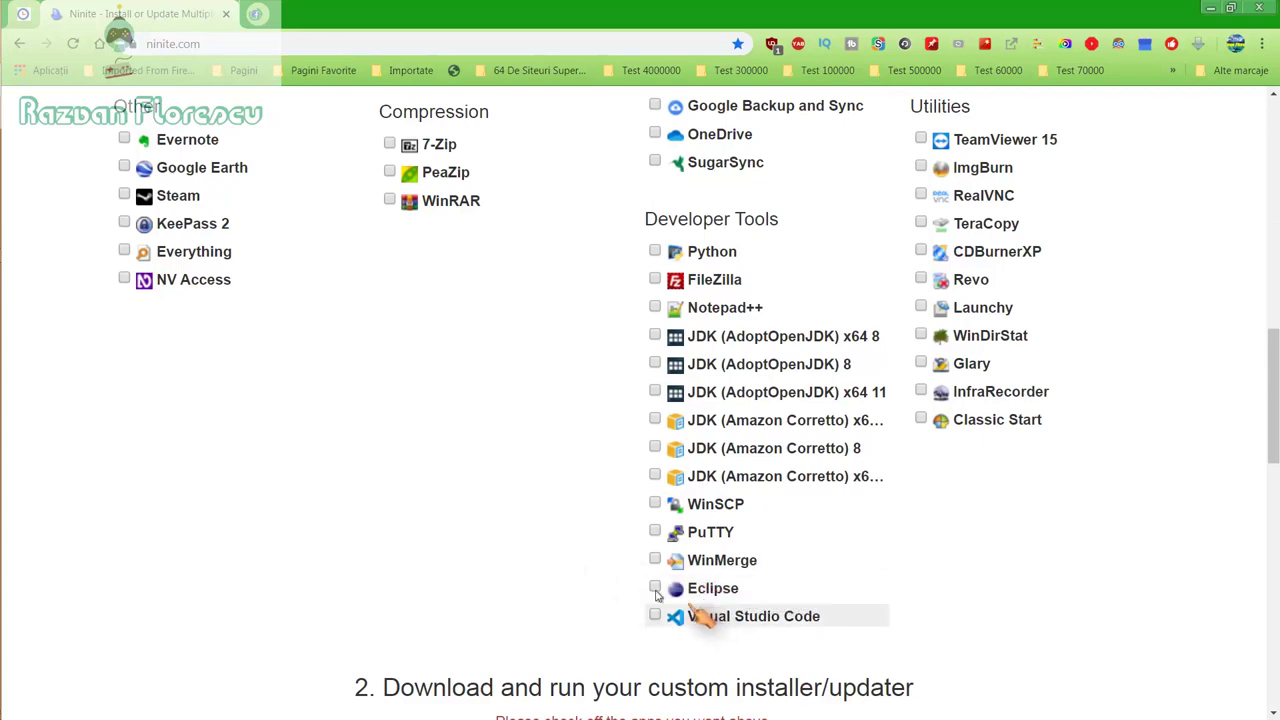
# Step: Select GOM, Inkscape, MusicBee, CCCP, MediaMonkey and Spotify for the custom Ninite installer
pyautogui.scroll(3, 590, 570)
pyautogui.scroll(3, 590, 570)
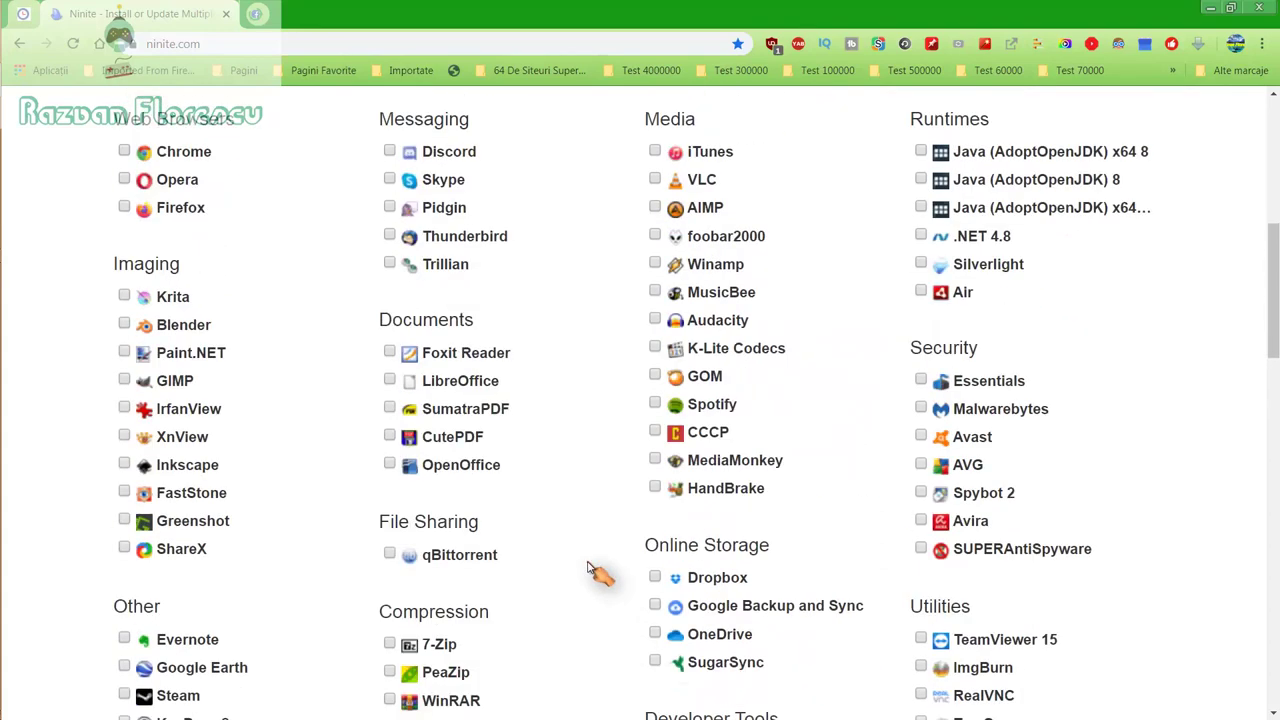
pyautogui.scroll(2, 590, 570)
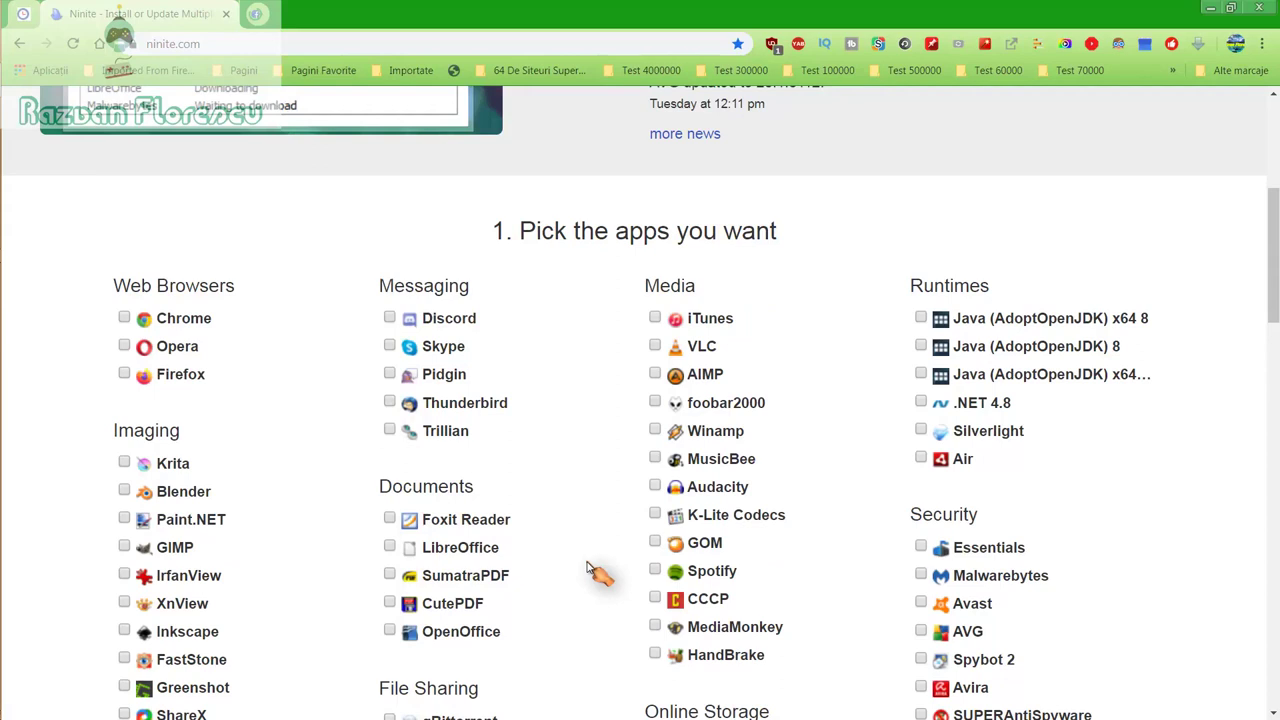
pyautogui.click(657, 545)
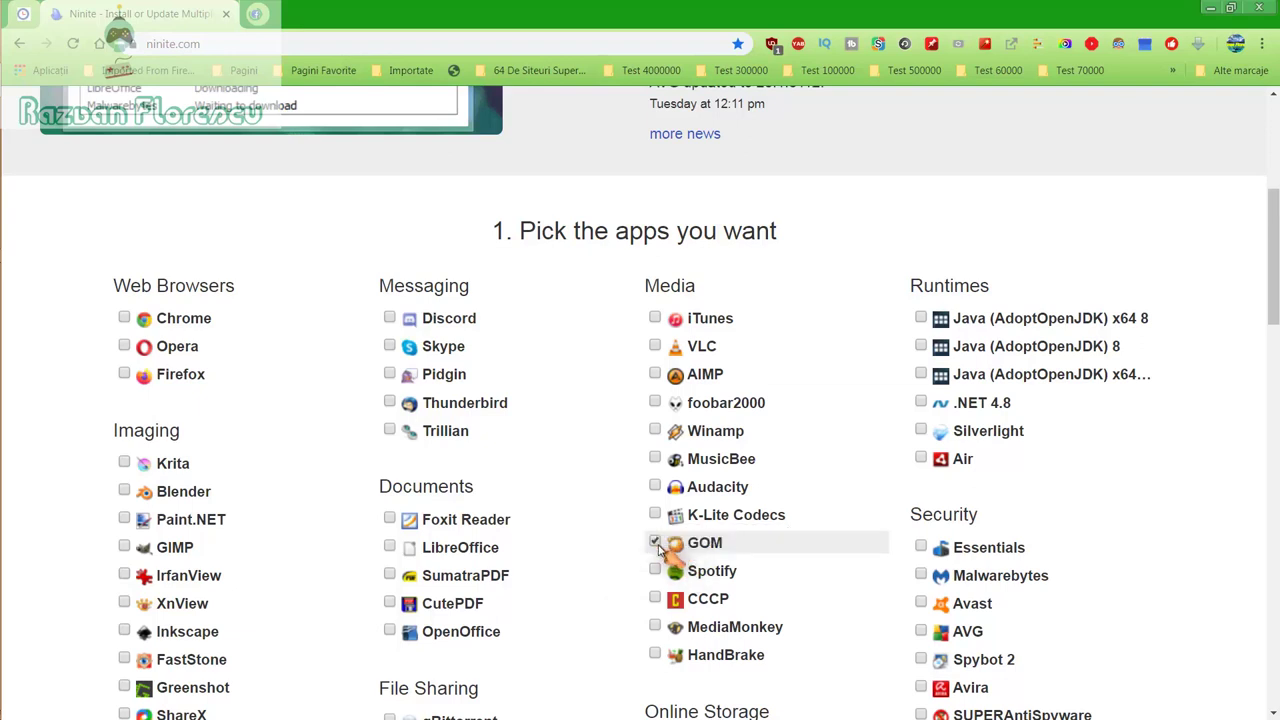
pyautogui.click(127, 634)
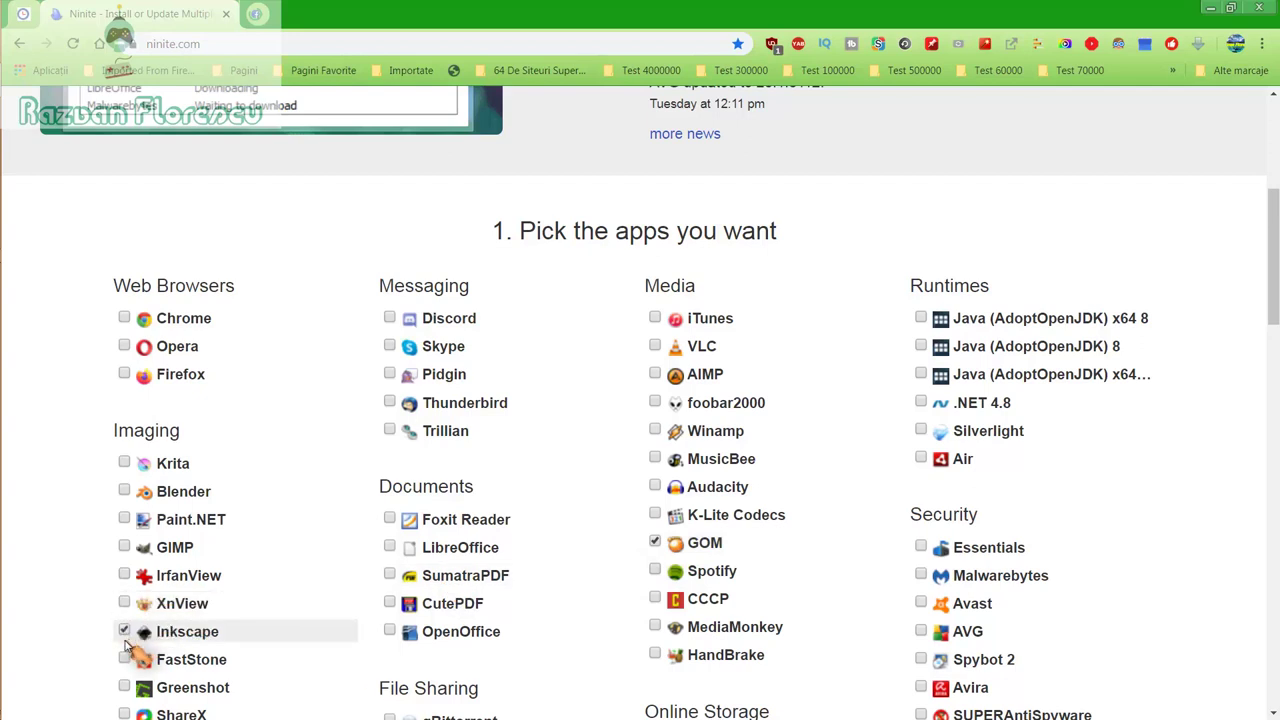
pyautogui.click(656, 460)
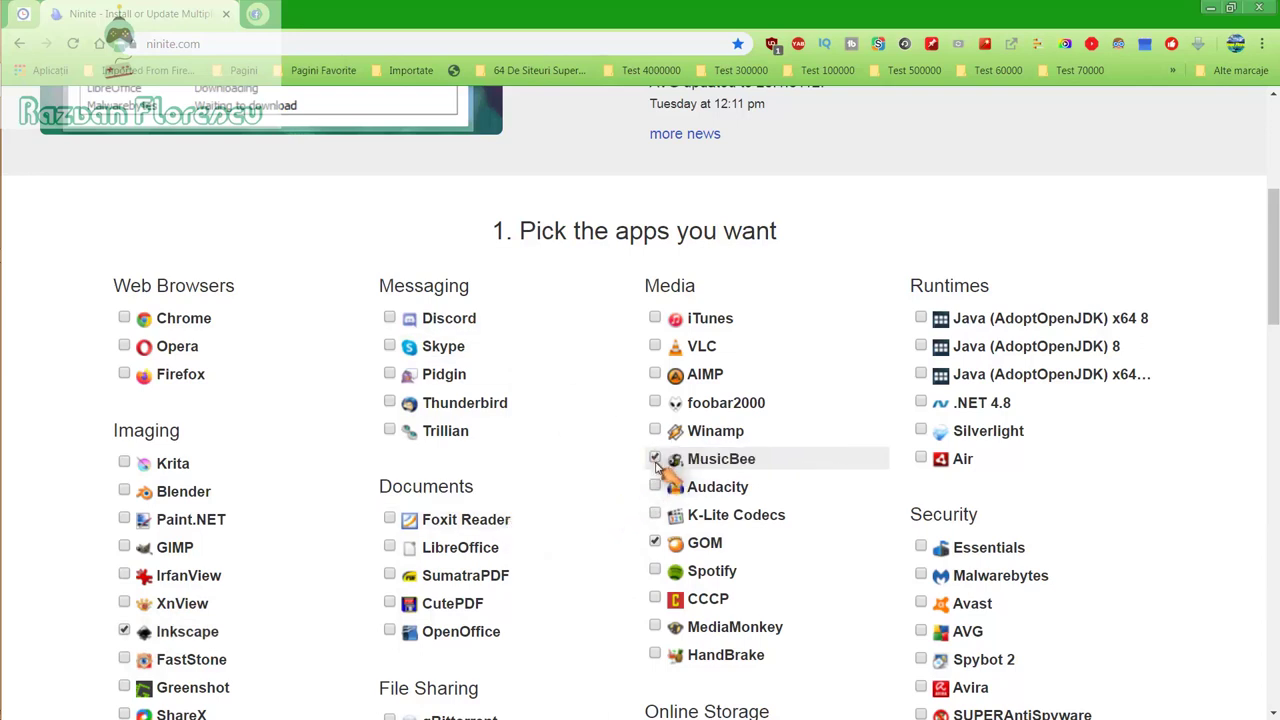
pyautogui.click(655, 599)
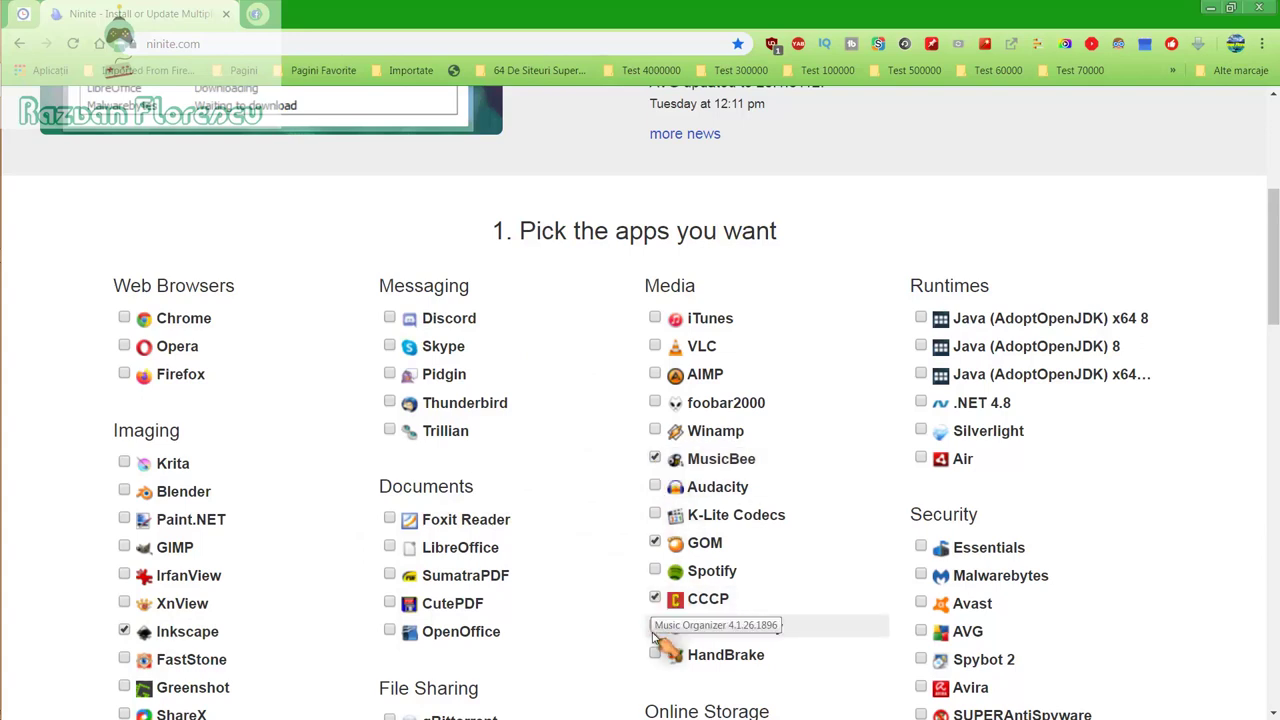
pyautogui.click(655, 626)
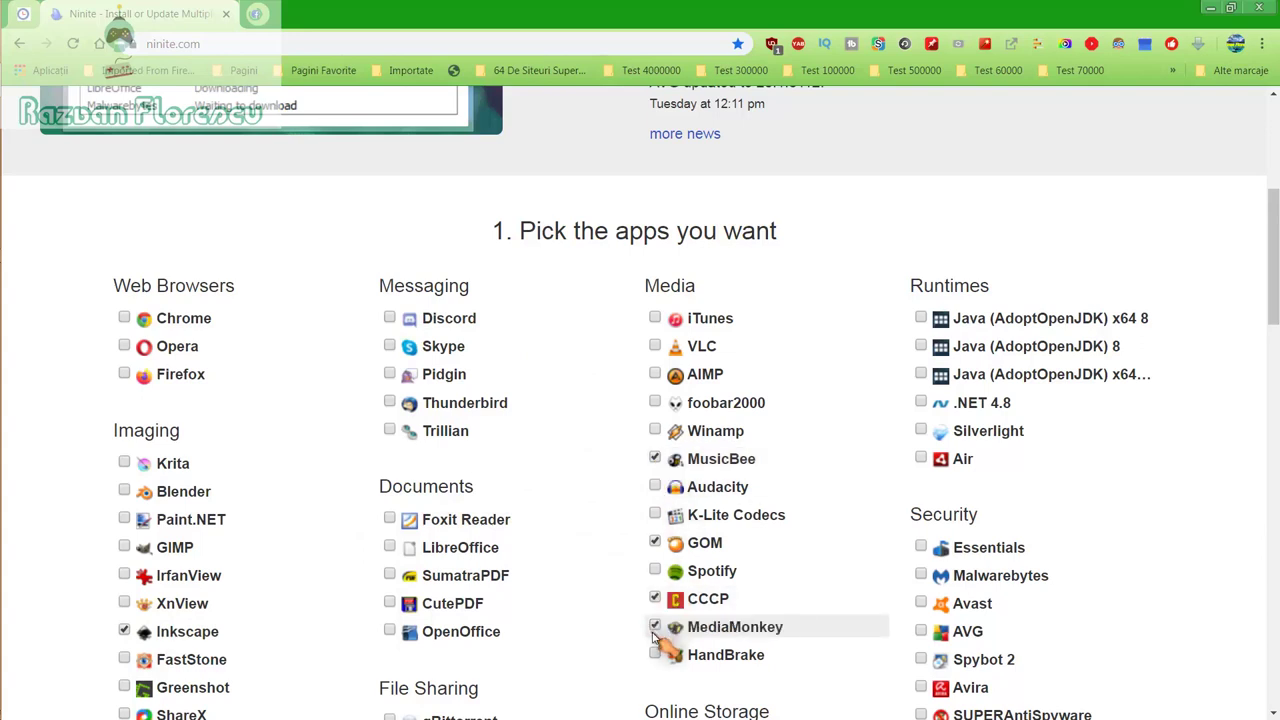
pyautogui.click(657, 573)
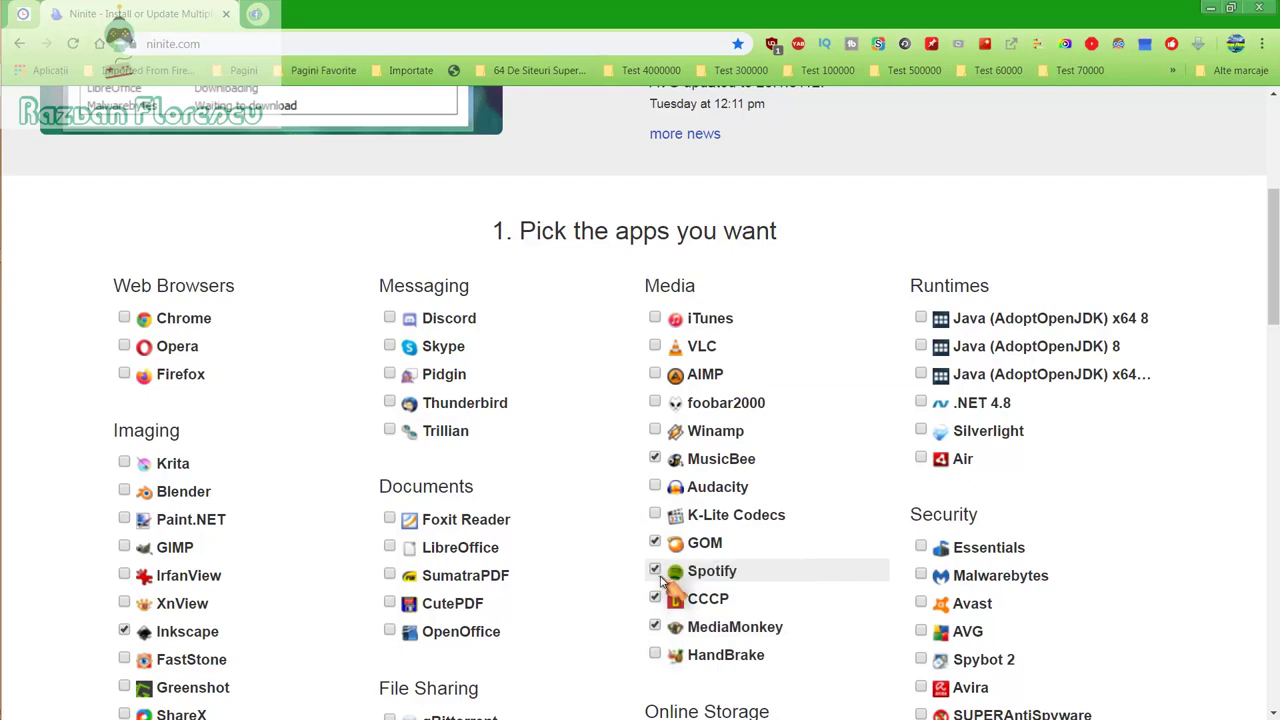
# Step: Add SUPERAntiSpyware and Spybot 2 from Security and SugarSync from Online Storage to the app selection
pyautogui.scroll(-1, 660, 580)
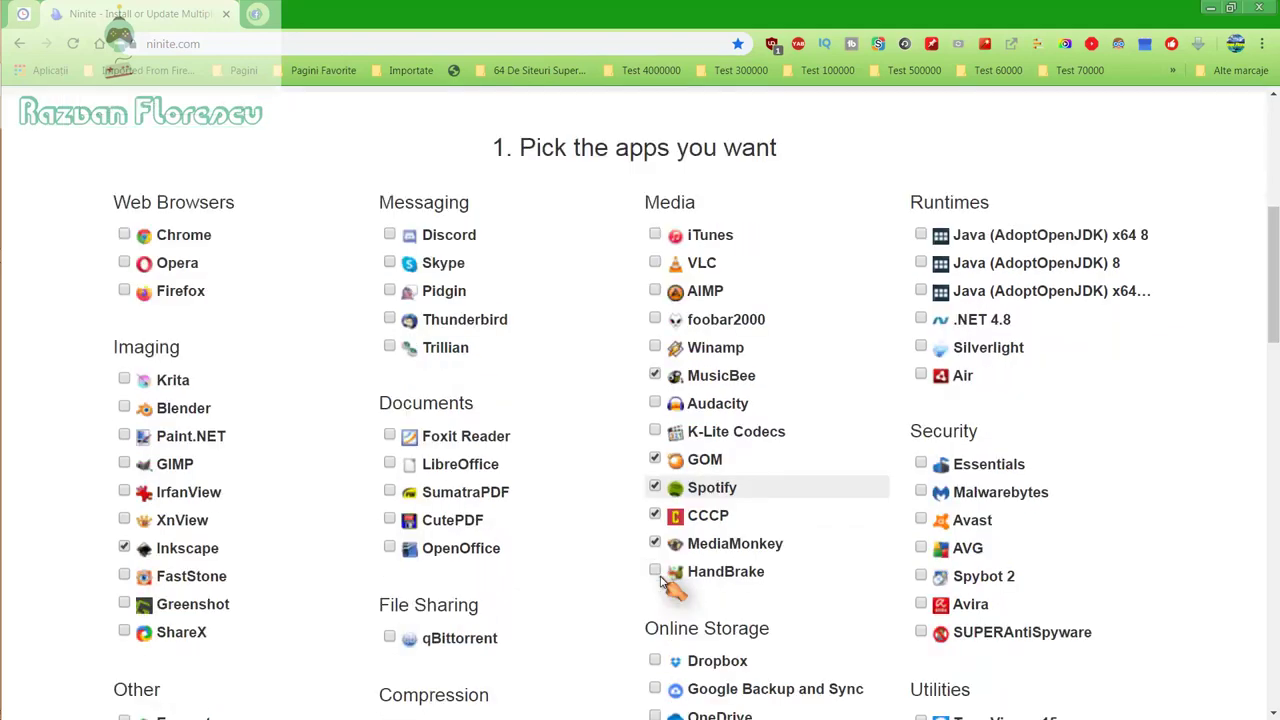
pyautogui.scroll(-1, 678, 578)
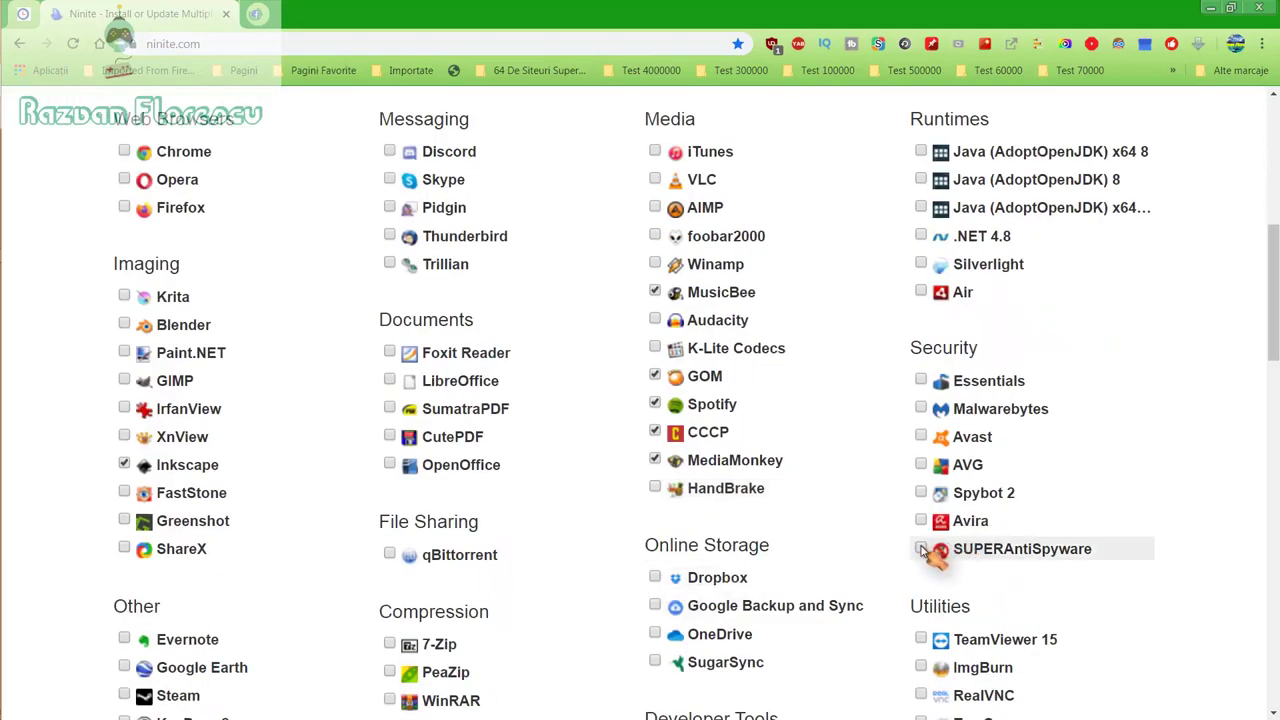
pyautogui.click(920, 548)
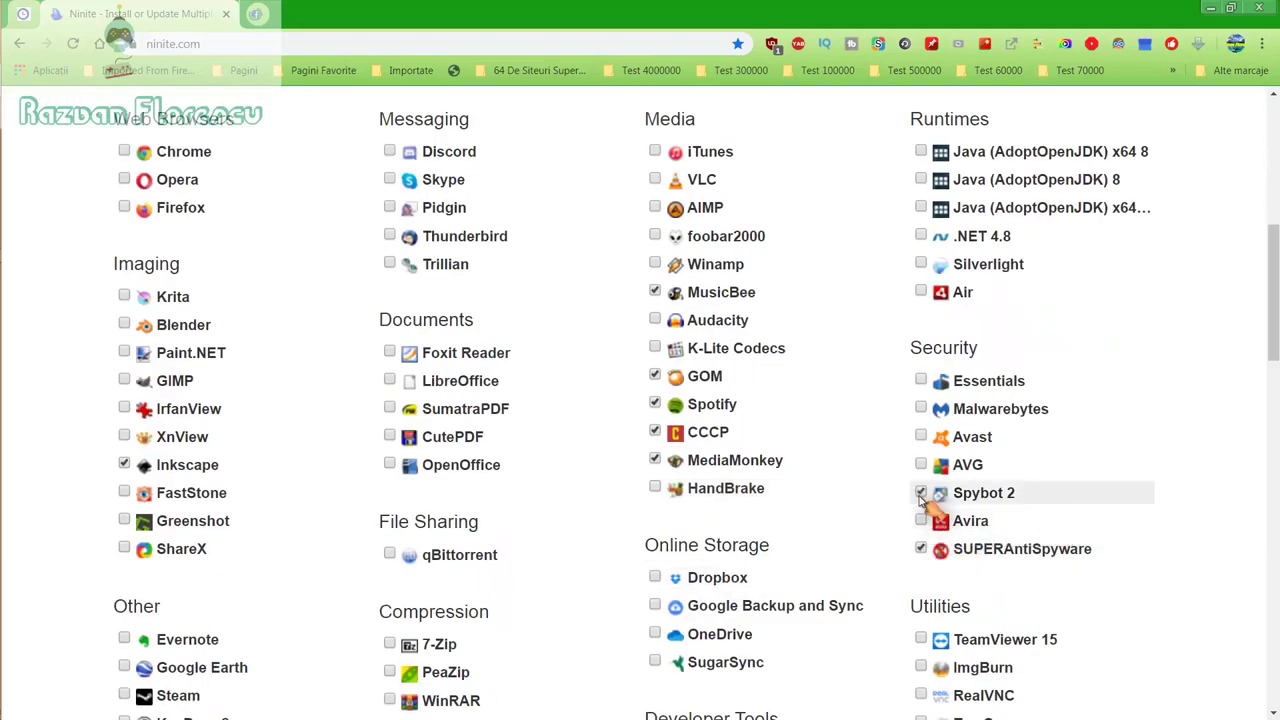
pyautogui.click(920, 492)
pyautogui.scroll(-2, 922, 500)
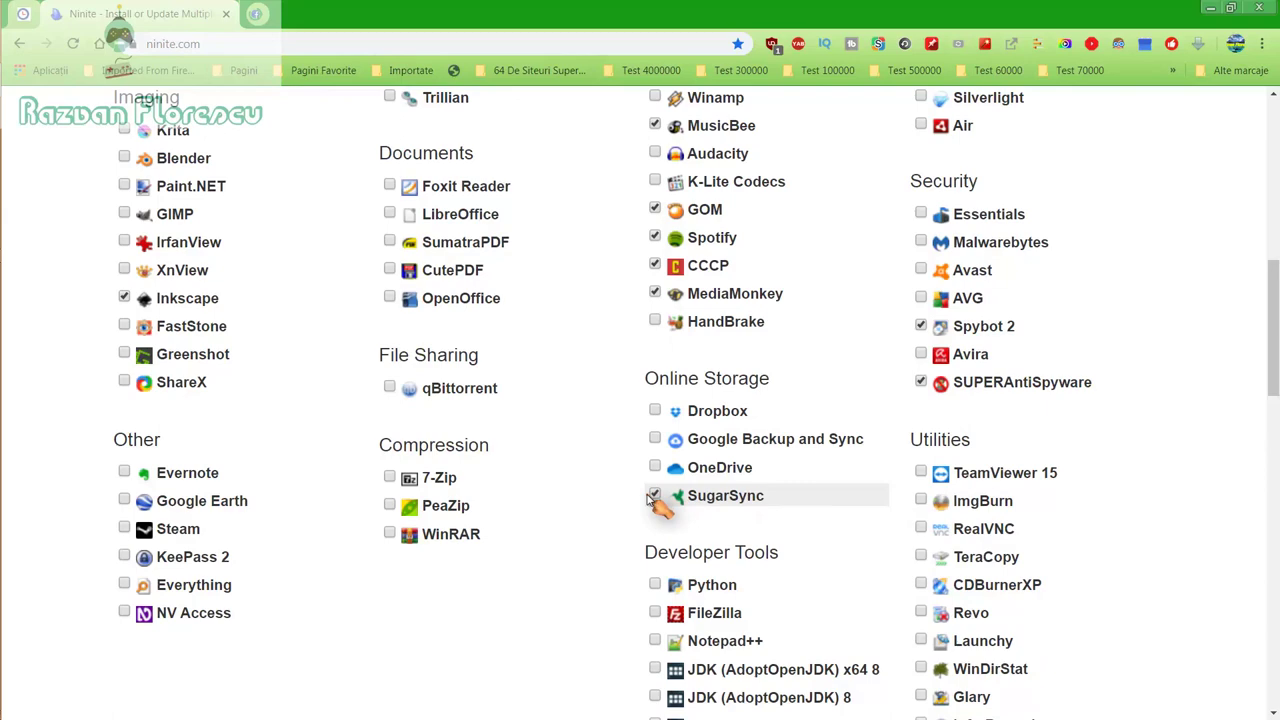
# Step: Get the custom Ninite installer and save it to the Desktop with the file type set to all files (*.*)
pyautogui.scroll(-2, 651, 500)
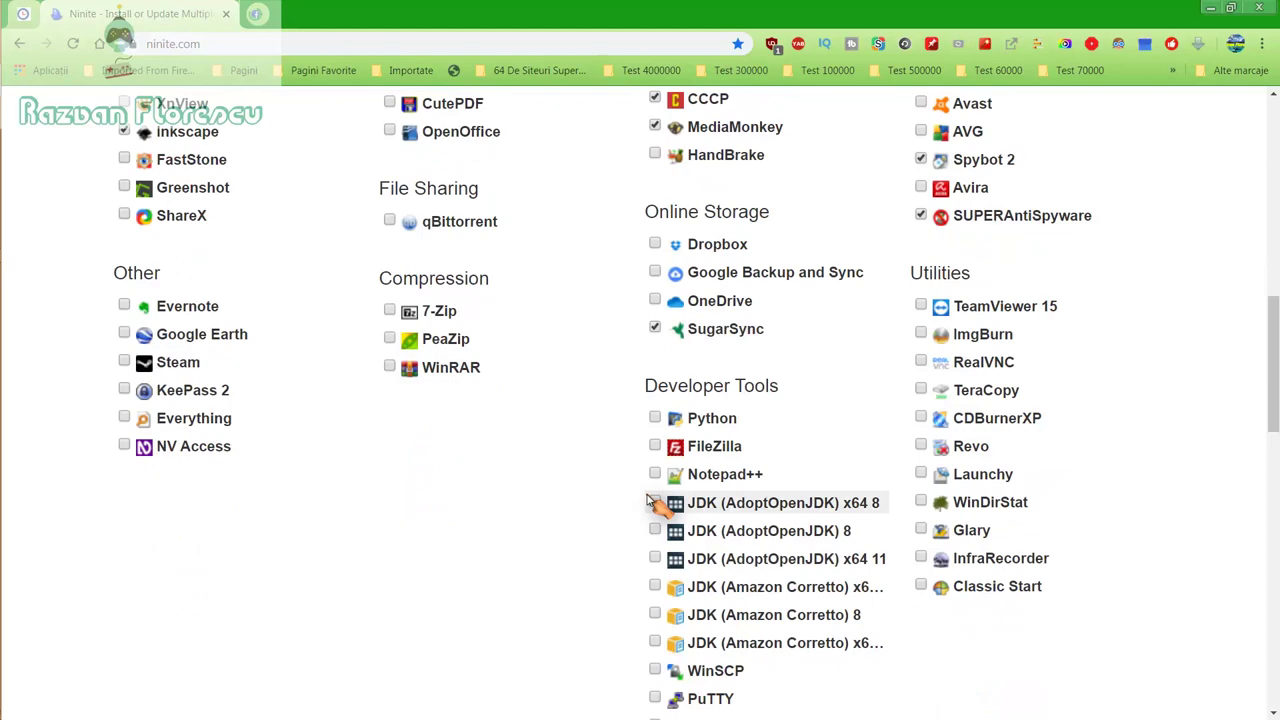
pyautogui.scroll(-2, 651, 503)
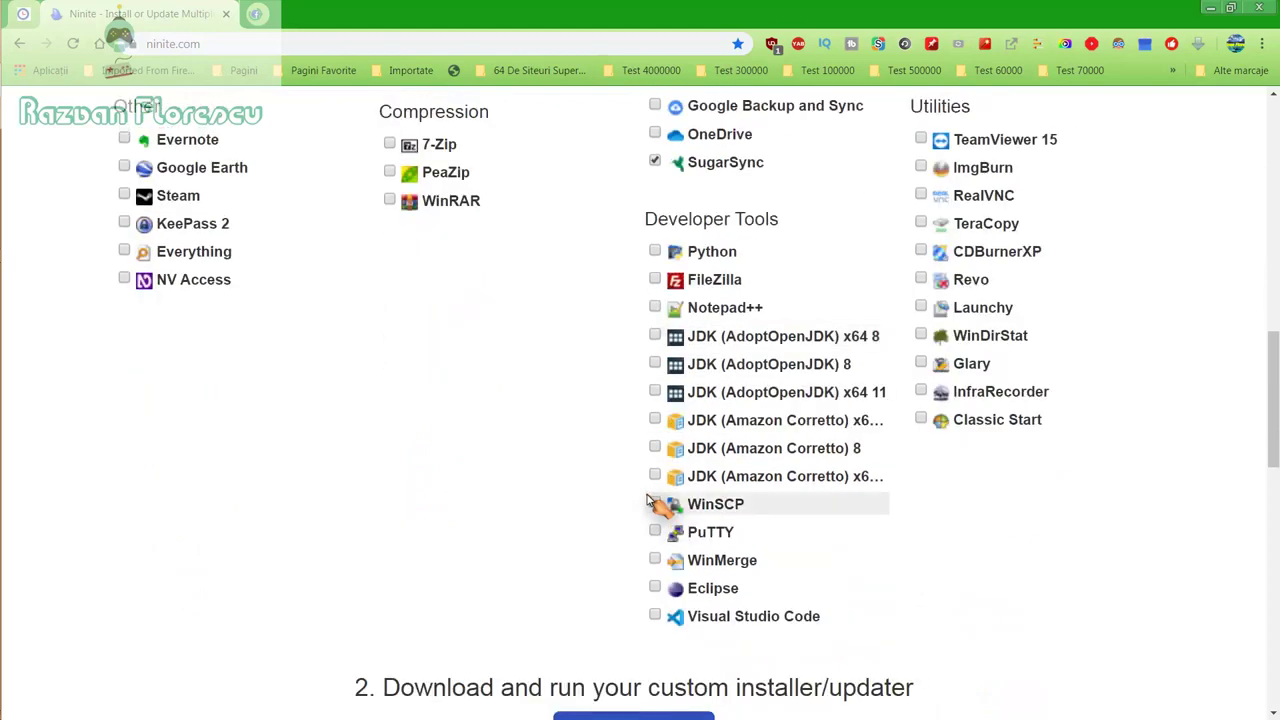
pyautogui.scroll(-2, 648, 500)
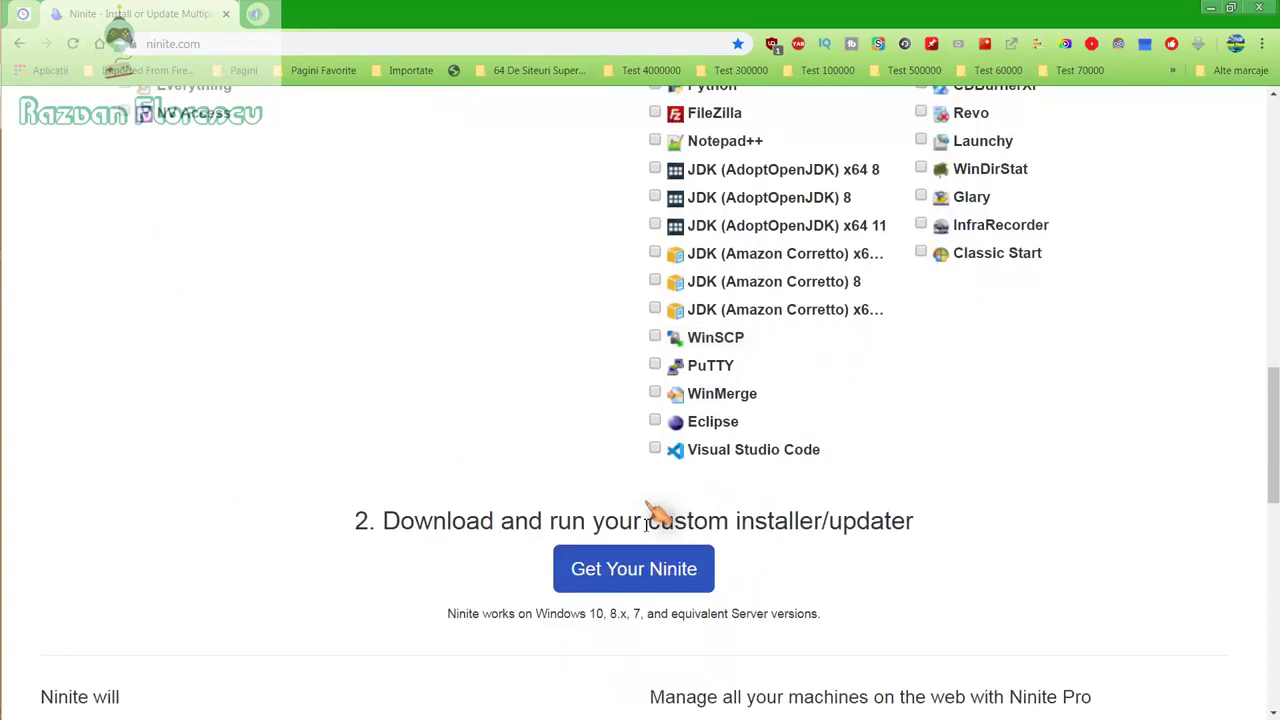
pyautogui.click(634, 578)
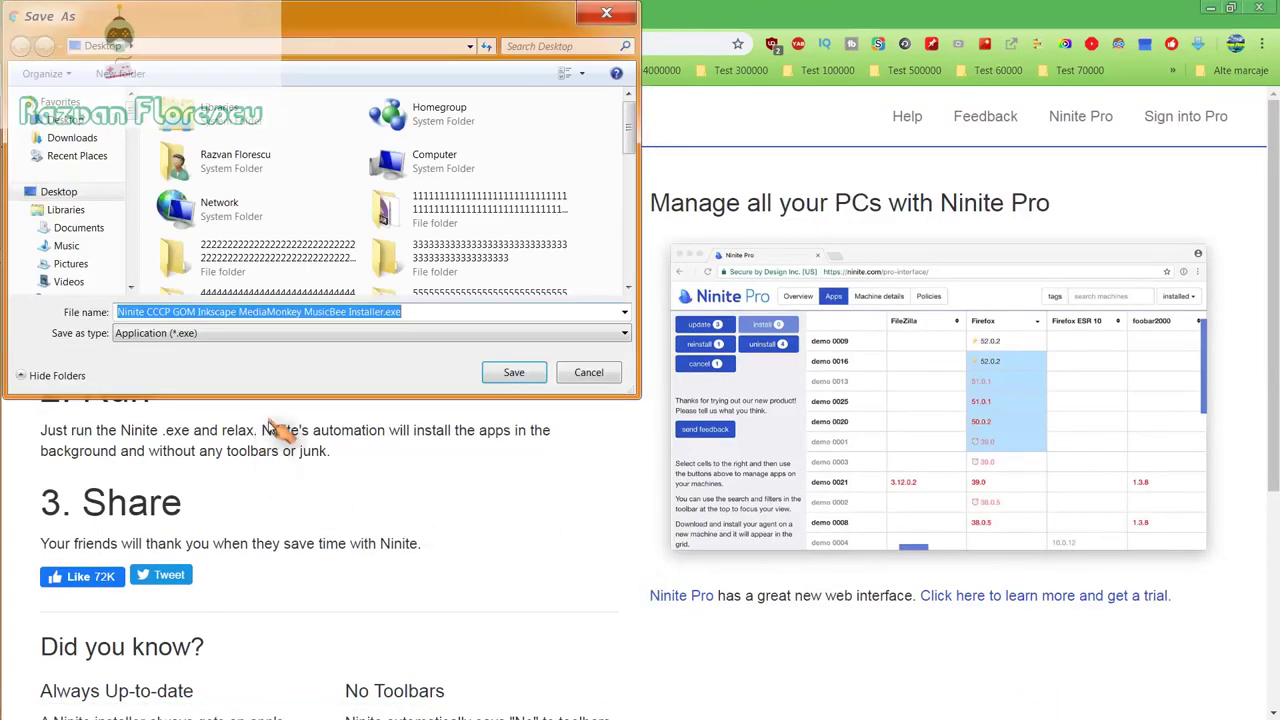
pyautogui.click(325, 336)
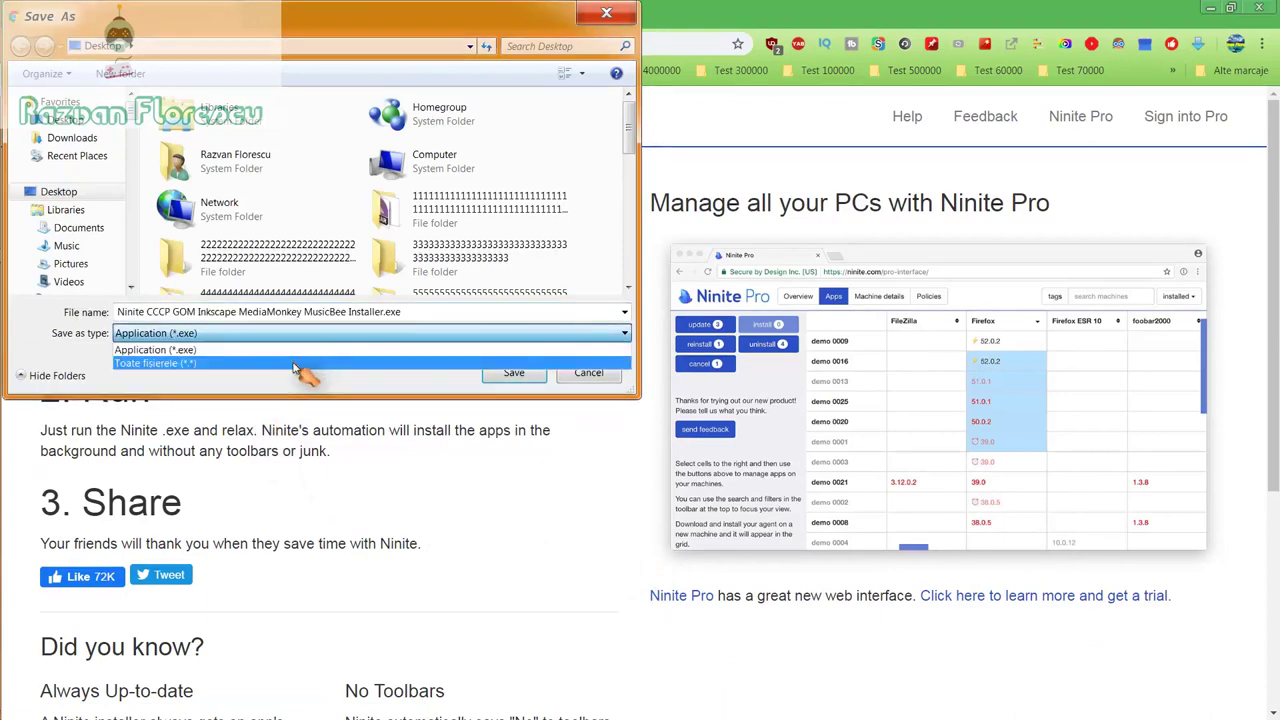
pyautogui.click(297, 363)
pyautogui.click(510, 372)
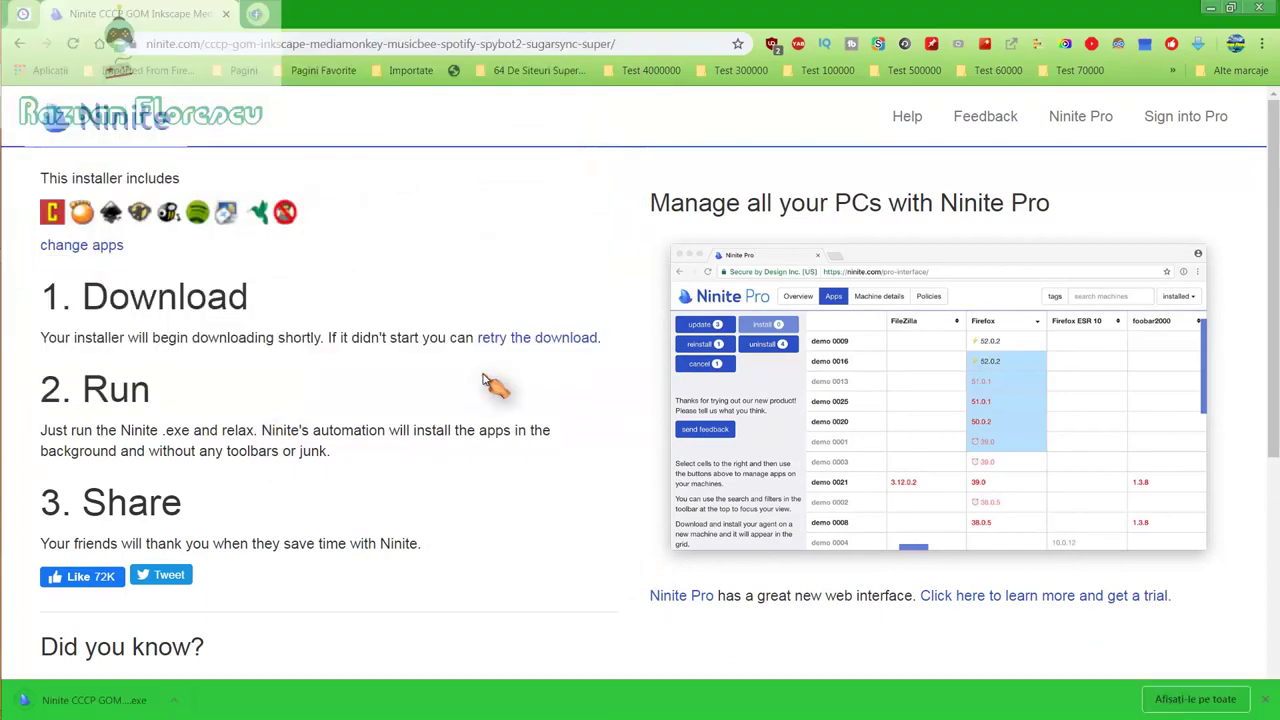
# Step: Run the downloaded Ninite installer, close Chrome, and show the installation details
pyautogui.click(128, 700)
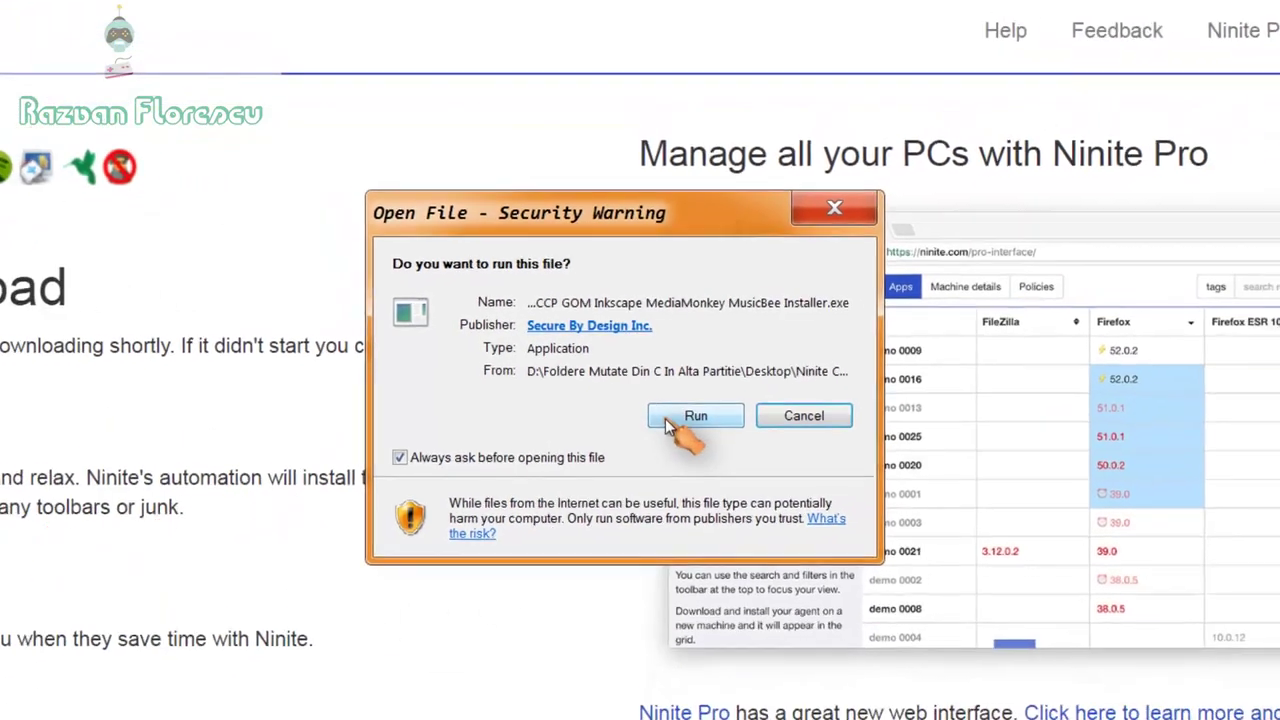
pyautogui.click(670, 418)
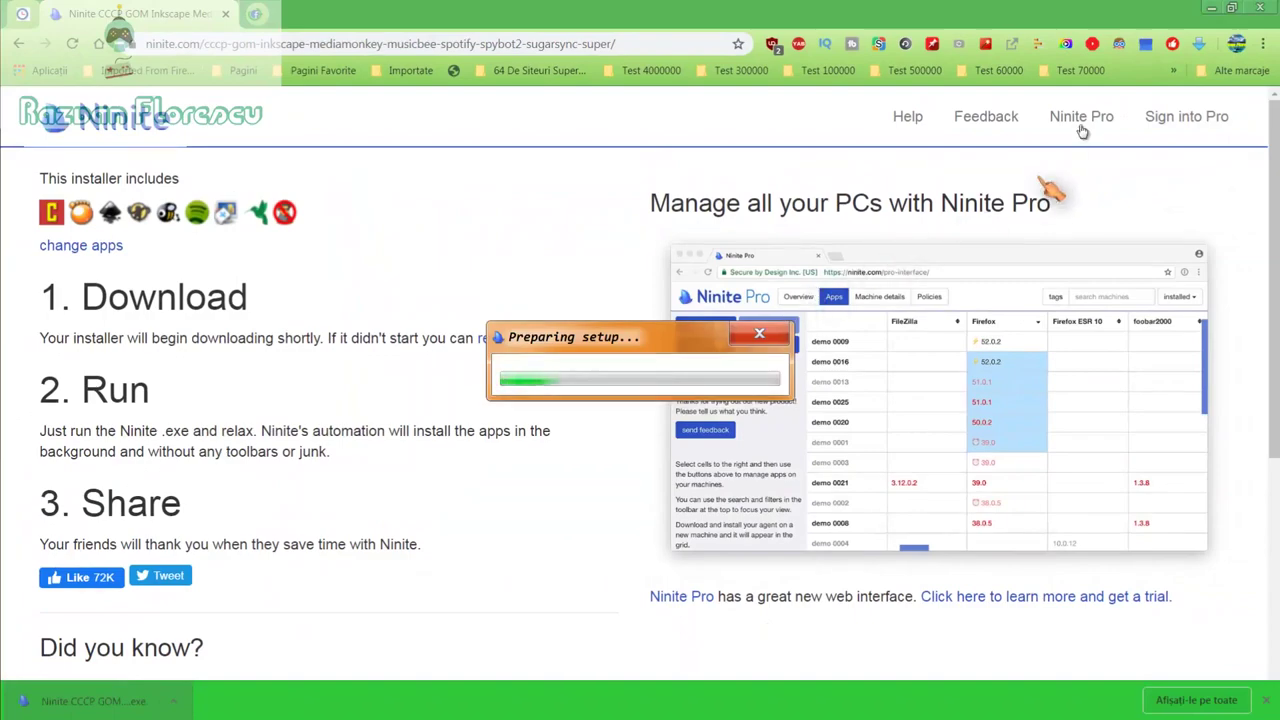
pyautogui.click(1257, 7)
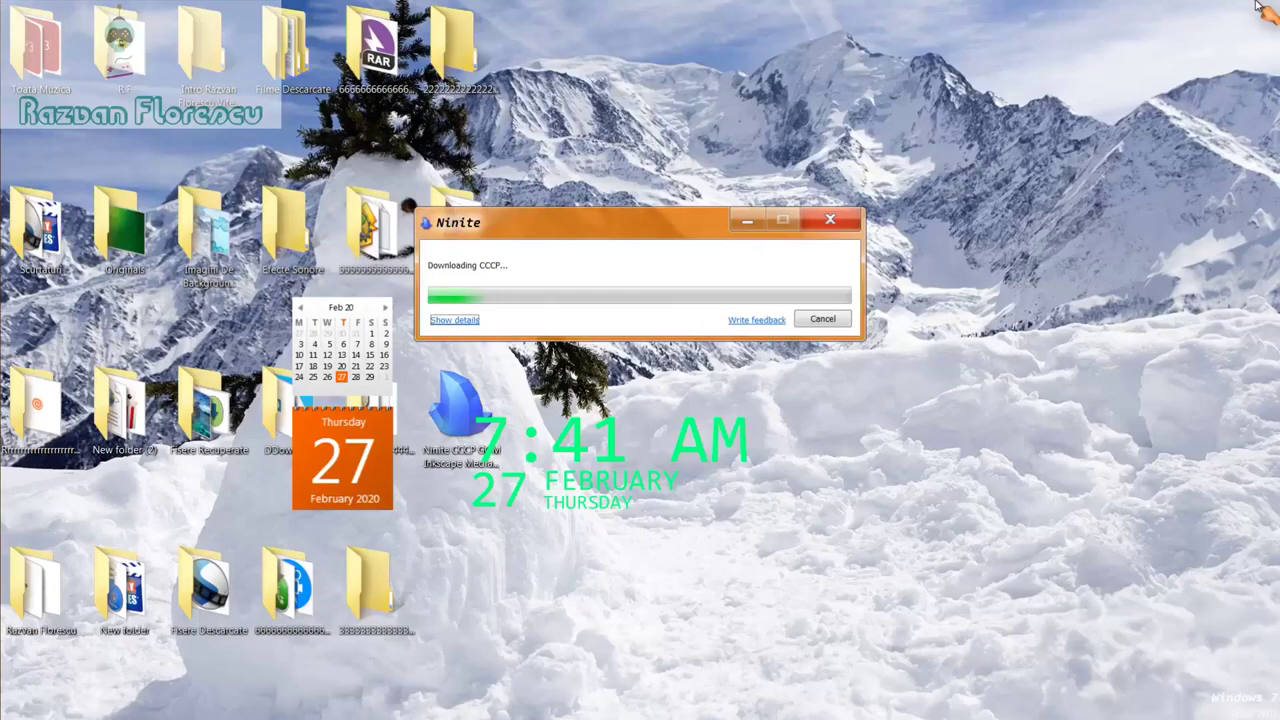
pyautogui.click(458, 322)
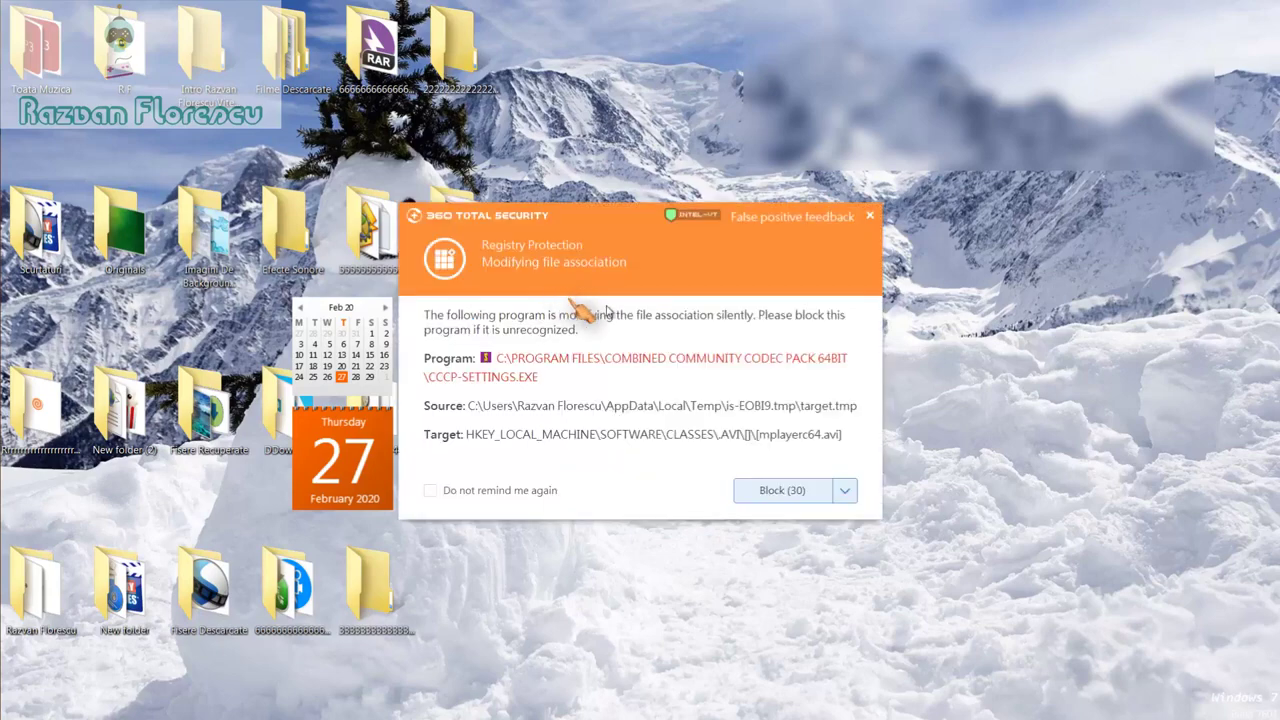
# Step: Close each 360 Total Security alert raised during installation without blocking the program, choosing not to be reminded again on the later ones
pyautogui.click(872, 219)
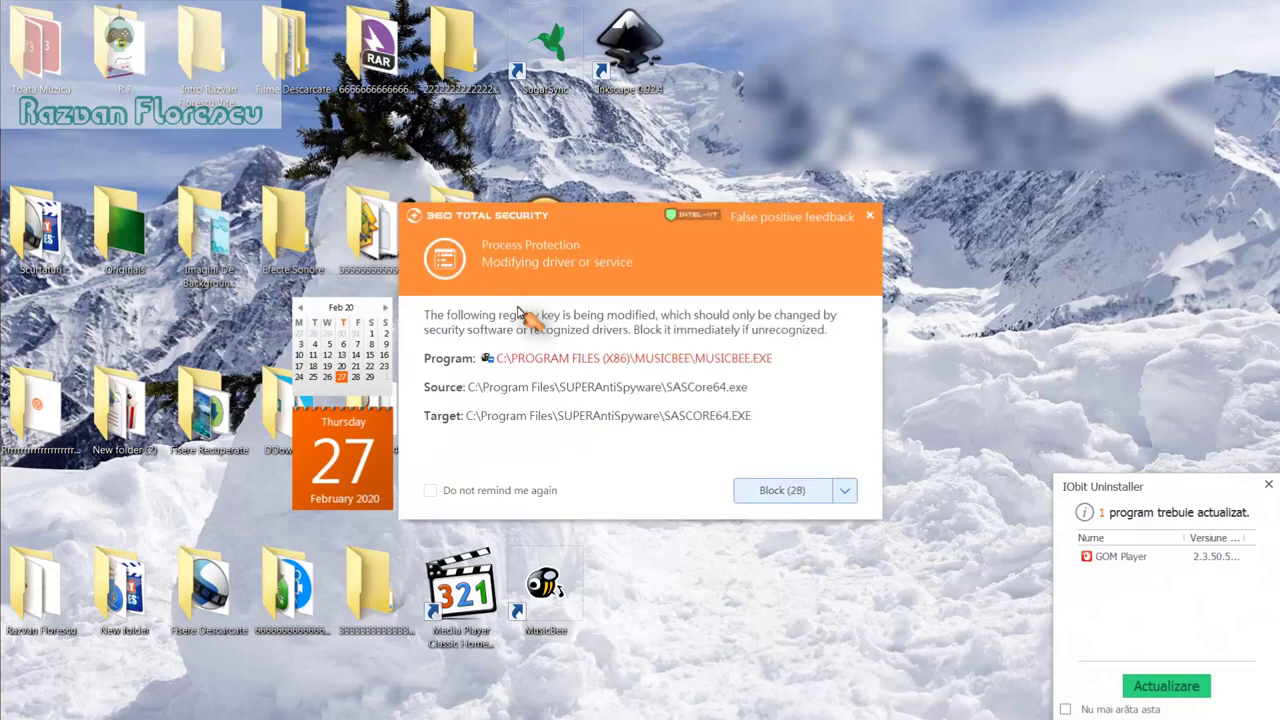
pyautogui.click(871, 217)
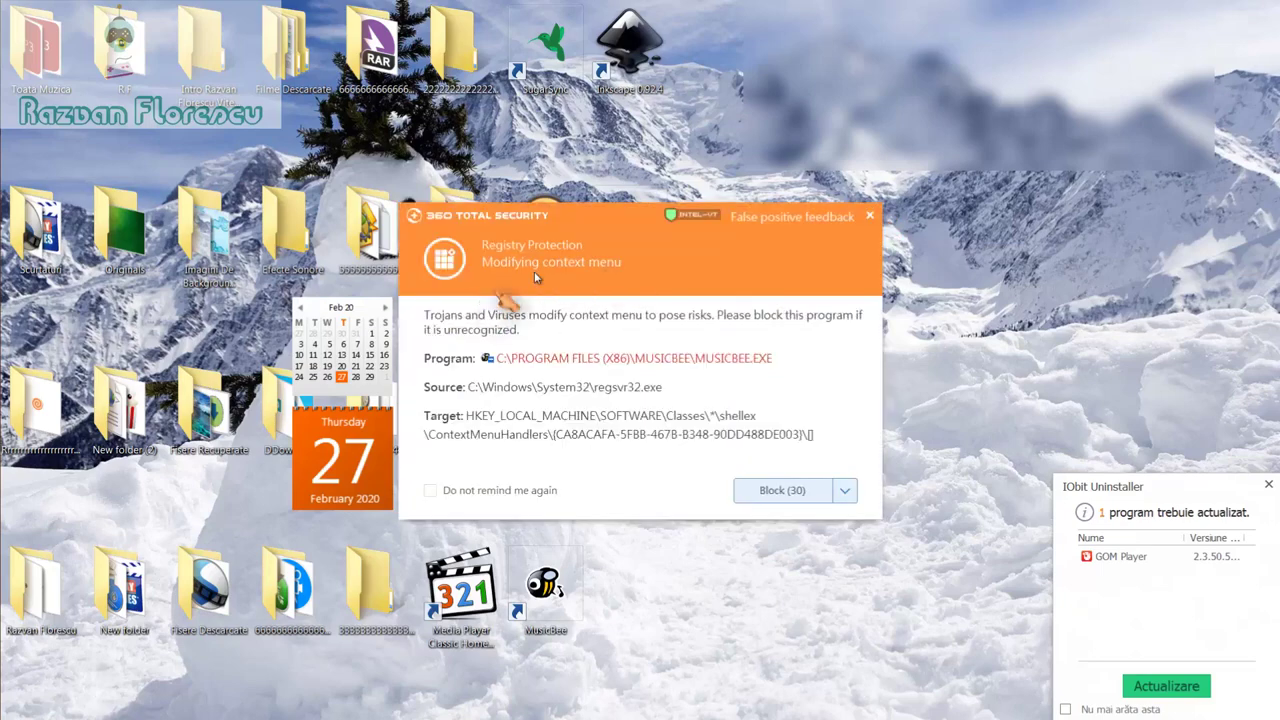
pyautogui.click(870, 216)
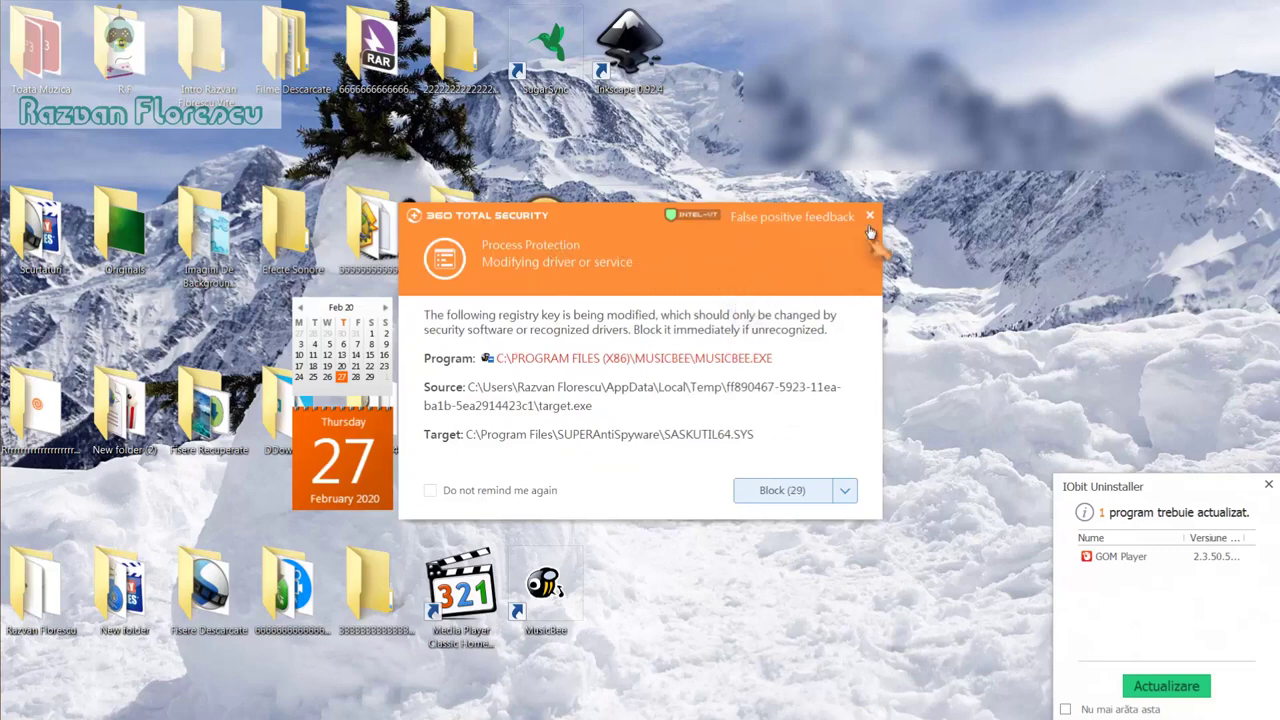
pyautogui.click(871, 217)
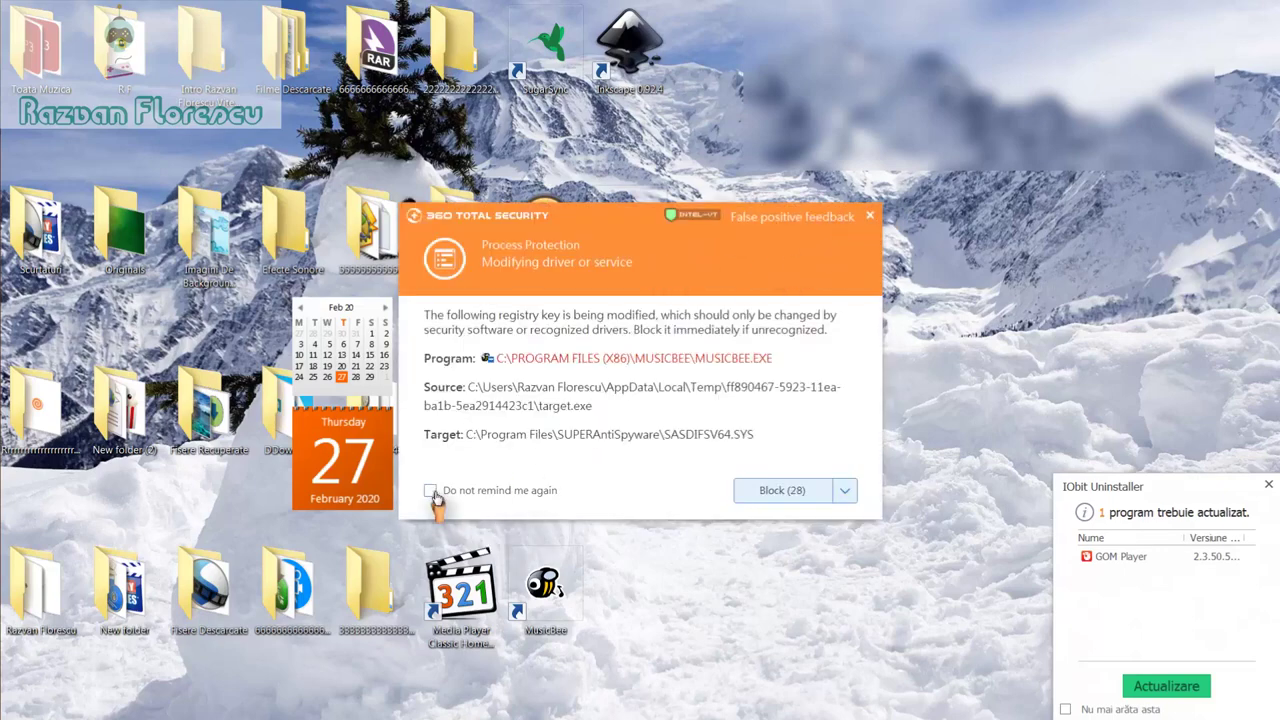
pyautogui.click(871, 217)
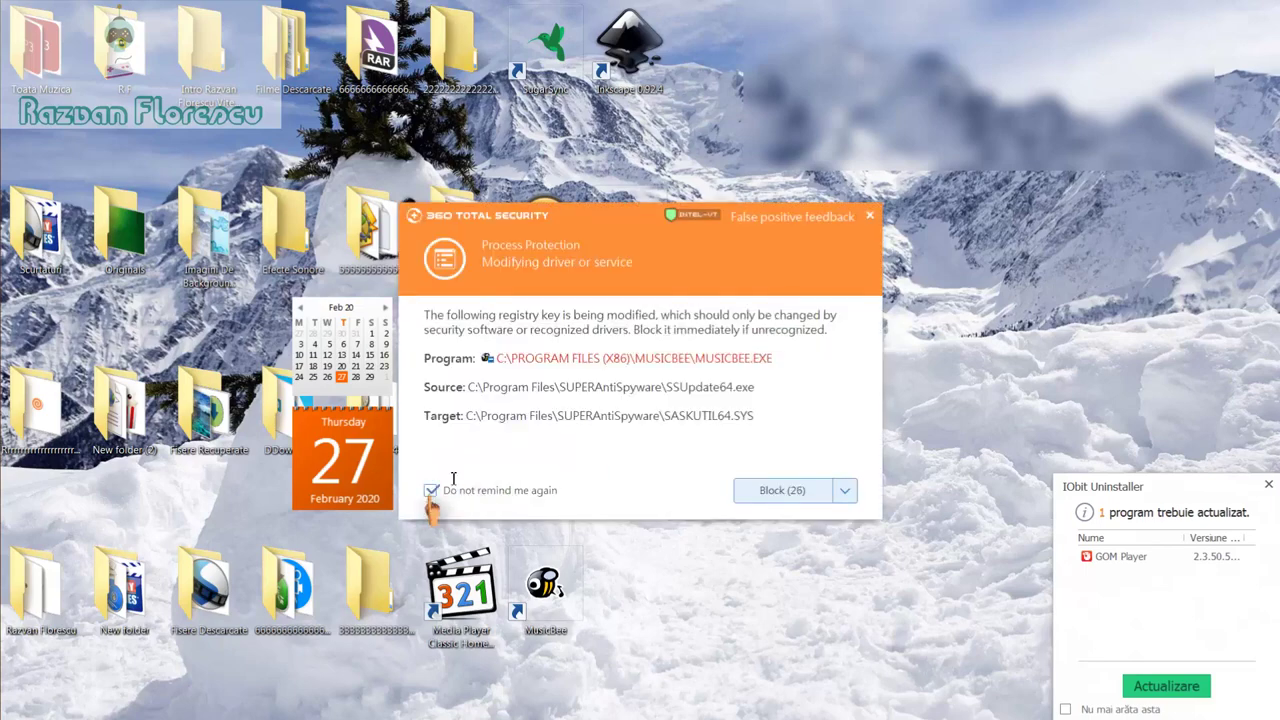
pyautogui.click(869, 216)
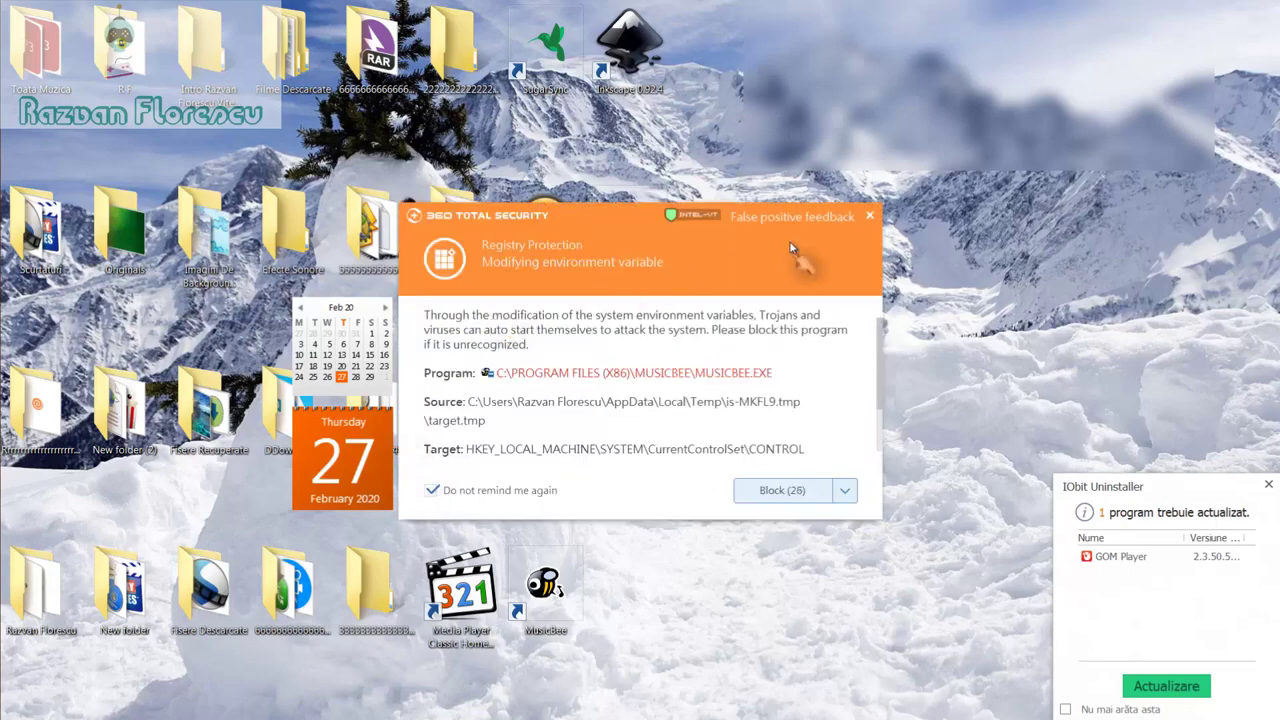
pyautogui.click(871, 219)
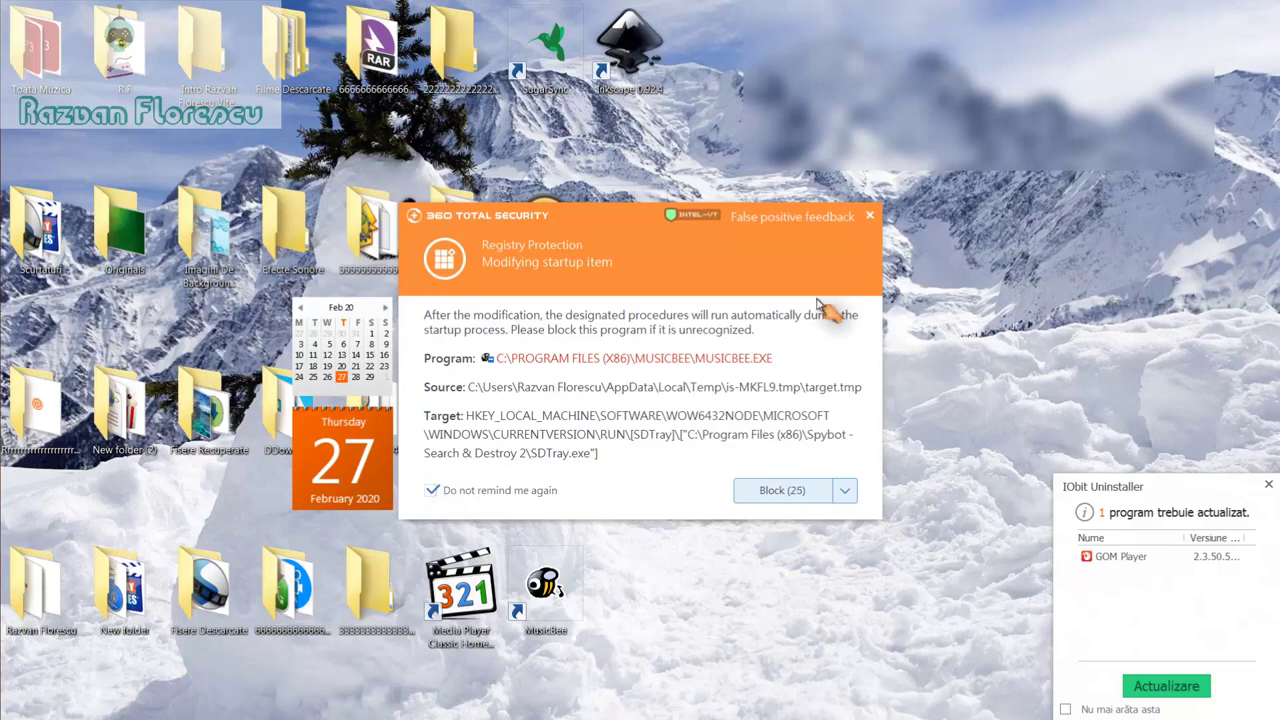
pyautogui.click(870, 213)
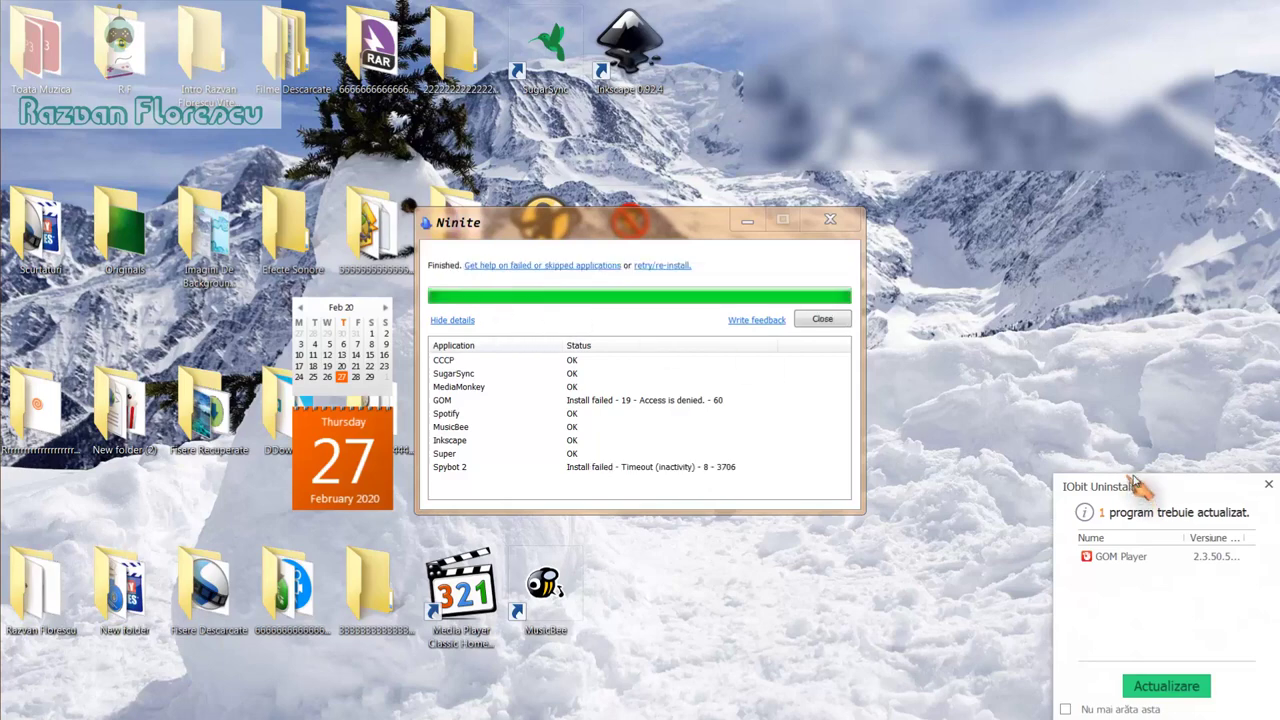
# Step: Close the IObit Uninstaller update notice and the finished Ninite installer window
pyautogui.click(1267, 486)
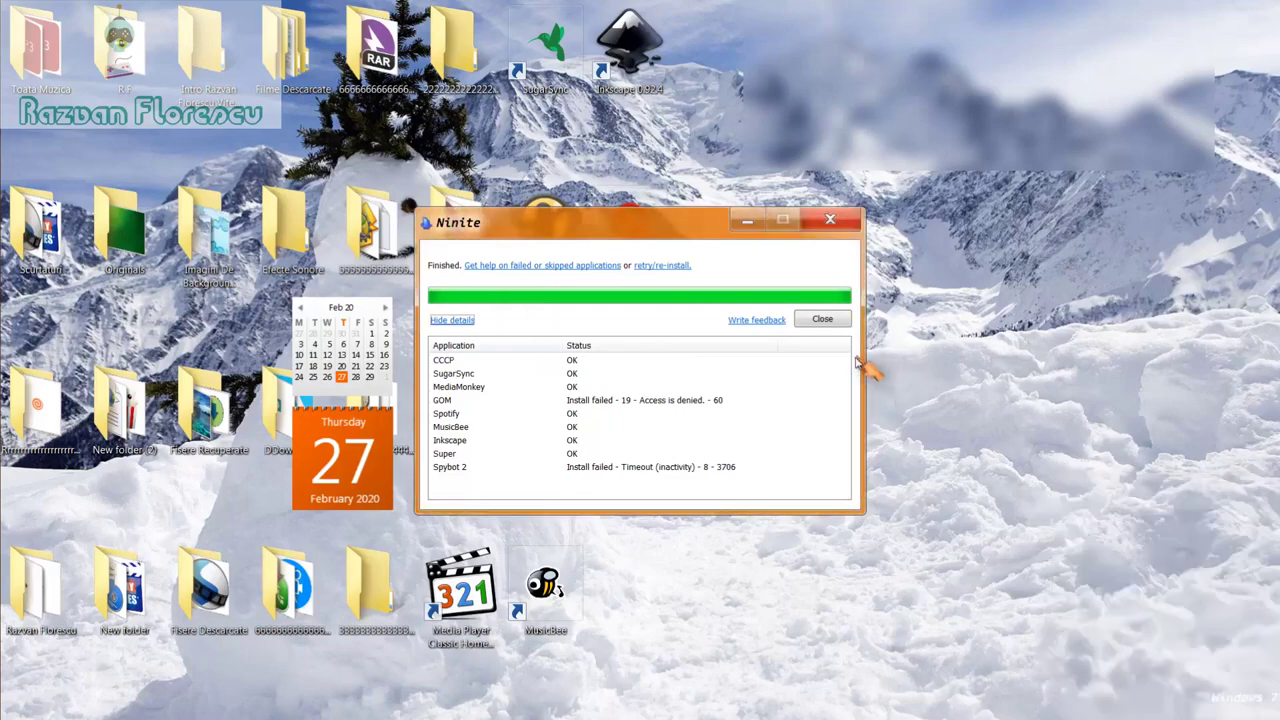
pyautogui.click(822, 320)
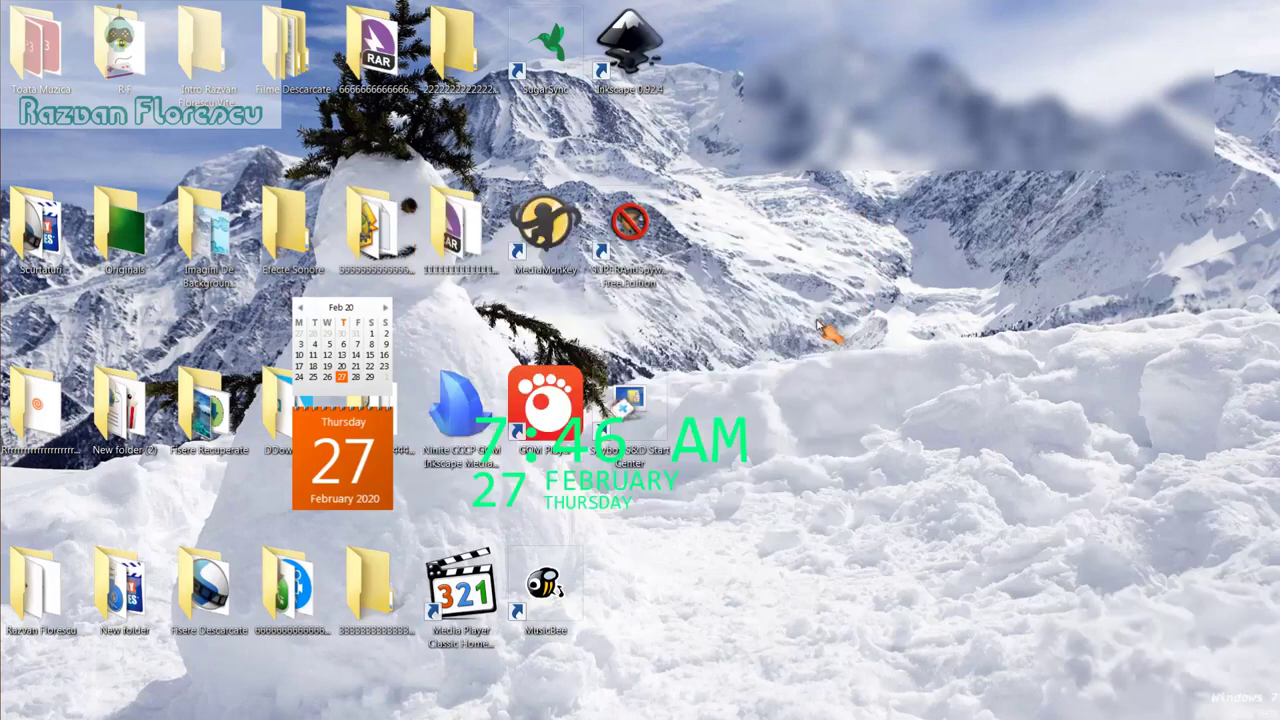
# Step: Open Media Player Classic Home Cinema from the desktop, decline periodic CCCP update checks, and maximize its window
pyautogui.doubleClick(480, 614)
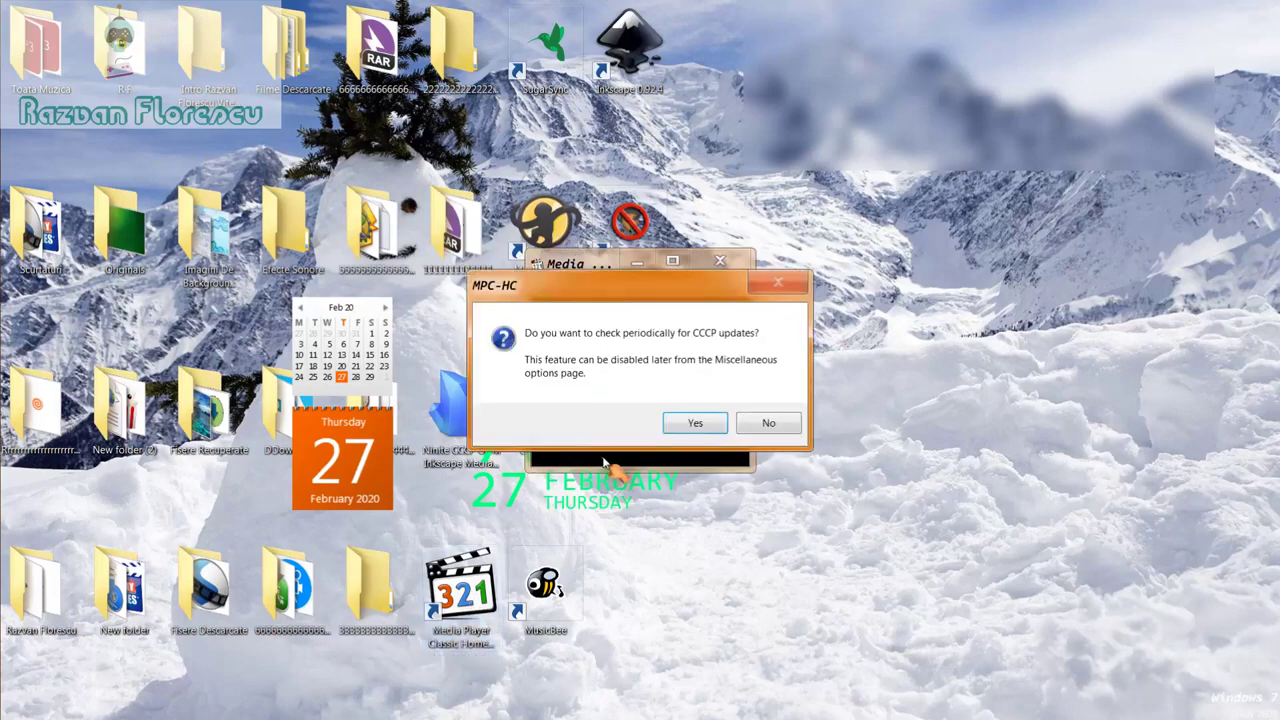
pyautogui.click(762, 424)
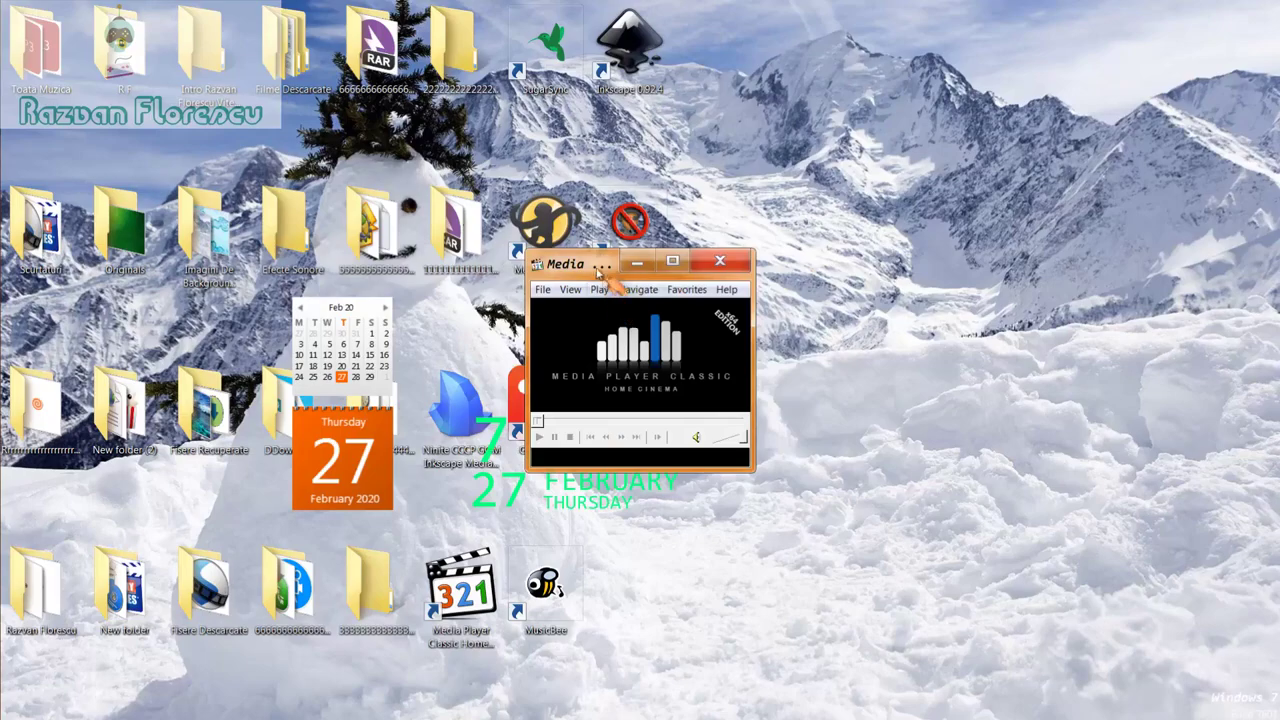
pyautogui.moveTo(605, 263); pyautogui.dragTo(622, 7)
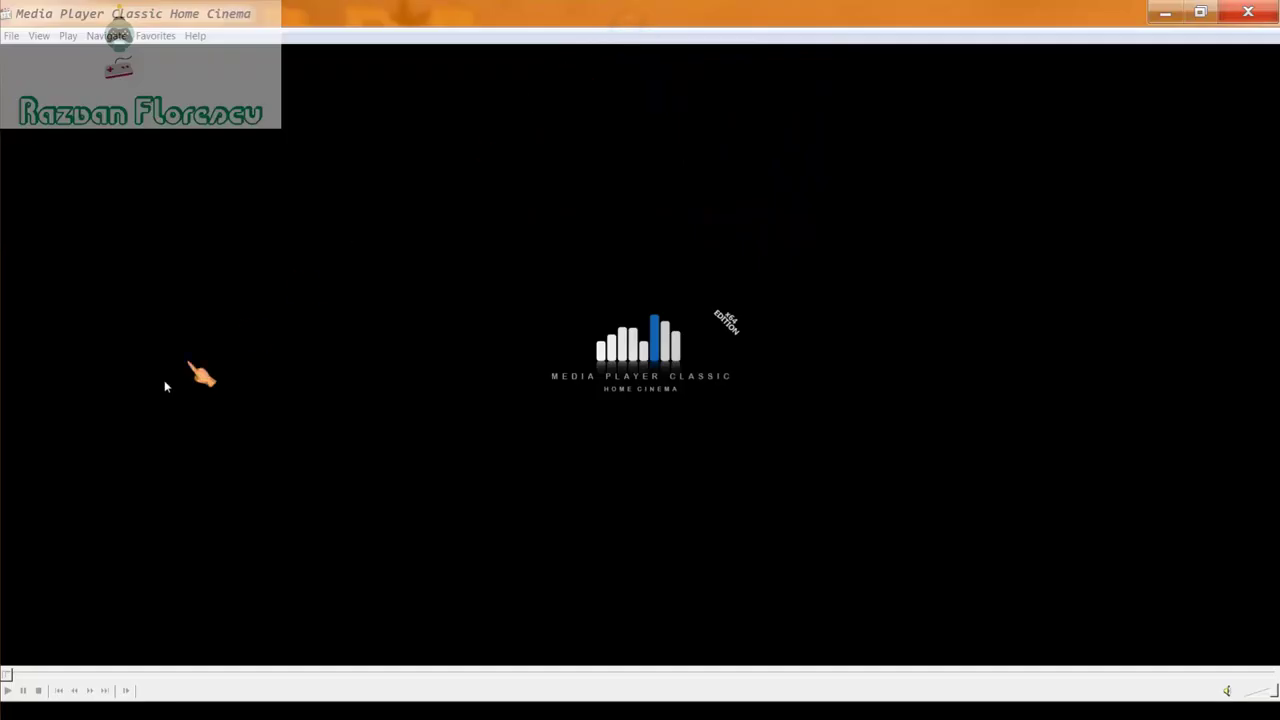
# Step: Pin Media Player Classic Home Cinema to the taskbar and close its window
pyautogui.moveTo(3, 322)
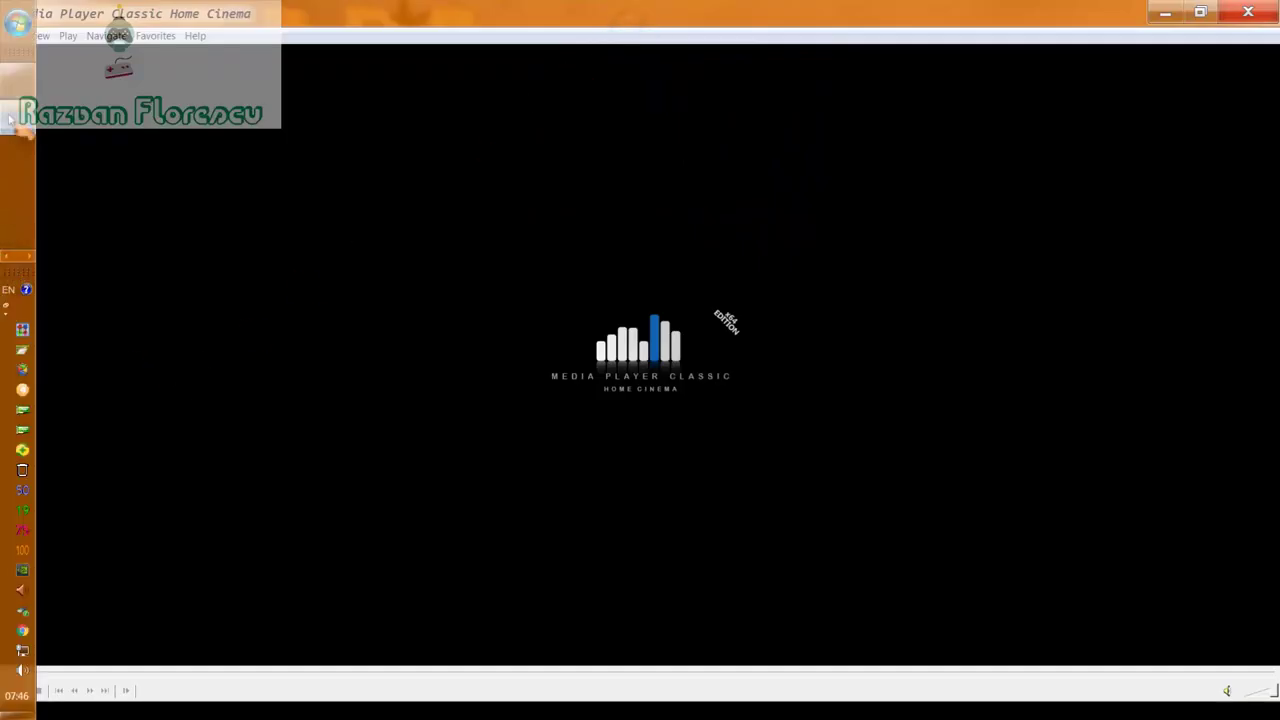
pyautogui.rightClick(10, 120)
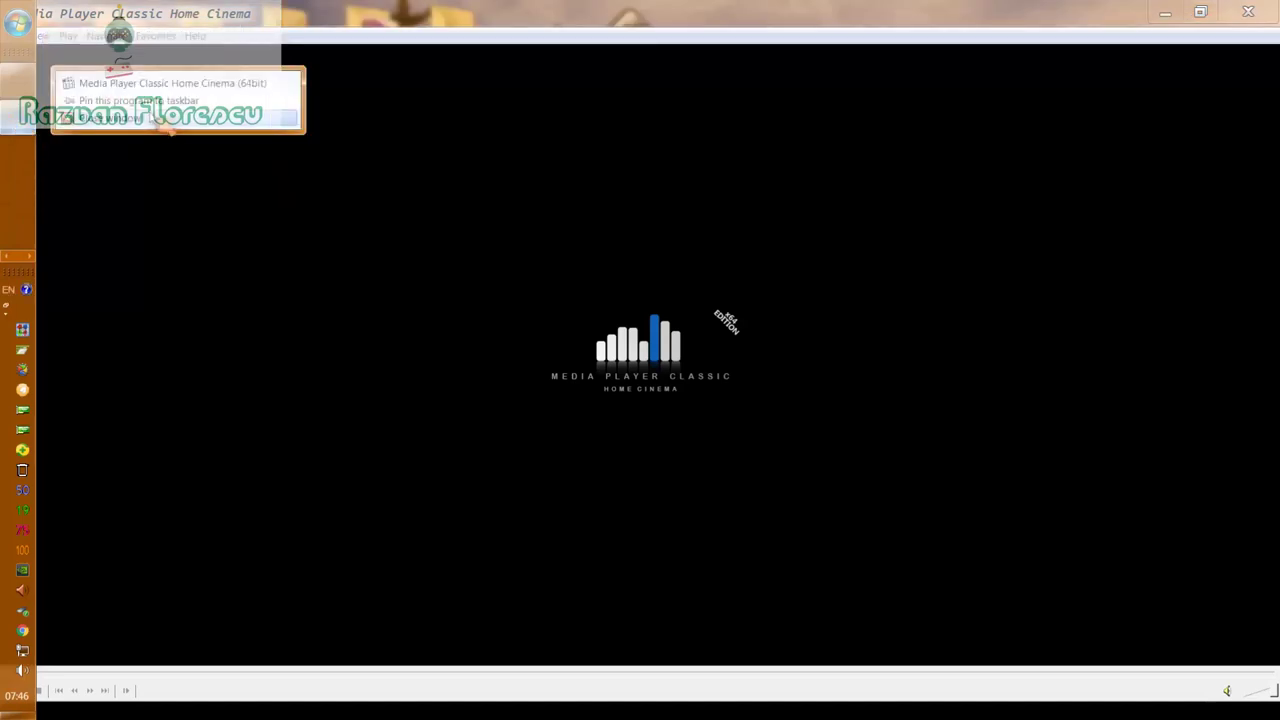
pyautogui.click(170, 102)
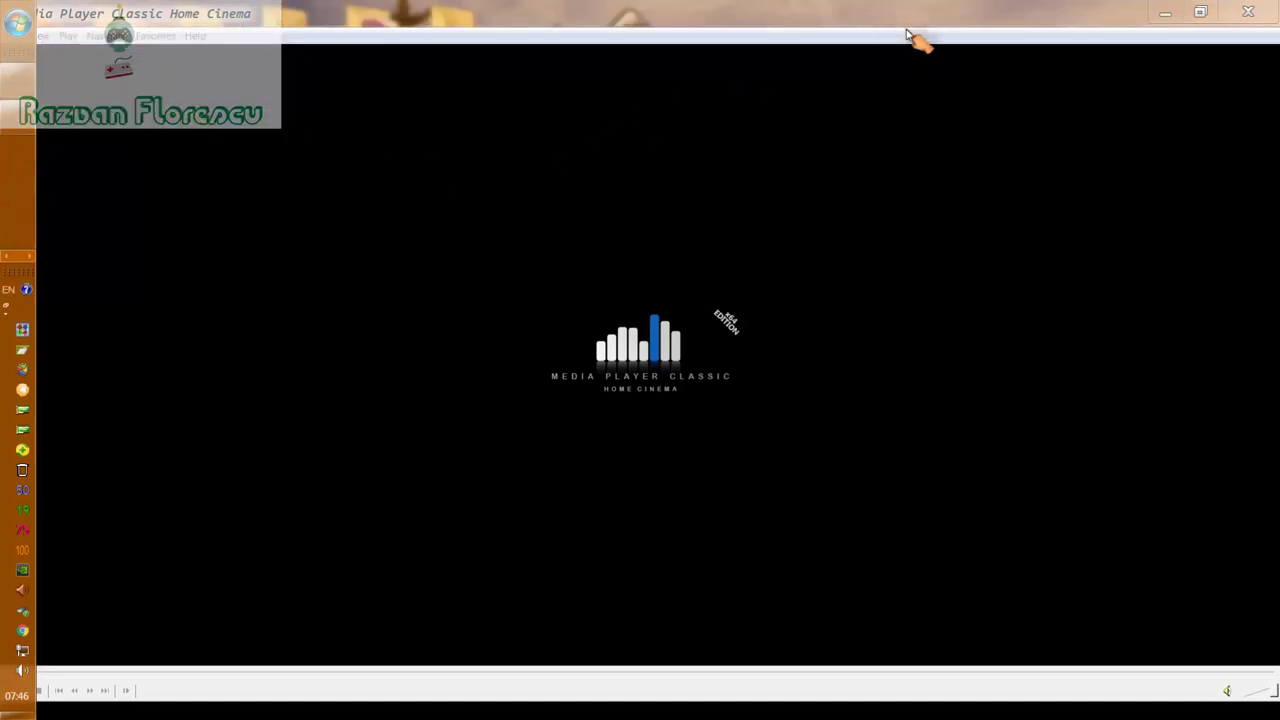
pyautogui.click(1248, 12)
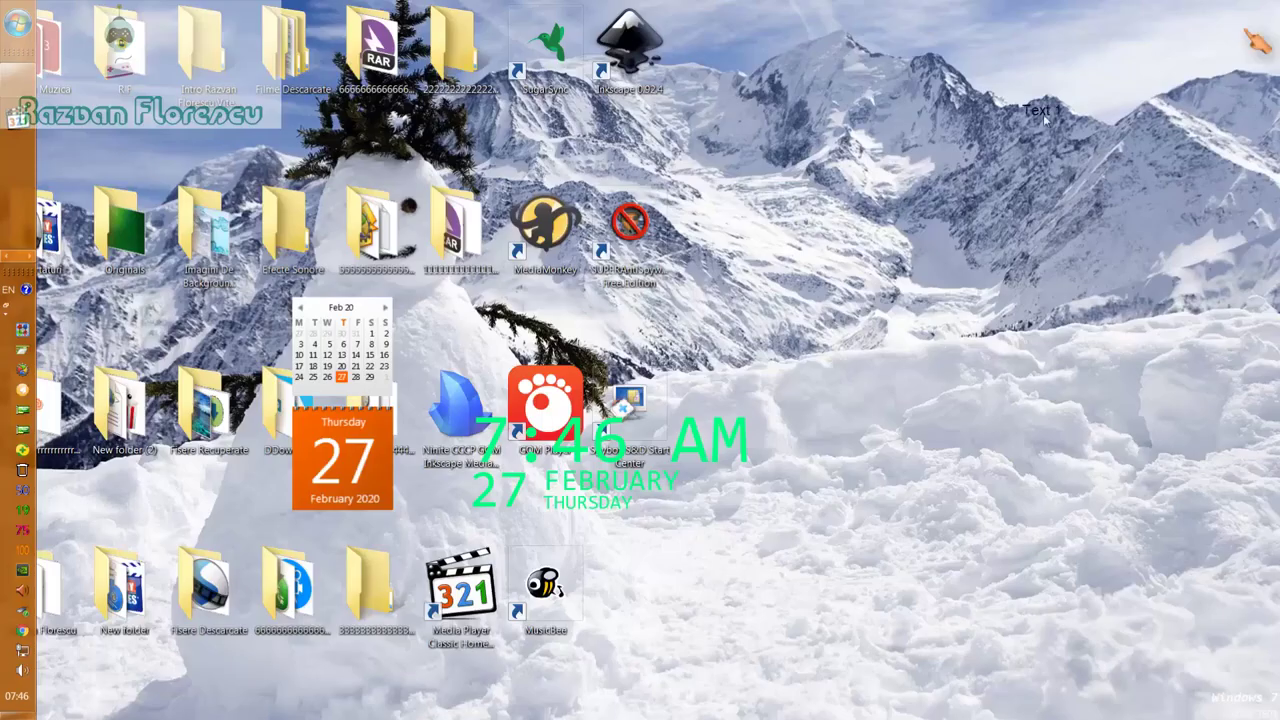
# Step: Permanently delete the downloaded Ninite installer from the desktop
pyautogui.click(476, 424)
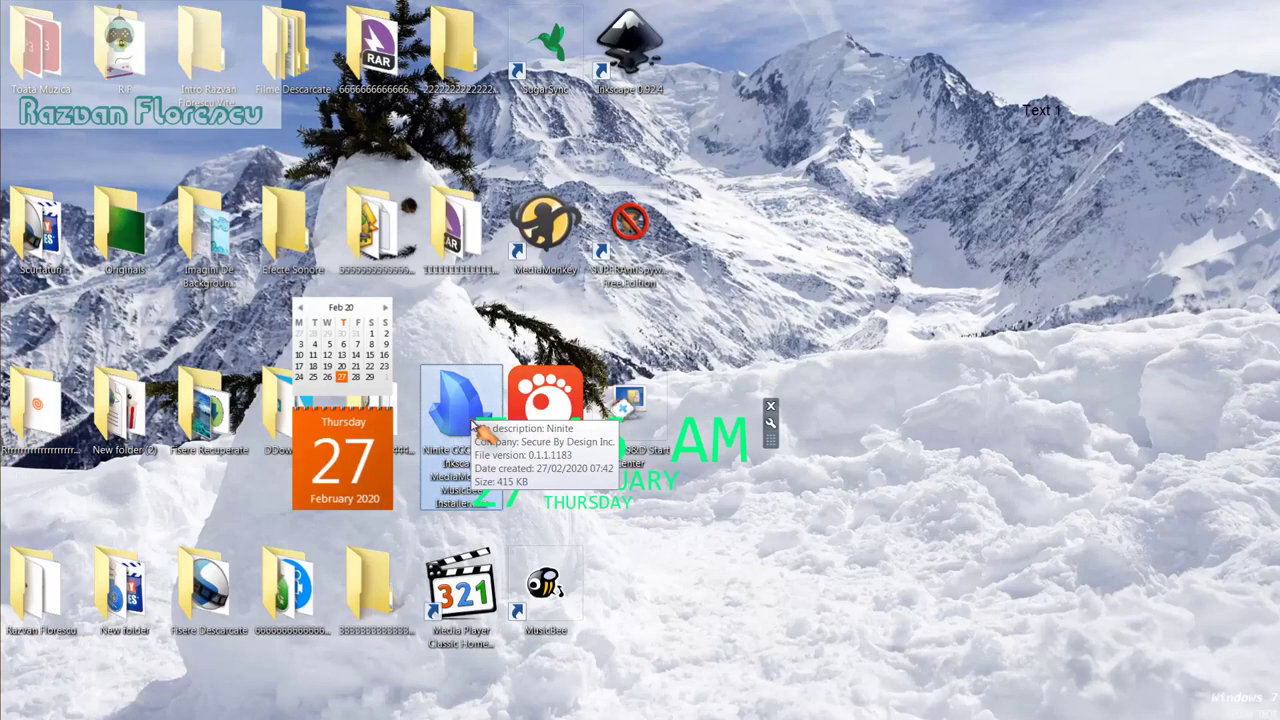
pyautogui.hotkey('shift', 'Delete')
pyautogui.press('Return')
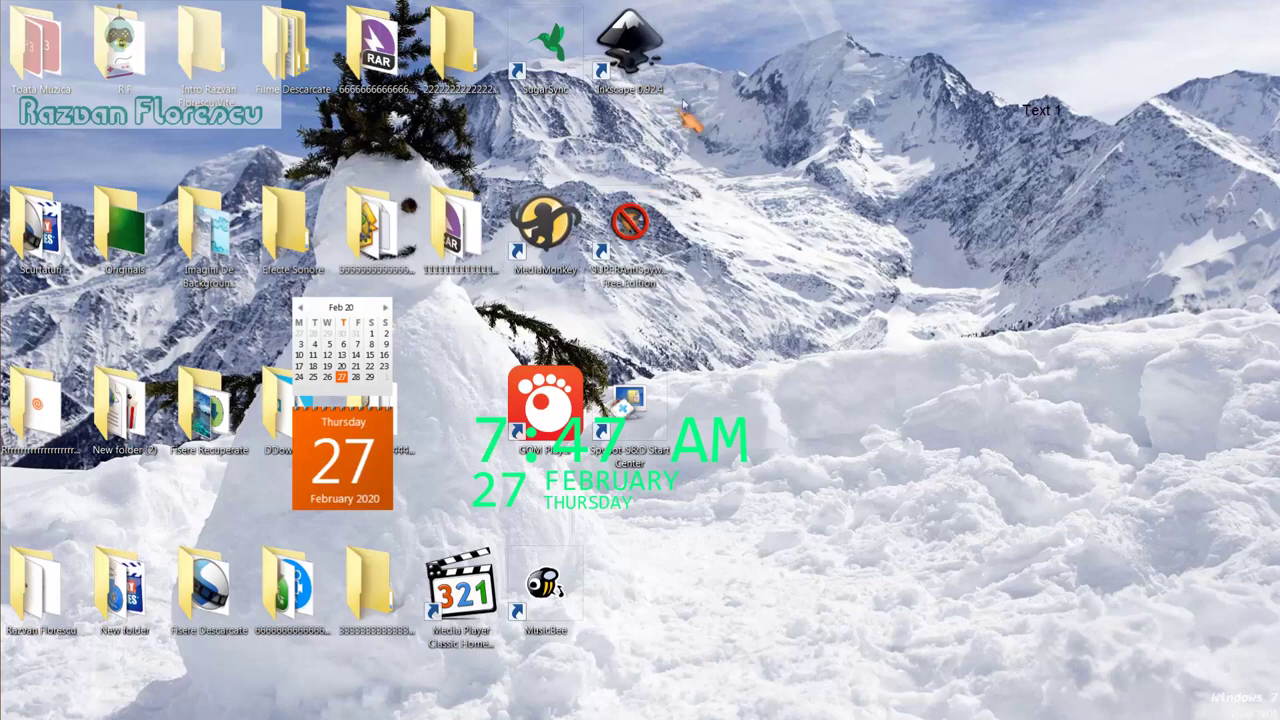
# Step: Copy all the new program shortcuts, including Media Player Classic, into the Scurtaturi folder and permanently delete the originals from the desktop
pyautogui.moveTo(712, 50); pyautogui.dragTo(514, 610)
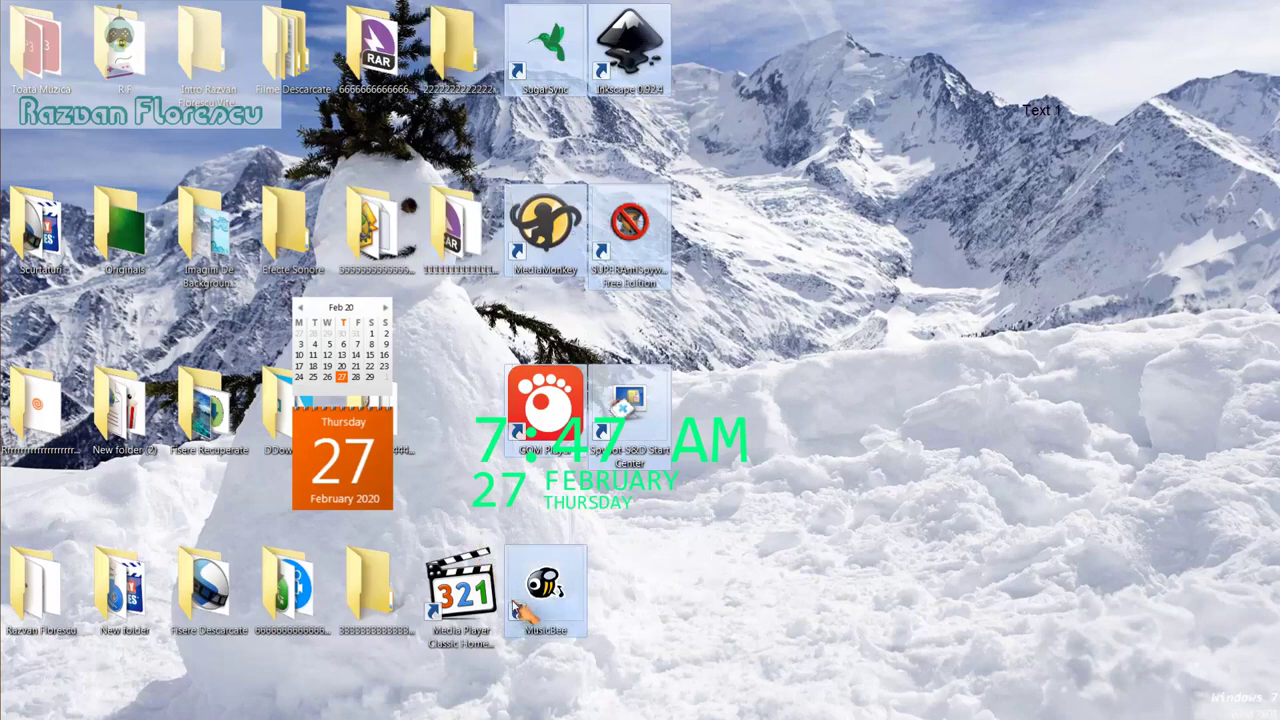
pyautogui.keyDown('ctrl'); pyautogui.click(463, 578); pyautogui.keyUp('ctrl')
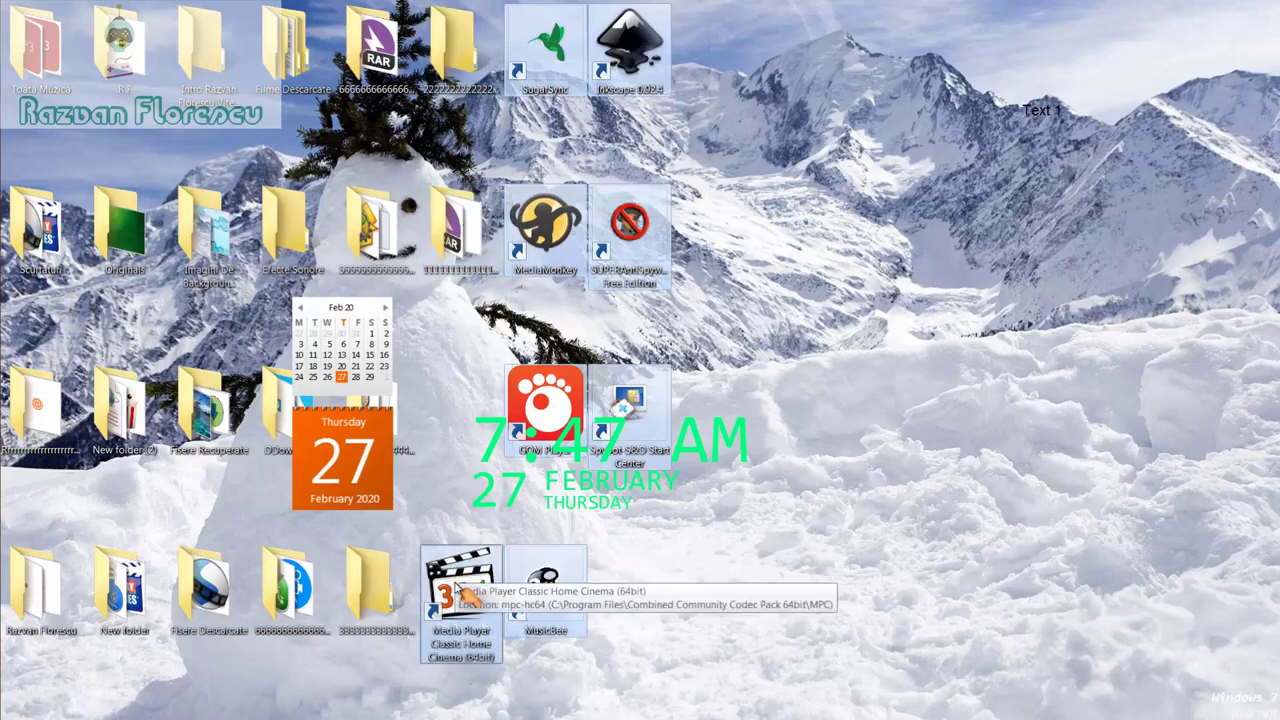
pyautogui.moveTo(460, 590); pyautogui.dragTo(75, 198)
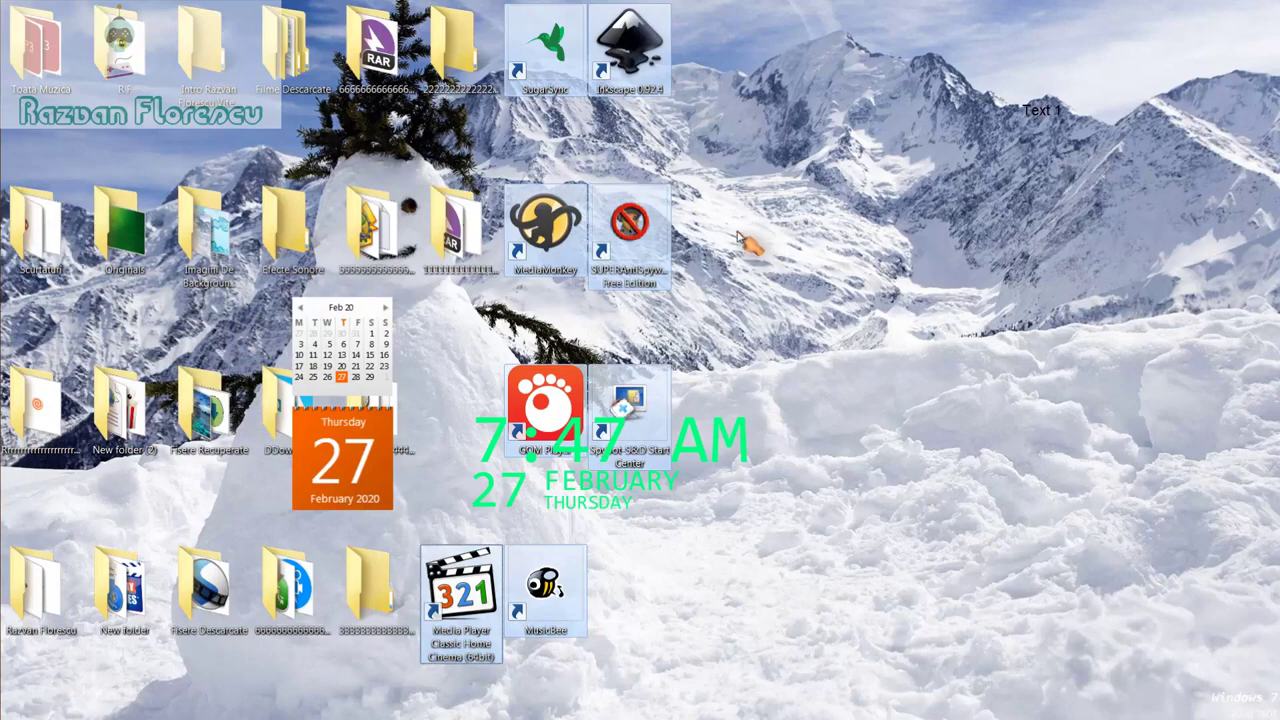
pyautogui.hotkey('shift', 'Delete')
pyautogui.press('Return')
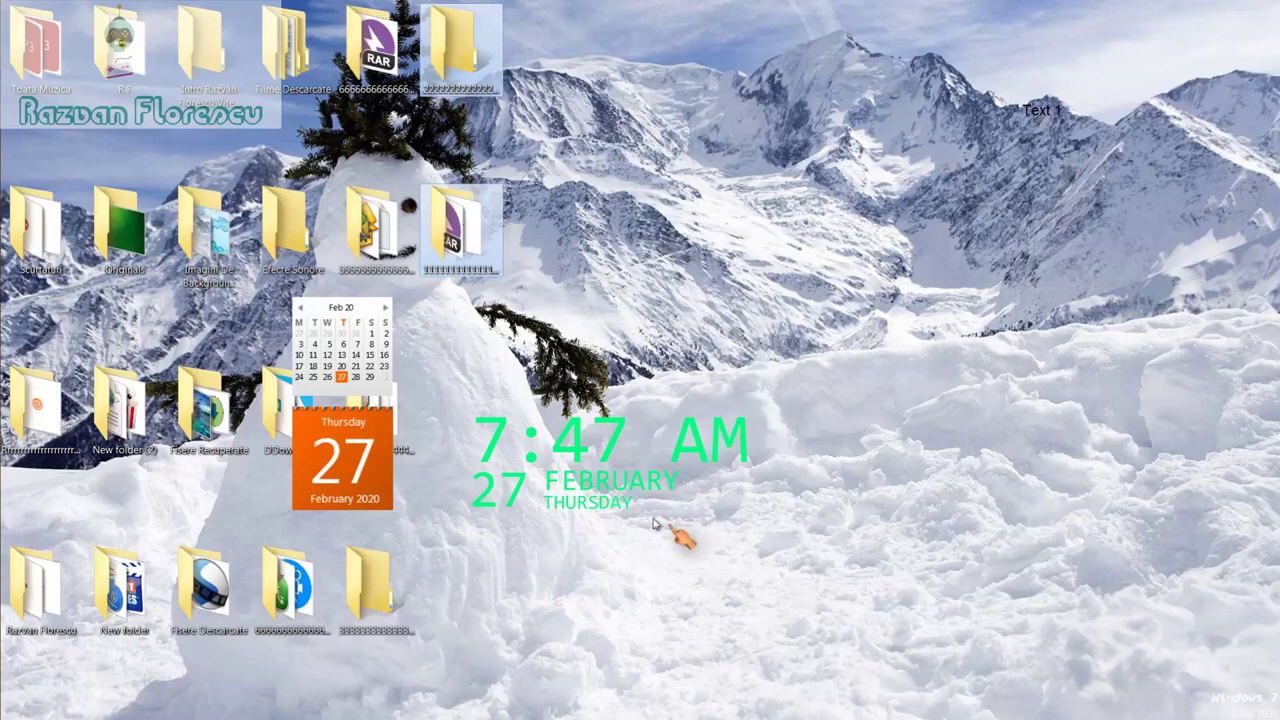
# Step: Refresh the desktop
pyautogui.rightClick(605, 541)
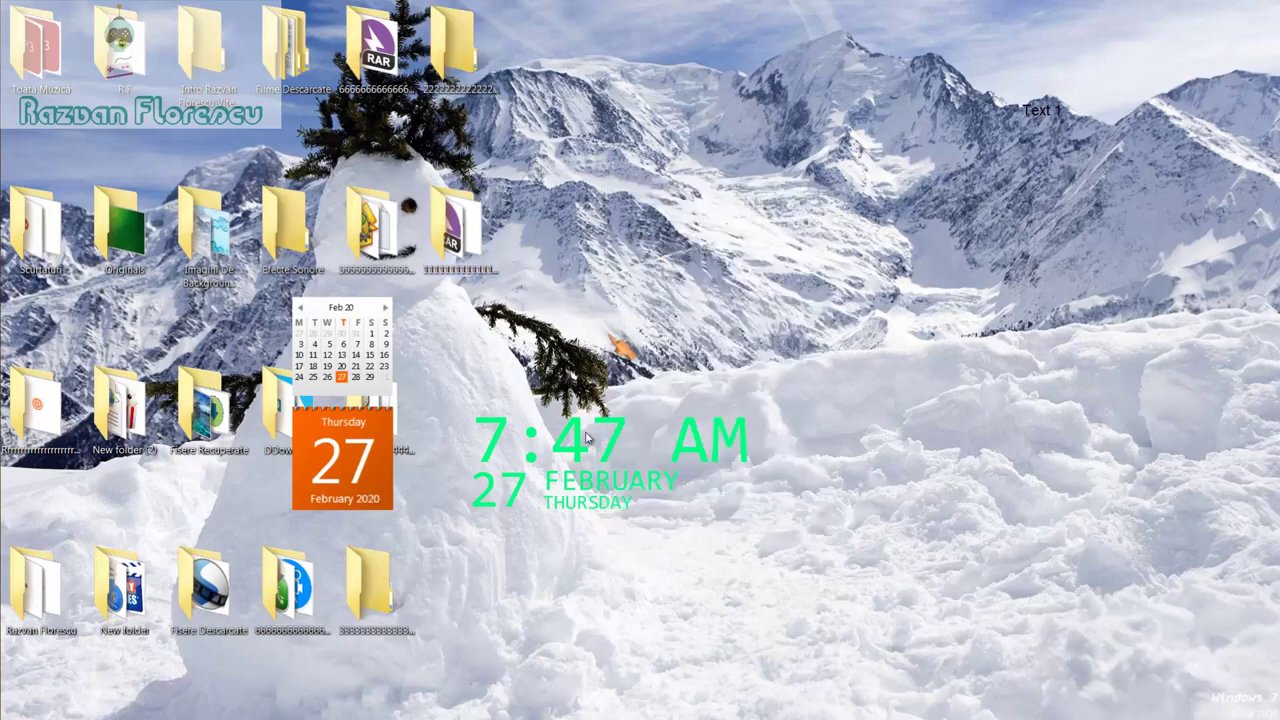
pyautogui.rightClick(574, 541)
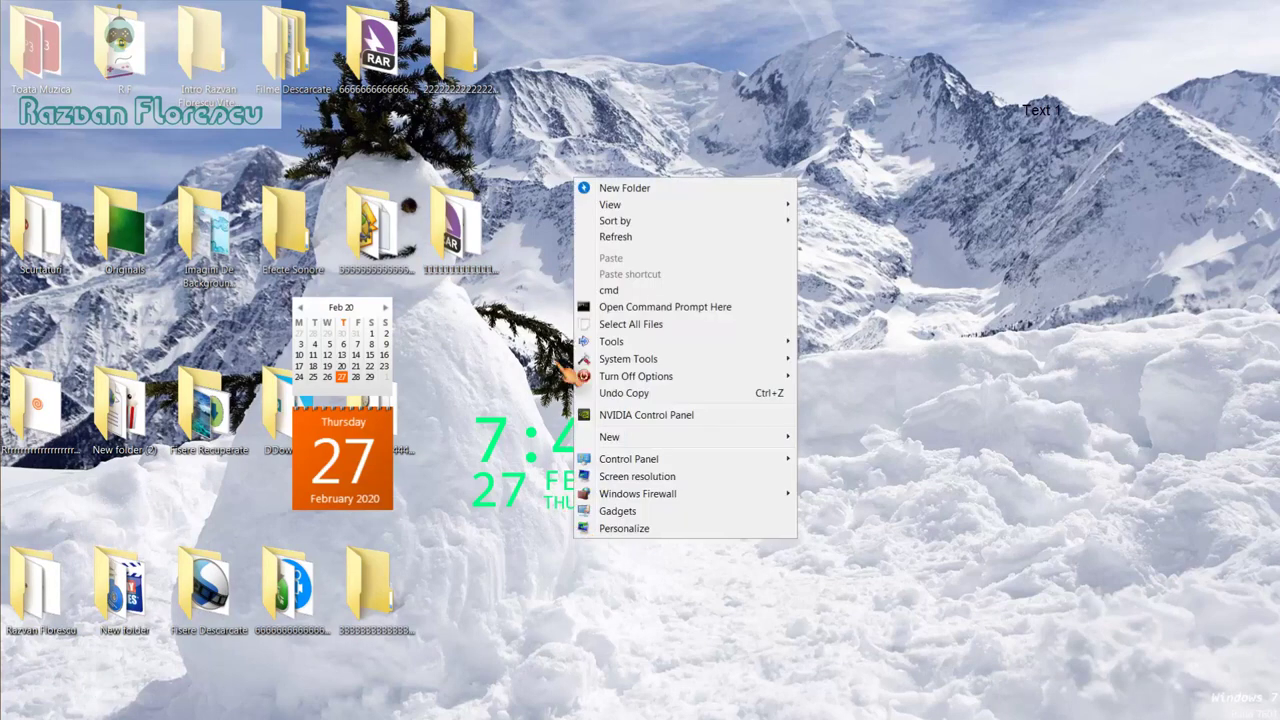
pyautogui.click(614, 237)
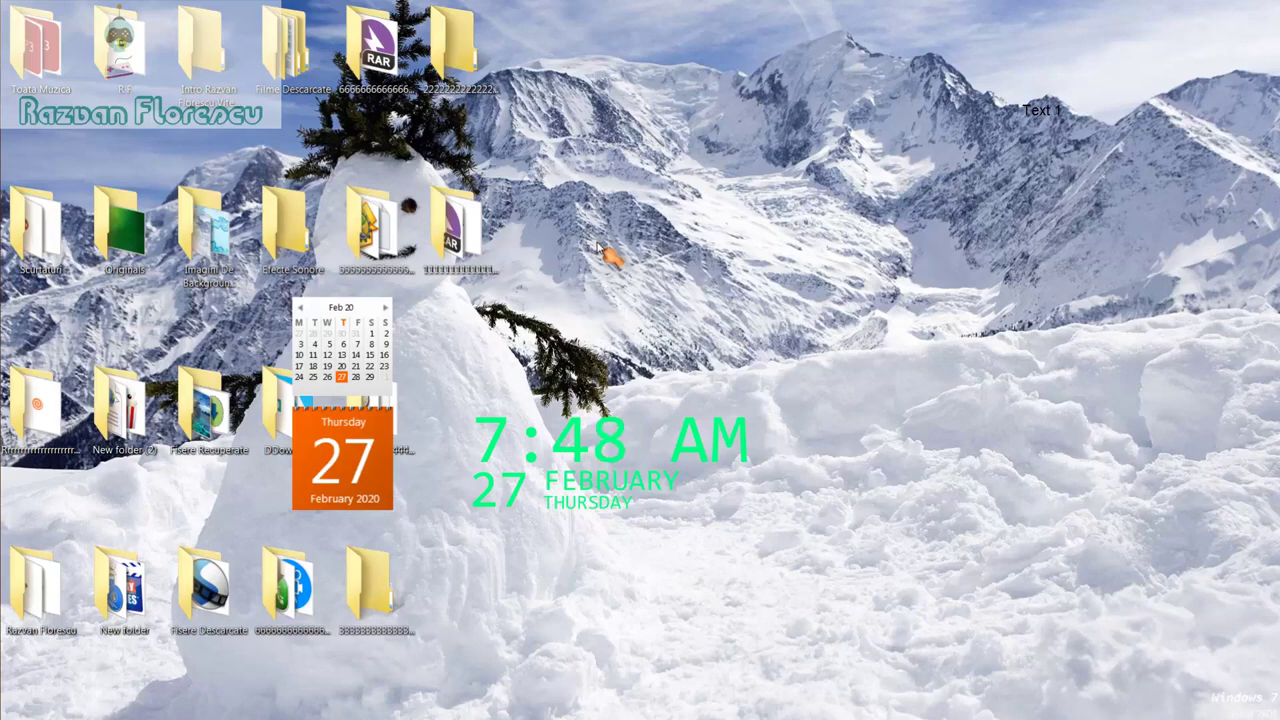
pyautogui.moveTo(16, 333)
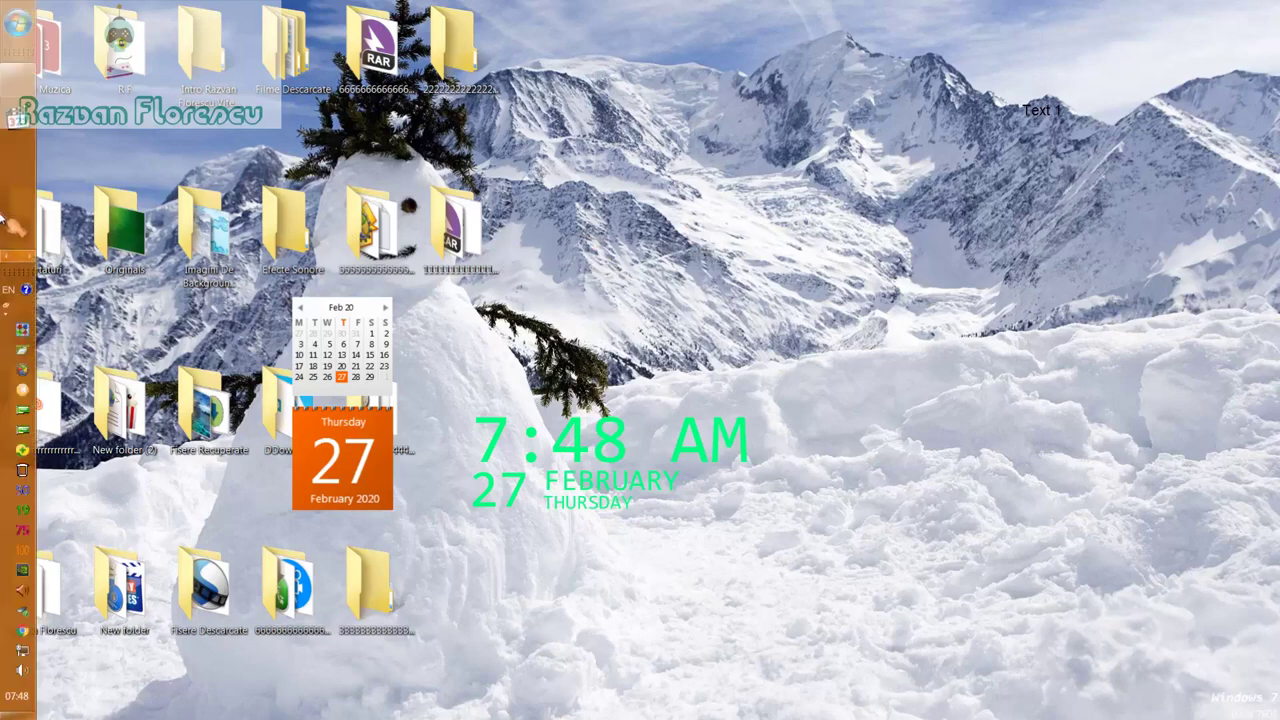
pyautogui.click(30, 88)
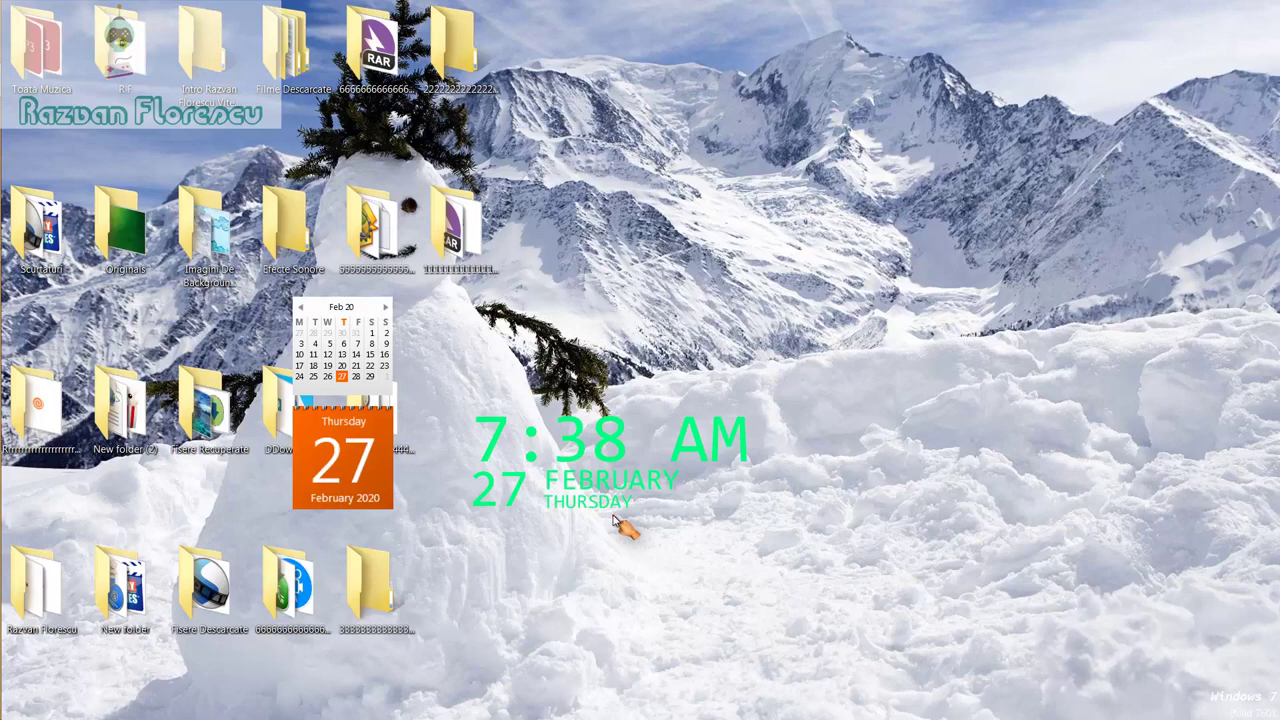
# Step: Switch to the Chrome window with the Ninite home page
pyautogui.moveTo(5, 340)
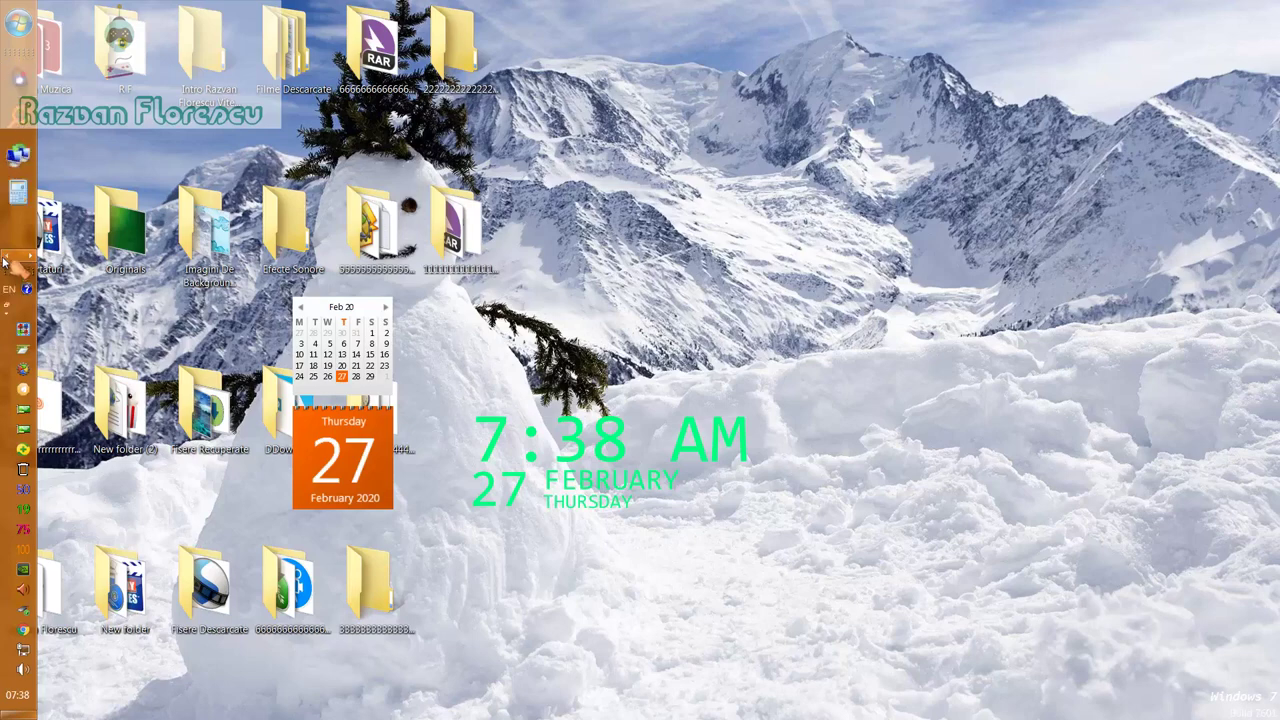
pyautogui.moveTo(20, 88)
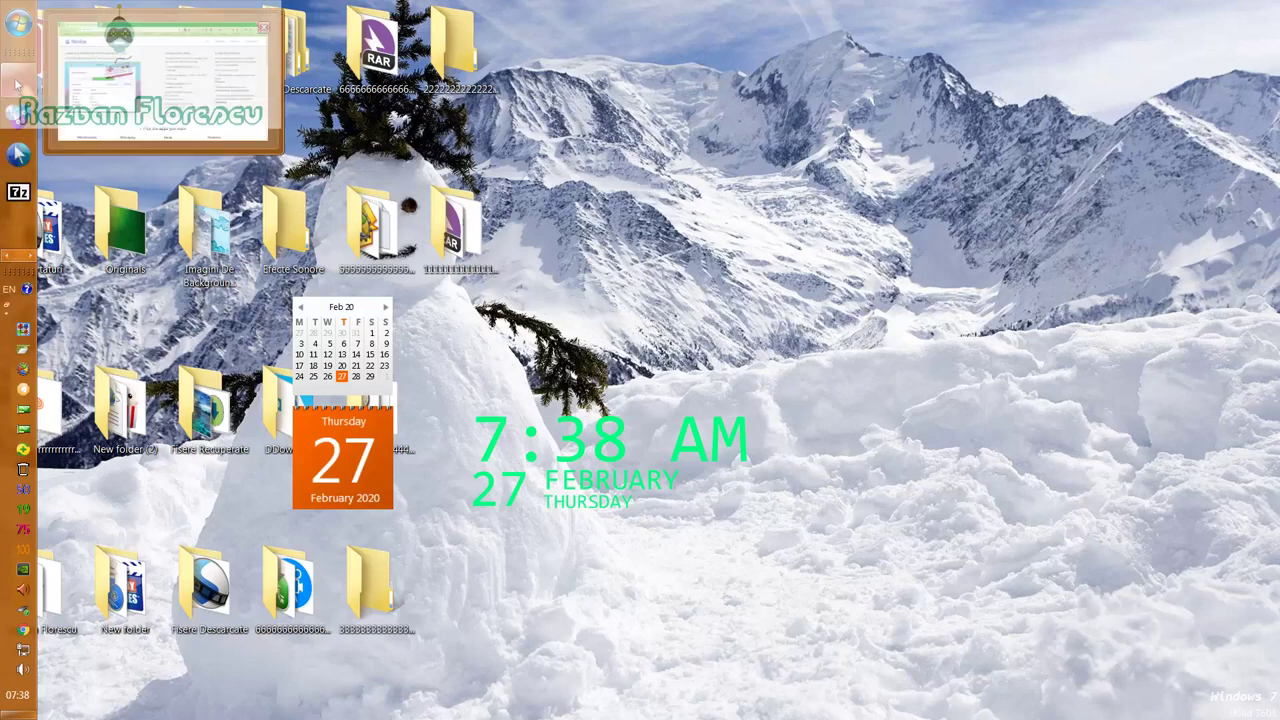
pyautogui.click(165, 110)
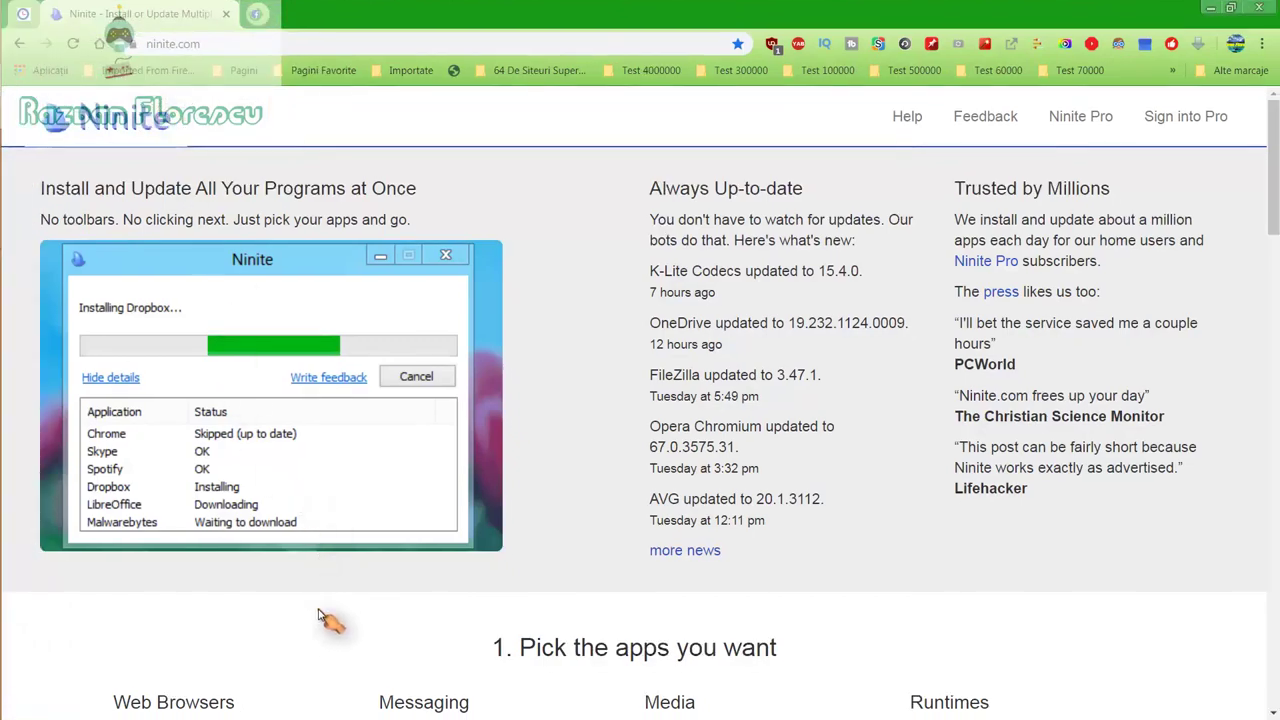
# Step: Look through the apps Ninite offers in every category, from web browsers to developer tools and utilities
pyautogui.scroll(-2, 325, 617)
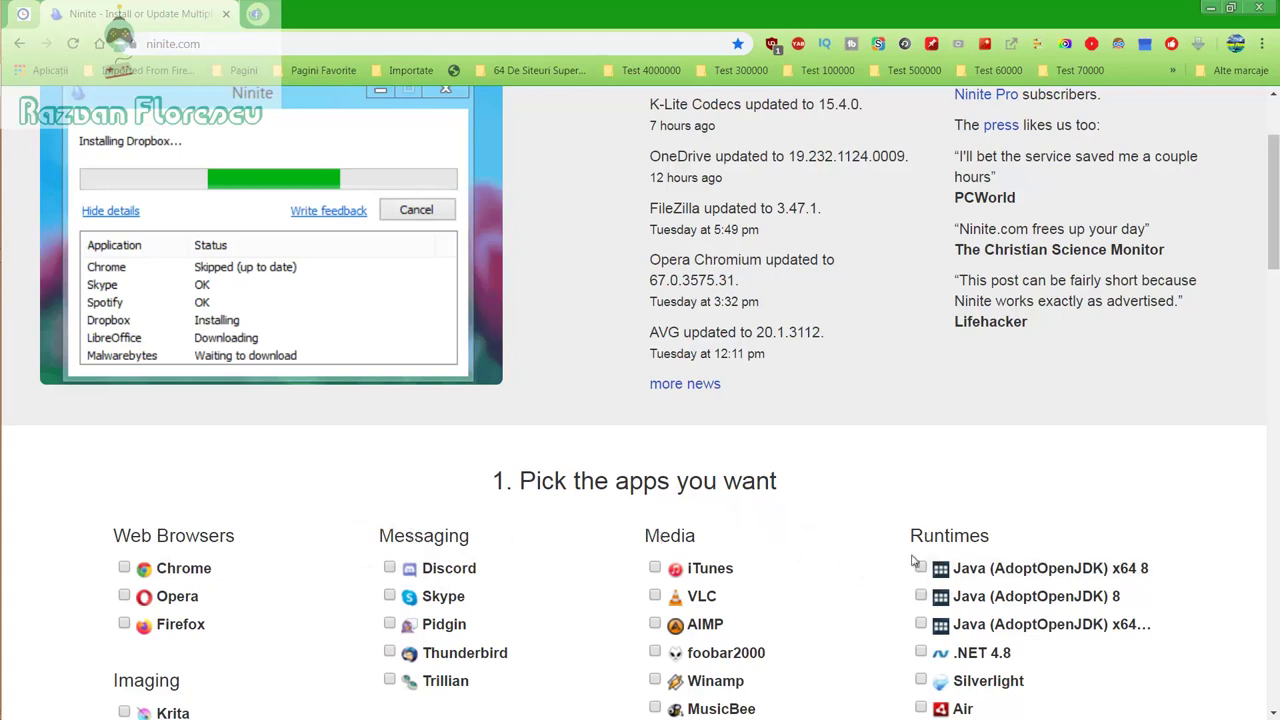
pyautogui.scroll(-2, 820, 560)
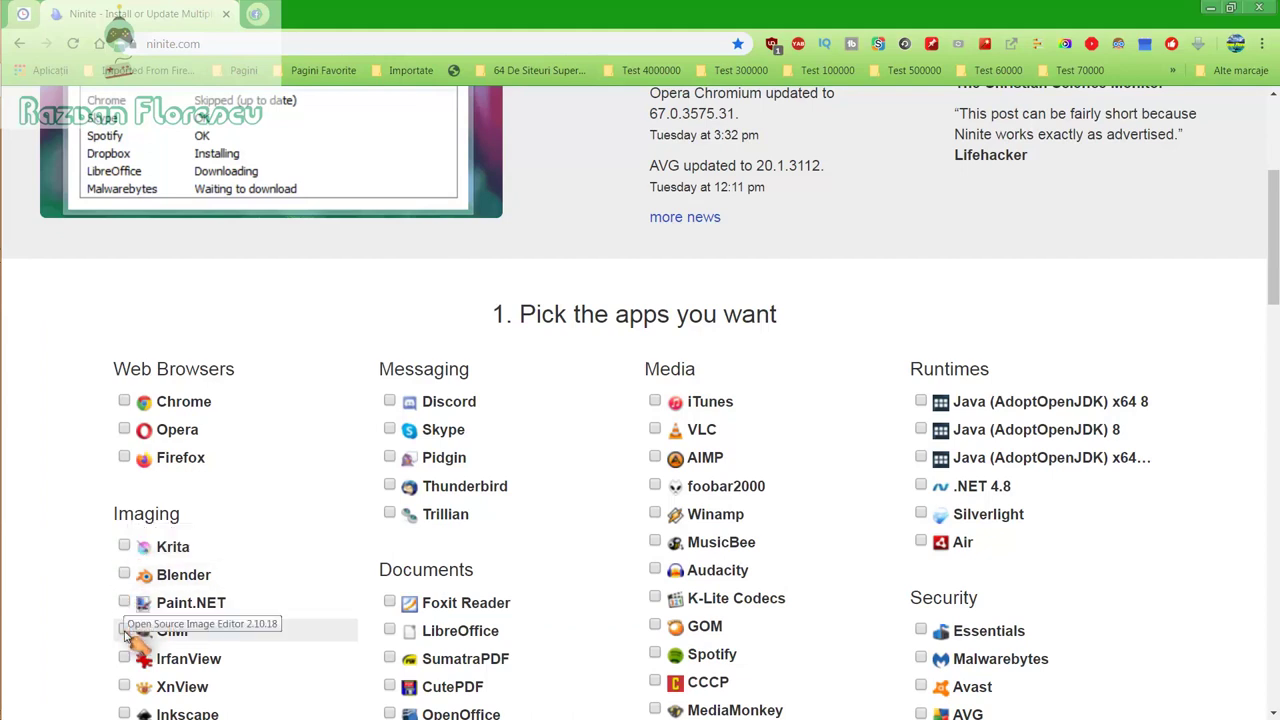
pyautogui.scroll(-1, 128, 682)
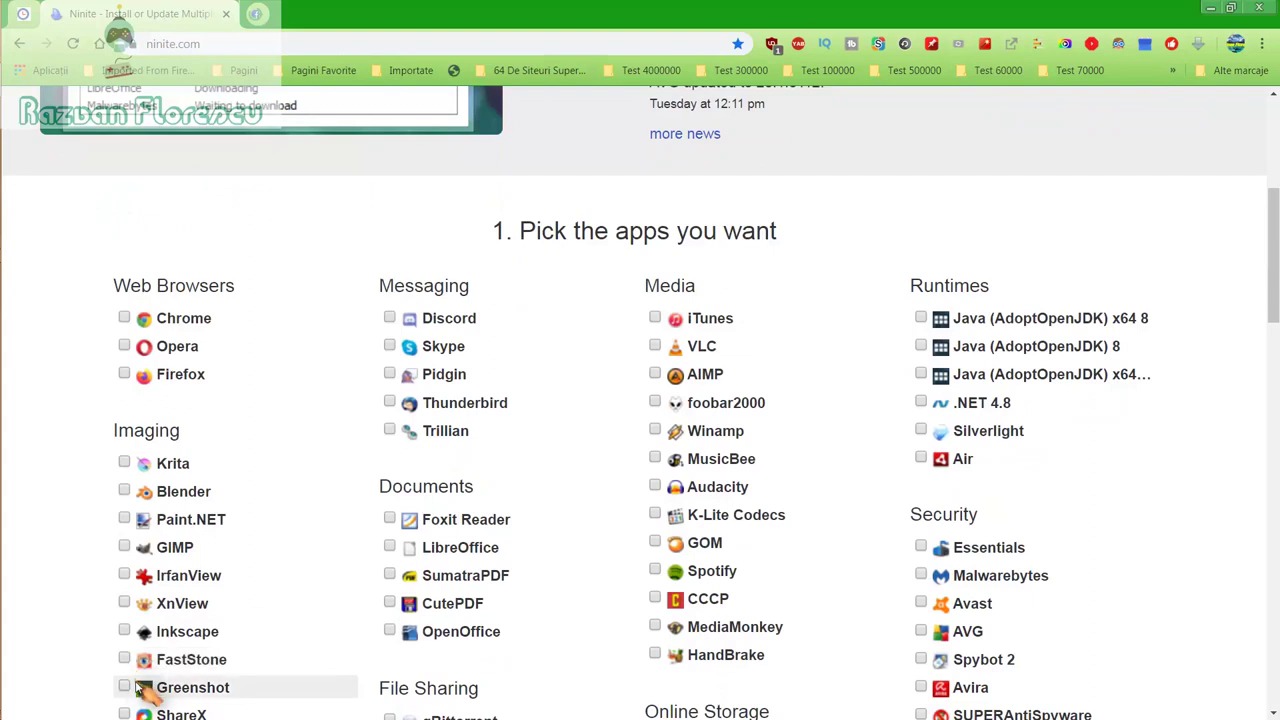
pyautogui.scroll(-1, 135, 688)
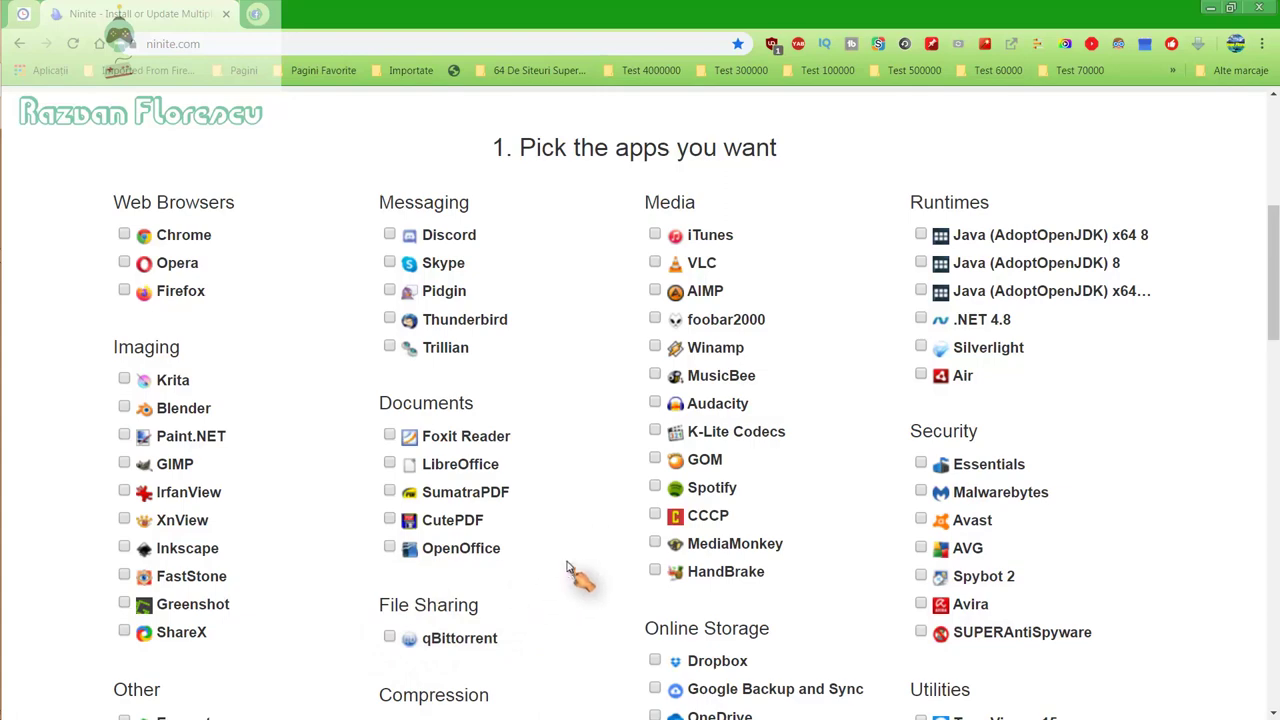
pyautogui.scroll(-1, 598, 594)
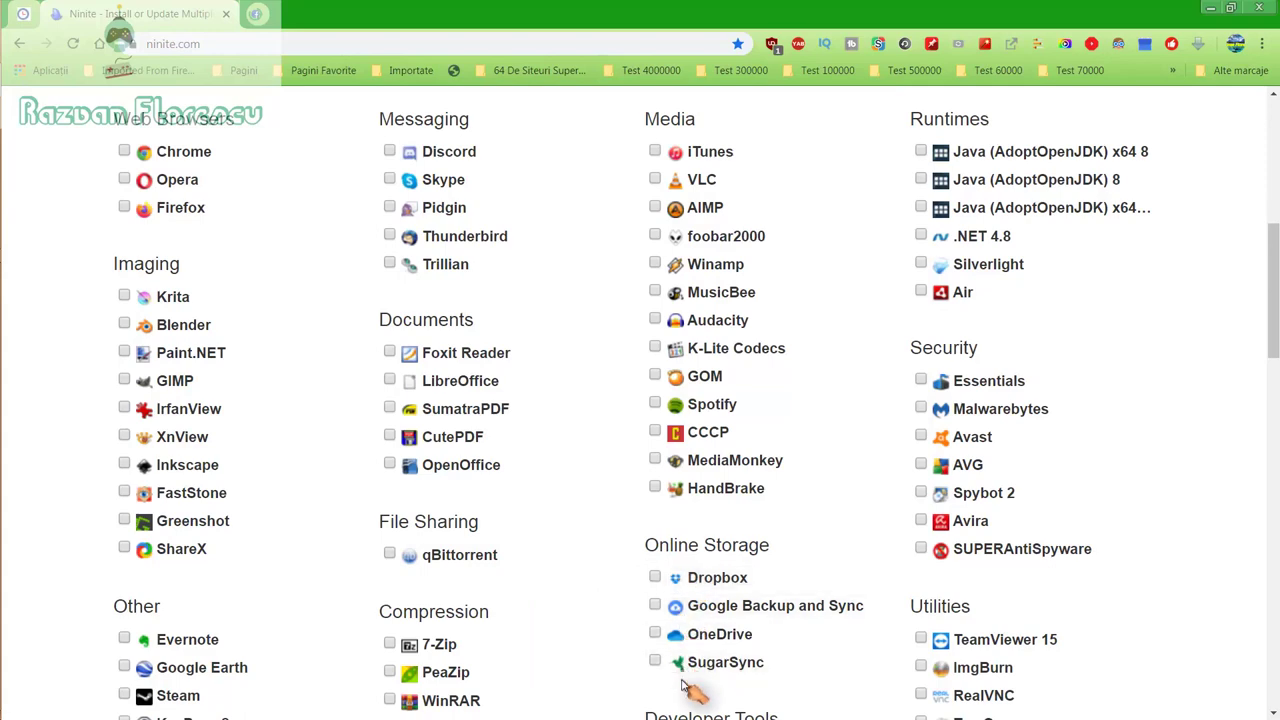
pyautogui.scroll(-2, 571, 657)
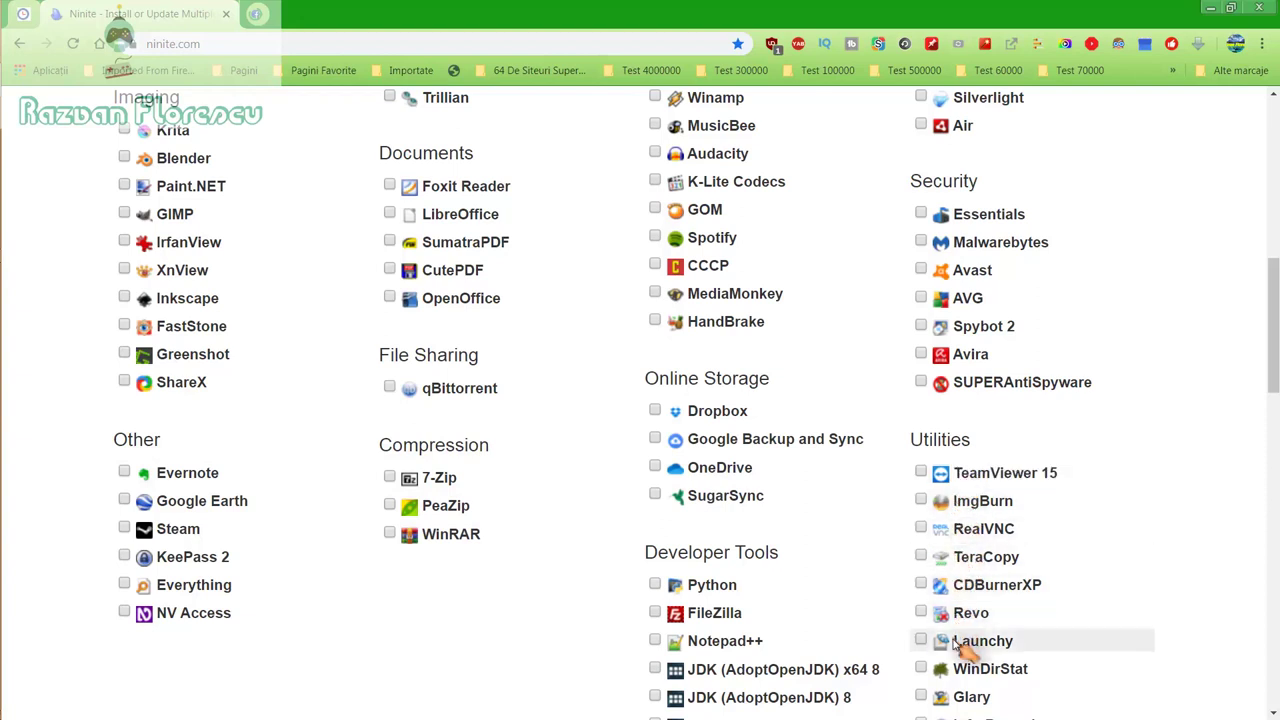
pyautogui.scroll(-1, 955, 694)
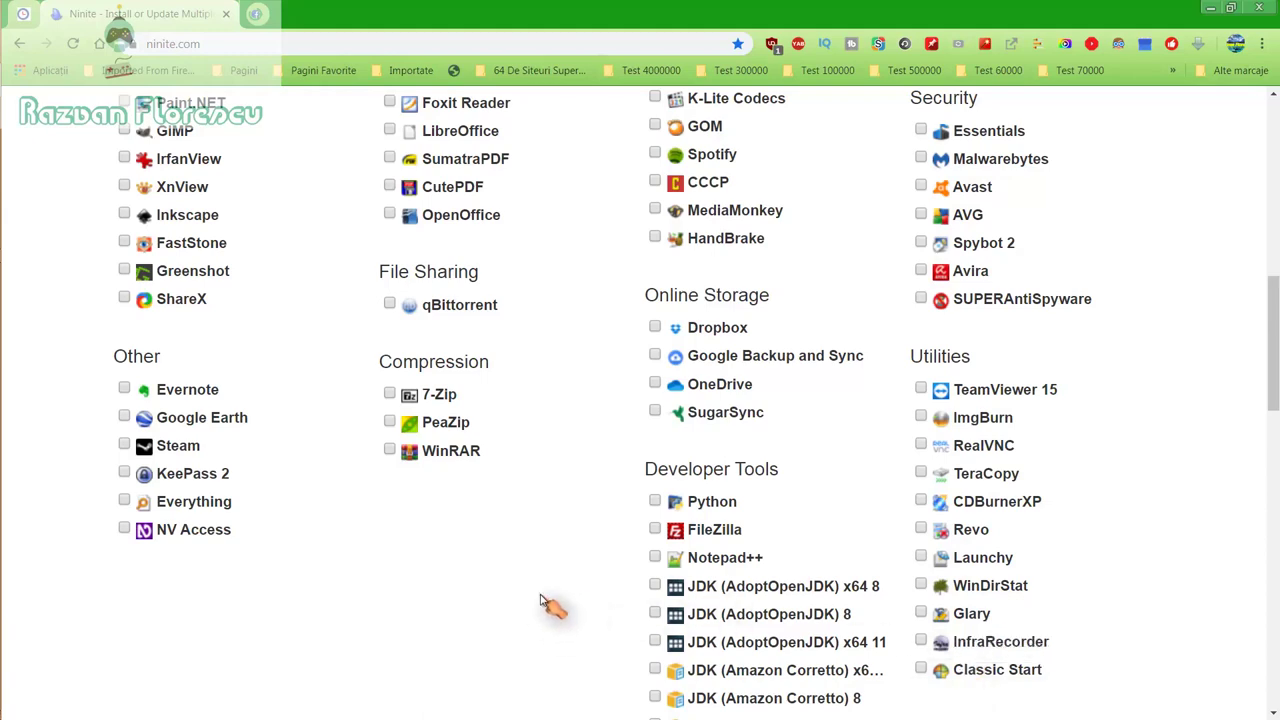
pyautogui.scroll(-1, 540, 600)
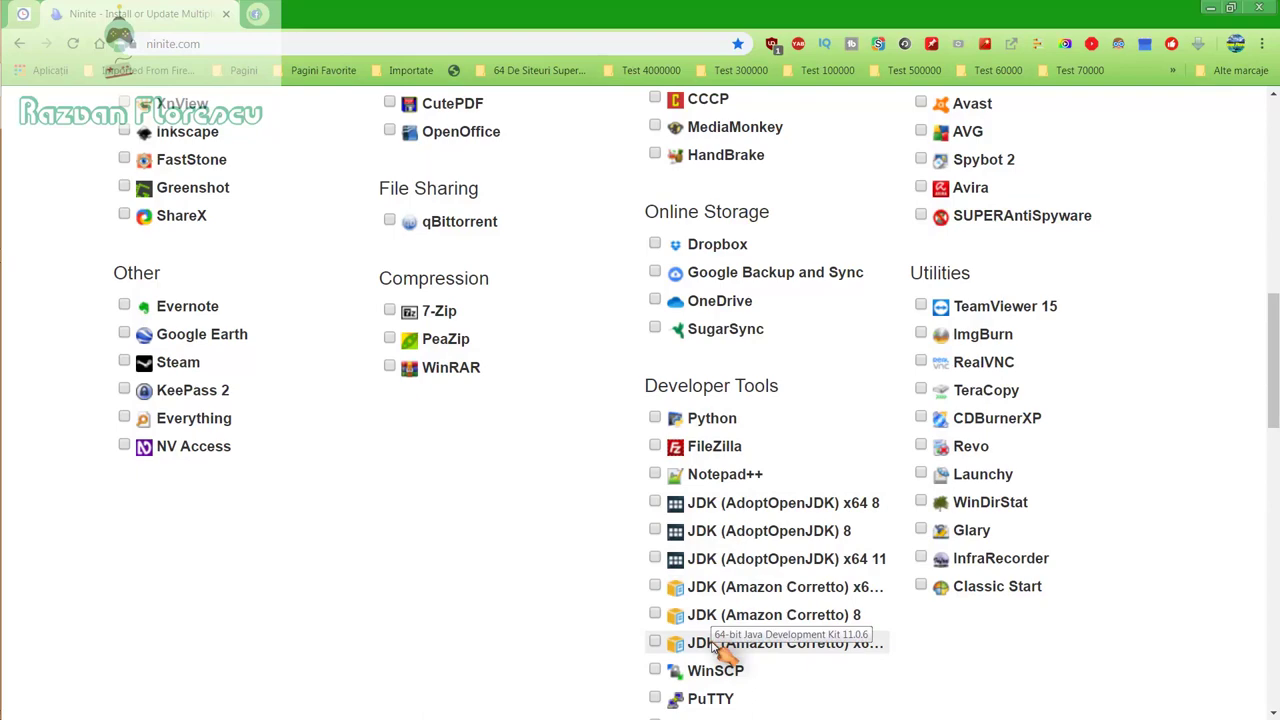
pyautogui.scroll(-2, 718, 648)
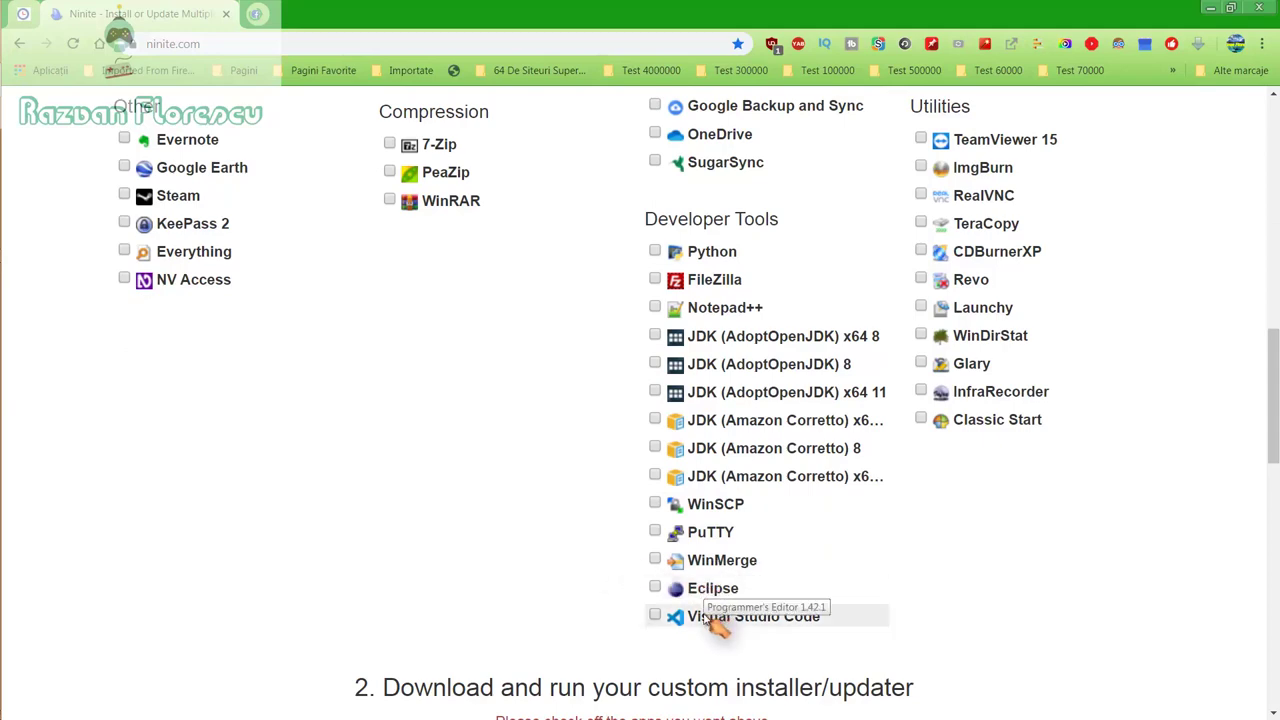
pyautogui.scroll(3, 590, 570)
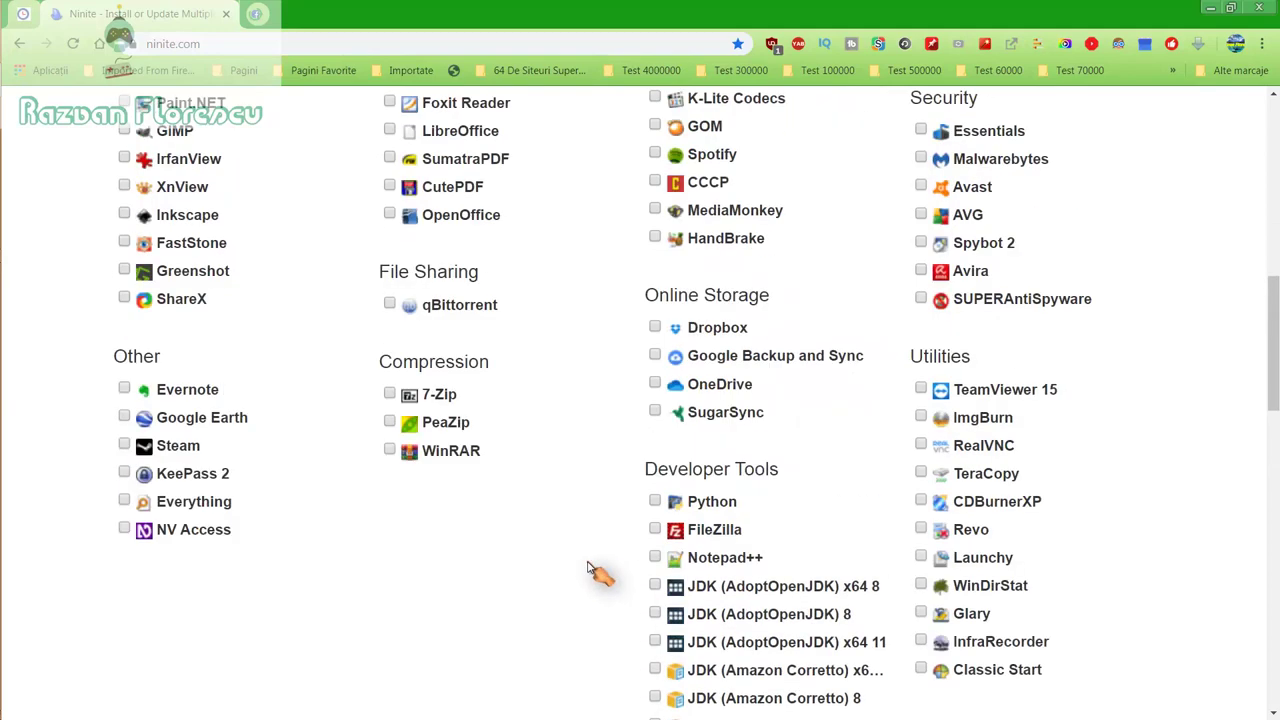
pyautogui.scroll(3, 590, 570)
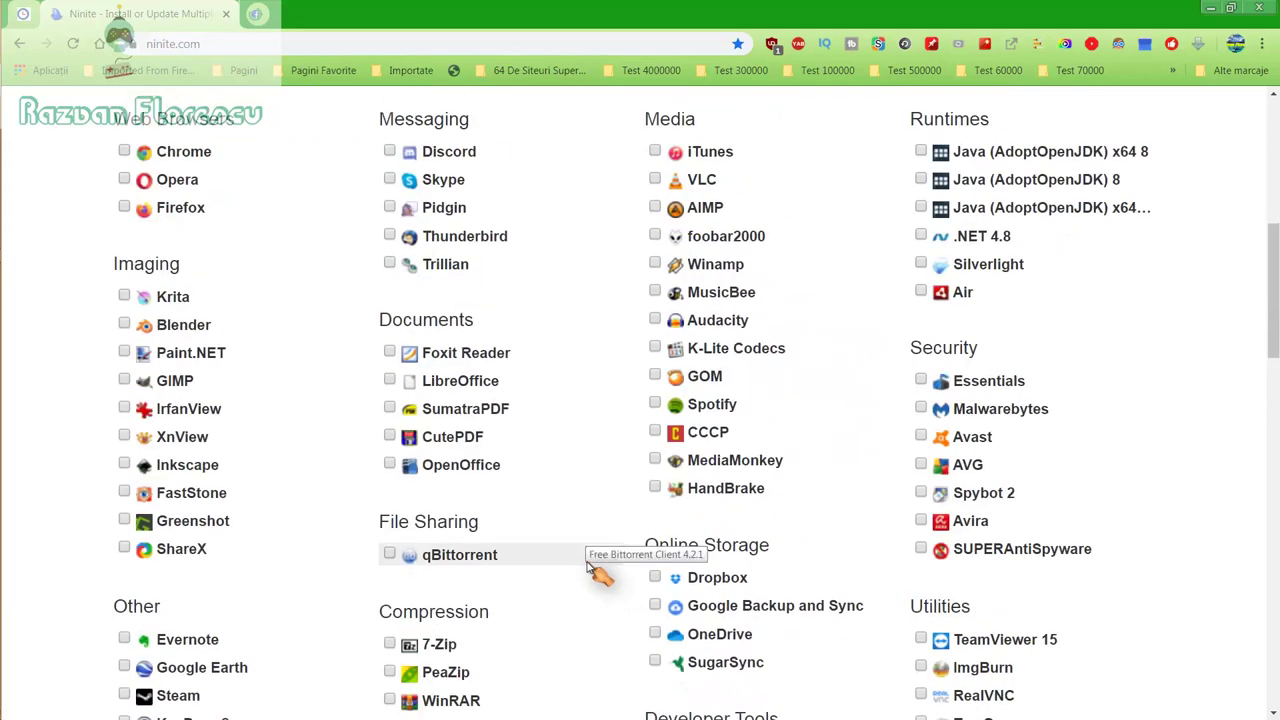
pyautogui.scroll(2, 590, 570)
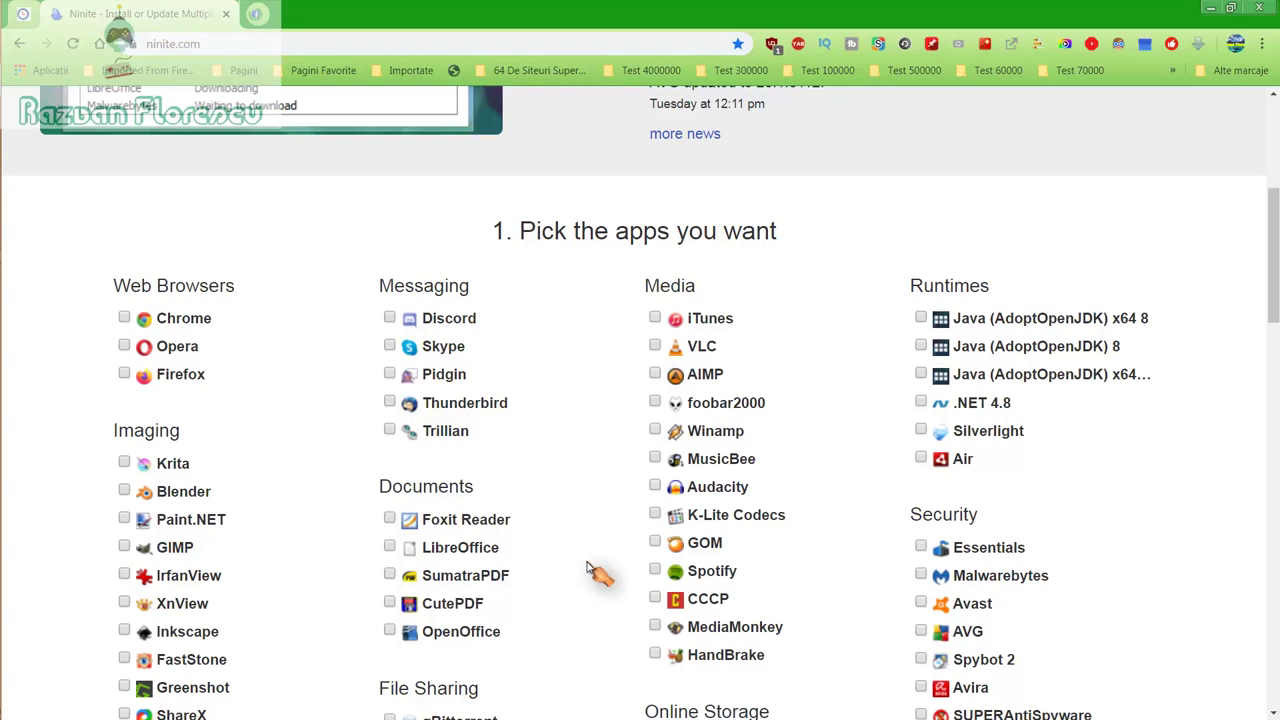
# Step: Select GOM, Inkscape, MusicBee, CCCP, MediaMonkey and Spotify for the custom Ninite installer
pyautogui.click(657, 544)
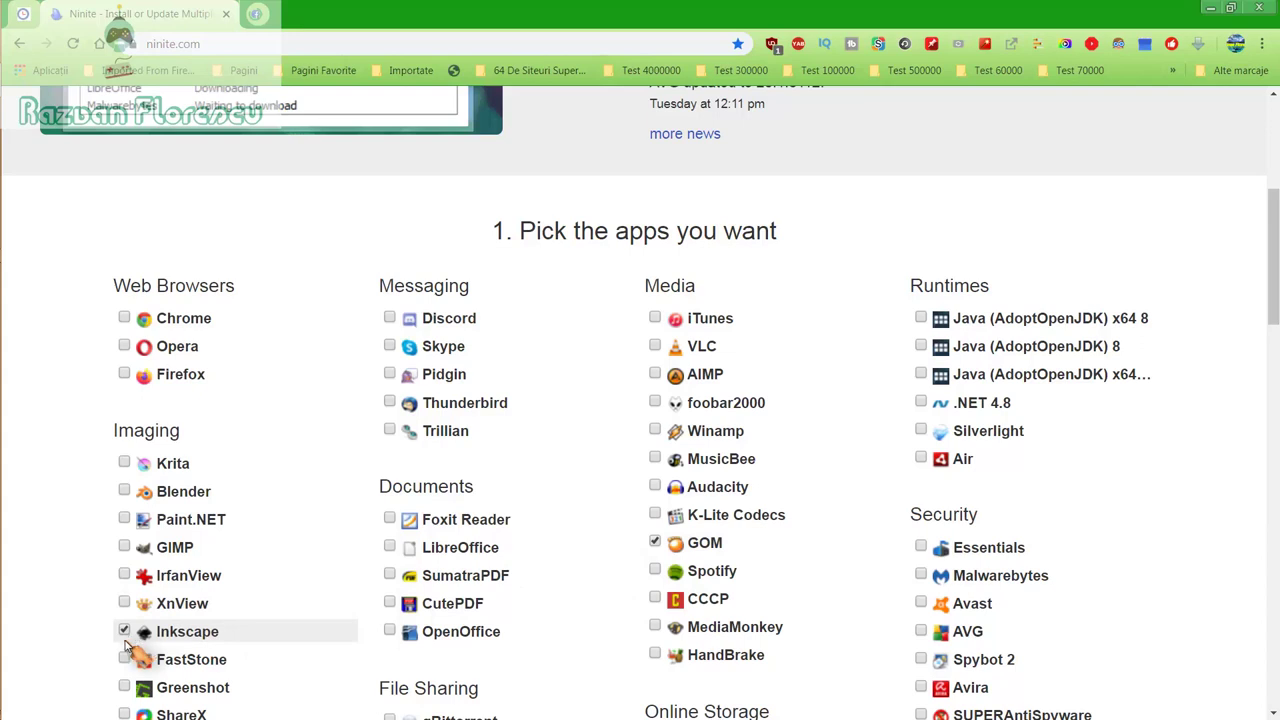
pyautogui.click(655, 460)
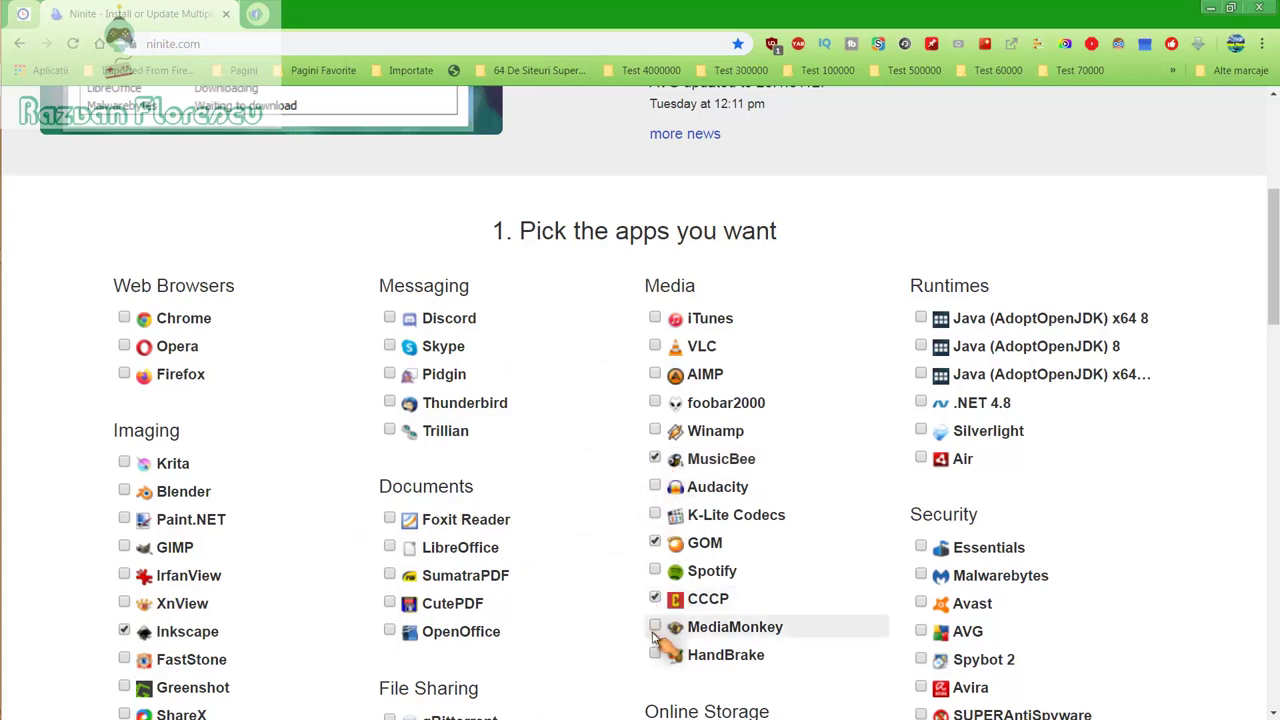
pyautogui.click(655, 627)
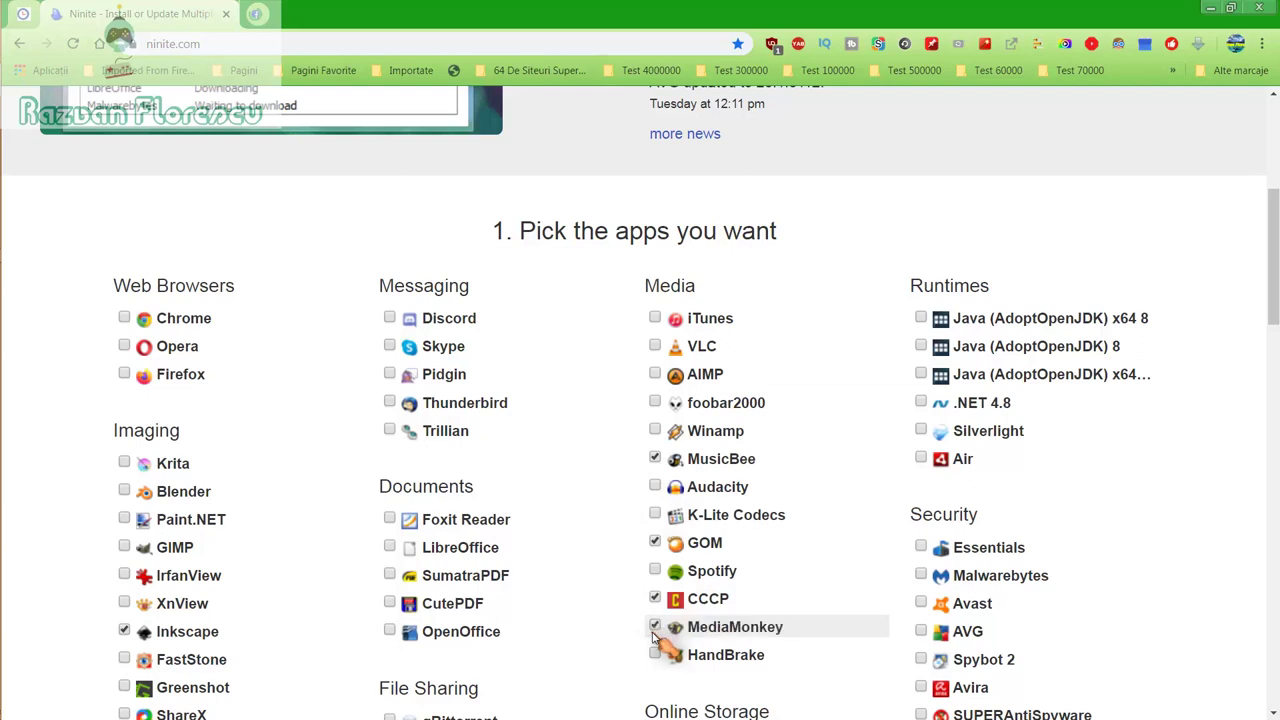
pyautogui.click(661, 578)
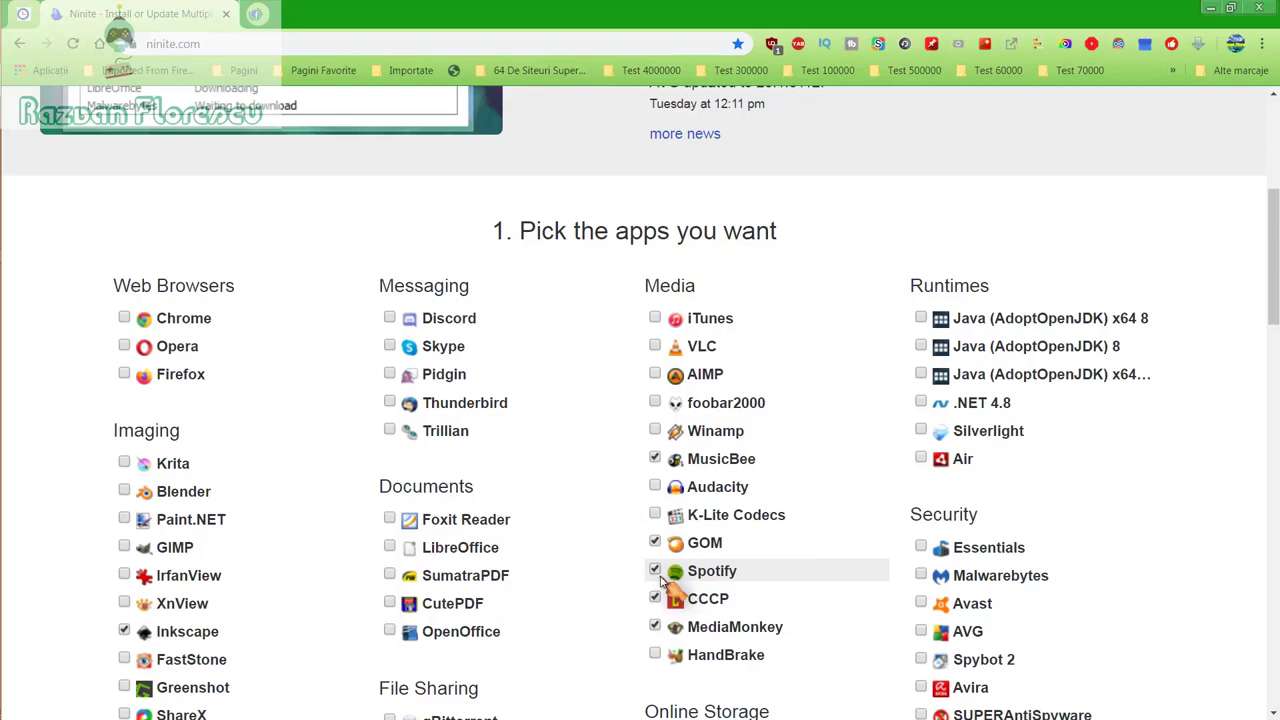
# Step: Add SUPERAntiSpyware and Spybot 2 from Security and SugarSync from Online Storage to the app selection
pyautogui.scroll(-1, 661, 580)
pyautogui.scroll(-1, 665, 585)
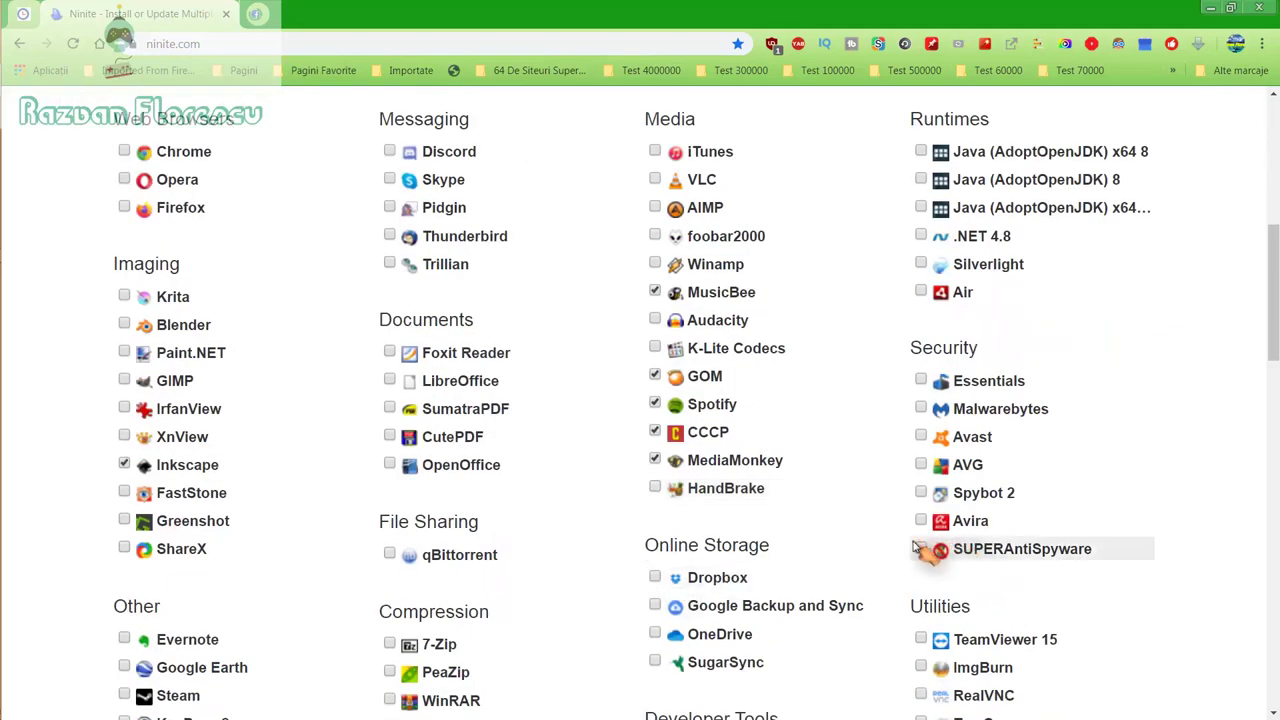
pyautogui.click(920, 547)
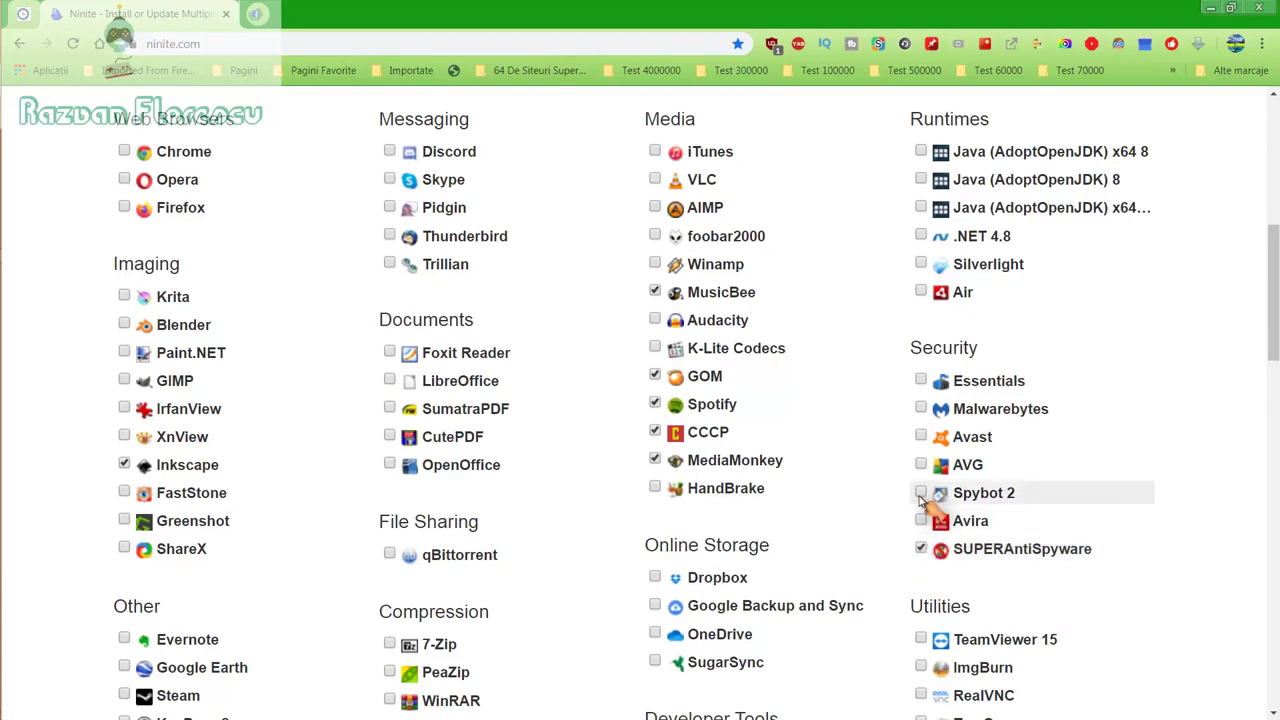
pyautogui.scroll(-2, 922, 498)
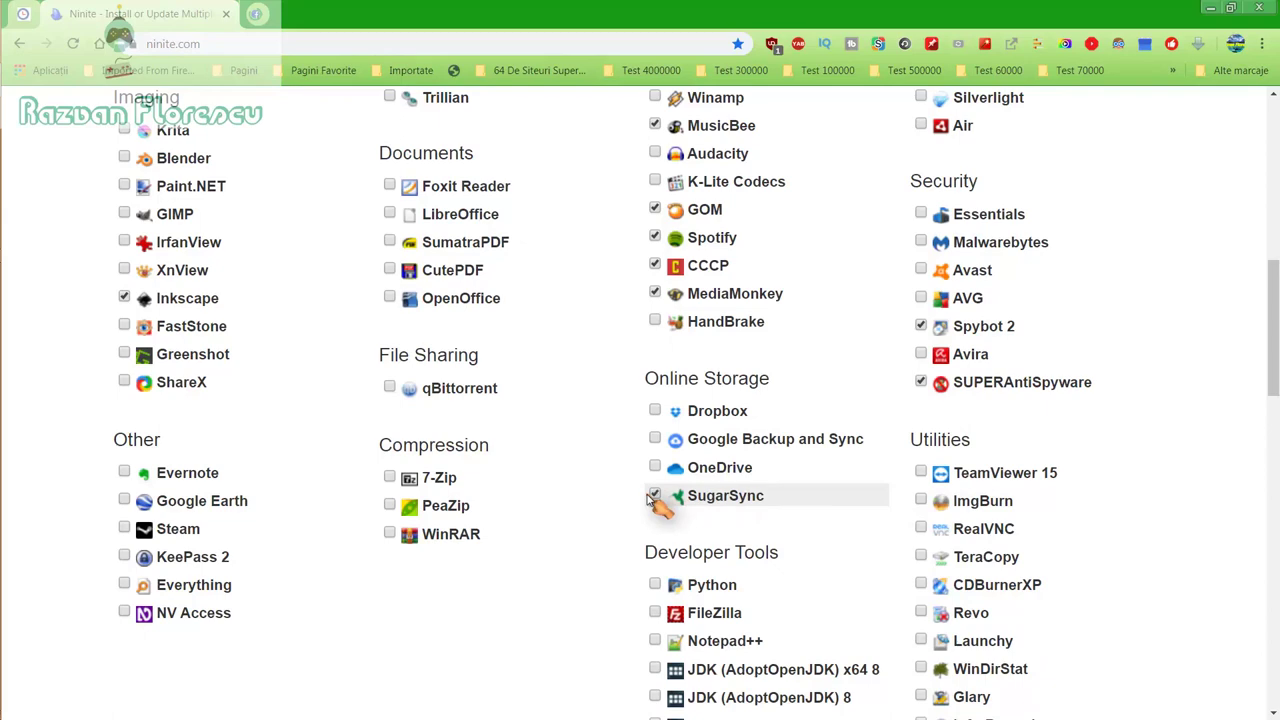
# Step: Get the custom Ninite installer and save it to the Desktop with the file type Toate fișierele (*.*)
pyautogui.scroll(-2, 652, 503)
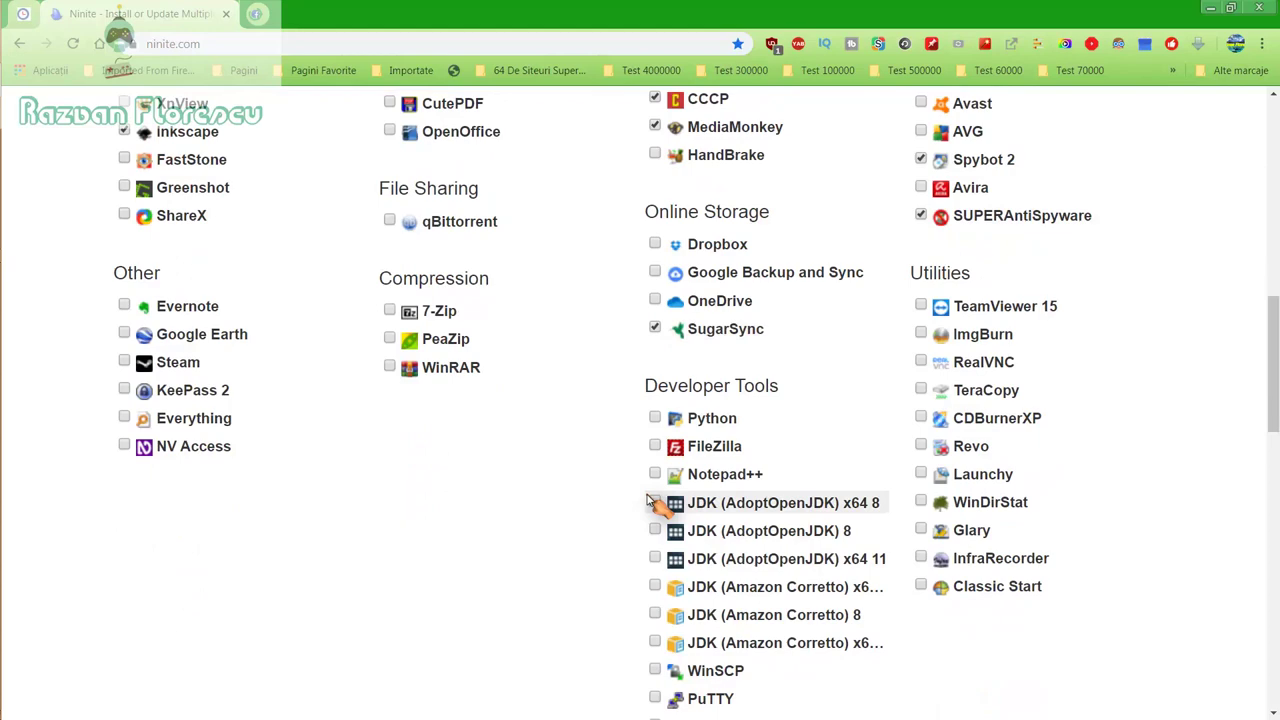
pyautogui.scroll(-2, 652, 503)
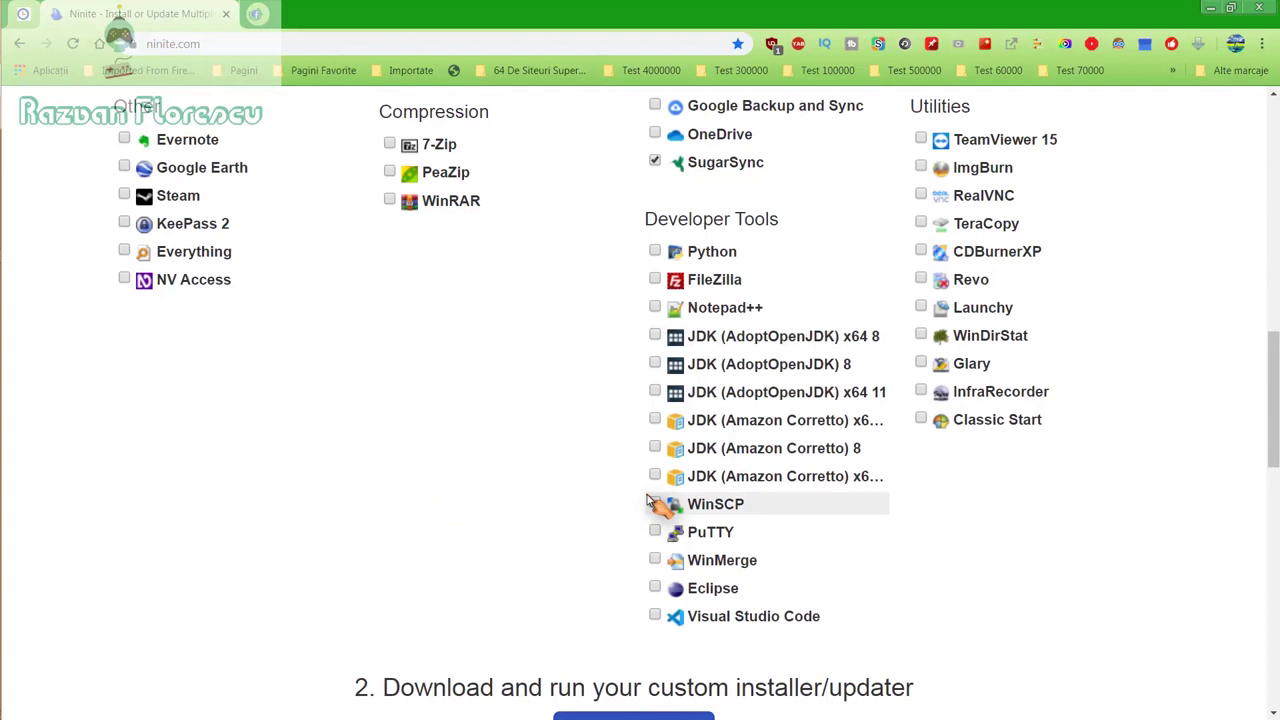
pyautogui.scroll(-2, 648, 502)
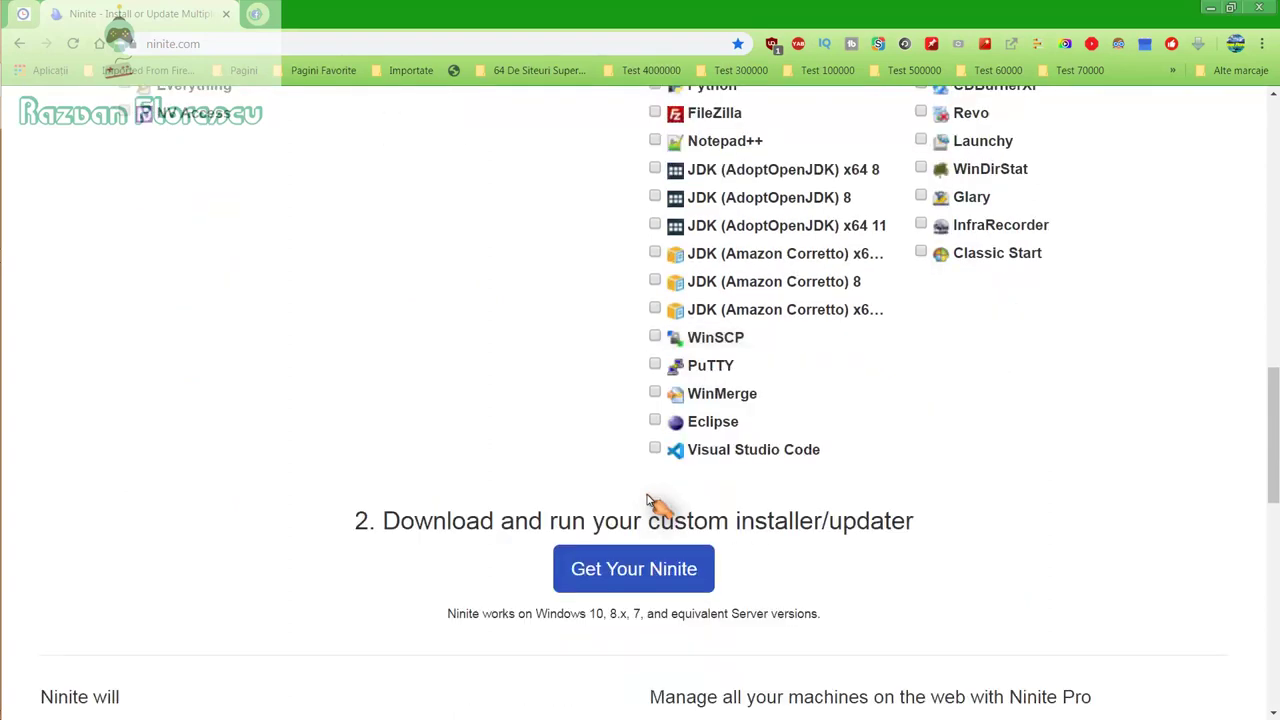
pyautogui.click(631, 576)
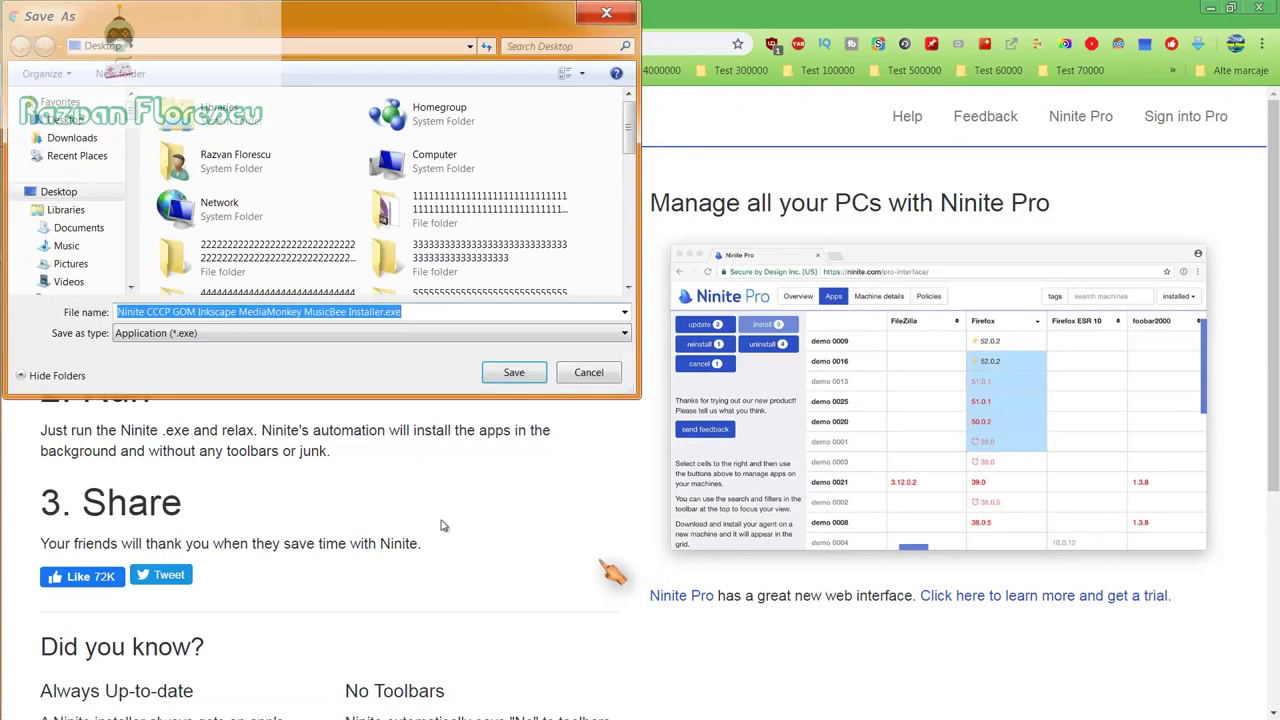
pyautogui.click(325, 334)
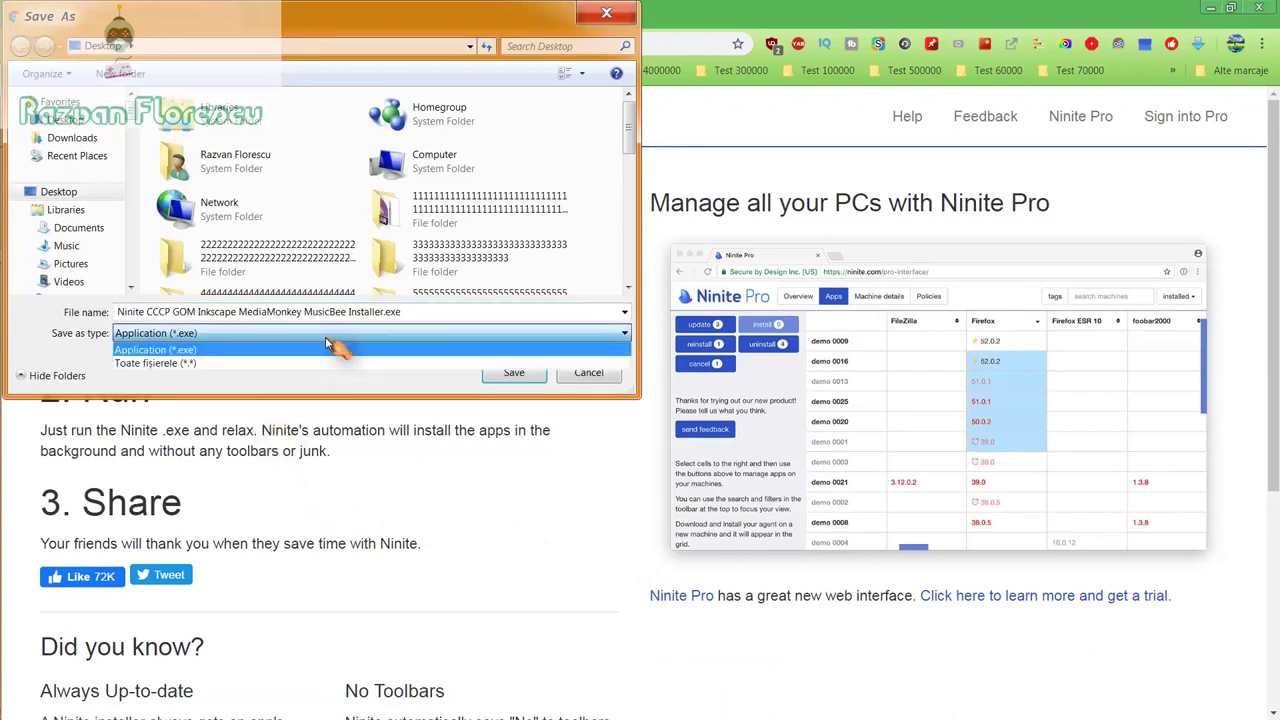
pyautogui.click(312, 363)
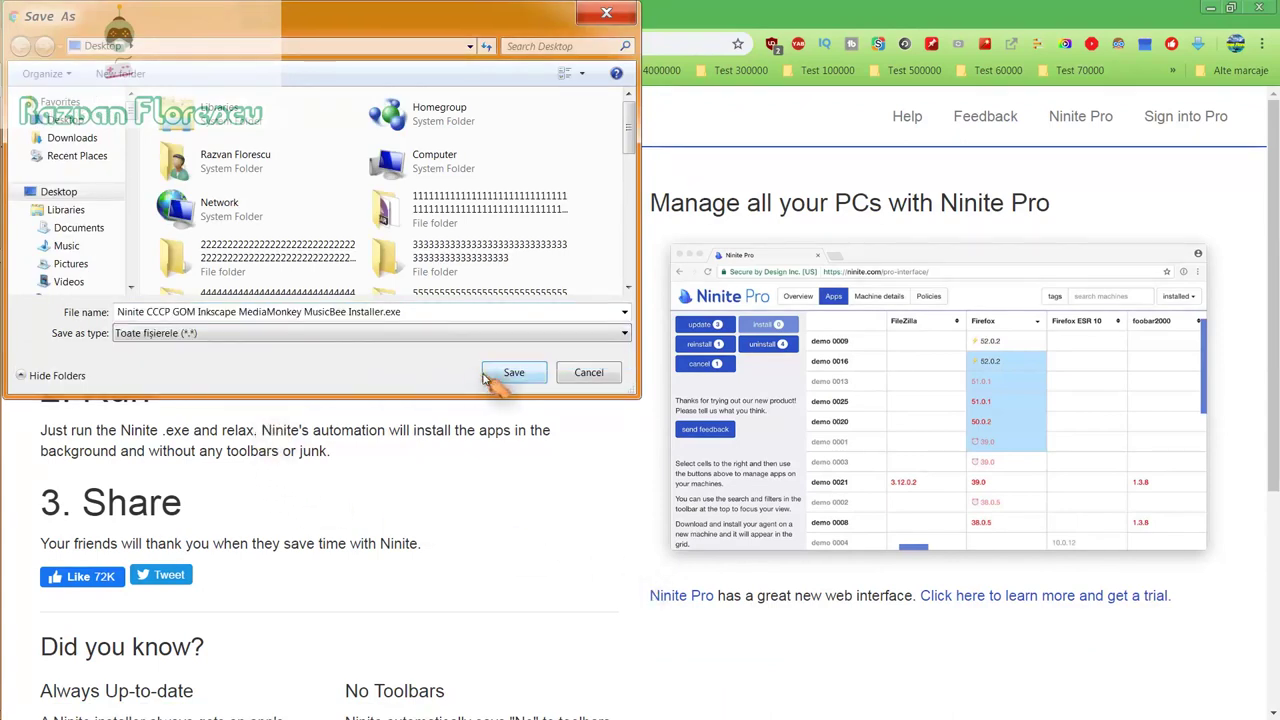
pyautogui.click(513, 372)
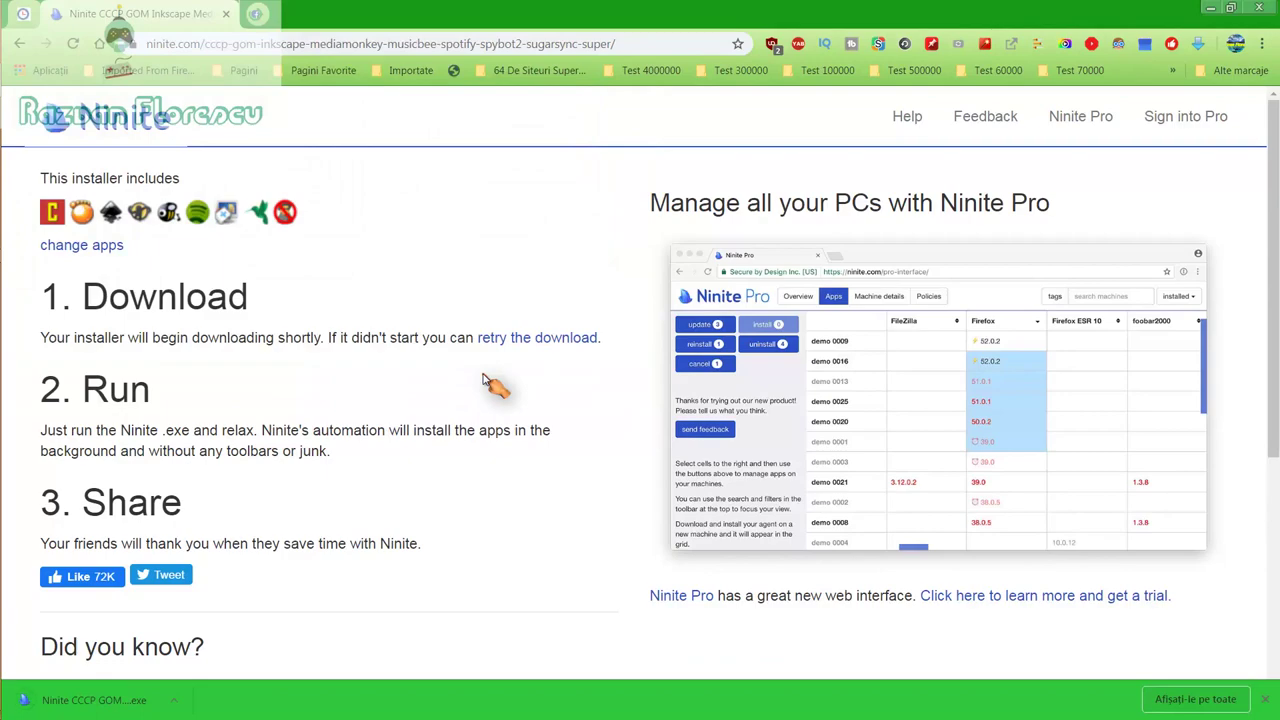
# Step: Run the downloaded Ninite installer, close the browser window and show the installation details
pyautogui.click(128, 700)
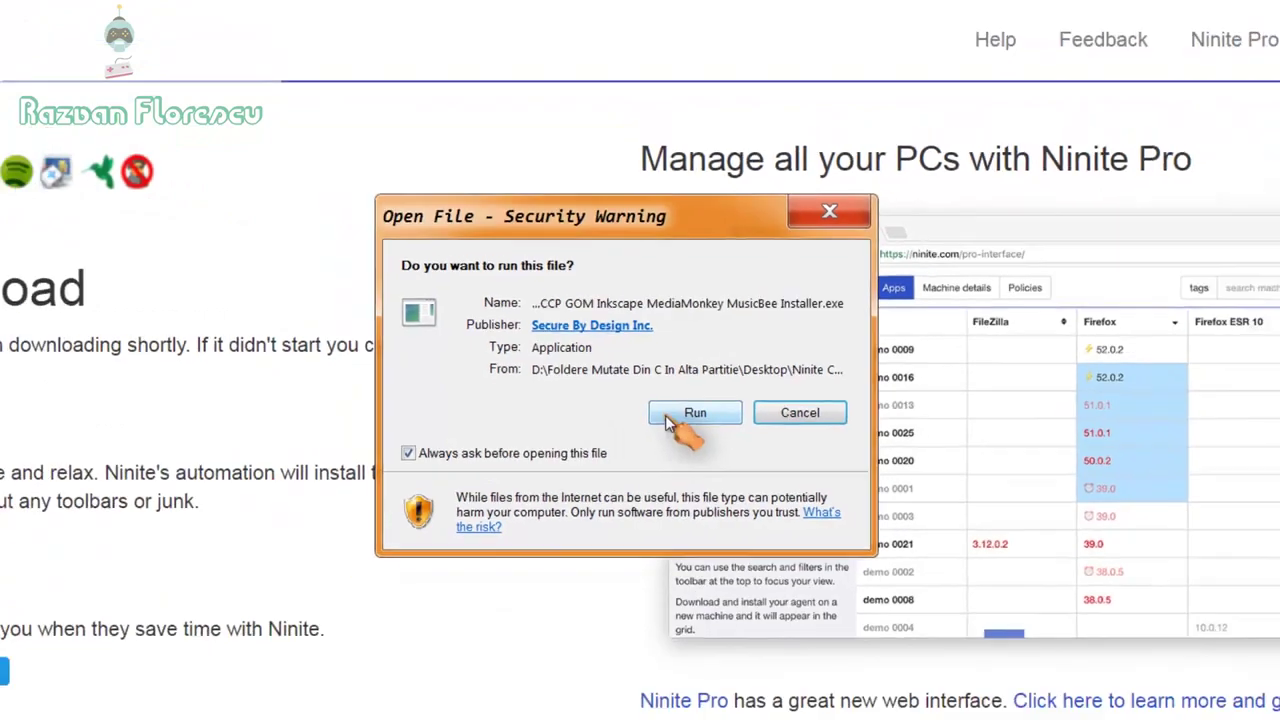
pyautogui.click(668, 420)
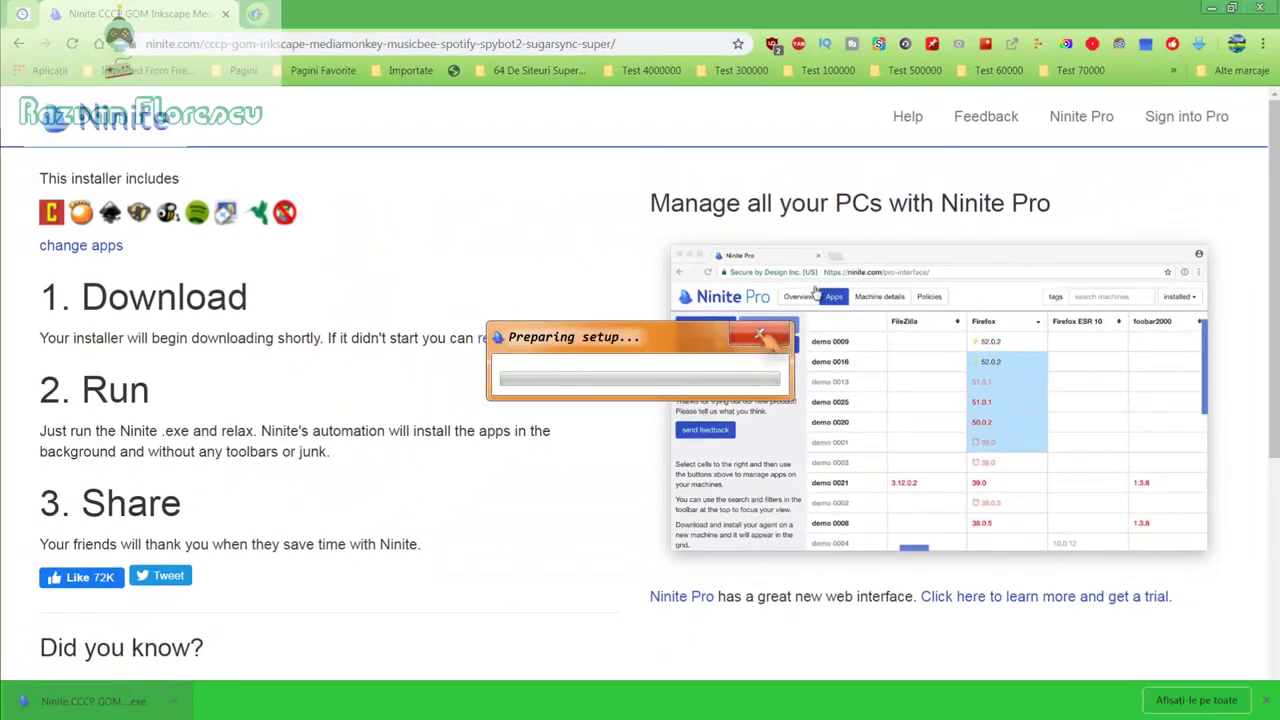
pyautogui.click(1258, 7)
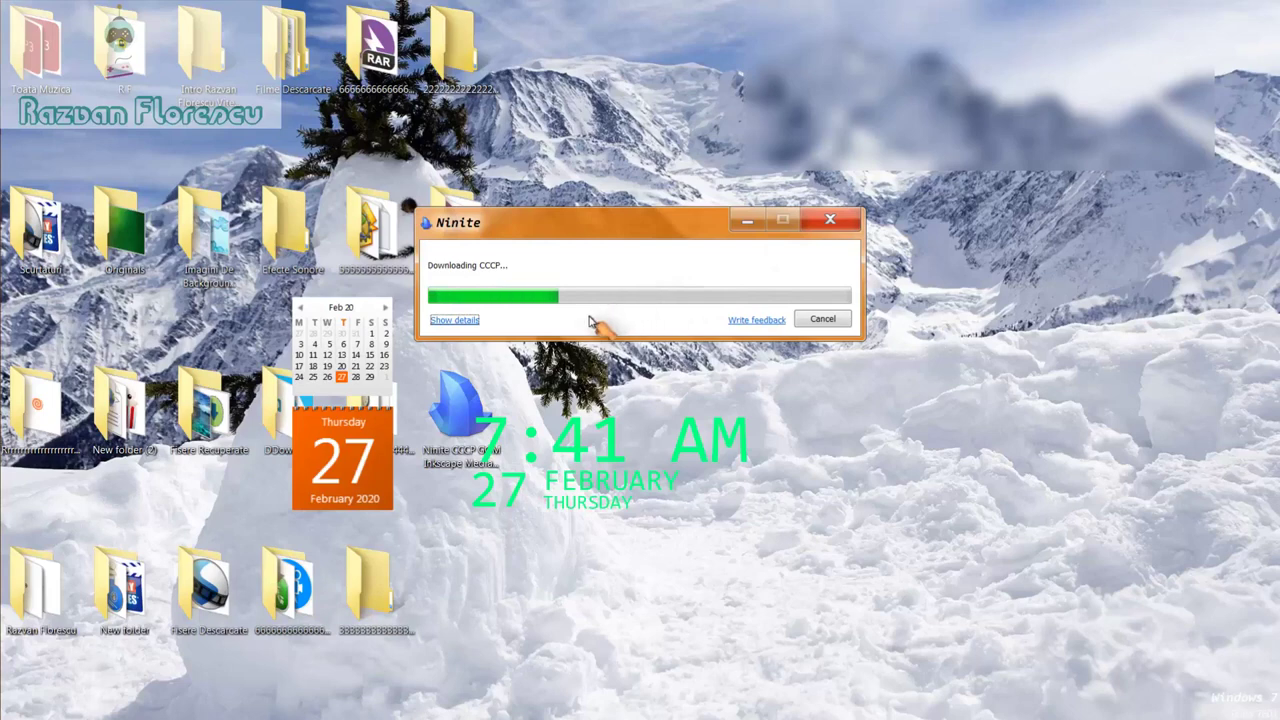
pyautogui.click(460, 328)
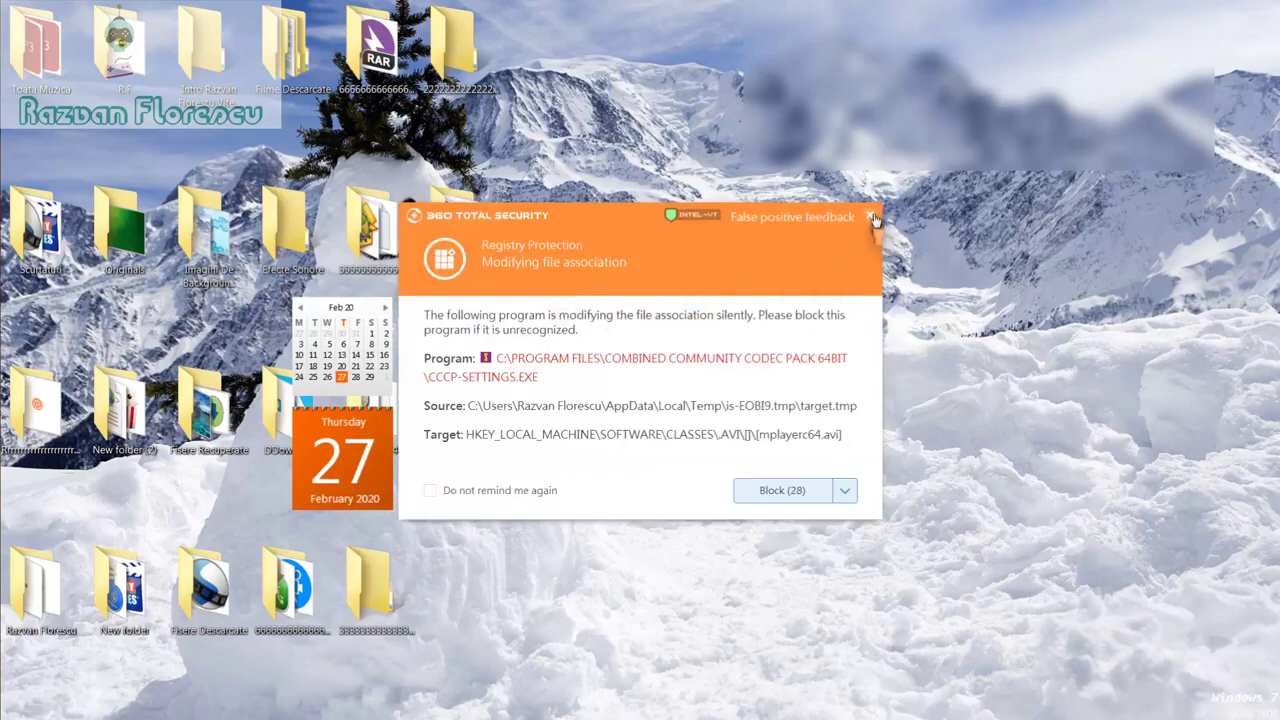
# Step: Dismiss the 360 Total Security alerts about the CCCP file association and the MusicBee driver, service and context menu modifications
pyautogui.click(872, 217)
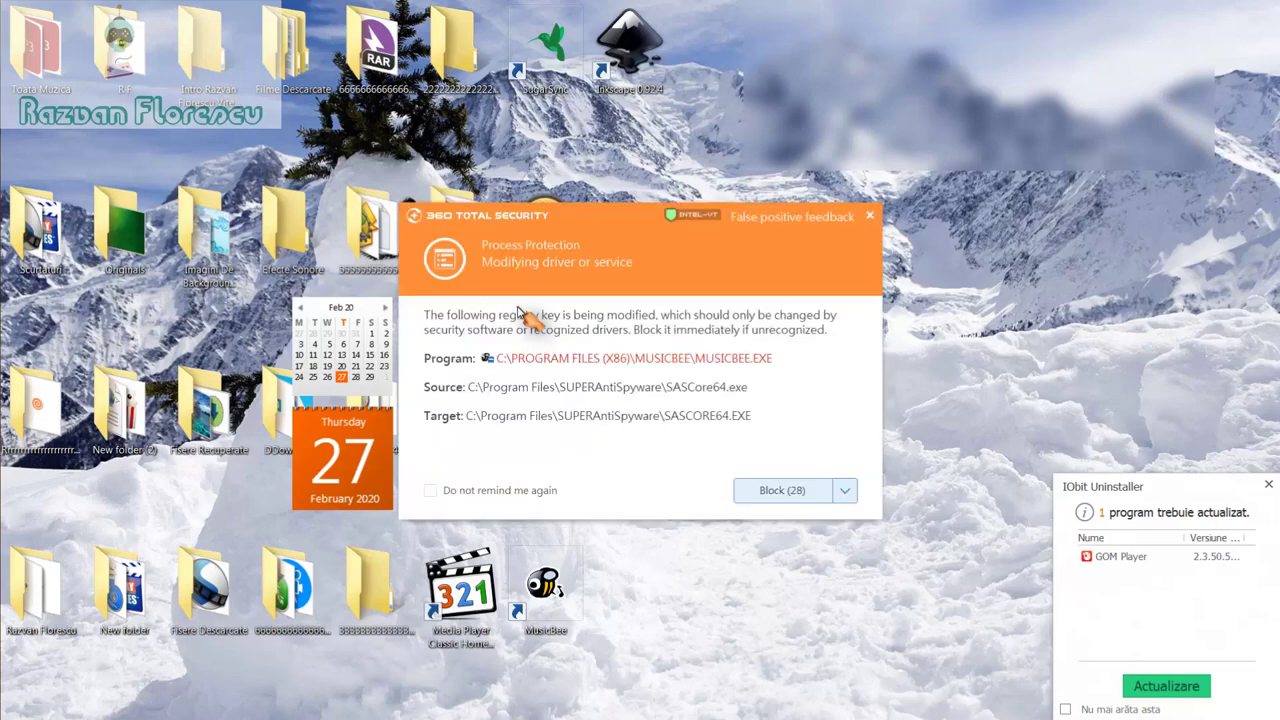
pyautogui.click(870, 216)
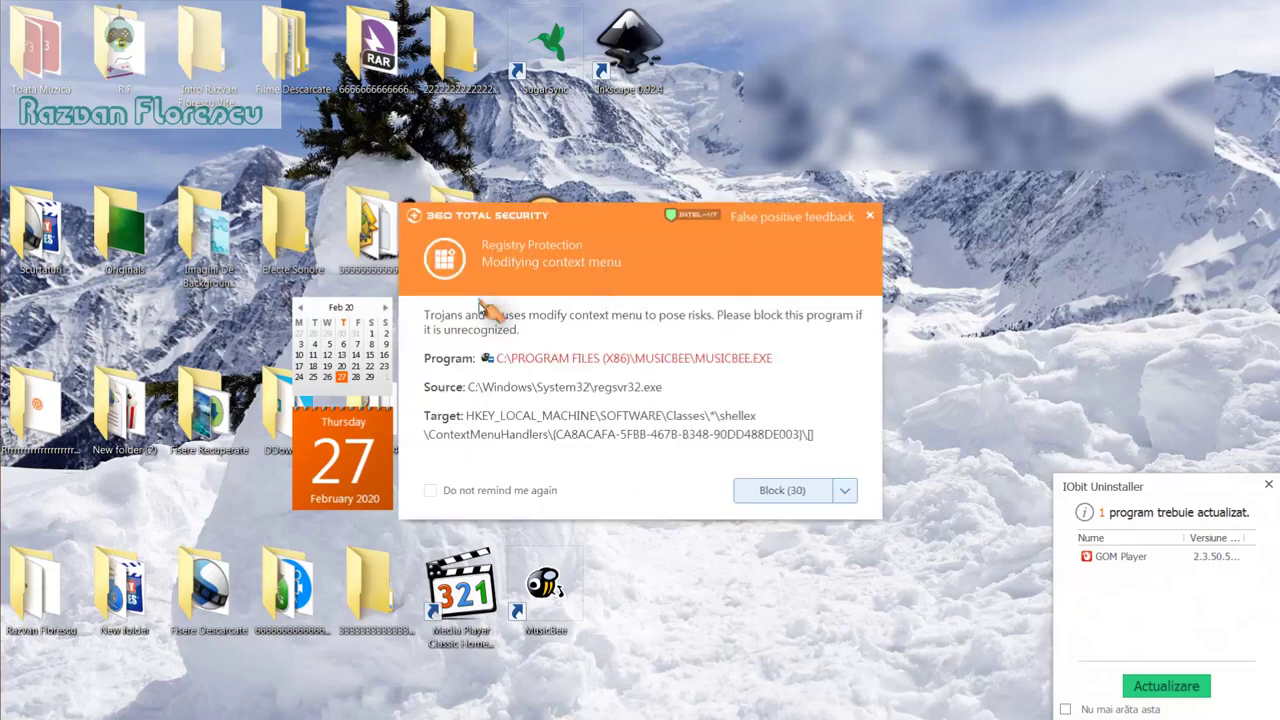
pyautogui.click(870, 216)
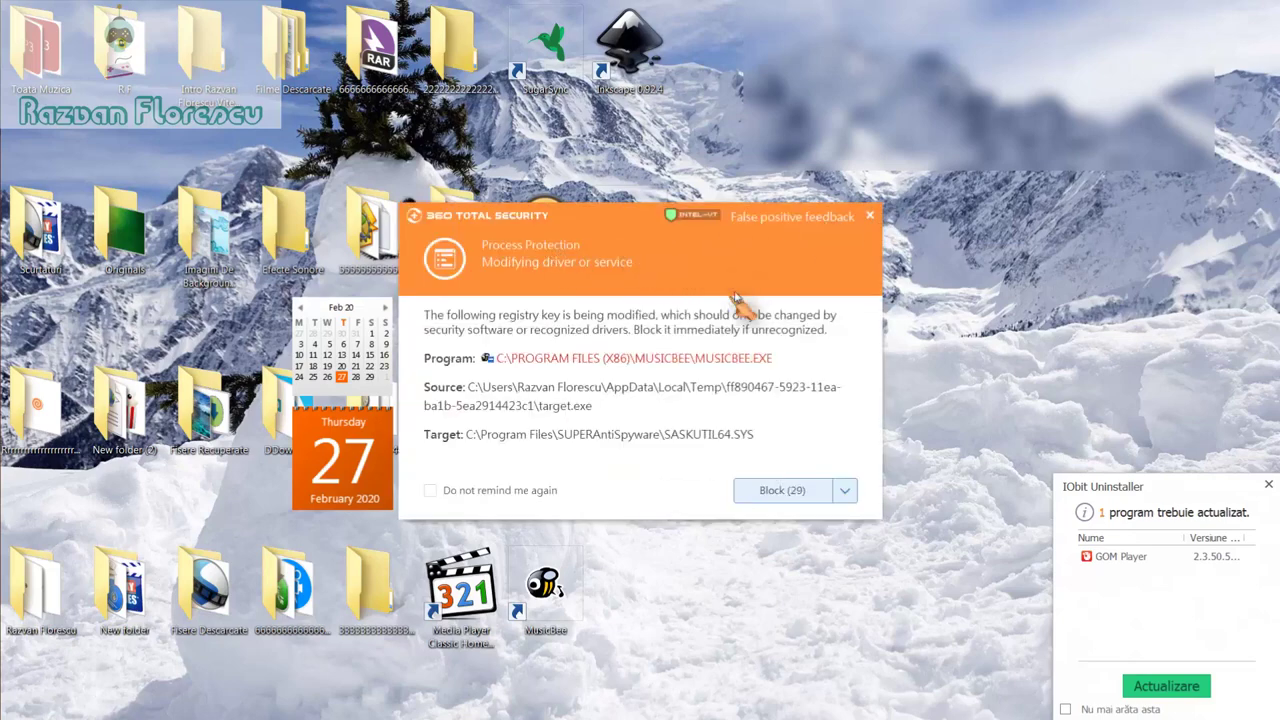
pyautogui.click(870, 216)
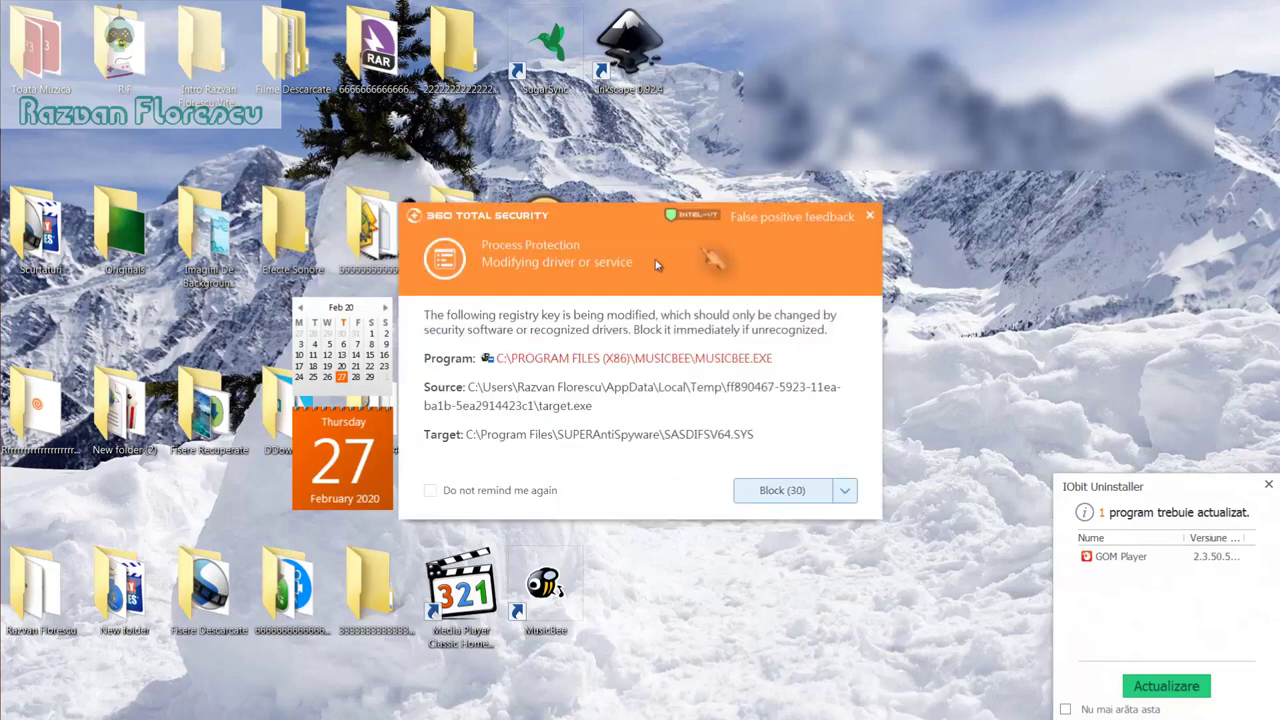
# Step: Dismiss the further 360 Total Security alerts on driver, environment variable and startup item changes, with "Do not remind me again" enabled
pyautogui.click(431, 490)
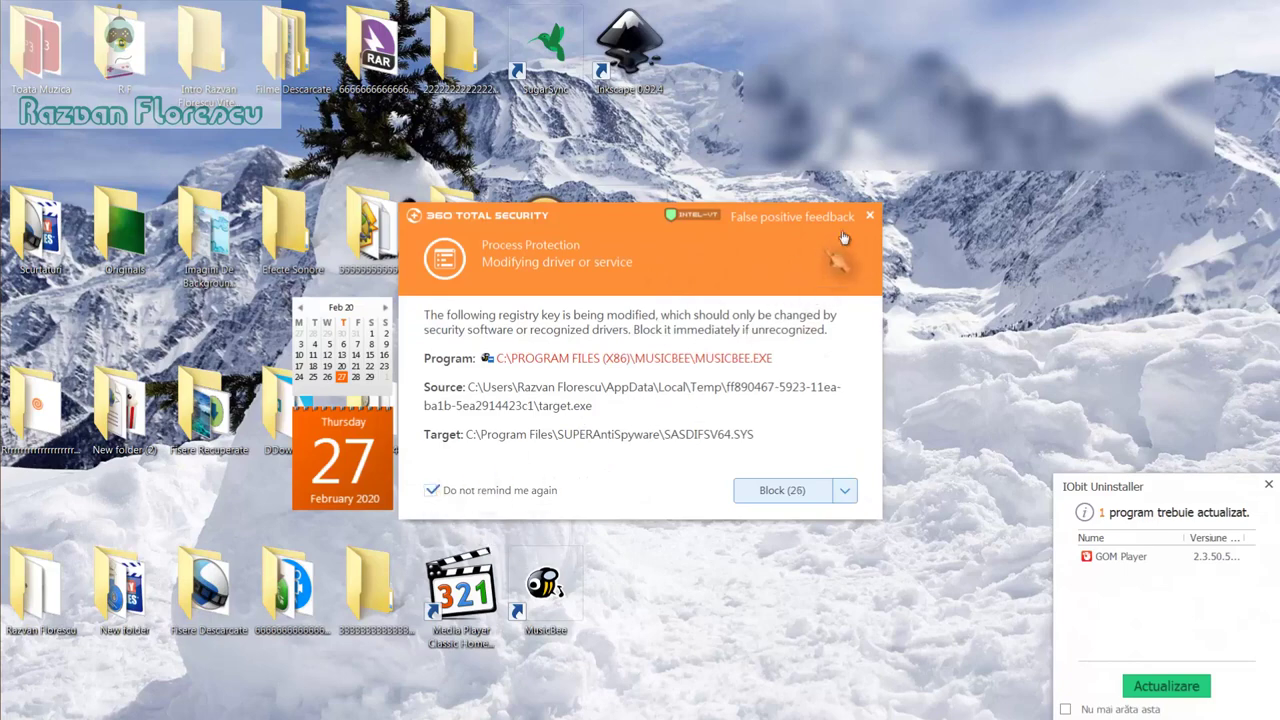
pyautogui.click(872, 217)
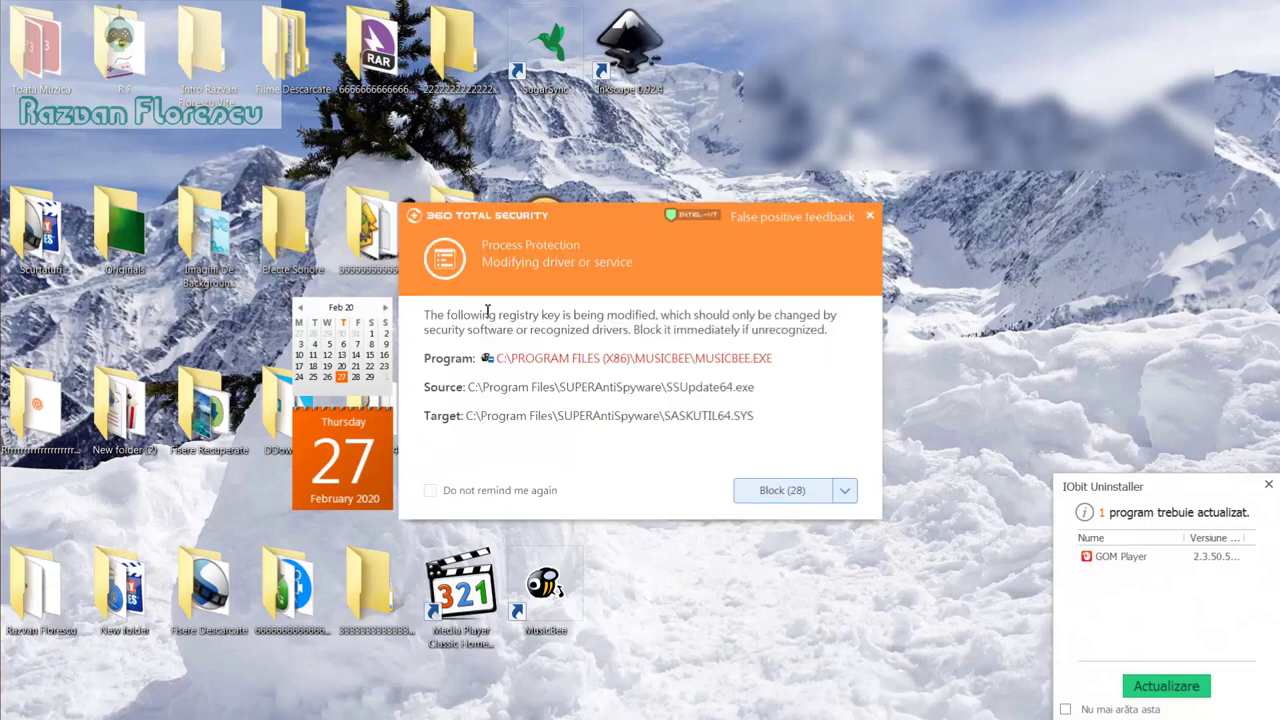
pyautogui.click(431, 491)
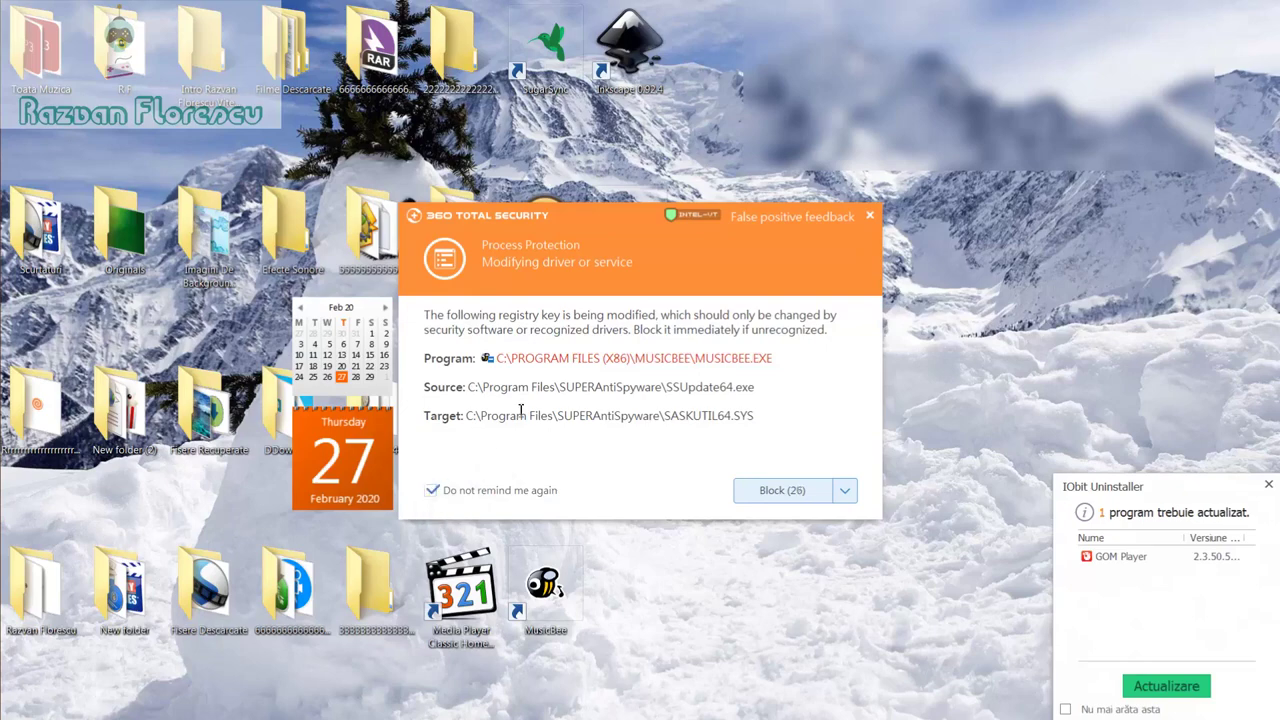
pyautogui.click(870, 218)
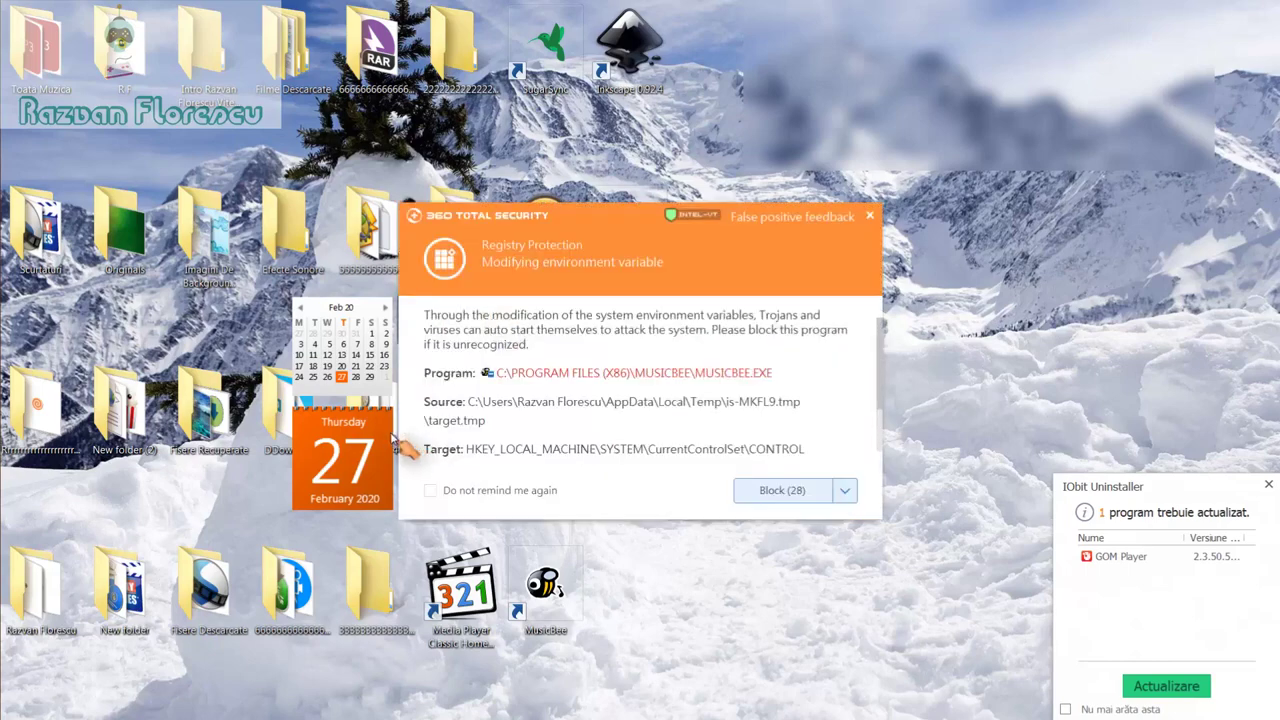
pyautogui.click(430, 491)
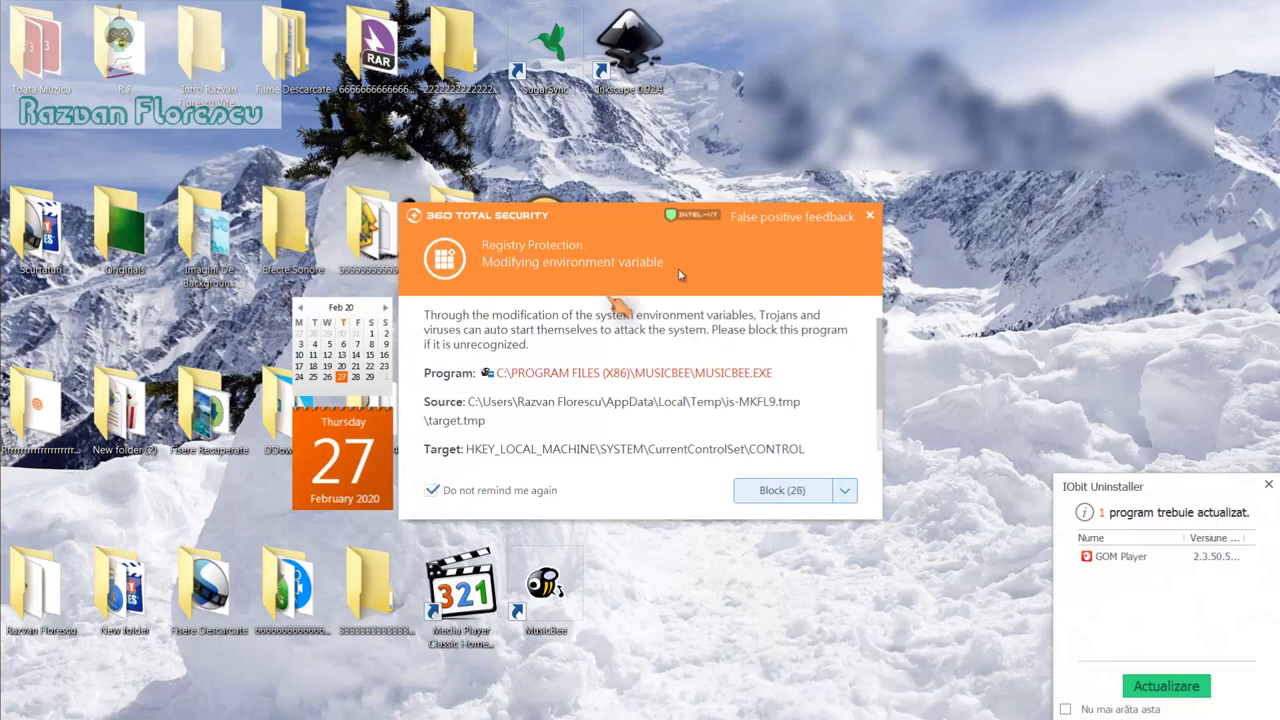
pyautogui.click(870, 218)
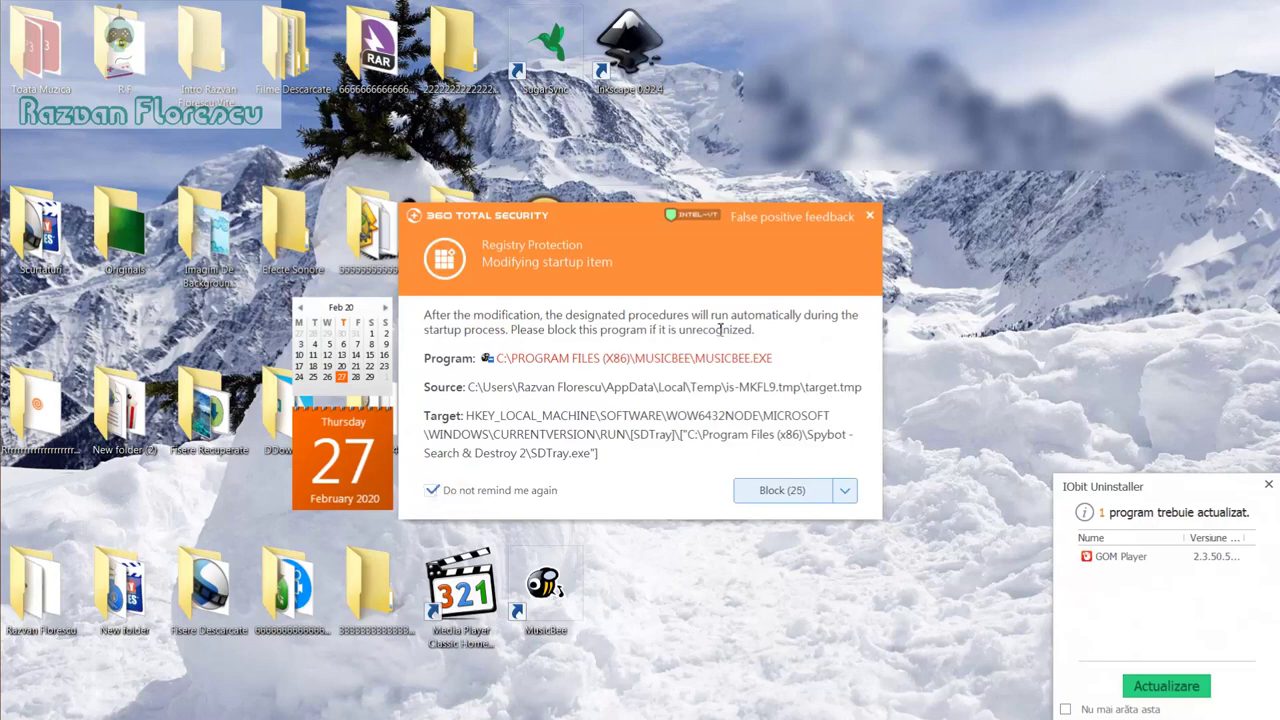
pyautogui.click(872, 216)
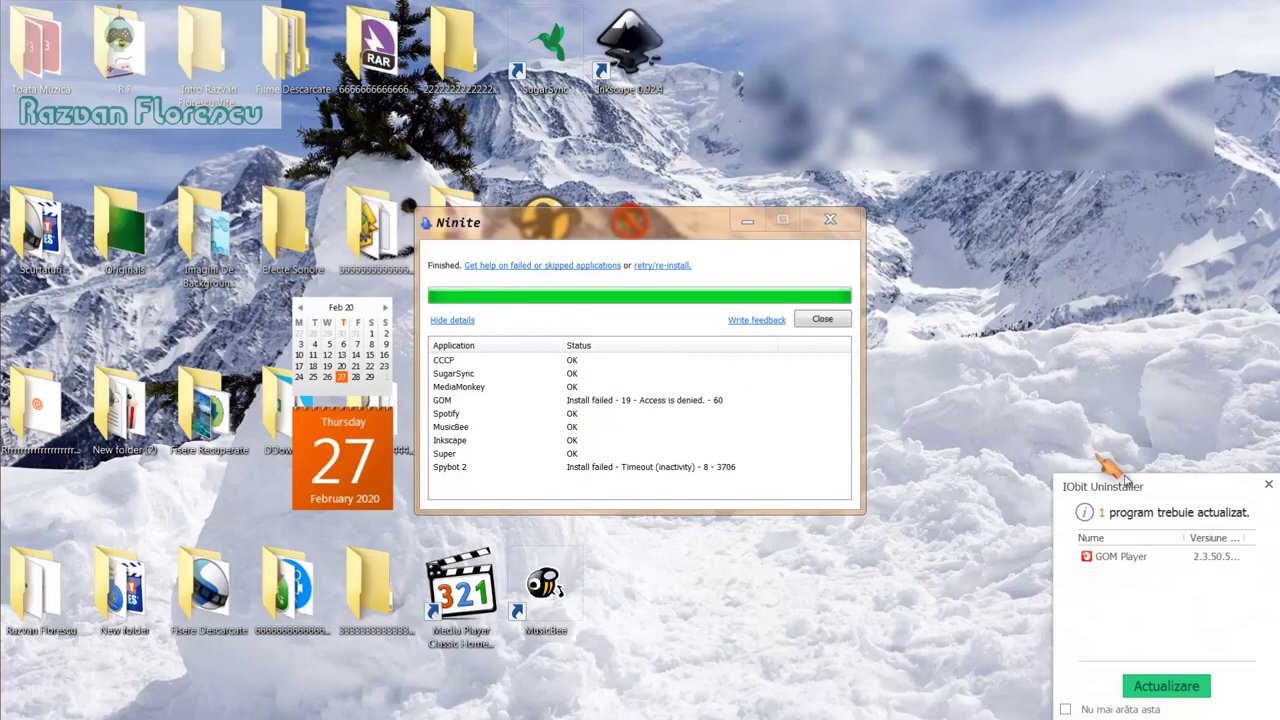
# Step: Dismiss the IObit Uninstaller update notice and close the finished Ninite installer
pyautogui.click(1265, 485)
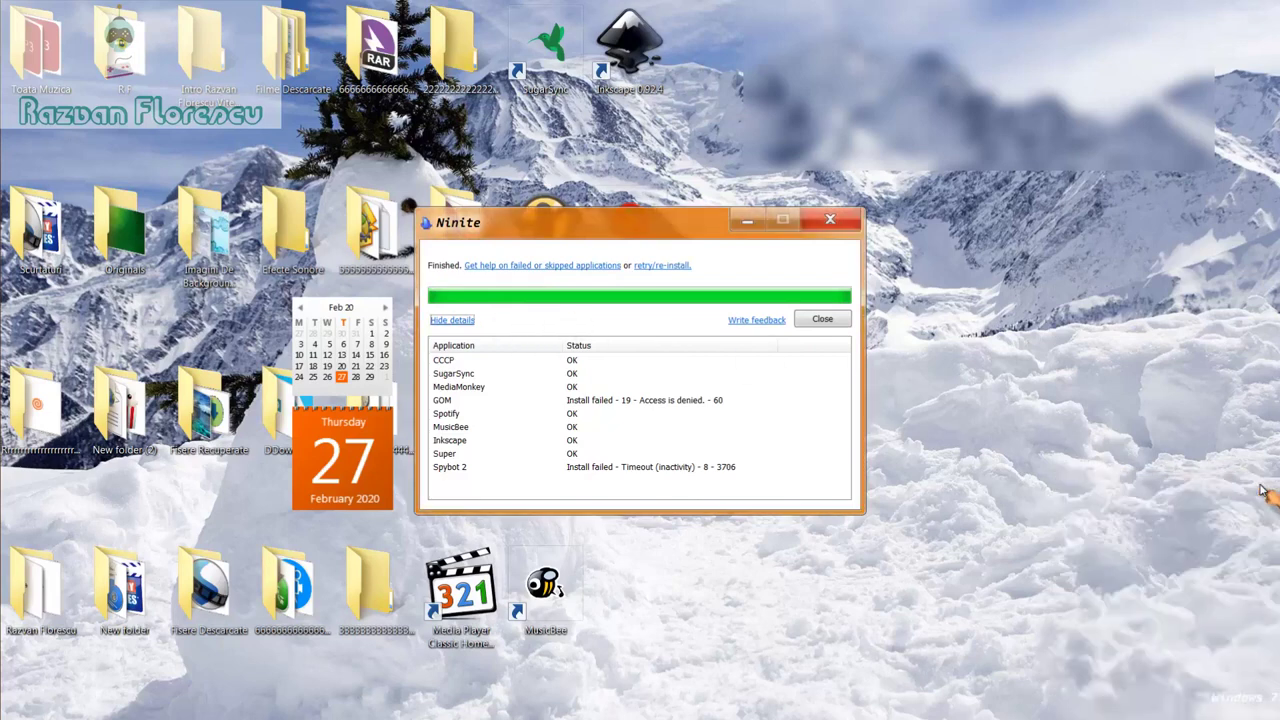
pyautogui.click(822, 322)
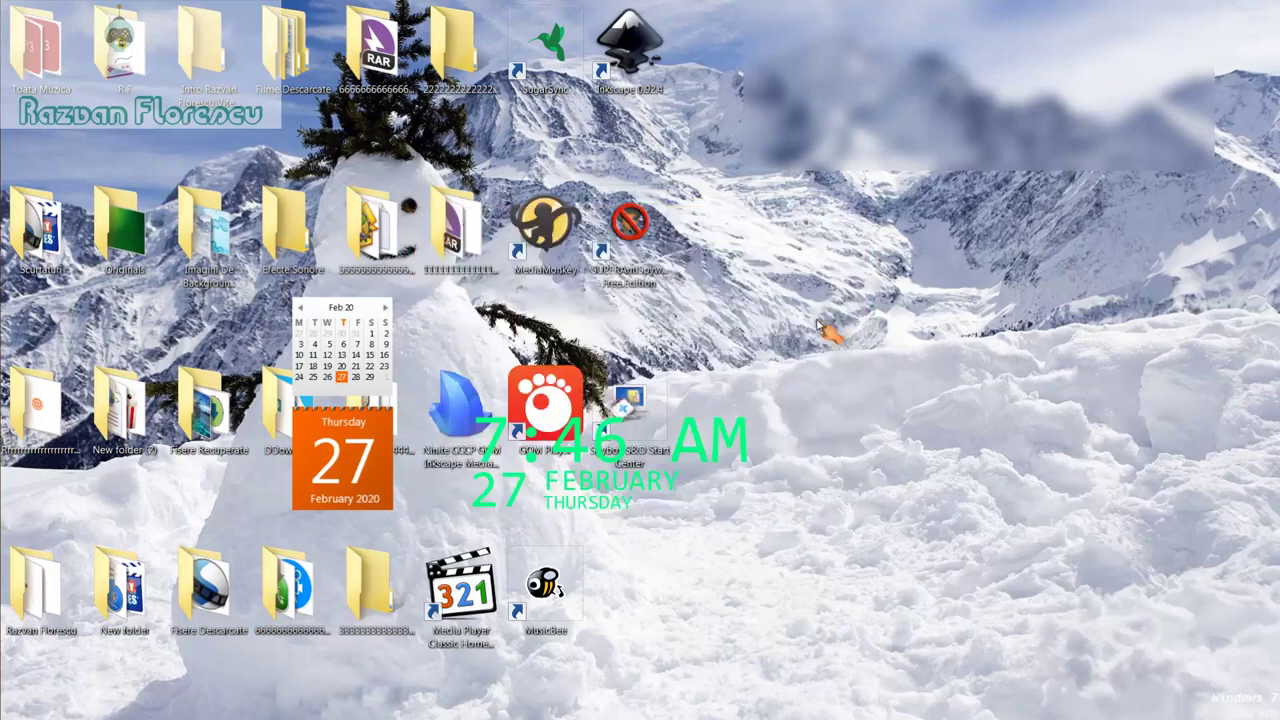
# Step: Open Media Player Classic from the desktop, decline periodic CCCP update checks and maximize its window
pyautogui.doubleClick(462, 595)
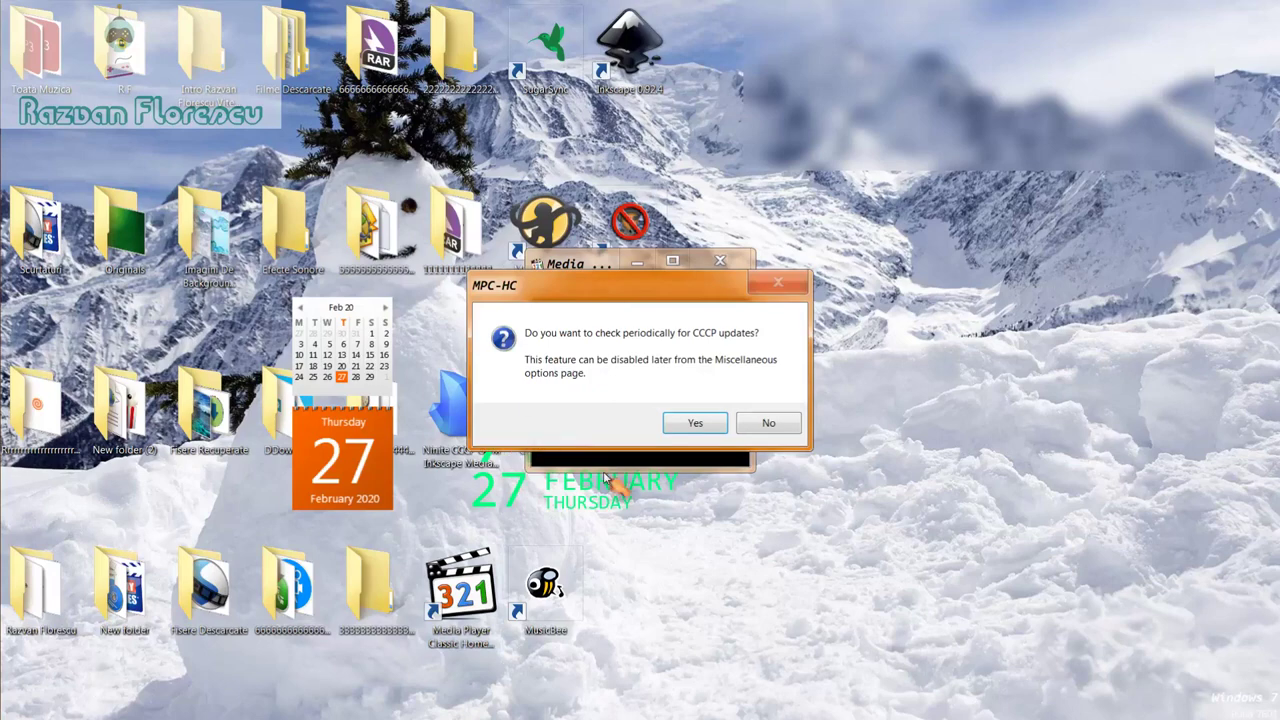
pyautogui.click(760, 425)
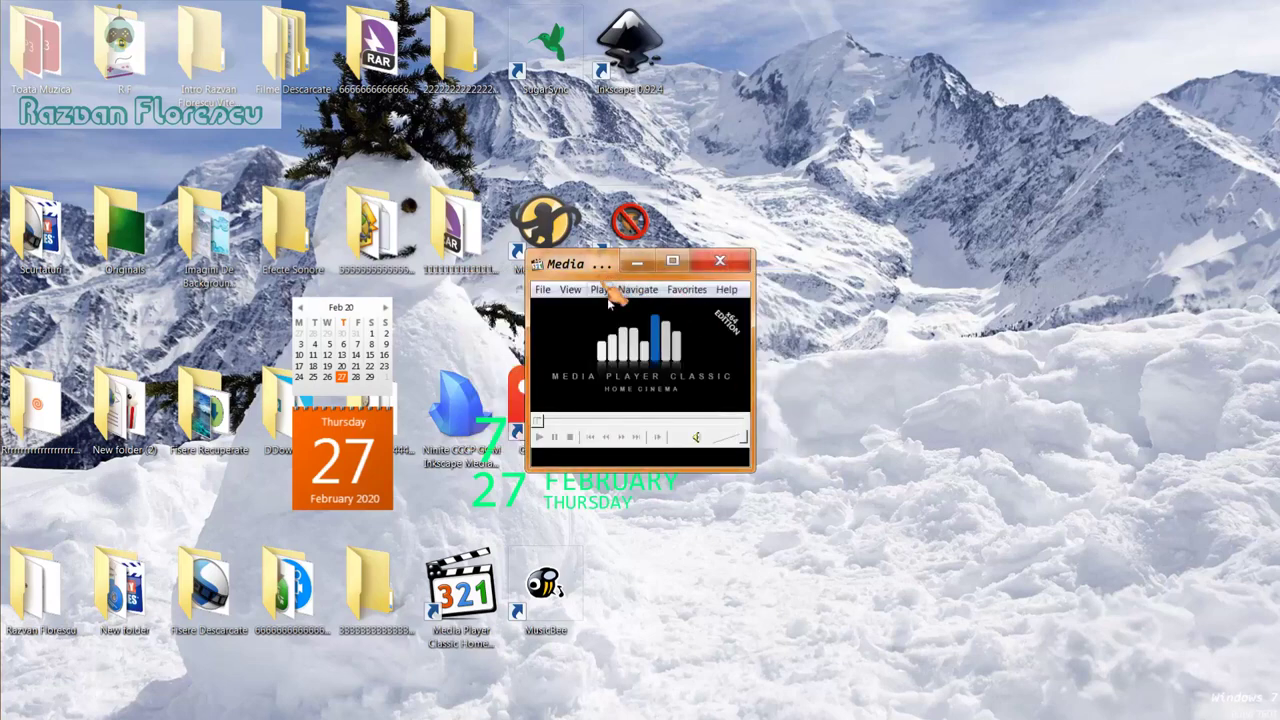
pyautogui.moveTo(596, 263); pyautogui.dragTo(630, 8)
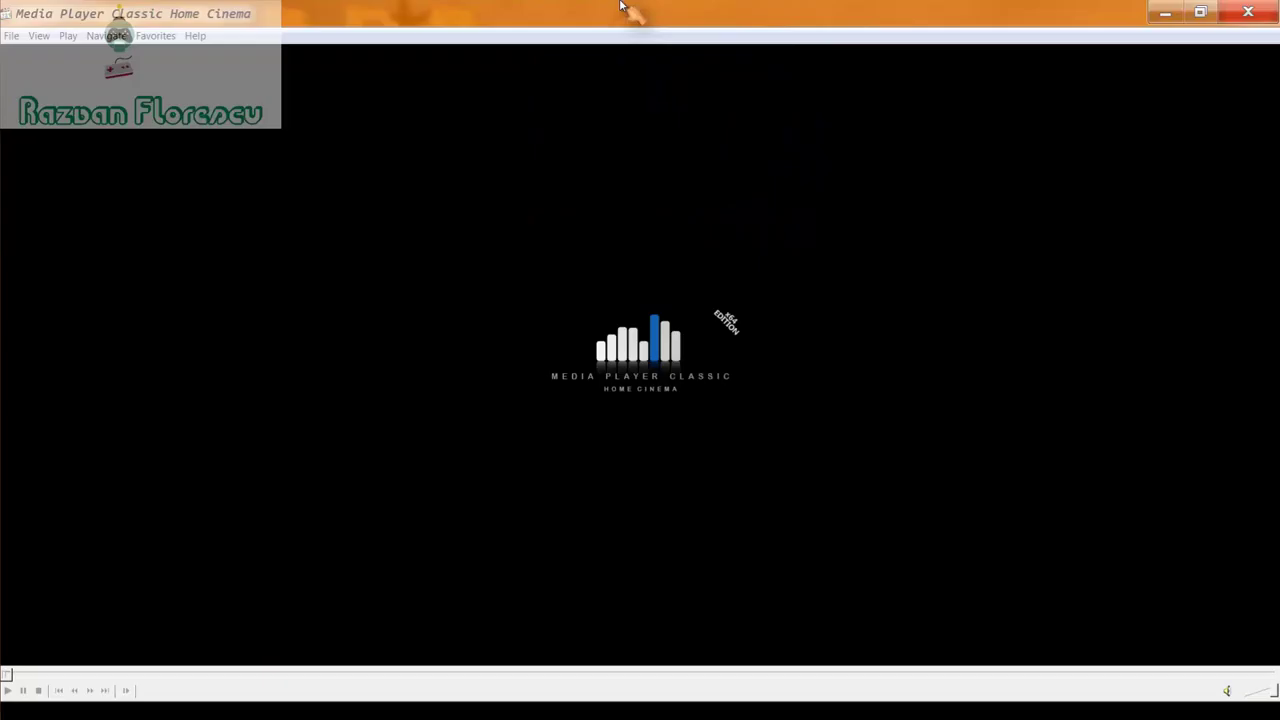
pyautogui.moveTo(5, 270)
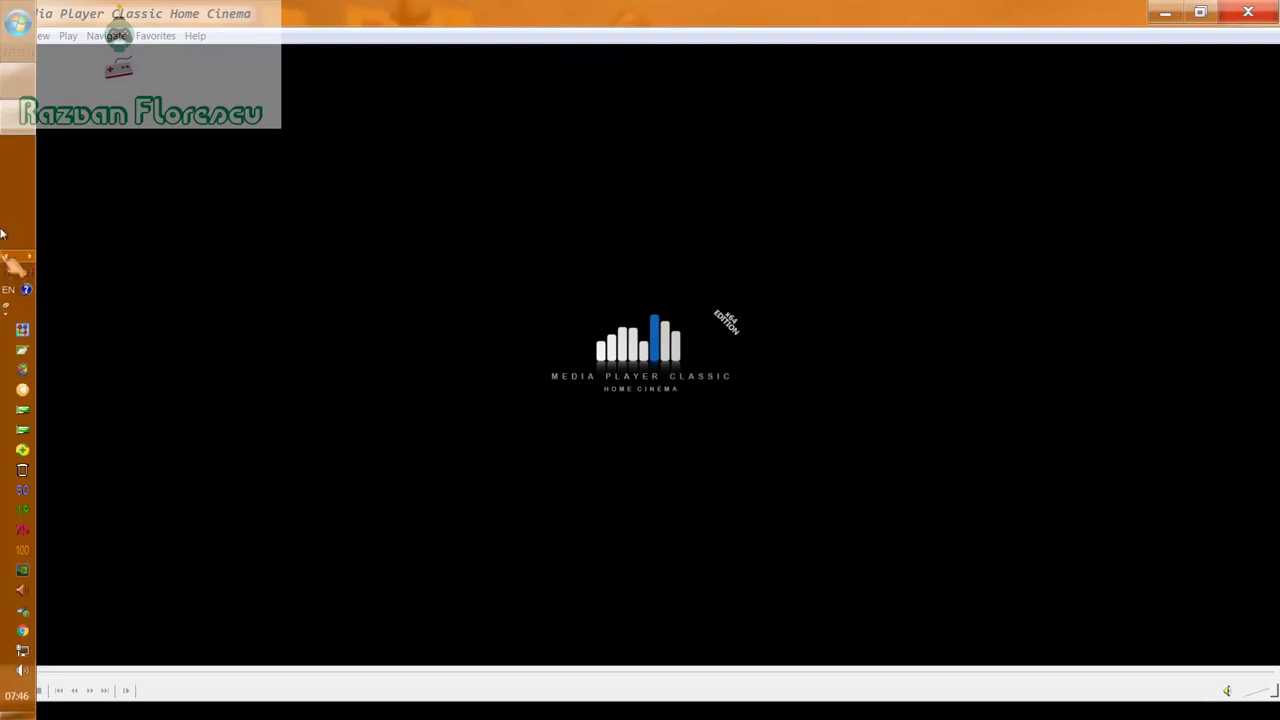
# Step: Close the Media Player Classic window and return to the desktop
pyautogui.rightClick(12, 120)
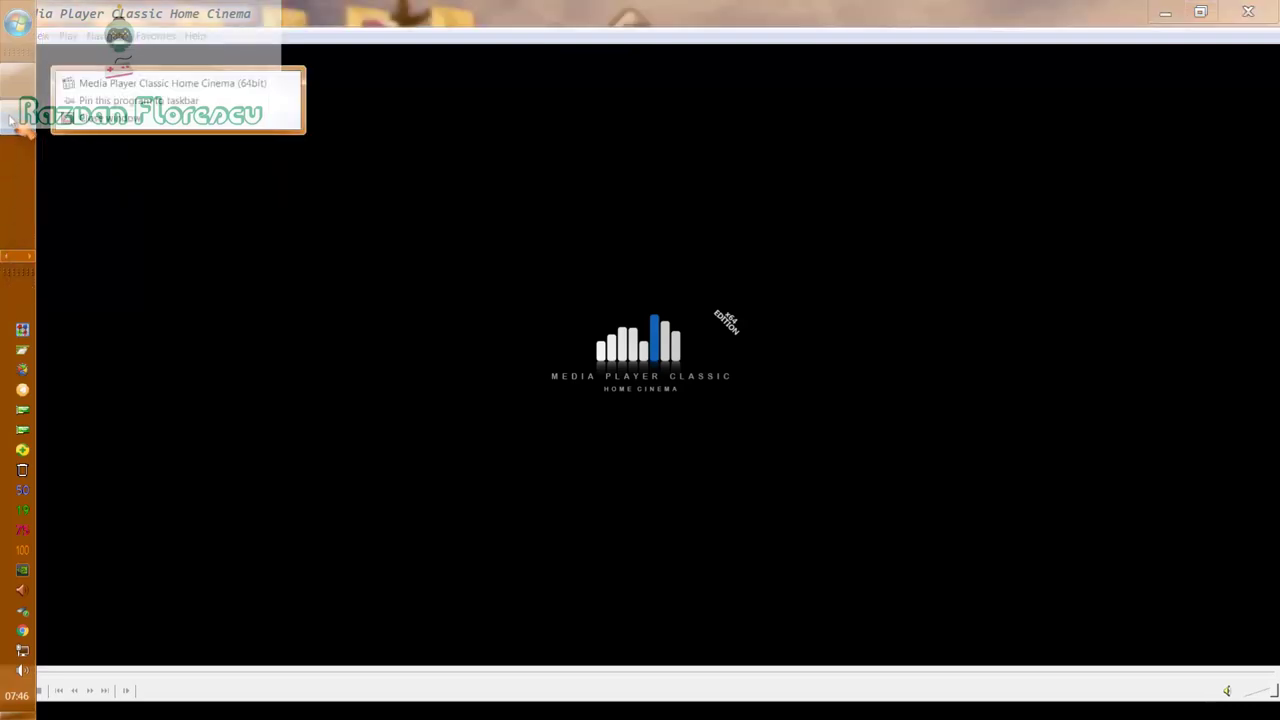
pyautogui.click(300, 137)
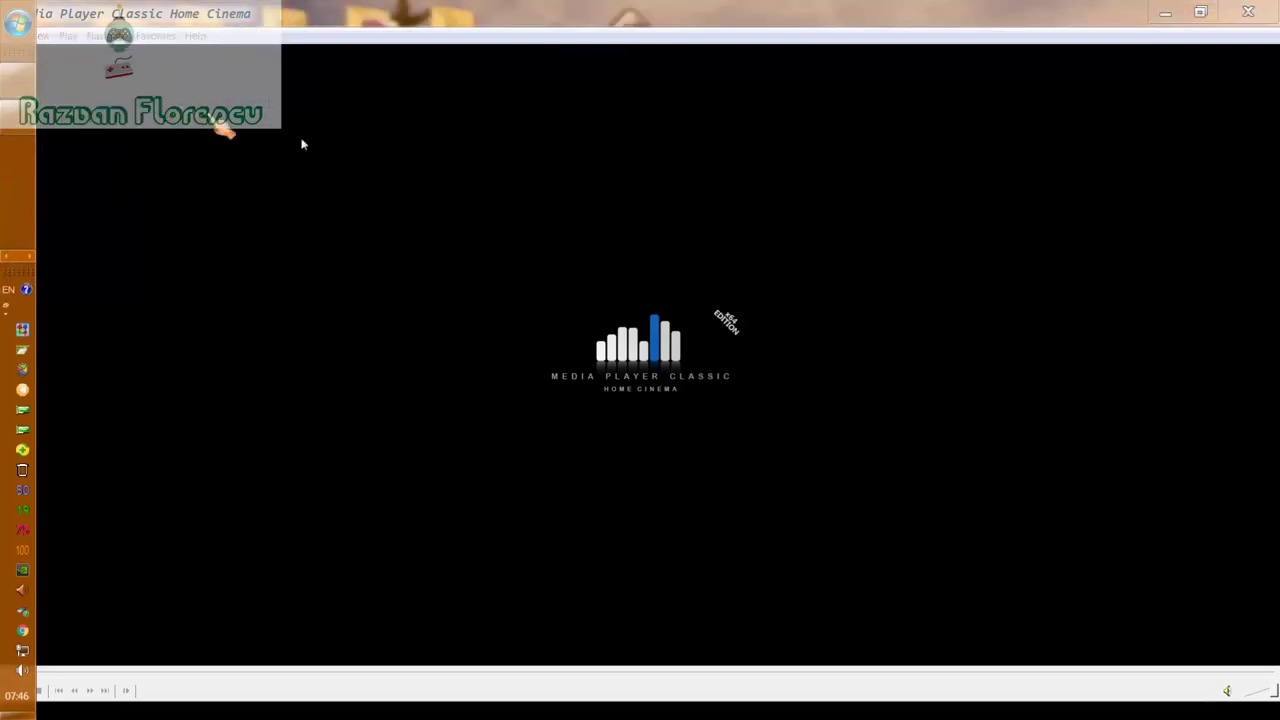
pyautogui.click(1248, 12)
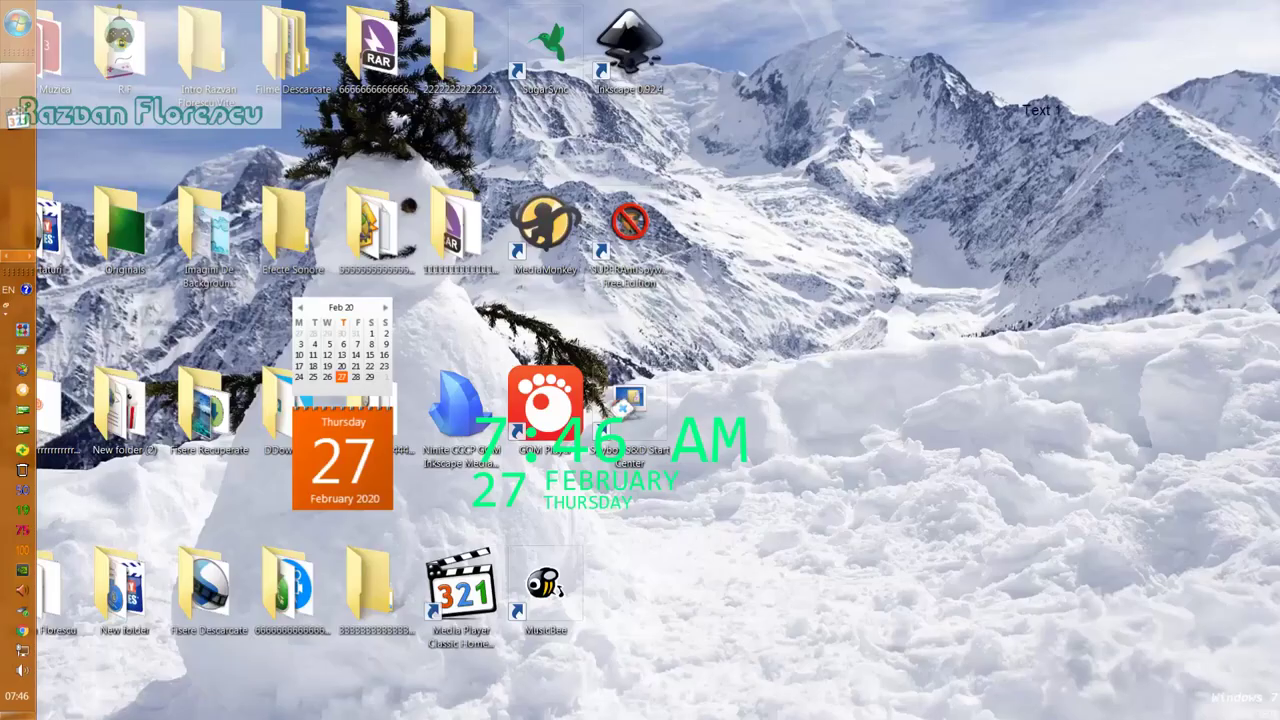
# Step: Permanently delete the Ninite installer file from the desktop
pyautogui.click(472, 400)
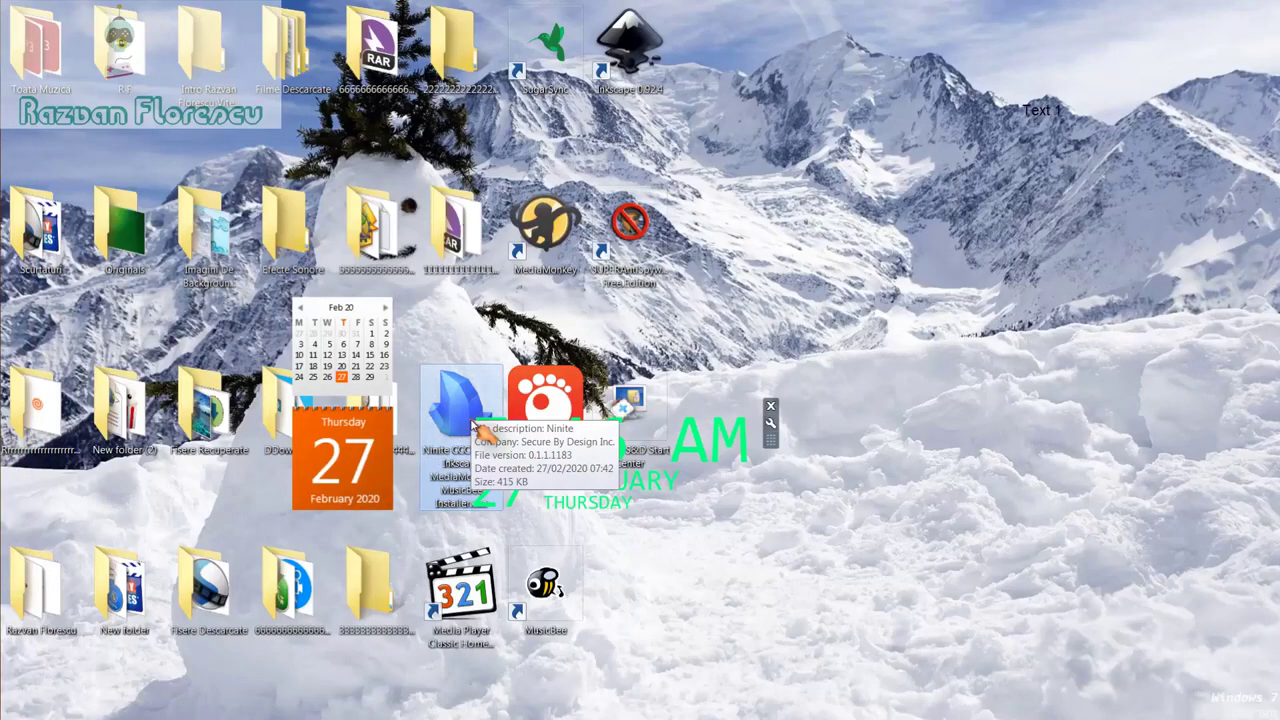
pyautogui.hotkey('shift', 'Delete')
pyautogui.press('Return')
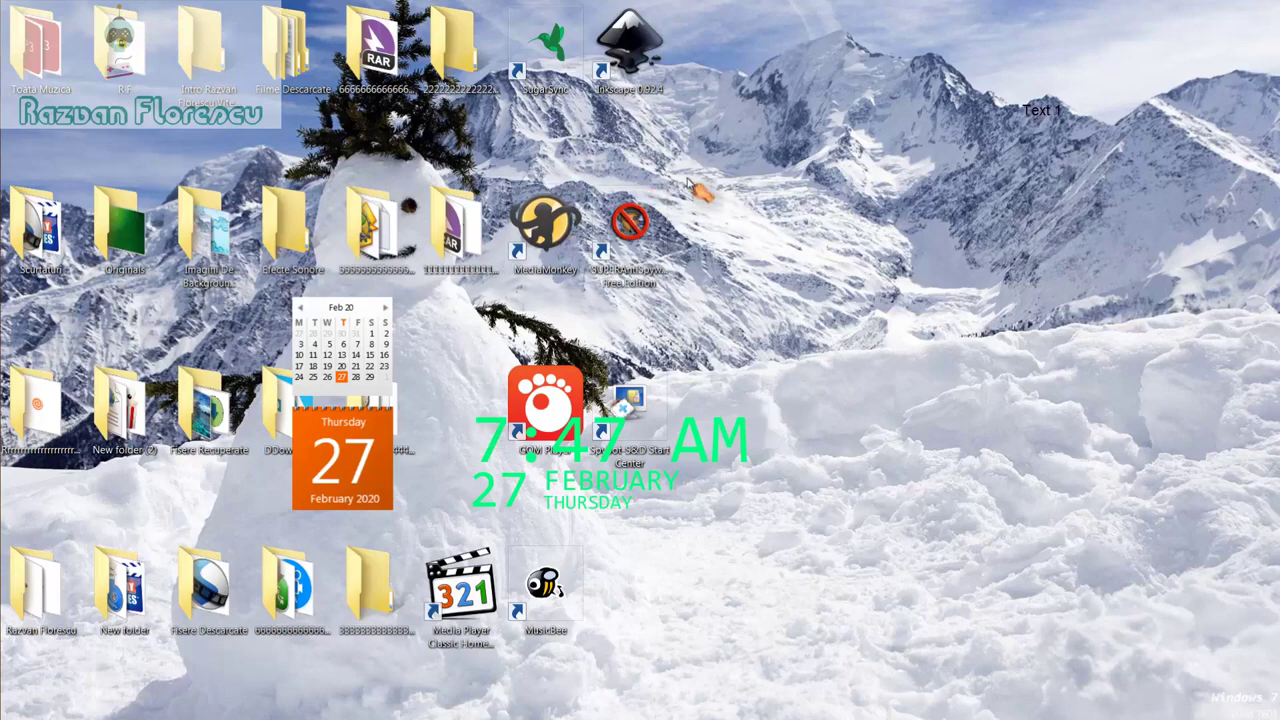
# Step: Copy the eight program shortcuts, including Media Player Classic, into the Scurtaturi folder and permanently delete the originals from the desktop
pyautogui.moveTo(712, 45); pyautogui.dragTo(513, 608)
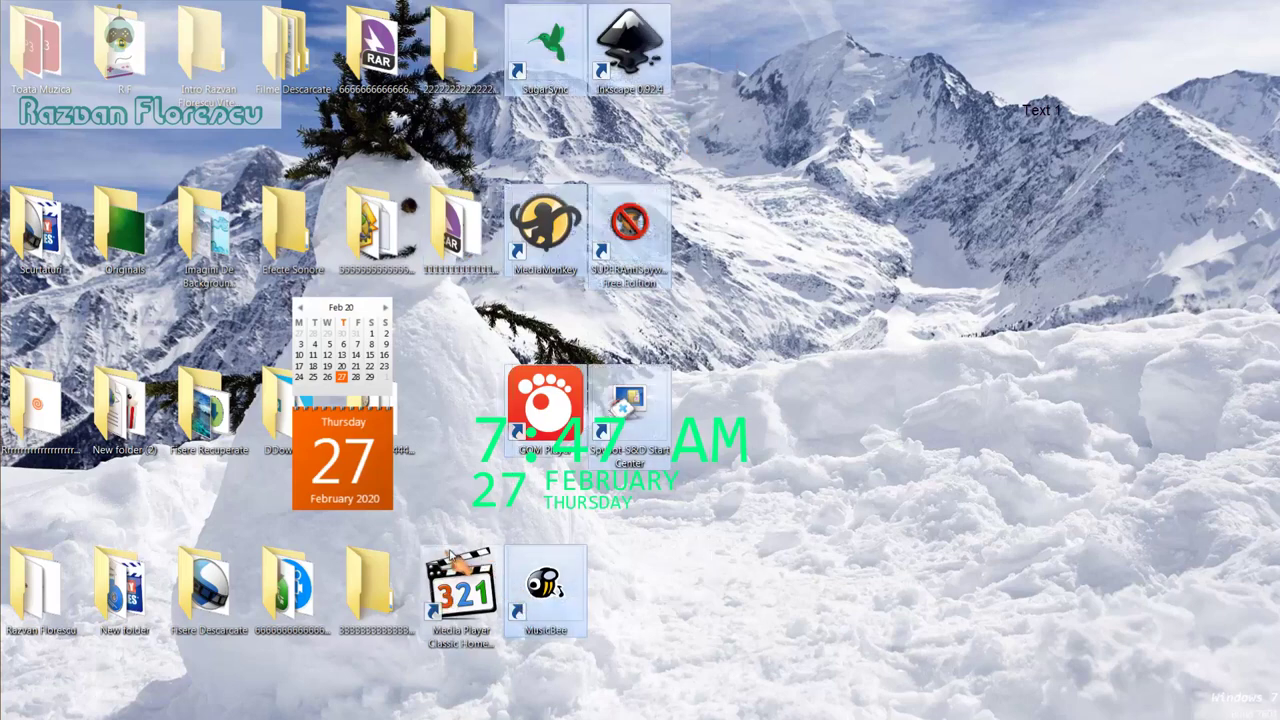
pyautogui.keyDown('ctrl'); pyautogui.click(463, 582); pyautogui.keyUp('ctrl')
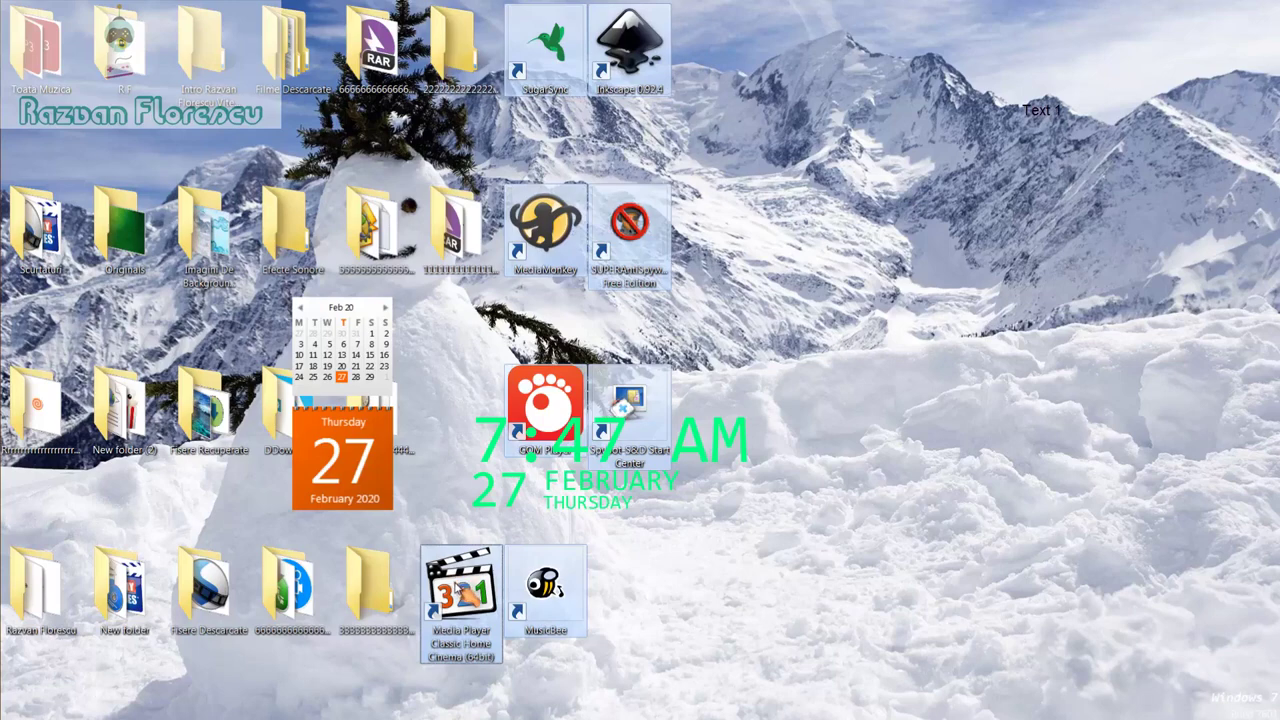
pyautogui.moveTo(460, 580); pyautogui.dragTo(75, 198)
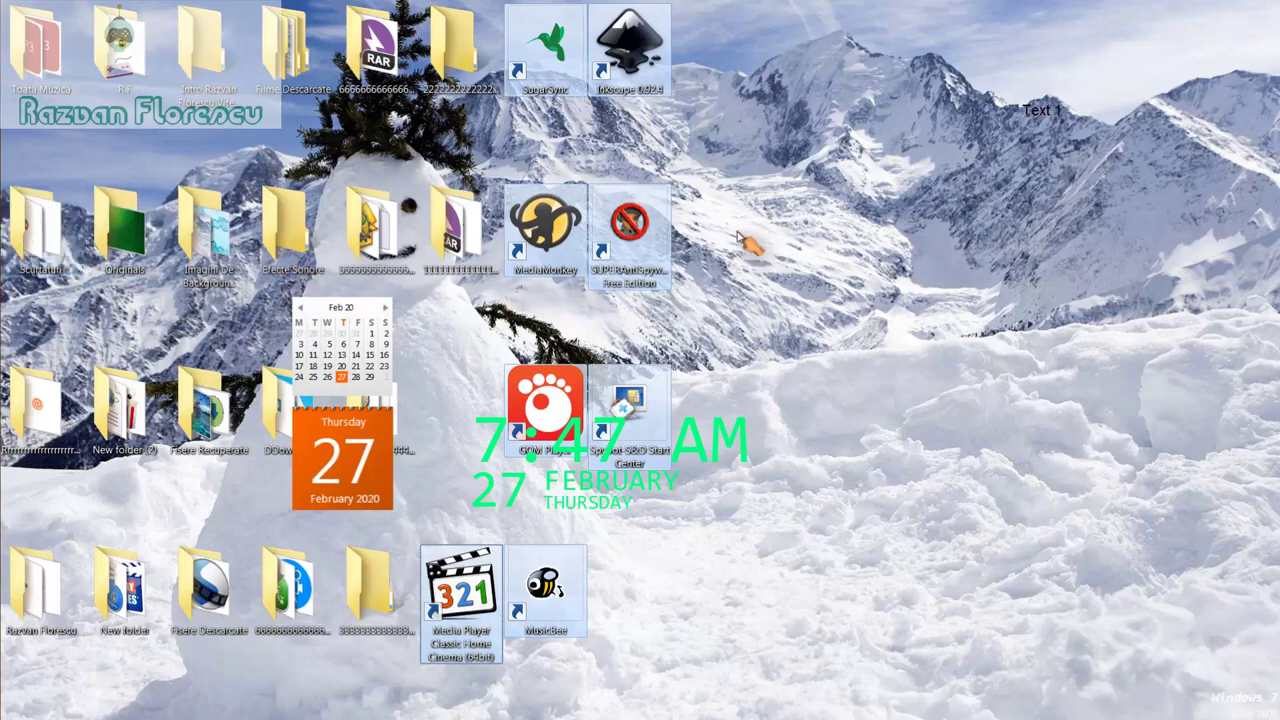
pyautogui.hotkey('shift', 'Delete')
pyautogui.press('Return')
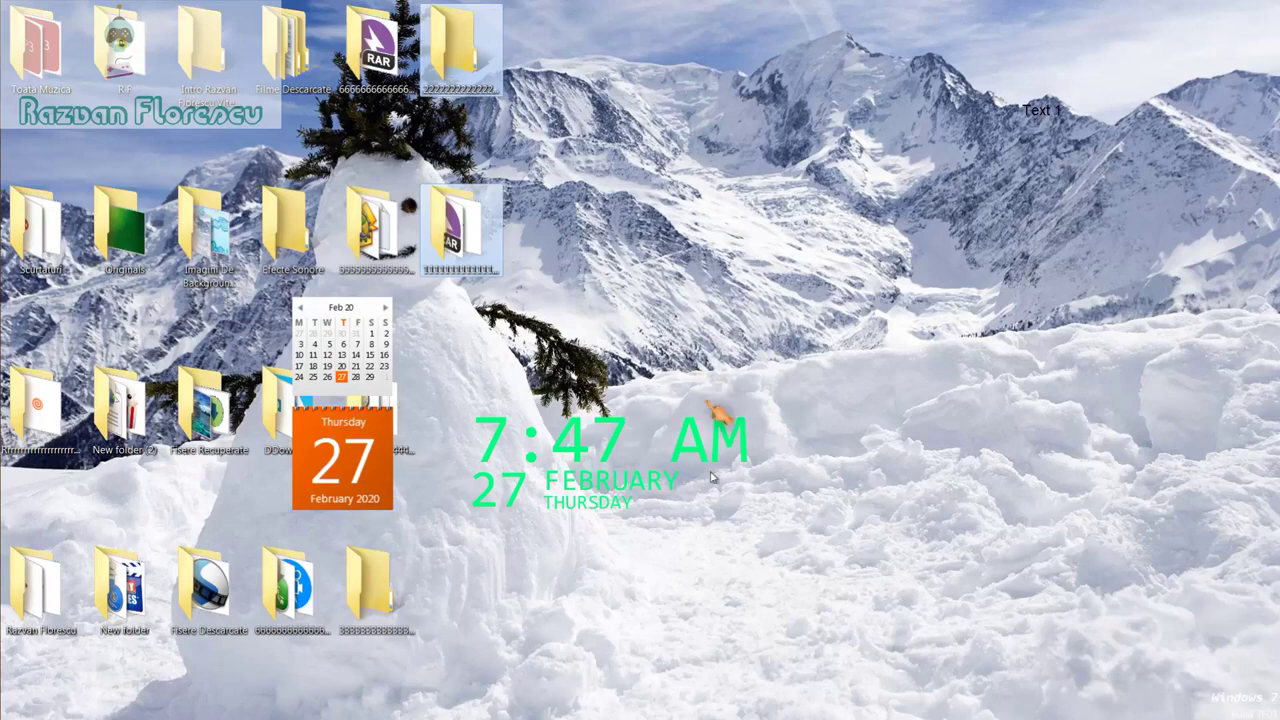
# Step: Refresh the desktop twice
pyautogui.rightClick(606, 542)
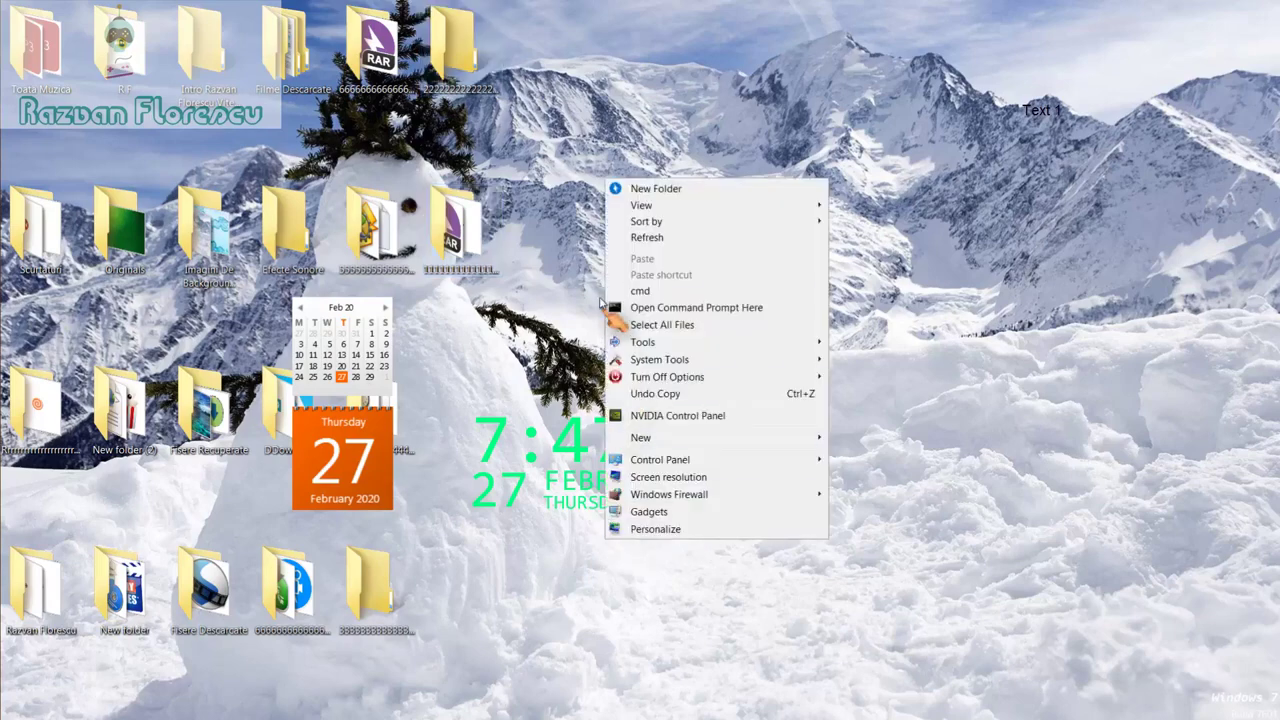
pyautogui.click(646, 238)
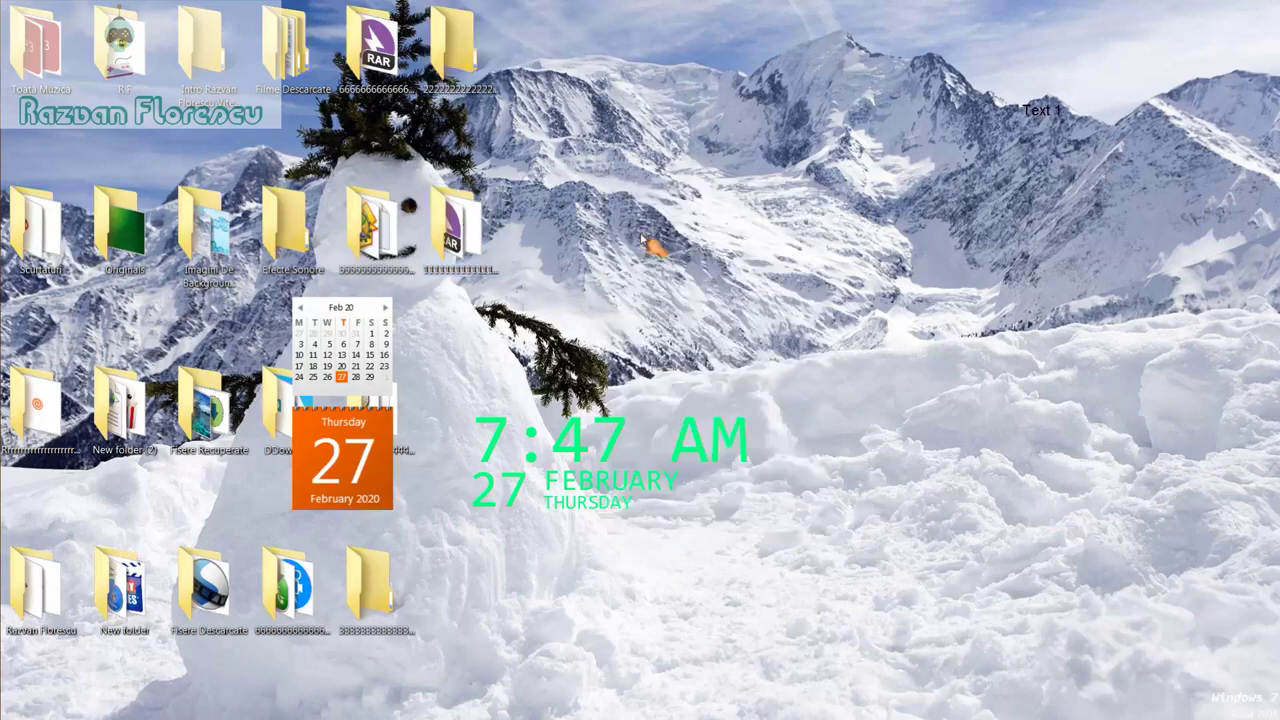
pyautogui.rightClick(576, 546)
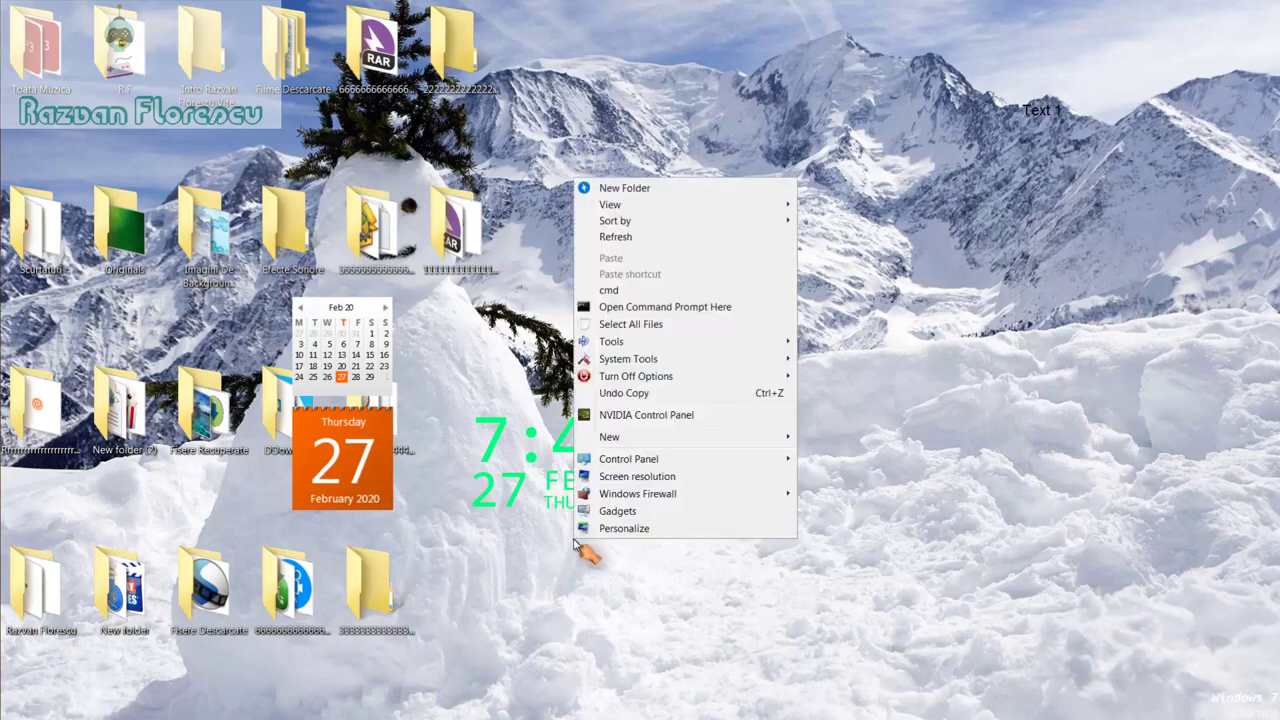
pyautogui.click(619, 240)
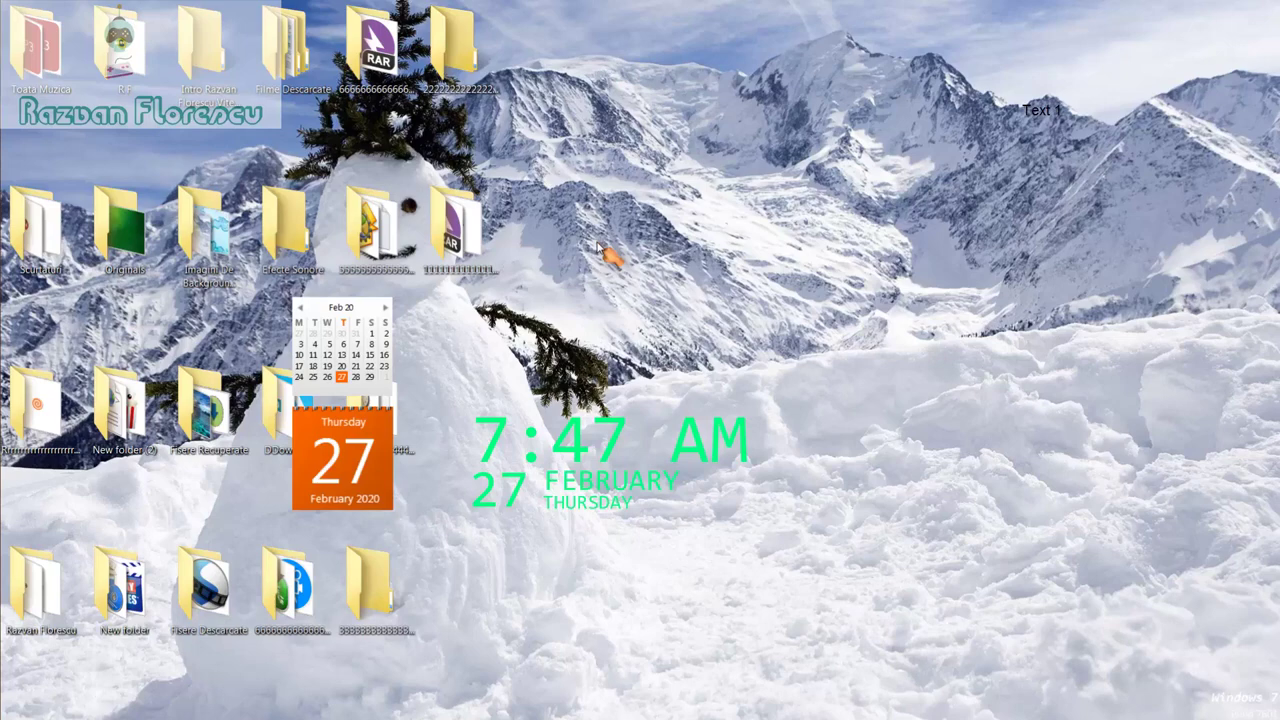
pyautogui.moveTo(10, 322)
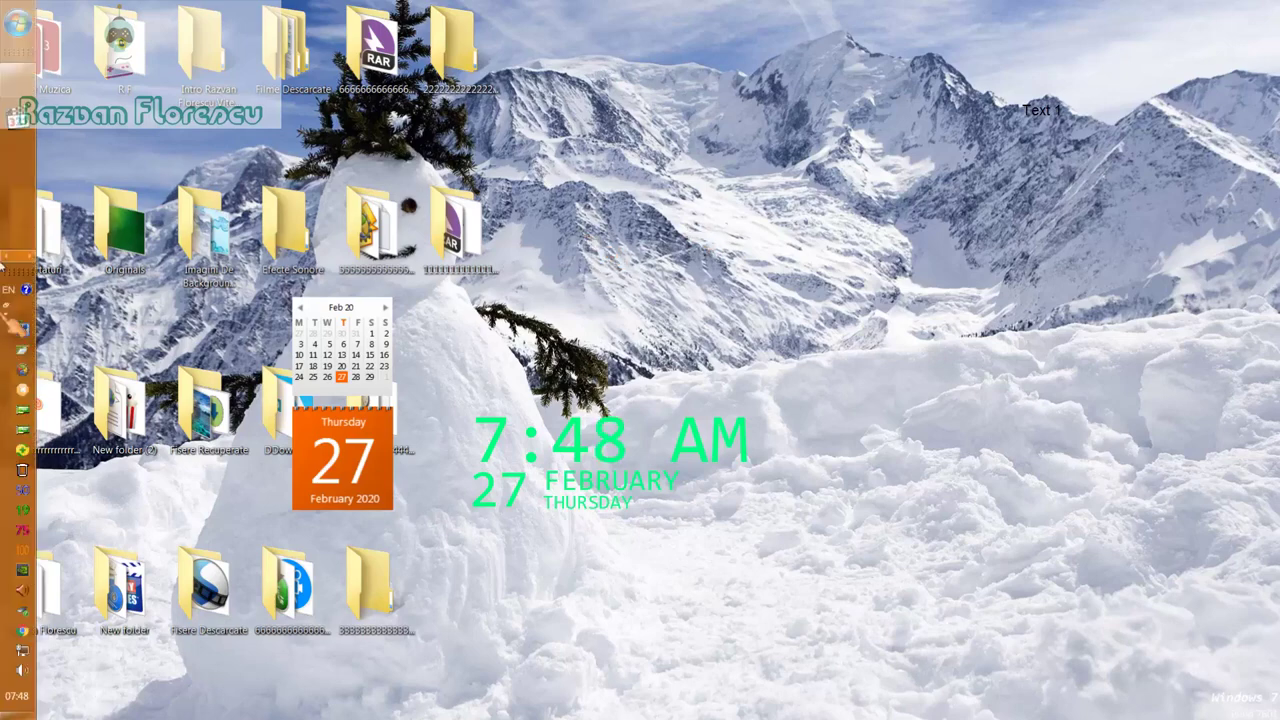
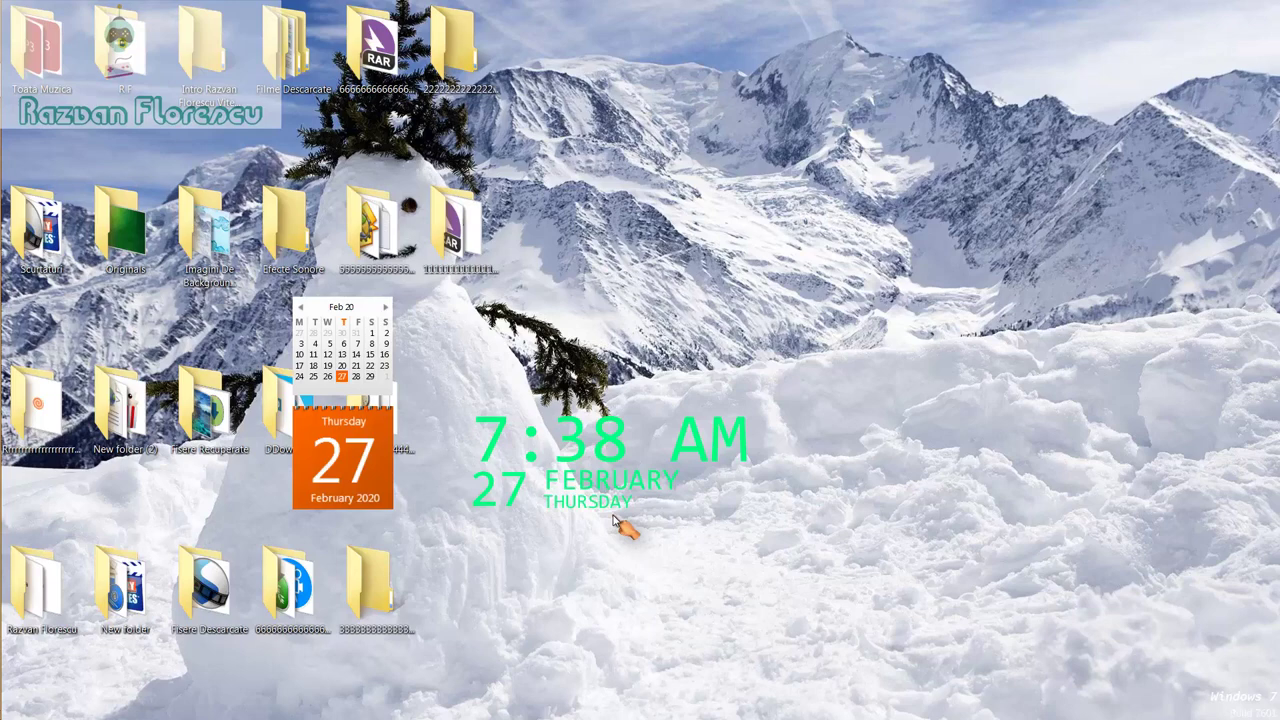
# Step: Switch to the Chrome window with the Ninite website
pyautogui.moveTo(10, 350)
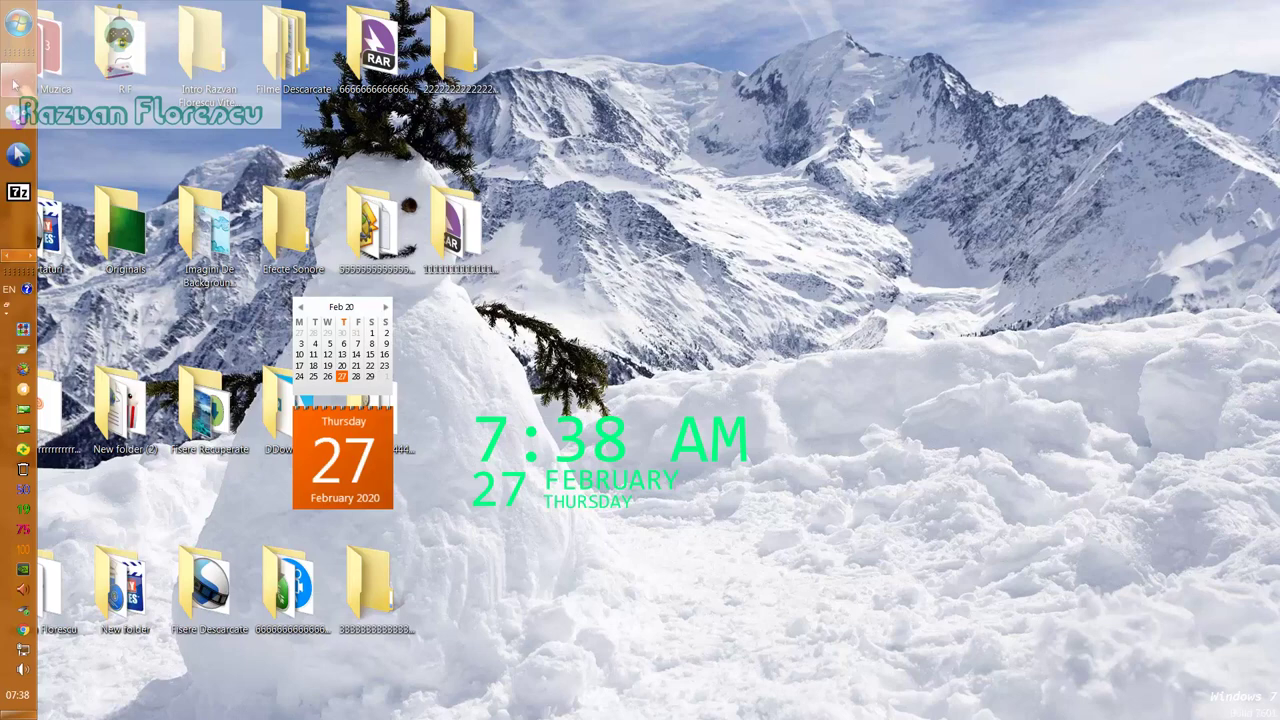
pyautogui.moveTo(170, 115)
pyautogui.click(165, 90)
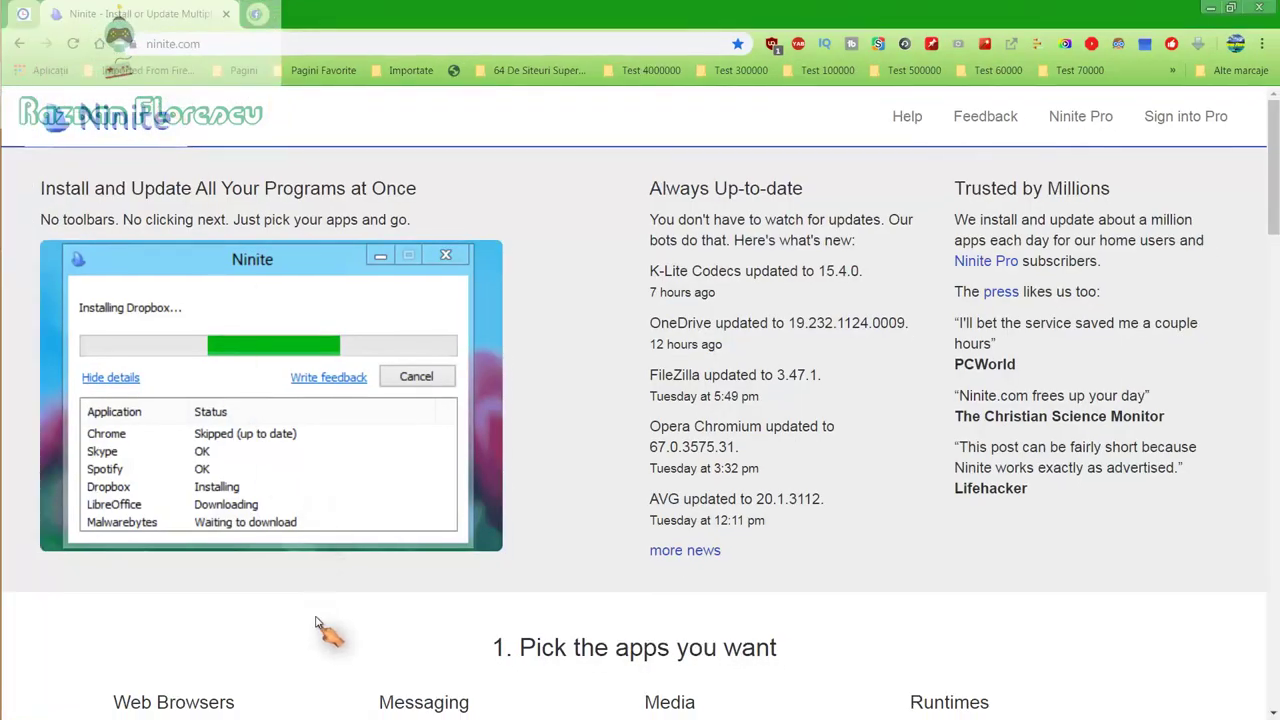
# Step: Look through Ninite's list of available apps, from Web Browsers and Imaging down to Developer Tools and Utilities
pyautogui.scroll(-2, 320, 617)
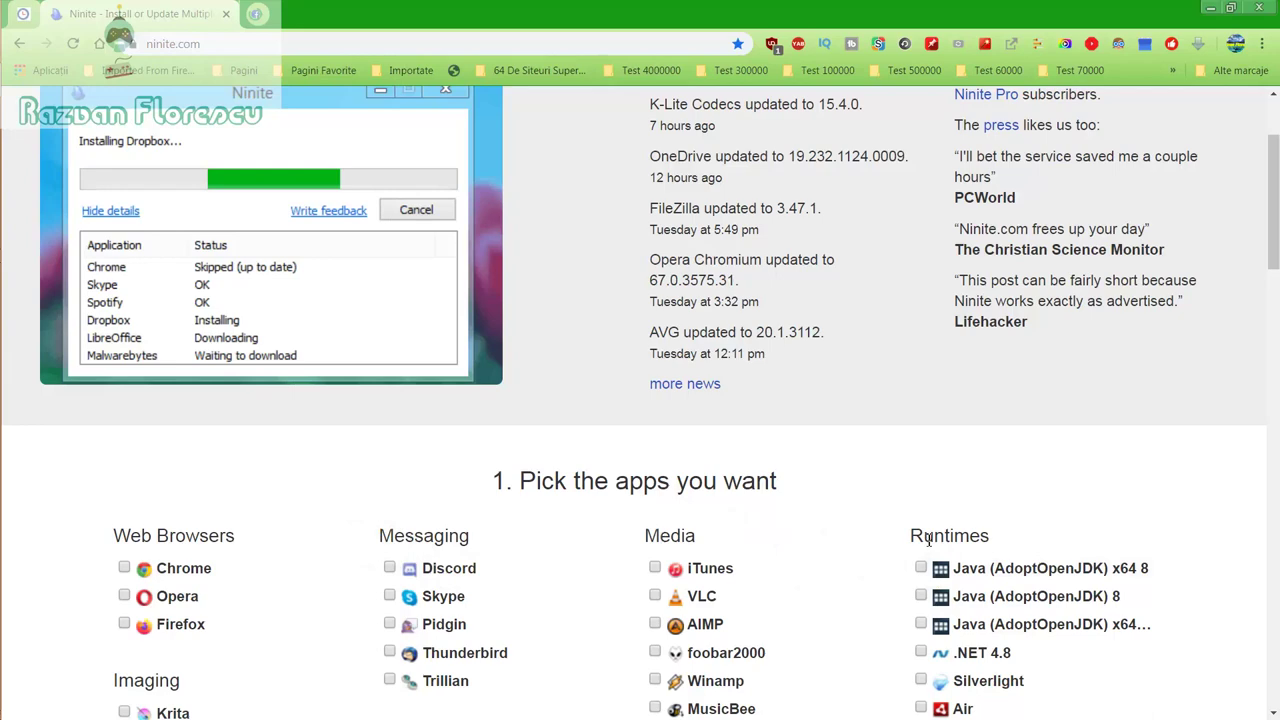
pyautogui.scroll(-2, 825, 582)
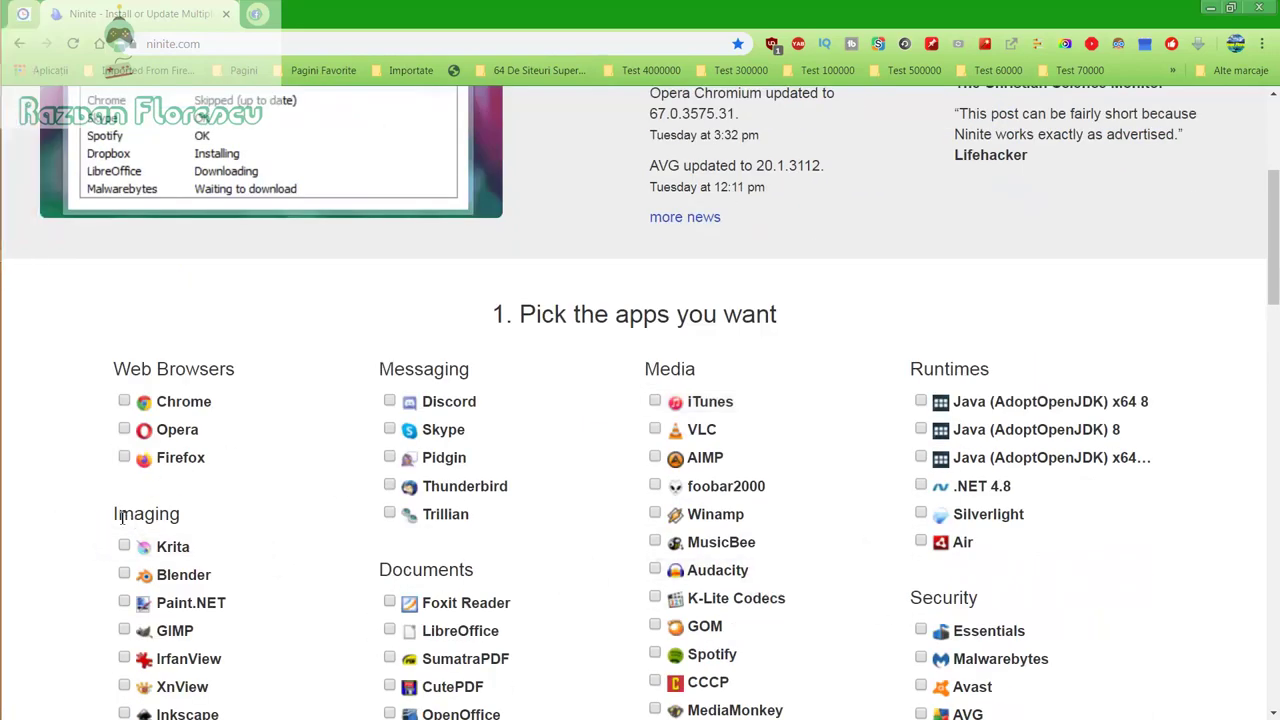
pyautogui.click(135, 545)
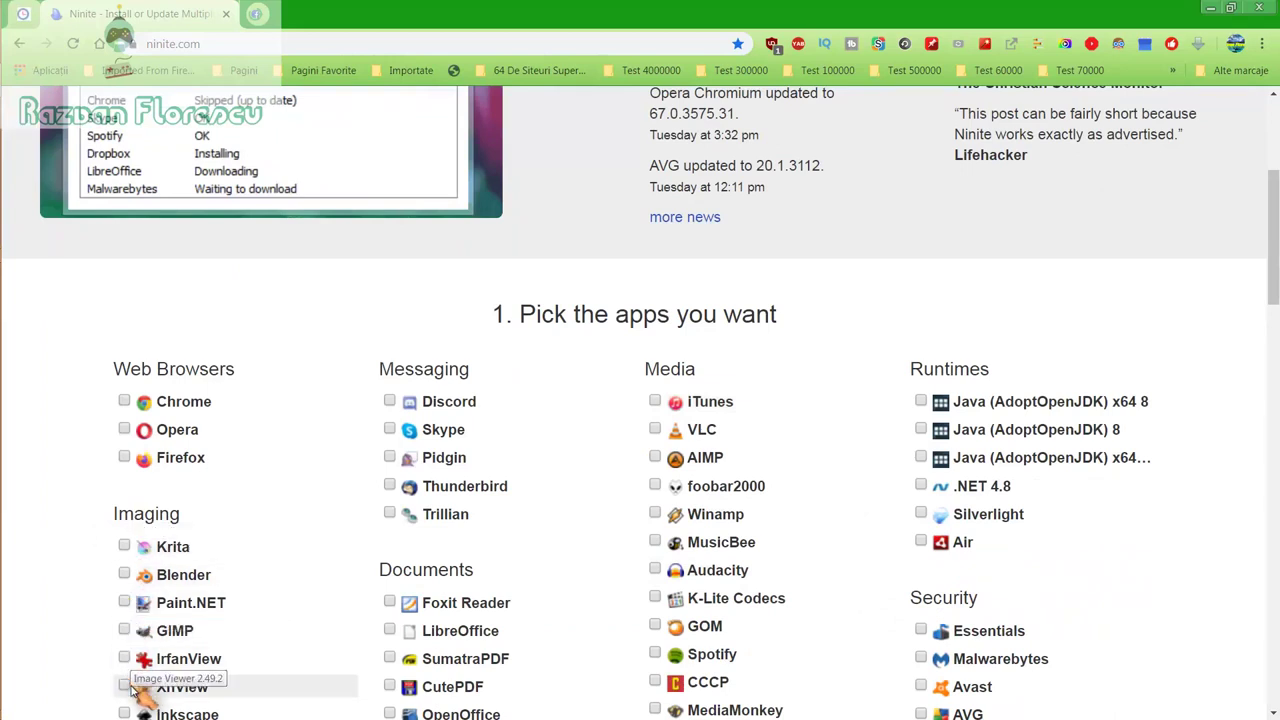
pyautogui.scroll(-1, 130, 688)
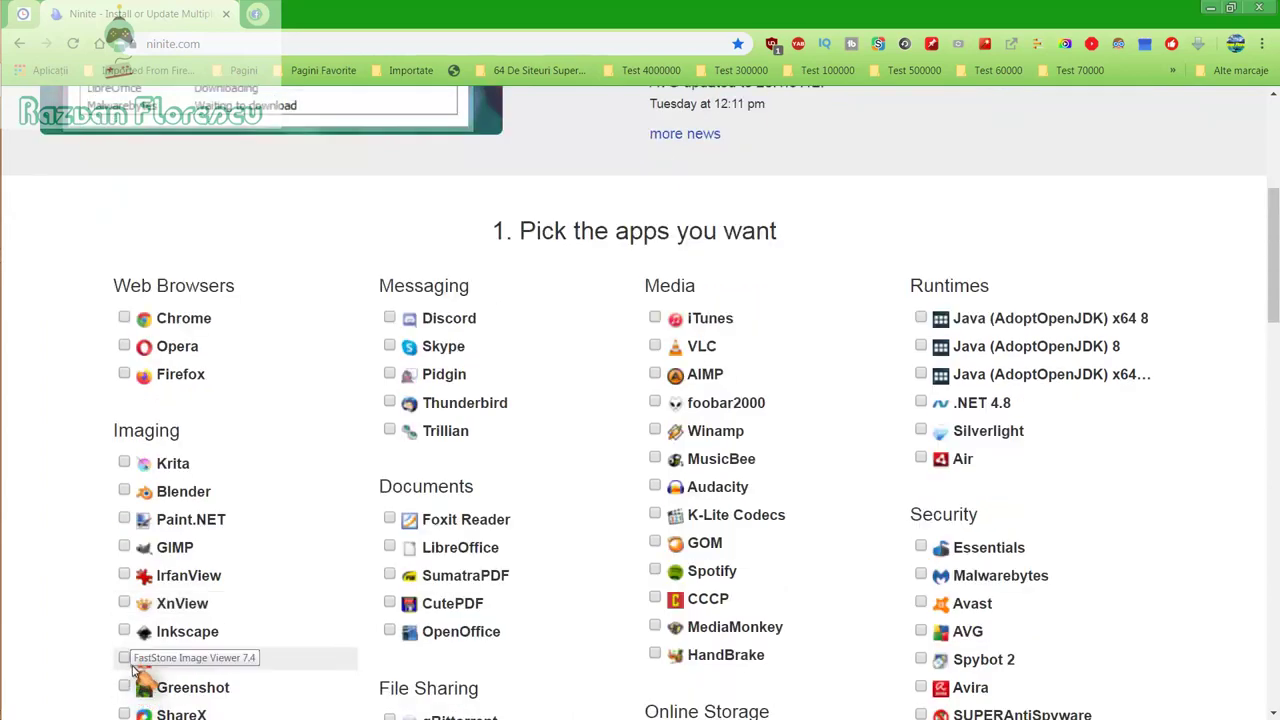
pyautogui.scroll(-1, 135, 688)
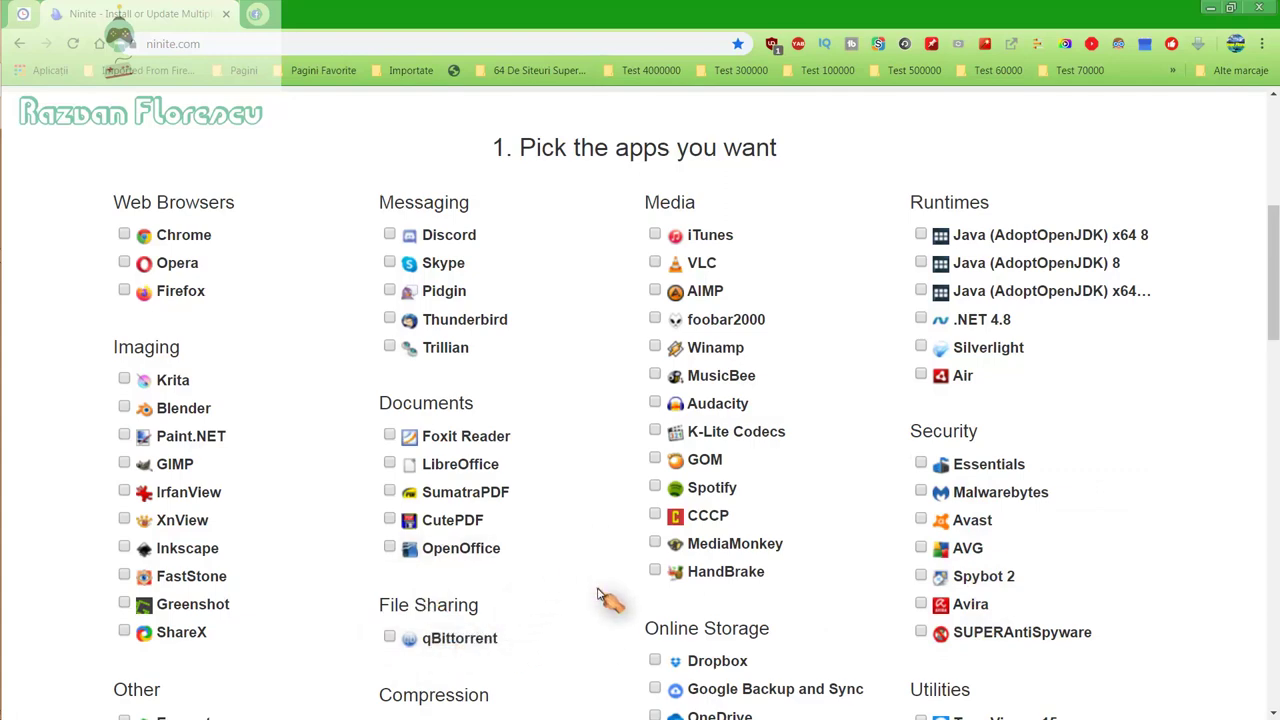
pyautogui.scroll(-1, 598, 594)
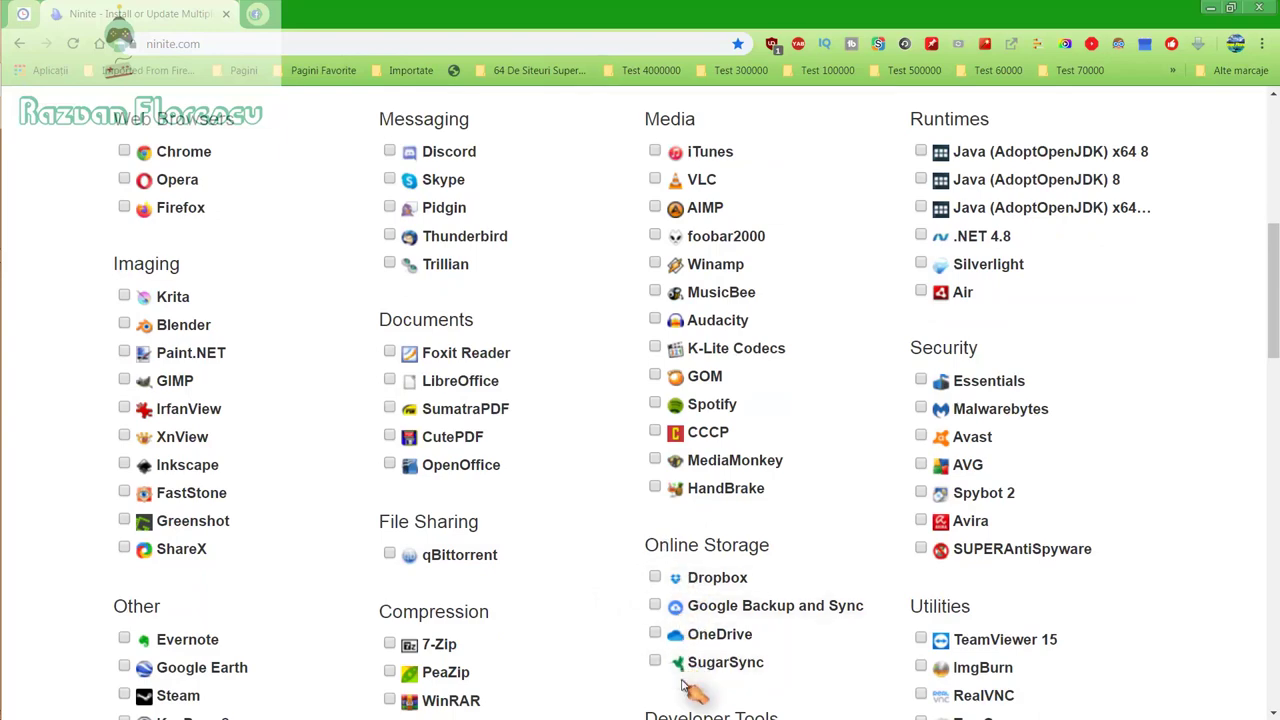
pyautogui.scroll(-2, 570, 652)
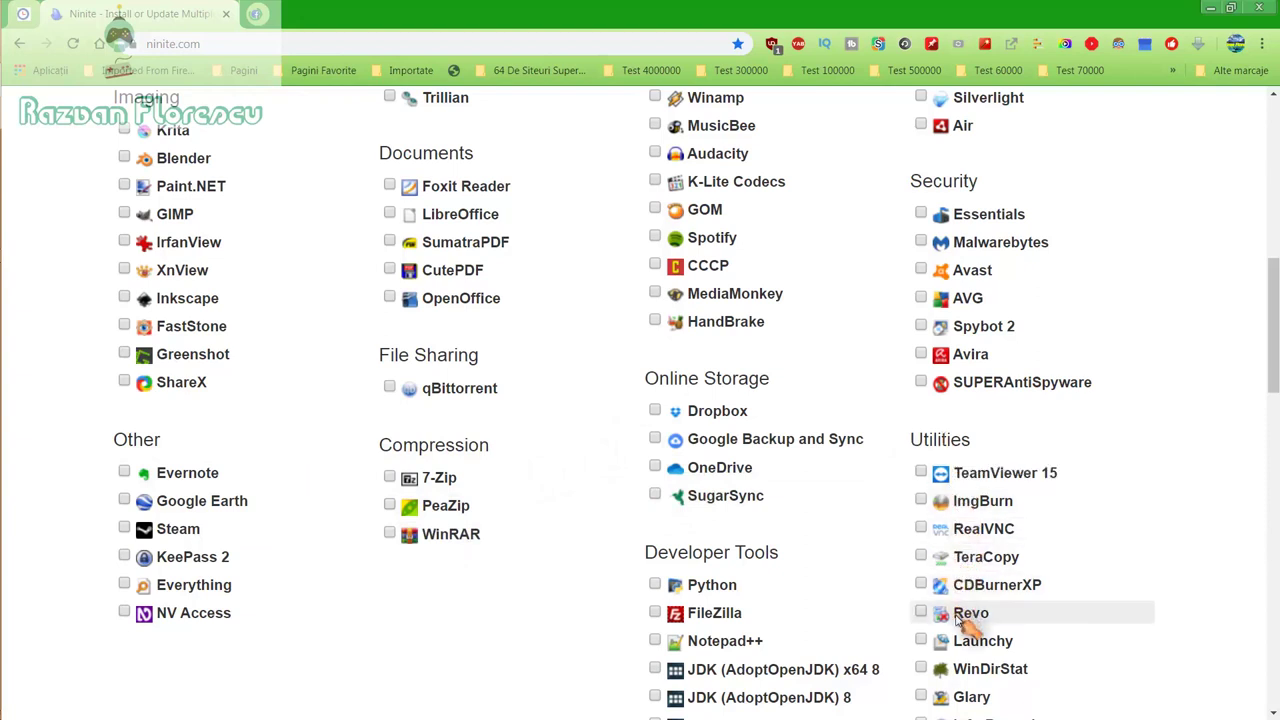
pyautogui.scroll(-1, 962, 690)
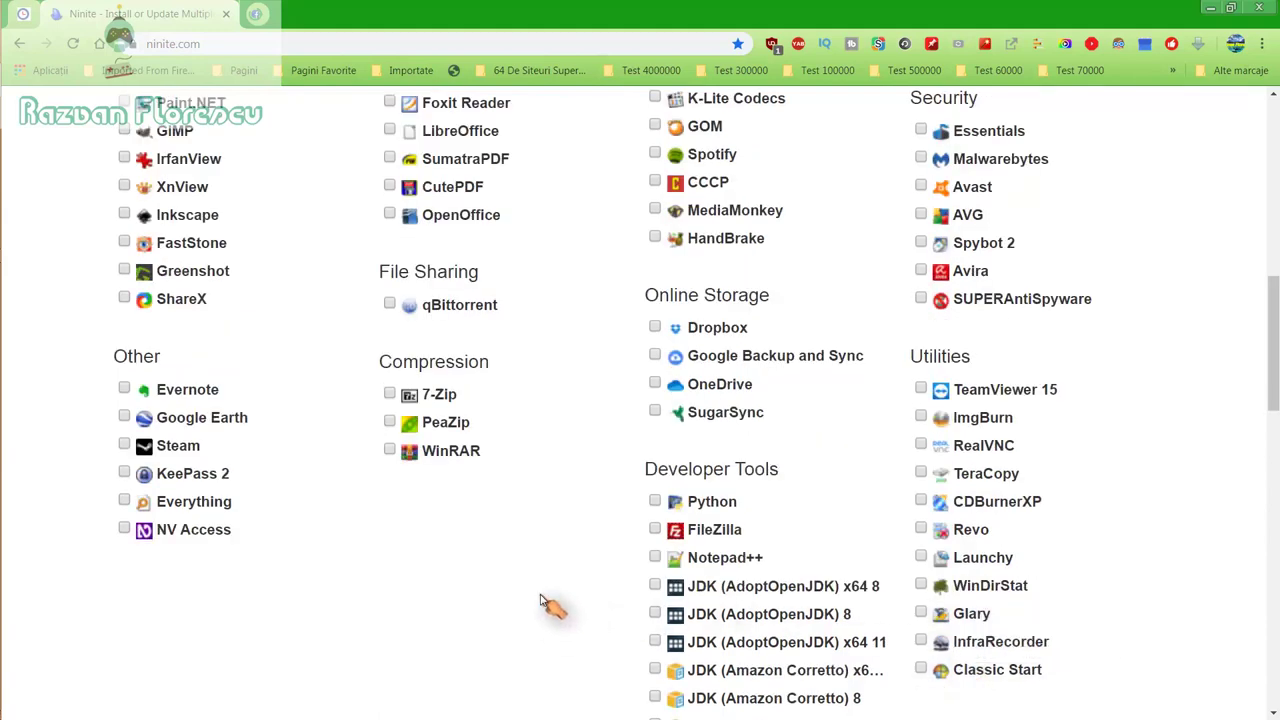
pyautogui.scroll(-1, 545, 605)
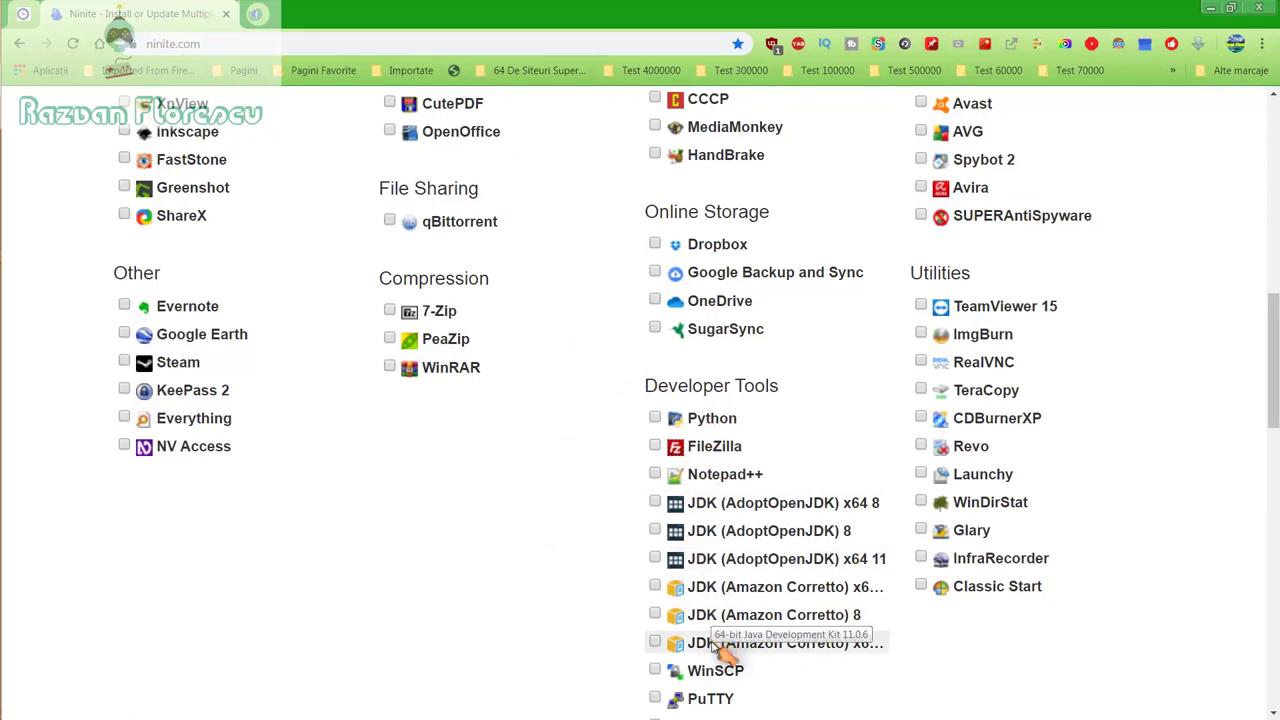
pyautogui.scroll(-2, 716, 648)
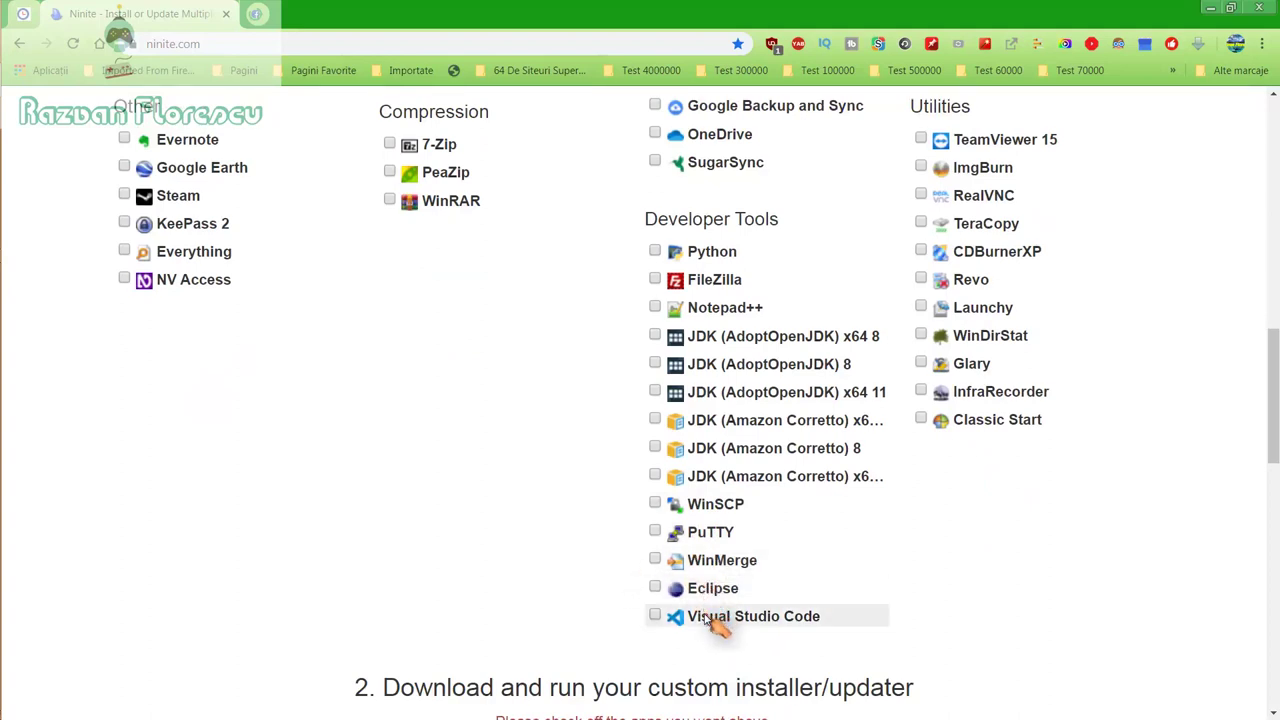
pyautogui.scroll(3, 590, 568)
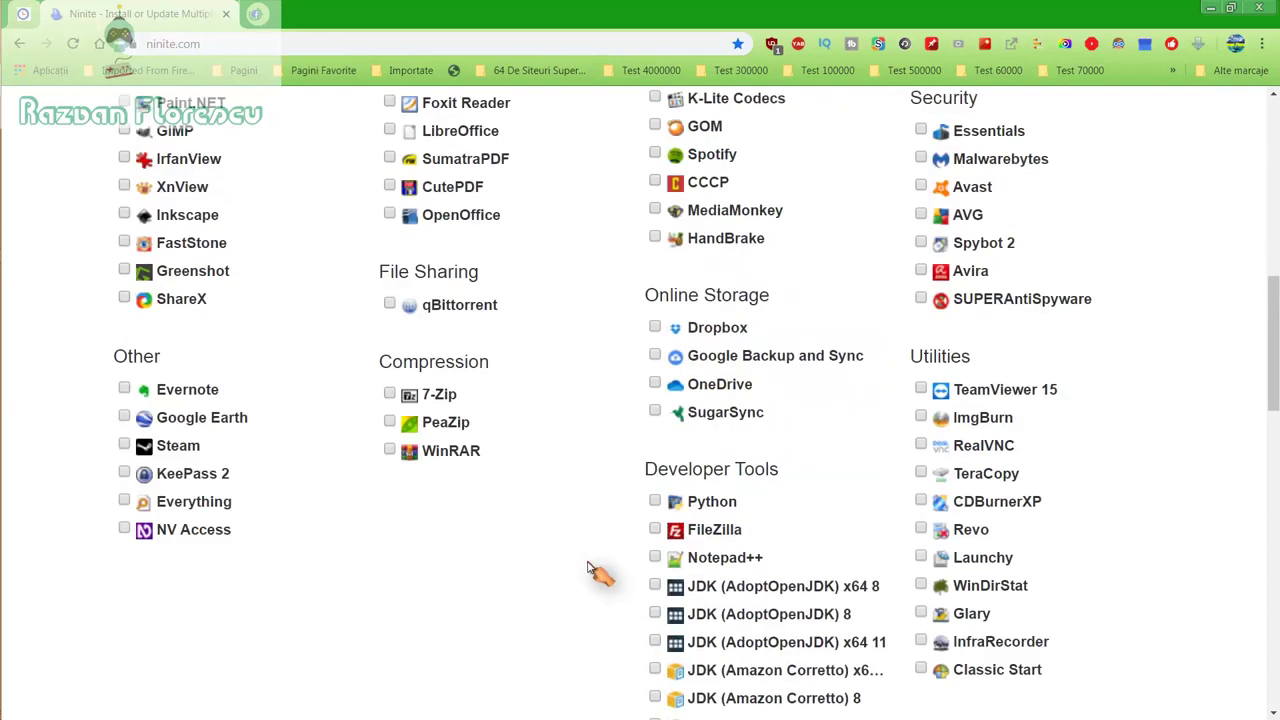
pyautogui.scroll(3, 590, 568)
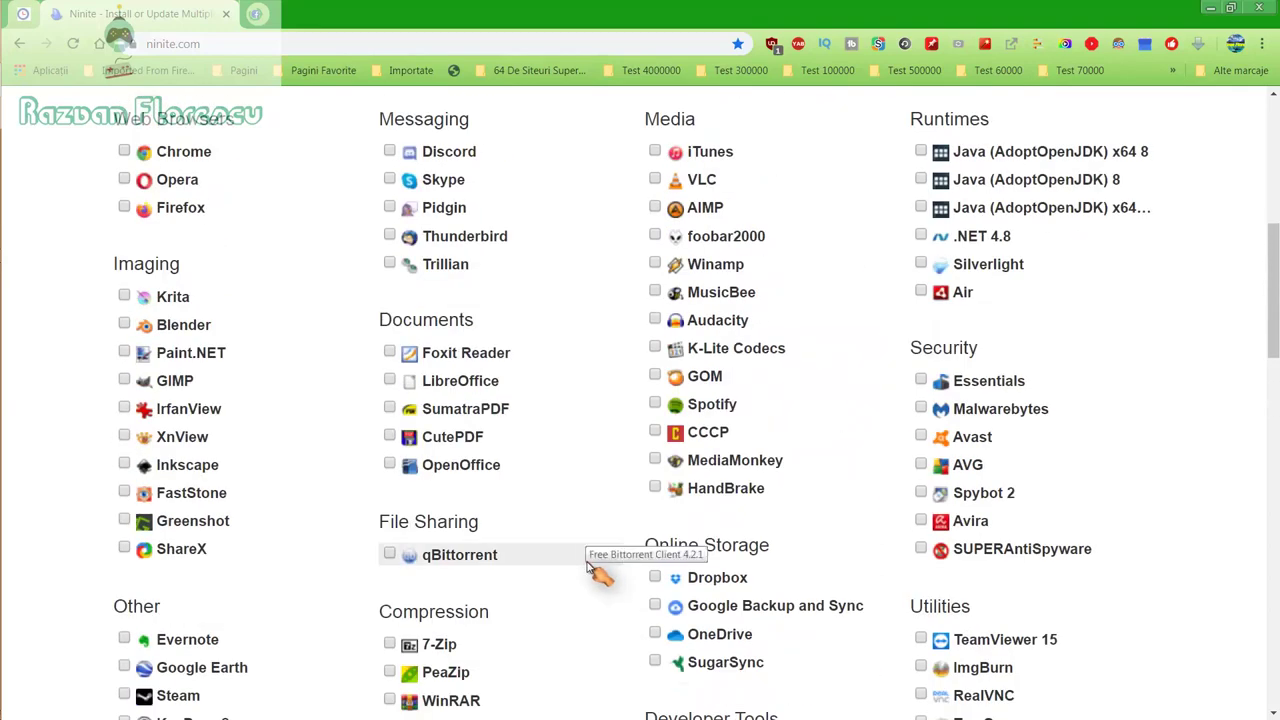
pyautogui.scroll(2, 590, 568)
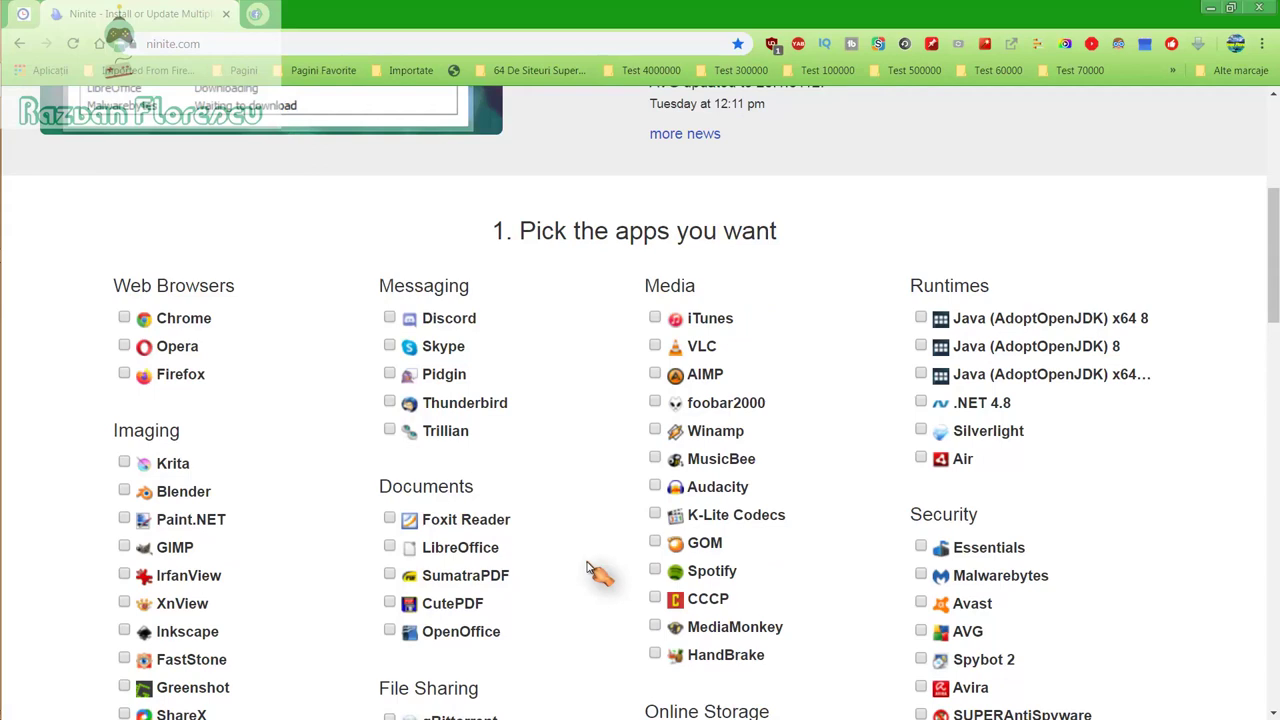
# Step: Select Inkscape, GOM, MusicBee, CCCP, MediaMonkey and Spotify for the custom Ninite installer
pyautogui.click(656, 543)
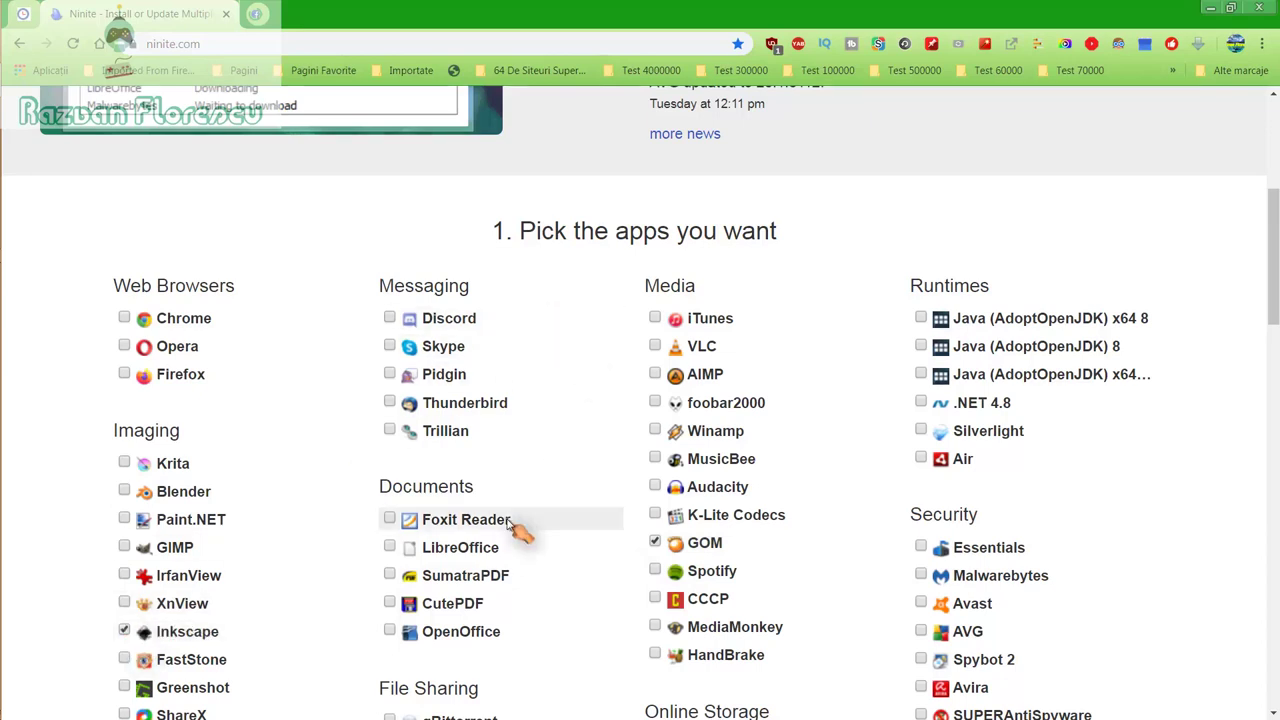
pyautogui.click(657, 462)
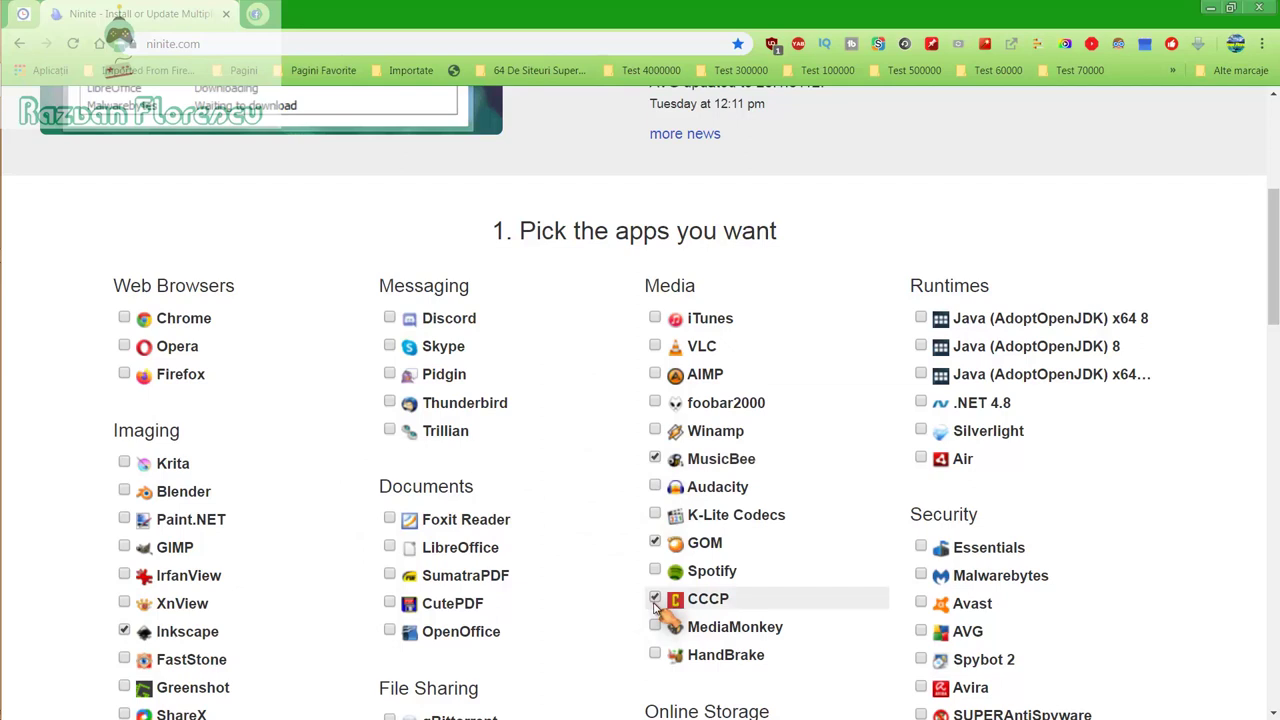
pyautogui.click(657, 627)
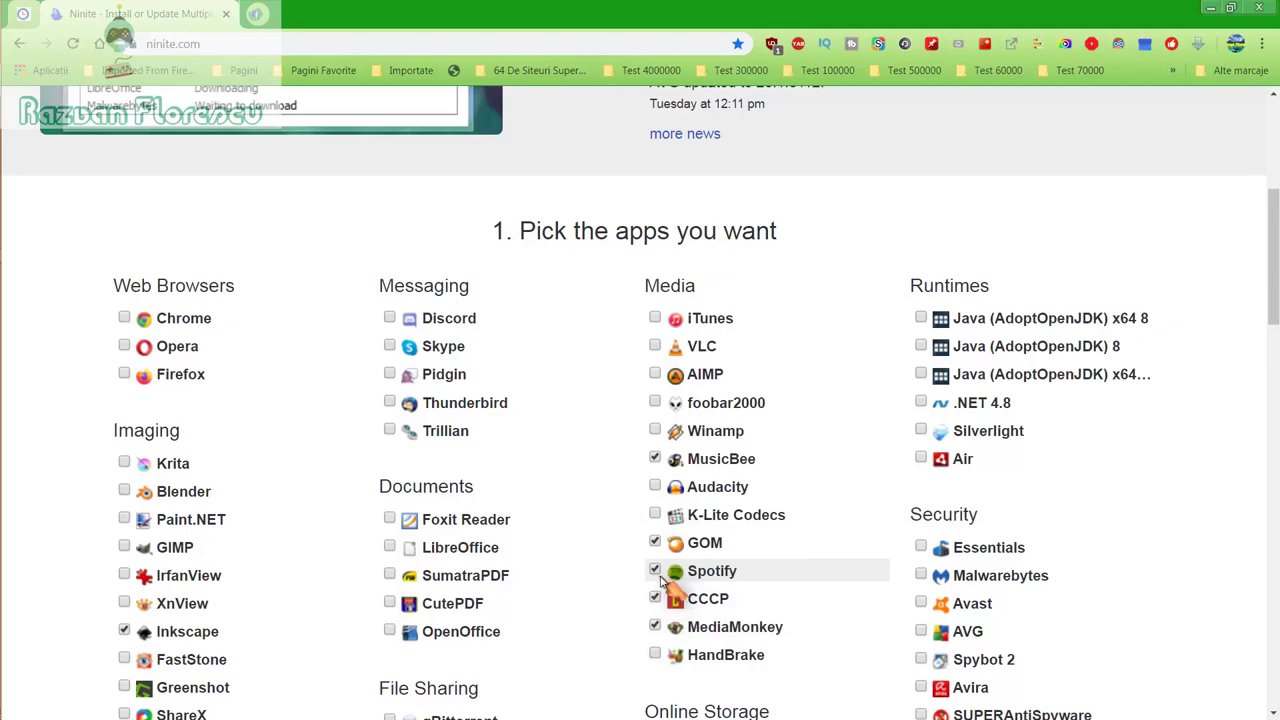
# Step: Add SUPERAntiSpyware and Spybot 2 from Security and SugarSync from Online Storage to the app selection
pyautogui.scroll(-2, 660, 580)
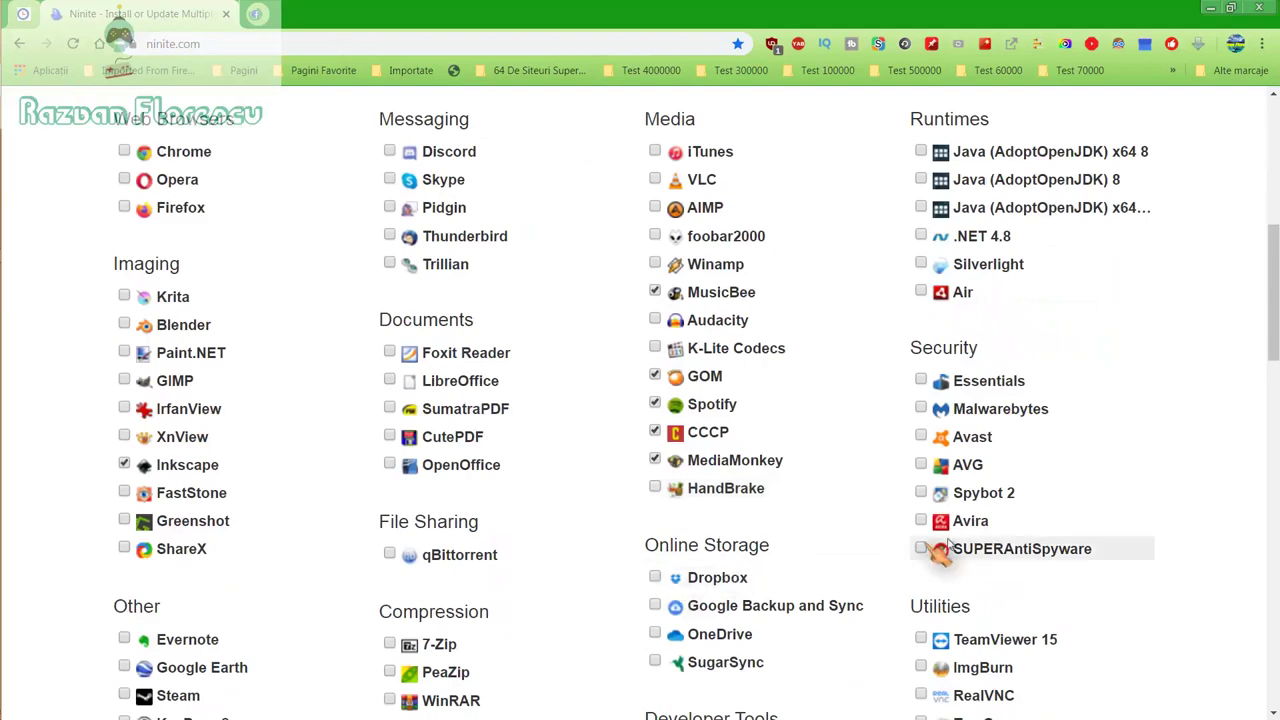
pyautogui.click(920, 548)
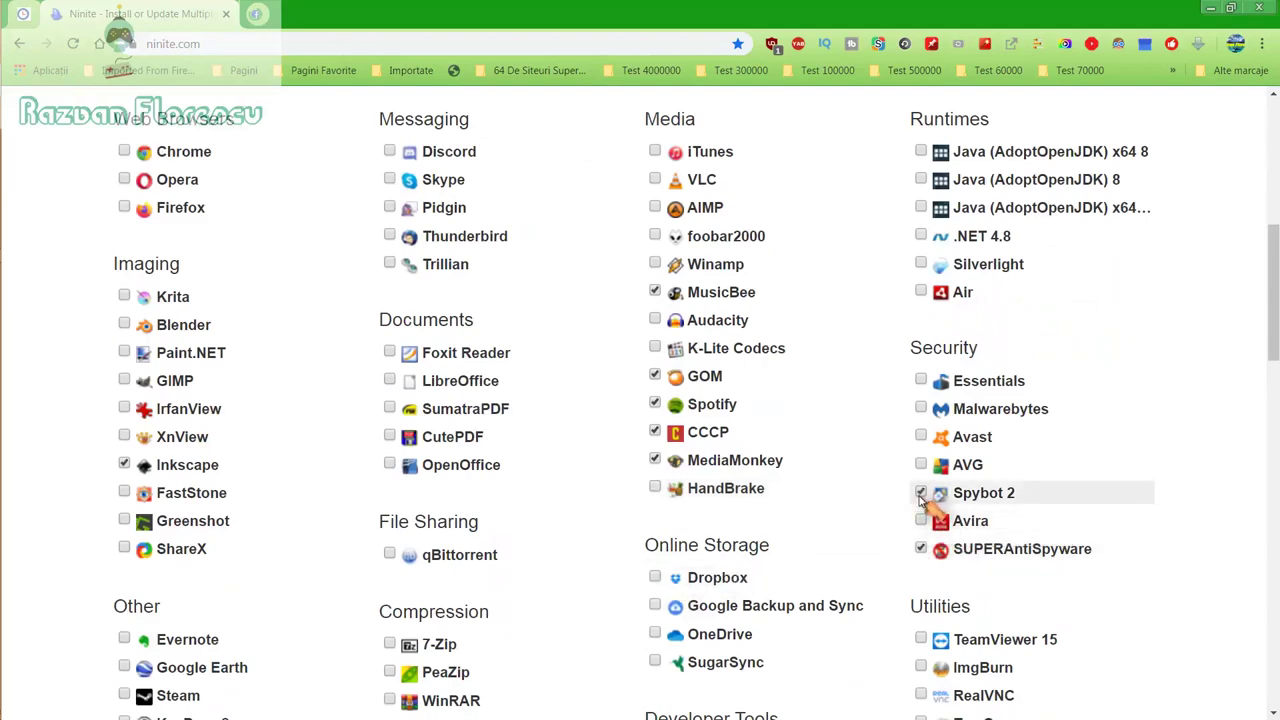
pyautogui.scroll(-2, 921, 500)
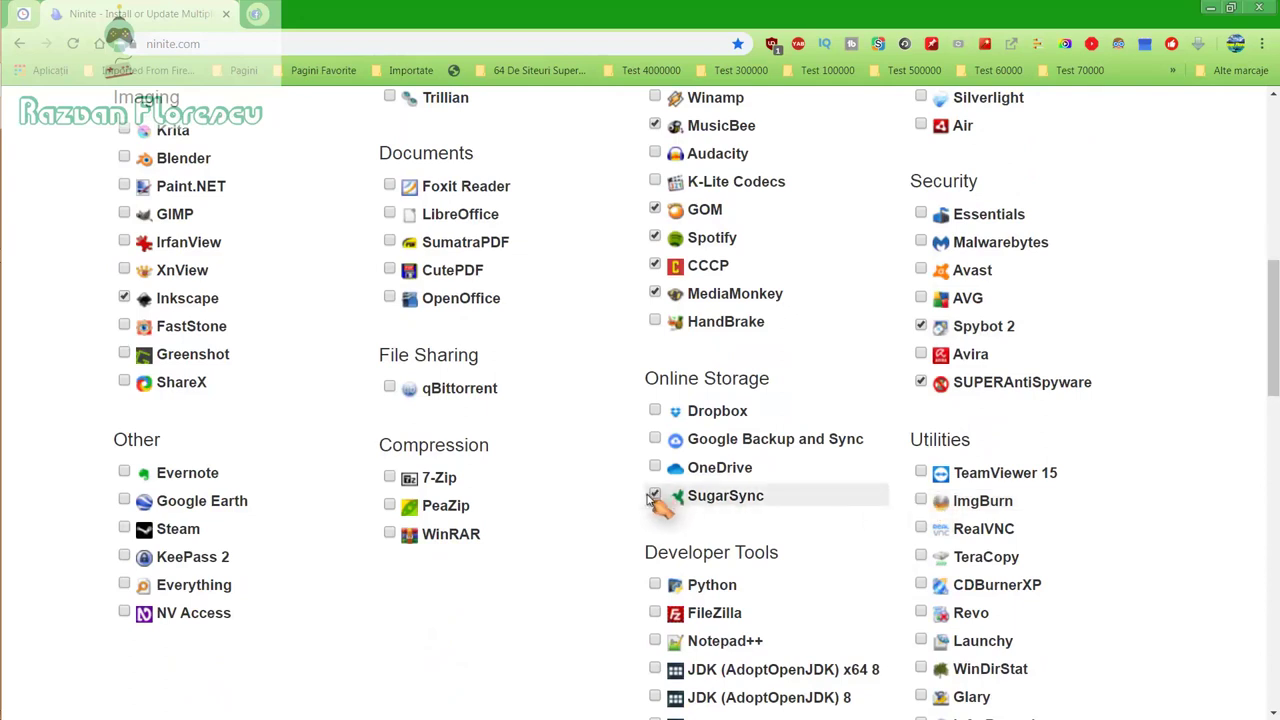
# Step: Get the custom Ninite installer and save it to the Desktop under its suggested name, with the file type set to Toate fișierele (*.*)
pyautogui.scroll(-2, 652, 500)
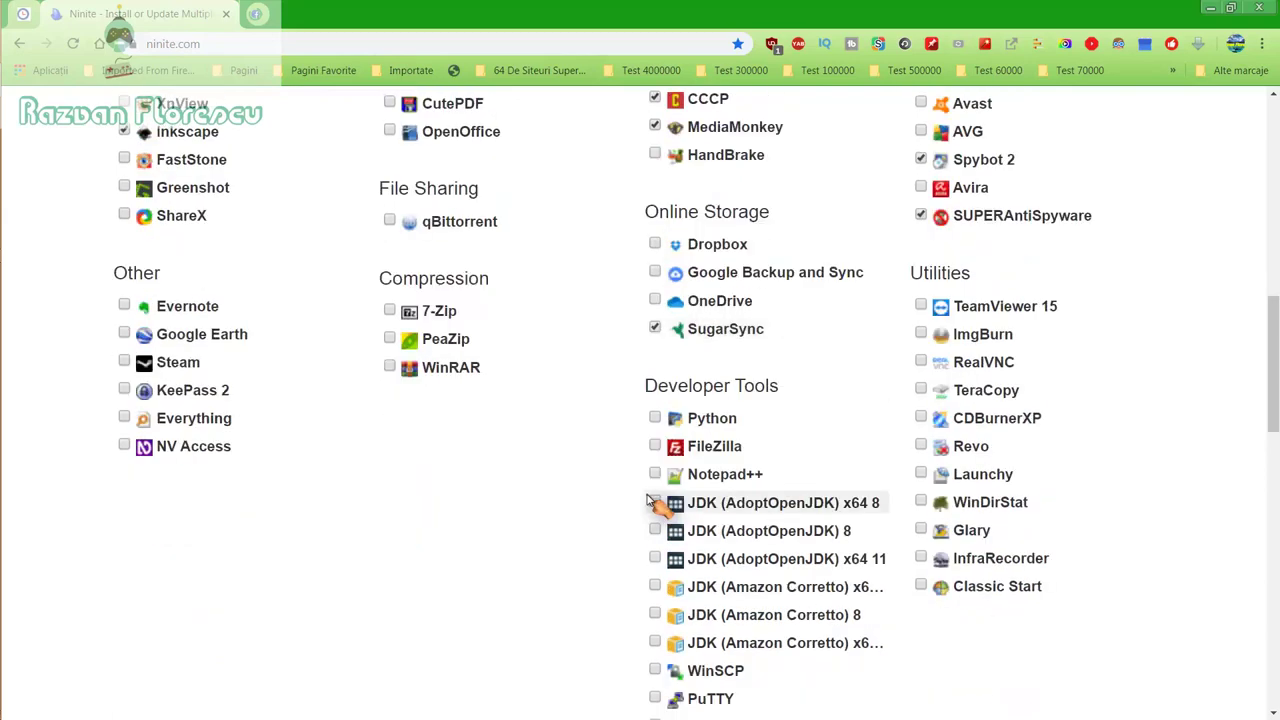
pyautogui.scroll(-2, 652, 503)
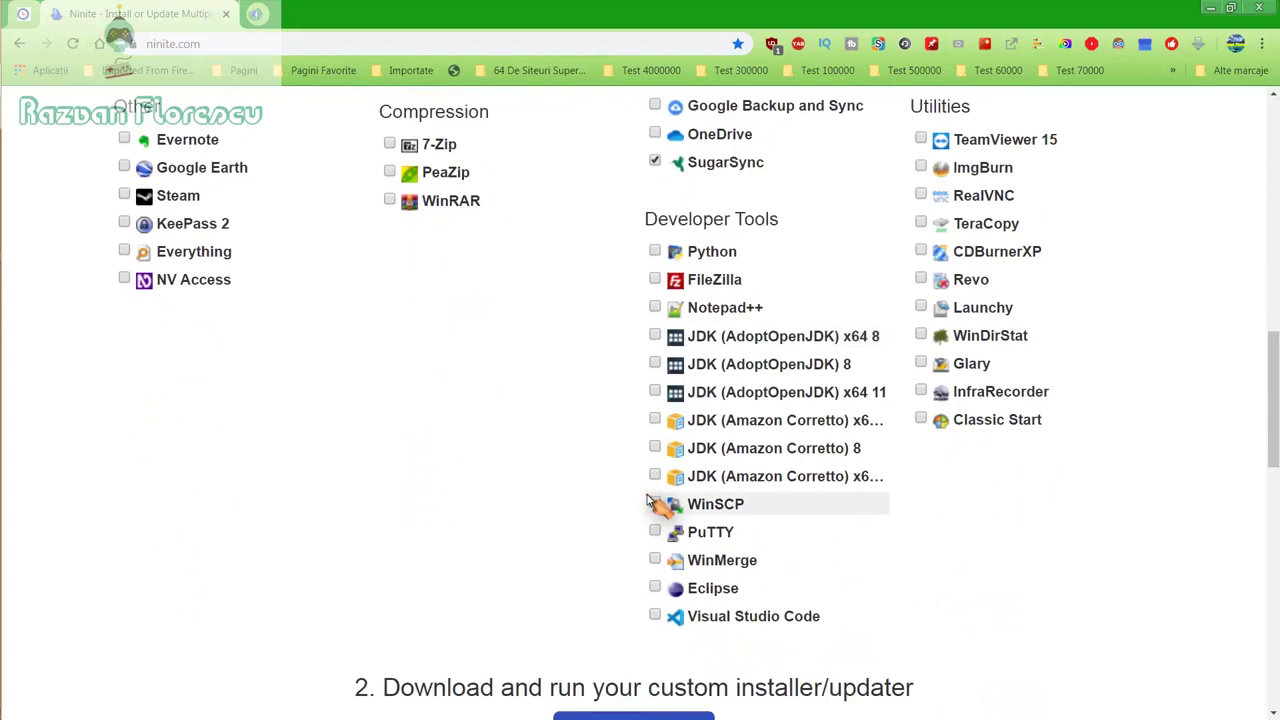
pyautogui.scroll(-2, 652, 503)
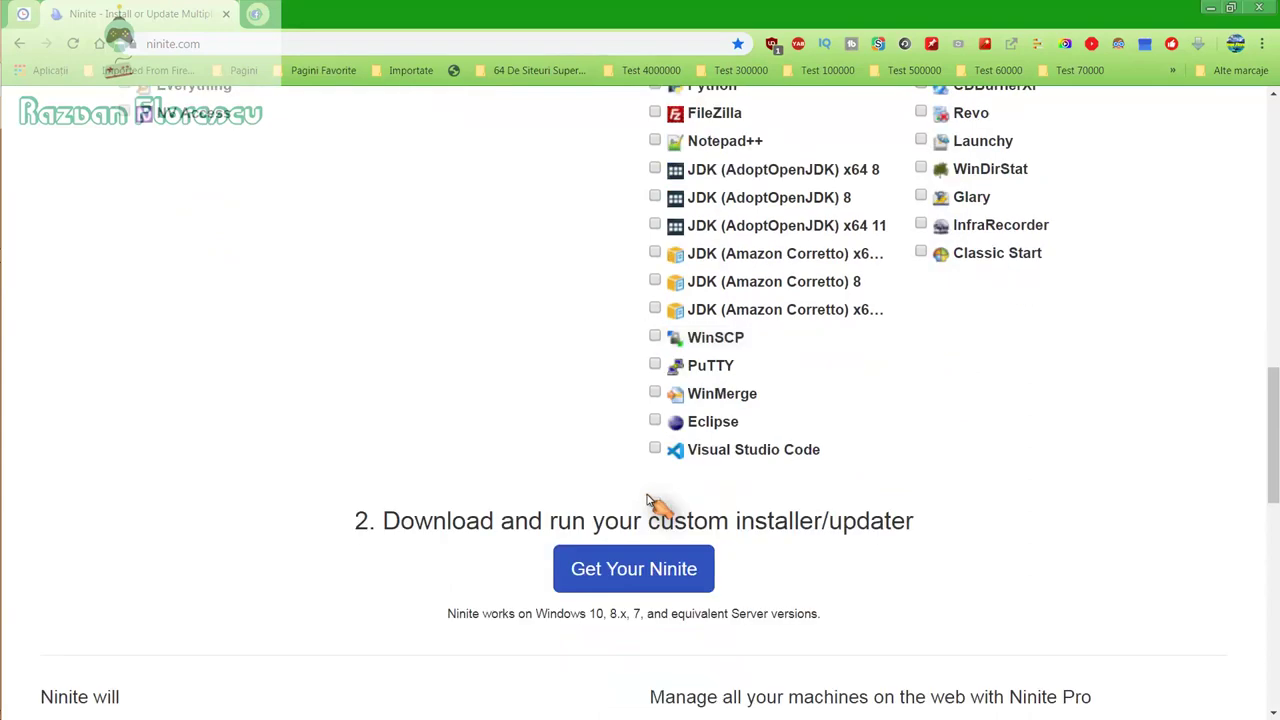
pyautogui.click(631, 580)
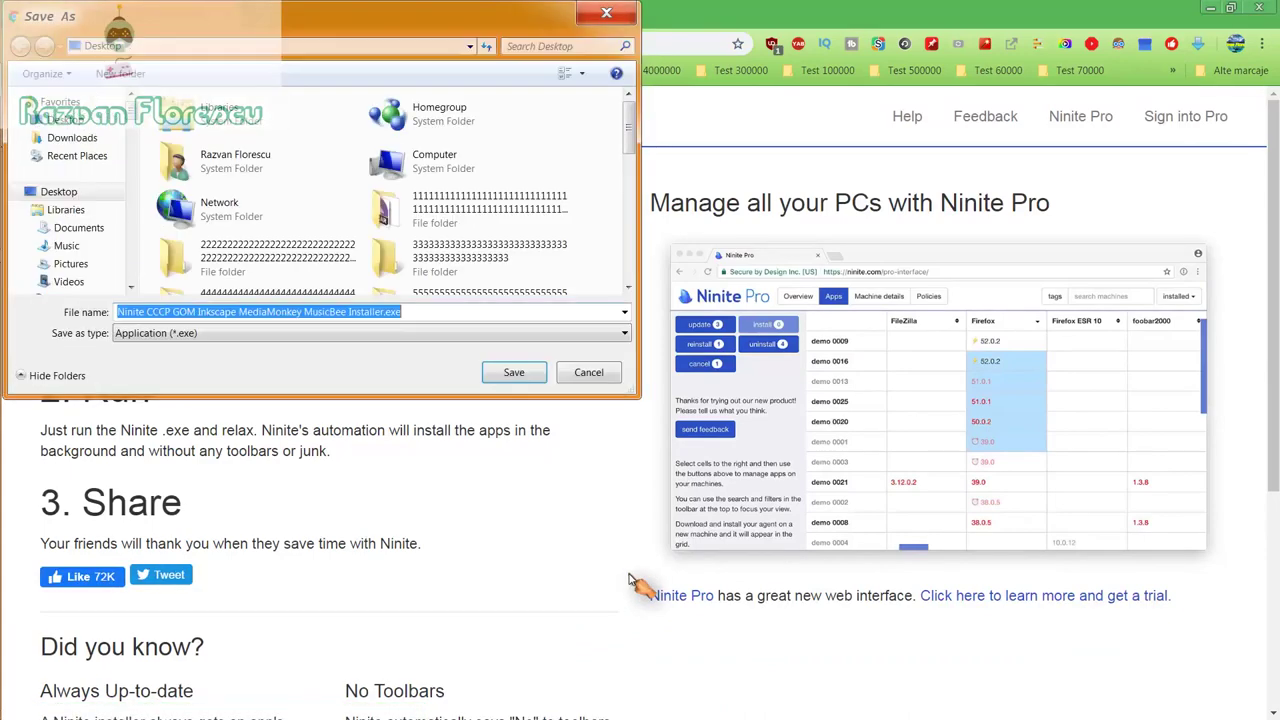
pyautogui.click(328, 336)
pyautogui.click(310, 363)
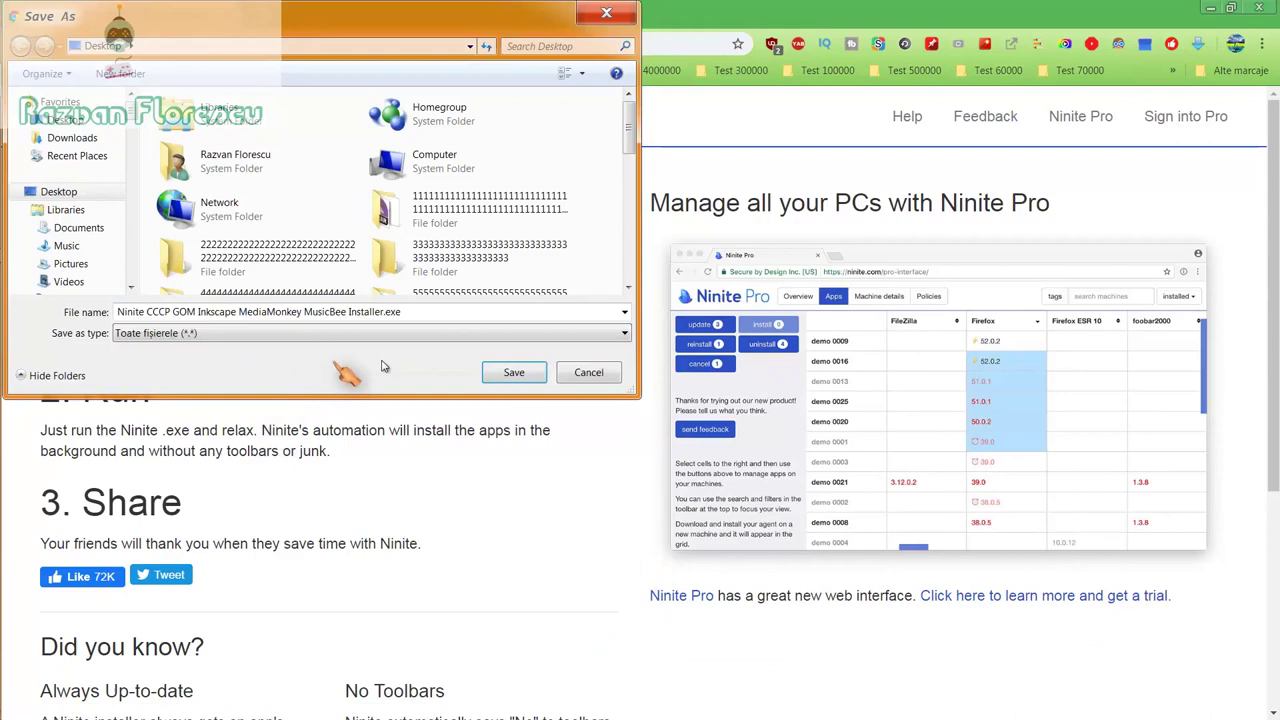
pyautogui.click(487, 377)
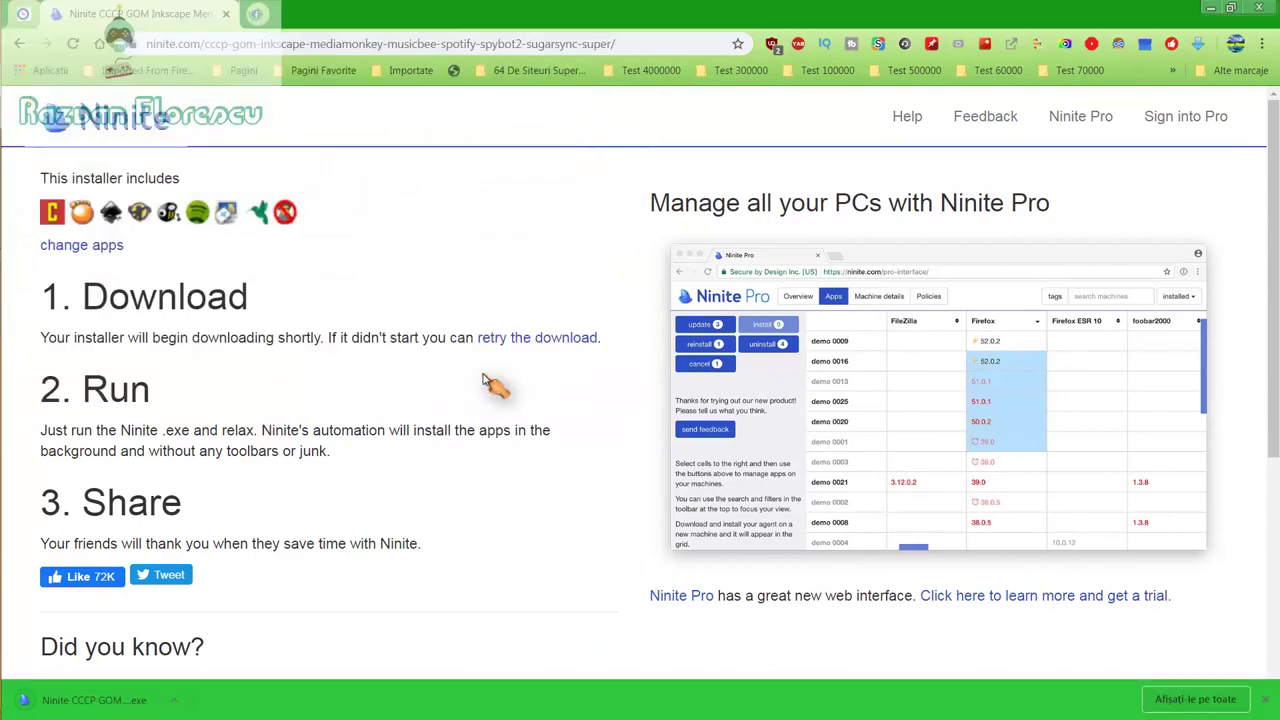
# Step: Run the downloaded Ninite installer, close the browser and show the installation details
pyautogui.click(130, 700)
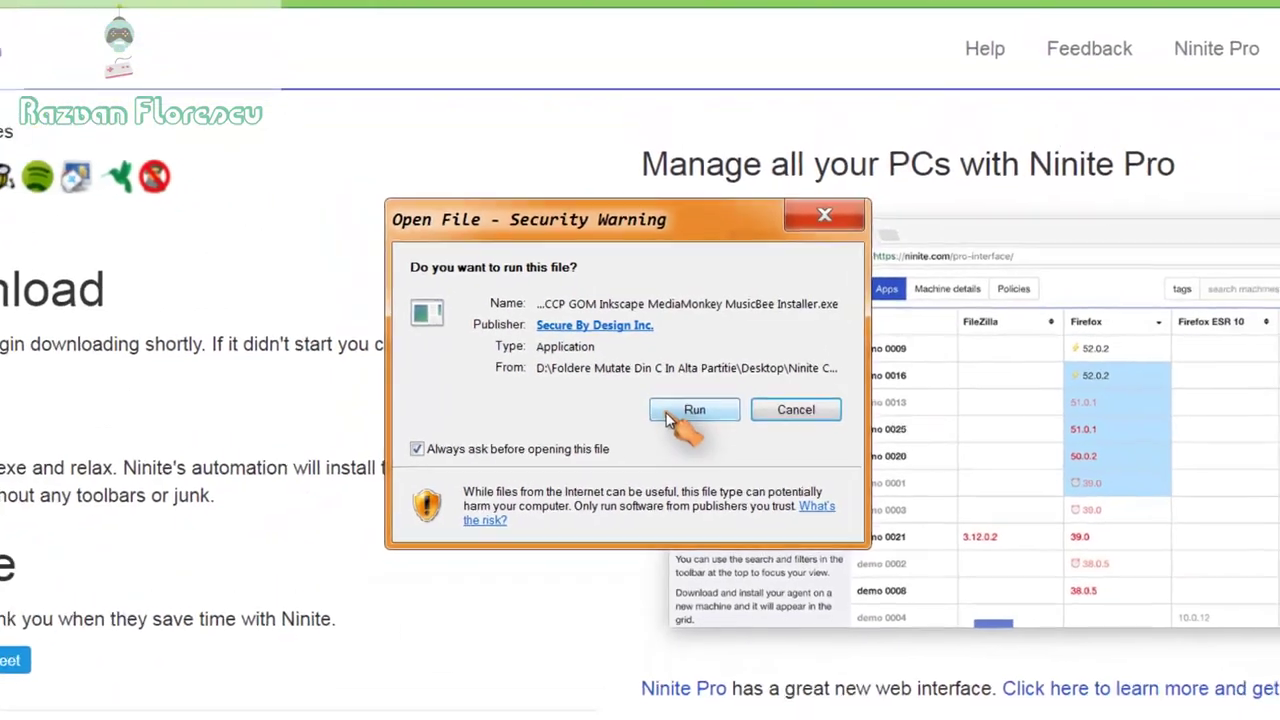
pyautogui.click(699, 431)
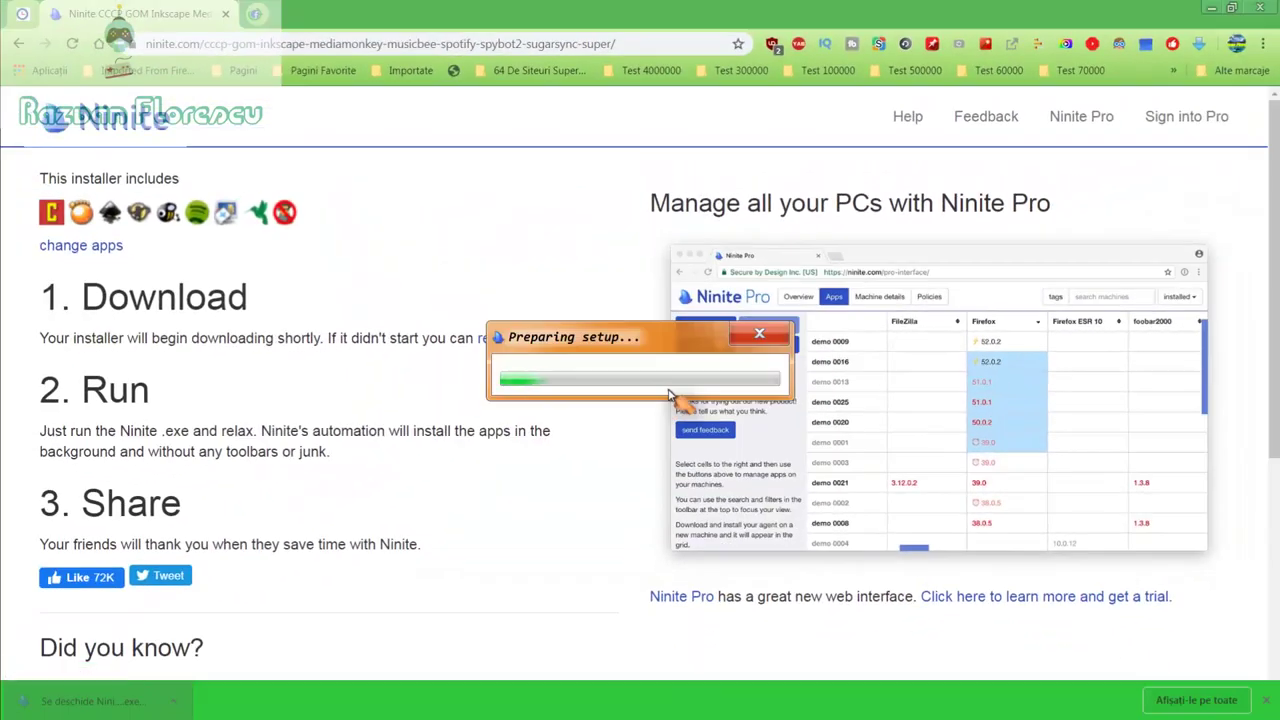
pyautogui.click(1258, 8)
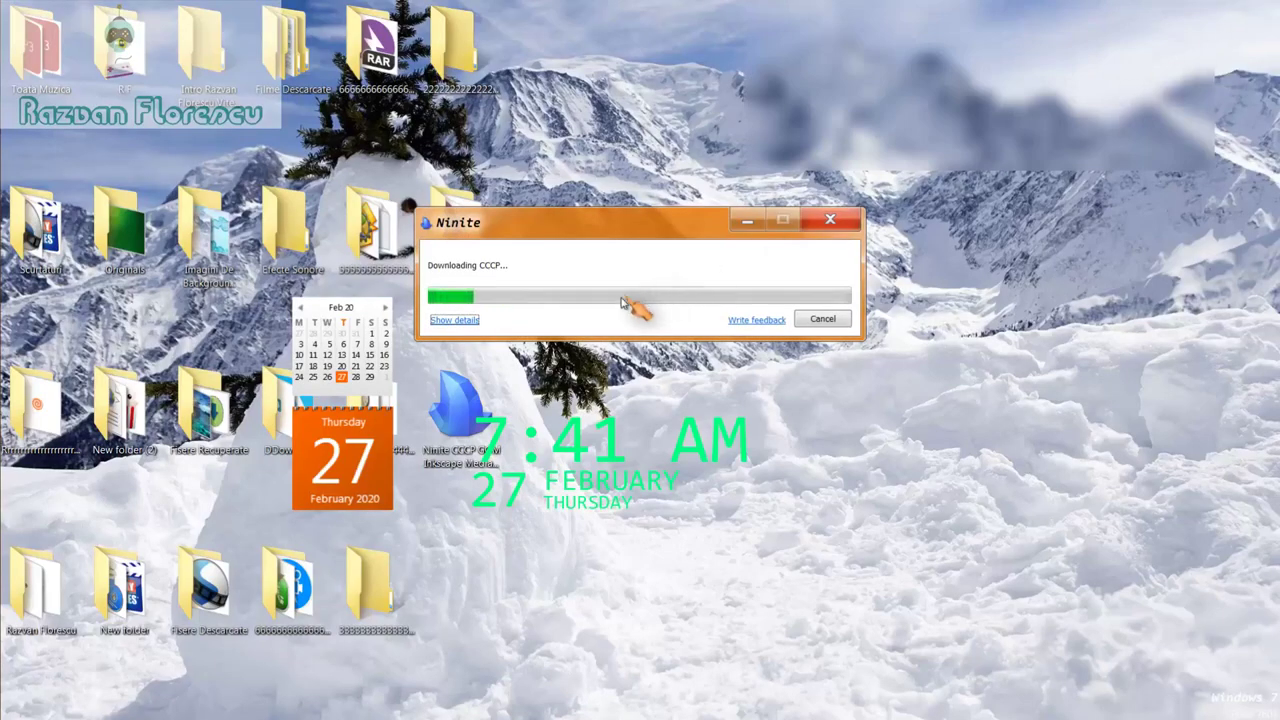
pyautogui.click(457, 322)
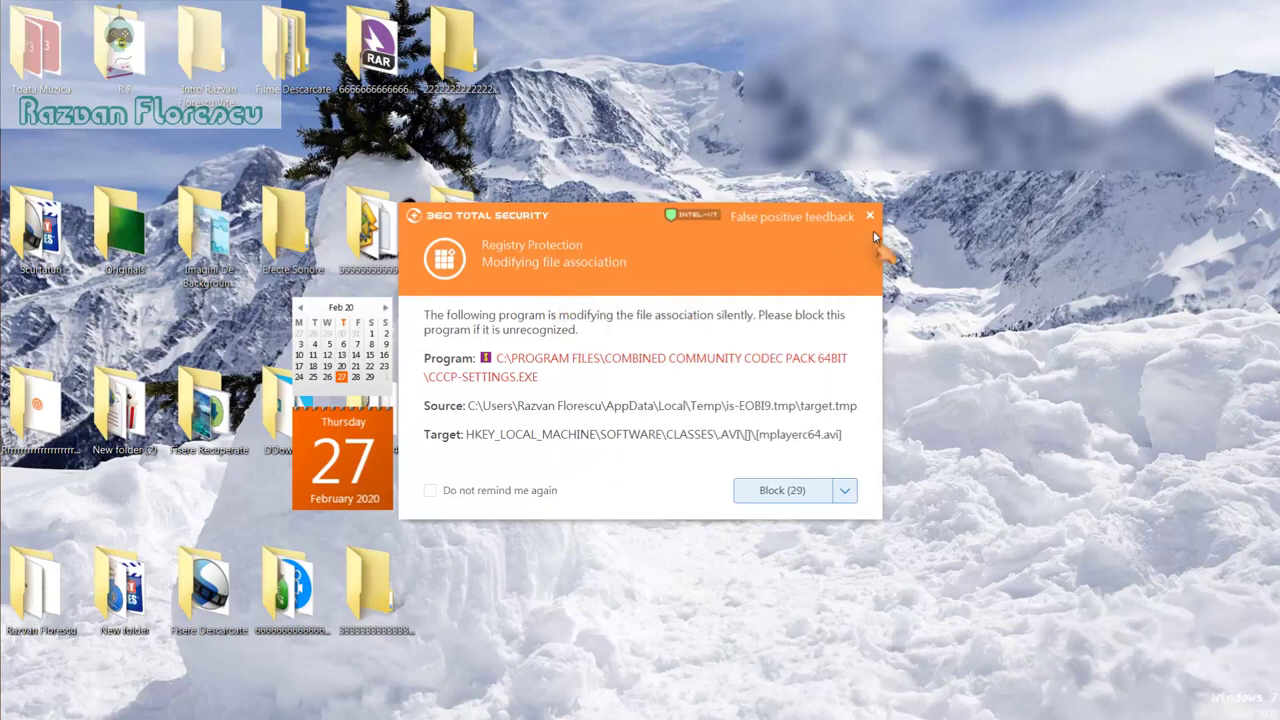
# Step: Close the 360 Total Security alerts about the CCCP and MusicBee programs without blocking them
pyautogui.click(872, 217)
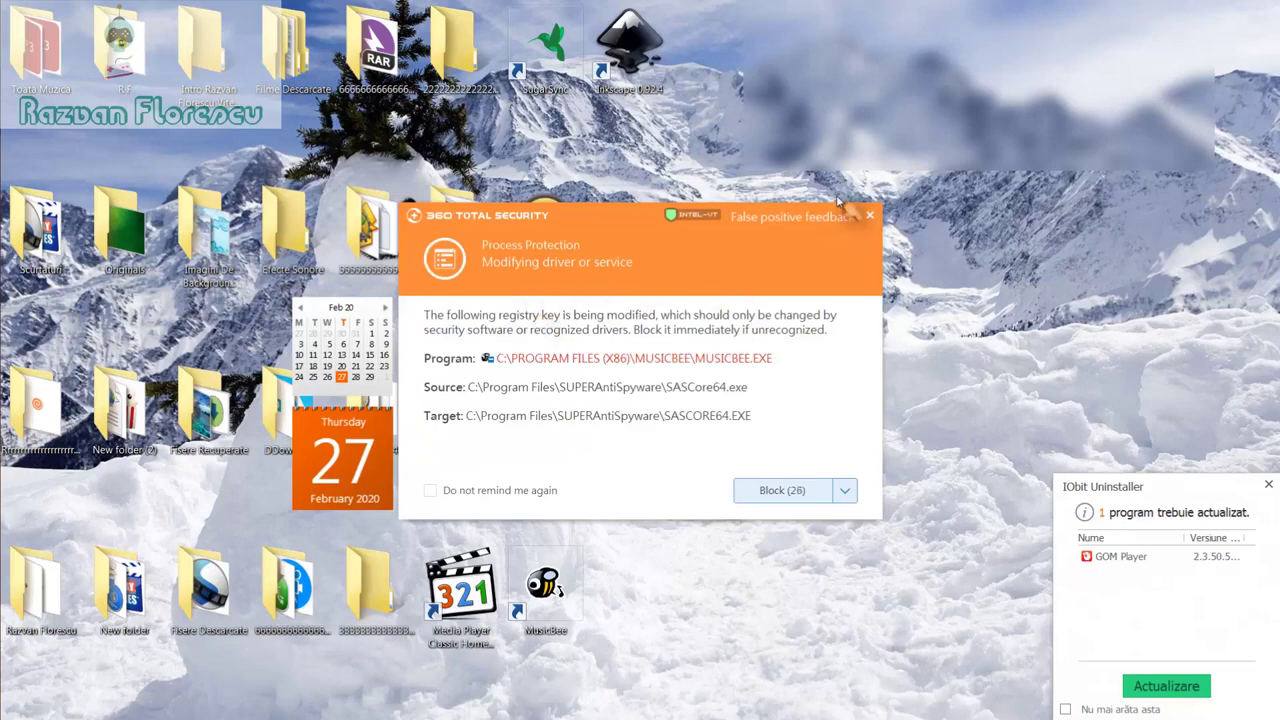
pyautogui.click(870, 217)
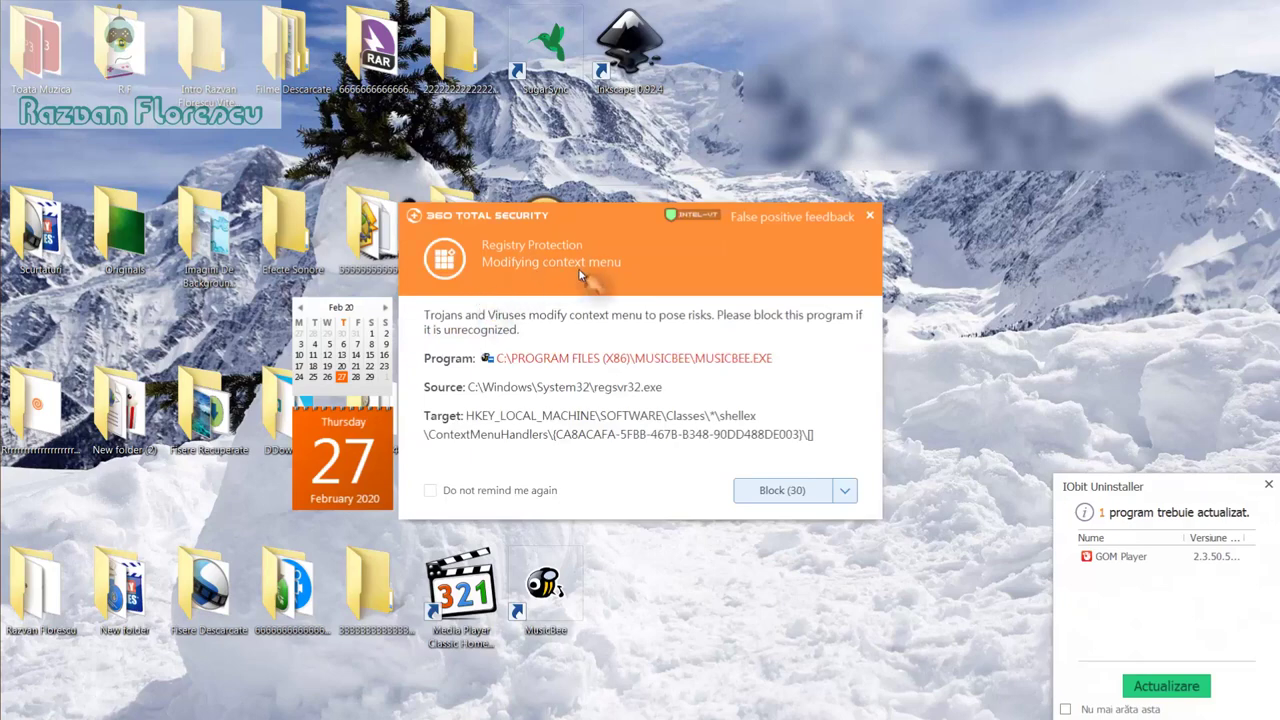
pyautogui.click(870, 217)
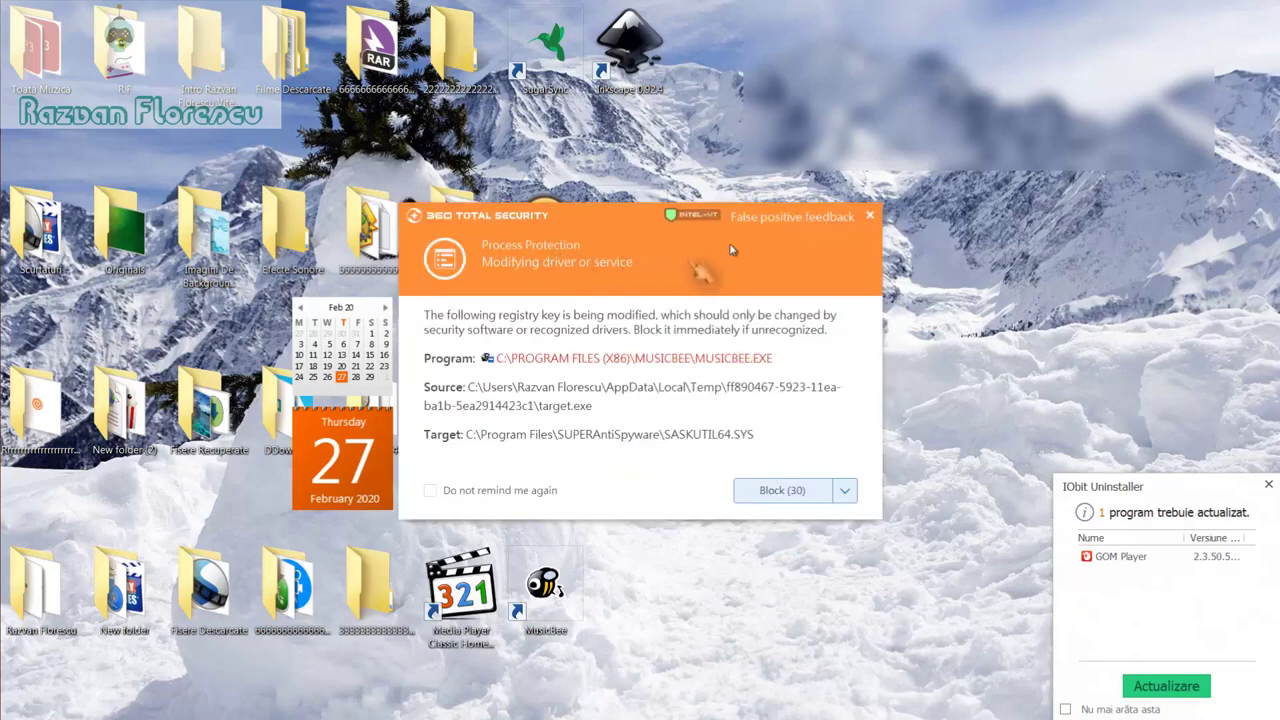
pyautogui.click(871, 217)
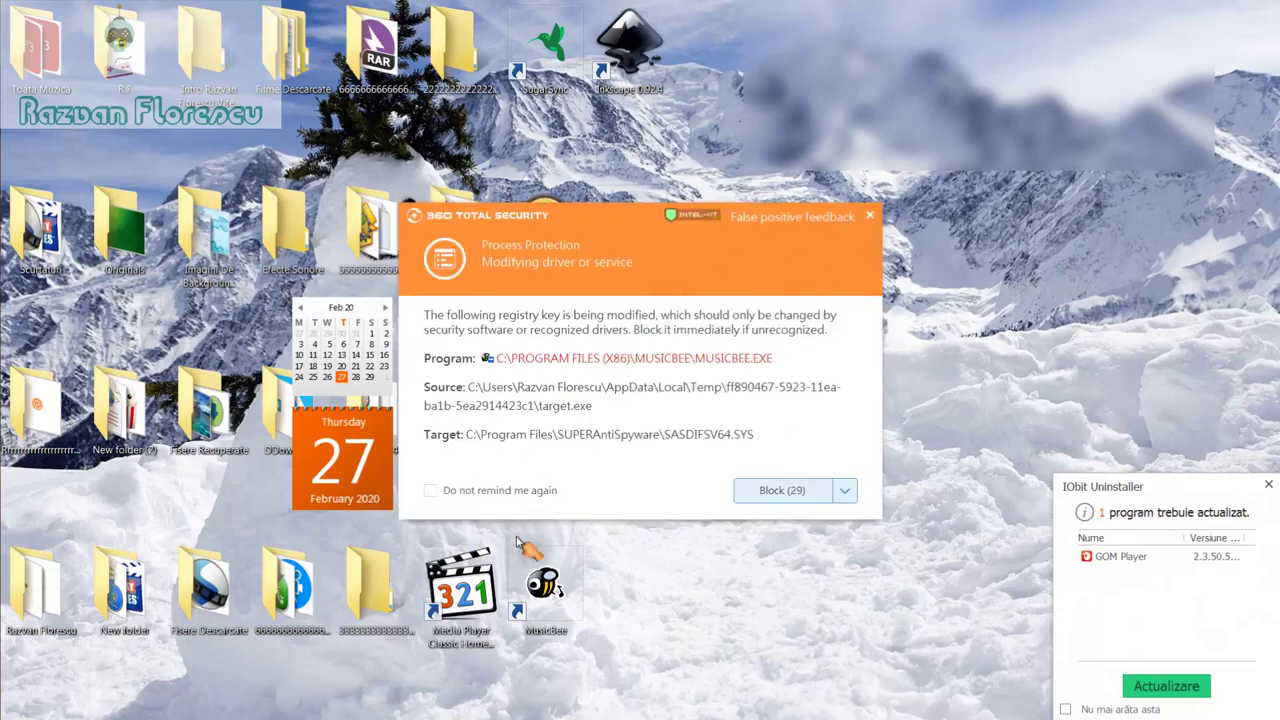
# Step: Turn on "Do not remind me again" in the remaining 360 Total Security alerts and close them without blocking
pyautogui.click(432, 491)
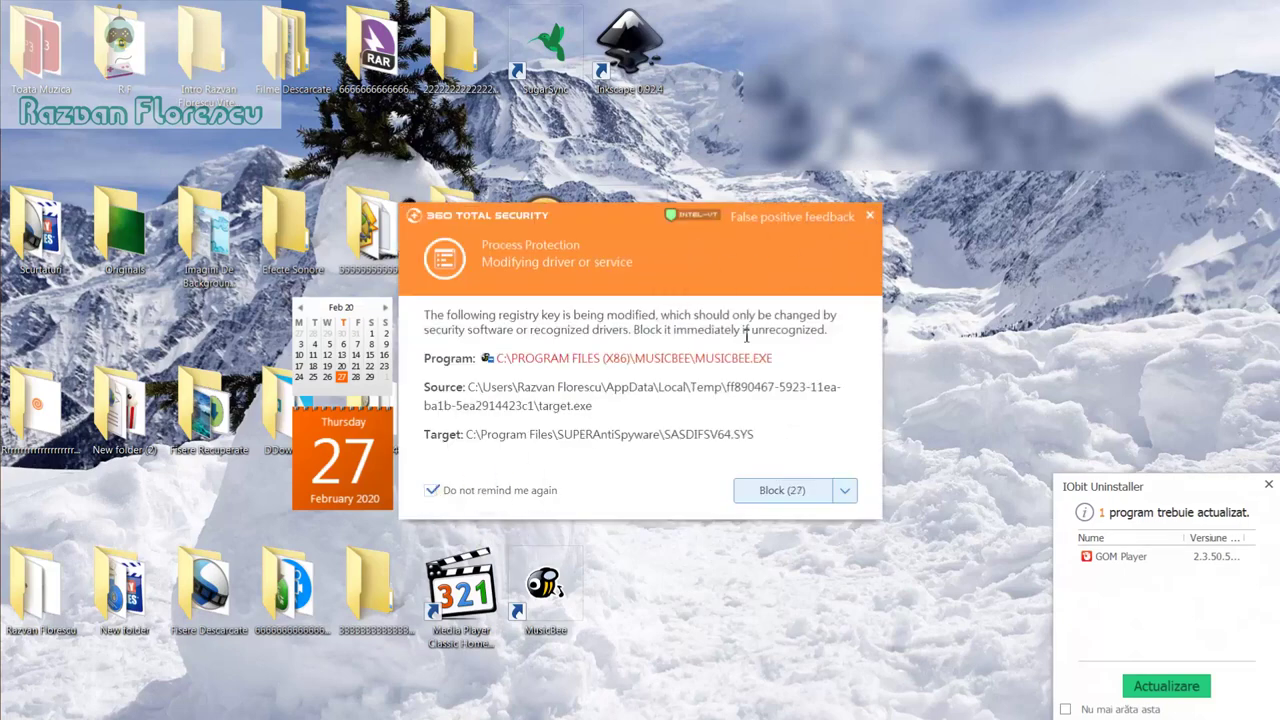
pyautogui.click(871, 216)
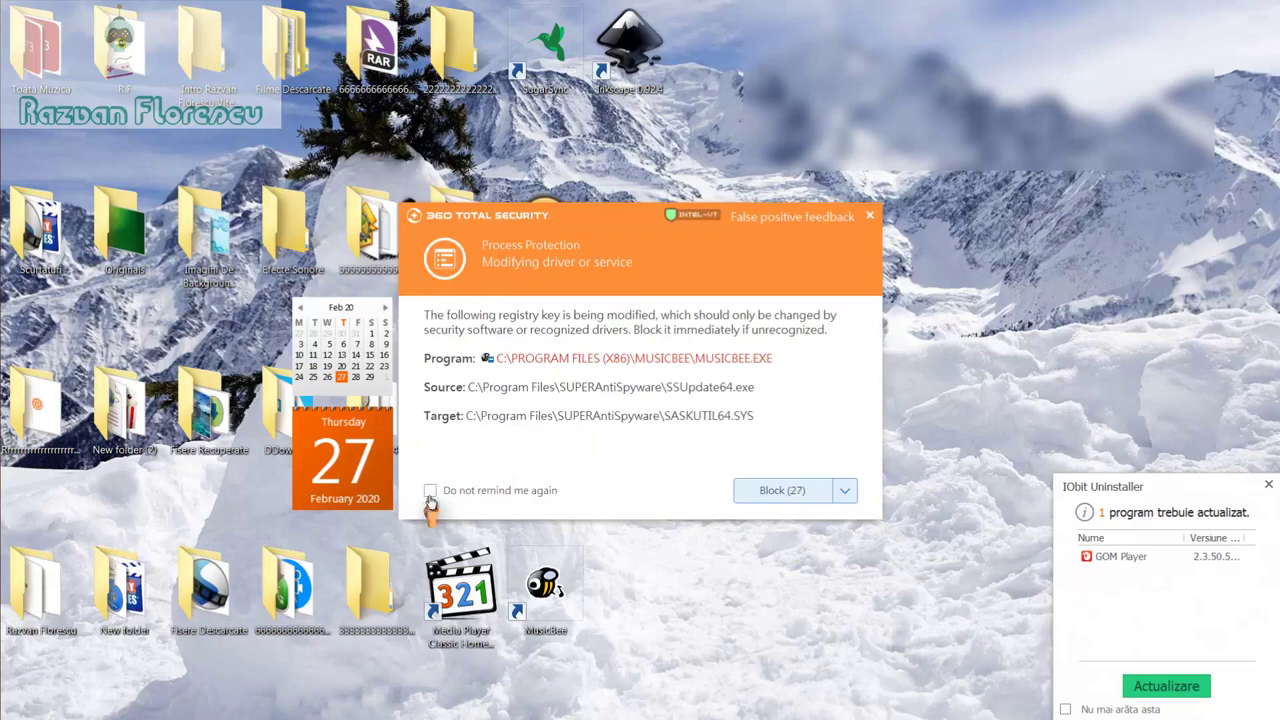
pyautogui.click(869, 217)
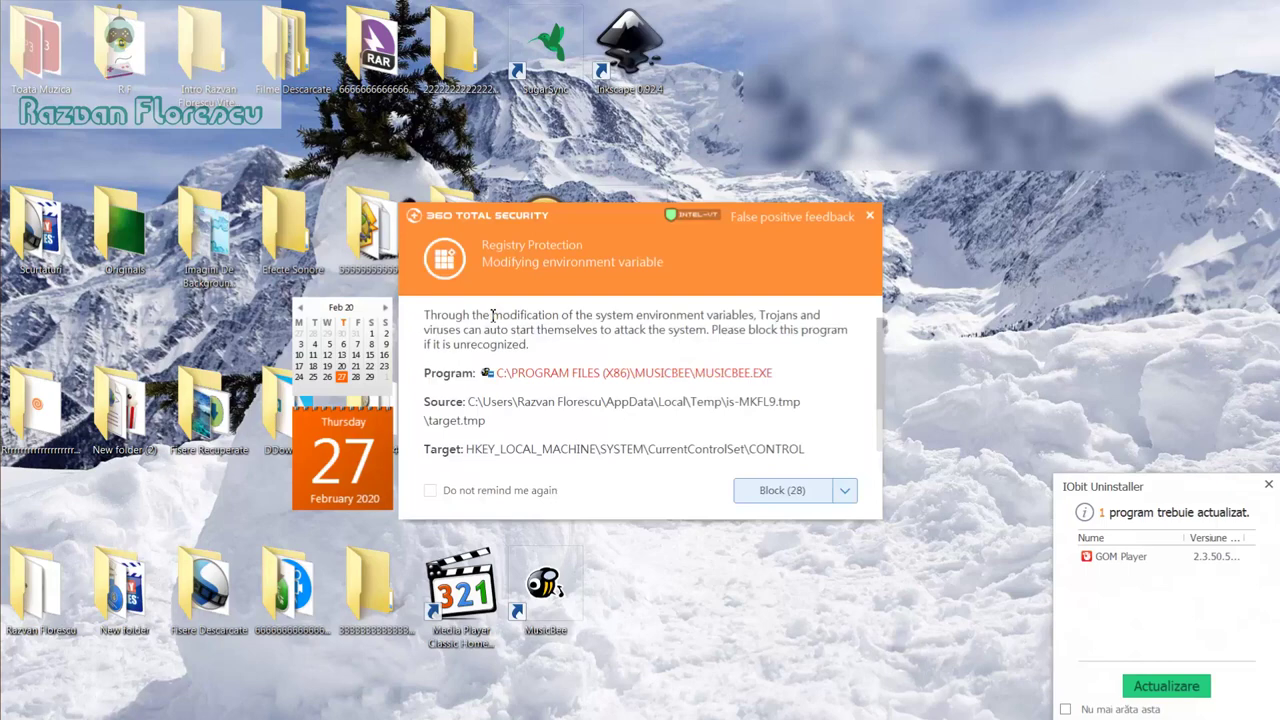
pyautogui.click(431, 491)
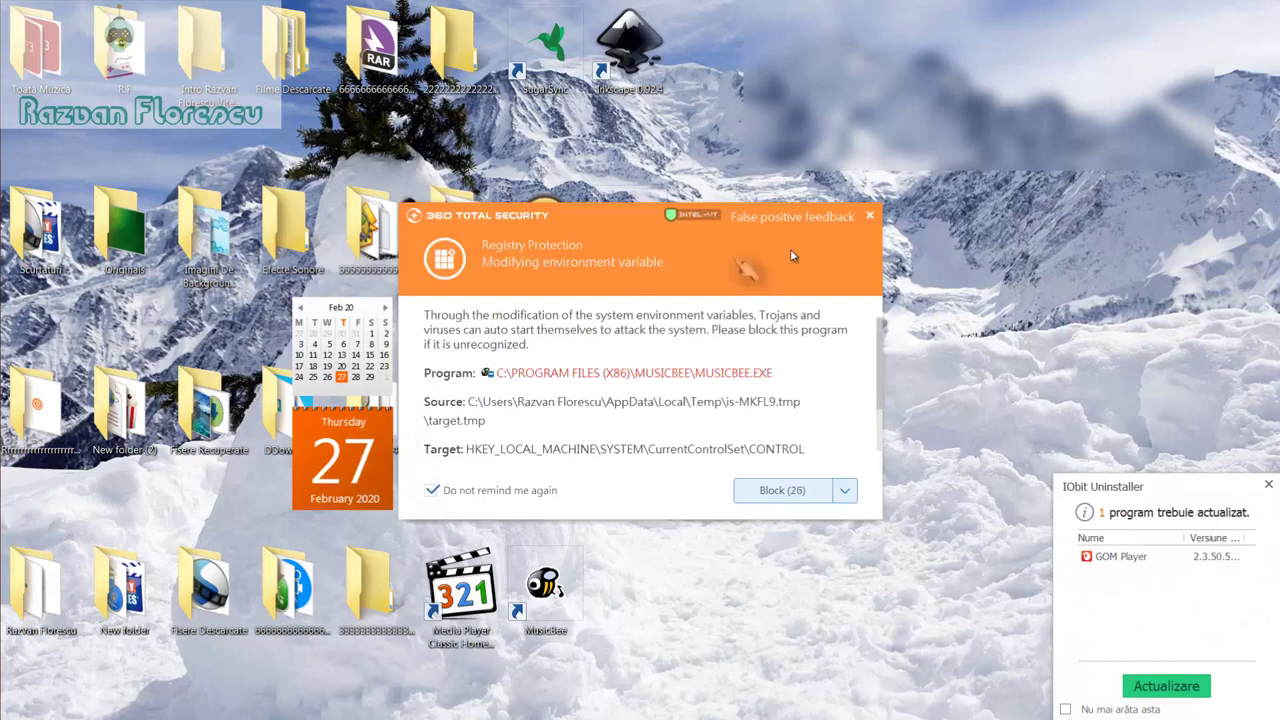
pyautogui.click(871, 218)
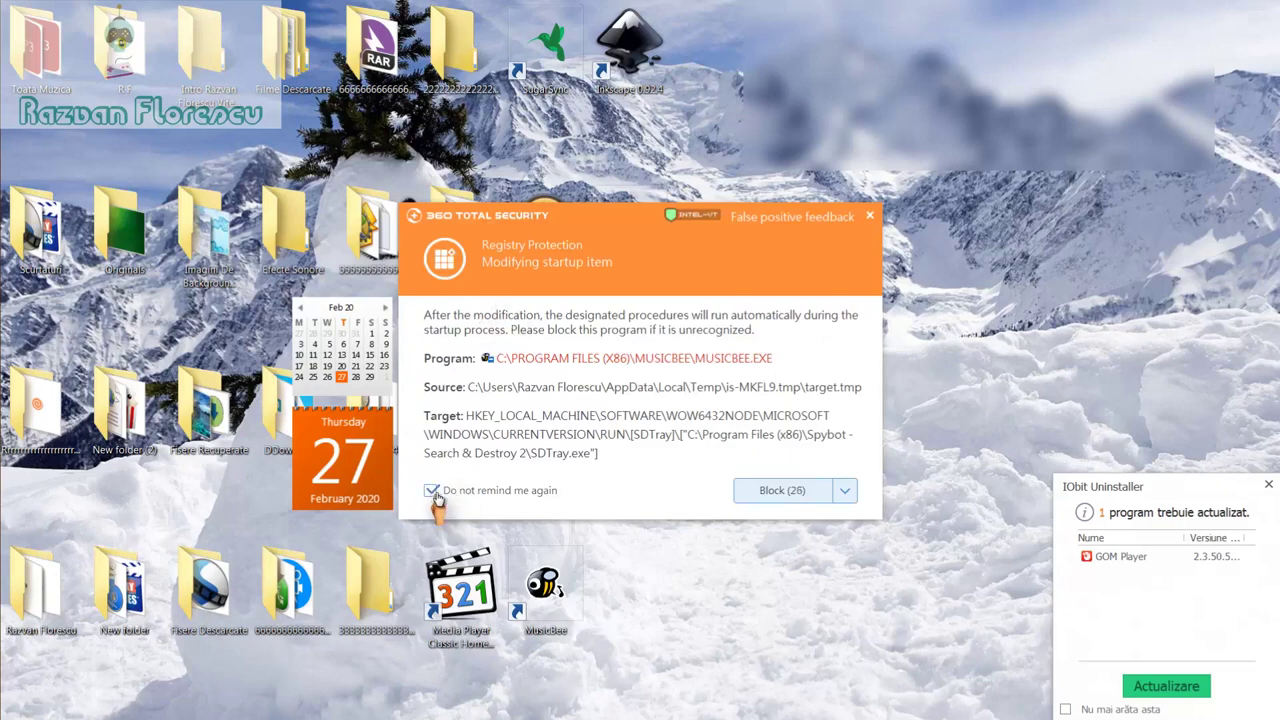
pyautogui.click(871, 216)
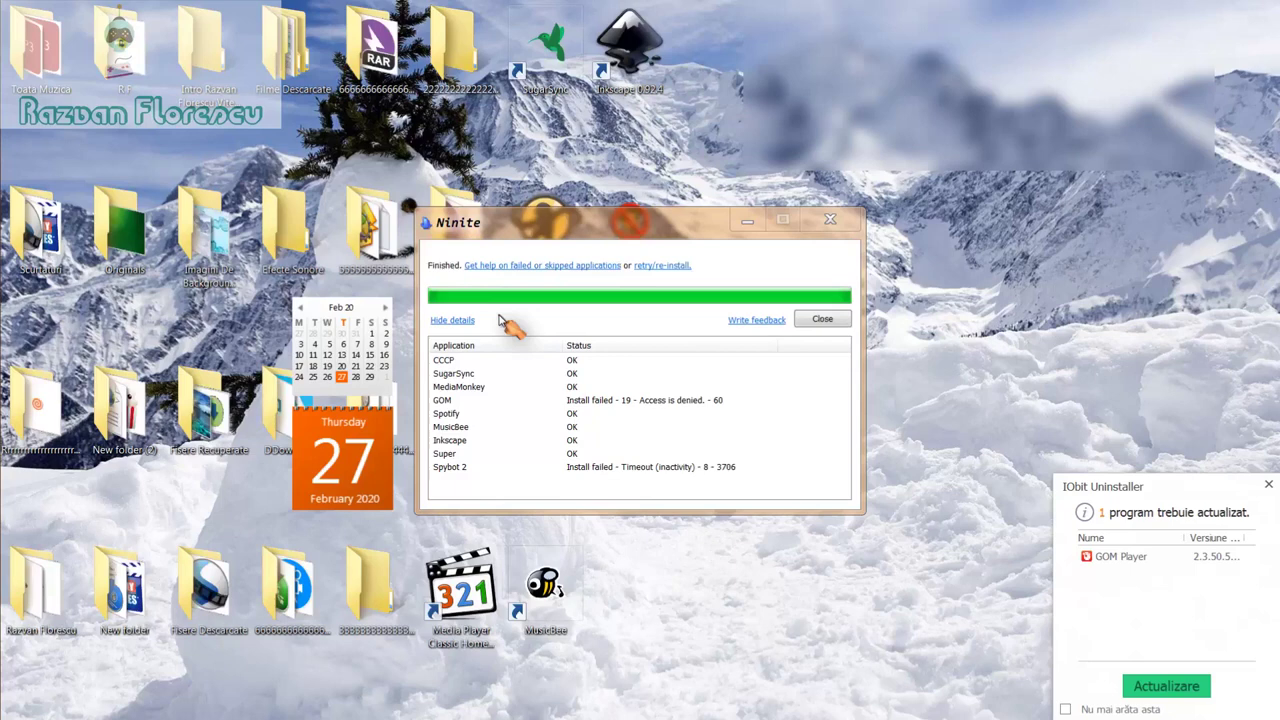
# Step: Dismiss the IObit Uninstaller update notification and close the finished Ninite installer
pyautogui.click(1265, 487)
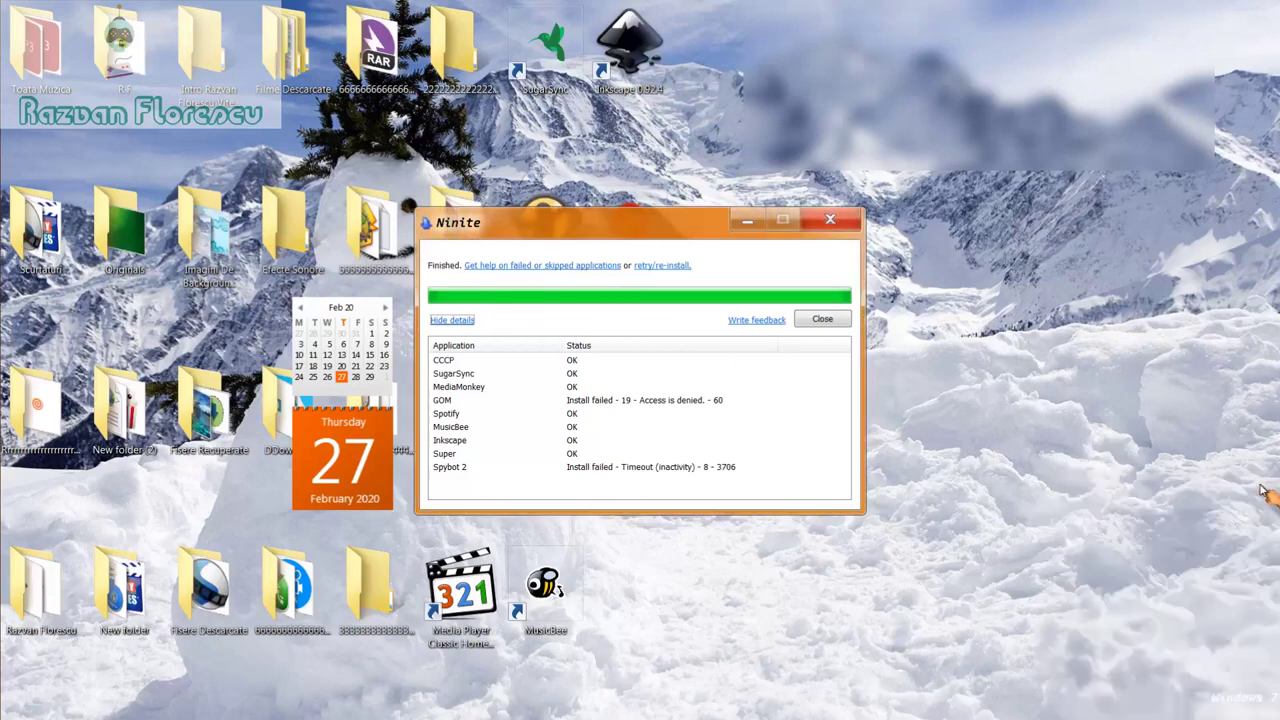
pyautogui.click(822, 320)
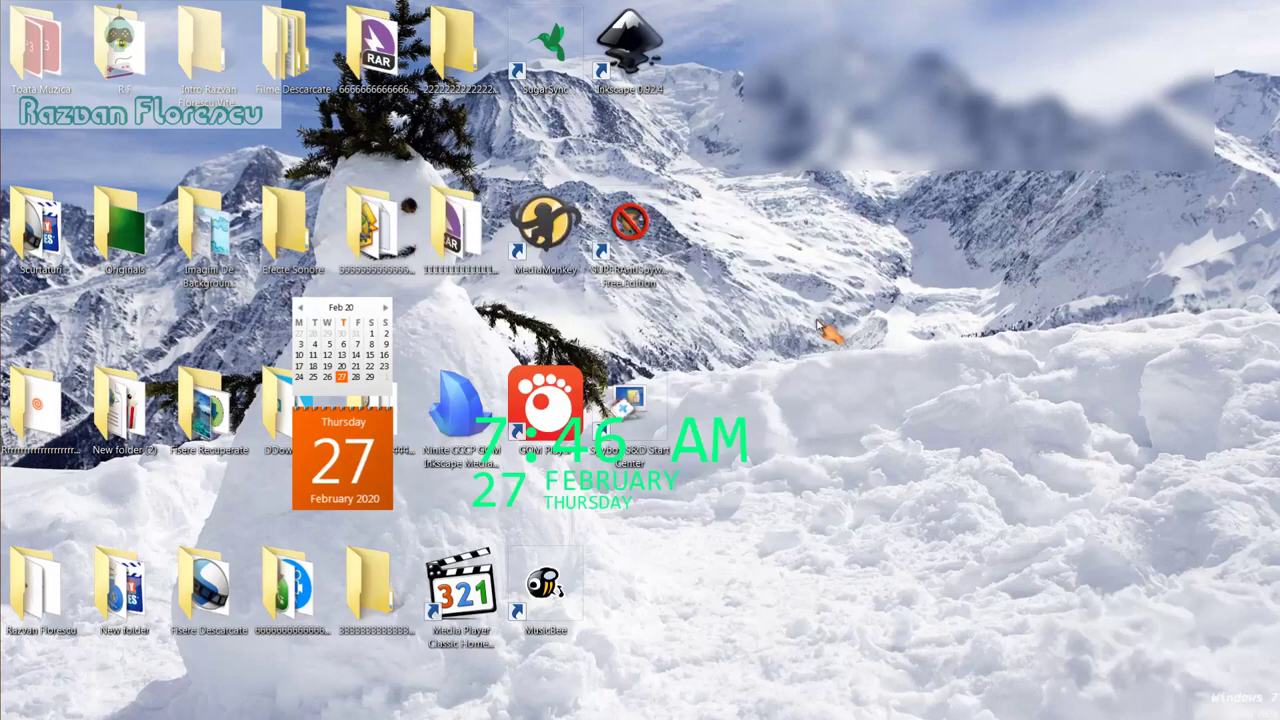
# Step: Open Media Player Classic Home Cinema, decline periodic CCCP update checks and maximize the player window
pyautogui.doubleClick(480, 615)
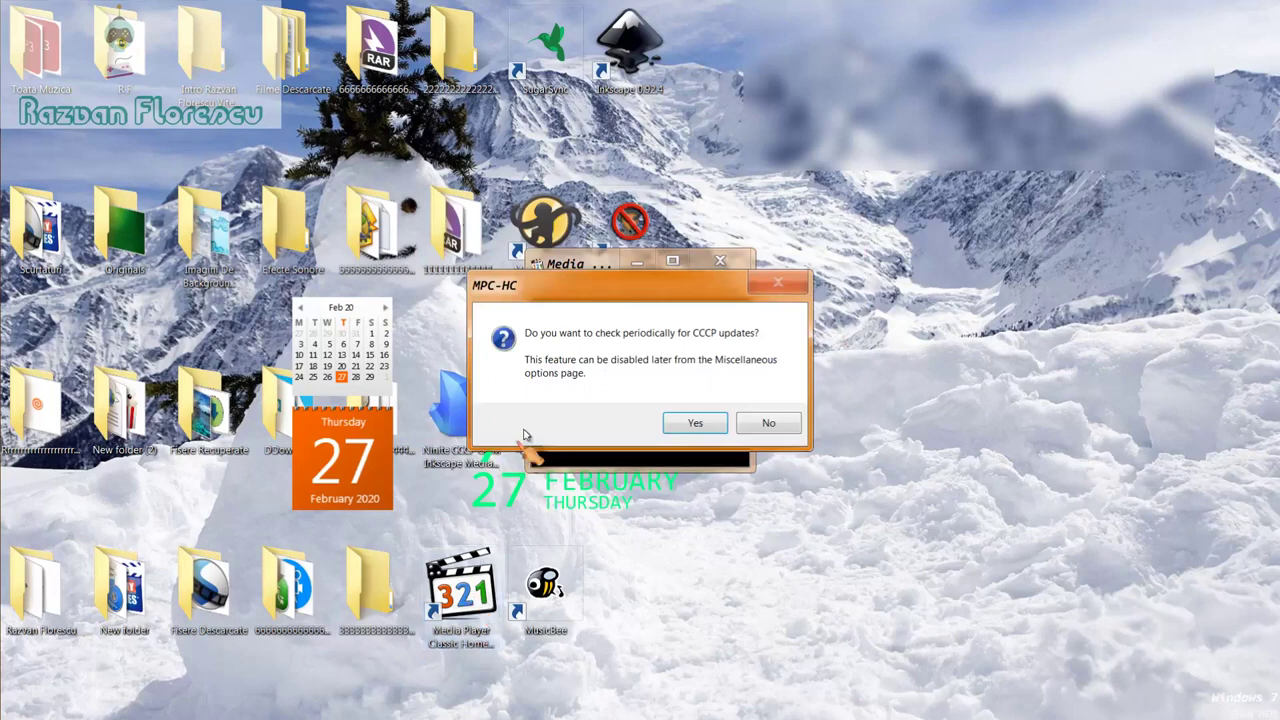
pyautogui.click(766, 424)
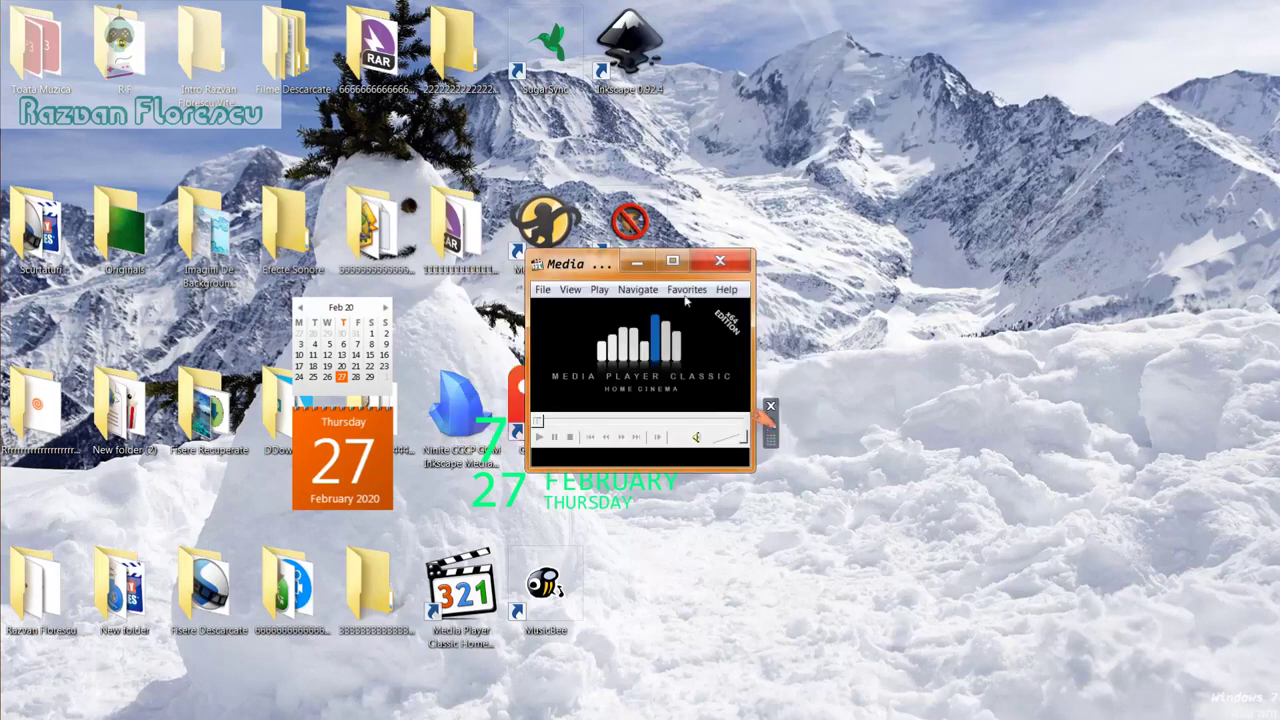
pyautogui.moveTo(600, 263); pyautogui.dragTo(620, 5)
# Step: View the taskbar options for Media Player Classic, dismiss them and minimize the player window
pyautogui.moveTo(2, 218)
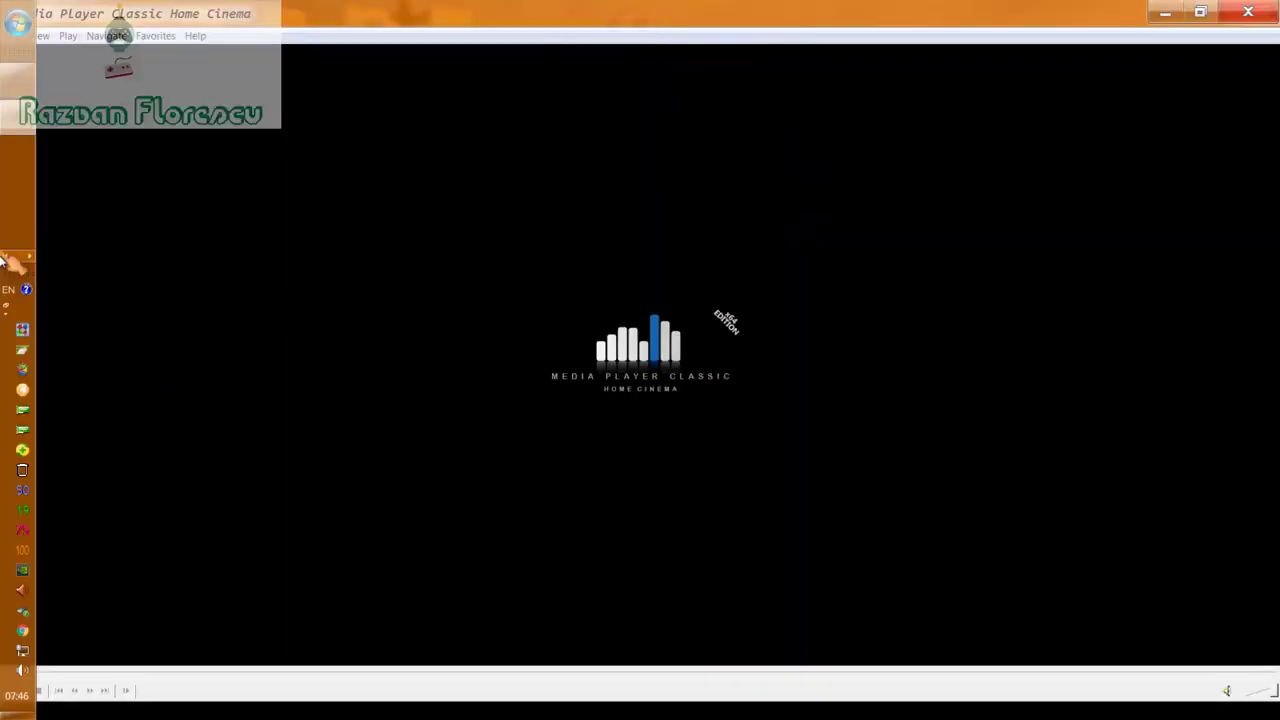
pyautogui.rightClick(12, 120)
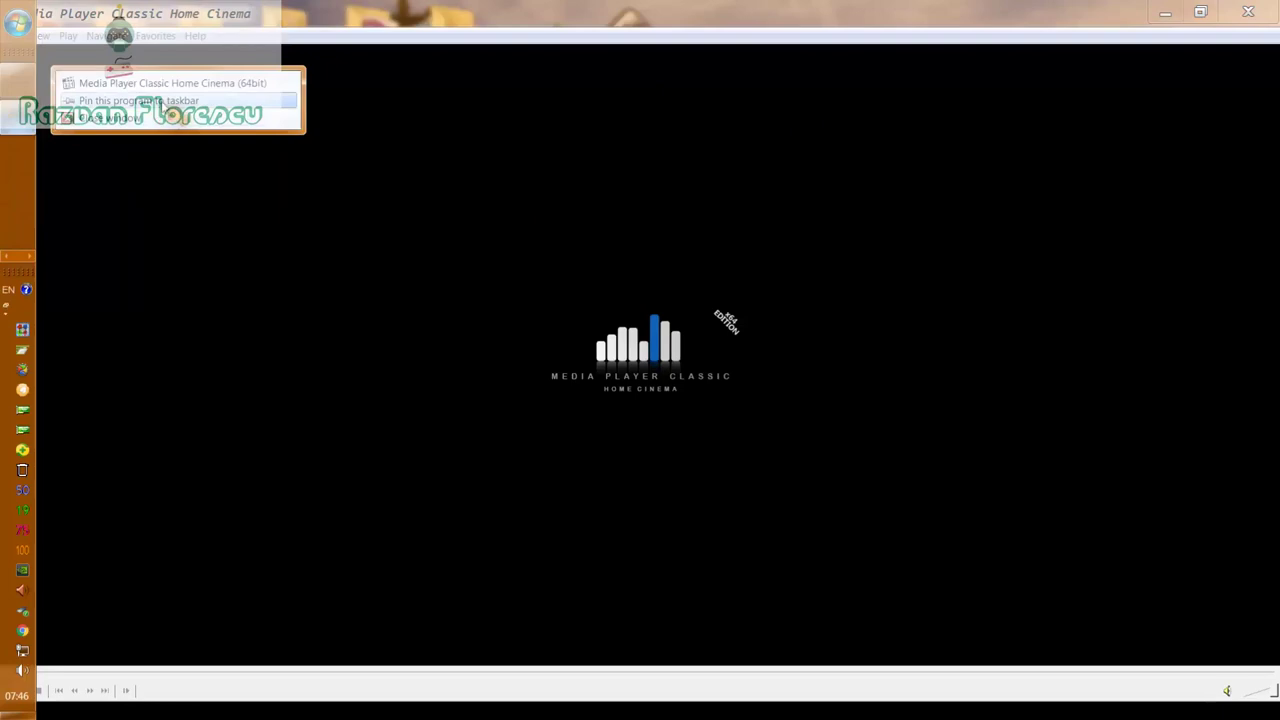
pyautogui.click(505, 172)
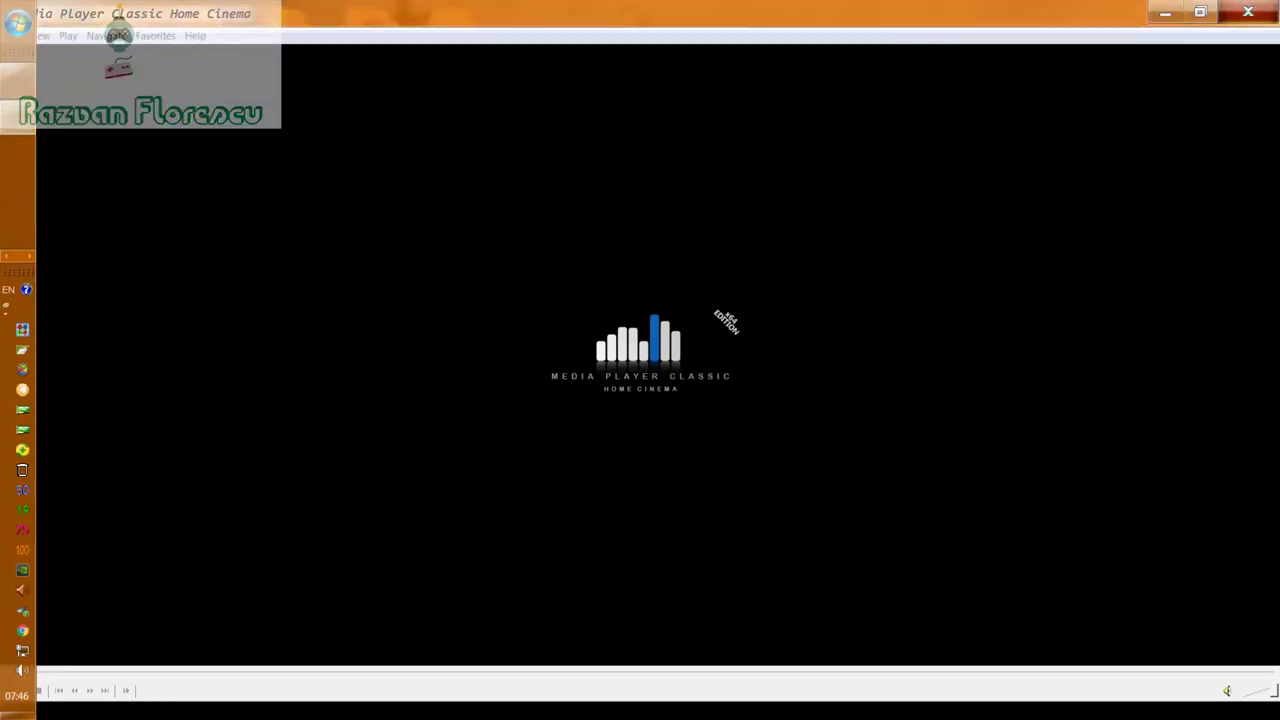
pyautogui.click(1165, 12)
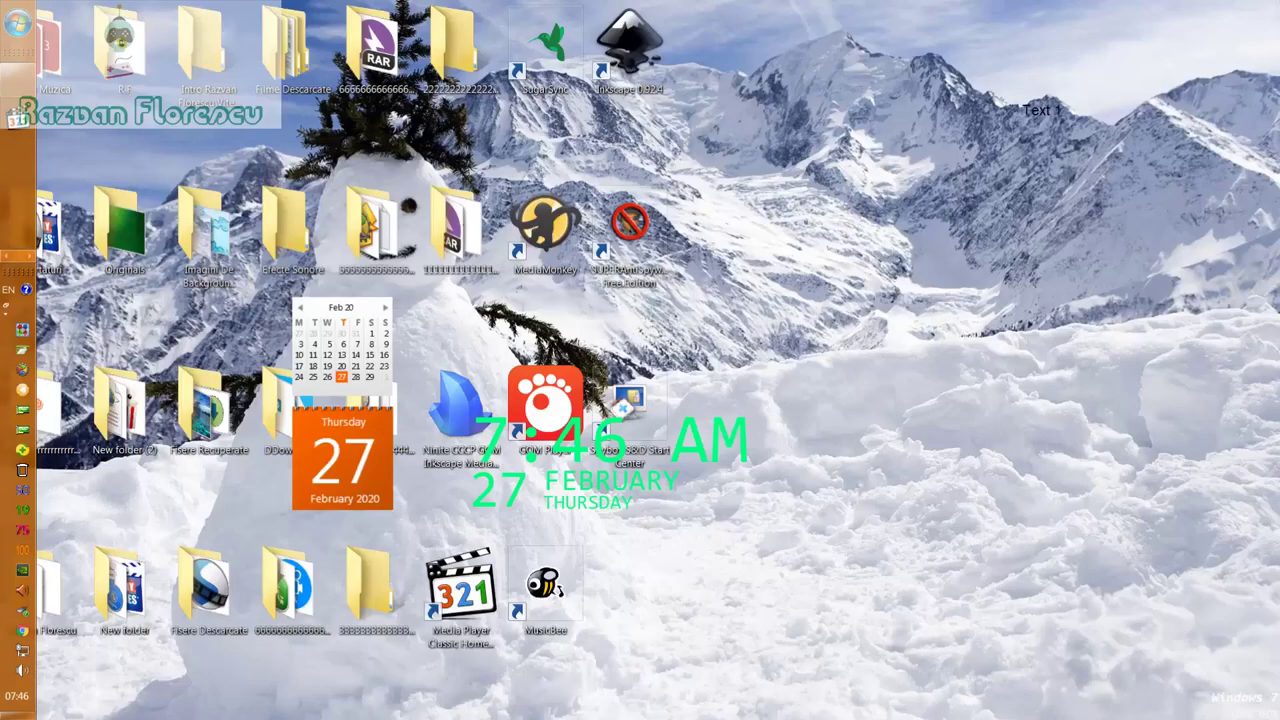
# Step: Permanently delete the Ninite installer for CCCP, GOM, Inkscape, MediaMonkey and MusicBee from the desktop
pyautogui.click(471, 401)
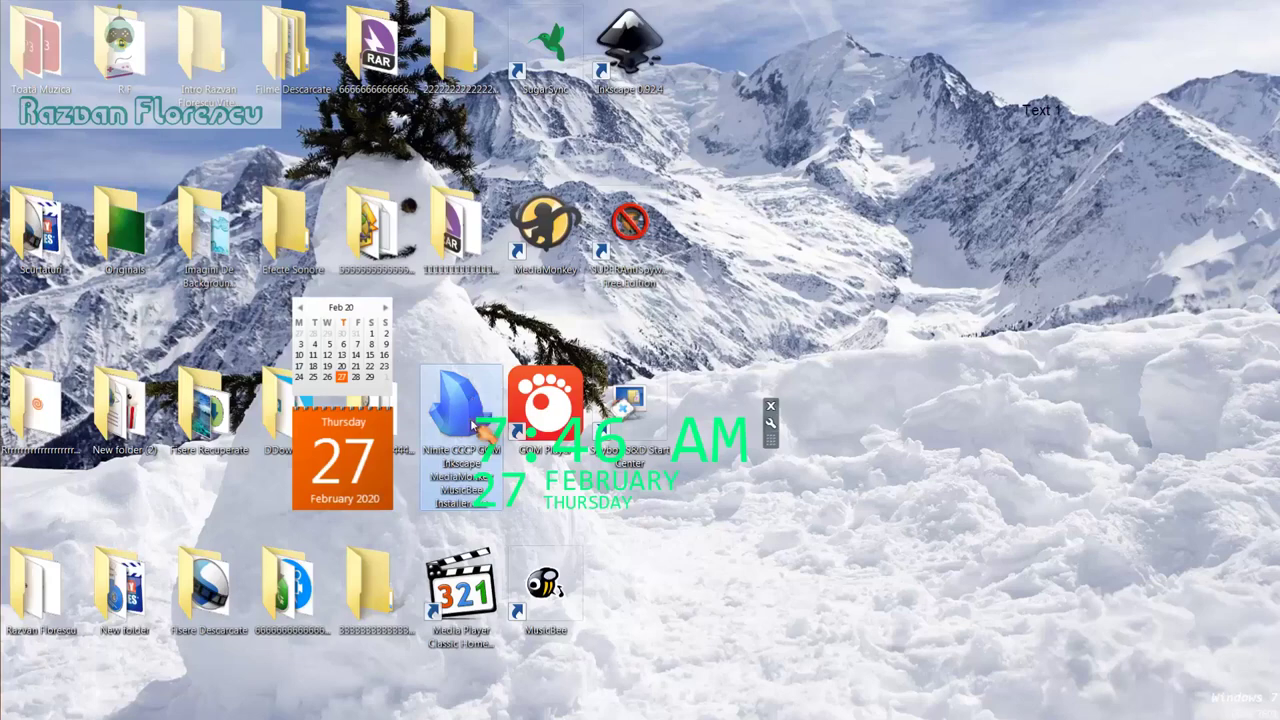
pyautogui.hotkey('shift', 'Delete')
pyautogui.press('Return')
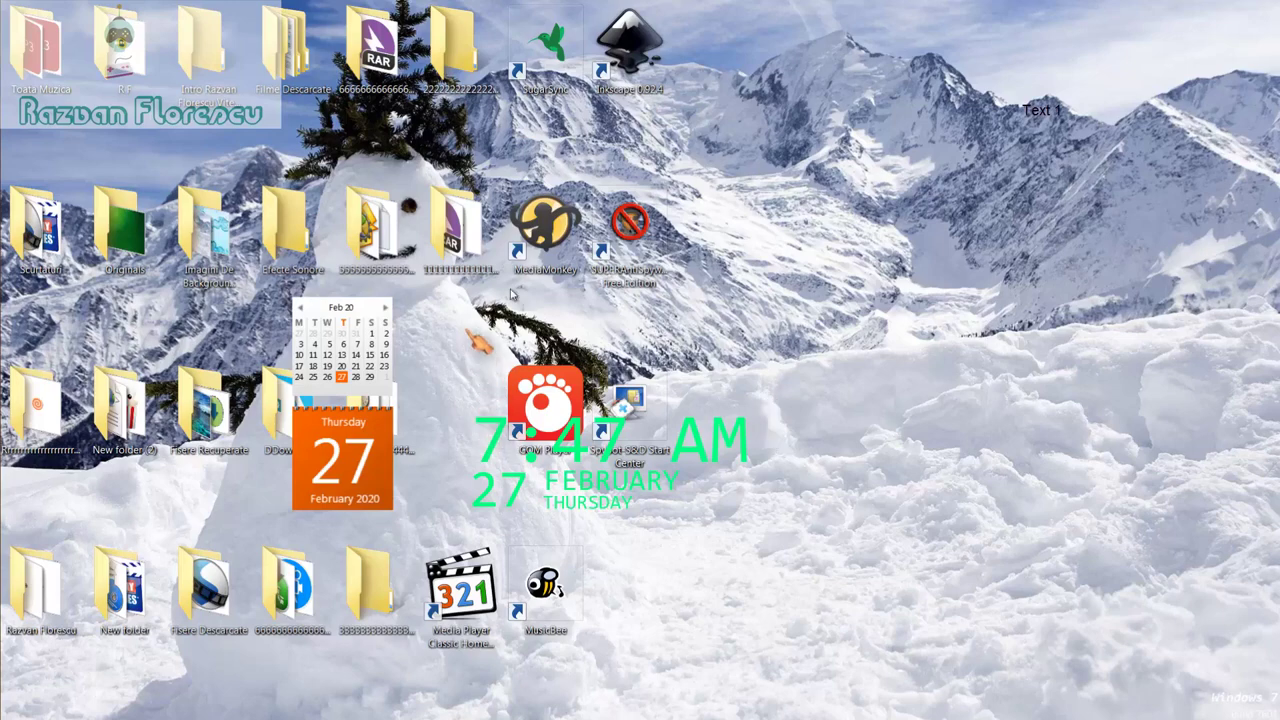
# Step: Copy the eight program shortcuts, from SugarSync and Inkscape to MusicBee and Media Player Classic, into the Scurtaturi folder and permanently delete the desktop originals
pyautogui.moveTo(712, 45); pyautogui.dragTo(514, 595)
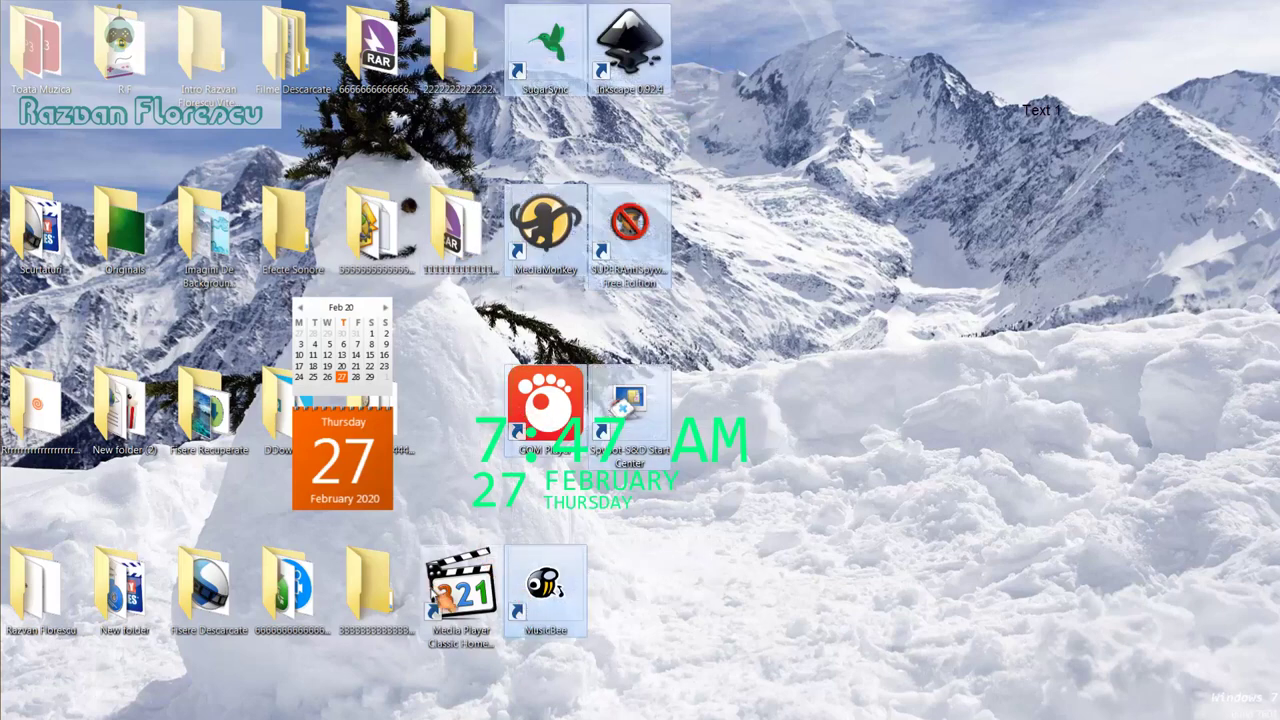
pyautogui.keyDown('ctrl'); pyautogui.click(462, 576); pyautogui.keyUp('ctrl')
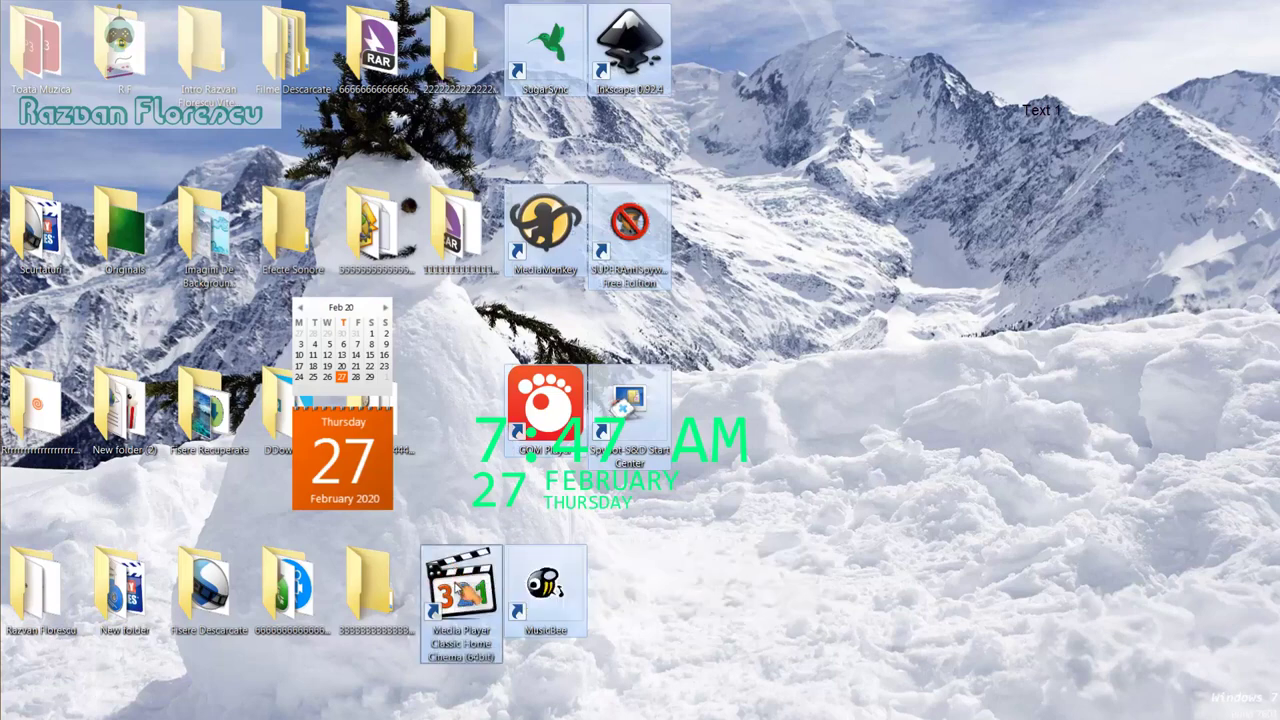
pyautogui.moveTo(462, 578); pyautogui.dragTo(75, 197)
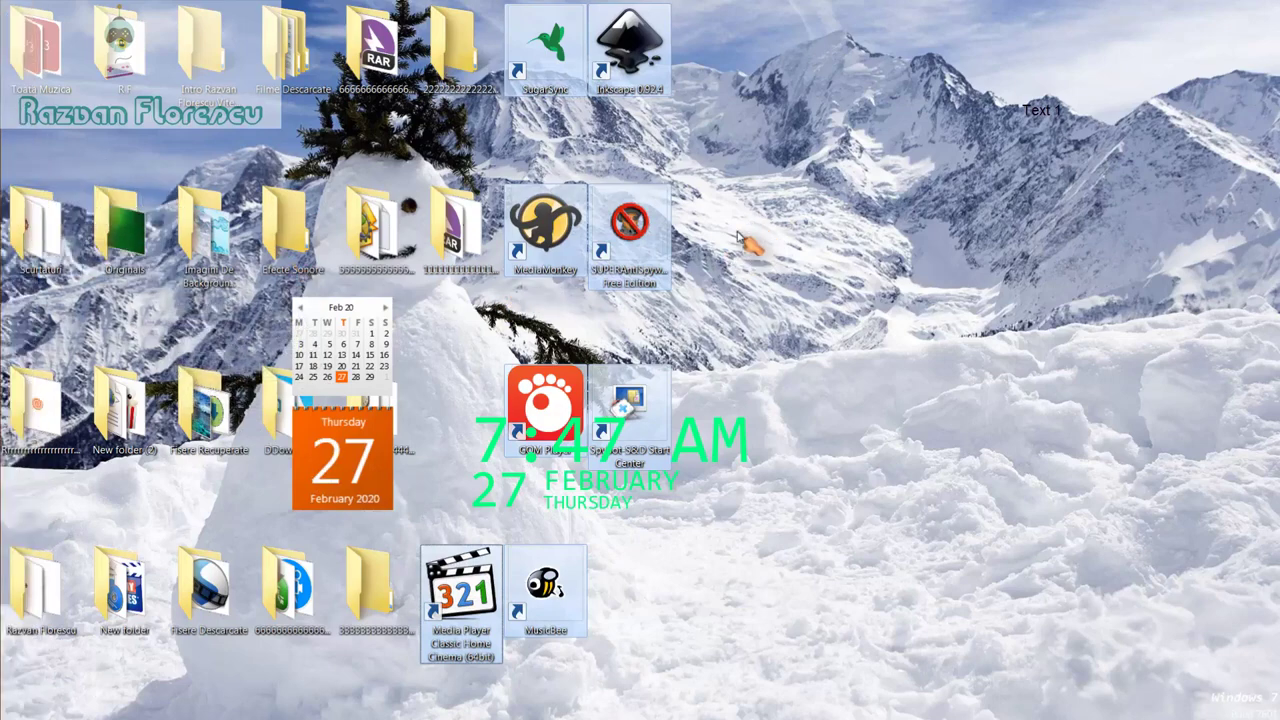
pyautogui.hotkey('shift', 'Delete')
pyautogui.press('Return')
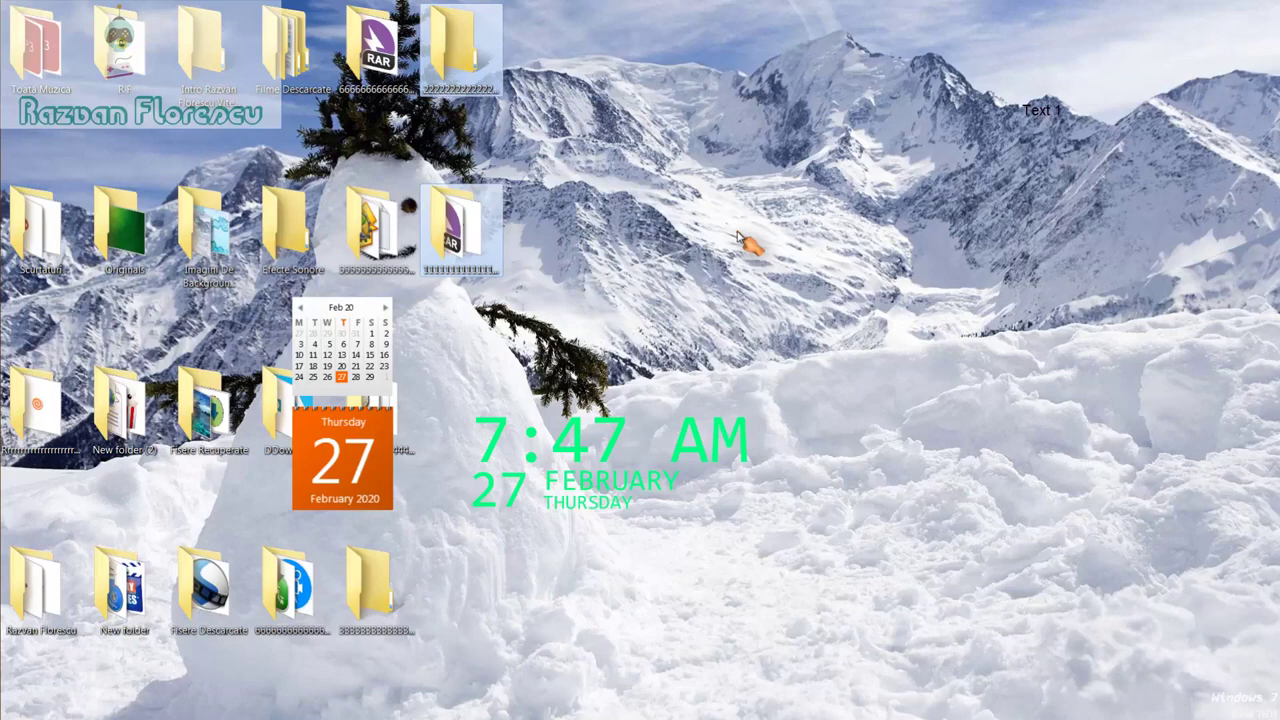
# Step: Refresh the desktop twice
pyautogui.rightClick(606, 542)
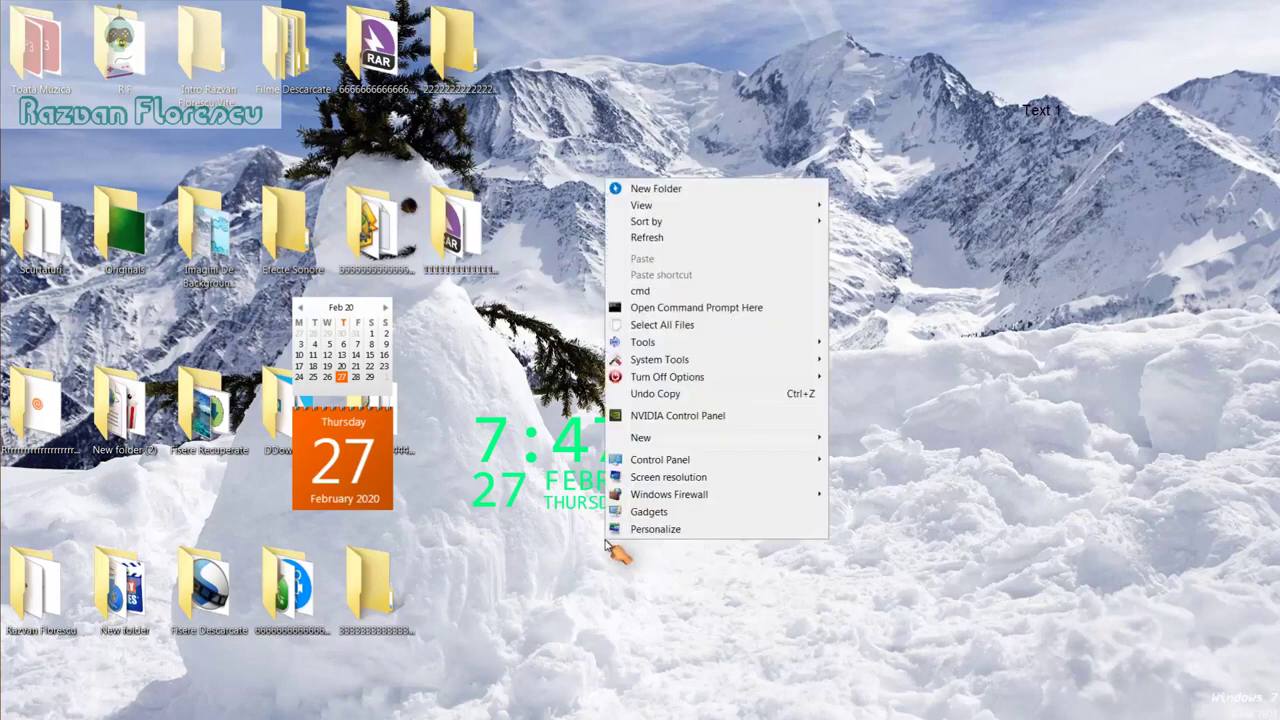
pyautogui.click(645, 238)
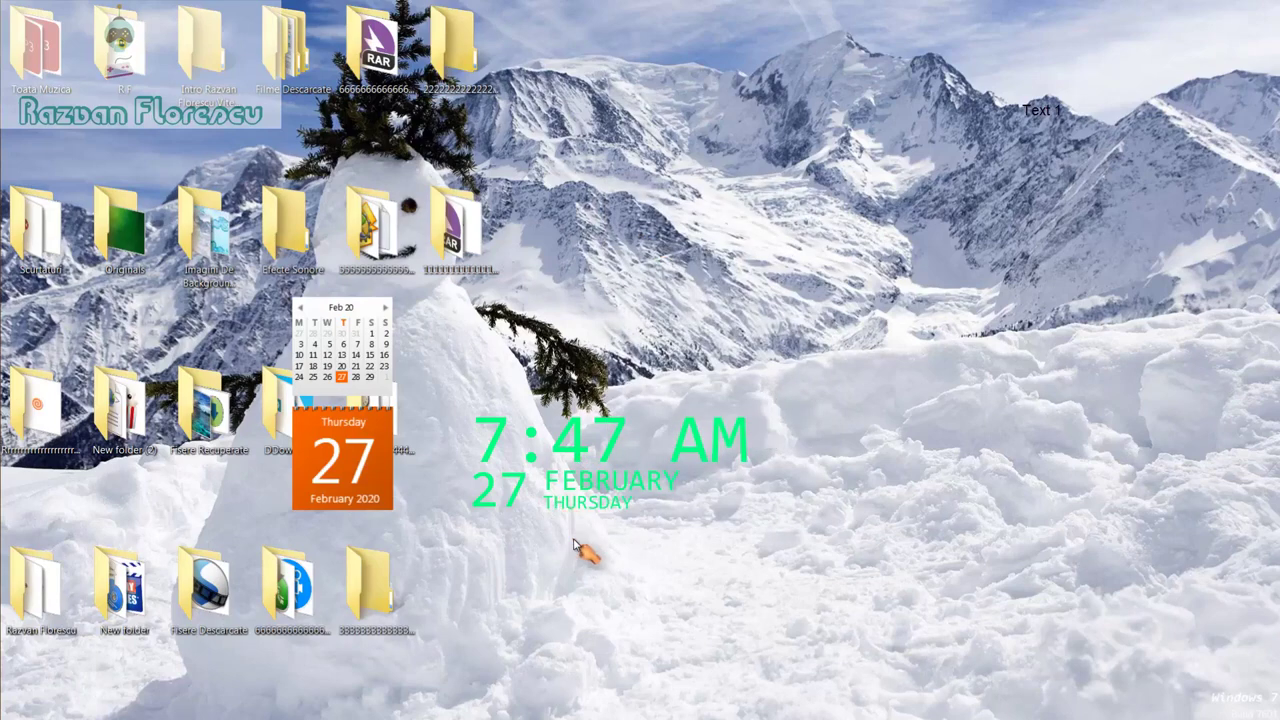
pyautogui.rightClick(576, 545)
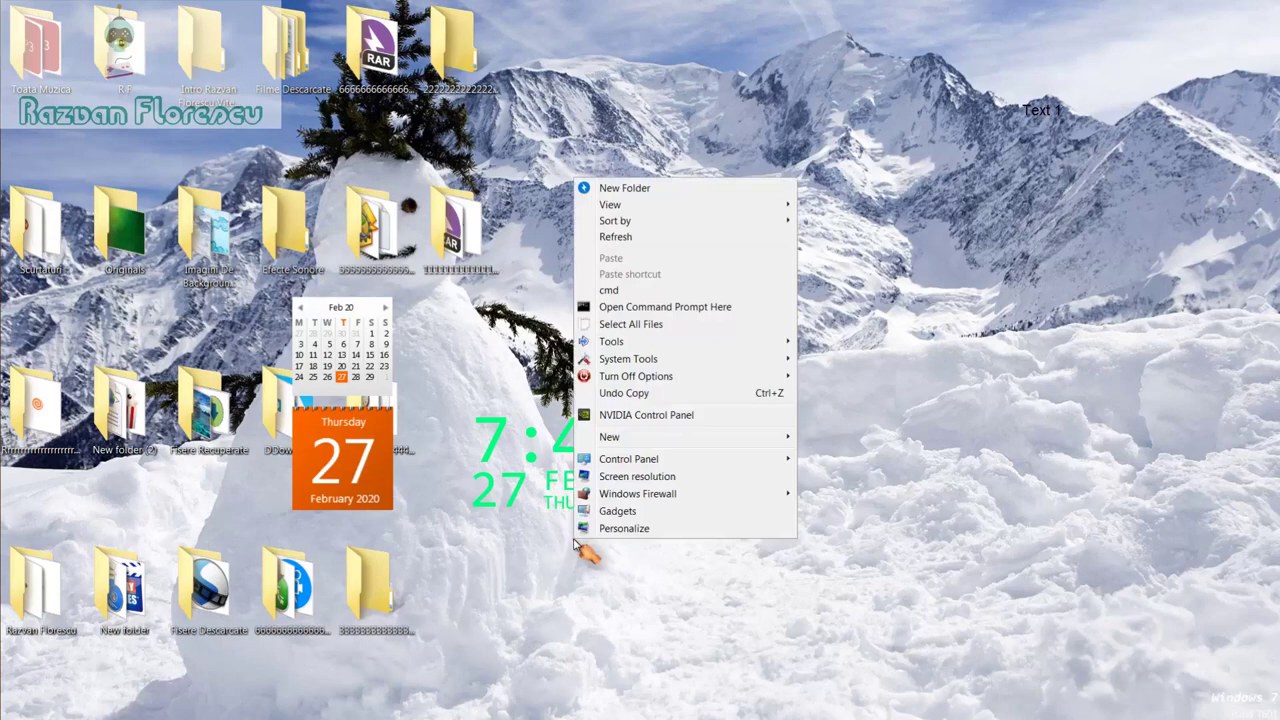
pyautogui.click(614, 238)
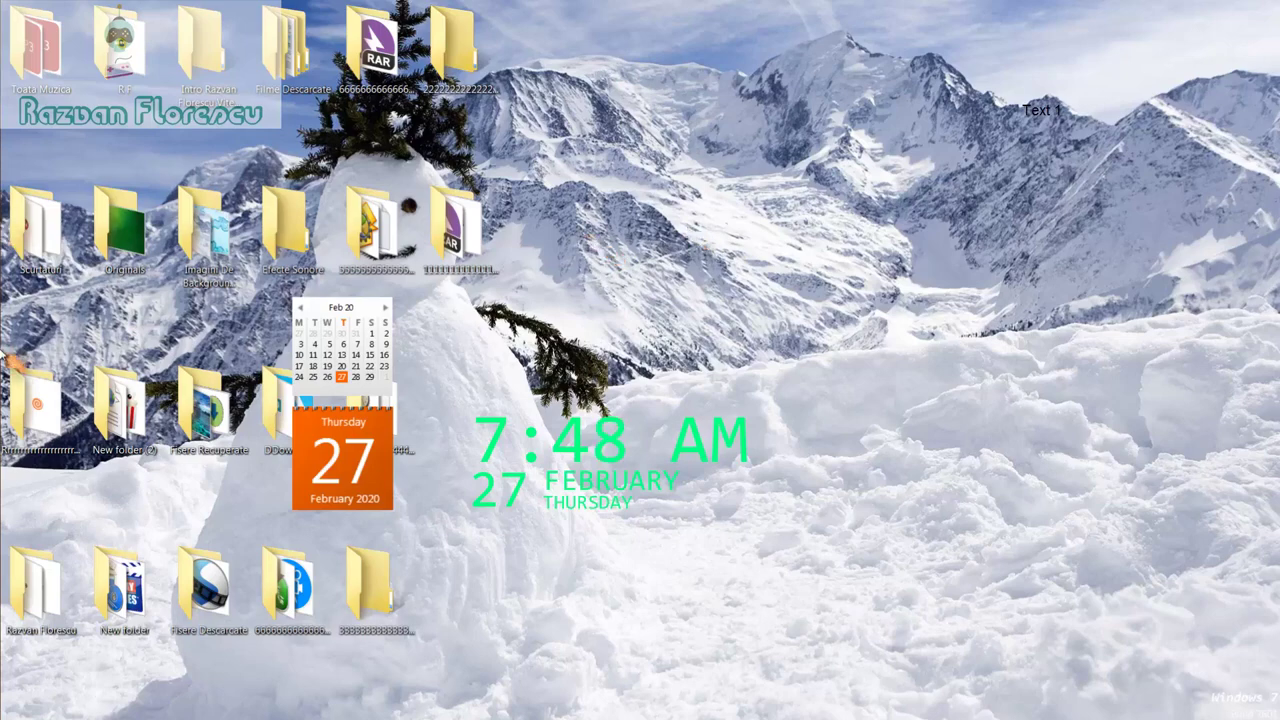
# Step: Switch to the Chrome window with the Ninite website
pyautogui.moveTo(2, 248)
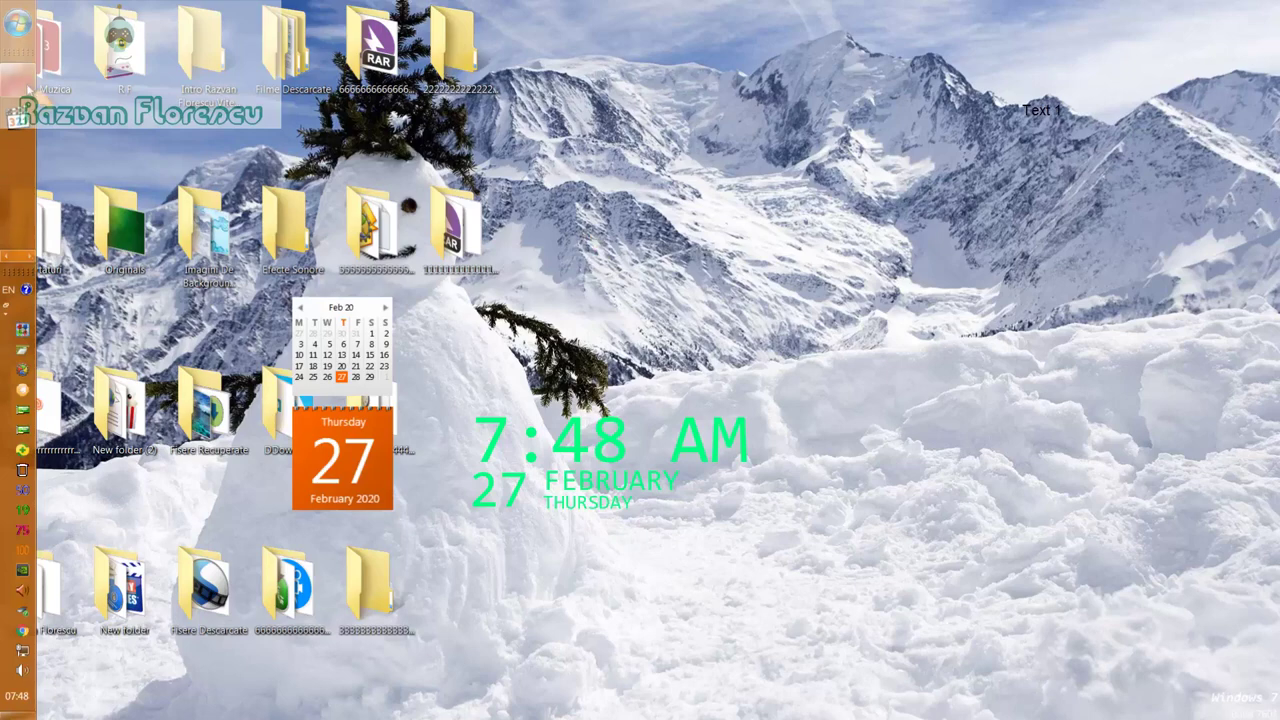
pyautogui.moveTo(30, 95)
pyautogui.click(118, 105)
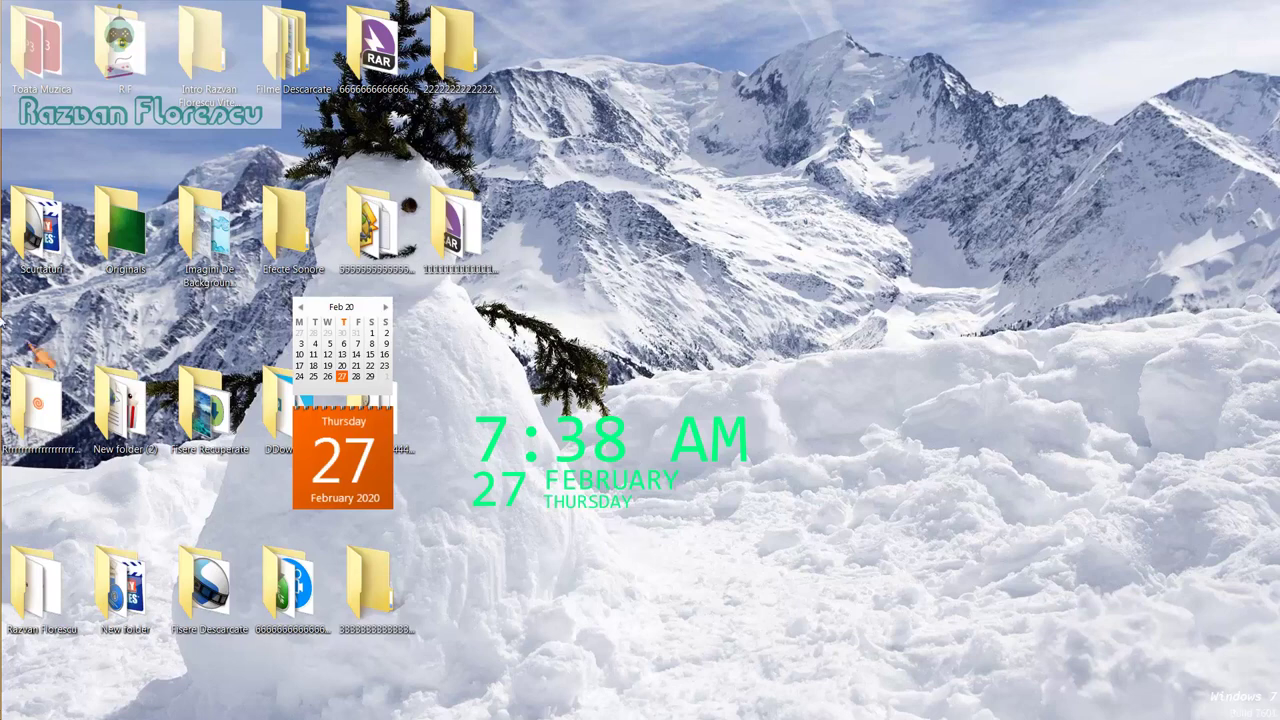
pyautogui.moveTo(4, 350)
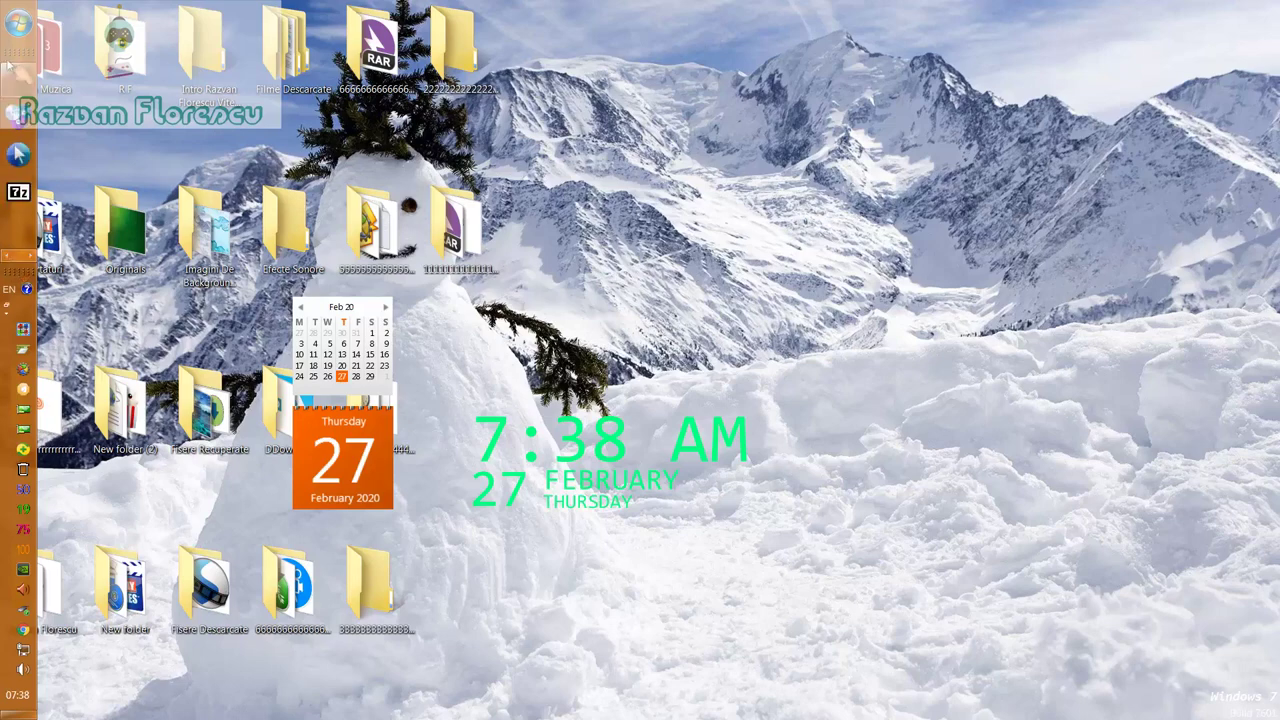
pyautogui.moveTo(20, 85)
pyautogui.click(170, 118)
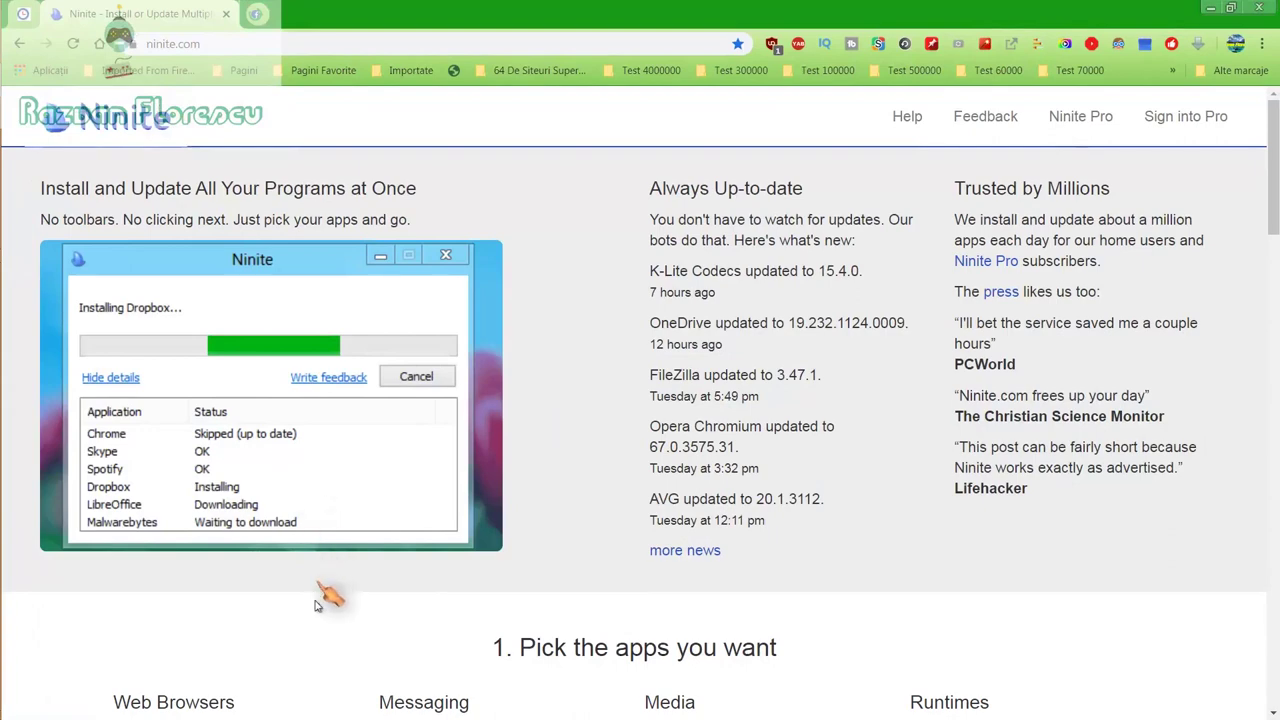
# Step: Examine the apps Ninite offers in each category, from Web Browsers and Imaging through Utilities and Developer Tools
pyautogui.scroll(-2, 320, 615)
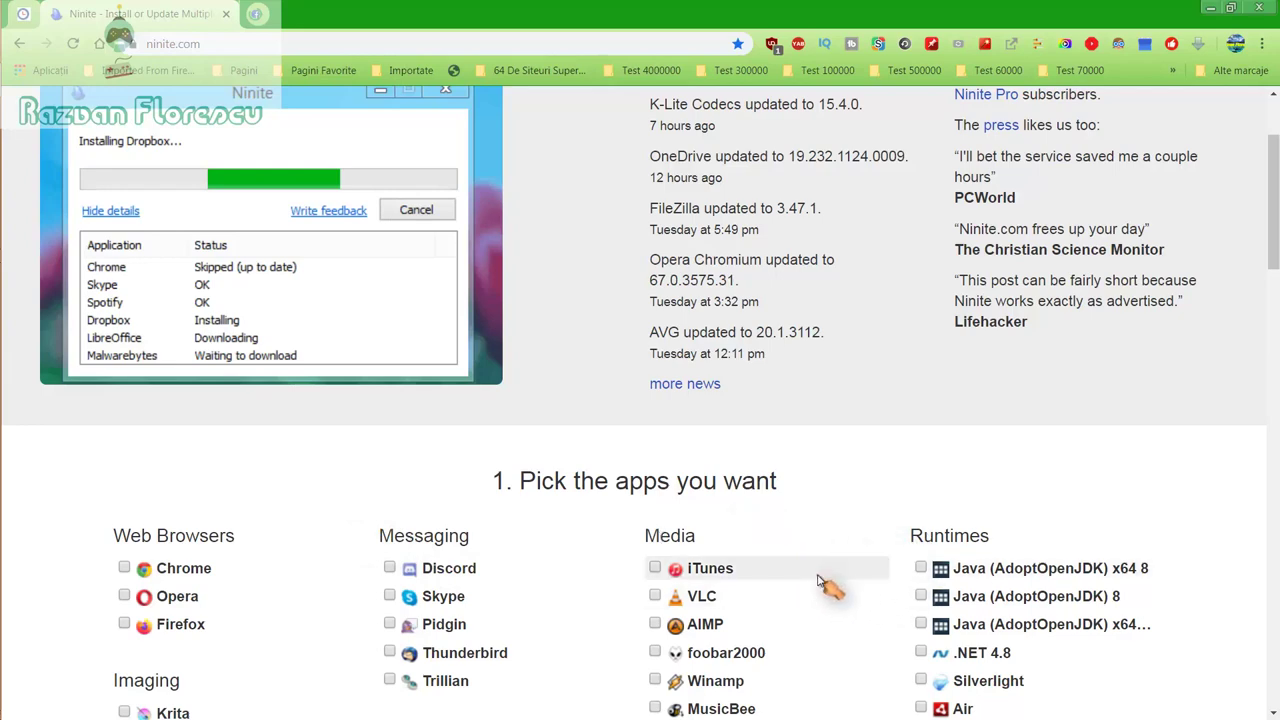
pyautogui.scroll(-2, 820, 580)
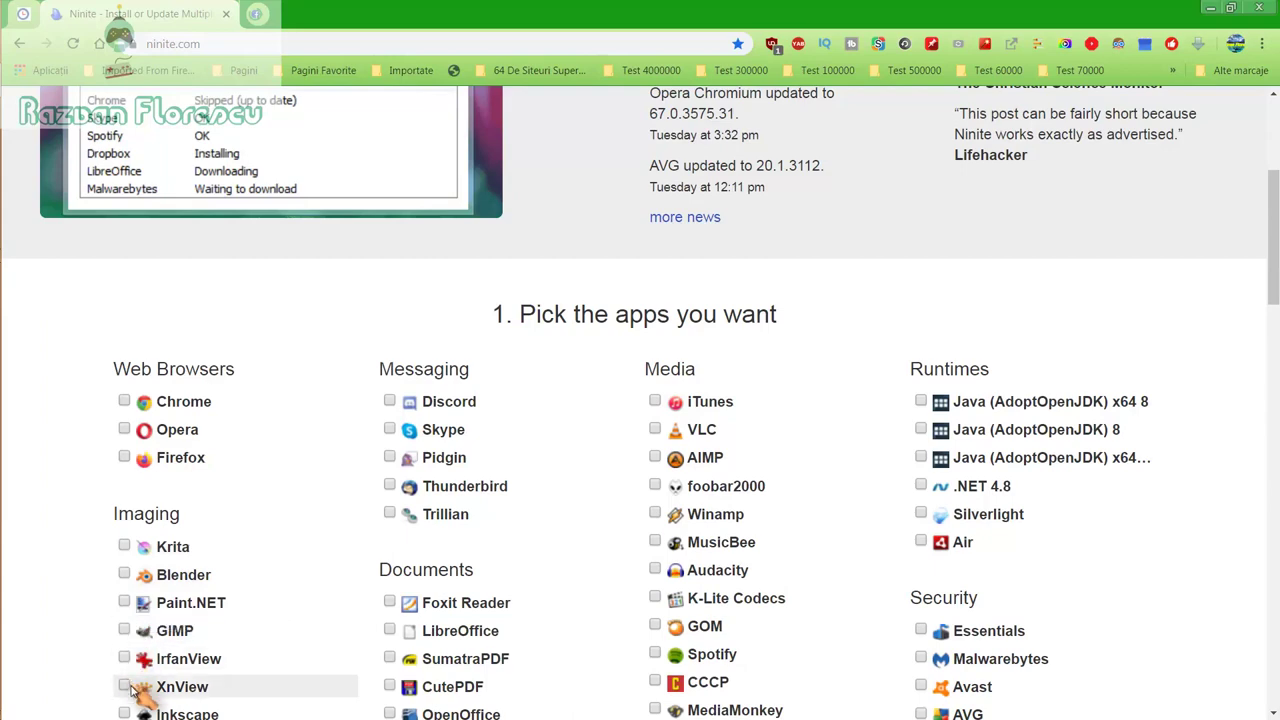
pyautogui.scroll(-1, 130, 680)
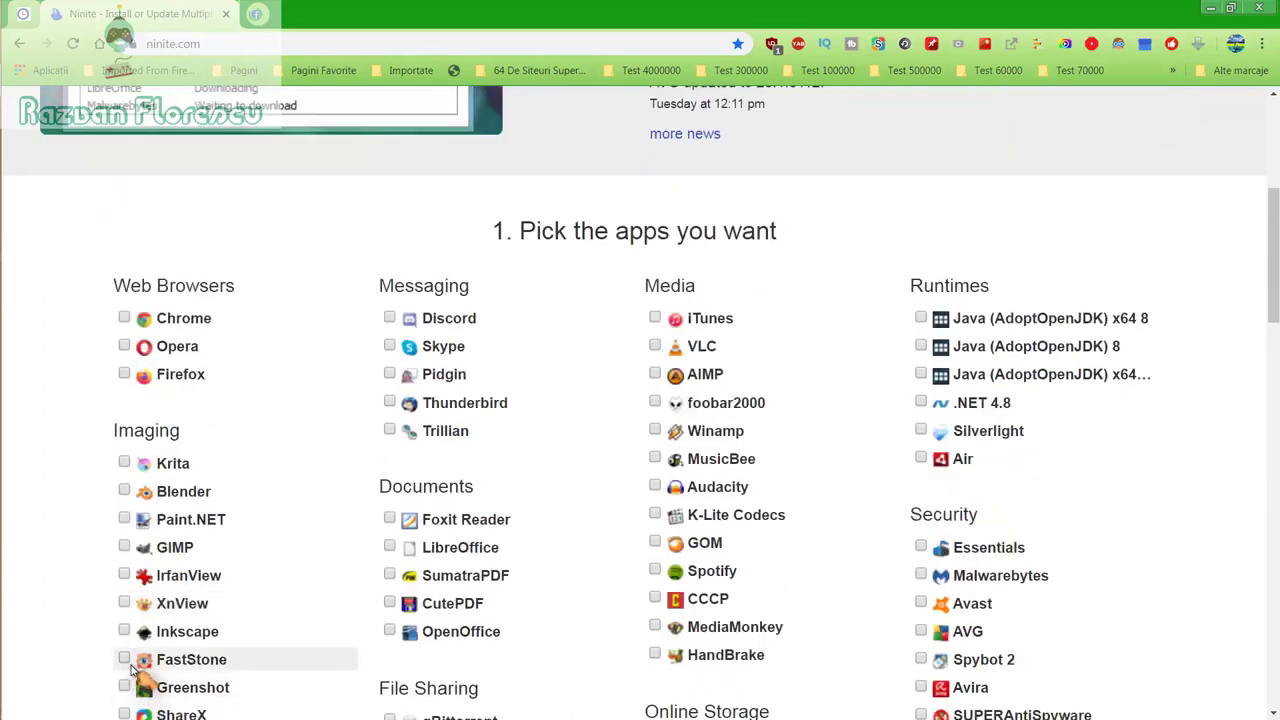
pyautogui.scroll(-1, 140, 690)
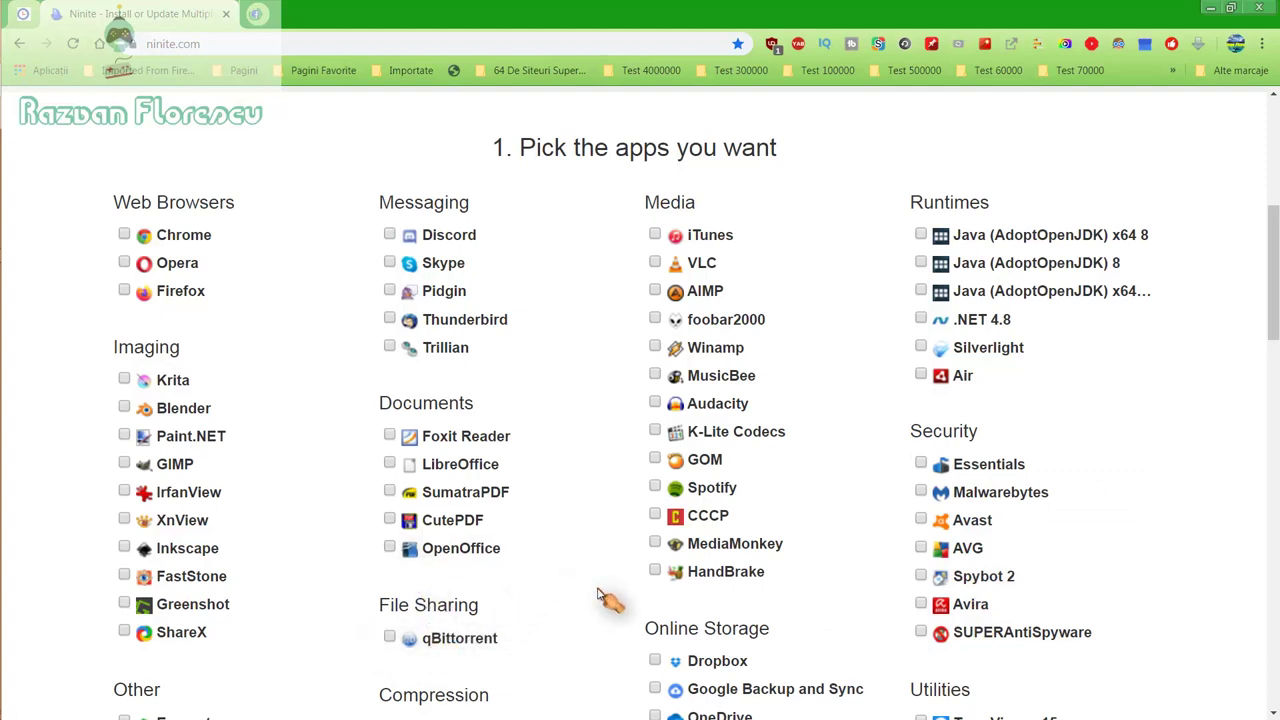
pyautogui.scroll(-1, 598, 594)
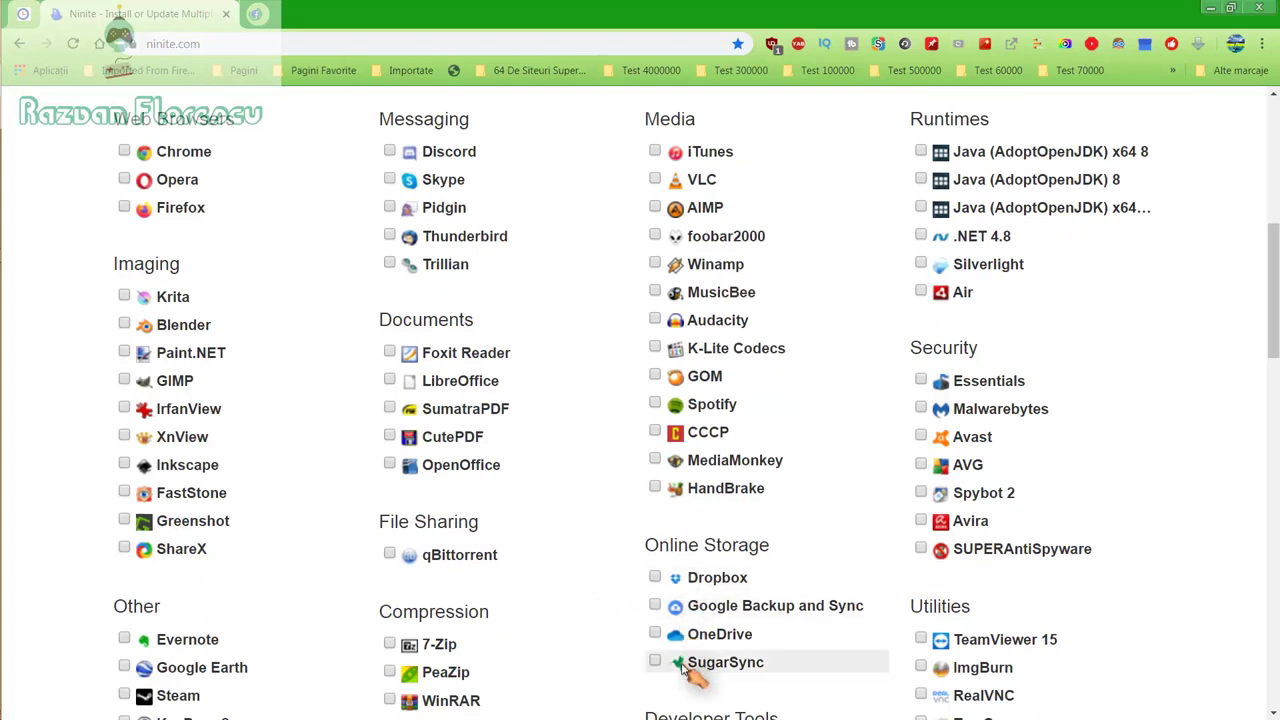
pyautogui.scroll(-2, 530, 630)
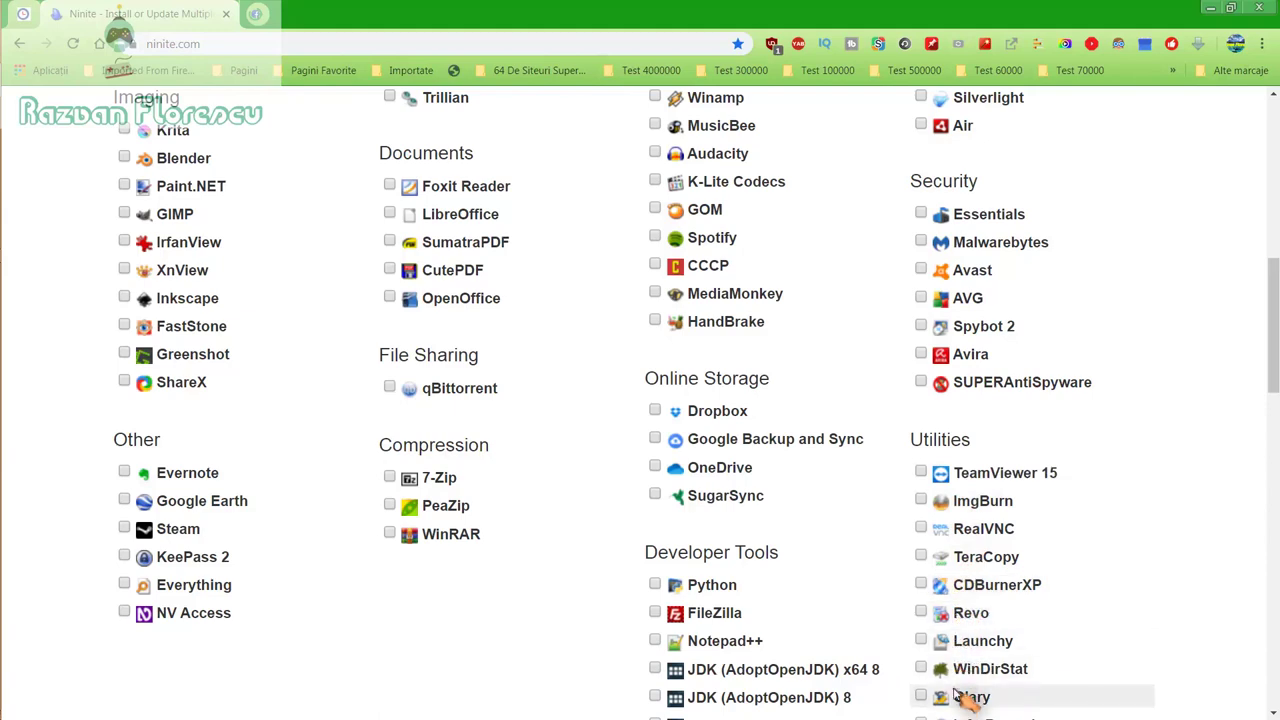
pyautogui.scroll(-1, 968, 688)
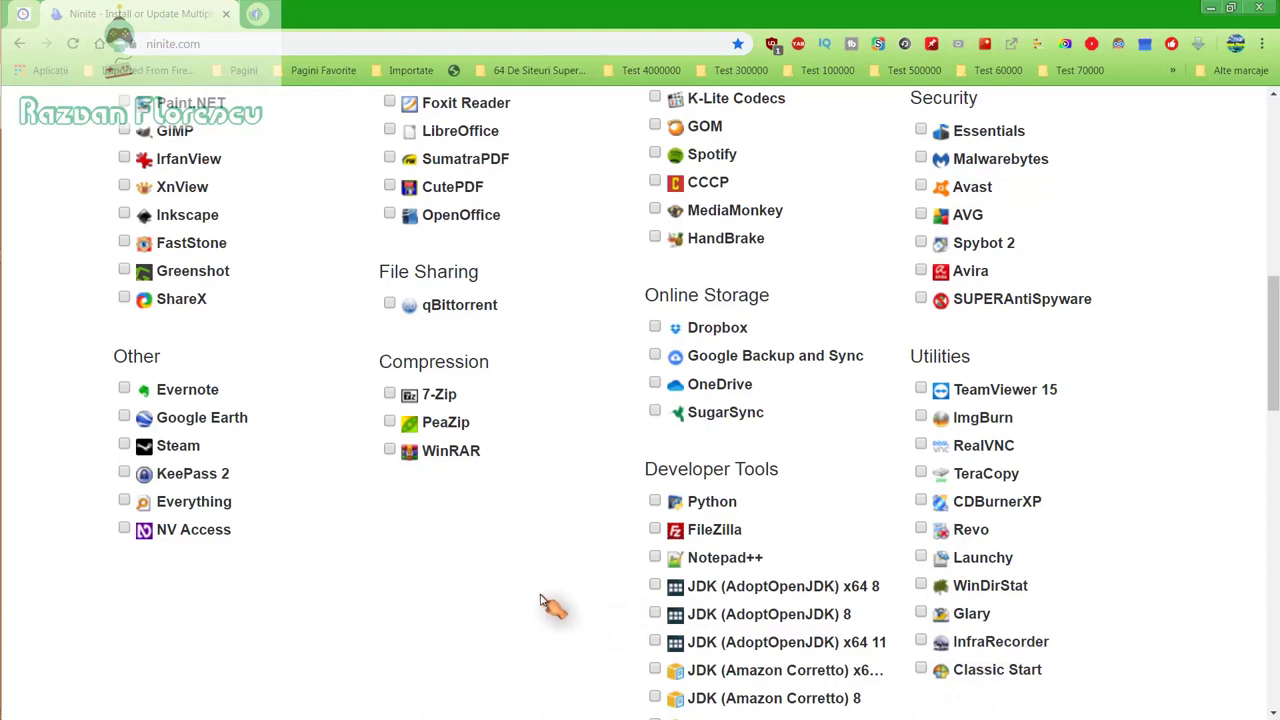
pyautogui.scroll(-1, 545, 603)
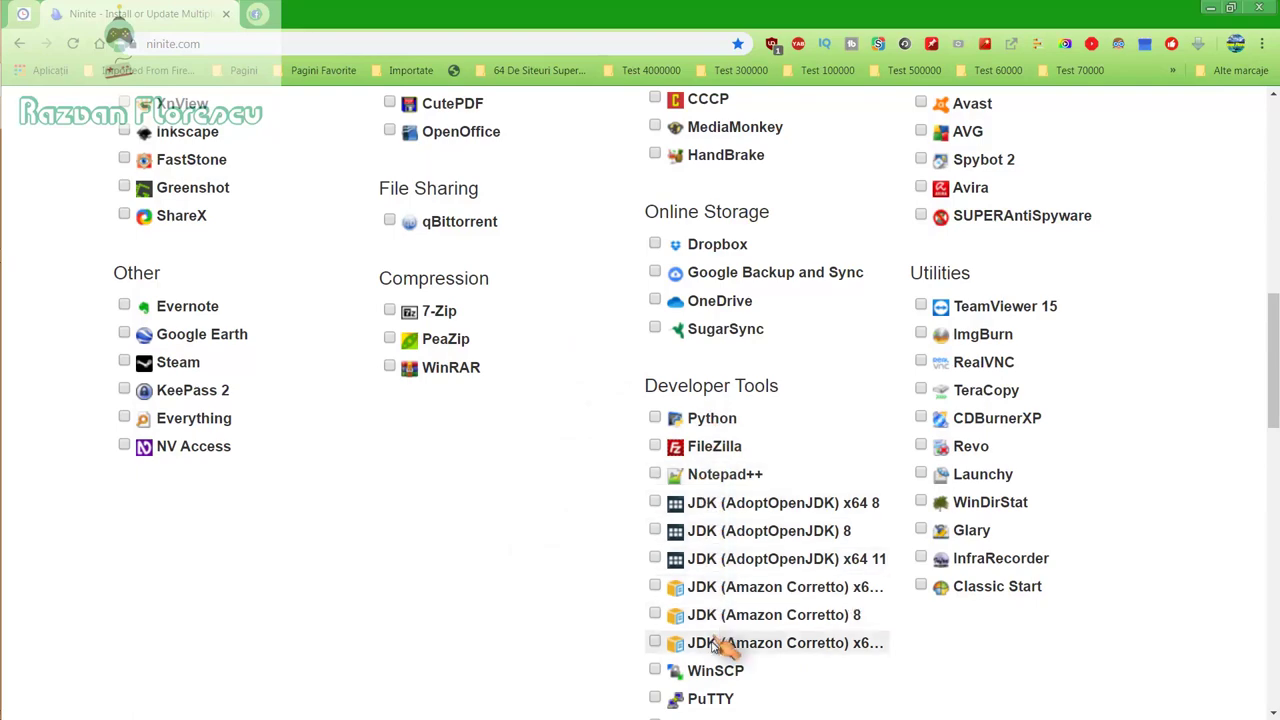
pyautogui.scroll(-1, 718, 647)
pyautogui.scroll(-1, 718, 647)
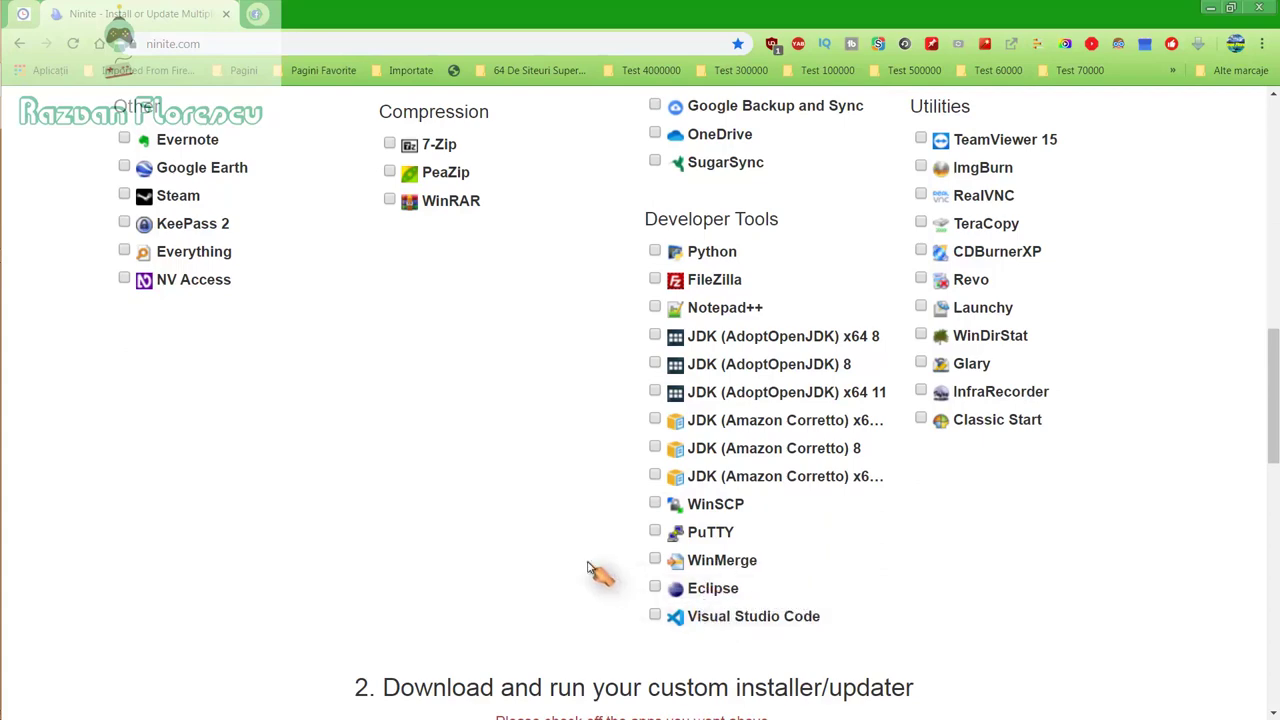
pyautogui.scroll(3, 591, 570)
pyautogui.scroll(3, 591, 570)
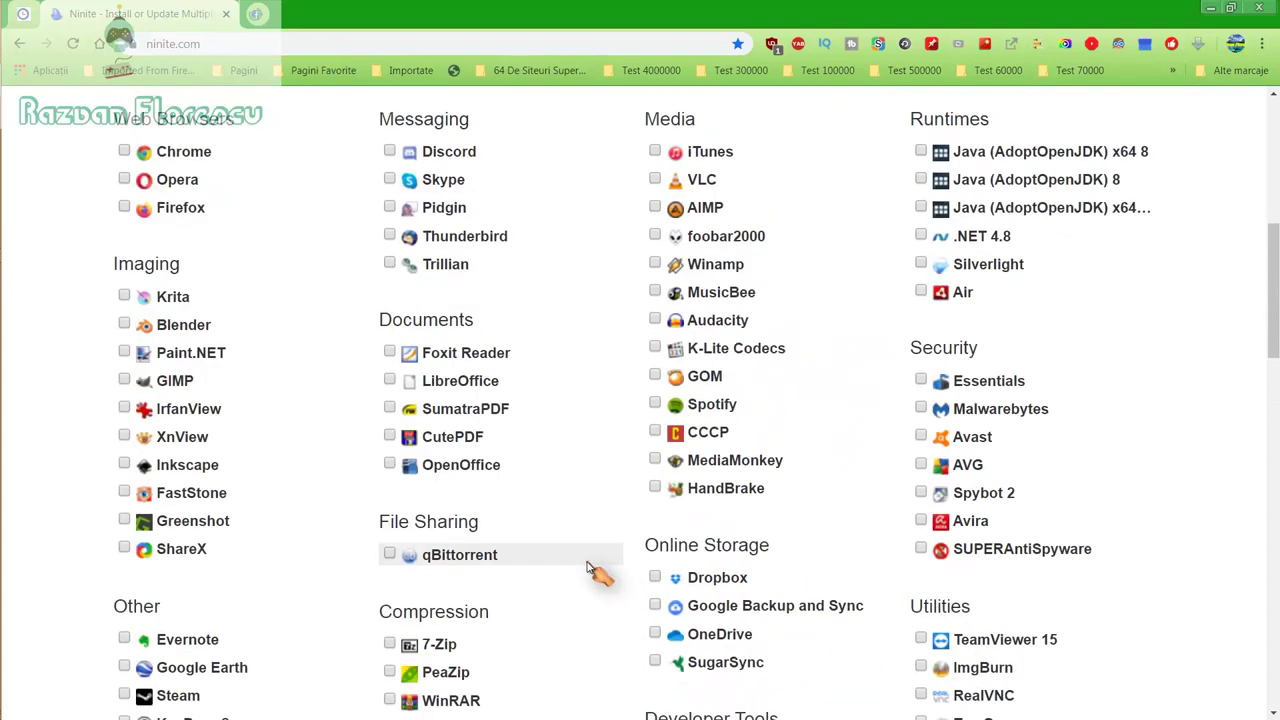
pyautogui.scroll(2, 591, 570)
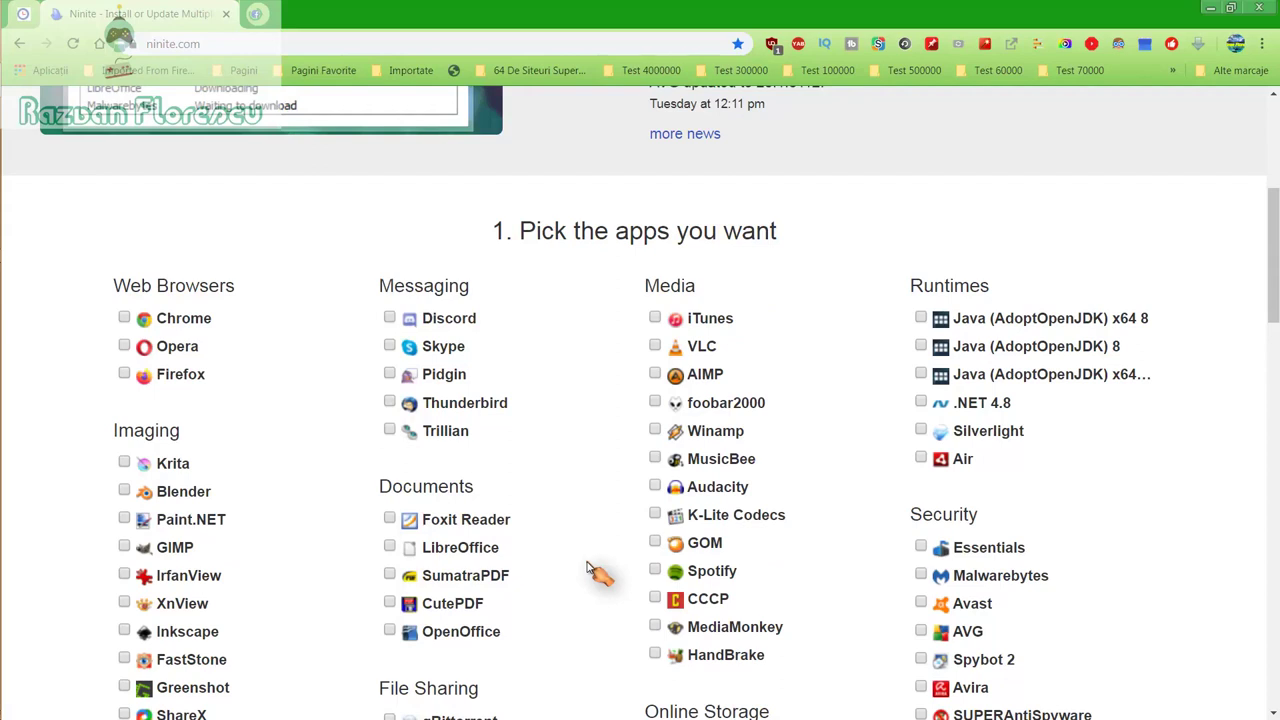
# Step: Select Inkscape under Imaging and GOM, MusicBee, CCCP, MediaMonkey and Spotify under Media for the custom installer
pyautogui.click(657, 545)
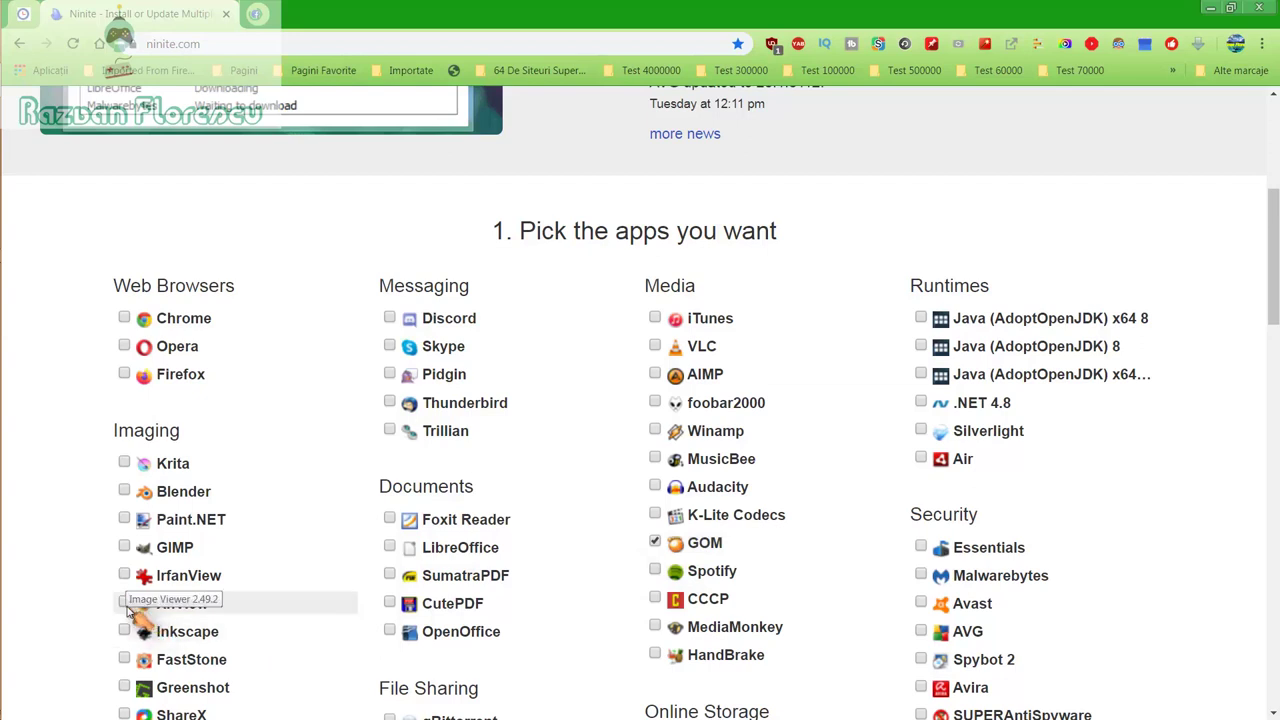
pyautogui.click(128, 640)
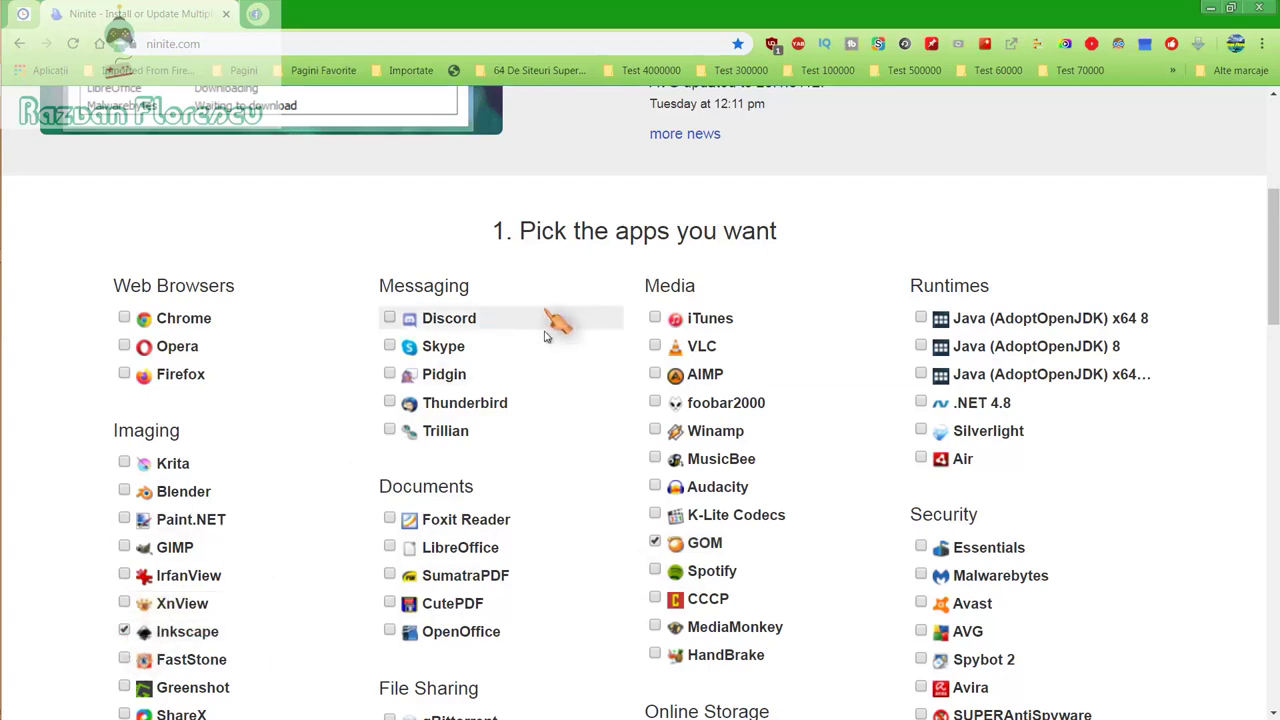
pyautogui.click(656, 462)
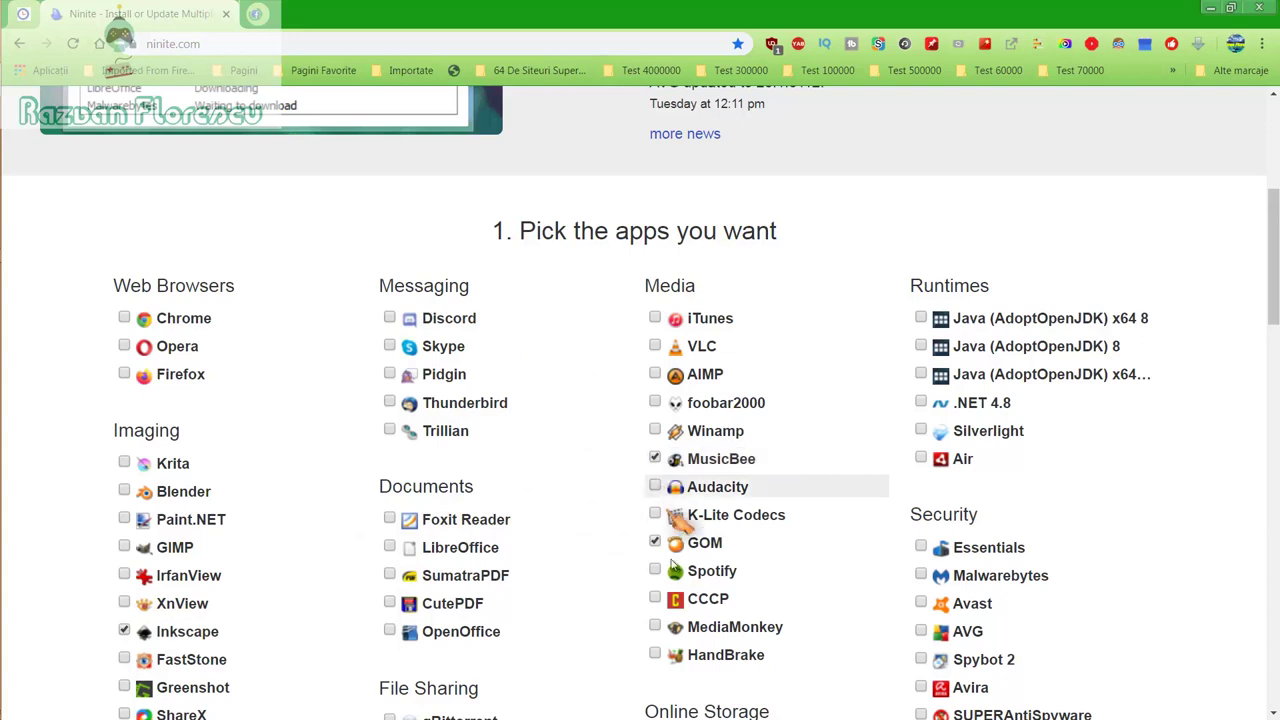
pyautogui.click(655, 599)
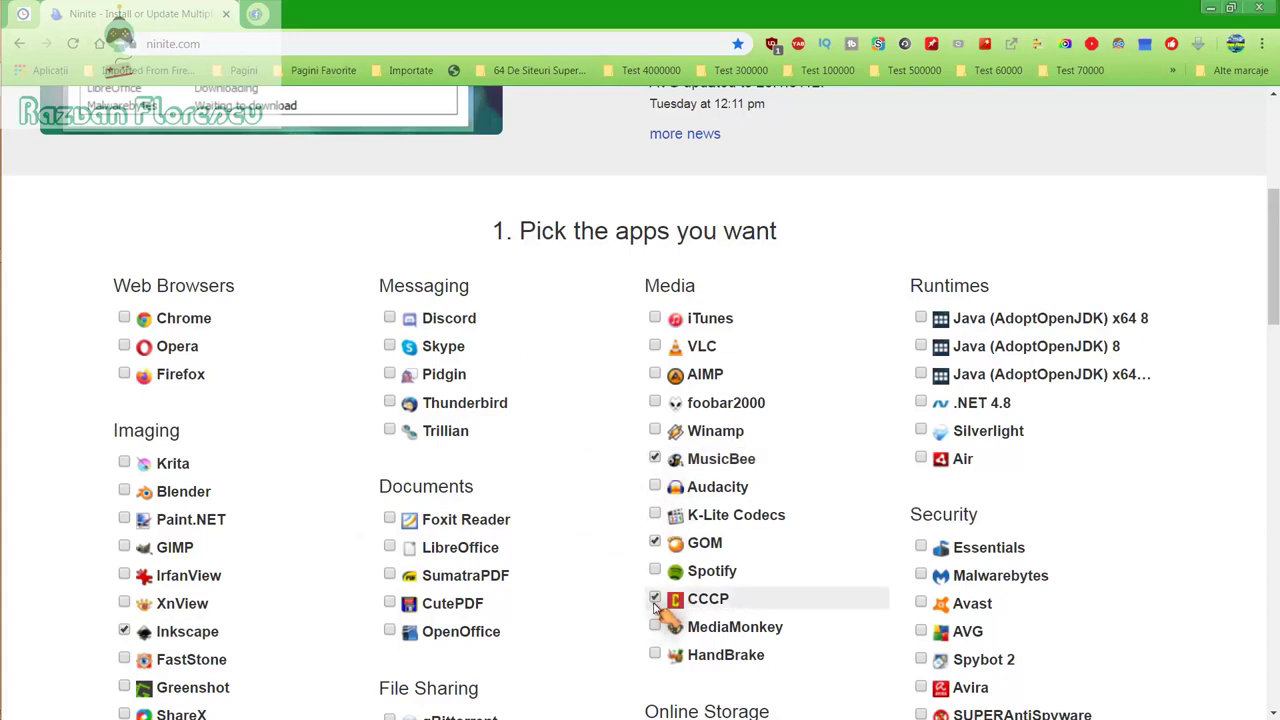
pyautogui.click(655, 627)
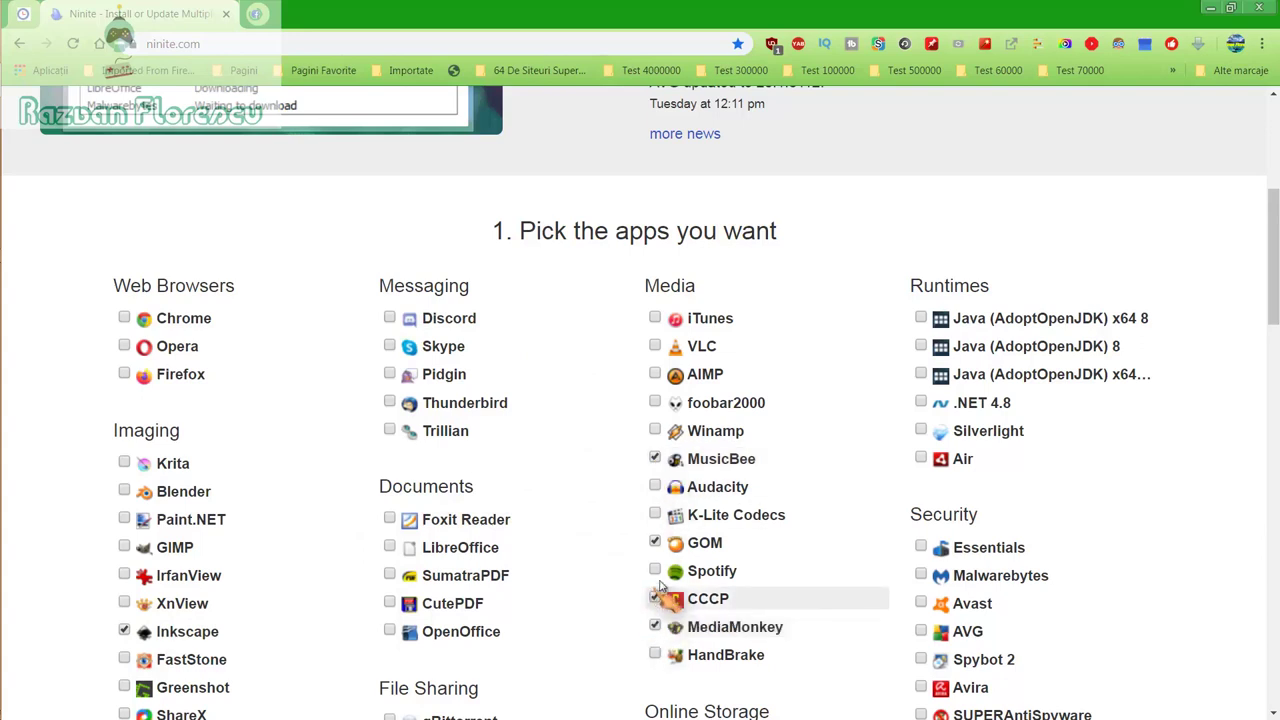
pyautogui.click(657, 574)
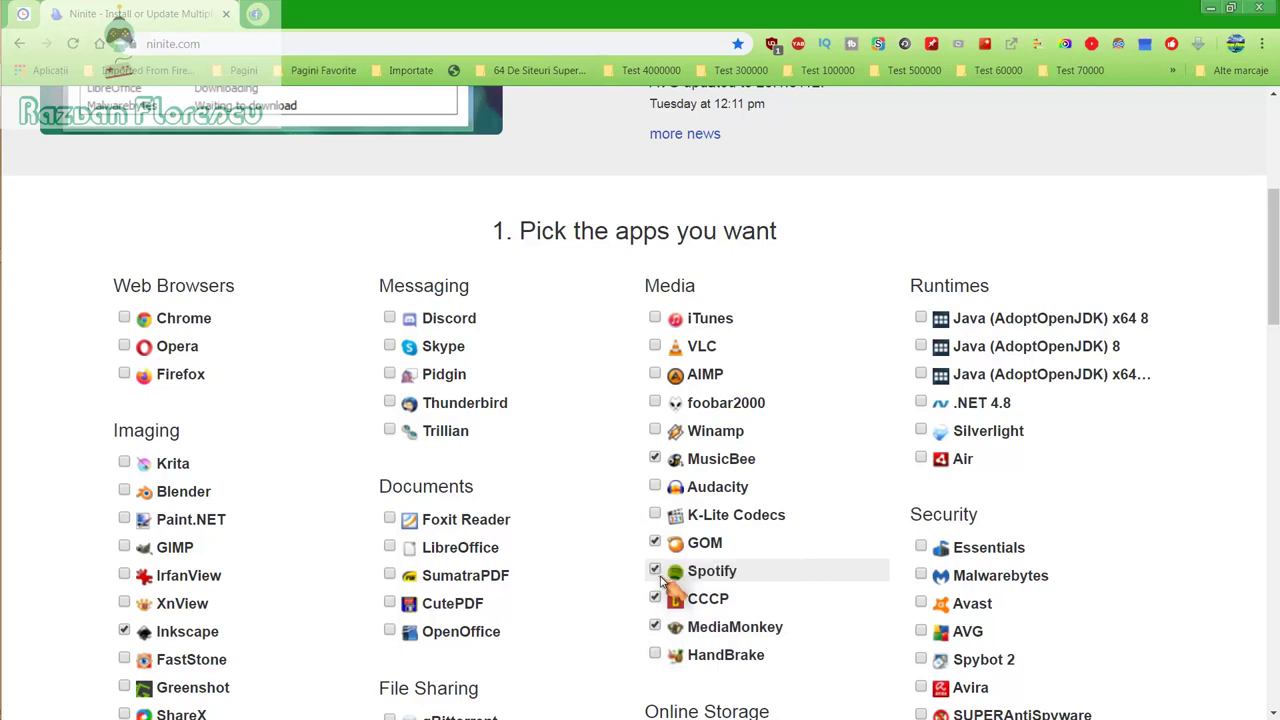
# Step: Add SUPERAntiSpyware and Spybot 2 from Security and SugarSync from Online Storage to the app selection
pyautogui.scroll(-1, 660, 580)
pyautogui.scroll(-1, 662, 583)
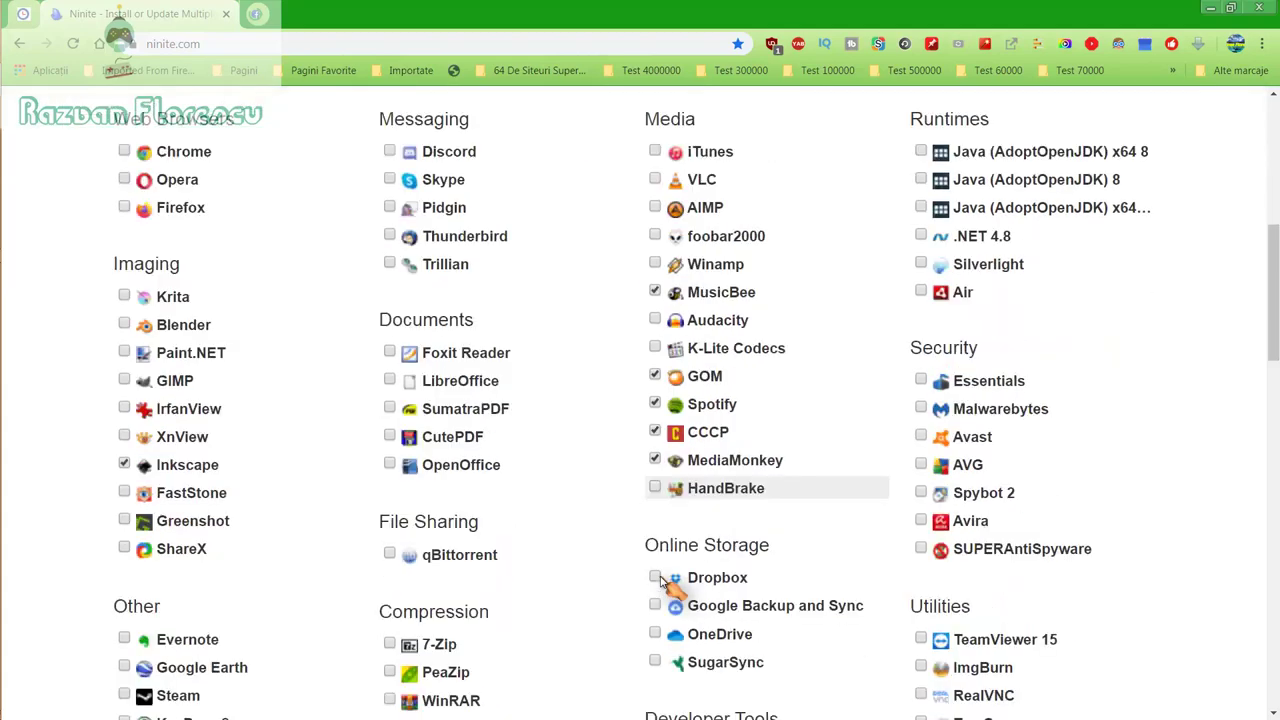
pyautogui.click(921, 549)
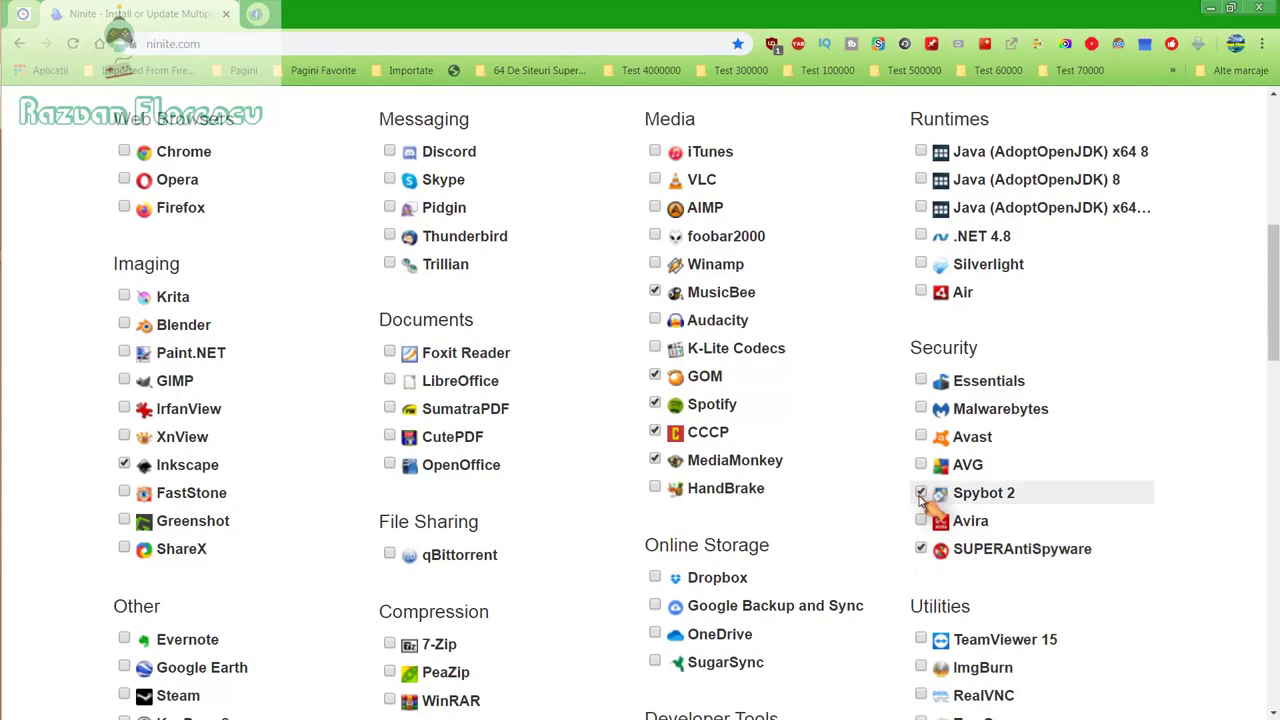
pyautogui.scroll(-2, 921, 497)
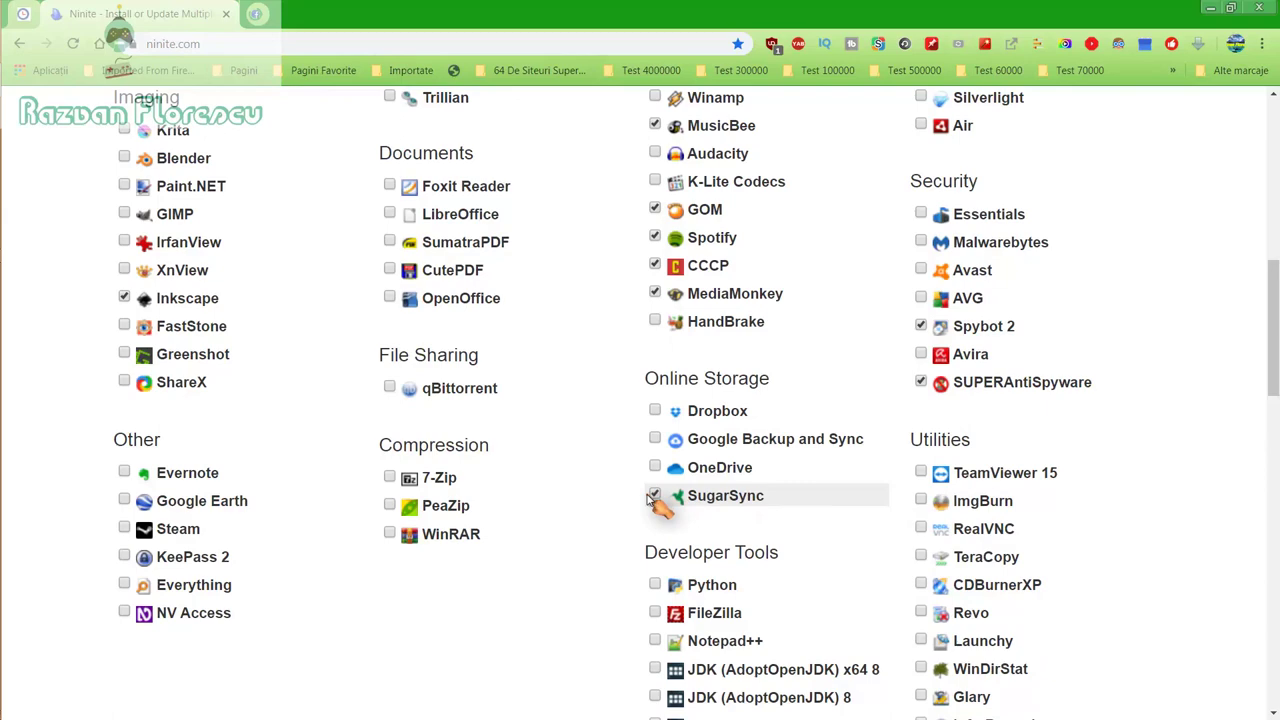
pyautogui.scroll(-2, 652, 503)
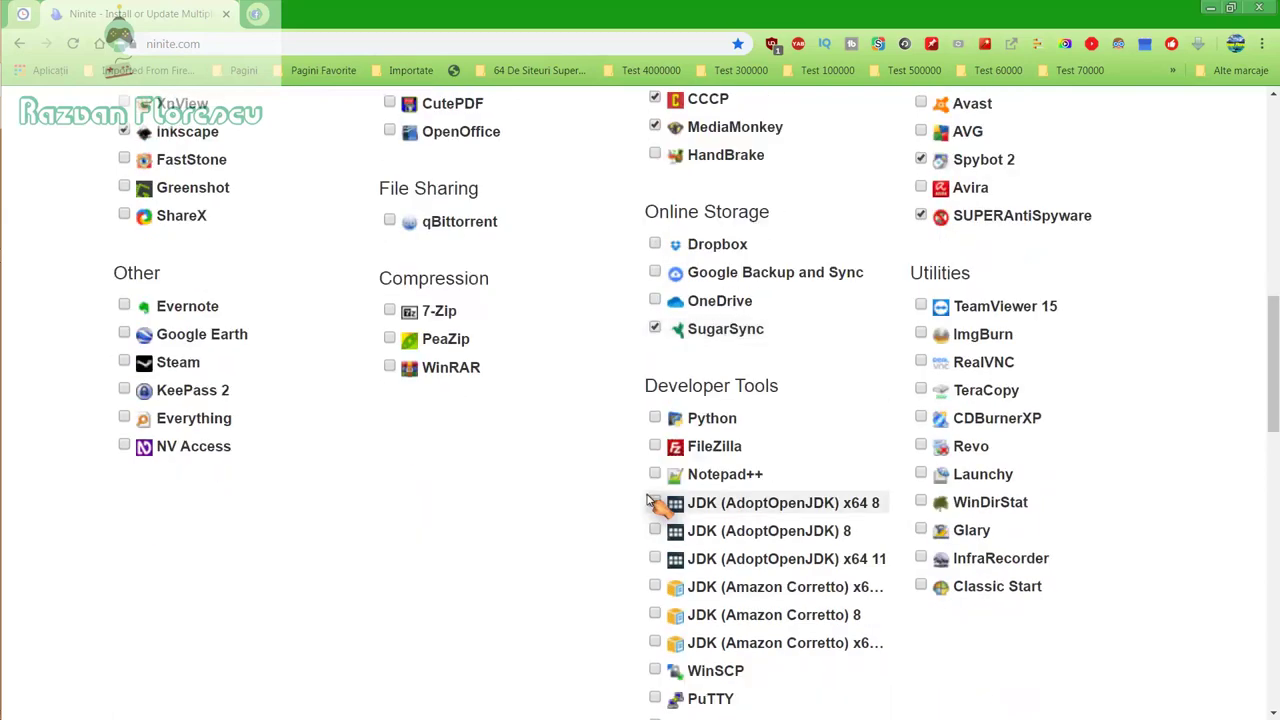
# Step: Get the custom Ninite installer for the selected apps and save it to the Desktop with the file type set to all files (*.*)
pyautogui.scroll(-2, 652, 503)
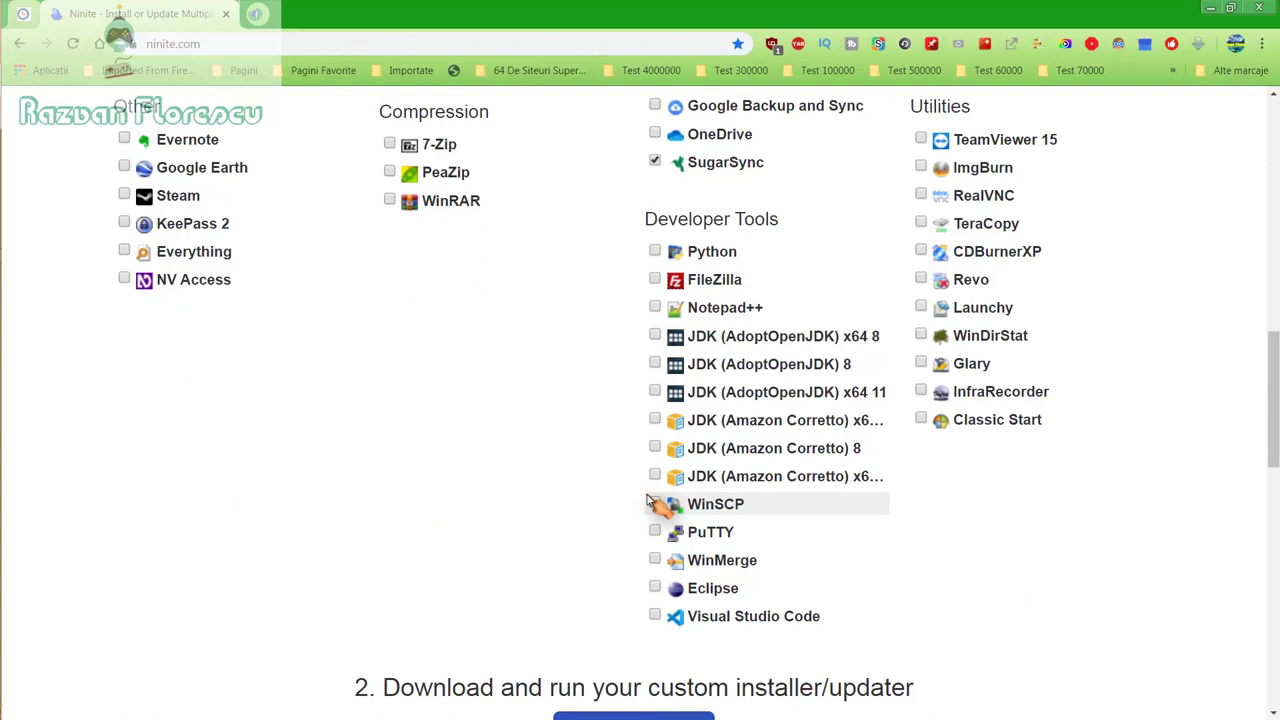
pyautogui.scroll(-2, 648, 500)
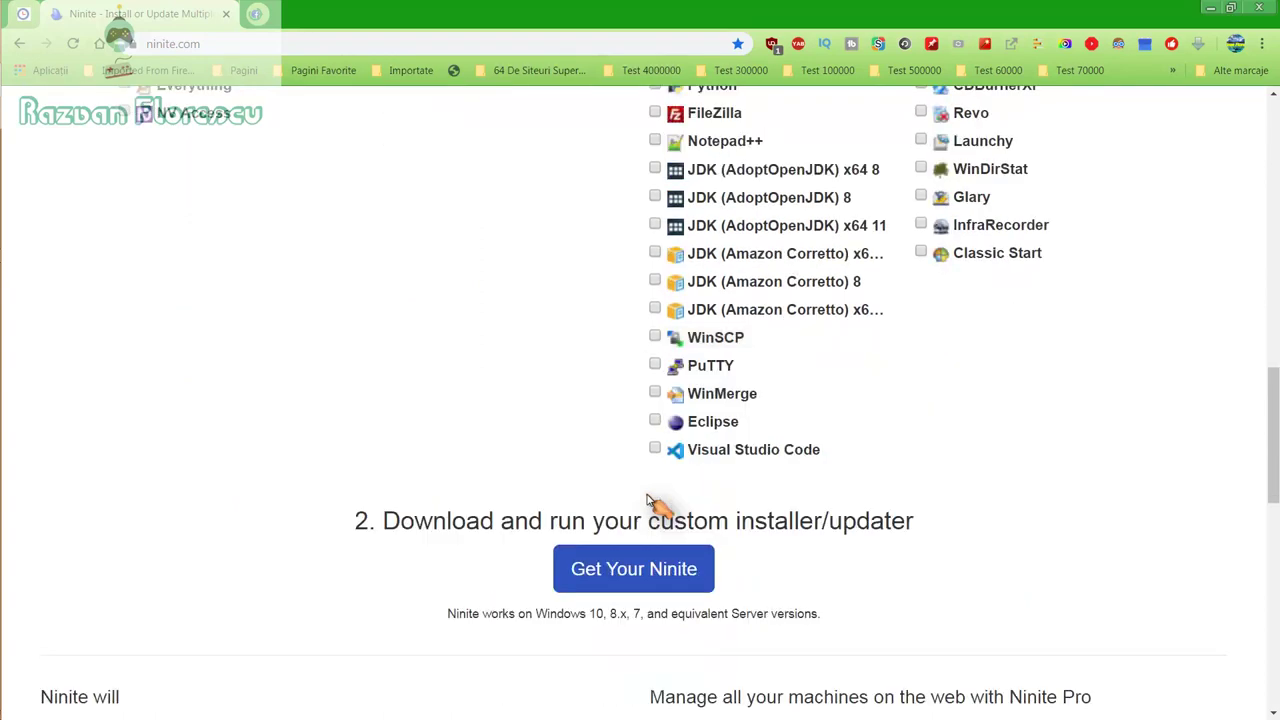
pyautogui.click(637, 568)
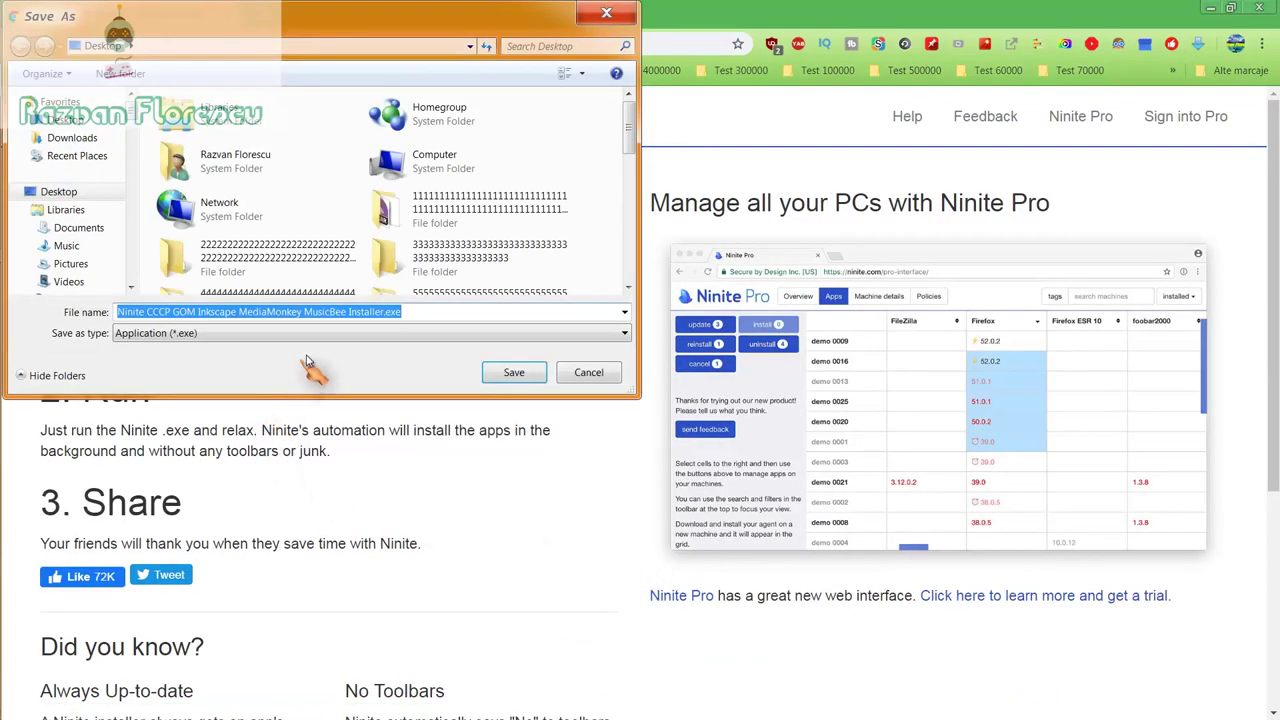
pyautogui.click(345, 334)
pyautogui.click(310, 368)
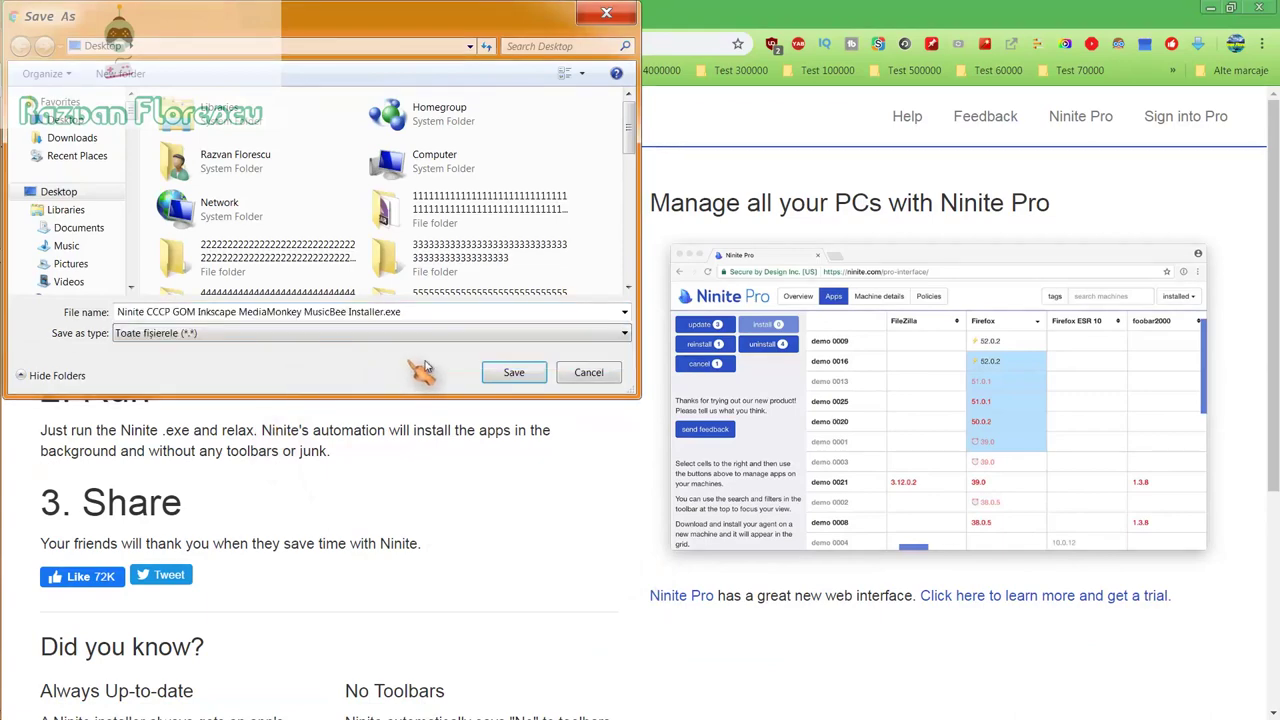
pyautogui.click(512, 372)
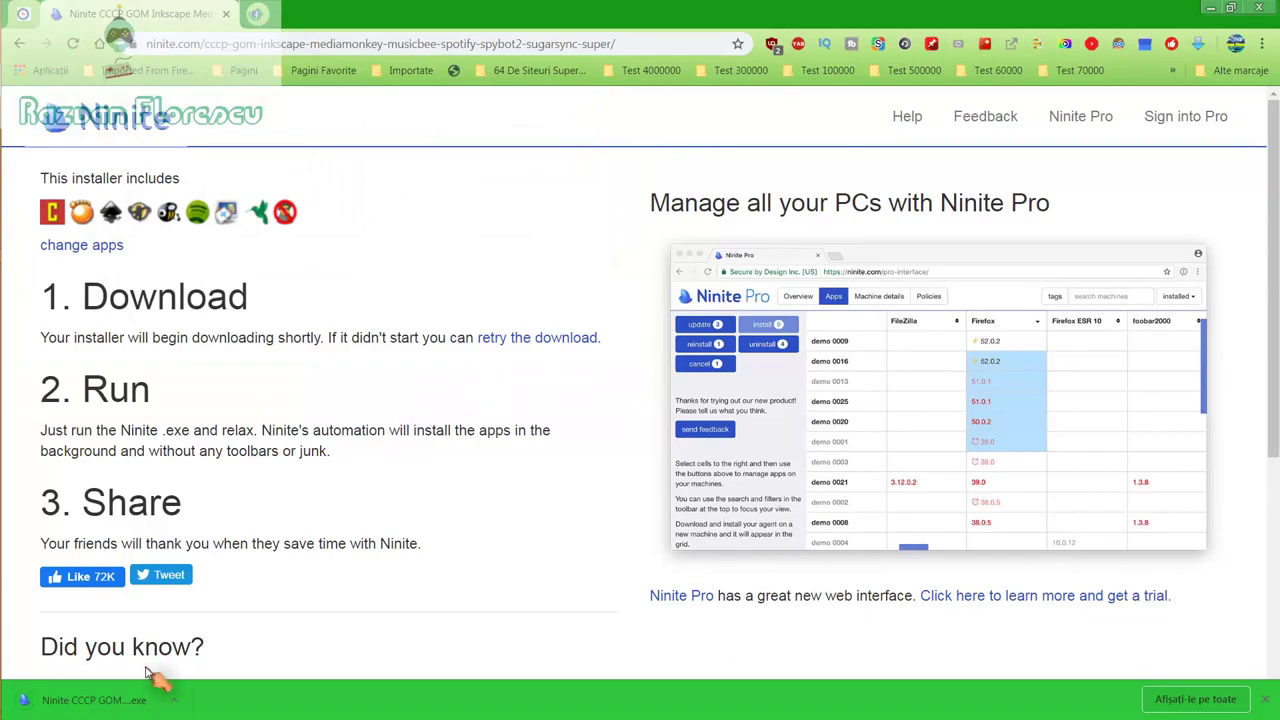
# Step: Run the downloaded Ninite installer, close the browser window, and show the installation details
pyautogui.click(128, 700)
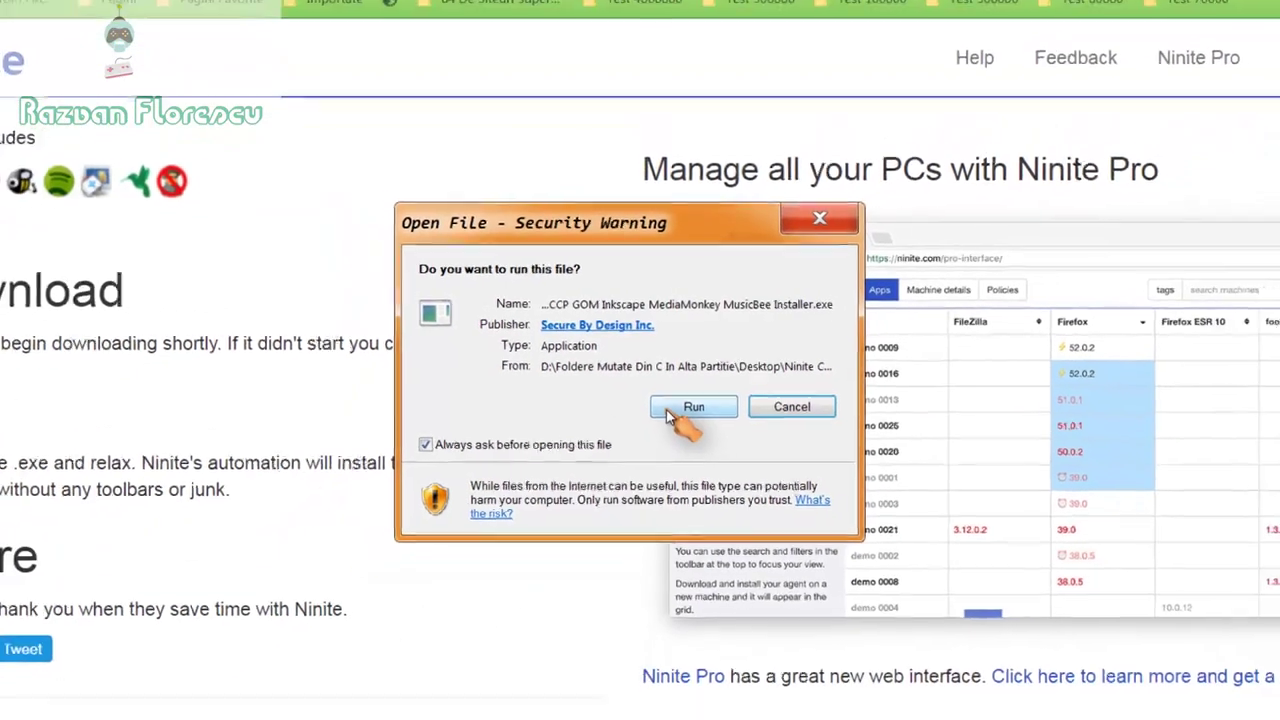
pyautogui.click(698, 429)
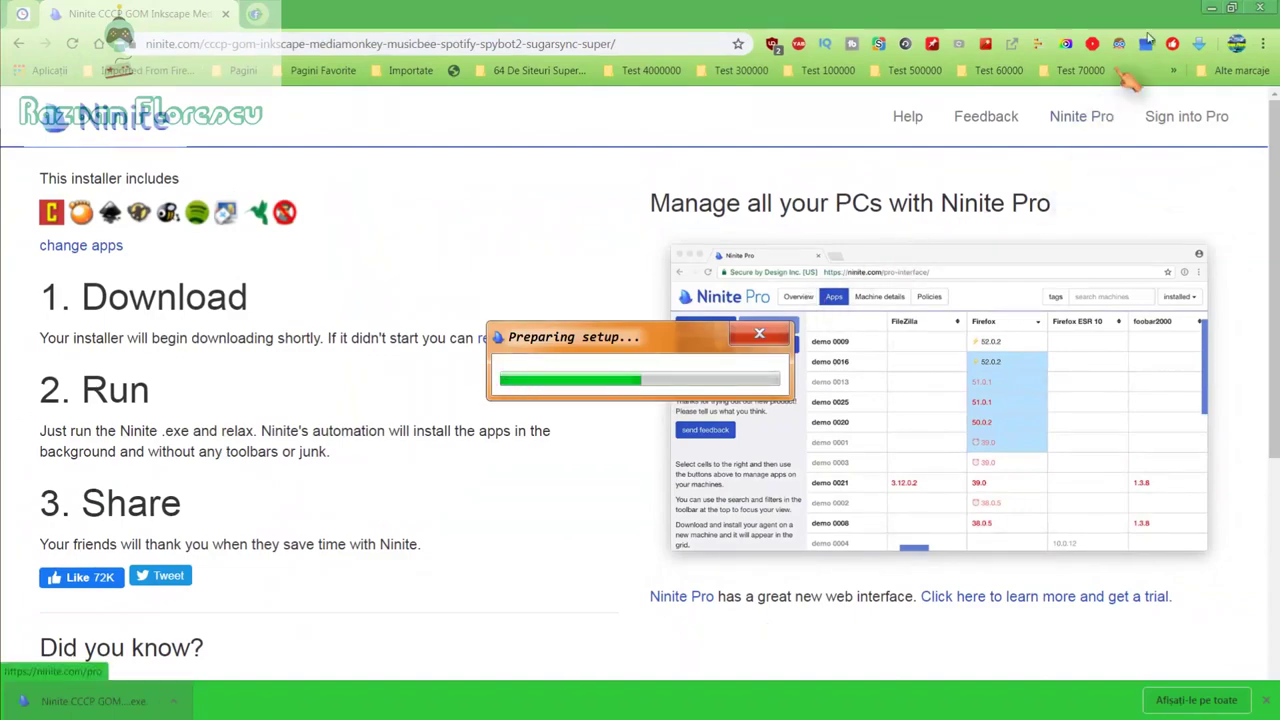
pyautogui.click(1258, 6)
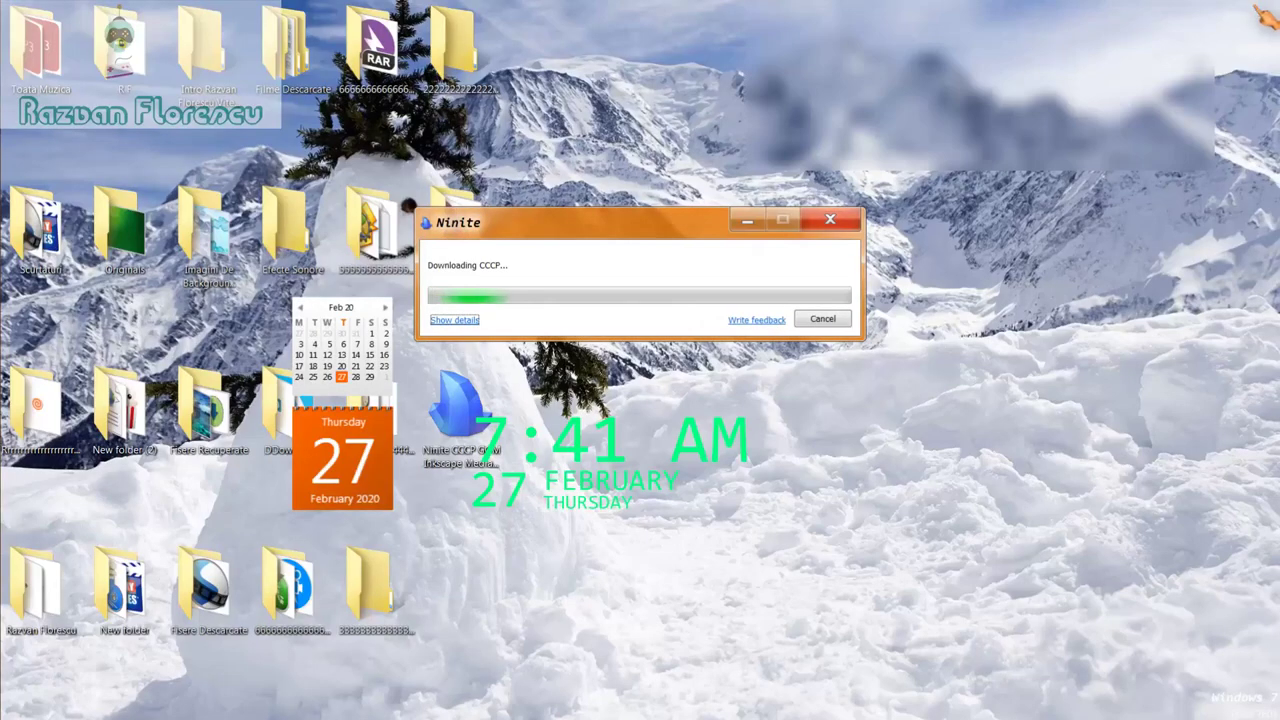
pyautogui.click(458, 321)
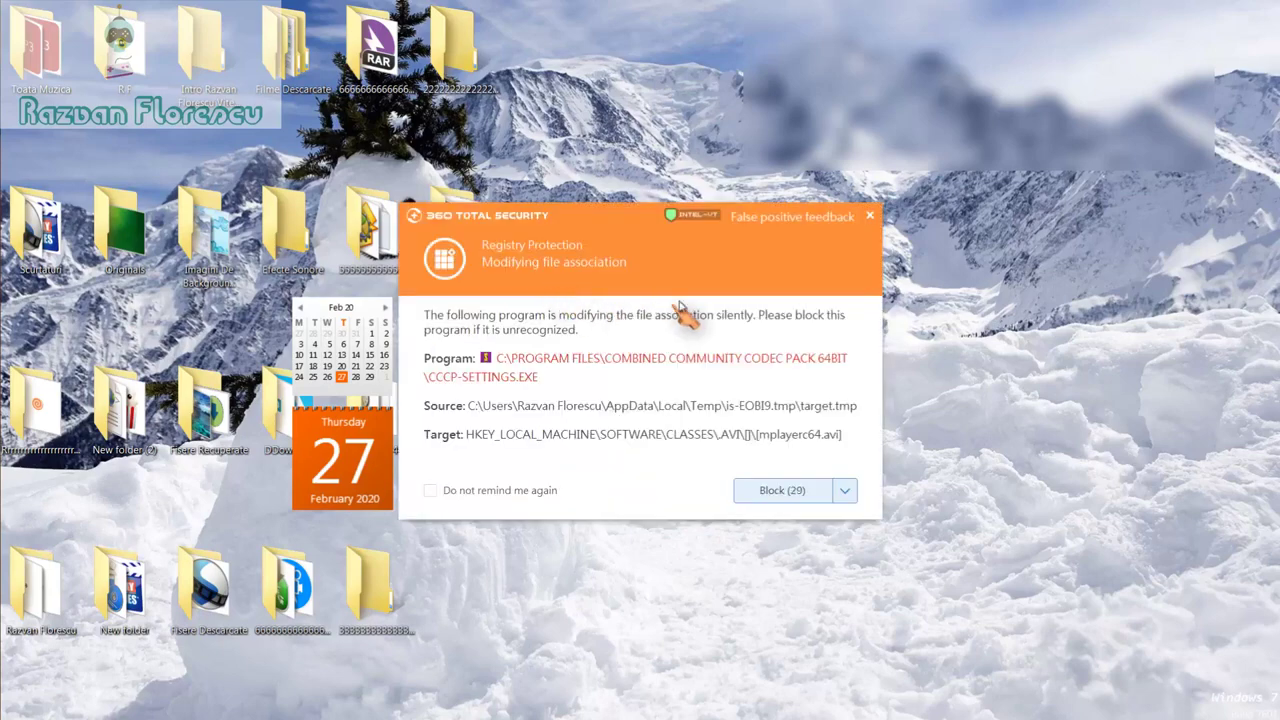
# Step: Dismiss the 360 Total Security alerts and the IObit Uninstaller notice, and close the Ninite window once the installation finishes
pyautogui.click(872, 217)
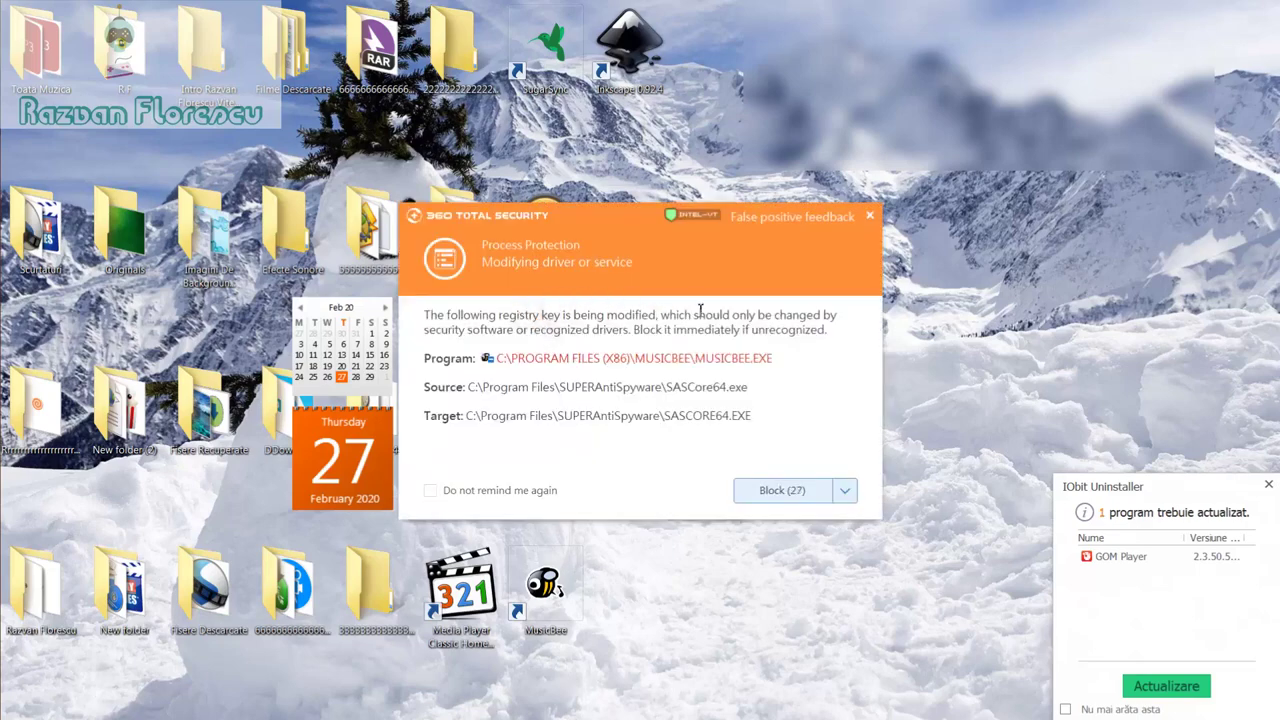
pyautogui.click(870, 217)
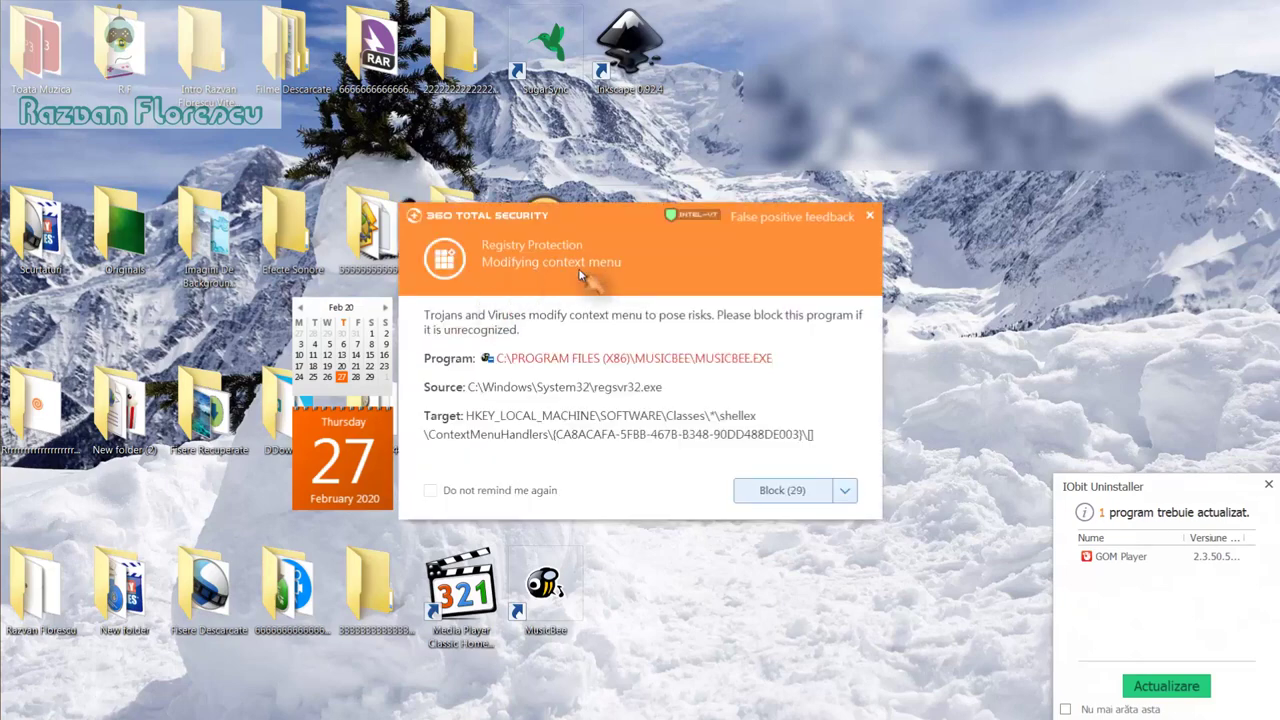
pyautogui.click(870, 216)
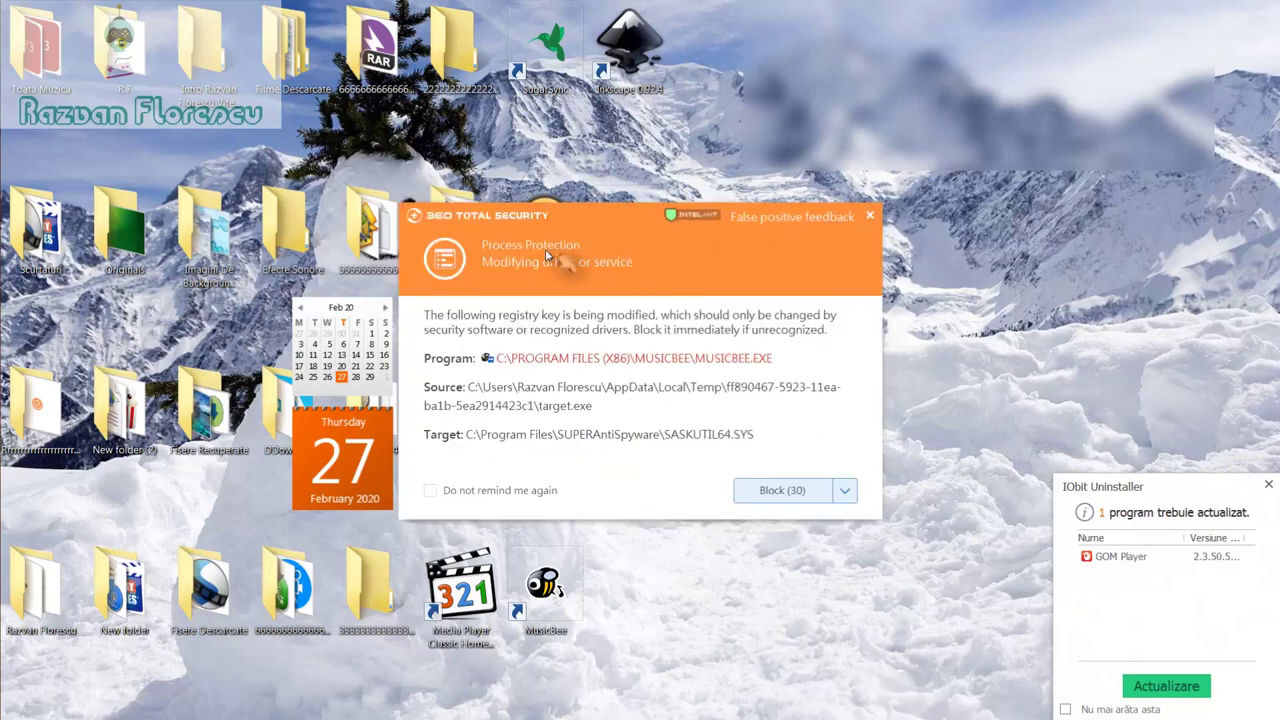
pyautogui.click(870, 216)
pyautogui.click(869, 216)
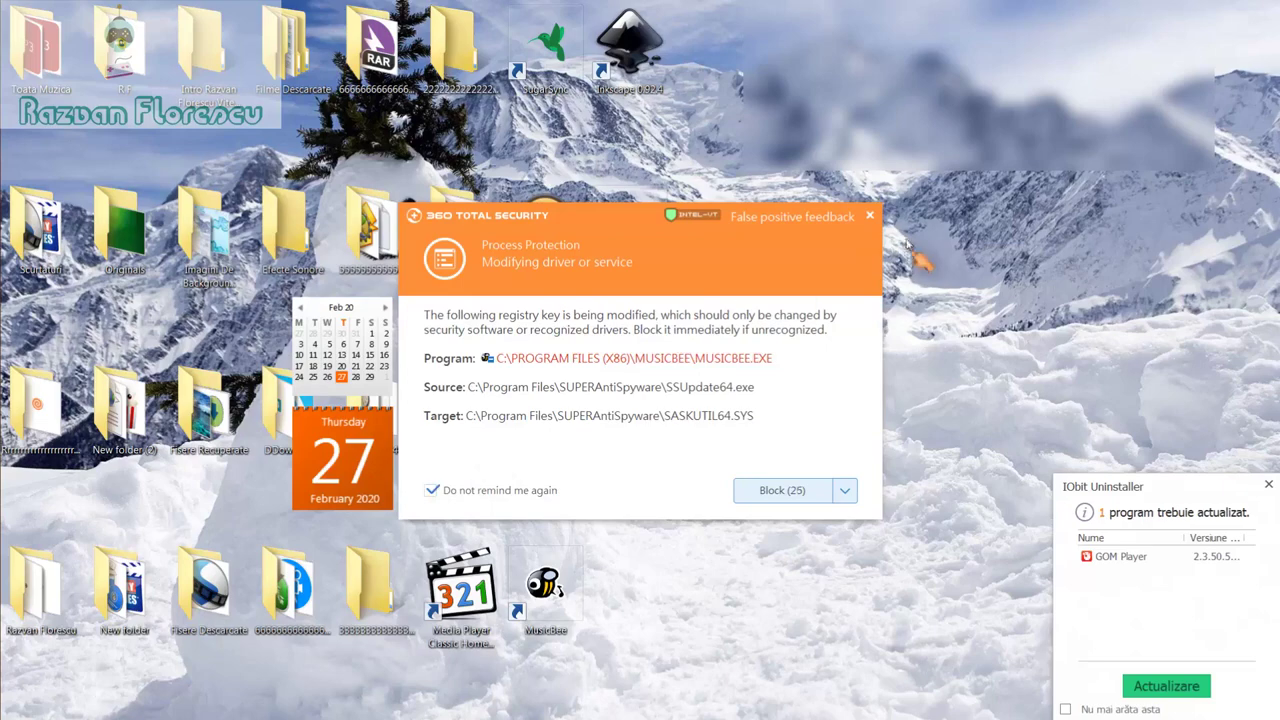
pyautogui.click(869, 216)
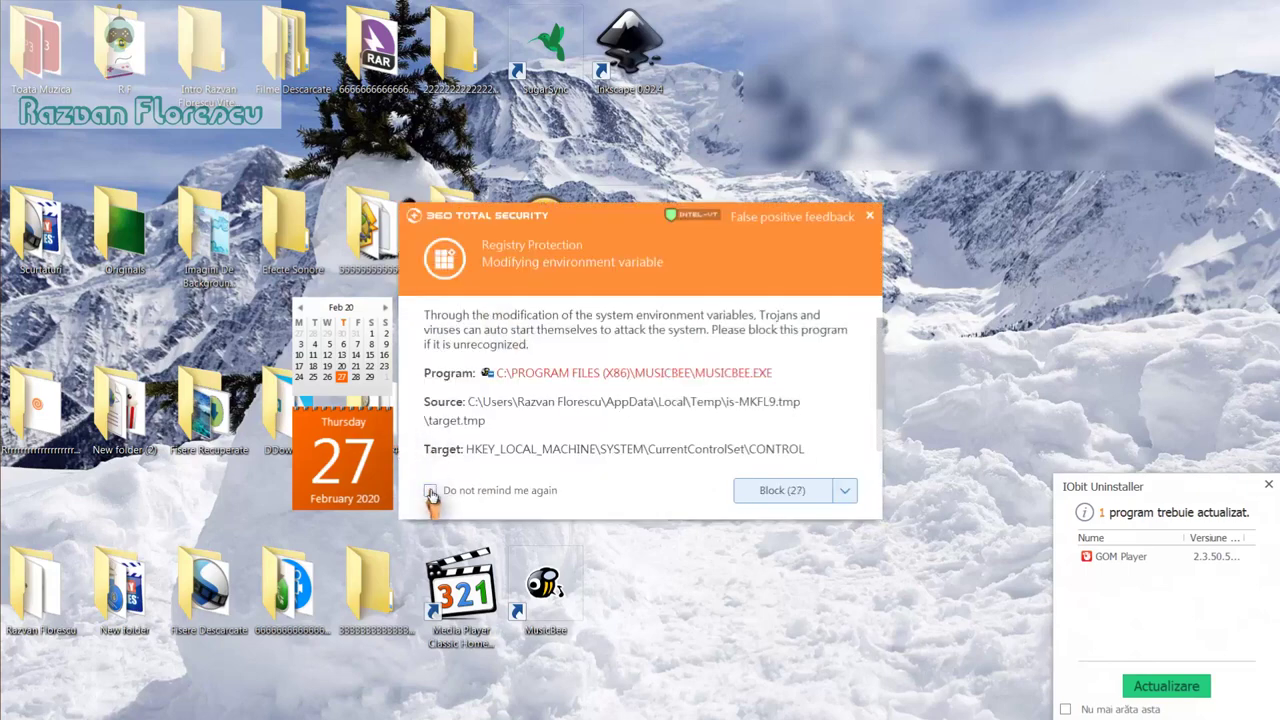
pyautogui.click(871, 219)
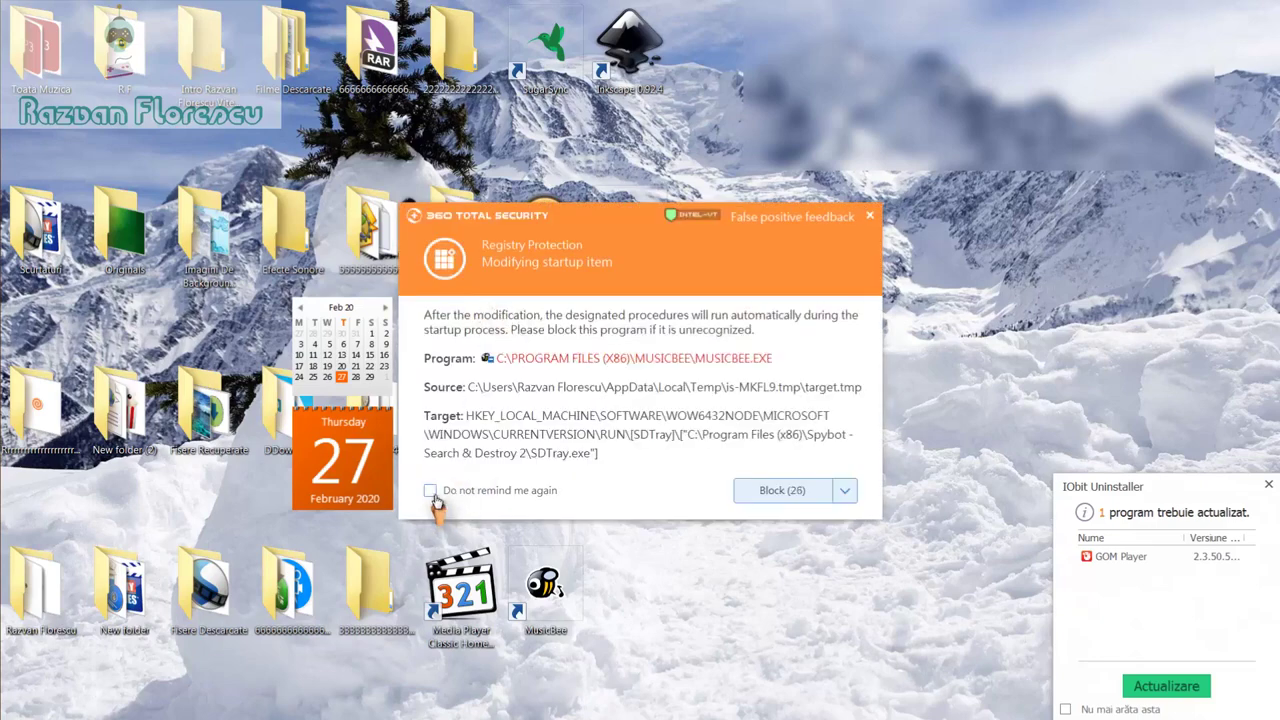
pyautogui.click(870, 216)
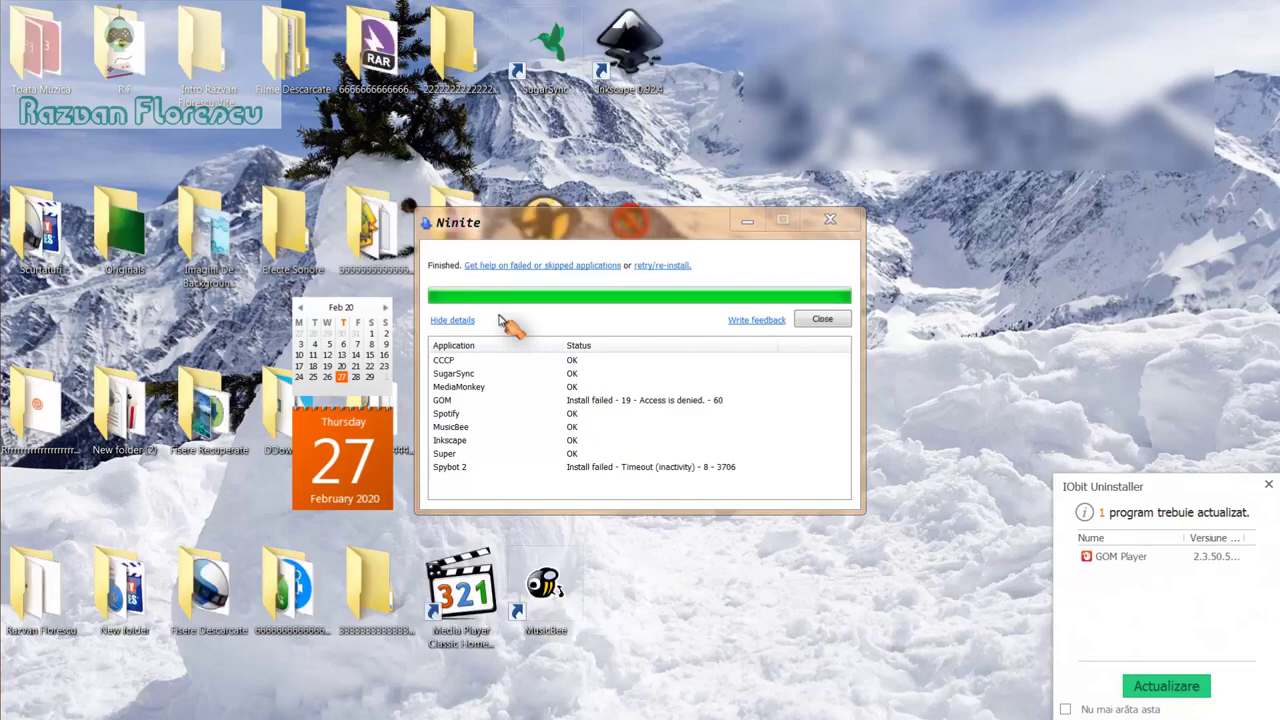
pyautogui.click(1265, 487)
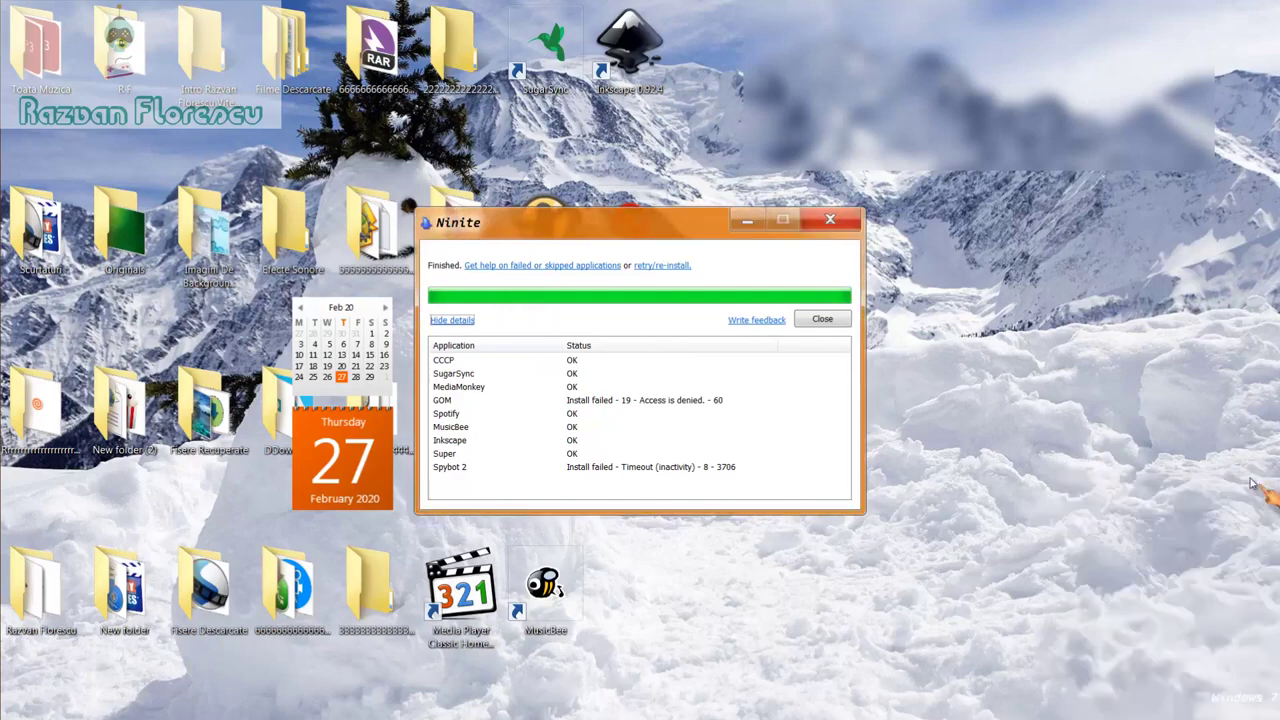
pyautogui.click(822, 320)
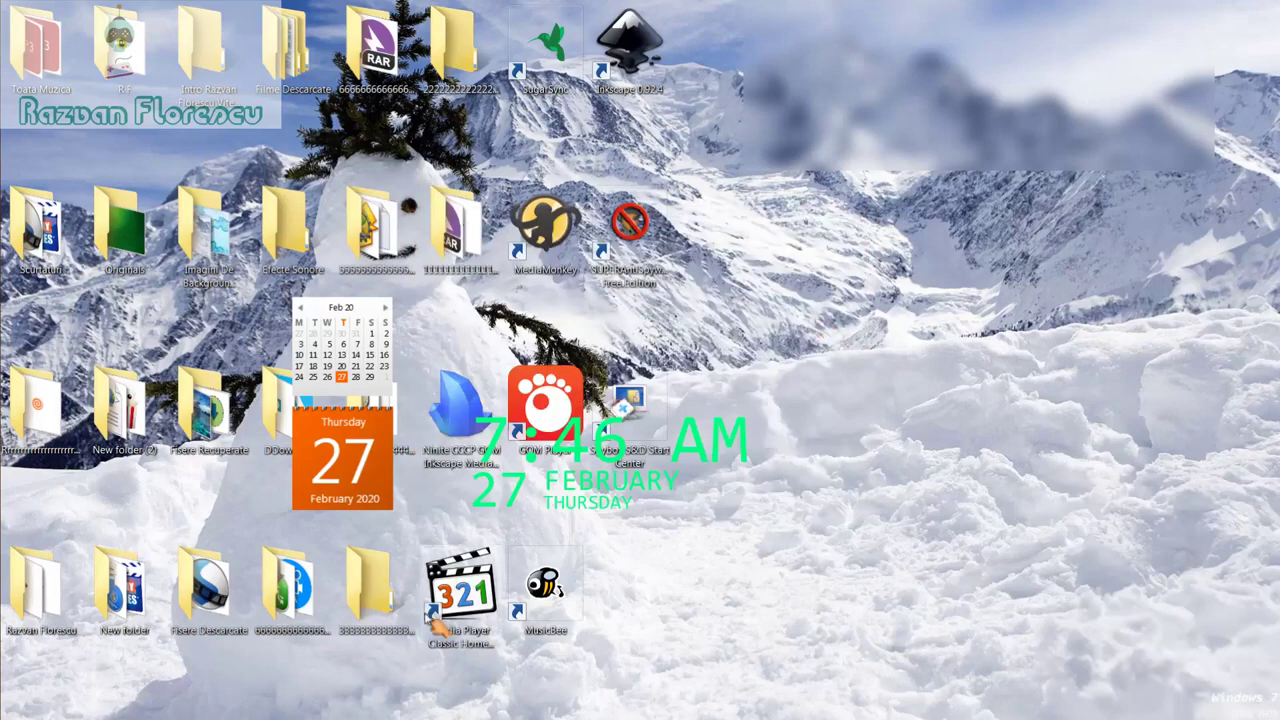
# Step: Open Media Player Classic Home Cinema maximized, decline the periodic CCCP update check, and close the player
pyautogui.doubleClick(477, 610)
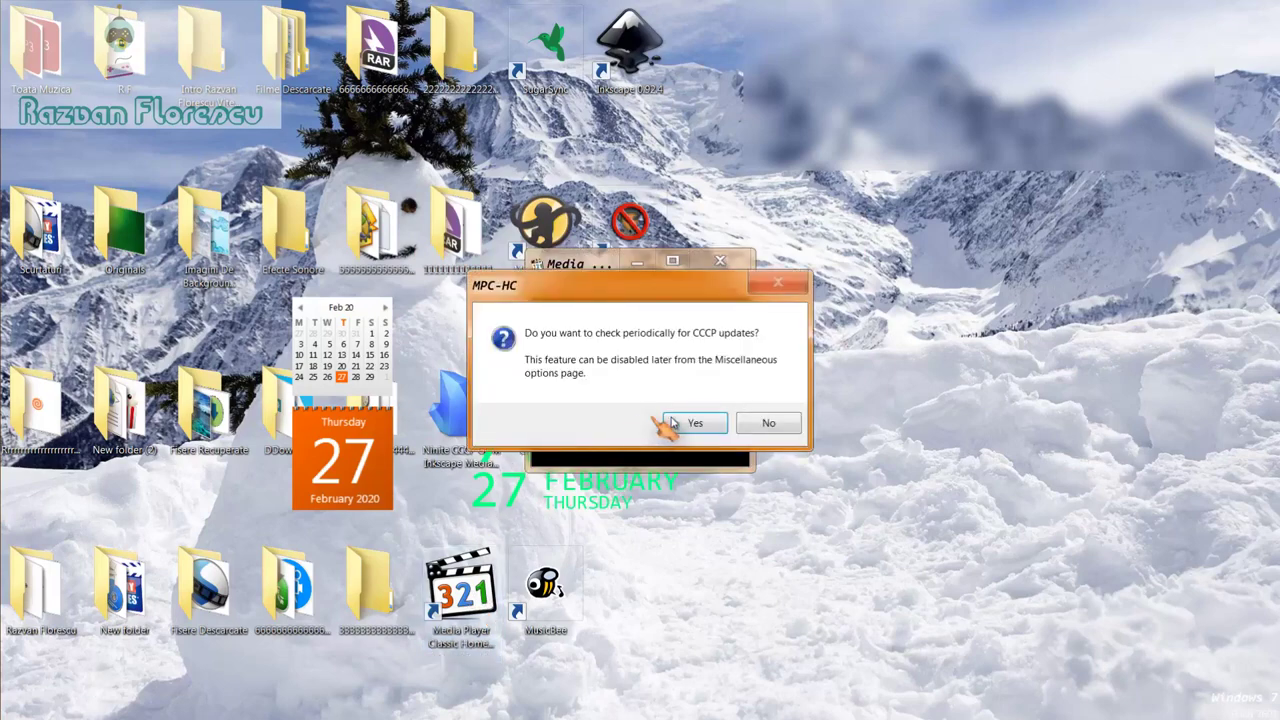
pyautogui.click(765, 424)
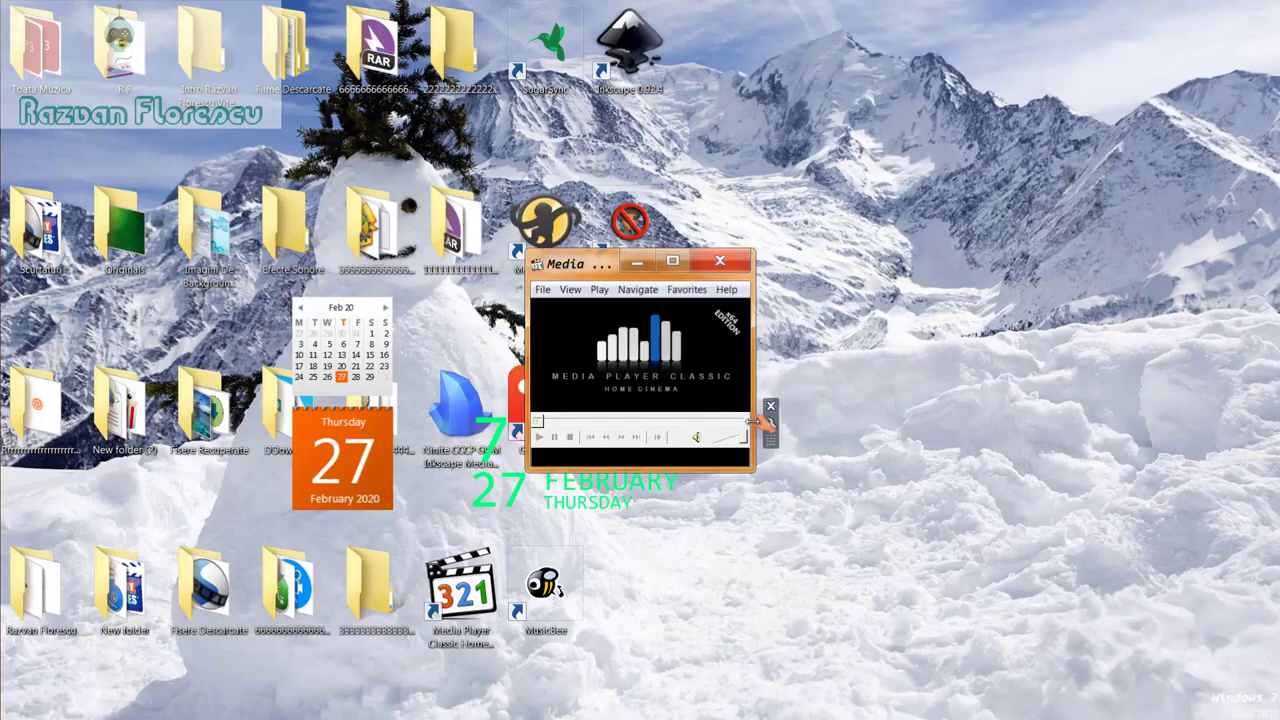
pyautogui.moveTo(604, 264); pyautogui.dragTo(629, 2)
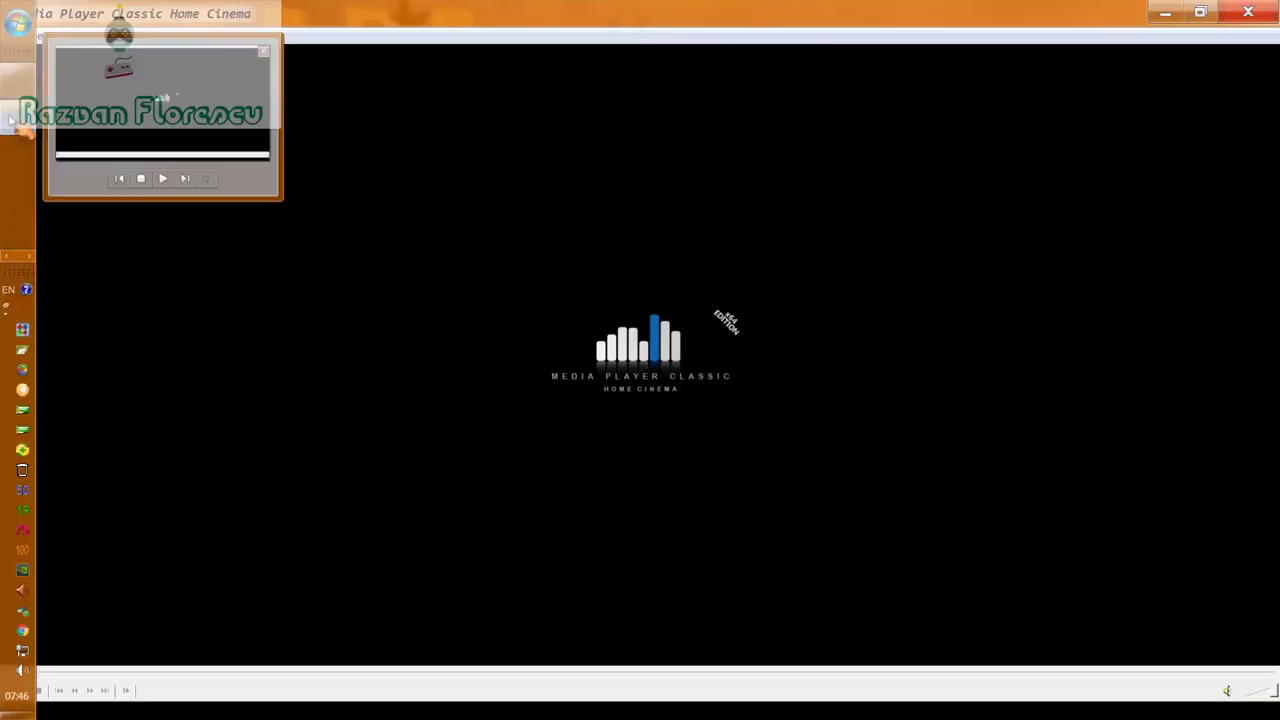
pyautogui.rightClick(10, 120)
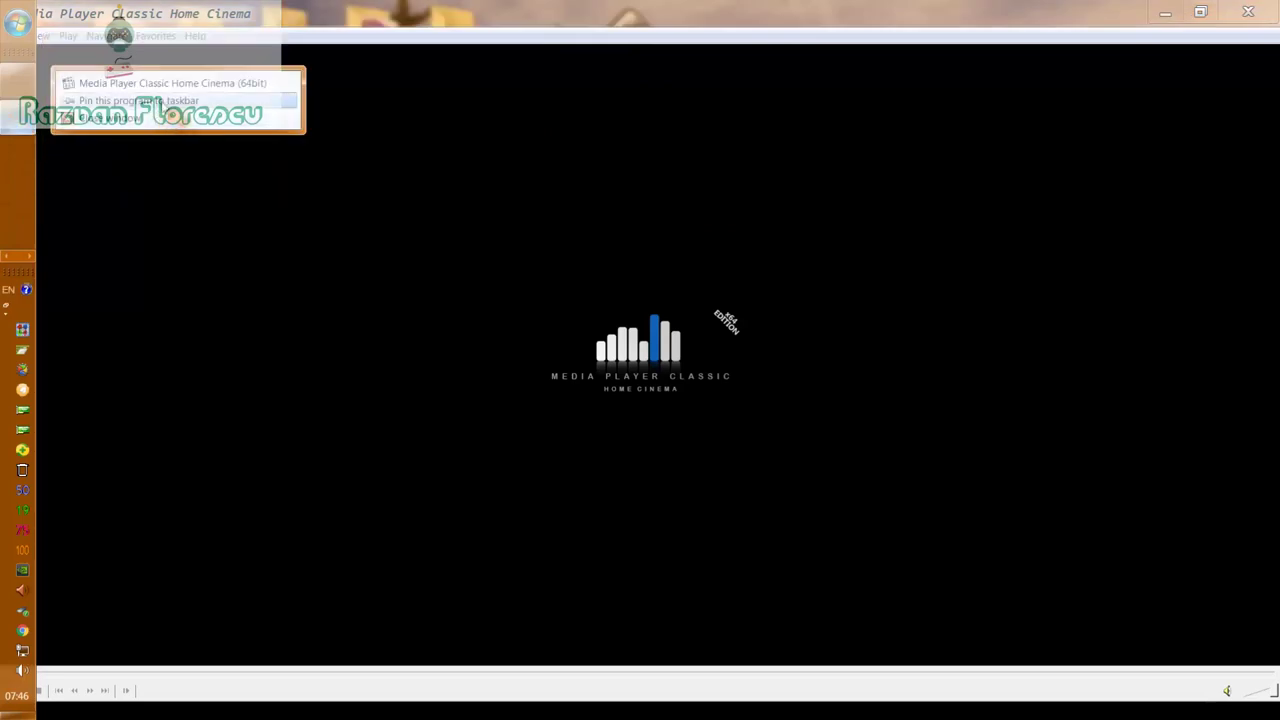
pyautogui.click(200, 120)
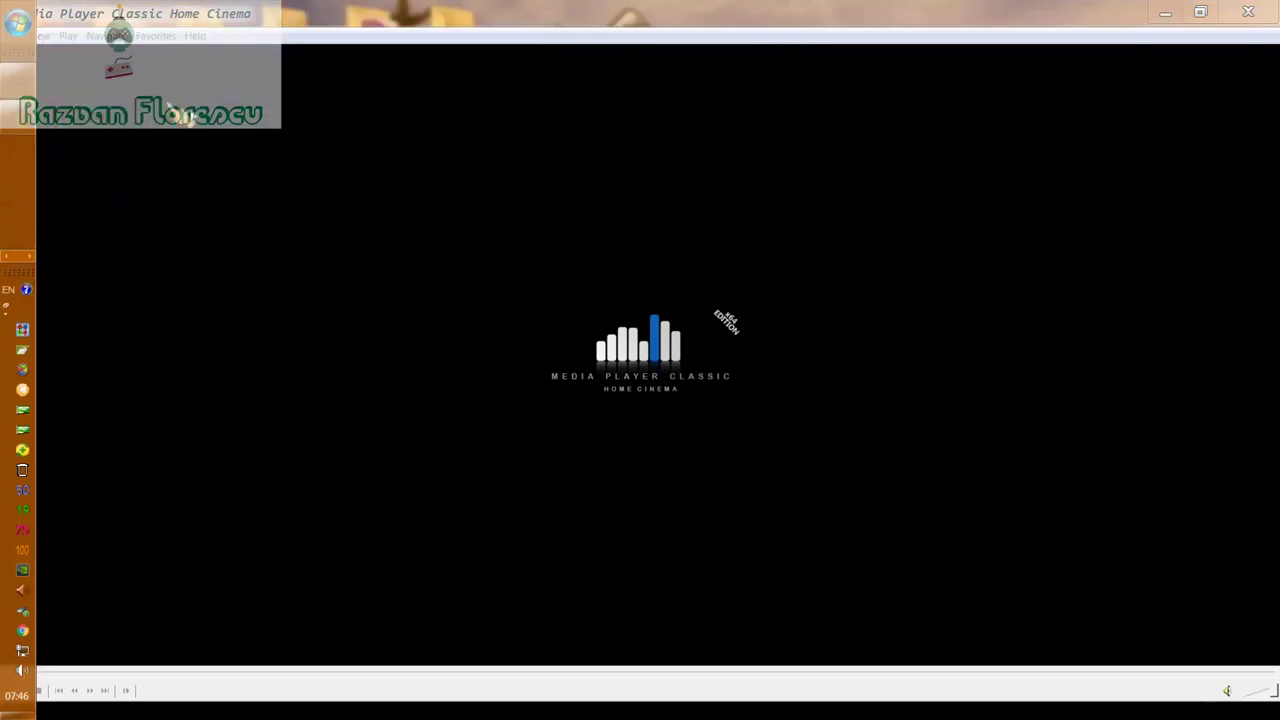
pyautogui.click(1274, 6)
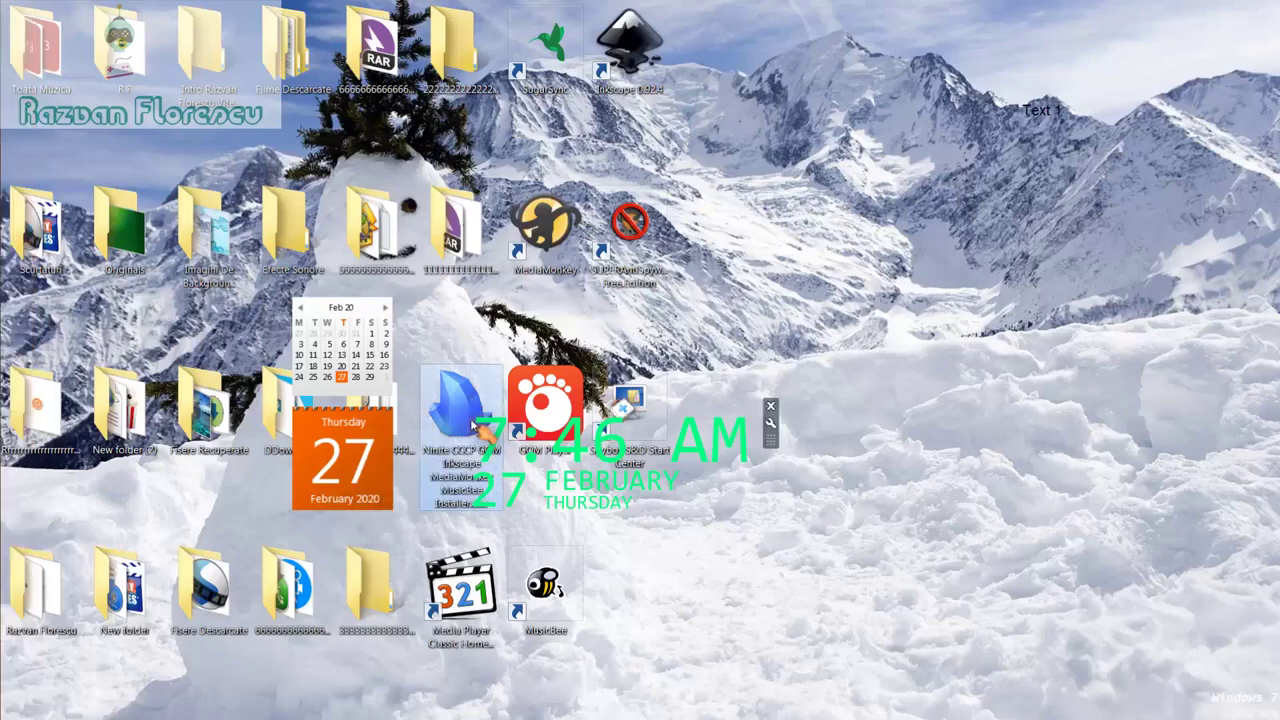
# Step: Permanently delete the Ninite CCCP GOM Inkscape MediaMonkey MusicBee installer file from the desktop
pyautogui.click(474, 425)
pyautogui.hotkey('shift', 'Delete')
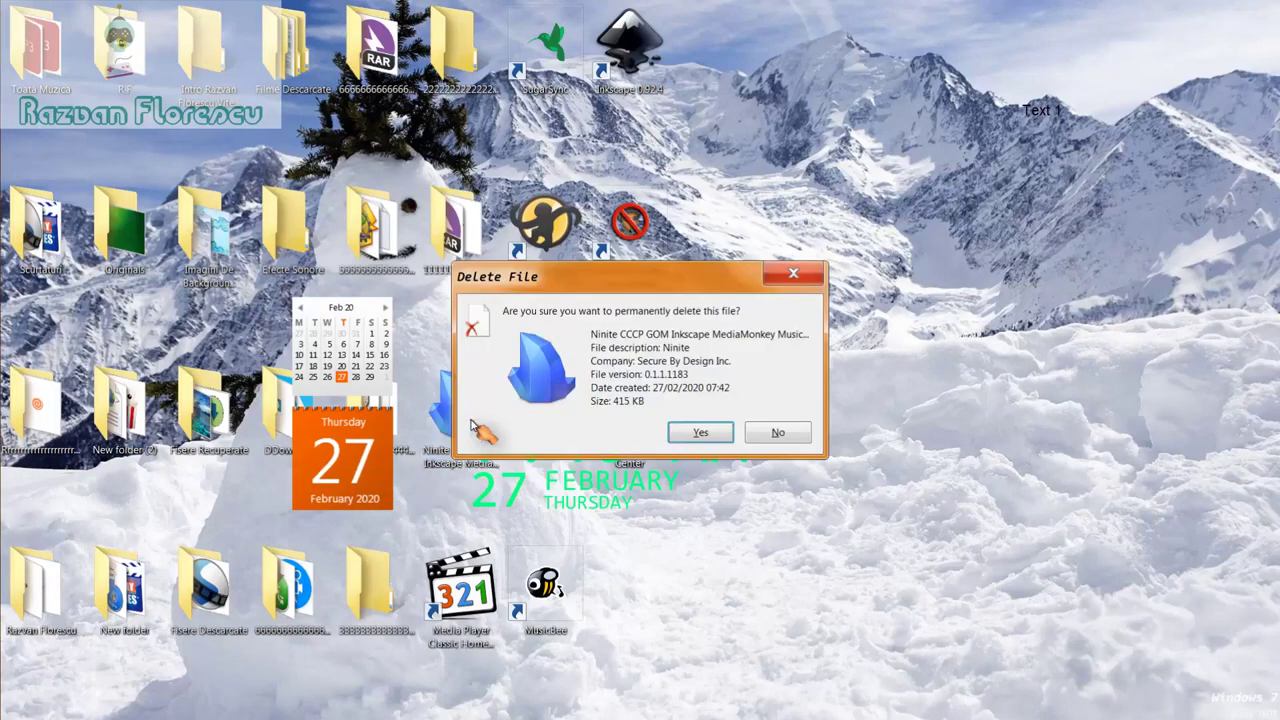
pyautogui.press('Return')
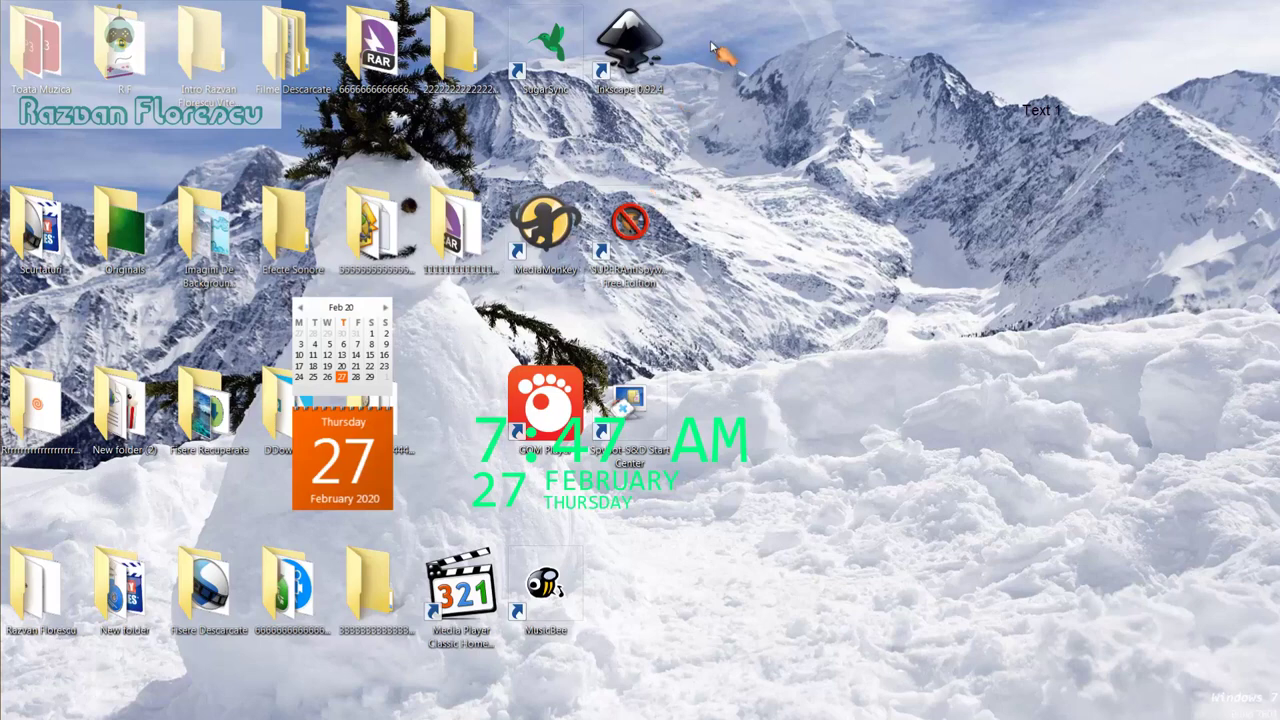
# Step: Copy all the new program shortcuts into the Scurtaturi folder and permanently delete the originals from the desktop
pyautogui.moveTo(713, 48); pyautogui.dragTo(502, 580)
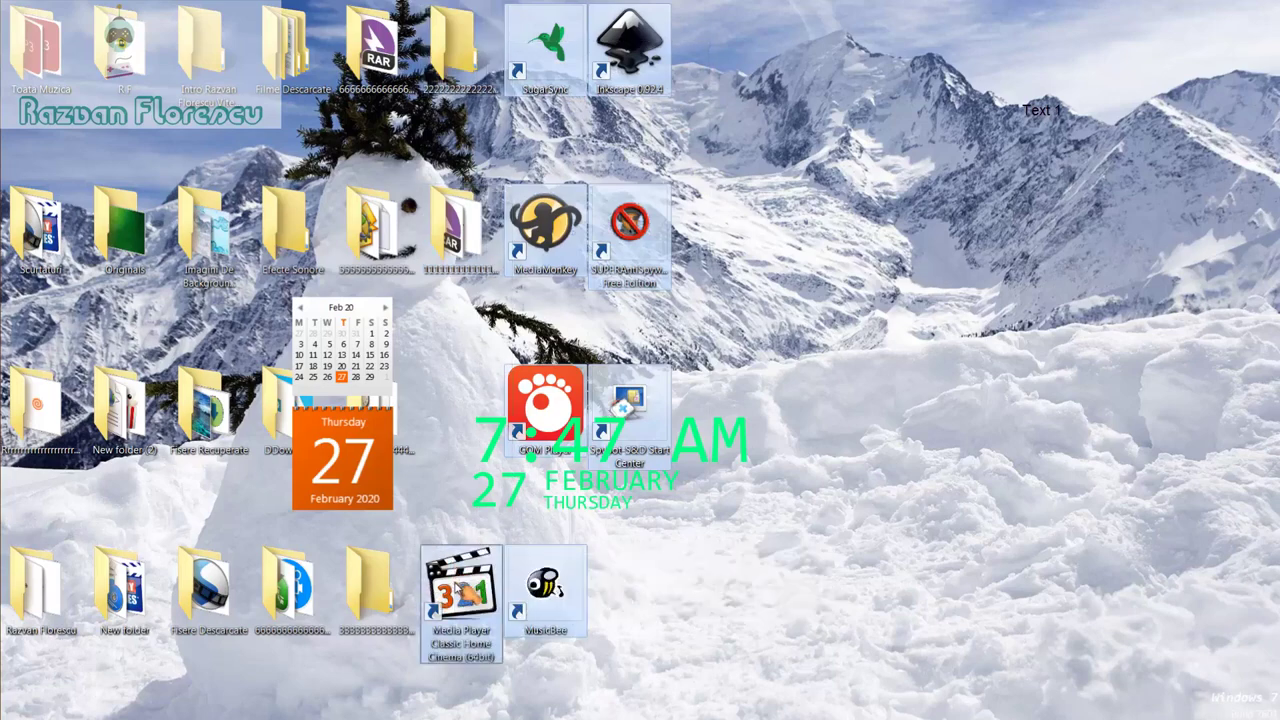
pyautogui.moveTo(460, 590); pyautogui.dragTo(75, 197)
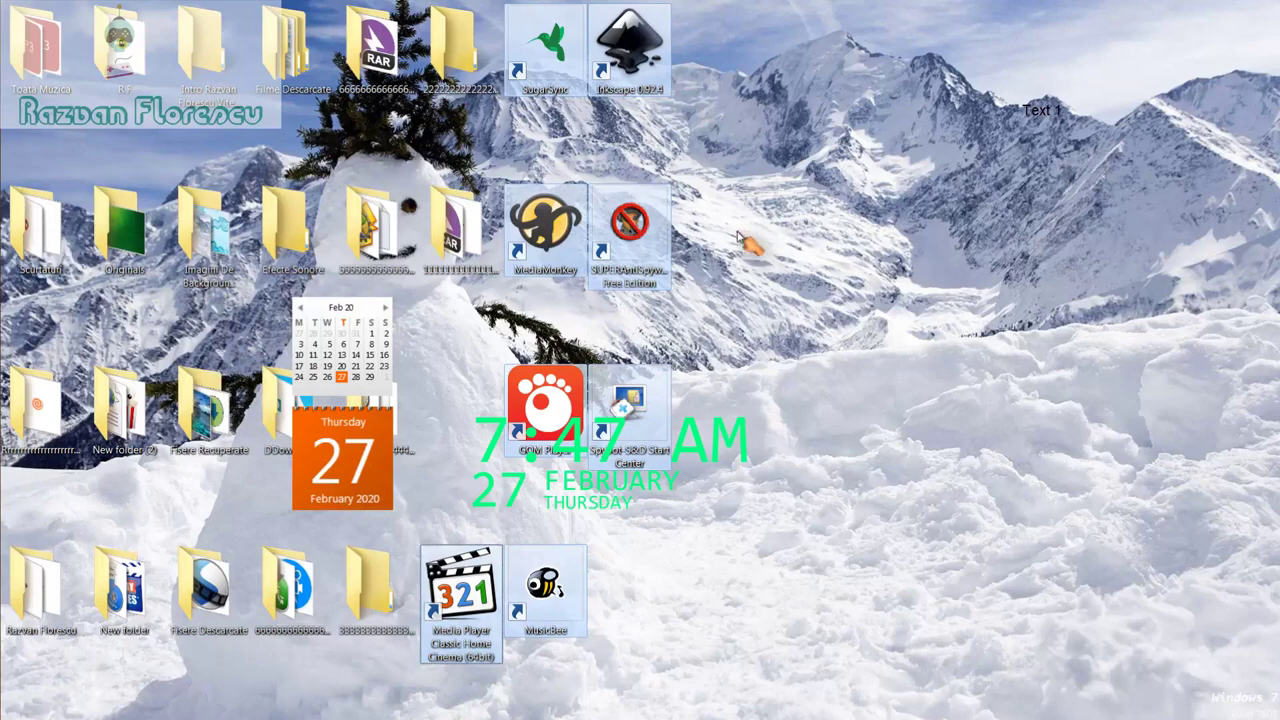
pyautogui.hotkey('shift', 'Delete')
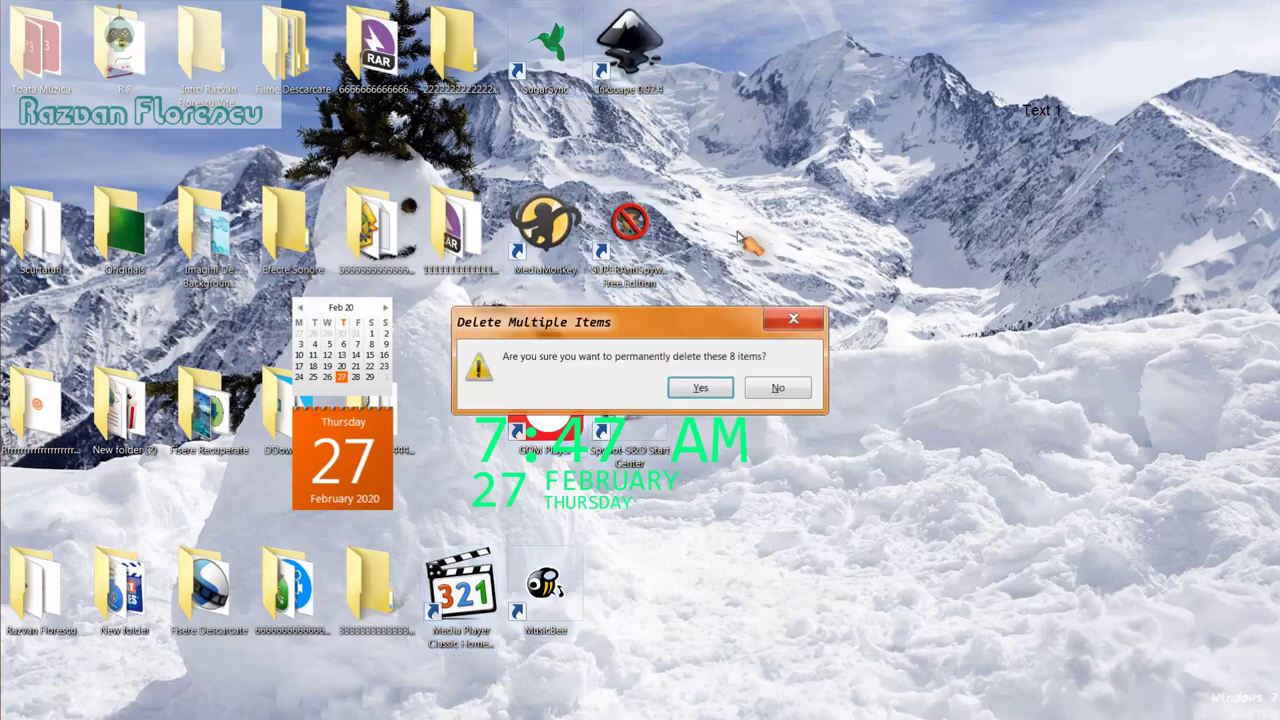
pyautogui.press('Return')
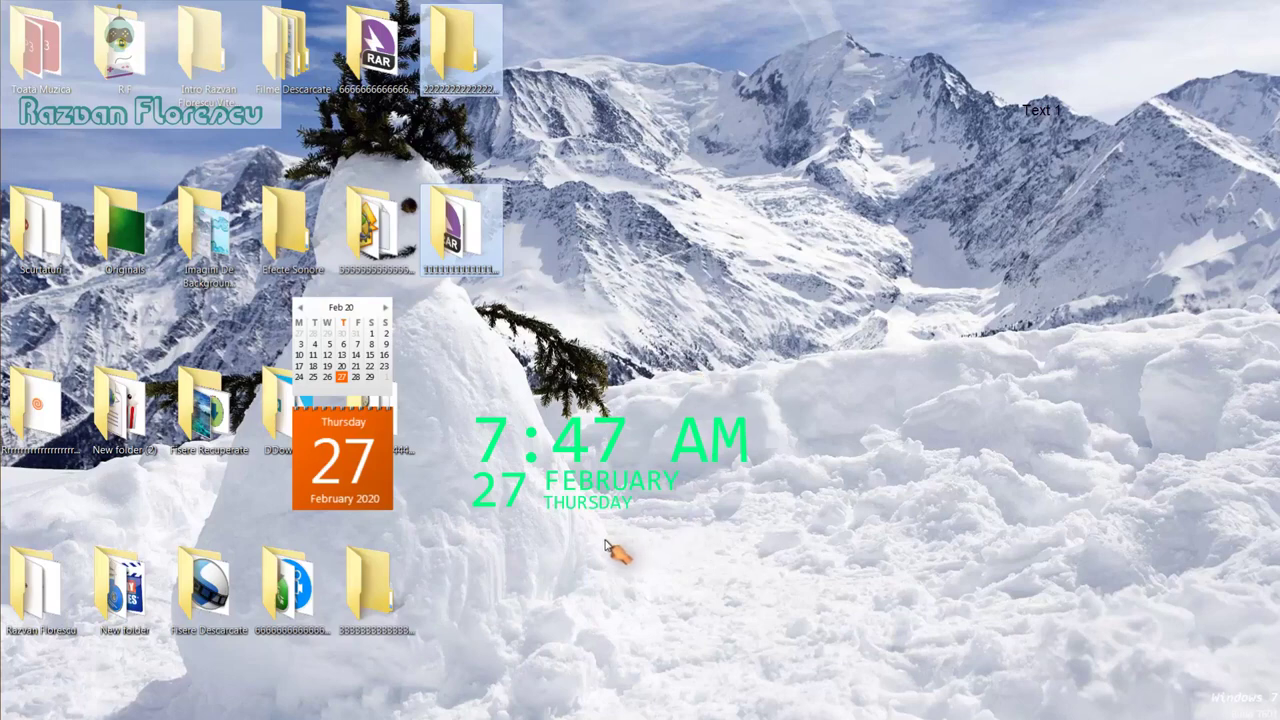
# Step: Refresh the desktop twice
pyautogui.rightClick(605, 540)
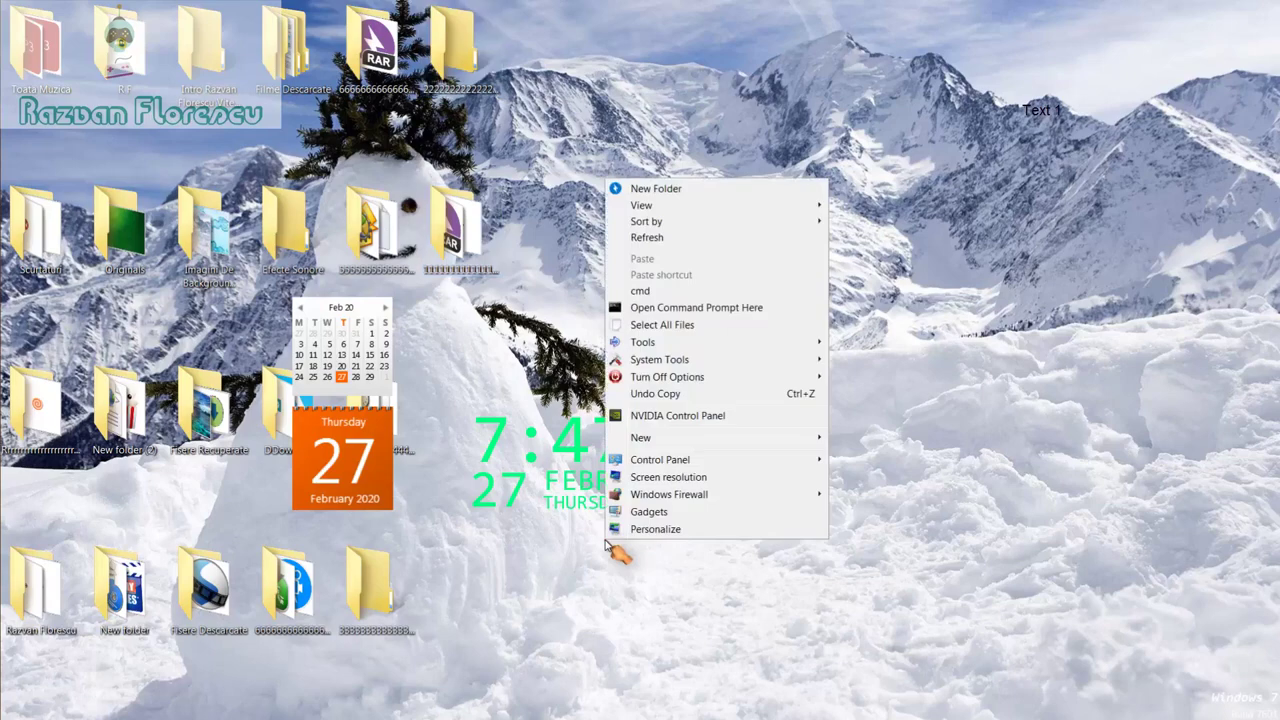
pyautogui.click(645, 238)
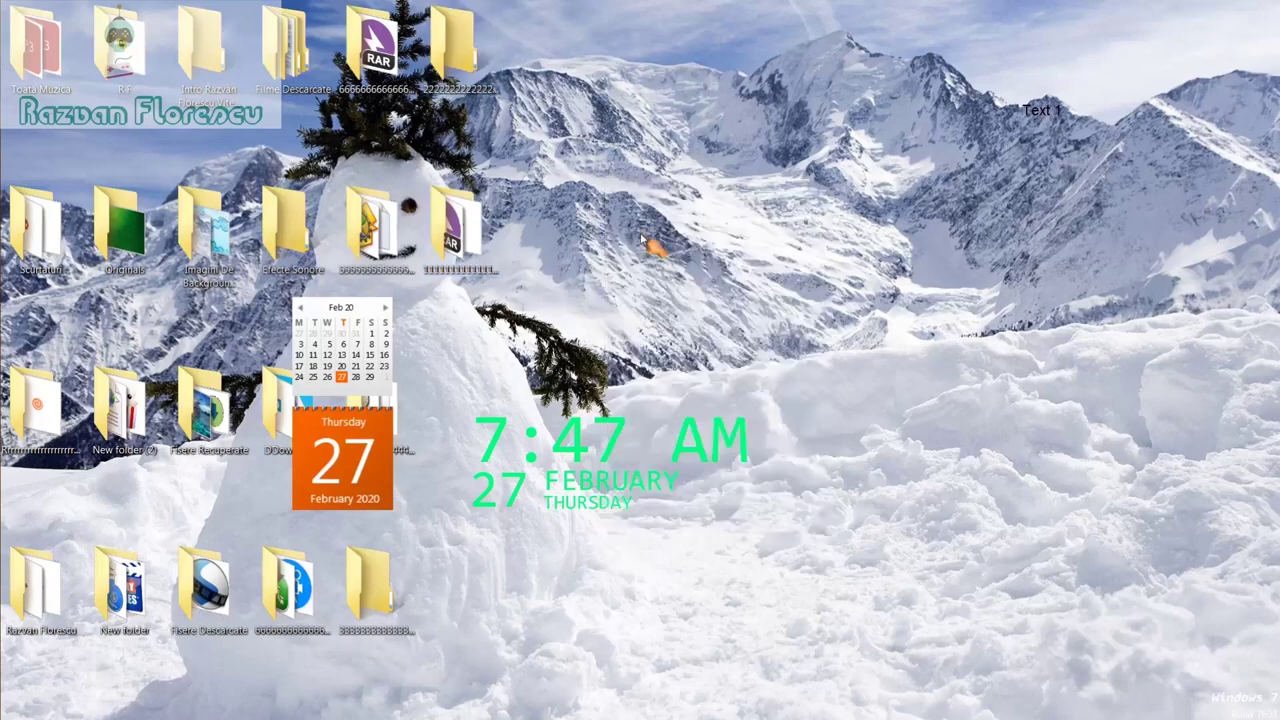
pyautogui.rightClick(573, 539)
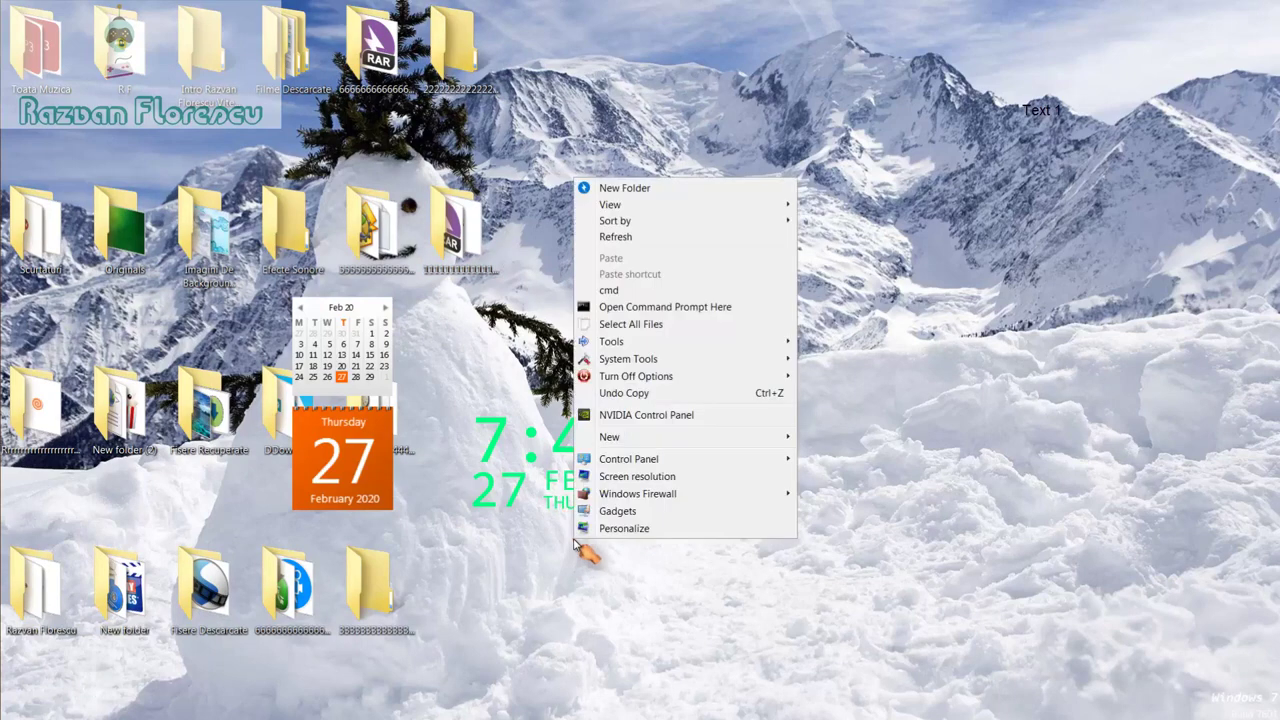
pyautogui.click(615, 240)
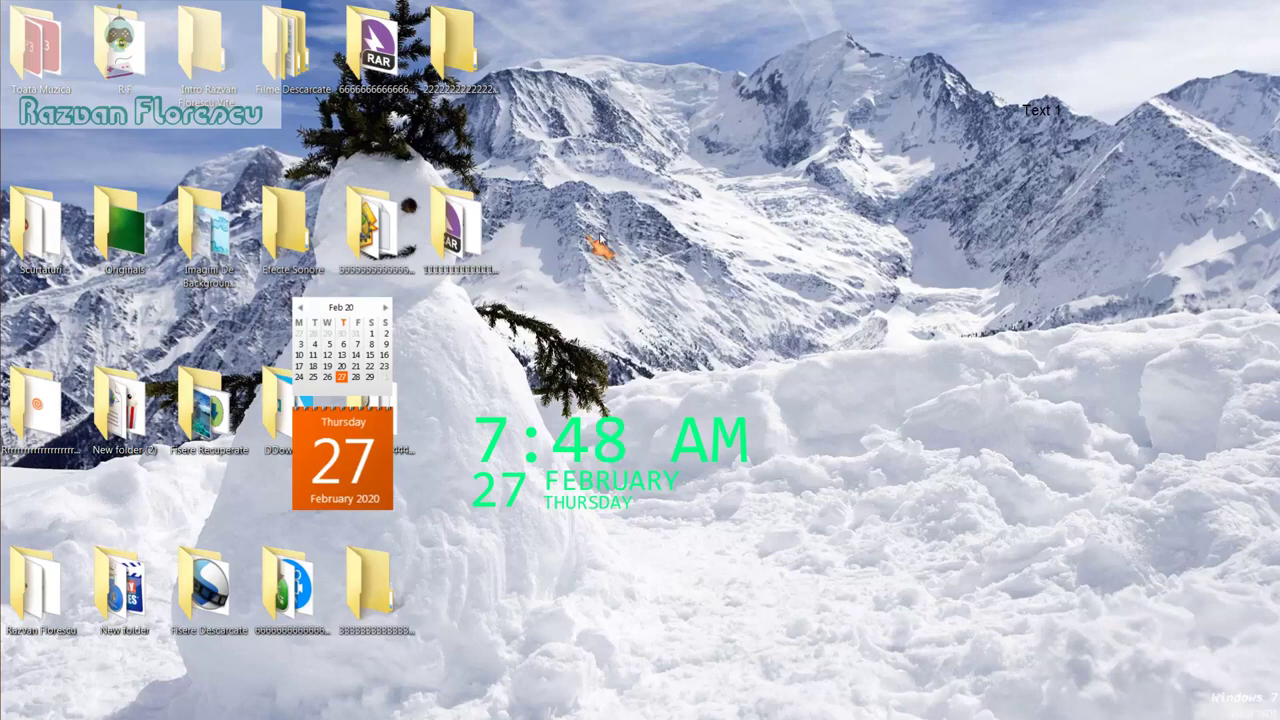
pyautogui.moveTo(2, 211)
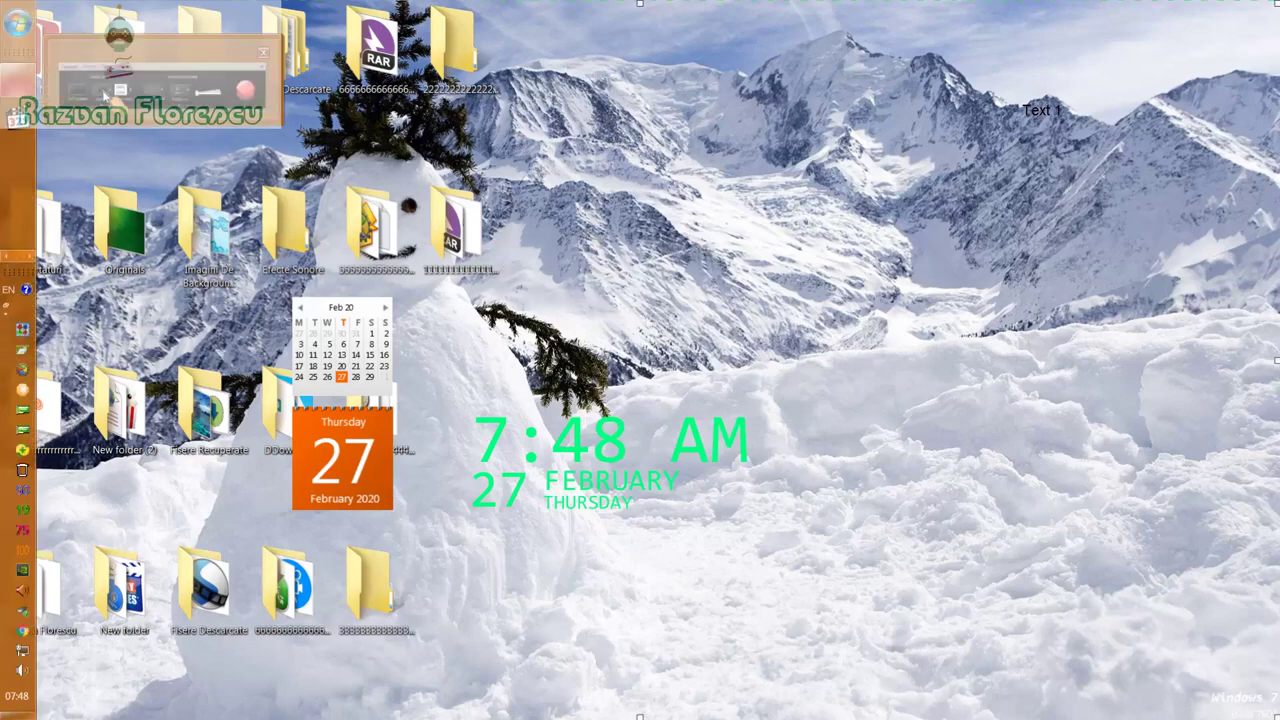
pyautogui.click(18, 84)
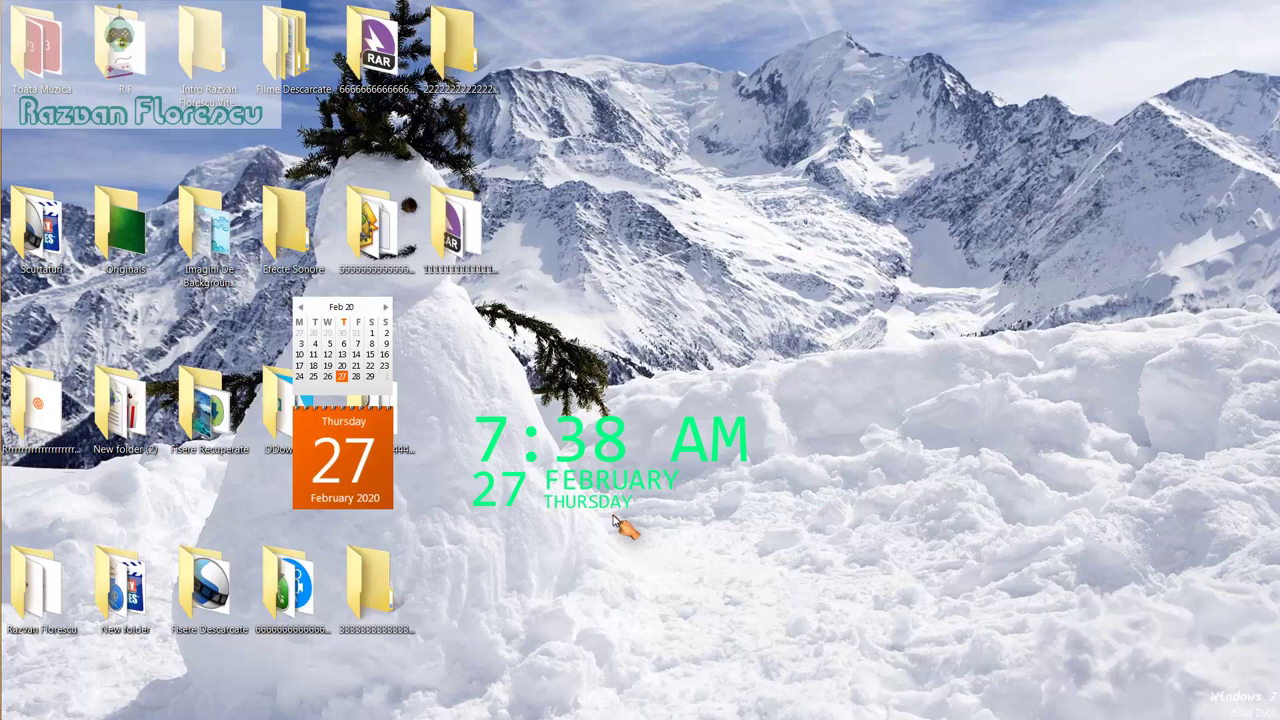
# Step: Switch to the Chrome window with the Ninite website and bring its list of selectable apps into view
pyautogui.moveTo(8, 345)
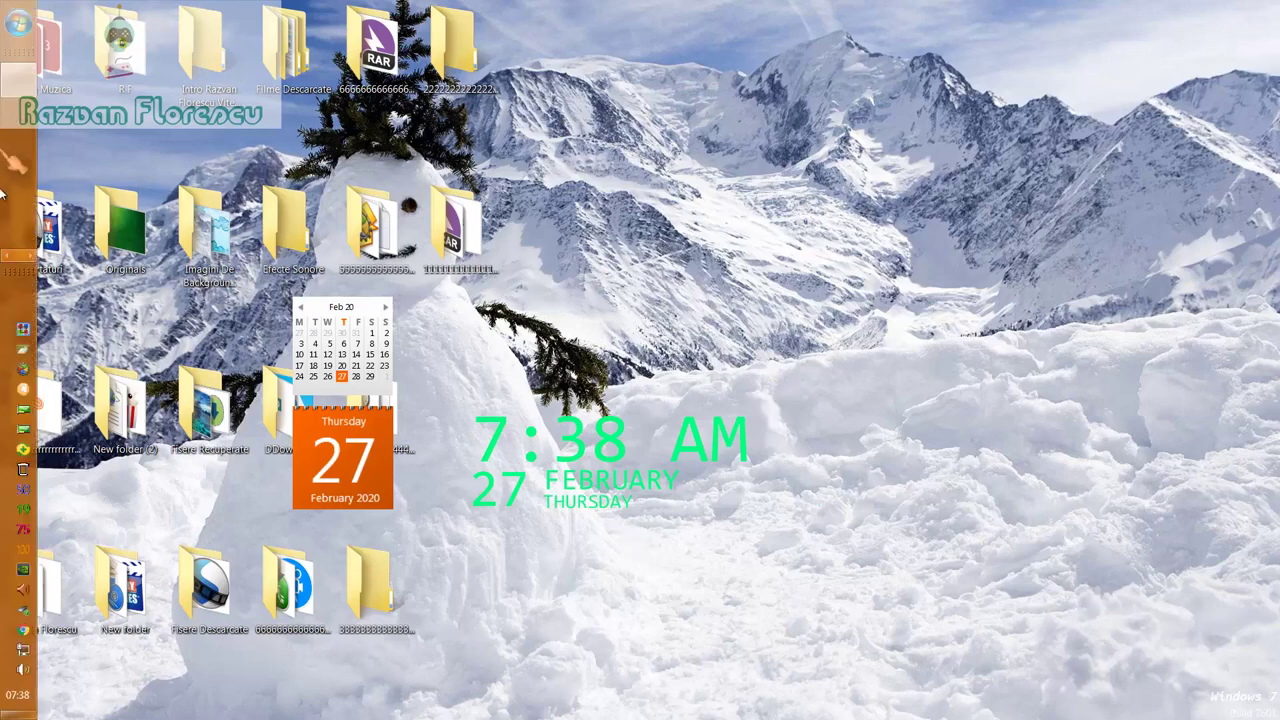
pyautogui.click(5, 258)
pyautogui.click(5, 258)
pyautogui.click(5, 258)
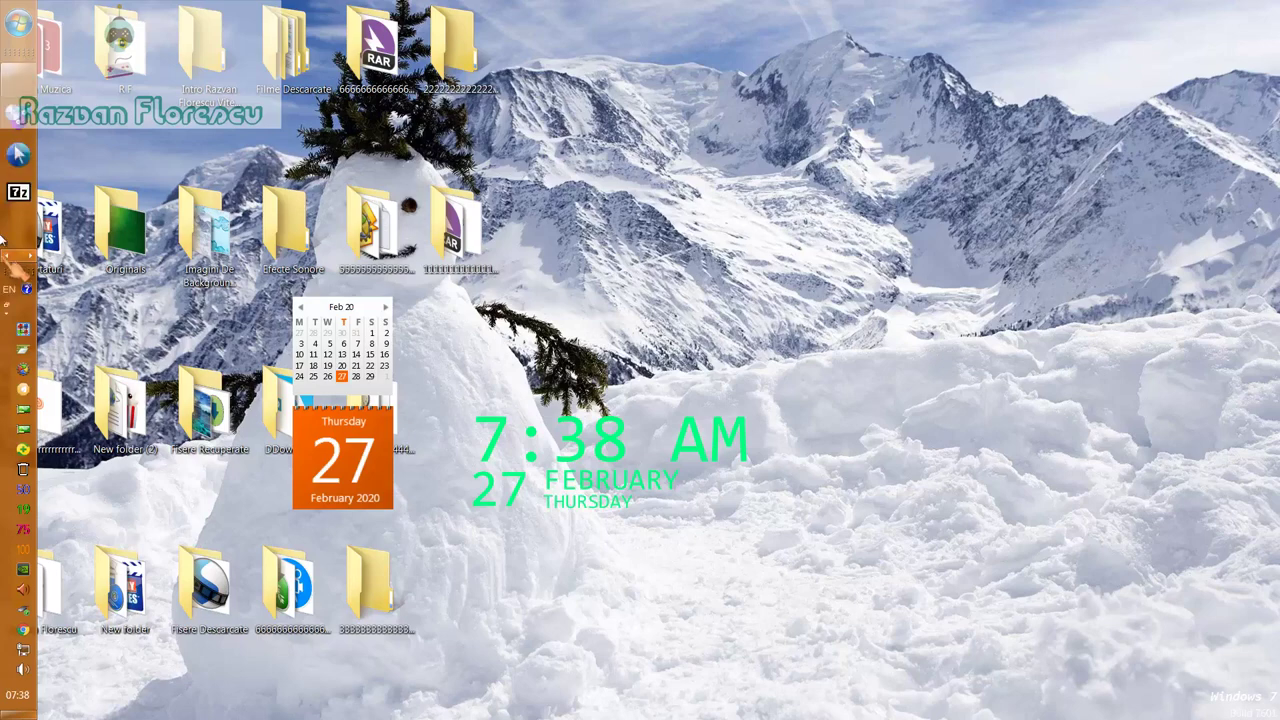
pyautogui.moveTo(18, 75)
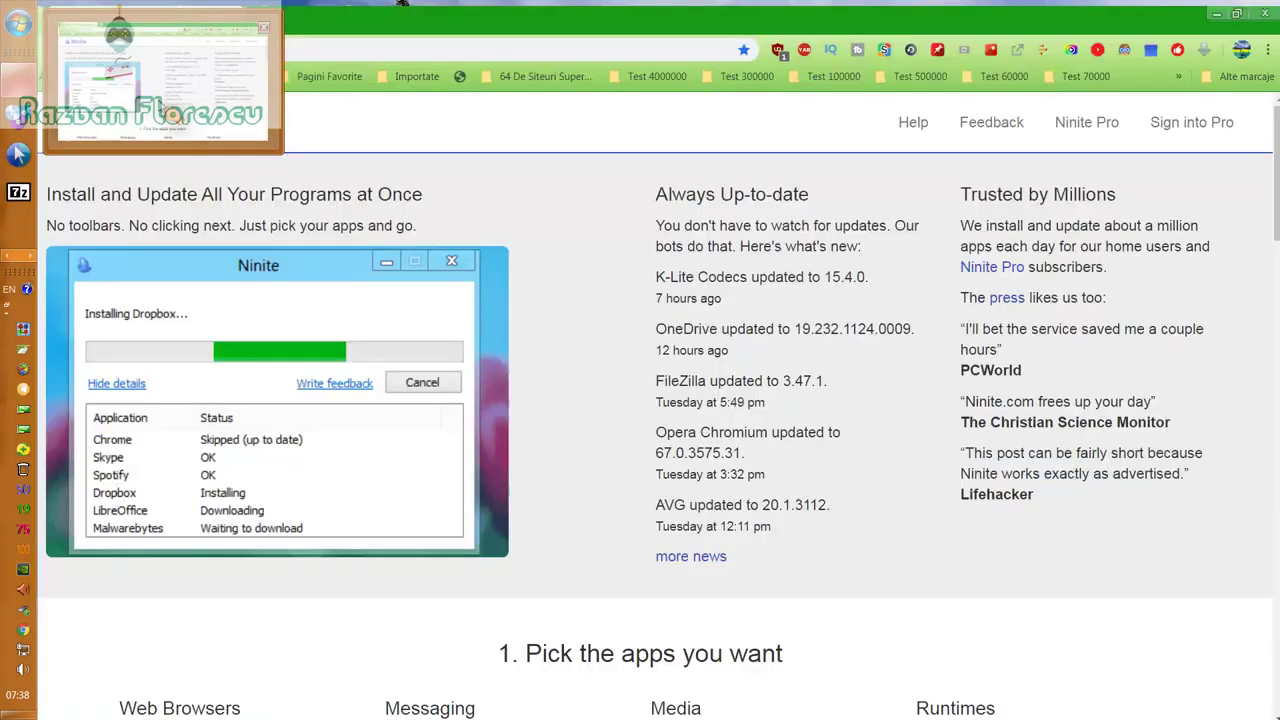
pyautogui.click(180, 118)
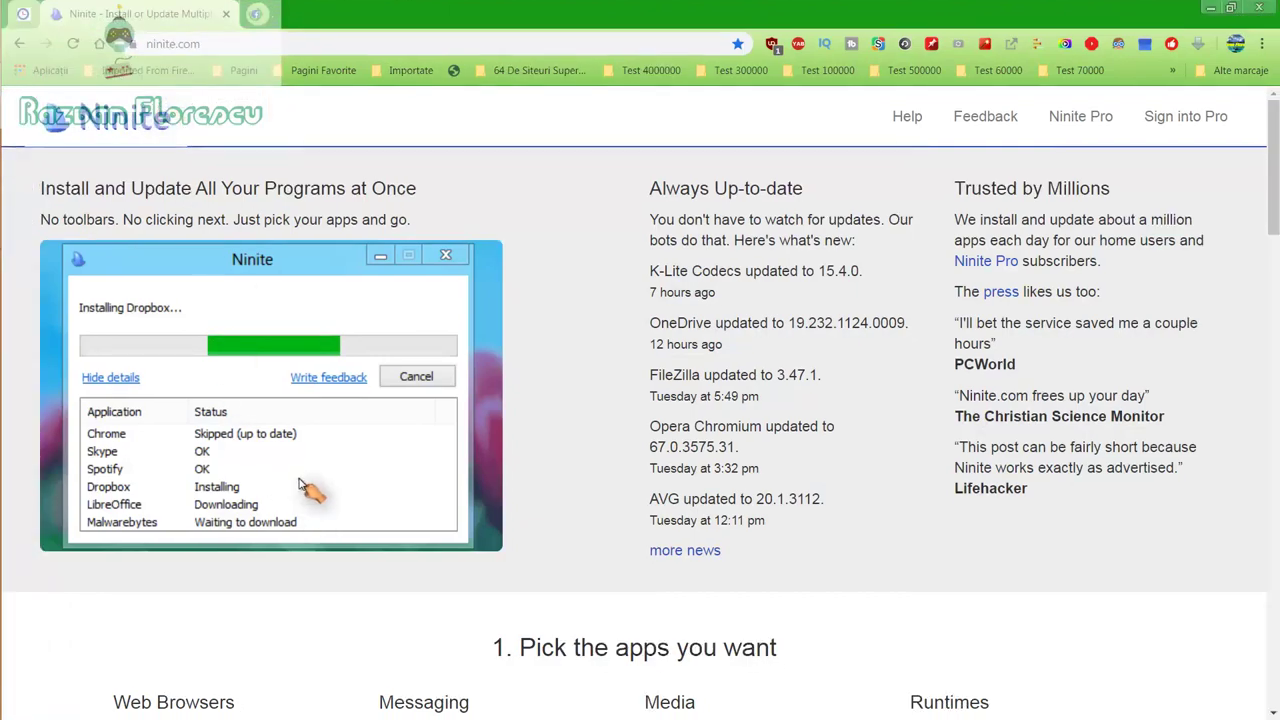
pyautogui.scroll(-2, 325, 618)
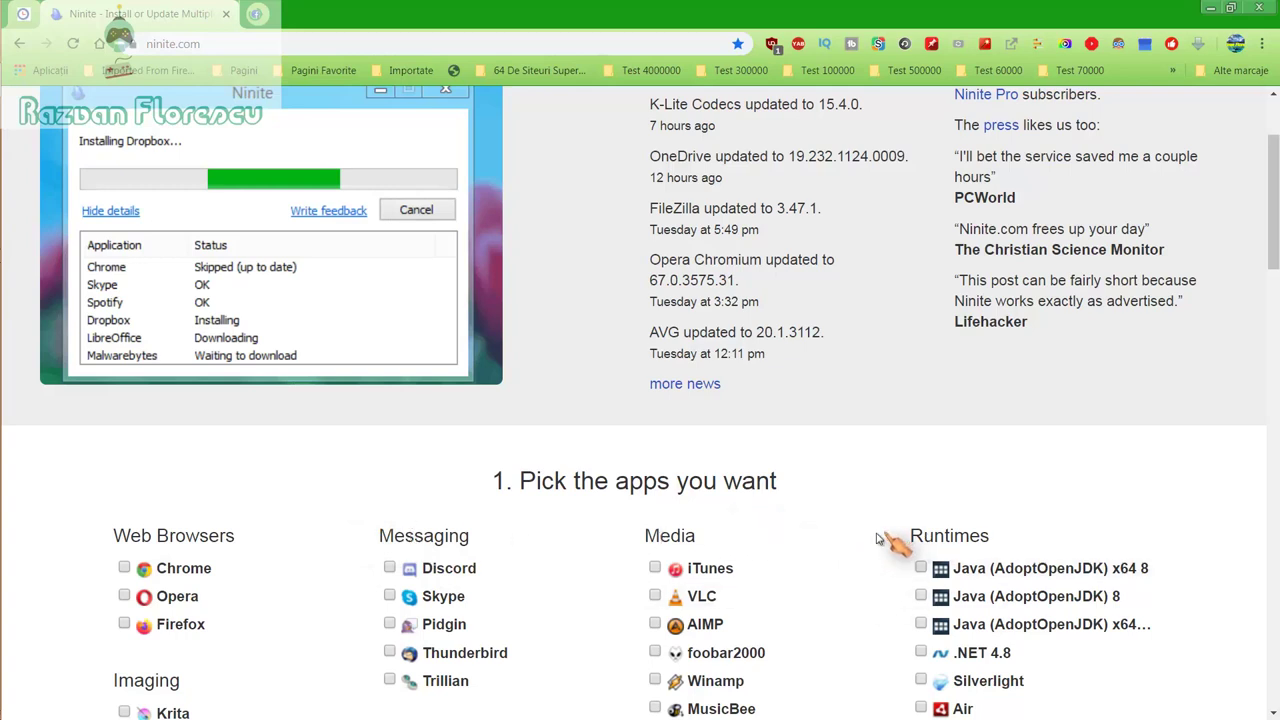
pyautogui.scroll(-2, 829, 505)
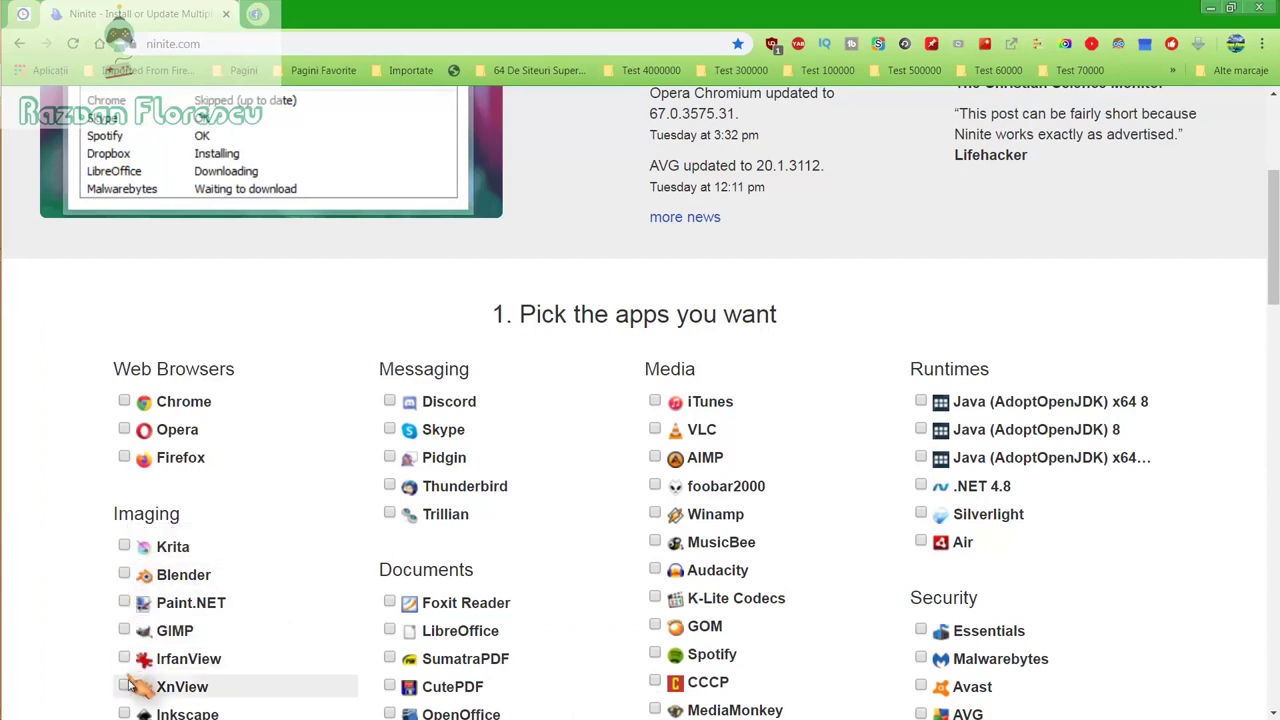
pyautogui.scroll(-1, 135, 690)
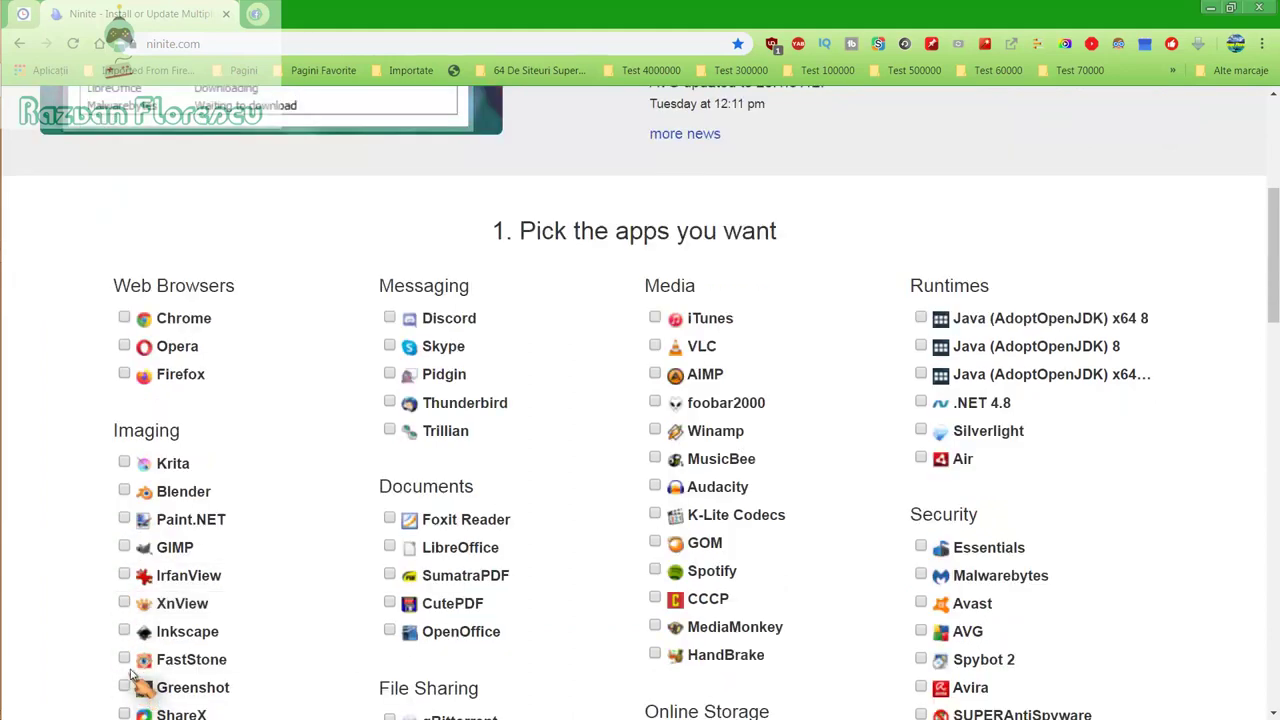
pyautogui.scroll(-1, 143, 677)
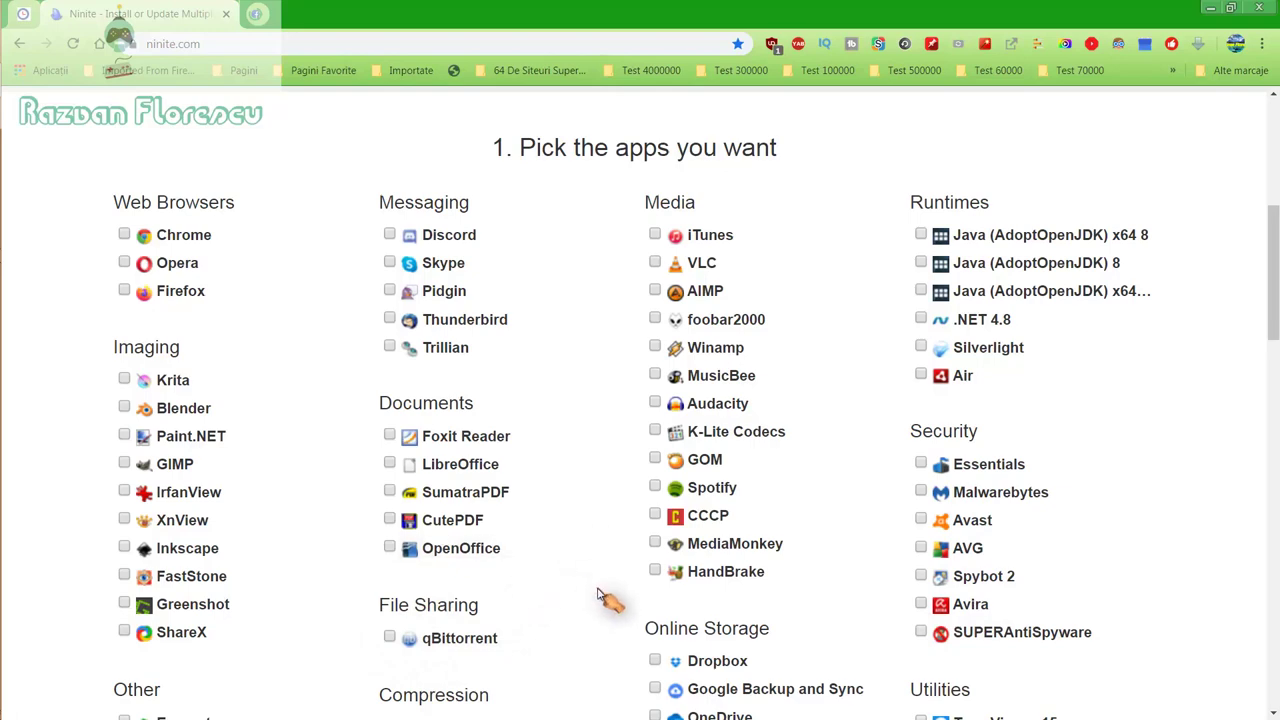
# Step: Look through the app categories offered for the custom installer, from Web Browsers to Developer Tools and Utilities
pyautogui.scroll(-1, 604, 597)
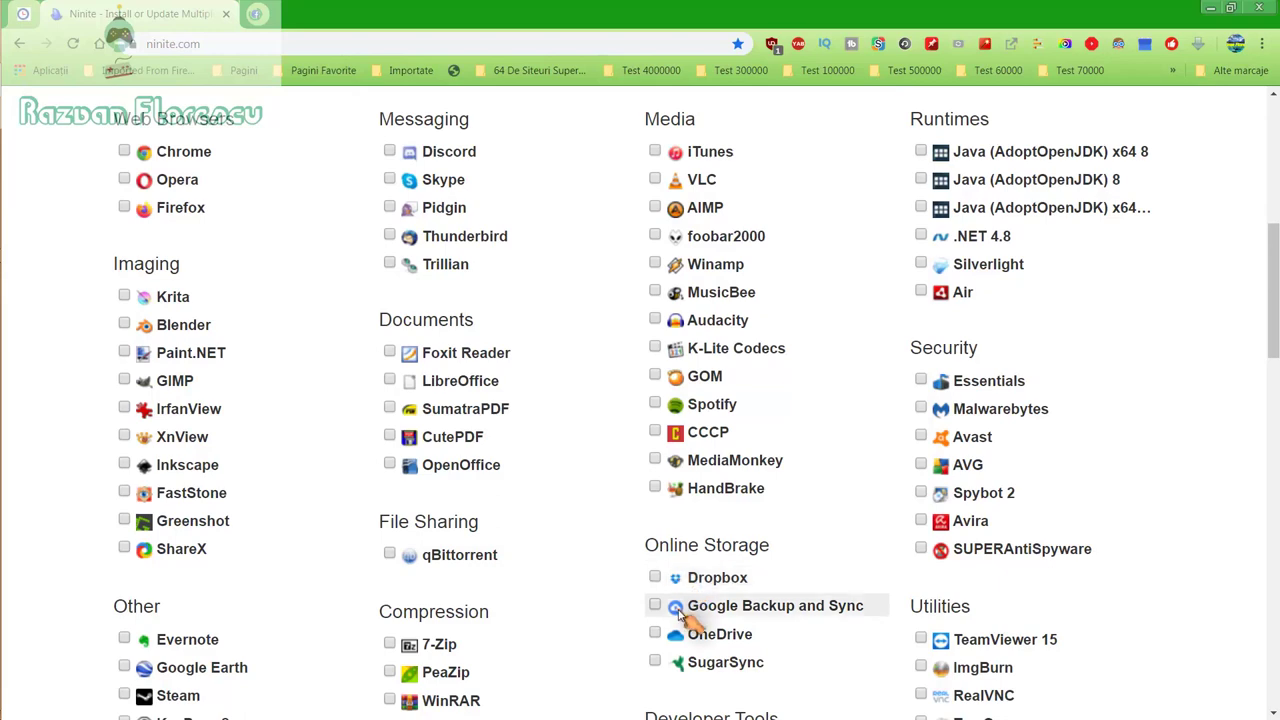
pyautogui.scroll(-2, 563, 654)
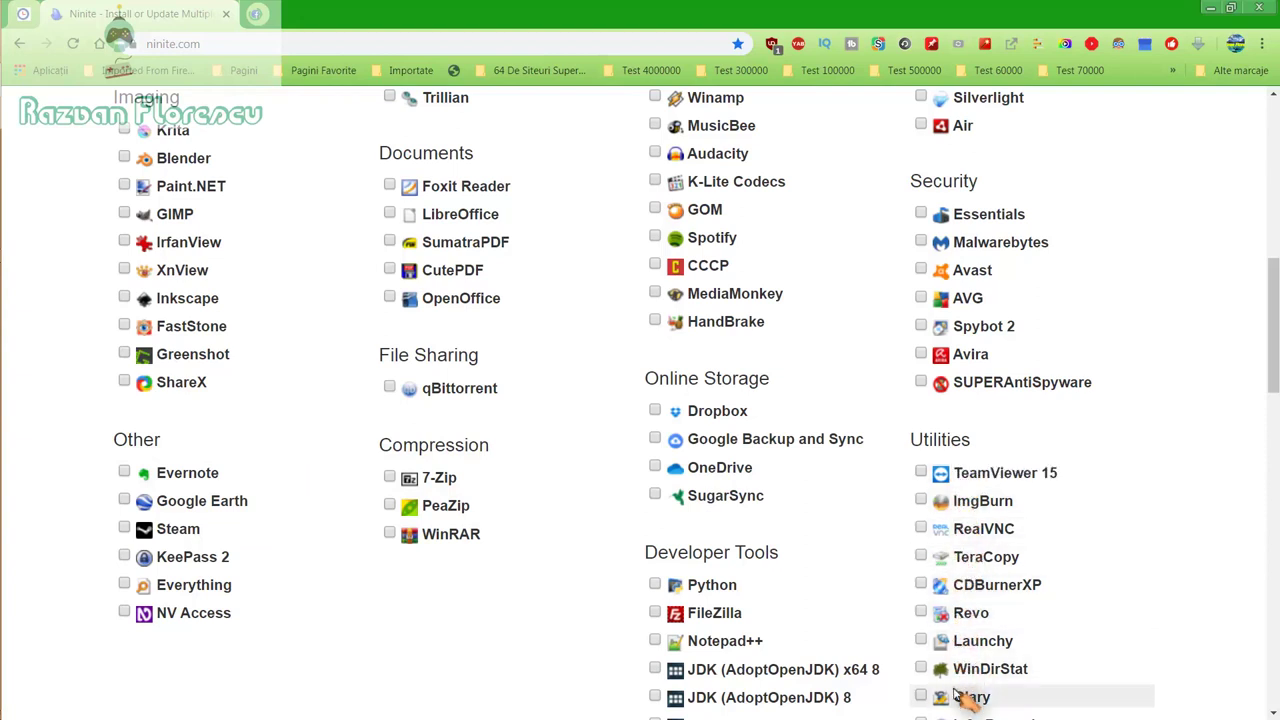
pyautogui.scroll(-1, 960, 695)
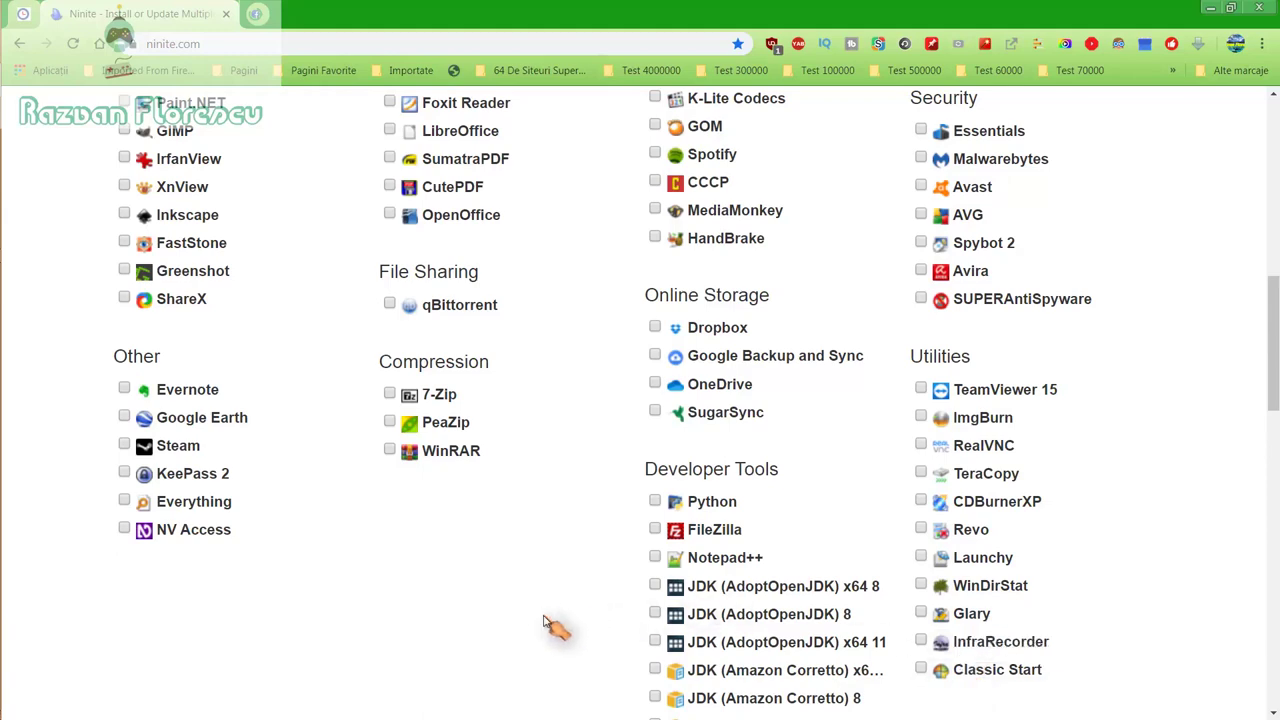
pyautogui.scroll(-1, 545, 603)
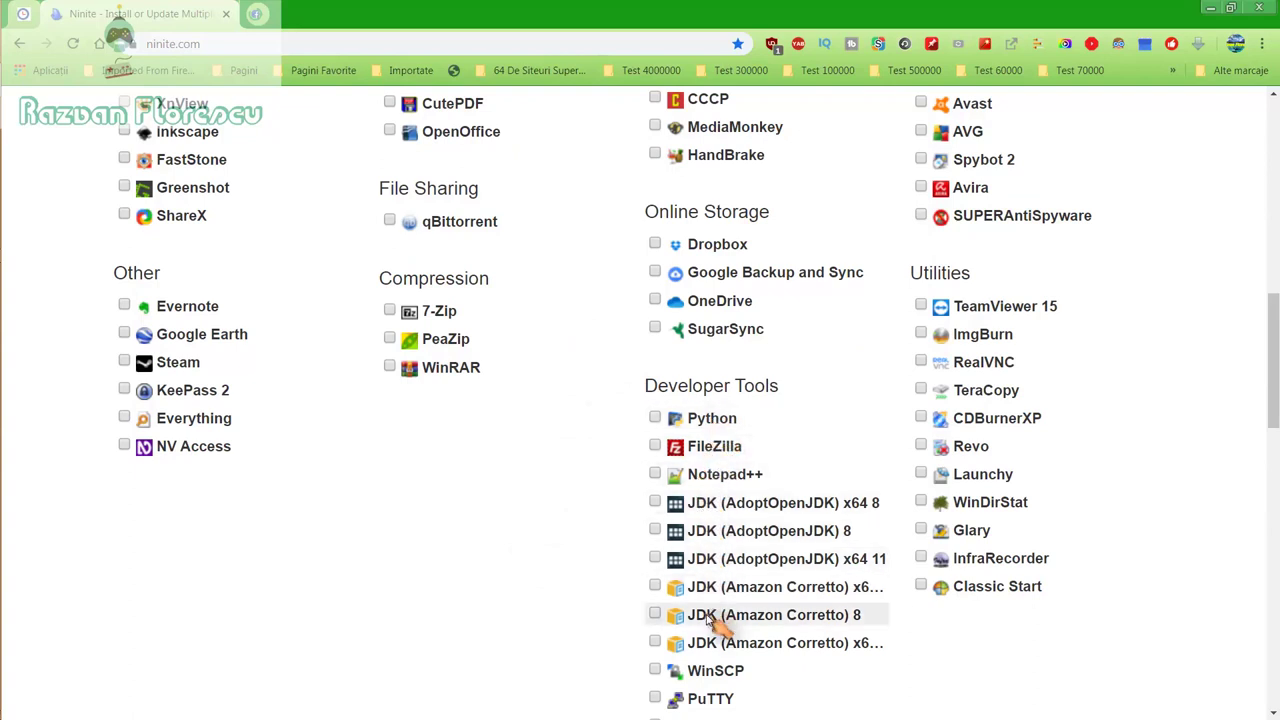
pyautogui.scroll(-2, 710, 645)
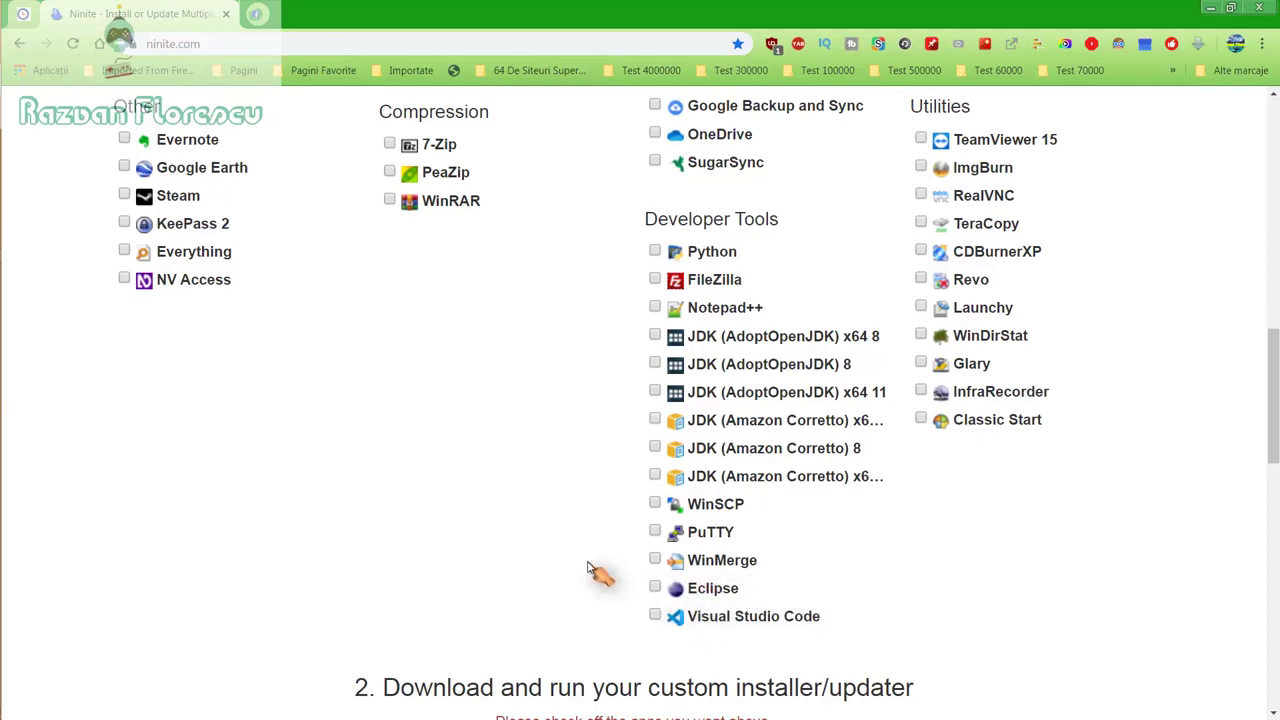
pyautogui.scroll(3, 590, 570)
pyautogui.scroll(3, 590, 570)
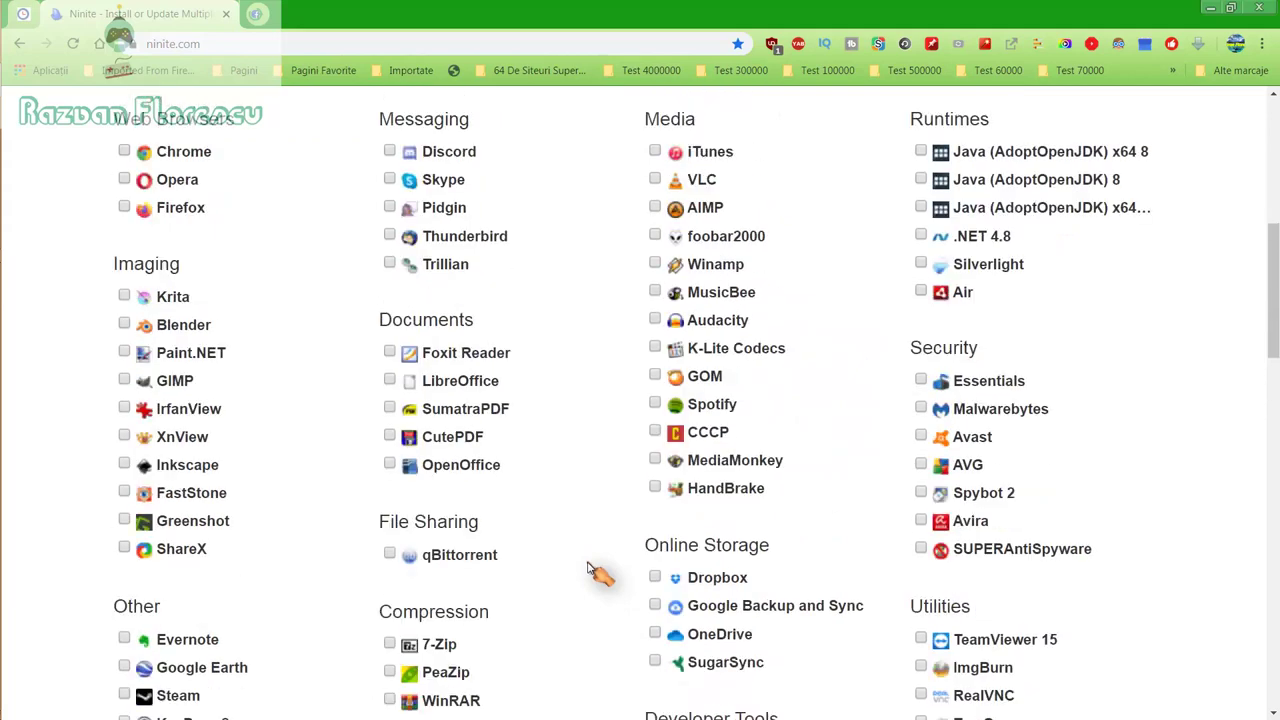
# Step: Select Inkscape under Imaging and GOM, MusicBee, CCCP, MediaMonkey and Spotify under Media
pyautogui.scroll(1, 590, 570)
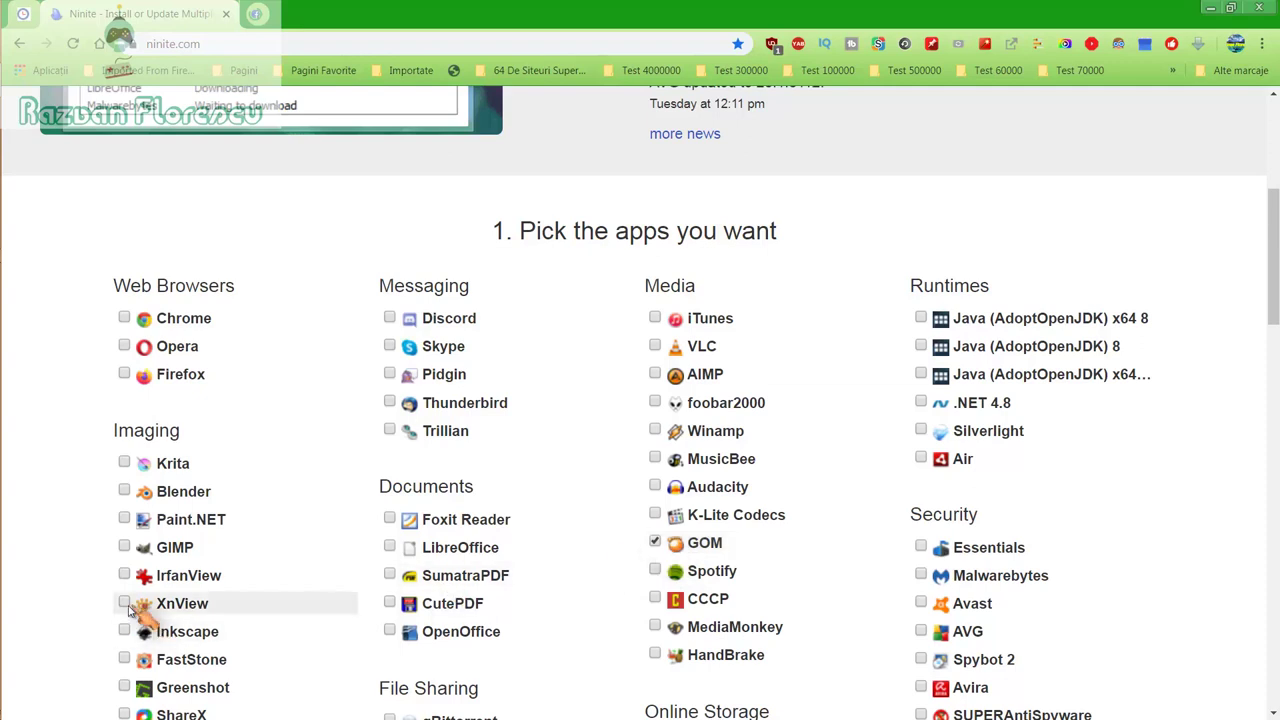
pyautogui.click(130, 641)
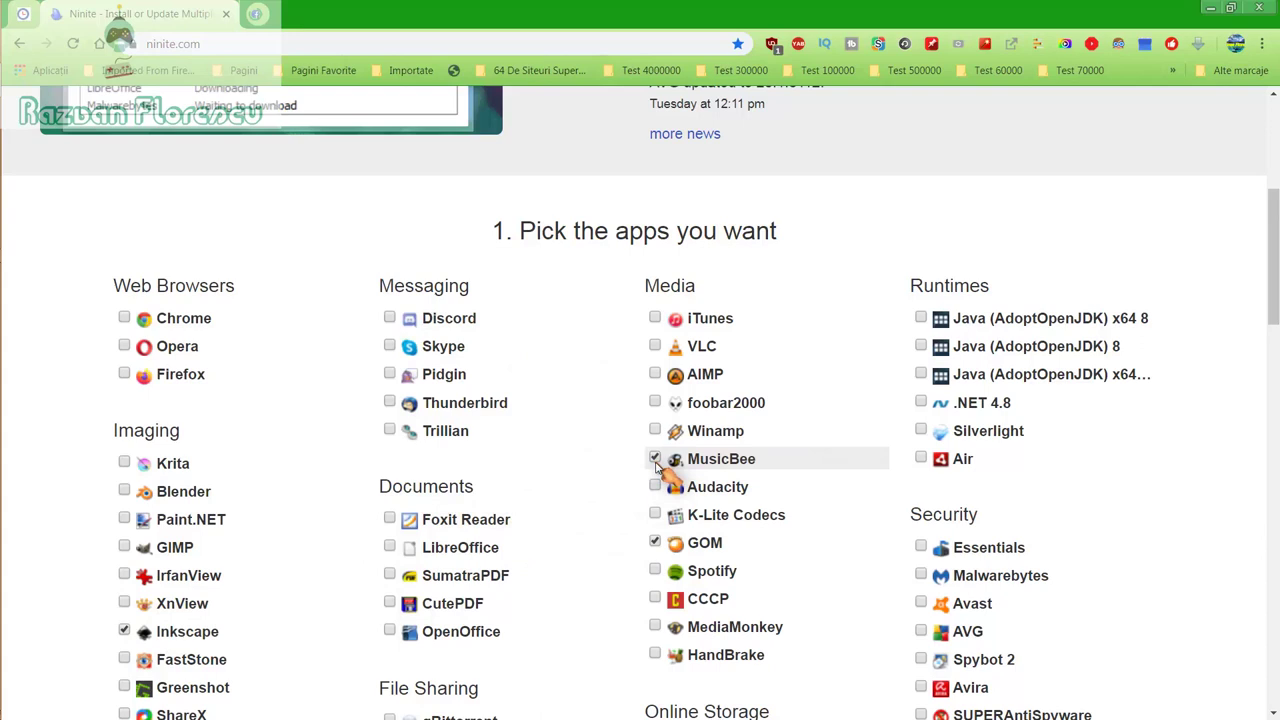
pyautogui.click(656, 626)
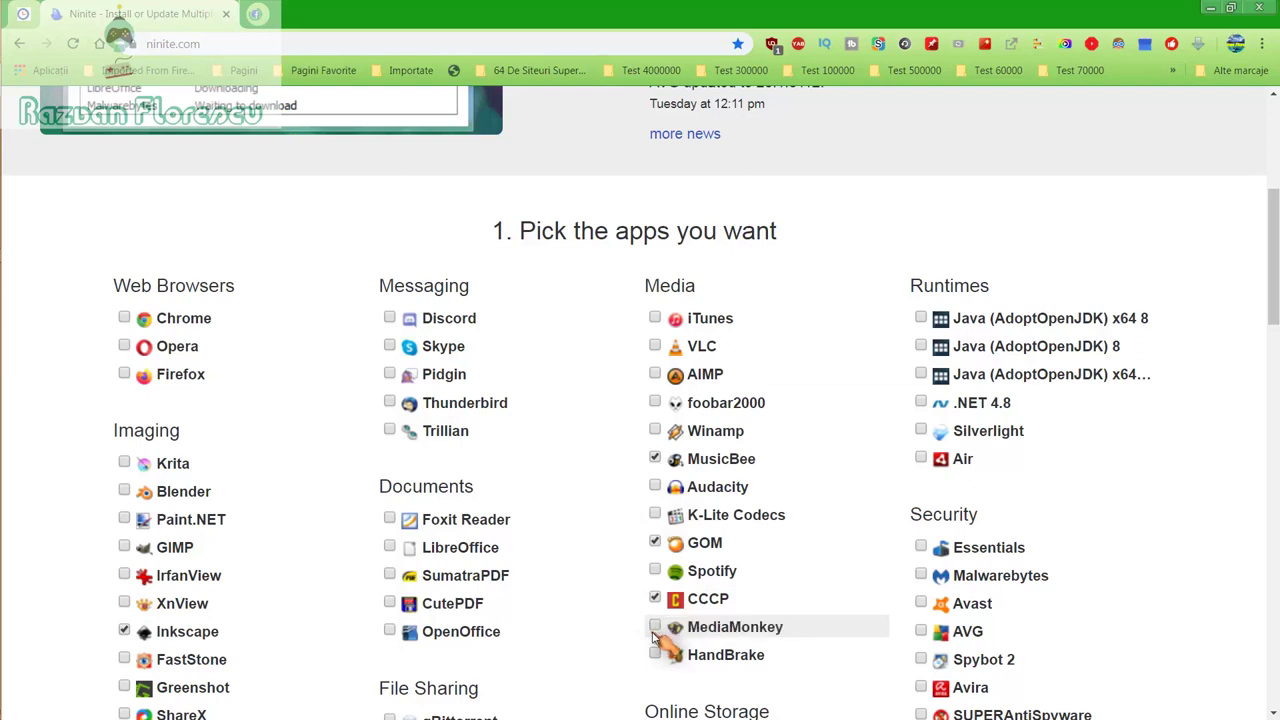
pyautogui.click(660, 578)
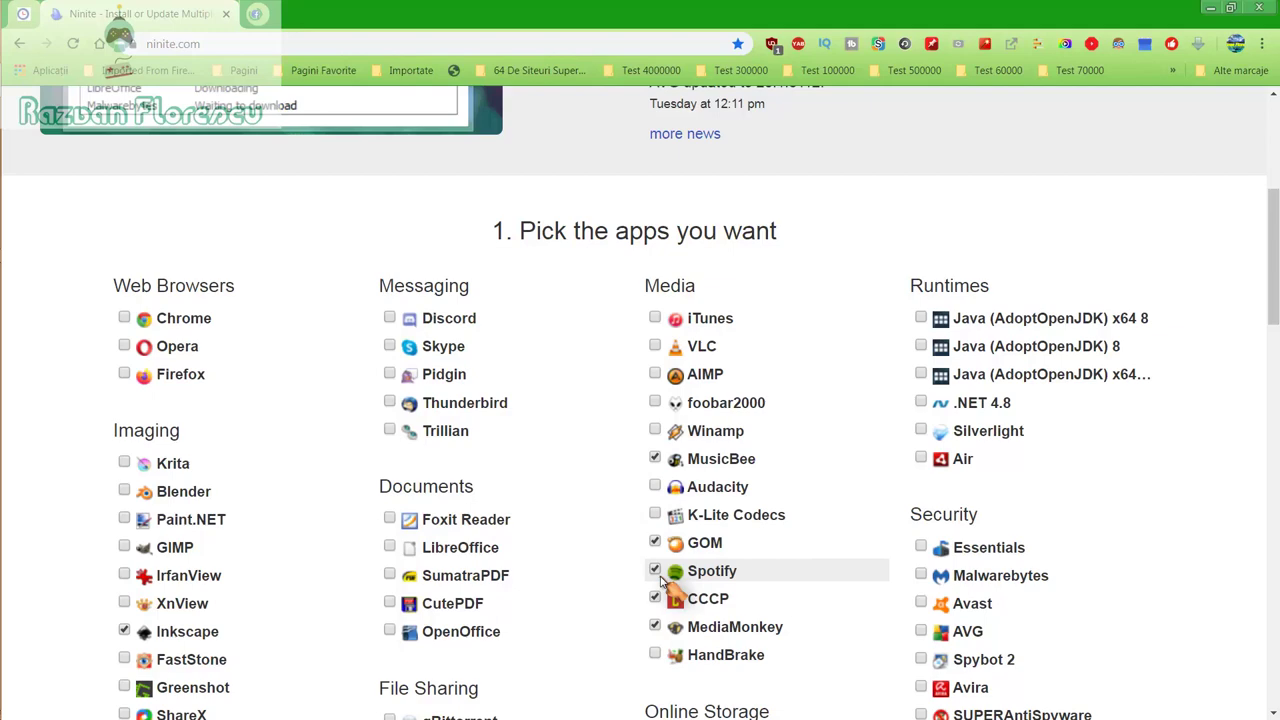
# Step: Add SUPERAntiSpyware and Spybot 2 from Security and SugarSync from Online Storage to the app selection
pyautogui.scroll(-1, 665, 570)
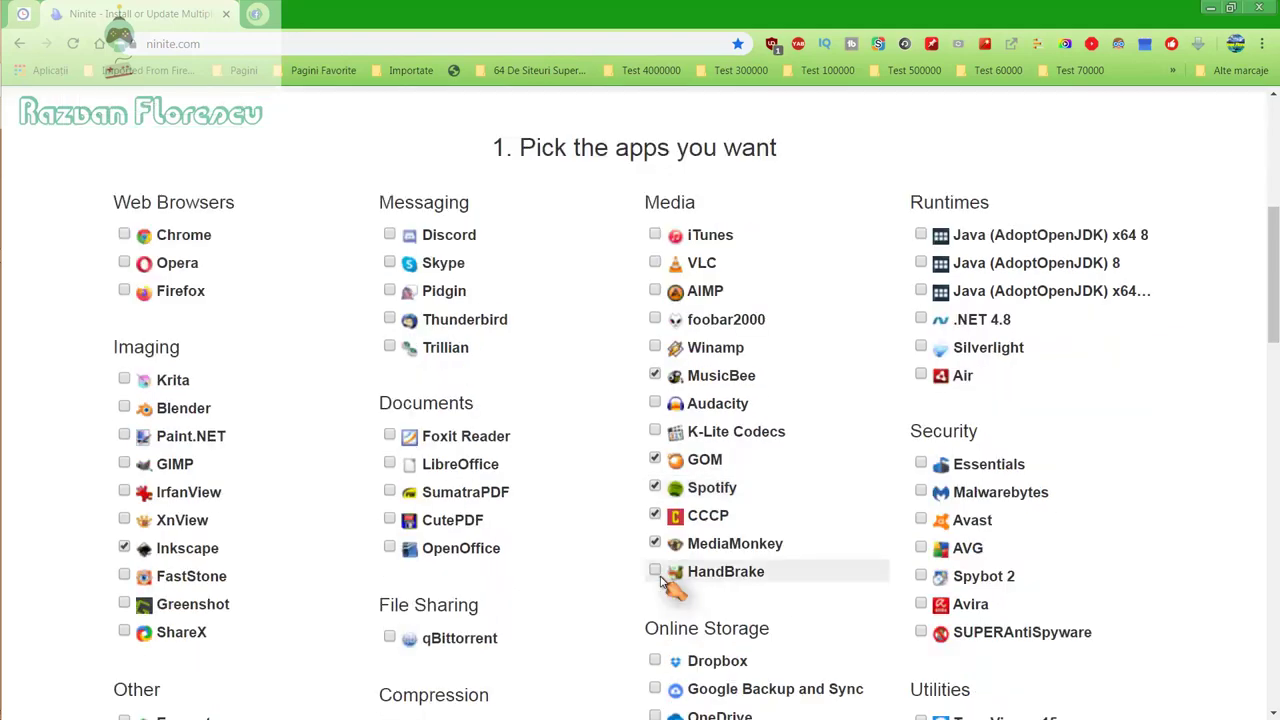
pyautogui.scroll(-1, 670, 575)
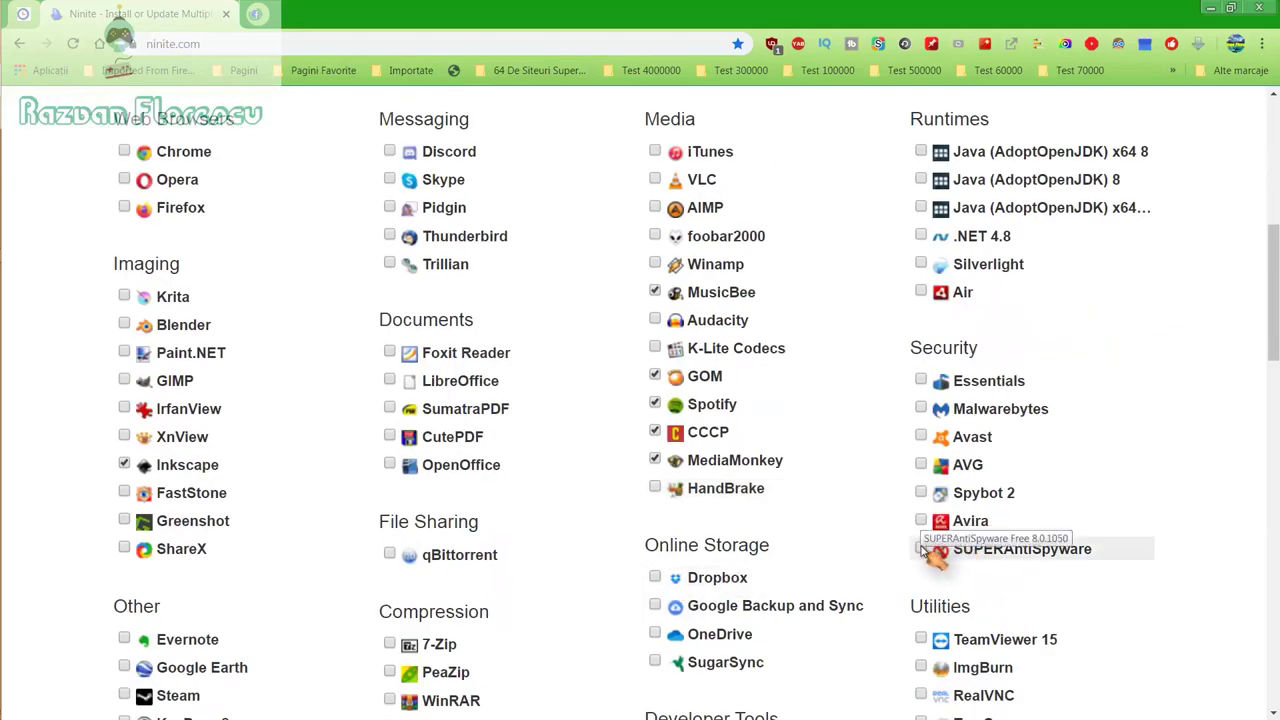
pyautogui.click(958, 547)
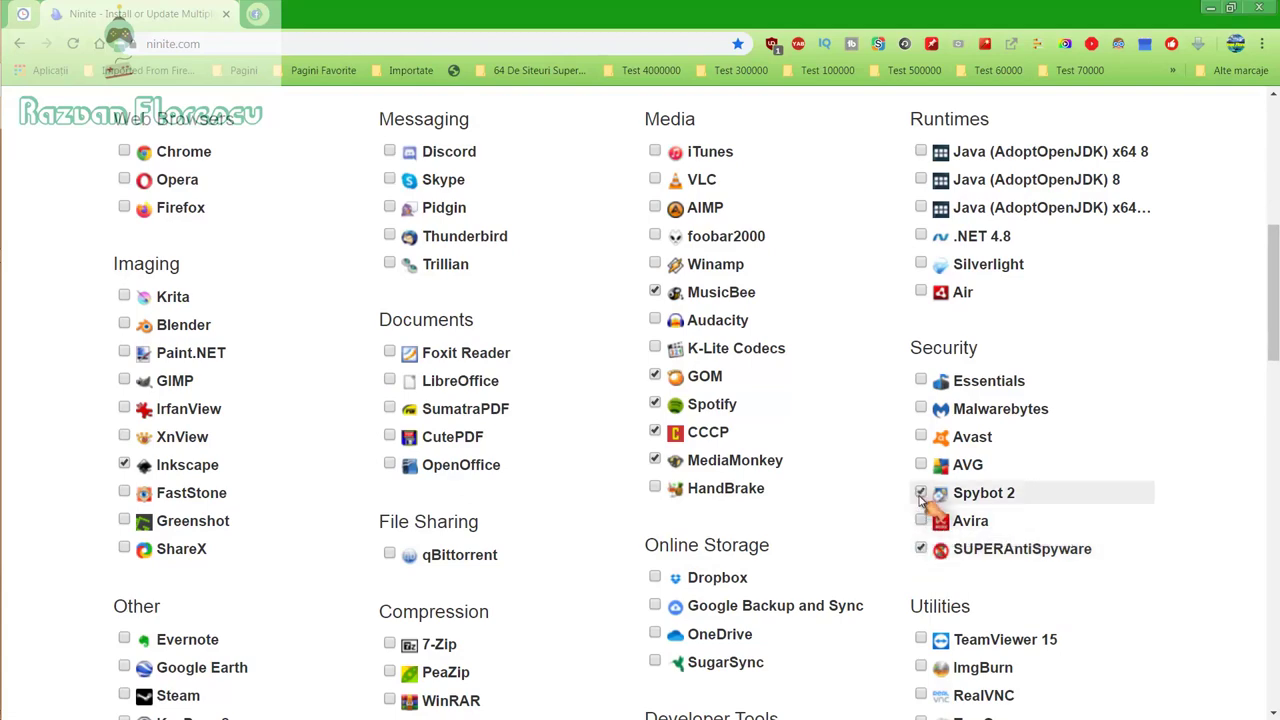
pyautogui.scroll(-2, 921, 500)
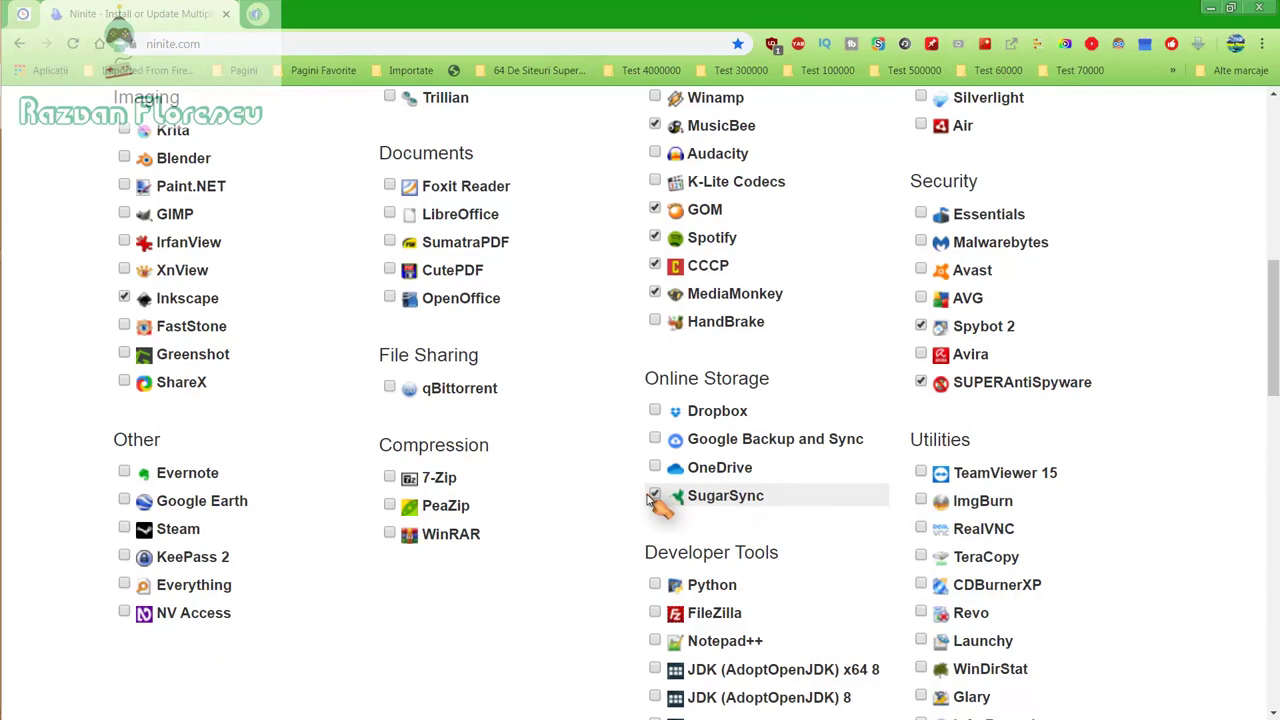
# Step: Get the custom Ninite installer and save it to the Desktop with the file type Toate fisierele (*.*)
pyautogui.scroll(-2, 652, 502)
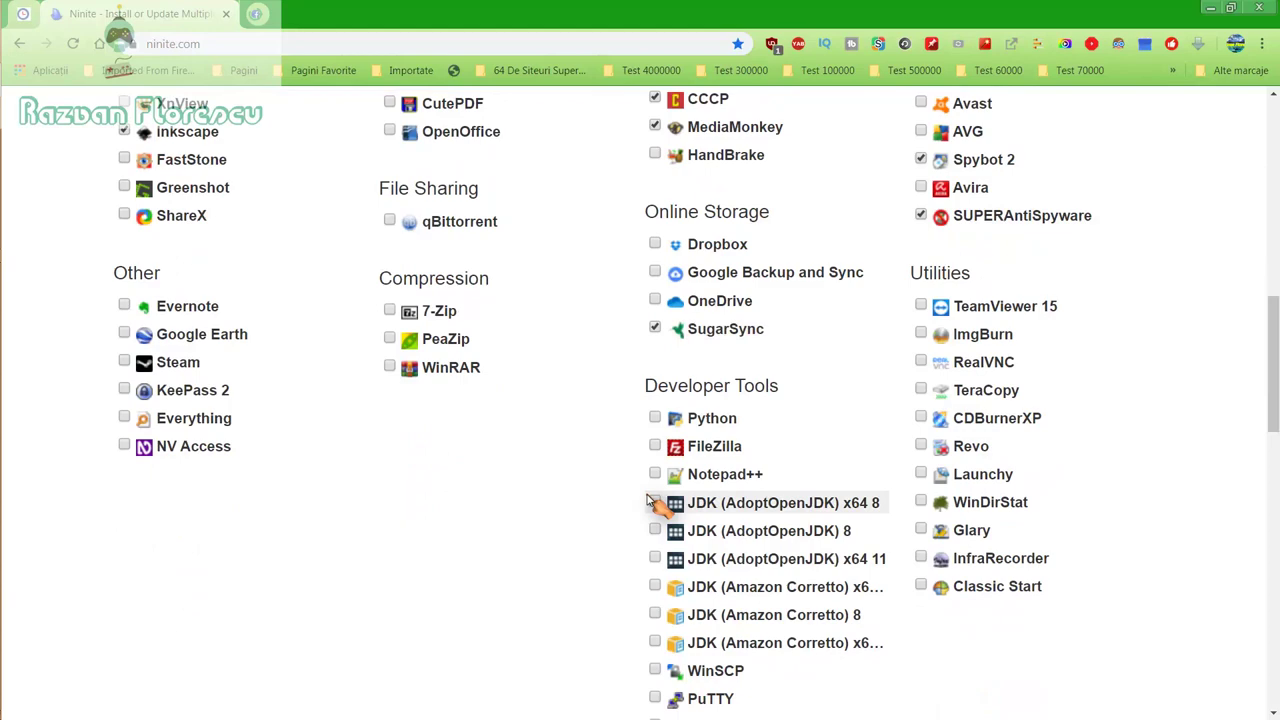
pyautogui.scroll(-2, 652, 502)
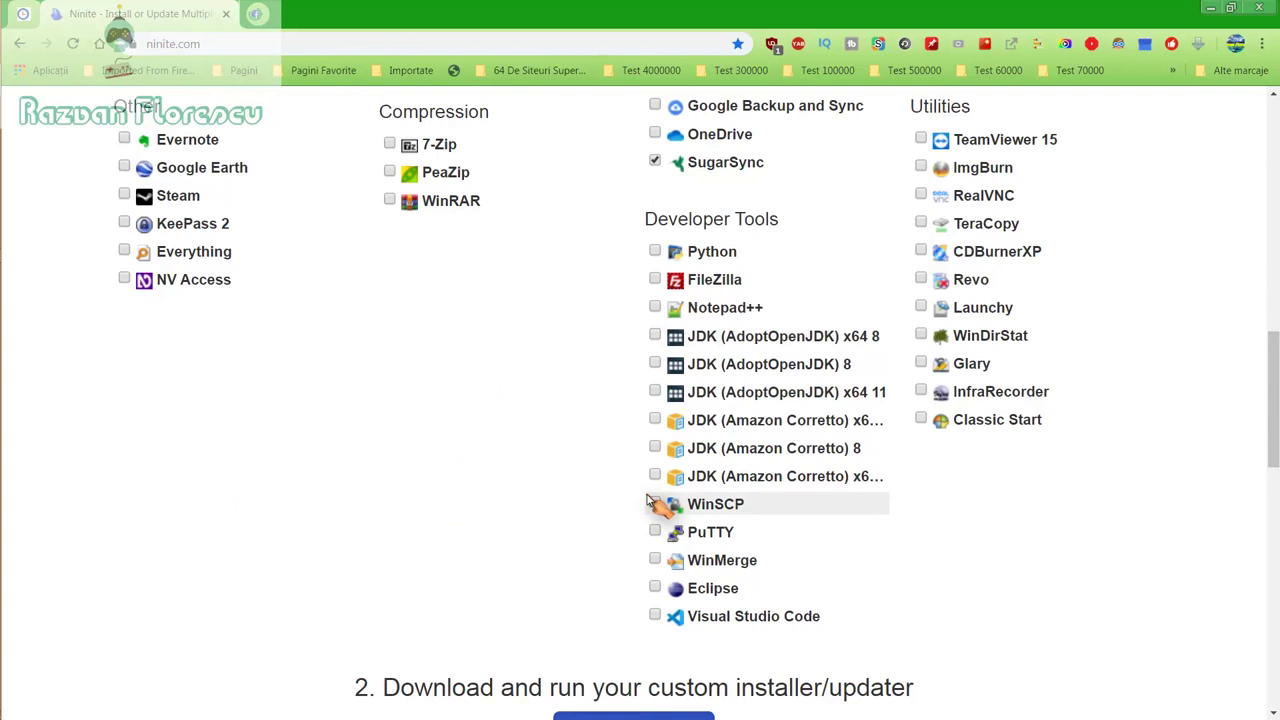
pyautogui.scroll(-2, 648, 502)
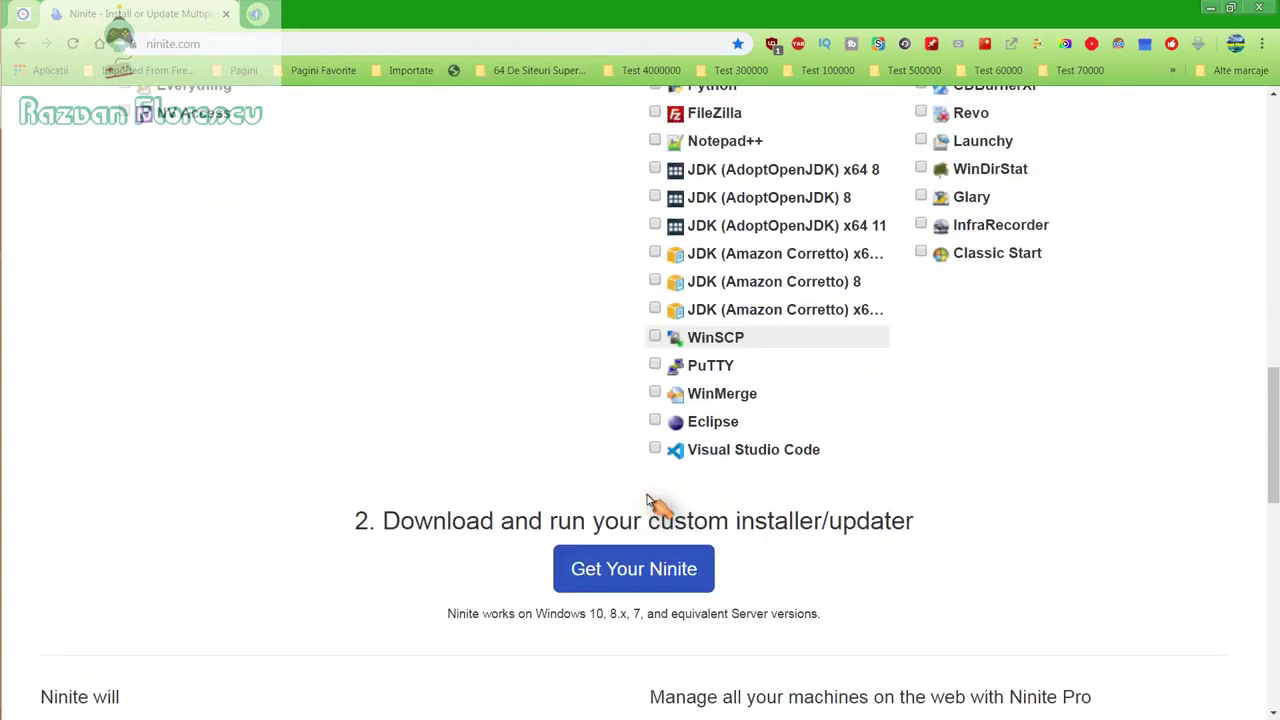
pyautogui.click(638, 566)
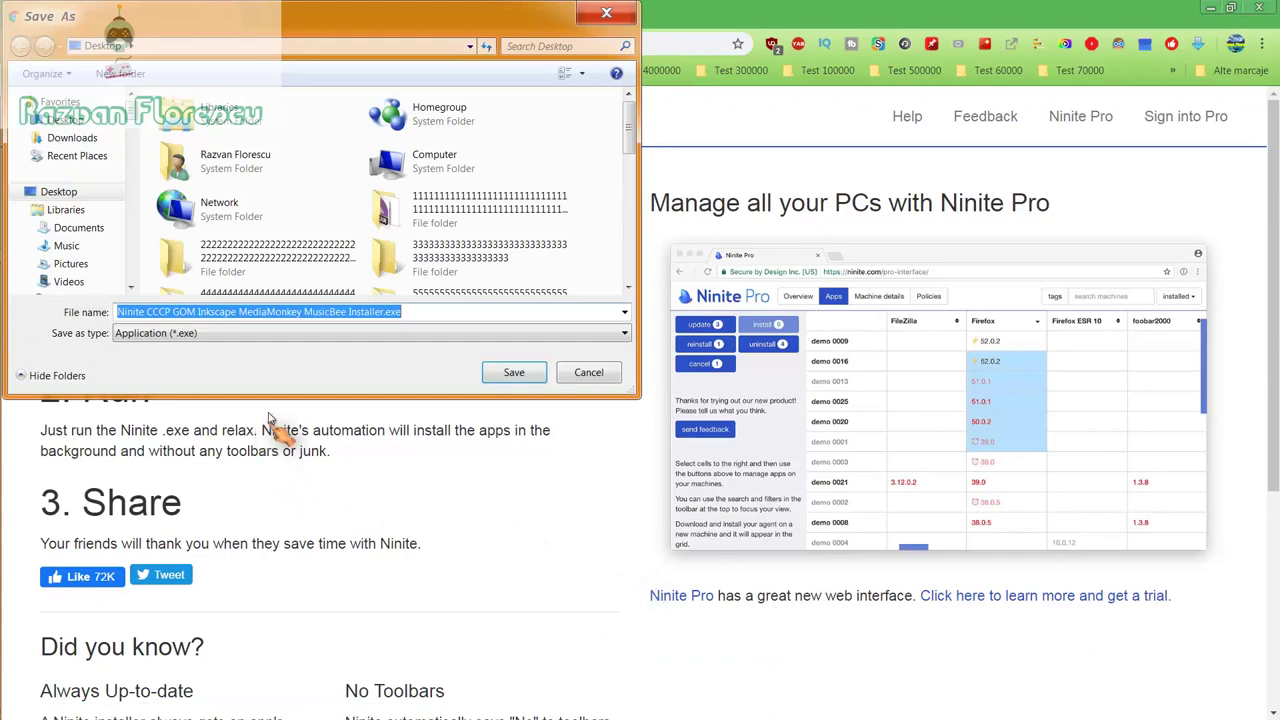
pyautogui.click(486, 333)
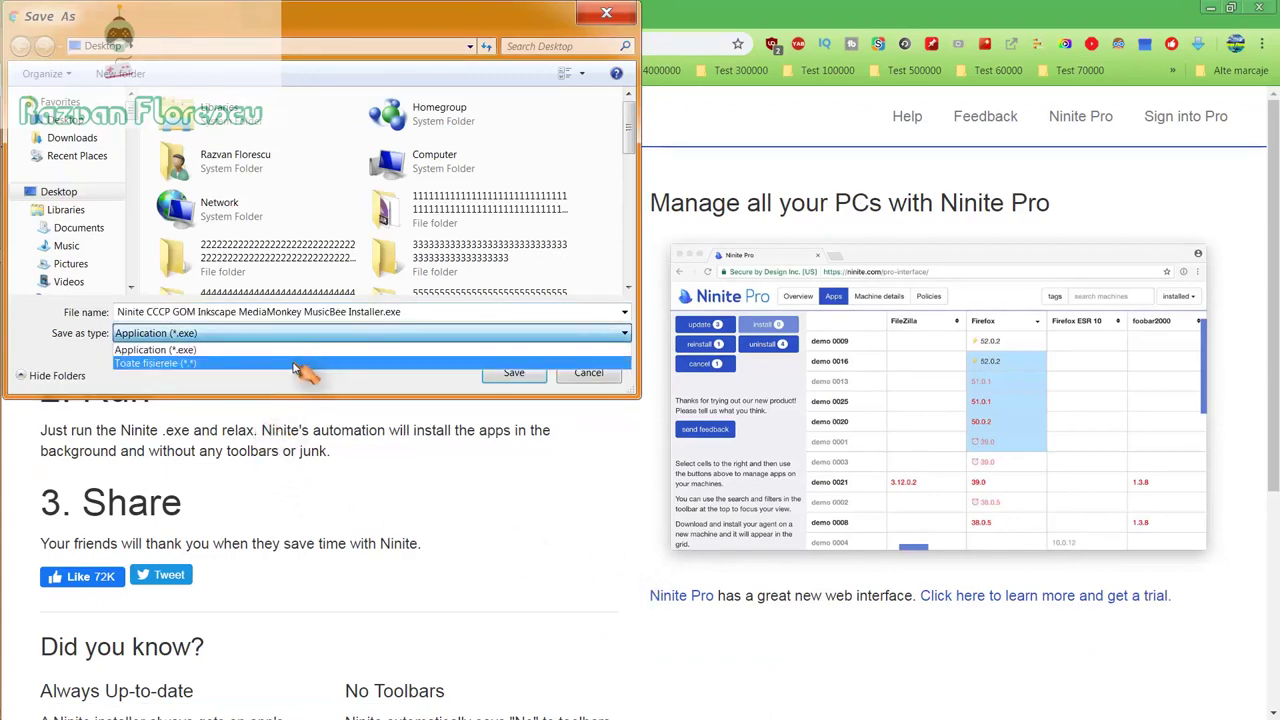
pyautogui.click(440, 360)
pyautogui.click(515, 375)
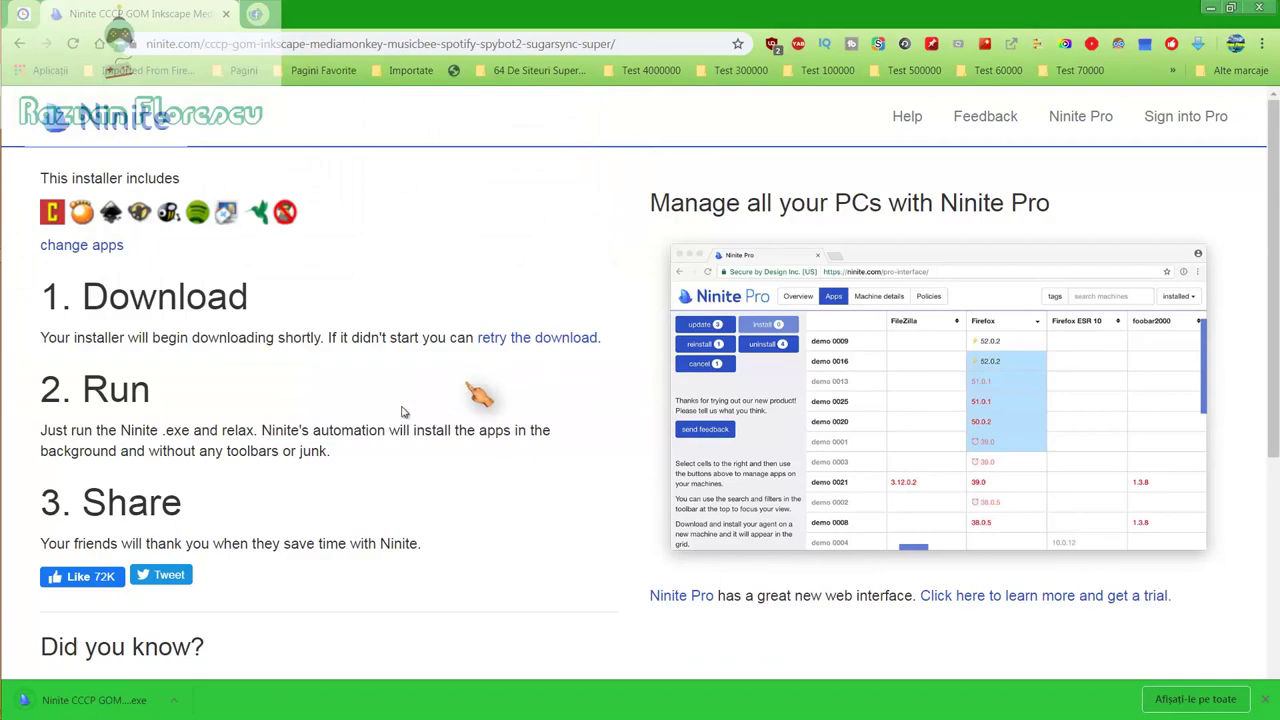
# Step: Run the downloaded Ninite installer, allowing it through the security warning, and close the browser window
pyautogui.click(130, 700)
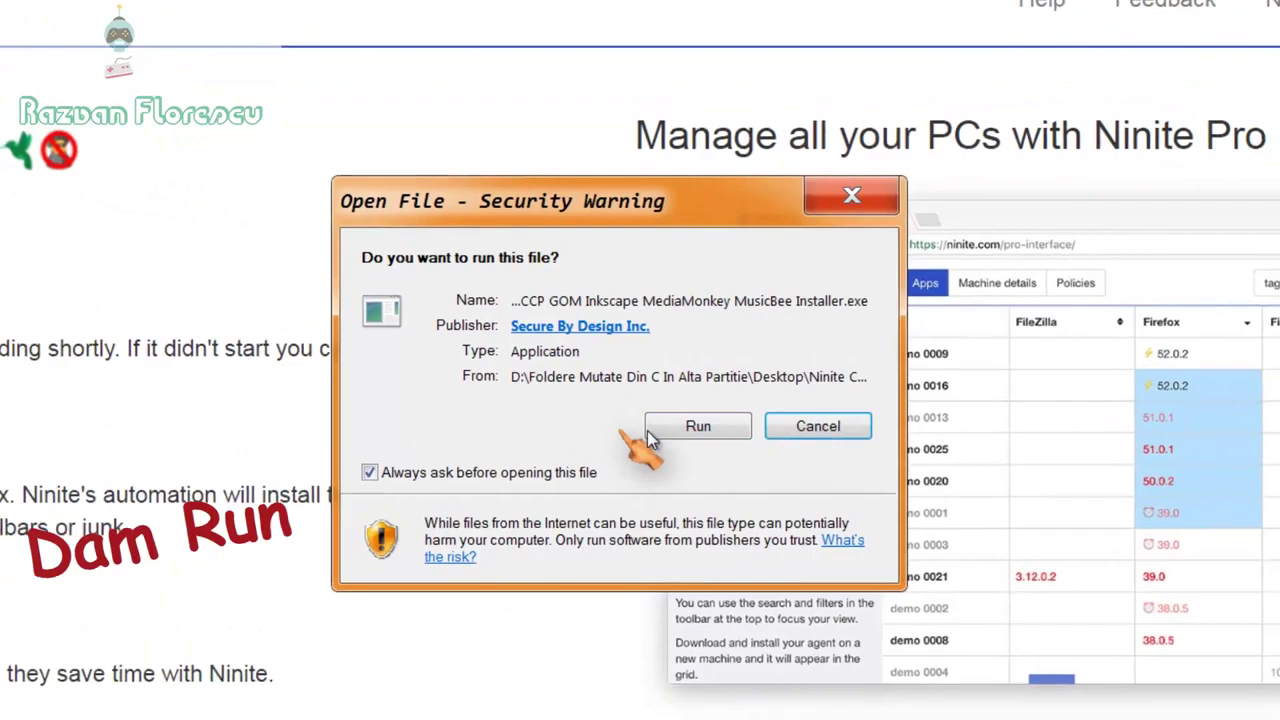
pyautogui.click(660, 428)
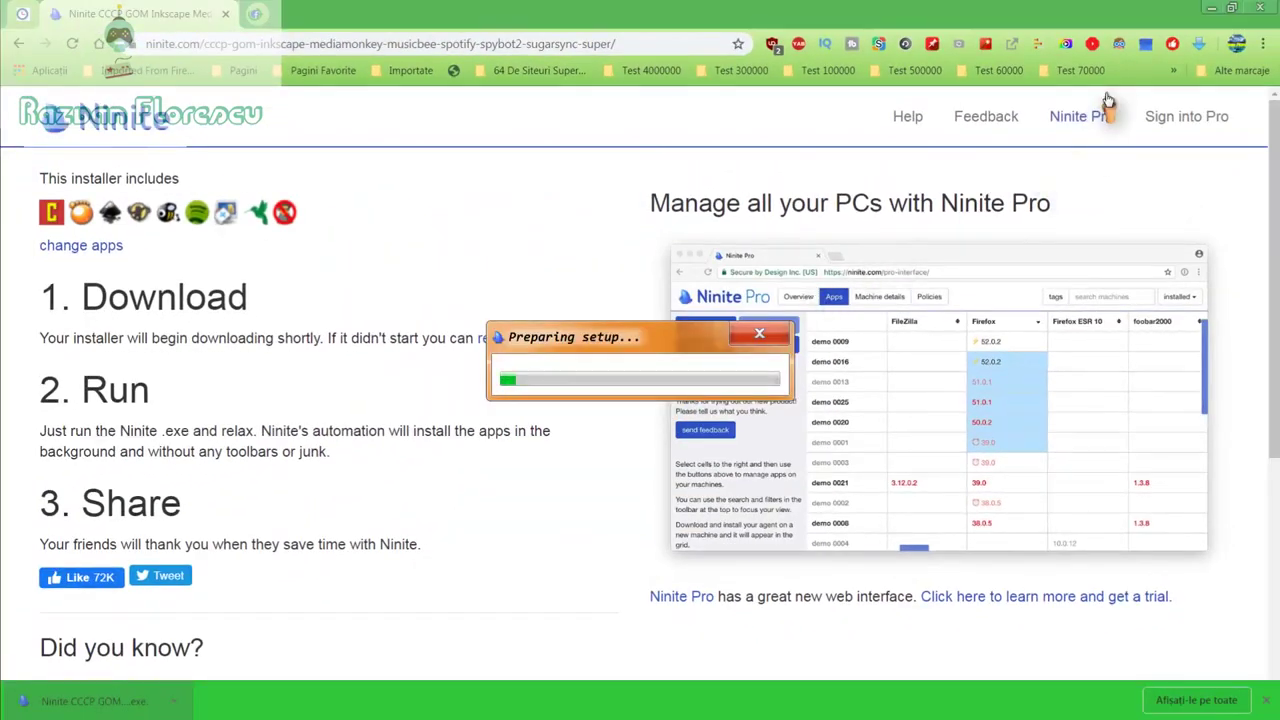
pyautogui.click(1258, 8)
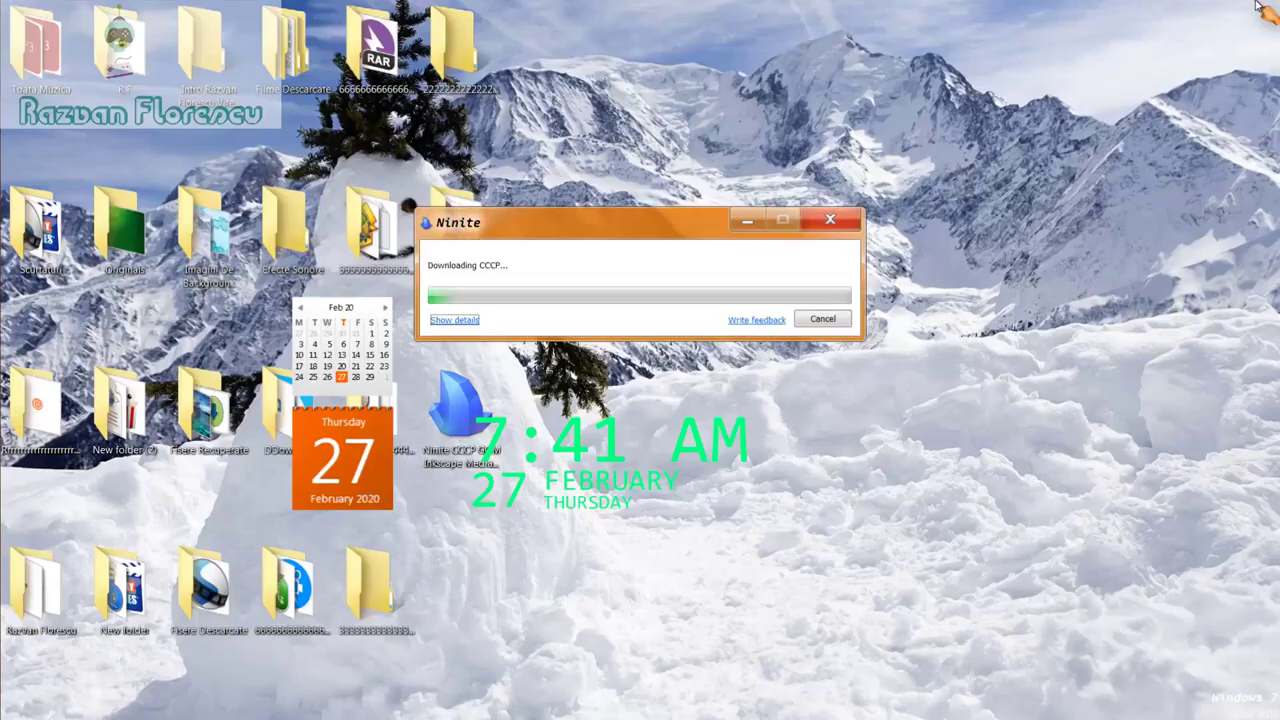
# Step: Show the per-application installation details and dismiss the 360 Total Security alerts, choosing "Do not remind me again" on repeated ones
pyautogui.click(457, 322)
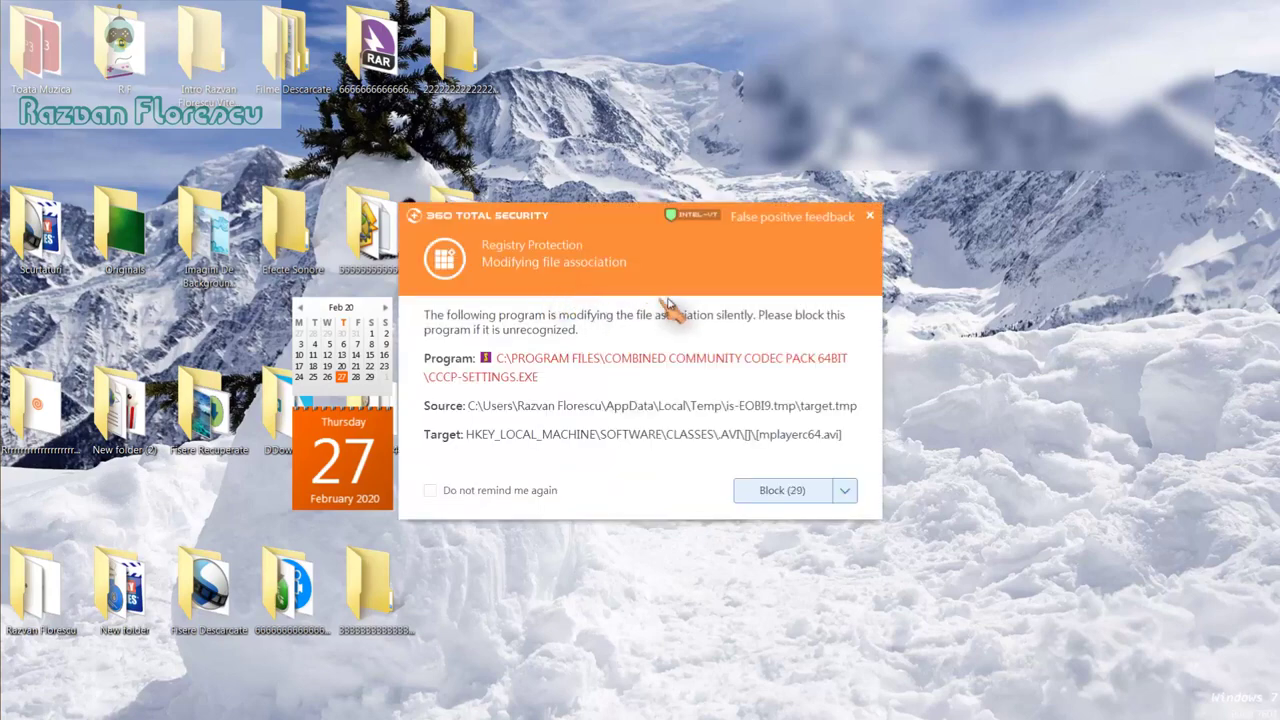
pyautogui.click(872, 217)
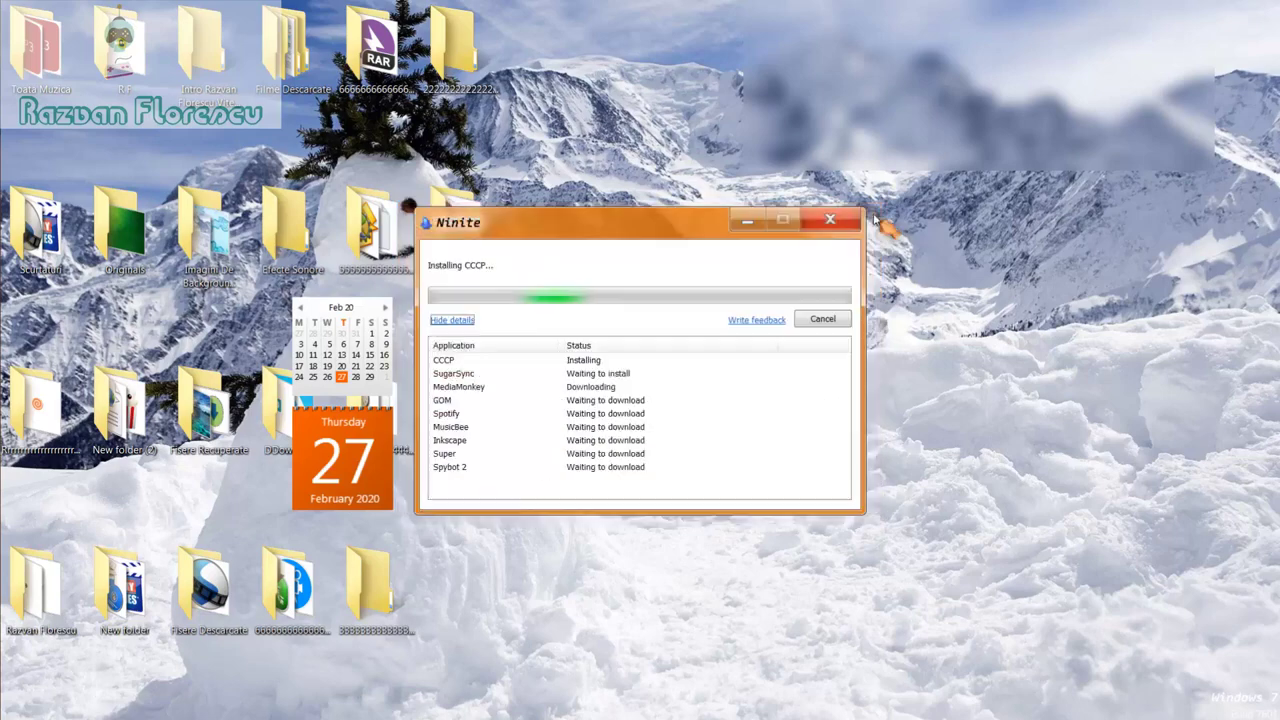
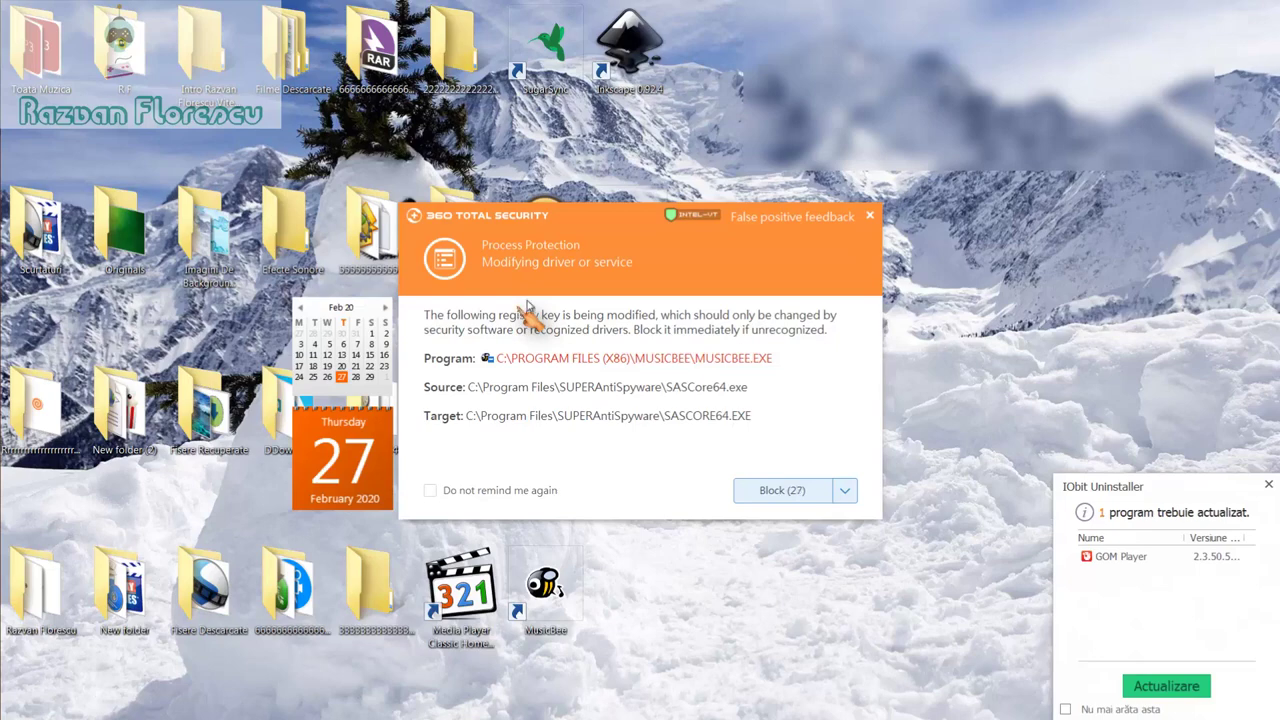
pyautogui.click(874, 217)
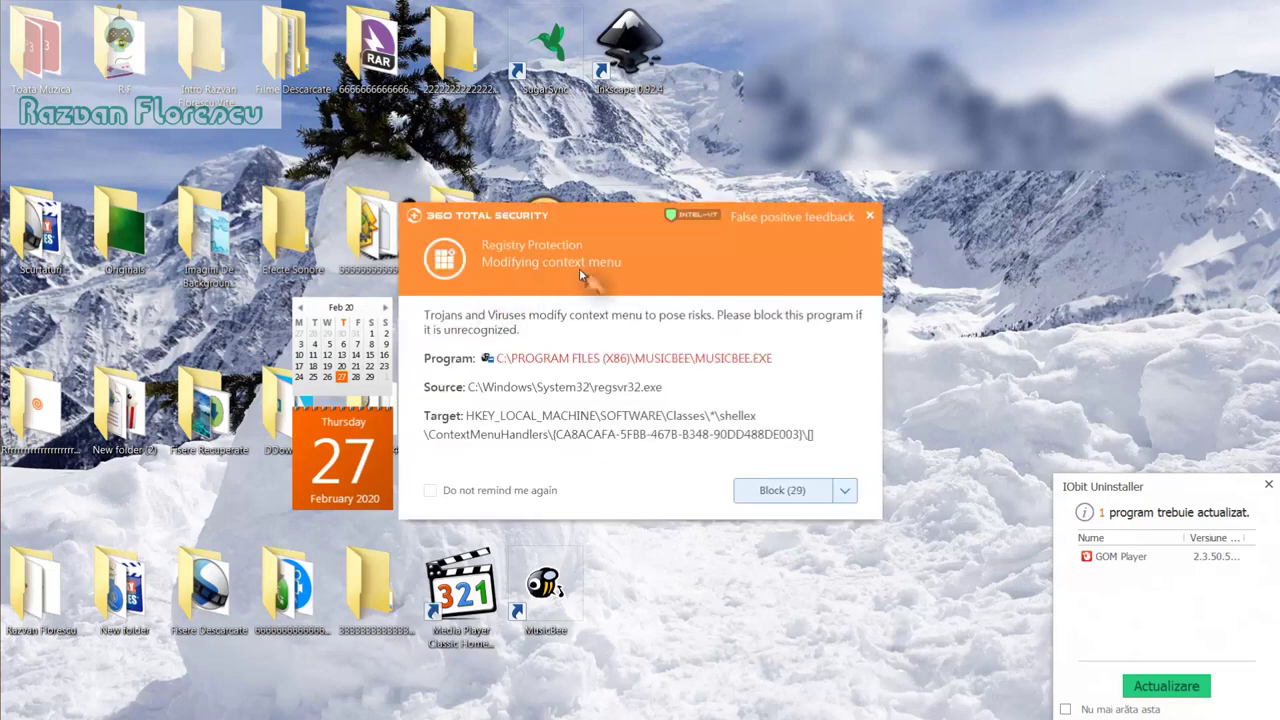
pyautogui.click(870, 217)
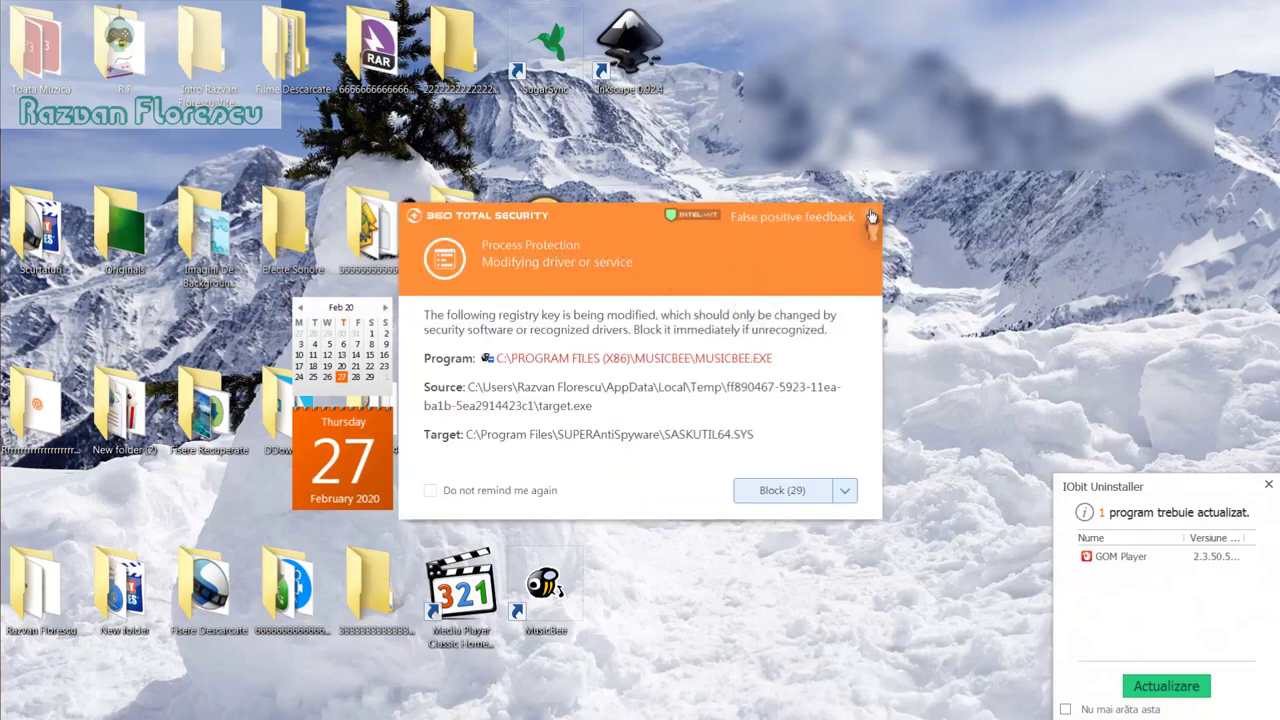
pyautogui.click(872, 217)
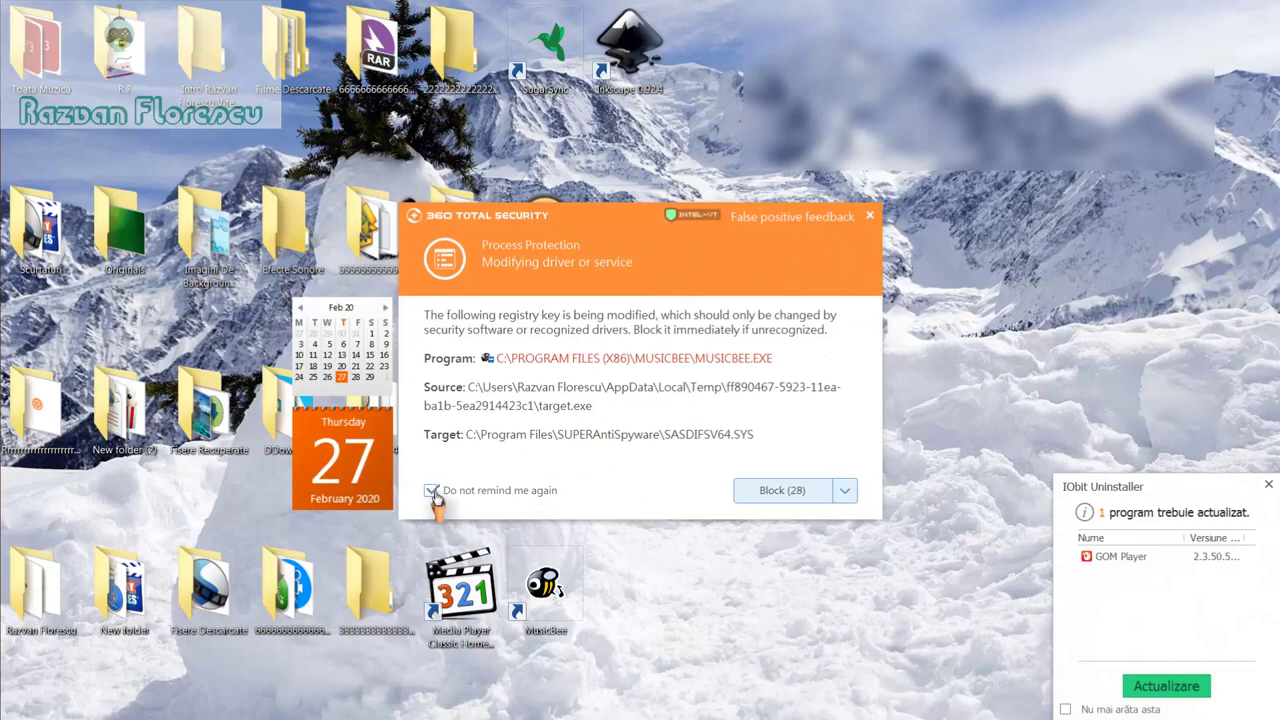
pyautogui.click(870, 216)
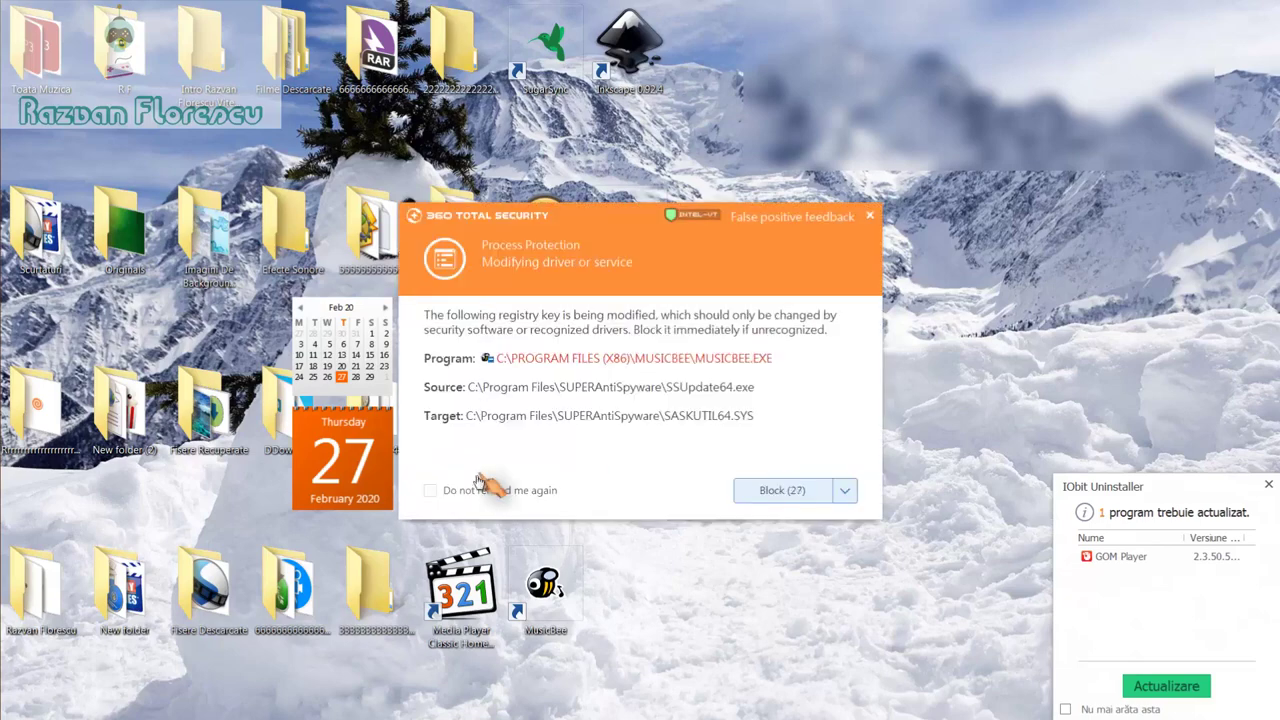
pyautogui.click(869, 217)
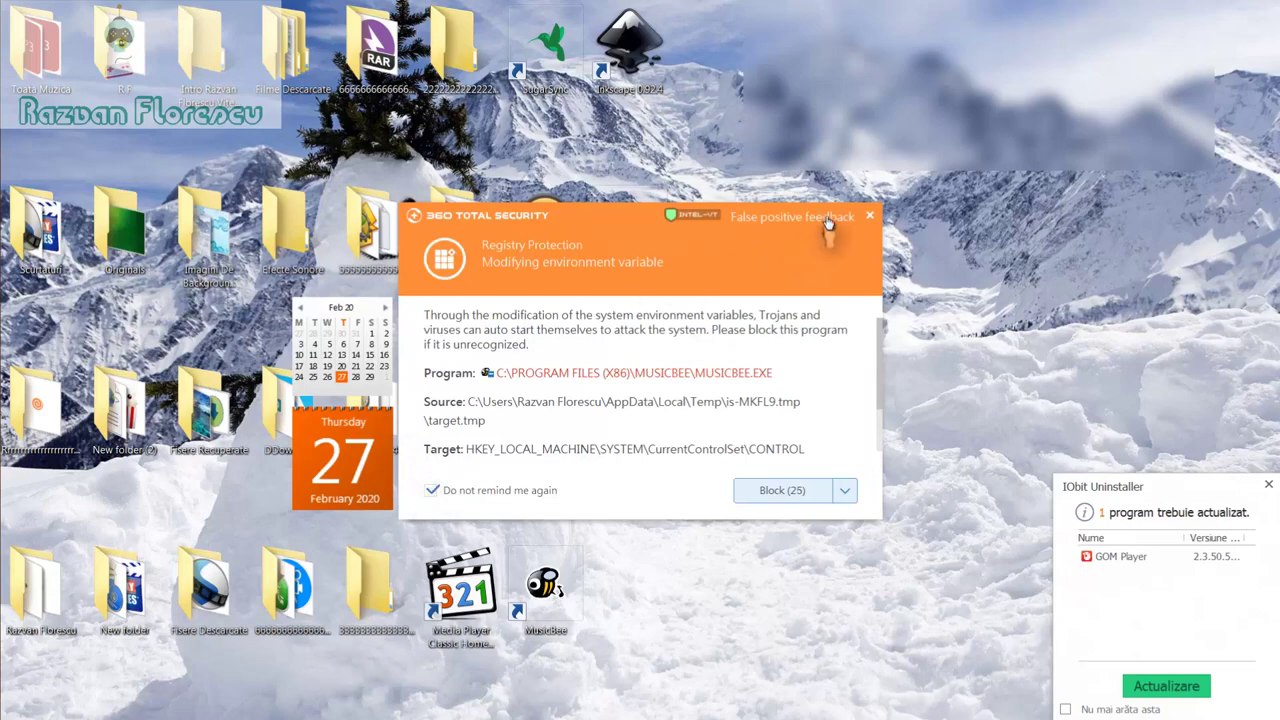
pyautogui.click(871, 218)
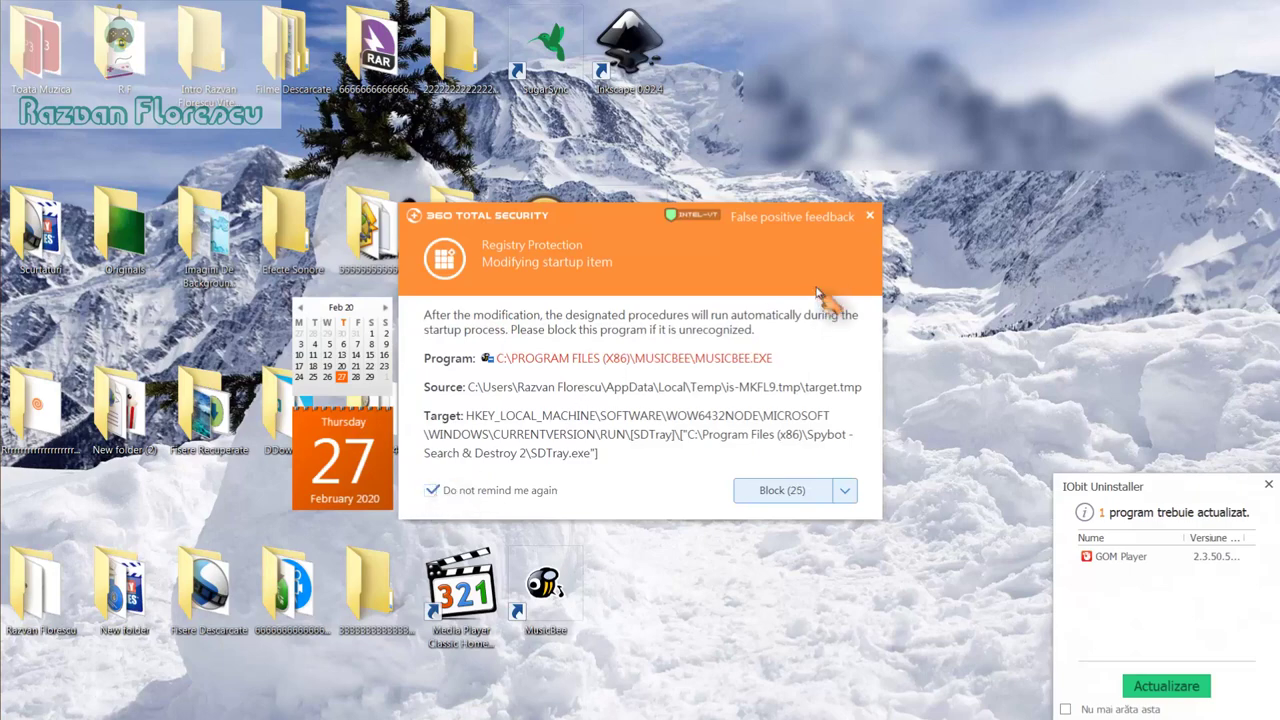
pyautogui.click(871, 216)
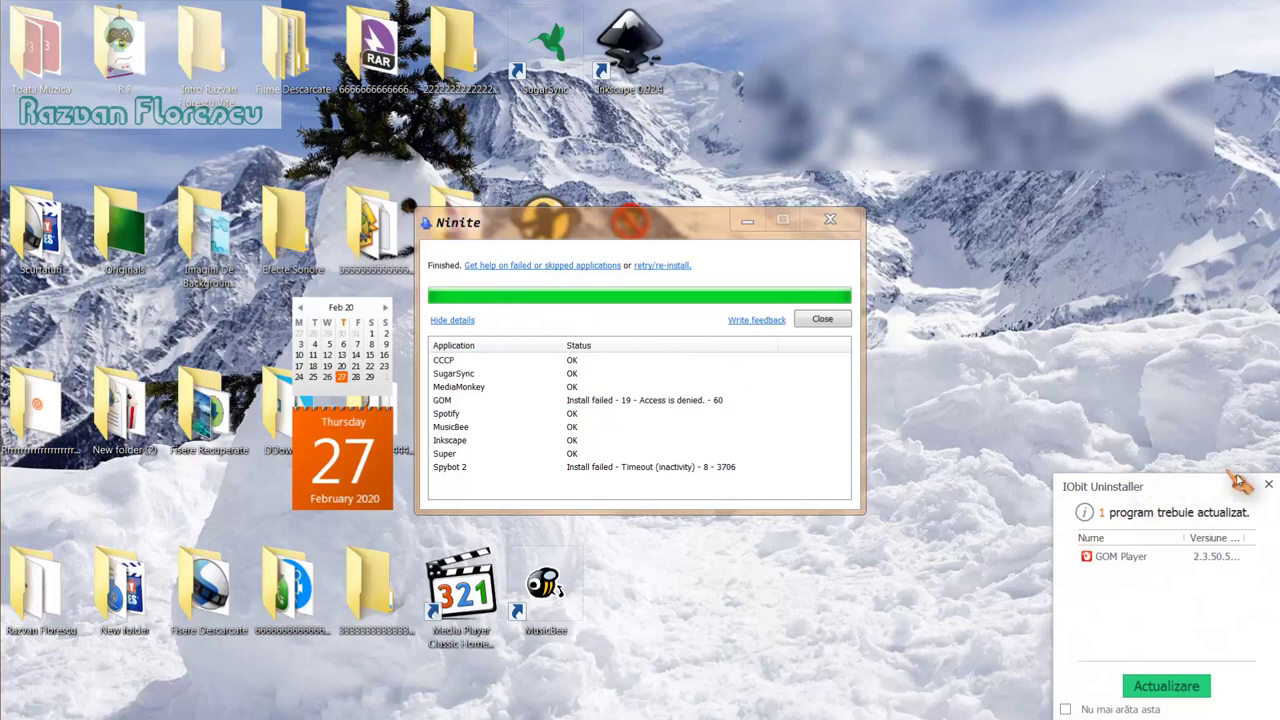
# Step: Close the IObit Uninstaller update notification and the finished Ninite installer window
pyautogui.click(1265, 486)
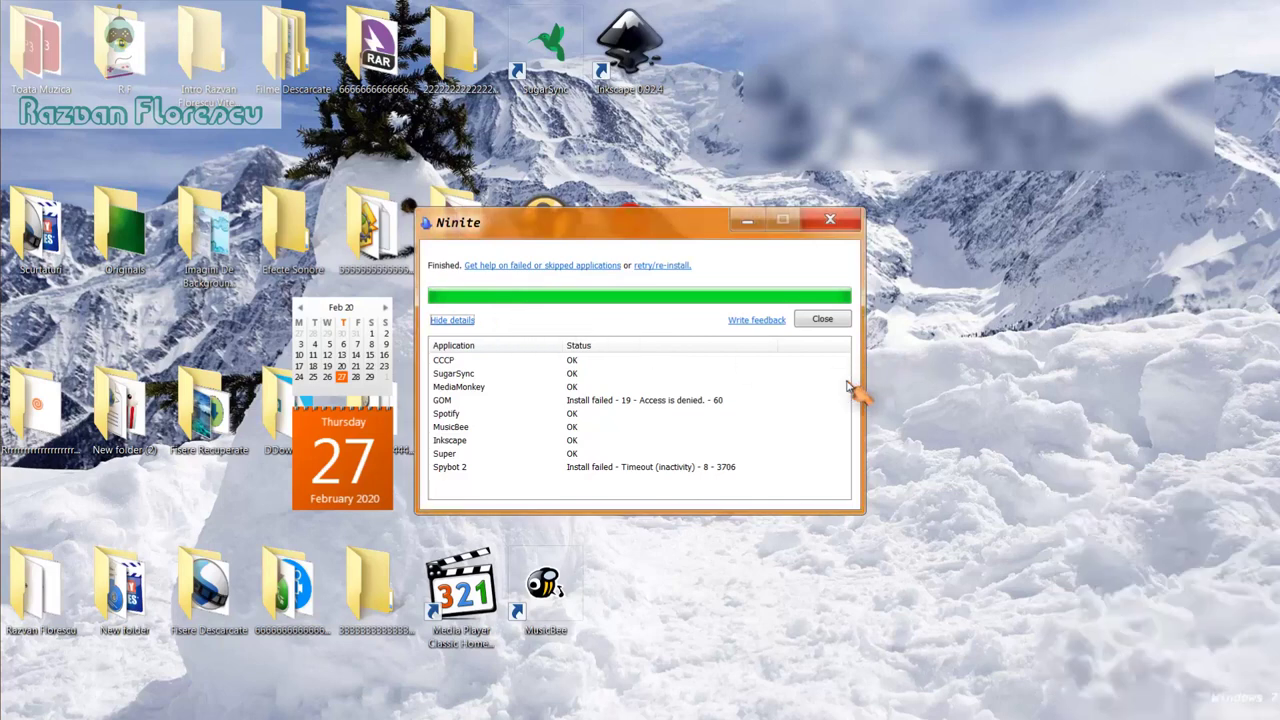
pyautogui.click(822, 322)
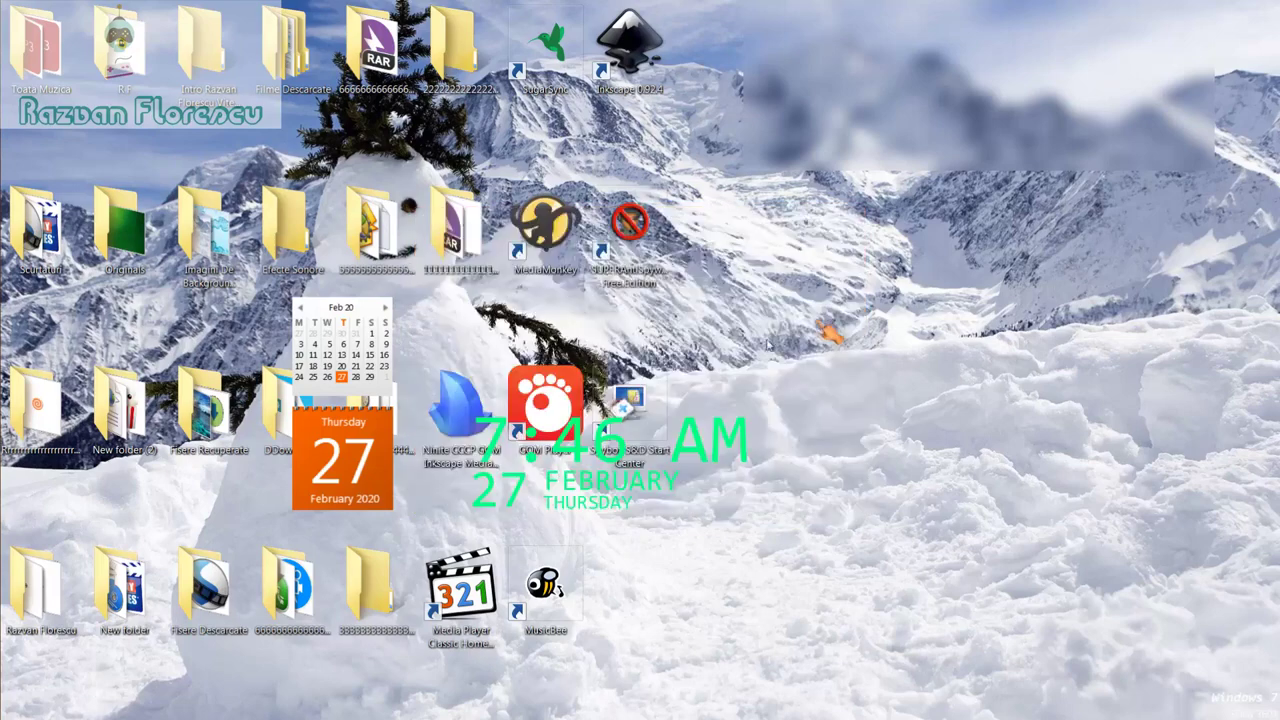
# Step: Open Media Player Classic Home Cinema from the desktop and decline the periodic check for CCCP updates
pyautogui.click(483, 612)
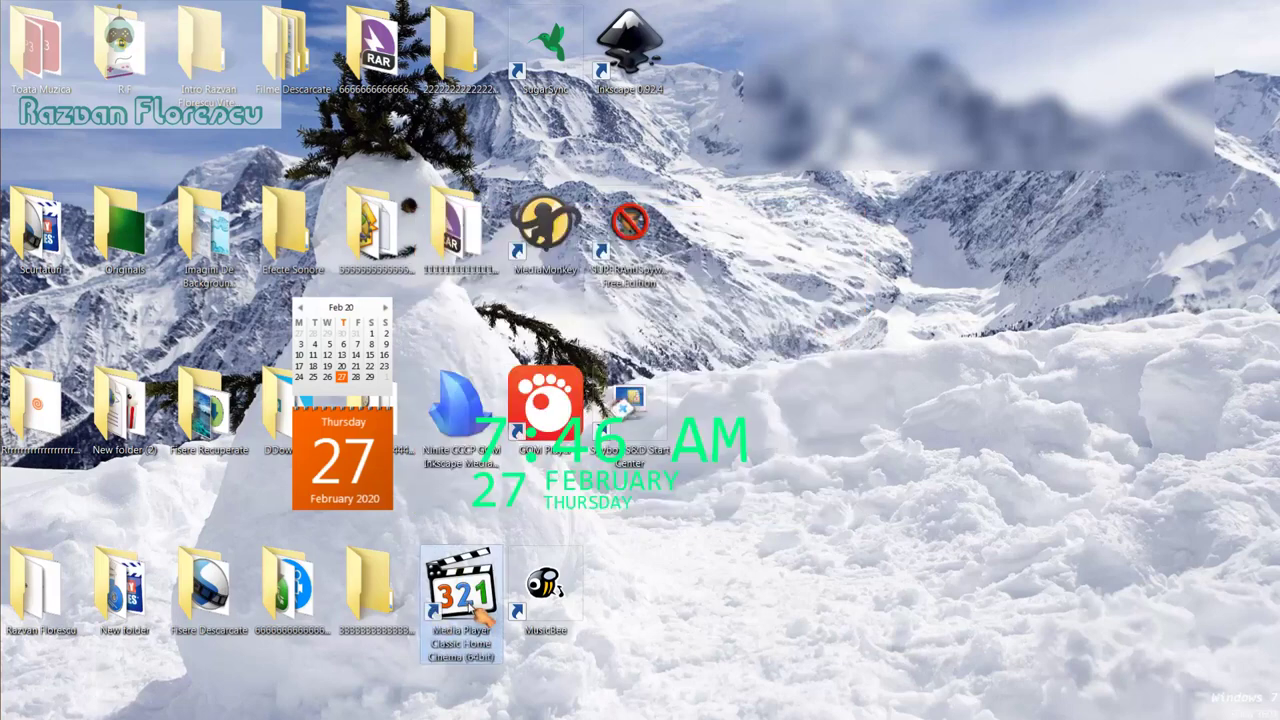
pyautogui.doubleClick(483, 612)
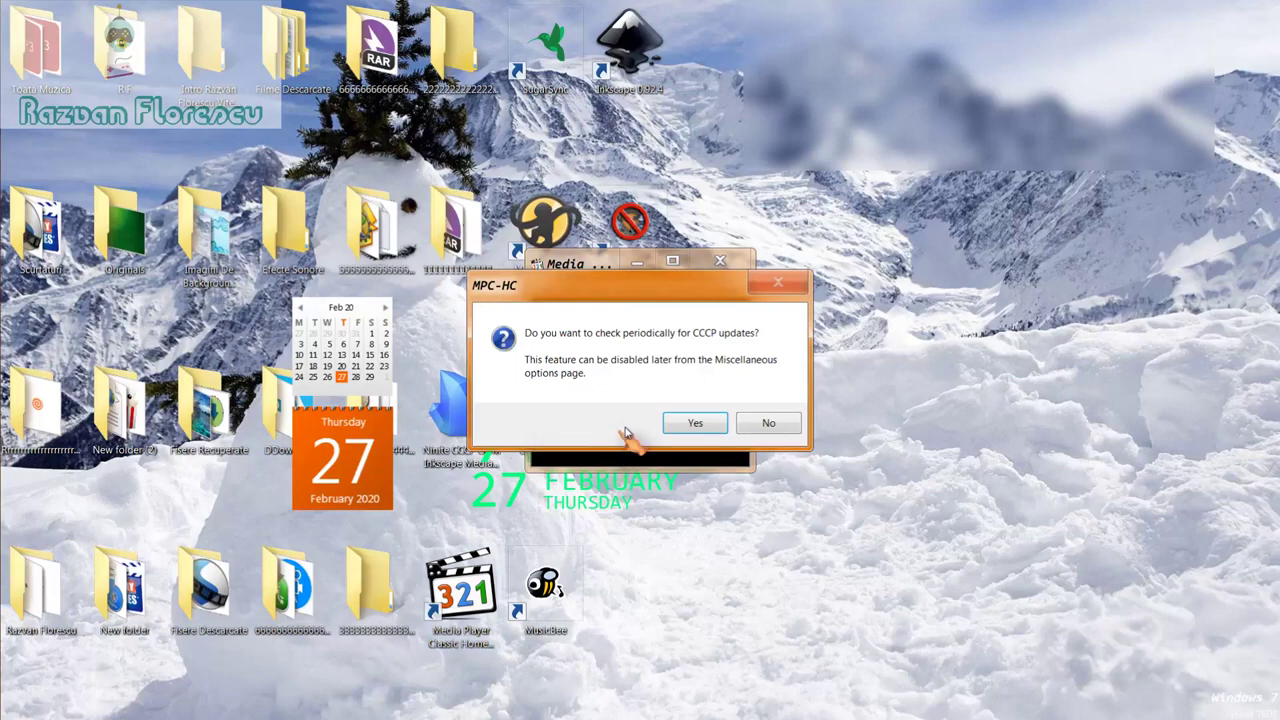
pyautogui.click(766, 424)
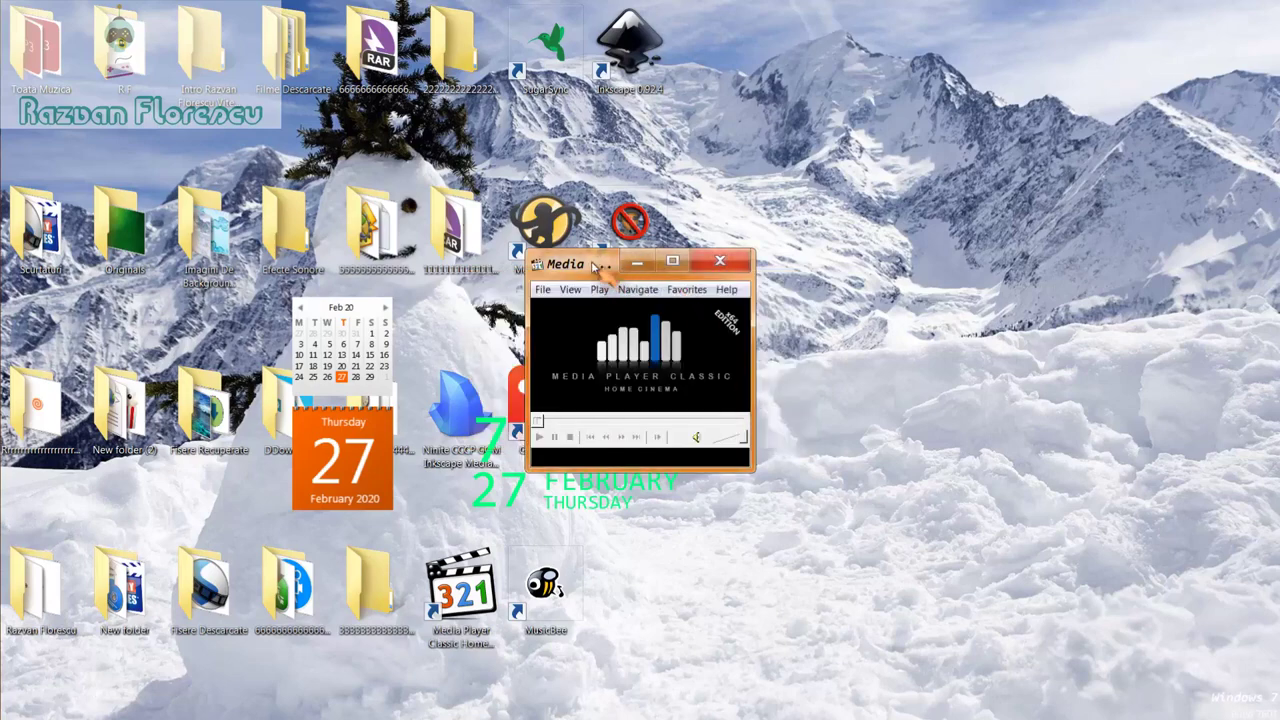
# Step: Maximize the Media Player Classic Home Cinema window and close the player
pyautogui.moveTo(604, 266); pyautogui.dragTo(625, 2)
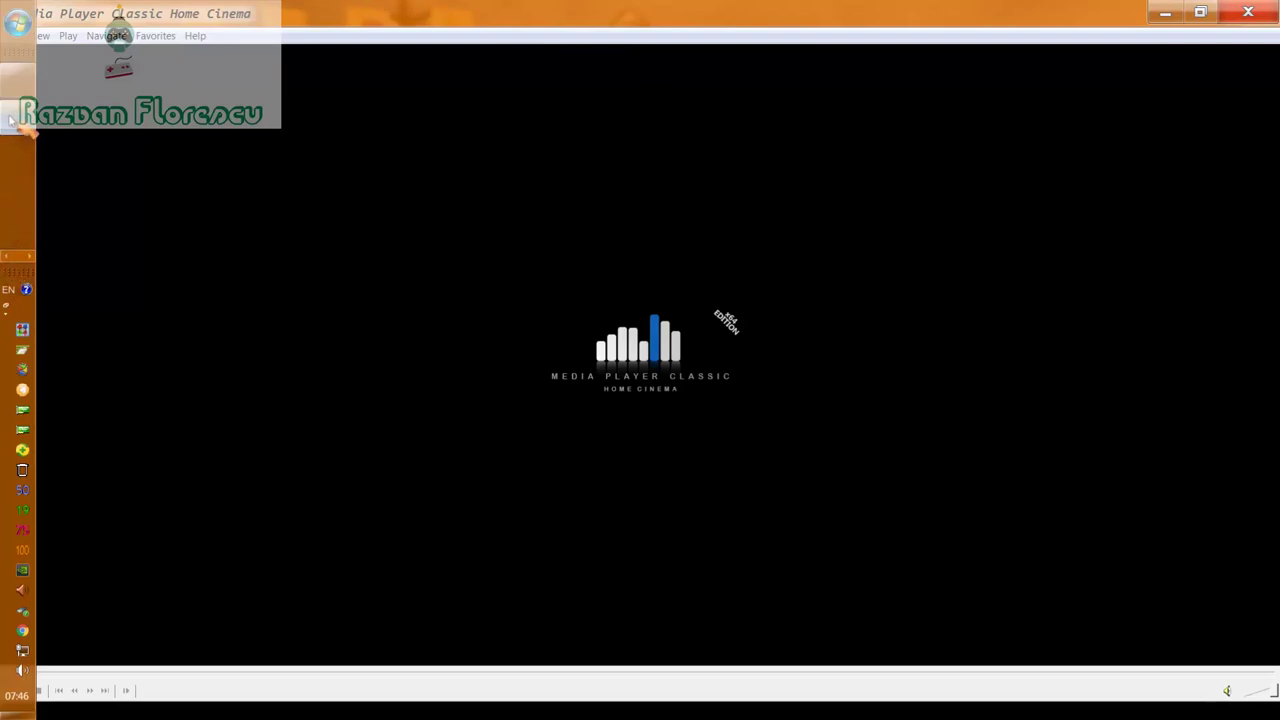
pyautogui.rightClick(10, 118)
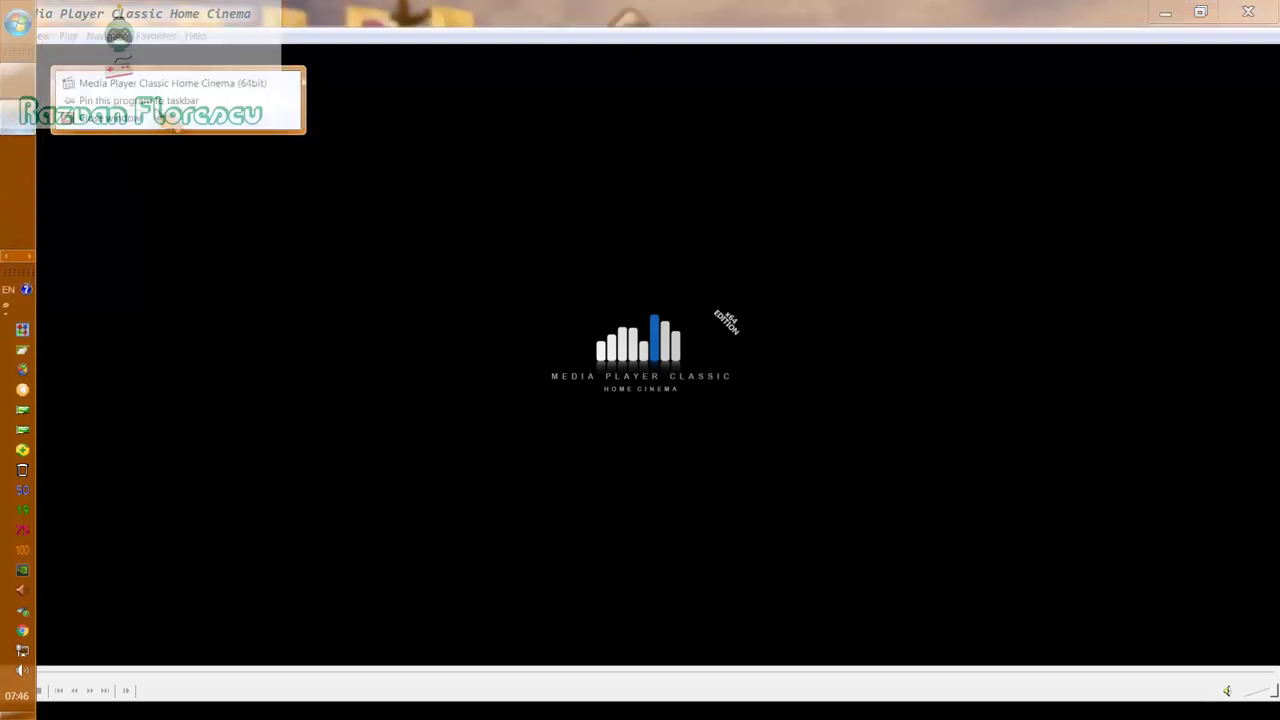
pyautogui.click(200, 120)
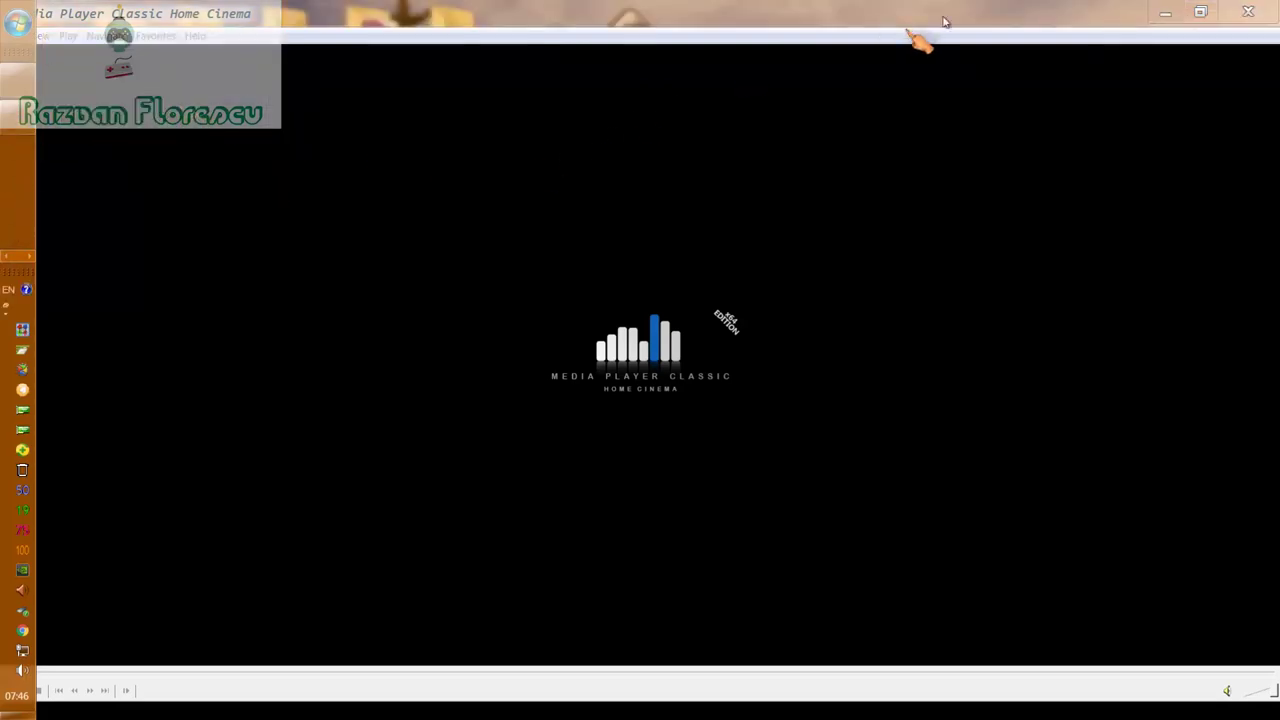
pyautogui.click(1248, 12)
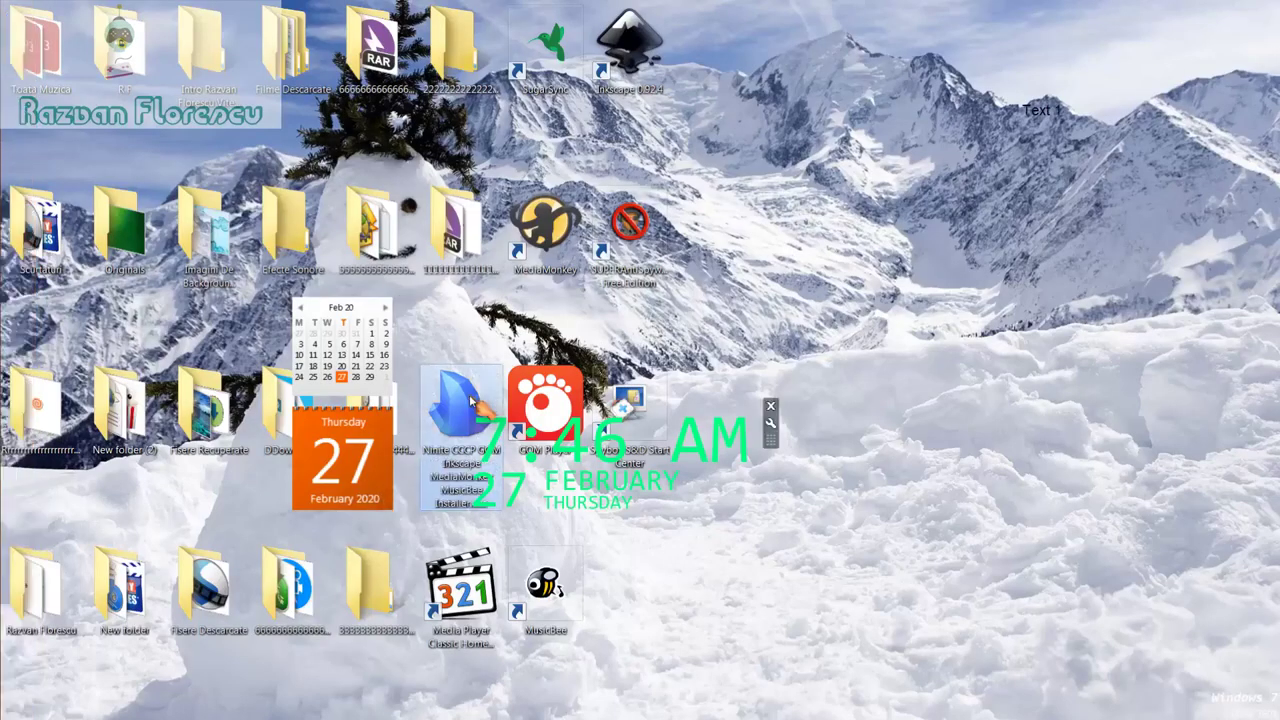
# Step: Permanently delete the Ninite installer file from the desktop
pyautogui.hotkey('shift', 'Delete')
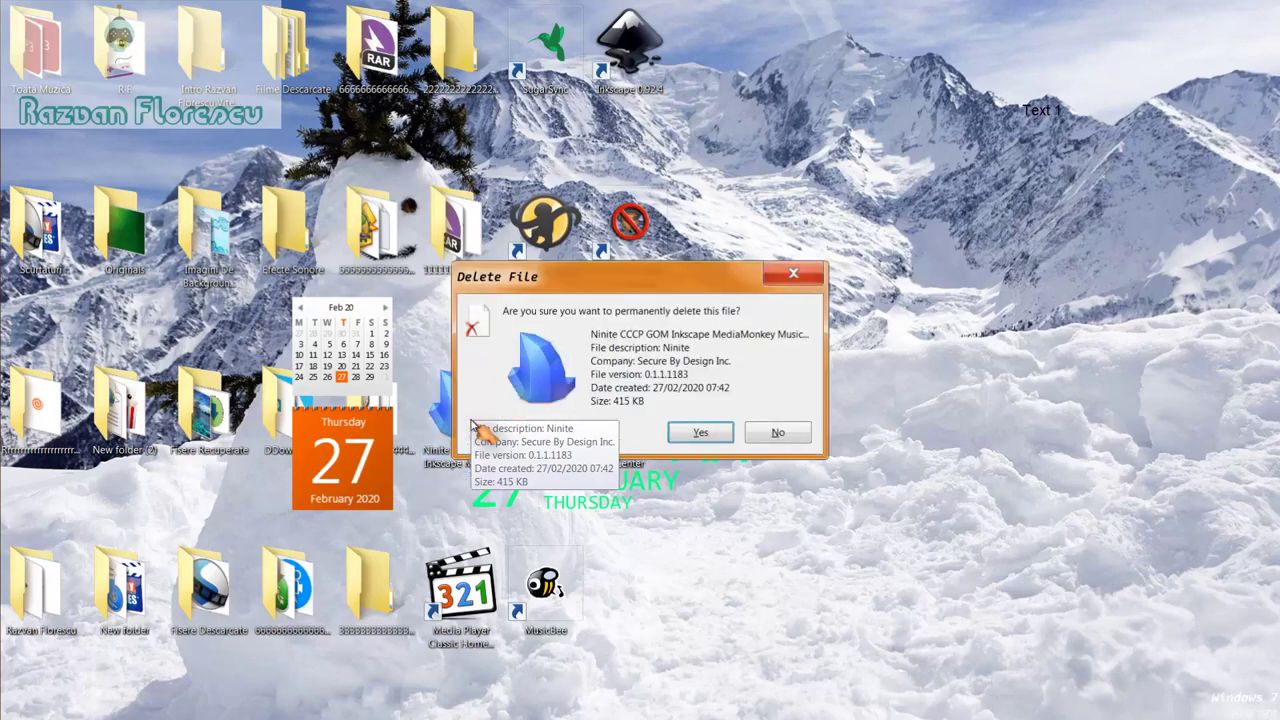
pyautogui.press('Return')
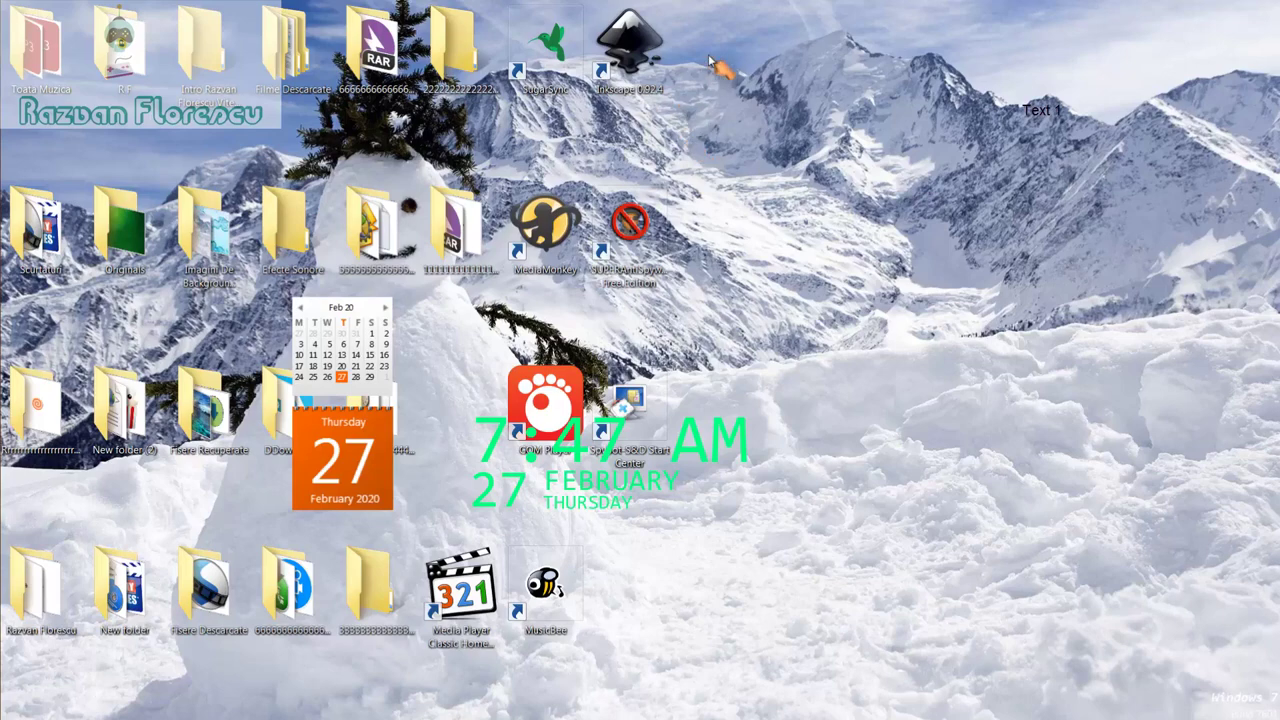
# Step: Copy the eight newly installed program shortcuts, including Media Player Classic Home Cinema, into the Scurtaturi folder on the desktop
pyautogui.moveTo(712, 47); pyautogui.dragTo(493, 570)
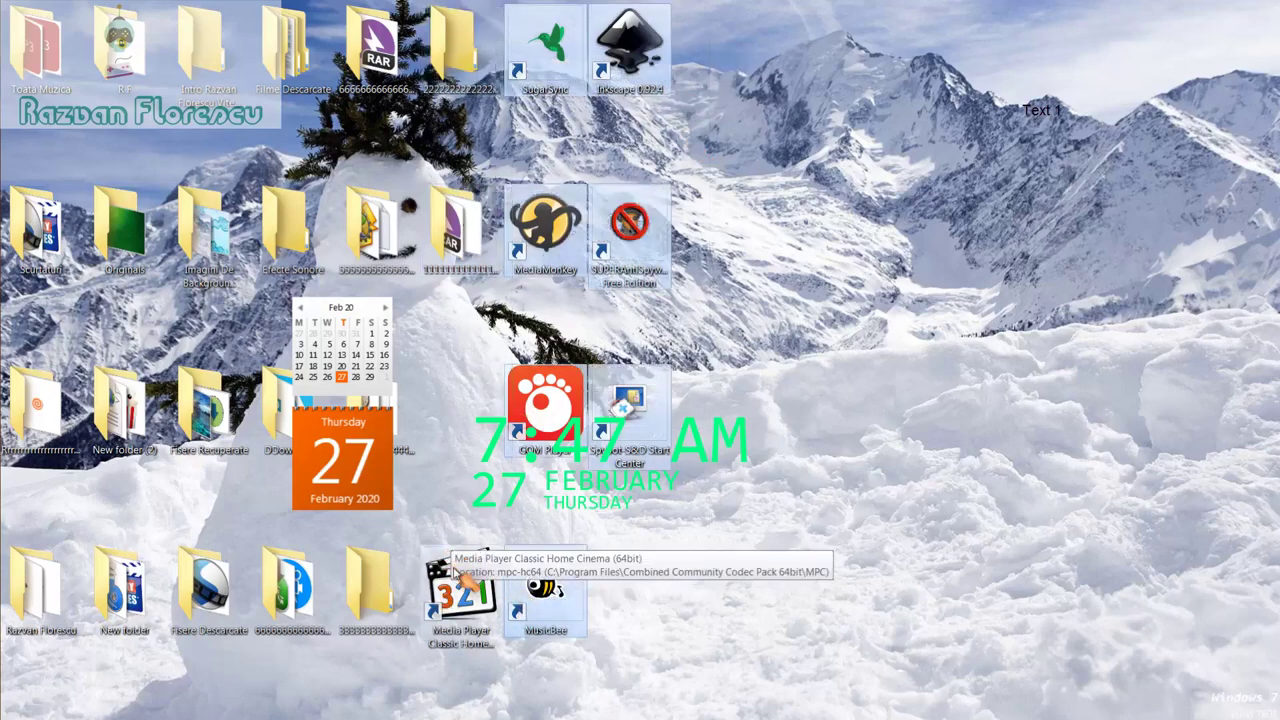
pyautogui.click(460, 585)
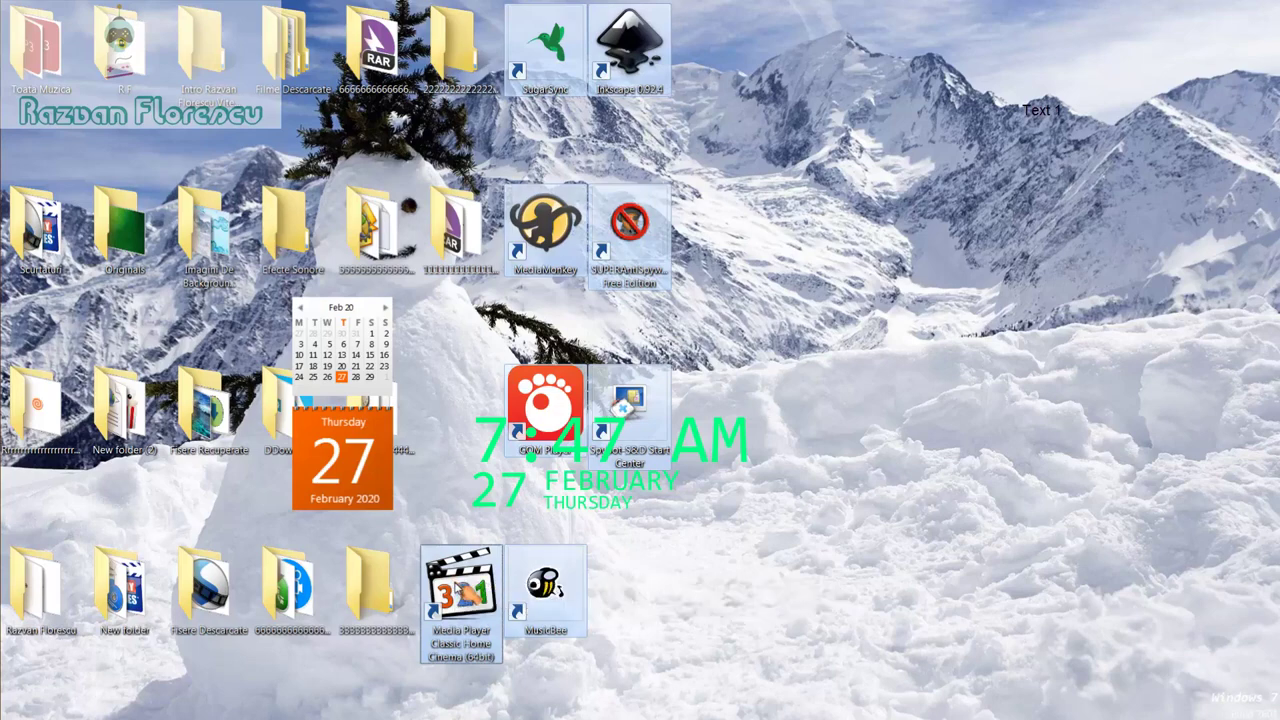
pyautogui.moveTo(455, 590); pyautogui.dragTo(45, 238)
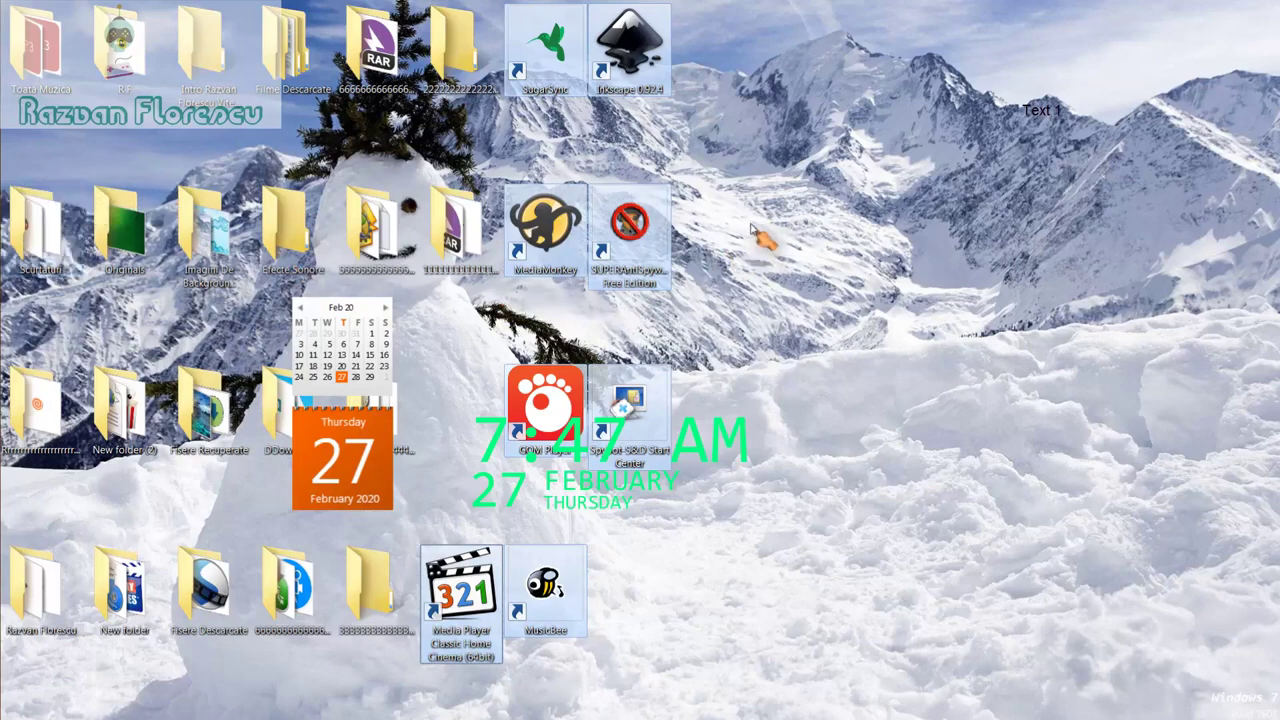
# Step: Permanently delete the eight selected program shortcuts from the desktop and refresh it
pyautogui.hotkey('shift', 'Delete')
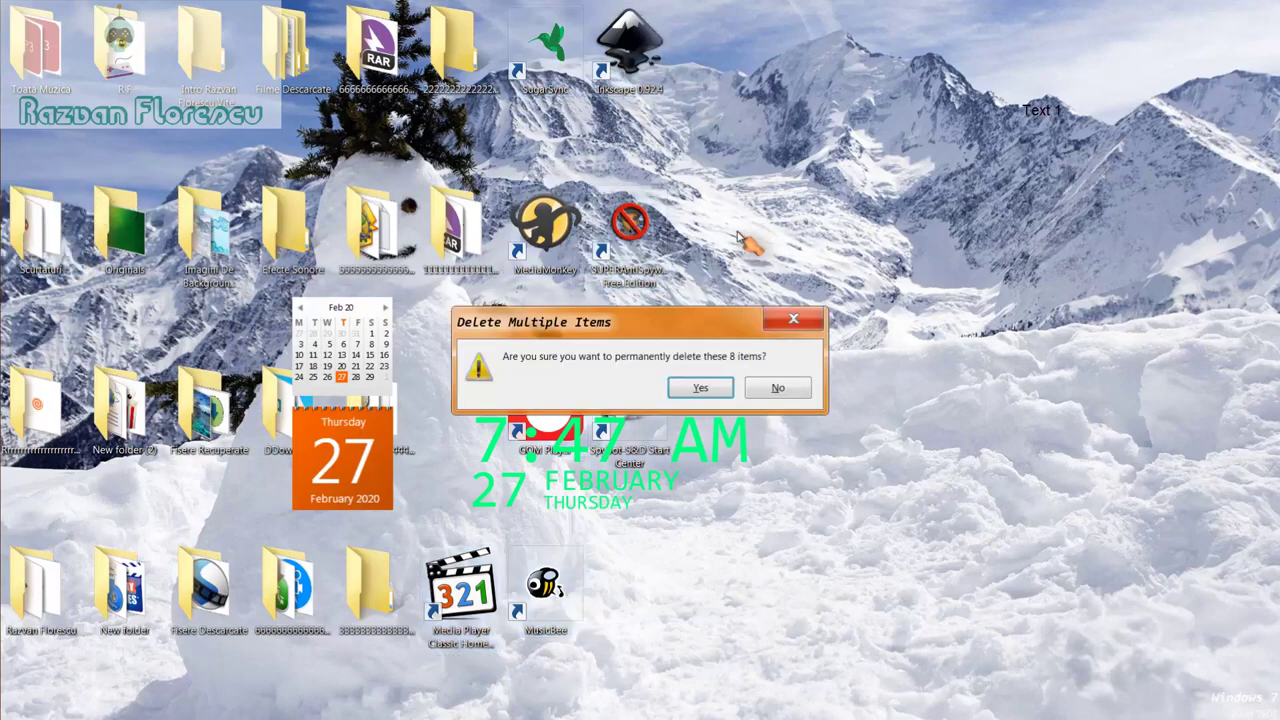
pyautogui.press('Return')
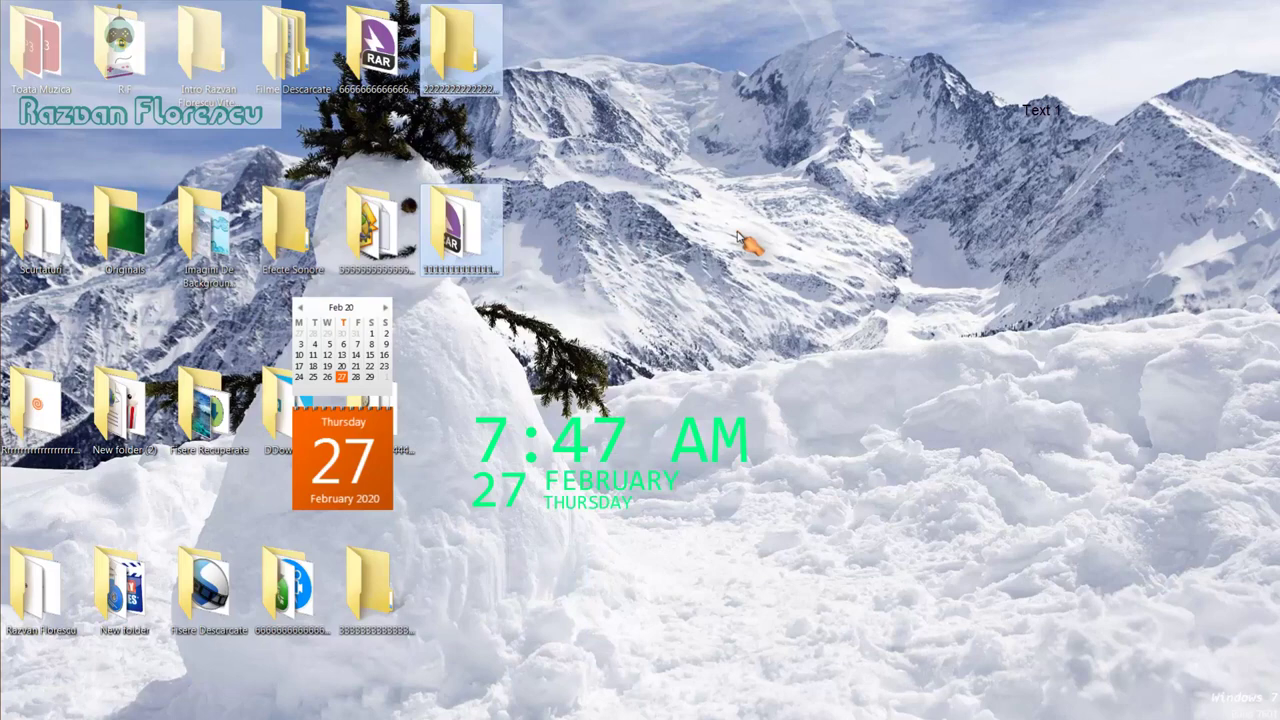
pyautogui.rightClick(605, 541)
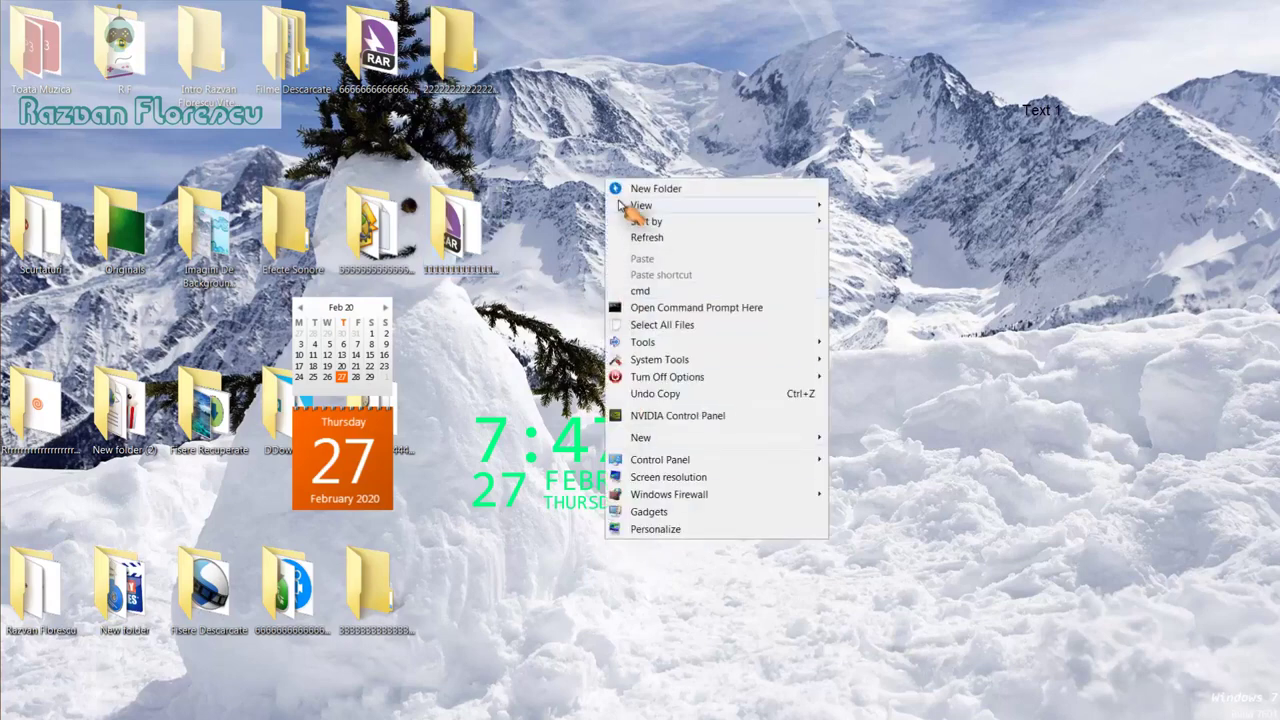
pyautogui.click(645, 238)
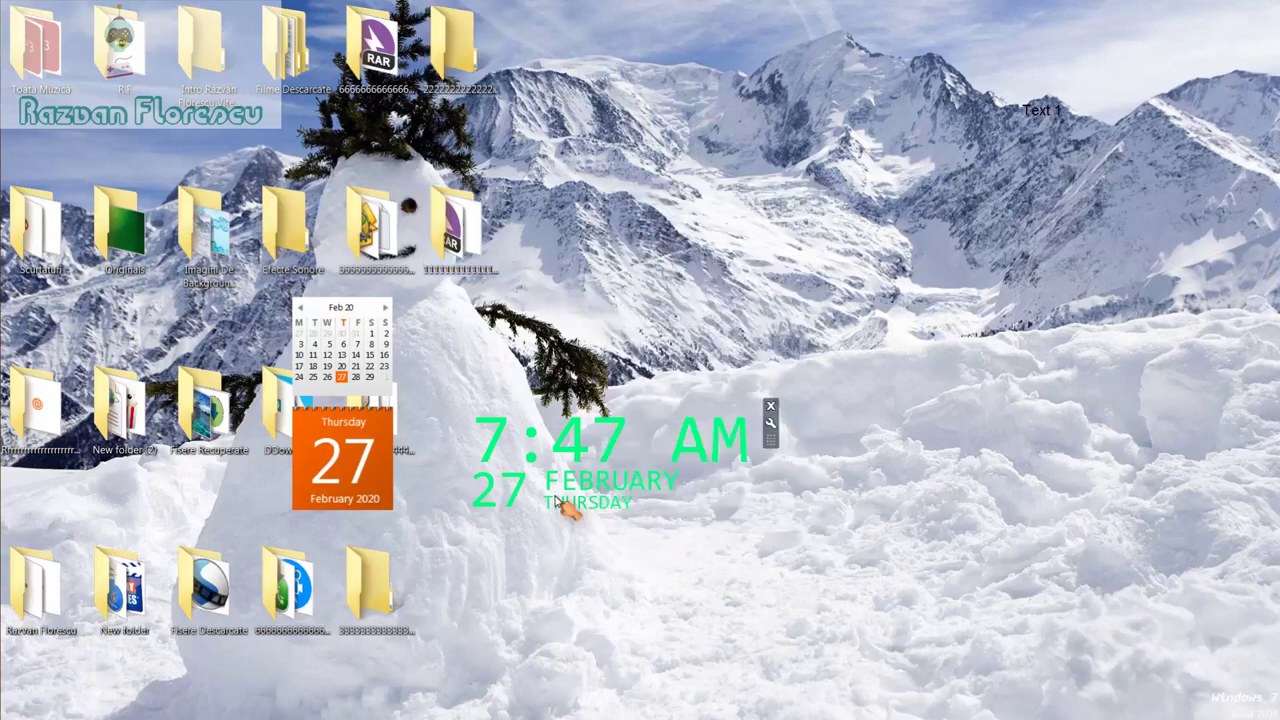
pyautogui.rightClick(575, 541)
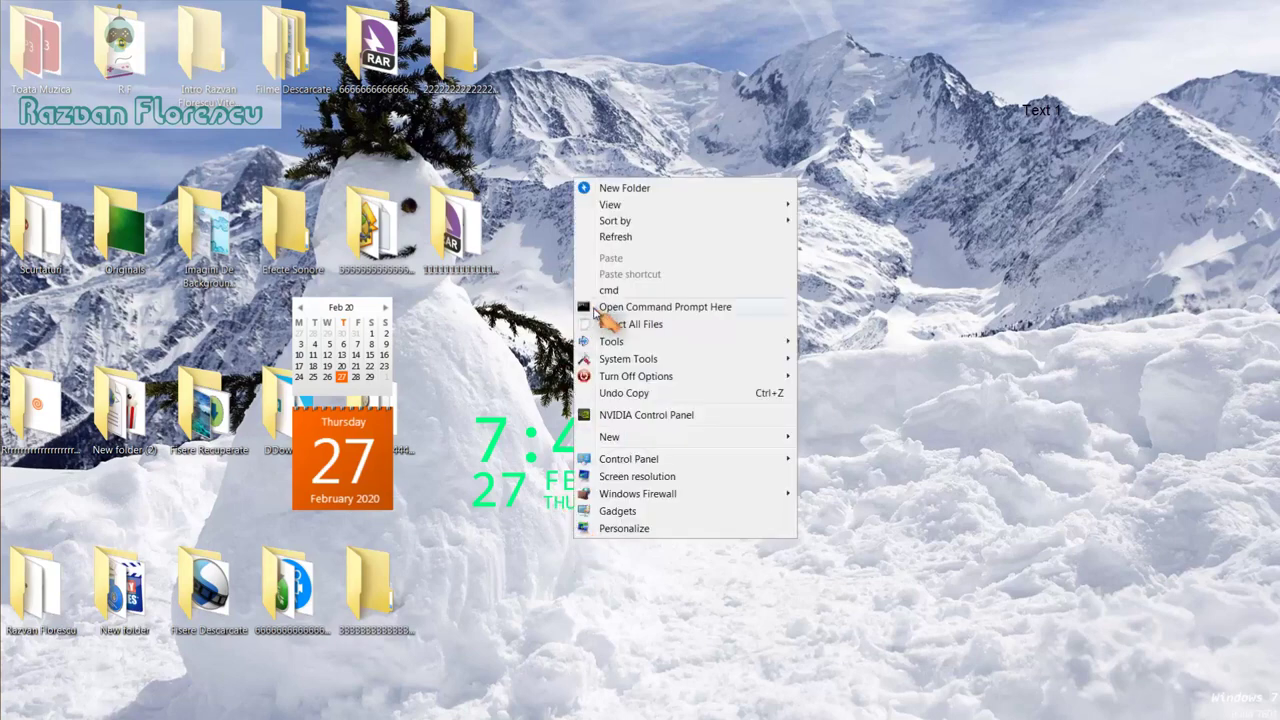
pyautogui.click(614, 240)
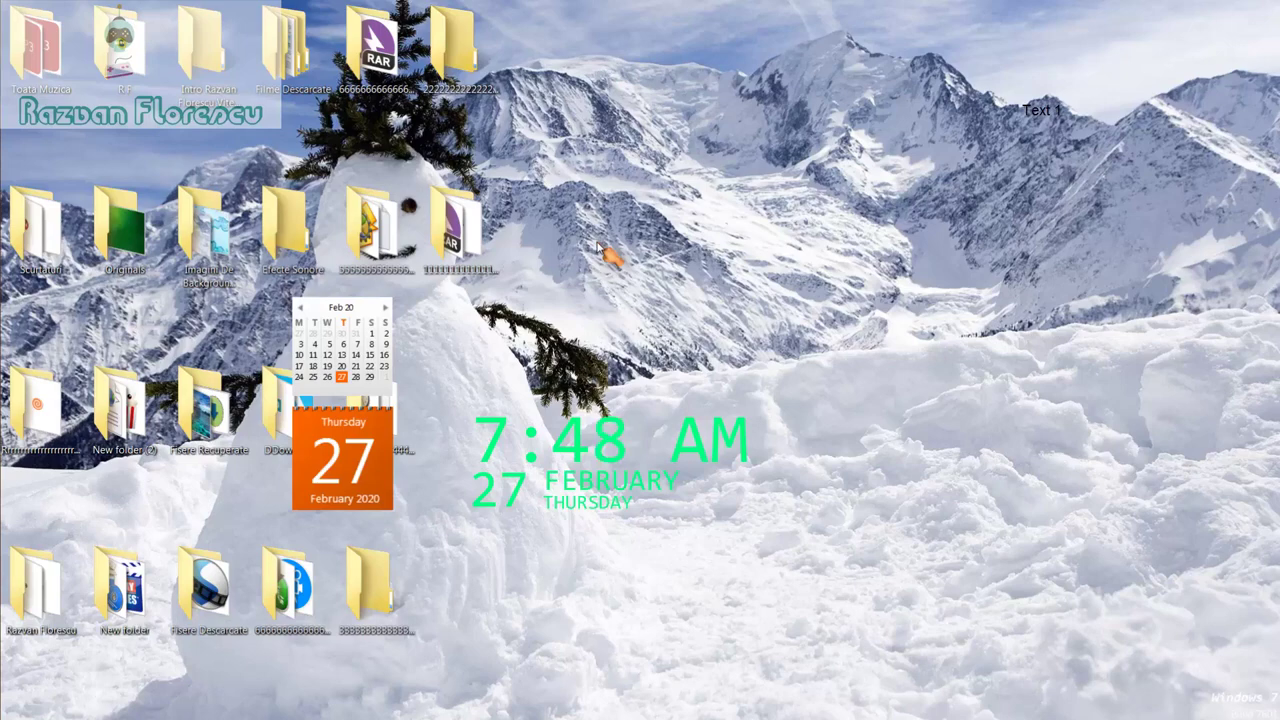
pyautogui.moveTo(8, 240)
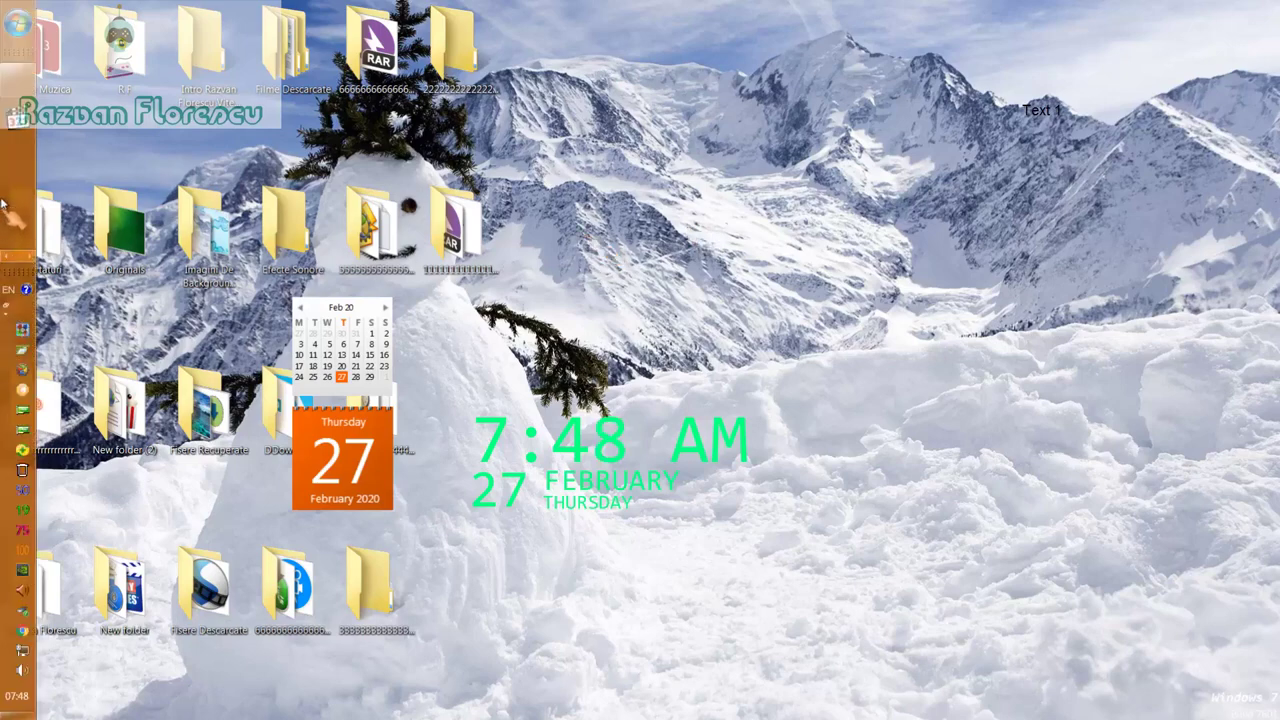
pyautogui.moveTo(22, 82)
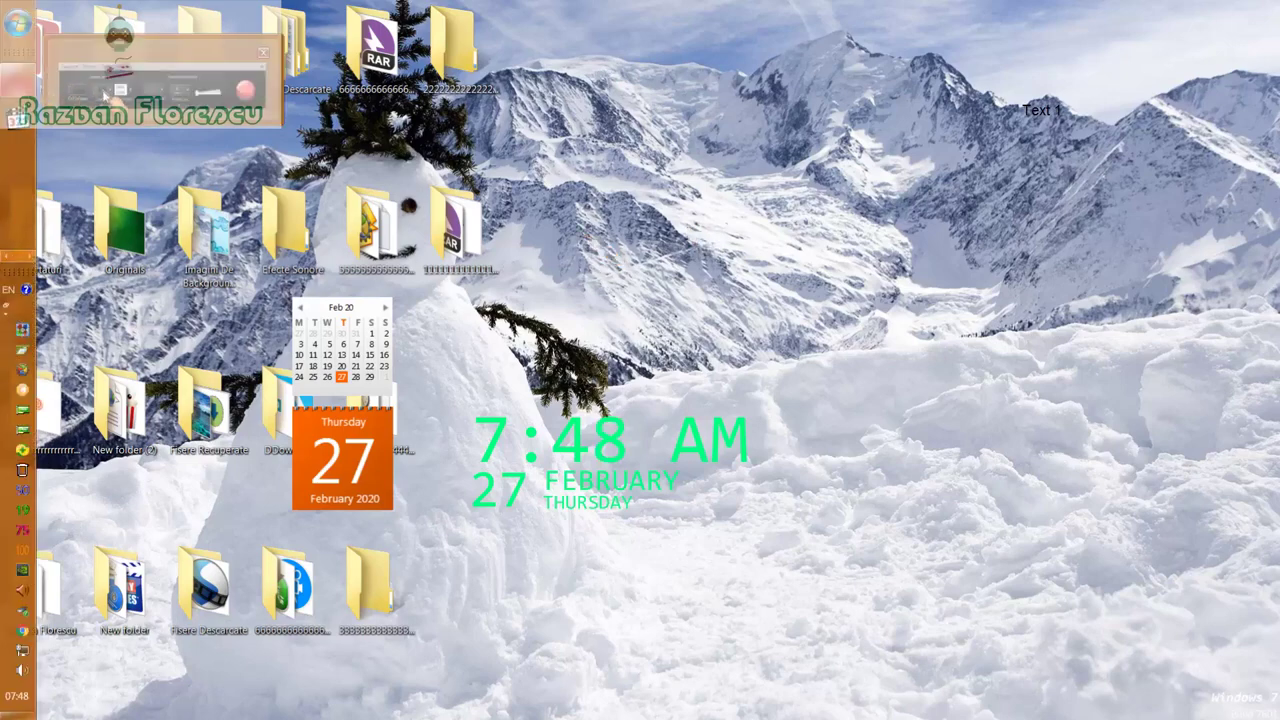
pyautogui.click(112, 100)
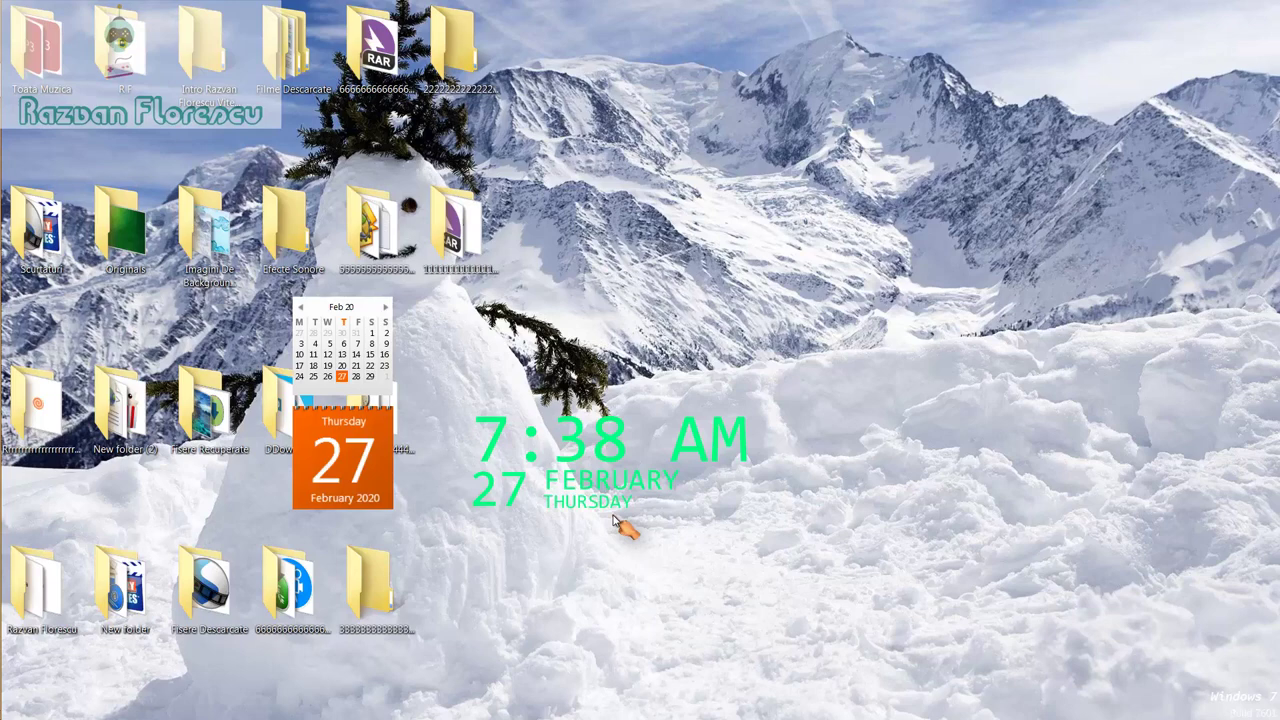
# Step: Switch to the Ninite page in Chrome and look through the app categories, from Web Browsers down to Developer Tools
pyautogui.moveTo(12, 320)
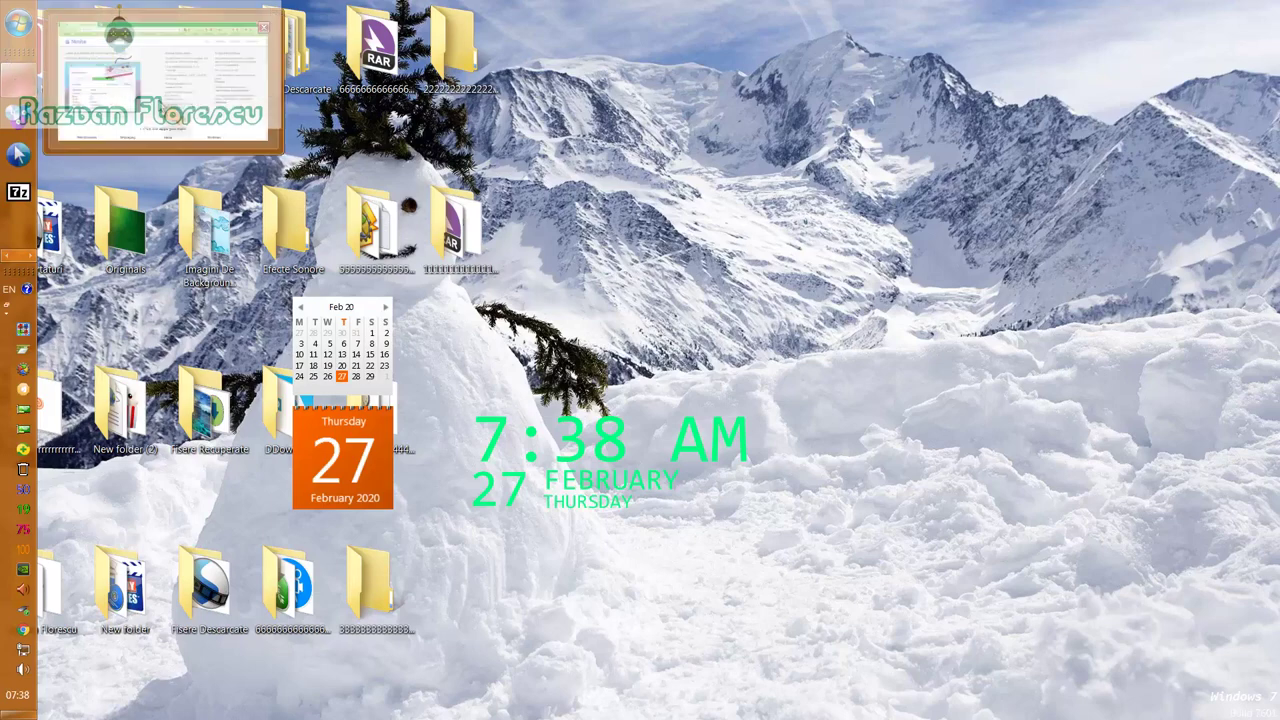
pyautogui.click(20, 90)
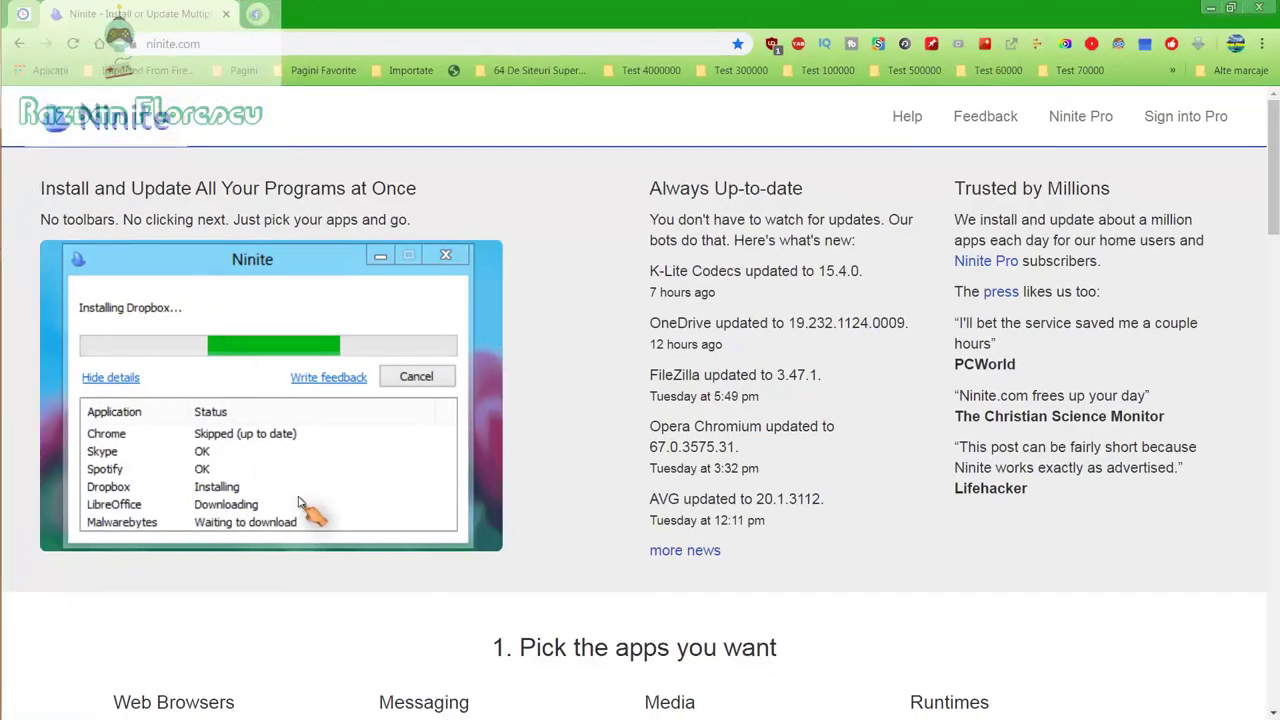
pyautogui.scroll(-2, 325, 618)
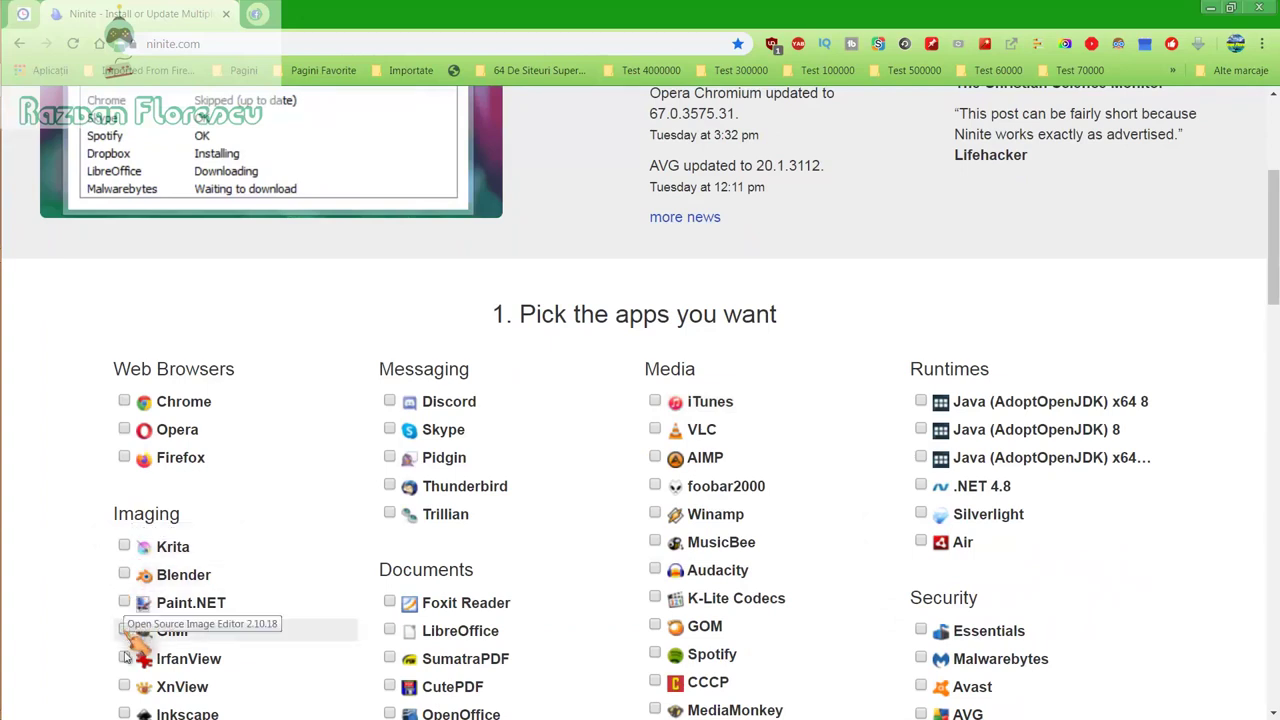
pyautogui.scroll(-1, 130, 690)
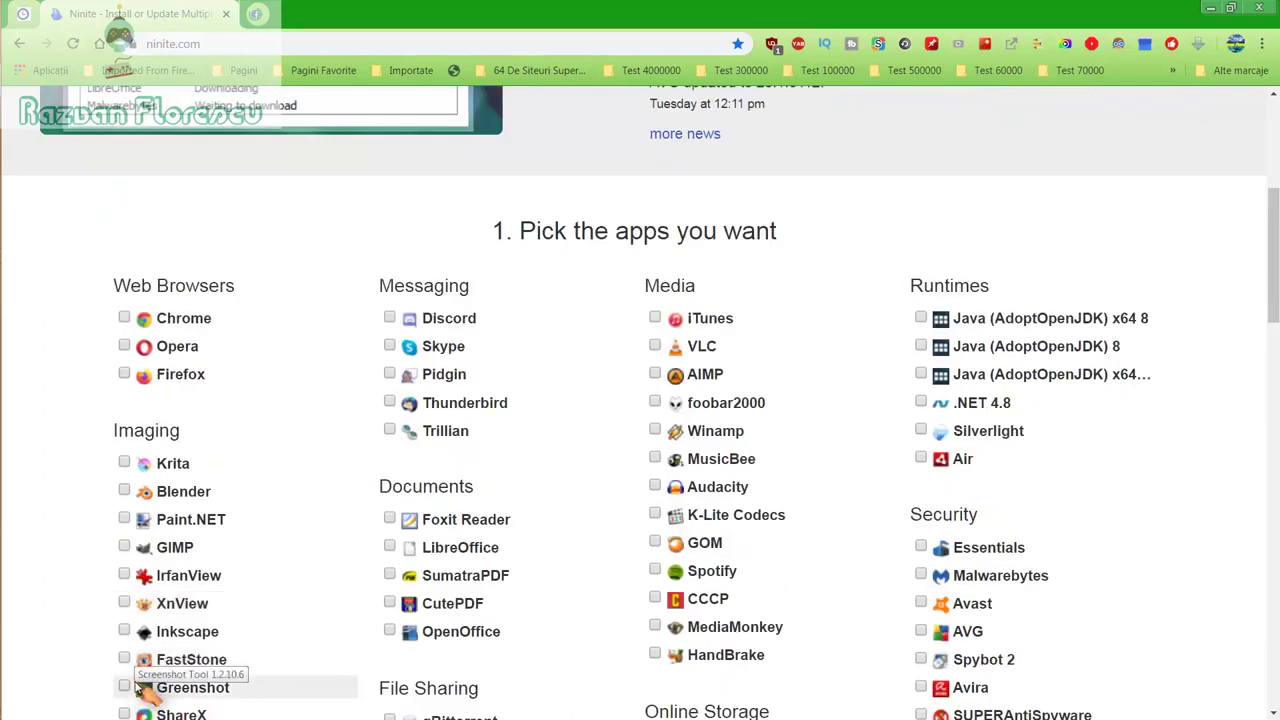
pyautogui.scroll(-1, 140, 700)
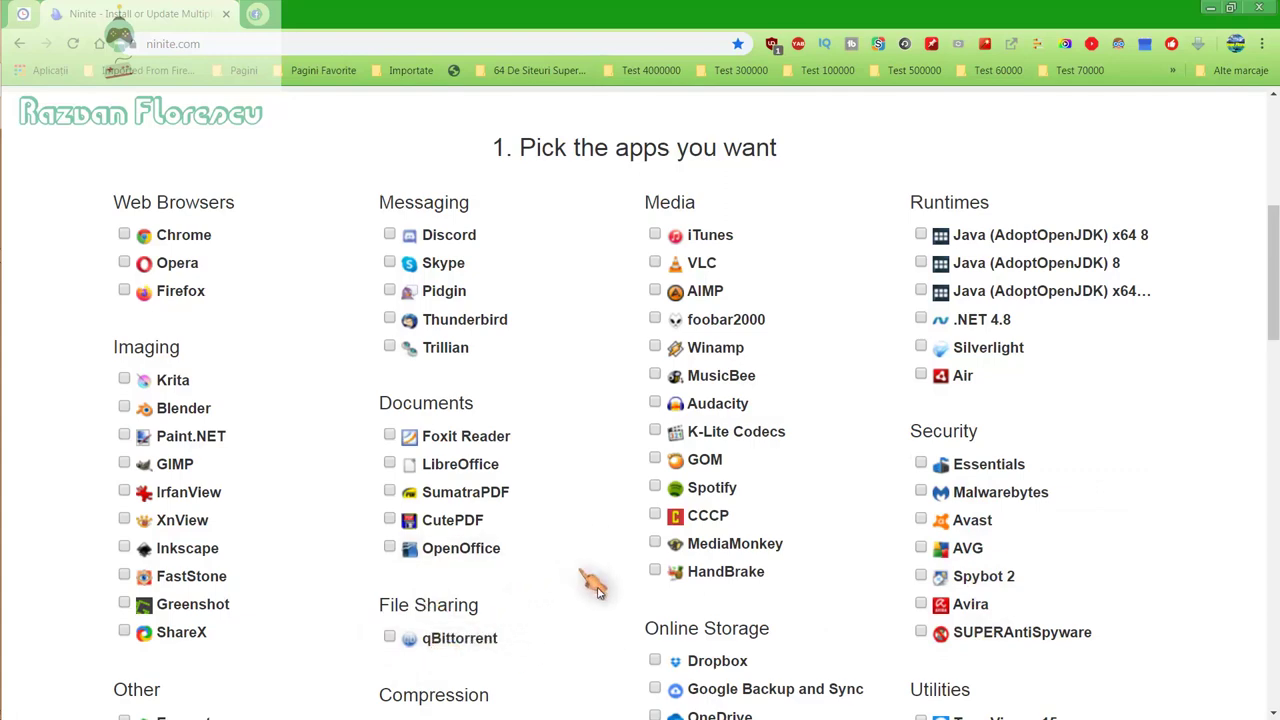
pyautogui.scroll(-1, 598, 595)
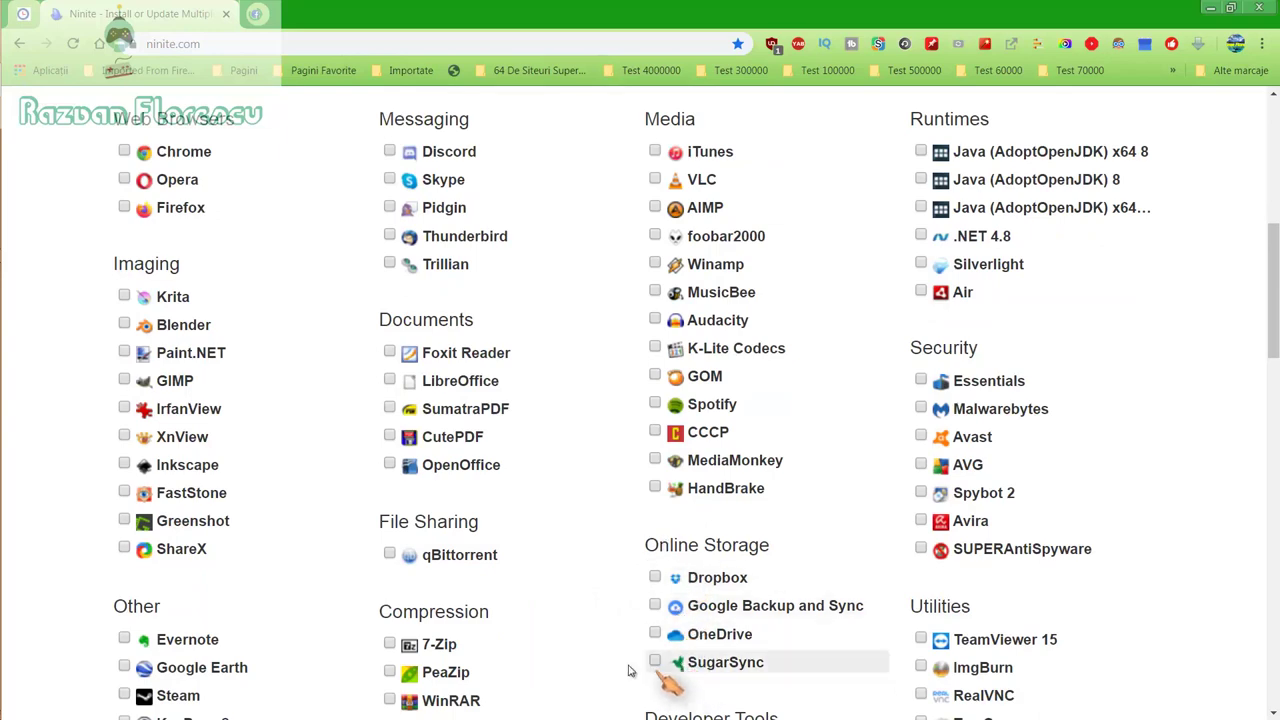
pyautogui.scroll(-3, 600, 650)
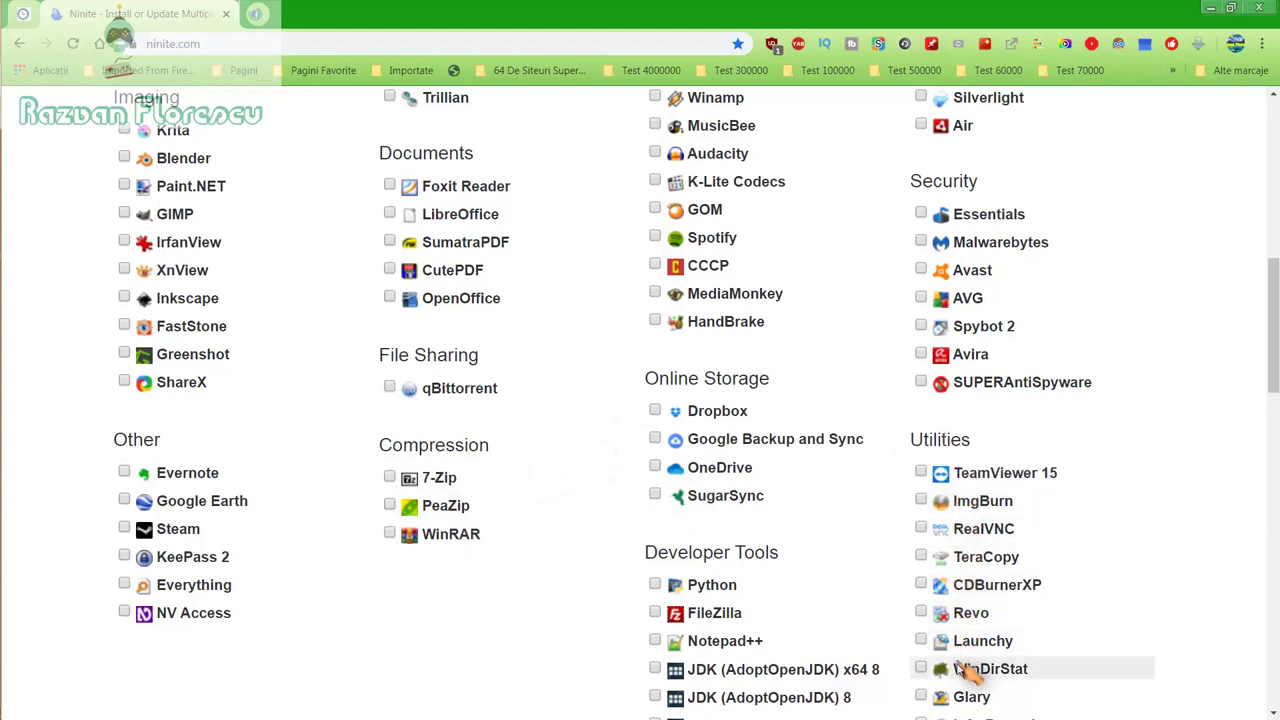
pyautogui.scroll(-1, 960, 697)
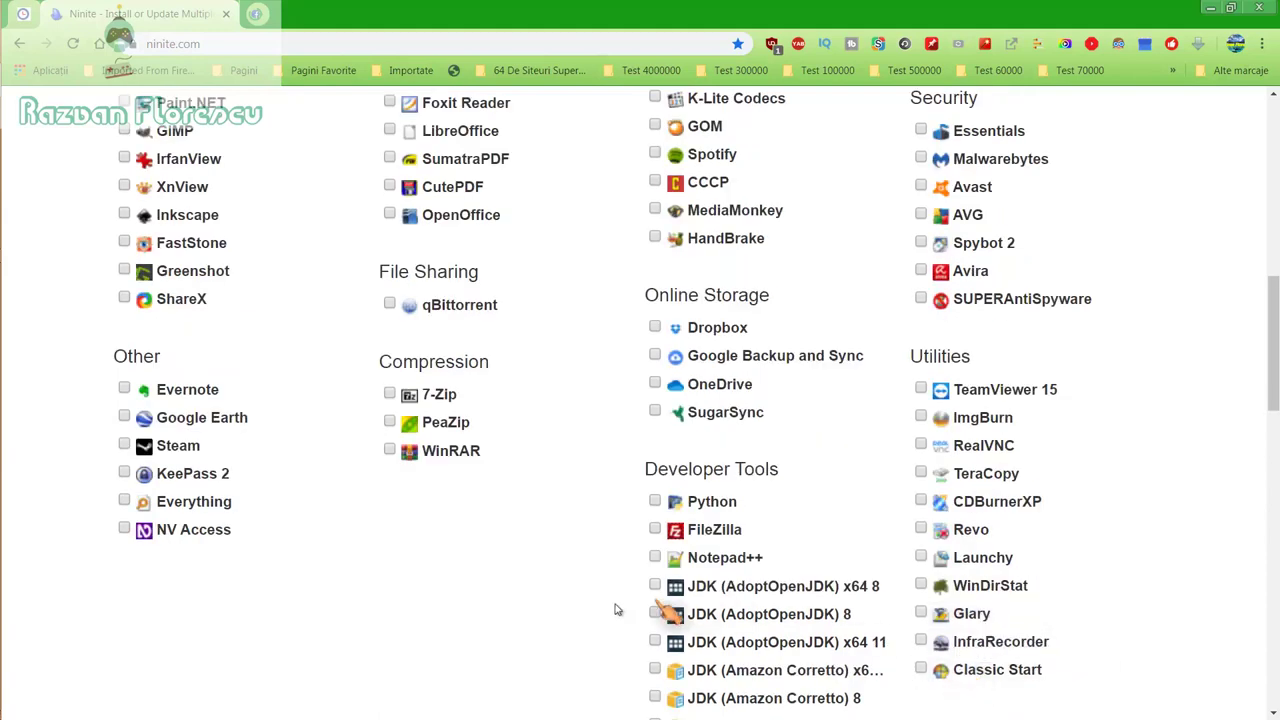
pyautogui.scroll(-1, 540, 601)
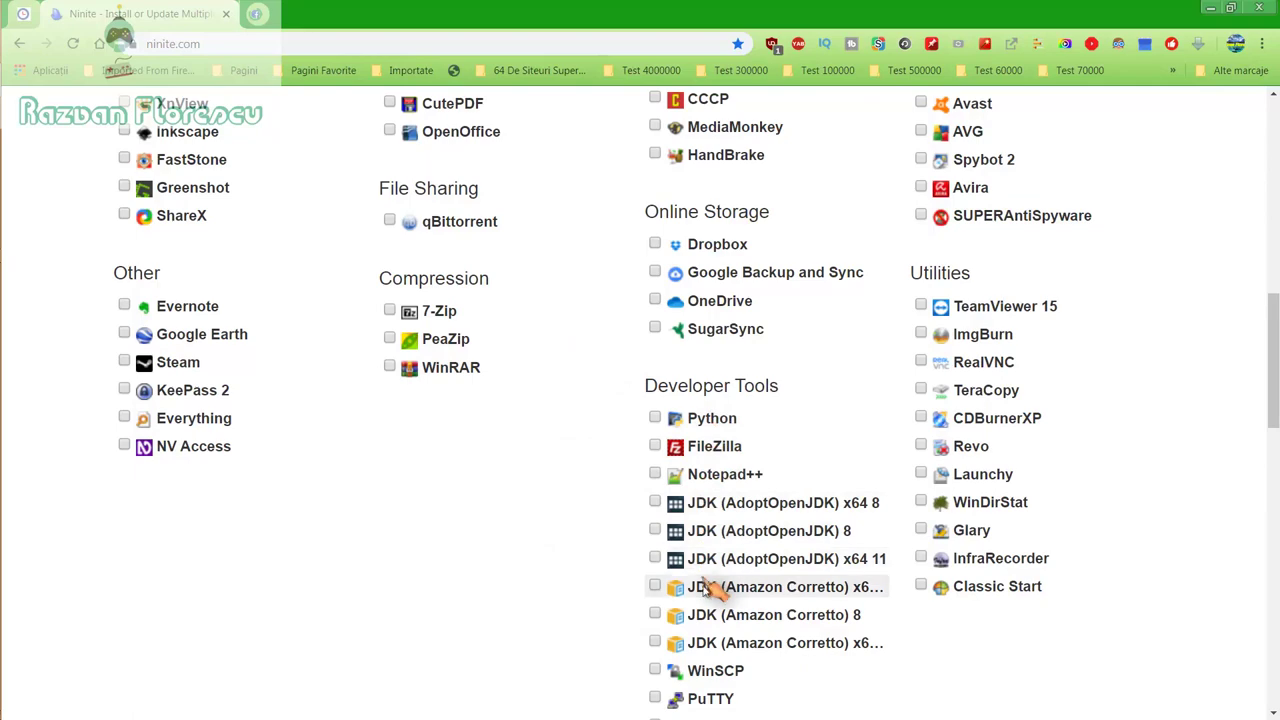
pyautogui.scroll(-2, 722, 650)
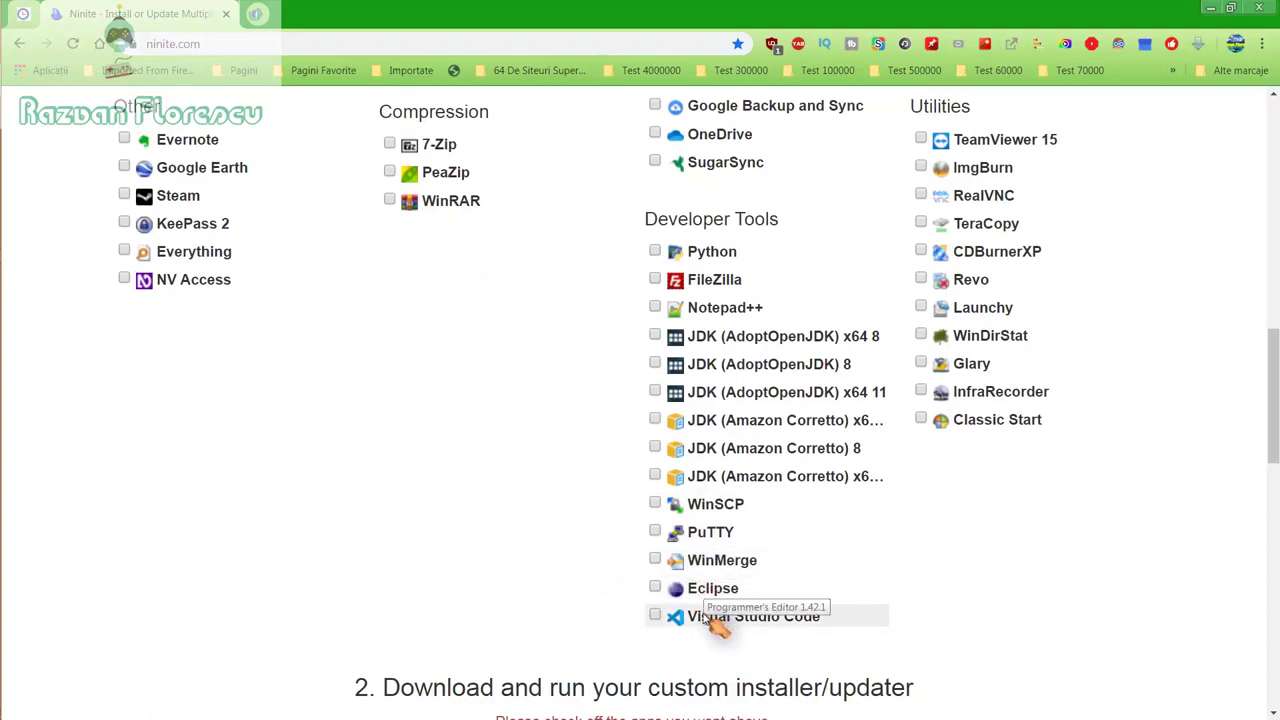
# Step: Select GOM, MusicBee, CCCP, MediaMonkey and Spotify under Media and Inkscape under Imaging for the installer
pyautogui.scroll(5, 590, 568)
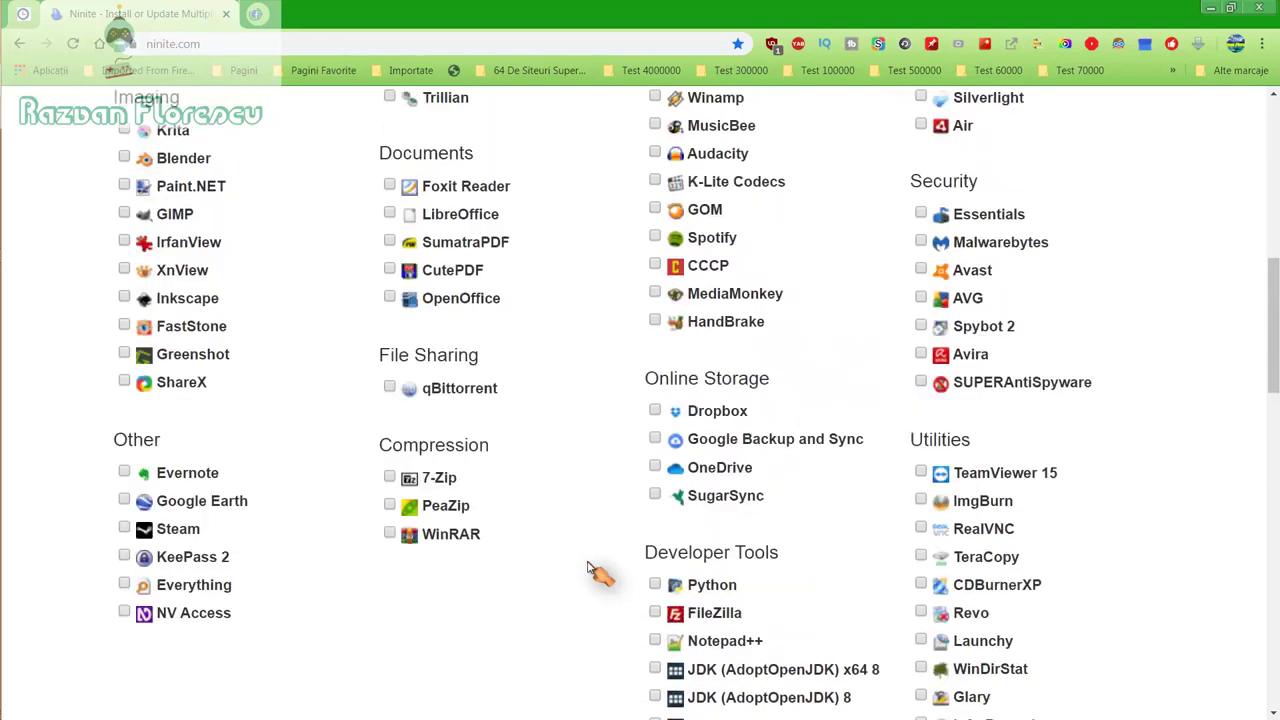
pyautogui.scroll(2, 590, 568)
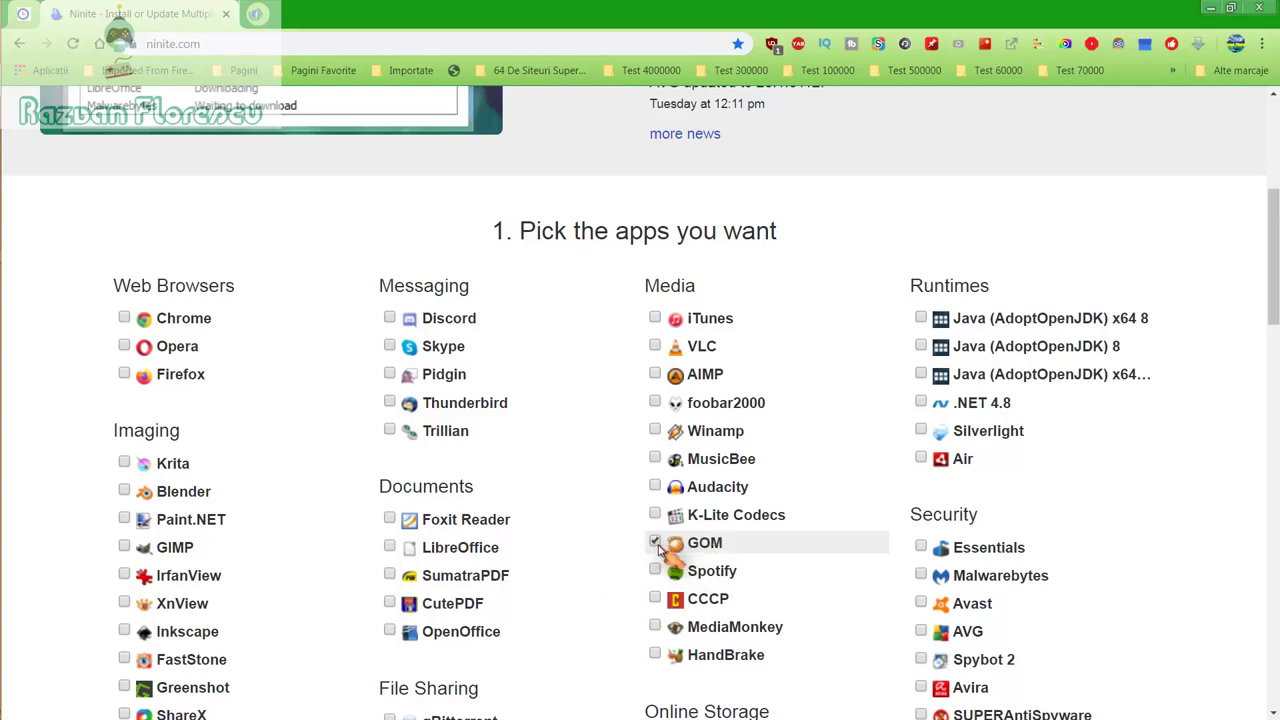
pyautogui.click(124, 631)
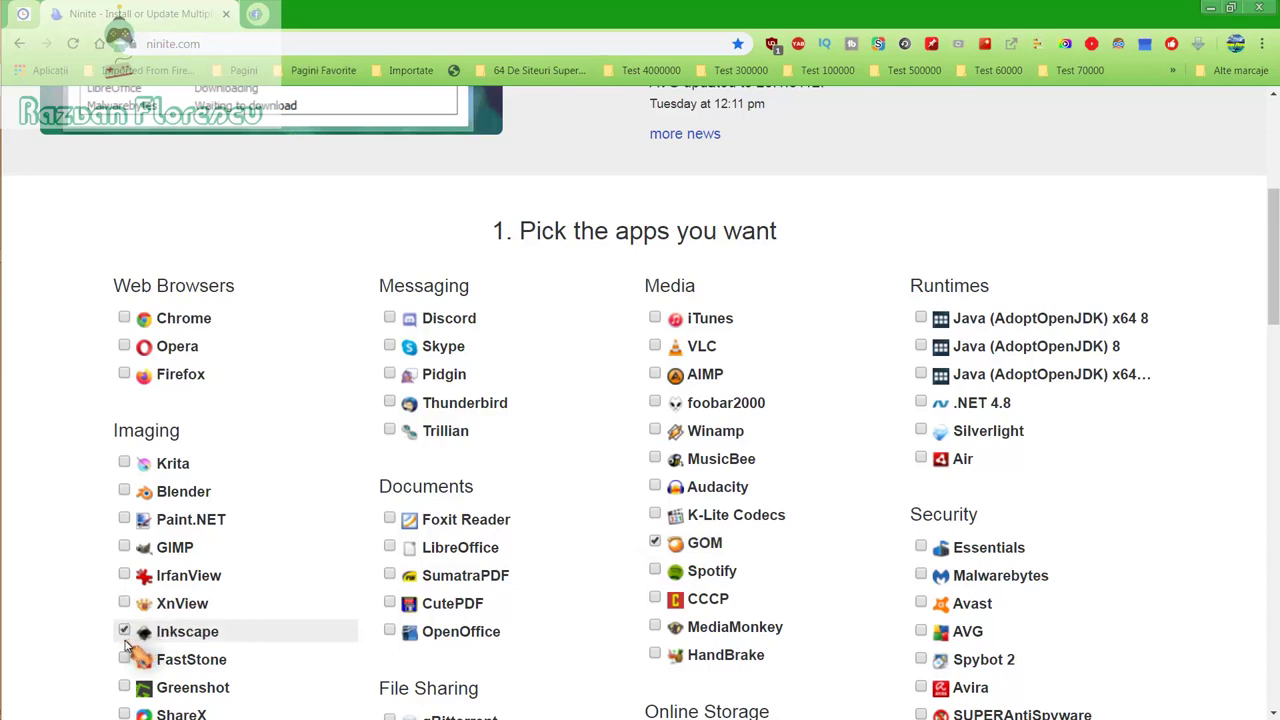
pyautogui.click(656, 460)
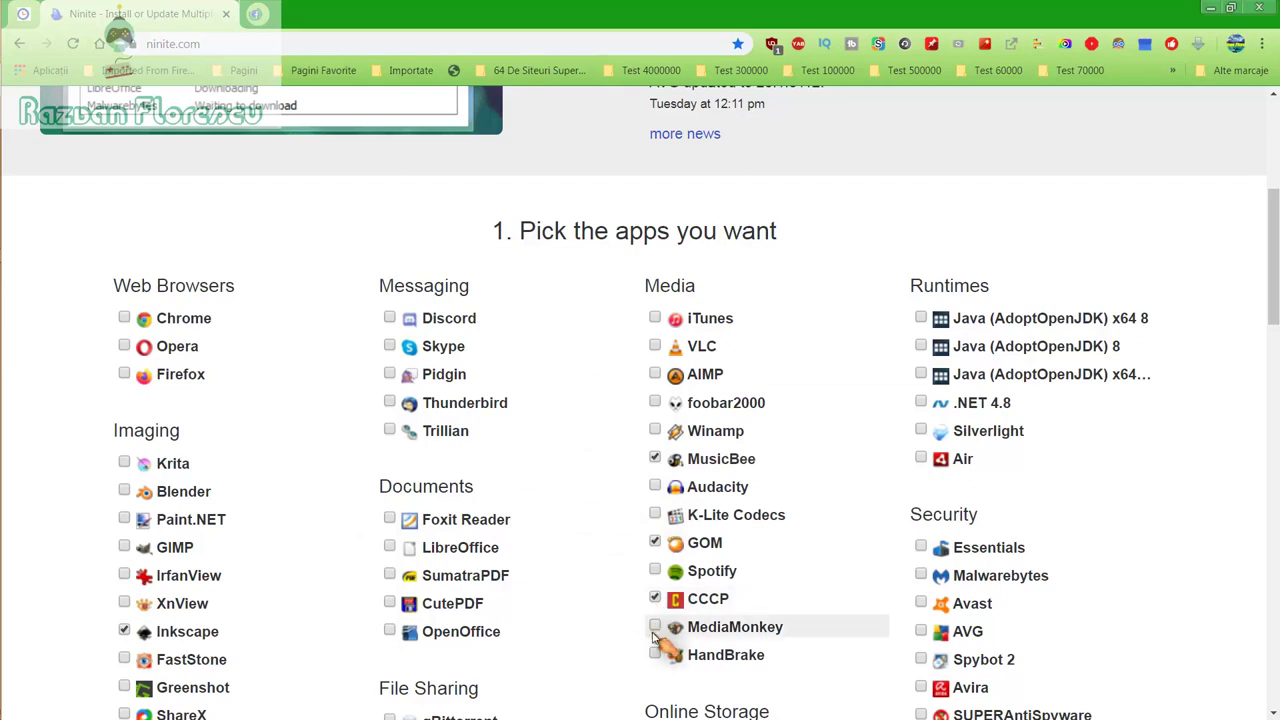
pyautogui.click(655, 626)
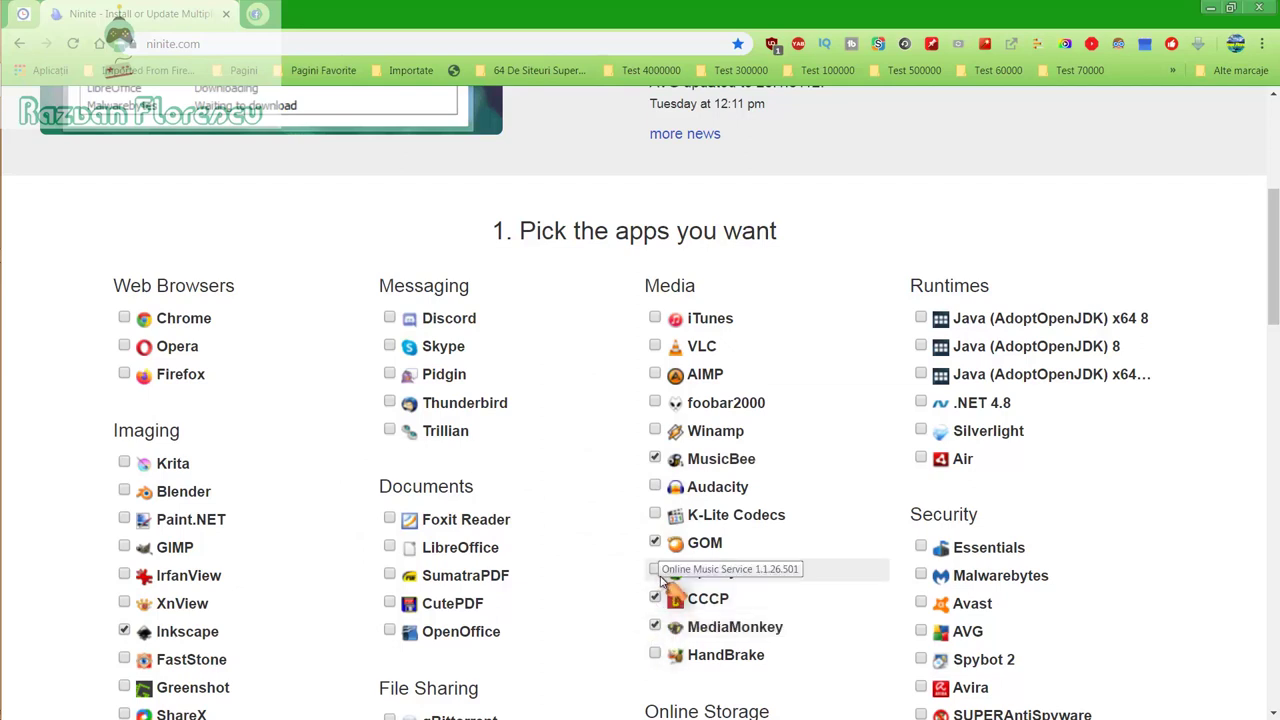
pyautogui.click(656, 572)
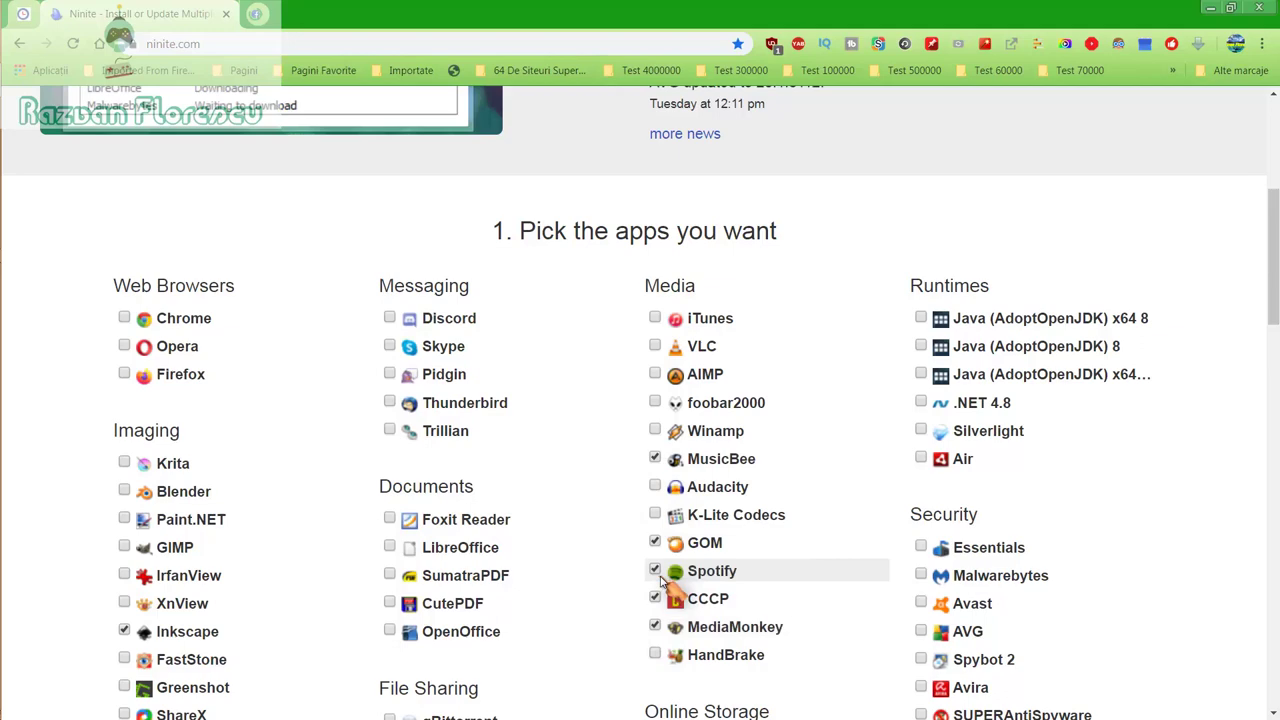
# Step: Add SUPERAntiSpyware and Spybot 2 from Security and SugarSync from Online Storage to the selected apps
pyautogui.scroll(-1, 665, 578)
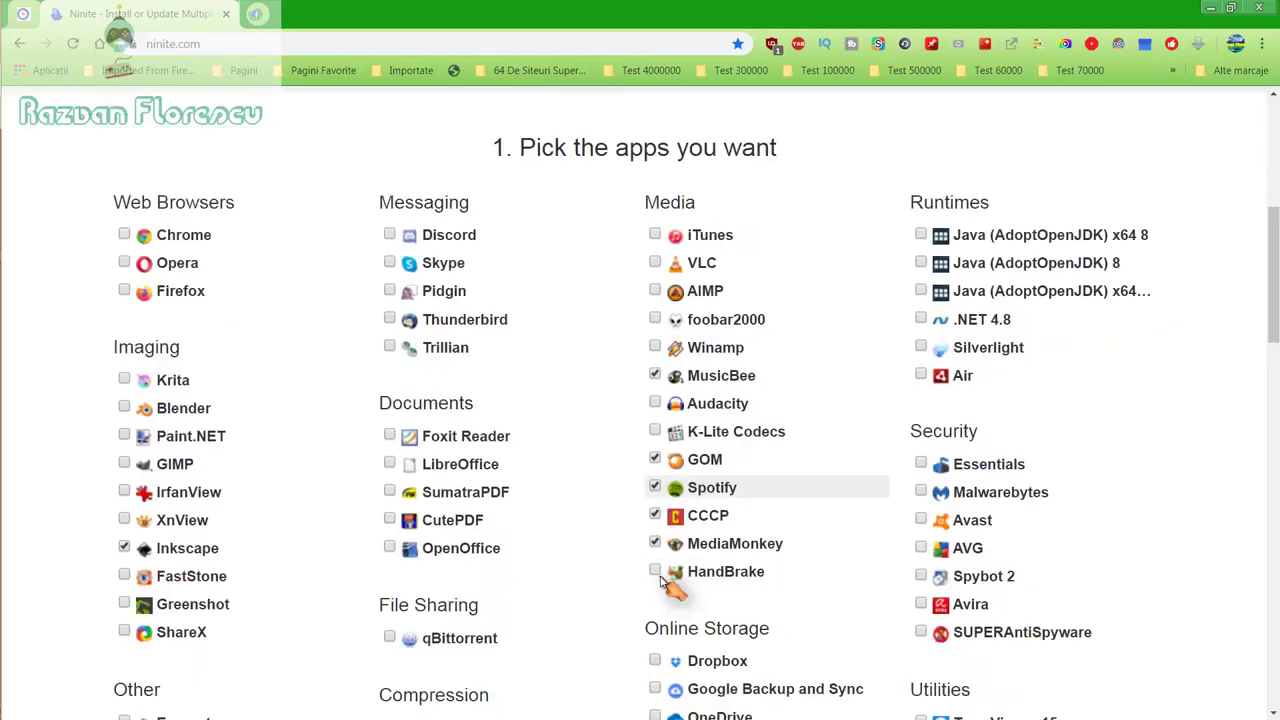
pyautogui.scroll(-1, 677, 572)
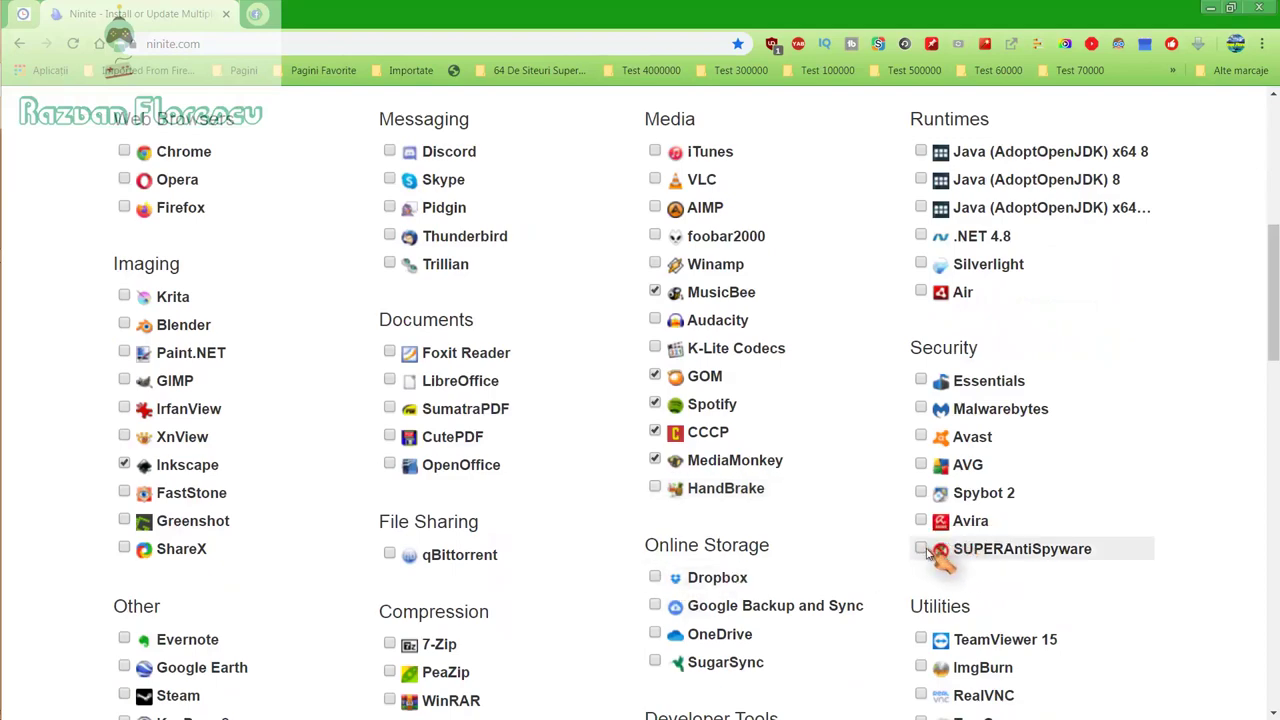
pyautogui.click(960, 548)
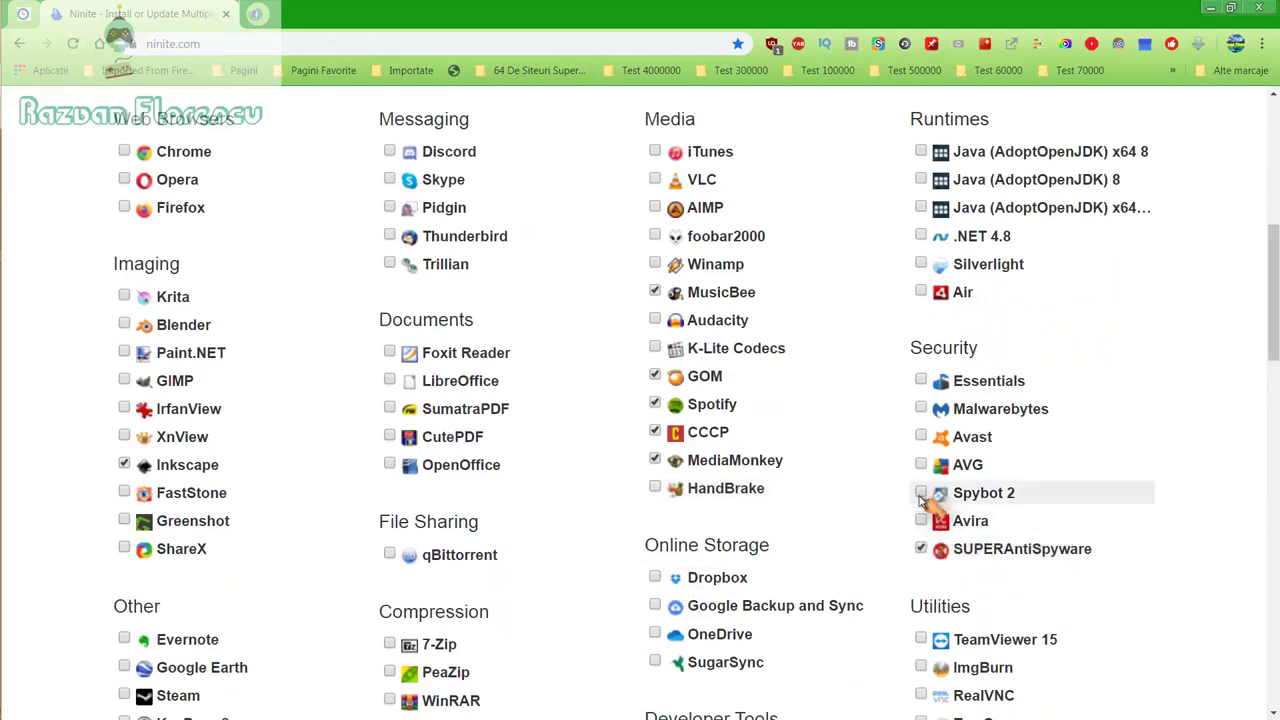
pyautogui.scroll(-2, 921, 500)
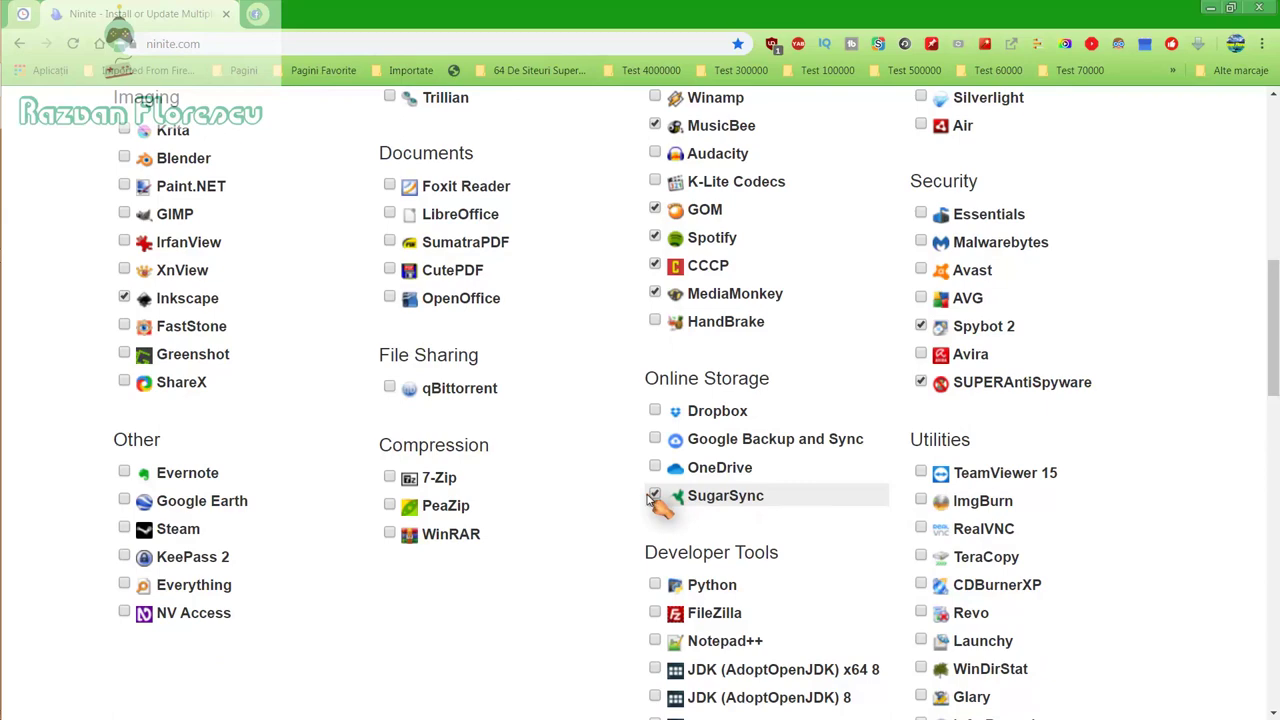
# Step: Get the custom Ninite installer and save it to the Desktop with the file type Toate fișierele (*.*)
pyautogui.scroll(-2, 651, 500)
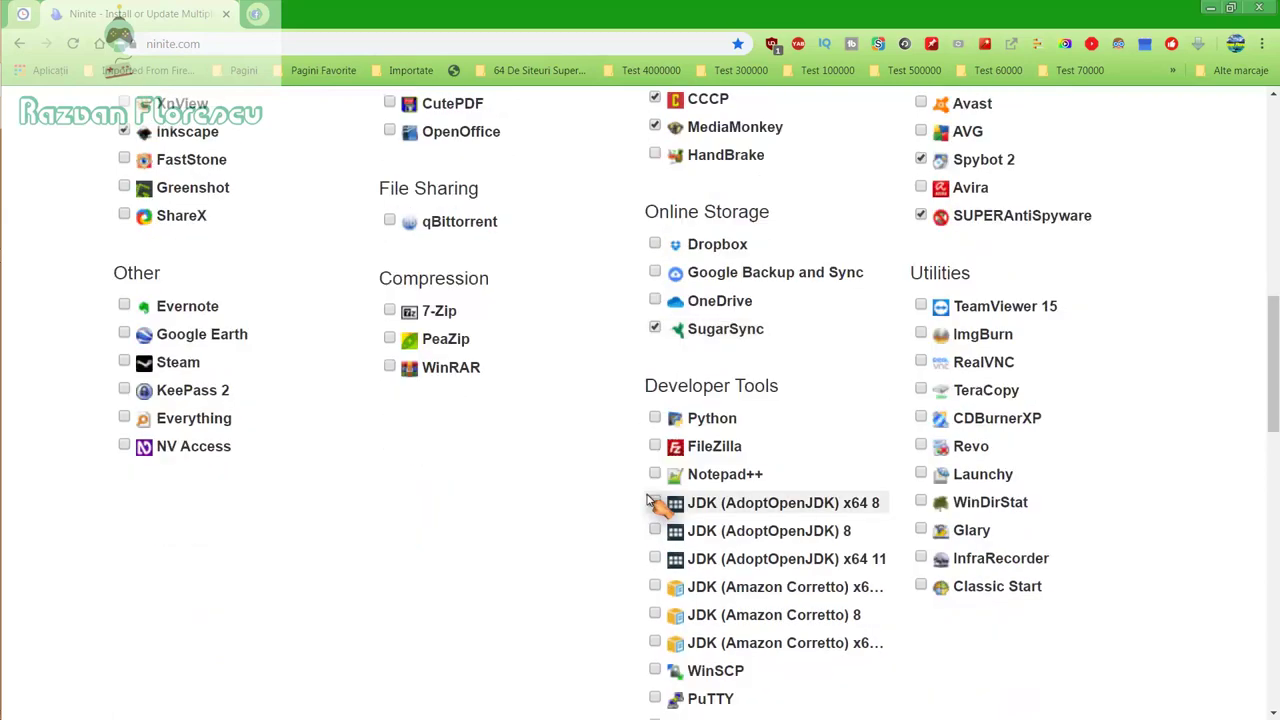
pyautogui.scroll(-2, 651, 503)
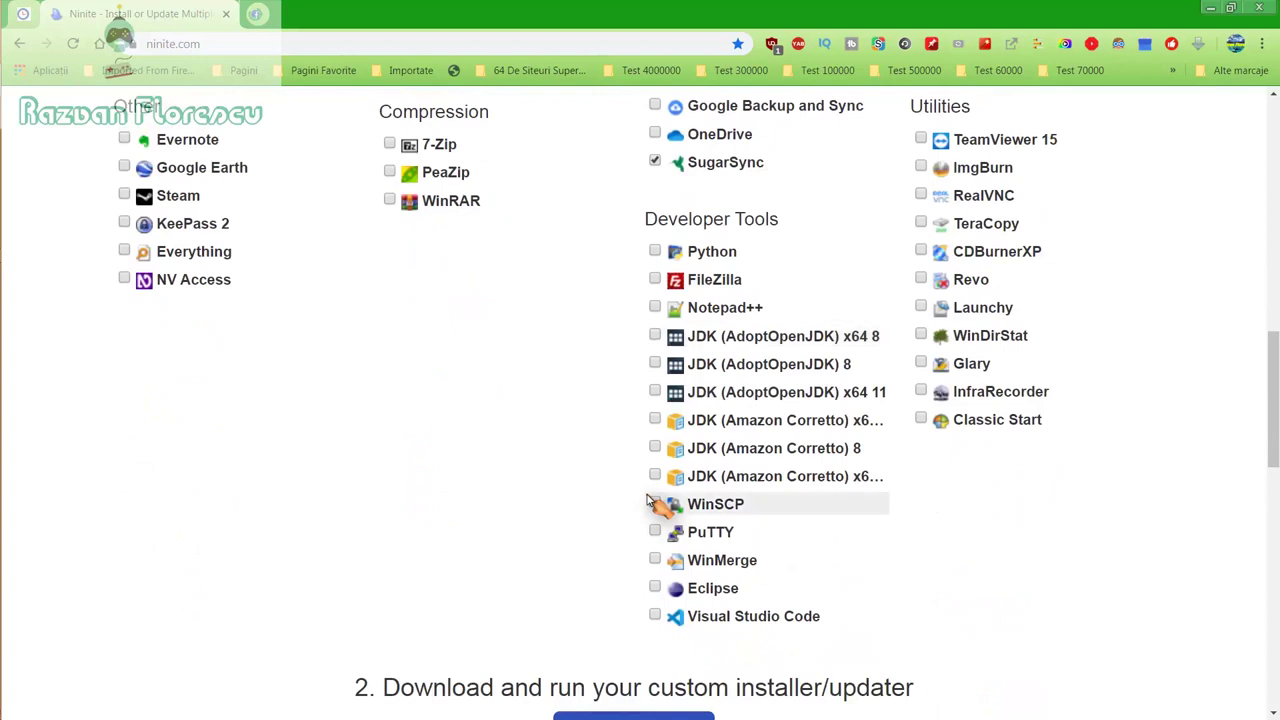
pyautogui.scroll(-2, 651, 503)
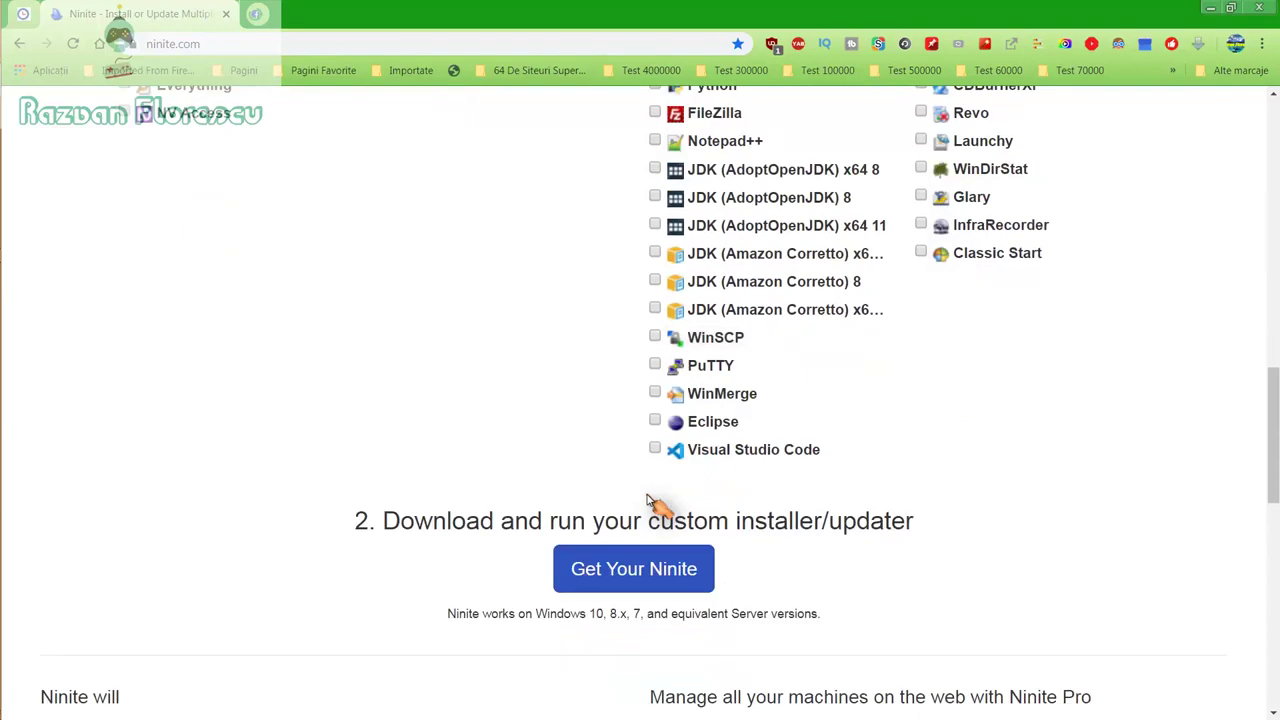
pyautogui.click(638, 566)
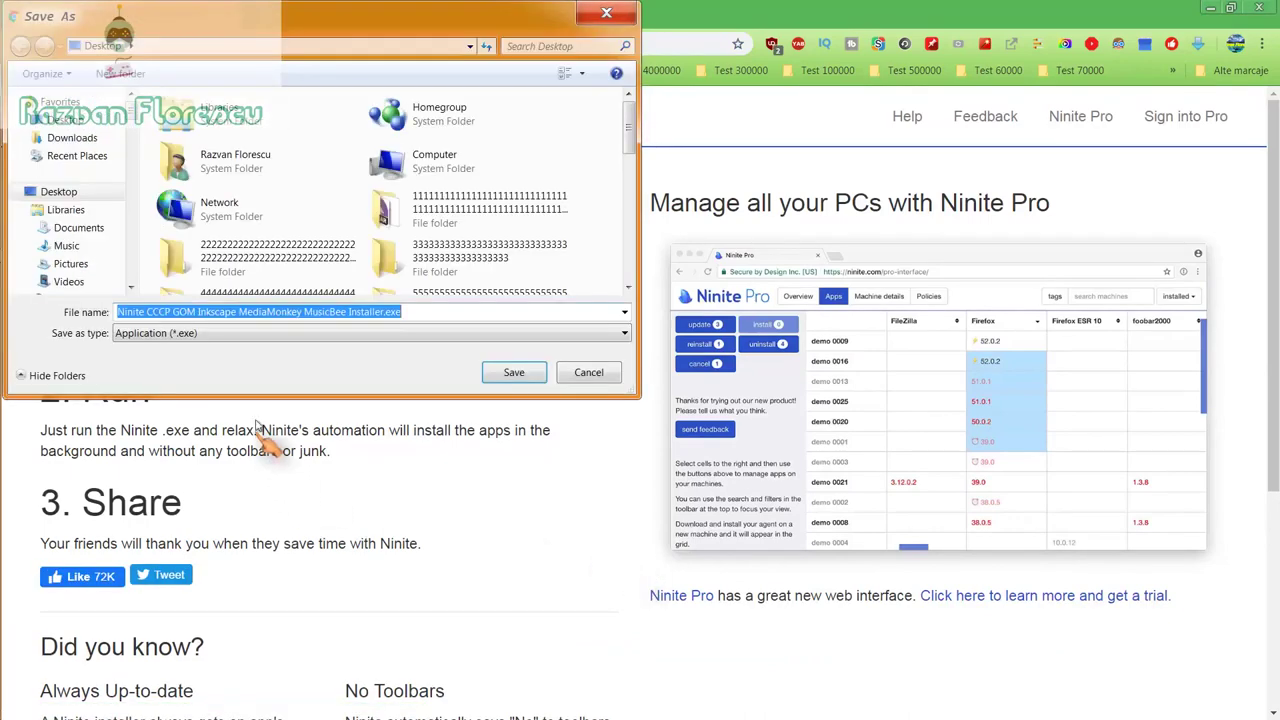
pyautogui.click(320, 334)
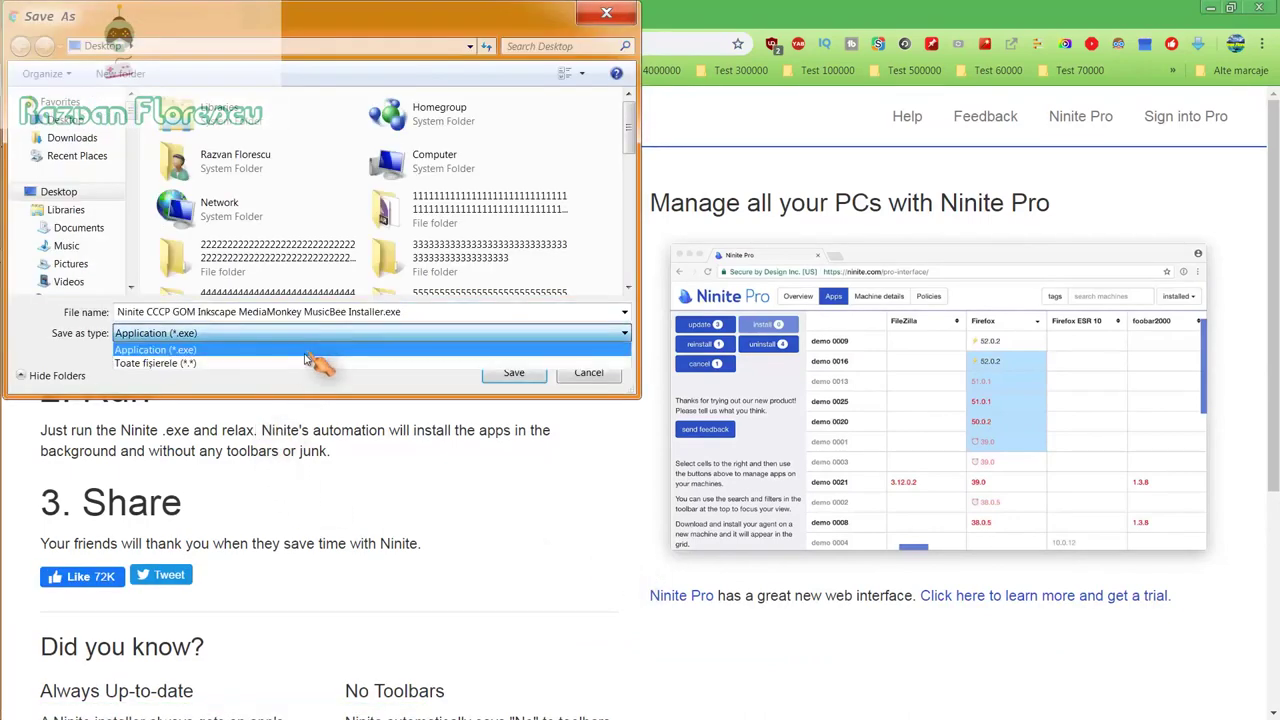
pyautogui.click(305, 360)
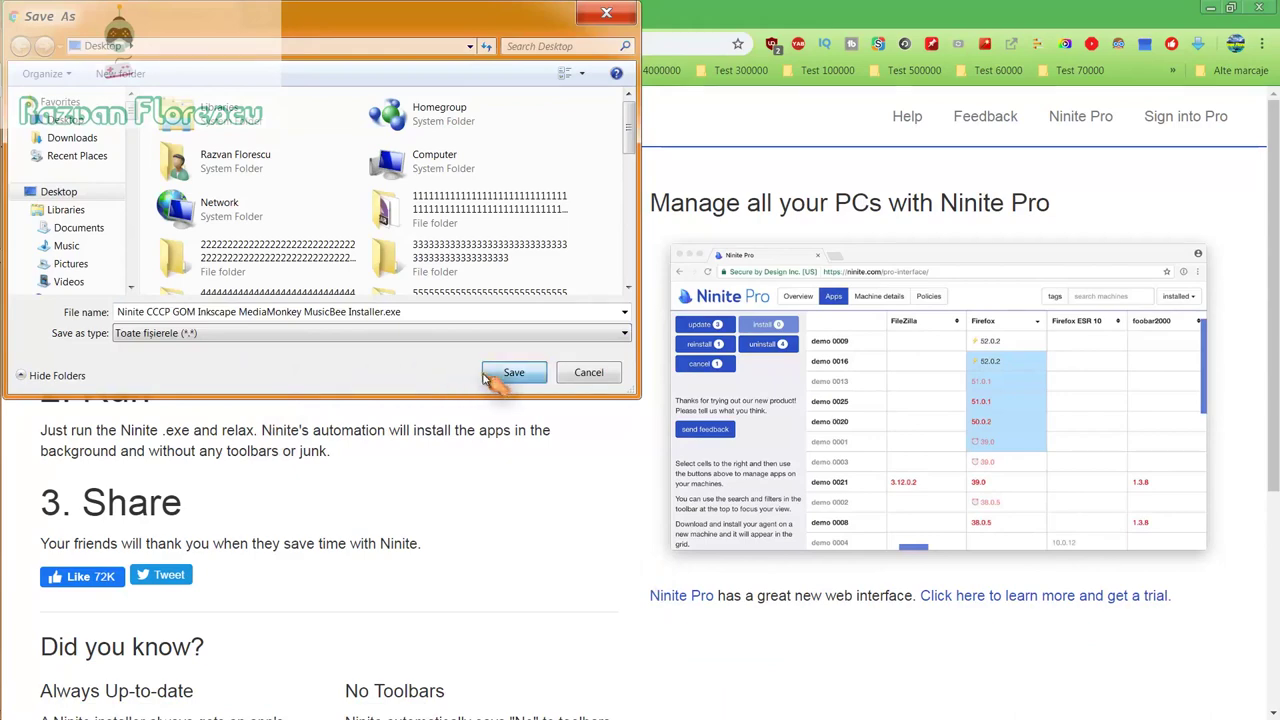
pyautogui.click(492, 374)
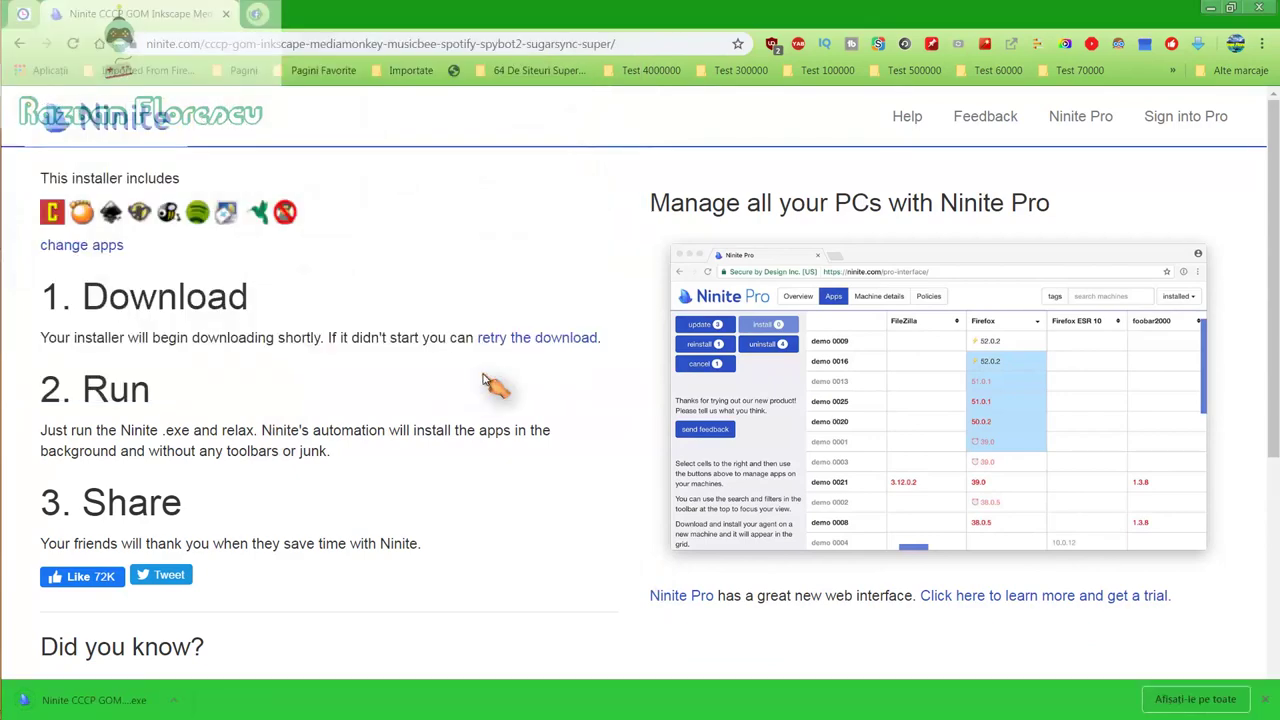
# Step: Run the downloaded Ninite installer, close Chrome and show the installation details
pyautogui.click(130, 700)
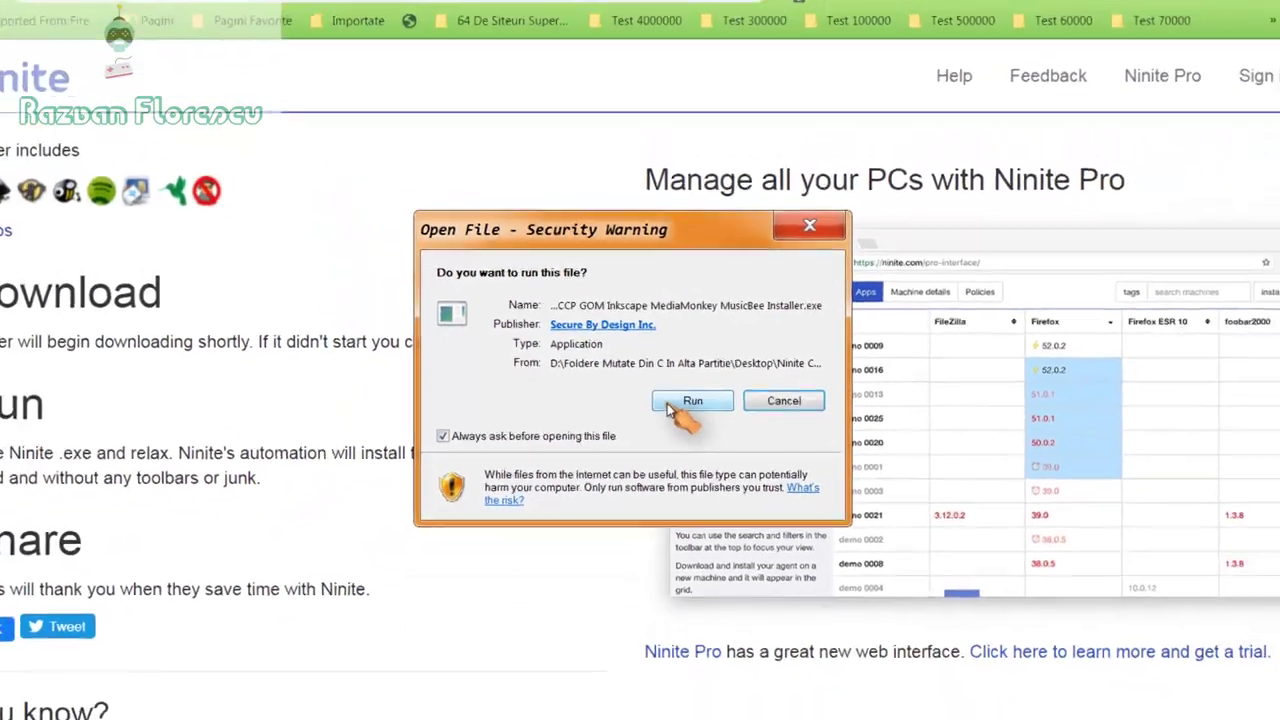
pyautogui.click(665, 430)
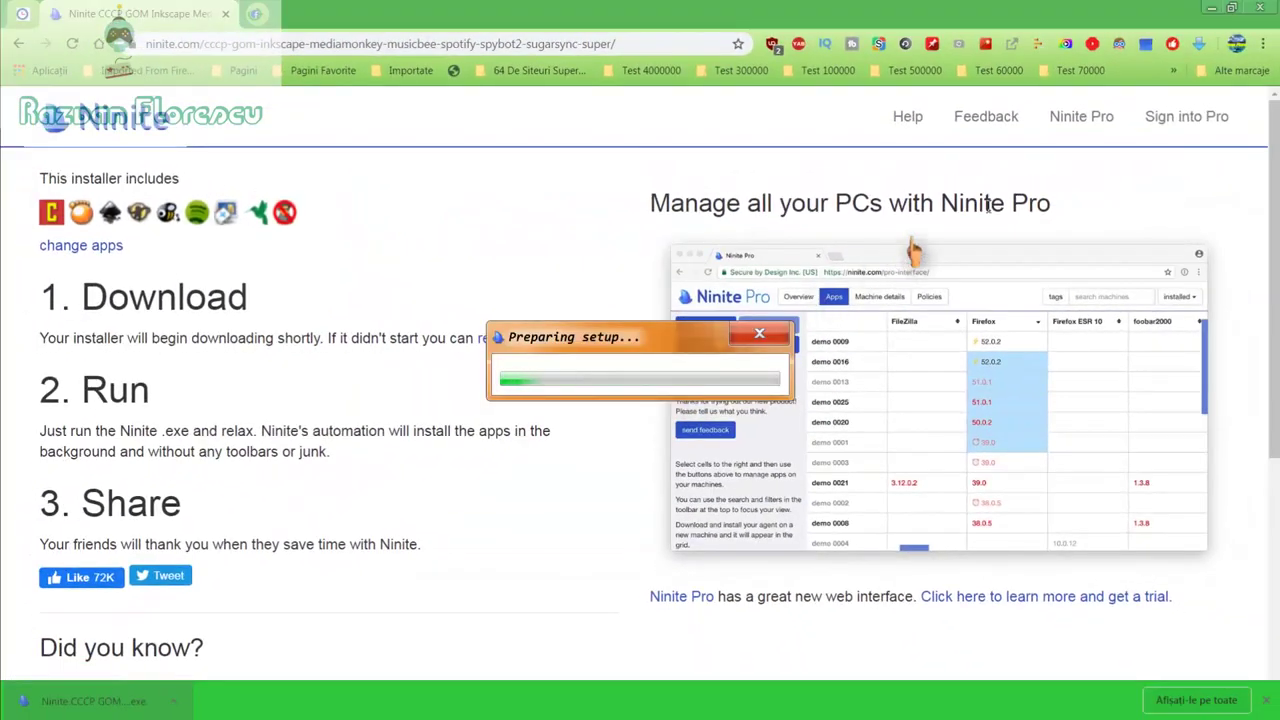
pyautogui.click(1258, 7)
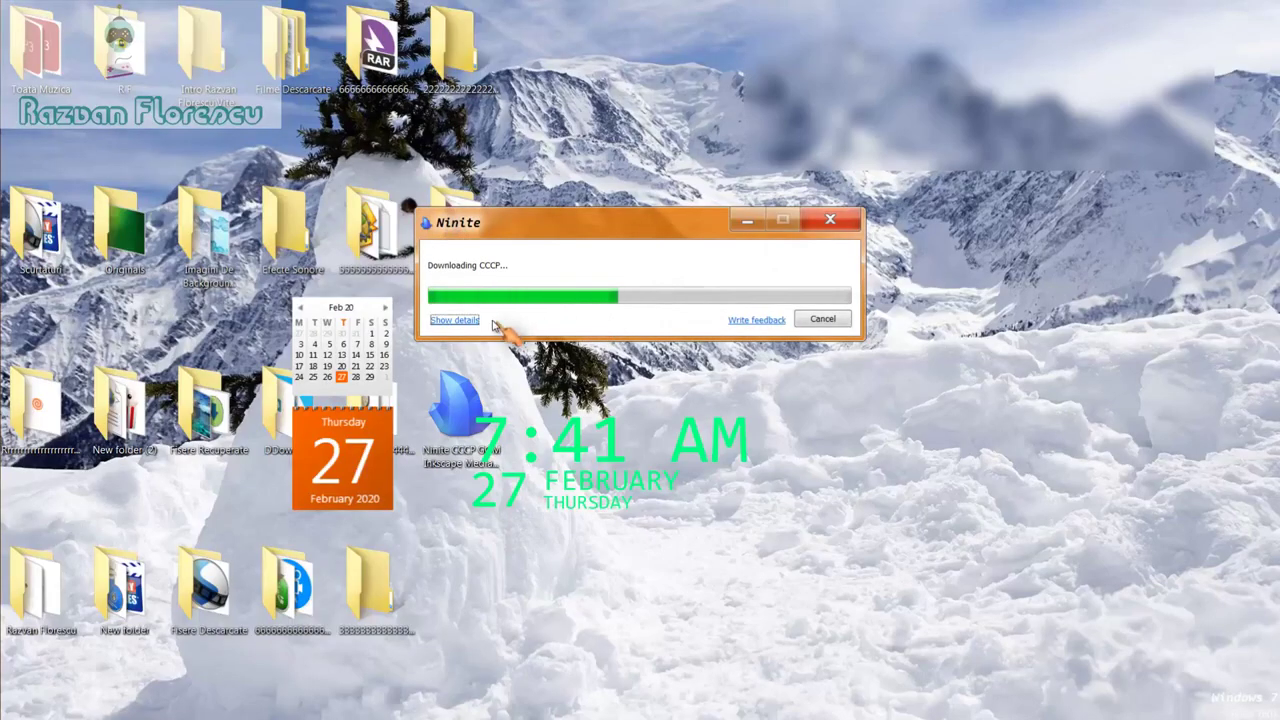
pyautogui.click(457, 321)
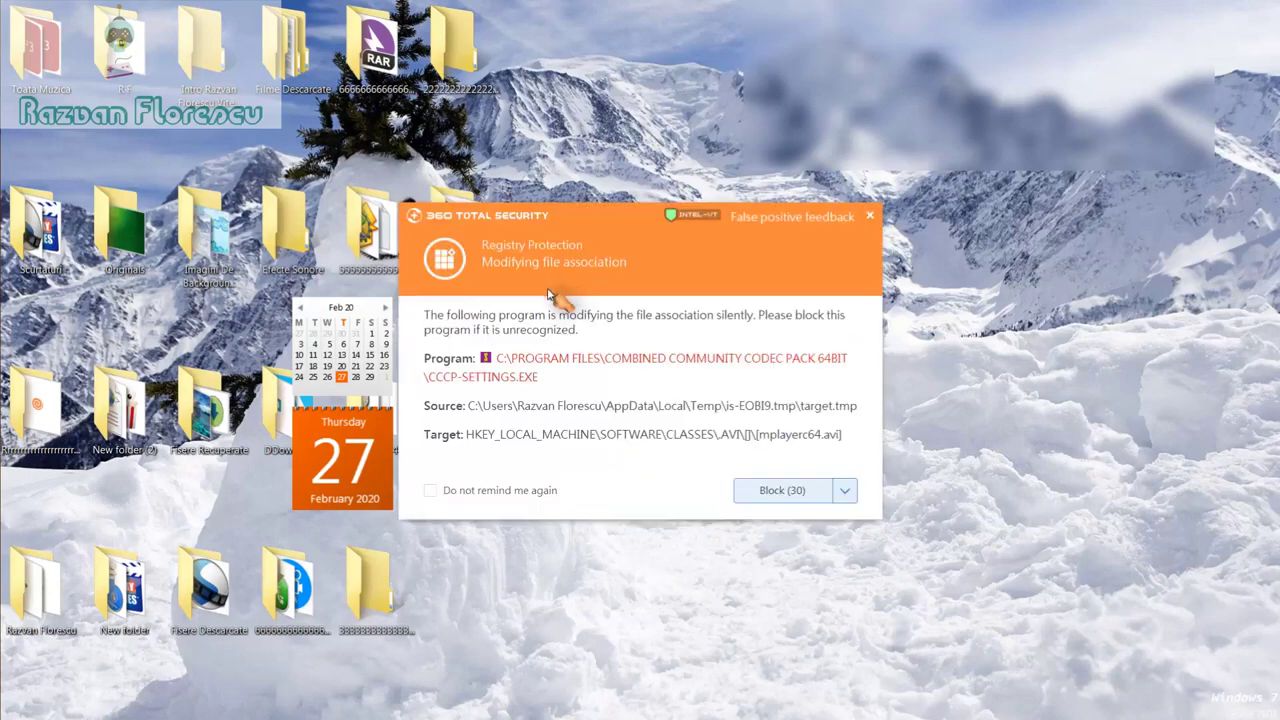
# Step: Dismiss the 360 Total Security alerts without blocking the installations, turning on "Do not remind me again" along the way
pyautogui.click(869, 216)
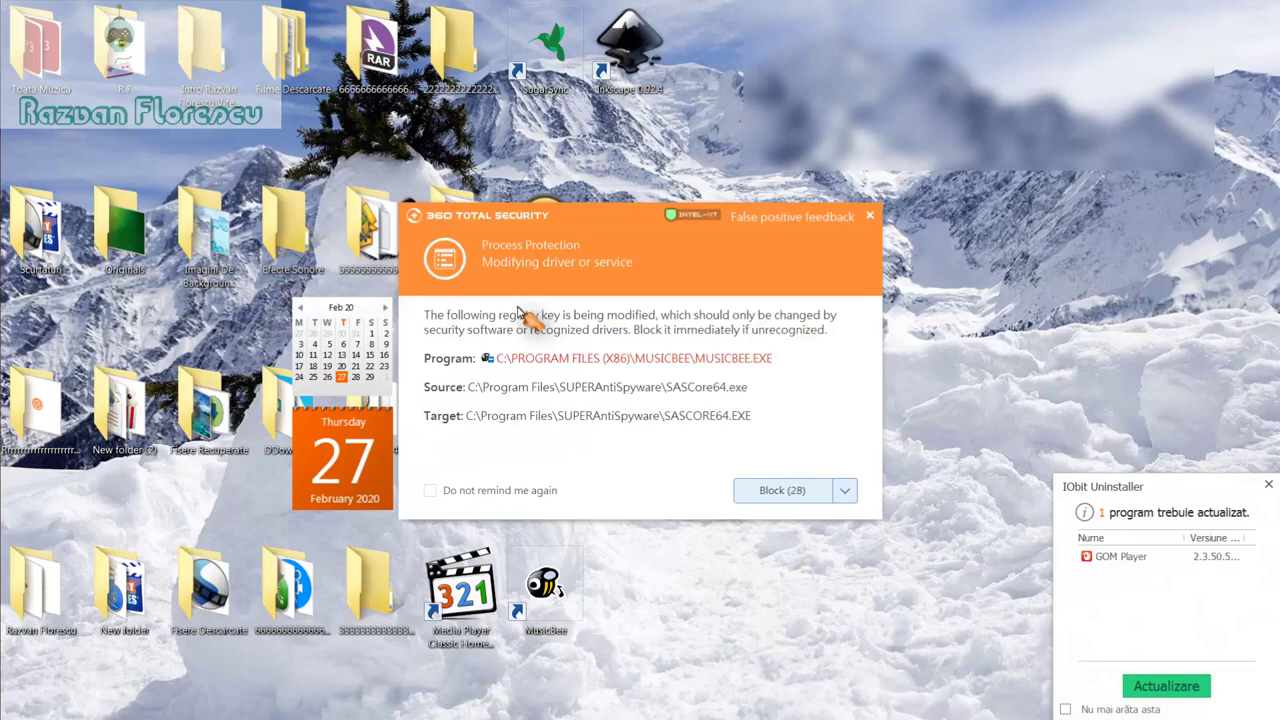
pyautogui.click(869, 216)
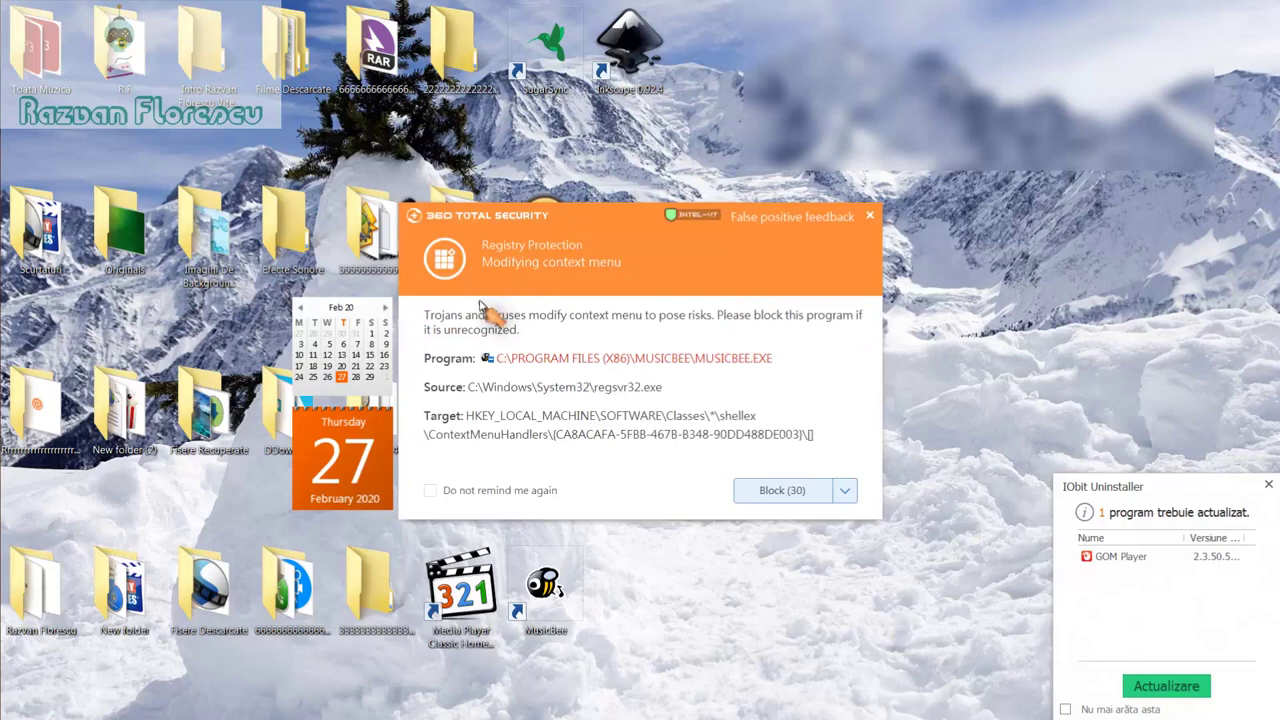
pyautogui.click(870, 217)
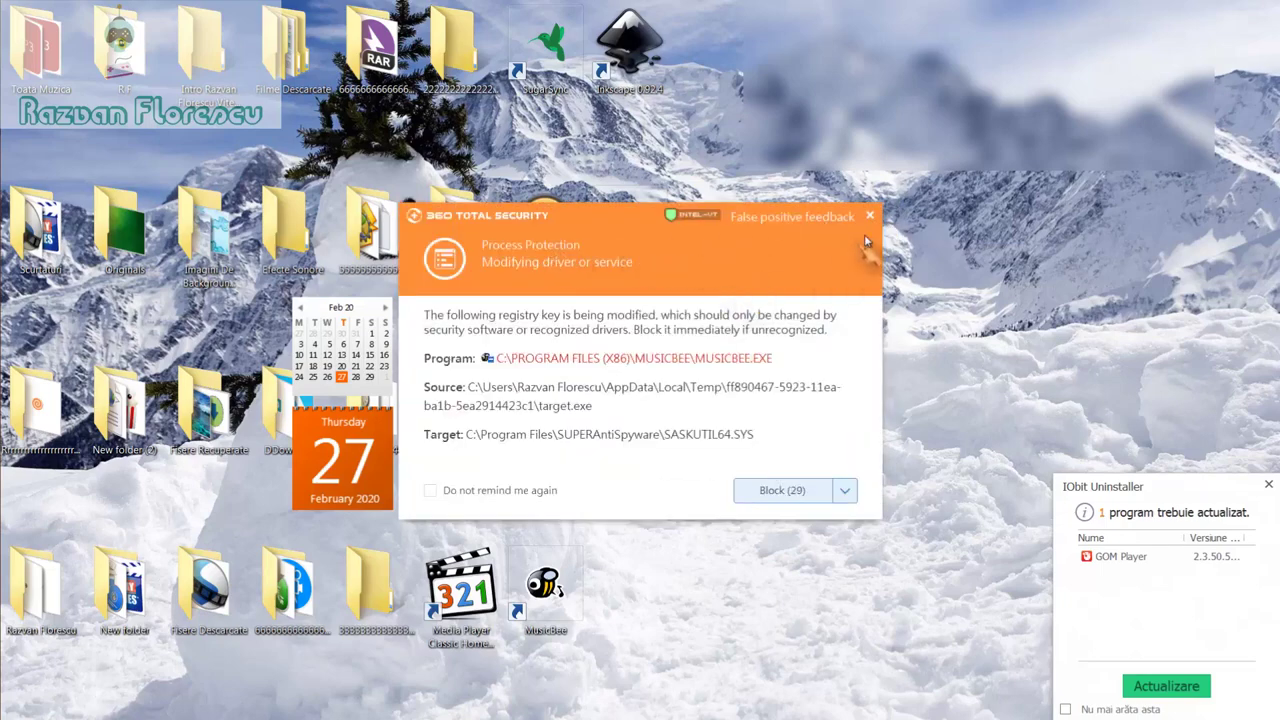
pyautogui.click(871, 217)
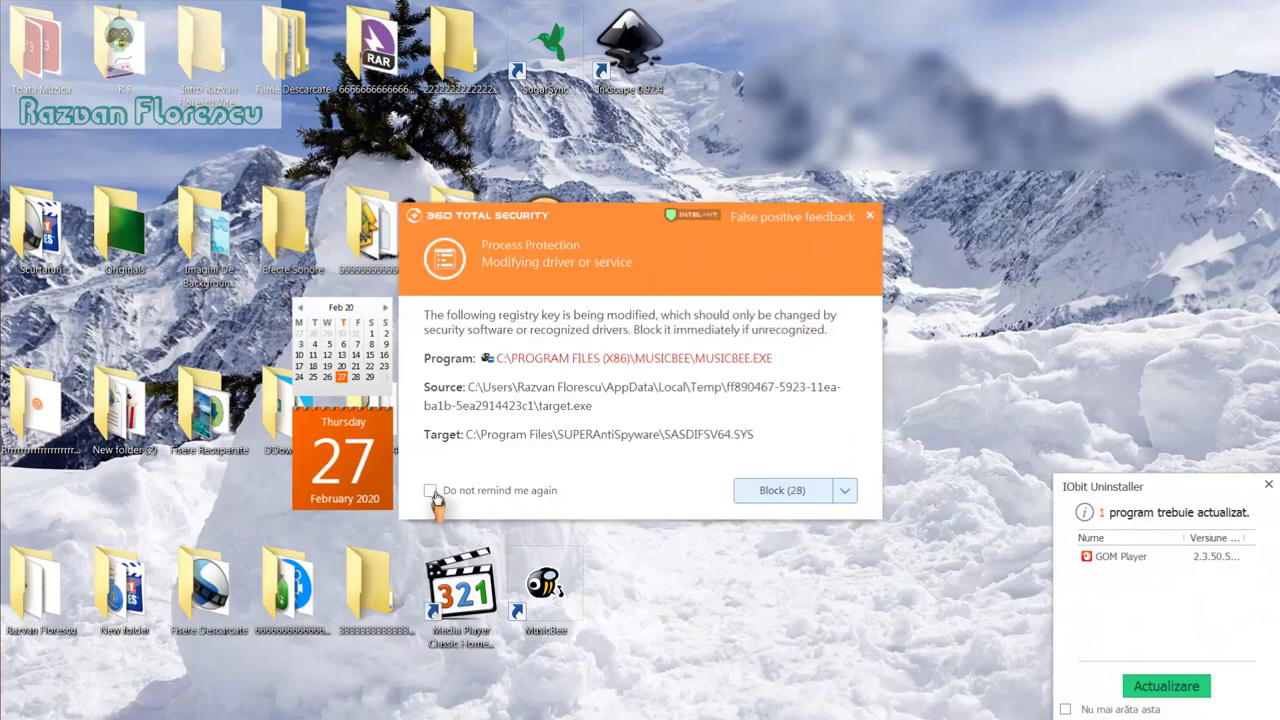
pyautogui.click(870, 216)
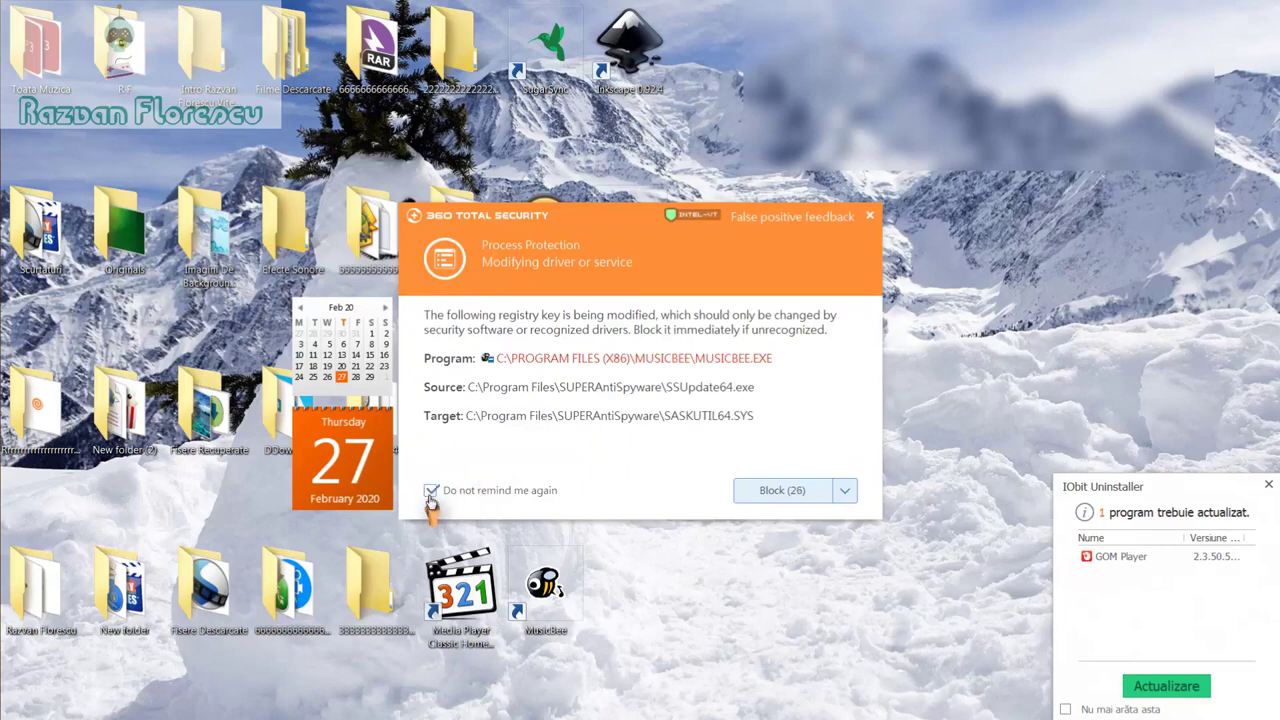
pyautogui.click(869, 216)
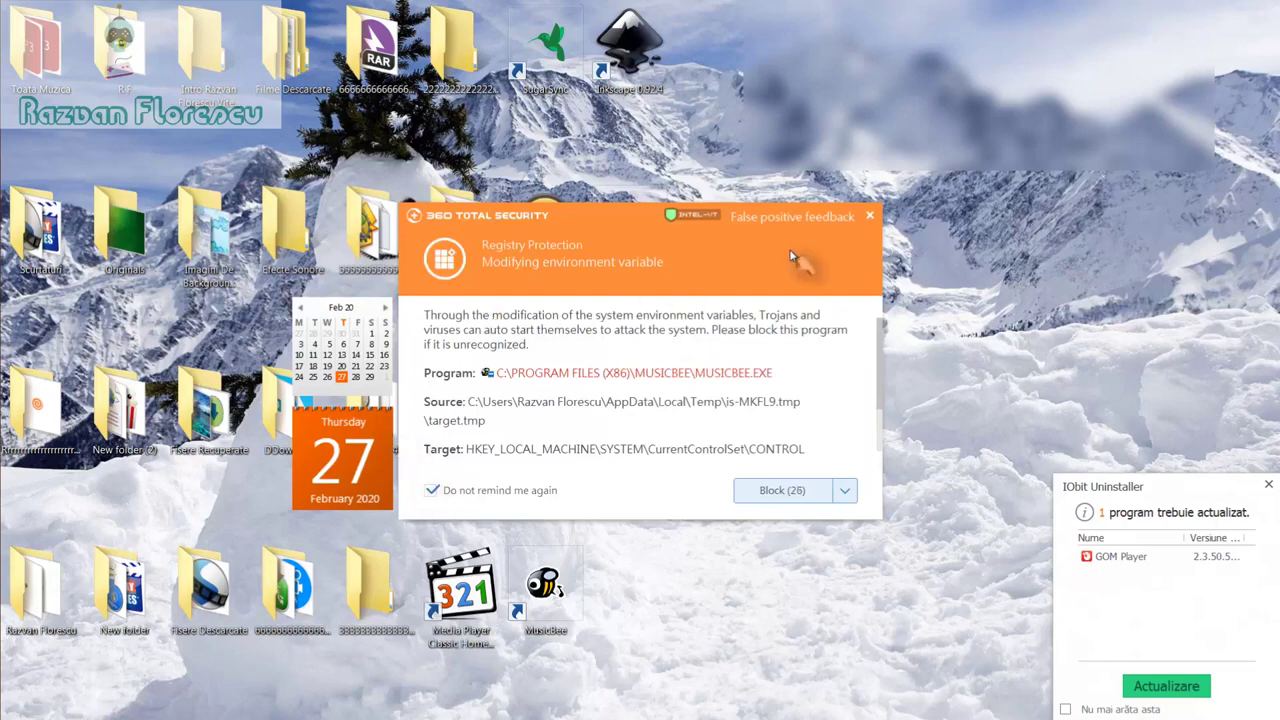
pyautogui.click(871, 219)
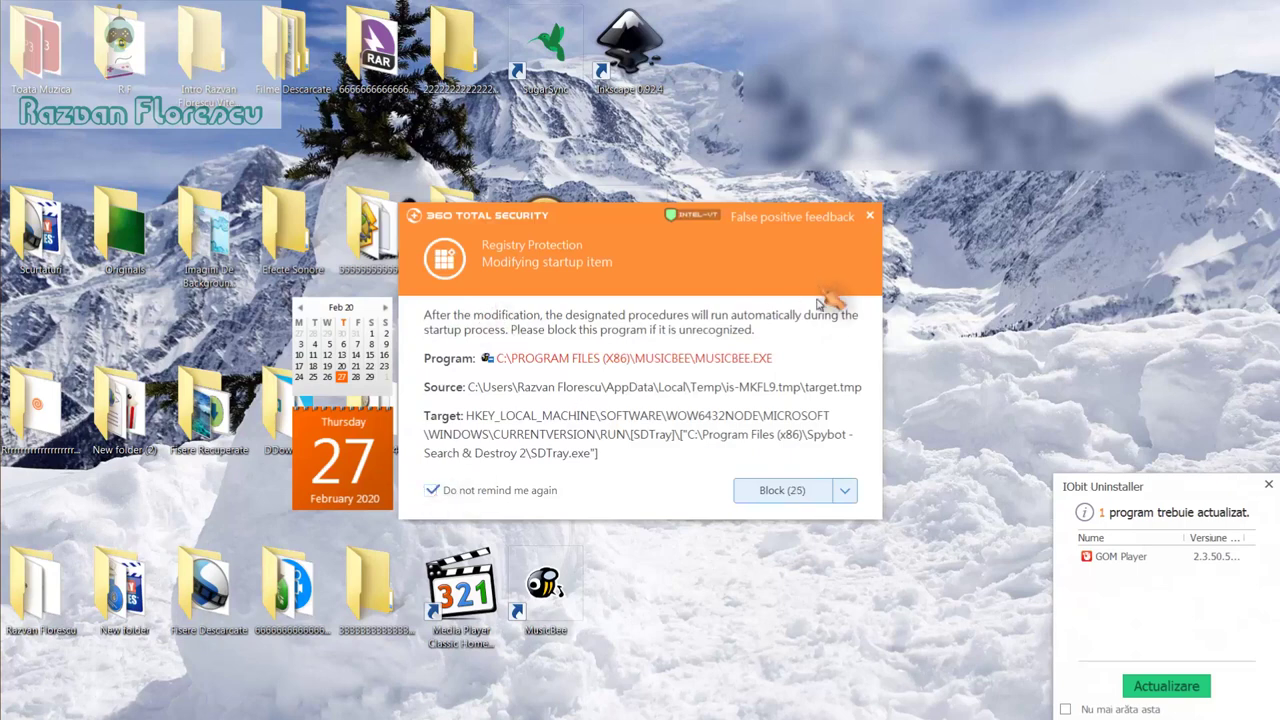
pyautogui.click(871, 216)
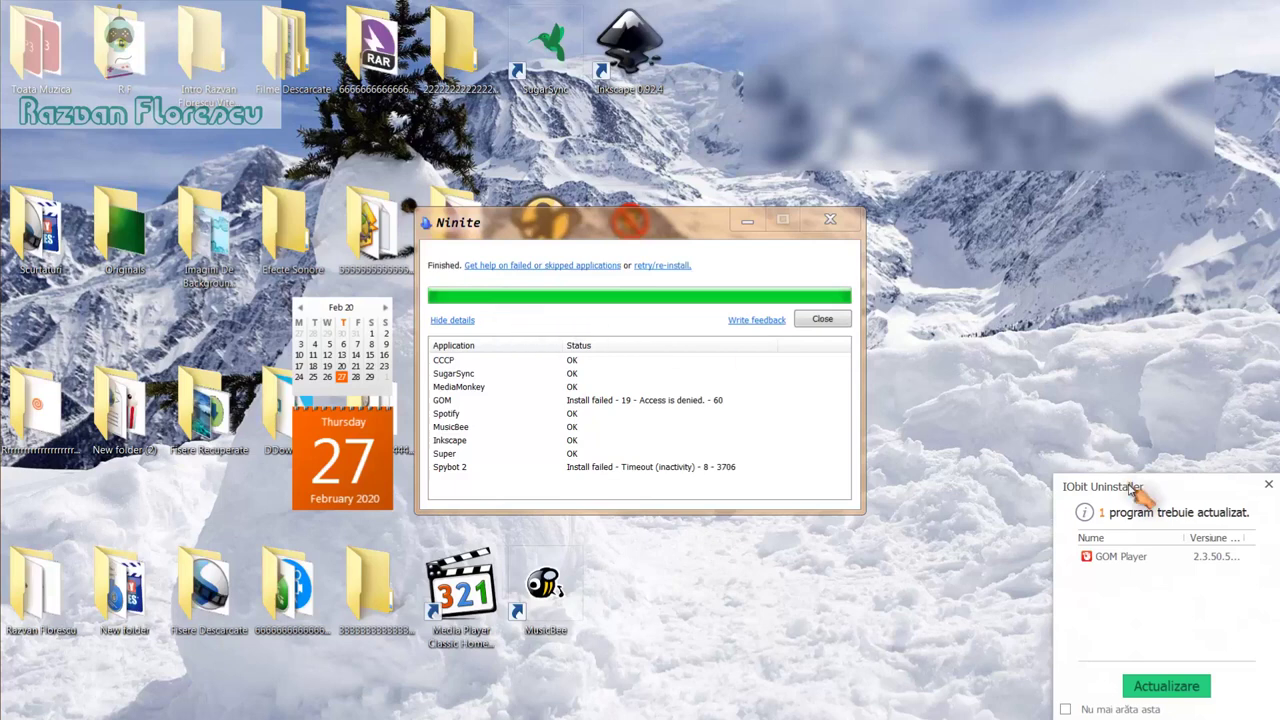
# Step: Close the IObit Uninstaller update notice and the finished Ninite installer window
pyautogui.click(1266, 486)
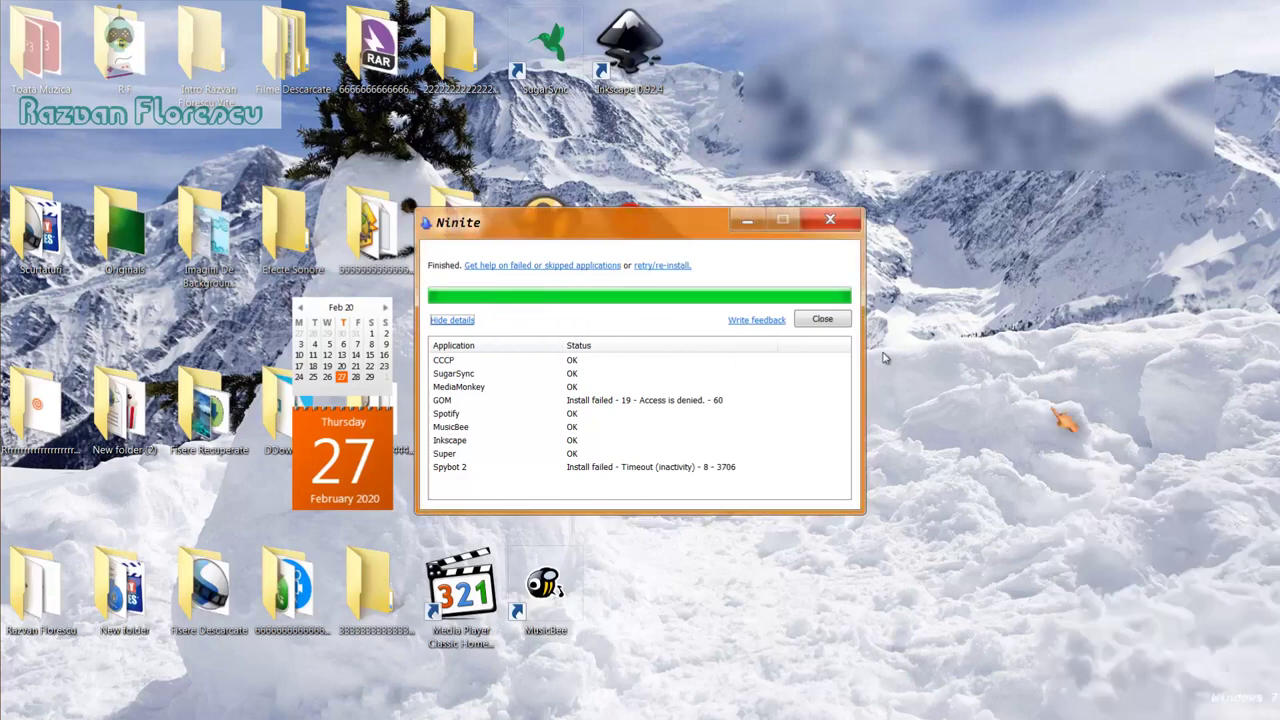
pyautogui.click(821, 321)
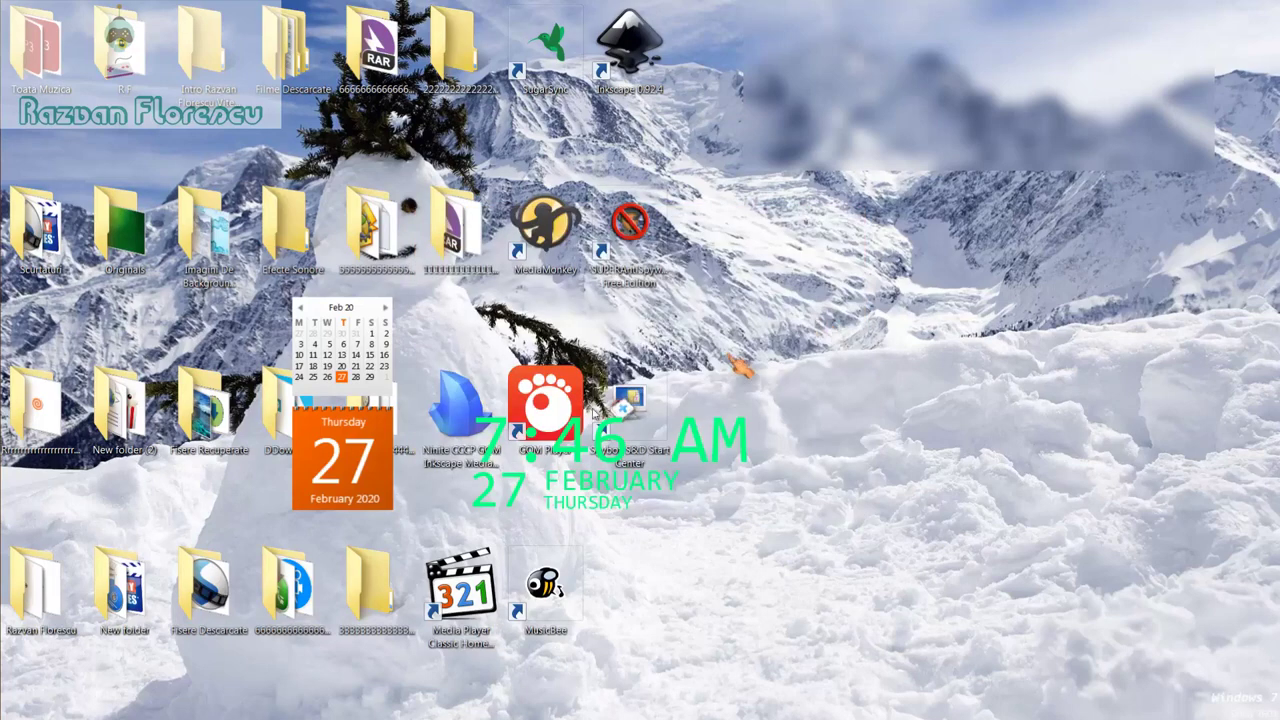
# Step: Open Media Player Classic Home Cinema, decline the periodic CCCP update checks, view the player full size and close it
pyautogui.doubleClick(478, 610)
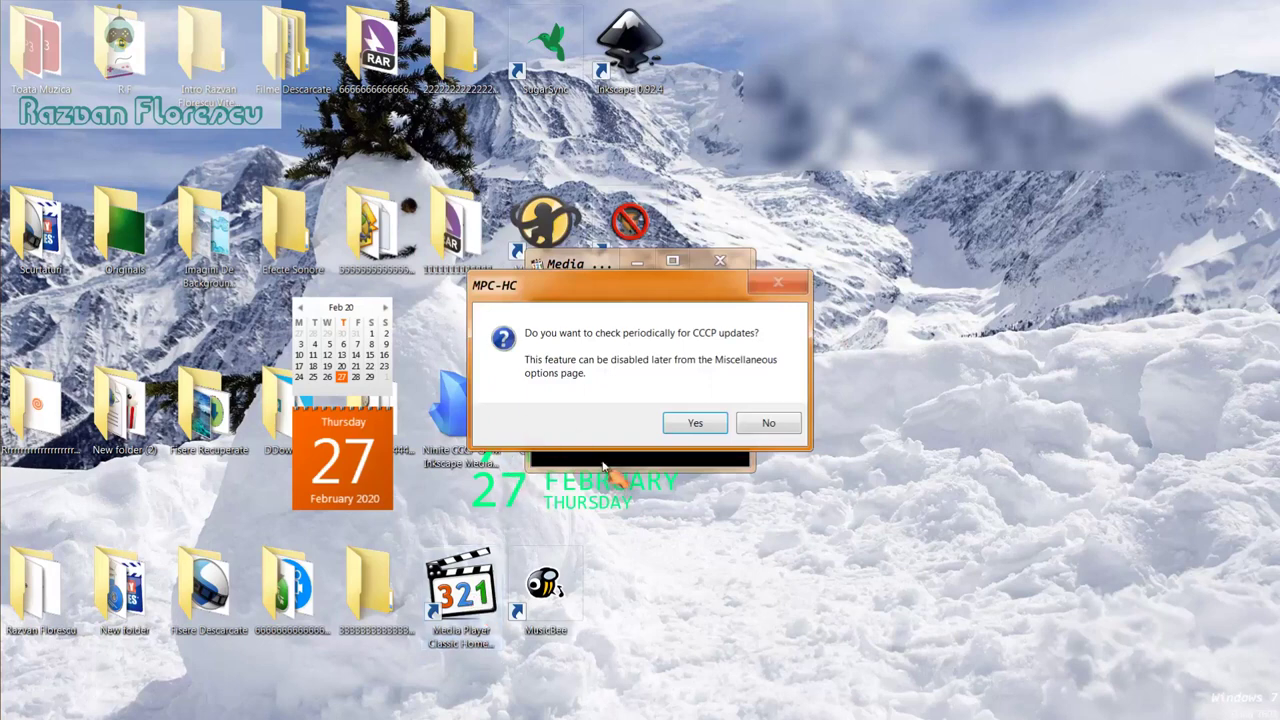
pyautogui.click(757, 425)
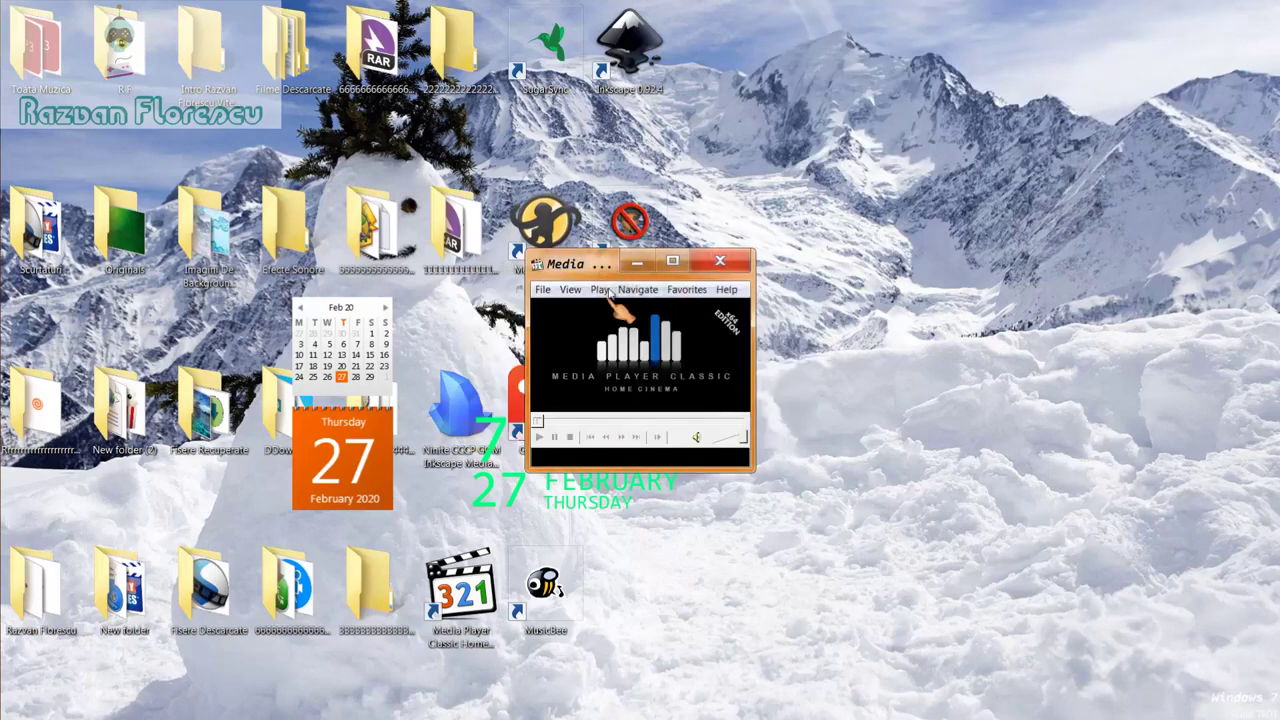
pyautogui.moveTo(599, 273); pyautogui.dragTo(604, 0)
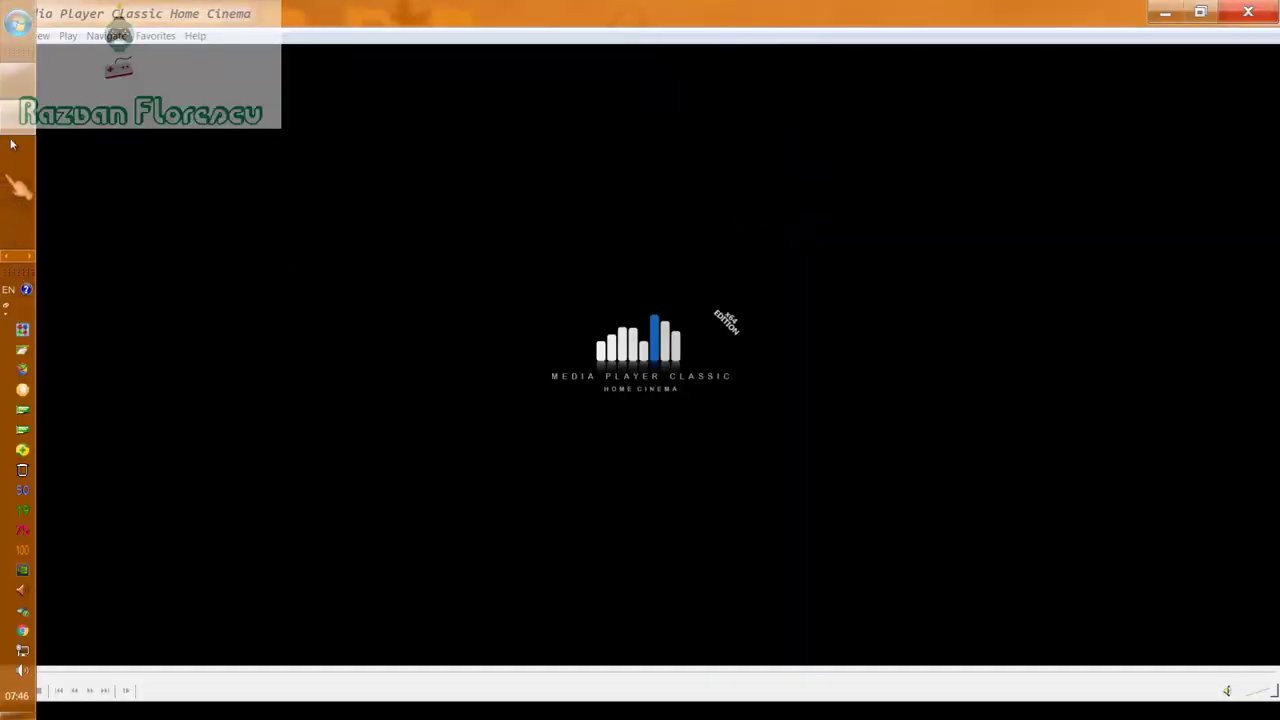
pyautogui.rightClick(12, 120)
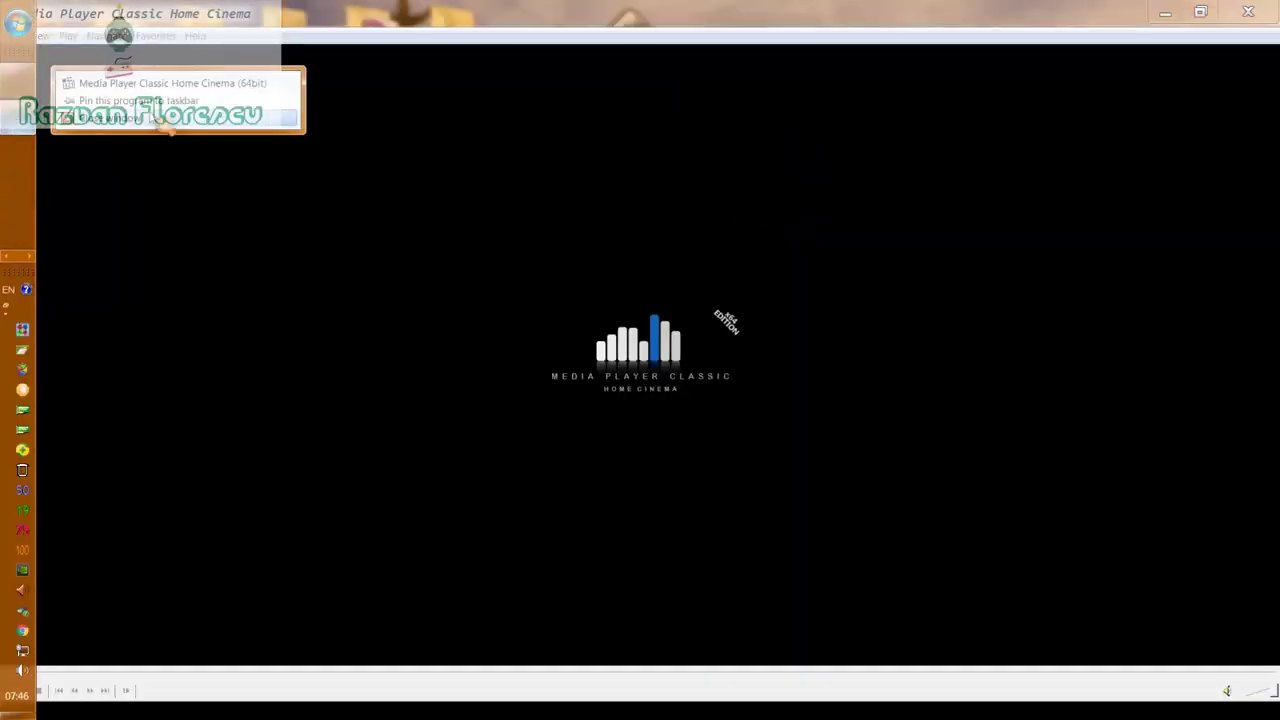
pyautogui.click(205, 138)
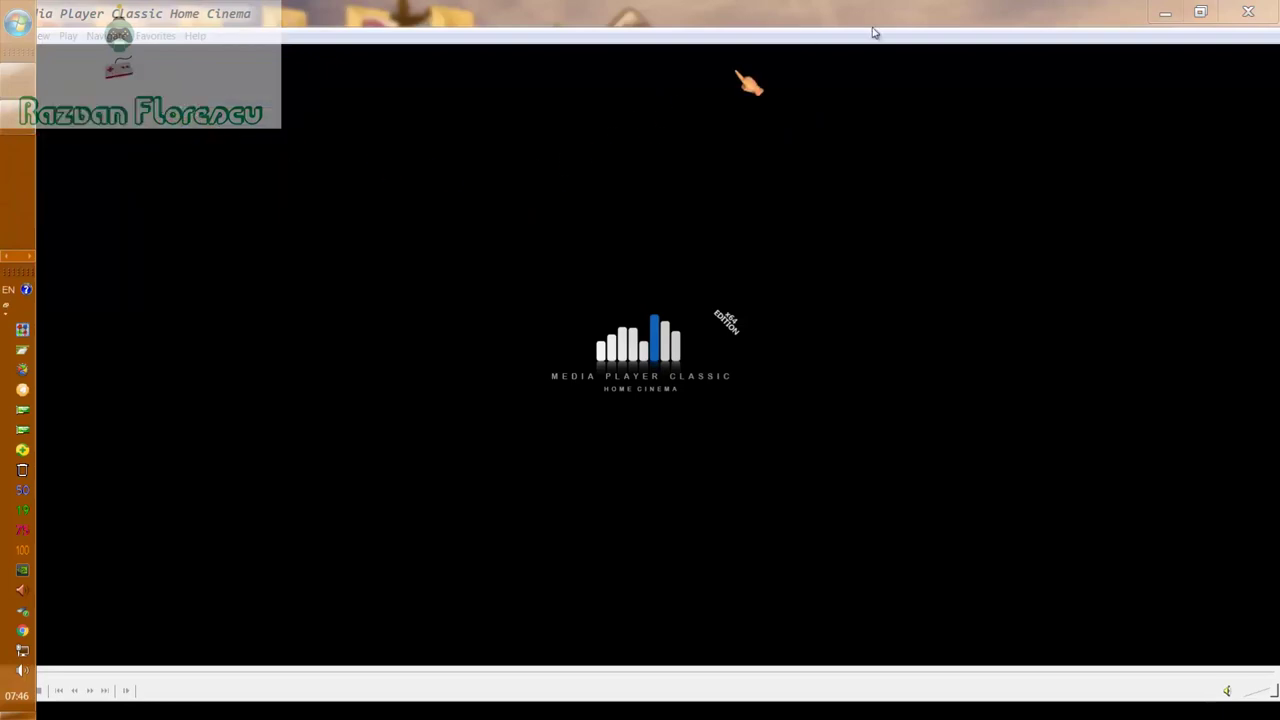
pyautogui.click(1248, 12)
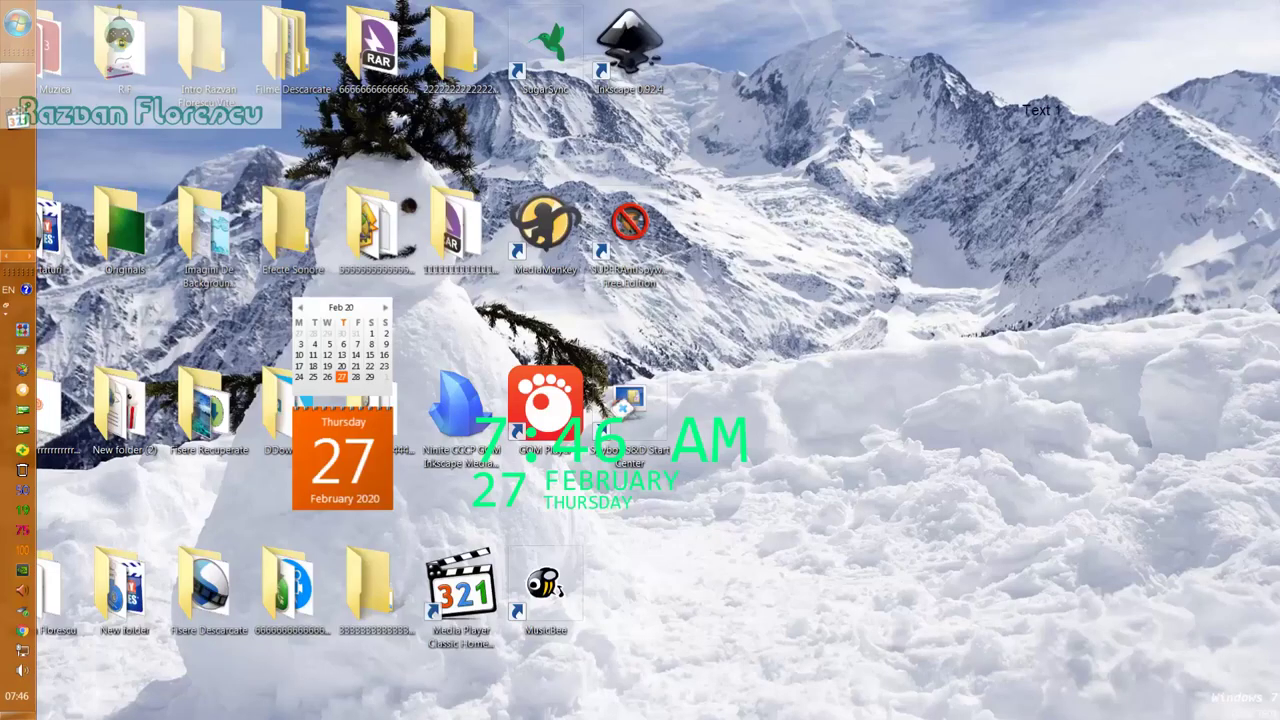
# Step: Permanently delete the Ninite installer file from the desktop
pyautogui.click(473, 400)
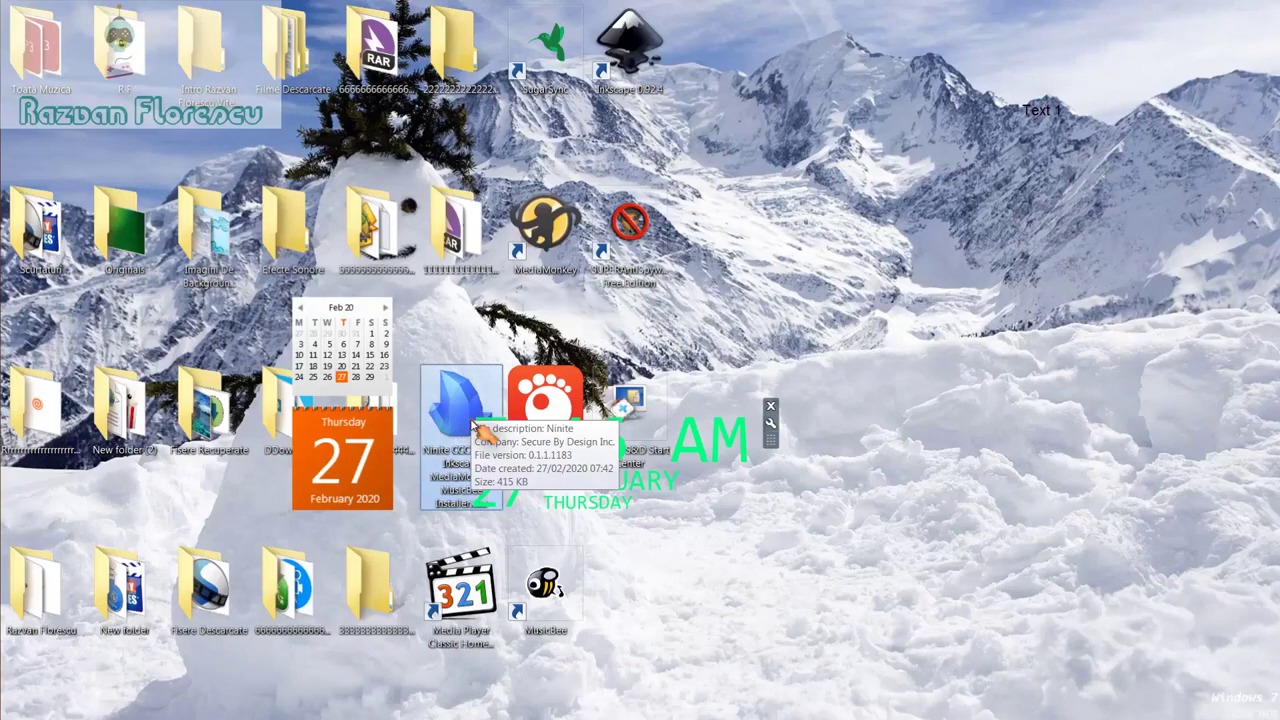
pyautogui.hotkey('shift', 'Delete')
pyautogui.press('Return')
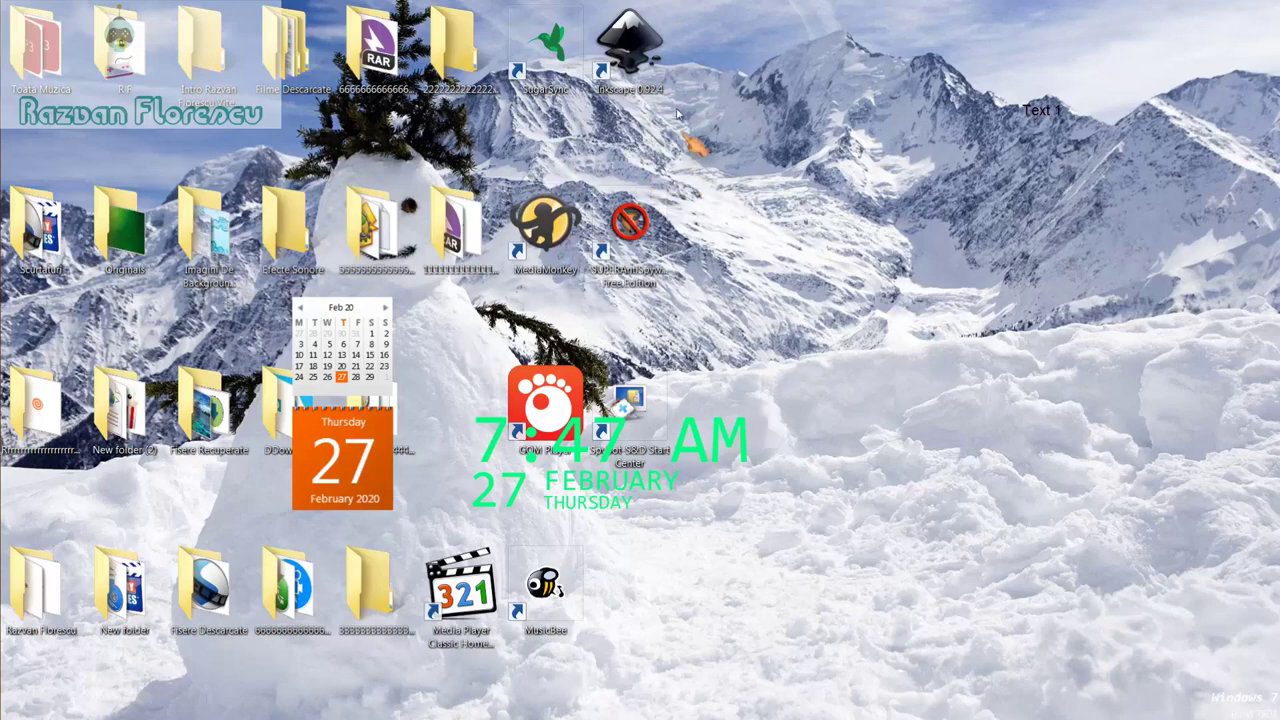
# Step: Copy the eight program shortcuts, including Media Player Classic, into the Scurtaturi folder and permanently delete the originals from the desktop
pyautogui.moveTo(712, 62); pyautogui.dragTo(515, 608)
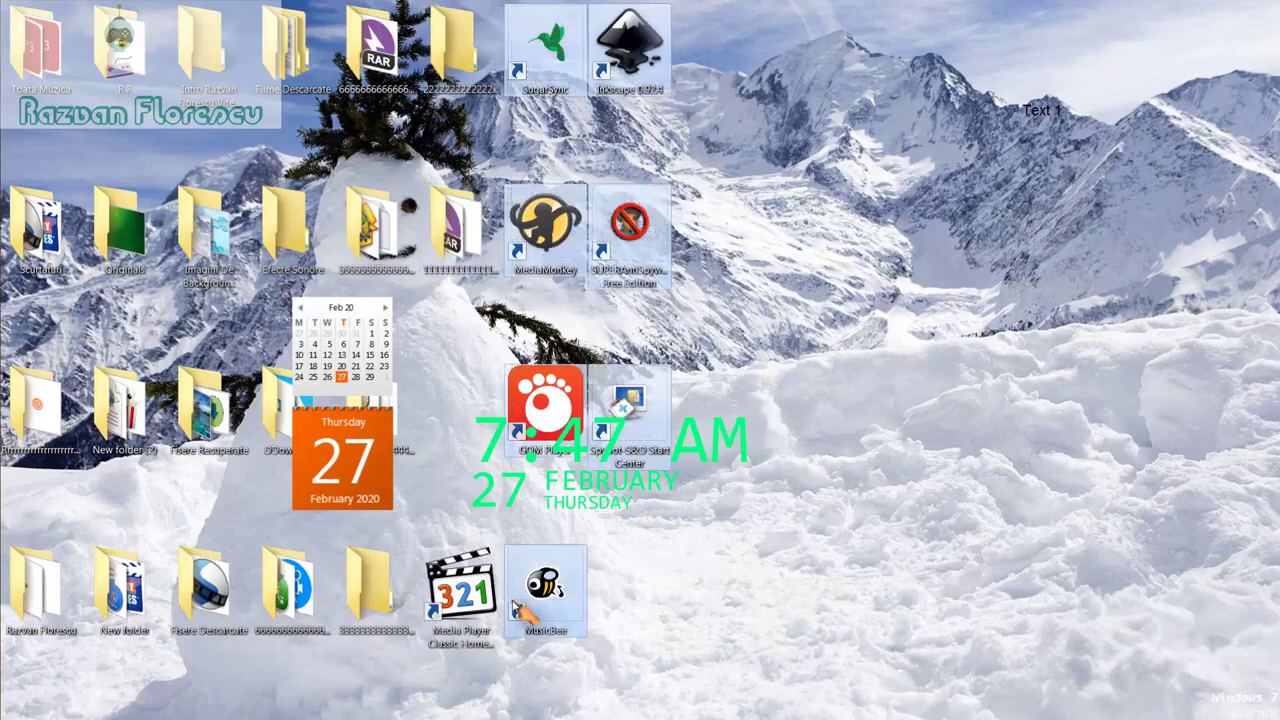
pyautogui.keyDown('ctrl'); pyautogui.click(462, 590); pyautogui.keyUp('ctrl')
pyautogui.moveTo(455, 590); pyautogui.dragTo(75, 198)
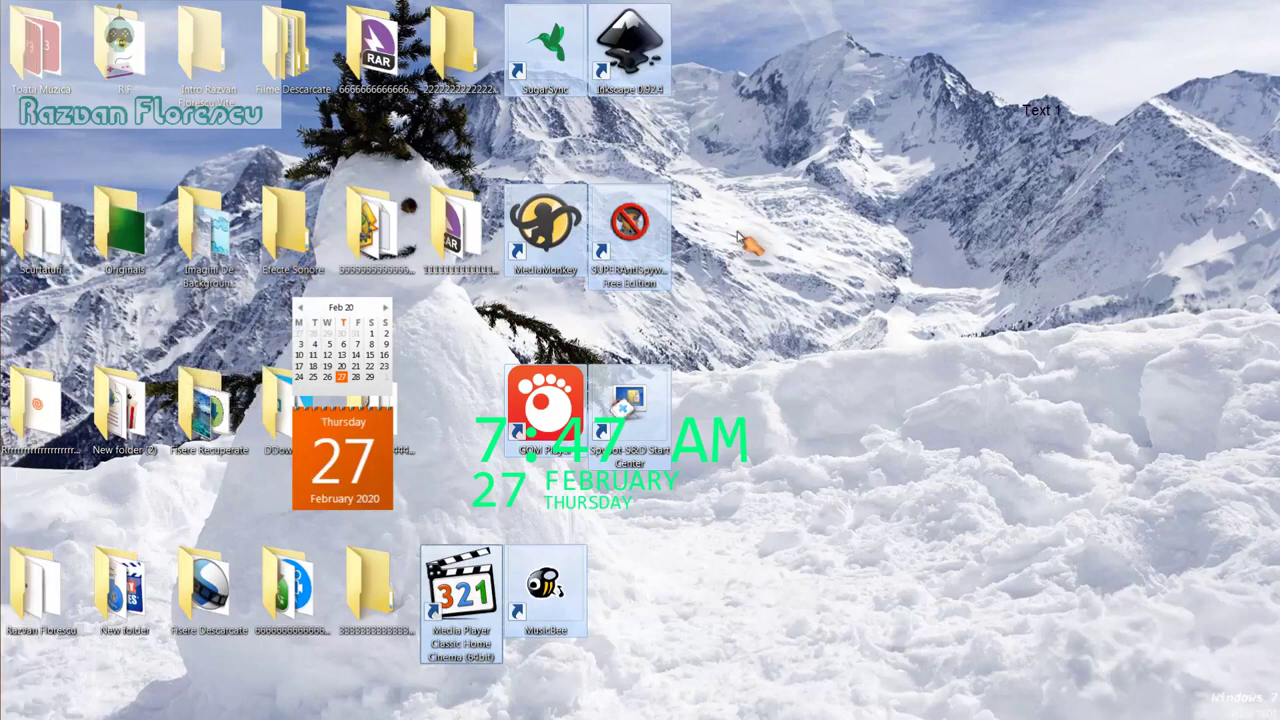
pyautogui.hotkey('shift', 'Delete')
pyautogui.press('Return')
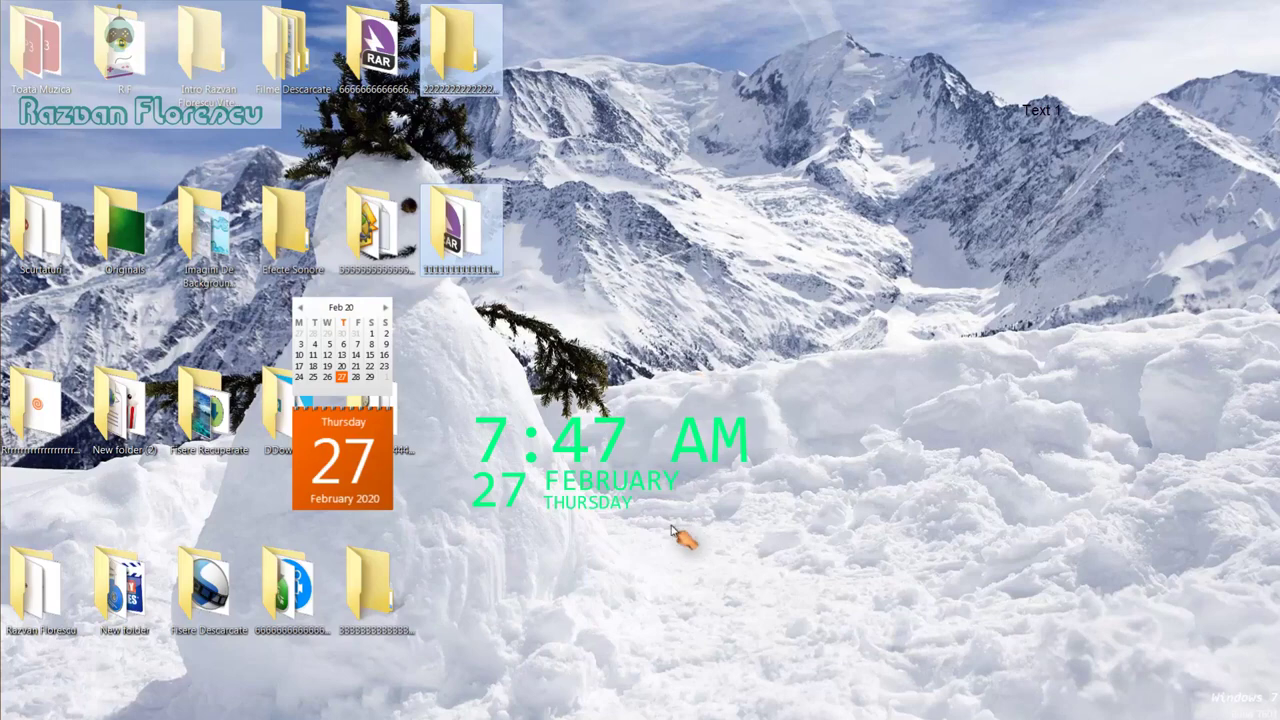
# Step: Refresh the desktop twice
pyautogui.rightClick(606, 540)
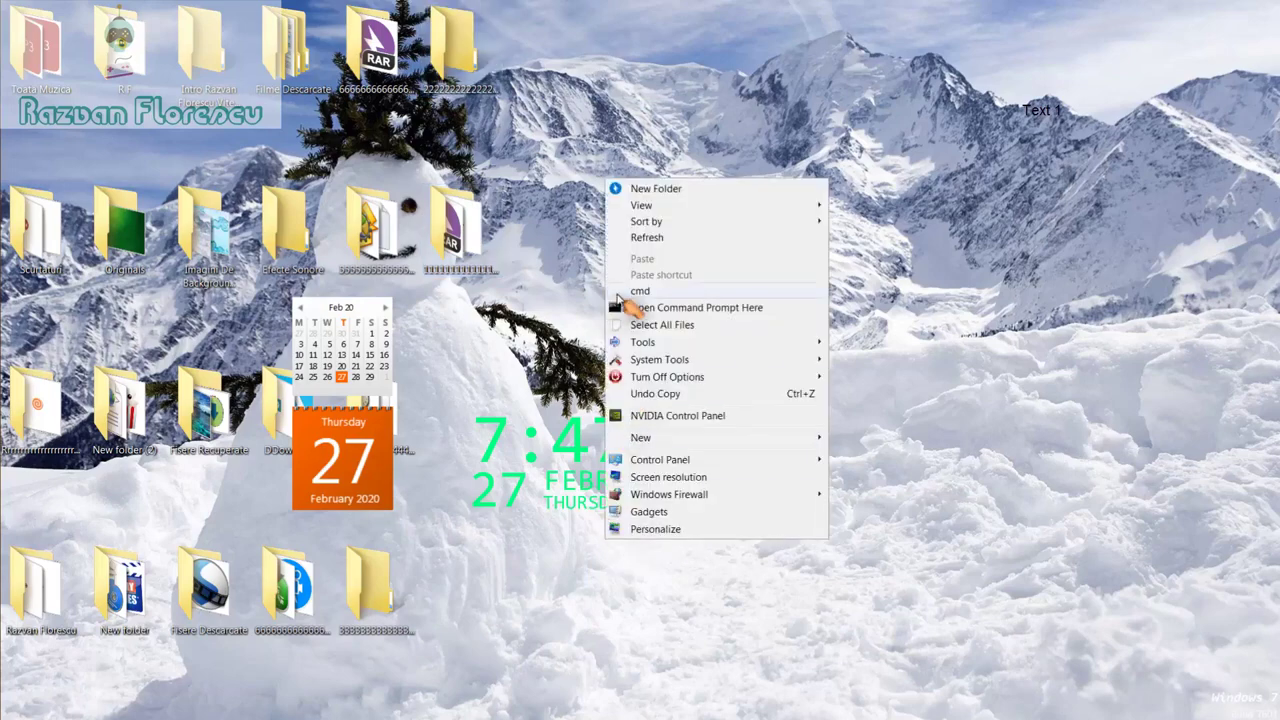
pyautogui.click(644, 238)
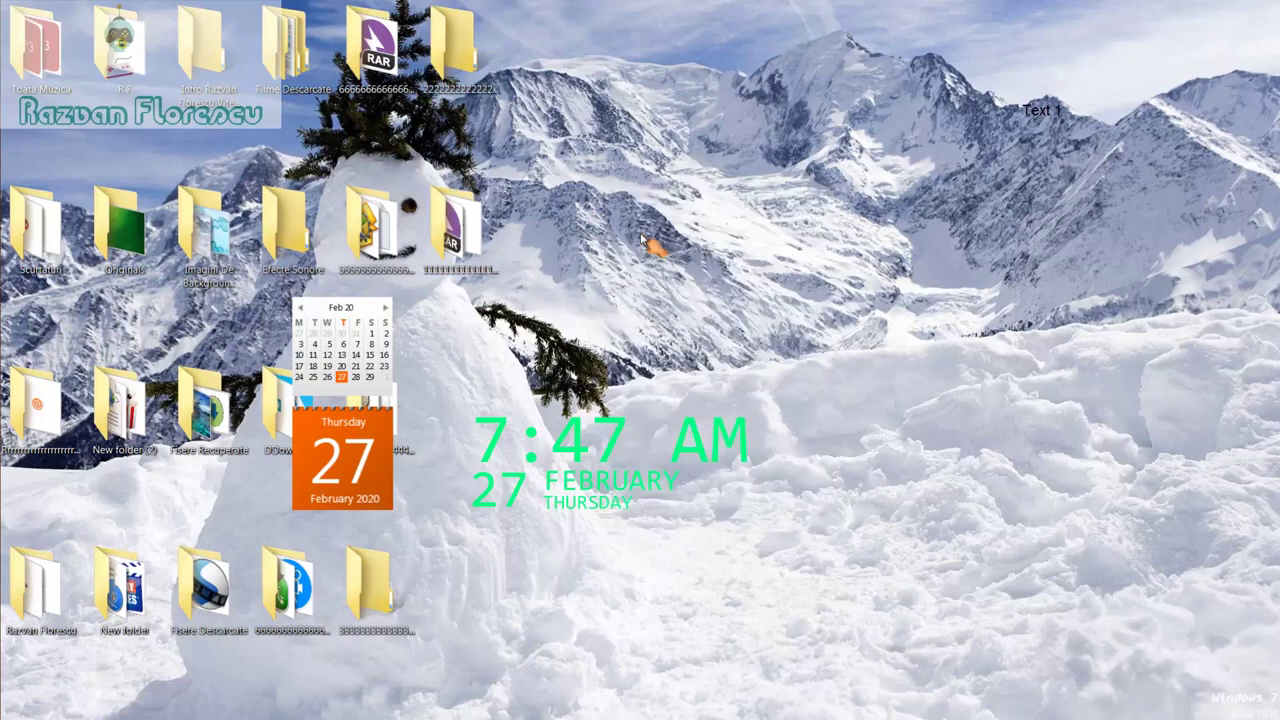
pyautogui.rightClick(576, 545)
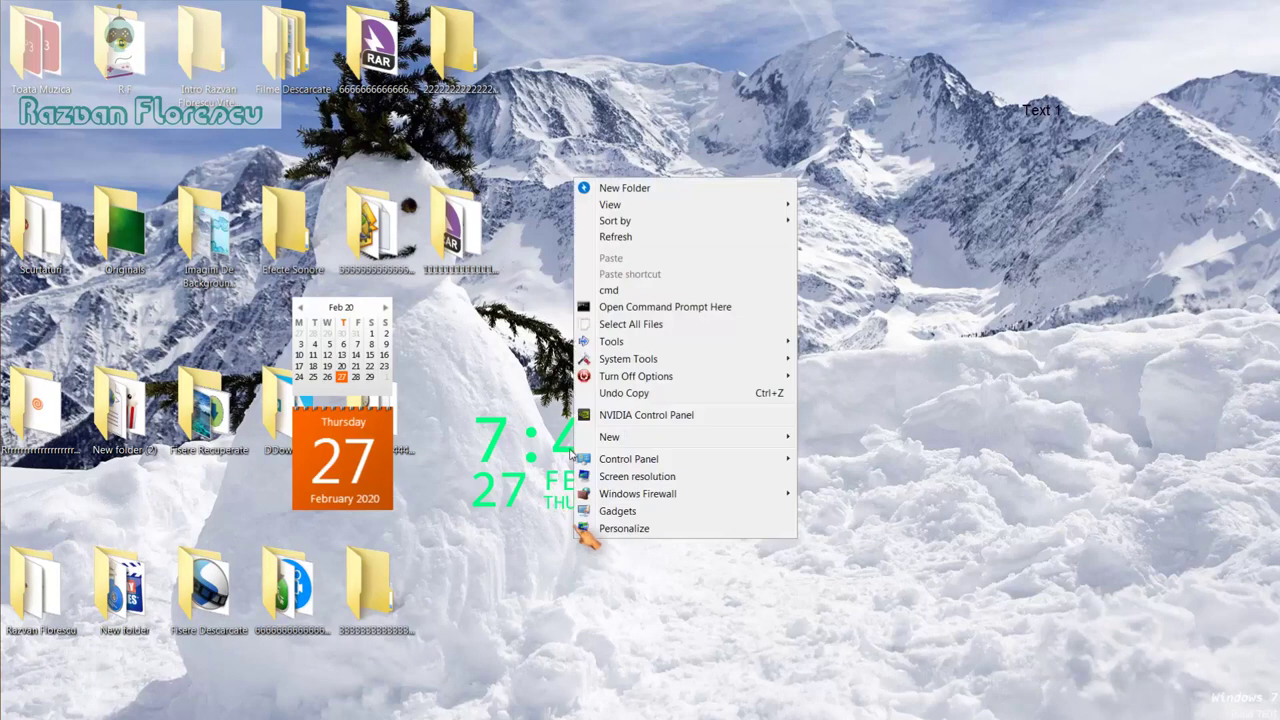
pyautogui.click(614, 238)
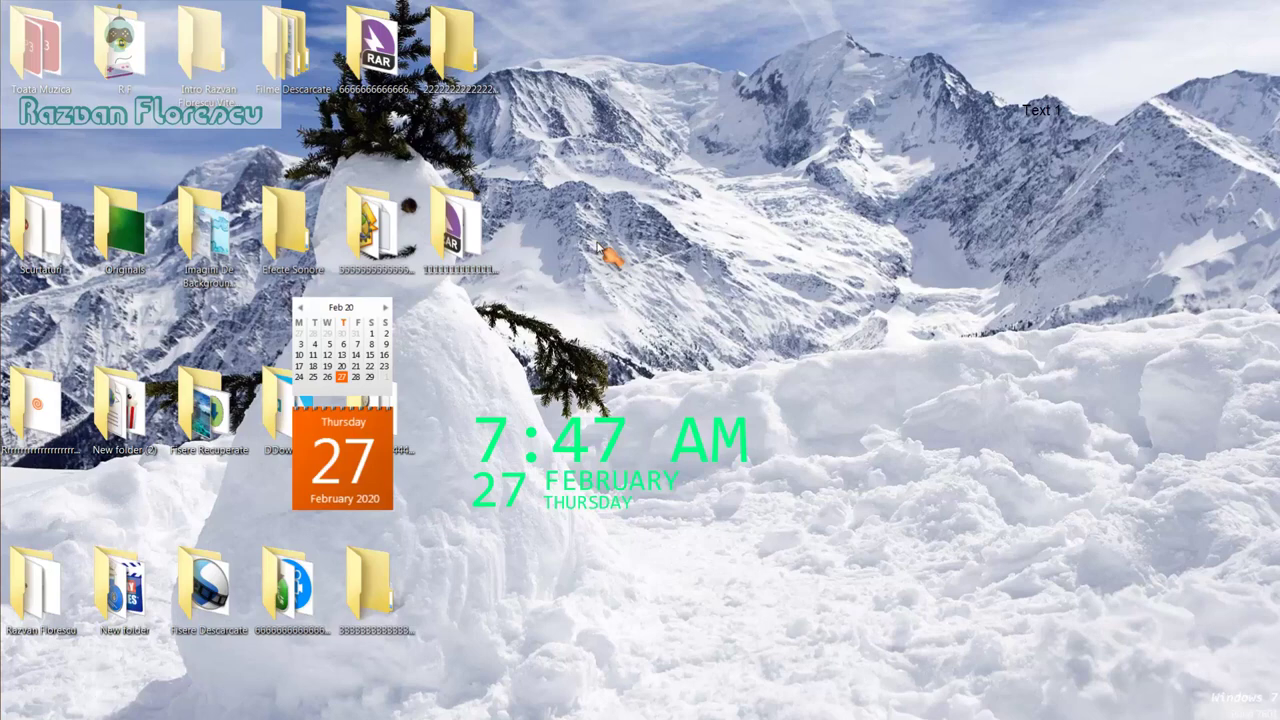
pyautogui.moveTo(5, 305)
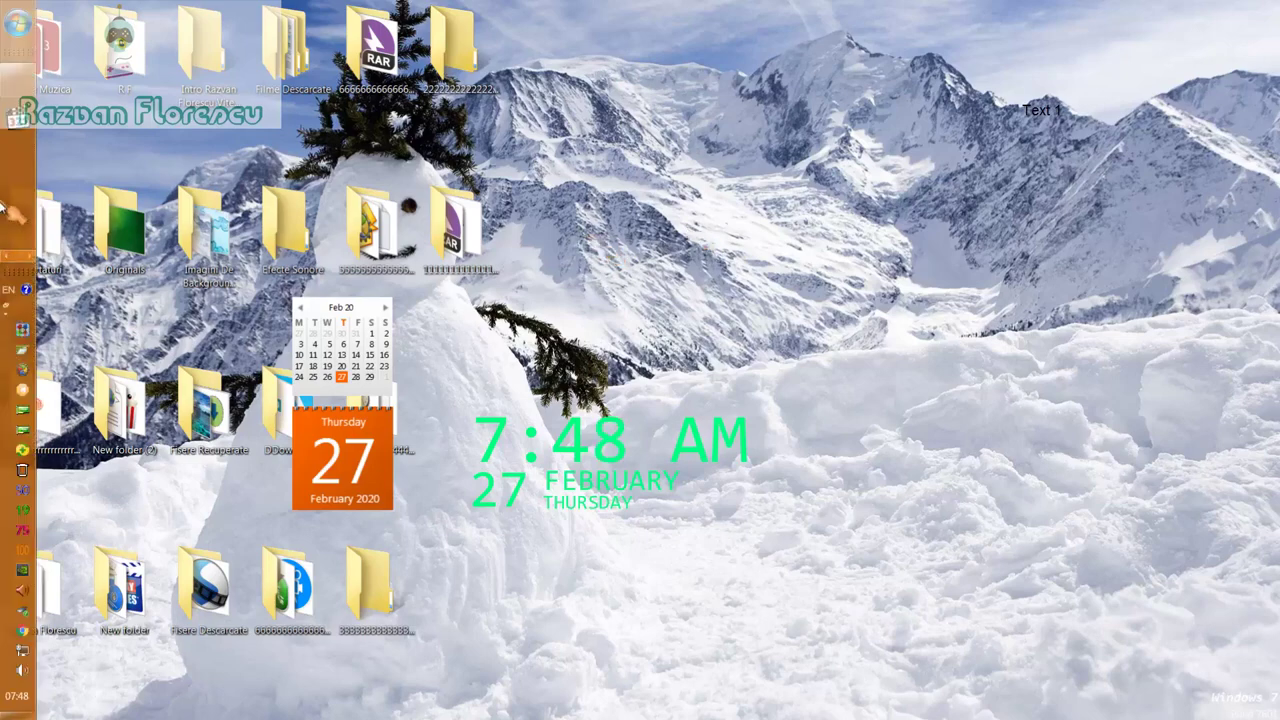
pyautogui.moveTo(22, 86)
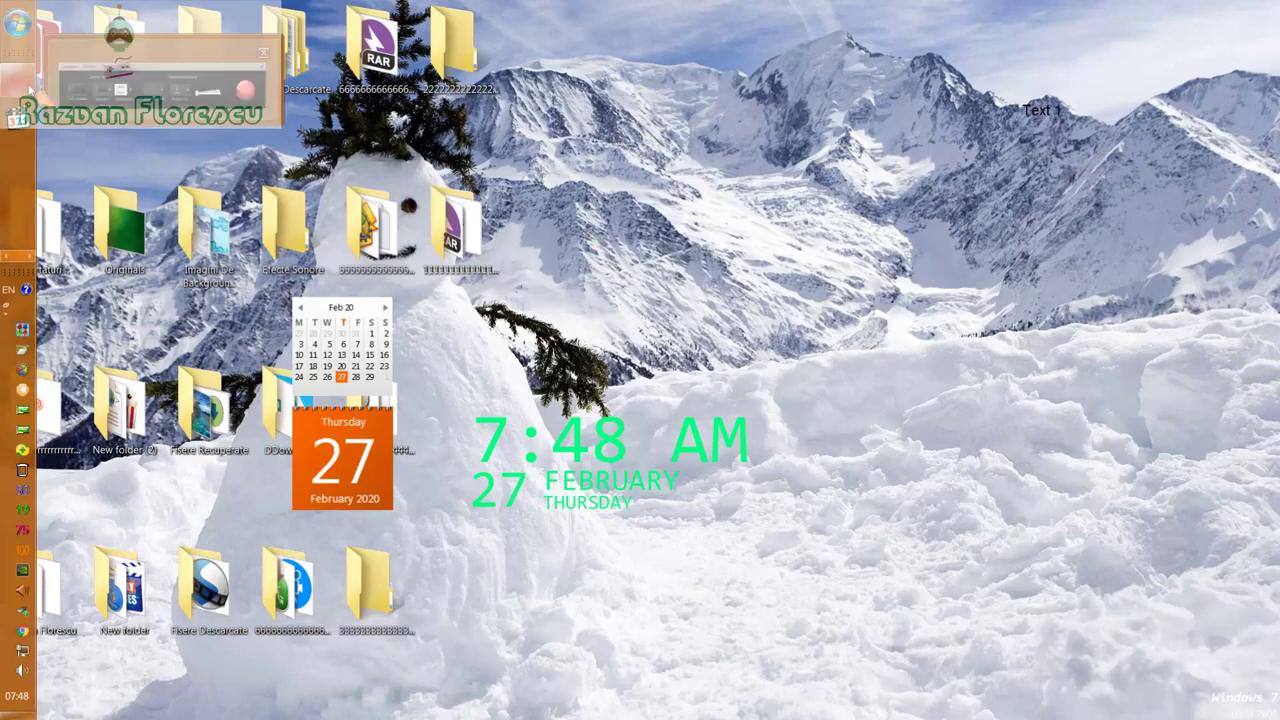
pyautogui.click(115, 100)
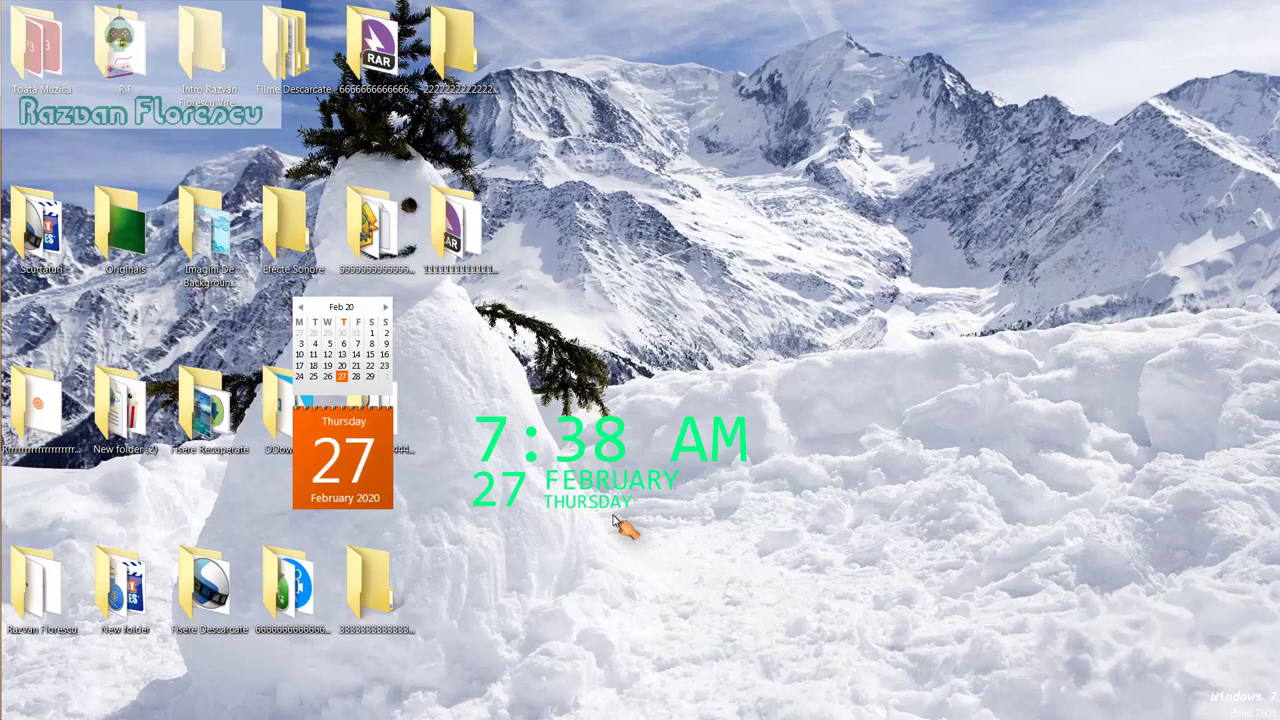
# Step: Switch to the Chrome window with the Ninite page
pyautogui.moveTo(3, 330)
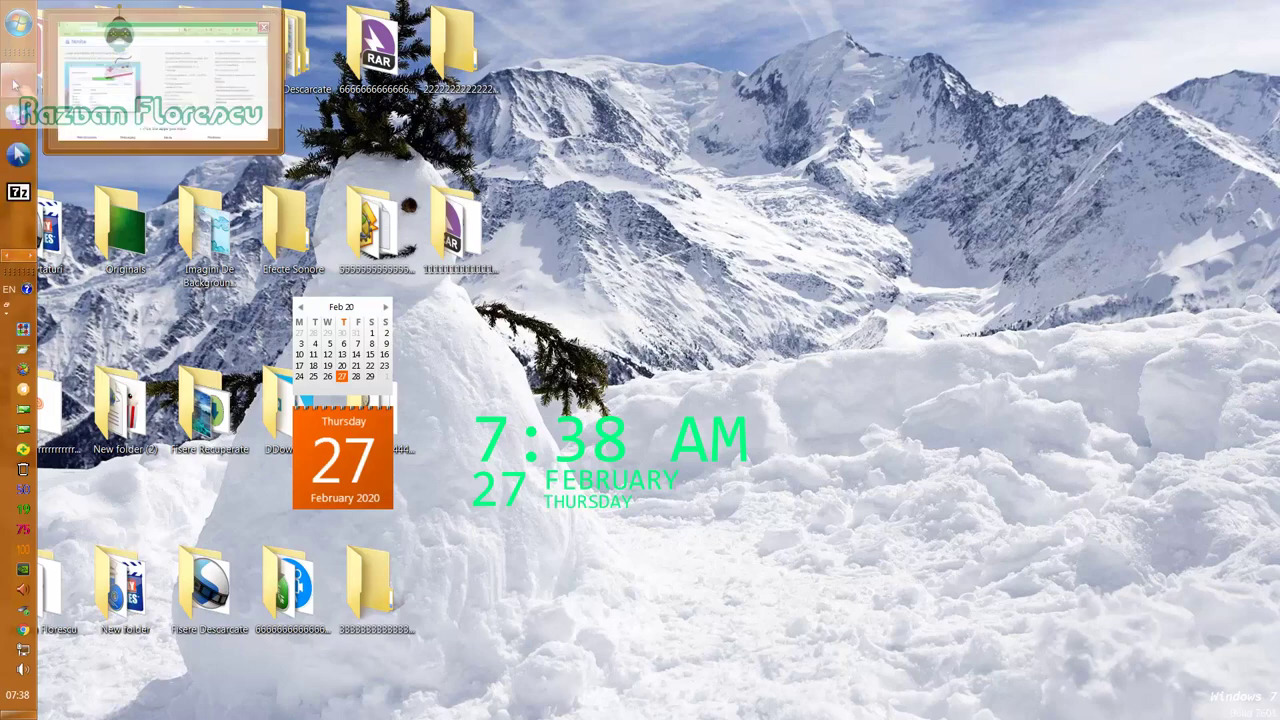
pyautogui.moveTo(20, 88)
pyautogui.click(170, 115)
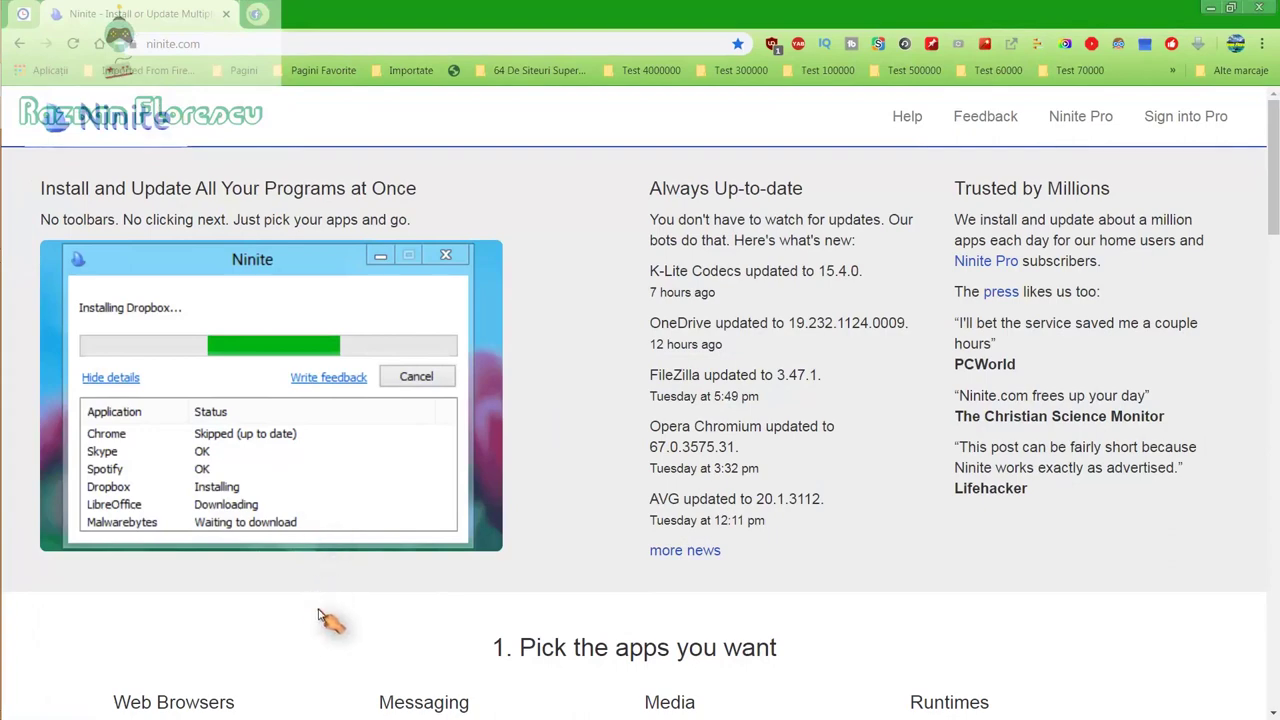
# Step: Look through Ninite's app list by category, from Web Browsers and Media down to Developer Tools and Utilities
pyautogui.scroll(-2, 320, 615)
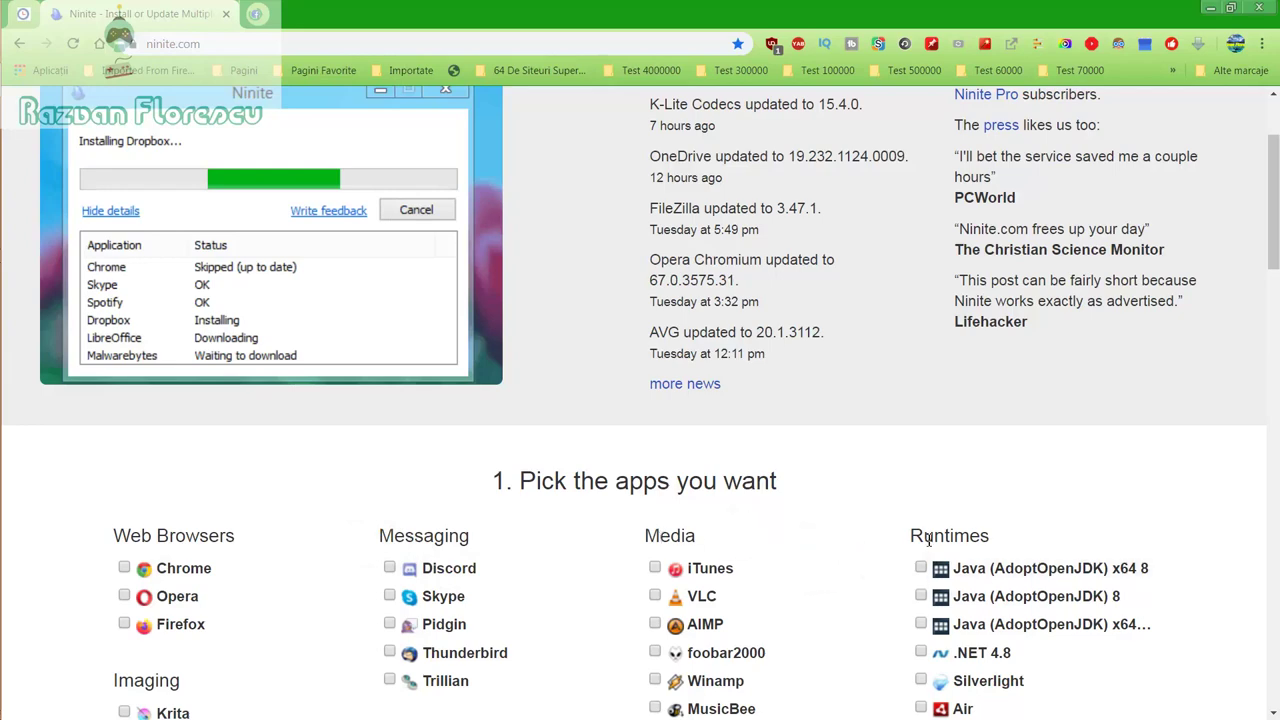
pyautogui.scroll(-2, 834, 577)
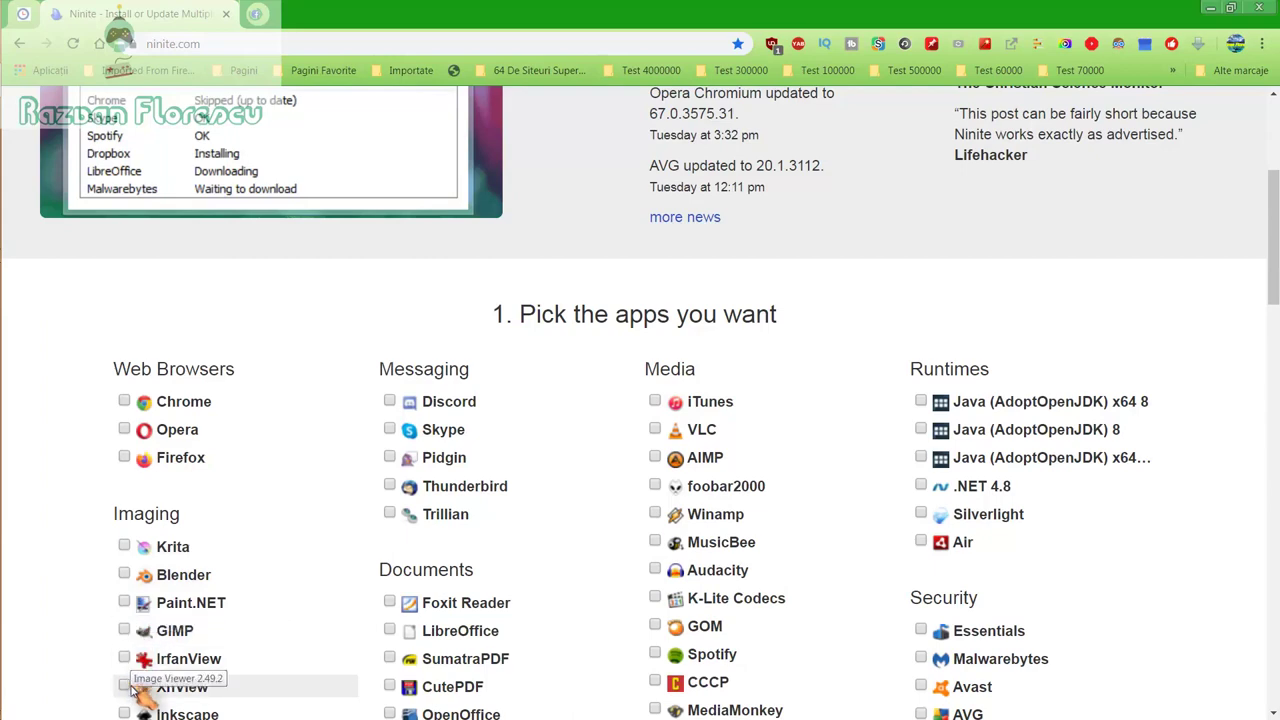
pyautogui.scroll(-1, 135, 688)
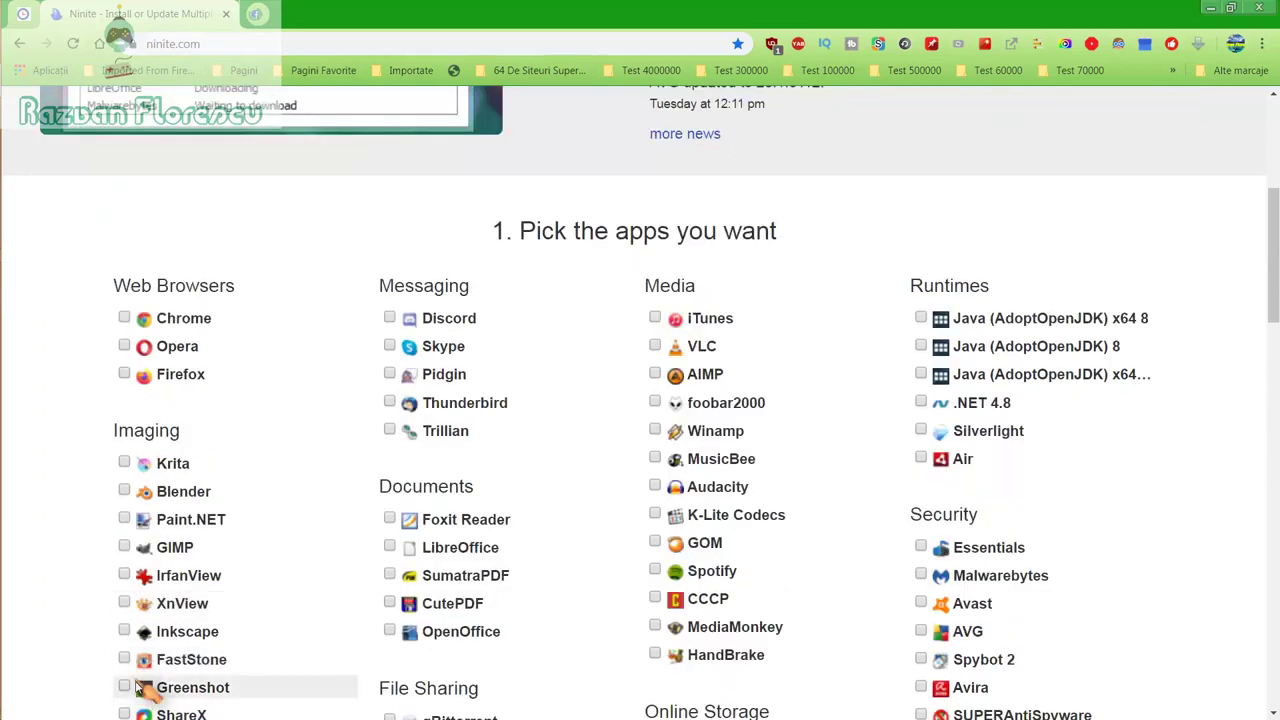
pyautogui.scroll(-1, 138, 686)
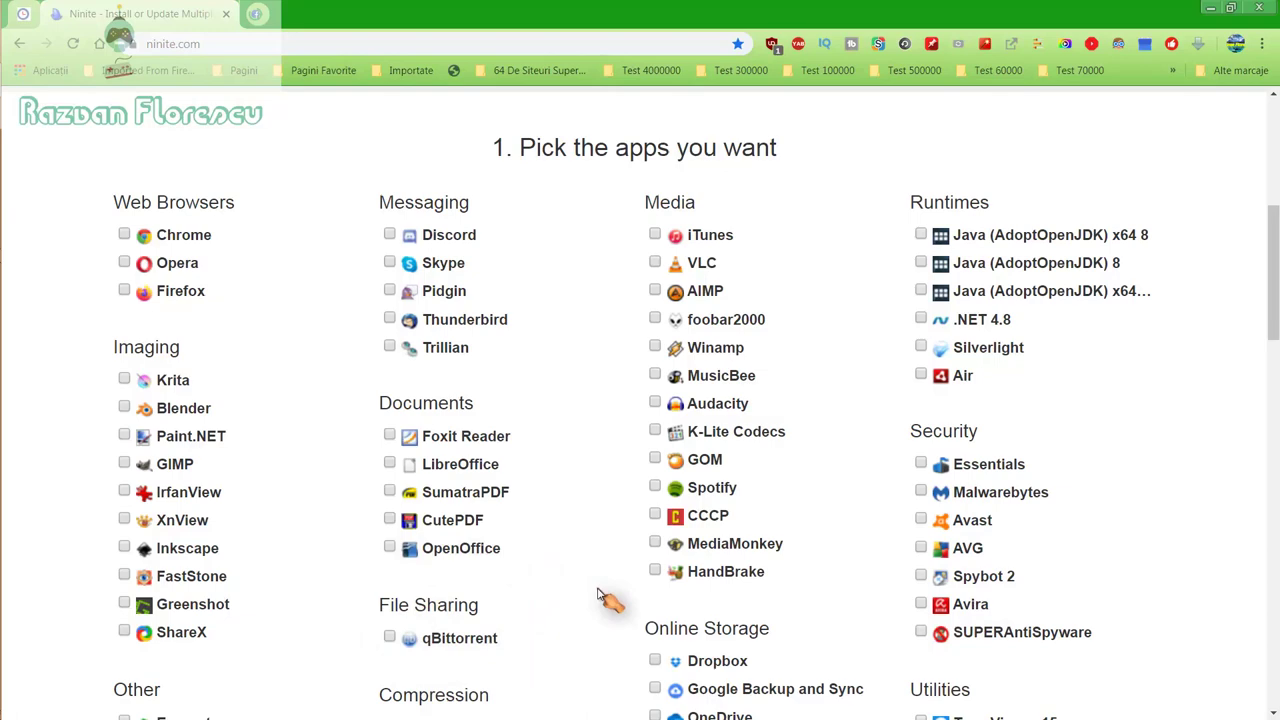
pyautogui.scroll(-1, 603, 597)
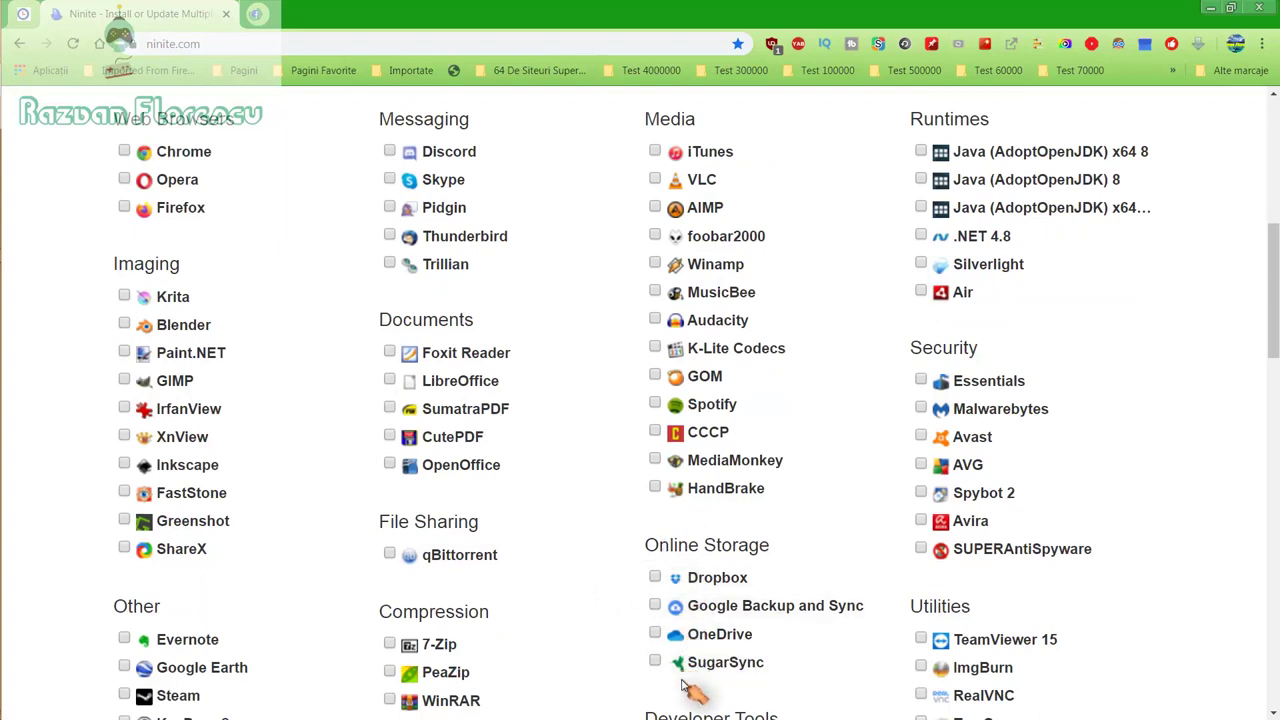
pyautogui.scroll(-3, 600, 662)
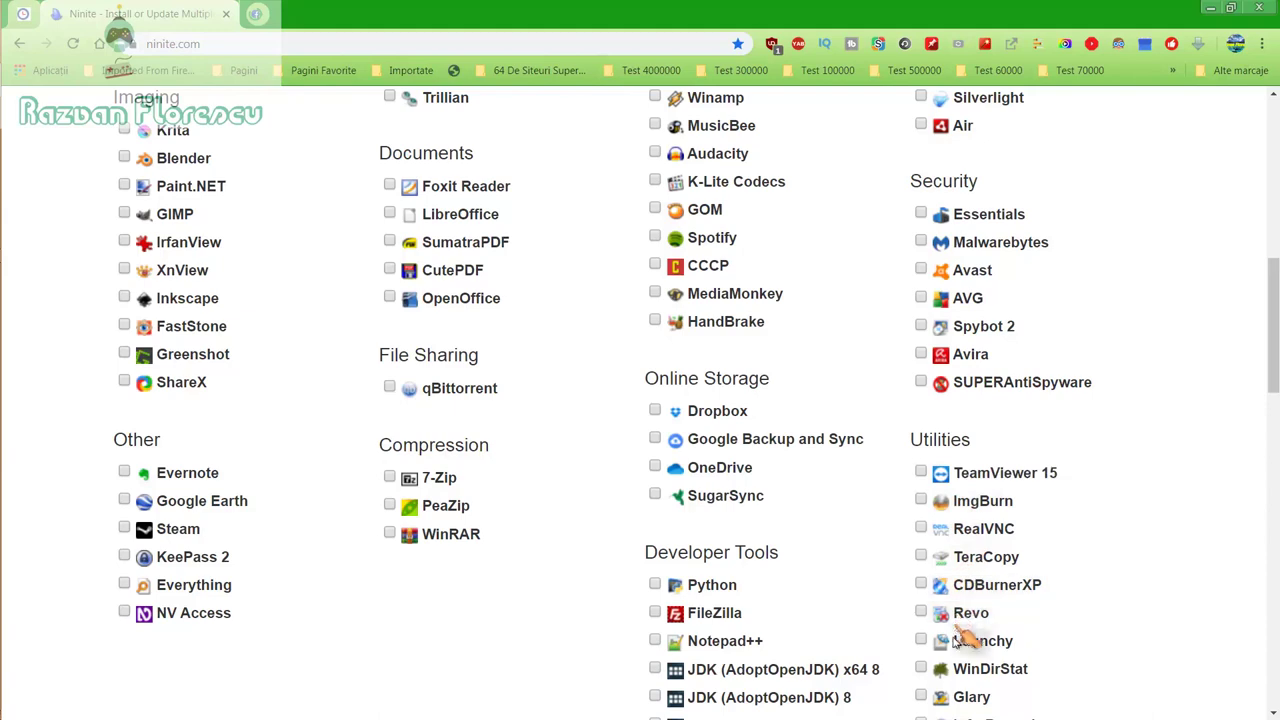
pyautogui.scroll(-1, 945, 695)
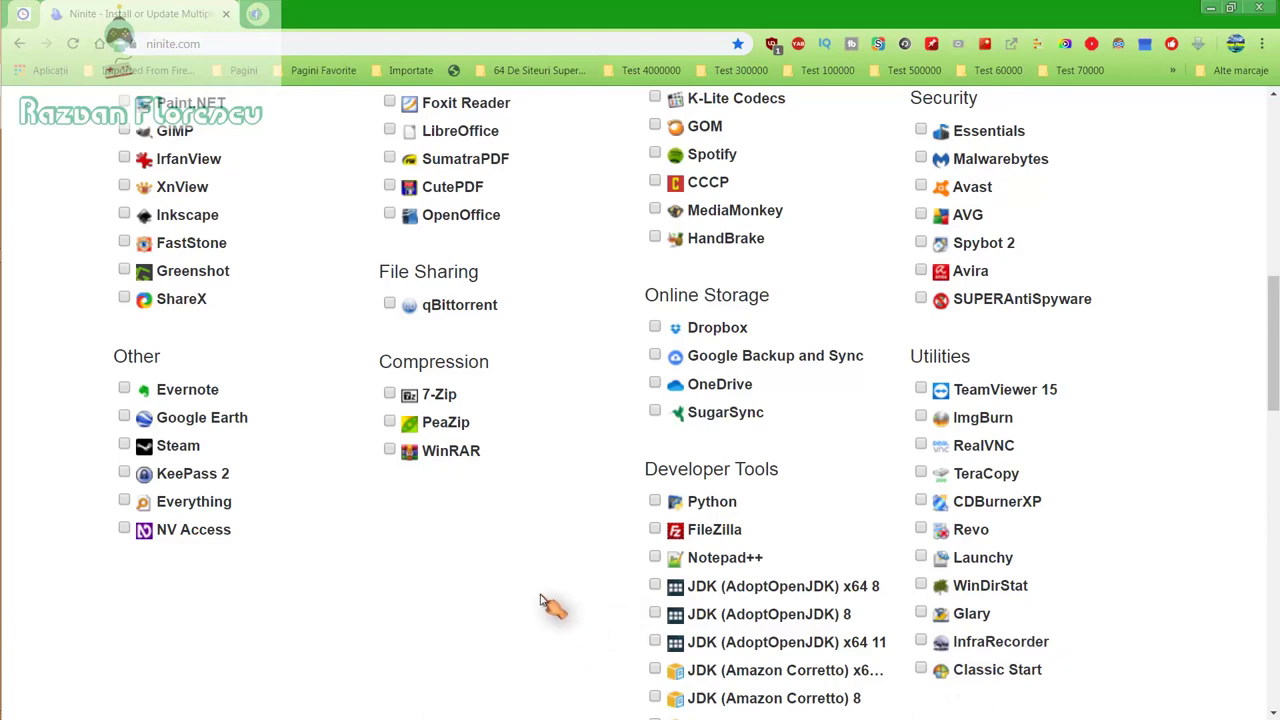
pyautogui.scroll(-1, 540, 601)
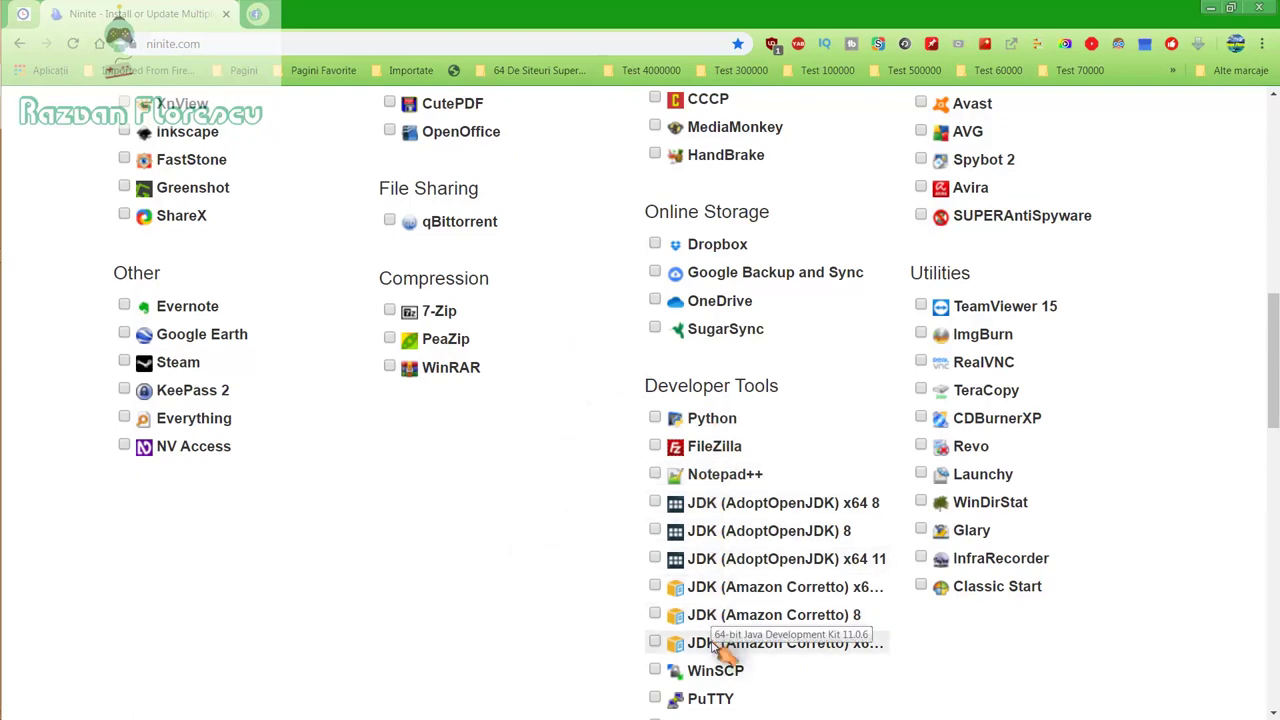
pyautogui.scroll(-2, 720, 650)
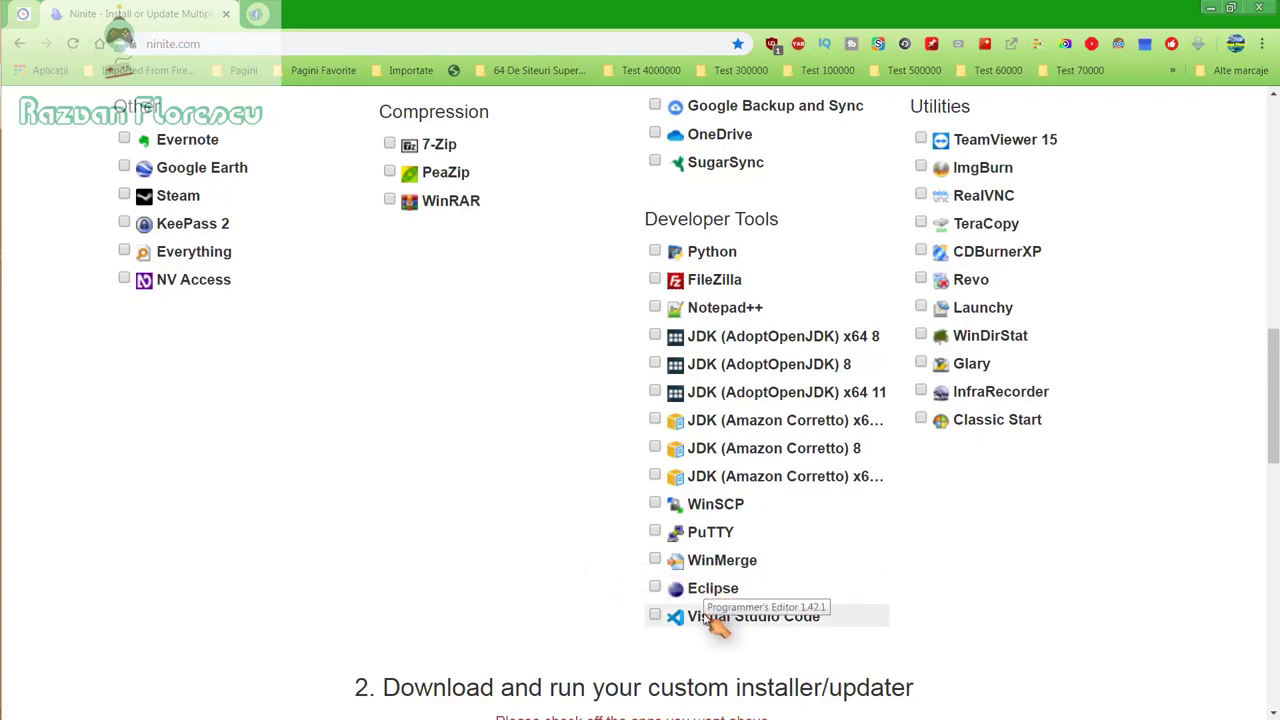
pyautogui.scroll(3, 590, 568)
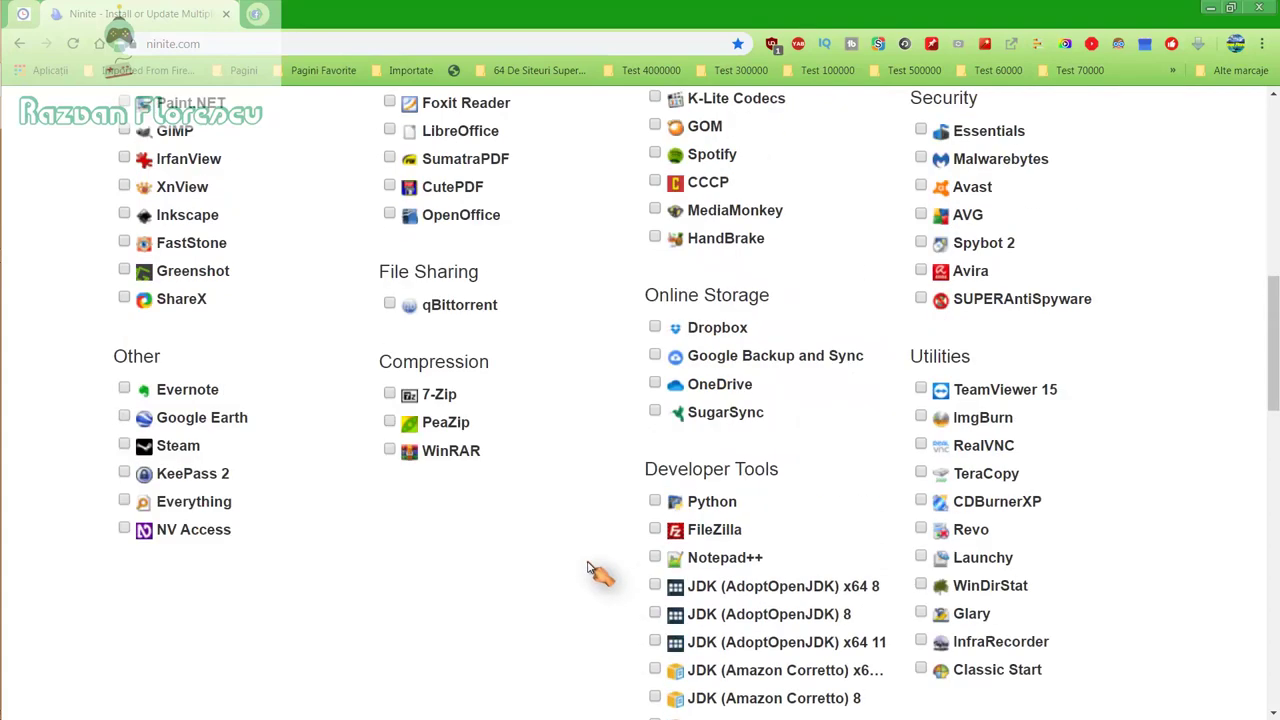
pyautogui.scroll(3, 590, 568)
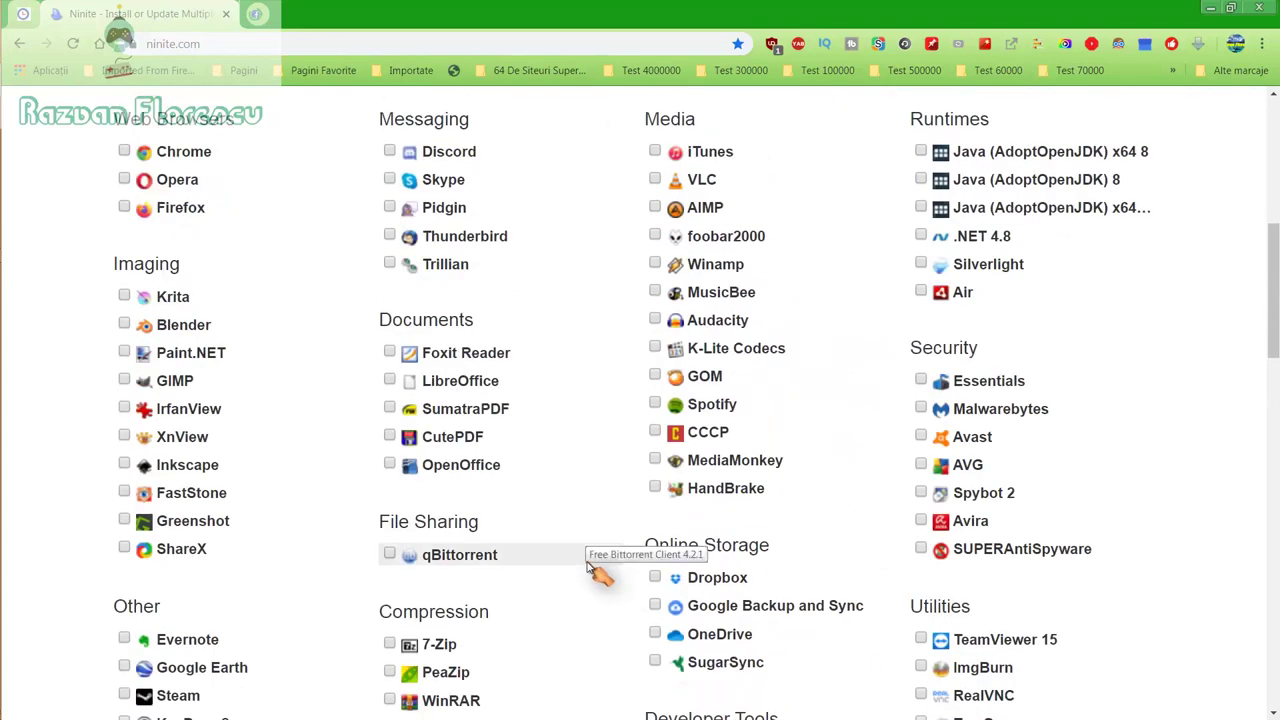
pyautogui.scroll(2, 590, 568)
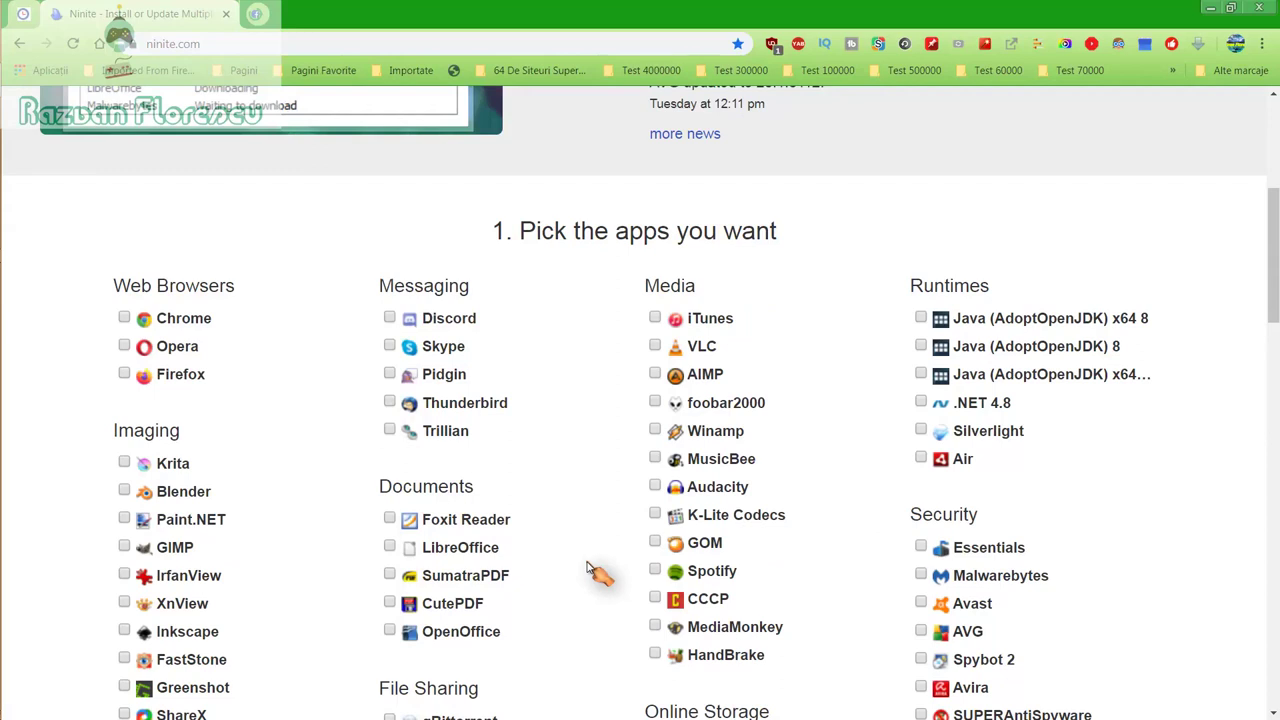
# Step: Select GOM, Inkscape, MusicBee, CCCP, MediaMonkey and Spotify in the Ninite app list
pyautogui.click(657, 544)
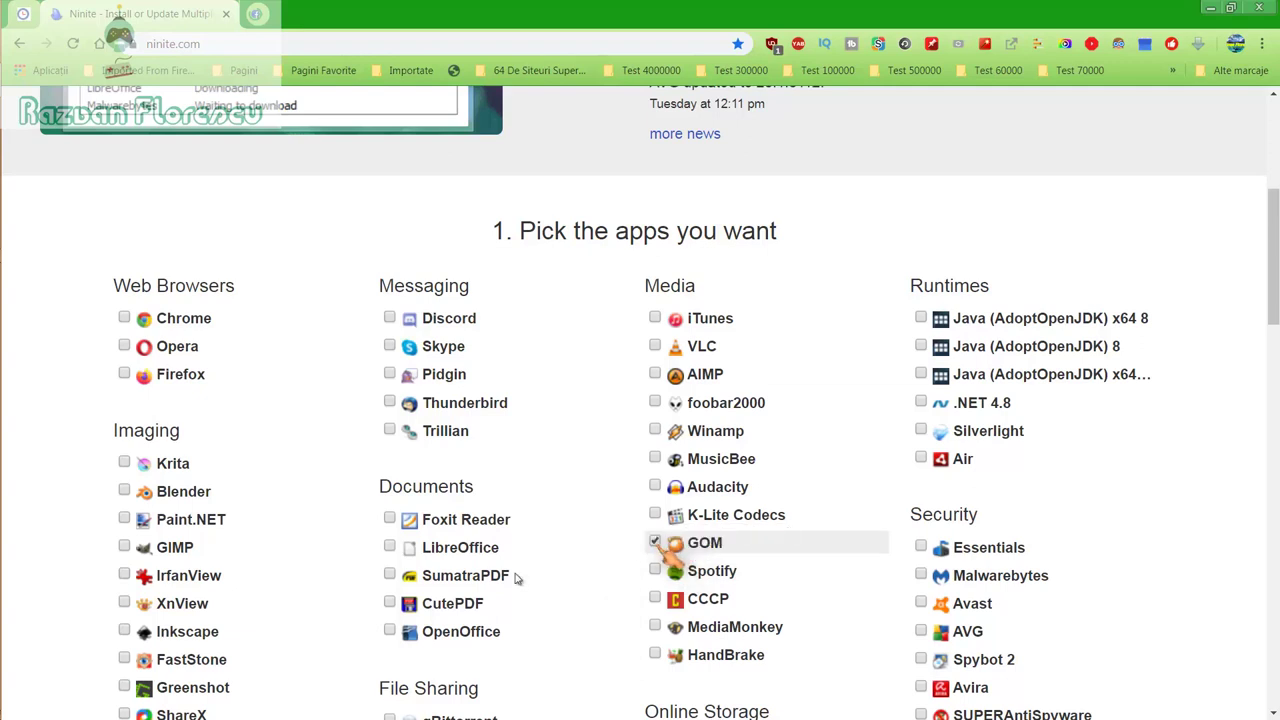
pyautogui.click(132, 643)
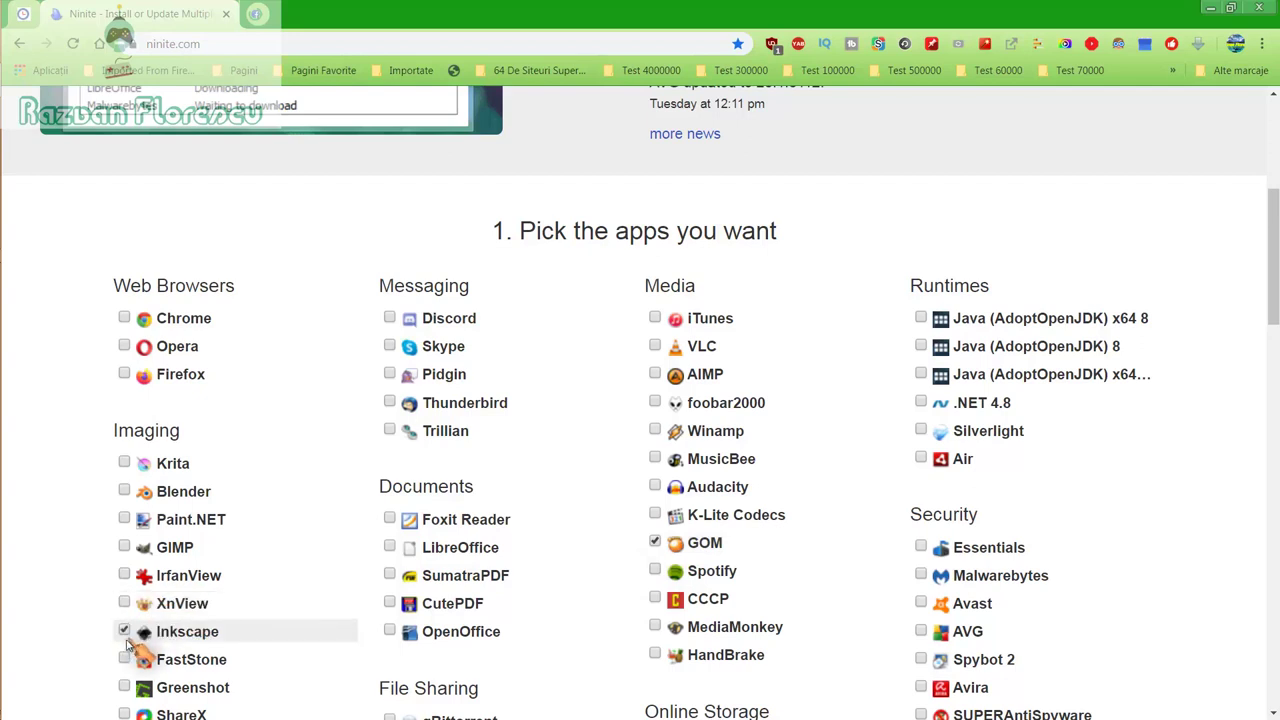
pyautogui.click(656, 460)
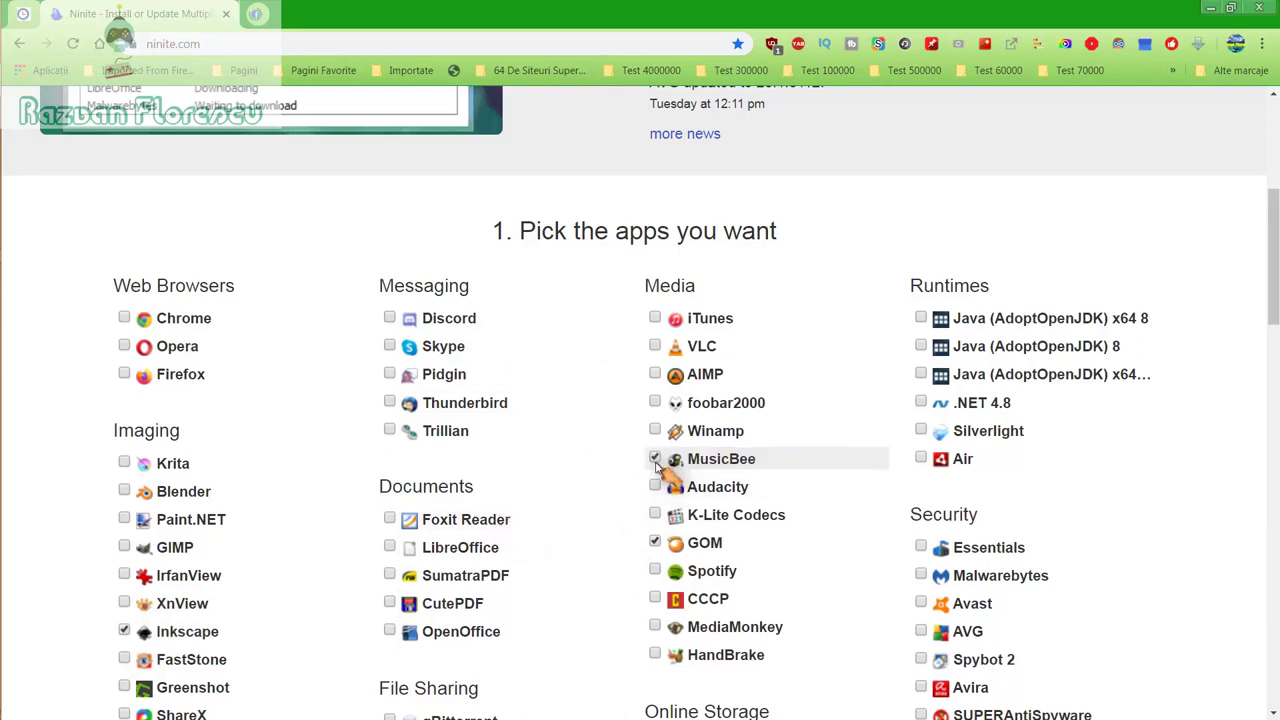
pyautogui.click(655, 600)
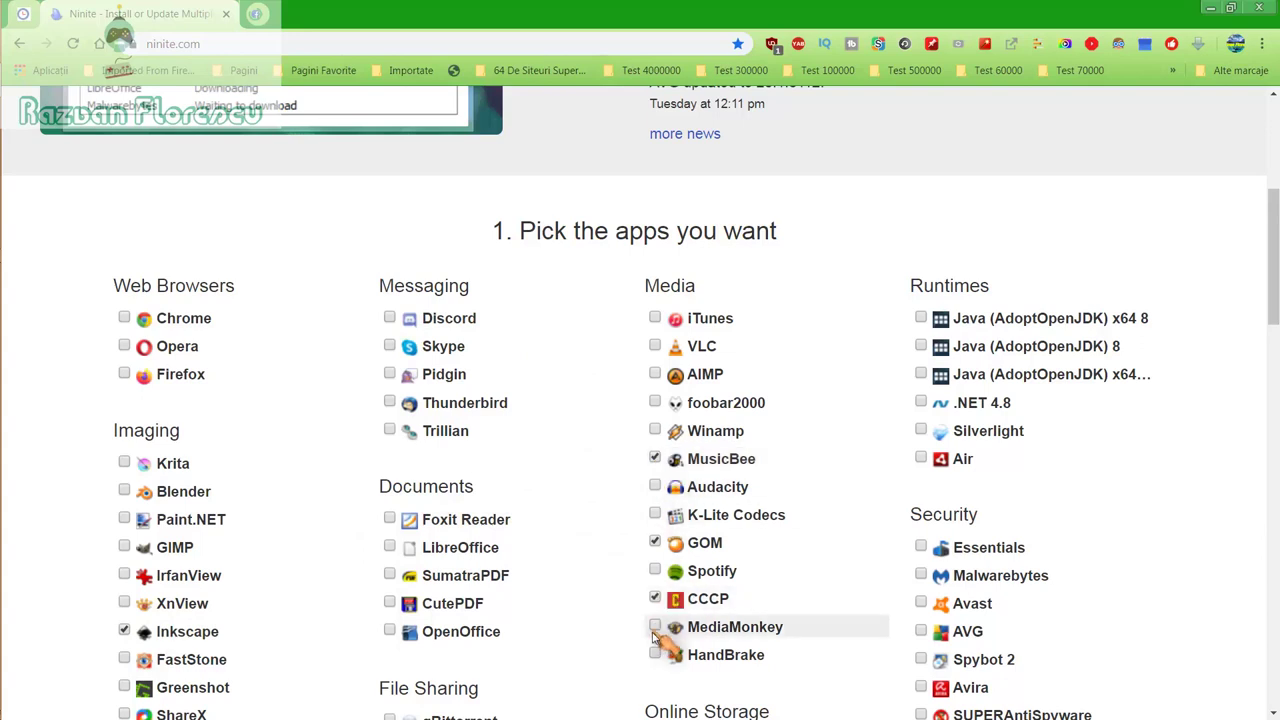
pyautogui.click(655, 625)
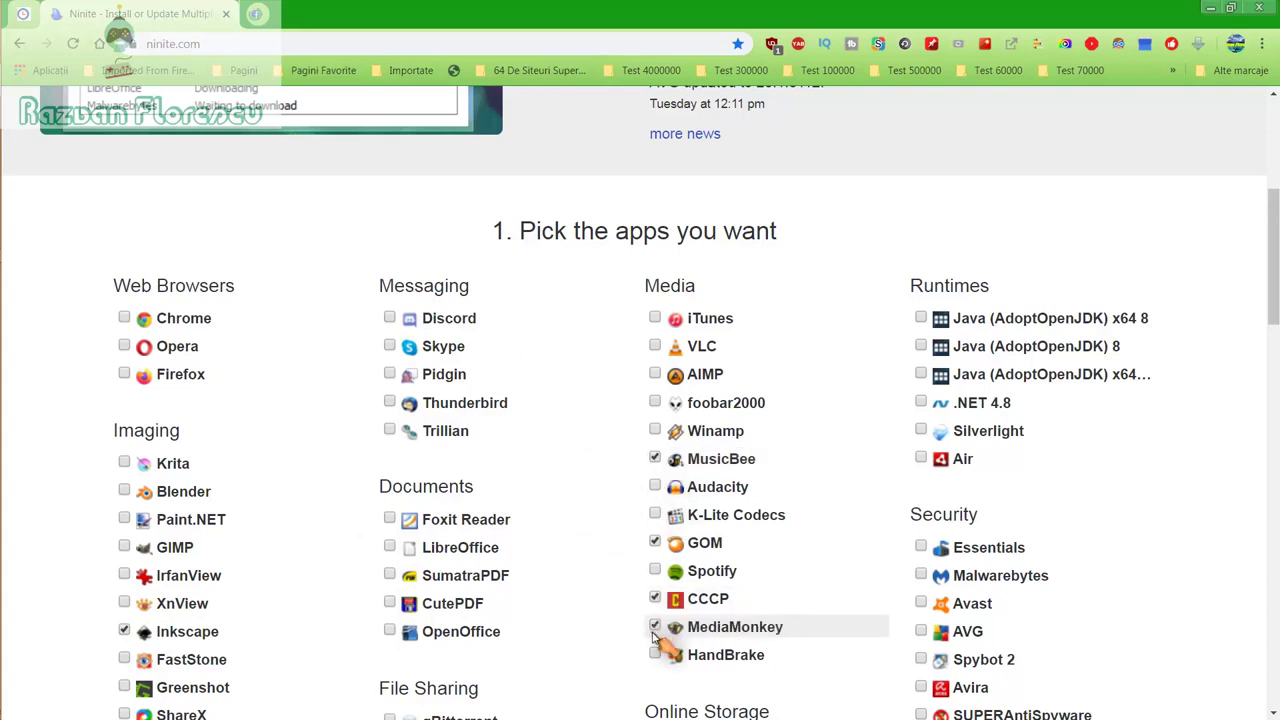
pyautogui.click(660, 578)
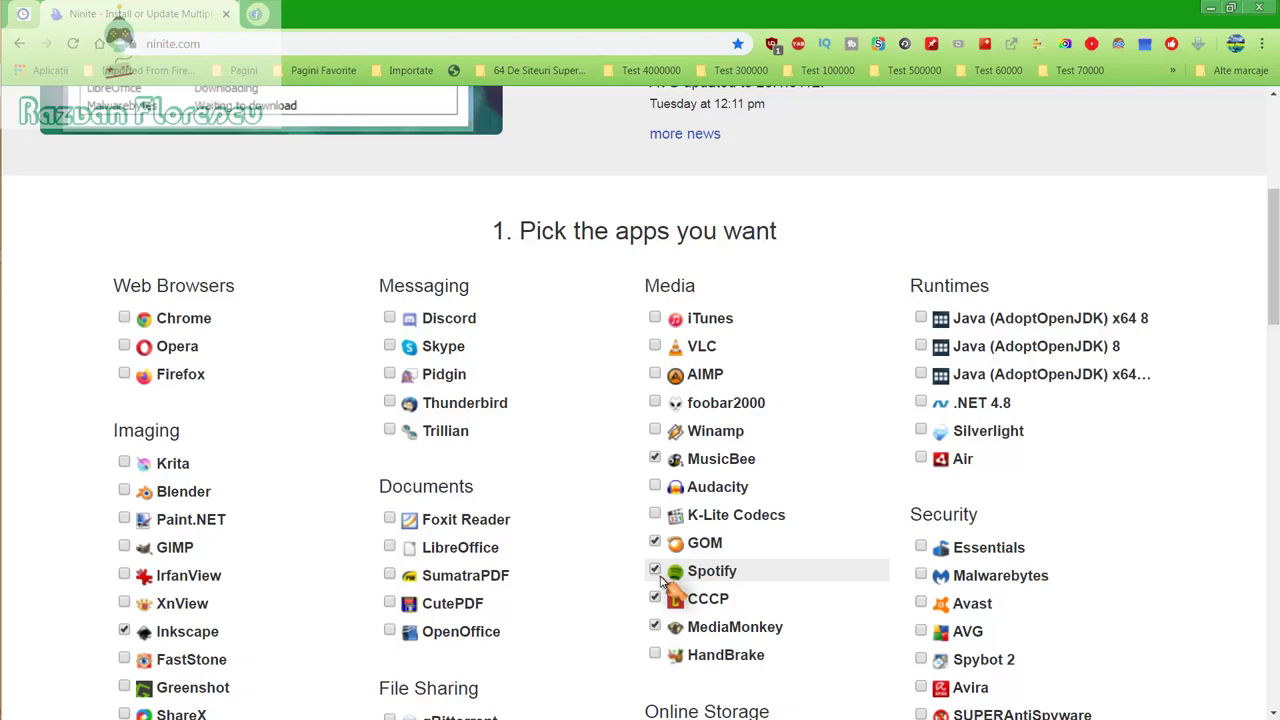
# Step: Add SUPERAntiSpyware and Spybot 2 from Security and SugarSync from Online Storage to the selection
pyautogui.scroll(-1, 660, 580)
pyautogui.scroll(-1, 651, 571)
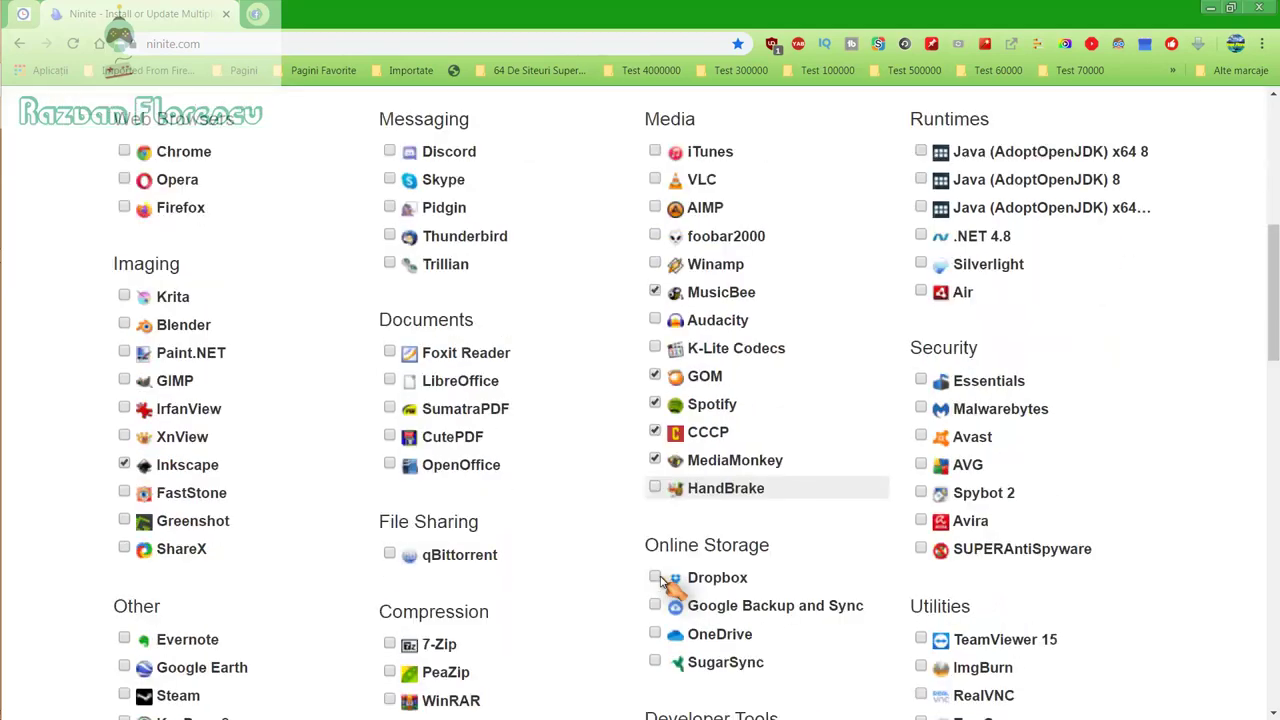
pyautogui.click(933, 545)
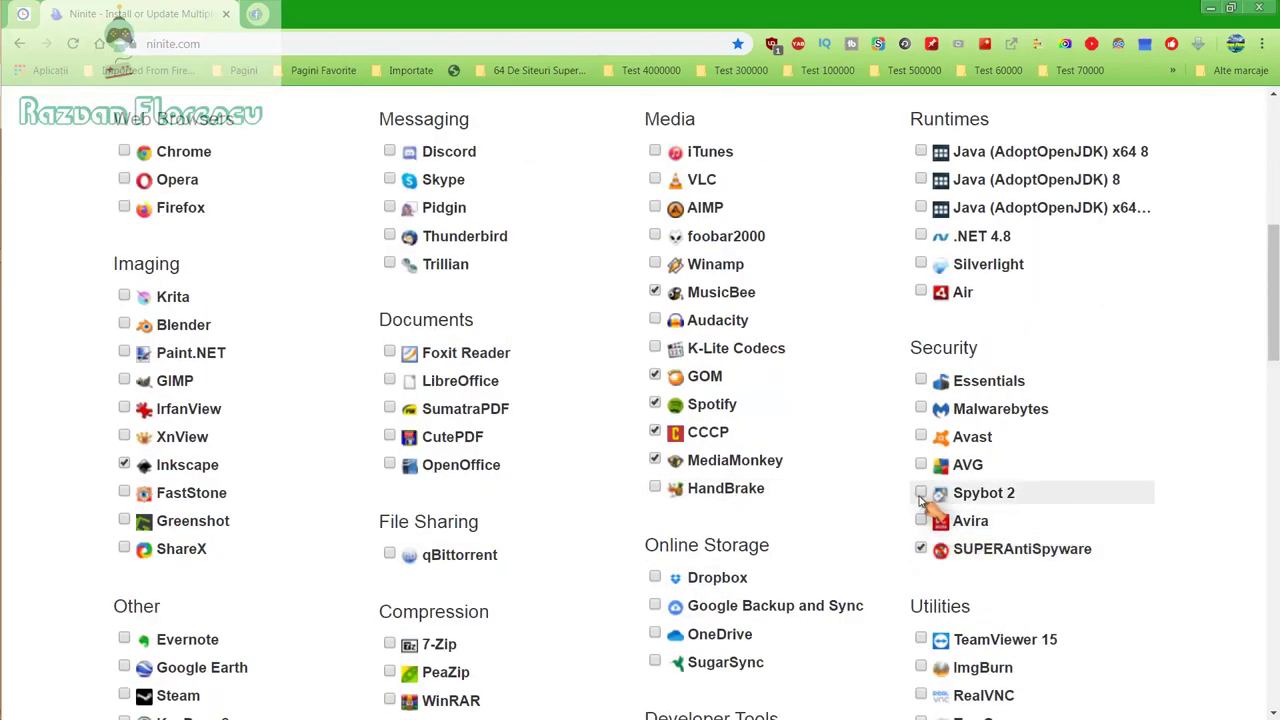
pyautogui.scroll(-2, 920, 497)
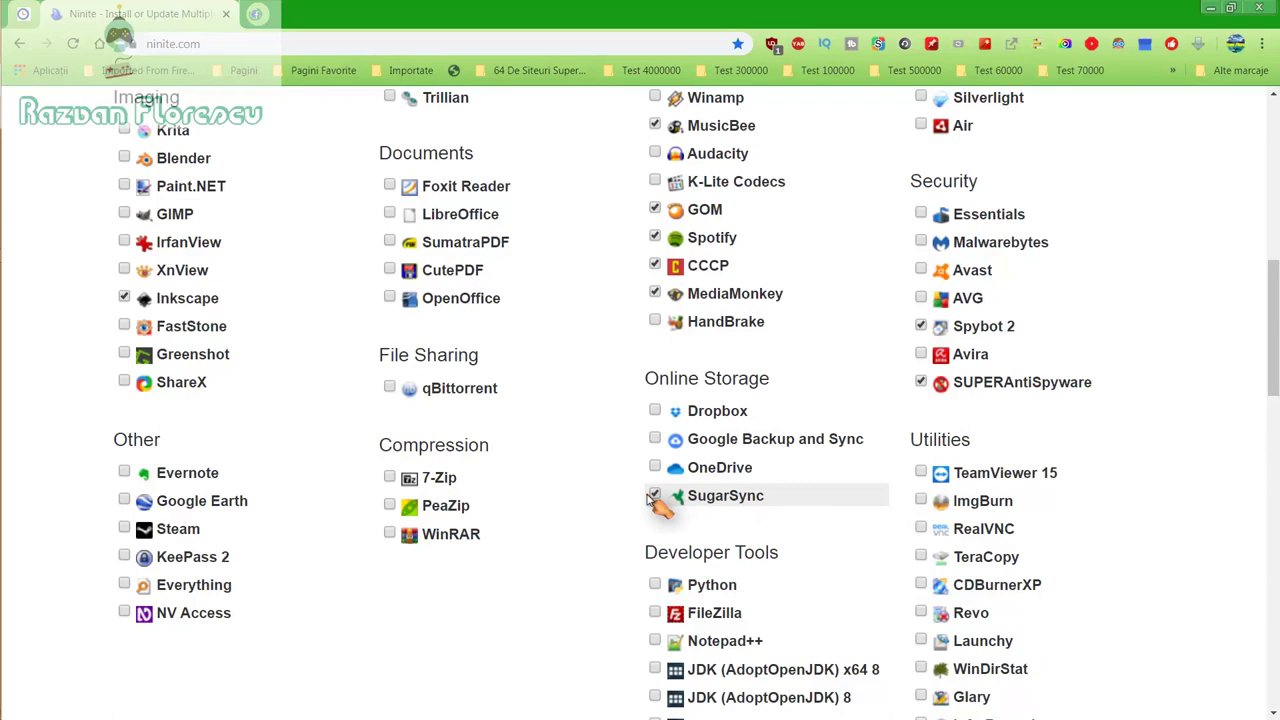
# Step: Download the custom Ninite installer to the Desktop as "Ninite CCCP GOM Inkscape MediaMonkey MusicBee Installer.exe" with the all-files type (*.*)
pyautogui.scroll(-2, 651, 500)
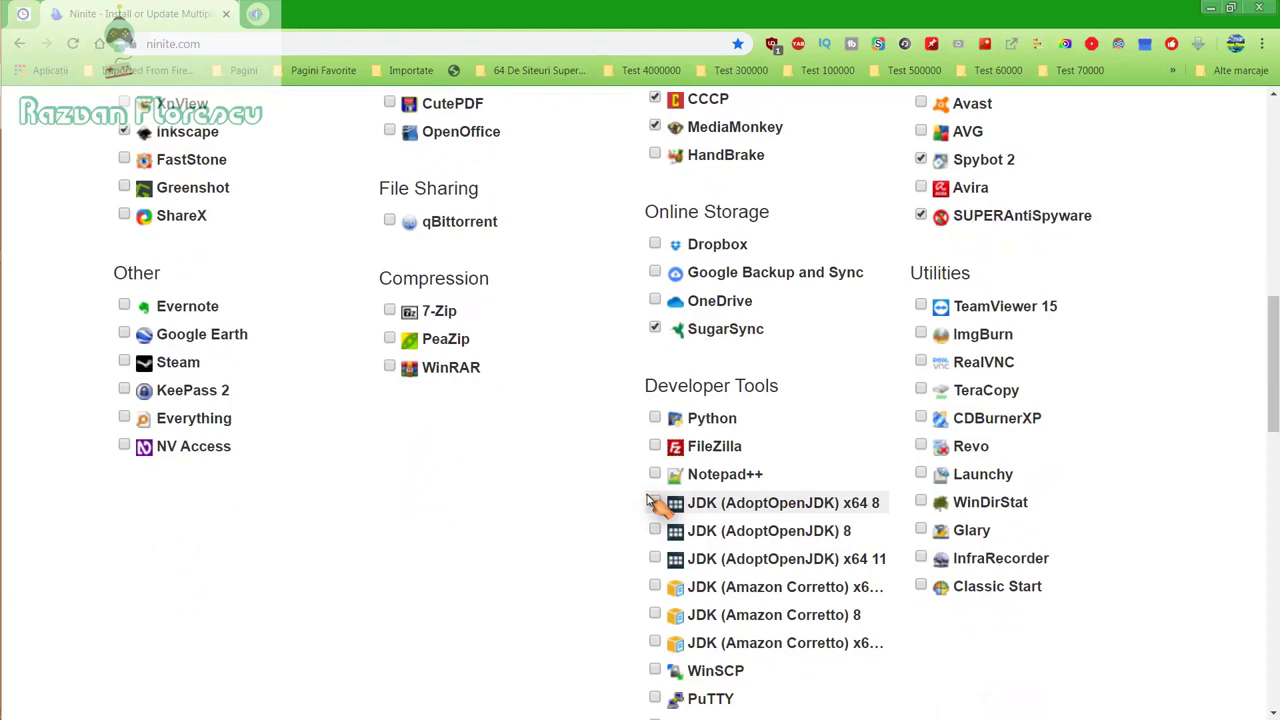
pyautogui.scroll(-2, 651, 502)
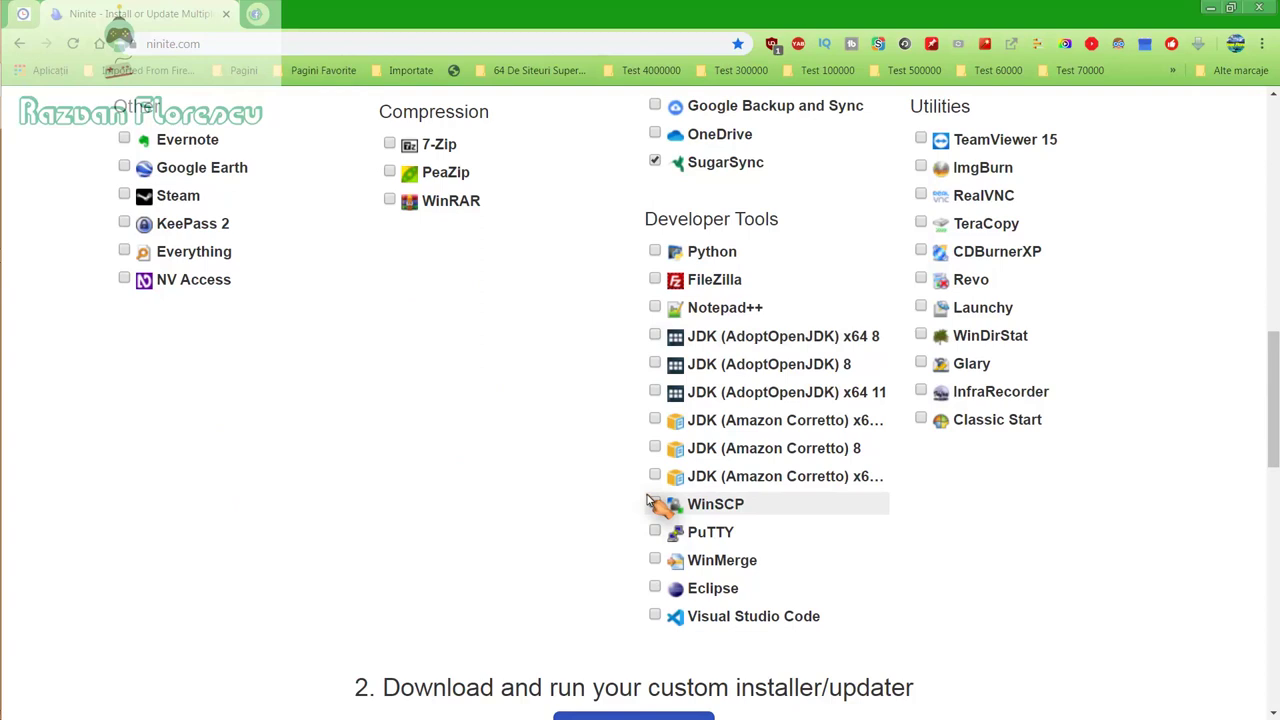
pyautogui.scroll(-2, 651, 502)
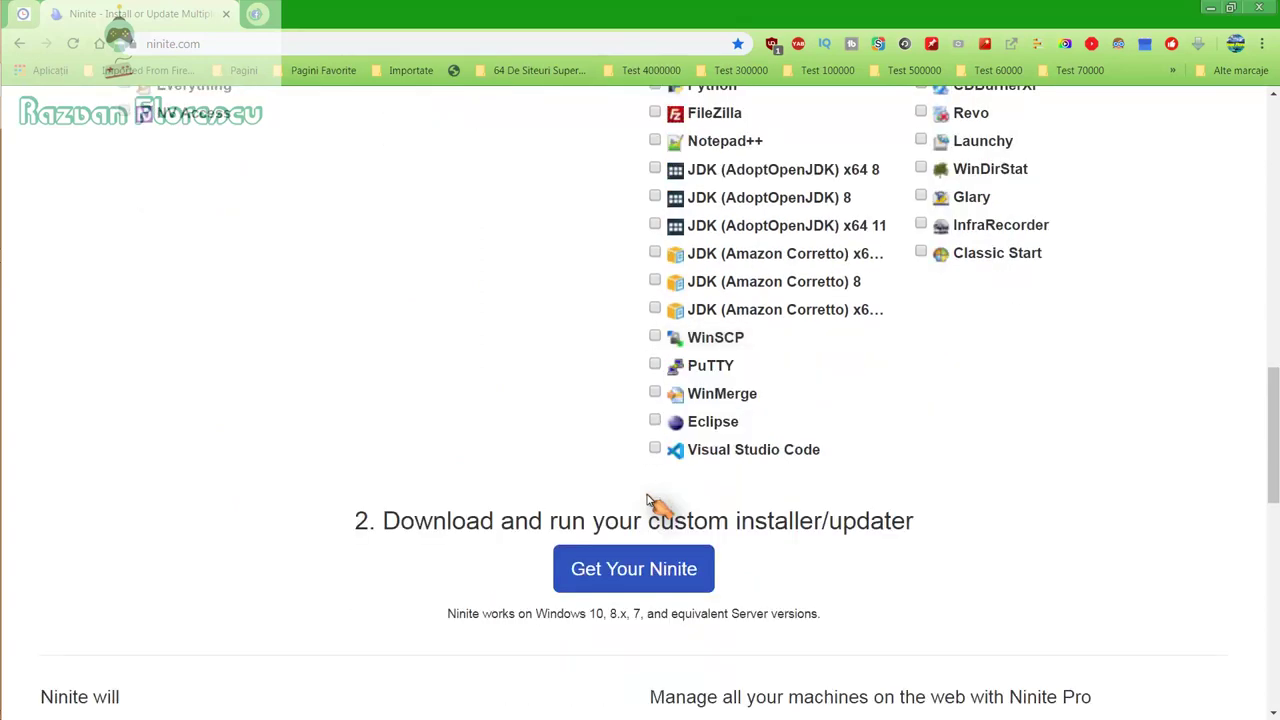
pyautogui.click(638, 566)
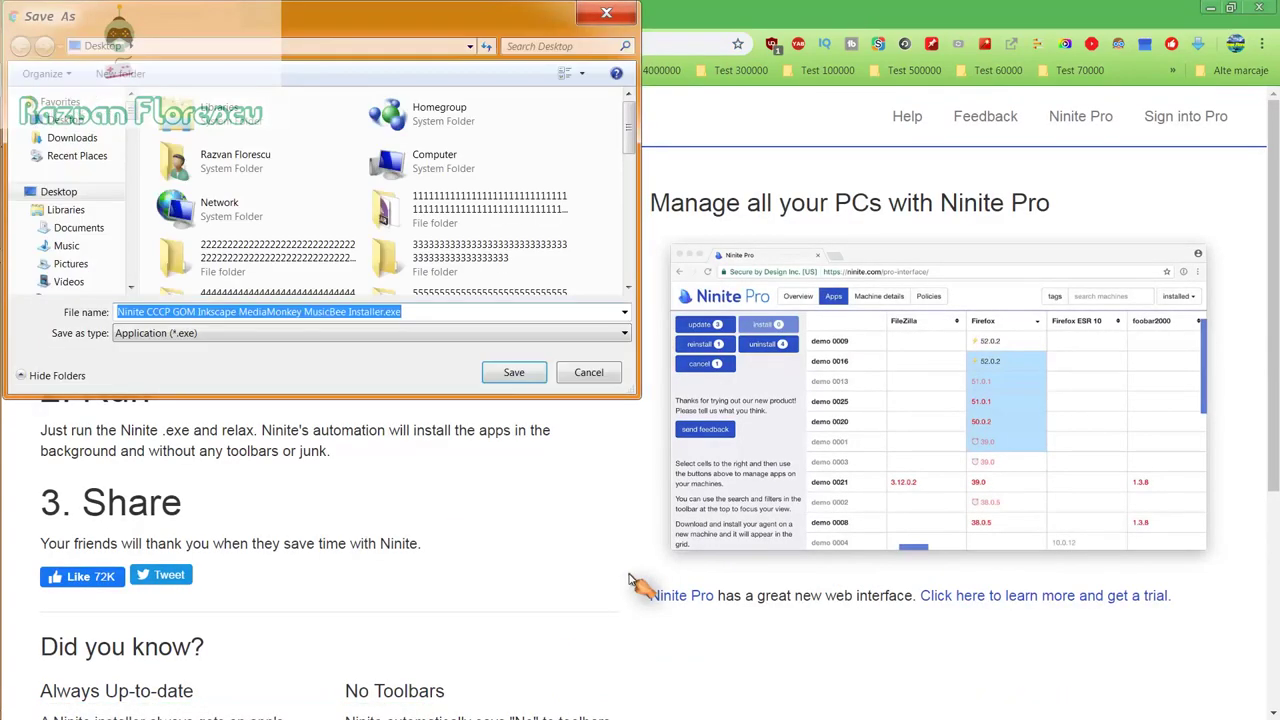
pyautogui.click(330, 333)
pyautogui.click(296, 365)
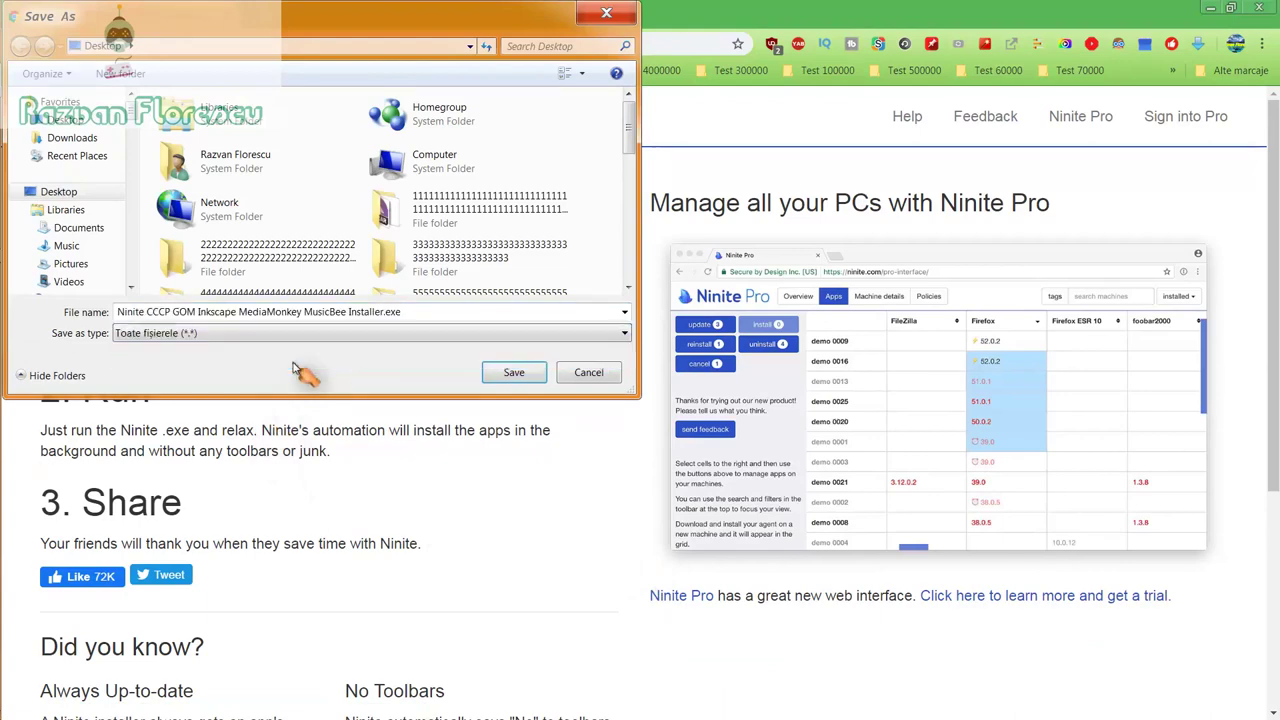
pyautogui.click(510, 372)
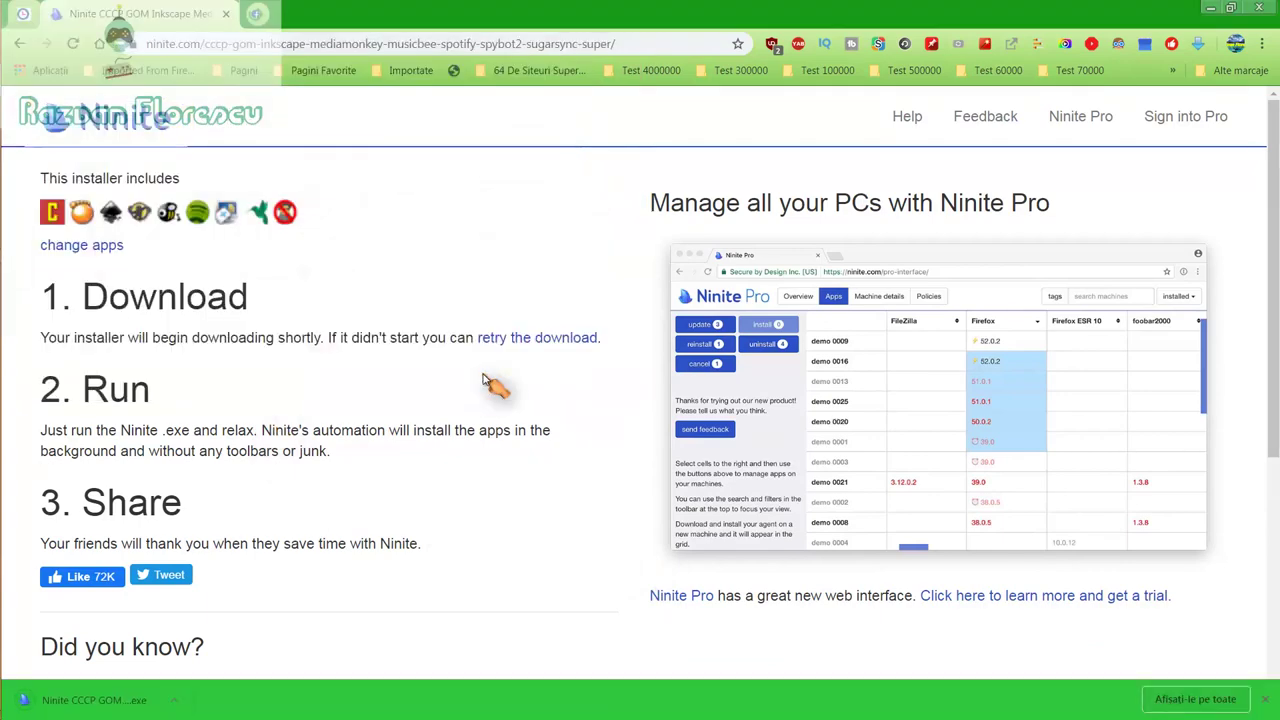
# Step: Run the downloaded Ninite installer, allowing it through the security warning, and show its installation details with the browser closed
pyautogui.click(125, 700)
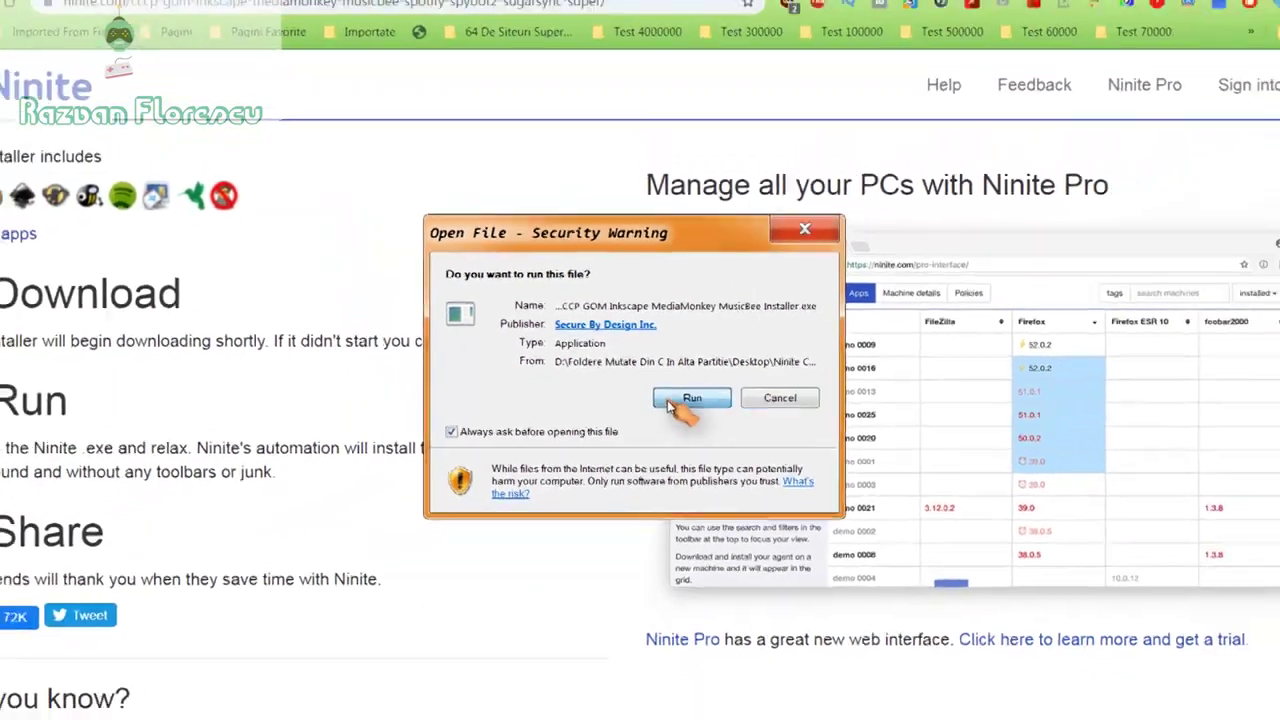
pyautogui.click(665, 423)
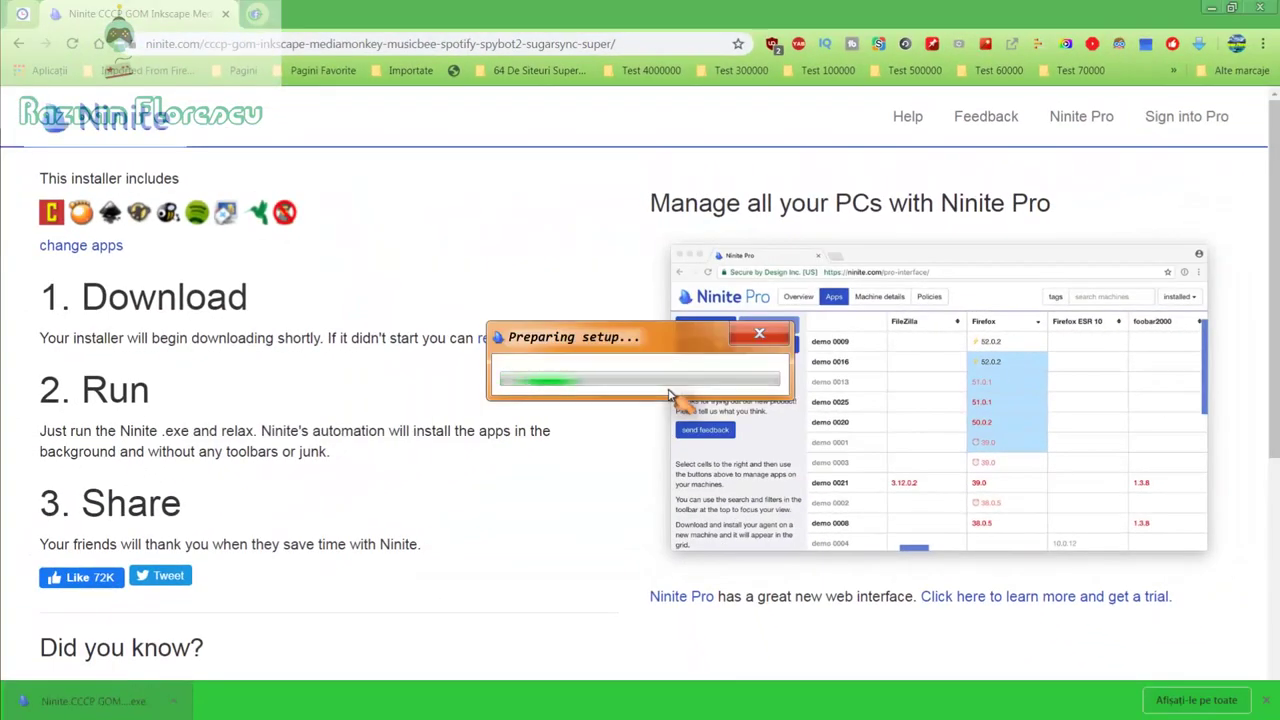
pyautogui.click(1258, 7)
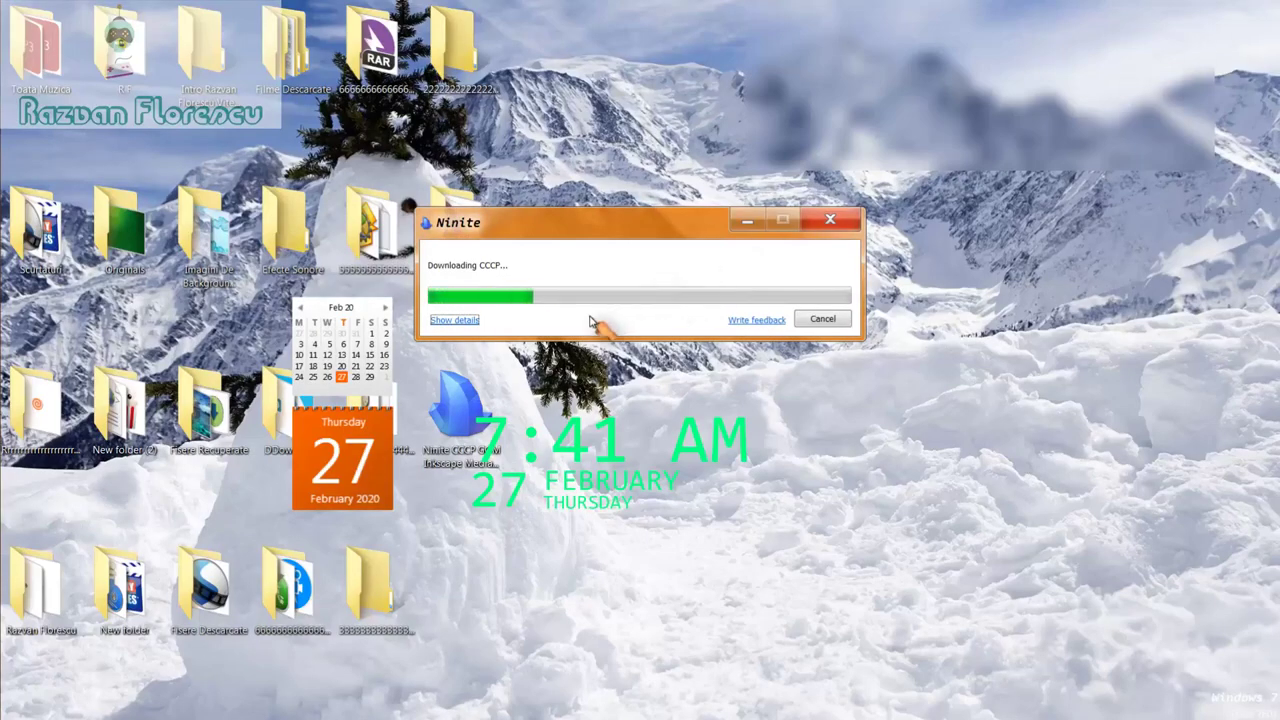
pyautogui.click(458, 321)
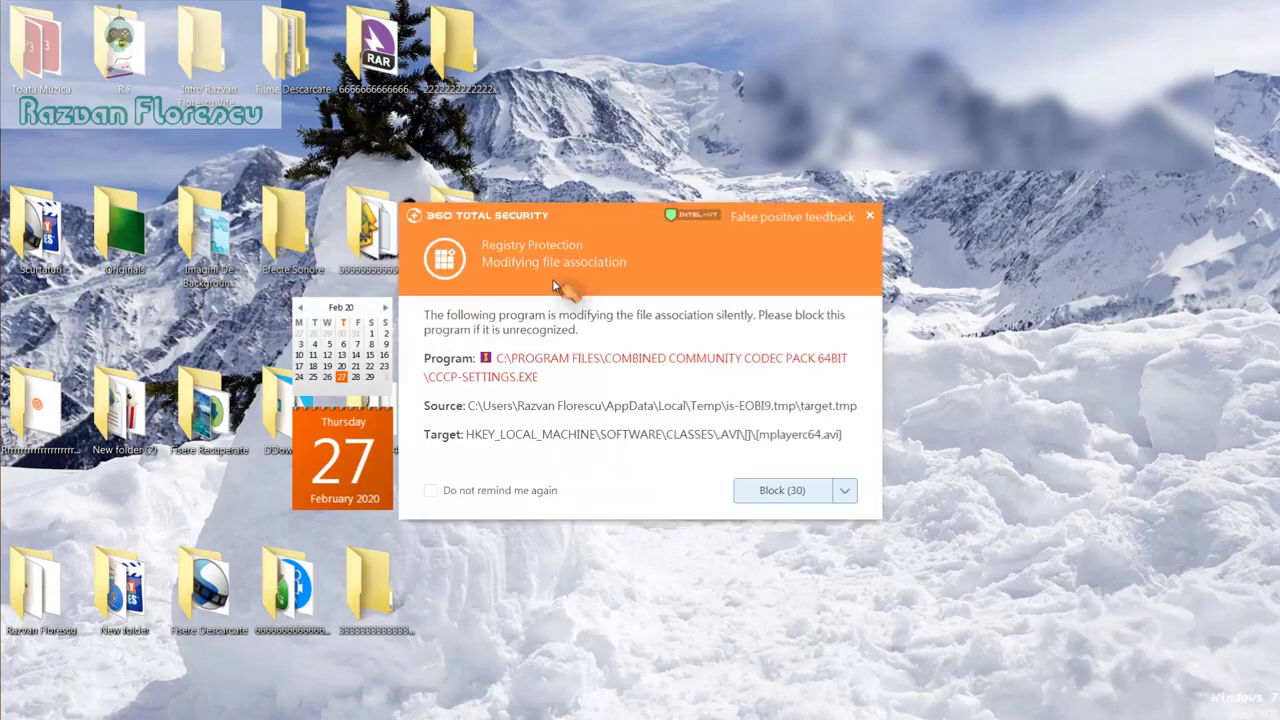
# Step: Close each 360 Total Security alert raised during the installation, marking some with "Do not remind me again"
pyautogui.click(872, 217)
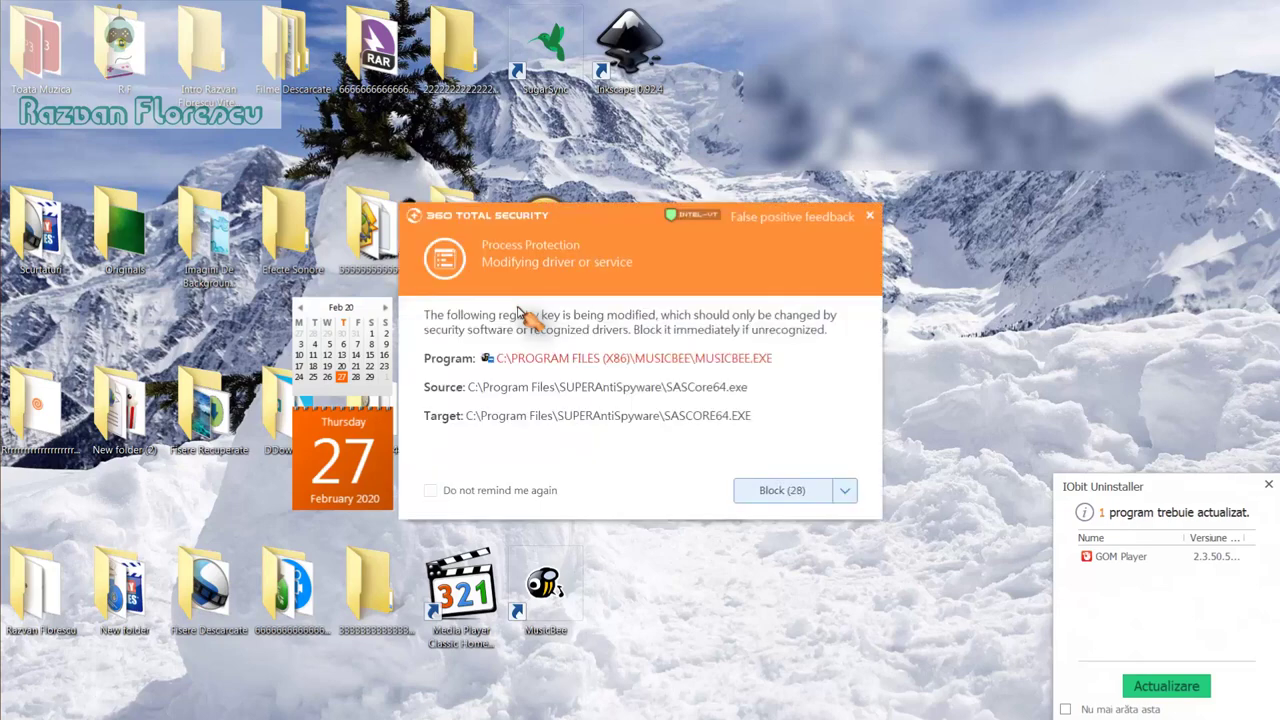
pyautogui.click(873, 219)
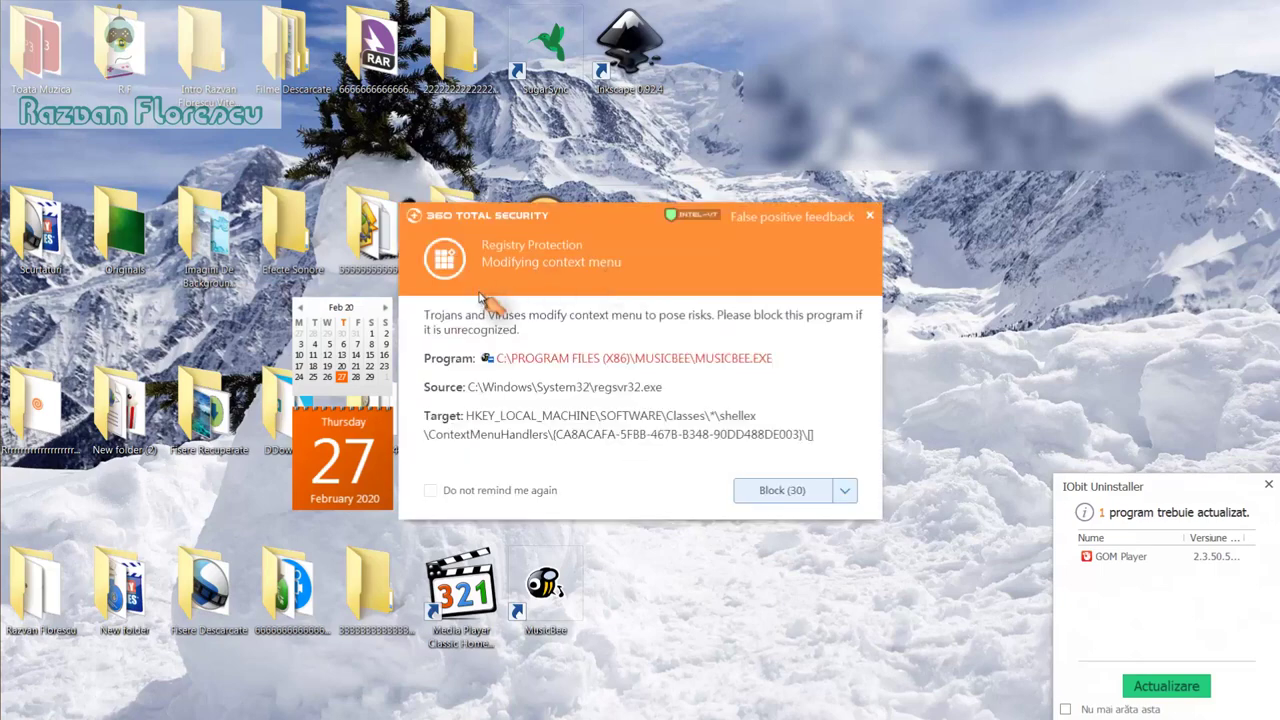
pyautogui.click(871, 218)
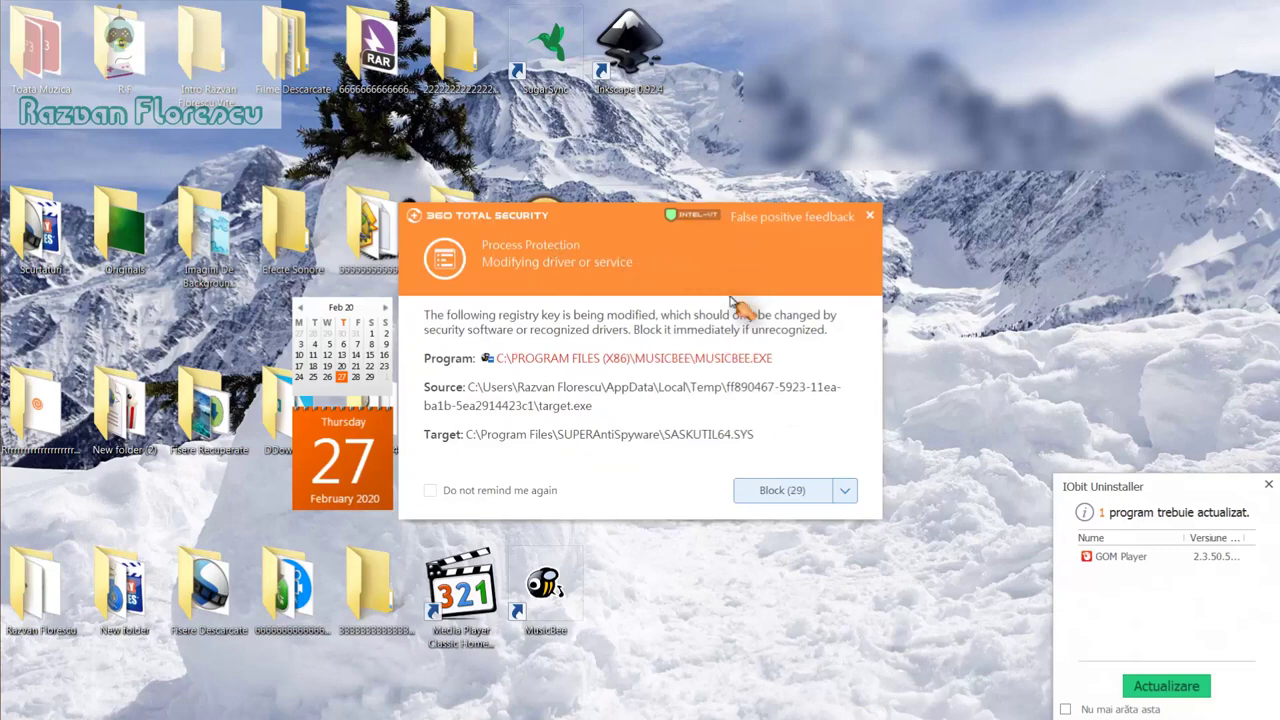
pyautogui.click(870, 216)
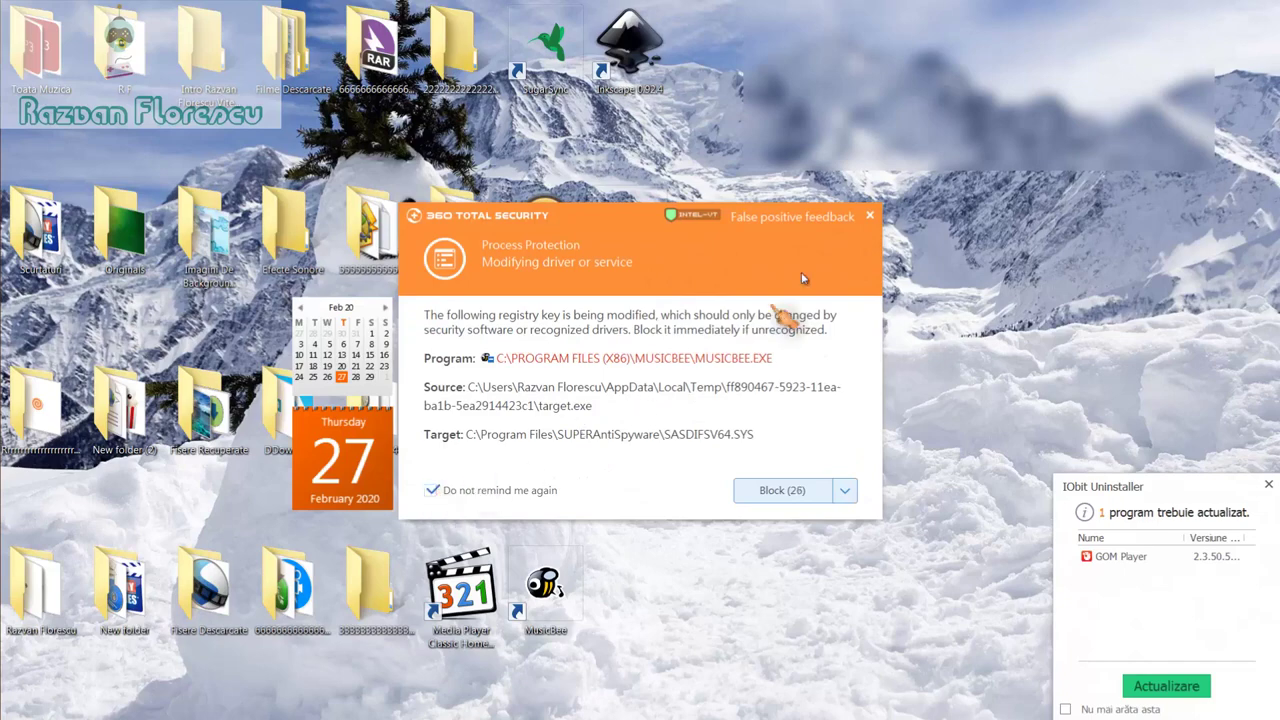
pyautogui.click(872, 216)
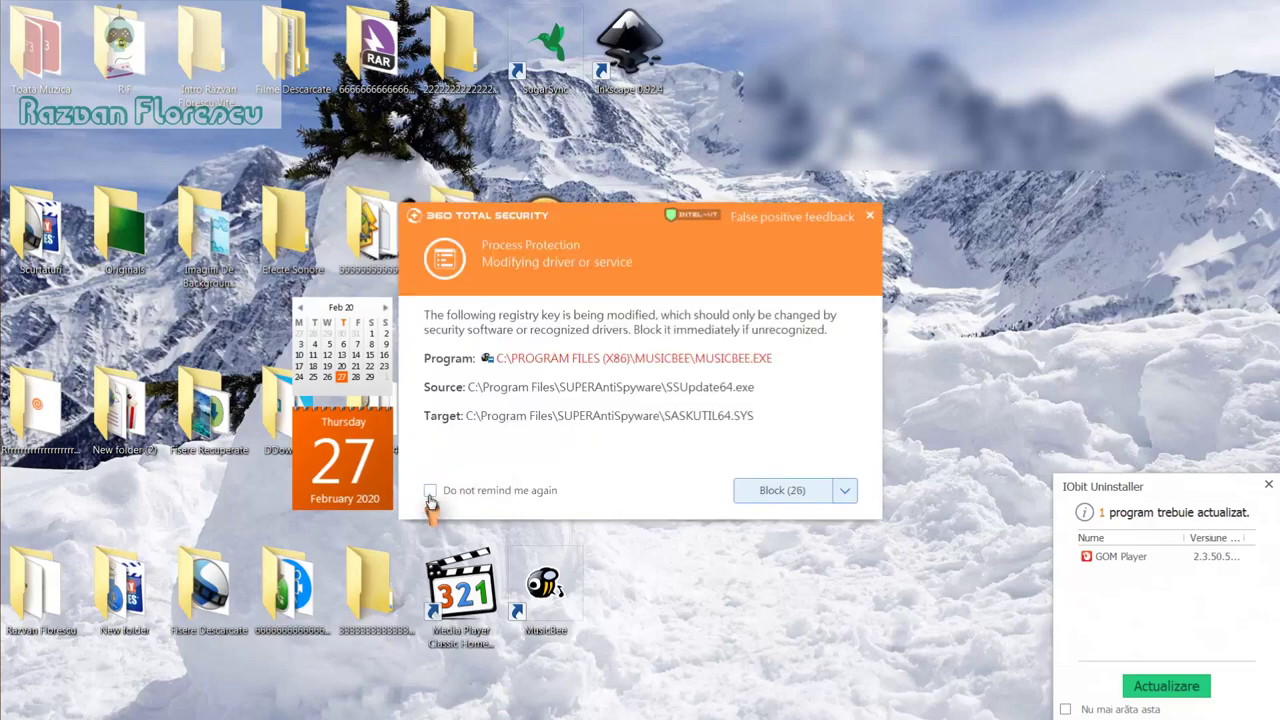
pyautogui.click(869, 216)
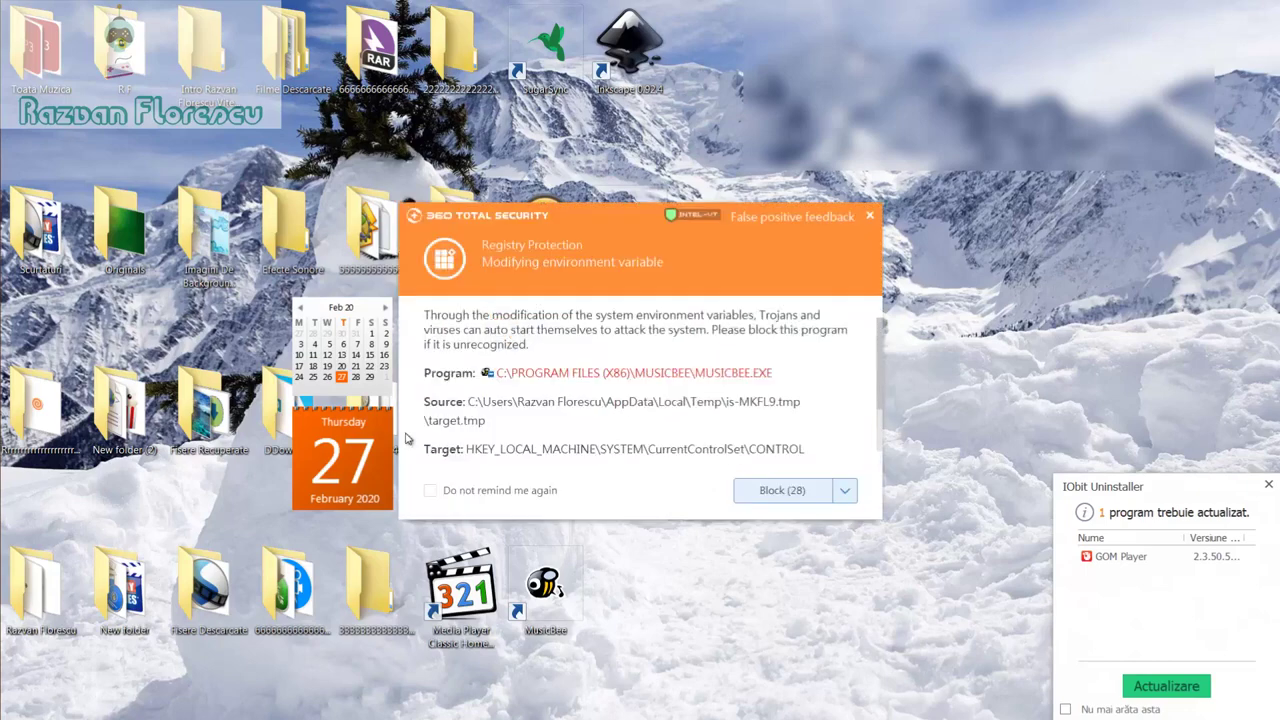
pyautogui.click(431, 490)
pyautogui.click(869, 219)
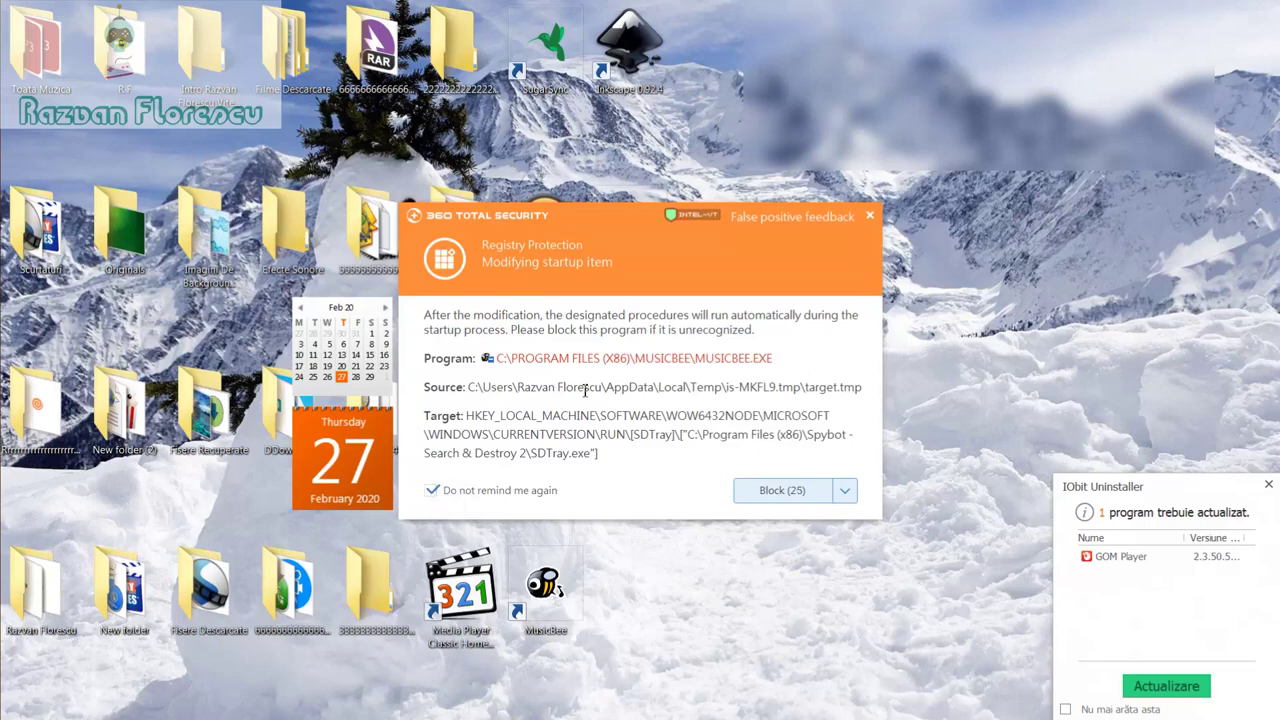
pyautogui.click(871, 216)
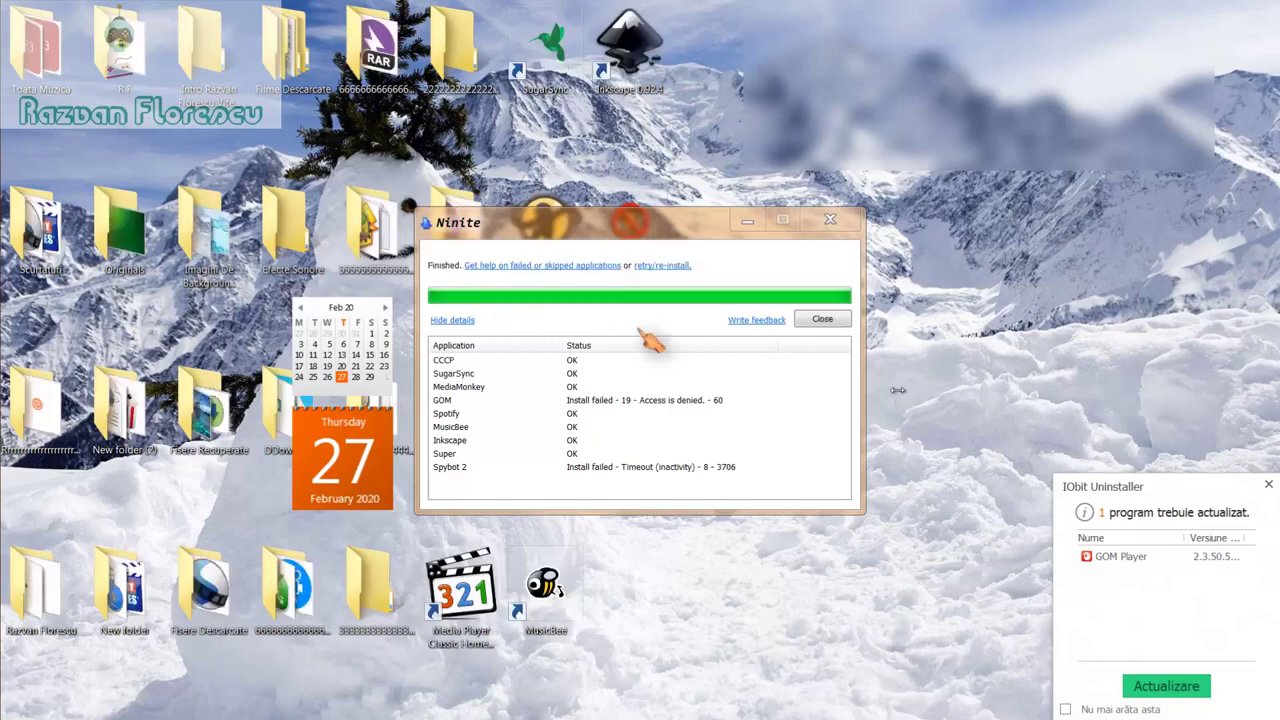
# Step: Dismiss the IObit Uninstaller update notice and close the finished Ninite installer window
pyautogui.click(1266, 485)
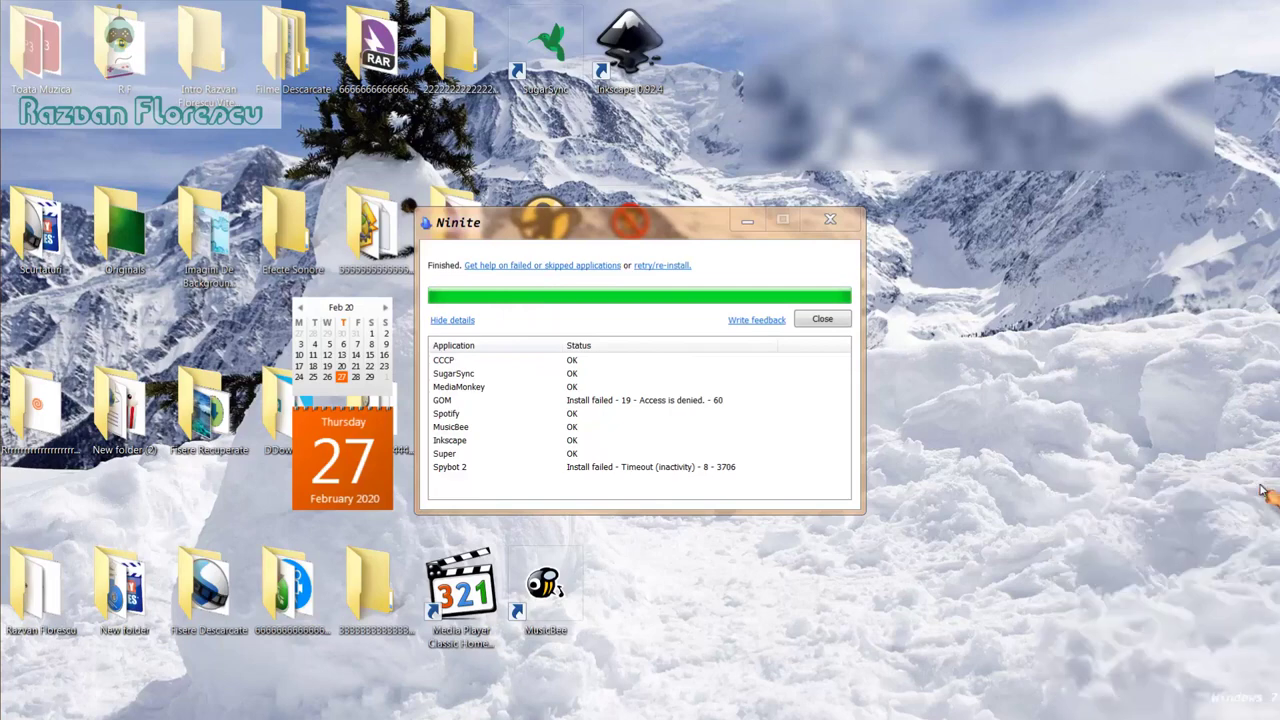
pyautogui.click(822, 322)
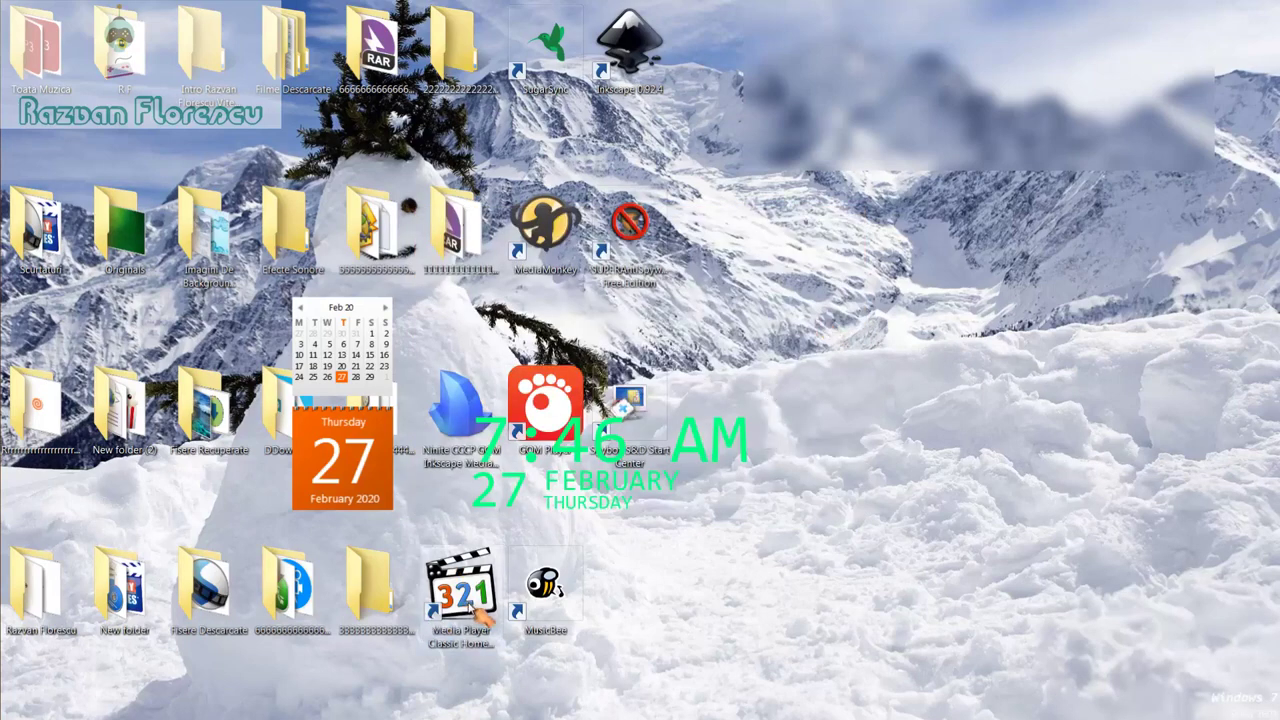
# Step: Open Media Player Classic Home Cinema from the desktop, decline periodic CCCP update checks, and maximize the player
pyautogui.doubleClick(476, 610)
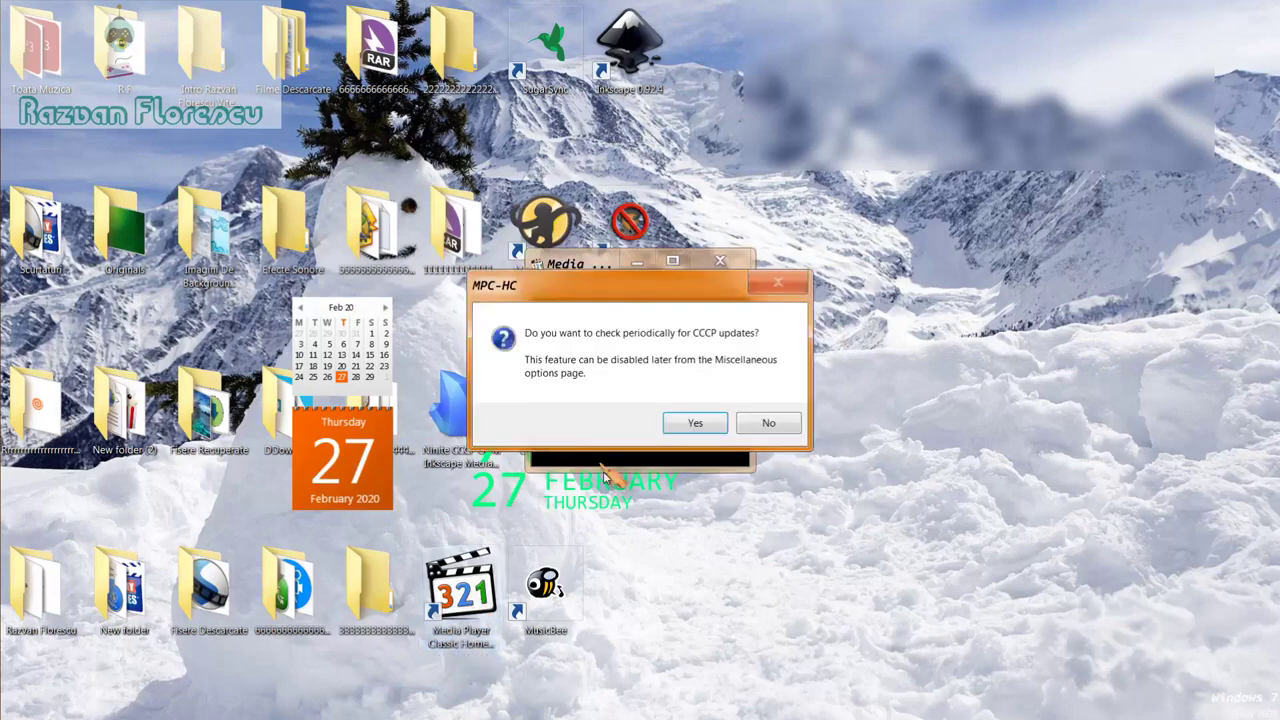
pyautogui.click(765, 424)
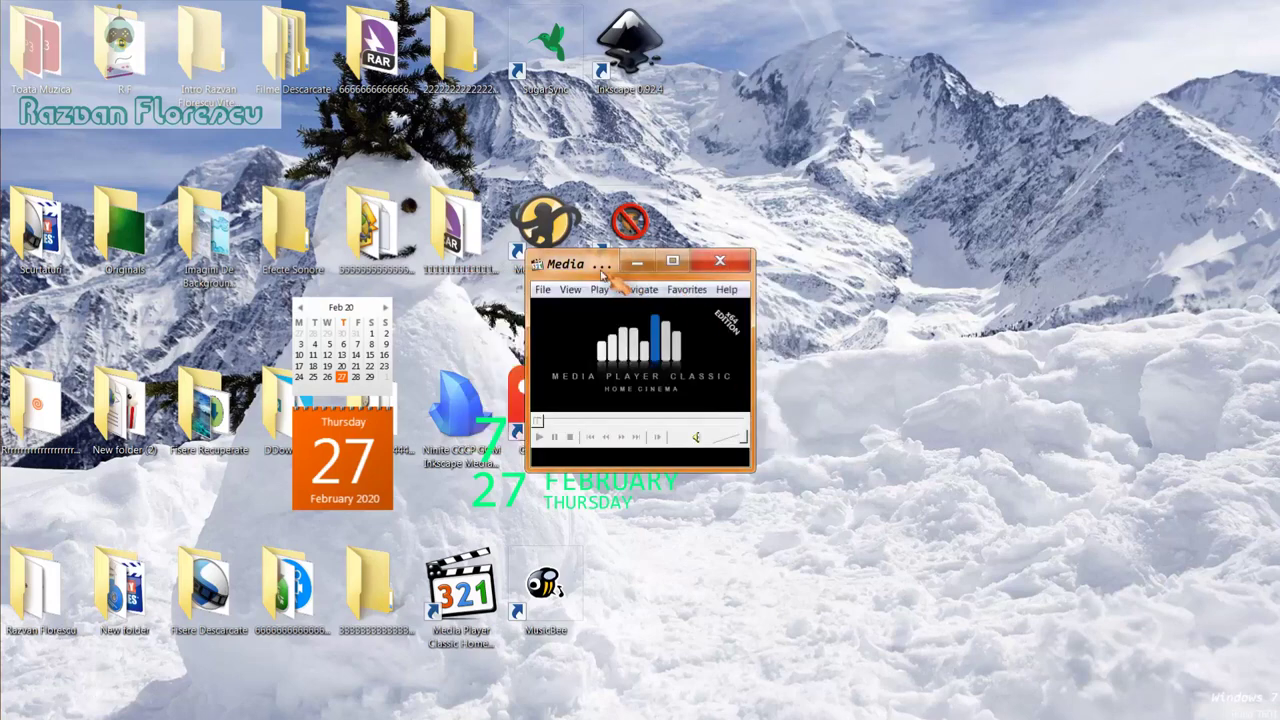
pyautogui.moveTo(603, 270); pyautogui.dragTo(603, 2)
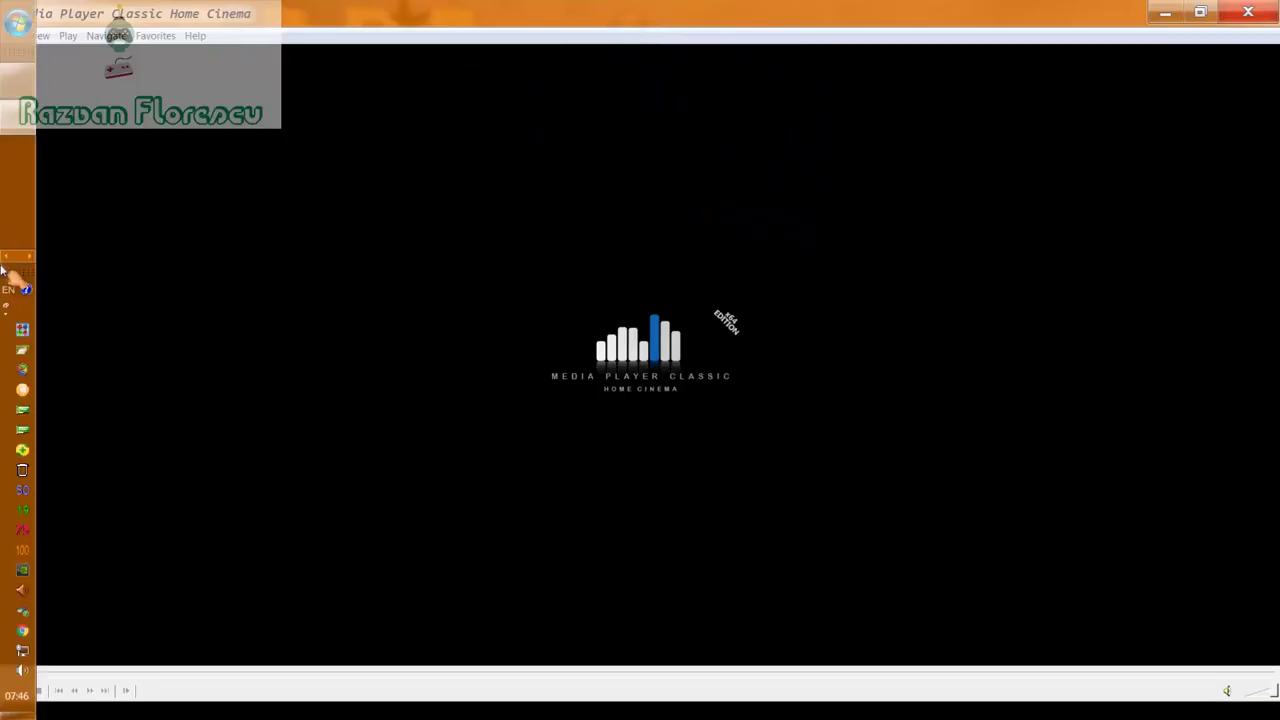
# Step: Close the Media Player Classic Home Cinema window to return to the desktop
pyautogui.rightClick(10, 118)
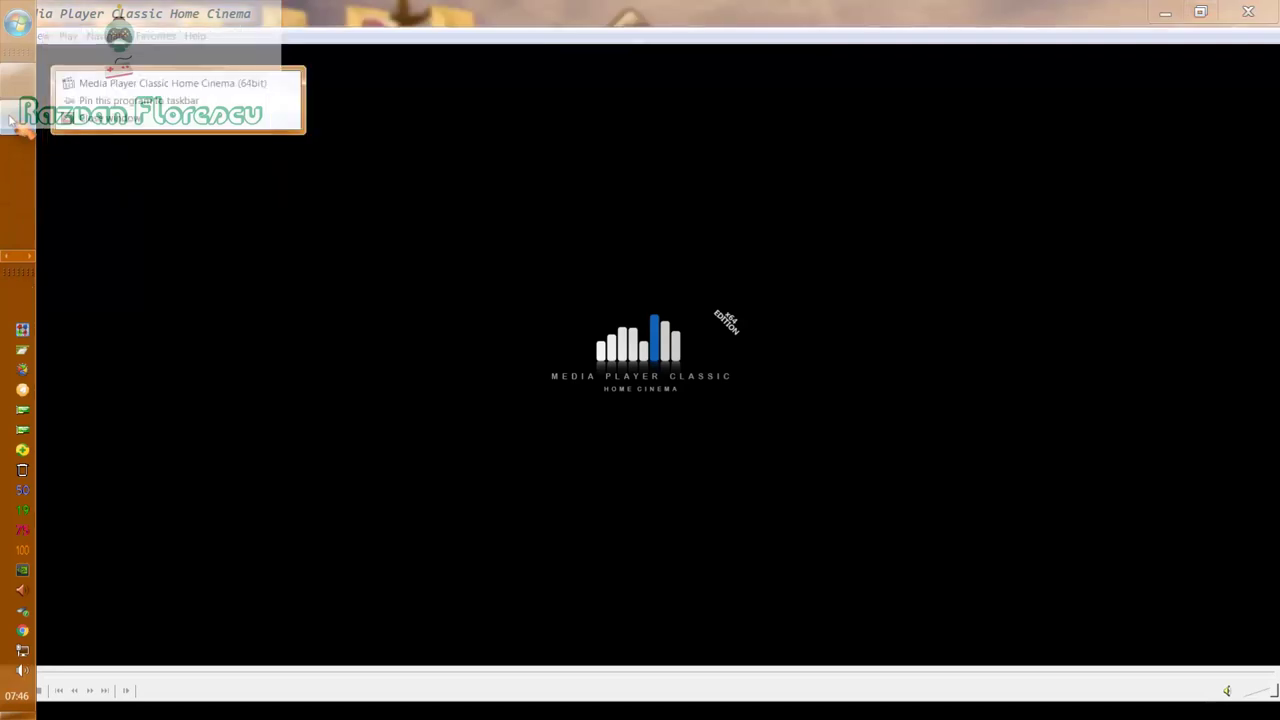
pyautogui.click(206, 126)
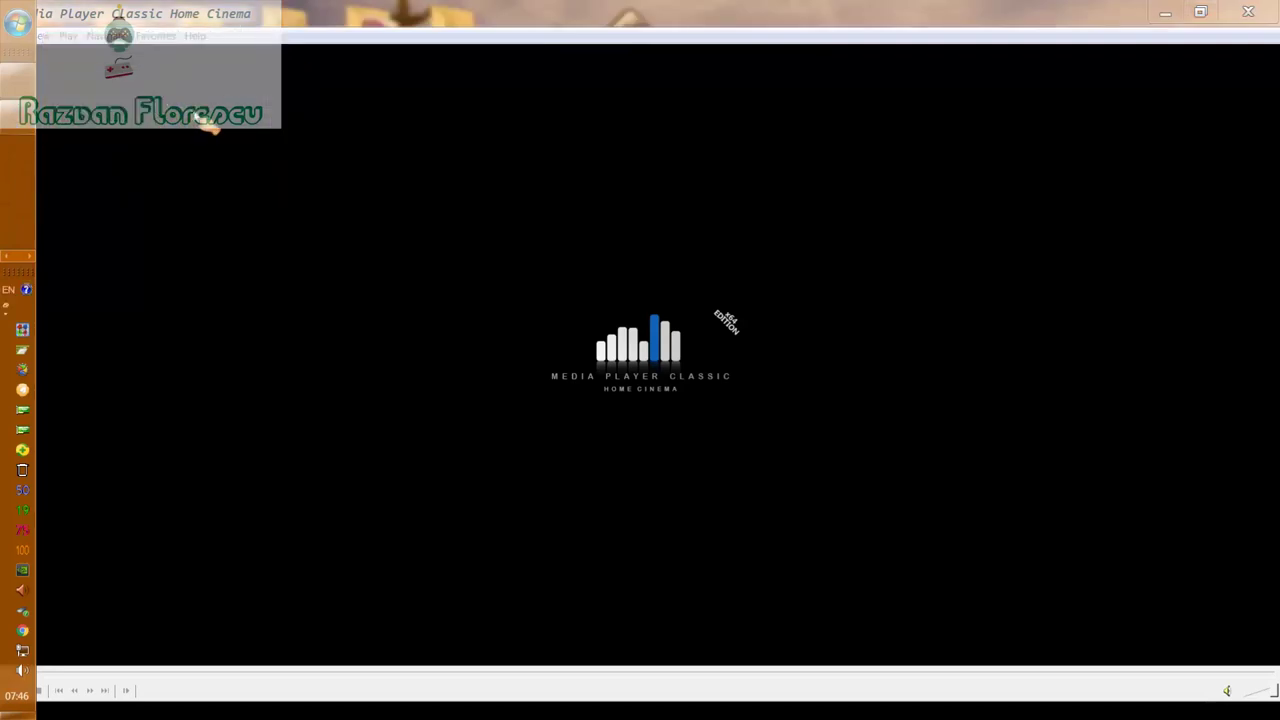
pyautogui.click(1248, 12)
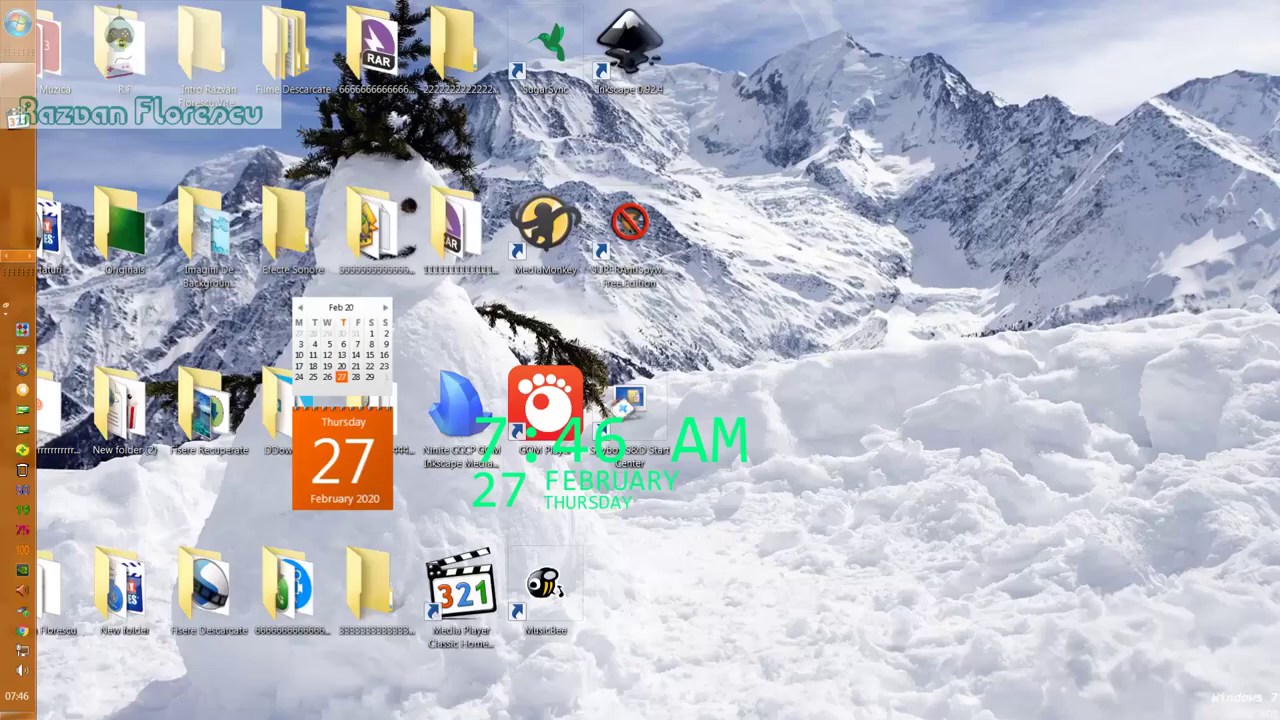
# Step: Permanently delete the Ninite installer file from the desktop
pyautogui.click(474, 402)
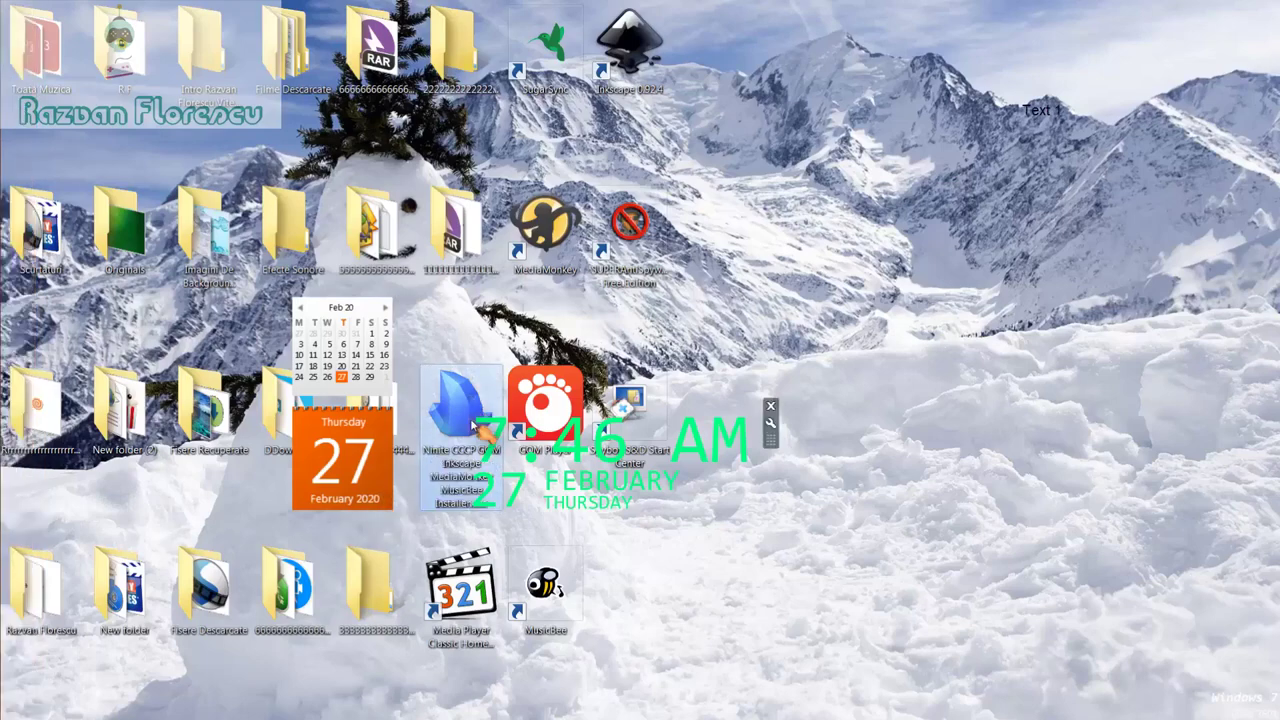
pyautogui.hotkey('shift', 'Delete')
pyautogui.press('Return')
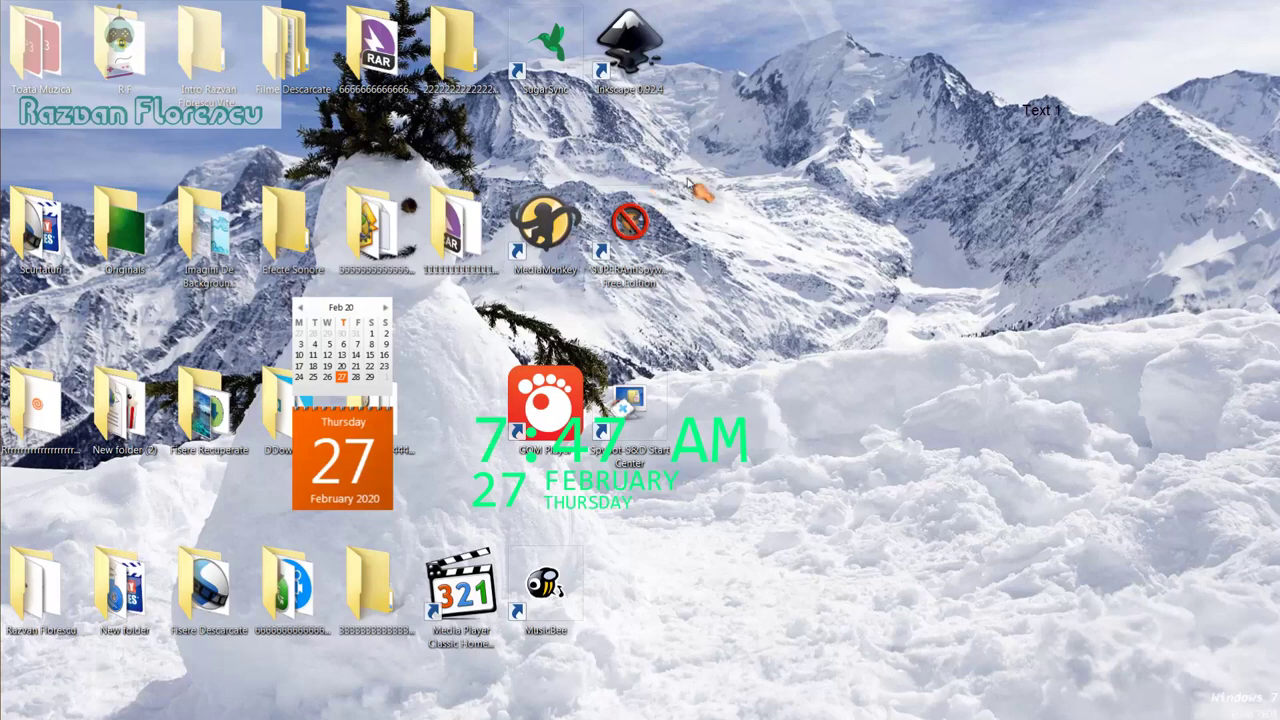
# Step: Copy the installed programs' desktop shortcuts into the Scurtaturi folder and delete the originals from the desktop
pyautogui.moveTo(710, 48); pyautogui.dragTo(515, 610)
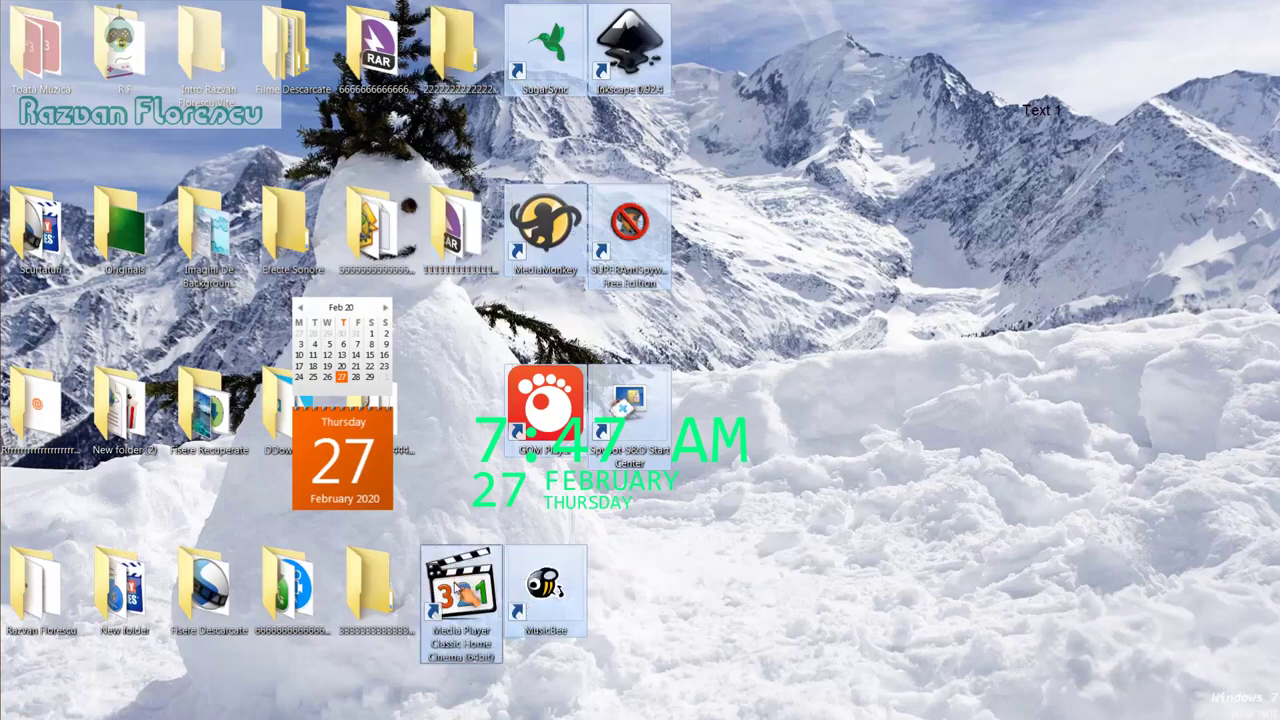
pyautogui.moveTo(460, 585); pyautogui.dragTo(76, 199)
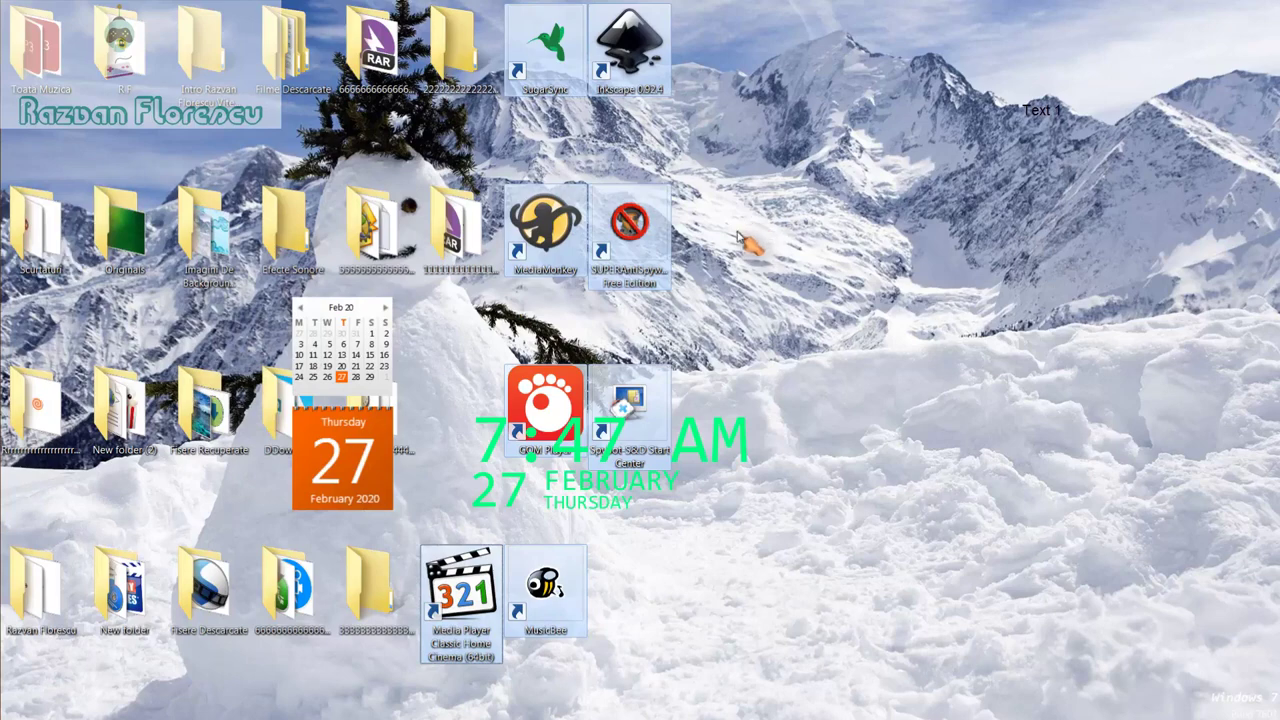
pyautogui.hotkey('shift', 'Delete')
pyautogui.press('Delete')
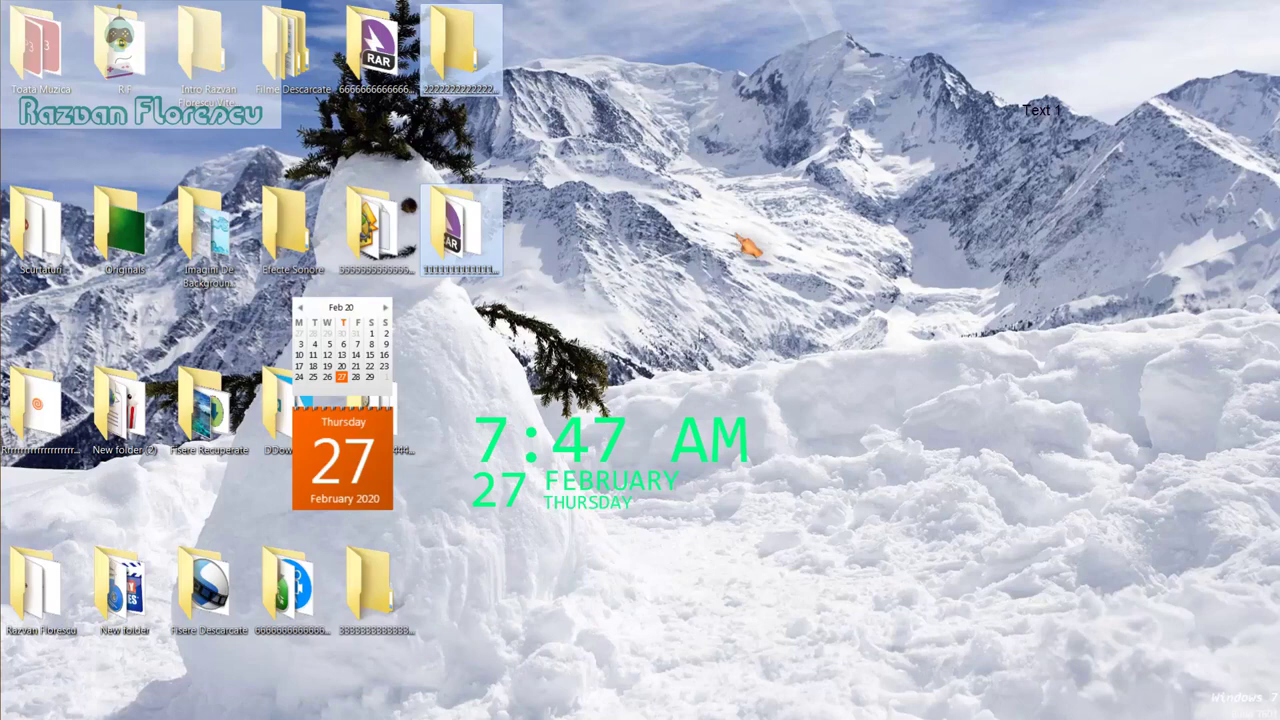
# Step: Clear the desktop selection and refresh the desktop twice
pyautogui.click(606, 545)
pyautogui.rightClick(606, 545)
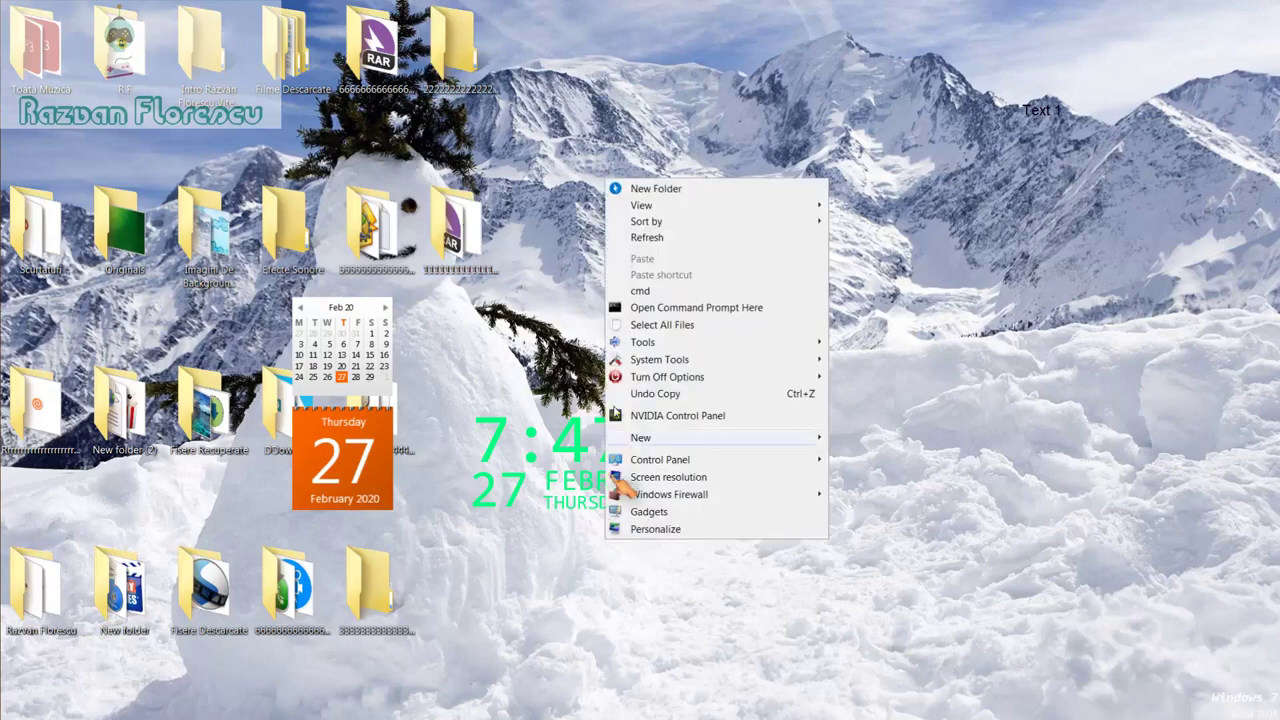
pyautogui.click(645, 238)
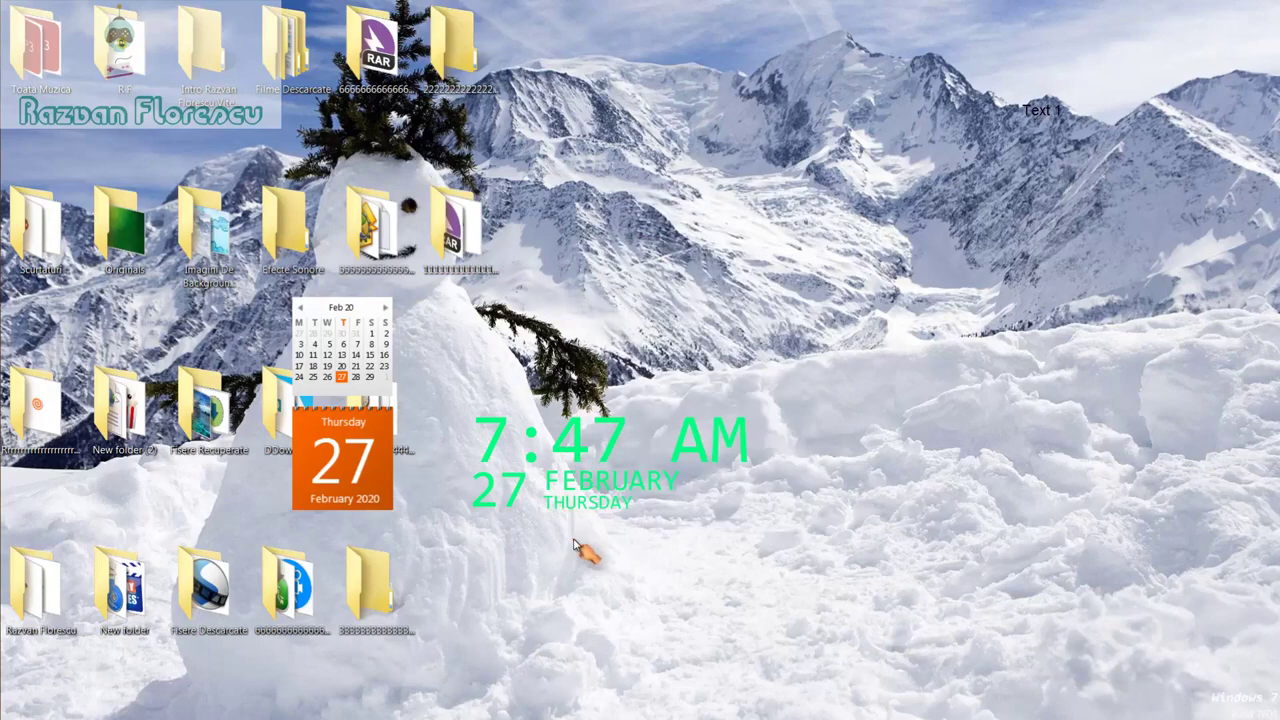
pyautogui.rightClick(575, 542)
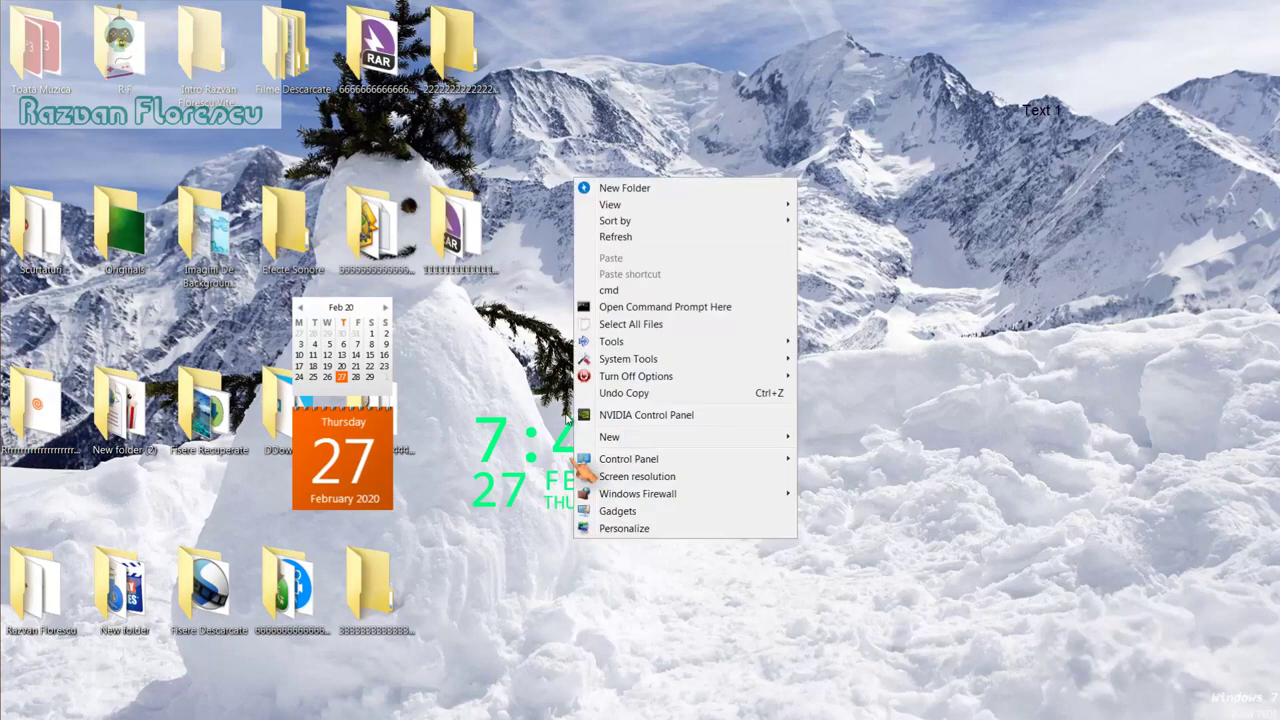
pyautogui.click(614, 238)
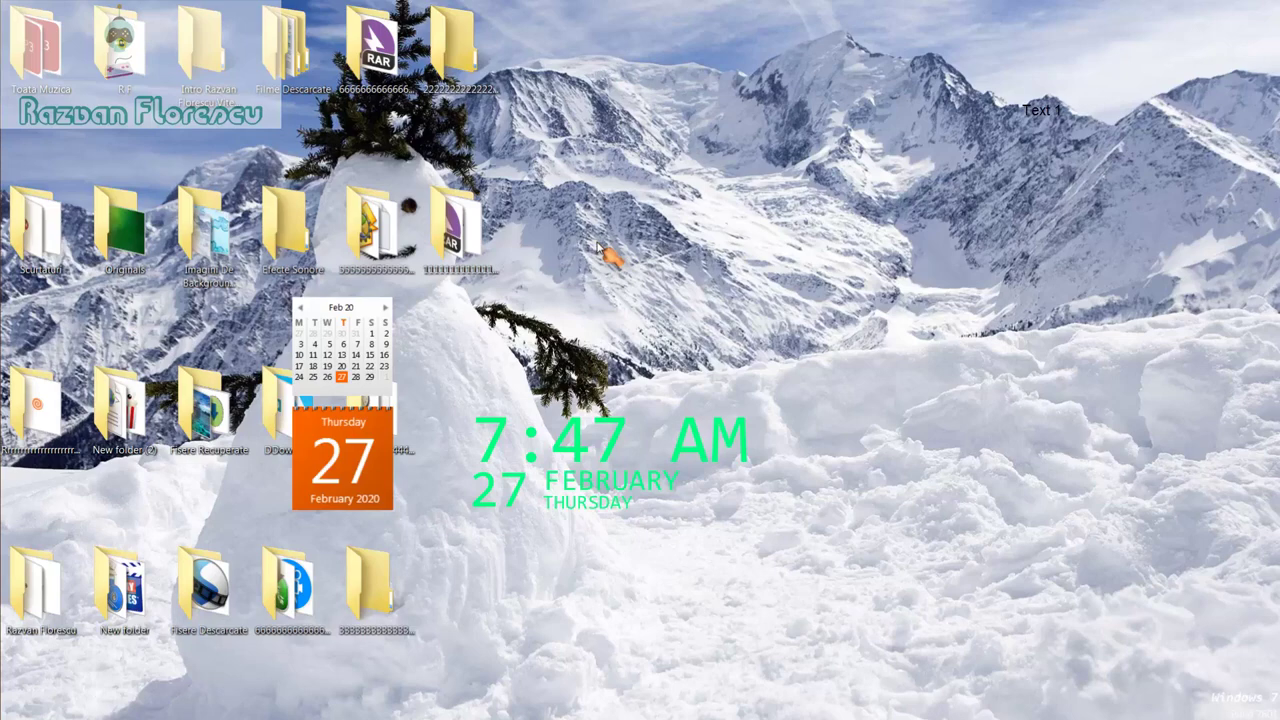
pyautogui.moveTo(5, 280)
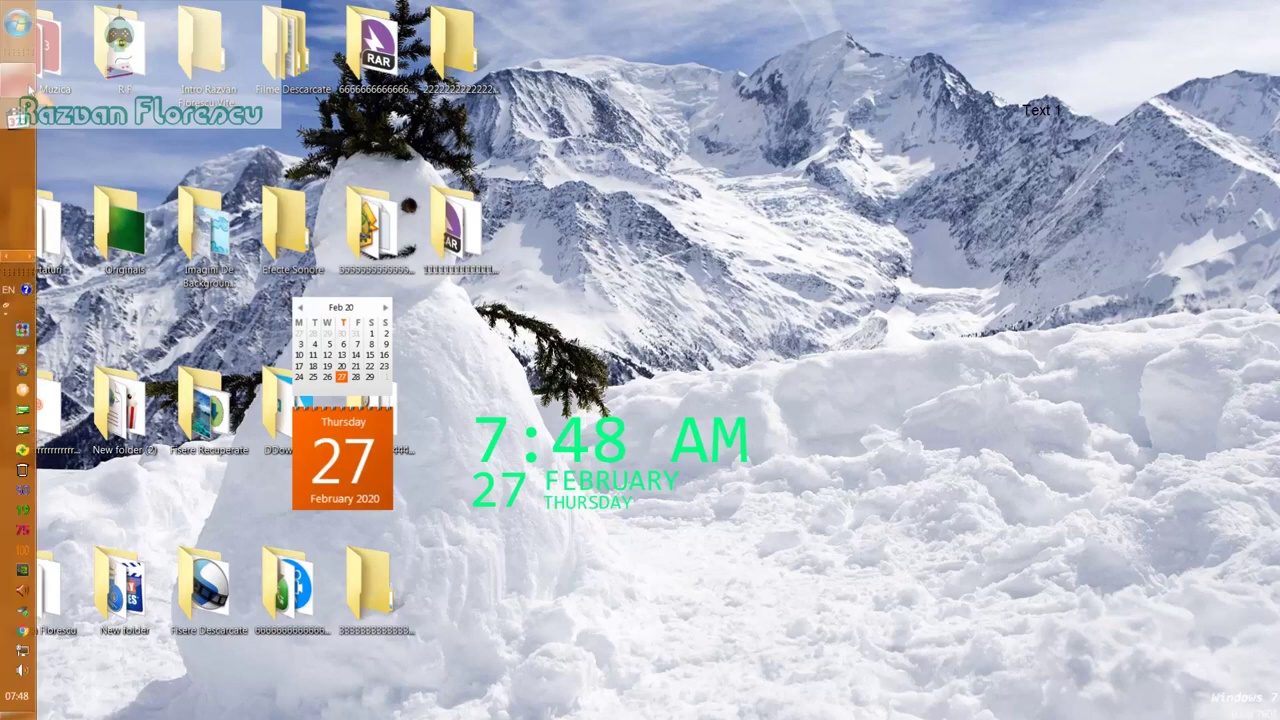
pyautogui.moveTo(30, 92)
pyautogui.click(108, 97)
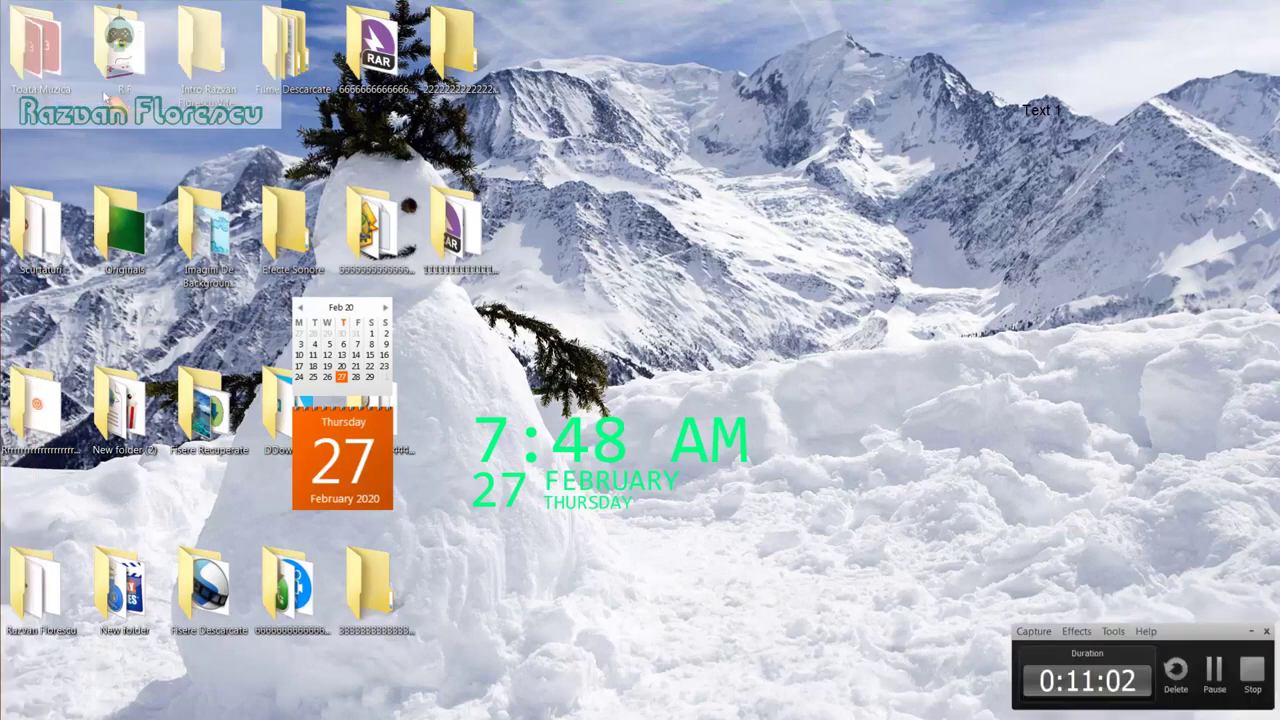
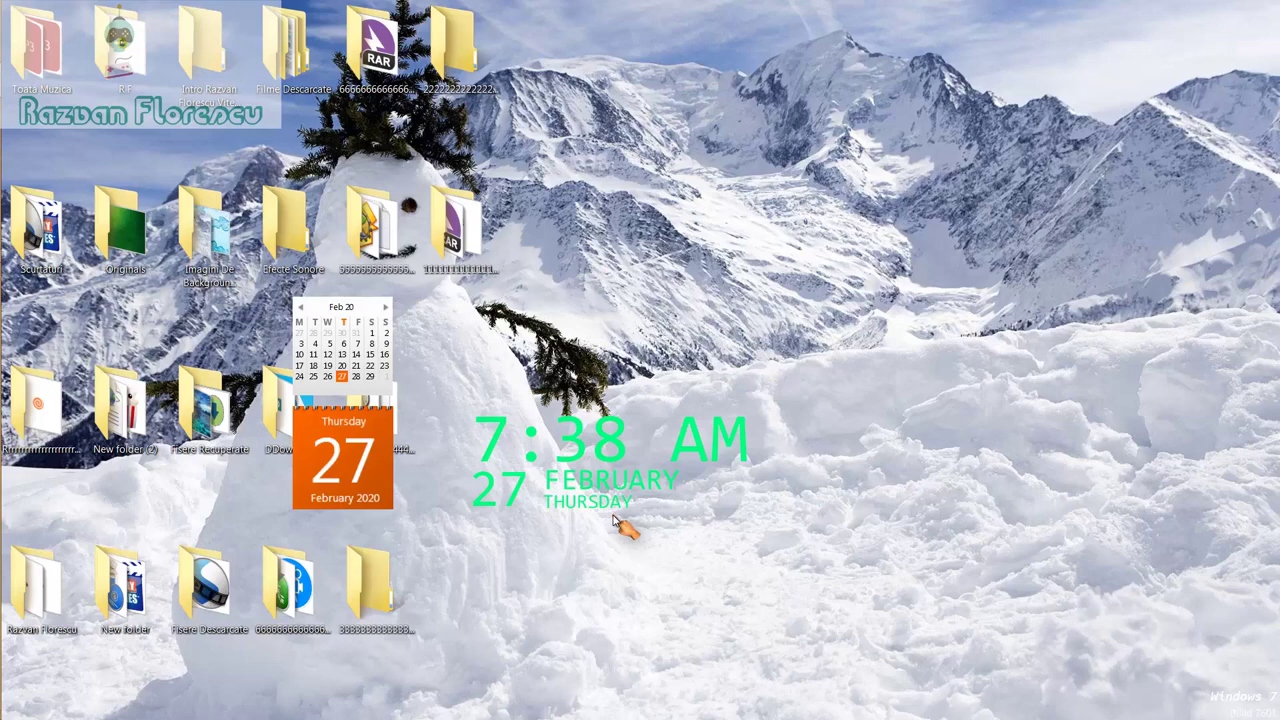
# Step: Switch to the browser window showing the Ninite website
pyautogui.moveTo(8, 345)
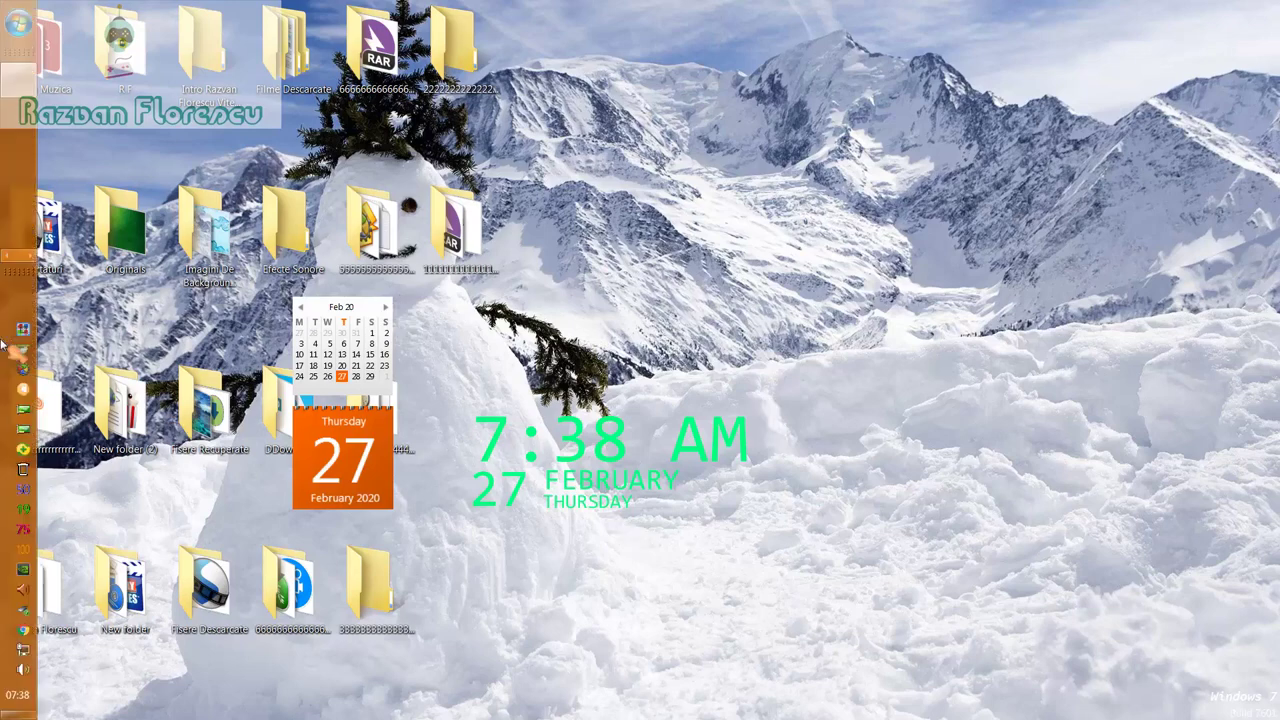
pyautogui.click(4, 260)
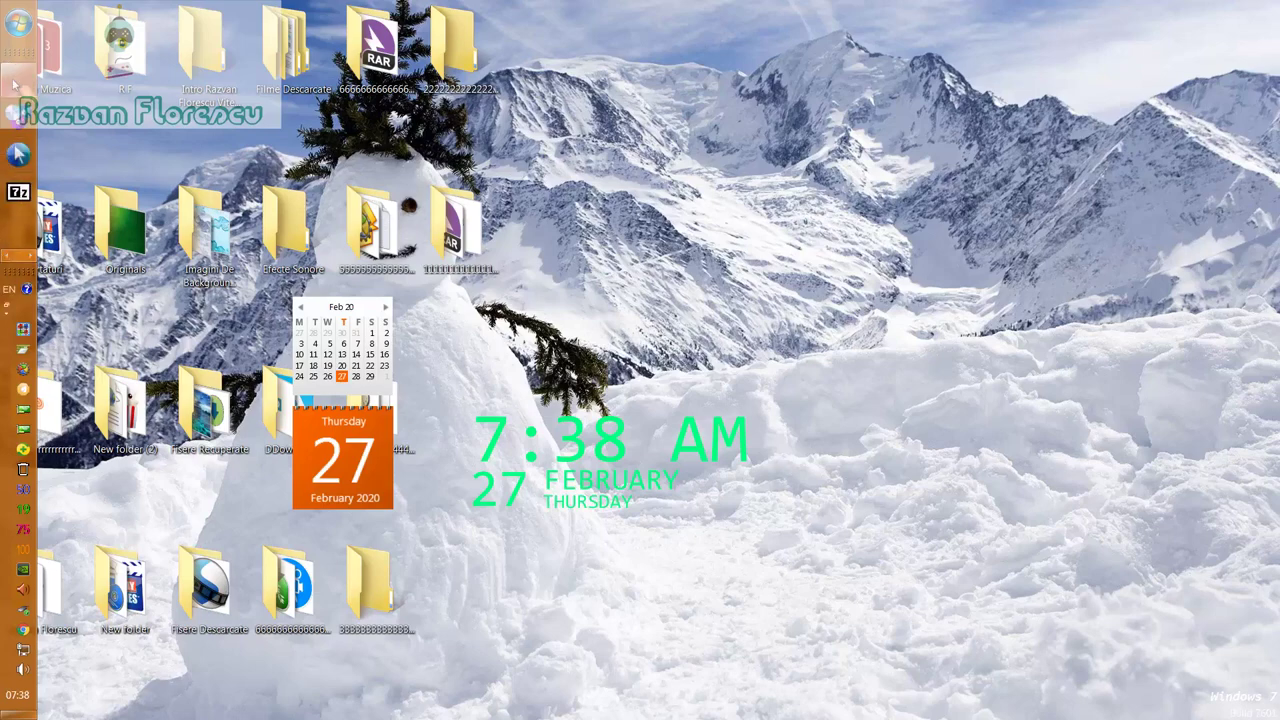
pyautogui.moveTo(15, 155)
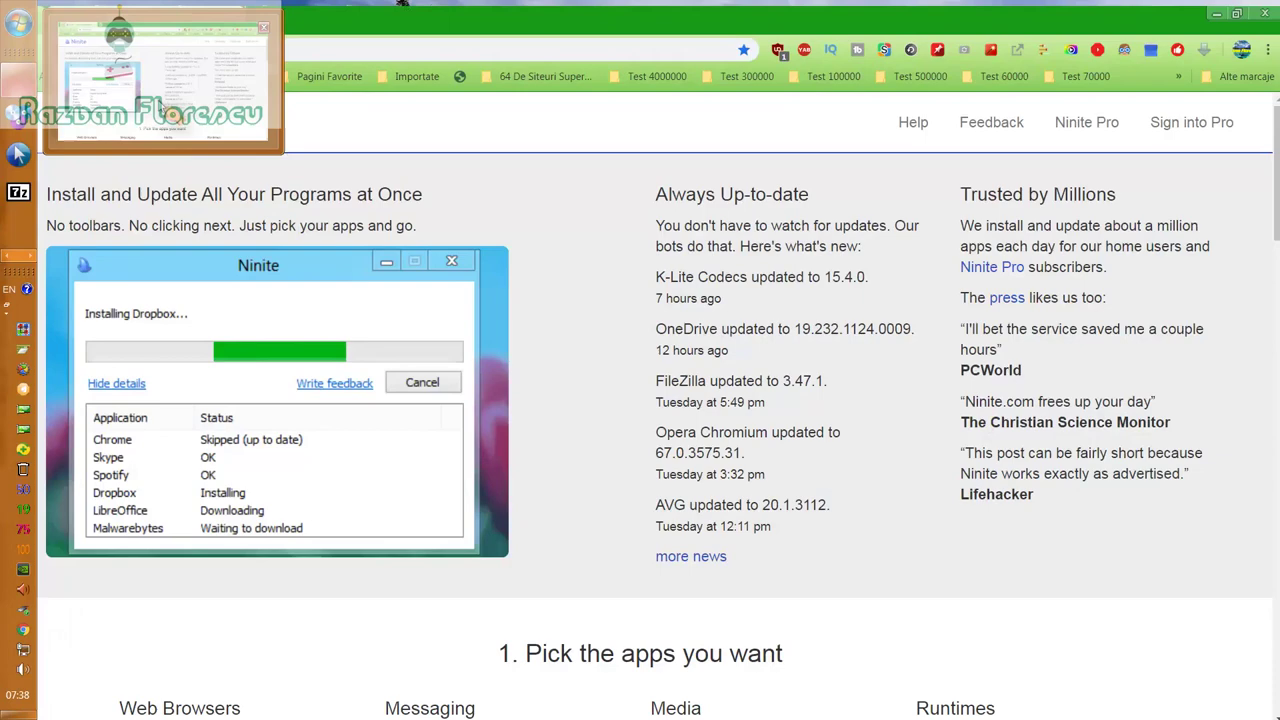
pyautogui.click(170, 112)
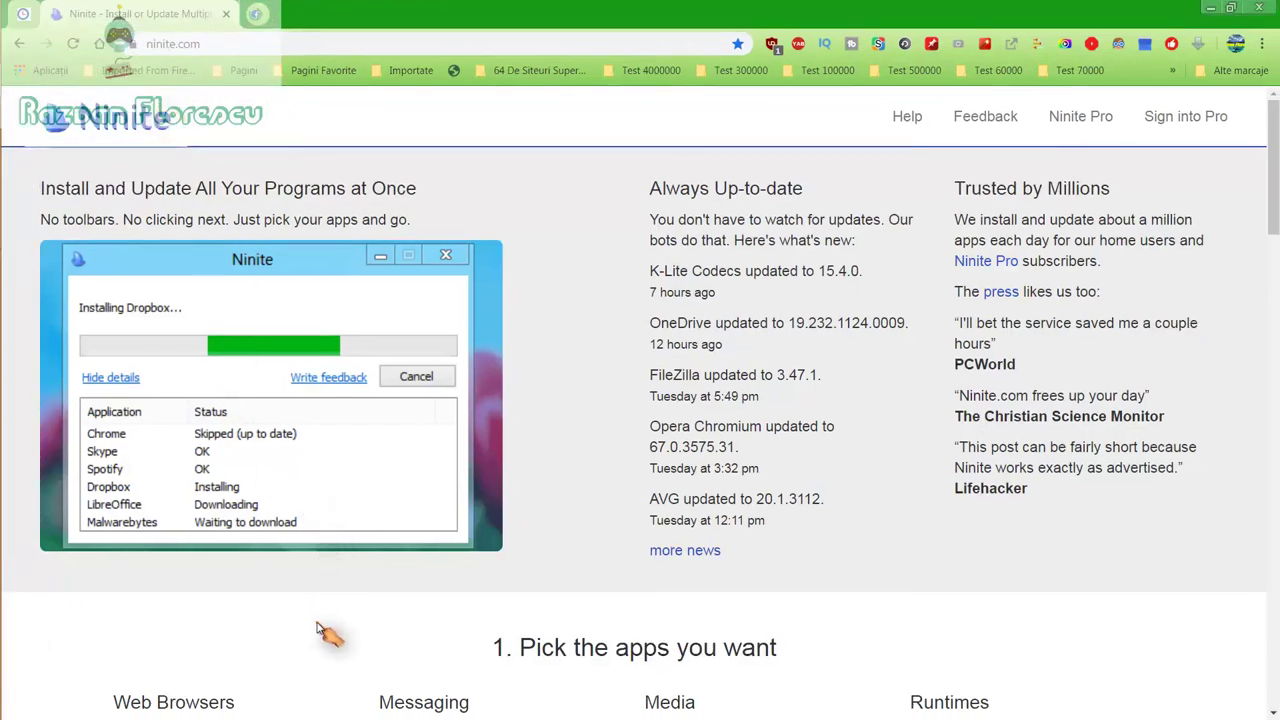
# Step: Look through the Ninite app list, from Web Browsers and Imaging to Developer Tools and Utilities, and return to the first categories
pyautogui.scroll(-2, 320, 610)
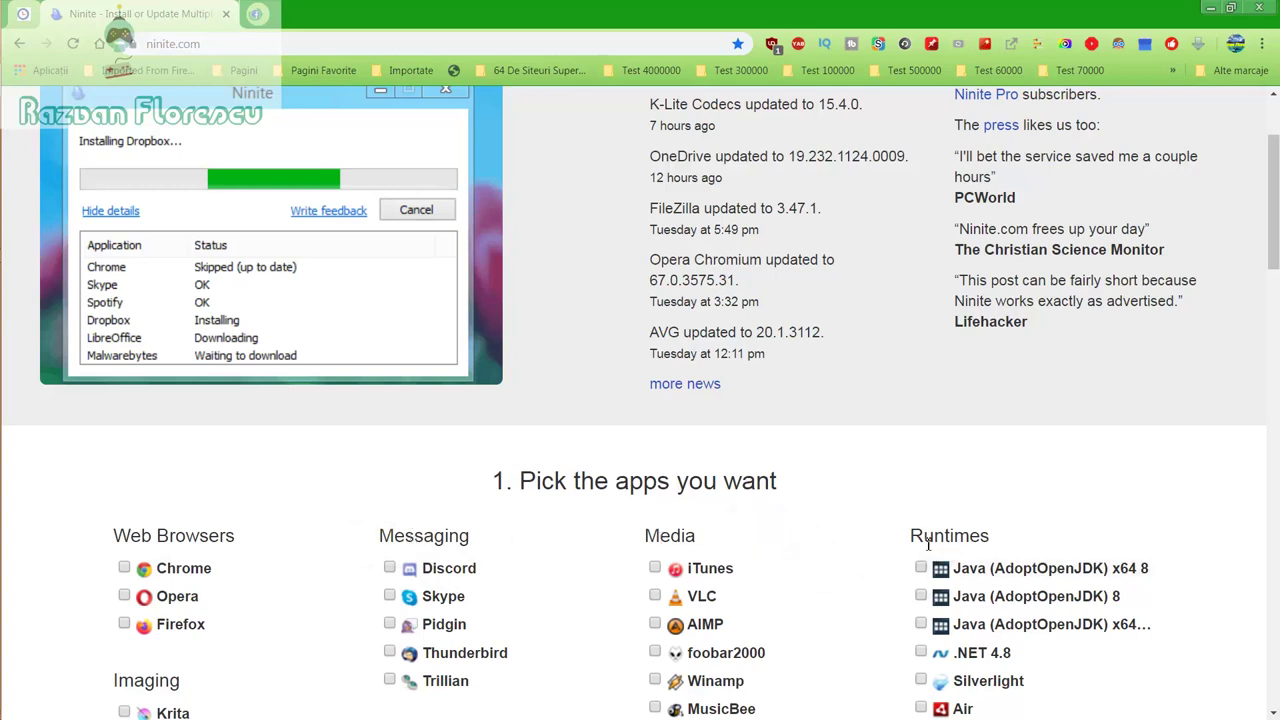
pyautogui.scroll(-3, 820, 578)
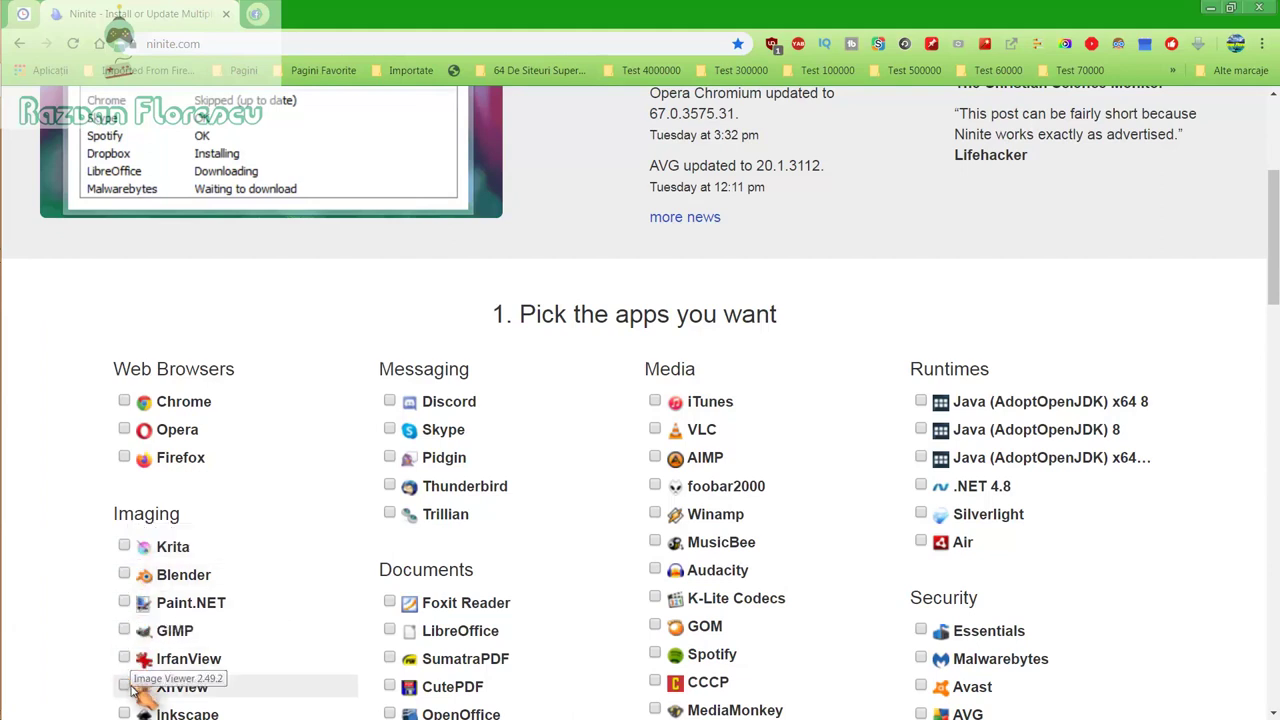
pyautogui.scroll(-1, 136, 690)
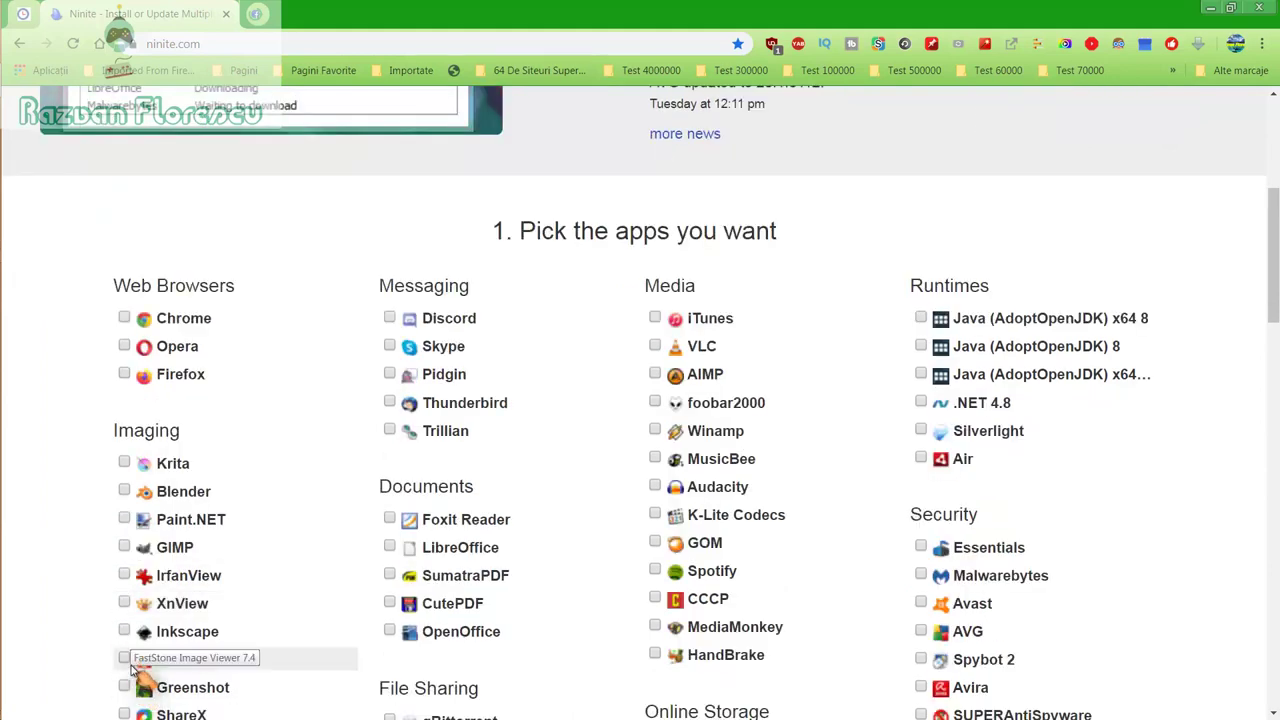
pyautogui.scroll(-1, 140, 688)
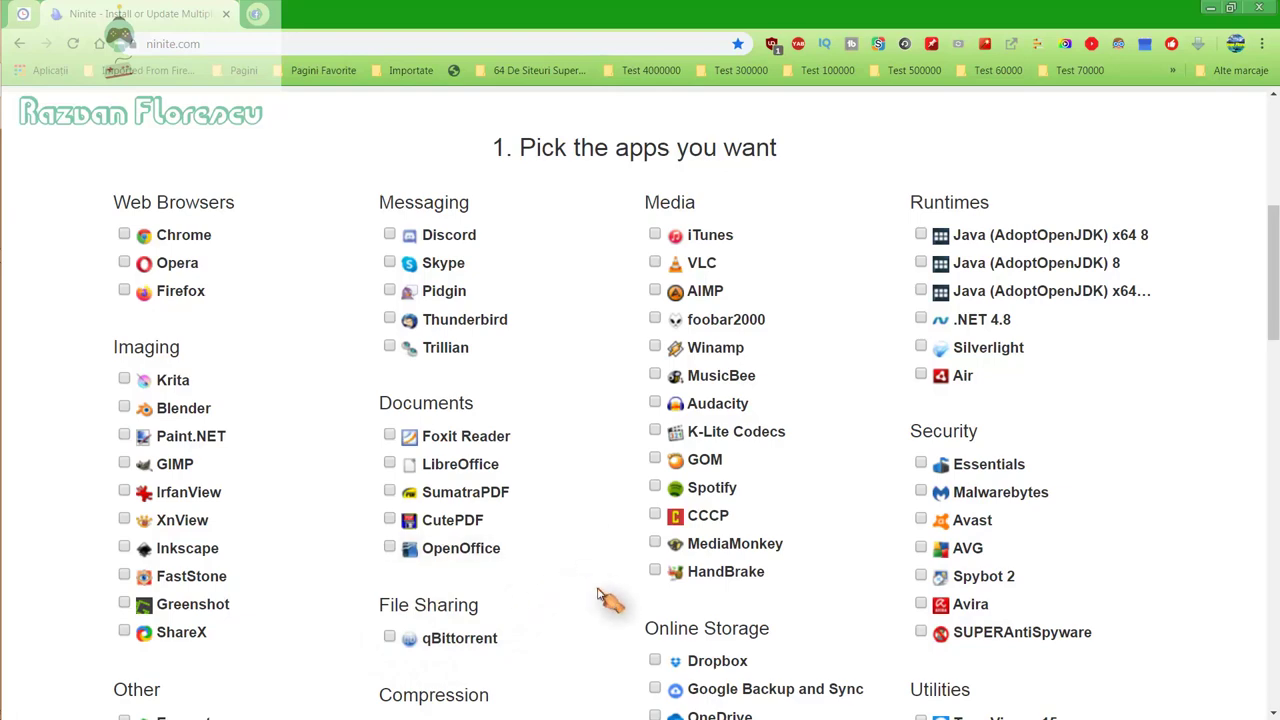
pyautogui.scroll(-1, 603, 597)
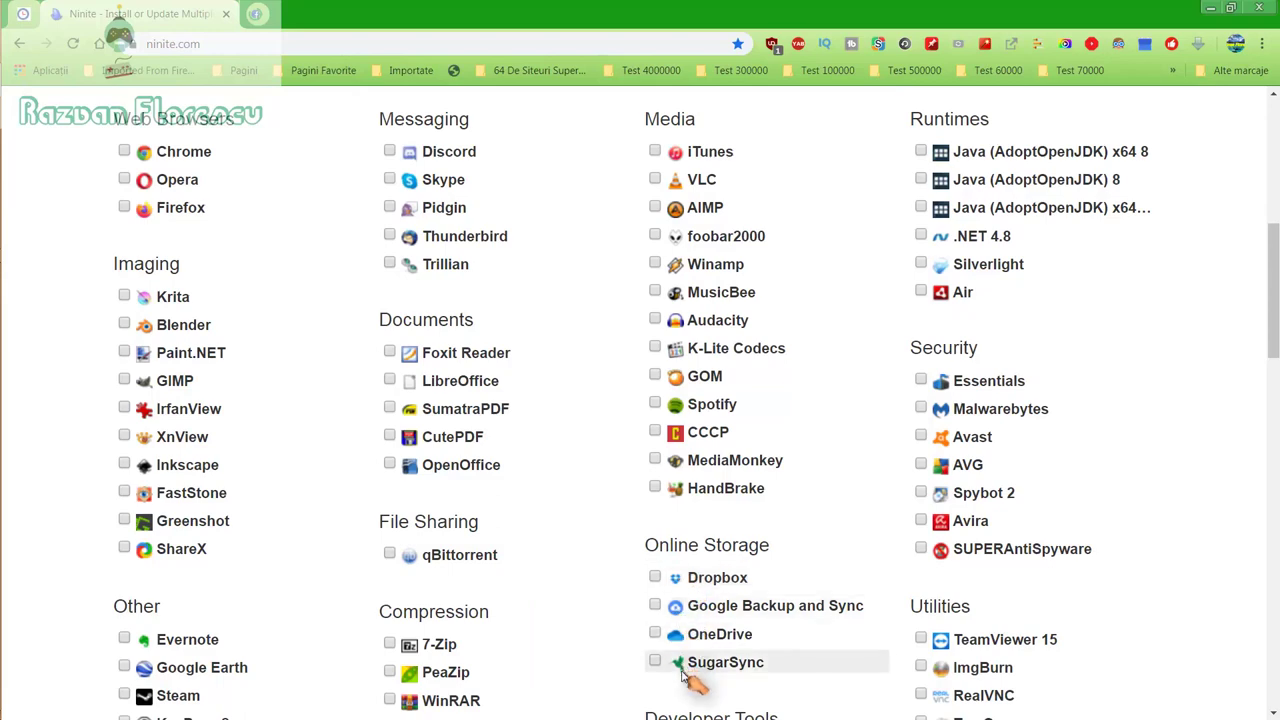
pyautogui.scroll(-2, 566, 654)
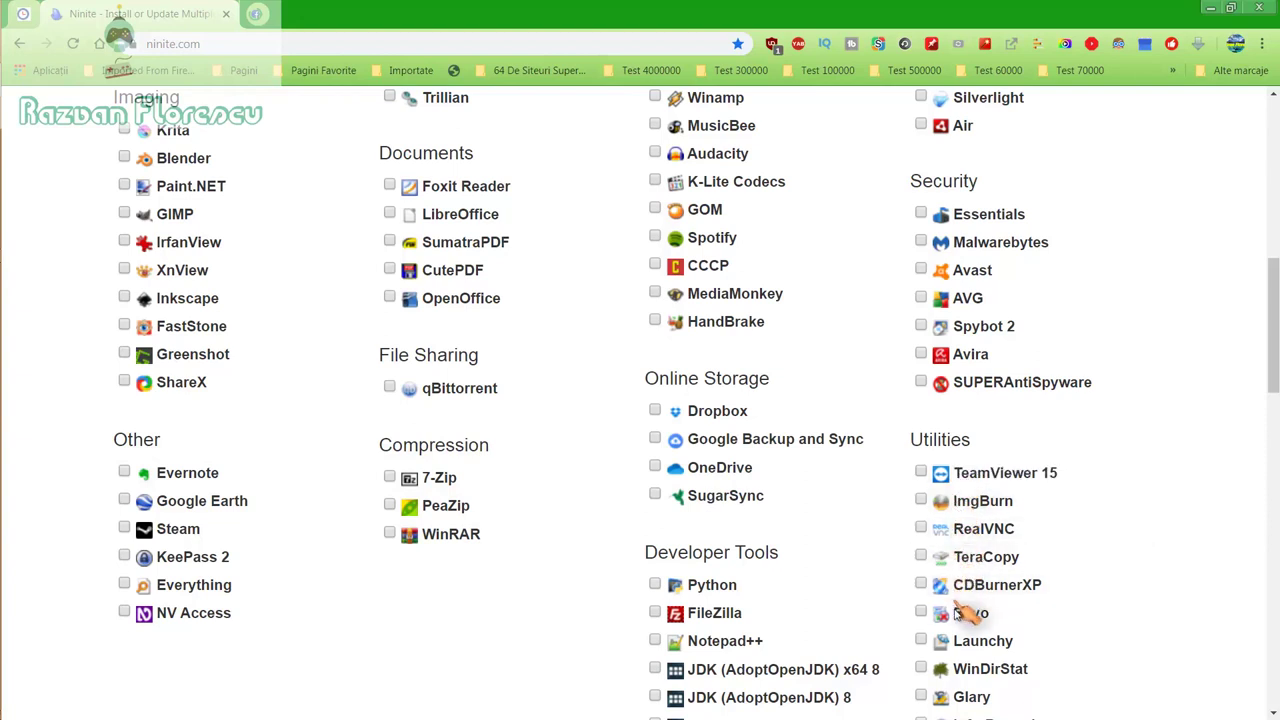
pyautogui.scroll(-1, 968, 695)
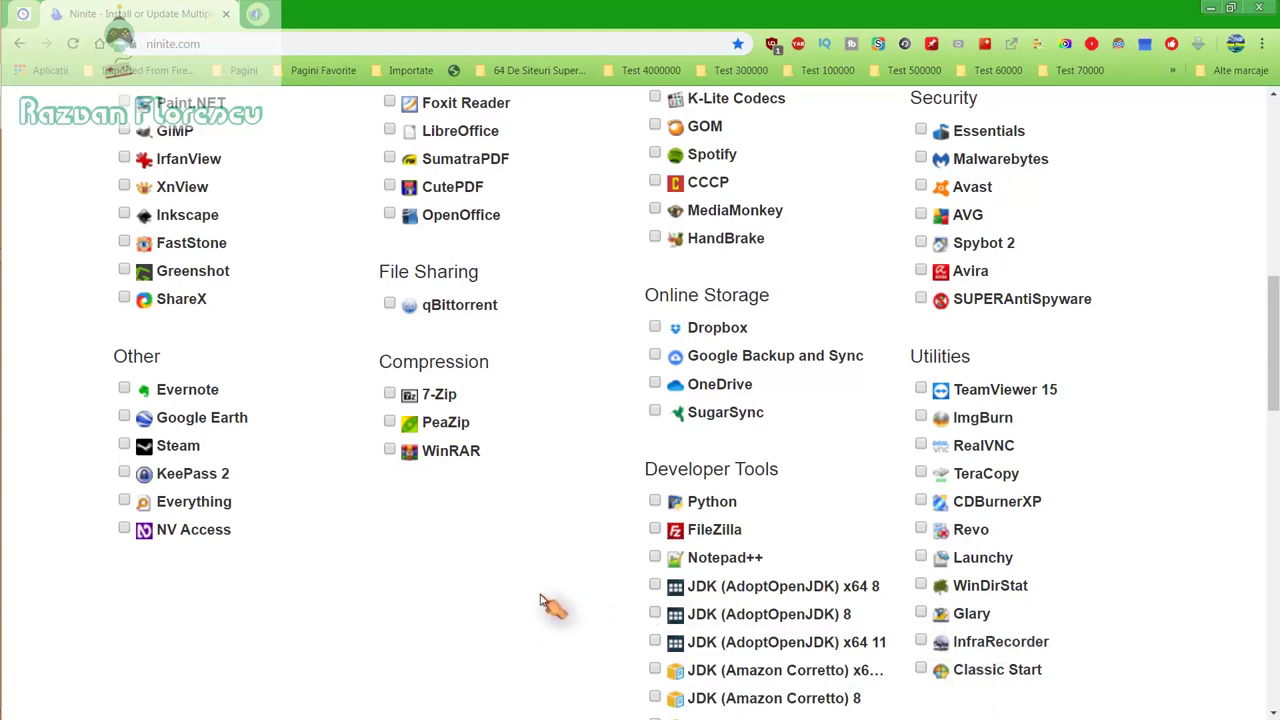
pyautogui.scroll(-1, 540, 601)
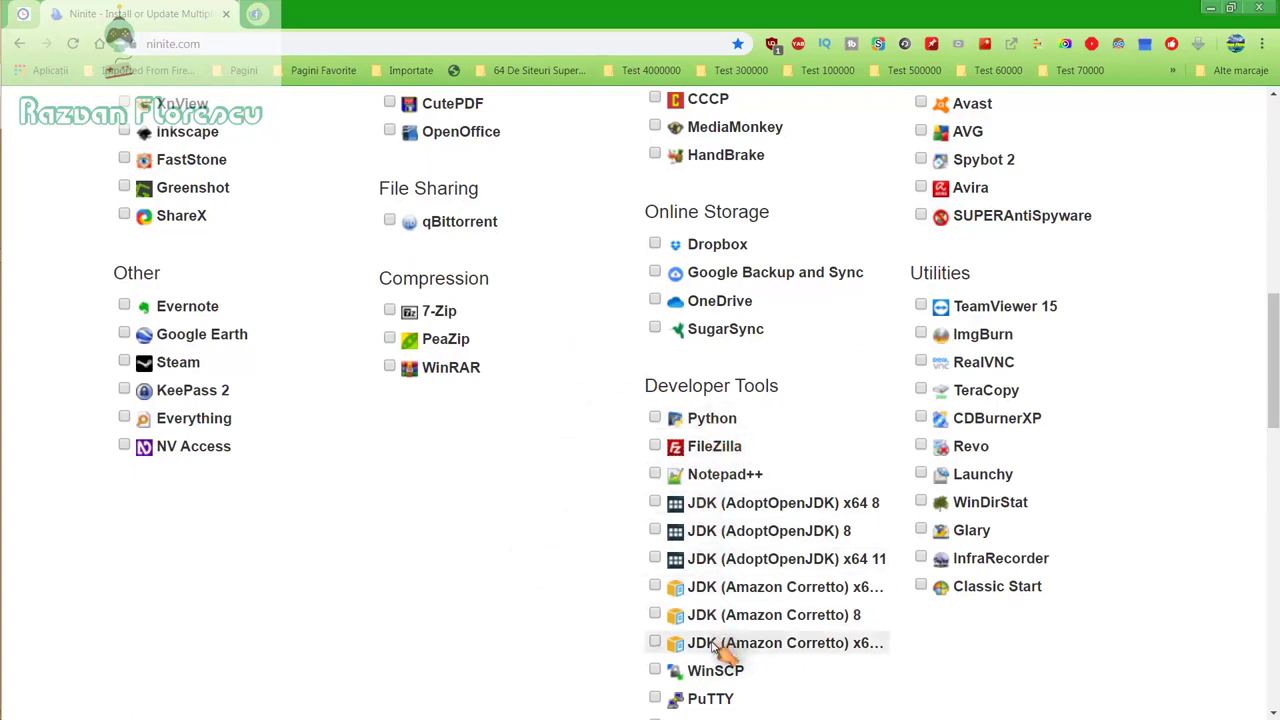
pyautogui.scroll(-2, 720, 645)
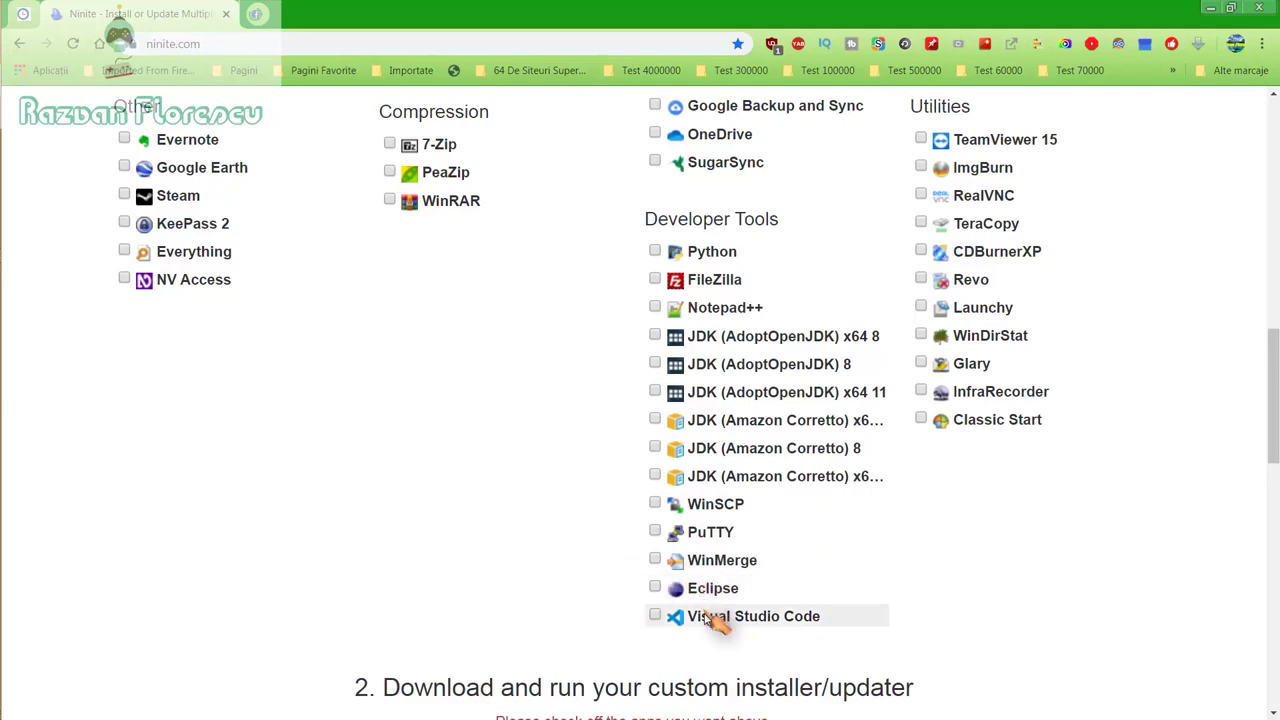
pyautogui.scroll(3, 590, 570)
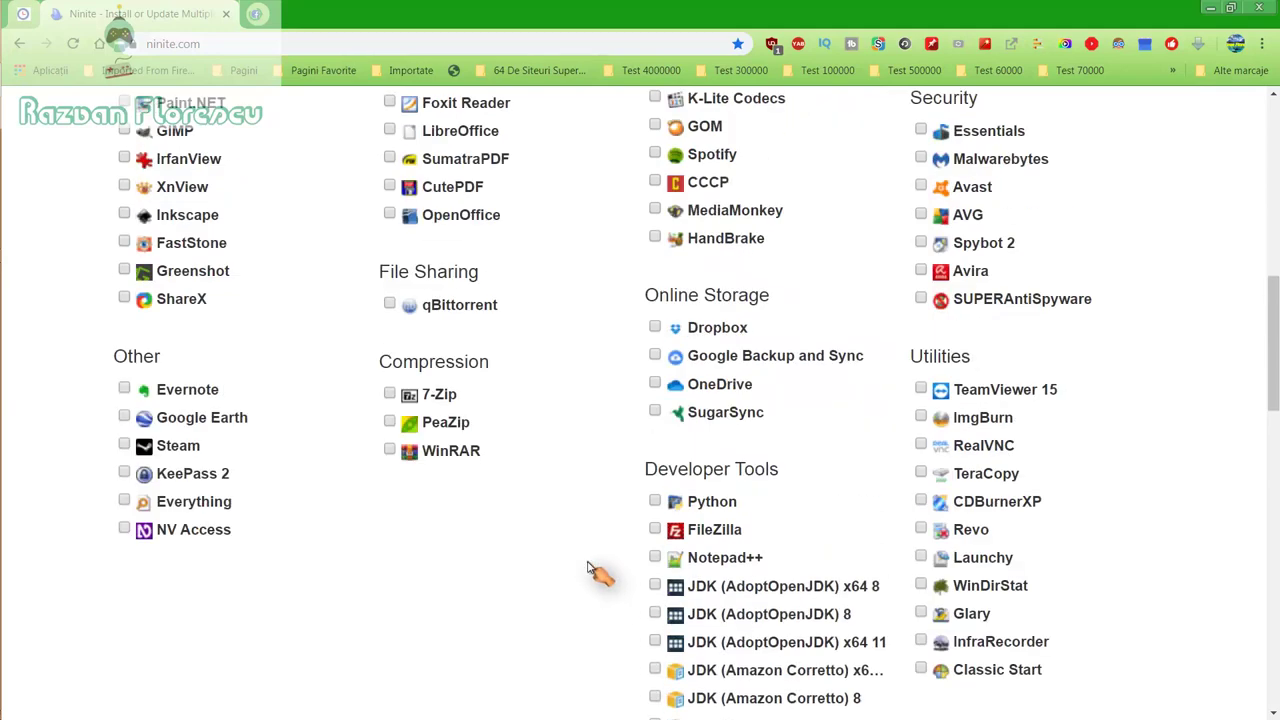
pyautogui.scroll(3, 590, 570)
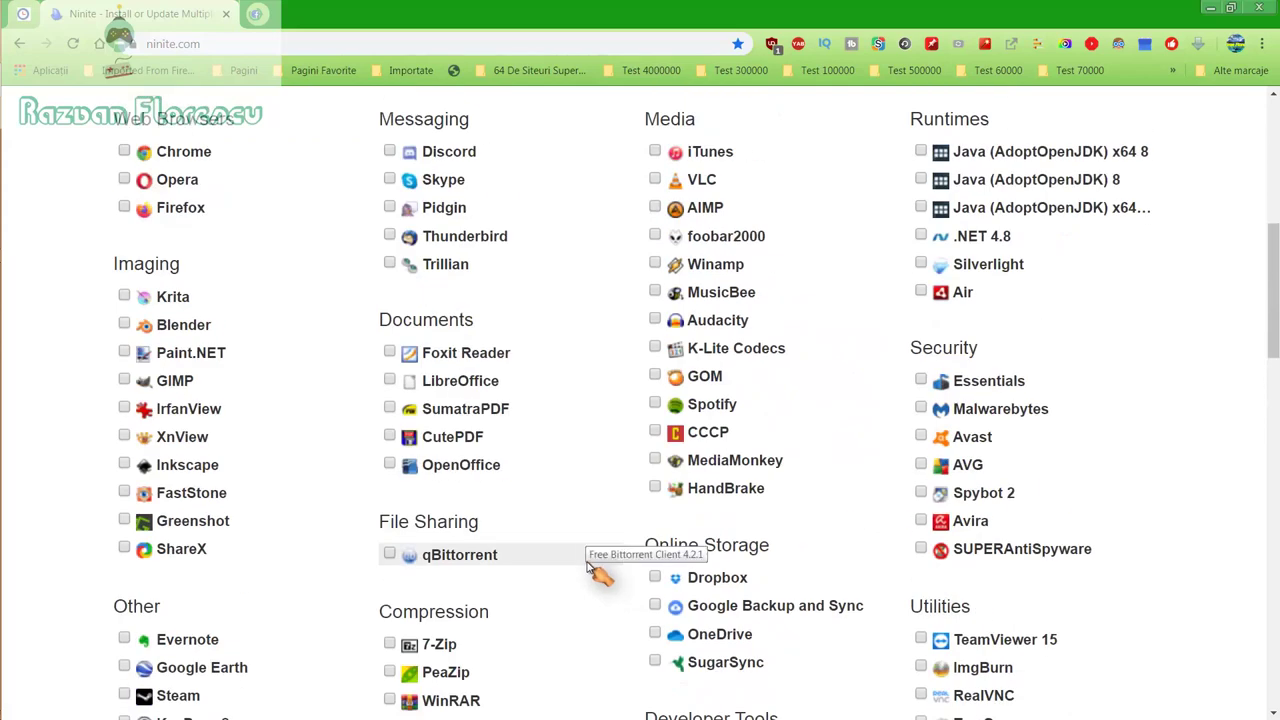
pyautogui.scroll(2, 590, 568)
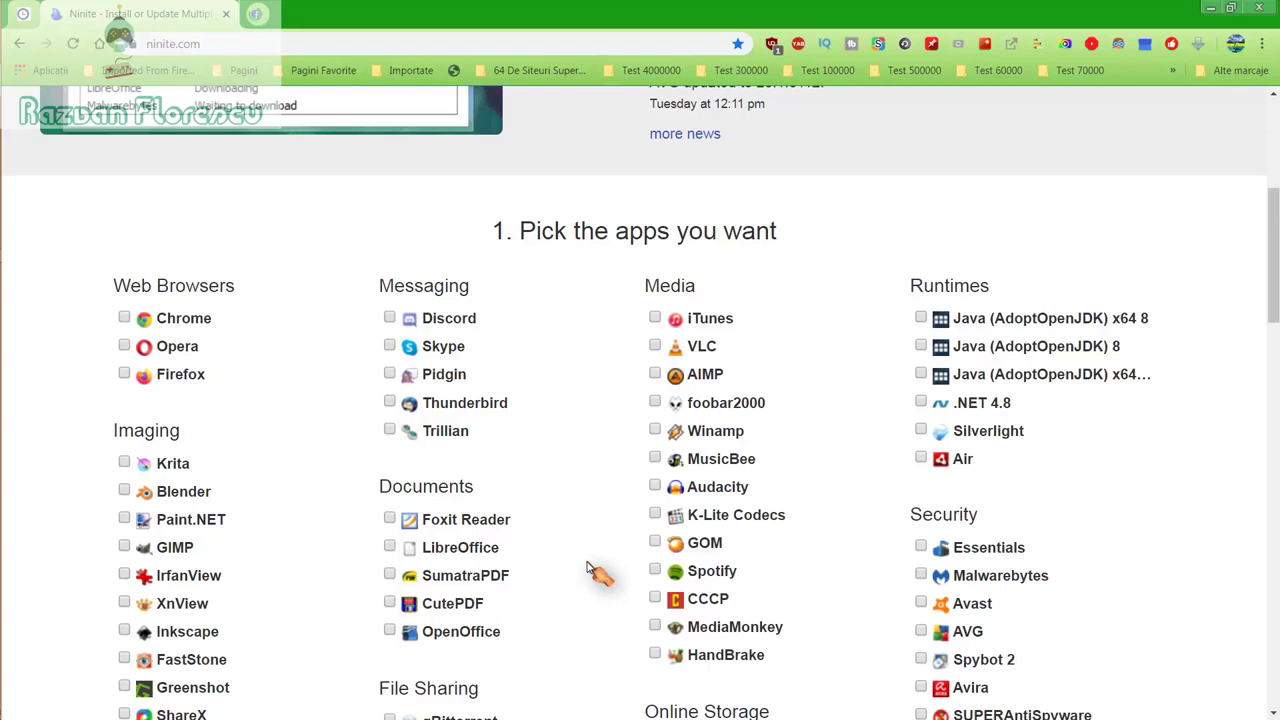
# Step: Select Inkscape under Imaging and MusicBee, GOM, Spotify, CCCP and MediaMonkey under Media for the custom installer
pyautogui.click(657, 545)
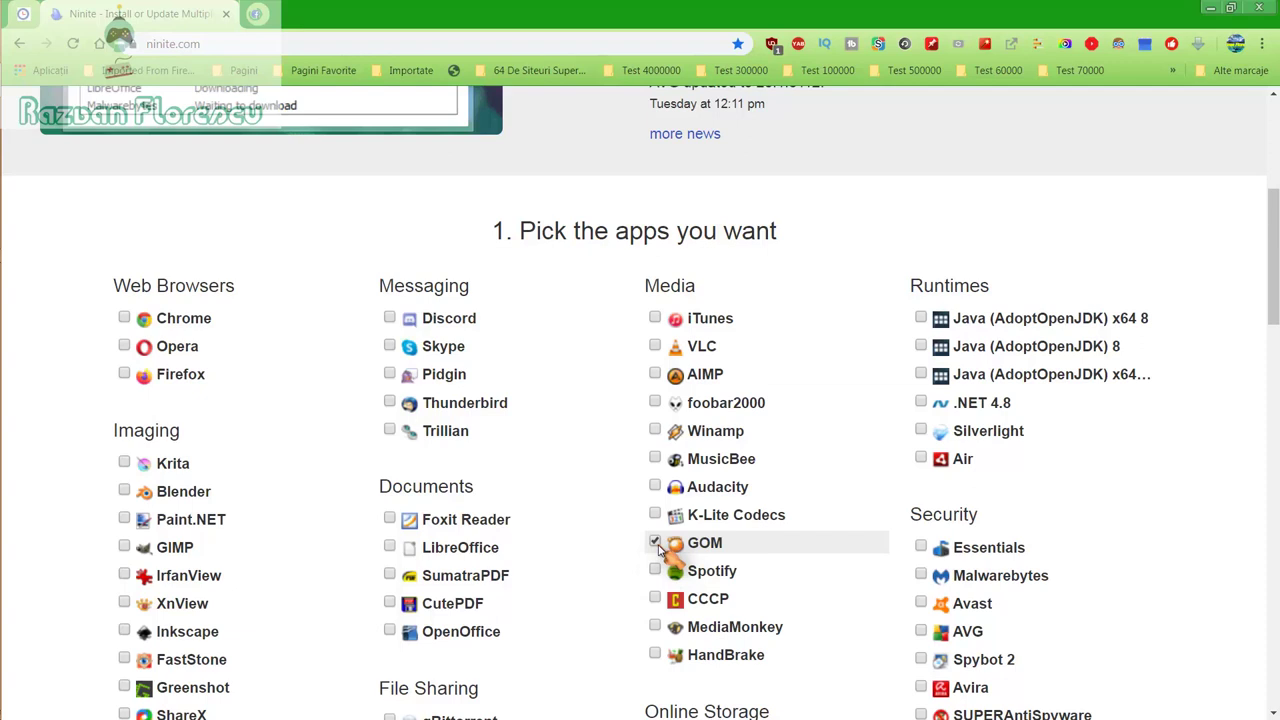
pyautogui.click(133, 643)
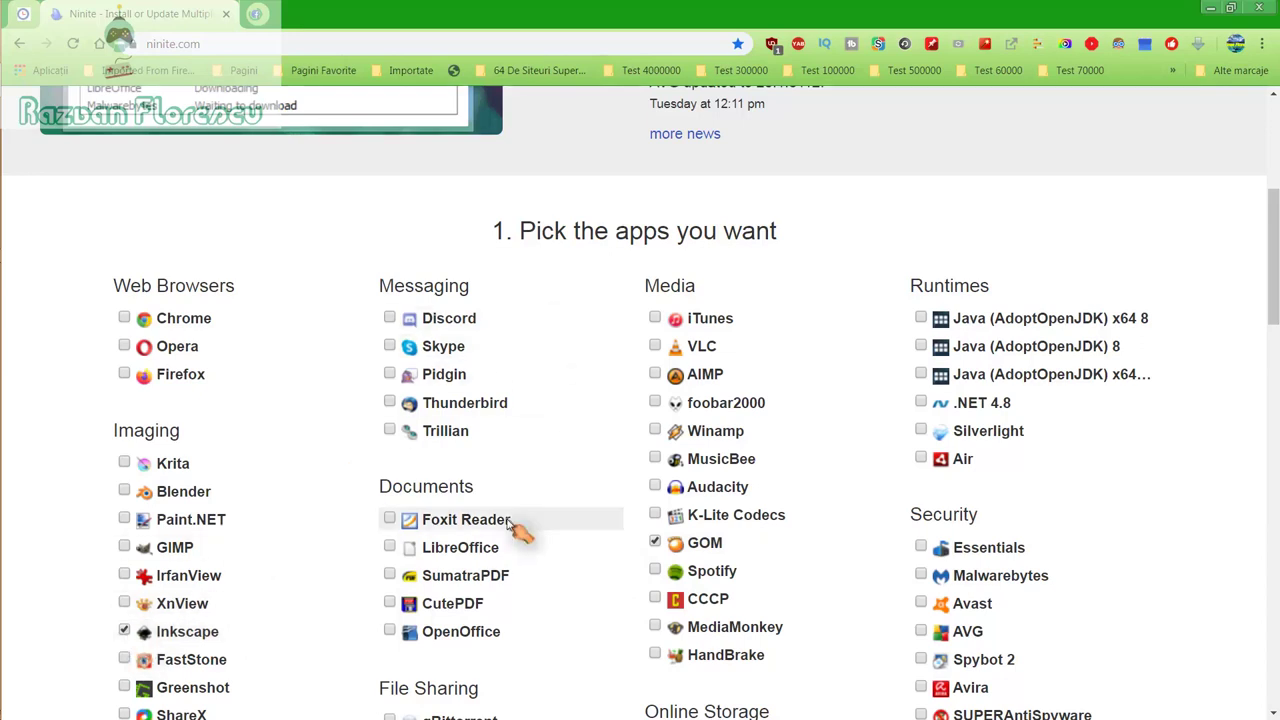
pyautogui.click(658, 462)
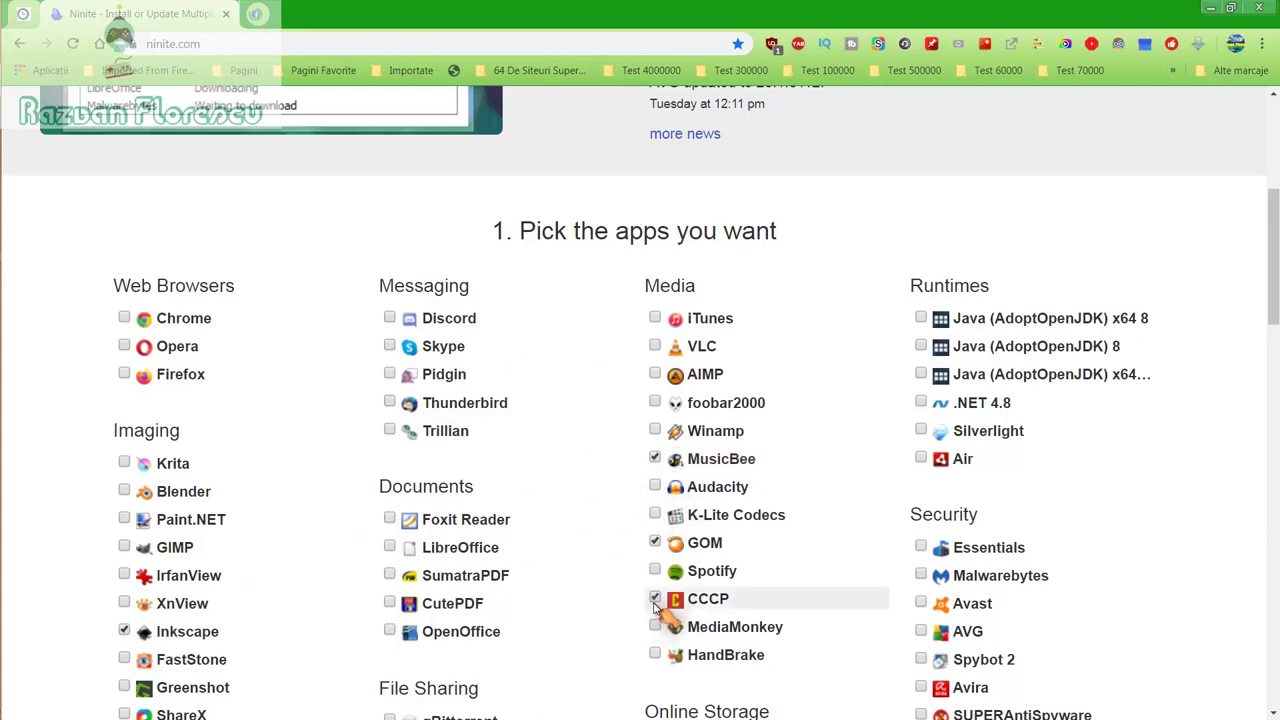
pyautogui.click(658, 626)
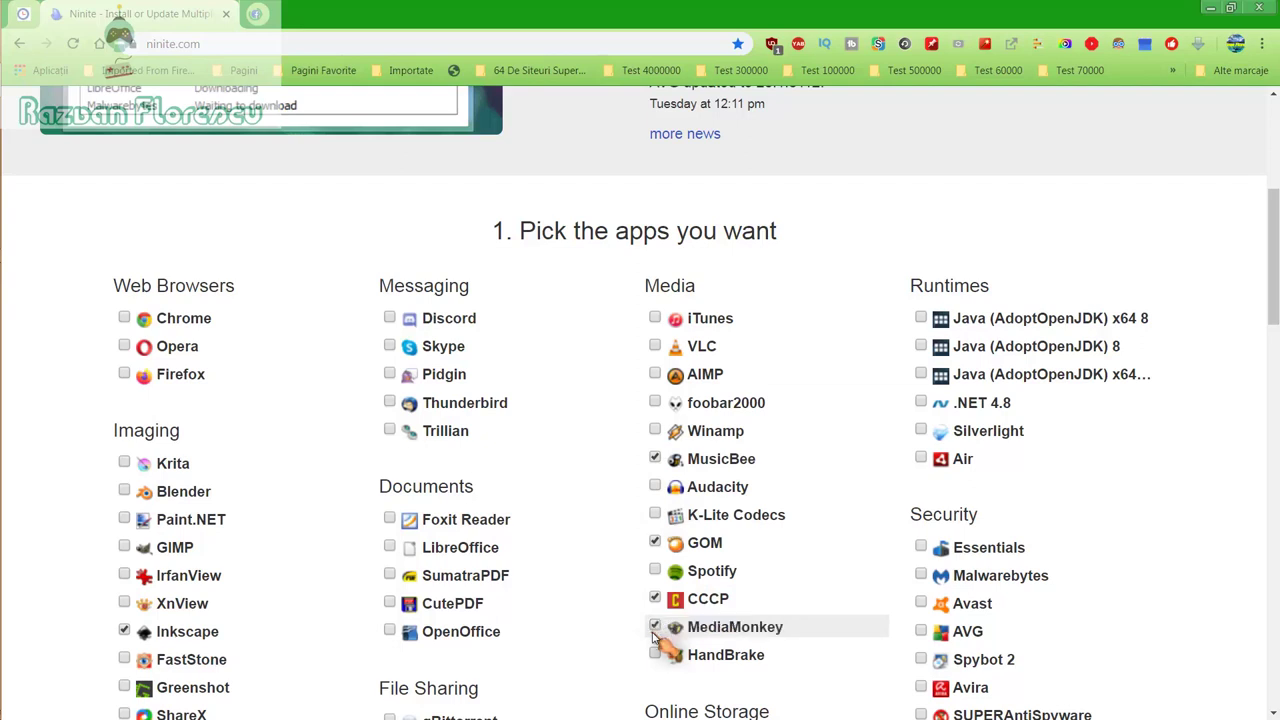
pyautogui.click(661, 578)
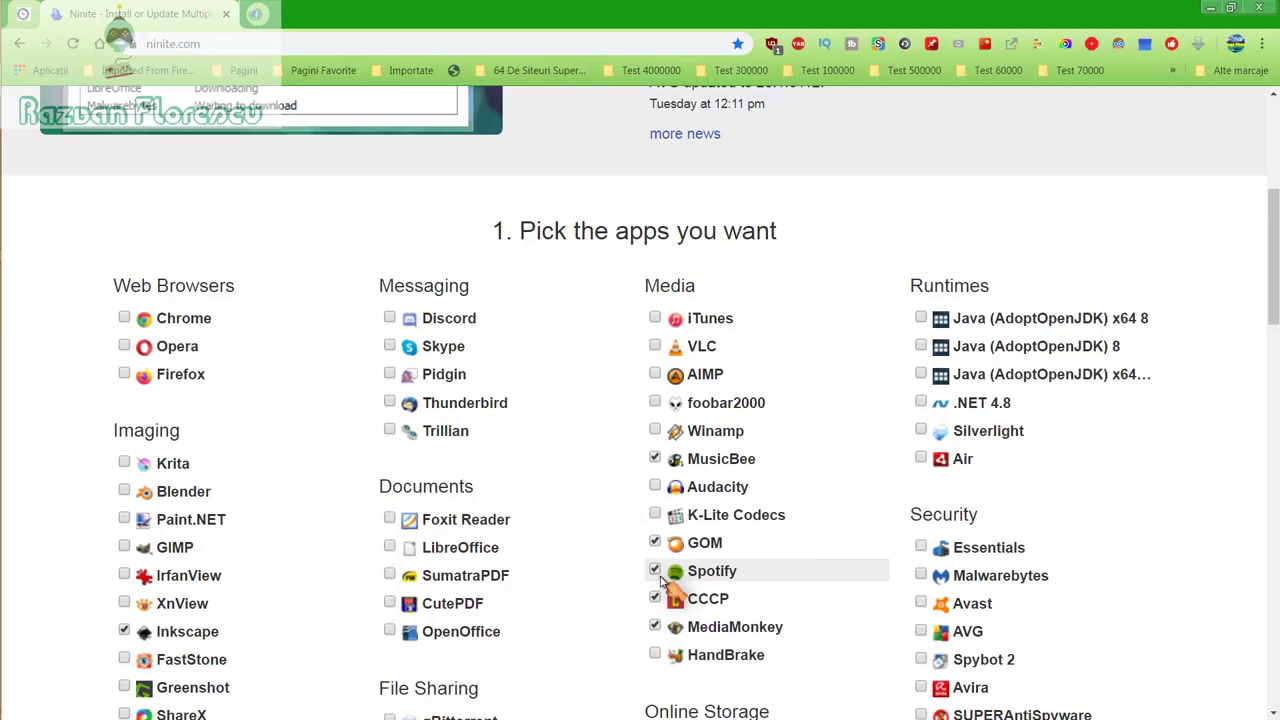
# Step: Add SUPERAntiSpyware and Spybot 2 from the Security category to the selected apps
pyautogui.scroll(-1, 660, 580)
pyautogui.scroll(-1, 674, 569)
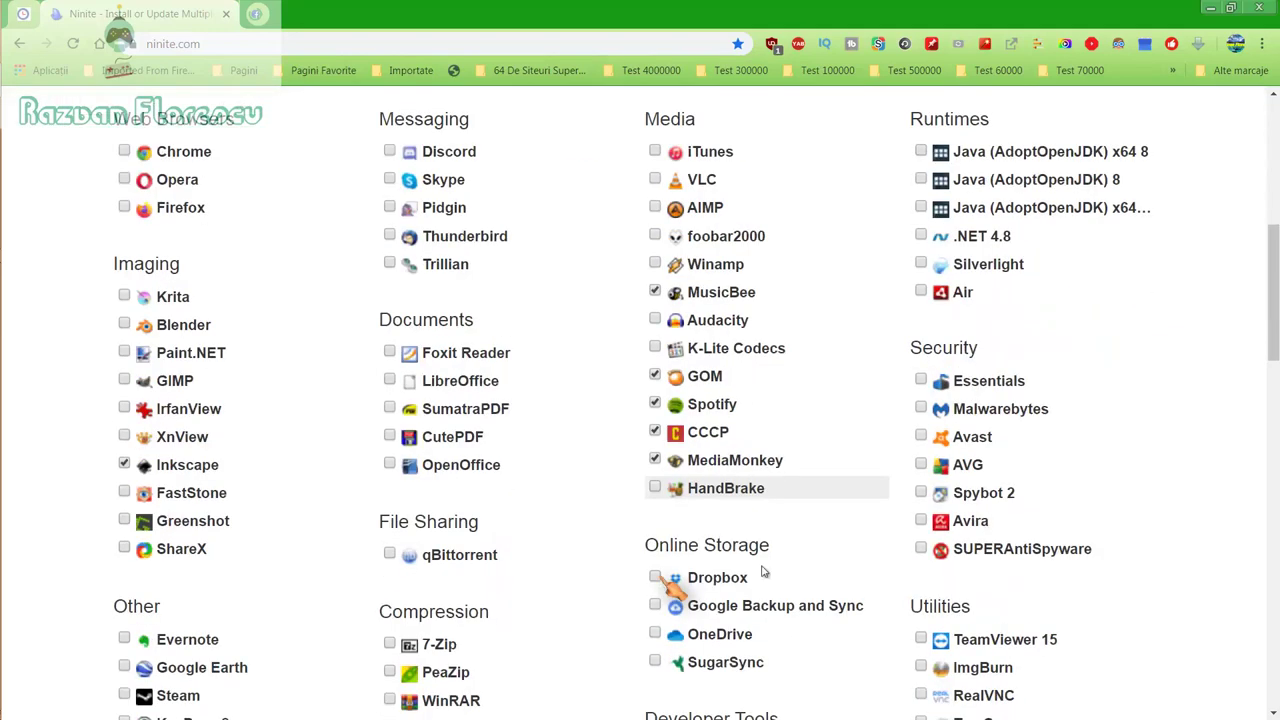
pyautogui.click(918, 548)
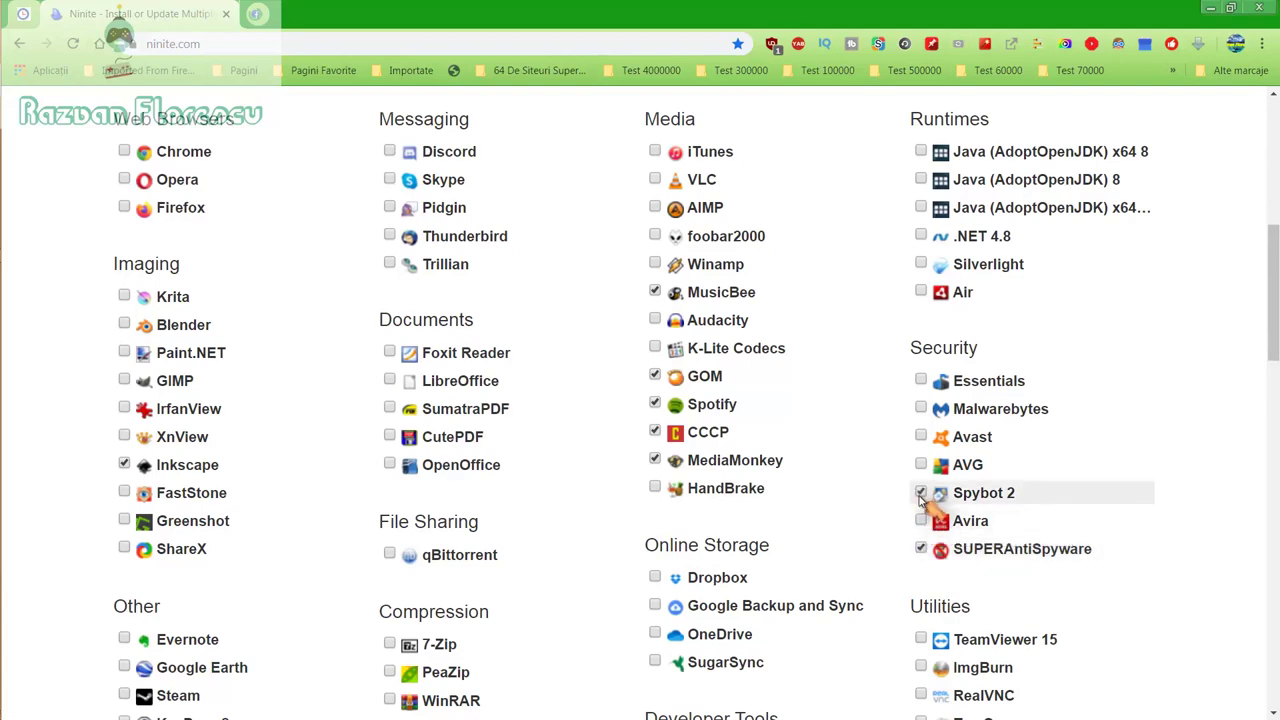
# Step: Add SugarSync from the Online Storage category to the selected apps and request the custom Ninite installer
pyautogui.scroll(-2, 920, 500)
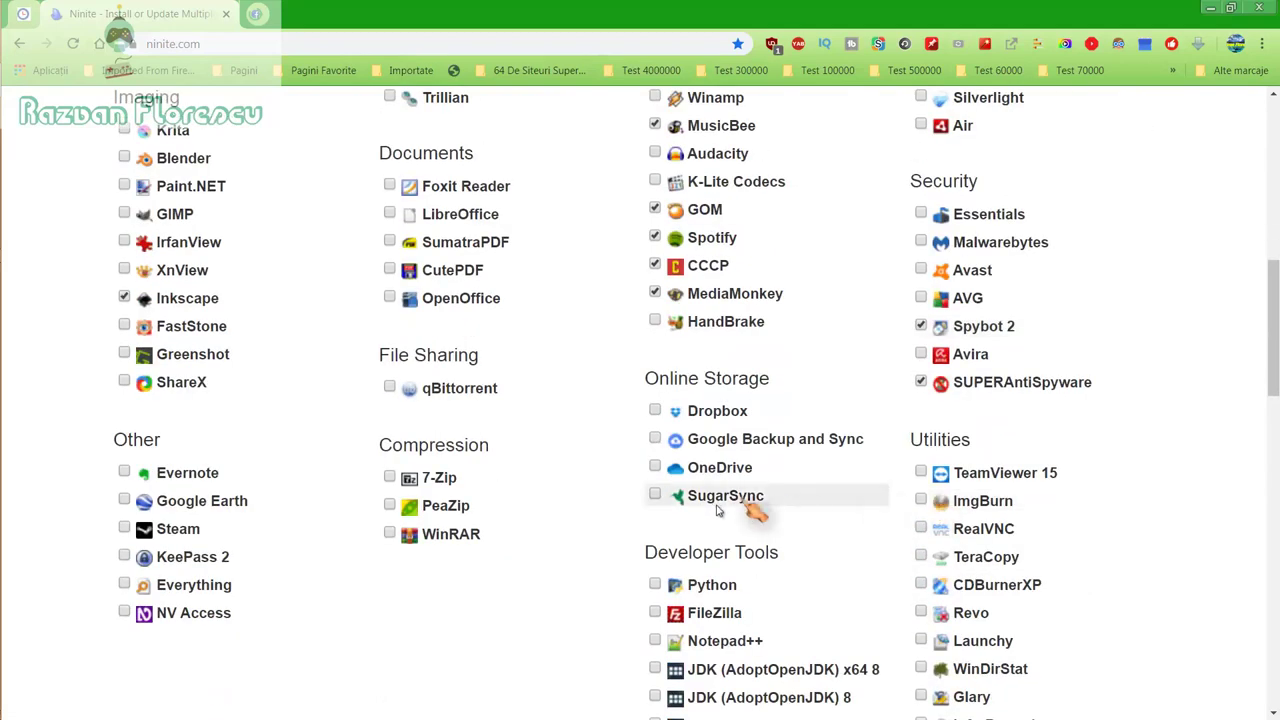
pyautogui.click(653, 498)
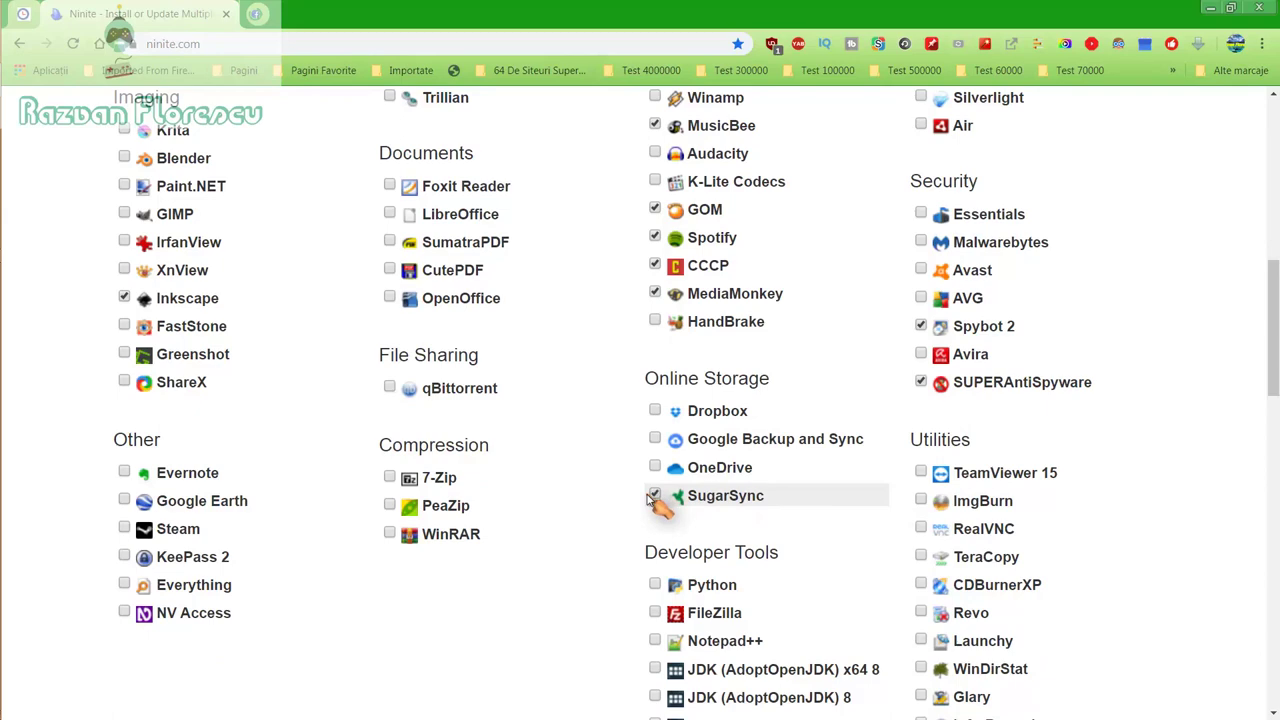
pyautogui.scroll(-2, 652, 500)
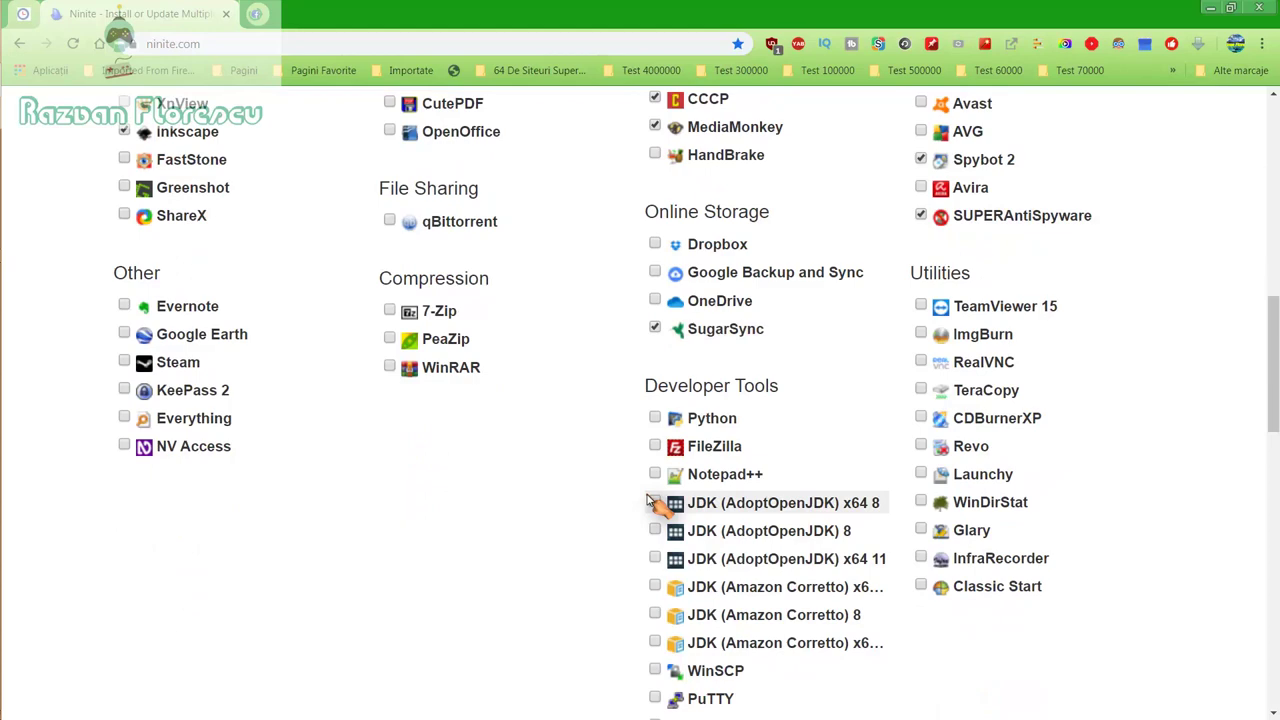
pyautogui.scroll(-2, 650, 502)
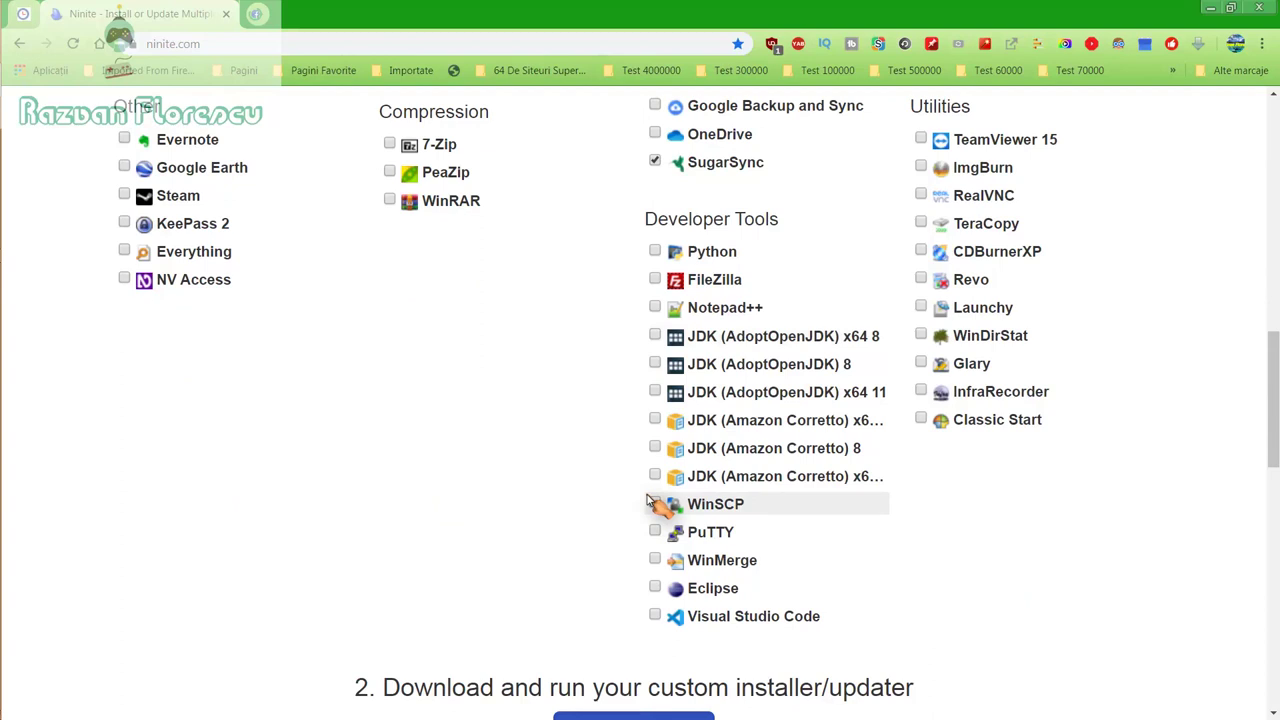
pyautogui.scroll(-2, 648, 502)
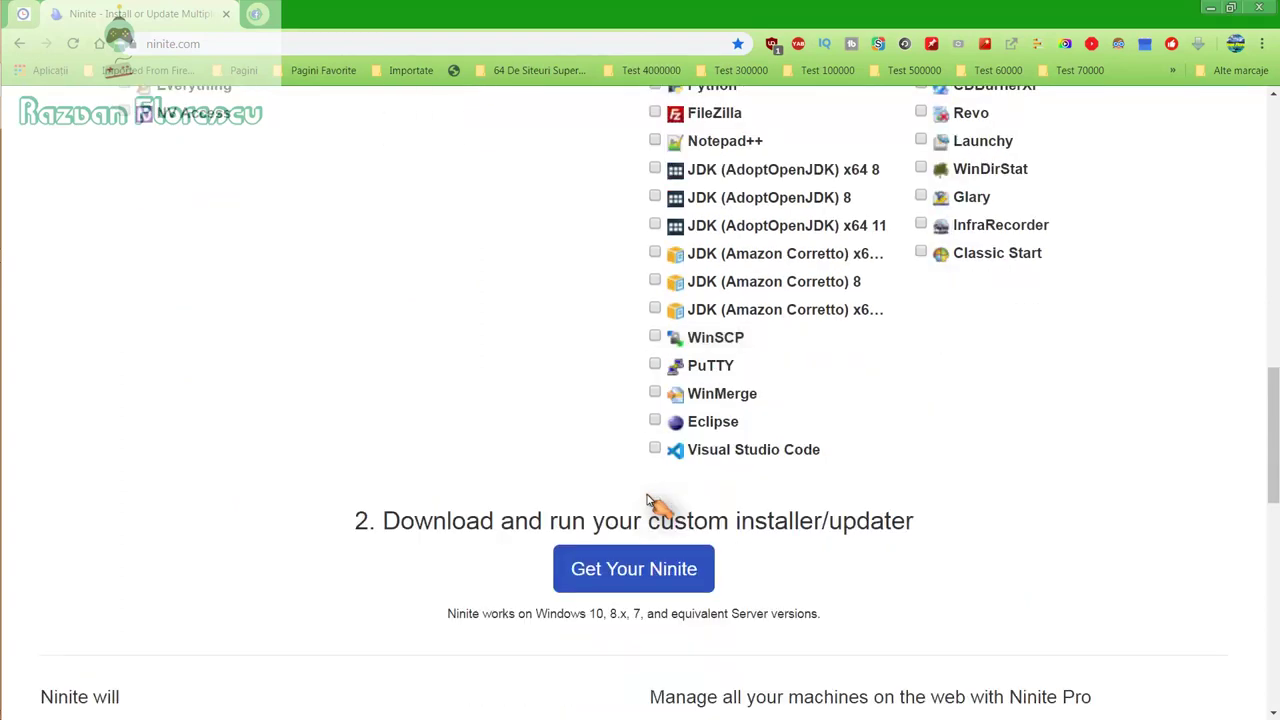
pyautogui.click(633, 572)
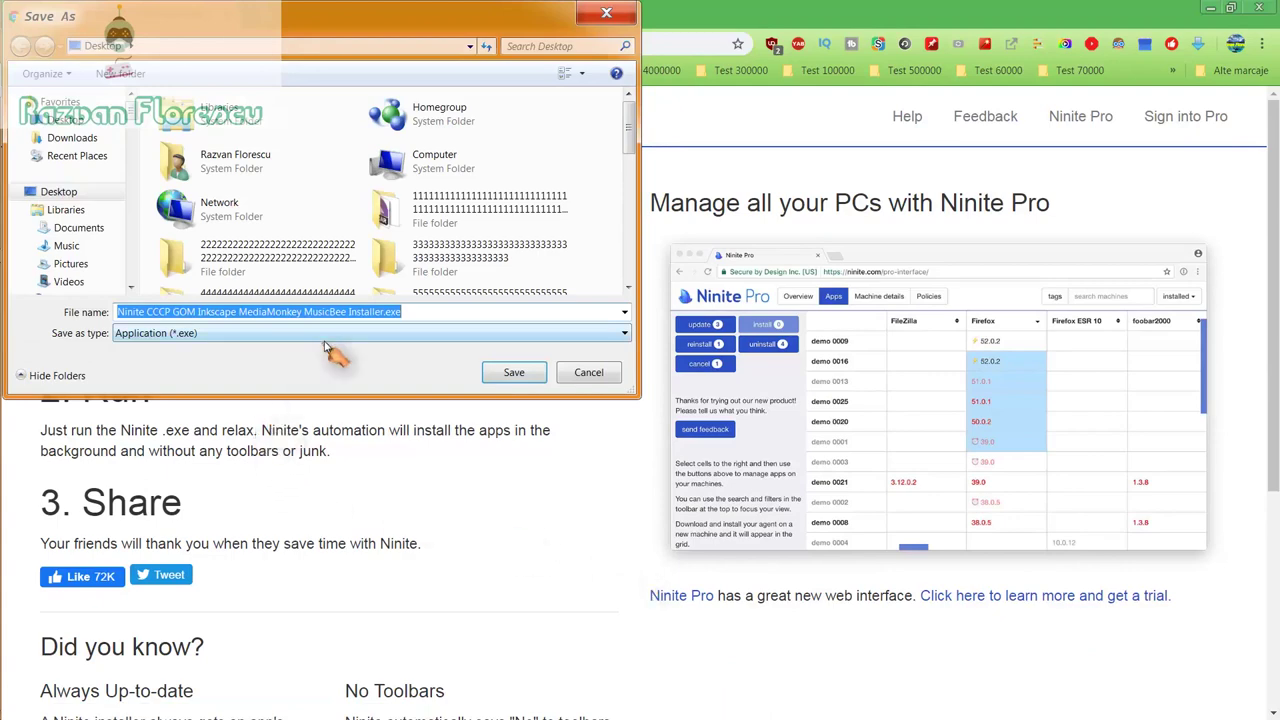
# Step: Save the custom installer on the Desktop with the file type set to Toate fișierele (*.*)
pyautogui.click(325, 336)
pyautogui.click(295, 368)
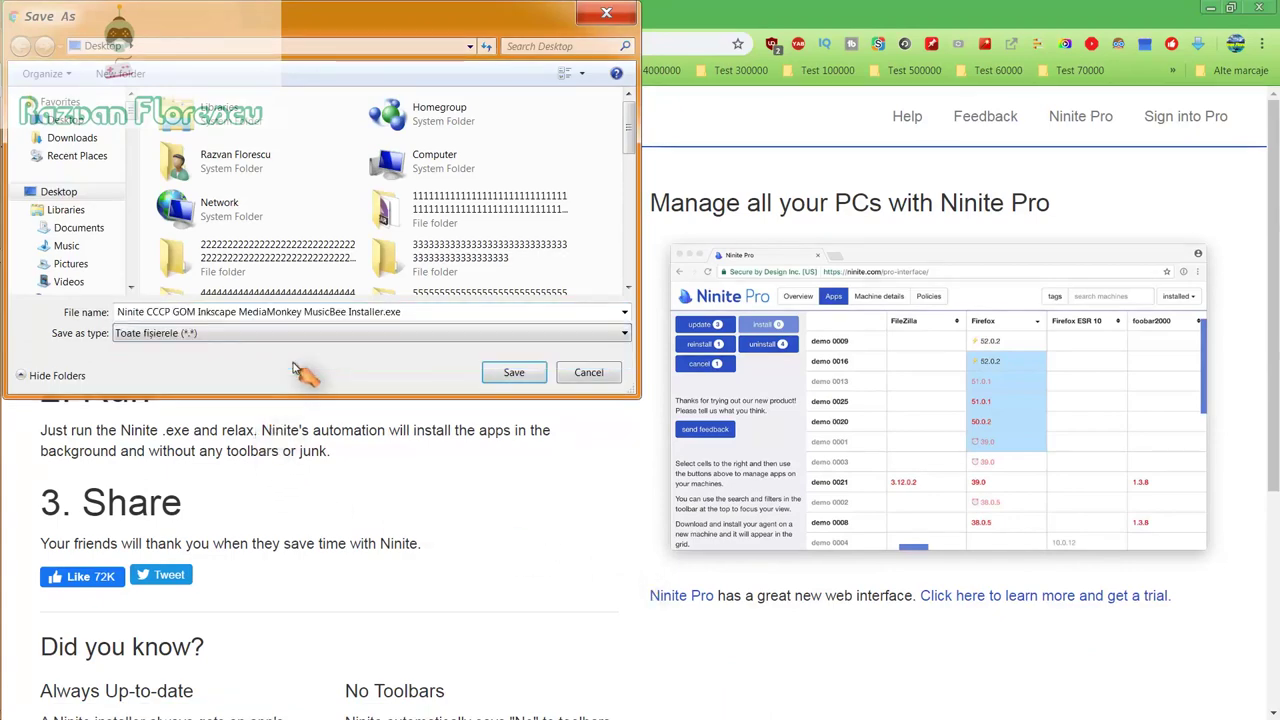
pyautogui.click(507, 373)
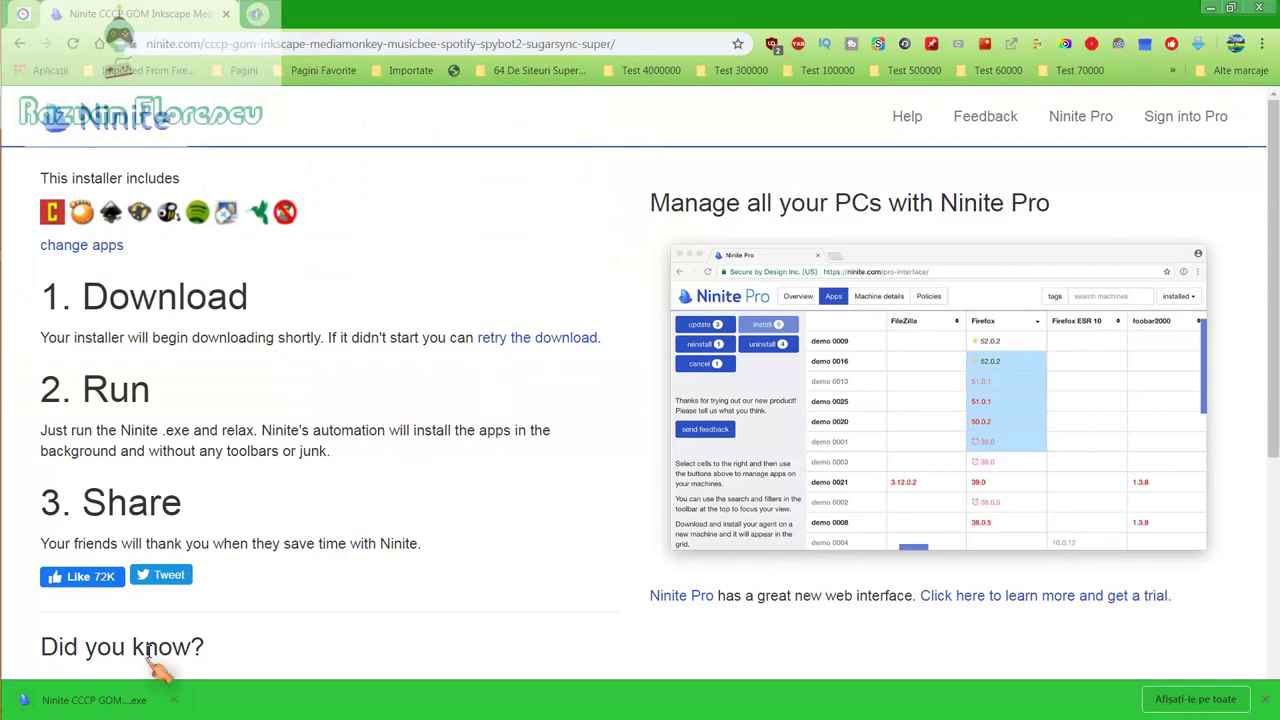
# Step: Run the downloaded Ninite installer, close the browser, and show the details of the installation progress
pyautogui.click(128, 700)
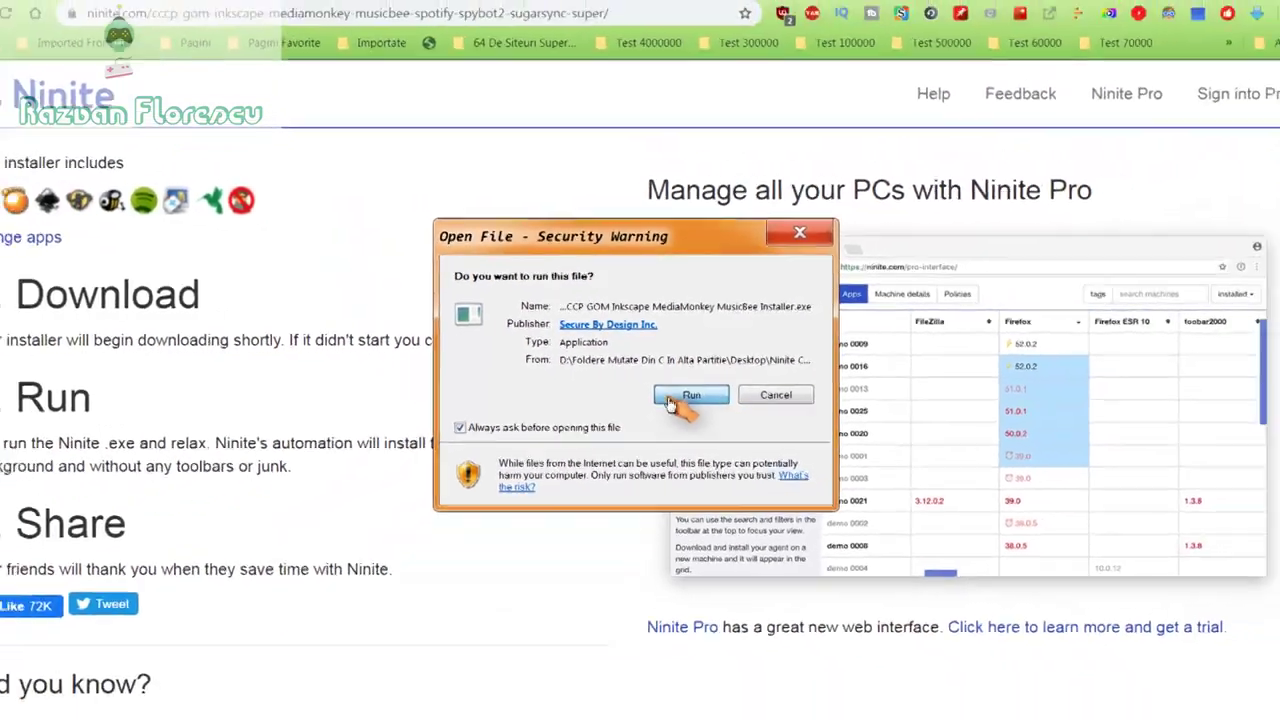
pyautogui.click(668, 420)
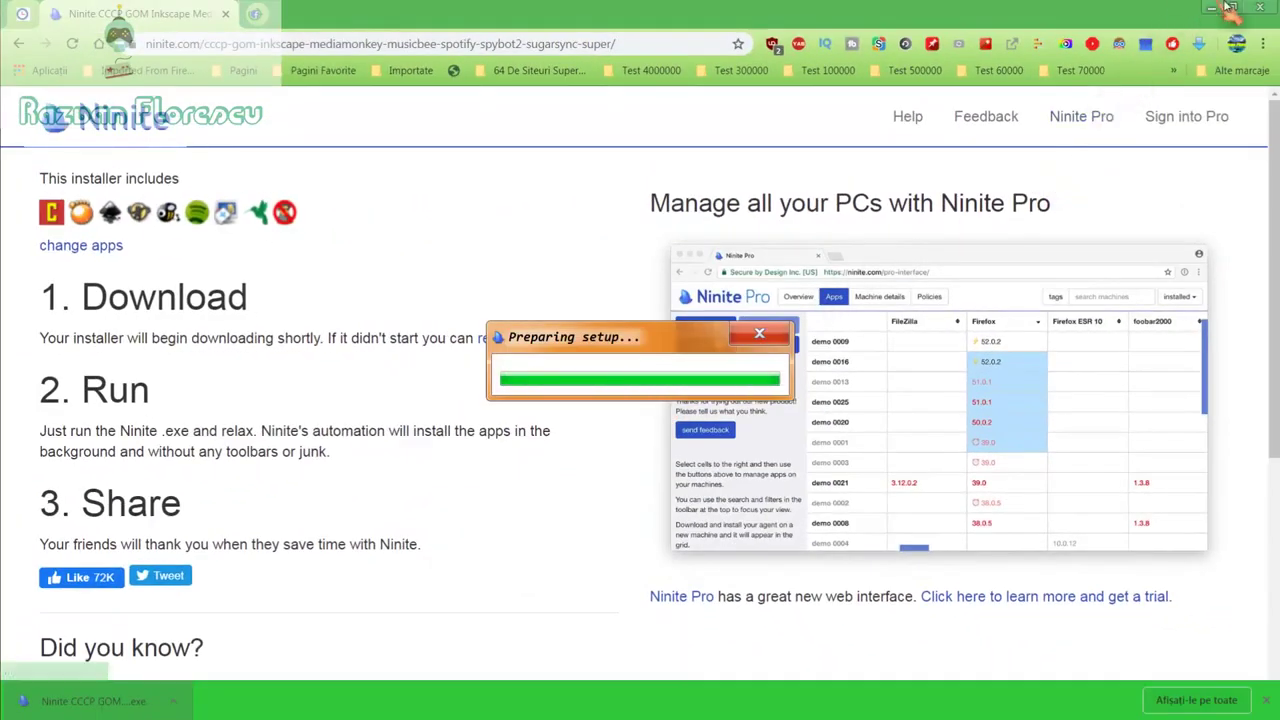
pyautogui.click(1258, 8)
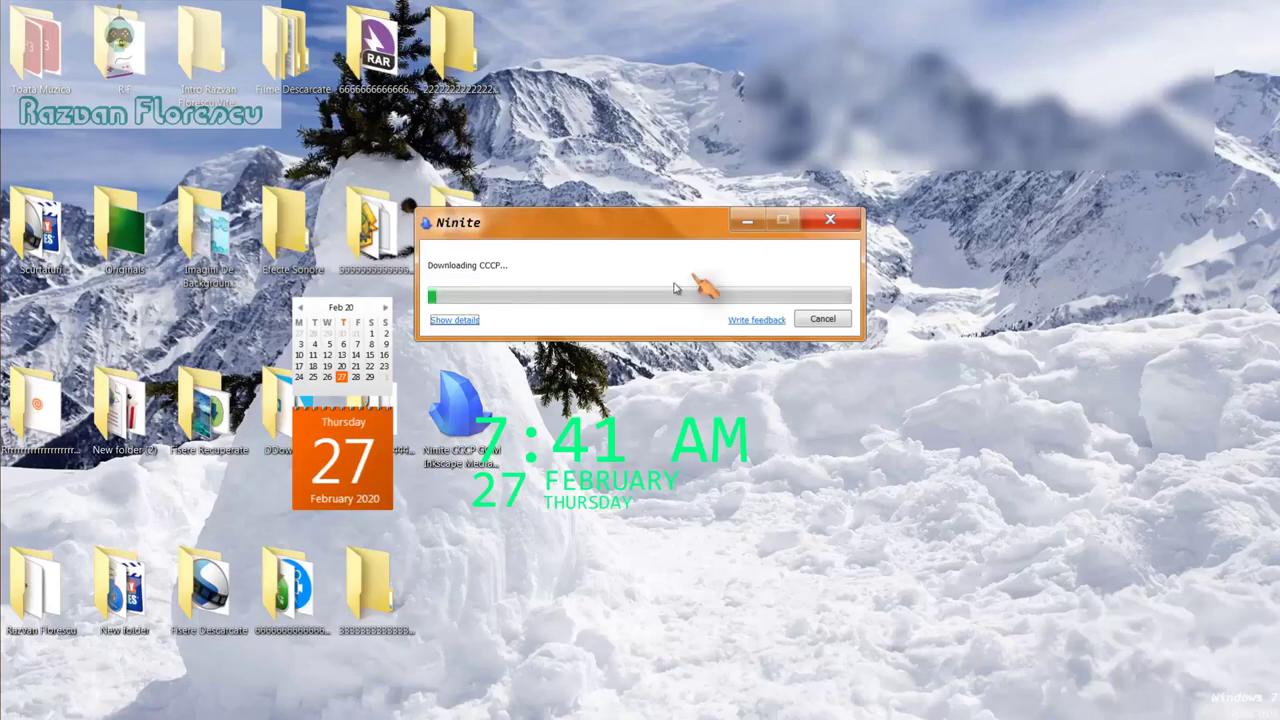
pyautogui.click(456, 322)
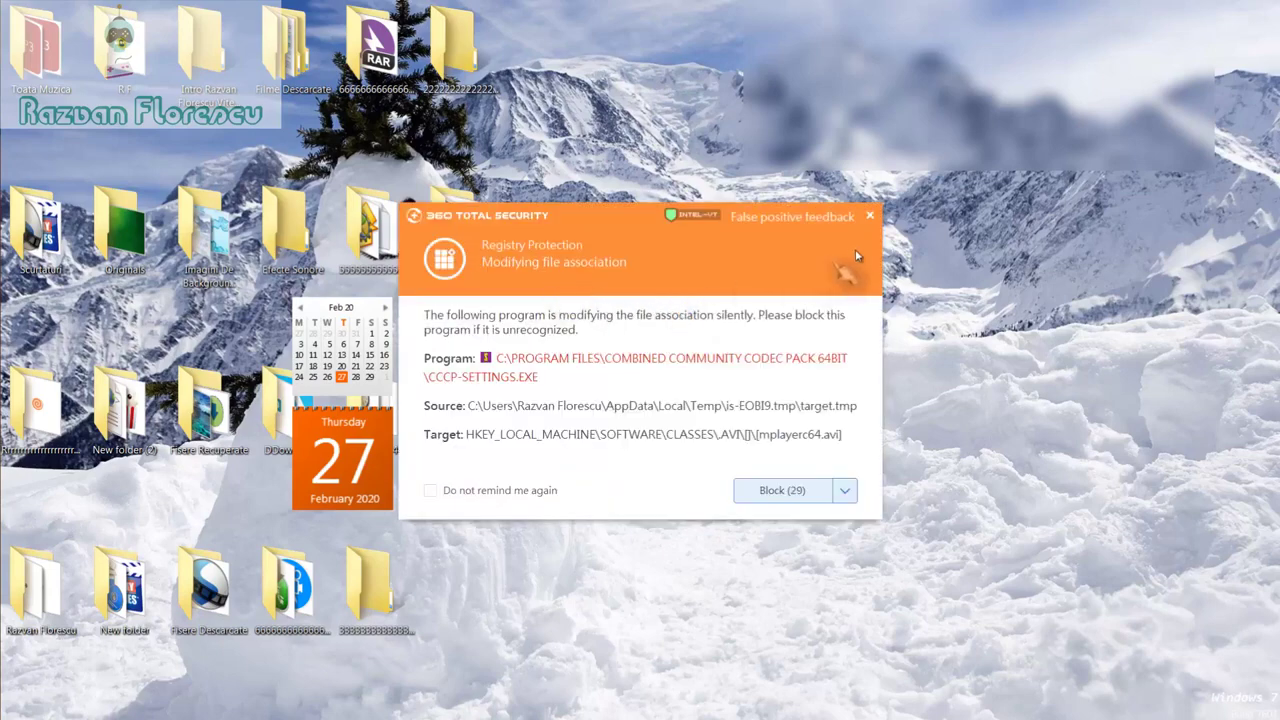
# Step: Dismiss the 360 Total Security alerts raised during installation, turning on Do not remind me again for several of them
pyautogui.click(872, 217)
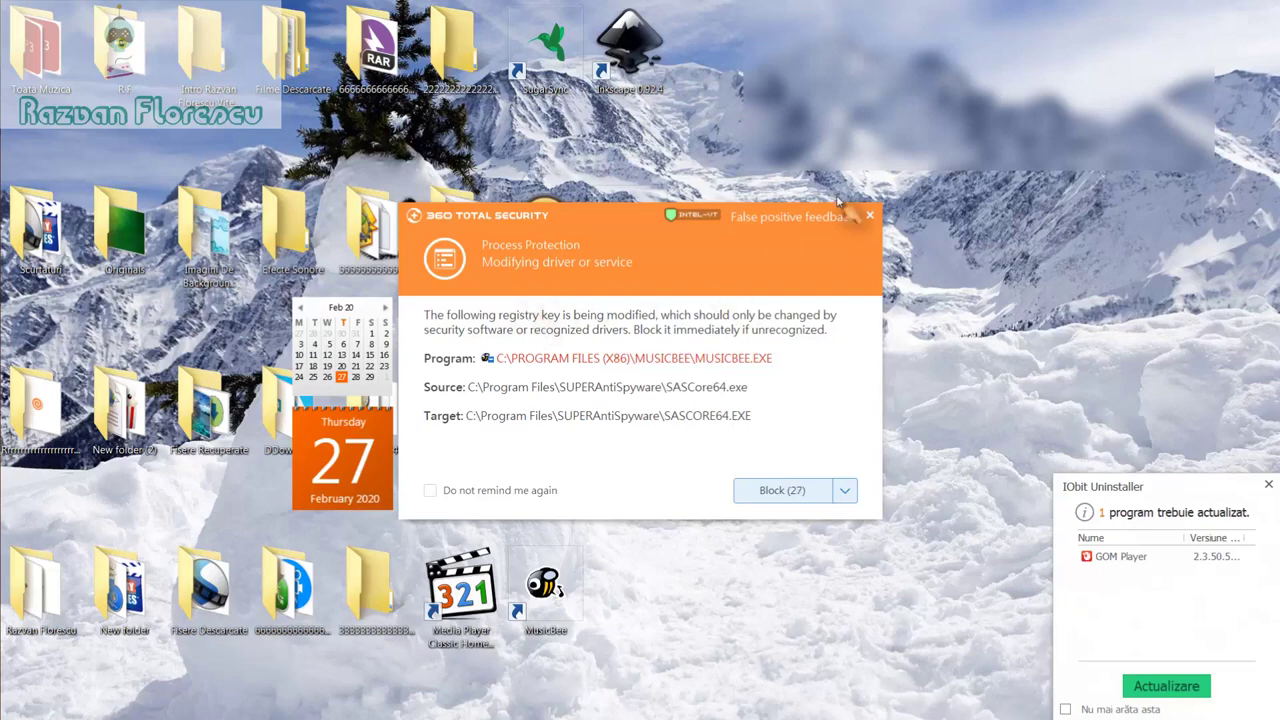
pyautogui.click(872, 217)
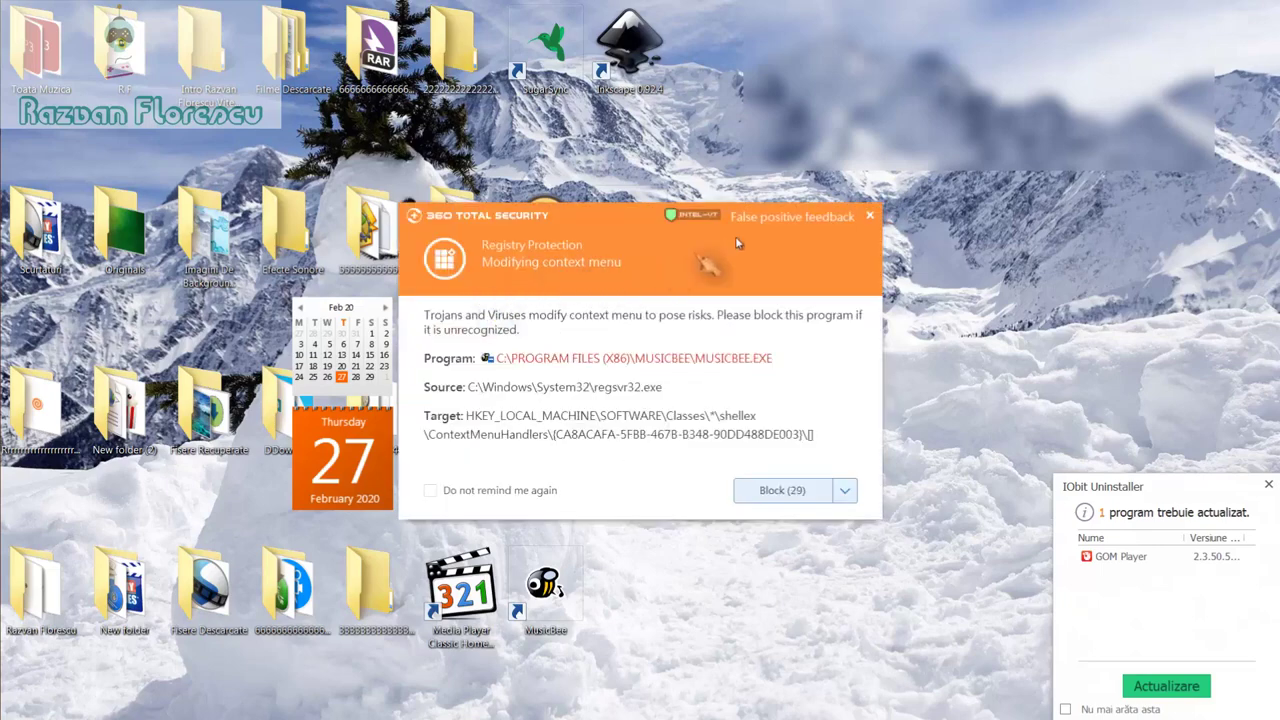
pyautogui.click(870, 216)
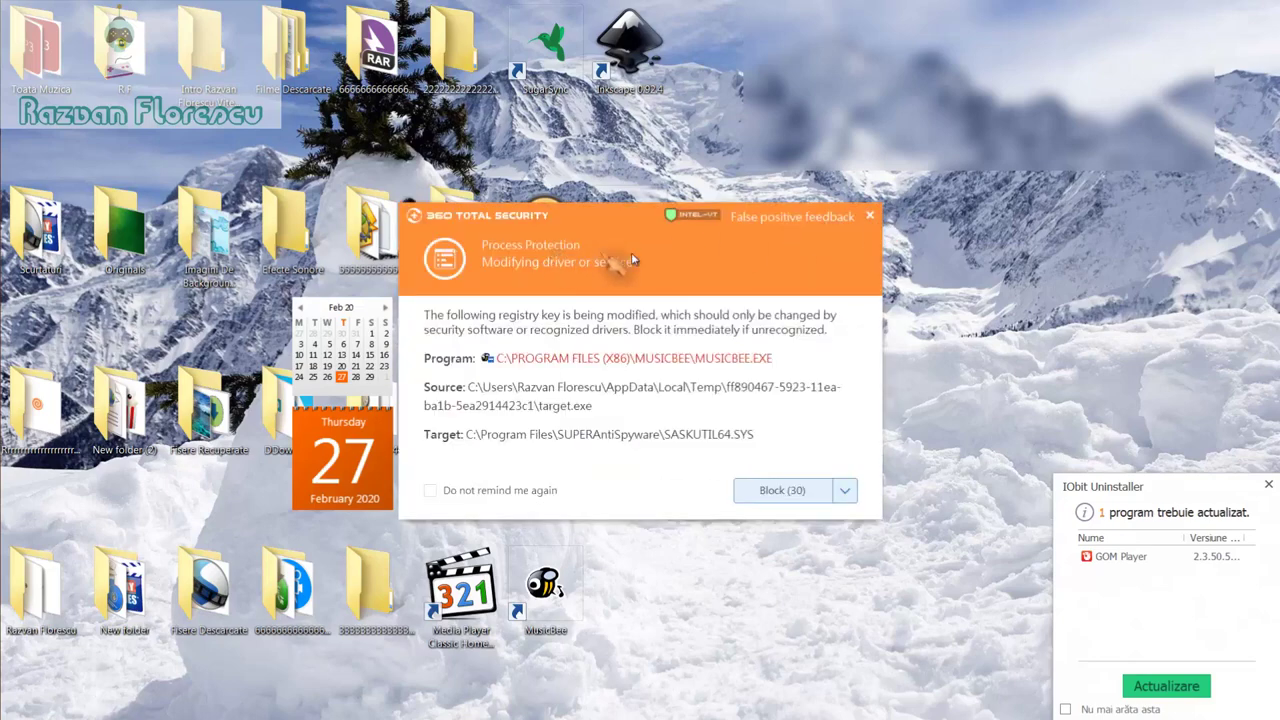
pyautogui.click(872, 216)
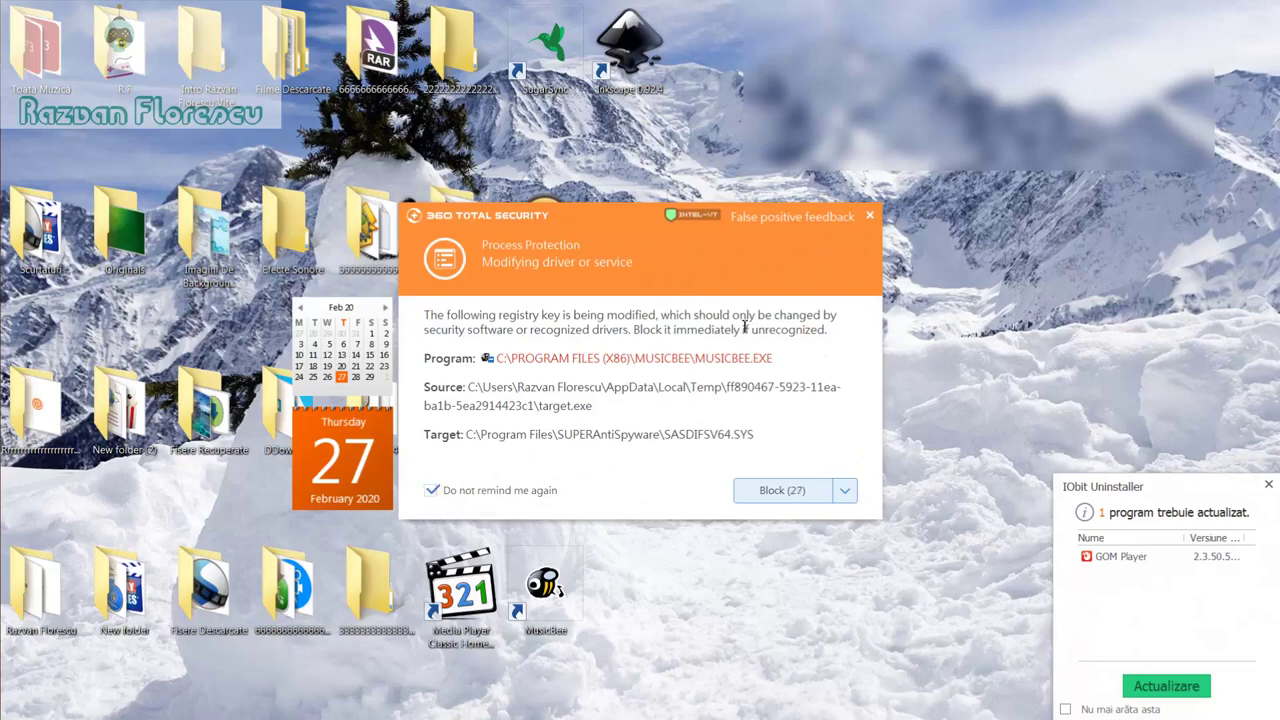
pyautogui.click(872, 216)
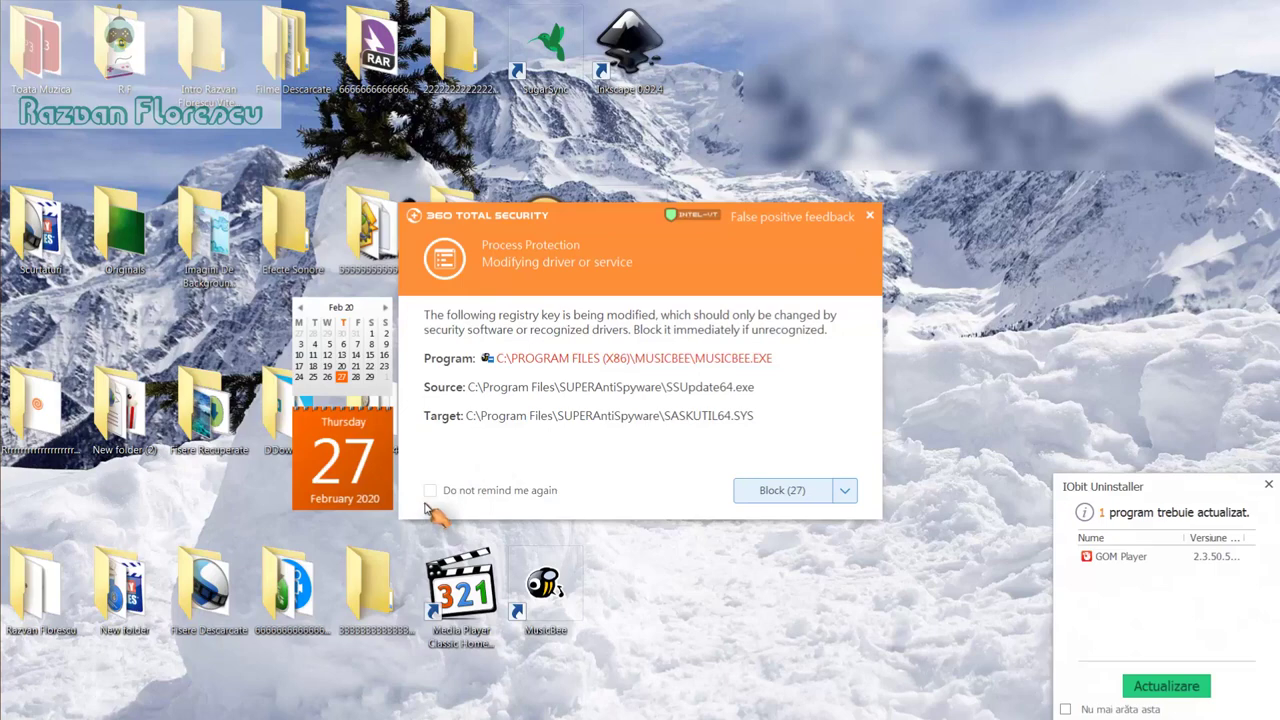
pyautogui.click(869, 217)
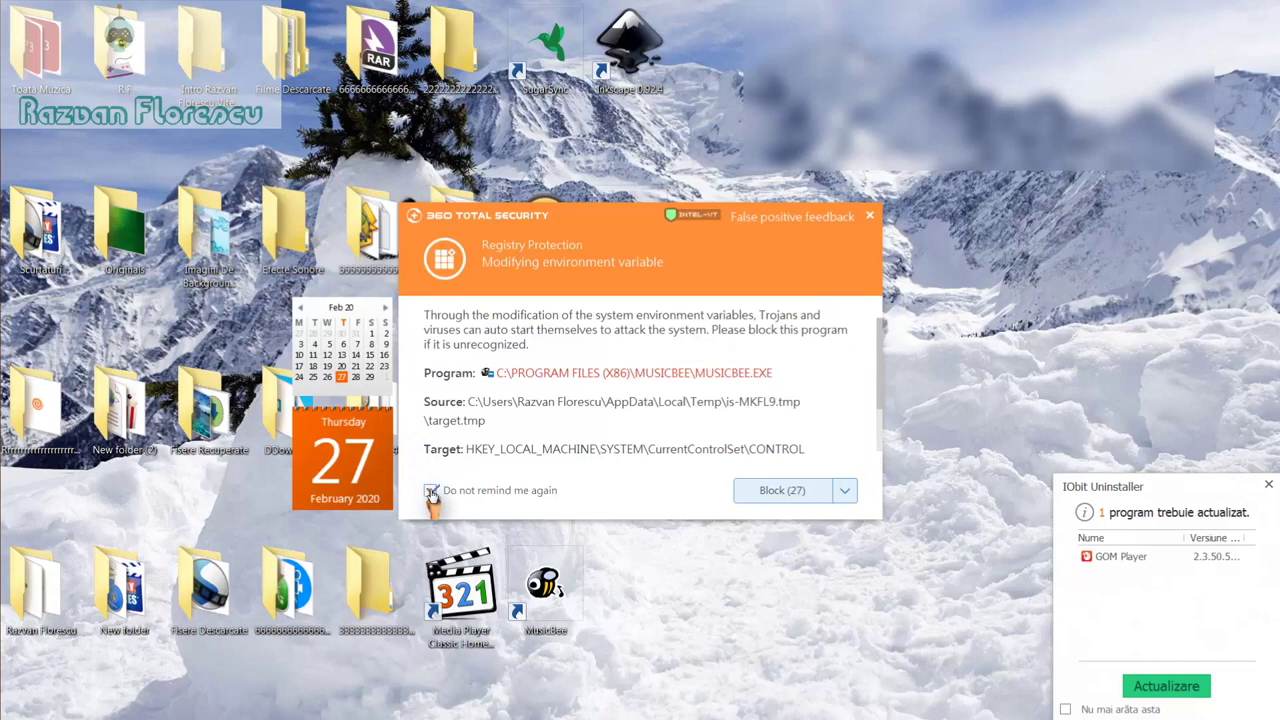
pyautogui.click(871, 219)
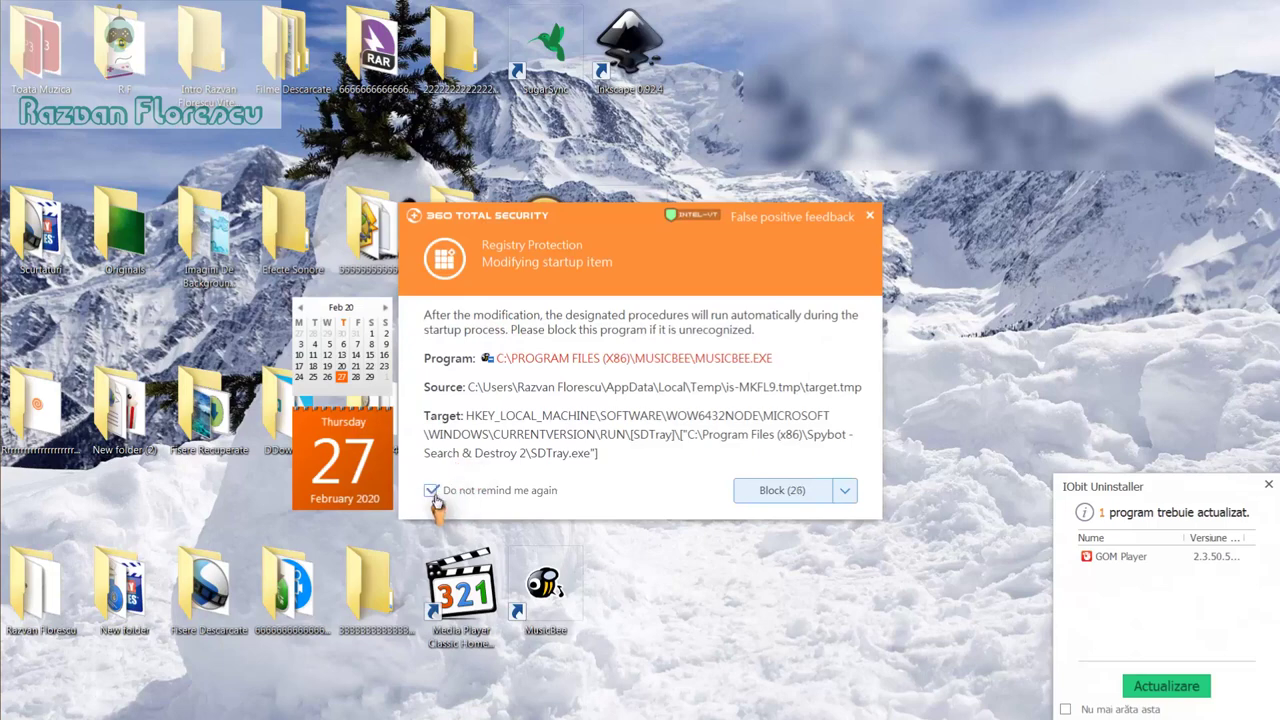
pyautogui.click(871, 216)
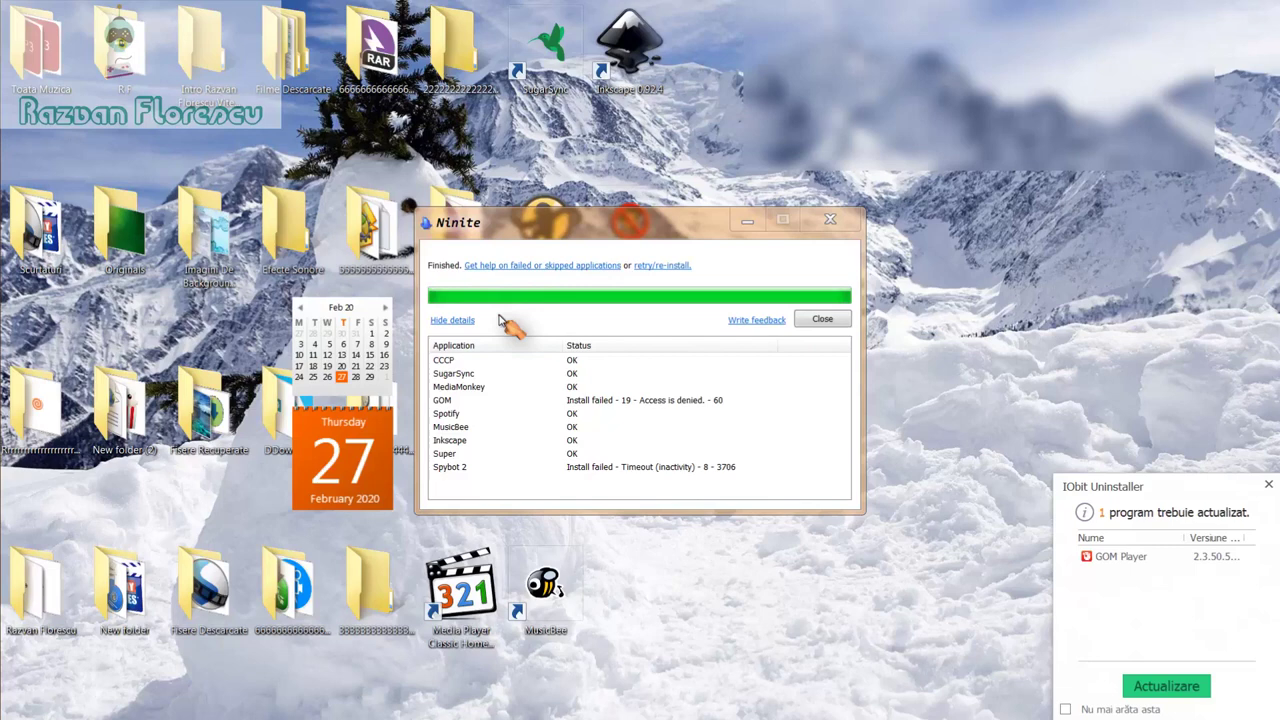
# Step: Close the IObit Uninstaller update notice and the finished Ninite installer window
pyautogui.click(1266, 486)
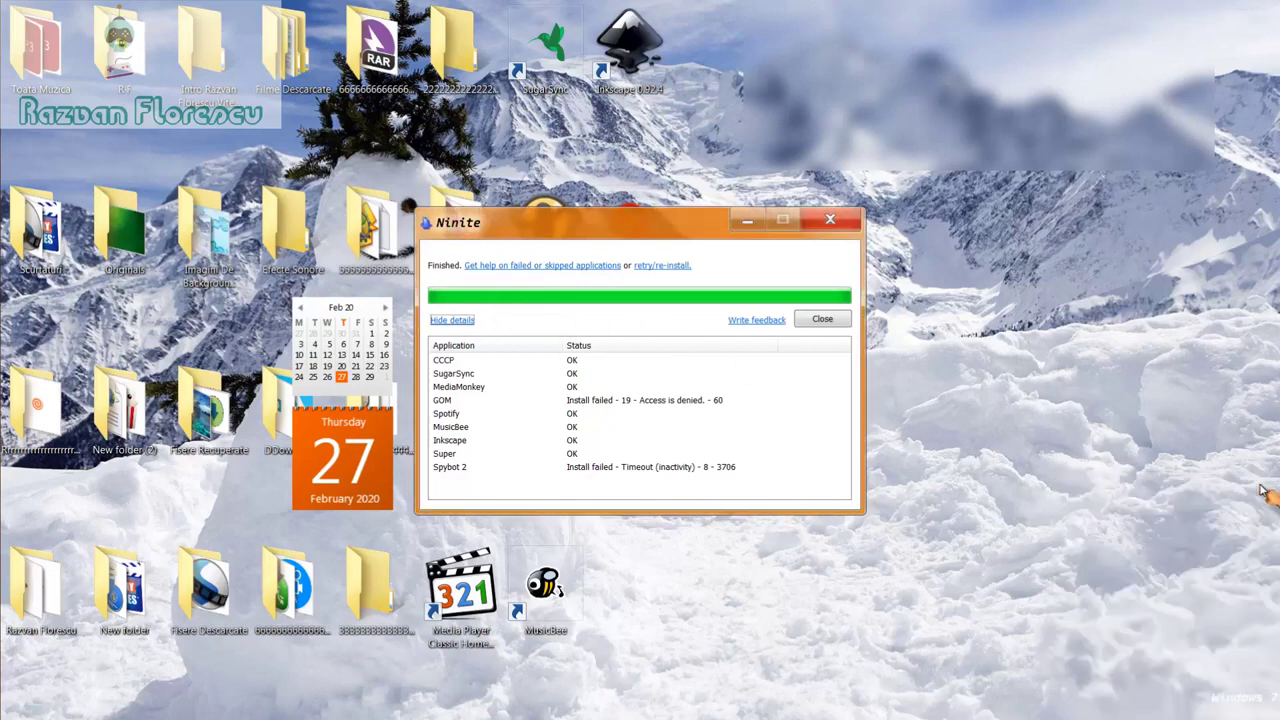
pyautogui.click(821, 321)
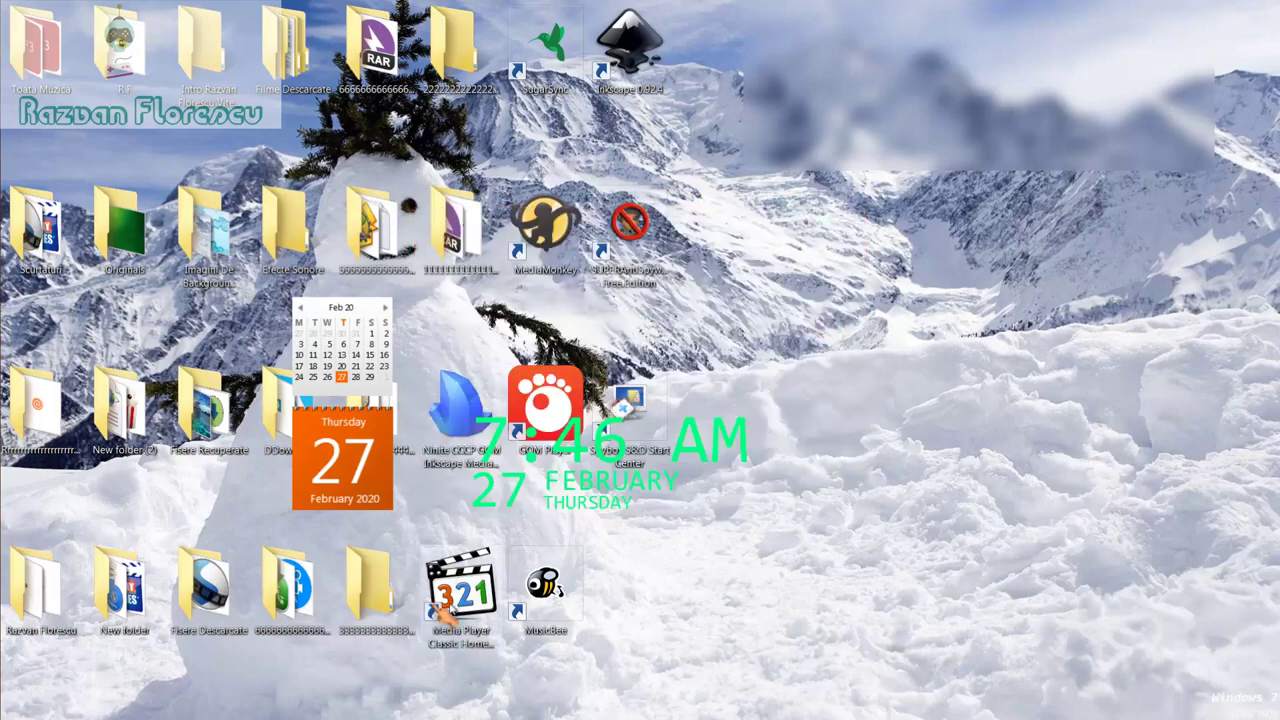
# Step: Launch Media Player Classic Home Cinema from the desktop, decline periodic CCCP update checks, and maximize its window
pyautogui.doubleClick(481, 616)
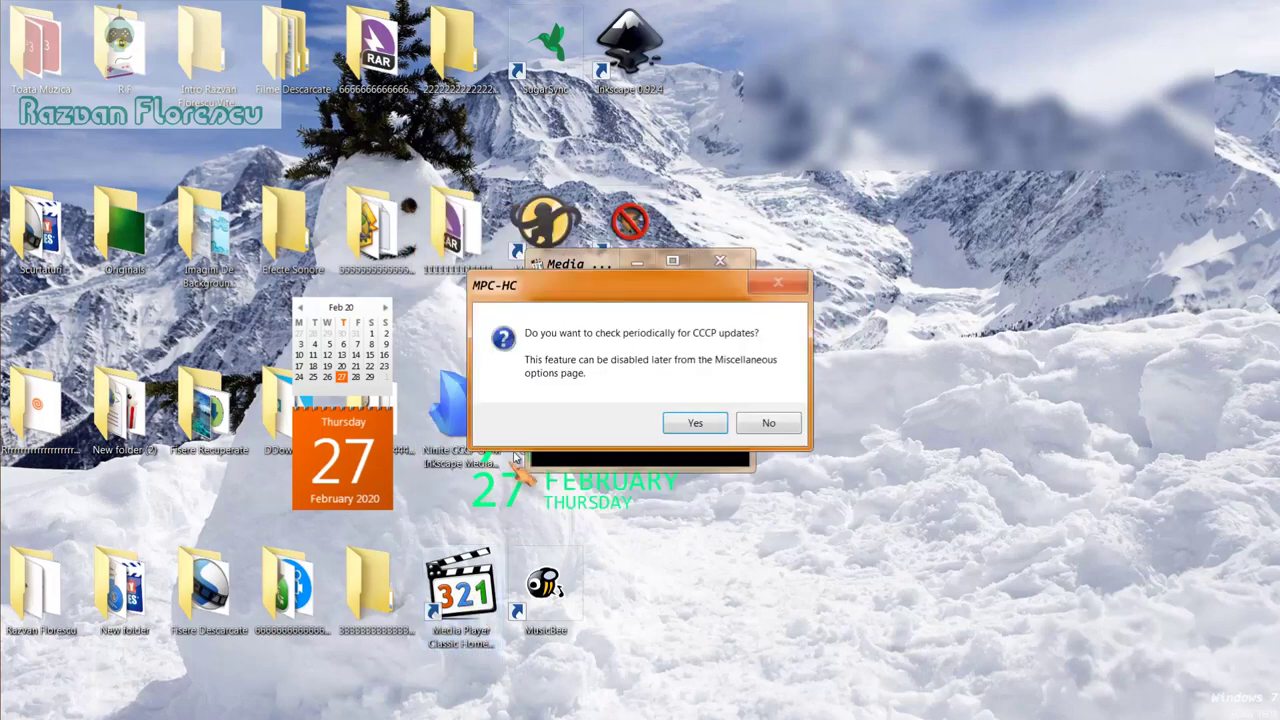
pyautogui.click(766, 423)
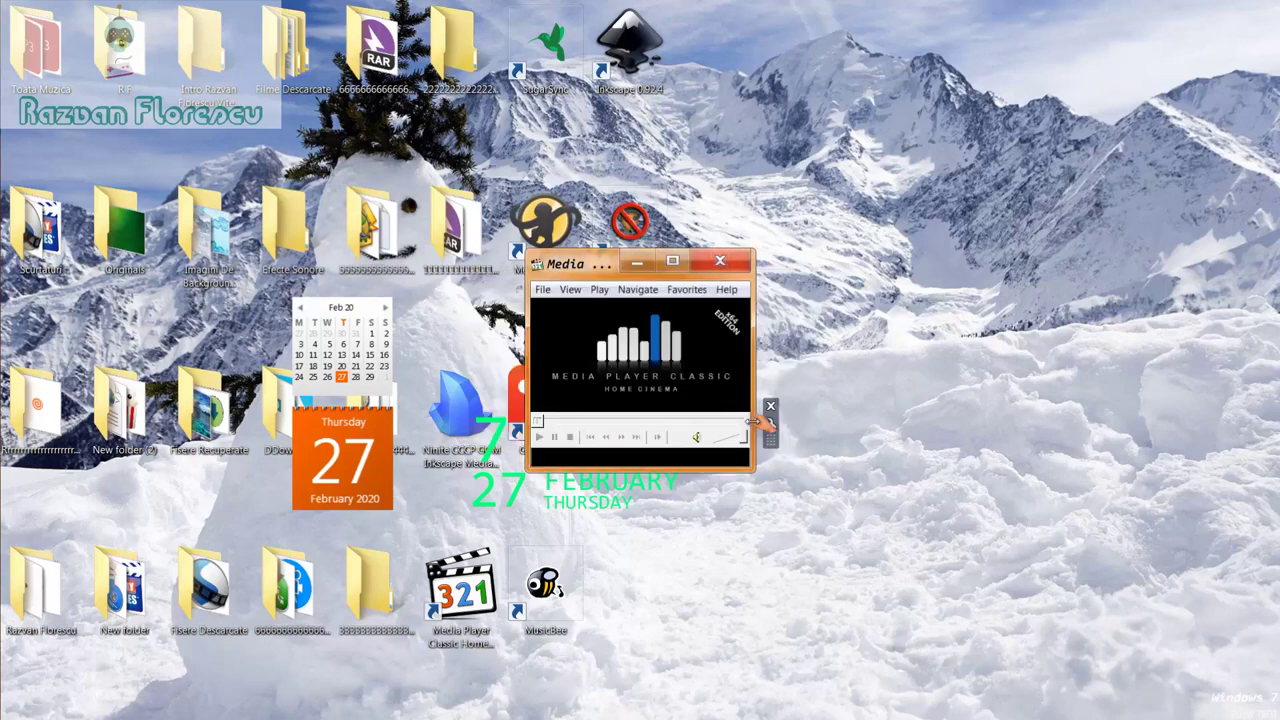
pyautogui.moveTo(596, 266); pyautogui.dragTo(620, 3)
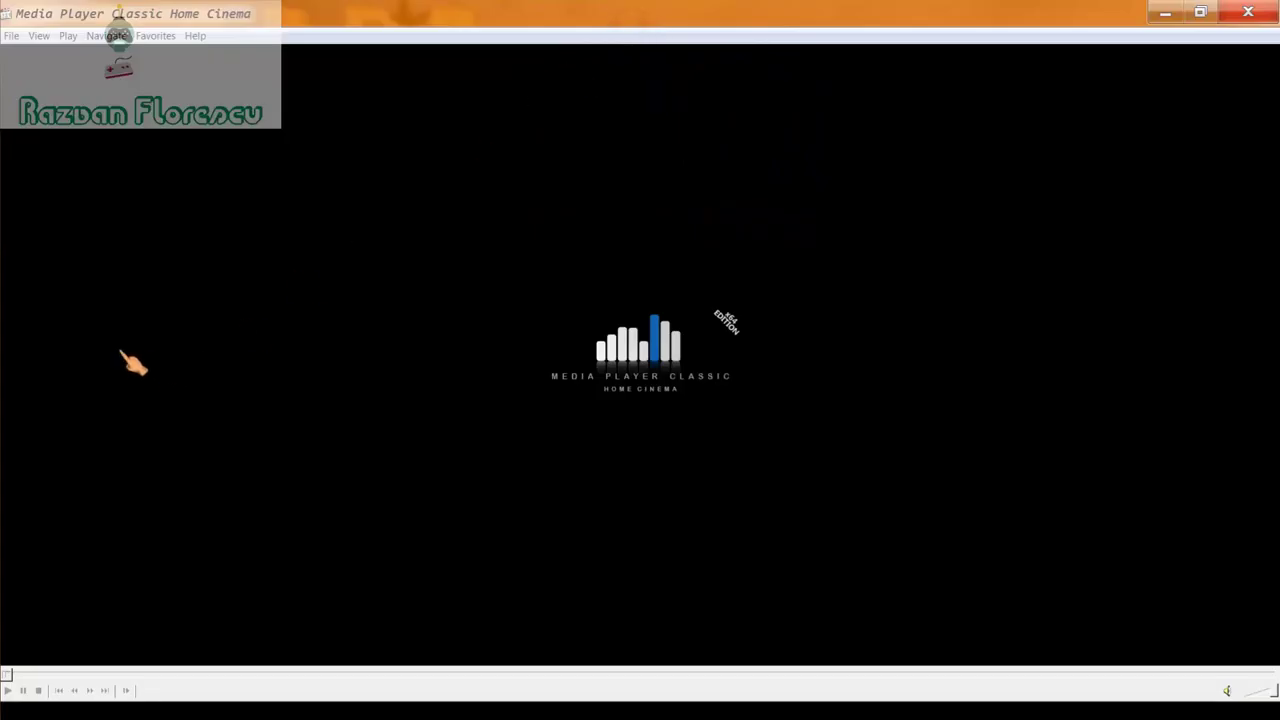
# Step: Pin Media Player Classic Home Cinema to the taskbar and close the player
pyautogui.moveTo(8, 275)
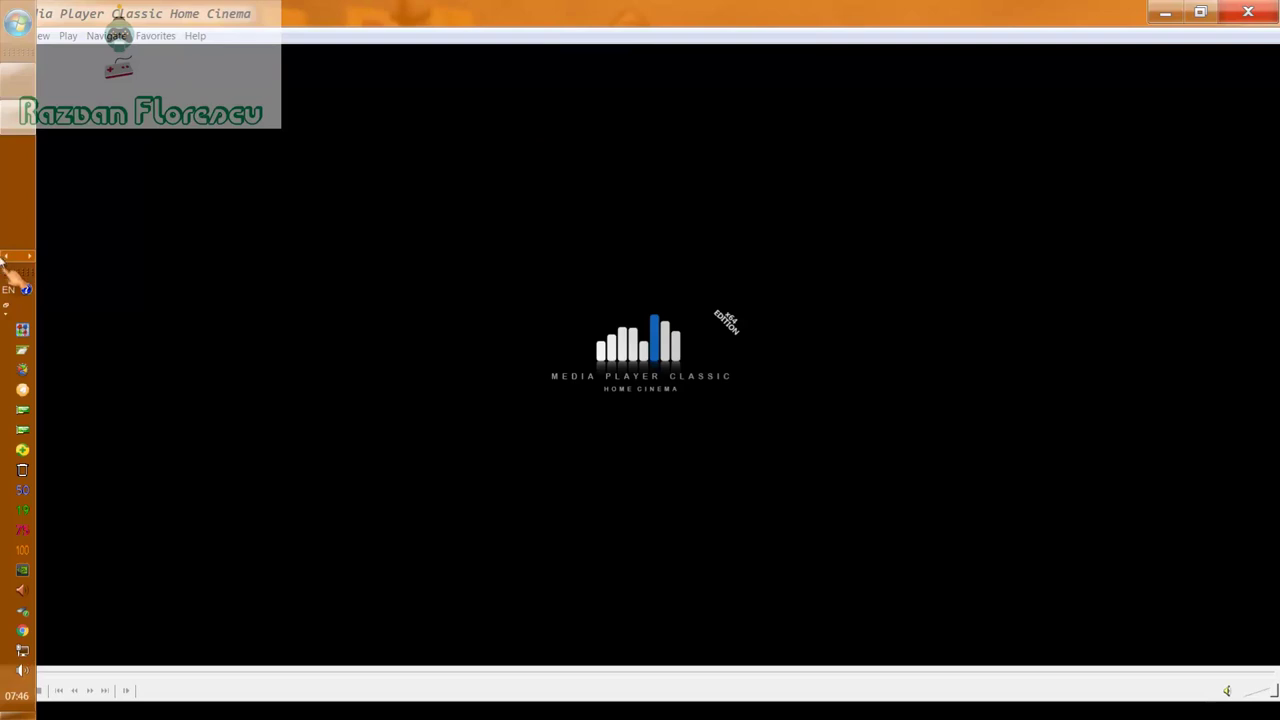
pyautogui.rightClick(12, 118)
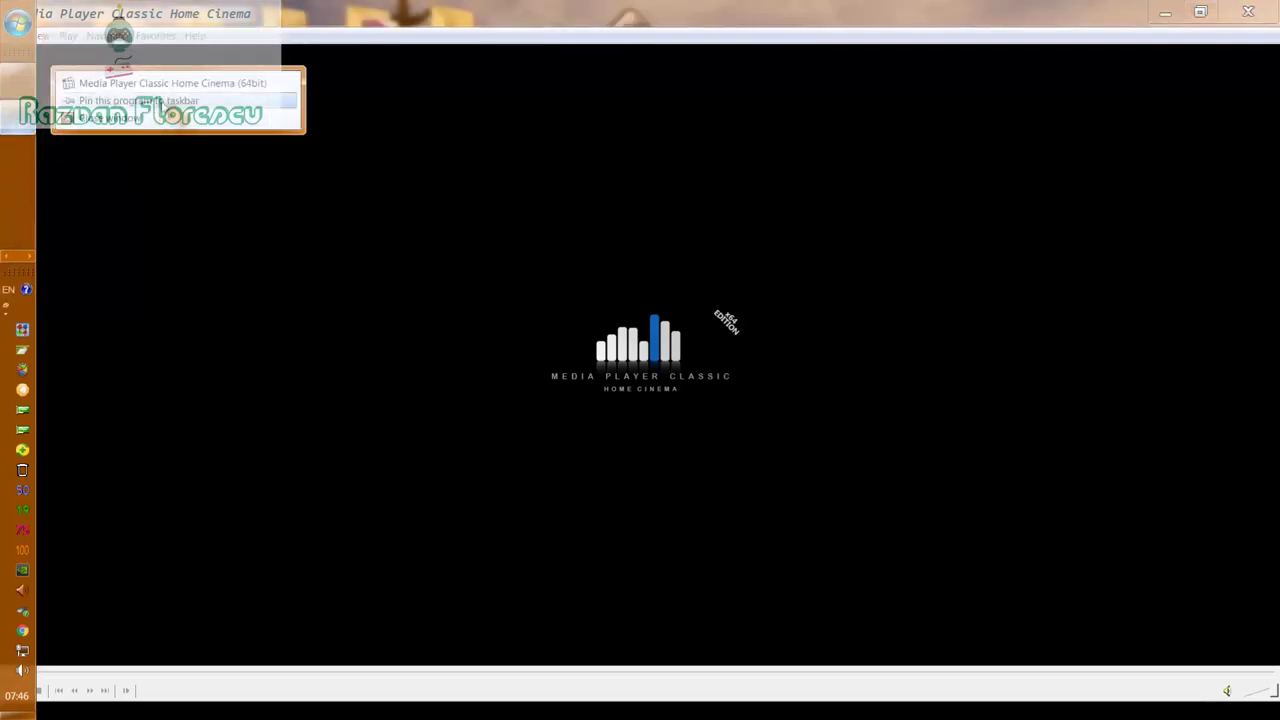
pyautogui.click(170, 101)
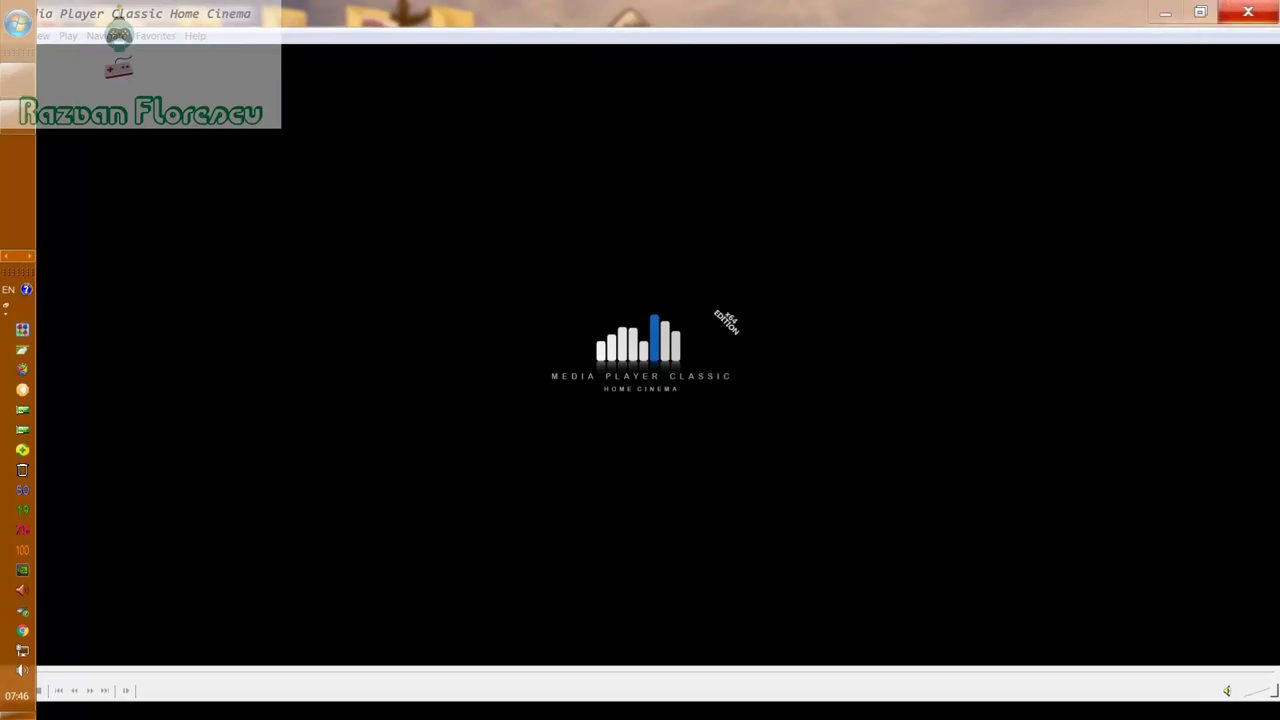
pyautogui.click(1225, 8)
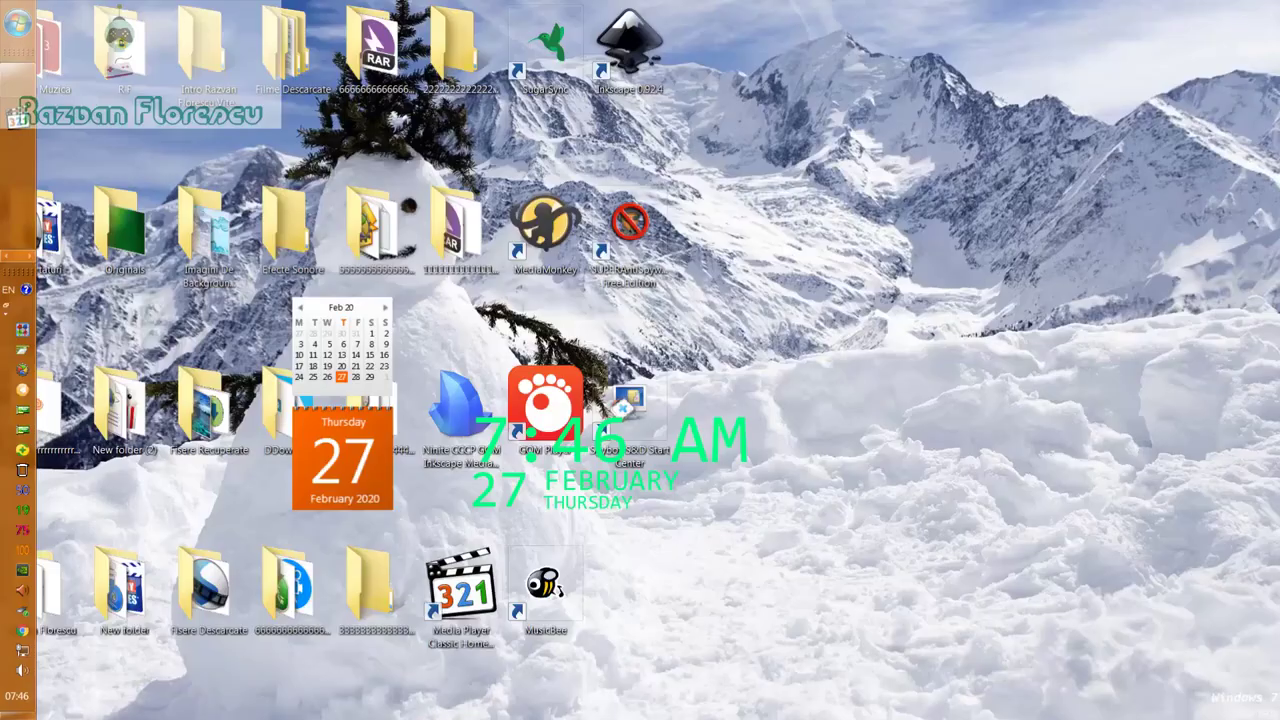
# Step: Permanently delete the Ninite CCCP GOM Inkscape MediaMonkey MusicBee installer from the desktop
pyautogui.click(474, 424)
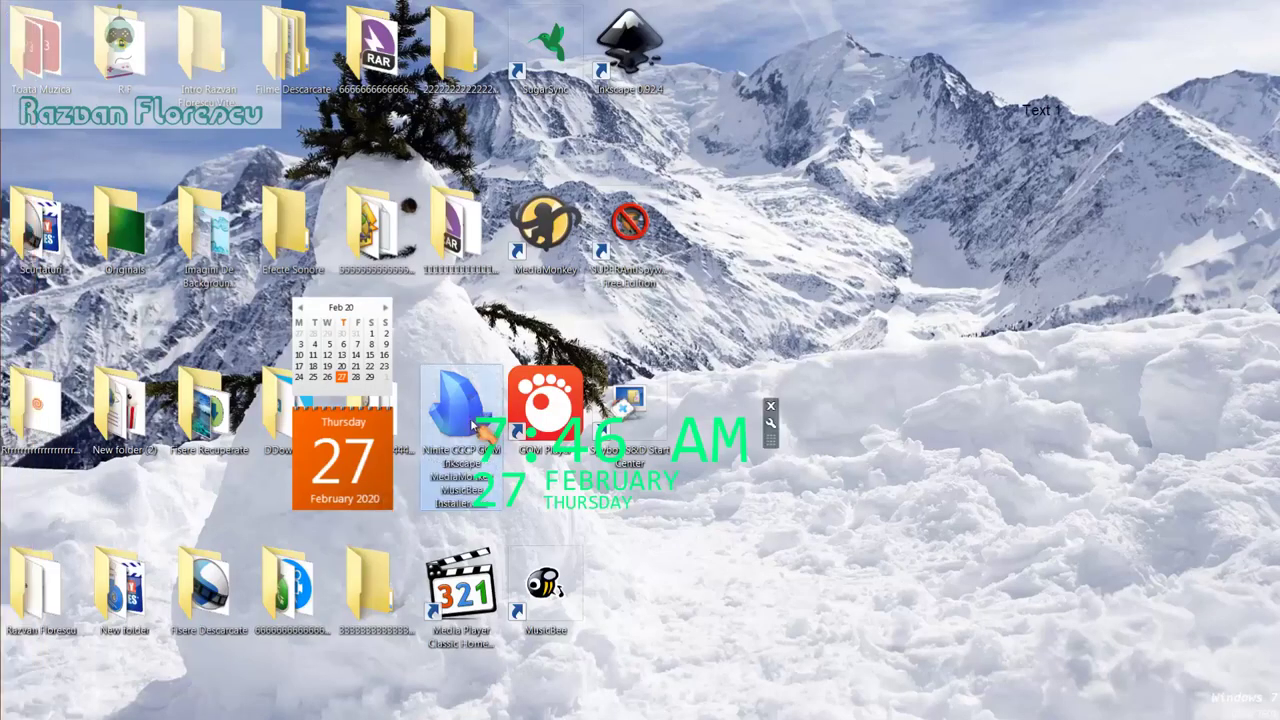
pyautogui.hotkey('shift', 'Delete')
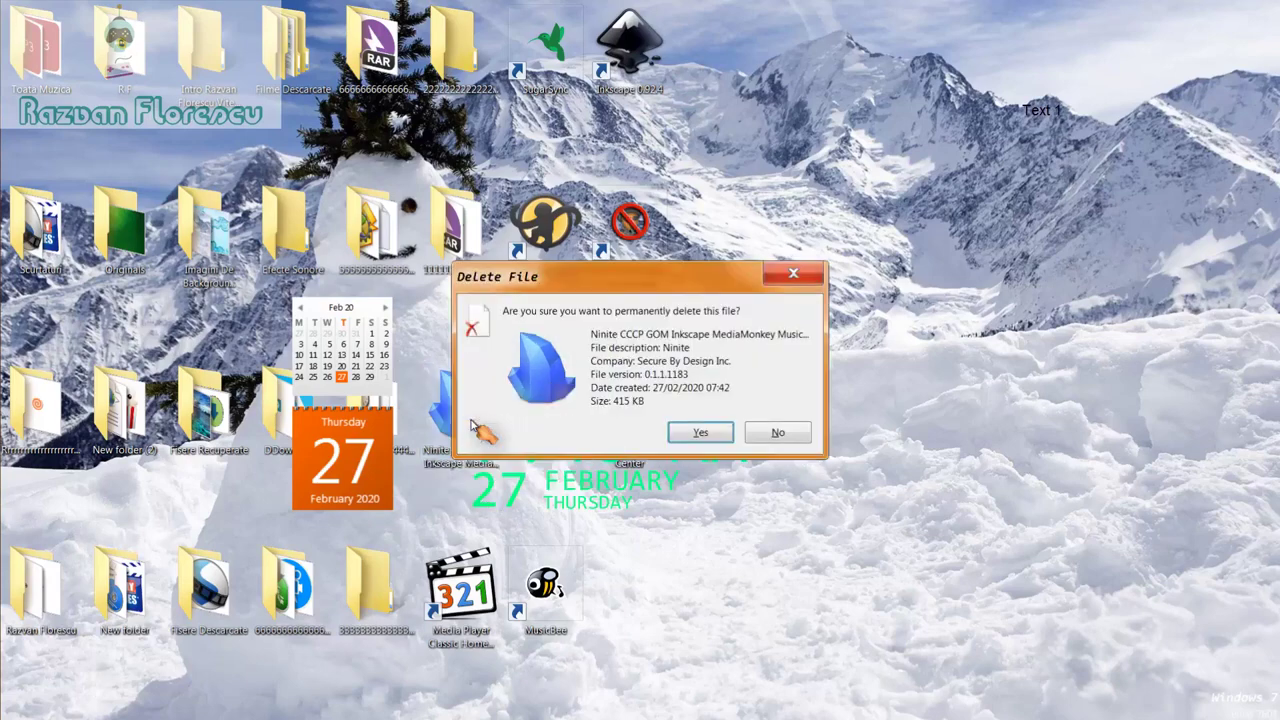
pyautogui.press('Return')
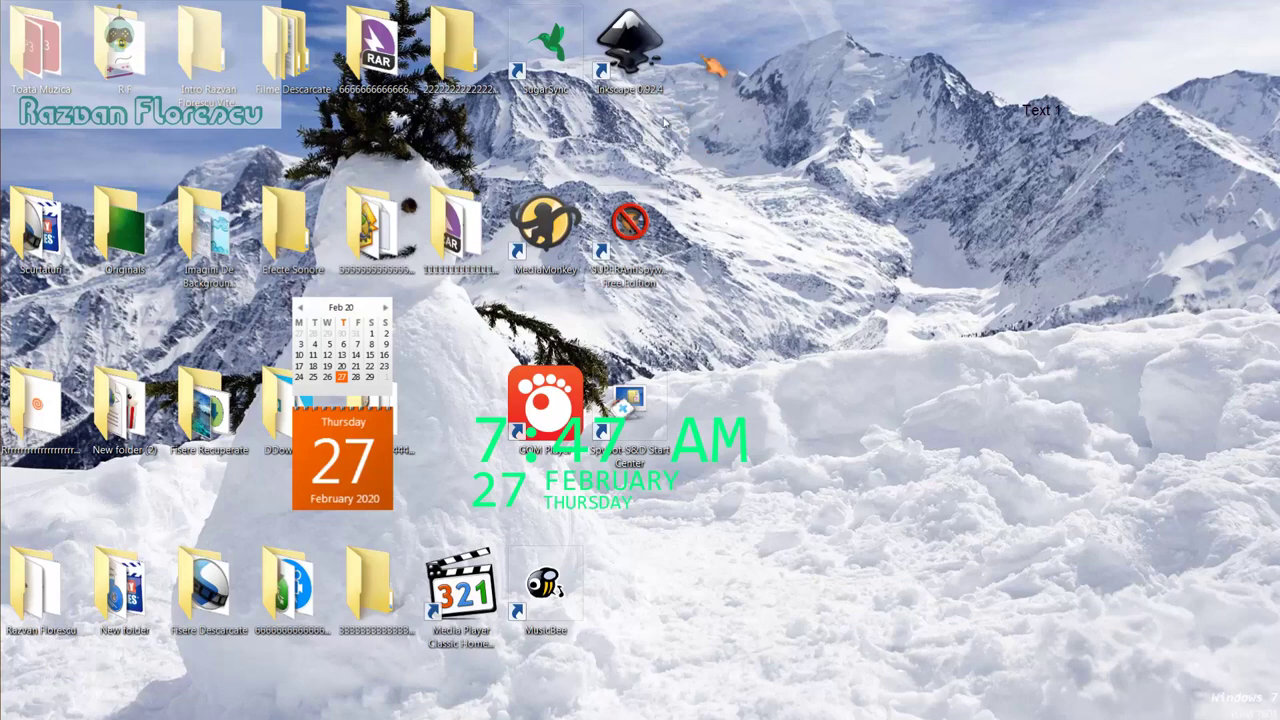
# Step: Put the eight new program shortcuts, from SugarSync and Inkscape to MusicBee and Media Player Classic, into the Scurtaturi folder
pyautogui.moveTo(710, 3); pyautogui.dragTo(512, 608)
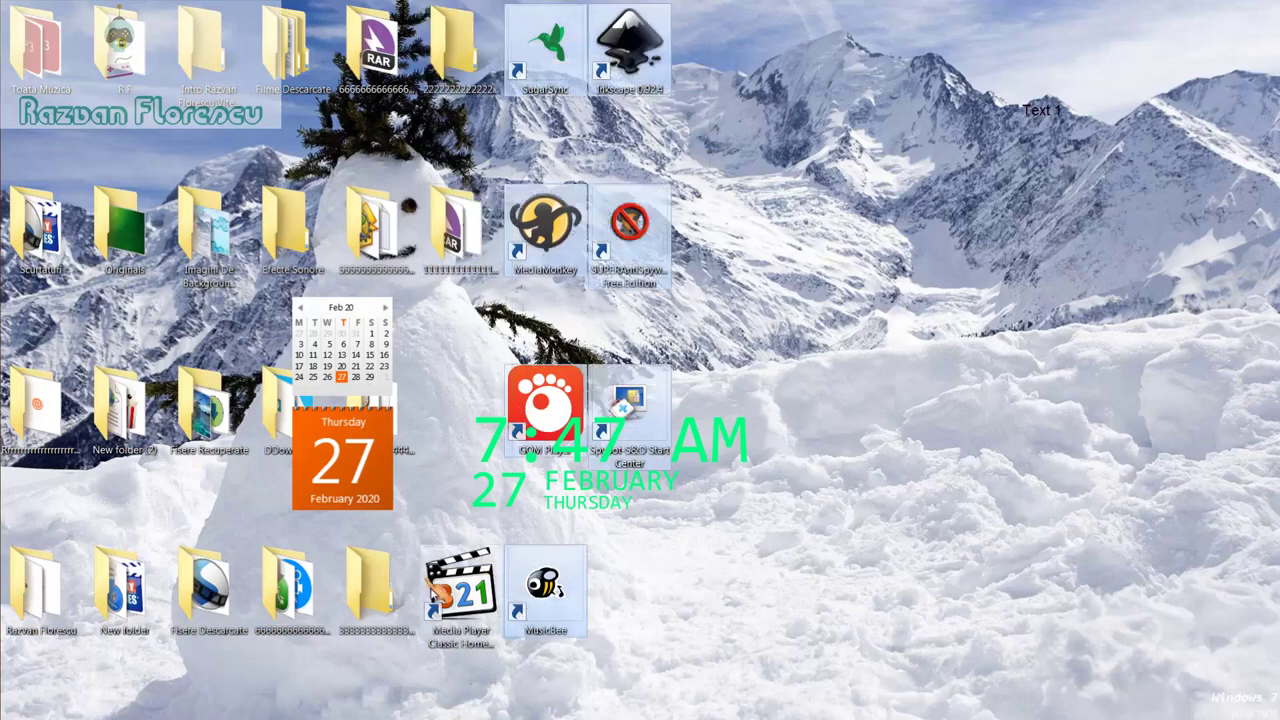
pyautogui.keyDown('ctrl'); pyautogui.click(462, 576); pyautogui.keyUp('ctrl')
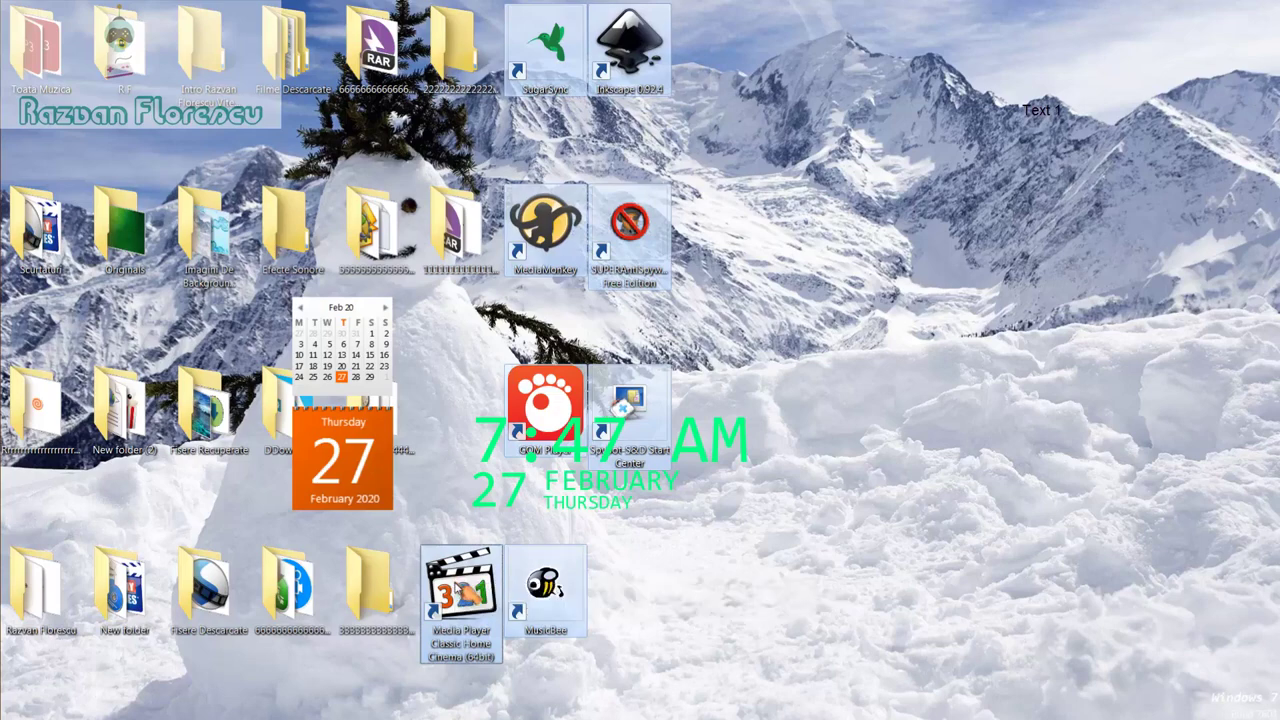
pyautogui.moveTo(462, 576); pyautogui.dragTo(75, 197)
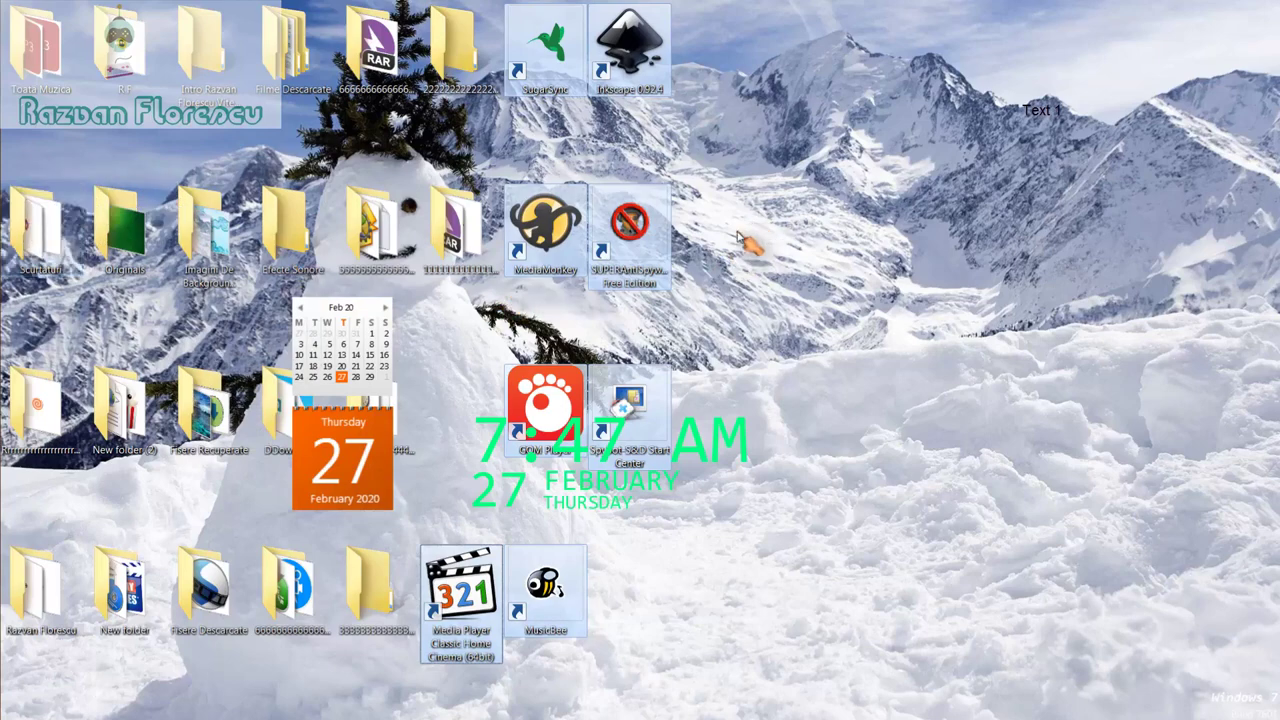
# Step: Permanently delete the eight selected program shortcuts, from SugarSync and Inkscape to MusicBee and Media Player Classic, and refresh the desktop
pyautogui.hotkey('shift', 'Delete')
pyautogui.press('Return')
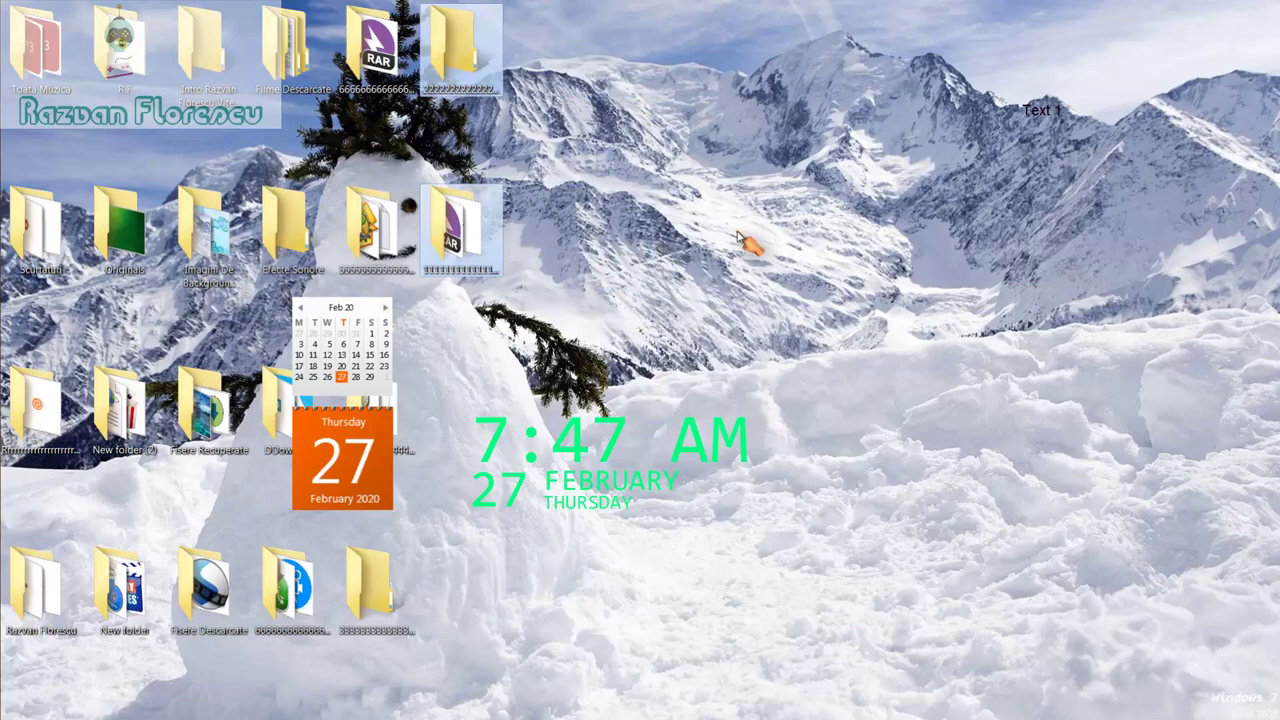
pyautogui.click(605, 545)
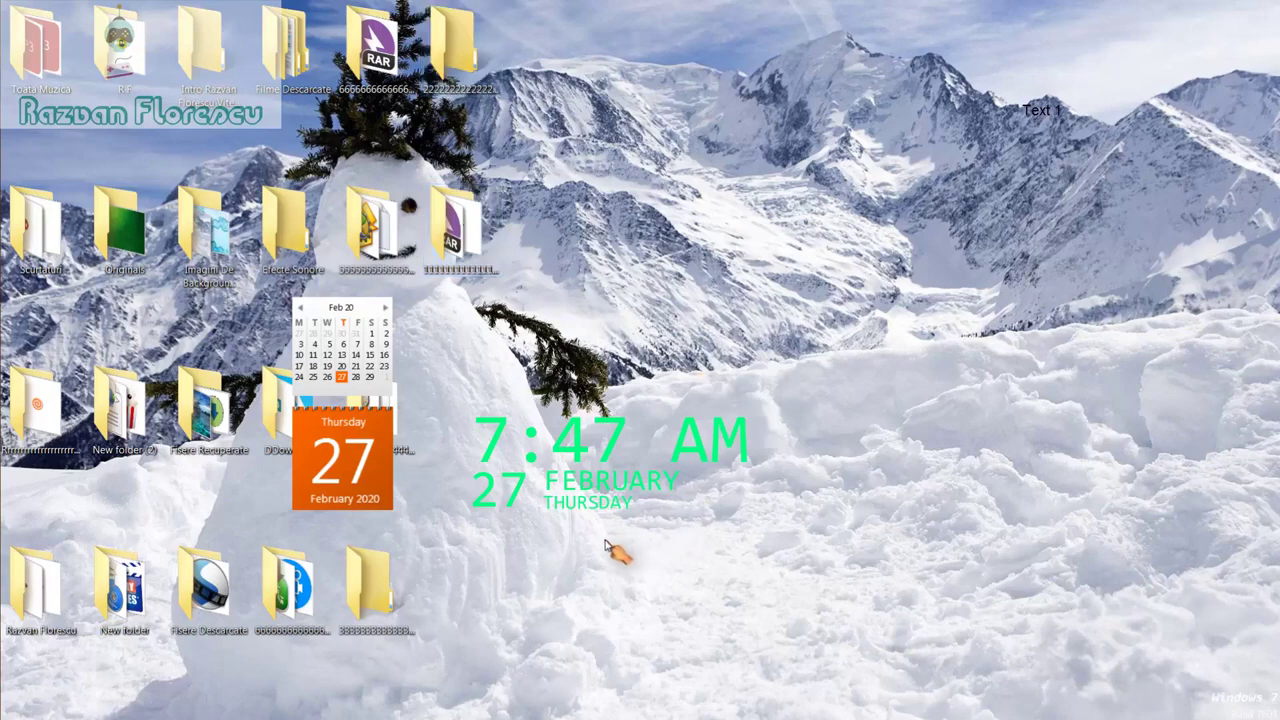
pyautogui.rightClick(605, 545)
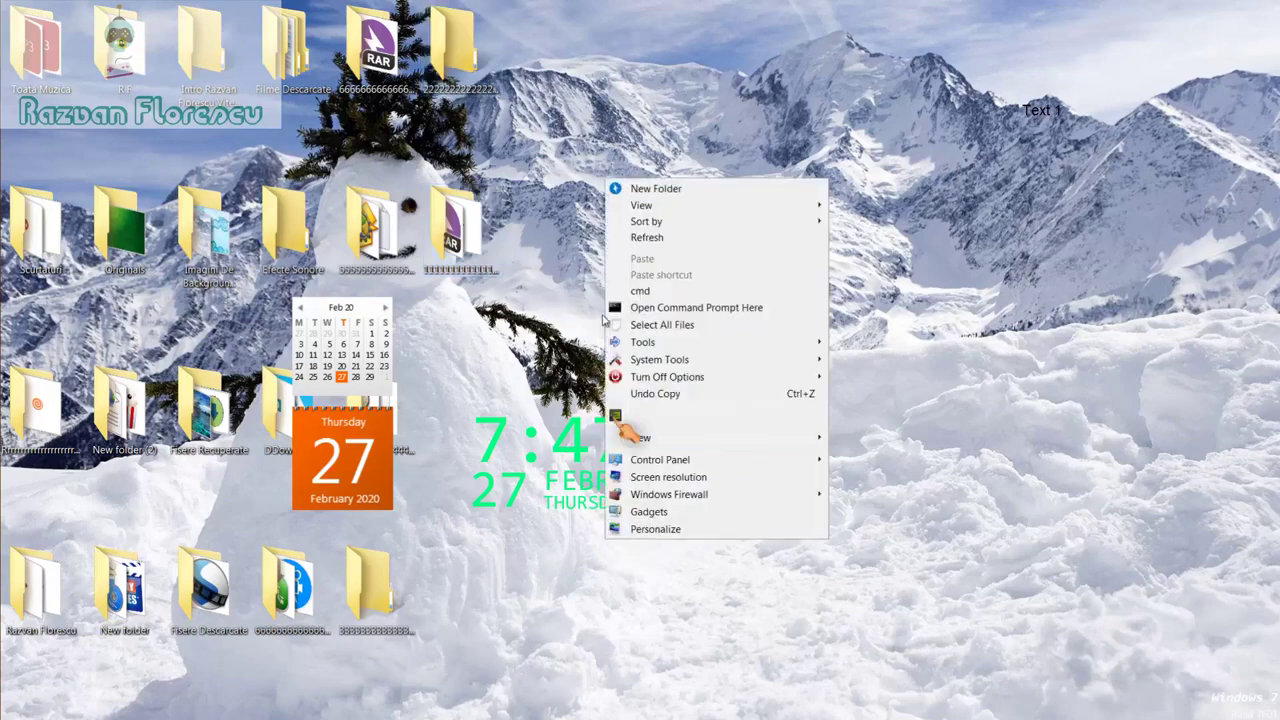
pyautogui.click(640, 238)
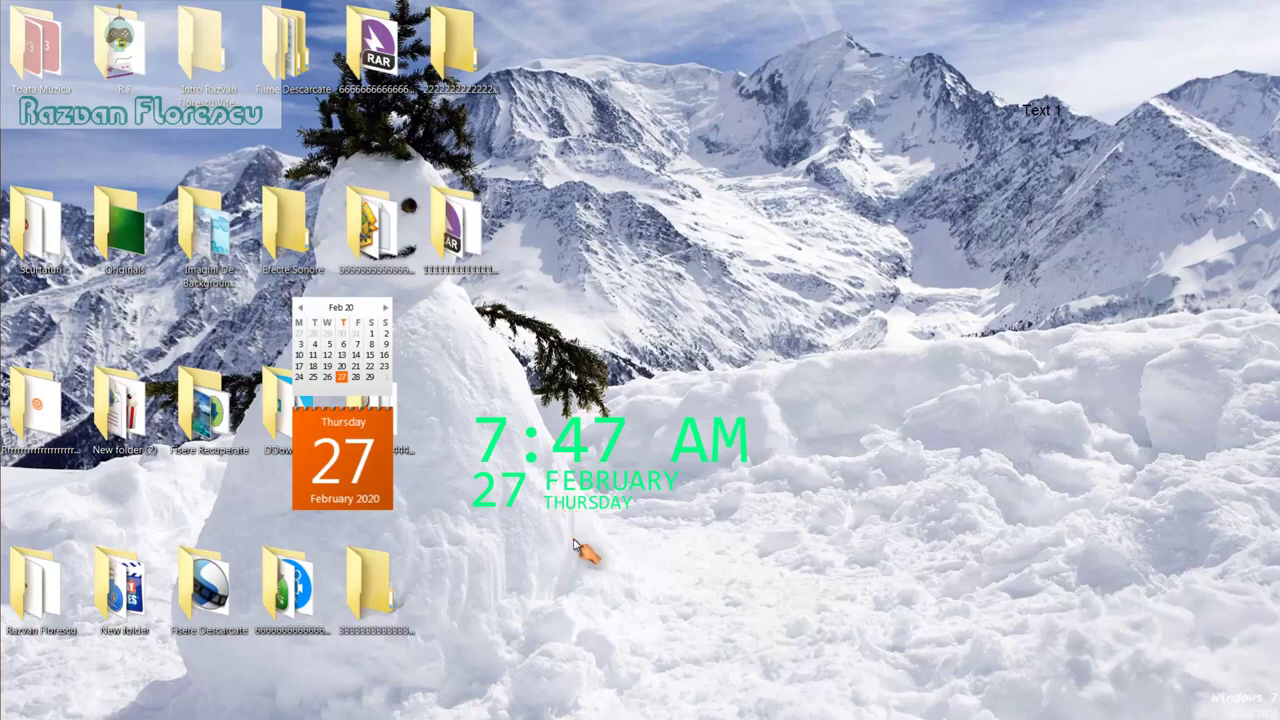
pyautogui.rightClick(578, 543)
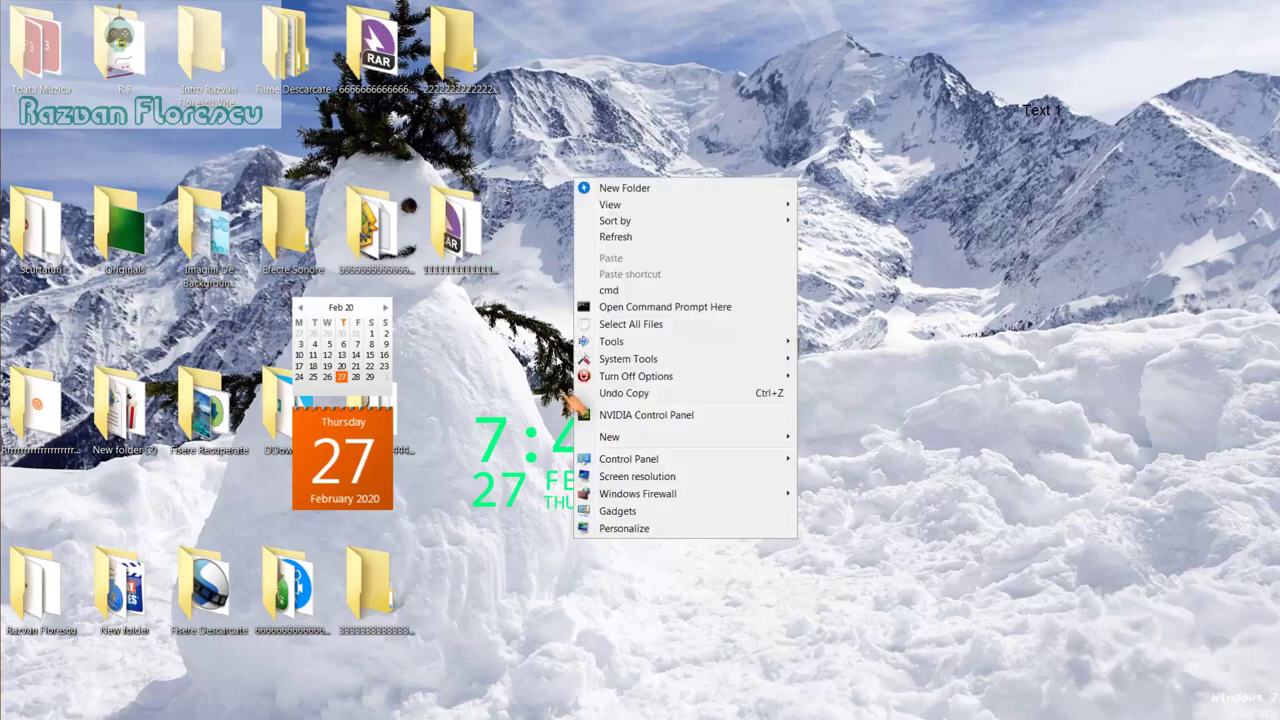
pyautogui.click(615, 240)
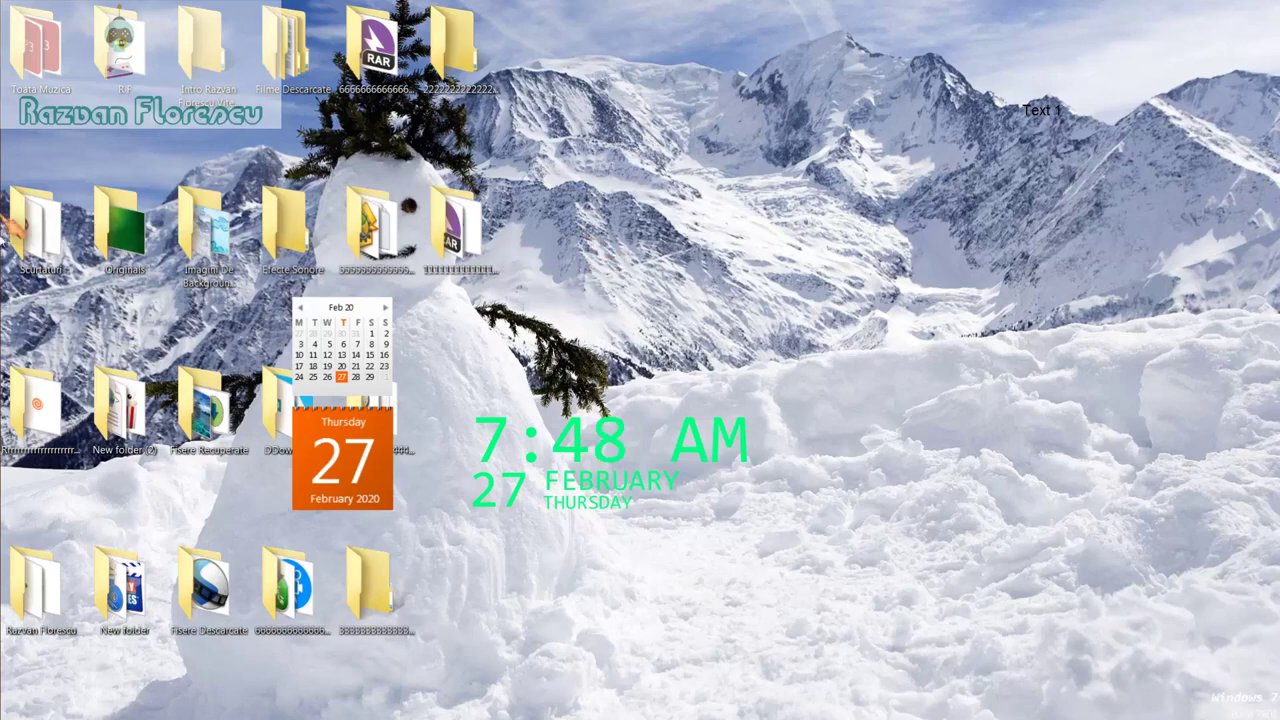
# Step: Switch to the Chrome window showing the Ninite website
pyautogui.moveTo(5, 230)
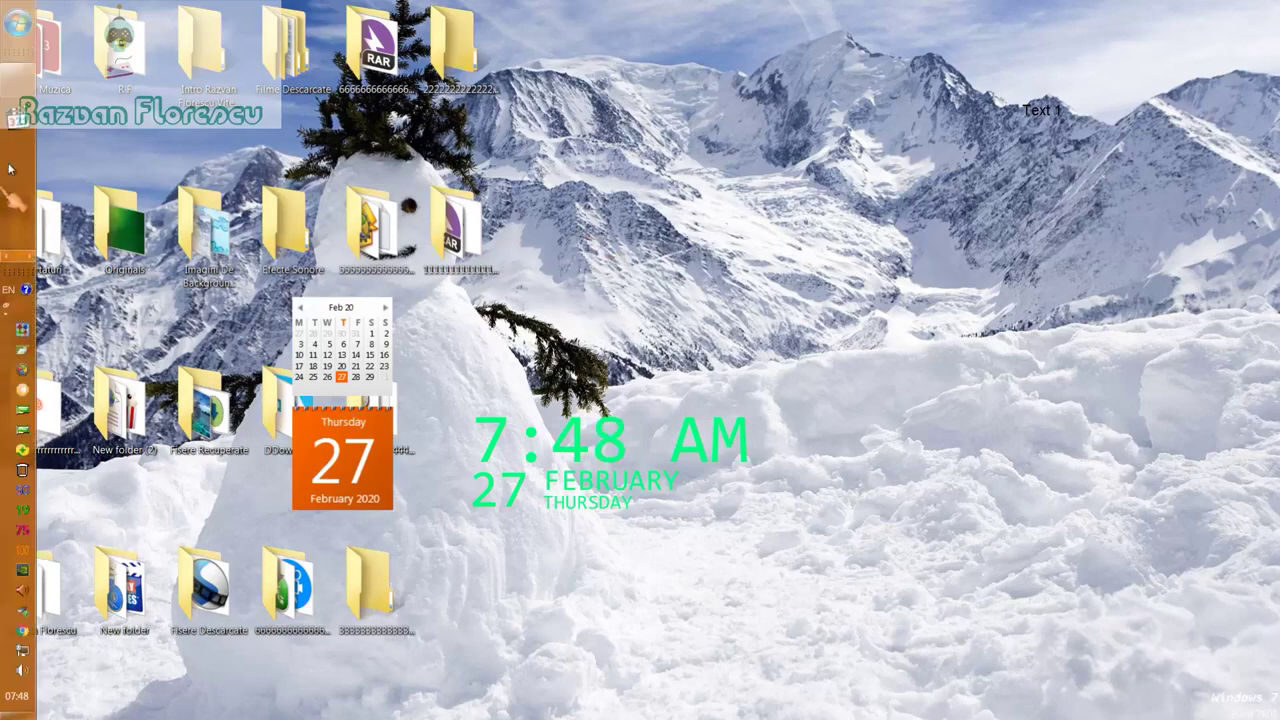
pyautogui.click(28, 90)
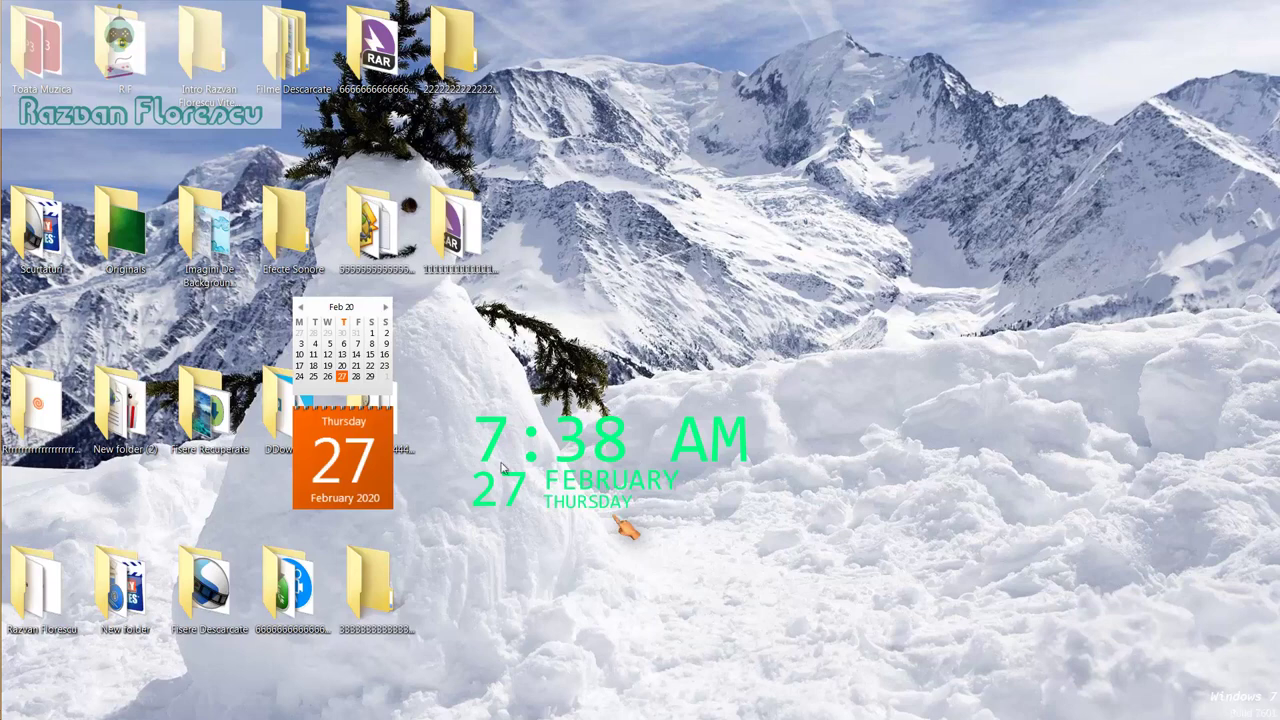
pyautogui.moveTo(5, 335)
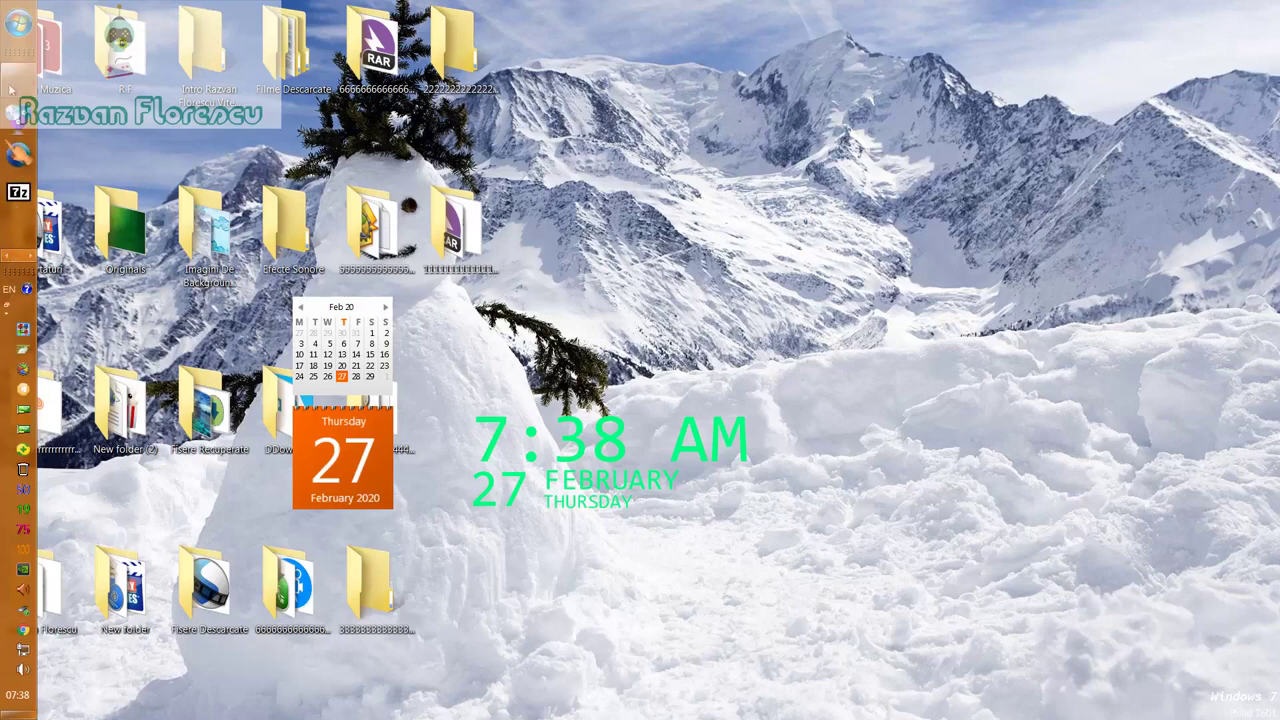
pyautogui.moveTo(20, 82)
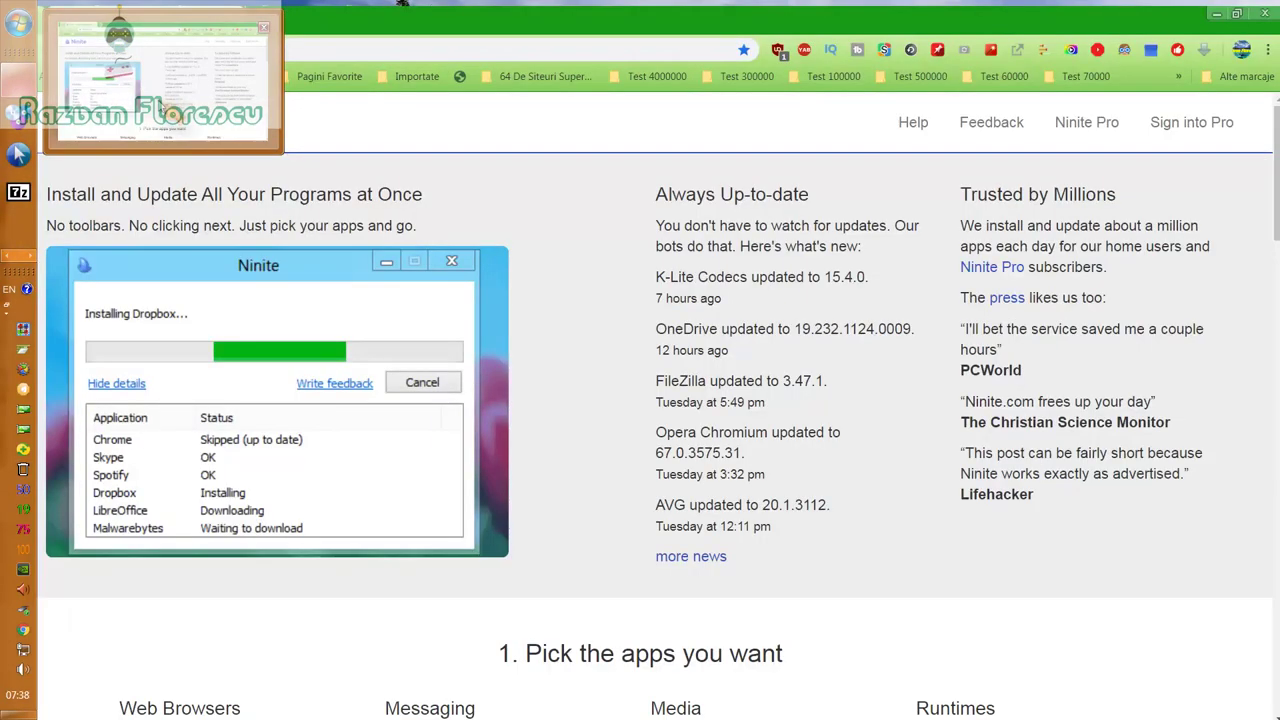
pyautogui.click(165, 115)
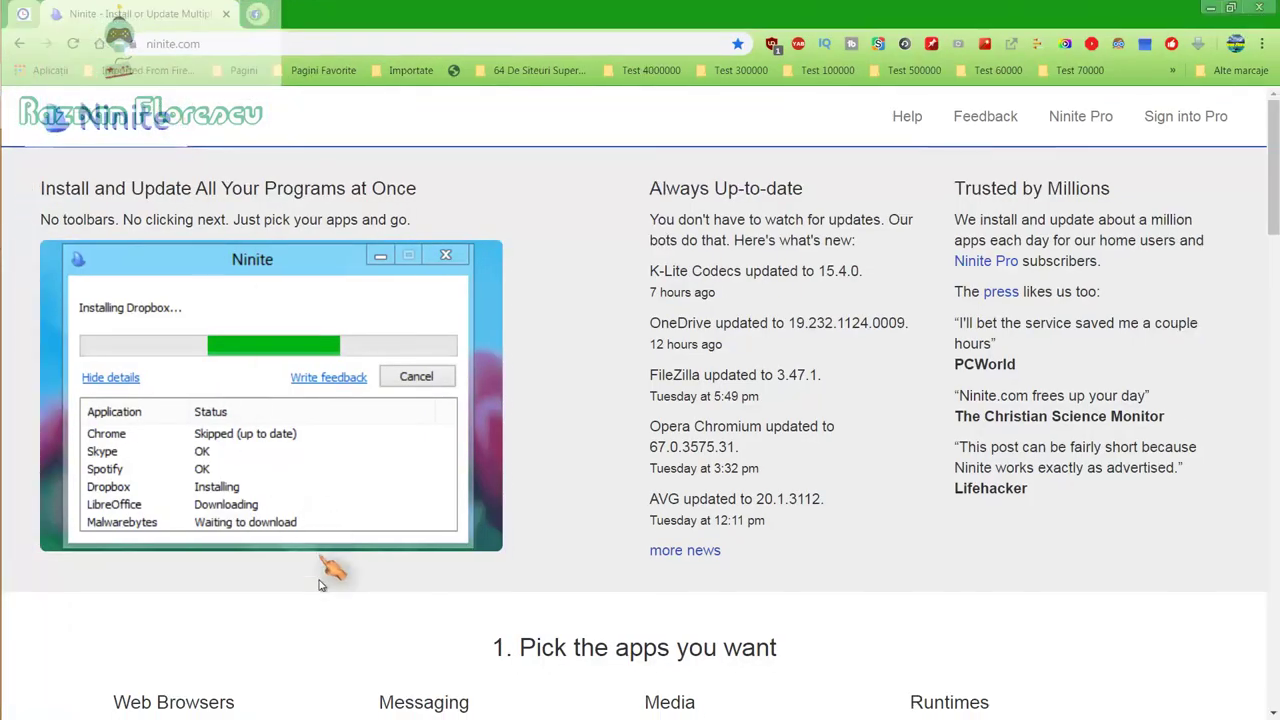
# Step: Look through Ninite's app list, from Web Browsers and Imaging to Developer Tools and Utilities
pyautogui.scroll(-2, 325, 618)
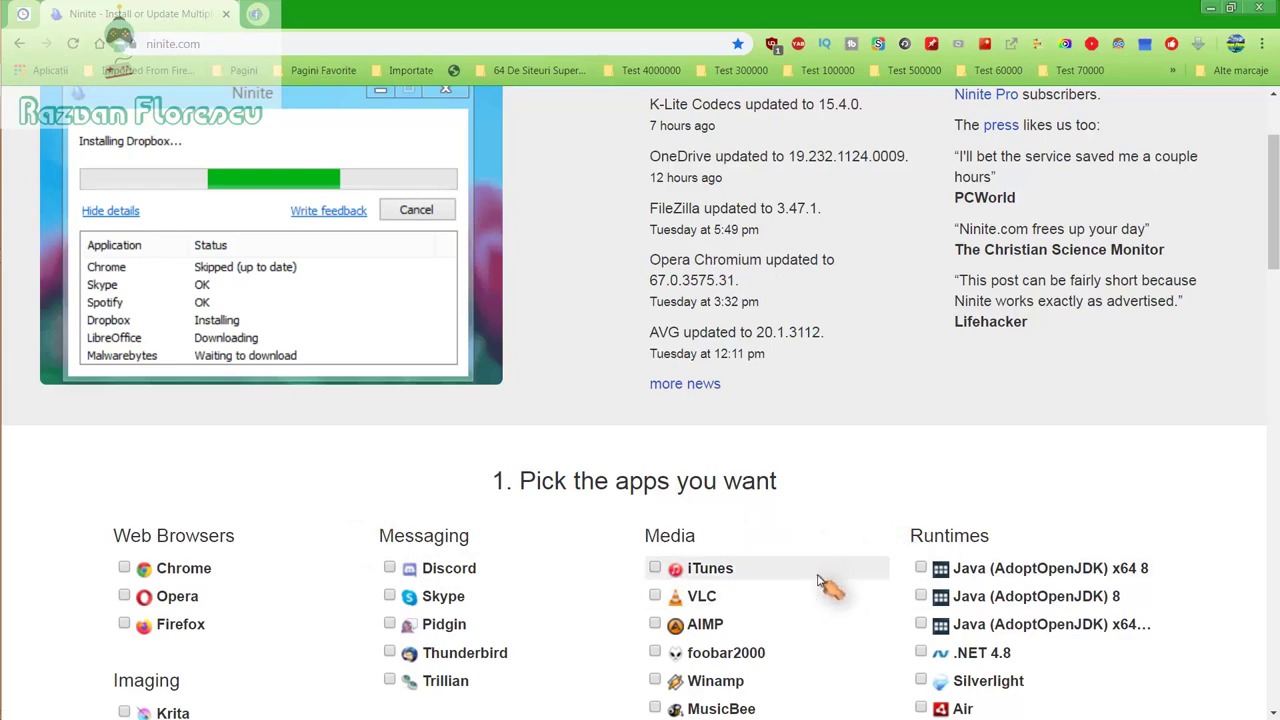
pyautogui.scroll(-2, 828, 502)
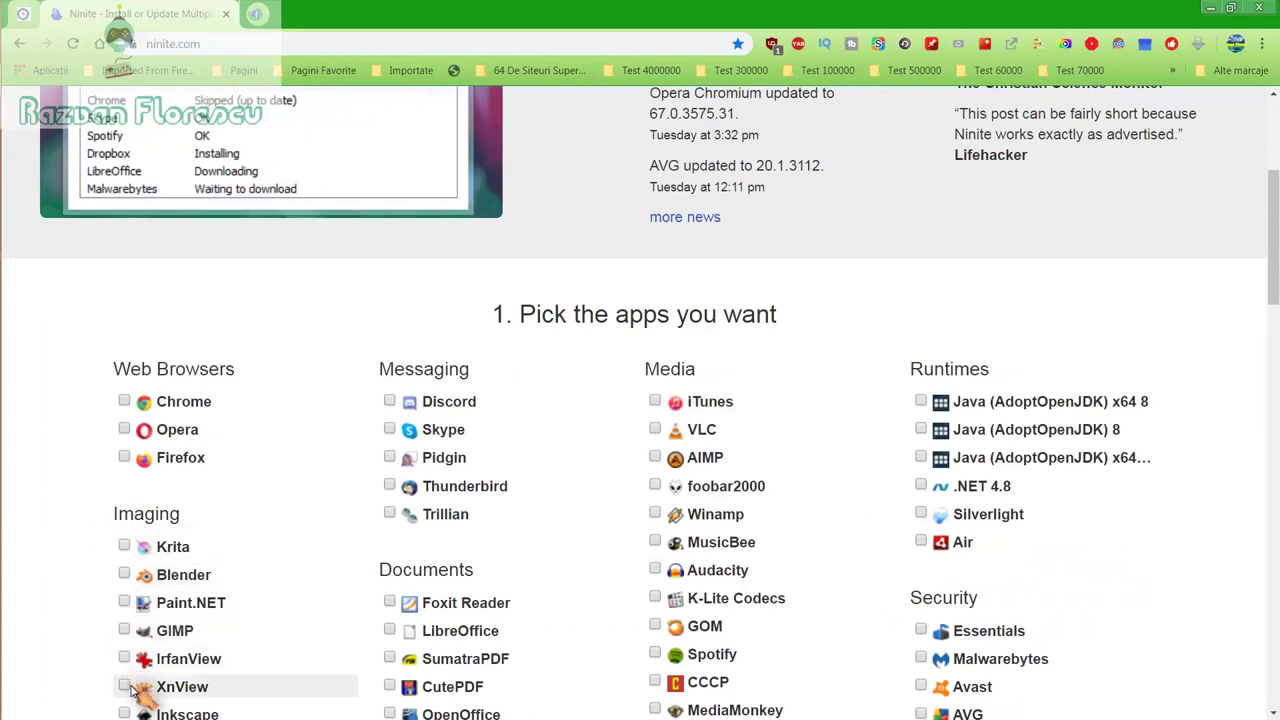
pyautogui.scroll(-1, 130, 688)
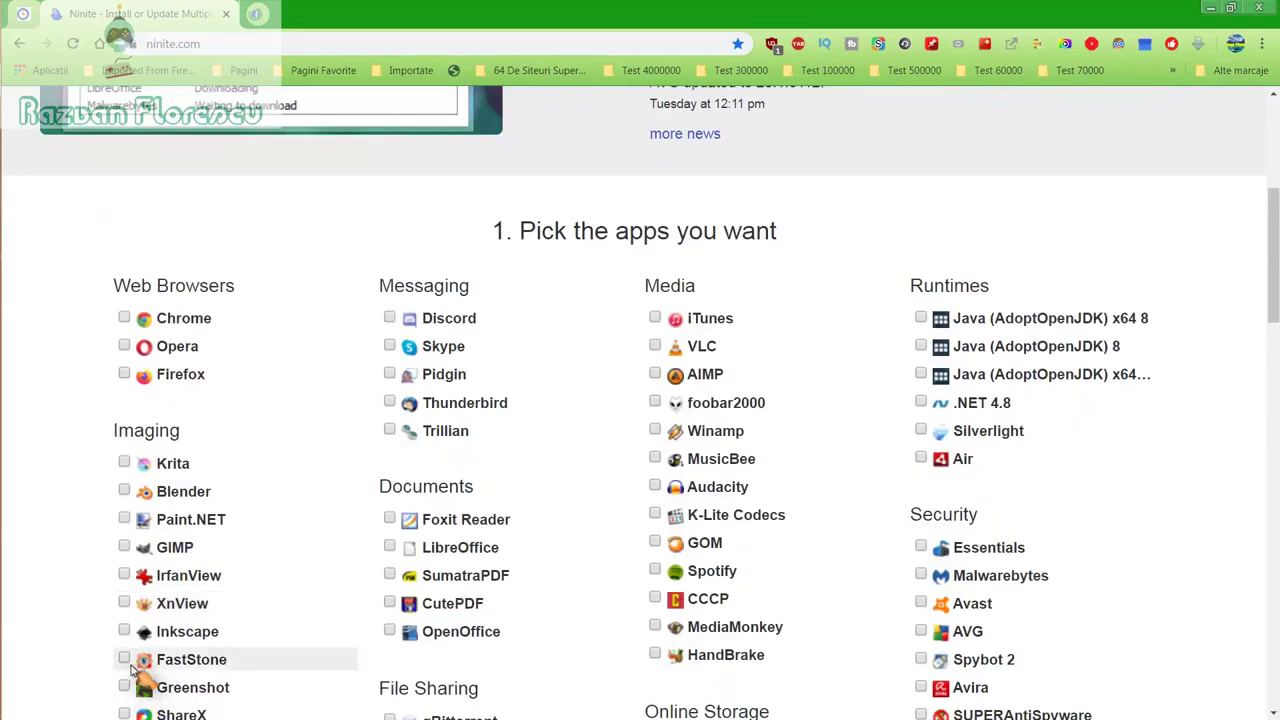
pyautogui.scroll(-1, 135, 688)
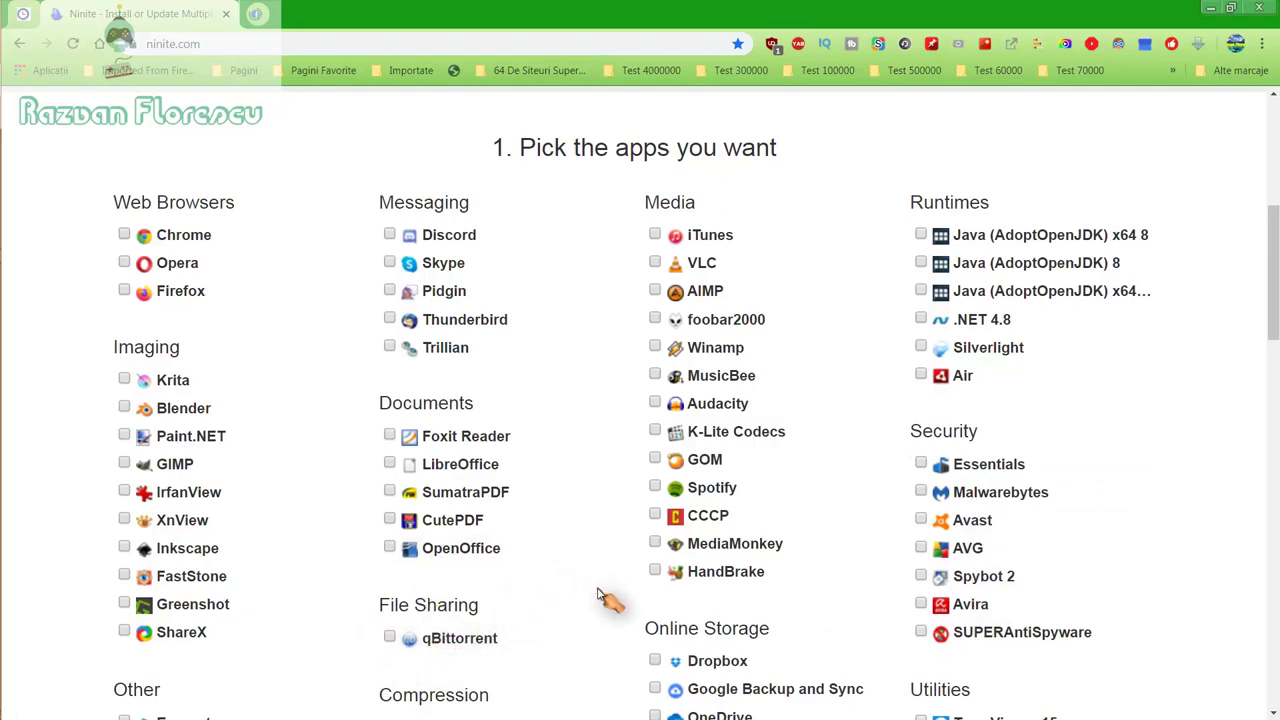
pyautogui.scroll(-1, 603, 597)
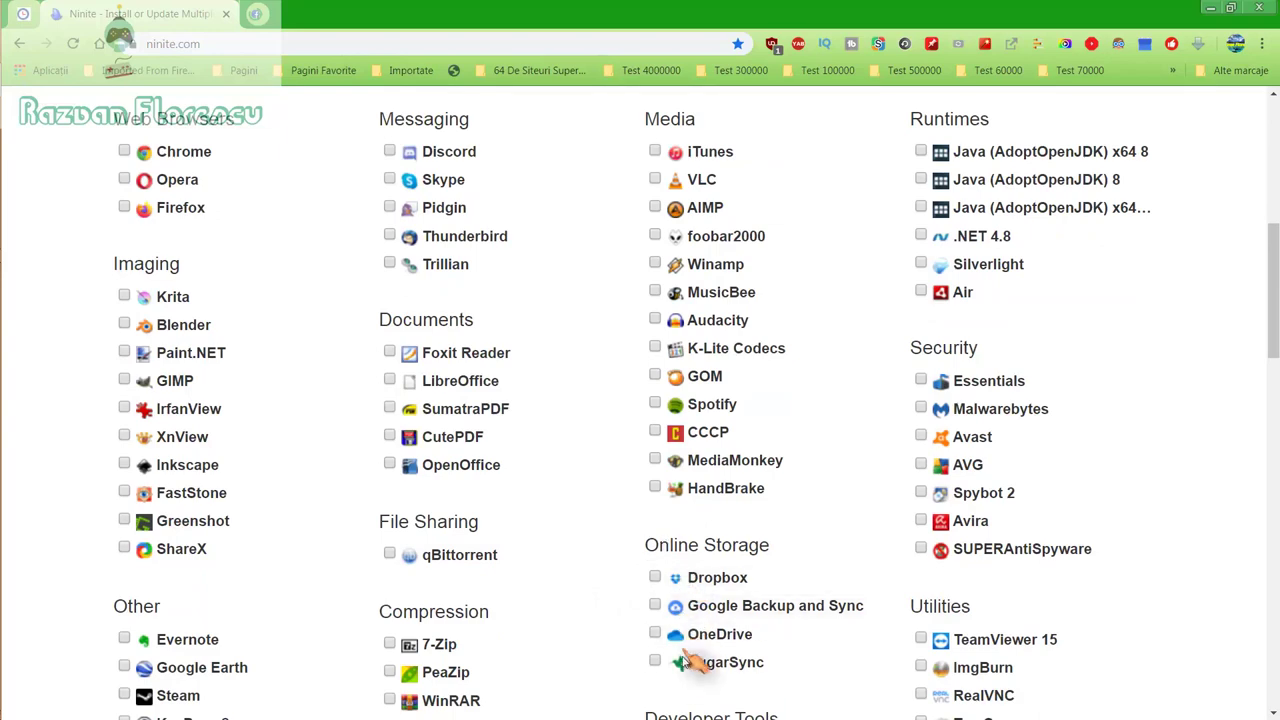
pyautogui.scroll(-2, 566, 655)
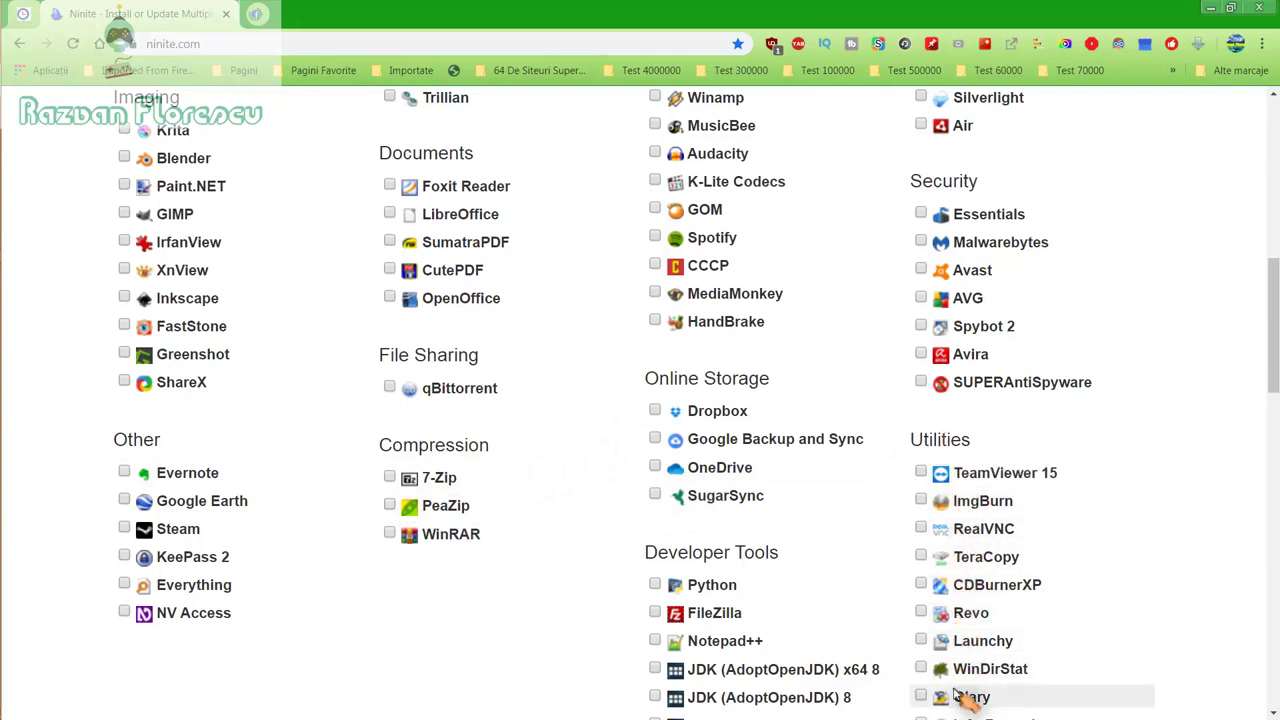
pyautogui.scroll(-1, 962, 690)
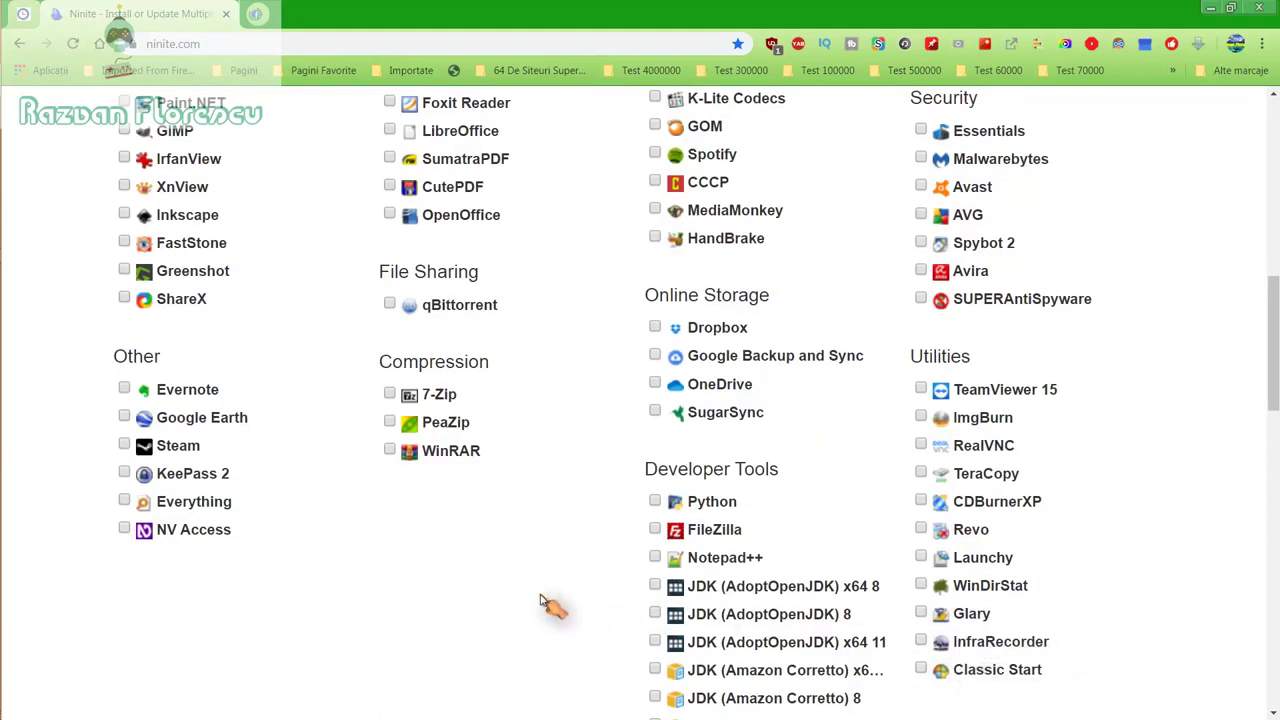
pyautogui.scroll(-1, 545, 603)
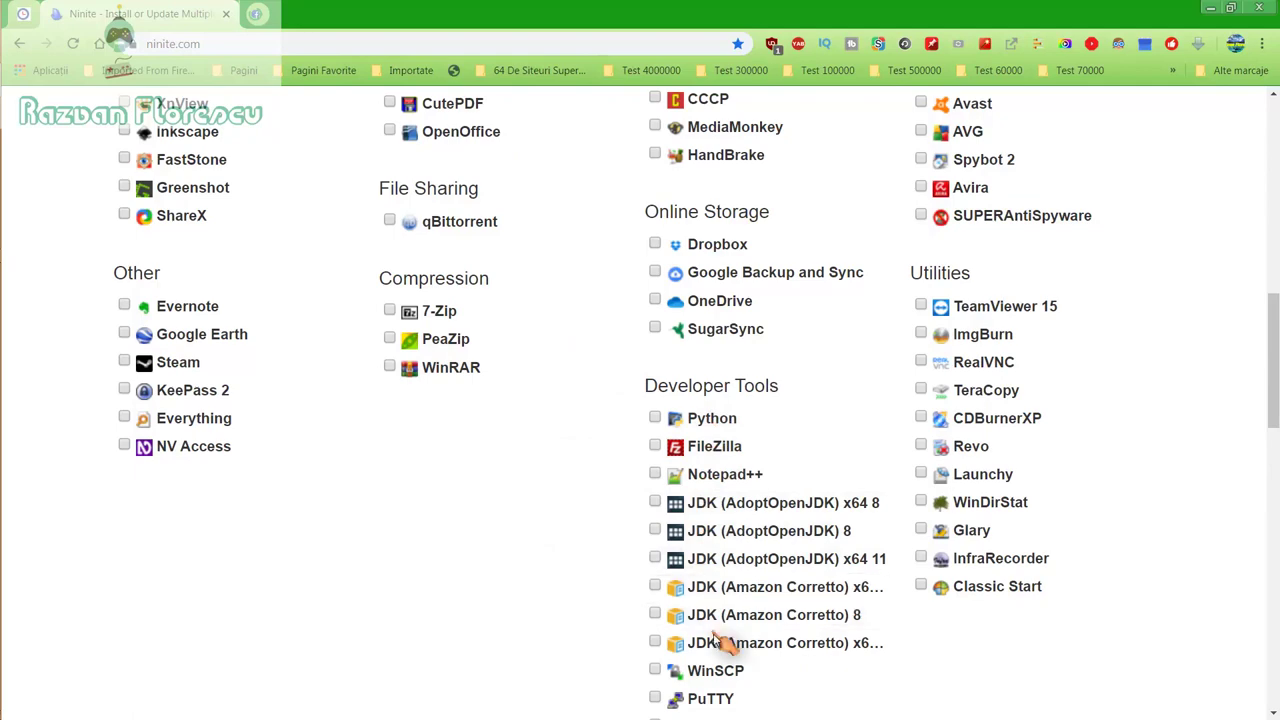
pyautogui.scroll(-2, 718, 648)
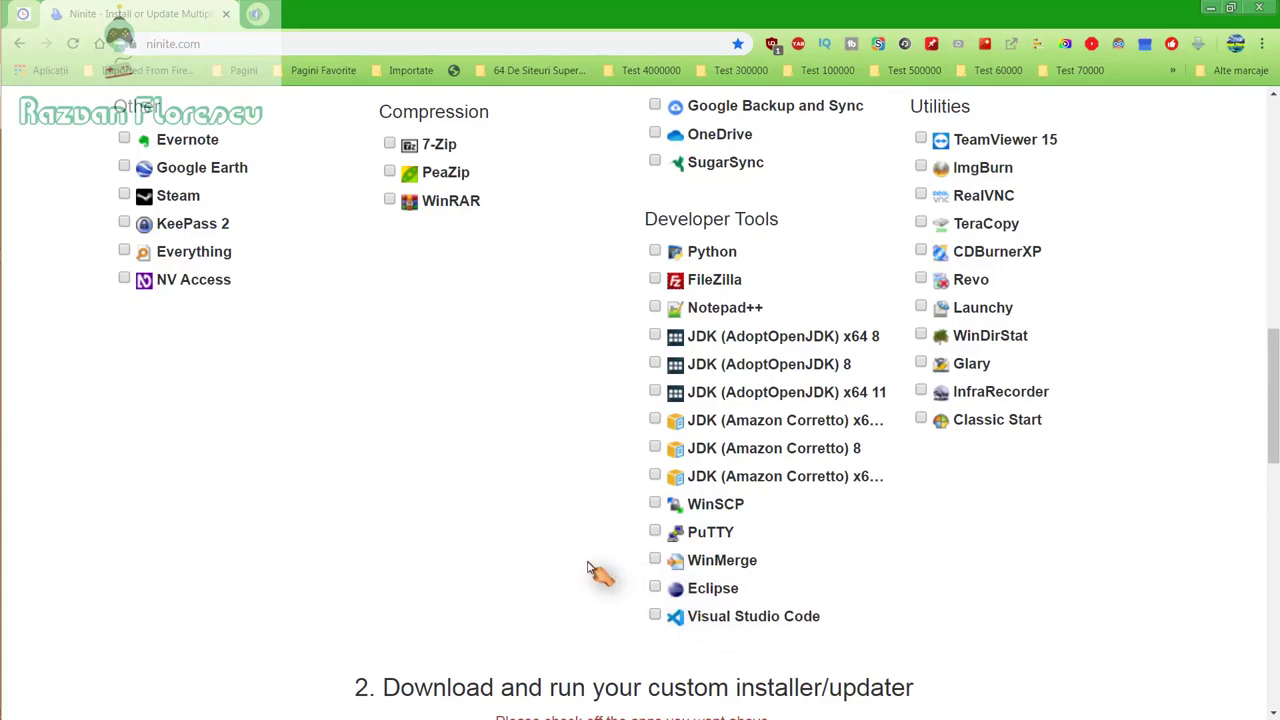
pyautogui.scroll(3, 590, 568)
pyautogui.scroll(3, 590, 568)
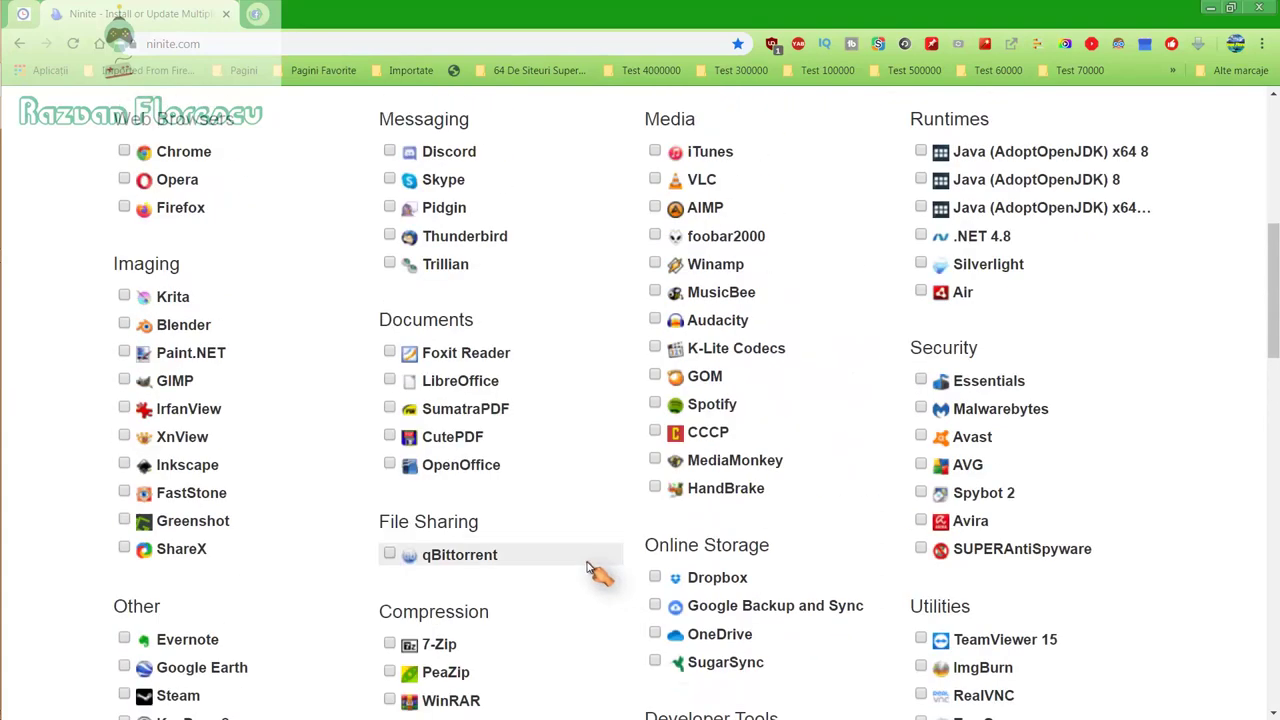
pyautogui.scroll(2, 590, 568)
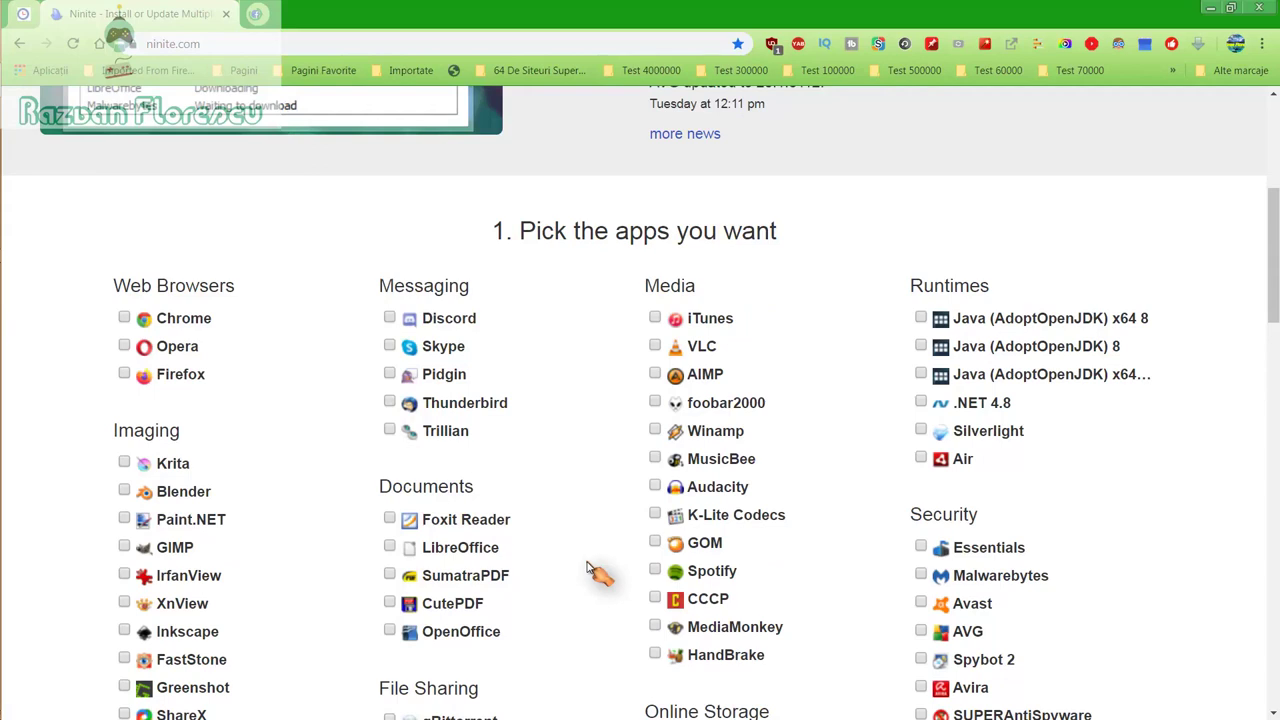
# Step: Select Inkscape under Imaging, and MusicBee, GOM, Spotify, CCCP and MediaMonkey under Media for the custom installer
pyautogui.click(656, 544)
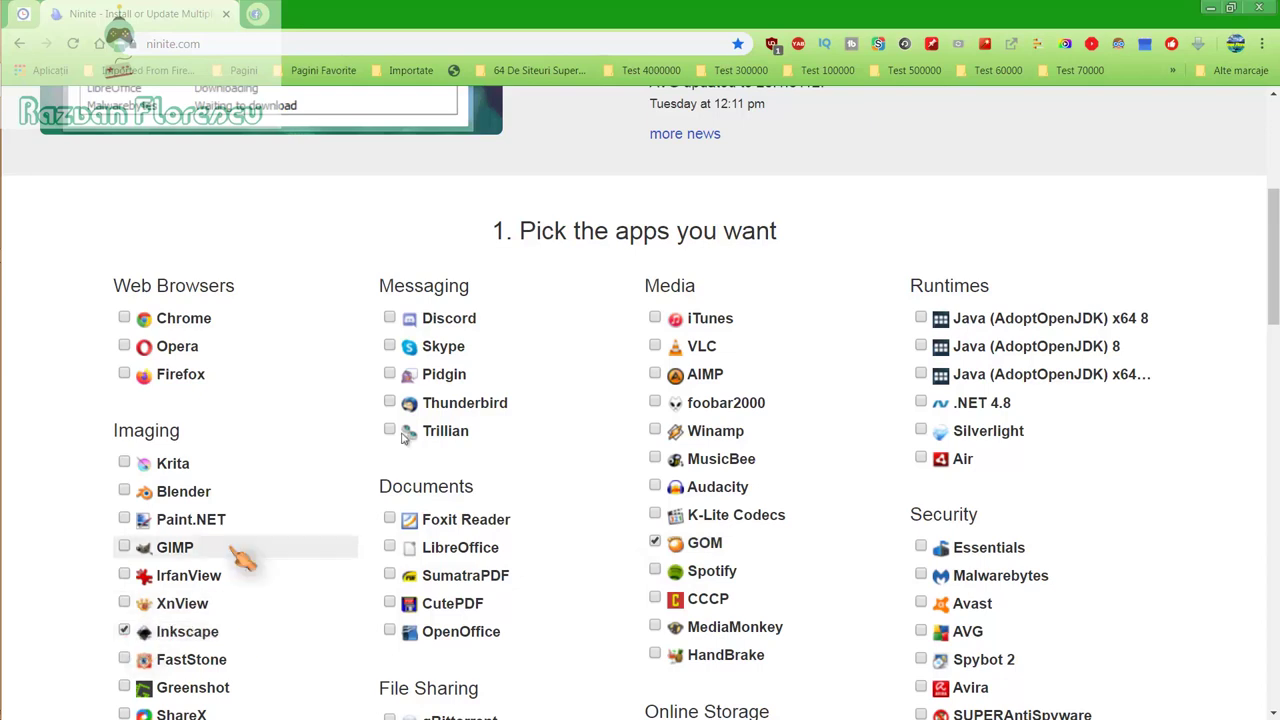
pyautogui.click(657, 464)
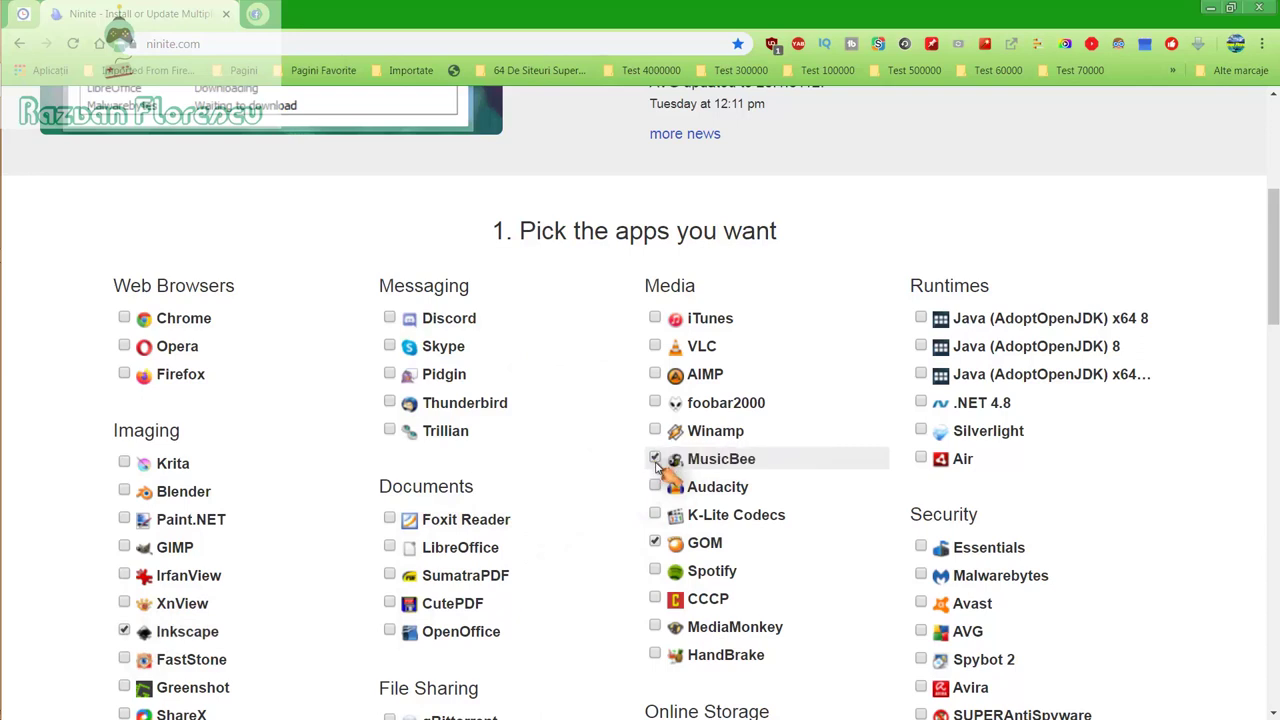
pyautogui.click(657, 628)
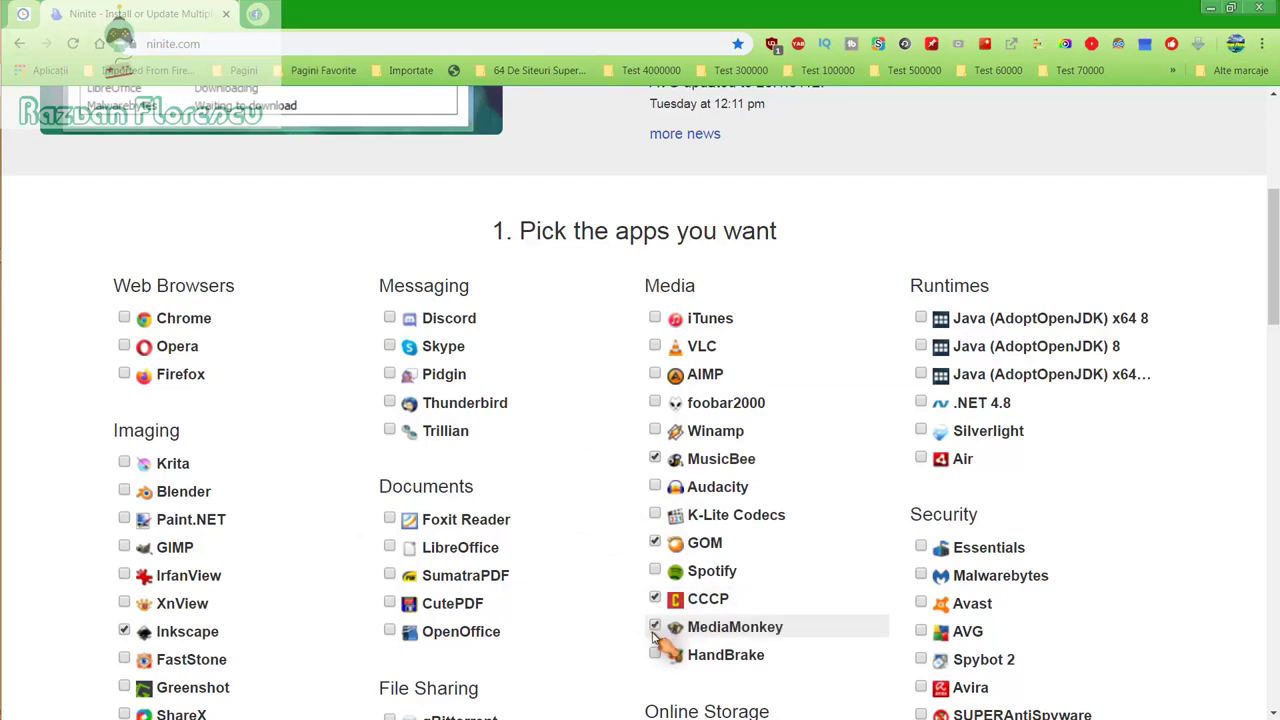
pyautogui.click(656, 571)
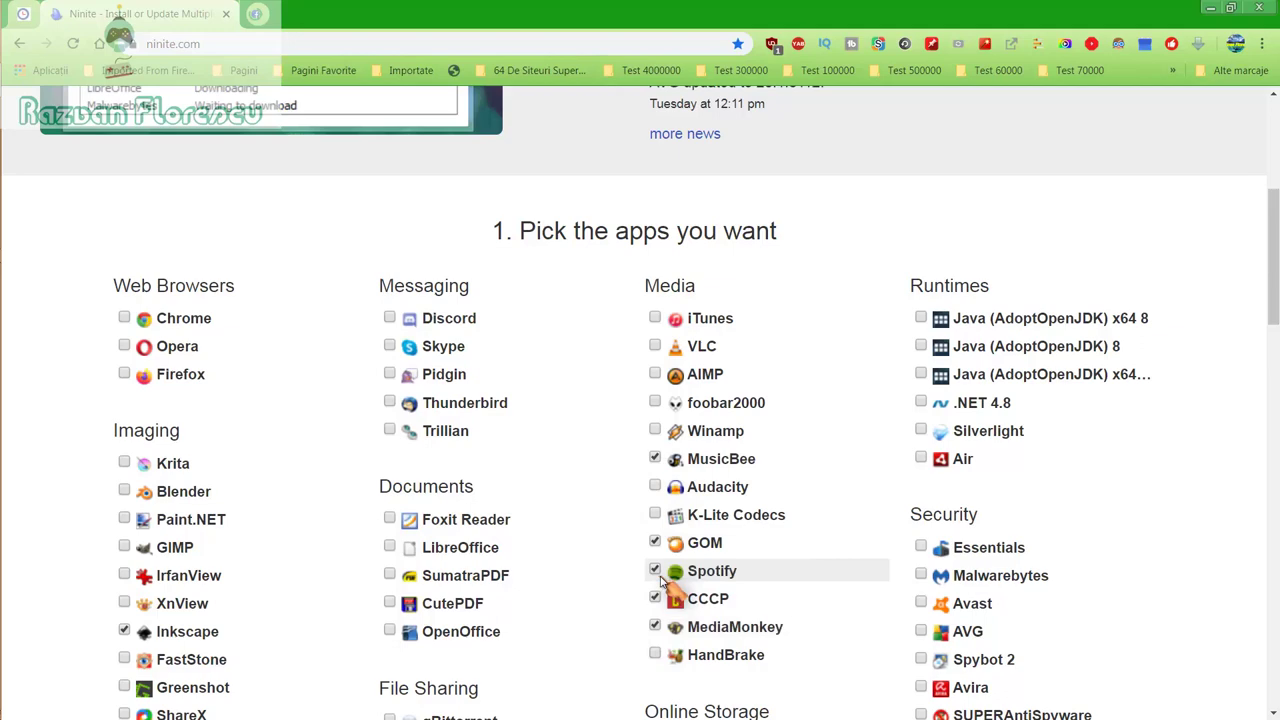
# Step: Add Spybot 2 and SUPERAntiSpyware from Security, and SugarSync from Online Storage, to the selected apps
pyautogui.scroll(-1, 660, 580)
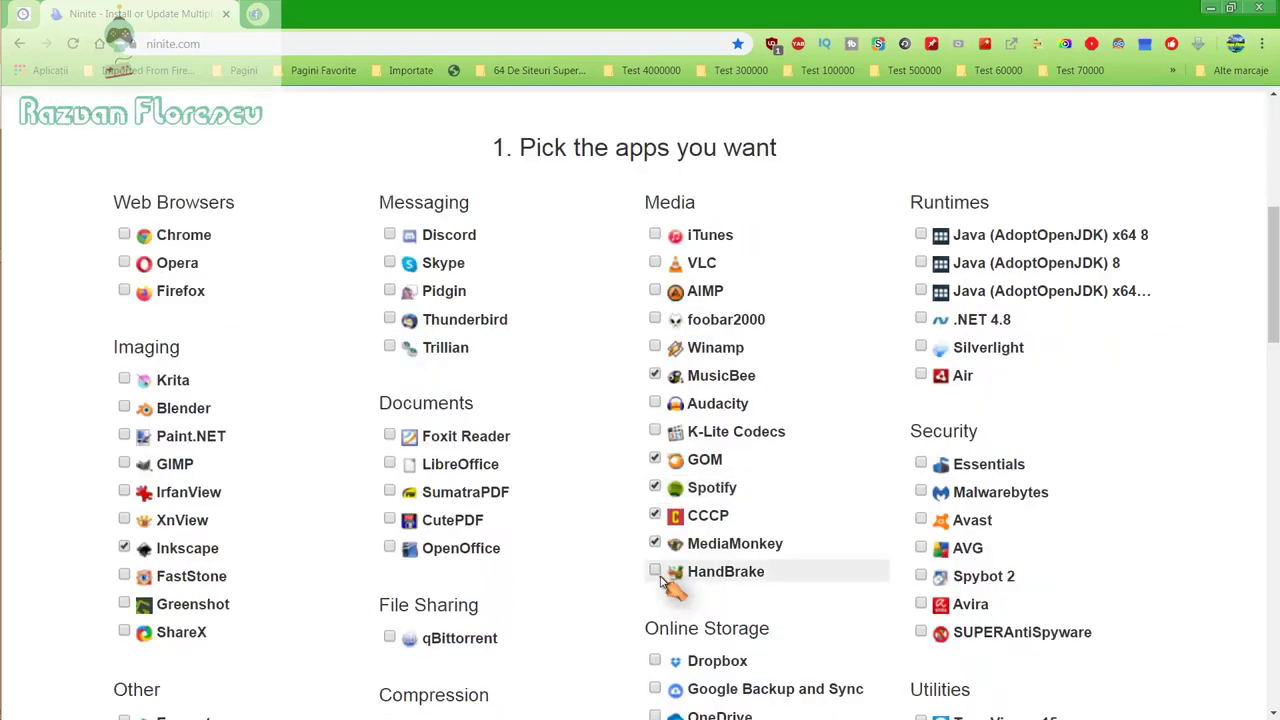
pyautogui.scroll(-1, 690, 580)
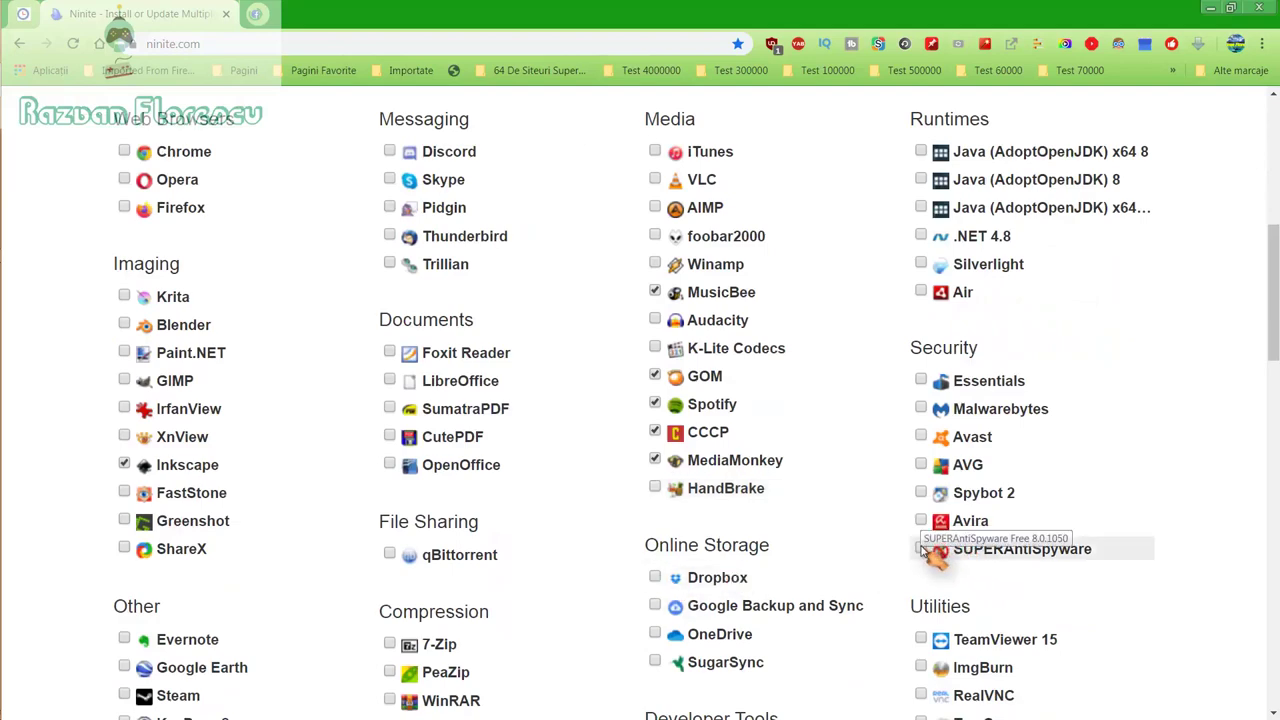
pyautogui.click(920, 548)
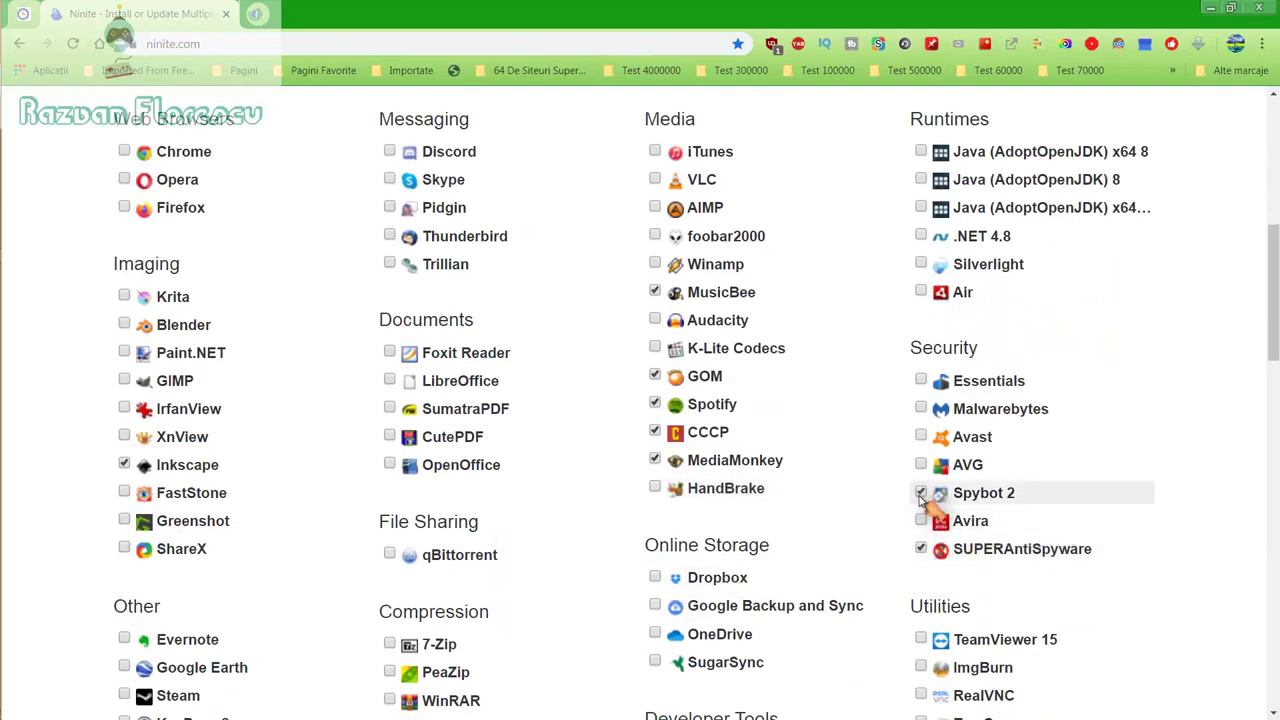
pyautogui.scroll(-2, 921, 495)
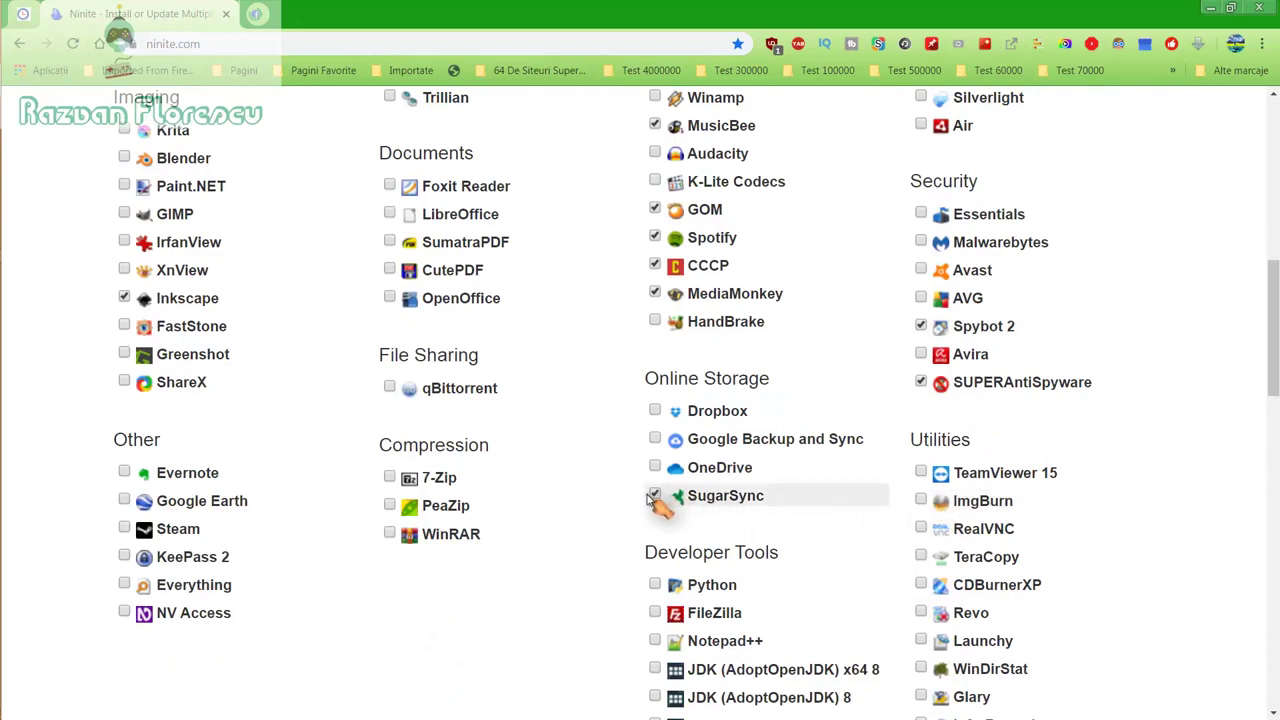
# Step: Get the custom Ninite installer for the selected apps and save it to the Desktop with the all-files type "Toate fișierele (*.*)"
pyautogui.scroll(-2, 652, 502)
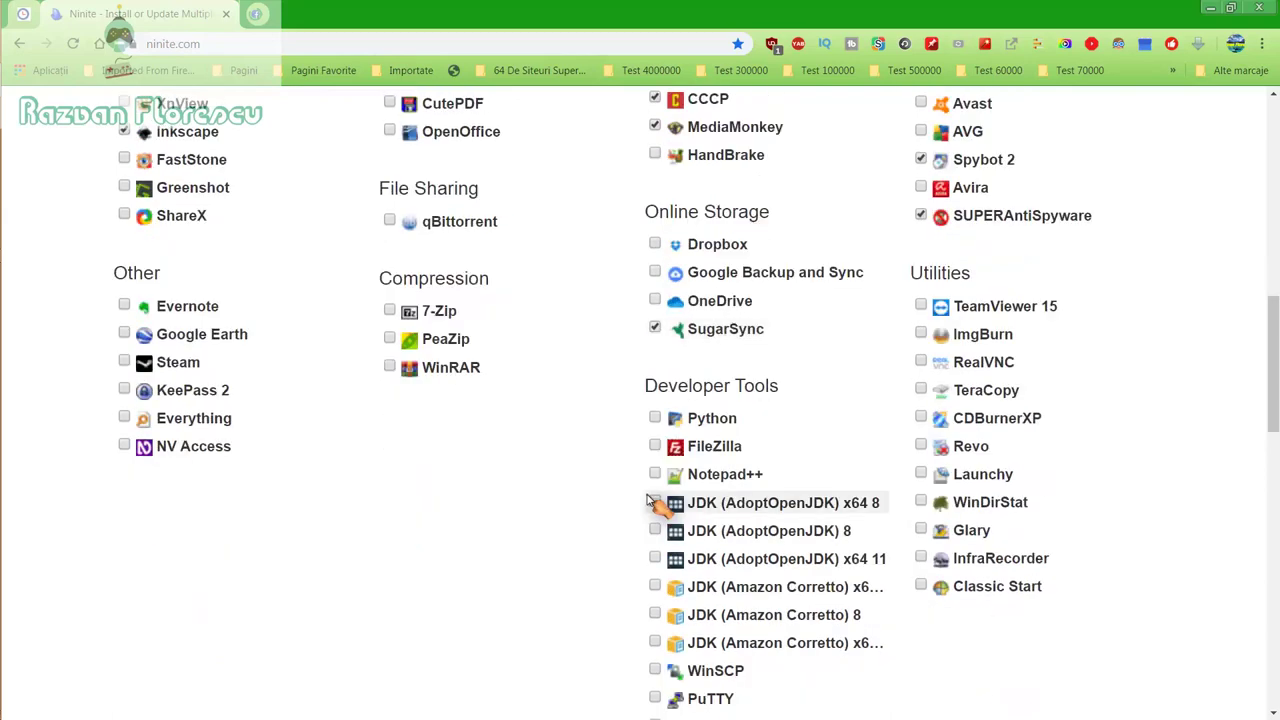
pyautogui.scroll(-2, 652, 502)
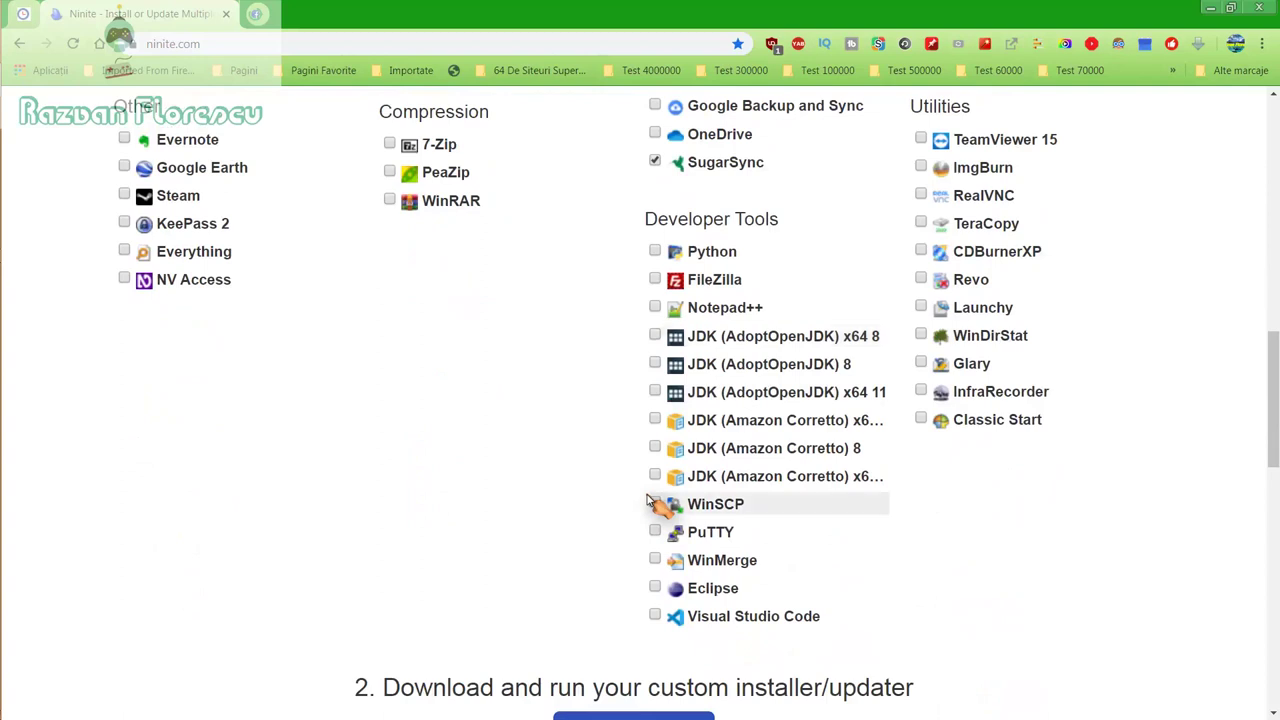
pyautogui.scroll(-2, 648, 502)
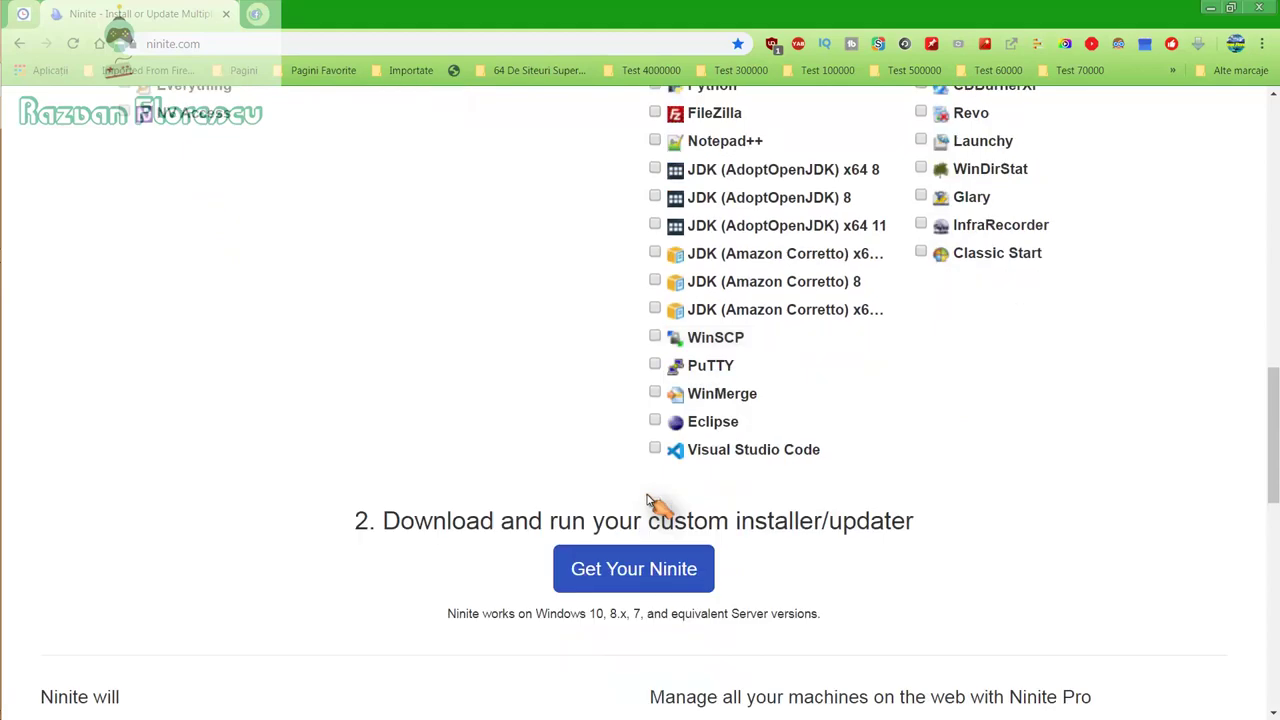
pyautogui.click(631, 580)
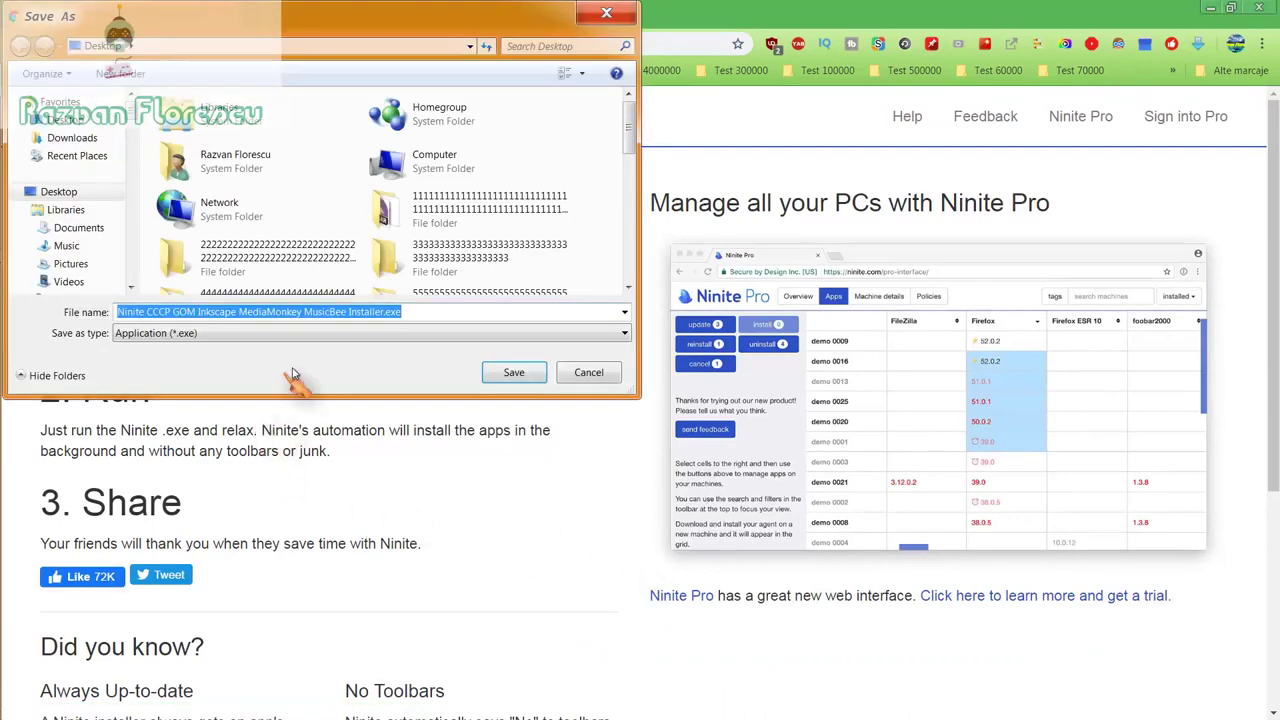
pyautogui.click(326, 336)
pyautogui.click(302, 363)
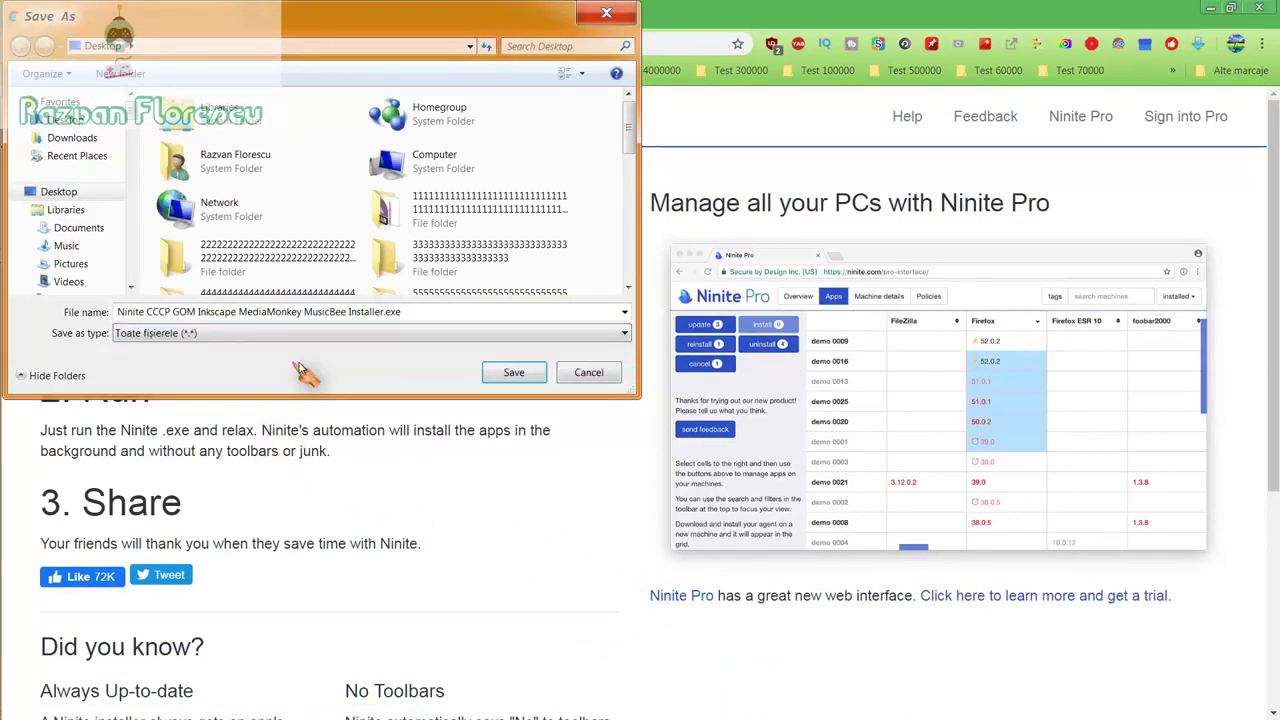
pyautogui.click(513, 372)
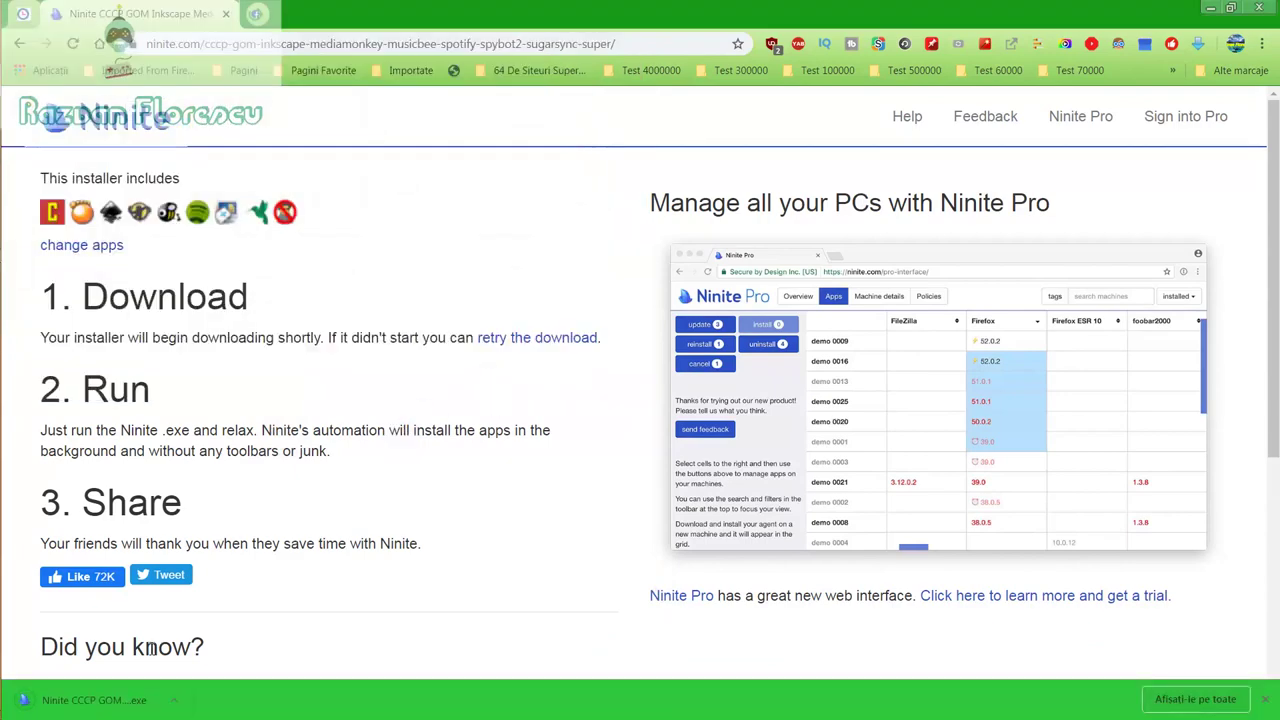
# Step: Run the downloaded Ninite installer, close the browser window and show the per-application installation details
pyautogui.click(128, 700)
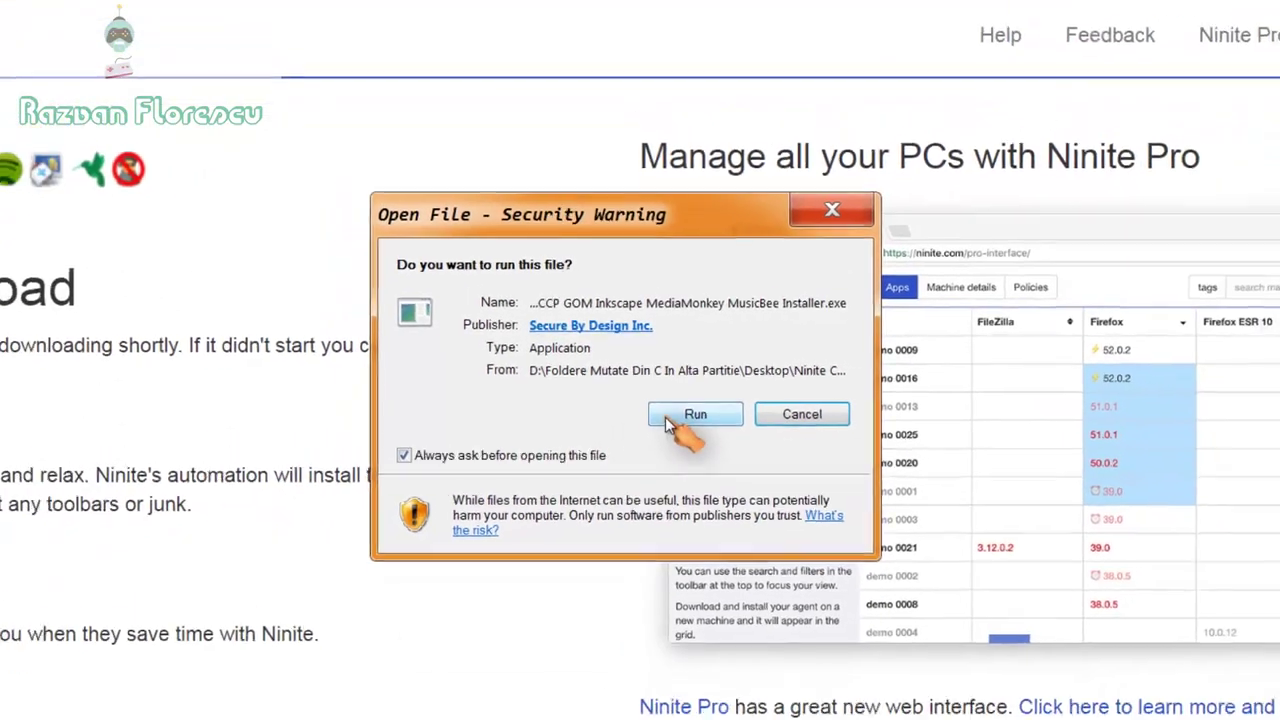
pyautogui.click(668, 420)
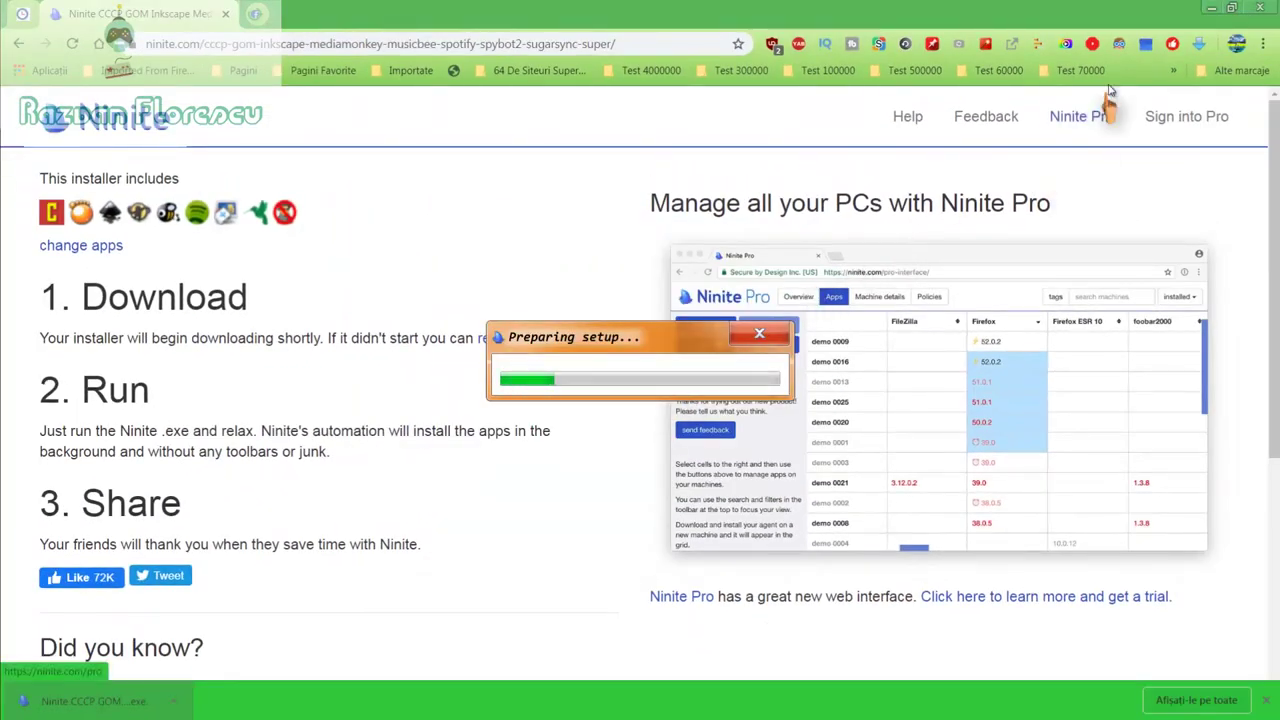
pyautogui.click(1258, 7)
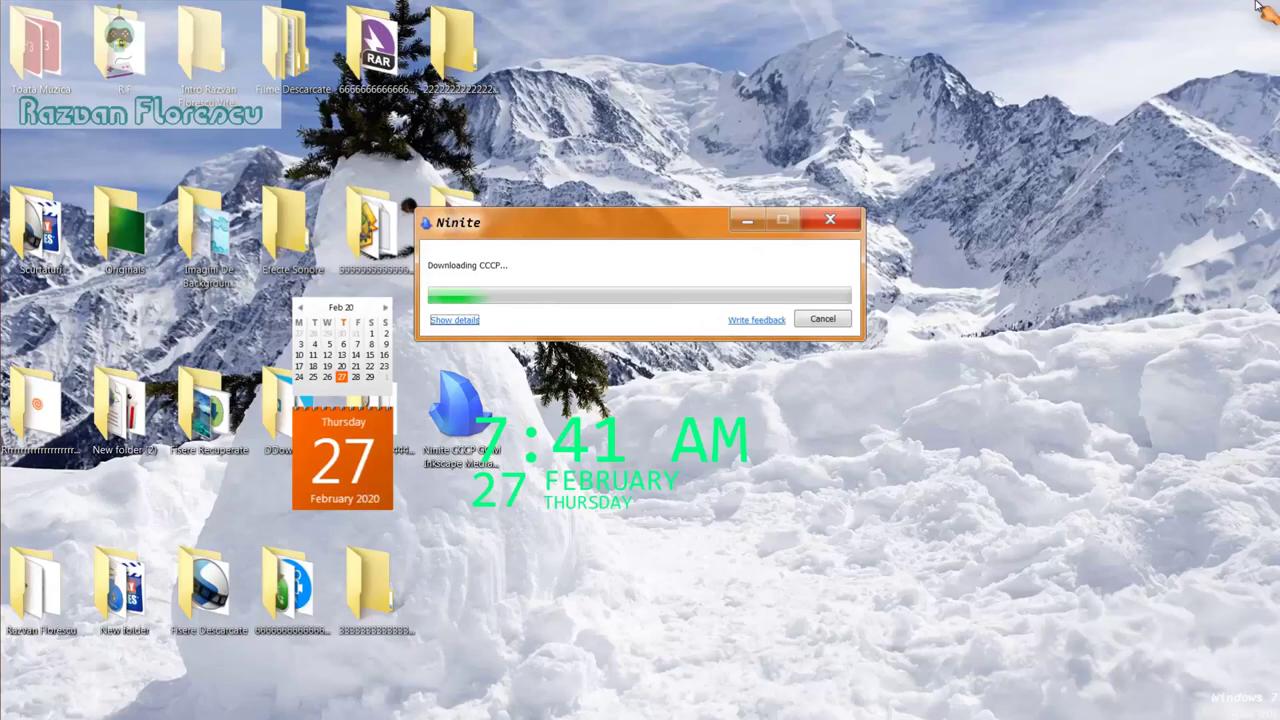
pyautogui.click(458, 322)
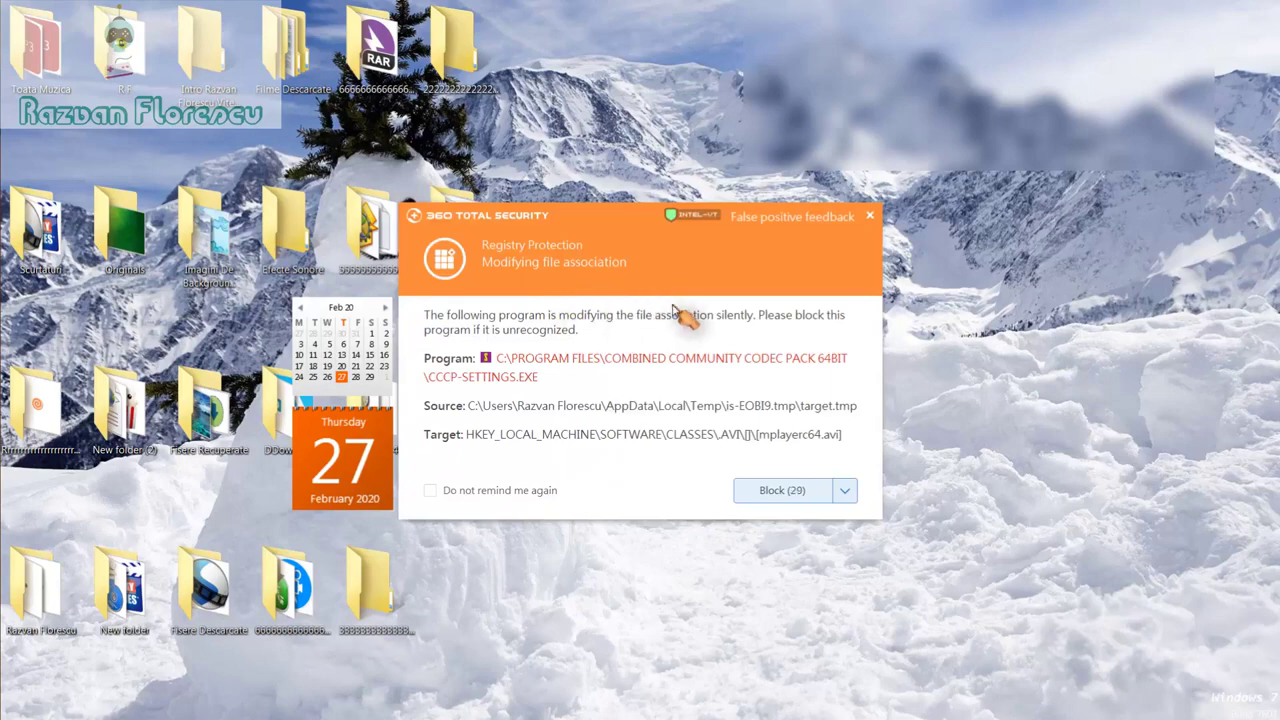
# Step: Close the 360 Total Security alerts about file association, driver and context menu changes without blocking the programs
pyautogui.click(872, 217)
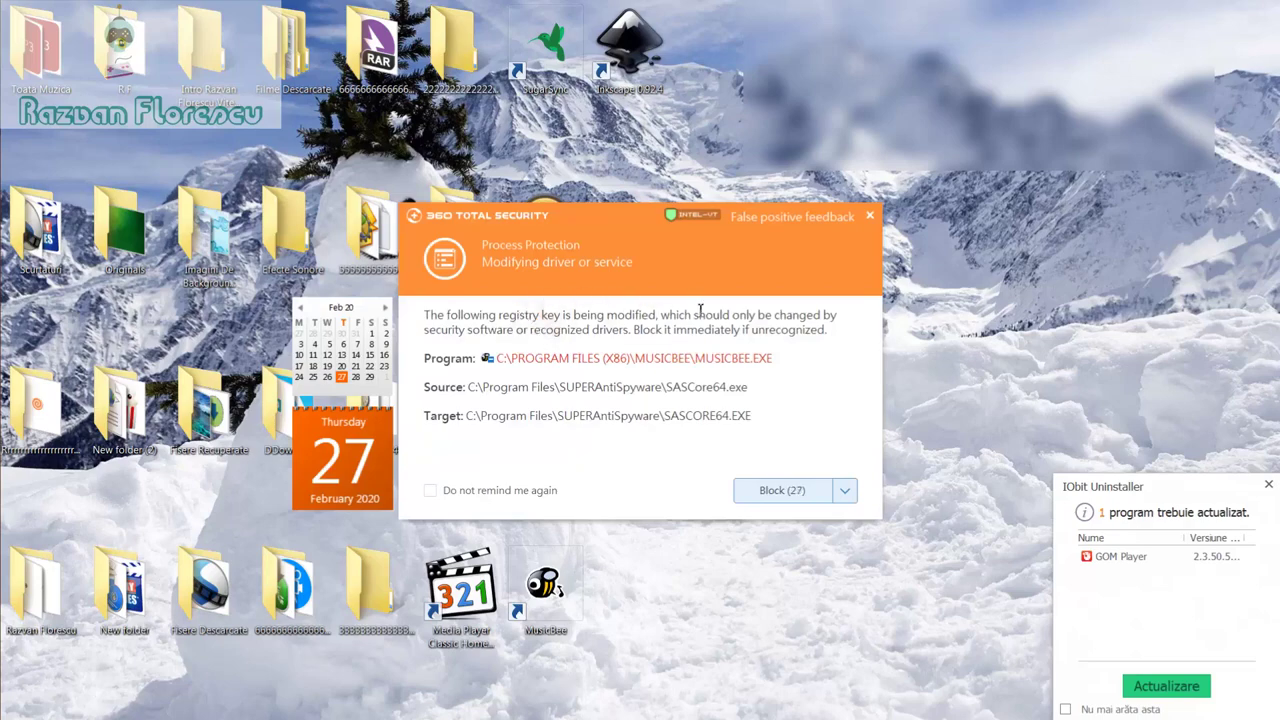
pyautogui.click(870, 216)
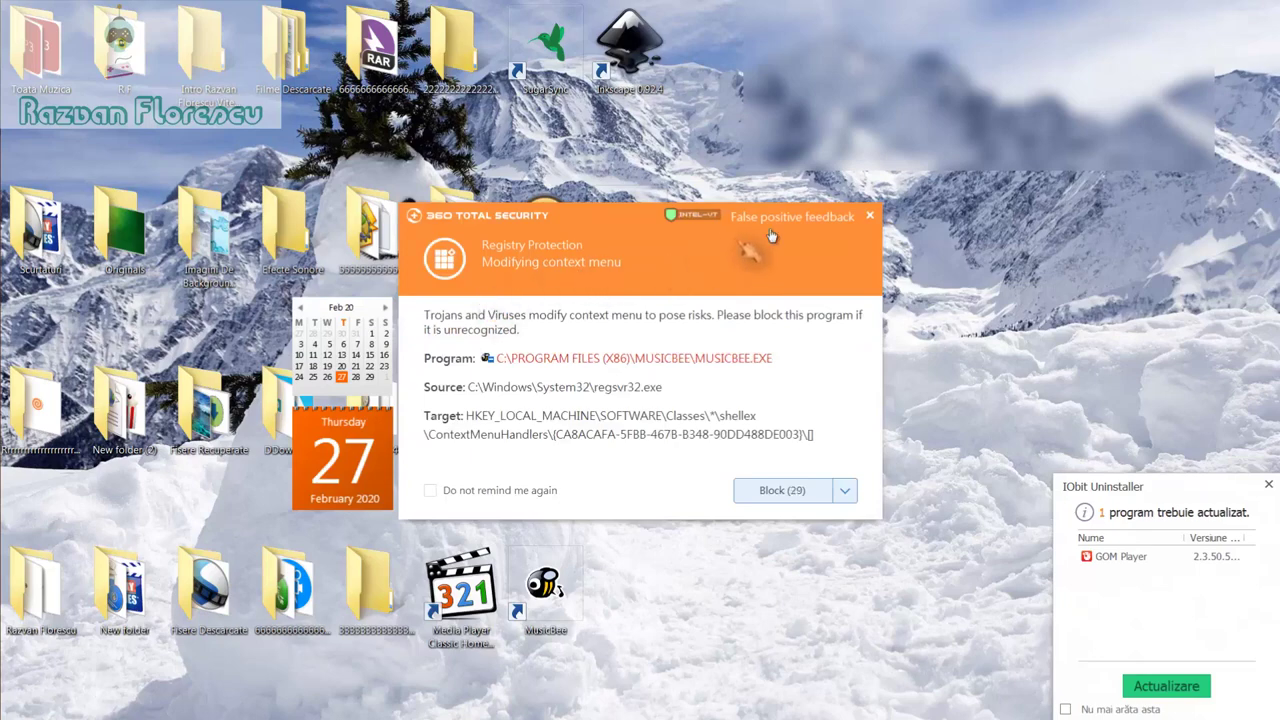
pyautogui.click(869, 216)
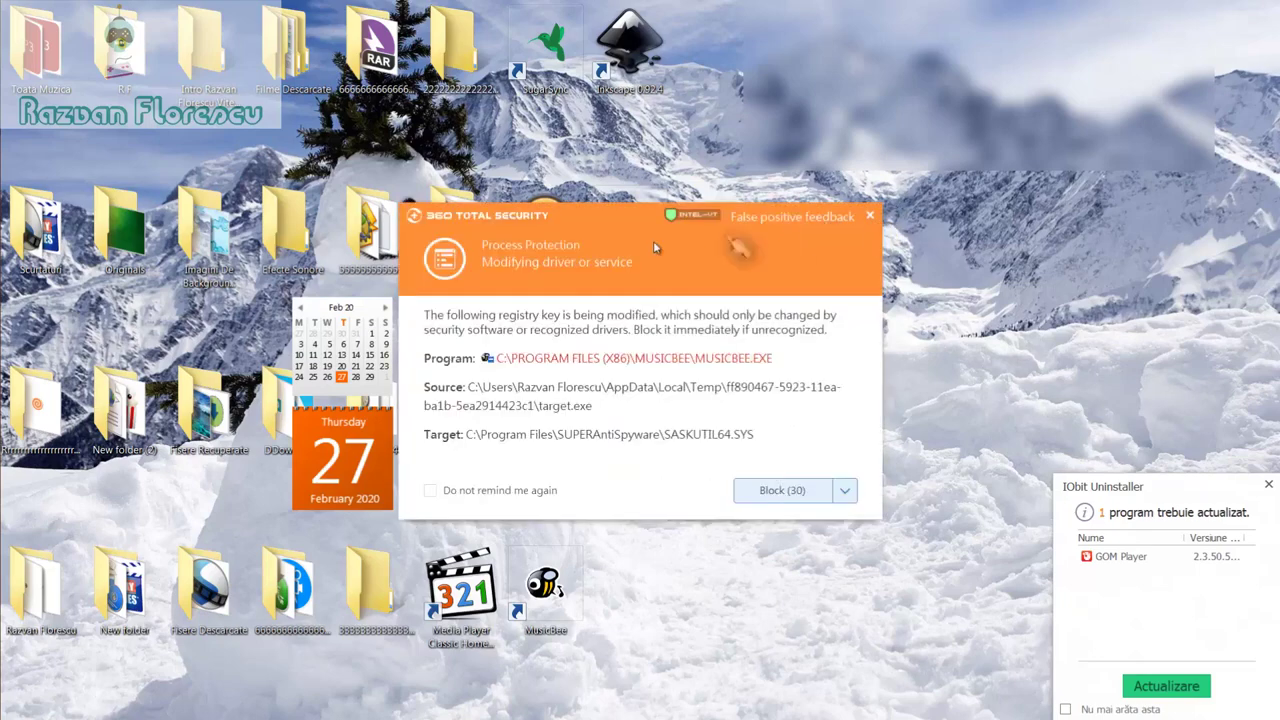
pyautogui.click(871, 216)
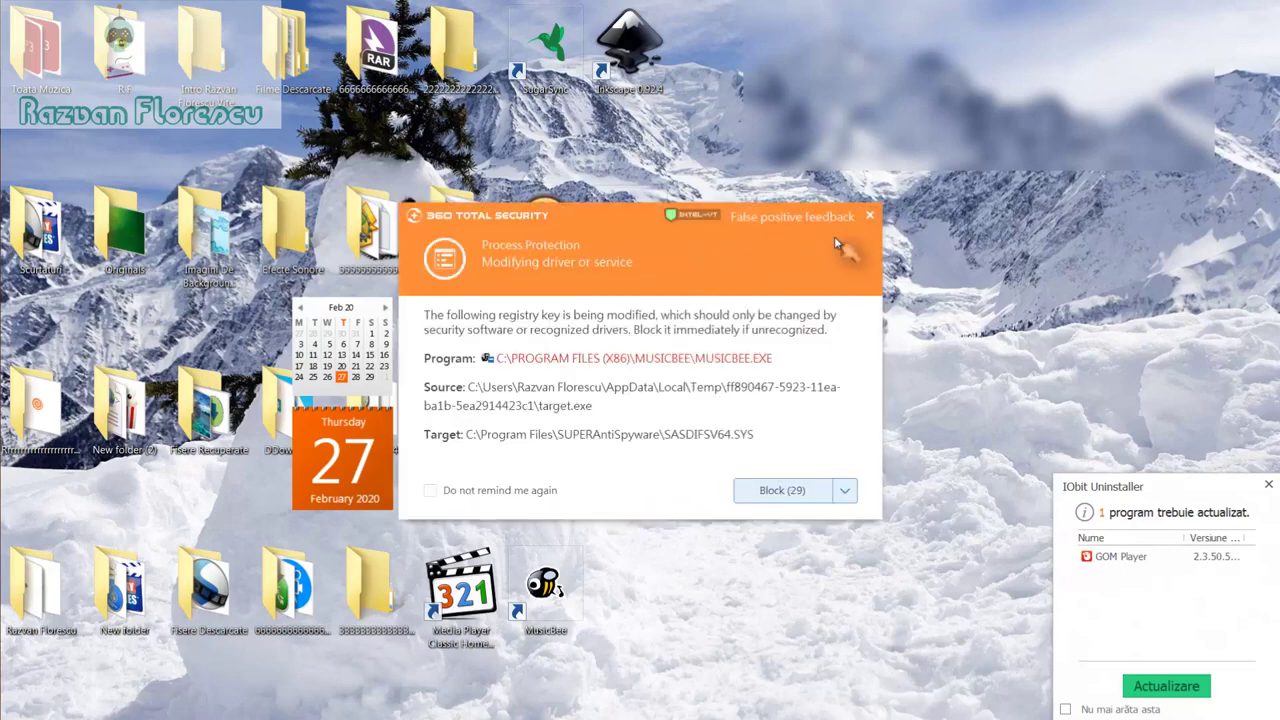
# Step: Dismiss the further 360 Total Security alerts without blocking, enabling "Do not remind me again" for the driver, environment variable and startup item changes
pyautogui.click(431, 490)
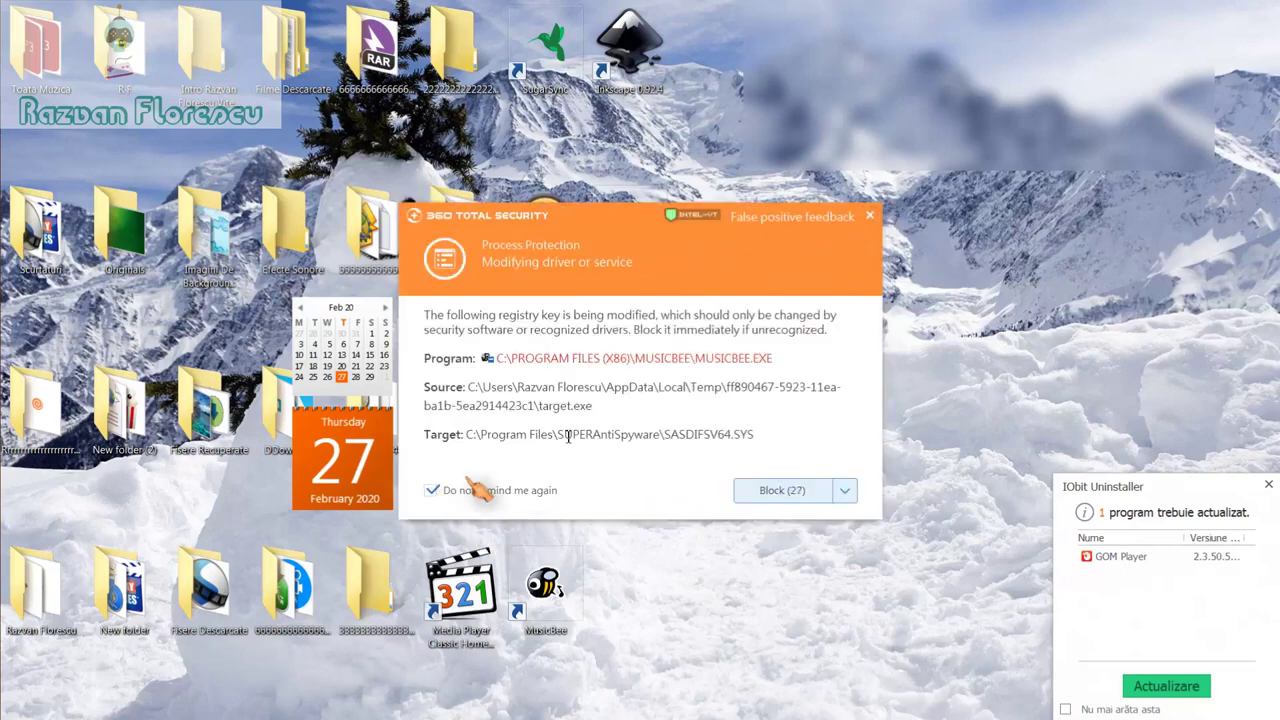
pyautogui.click(871, 216)
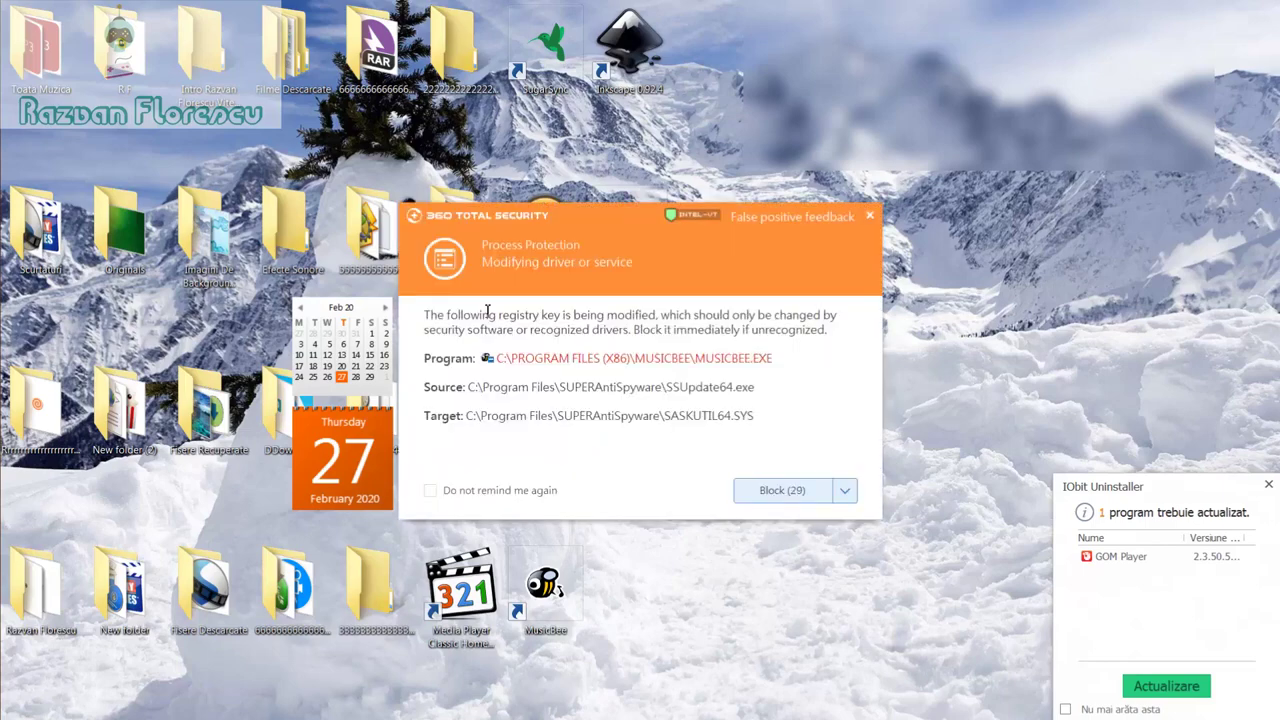
pyautogui.click(431, 490)
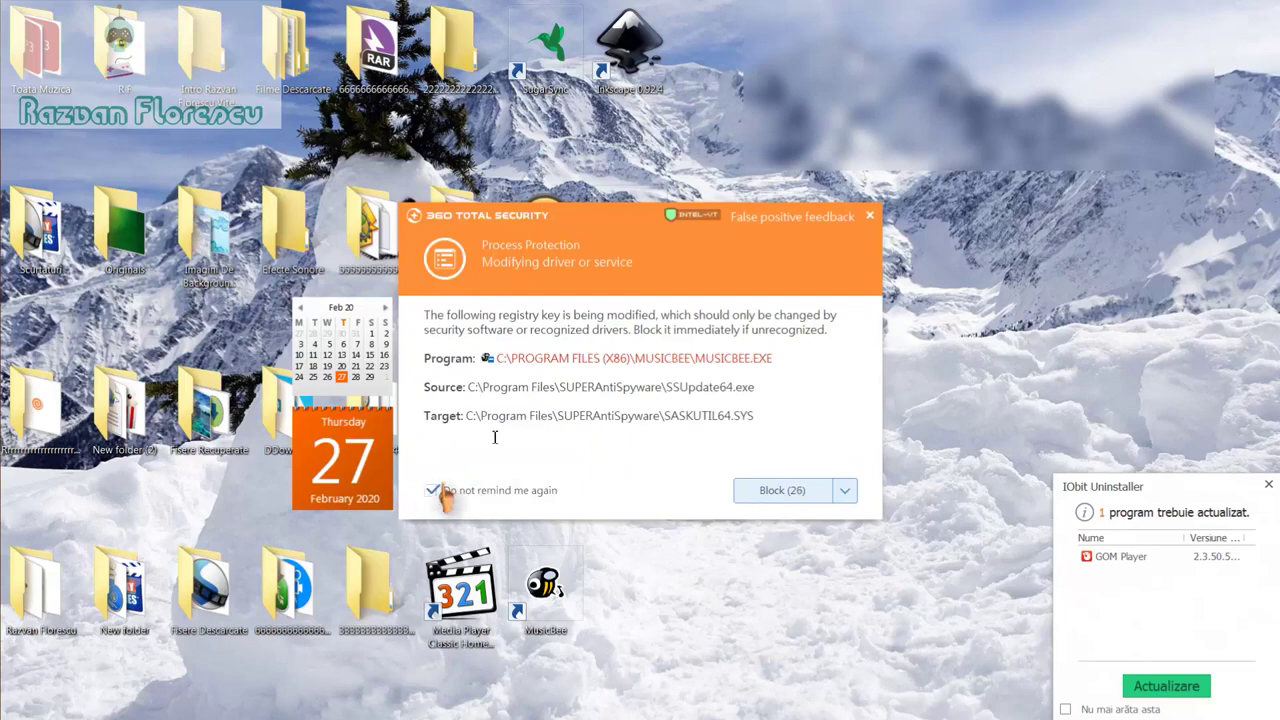
pyautogui.click(870, 218)
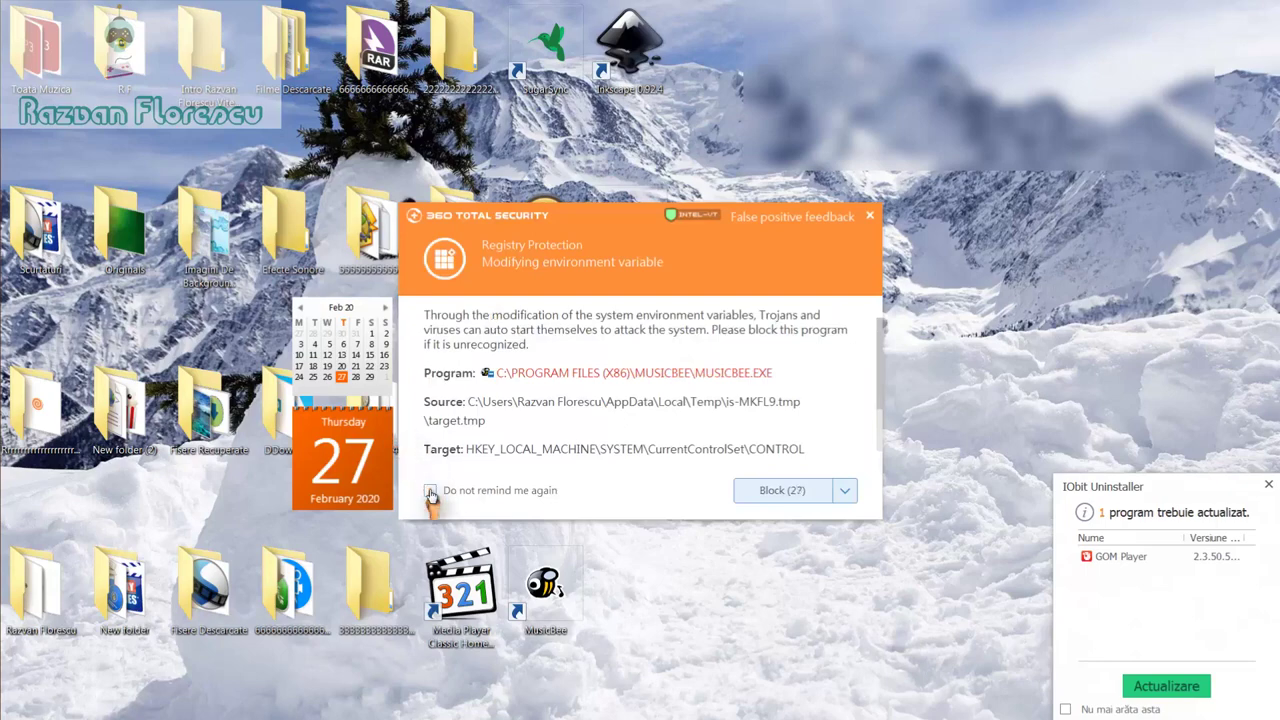
pyautogui.click(871, 219)
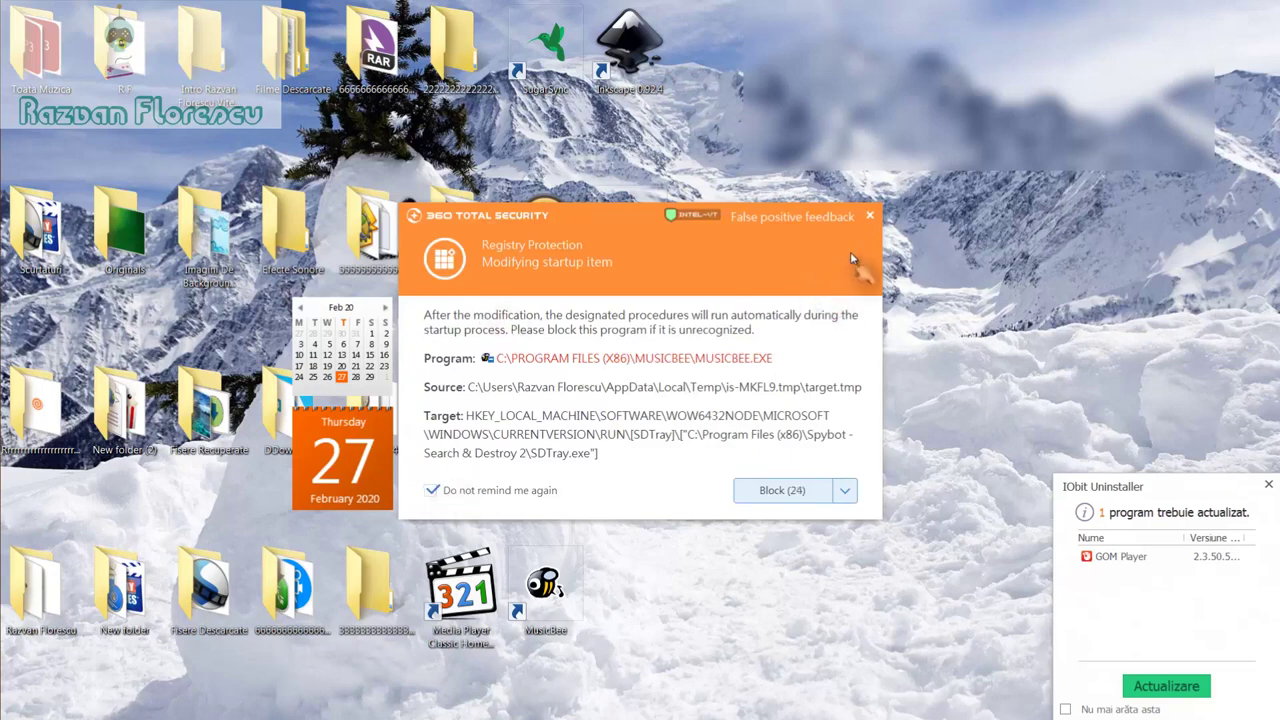
pyautogui.click(873, 212)
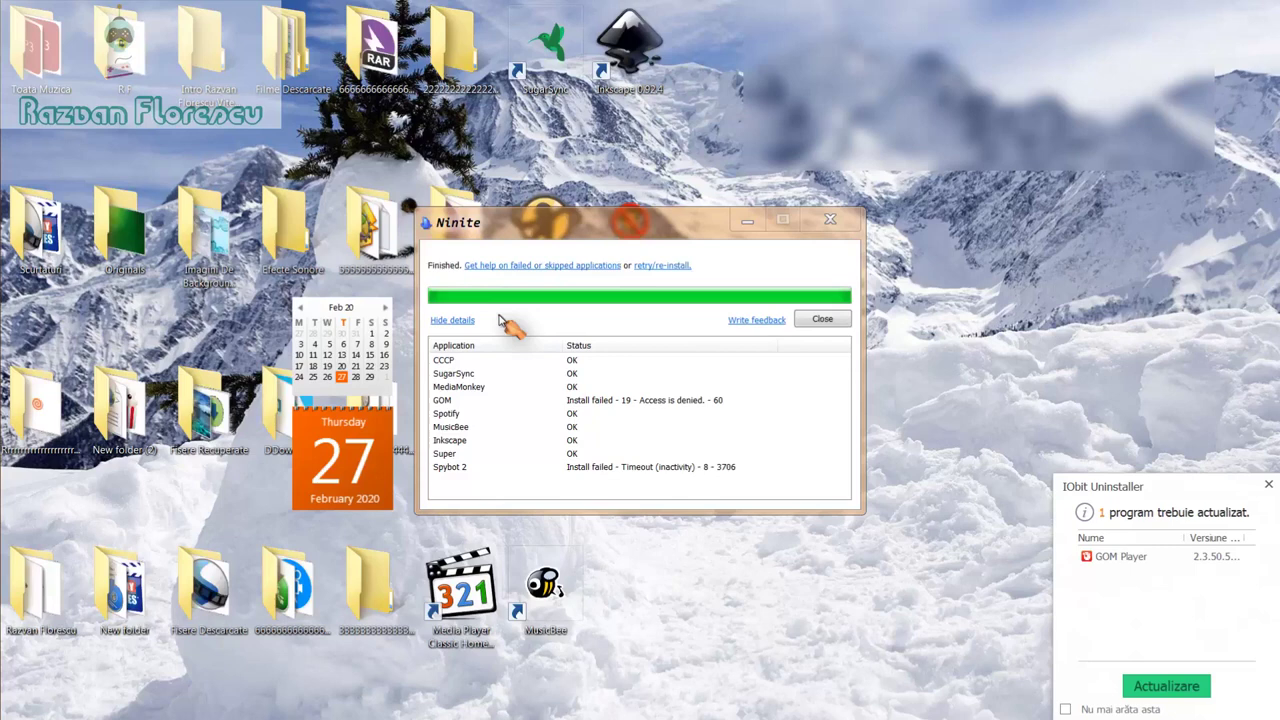
# Step: Close the IObit Uninstaller update notification and the finished Ninite installer window
pyautogui.click(1265, 486)
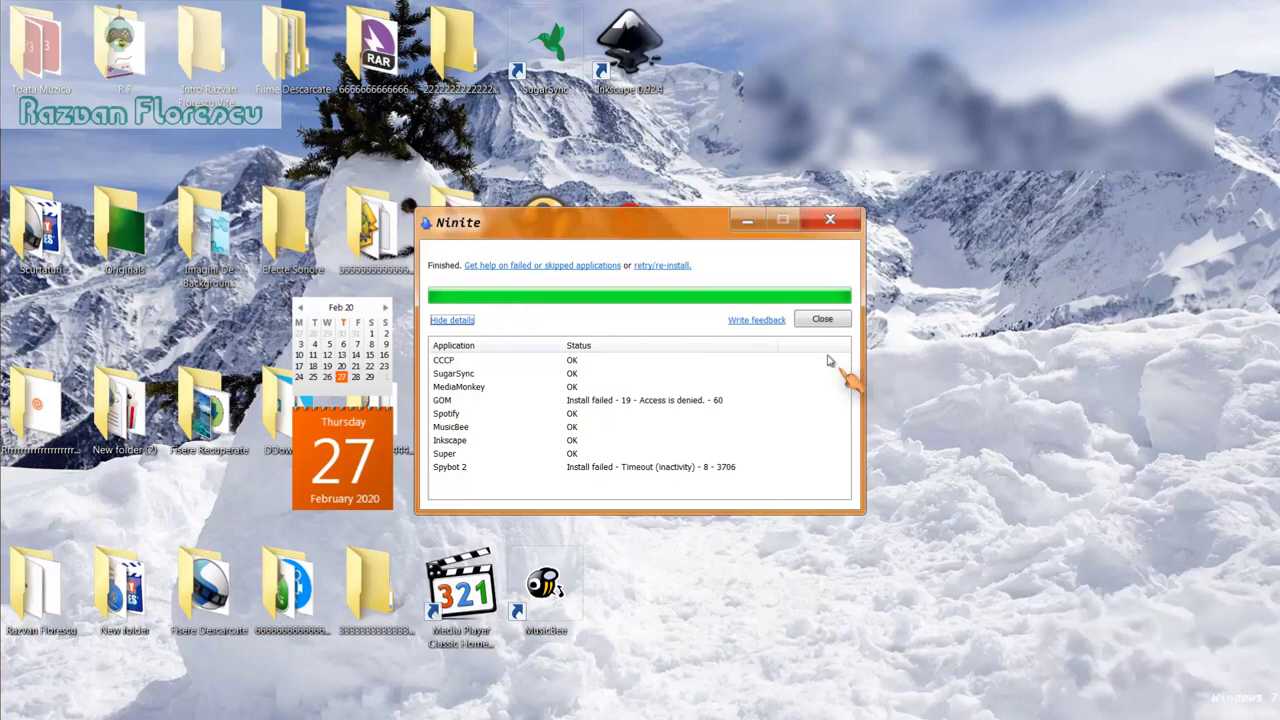
pyautogui.click(822, 320)
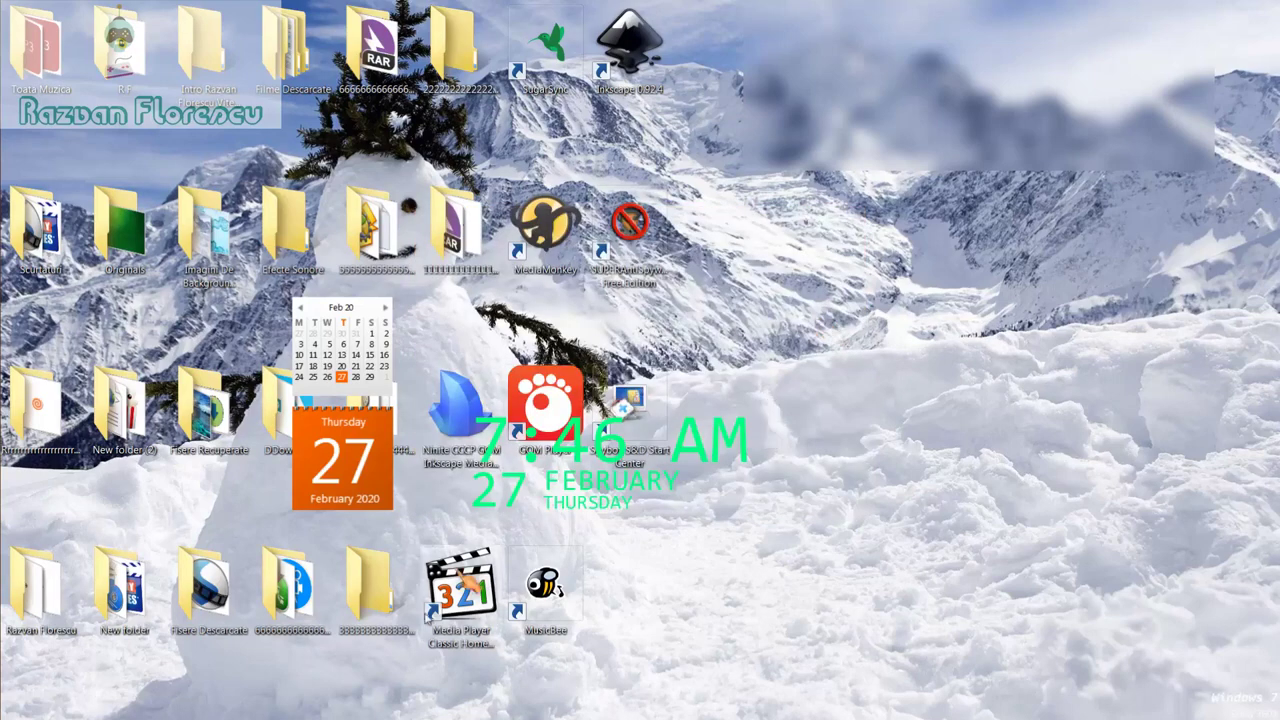
# Step: Open Media Player Classic Home Cinema from the desktop, decline periodic CCCP update checks and maximize its window
pyautogui.doubleClick(479, 614)
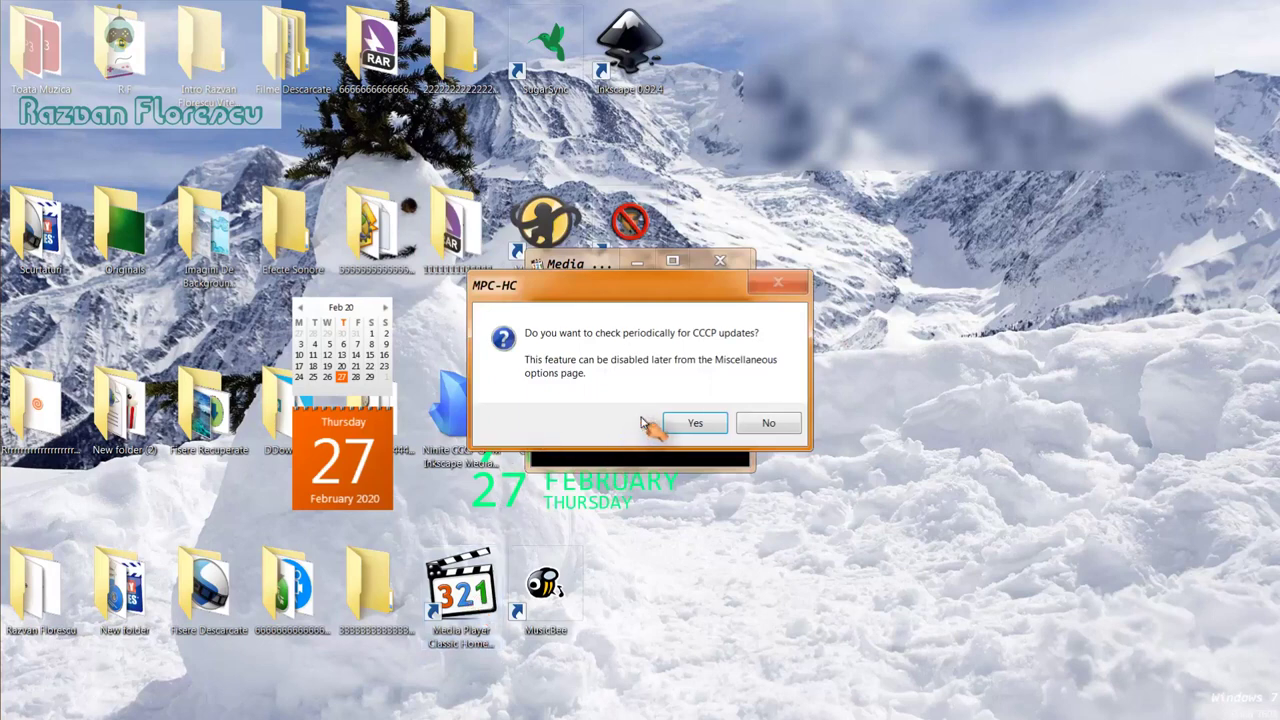
pyautogui.click(765, 424)
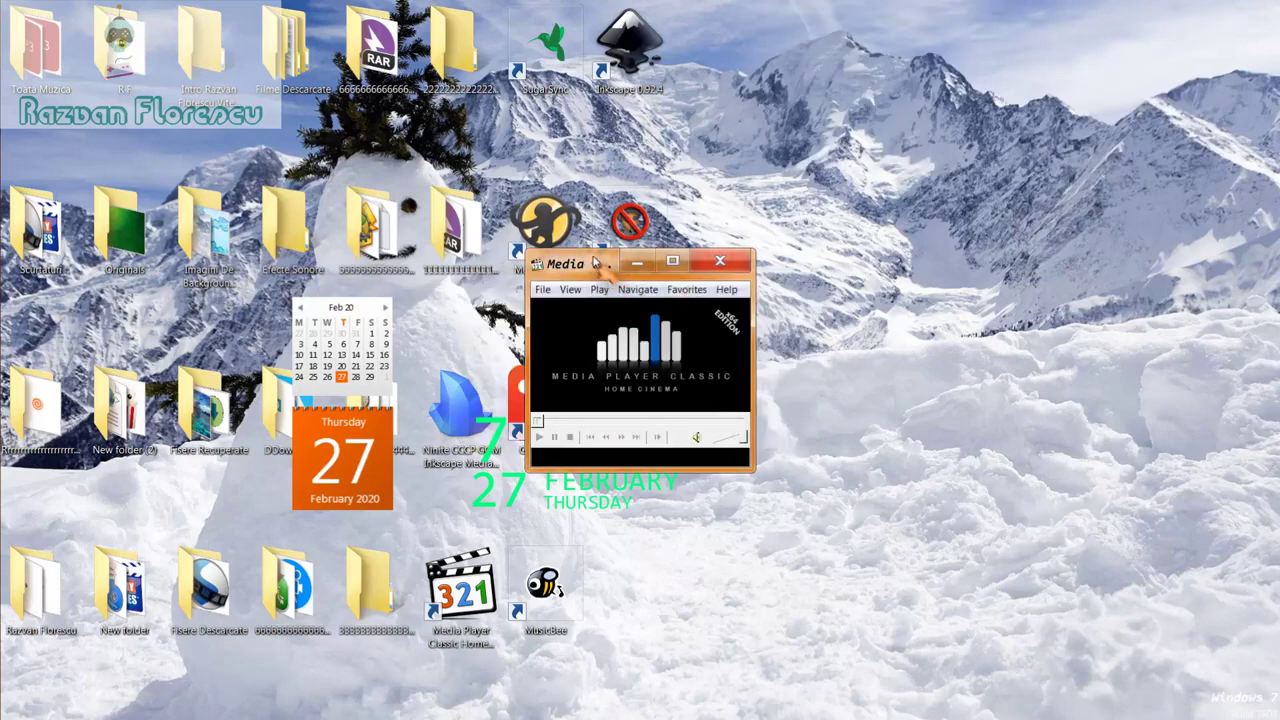
pyautogui.moveTo(592, 264); pyautogui.dragTo(631, 9)
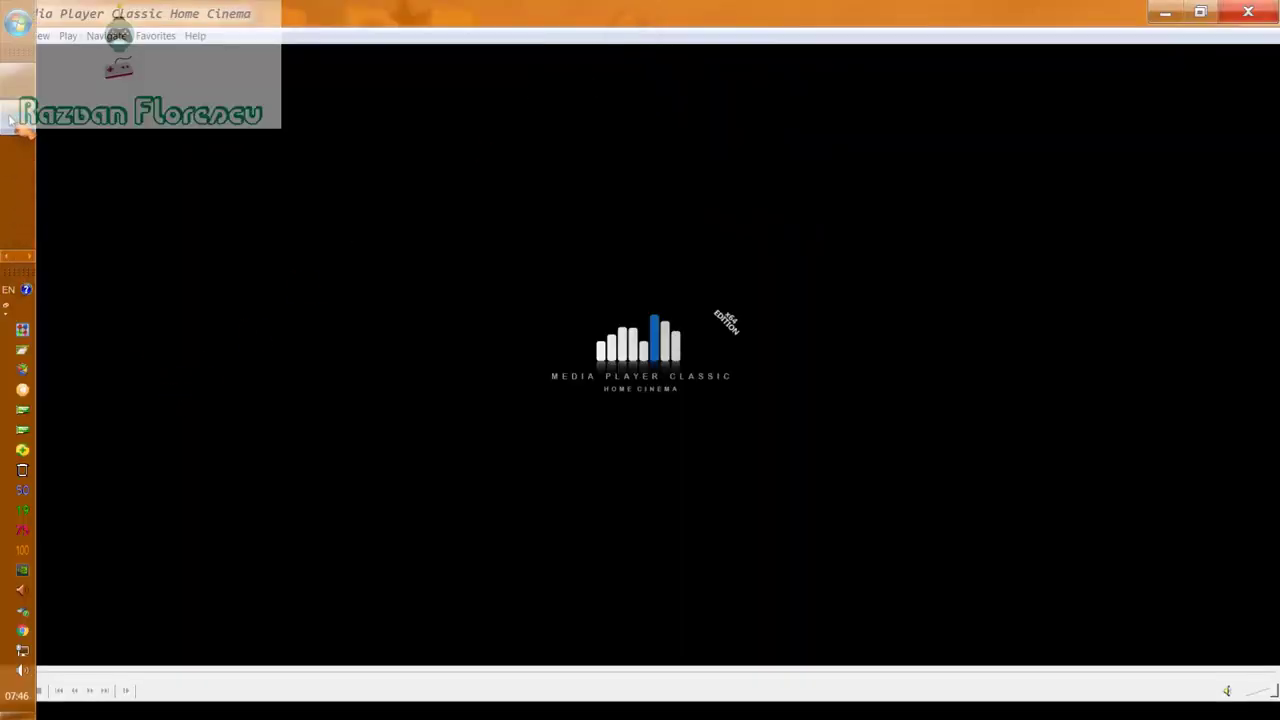
# Step: Pin Media Player Classic Home Cinema to the taskbar and close the player
pyautogui.rightClick(12, 120)
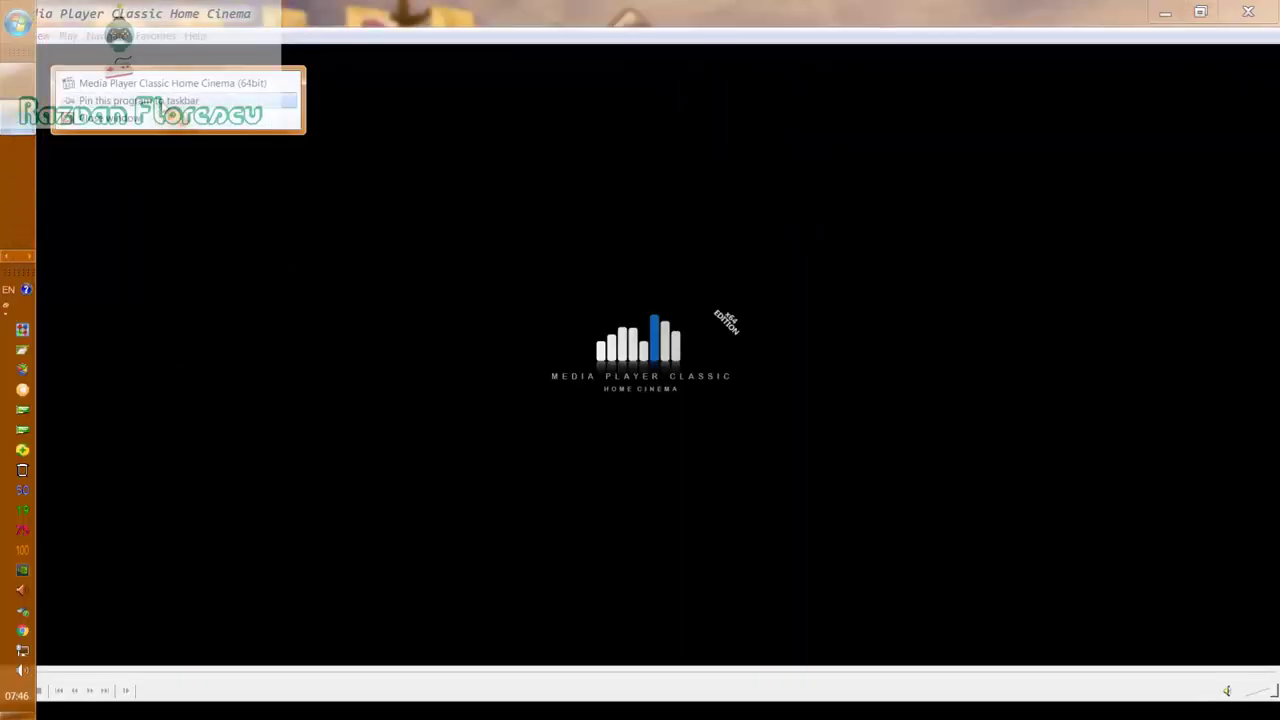
pyautogui.click(160, 101)
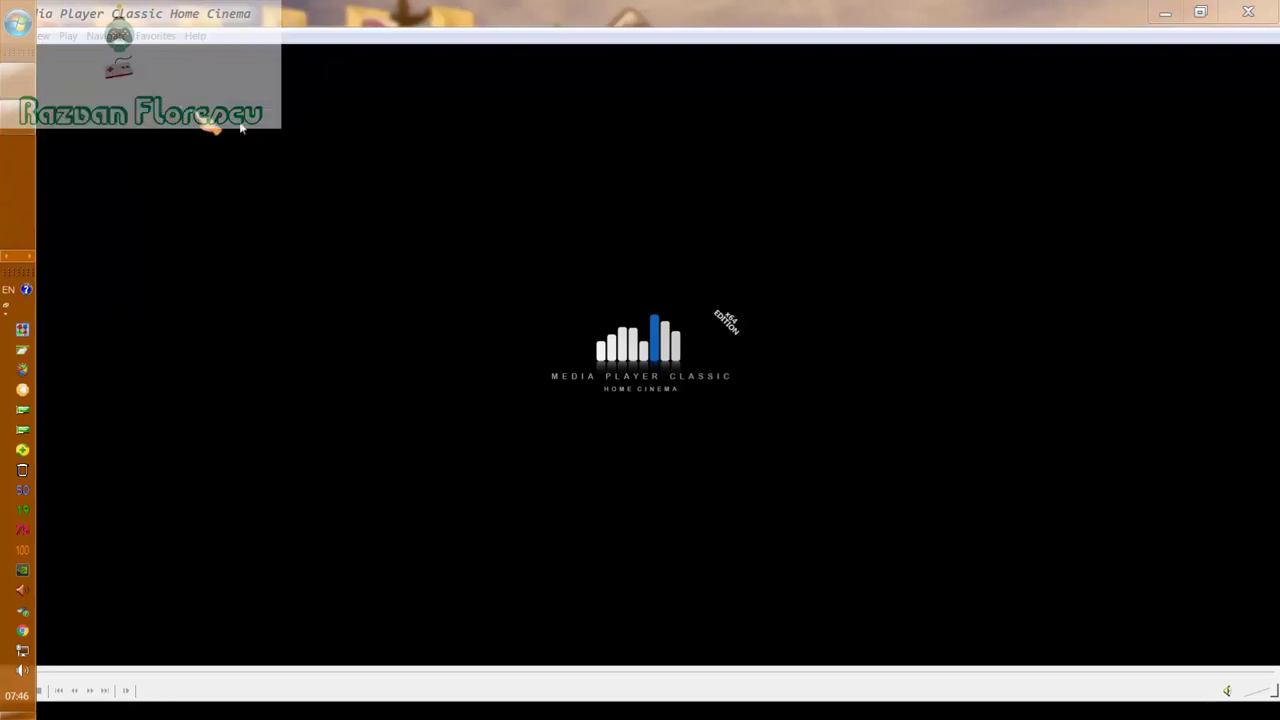
pyautogui.click(1248, 12)
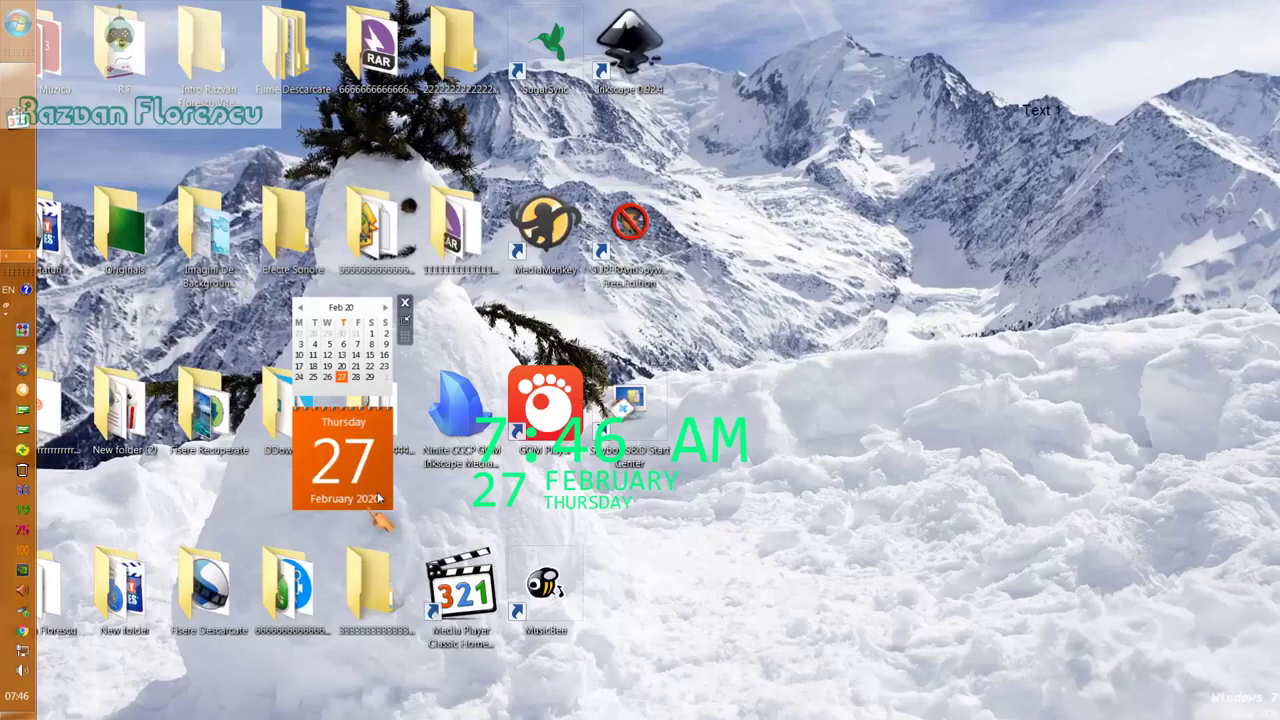
# Step: Permanently delete the Ninite CCCP GOM Inkscape MediaMonkey MusicBee installer from the desktop
pyautogui.click(478, 424)
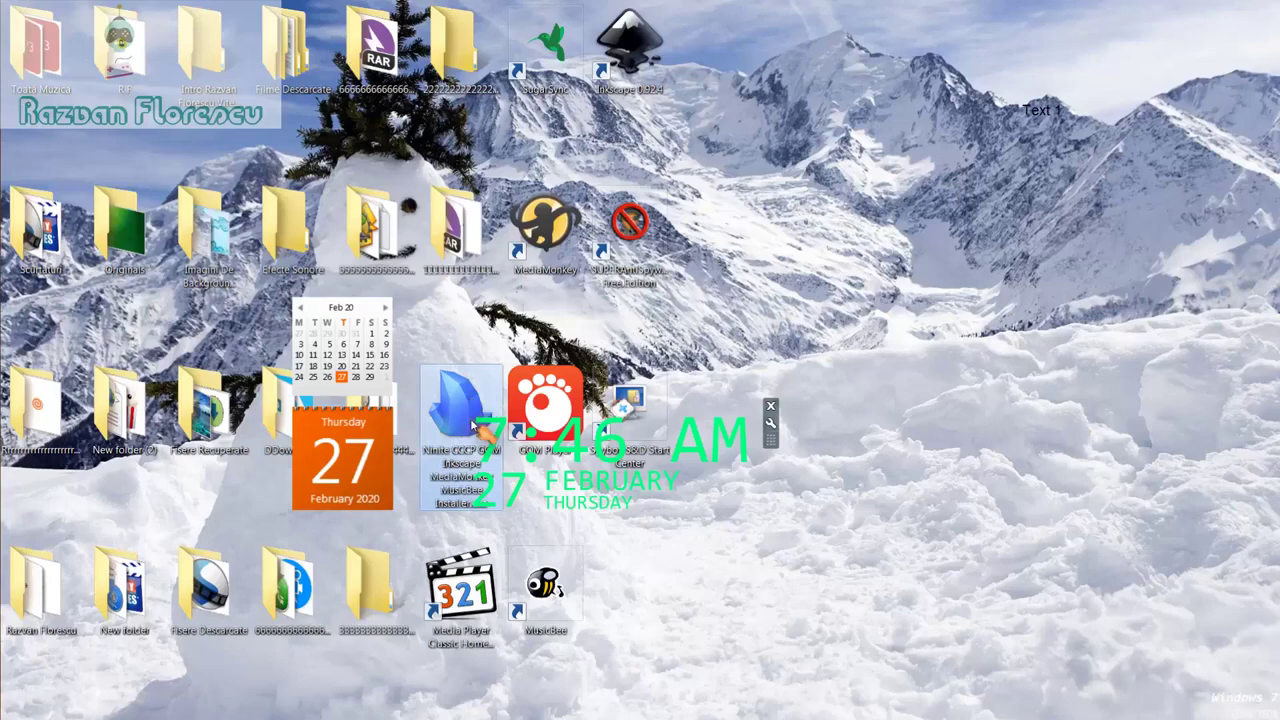
pyautogui.hotkey('shift', 'Delete')
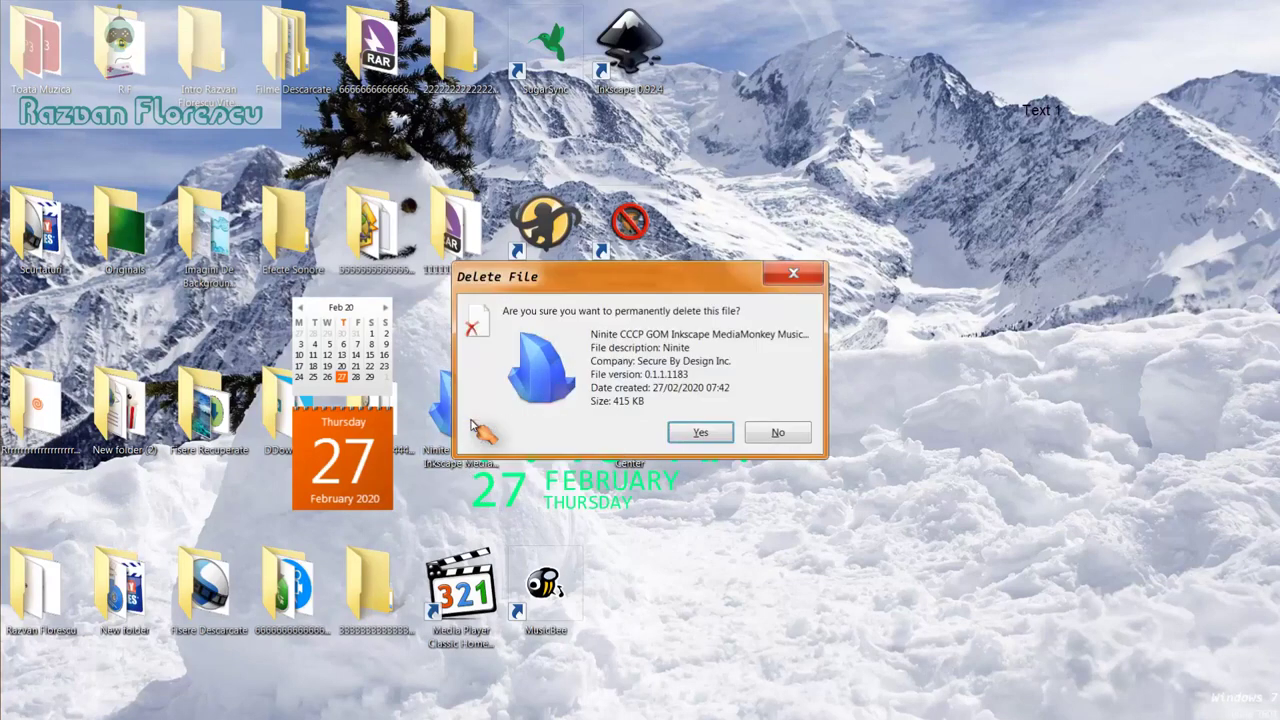
pyautogui.press('Return')
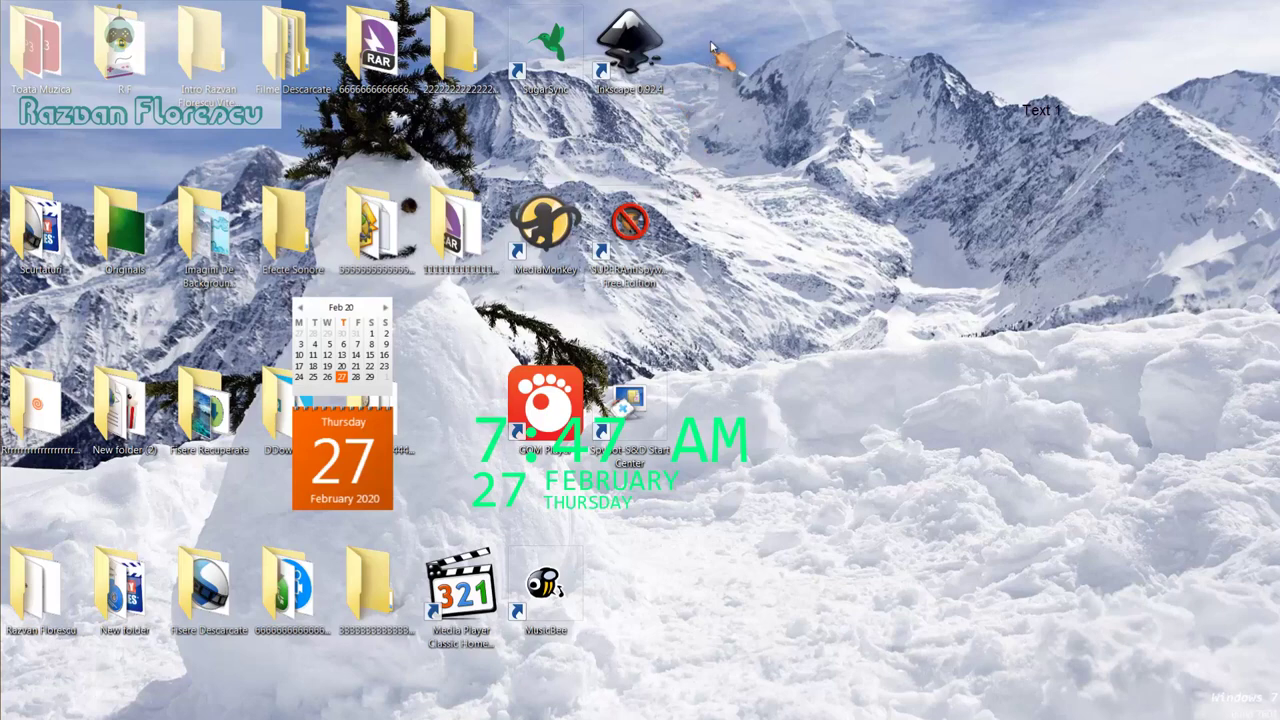
# Step: Copy the eight program shortcuts, from SugarSync and Inkscape to Media Player Classic Home Cinema, into the Scurtaturi desktop folder
pyautogui.moveTo(714, 4); pyautogui.dragTo(513, 610)
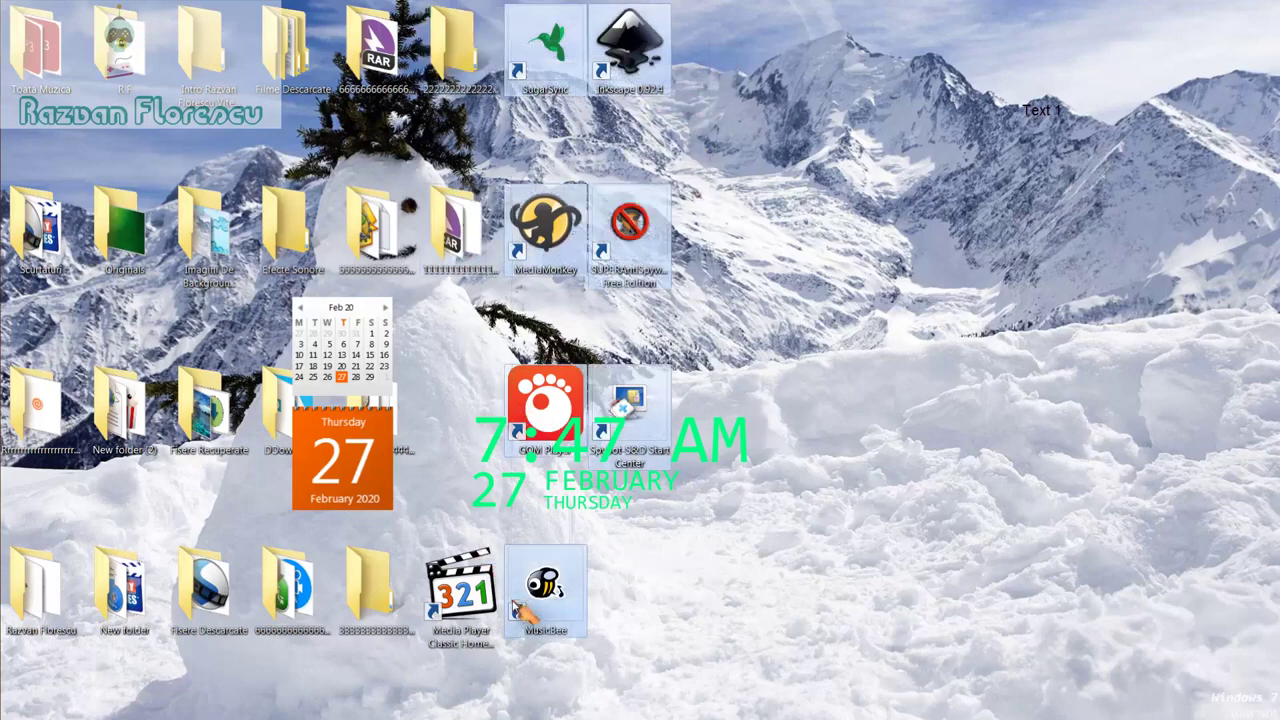
pyautogui.keyDown('ctrl'); pyautogui.click(460, 580); pyautogui.keyUp('ctrl')
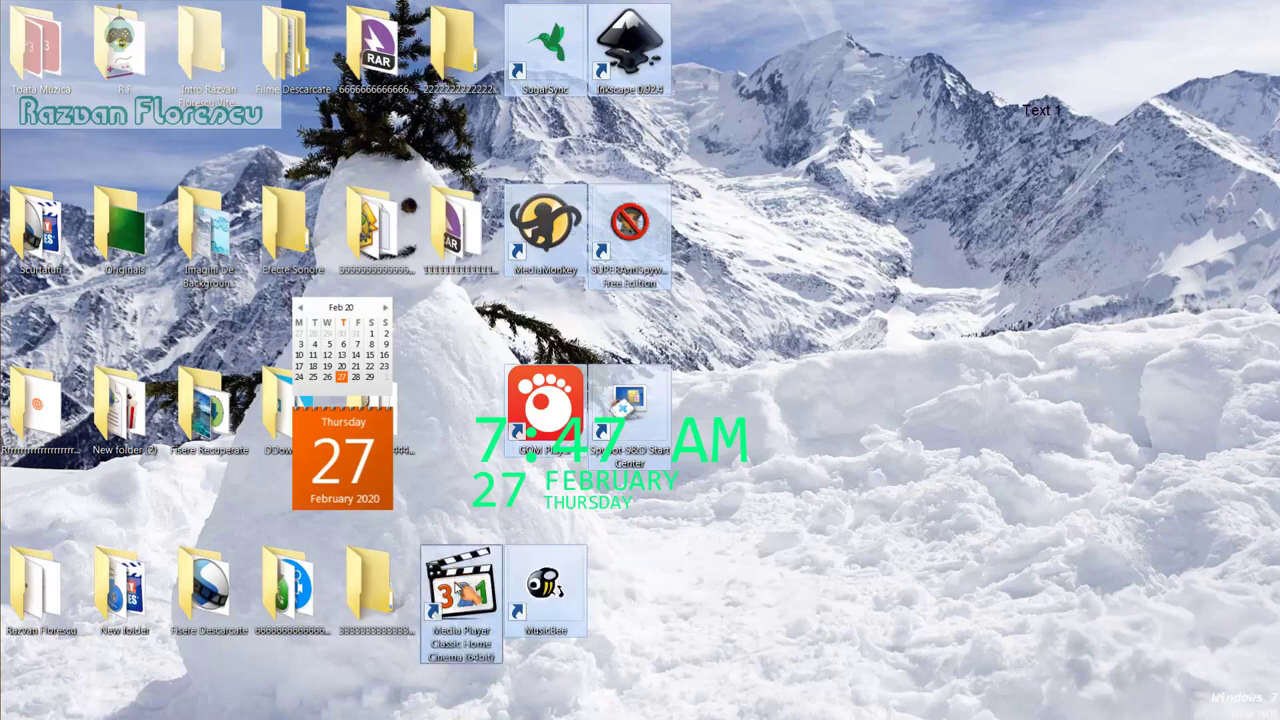
pyautogui.moveTo(455, 575); pyautogui.dragTo(75, 198)
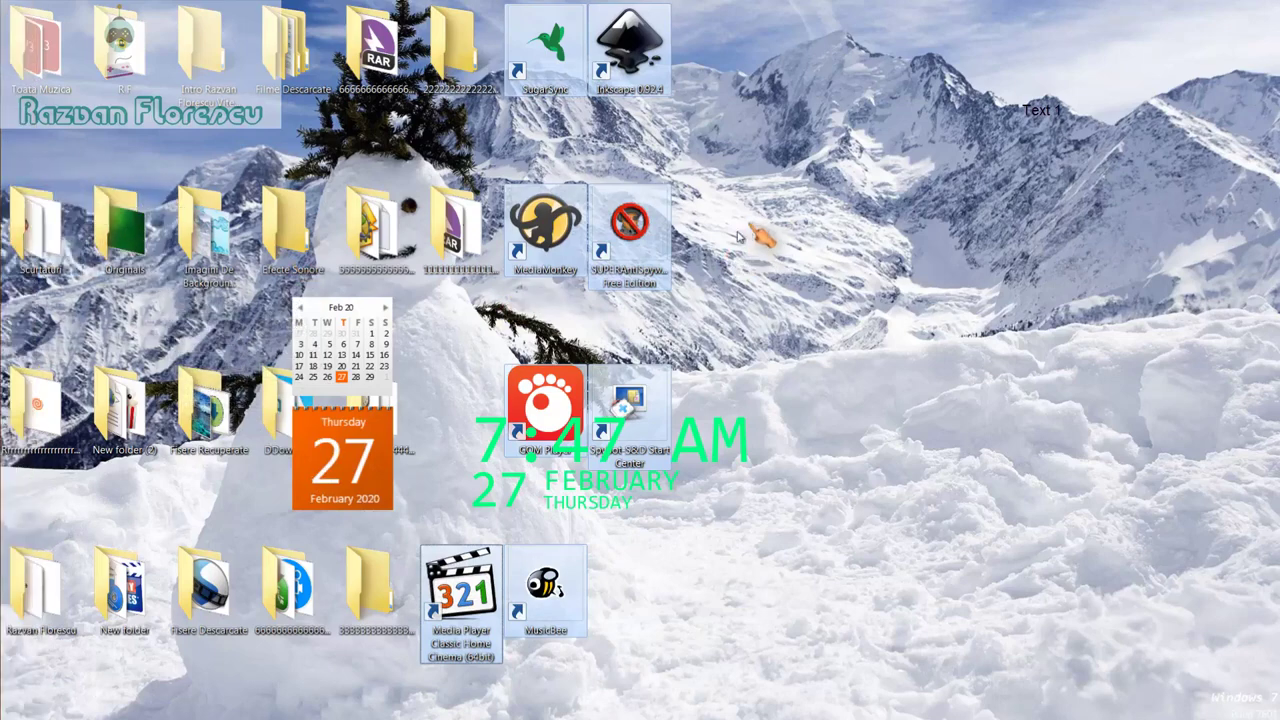
# Step: Permanently delete the eight selected program shortcuts from the desktop and refresh the desktop
pyautogui.hotkey('shift', 'Delete')
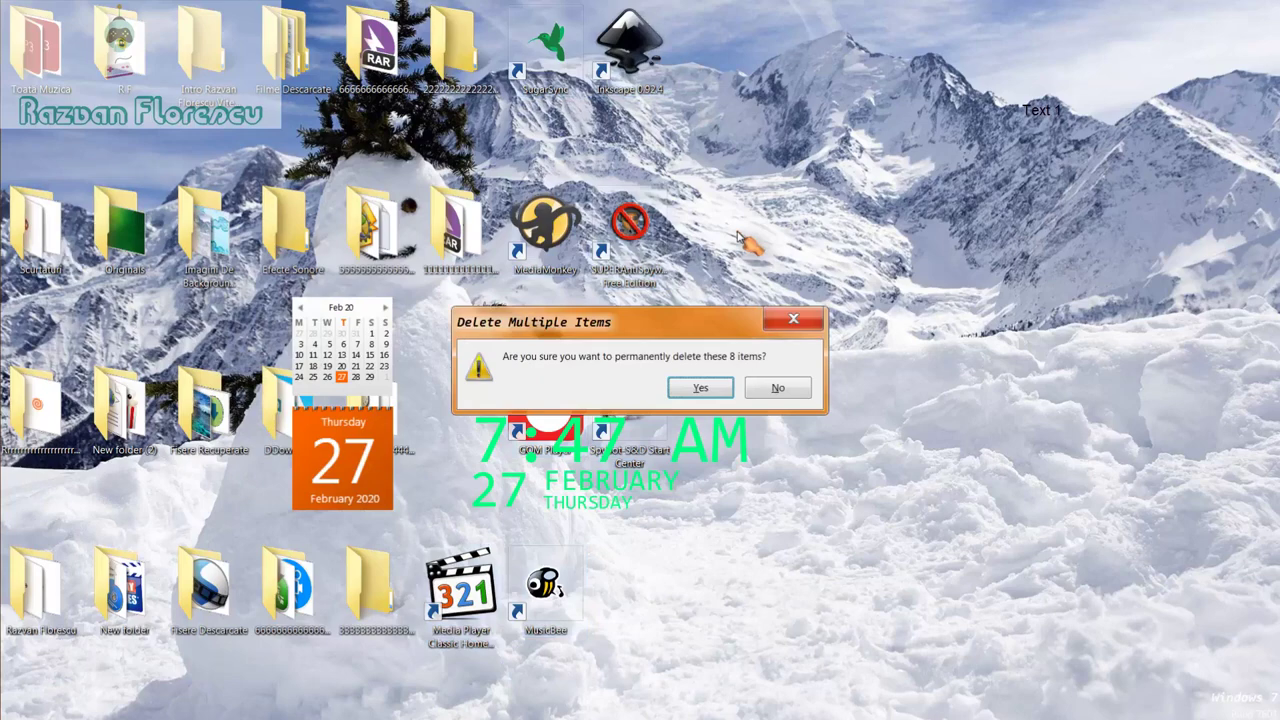
pyautogui.press('Return')
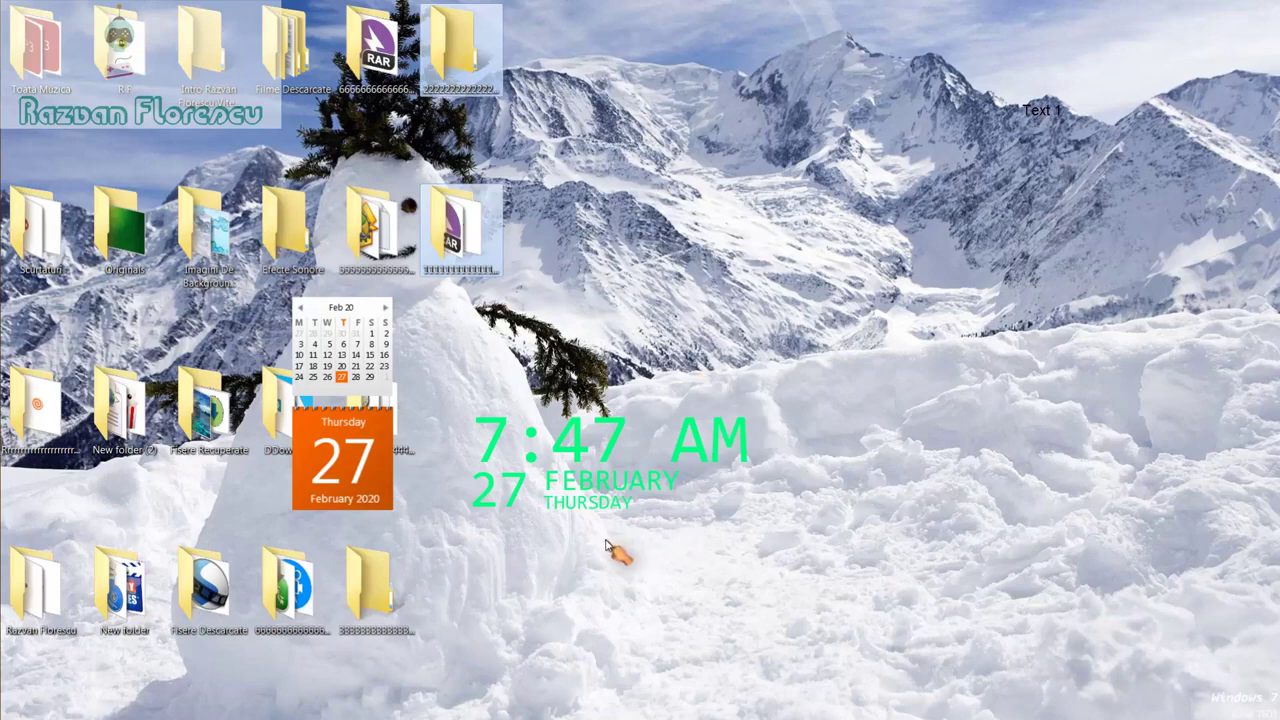
pyautogui.rightClick(606, 542)
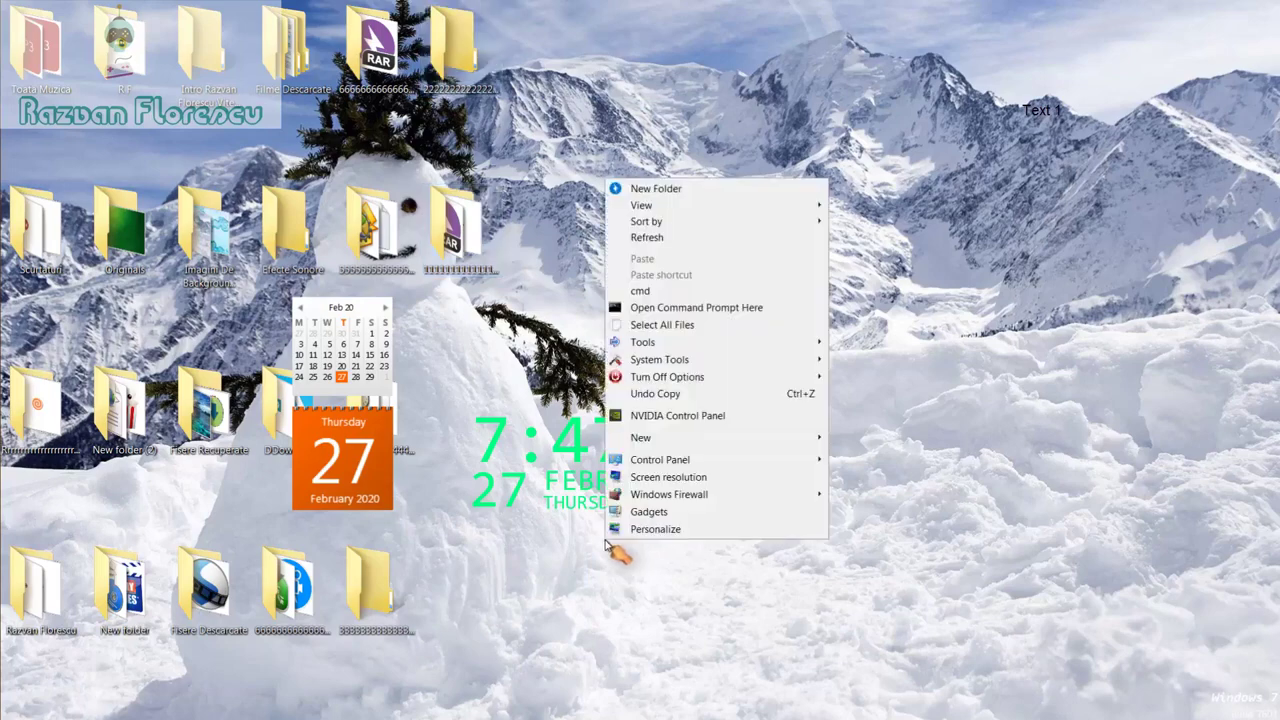
pyautogui.click(644, 238)
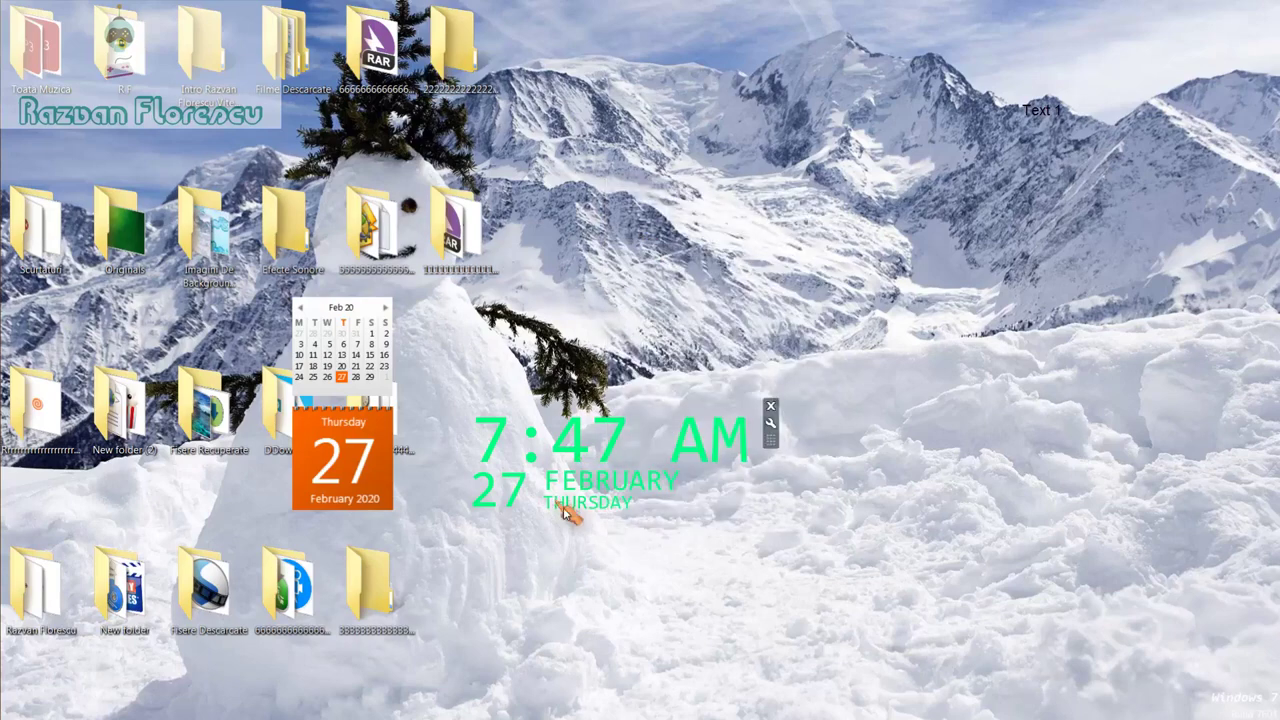
pyautogui.rightClick(575, 543)
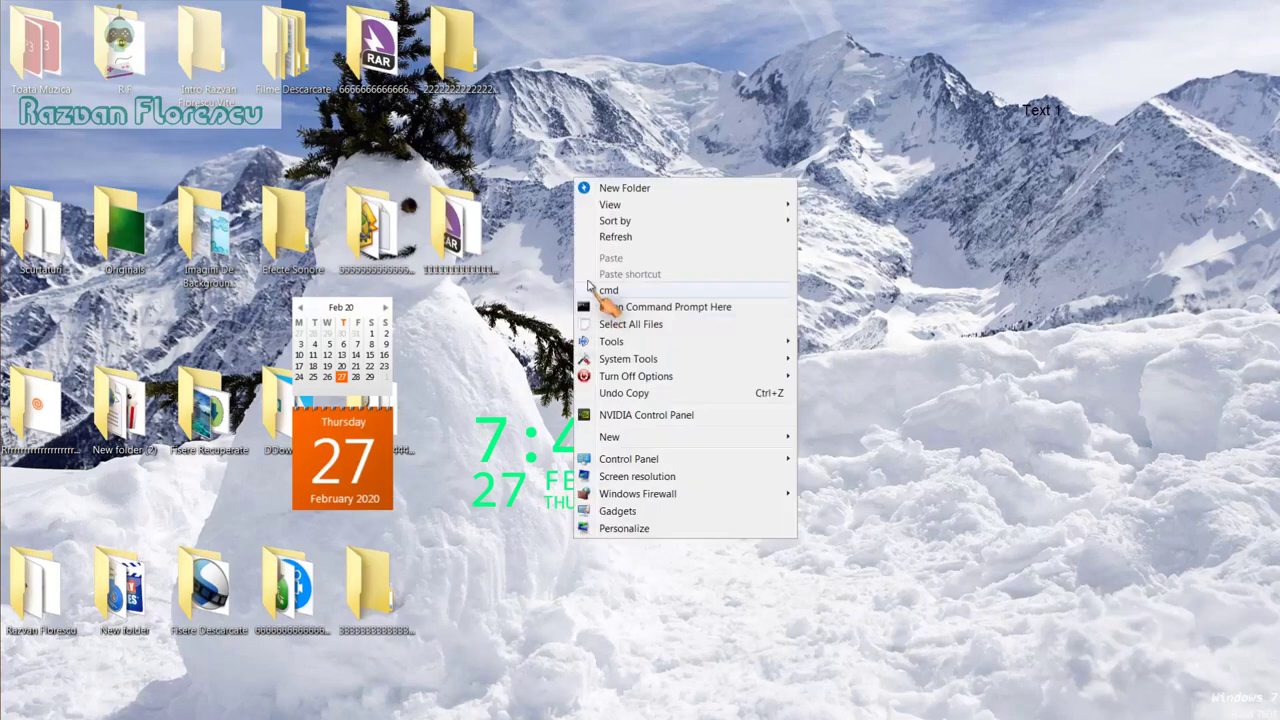
pyautogui.click(614, 238)
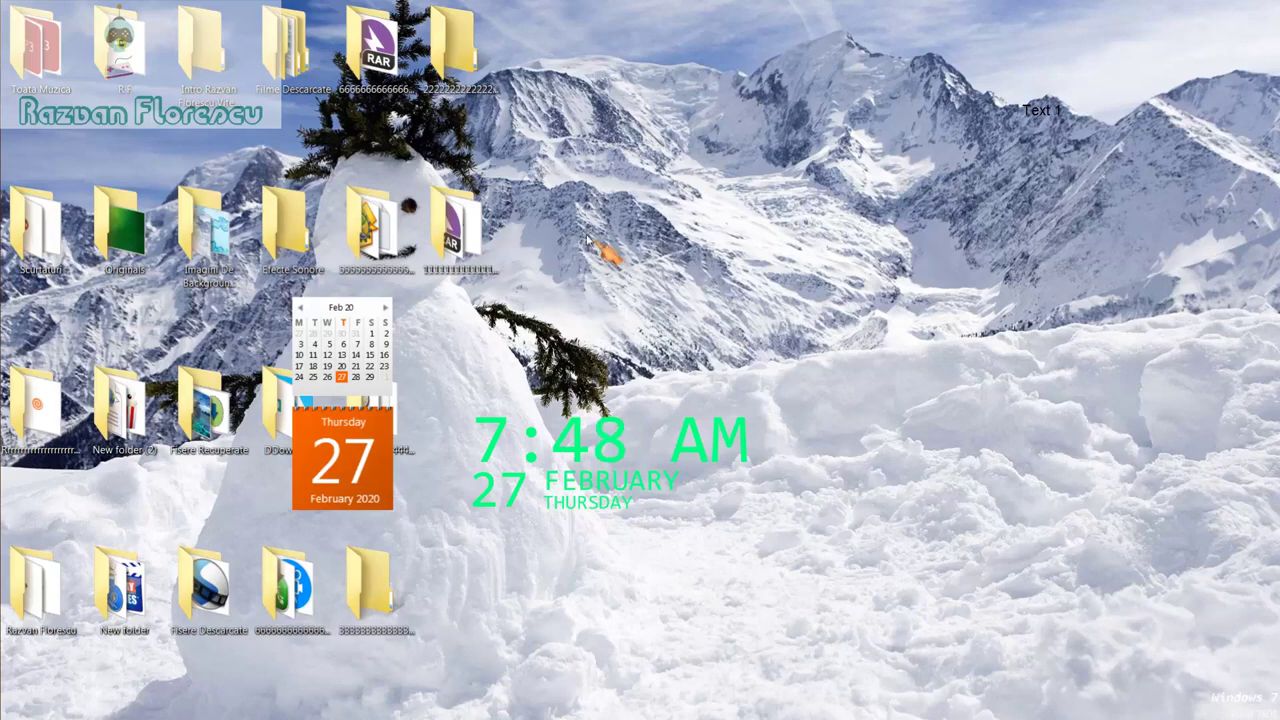
# Step: Switch to the Chrome window with the Ninite home page
pyautogui.moveTo(10, 326)
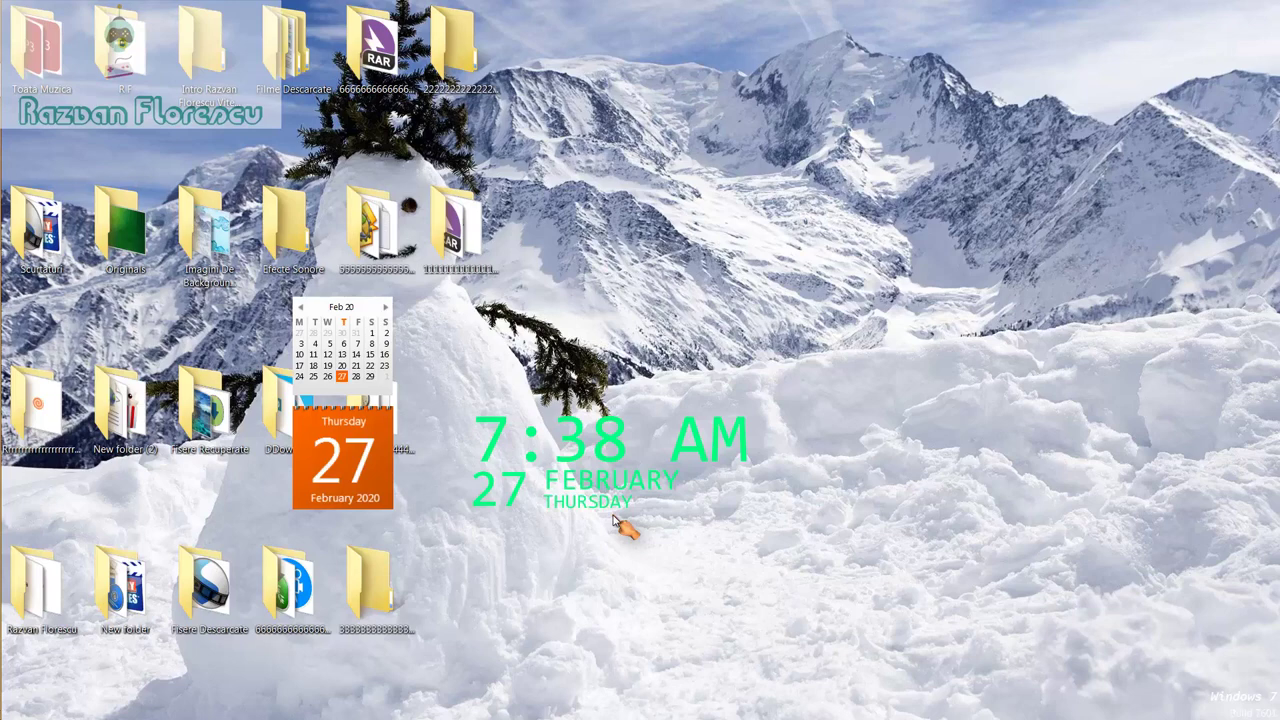
pyautogui.moveTo(5, 340)
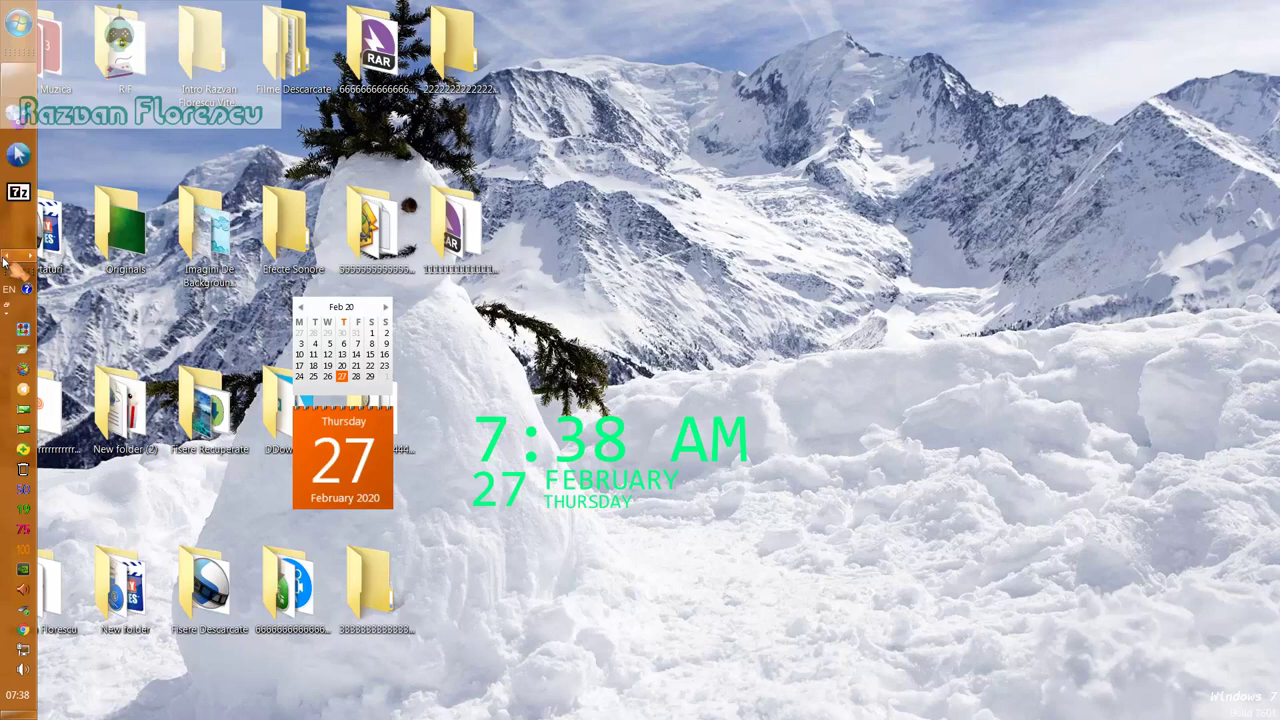
pyautogui.click(24, 90)
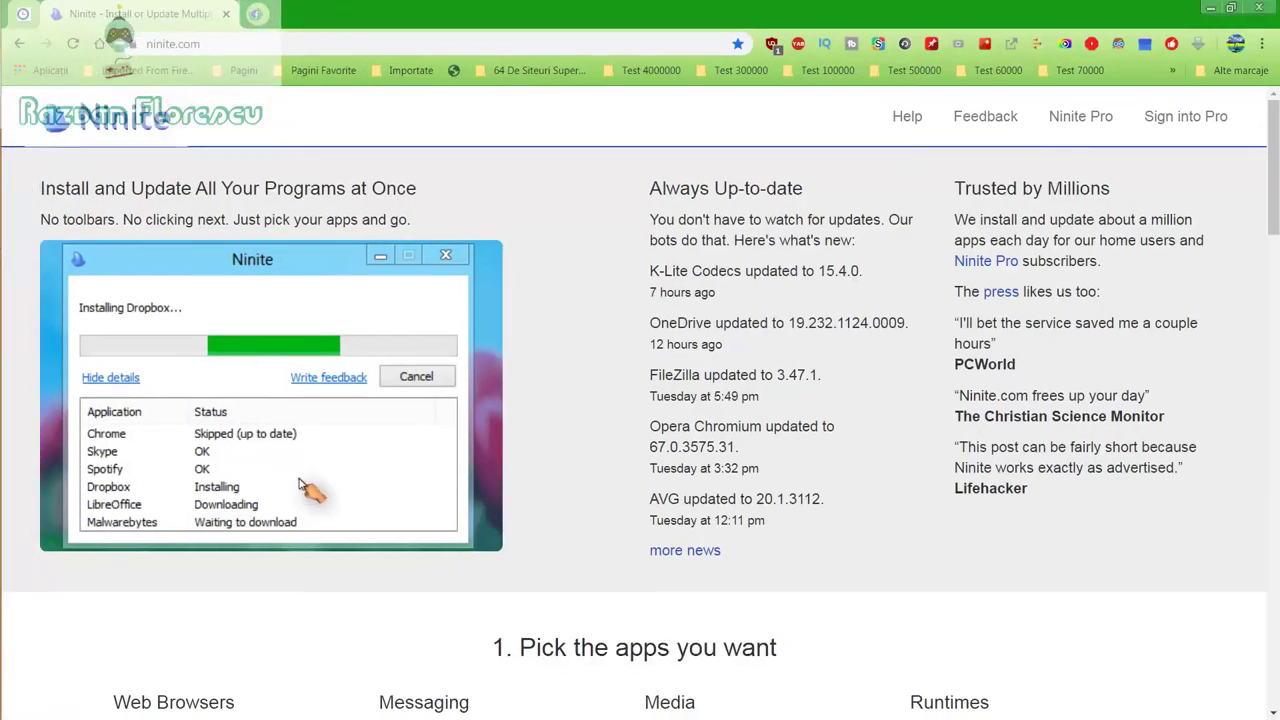
# Step: Look through the Ninite app categories, from Web Browsers and Imaging to Developer Tools and Utilities
pyautogui.scroll(-2, 318, 615)
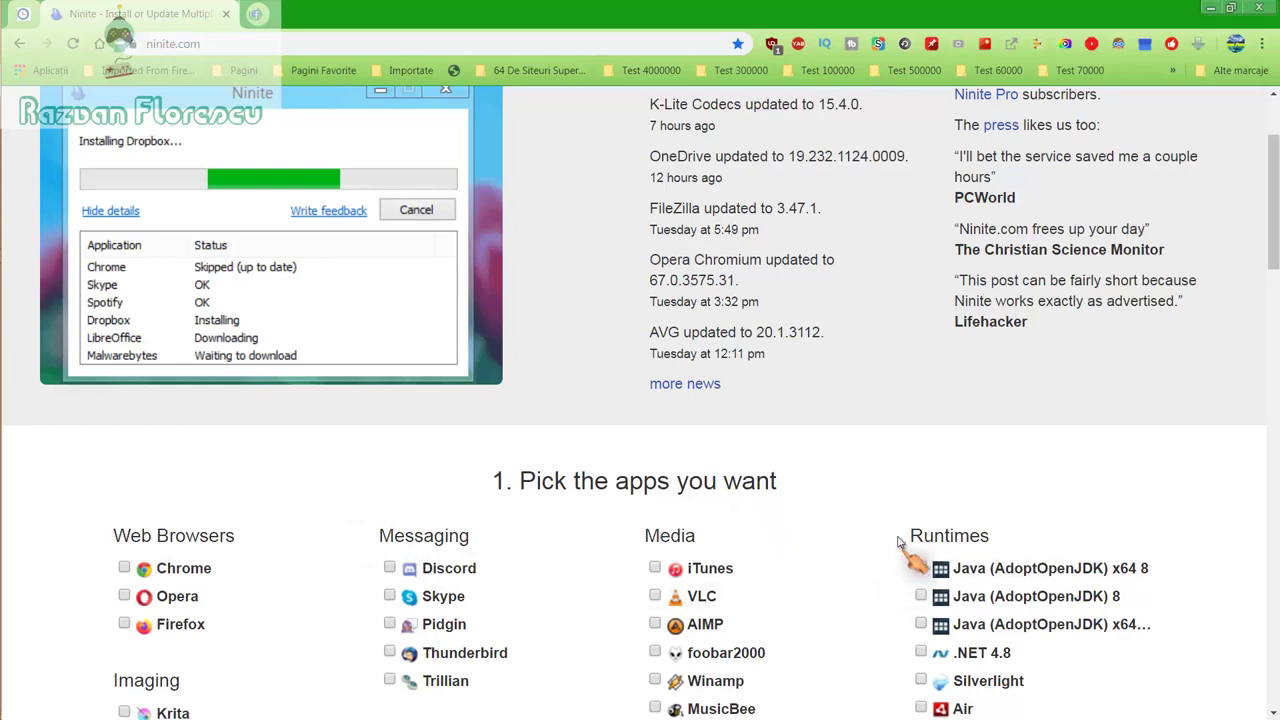
pyautogui.scroll(-2, 818, 580)
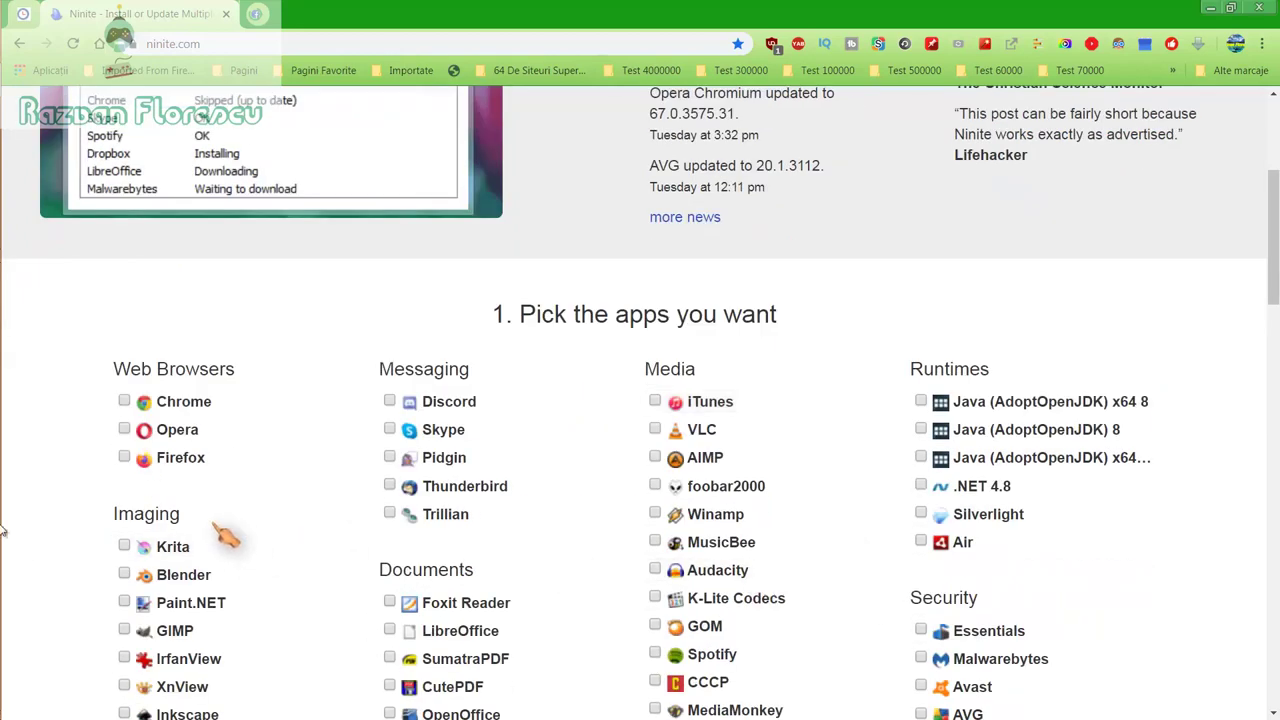
pyautogui.click(130, 541)
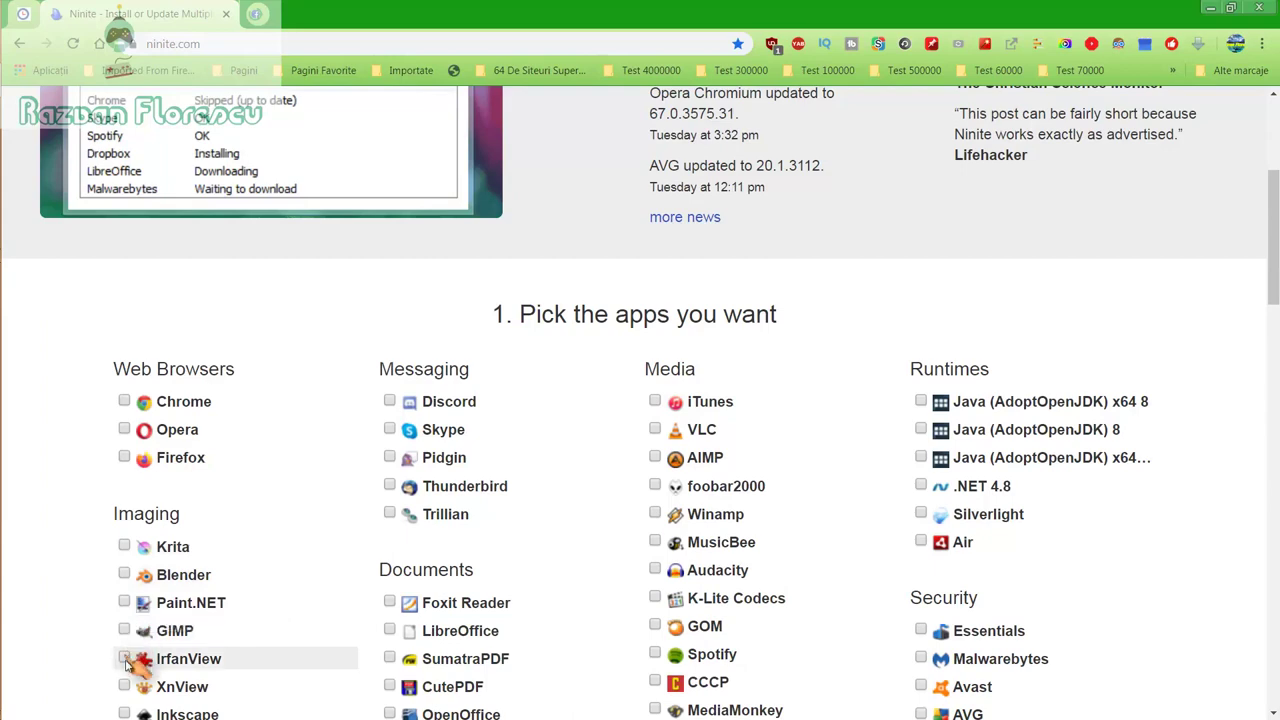
pyautogui.scroll(-1, 130, 682)
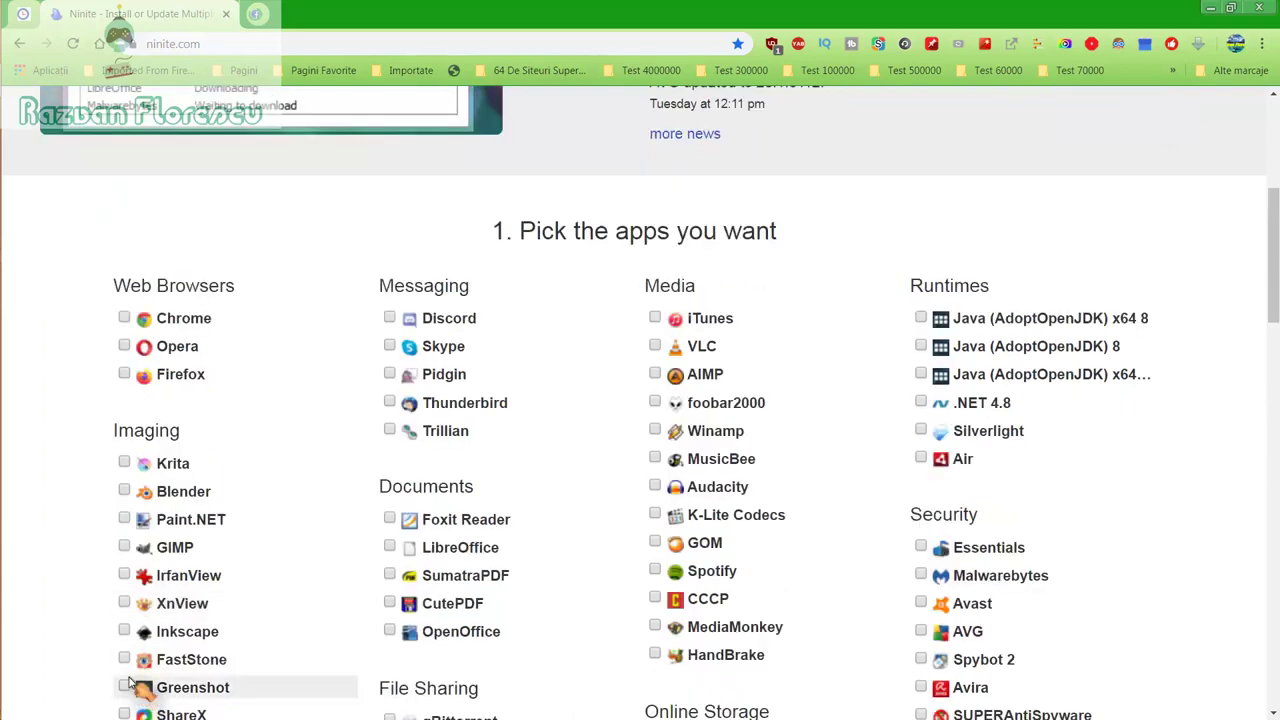
pyautogui.scroll(-1, 138, 688)
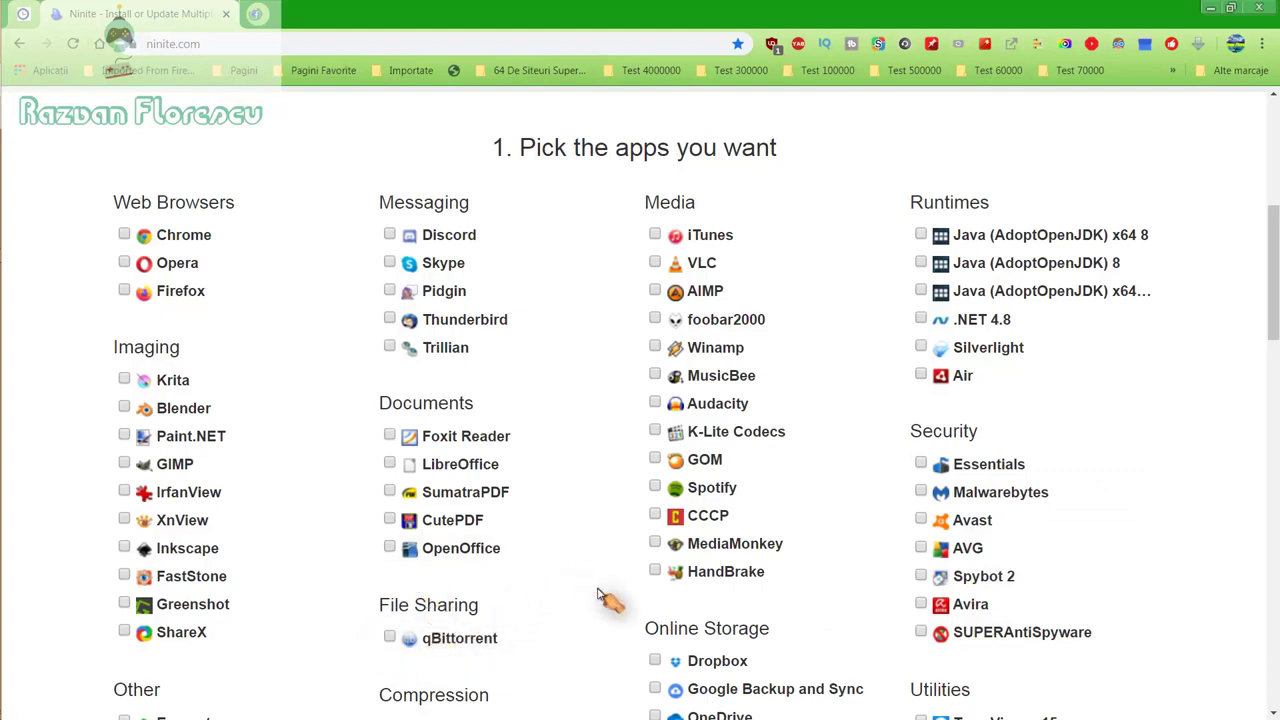
pyautogui.scroll(-1, 600, 596)
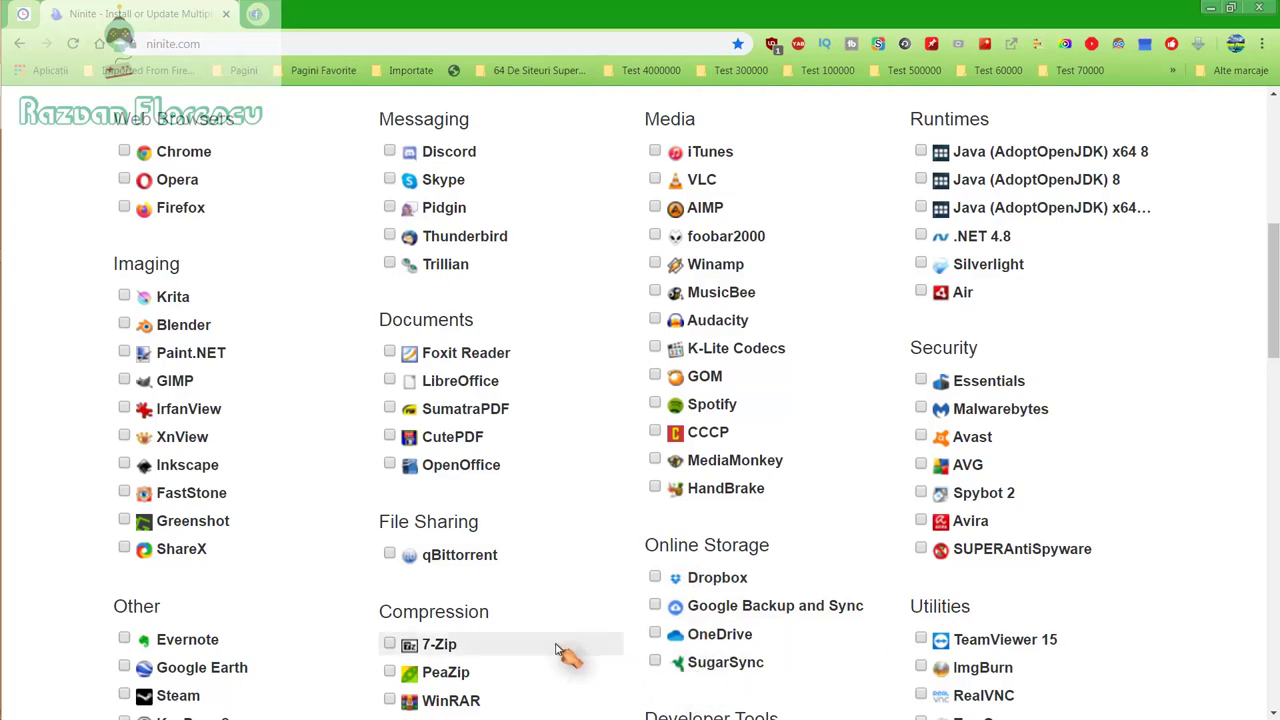
pyautogui.scroll(-2, 566, 651)
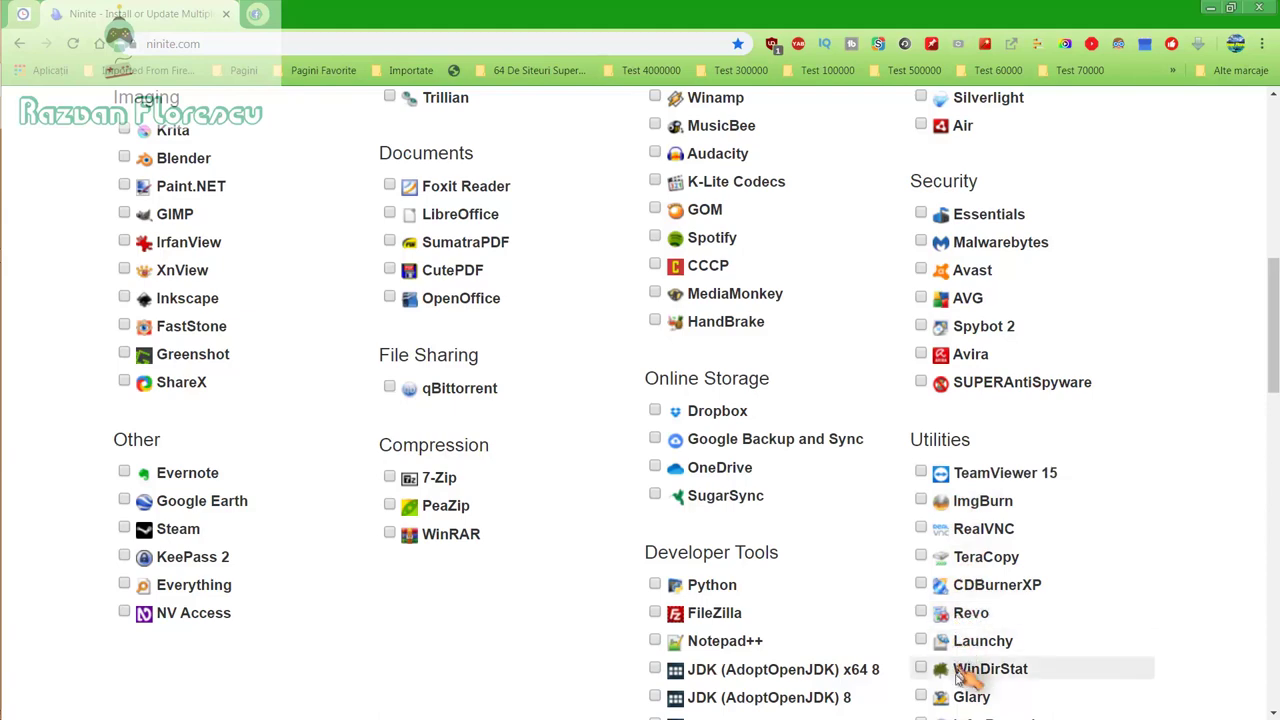
pyautogui.scroll(-1, 955, 690)
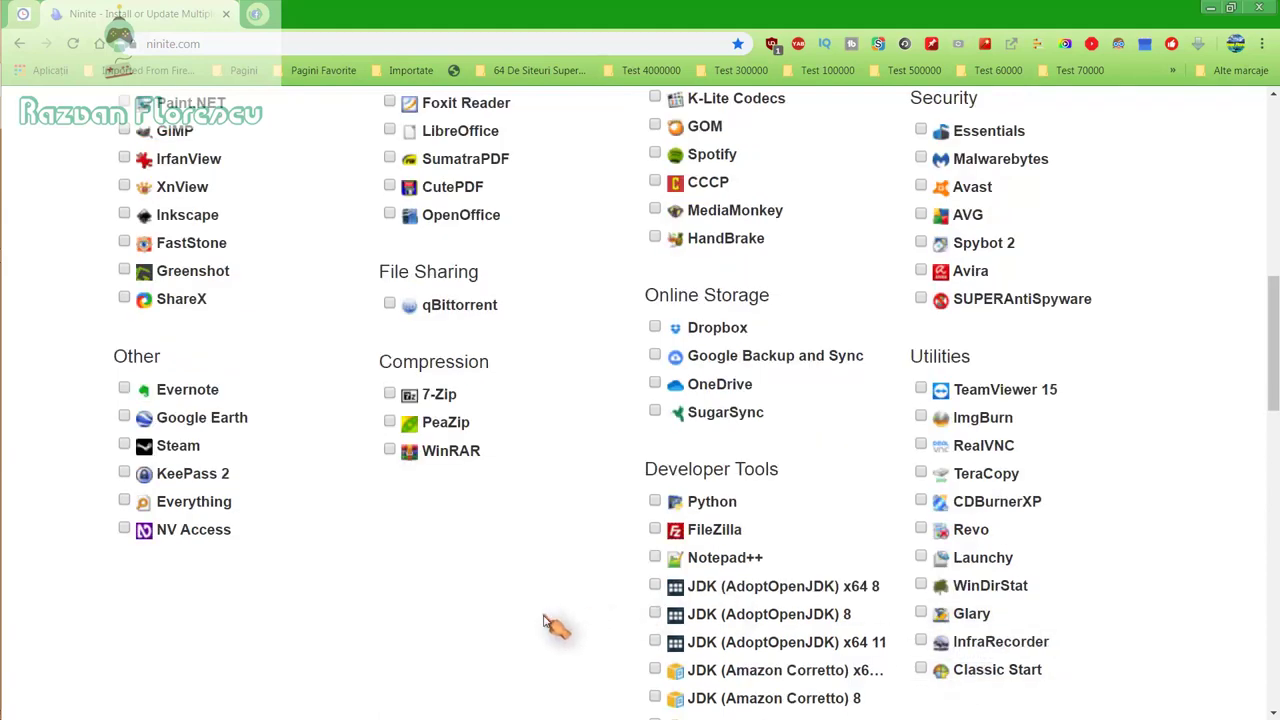
pyautogui.scroll(-1, 545, 605)
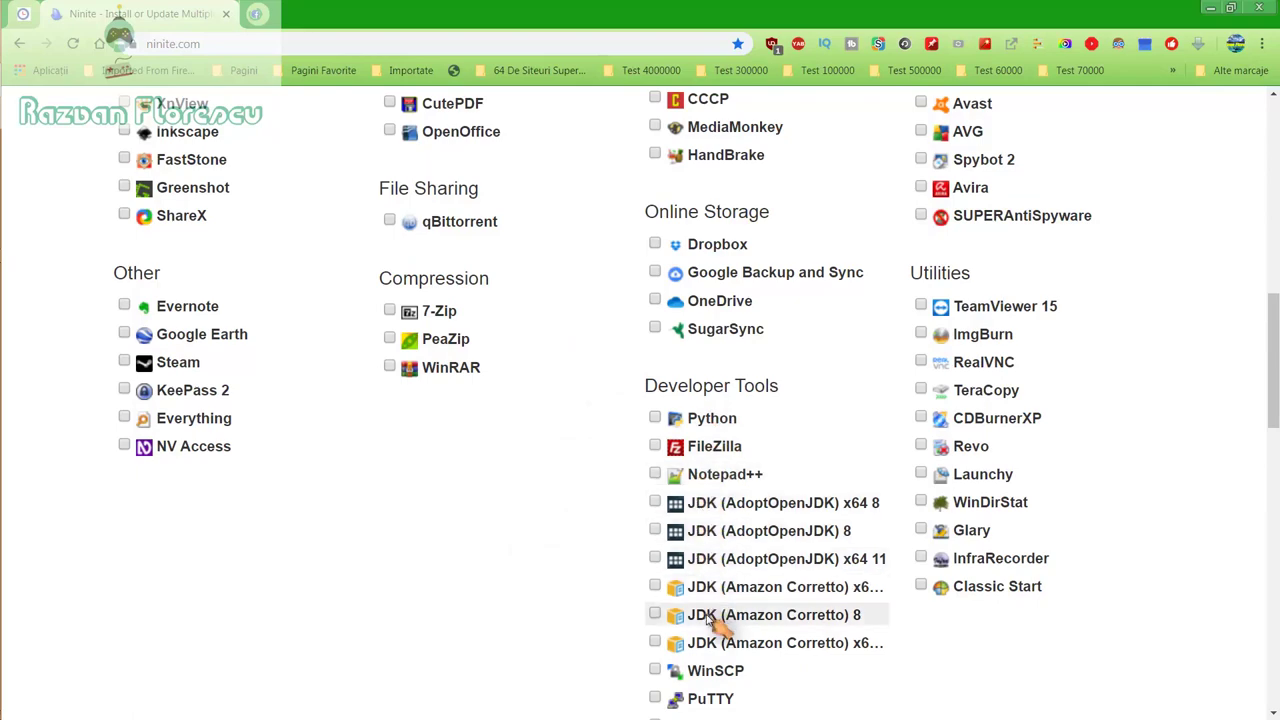
pyautogui.scroll(-2, 718, 648)
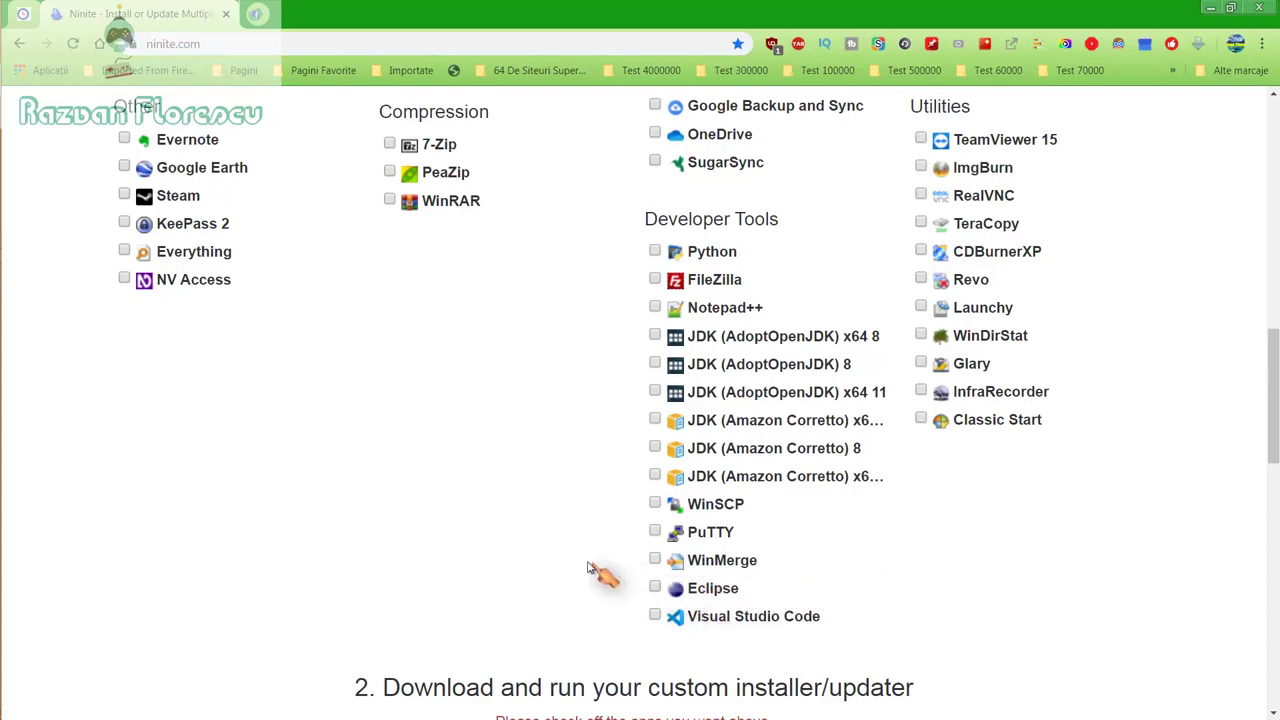
pyautogui.scroll(3, 590, 568)
pyautogui.scroll(3, 590, 568)
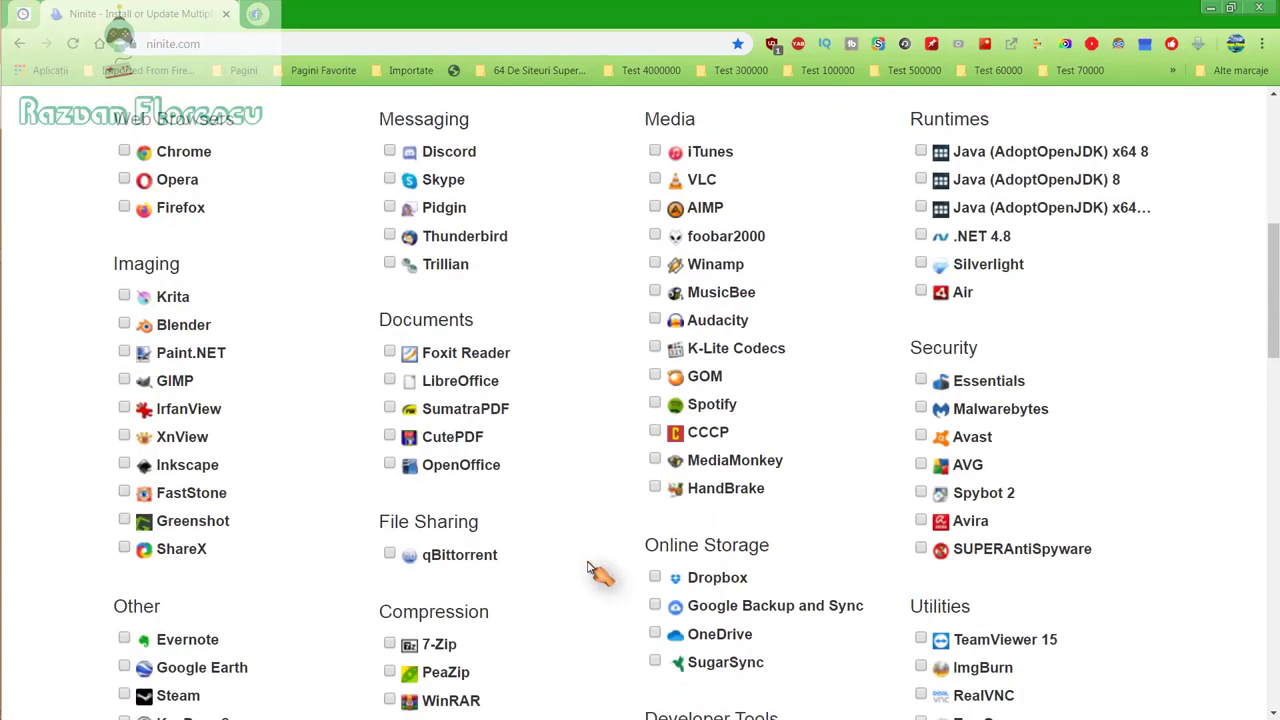
pyautogui.scroll(2, 590, 568)
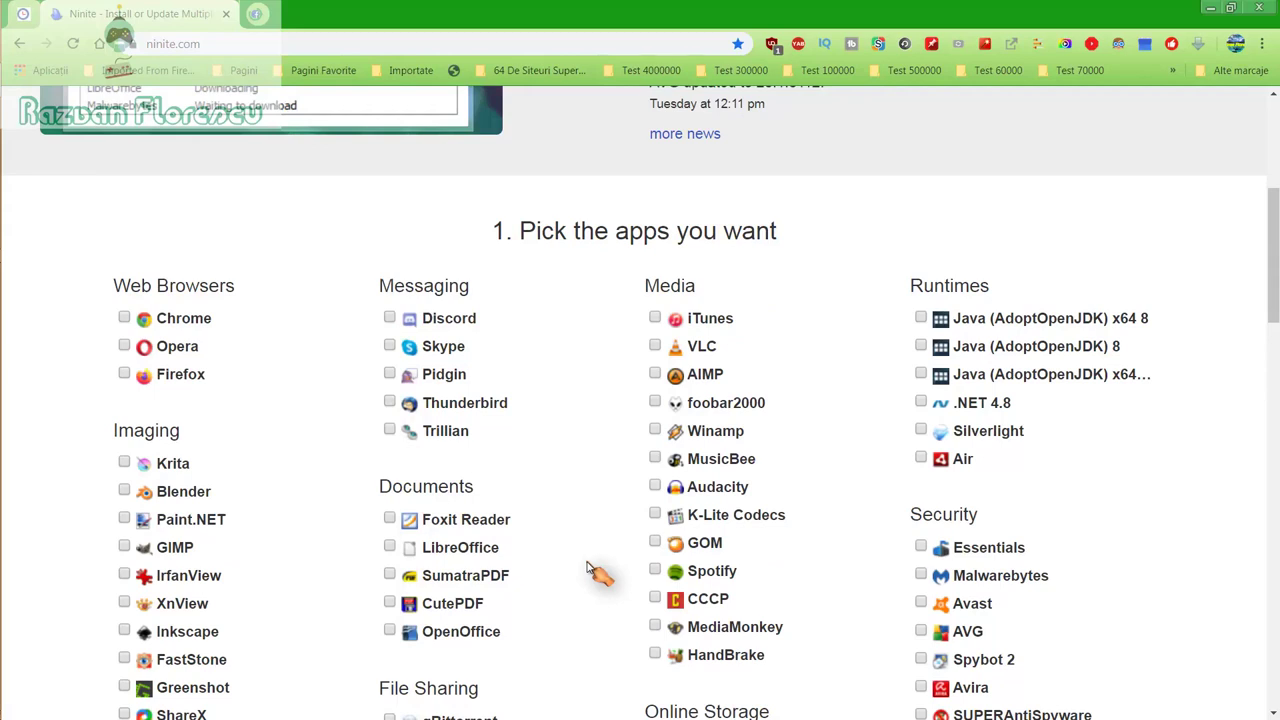
# Step: Select GOM, Inkscape, MusicBee, CCCP, MediaMonkey and Spotify for the Ninite installer
pyautogui.click(656, 543)
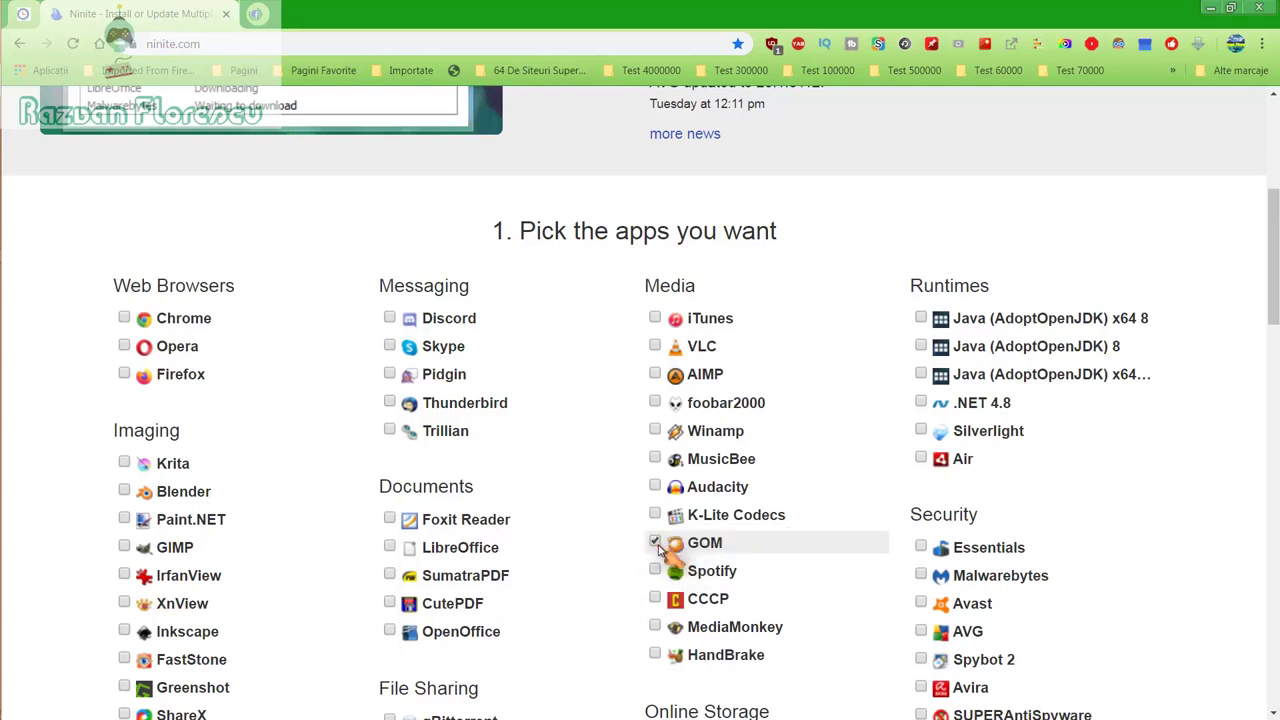
pyautogui.click(127, 636)
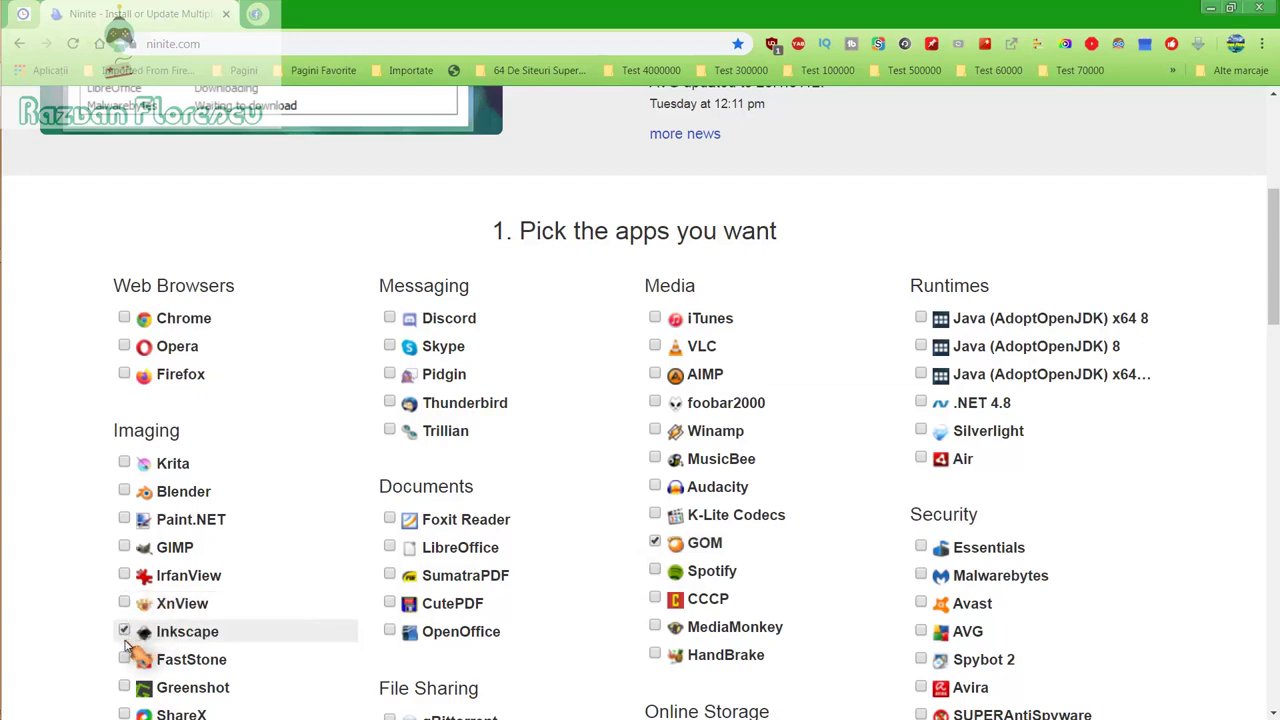
pyautogui.click(656, 462)
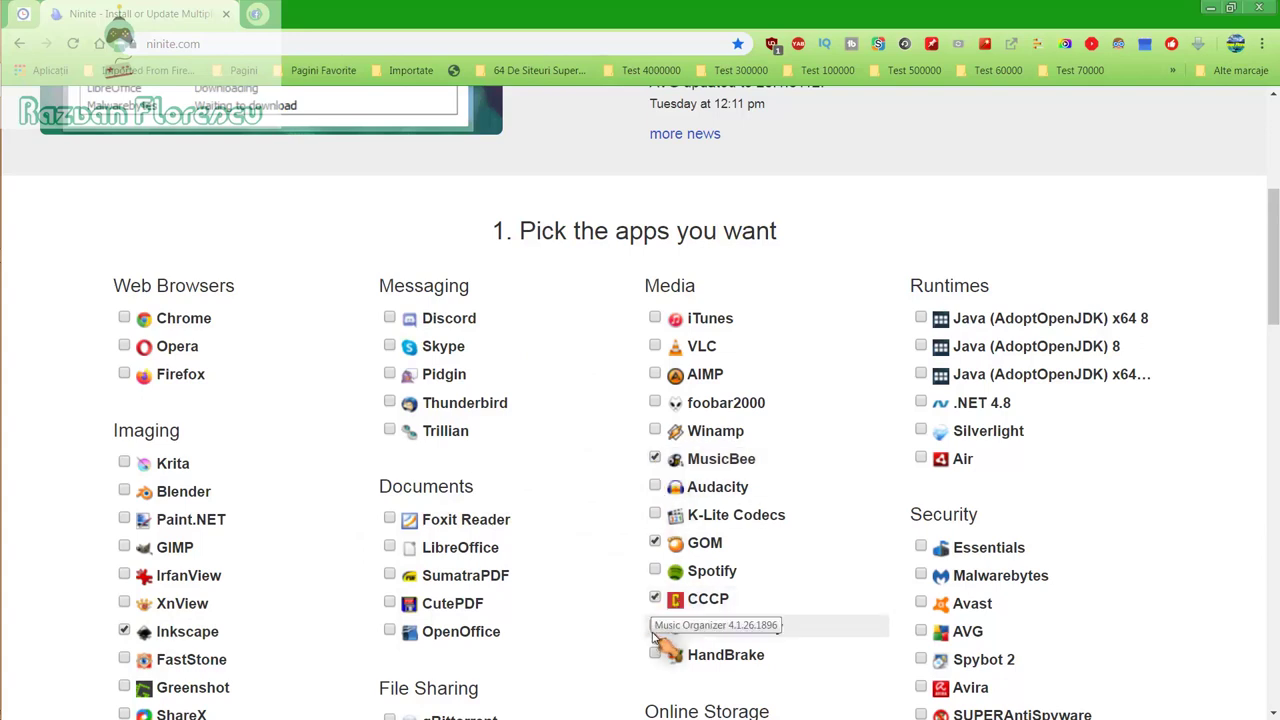
pyautogui.click(655, 626)
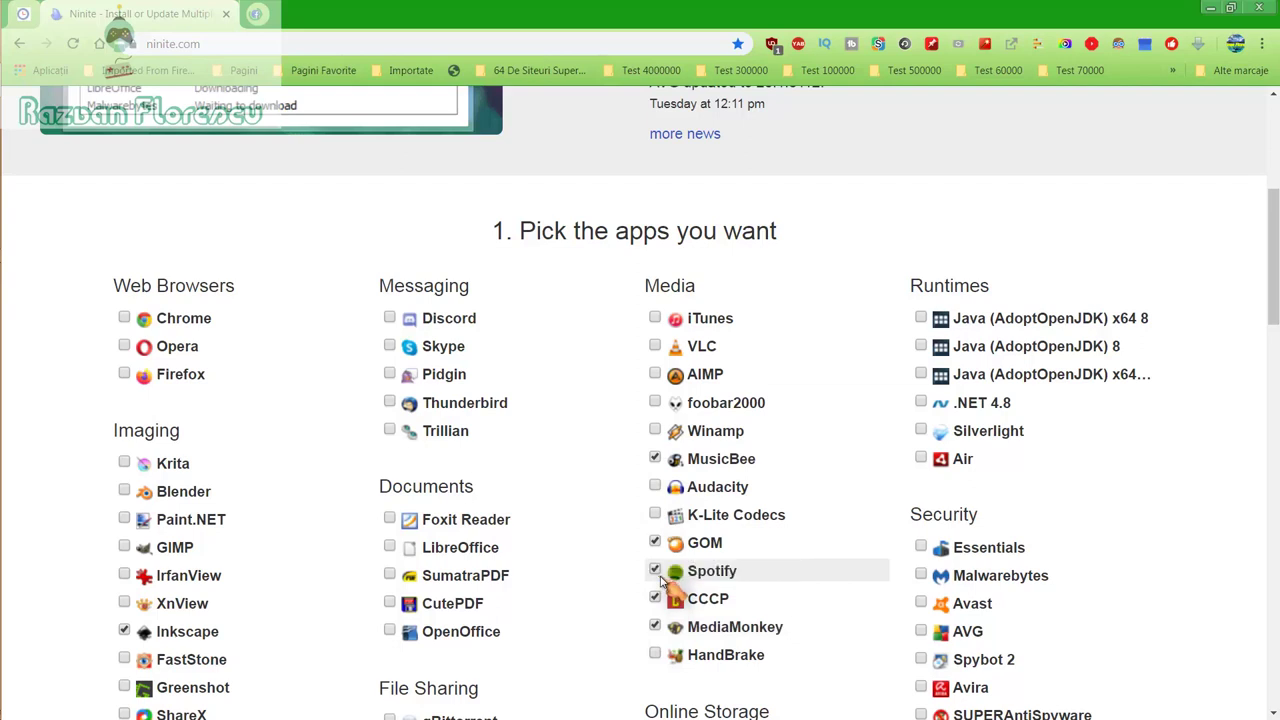
# Step: Add SUPERAntiSpyware and Spybot 2 from Security and SugarSync from Online Storage to the Ninite selection
pyautogui.scroll(-1, 660, 580)
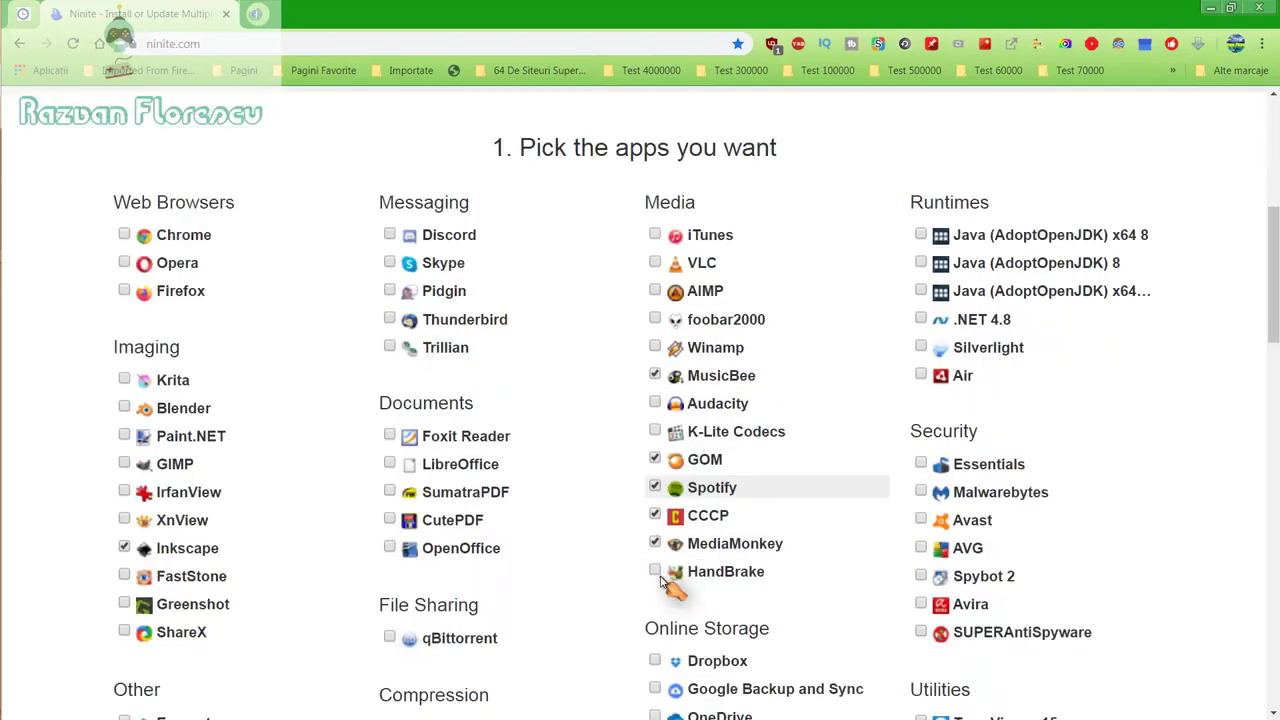
pyautogui.scroll(-1, 925, 543)
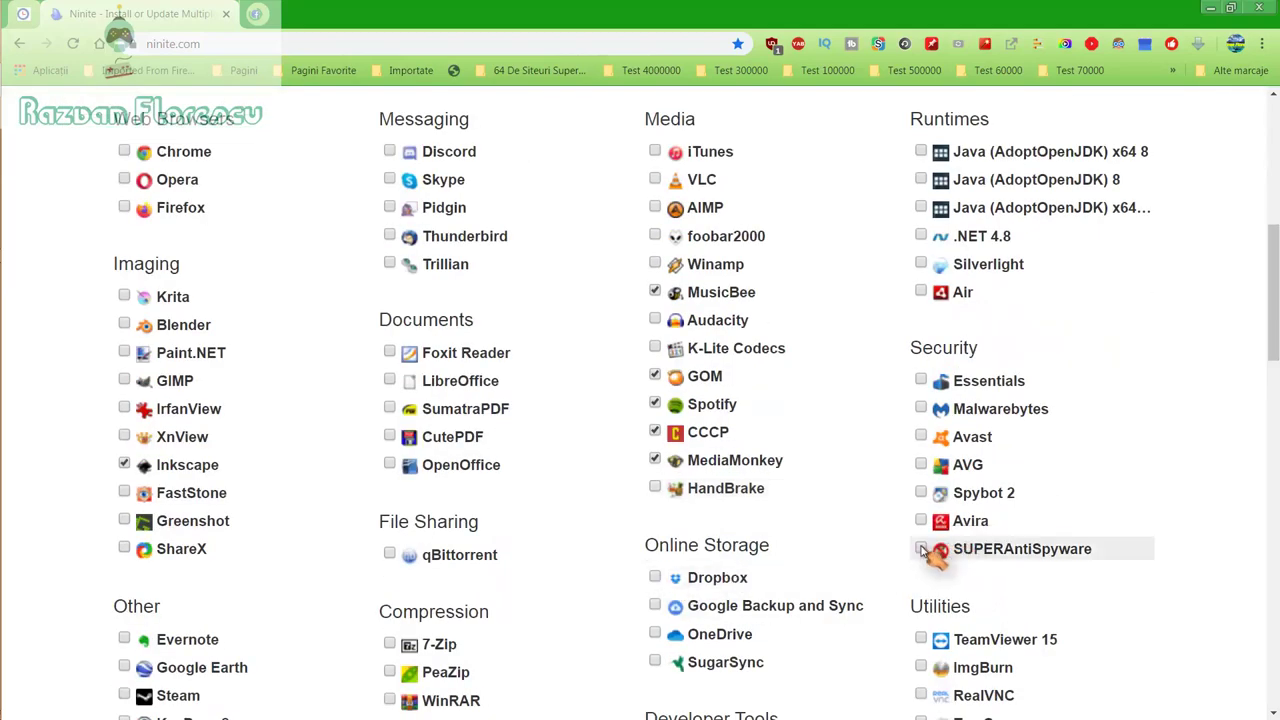
pyautogui.click(921, 548)
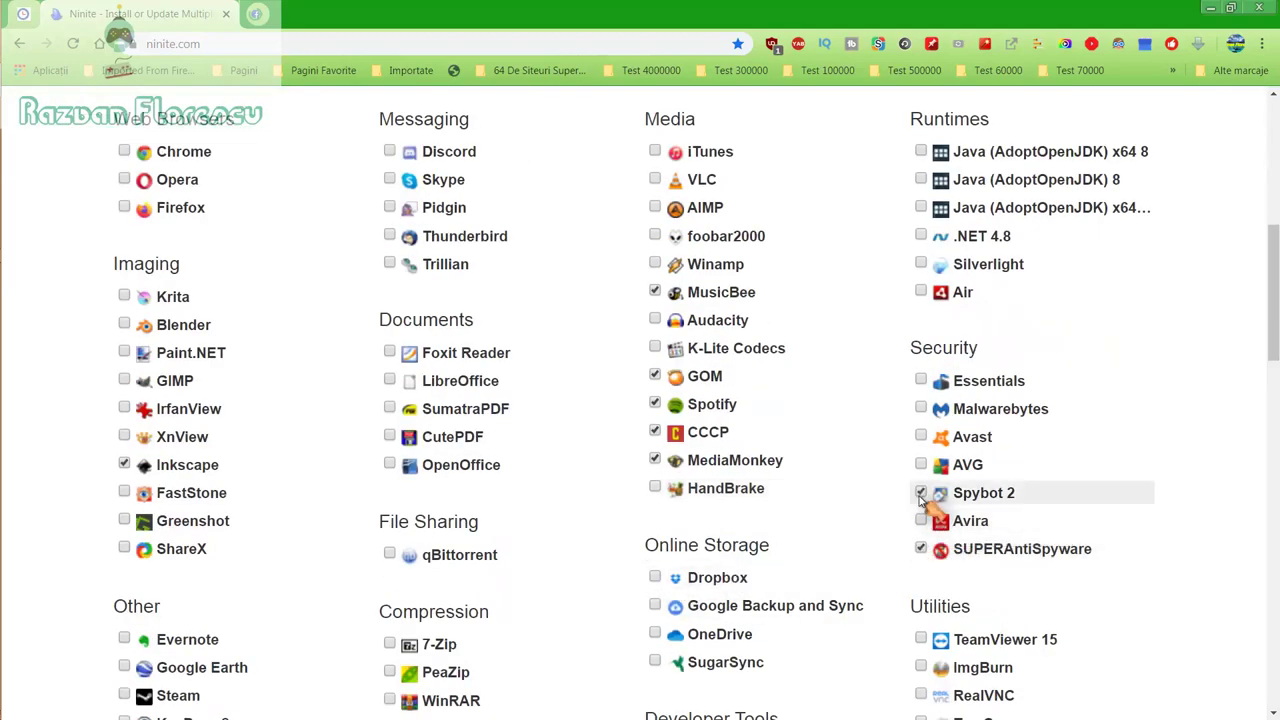
pyautogui.scroll(-2, 921, 500)
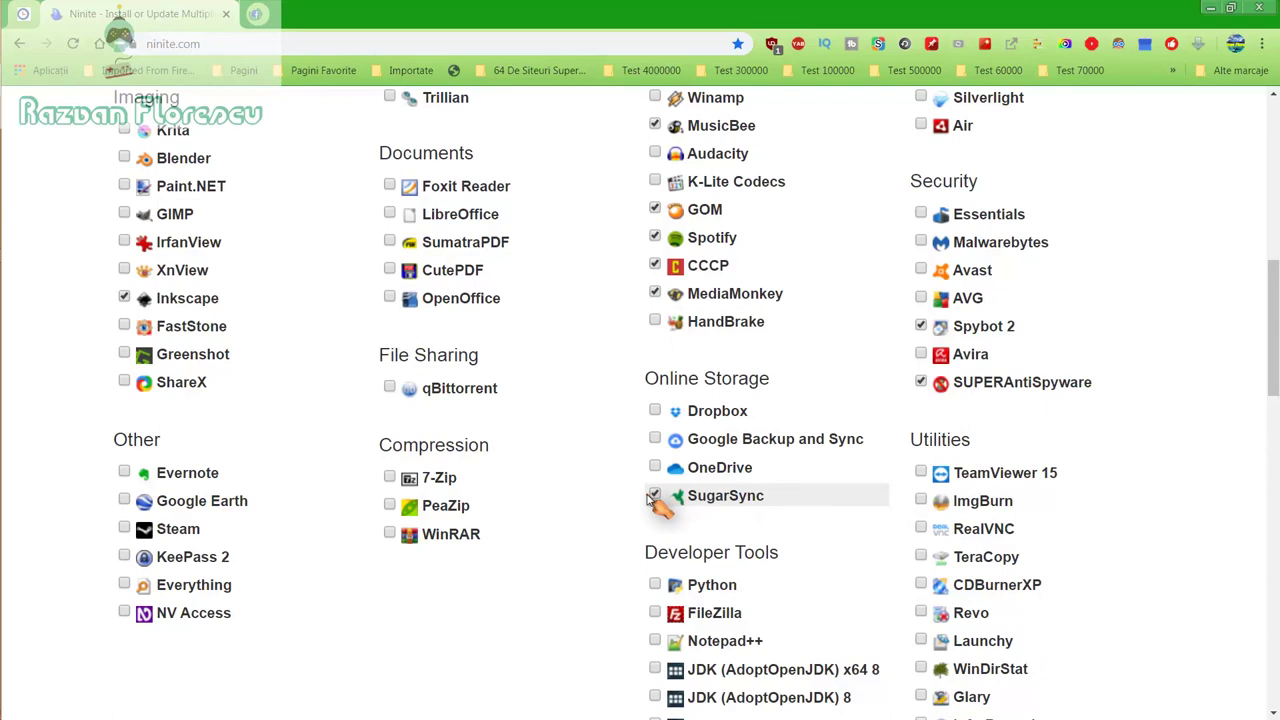
# Step: Get the custom Ninite installer for the selected apps and save it to the Desktop with the file type Toate fișierele (*.*)
pyautogui.scroll(-2, 652, 502)
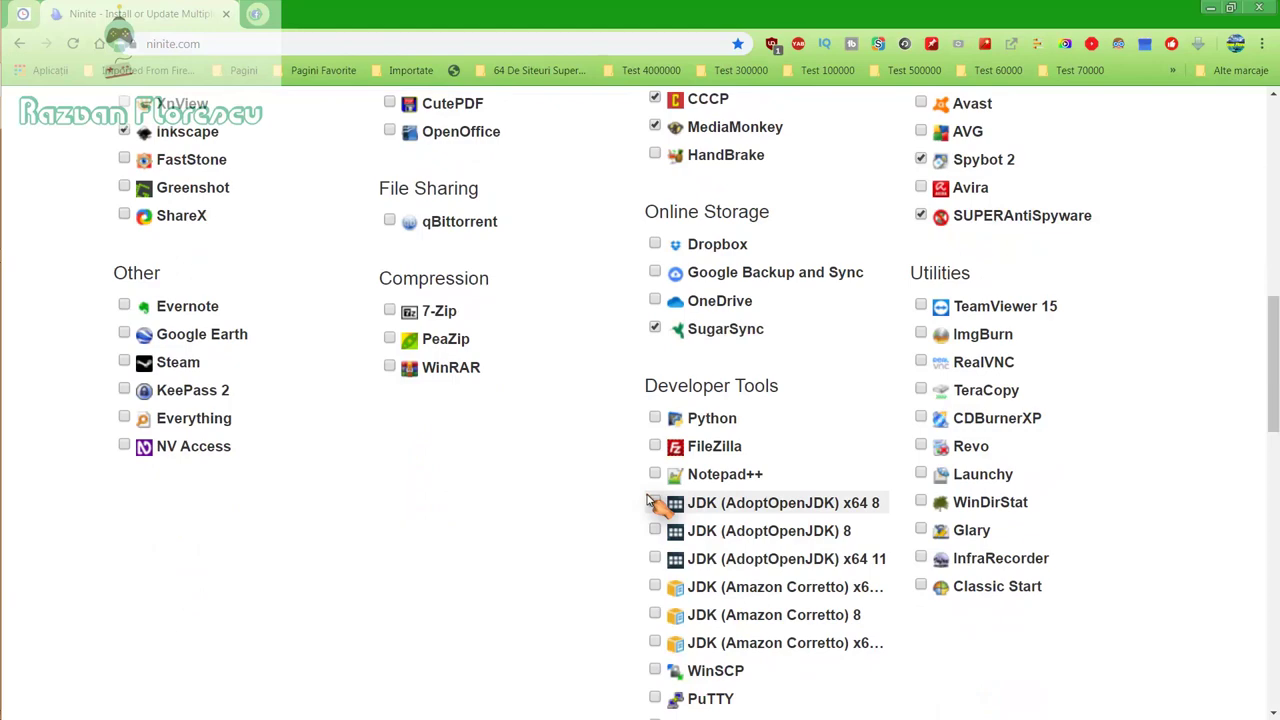
pyautogui.scroll(-2, 652, 502)
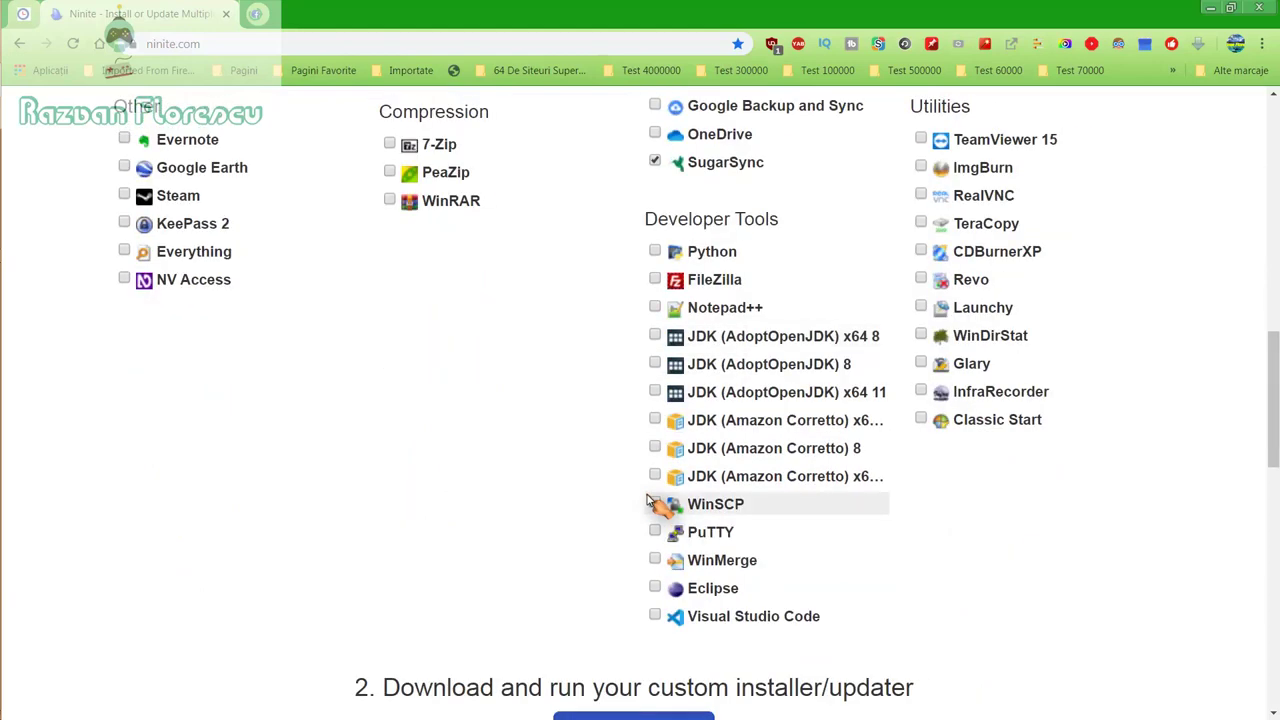
pyautogui.scroll(-2, 648, 500)
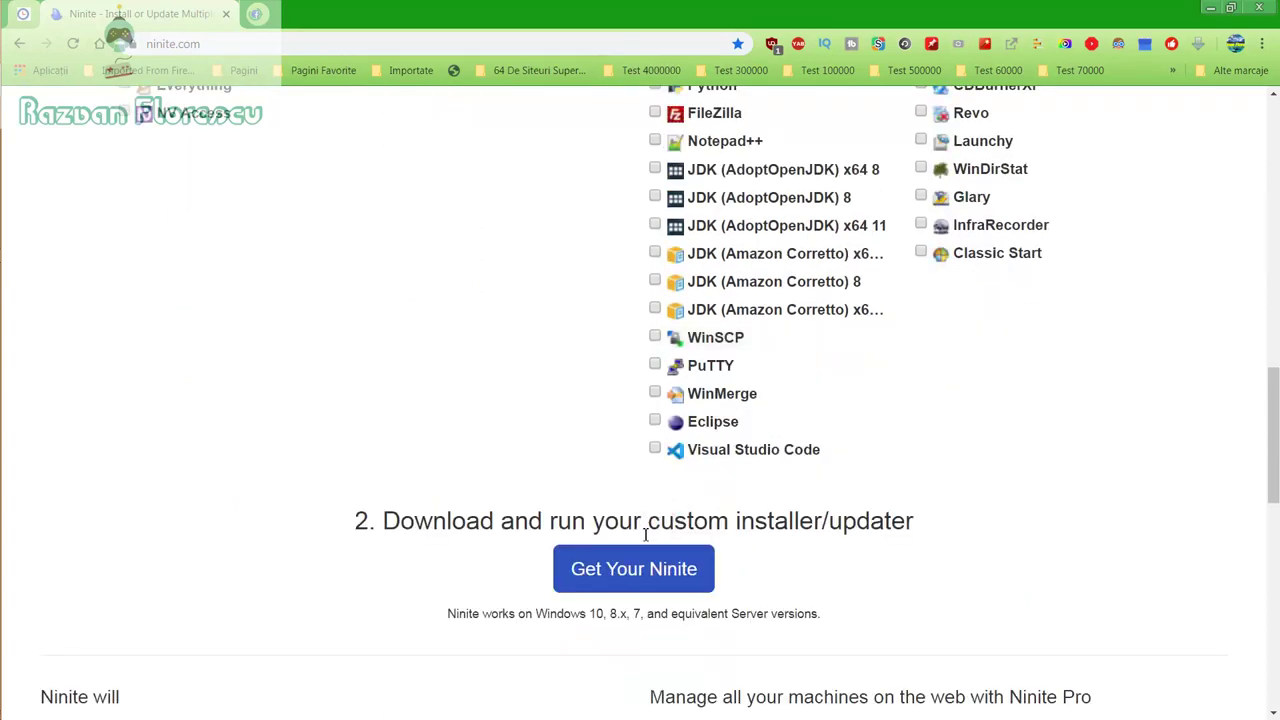
pyautogui.click(632, 575)
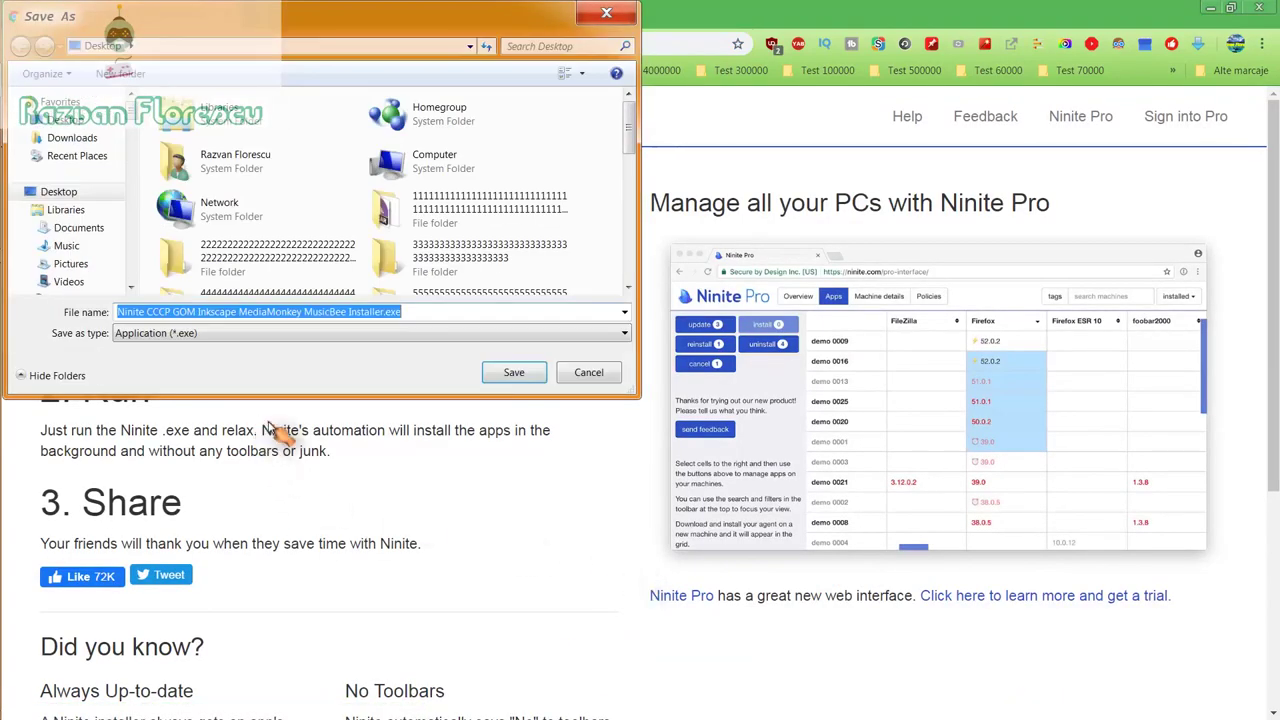
pyautogui.click(326, 337)
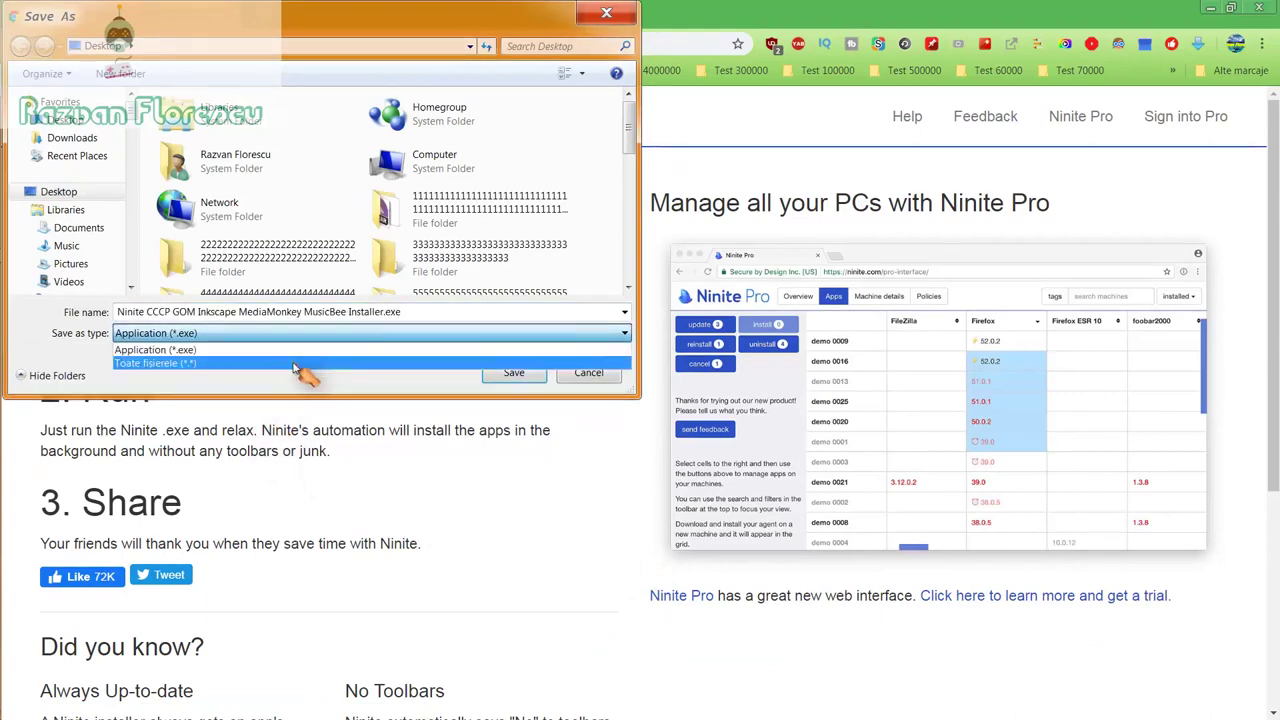
pyautogui.click(308, 363)
pyautogui.click(510, 372)
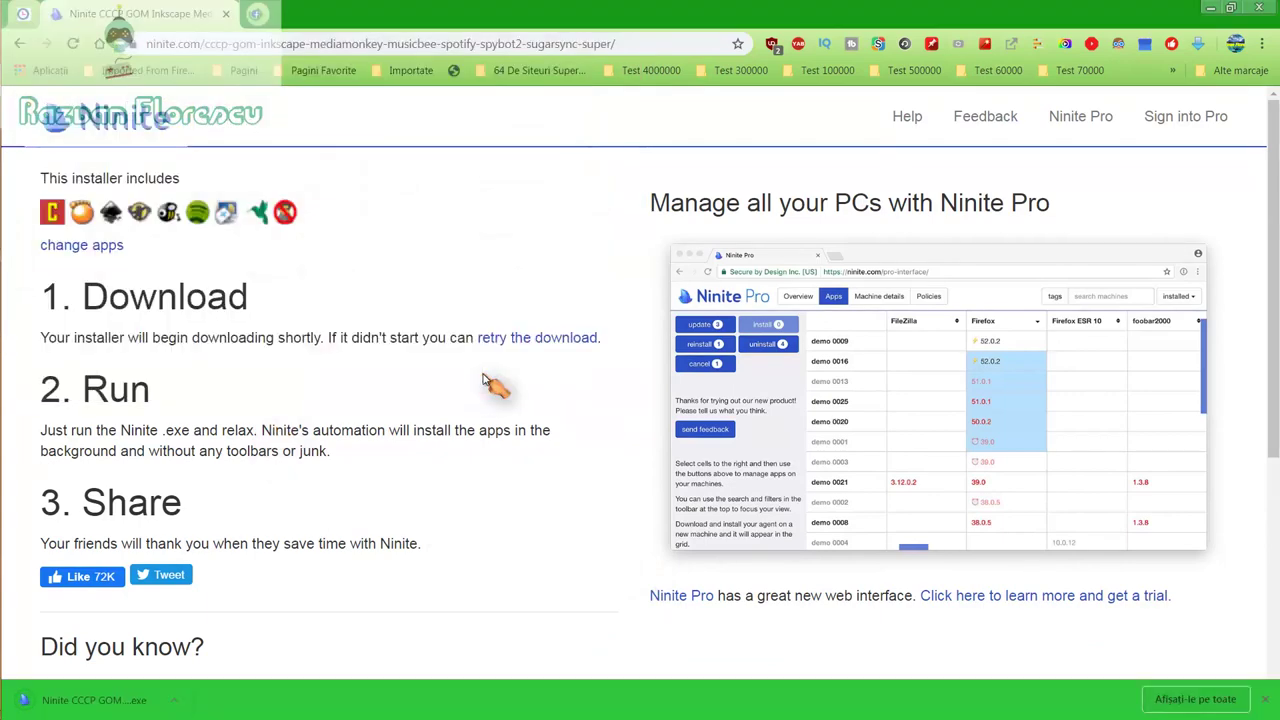
# Step: Run the downloaded Ninite installer, close Chrome, and show the installer's per-application details
pyautogui.click(127, 700)
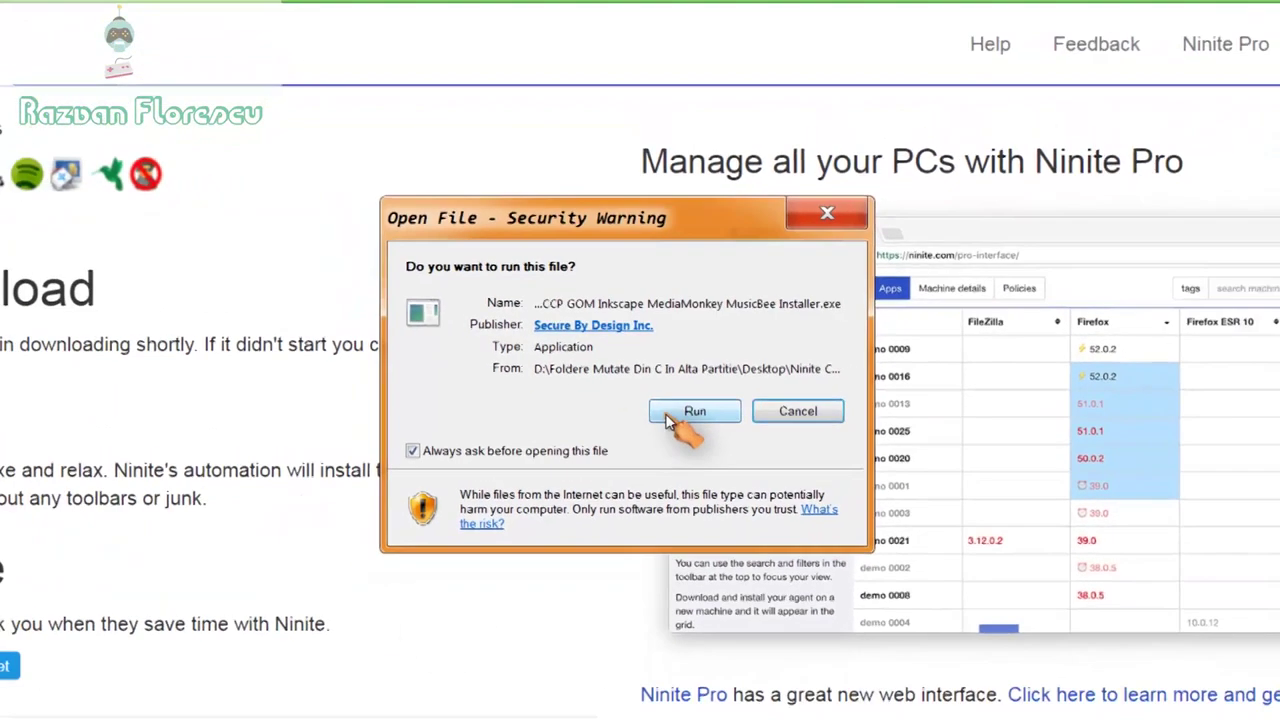
pyautogui.click(670, 417)
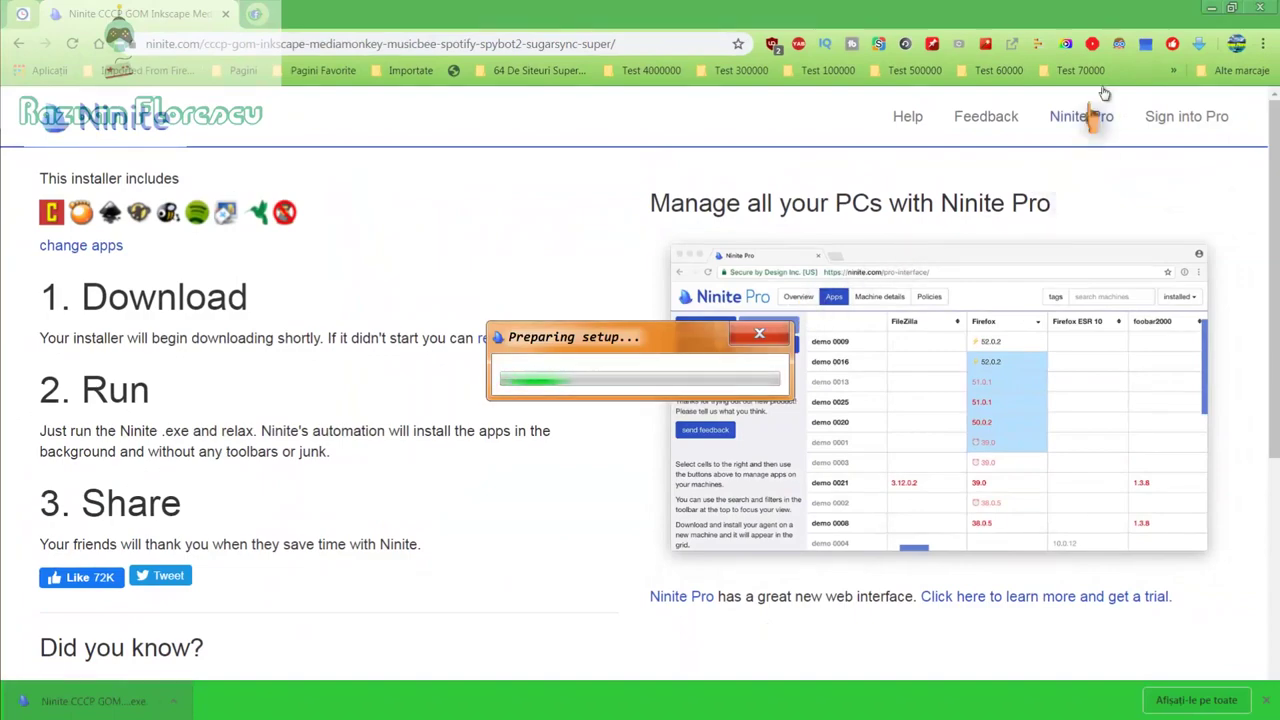
pyautogui.click(1261, 7)
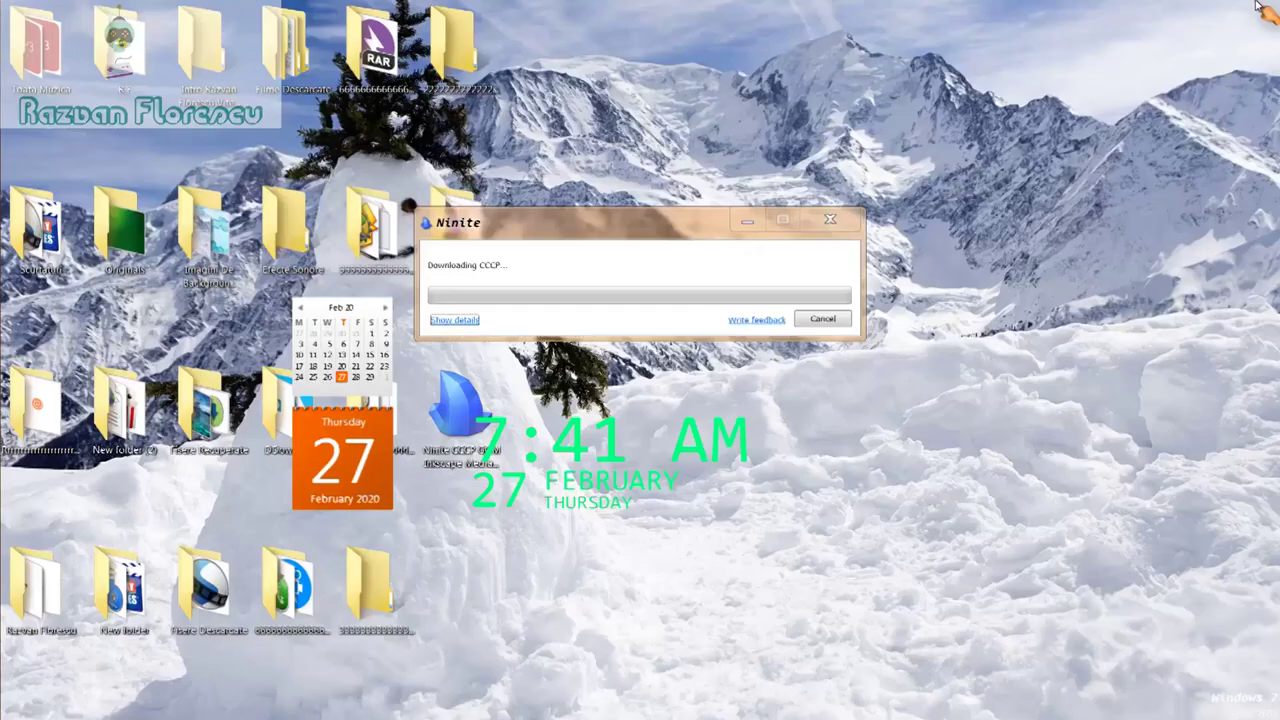
pyautogui.click(458, 322)
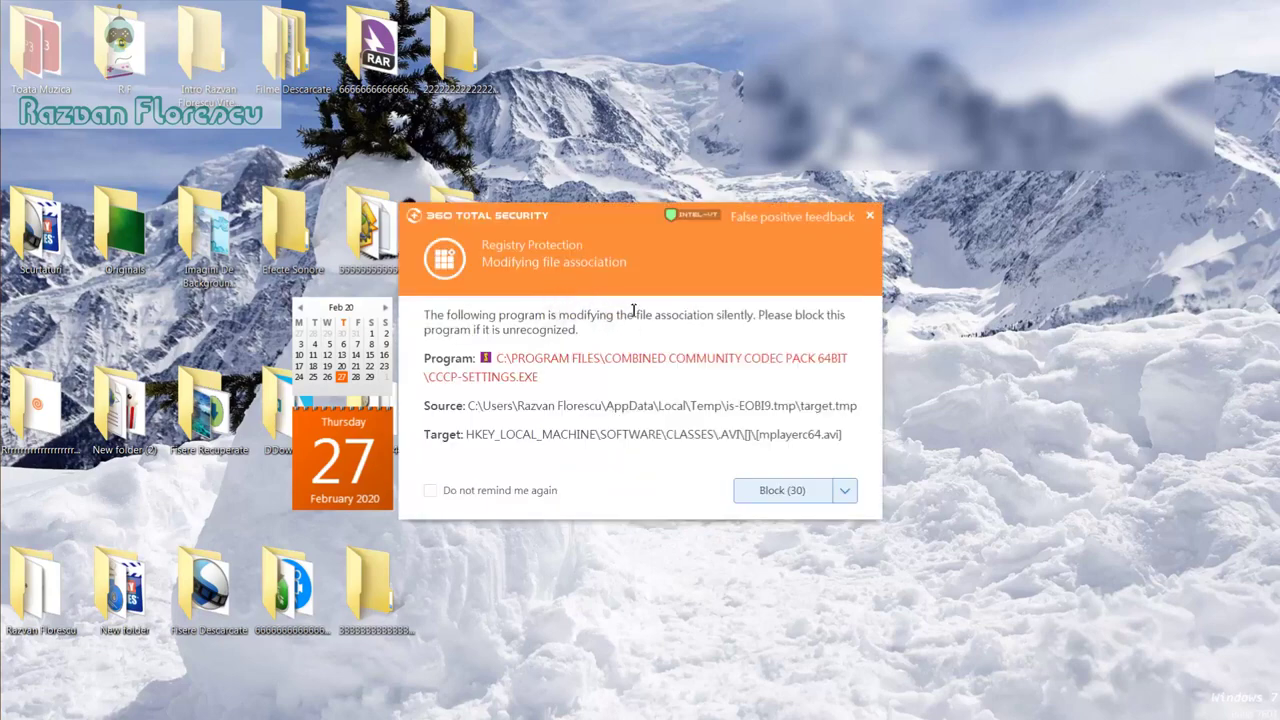
# Step: Dismiss the 360 Total Security alerts without blocking, marking the driver and environment variable alerts as Do not remind me again
pyautogui.click(872, 218)
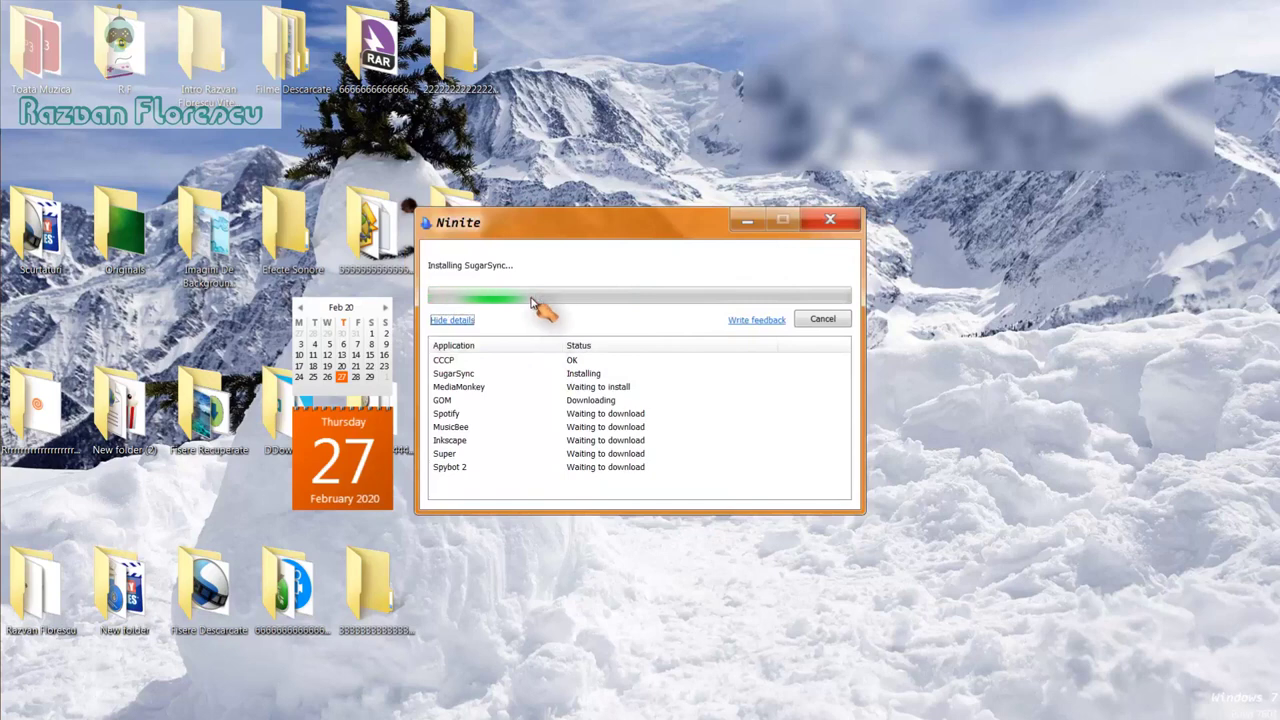
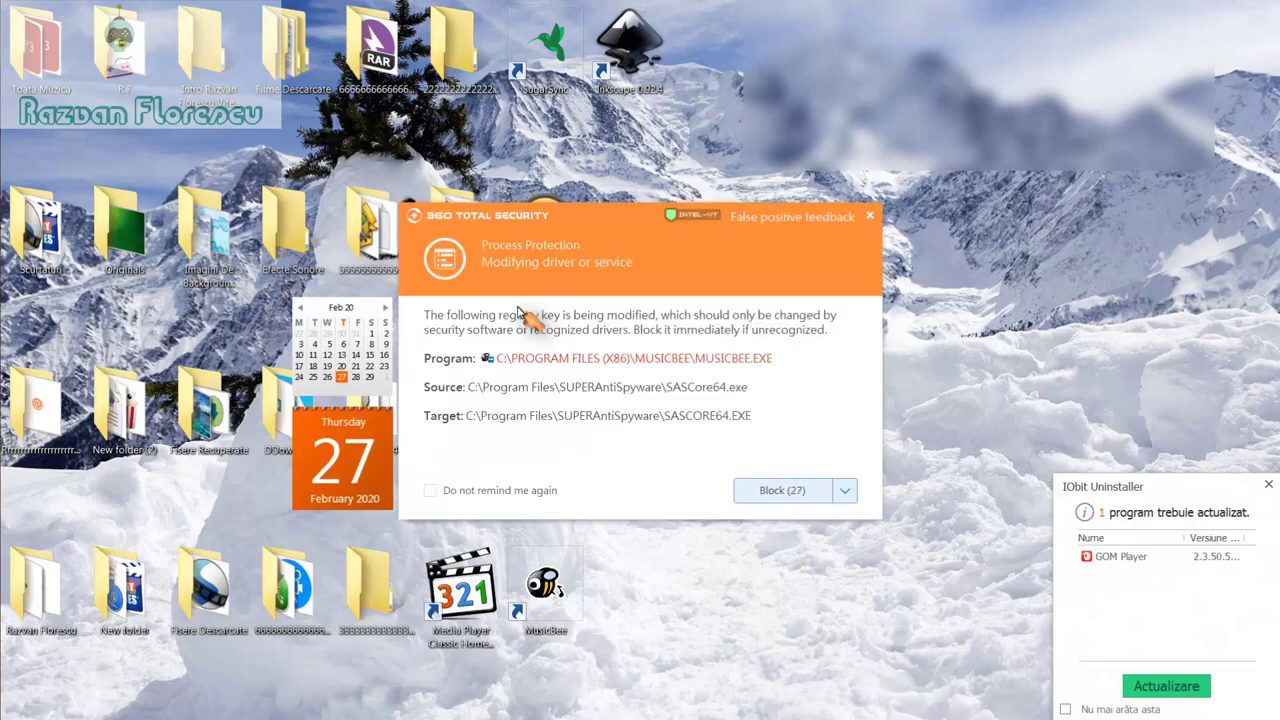
pyautogui.click(870, 216)
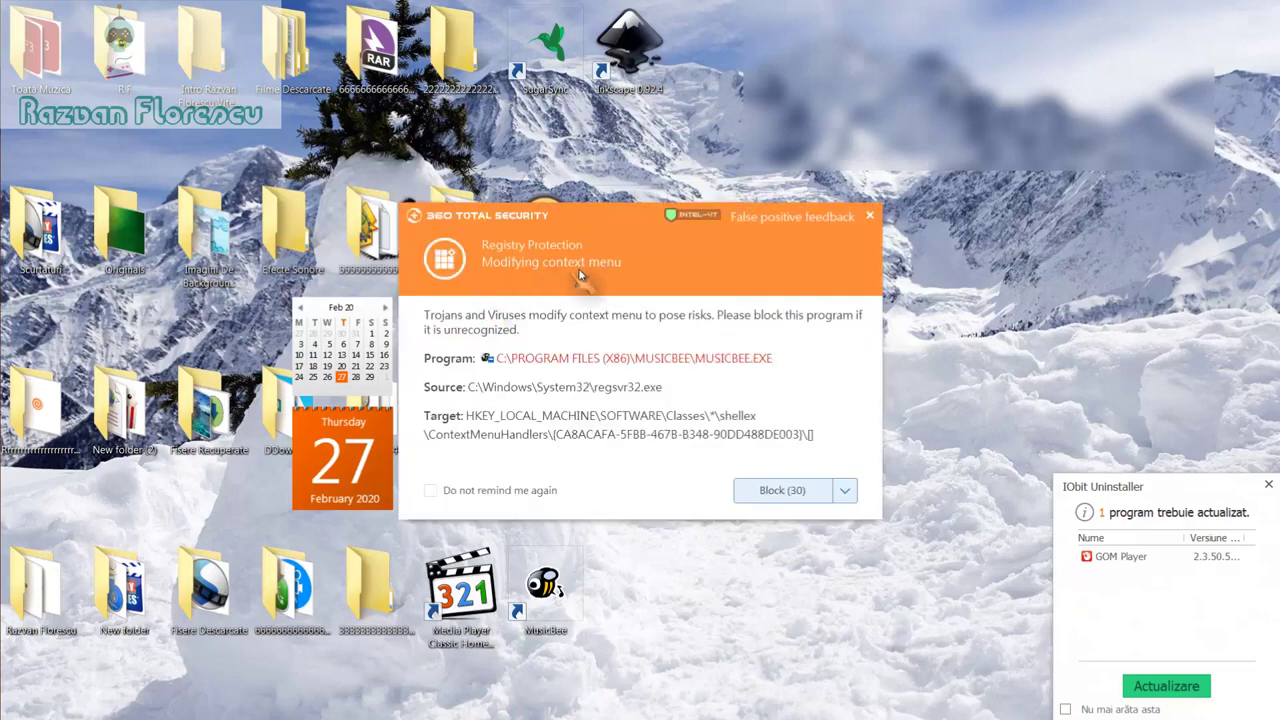
pyautogui.click(870, 216)
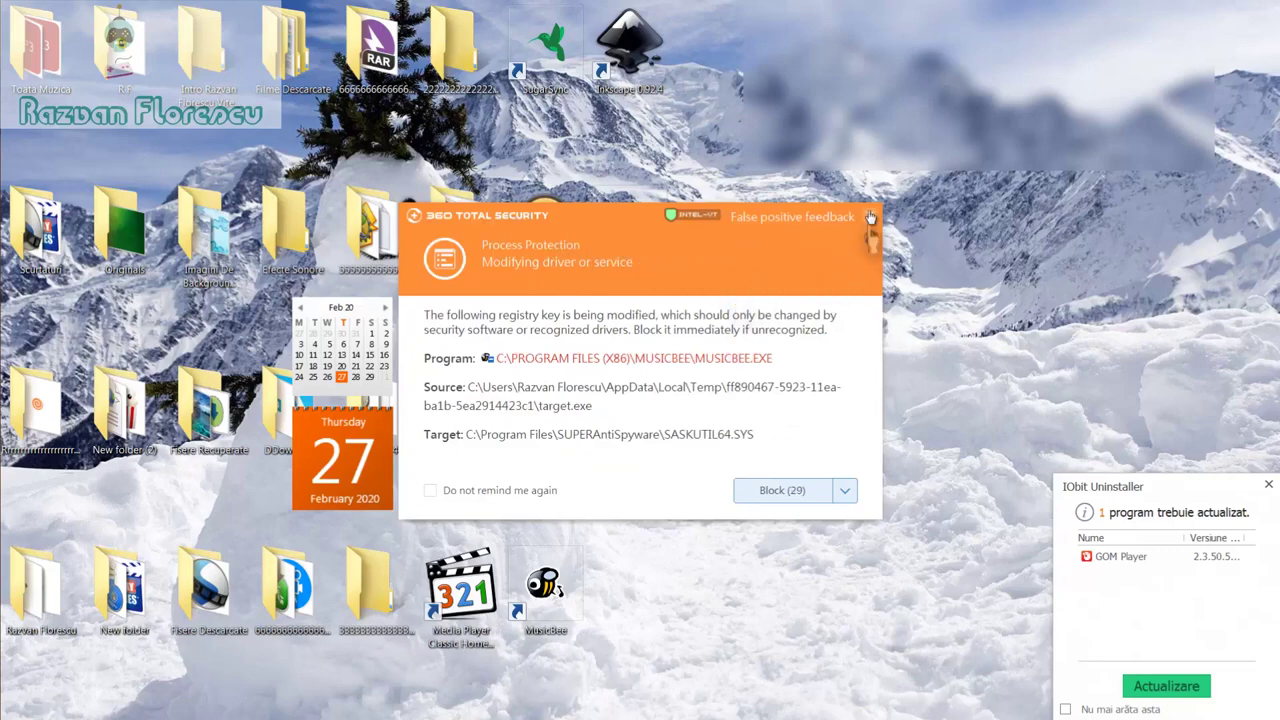
pyautogui.click(870, 216)
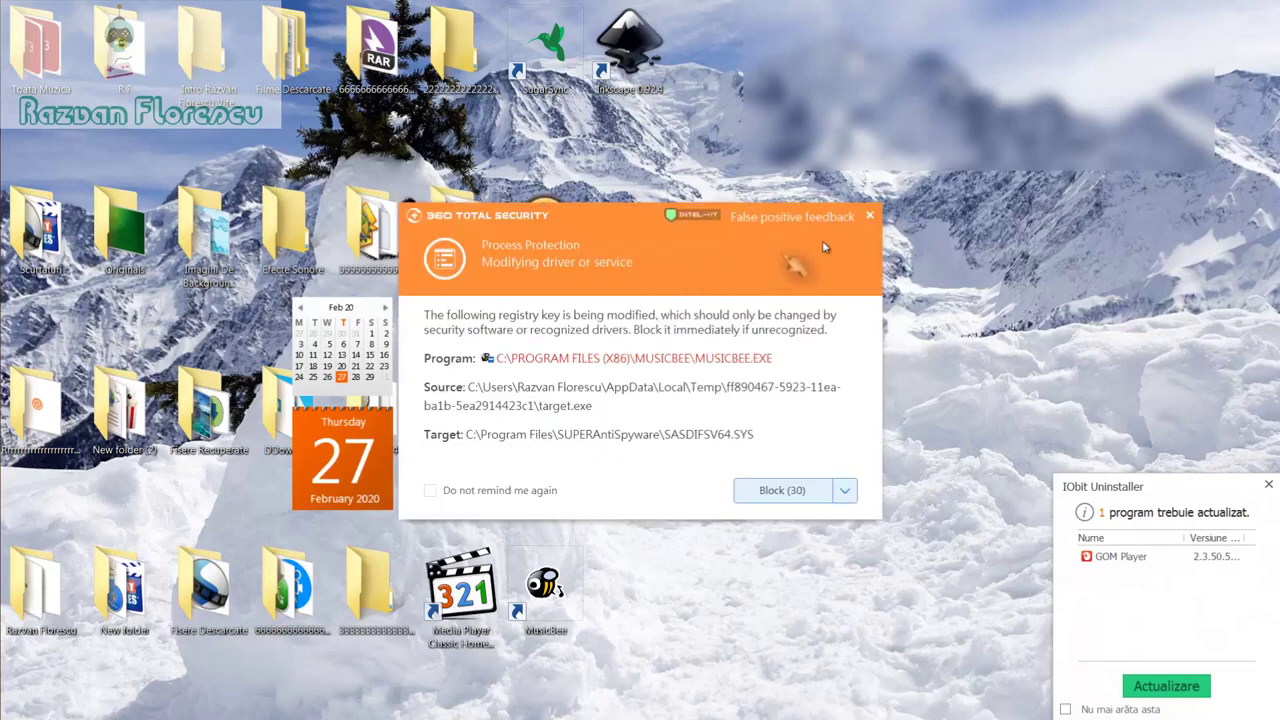
pyautogui.click(432, 491)
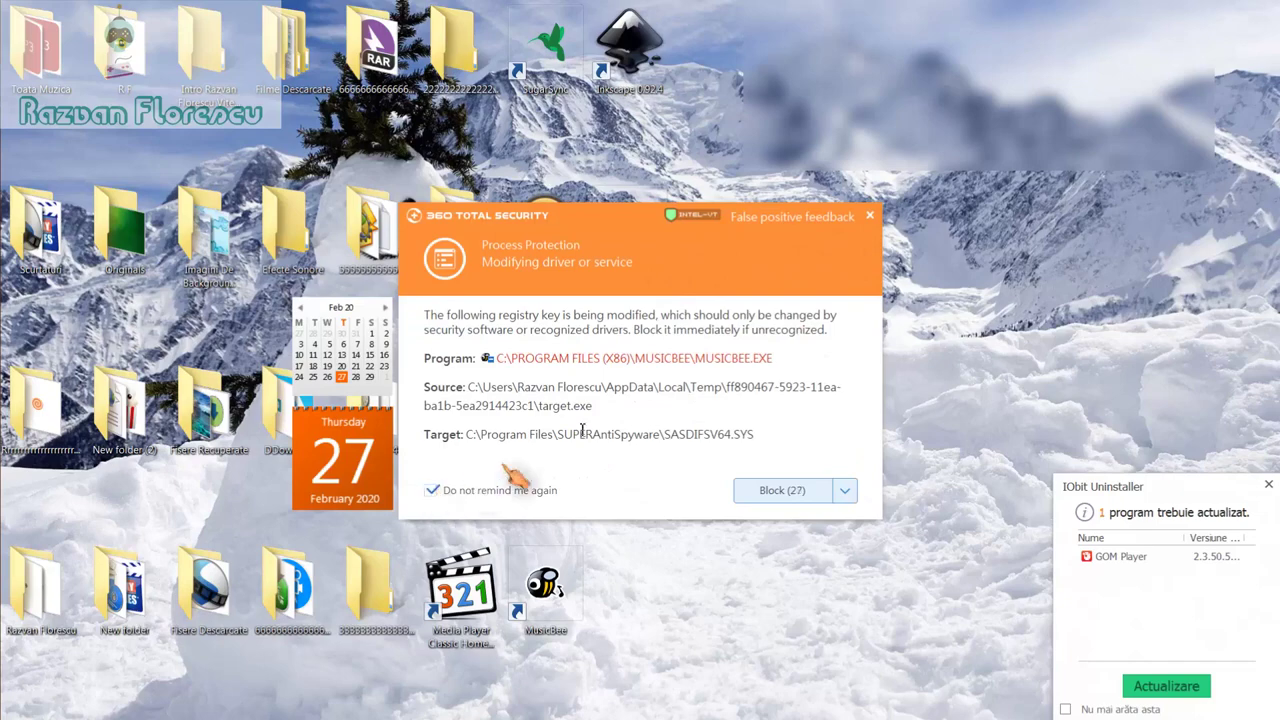
pyautogui.click(872, 216)
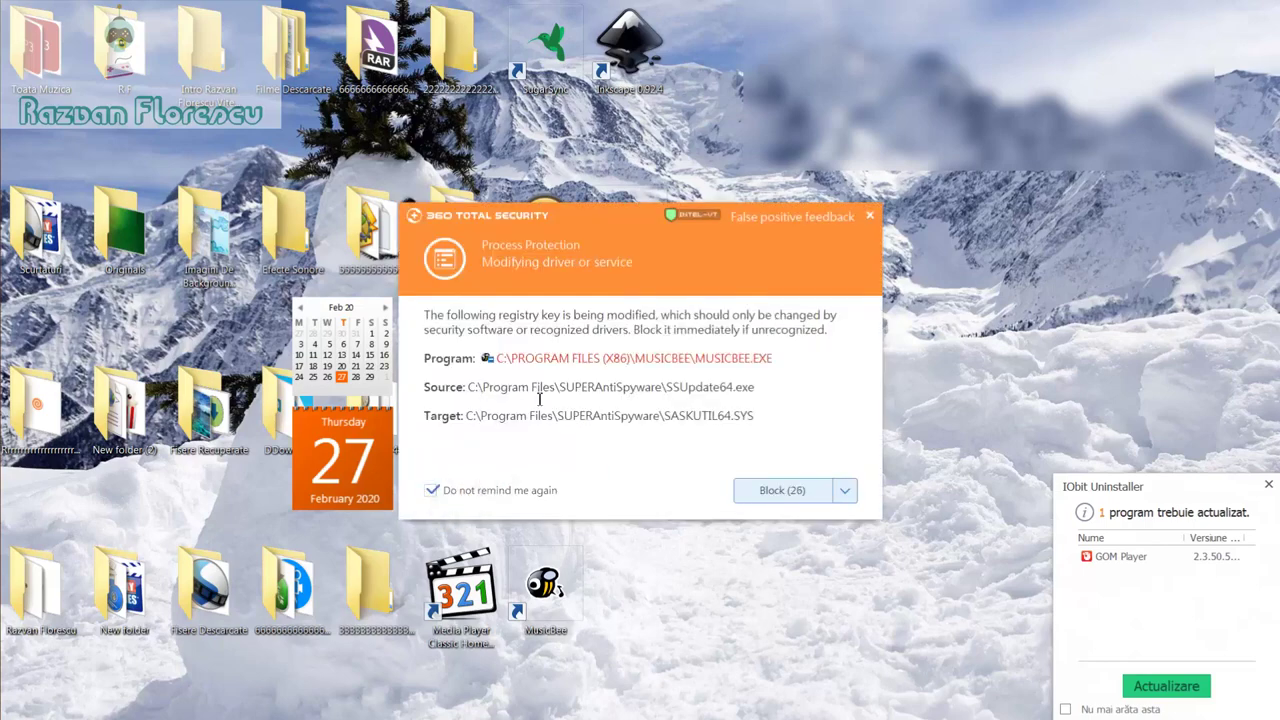
pyautogui.click(870, 217)
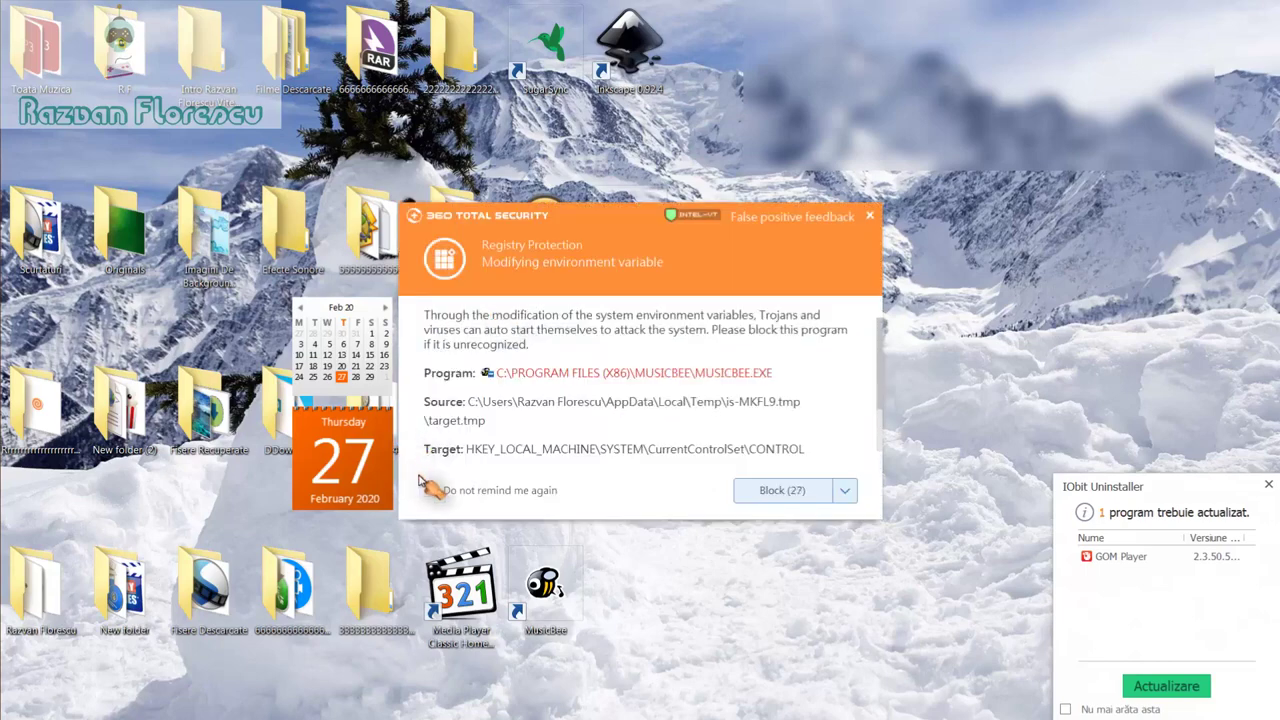
pyautogui.click(431, 491)
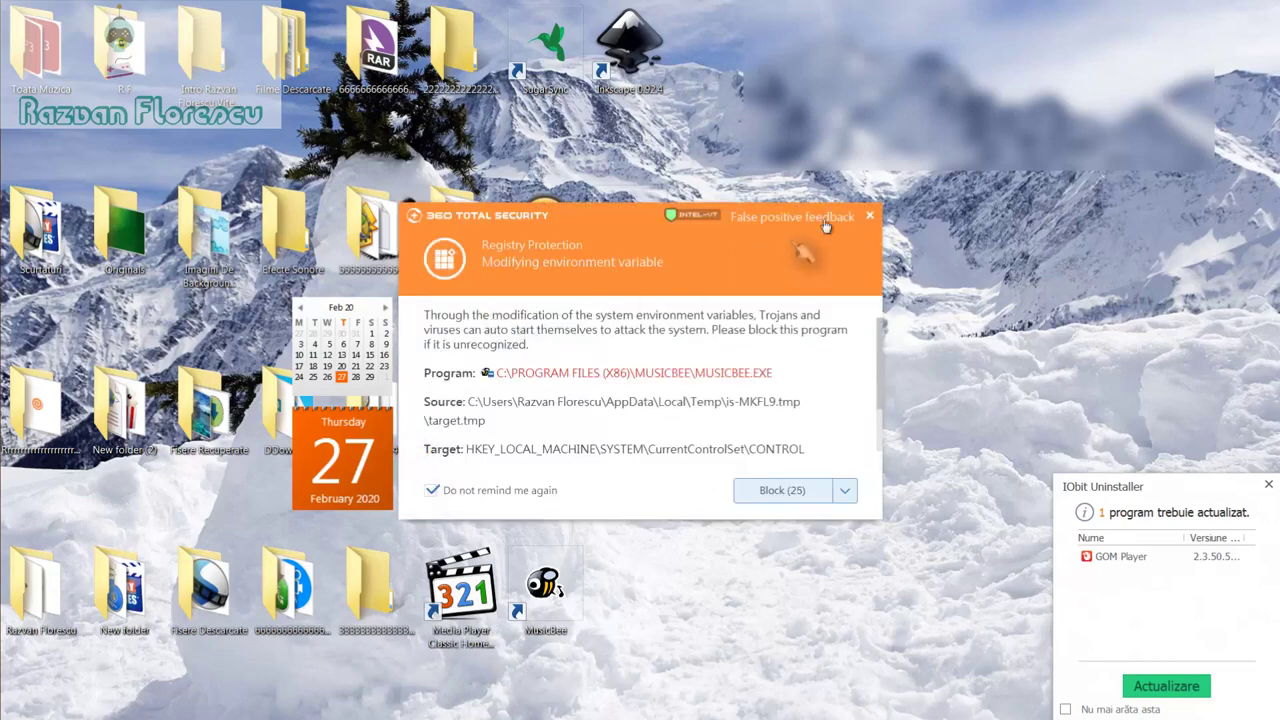
pyautogui.click(871, 218)
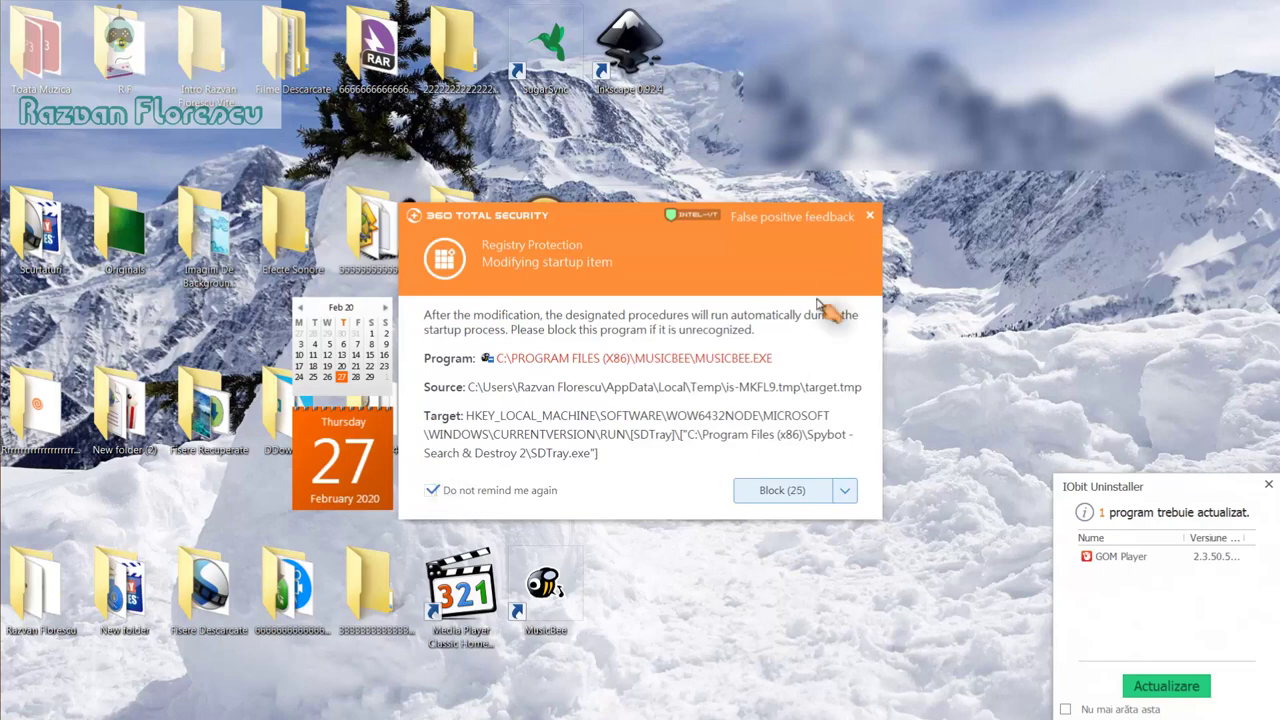
pyautogui.click(871, 217)
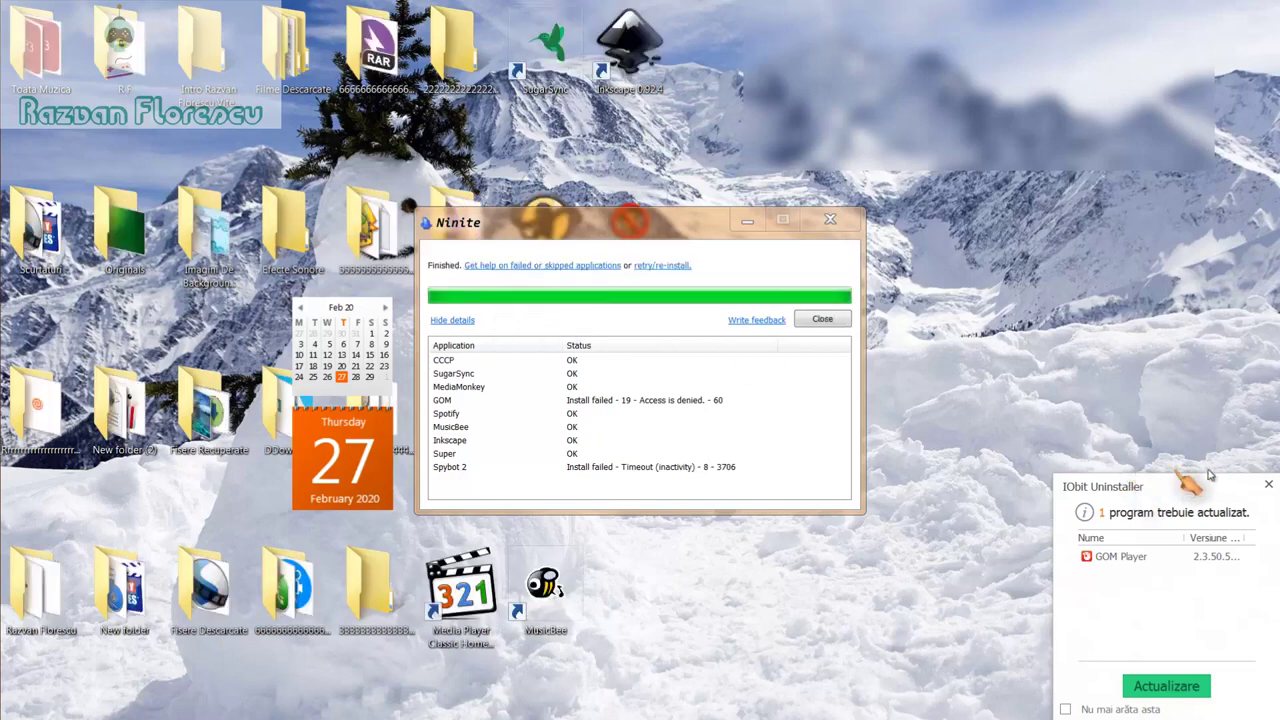
# Step: Close the IObit Uninstaller update notice and the finished Ninite installer
pyautogui.click(1265, 487)
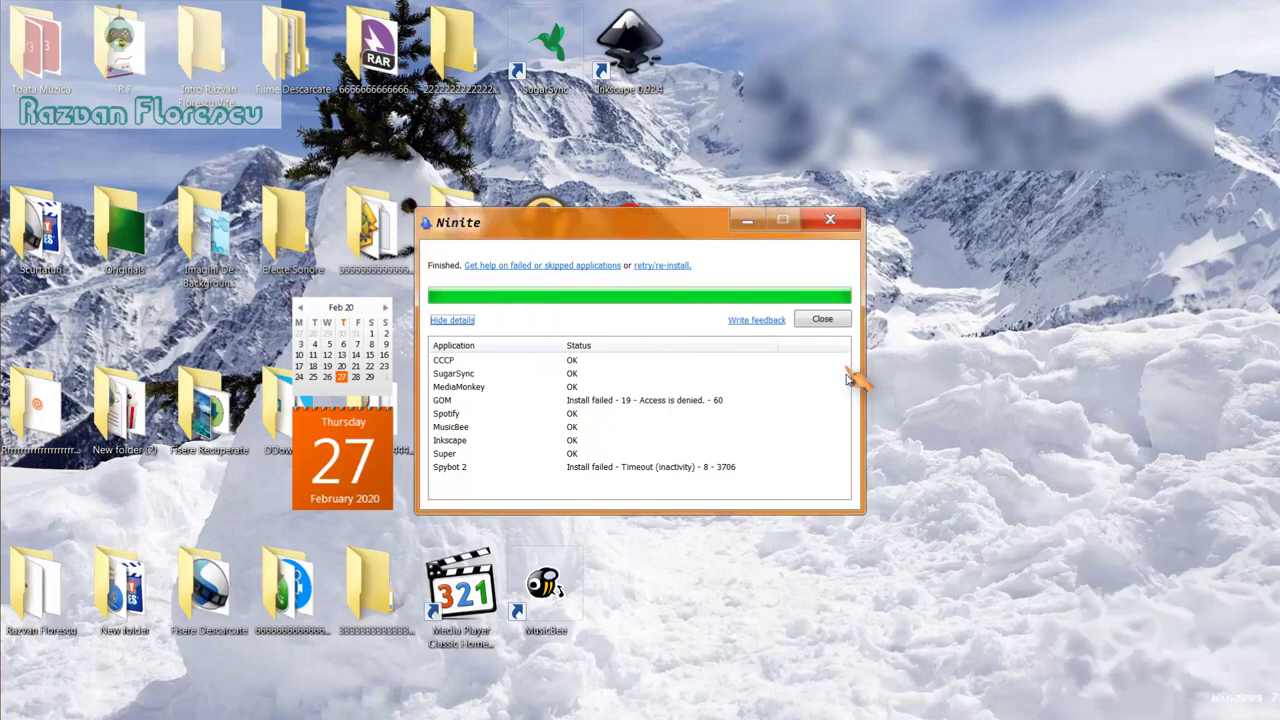
pyautogui.click(822, 320)
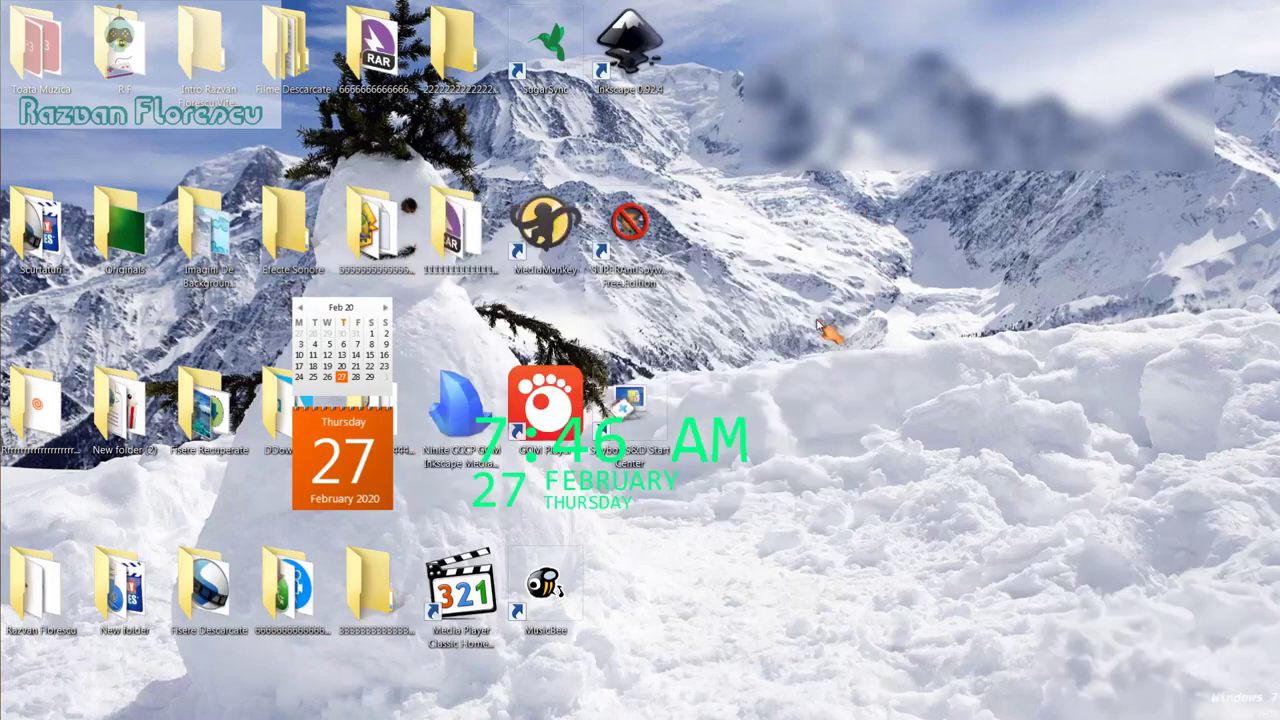
# Step: Launch Media Player Classic Home Cinema, decline periodic CCCP update checks, and close the player after viewing it maximized
pyautogui.doubleClick(476, 612)
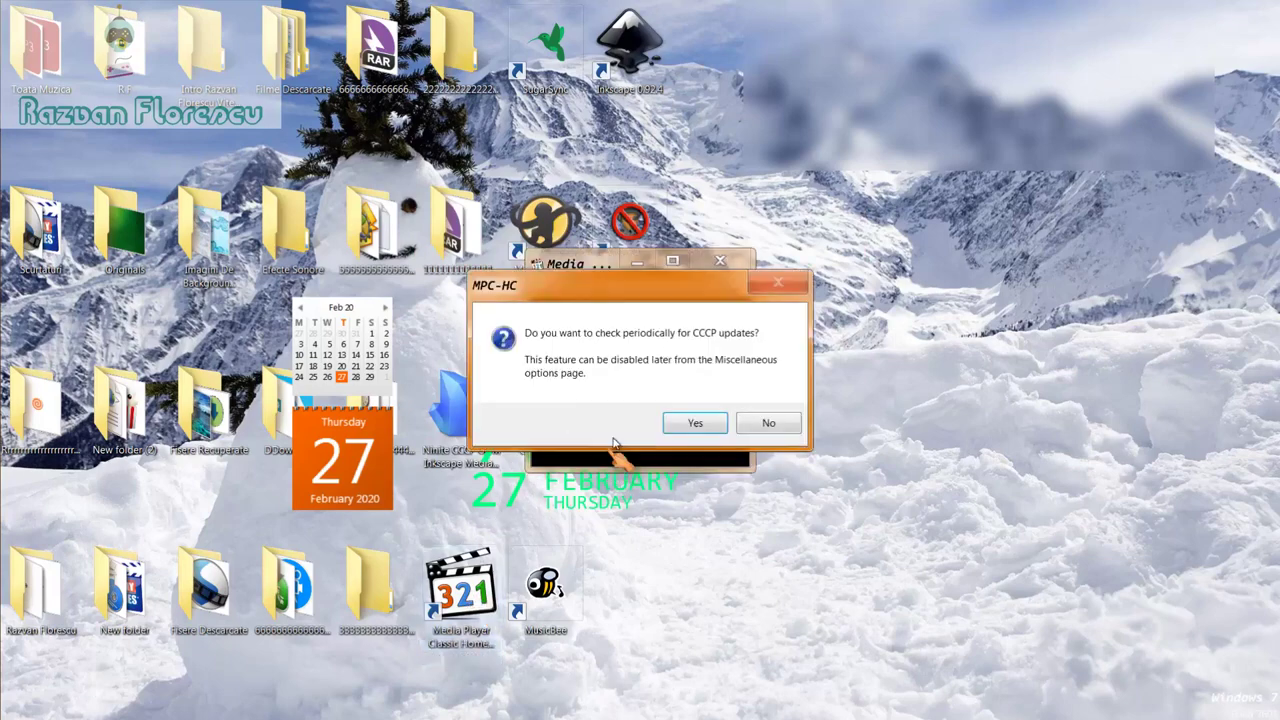
pyautogui.click(766, 423)
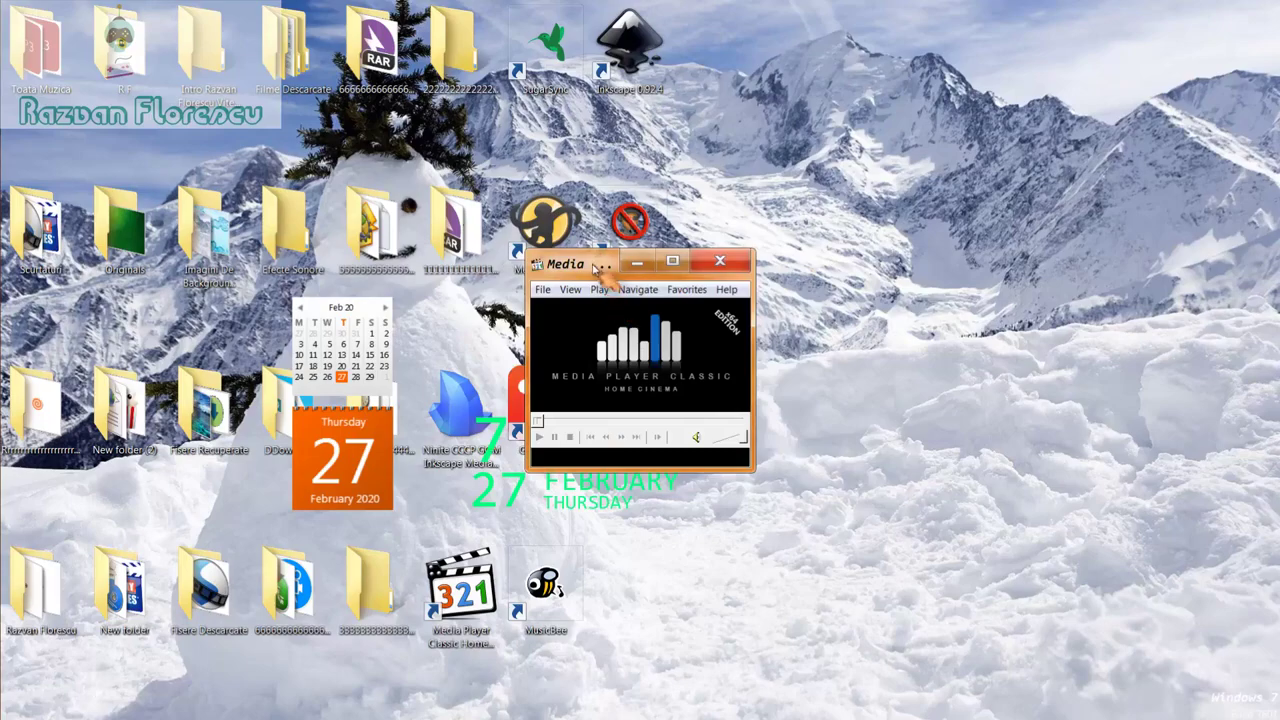
pyautogui.moveTo(600, 263); pyautogui.dragTo(620, 5)
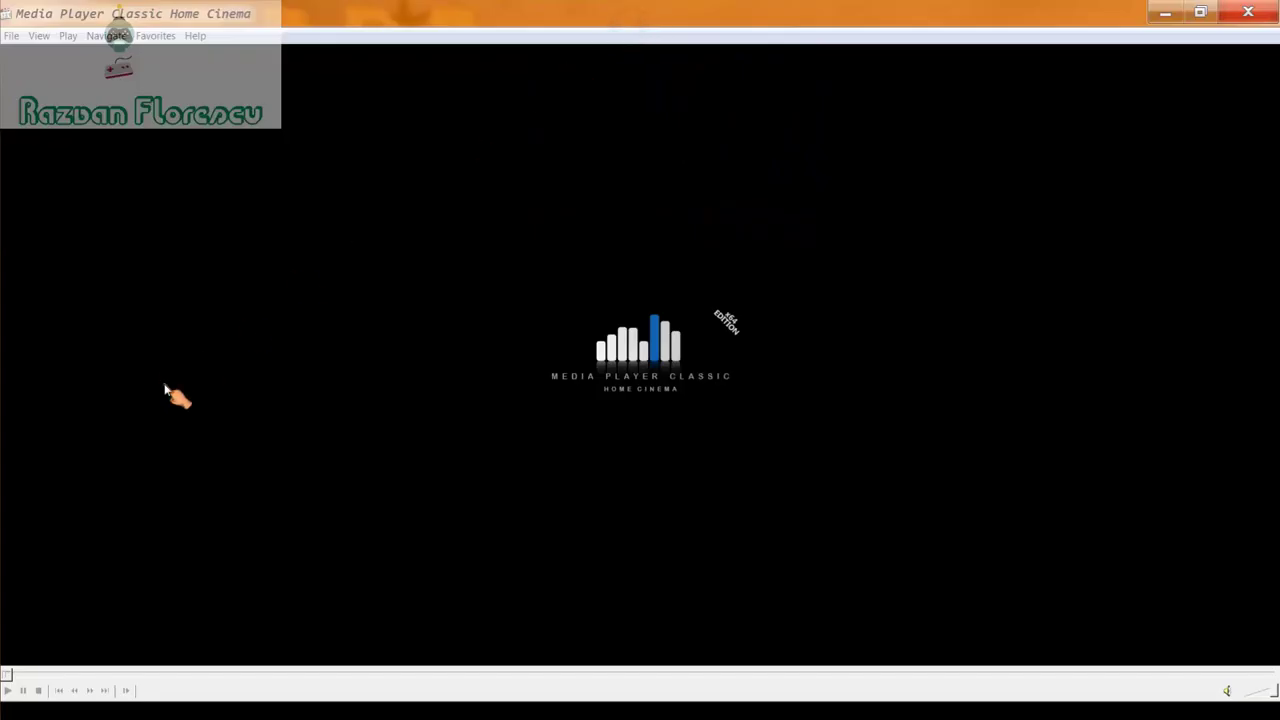
pyautogui.moveTo(2, 228)
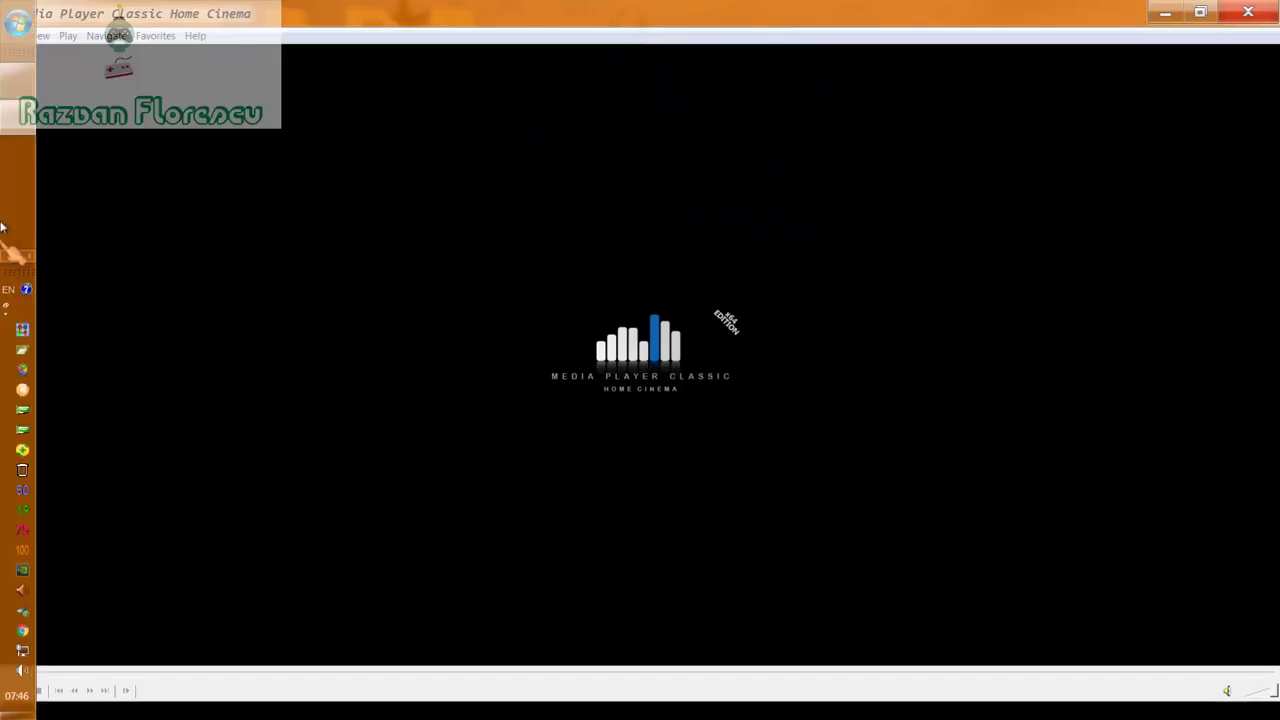
pyautogui.rightClick(12, 118)
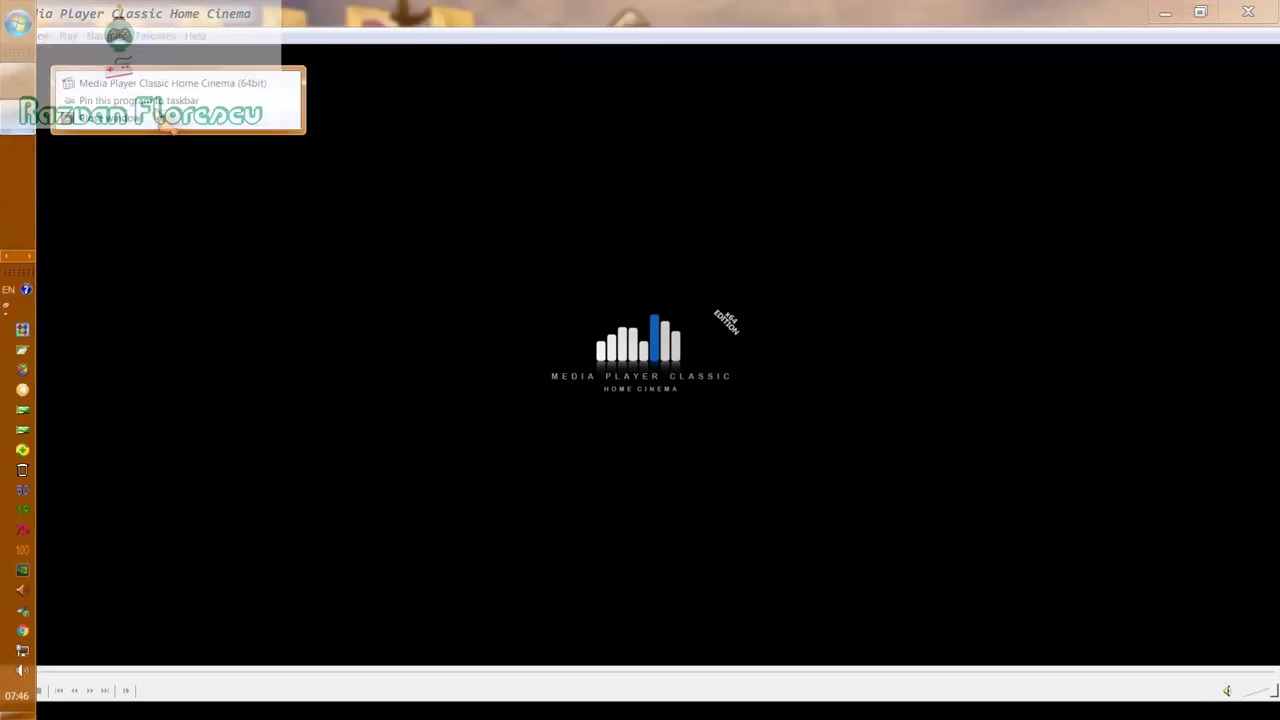
pyautogui.click(290, 145)
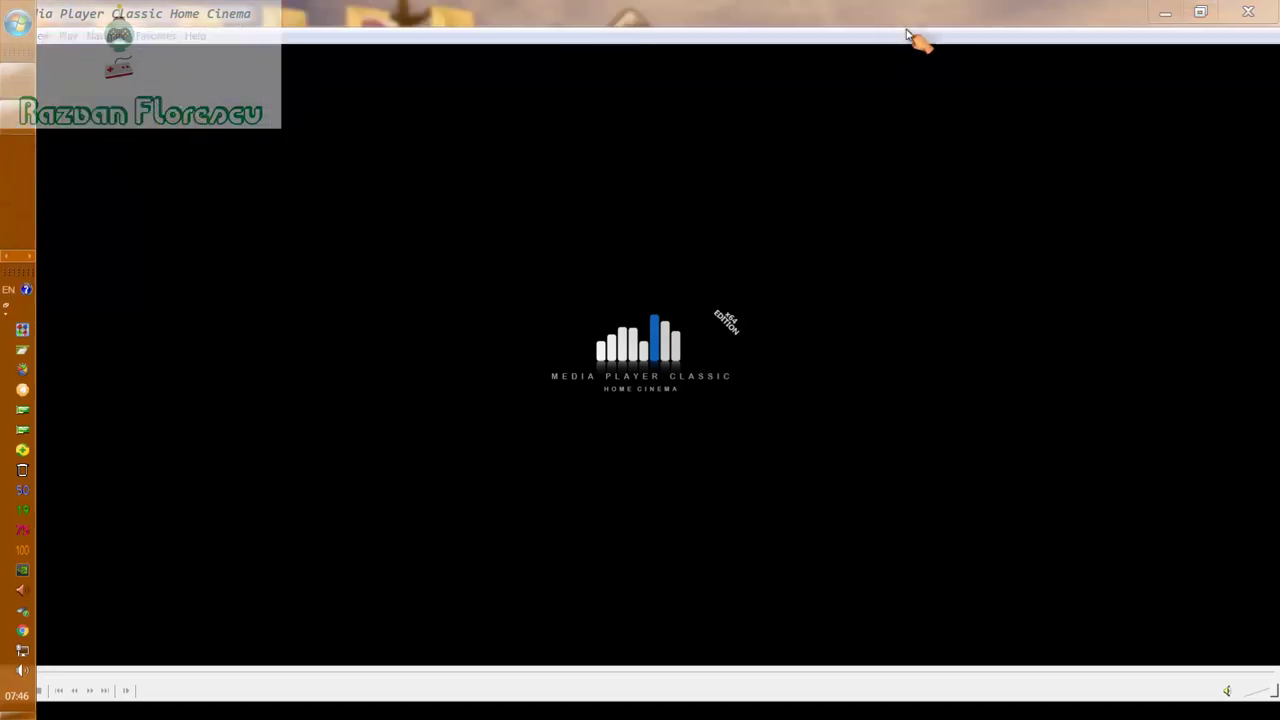
pyautogui.click(1248, 12)
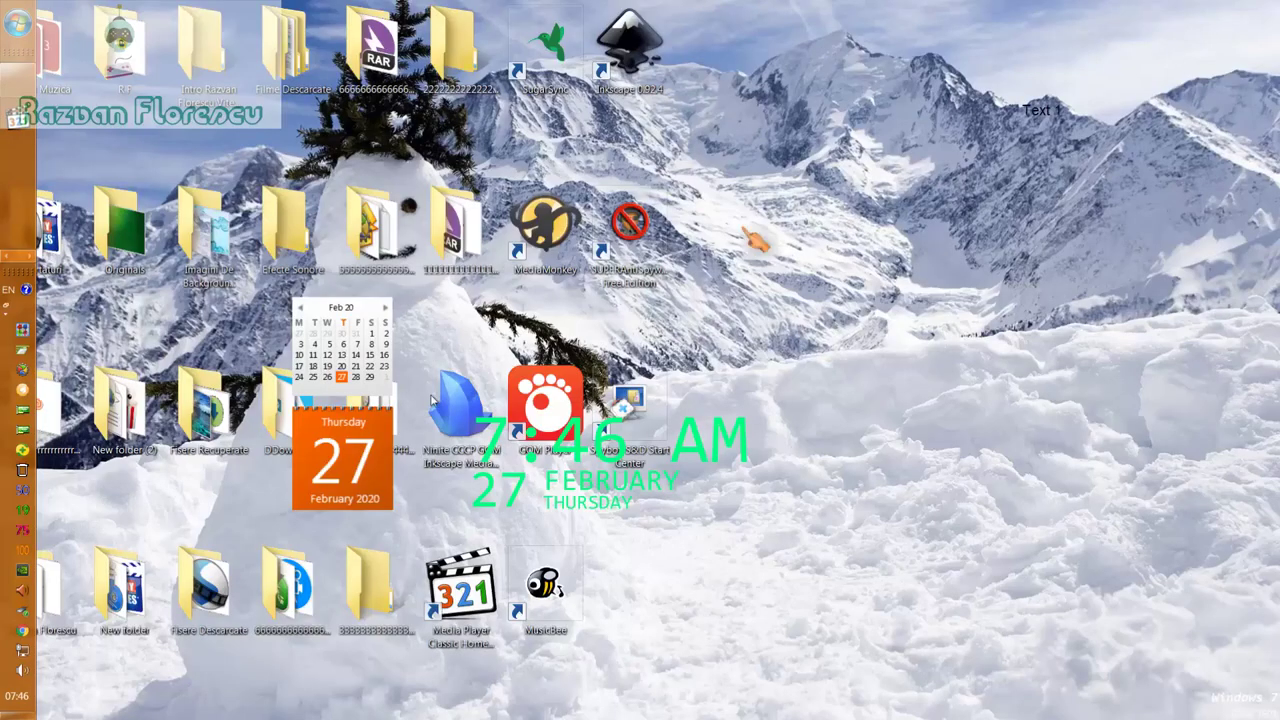
# Step: Permanently delete the Ninite CCCP GOM Inkscape MediaMonkey MusicBee installer from the desktop
pyautogui.click(476, 422)
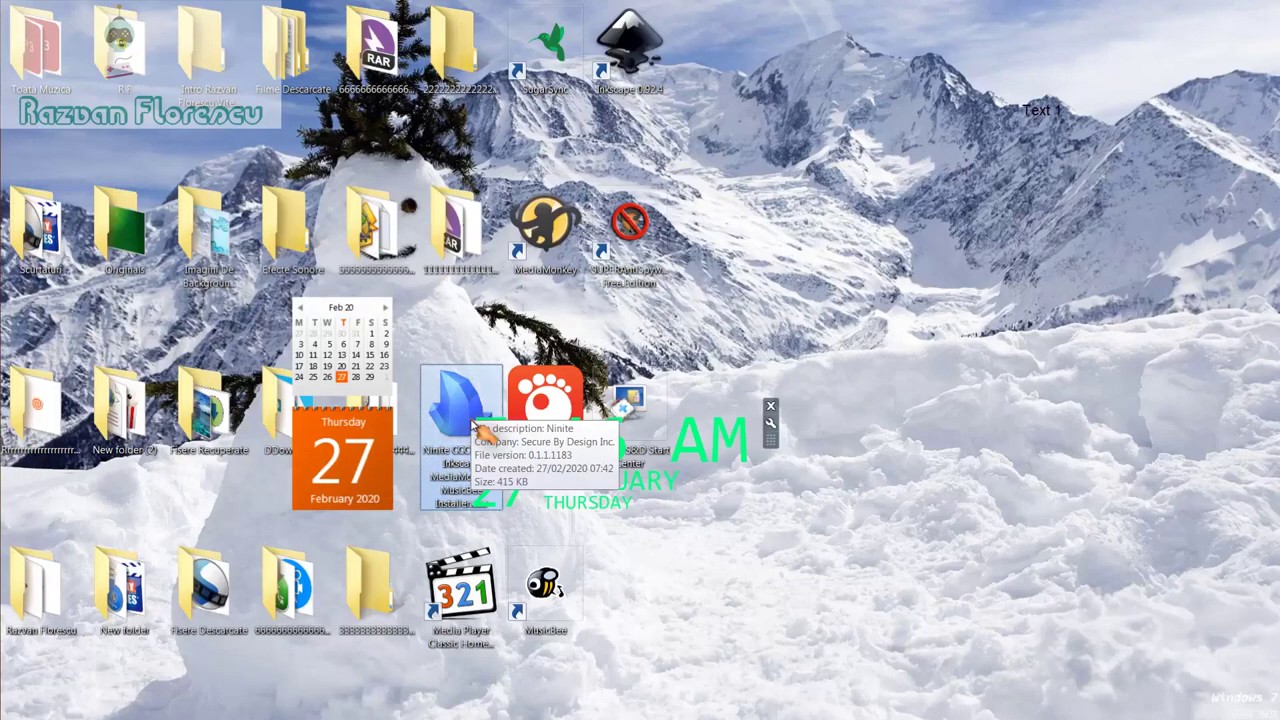
pyautogui.hotkey('shift', 'Delete')
pyautogui.press('Escape')
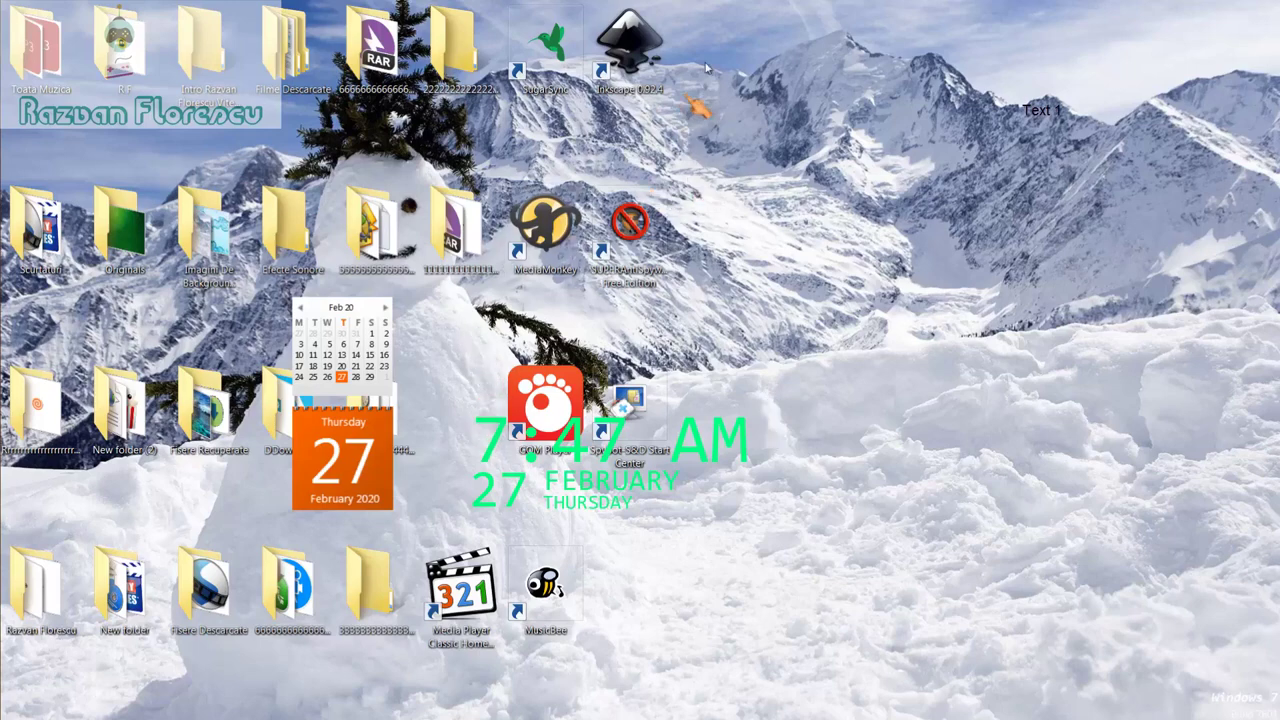
# Step: Move all eight new program shortcuts, including SugarSync, Inkscape, MusicBee and Media Player Classic, into the Scurtaturi desktop folder
pyautogui.moveTo(712, 46); pyautogui.dragTo(512, 600)
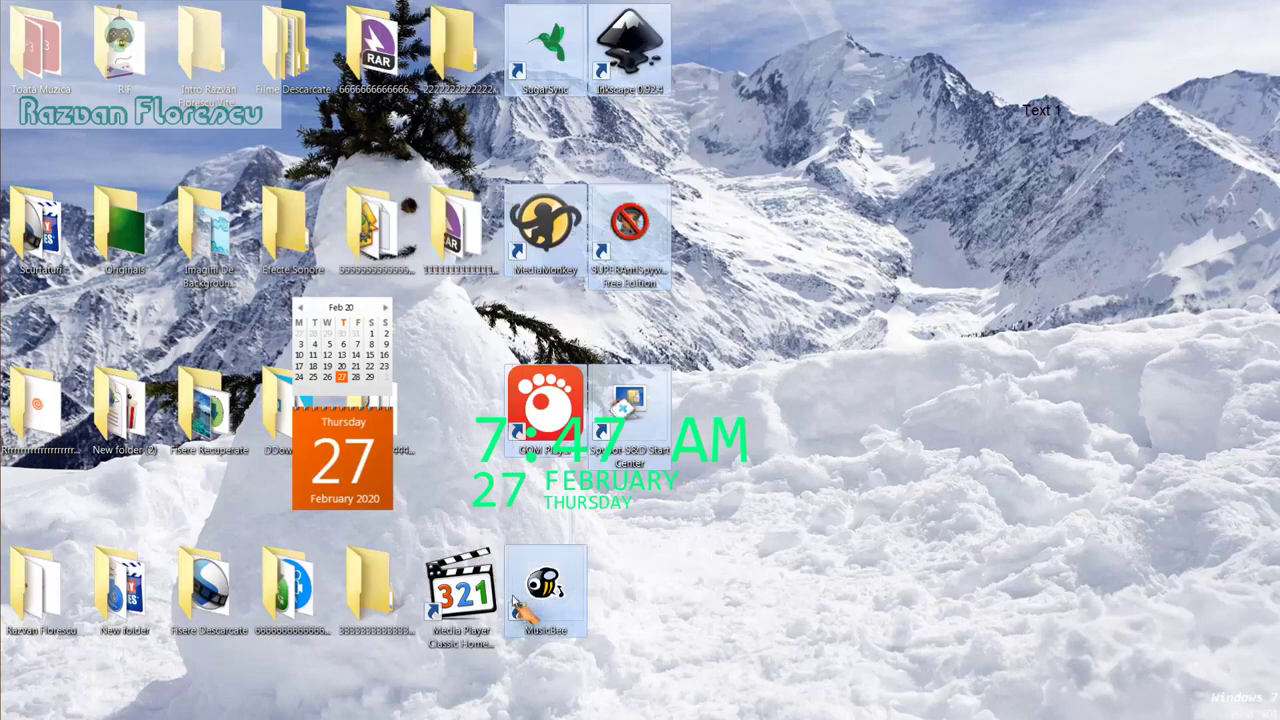
pyautogui.keyDown('ctrl'); pyautogui.click(464, 580); pyautogui.keyUp('ctrl')
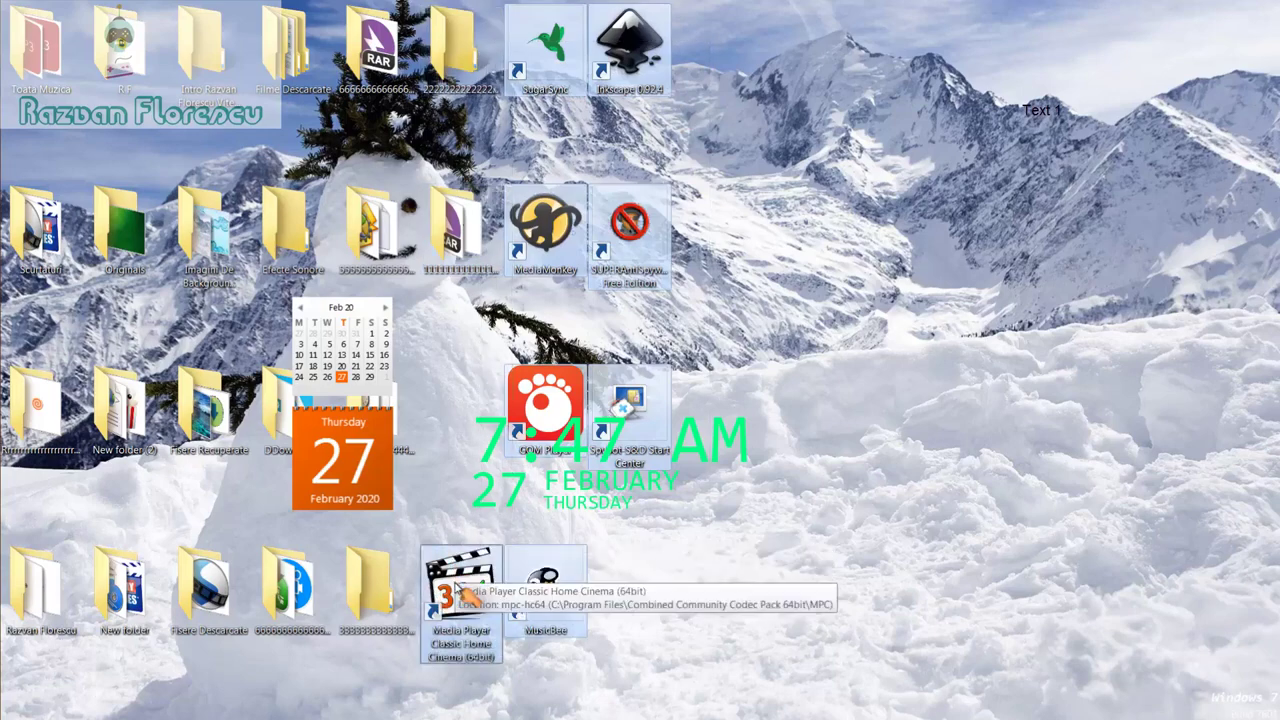
pyautogui.moveTo(455, 592); pyautogui.dragTo(195, 322)
pyautogui.moveTo(50, 200); pyautogui.dragTo(52, 204)
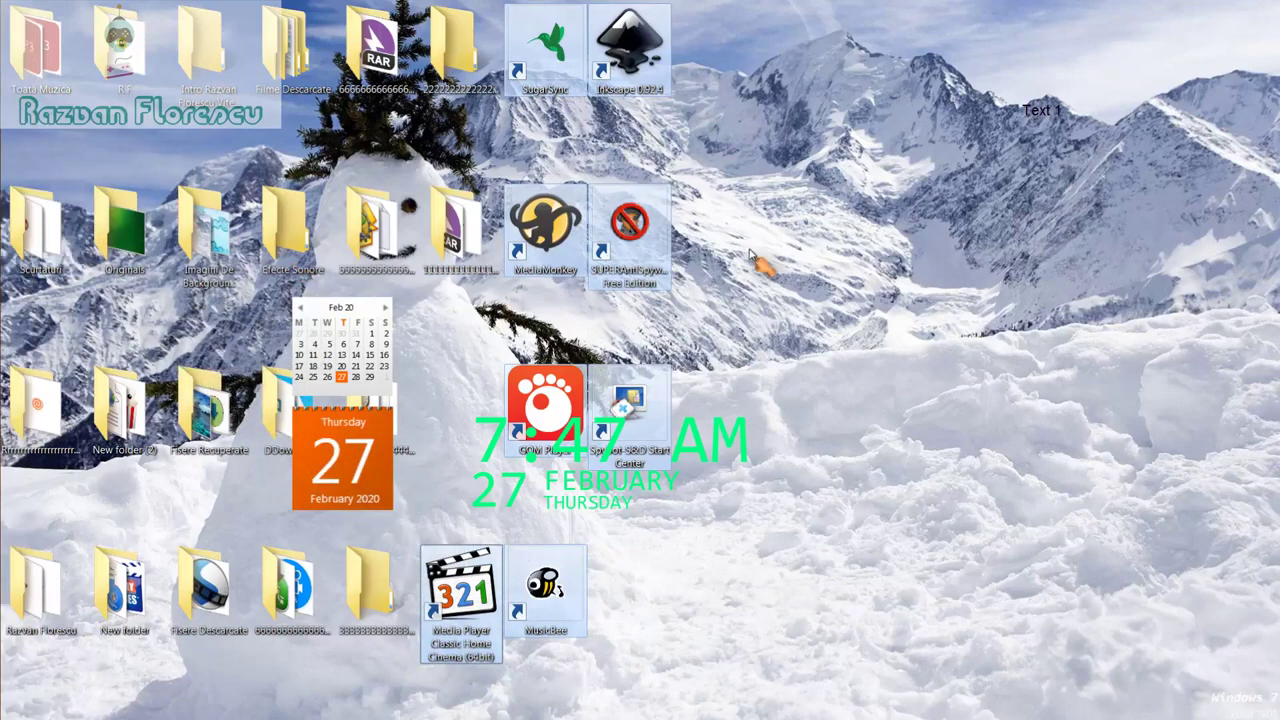
# Step: Permanently delete the eight selected program shortcuts, including SugarSync, Inkscape and MusicBee, from the desktop and refresh it twice
pyautogui.hotkey('shift', 'Delete')
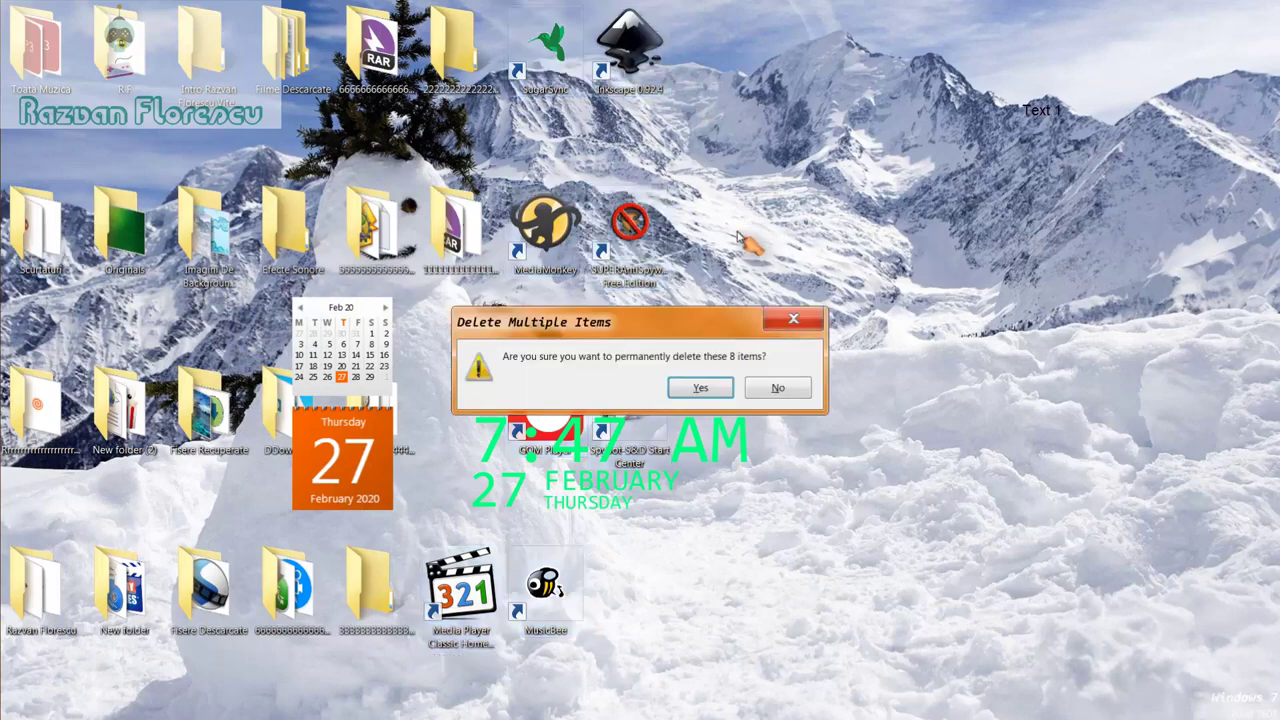
pyautogui.press('Return')
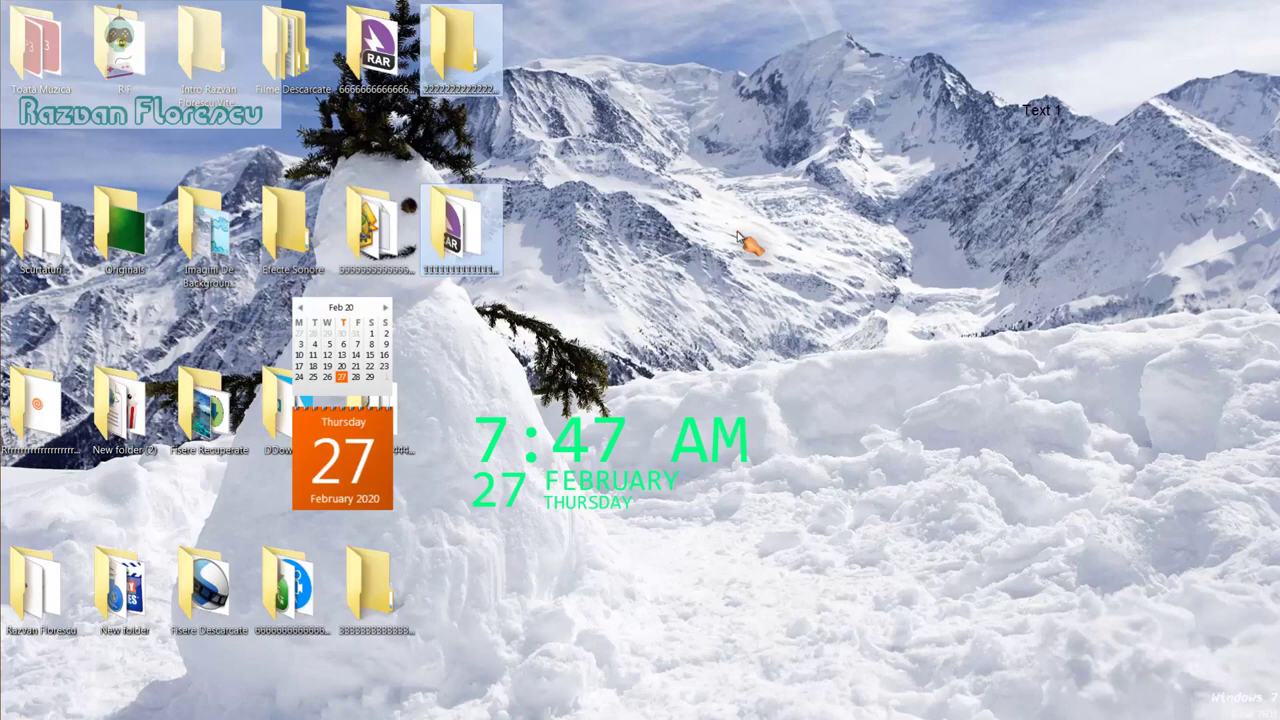
pyautogui.rightClick(606, 542)
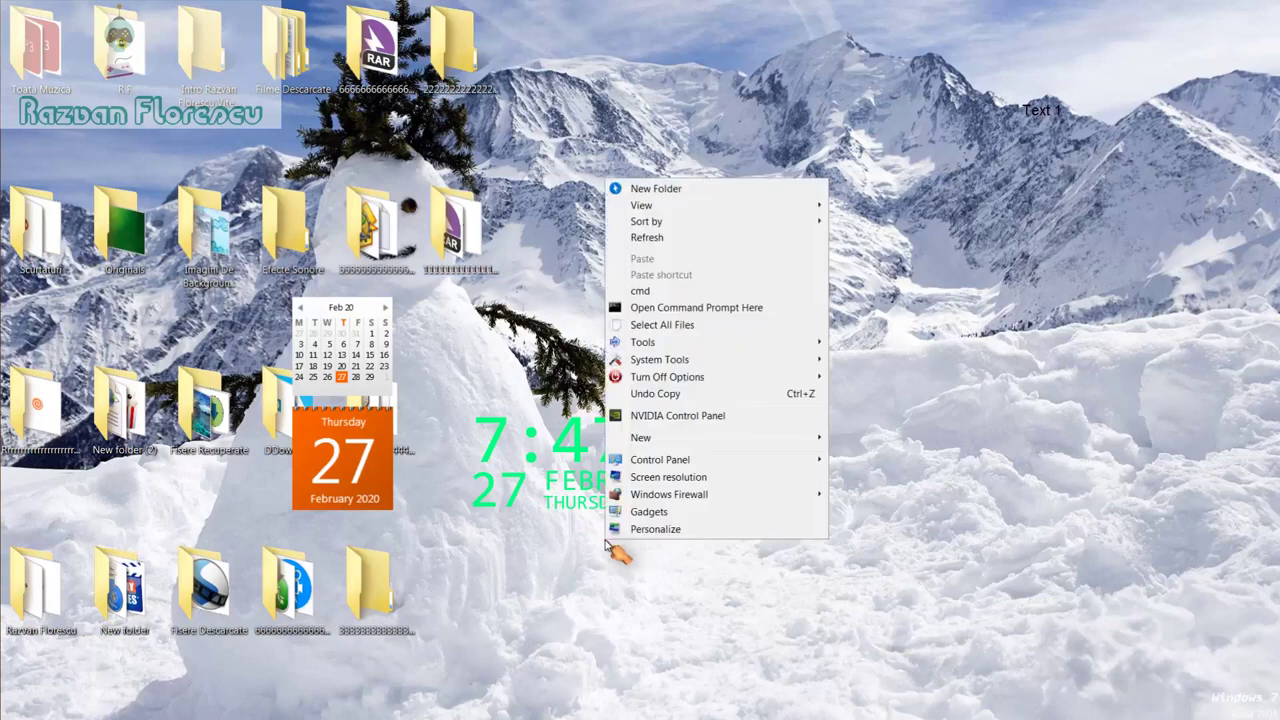
pyautogui.click(646, 238)
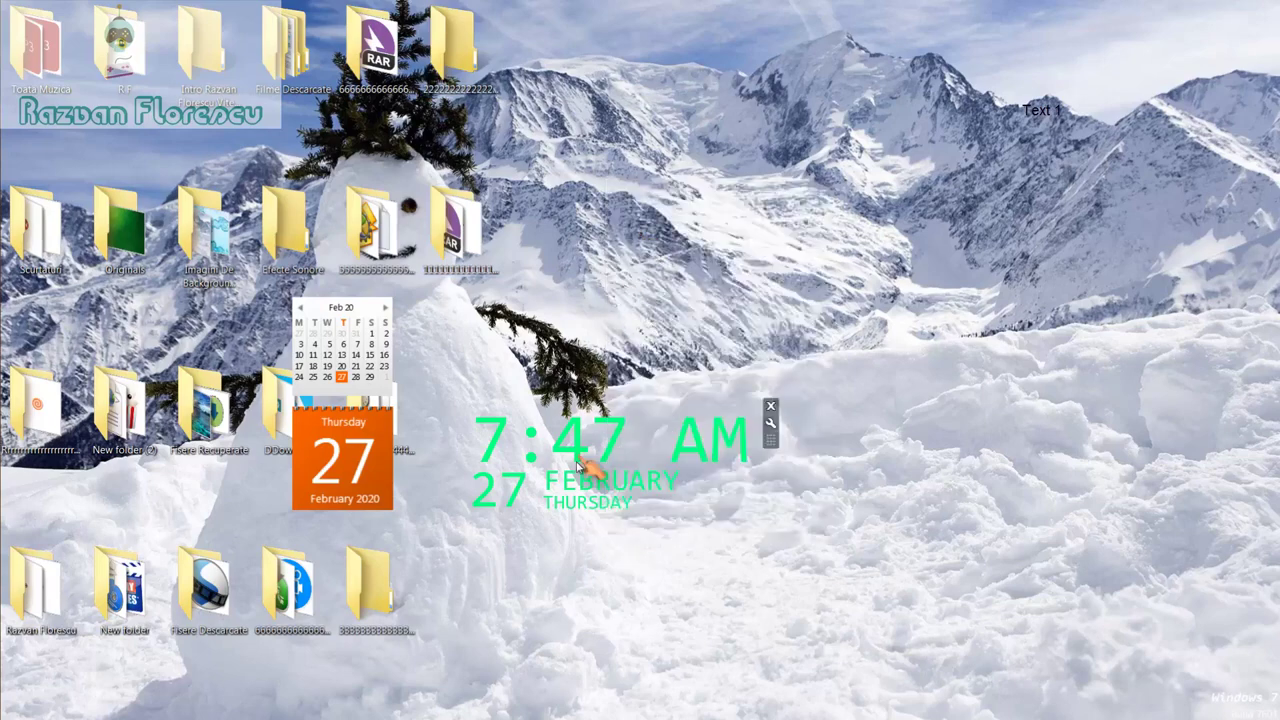
pyautogui.rightClick(575, 545)
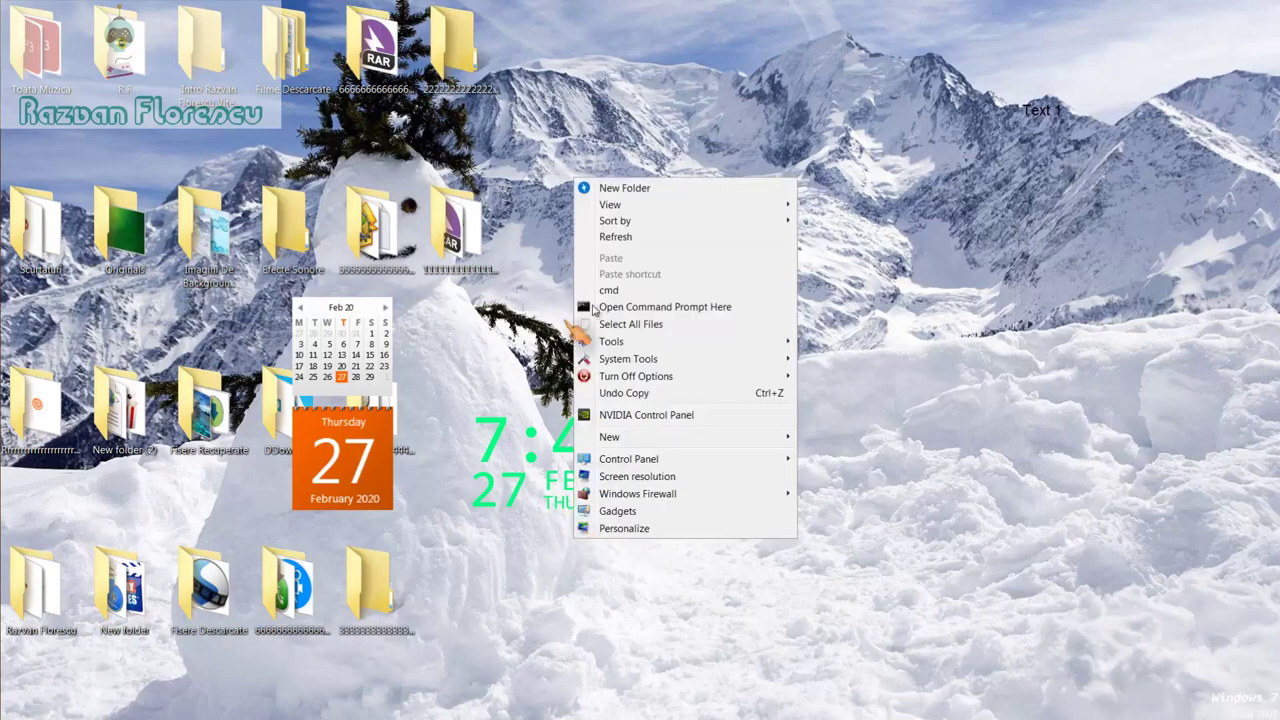
pyautogui.click(616, 238)
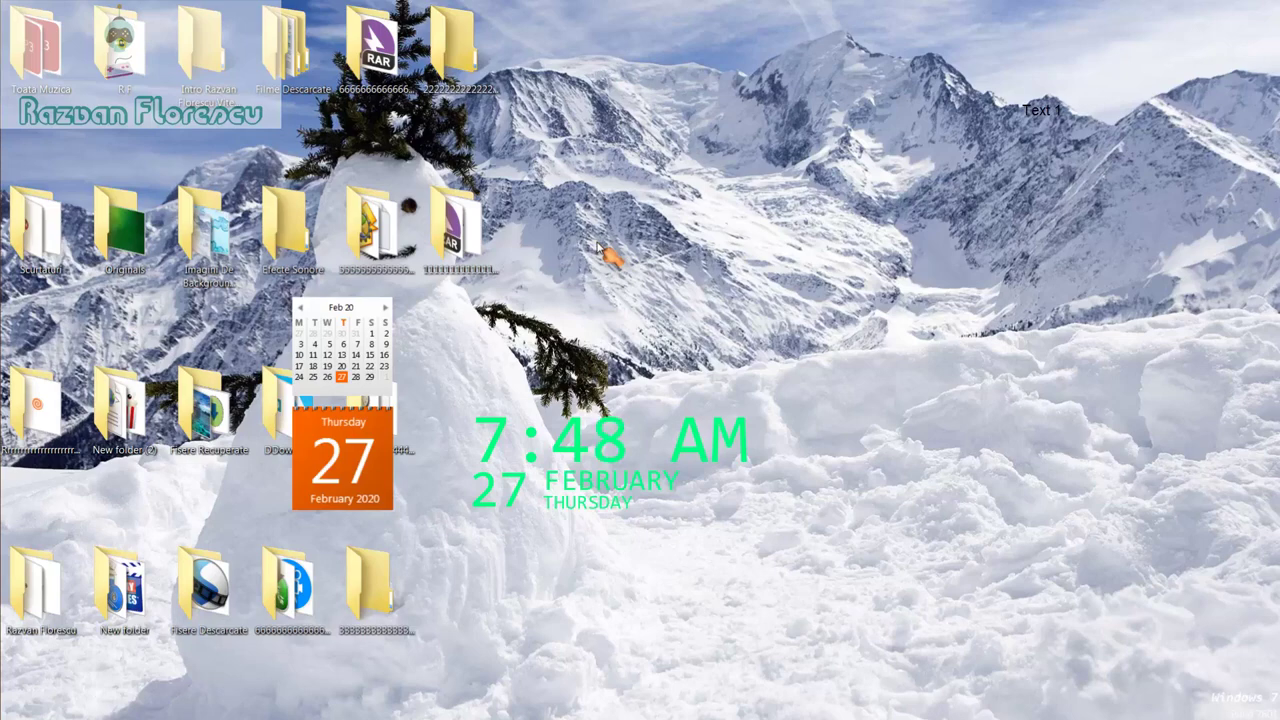
# Step: Switch to the open Ninite website in Chrome and go to the list of apps under "Pick the apps you want"
pyautogui.moveTo(2, 254)
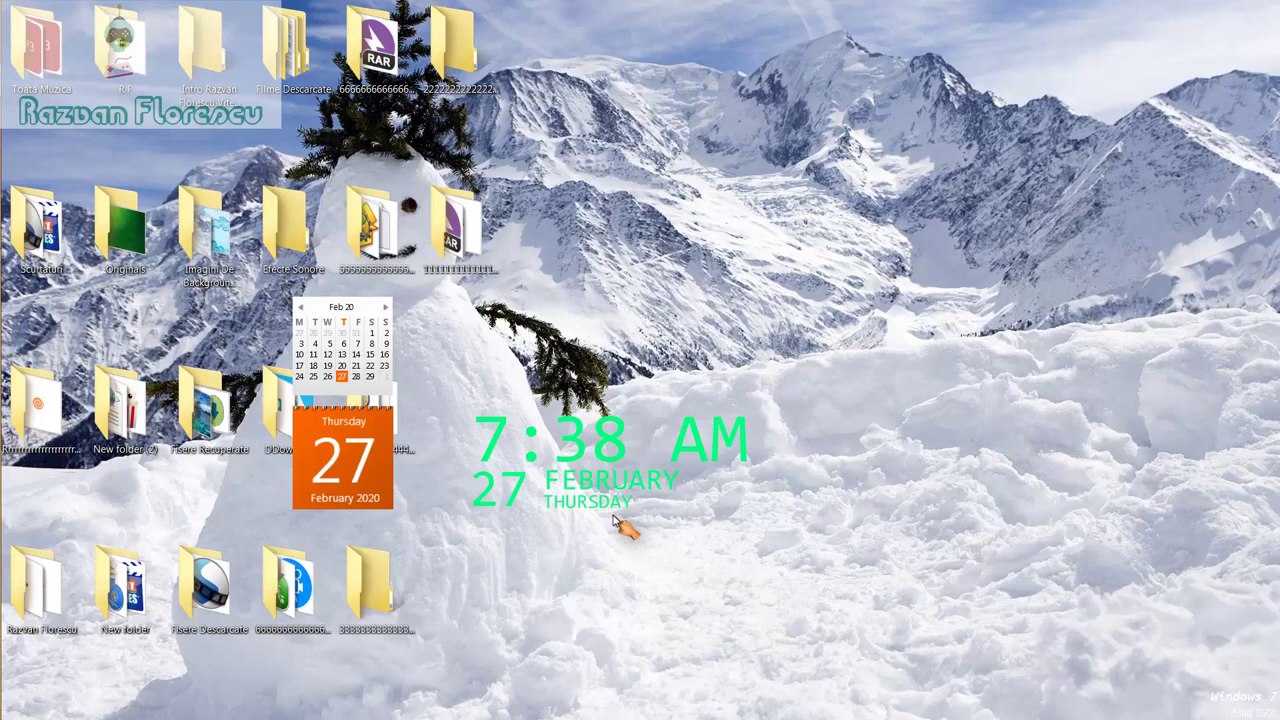
pyautogui.moveTo(4, 340)
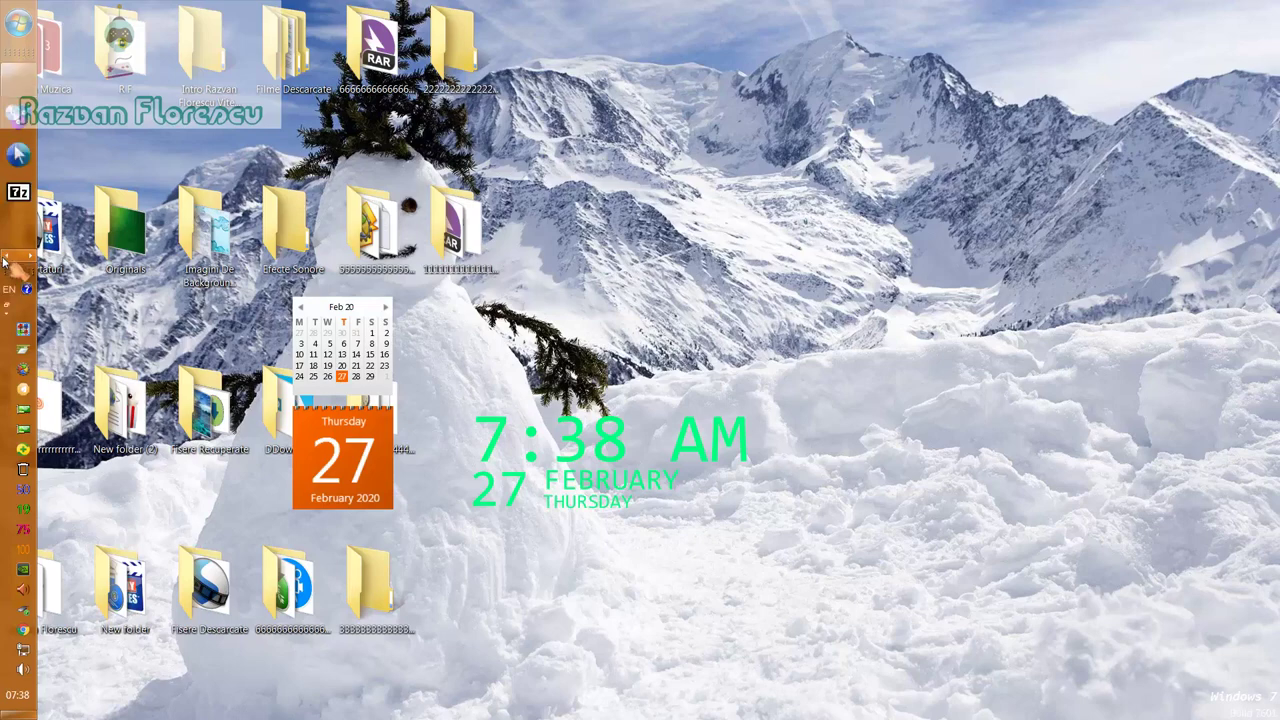
pyautogui.moveTo(18, 80)
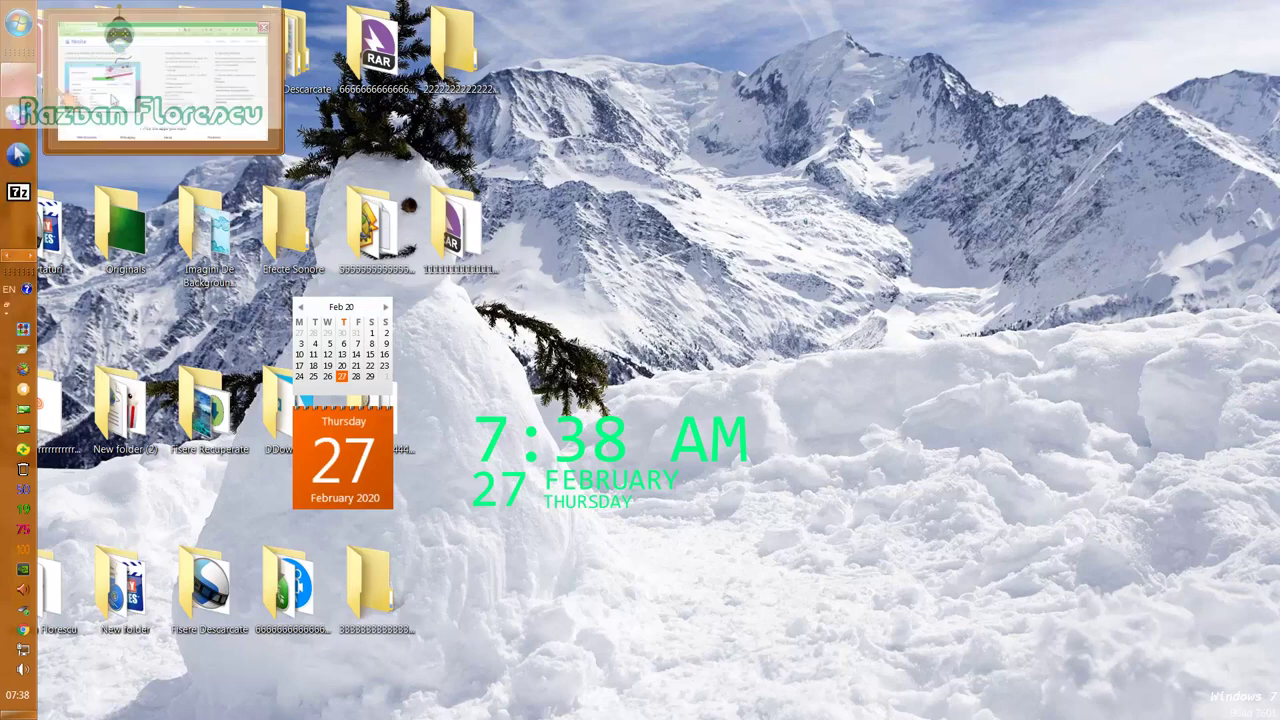
pyautogui.click(168, 112)
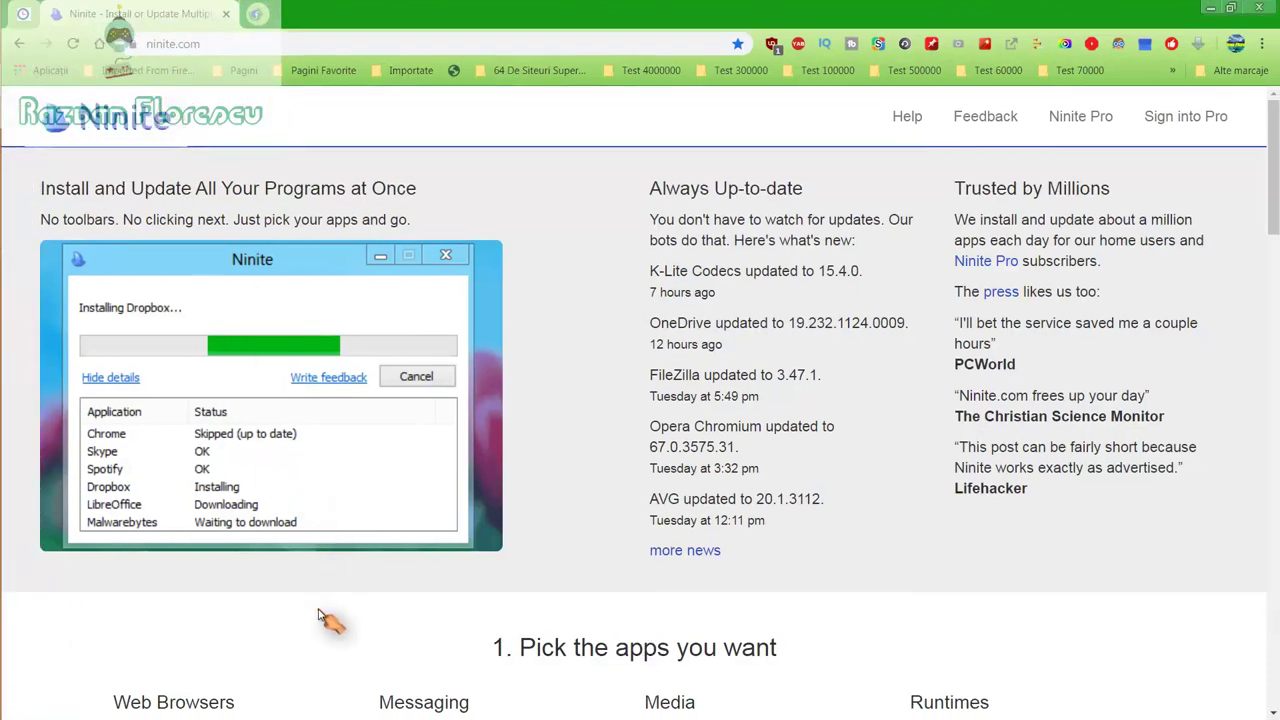
pyautogui.scroll(-2, 318, 615)
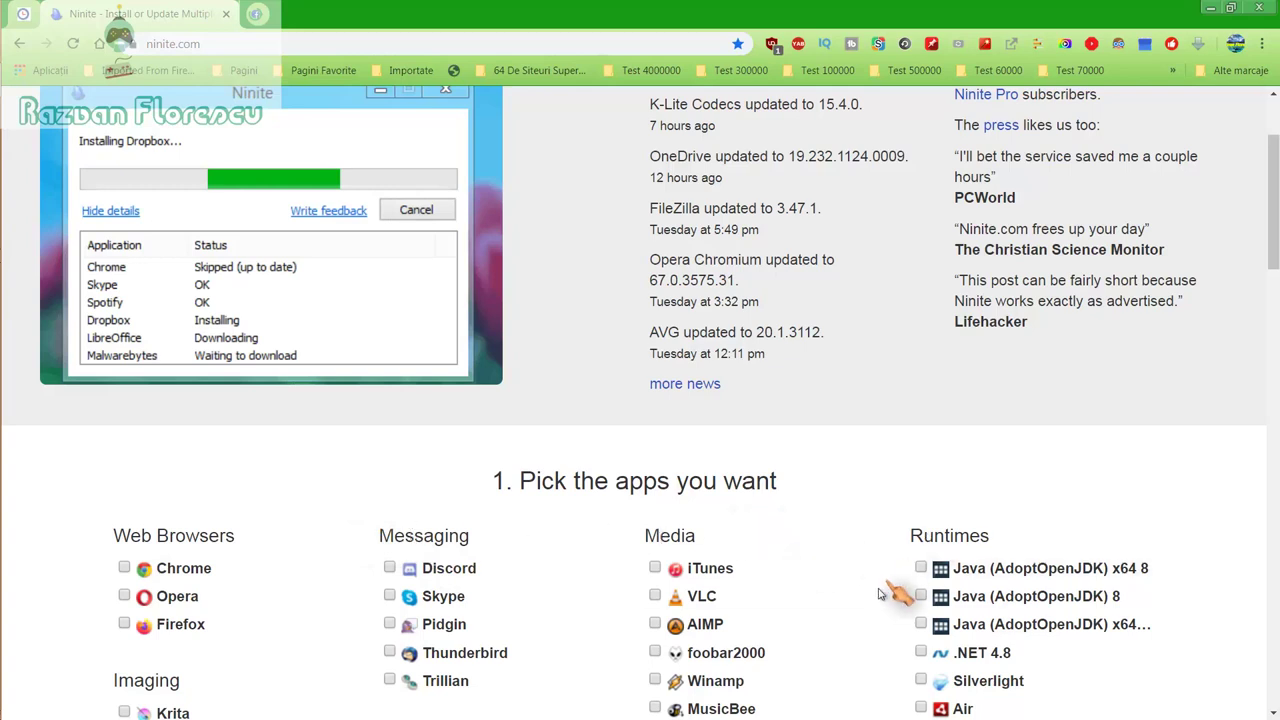
# Step: Look through the categories of apps offered for the custom installer, from Web Browsers down to Developer Tools
pyautogui.scroll(-2, 820, 580)
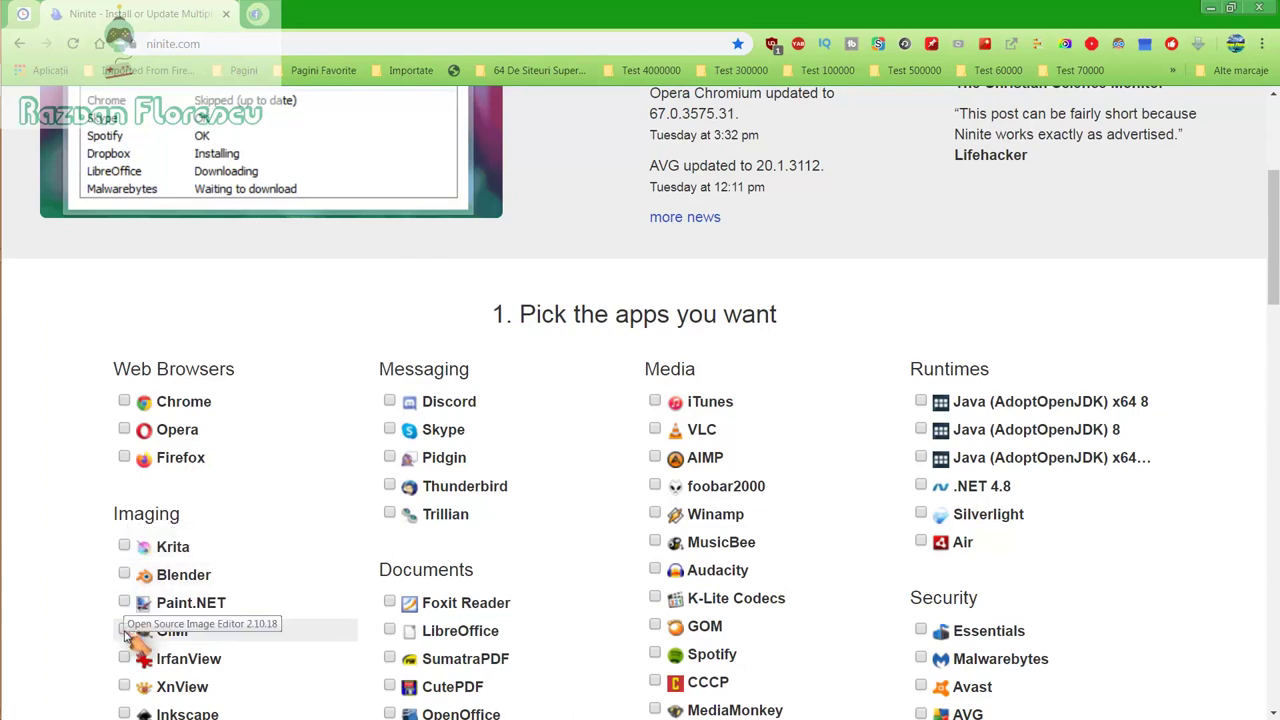
pyautogui.scroll(-1, 128, 680)
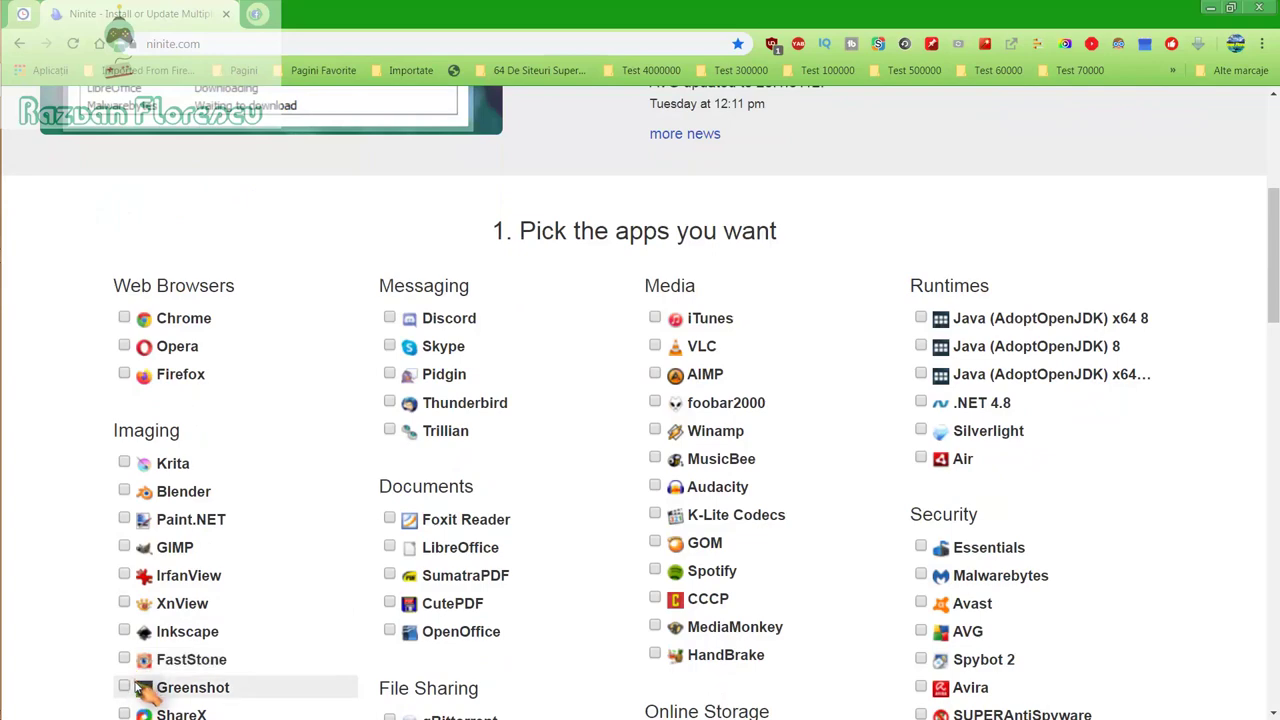
pyautogui.scroll(-1, 136, 688)
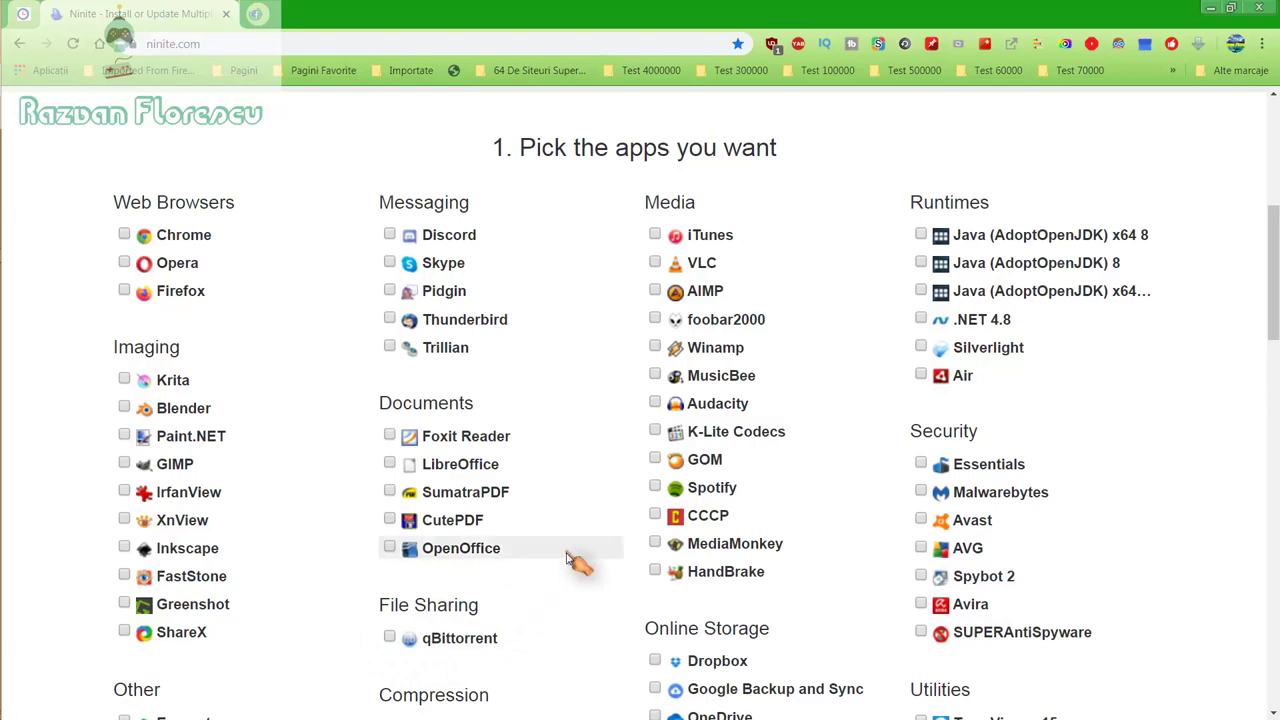
pyautogui.scroll(-1, 603, 597)
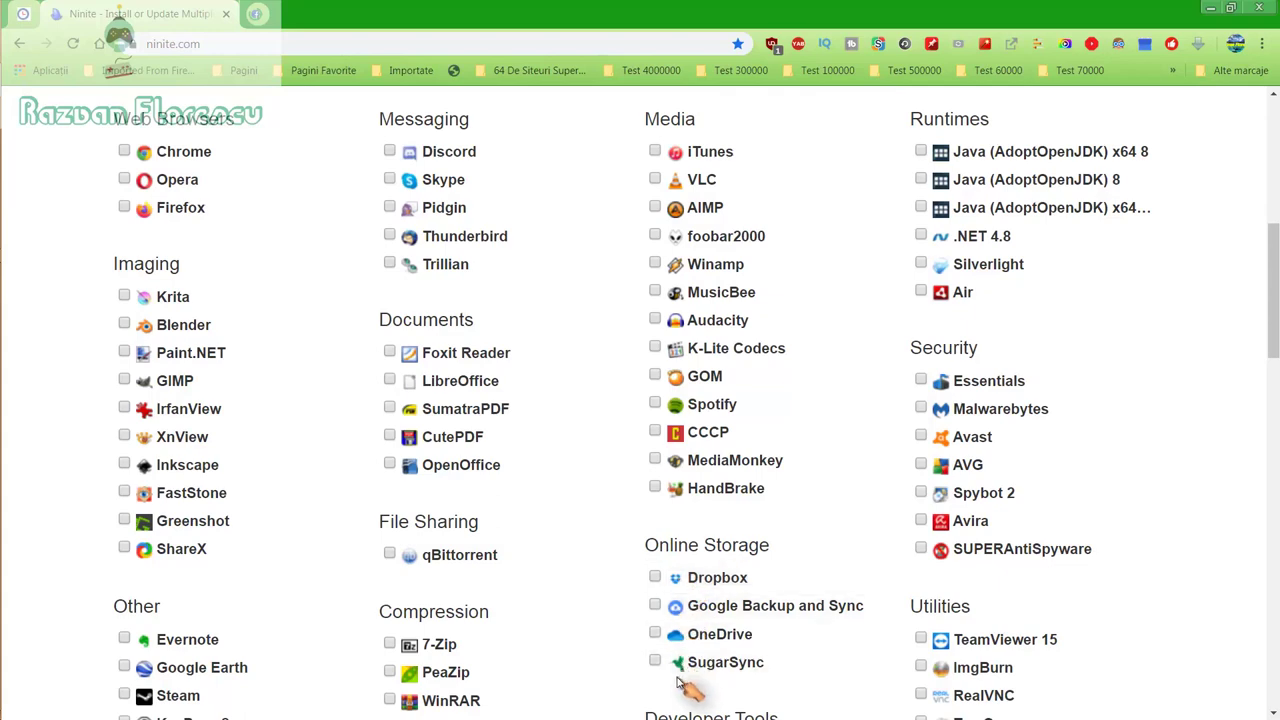
pyautogui.scroll(-2, 500, 620)
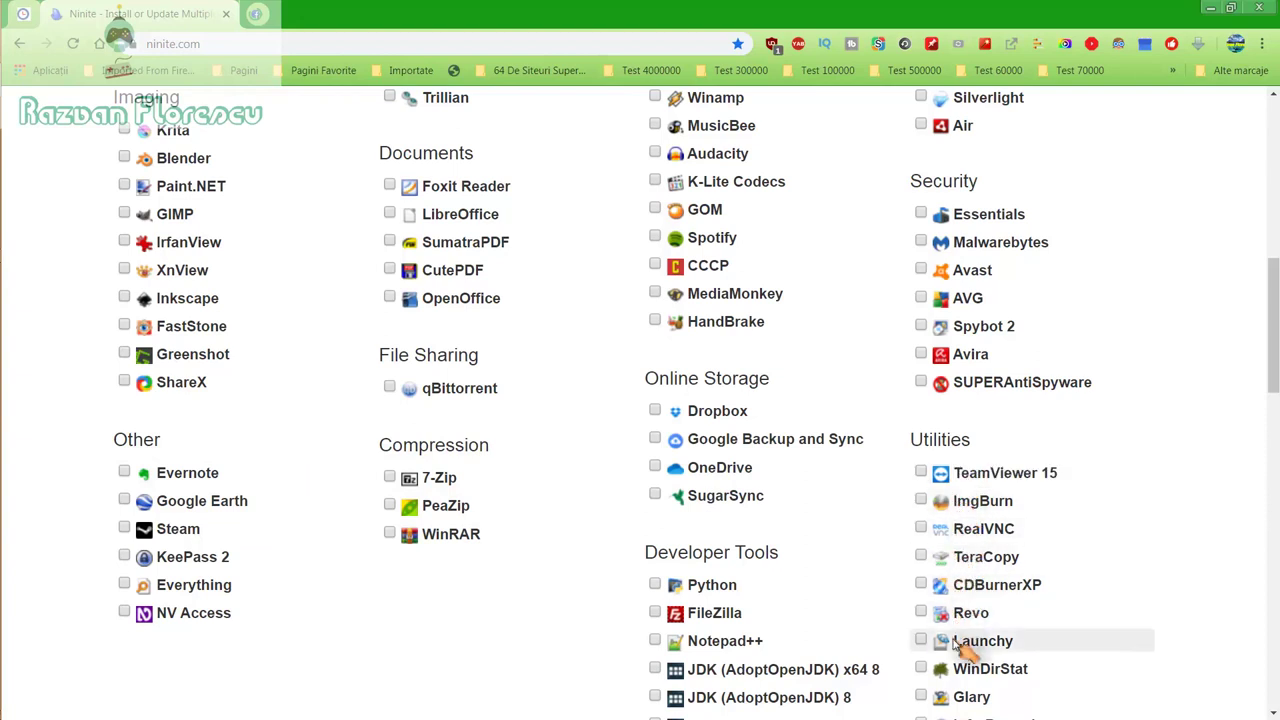
pyautogui.scroll(-1, 958, 694)
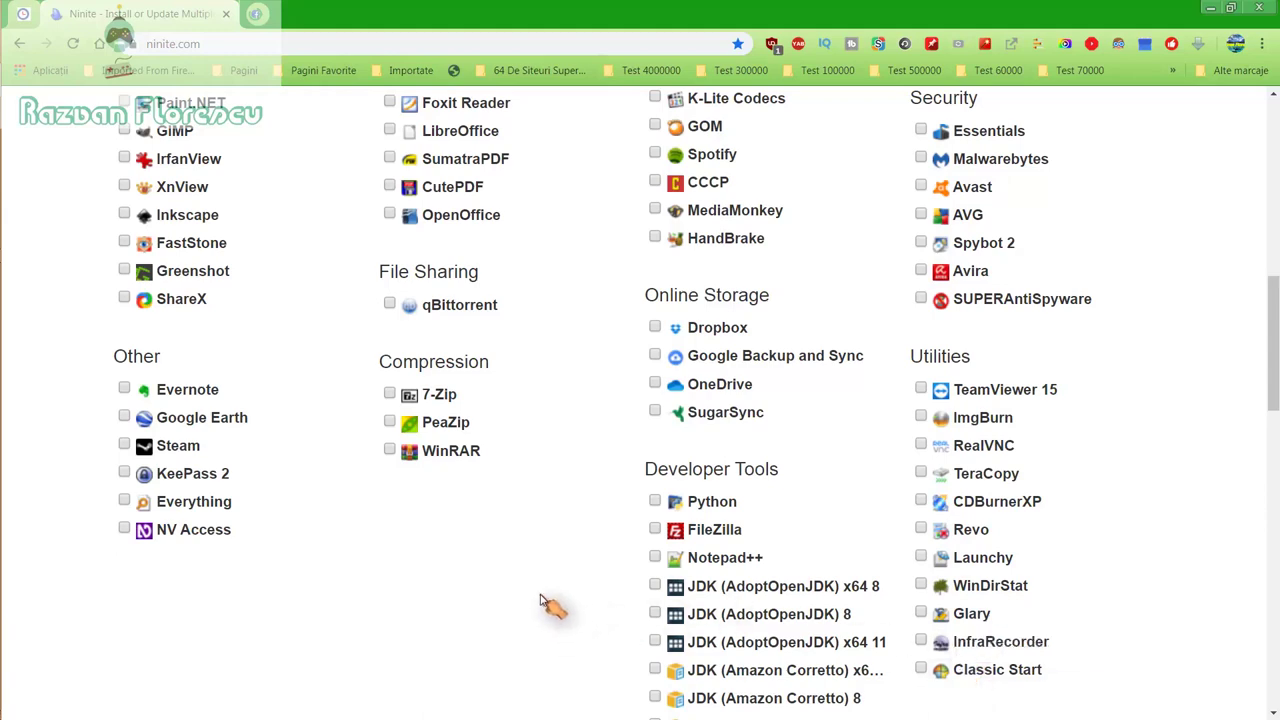
pyautogui.scroll(-1, 540, 604)
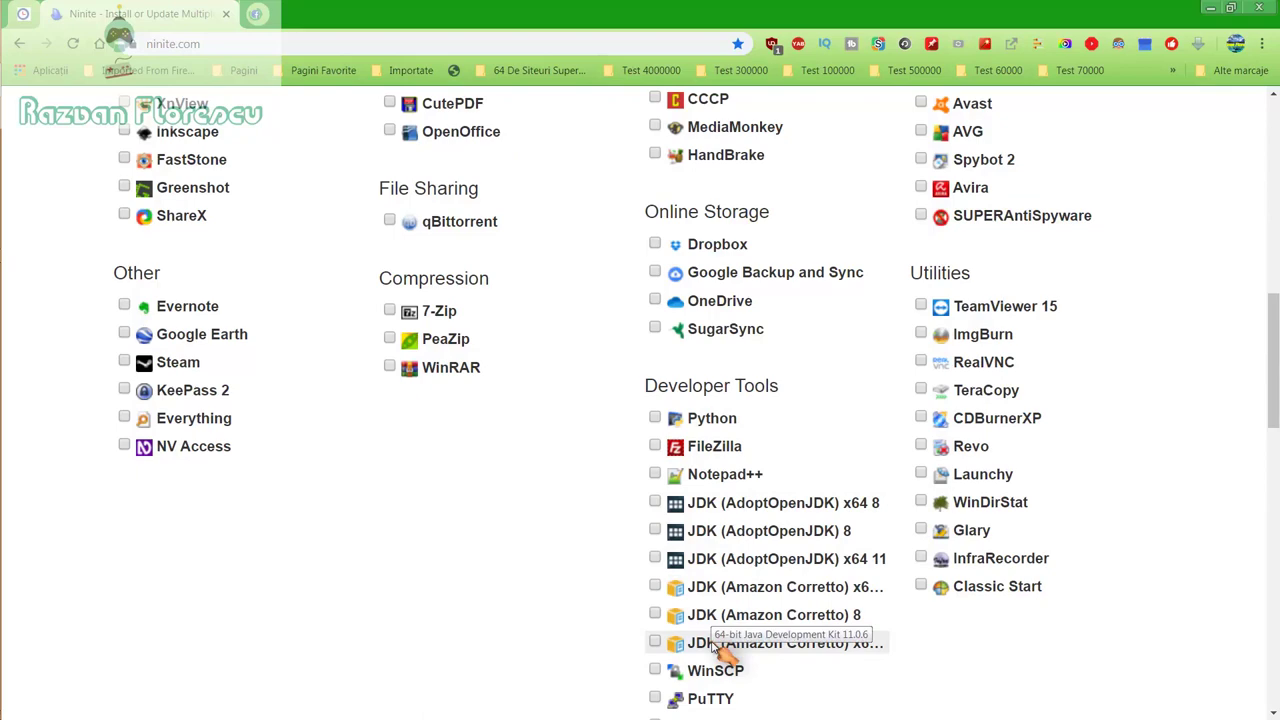
pyautogui.scroll(-2, 716, 648)
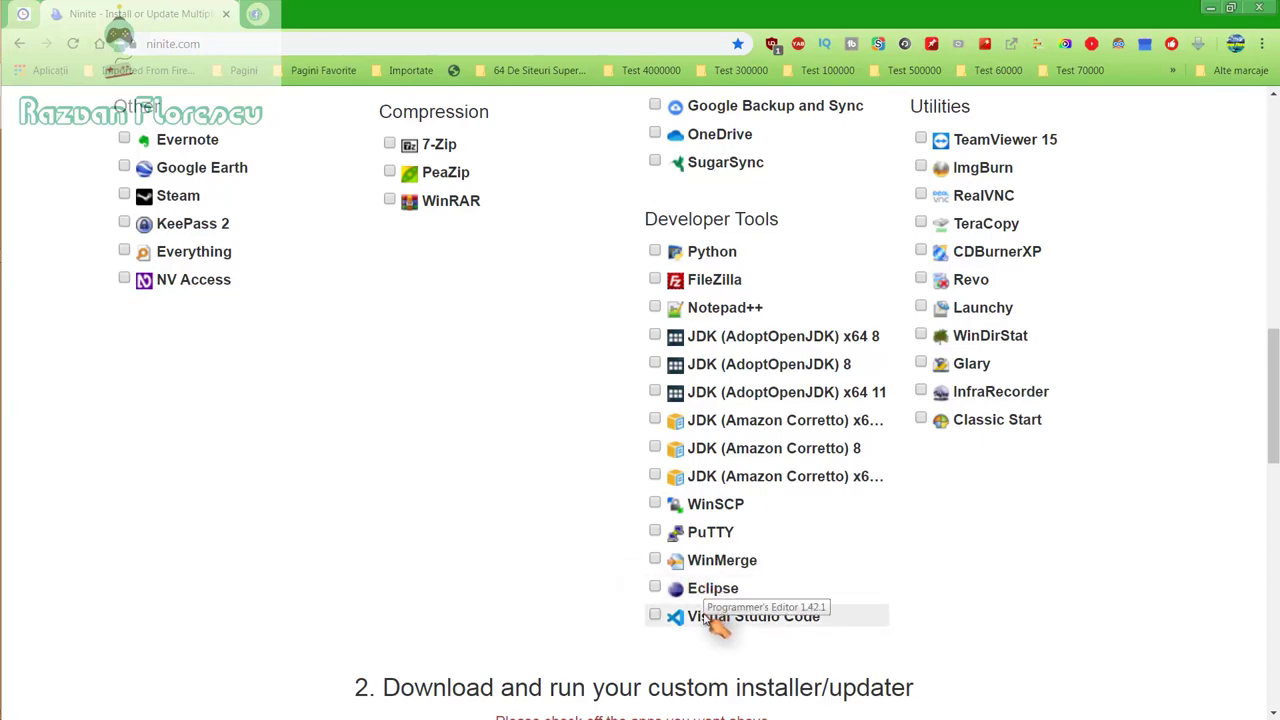
pyautogui.scroll(3, 590, 570)
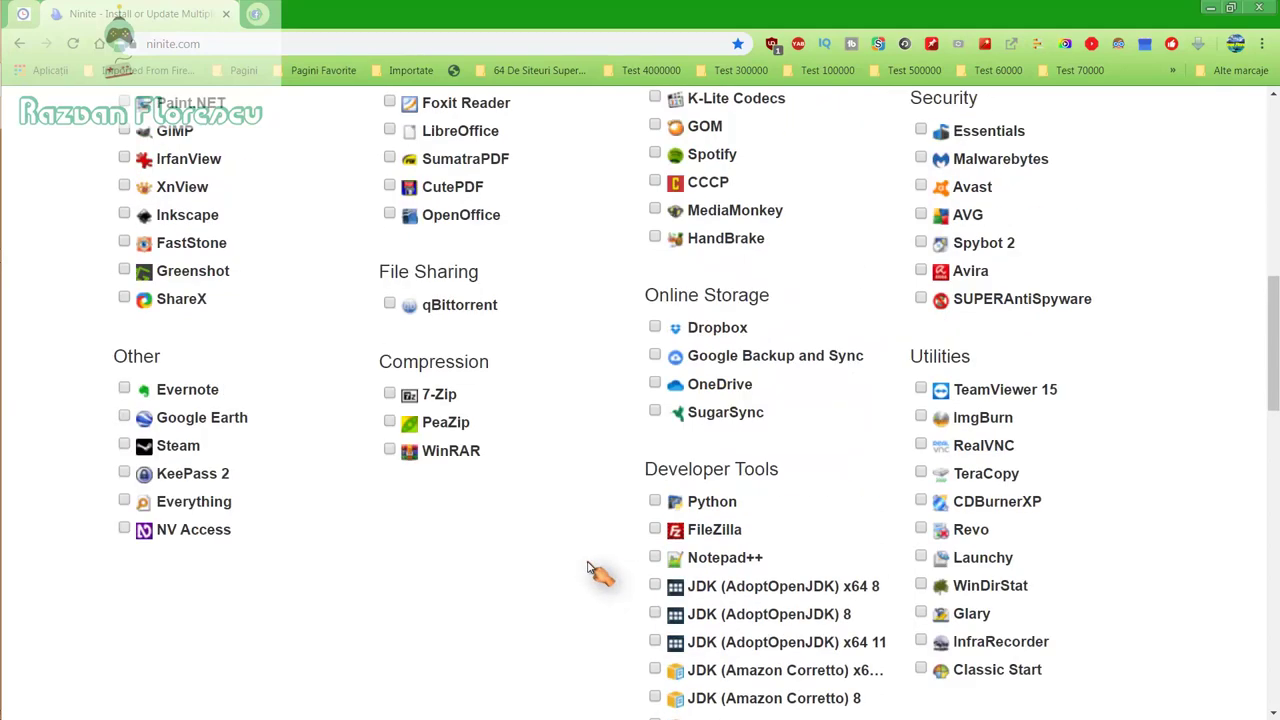
pyautogui.scroll(3, 592, 570)
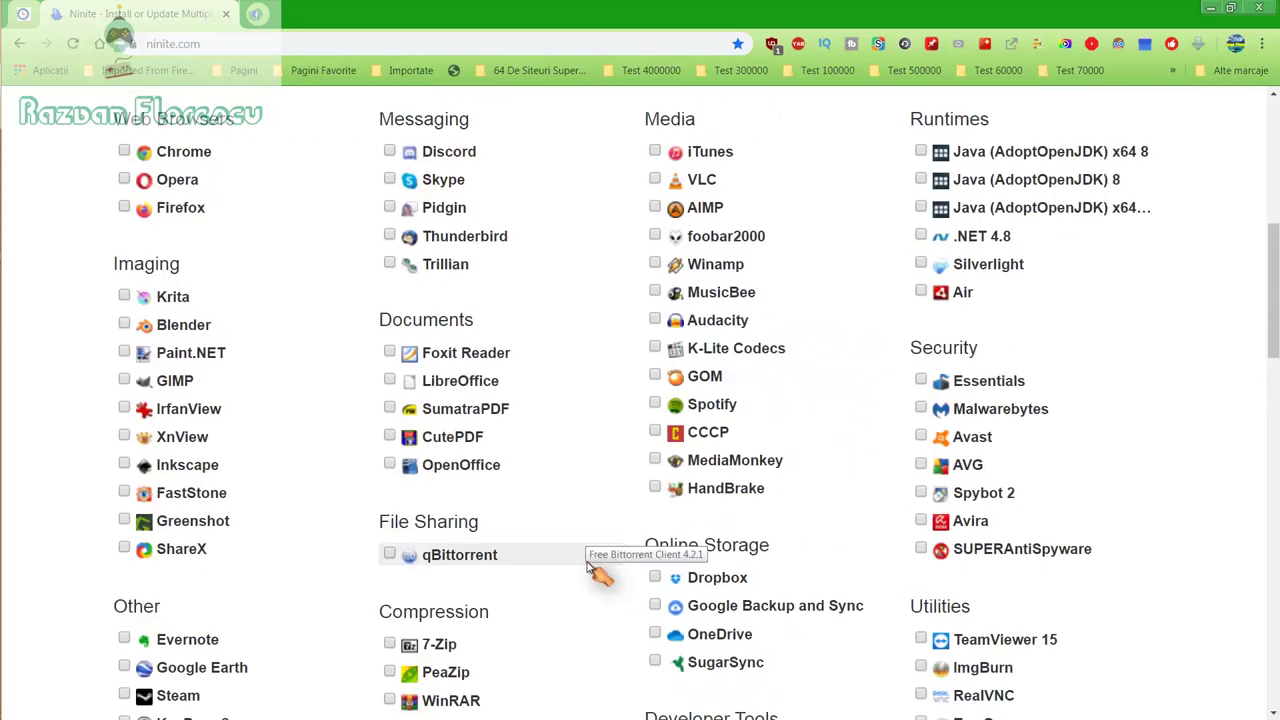
pyautogui.scroll(2, 590, 570)
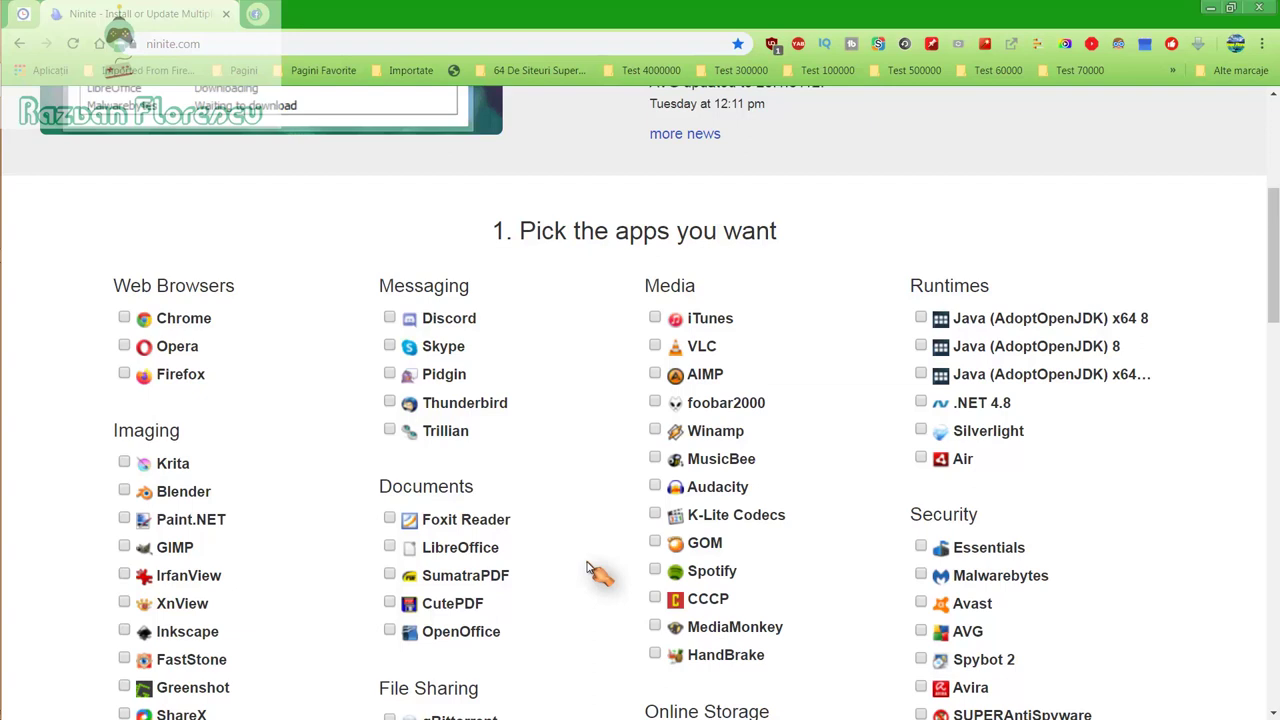
# Step: Select Inkscape and the media apps GOM, MusicBee, CCCP, MediaMonkey and Spotify for the installer
pyautogui.click(656, 543)
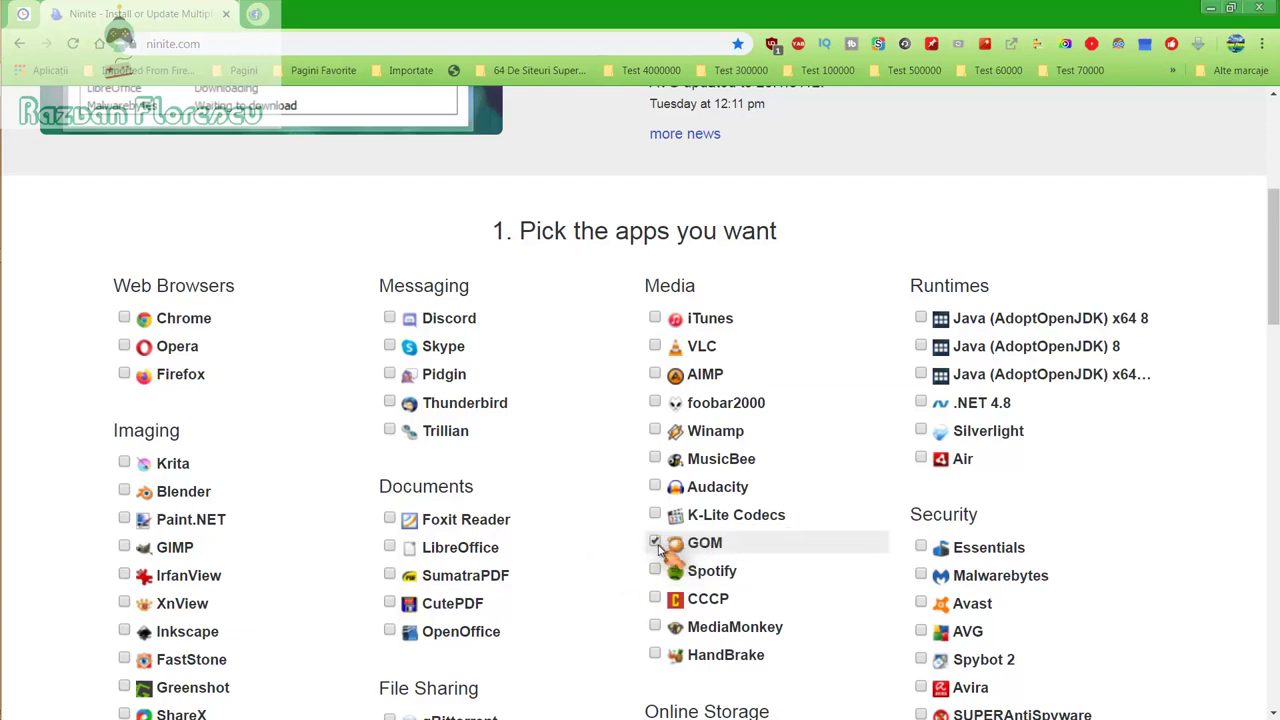
pyautogui.click(127, 637)
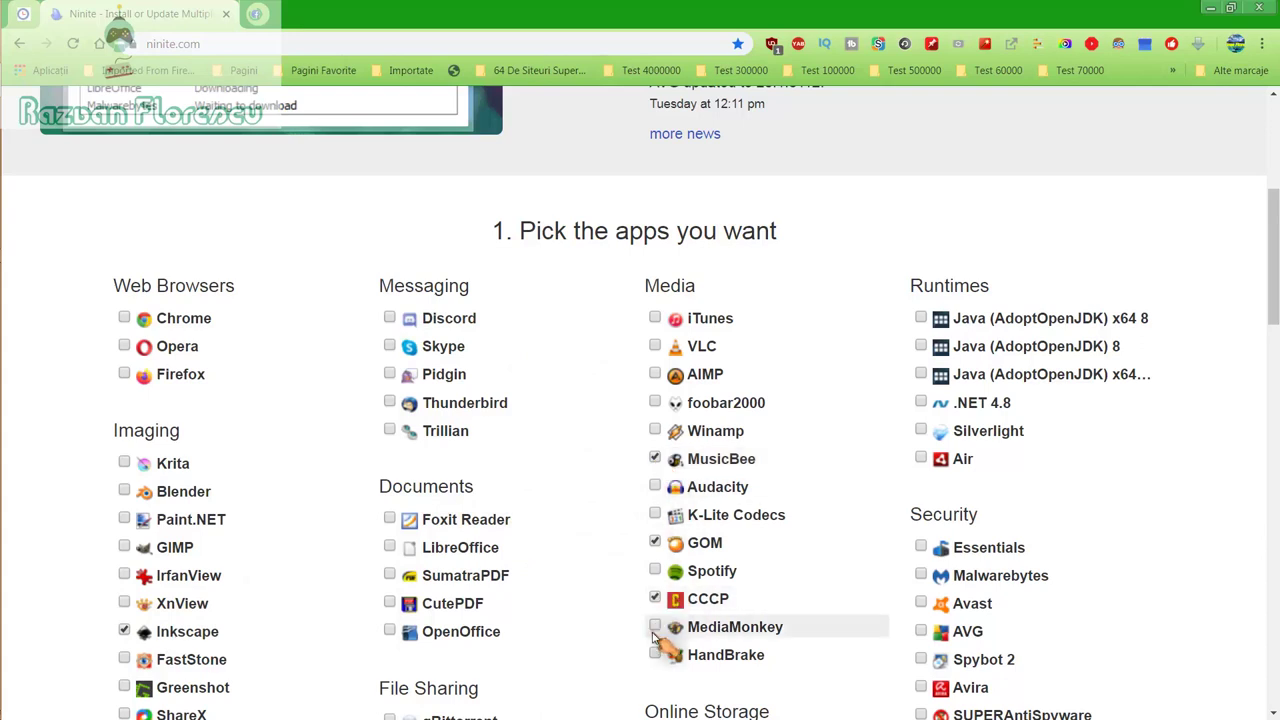
pyautogui.click(655, 626)
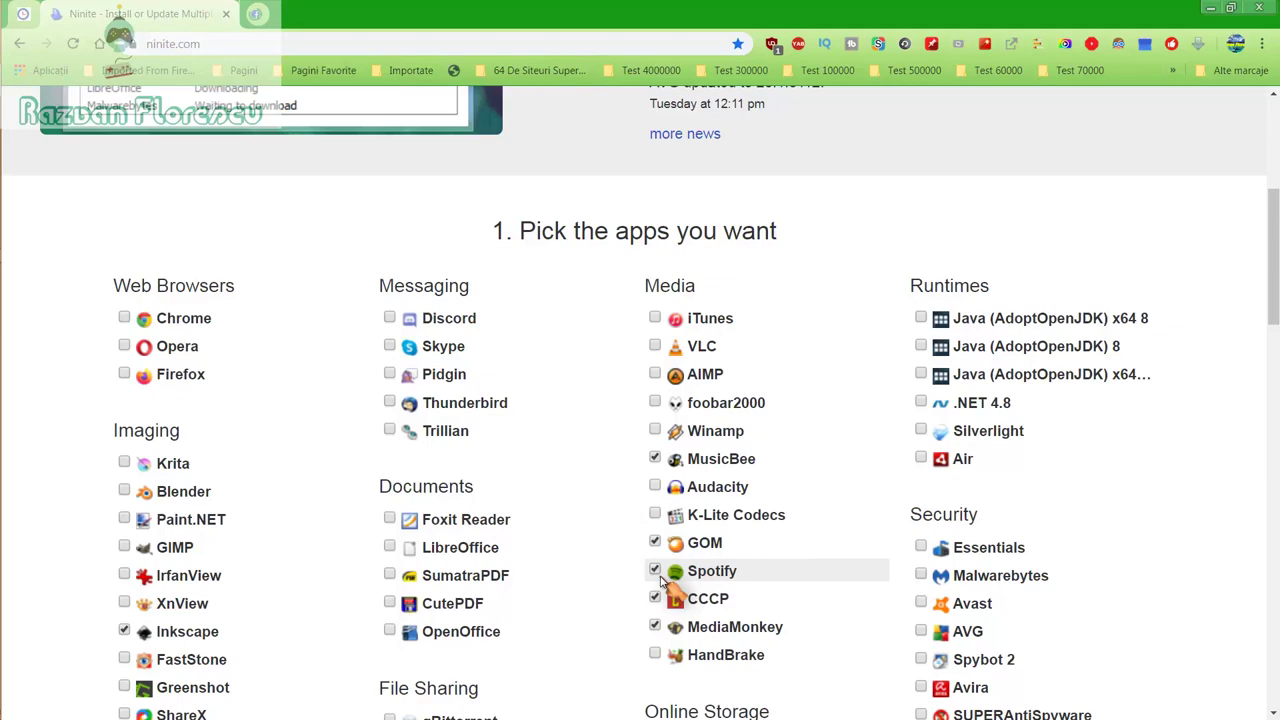
# Step: Add the security apps SUPERAntiSpyware and Spybot 2 and the online storage app SugarSync to the selection
pyautogui.scroll(-2, 660, 582)
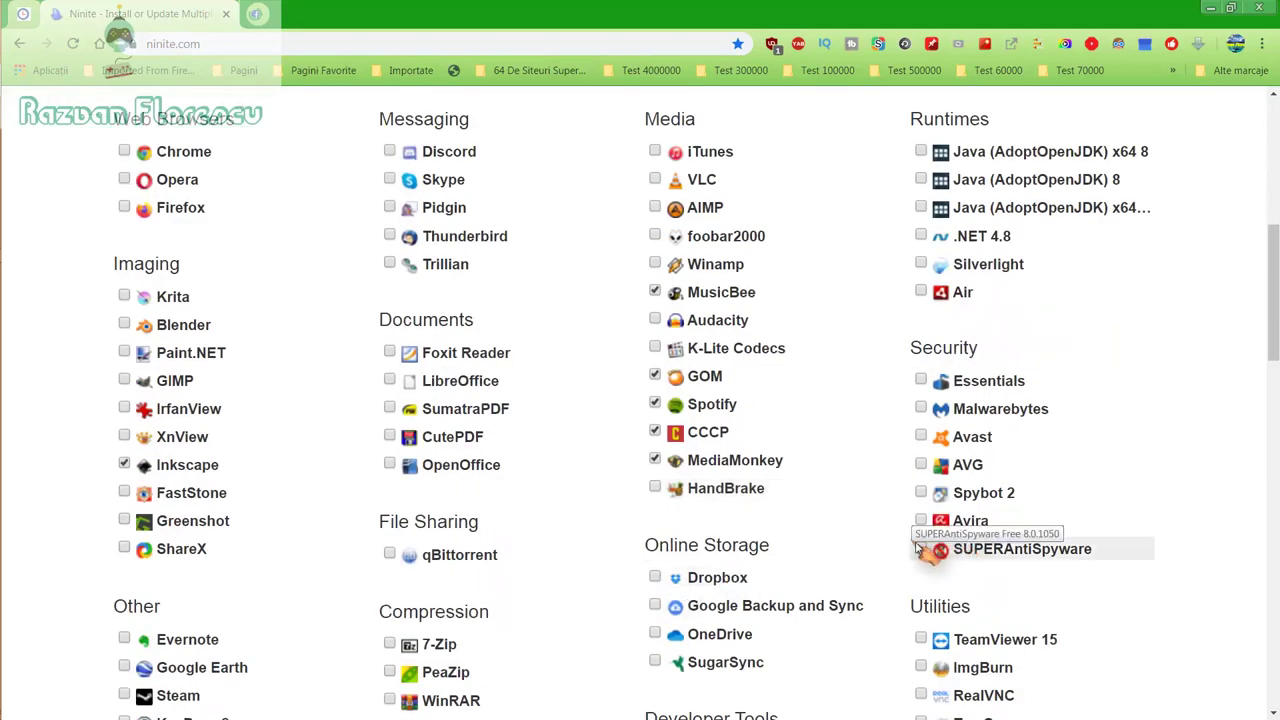
pyautogui.click(920, 548)
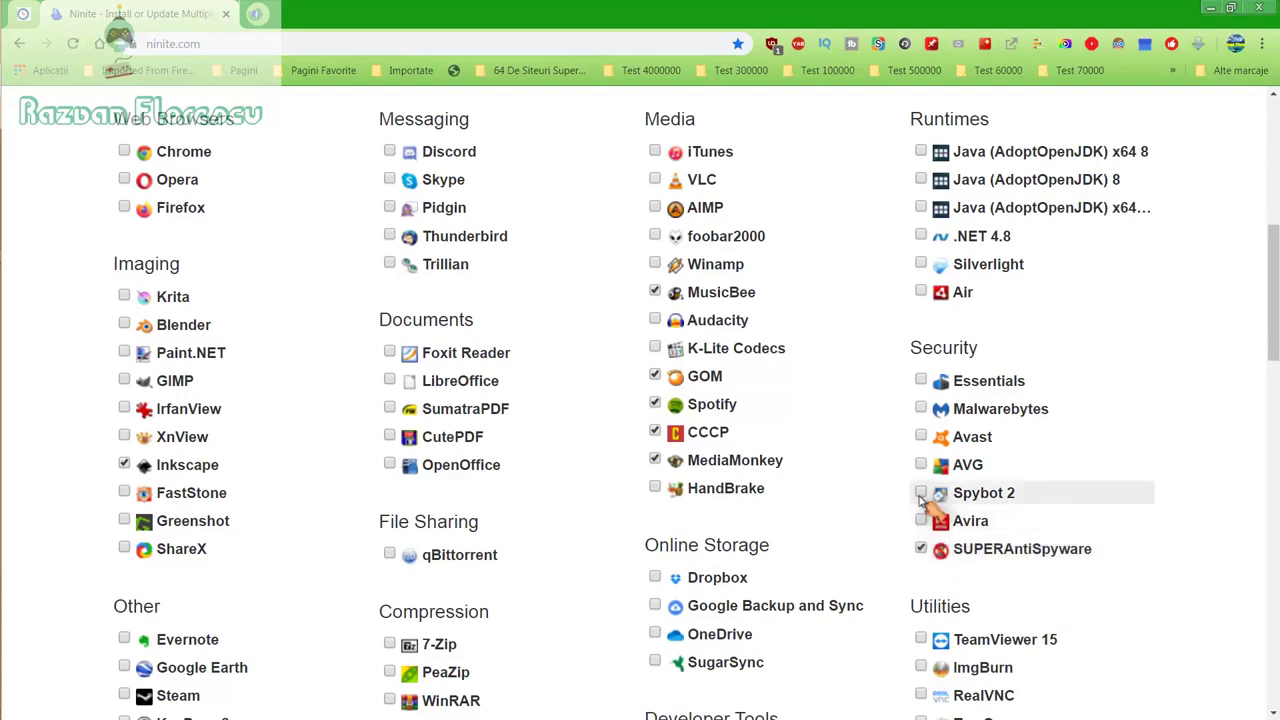
pyautogui.scroll(-2, 920, 500)
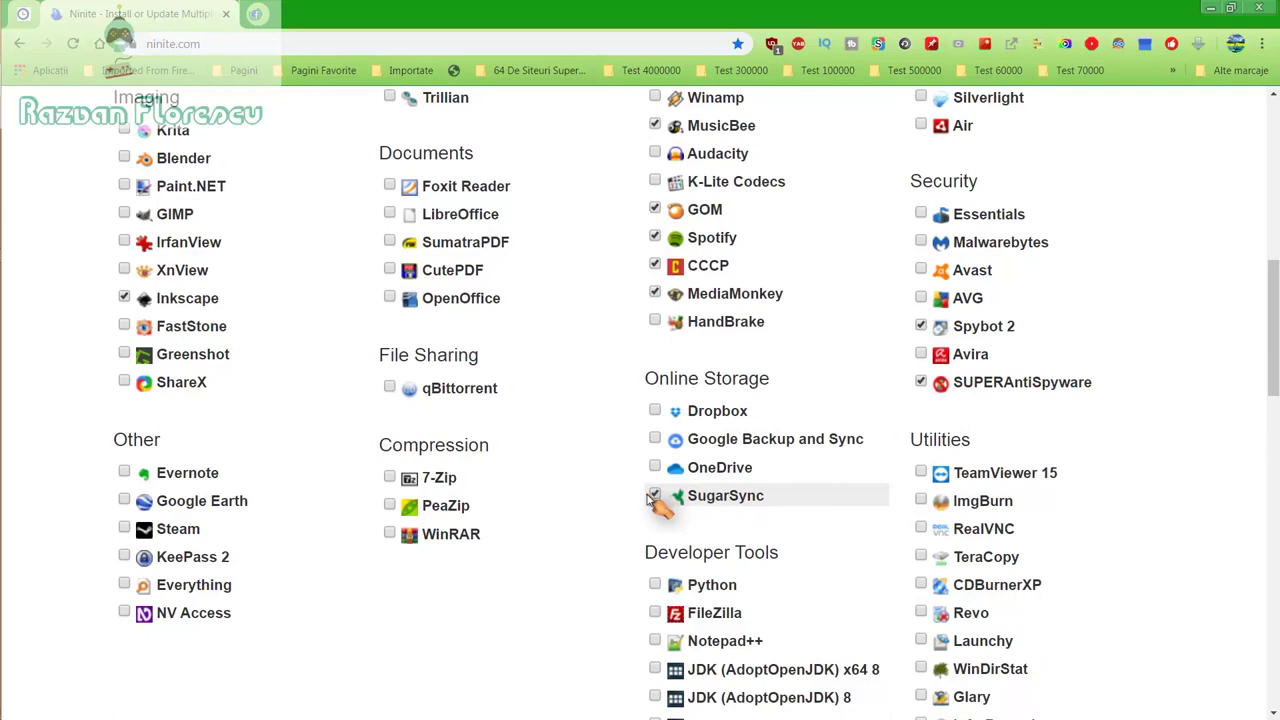
# Step: Get the custom installer for the selected apps and save it to the Desktop with the file type "Toate fișierele (*.*)"
pyautogui.scroll(-2, 652, 502)
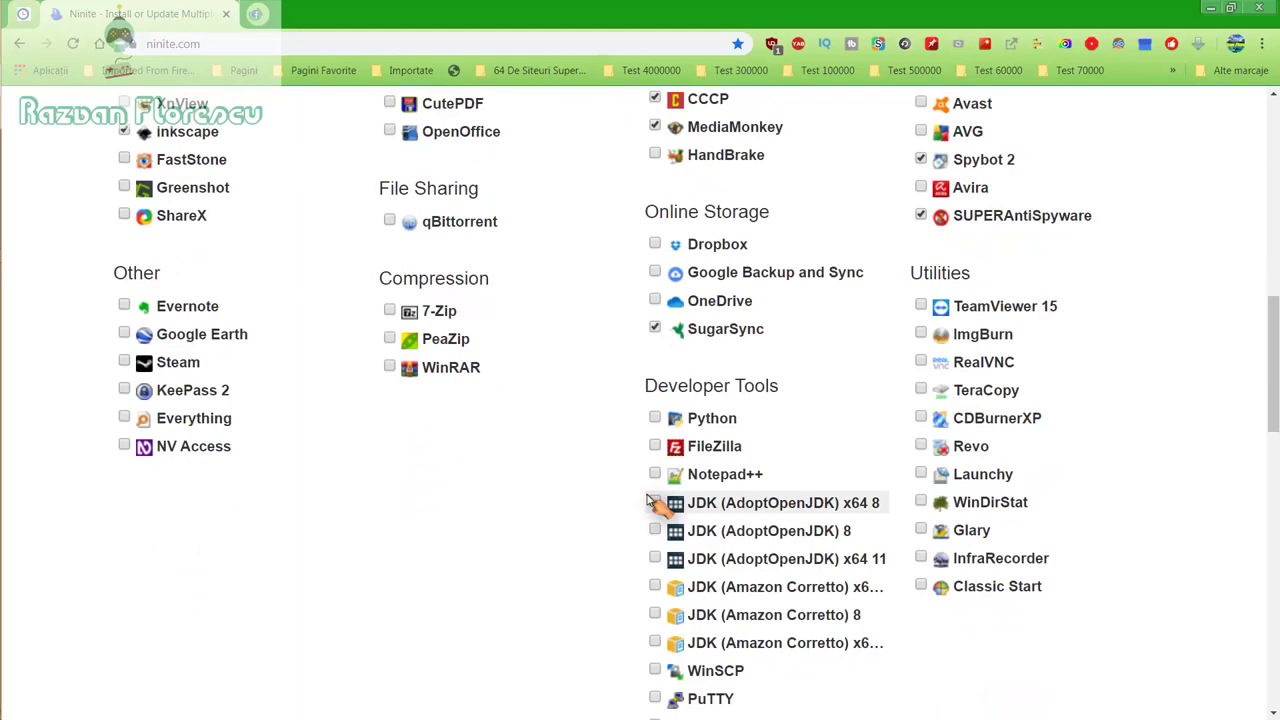
pyautogui.scroll(-2, 648, 502)
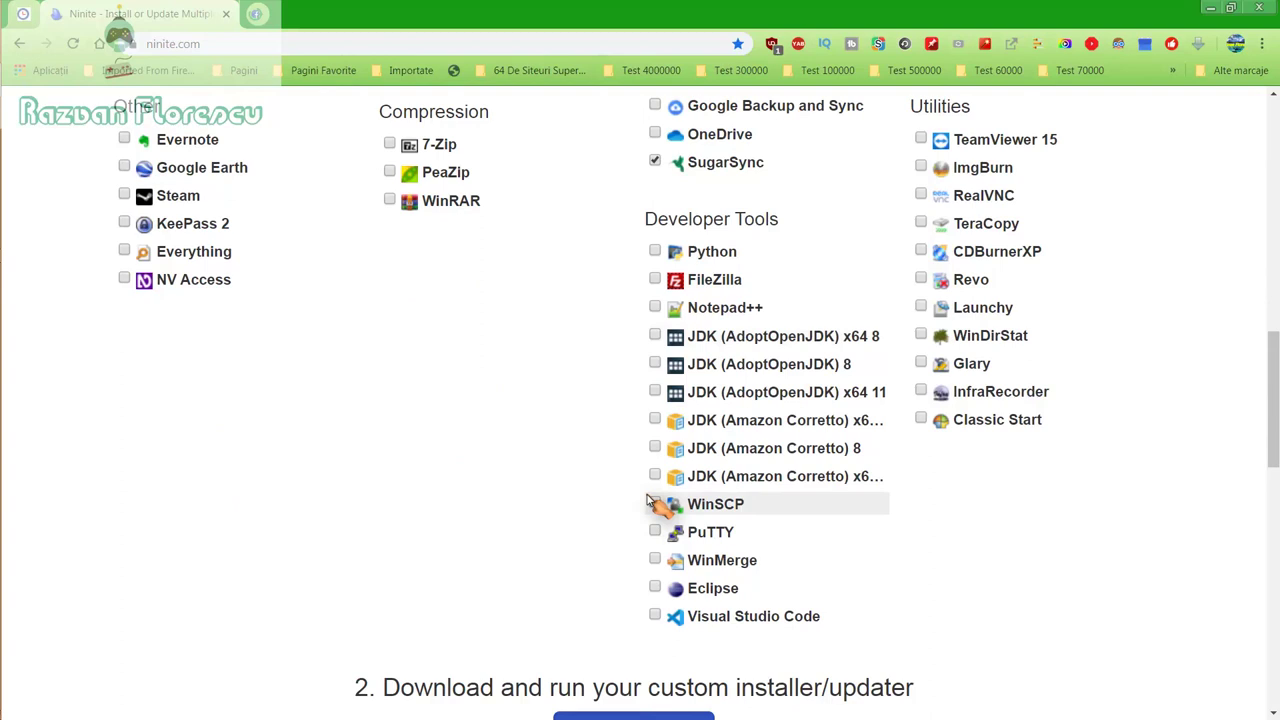
pyautogui.scroll(-2, 648, 502)
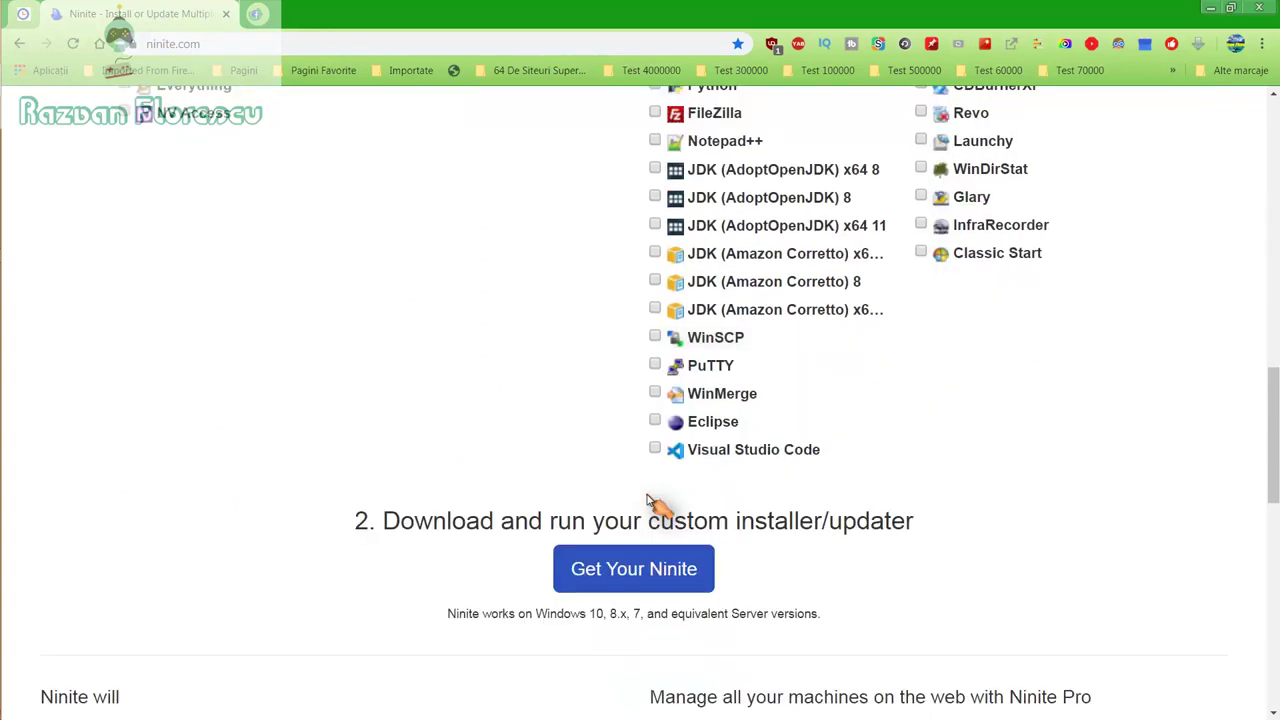
pyautogui.click(638, 567)
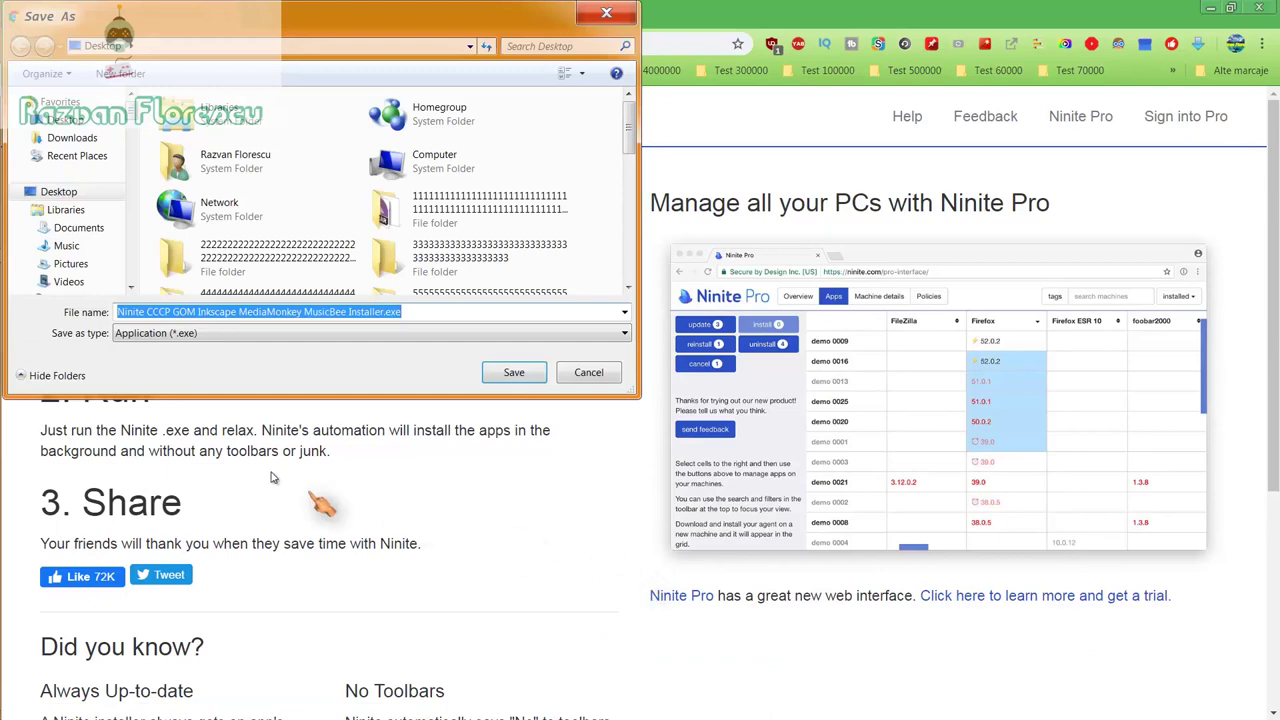
pyautogui.click(415, 334)
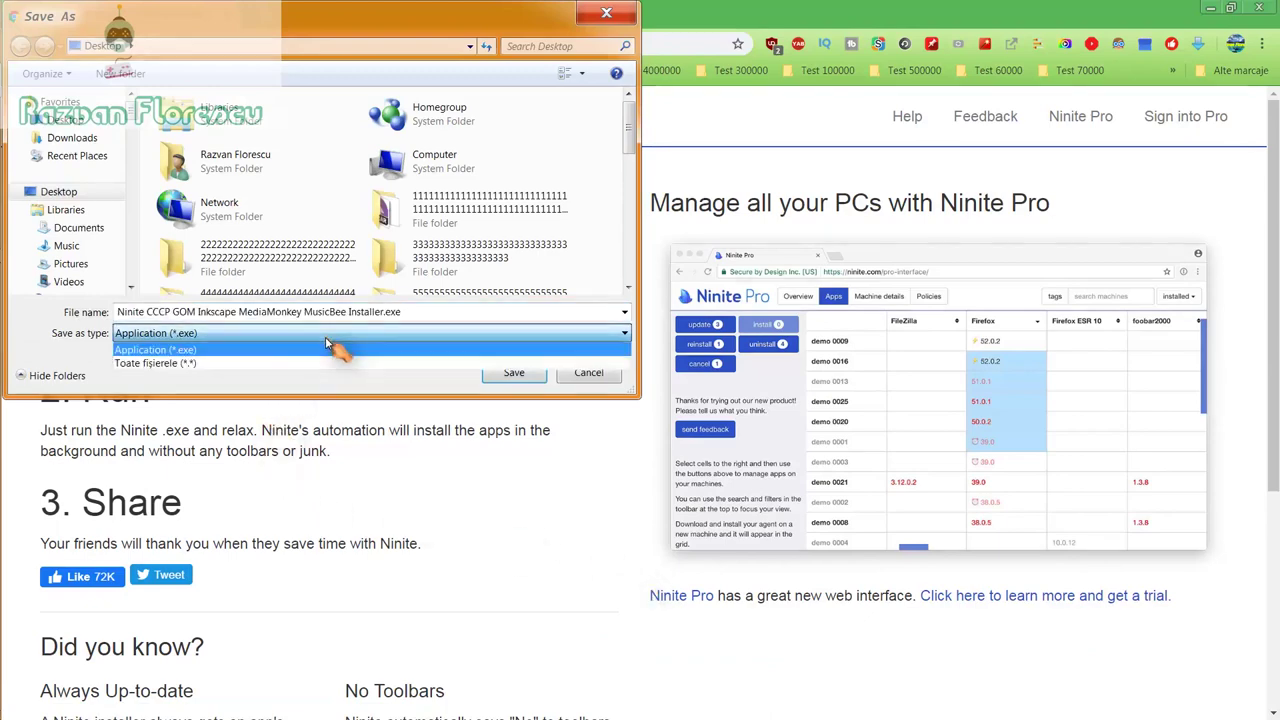
pyautogui.click(419, 363)
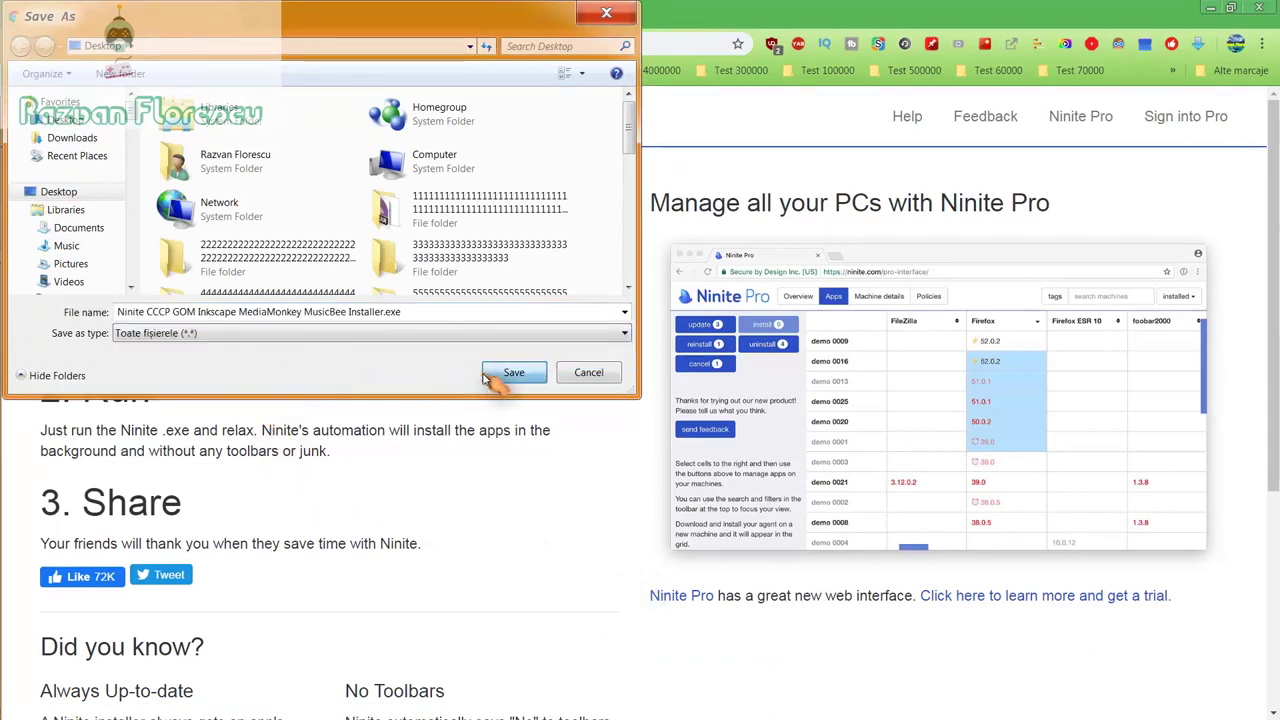
pyautogui.click(513, 372)
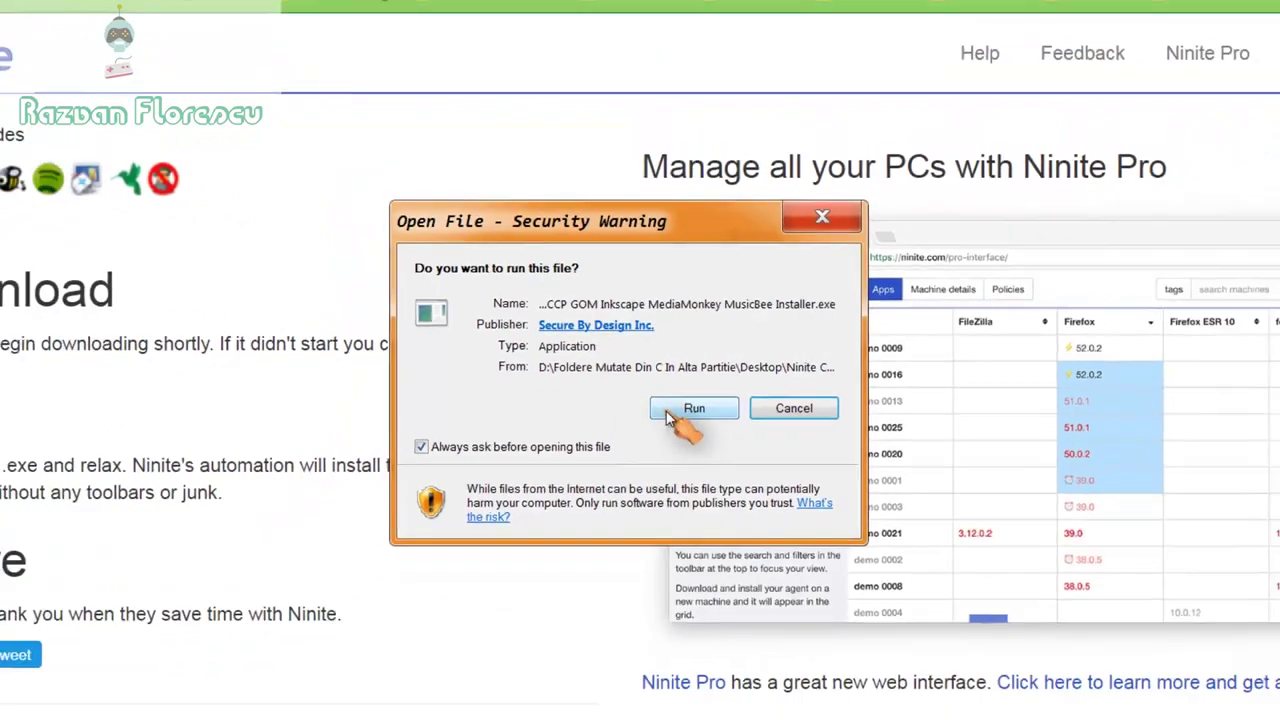
# Step: Run the downloaded Ninite installer, closing the browser window, and show the installation details
pyautogui.click(669, 412)
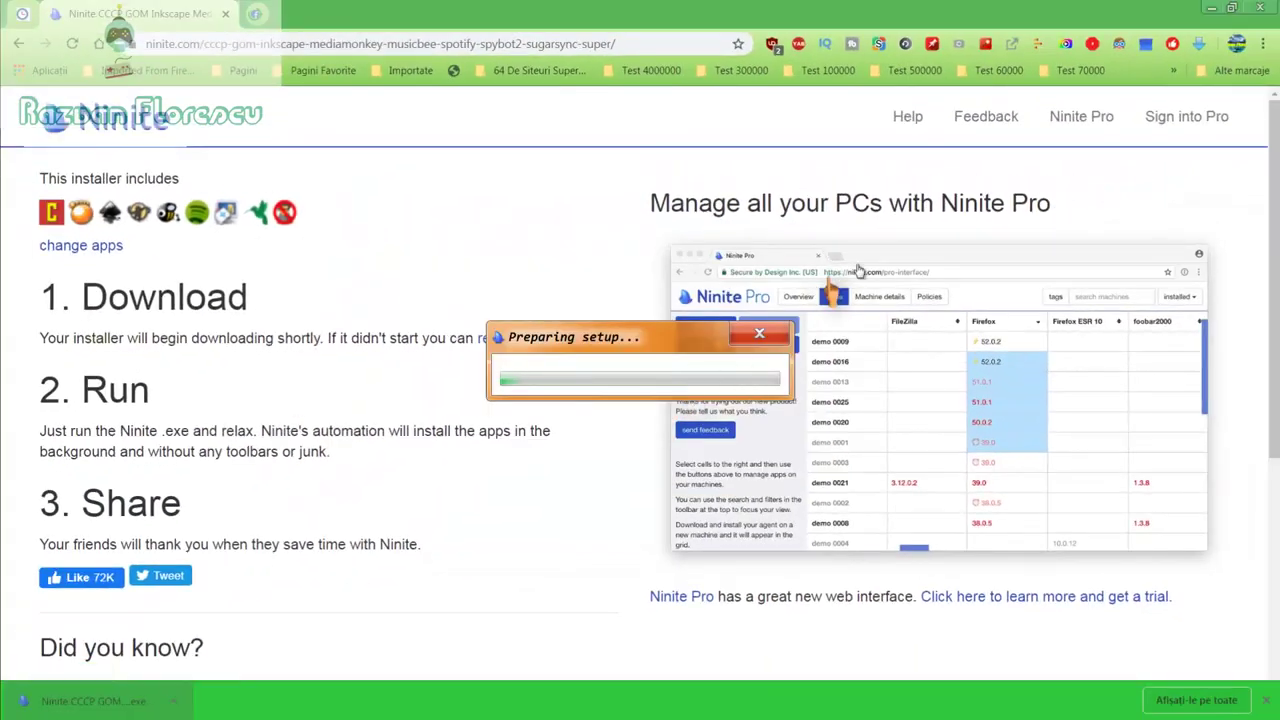
pyautogui.click(1260, 7)
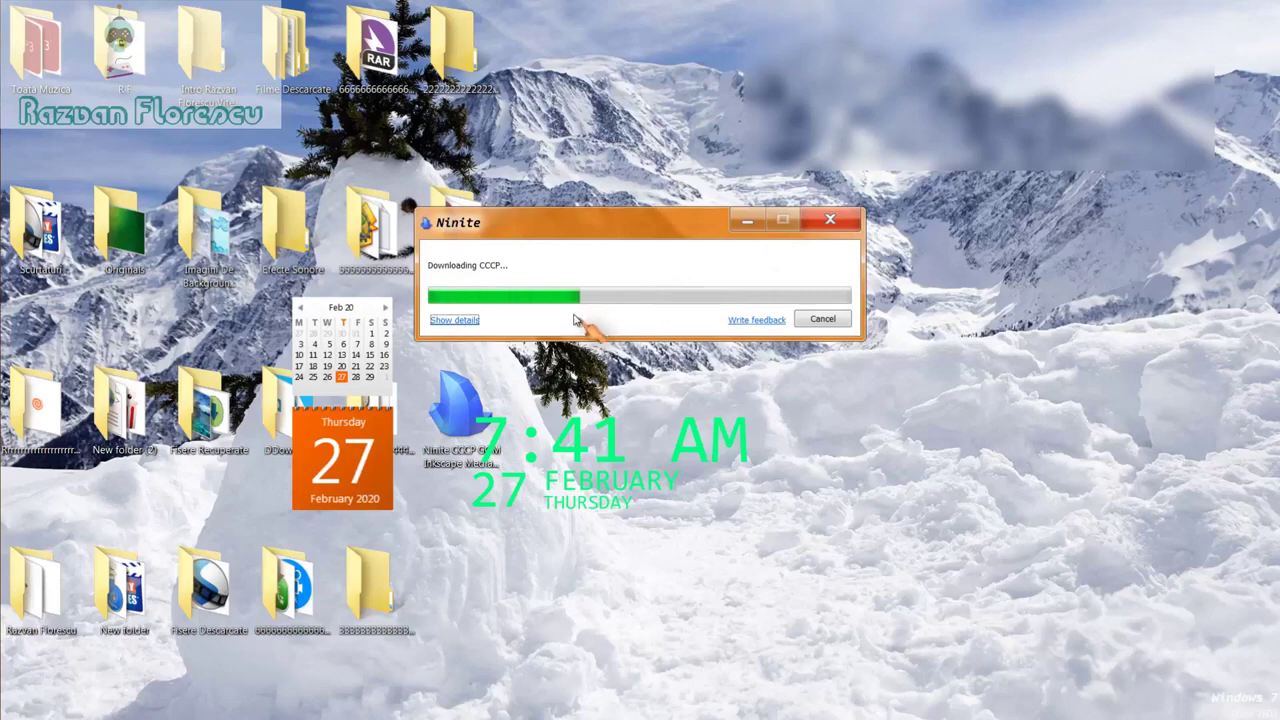
pyautogui.click(458, 321)
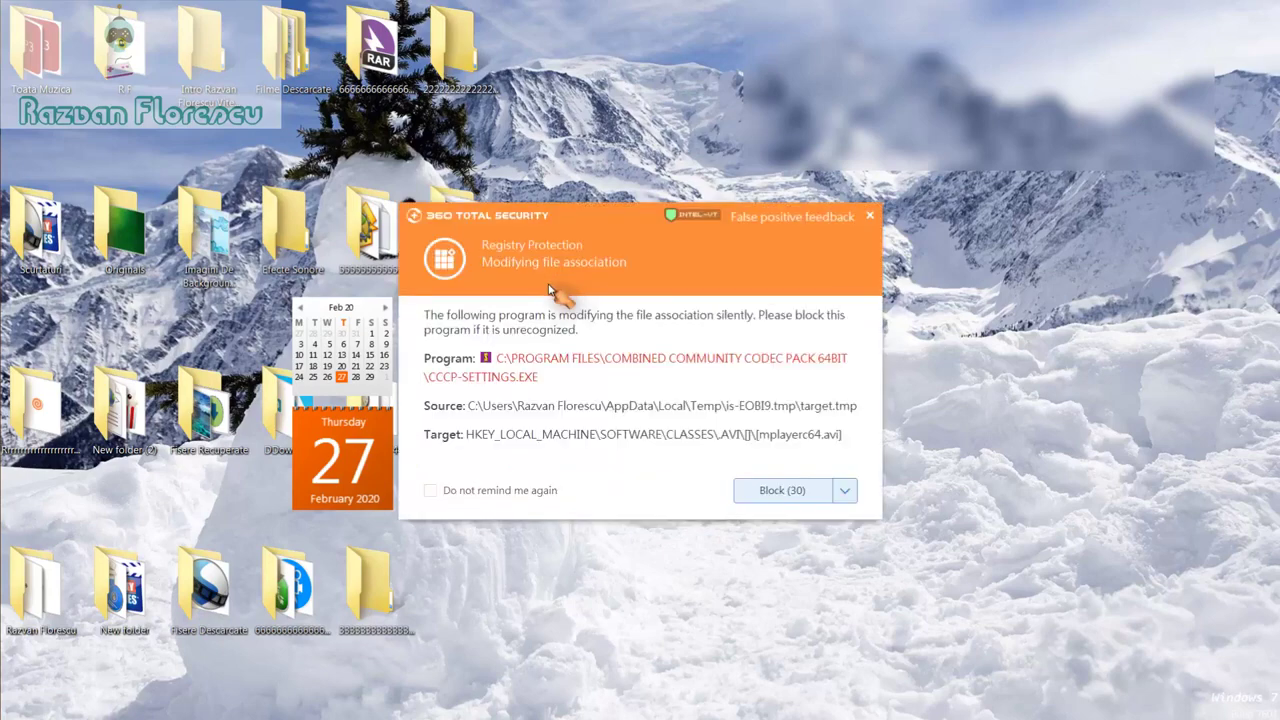
# Step: Dismiss the 360 Total Security warnings during the installation, and close the IObit Uninstaller notice and the finished Ninite window
pyautogui.click(873, 218)
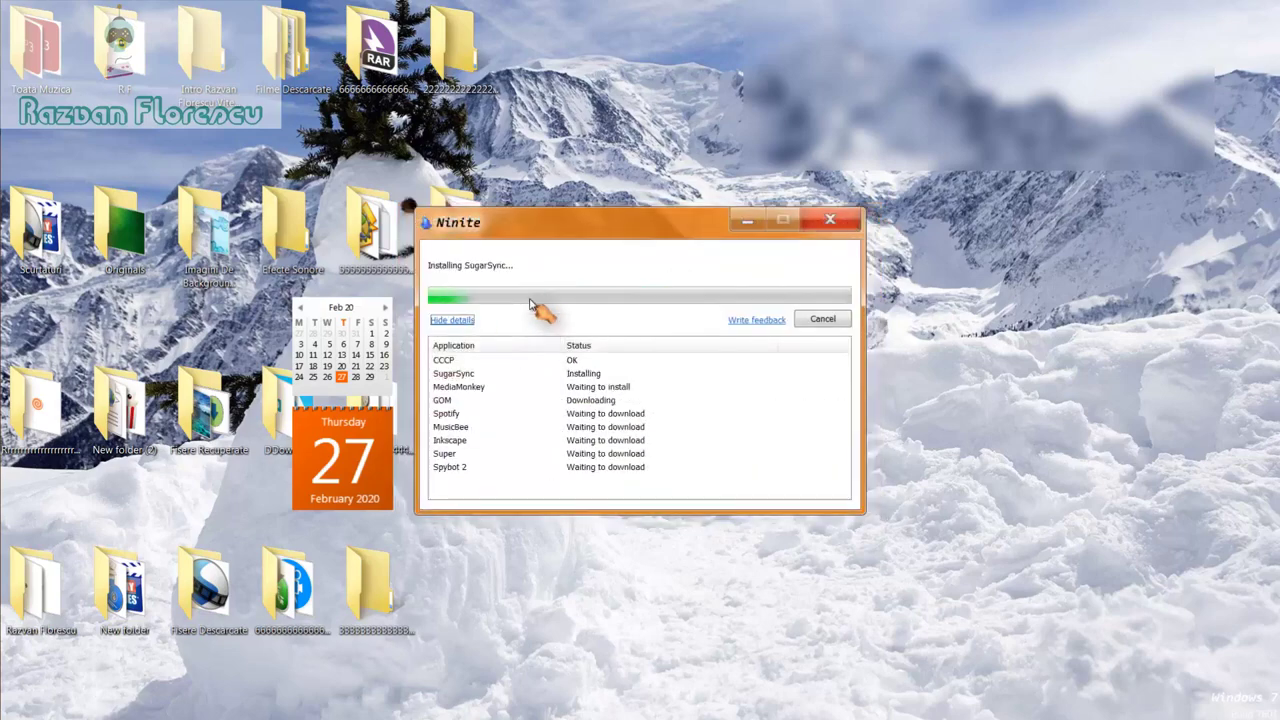
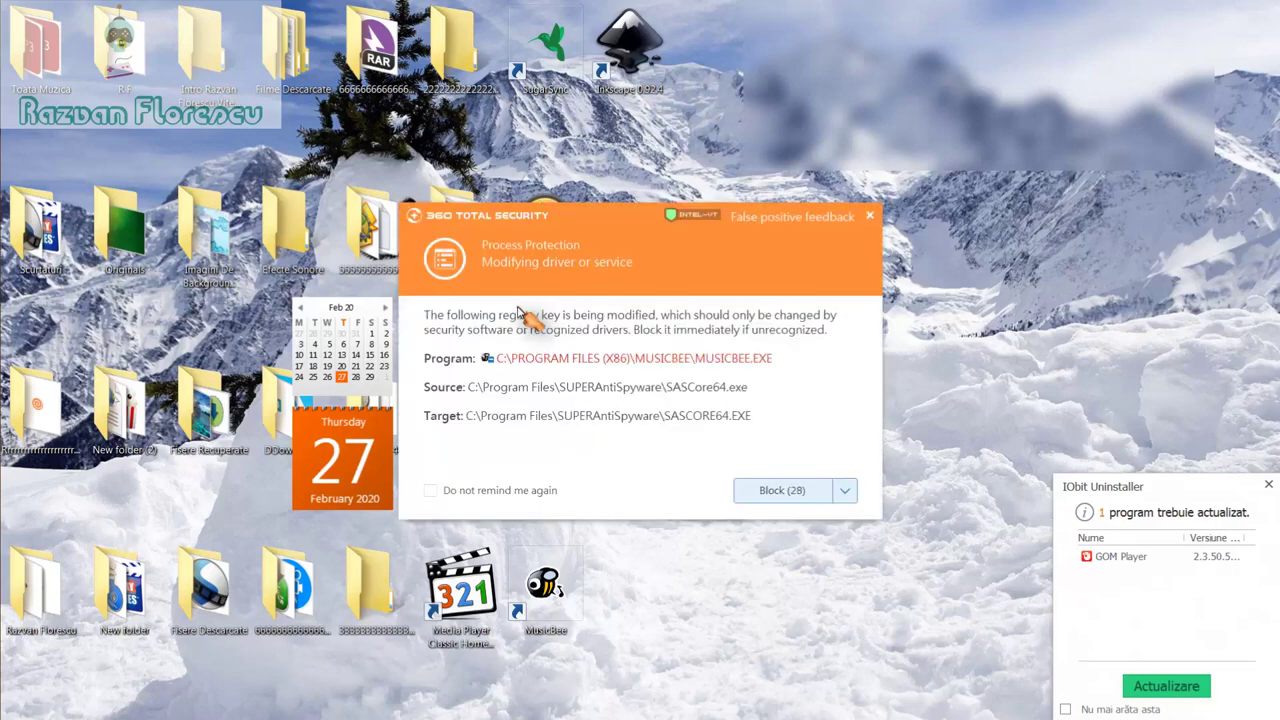
pyautogui.click(870, 217)
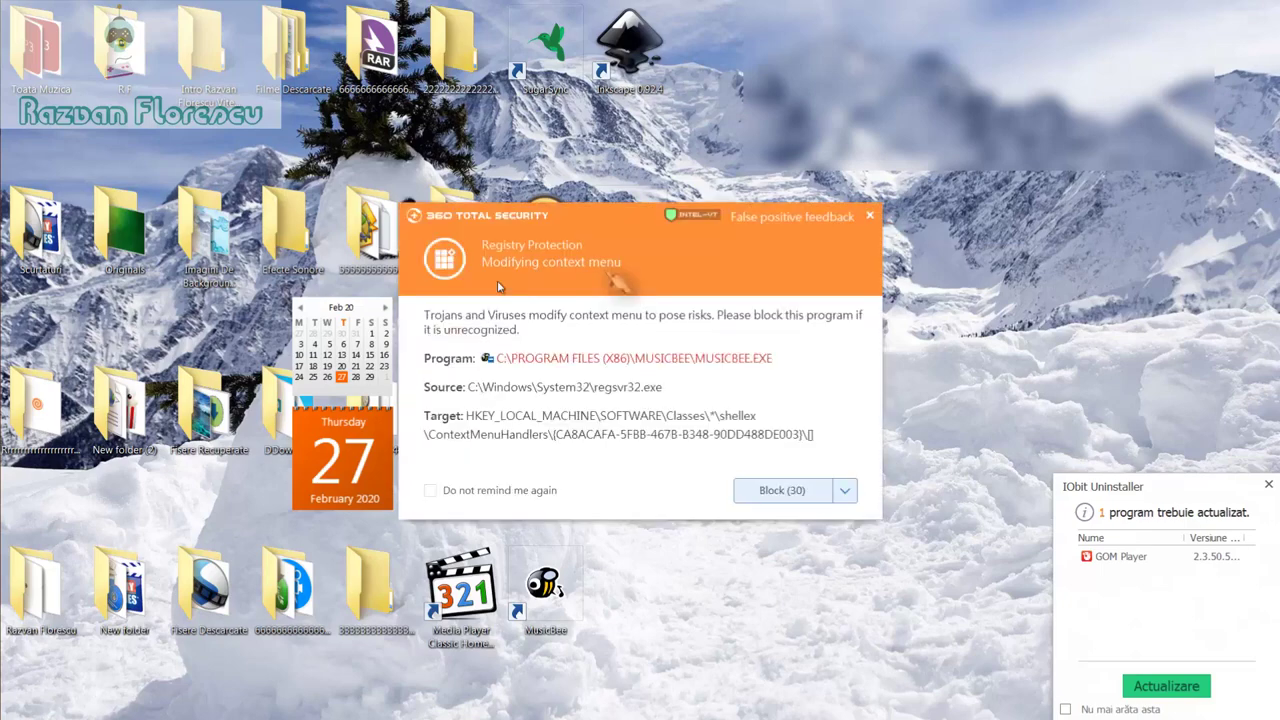
pyautogui.click(870, 217)
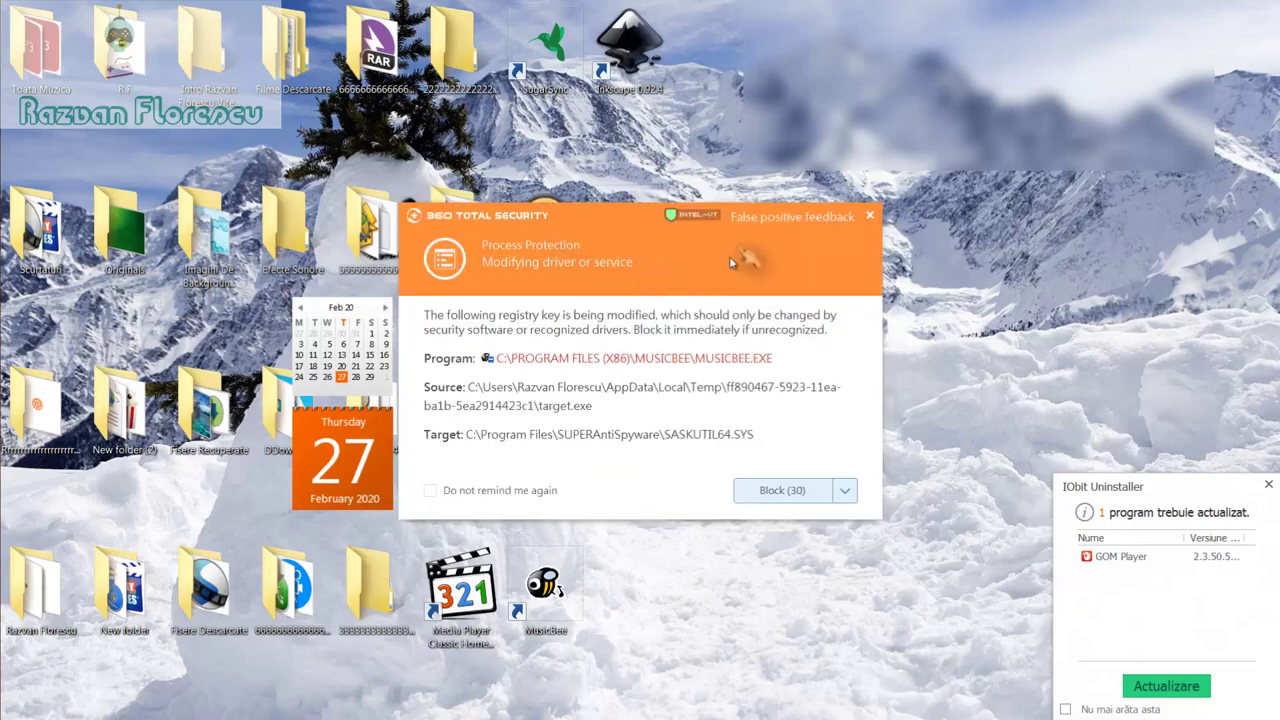
pyautogui.click(871, 216)
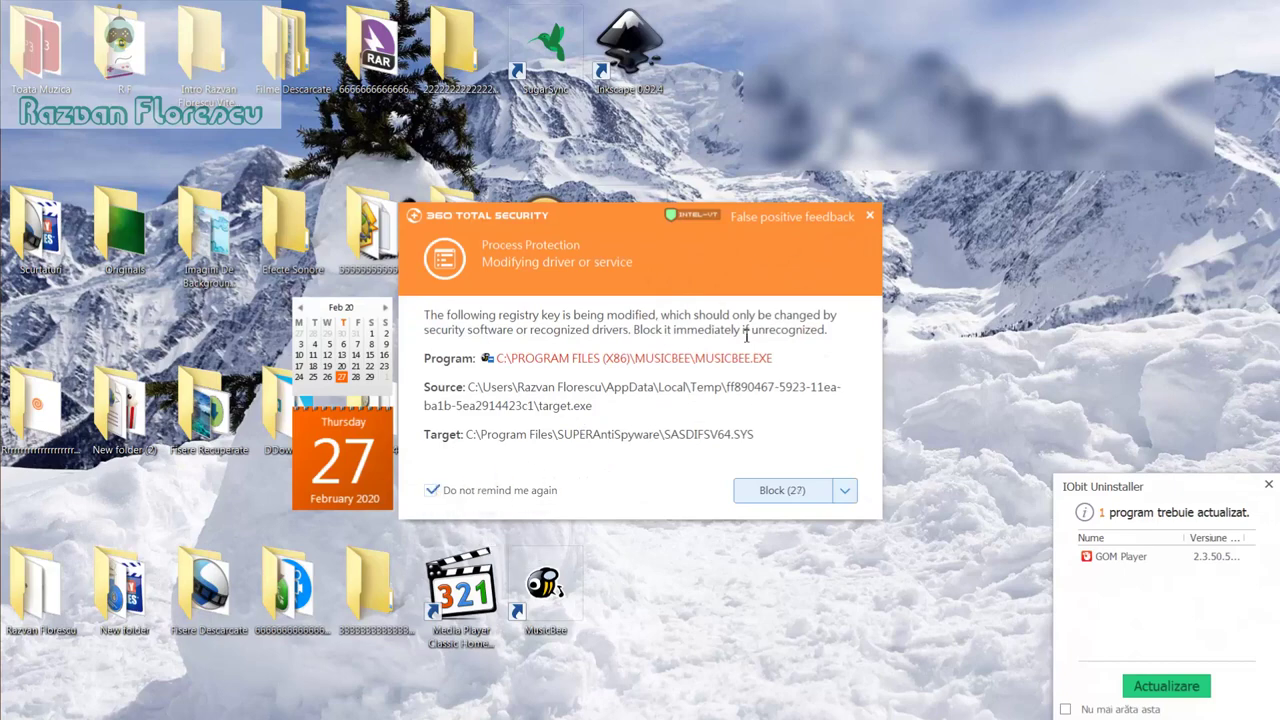
pyautogui.click(869, 216)
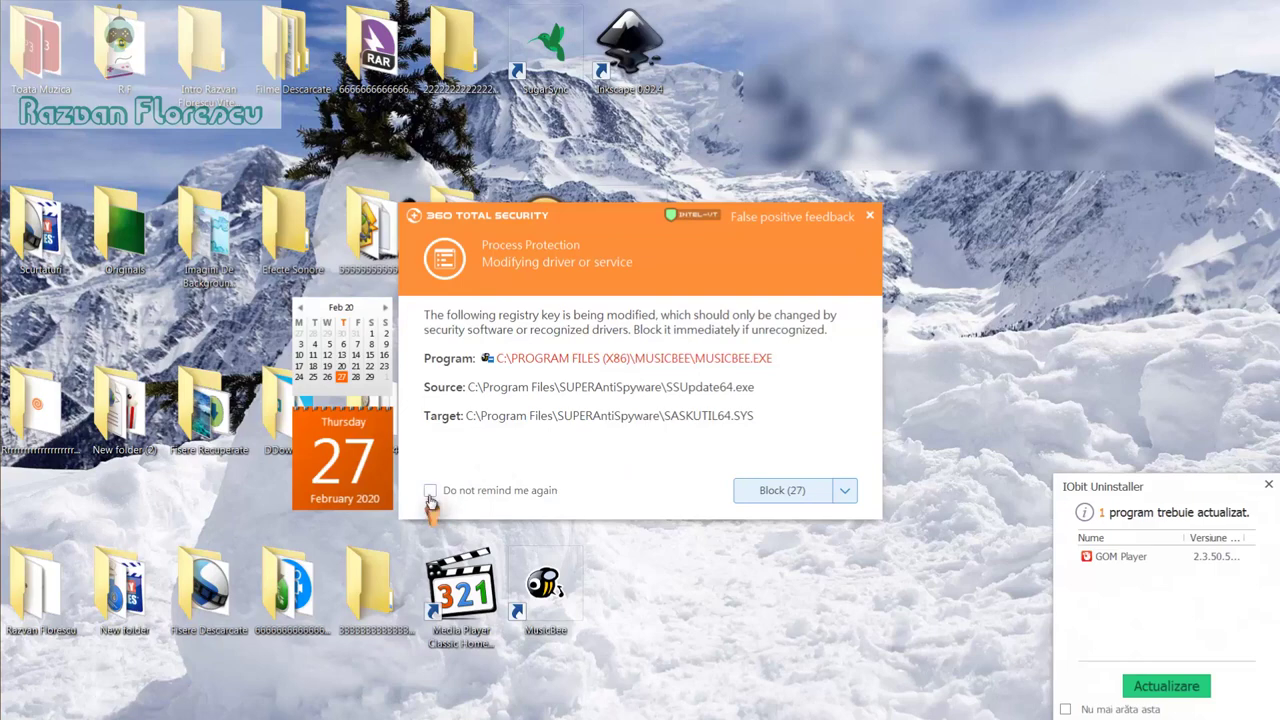
pyautogui.click(869, 218)
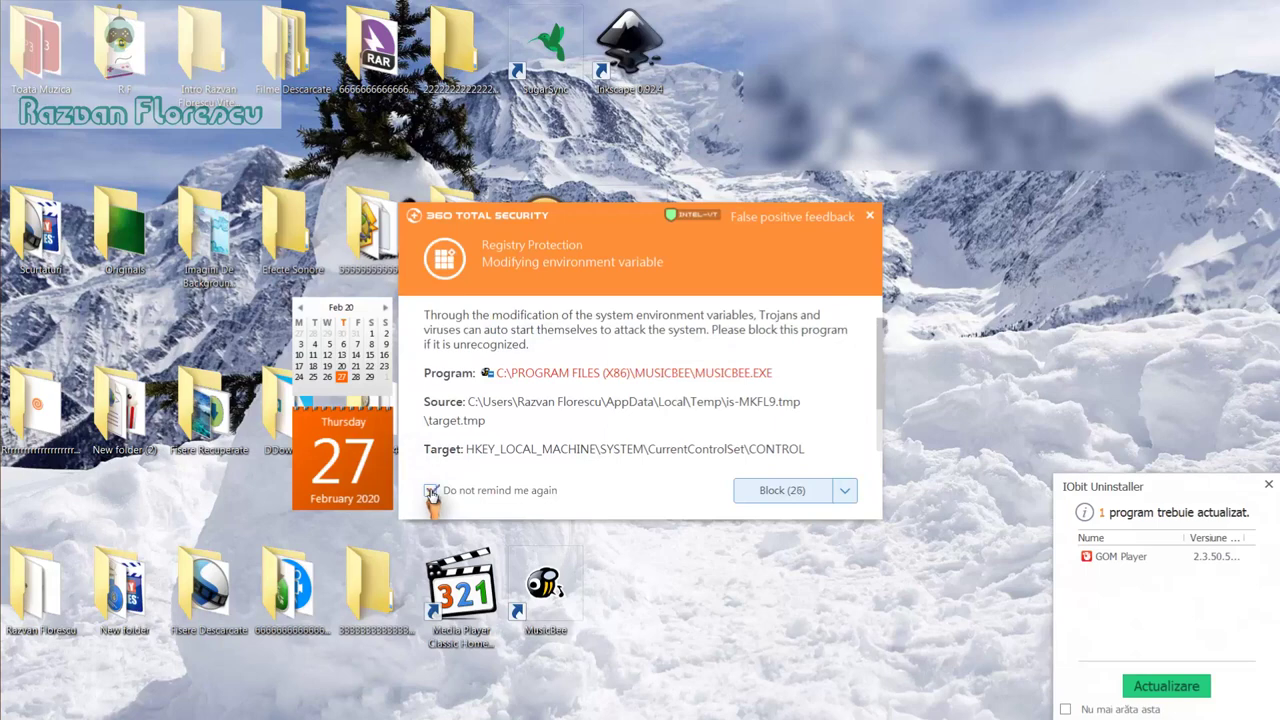
pyautogui.click(871, 219)
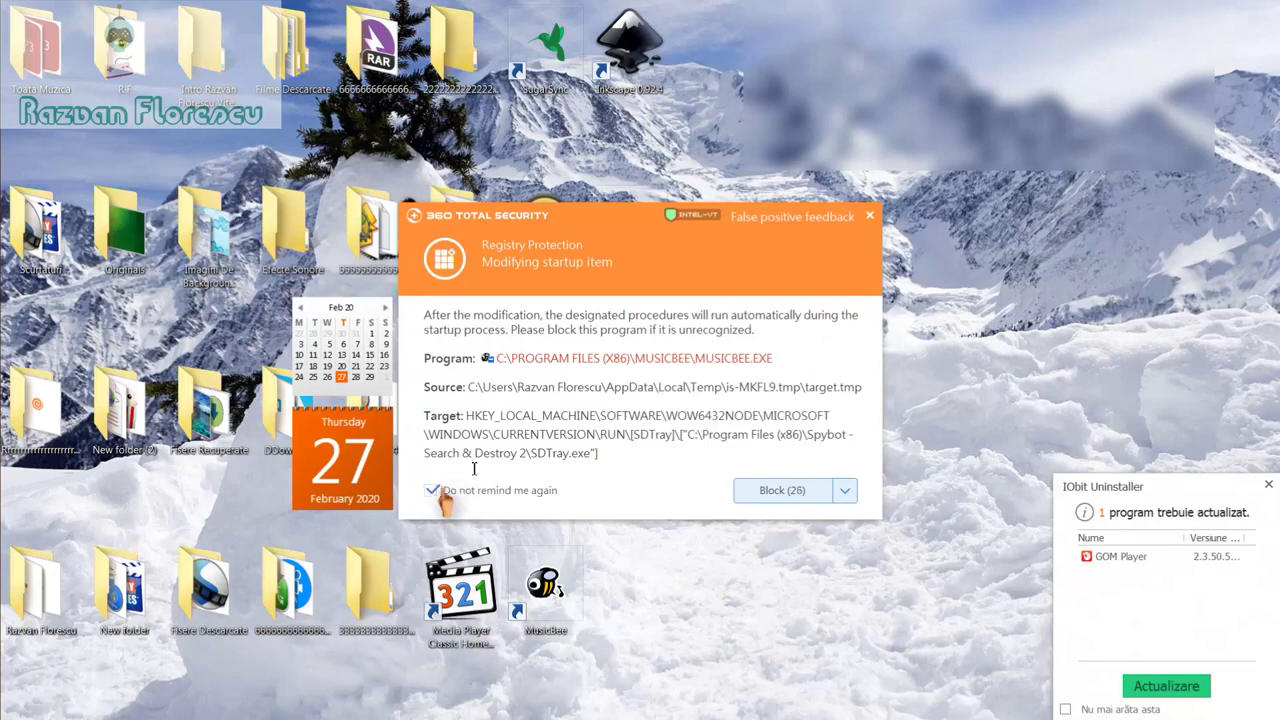
pyautogui.click(871, 216)
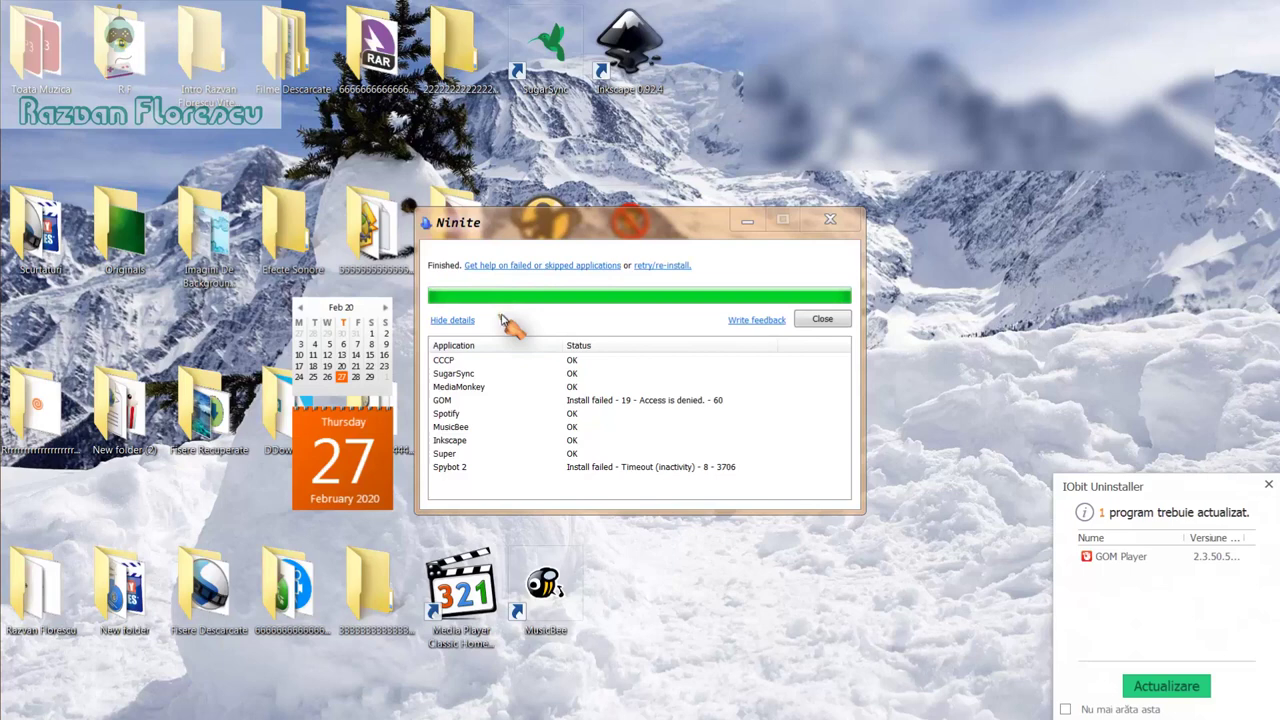
pyautogui.click(1265, 487)
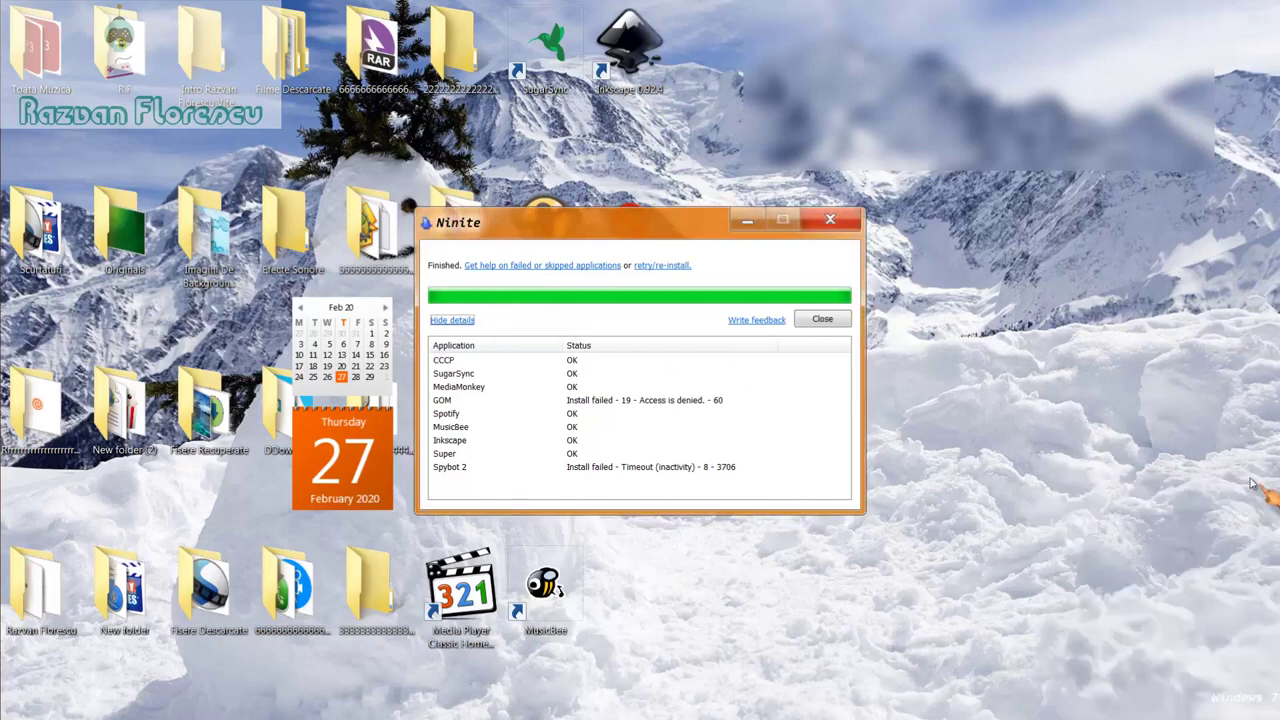
pyautogui.click(822, 321)
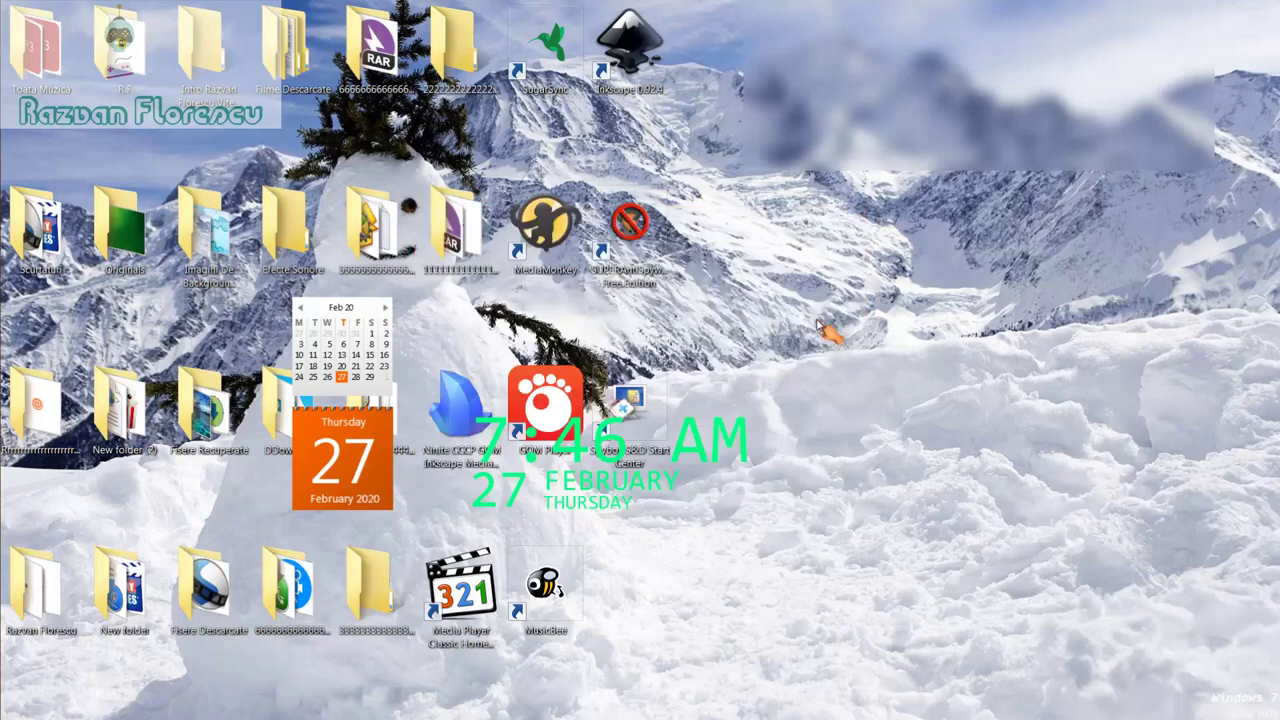
# Step: Open Media Player Classic Home Cinema, declining periodic CCCP update checks, and view it maximized before closing it
pyautogui.click(477, 606)
pyautogui.doubleClick(477, 607)
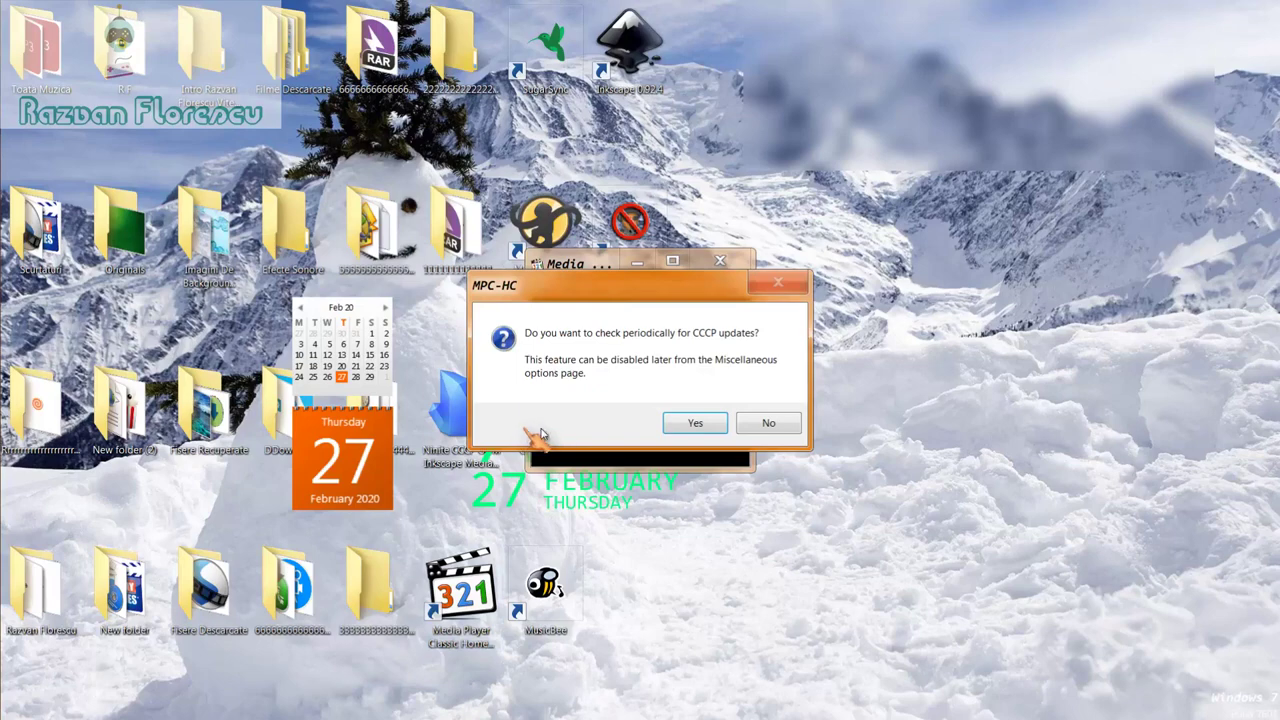
pyautogui.click(765, 423)
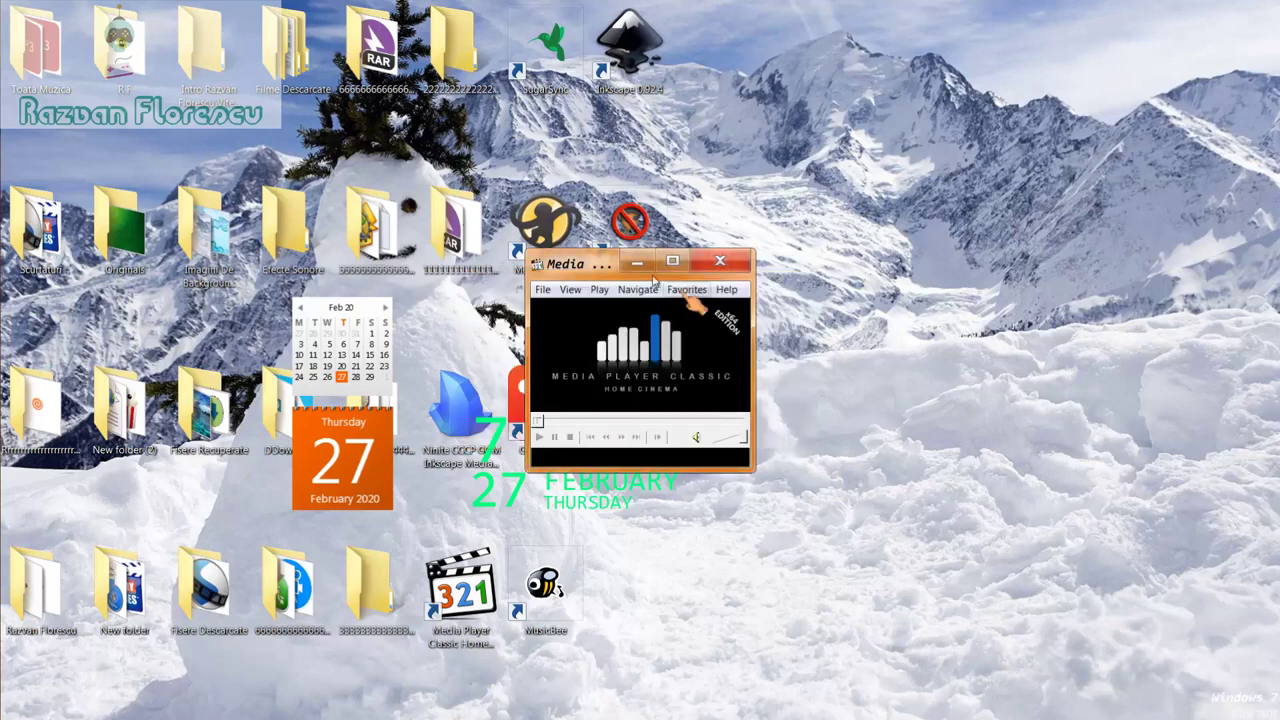
pyautogui.moveTo(604, 265); pyautogui.dragTo(628, 5)
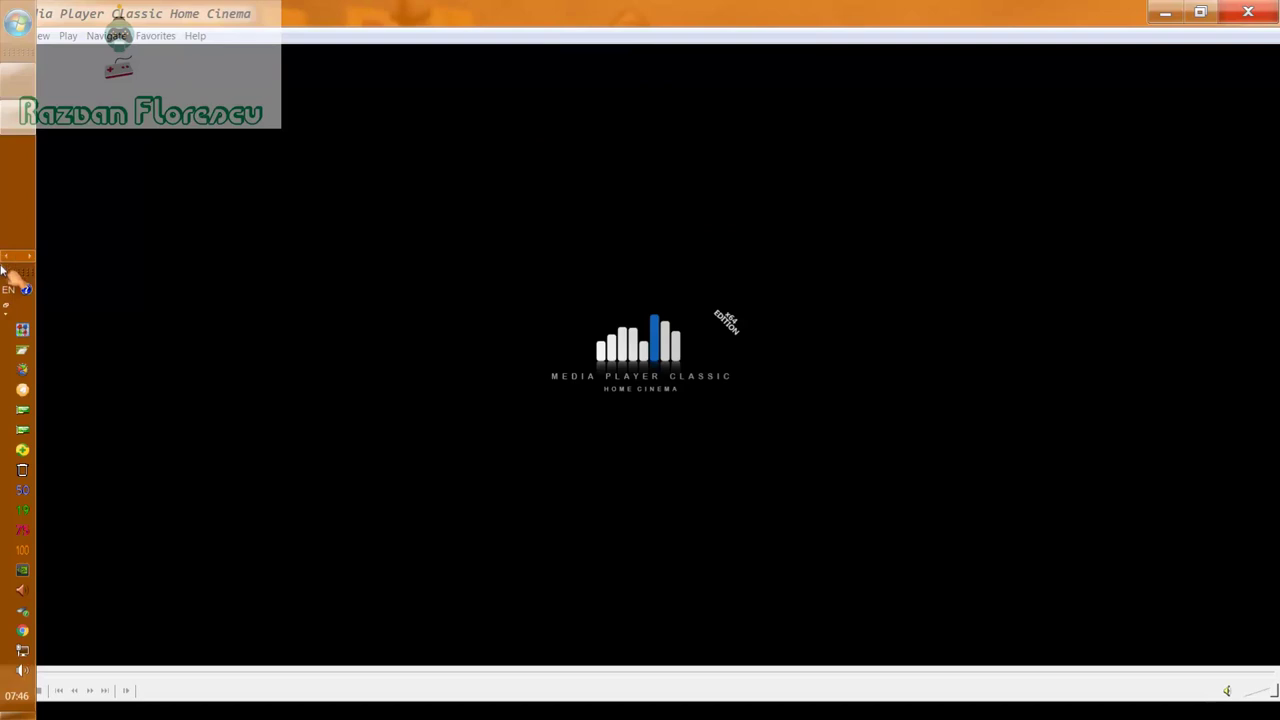
pyautogui.rightClick(10, 118)
pyautogui.click(172, 101)
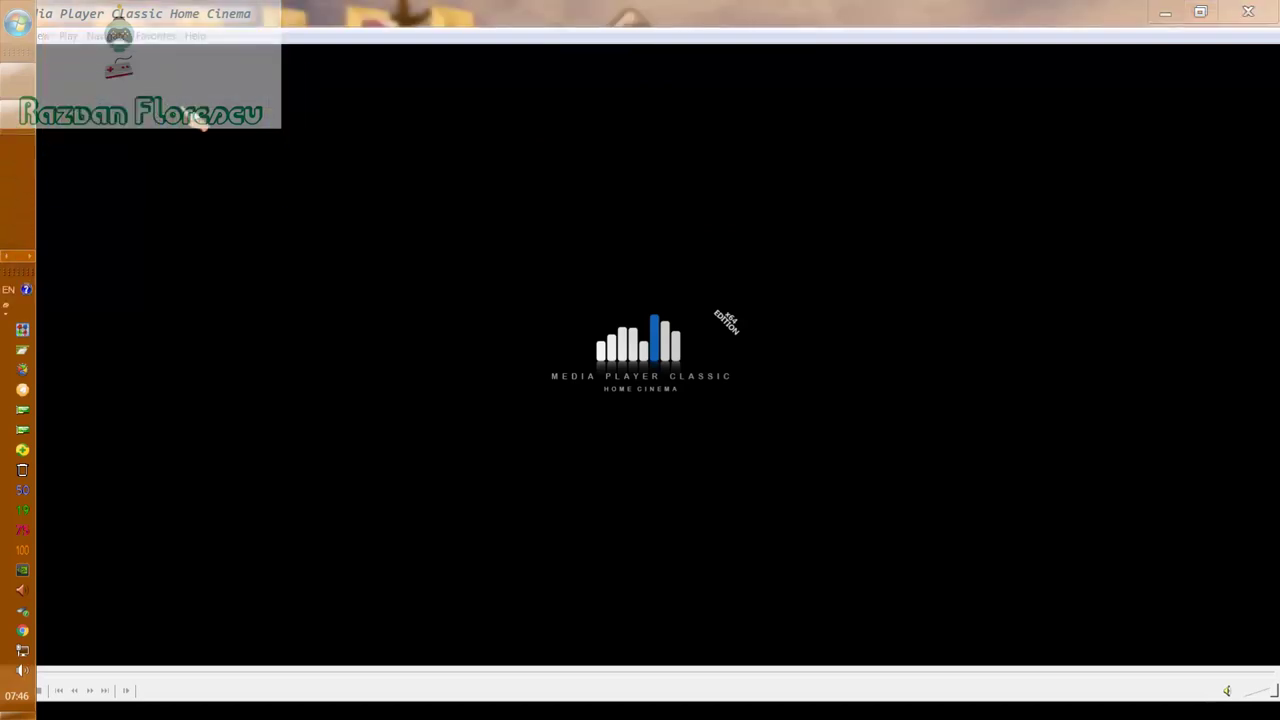
pyautogui.click(1262, 12)
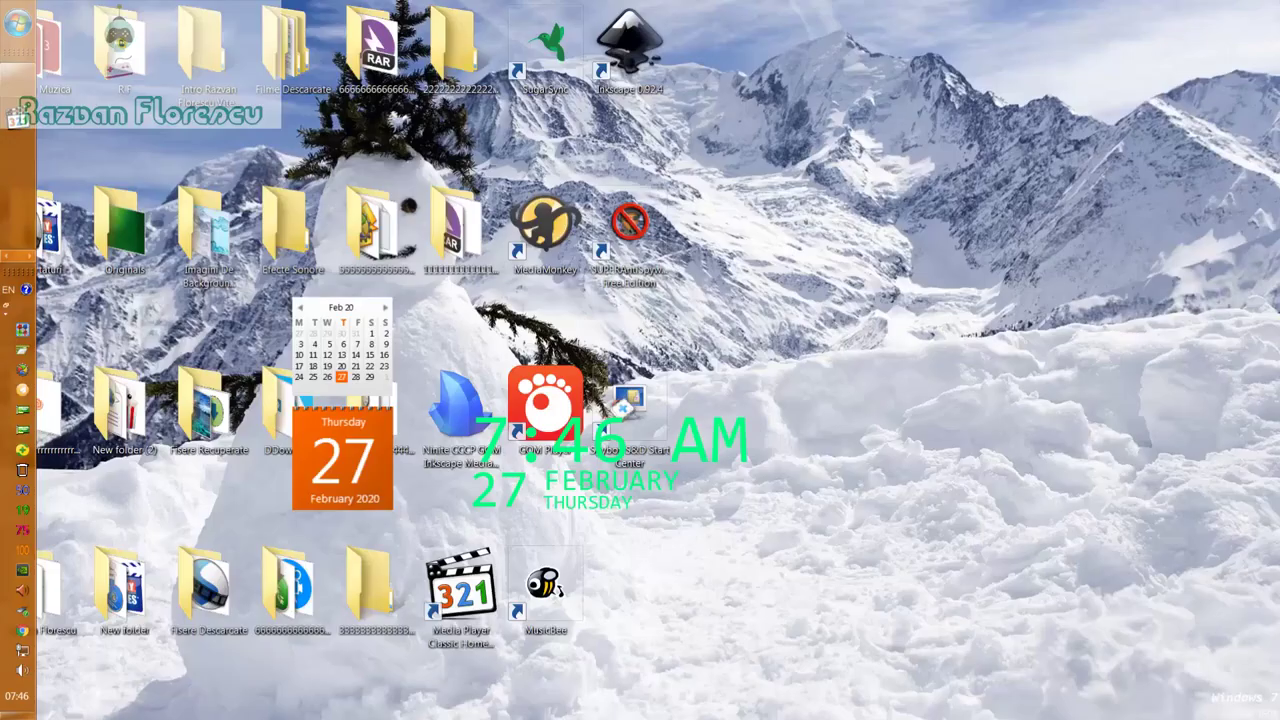
# Step: Permanently delete the Ninite installer file from the desktop
pyautogui.click(475, 425)
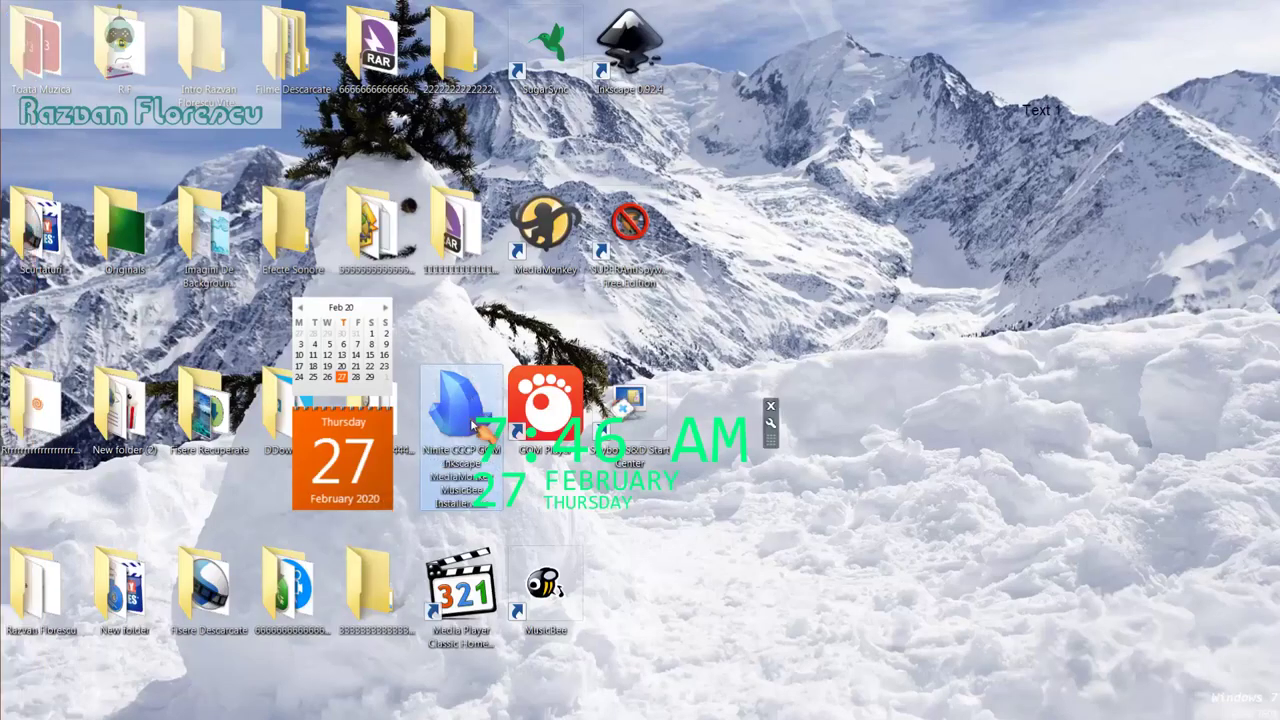
pyautogui.hotkey('shift', 'Delete')
pyautogui.press('Return')
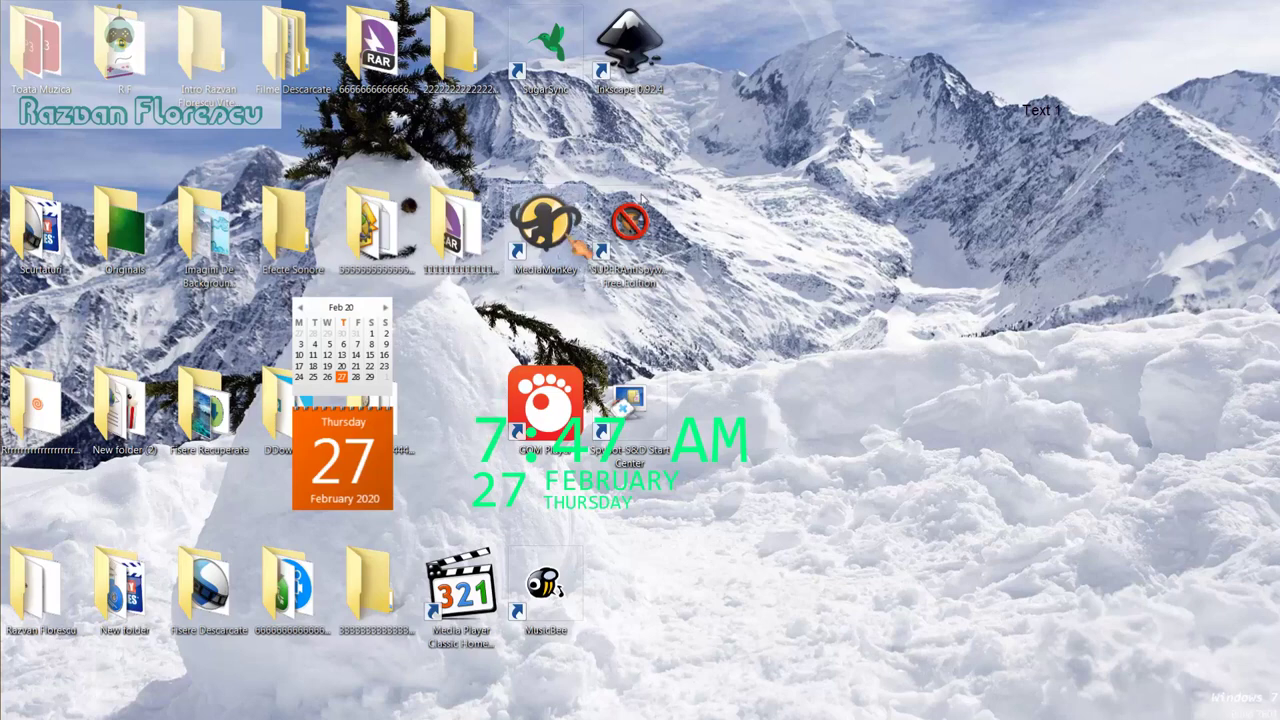
# Step: Copy all eight newly installed app shortcuts, including Media Player Classic, from the desktop into the Scurtaturi folder
pyautogui.moveTo(710, 47); pyautogui.dragTo(500, 583)
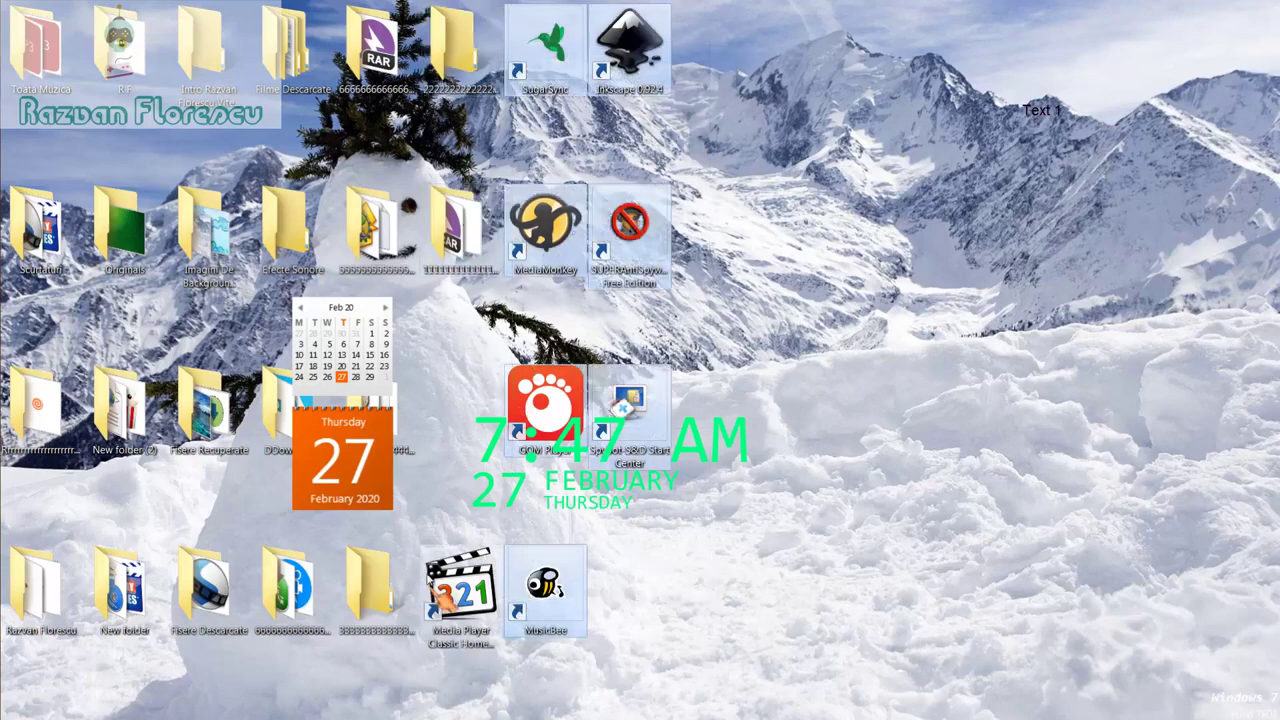
pyautogui.keyDown('ctrl'); pyautogui.click(460, 585); pyautogui.keyUp('ctrl')
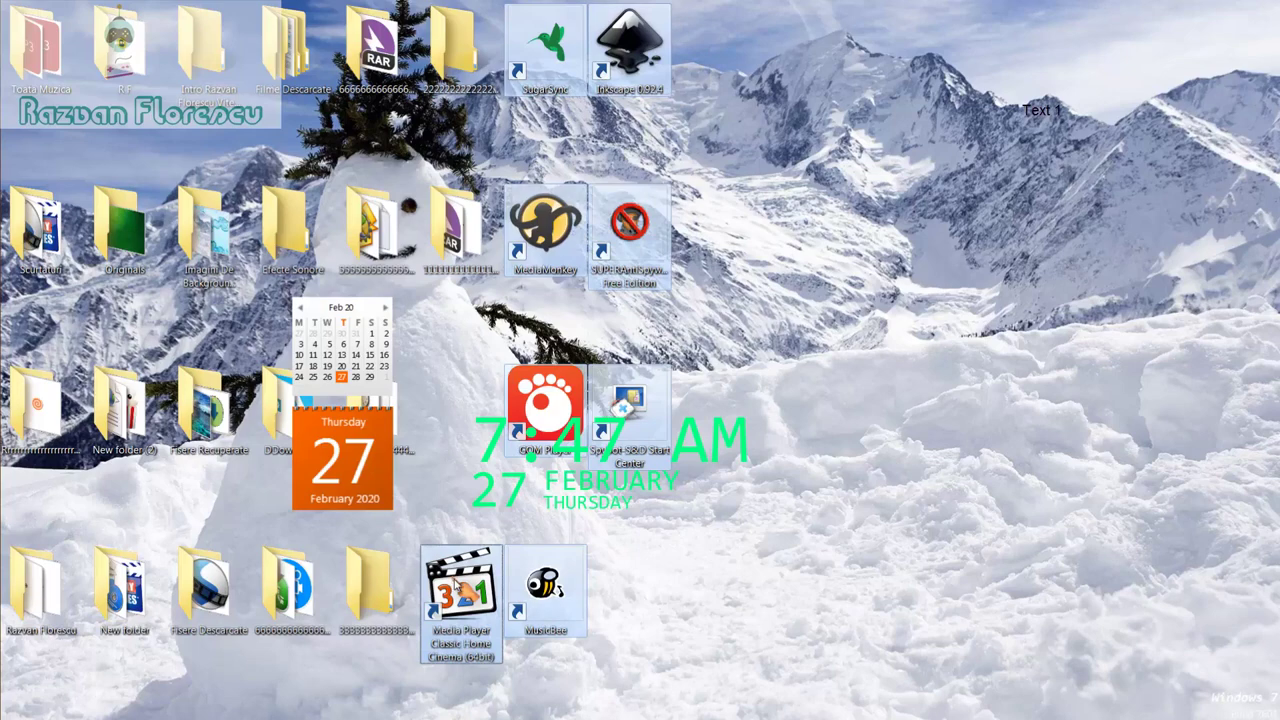
pyautogui.moveTo(460, 585); pyautogui.dragTo(75, 200)
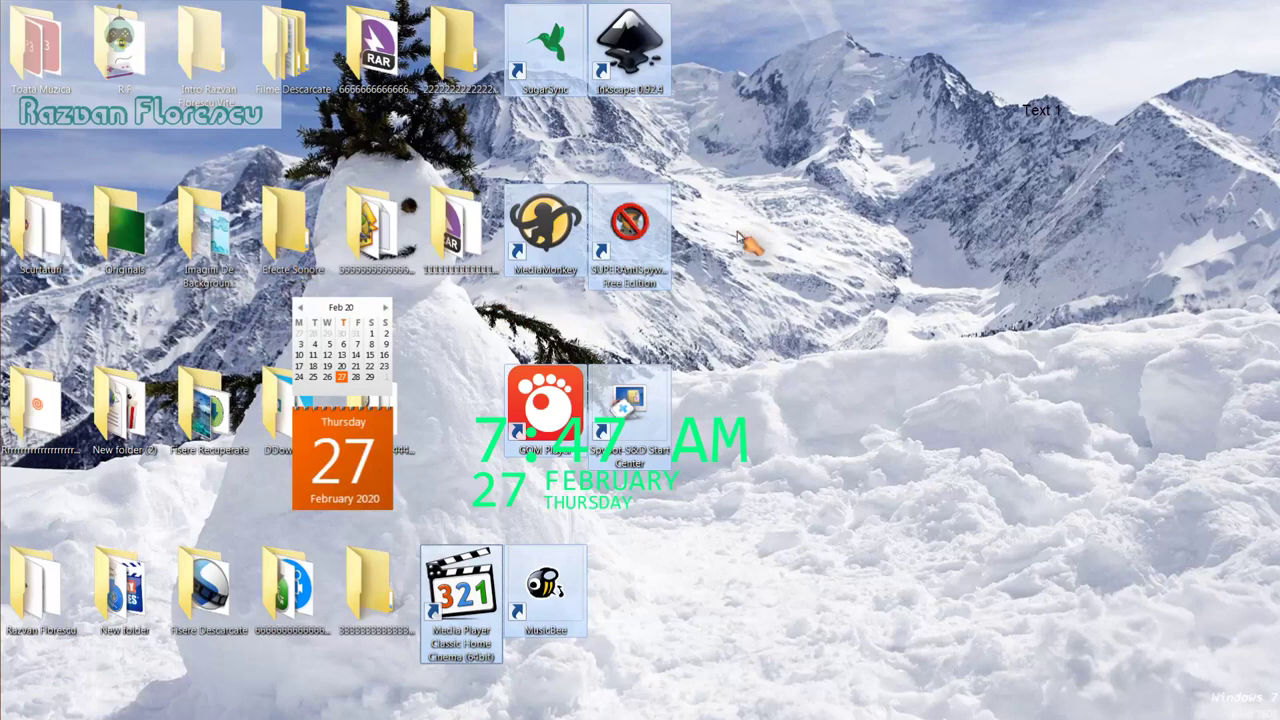
# Step: Permanently delete the selected app shortcuts from the desktop and refresh it
pyautogui.hotkey('shift', 'Delete')
pyautogui.press('Return')
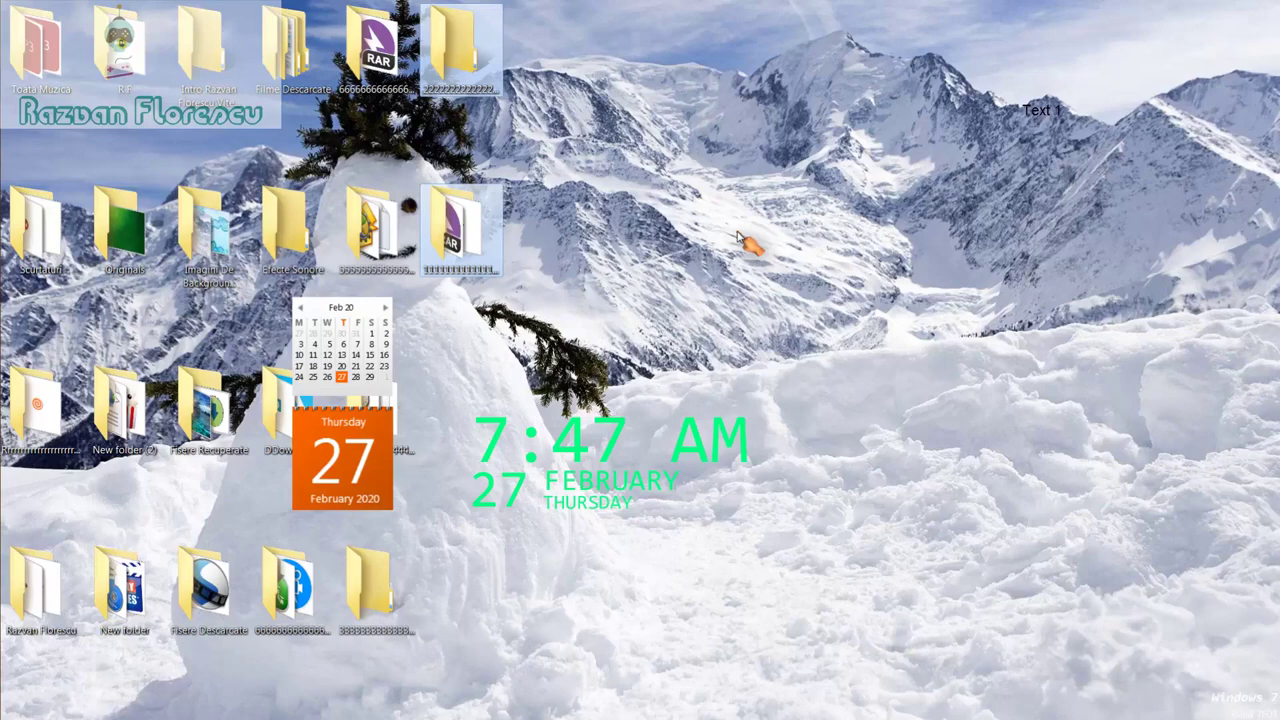
pyautogui.rightClick(606, 541)
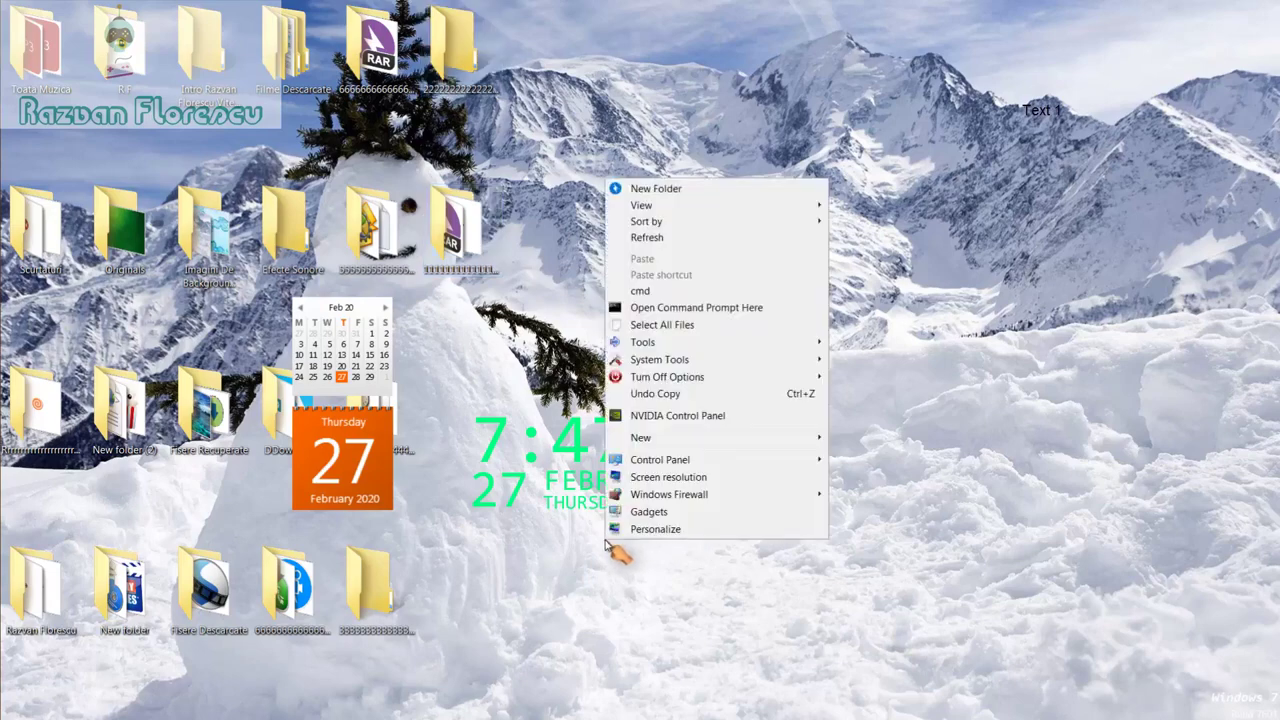
pyautogui.click(645, 238)
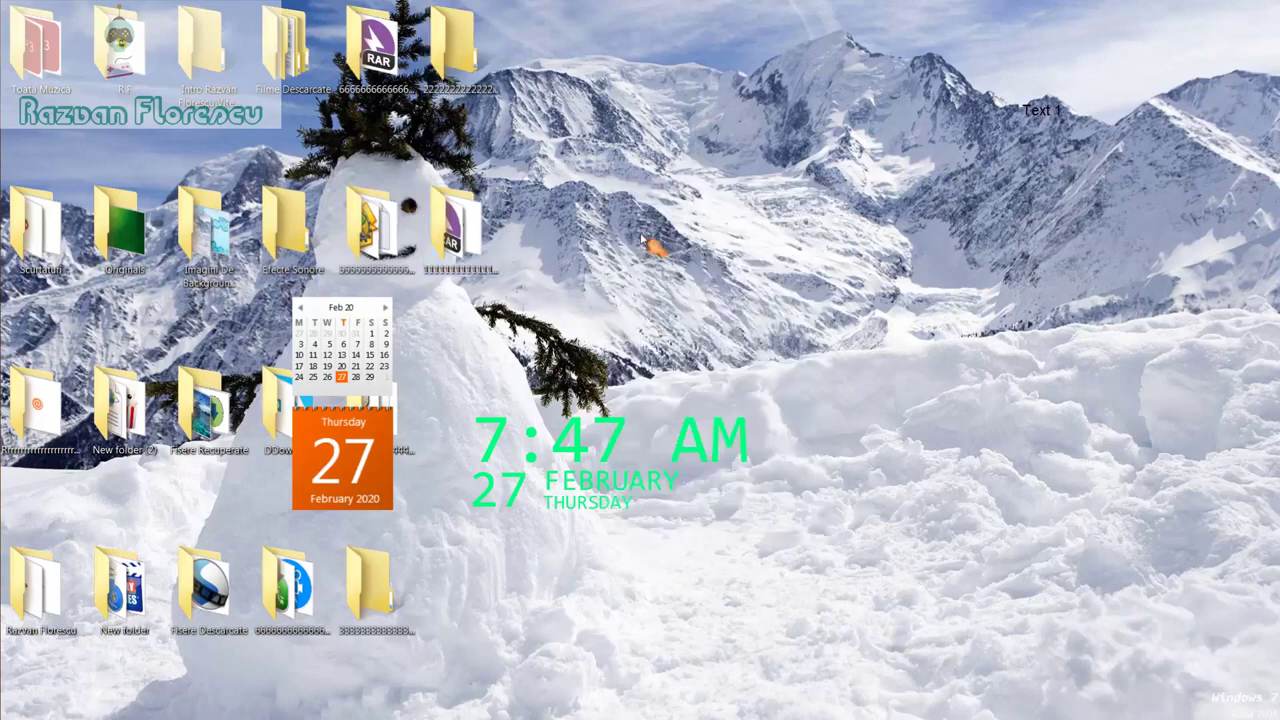
pyautogui.rightClick(574, 540)
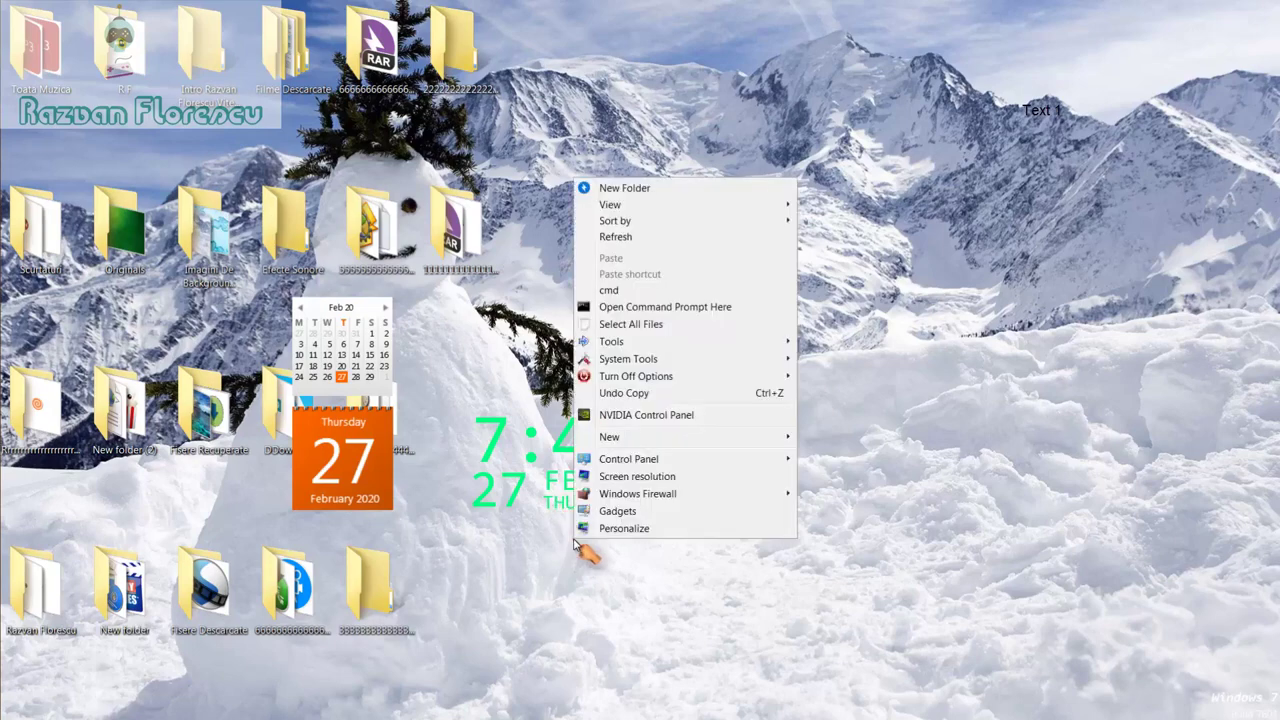
pyautogui.click(614, 238)
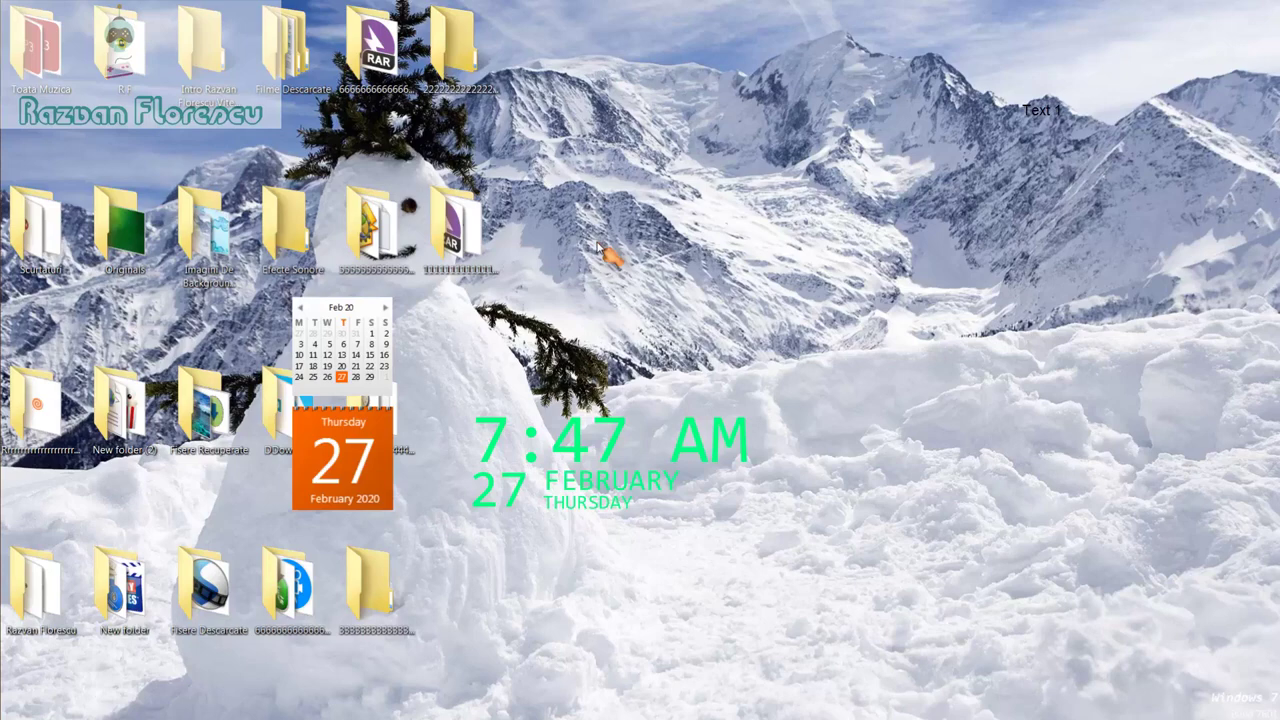
pyautogui.moveTo(3, 214)
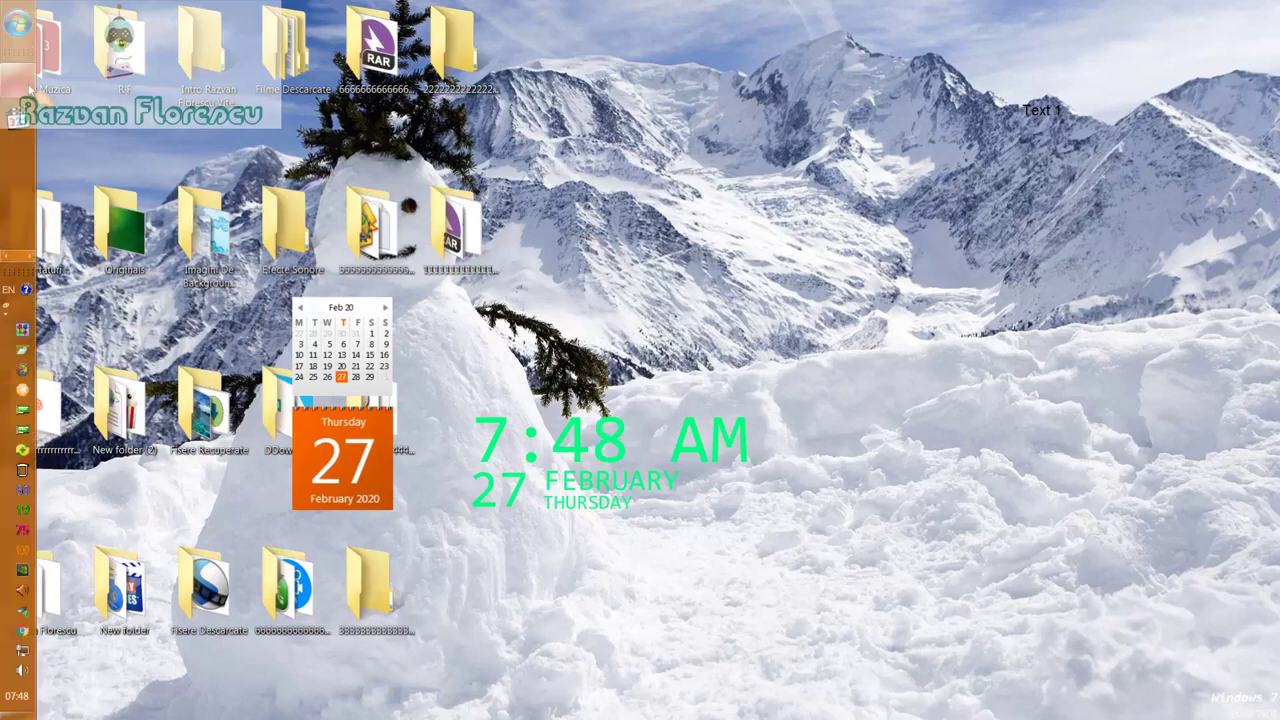
pyautogui.moveTo(26, 92)
pyautogui.click(112, 98)
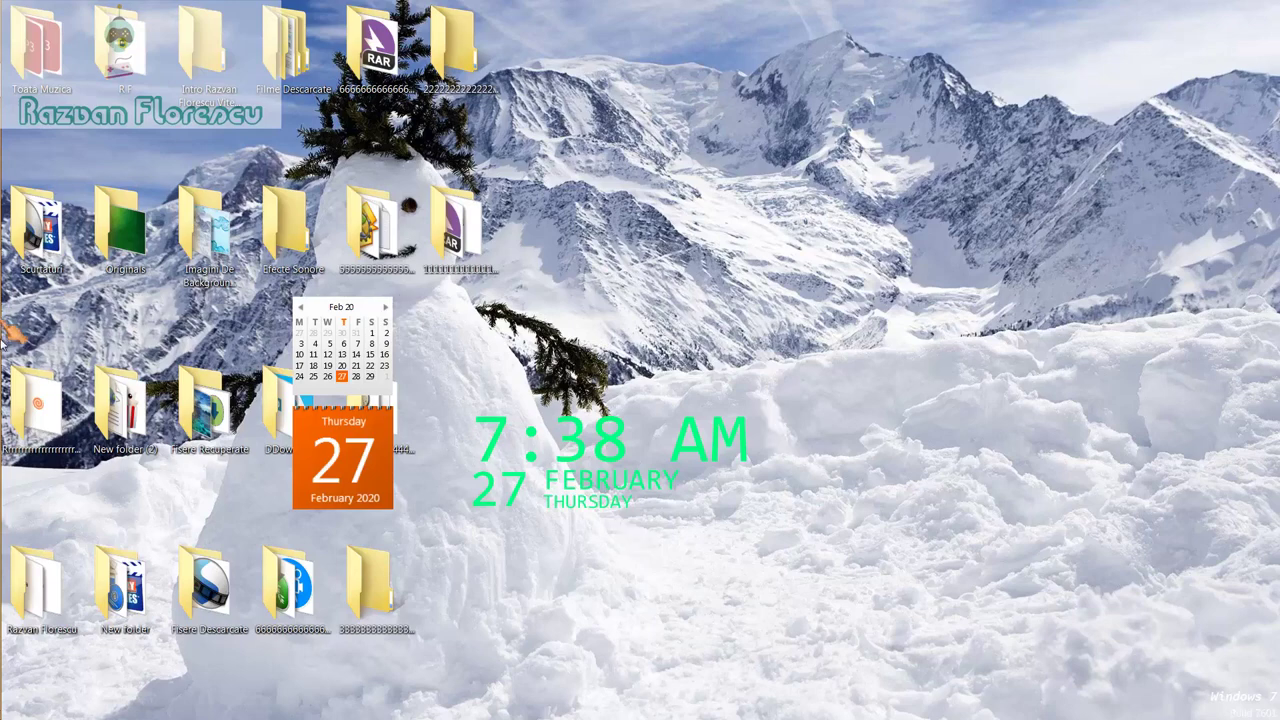
# Step: Switch to the Ninite page in the browser and examine all app categories on offer, from web browsers to developer tools and utilities
pyautogui.moveTo(8, 345)
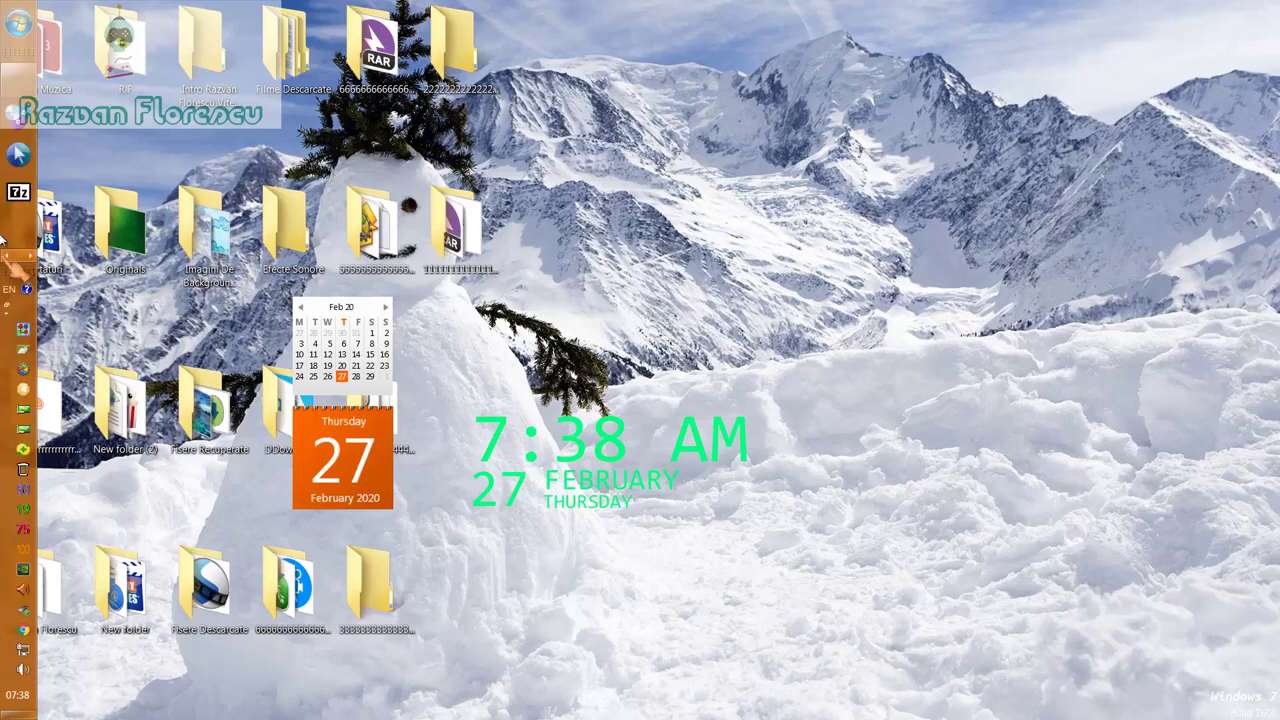
pyautogui.click(20, 82)
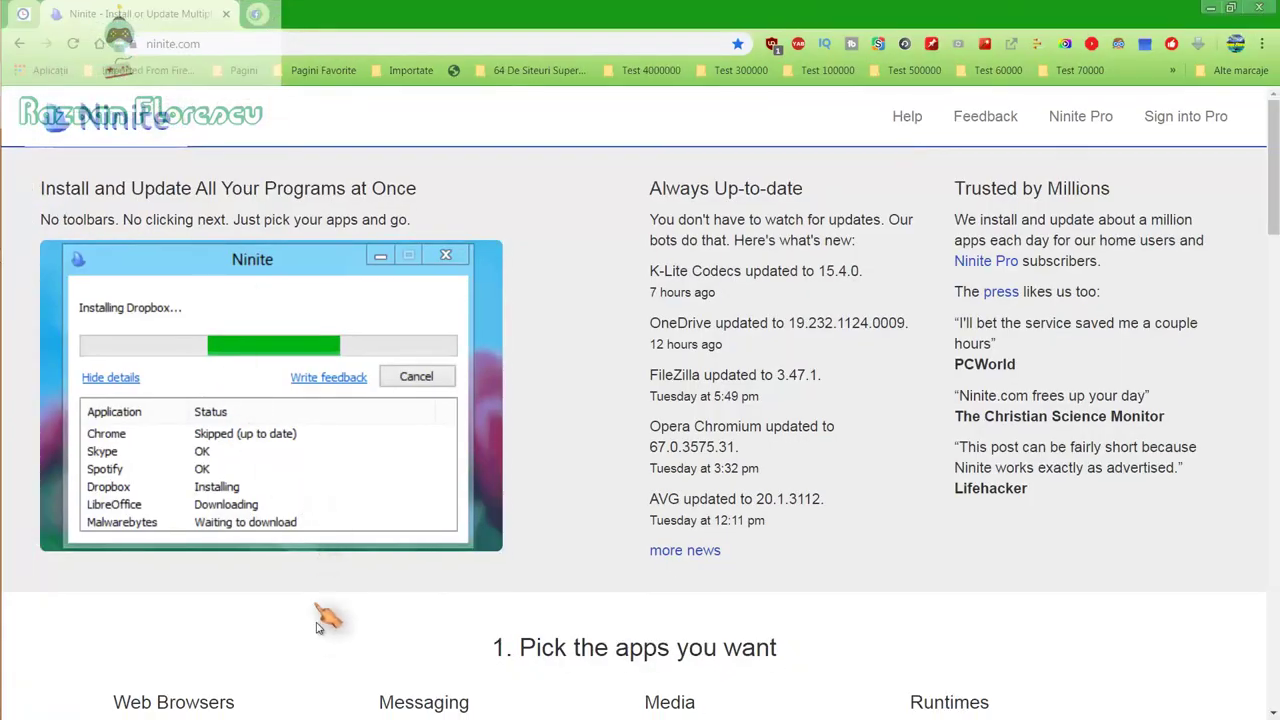
pyautogui.scroll(-2, 318, 617)
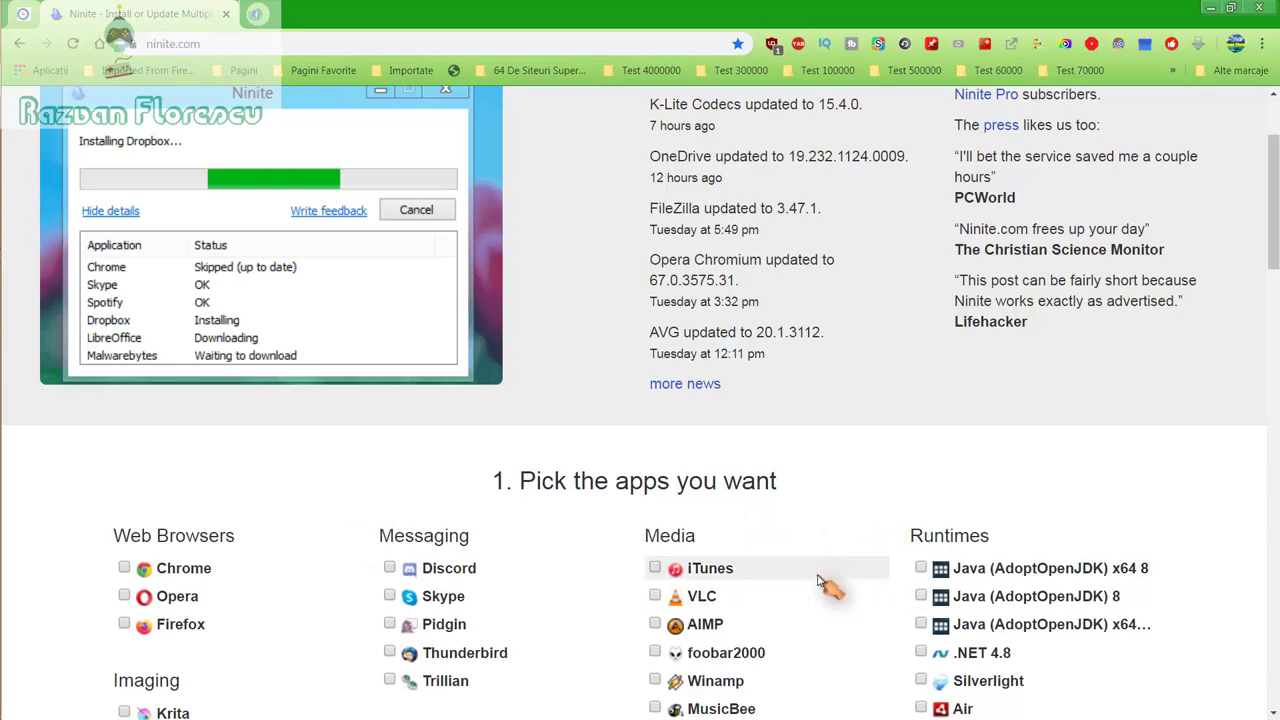
pyautogui.scroll(-2, 825, 560)
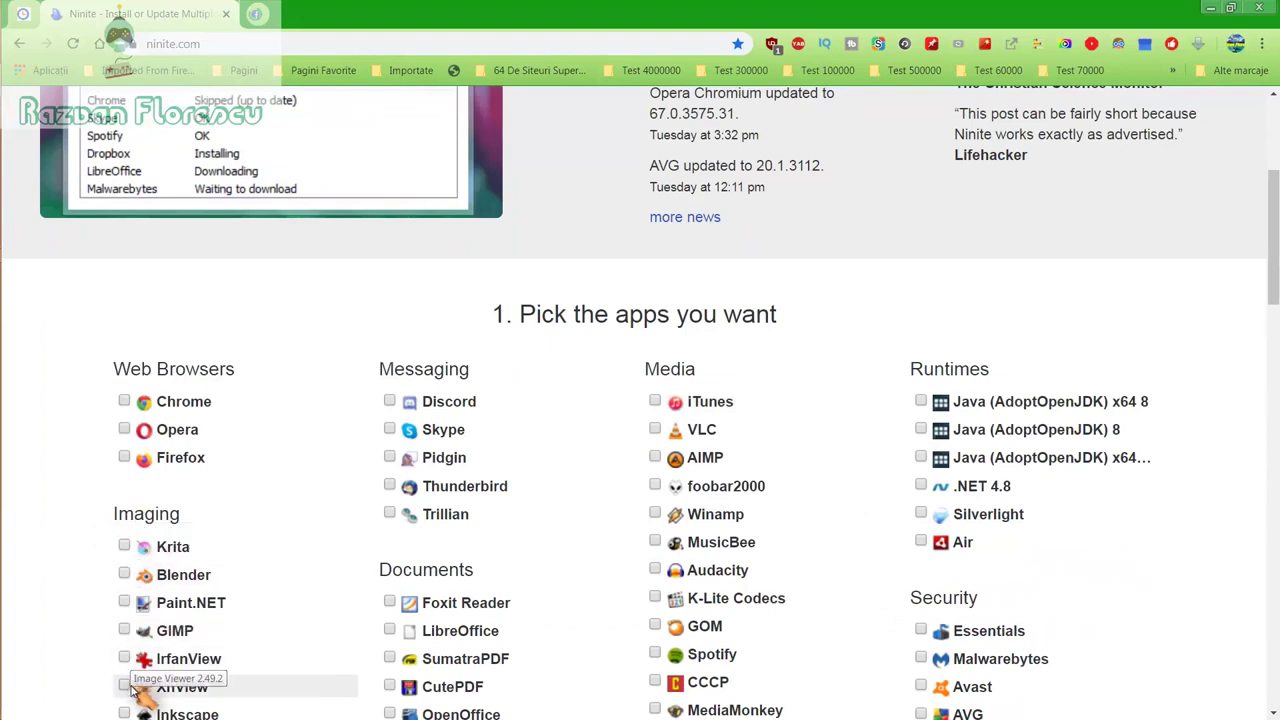
pyautogui.scroll(-1, 131, 688)
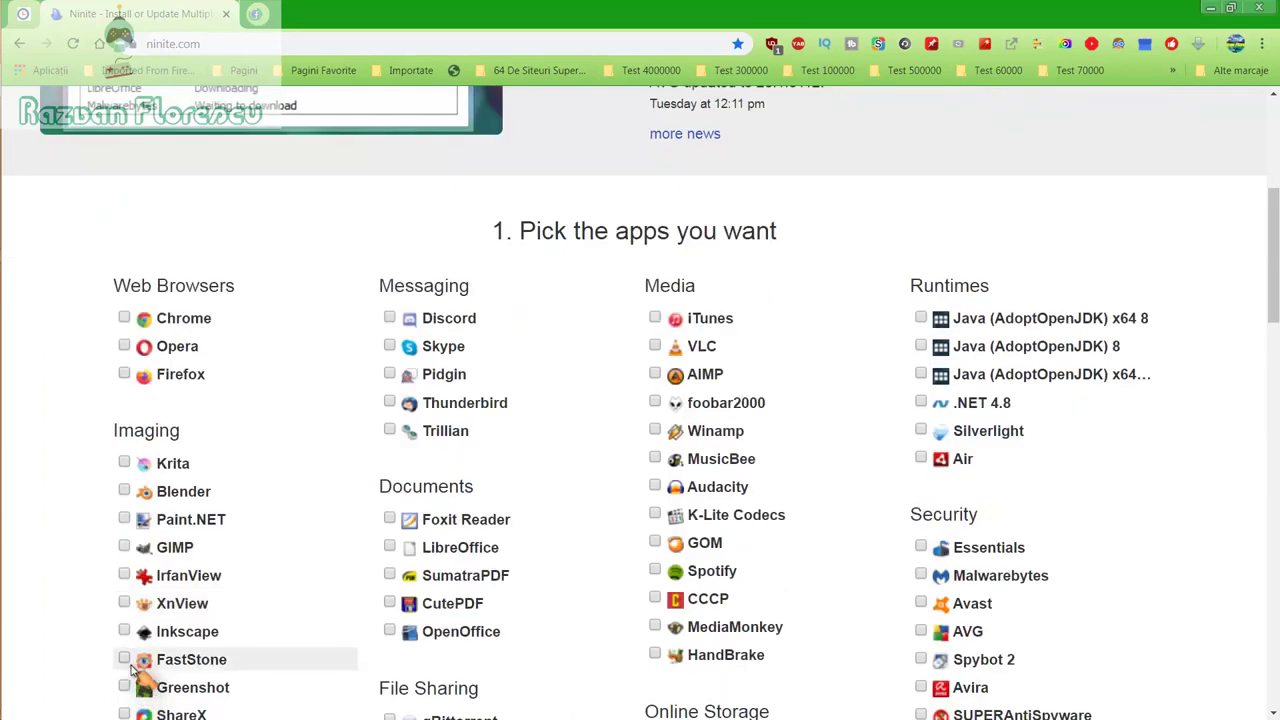
pyautogui.scroll(-1, 132, 670)
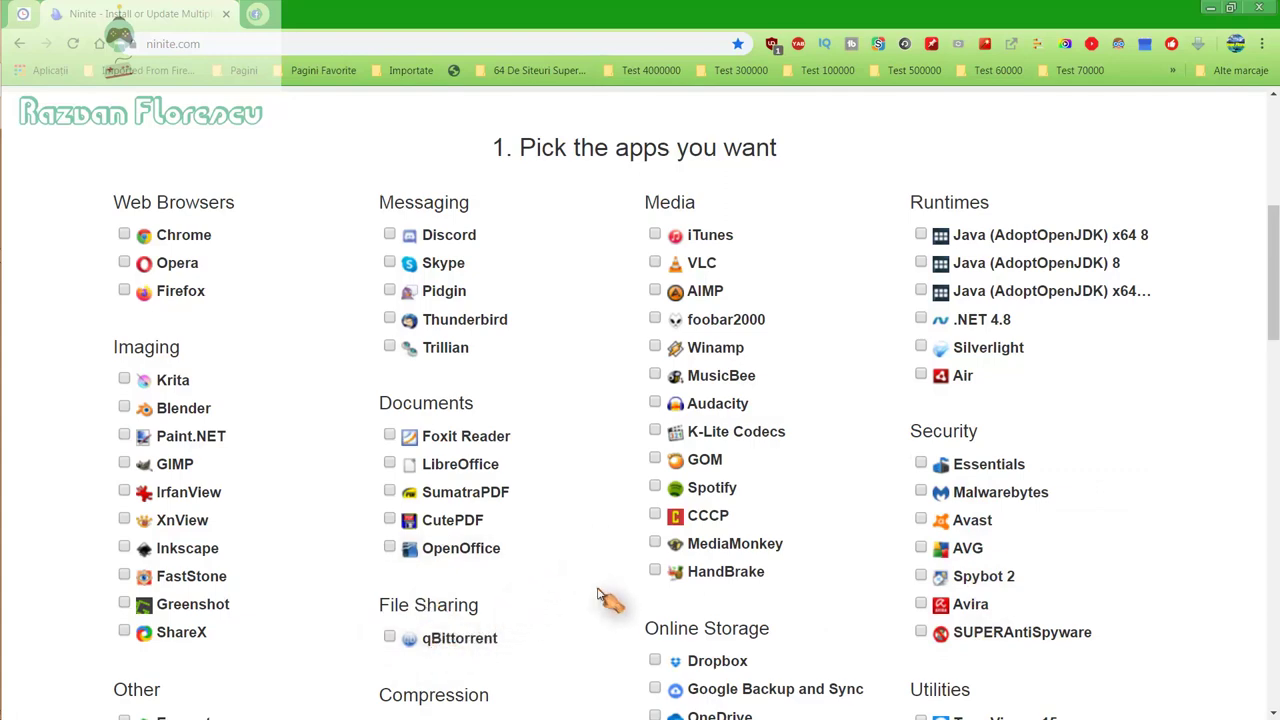
pyautogui.scroll(-1, 600, 596)
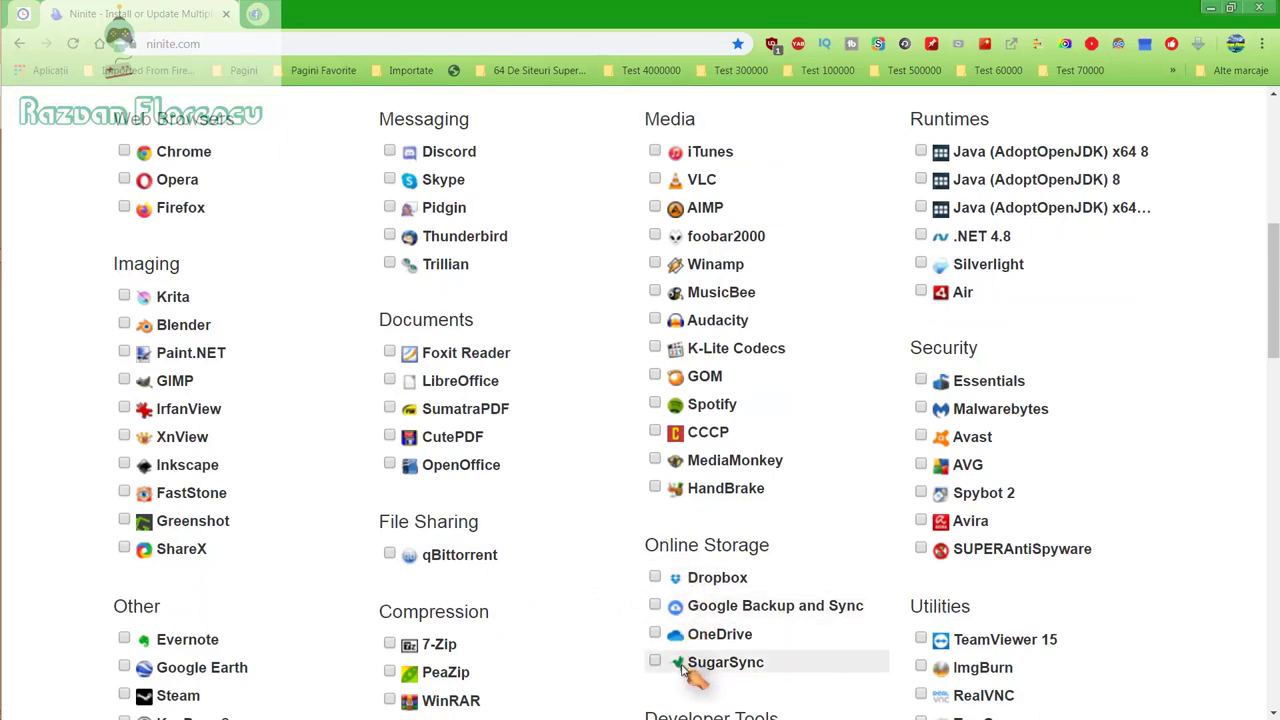
pyautogui.scroll(-2, 620, 660)
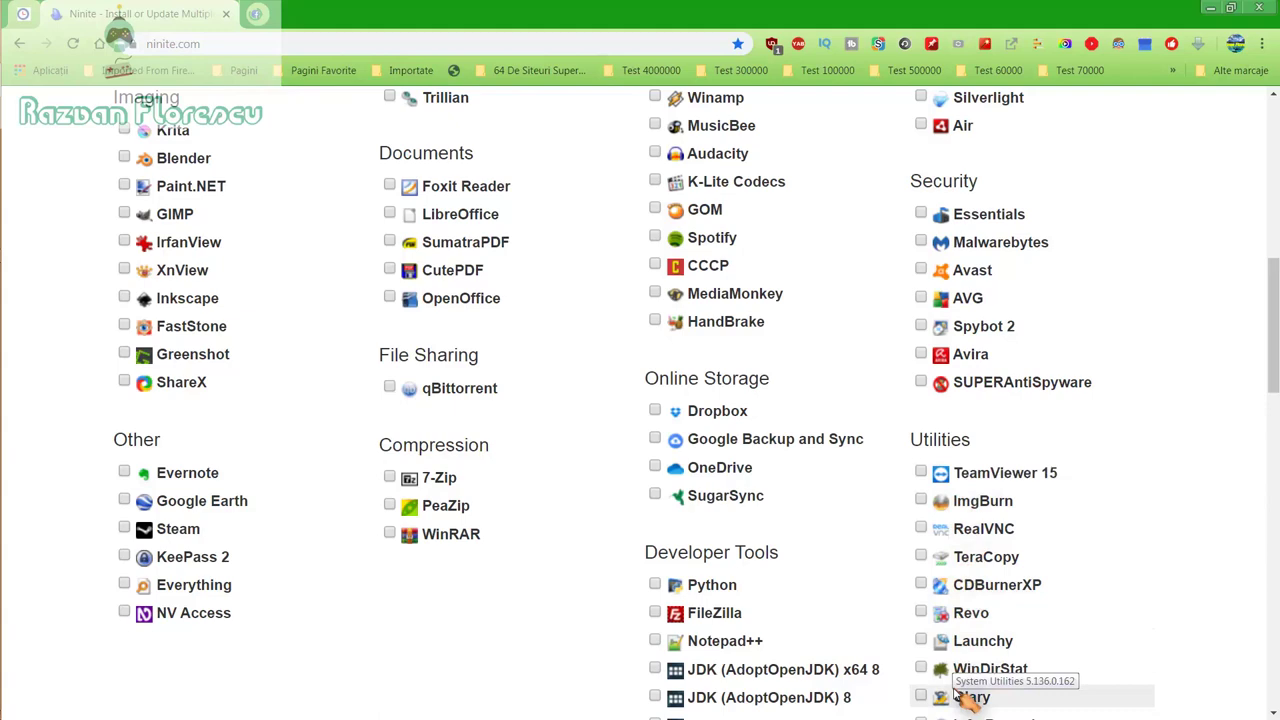
pyautogui.scroll(-1, 965, 700)
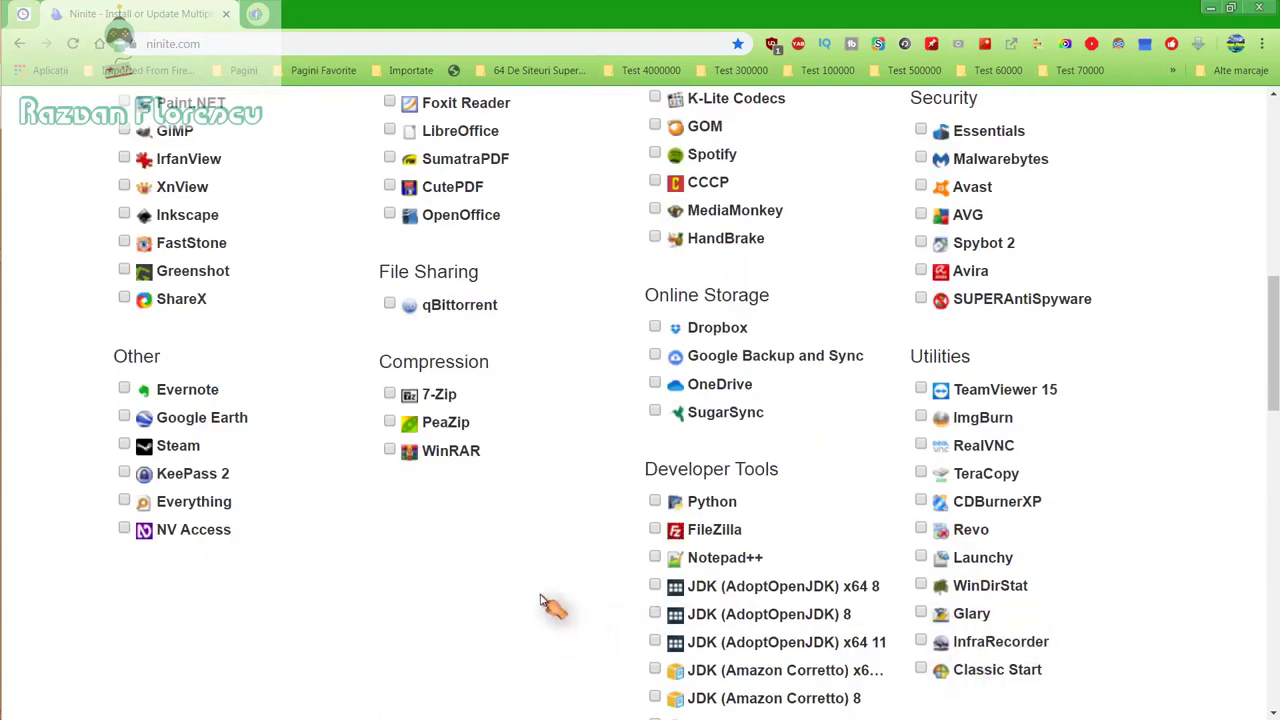
pyautogui.scroll(-1, 545, 603)
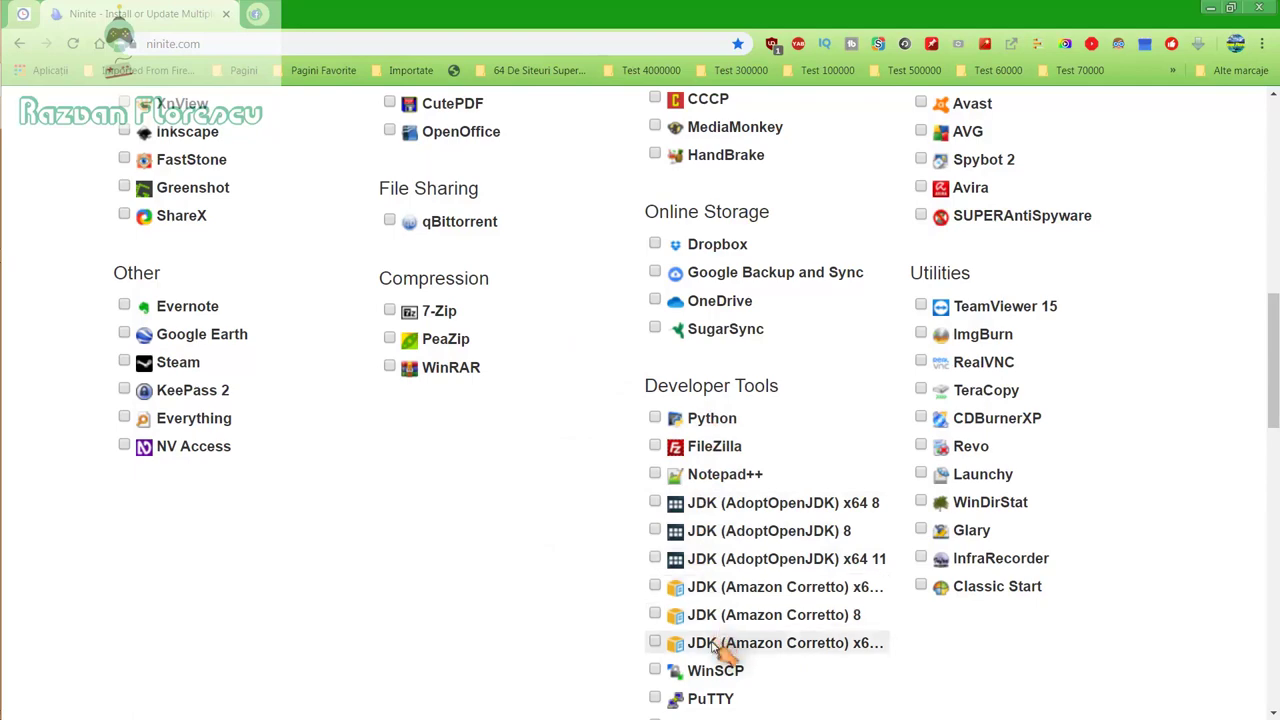
pyautogui.scroll(-2, 715, 648)
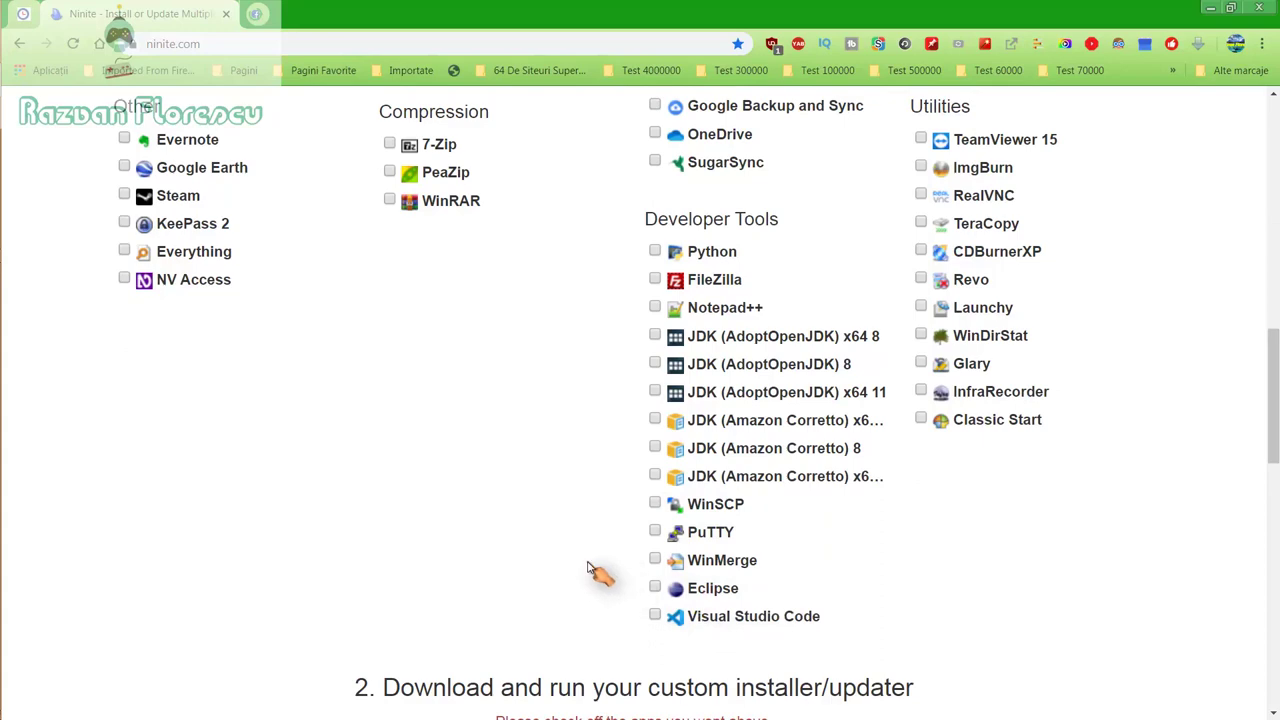
pyautogui.scroll(2, 592, 570)
pyautogui.scroll(3, 590, 570)
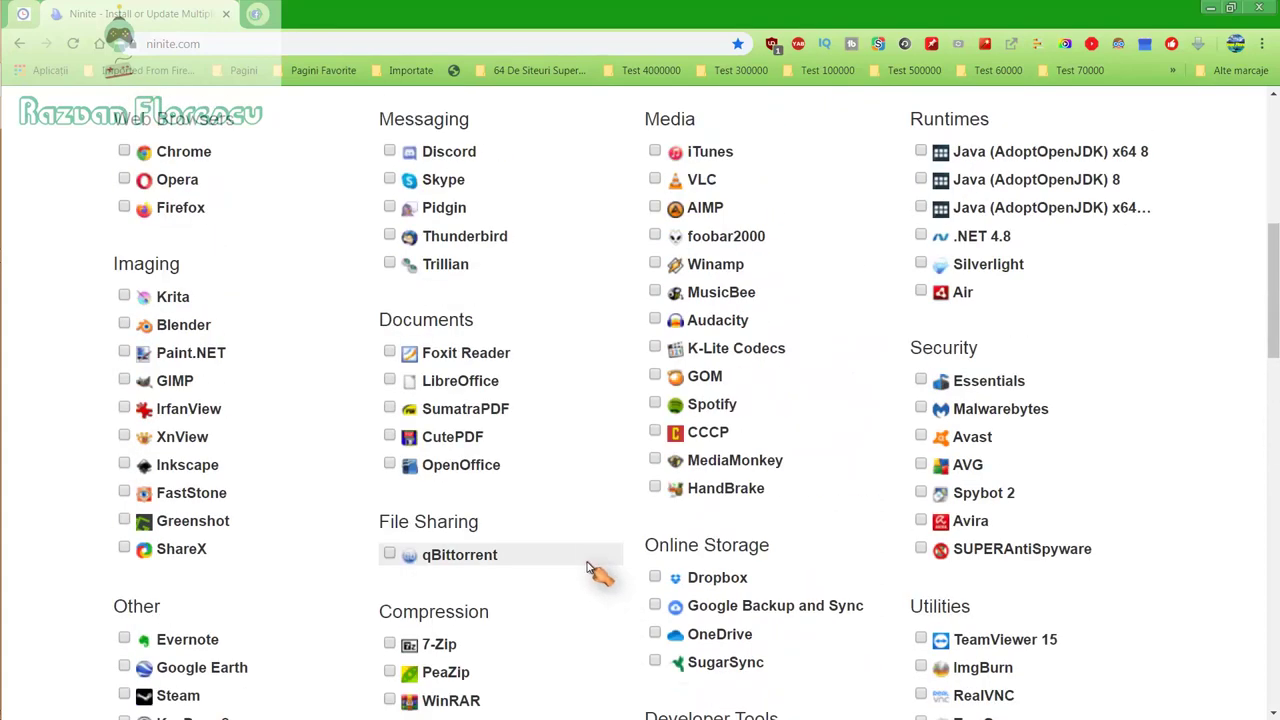
pyautogui.scroll(1, 592, 570)
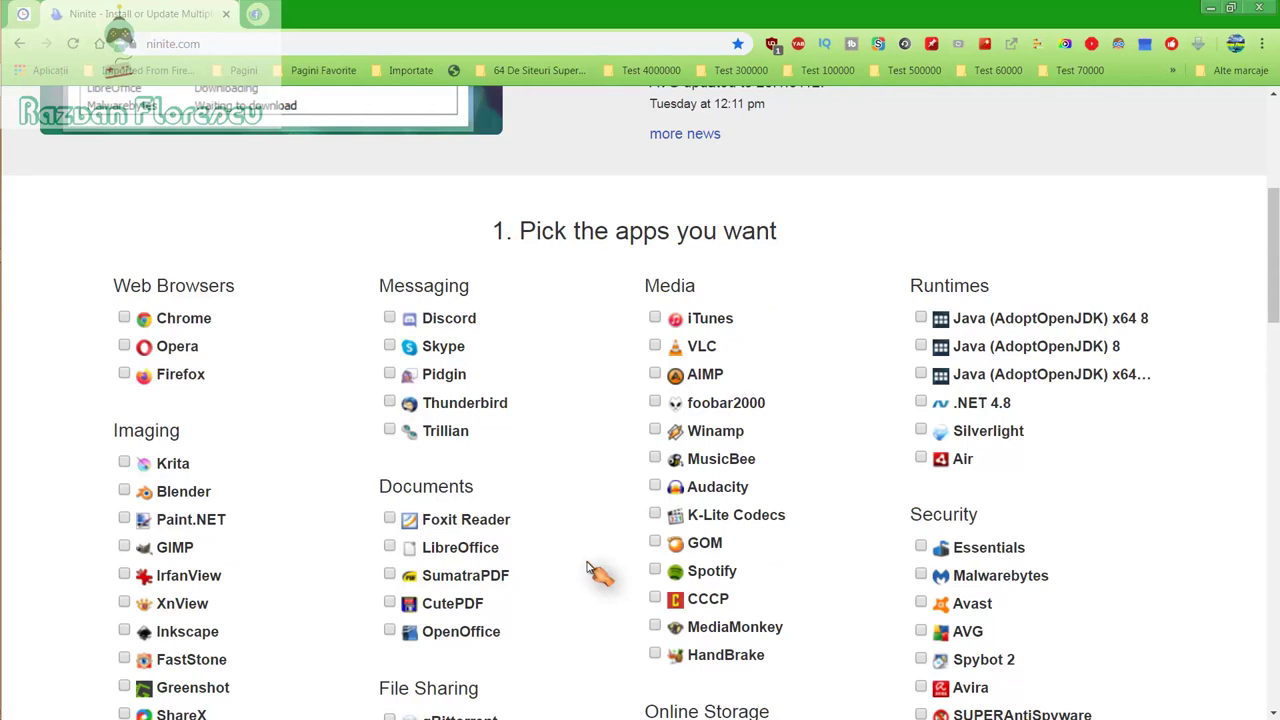
# Step: Select GOM, Inkscape, MusicBee, CCCP, MediaMonkey and Spotify for the custom installer
pyautogui.click(656, 543)
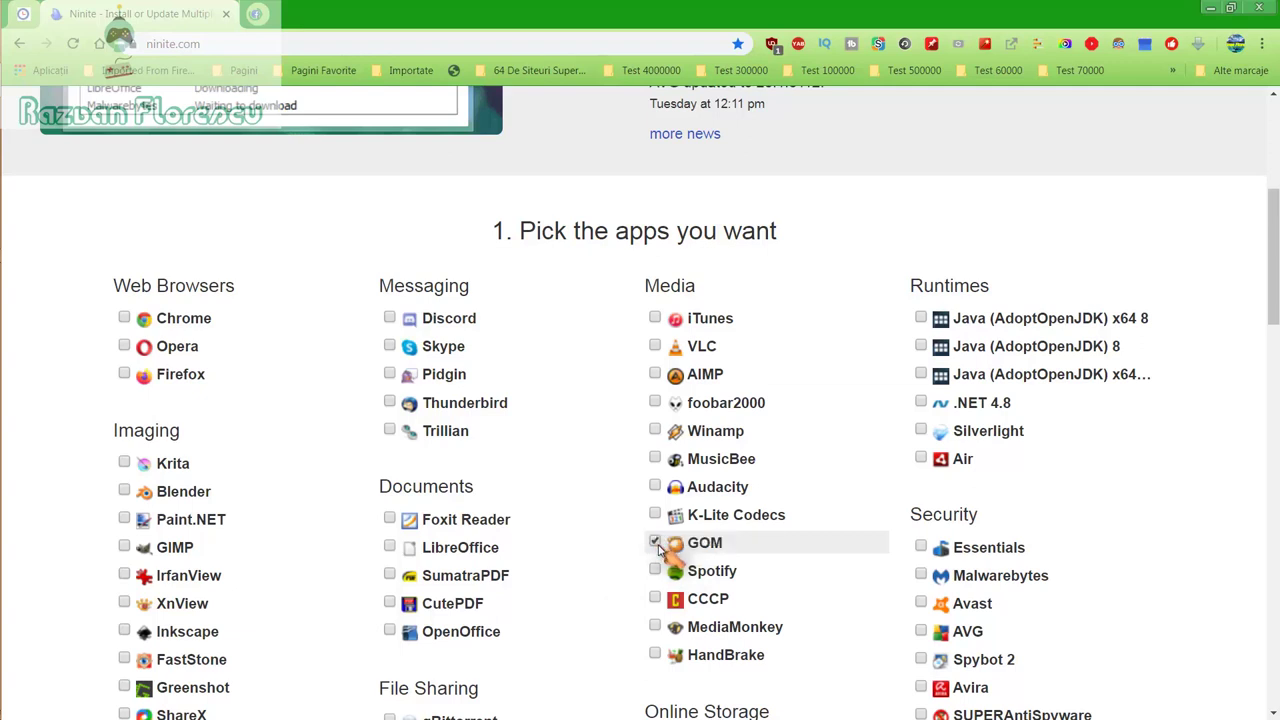
pyautogui.click(129, 641)
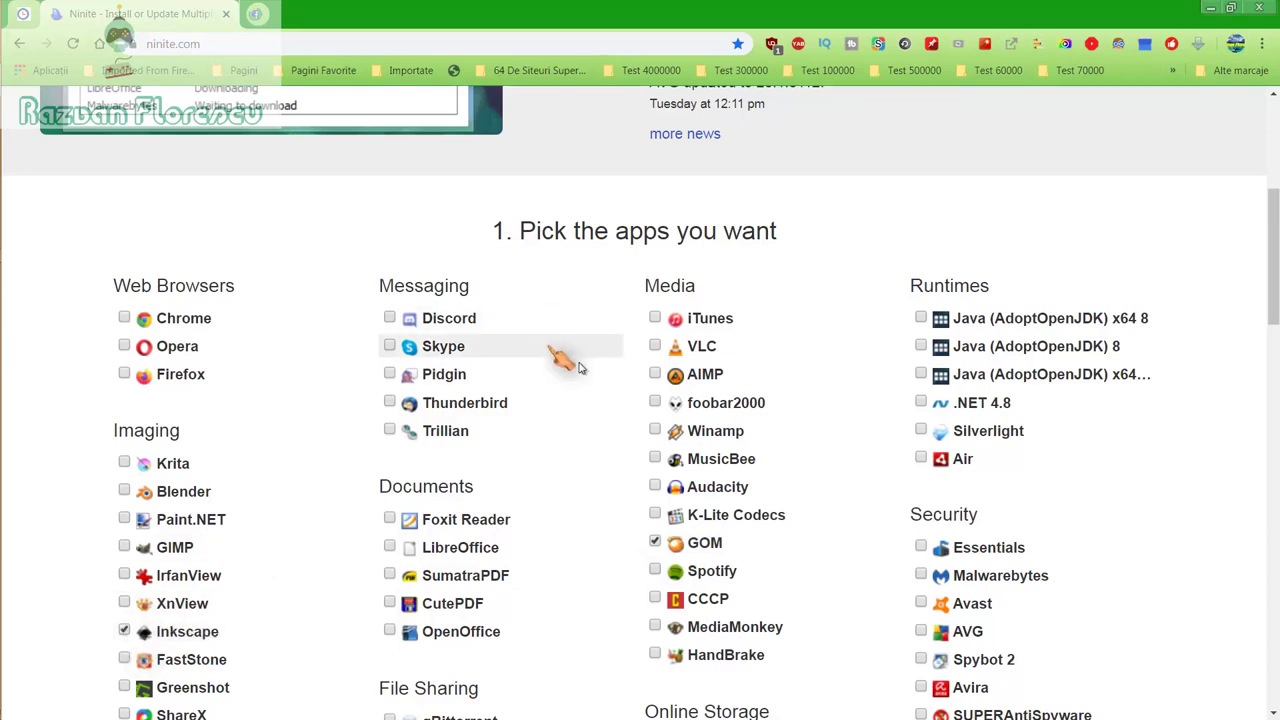
pyautogui.click(657, 462)
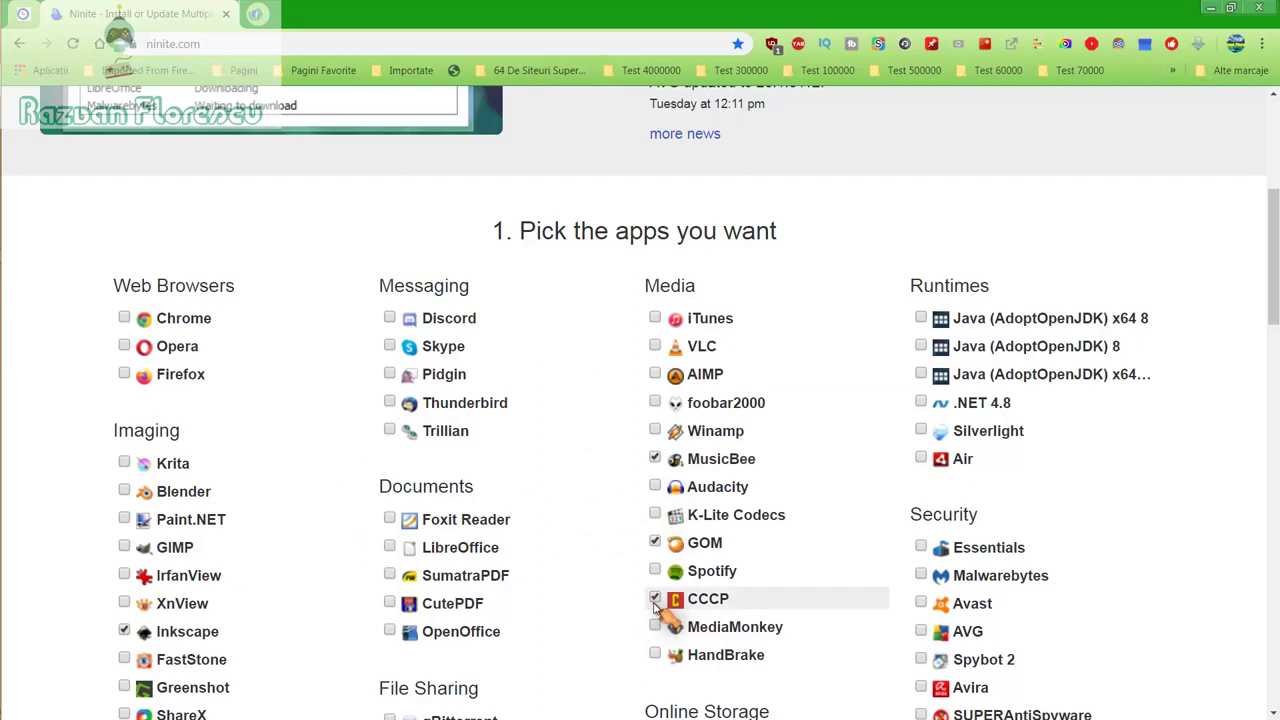
pyautogui.click(655, 626)
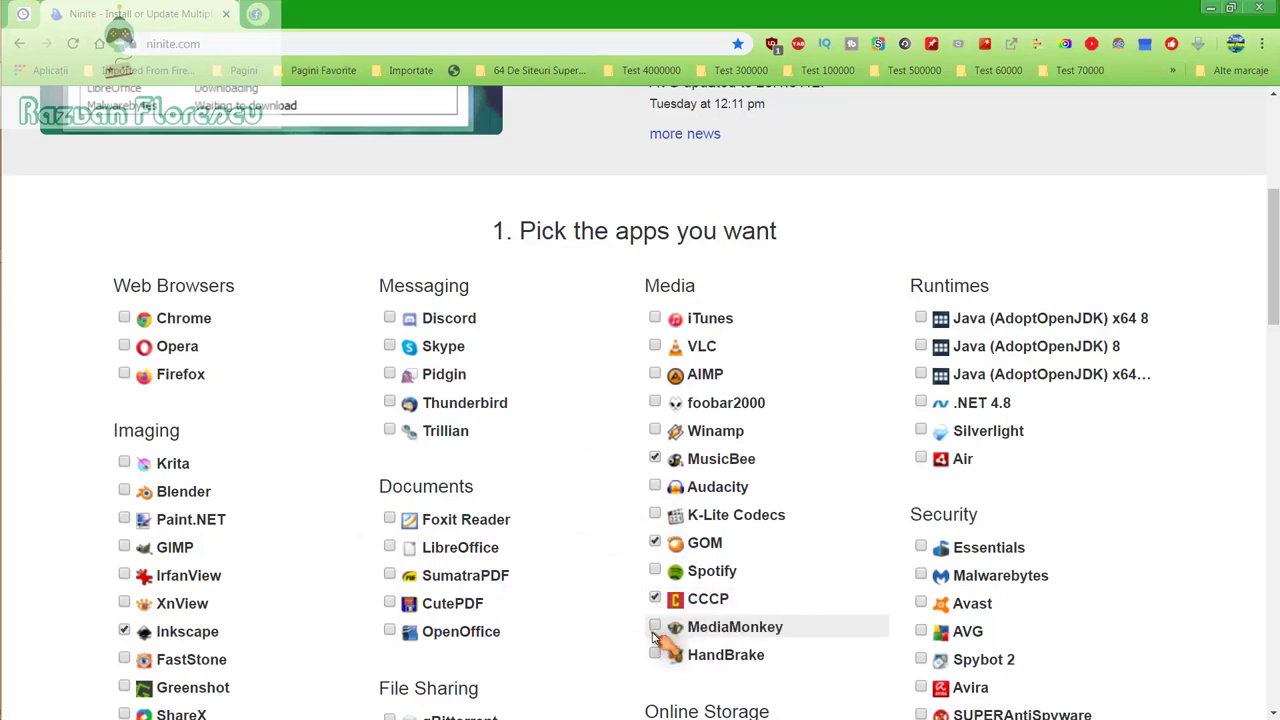
pyautogui.click(660, 580)
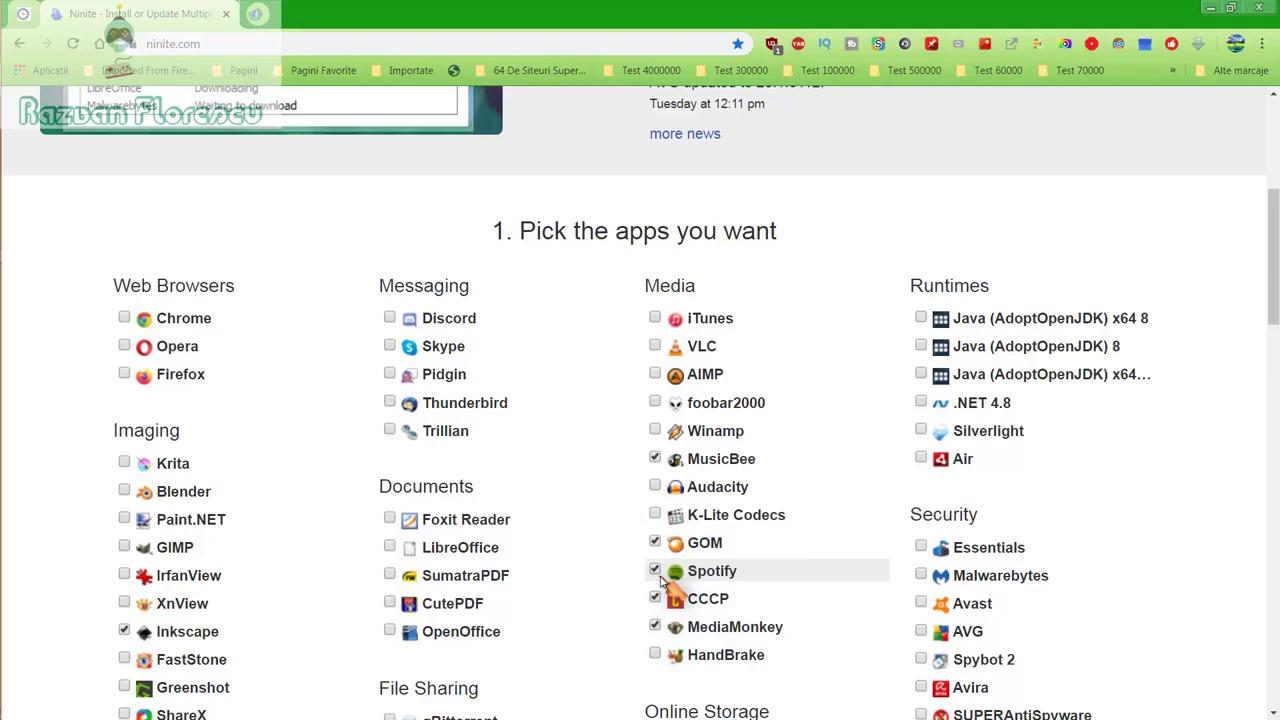
# Step: Add SUPERAntiSpyware, Spybot 2 and SugarSync to the apps chosen for the installer
pyautogui.scroll(-1, 660, 580)
pyautogui.scroll(-1, 674, 574)
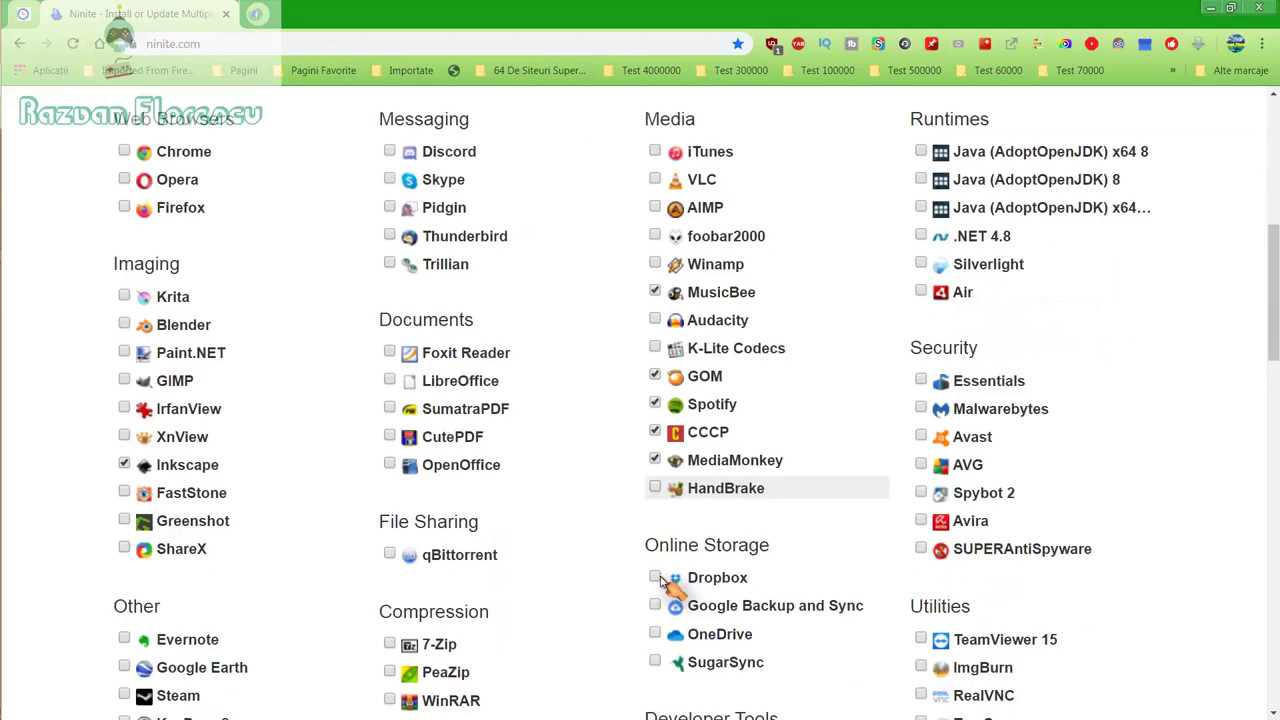
pyautogui.click(958, 546)
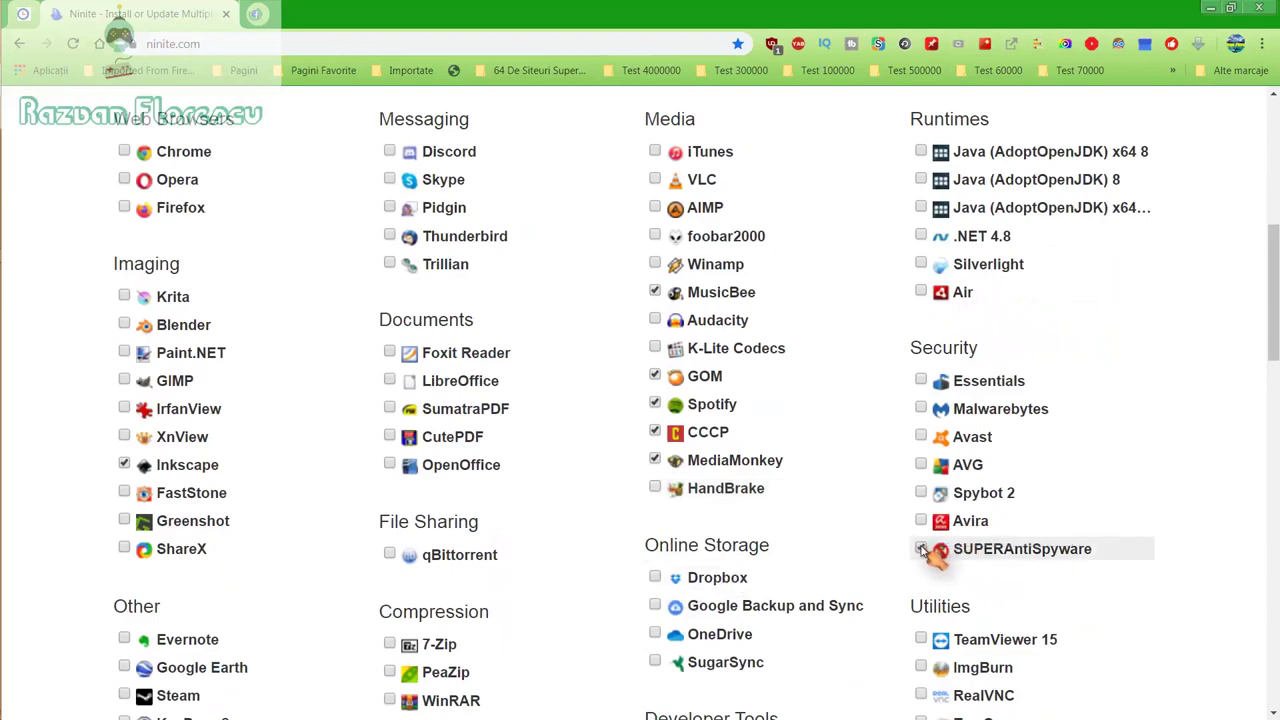
pyautogui.click(920, 493)
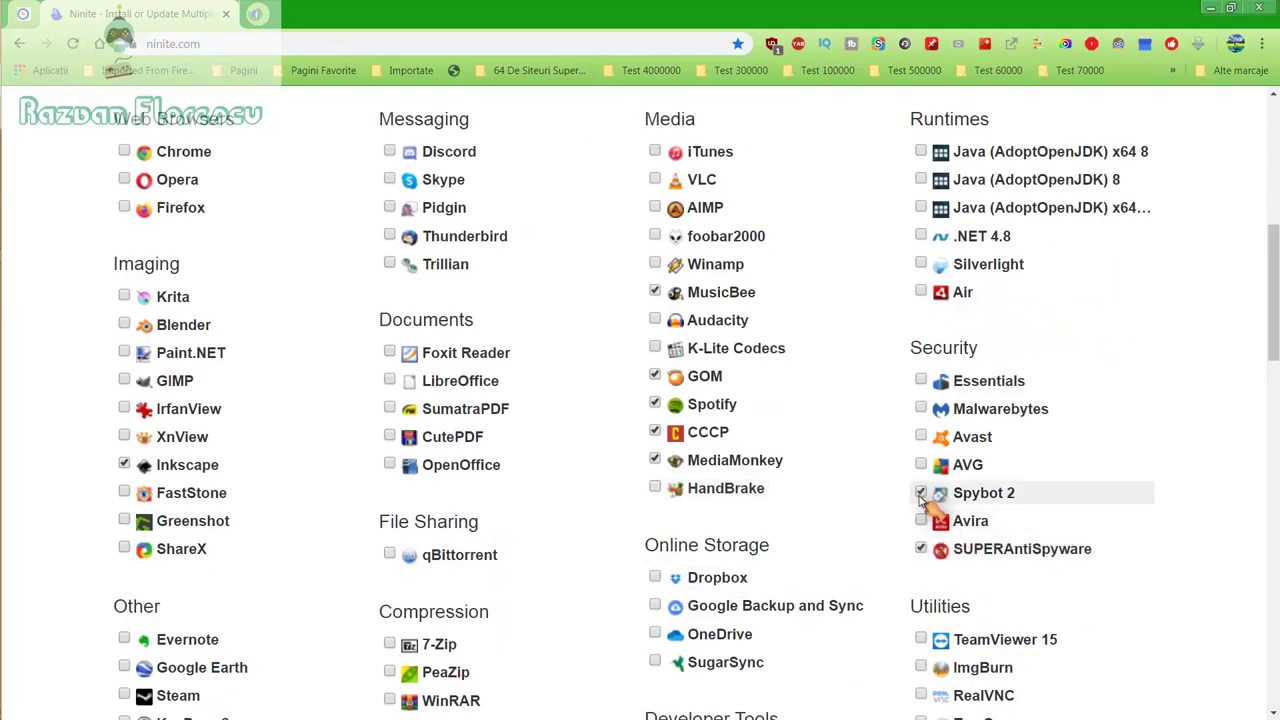
pyautogui.scroll(-2, 920, 500)
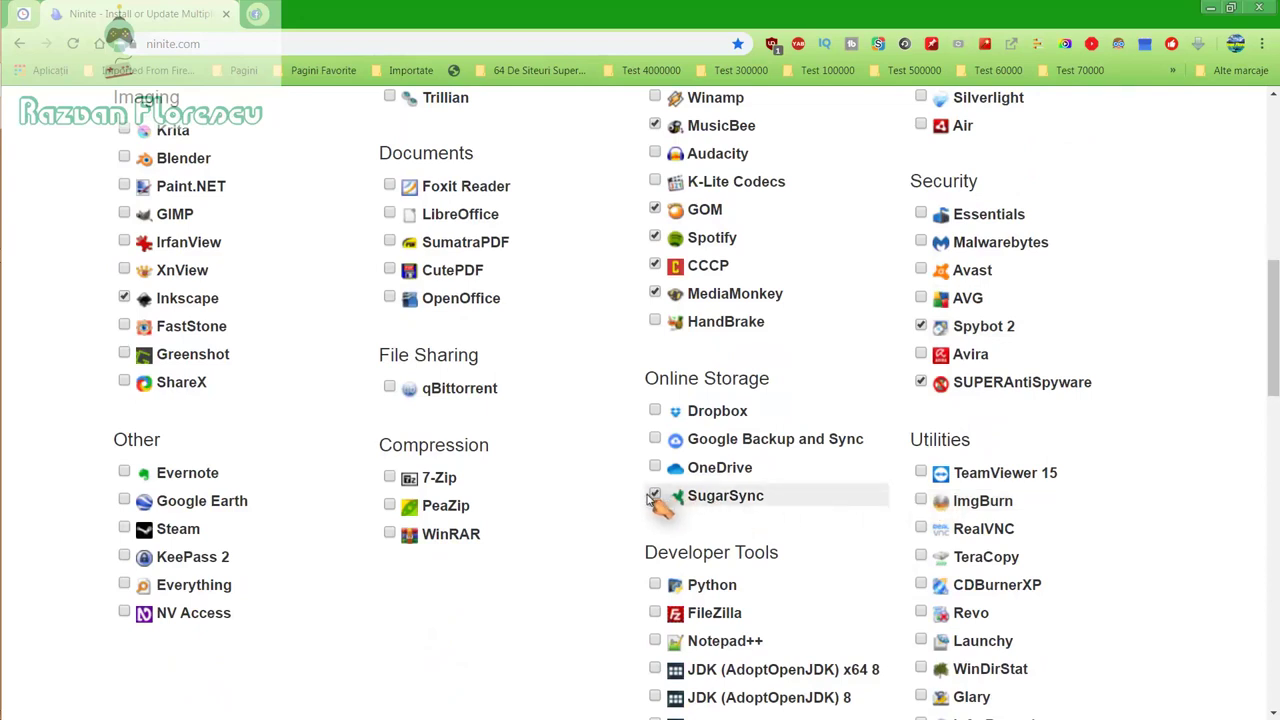
# Step: Get the custom Ninite installer and save it to the desktop with the file type "Toate fișierele (*.*)"
pyautogui.scroll(-2, 652, 500)
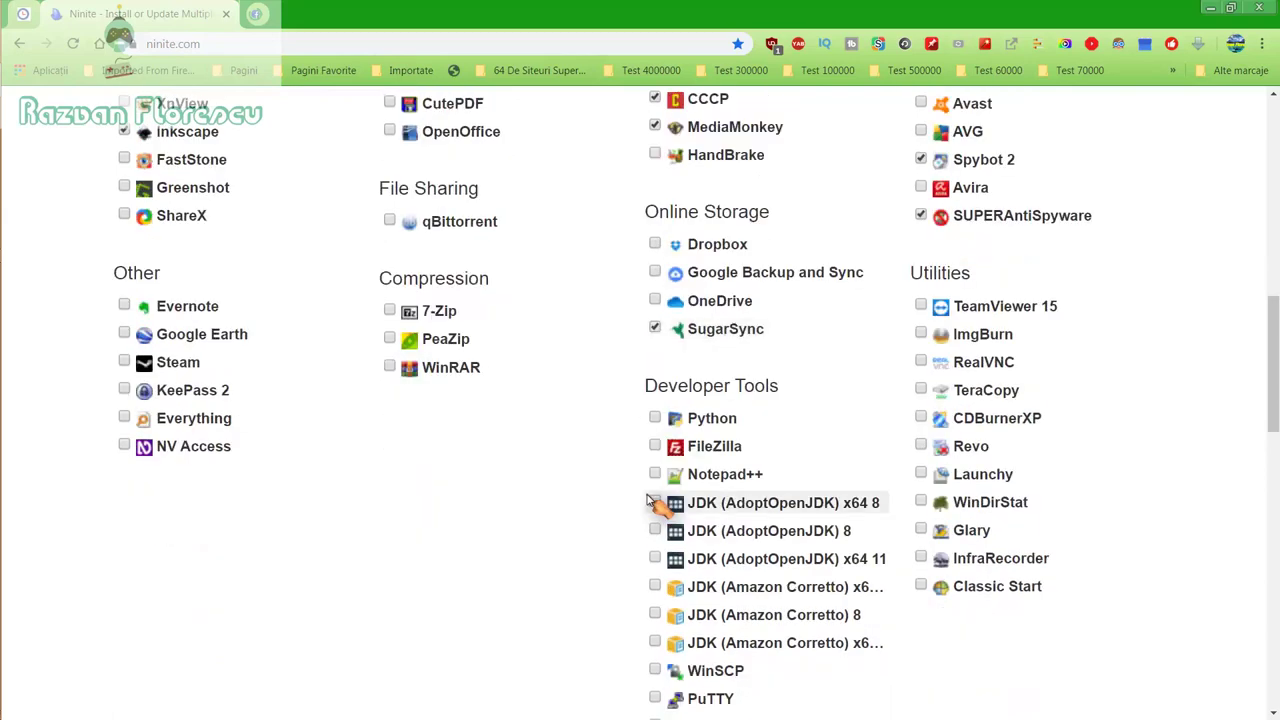
pyautogui.scroll(-2, 652, 502)
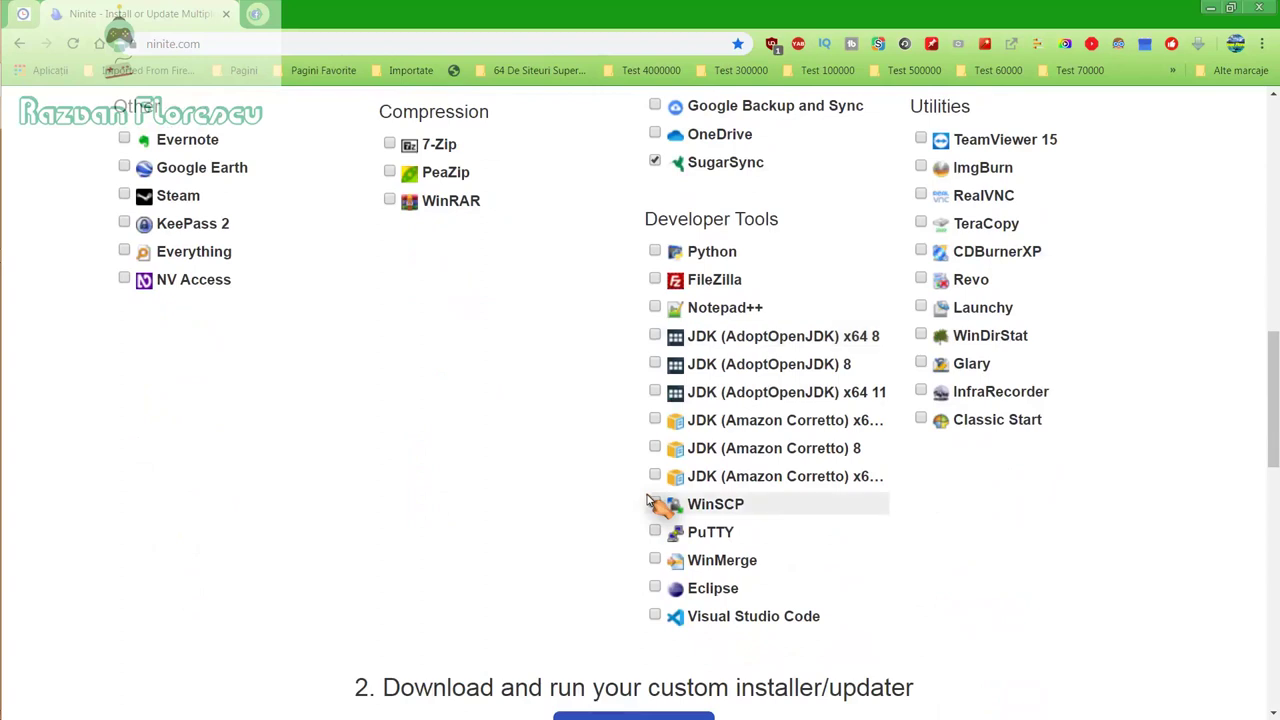
pyautogui.scroll(-2, 647, 502)
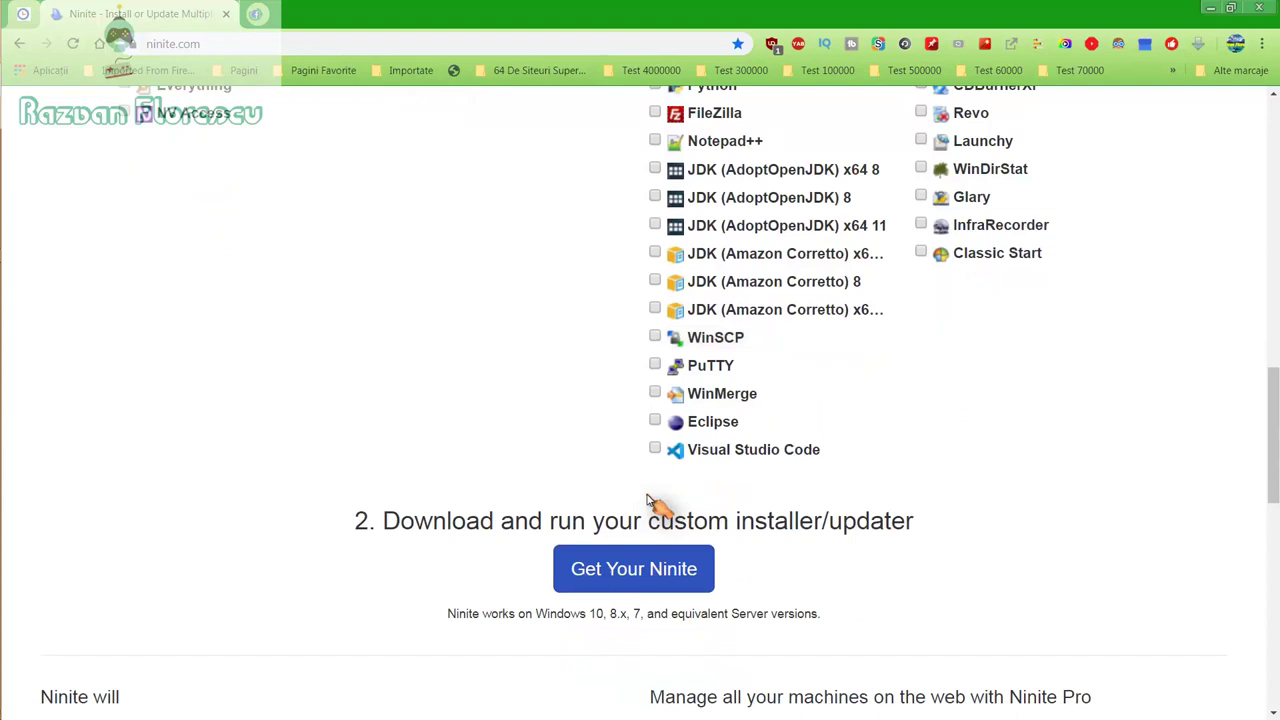
pyautogui.click(634, 578)
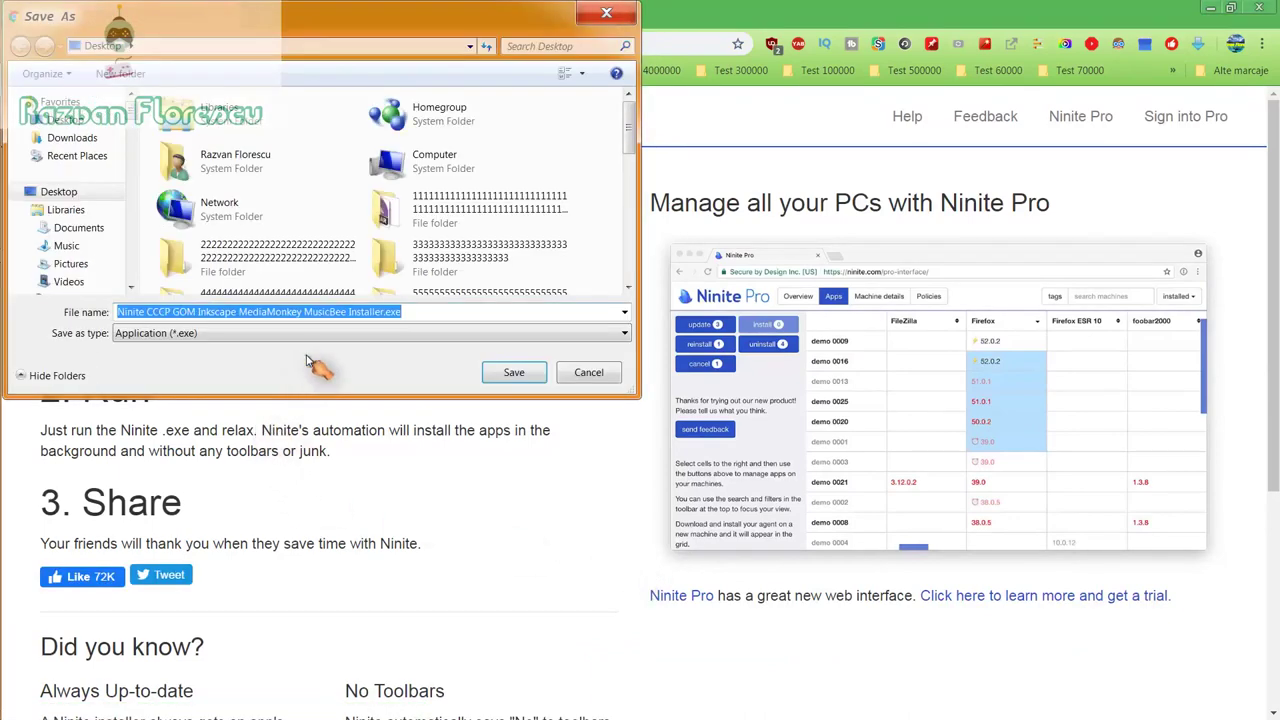
pyautogui.click(330, 335)
pyautogui.click(310, 368)
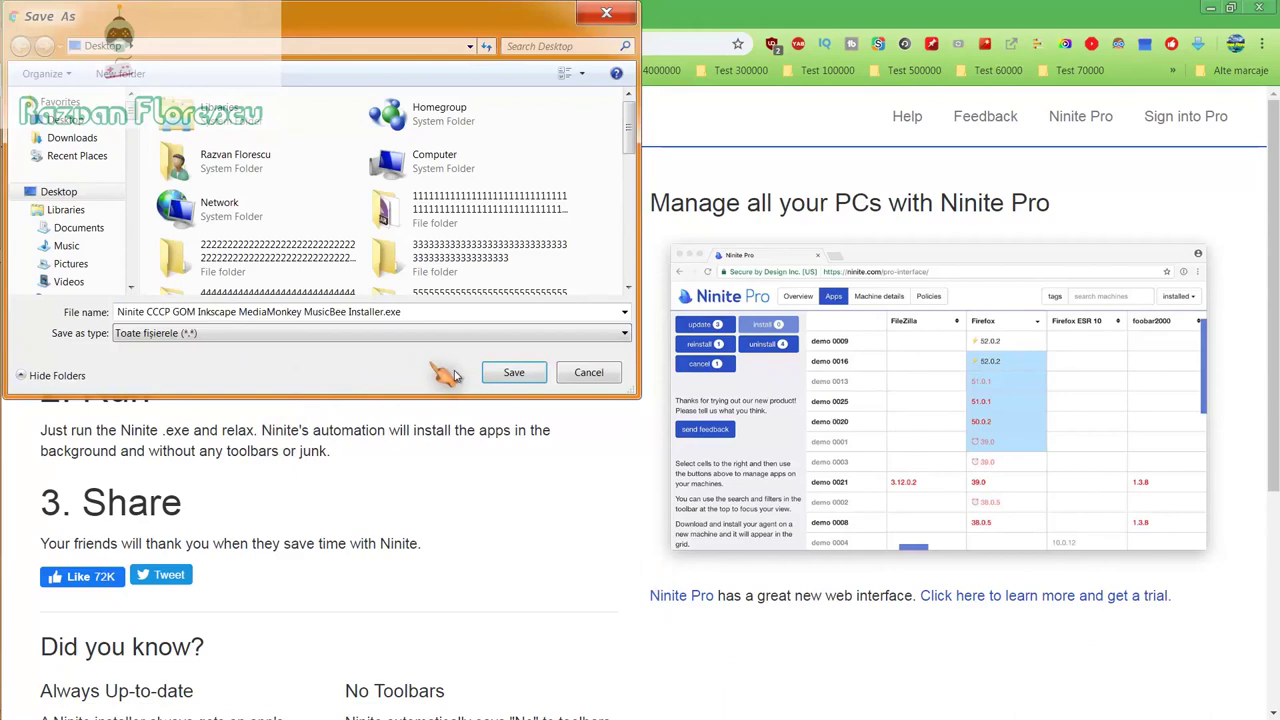
pyautogui.click(505, 372)
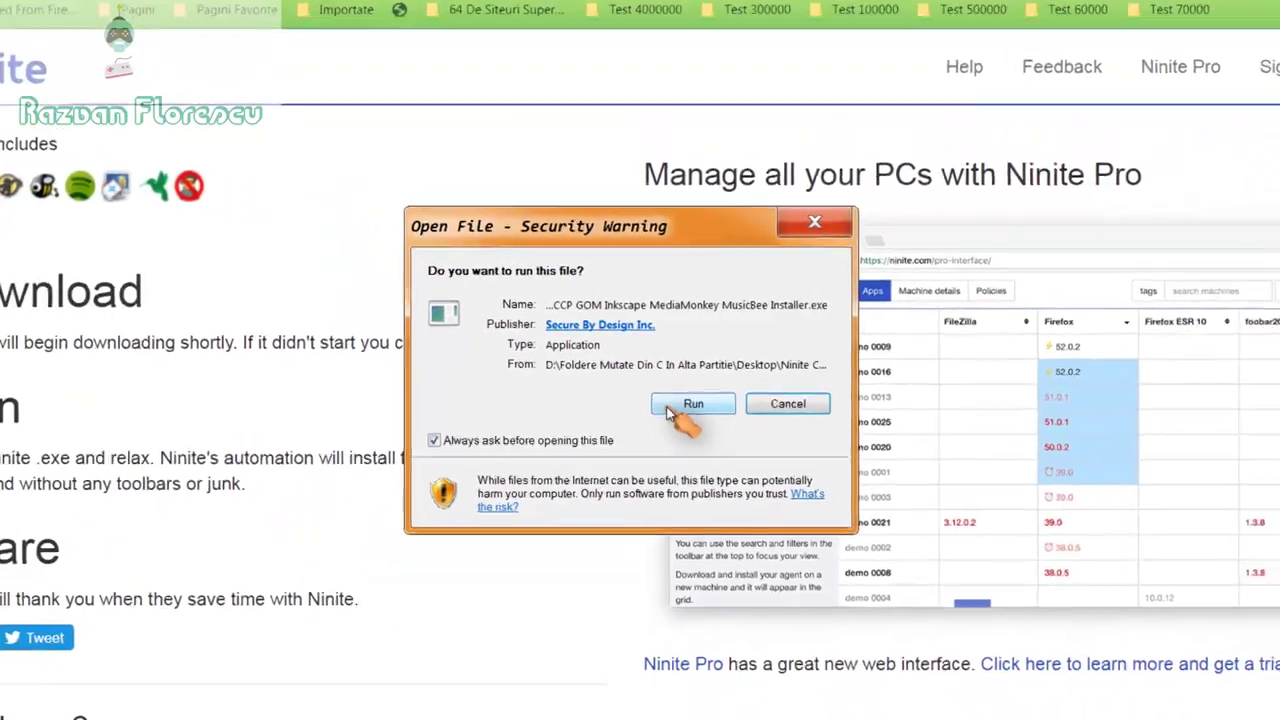
# Step: Run the downloaded Ninite installer, close the browser, and show the installation details
pyautogui.click(670, 408)
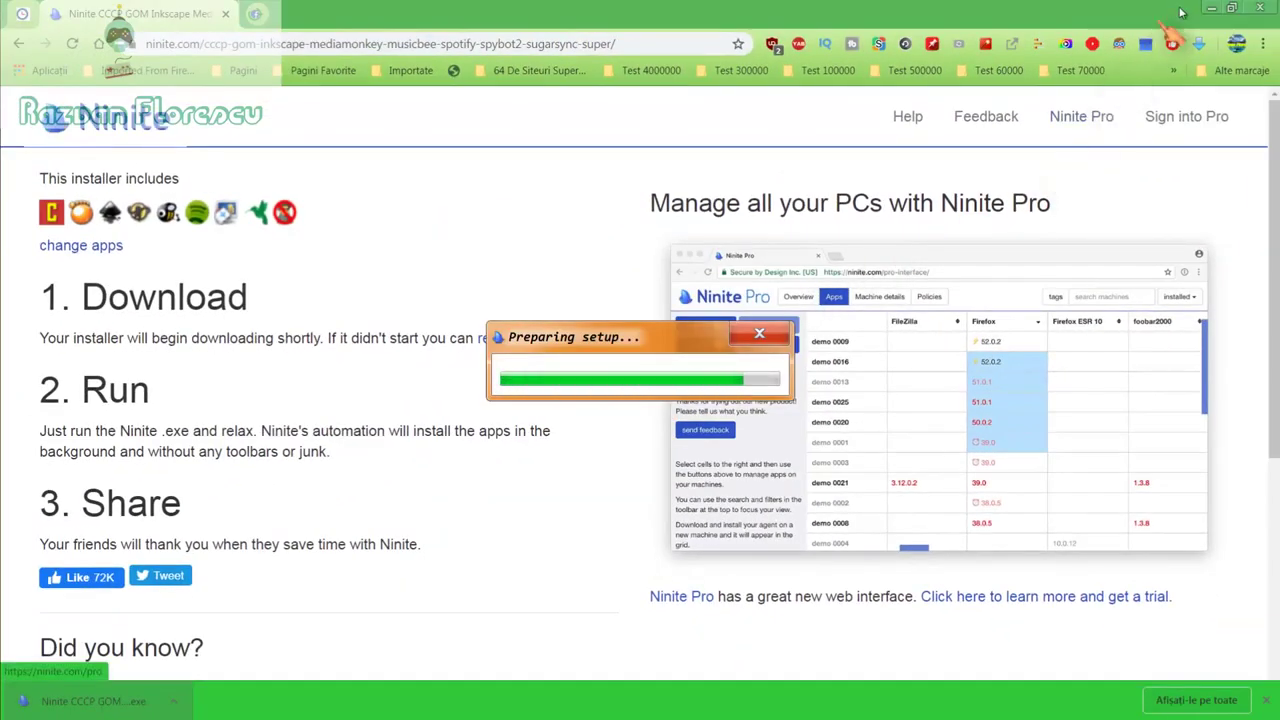
pyautogui.click(1259, 8)
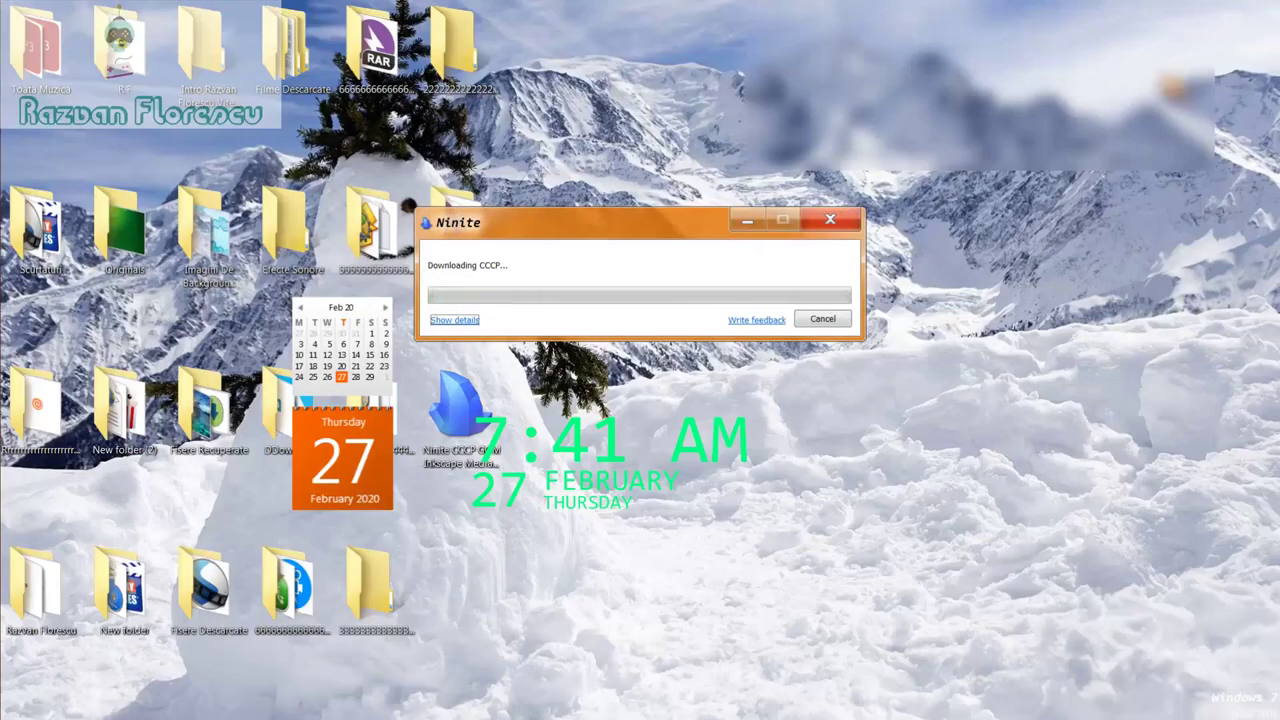
pyautogui.click(455, 321)
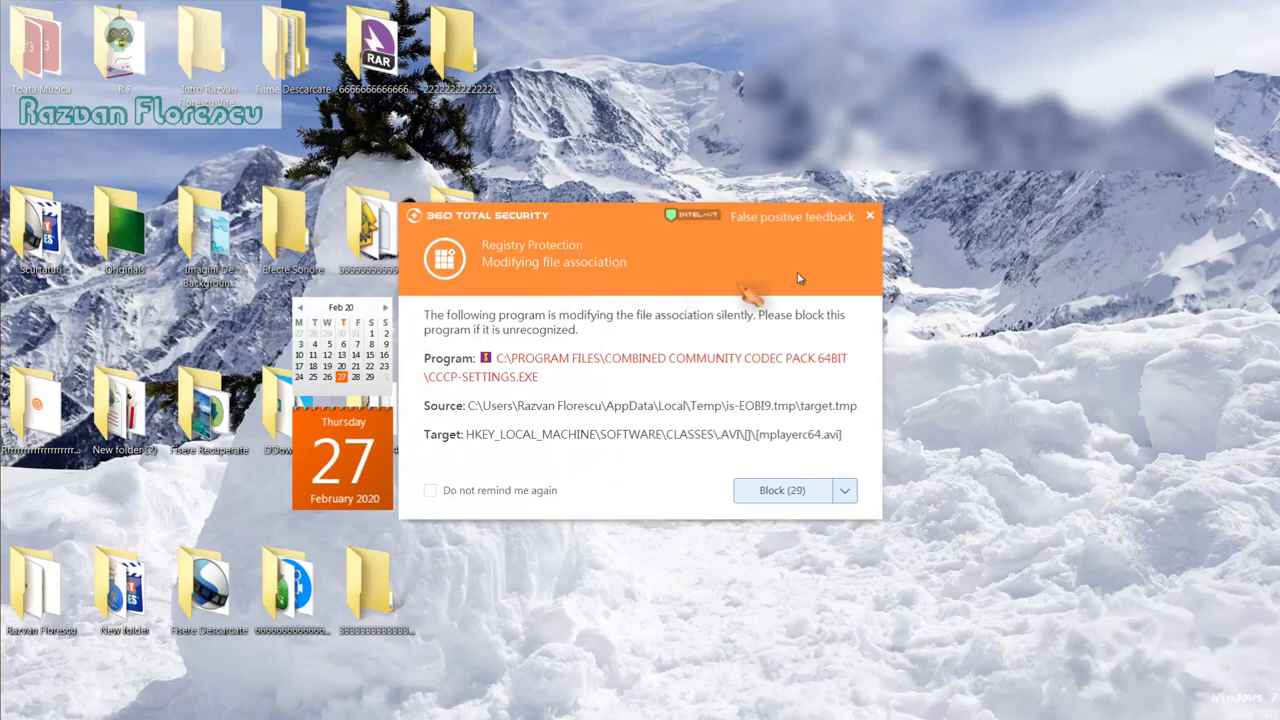
# Step: Dismiss the 360 Total Security alerts and the IObit Uninstaller notice without blocking anything, and close the finished Ninite installer
pyautogui.click(872, 217)
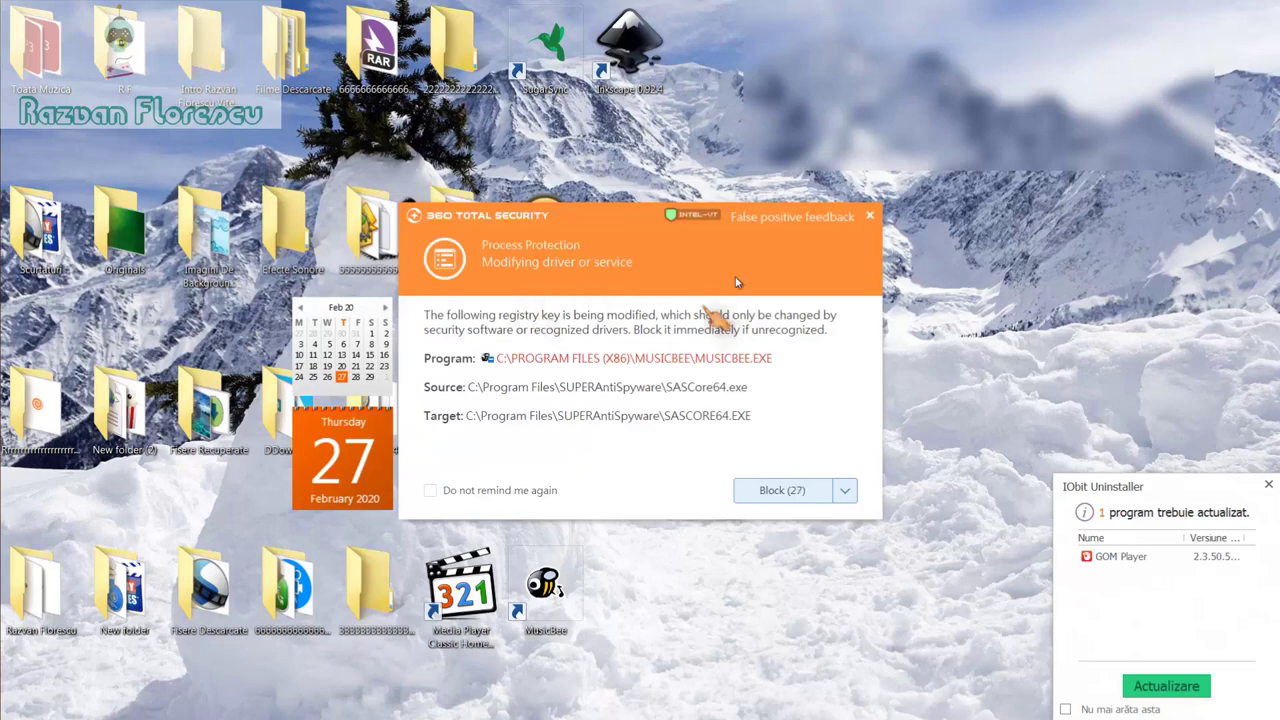
pyautogui.click(872, 217)
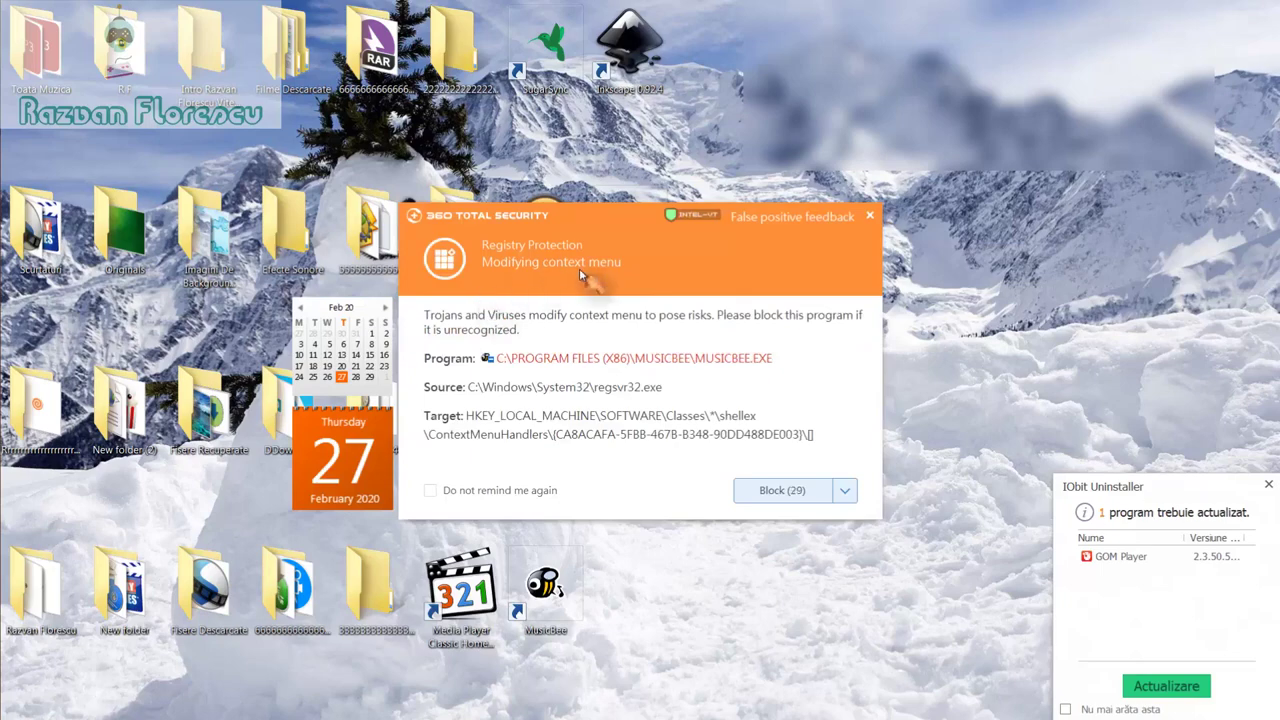
pyautogui.click(869, 216)
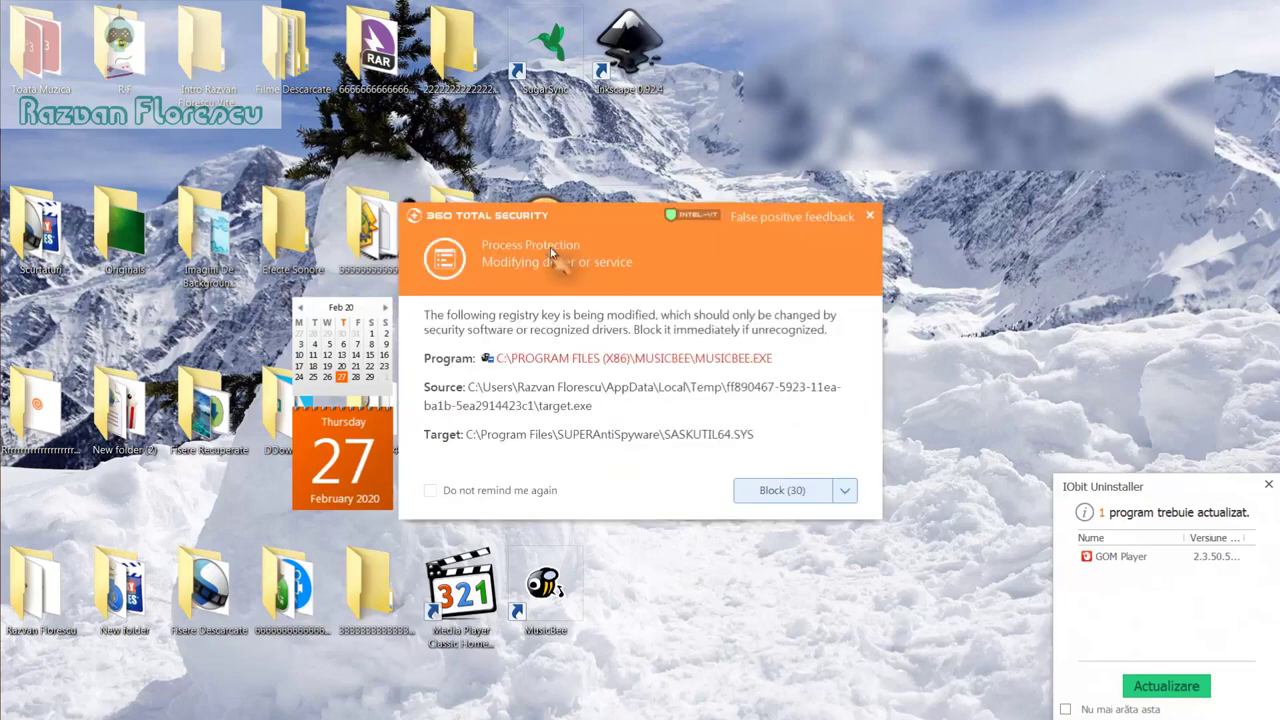
pyautogui.click(871, 216)
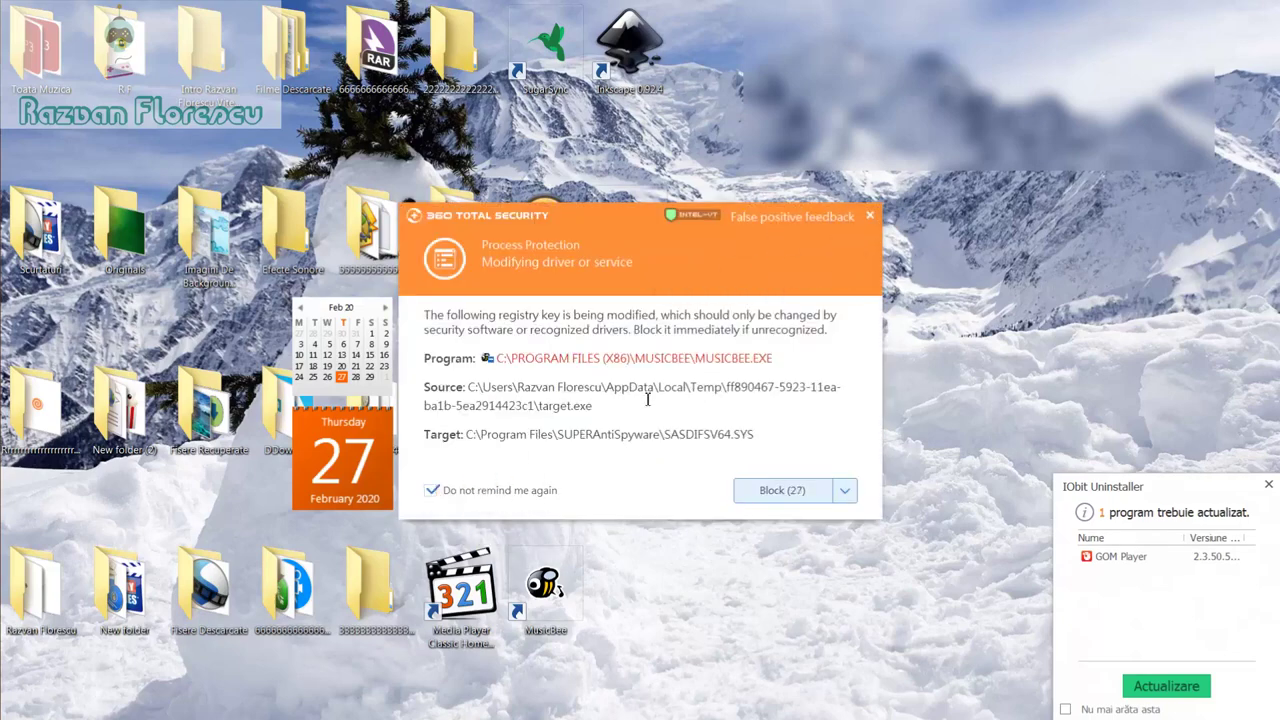
pyautogui.click(870, 216)
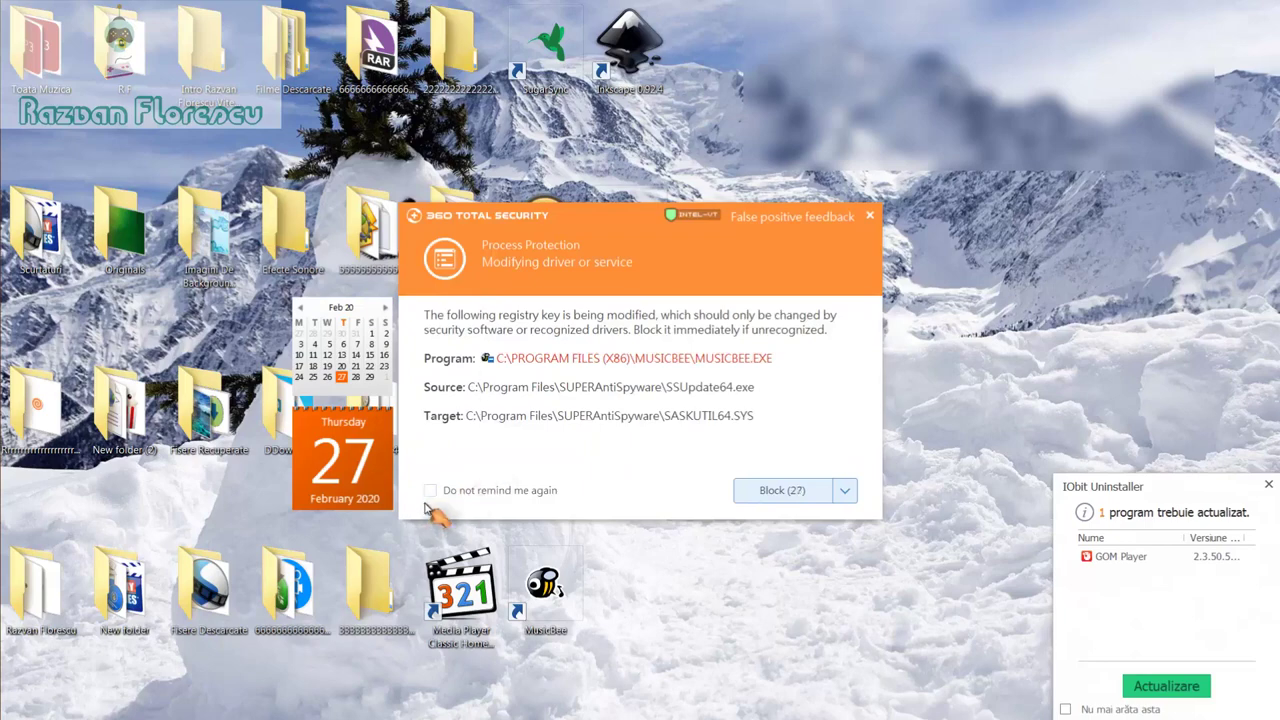
pyautogui.click(869, 219)
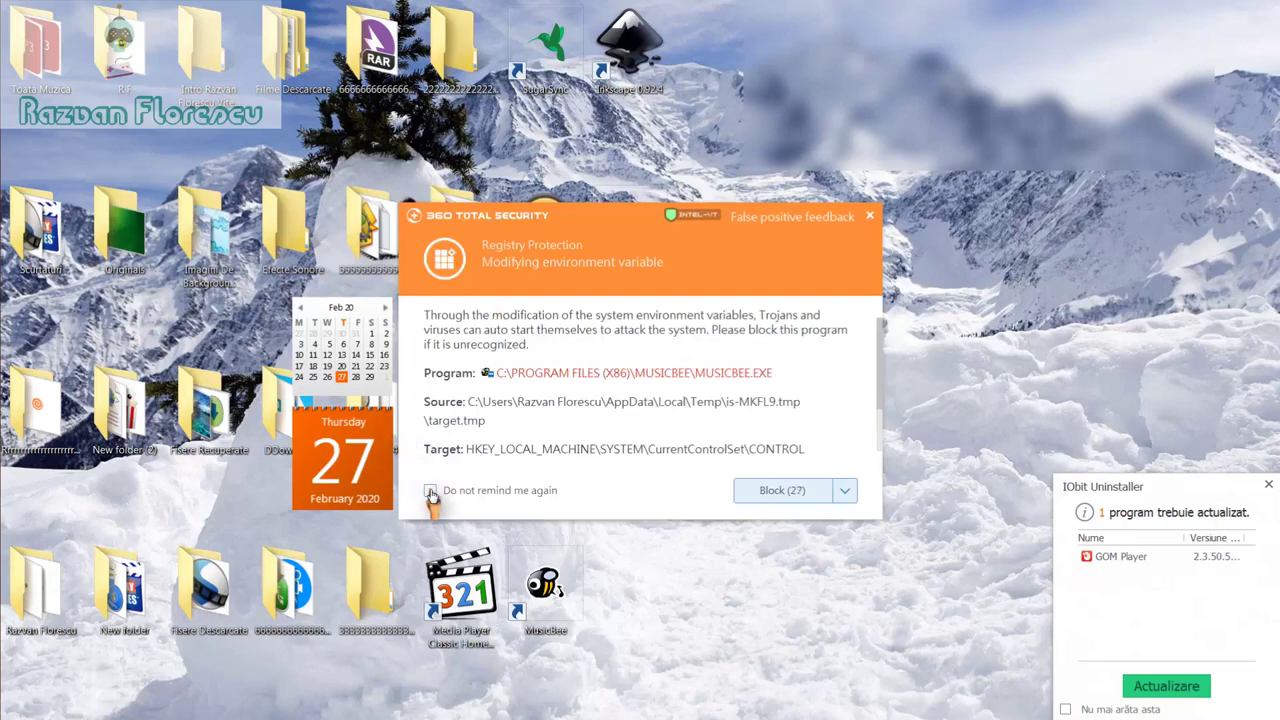
pyautogui.click(871, 218)
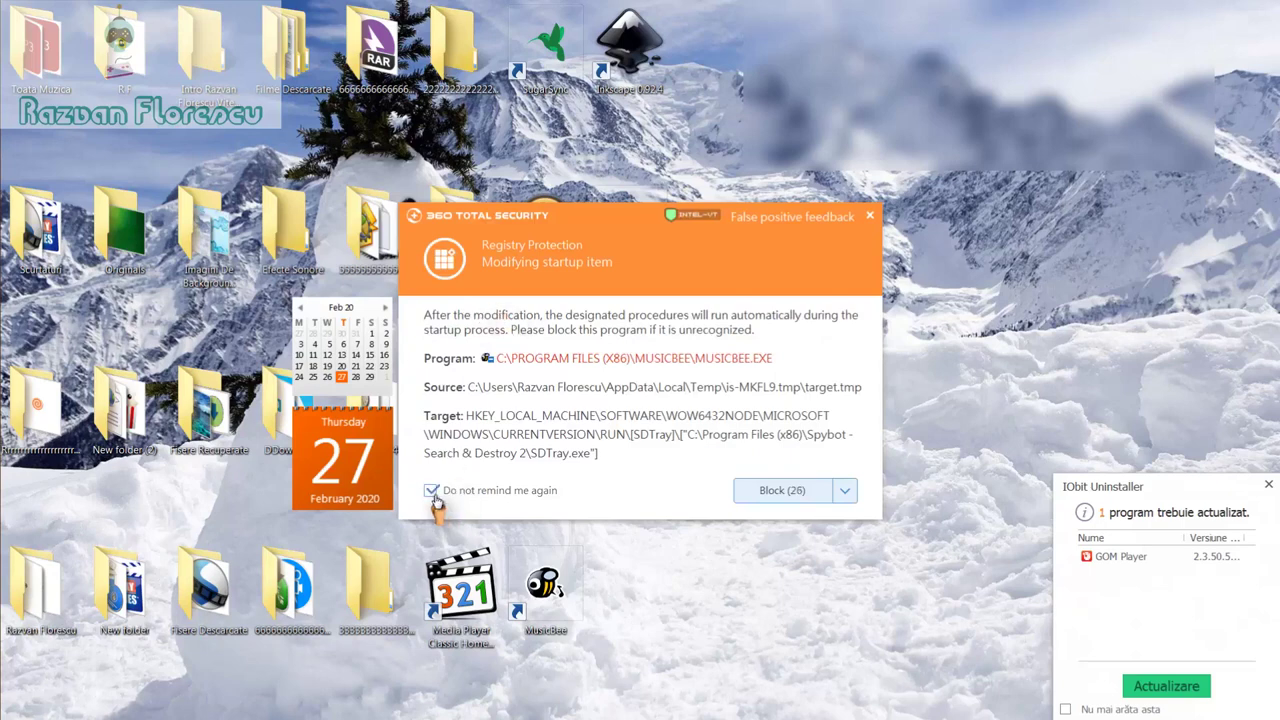
pyautogui.click(871, 216)
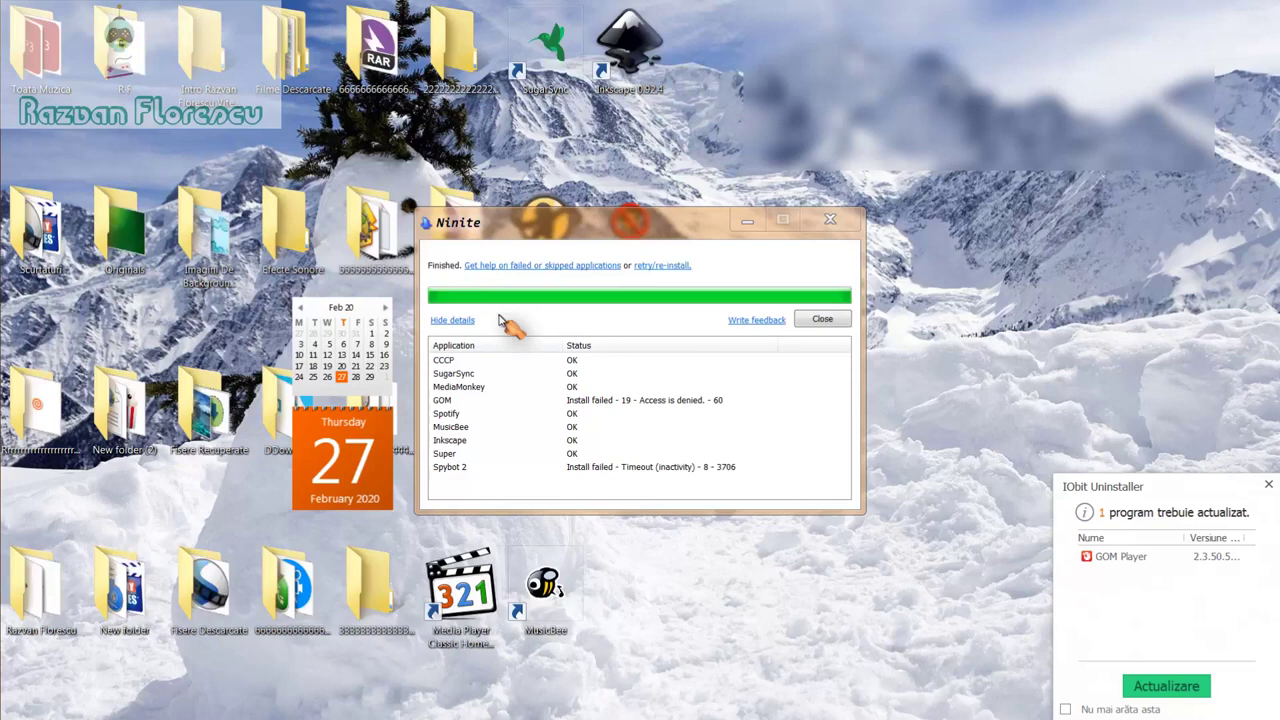
pyautogui.click(1266, 485)
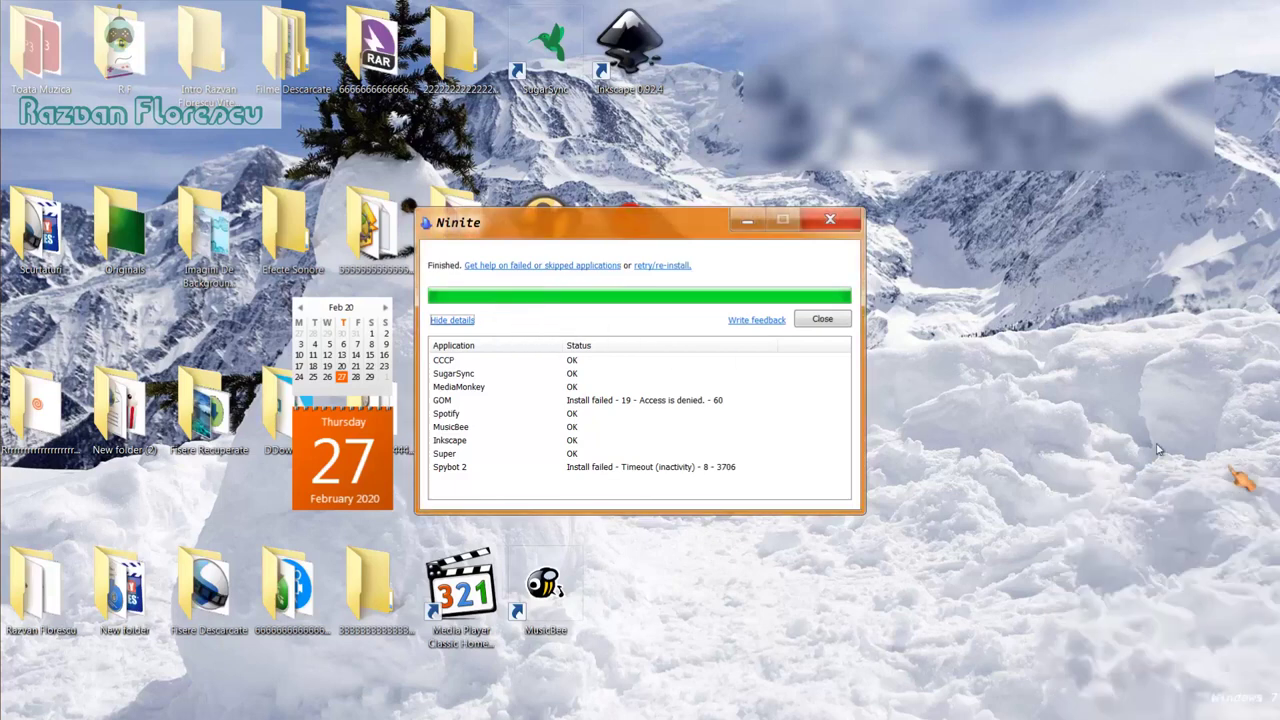
pyautogui.click(822, 322)
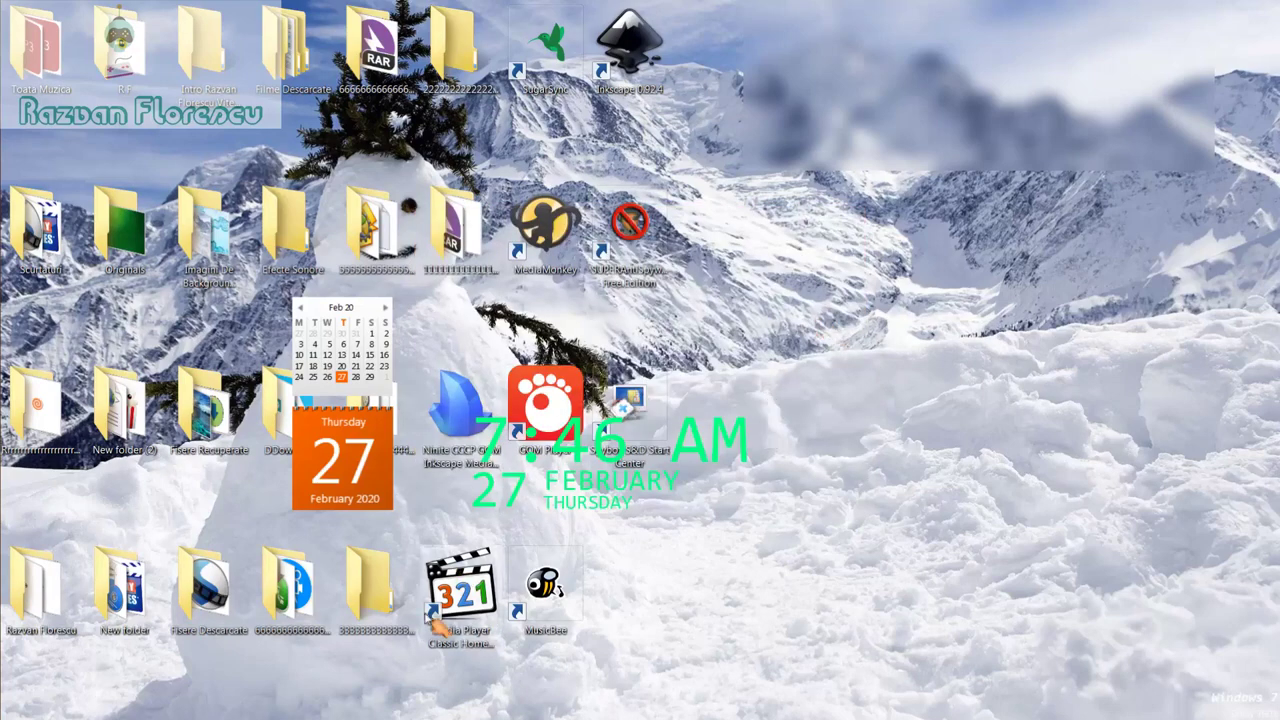
# Step: Open Media Player Classic Home Cinema, decline periodic CCCP update checks, view the player maximized, and close it
pyautogui.doubleClick(476, 614)
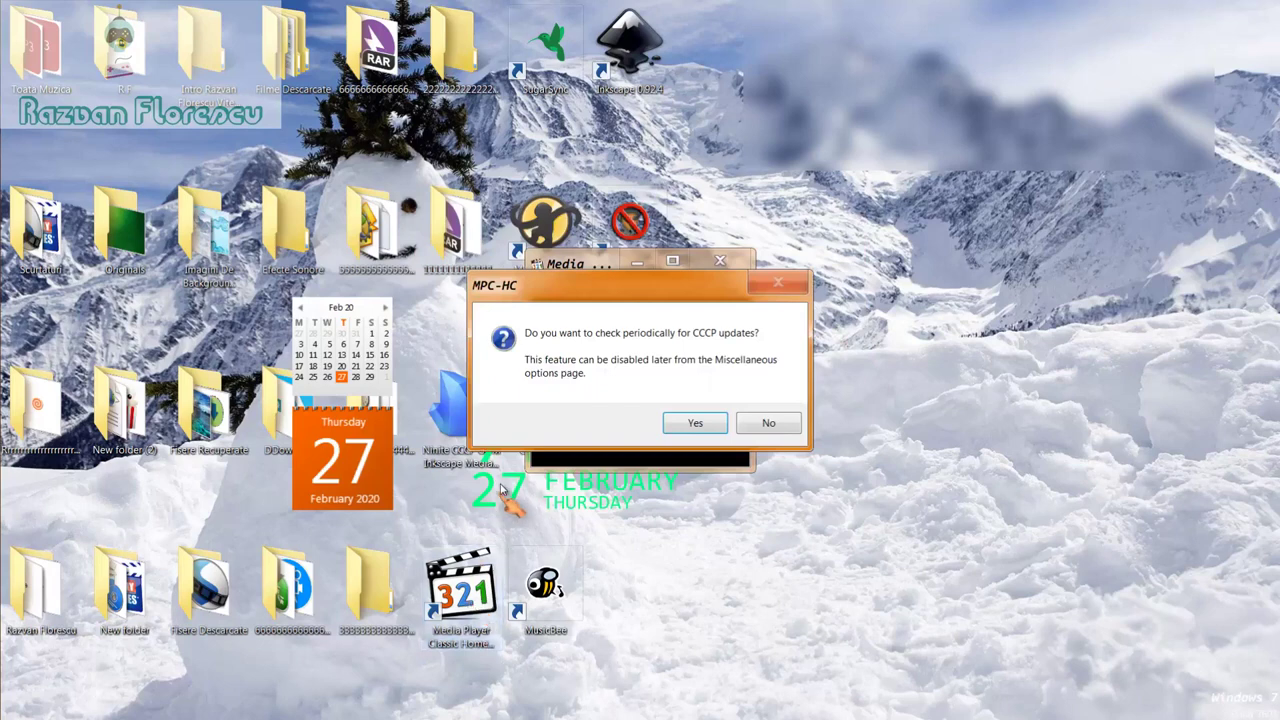
pyautogui.click(760, 424)
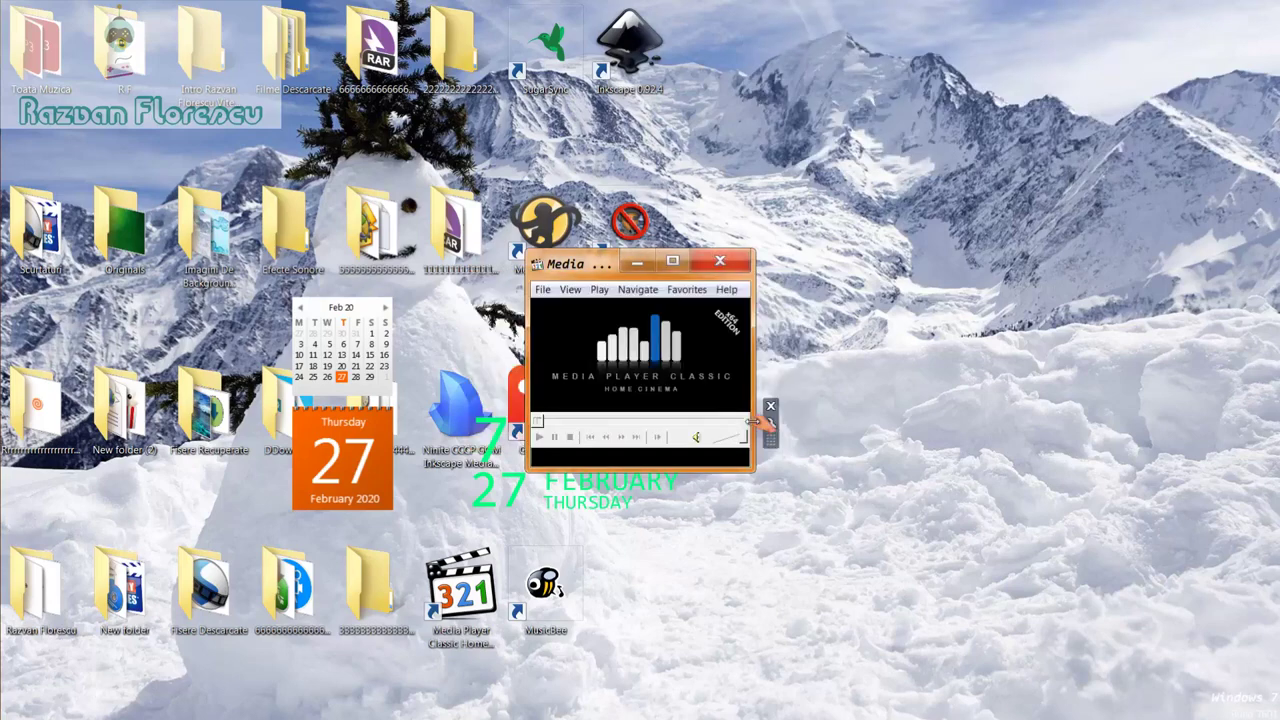
pyautogui.moveTo(604, 265); pyautogui.dragTo(629, 1)
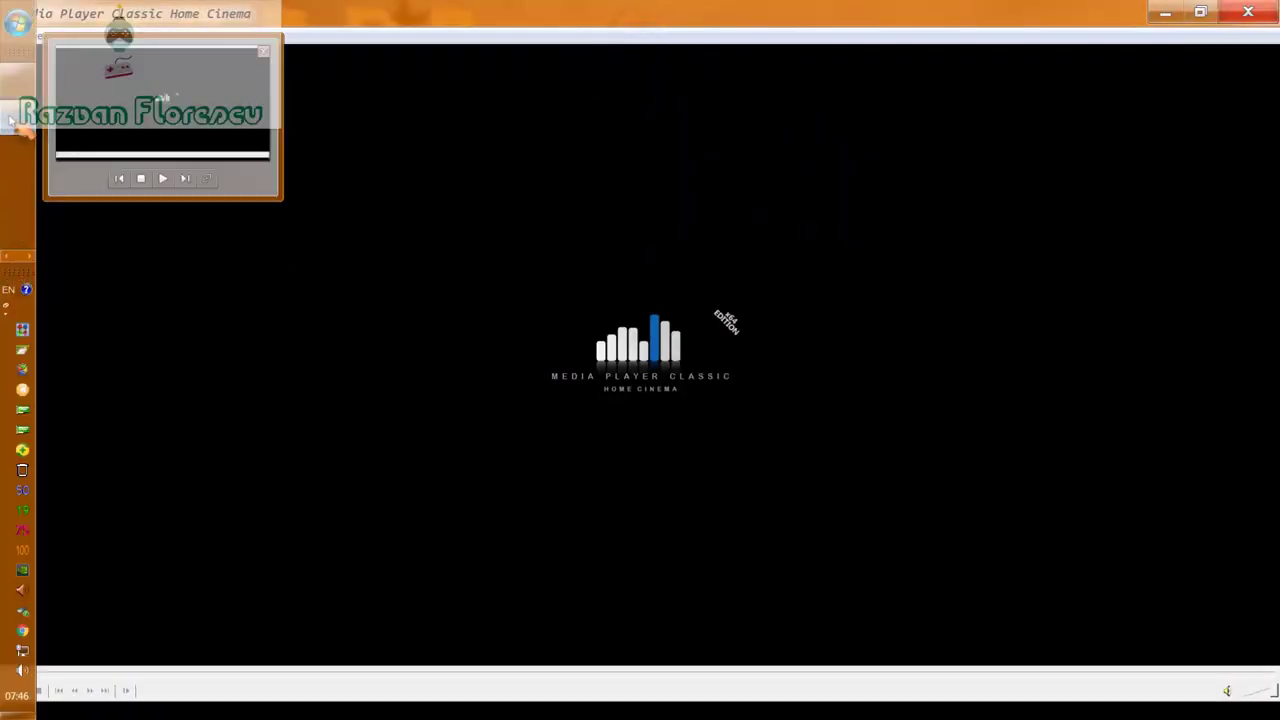
pyautogui.rightClick(11, 119)
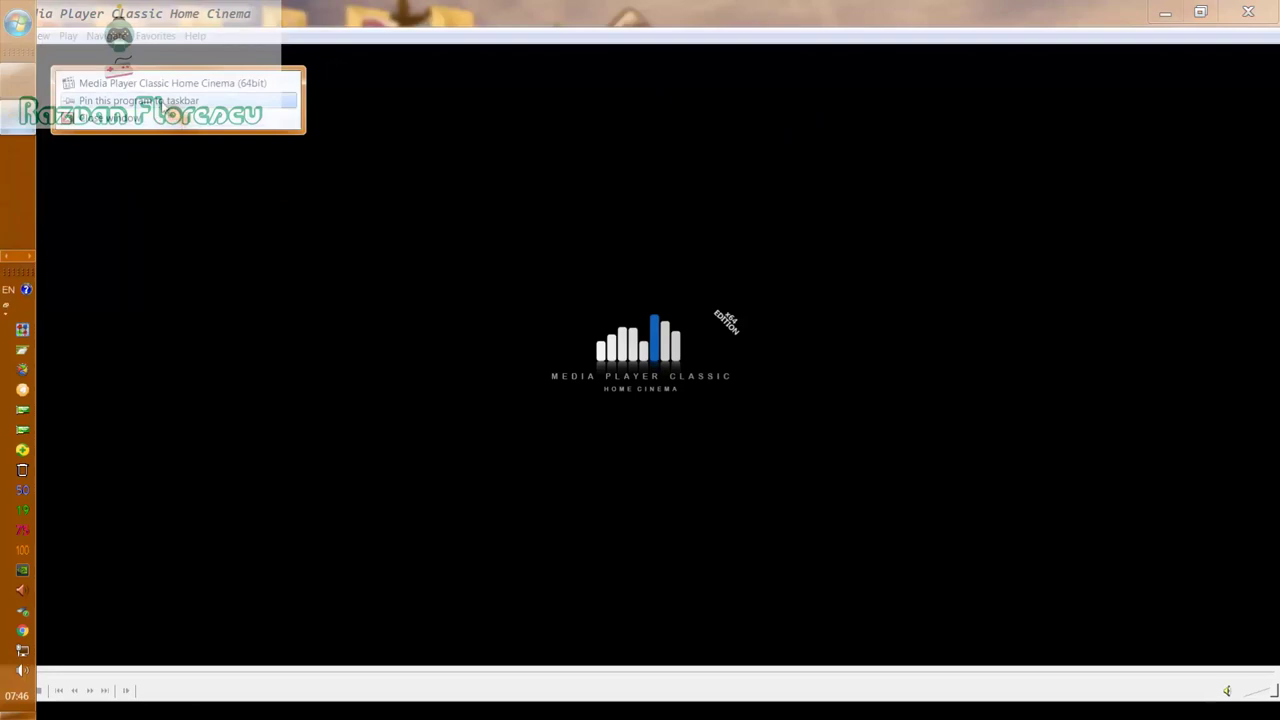
pyautogui.press('Escape')
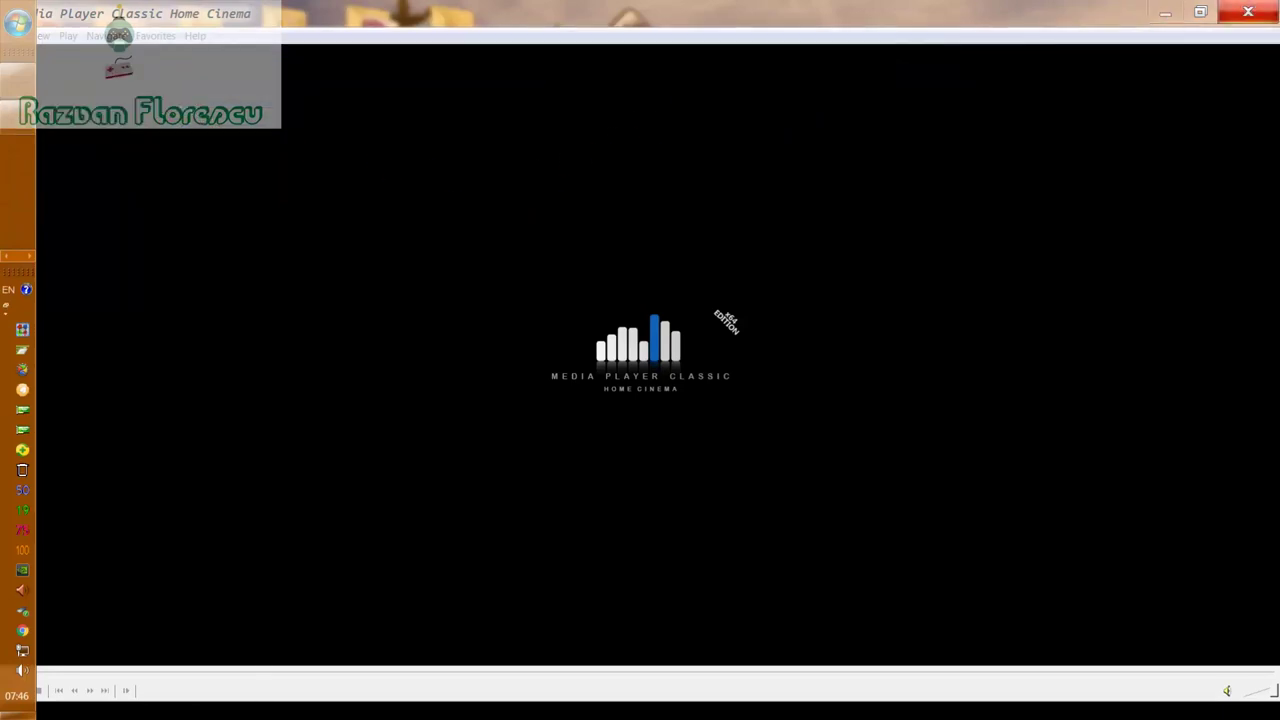
pyautogui.click(1248, 12)
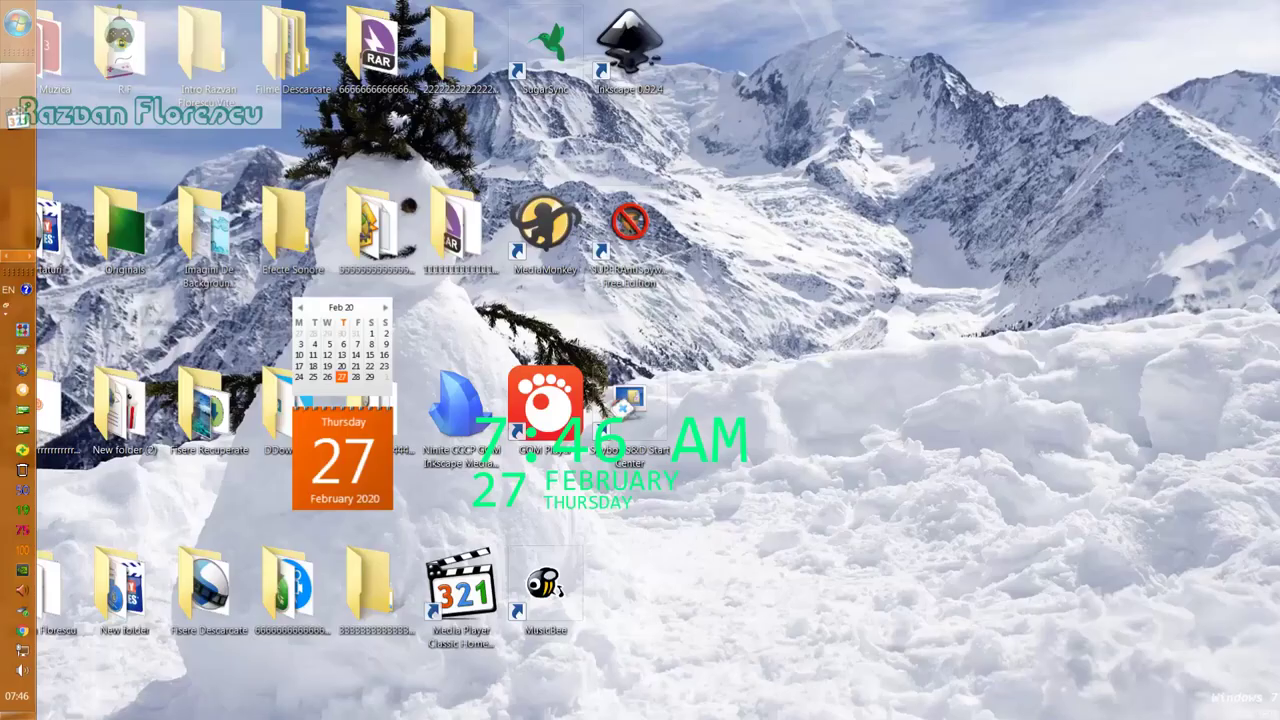
# Step: Permanently delete the downloaded Ninite installer from the desktop
pyautogui.click(476, 425)
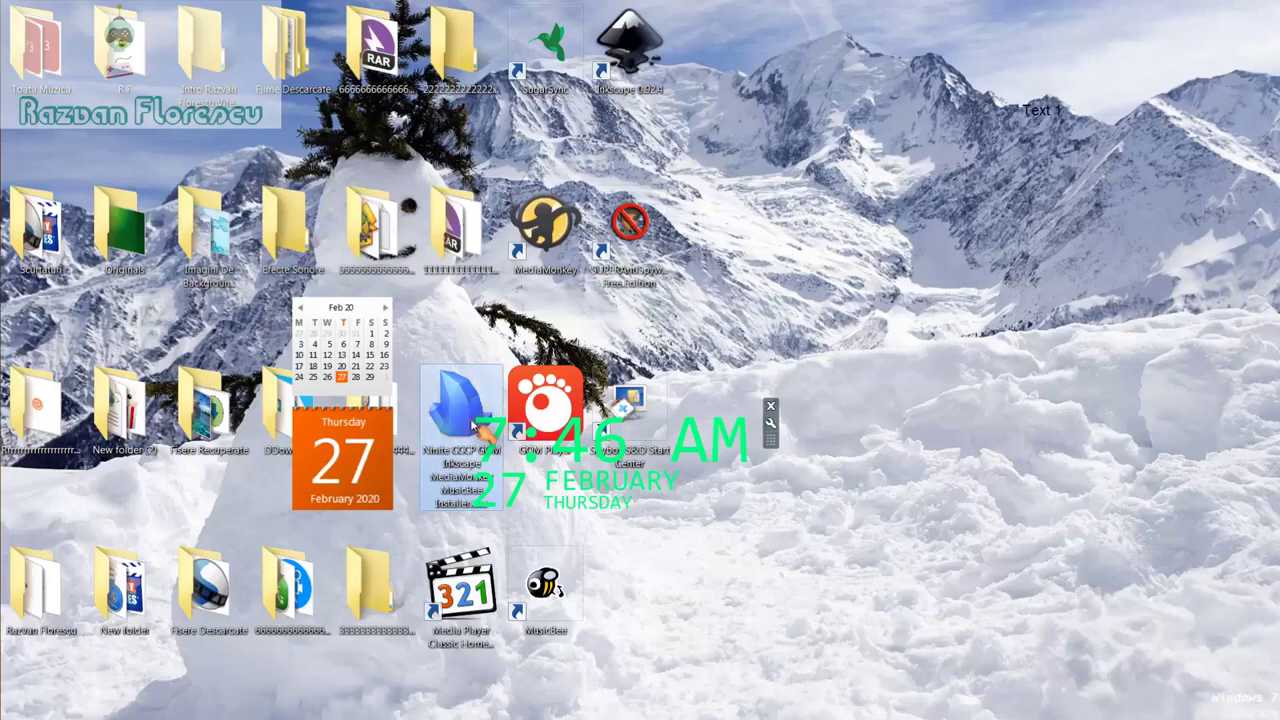
pyautogui.hotkey('shift', 'Delete')
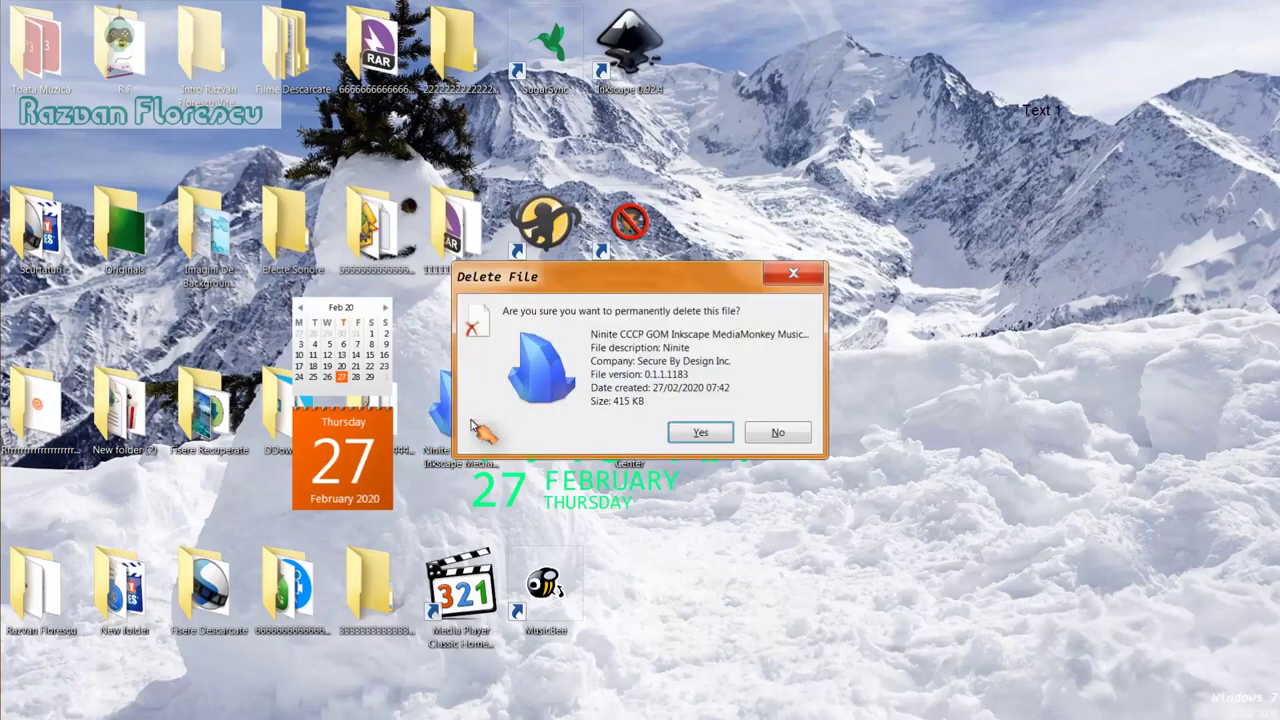
pyautogui.press('Return')
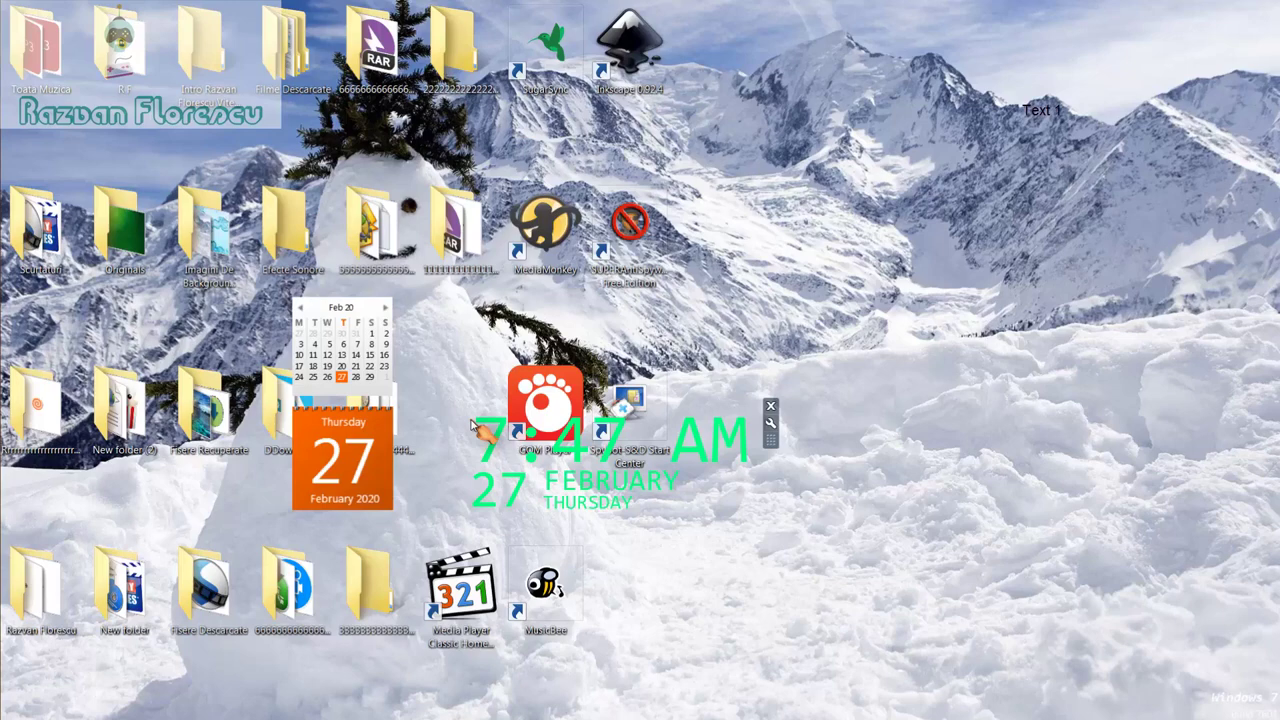
# Step: Copy the eight new program shortcuts into the Scurtaturi folder and permanently delete them from the desktop
pyautogui.moveTo(712, 45); pyautogui.dragTo(512, 592)
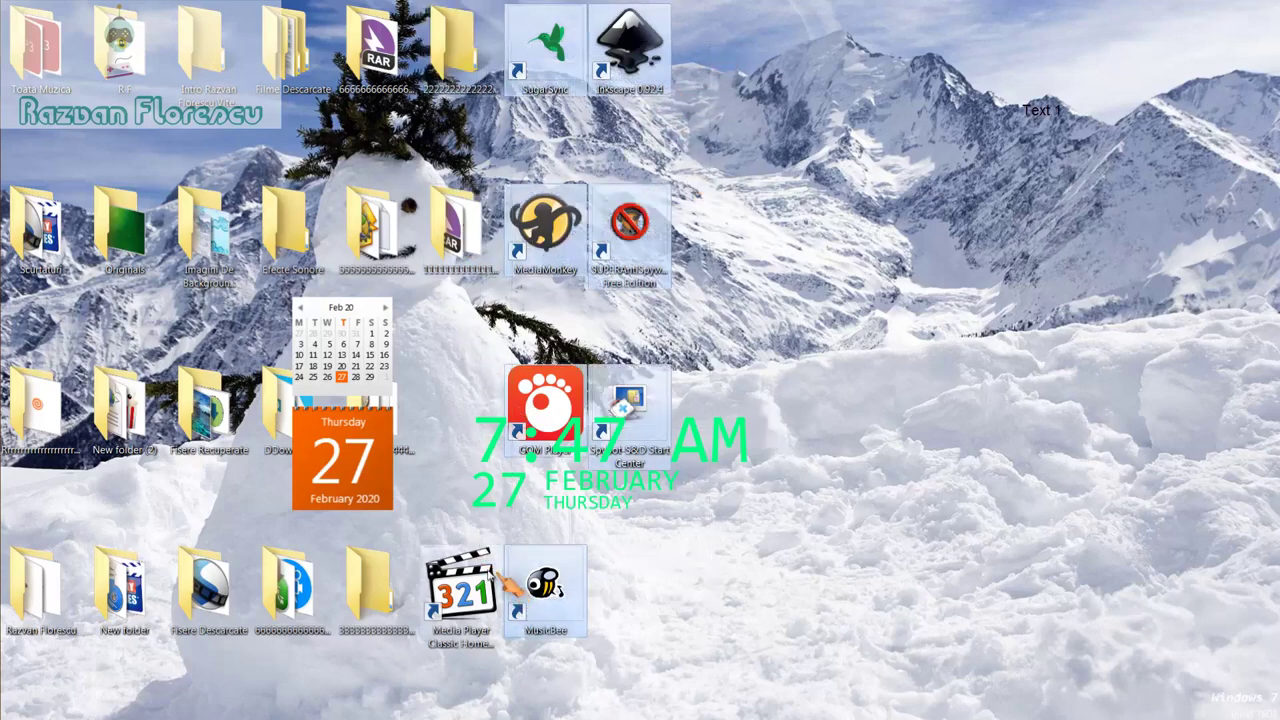
pyautogui.keyDown('ctrl'); pyautogui.click(460, 583); pyautogui.keyUp('ctrl')
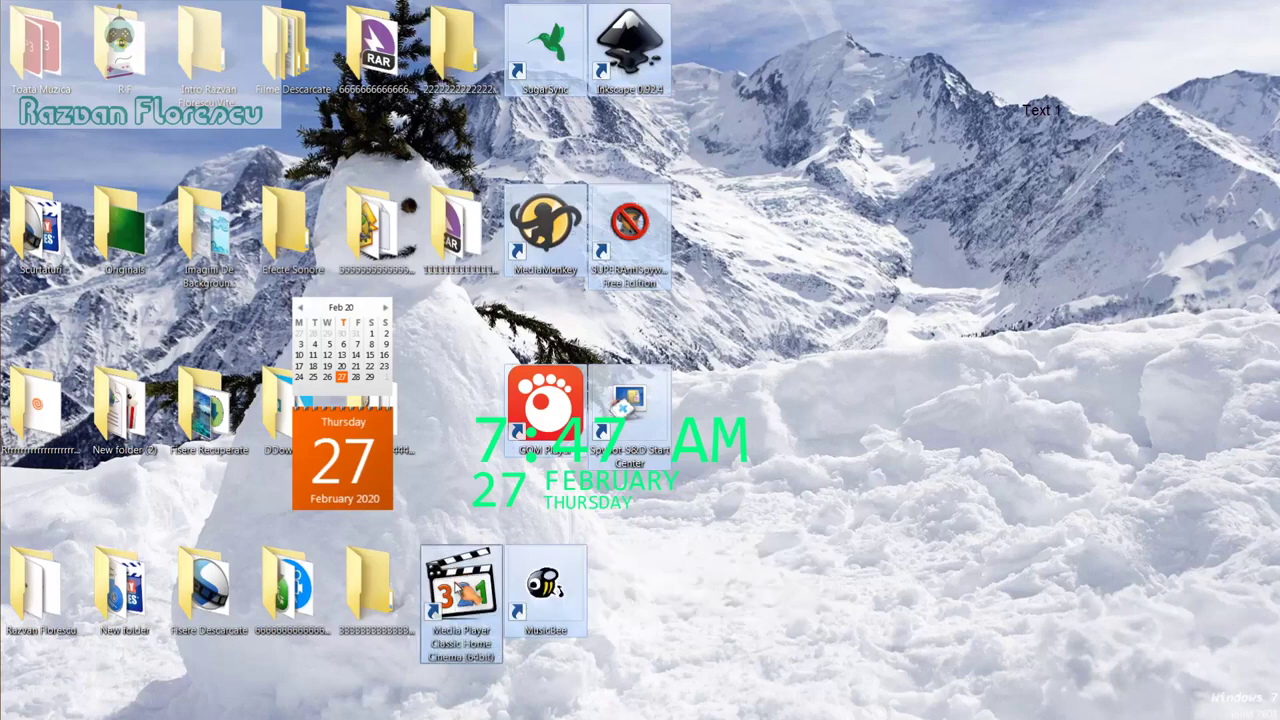
pyautogui.moveTo(460, 583); pyautogui.dragTo(45, 241)
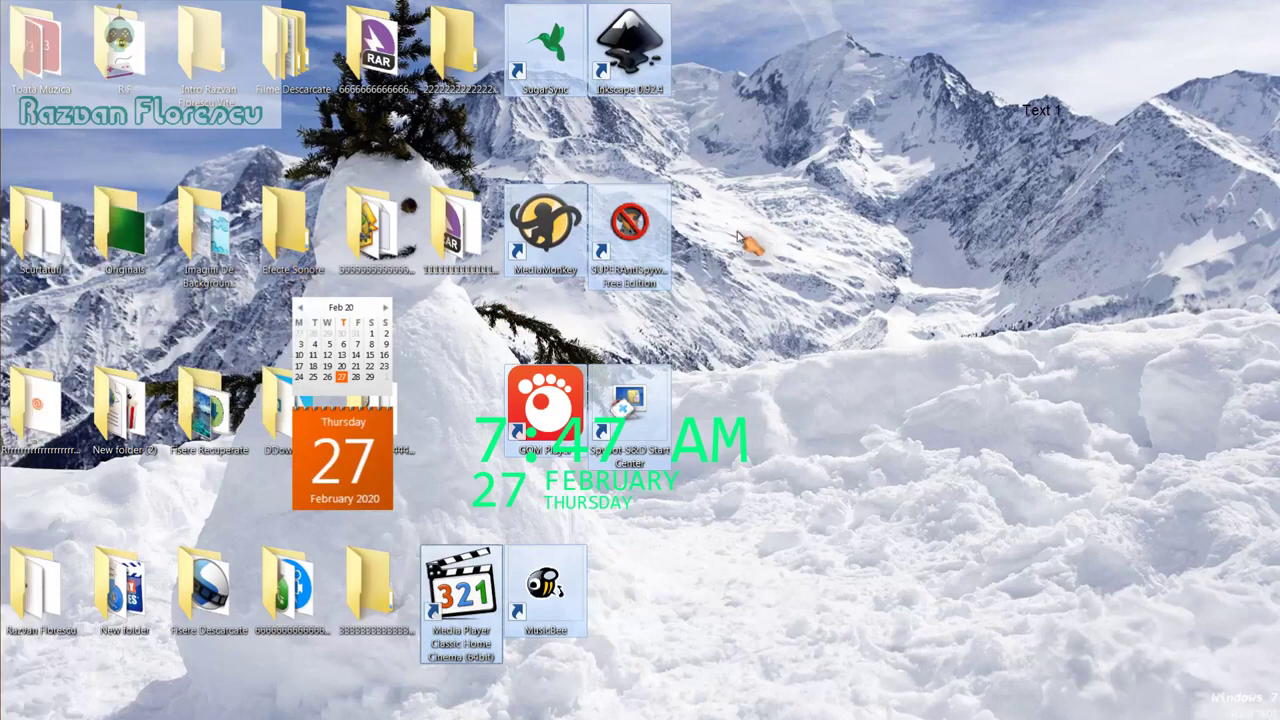
pyautogui.hotkey('shift', 'Delete')
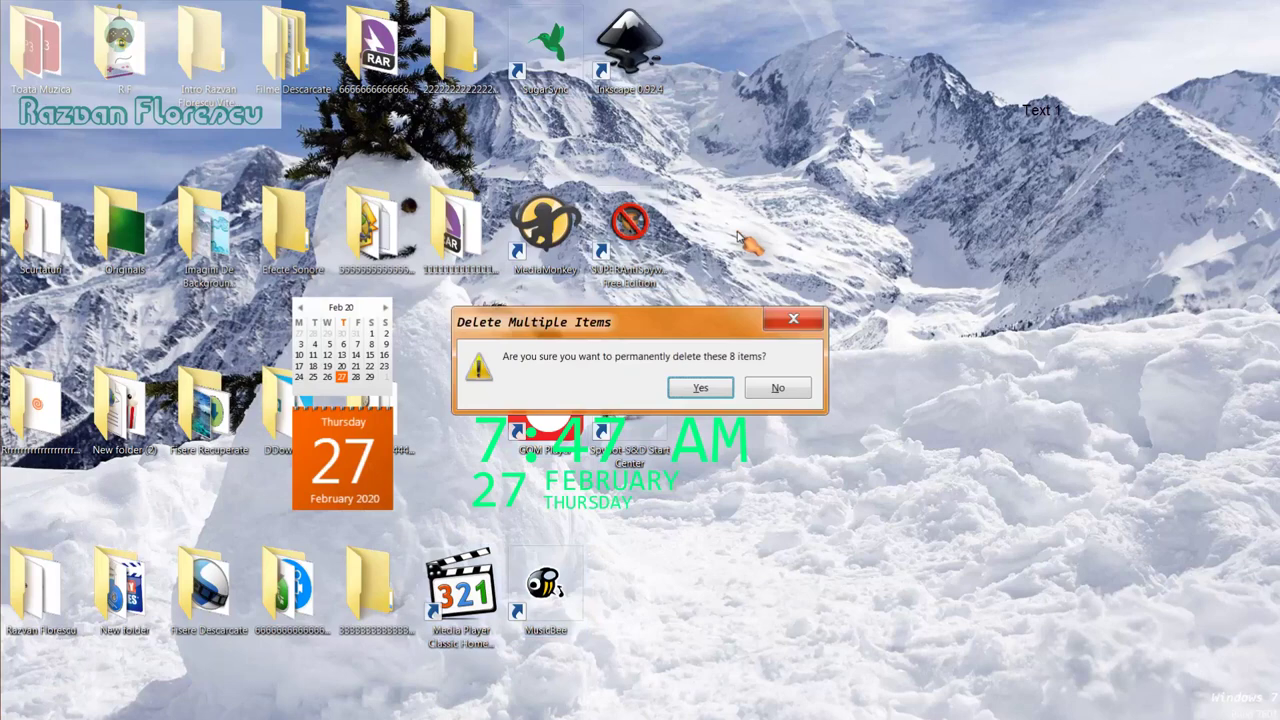
pyautogui.press('Return')
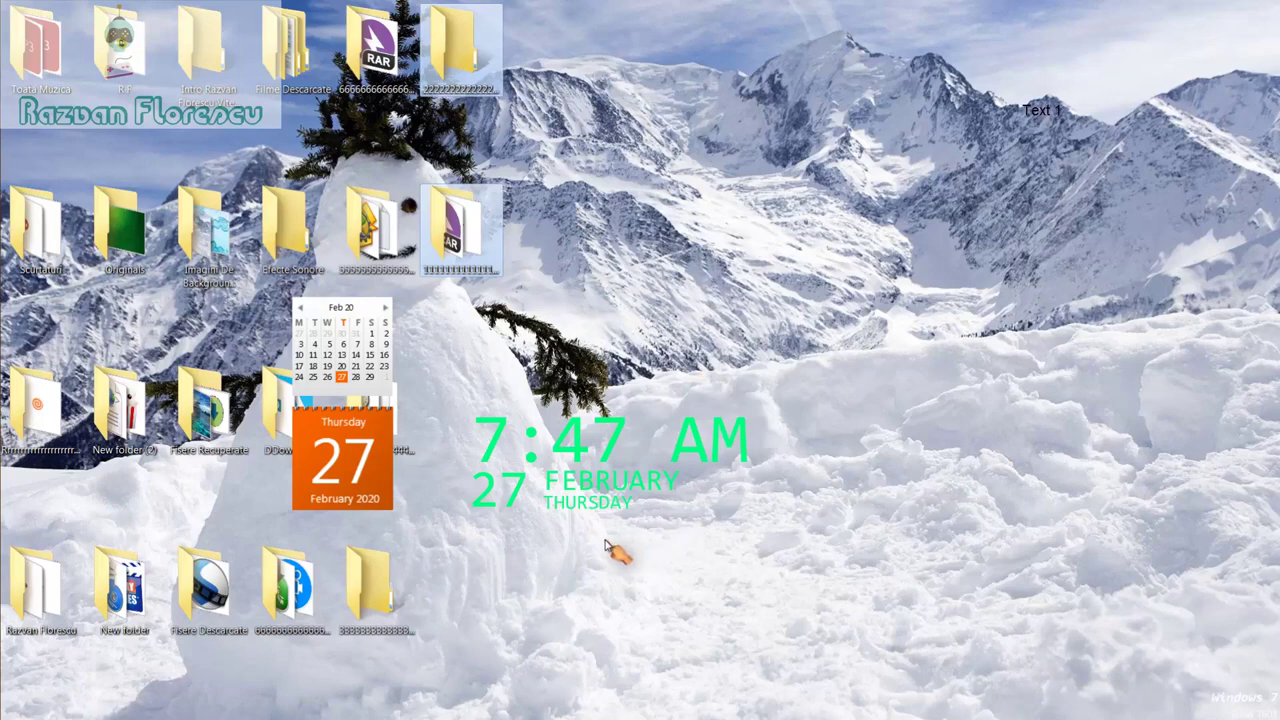
# Step: Refresh the desktop twice
pyautogui.rightClick(606, 542)
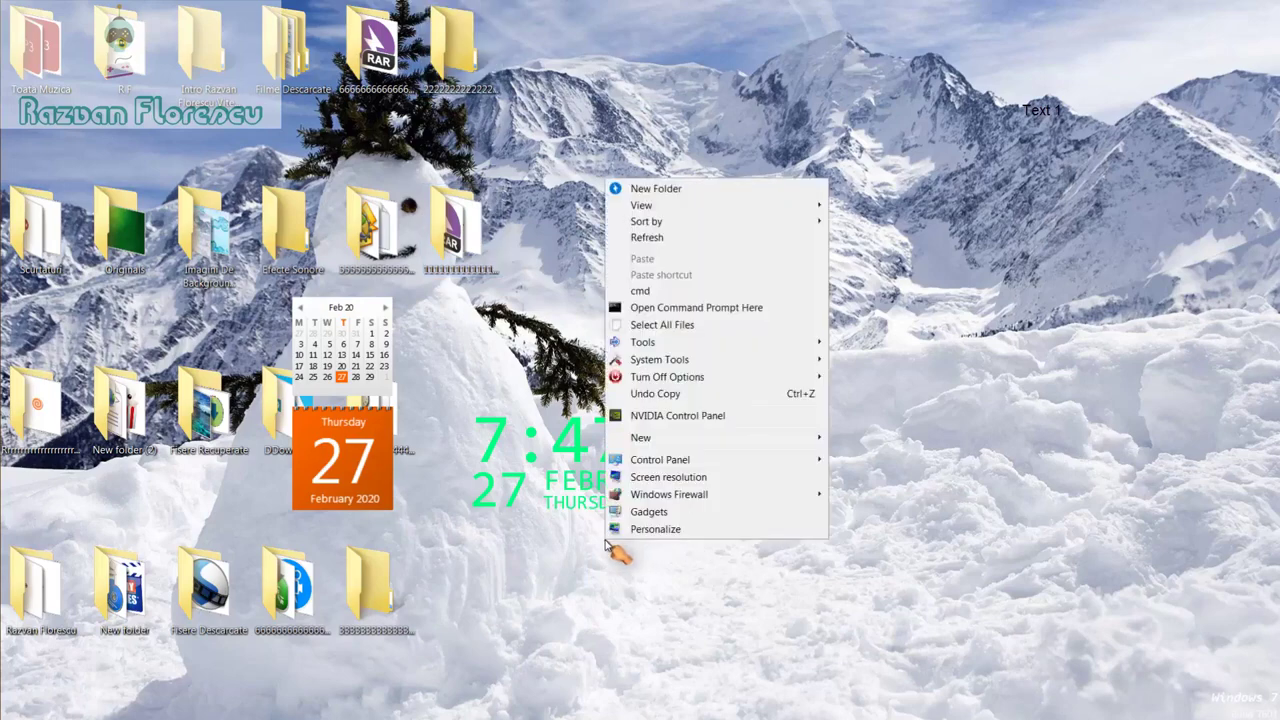
pyautogui.click(645, 238)
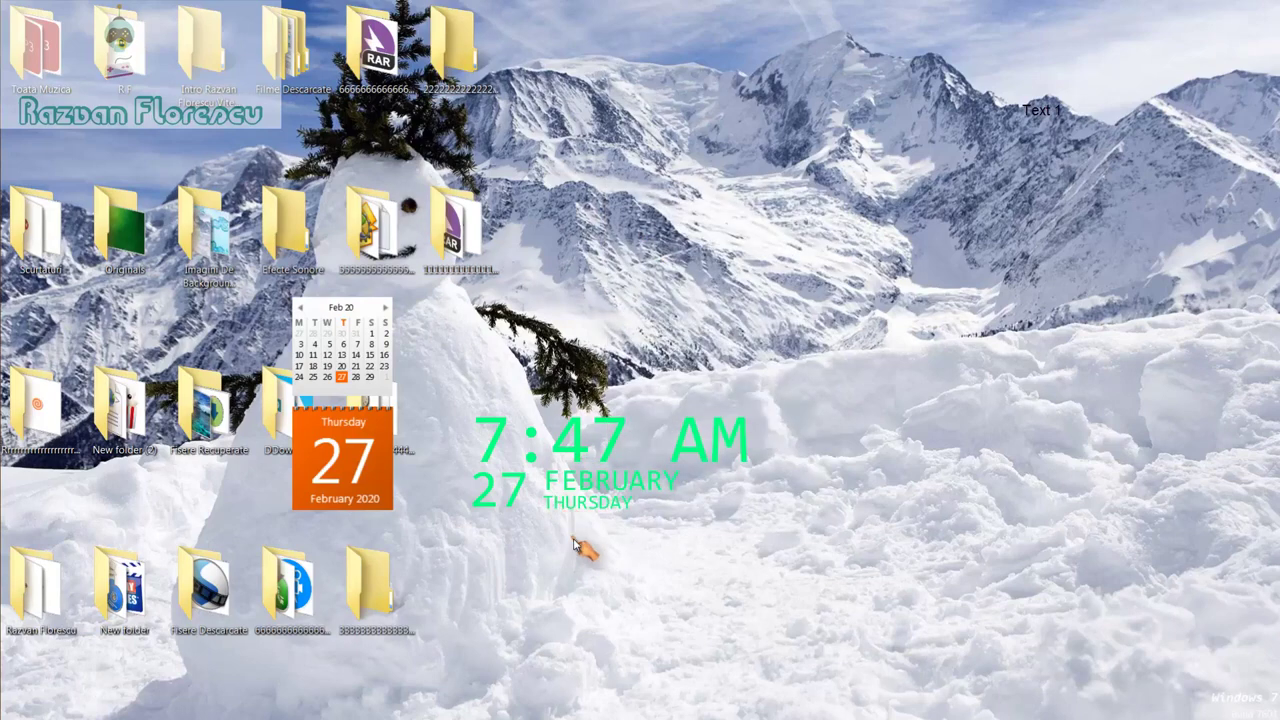
pyautogui.rightClick(575, 542)
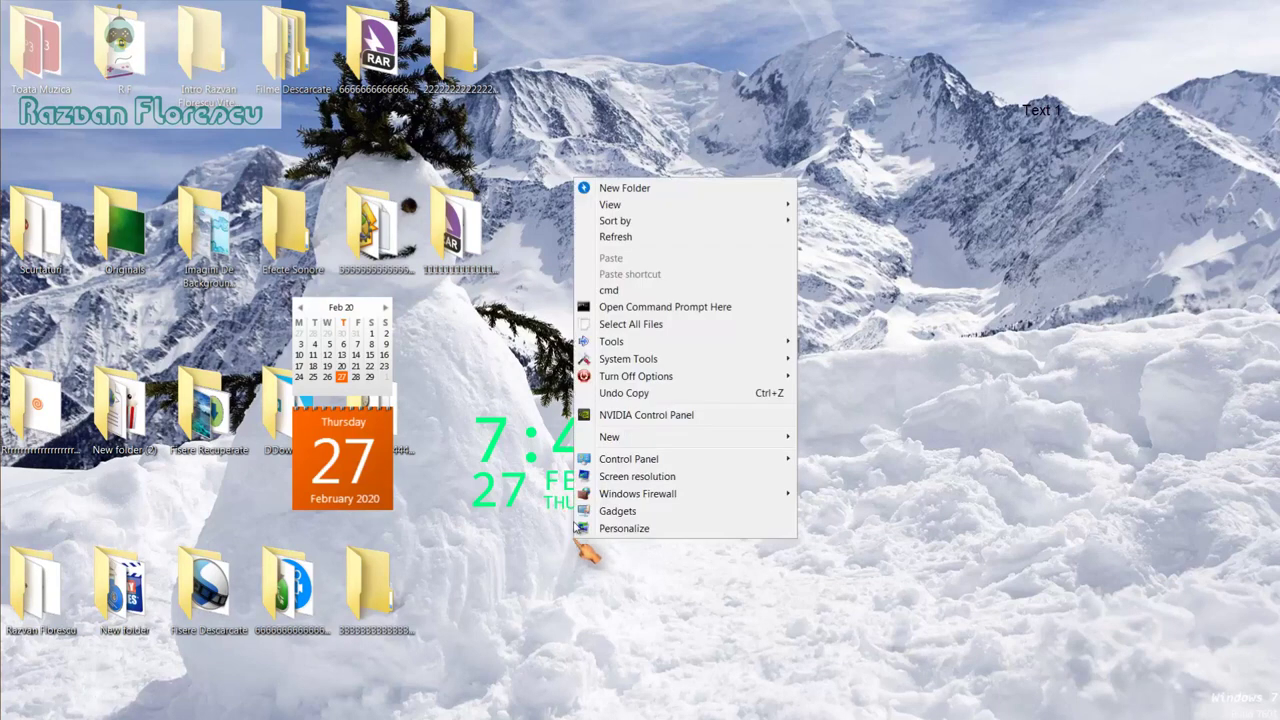
pyautogui.click(614, 240)
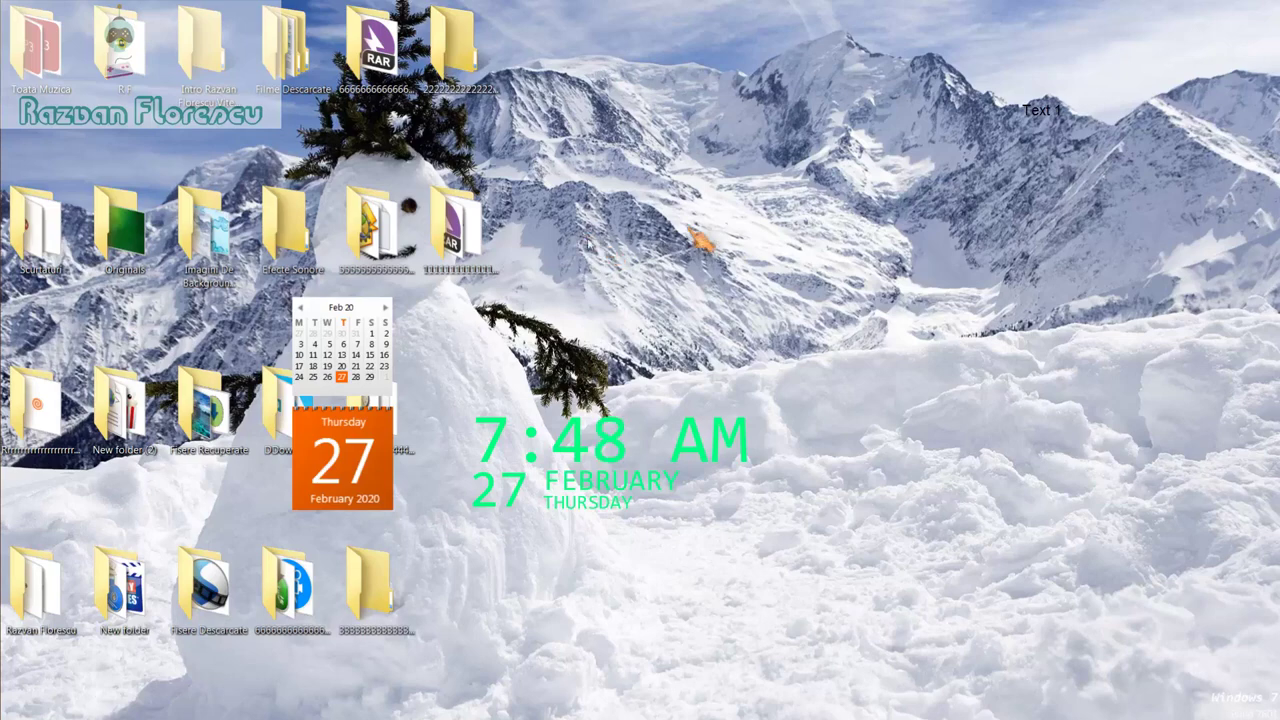
# Step: Bring up the screen recorder's control window and stop the recording
pyautogui.moveTo(10, 240)
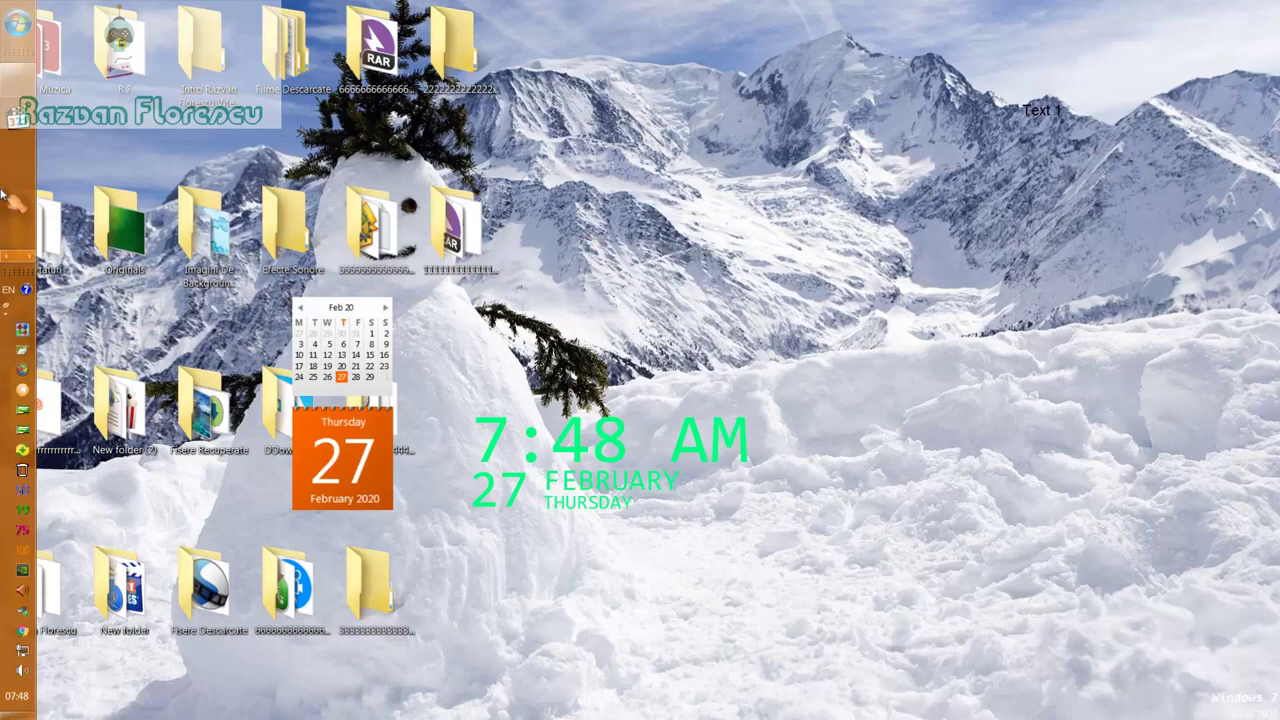
pyautogui.moveTo(18, 85)
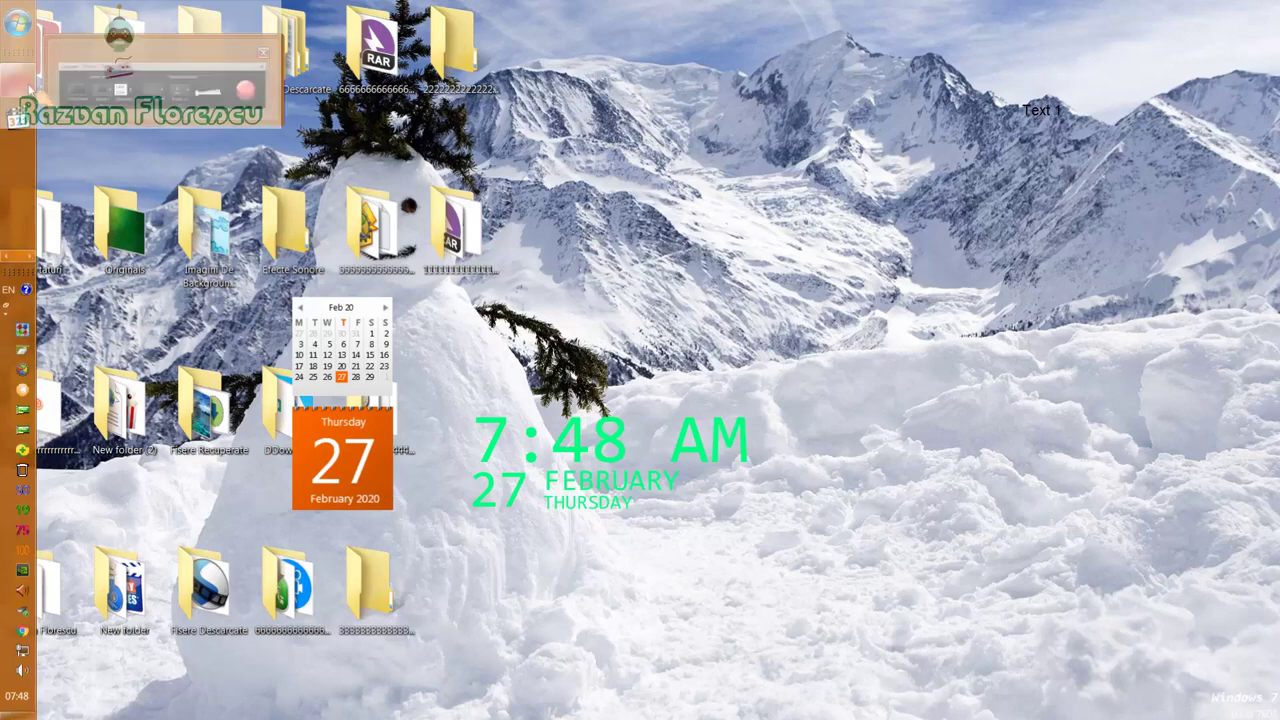
pyautogui.click(112, 100)
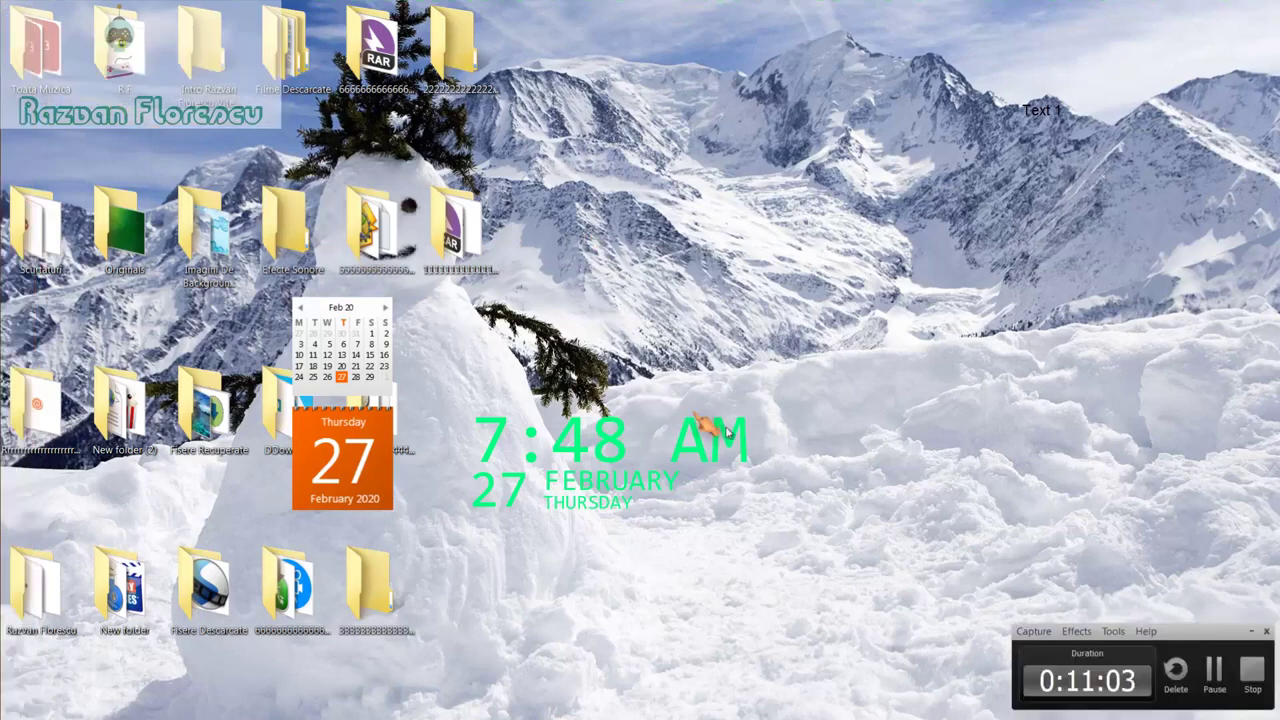
pyautogui.click(1252, 672)
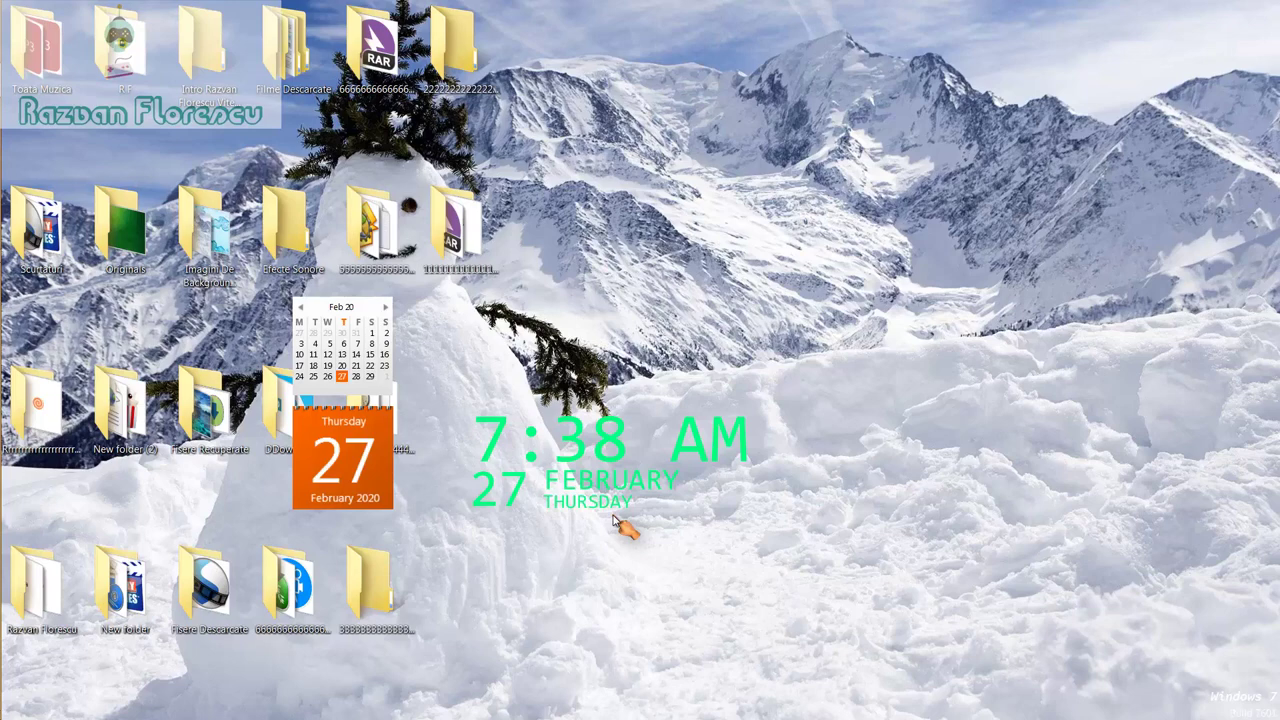
# Step: Switch to Chrome with the Ninite home page and show the list of apps to pick
pyautogui.moveTo(3, 340)
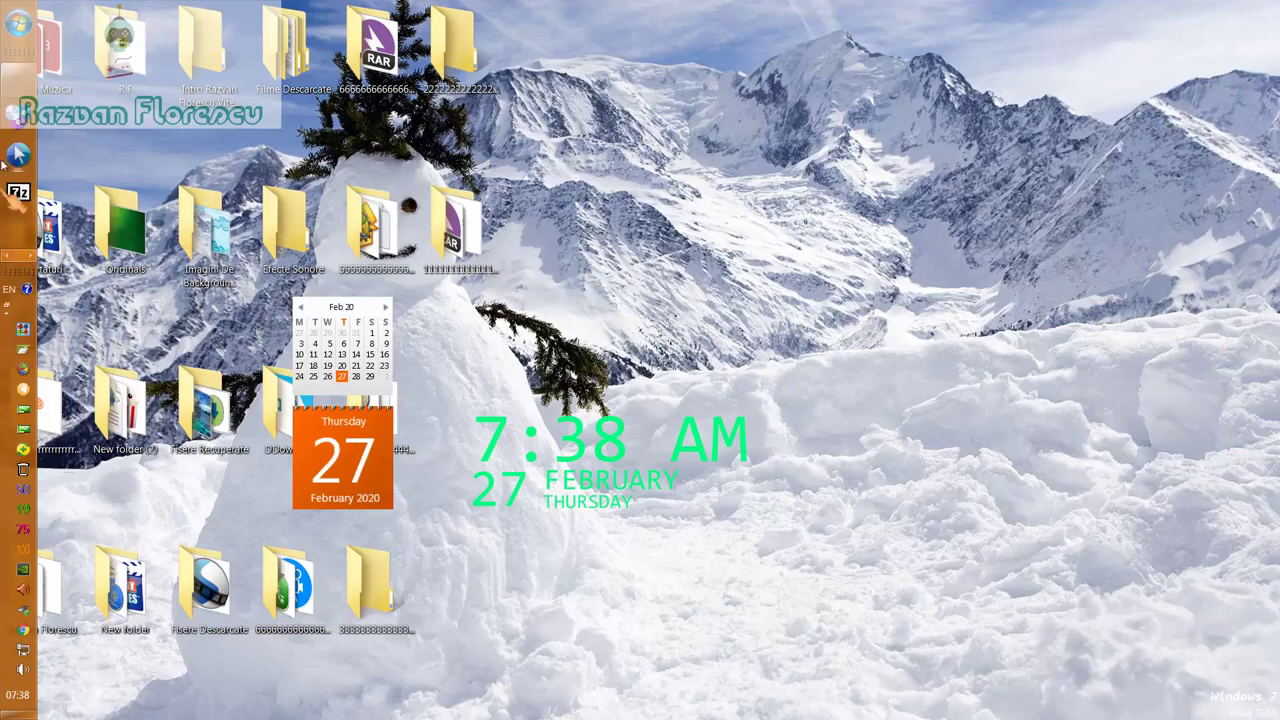
pyautogui.click(22, 88)
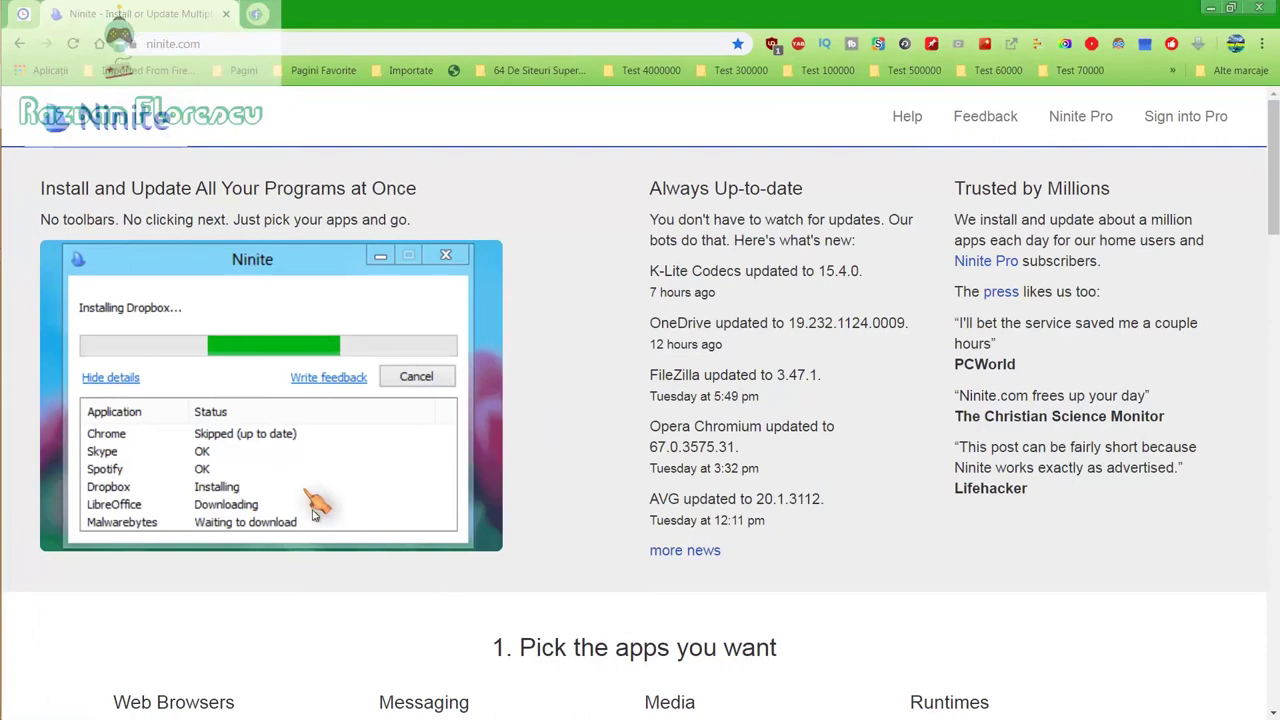
pyautogui.scroll(-2, 325, 618)
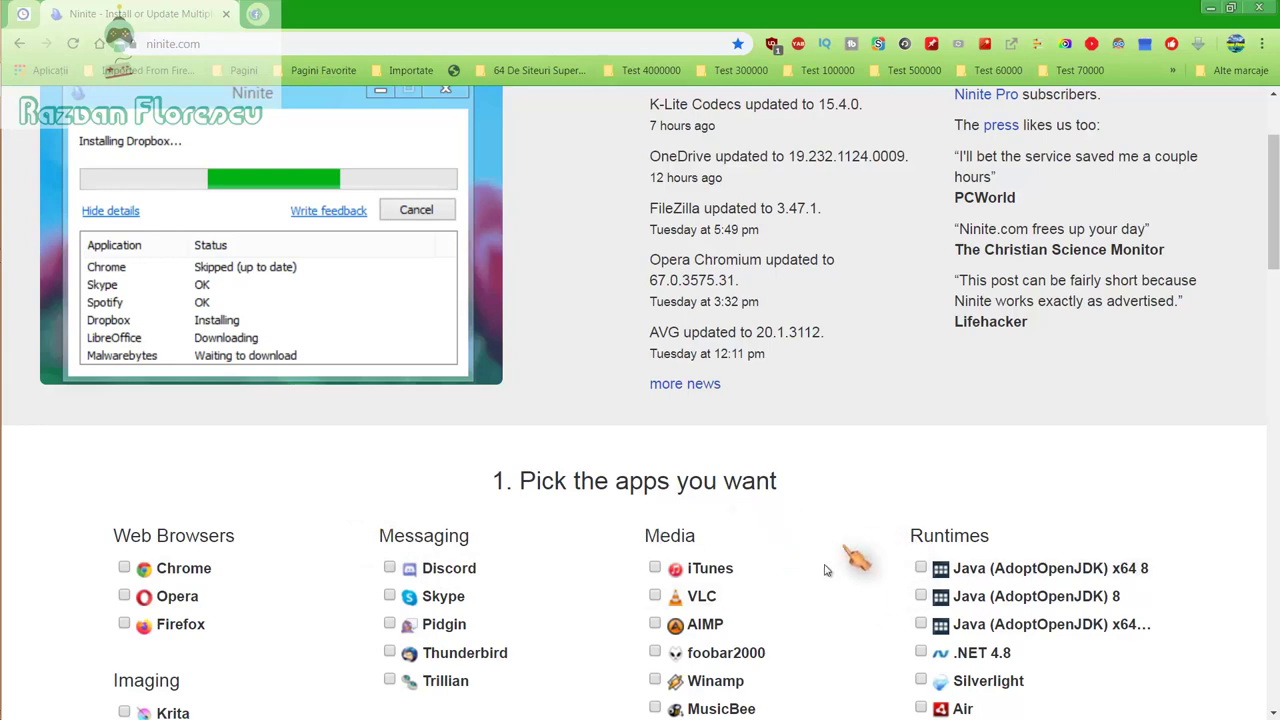
# Step: Look through all categories of Ninite's app list, from web browsers and imaging to developer tools and utilities
pyautogui.scroll(-2, 793, 580)
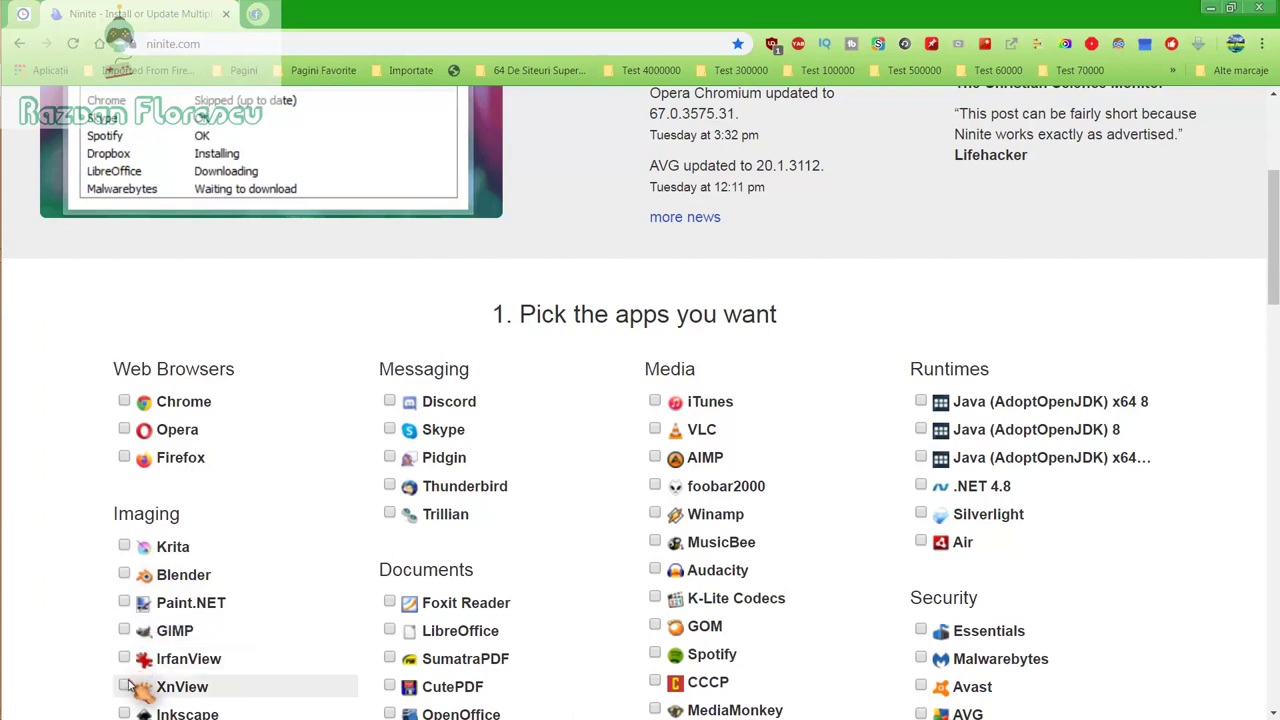
pyautogui.scroll(-1, 135, 692)
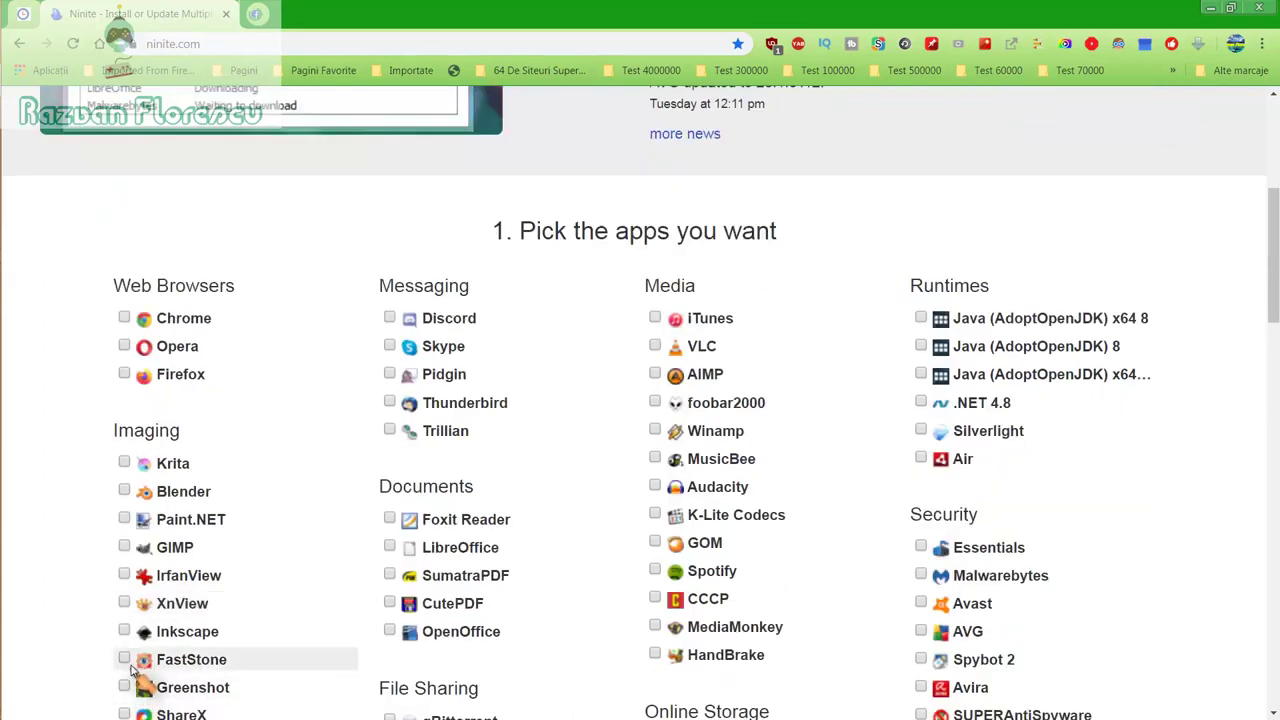
pyautogui.scroll(-1, 140, 688)
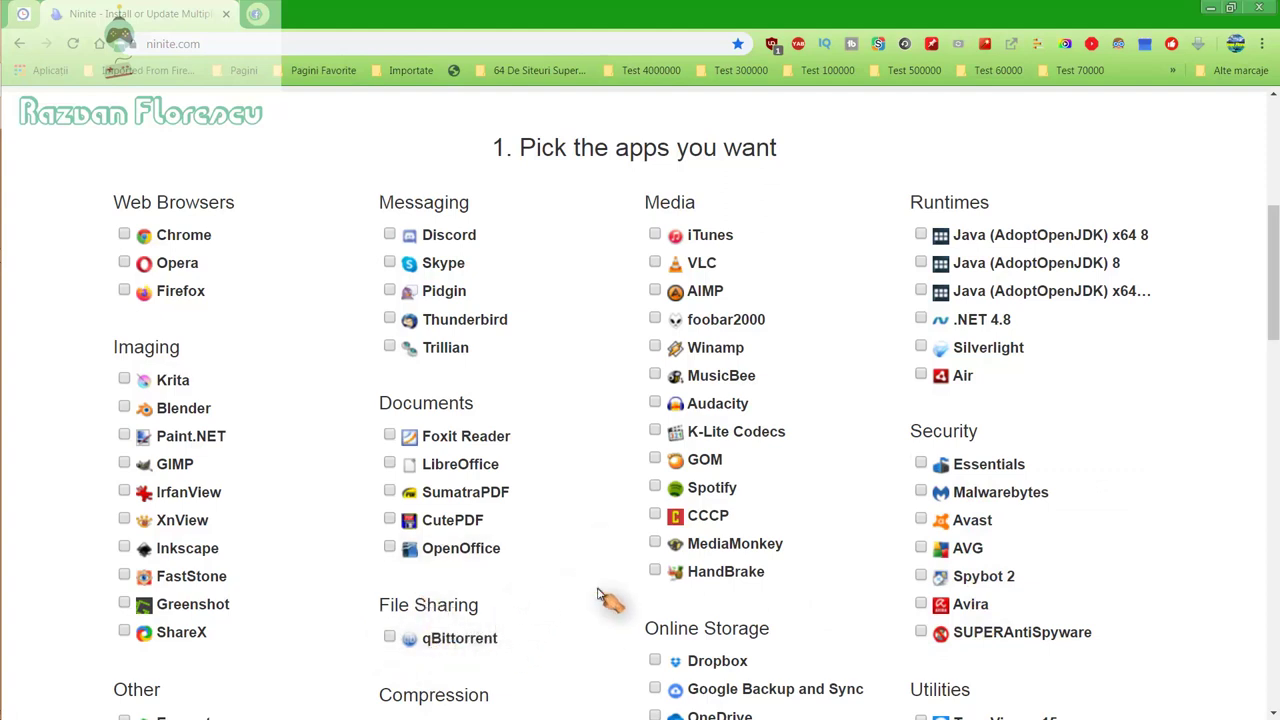
pyautogui.scroll(-1, 603, 597)
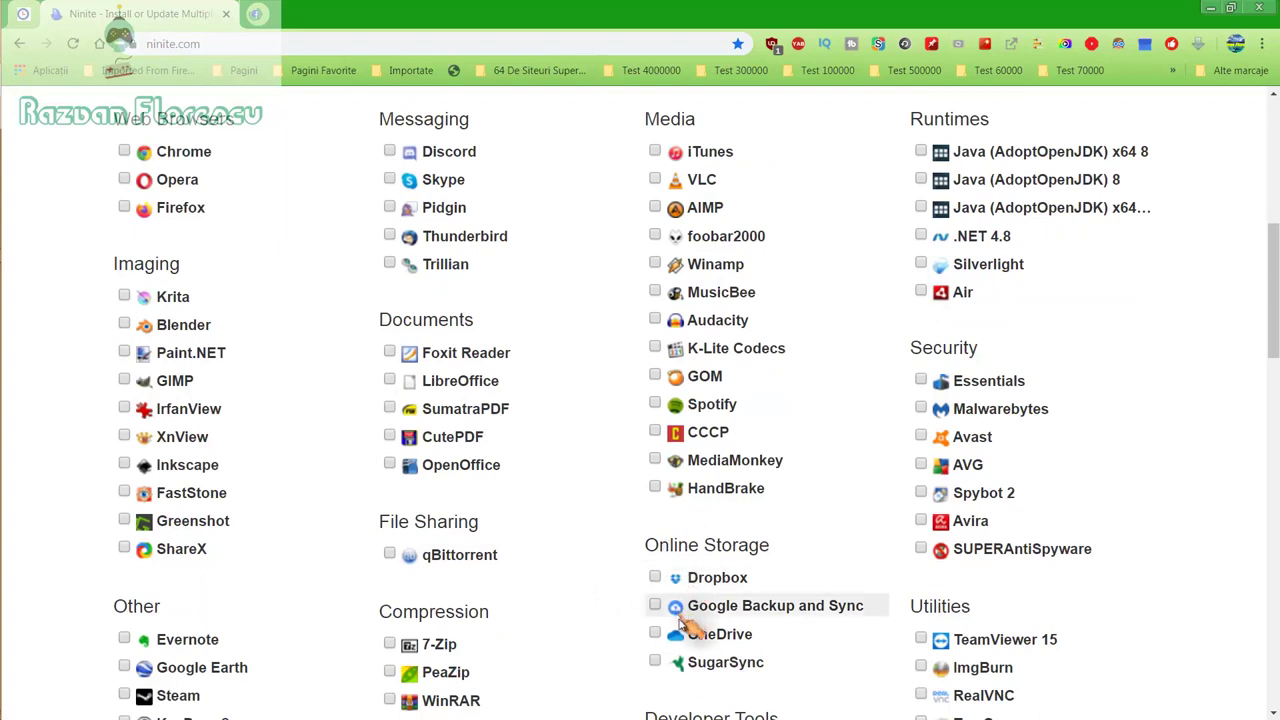
pyautogui.scroll(-2, 640, 660)
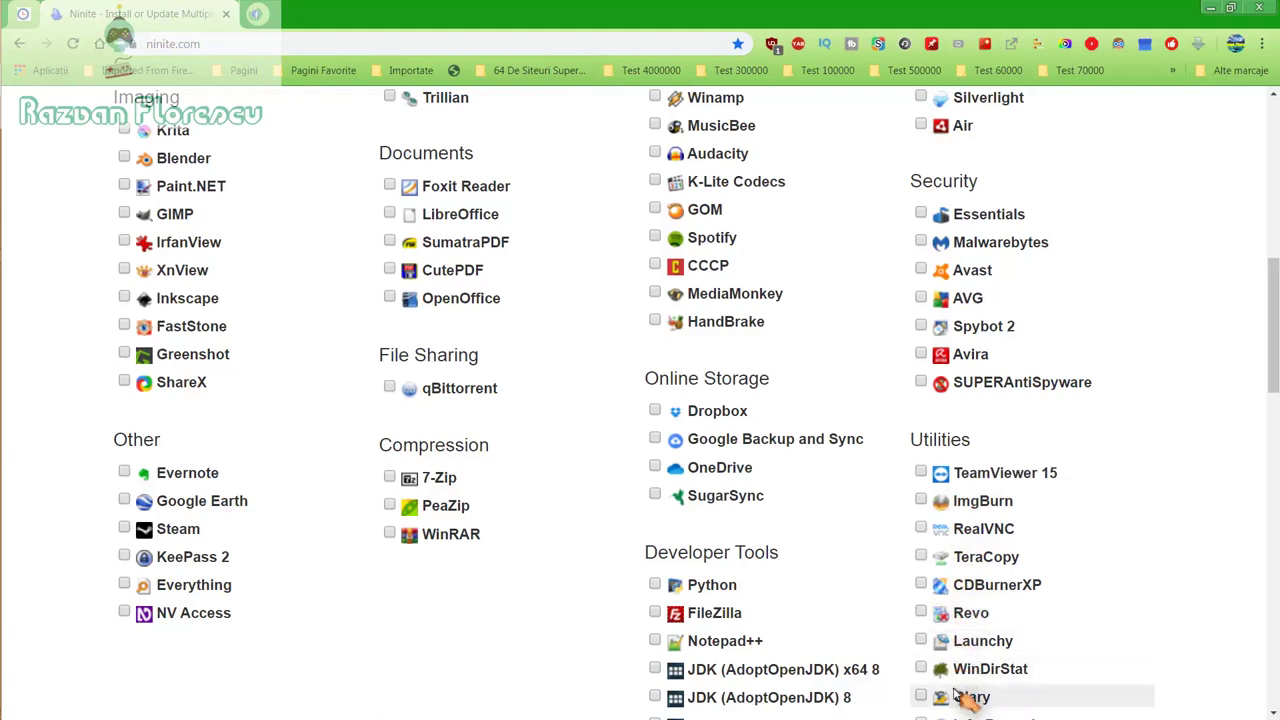
pyautogui.scroll(-1, 960, 700)
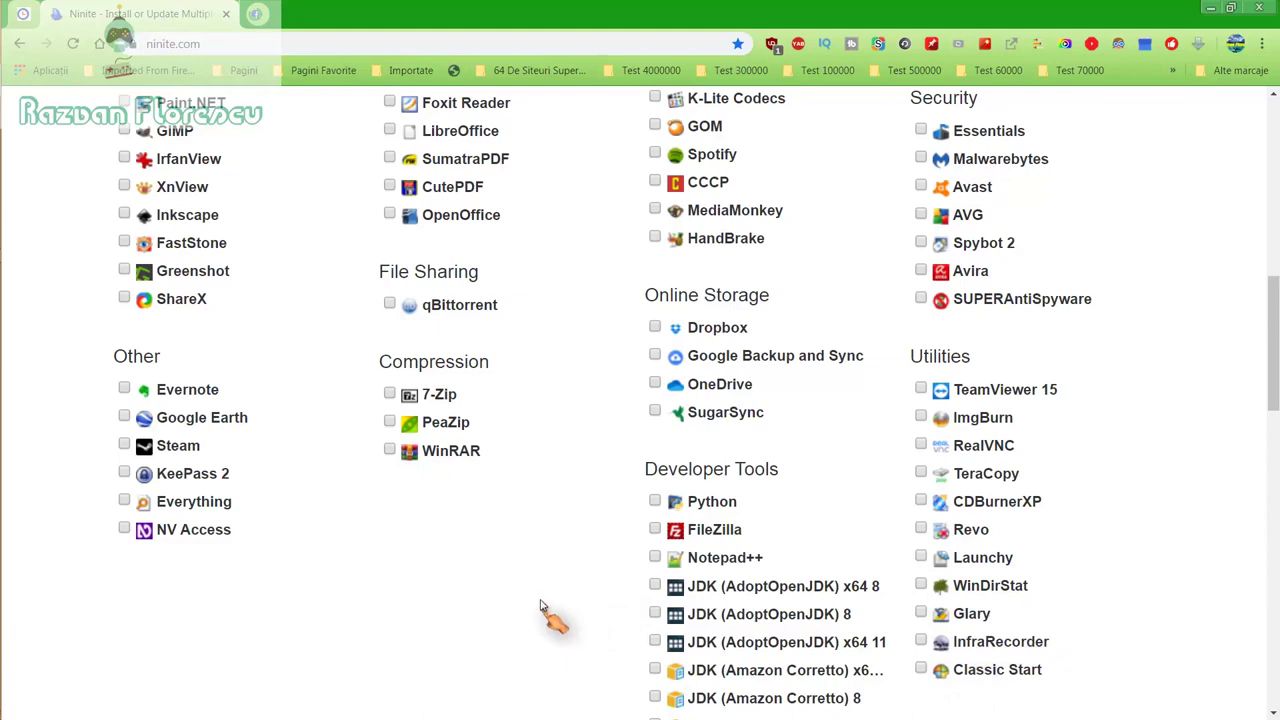
pyautogui.scroll(-1, 540, 601)
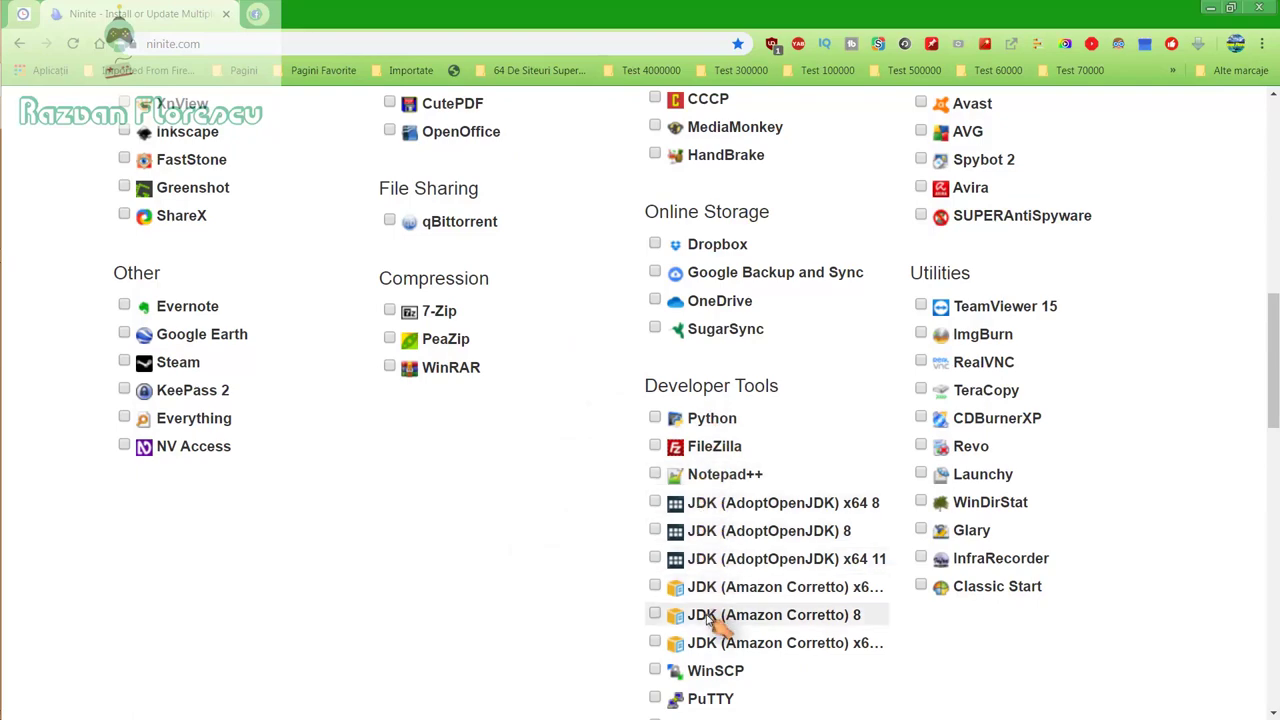
pyautogui.scroll(-2, 723, 655)
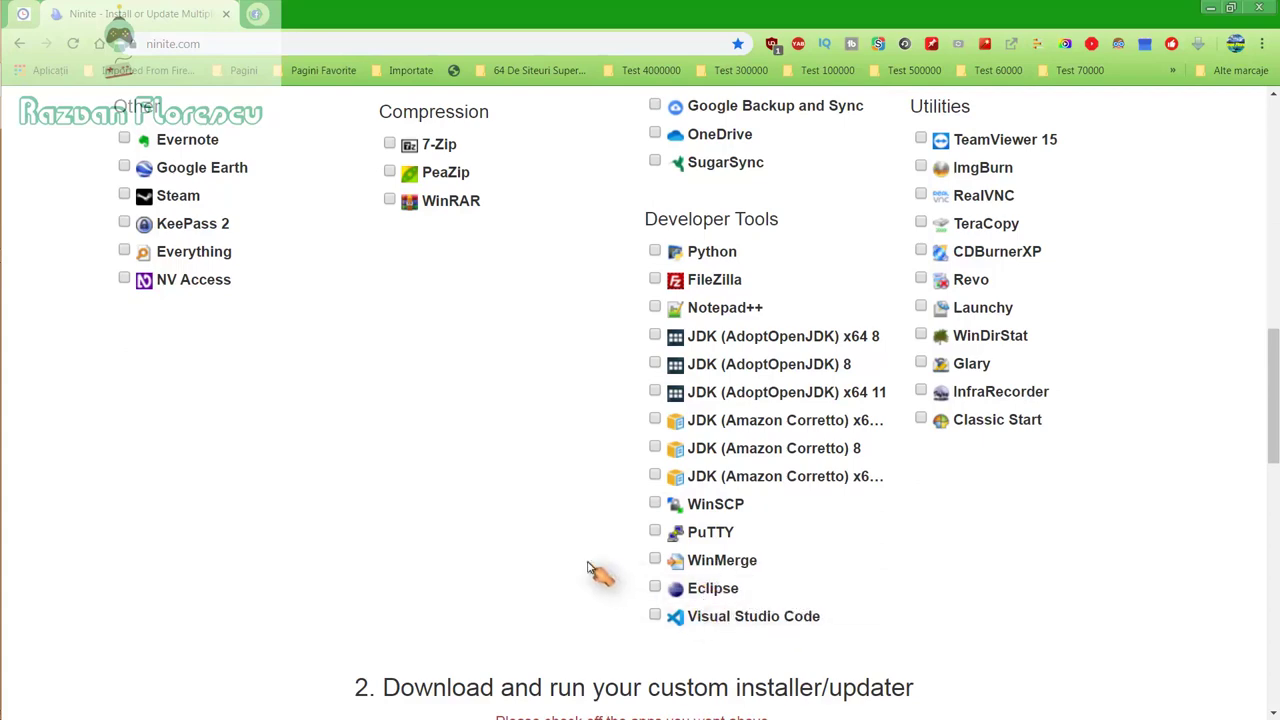
# Step: Select GOM, Inkscape, MusicBee, CCCP, MediaMonkey and Spotify for the custom installer
pyautogui.scroll(5, 589, 568)
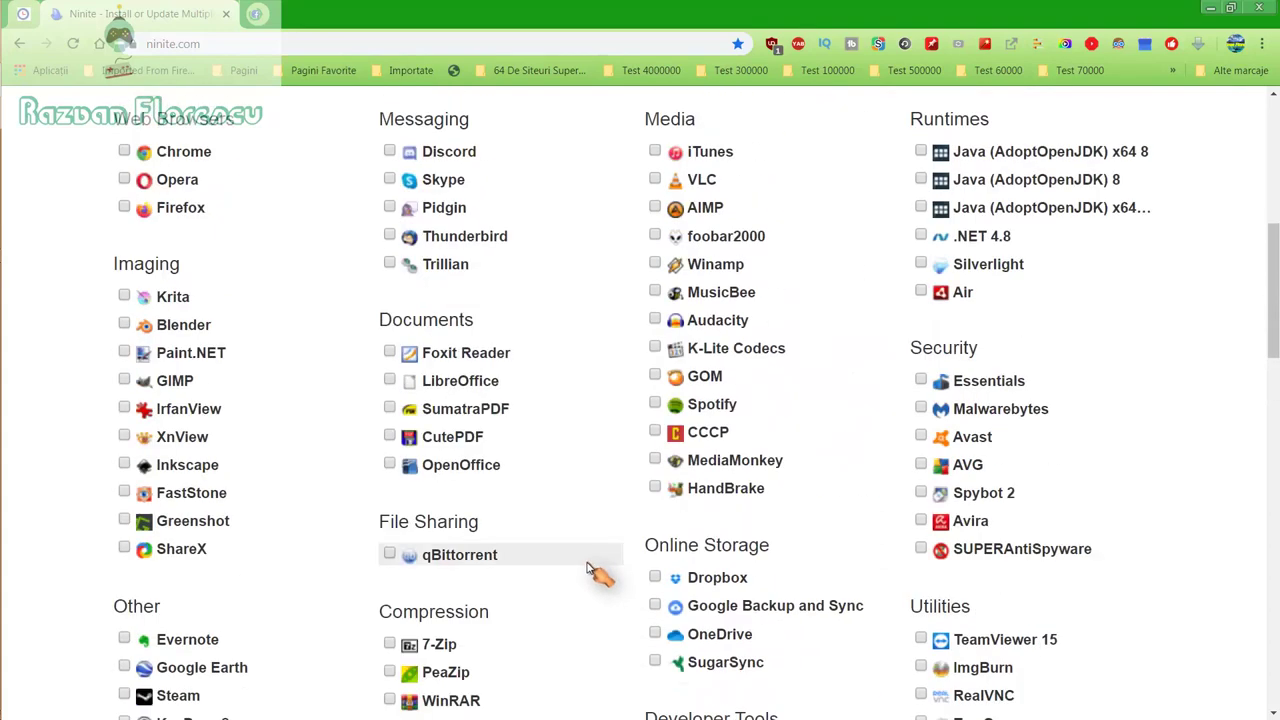
pyautogui.scroll(2, 589, 568)
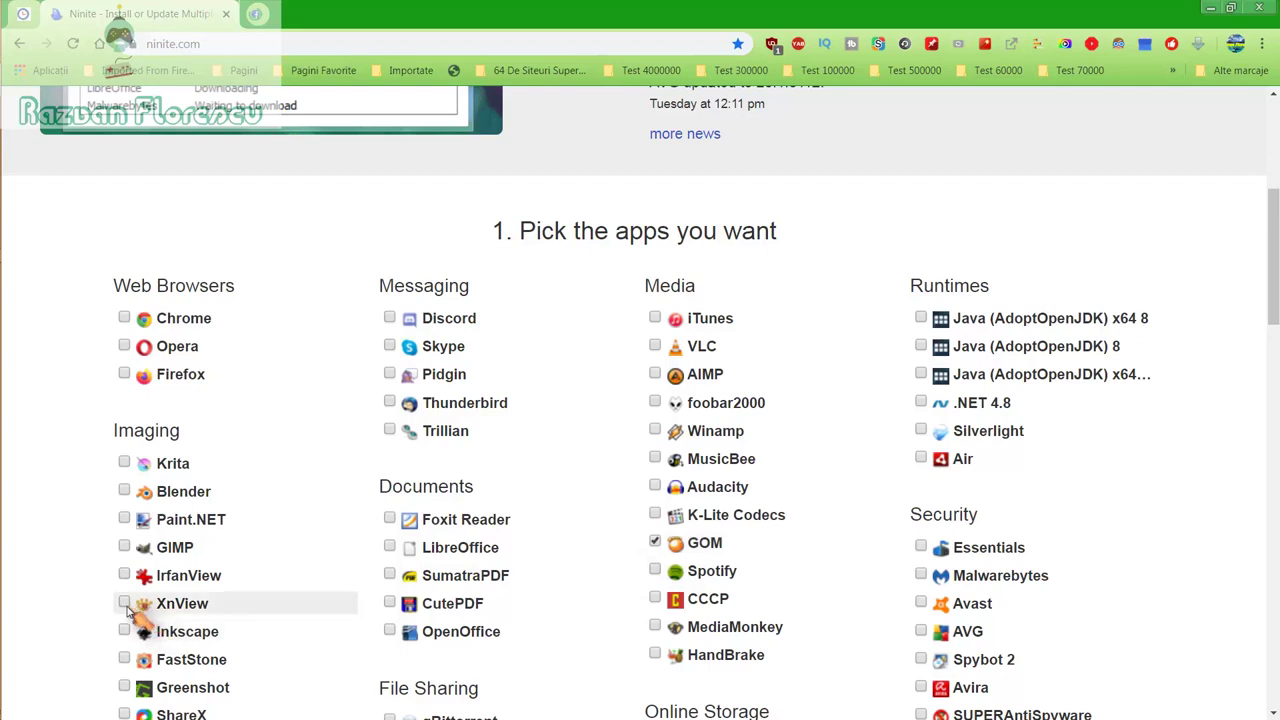
pyautogui.click(130, 643)
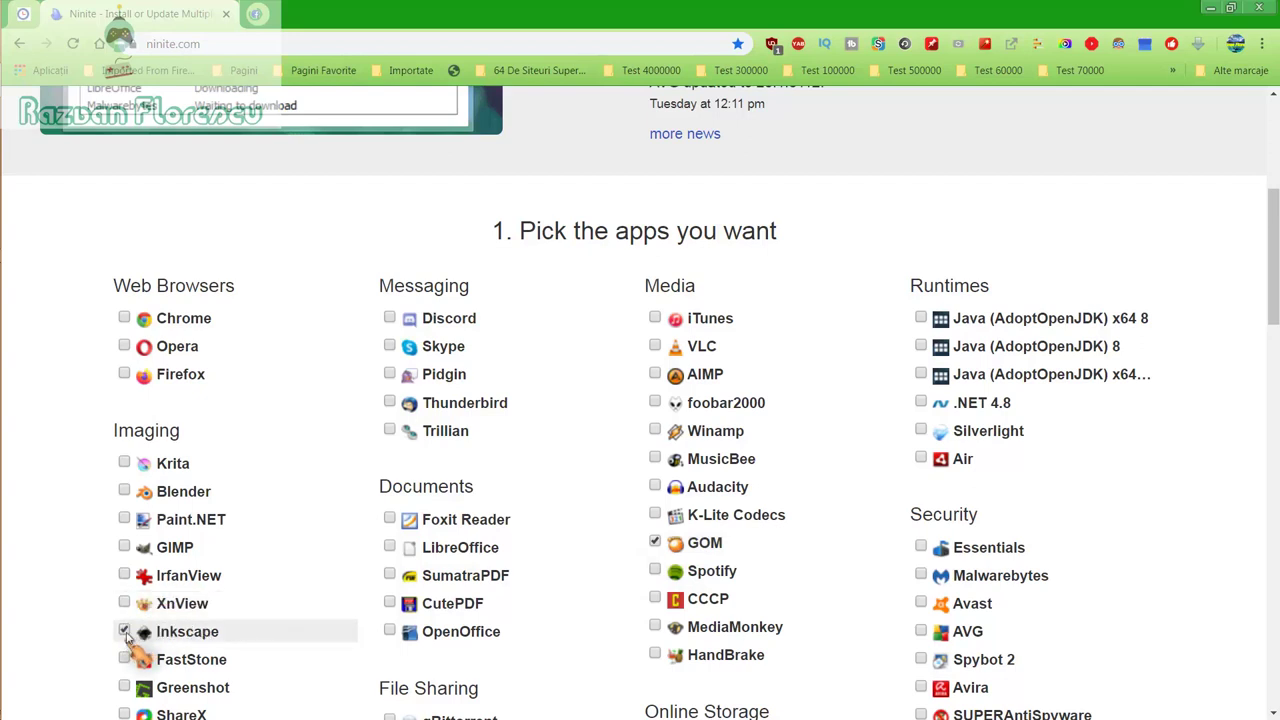
pyautogui.click(659, 467)
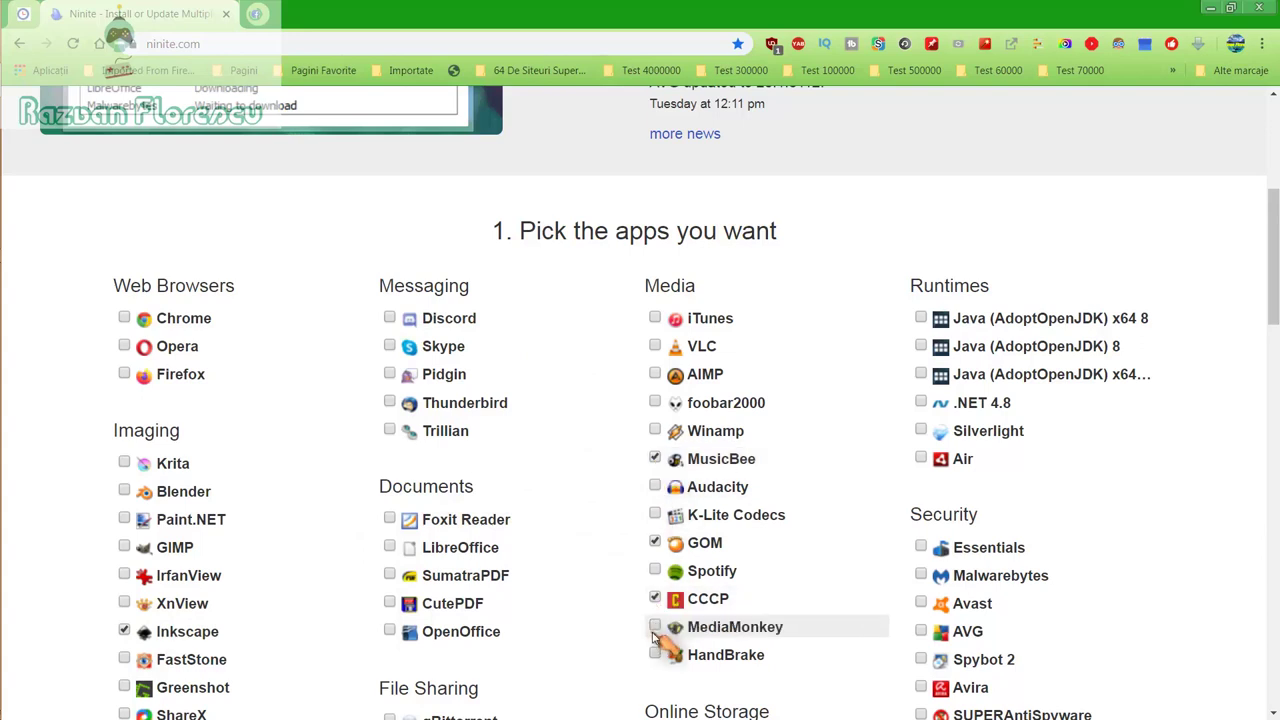
pyautogui.click(656, 626)
pyautogui.click(660, 578)
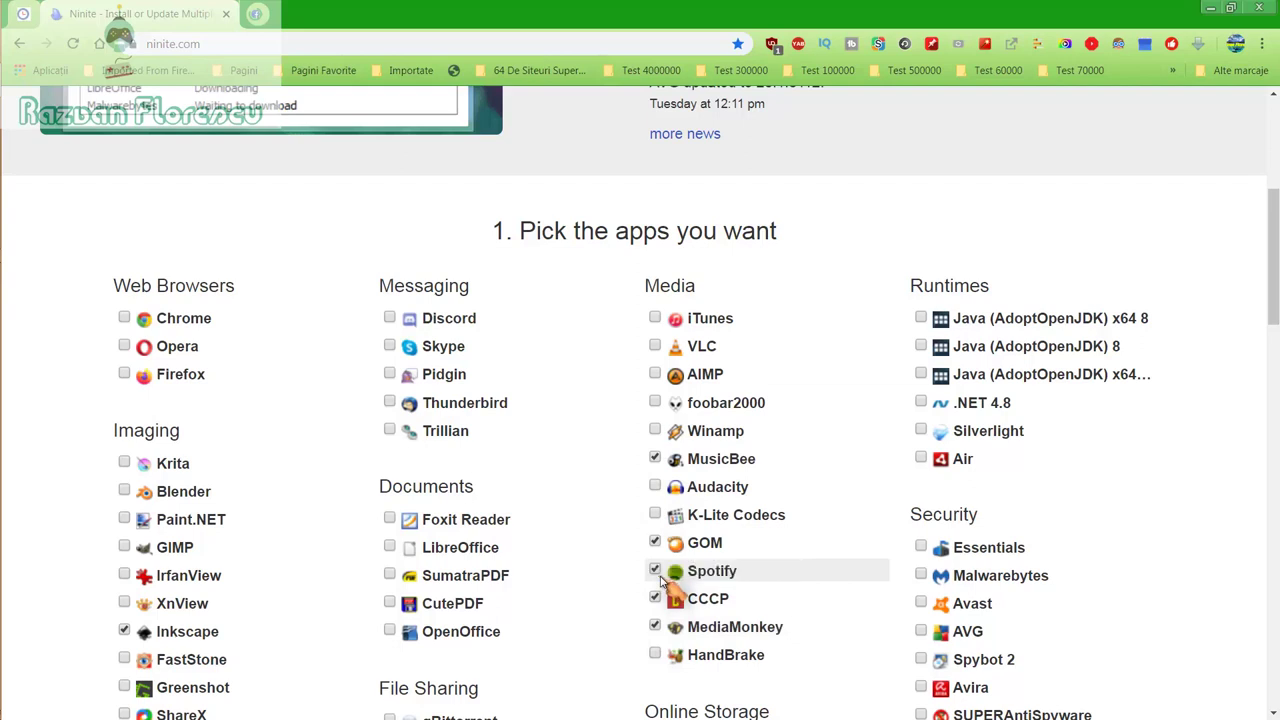
# Step: Add SUPERAntiSpyware and Spybot 2 from Security and SugarSync from Online Storage to the selection
pyautogui.scroll(-1, 670, 560)
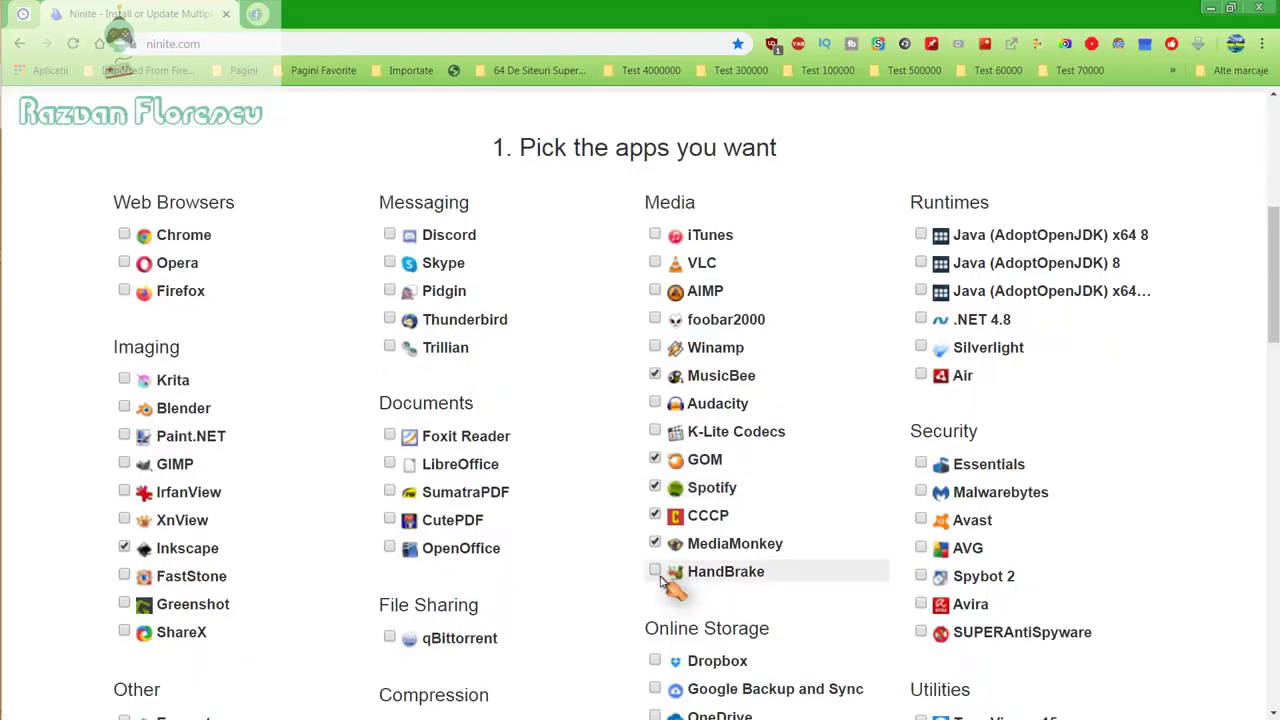
pyautogui.scroll(-1, 677, 577)
pyautogui.click(955, 546)
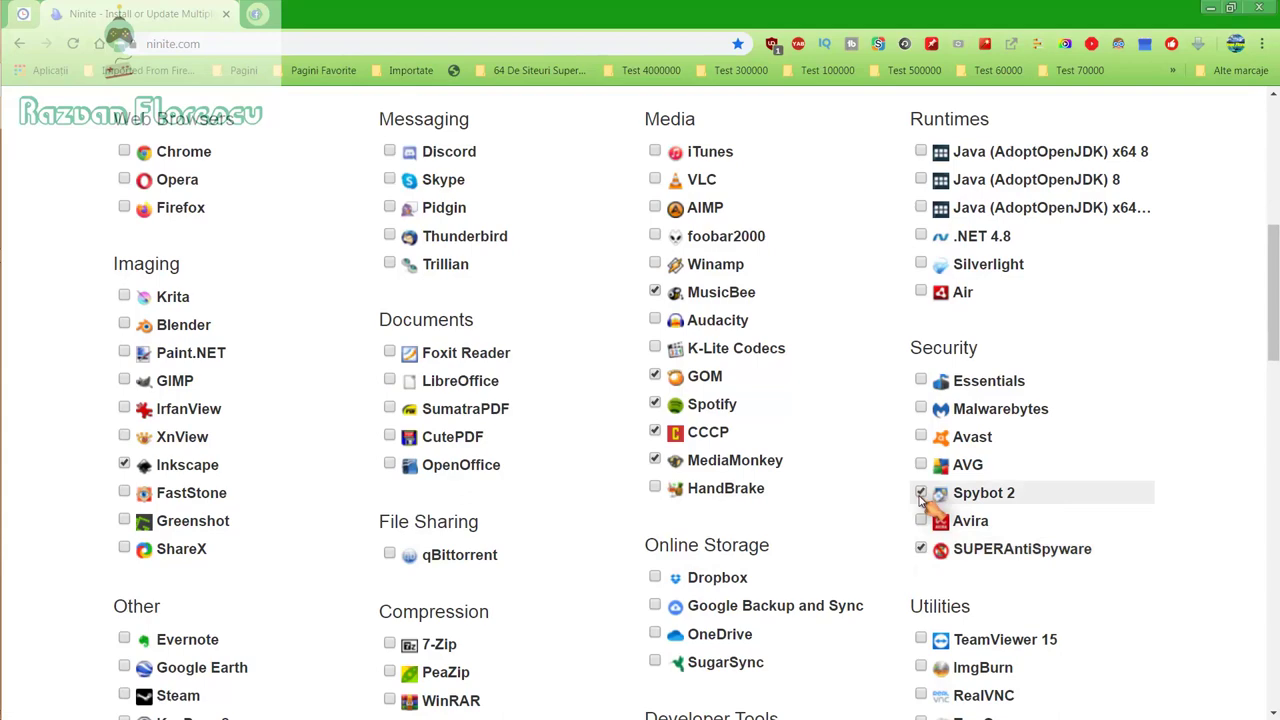
pyautogui.scroll(-2, 921, 497)
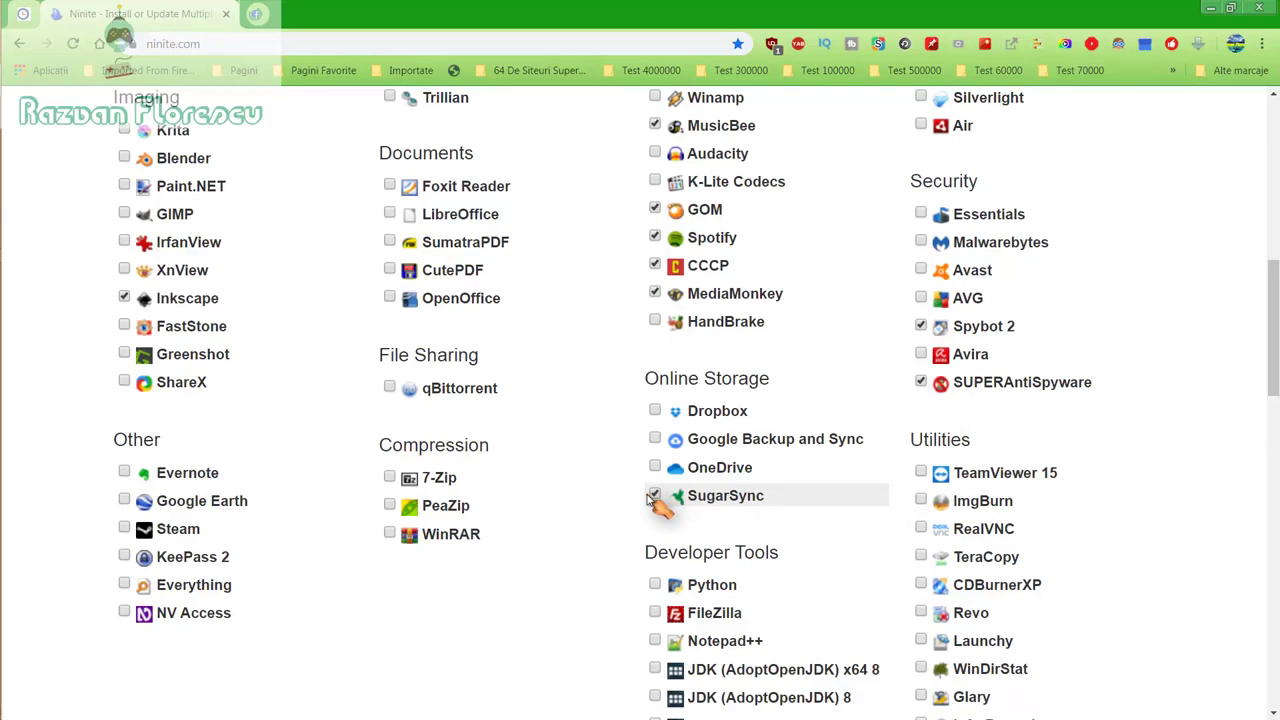
# Step: Get the custom Ninite installer for the selected apps and save it to the desktop as an application file
pyautogui.scroll(-2, 652, 500)
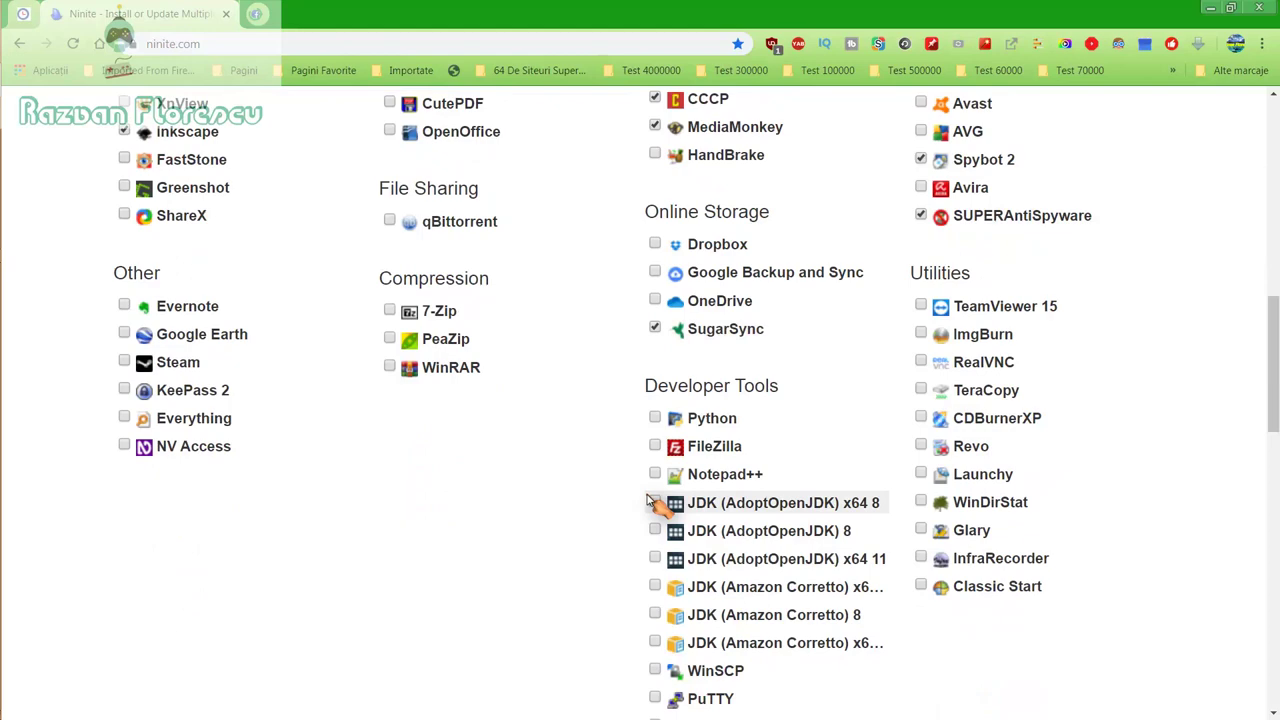
pyautogui.scroll(-2, 652, 503)
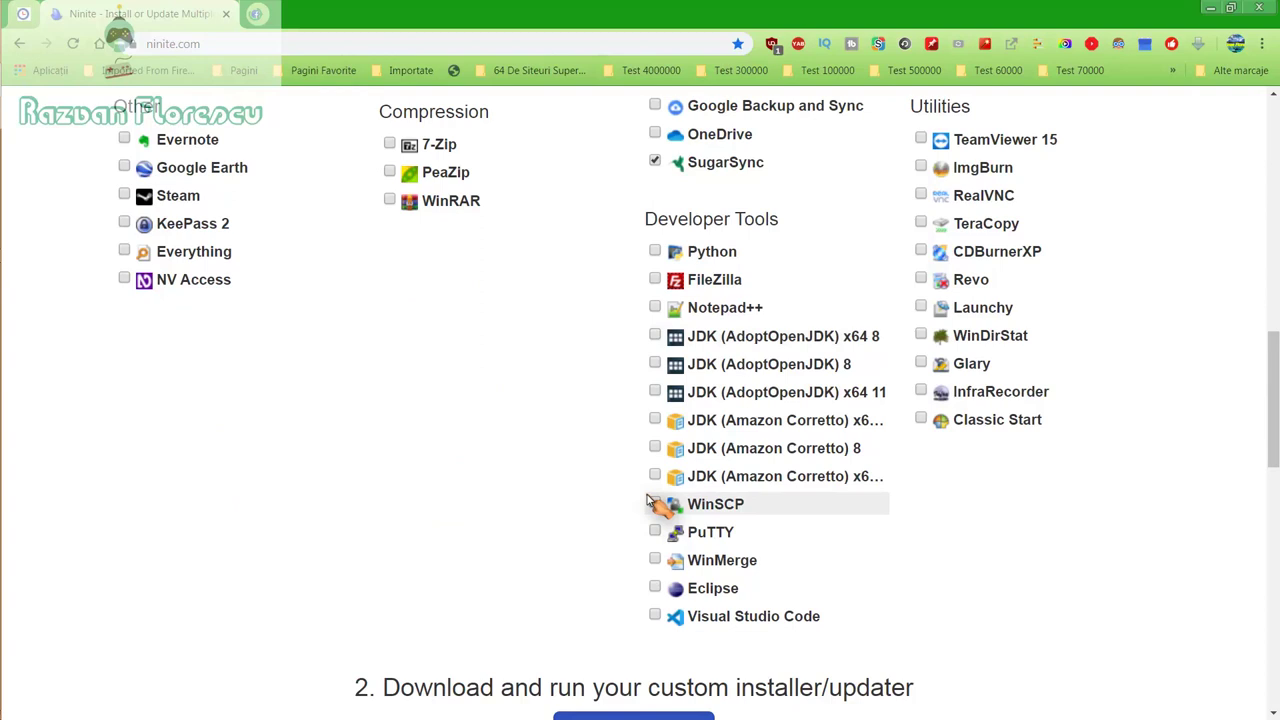
pyautogui.scroll(-2, 648, 502)
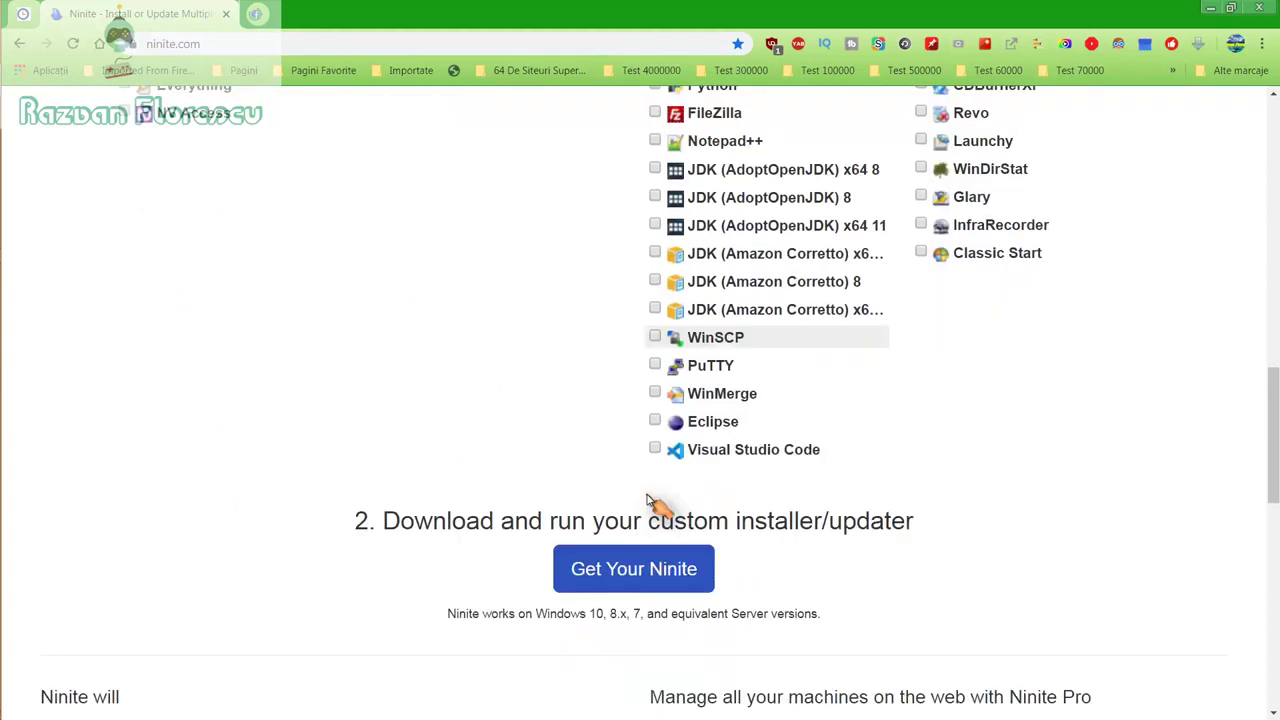
pyautogui.click(638, 566)
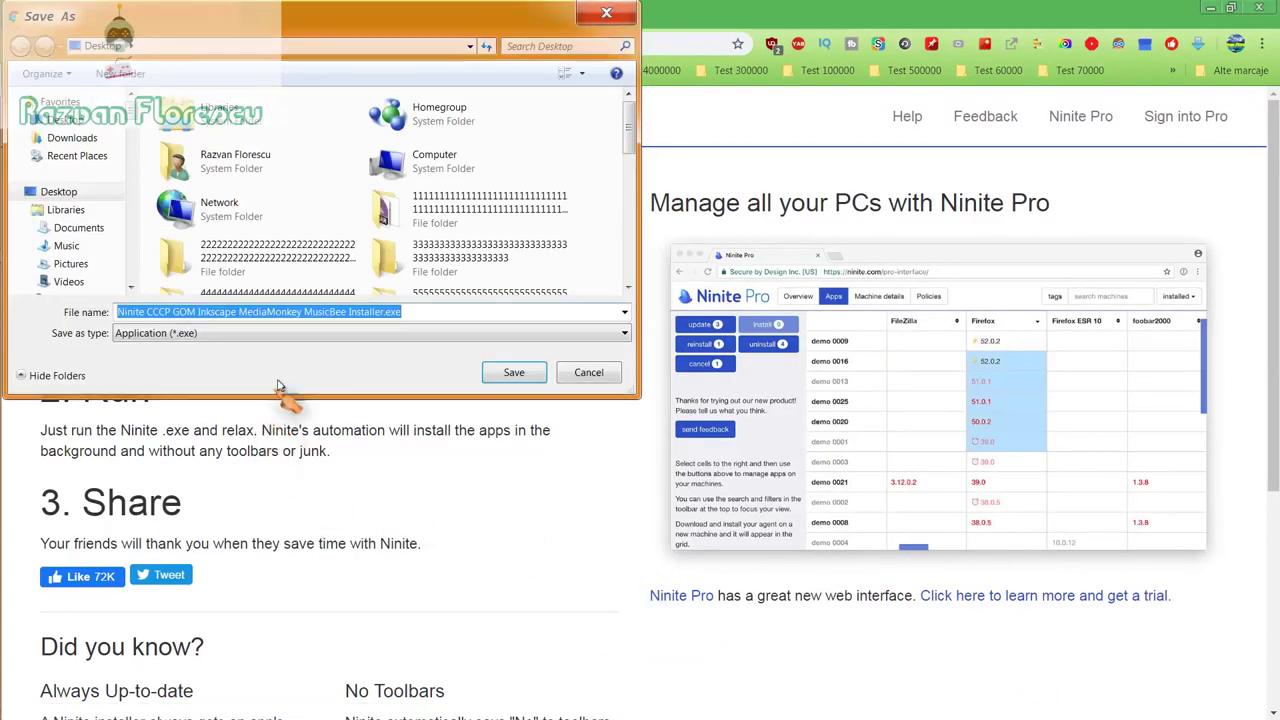
pyautogui.click(320, 333)
pyautogui.click(304, 364)
pyautogui.click(502, 374)
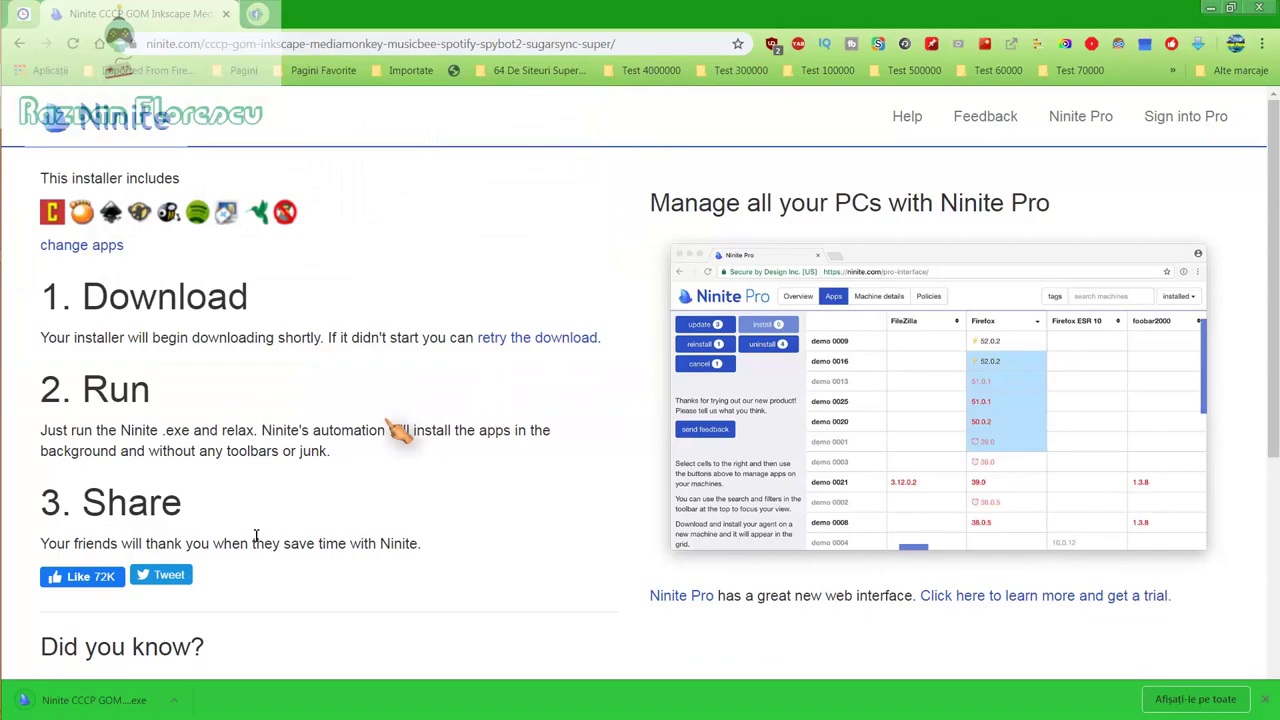
# Step: Run the downloaded Ninite installer and show its installation details with the browser closed
pyautogui.click(127, 700)
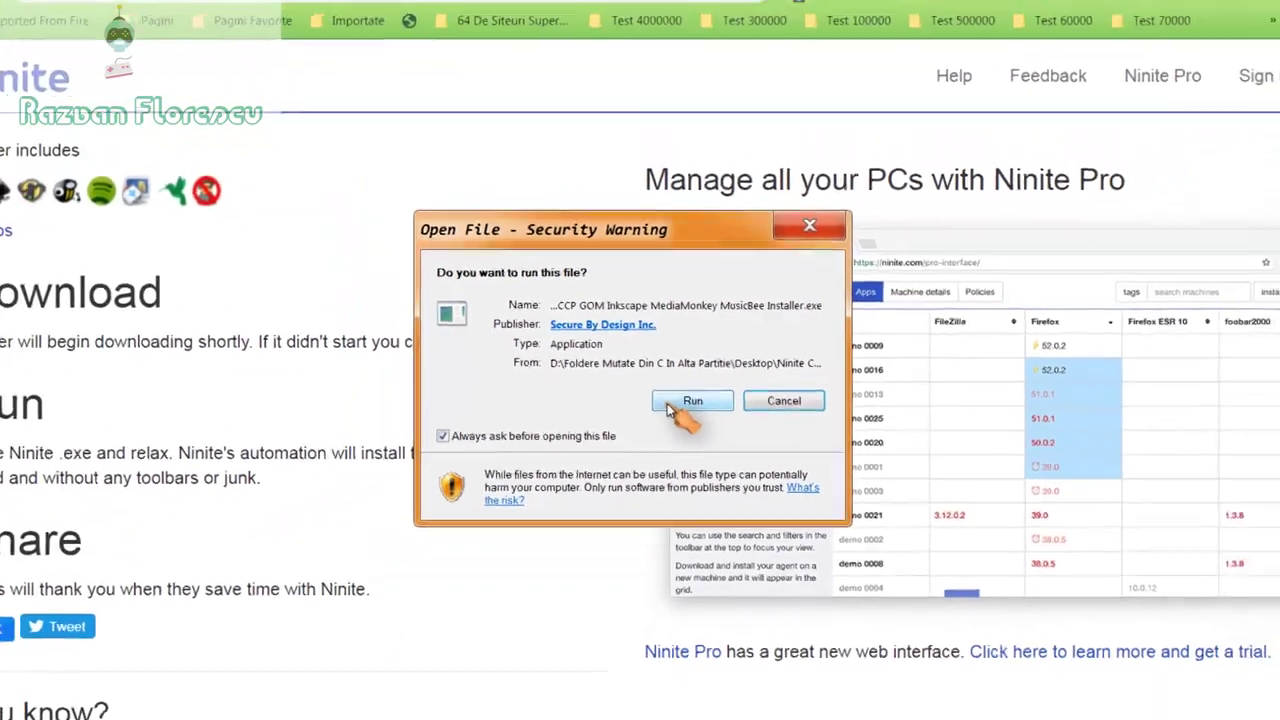
pyautogui.click(670, 428)
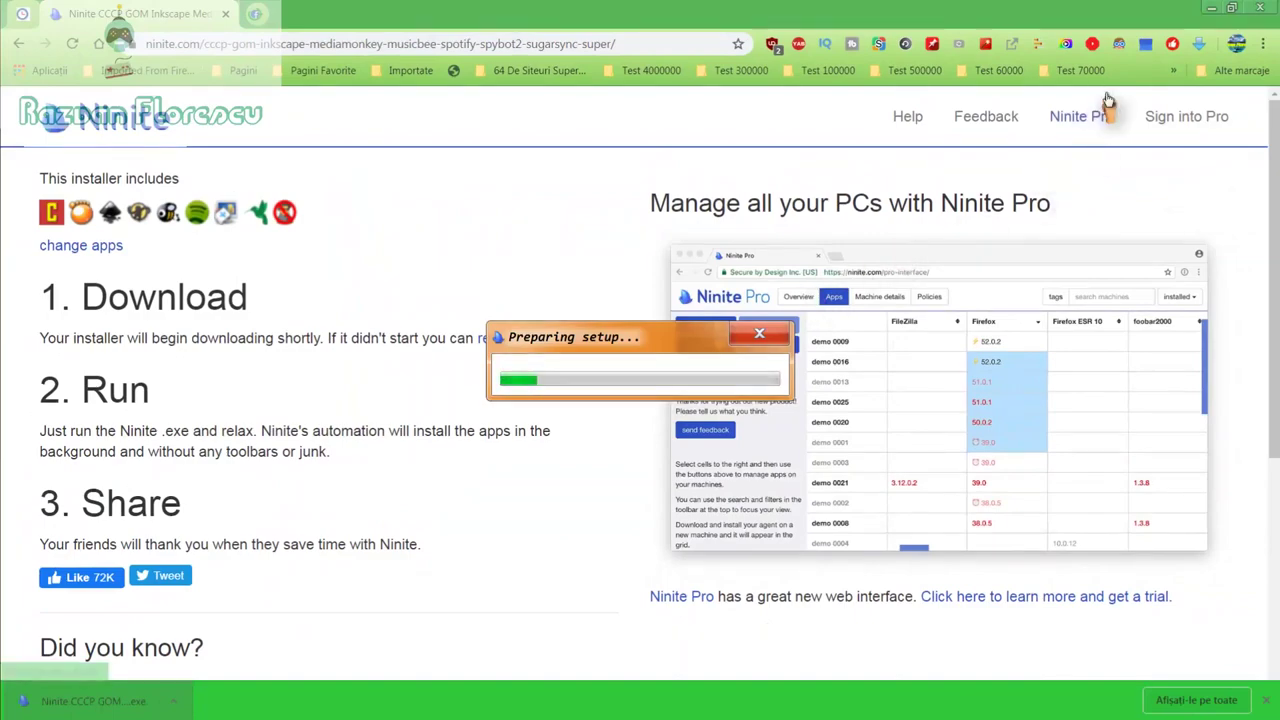
pyautogui.click(1258, 7)
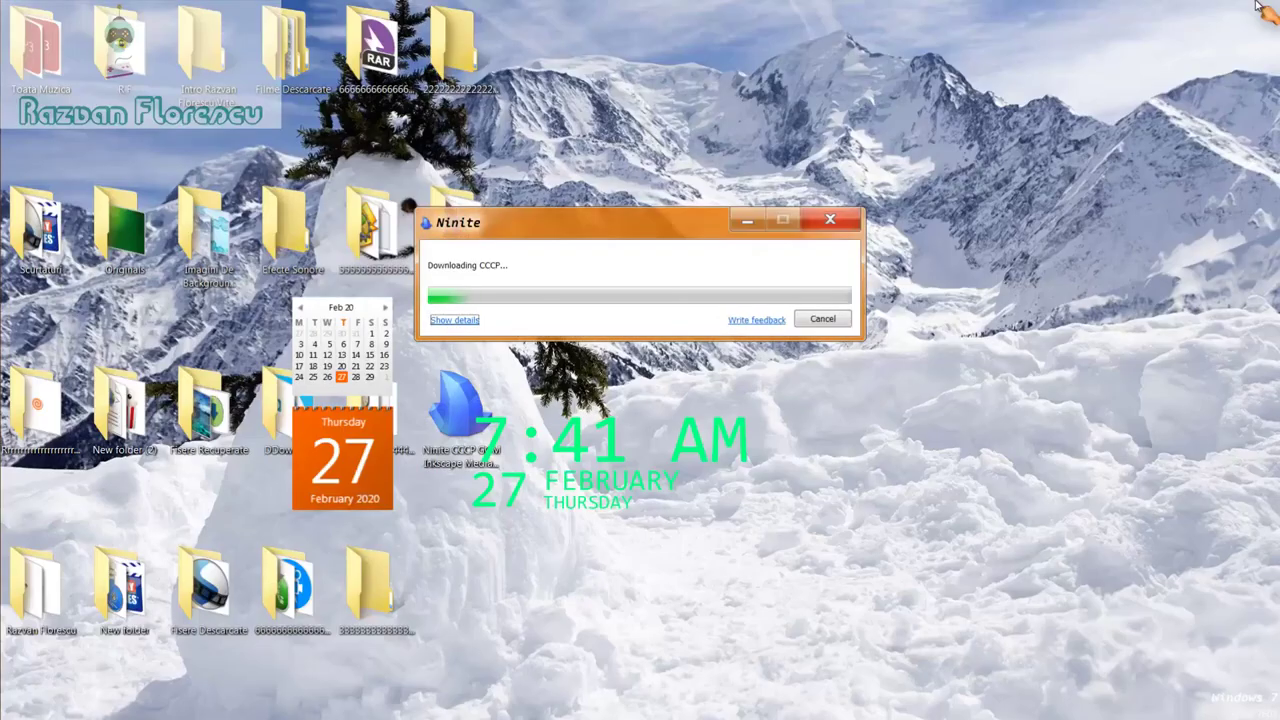
pyautogui.click(455, 320)
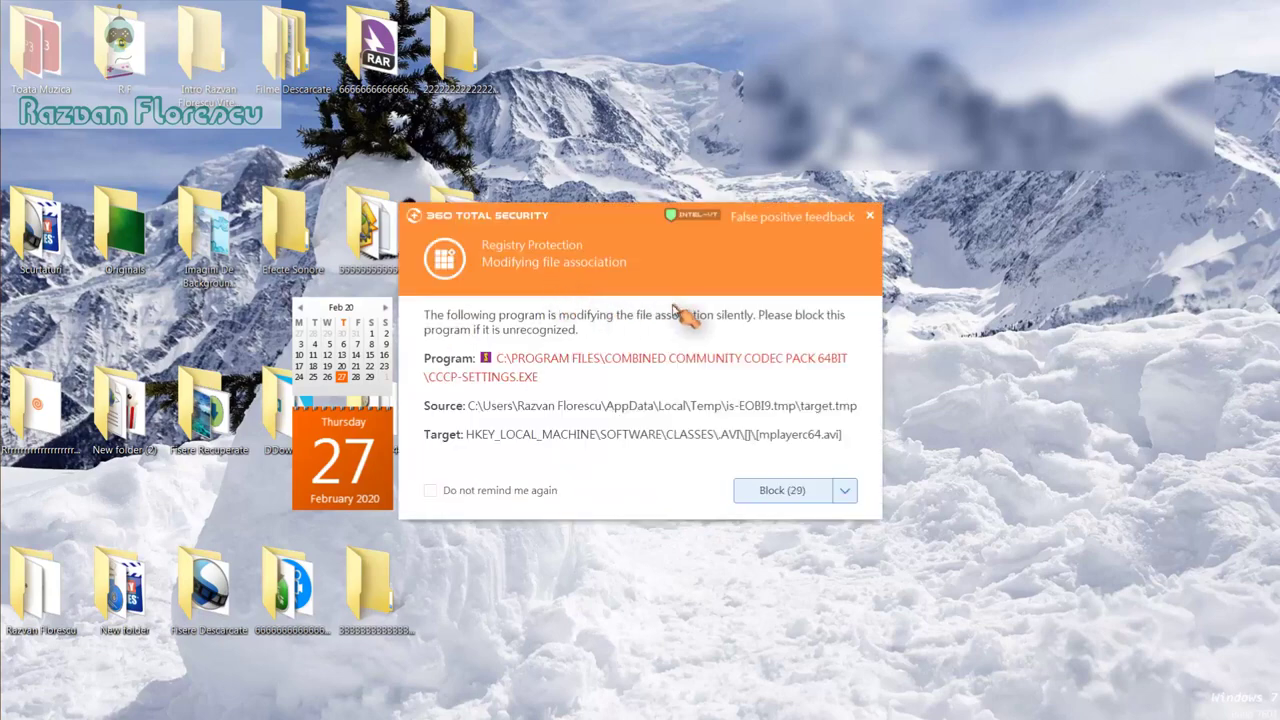
# Step: Dismiss each 360 Total Security protection warning without blocking, and enable Do not remind me again during the installation
pyautogui.click(872, 218)
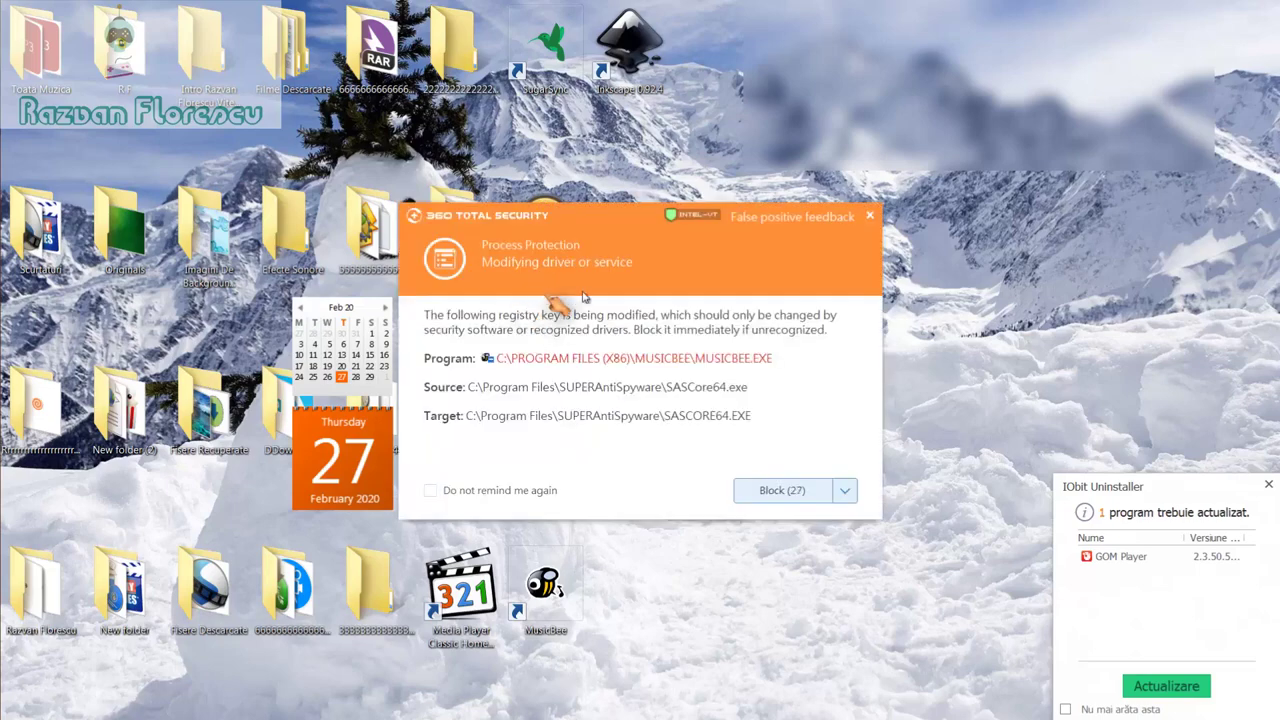
pyautogui.click(870, 216)
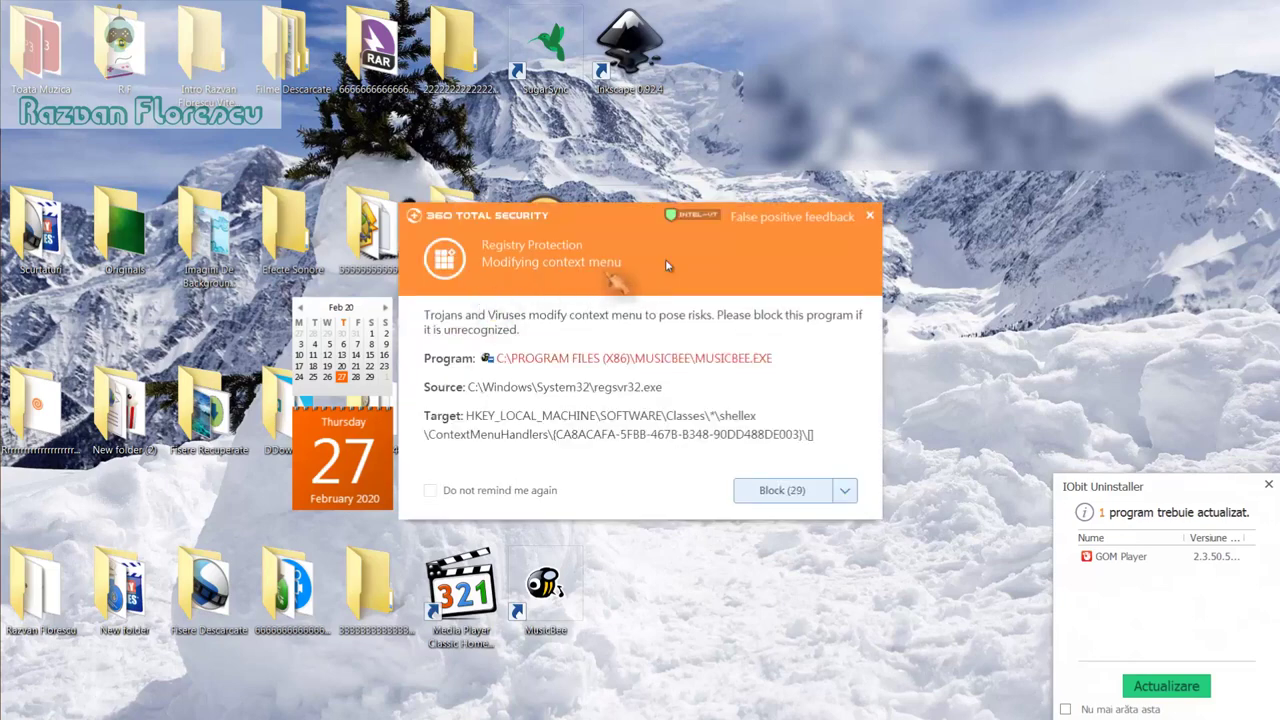
pyautogui.click(871, 217)
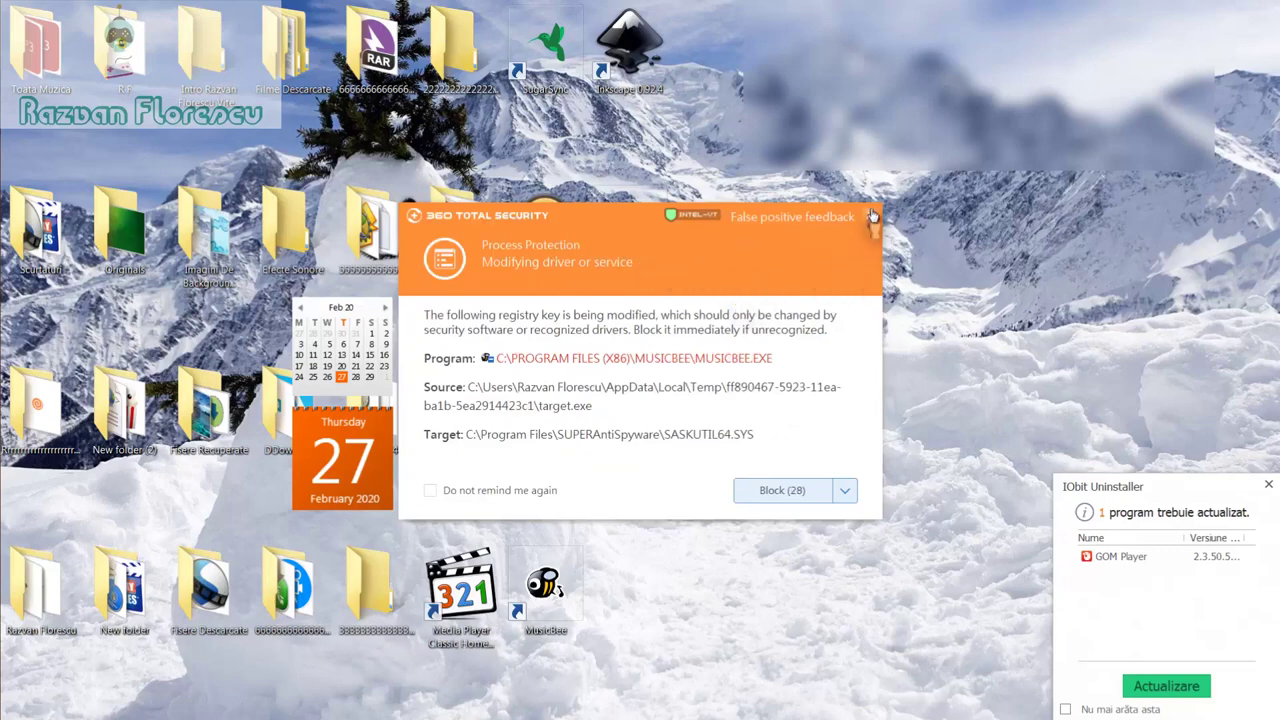
pyautogui.click(871, 217)
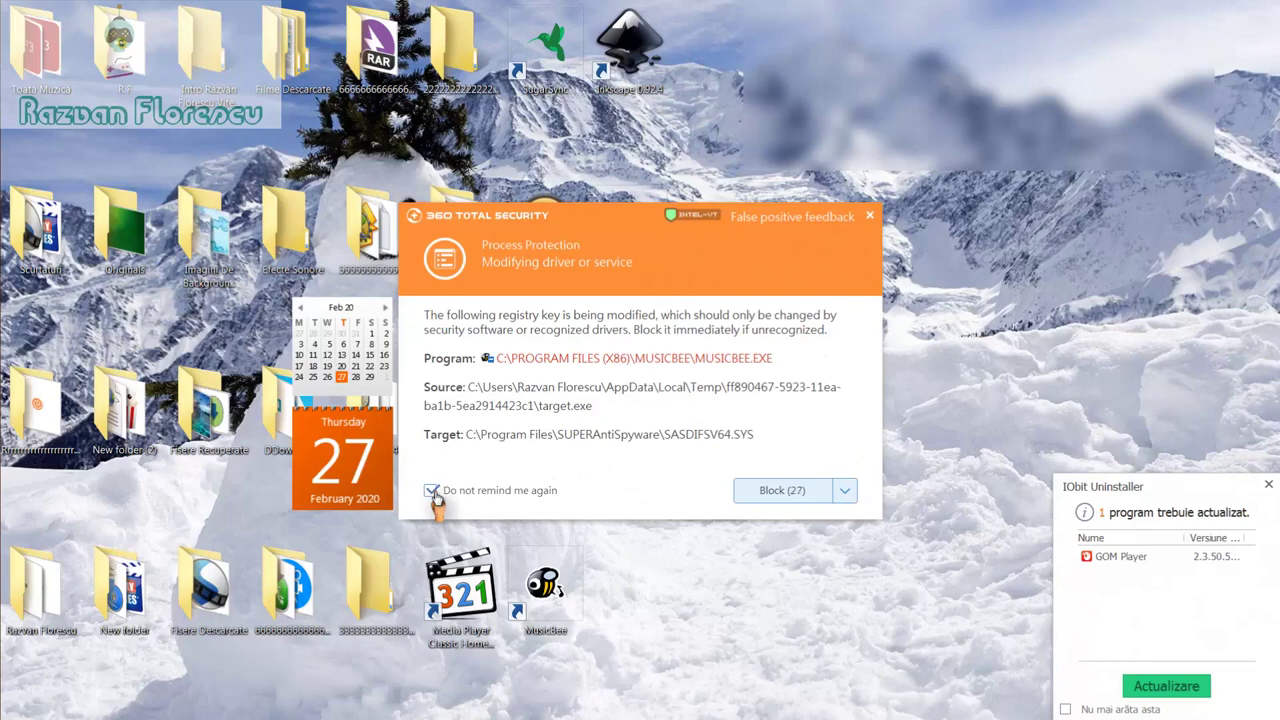
pyautogui.click(870, 216)
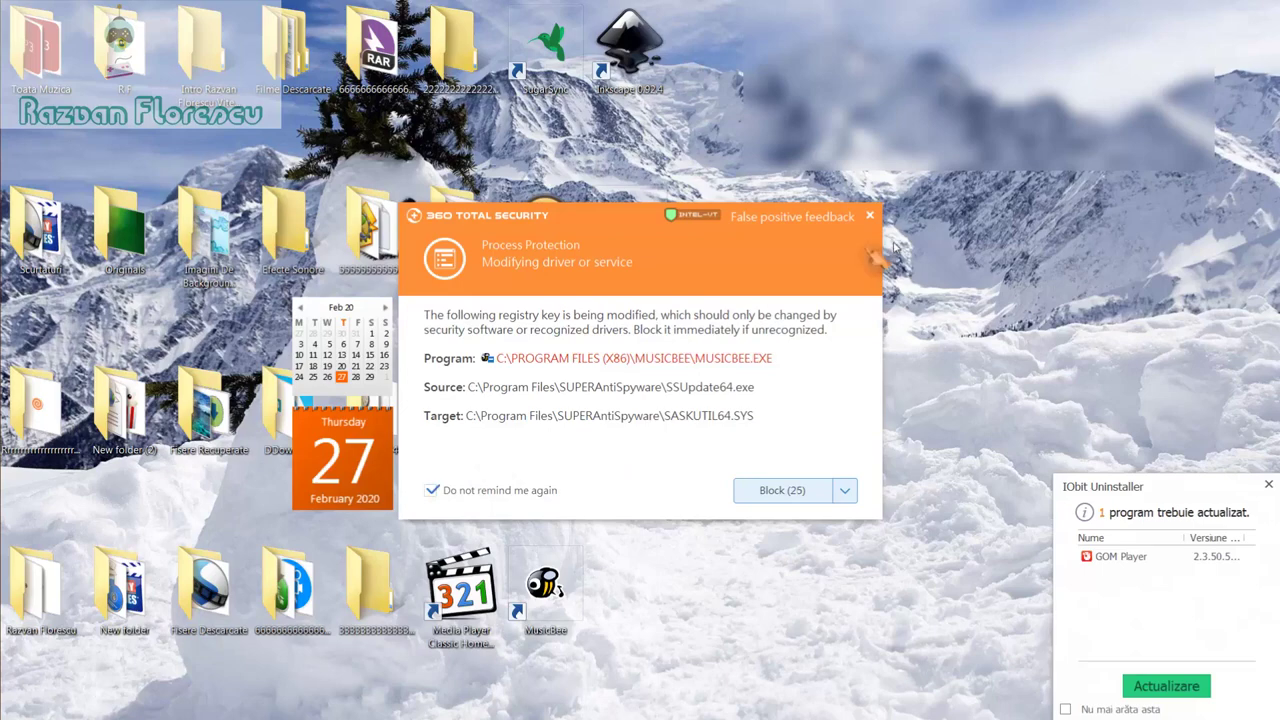
pyautogui.click(869, 216)
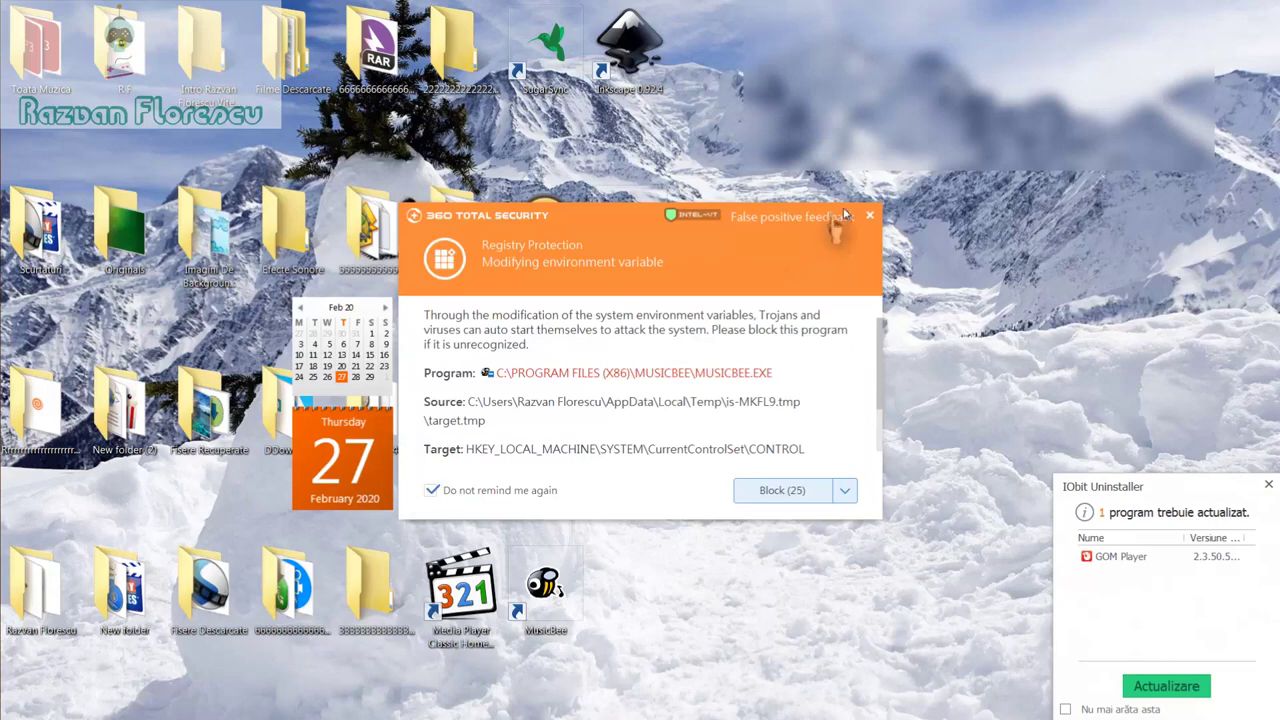
pyautogui.click(871, 219)
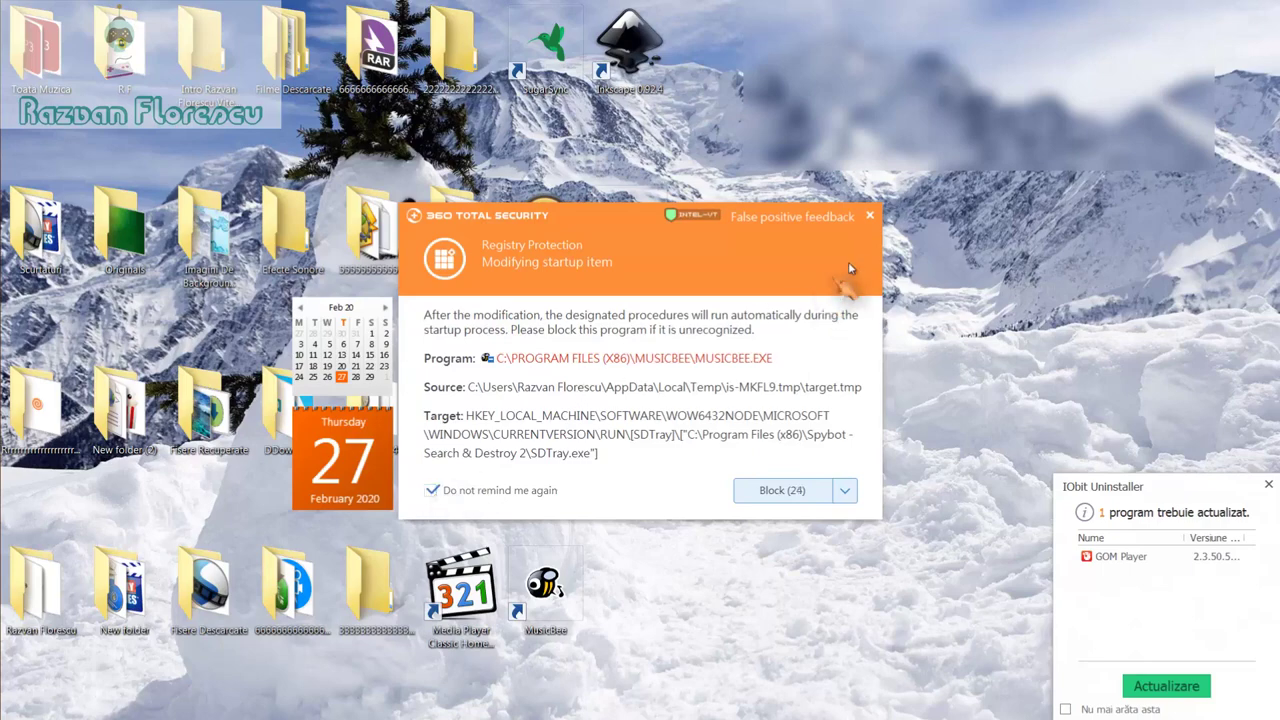
pyautogui.click(871, 216)
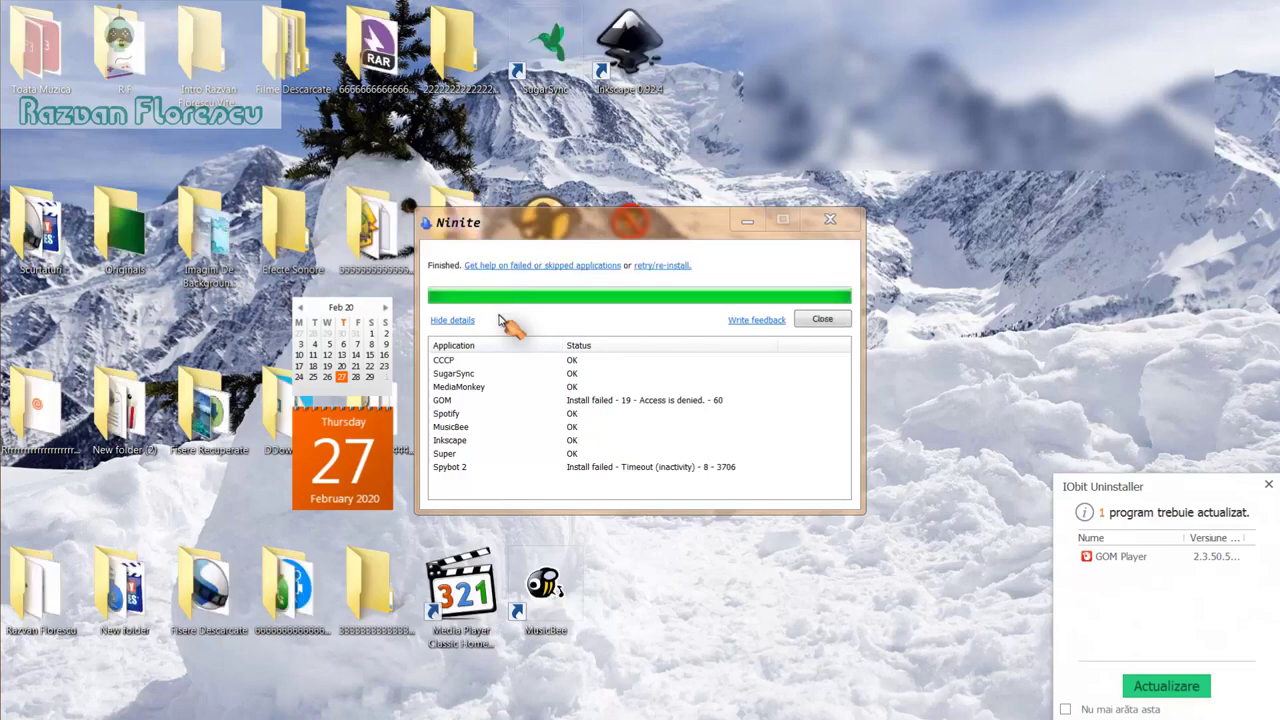
# Step: Close the IObit Uninstaller update notification and the finished Ninite installer window
pyautogui.click(1266, 486)
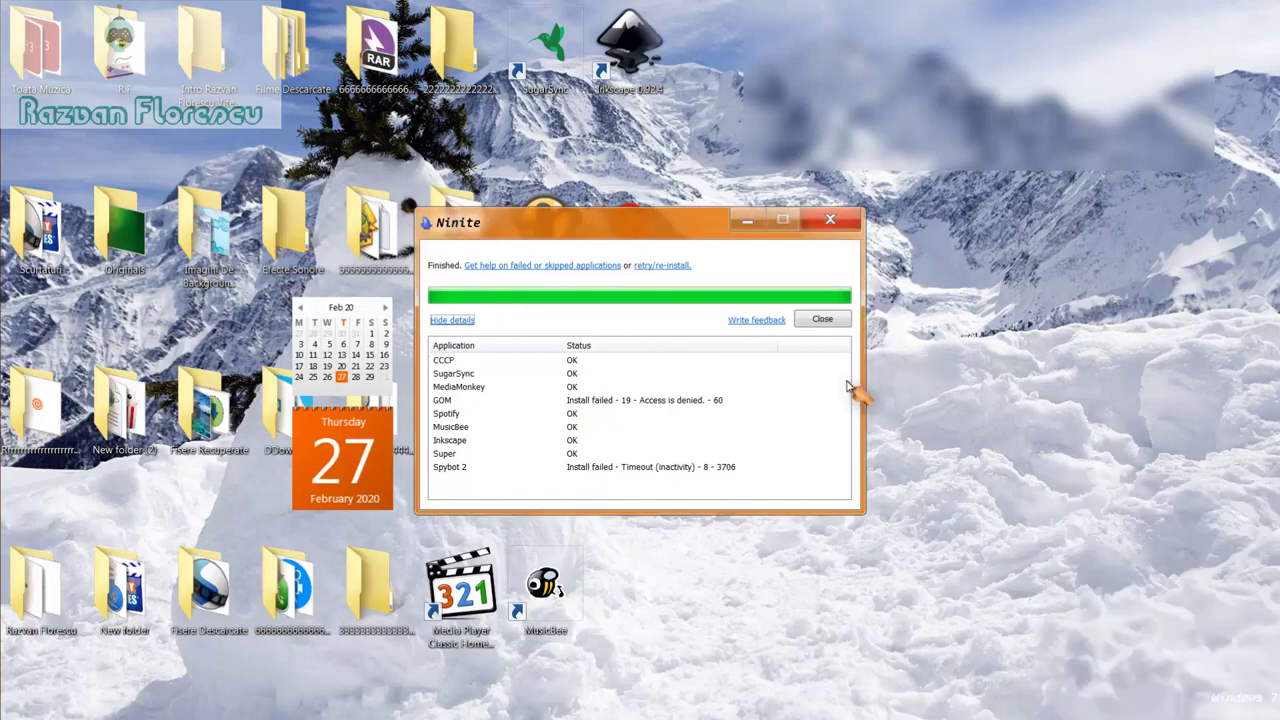
pyautogui.click(822, 321)
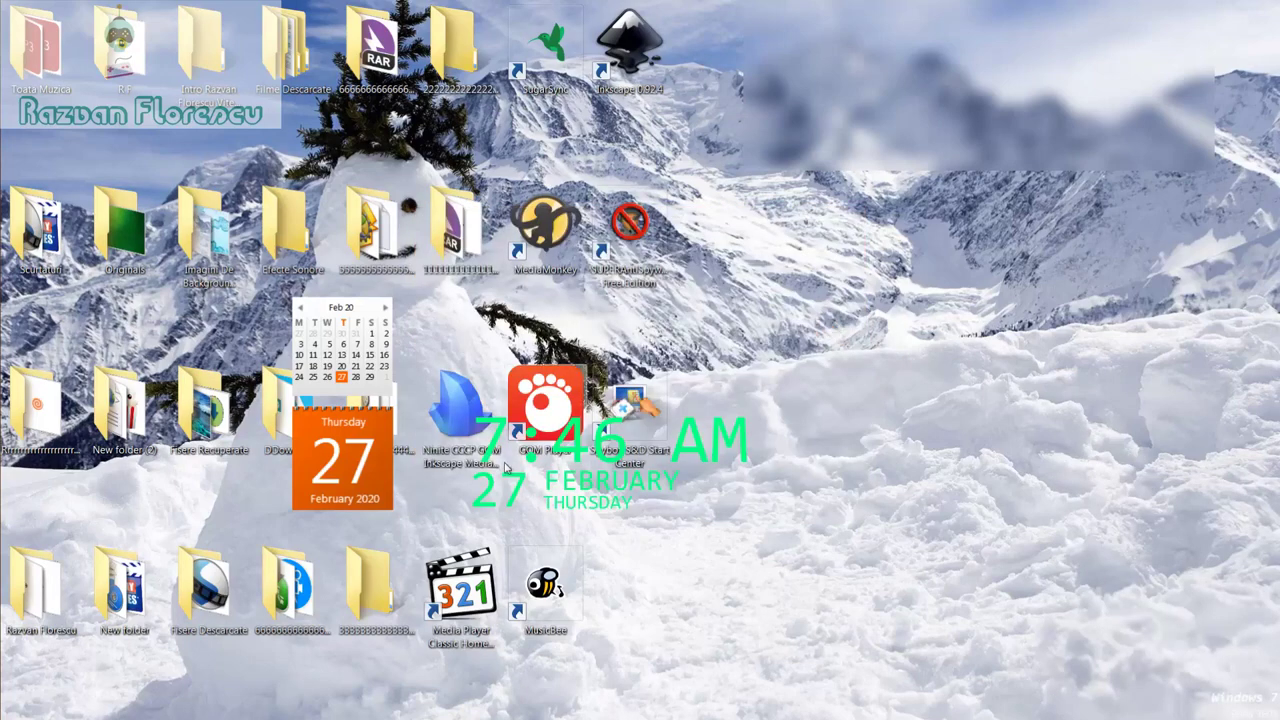
# Step: Launch Media Player Classic Home Cinema from the desktop and decline periodic checks for CCCP updates
pyautogui.click(473, 603)
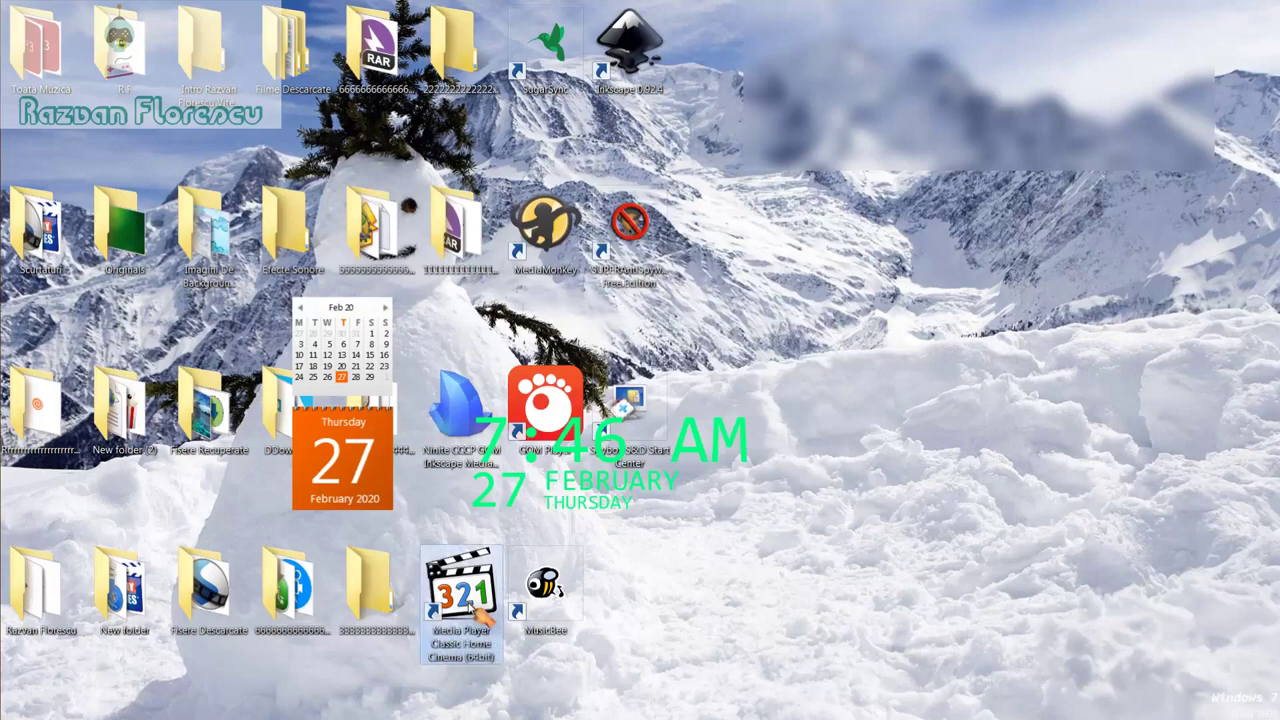
pyautogui.doubleClick(472, 610)
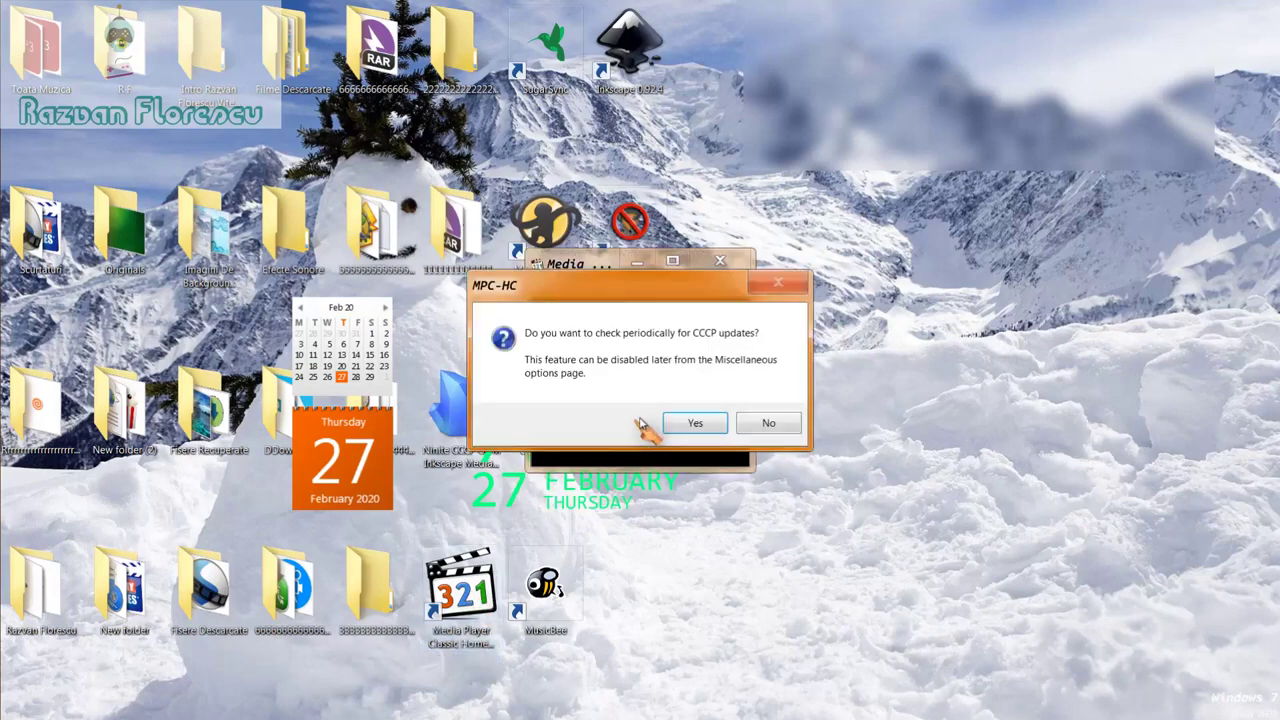
pyautogui.click(766, 424)
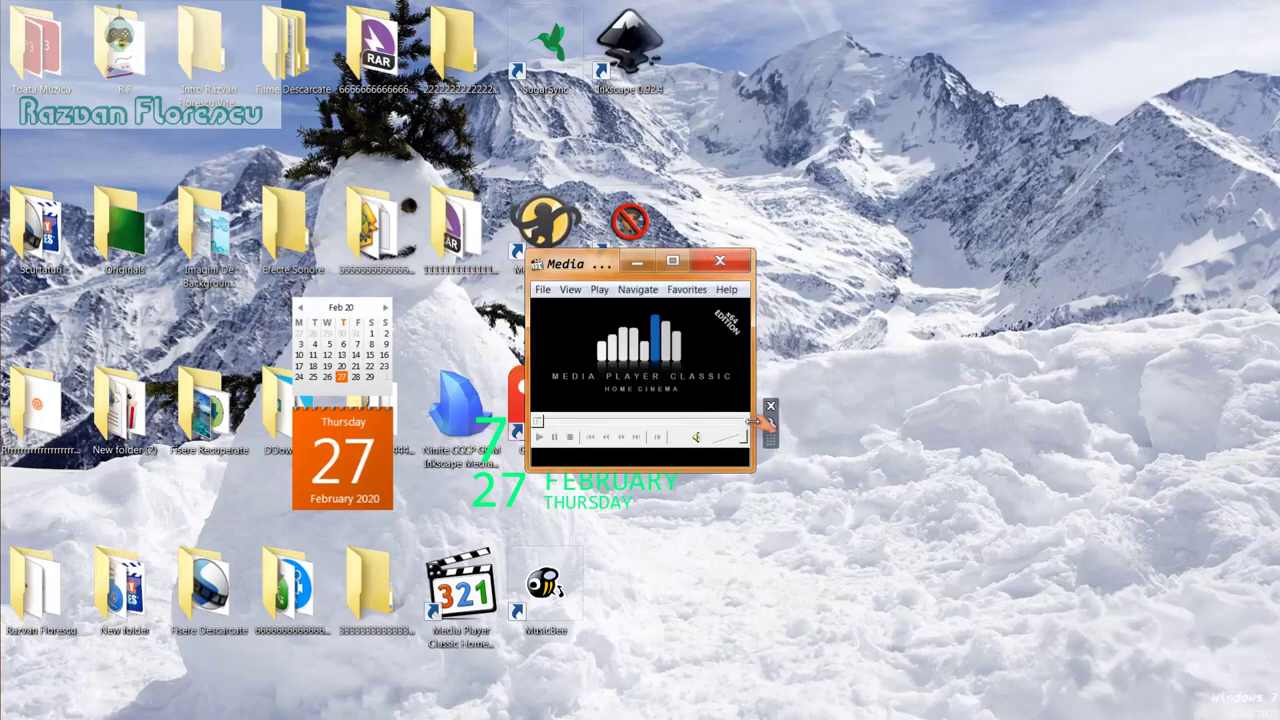
# Step: Maximize the Media Player Classic Home Cinema window to look it over and close the player
pyautogui.moveTo(600, 265); pyautogui.dragTo(606, 3)
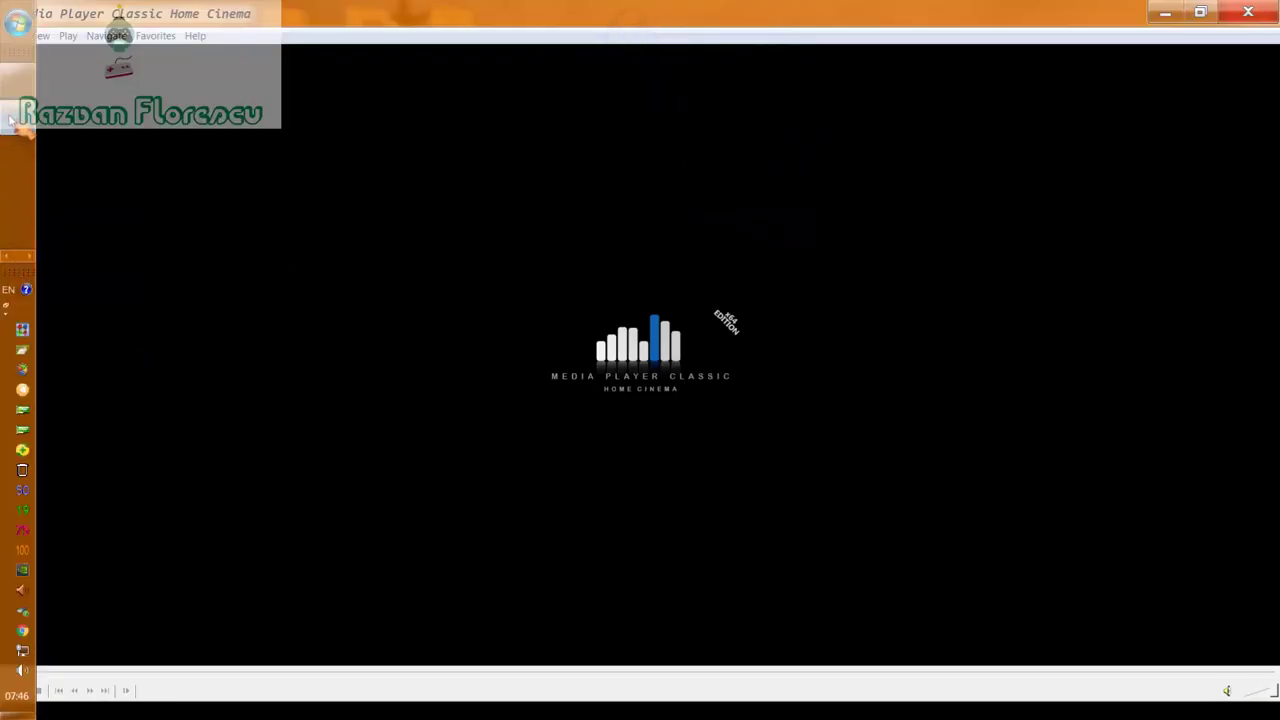
pyautogui.rightClick(12, 120)
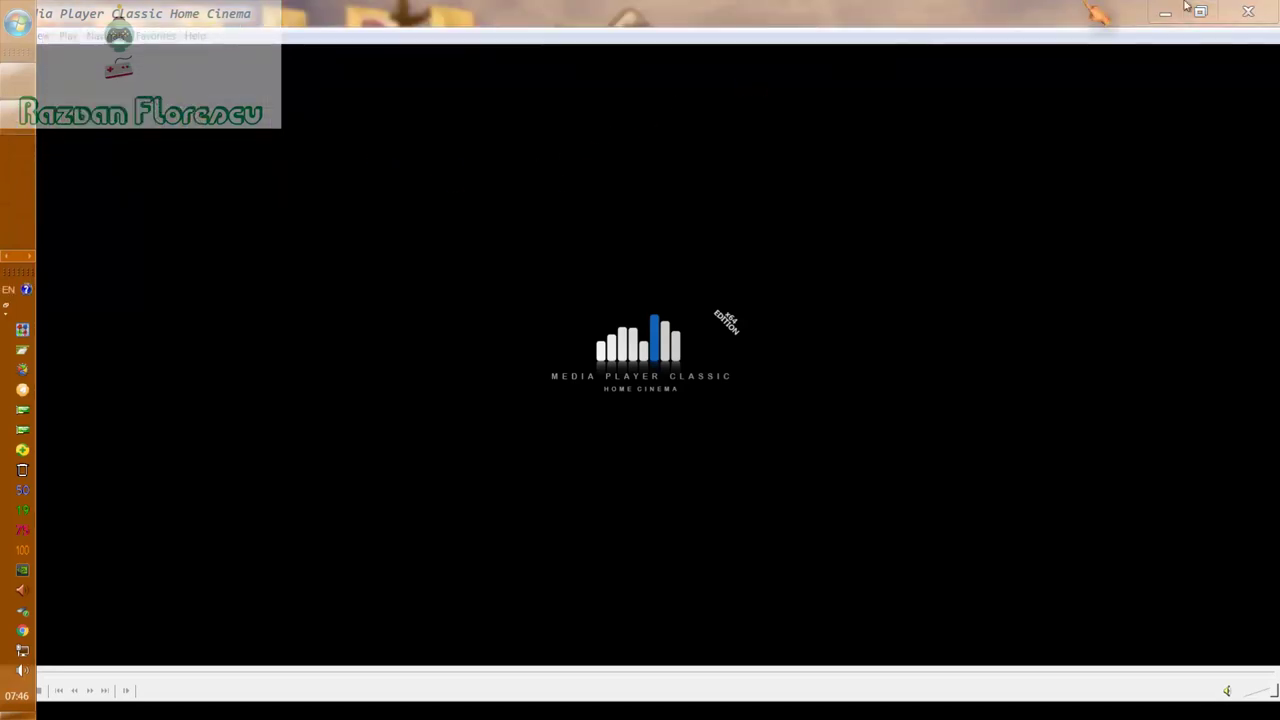
pyautogui.click(1248, 11)
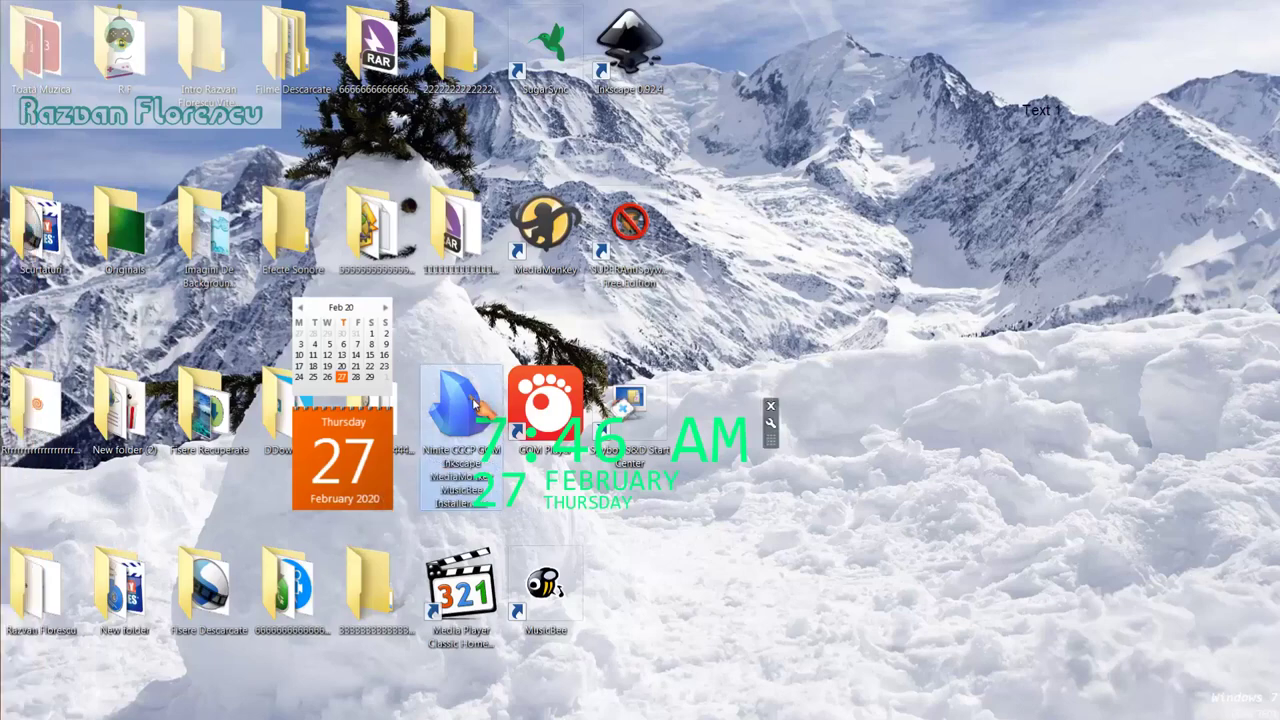
# Step: Permanently delete the used Ninite installer file from the desktop
pyautogui.hotkey('shift', 'Delete')
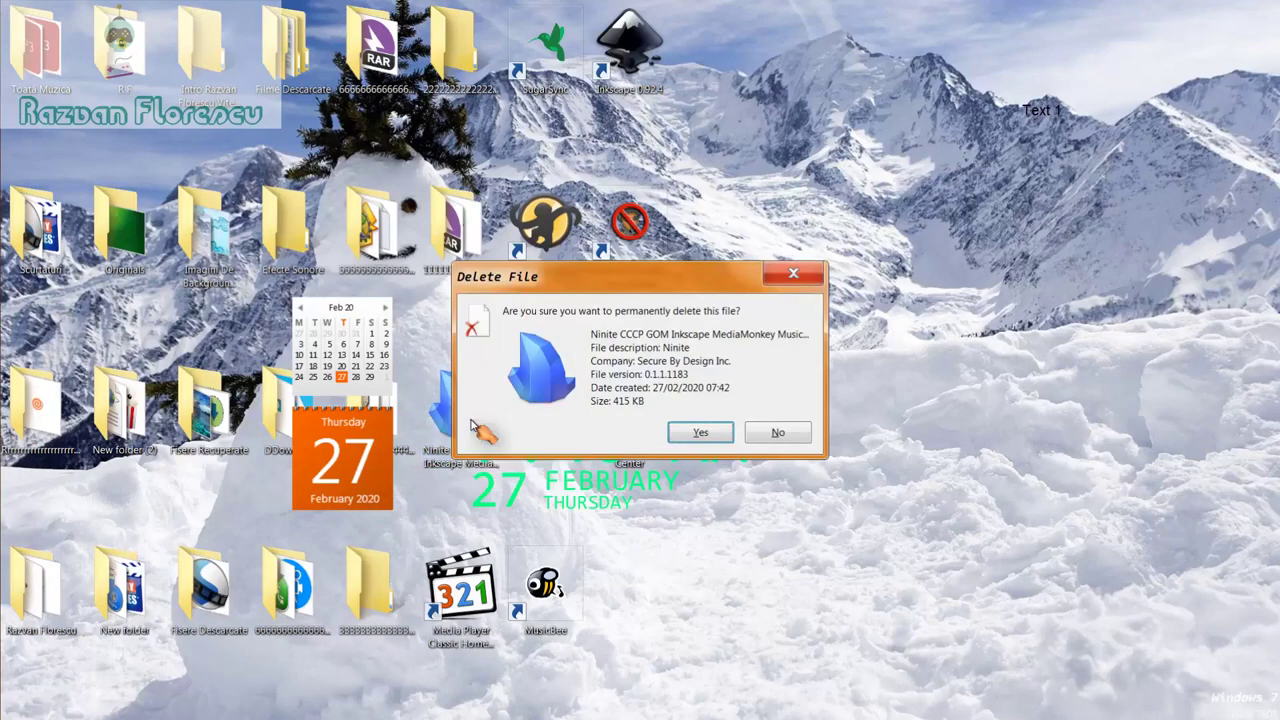
pyautogui.press('Return')
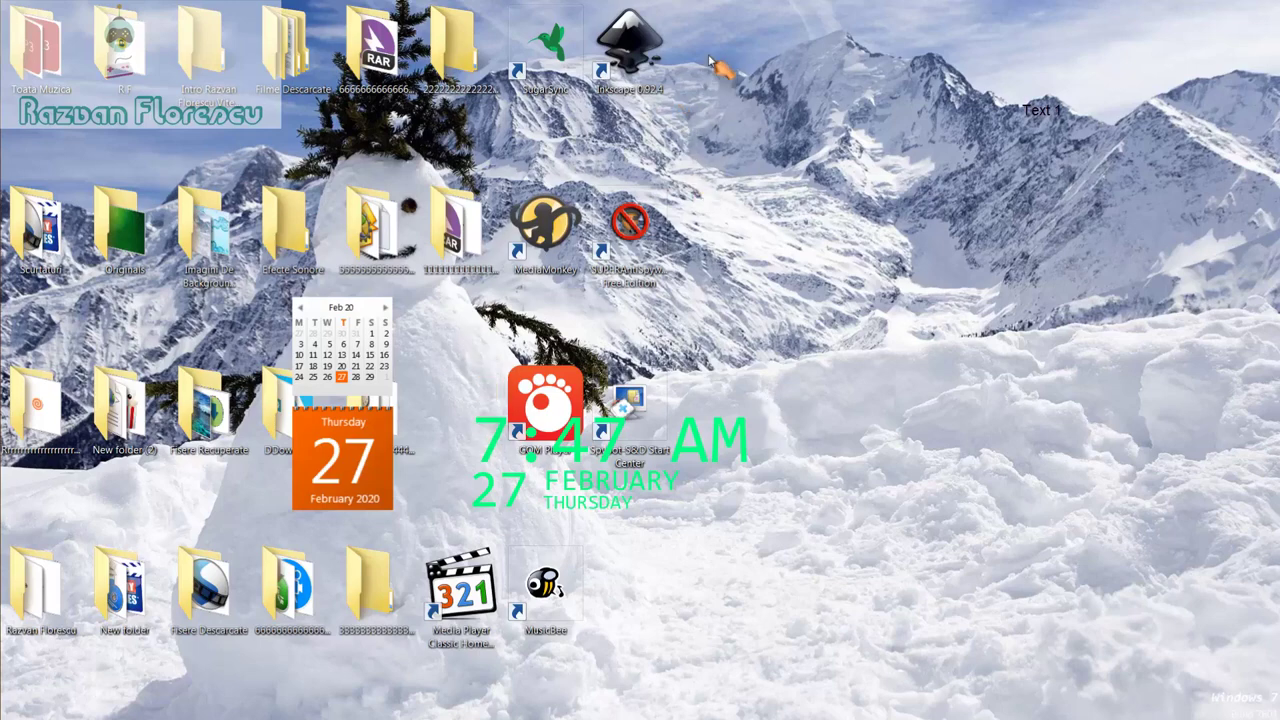
# Step: Copy all the new app shortcuts on the desktop into the Scurtaturi folder and permanently delete the desktop originals
pyautogui.moveTo(712, 62); pyautogui.dragTo(516, 610)
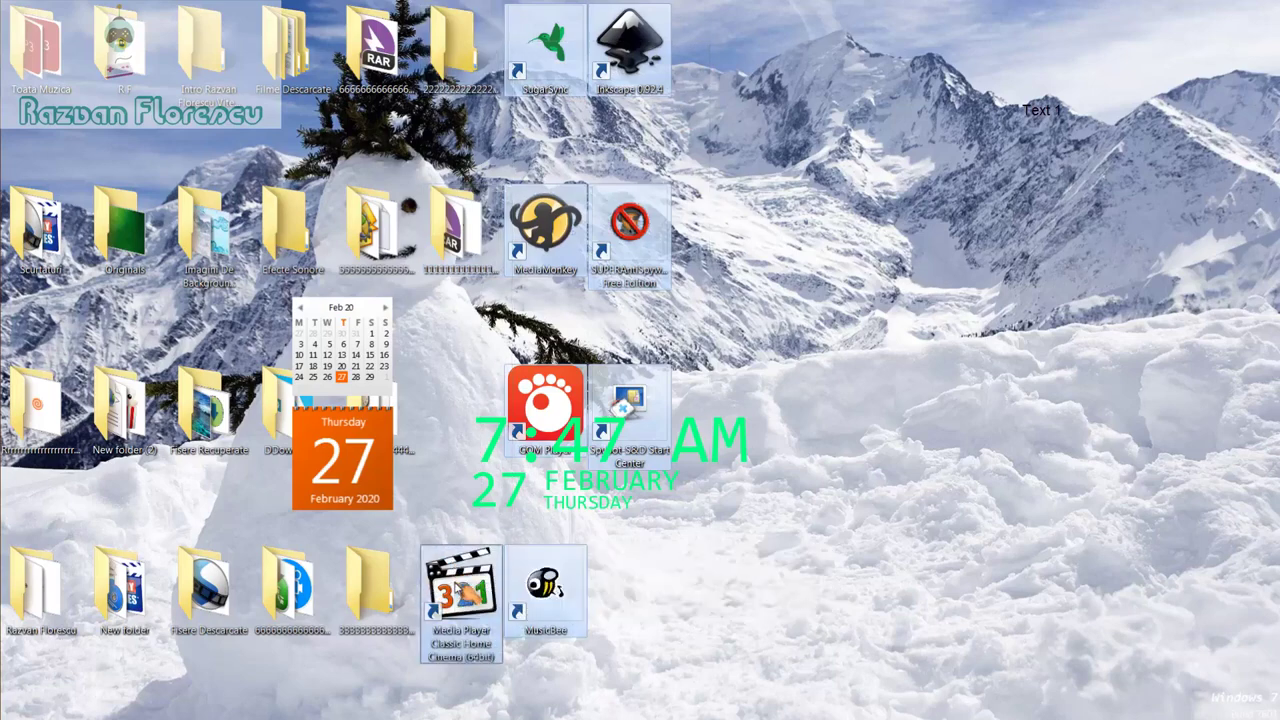
pyautogui.moveTo(455, 585); pyautogui.dragTo(75, 200)
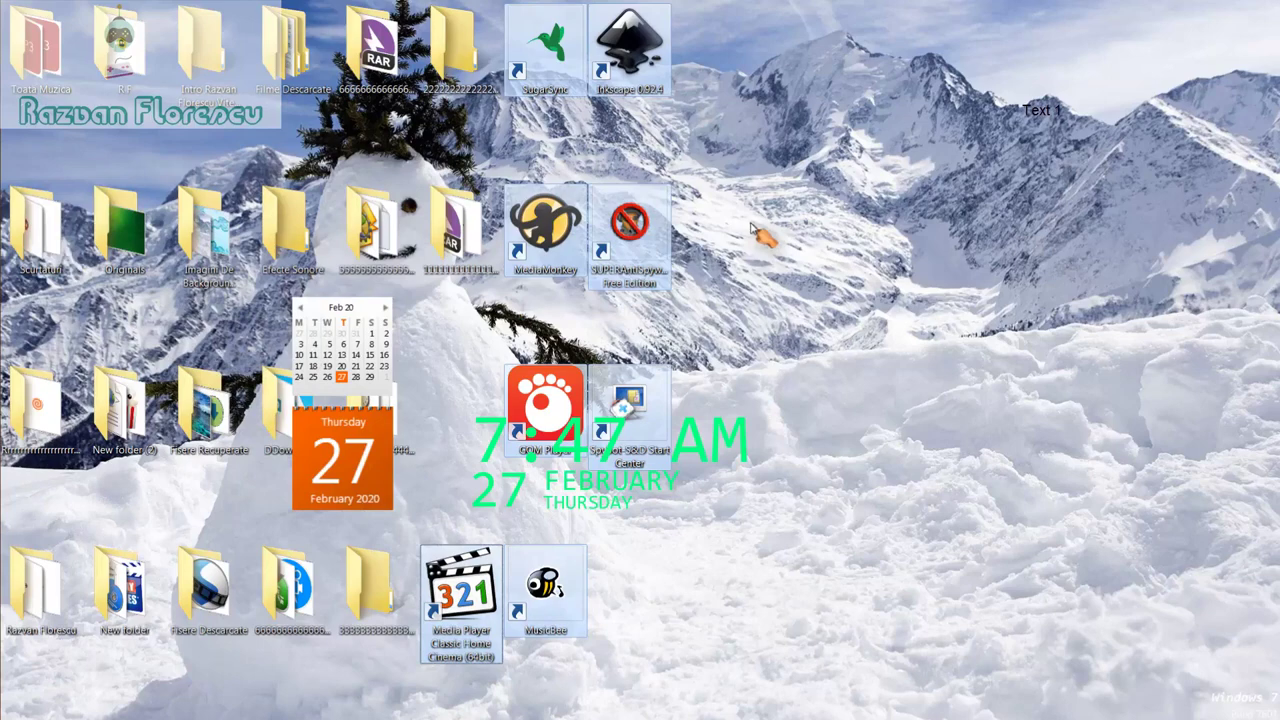
pyautogui.hotkey('shift', 'Delete')
pyautogui.press('Return')
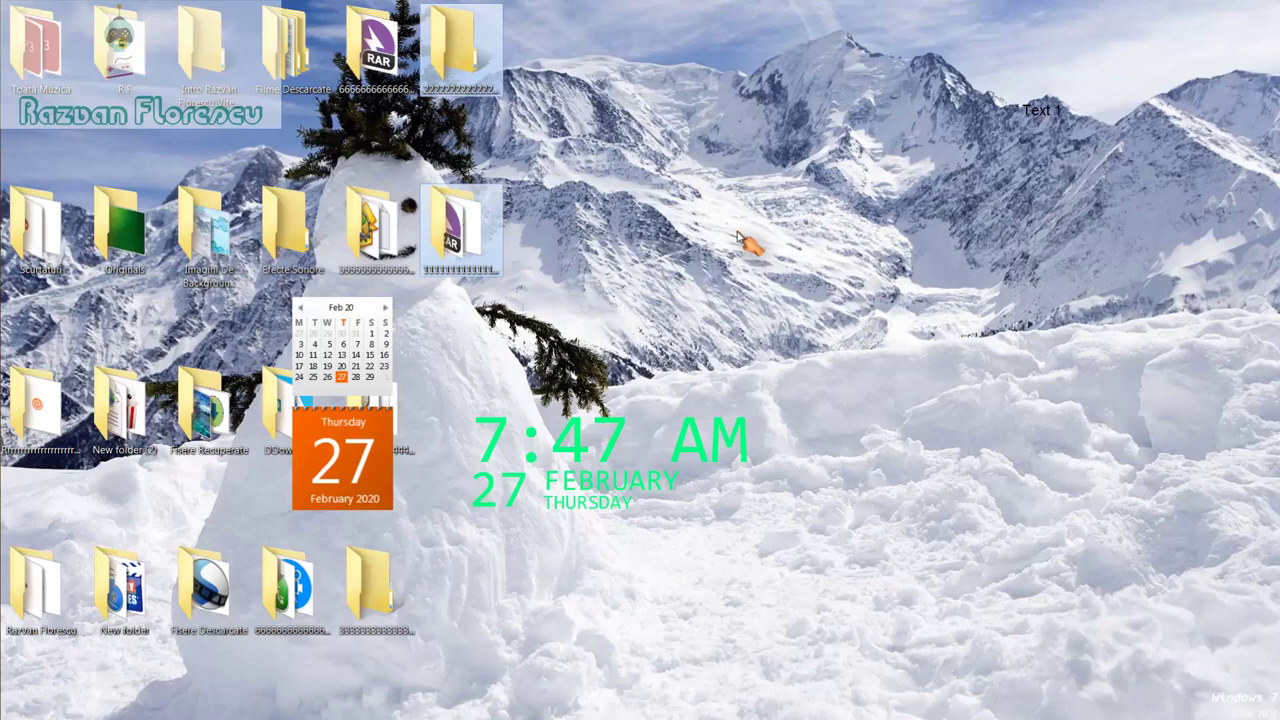
# Step: Refresh the desktop twice
pyautogui.rightClick(606, 541)
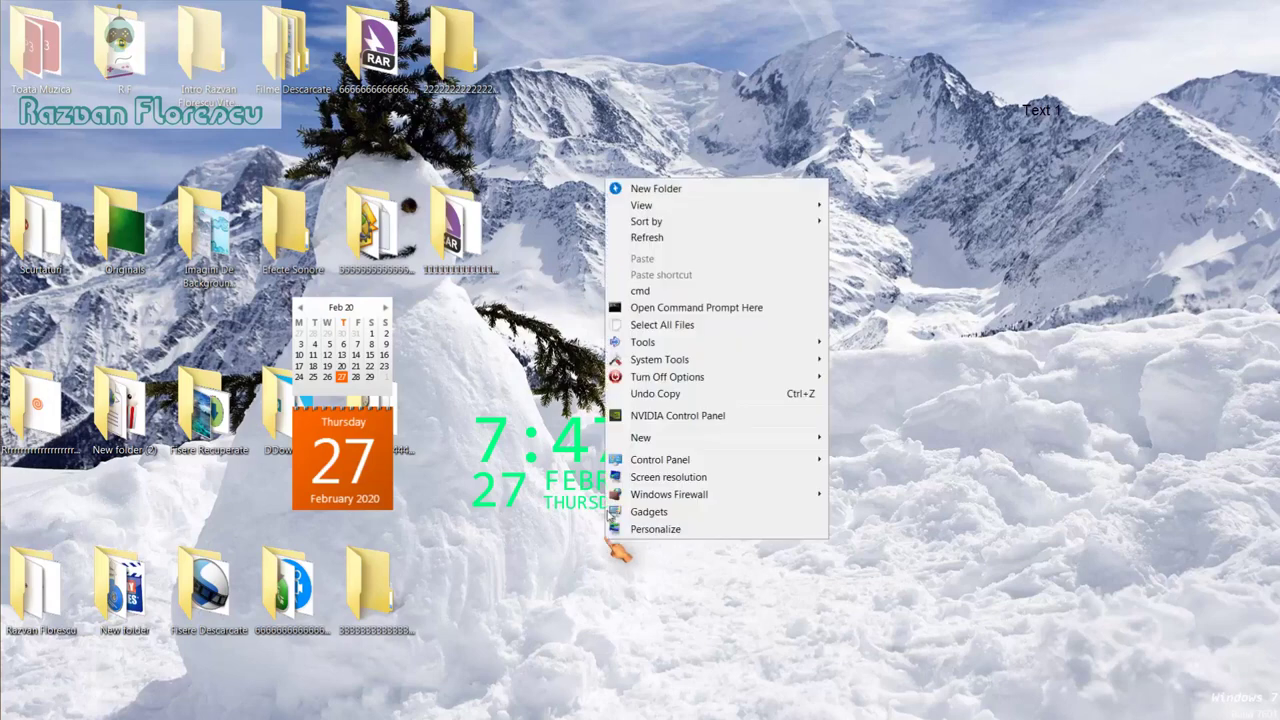
pyautogui.click(645, 238)
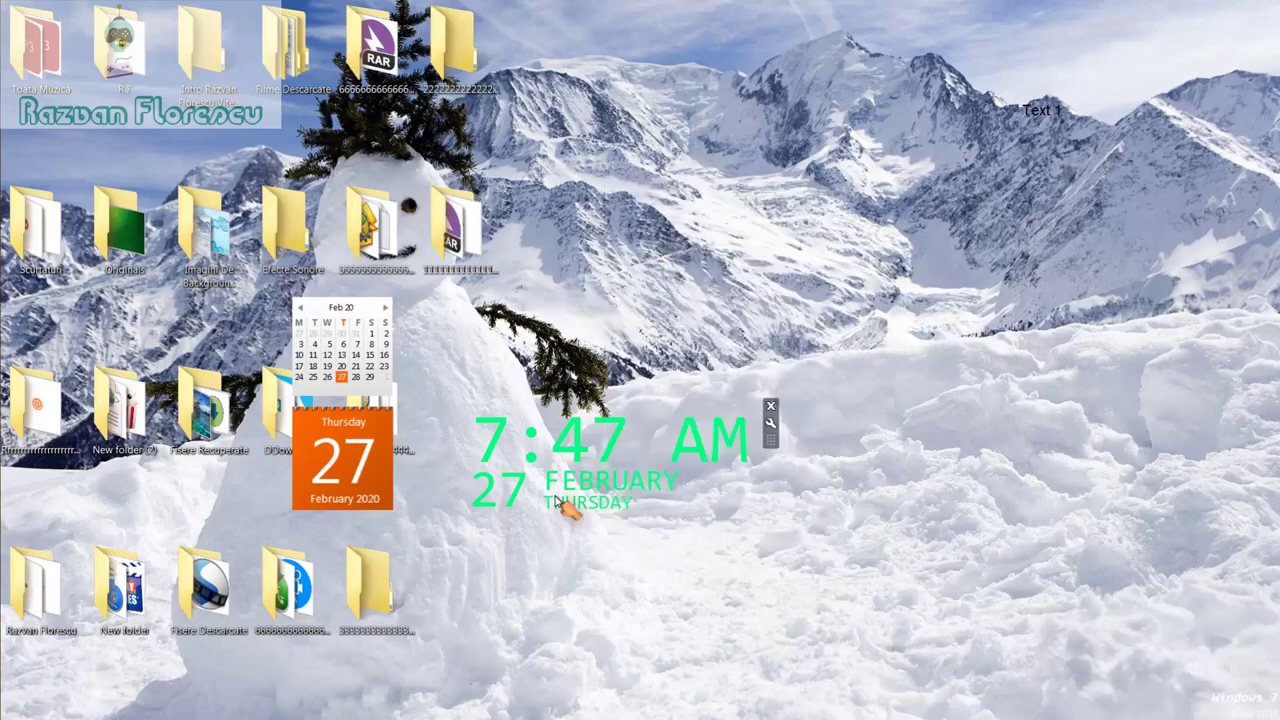
pyautogui.rightClick(575, 545)
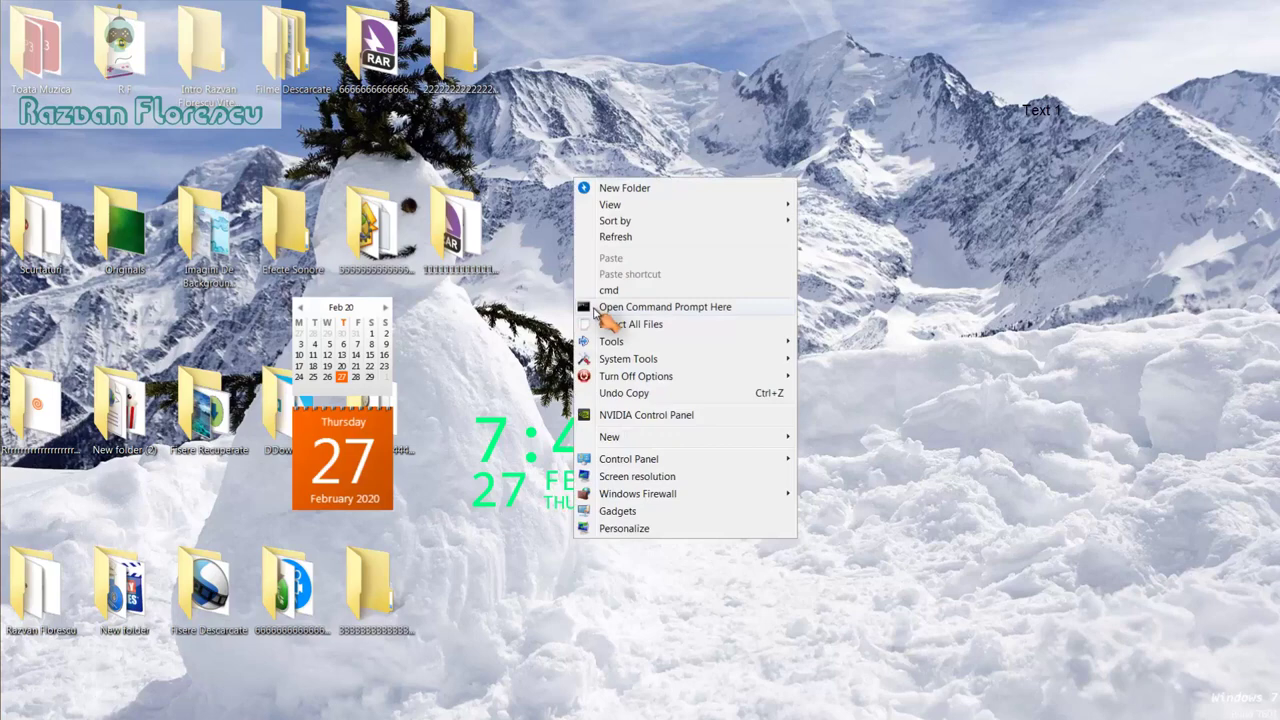
pyautogui.click(614, 238)
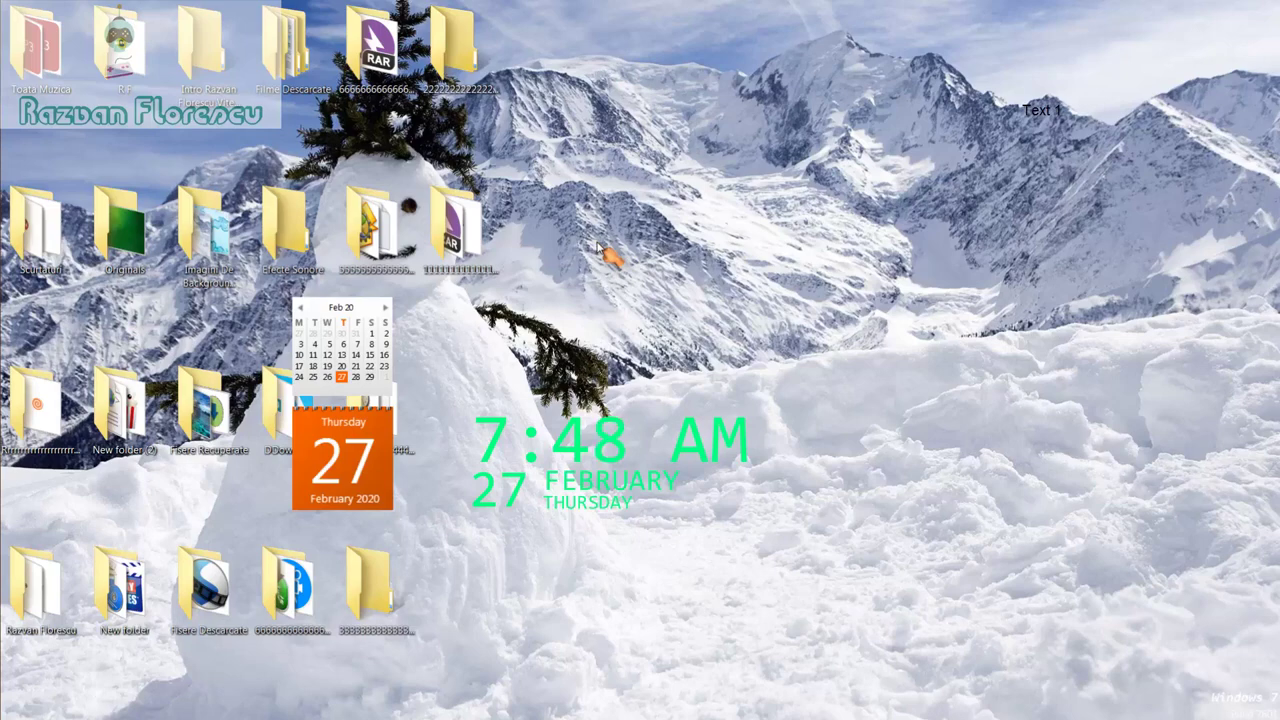
pyautogui.moveTo(14, 362)
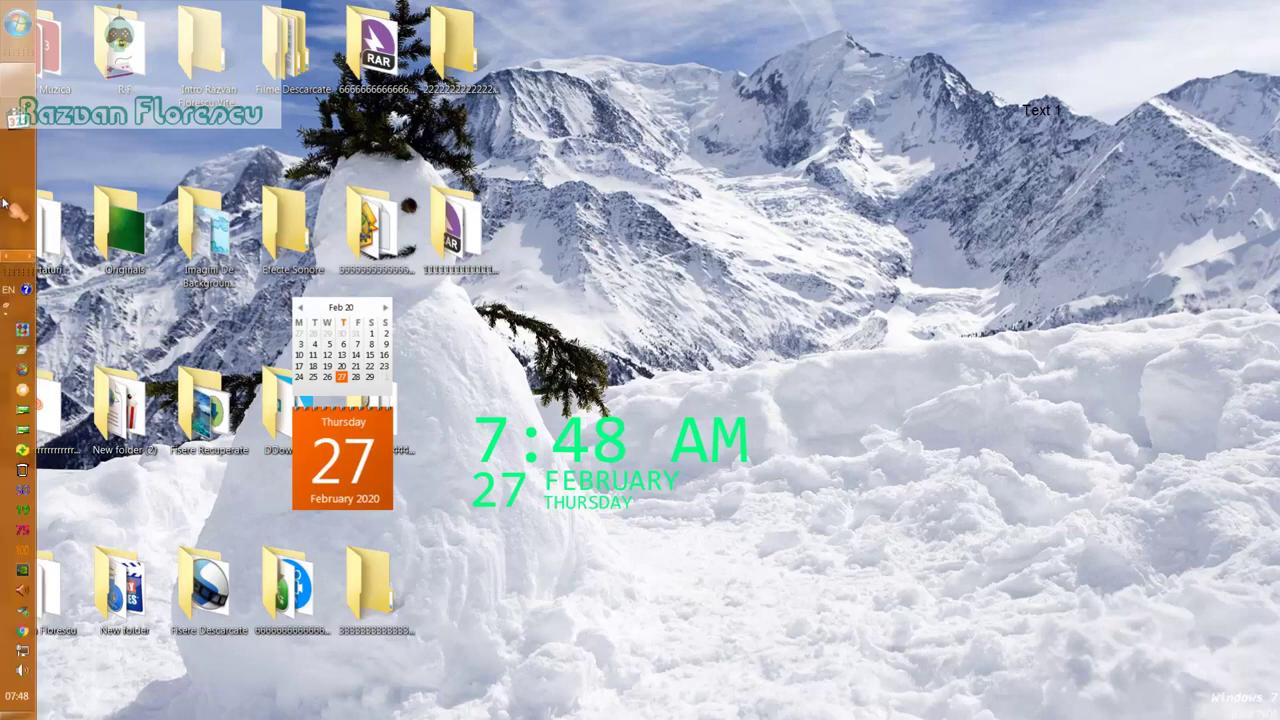
pyautogui.moveTo(28, 92)
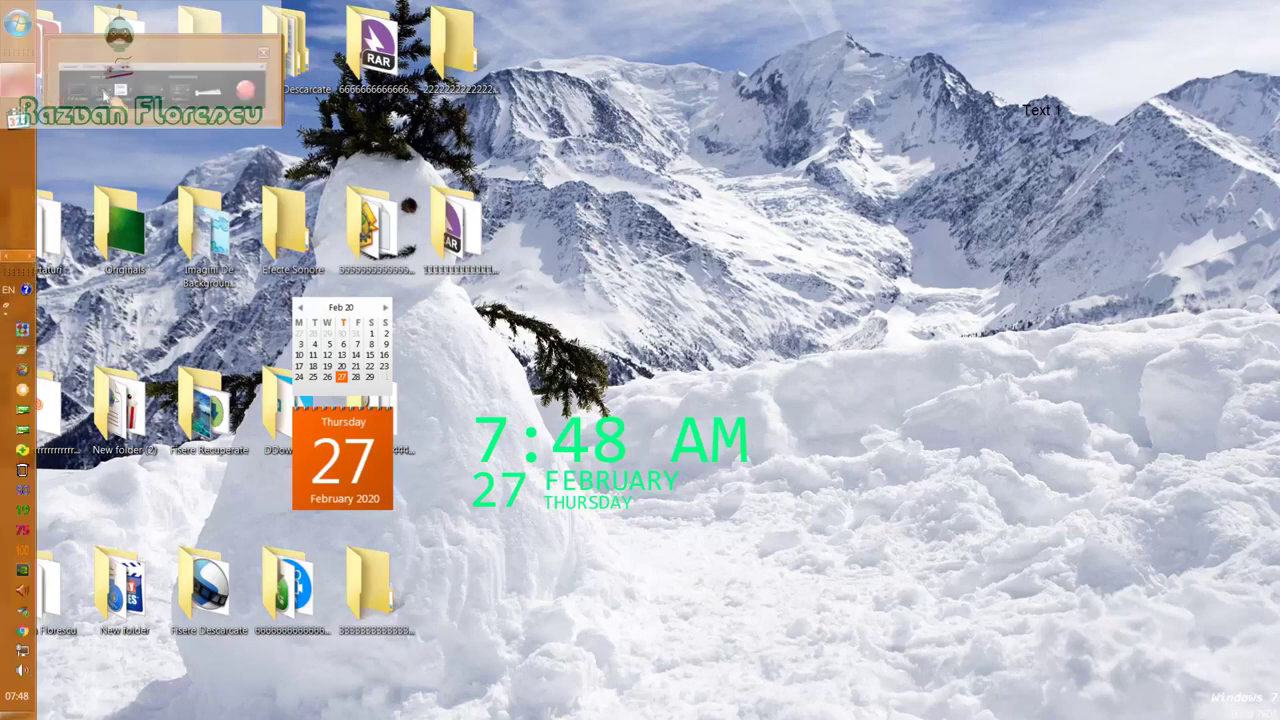
pyautogui.click(112, 100)
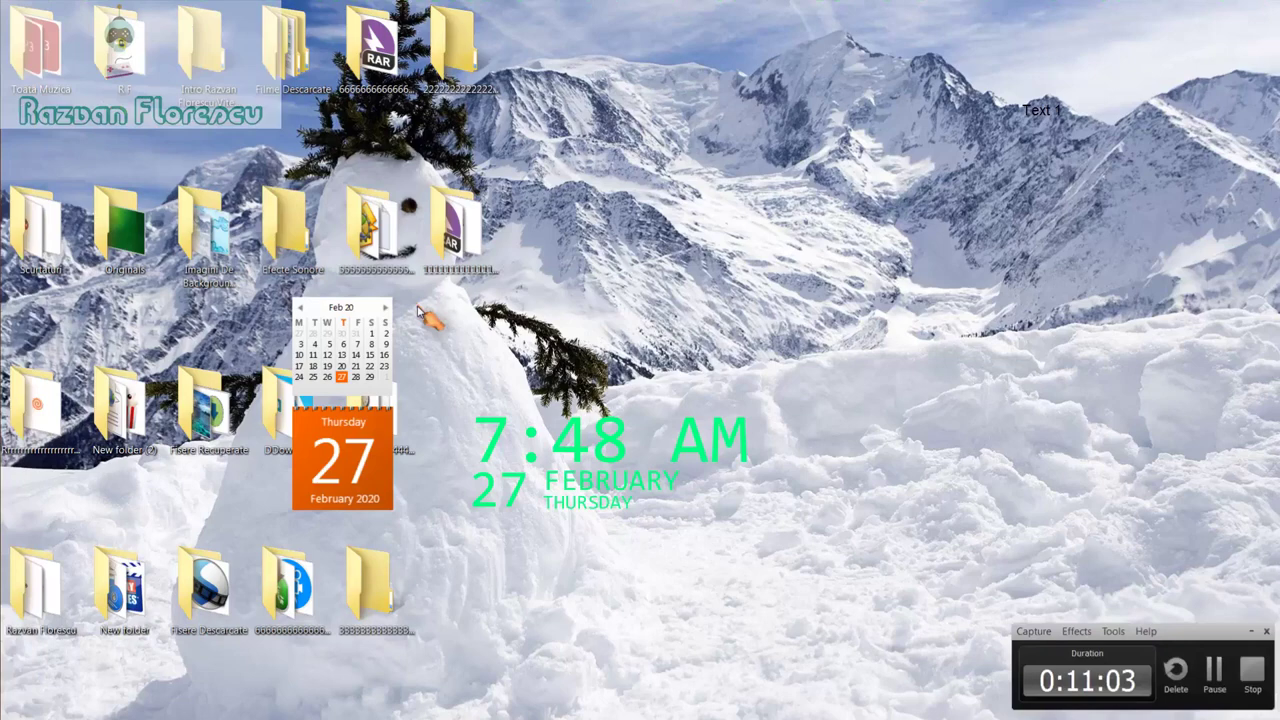
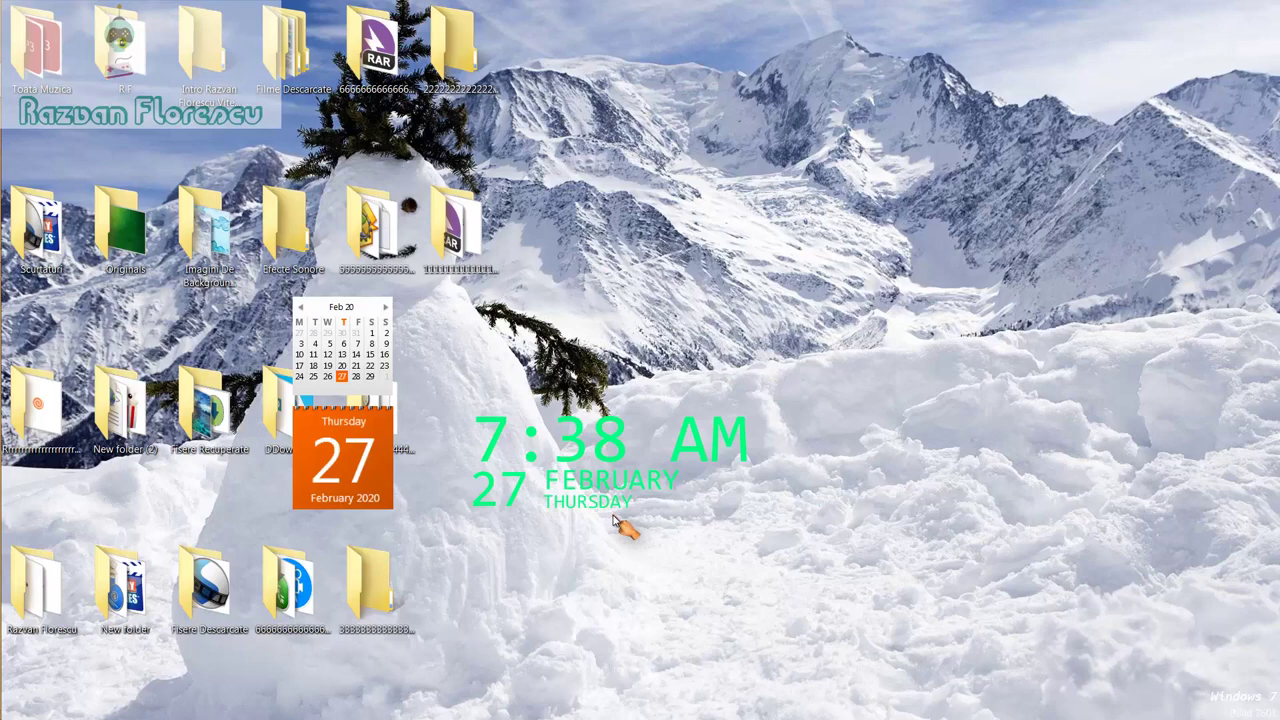
# Step: Switch to the Ninite page in Chrome and examine the offered apps in every category, from Web Browsers to Developer Tools
pyautogui.moveTo(3, 340)
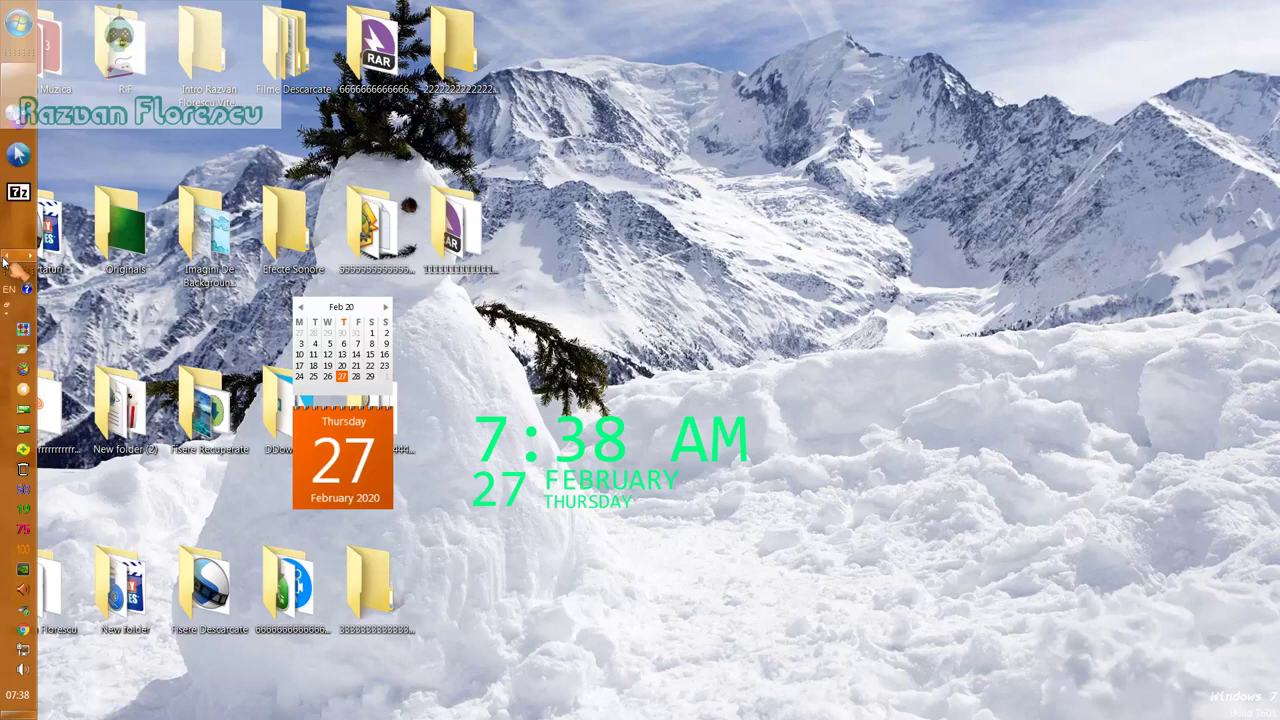
pyautogui.moveTo(20, 92)
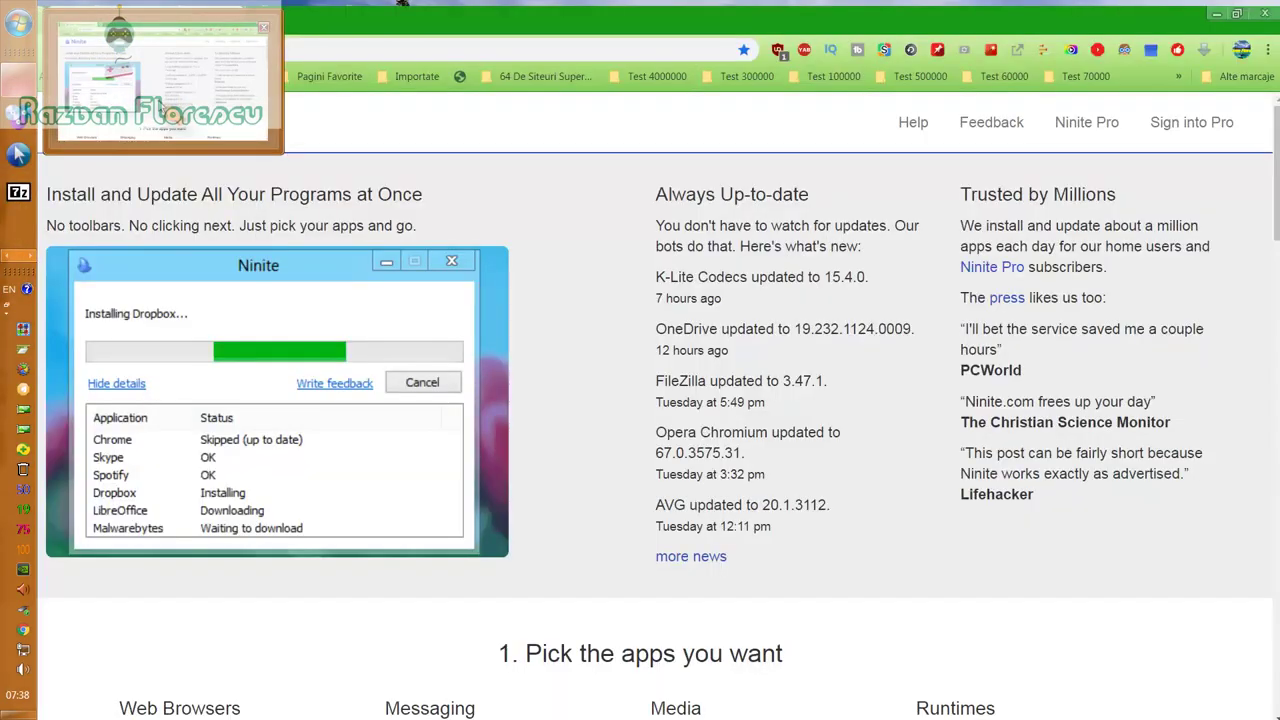
pyautogui.click(172, 118)
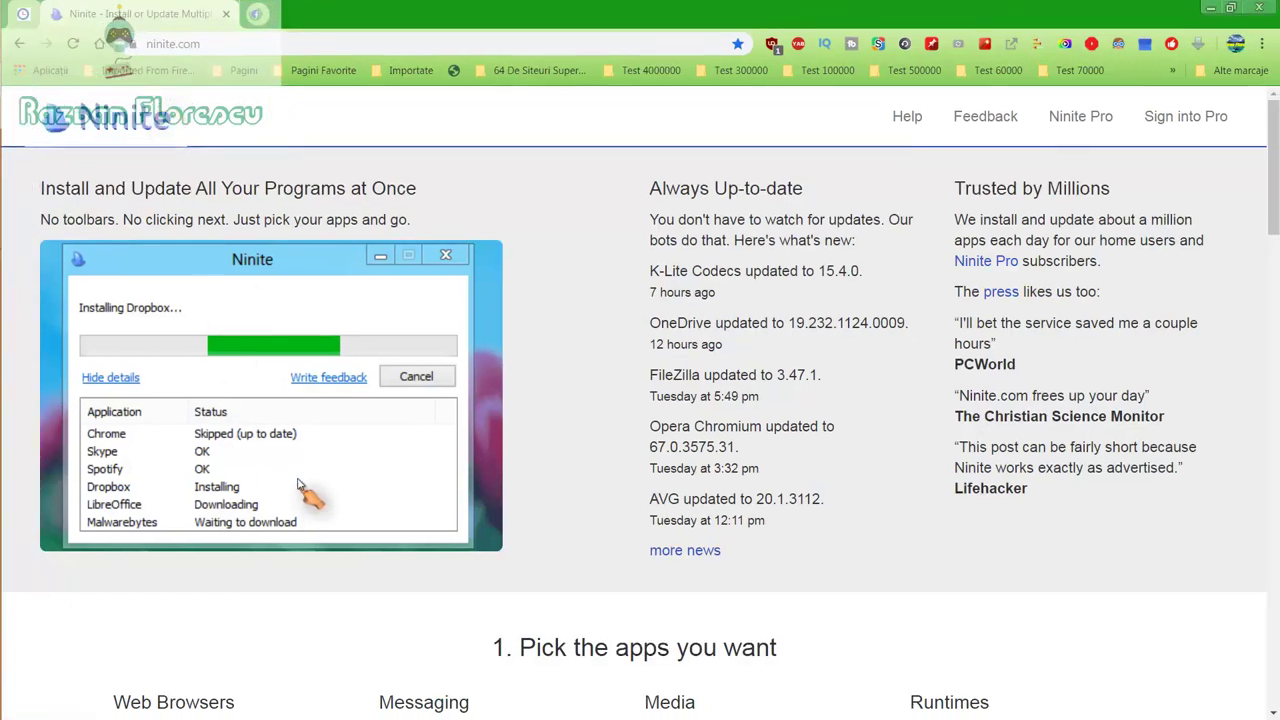
pyautogui.scroll(-2, 318, 615)
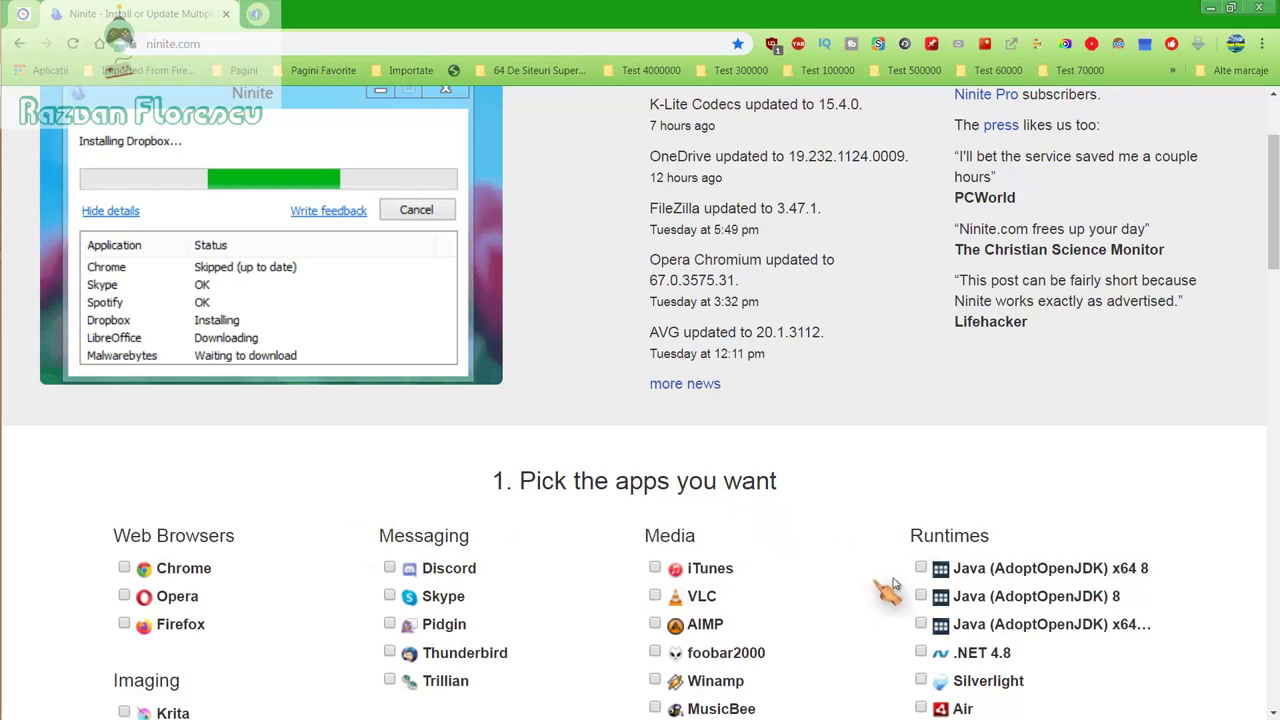
pyautogui.scroll(-2, 818, 578)
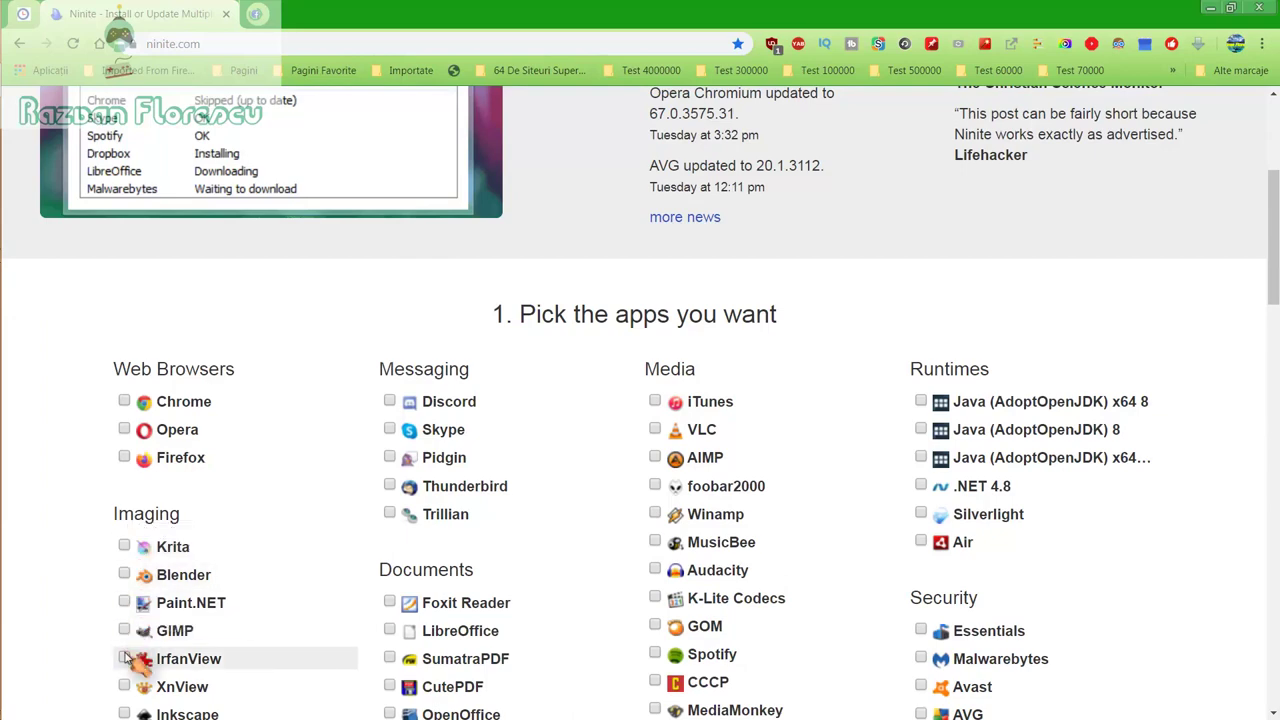
pyautogui.scroll(-1, 133, 690)
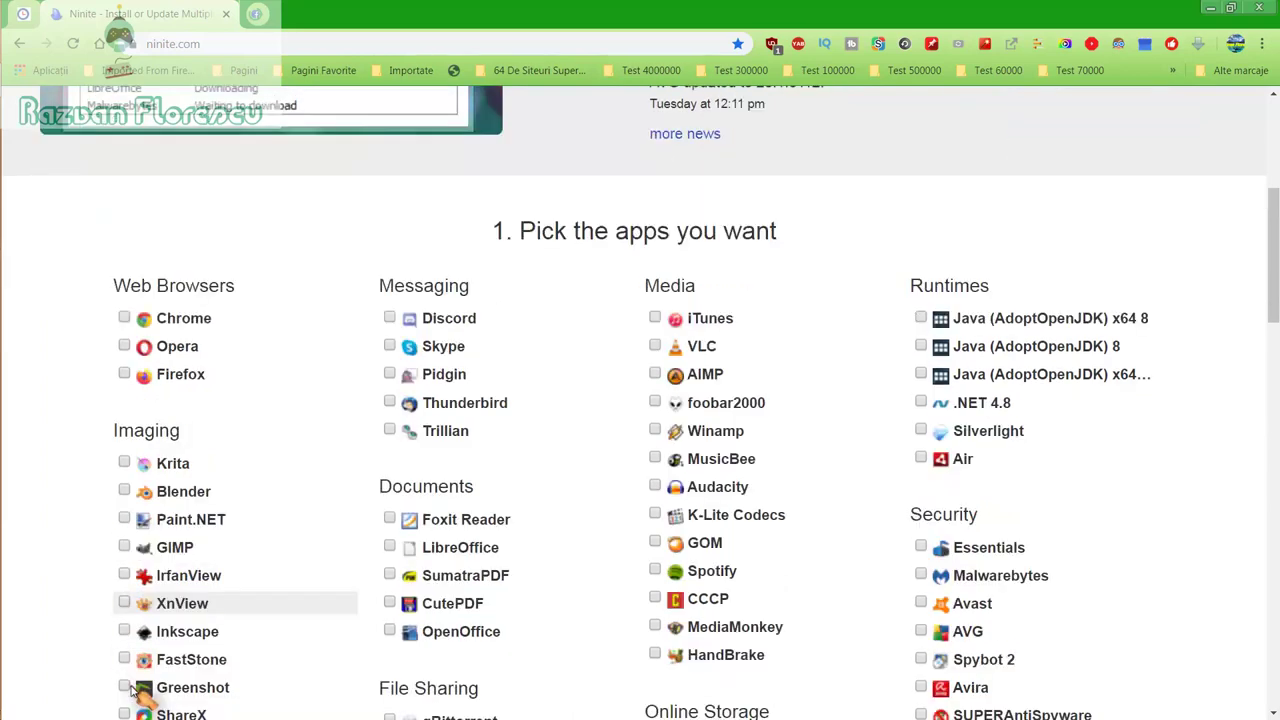
pyautogui.scroll(-1, 140, 690)
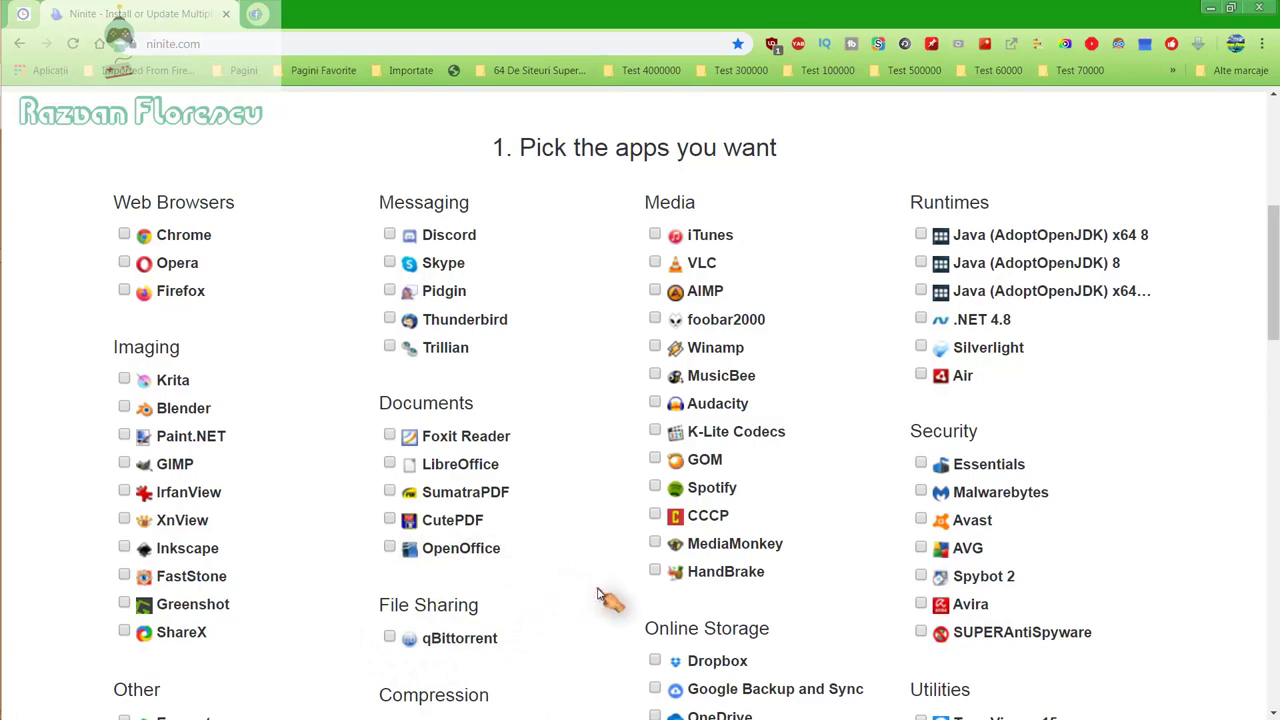
pyautogui.scroll(-1, 600, 595)
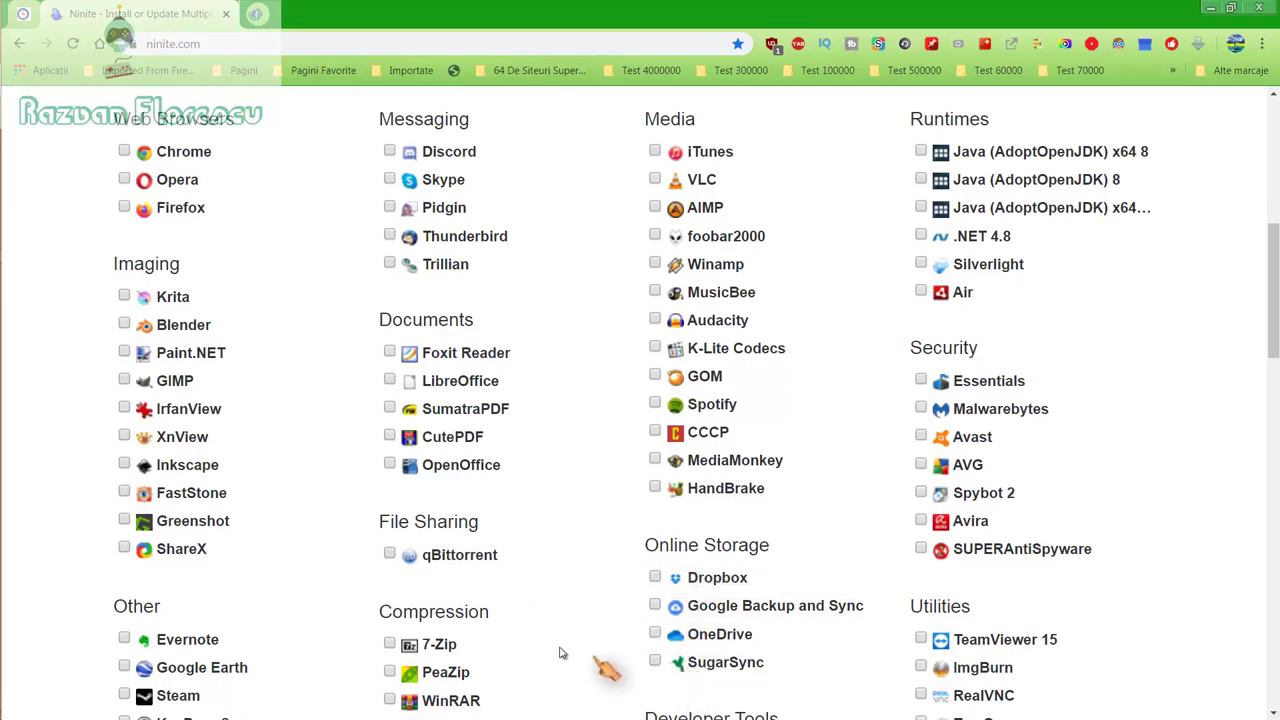
pyautogui.scroll(-2, 586, 663)
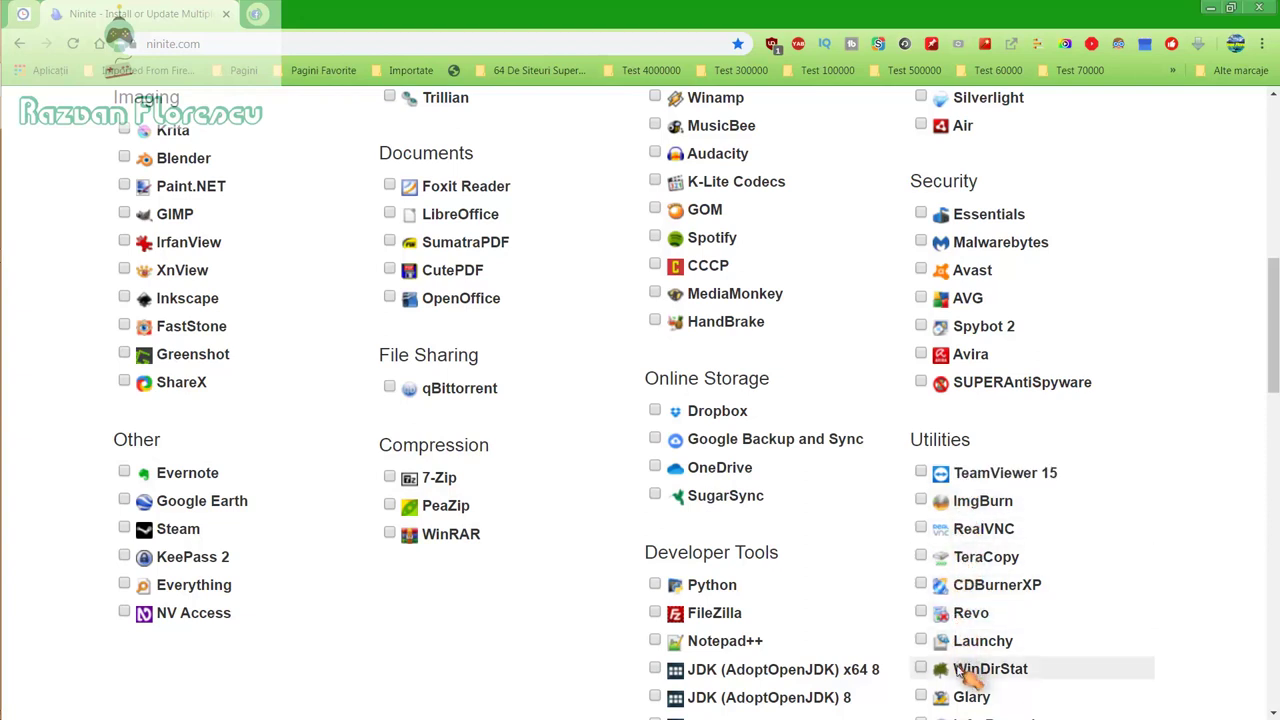
pyautogui.scroll(-1, 960, 697)
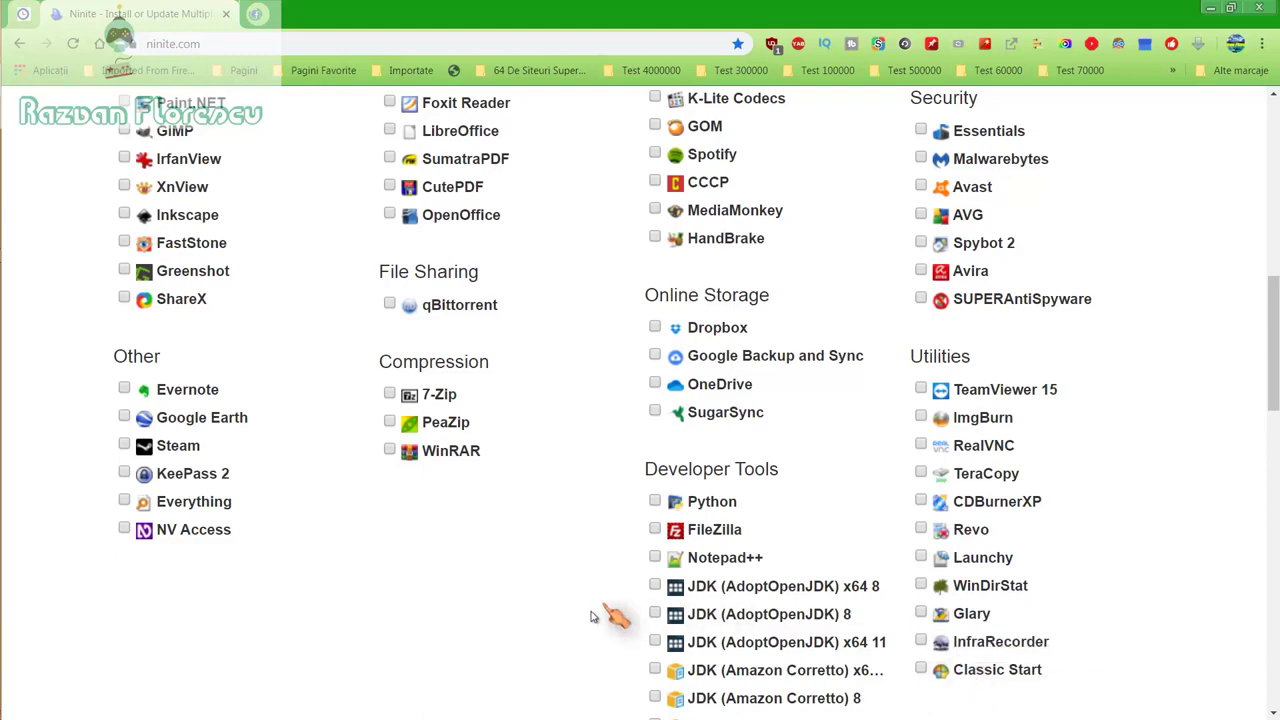
pyautogui.scroll(-1, 540, 601)
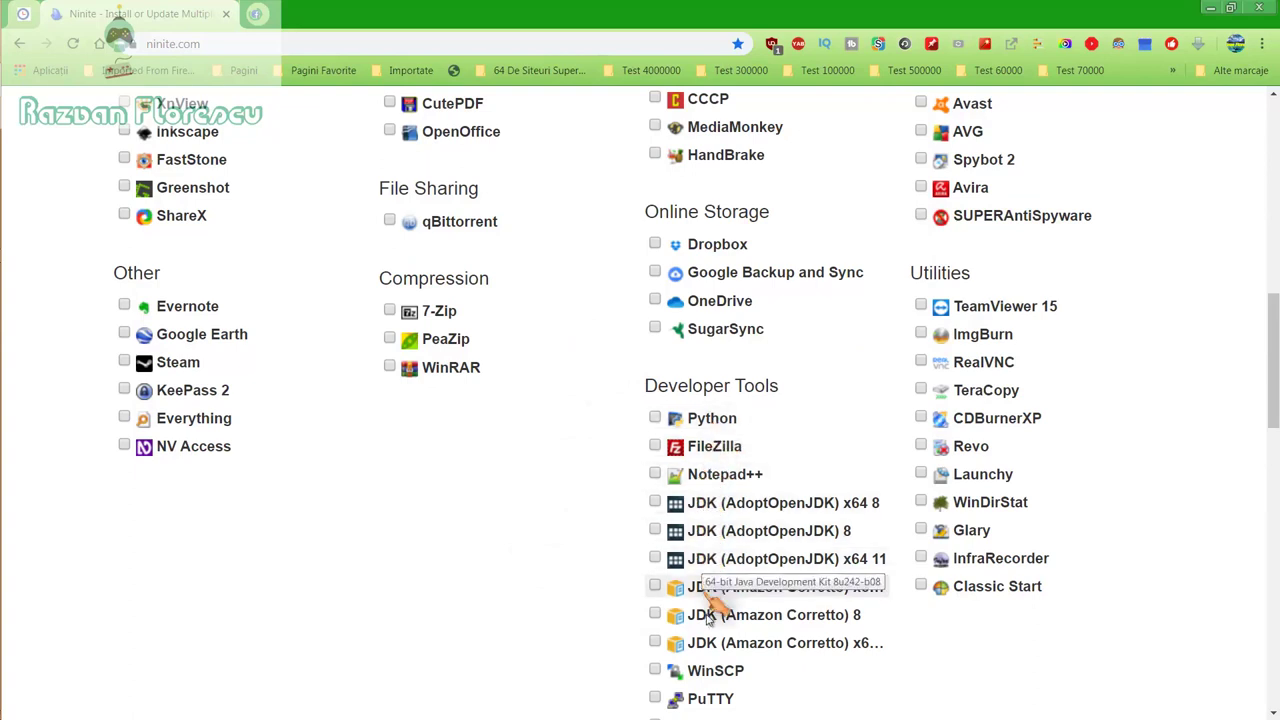
pyautogui.scroll(-2, 720, 650)
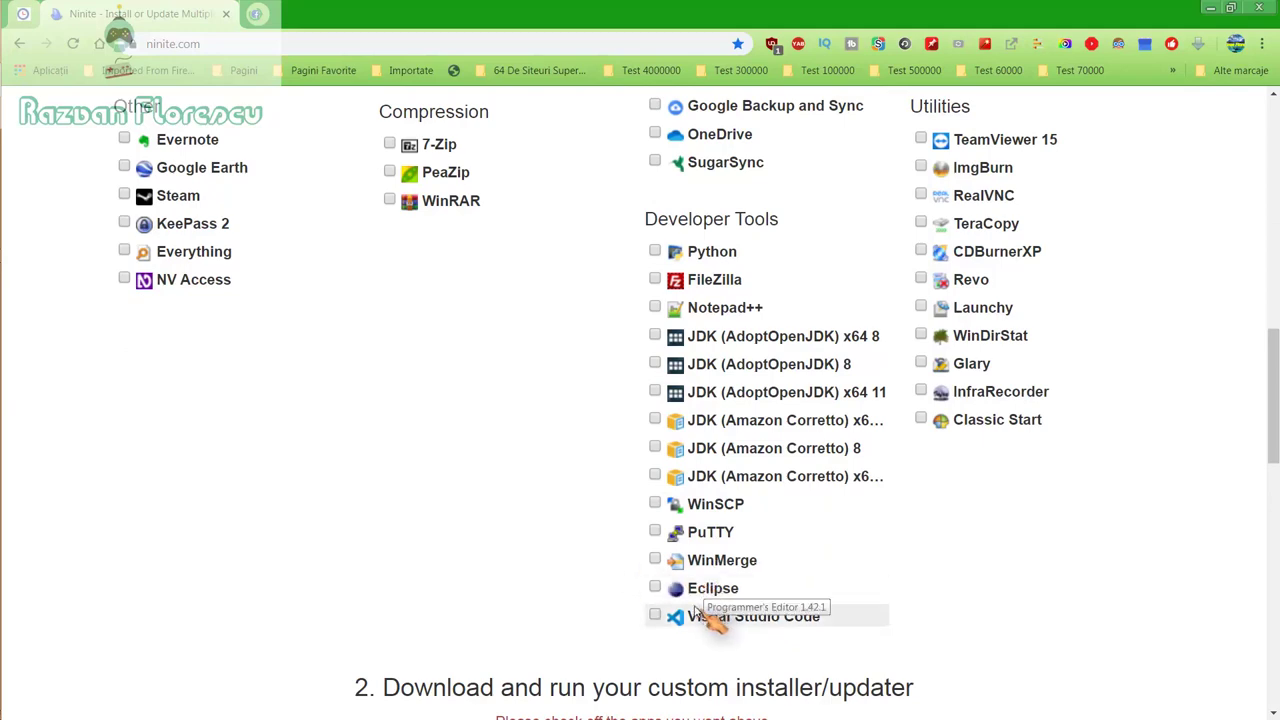
# Step: Select Inkscape, MusicBee, GOM, Spotify, CCCP and MediaMonkey on the Ninite page
pyautogui.scroll(3, 598, 570)
pyautogui.scroll(3, 598, 570)
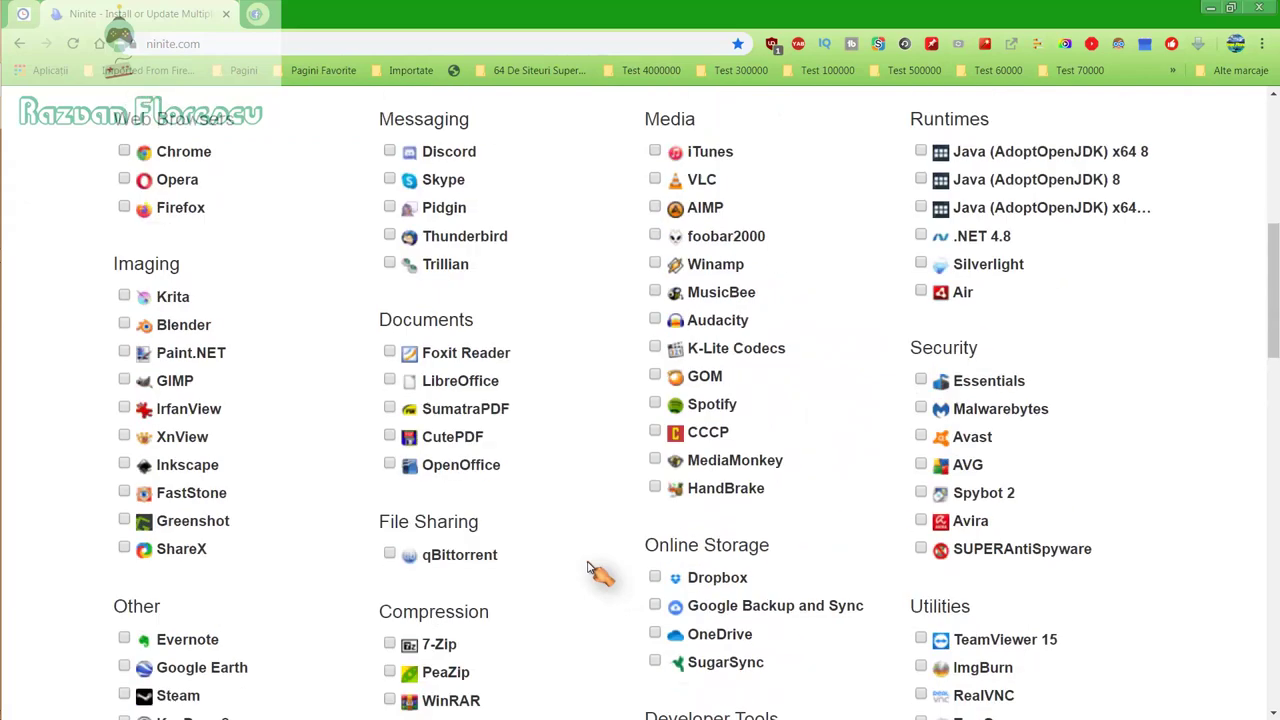
pyautogui.scroll(2, 590, 566)
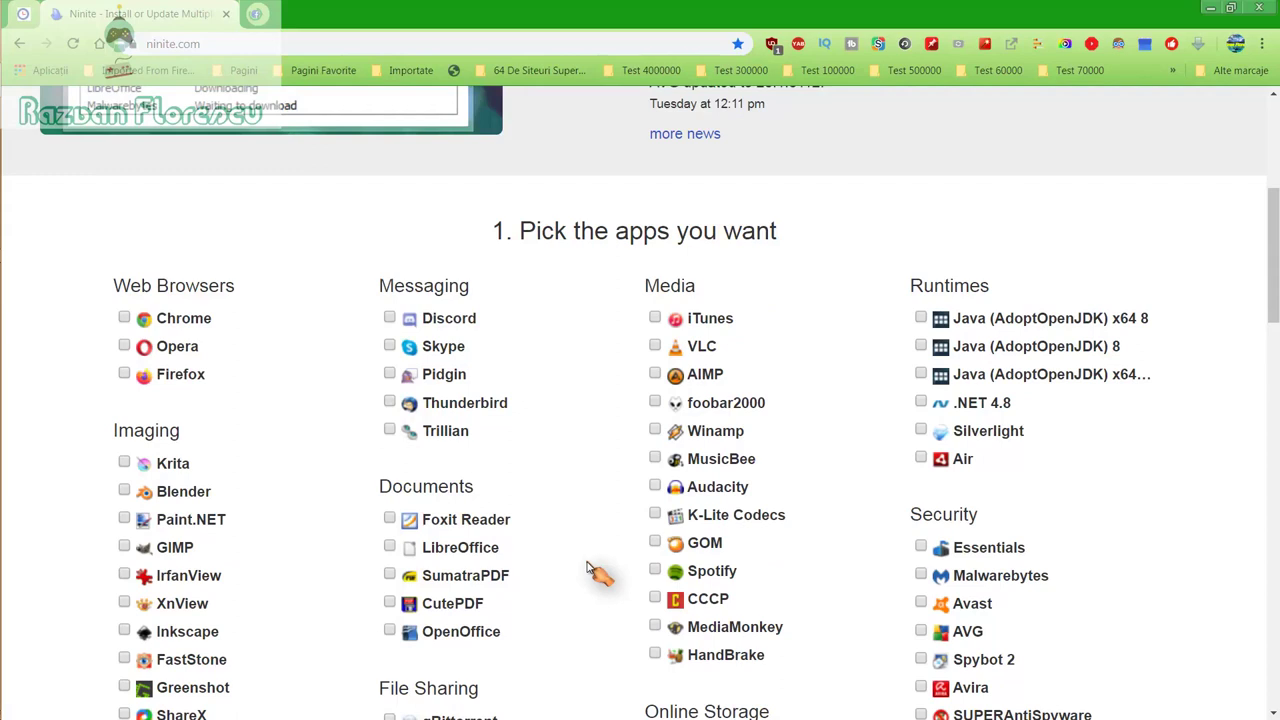
pyautogui.click(656, 543)
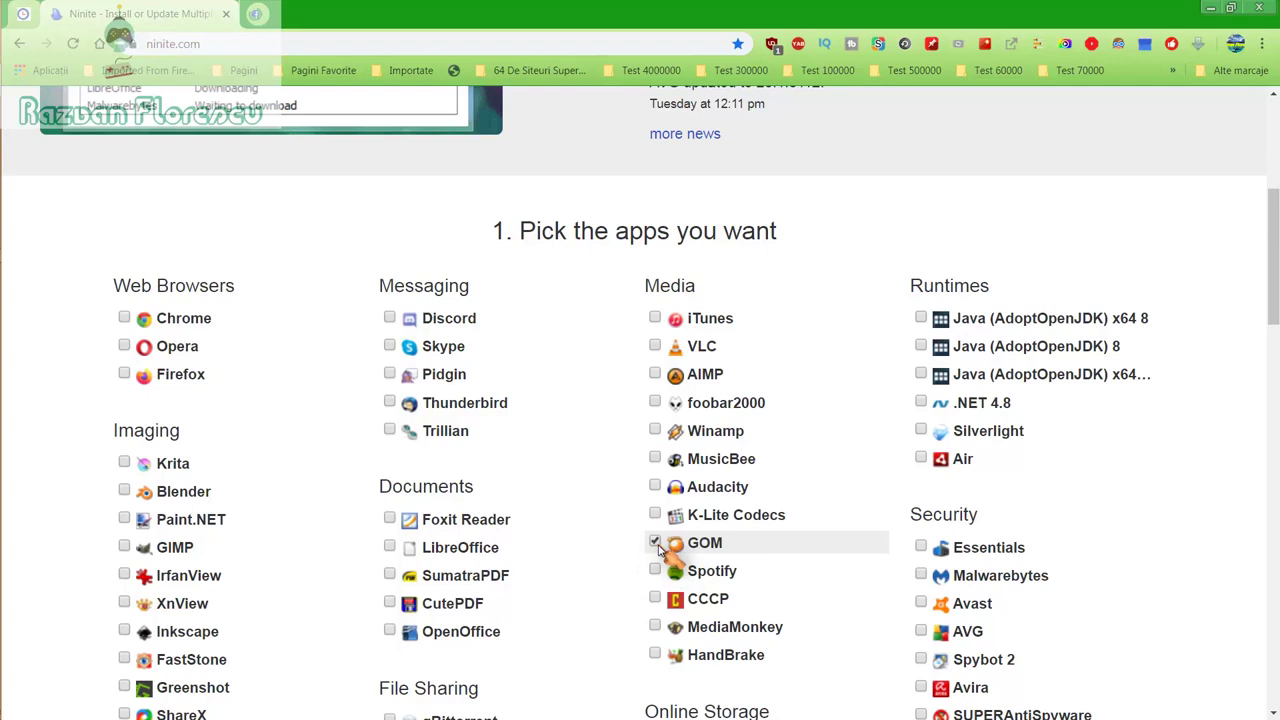
pyautogui.click(129, 638)
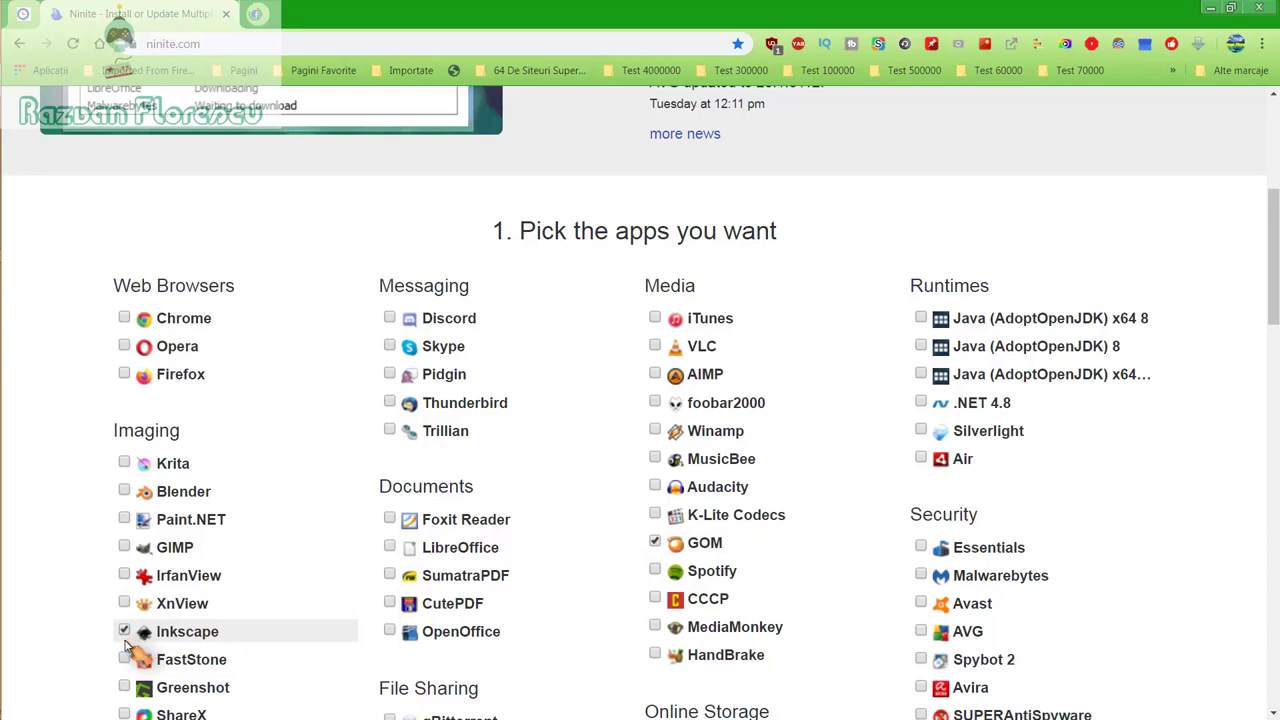
pyautogui.click(657, 462)
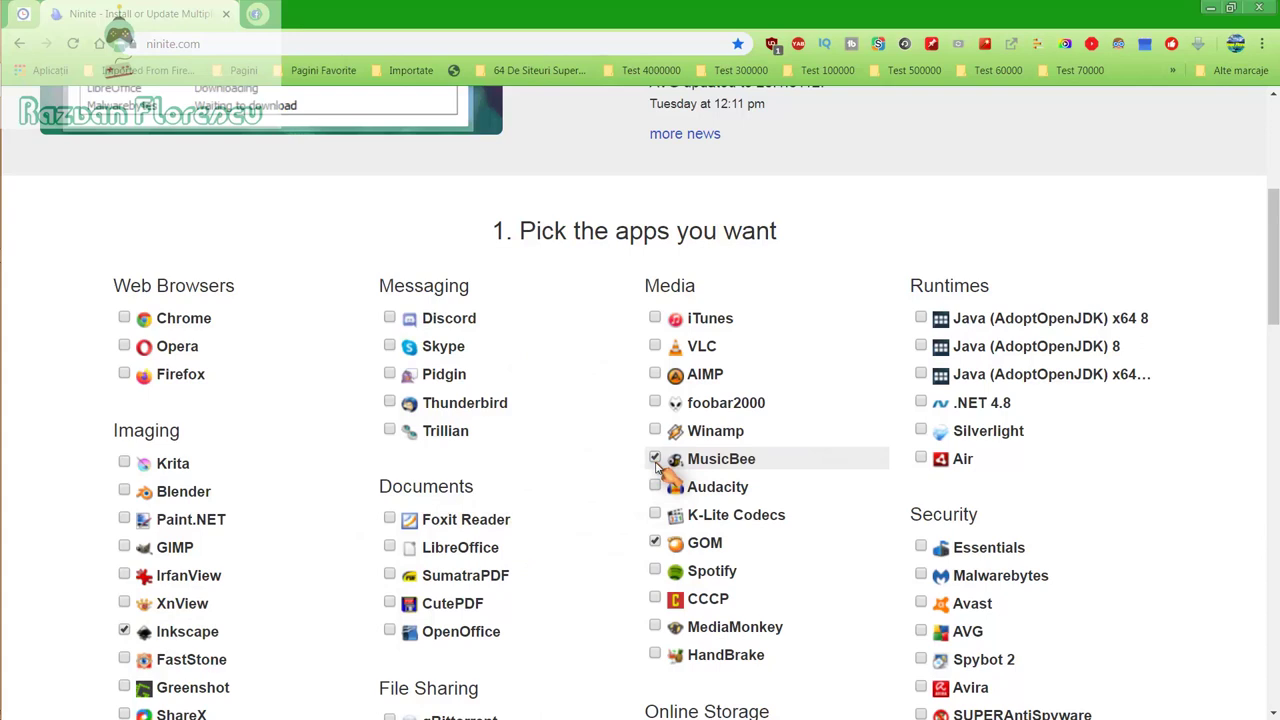
pyautogui.click(656, 627)
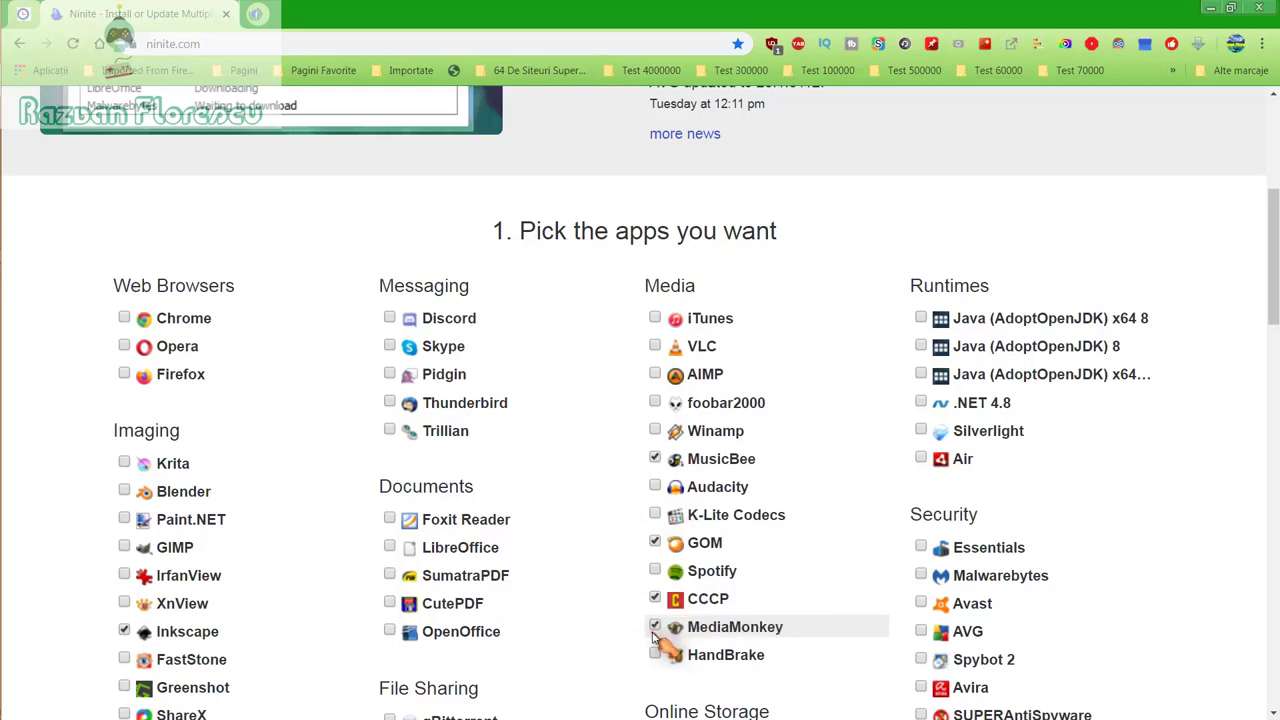
pyautogui.click(660, 578)
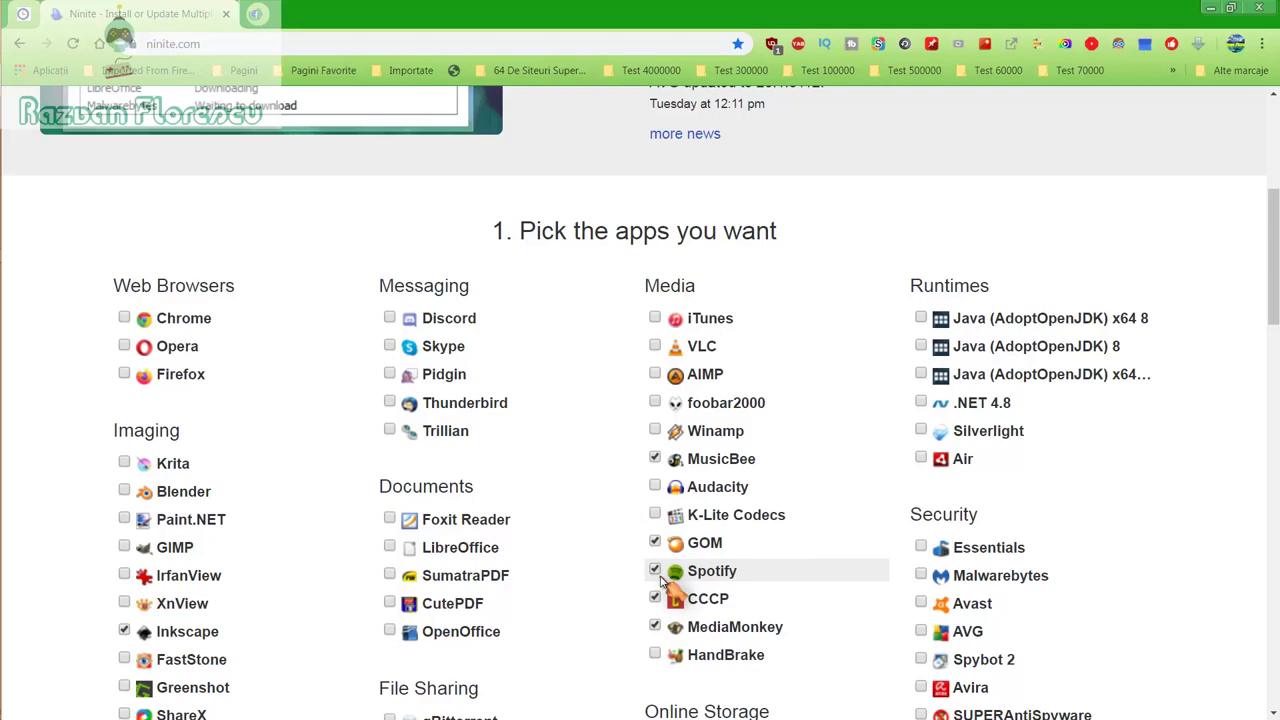
# Step: Add the security apps SUPERAntiSpyware and Spybot 2 and the online storage app SugarSync to the Ninite selection
pyautogui.scroll(-1, 660, 582)
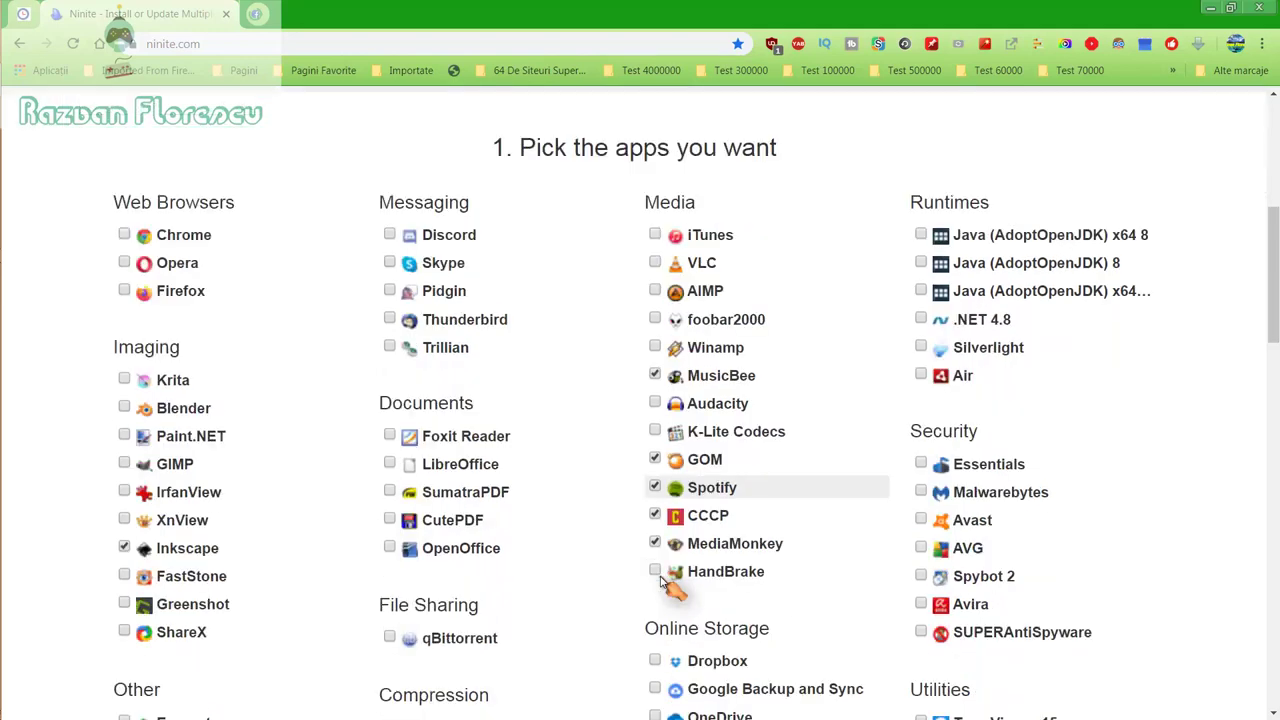
pyautogui.scroll(-1, 669, 571)
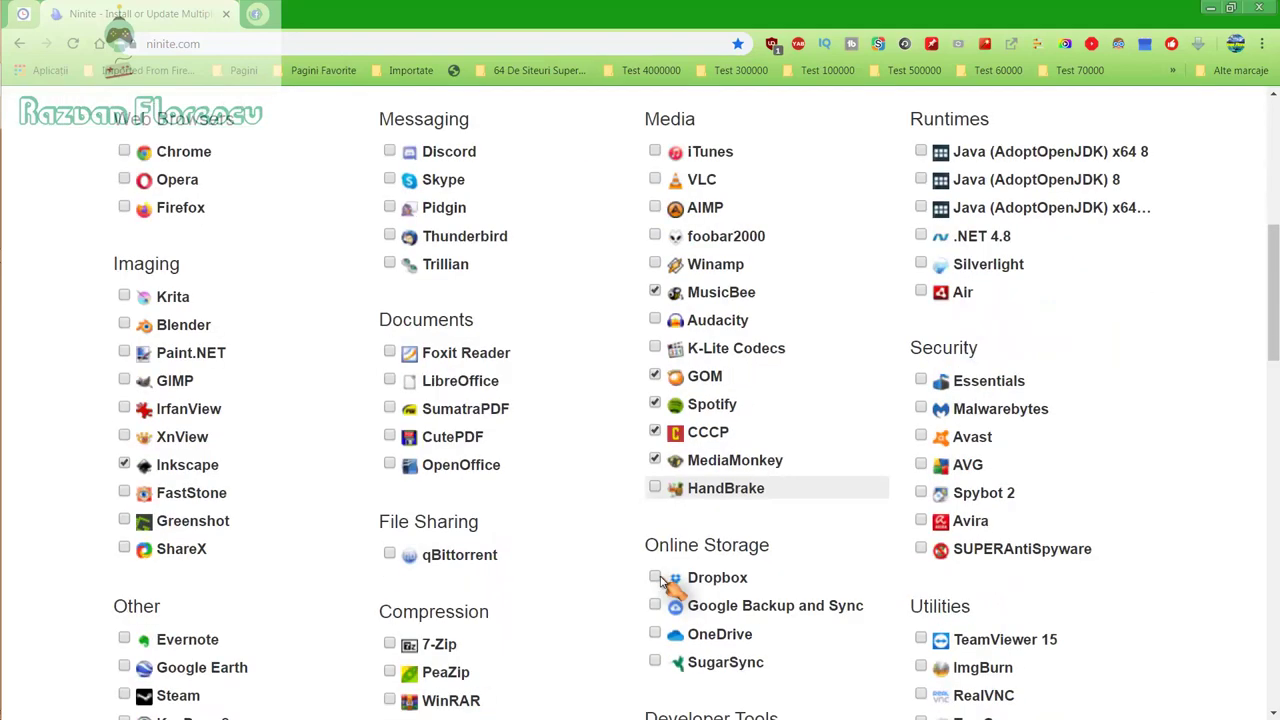
pyautogui.click(933, 545)
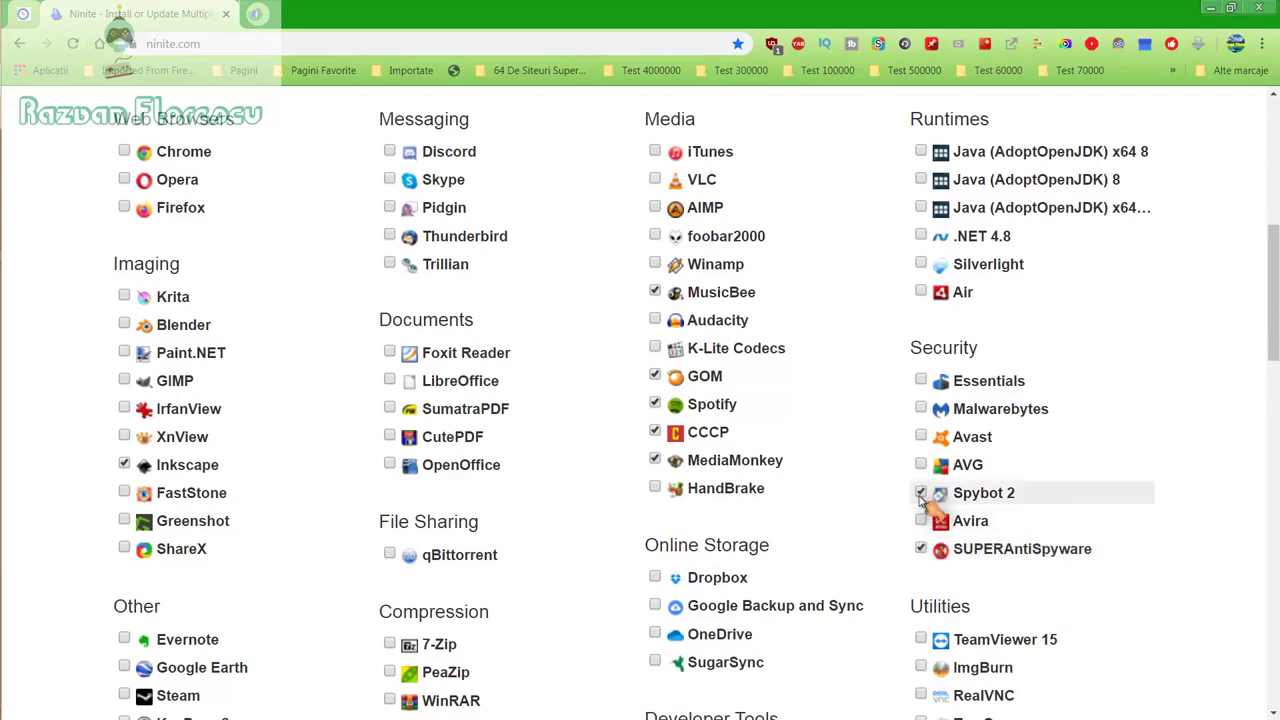
pyautogui.scroll(-2, 921, 500)
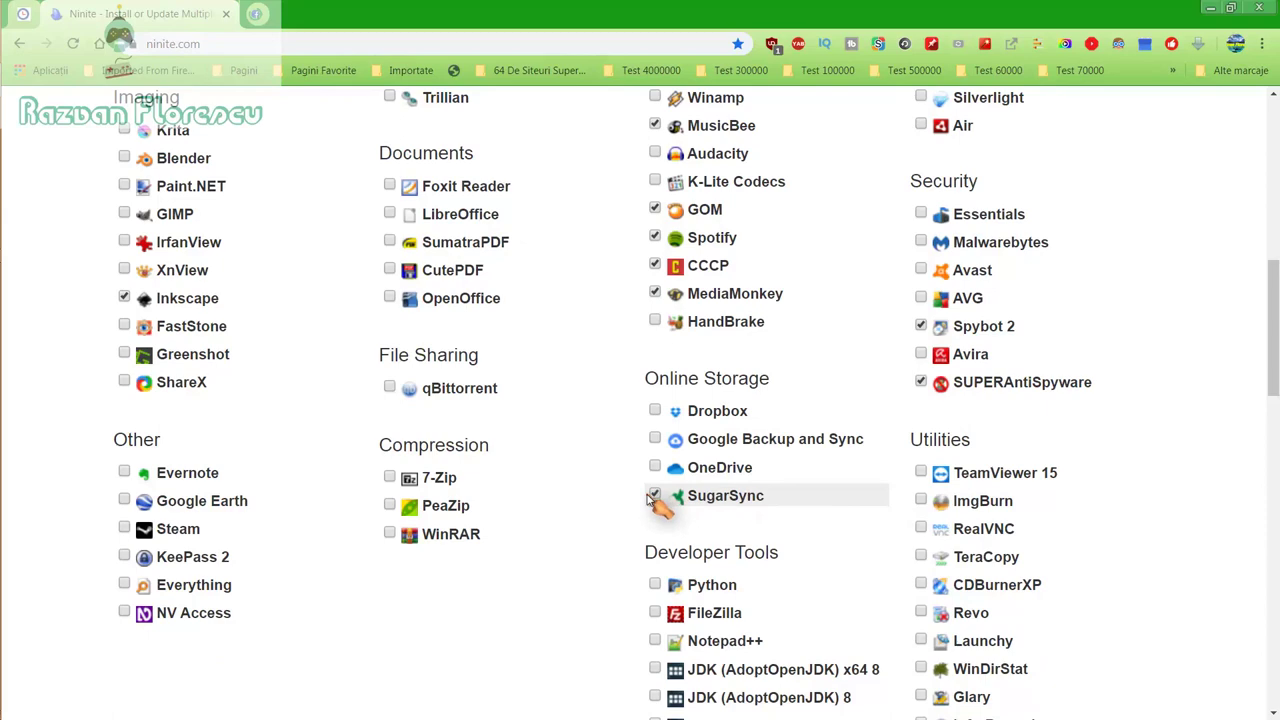
# Step: Get the custom Ninite installer for the selected apps and save it to the desktop as an application file
pyautogui.scroll(-2, 650, 500)
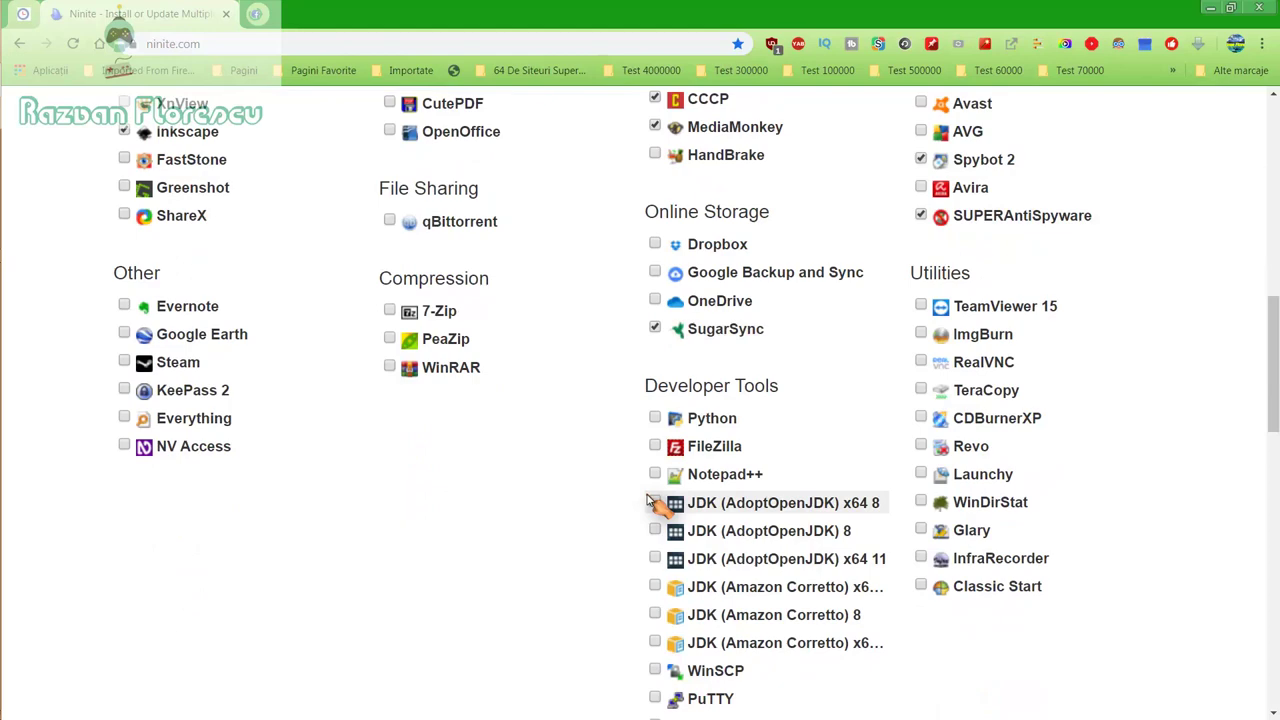
pyautogui.scroll(-2, 648, 502)
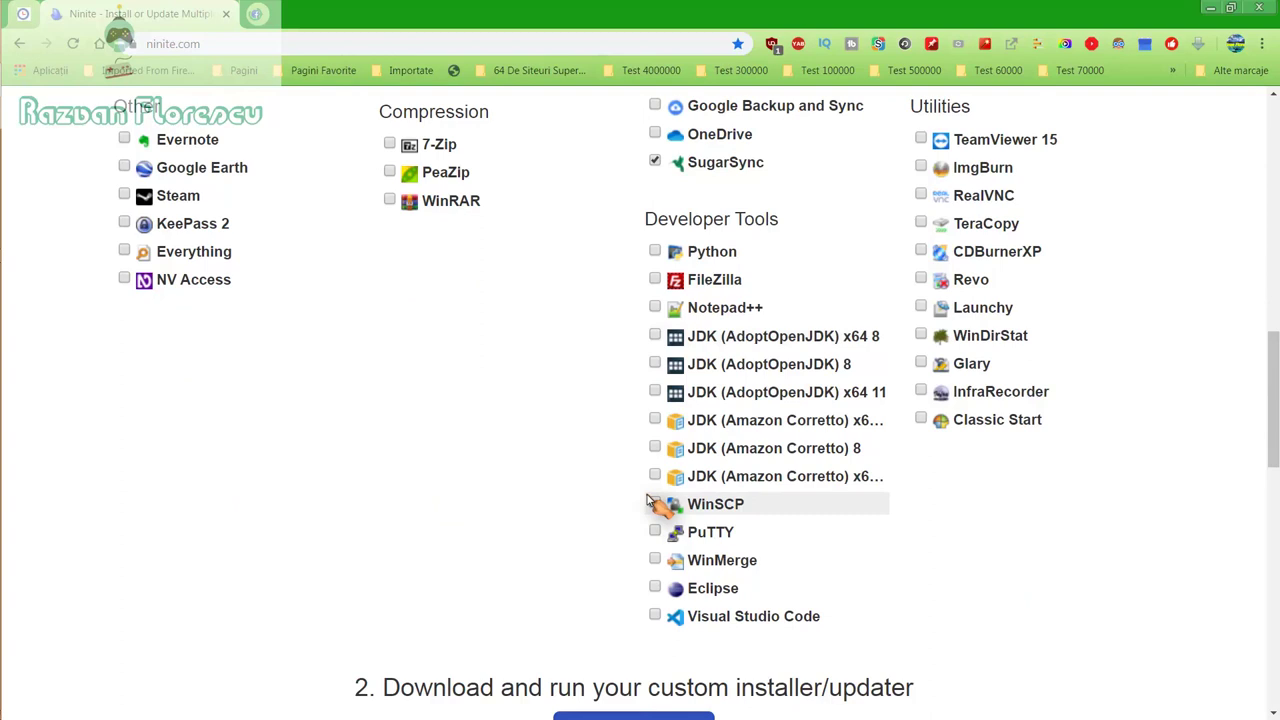
pyautogui.scroll(-2, 648, 502)
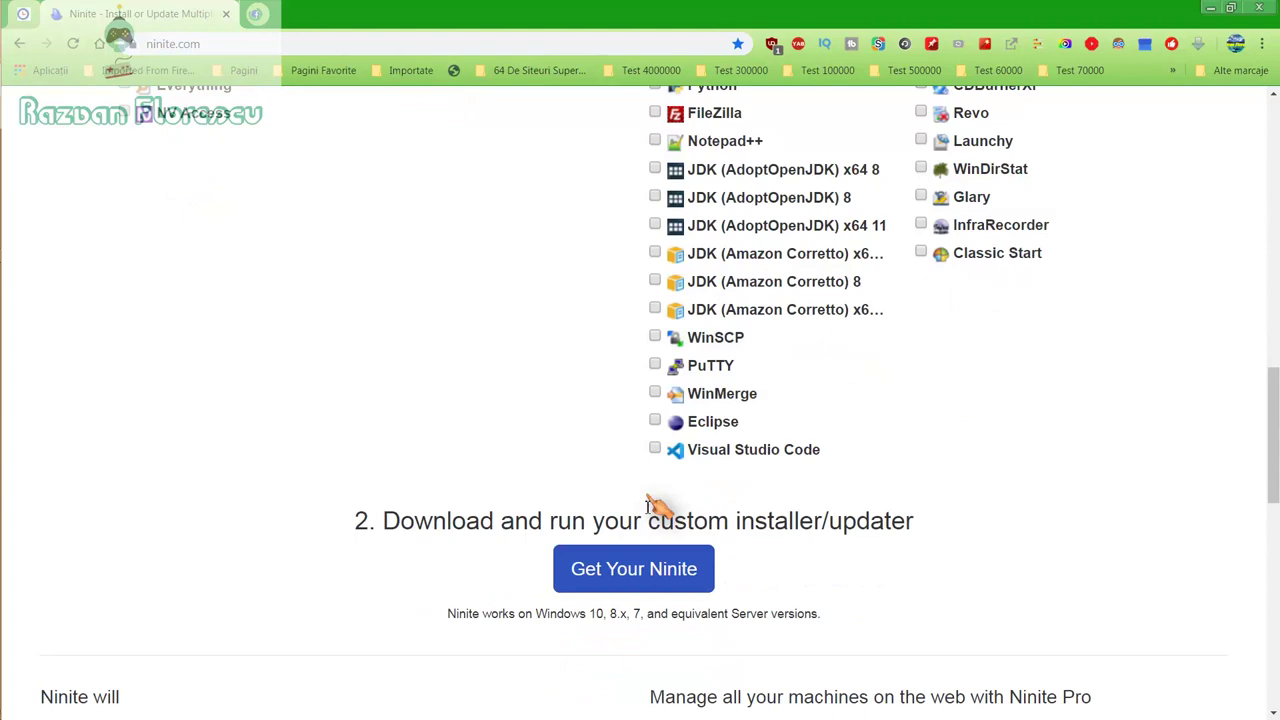
pyautogui.click(638, 566)
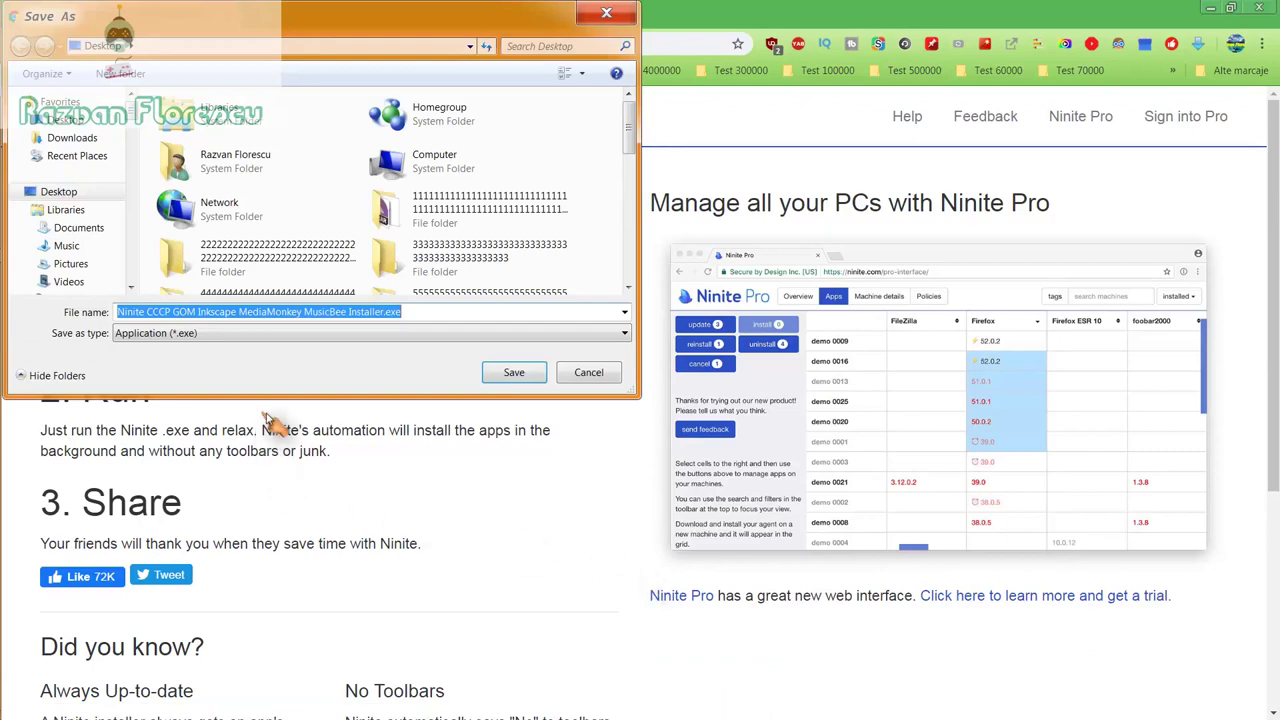
pyautogui.click(336, 334)
pyautogui.click(295, 366)
pyautogui.click(510, 372)
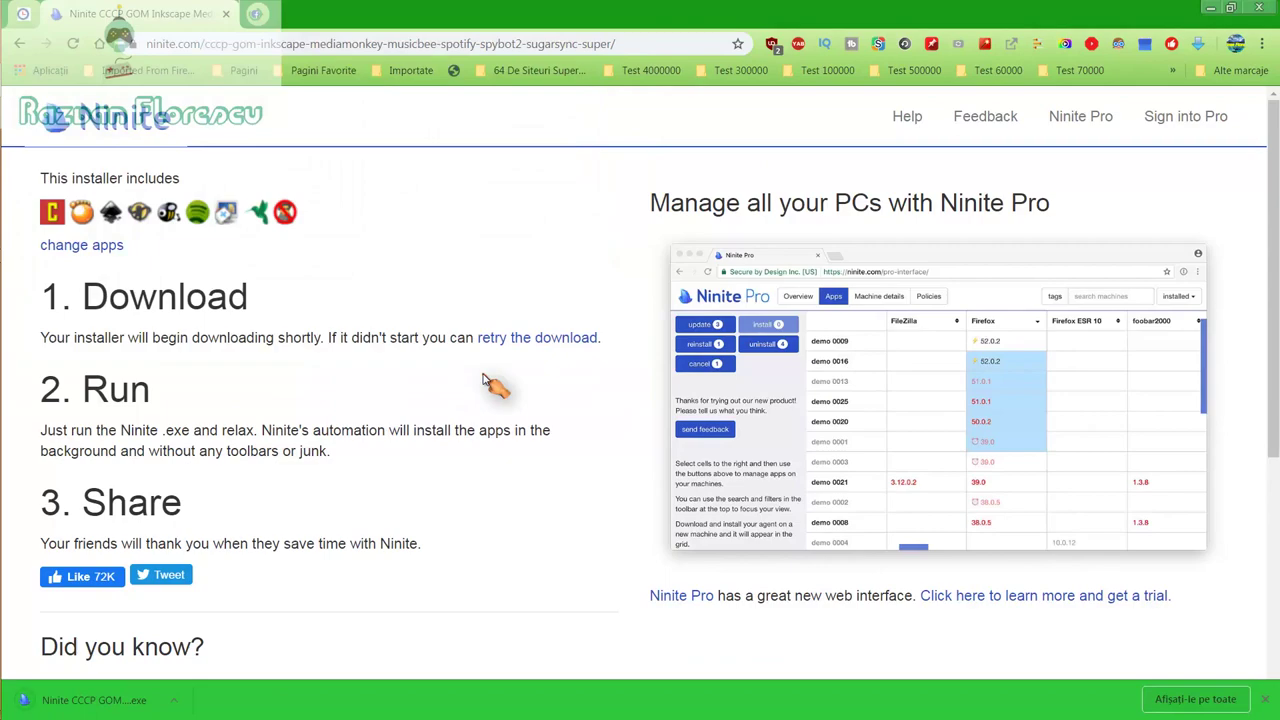
# Step: Run the downloaded Ninite installer, close Chrome and show the installation details for each app
pyautogui.click(128, 700)
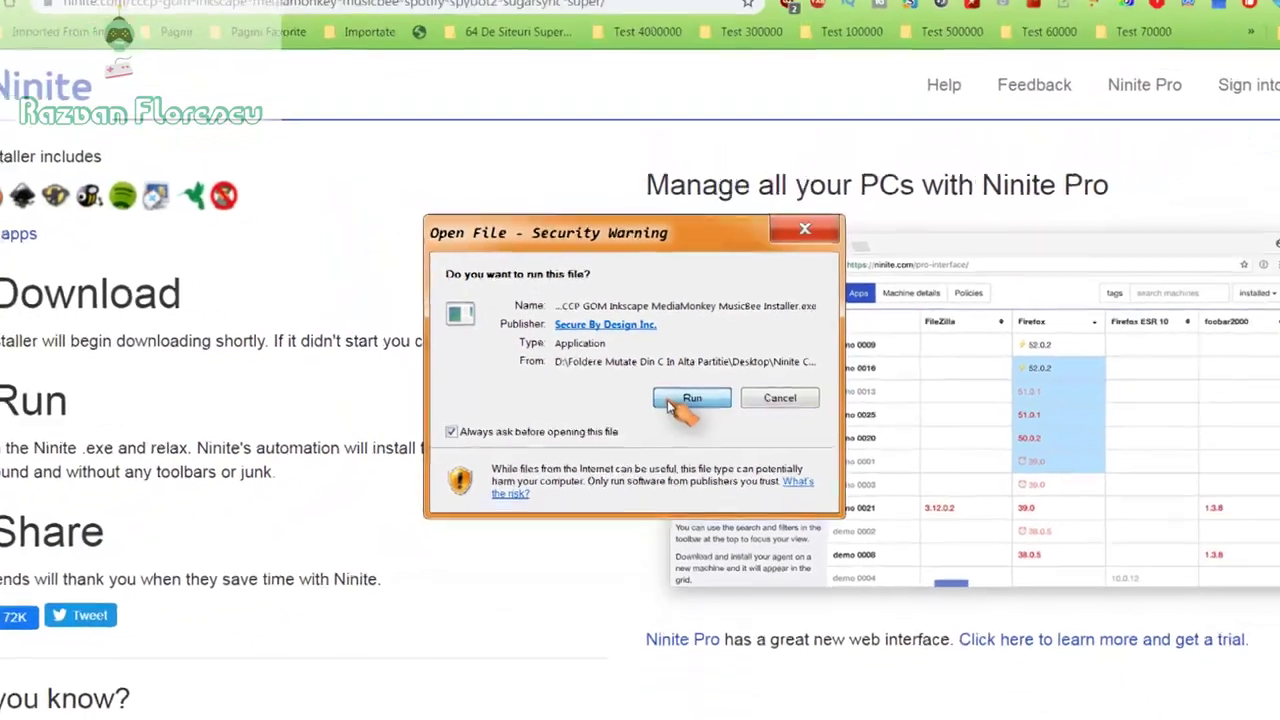
pyautogui.click(697, 420)
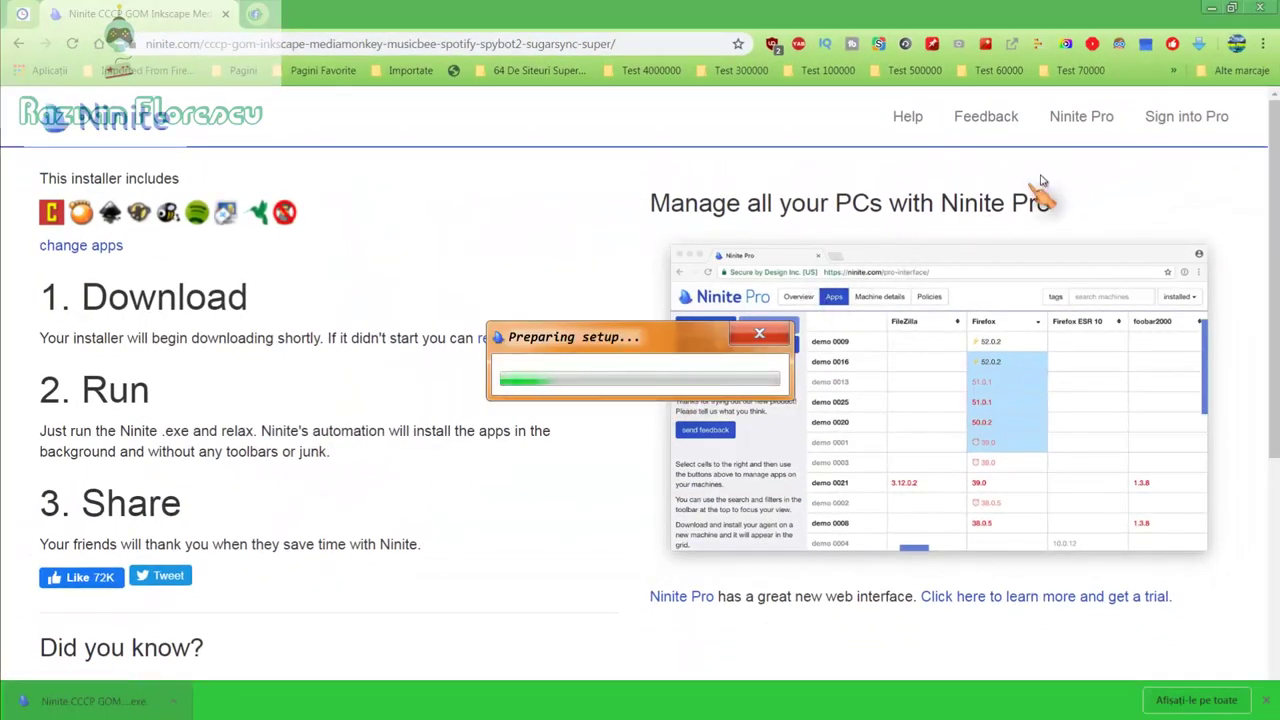
pyautogui.click(1258, 7)
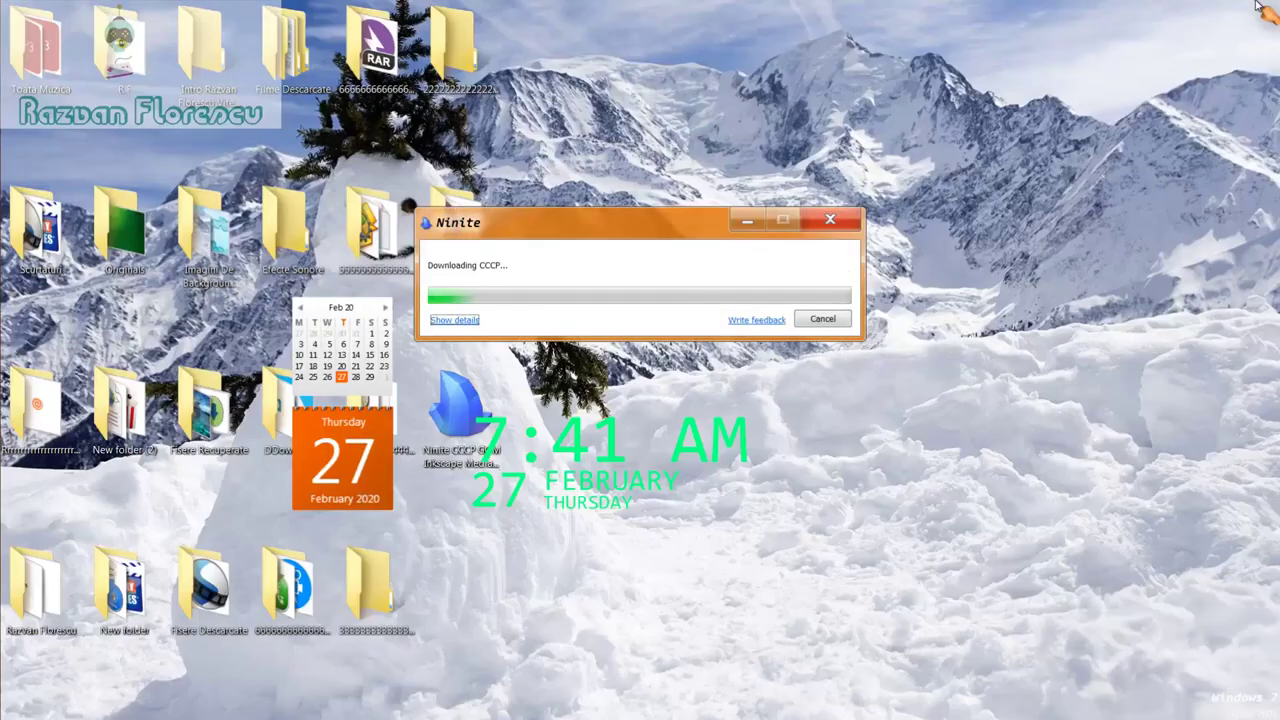
pyautogui.click(457, 321)
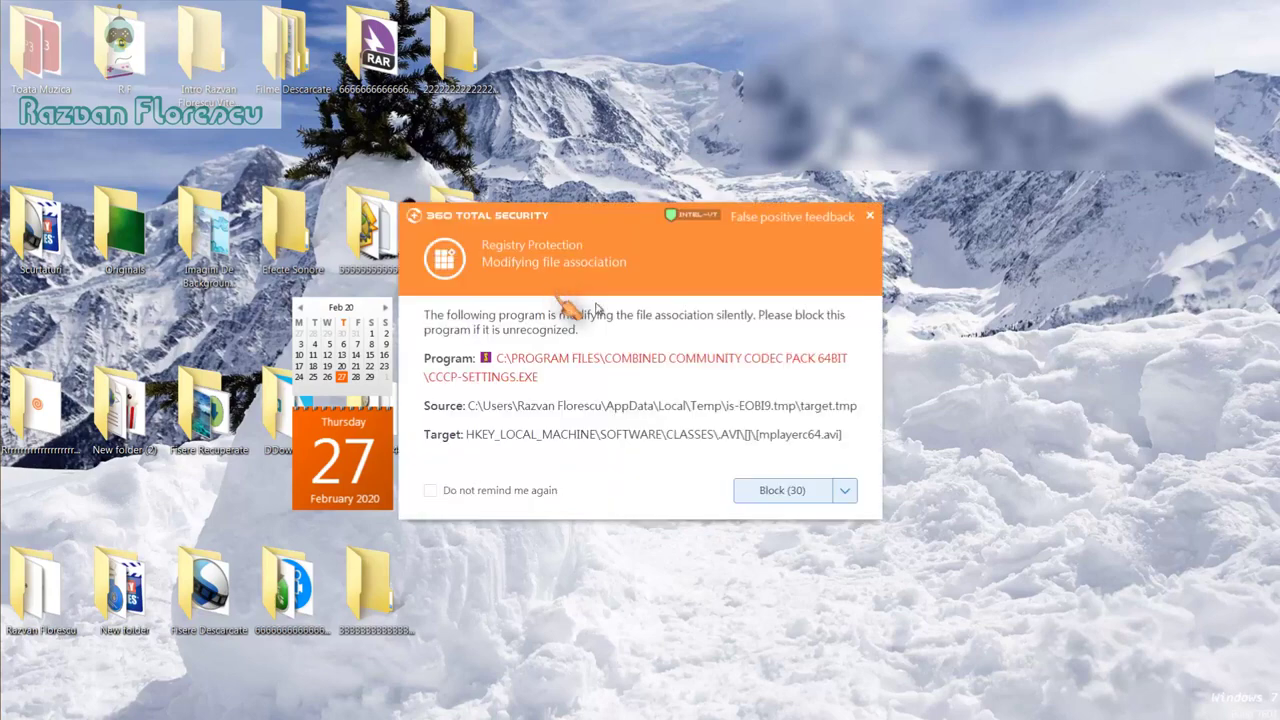
# Step: Dismiss each 360 Total Security alert raised during the installation without blocking, enabling "Do not remind me again" along the way
pyautogui.click(873, 218)
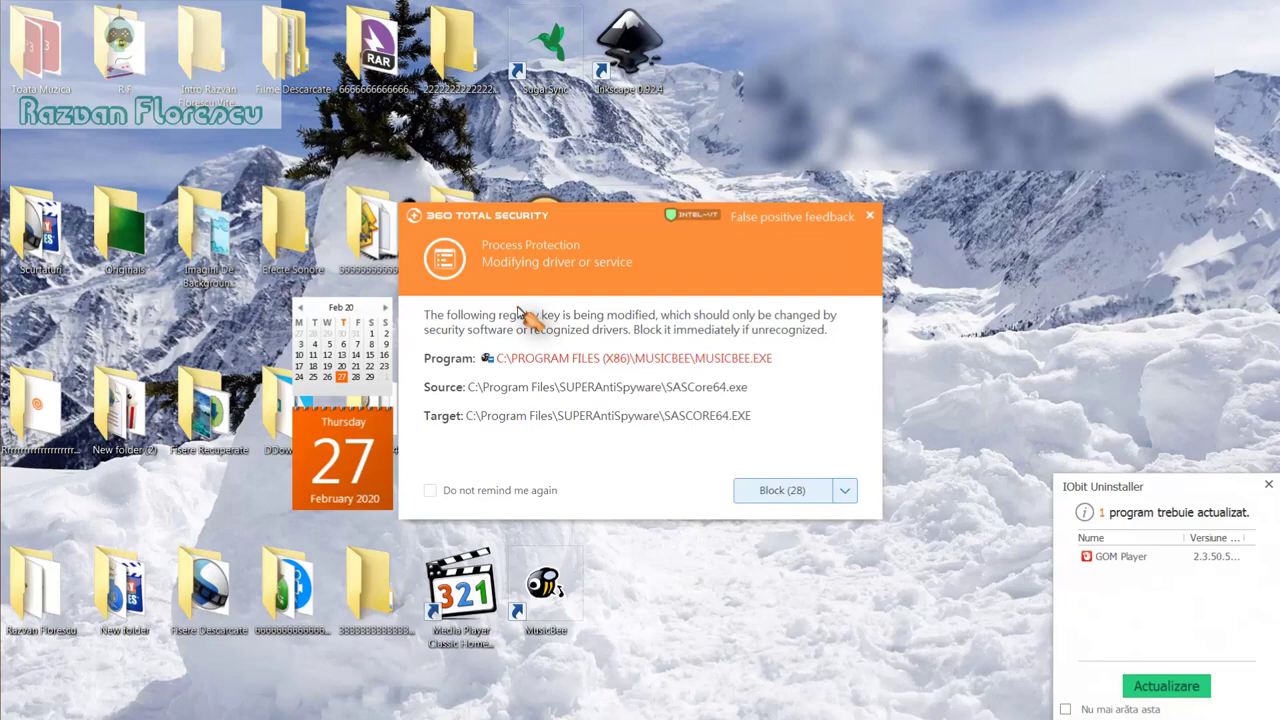
pyautogui.click(870, 216)
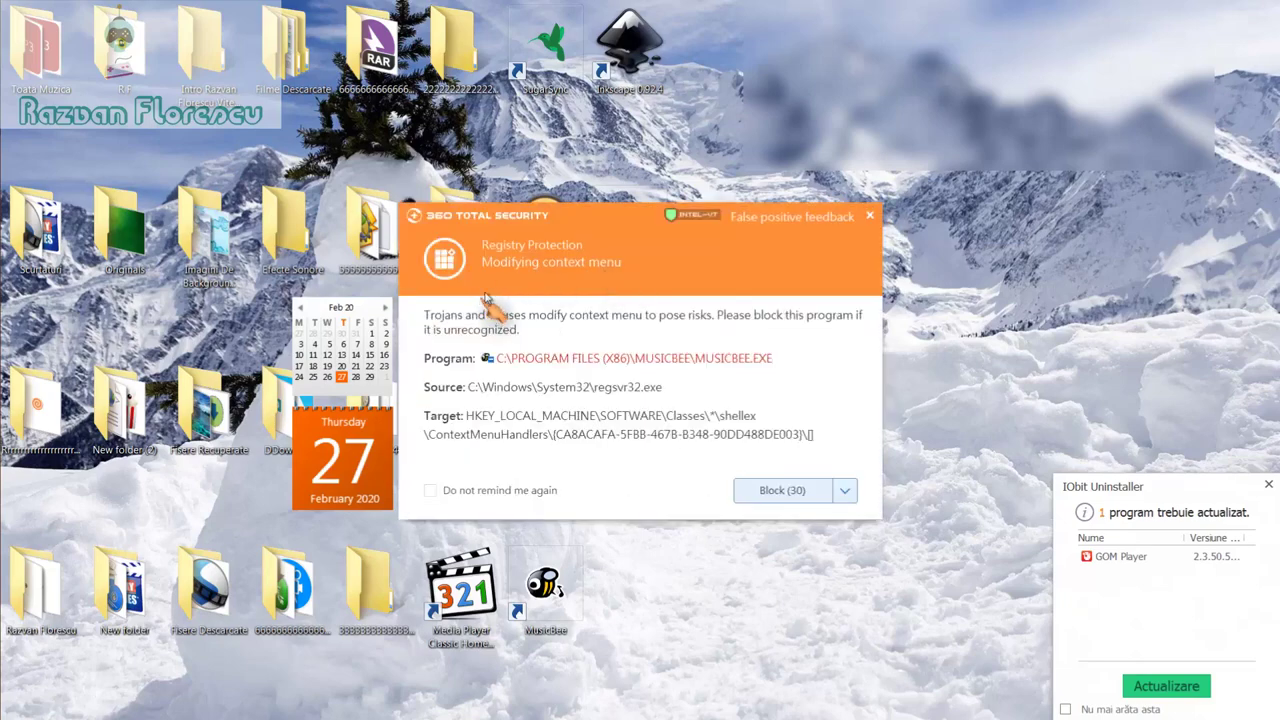
pyautogui.click(871, 218)
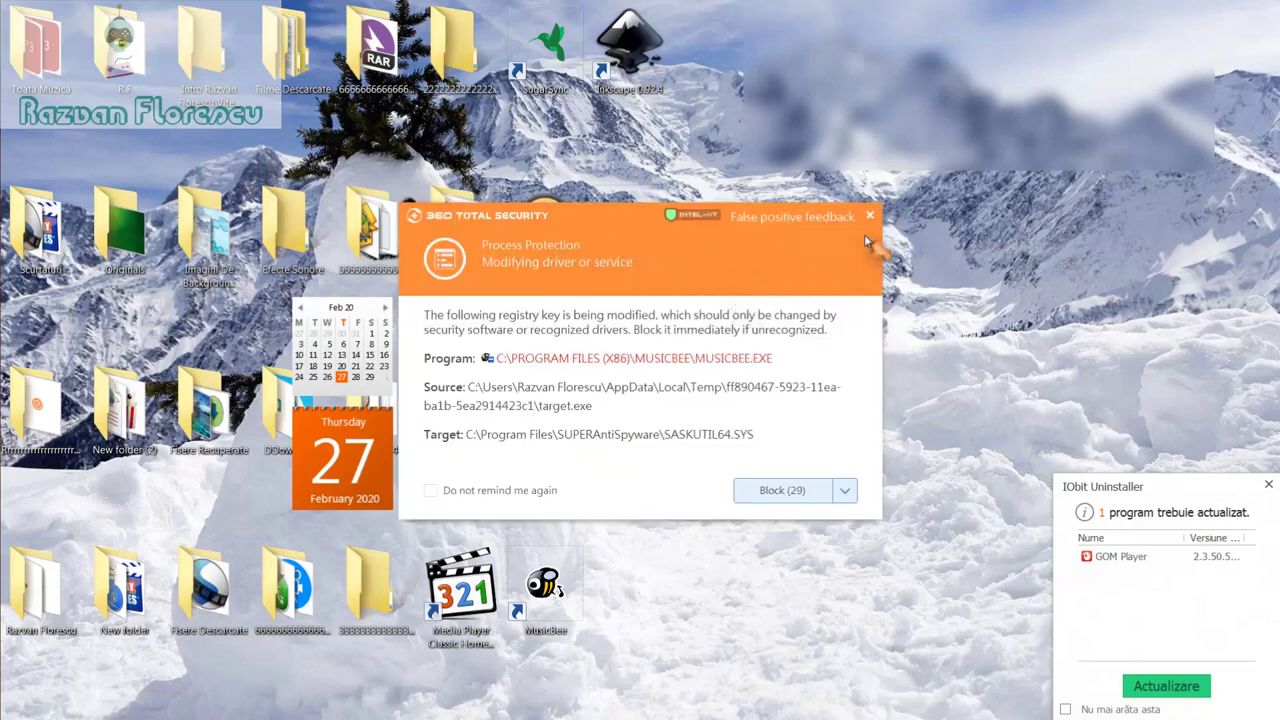
pyautogui.click(871, 216)
pyautogui.click(872, 216)
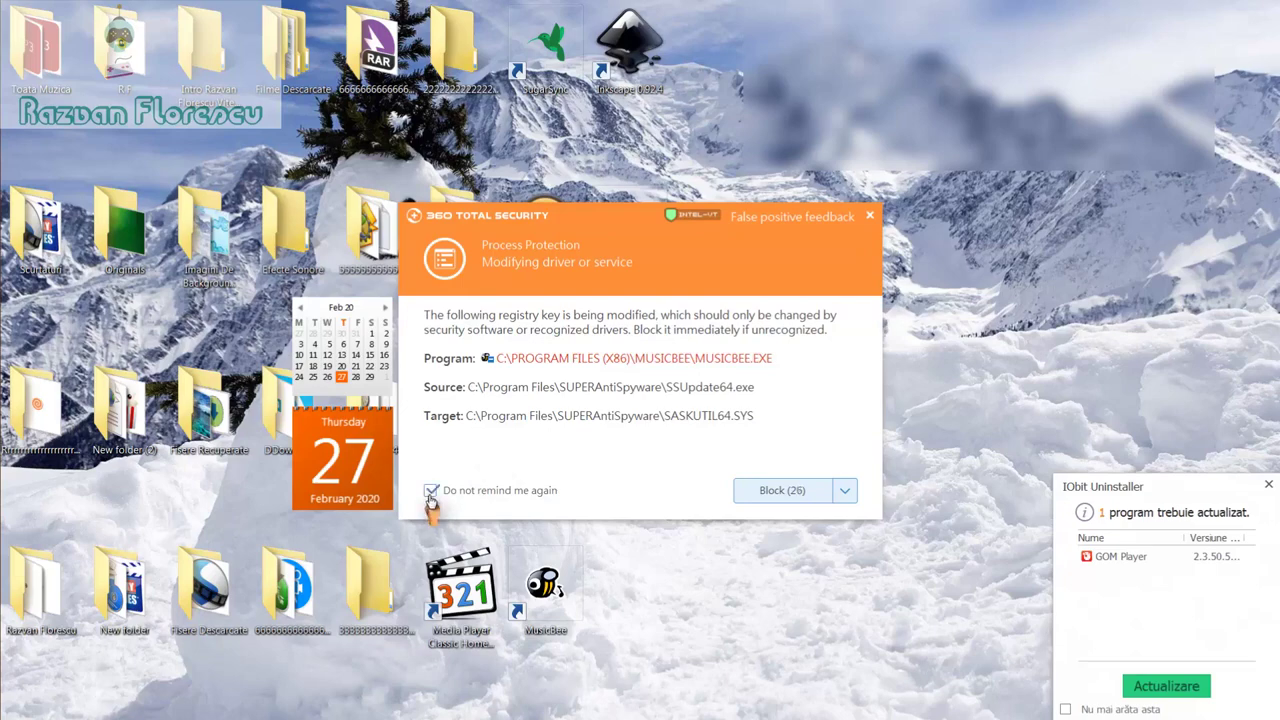
pyautogui.click(869, 216)
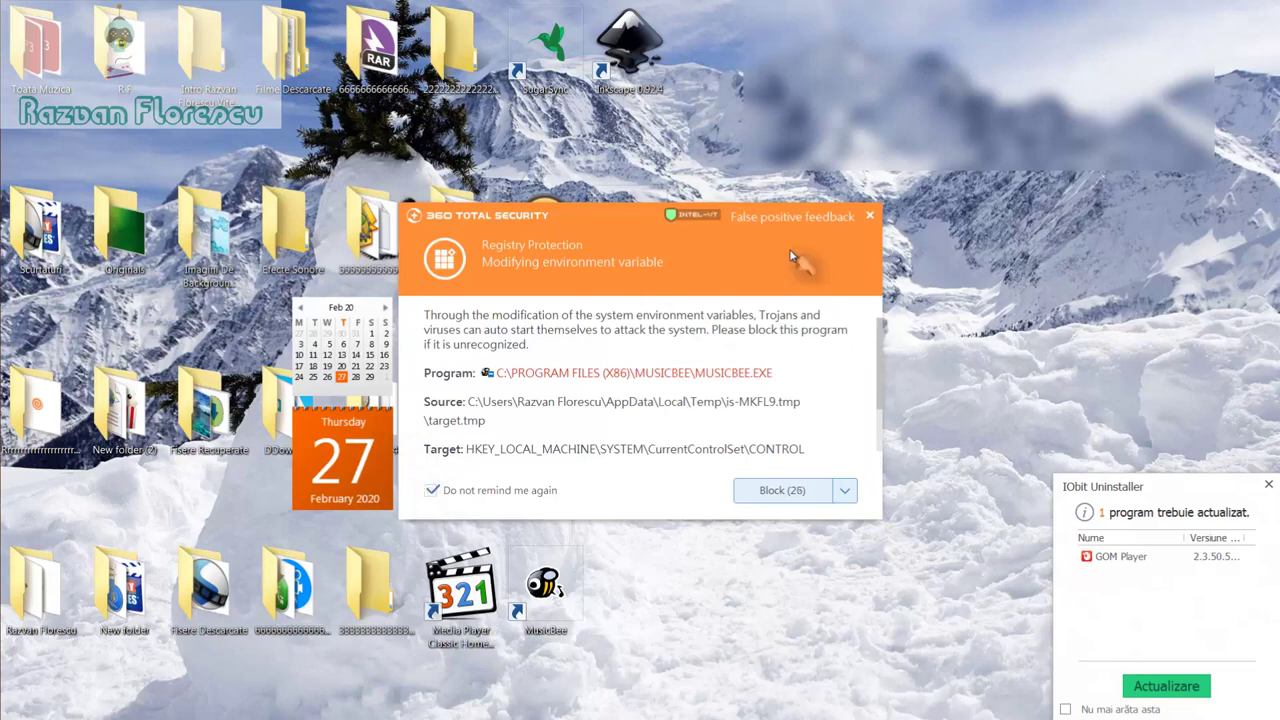
pyautogui.click(869, 218)
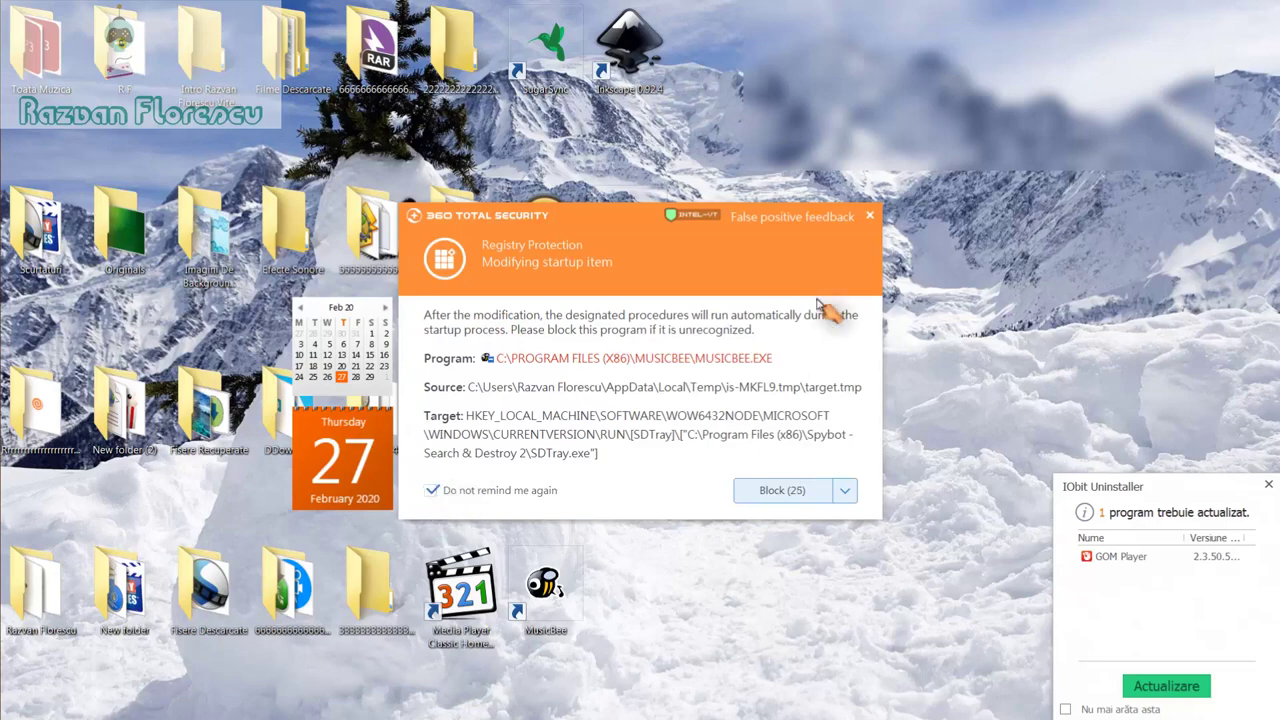
pyautogui.click(871, 216)
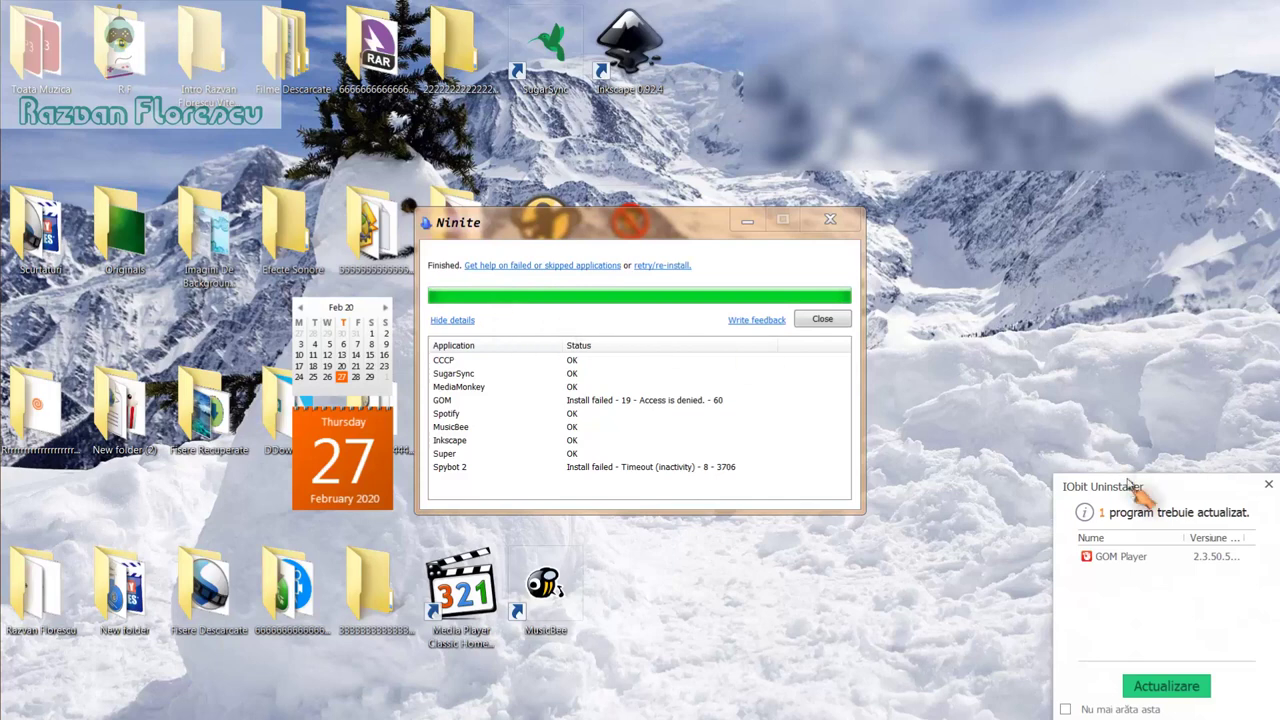
# Step: Close the IObit Uninstaller update notice and the finished Ninite installer window
pyautogui.click(1265, 485)
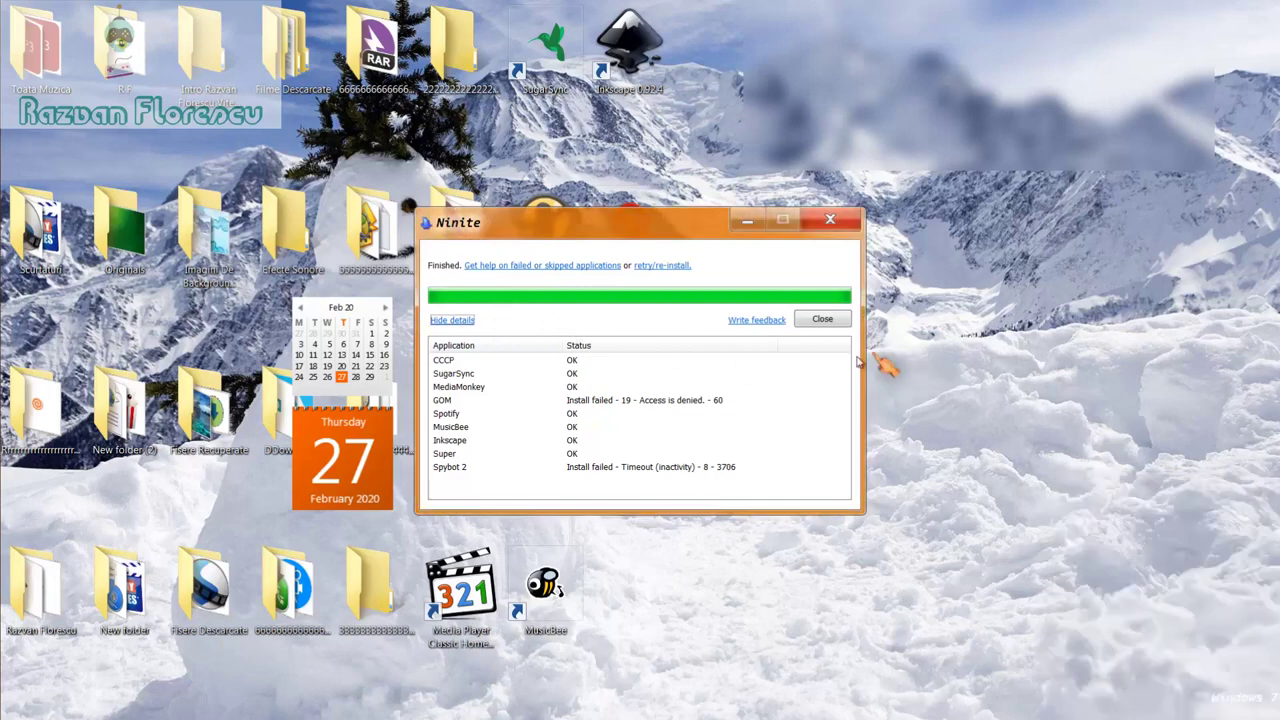
pyautogui.click(822, 321)
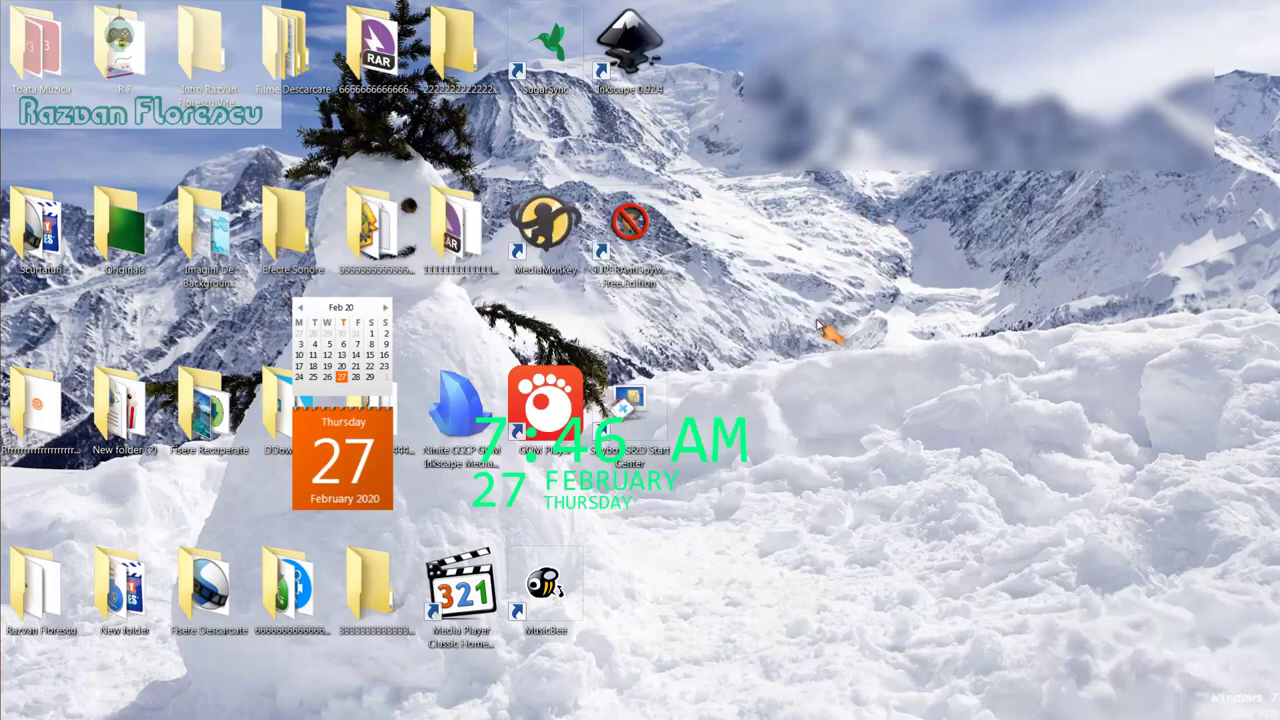
# Step: Launch Media Player Classic from the desktop, decline periodic checks for CCCP updates and maximize the player
pyautogui.doubleClick(477, 613)
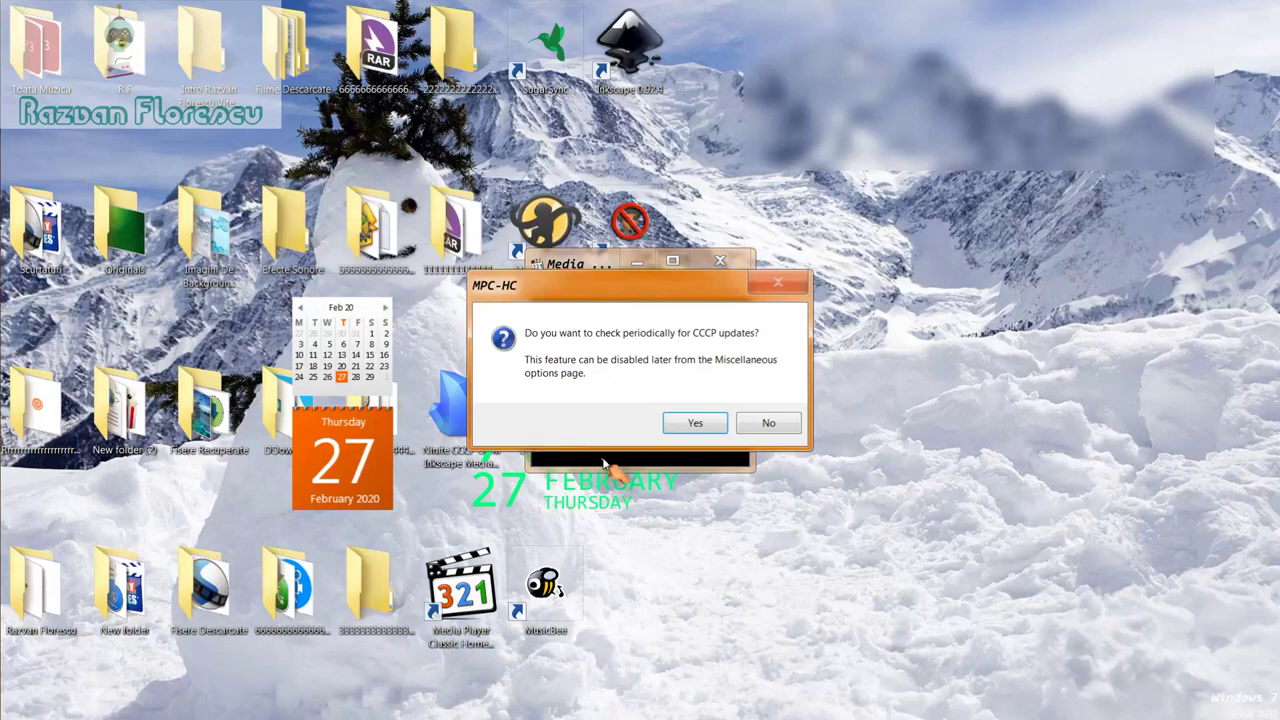
pyautogui.click(766, 424)
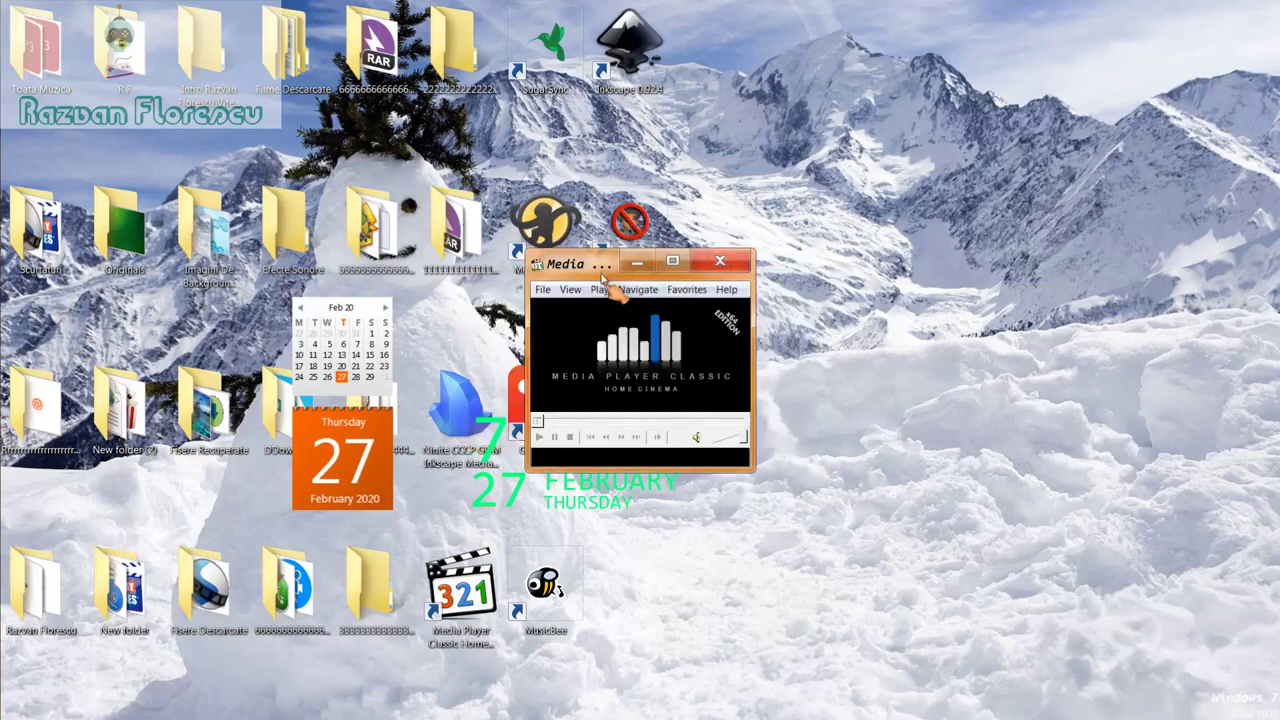
pyautogui.moveTo(600, 263); pyautogui.dragTo(600, 2)
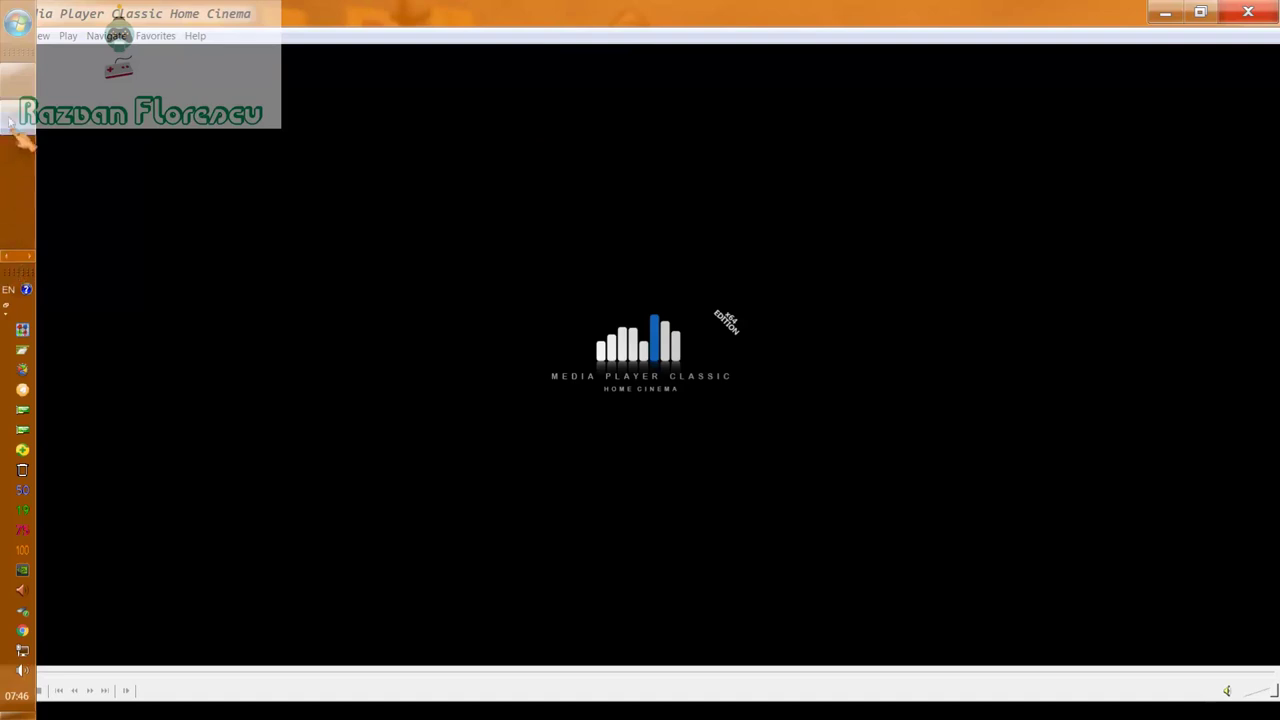
# Step: Close the Media Player Classic window and return to the desktop
pyautogui.rightClick(12, 122)
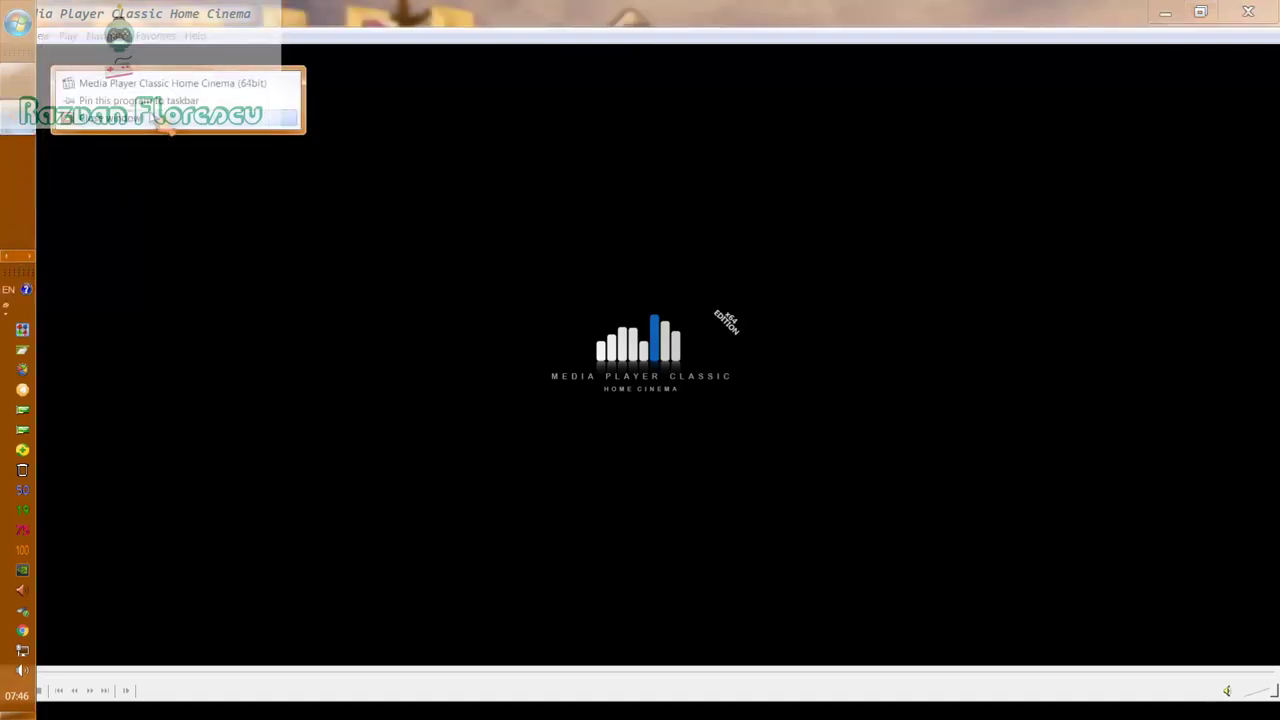
pyautogui.press('Escape')
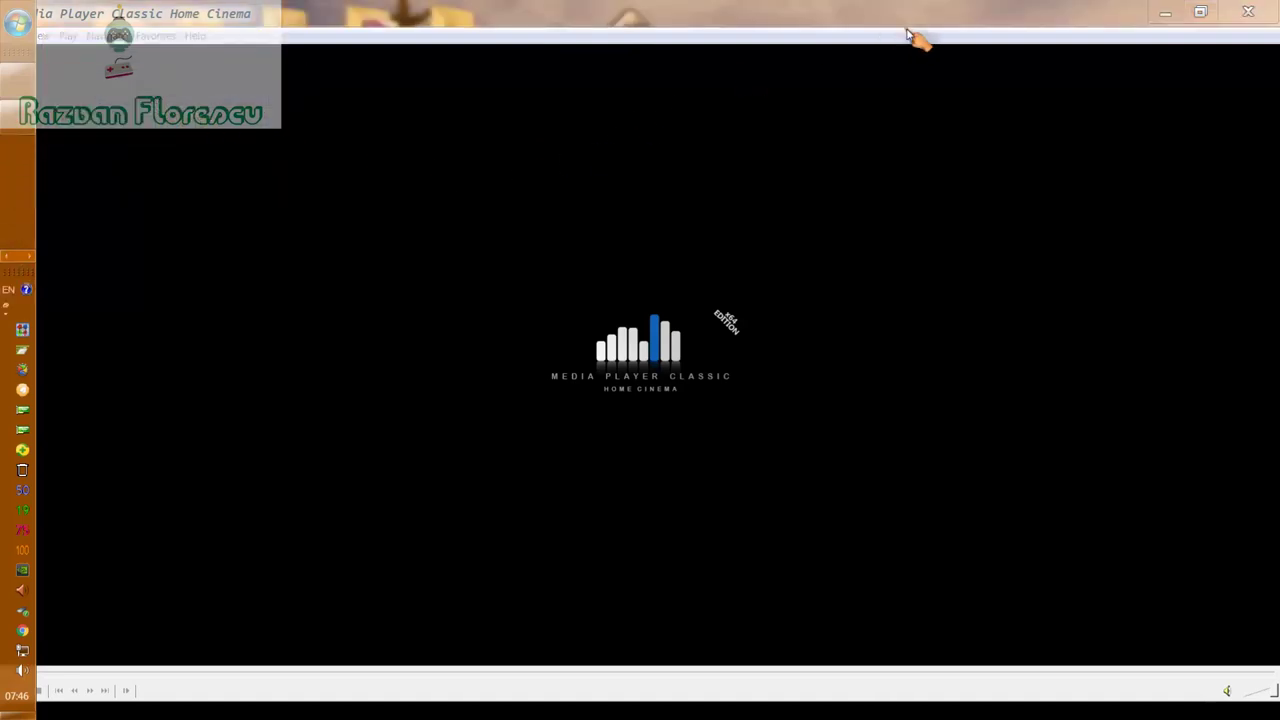
pyautogui.click(1248, 12)
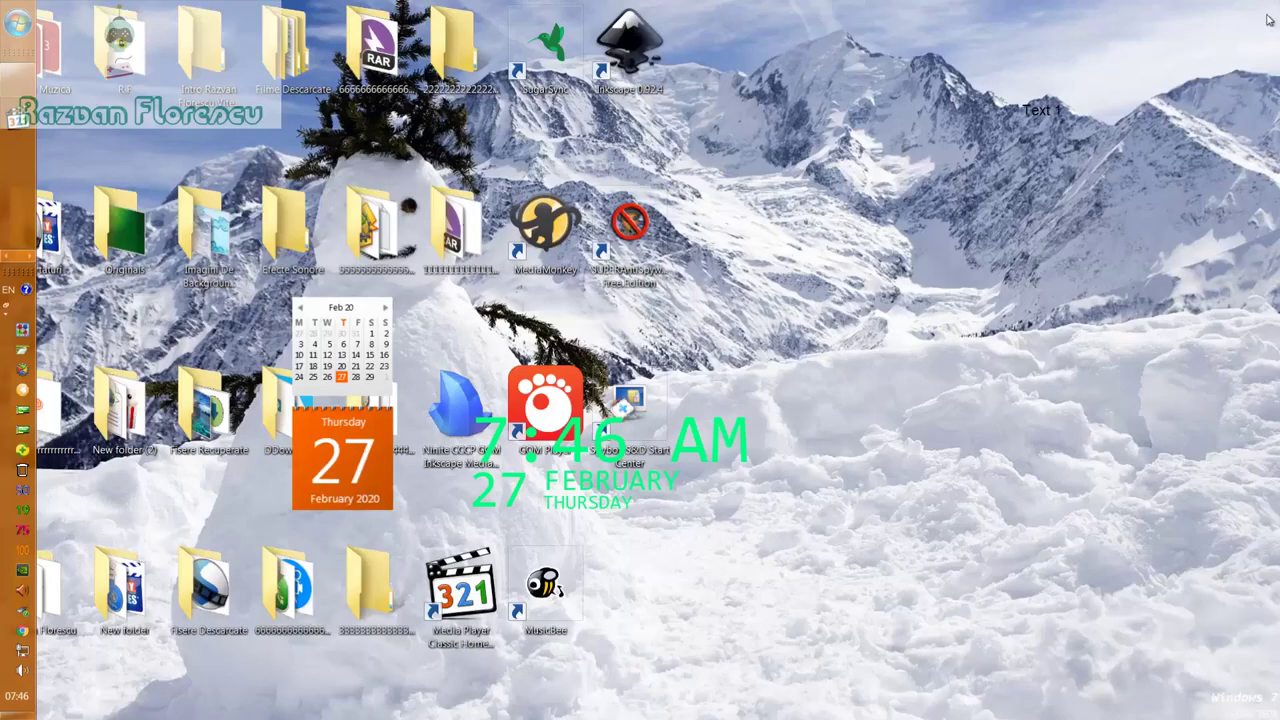
# Step: Permanently delete the Ninite installer file from the desktop
pyautogui.click(476, 424)
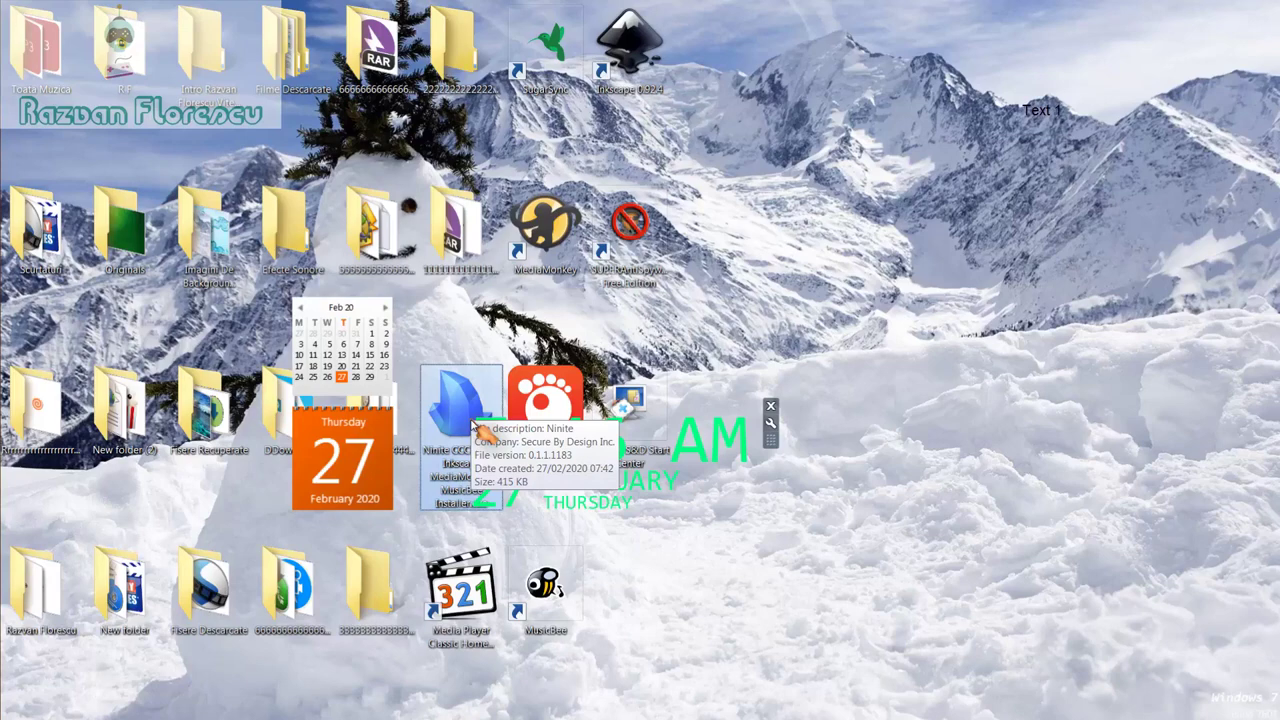
pyautogui.hotkey('shift', 'Delete')
pyautogui.press('Return')
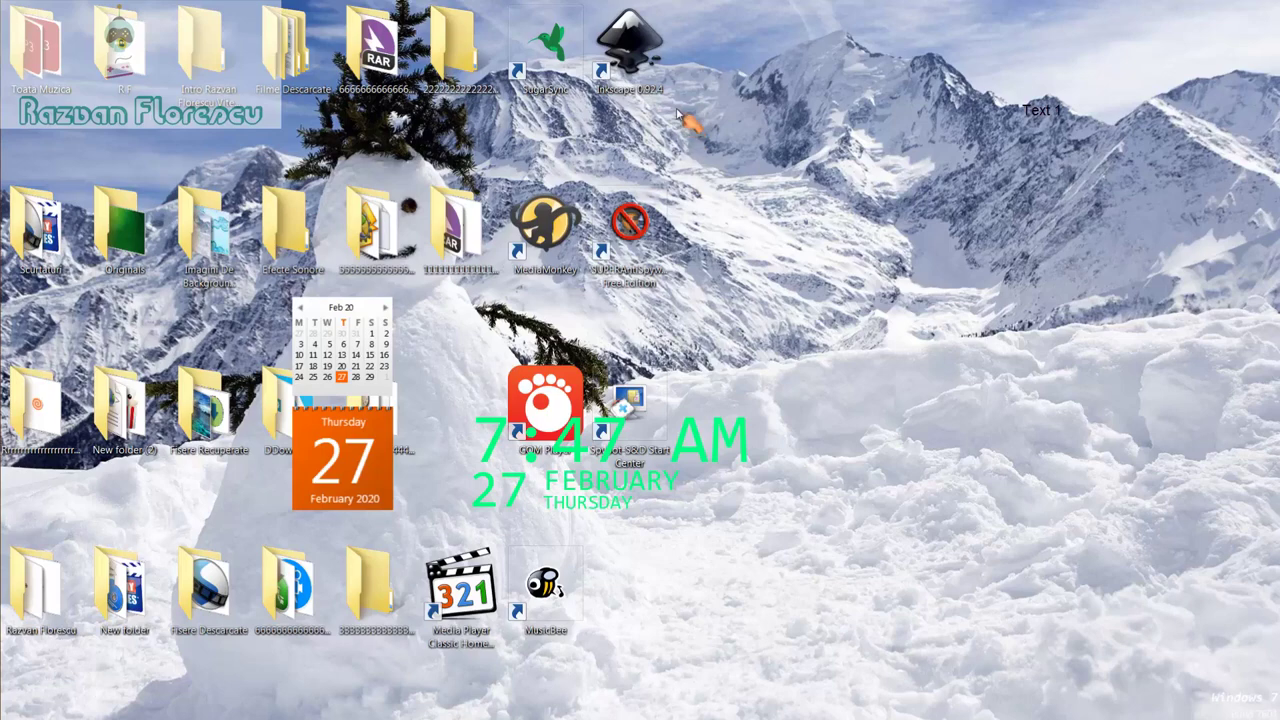
# Step: Copy all the newly installed program shortcuts into the Scurtaturi folder and permanently delete the originals from the desktop
pyautogui.moveTo(710, 5); pyautogui.dragTo(515, 610)
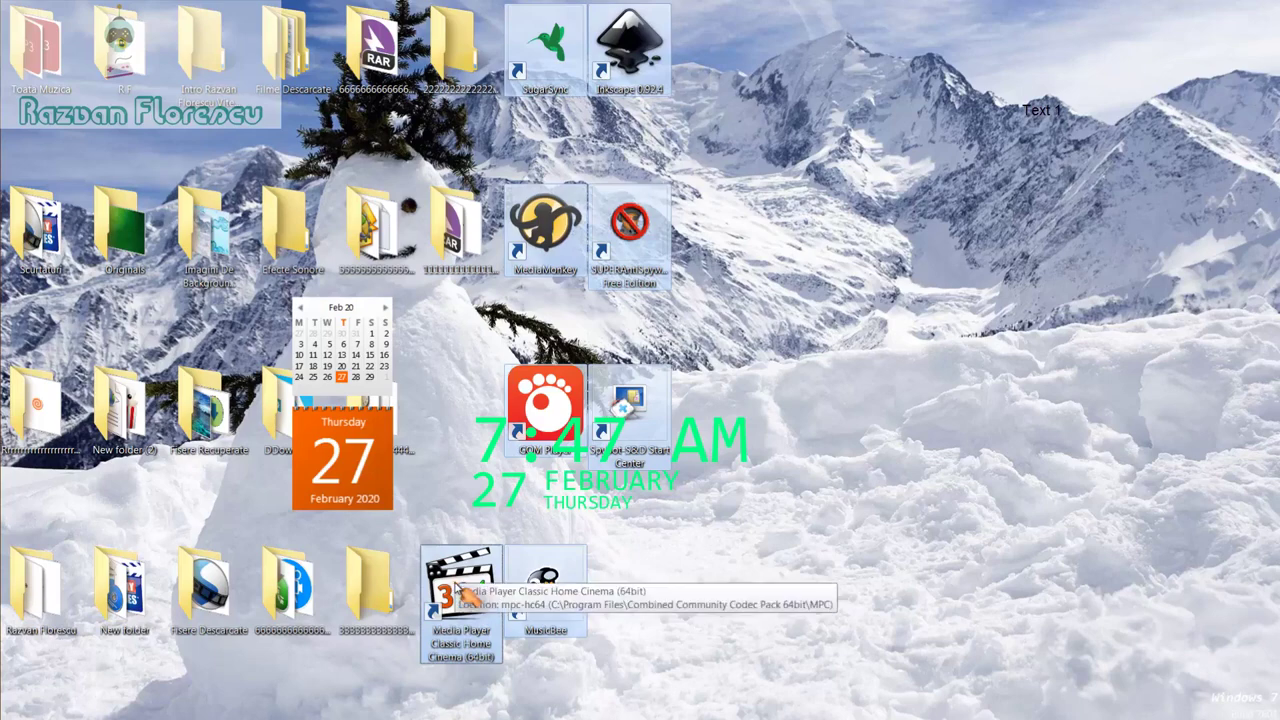
pyautogui.moveTo(460, 590); pyautogui.dragTo(80, 207)
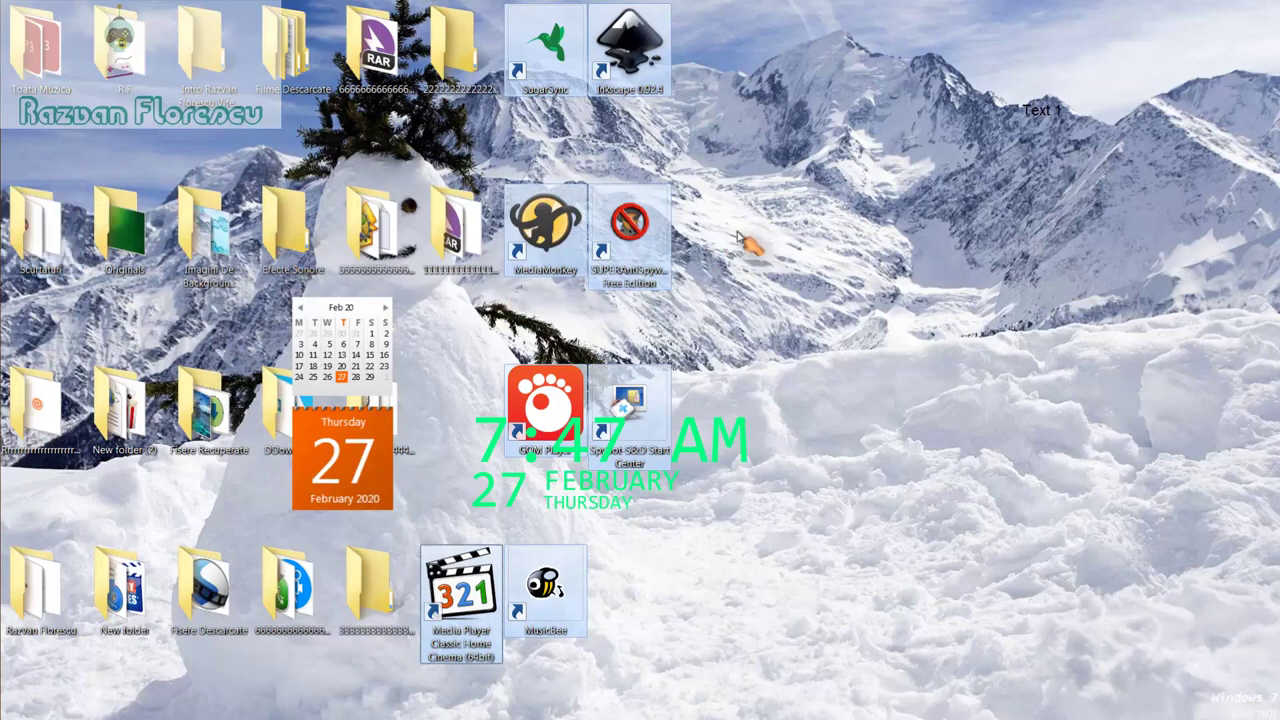
pyautogui.hotkey('shift', 'Delete')
pyautogui.press('Return')
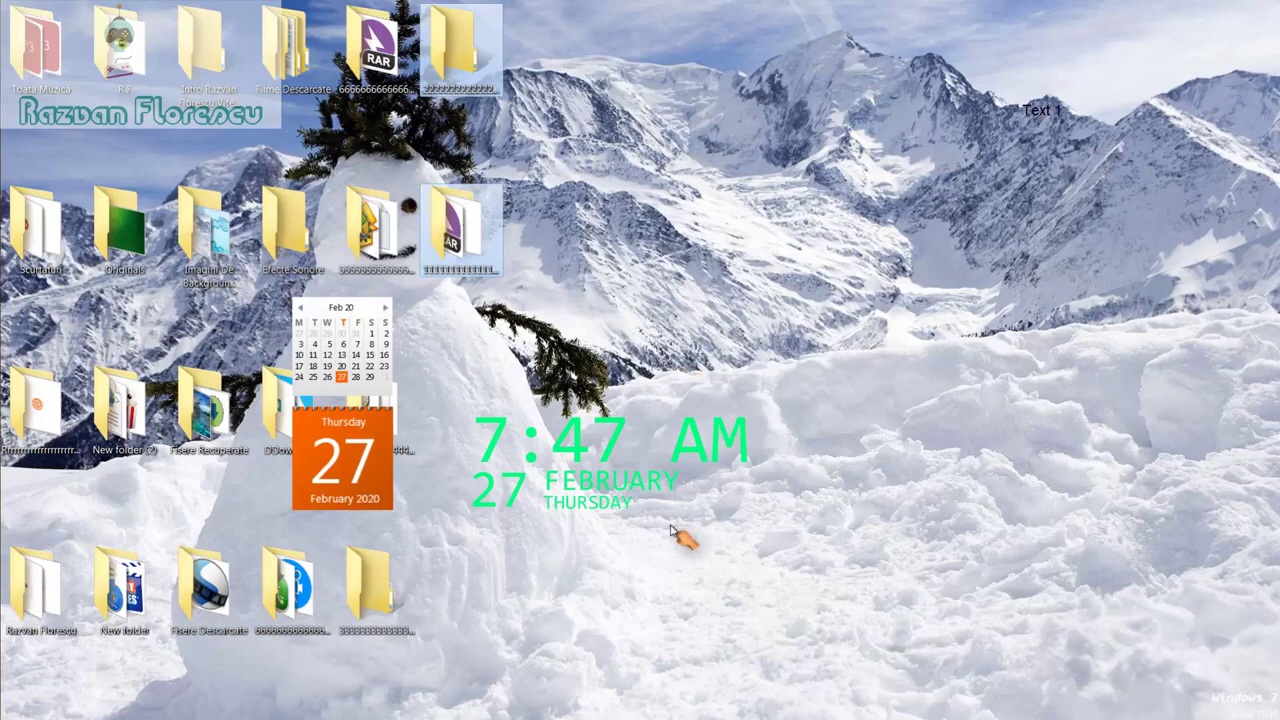
# Step: Clear the icon selection and refresh the desktop twice
pyautogui.click(606, 546)
pyautogui.rightClick(606, 546)
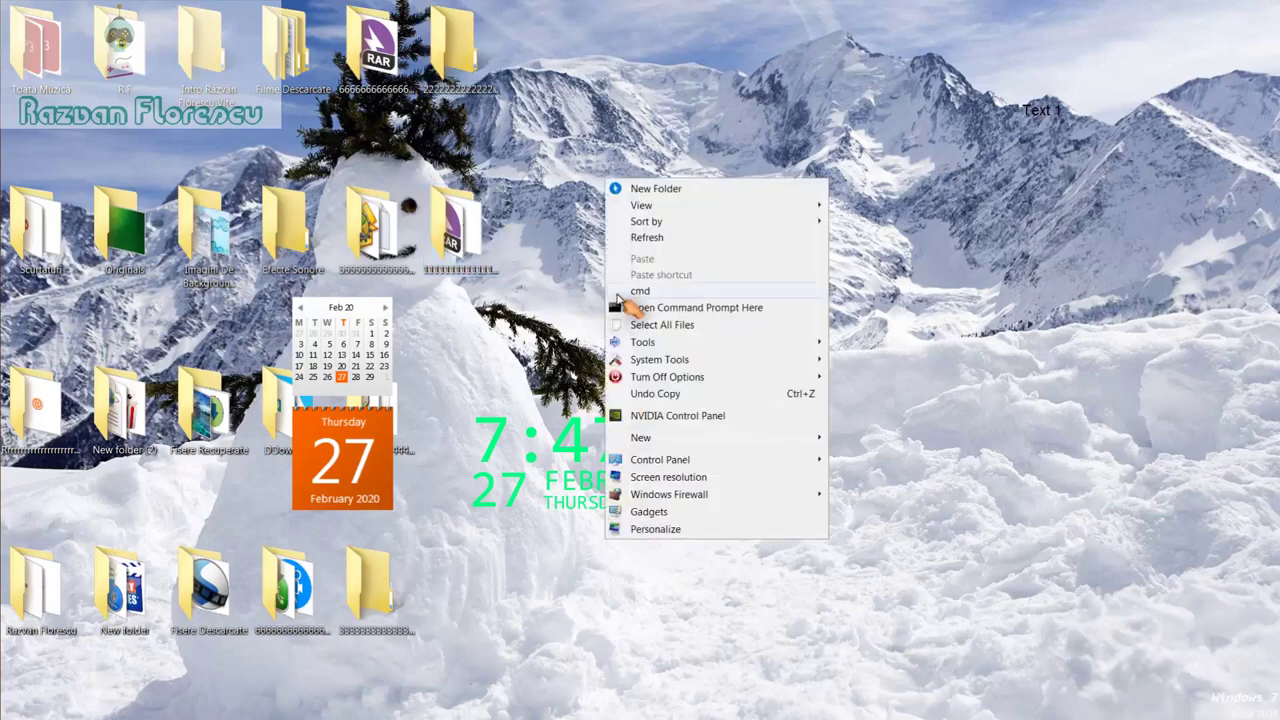
pyautogui.click(643, 238)
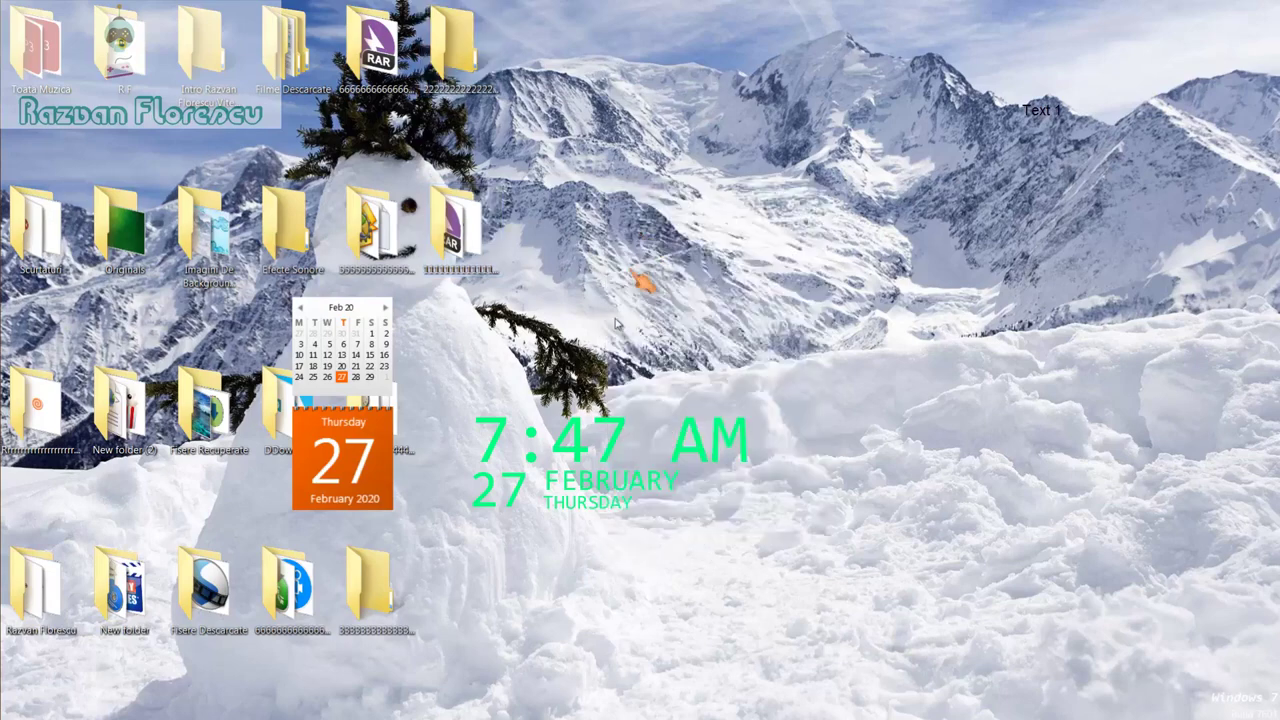
pyautogui.rightClick(576, 545)
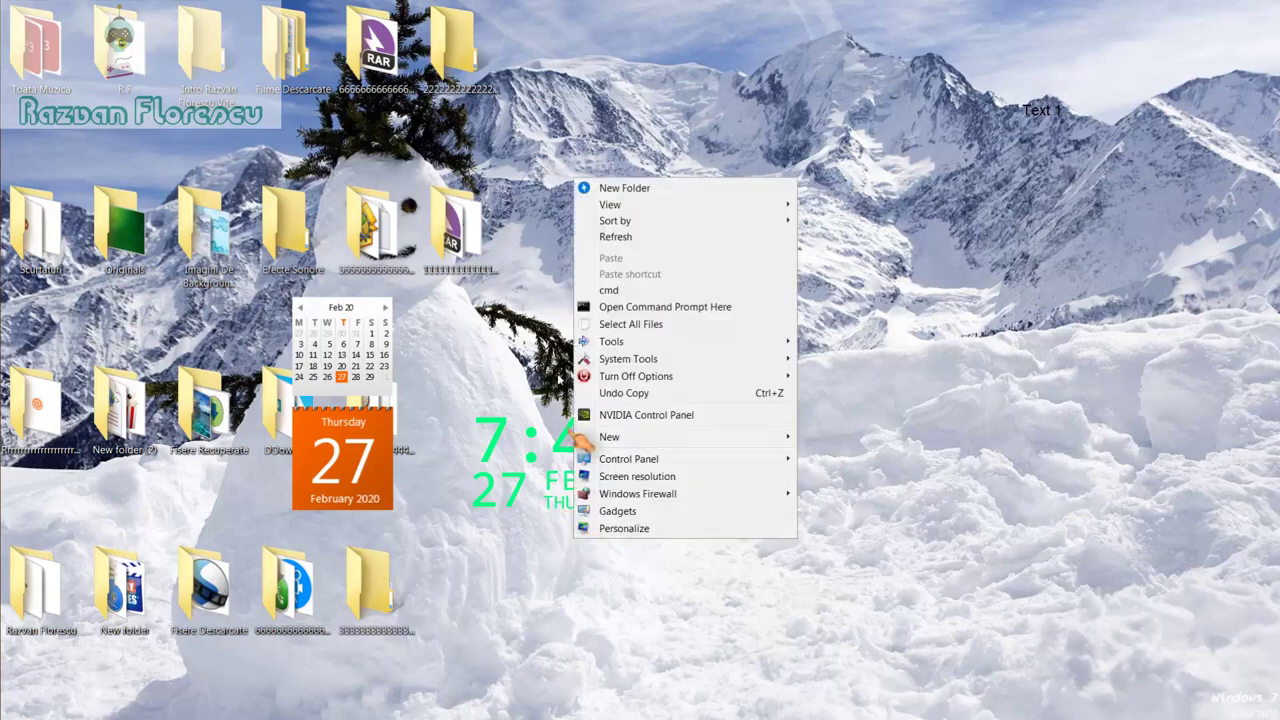
pyautogui.click(615, 238)
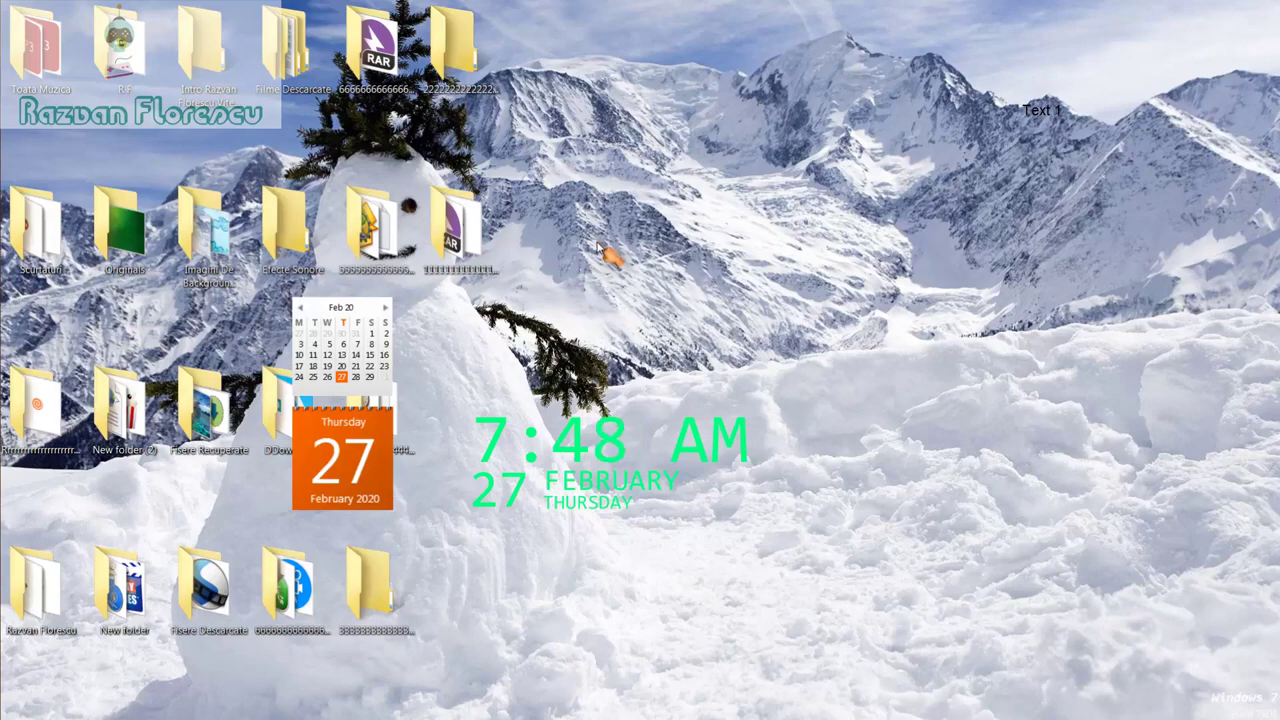
pyautogui.moveTo(10, 365)
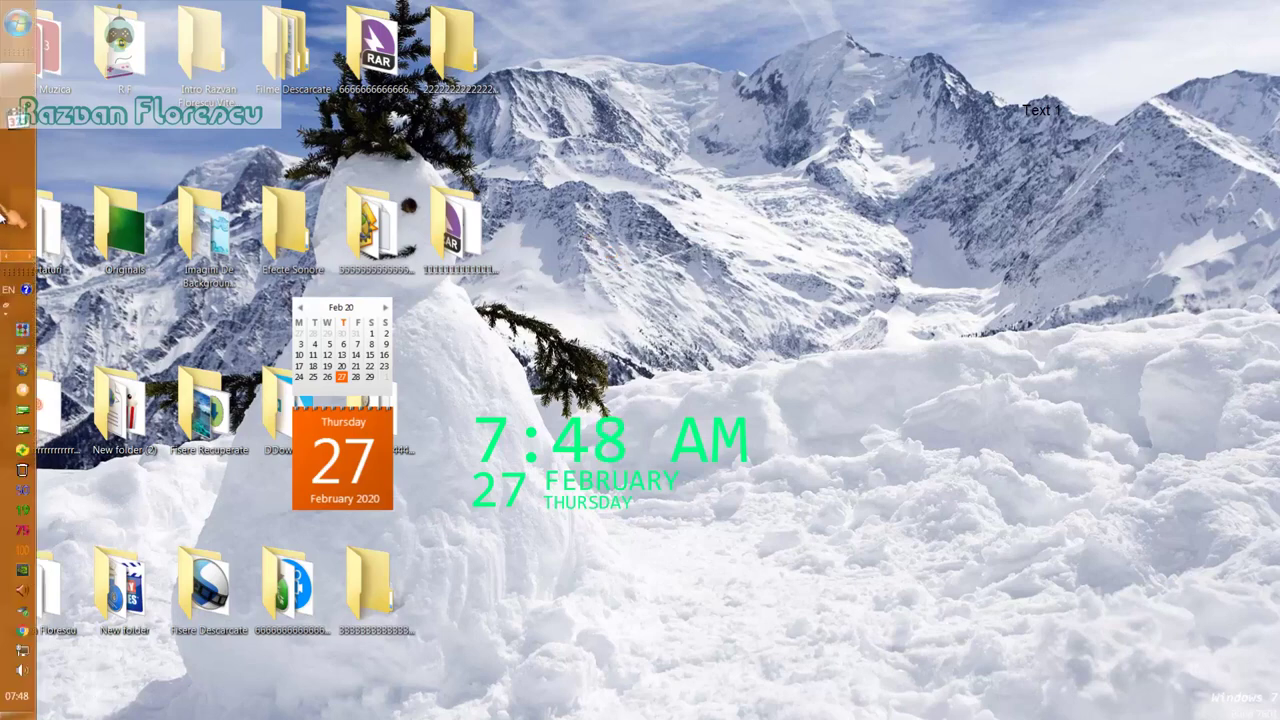
pyautogui.moveTo(30, 90)
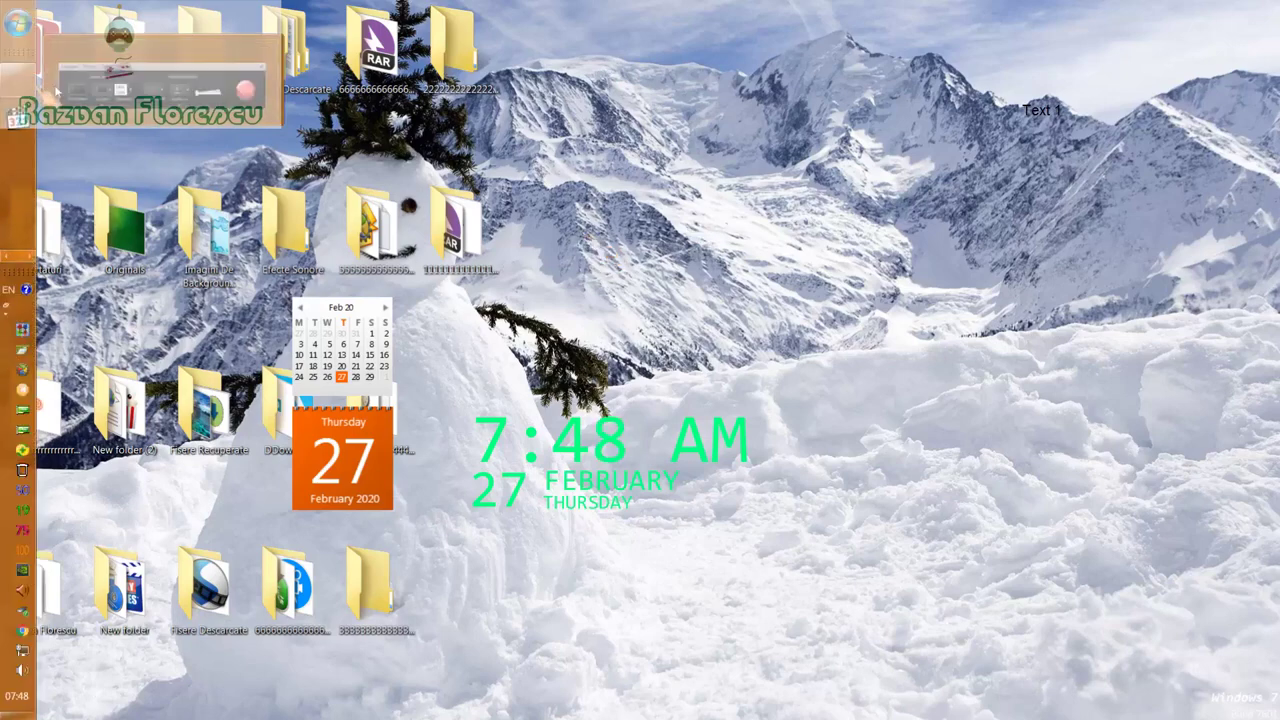
pyautogui.click(105, 95)
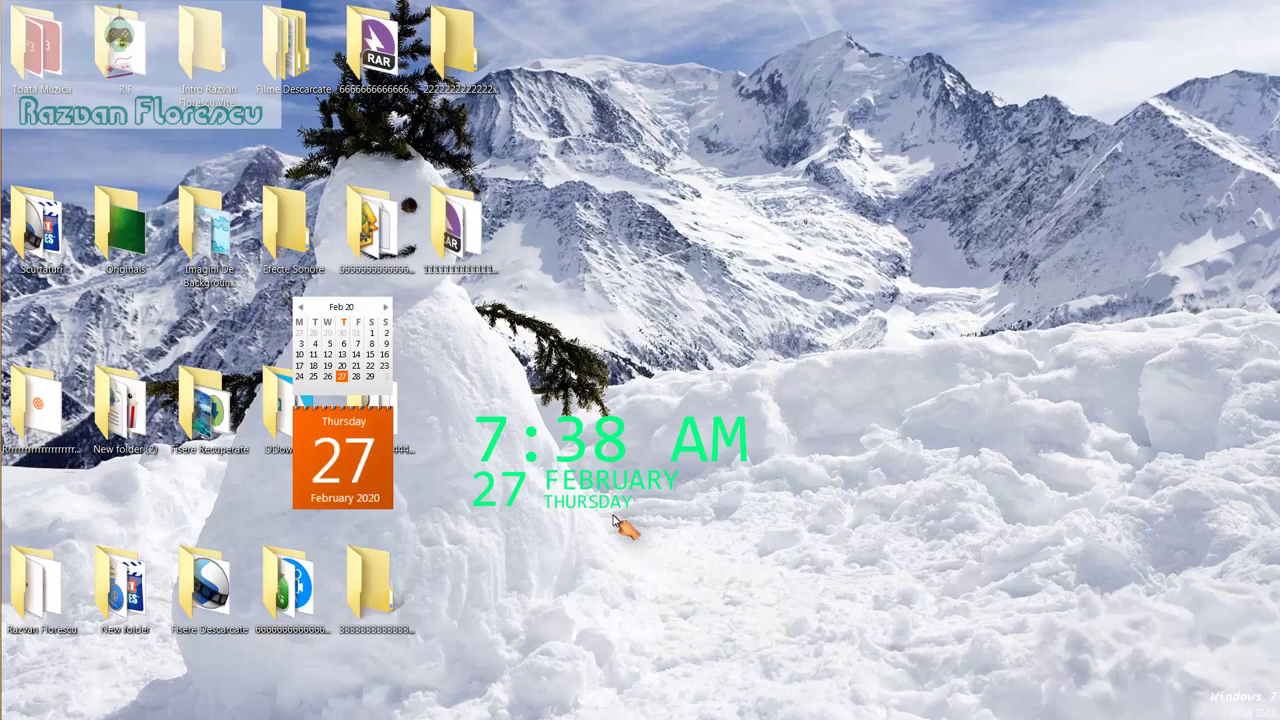
# Step: Bring the browser window with the Ninite website to the front
pyautogui.moveTo(4, 325)
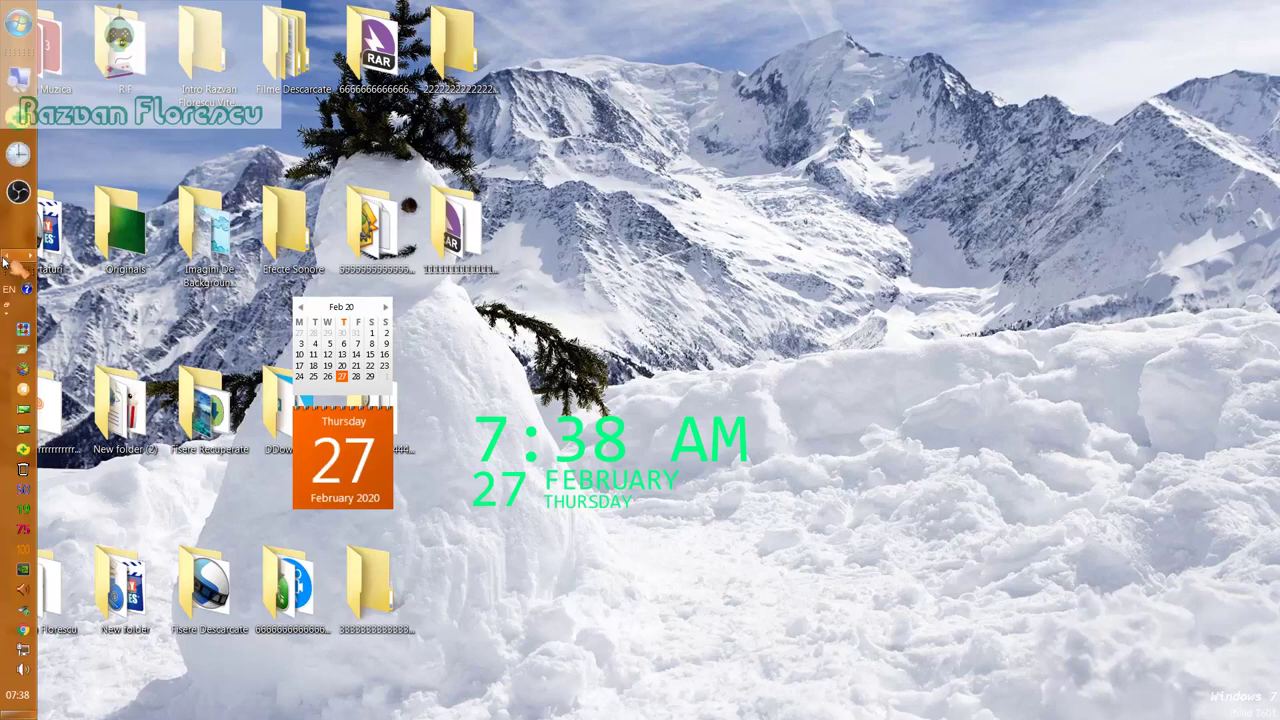
pyautogui.moveTo(18, 80)
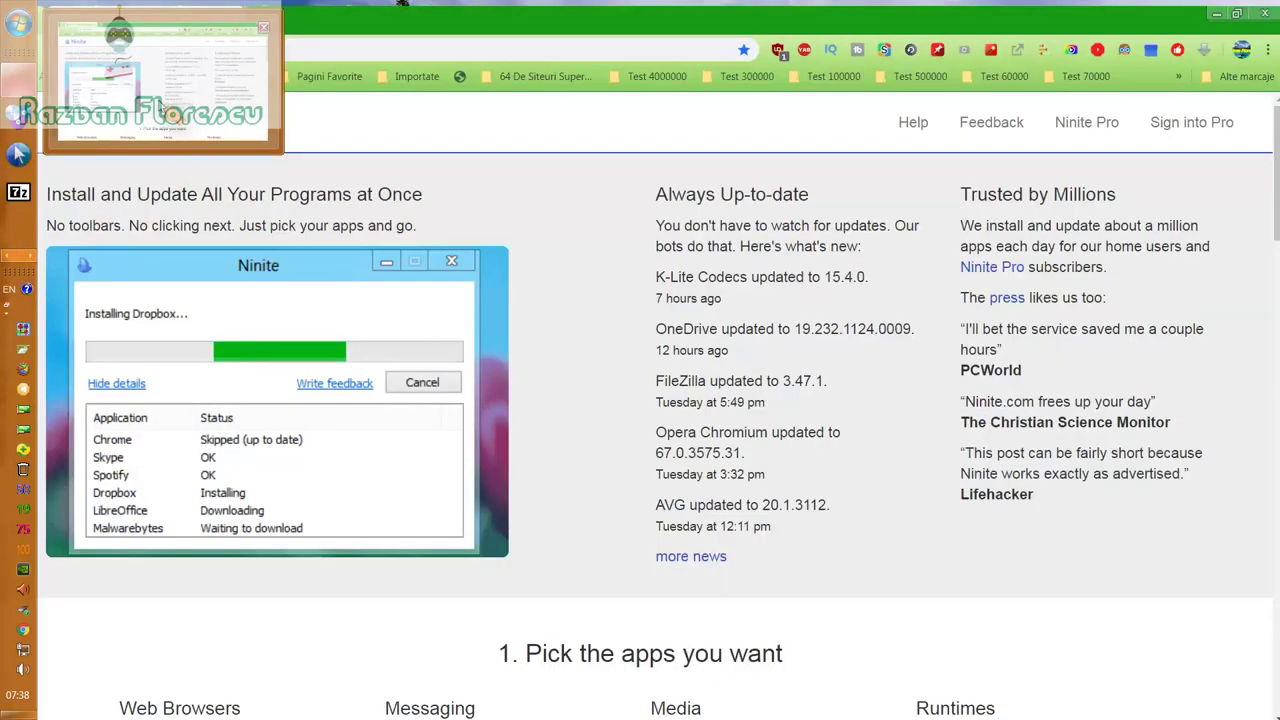
pyautogui.click(170, 118)
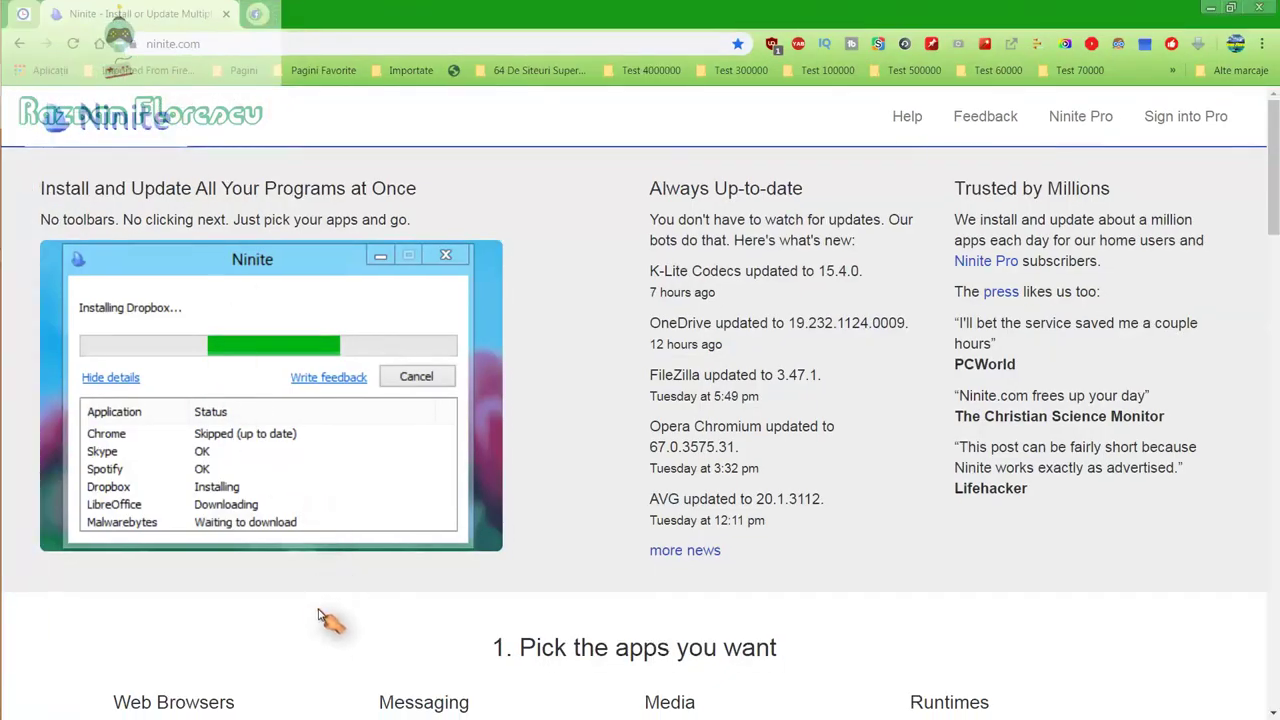
# Step: Look through Ninite's app catalogue by category, from Web Browsers and Imaging to Utilities and Developer Tools
pyautogui.scroll(-2, 320, 615)
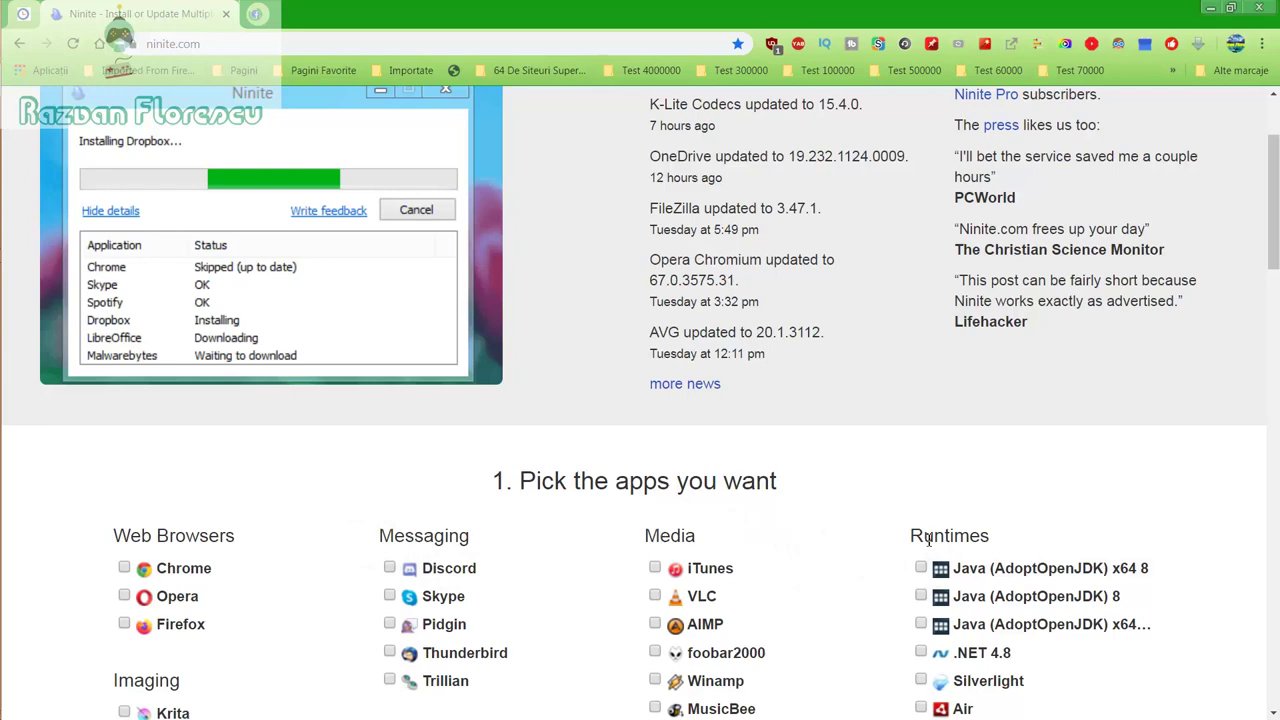
pyautogui.scroll(-2, 830, 500)
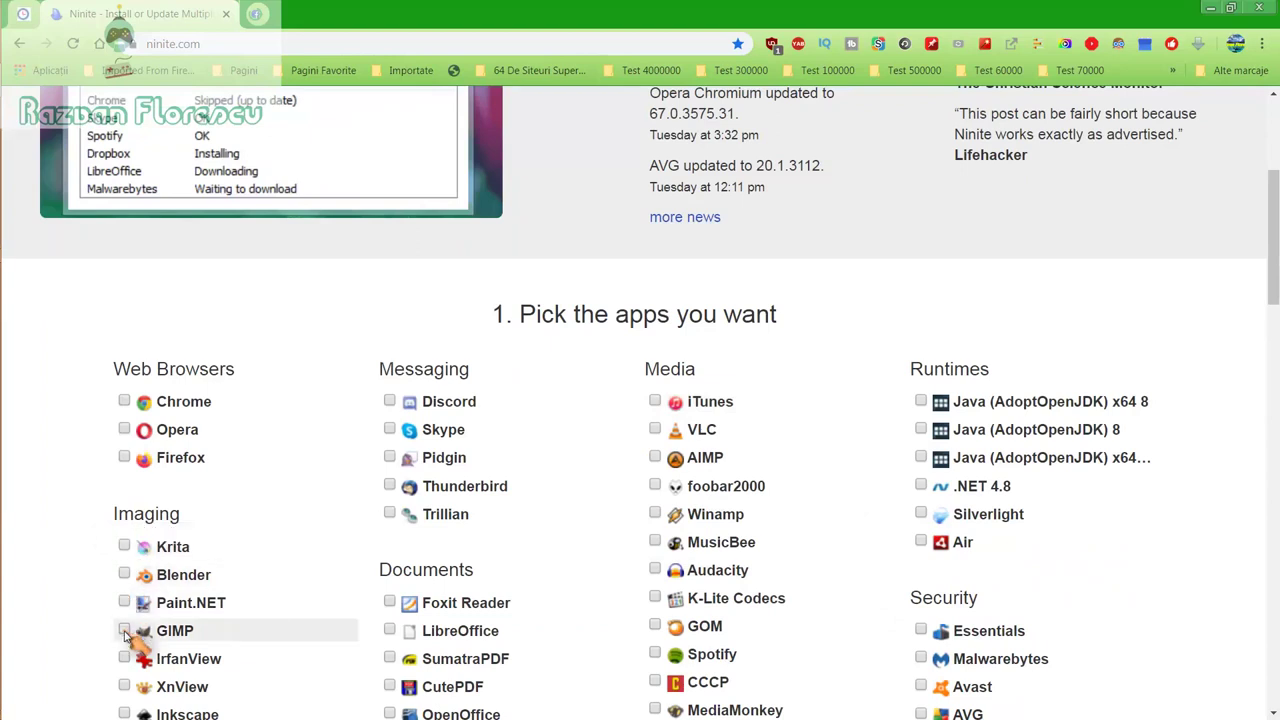
pyautogui.scroll(-1, 135, 690)
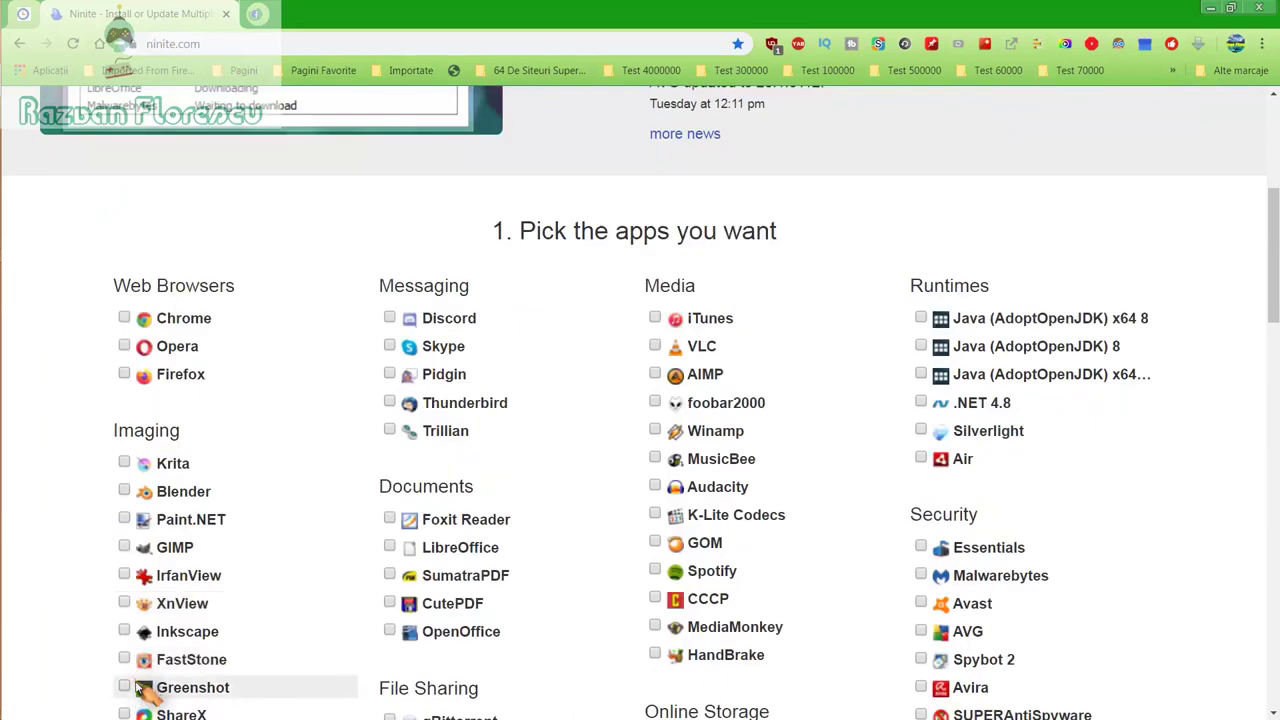
pyautogui.scroll(-1, 140, 690)
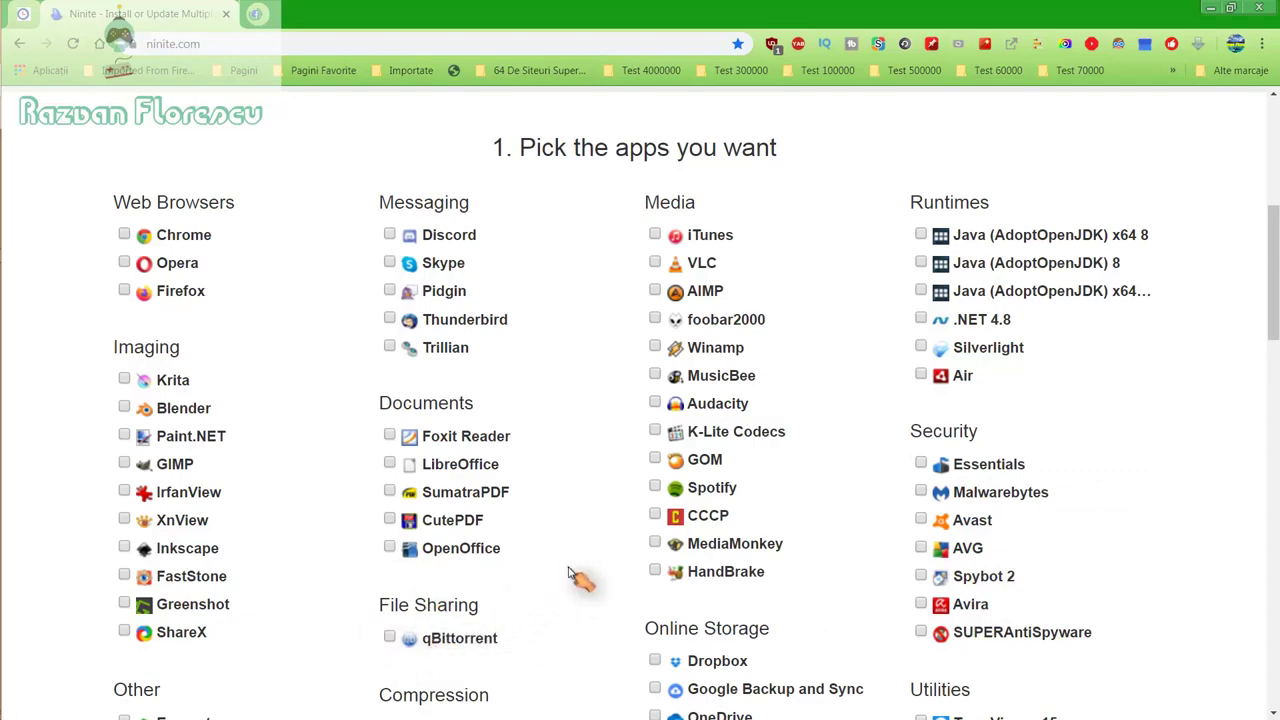
pyautogui.scroll(-1, 600, 595)
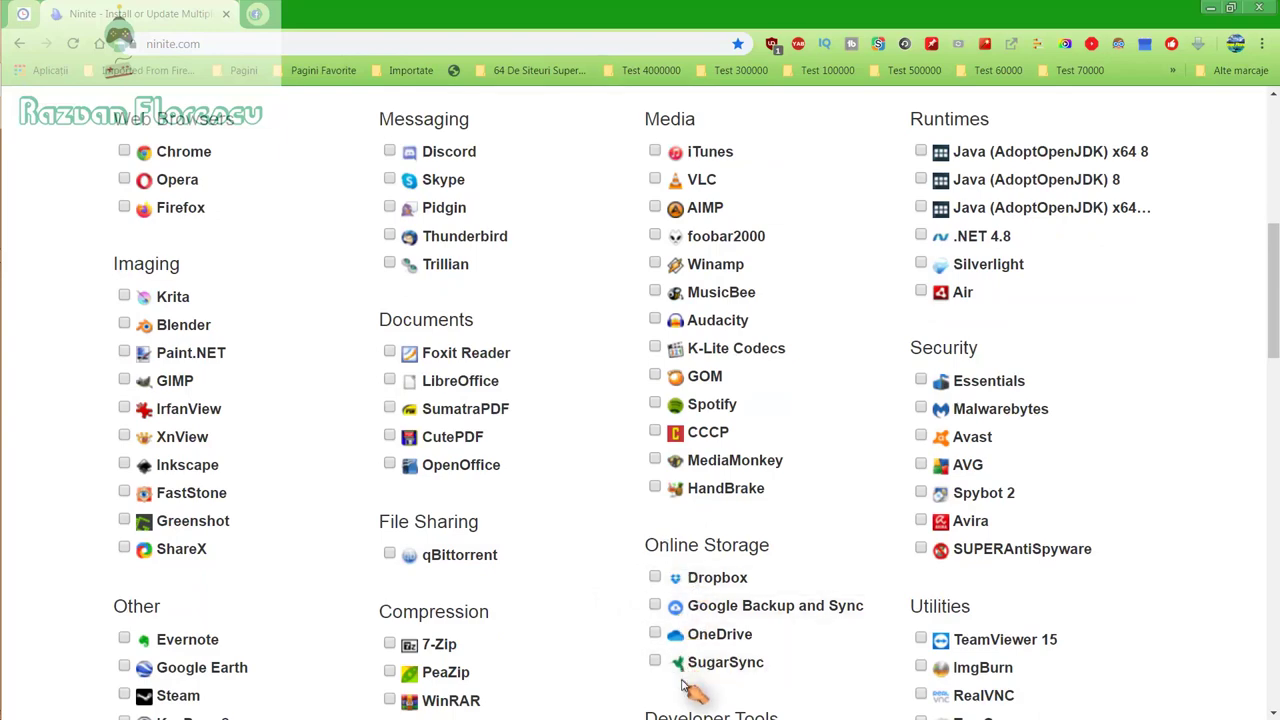
pyautogui.scroll(-2, 571, 651)
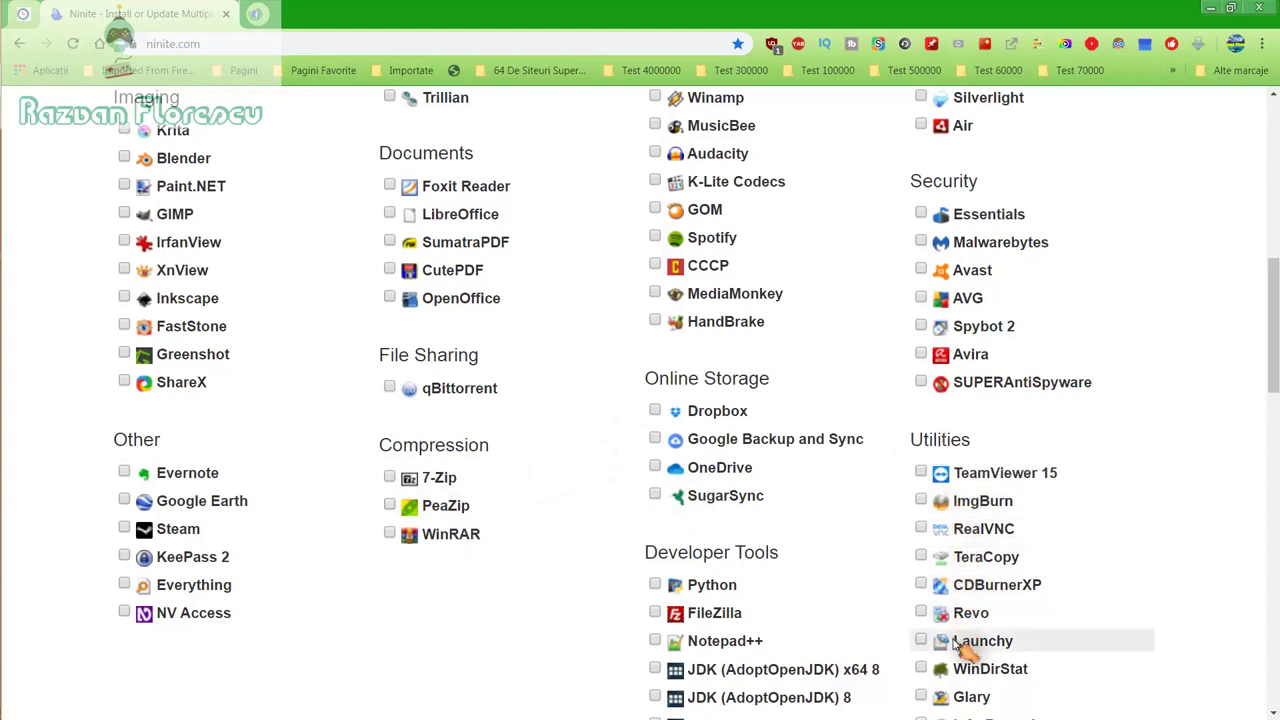
pyautogui.scroll(-1, 962, 698)
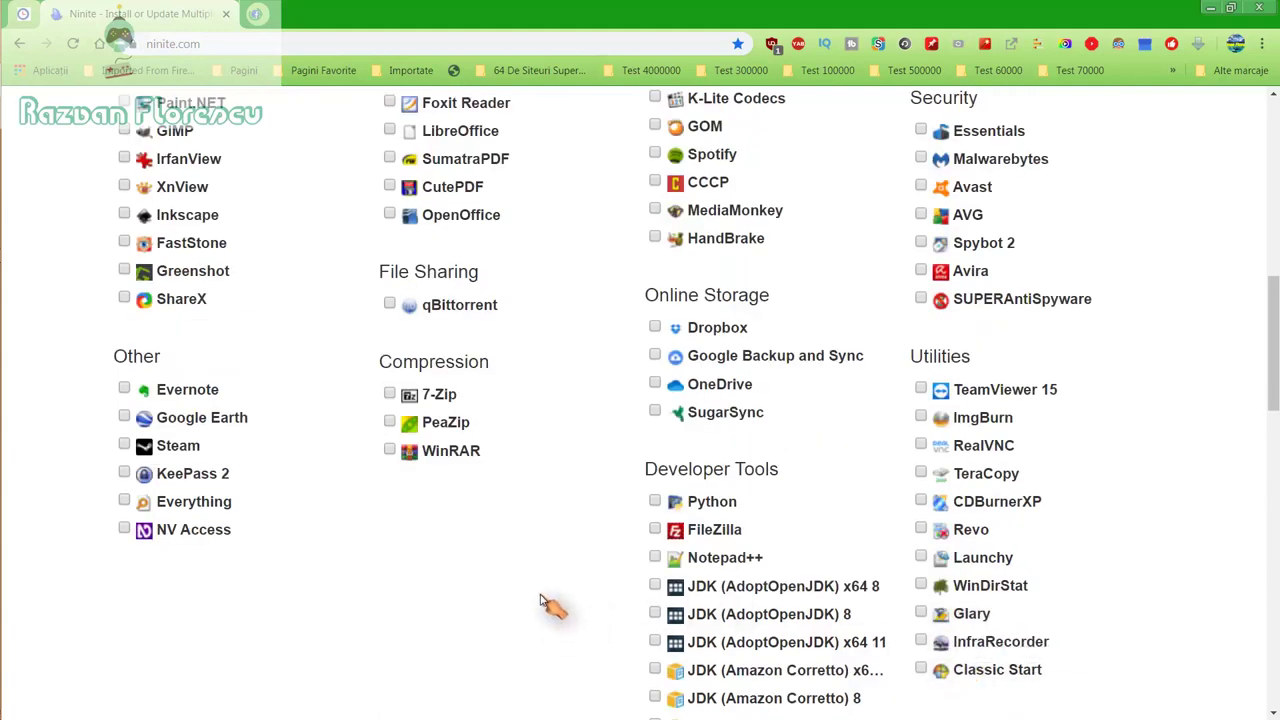
pyautogui.scroll(-1, 540, 600)
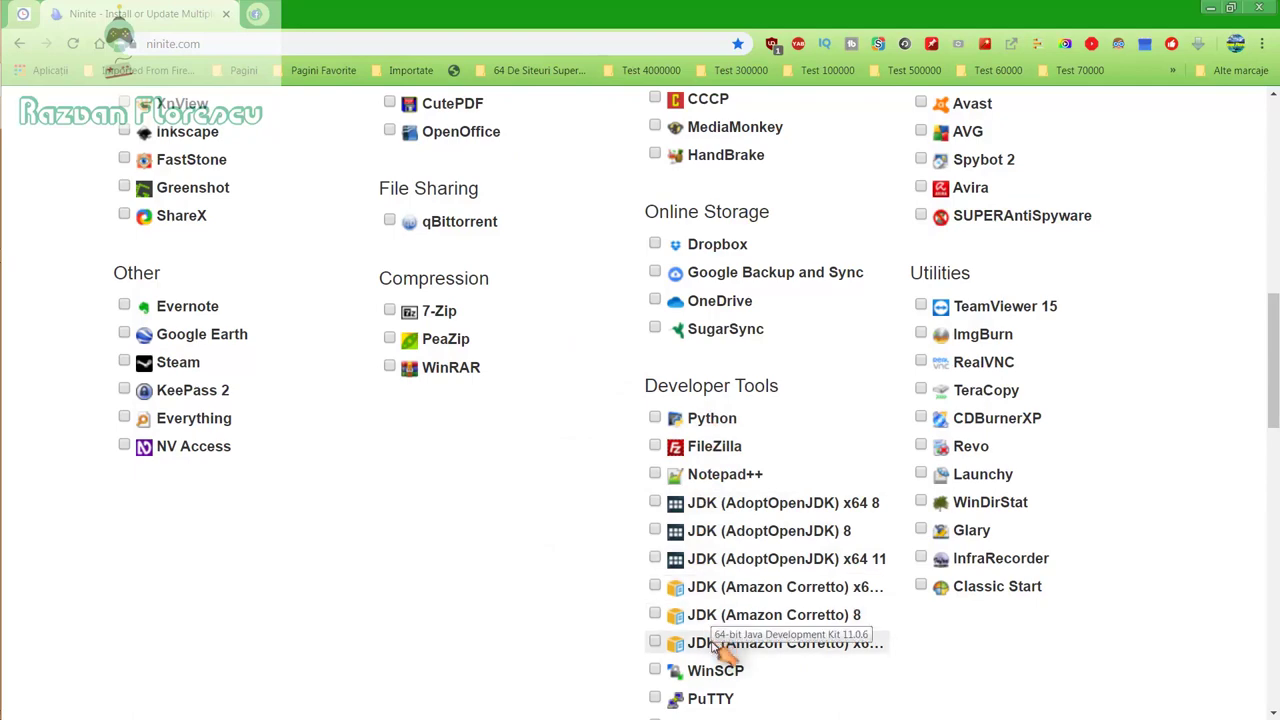
pyautogui.scroll(-2, 718, 648)
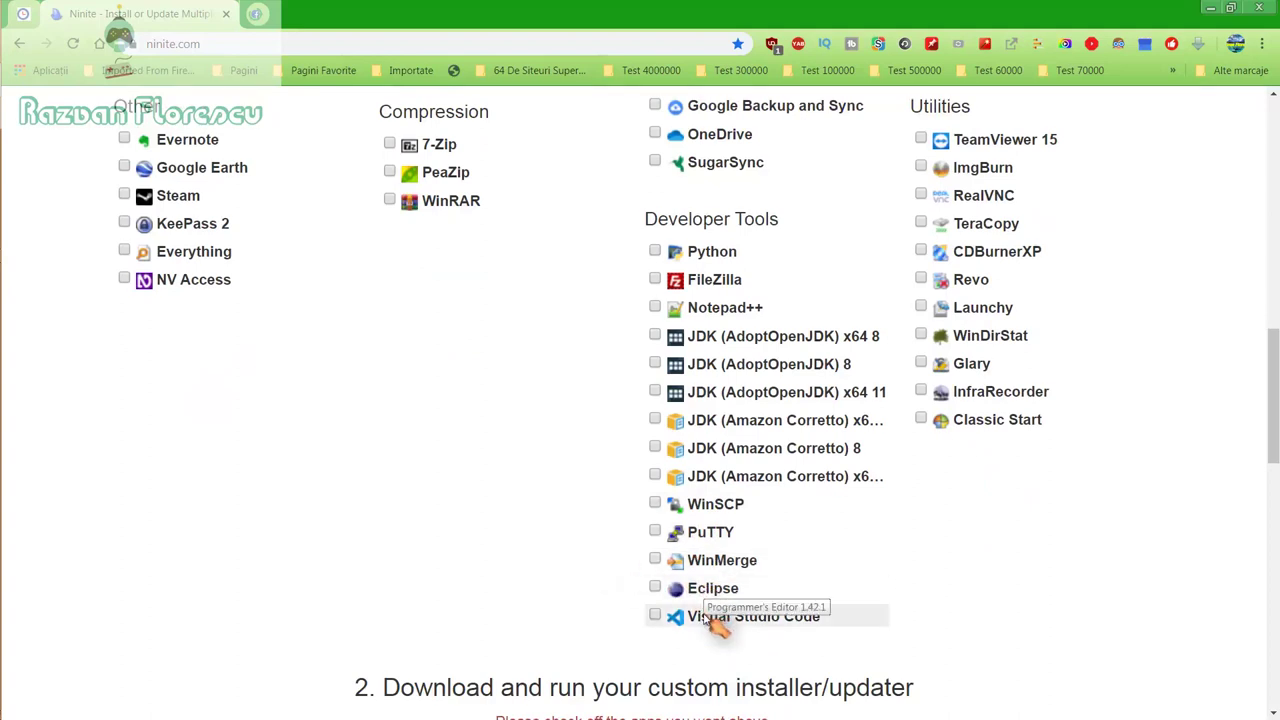
pyautogui.scroll(3, 590, 570)
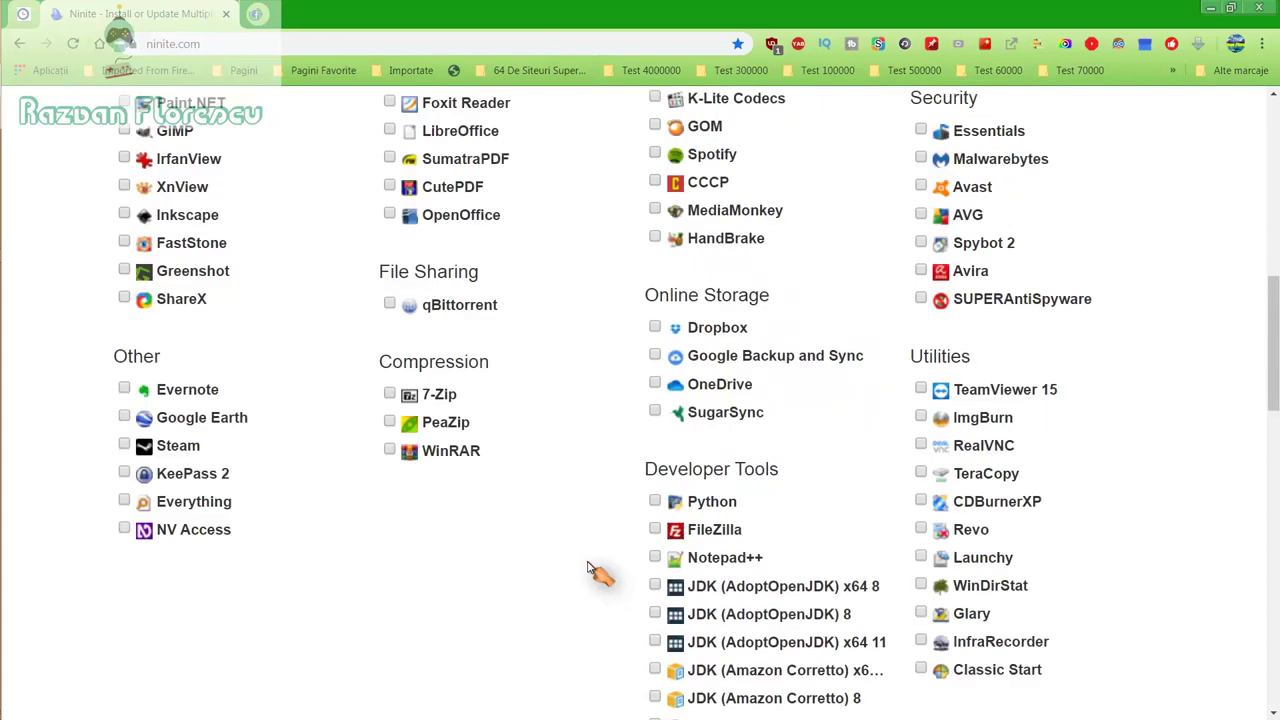
pyautogui.scroll(3, 590, 570)
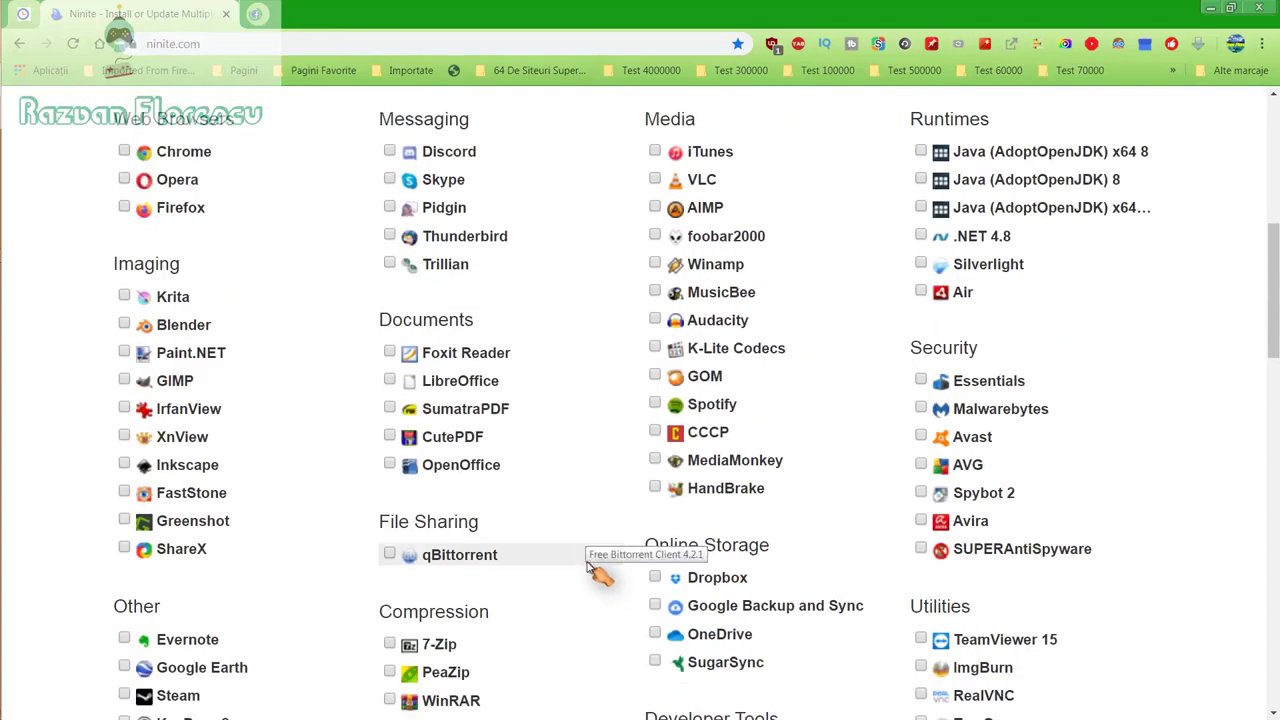
pyautogui.scroll(2, 590, 570)
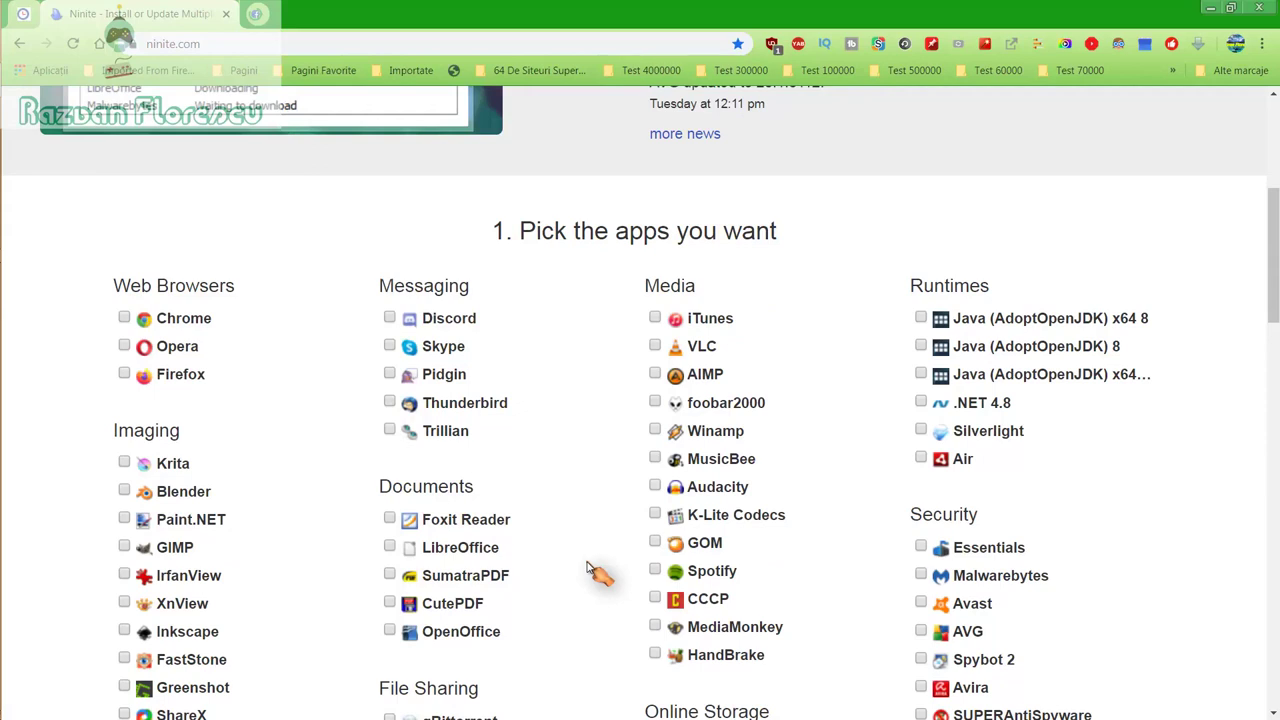
# Step: Select GOM, Inkscape, MusicBee, CCCP, MediaMonkey and Spotify for the custom Ninite installer
pyautogui.click(656, 545)
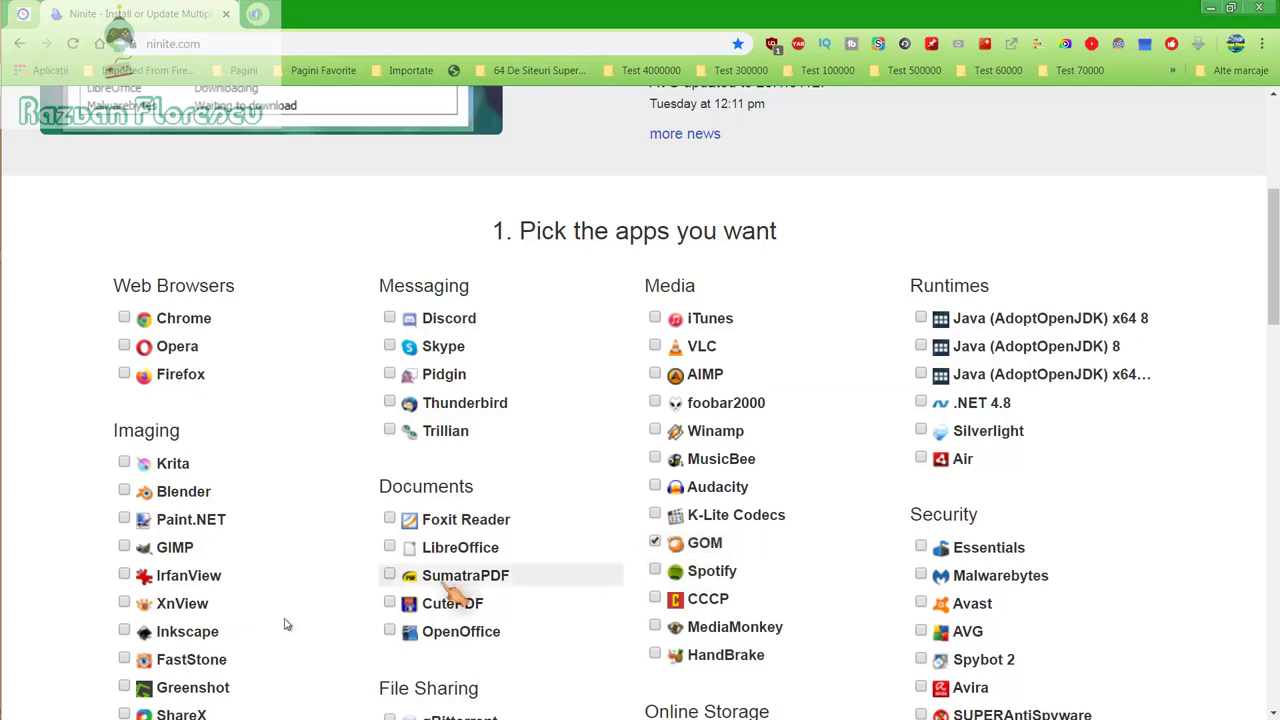
pyautogui.click(133, 640)
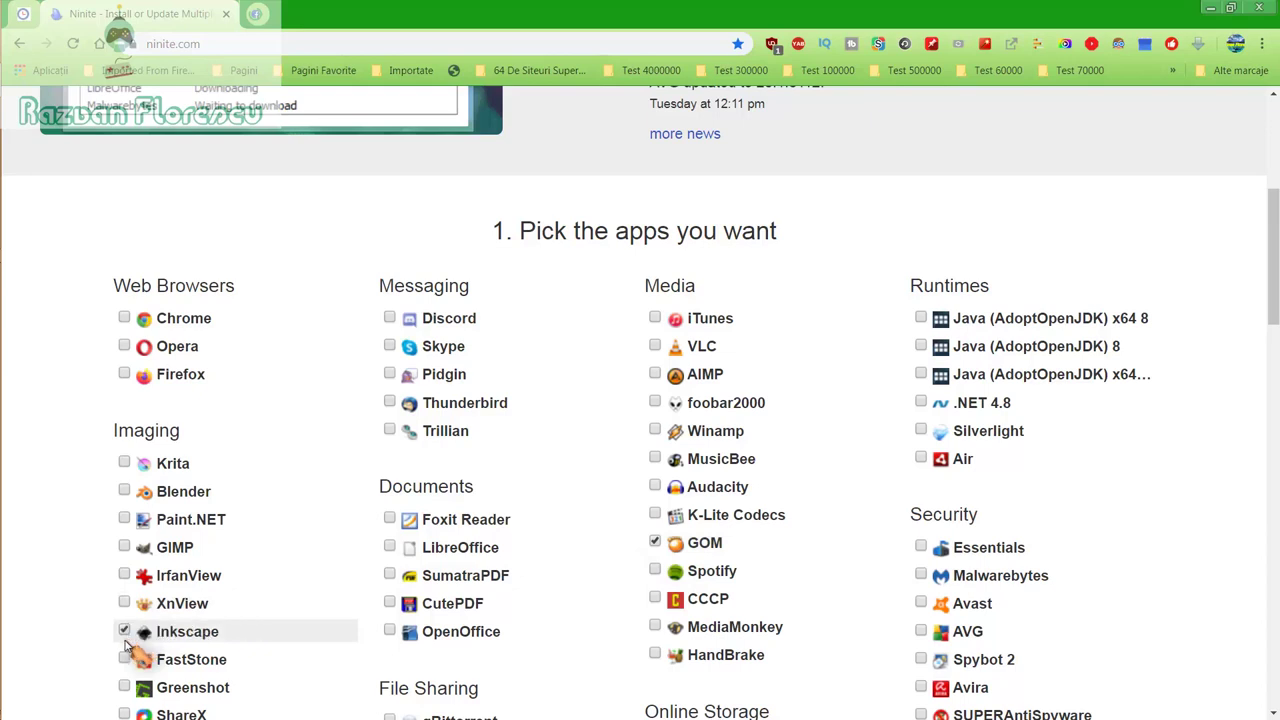
pyautogui.click(657, 462)
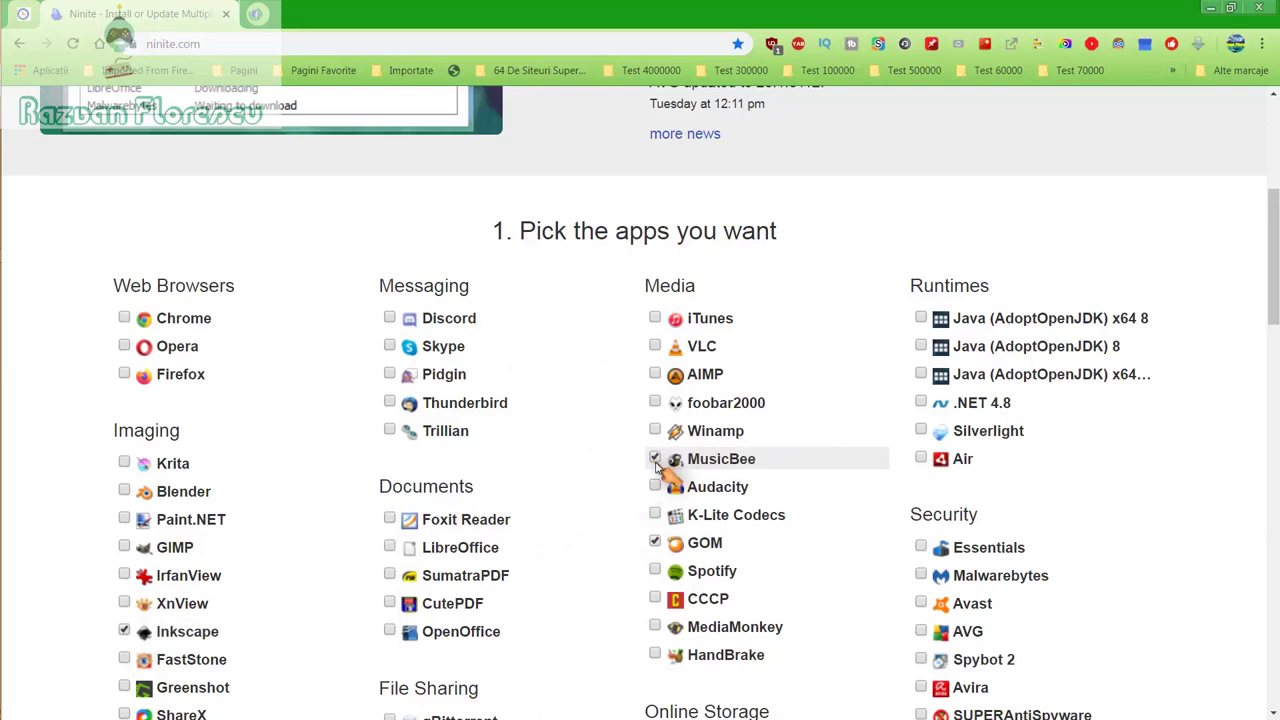
pyautogui.click(655, 600)
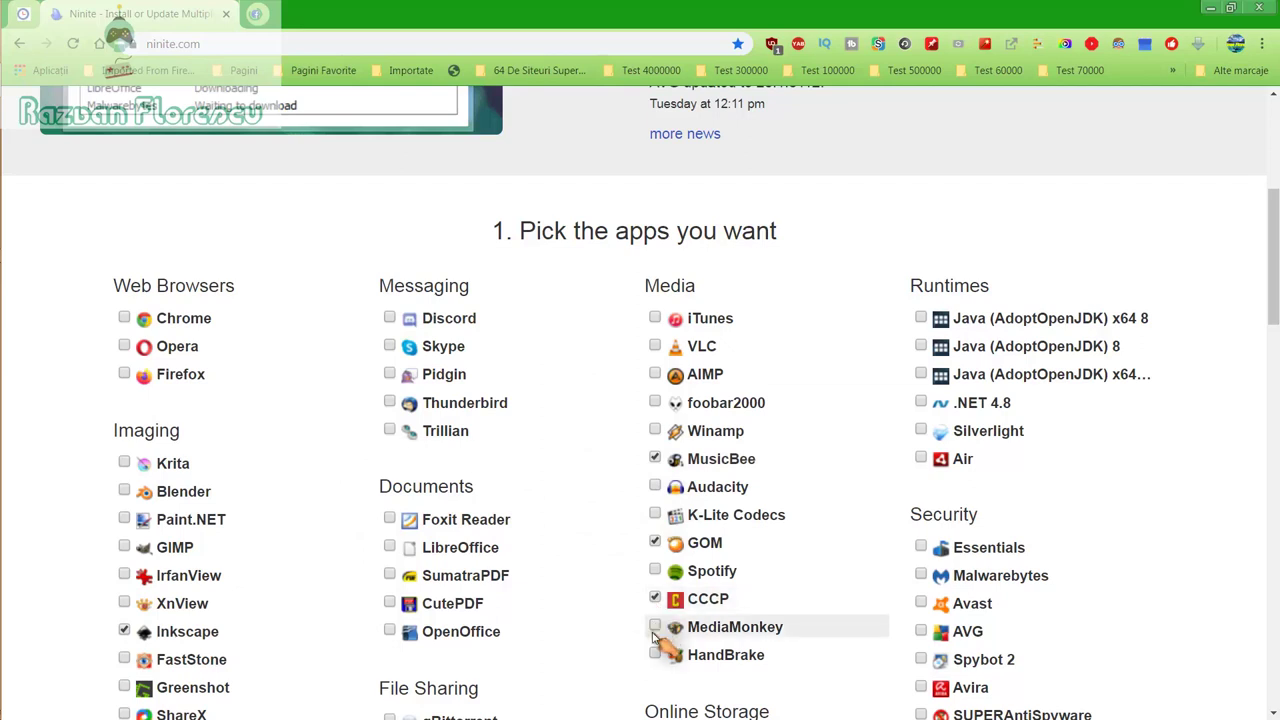
pyautogui.click(655, 626)
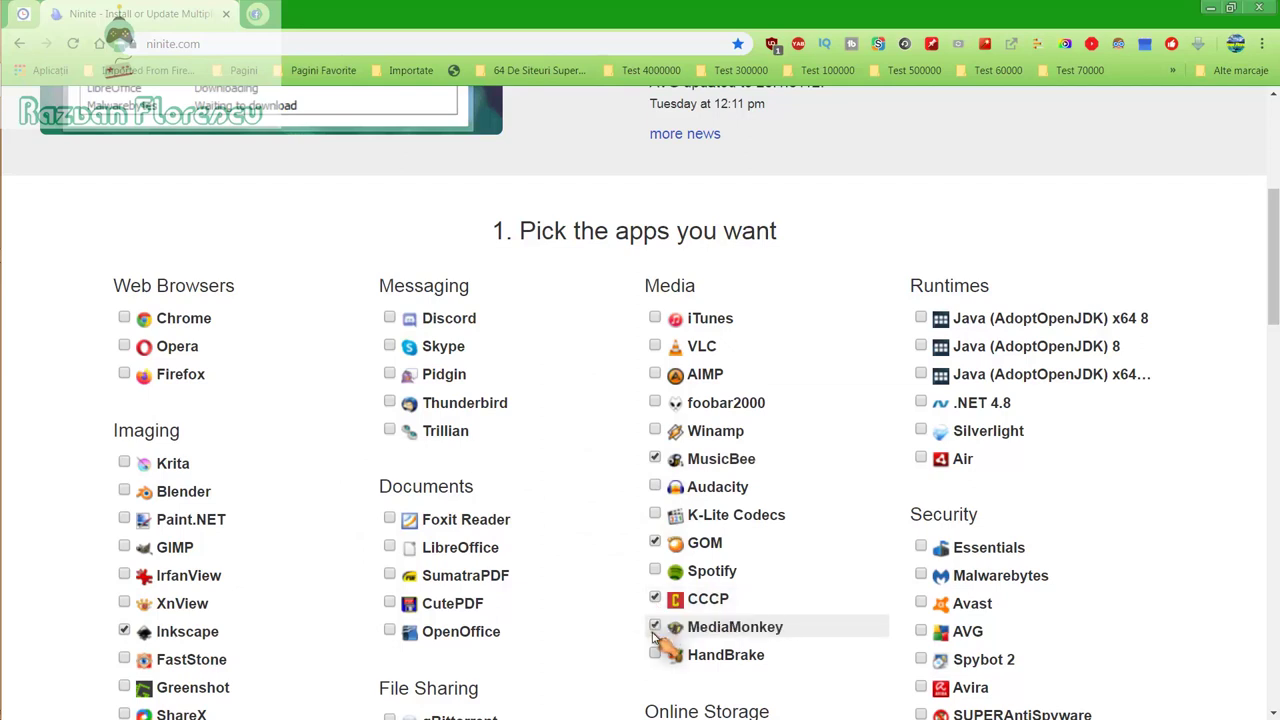
pyautogui.click(658, 576)
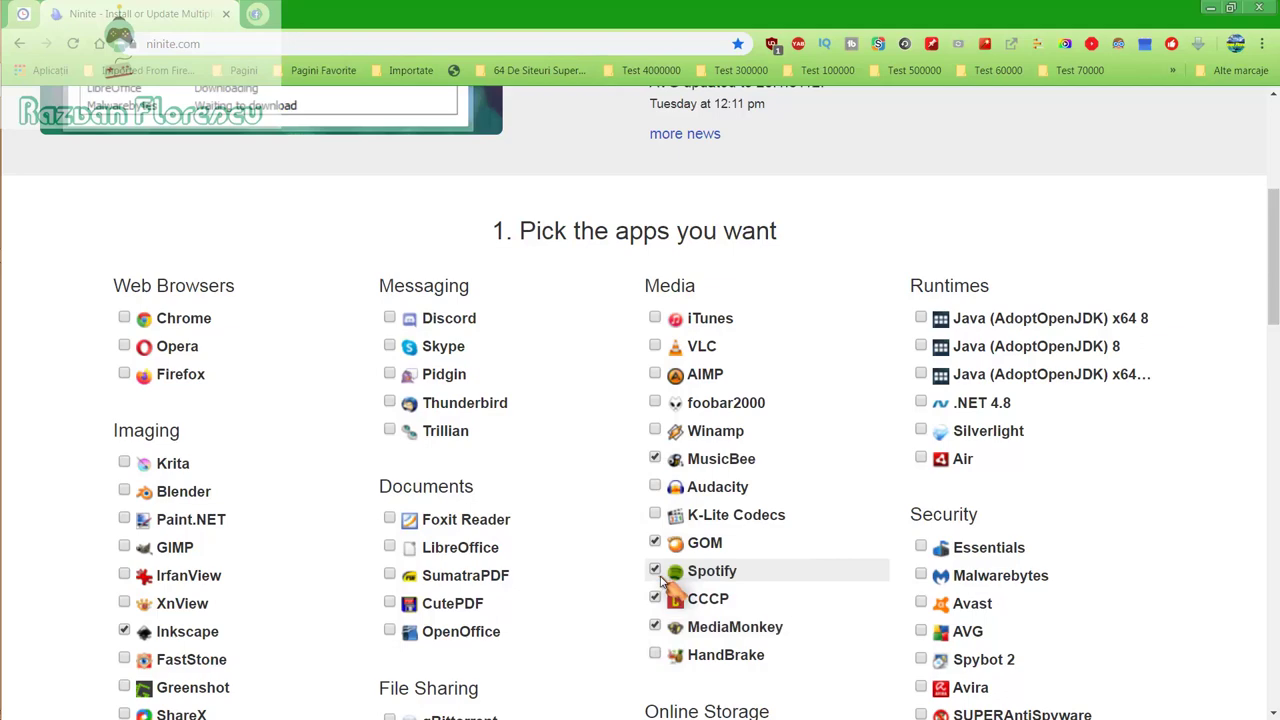
# Step: Add SUPERAntiSpyware and Spybot 2 from the Security category to the app selection
pyautogui.scroll(-1, 660, 580)
pyautogui.scroll(-1, 668, 575)
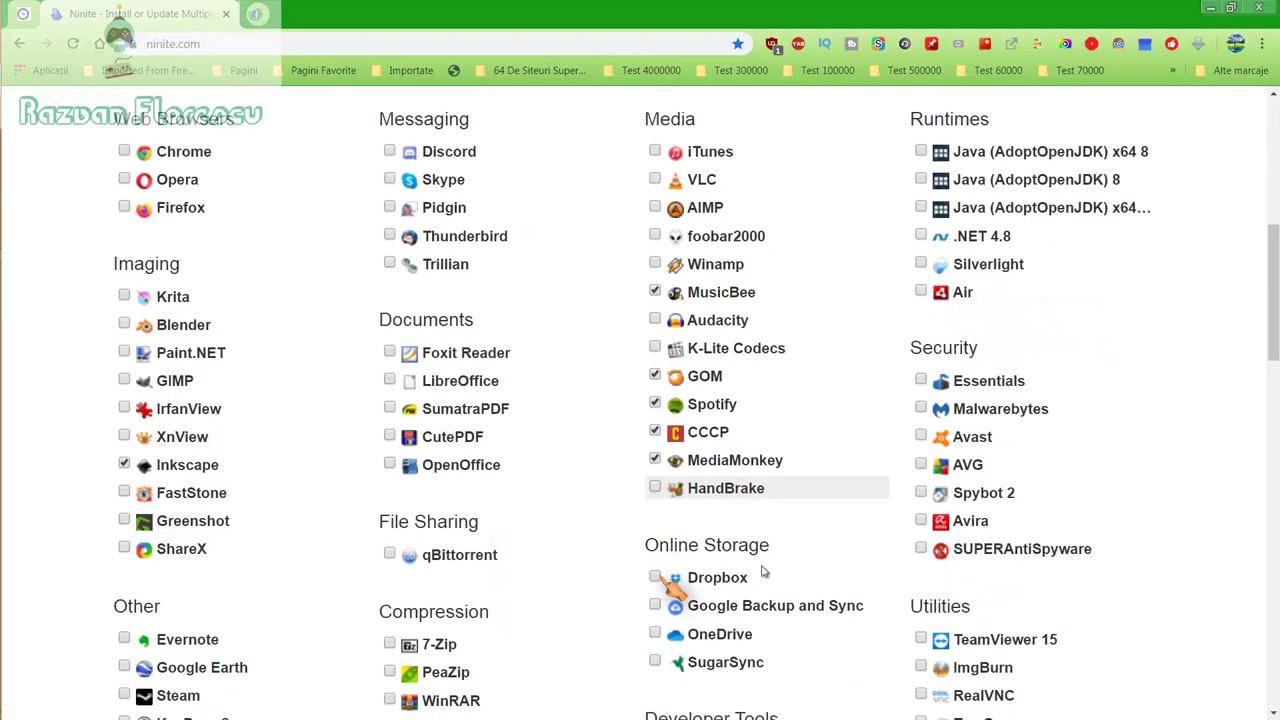
pyautogui.click(919, 548)
pyautogui.click(921, 494)
pyautogui.scroll(-2, 921, 500)
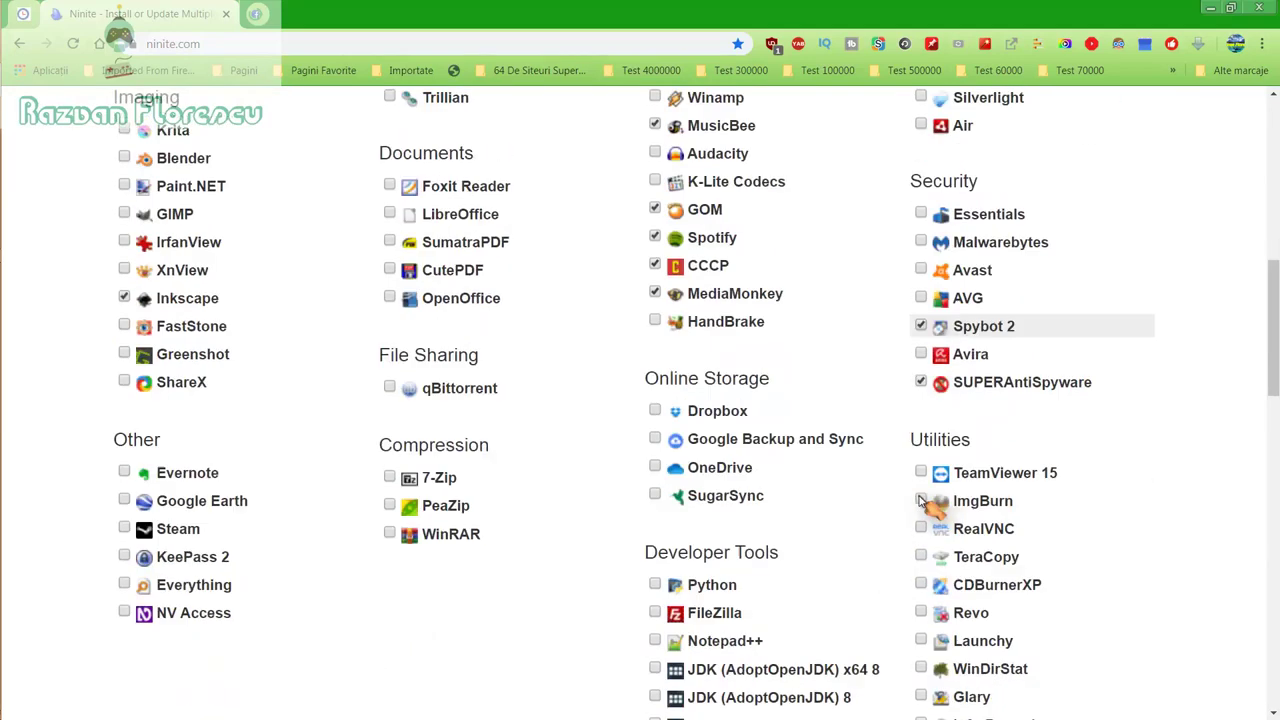
# Step: Add SugarSync from Online Storage to the app selection and get the custom Ninite installer
pyautogui.click(654, 496)
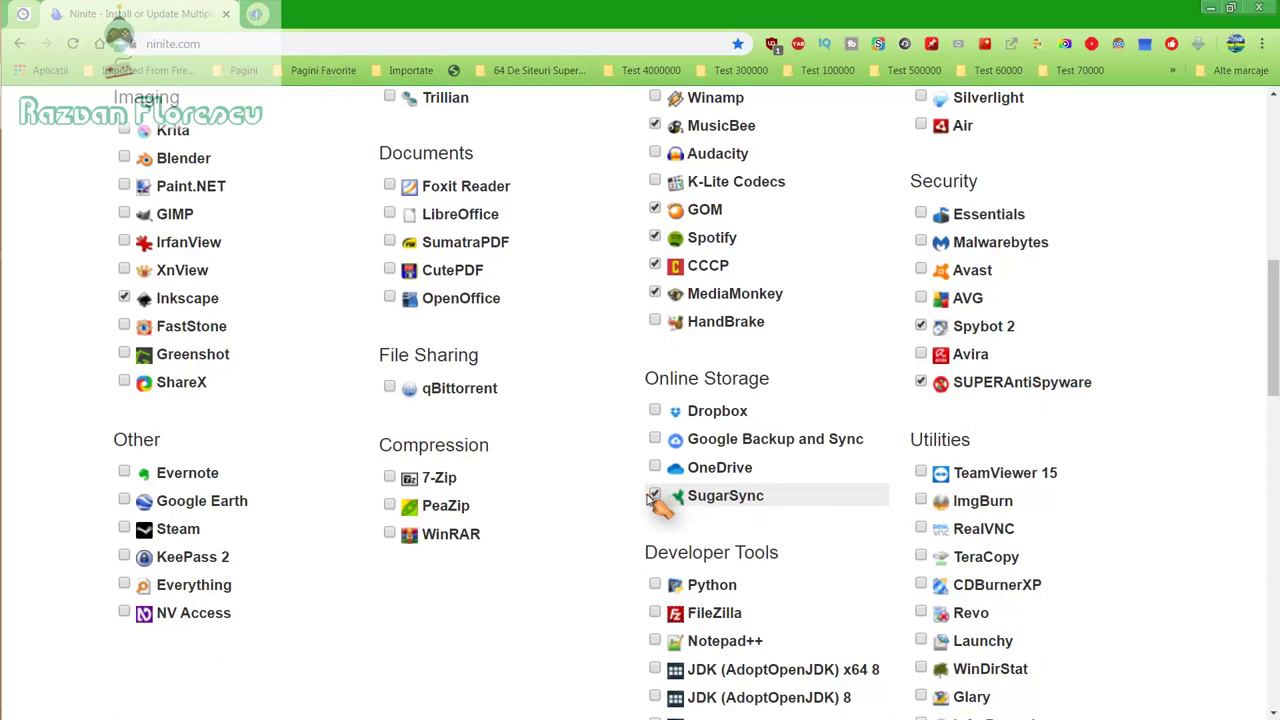
pyautogui.scroll(-2, 652, 502)
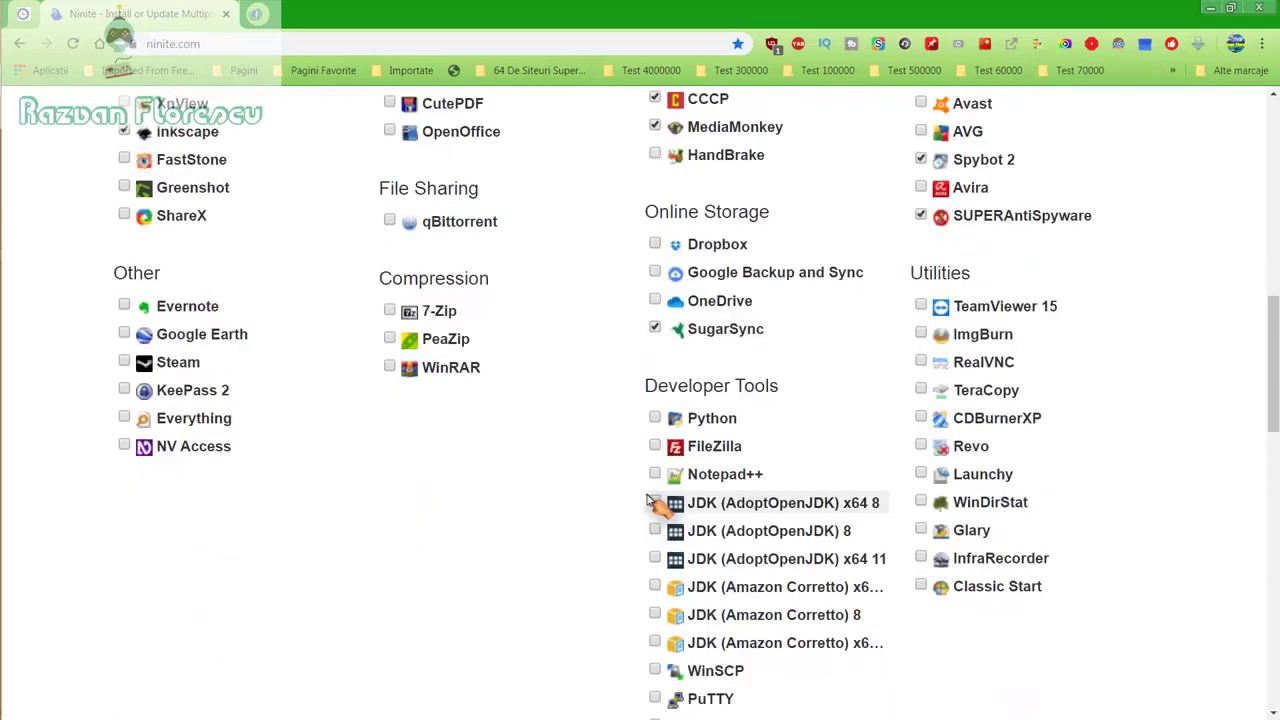
pyautogui.scroll(-2, 648, 502)
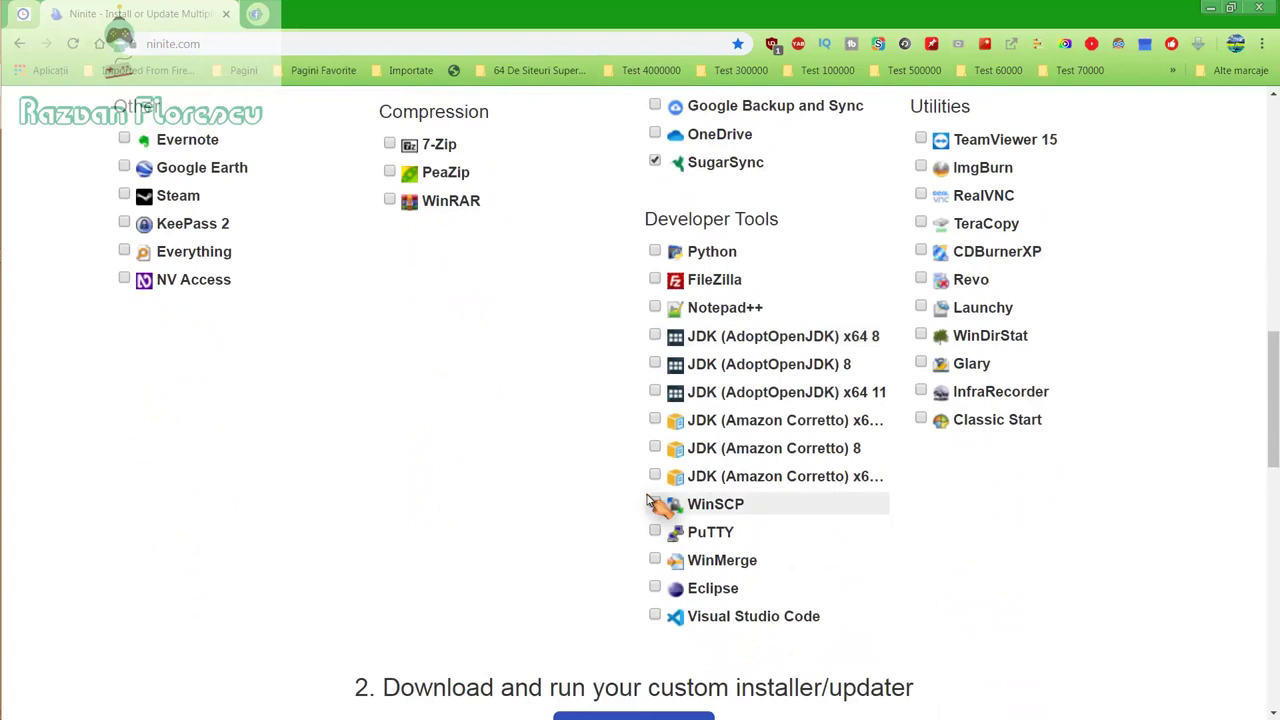
pyautogui.scroll(-2, 648, 502)
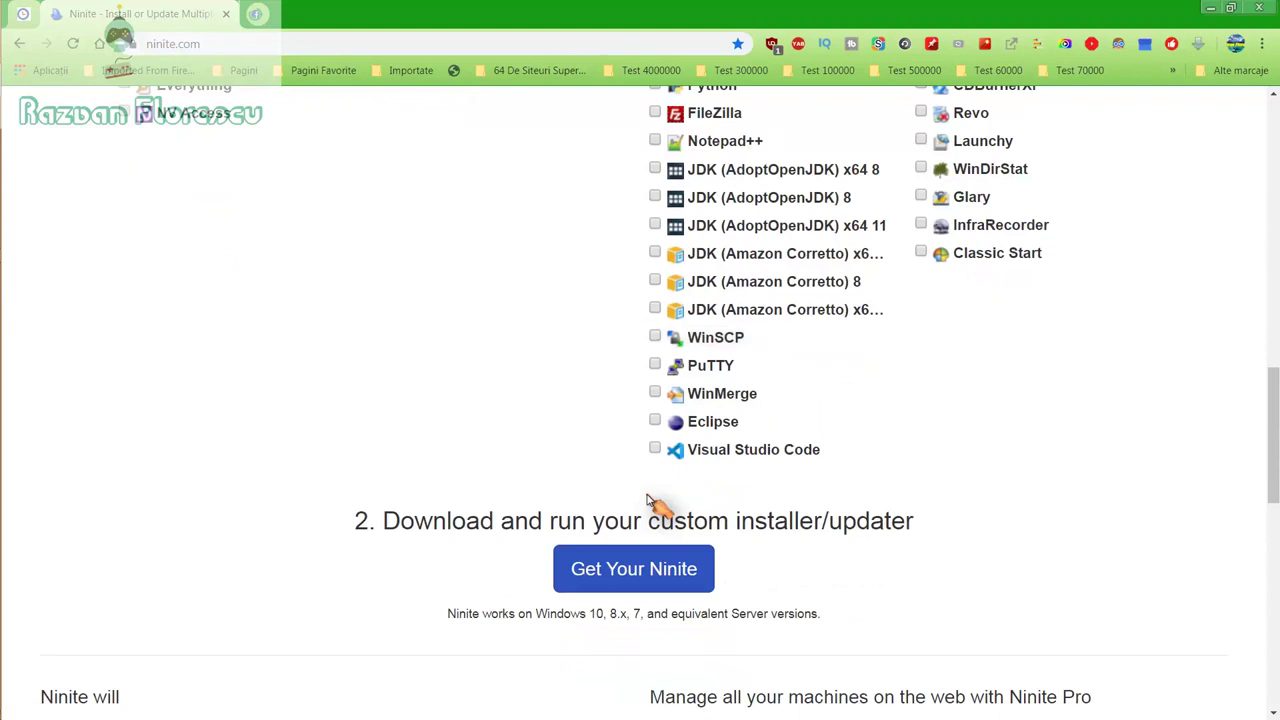
pyautogui.click(632, 570)
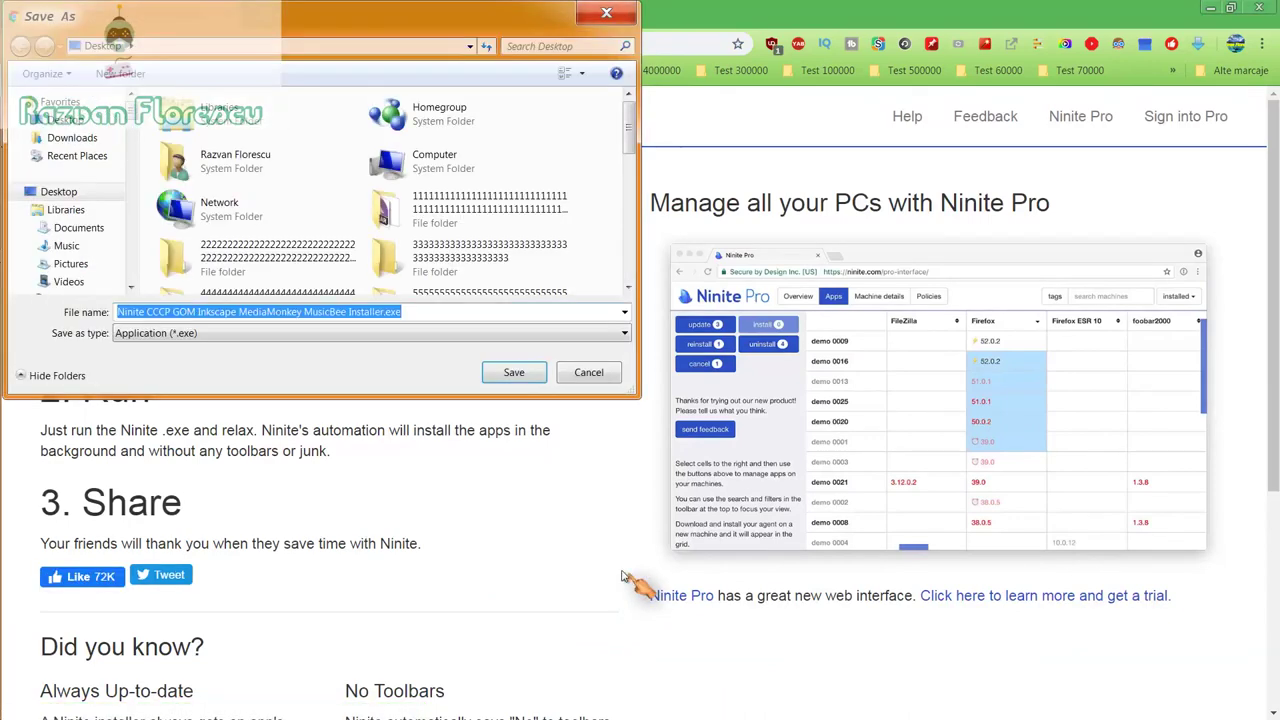
# Step: Save the installer to the desktop with the file type Toate fișierele (*.*)
pyautogui.click(325, 336)
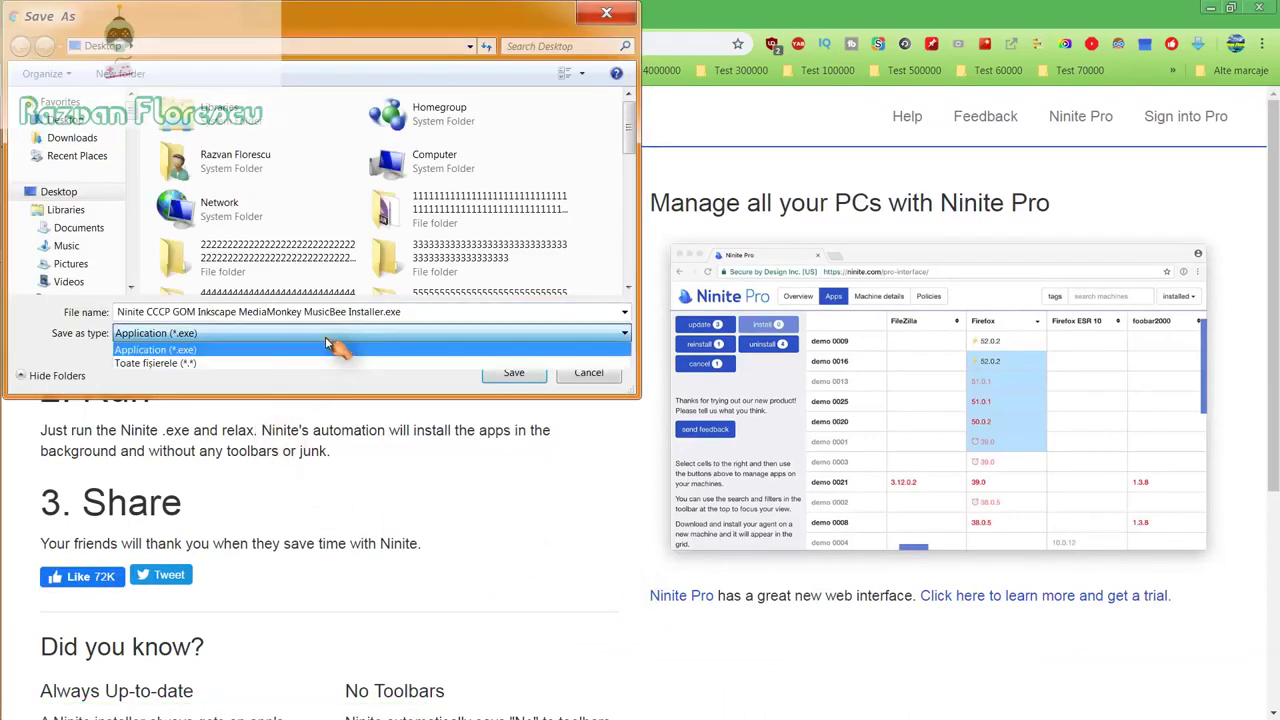
pyautogui.click(296, 364)
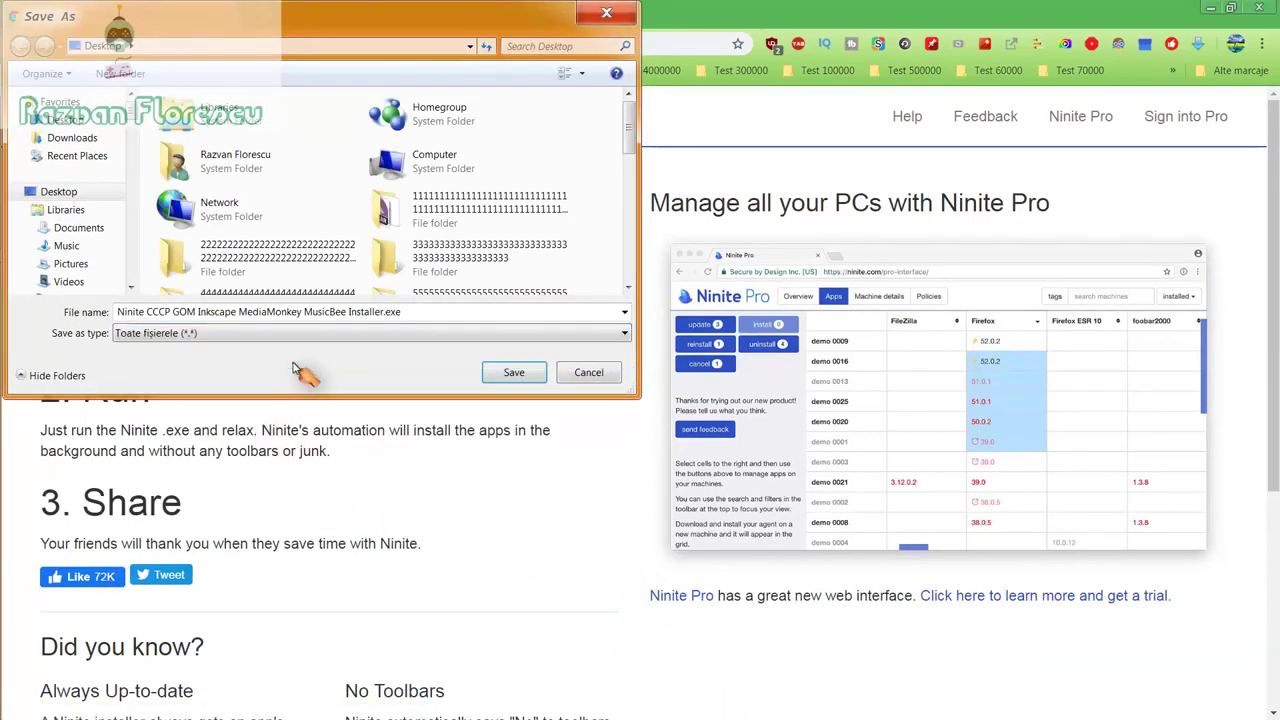
pyautogui.click(495, 374)
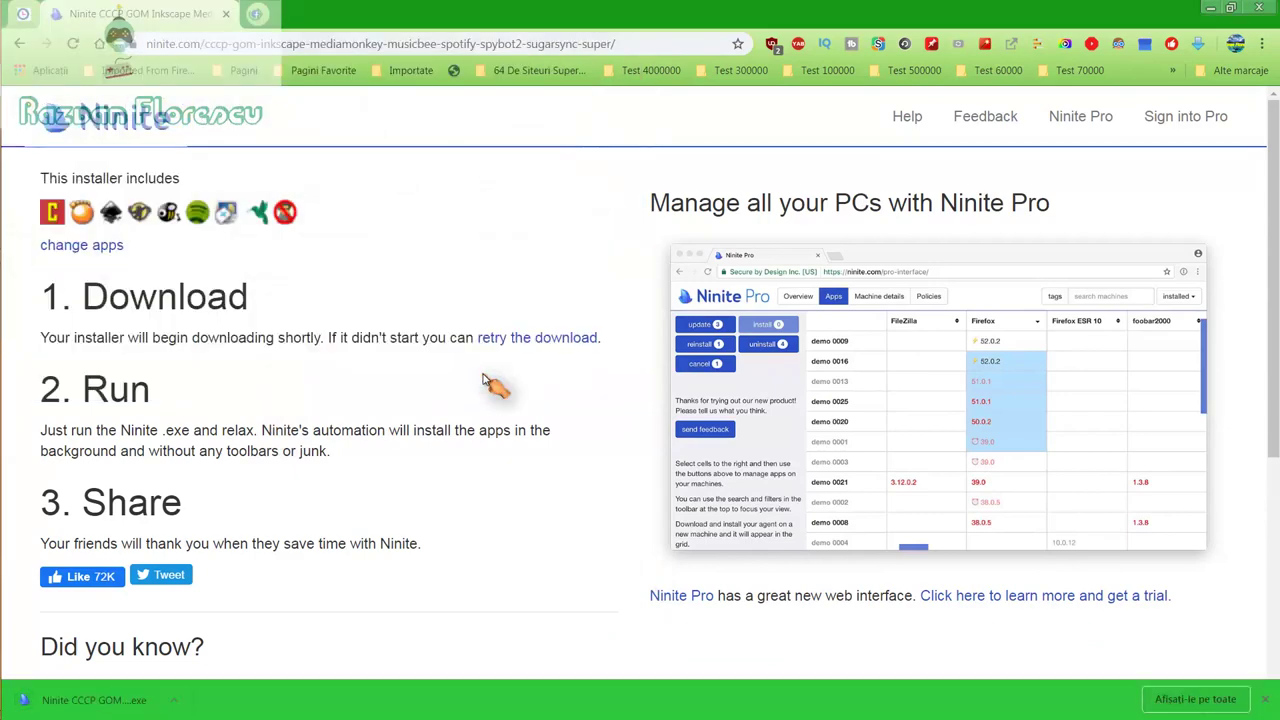
# Step: Run the downloaded Ninite installer, close the browser and show the installation details
pyautogui.click(128, 700)
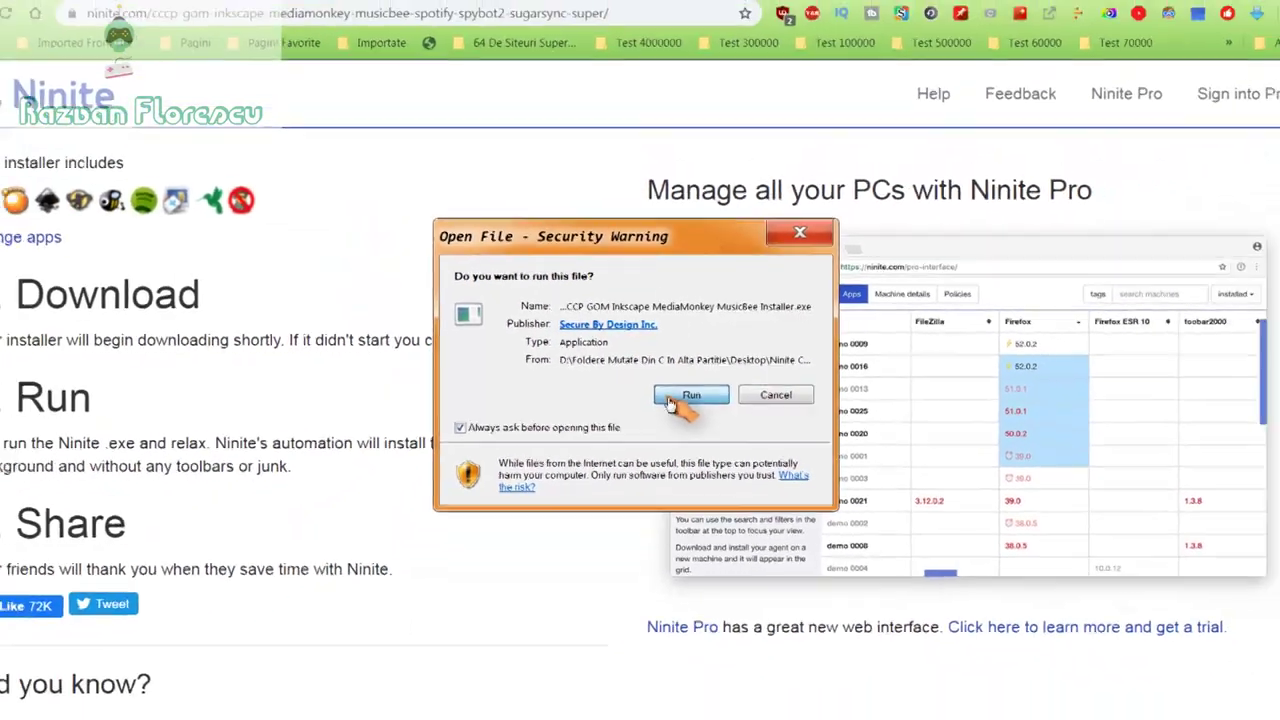
pyautogui.click(667, 423)
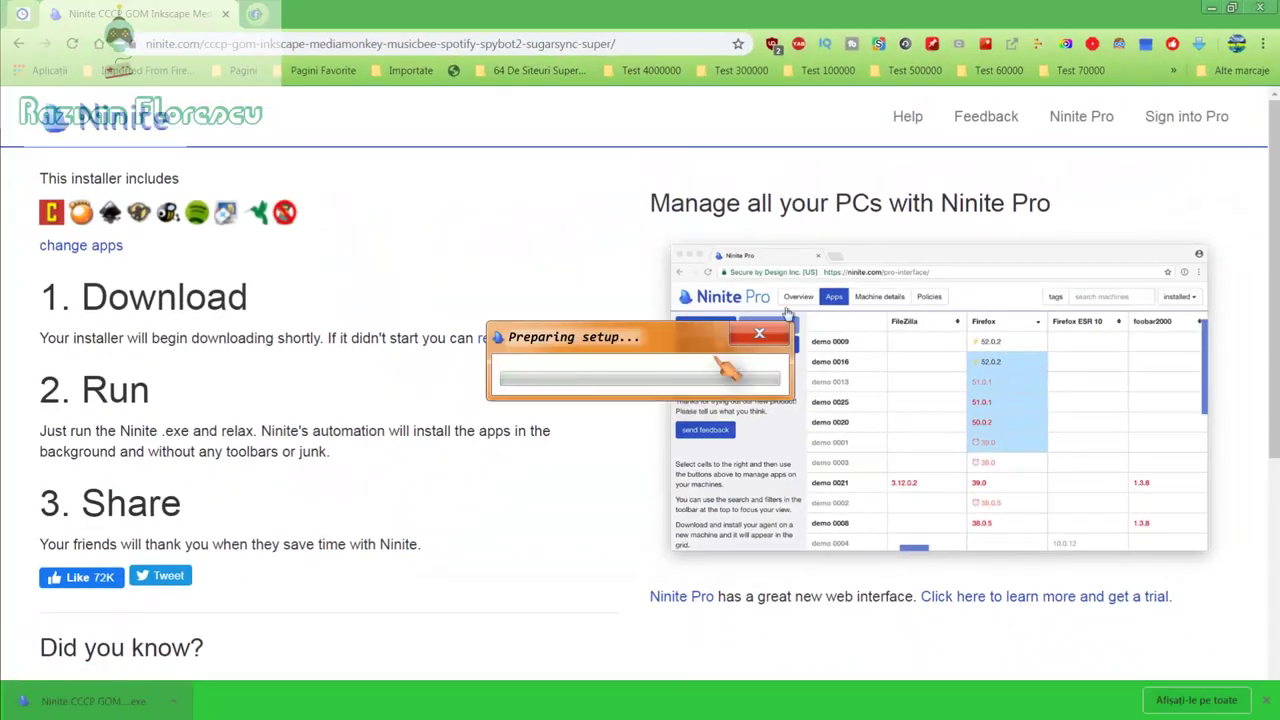
pyautogui.click(1258, 7)
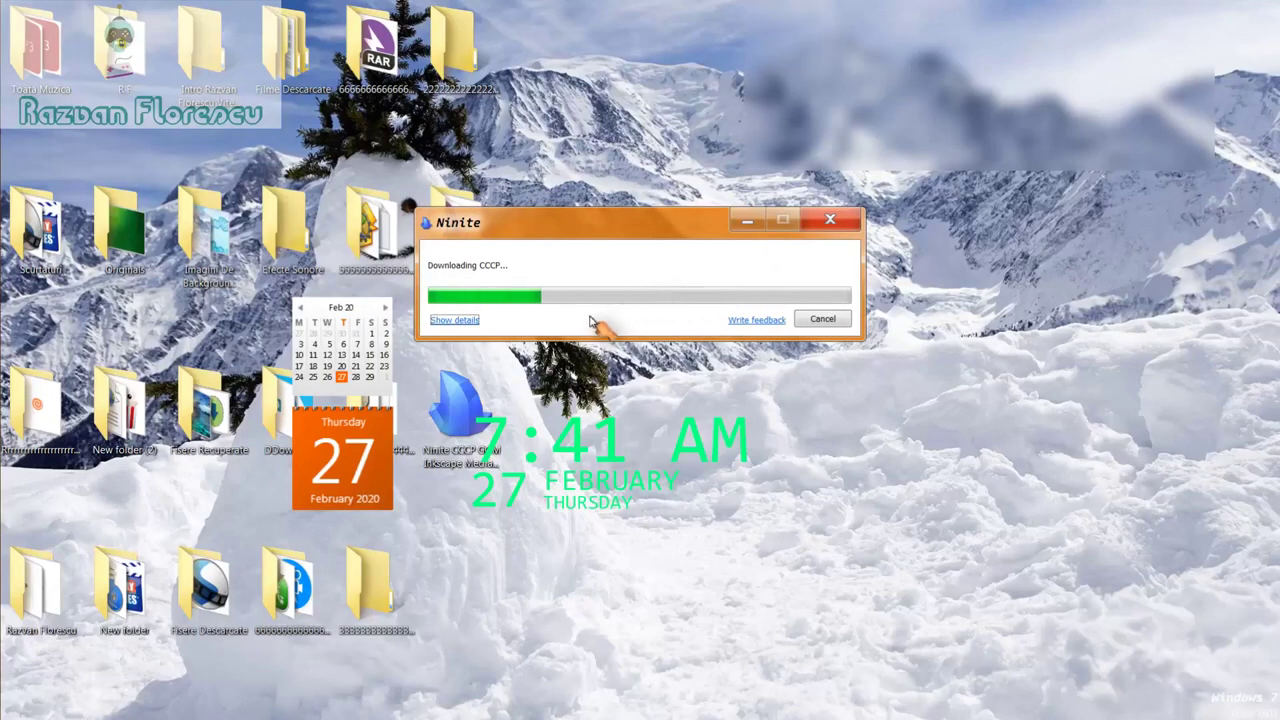
pyautogui.click(458, 322)
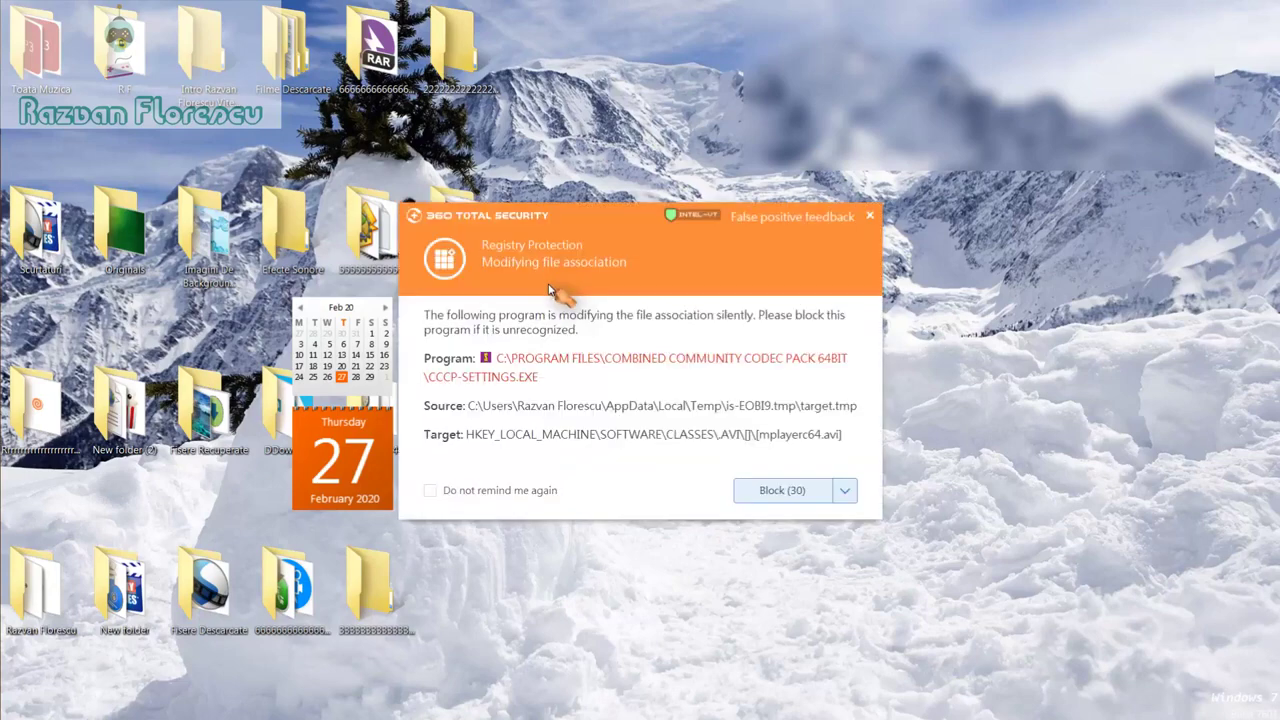
# Step: Dismiss the 360 Total Security alerts raised while Ninite installs the apps
pyautogui.click(872, 219)
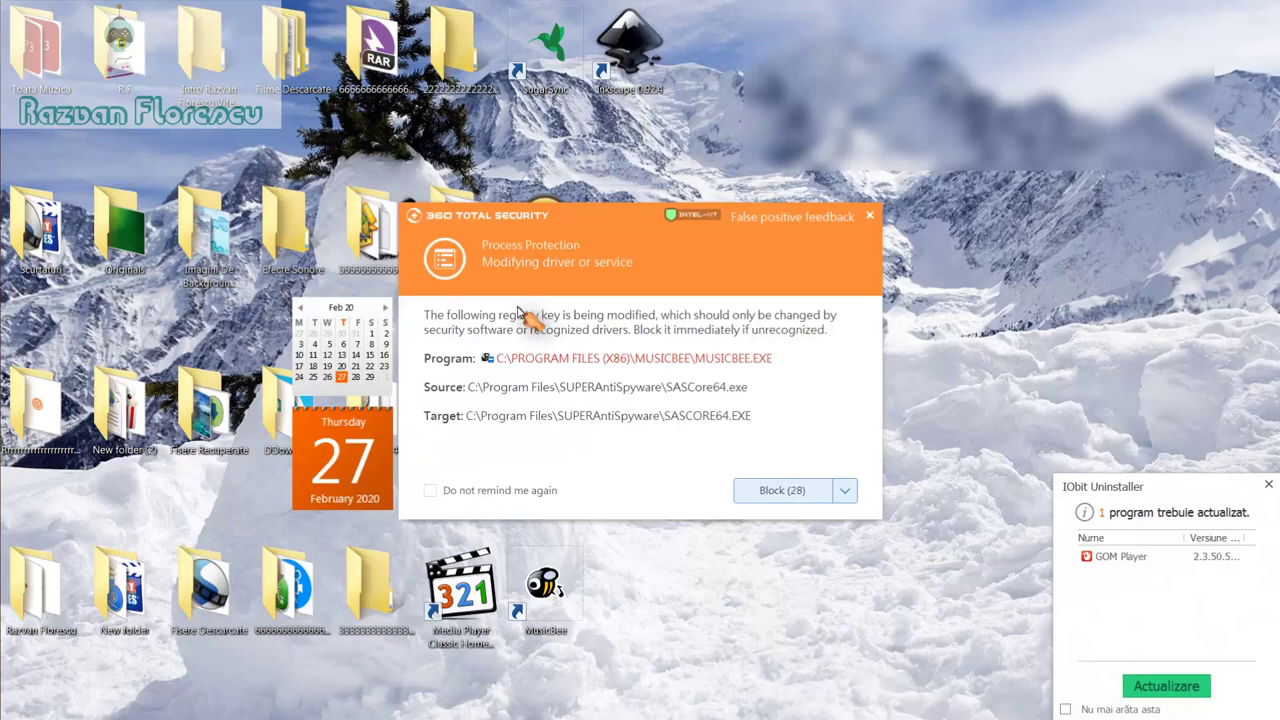
pyautogui.click(872, 217)
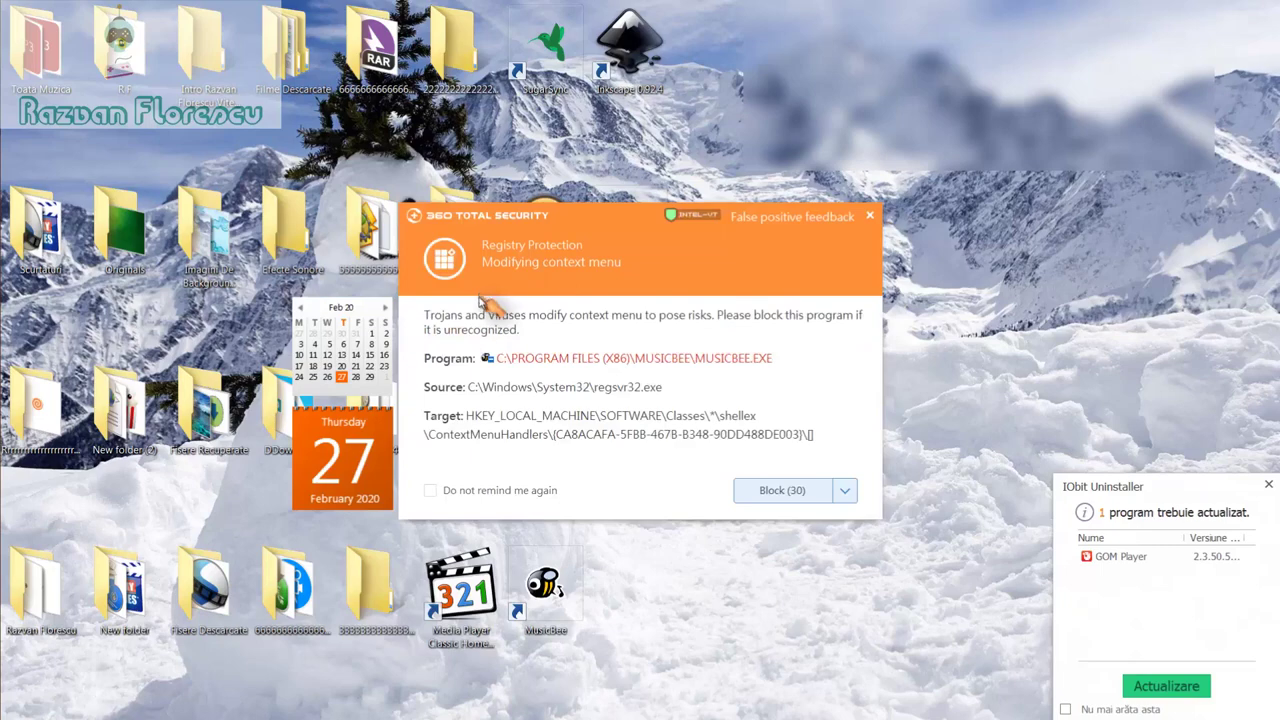
pyautogui.click(870, 216)
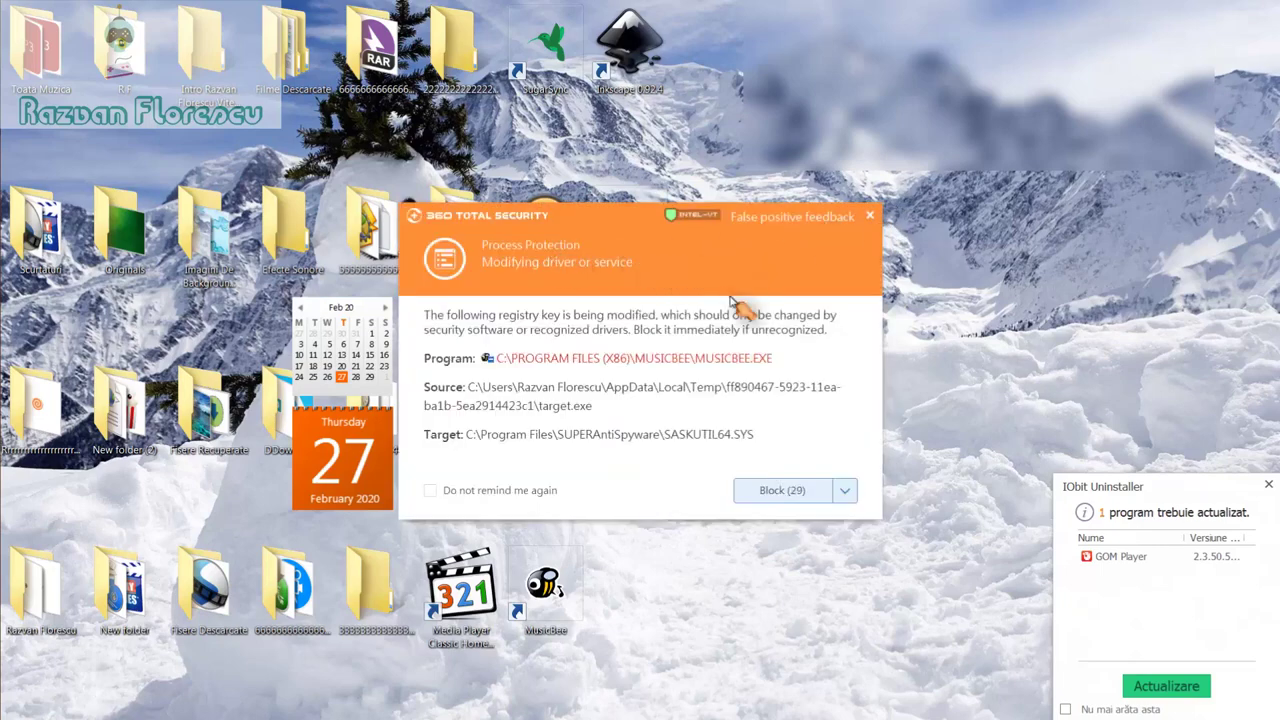
pyautogui.click(872, 217)
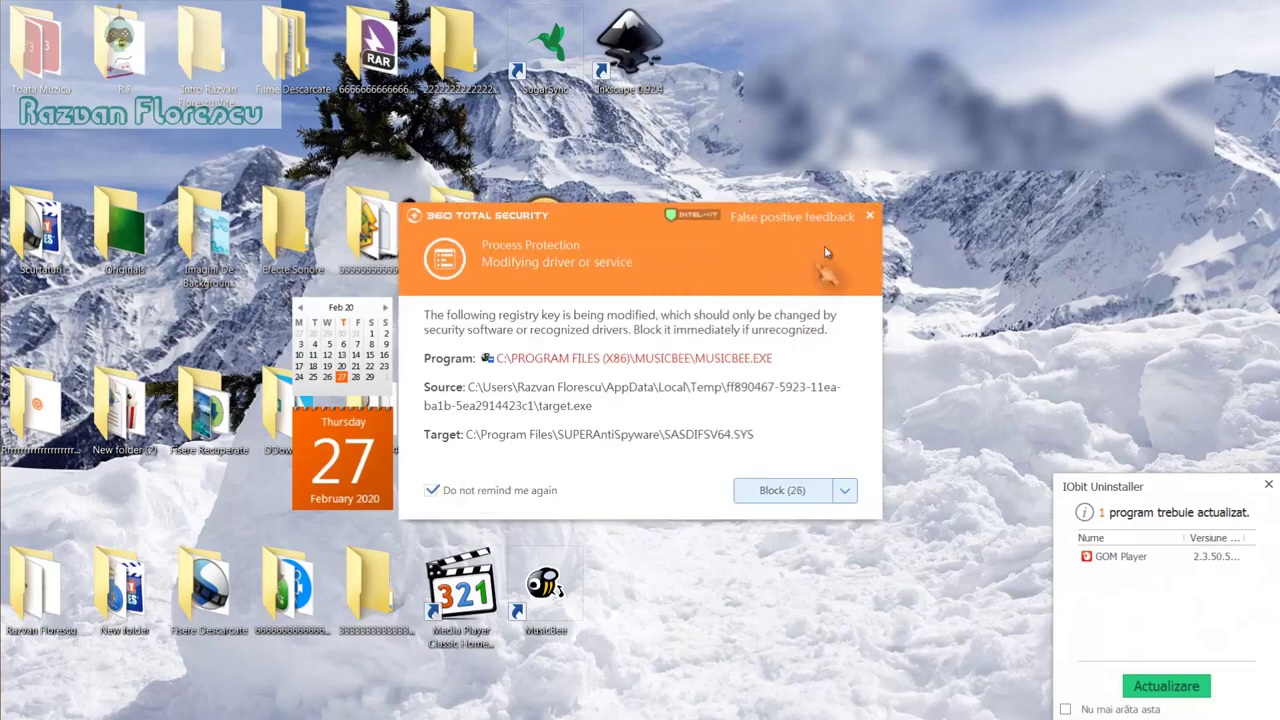
pyautogui.click(872, 217)
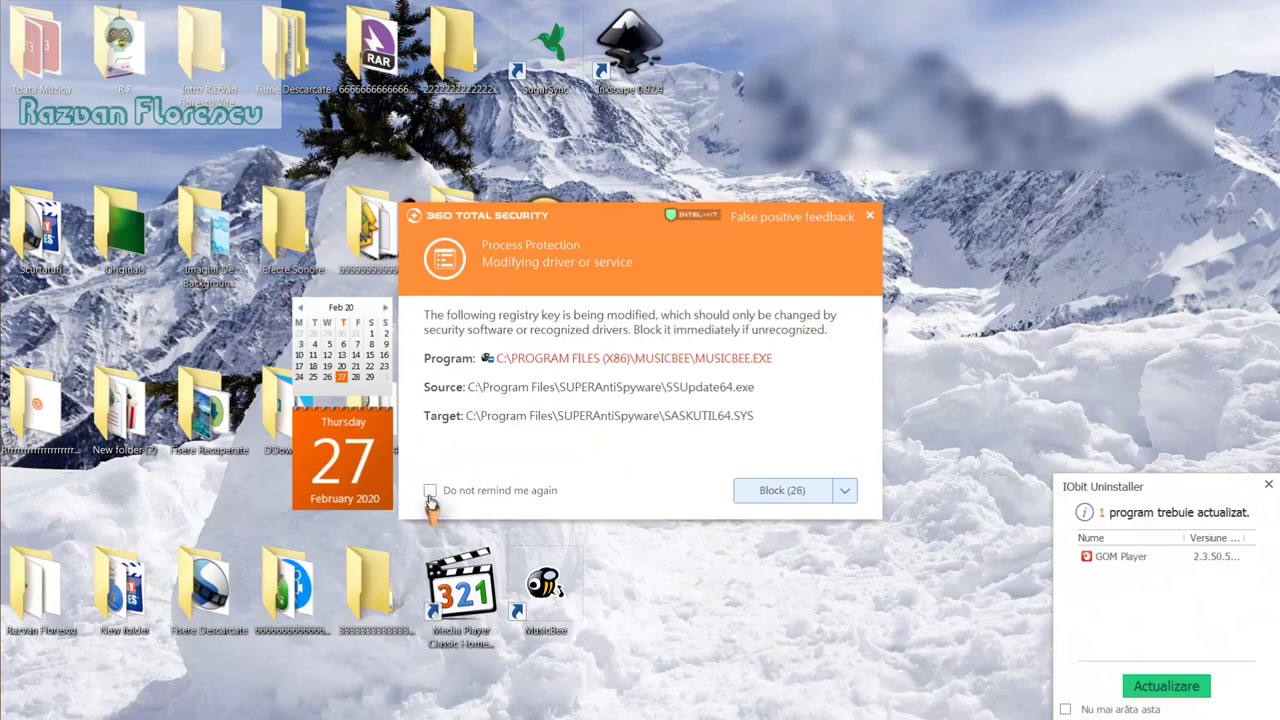
pyautogui.click(869, 216)
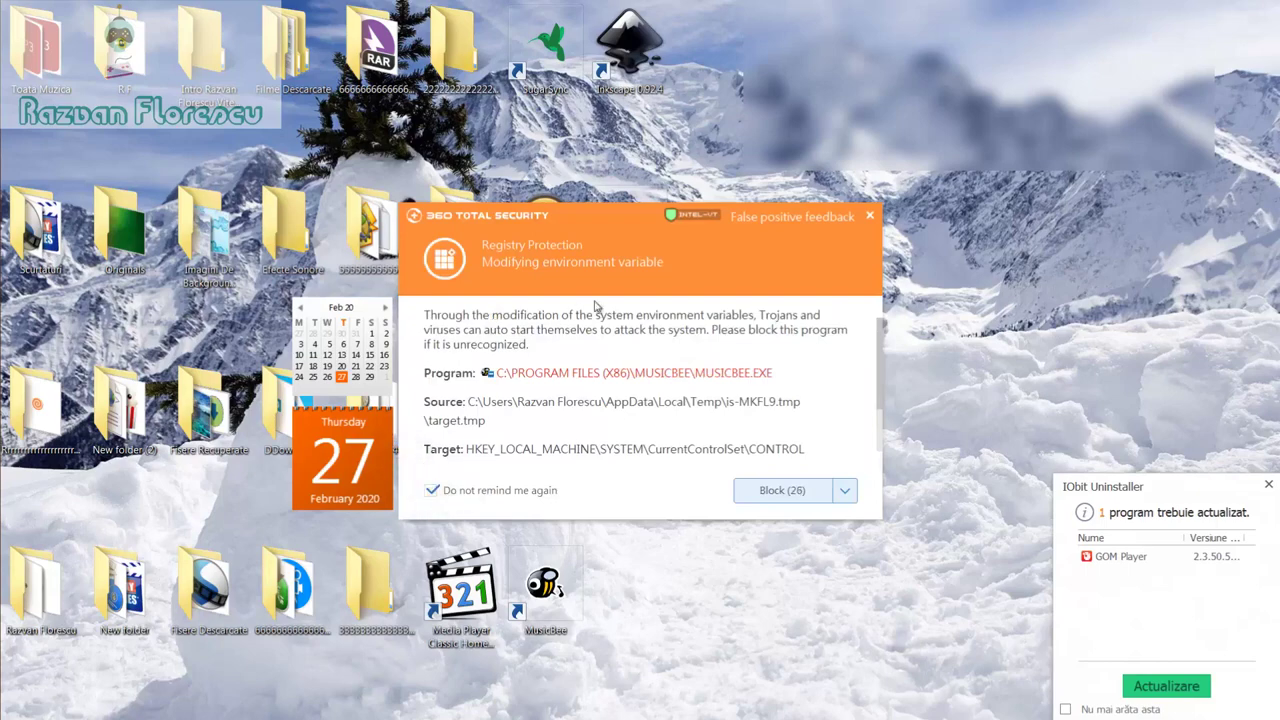
pyautogui.click(871, 219)
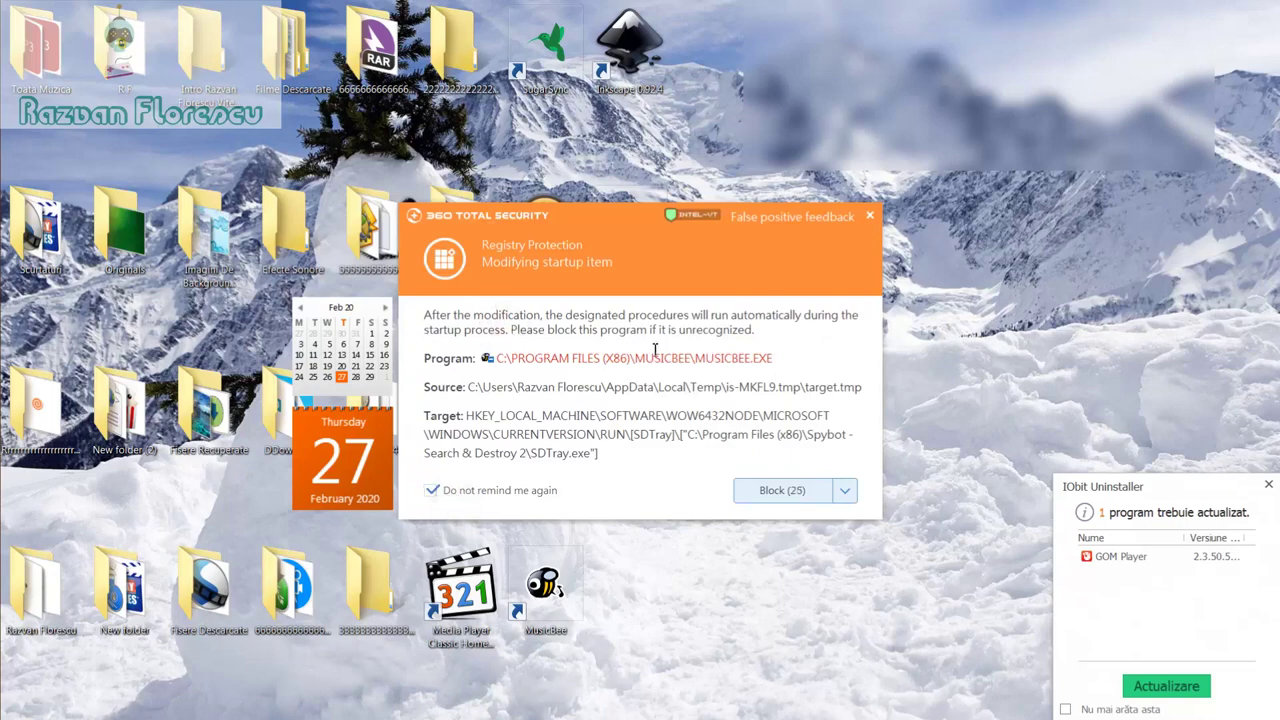
pyautogui.click(870, 216)
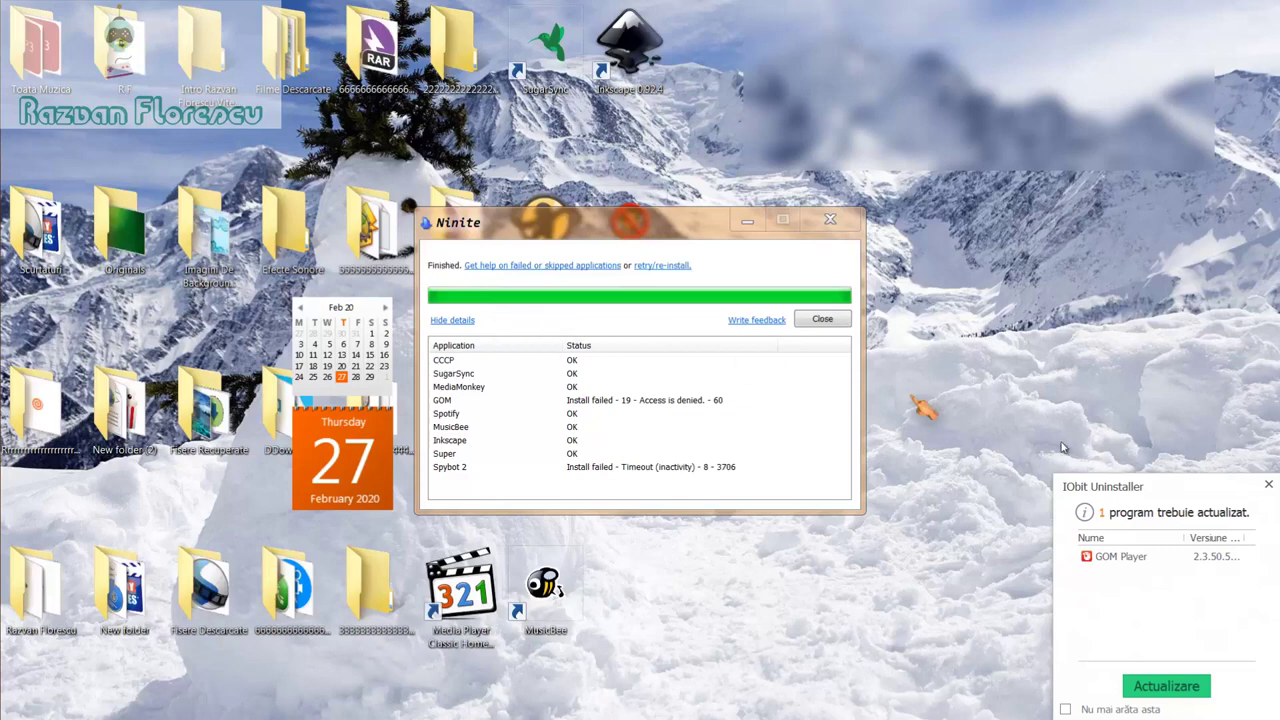
# Step: Close the IObit Uninstaller update notice and the finished Ninite window
pyautogui.click(1266, 486)
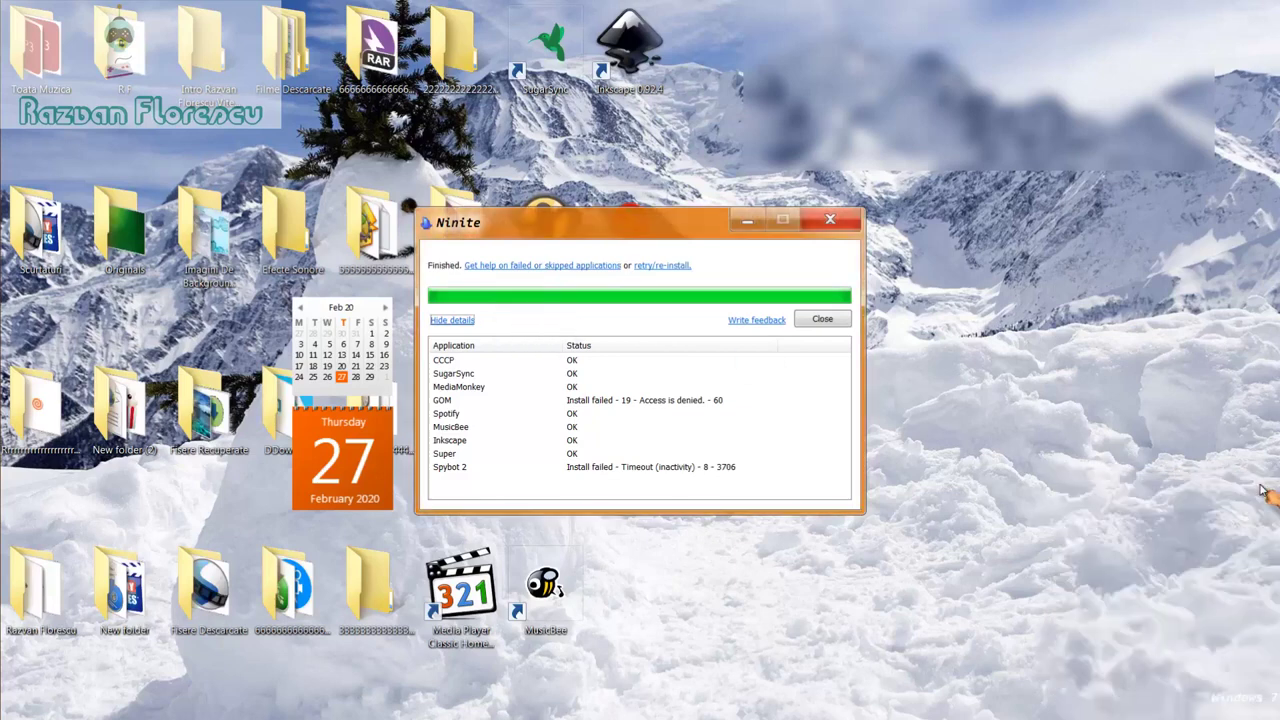
pyautogui.click(822, 320)
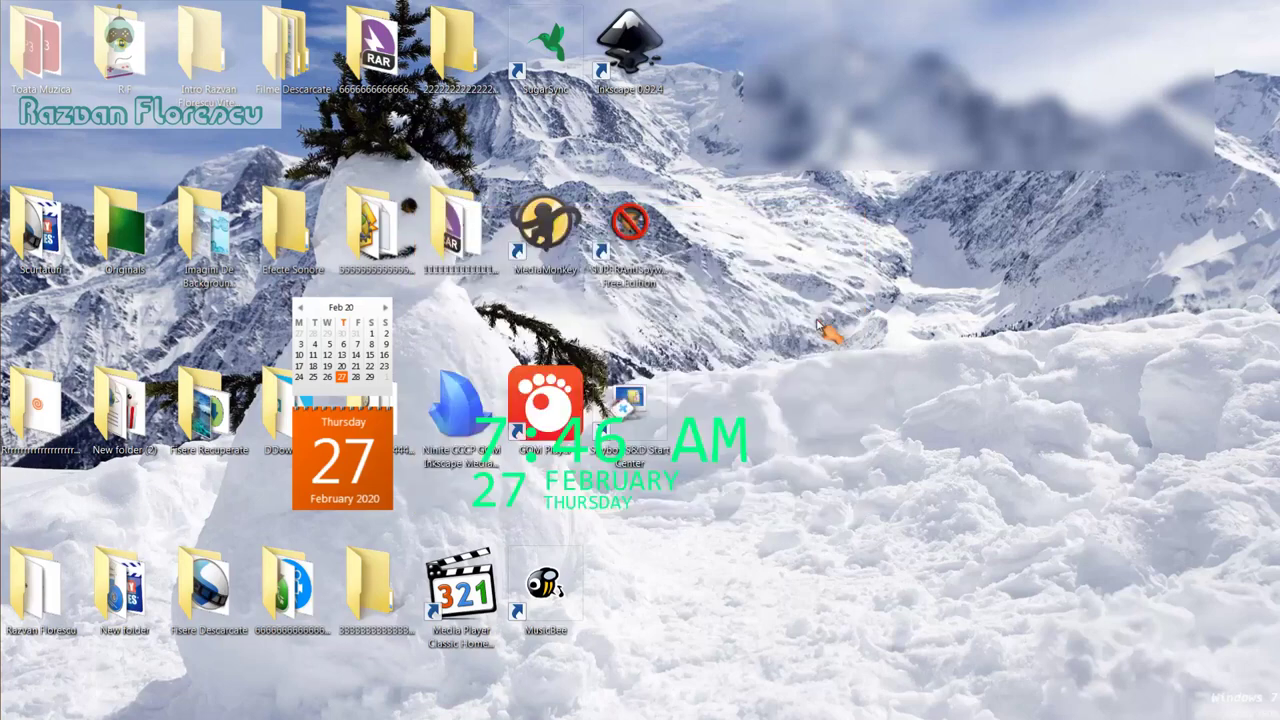
# Step: Open Media Player Classic Home Cinema, decline periodic CCCP update checks, and pin the maximized player to the taskbar before closing it
pyautogui.doubleClick(476, 608)
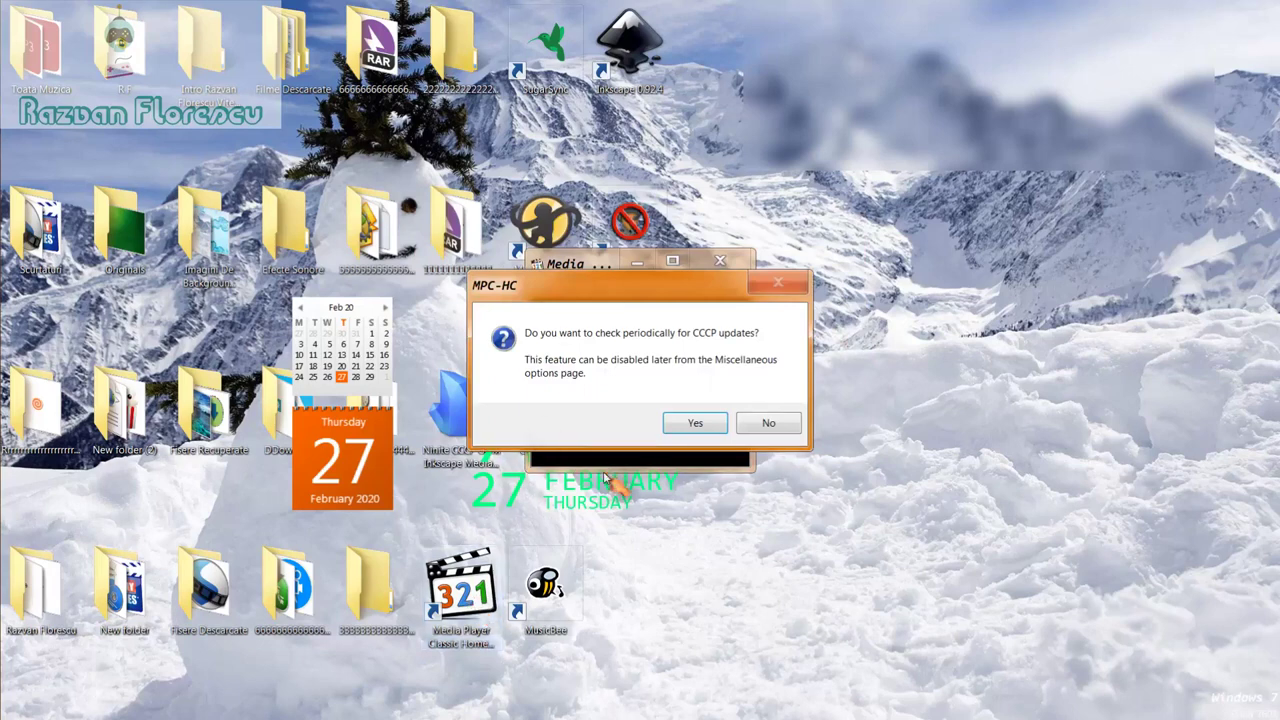
pyautogui.click(764, 424)
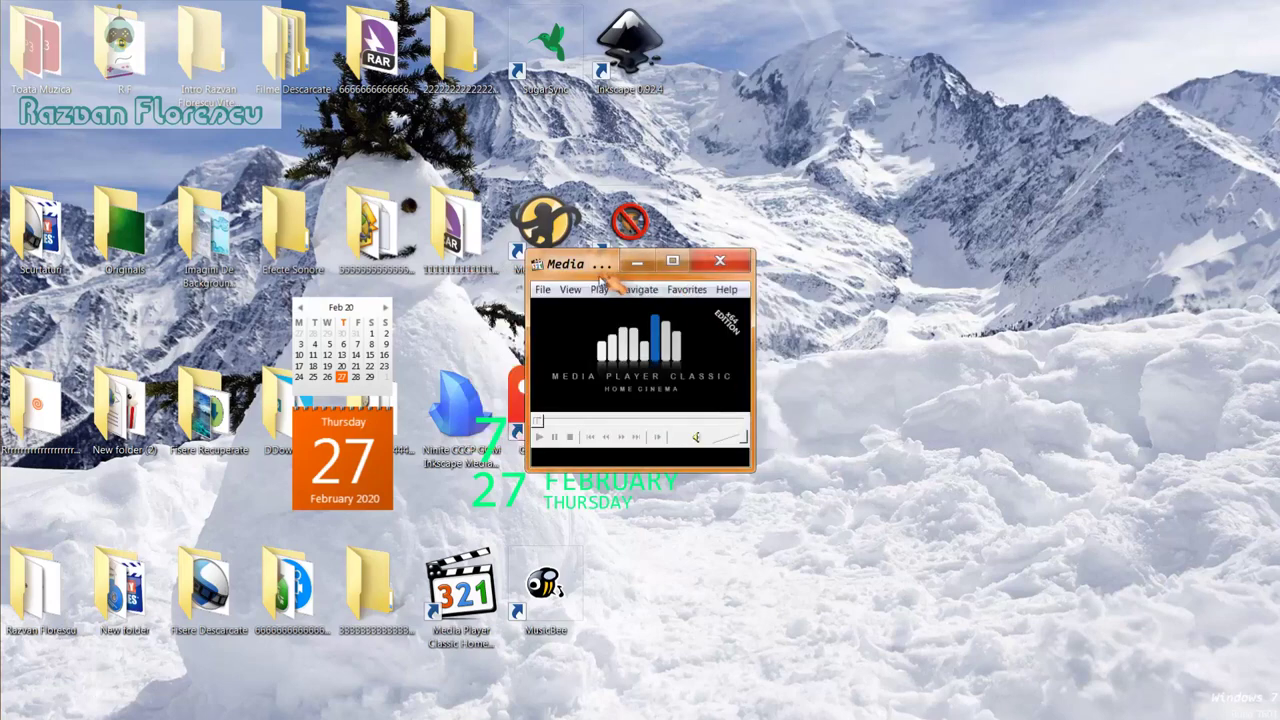
pyautogui.moveTo(605, 264); pyautogui.dragTo(612, 4)
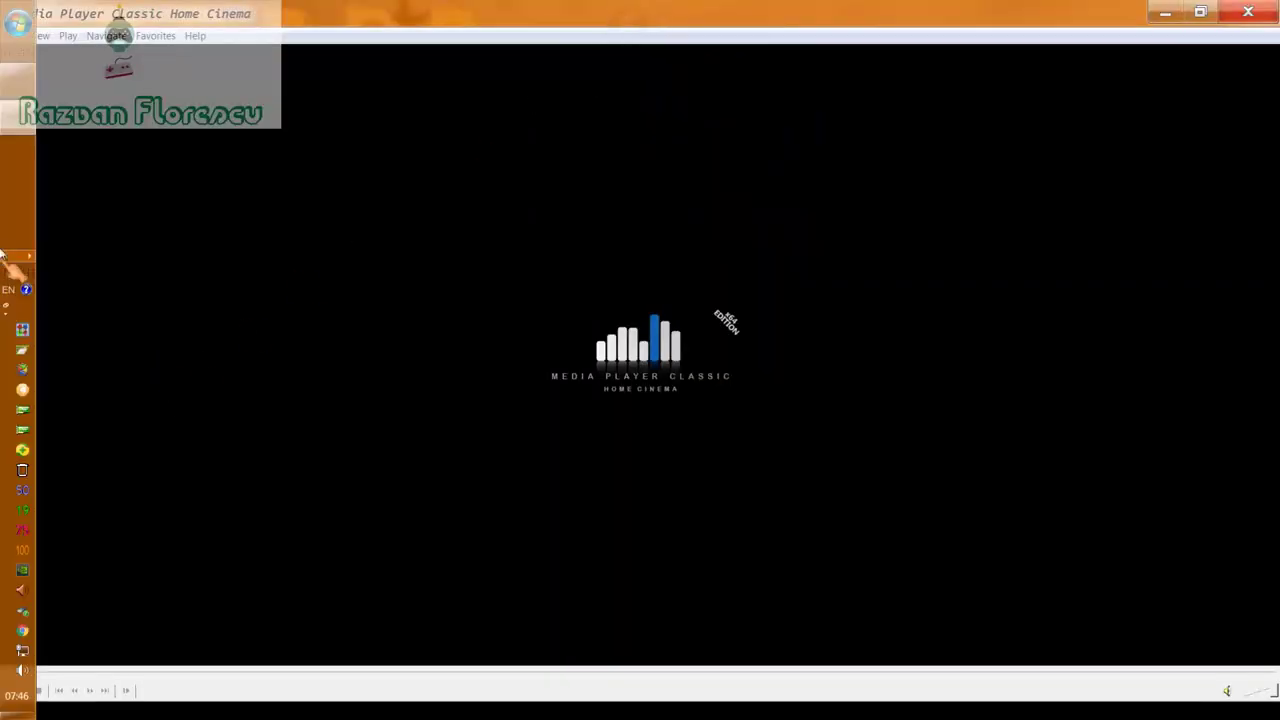
pyautogui.rightClick(14, 121)
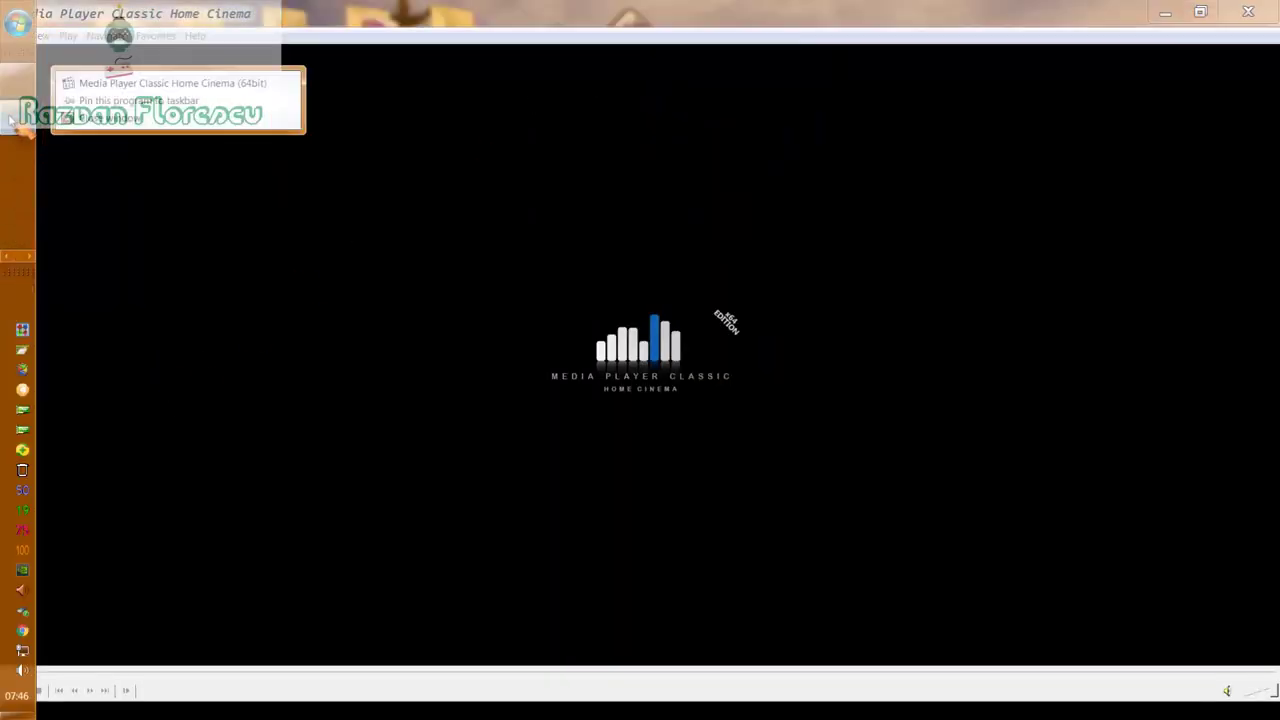
pyautogui.click(165, 101)
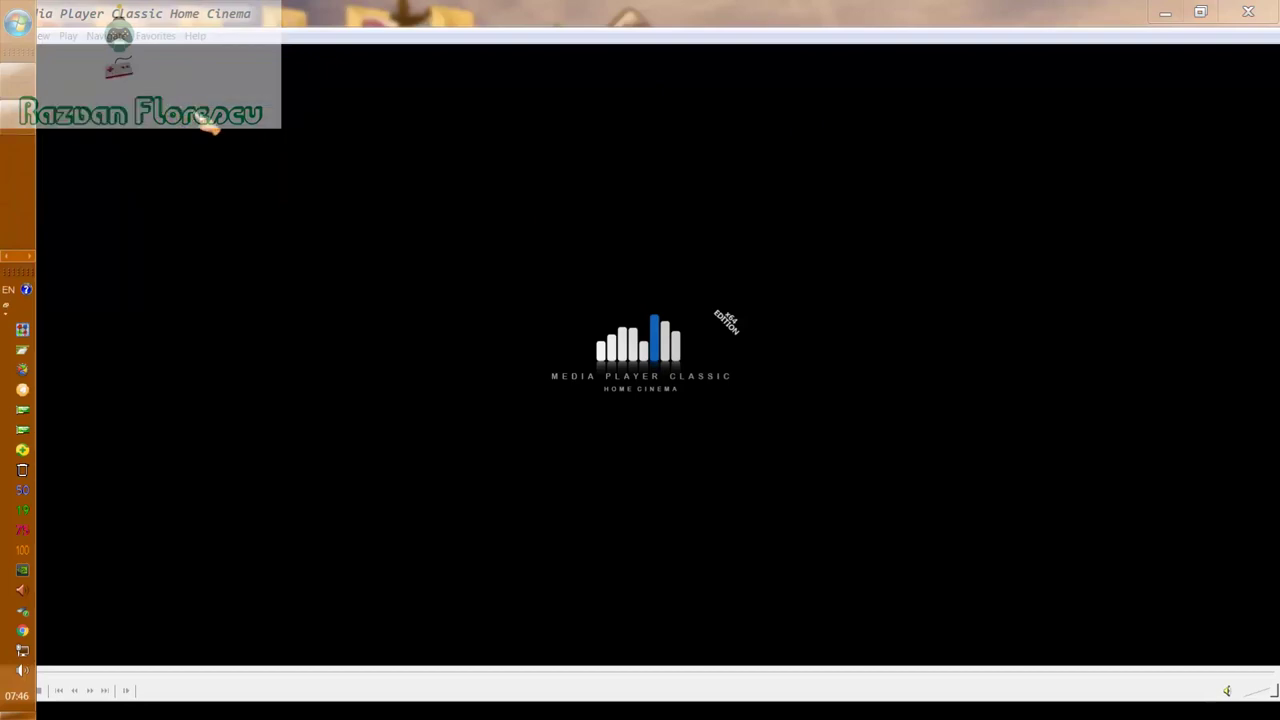
pyautogui.click(1248, 12)
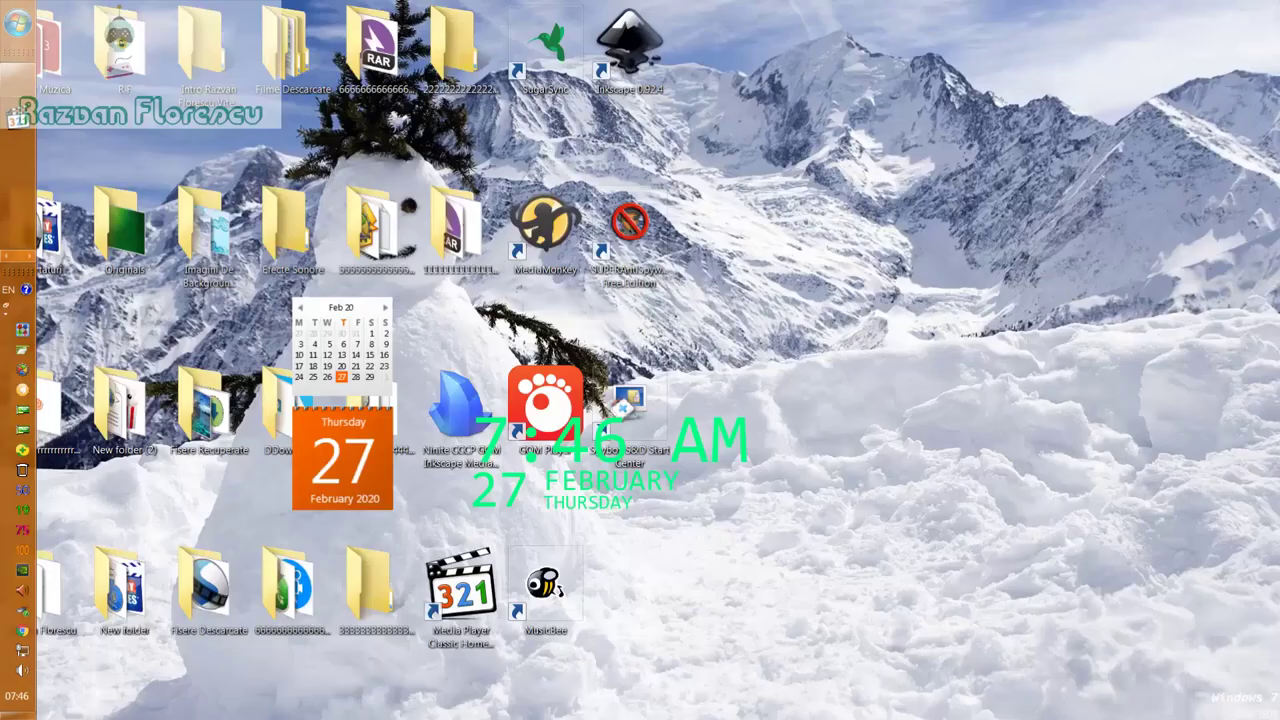
# Step: Permanently delete the Ninite installer file from the desktop
pyautogui.click(476, 423)
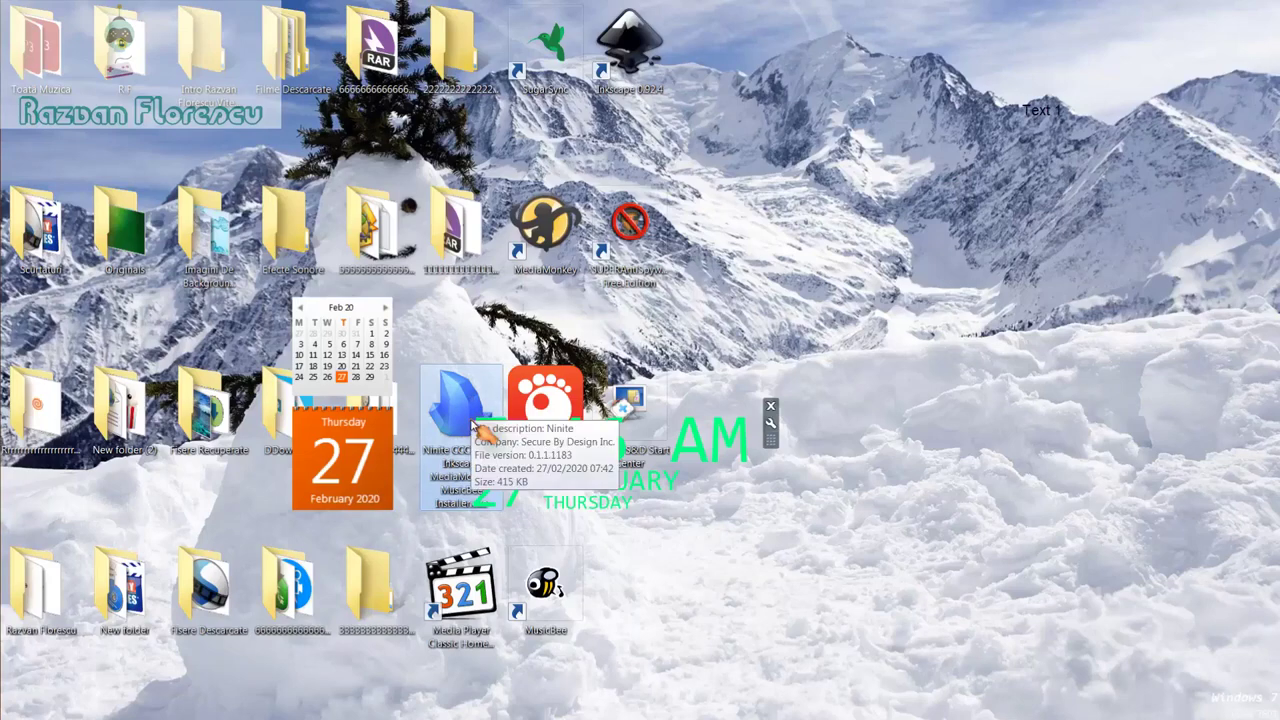
pyautogui.hotkey('shift', 'Delete')
pyautogui.press('Return')
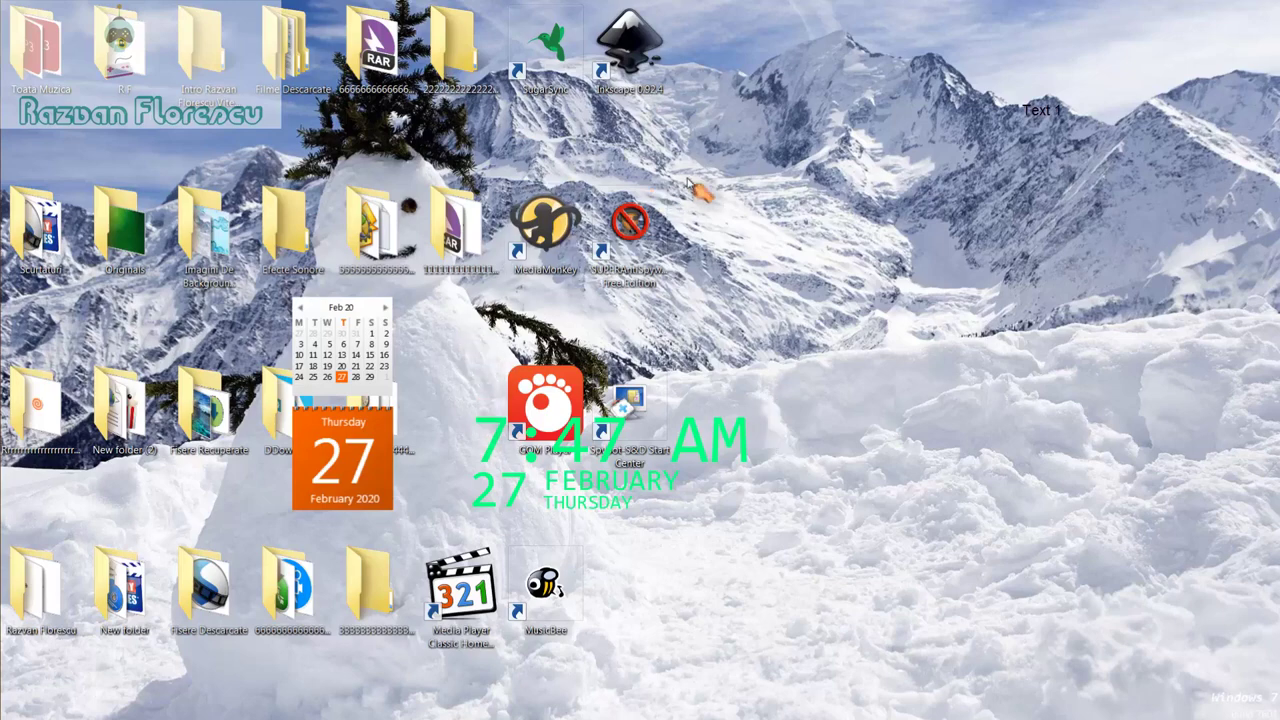
# Step: Copy the eight new program shortcuts into the Scurtaturi folder and permanently delete them from the desktop
pyautogui.moveTo(710, 48); pyautogui.dragTo(514, 608)
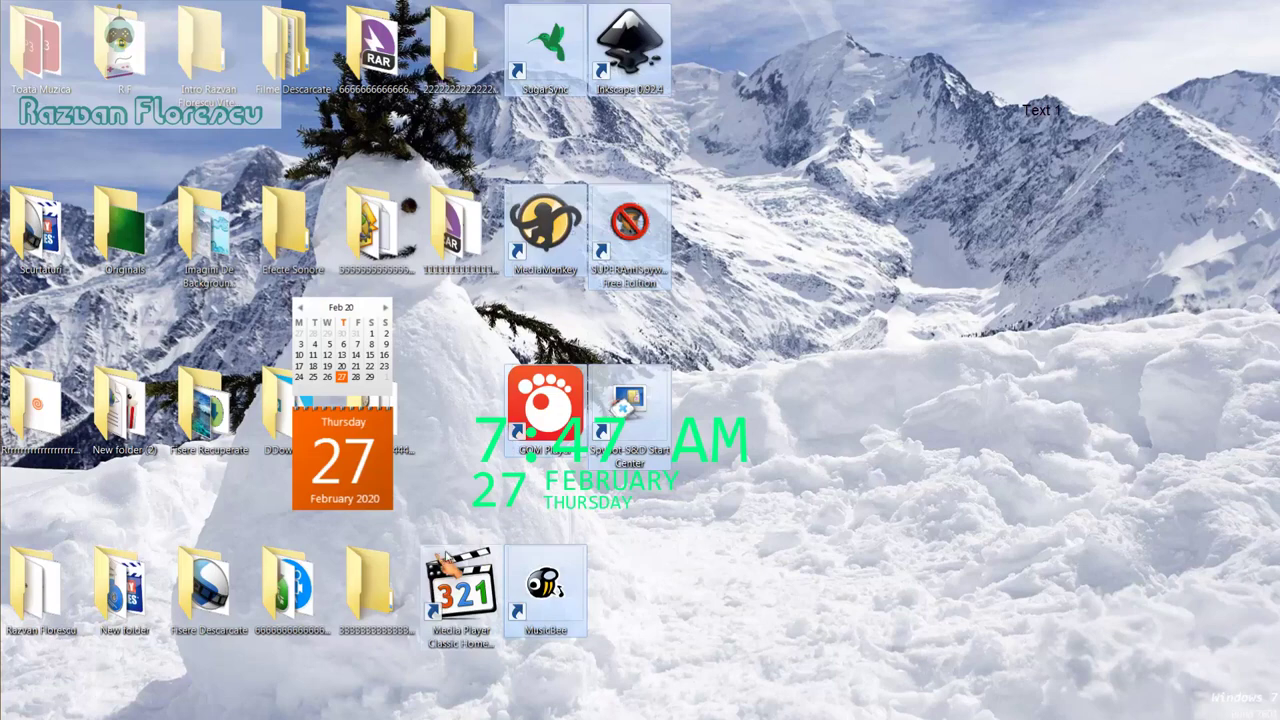
pyautogui.keyDown('ctrl'); pyautogui.click(462, 585); pyautogui.keyUp('ctrl')
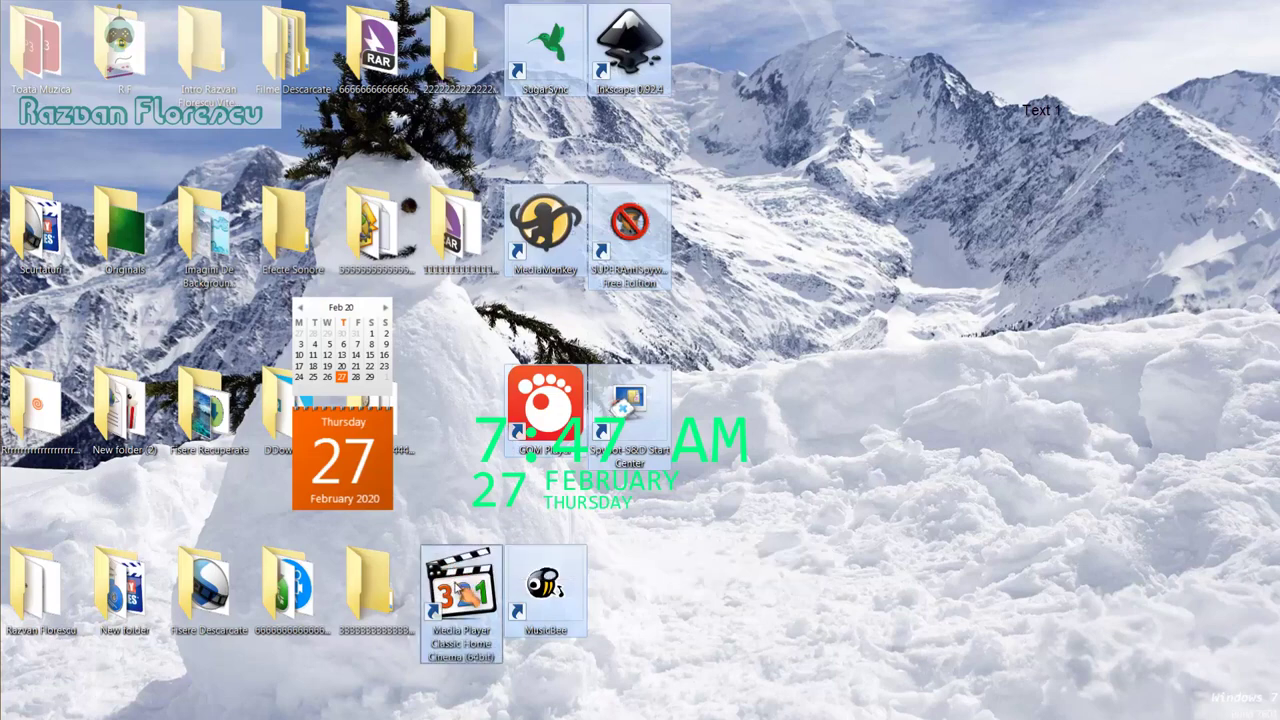
pyautogui.moveTo(462, 585); pyautogui.dragTo(80, 203)
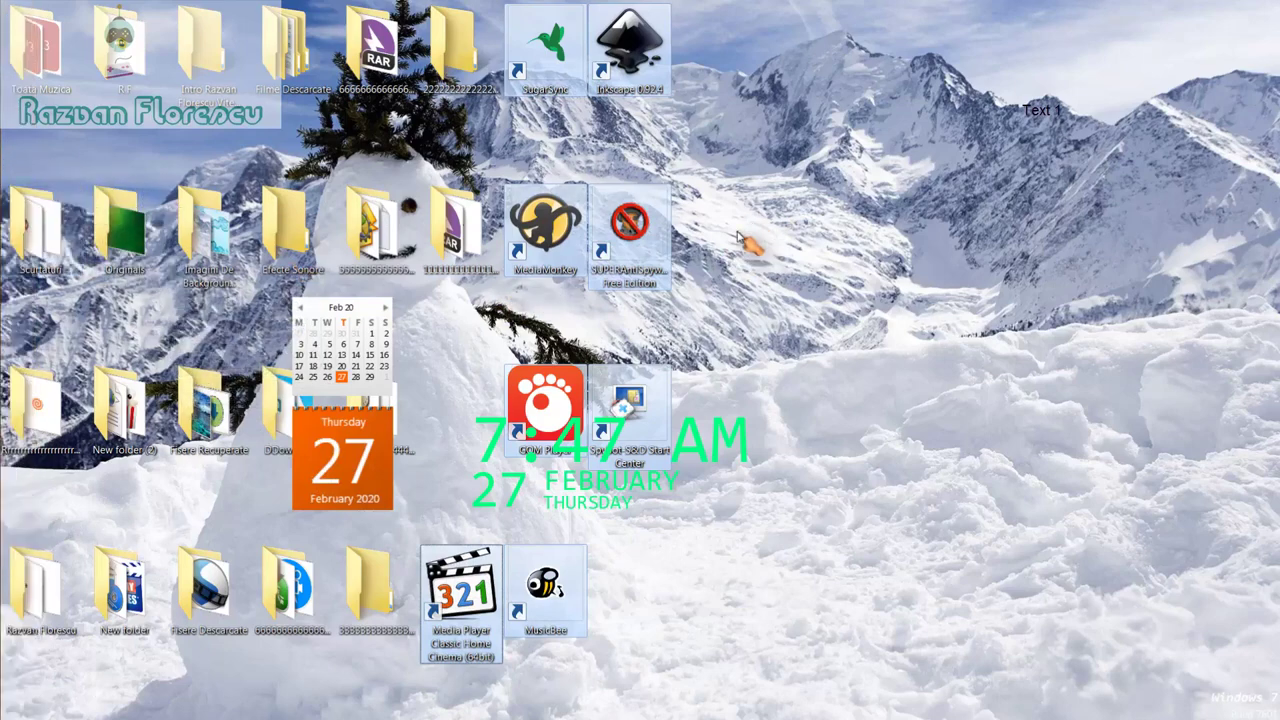
pyautogui.hotkey('shift', 'Delete')
pyautogui.press('Return')
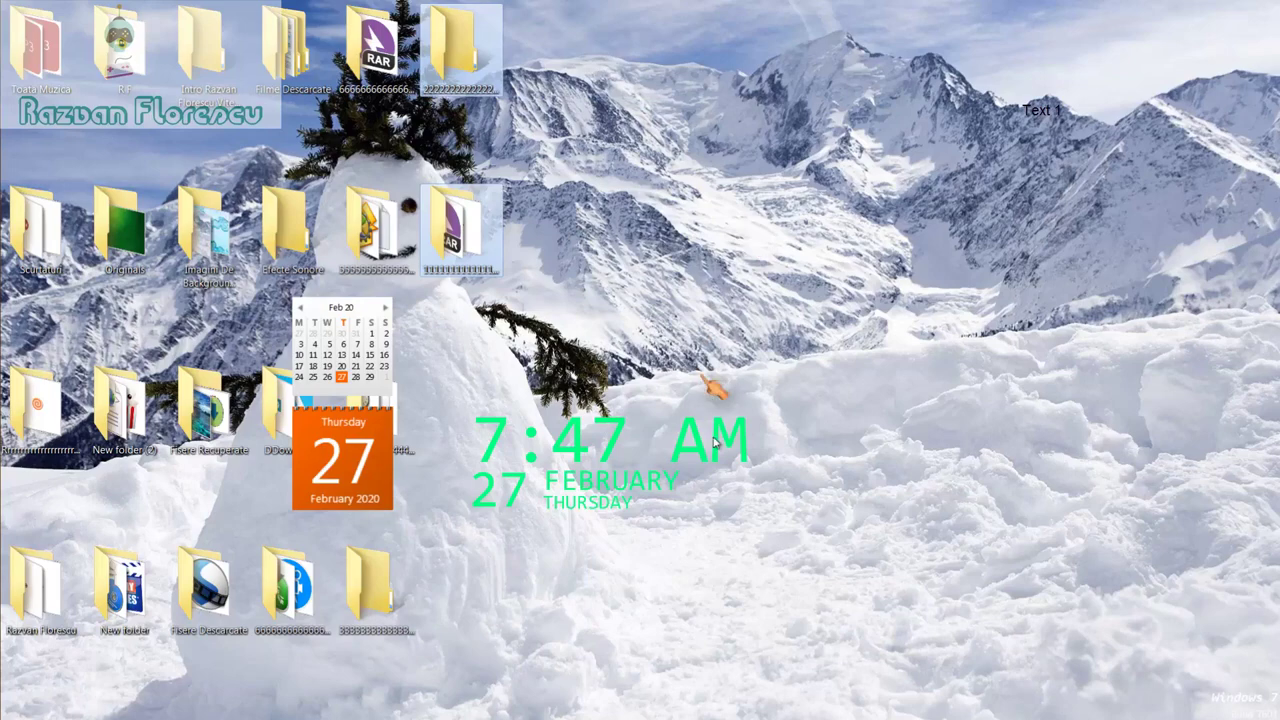
# Step: Deselect the desktop folders and refresh the desktop twice
pyautogui.click(606, 545)
pyautogui.rightClick(606, 543)
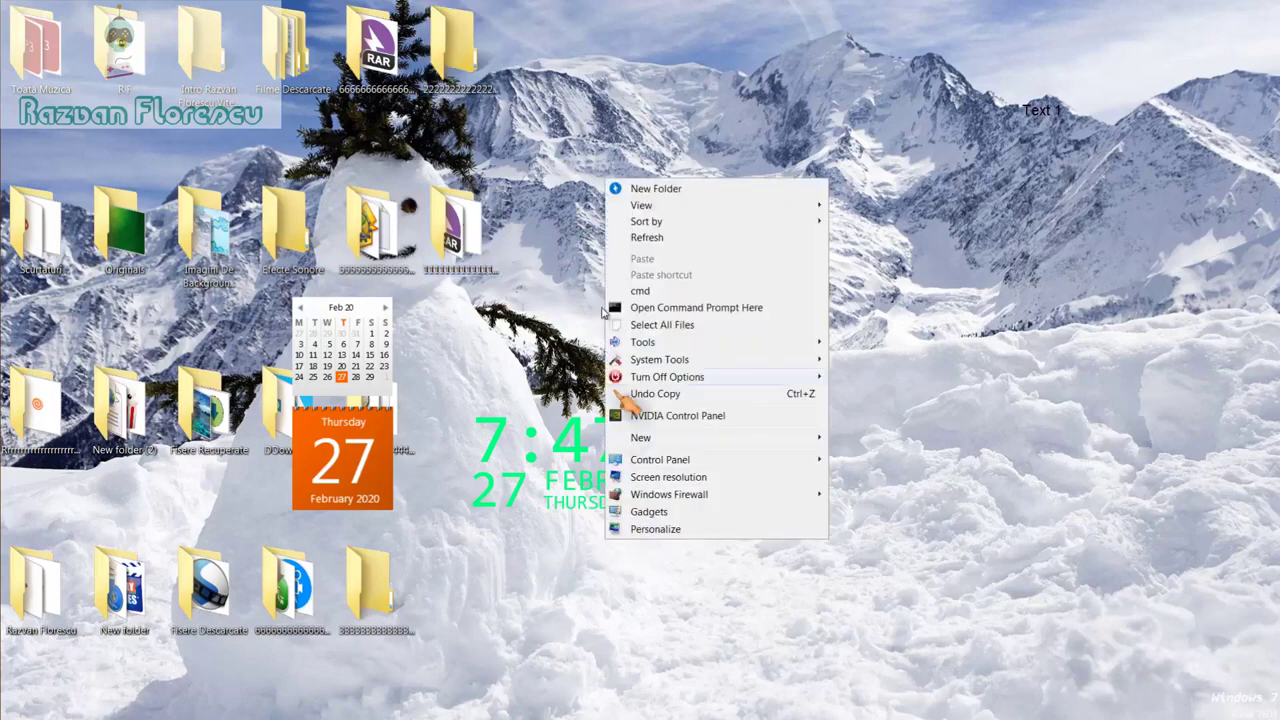
pyautogui.click(647, 238)
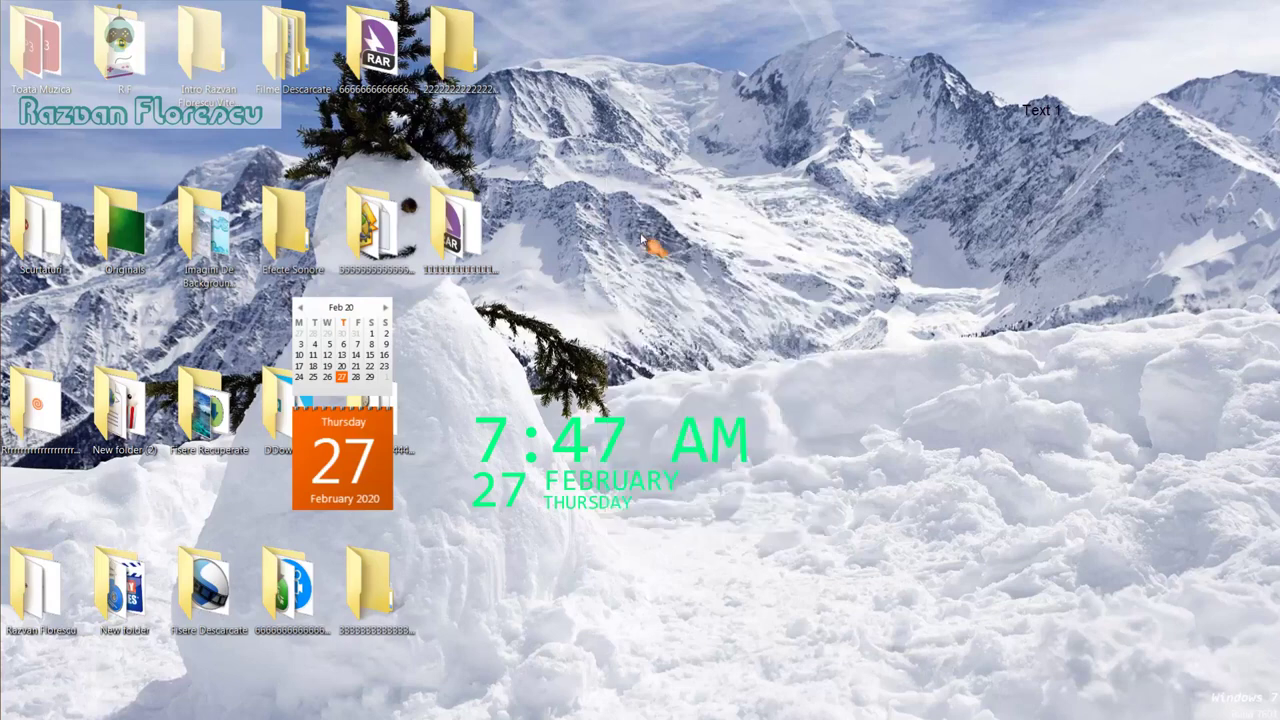
pyautogui.rightClick(575, 541)
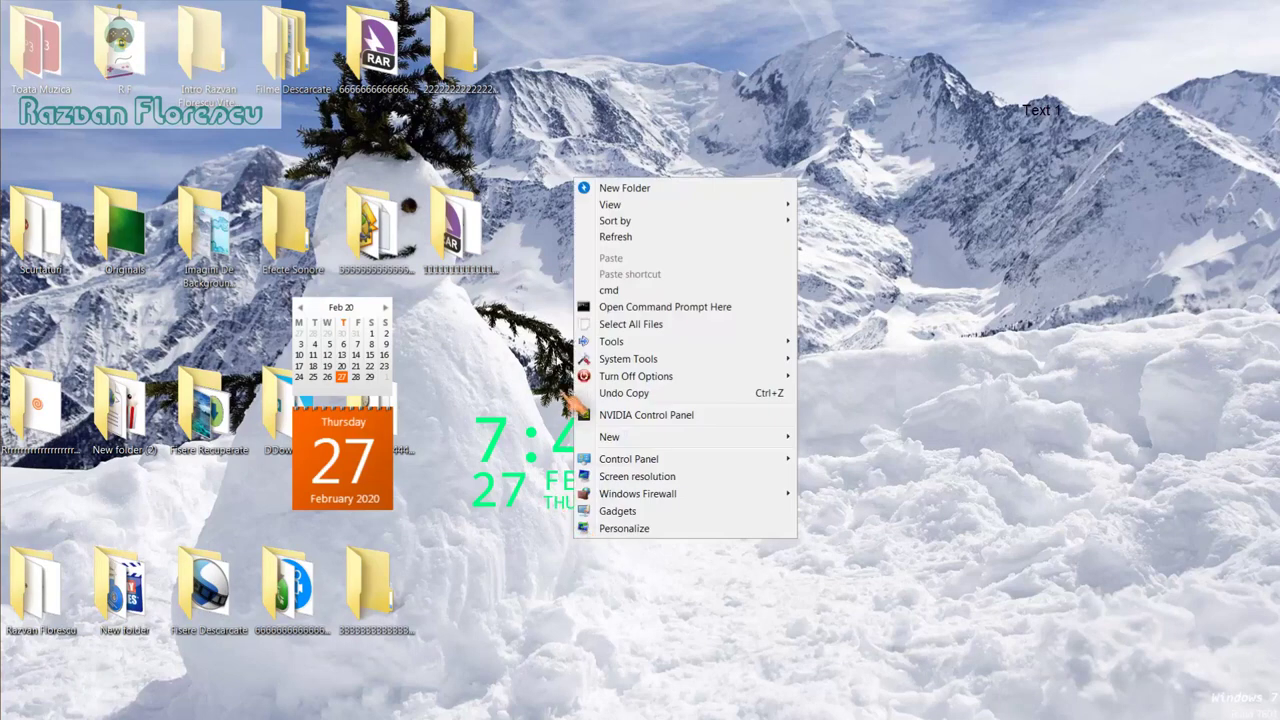
pyautogui.click(614, 240)
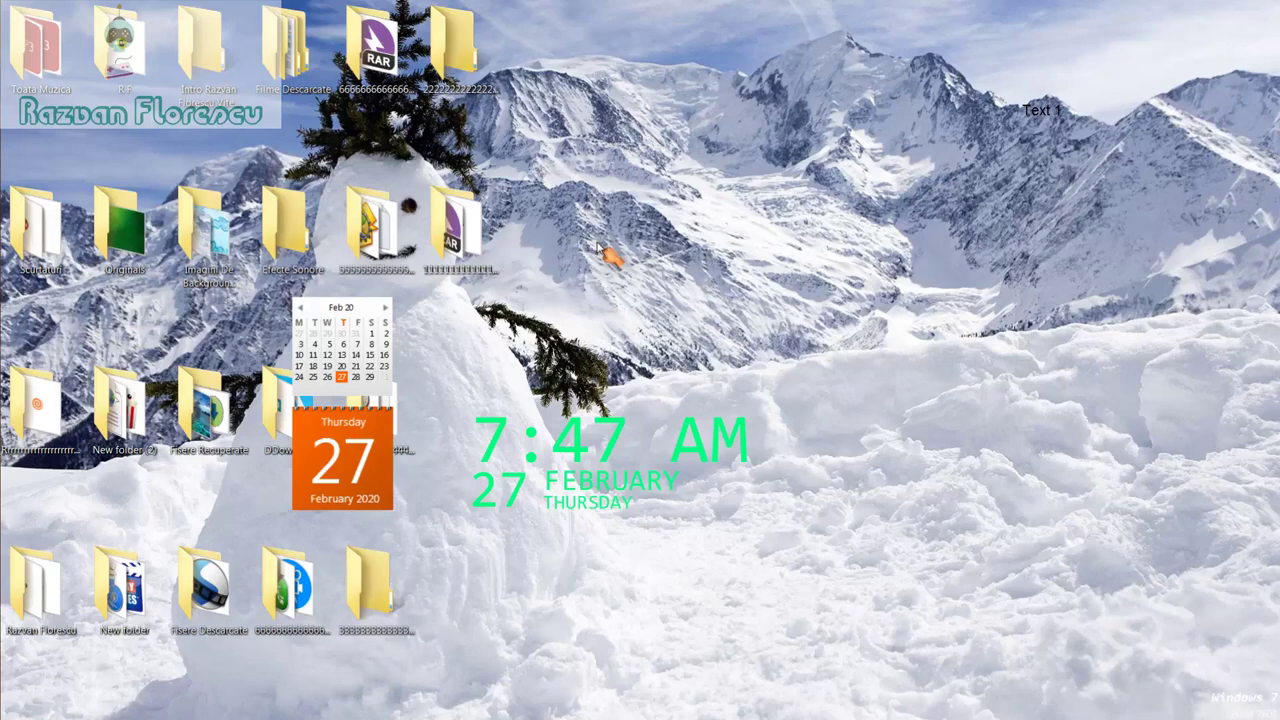
pyautogui.moveTo(4, 215)
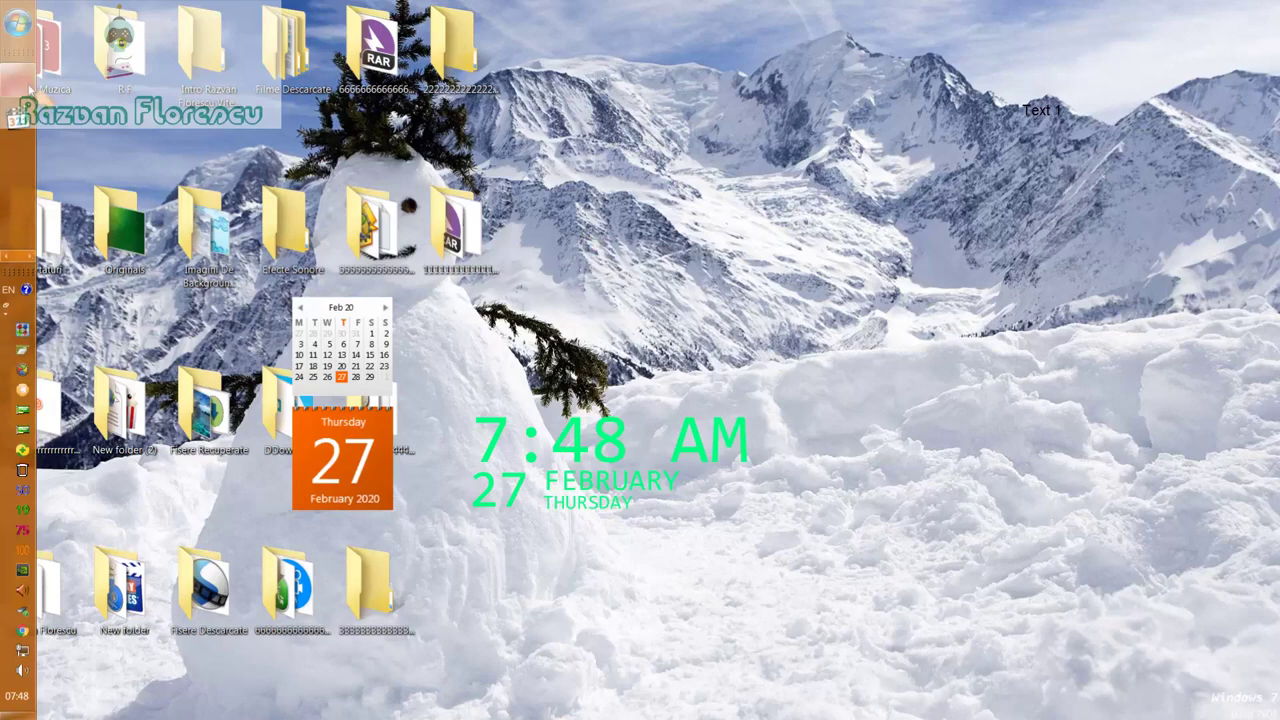
pyautogui.moveTo(30, 88)
pyautogui.click(107, 95)
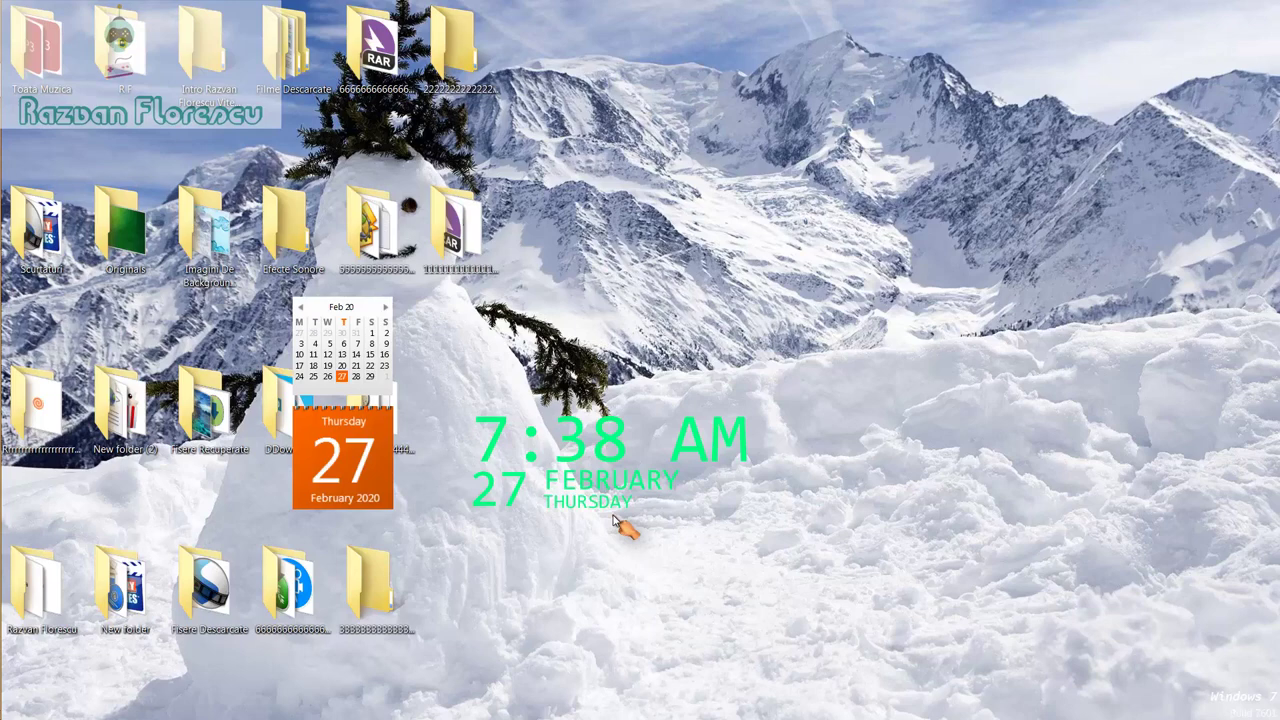
# Step: Switch to the Ninite page in Chrome and look through the app categories from Web Browsers to Developer Tools and Utilities
pyautogui.moveTo(5, 335)
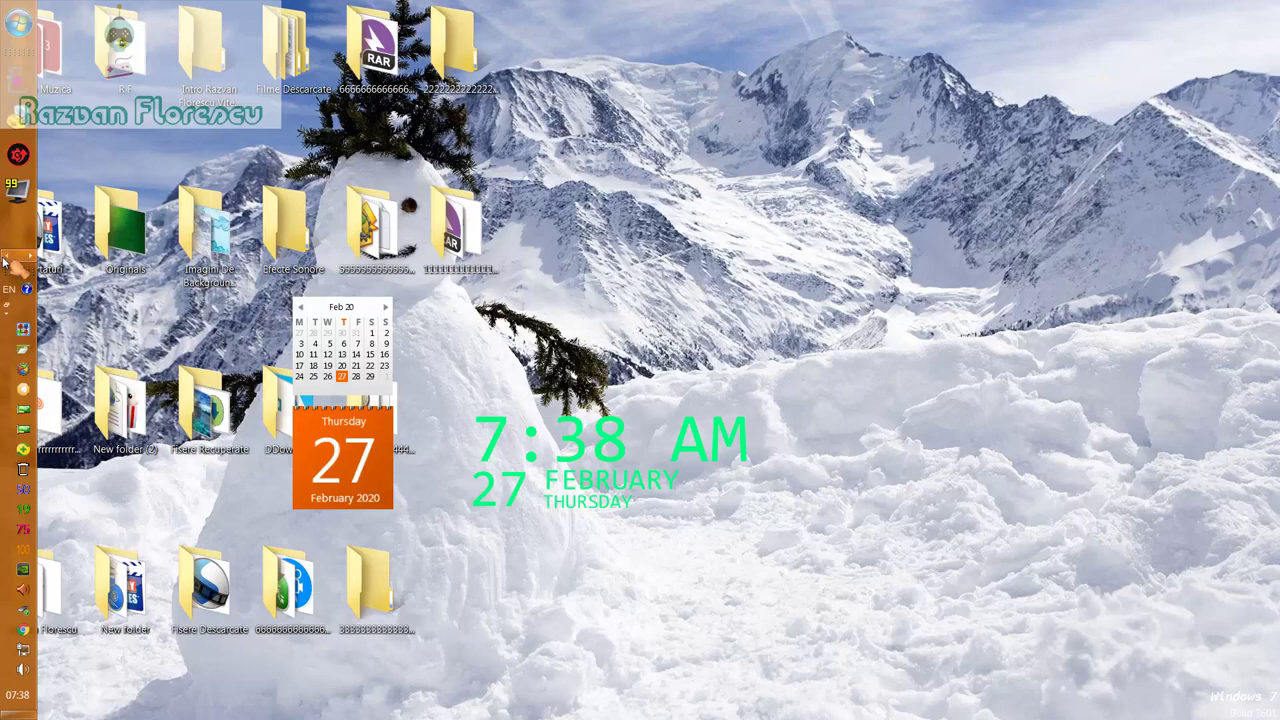
pyautogui.click(20, 85)
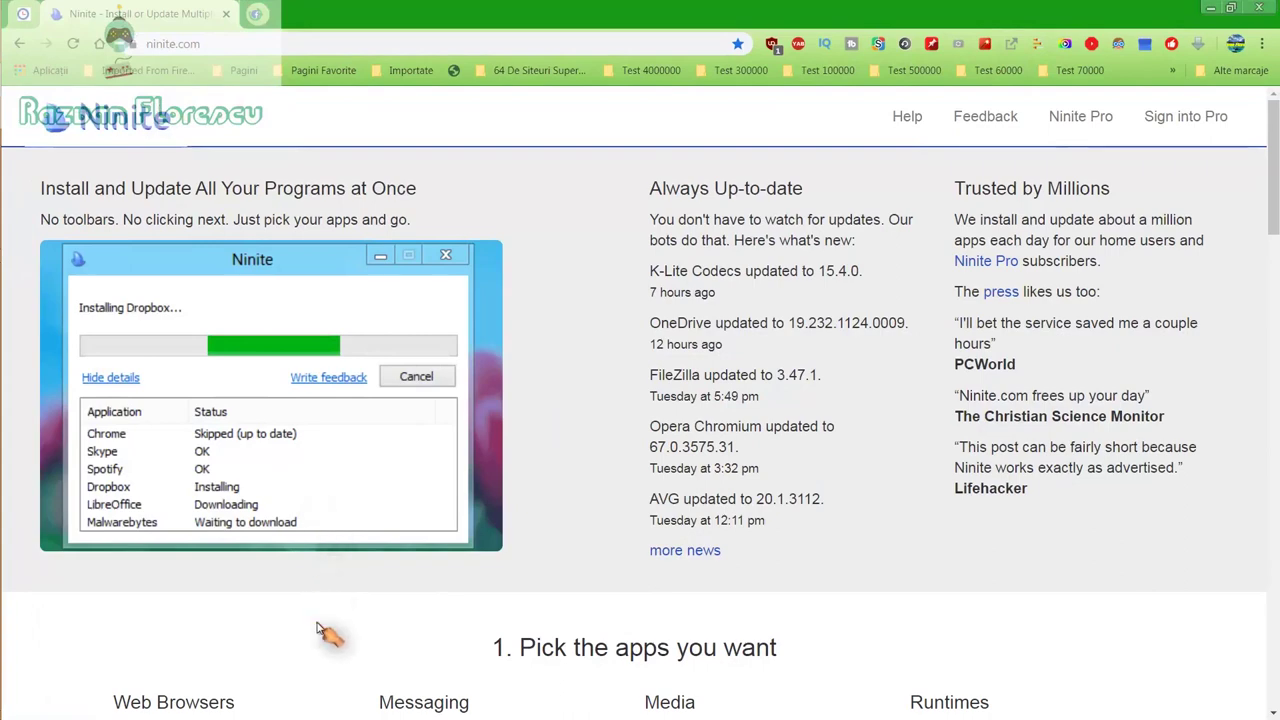
pyautogui.scroll(-2, 322, 617)
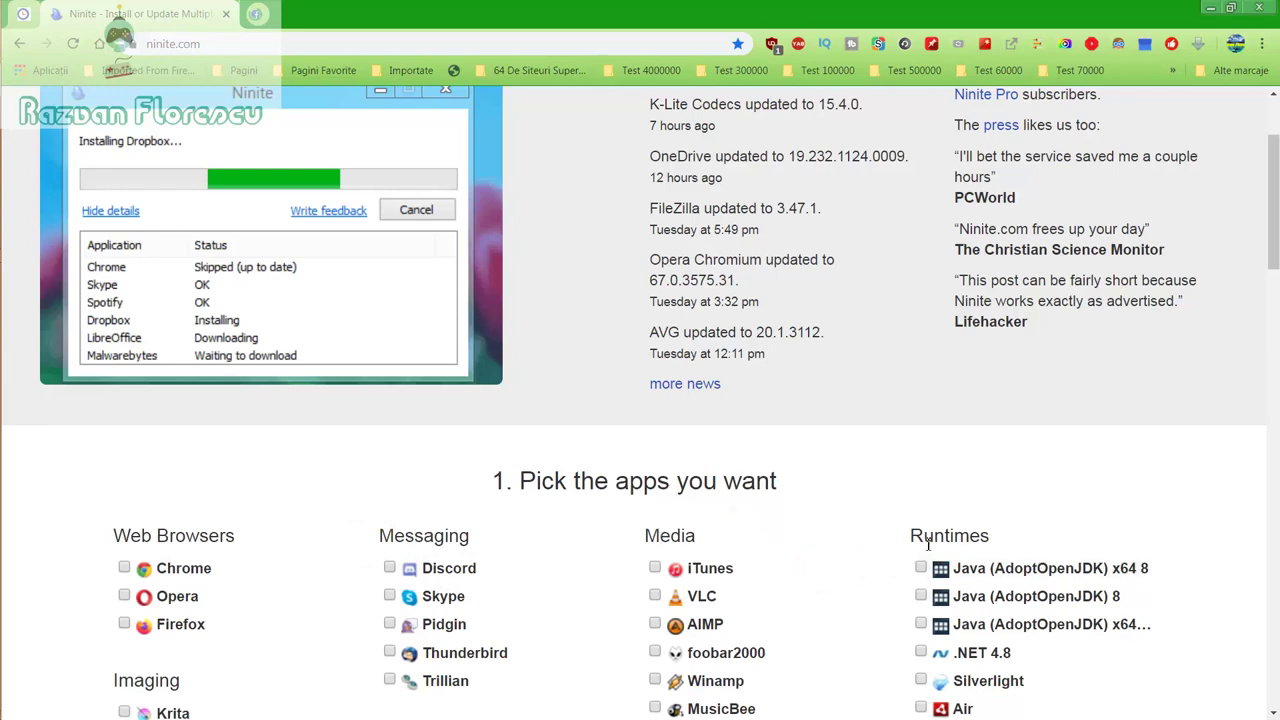
pyautogui.scroll(-2, 818, 580)
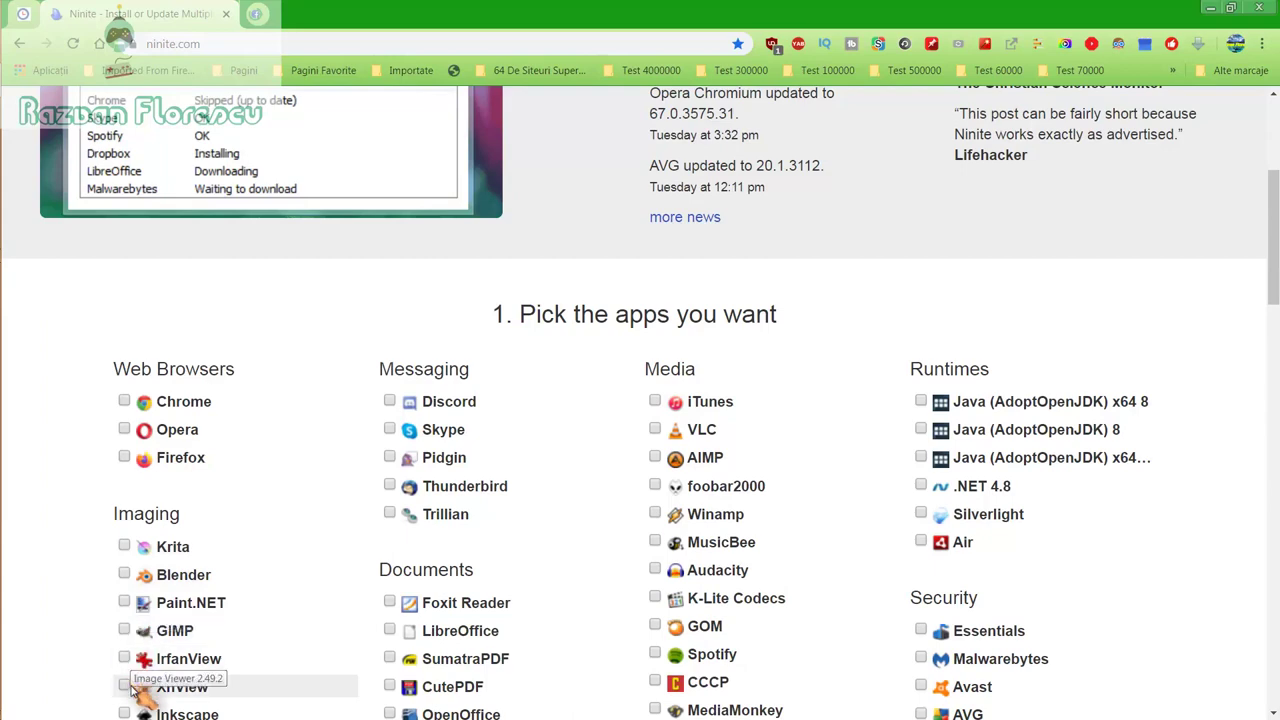
pyautogui.scroll(-1, 138, 688)
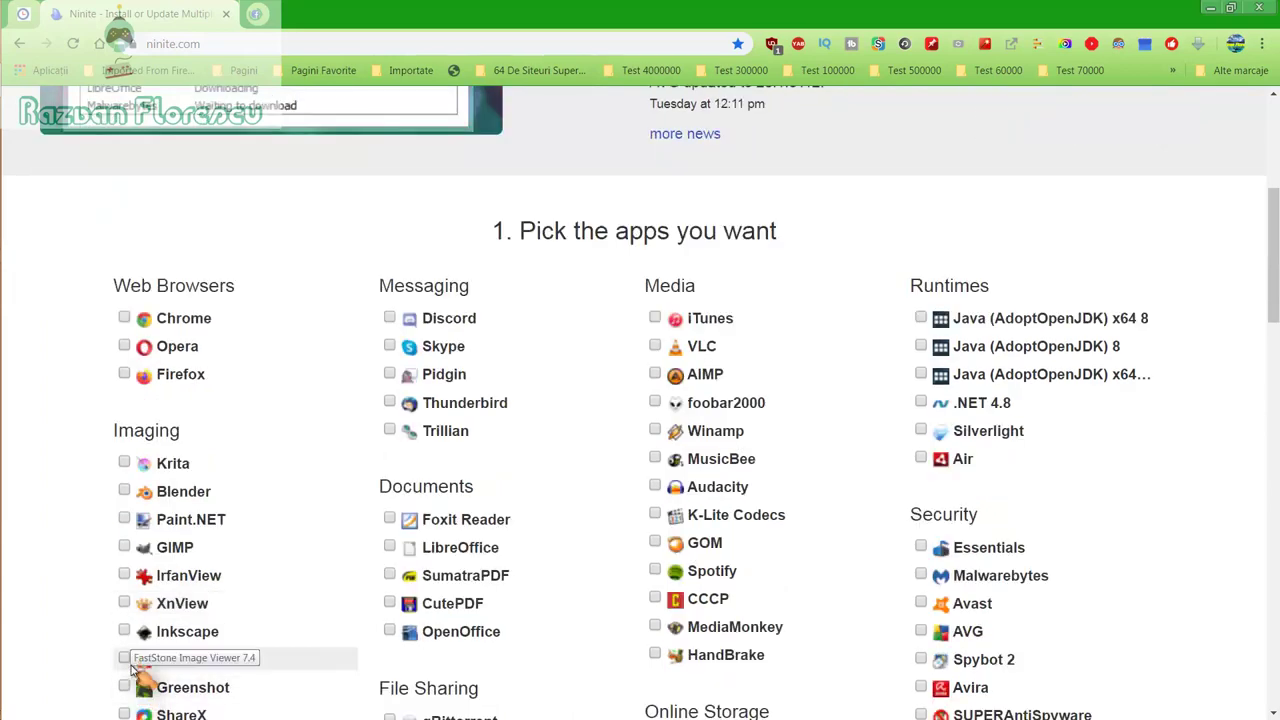
pyautogui.scroll(-1, 140, 688)
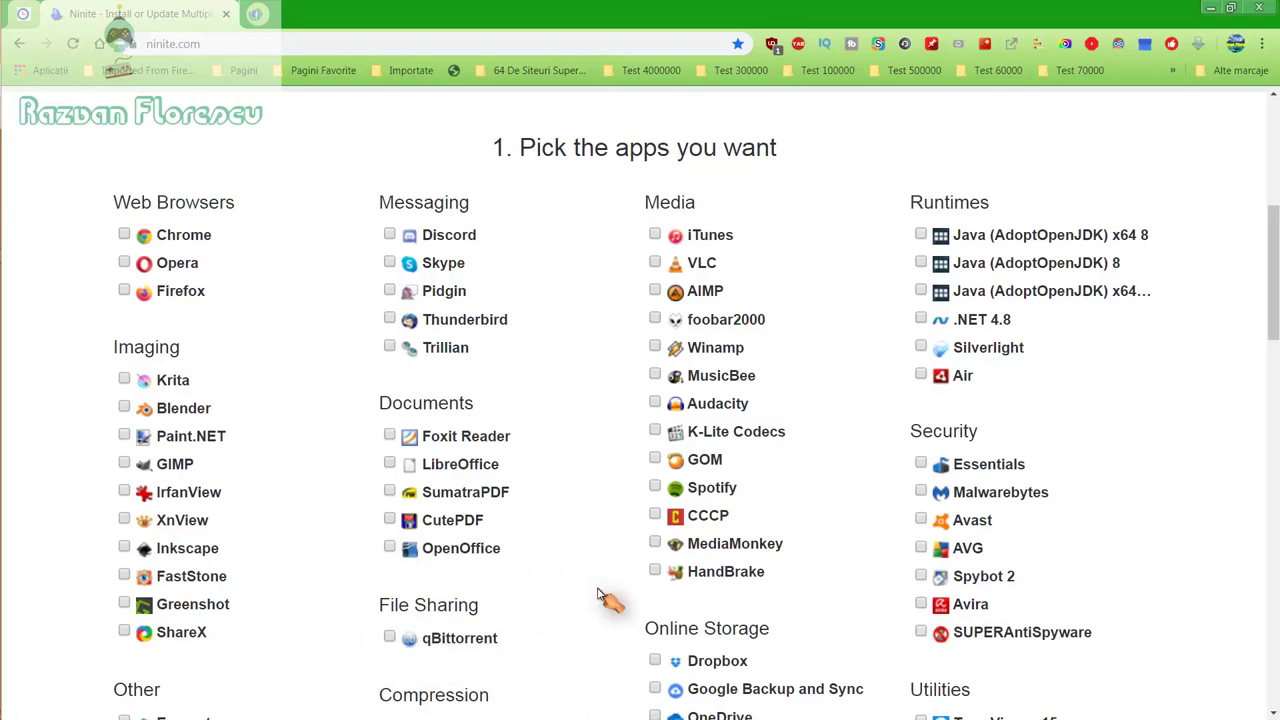
pyautogui.scroll(-1, 600, 596)
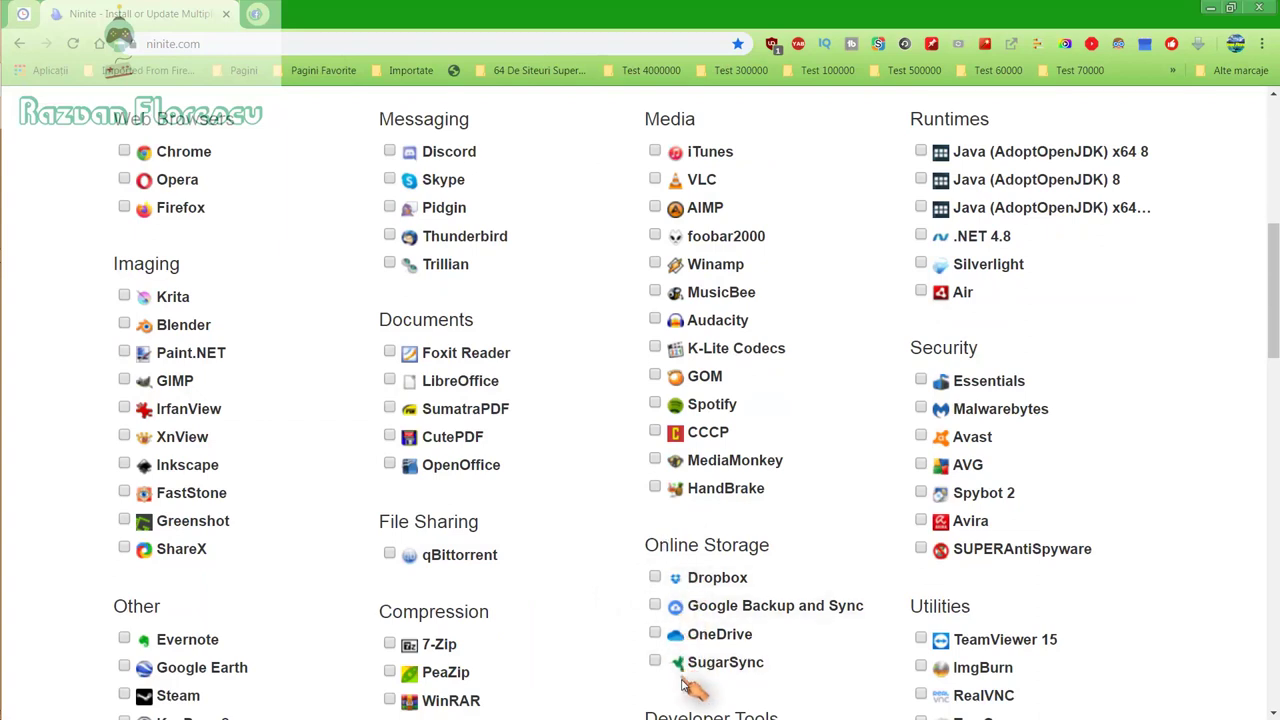
pyautogui.scroll(-2, 563, 656)
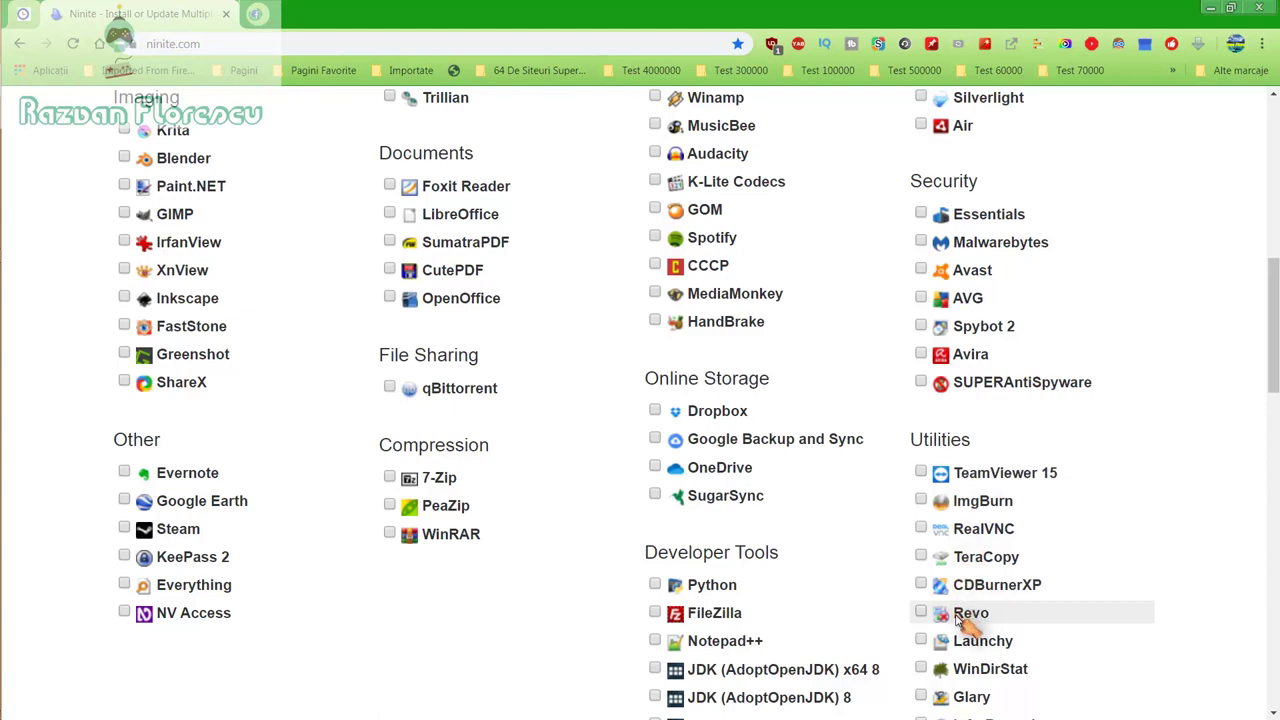
pyautogui.scroll(-1, 958, 692)
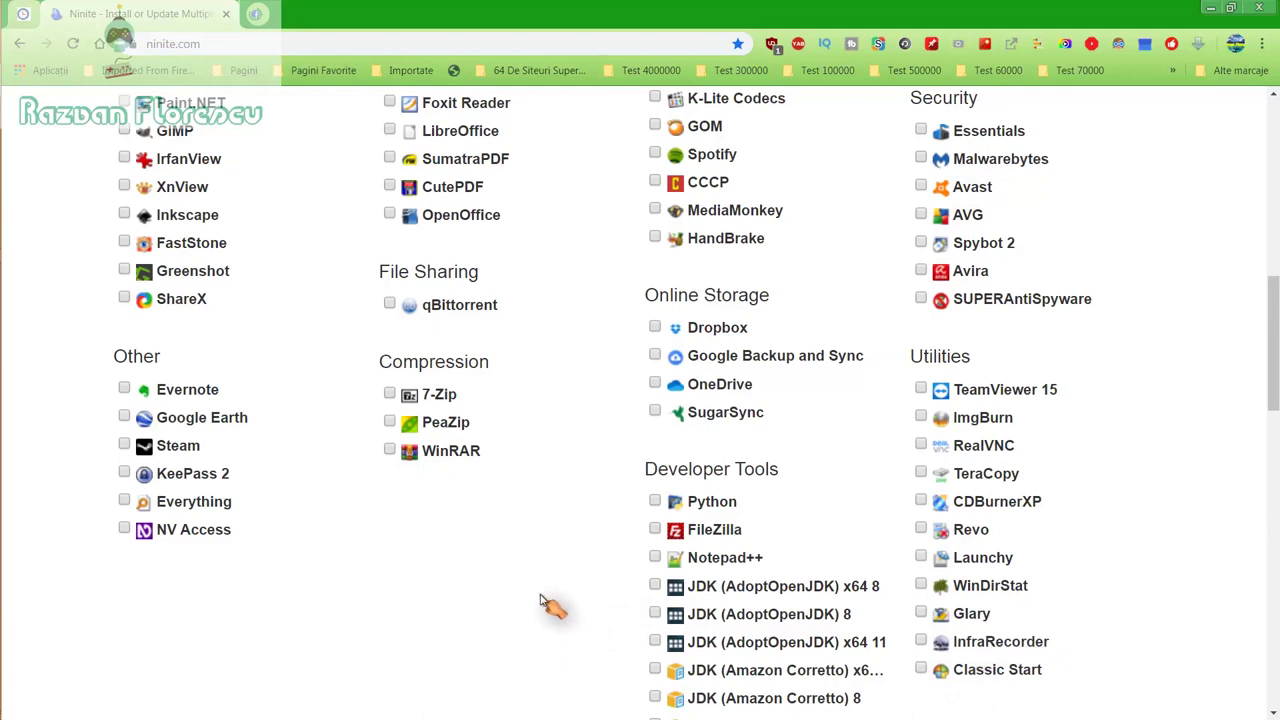
pyautogui.scroll(-1, 540, 600)
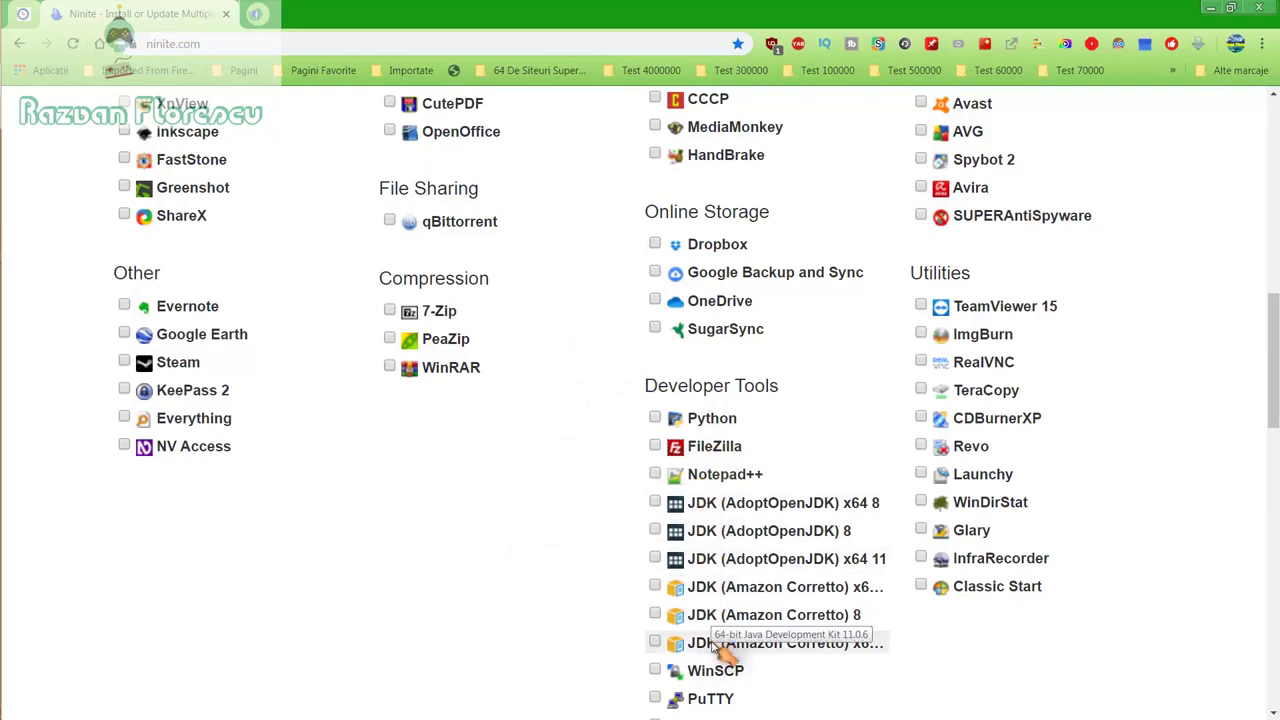
pyautogui.scroll(-2, 716, 648)
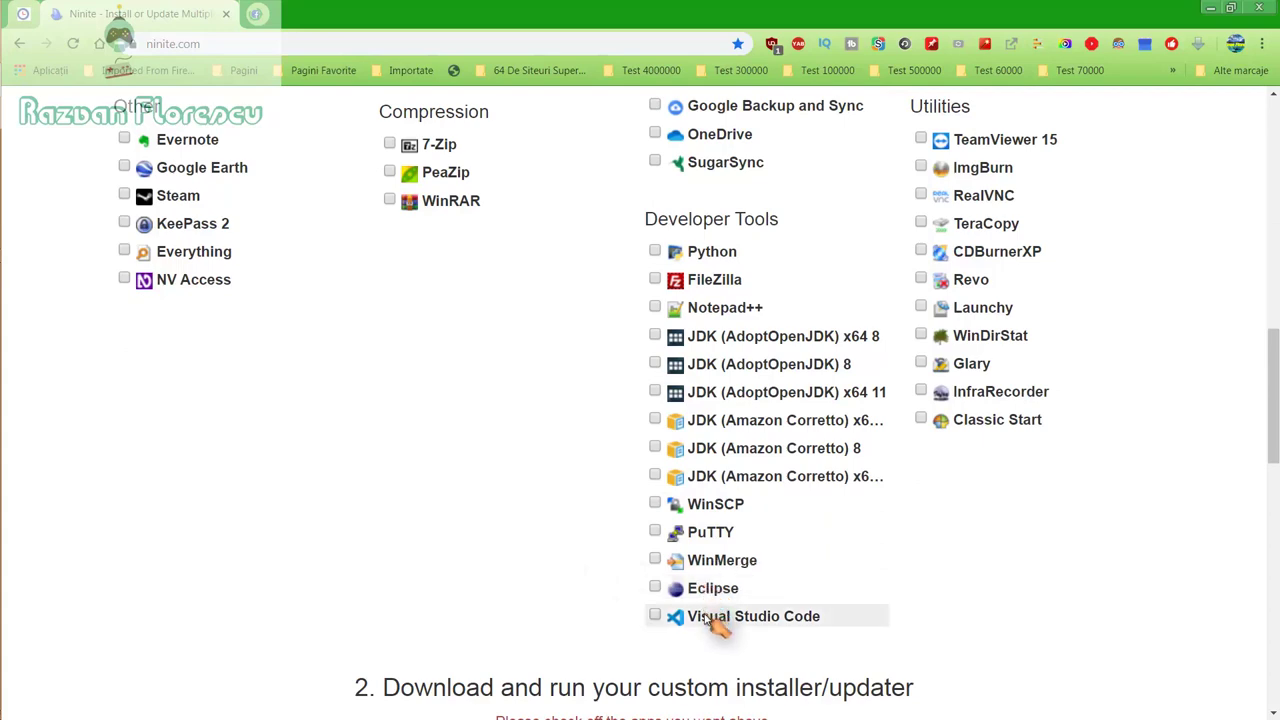
pyautogui.scroll(3, 590, 570)
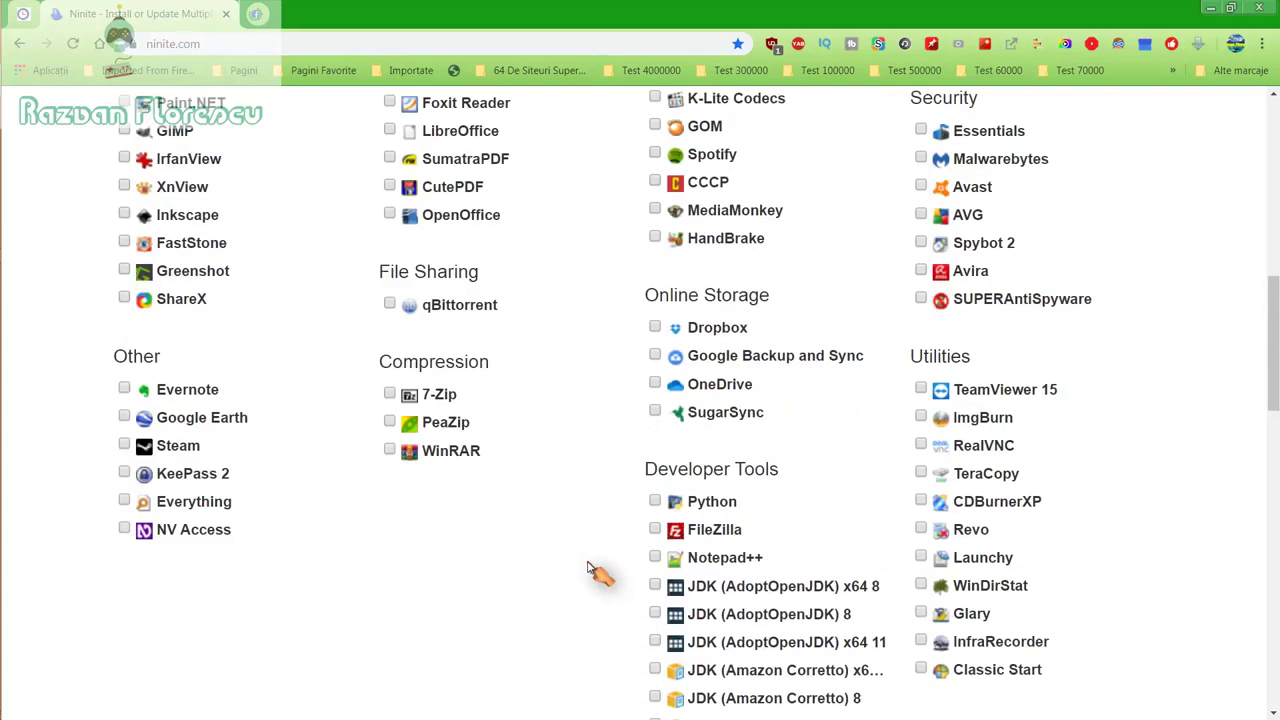
pyautogui.scroll(3, 590, 570)
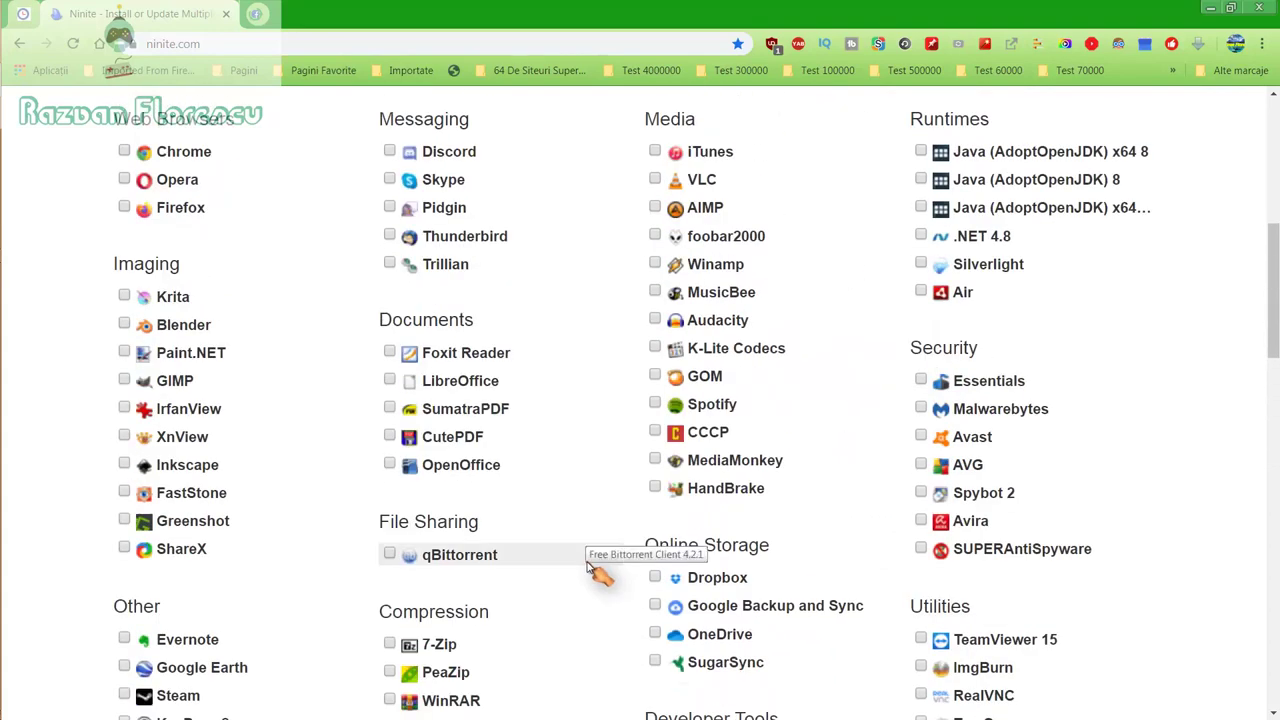
pyautogui.scroll(2, 590, 570)
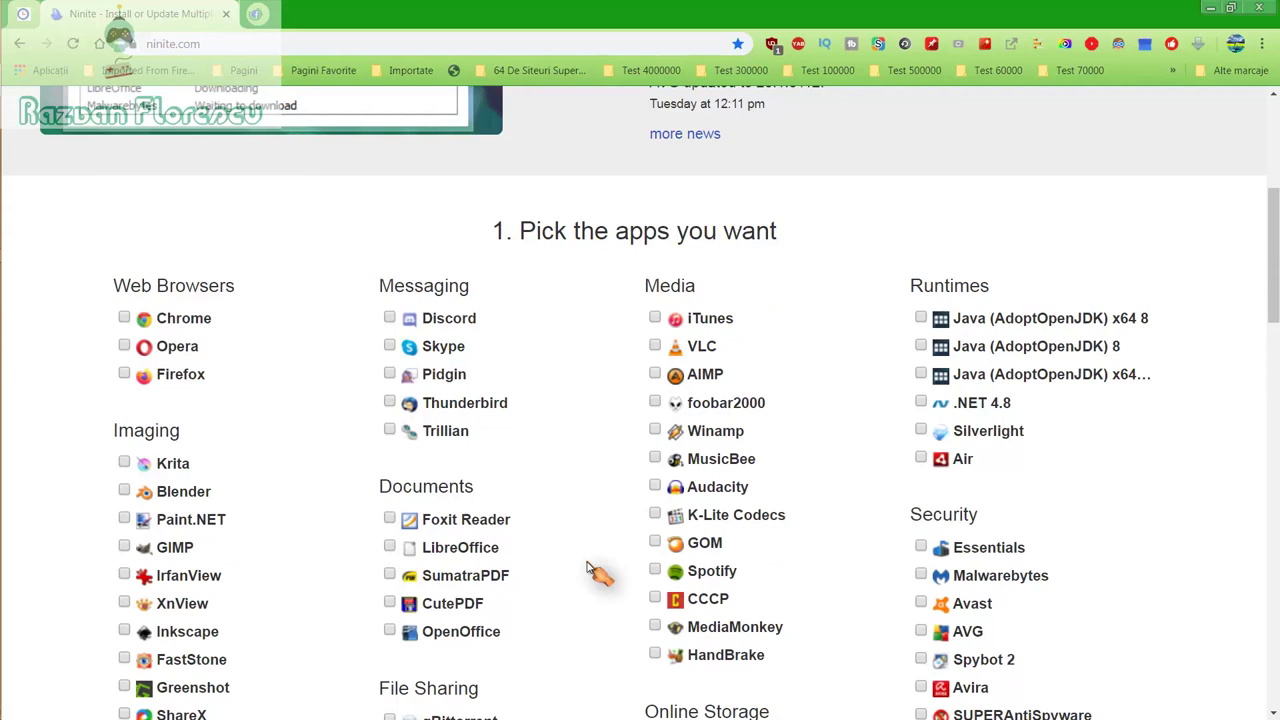
# Step: Select Inkscape, GOM, MusicBee, CCCP, MediaMonkey and Spotify for the custom Ninite installer
pyautogui.click(656, 543)
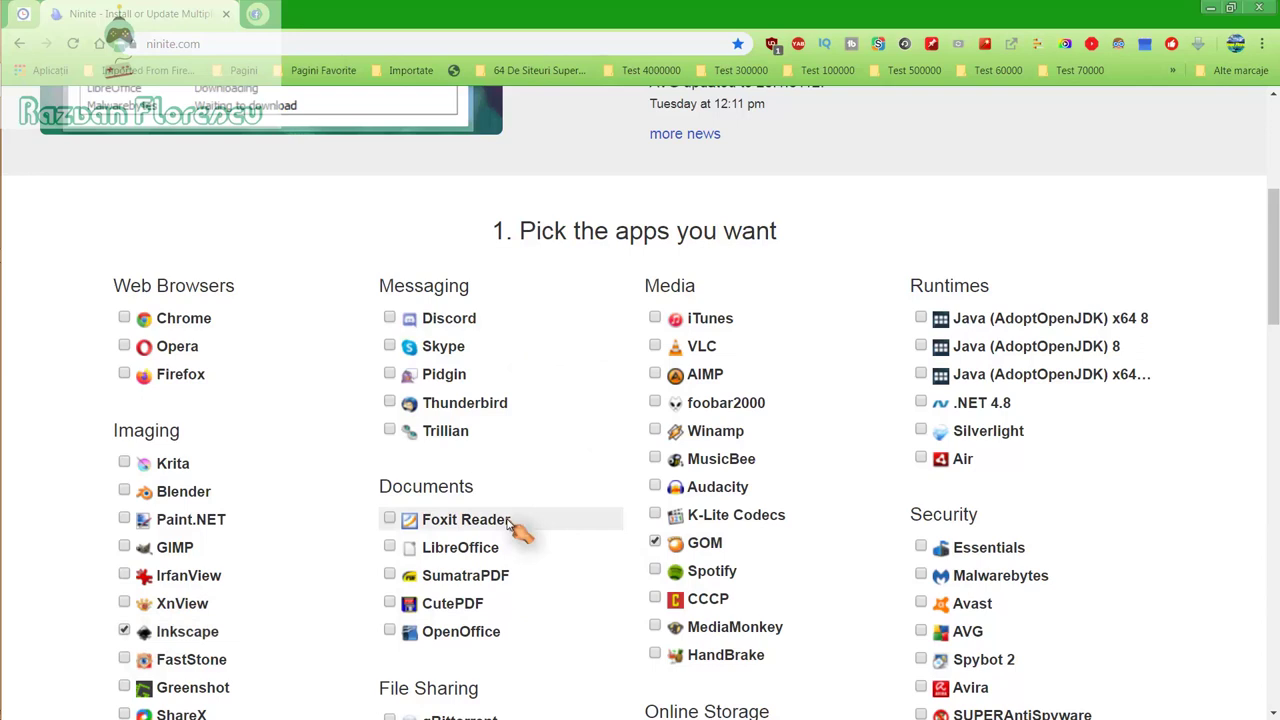
pyautogui.click(658, 466)
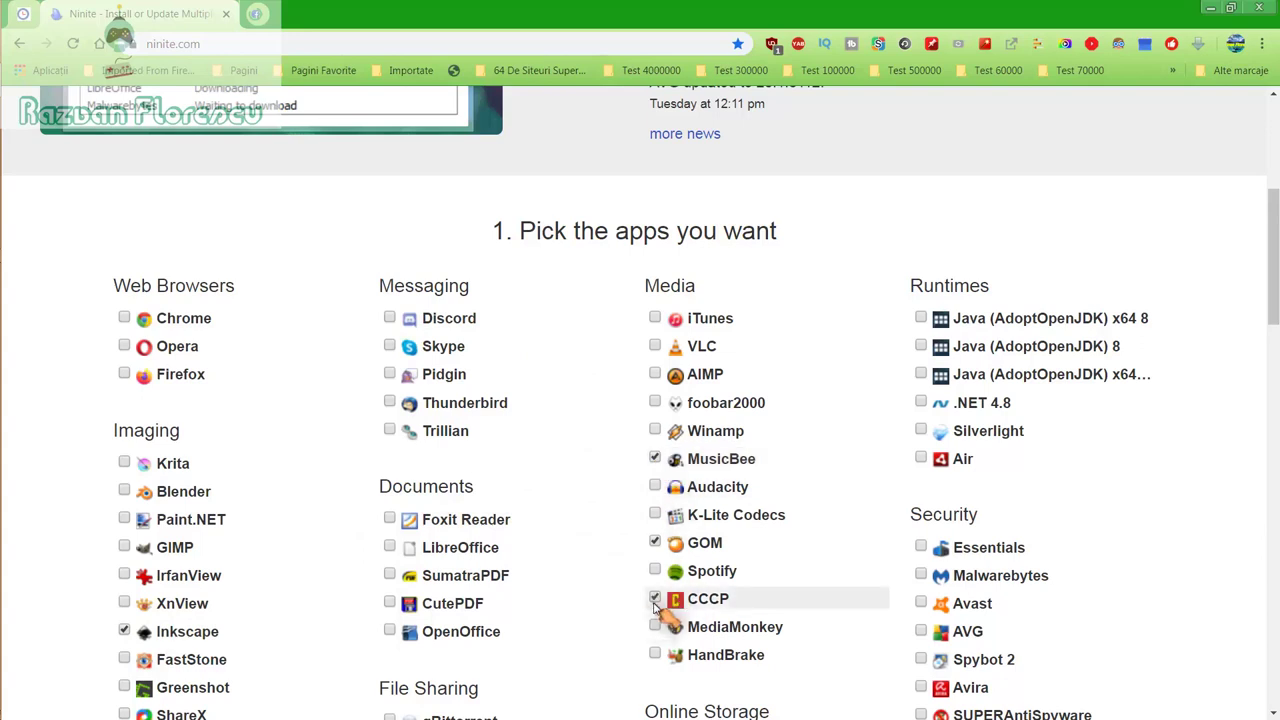
pyautogui.click(656, 628)
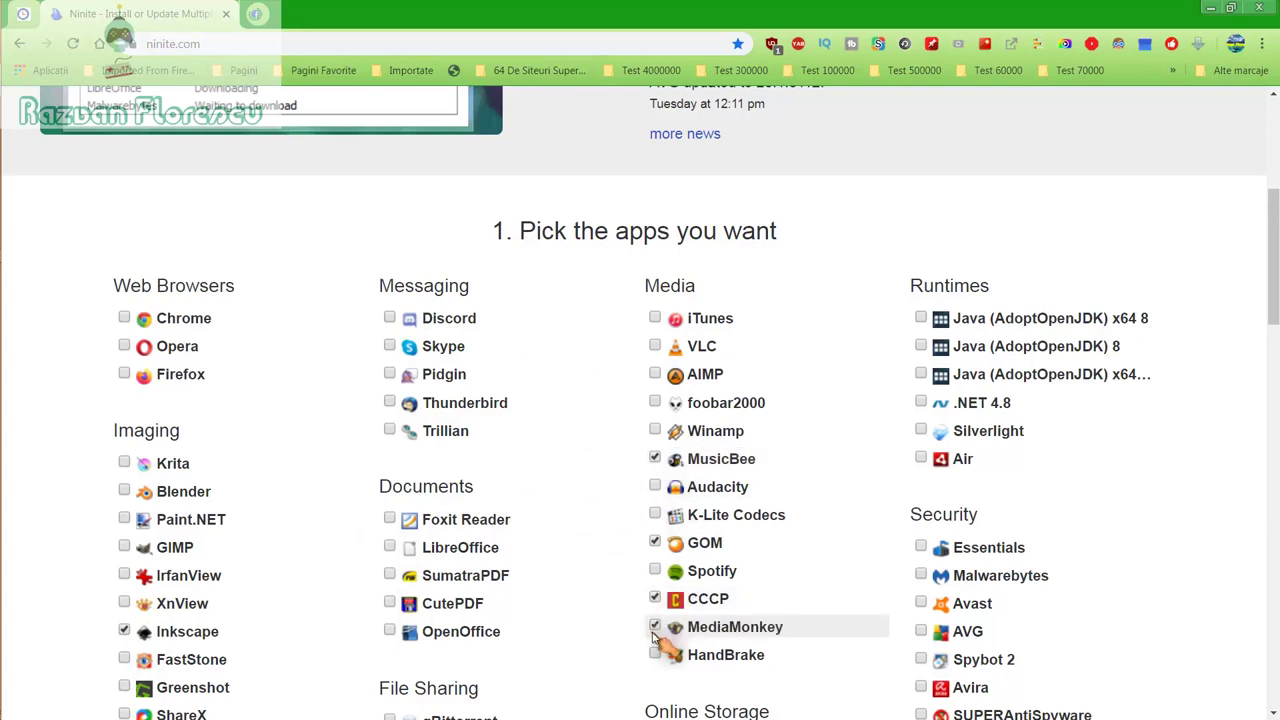
pyautogui.click(660, 576)
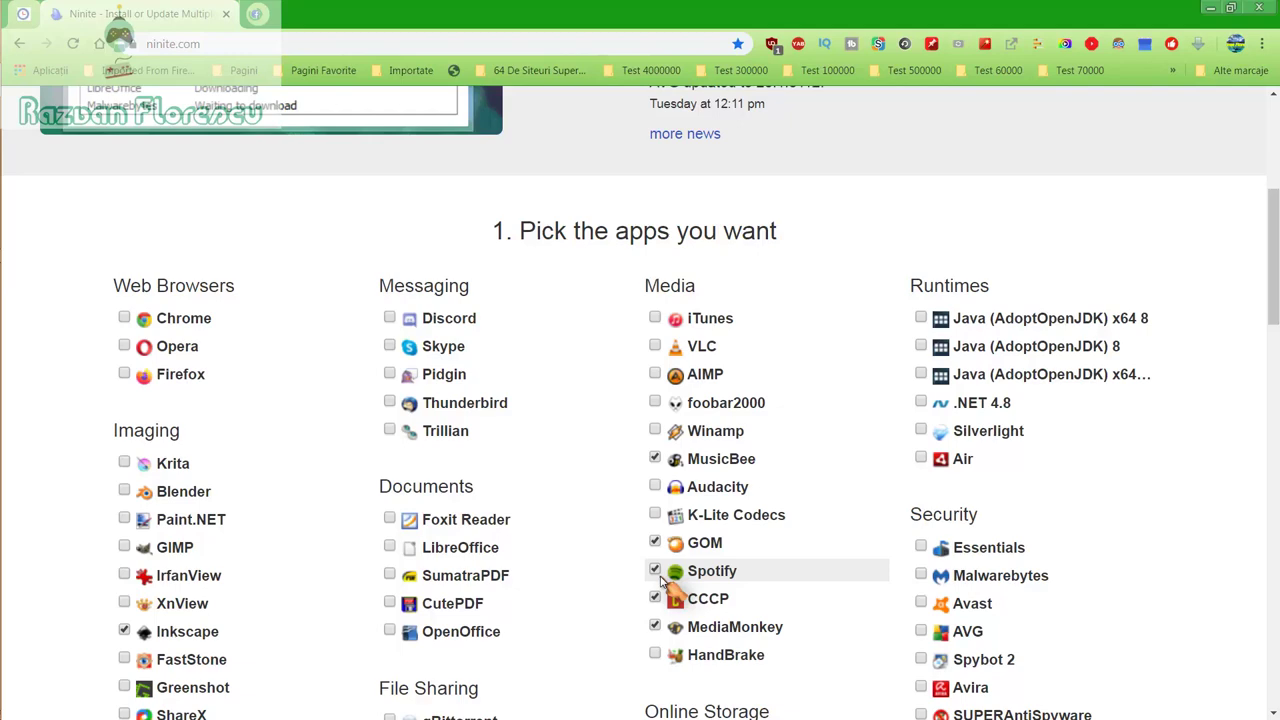
# Step: Add SUPERAntiSpyware, Spybot 2 and SugarSync to the apps chosen for the installer
pyautogui.scroll(-1, 665, 580)
pyautogui.scroll(-1, 672, 505)
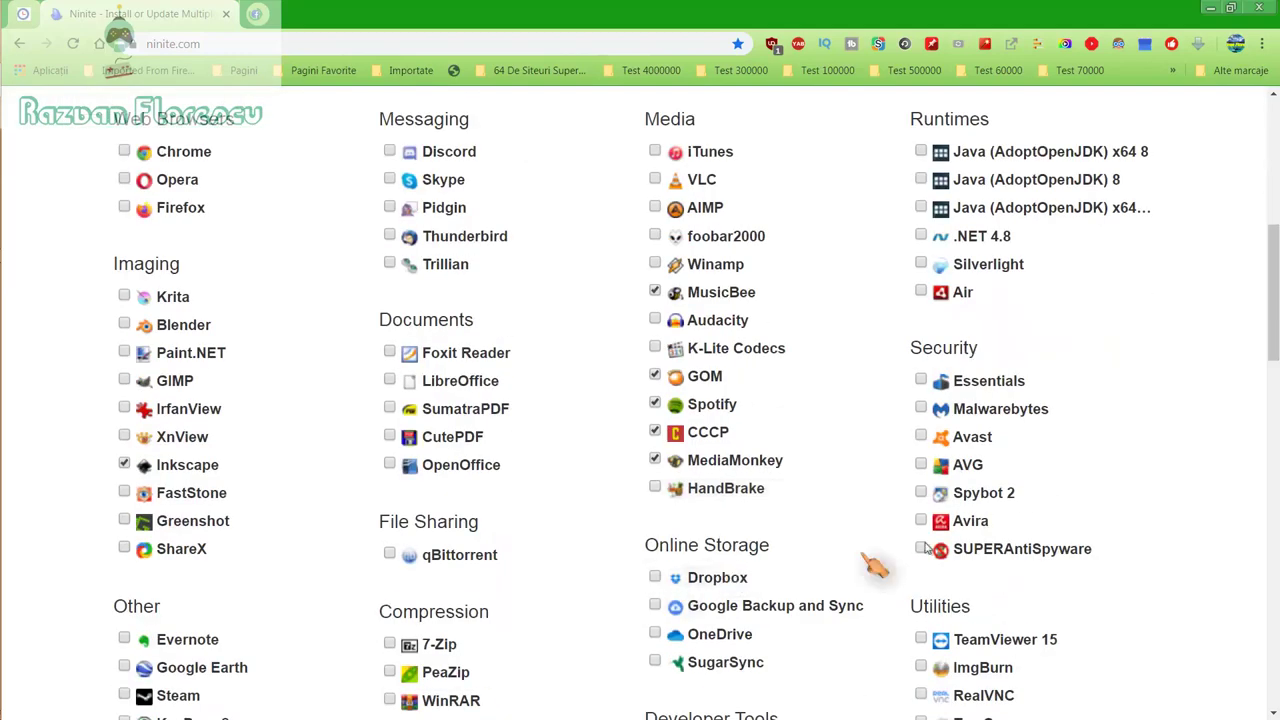
pyautogui.click(920, 548)
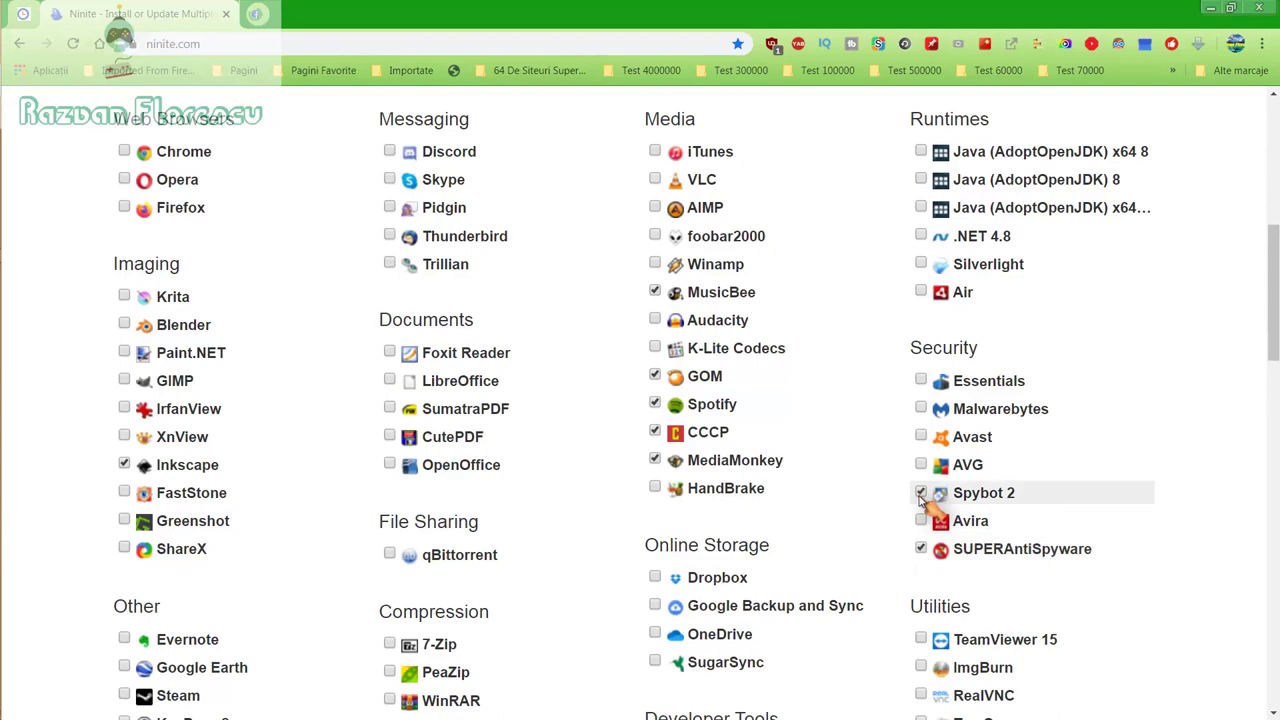
pyautogui.scroll(-2, 920, 497)
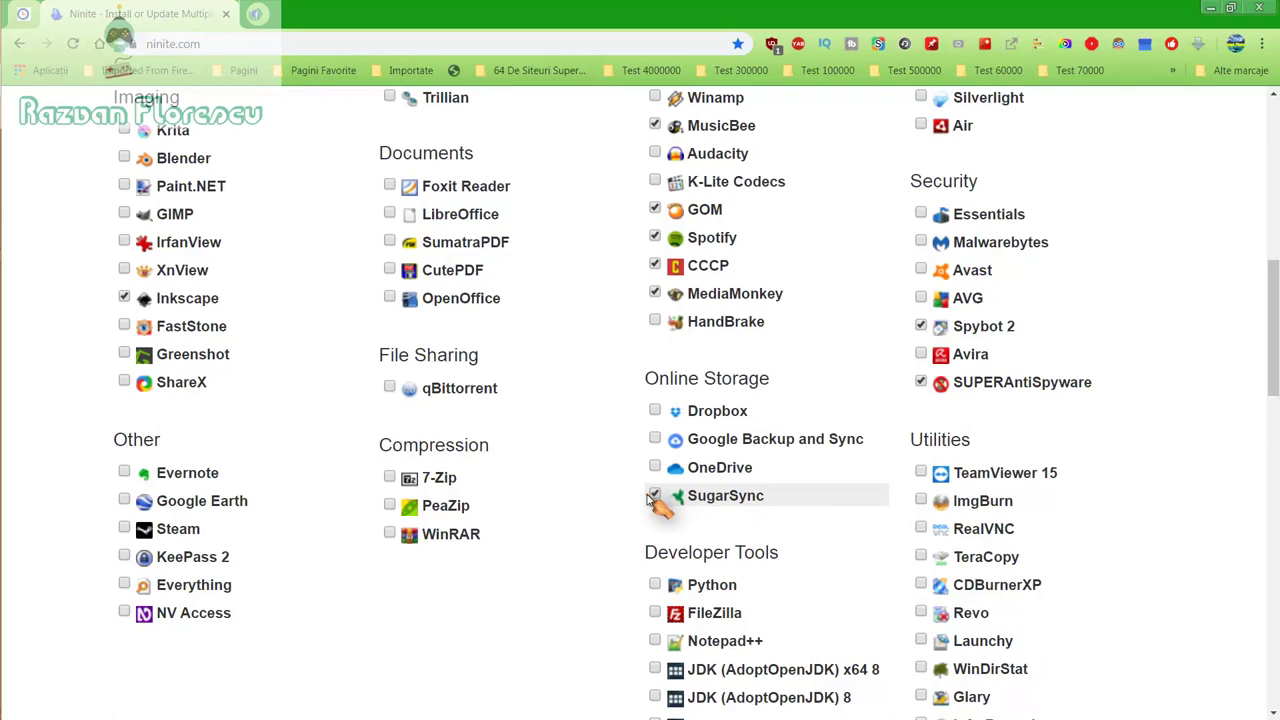
# Step: Download the custom Ninite installer to the desktop with file type Toate fișierele (*.*) and run it, accepting the security warning
pyautogui.scroll(-2, 652, 503)
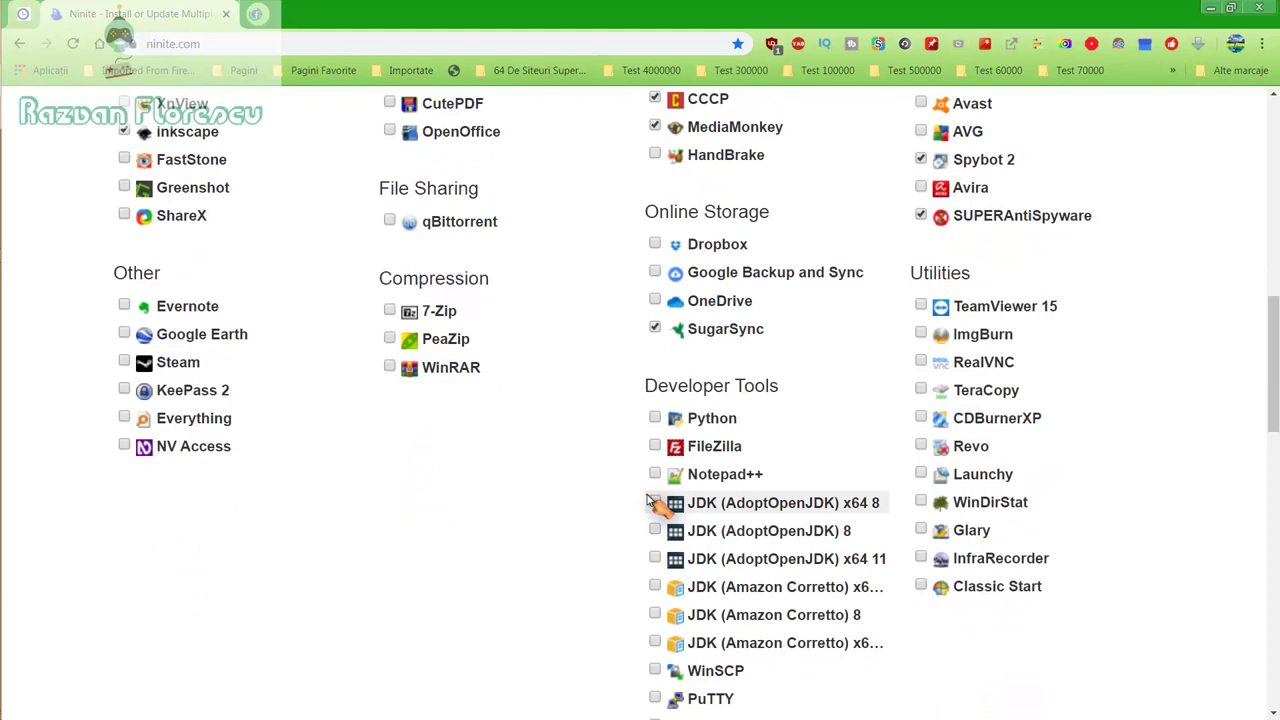
pyautogui.scroll(-2, 652, 503)
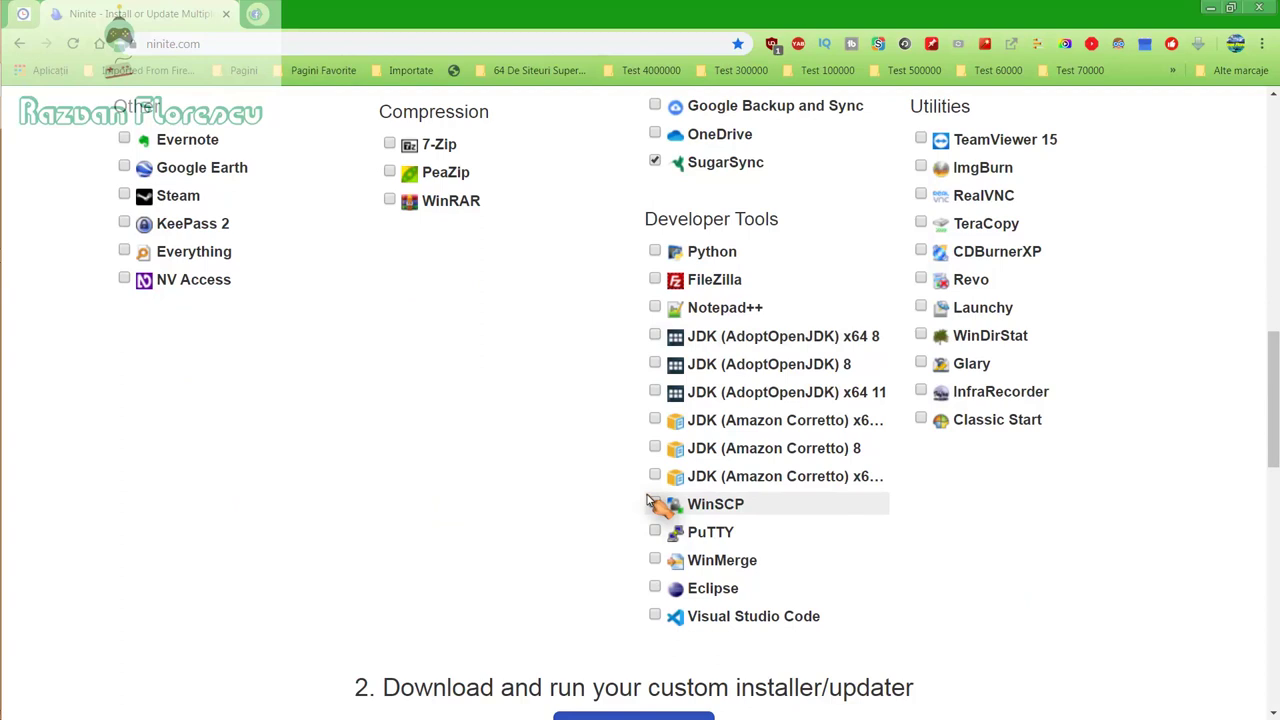
pyautogui.scroll(-2, 648, 503)
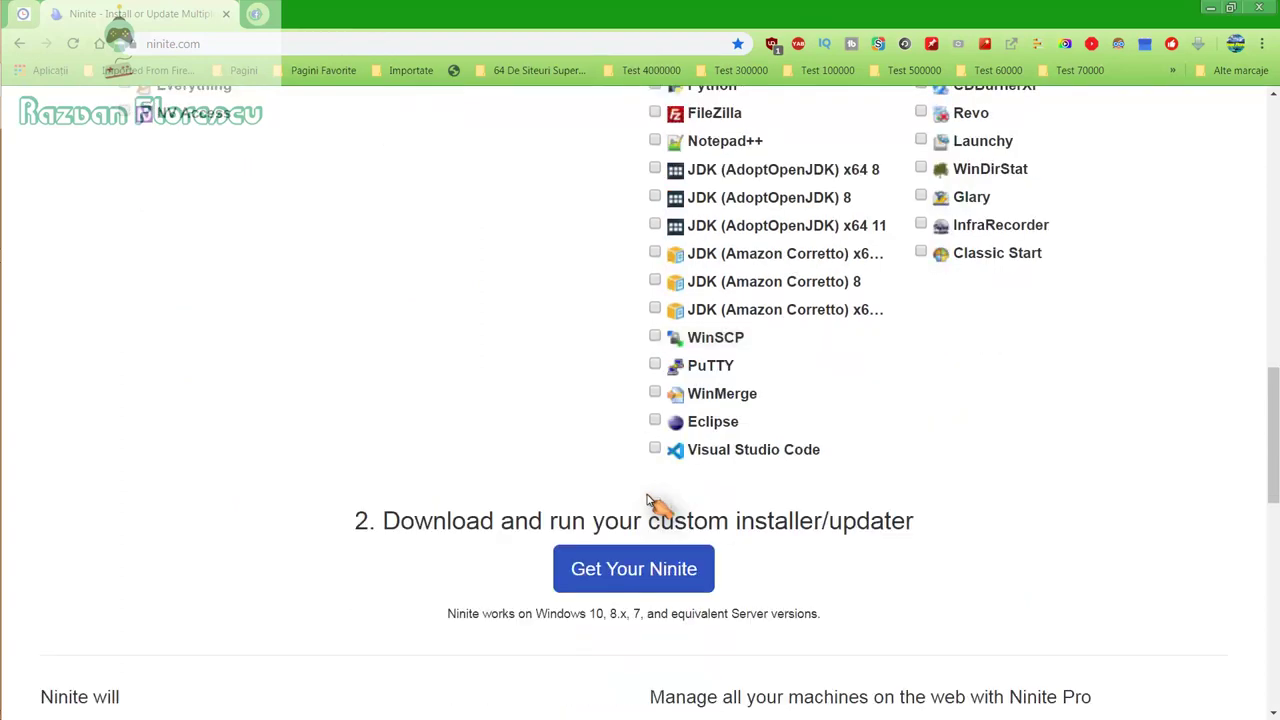
pyautogui.click(632, 583)
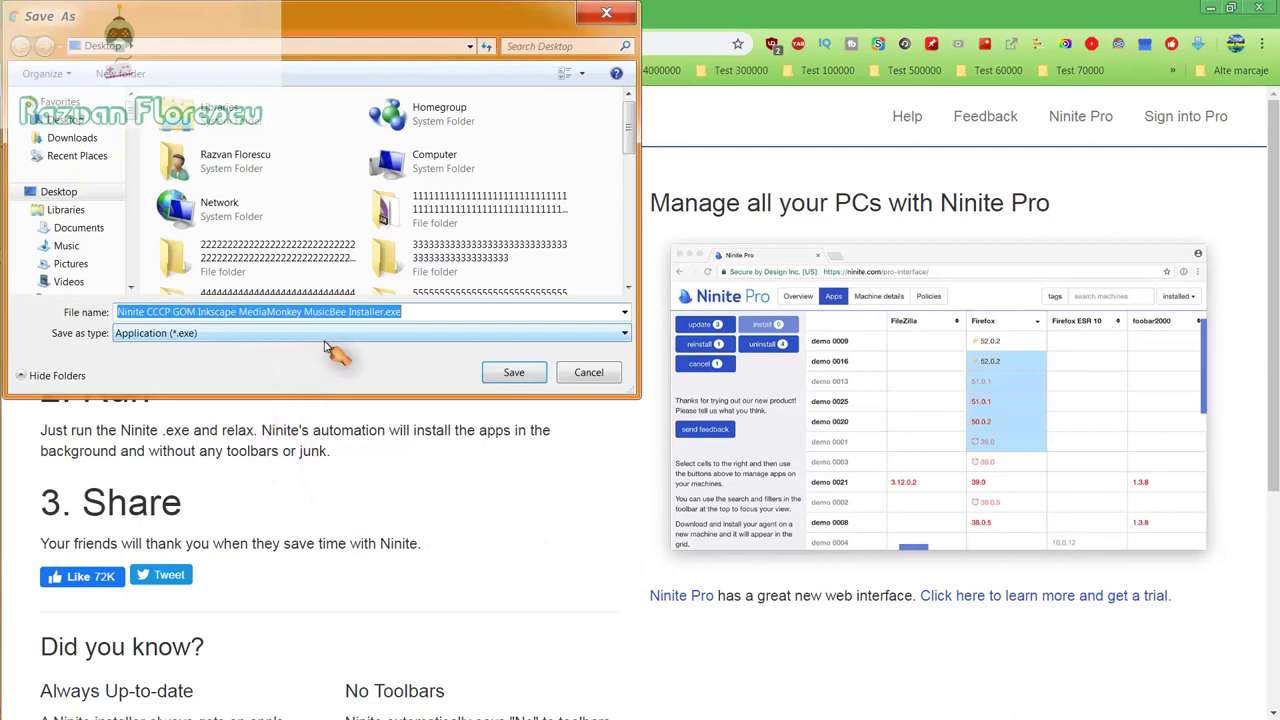
pyautogui.click(324, 336)
pyautogui.click(300, 363)
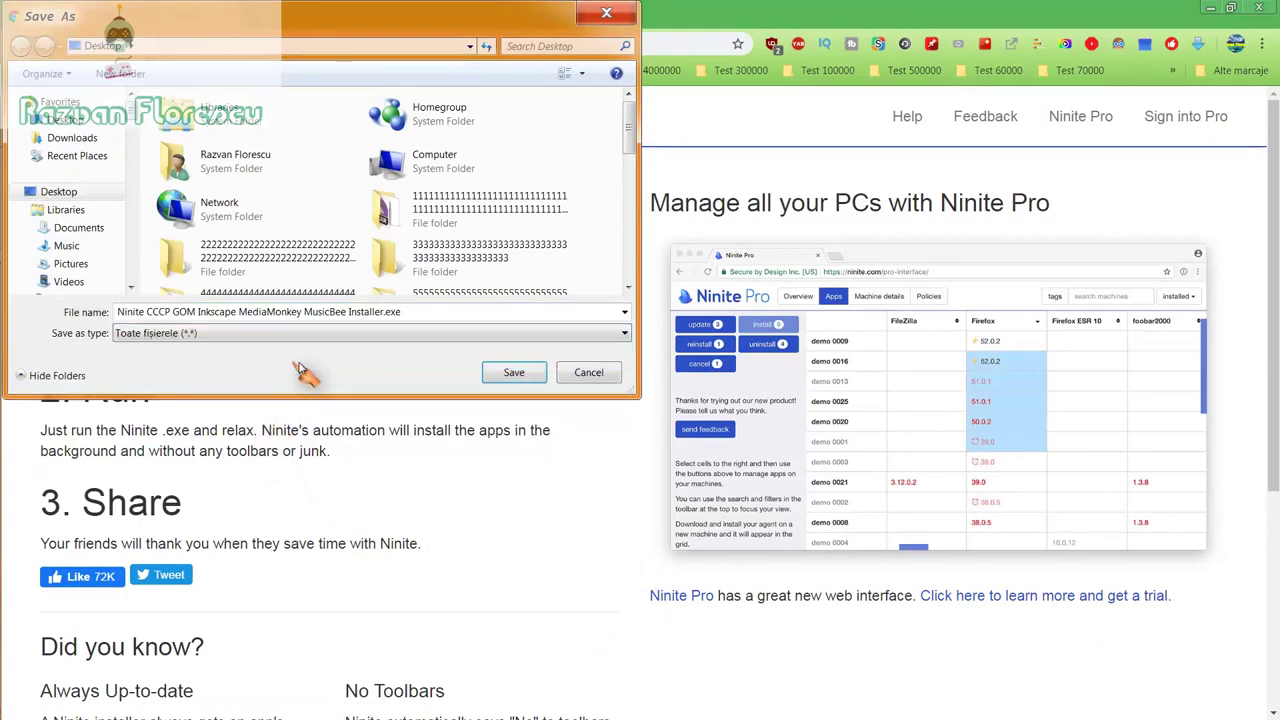
pyautogui.click(510, 373)
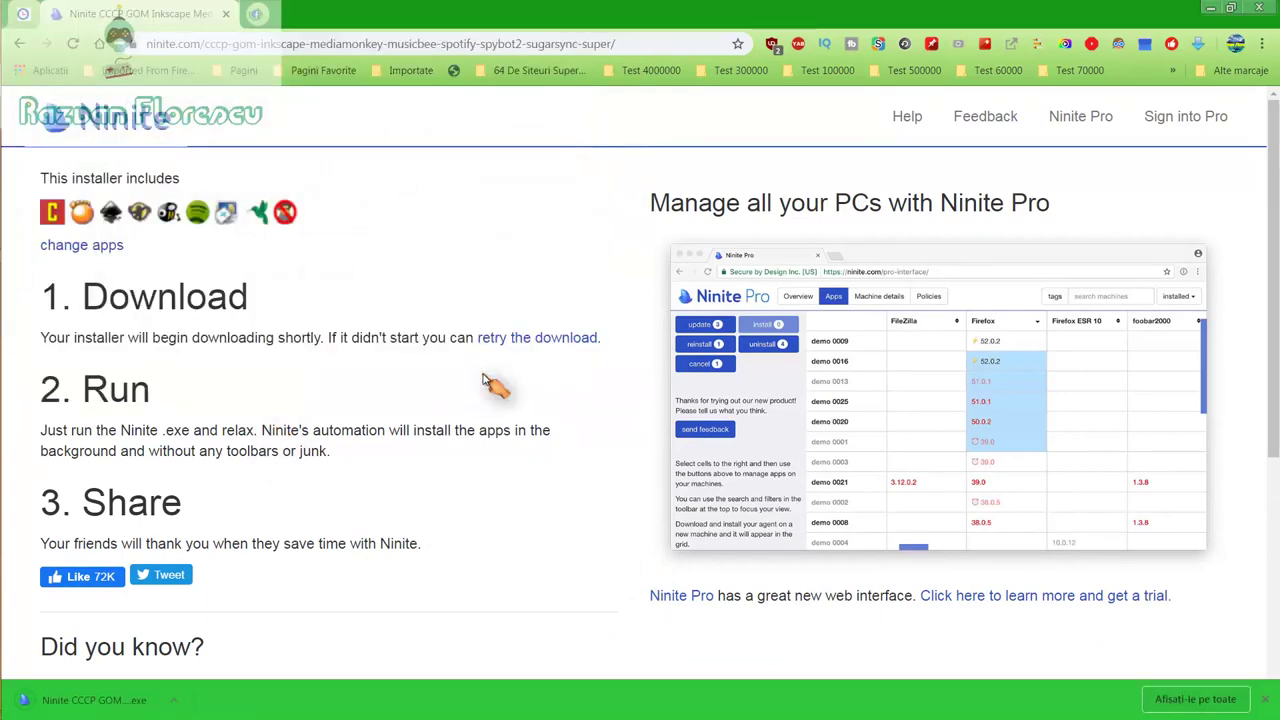
pyautogui.click(128, 700)
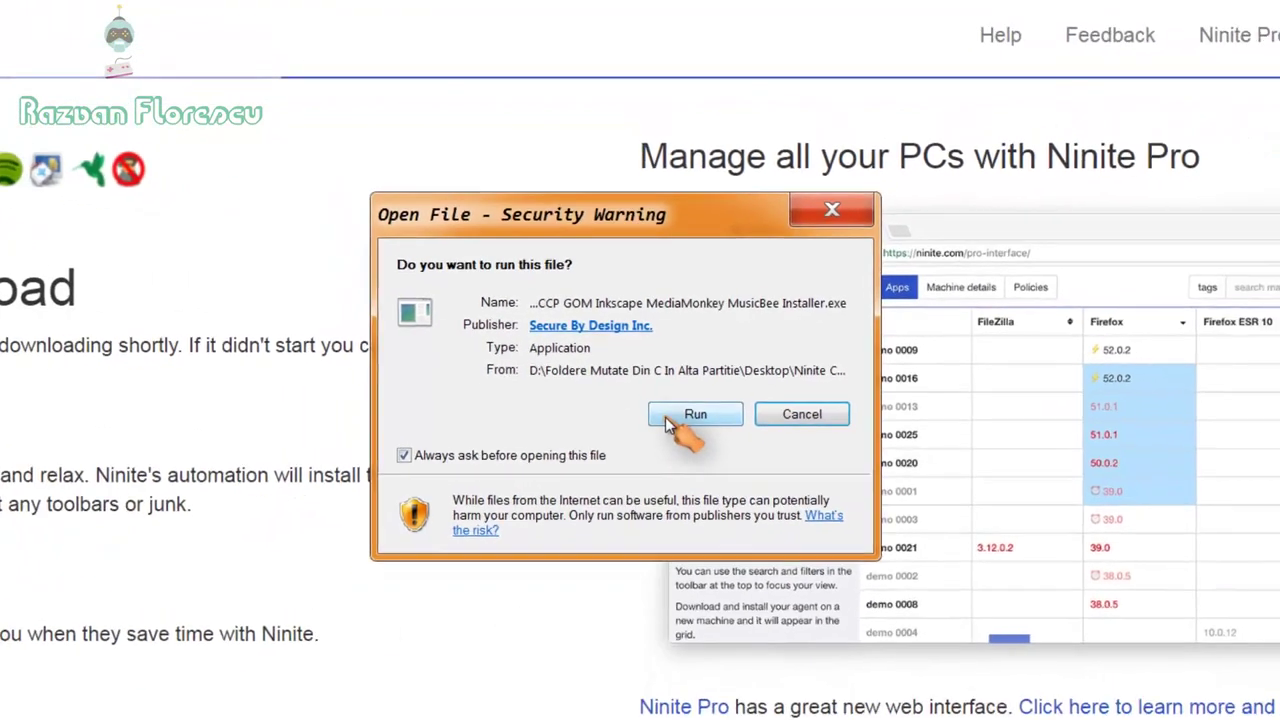
pyautogui.click(665, 417)
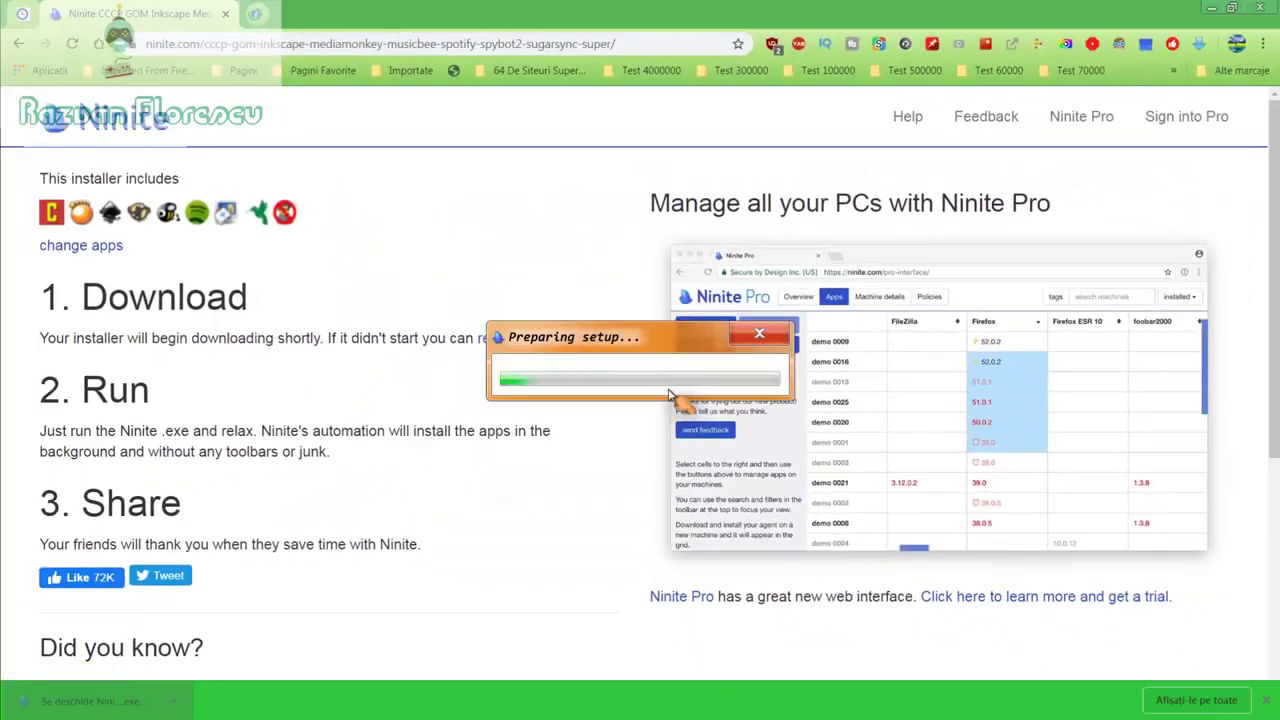
# Step: Close Chrome, show the per-application installation details in Ninite and dismiss the 360 Total Security alert about CCCP
pyautogui.click(1258, 8)
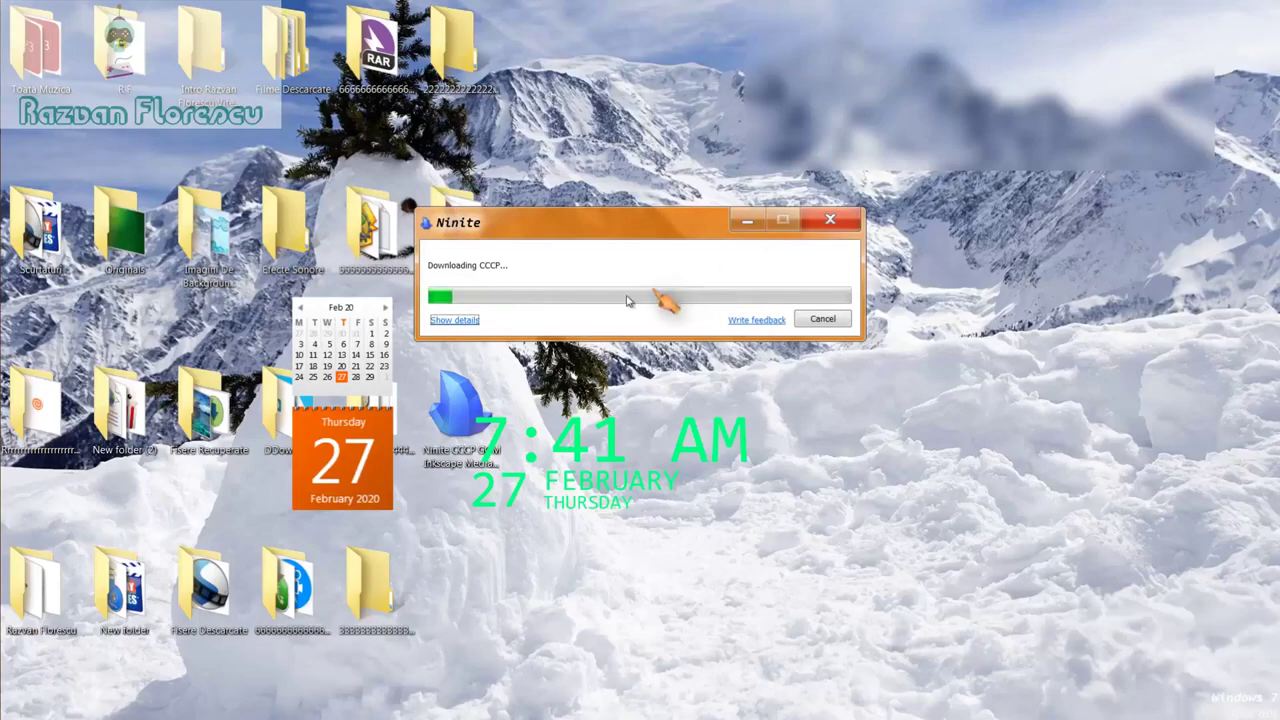
pyautogui.click(458, 322)
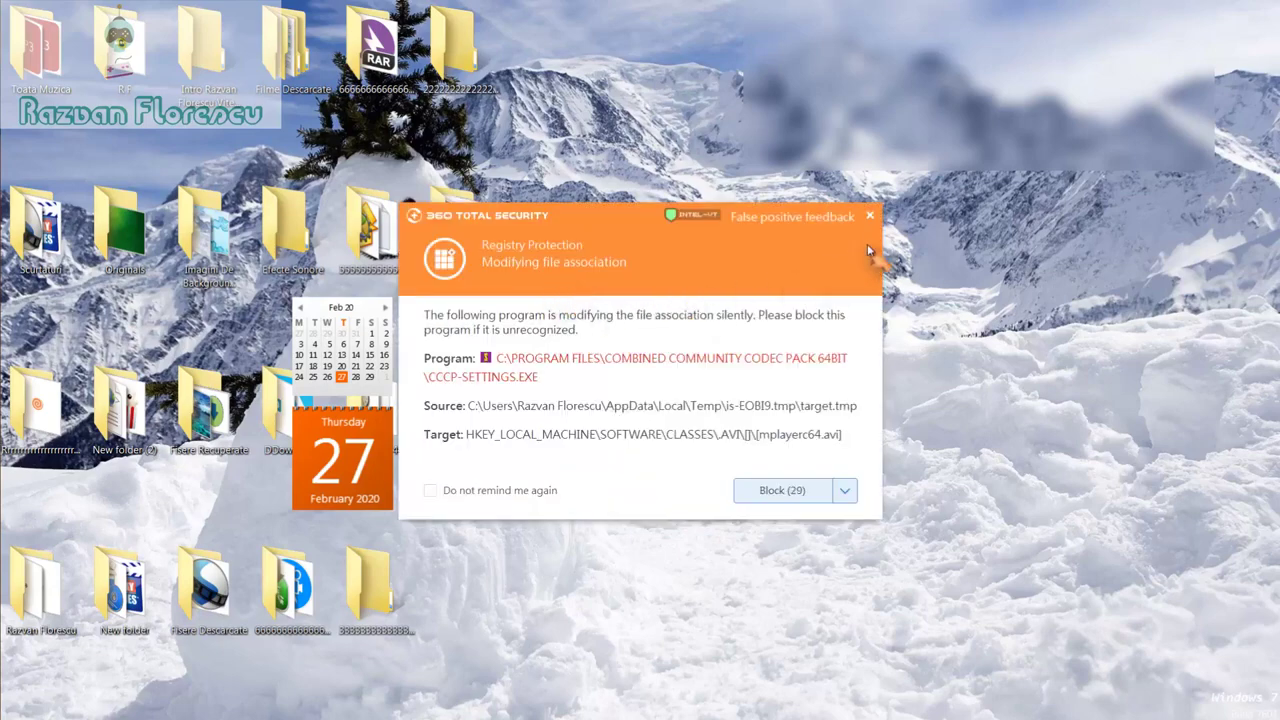
pyautogui.click(872, 217)
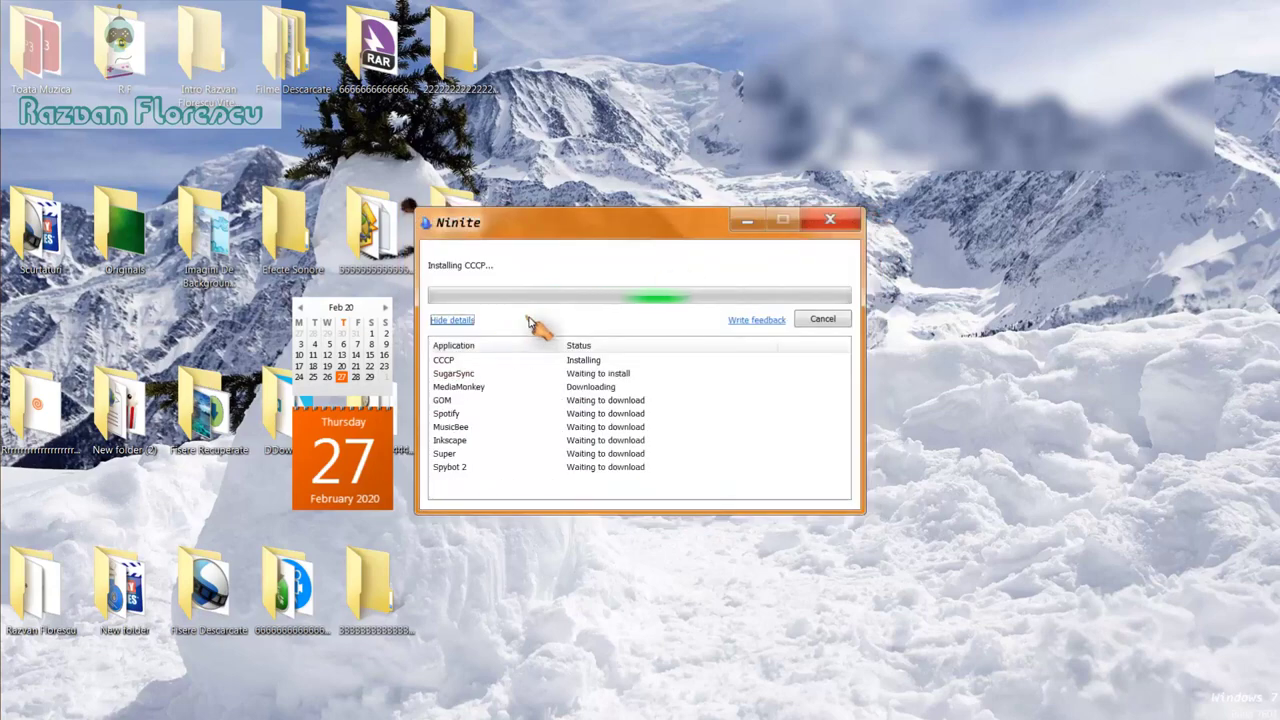
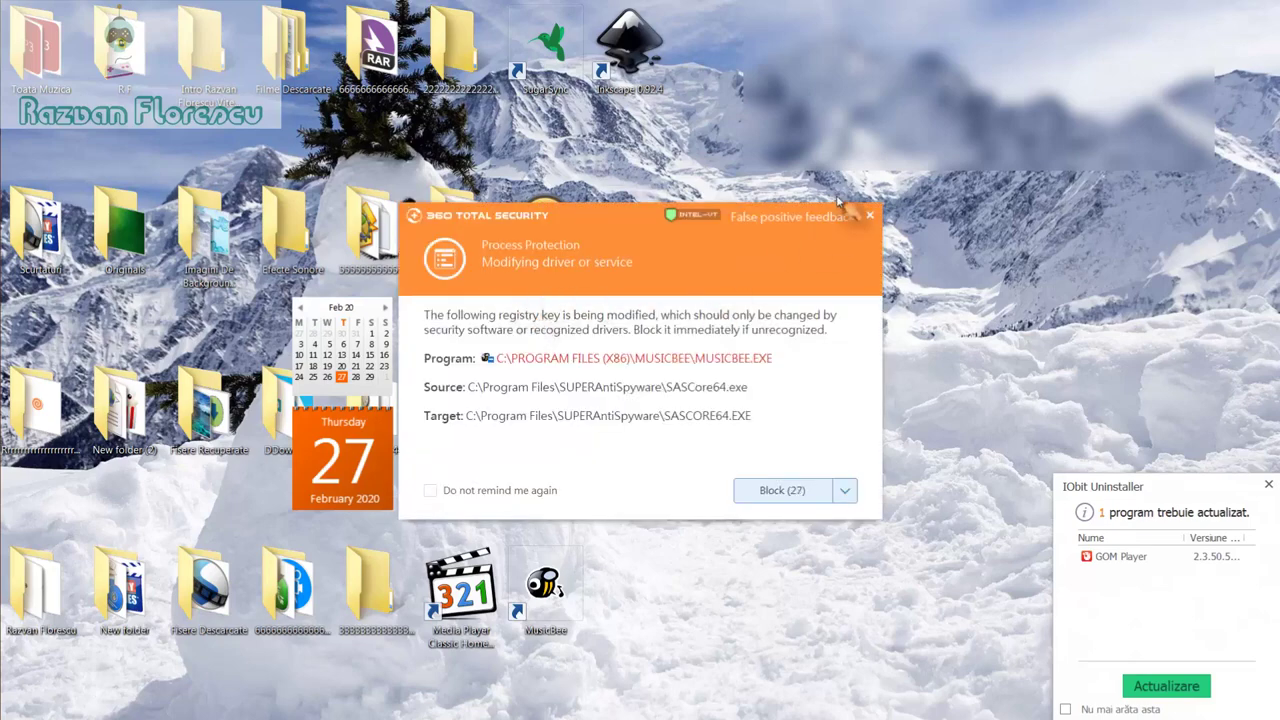
# Step: Dismiss the 360 Total Security driver and context menu alerts raised during the SUPERAntiSpyware installation
pyautogui.click(872, 217)
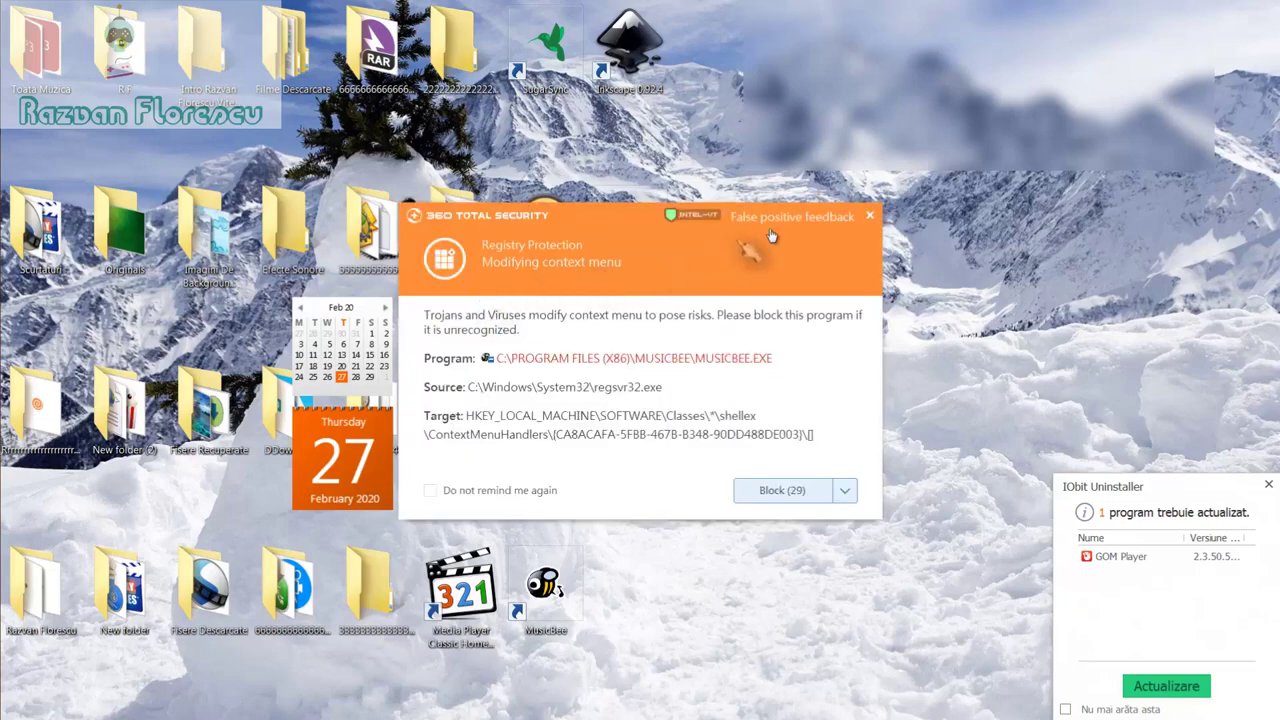
pyautogui.click(870, 216)
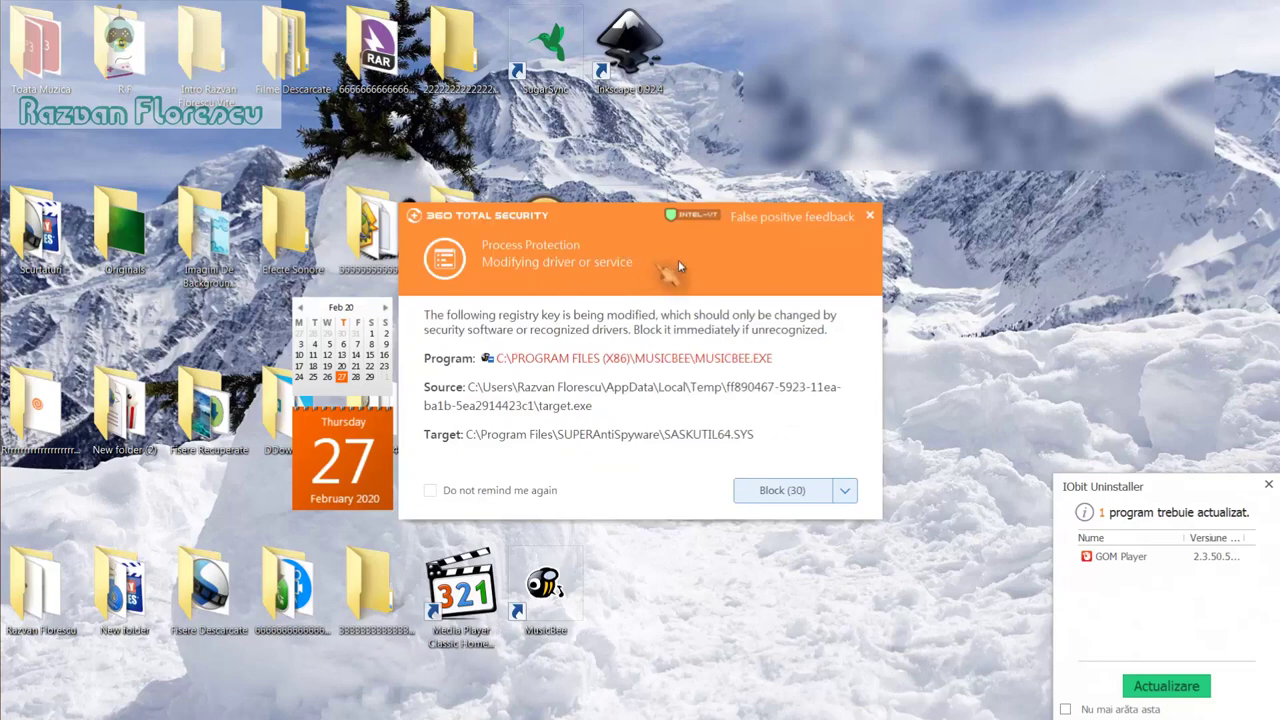
pyautogui.click(872, 216)
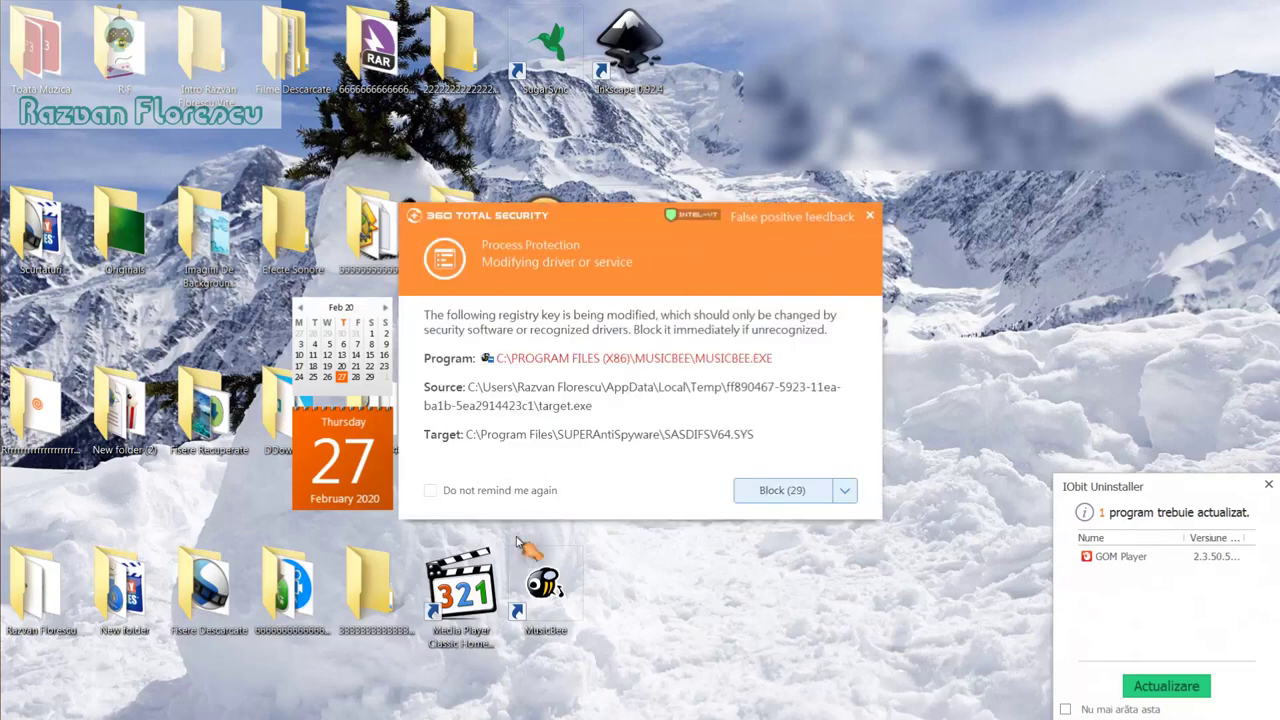
# Step: Dismiss the remaining 360 Total Security driver, environment variable and startup item alerts with "Do not remind me again" enabled
pyautogui.click(431, 490)
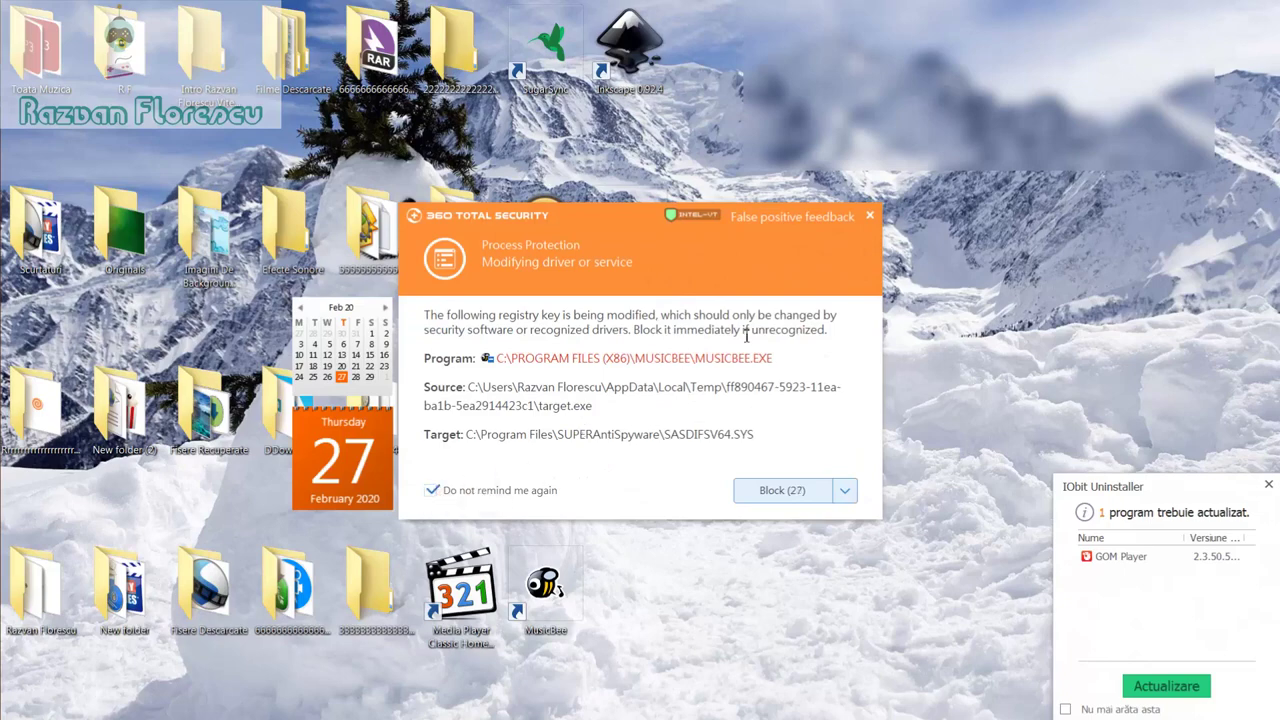
pyautogui.click(872, 216)
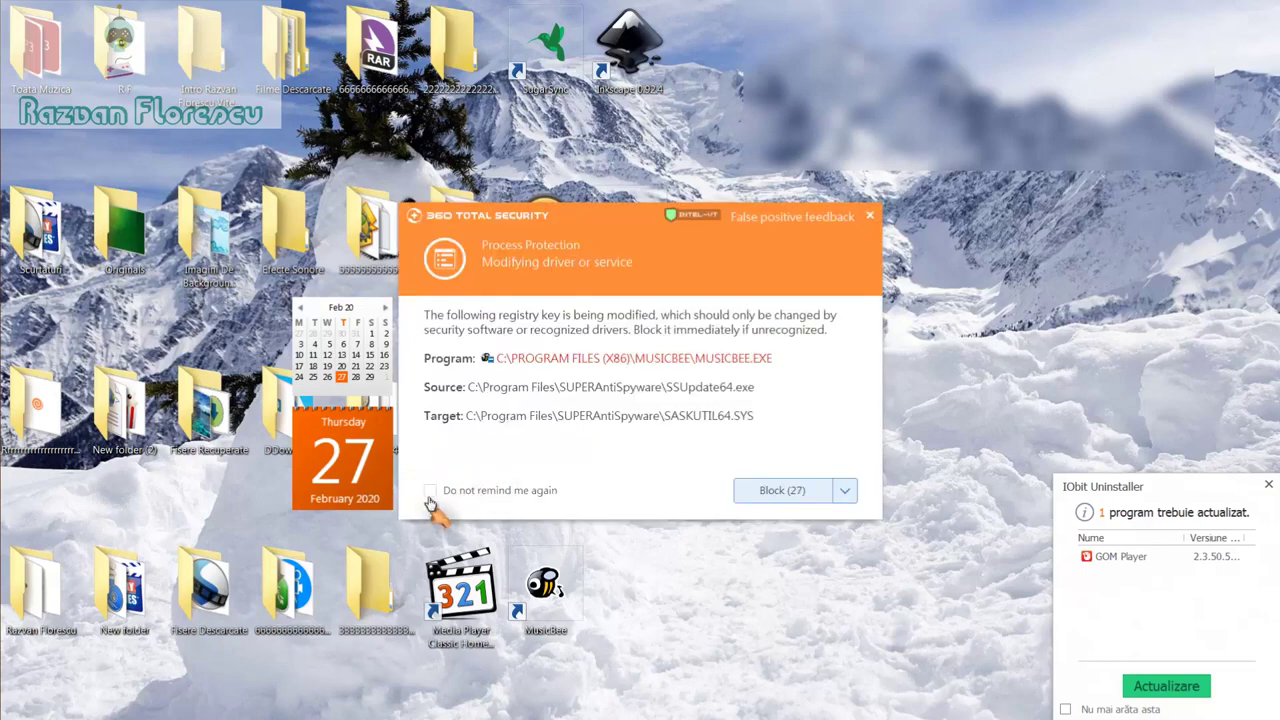
pyautogui.click(431, 490)
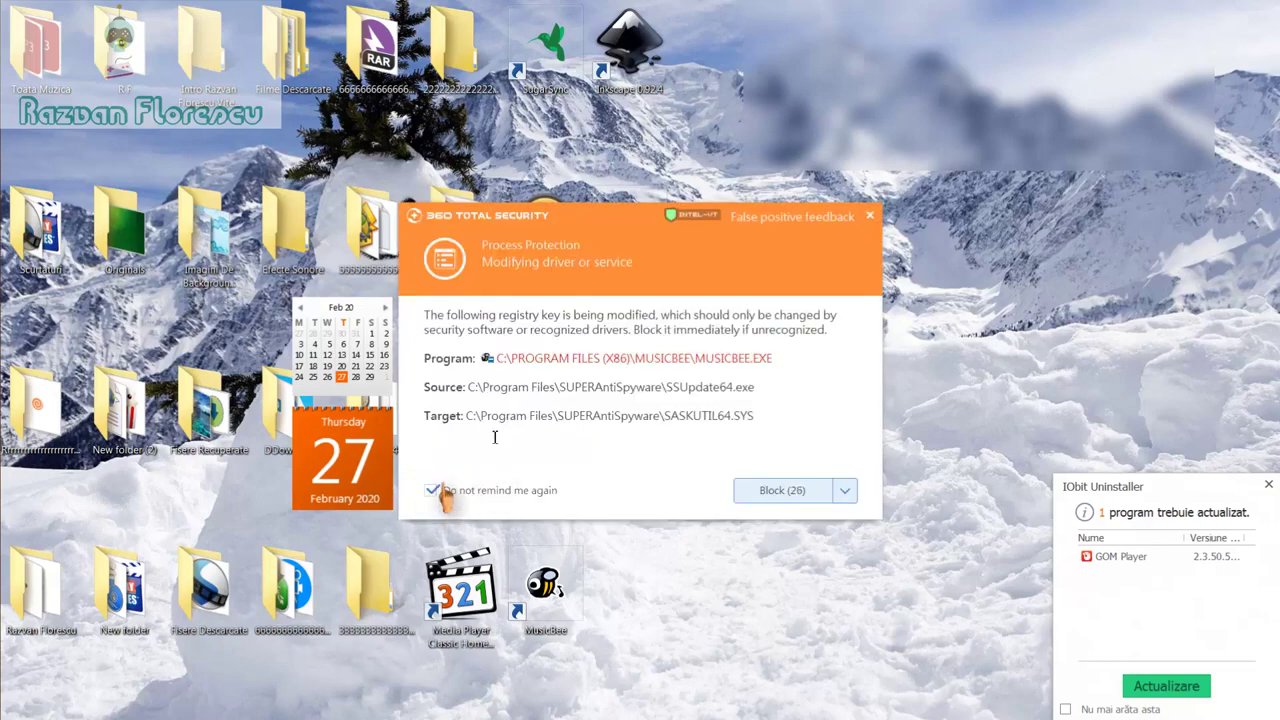
pyautogui.click(870, 217)
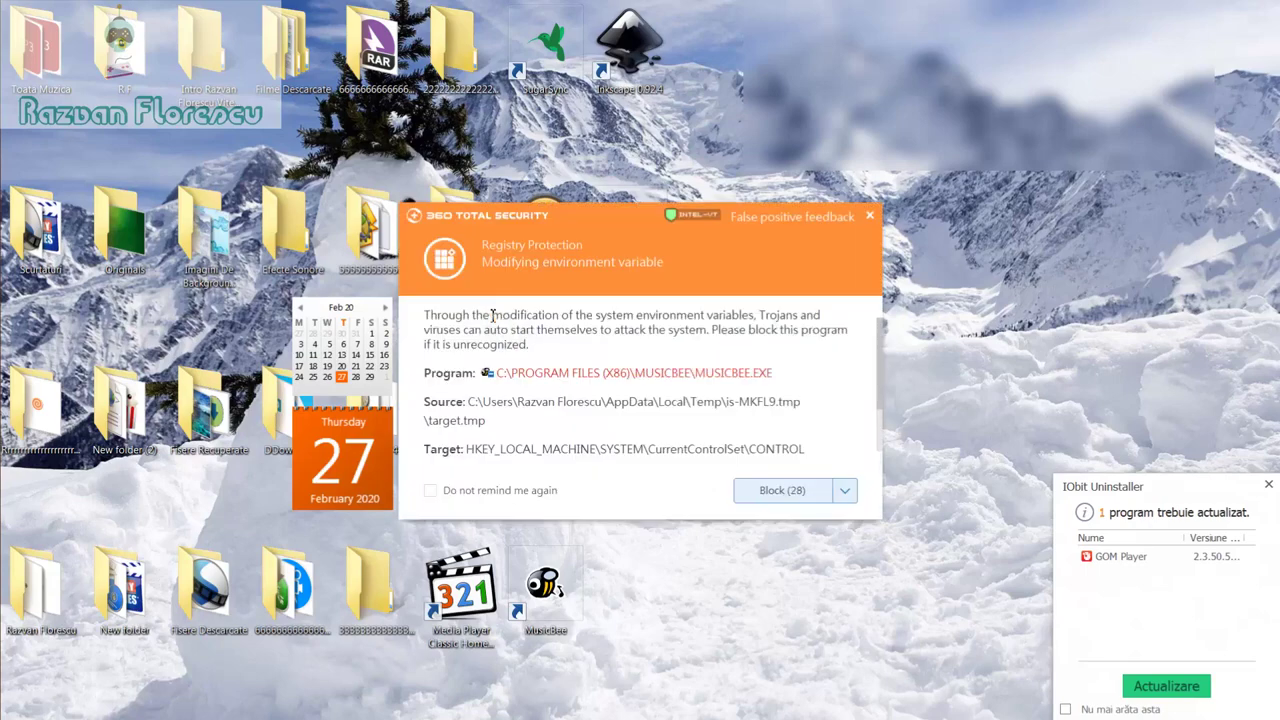
pyautogui.click(431, 491)
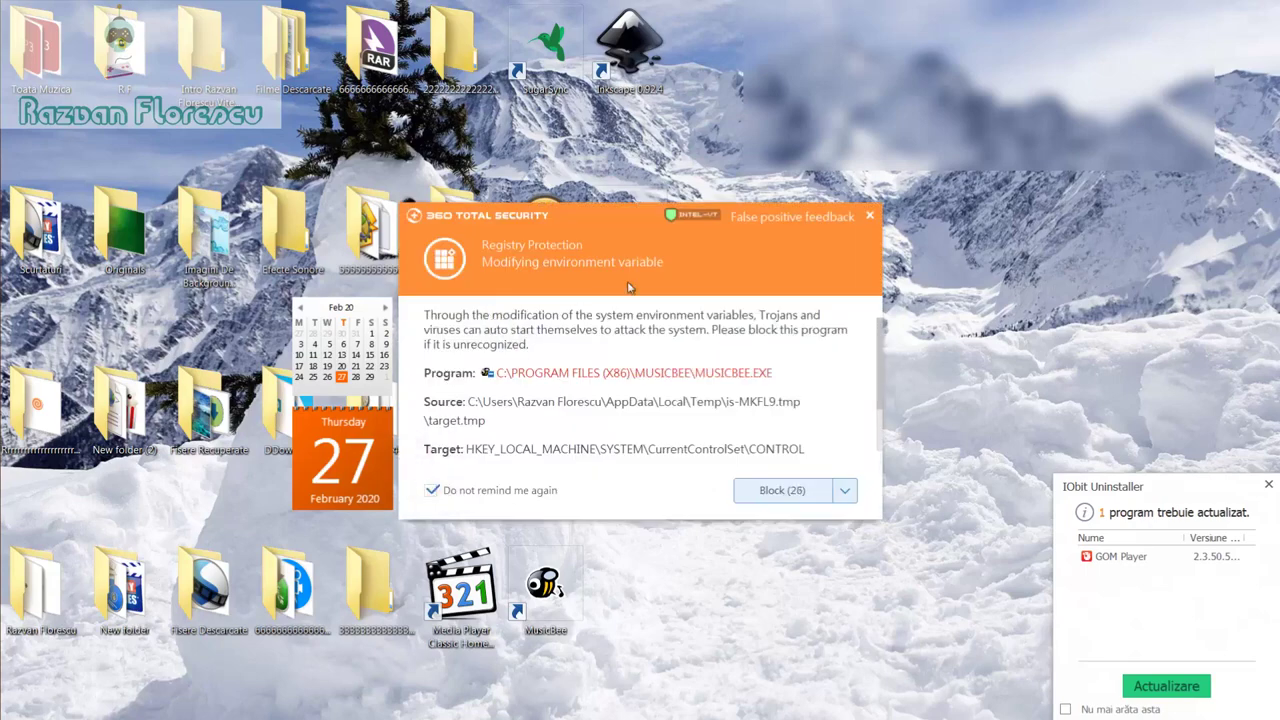
pyautogui.click(871, 218)
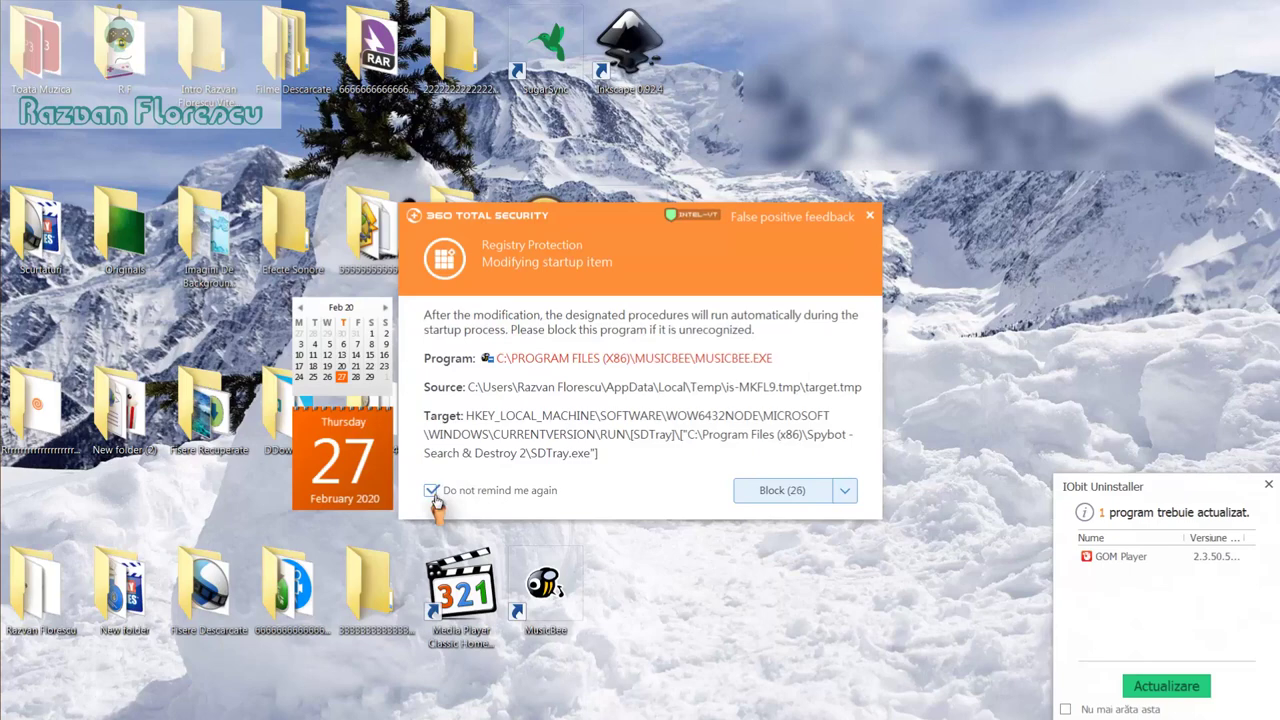
pyautogui.click(872, 214)
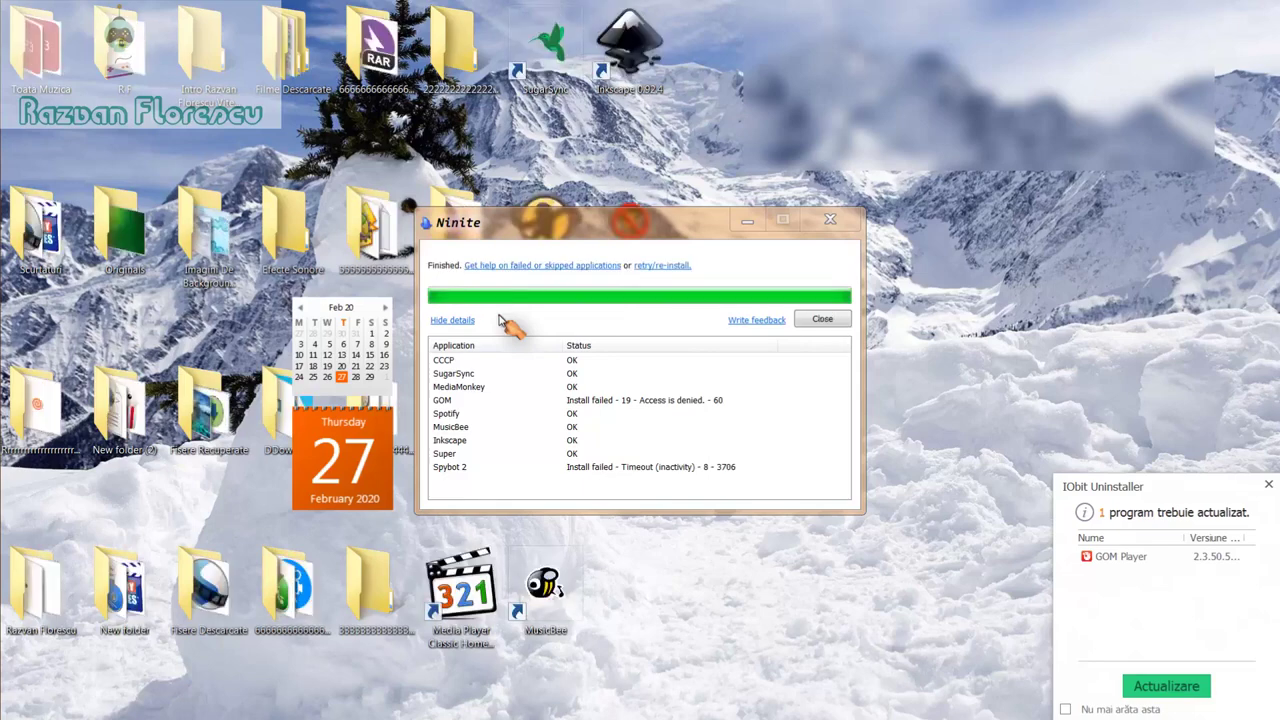
# Step: Close the IObit Uninstaller update notification and the finished Ninite installer
pyautogui.click(1266, 485)
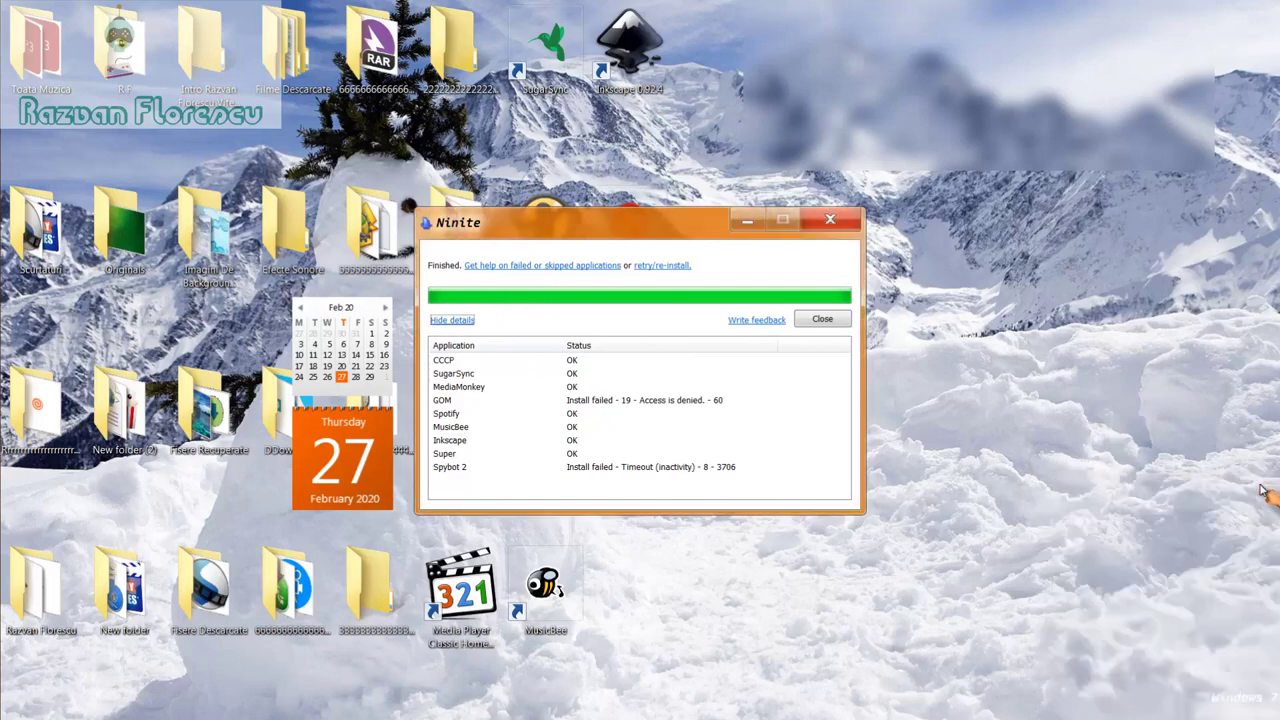
pyautogui.click(822, 320)
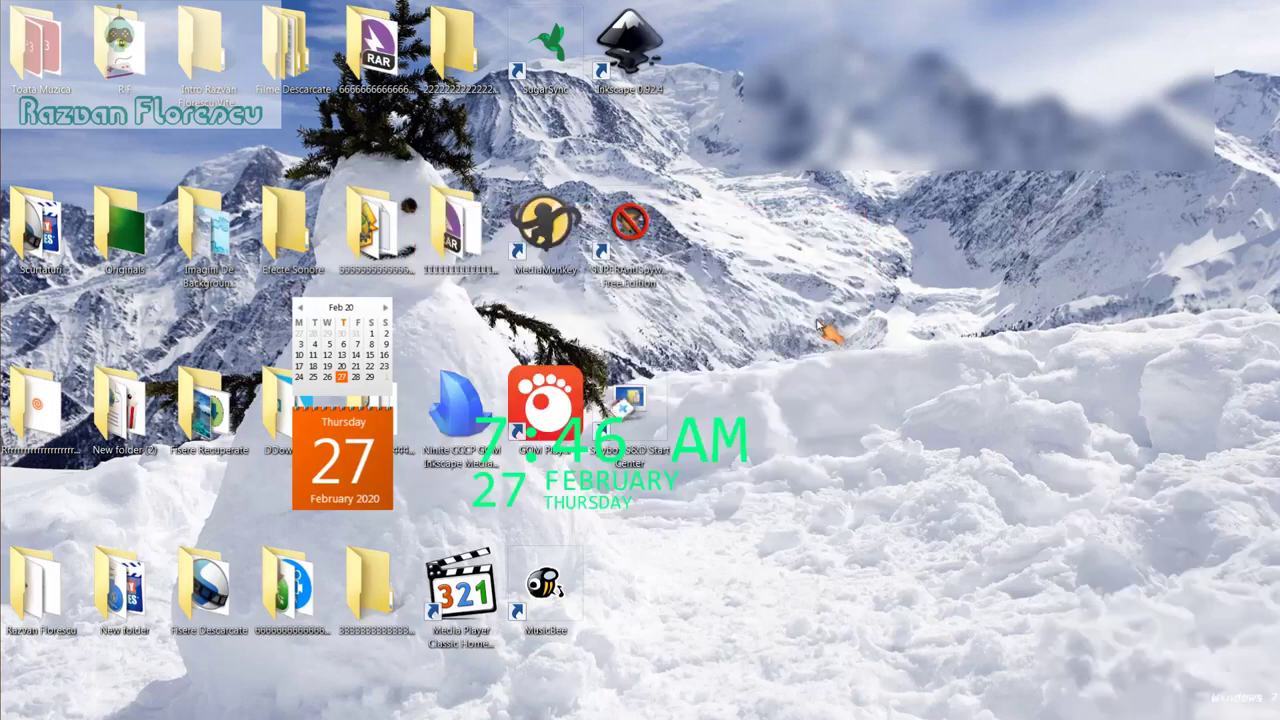
# Step: Launch Media Player Classic Home Cinema, declining periodic CCCP update checks, and maximize its window
pyautogui.doubleClick(478, 612)
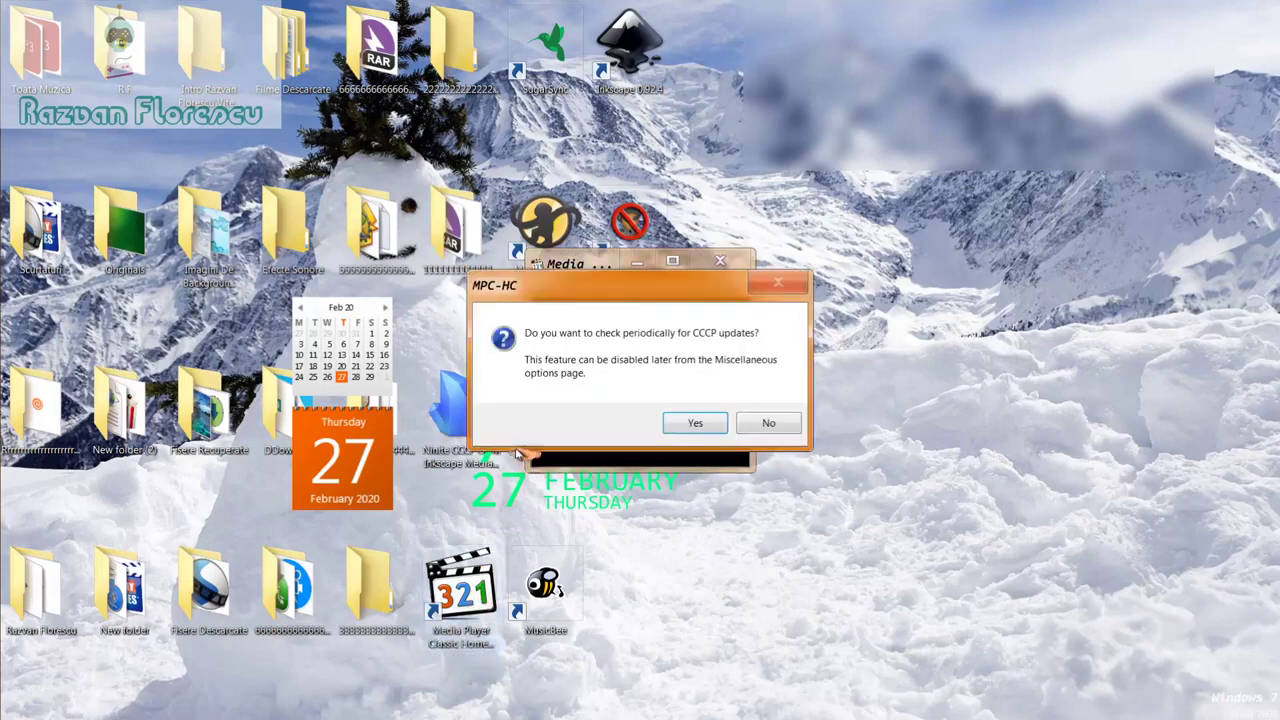
pyautogui.click(762, 424)
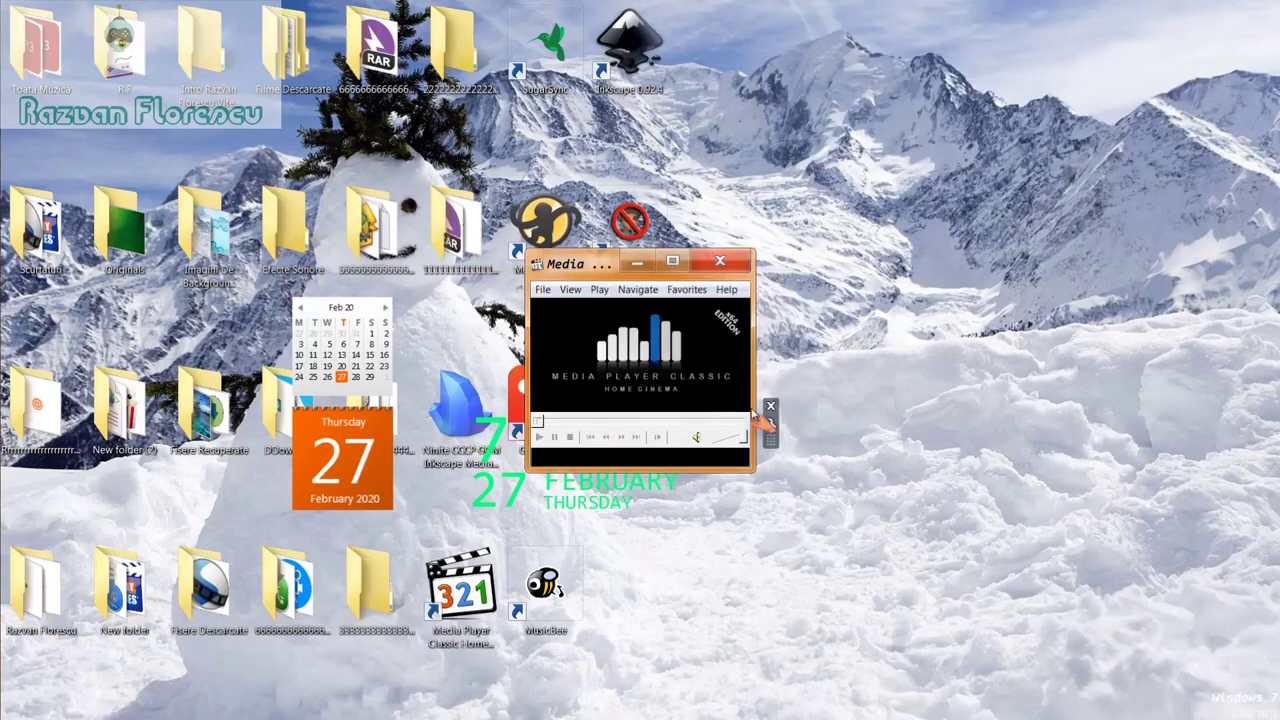
pyautogui.moveTo(593, 264); pyautogui.dragTo(629, 2)
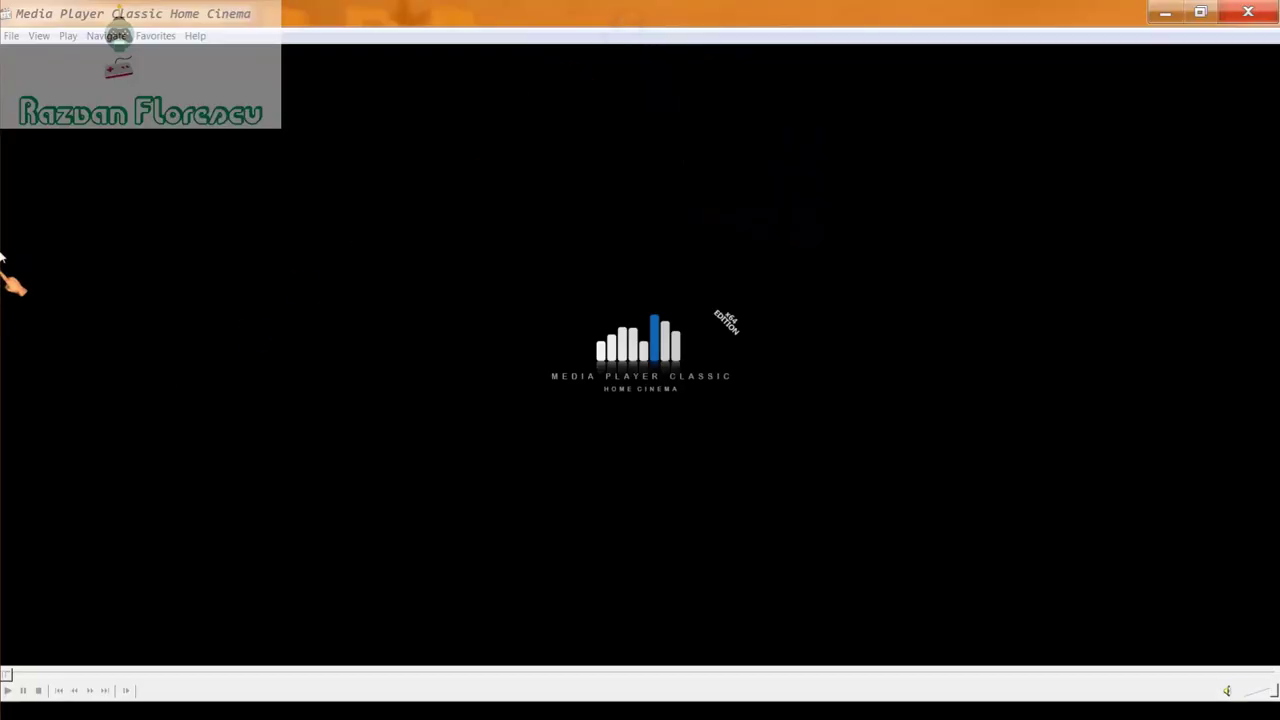
# Step: Pin Media Player Classic Home Cinema to the taskbar and close the player
pyautogui.moveTo(1, 257)
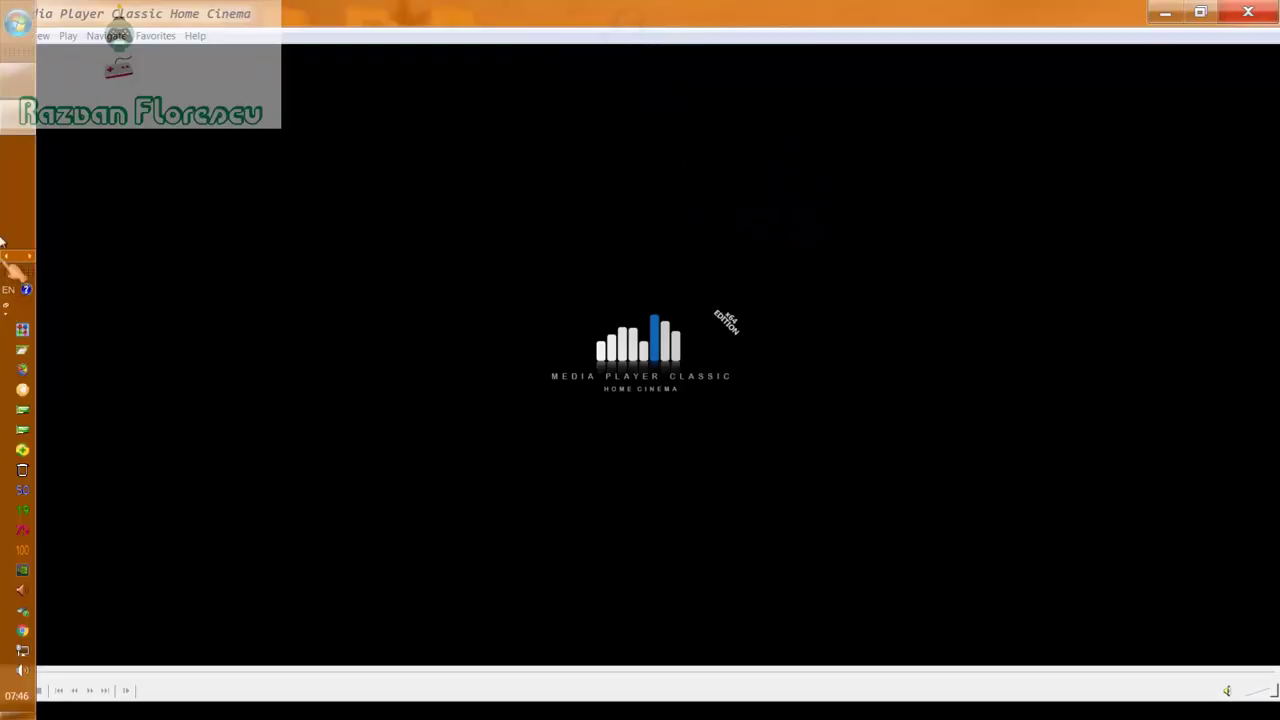
pyautogui.rightClick(12, 120)
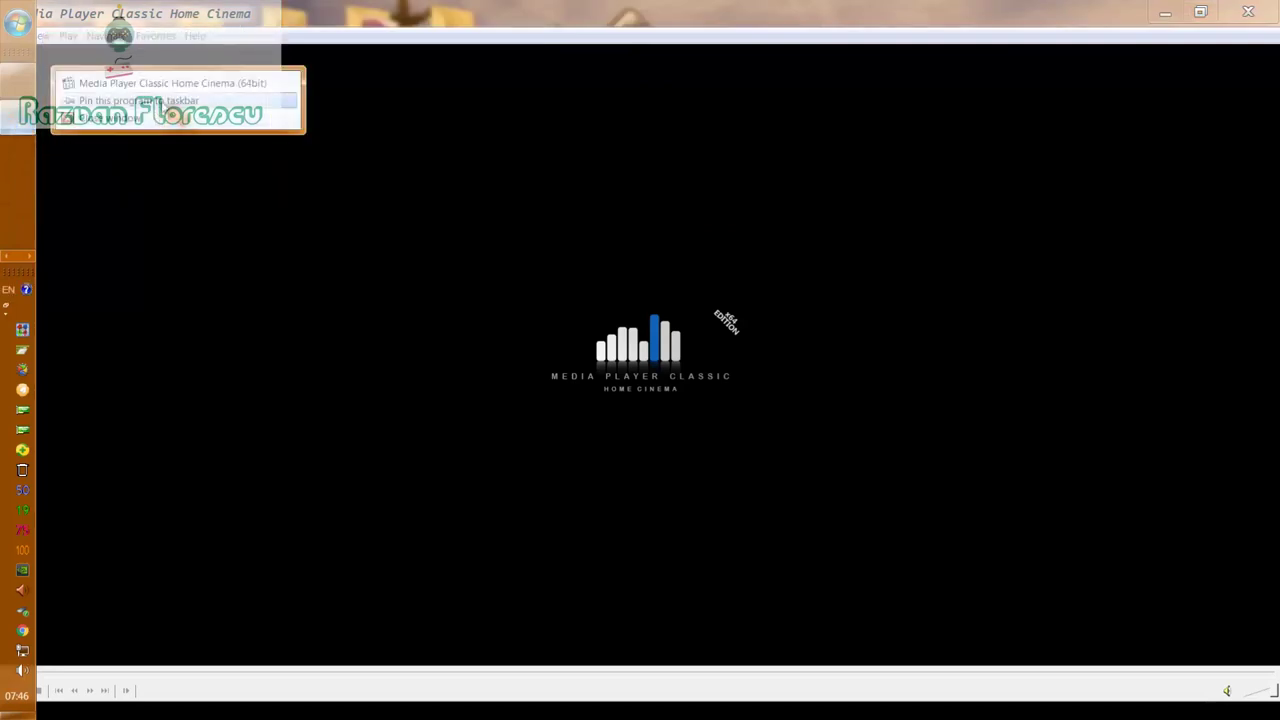
pyautogui.click(190, 101)
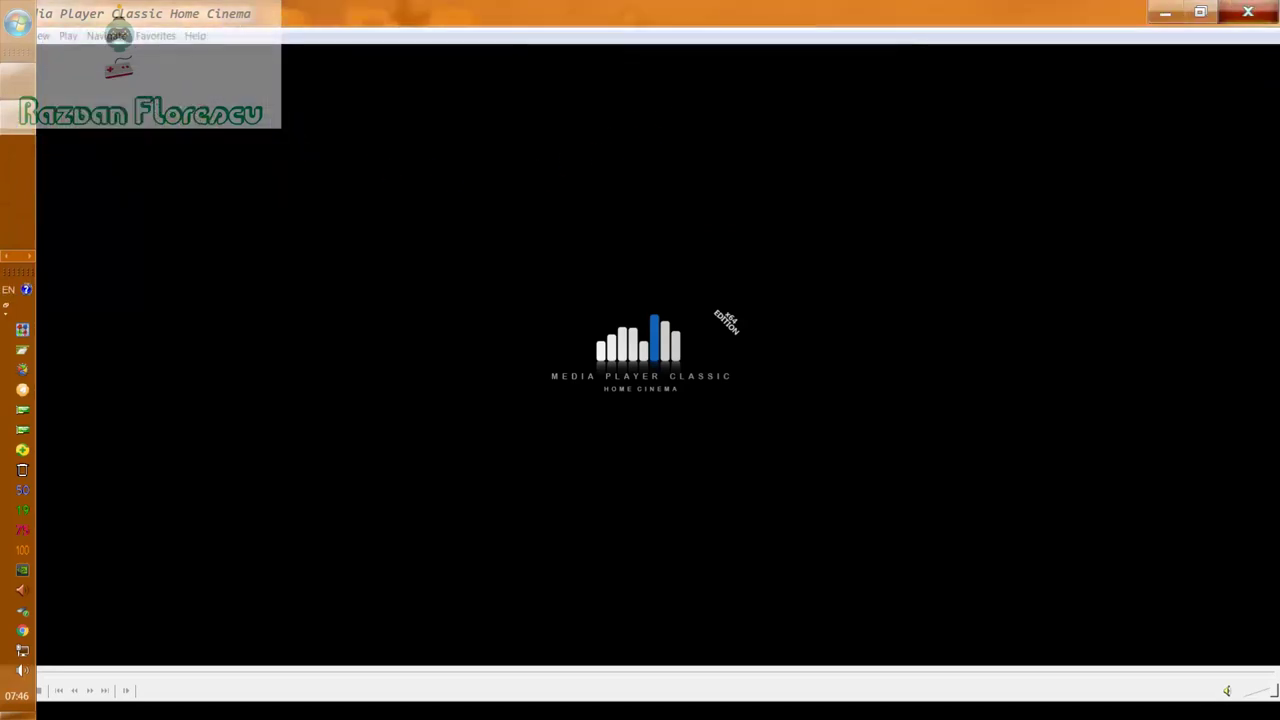
pyautogui.click(1248, 12)
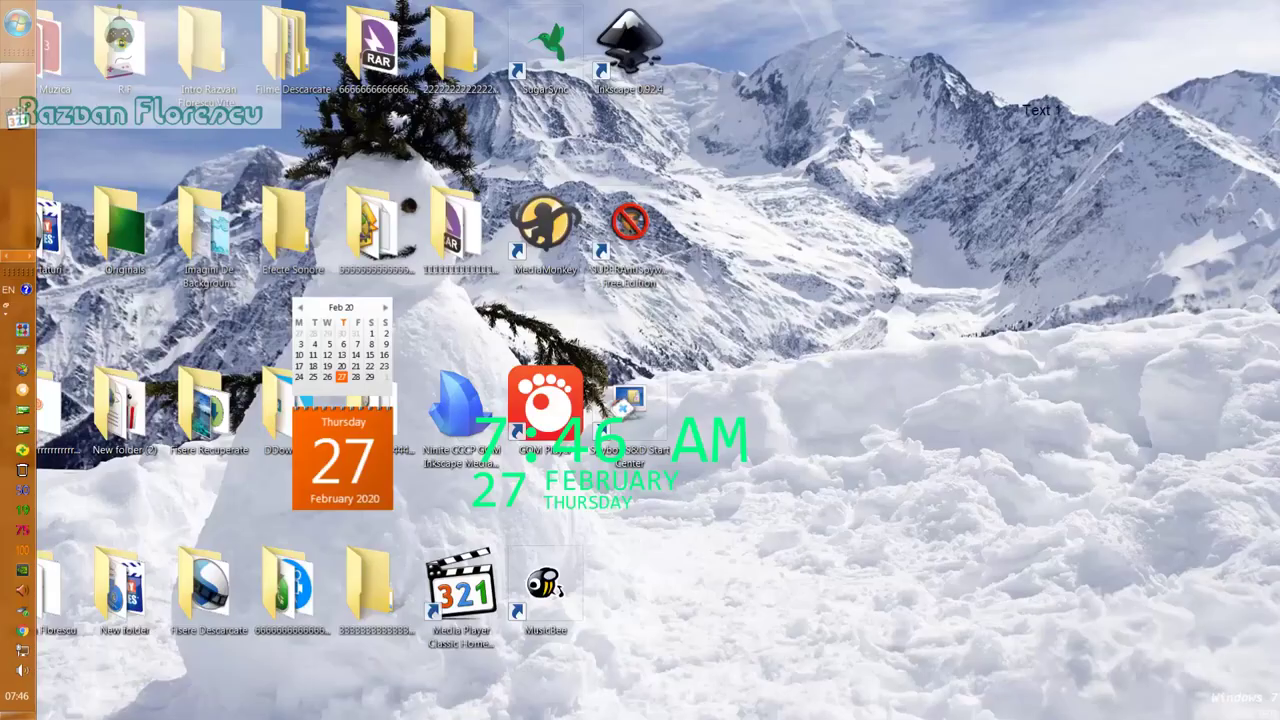
# Step: Permanently delete the Ninite installer file from the desktop
pyautogui.click(476, 424)
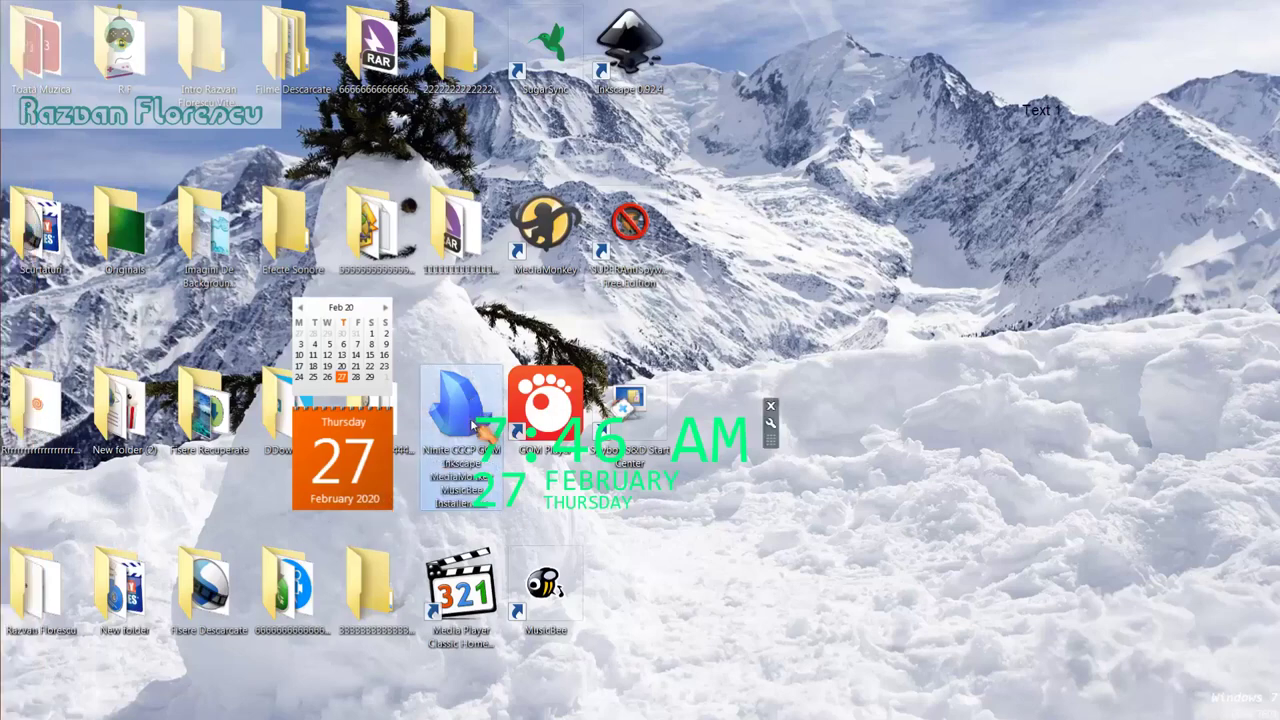
pyautogui.hotkey('shift', 'Delete')
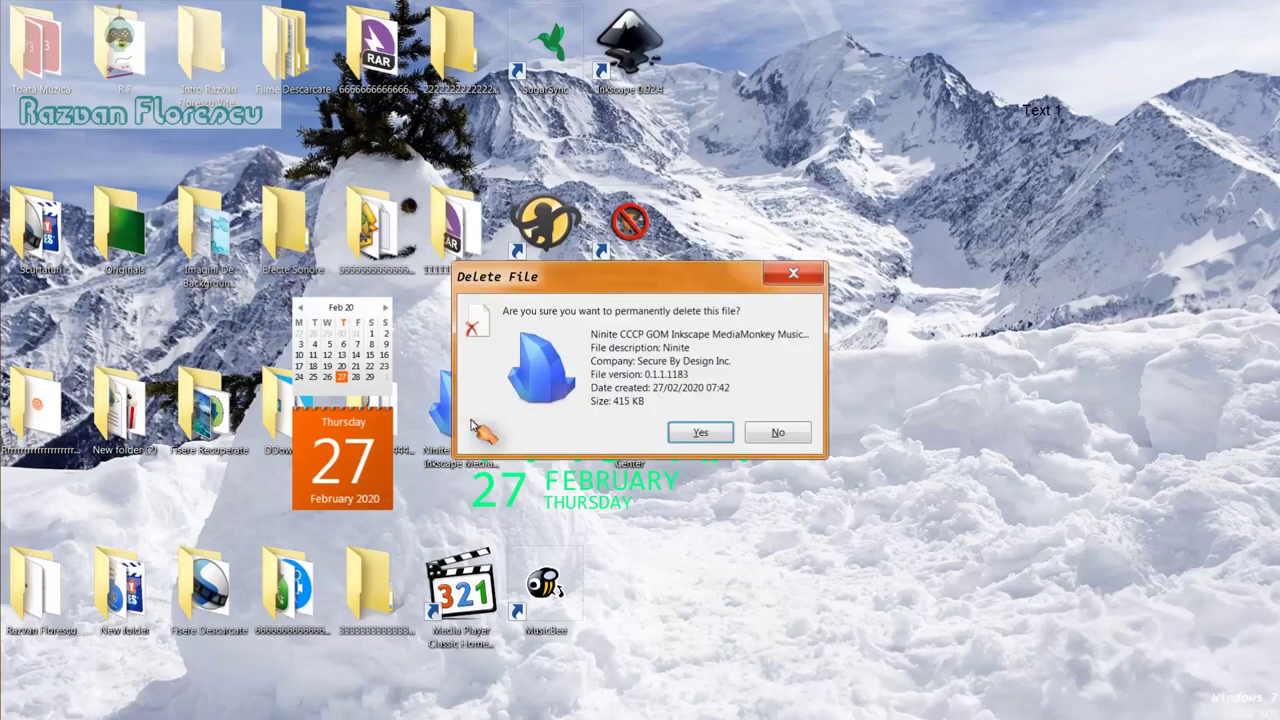
pyautogui.press('Return')
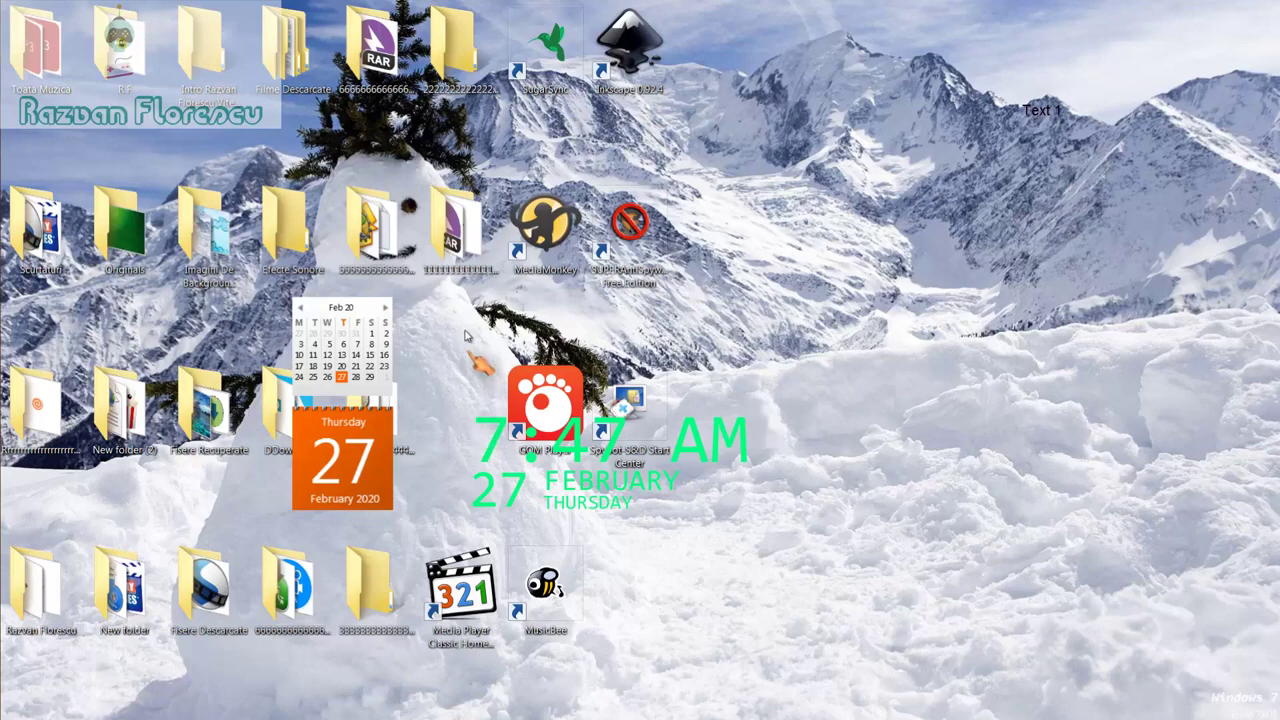
# Step: Copy all eight new program shortcuts into the Scurtaturi folder and permanently delete the originals from the desktop
pyautogui.moveTo(712, 45); pyautogui.dragTo(512, 606)
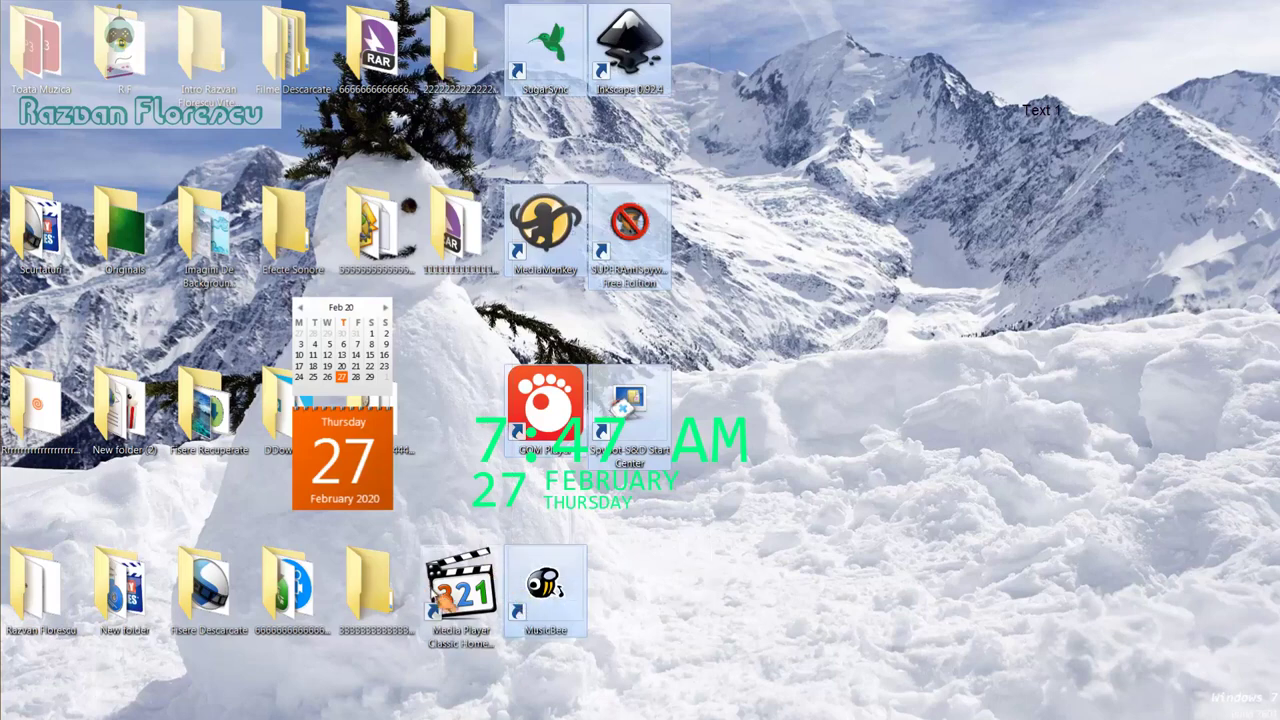
pyautogui.keyDown('ctrl'); pyautogui.click(462, 580); pyautogui.keyUp('ctrl')
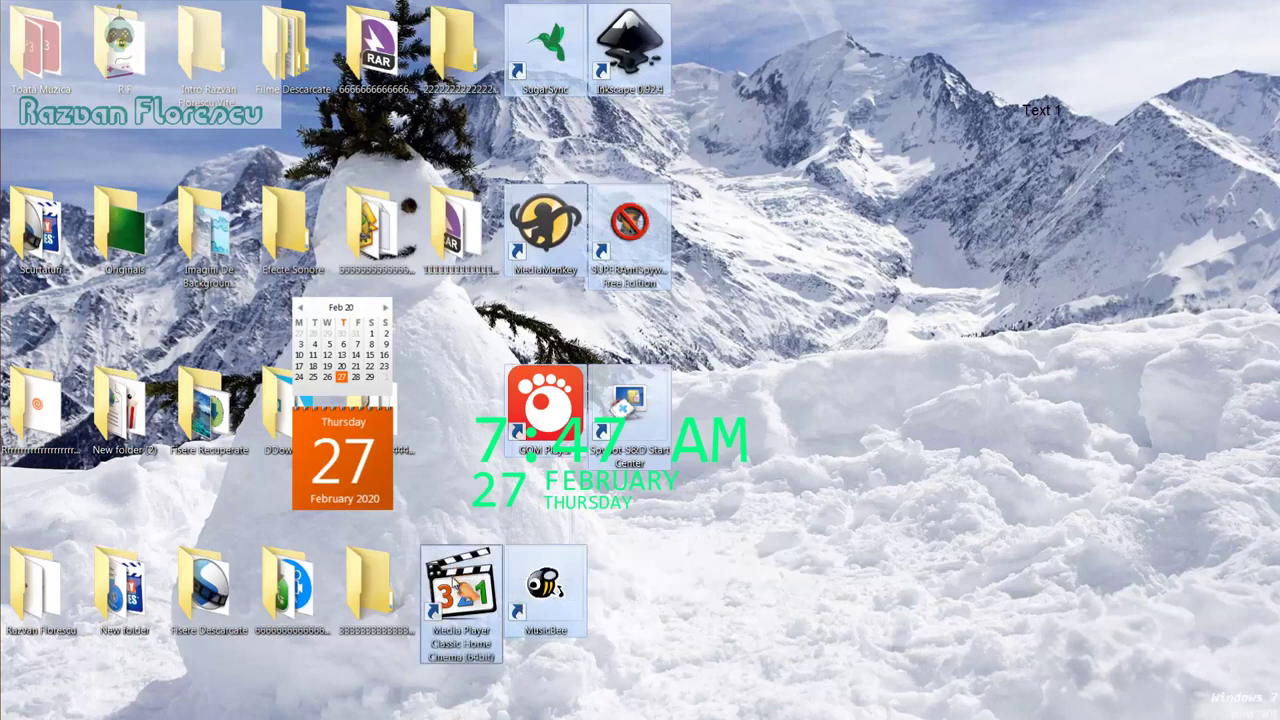
pyautogui.moveTo(460, 588); pyautogui.dragTo(75, 198)
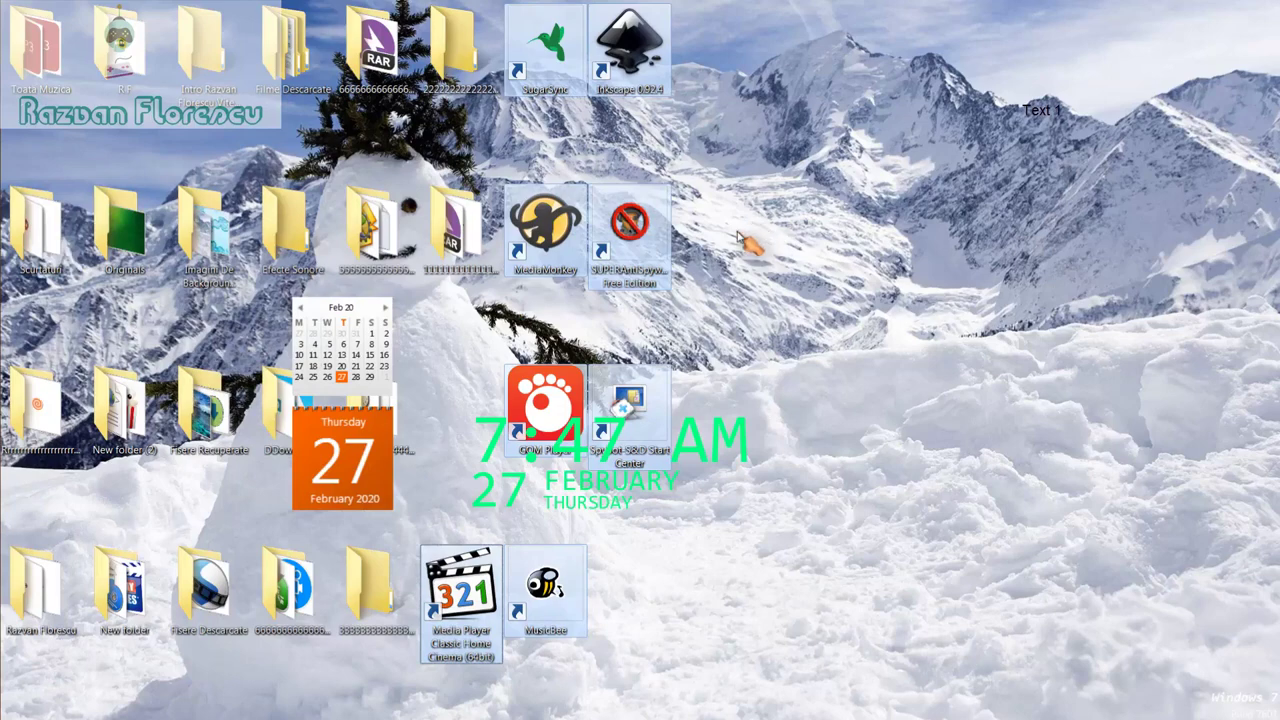
pyautogui.hotkey('shift', 'Delete')
pyautogui.press('Return')
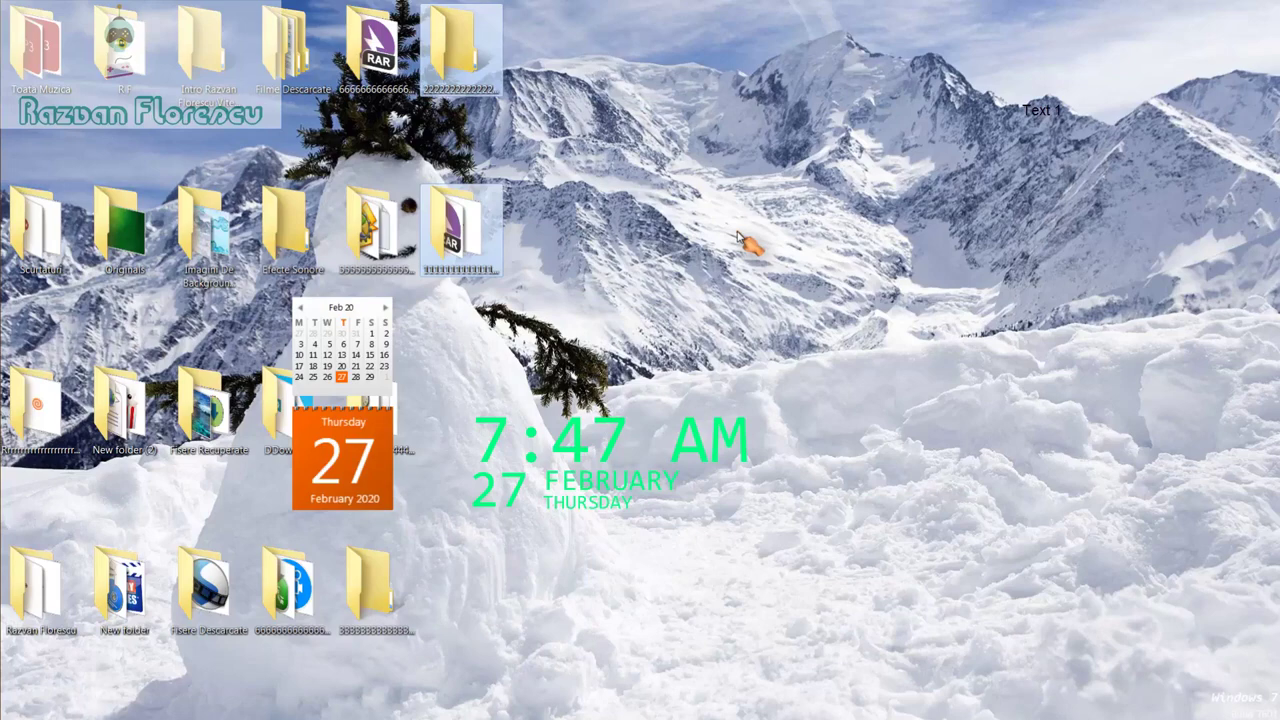
# Step: Refresh the desktop twice
pyautogui.rightClick(606, 542)
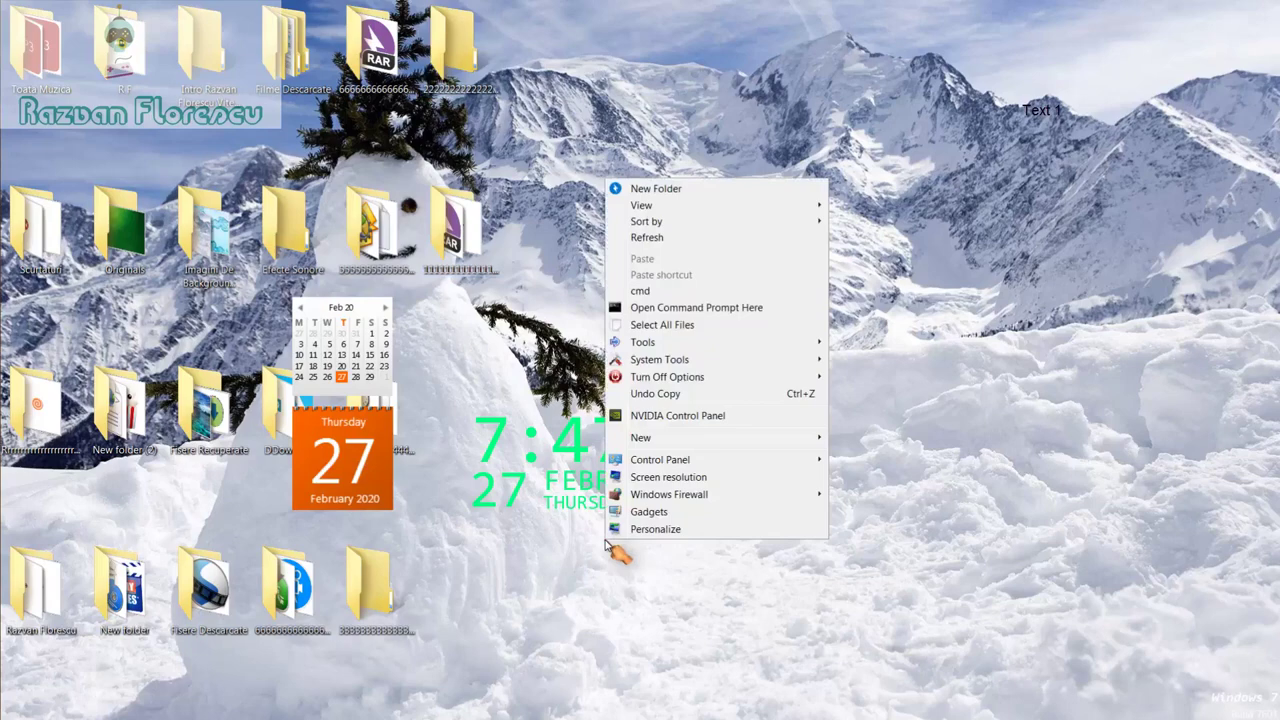
pyautogui.click(646, 238)
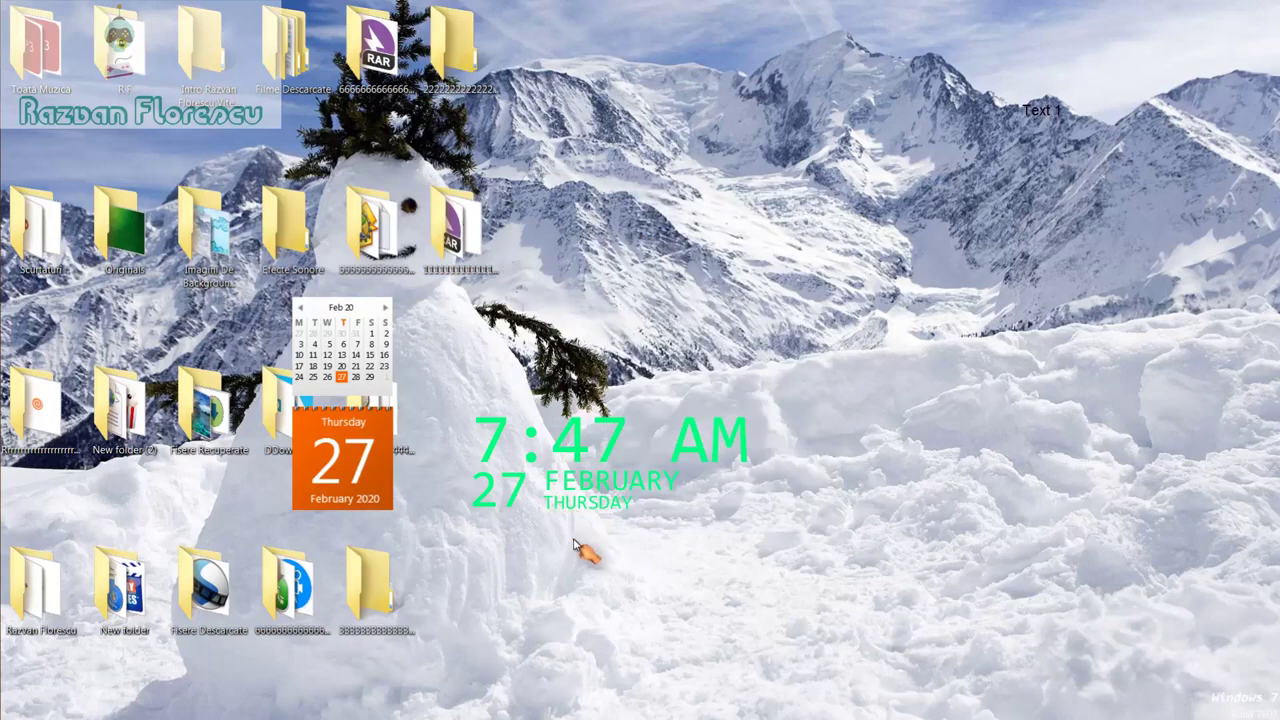
pyautogui.rightClick(575, 542)
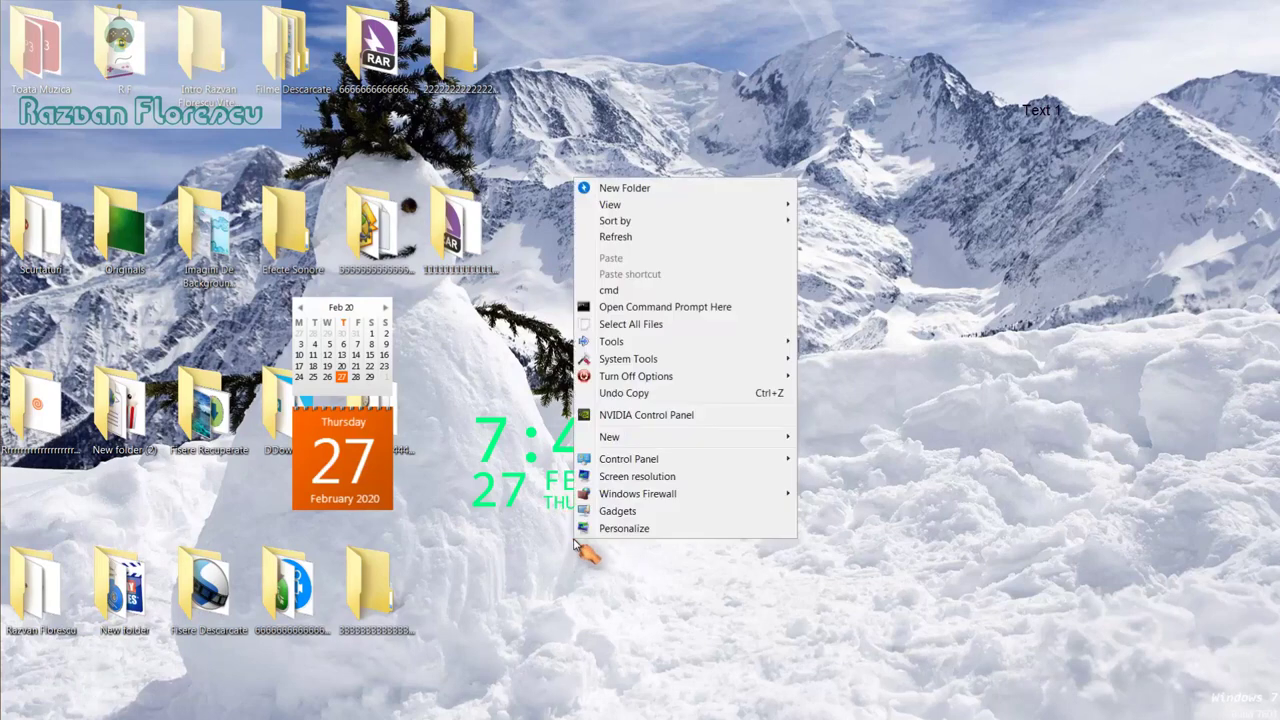
pyautogui.click(616, 238)
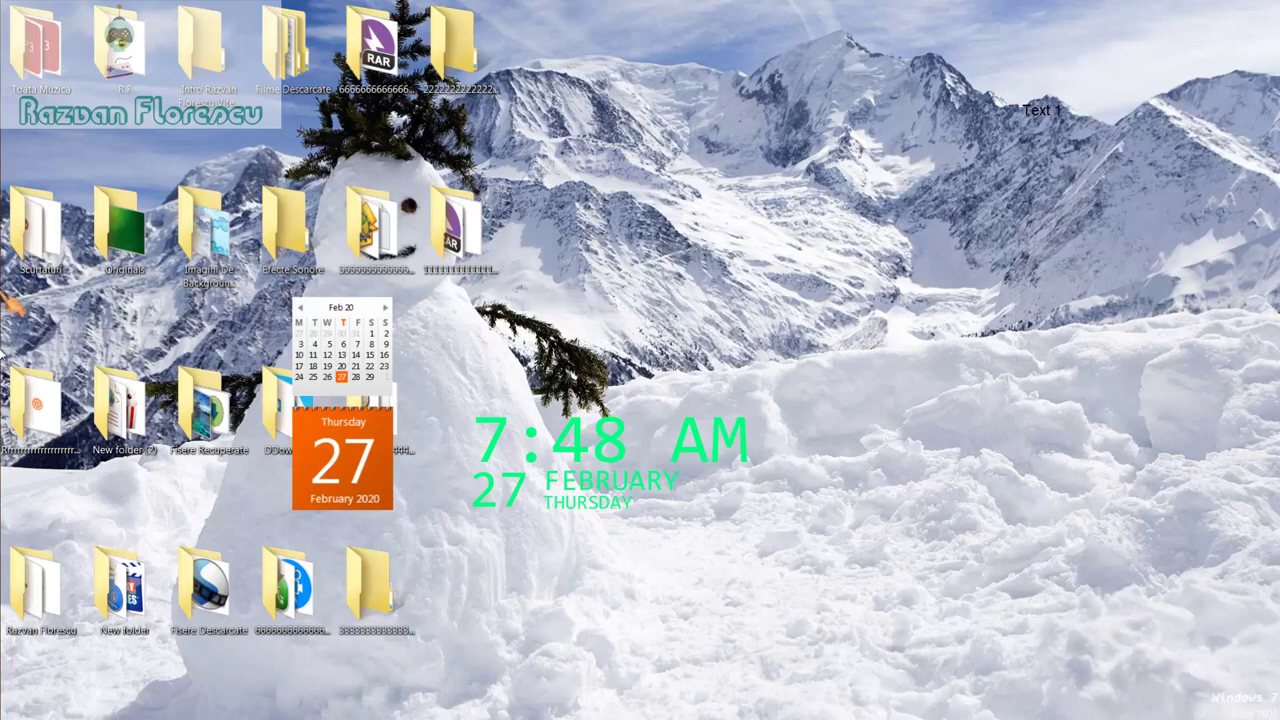
pyautogui.moveTo(14, 324)
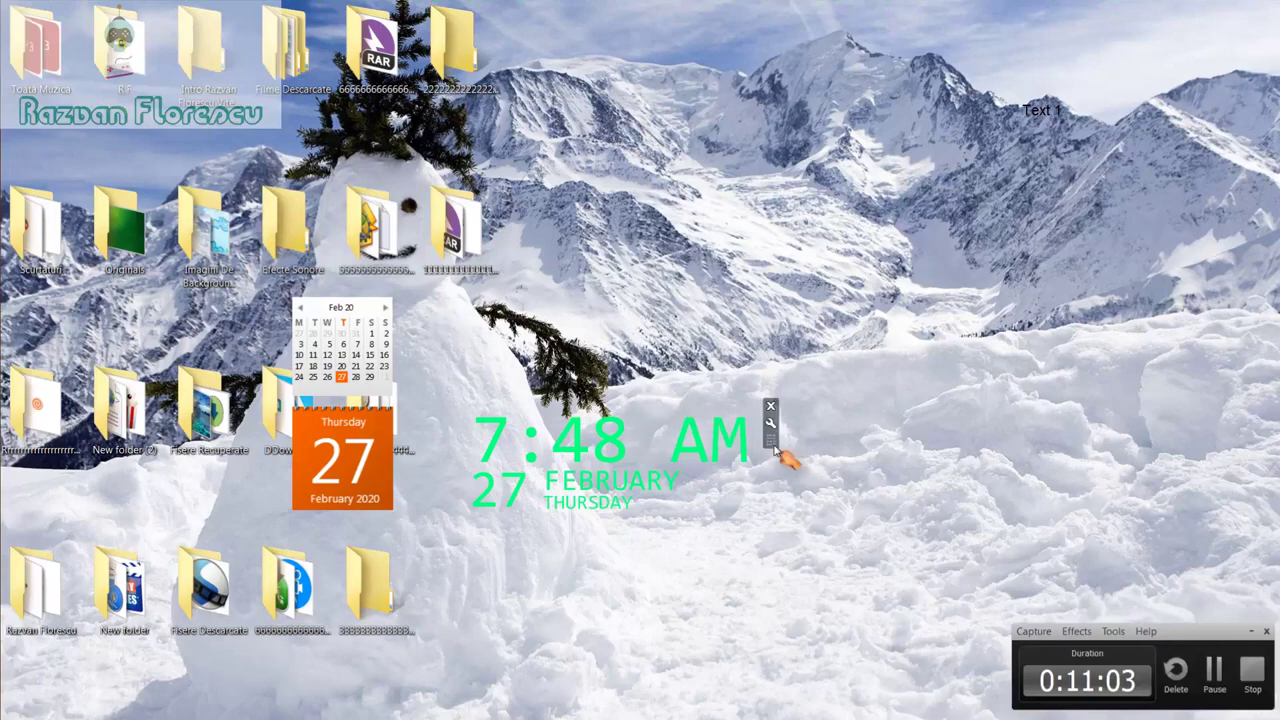
pyautogui.click(1252, 678)
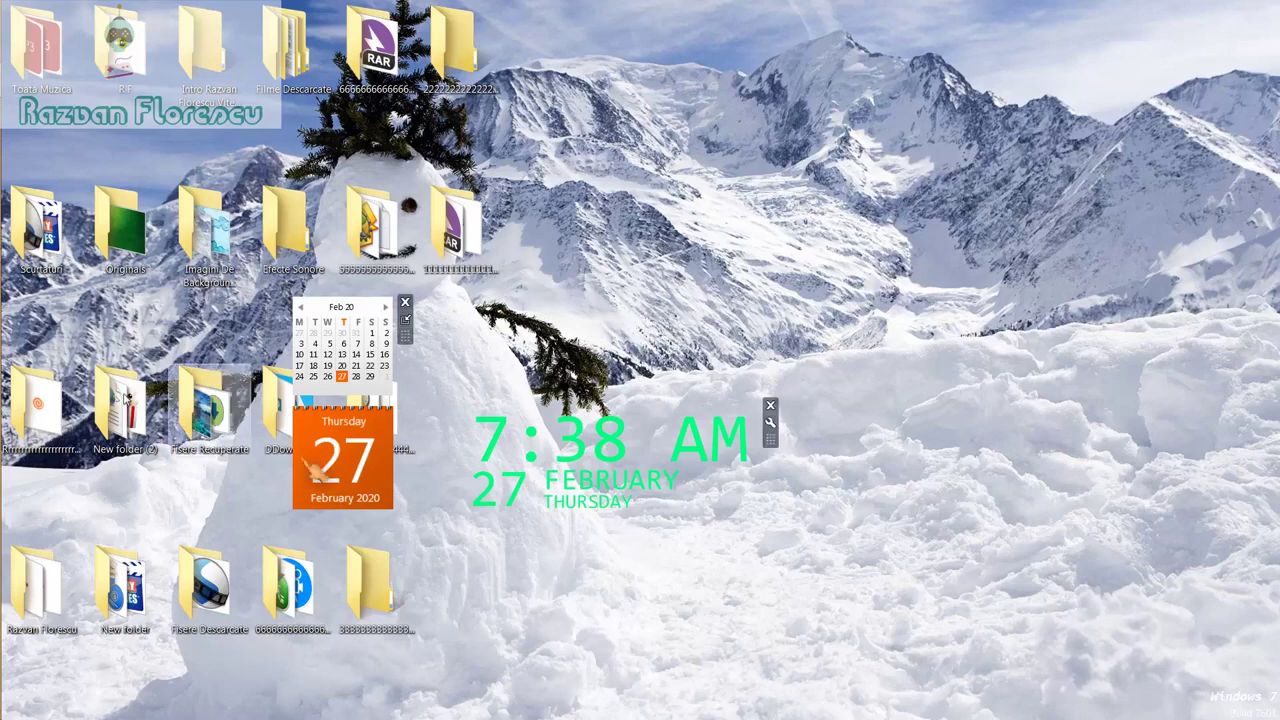
# Step: Switch to the Ninite page in Chrome and examine the apps offered per category, from Web Browsers down to Developer Tools and Utilities
pyautogui.moveTo(4, 355)
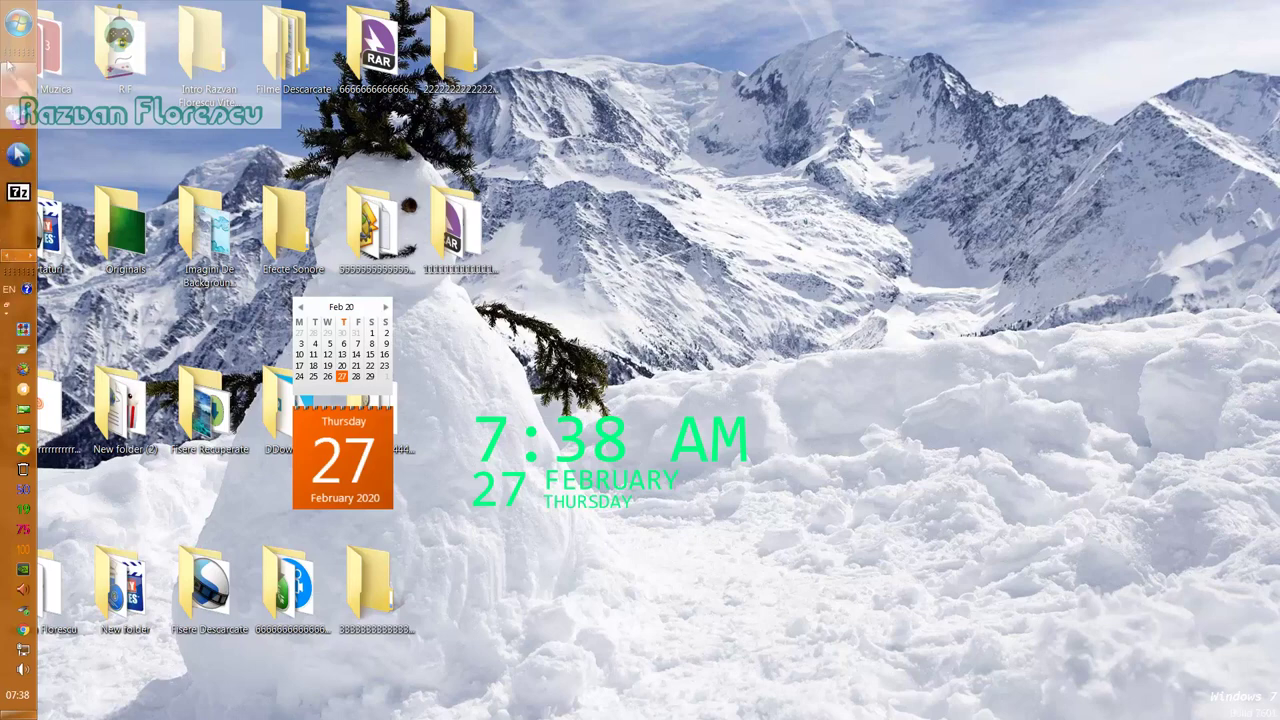
pyautogui.moveTo(18, 86)
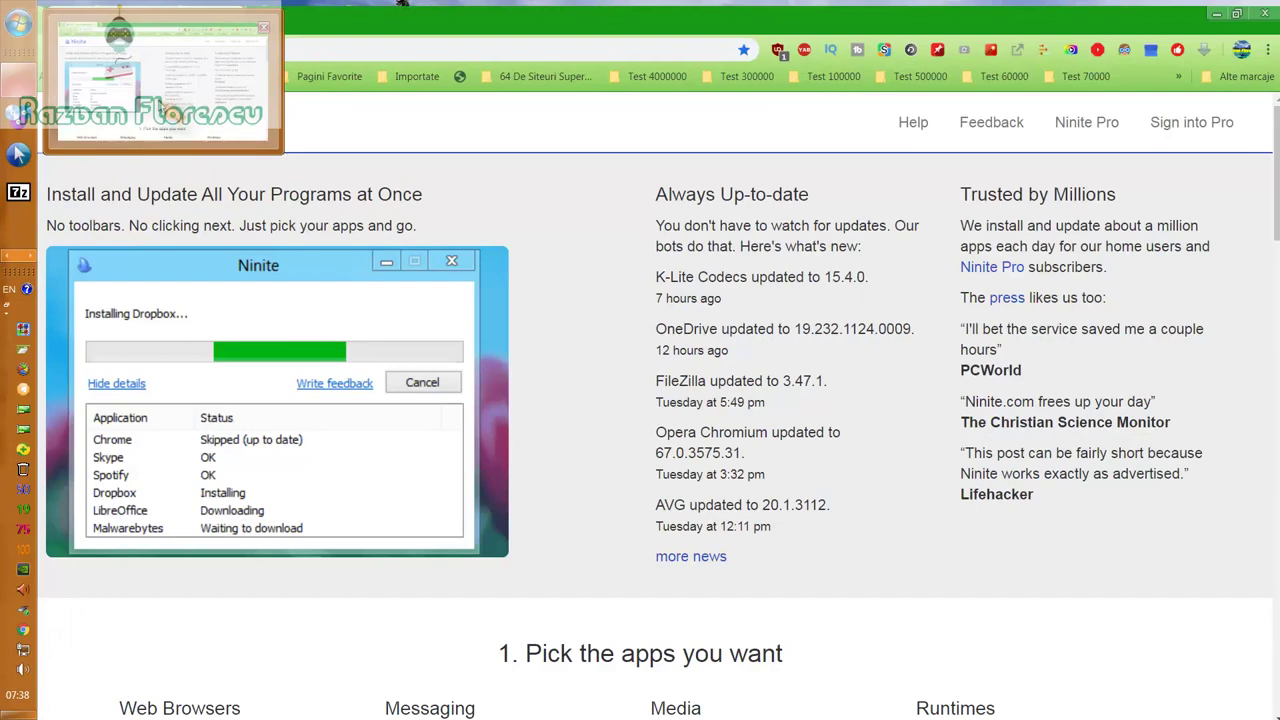
pyautogui.click(170, 116)
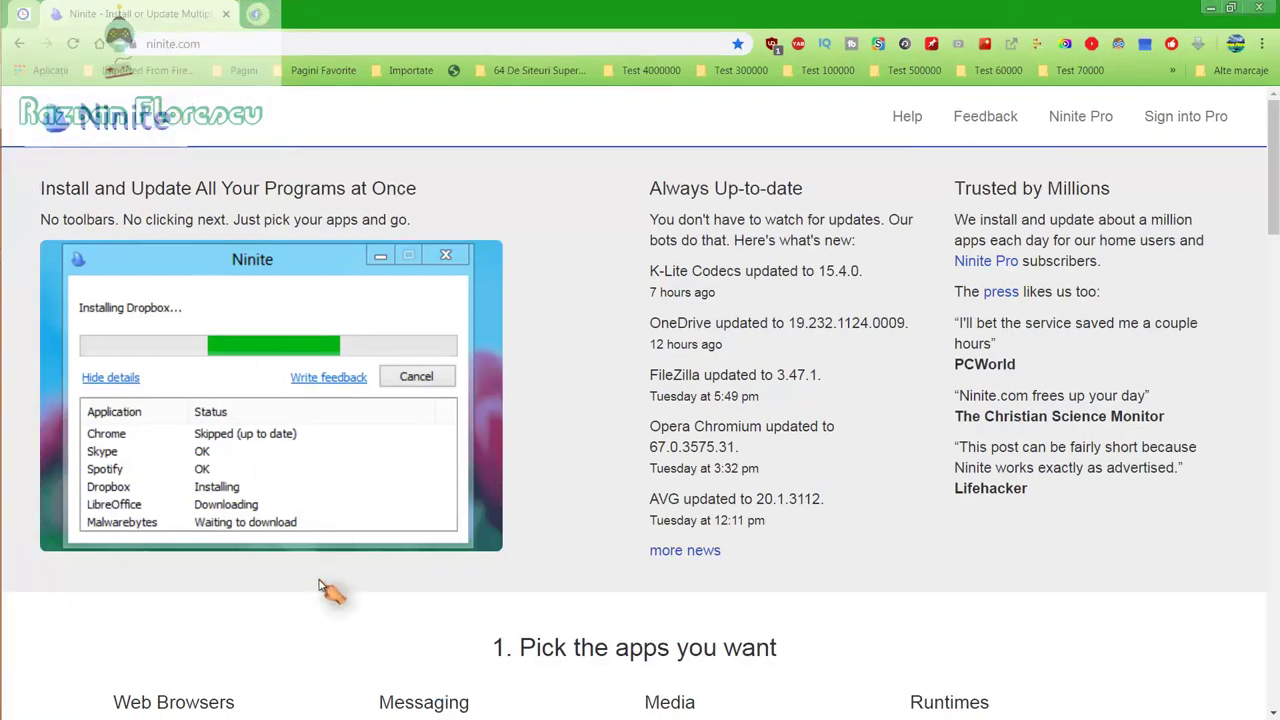
pyautogui.scroll(-2, 318, 613)
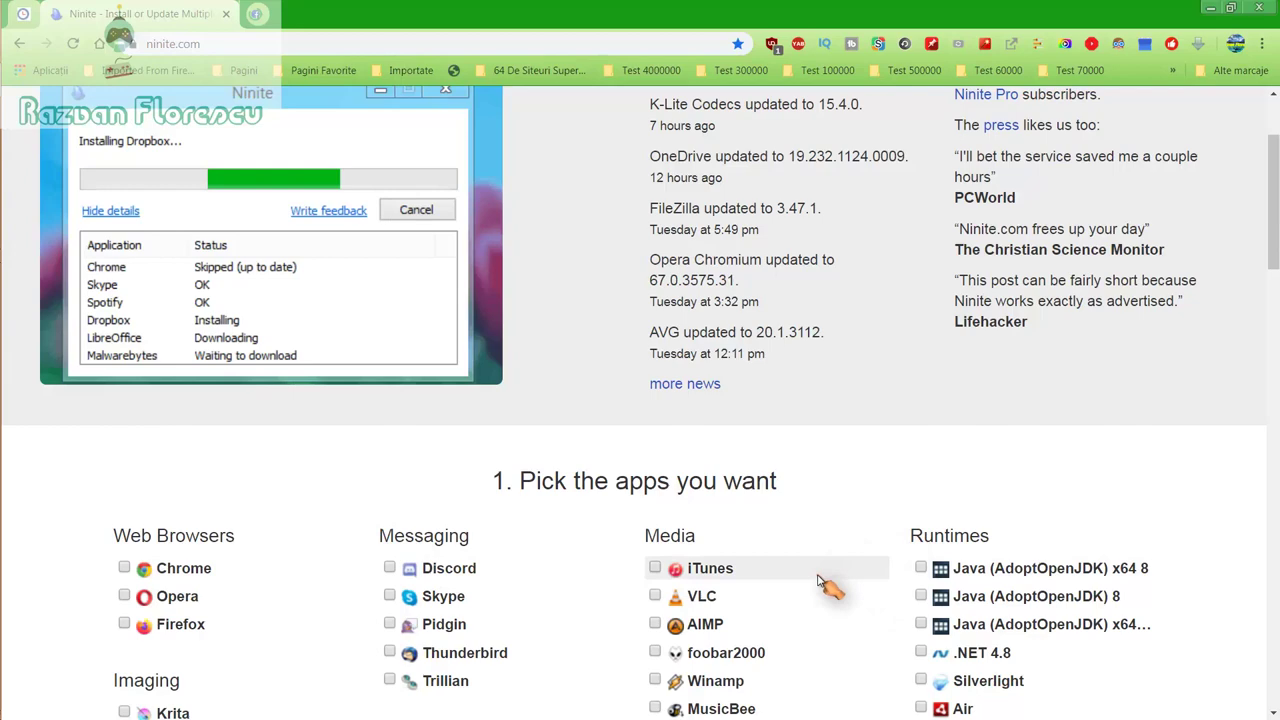
pyautogui.scroll(-2, 829, 423)
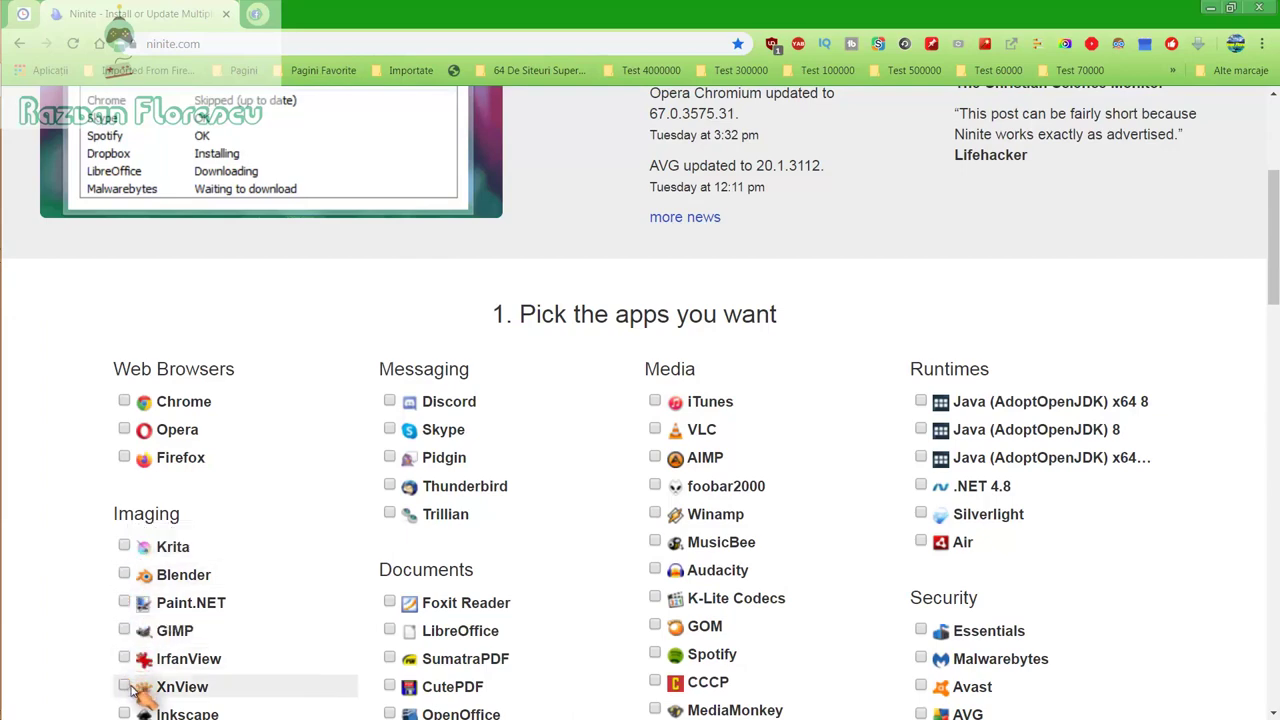
pyautogui.scroll(-1, 128, 685)
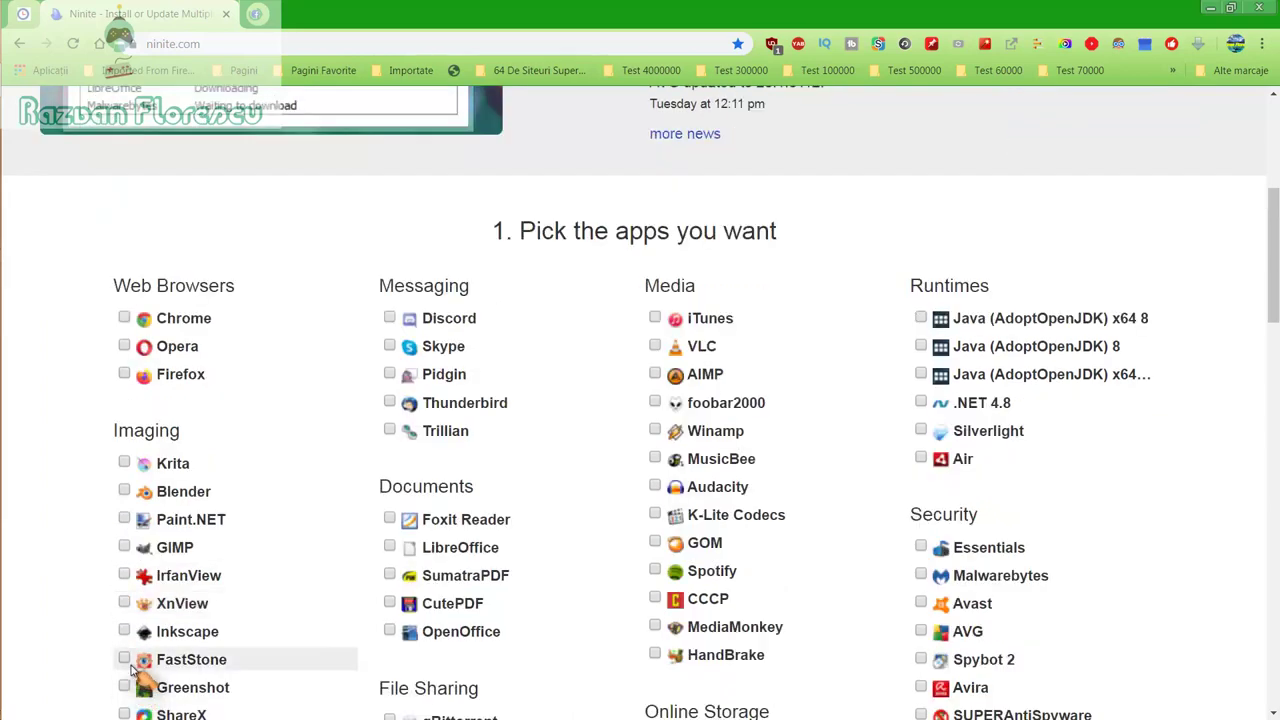
pyautogui.scroll(-1, 138, 688)
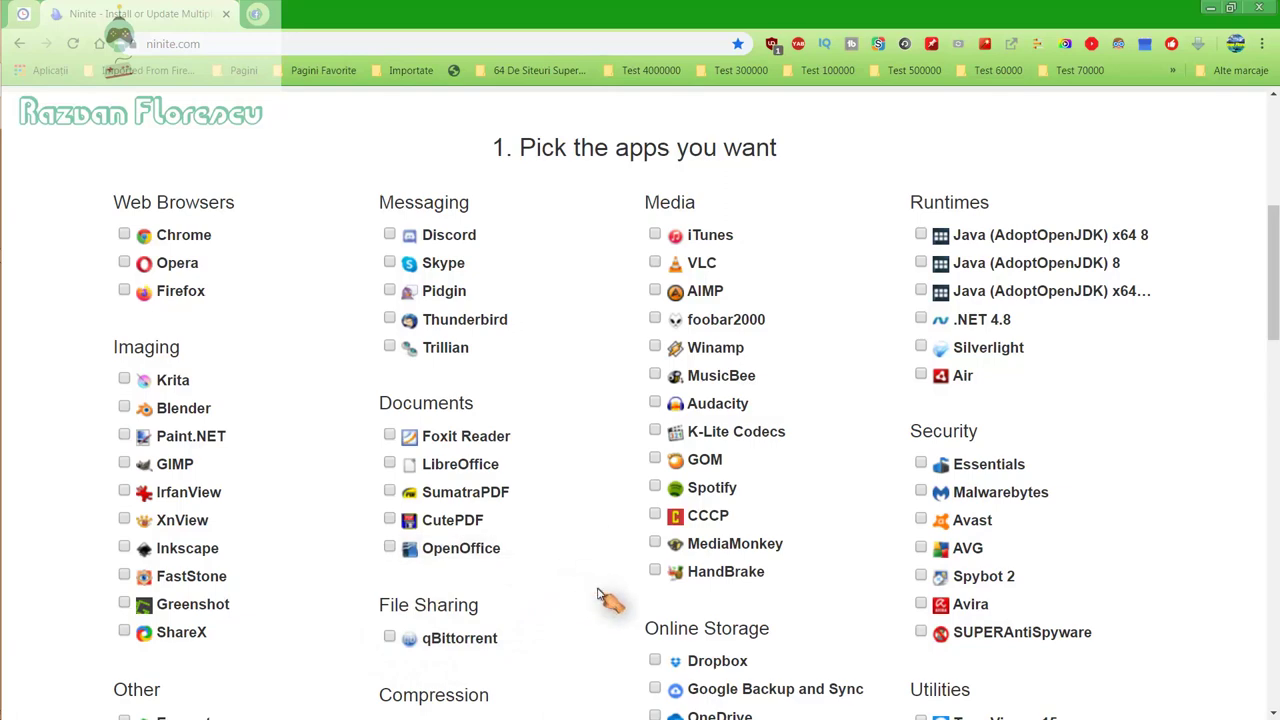
pyautogui.scroll(-1, 600, 597)
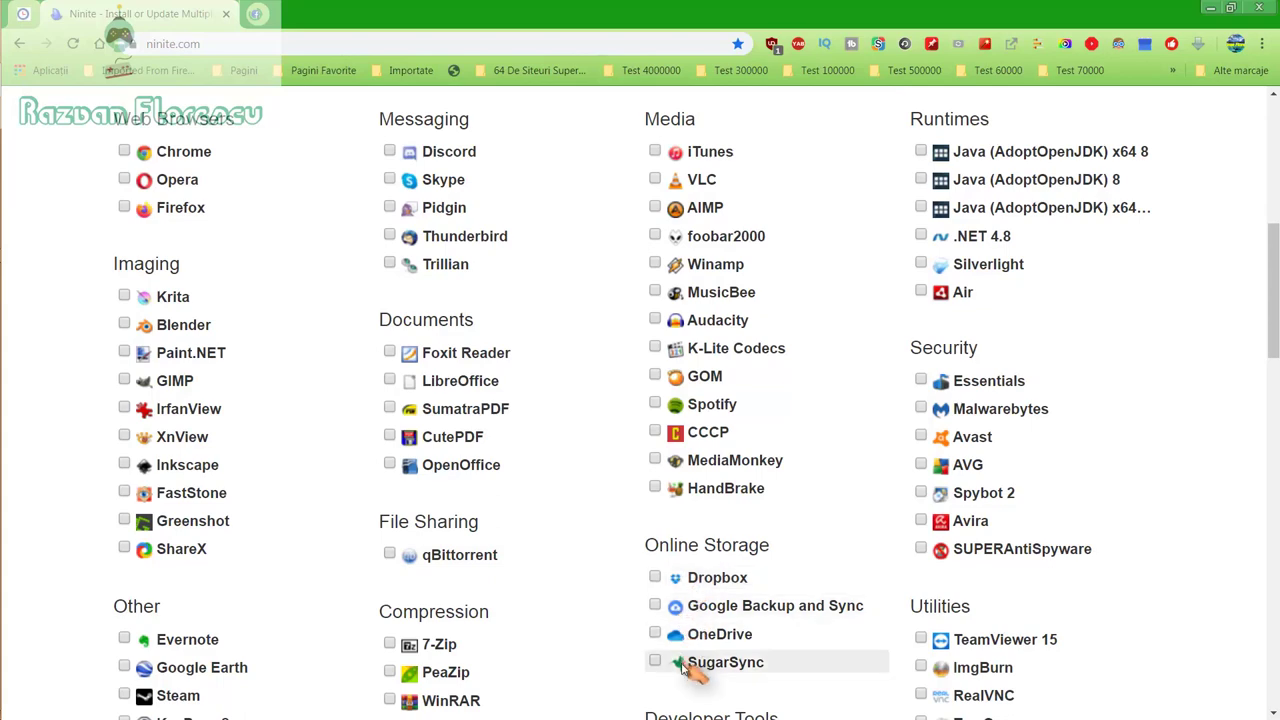
pyautogui.scroll(-2, 563, 652)
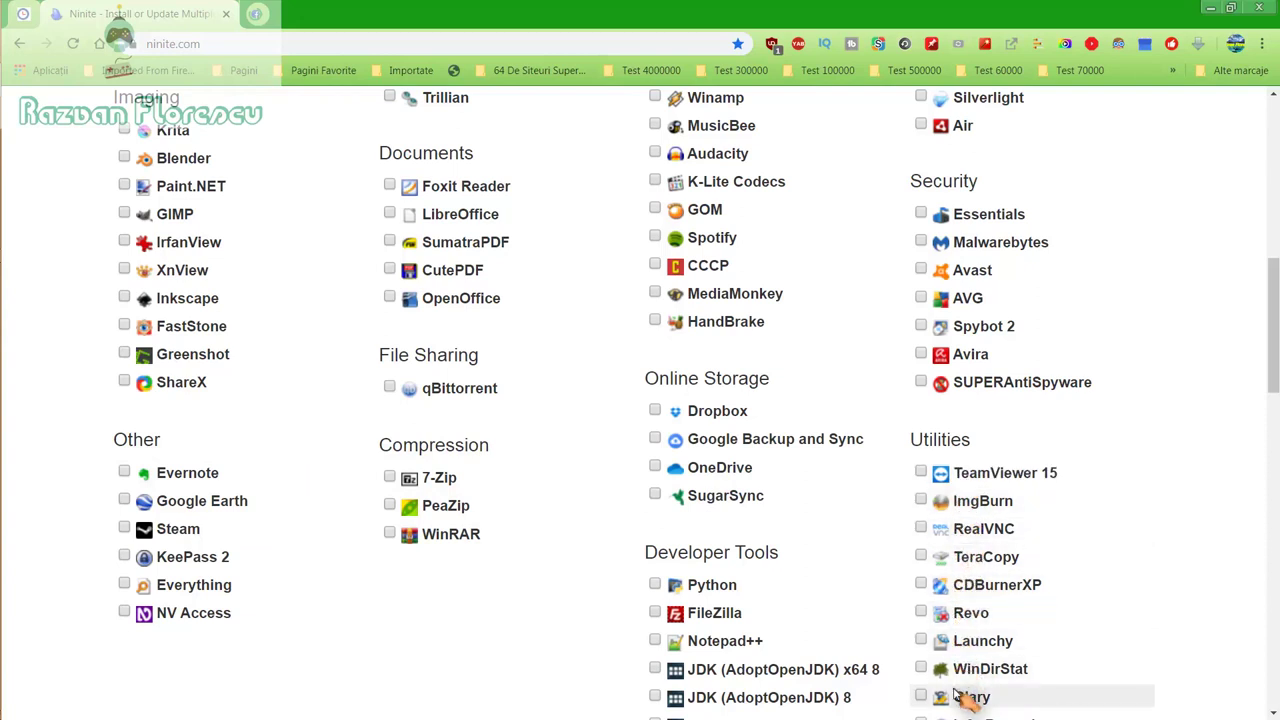
pyautogui.scroll(-1, 965, 685)
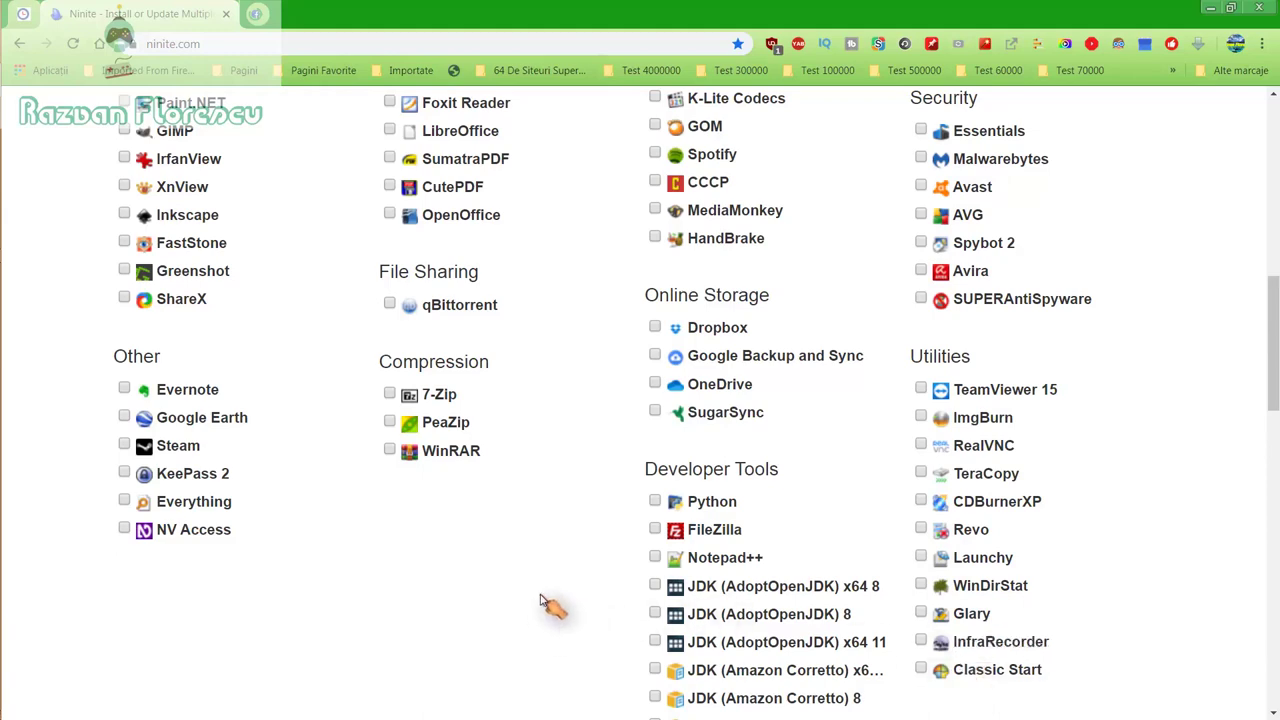
pyautogui.scroll(-1, 545, 603)
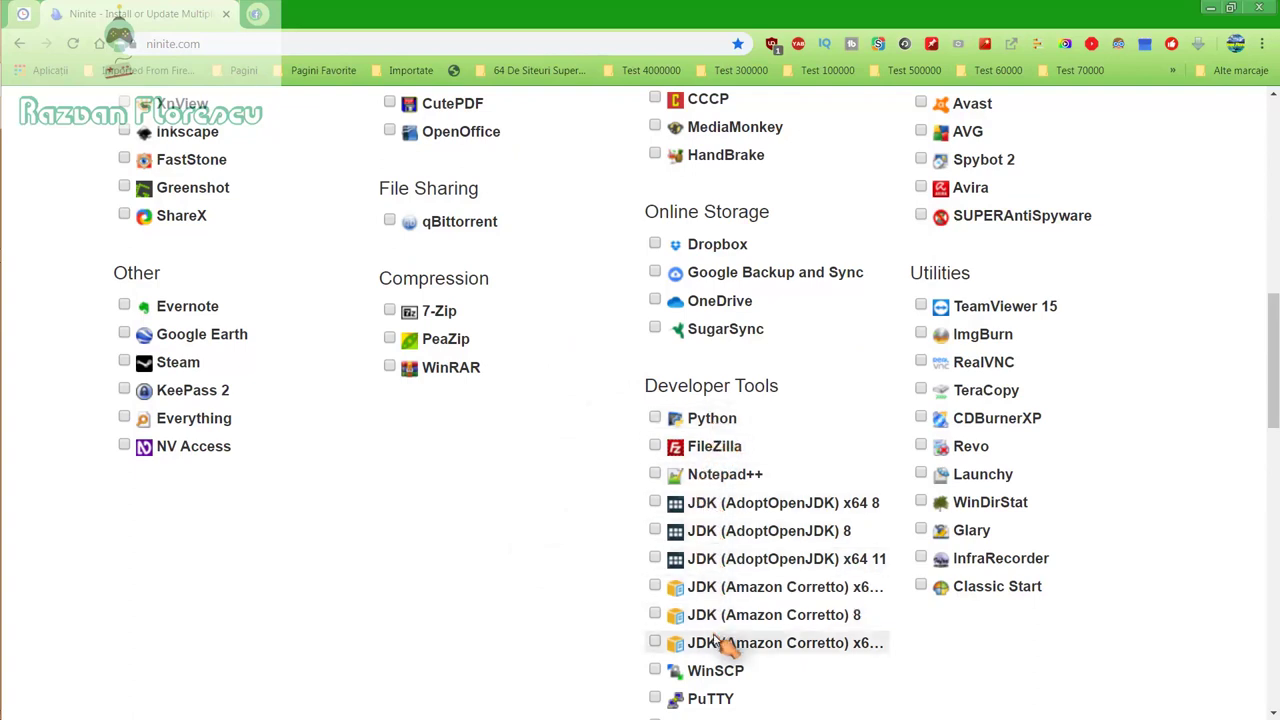
# Step: Review the list of available apps and select Inkscape, GOM, MusicBee, MediaMonkey, CCCP and Spotify
pyautogui.scroll(-3, 717, 648)
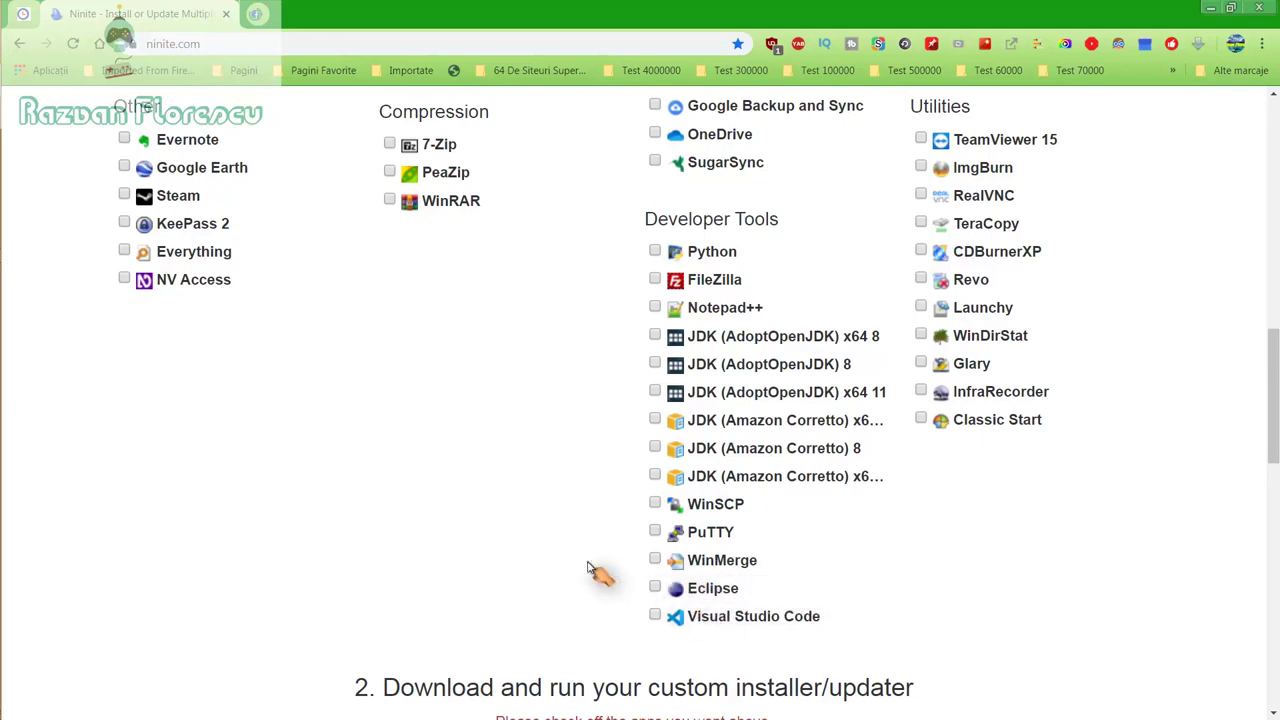
pyautogui.scroll(3, 590, 570)
pyautogui.scroll(3, 590, 570)
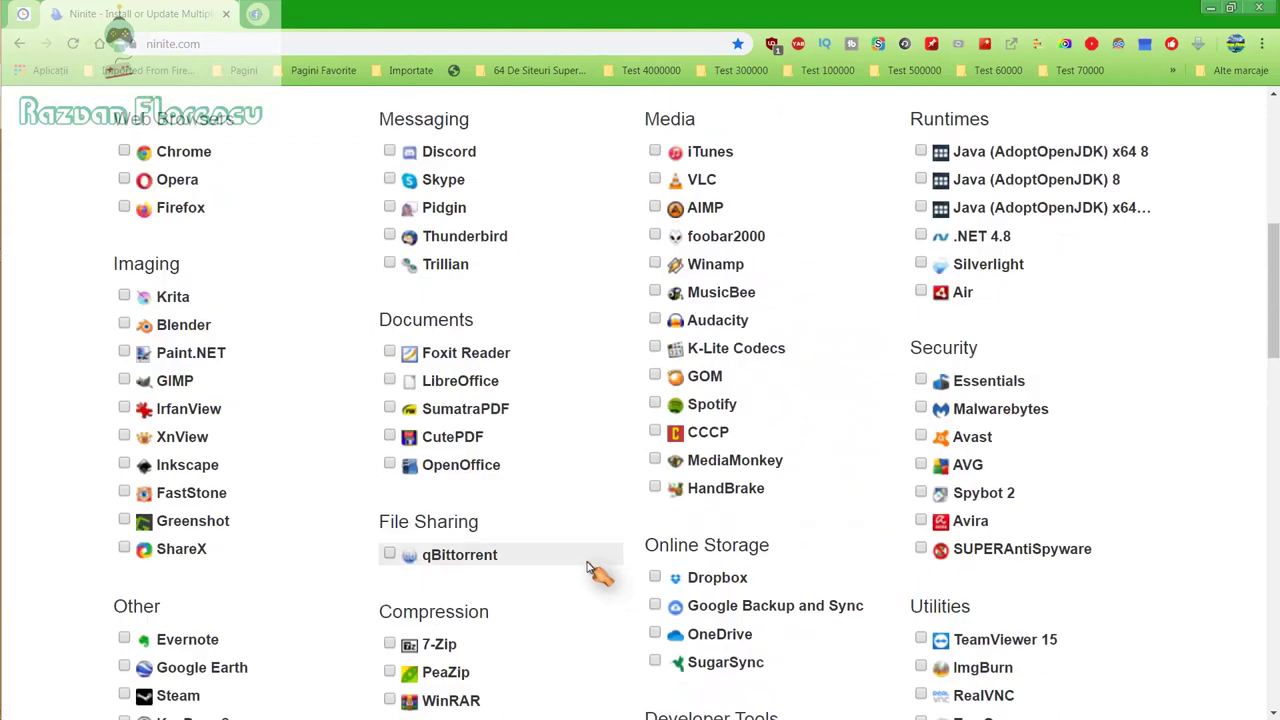
pyautogui.scroll(2, 590, 567)
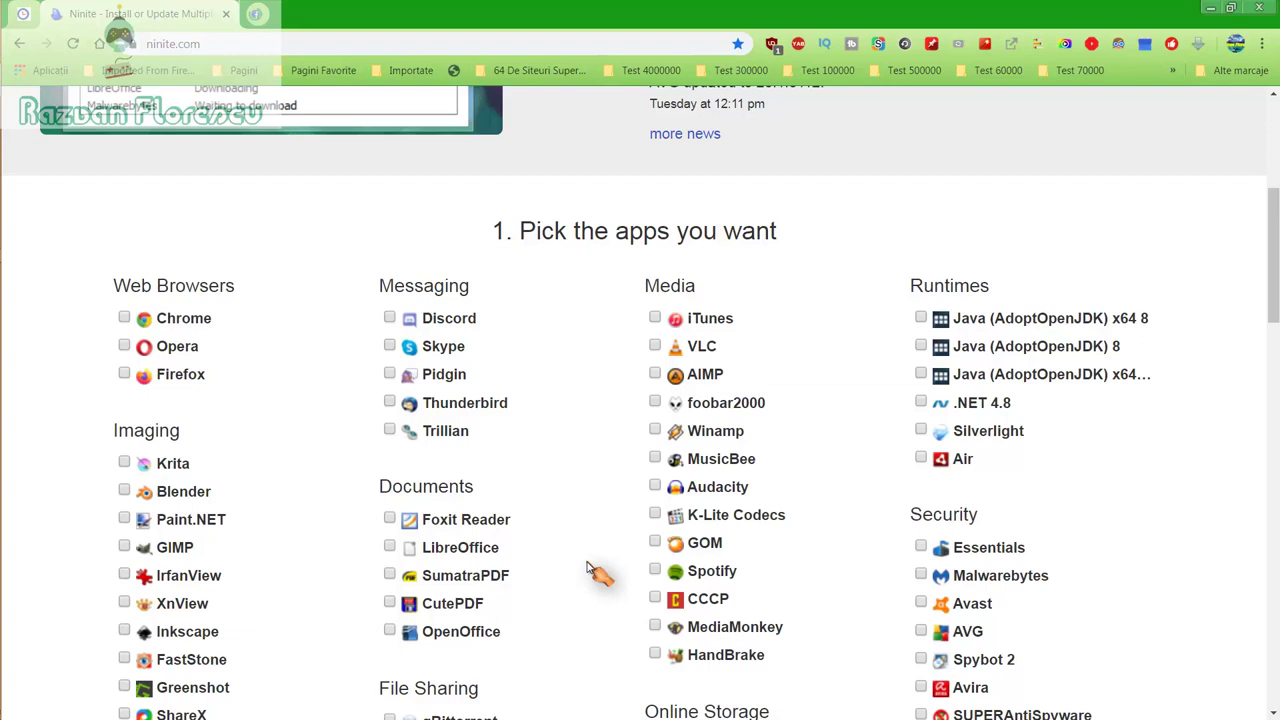
pyautogui.click(656, 543)
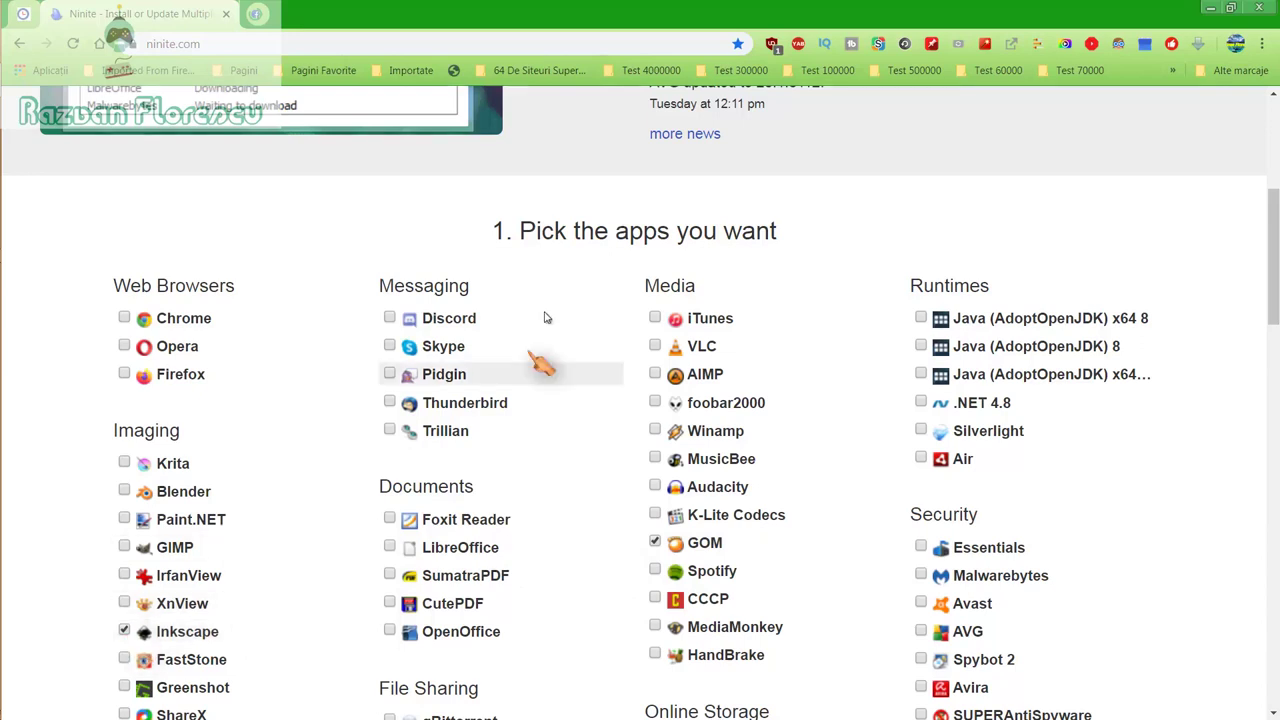
pyautogui.click(656, 460)
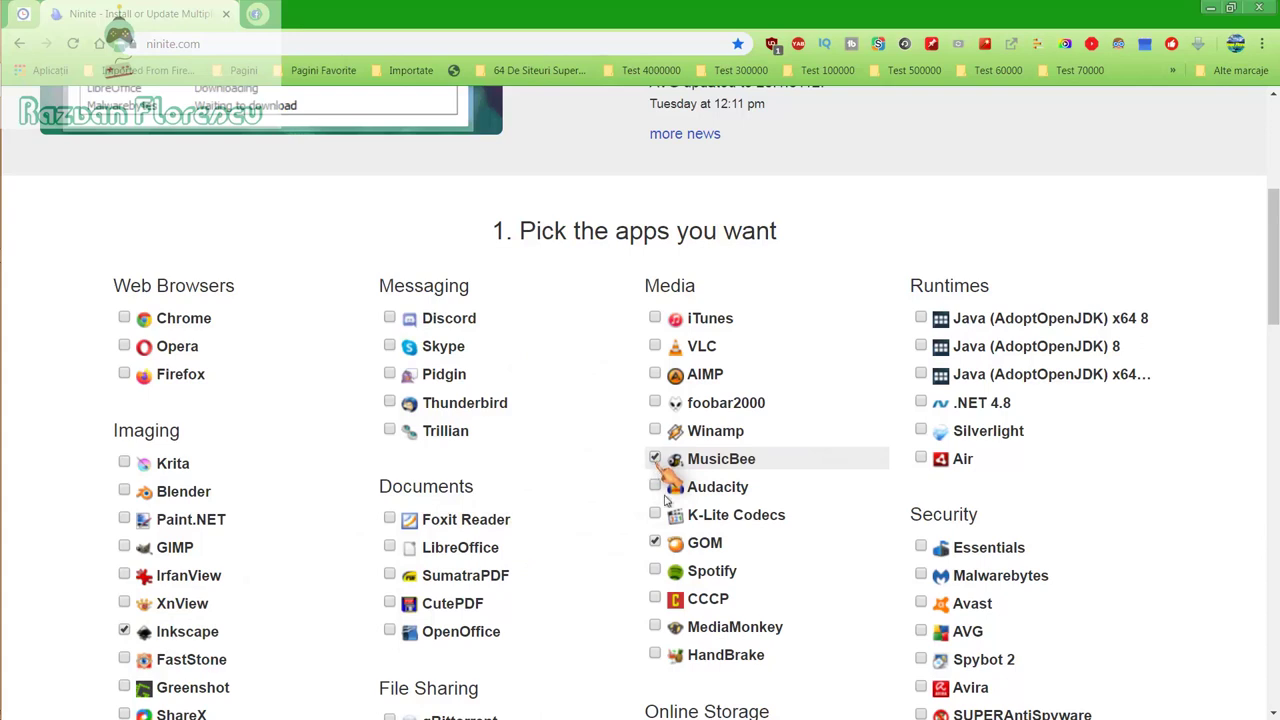
pyautogui.click(655, 626)
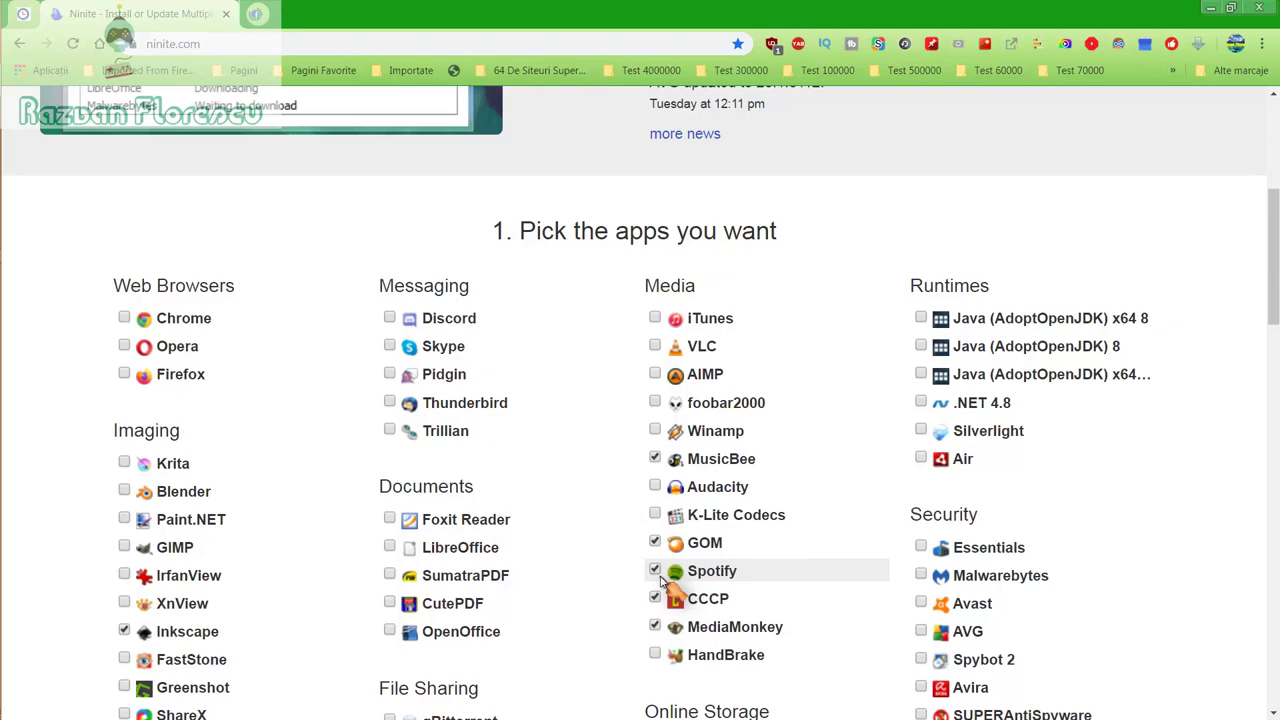
# Step: Add SUPERAntiSpyware and Spybot 2 from Security and SugarSync from Online Storage to the selection
pyautogui.scroll(-1, 668, 582)
pyautogui.scroll(-1, 900, 560)
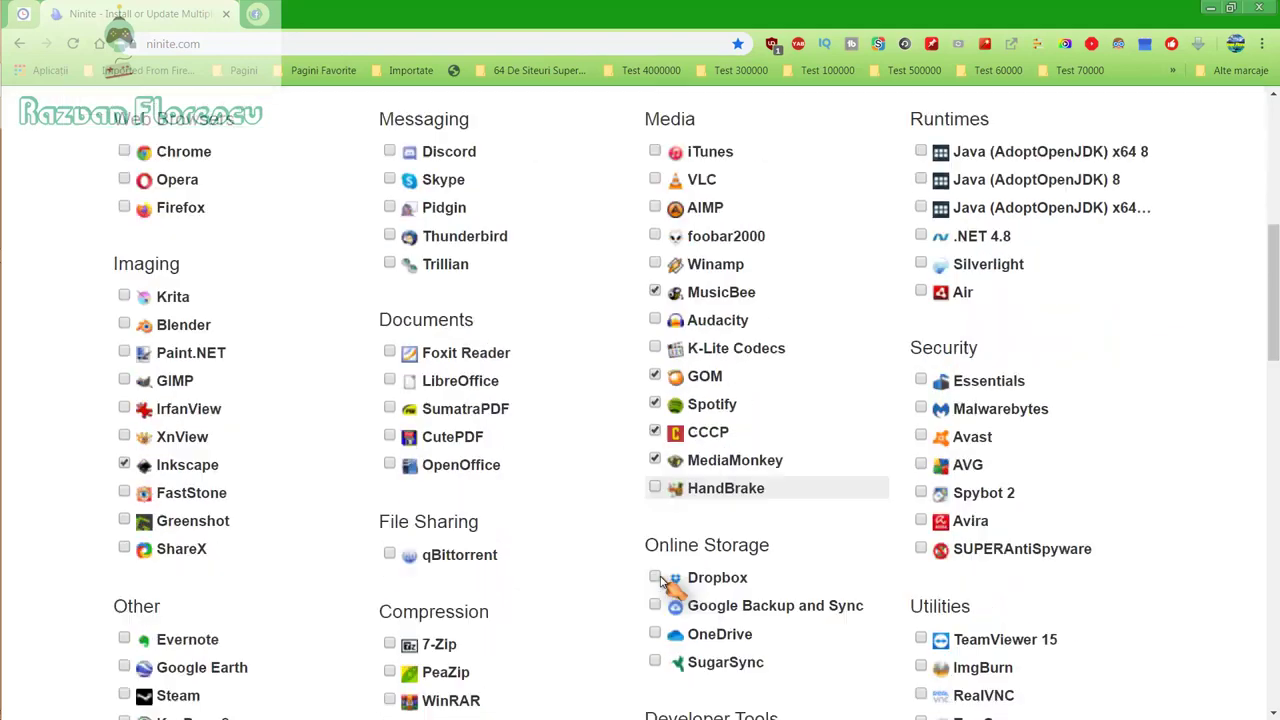
pyautogui.click(920, 547)
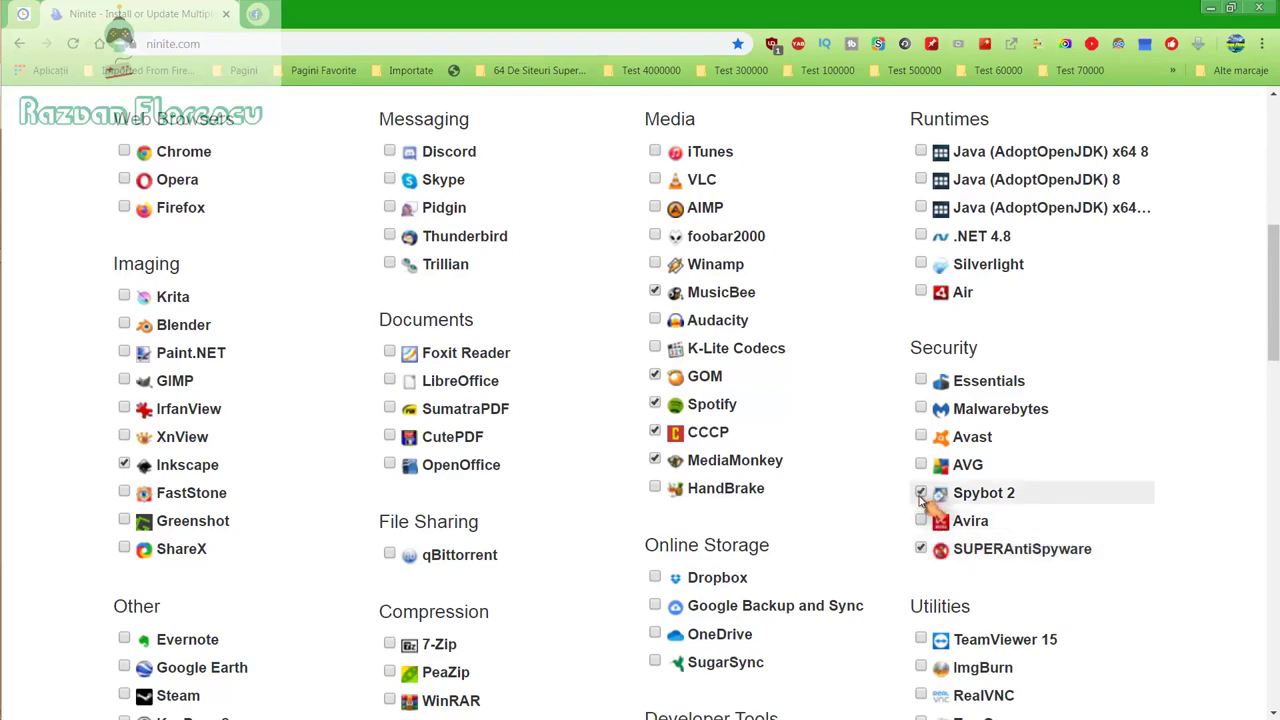
pyautogui.scroll(-1, 922, 500)
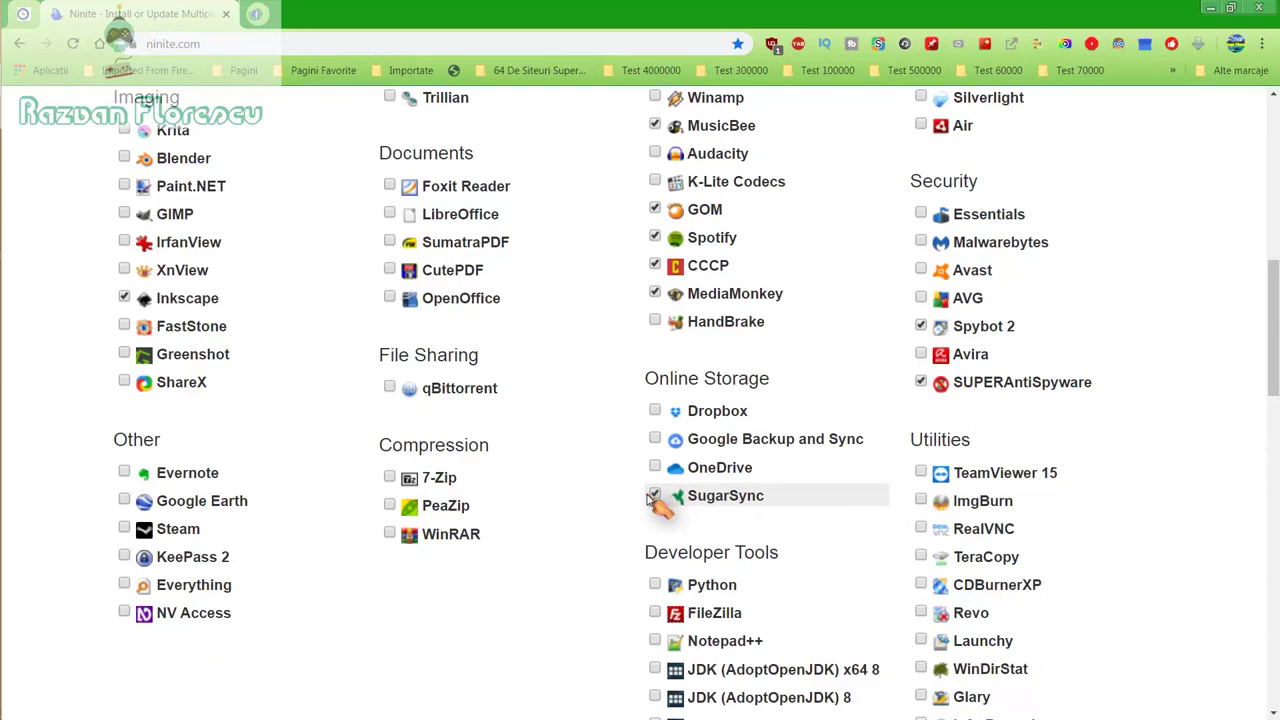
# Step: Get the custom Ninite installer and save it to the Desktop under the suggested name with the all-files type (*.*)
pyautogui.scroll(-1, 652, 500)
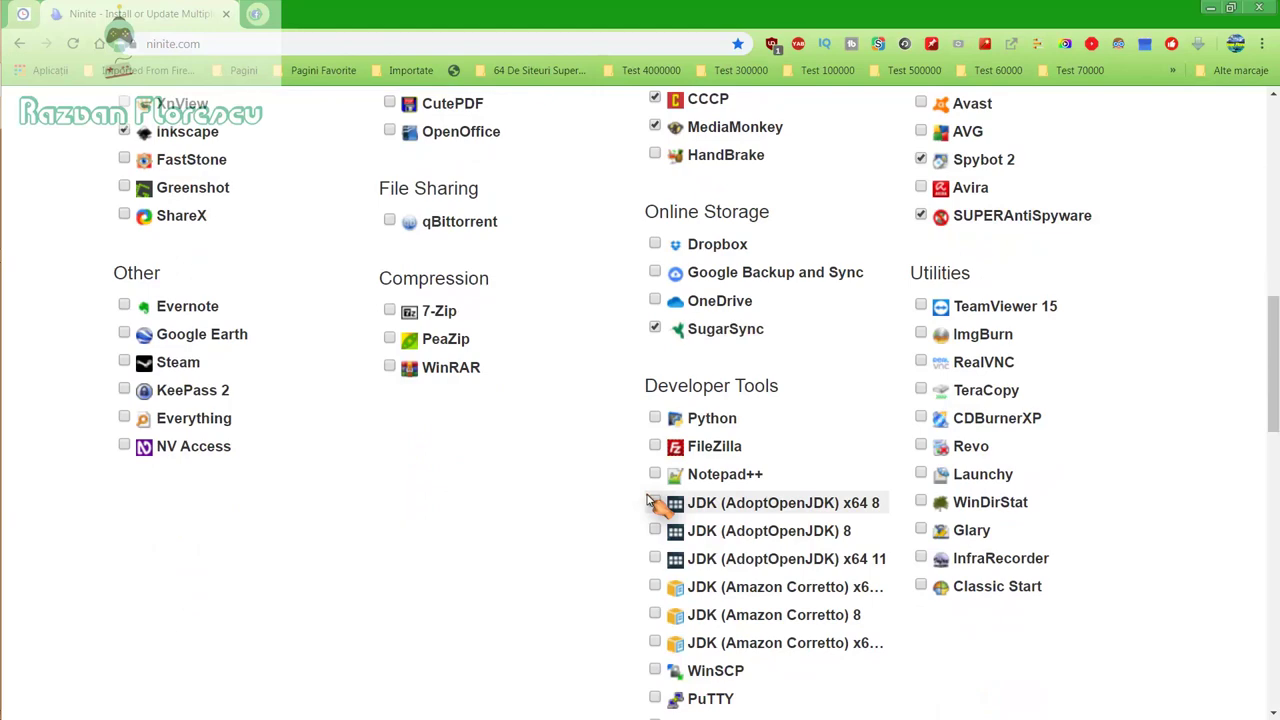
pyautogui.scroll(-1, 650, 502)
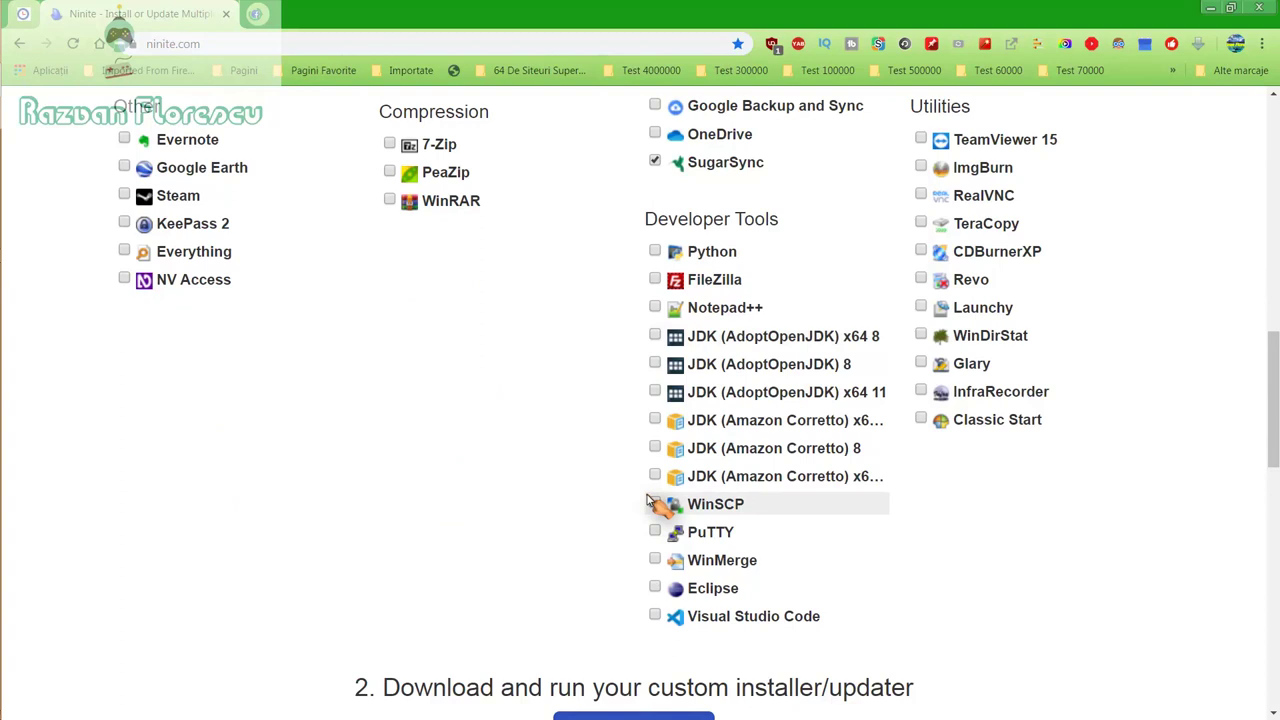
pyautogui.scroll(-1, 648, 502)
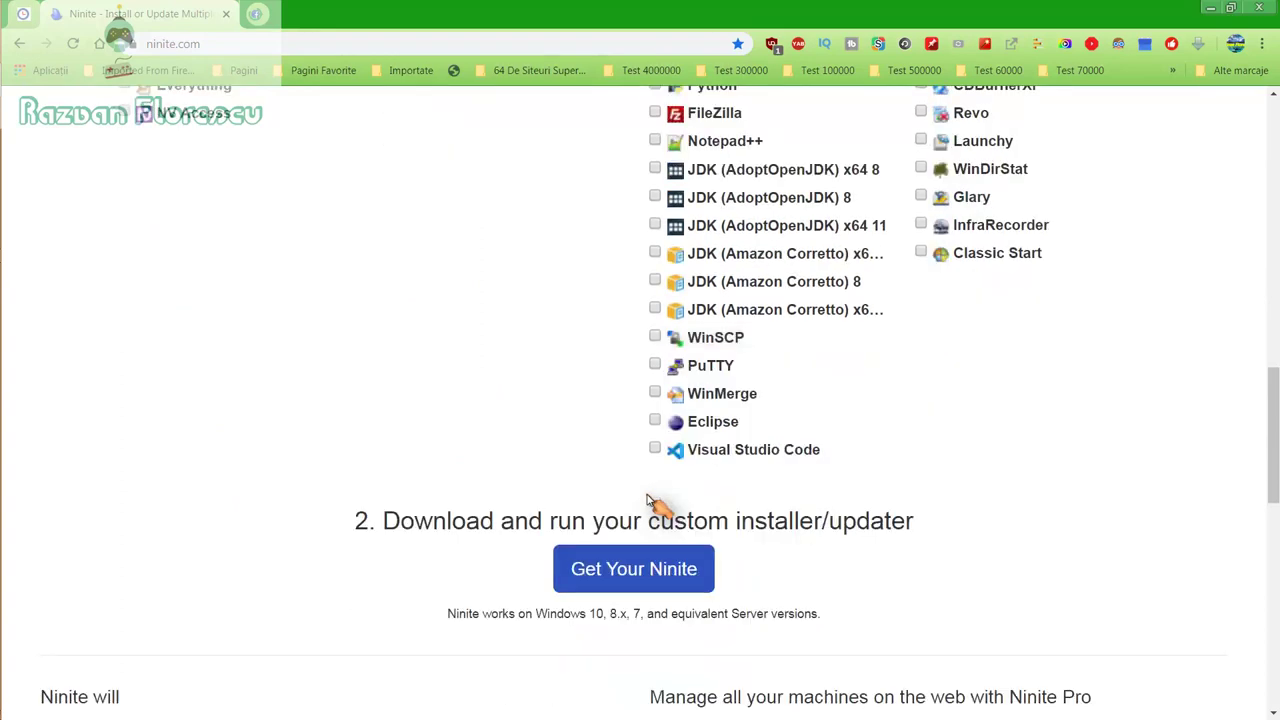
pyautogui.click(632, 580)
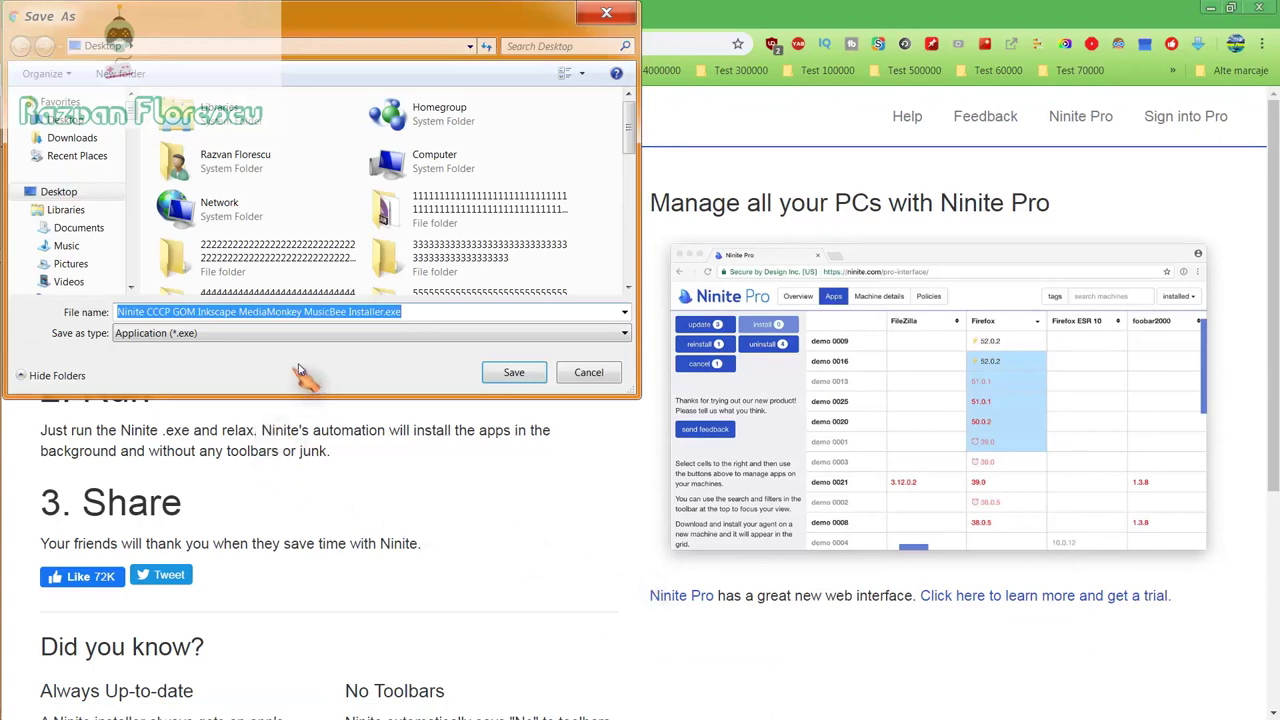
pyautogui.click(325, 337)
pyautogui.click(305, 363)
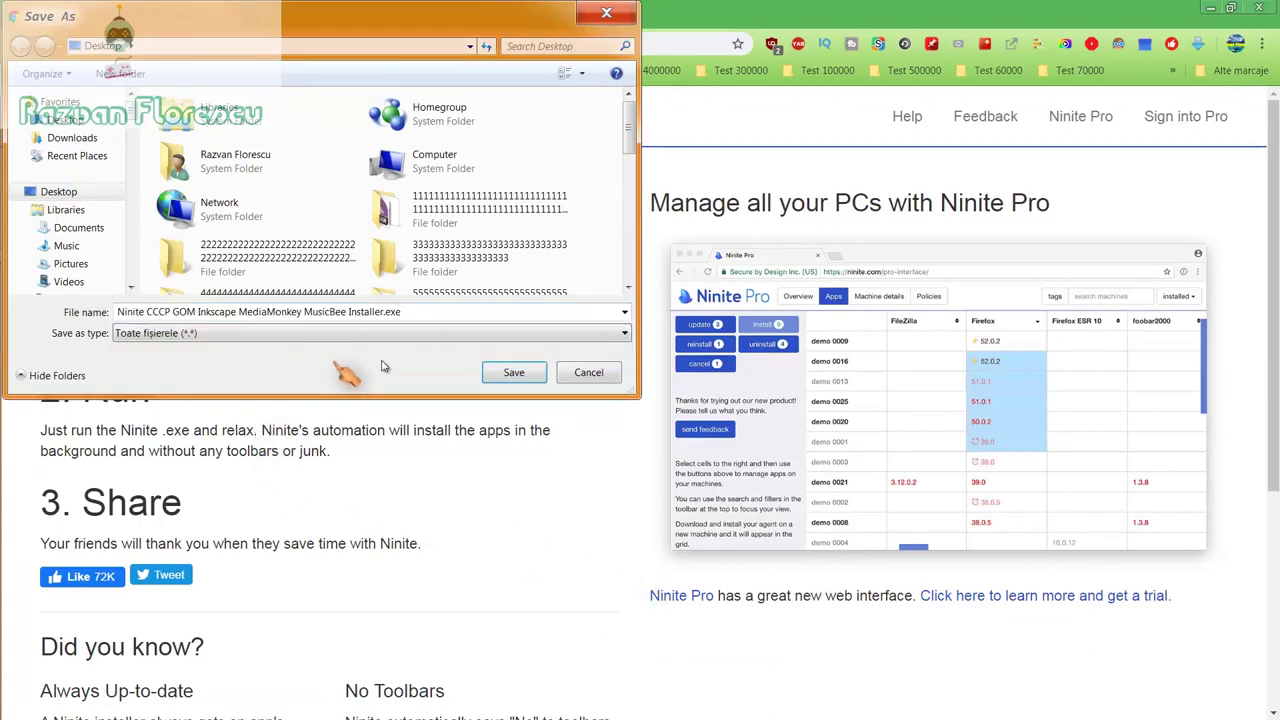
pyautogui.click(510, 373)
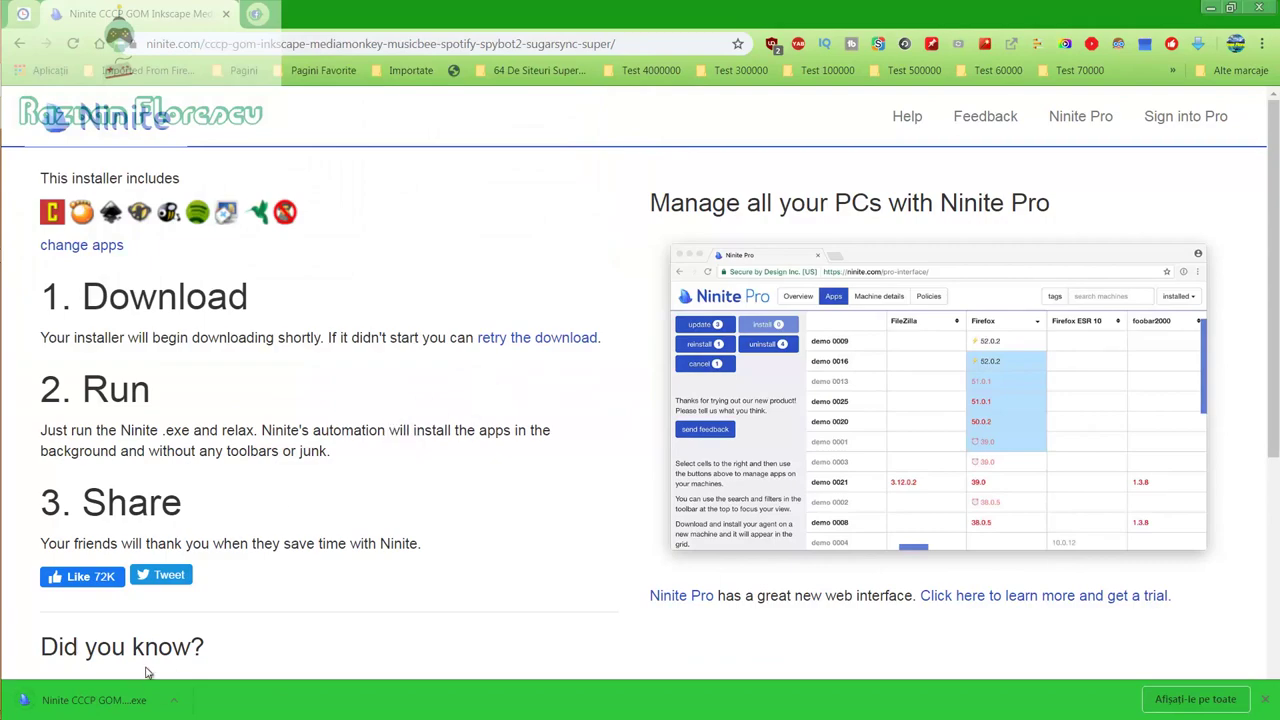
# Step: Run the downloaded Ninite installer, close the browser window and show the installation details
pyautogui.click(128, 700)
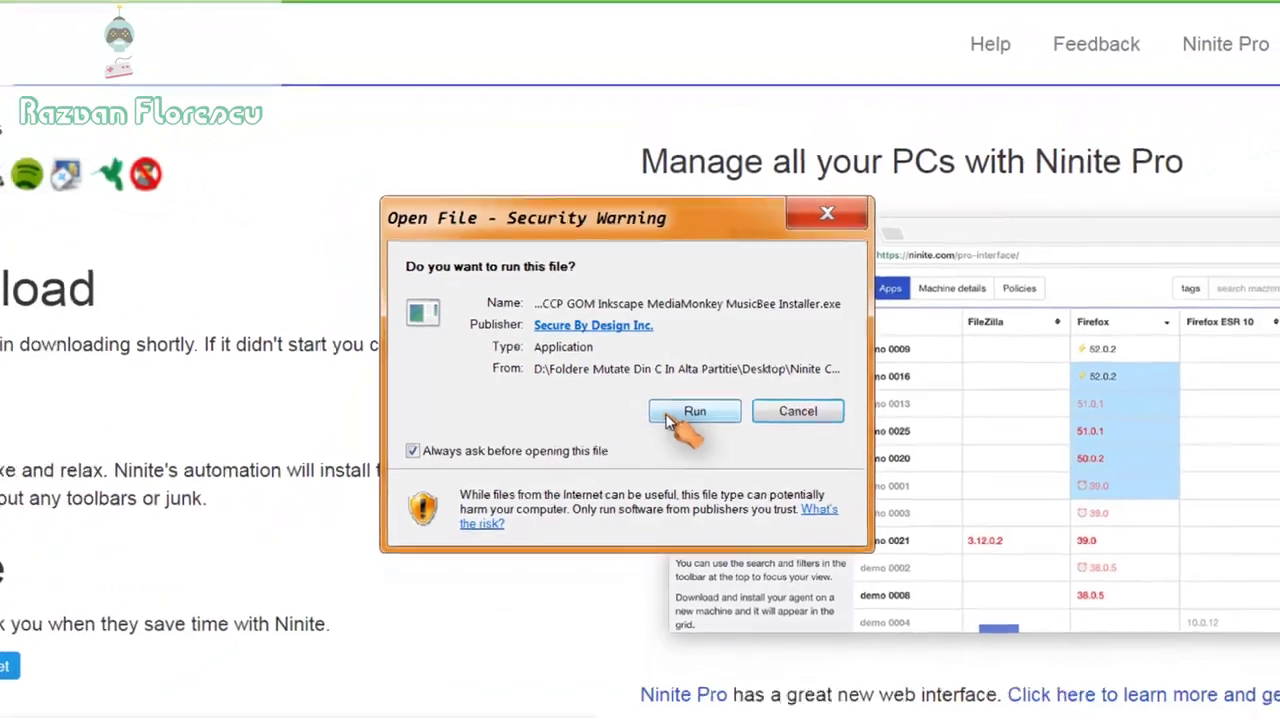
pyautogui.click(668, 420)
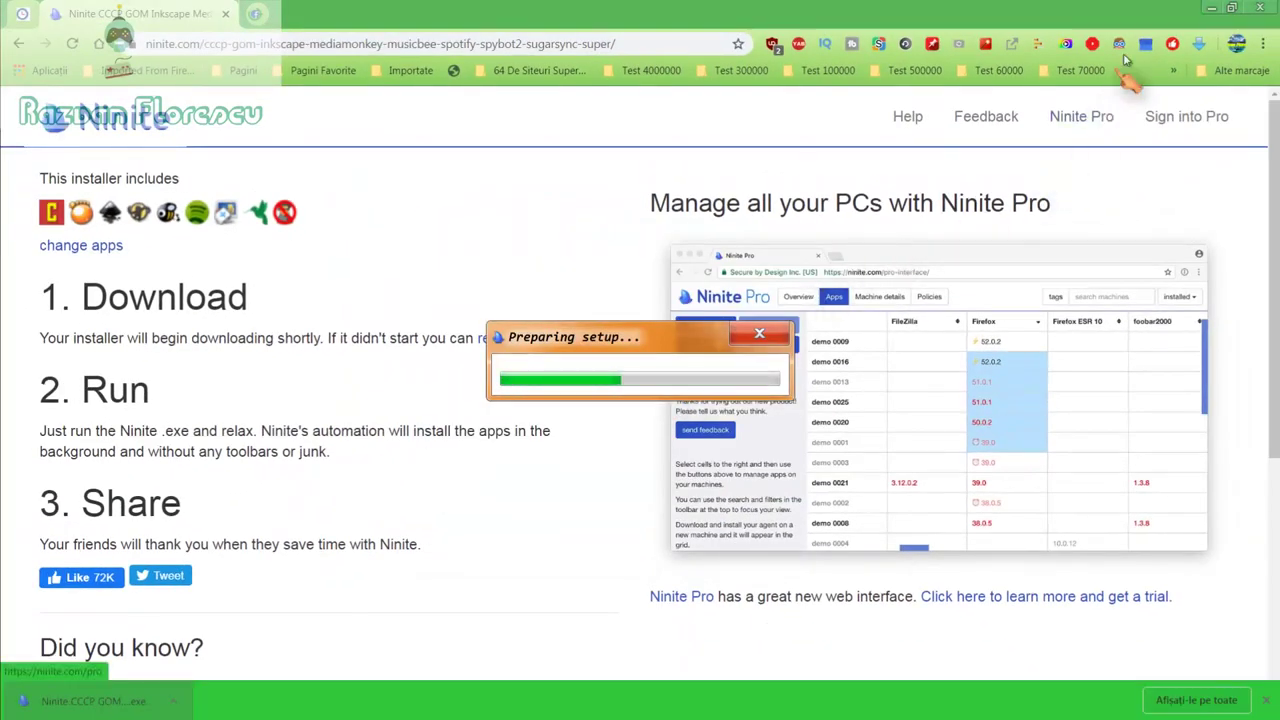
pyautogui.click(1259, 7)
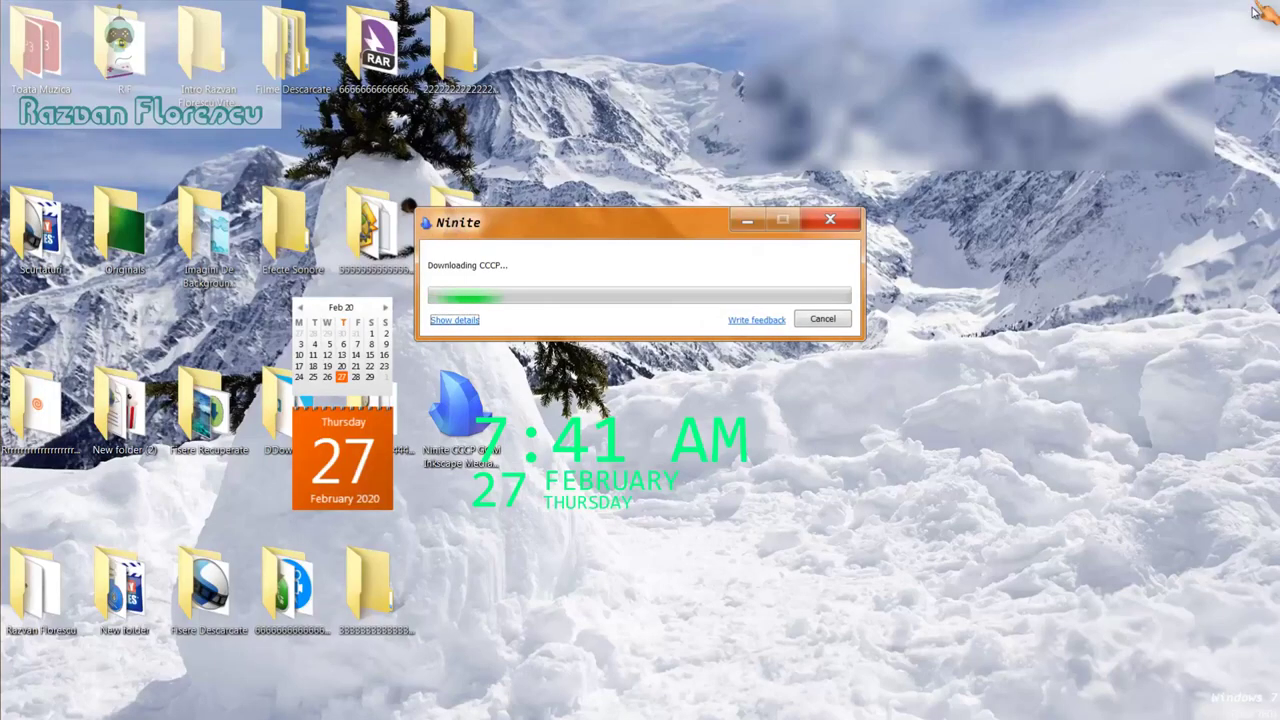
pyautogui.click(458, 321)
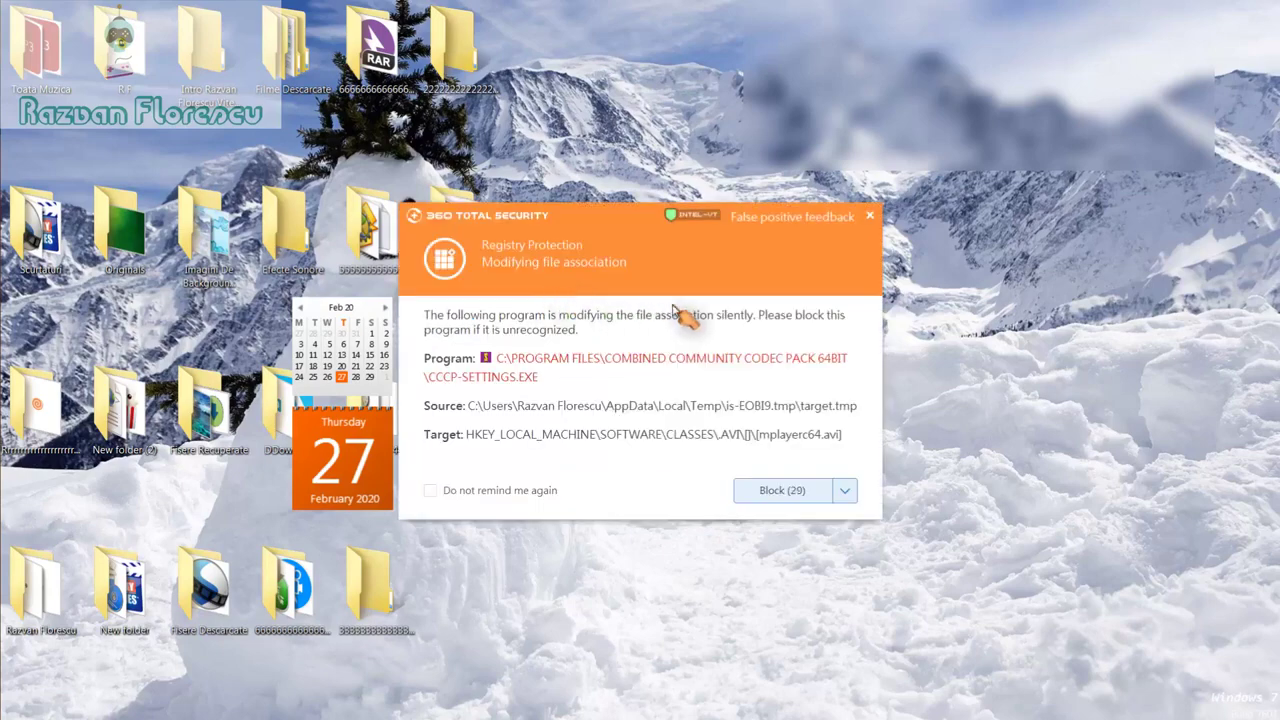
# Step: Dismiss the 360 Total Security alerts during installation, opting out of further reminders, and close the Ninite window and the IObit Uninstaller notice
pyautogui.click(872, 217)
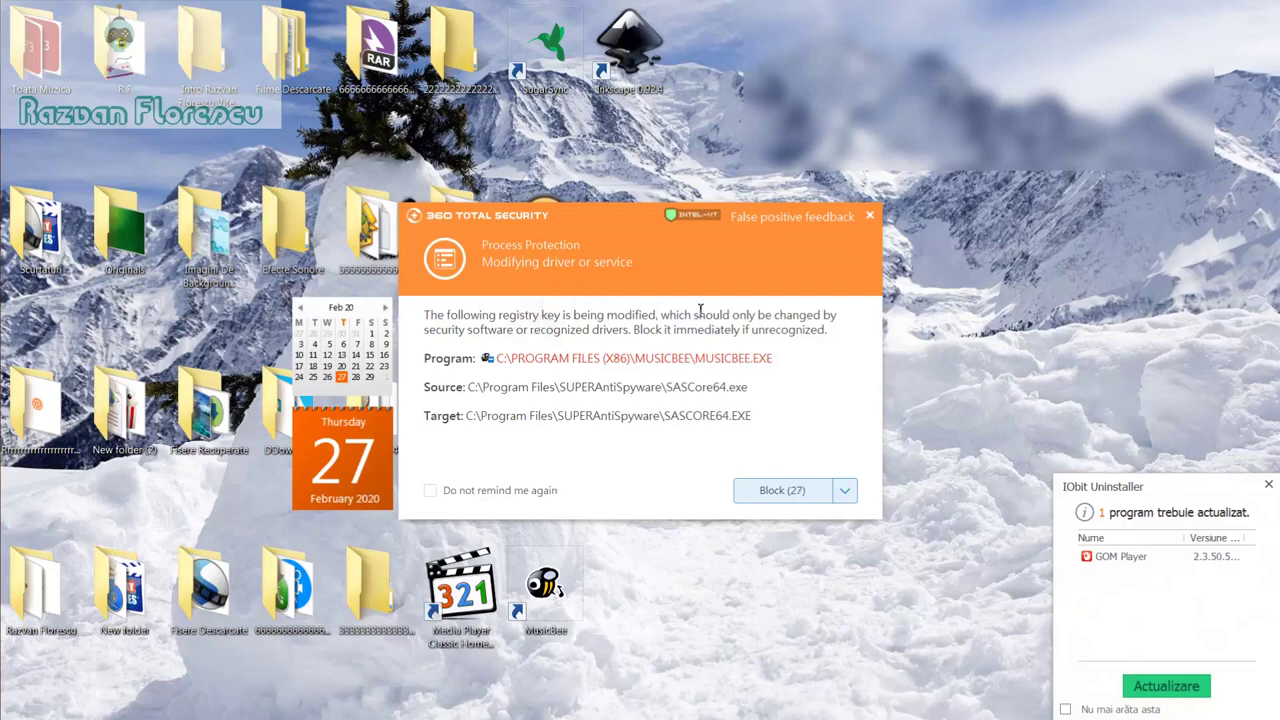
pyautogui.click(871, 216)
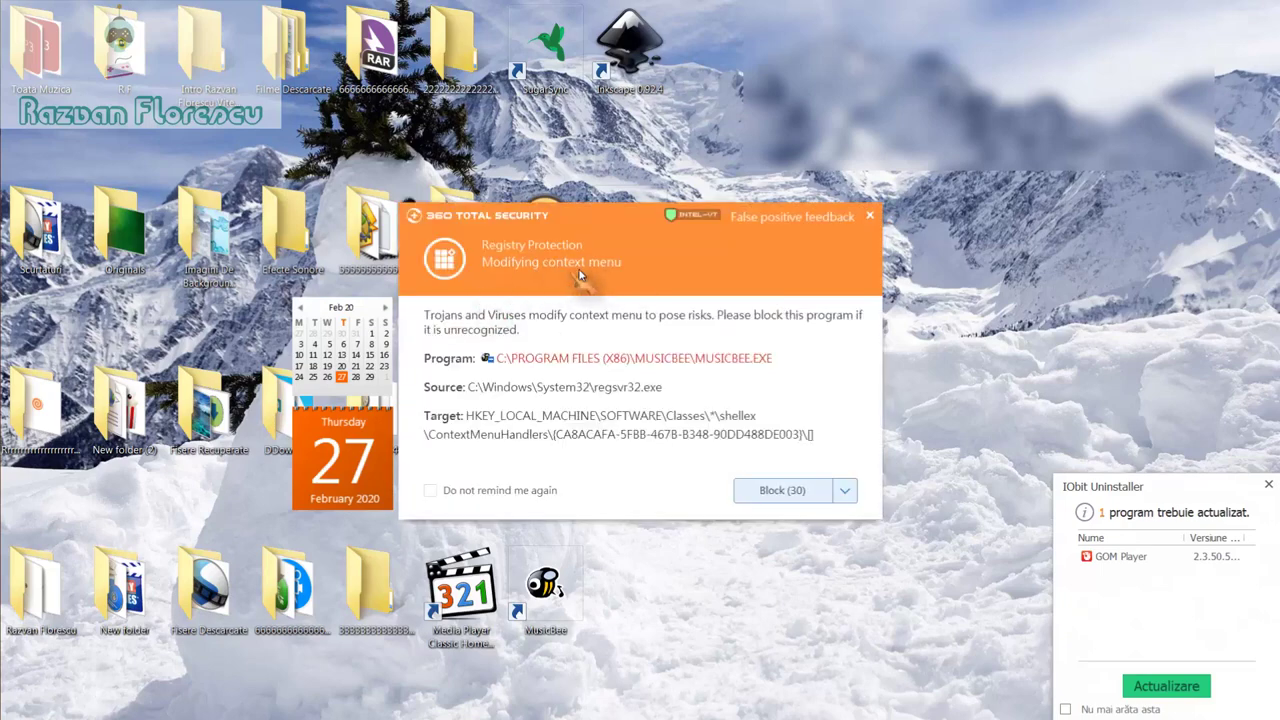
pyautogui.click(869, 216)
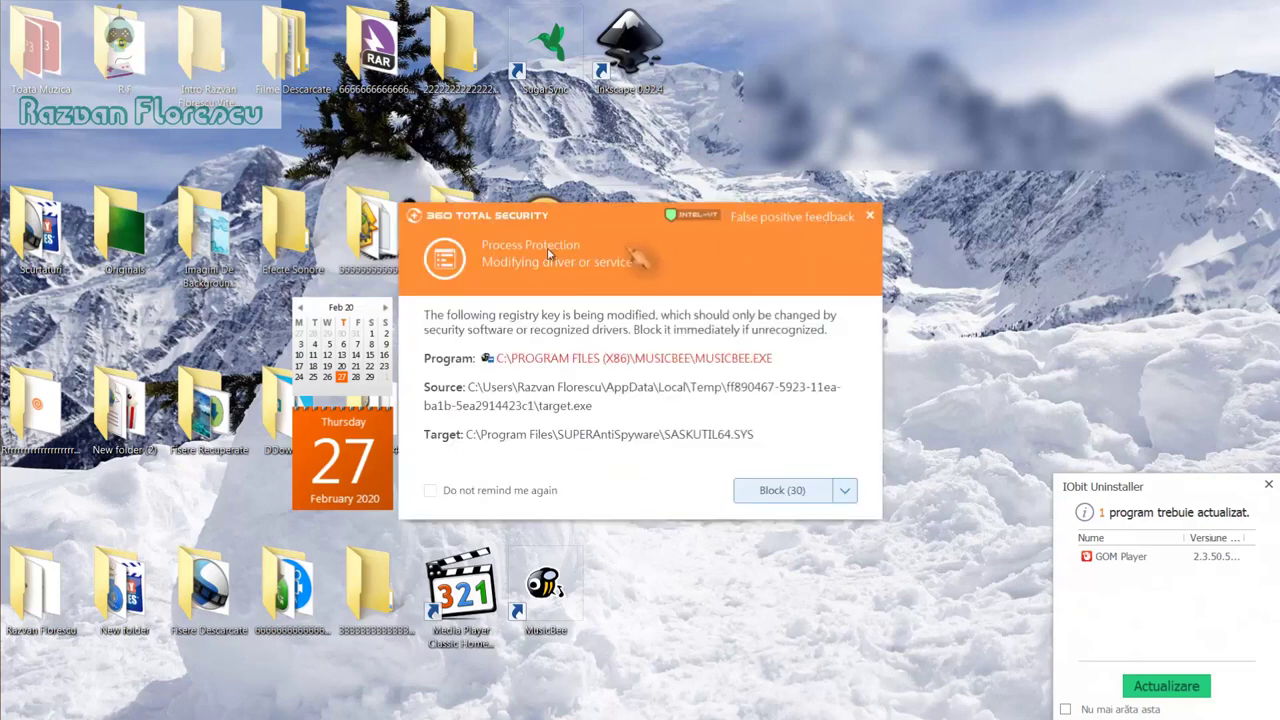
pyautogui.click(871, 216)
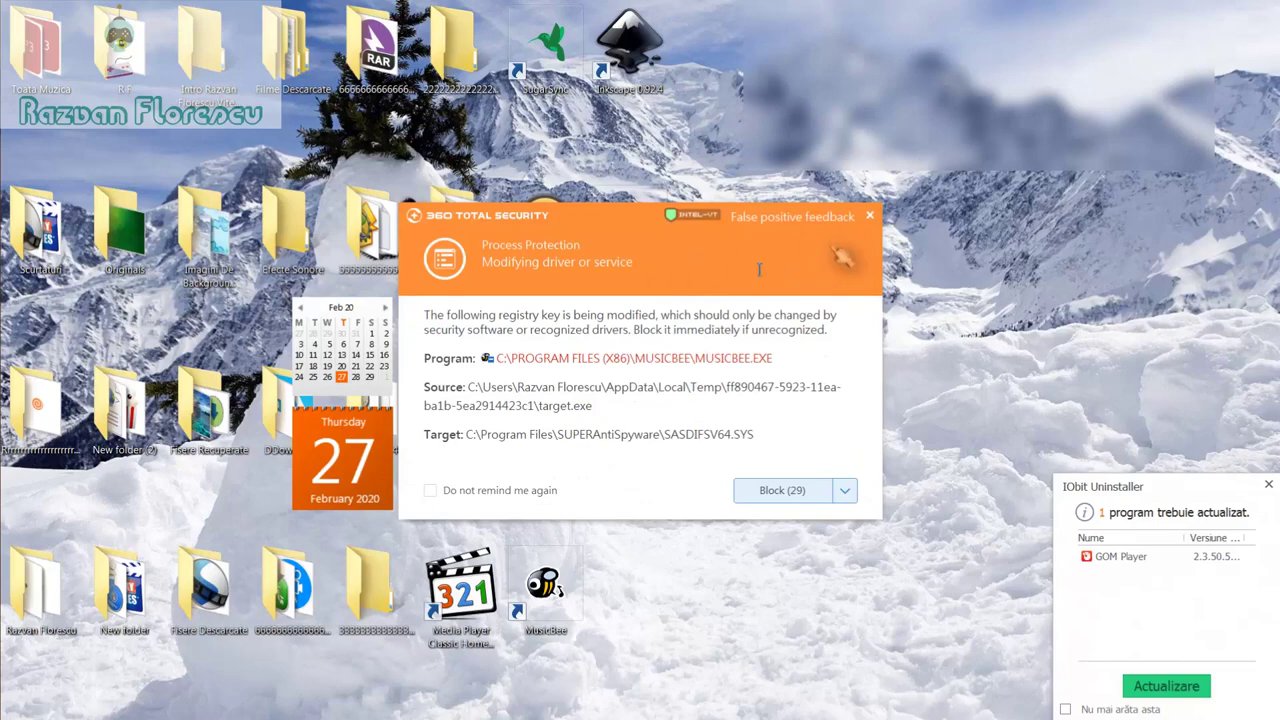
pyautogui.click(432, 491)
pyautogui.click(871, 216)
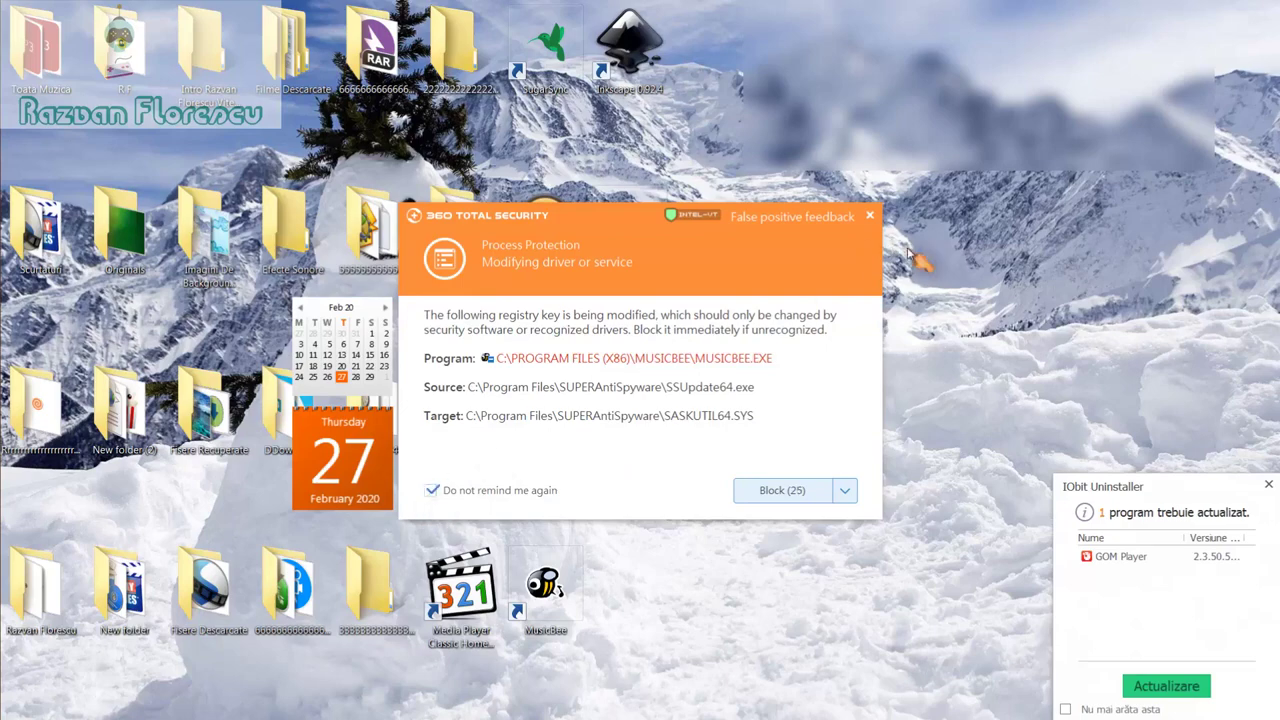
pyautogui.click(870, 216)
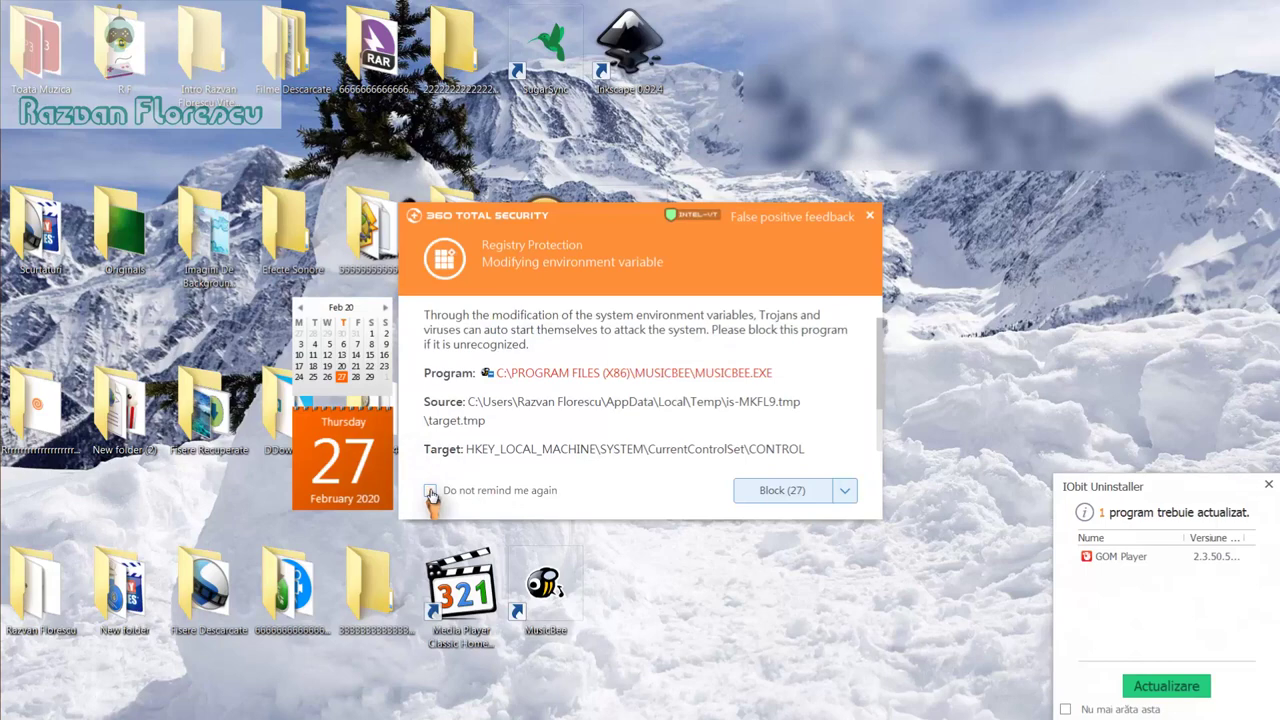
pyautogui.click(871, 218)
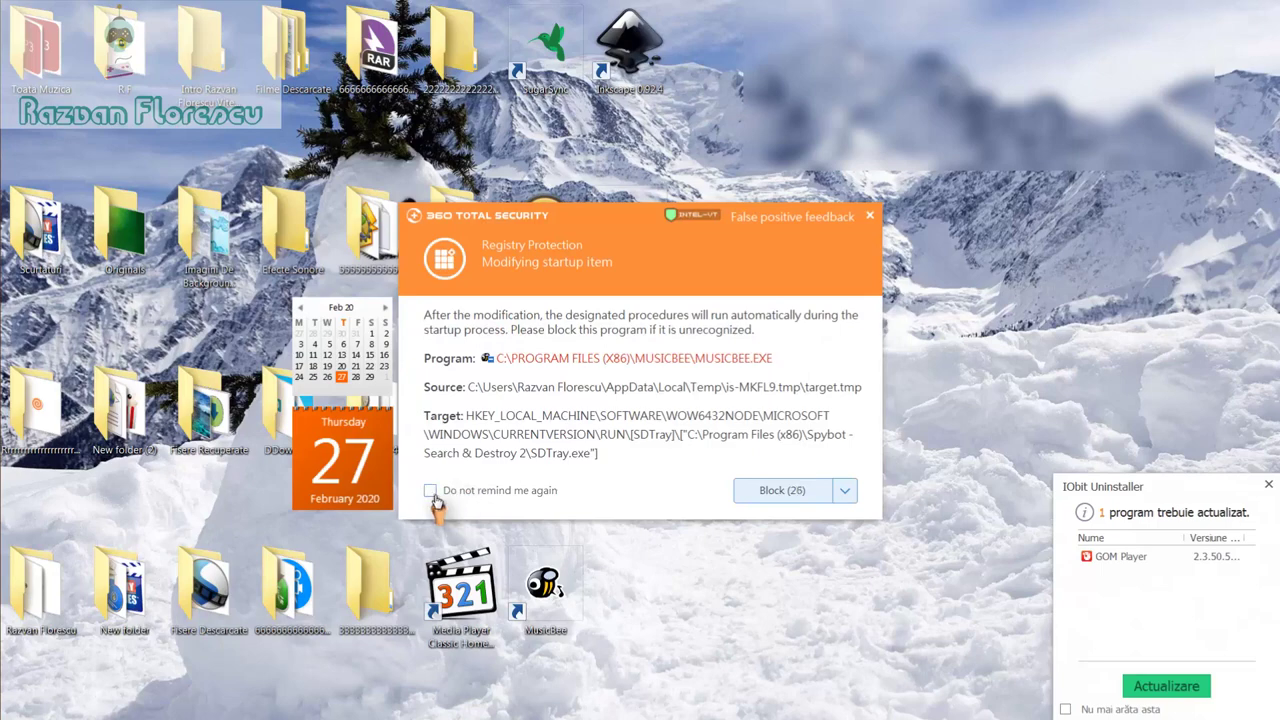
pyautogui.click(871, 217)
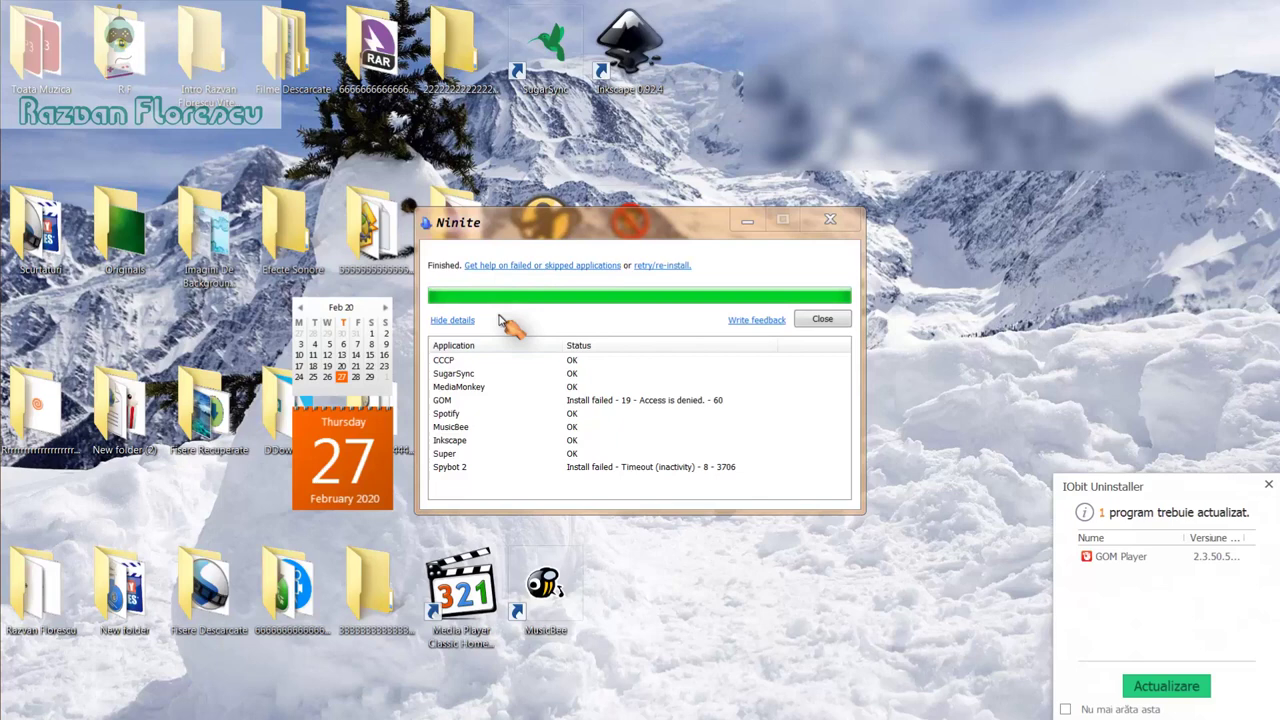
pyautogui.click(1265, 487)
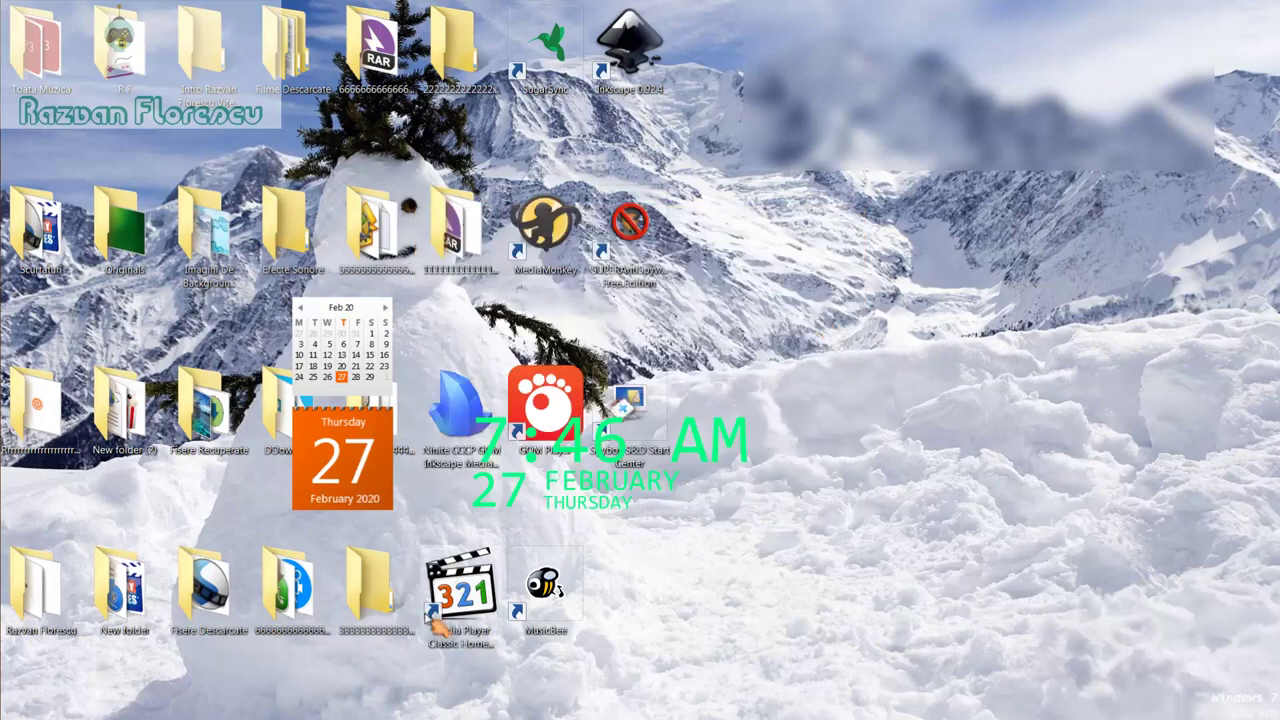
# Step: Open Media Player Classic from the desktop, decline periodic CCCP update checks and maximize the player window
pyautogui.doubleClick(462, 595)
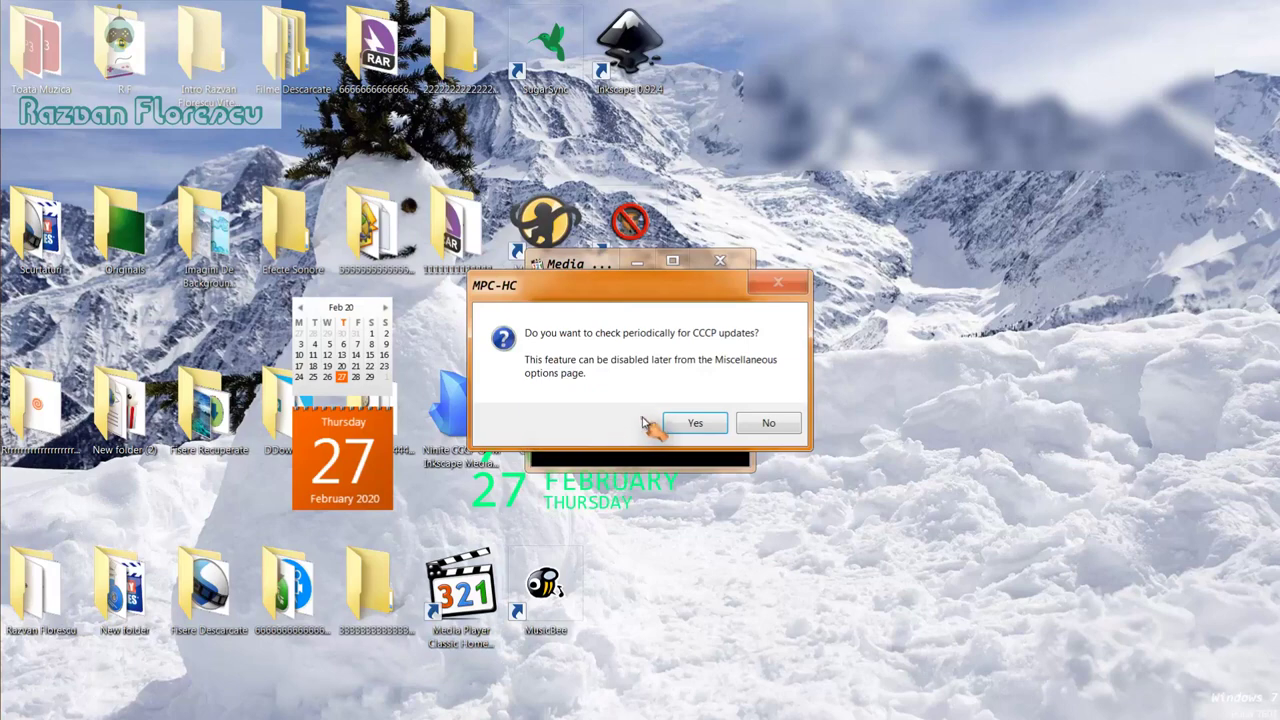
pyautogui.click(765, 424)
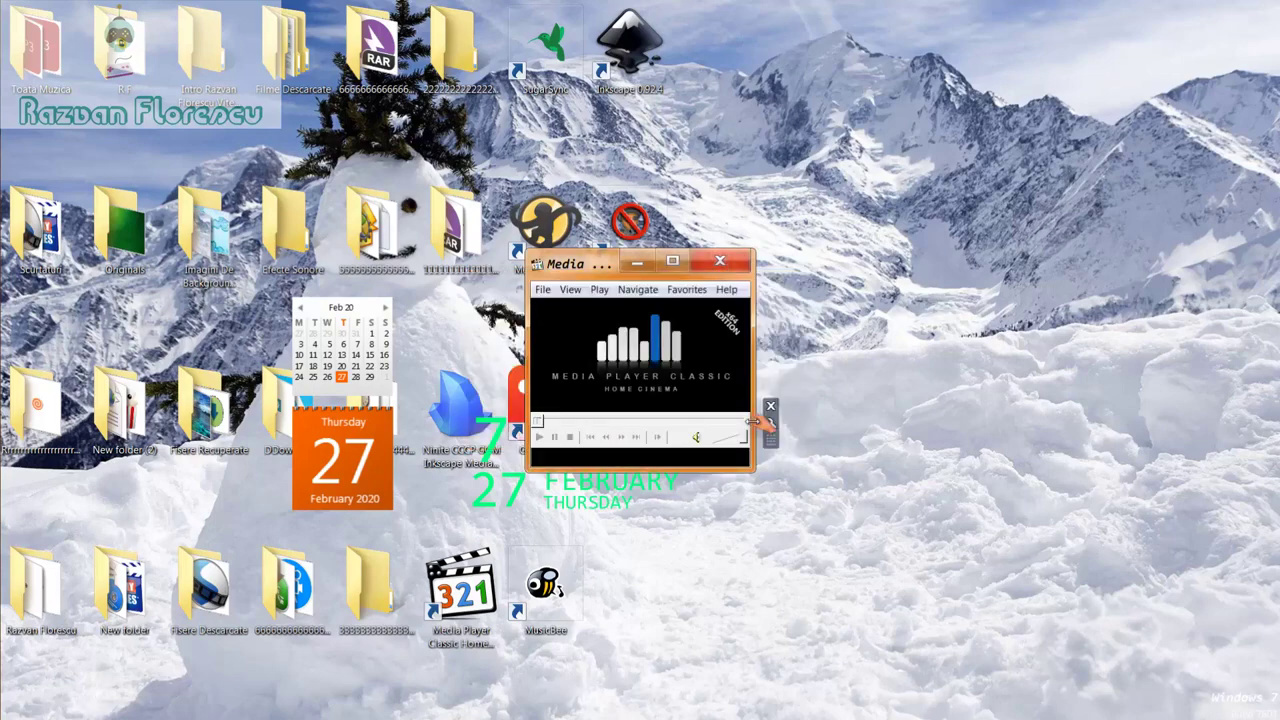
pyautogui.moveTo(603, 263); pyautogui.dragTo(620, 5)
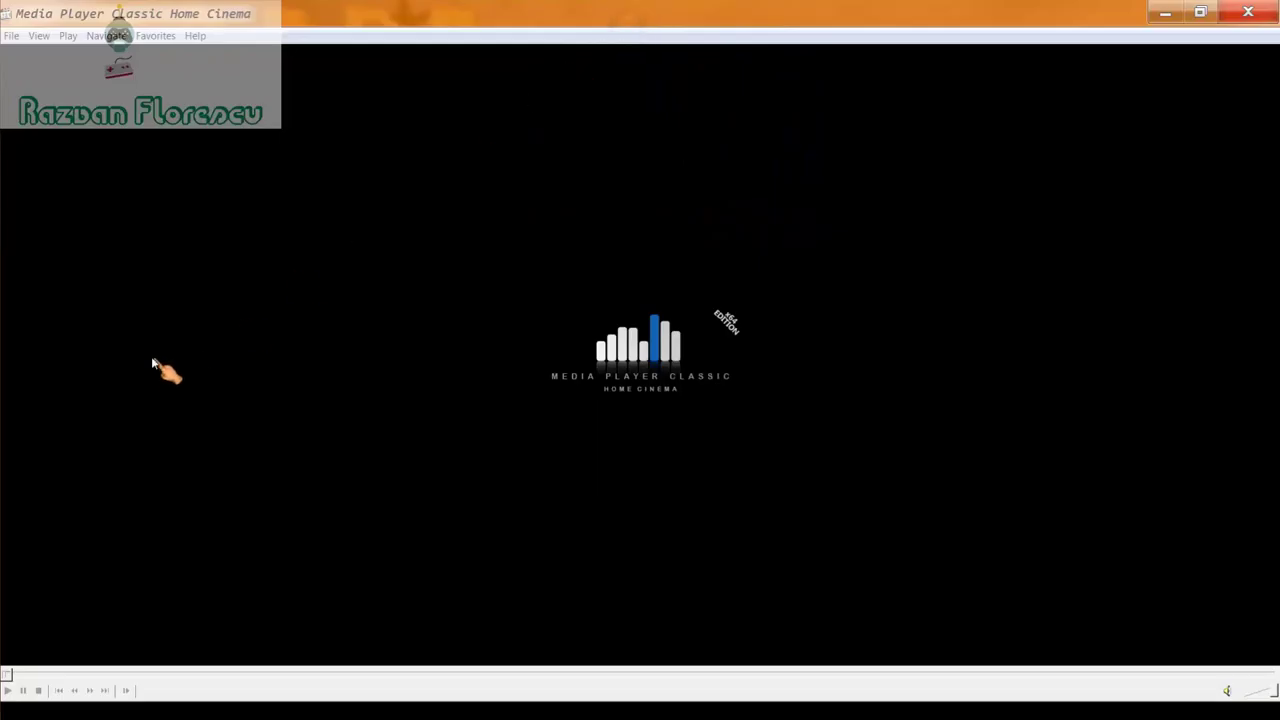
# Step: Close the maximized Media Player Classic window to return to the desktop
pyautogui.moveTo(2, 227)
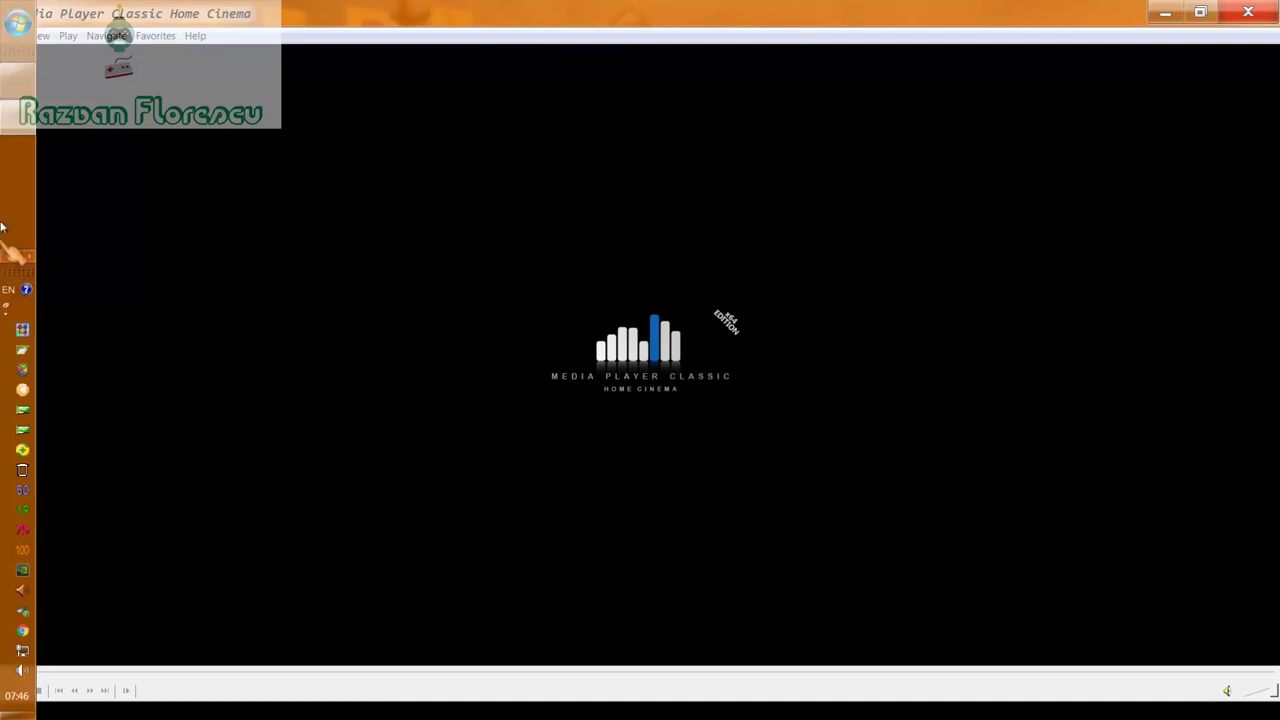
pyautogui.rightClick(12, 120)
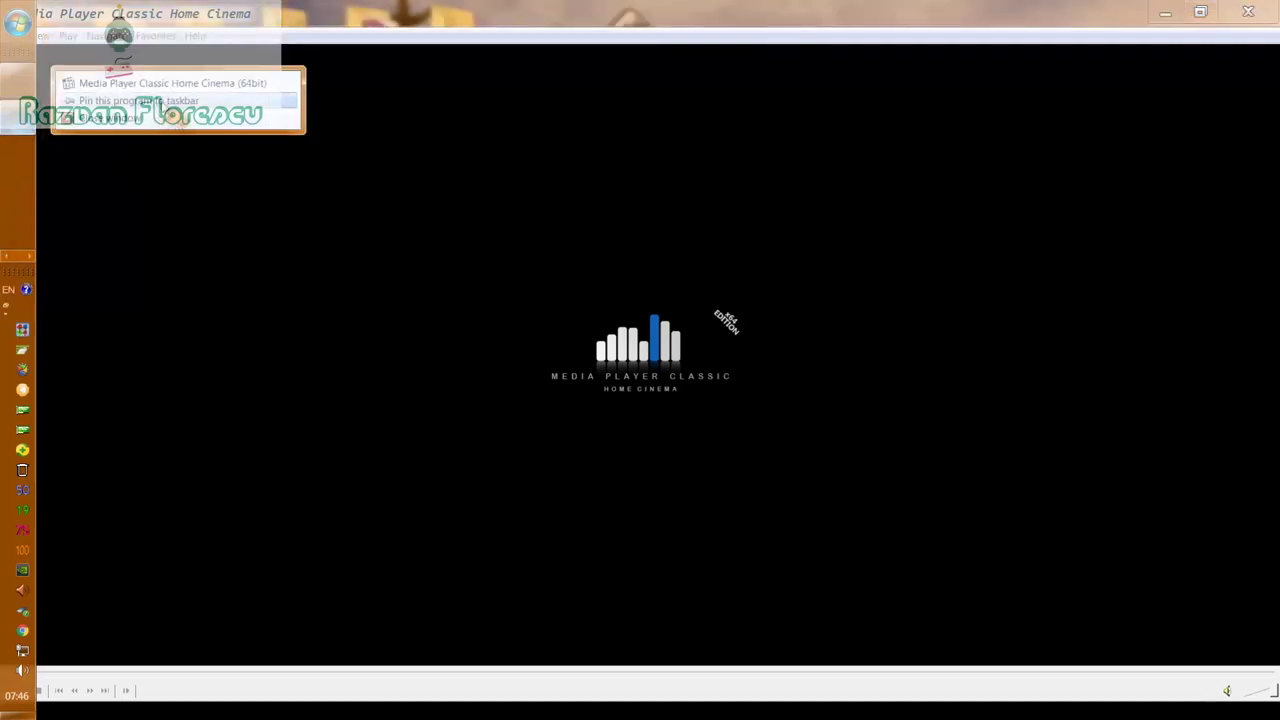
pyautogui.click(292, 147)
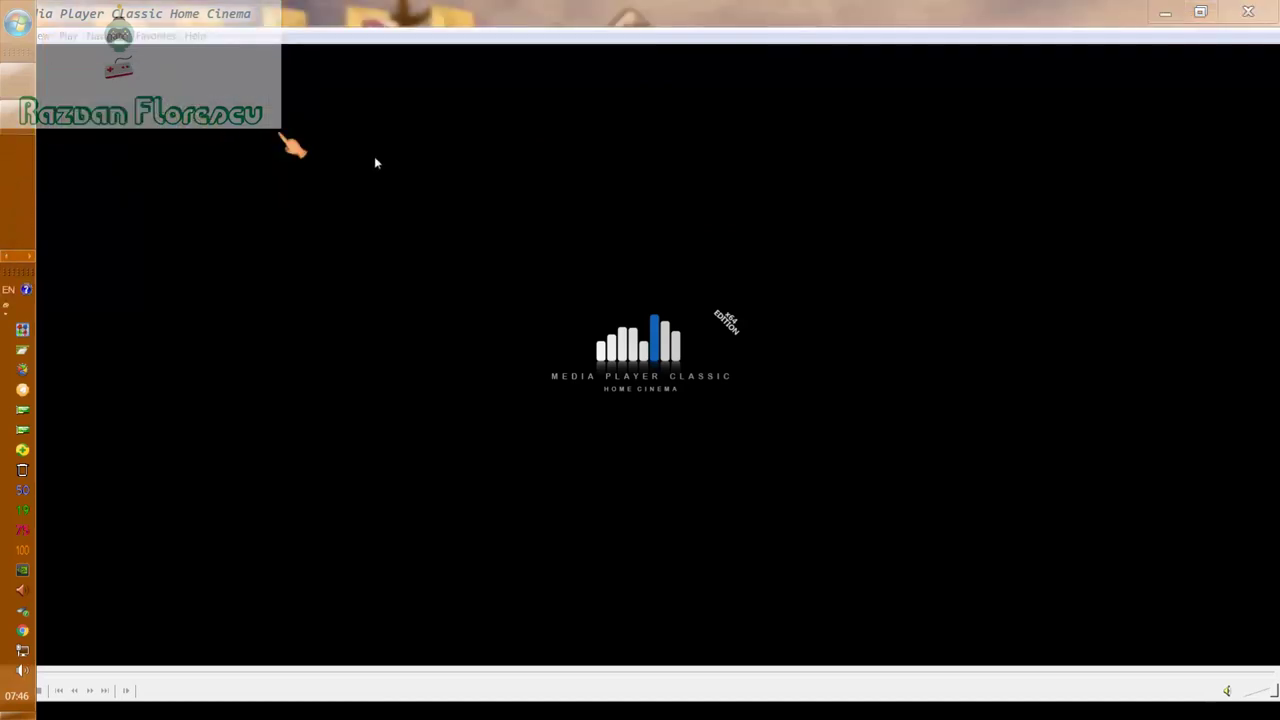
pyautogui.click(1248, 11)
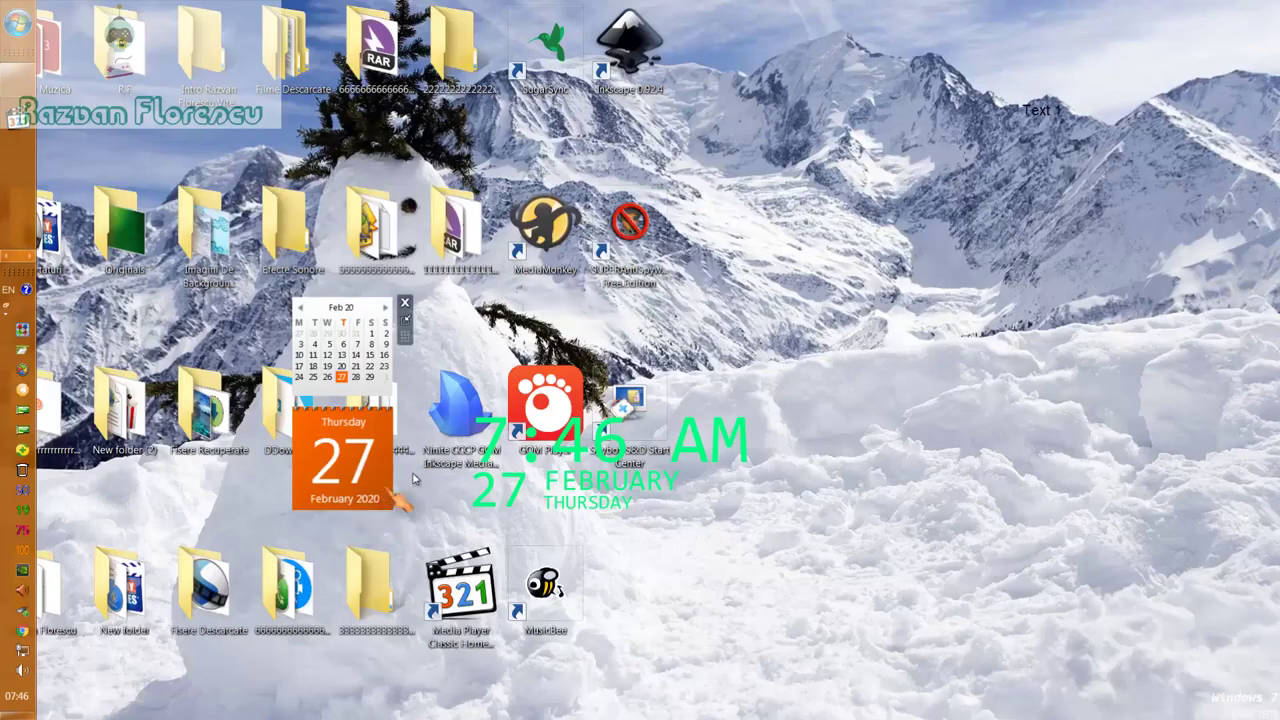
# Step: Permanently delete the downloaded Ninite installer from the desktop
pyautogui.click(472, 400)
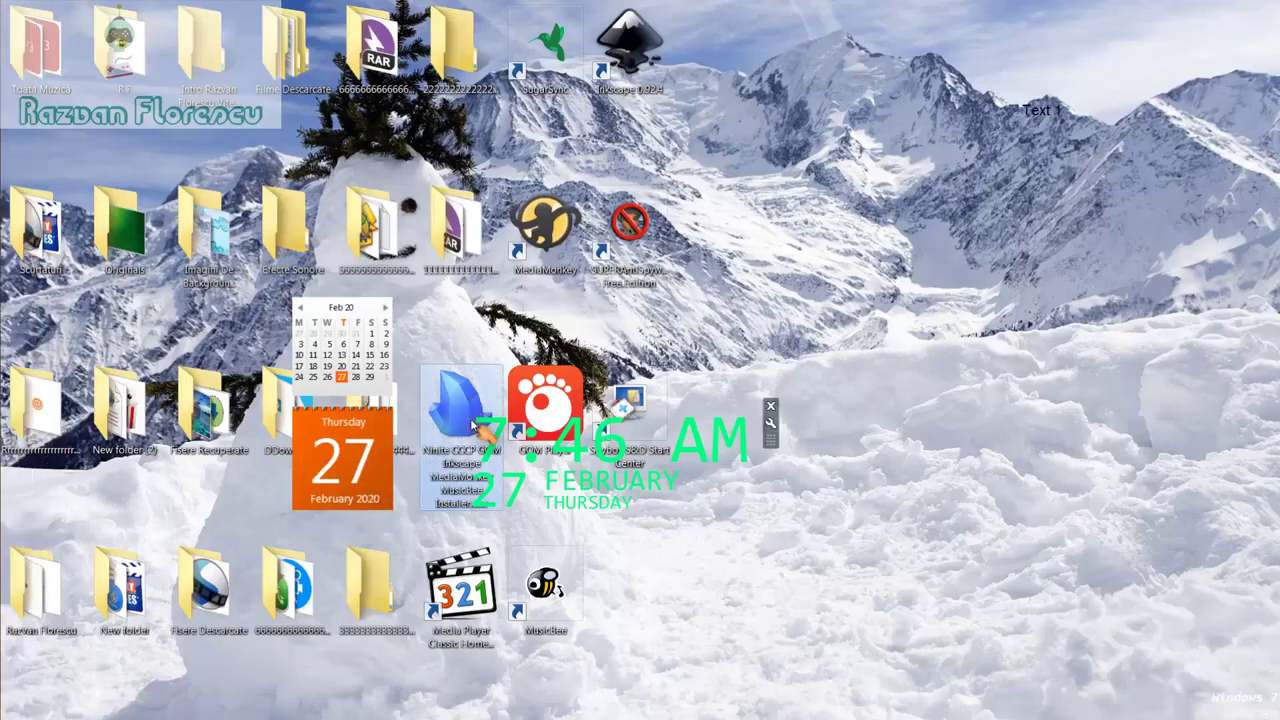
pyautogui.hotkey('shift', 'Delete')
pyautogui.press('Escape')
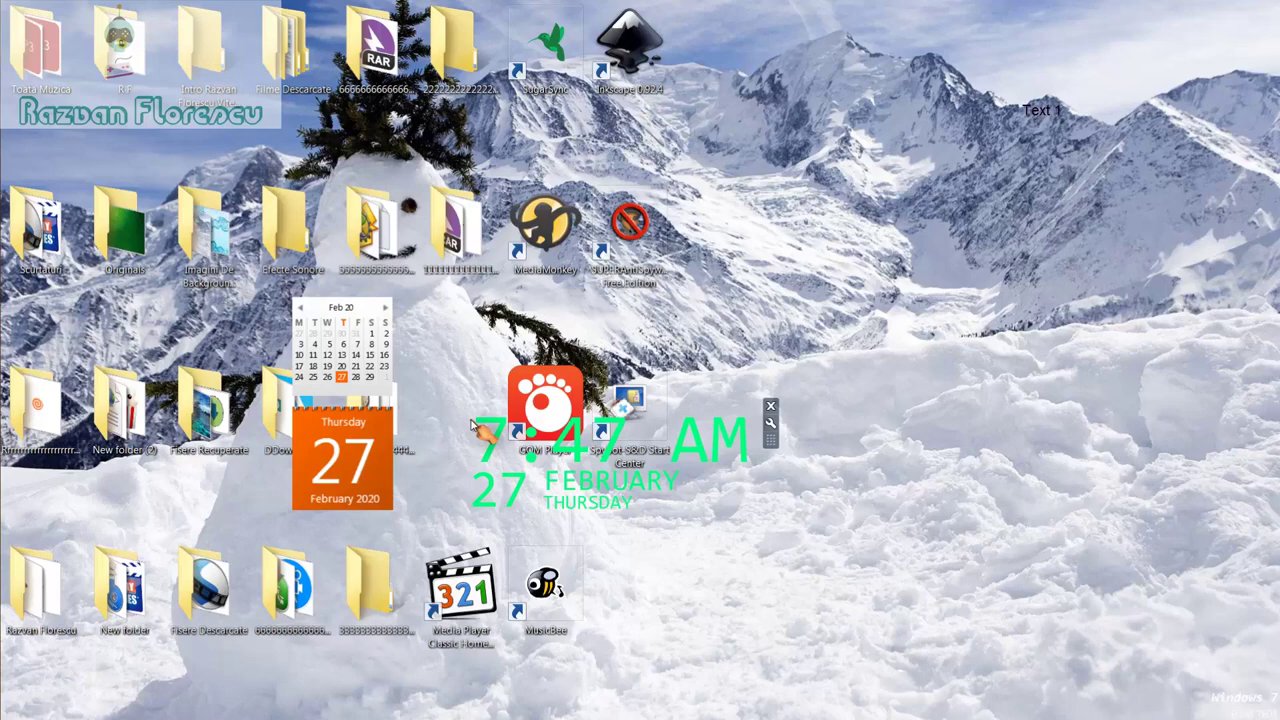
# Step: Copy the eight new program shortcuts, including Media Player Classic, from the desktop into the Scurtaturi folder
pyautogui.moveTo(712, 45); pyautogui.dragTo(513, 600)
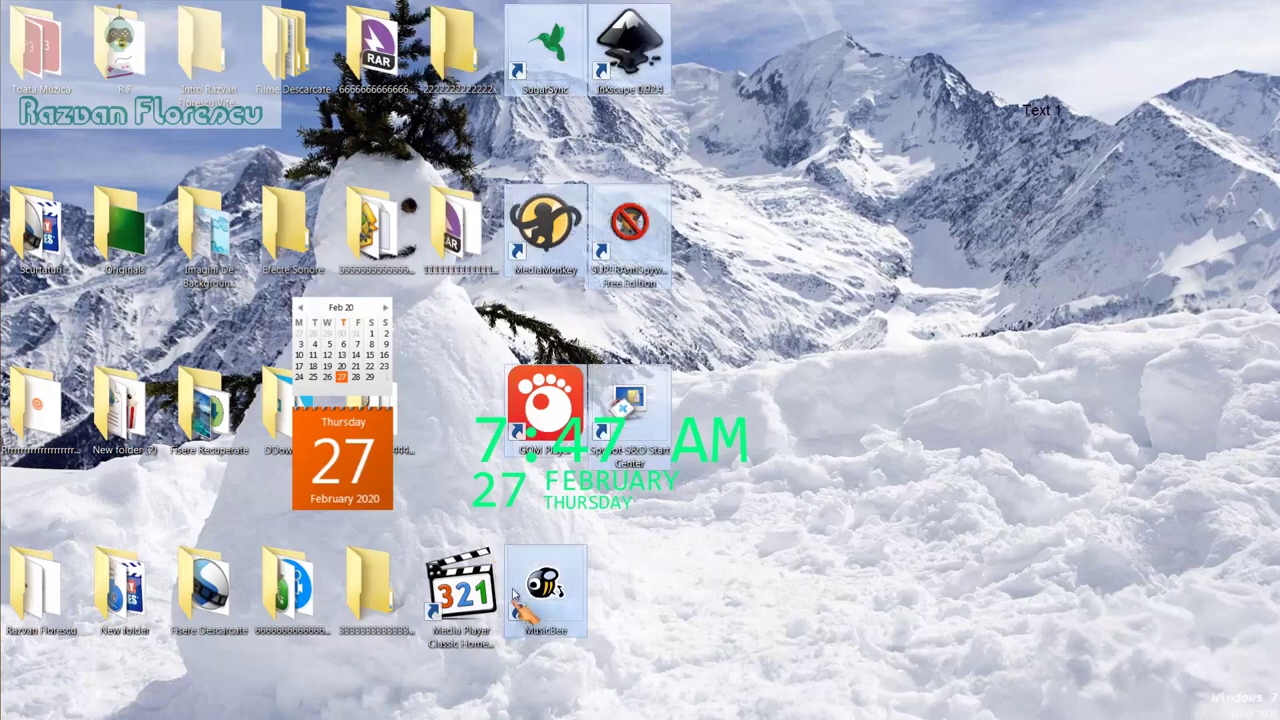
pyautogui.keyDown('ctrl'); pyautogui.click(462, 585); pyautogui.keyUp('ctrl')
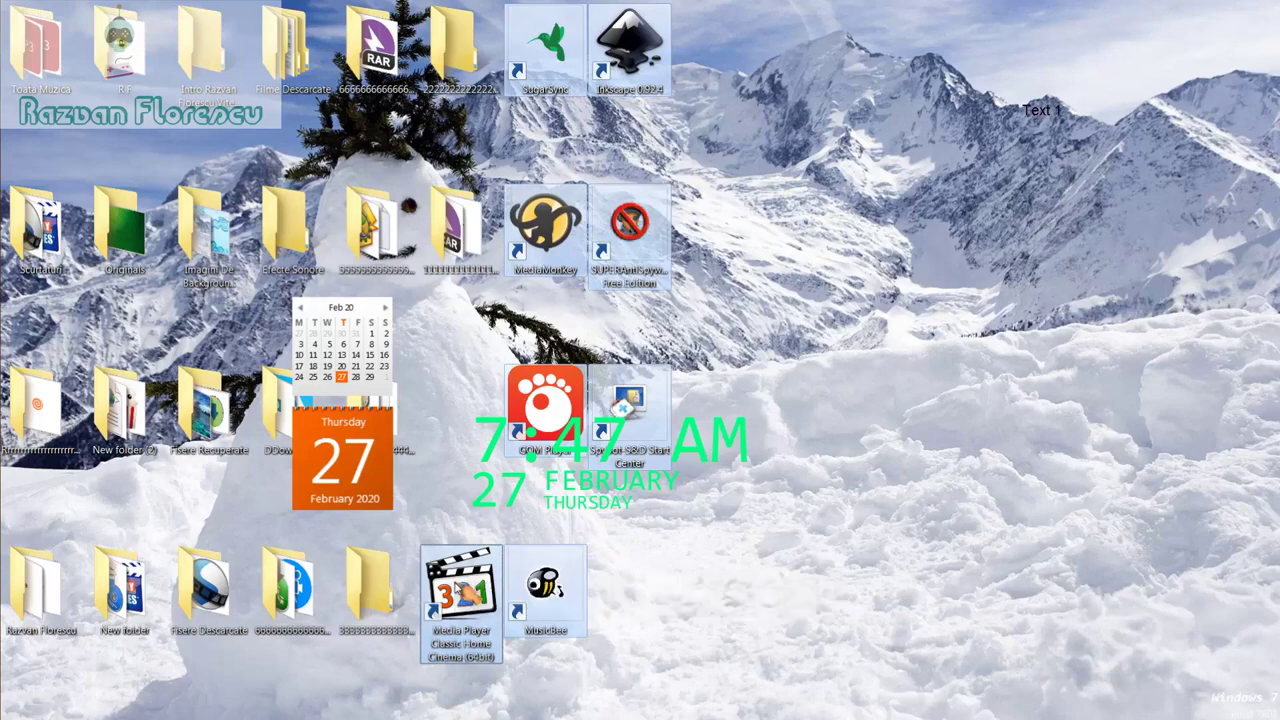
pyautogui.moveTo(456, 598); pyautogui.dragTo(92, 201)
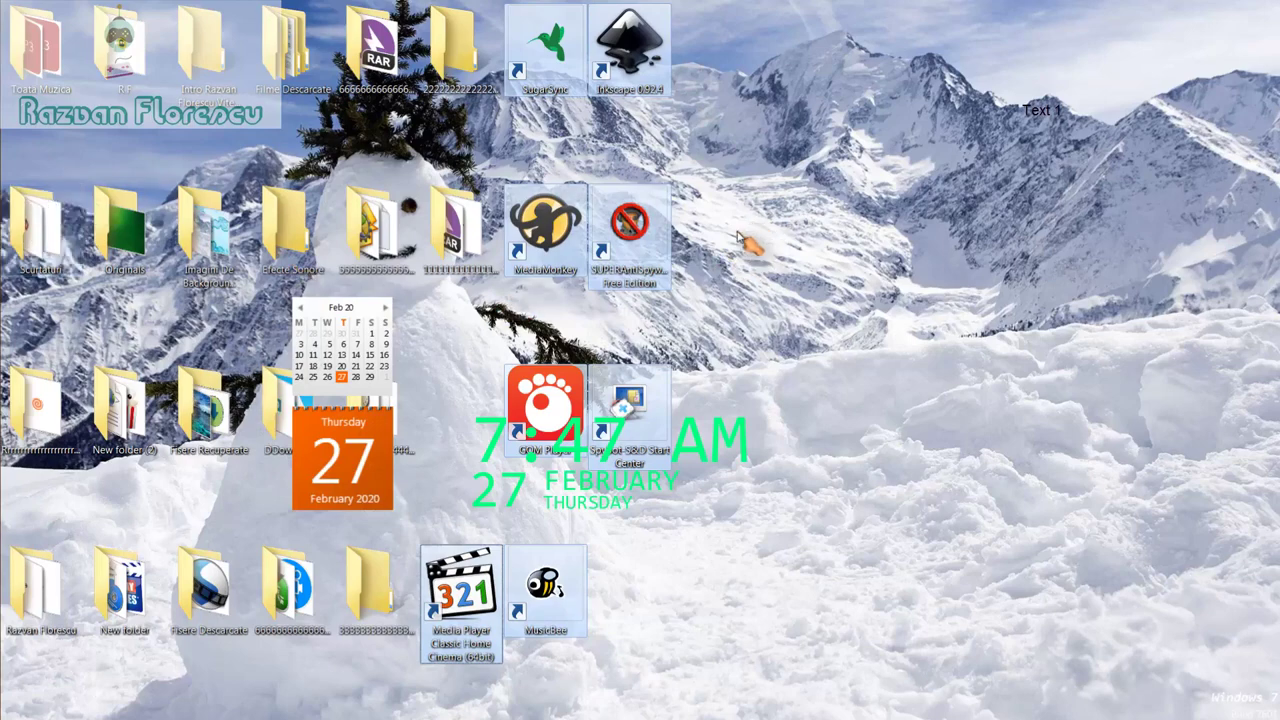
# Step: Permanently delete the eight selected program shortcuts from the desktop and refresh it
pyautogui.hotkey('shift', 'Delete')
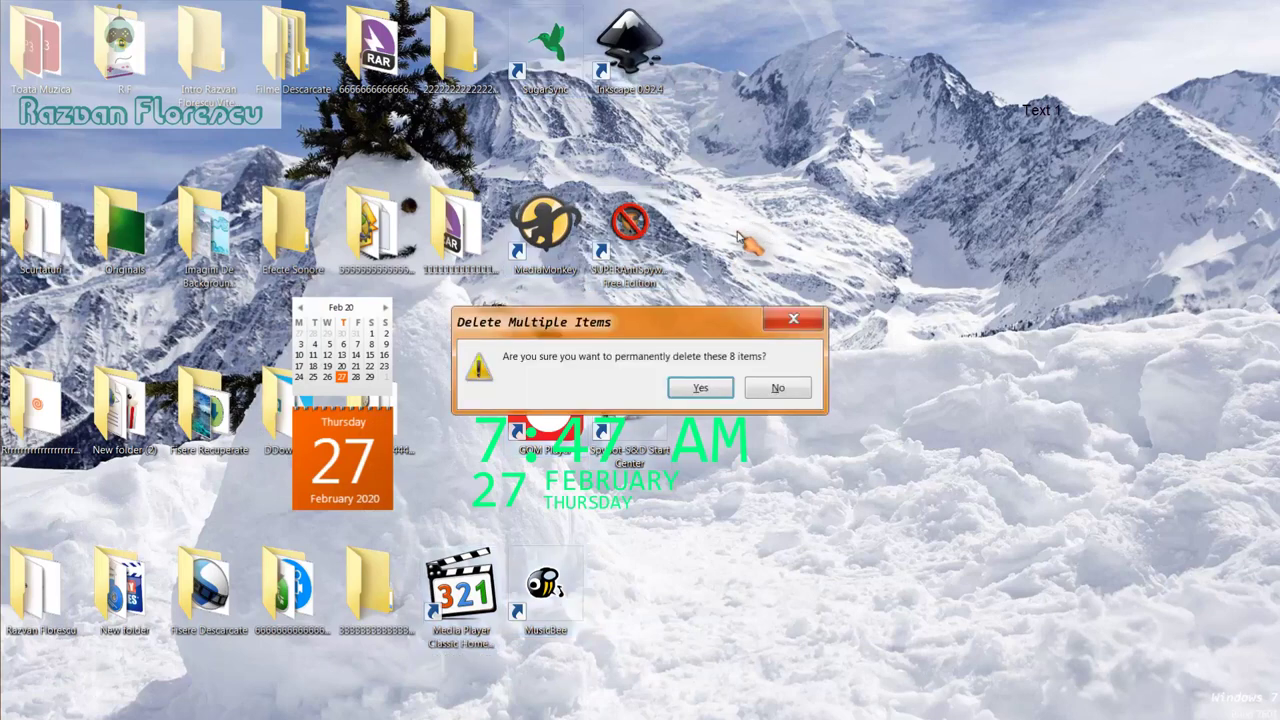
pyautogui.press('Return')
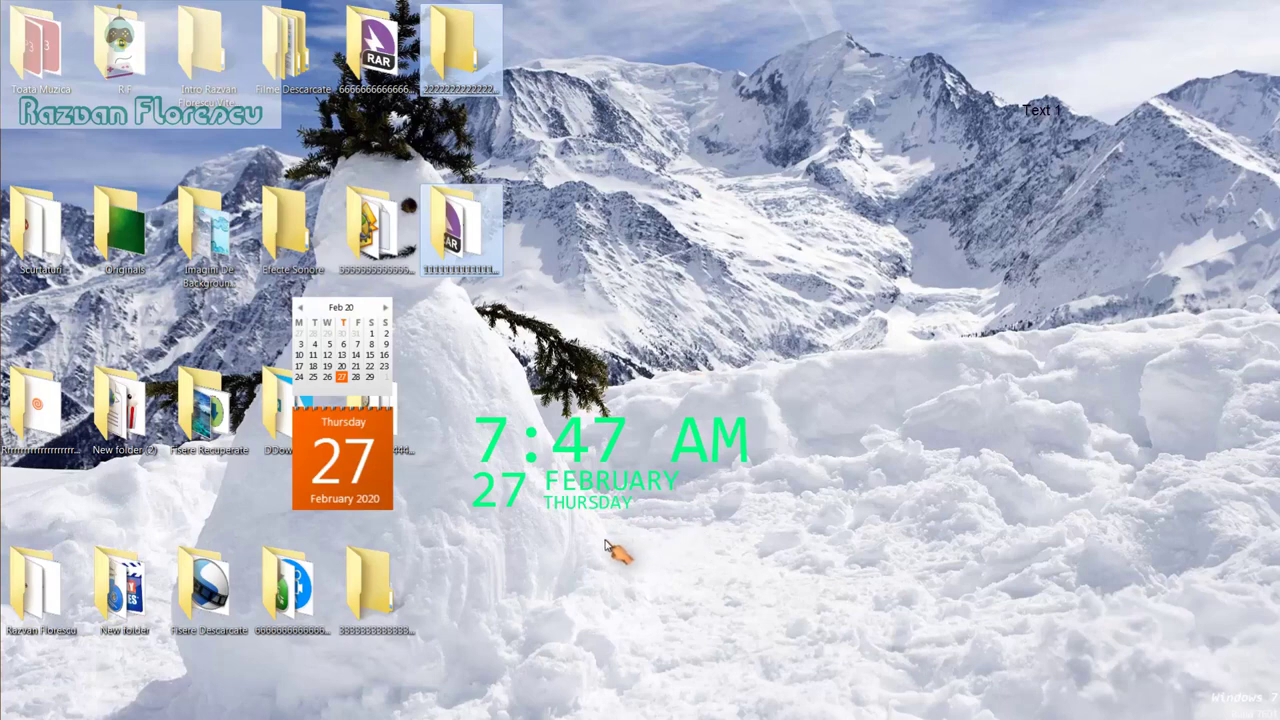
pyautogui.rightClick(606, 543)
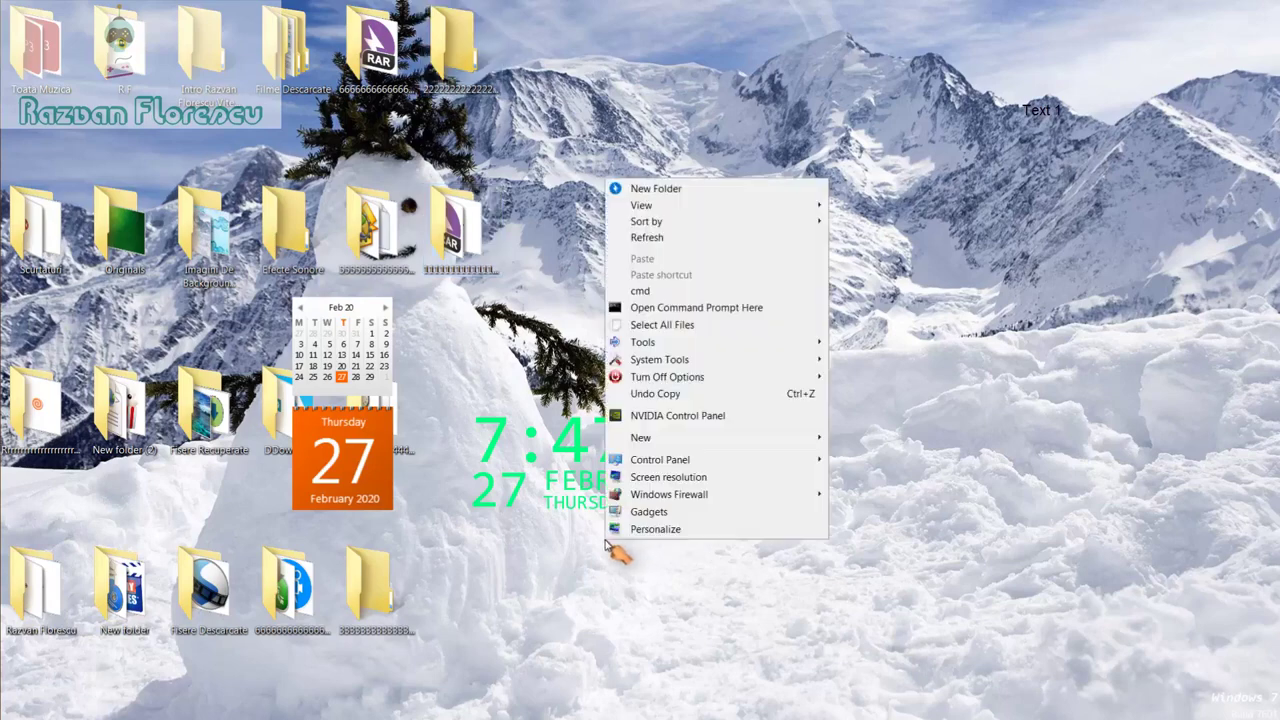
pyautogui.click(646, 238)
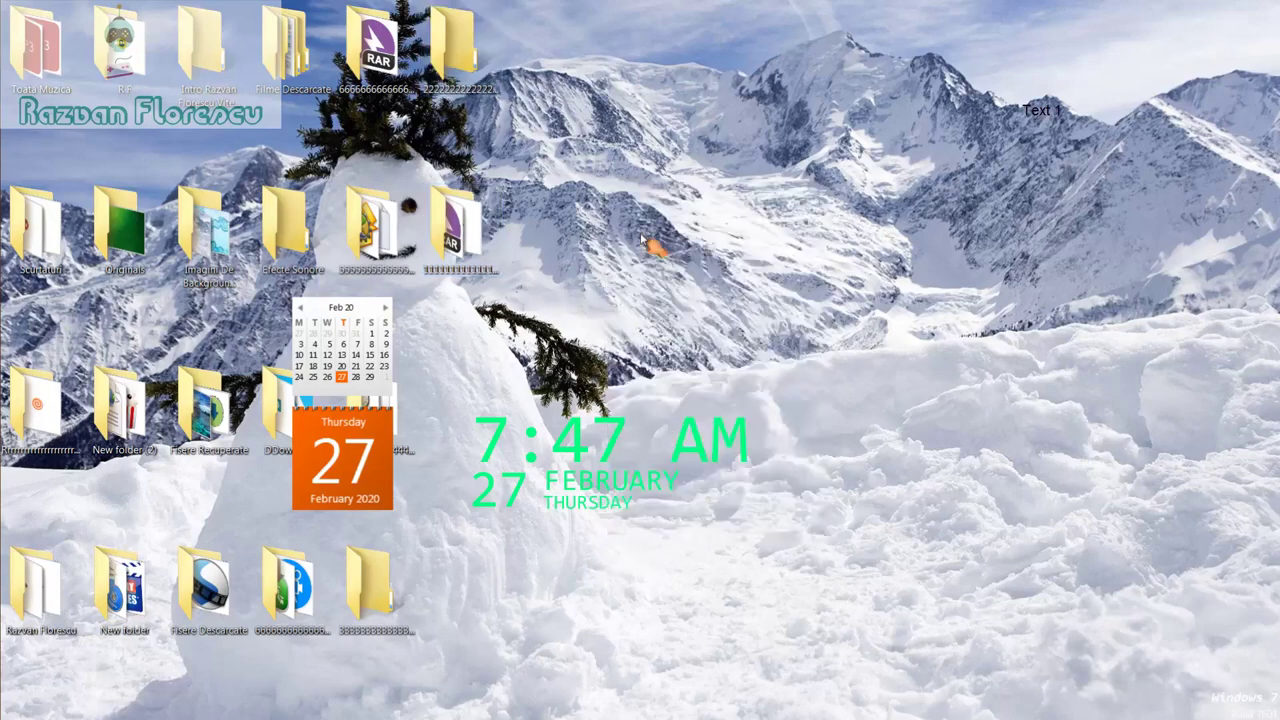
pyautogui.rightClick(576, 545)
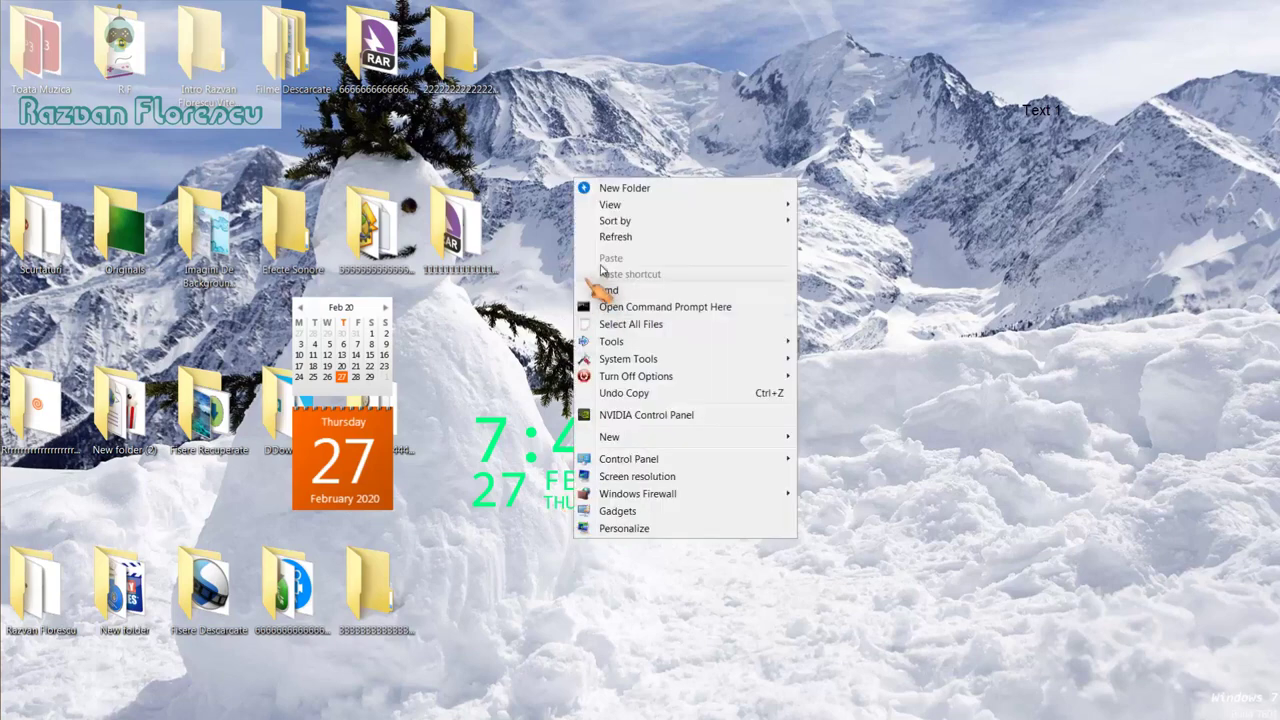
pyautogui.click(612, 237)
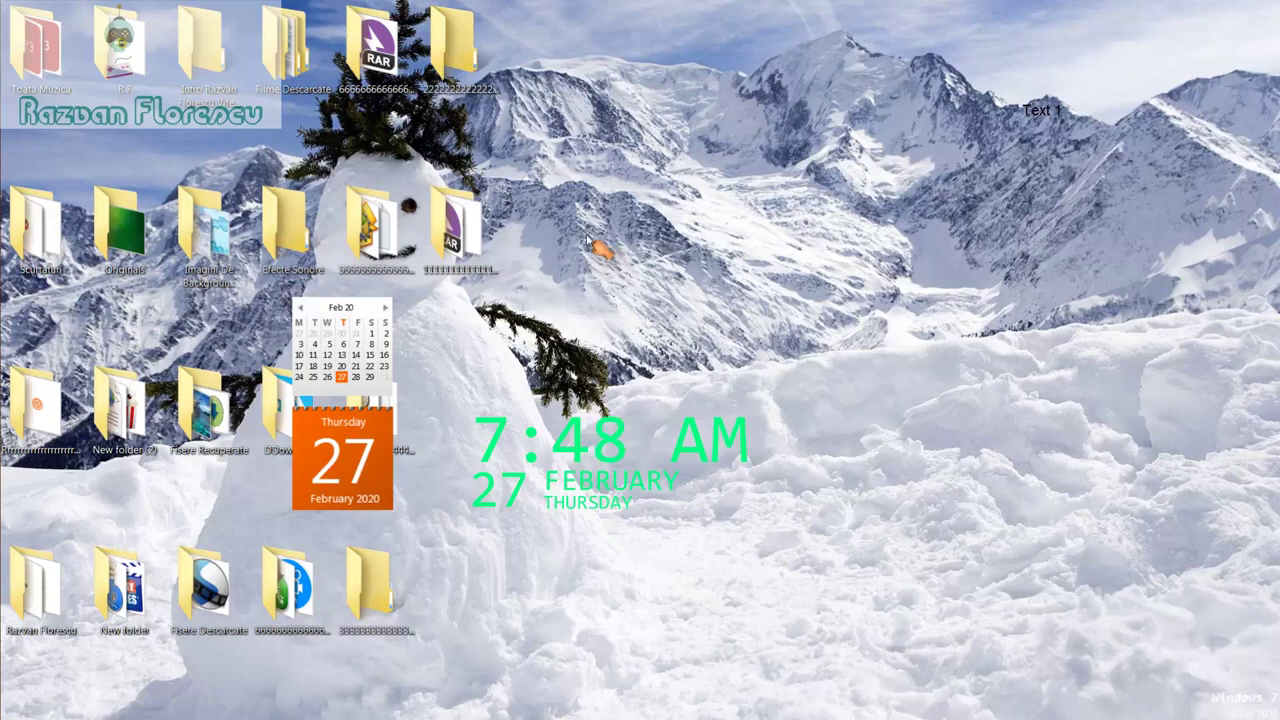
# Step: Switch to the open browser window showing the Ninite website
pyautogui.moveTo(2, 254)
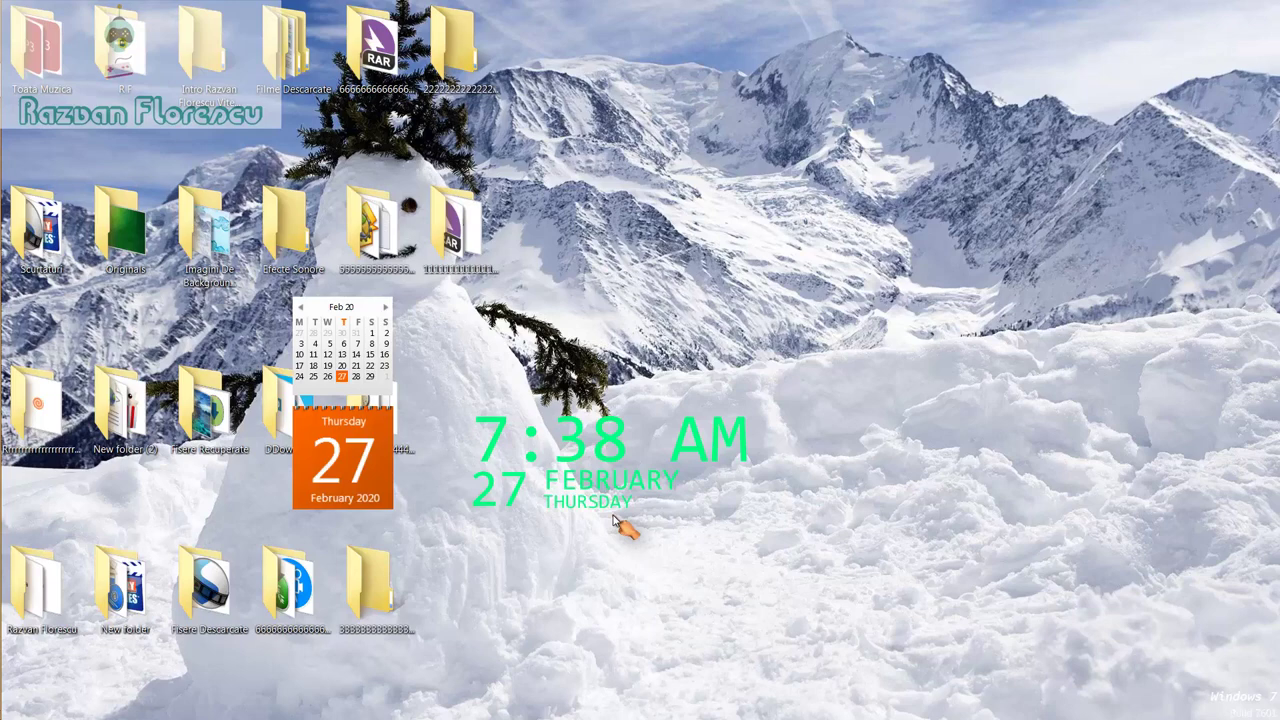
pyautogui.moveTo(5, 340)
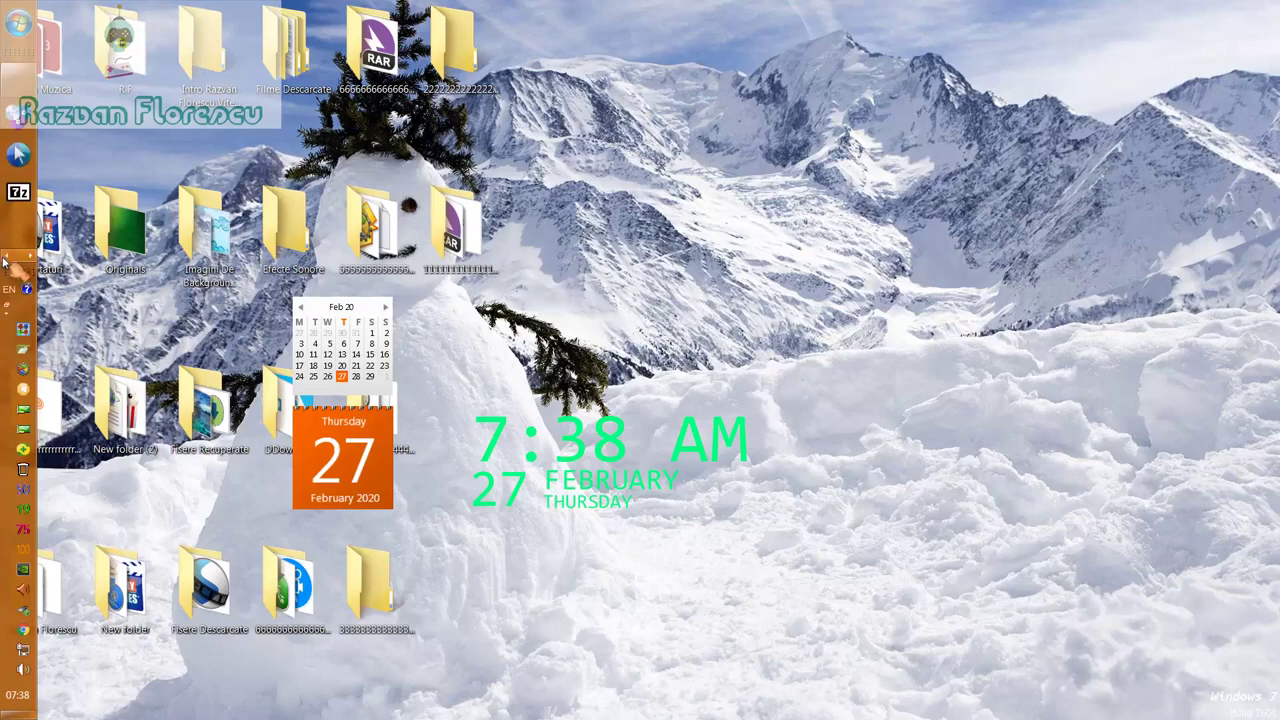
pyautogui.moveTo(18, 84)
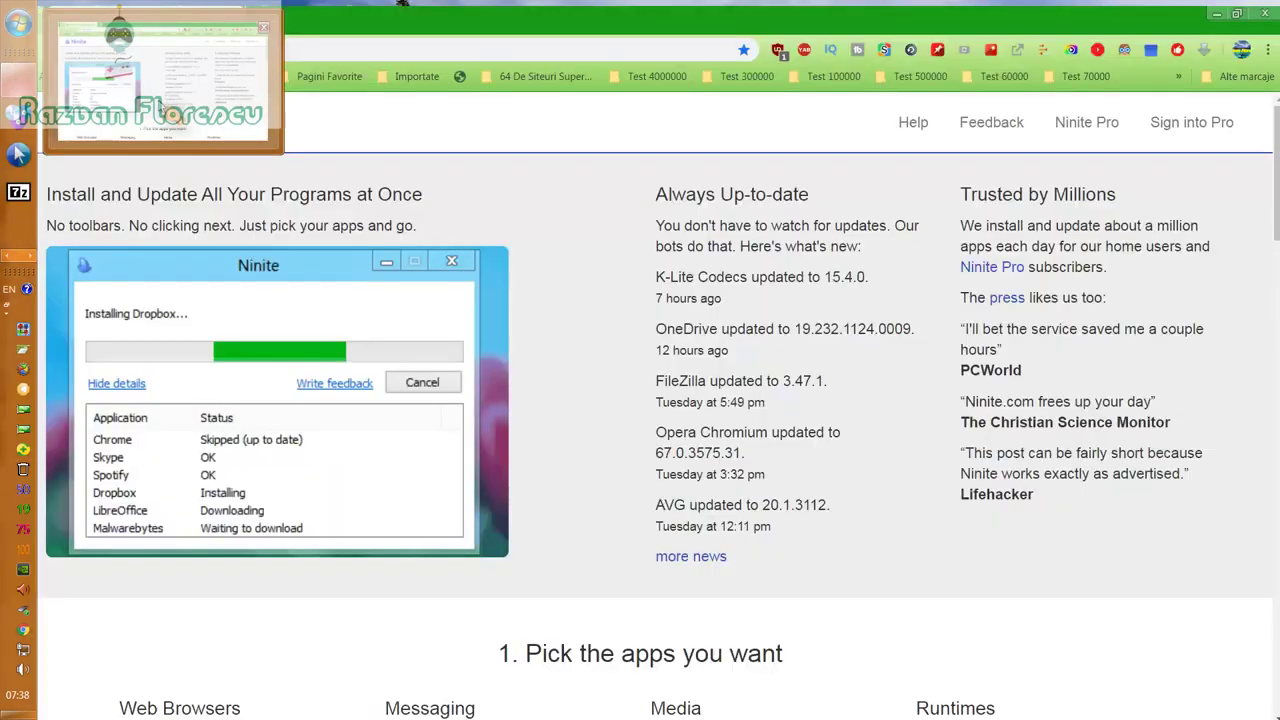
pyautogui.click(170, 118)
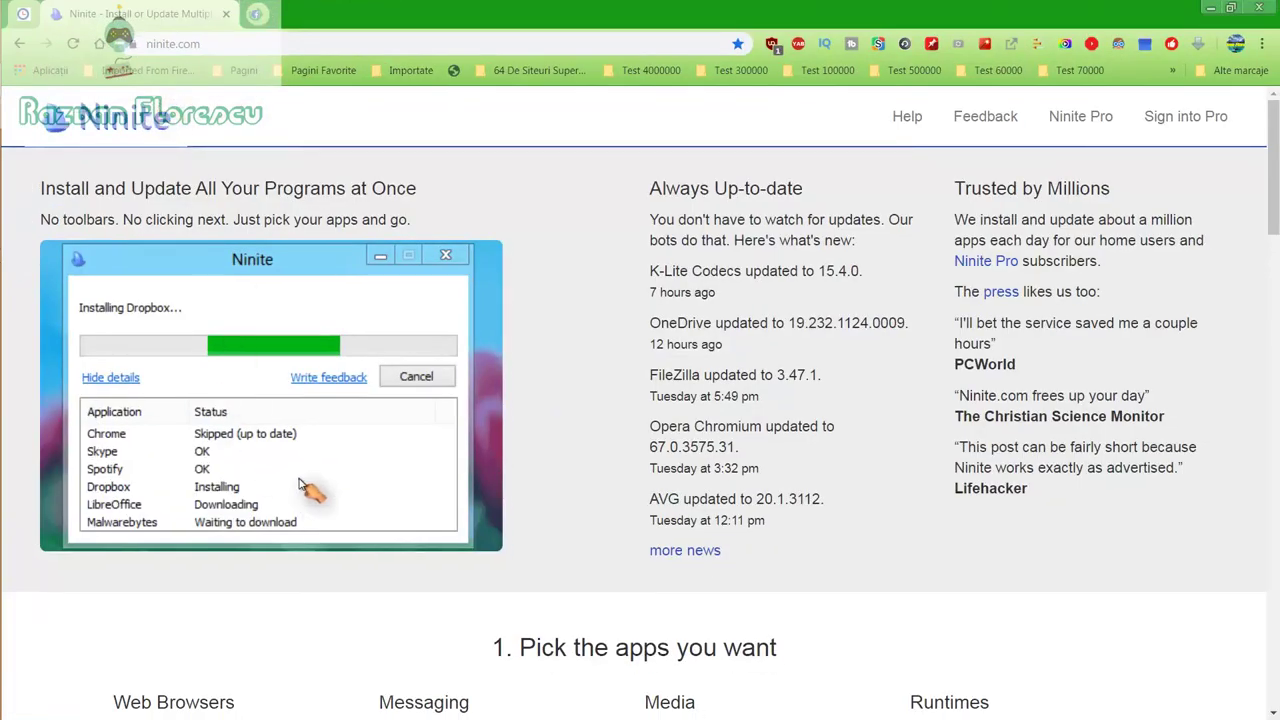
# Step: Look through the apps offered on the Ninite page, from web browsers and media to utilities and developer tools
pyautogui.scroll(-2, 320, 617)
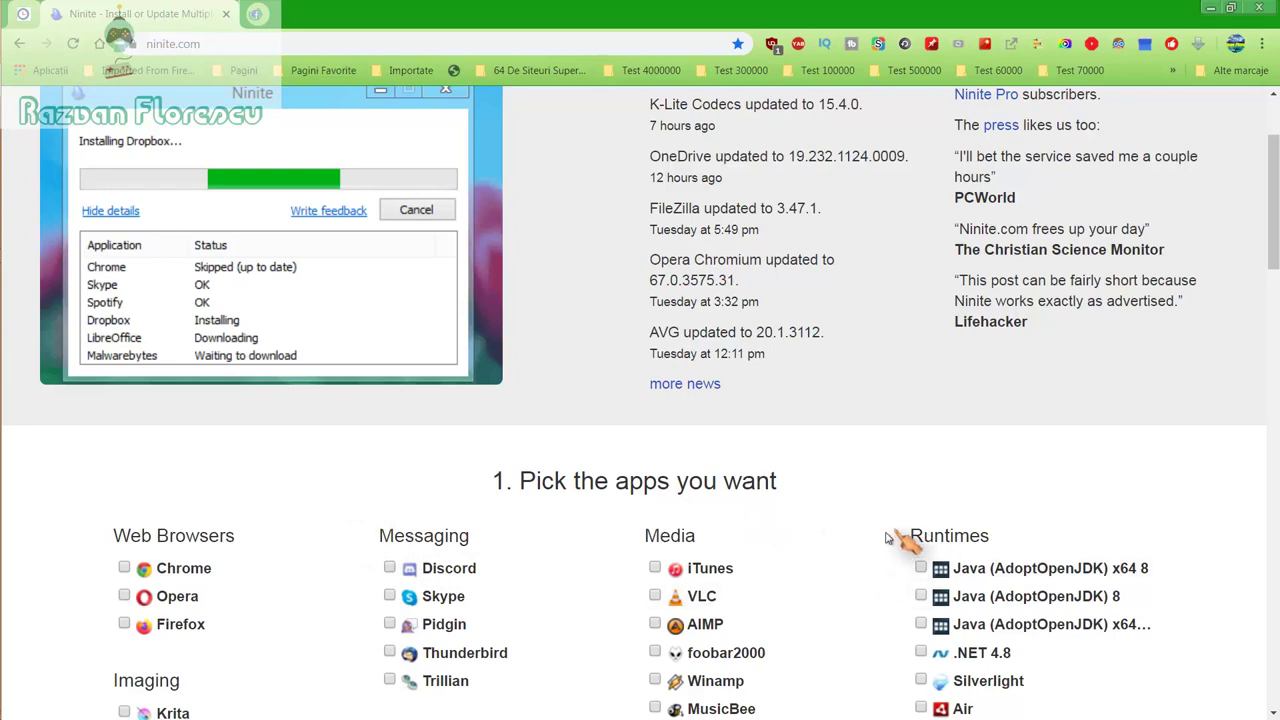
pyautogui.scroll(-2, 818, 580)
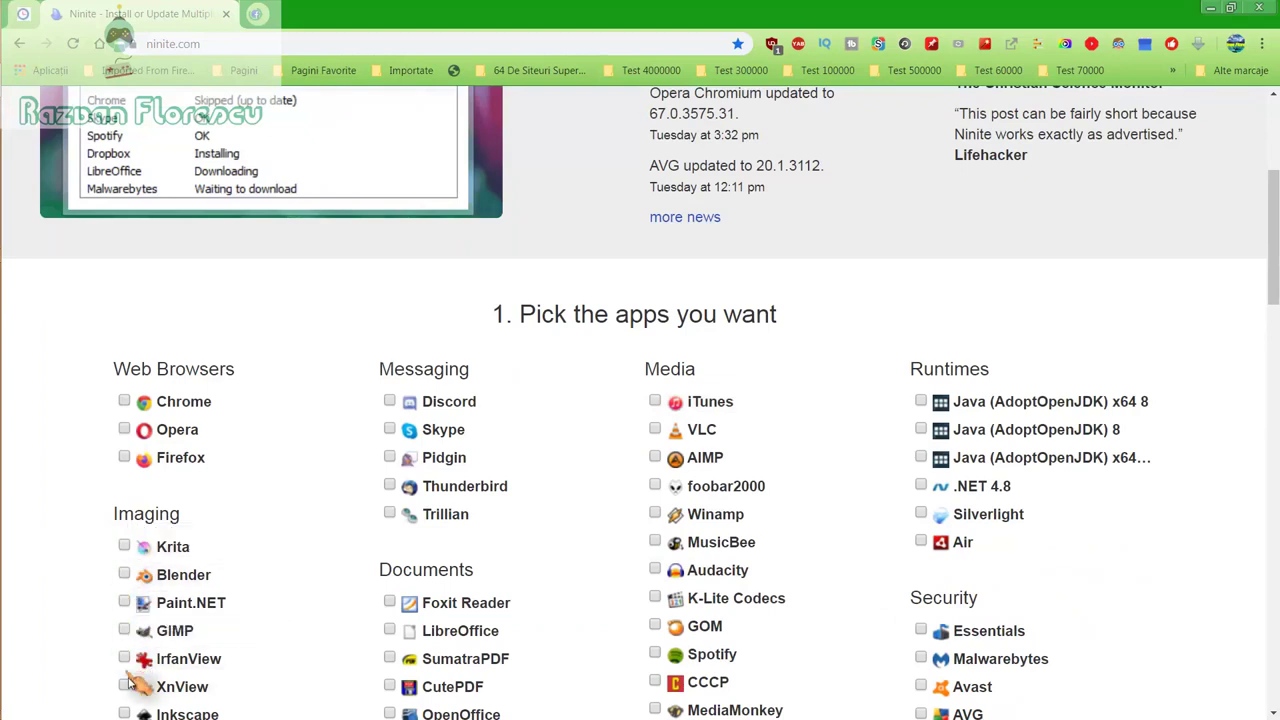
pyautogui.scroll(-1, 129, 680)
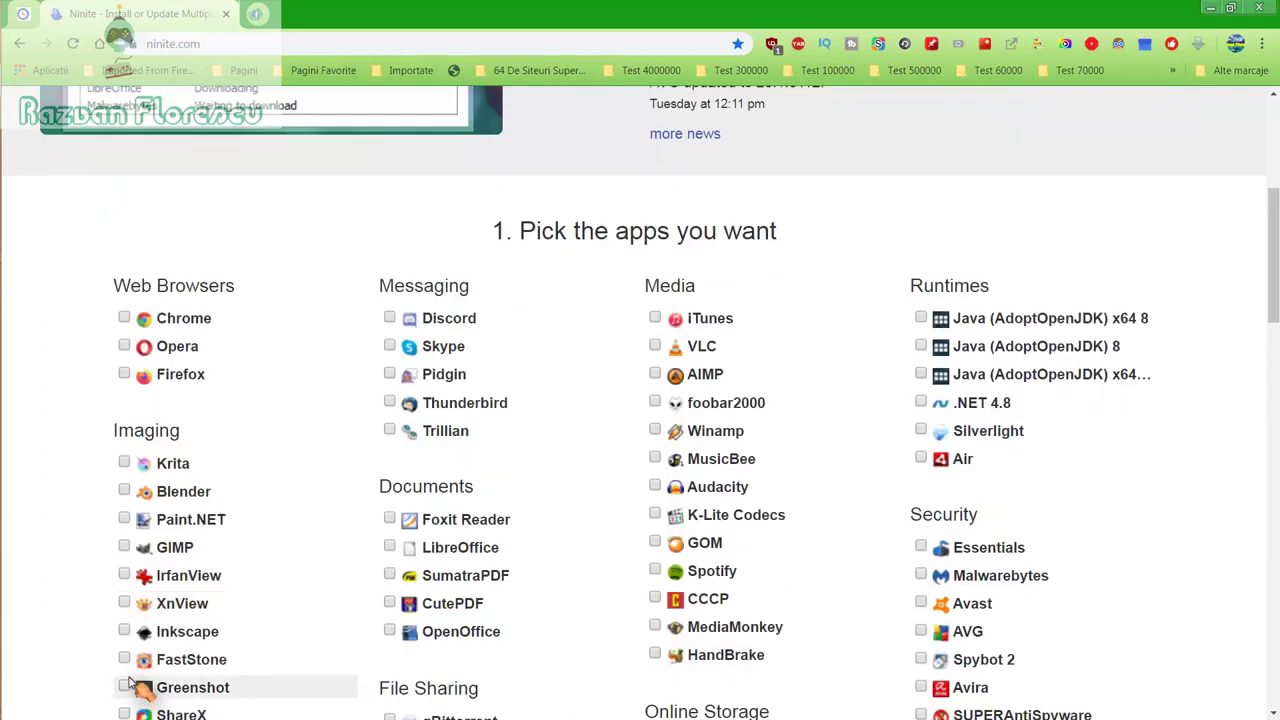
pyautogui.scroll(-1, 135, 688)
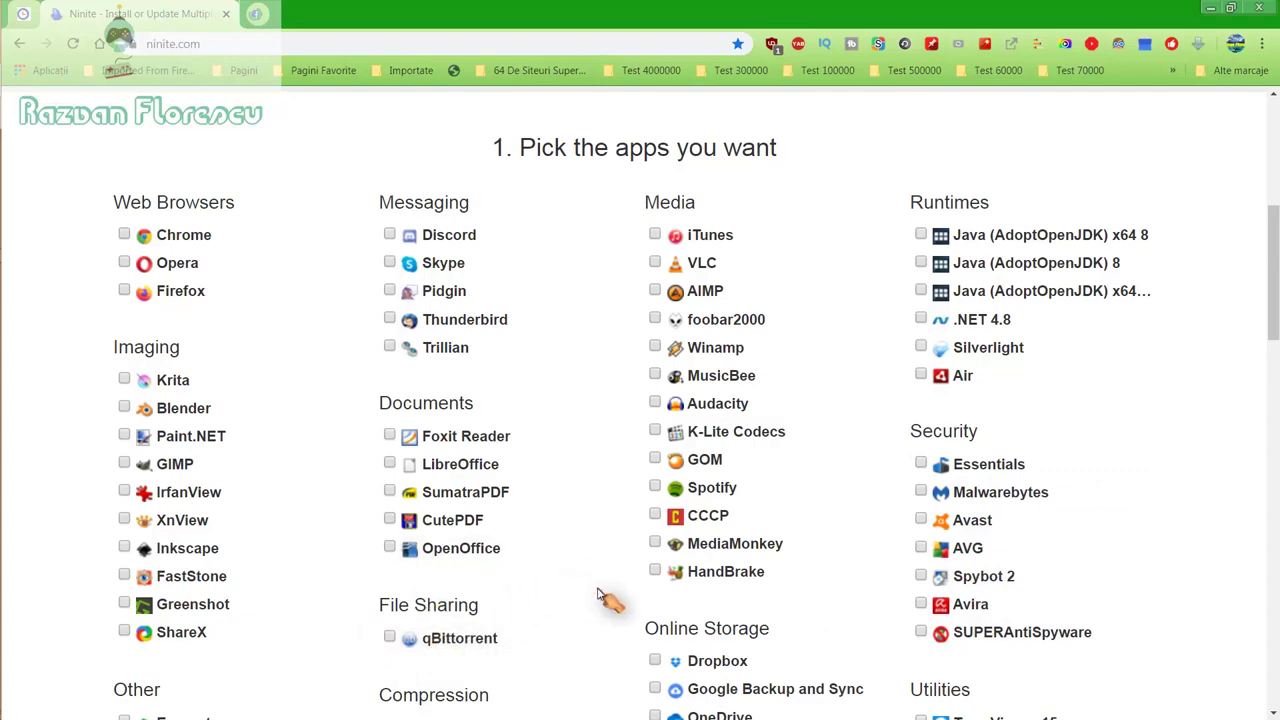
pyautogui.scroll(-1, 597, 594)
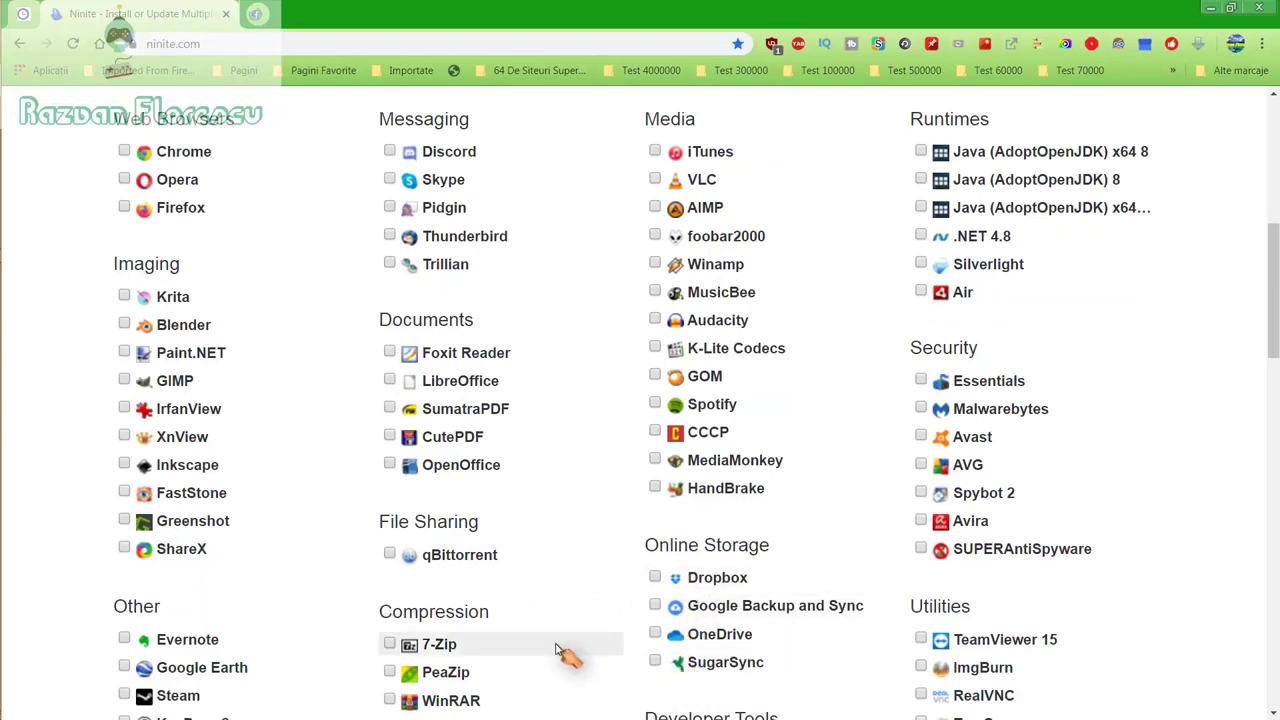
pyautogui.scroll(-2, 567, 640)
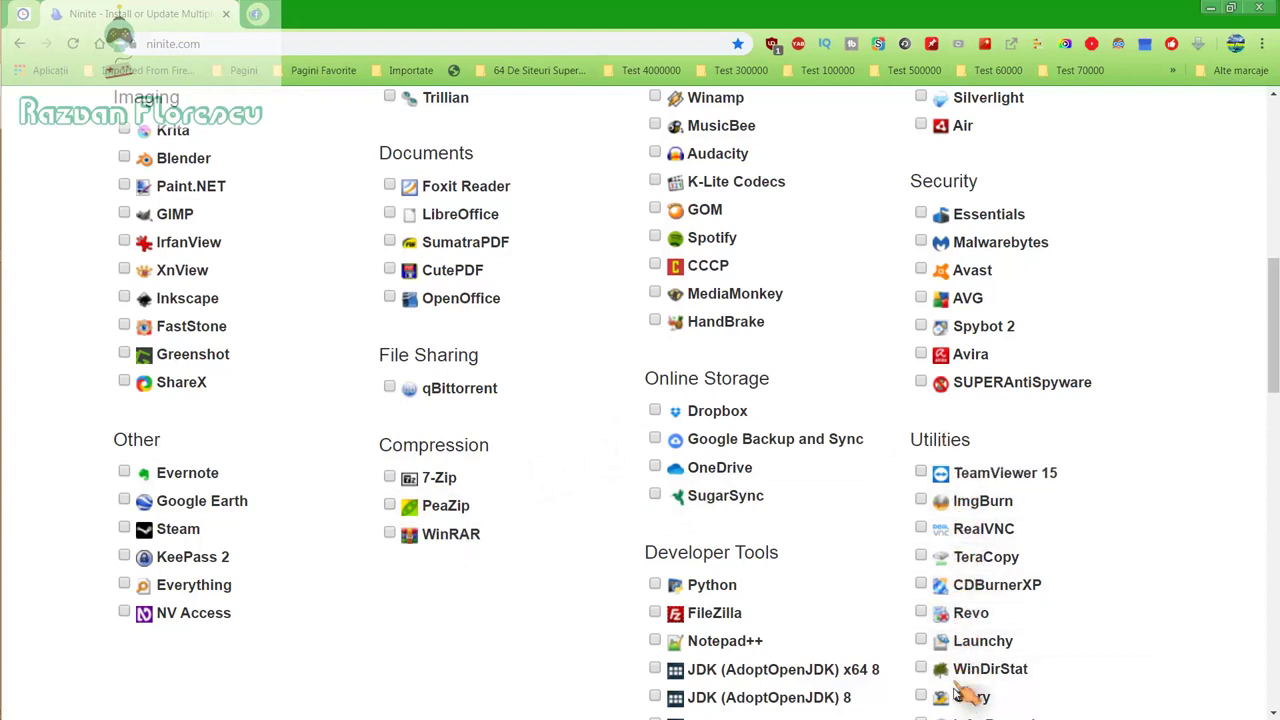
pyautogui.scroll(-1, 958, 688)
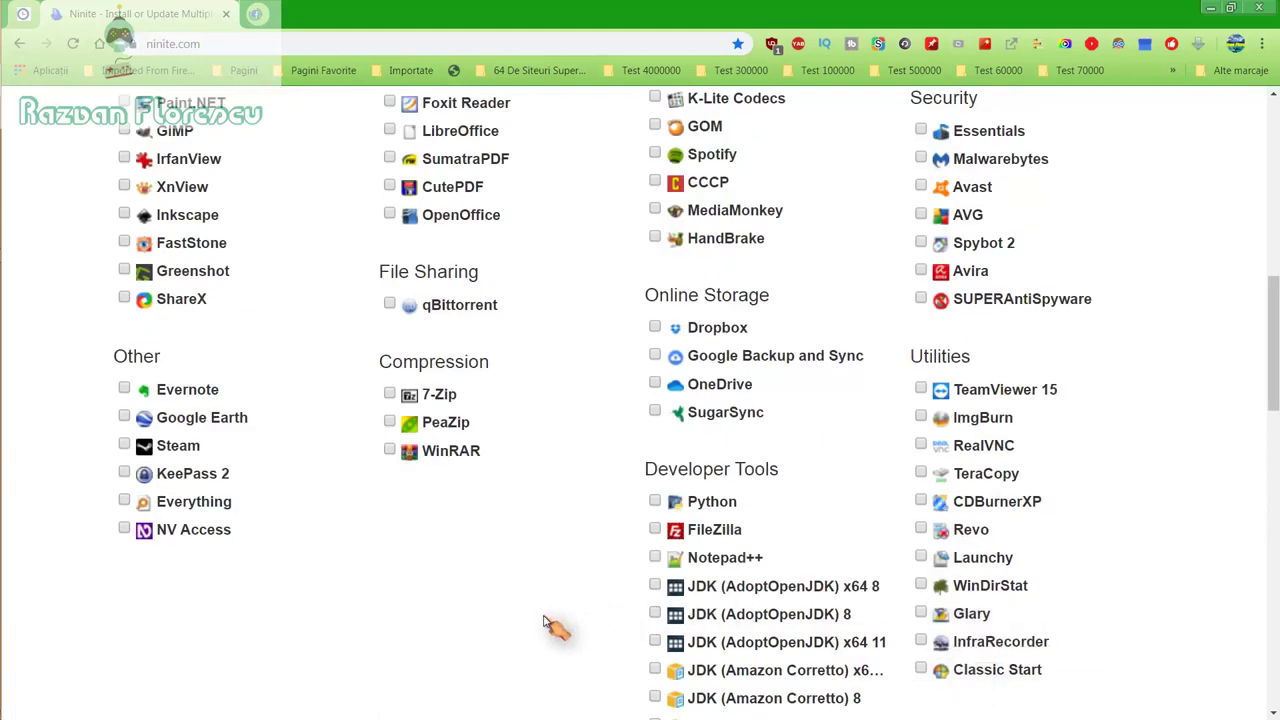
pyautogui.scroll(-1, 540, 600)
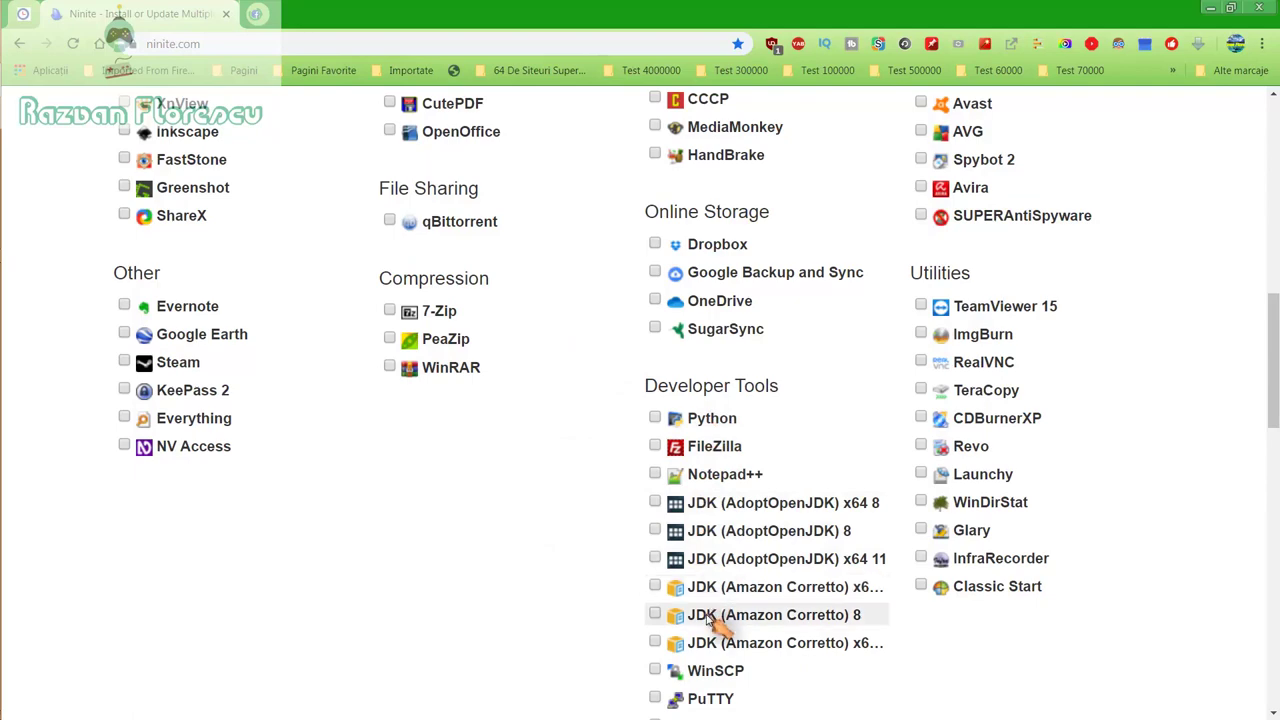
pyautogui.scroll(-2, 718, 648)
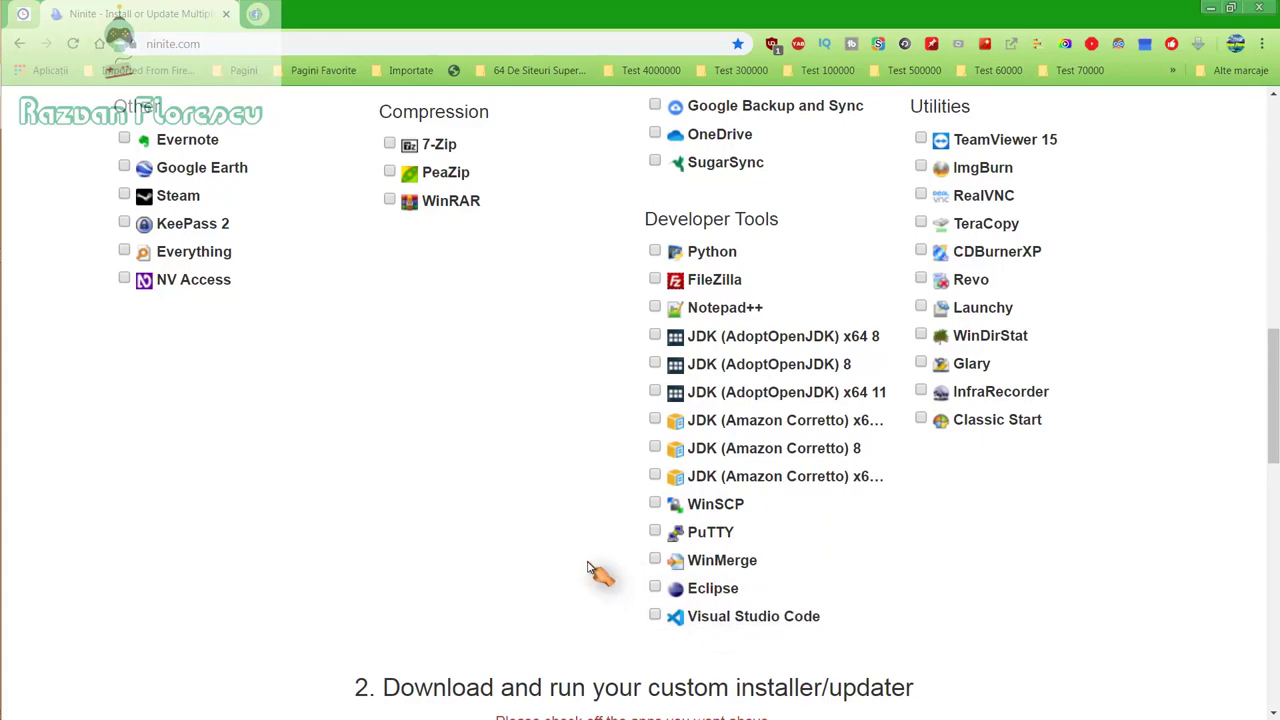
pyautogui.scroll(2, 590, 570)
pyautogui.scroll(2, 590, 570)
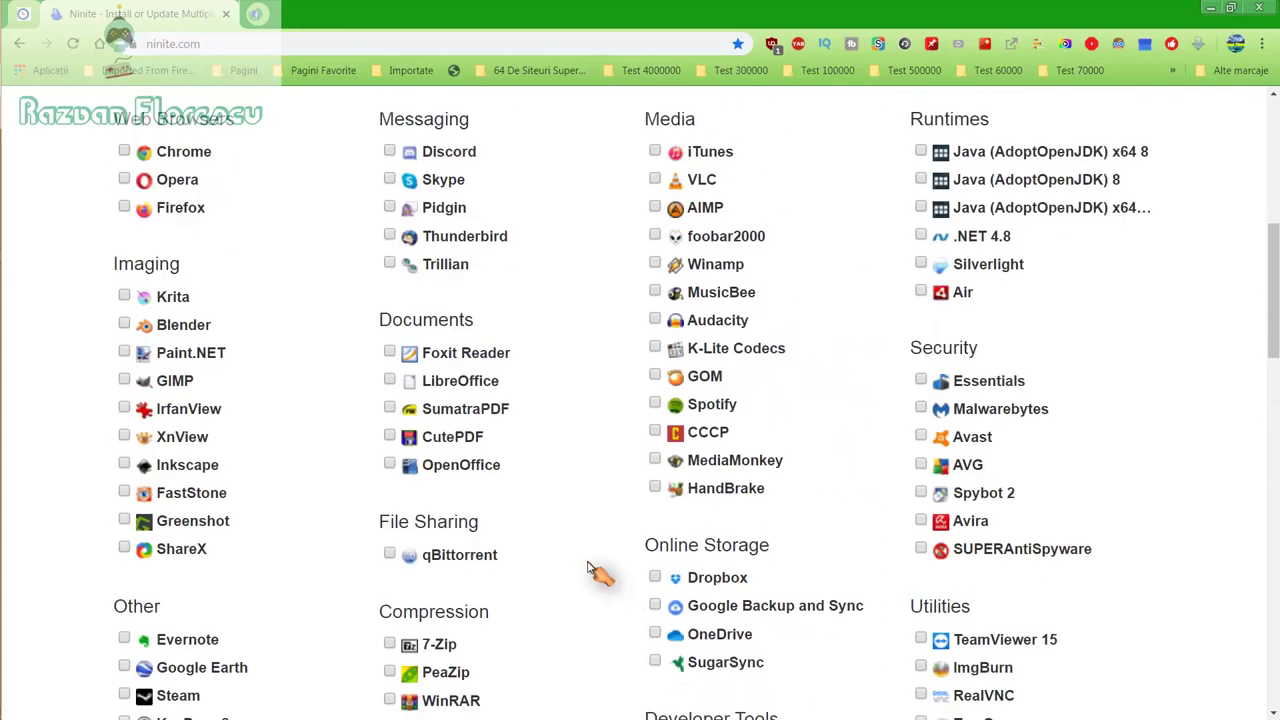
pyautogui.scroll(2, 590, 570)
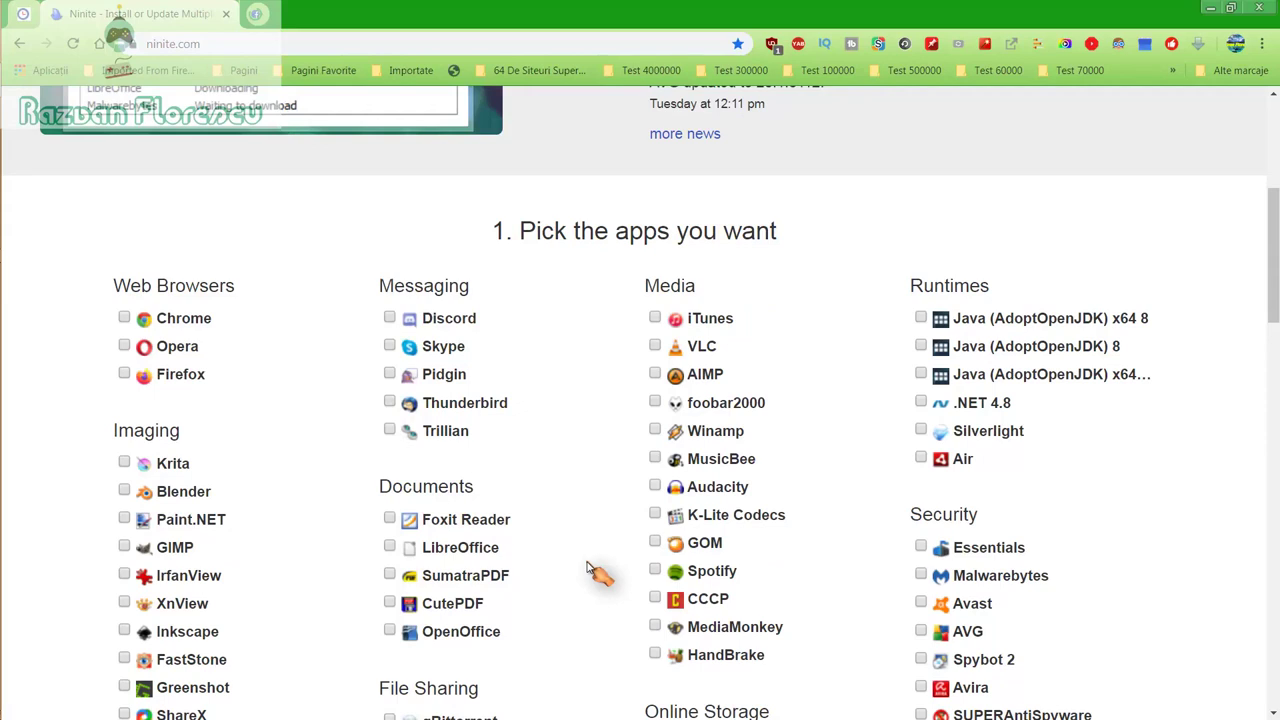
# Step: Select Inkscape under Imaging and MusicBee, GOM, Spotify, CCCP and MediaMonkey under Media for the custom installer
pyautogui.click(657, 544)
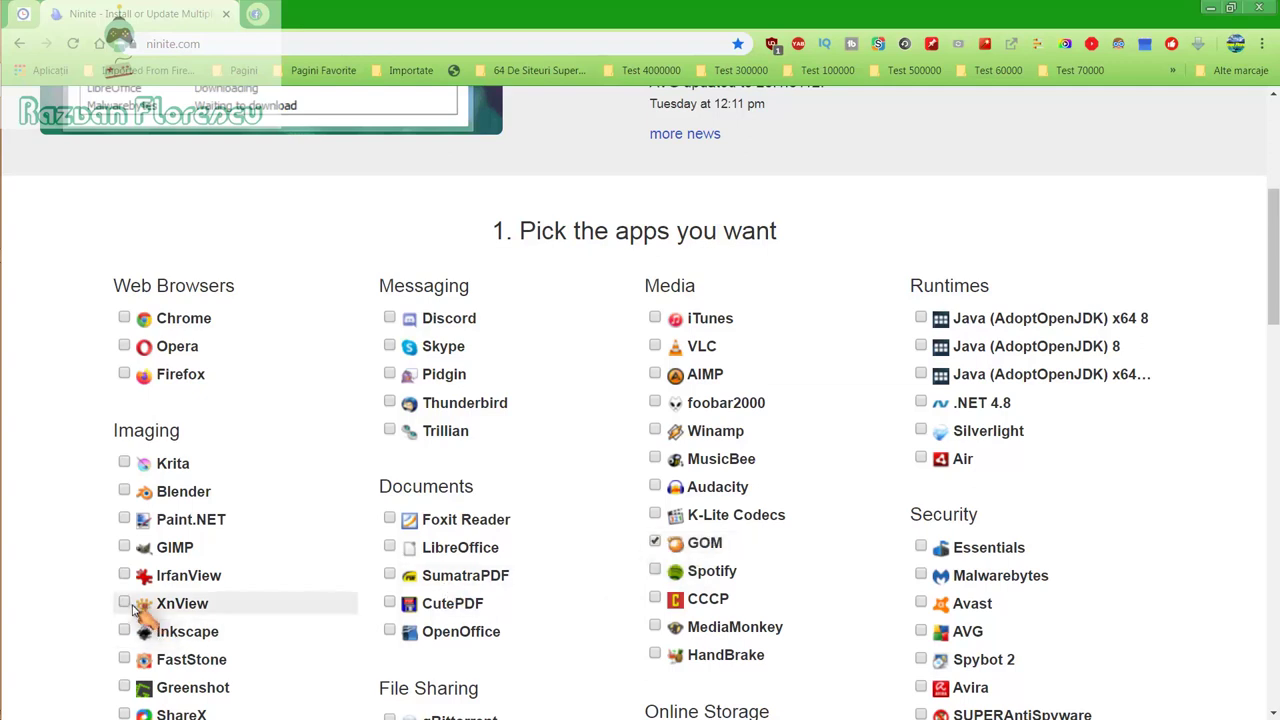
pyautogui.click(126, 634)
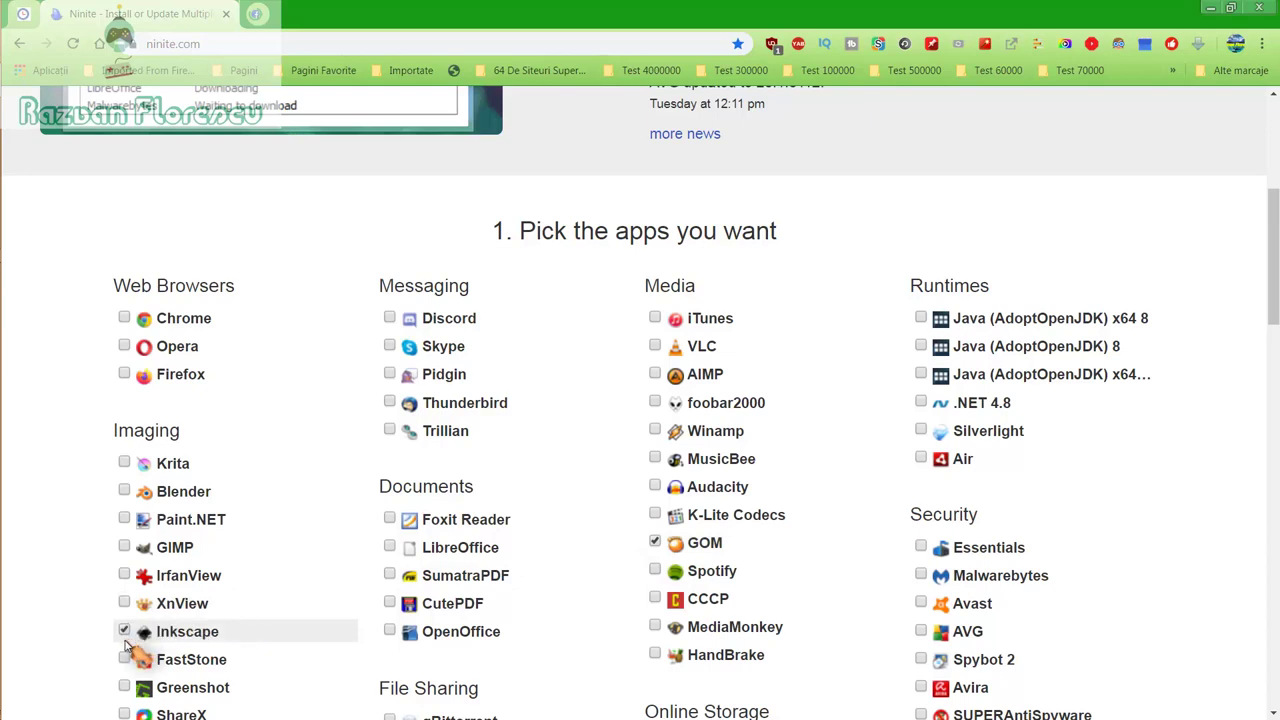
pyautogui.click(657, 466)
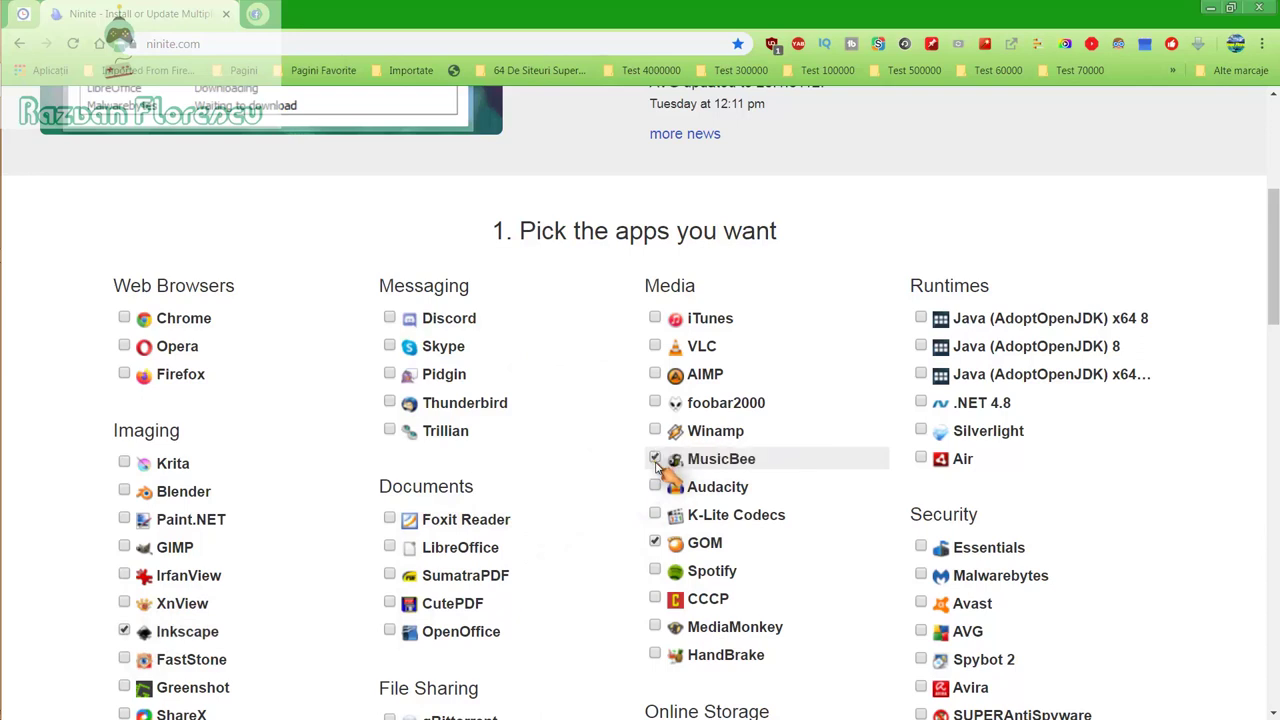
pyautogui.click(656, 601)
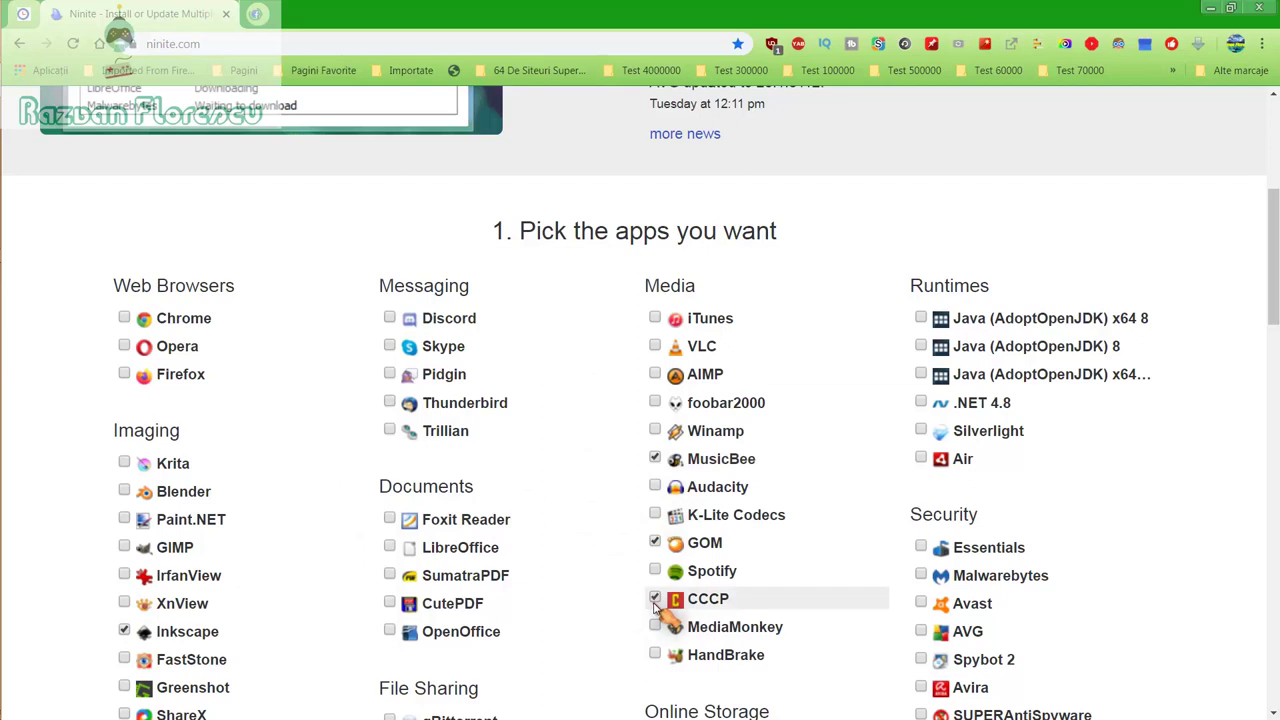
pyautogui.click(656, 626)
pyautogui.click(659, 578)
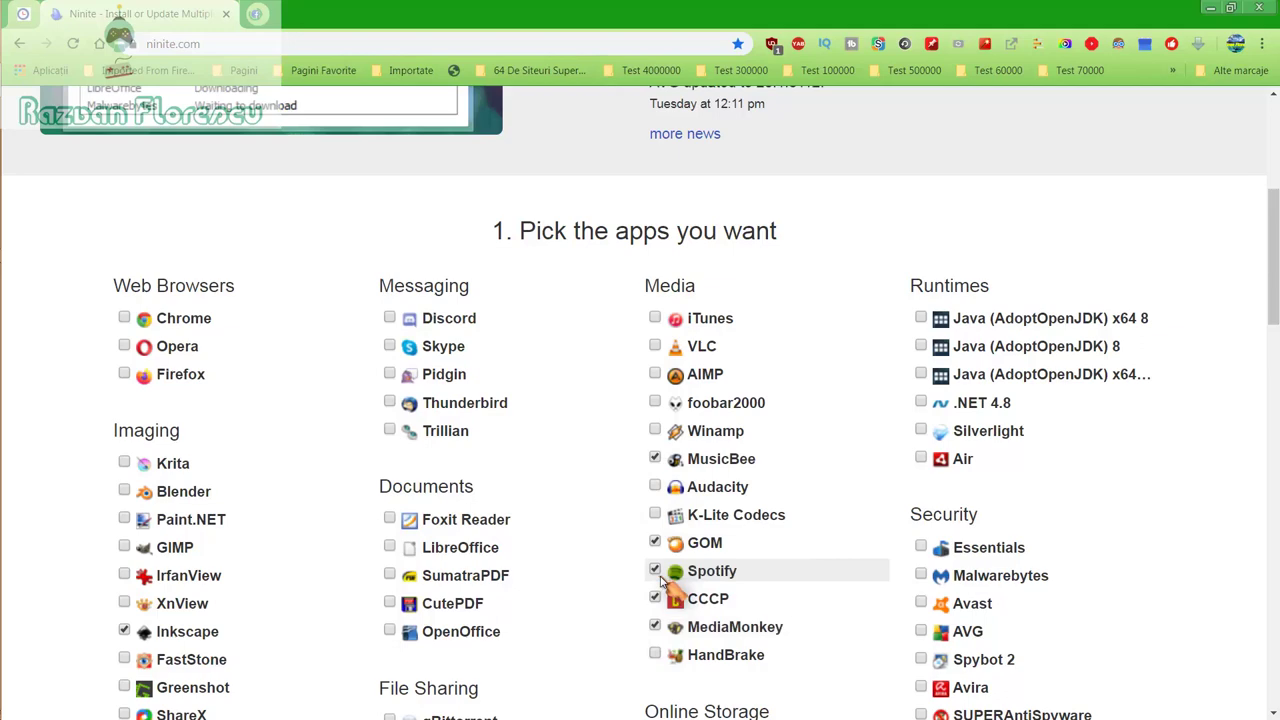
# Step: Add SUPERAntiSpyware and Spybot 2 from Security and SugarSync from Online Storage to the app selection
pyautogui.scroll(-2, 660, 580)
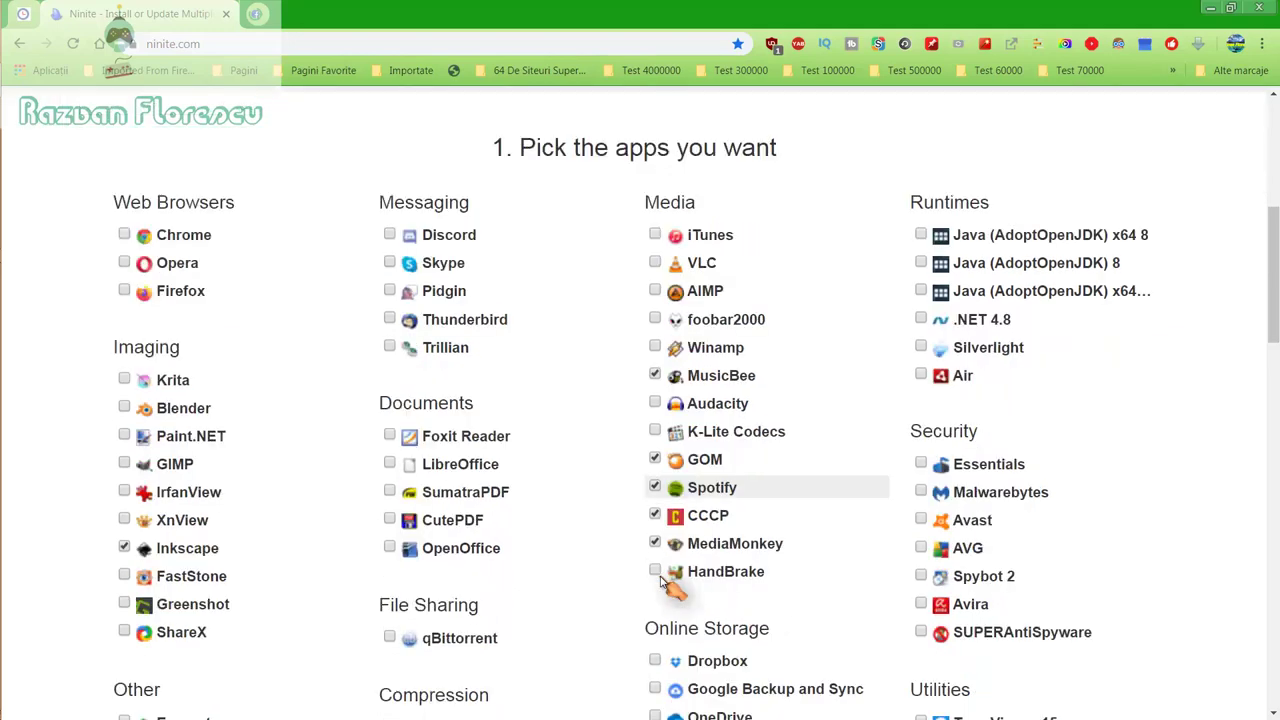
pyautogui.click(920, 548)
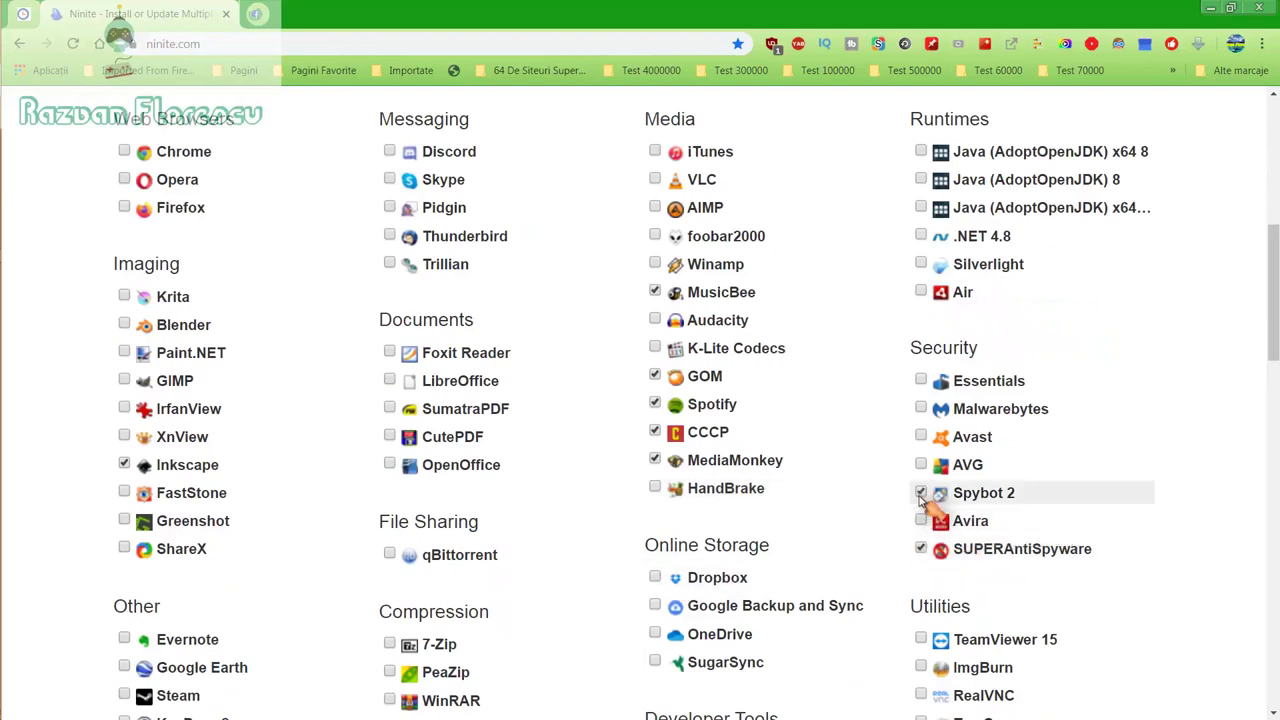
pyautogui.scroll(-2, 920, 500)
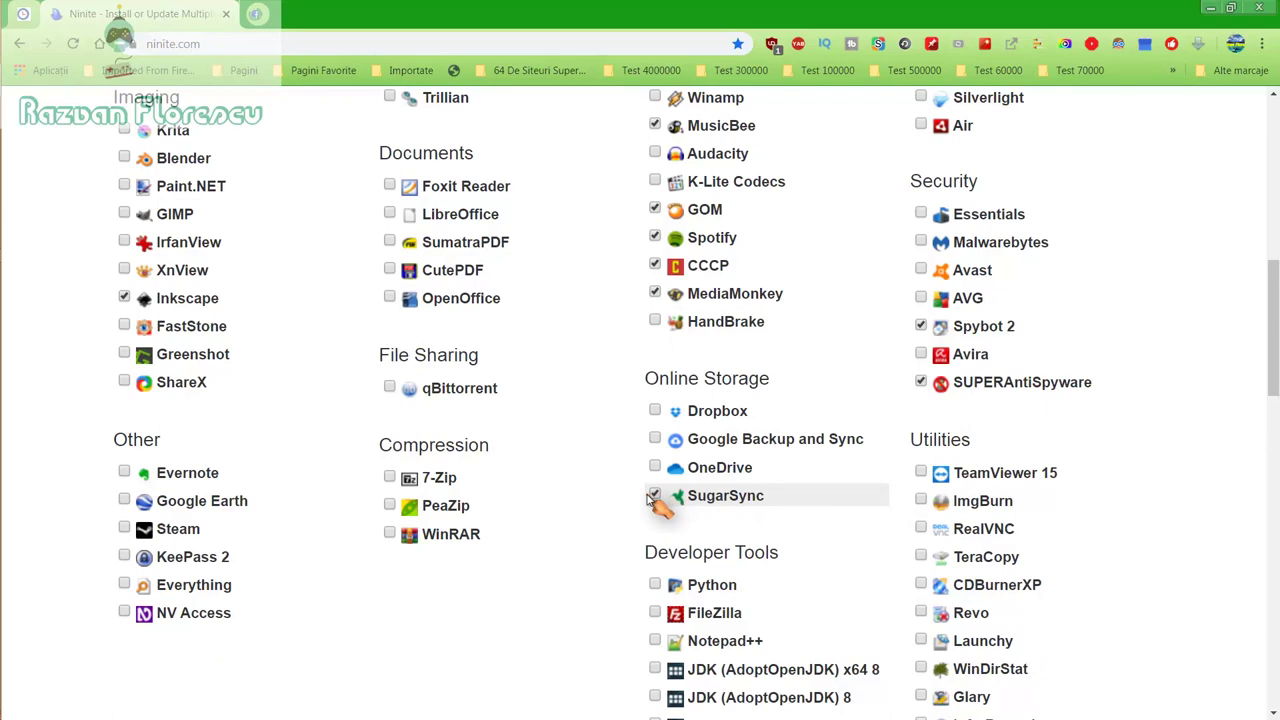
pyautogui.scroll(-2, 652, 503)
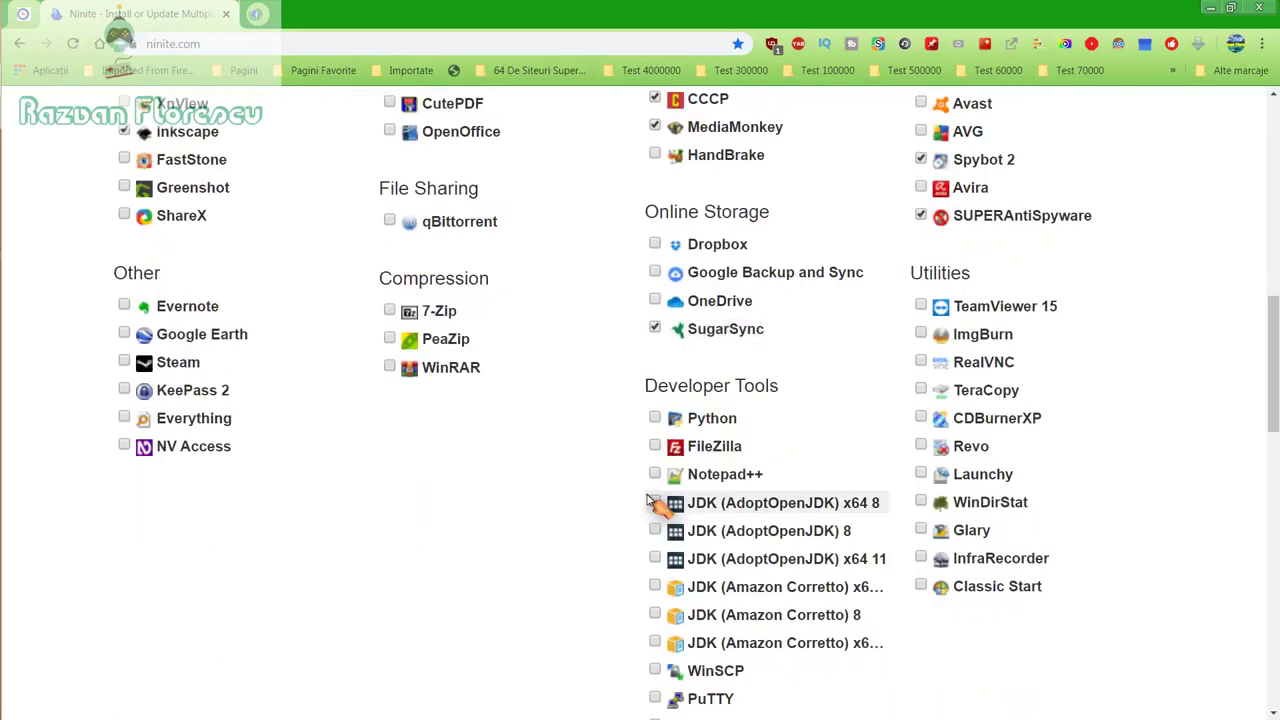
# Step: Get the custom Ninite installer for the selected apps and save it to the Desktop as an application (.exe) file
pyautogui.scroll(-2, 652, 503)
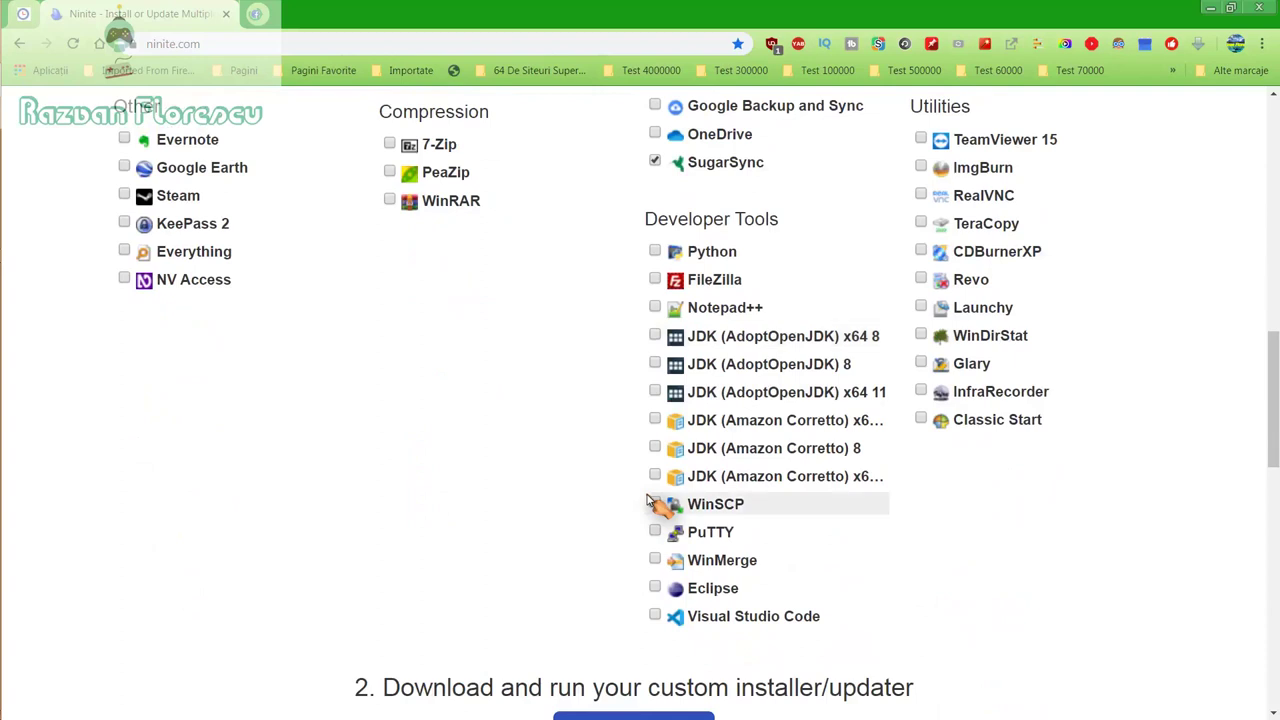
pyautogui.scroll(-2, 648, 503)
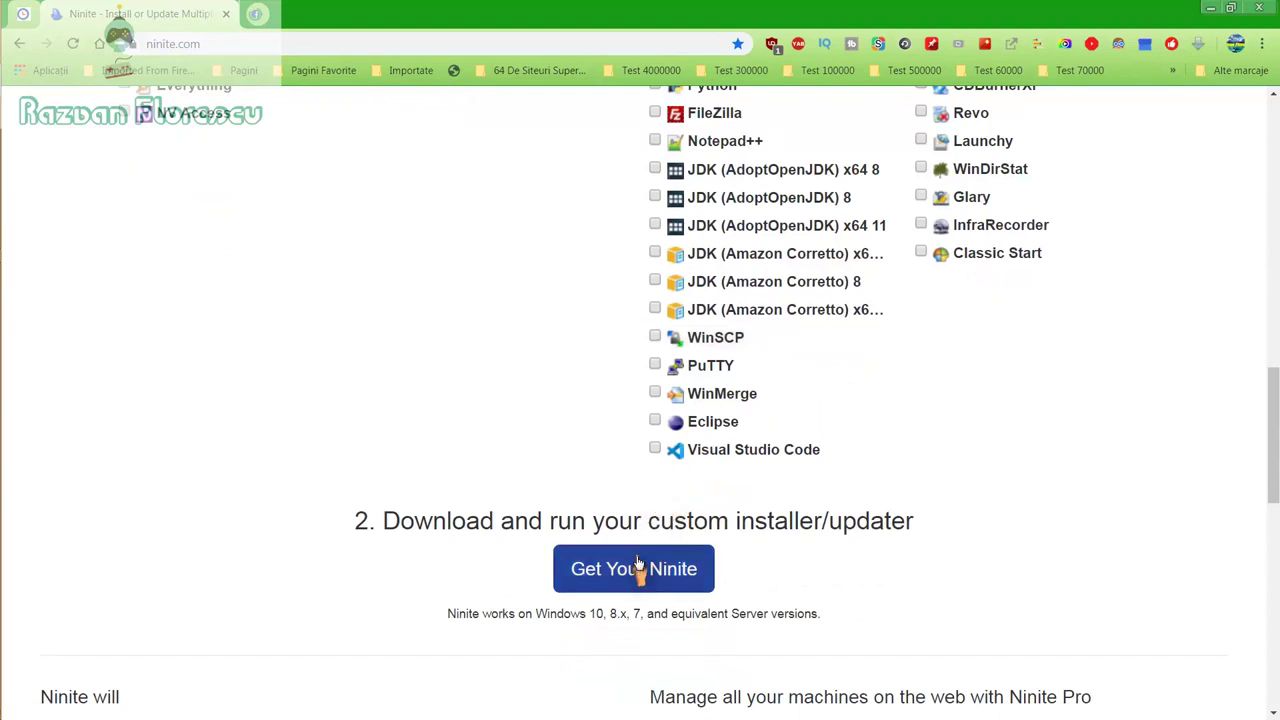
pyautogui.click(632, 586)
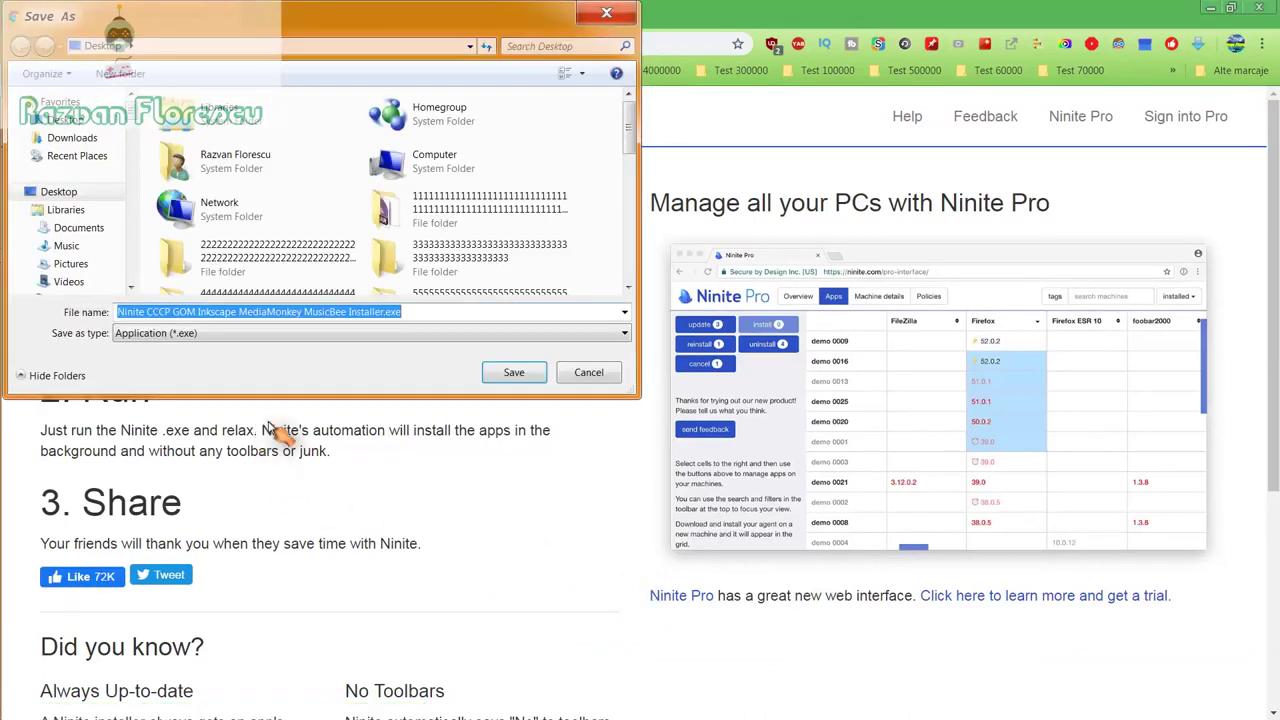
pyautogui.click(325, 334)
pyautogui.click(298, 363)
pyautogui.click(510, 373)
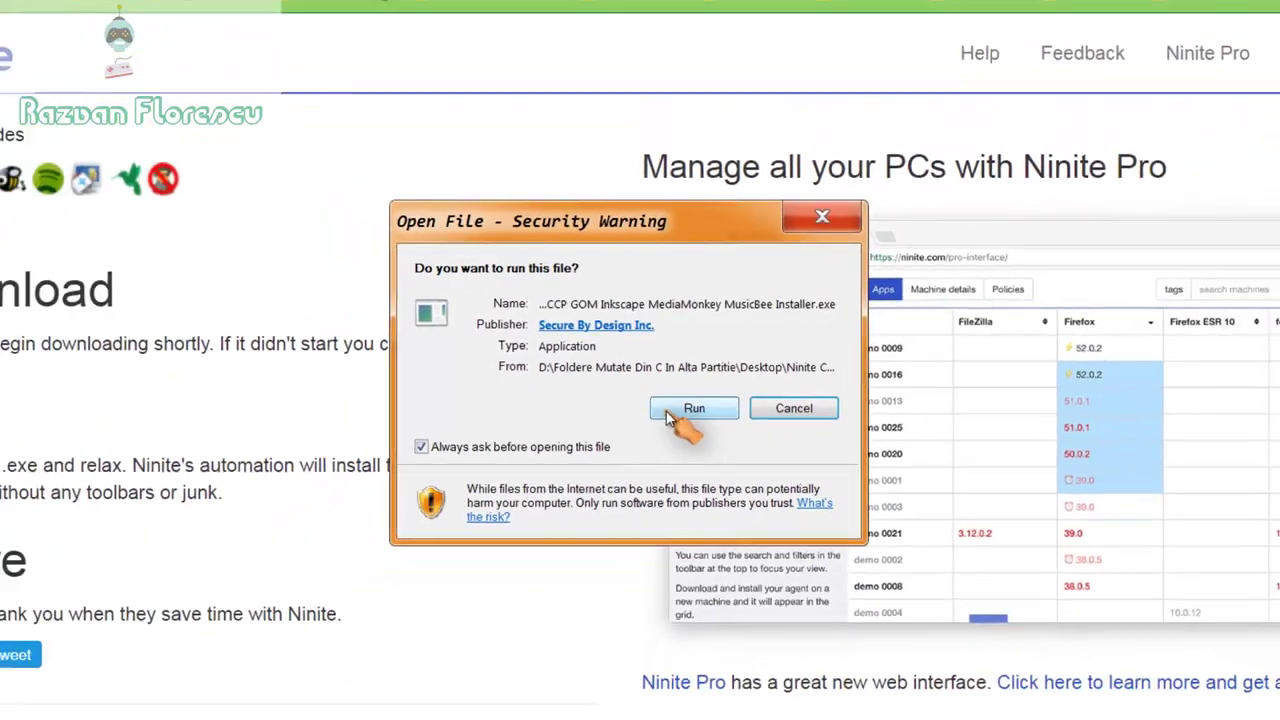
# Step: Run the downloaded Ninite installer, closing the browser window, and show the installation details
pyautogui.click(668, 418)
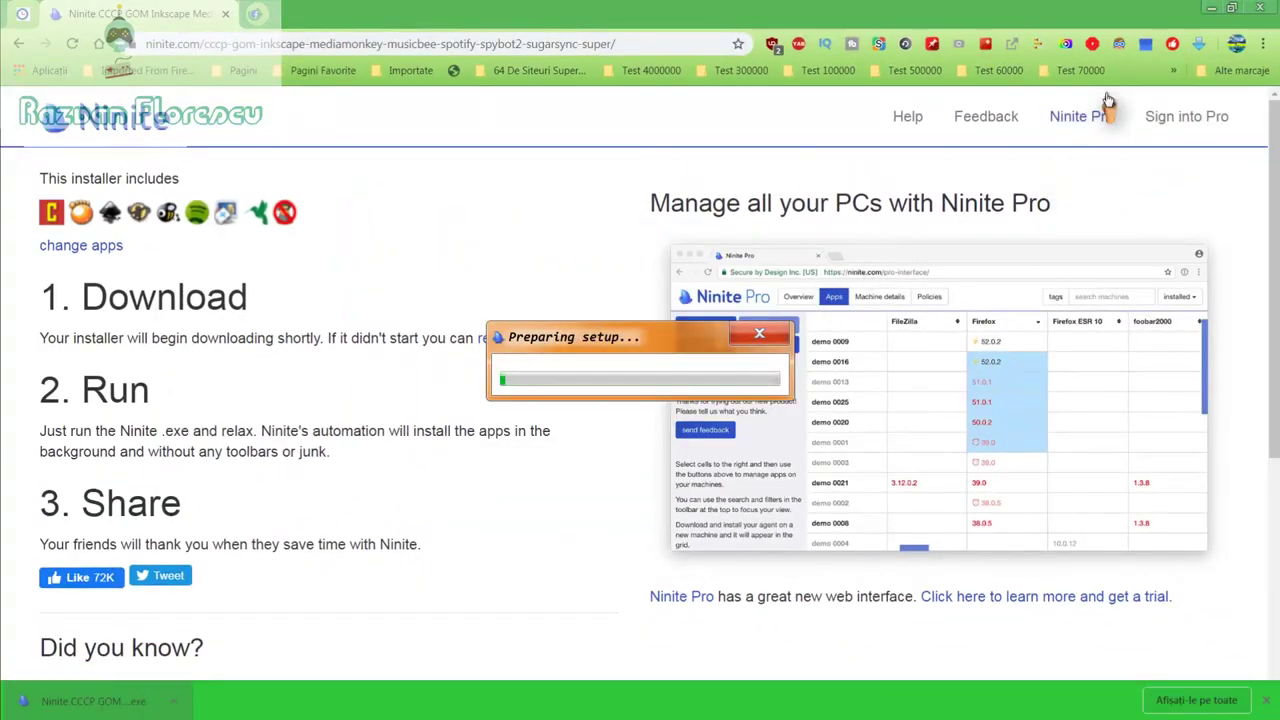
pyautogui.click(1260, 8)
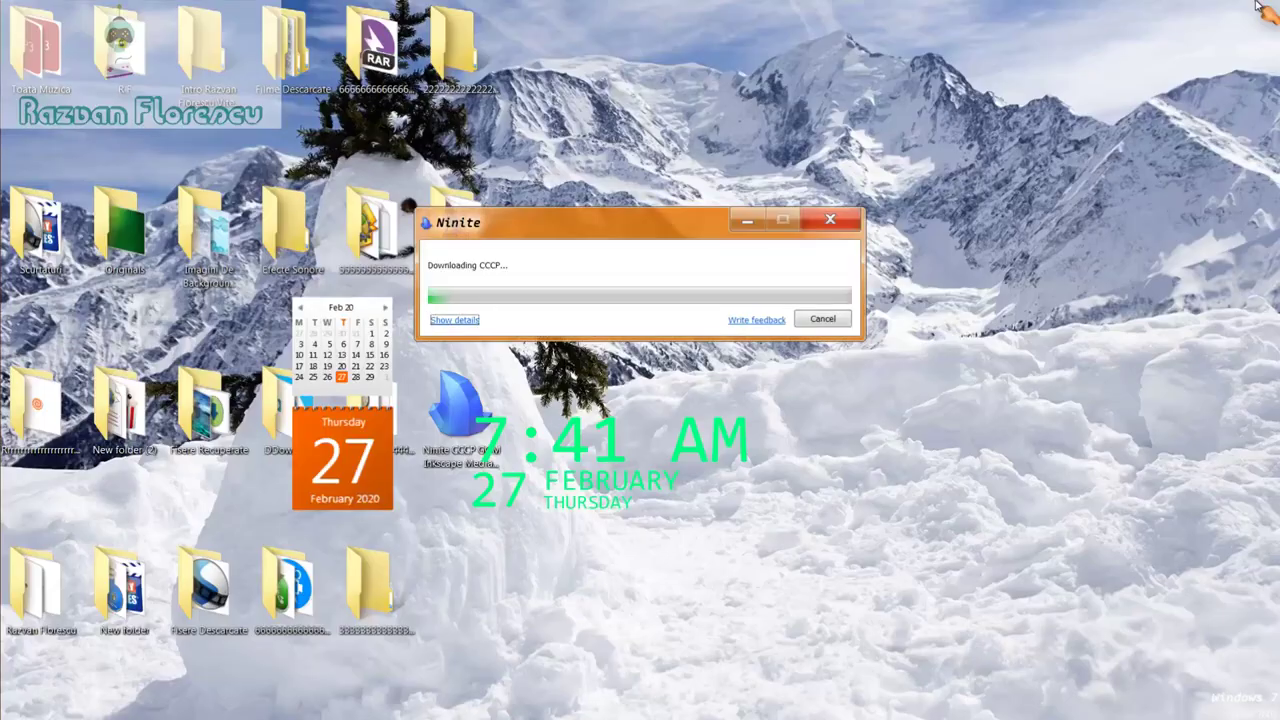
pyautogui.click(461, 322)
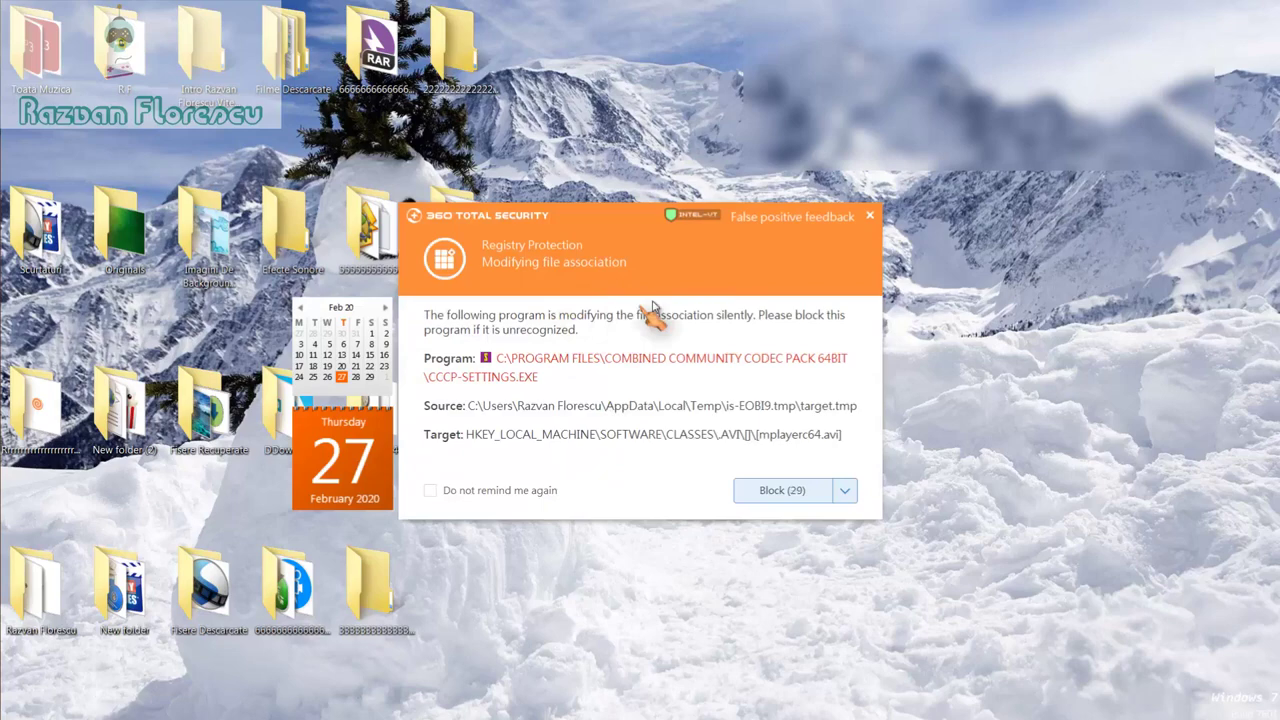
# Step: Dismiss every 360 Total Security protection alert raised during the installation without blocking, enabling "Do not remind me again" for the recurring ones
pyautogui.click(873, 218)
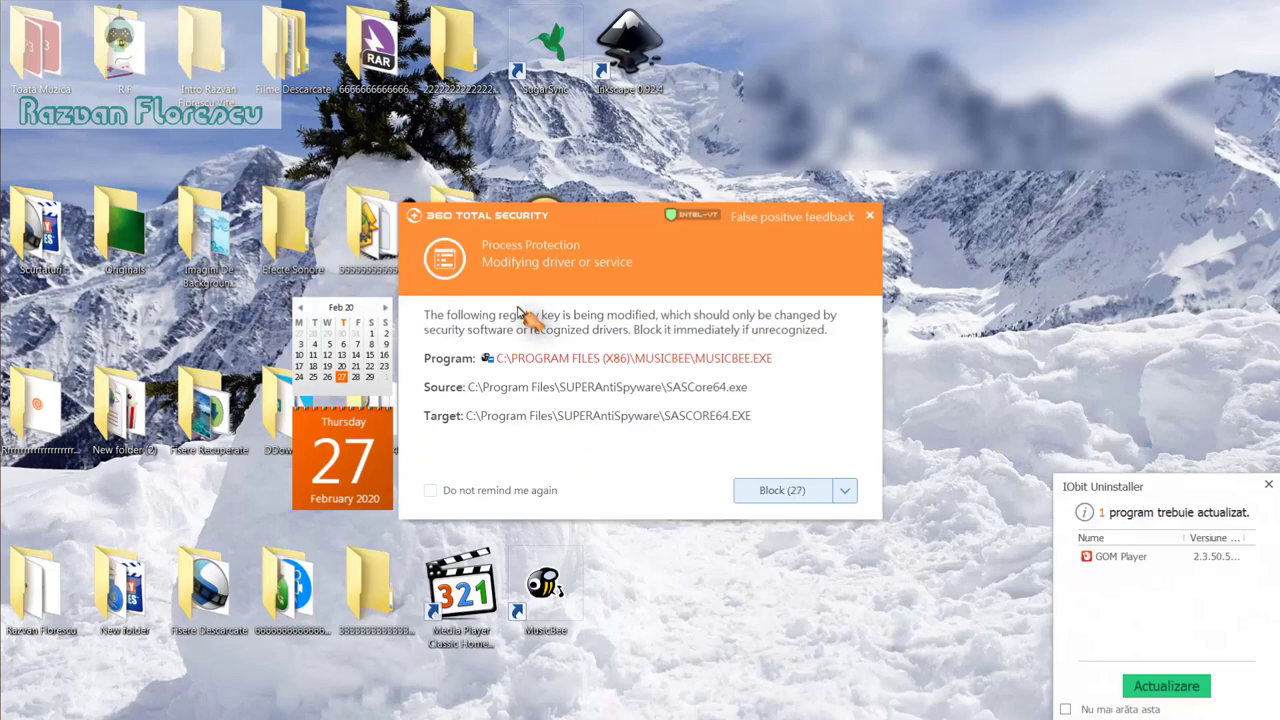
pyautogui.click(870, 217)
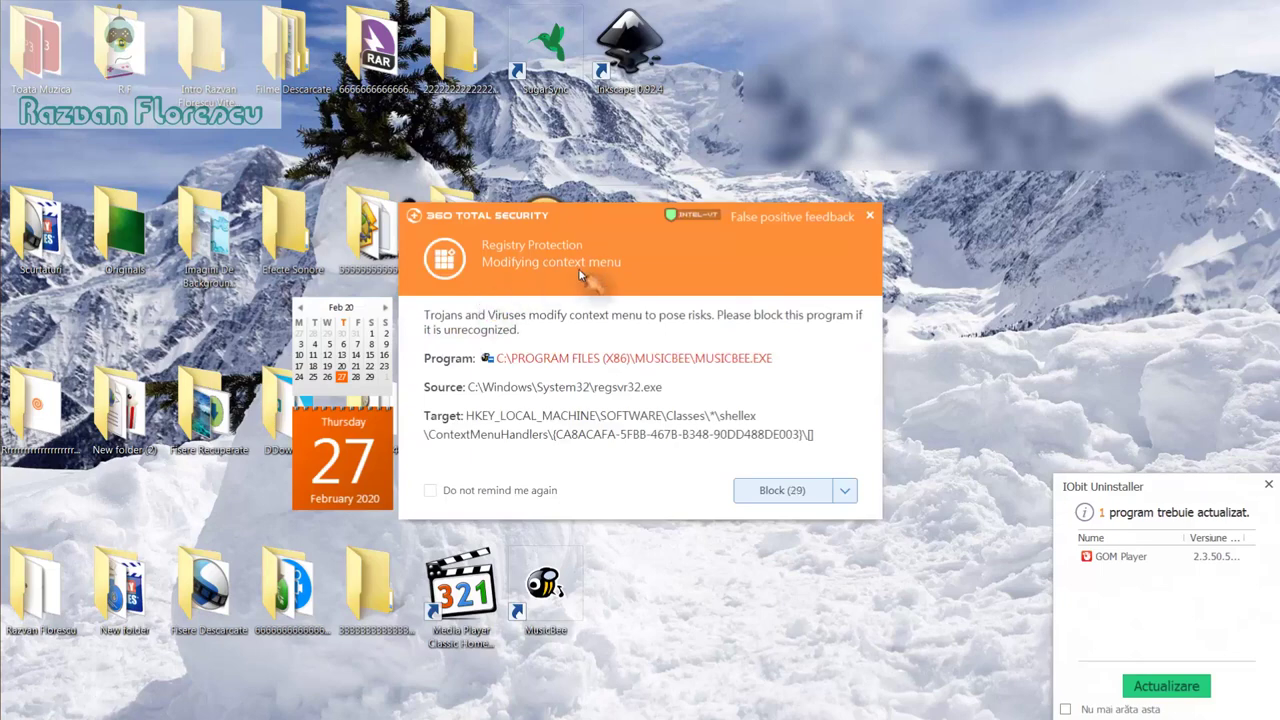
pyautogui.click(870, 217)
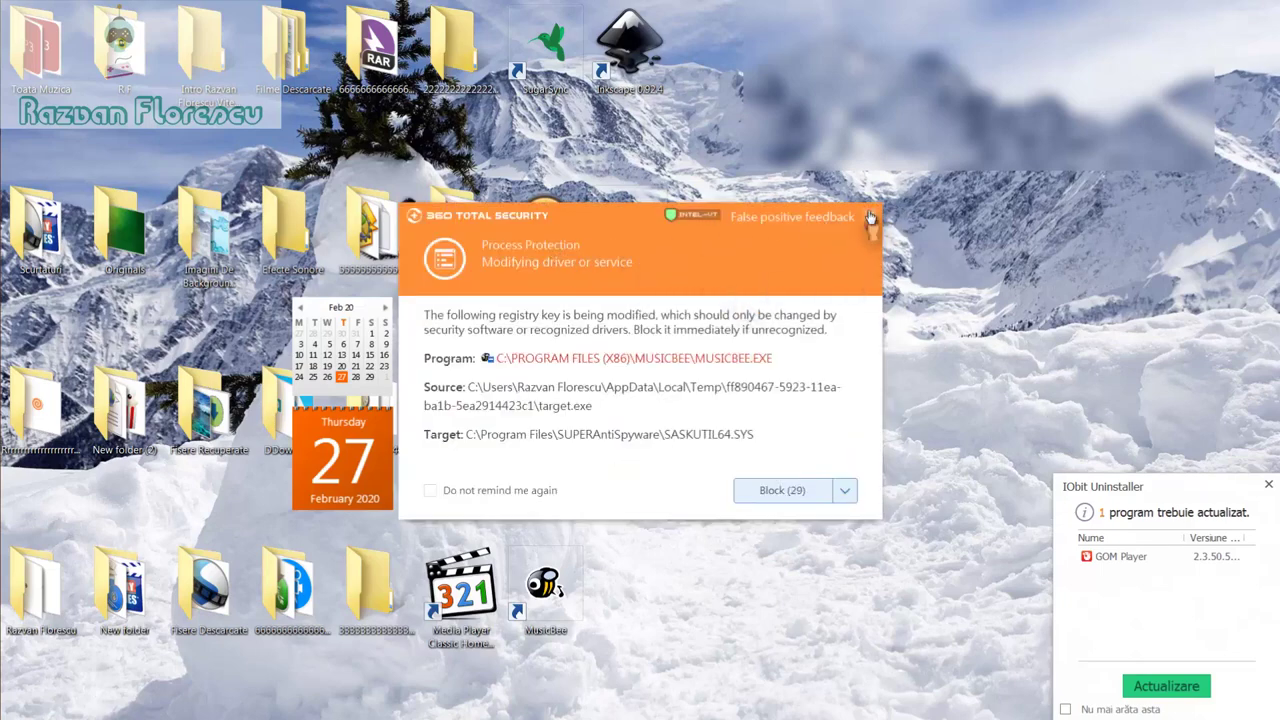
pyautogui.click(870, 217)
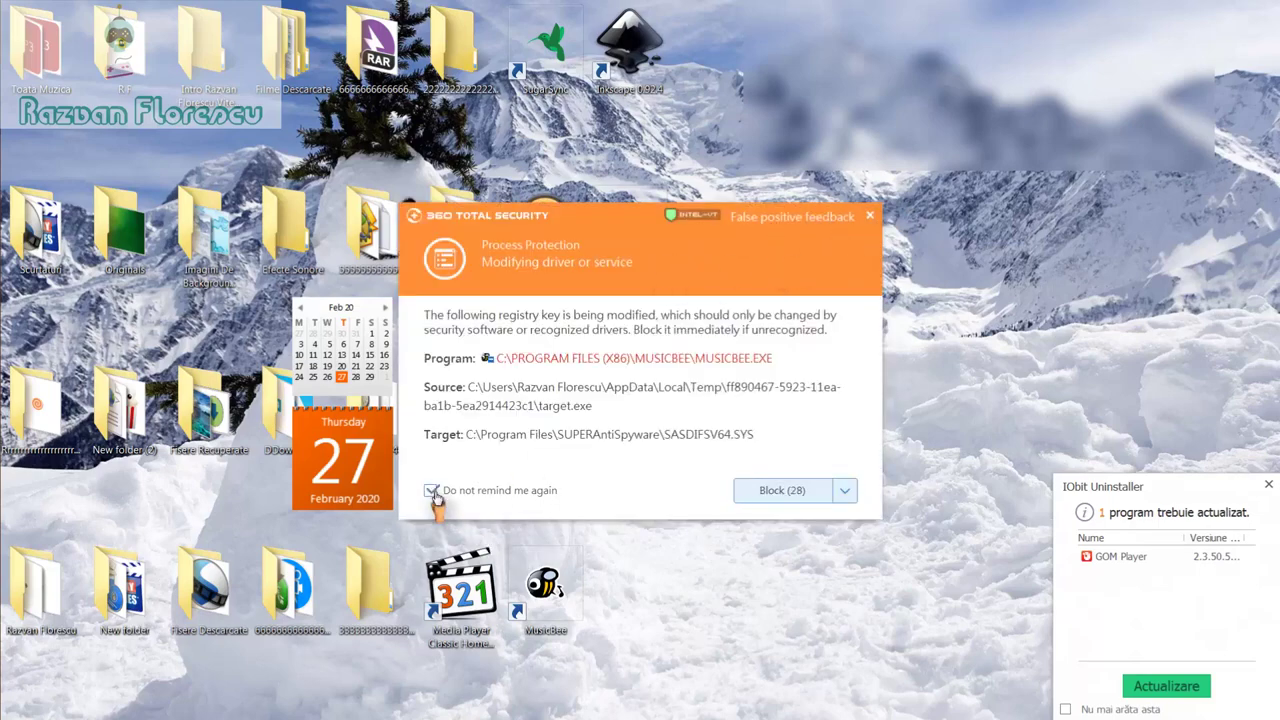
pyautogui.click(870, 216)
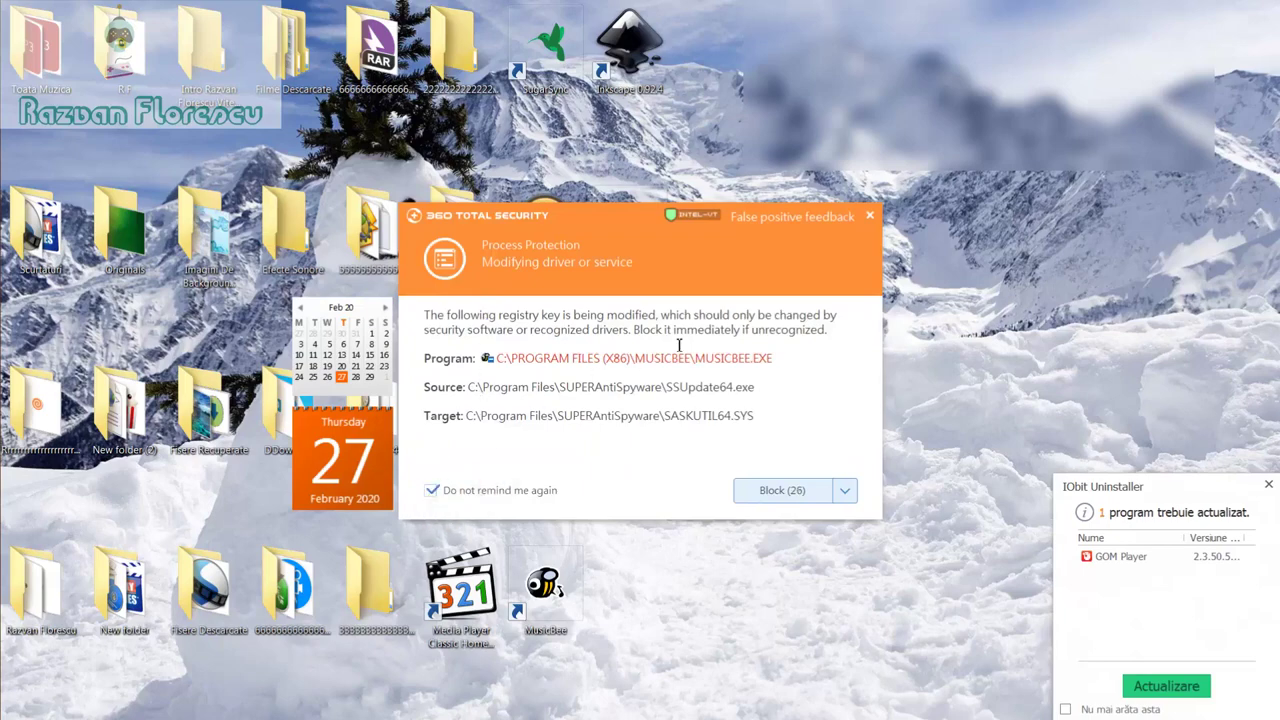
pyautogui.click(869, 218)
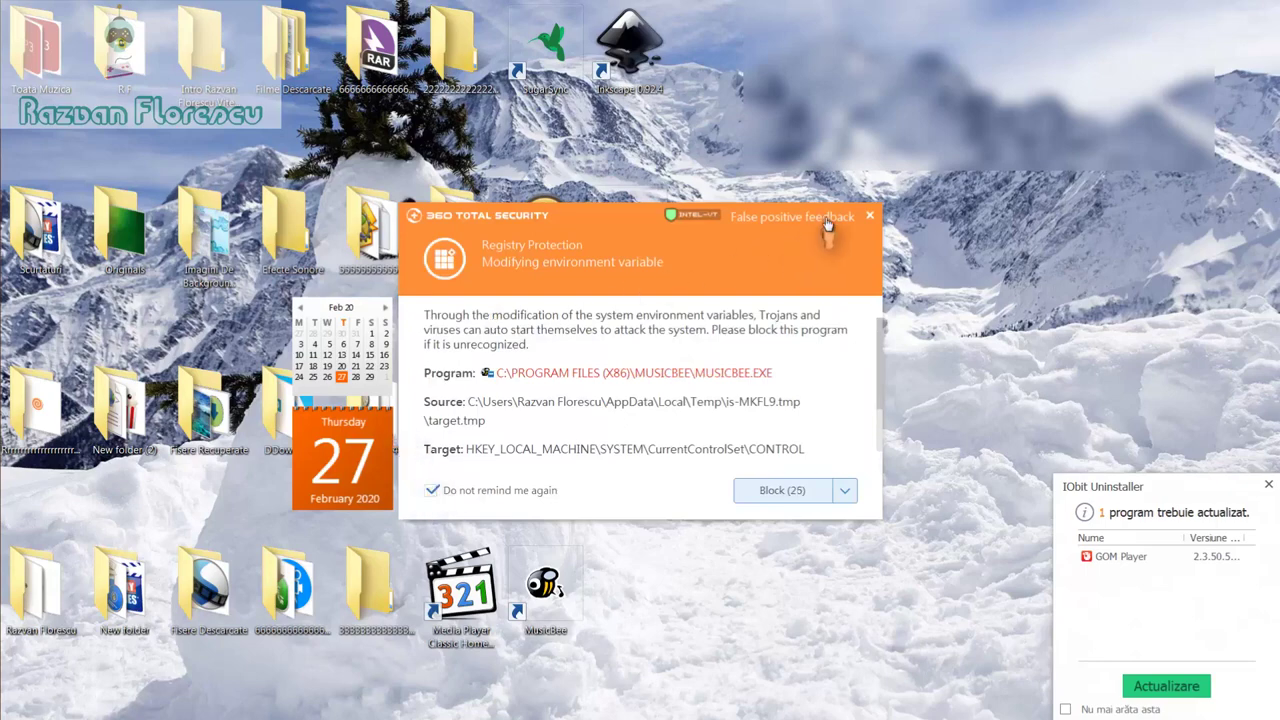
pyautogui.click(871, 218)
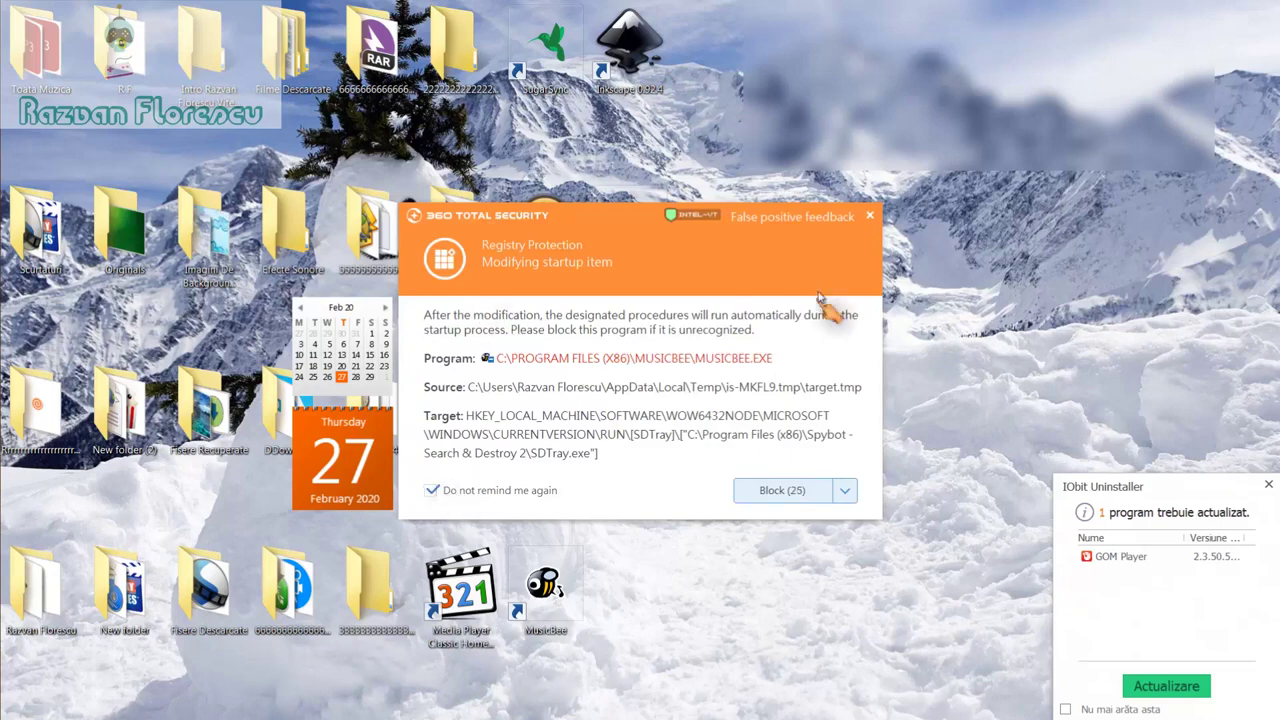
pyautogui.click(871, 217)
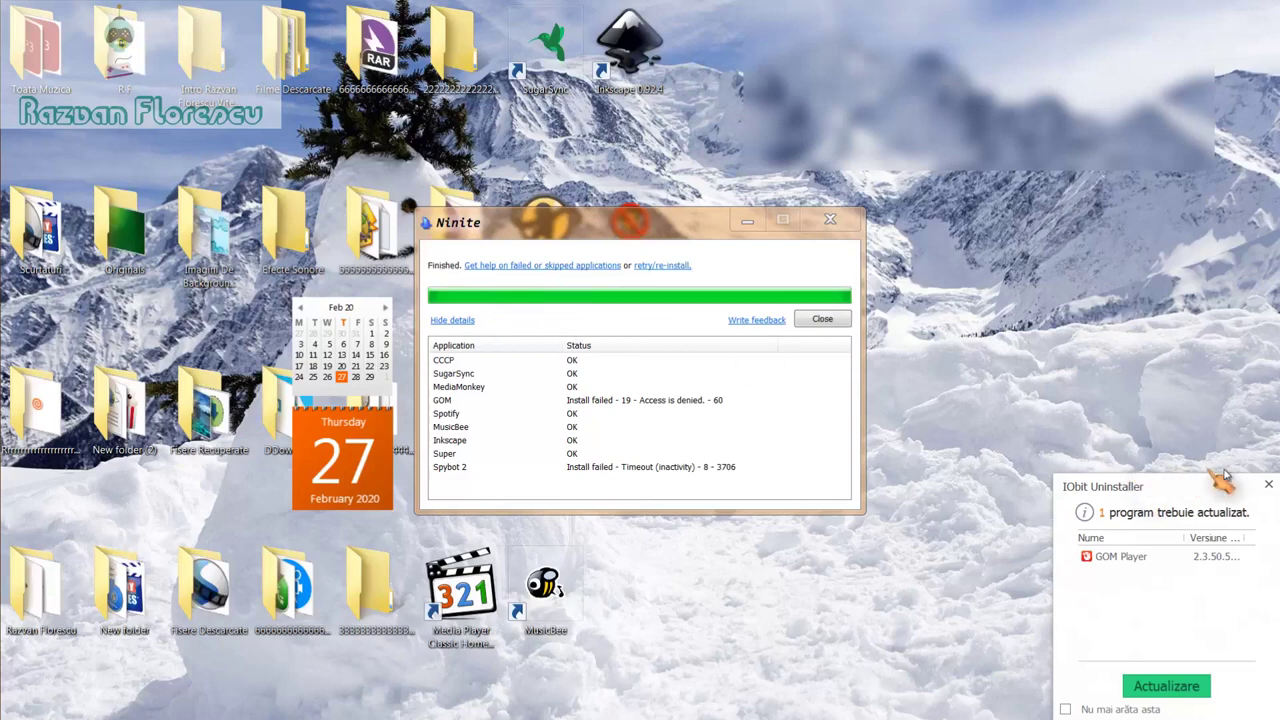
# Step: Close the IObit Uninstaller update notice and the finished Ninite installer window
pyautogui.click(1264, 487)
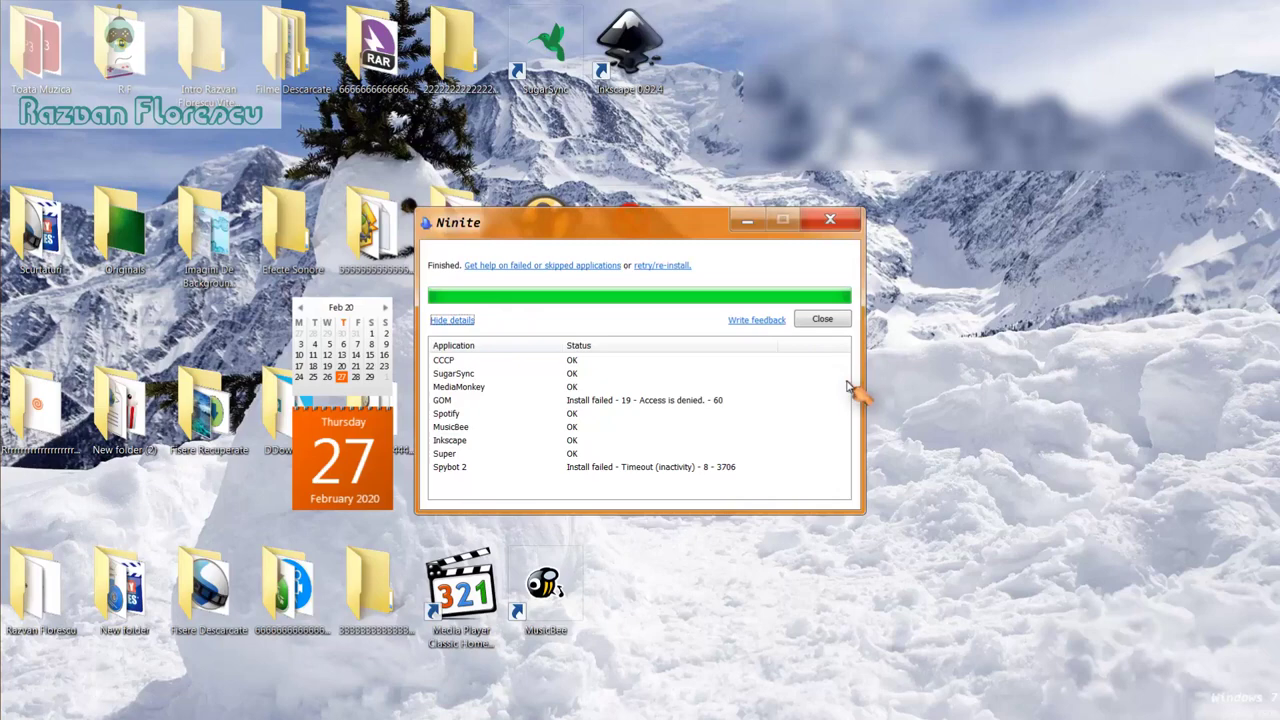
pyautogui.click(822, 320)
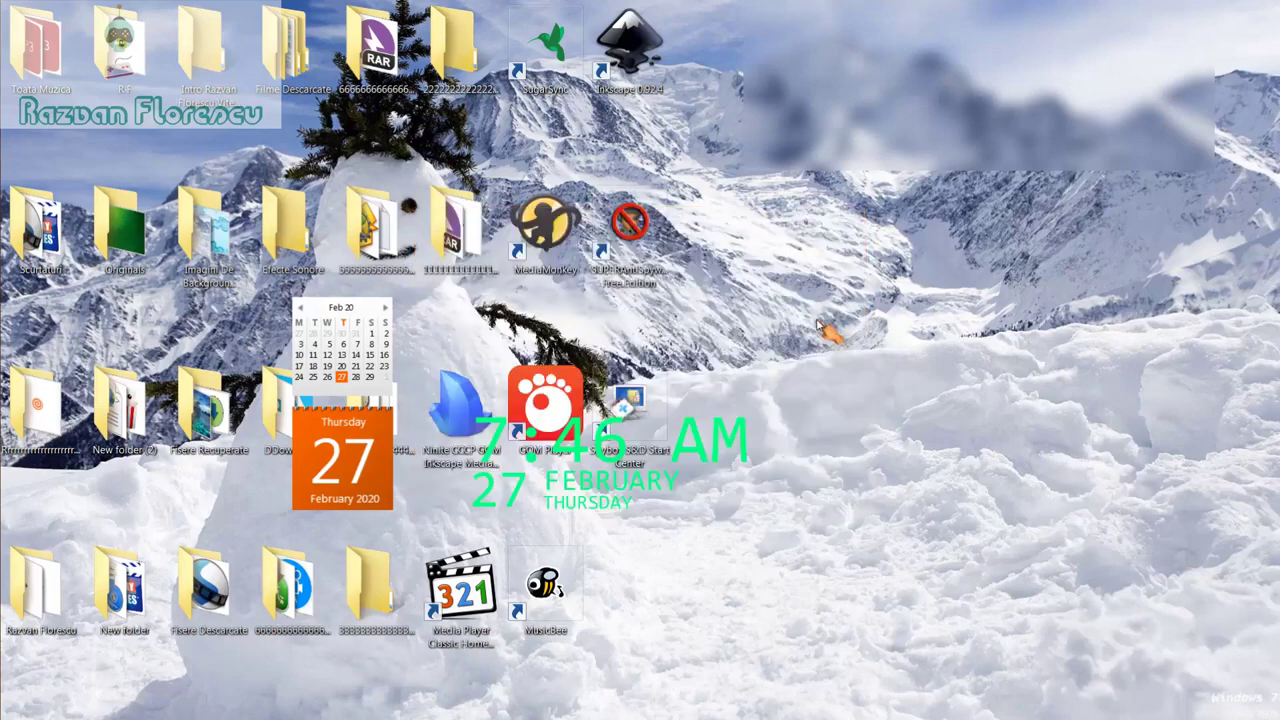
# Step: Open Media Player Classic Home Cinema from the desktop, declining periodic CCCP update checks, and view it maximized before closing it
pyautogui.doubleClick(478, 615)
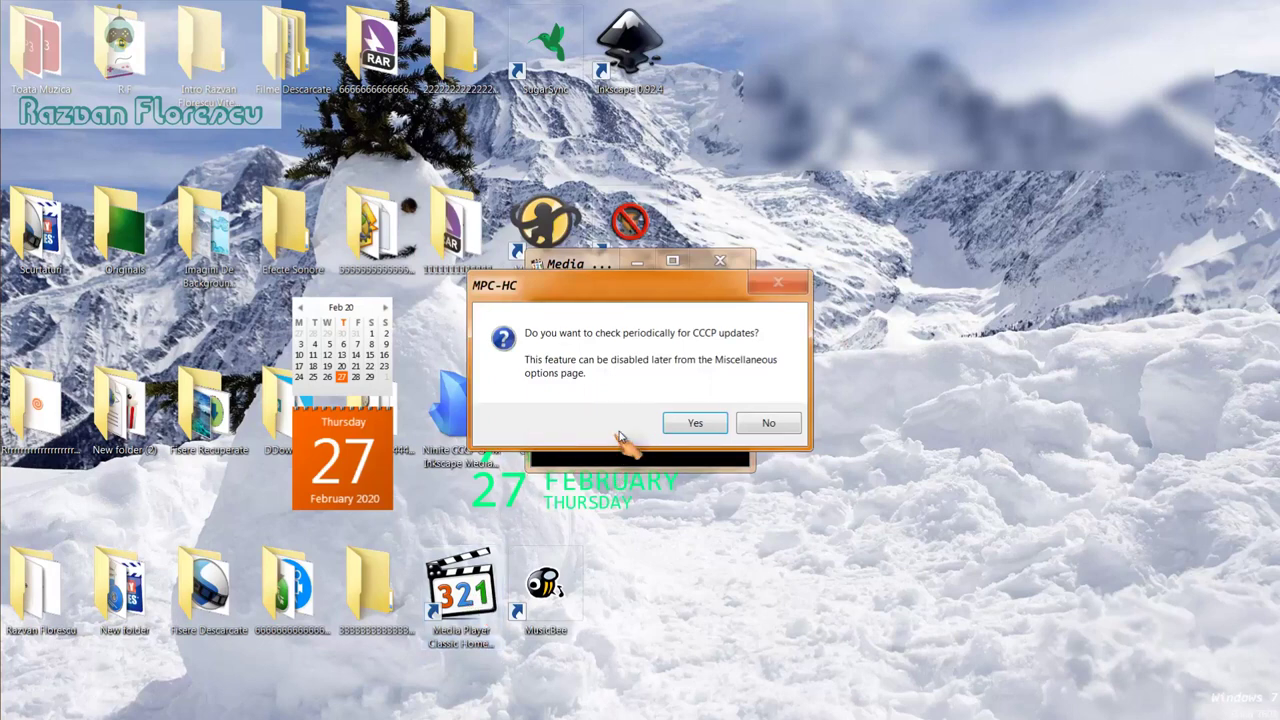
pyautogui.click(763, 425)
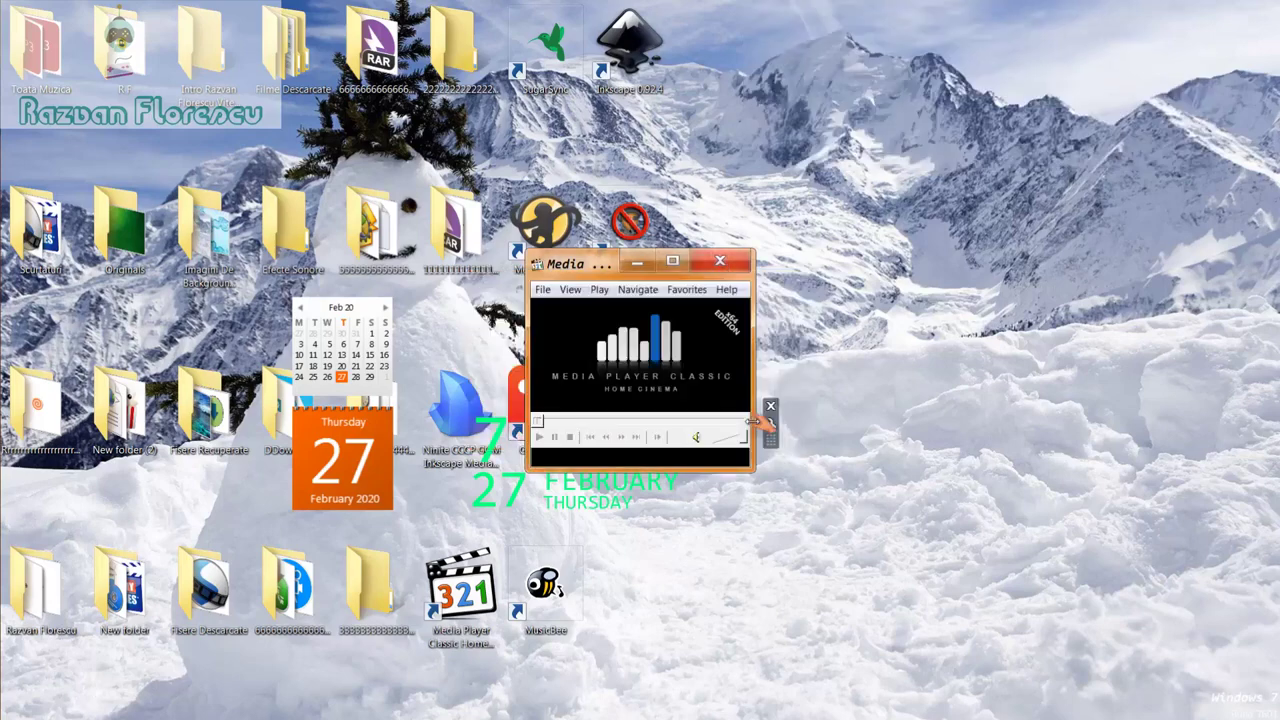
pyautogui.moveTo(612, 305); pyautogui.dragTo(620, 5)
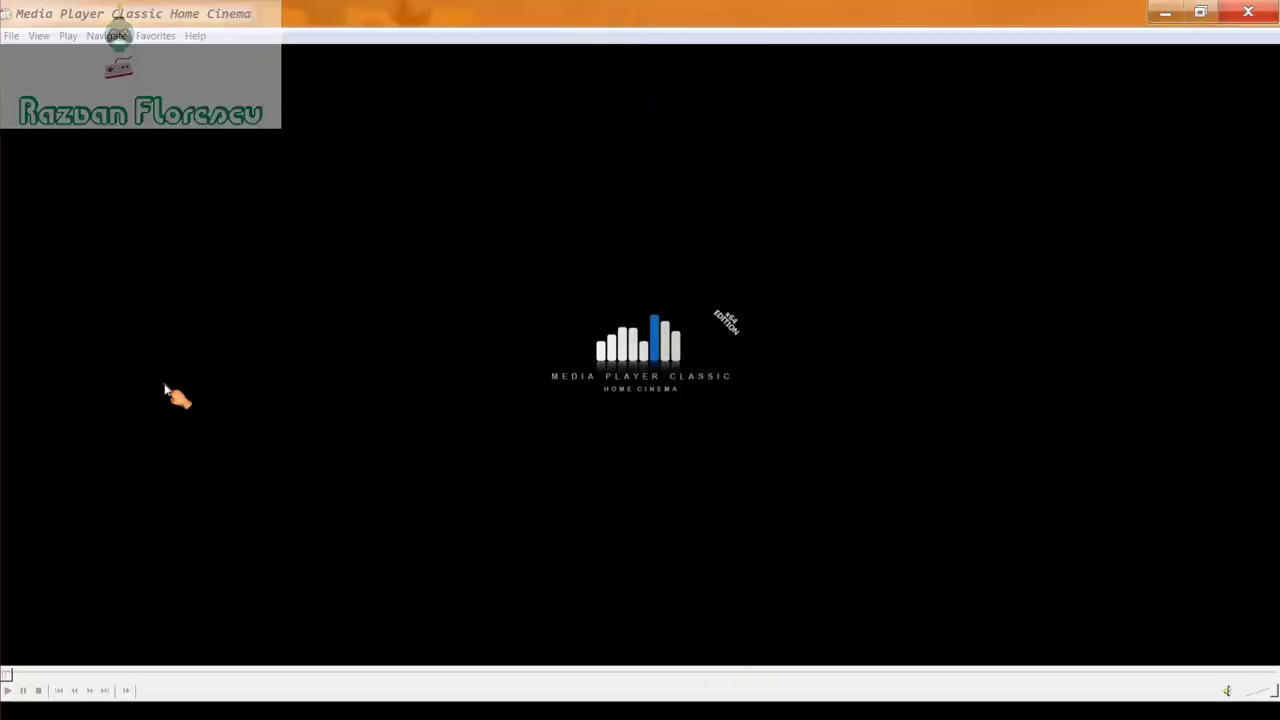
pyautogui.moveTo(5, 290)
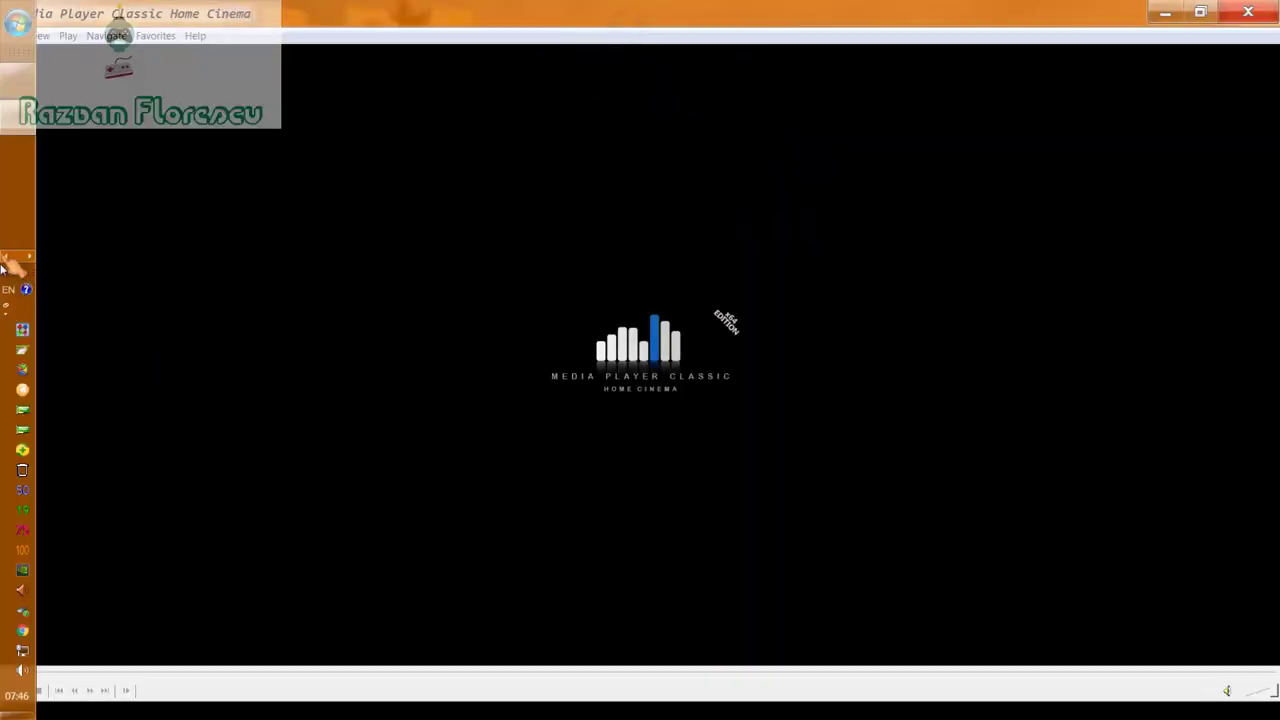
pyautogui.rightClick(10, 120)
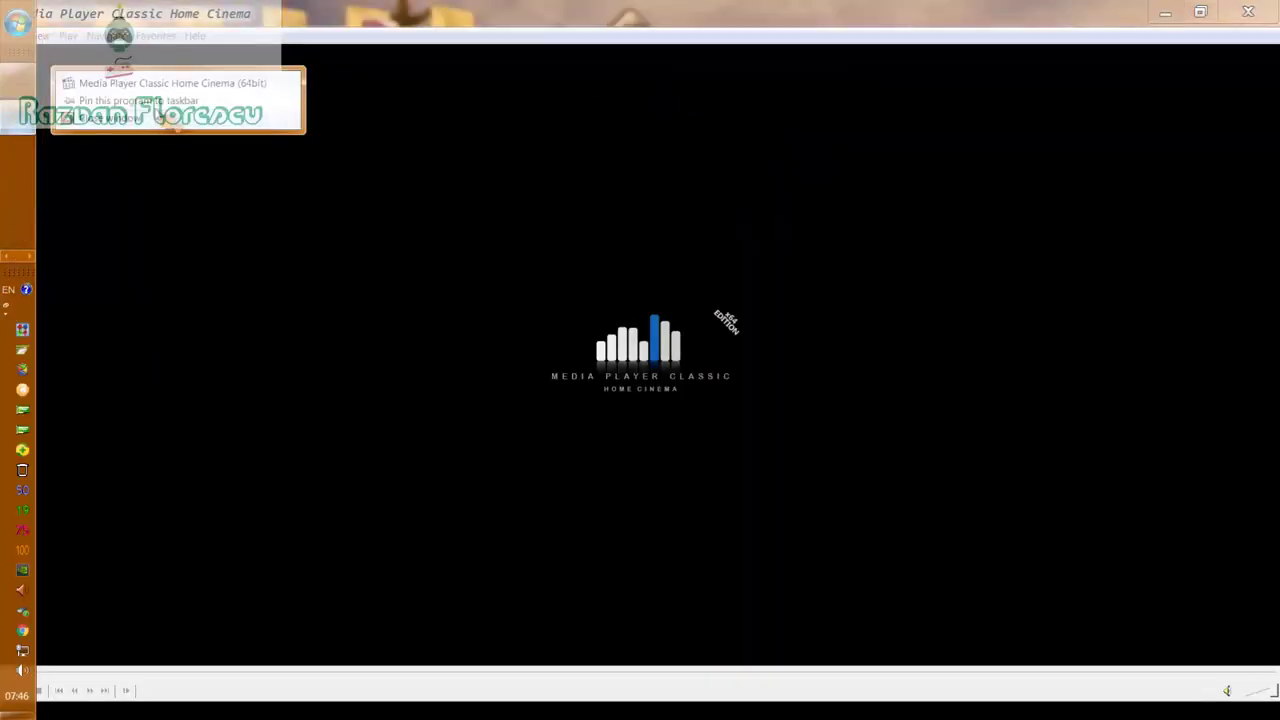
pyautogui.press('Escape')
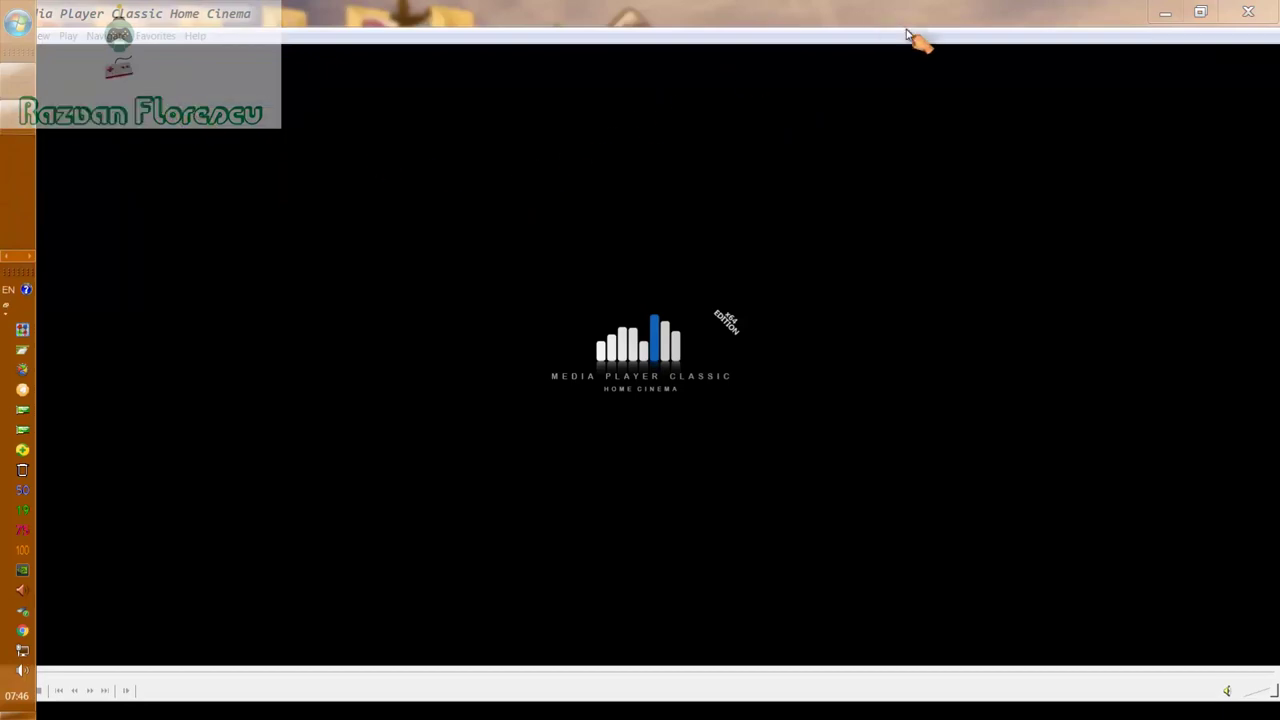
pyautogui.click(1274, 8)
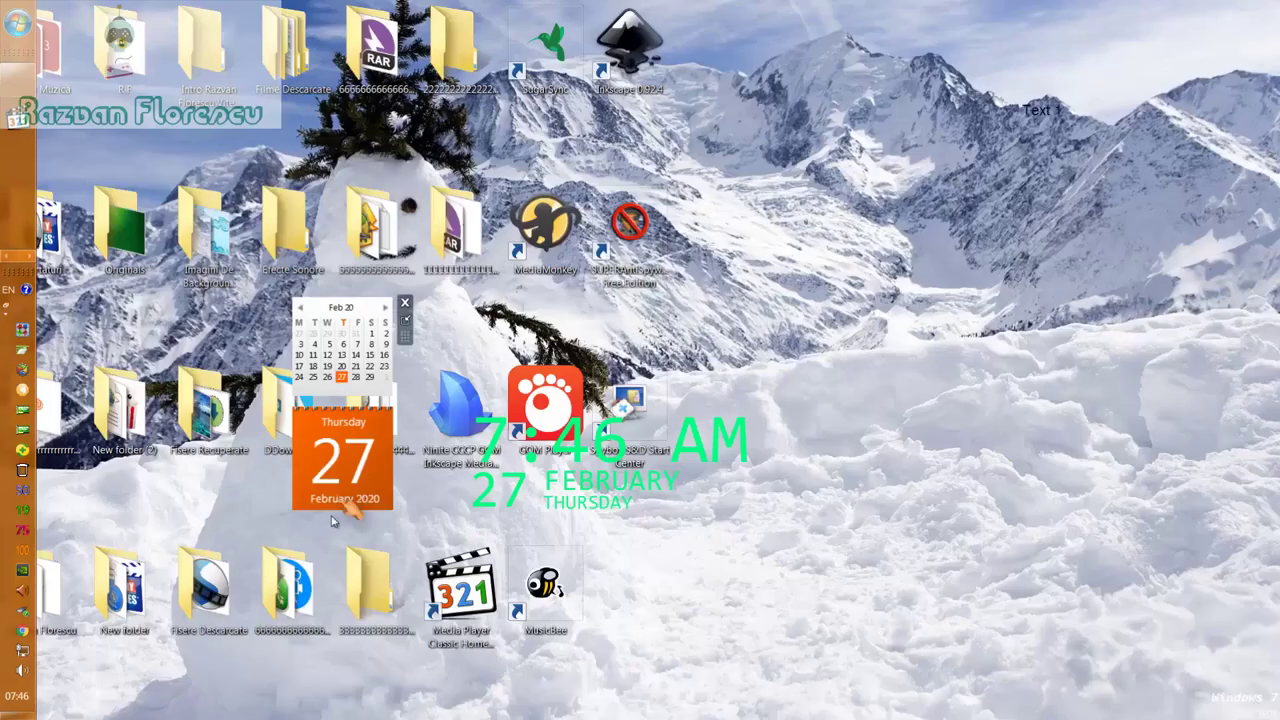
# Step: Permanently delete the Ninite installer file from the desktop
pyautogui.click(473, 424)
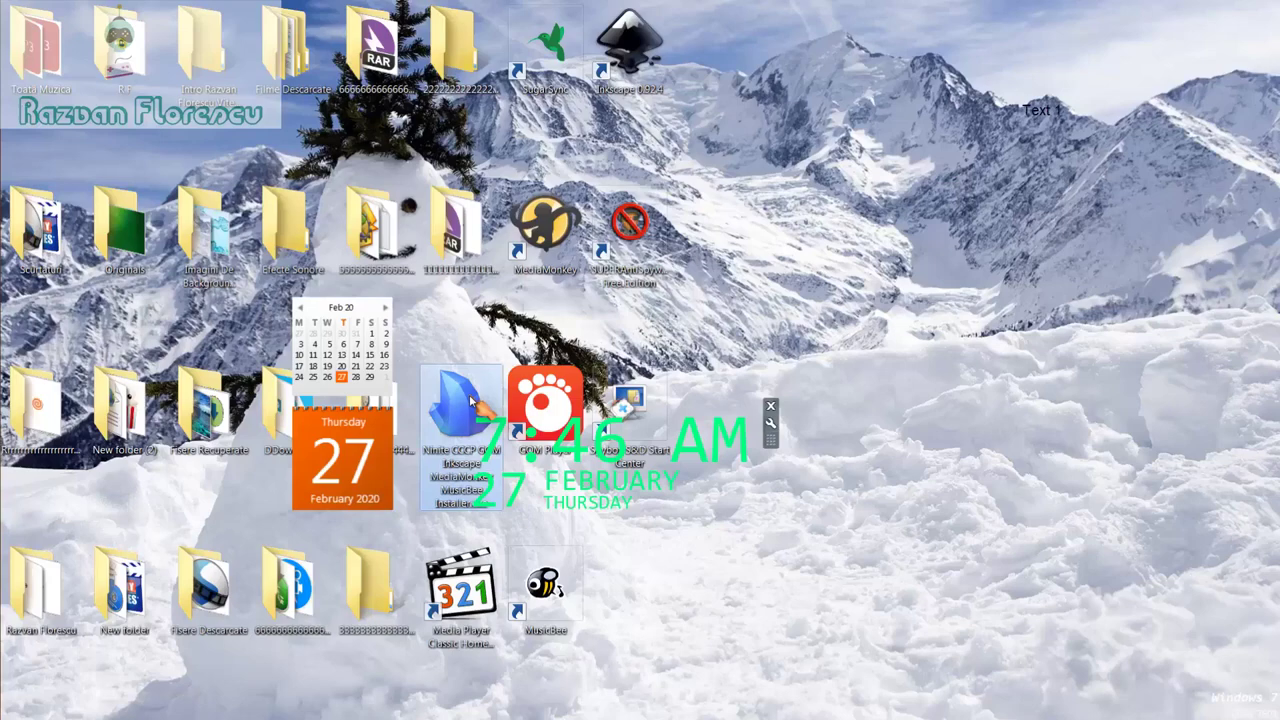
pyautogui.hotkey('shift', 'Delete')
pyautogui.press('Return')
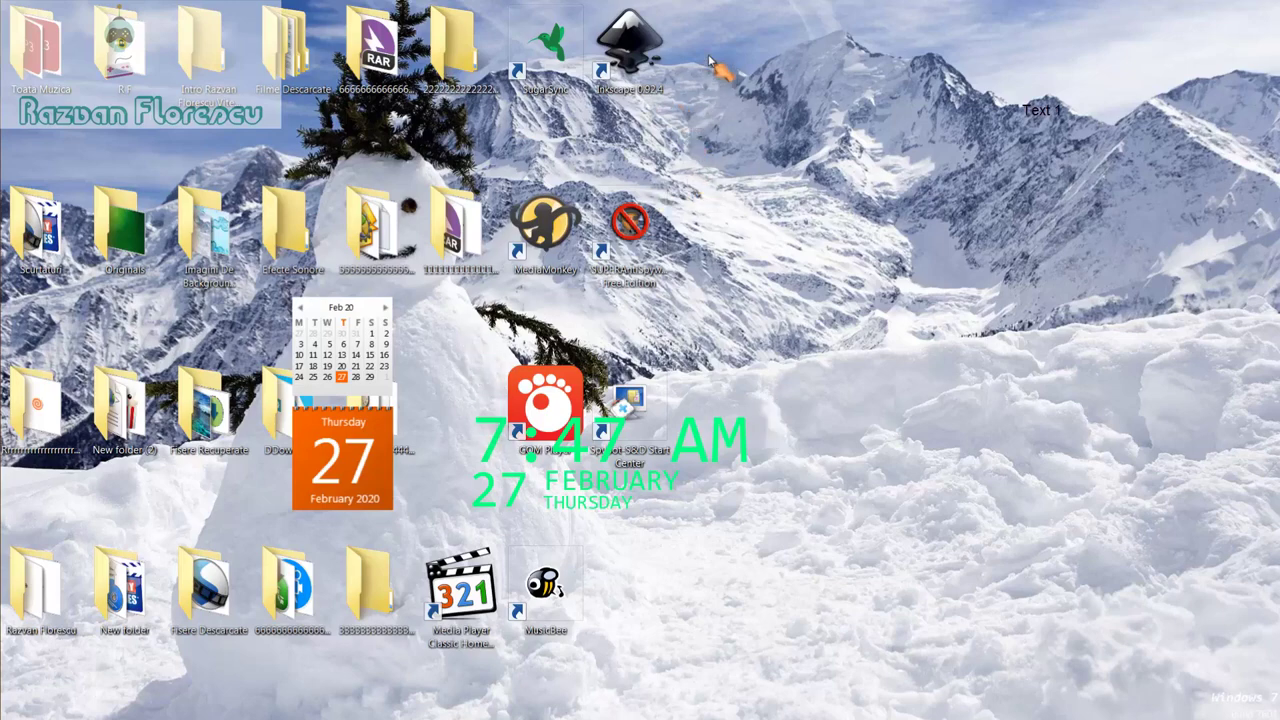
# Step: Copy the eight new app shortcuts into the Scurtaturi folder and permanently delete the originals from the desktop
pyautogui.moveTo(712, 45); pyautogui.dragTo(510, 590)
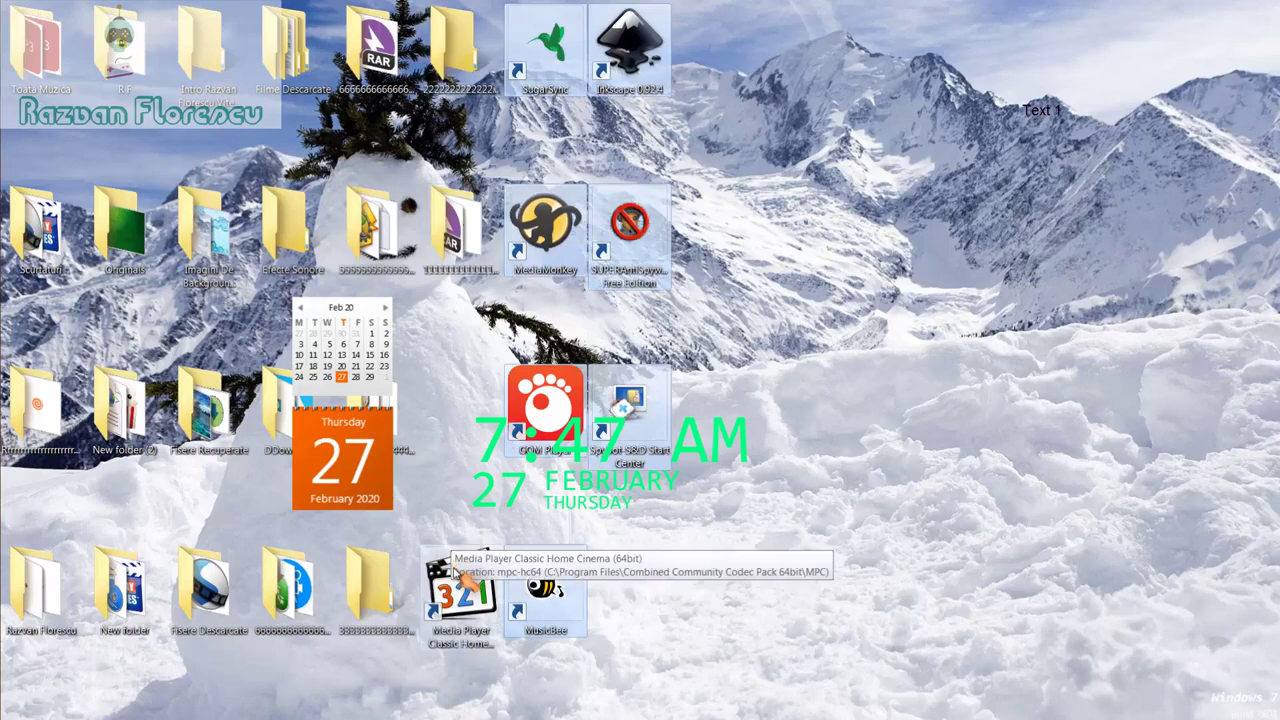
pyautogui.keyDown('ctrl'); pyautogui.click(462, 578); pyautogui.keyUp('ctrl')
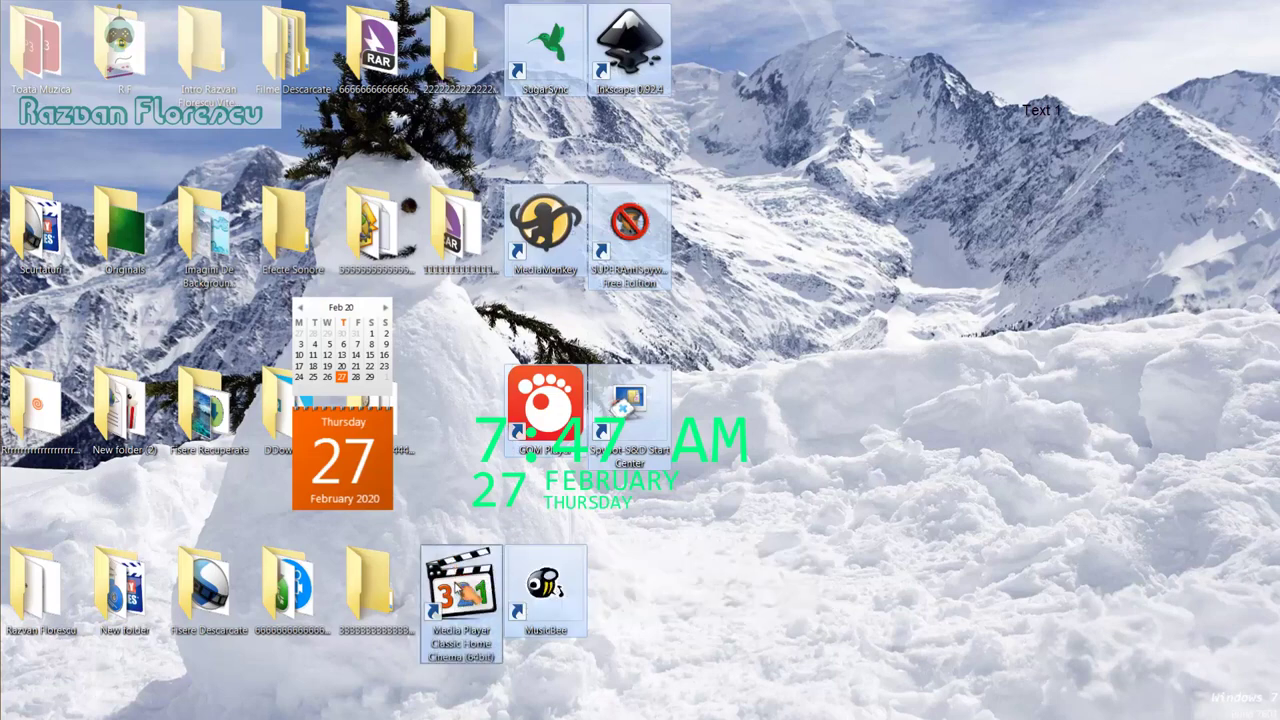
pyautogui.moveTo(458, 592); pyautogui.dragTo(76, 198)
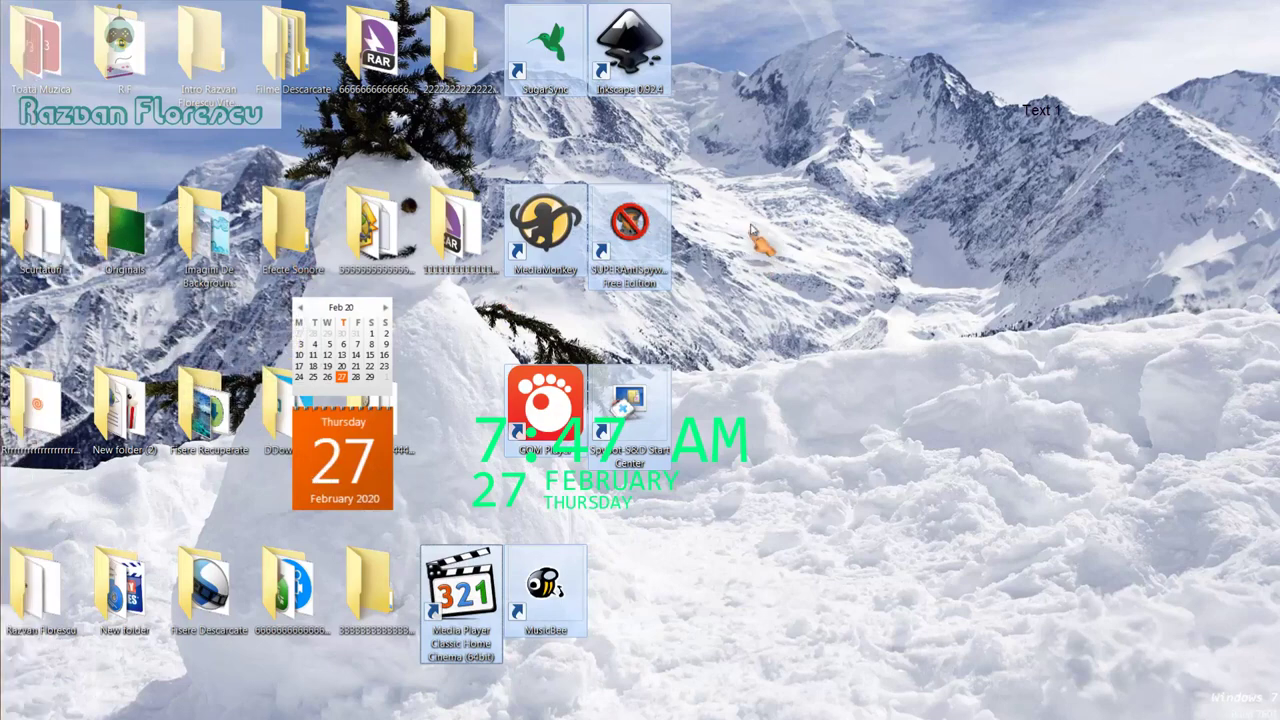
pyautogui.hotkey('shift', 'Delete')
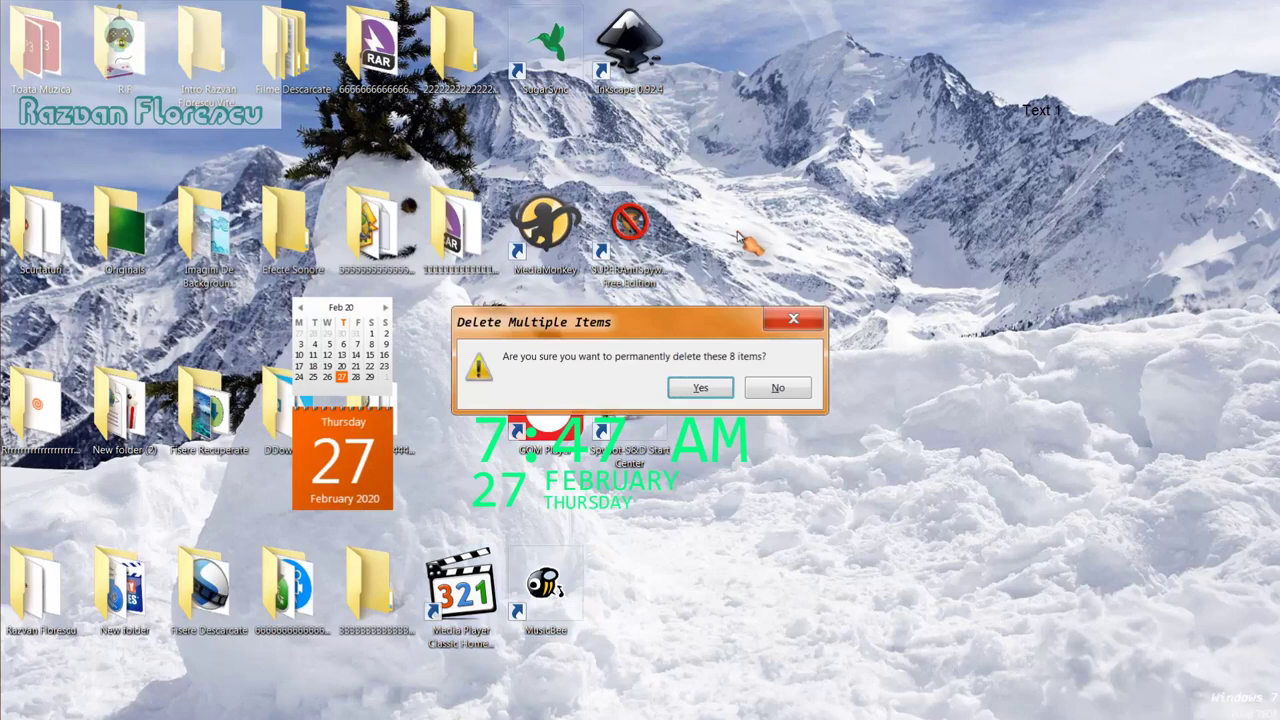
pyautogui.press('Return')
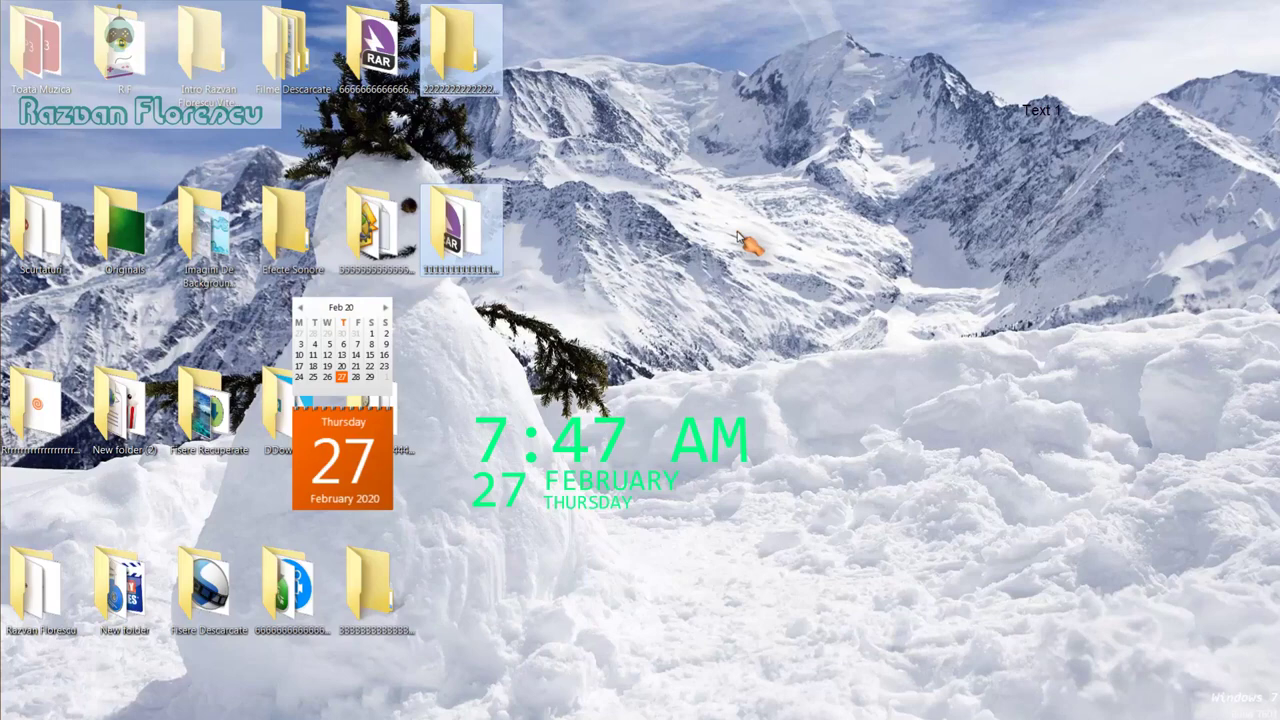
# Step: Refresh the desktop twice
pyautogui.rightClick(606, 541)
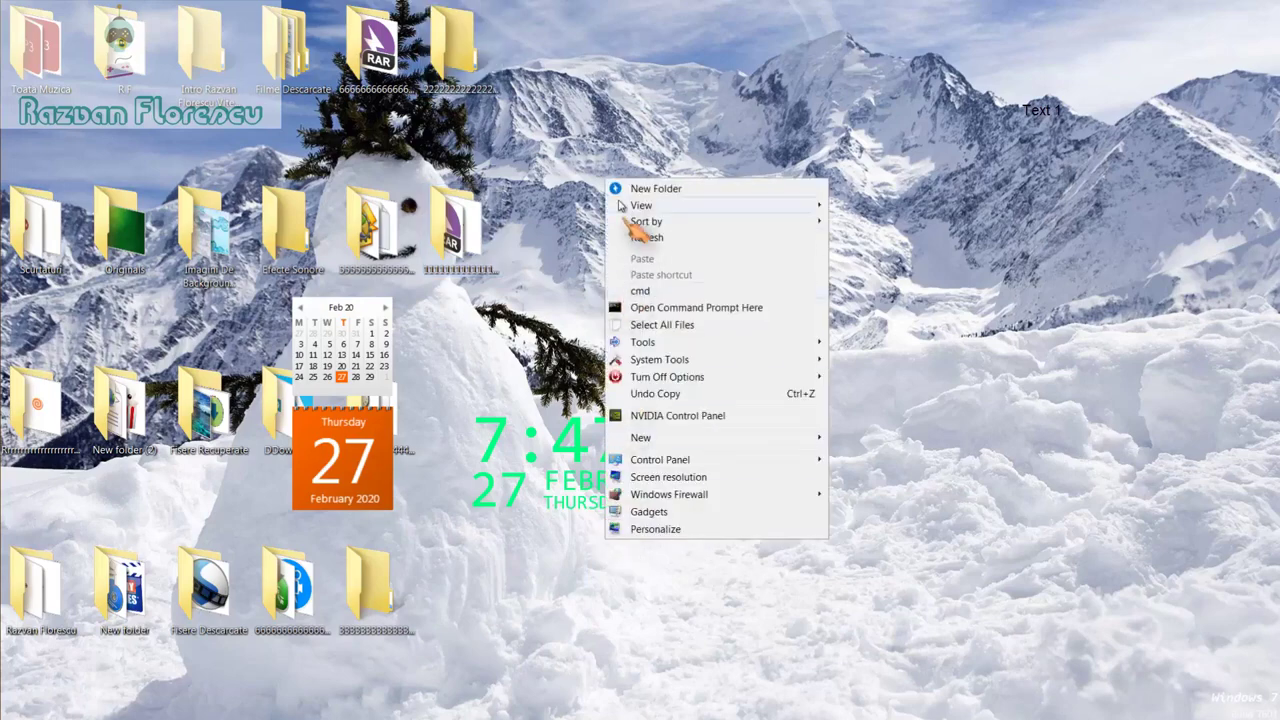
pyautogui.click(645, 238)
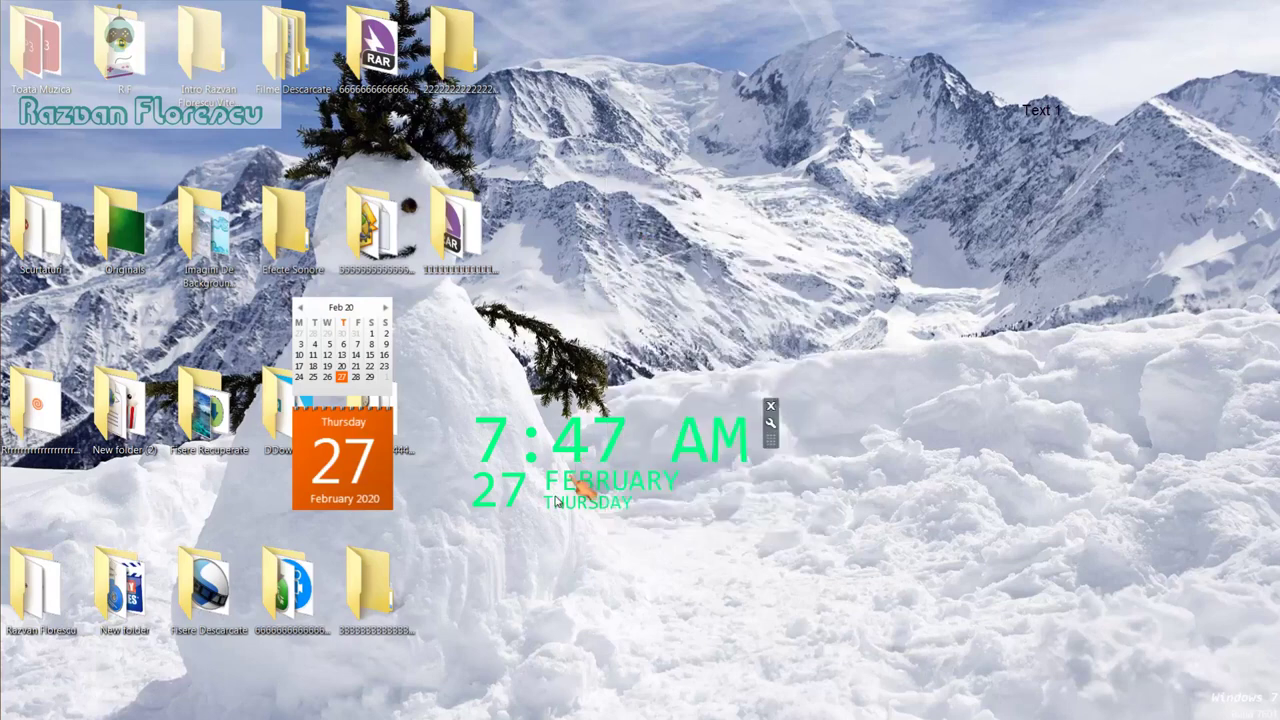
pyautogui.rightClick(576, 545)
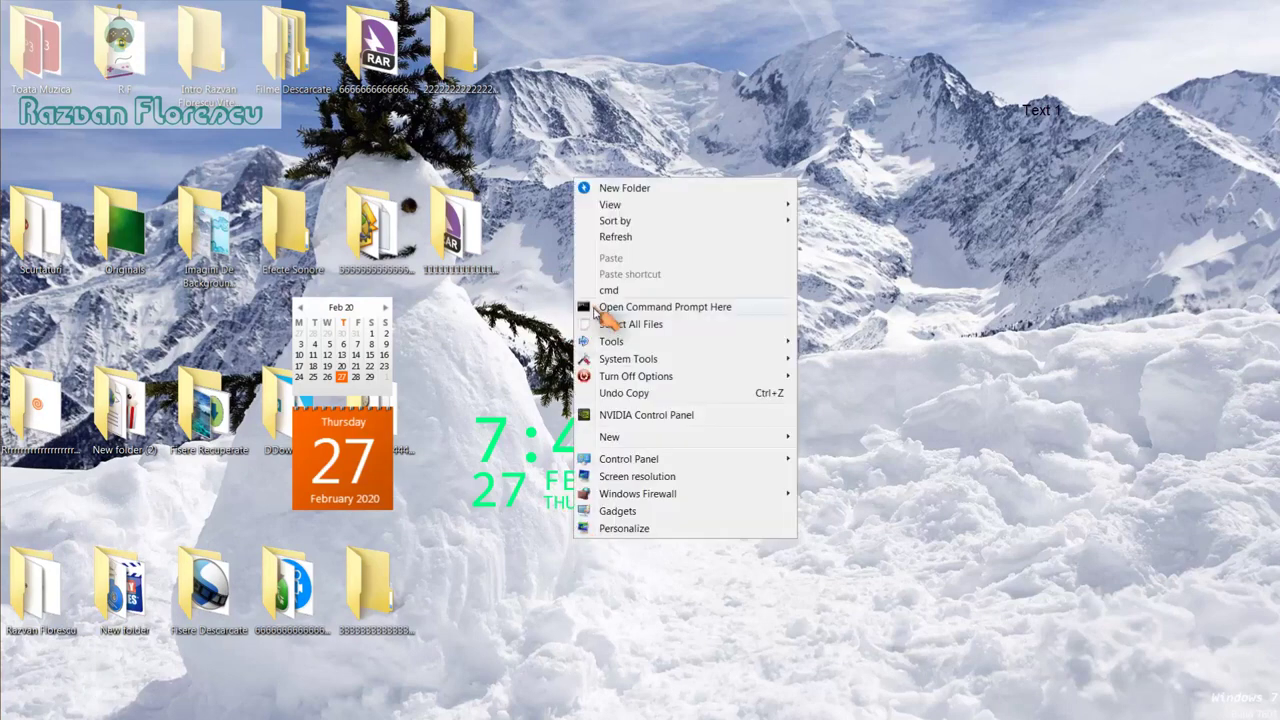
pyautogui.click(614, 238)
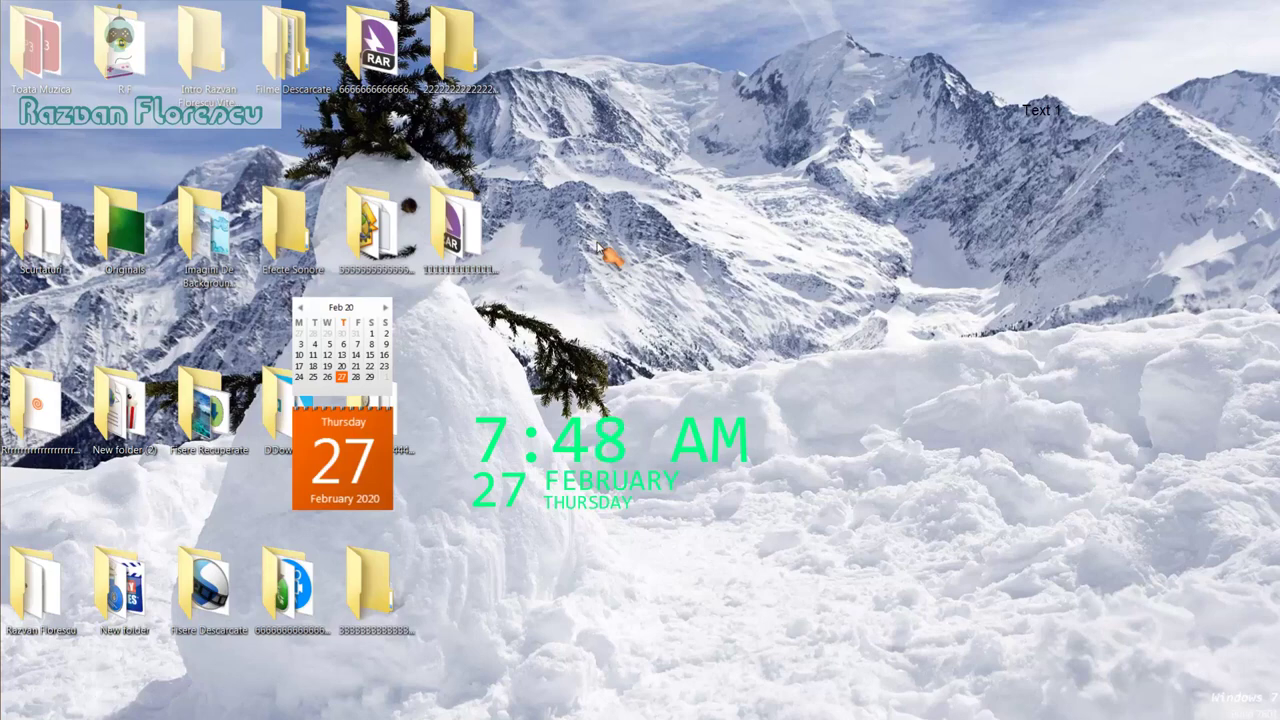
pyautogui.moveTo(3, 233)
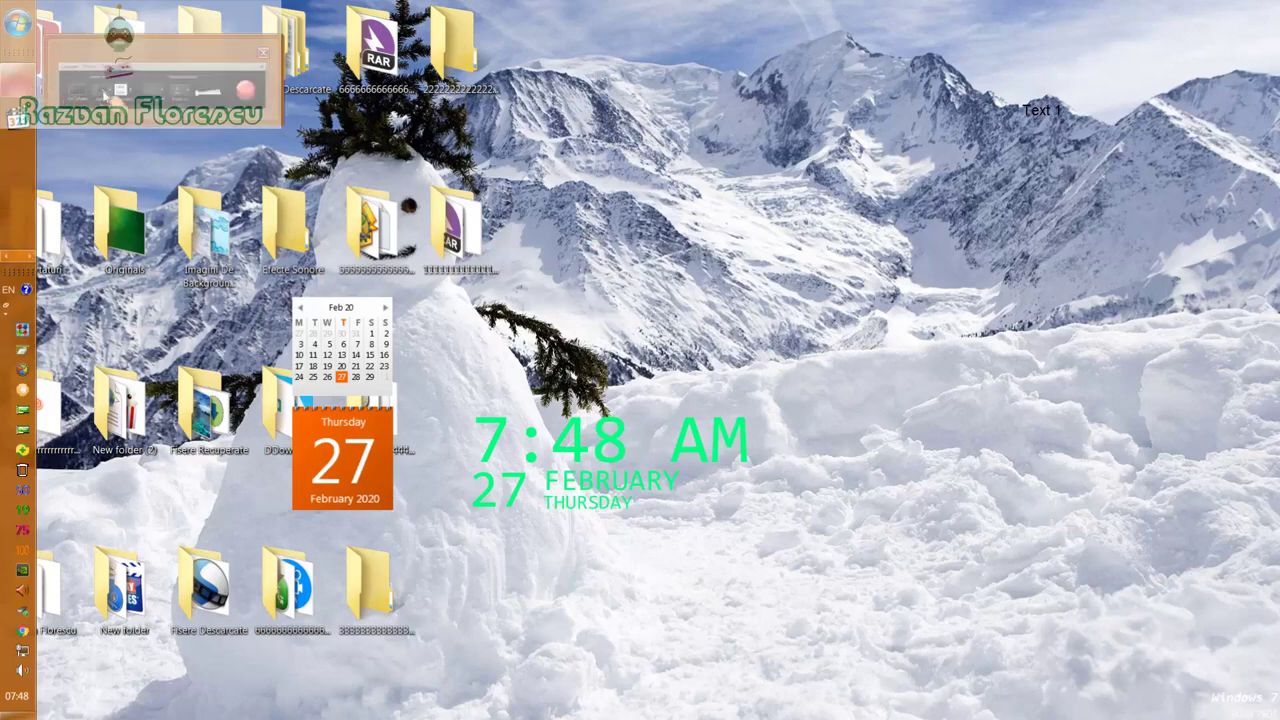
pyautogui.click(28, 90)
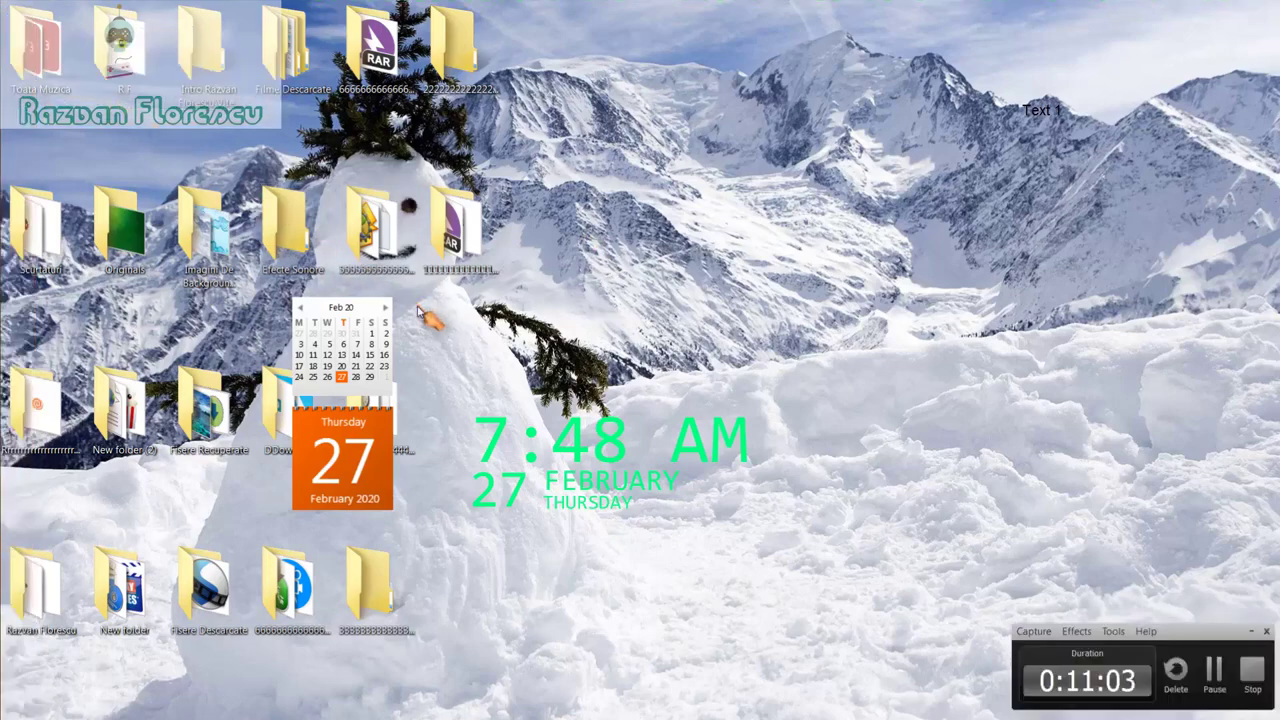
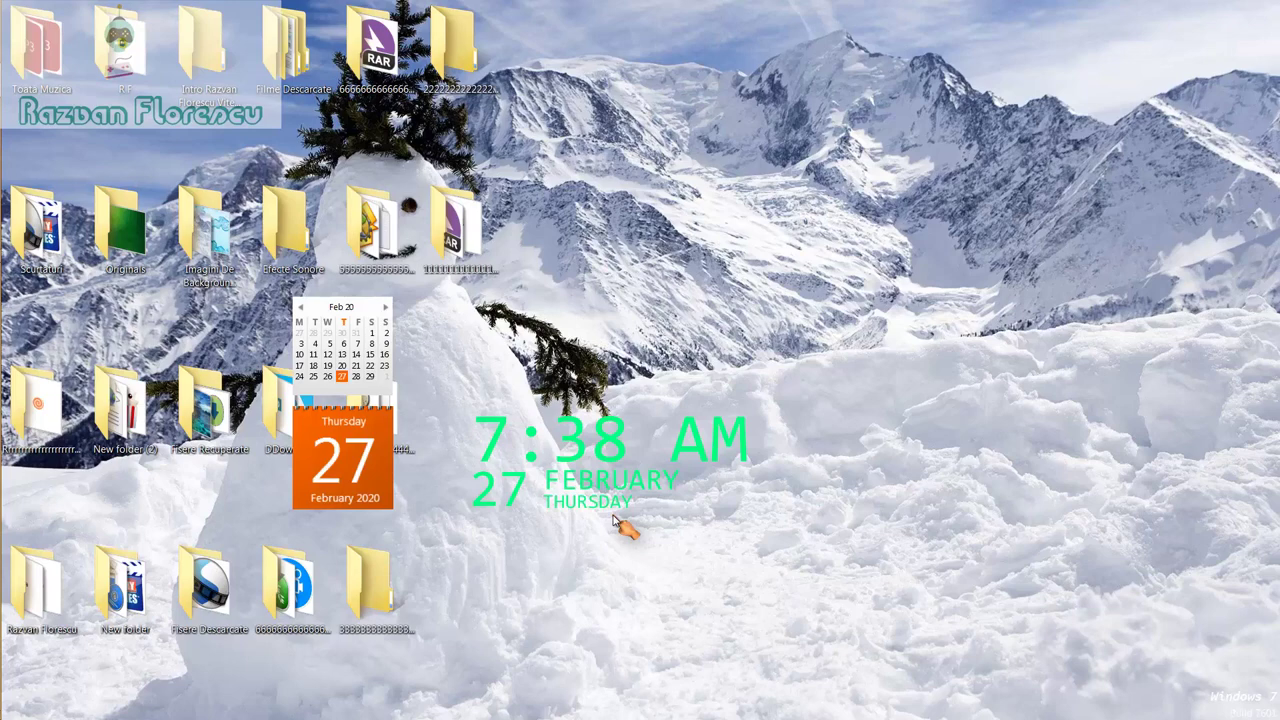
# Step: Switch to the Ninite page in Chrome and look through the available apps in every category
pyautogui.moveTo(4, 335)
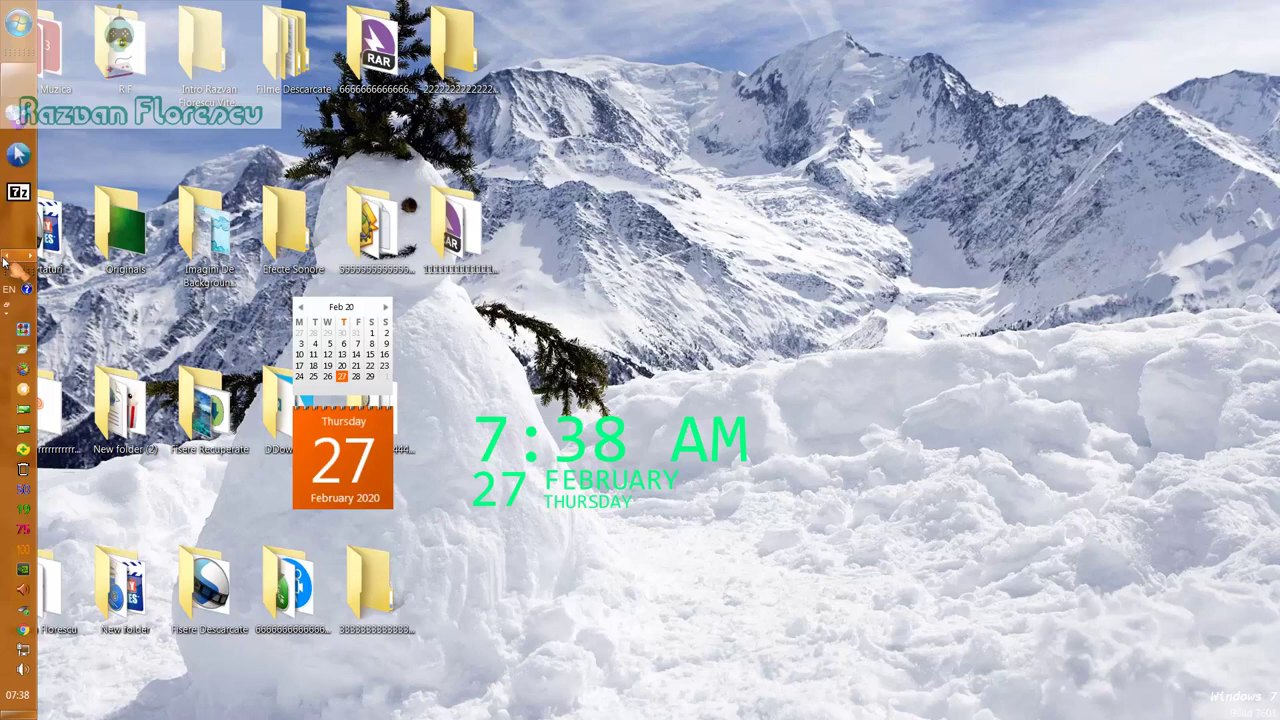
pyautogui.moveTo(20, 84)
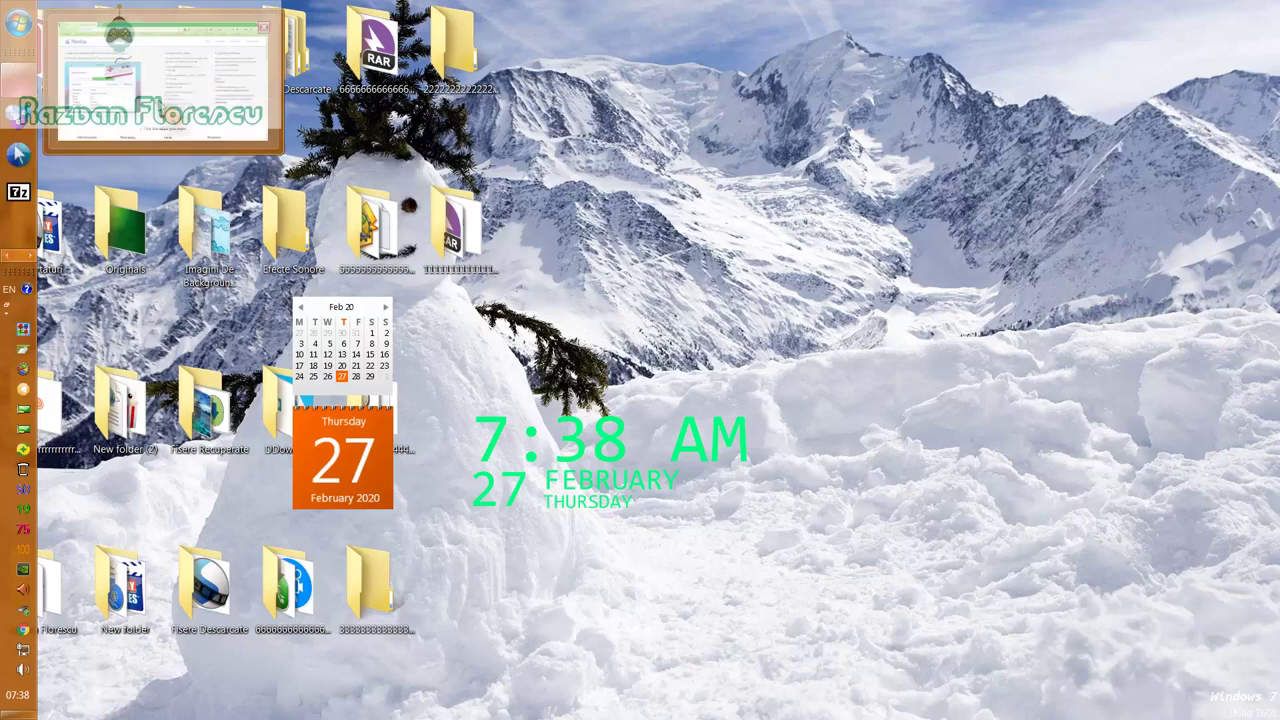
pyautogui.click(176, 118)
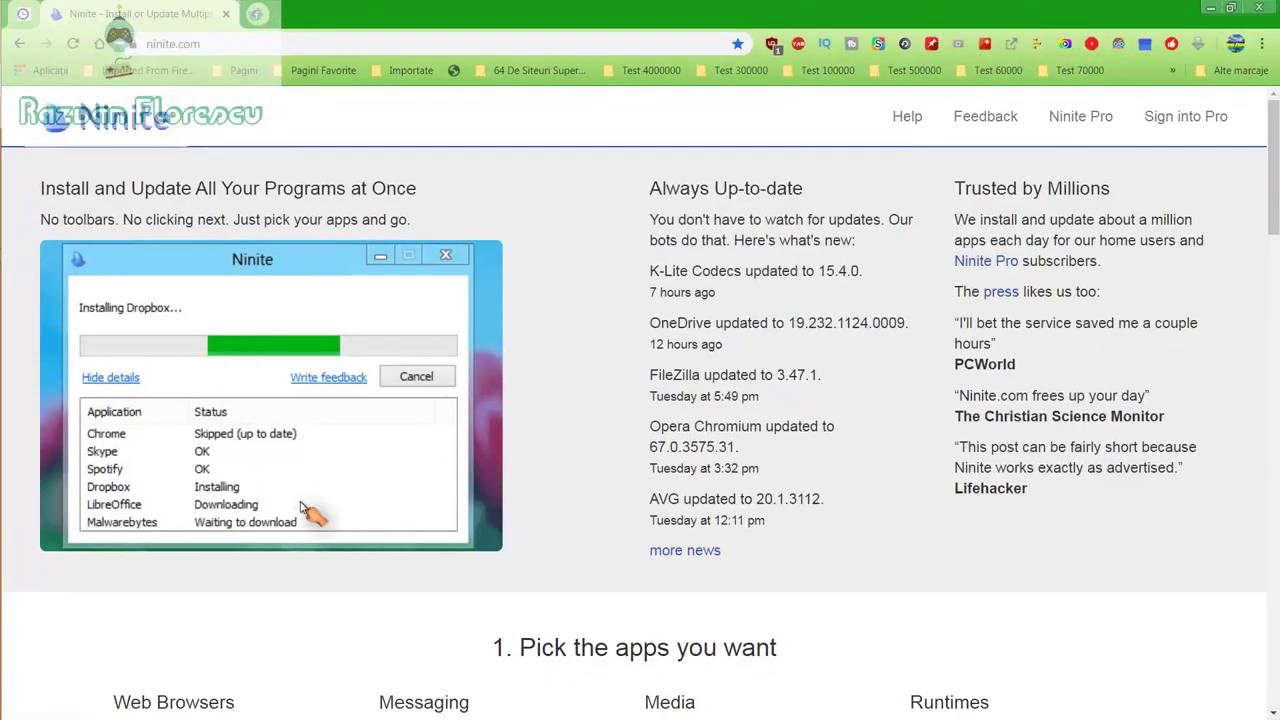
pyautogui.scroll(-2, 322, 615)
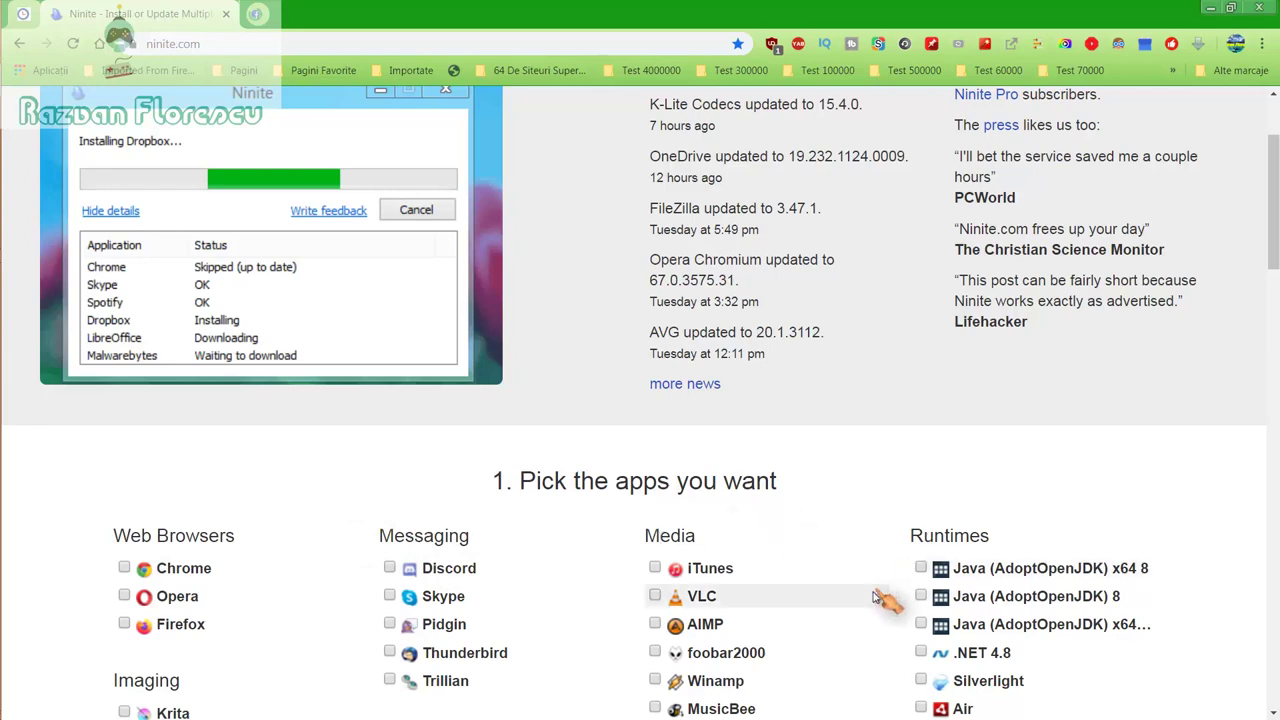
pyautogui.scroll(-2, 820, 575)
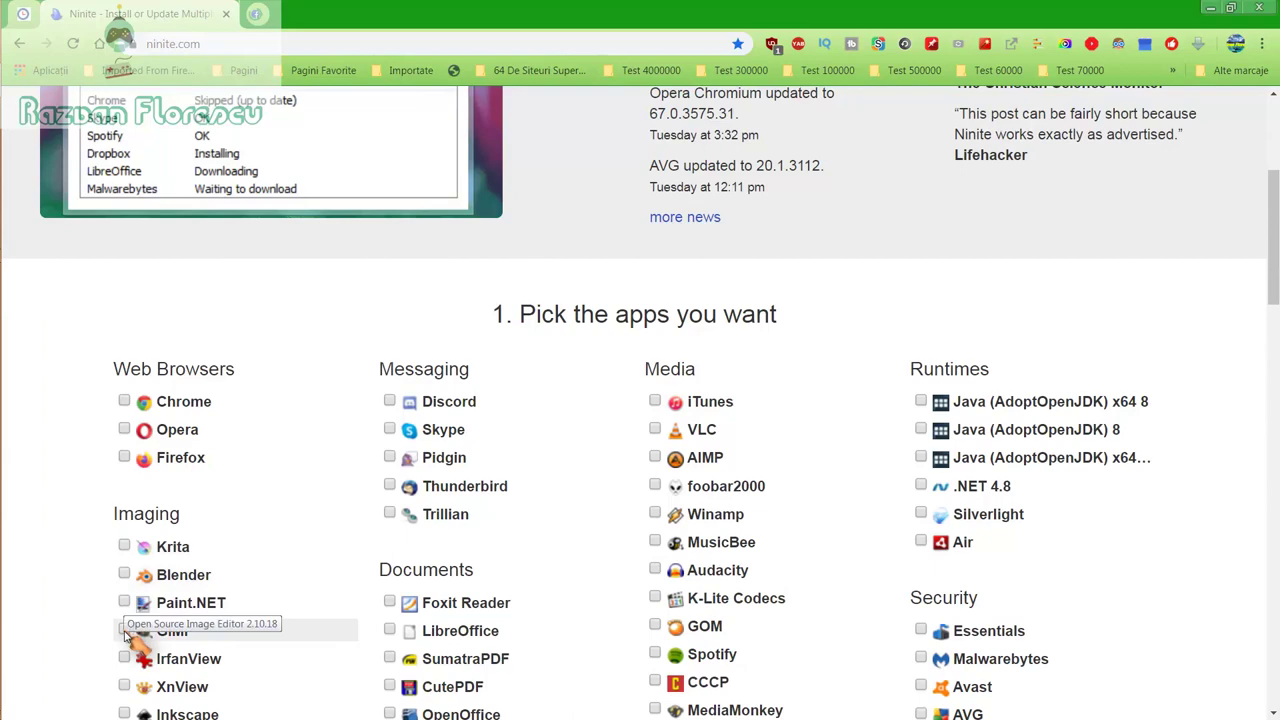
pyautogui.scroll(-1, 130, 681)
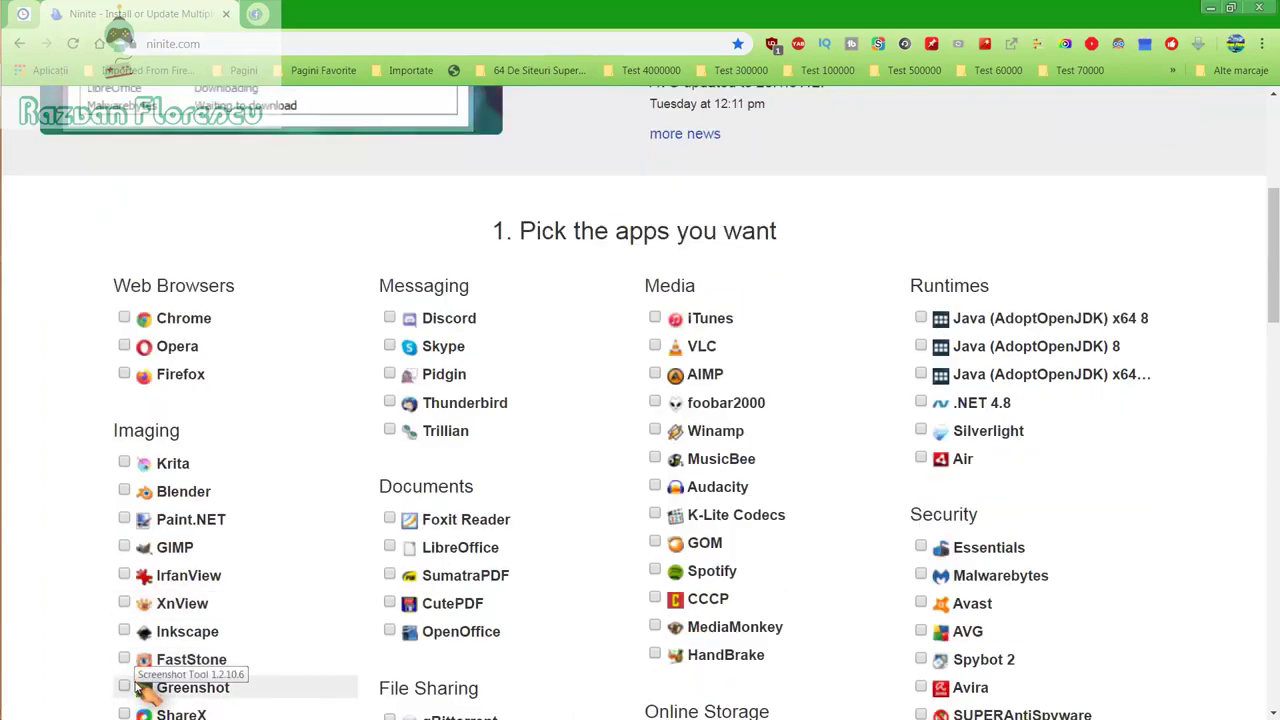
pyautogui.scroll(-1, 130, 672)
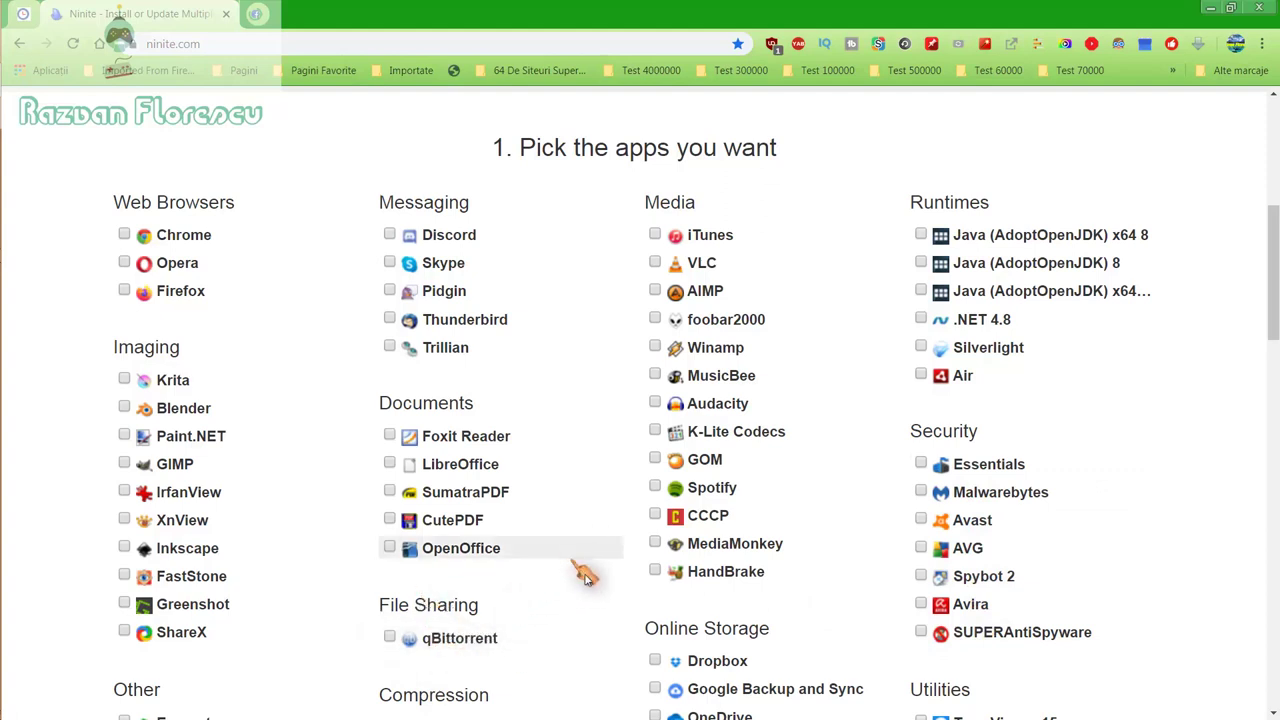
pyautogui.scroll(-1, 600, 597)
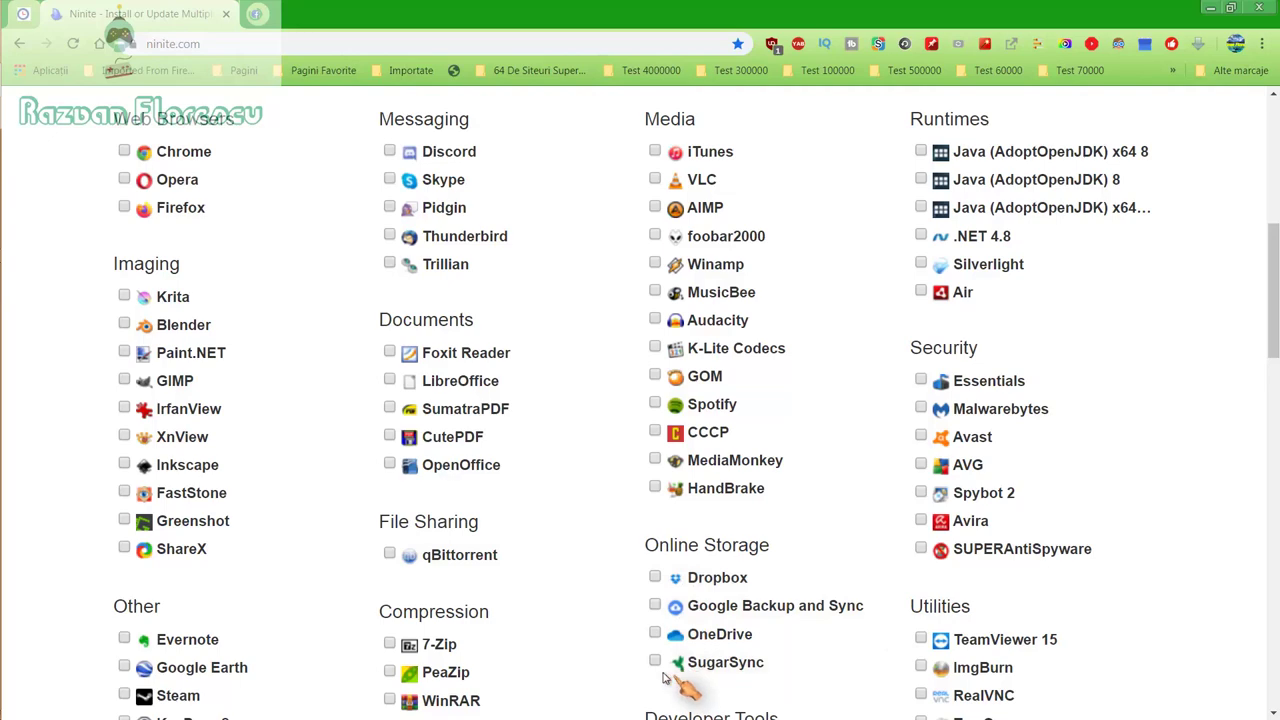
pyautogui.scroll(-2, 560, 655)
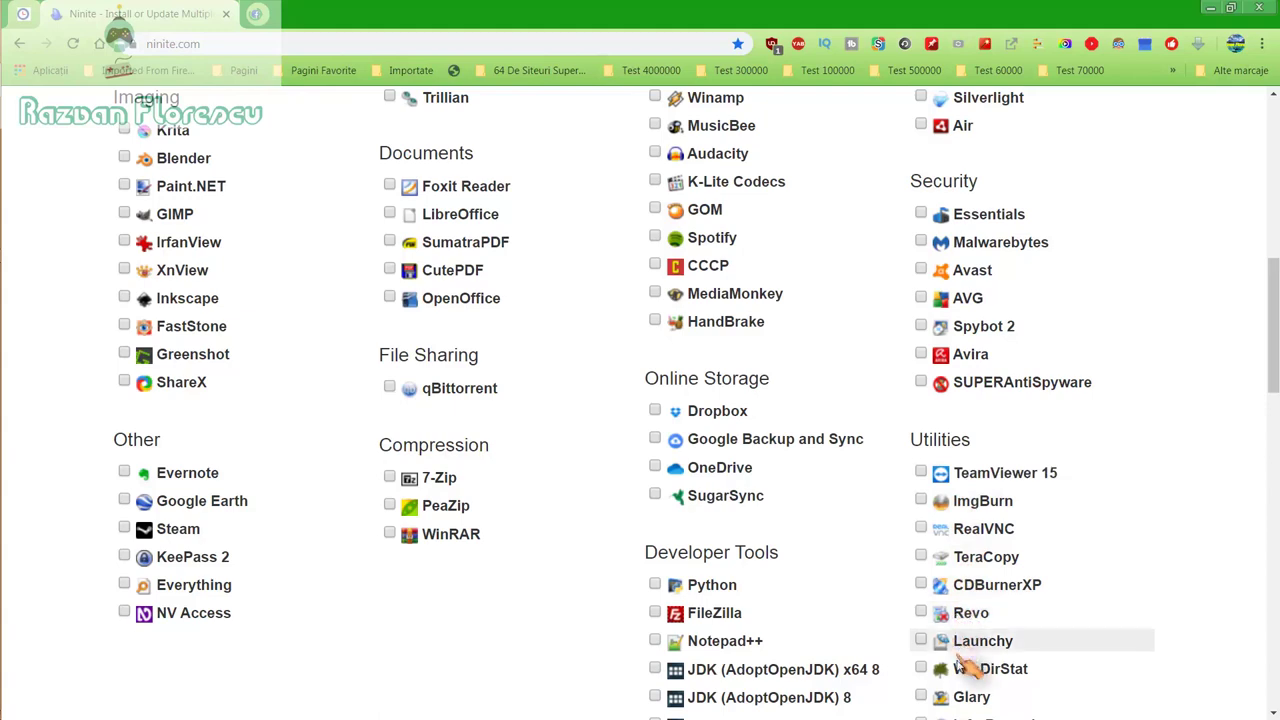
pyautogui.scroll(-1, 957, 694)
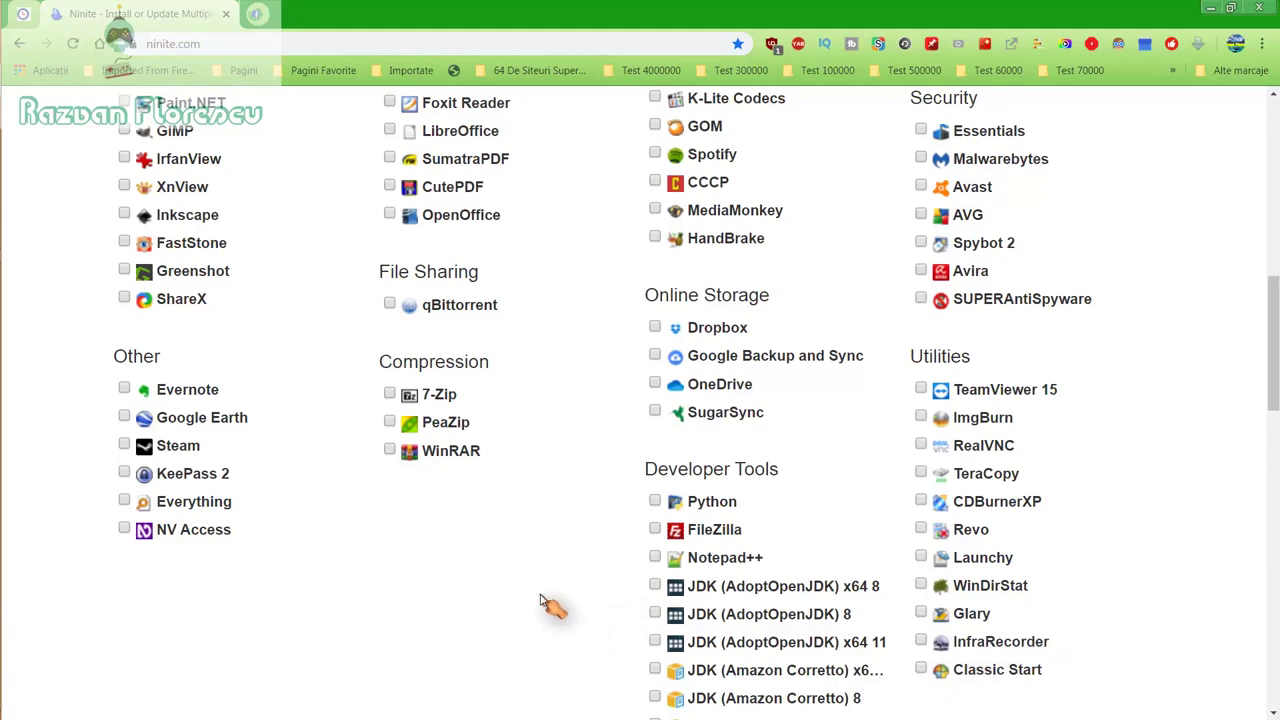
pyautogui.scroll(-1, 540, 603)
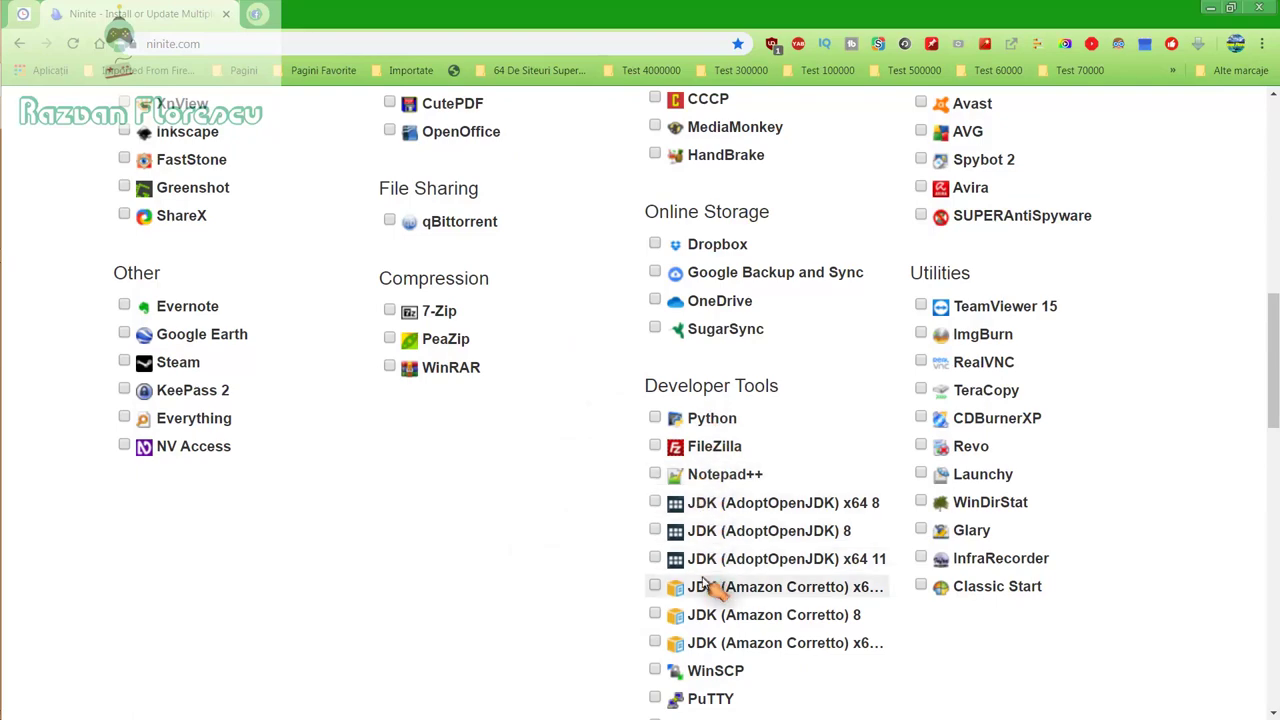
pyautogui.scroll(-1, 722, 650)
pyautogui.scroll(-1, 720, 648)
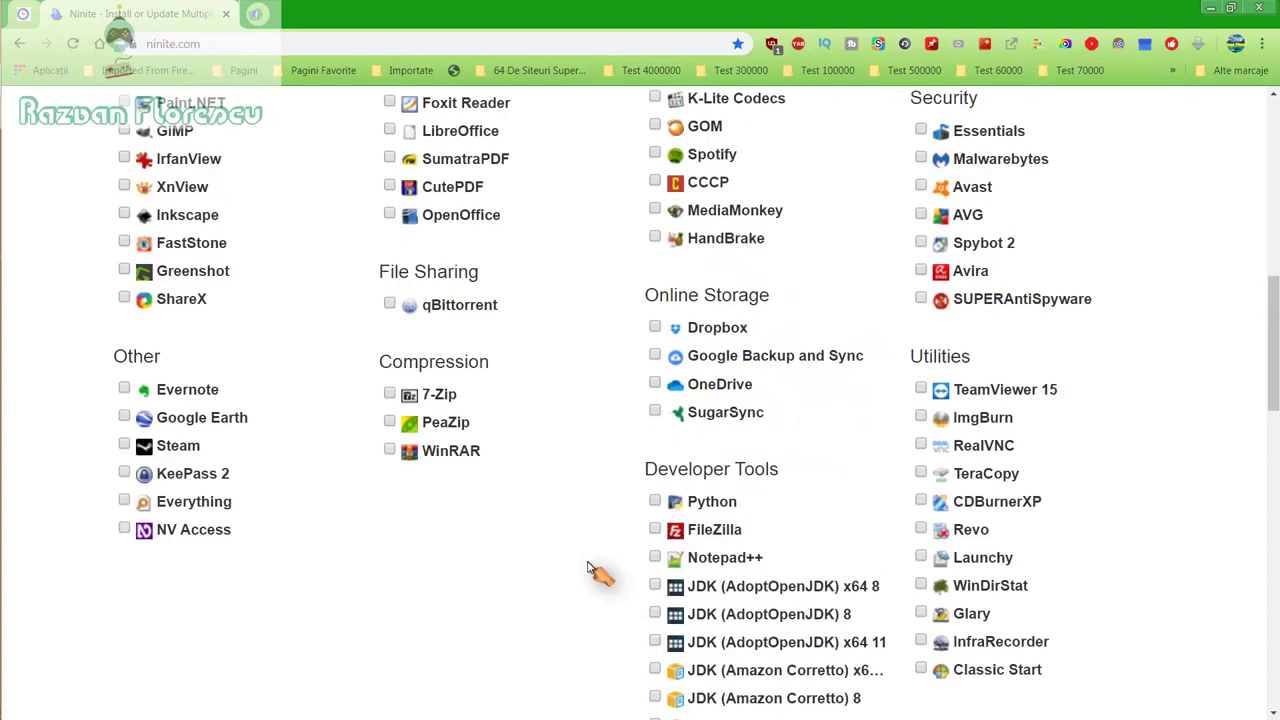
pyautogui.scroll(3, 590, 568)
pyautogui.scroll(2, 590, 568)
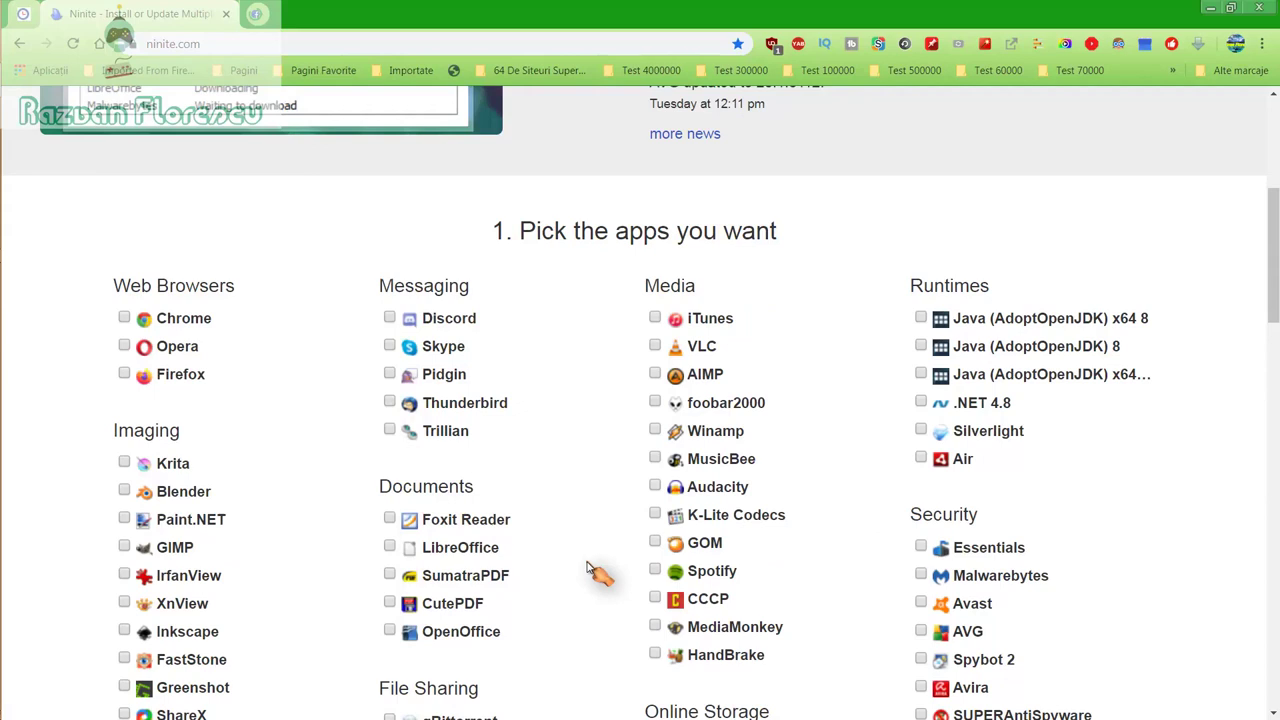
# Step: Select Inkscape, MusicBee, GOM, Spotify, CCCP and MediaMonkey for the Ninite installer
pyautogui.click(656, 542)
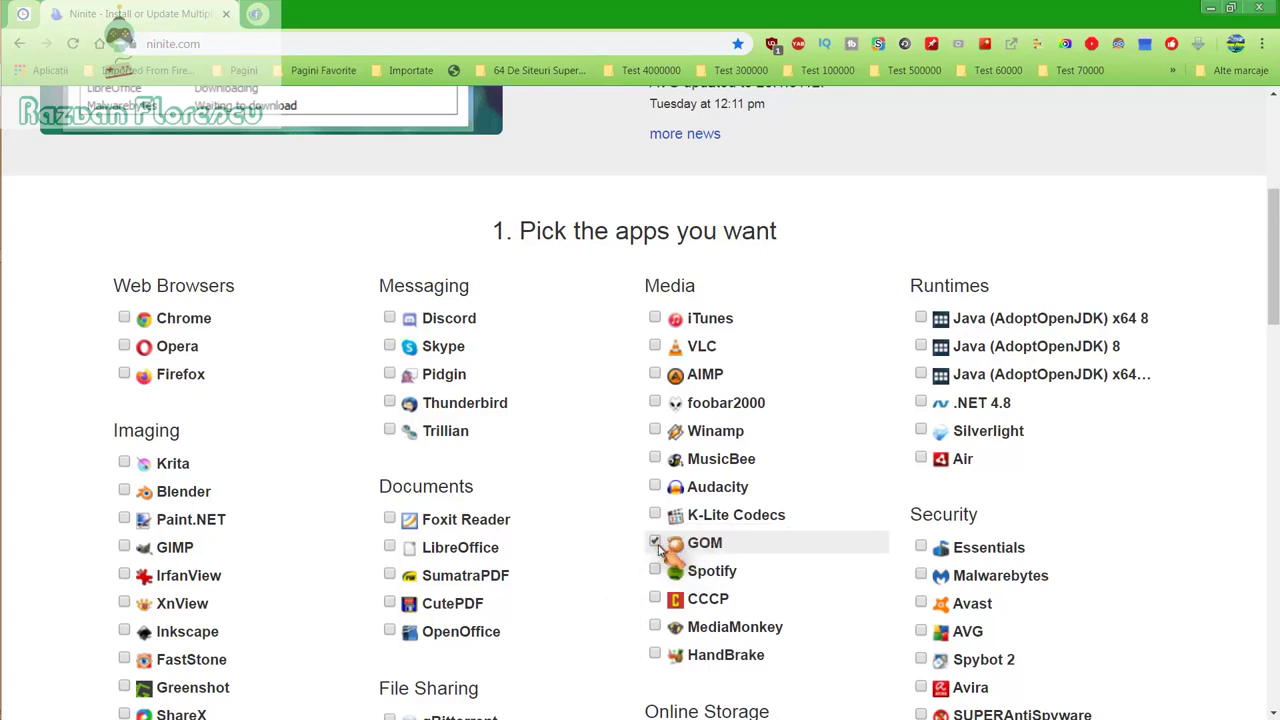
pyautogui.click(128, 636)
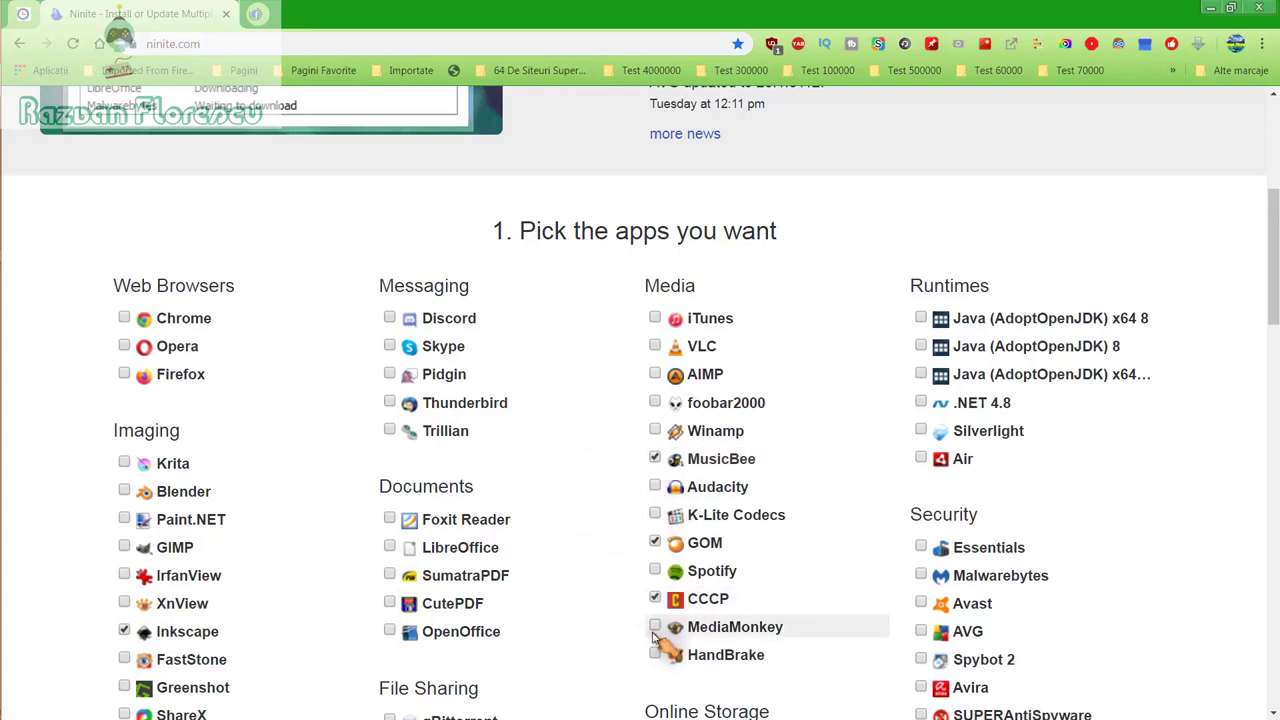
pyautogui.click(655, 626)
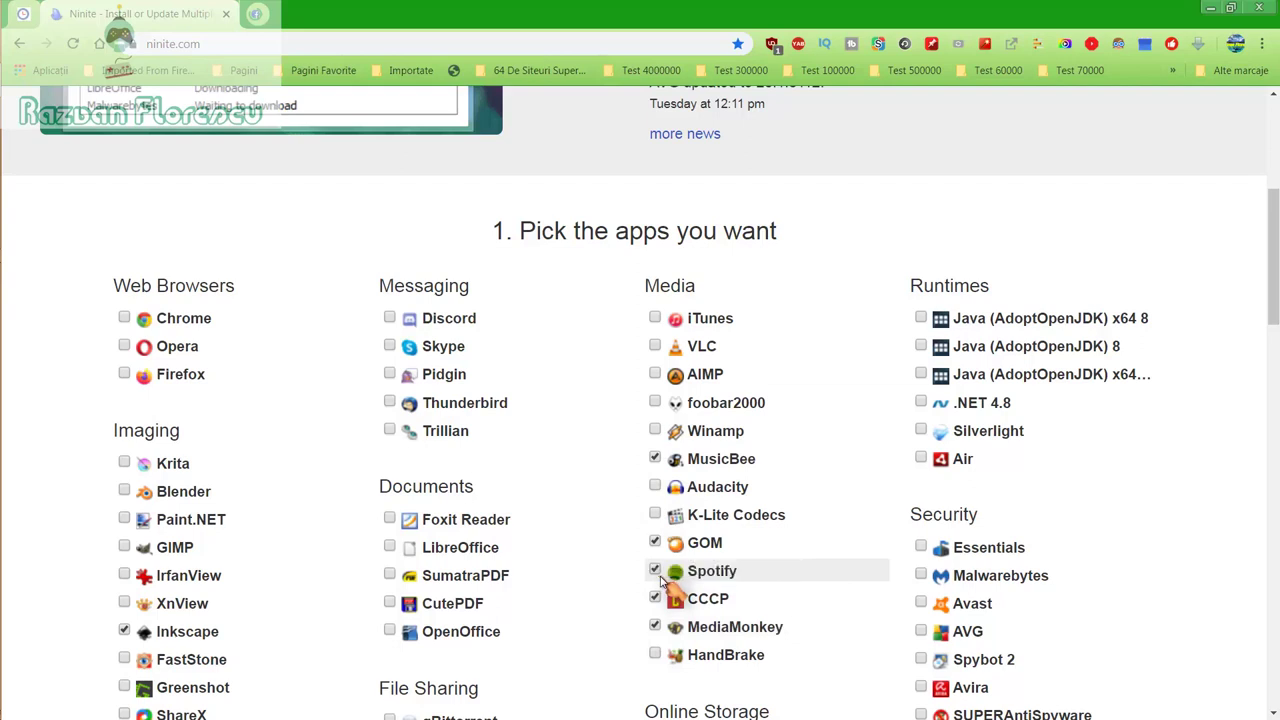
# Step: Add SUPERAntiSpyware and Spybot 2 from Security and SugarSync from Online Storage to the app selection
pyautogui.scroll(-1, 665, 560)
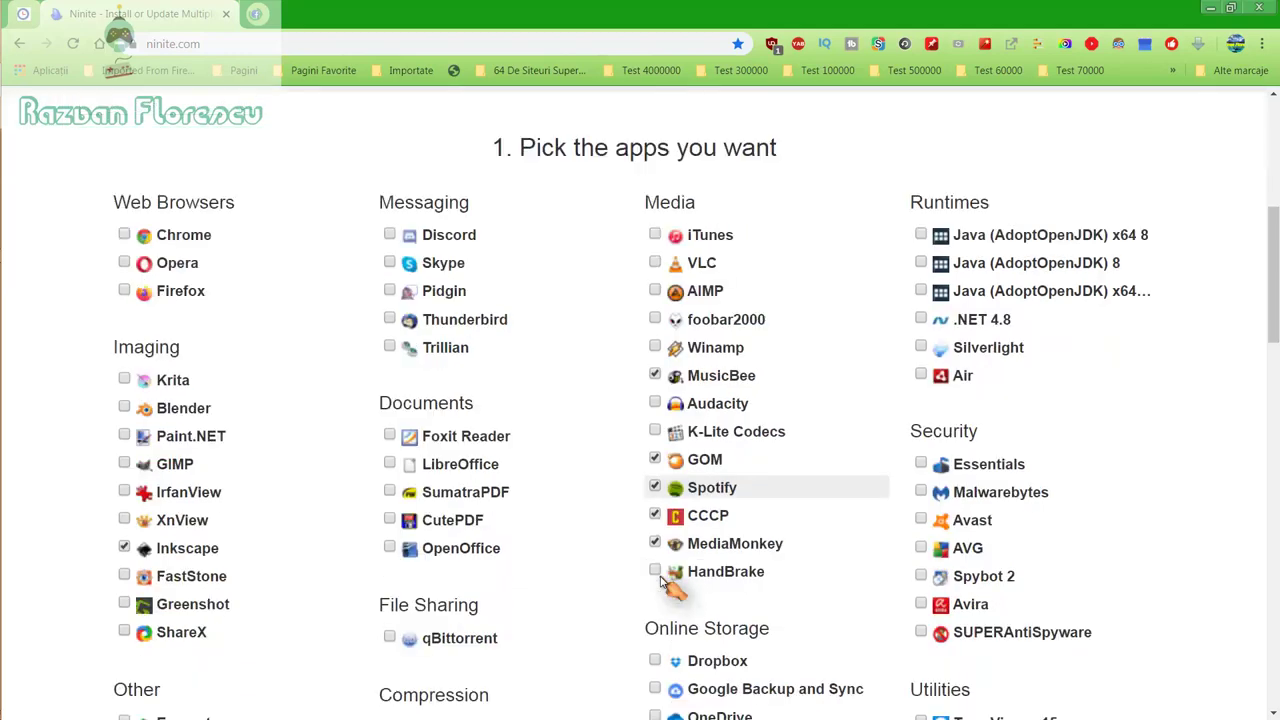
pyautogui.scroll(-1, 677, 569)
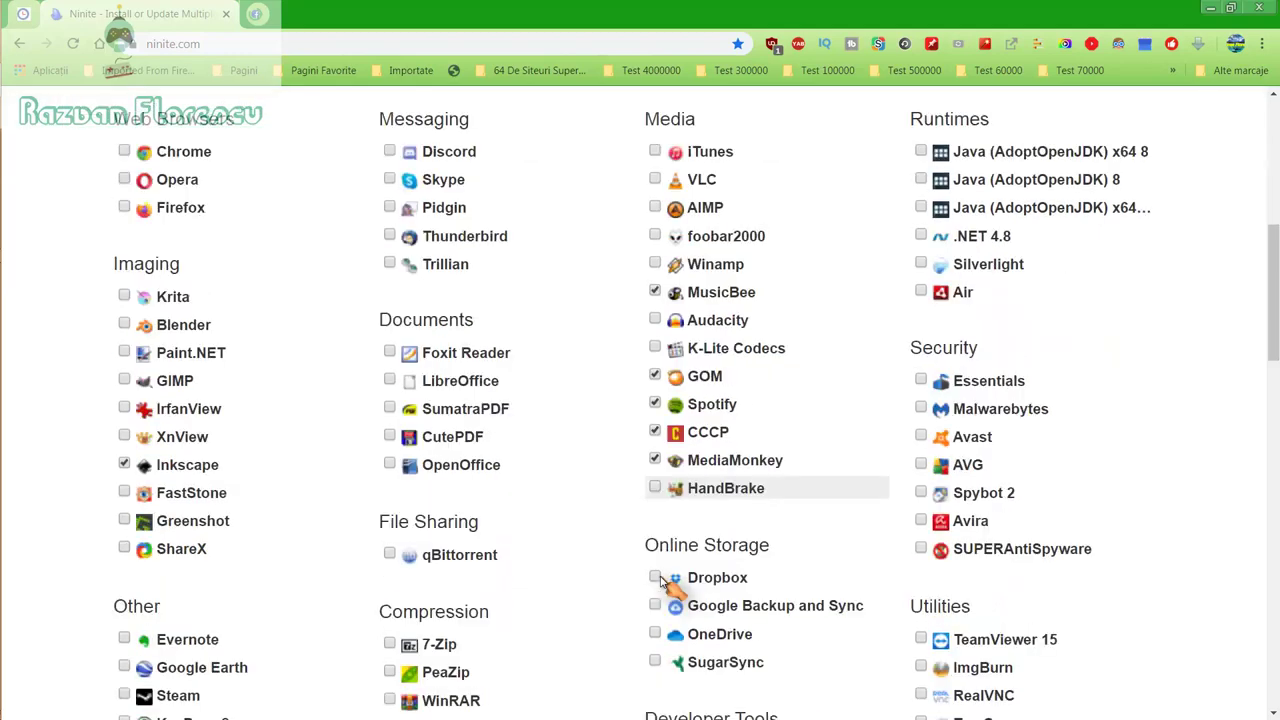
pyautogui.click(958, 548)
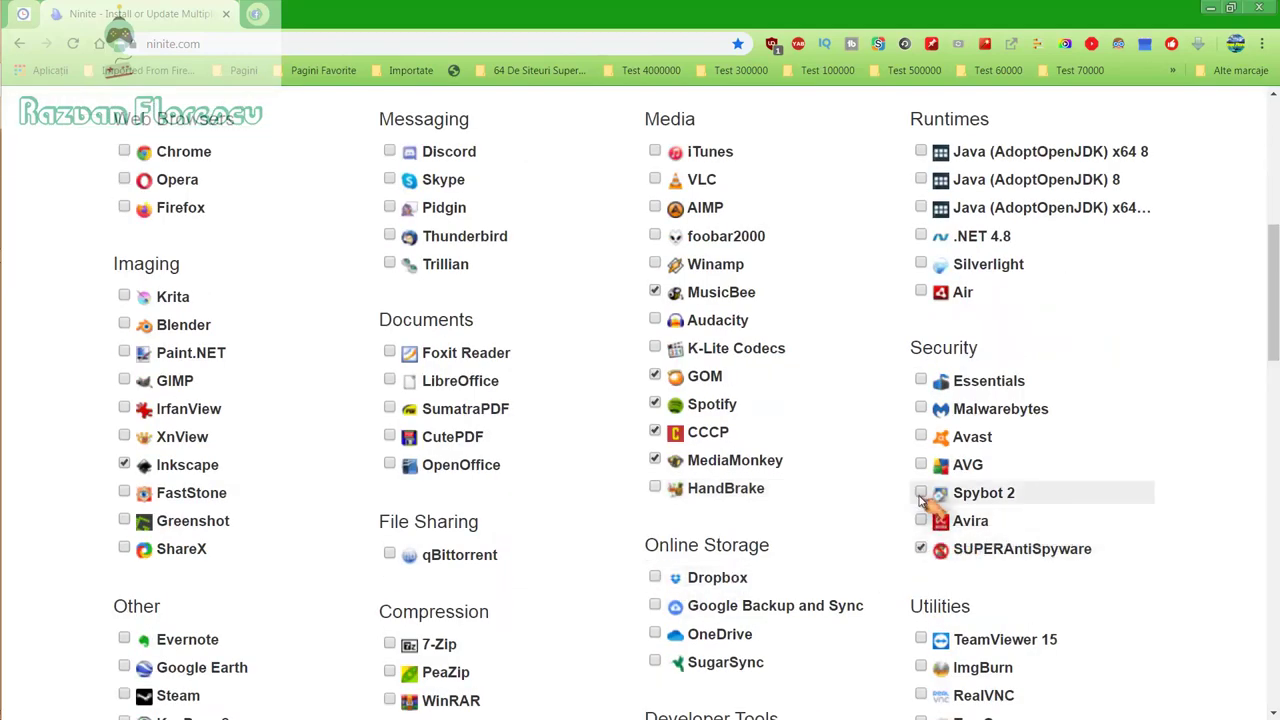
pyautogui.scroll(-2, 921, 499)
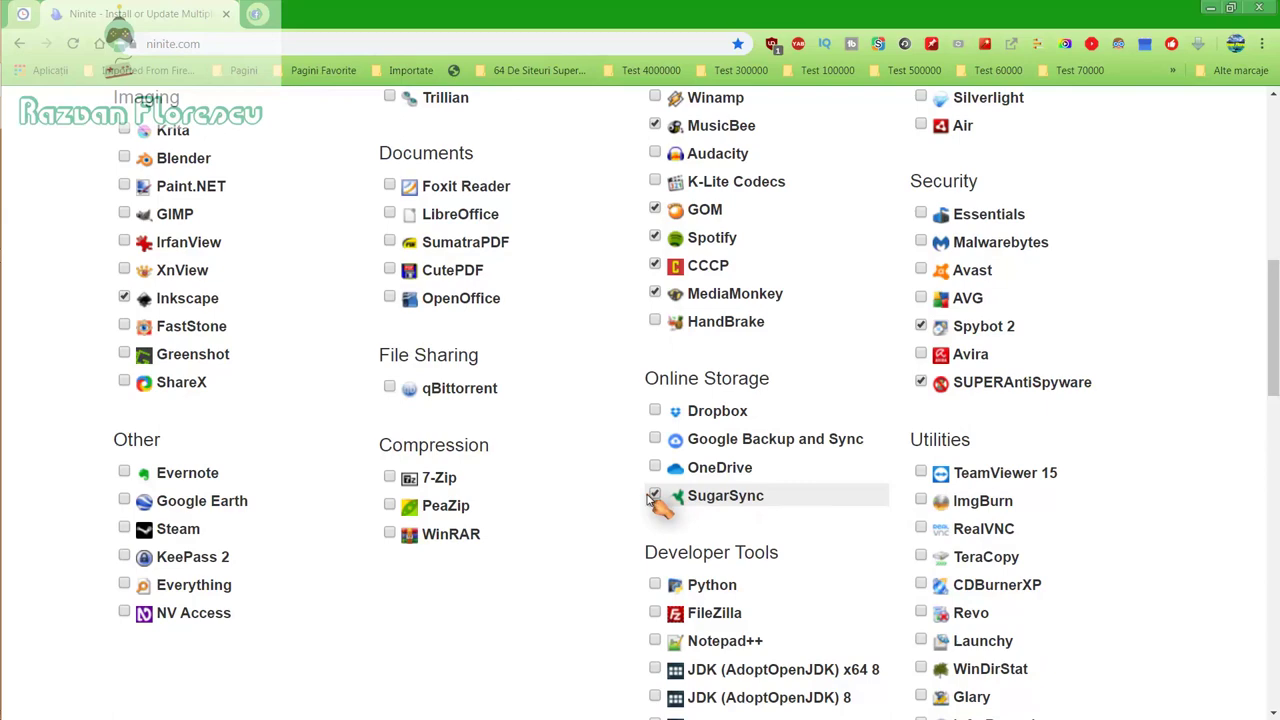
# Step: Get the custom Ninite installer and save it to the desktop as "Ninite CCCP GOM Inkscape MediaMonkey MusicBee Installer.exe"
pyautogui.scroll(-2, 650, 500)
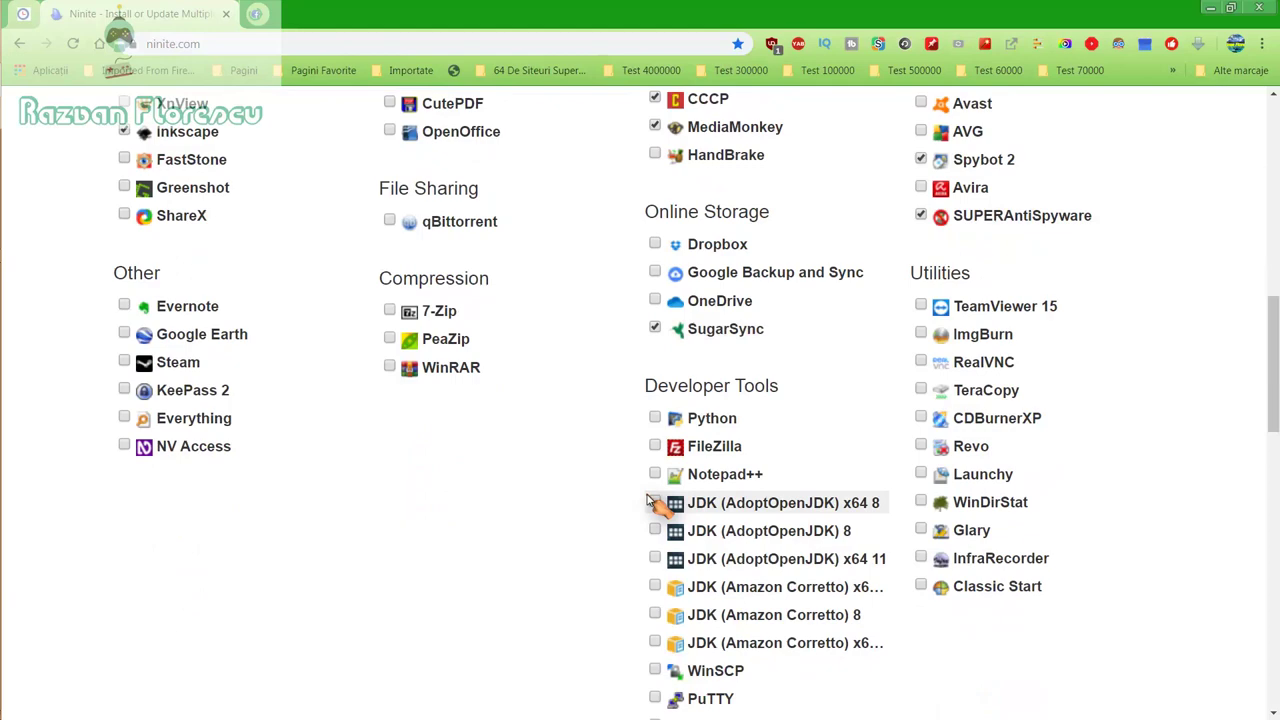
pyautogui.scroll(-2, 648, 502)
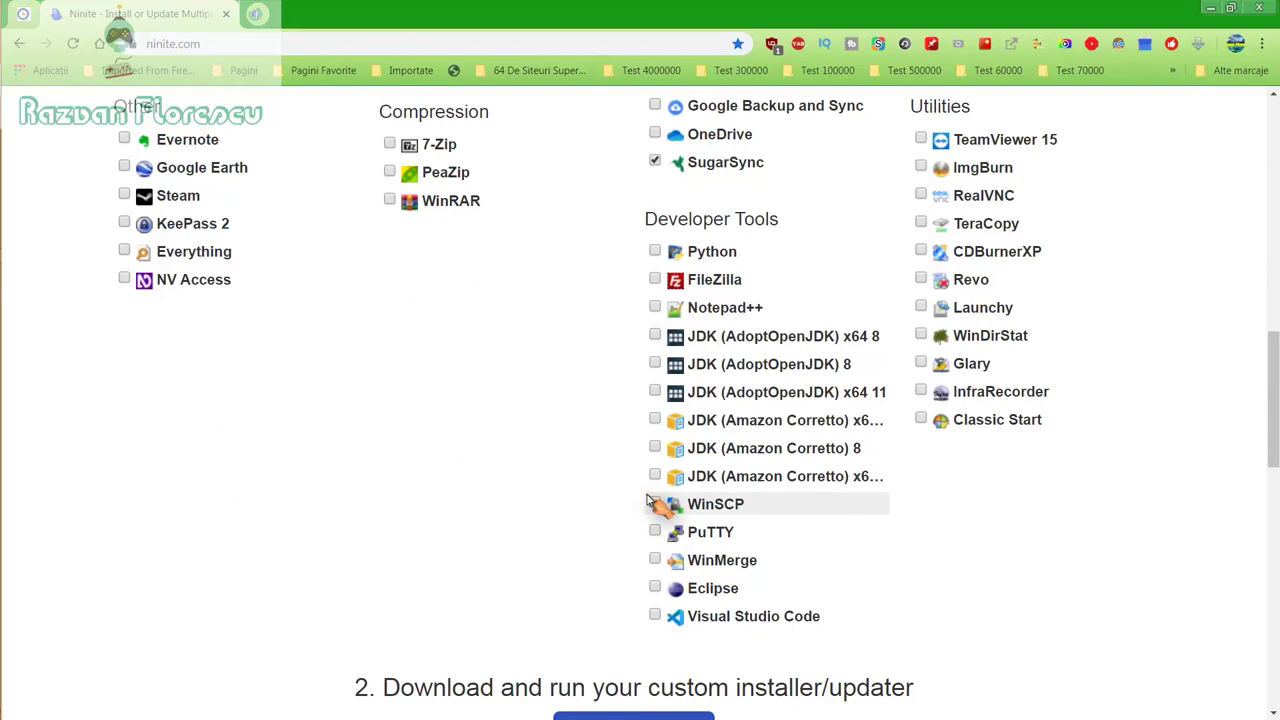
pyautogui.scroll(-2, 648, 502)
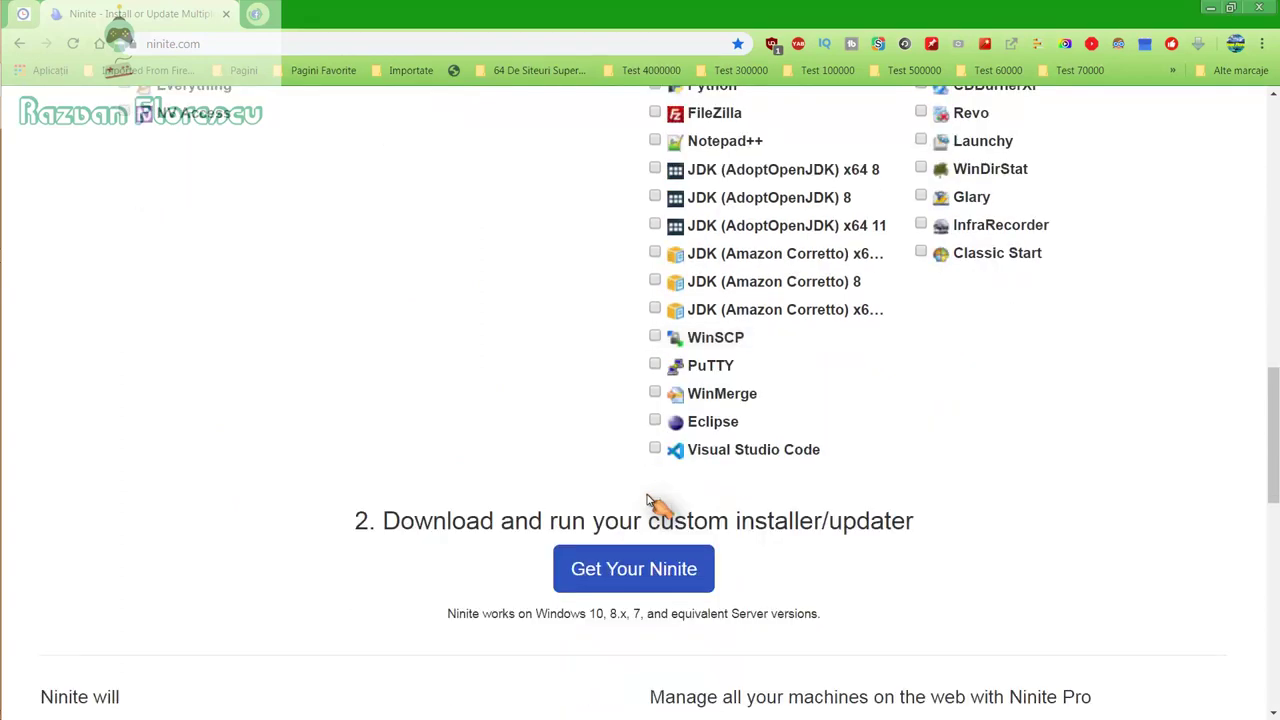
pyautogui.click(637, 566)
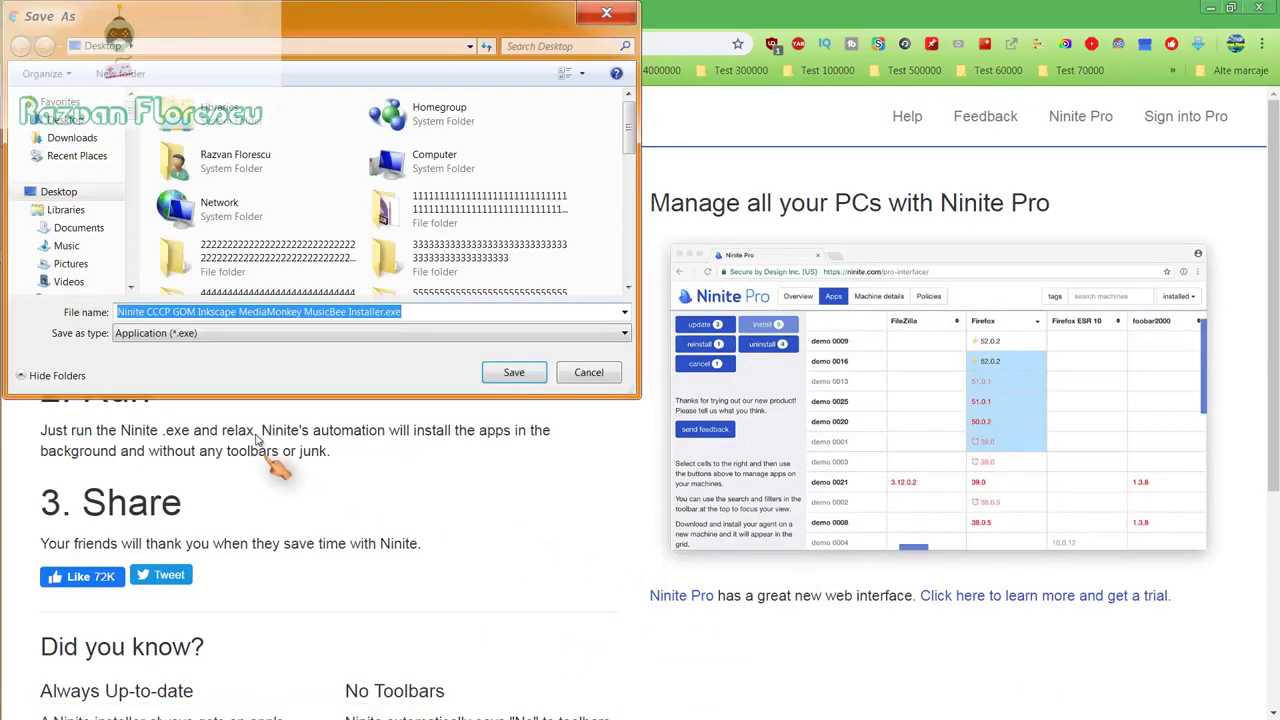
pyautogui.click(325, 336)
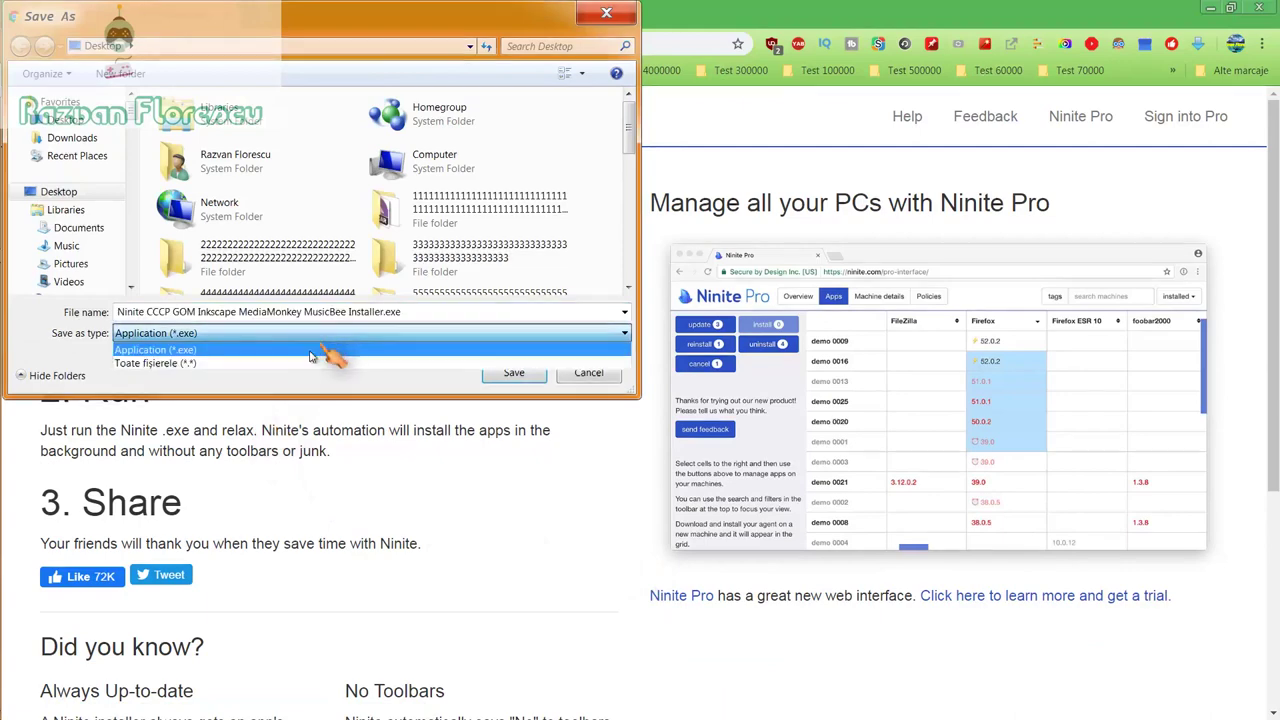
pyautogui.click(295, 358)
pyautogui.click(497, 376)
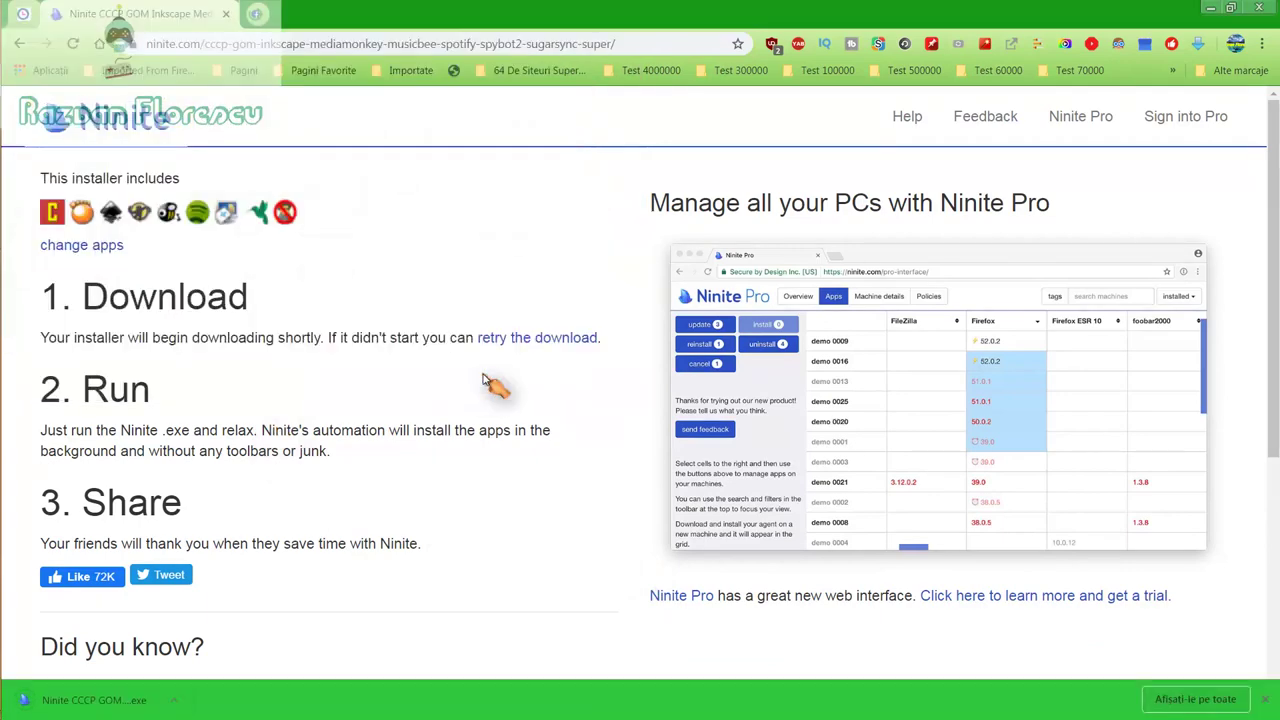
# Step: Run the downloaded Ninite installer, accepting the security warning, and close the browser window
pyautogui.click(130, 700)
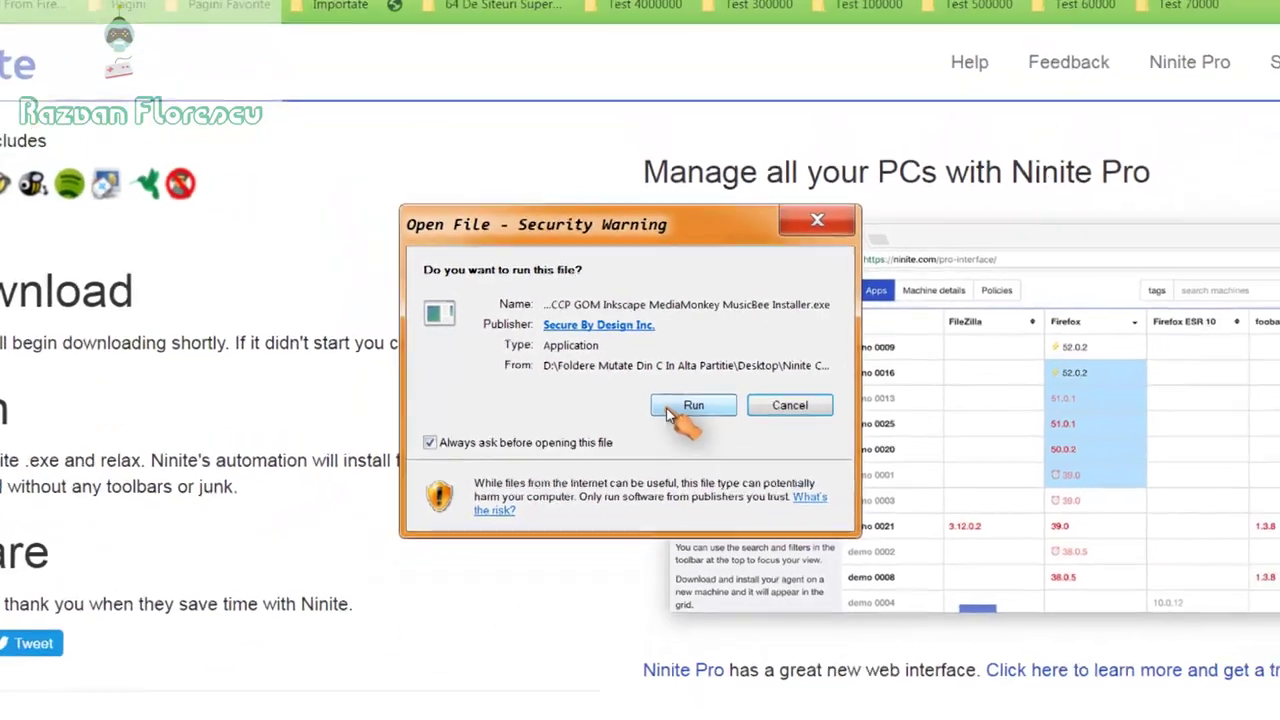
pyautogui.click(698, 427)
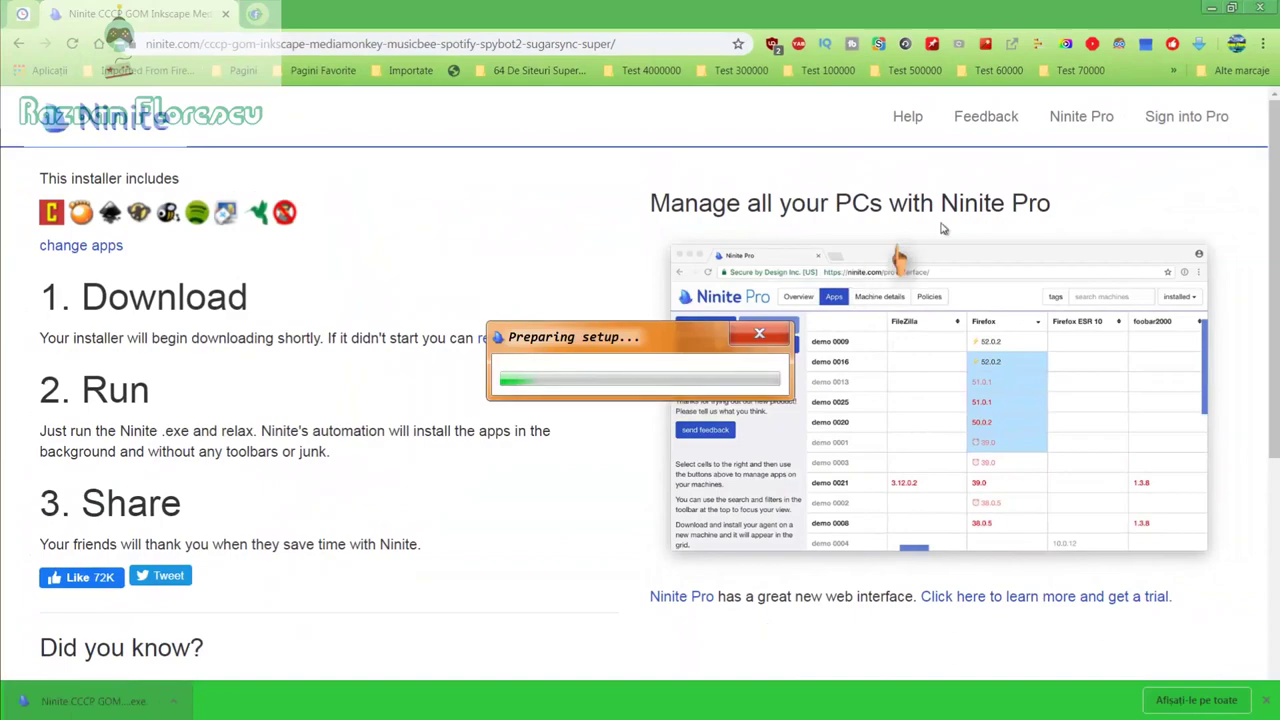
pyautogui.click(1258, 7)
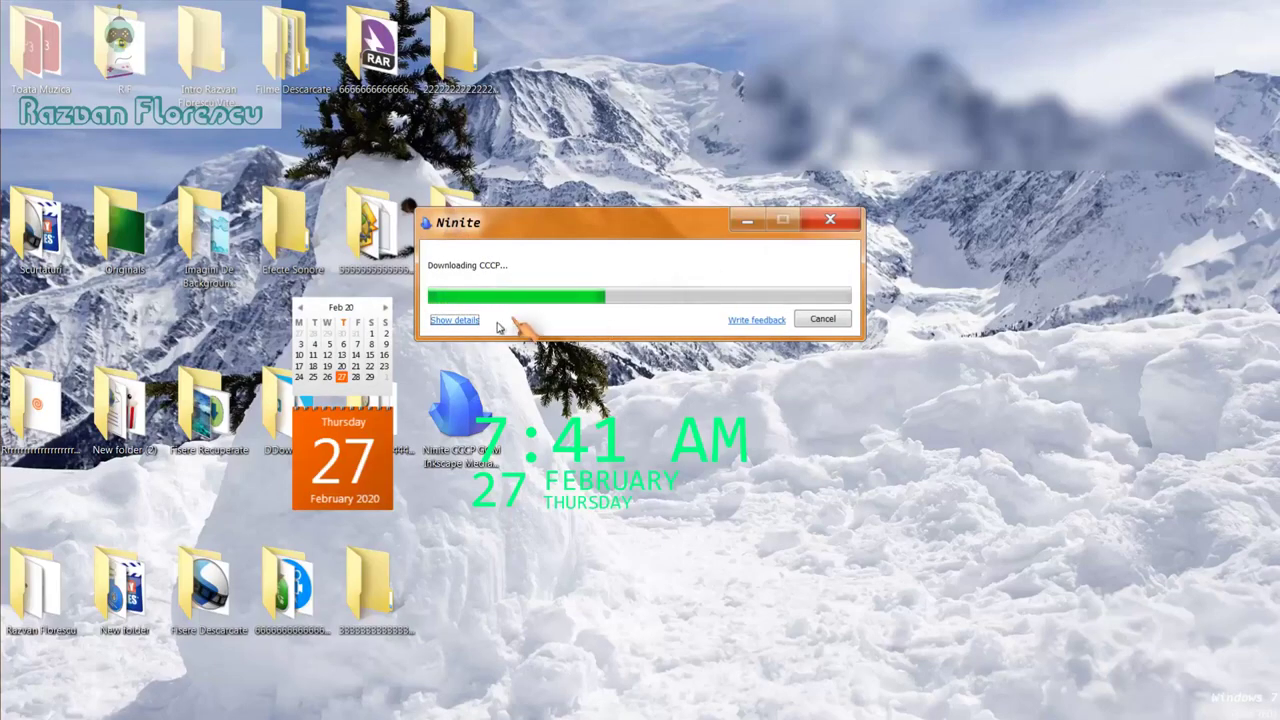
# Step: Show Ninite's installation details and dismiss the 360 Total Security alerts about file association and driver or service changes
pyautogui.click(455, 321)
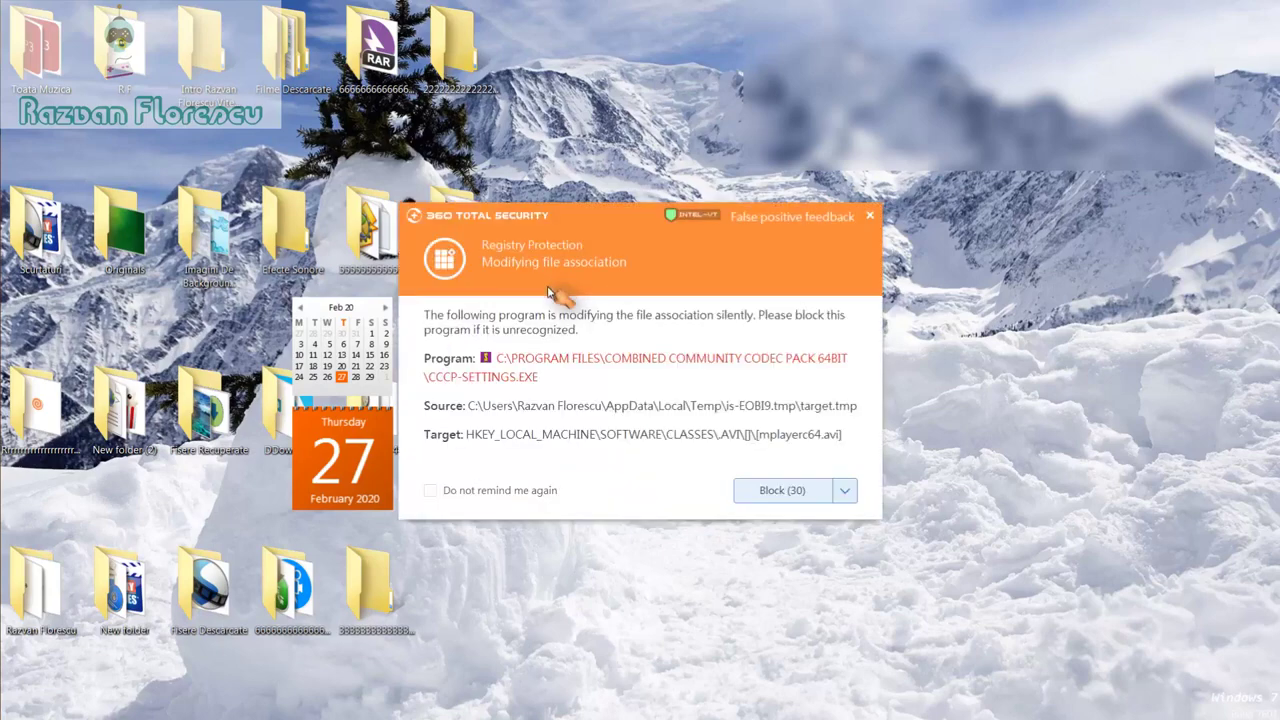
pyautogui.click(870, 217)
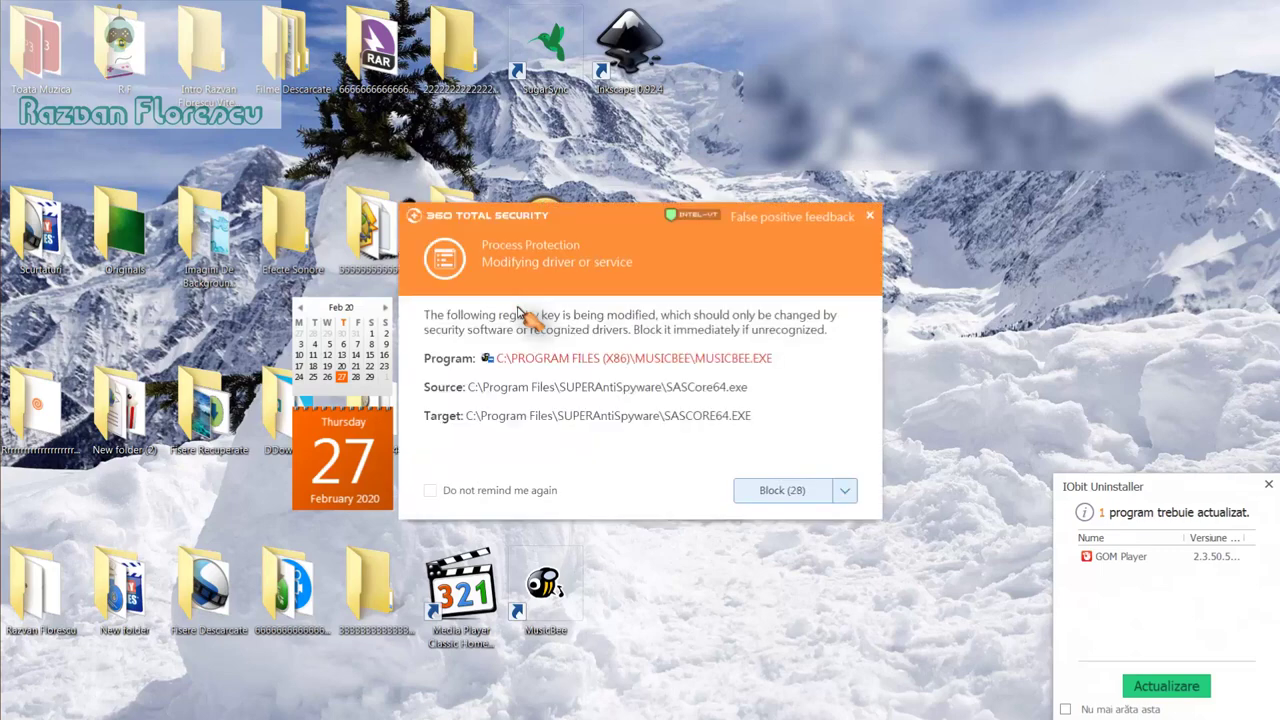
pyautogui.click(876, 219)
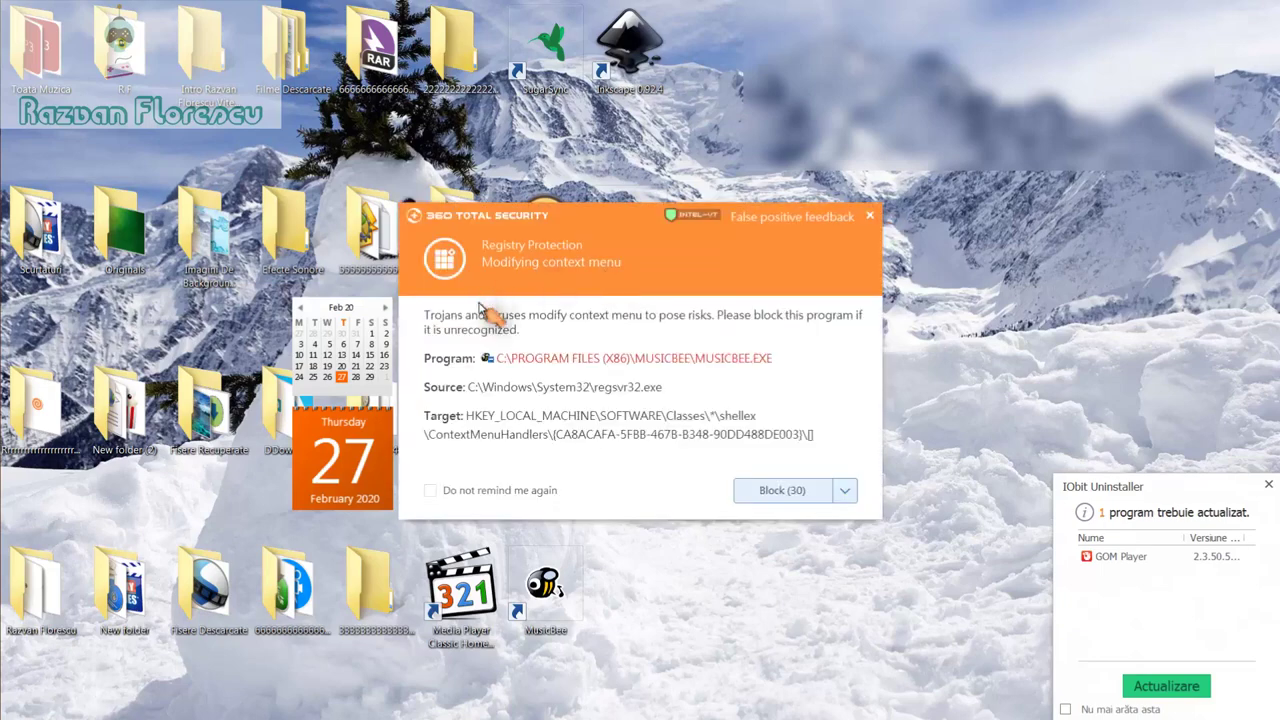
# Step: Dismiss the remaining 360 Total Security alerts with Do not remind me again enabled, and close the IObit Uninstaller notice and Ninite window
pyautogui.click(869, 216)
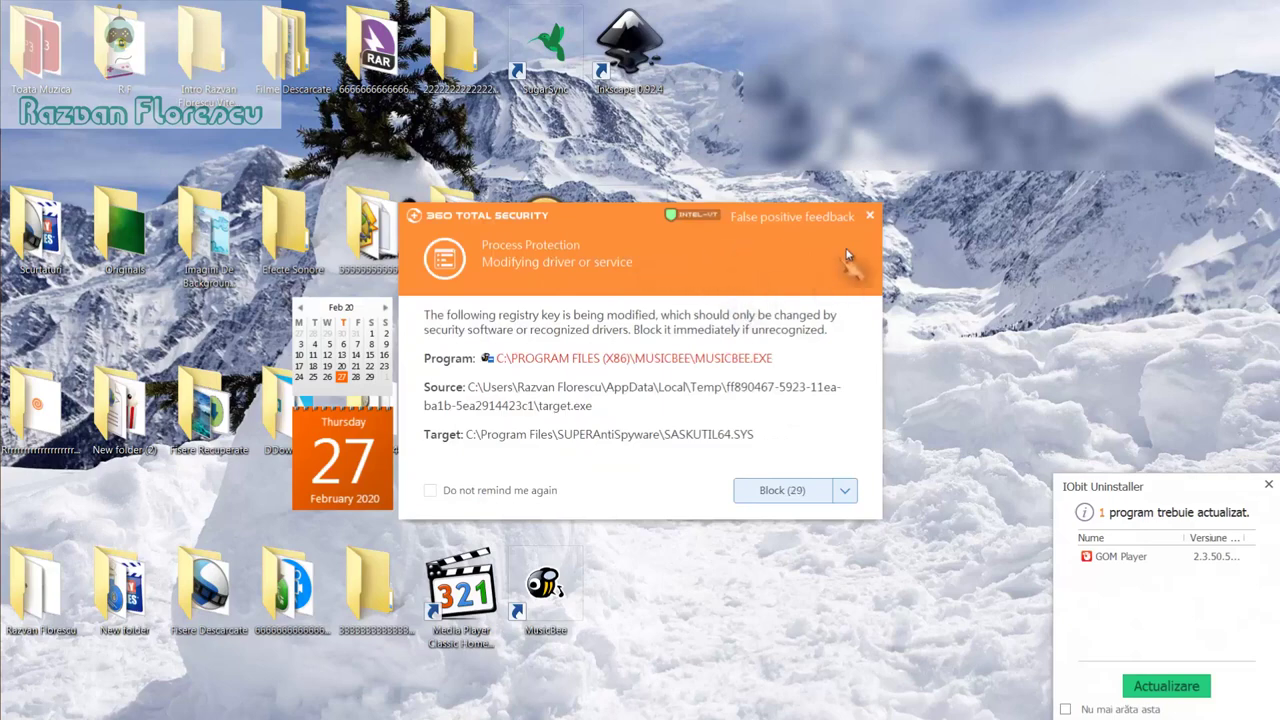
pyautogui.click(872, 217)
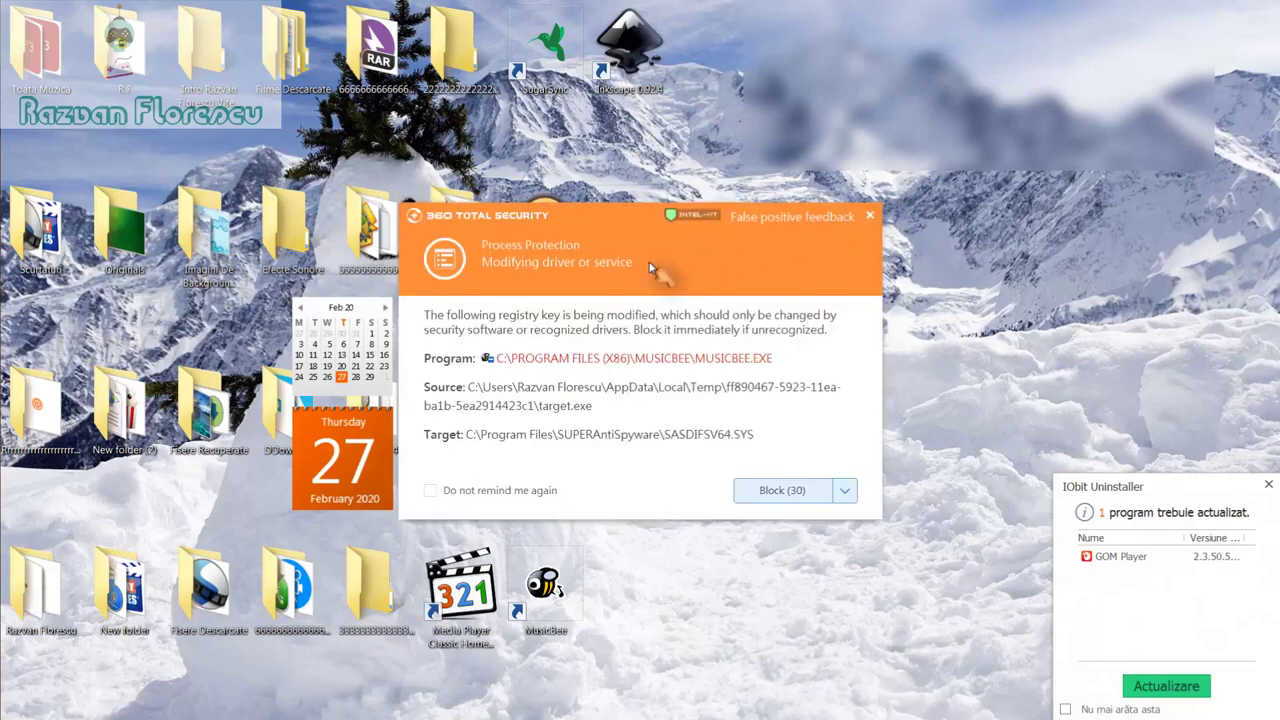
pyautogui.click(432, 491)
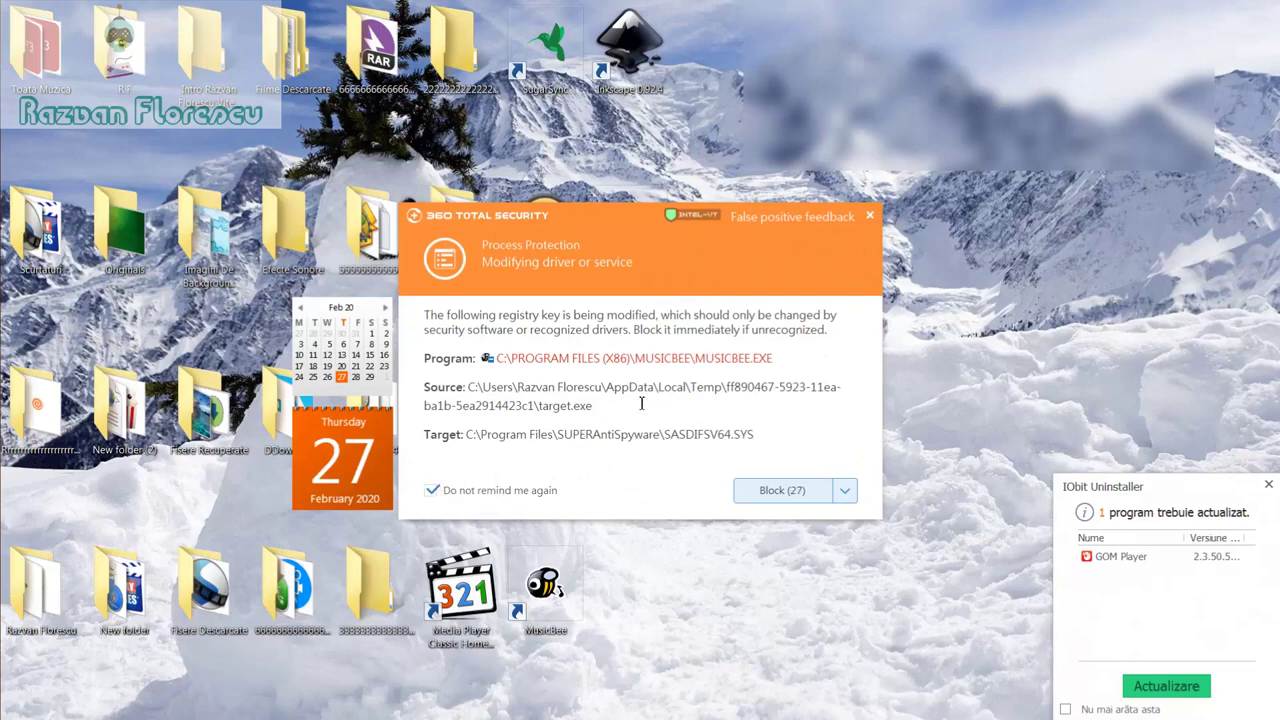
pyautogui.click(869, 215)
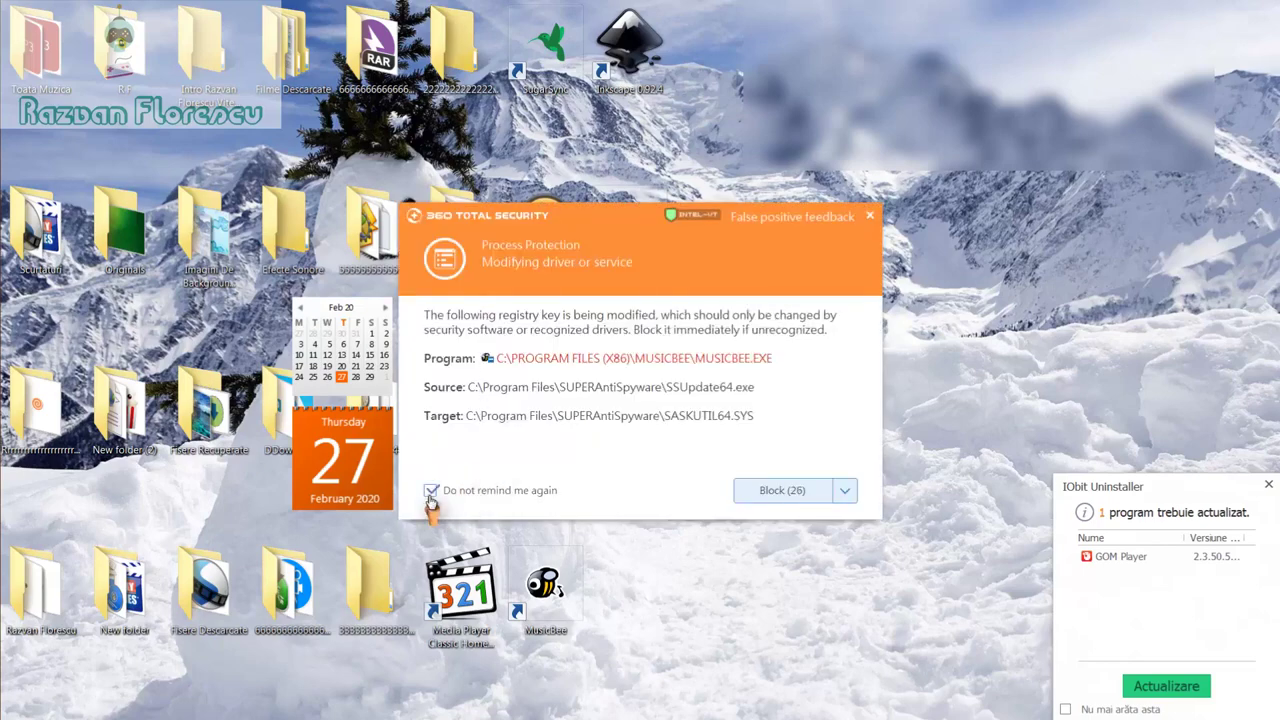
pyautogui.click(869, 217)
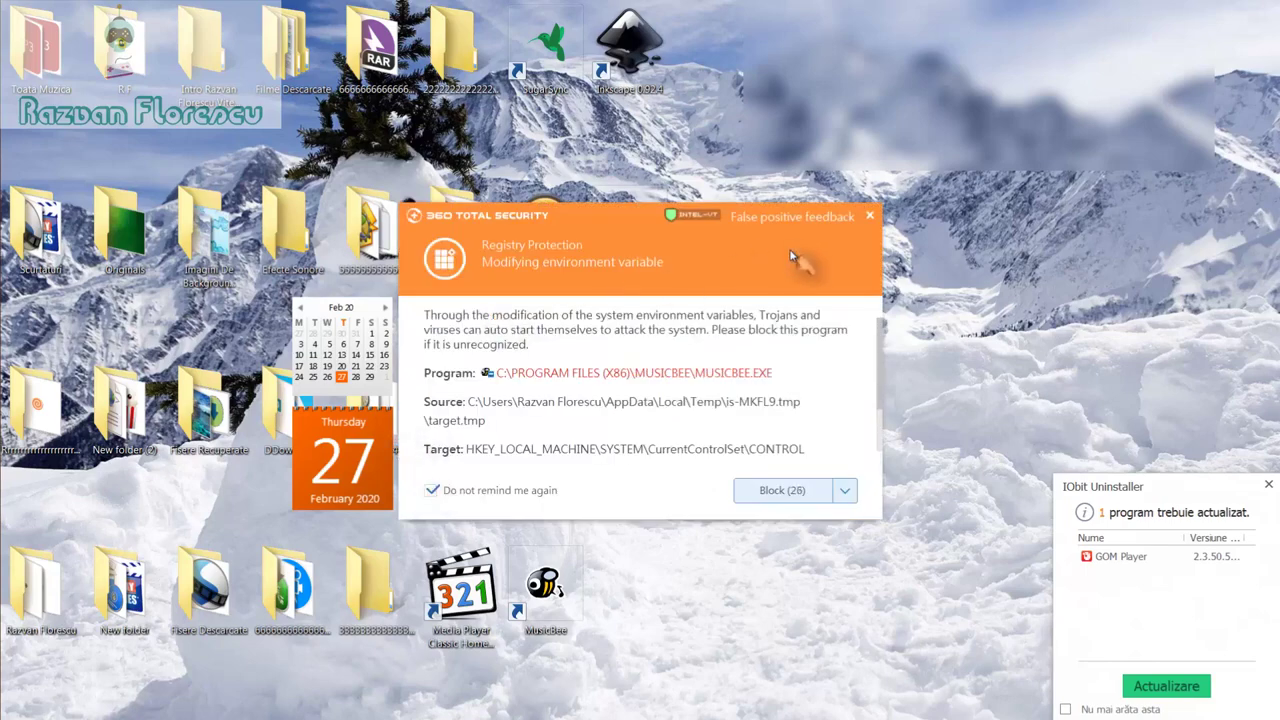
pyautogui.click(871, 219)
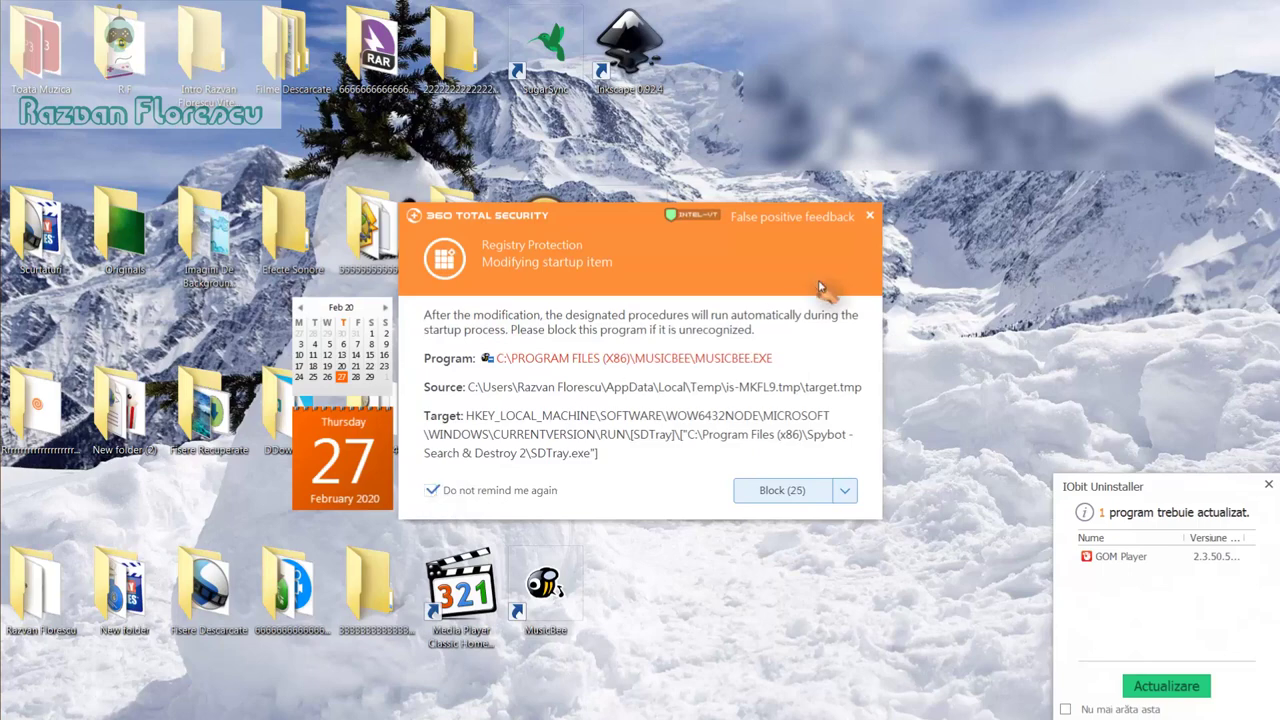
pyautogui.click(871, 216)
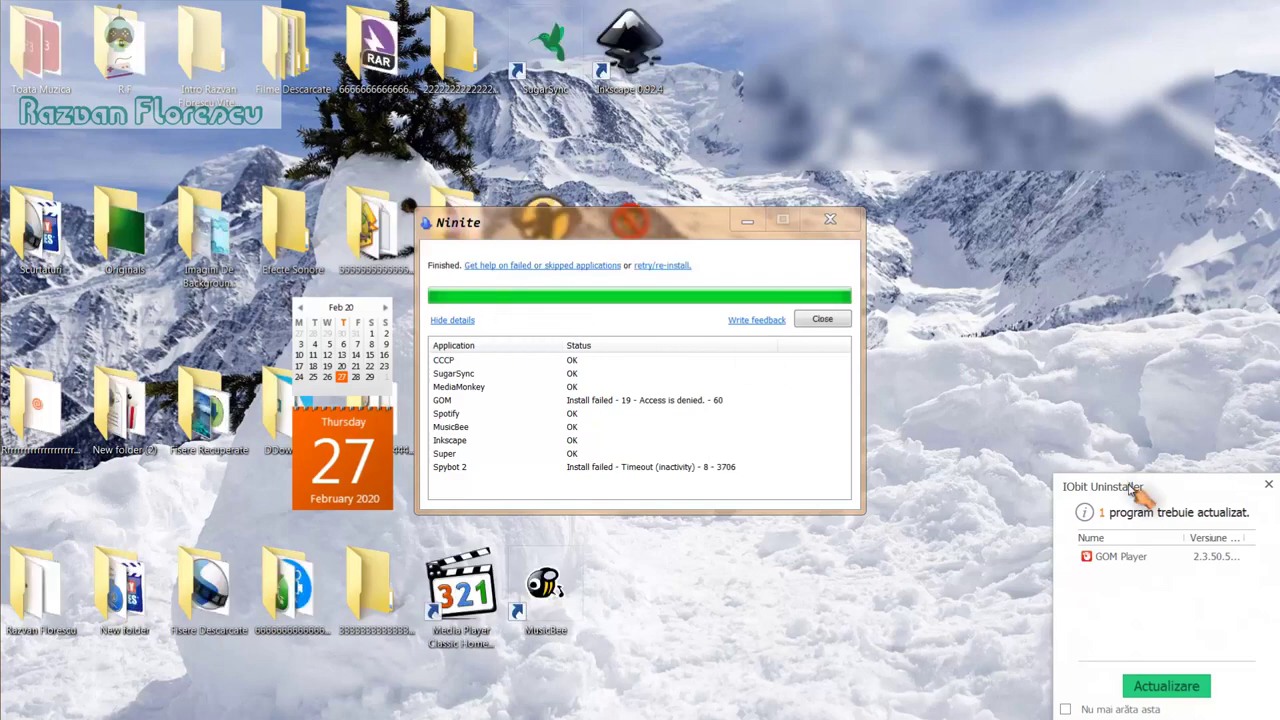
pyautogui.click(1264, 487)
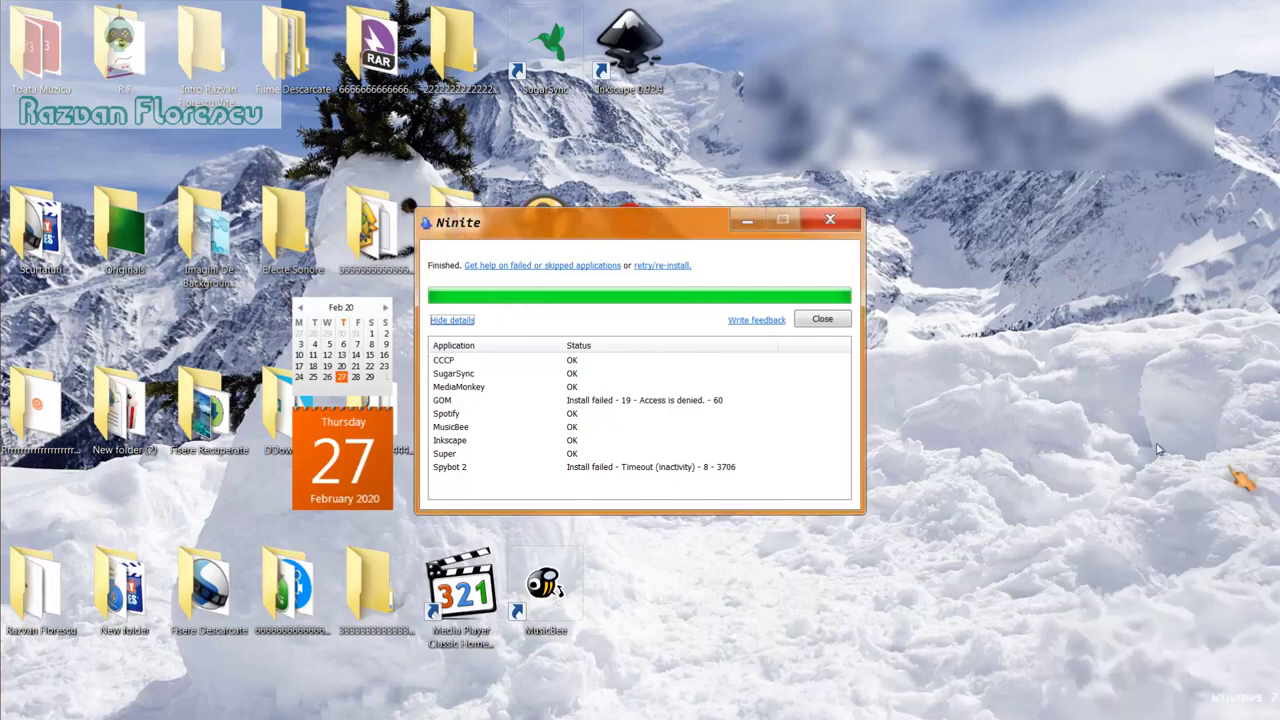
pyautogui.click(822, 322)
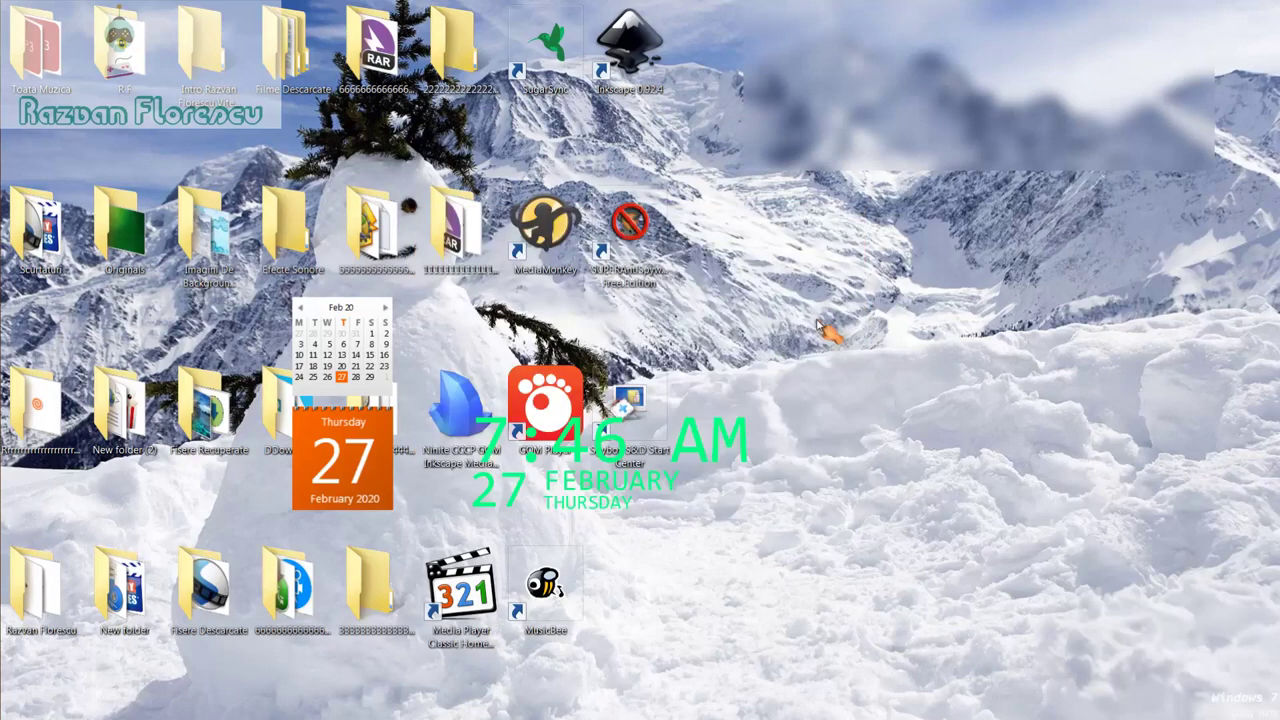
# Step: Launch Media Player Classic Home Cinema, decline periodic CCCP update checks, and maximize its window
pyautogui.click(470, 595)
pyautogui.doubleClick(470, 602)
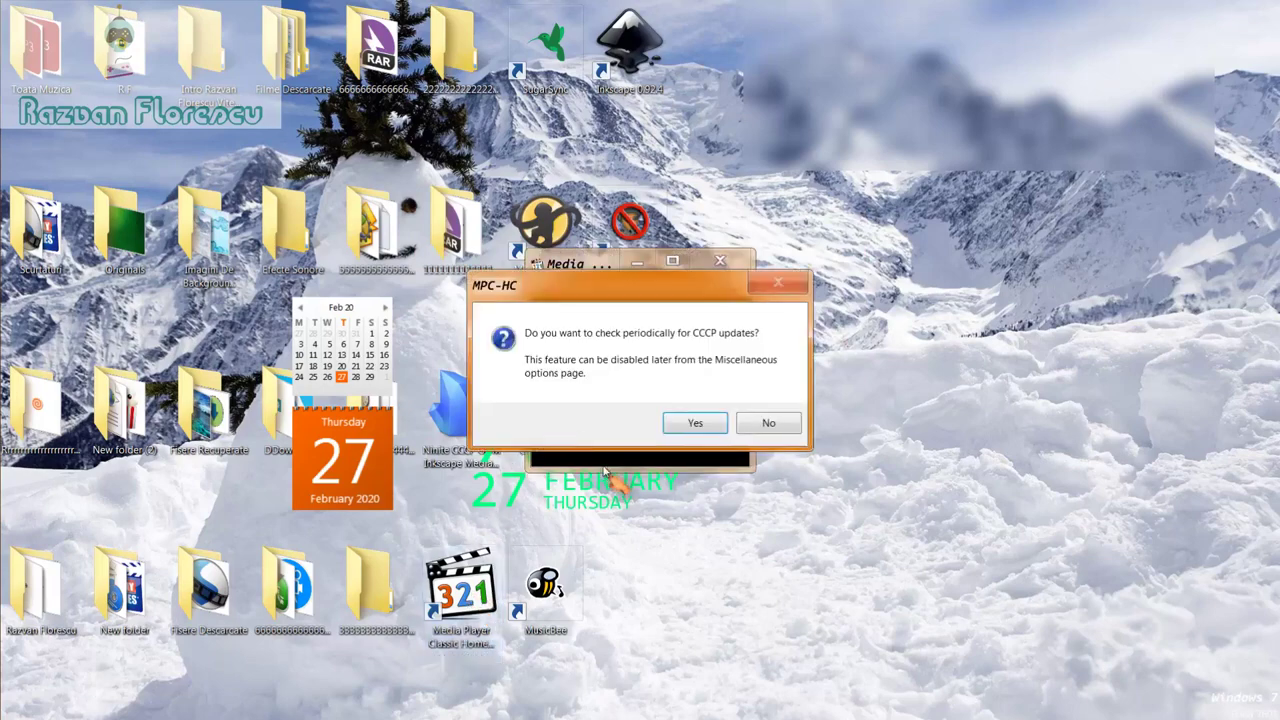
pyautogui.click(764, 424)
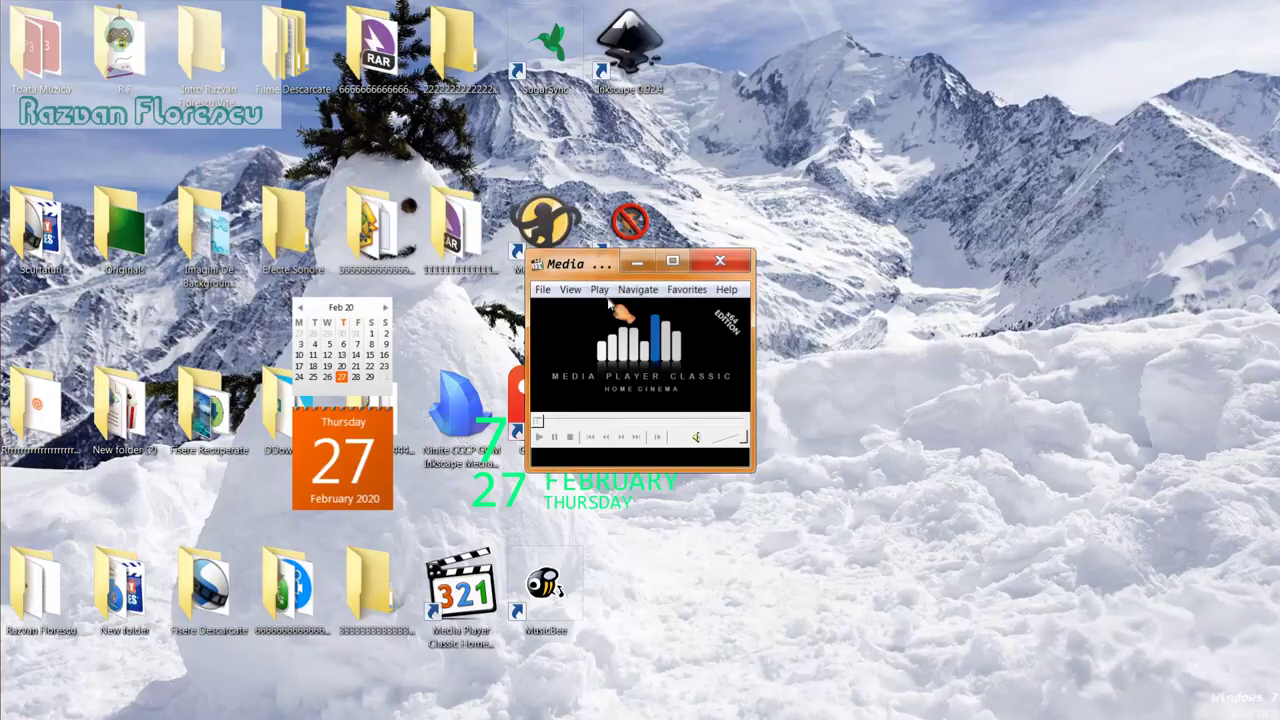
pyautogui.moveTo(596, 264); pyautogui.dragTo(626, 10)
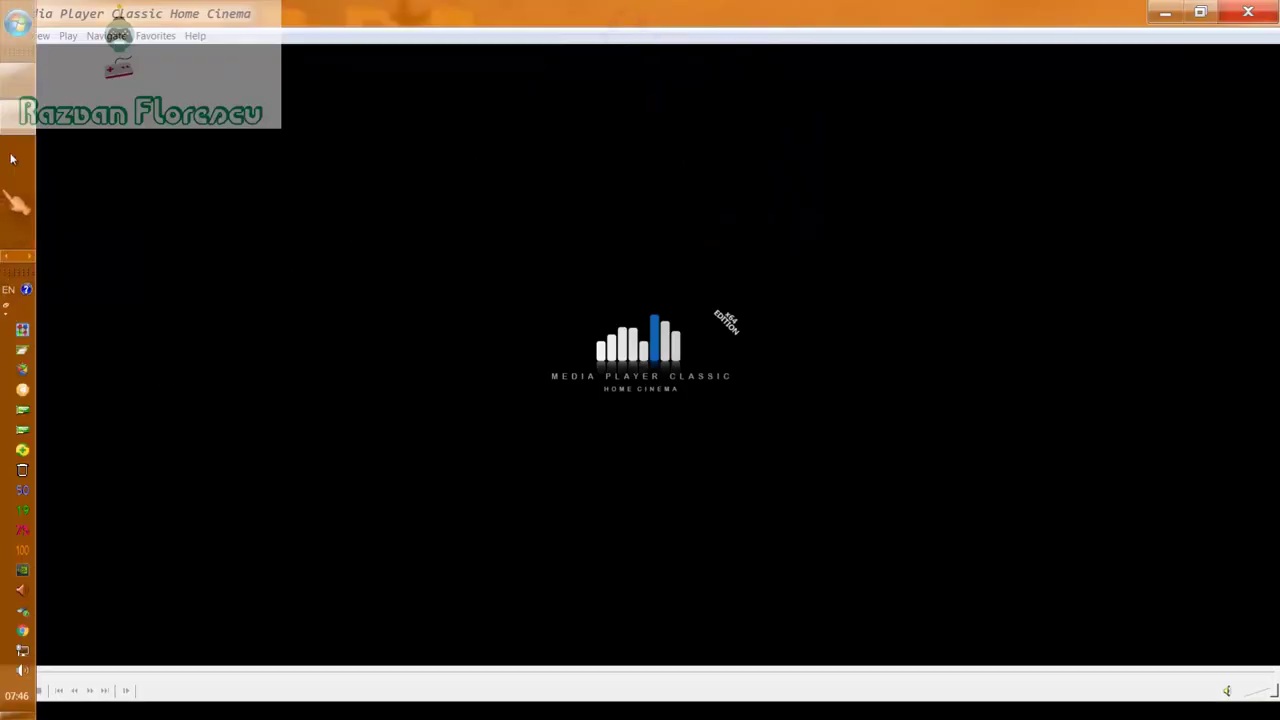
# Step: Pin Media Player Classic Home Cinema to the taskbar and close the player
pyautogui.rightClick(10, 120)
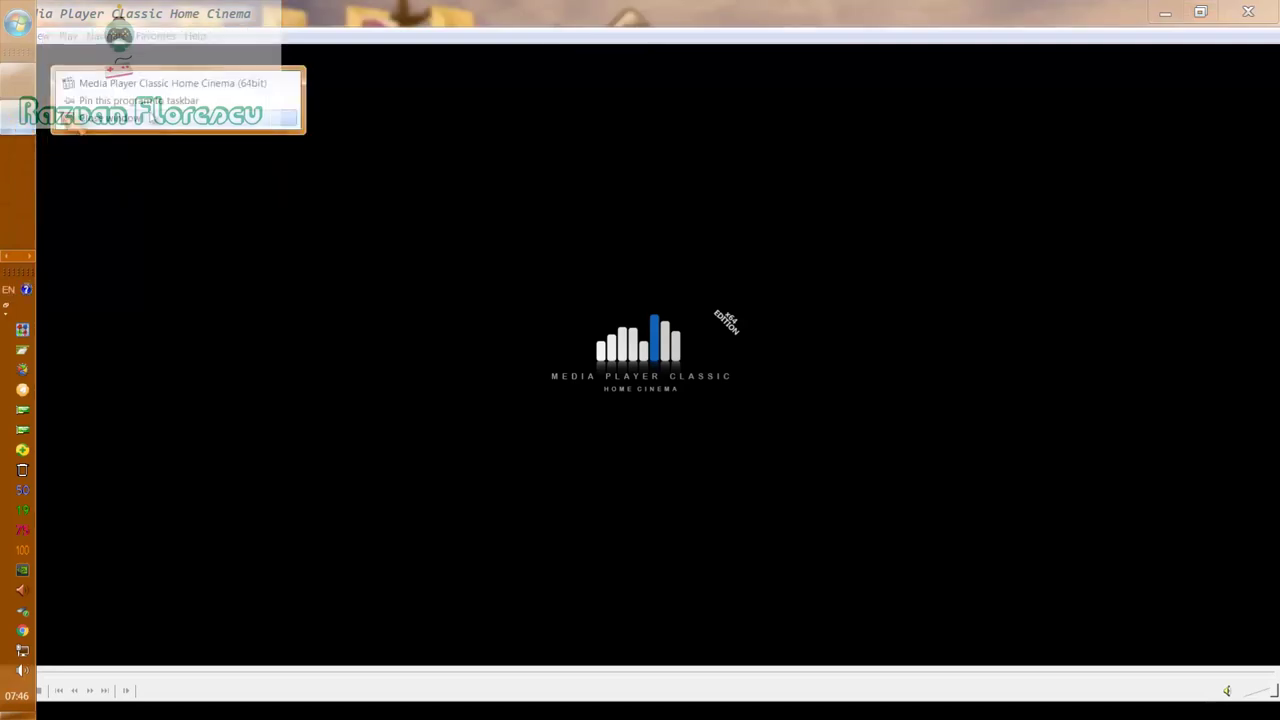
pyautogui.click(180, 101)
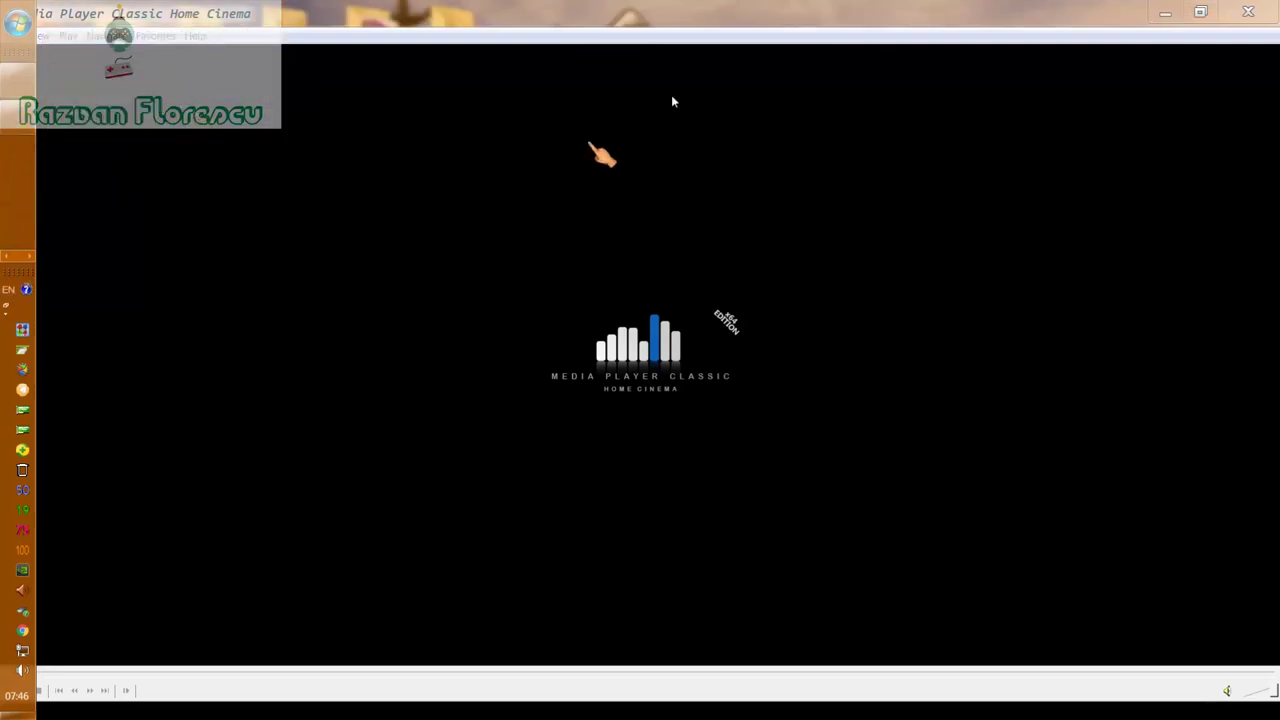
pyautogui.click(1276, 5)
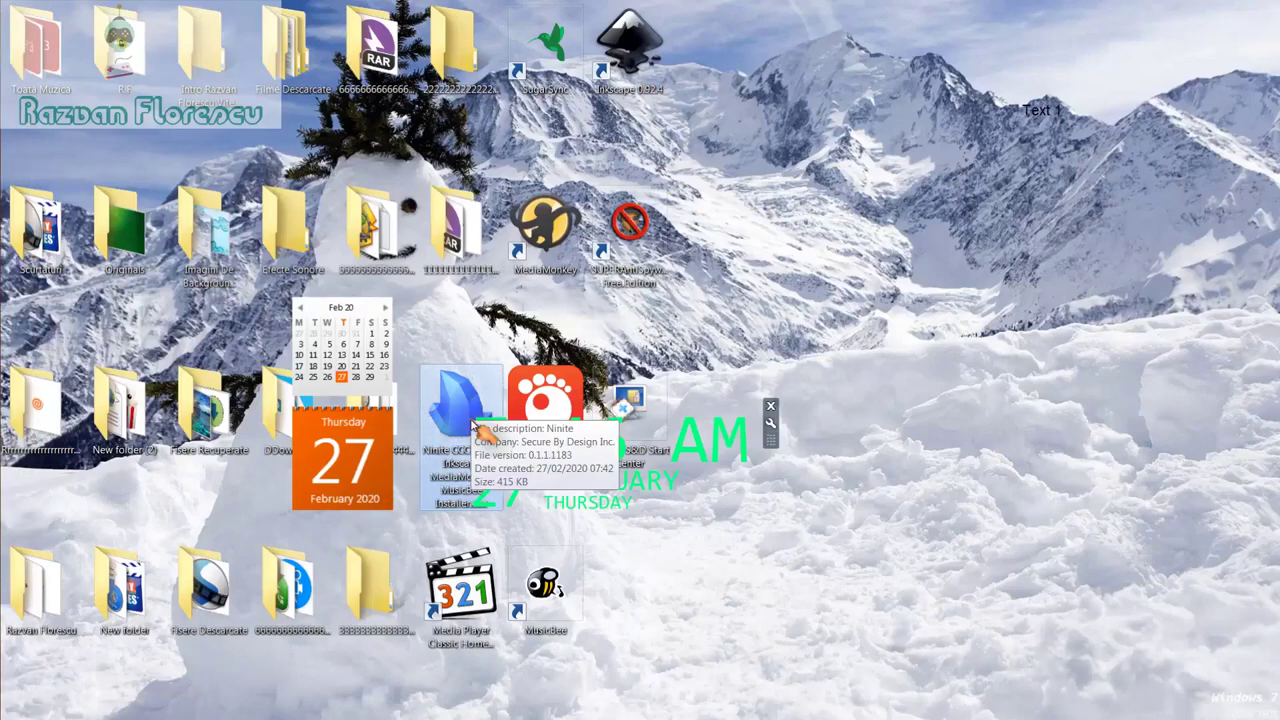
# Step: Permanently delete the Ninite installer file from the desktop
pyautogui.hotkey('shift', 'Delete')
pyautogui.press('Return')
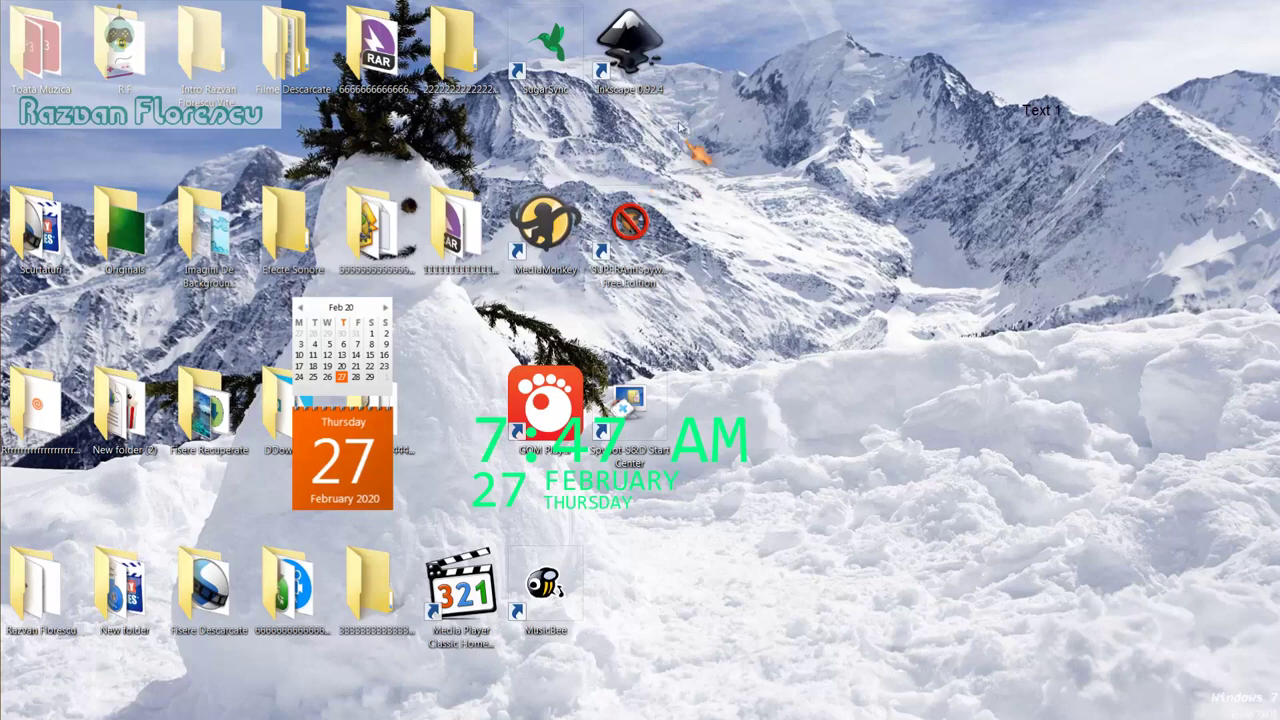
# Step: Copy the newly installed programs' desktop shortcuts, including Media Player Classic, into the Scurtaturi folder and permanently delete the originals
pyautogui.moveTo(712, 47); pyautogui.dragTo(504, 588)
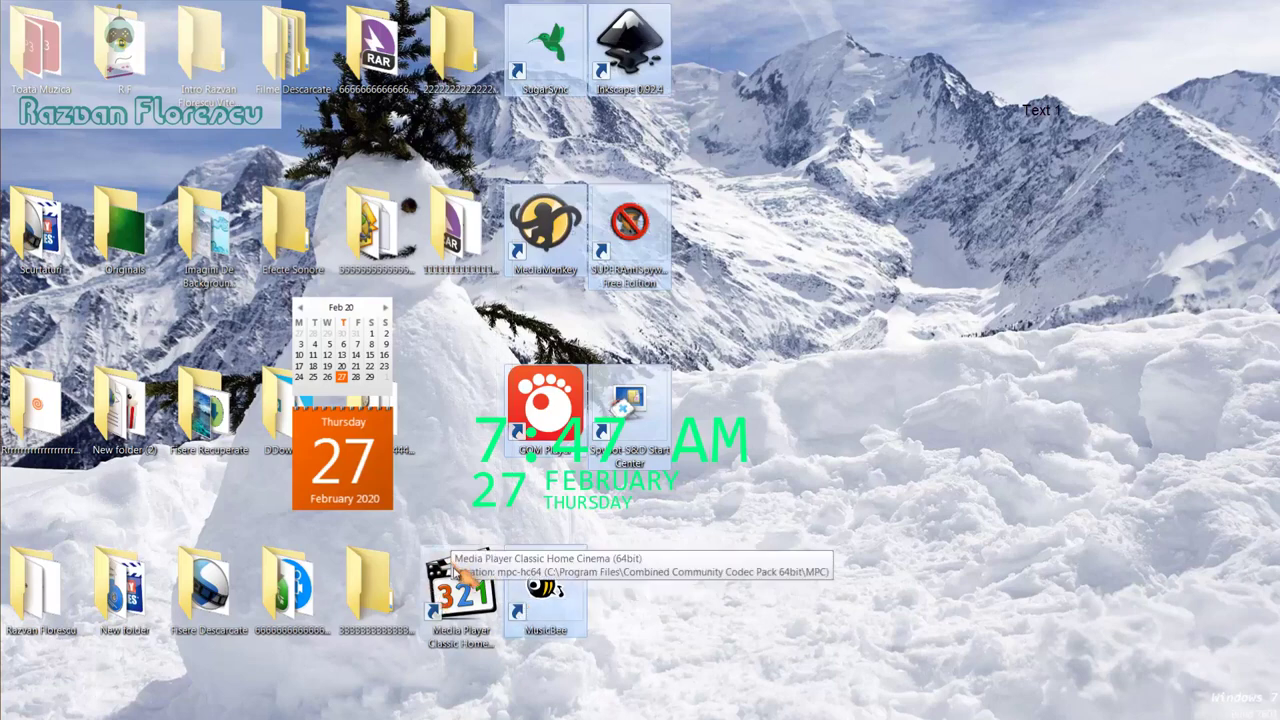
pyautogui.click(458, 580)
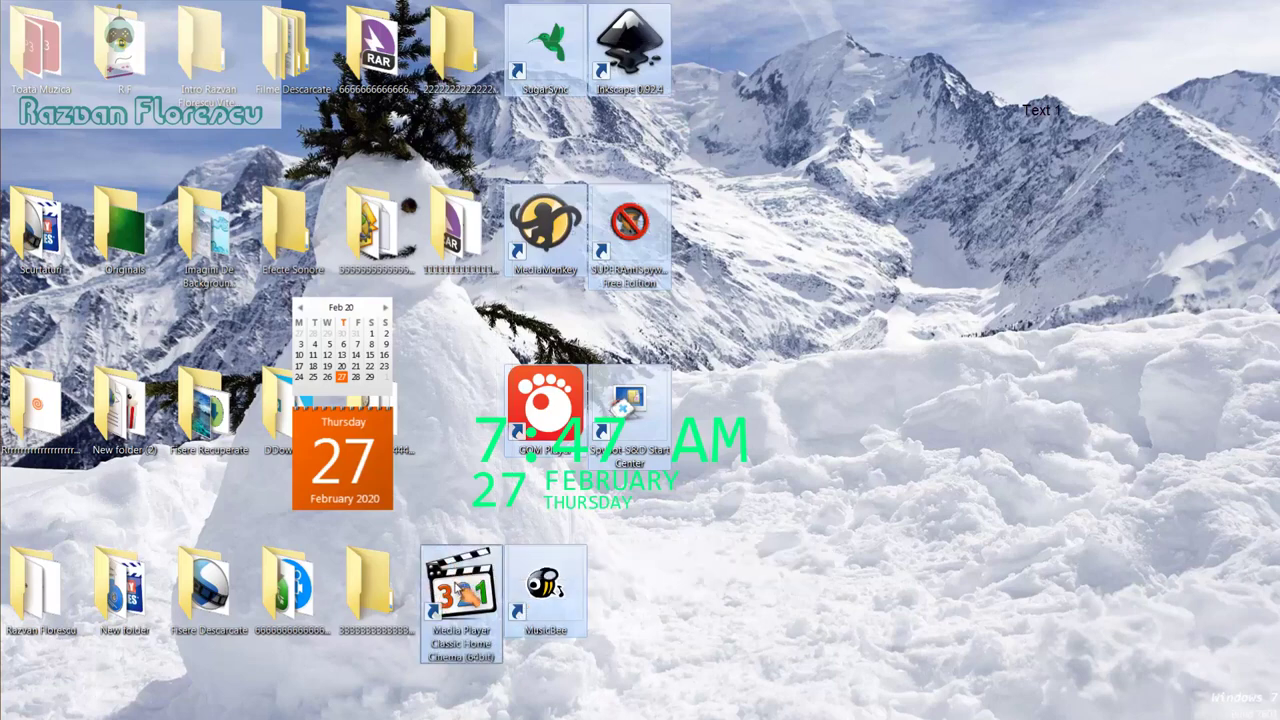
pyautogui.moveTo(458, 590); pyautogui.dragTo(75, 197)
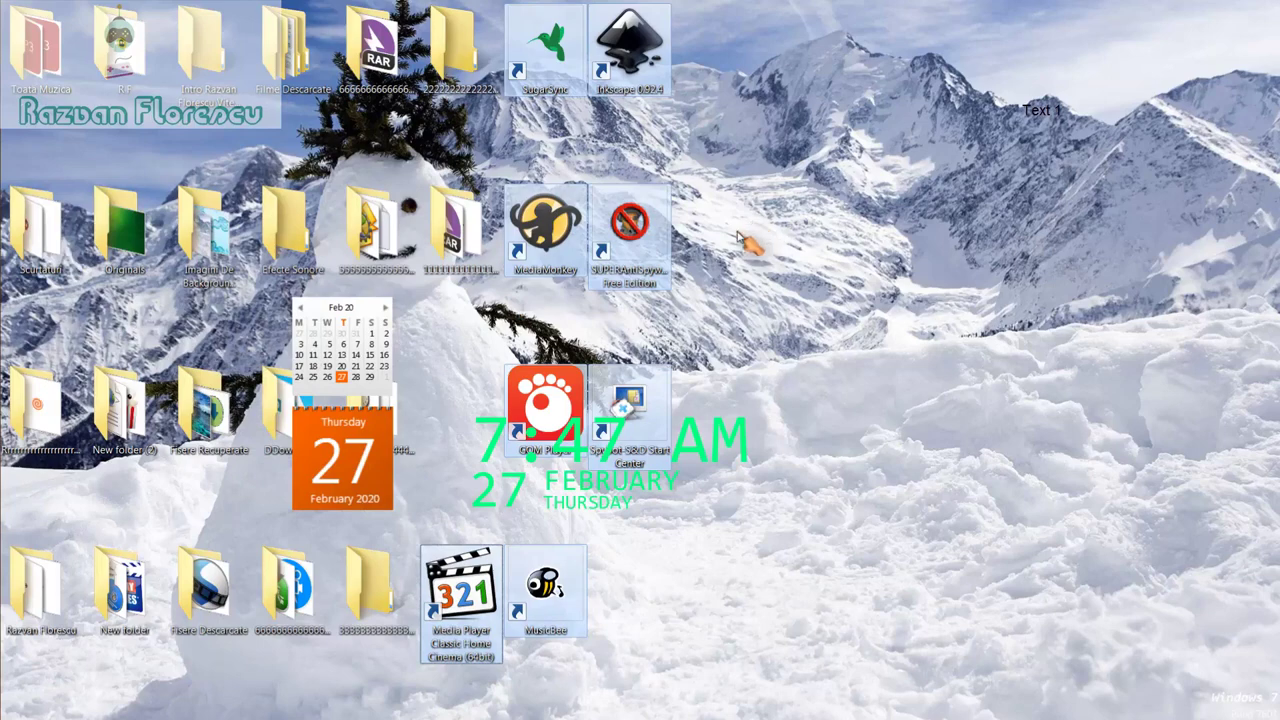
pyautogui.hotkey('shift', 'Delete')
pyautogui.press('Return')
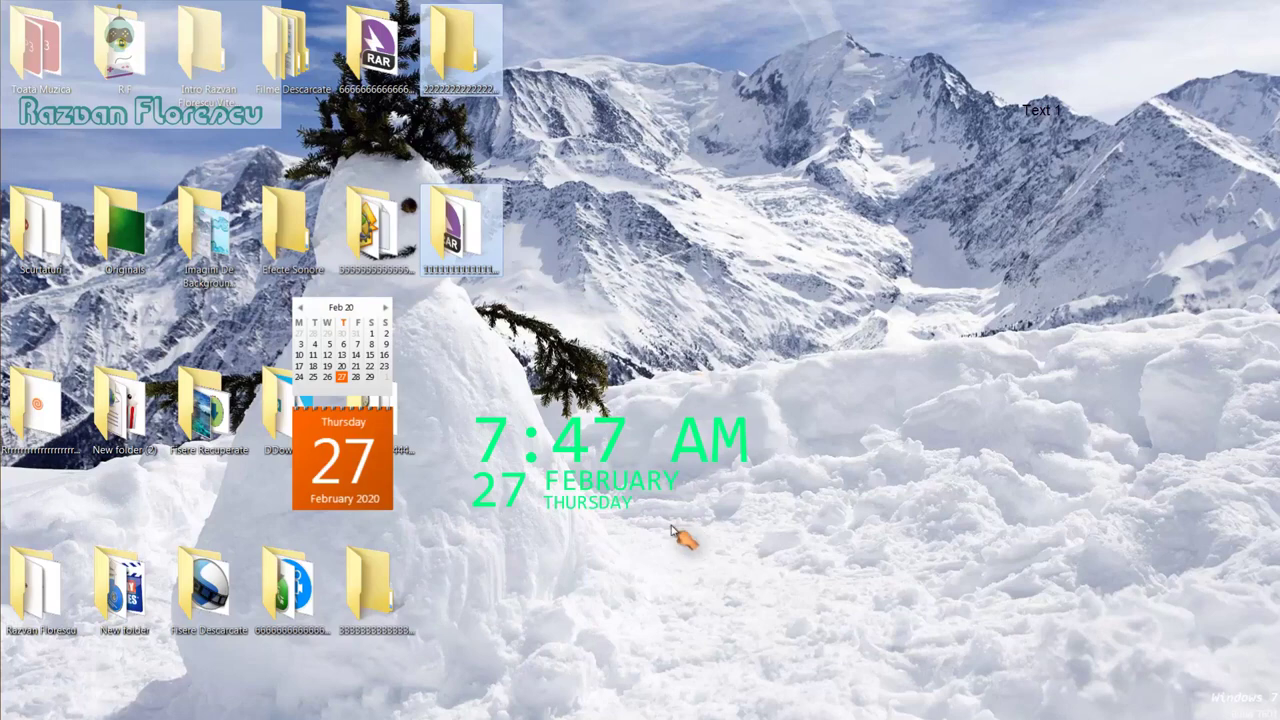
# Step: Refresh the desktop twice
pyautogui.rightClick(605, 541)
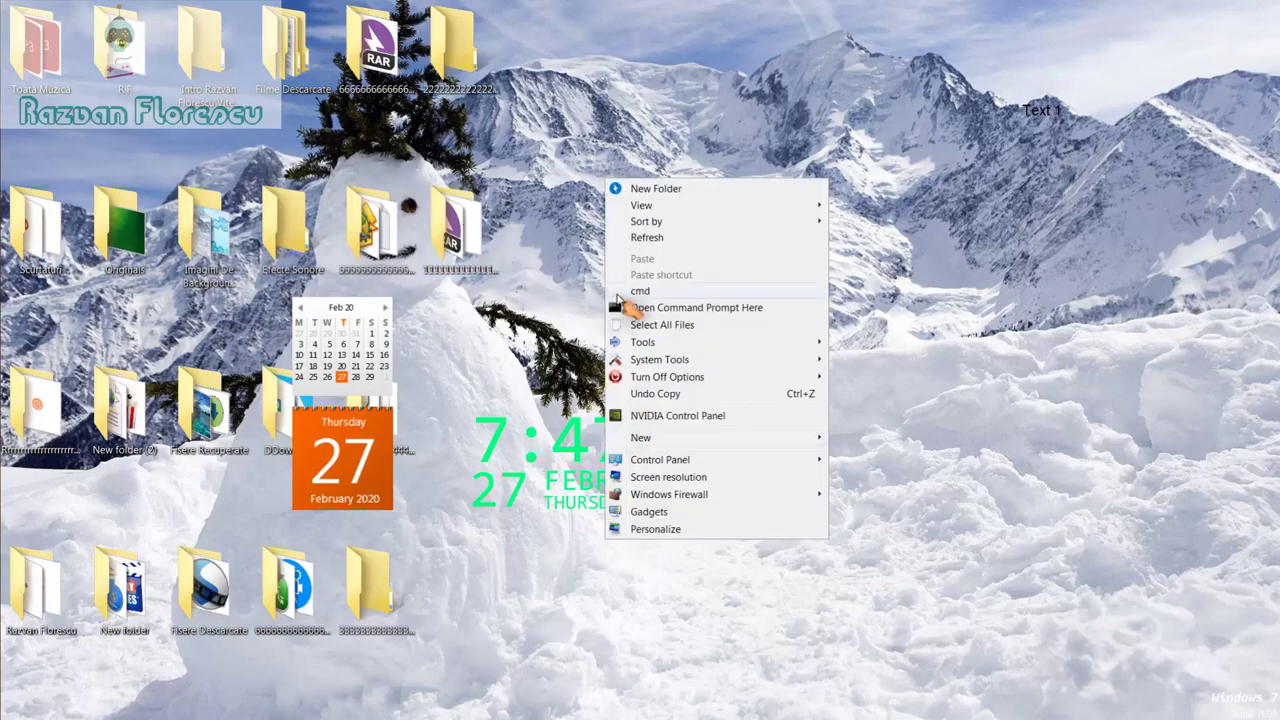
pyautogui.click(645, 238)
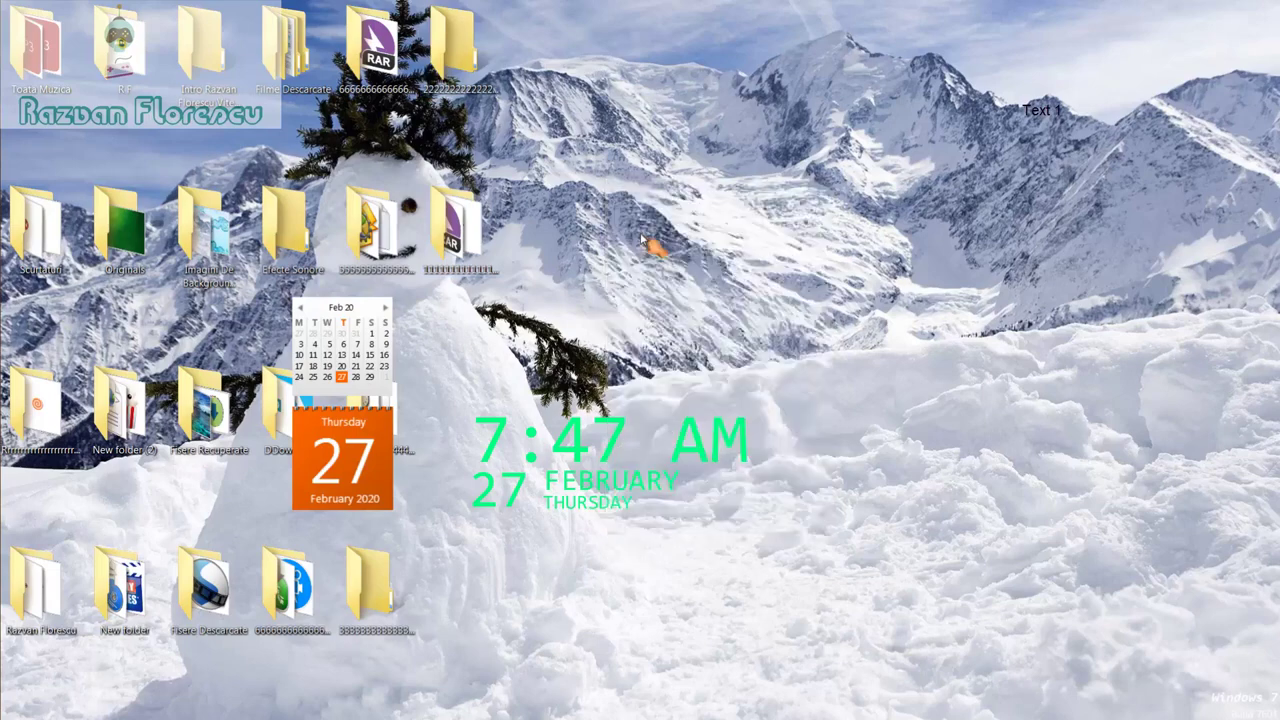
pyautogui.rightClick(576, 545)
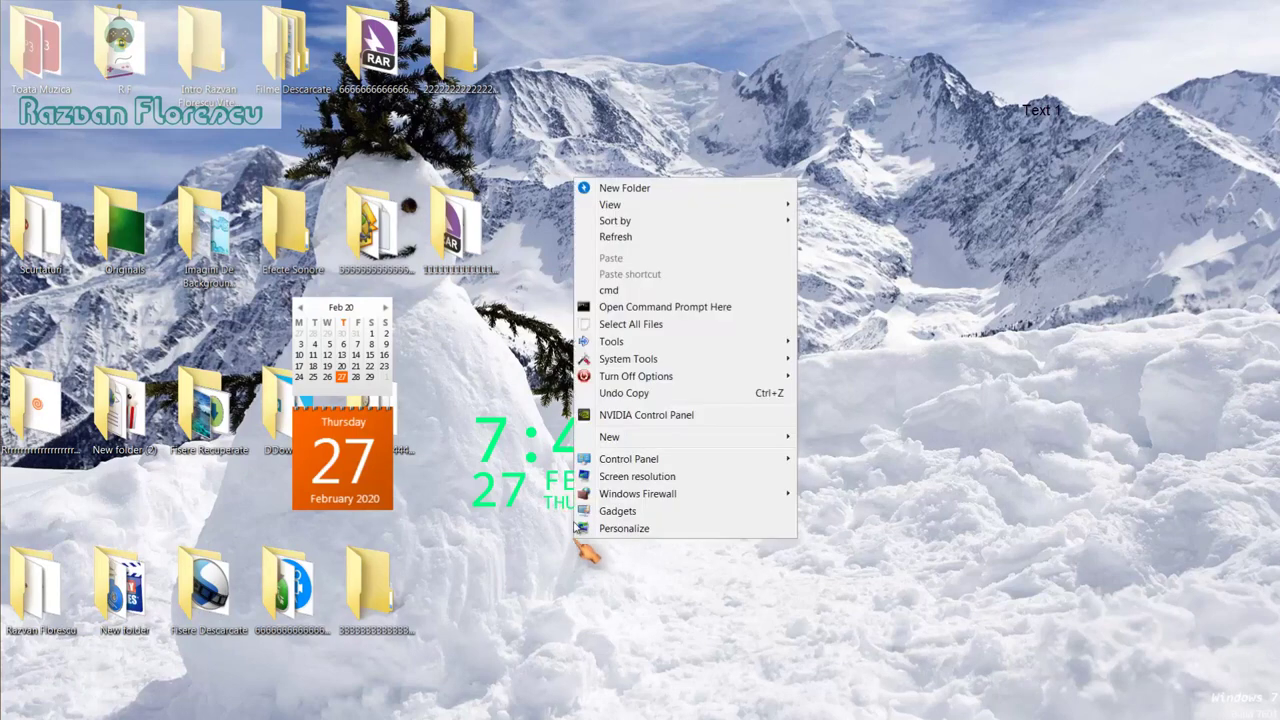
pyautogui.click(615, 238)
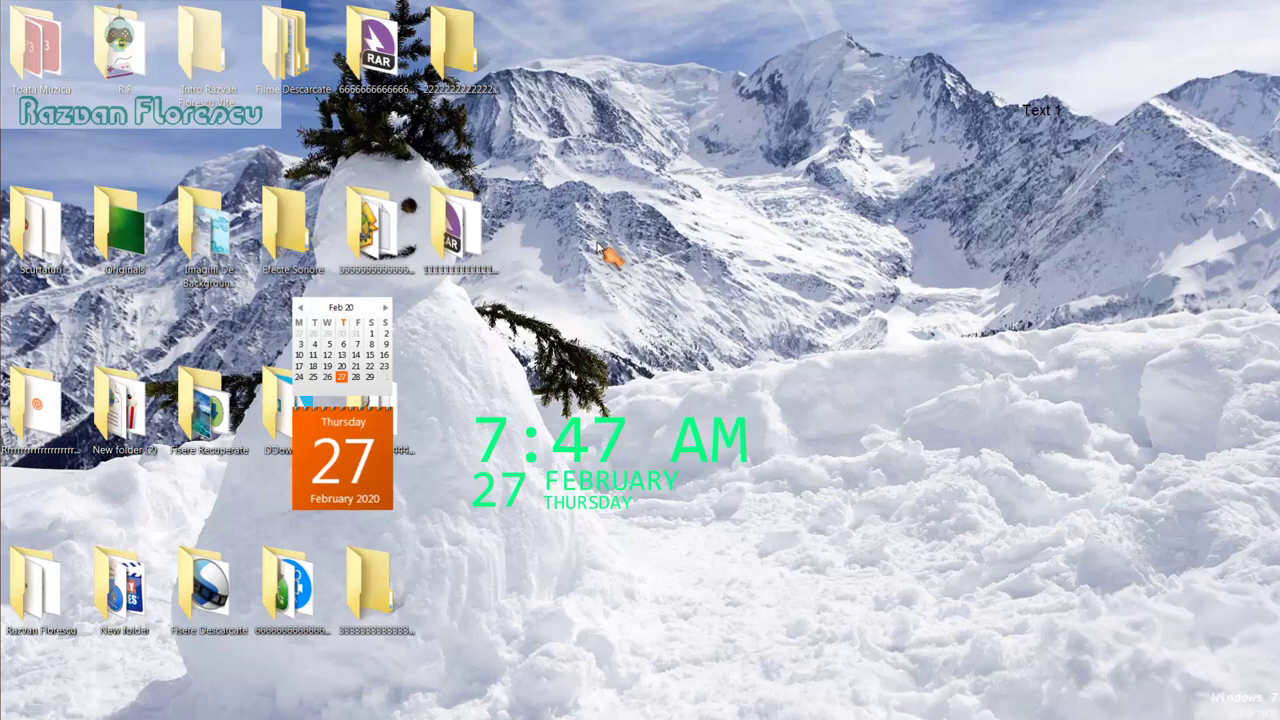
pyautogui.moveTo(3, 228)
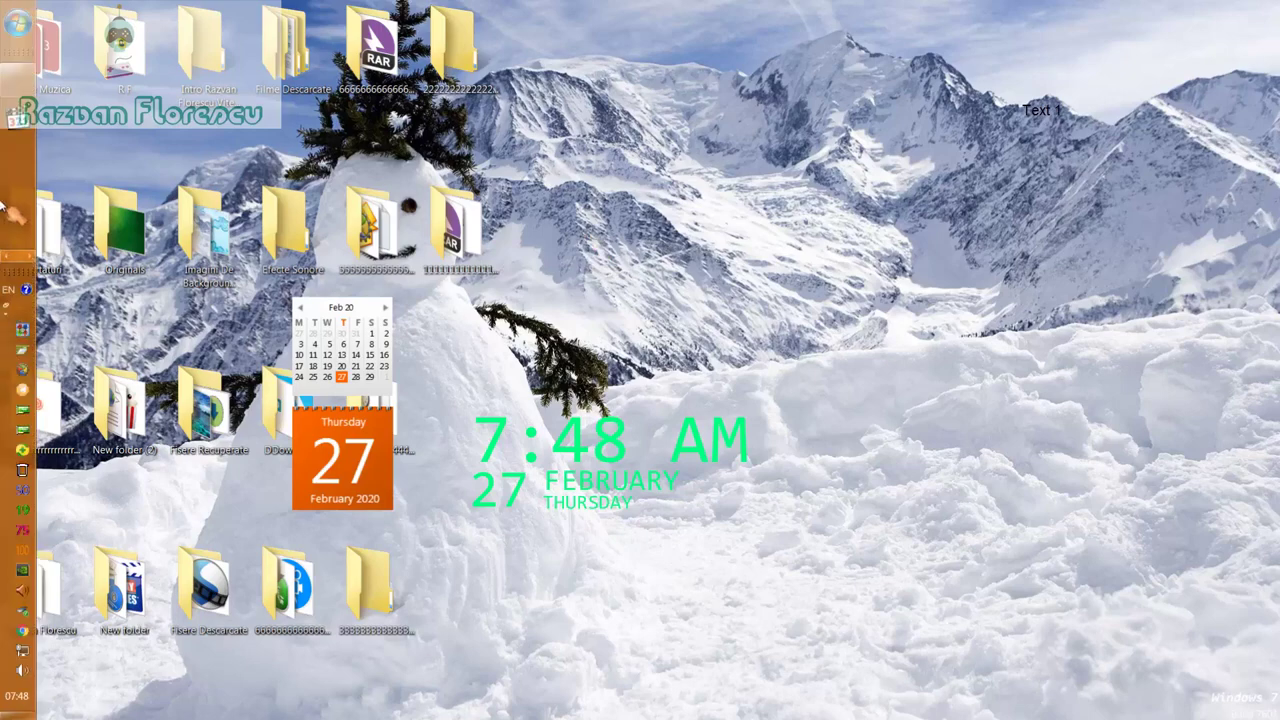
pyautogui.moveTo(22, 86)
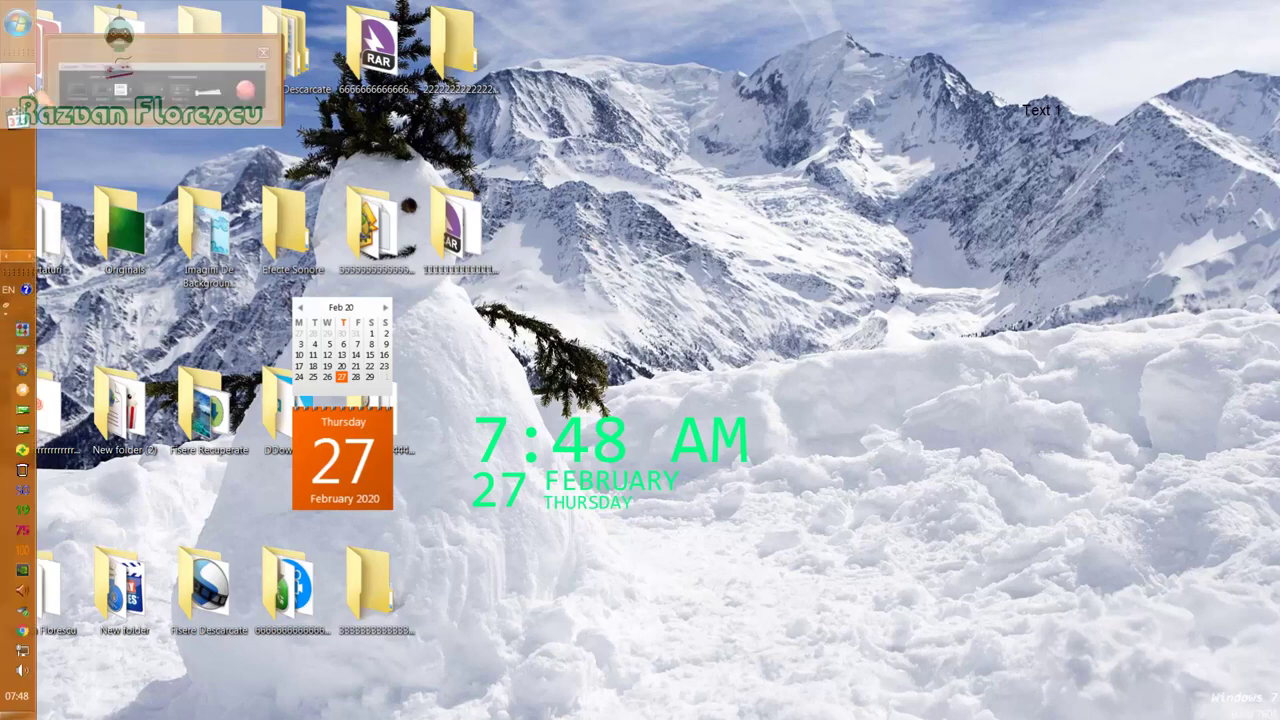
pyautogui.click(115, 100)
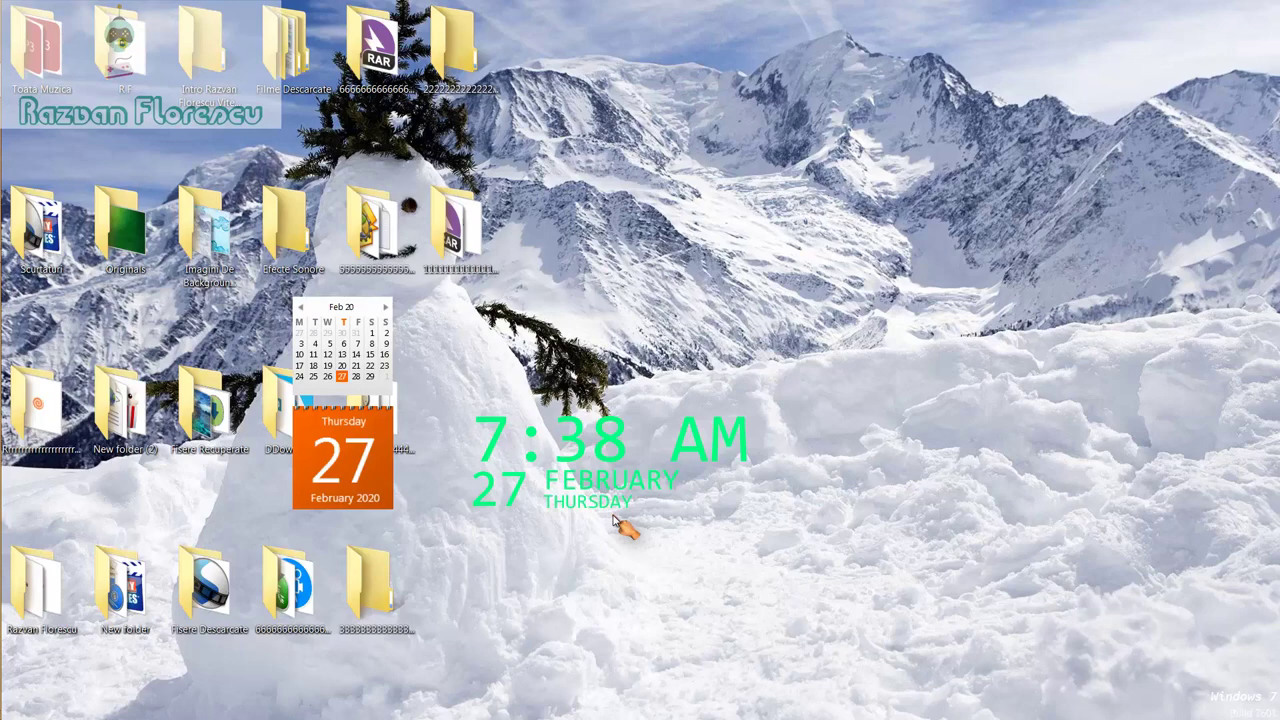
# Step: Switch to the Ninite site in Chrome and examine the apps offered in each category
pyautogui.moveTo(4, 340)
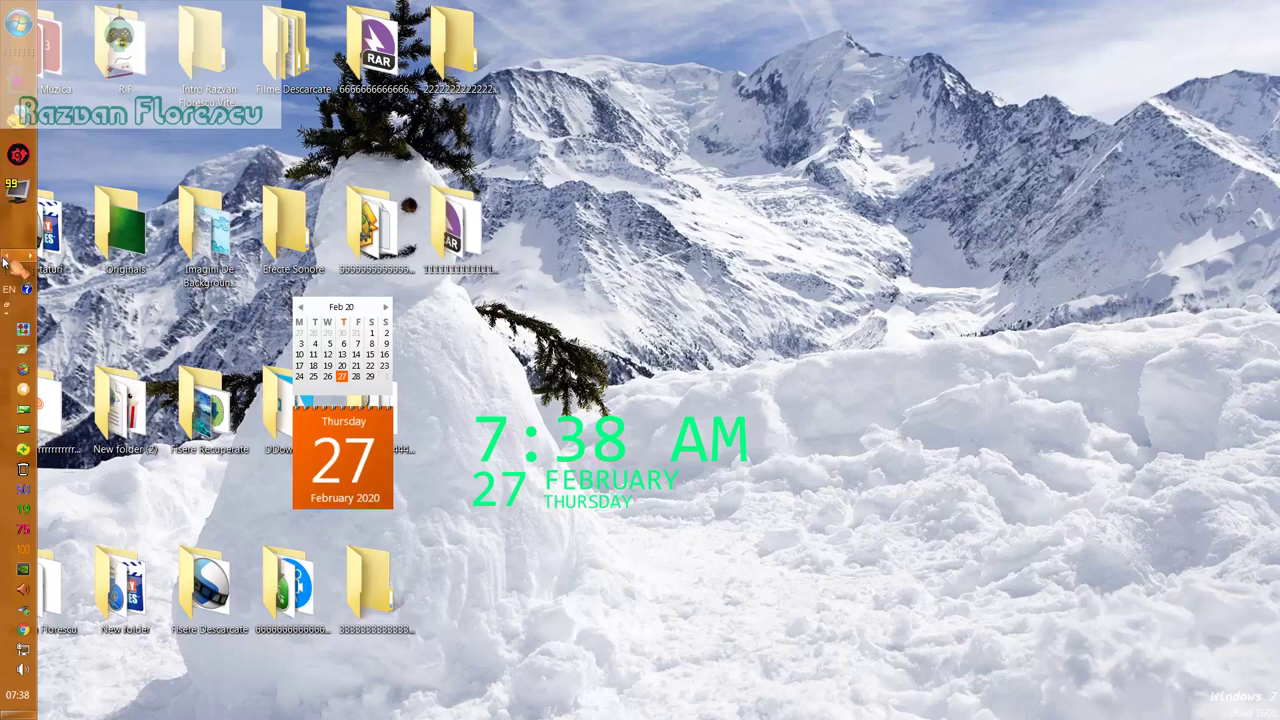
pyautogui.click(20, 90)
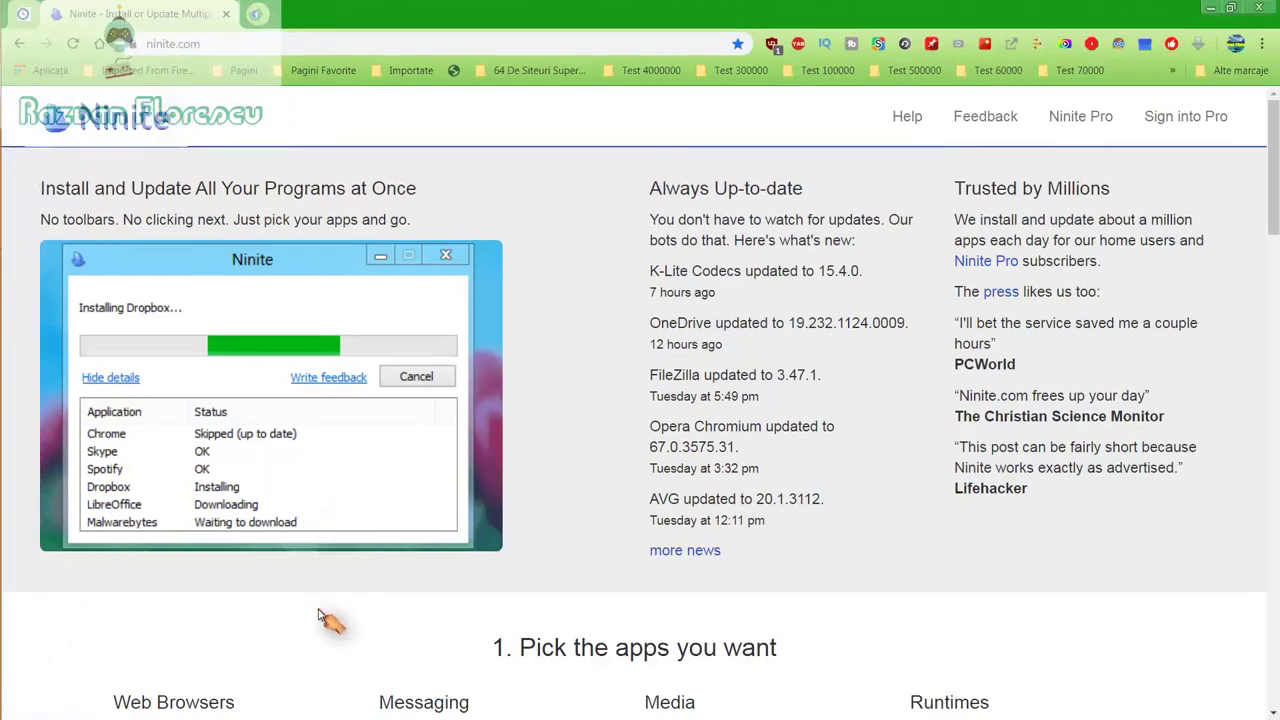
pyautogui.scroll(-2, 322, 615)
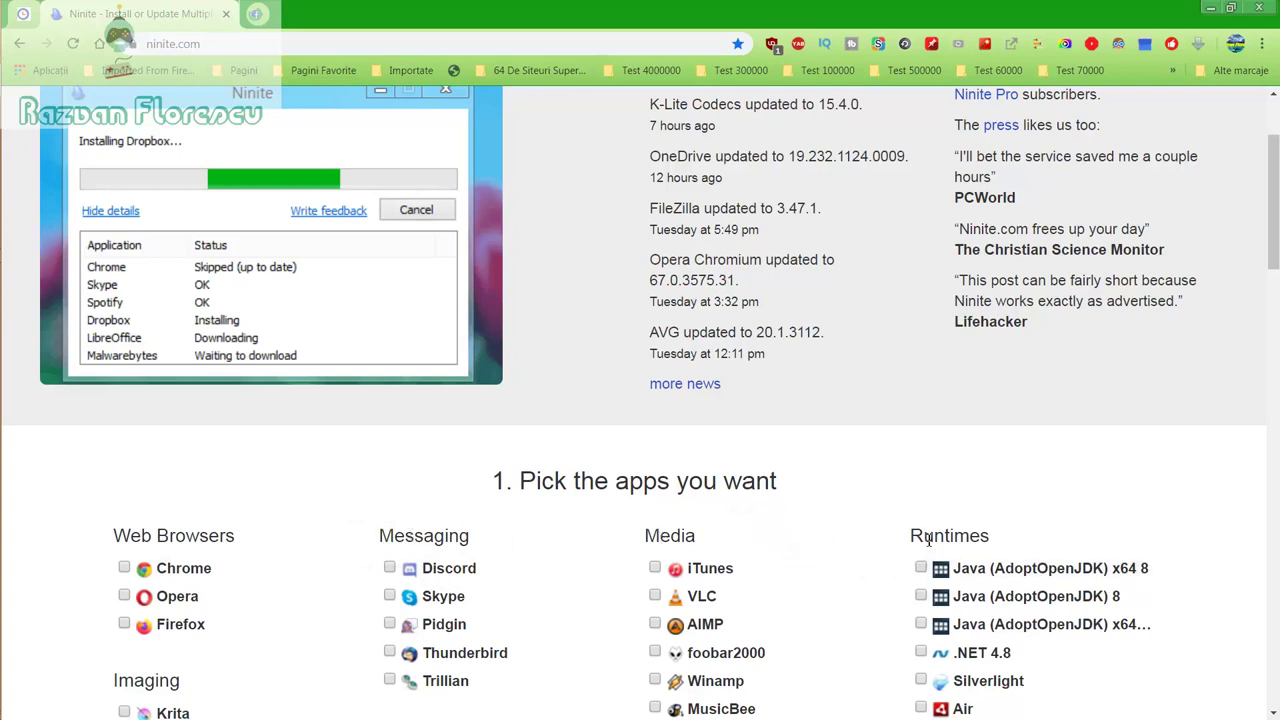
pyautogui.scroll(-3, 829, 560)
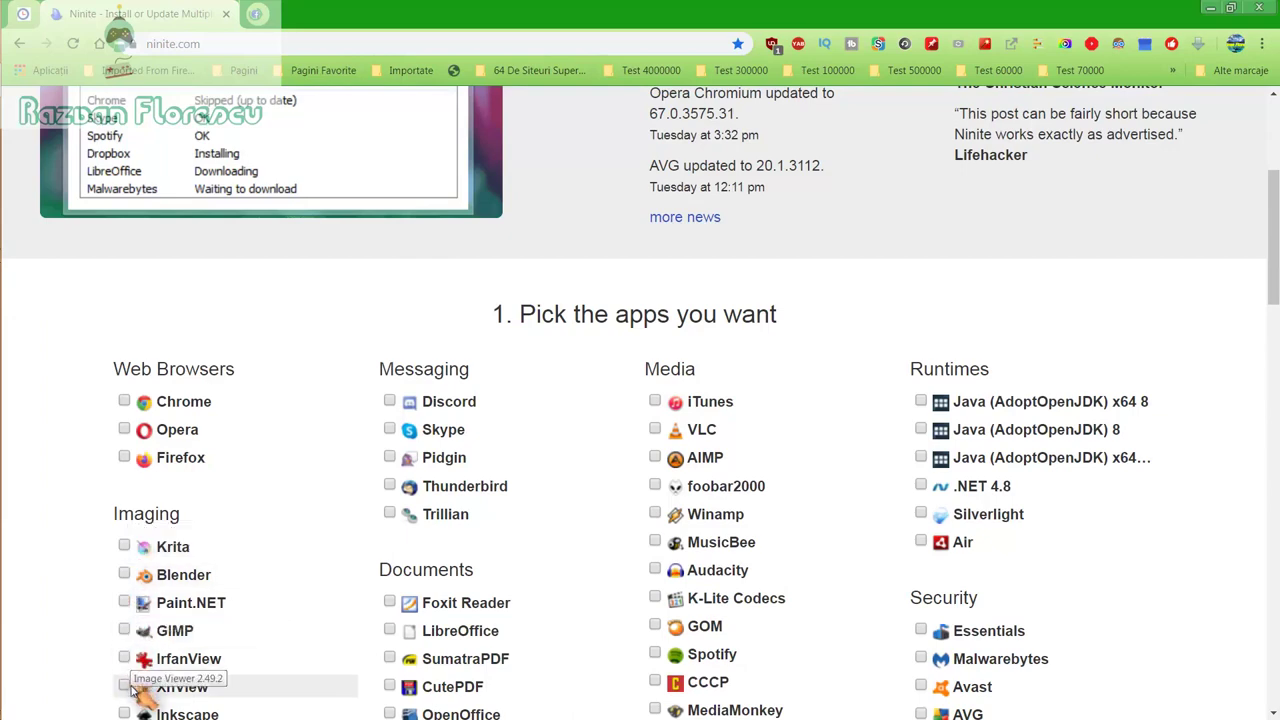
pyautogui.scroll(-1, 133, 688)
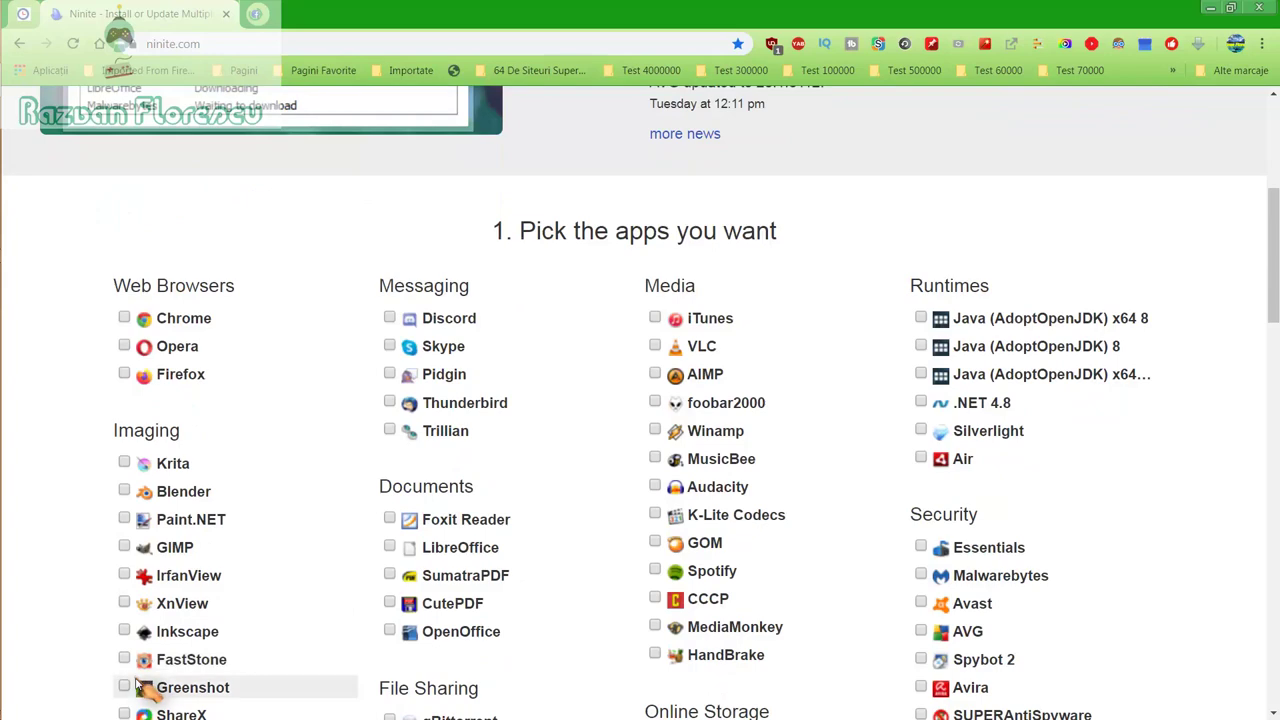
pyautogui.scroll(-1, 128, 663)
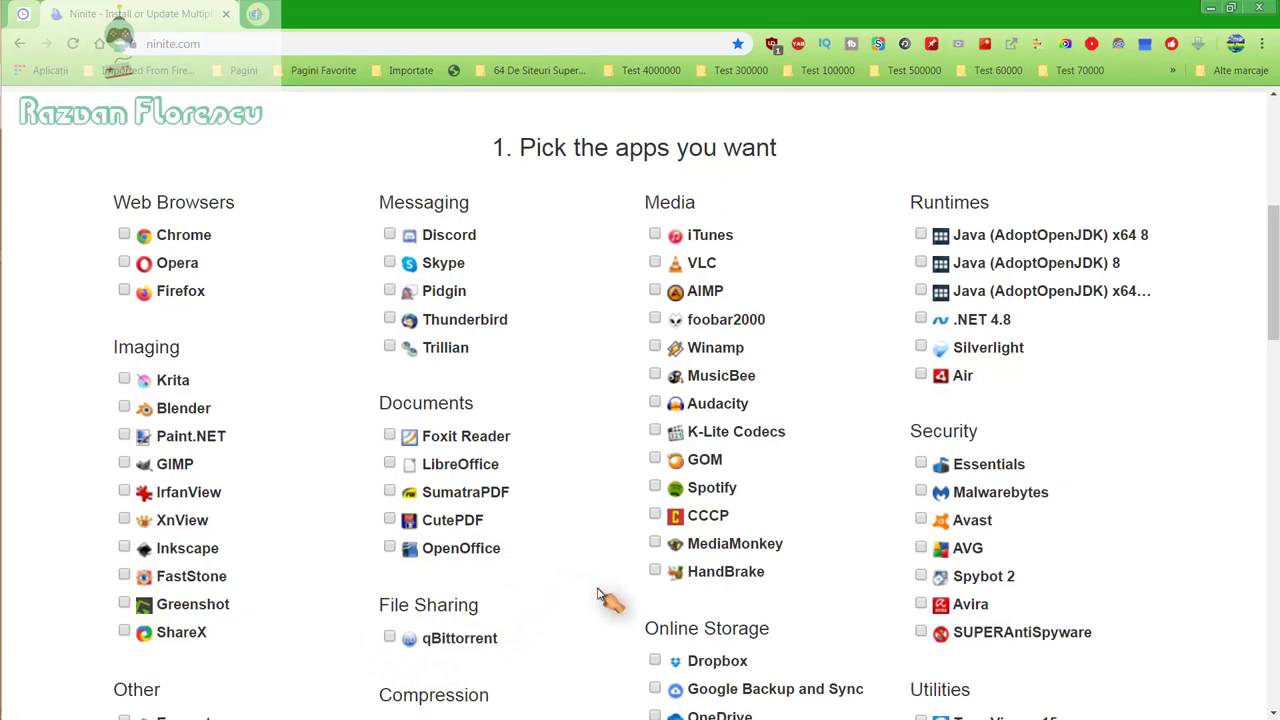
pyautogui.scroll(-1, 600, 595)
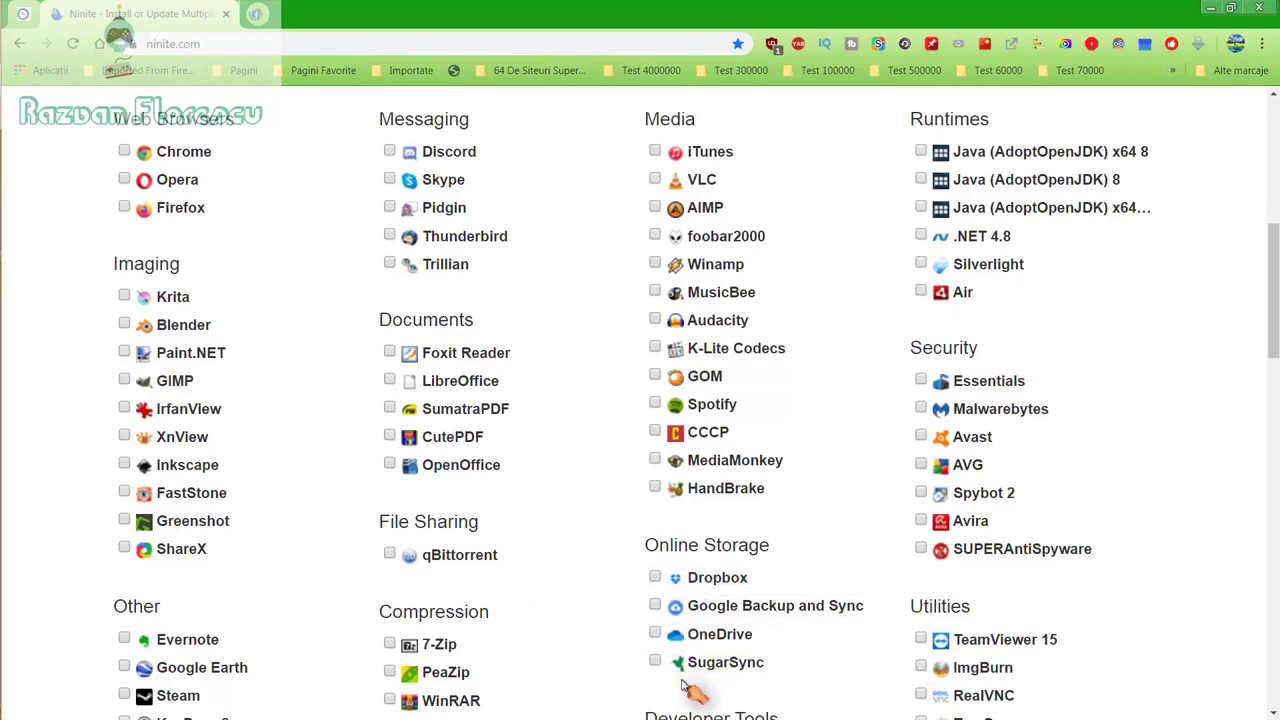
pyautogui.scroll(-2, 620, 665)
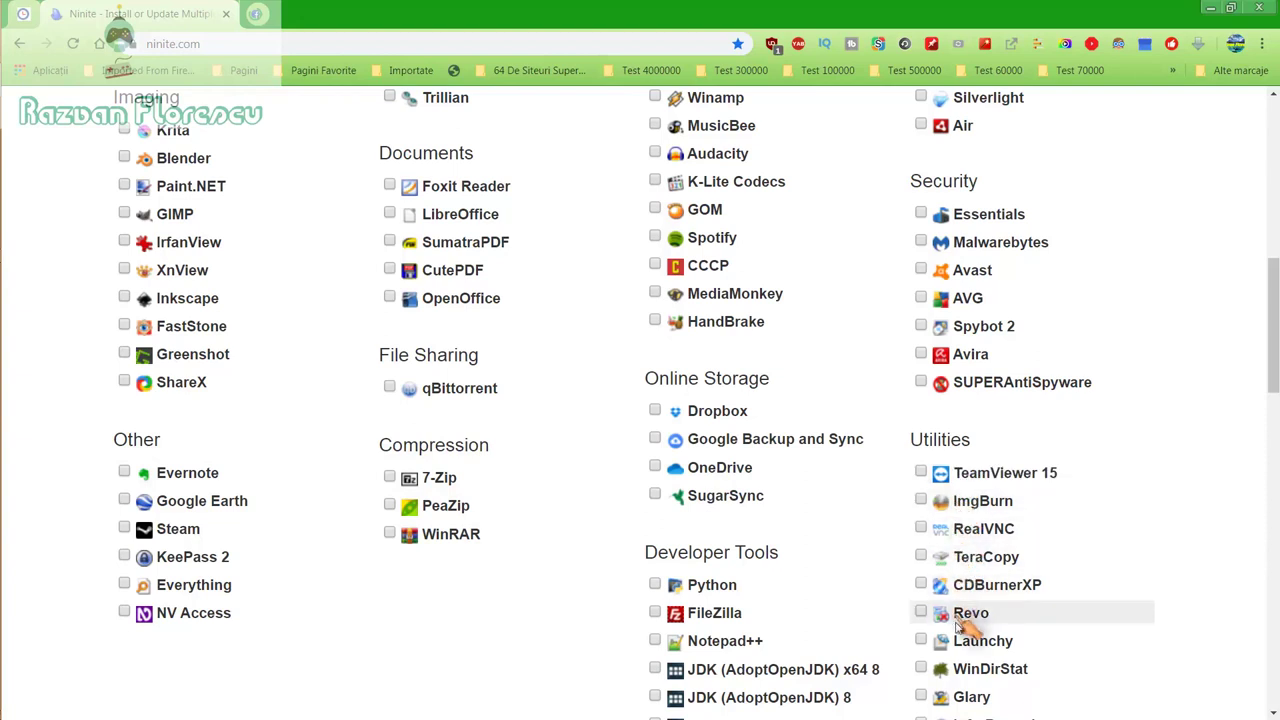
# Step: Examine the apps offered under Online Storage, Developer Tools and Utilities
pyautogui.scroll(-1, 960, 697)
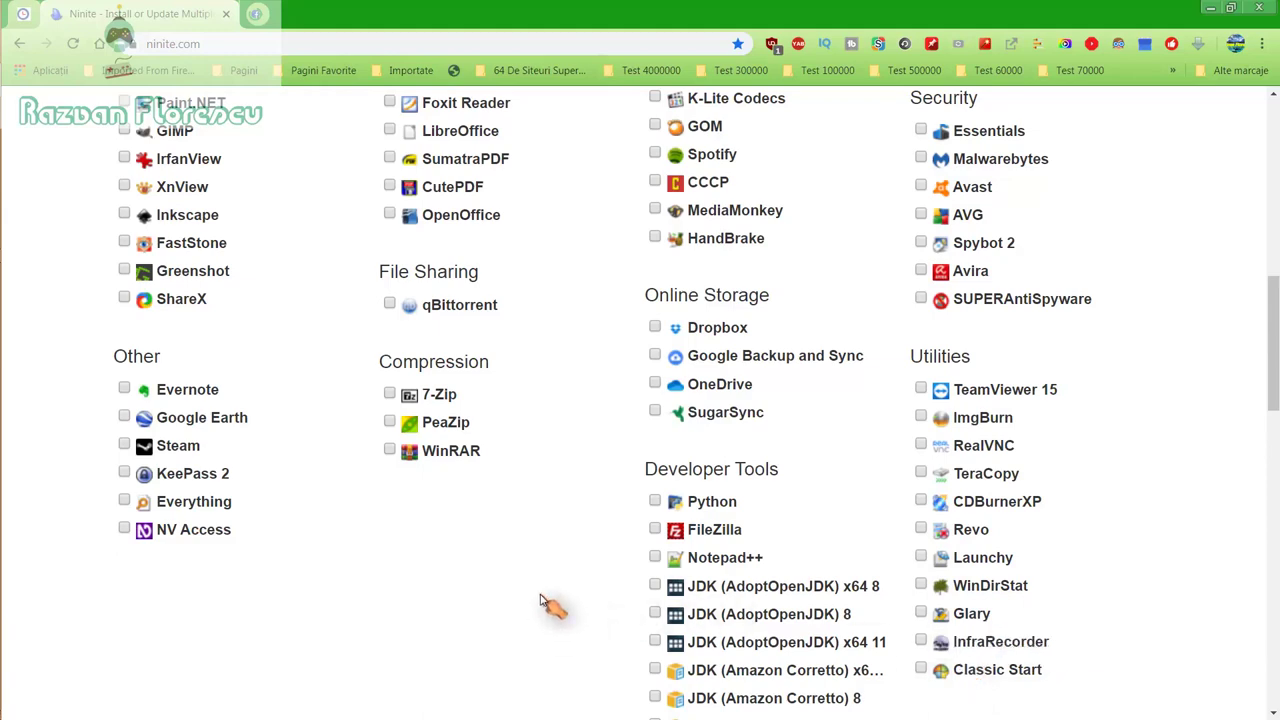
pyautogui.scroll(-1, 540, 601)
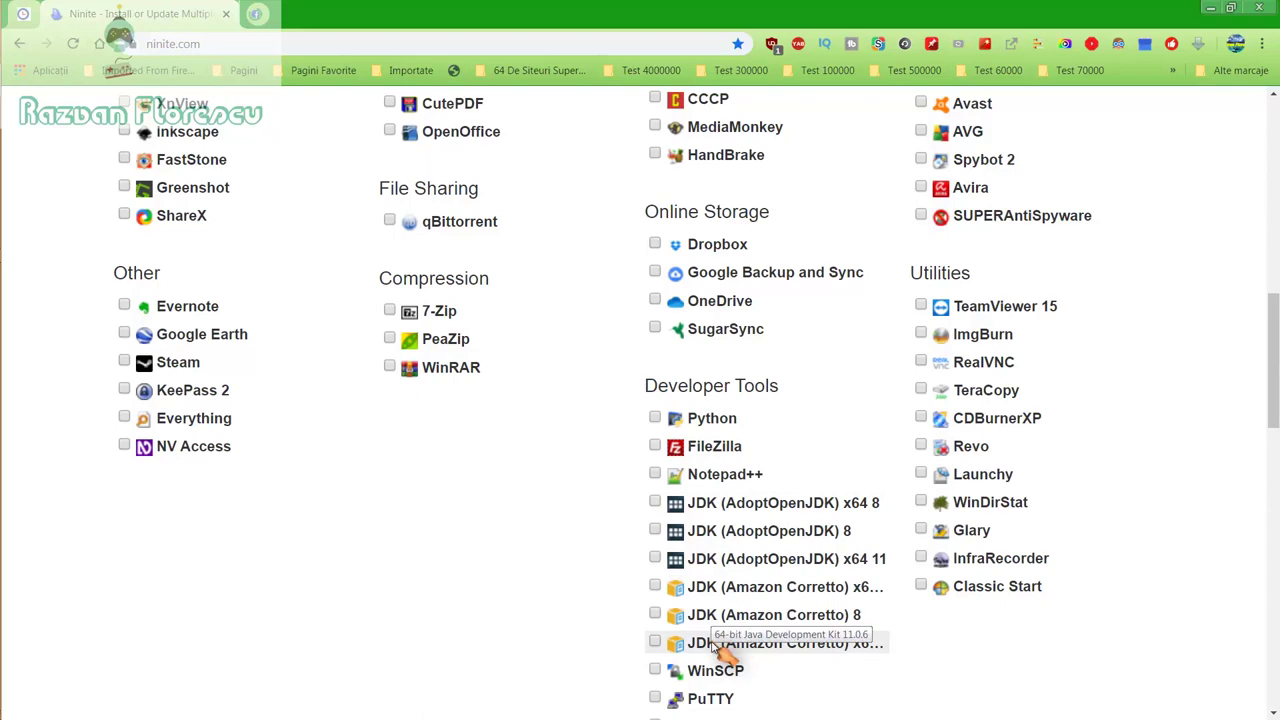
pyautogui.scroll(-2, 725, 650)
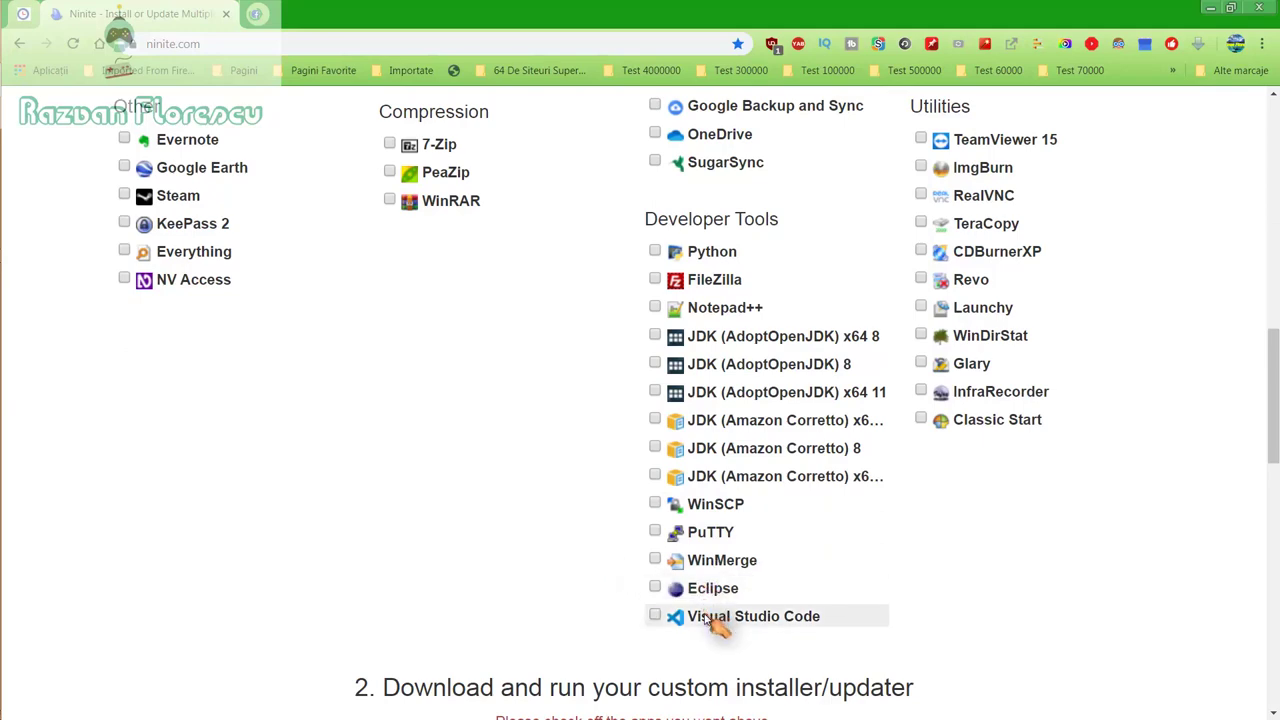
# Step: Select Inkscape under Imaging and GOM, MusicBee, CCCP, MediaMonkey and Spotify under Media for the new installer
pyautogui.scroll(5, 590, 568)
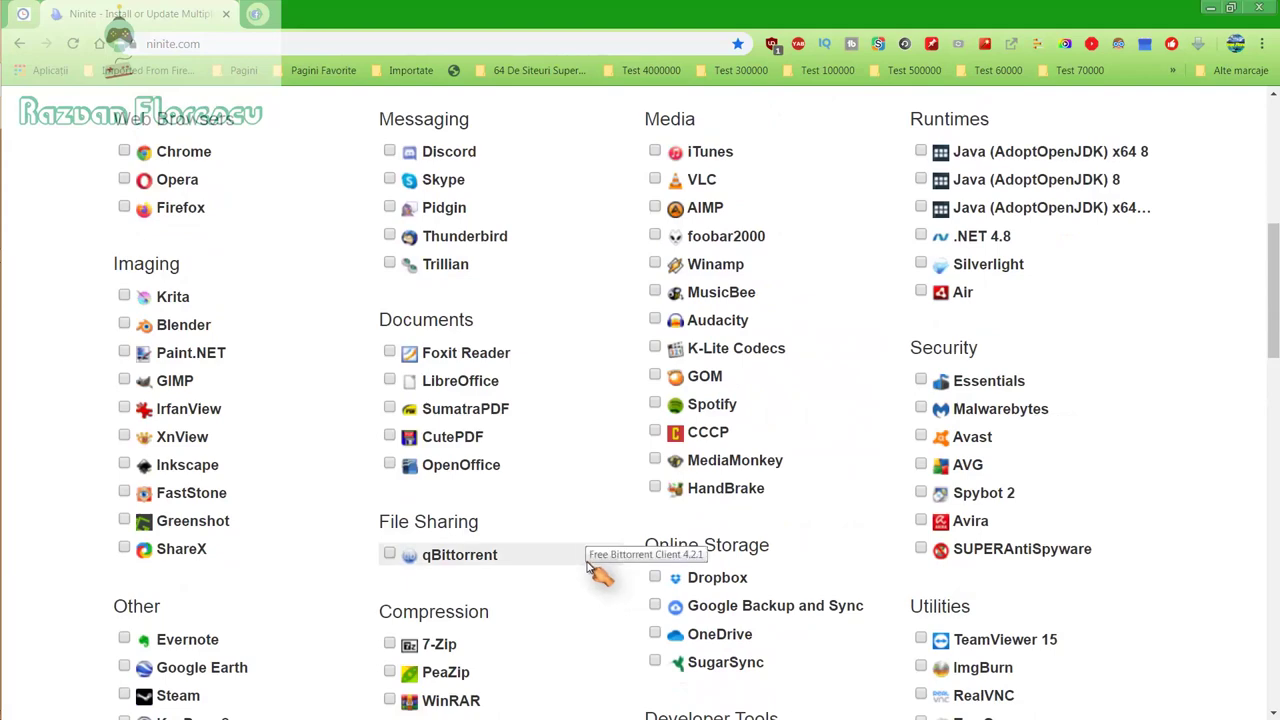
pyautogui.scroll(2, 590, 568)
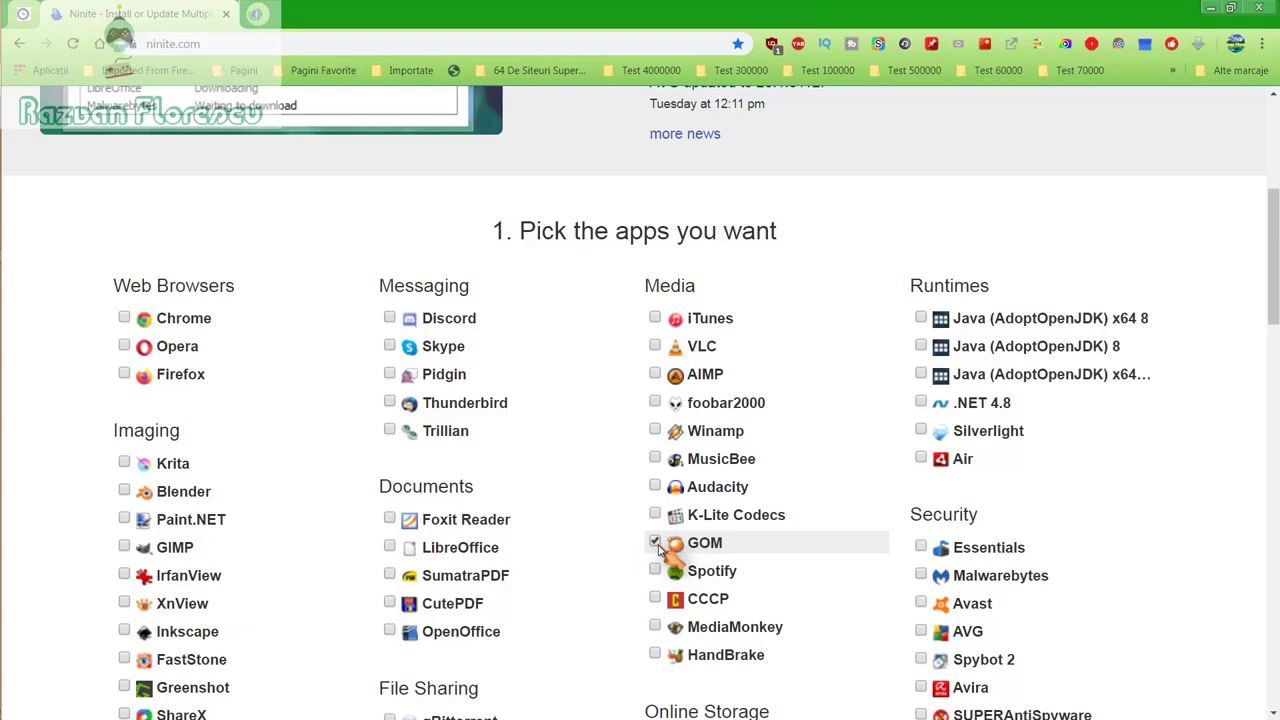
pyautogui.click(128, 638)
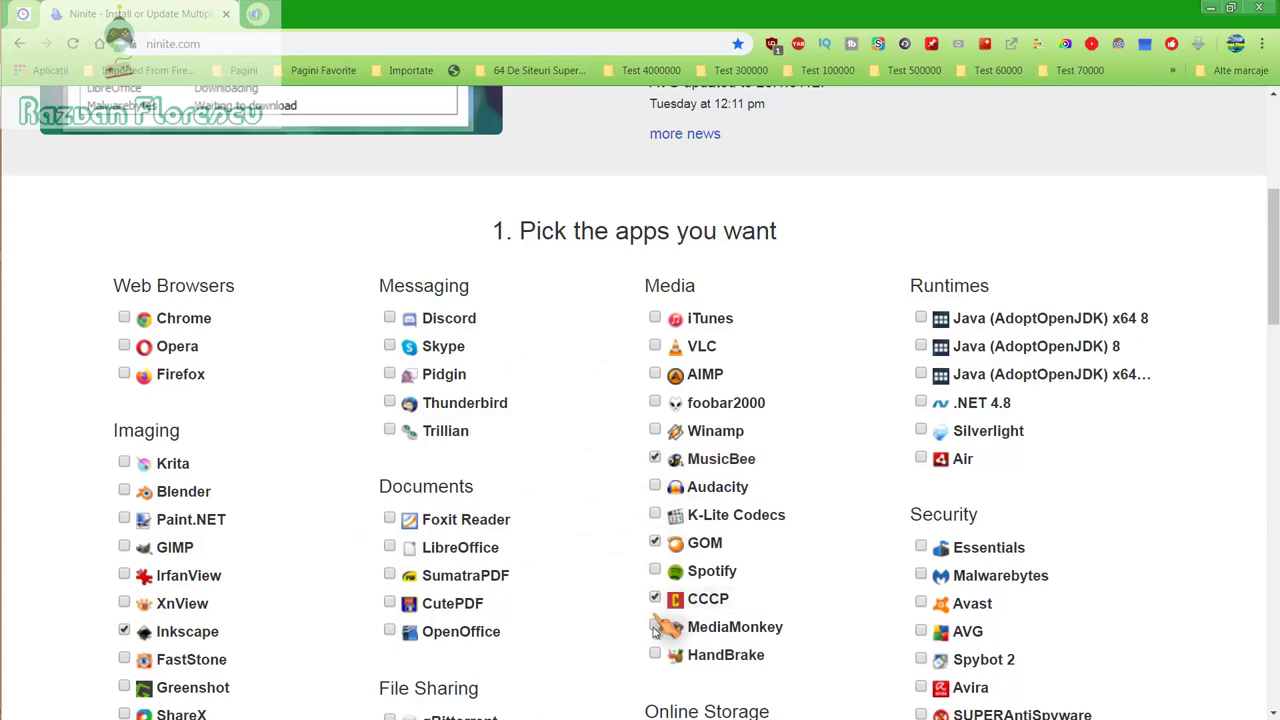
pyautogui.click(655, 626)
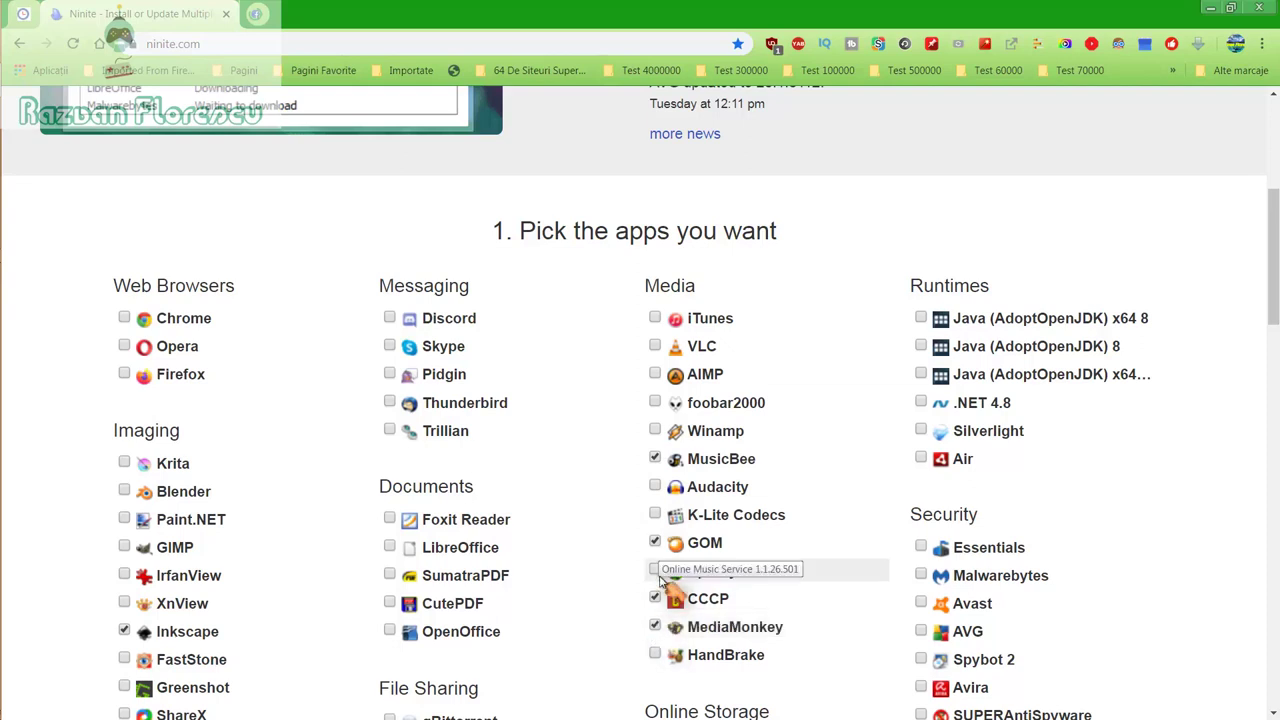
pyautogui.click(660, 578)
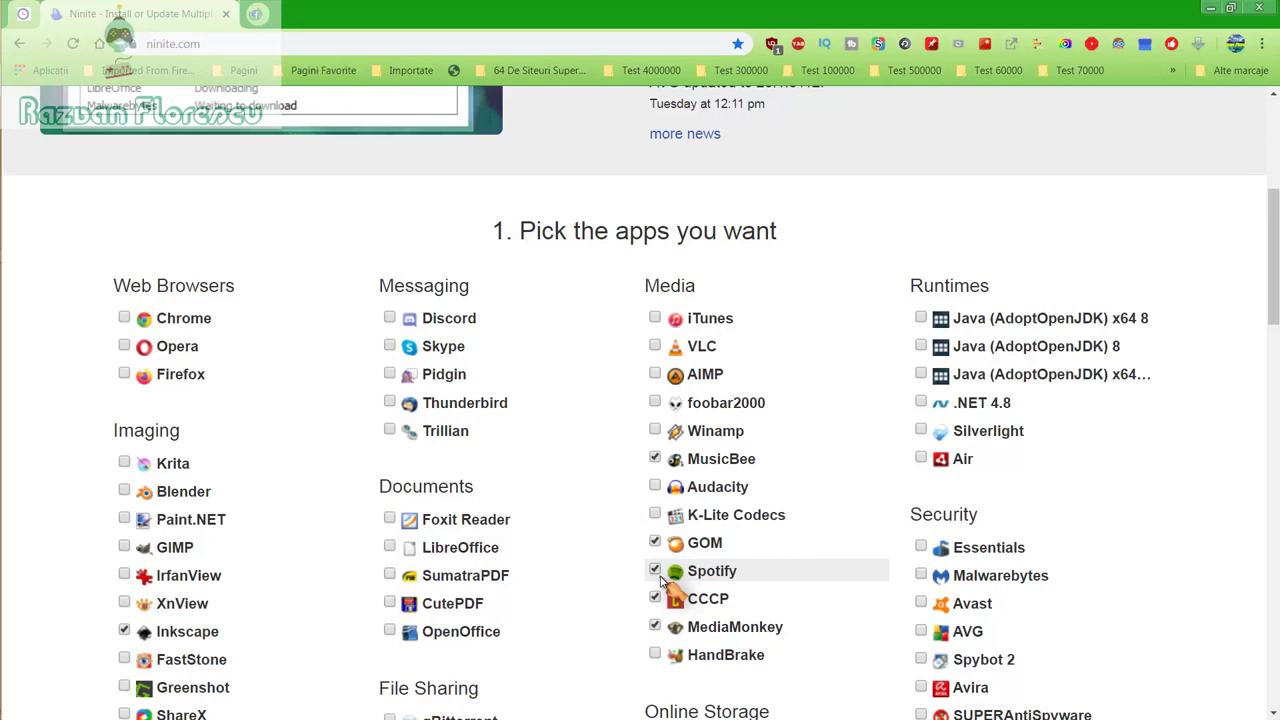
# Step: Add SUPERAntiSpyware and Spybot 2 from Security and SugarSync from Online Storage to the app selection
pyautogui.scroll(-1, 665, 582)
pyautogui.scroll(-1, 675, 582)
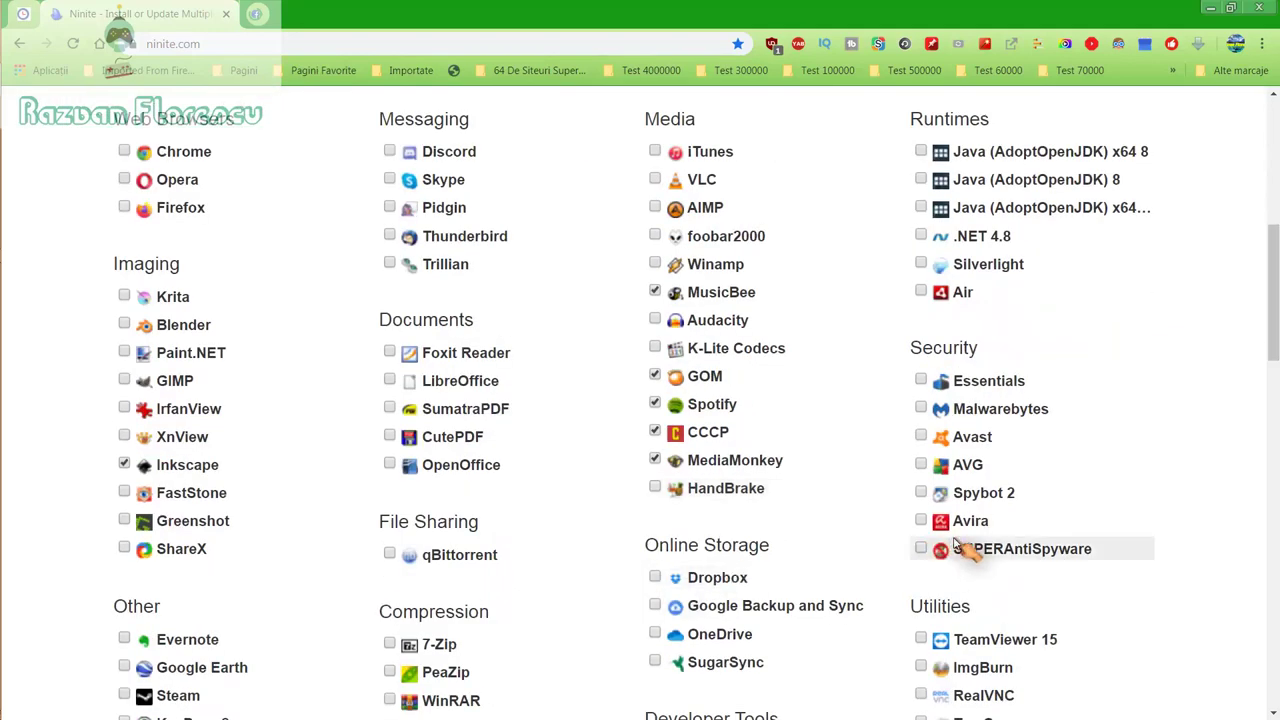
pyautogui.click(921, 548)
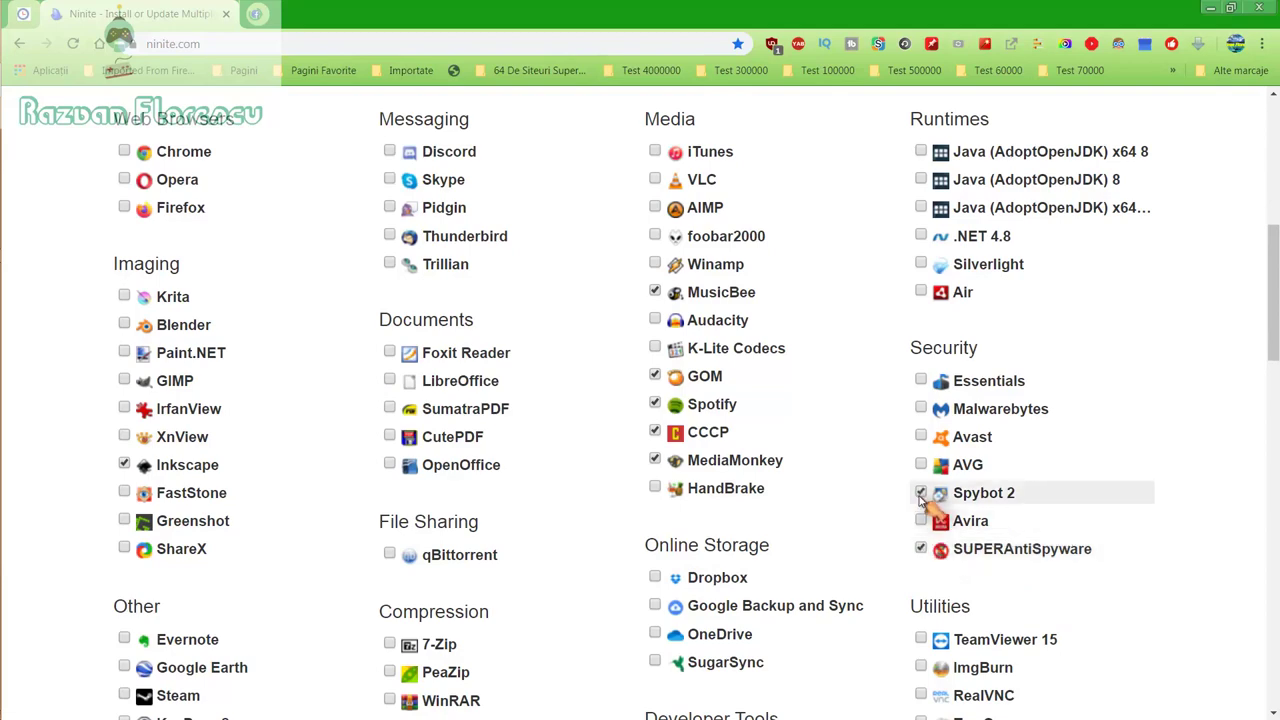
pyautogui.scroll(-2, 921, 497)
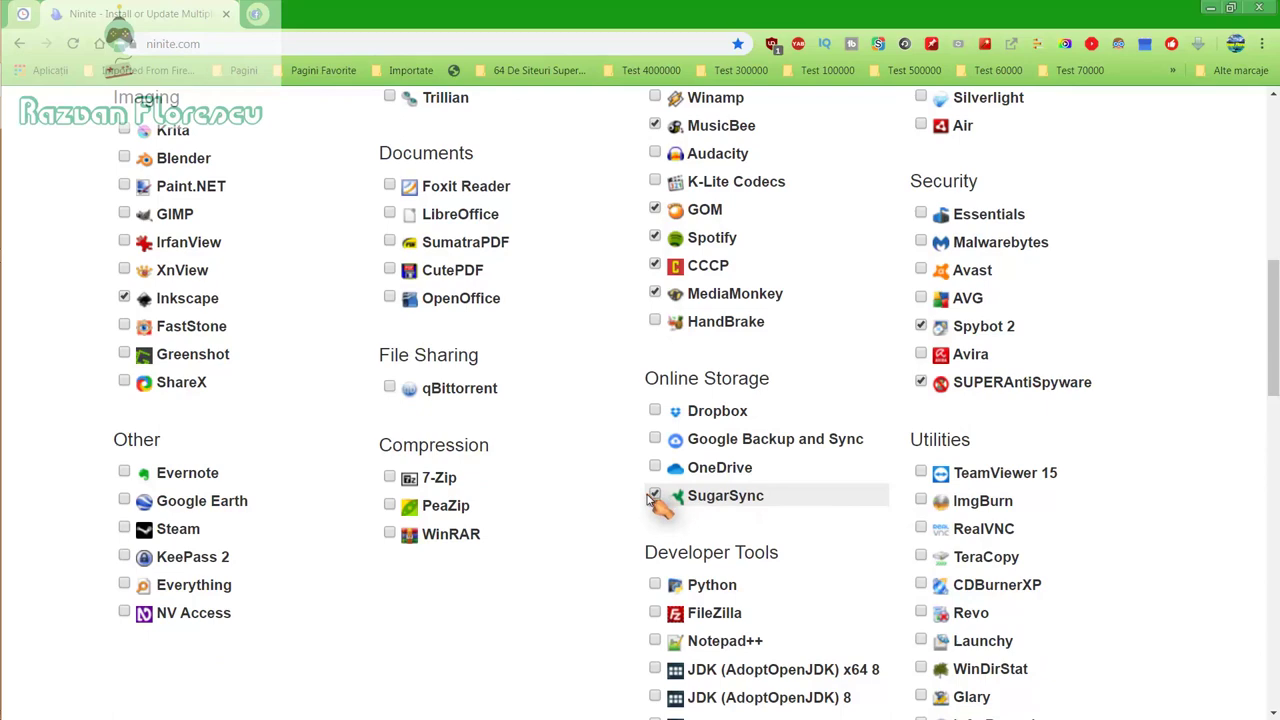
# Step: Get the custom Ninite installer and save it to the Desktop with the file type "Toate fișierele (*.*)"
pyautogui.scroll(-2, 652, 500)
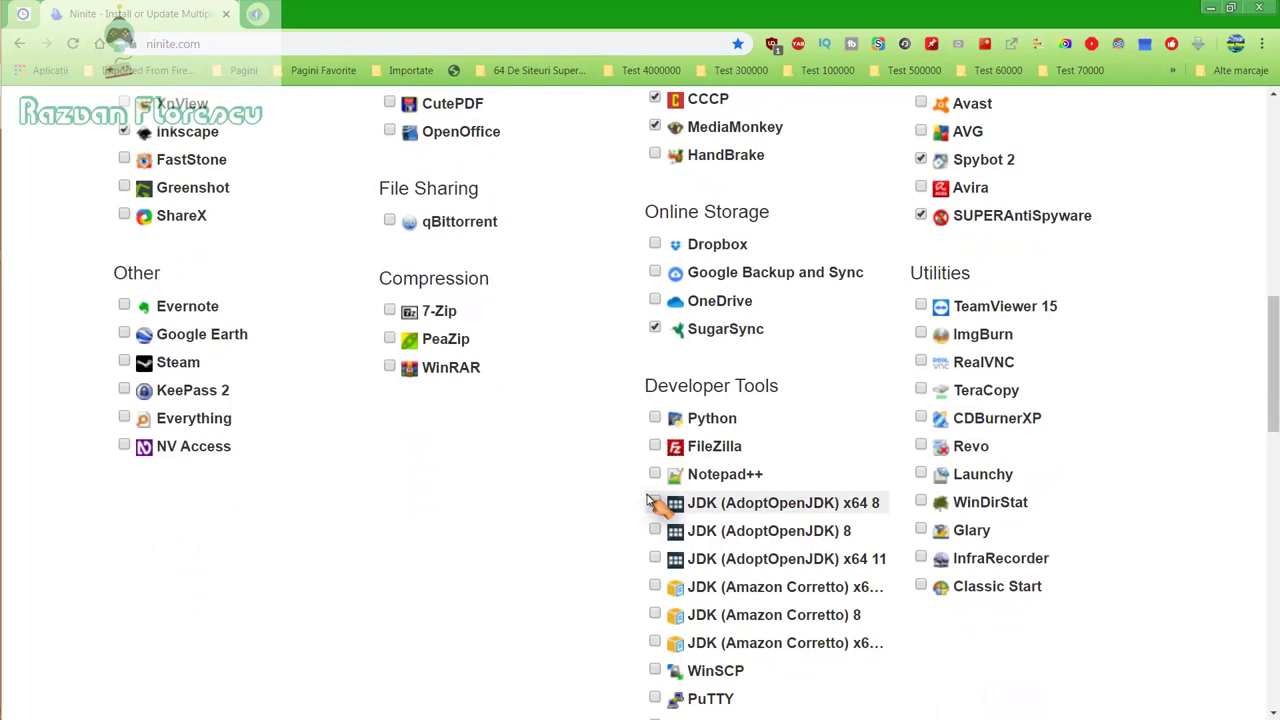
pyautogui.scroll(-2, 648, 500)
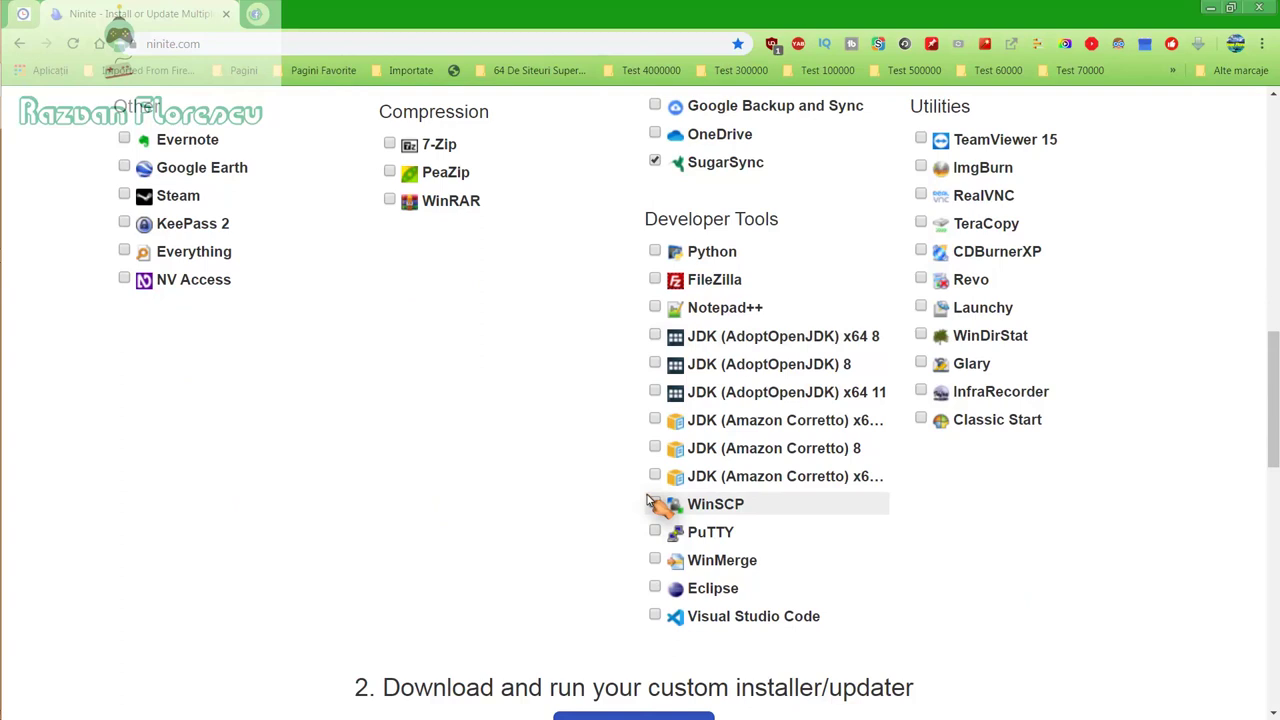
pyautogui.scroll(-2, 648, 500)
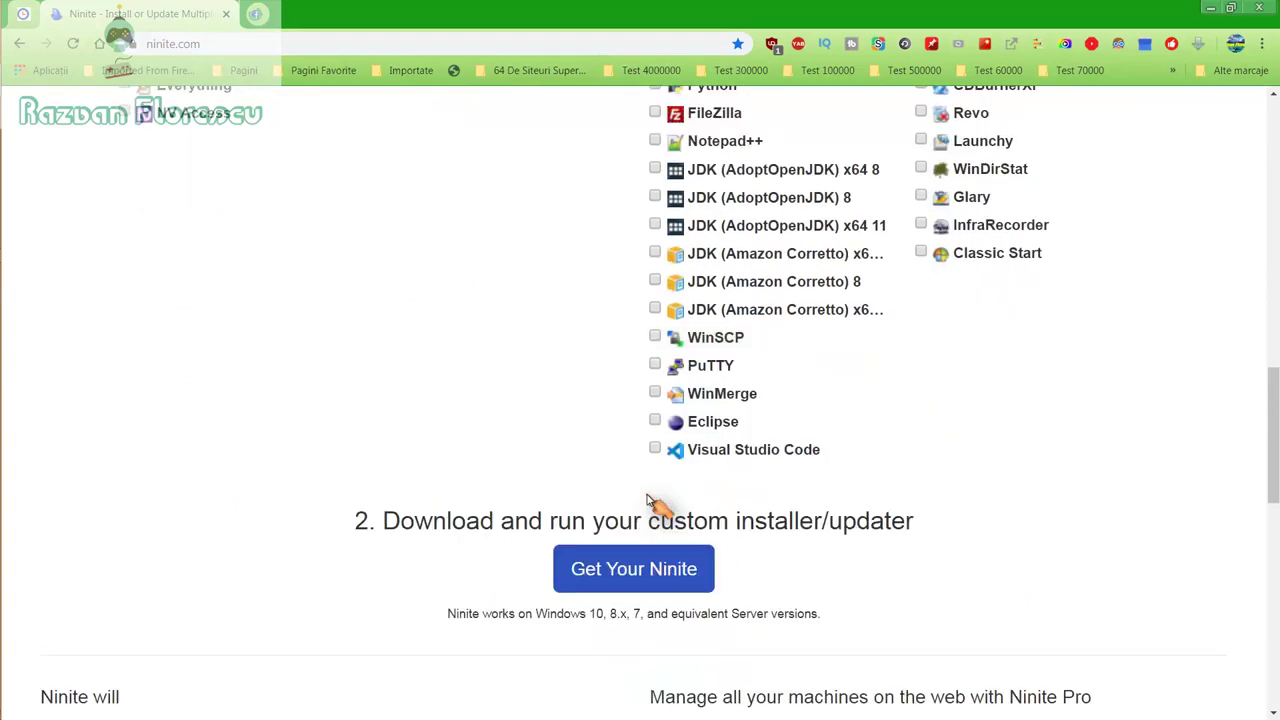
pyautogui.click(637, 566)
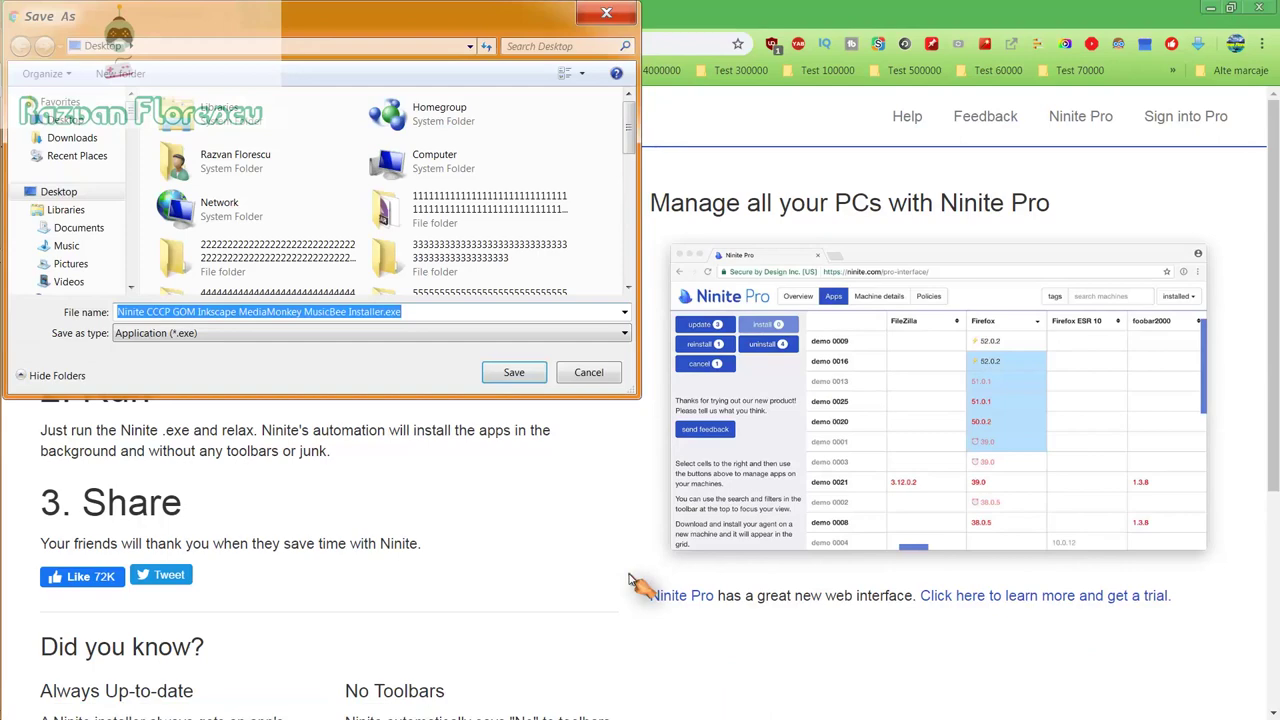
pyautogui.click(326, 334)
pyautogui.click(310, 363)
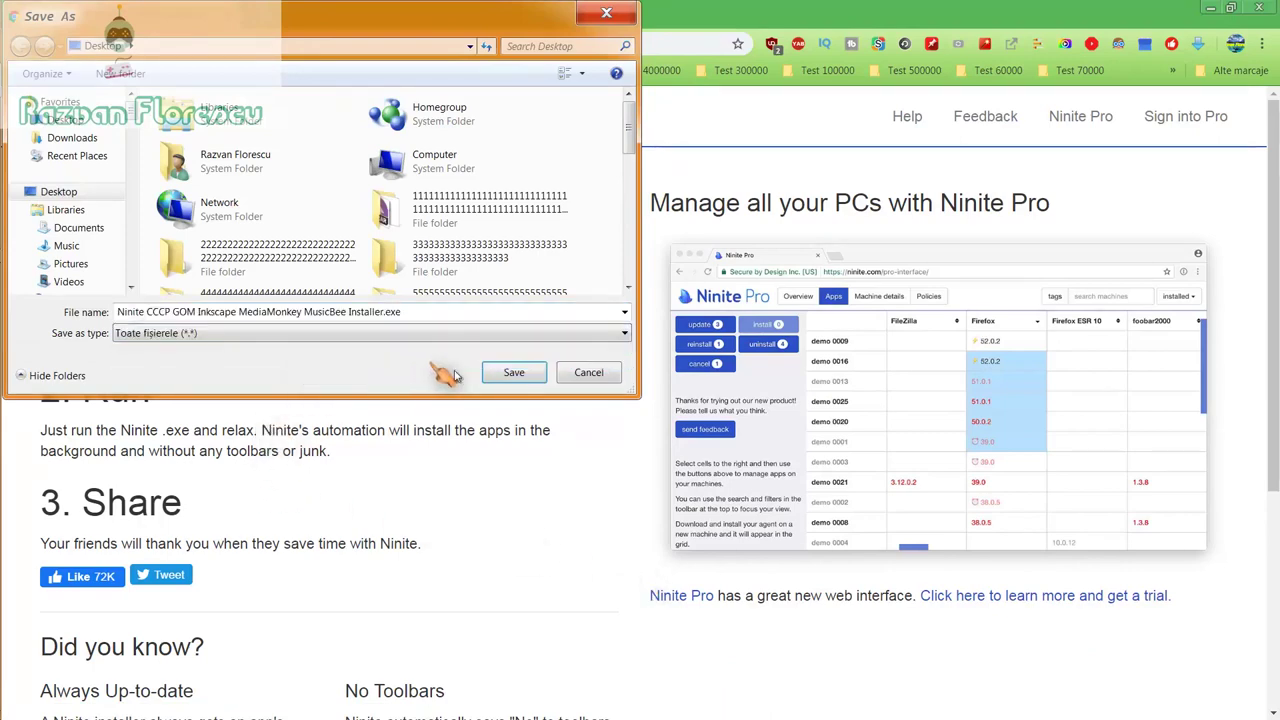
pyautogui.click(510, 372)
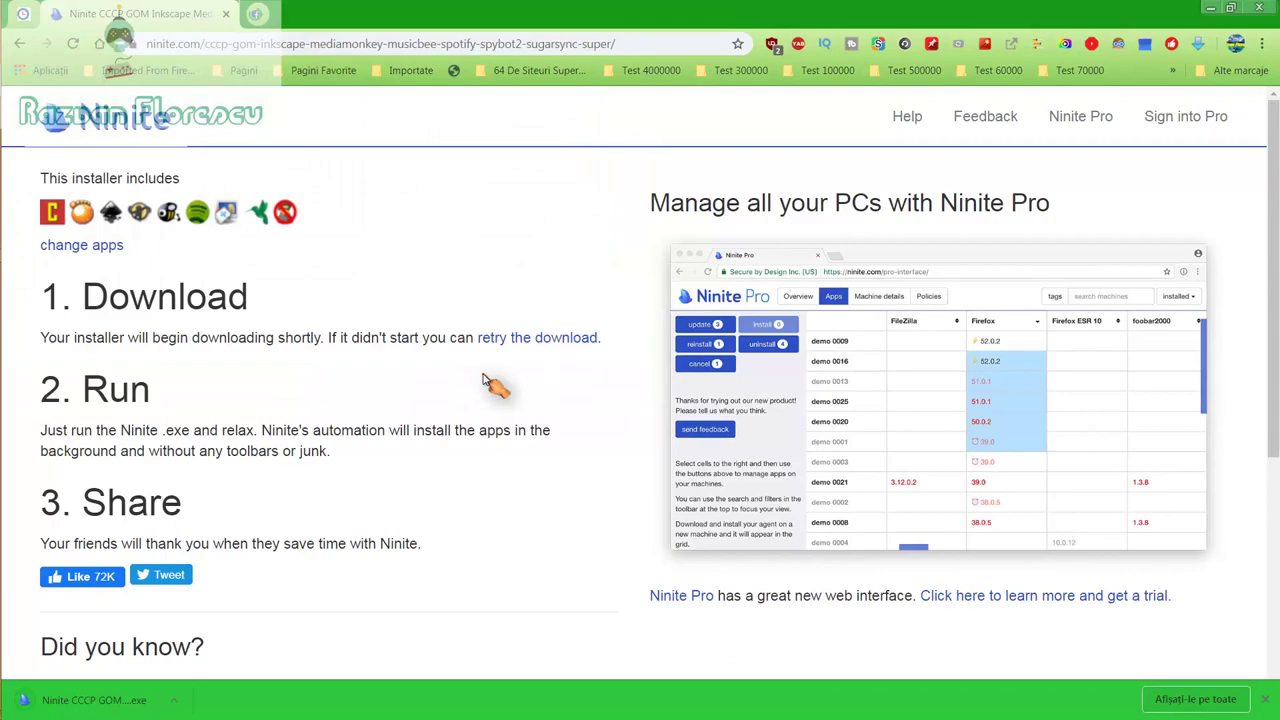
# Step: Run the downloaded Ninite installer, close the browser and show the installation details
pyautogui.click(130, 700)
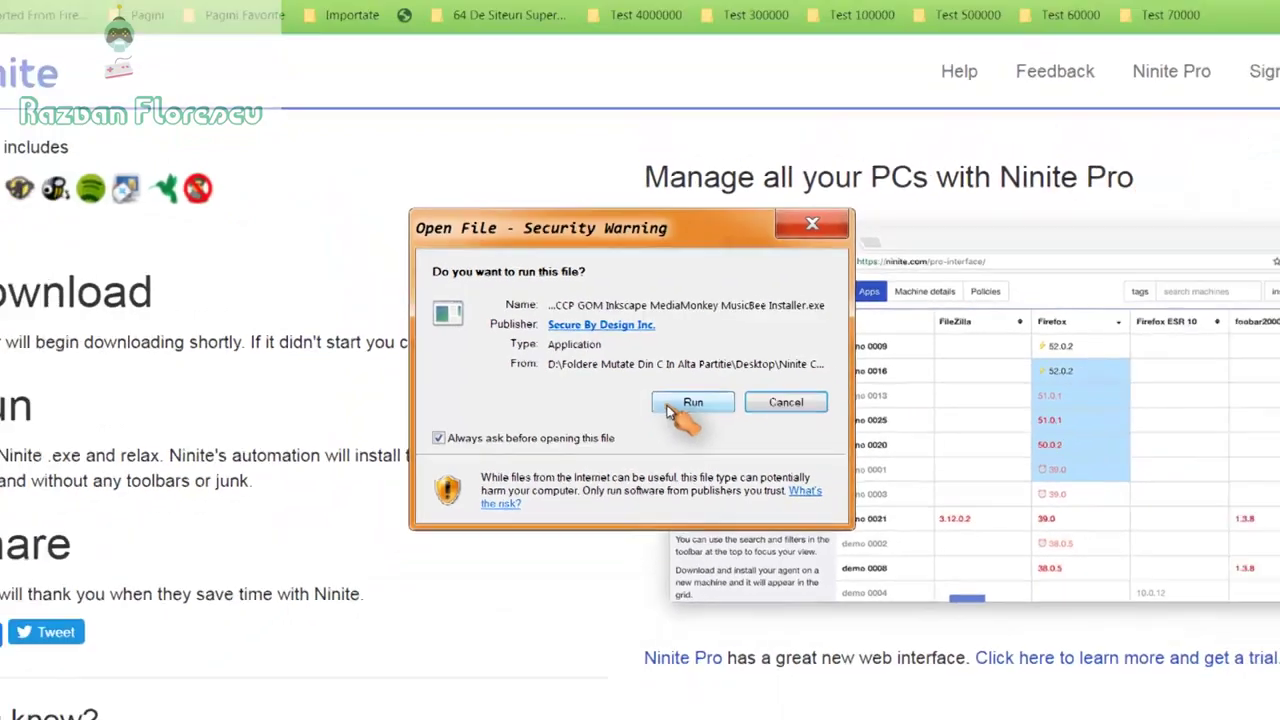
pyautogui.click(690, 425)
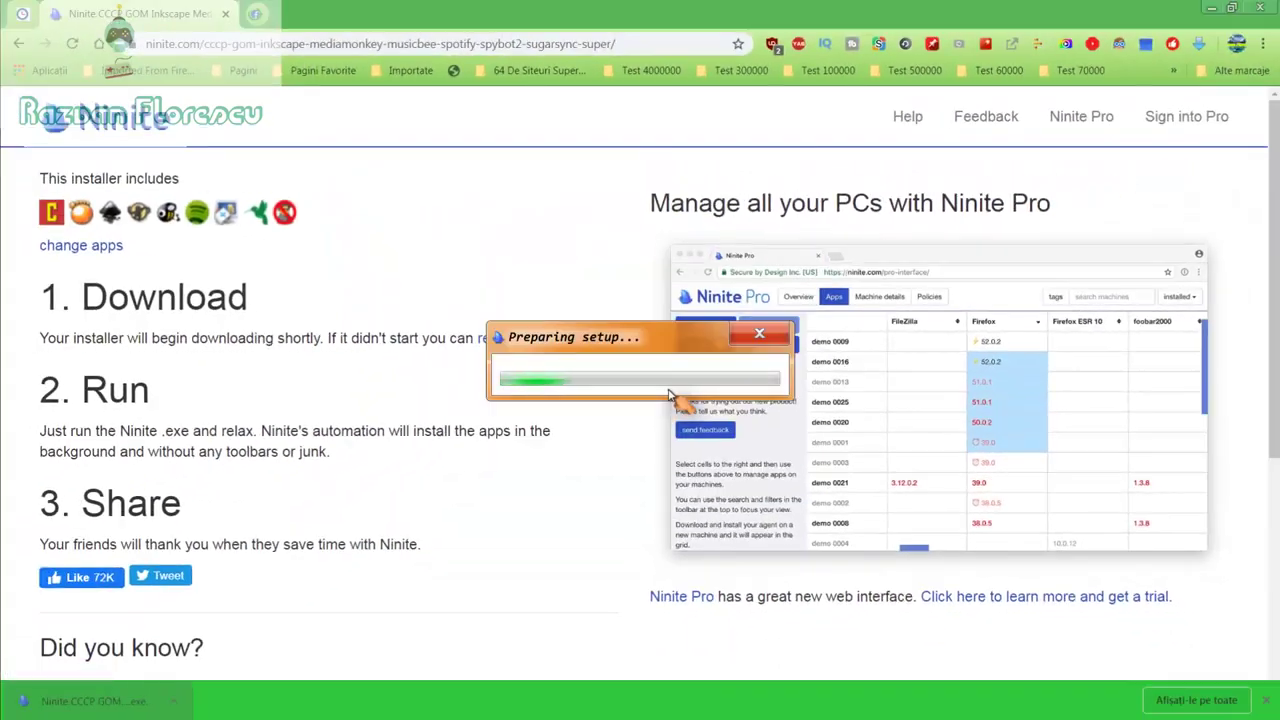
pyautogui.click(1258, 7)
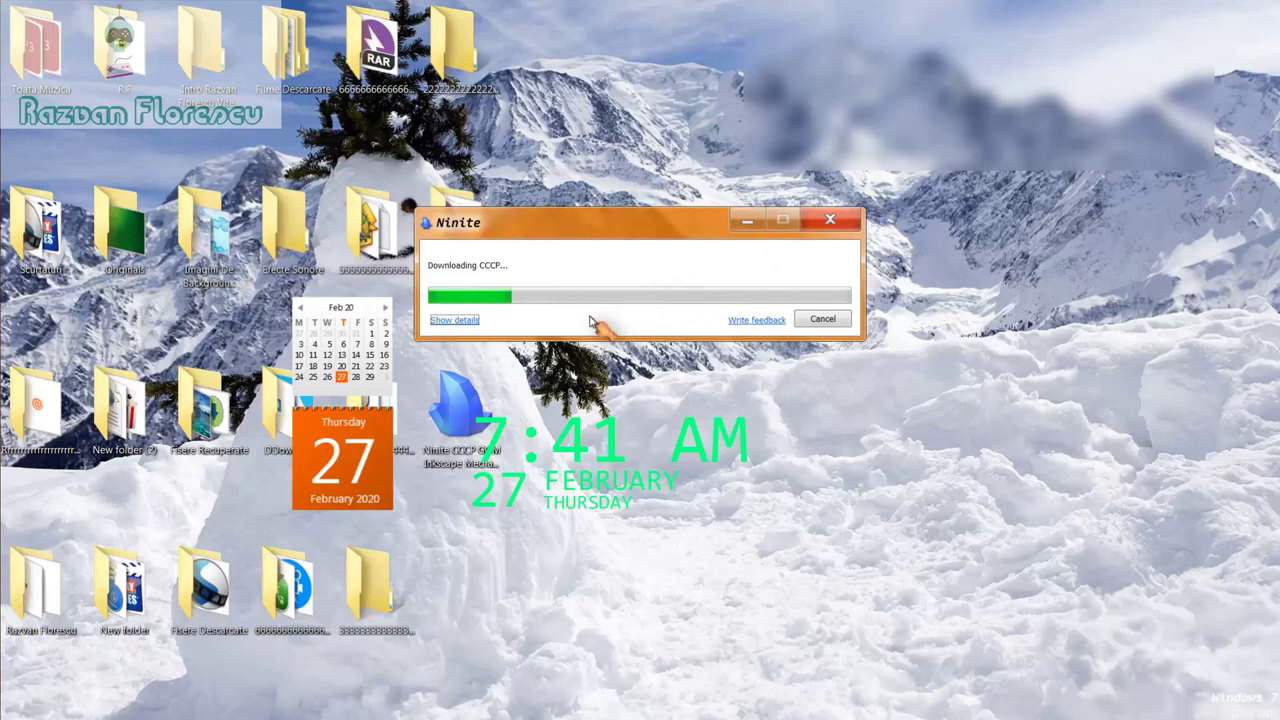
pyautogui.click(455, 321)
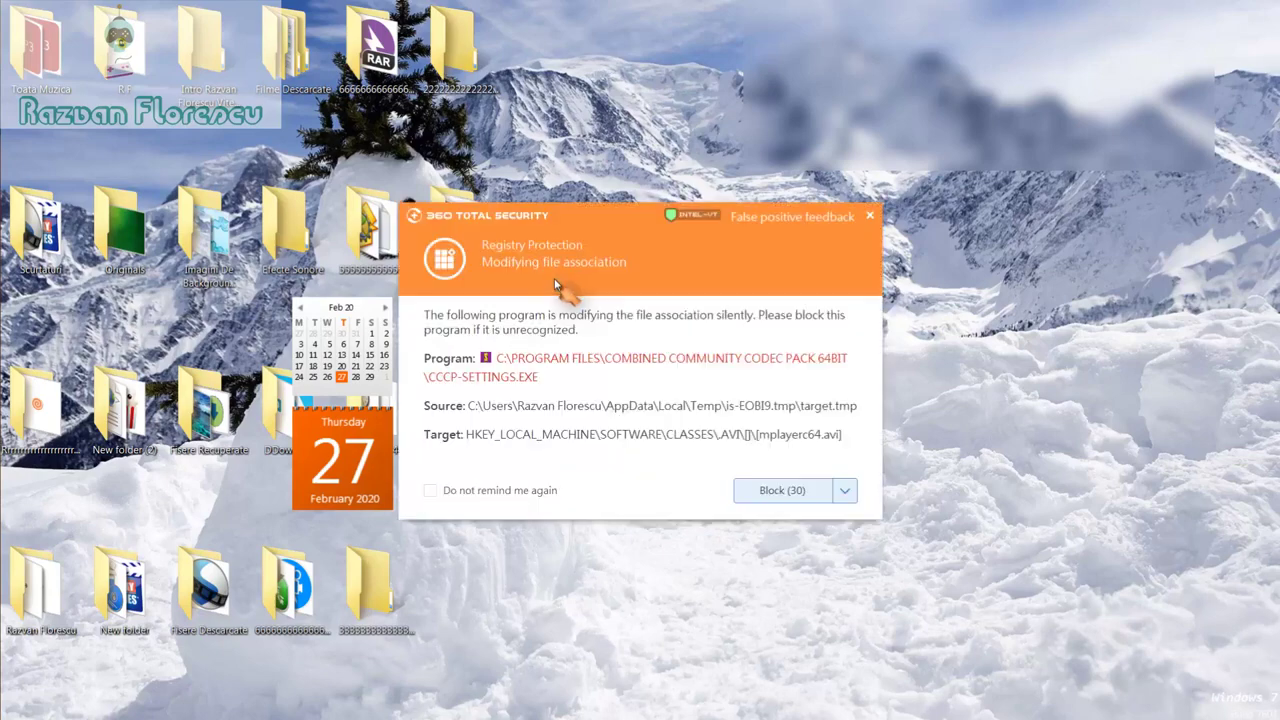
# Step: Dismiss each 360 Total Security alert during the installation without blocking, enabling "Do not remind me again" on repeated alerts
pyautogui.click(872, 218)
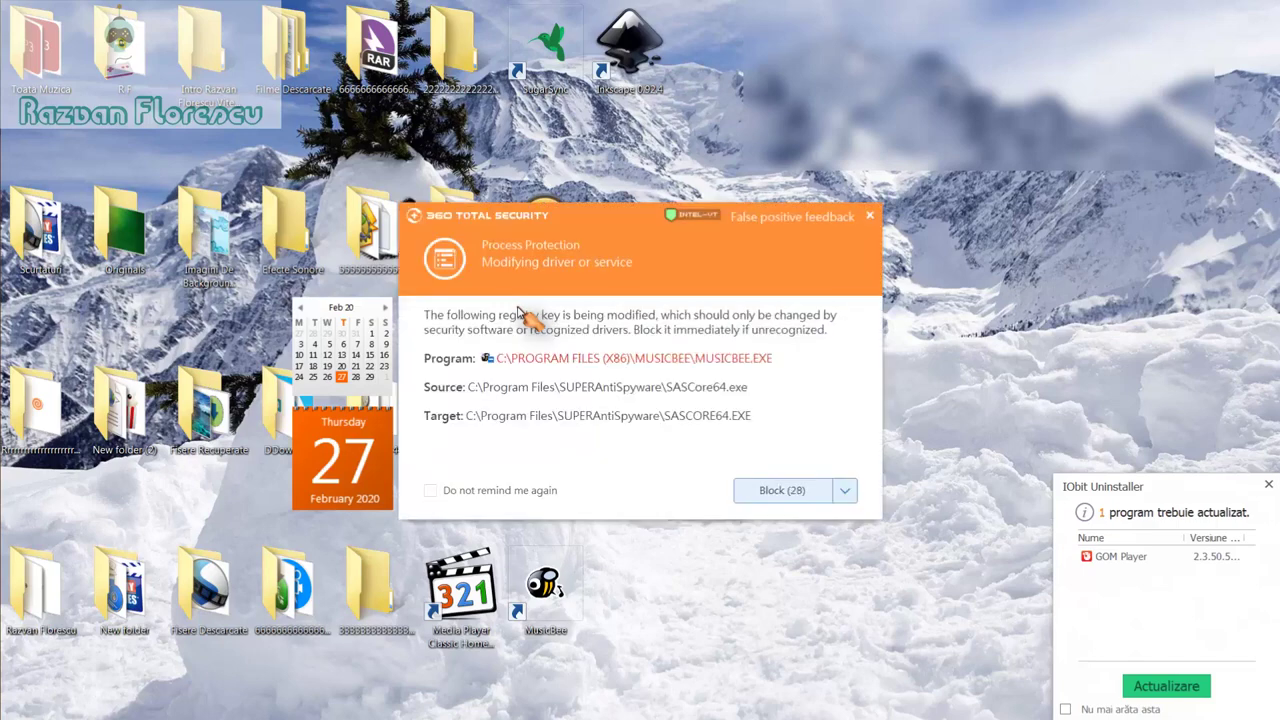
pyautogui.click(872, 218)
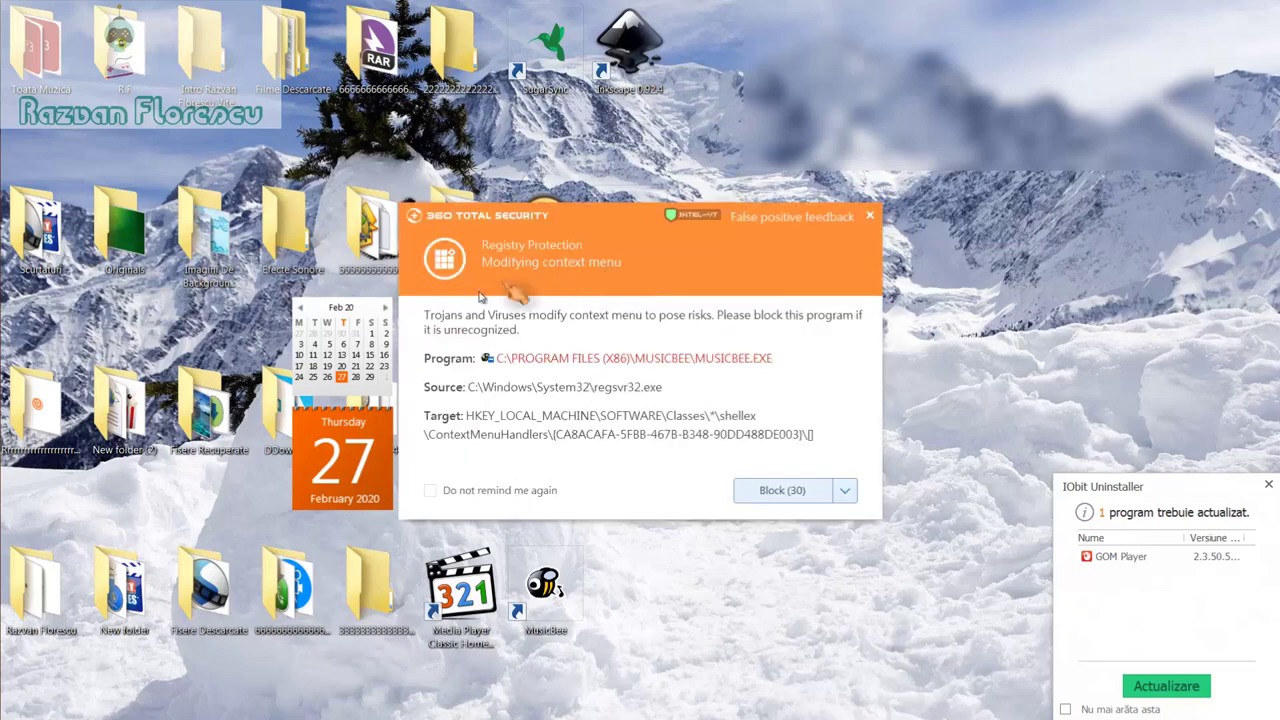
pyautogui.click(871, 218)
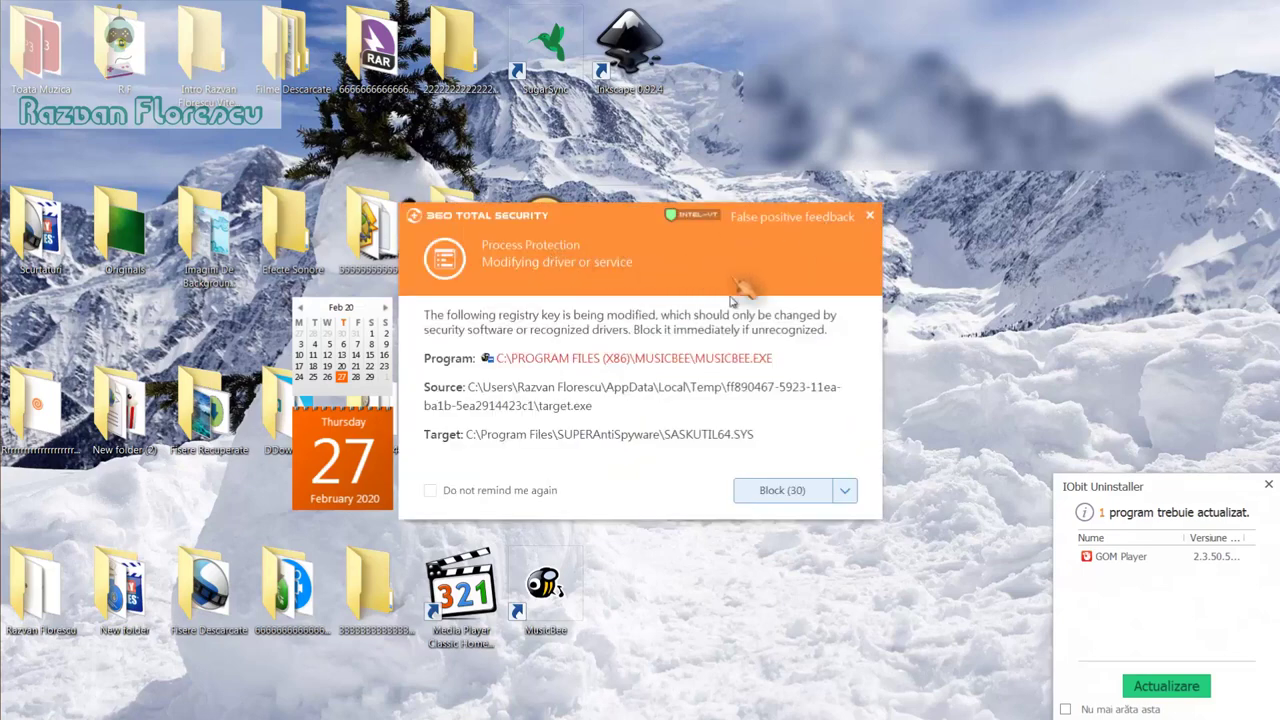
pyautogui.click(871, 217)
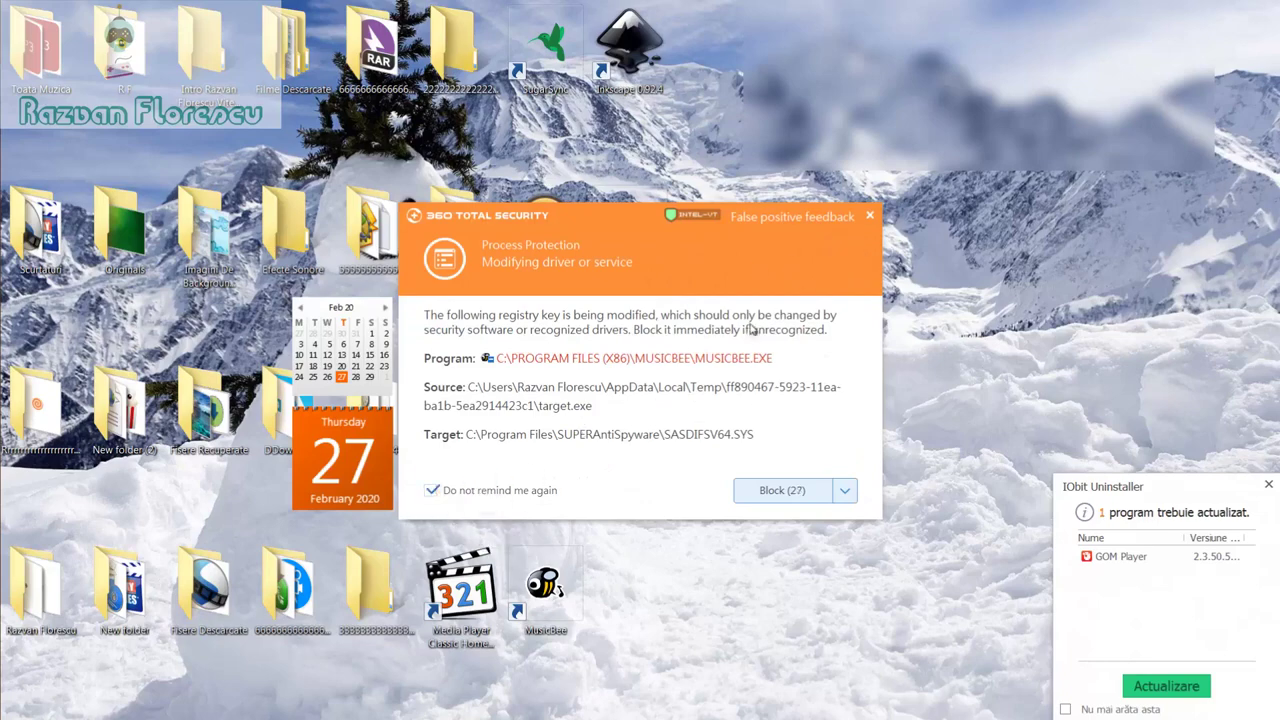
pyautogui.click(869, 216)
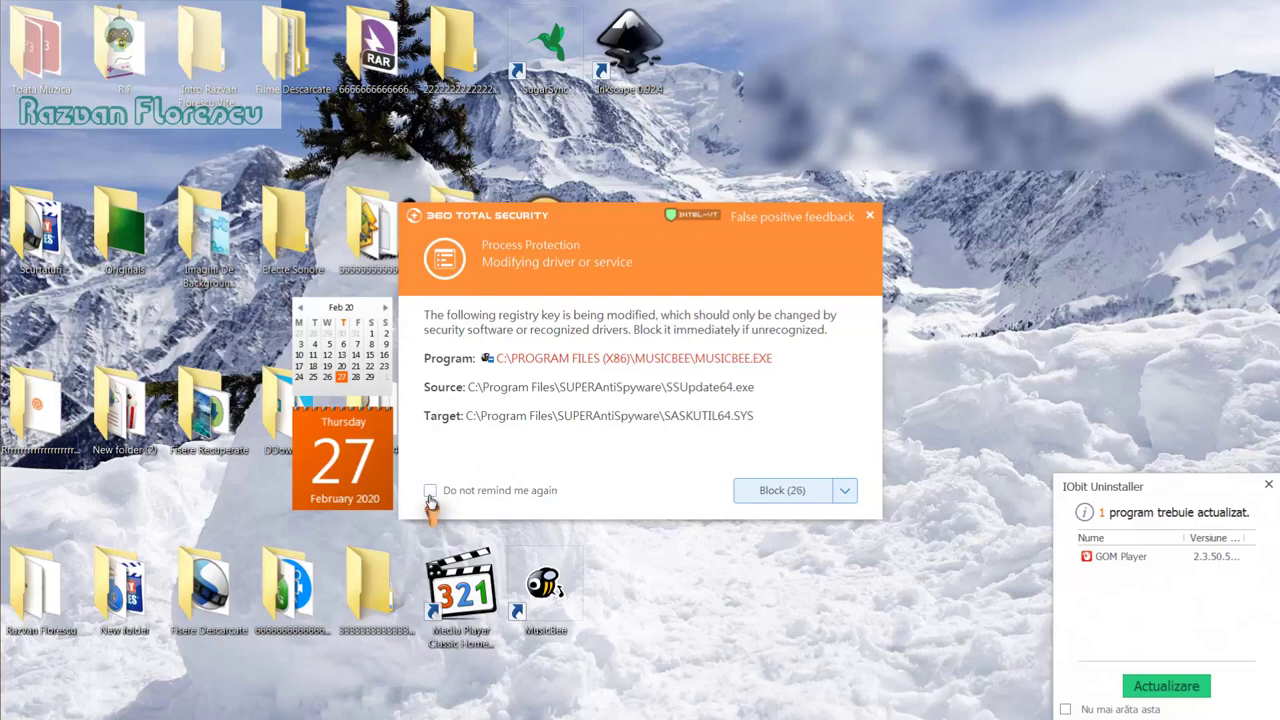
pyautogui.click(869, 217)
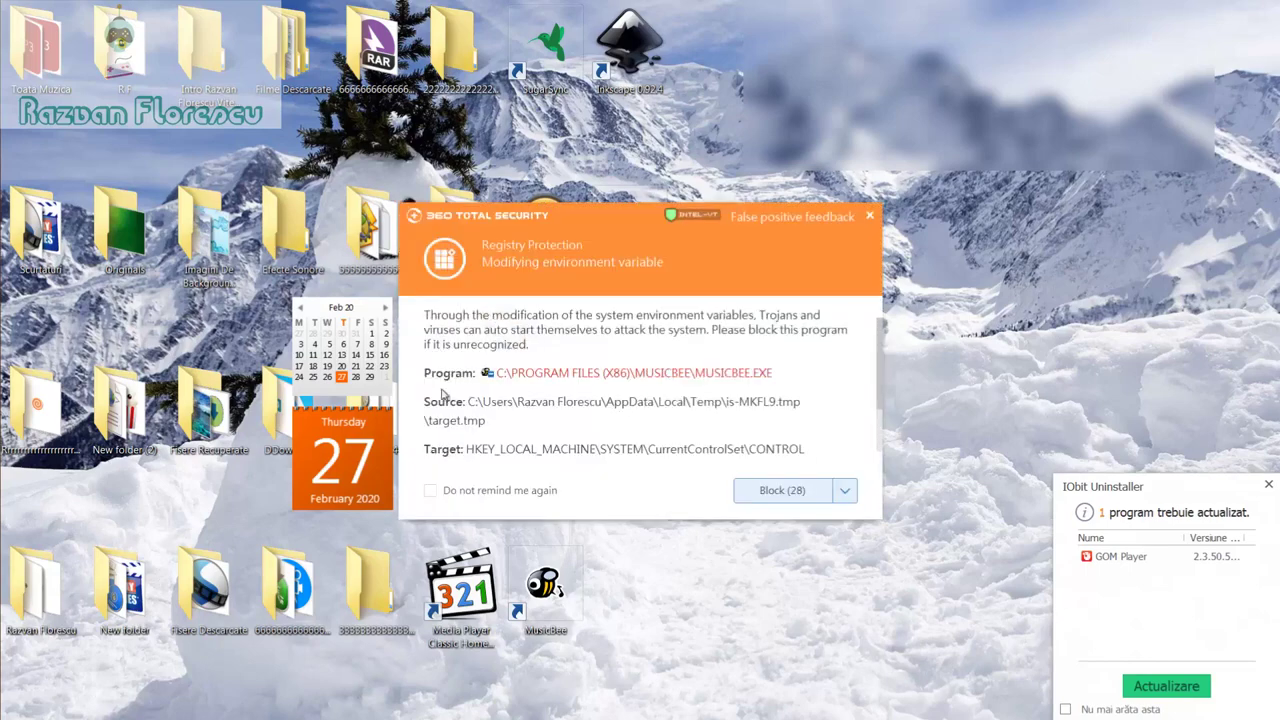
pyautogui.click(432, 490)
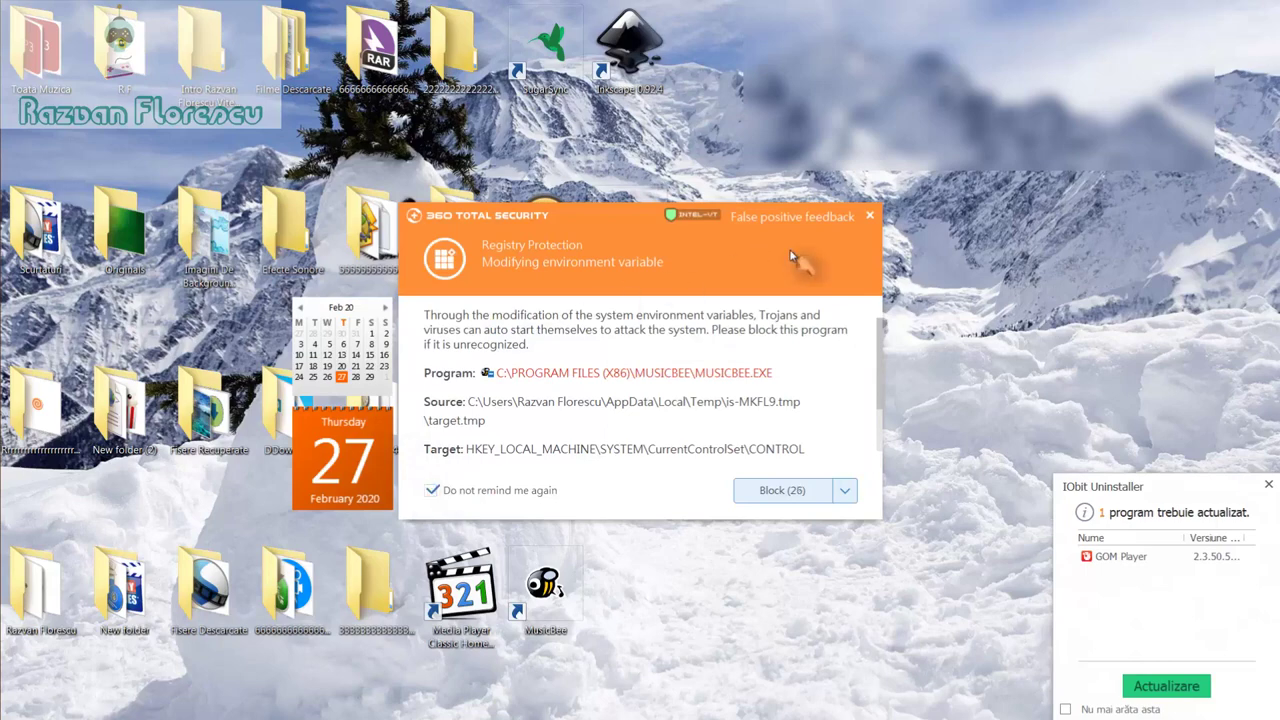
pyautogui.click(871, 218)
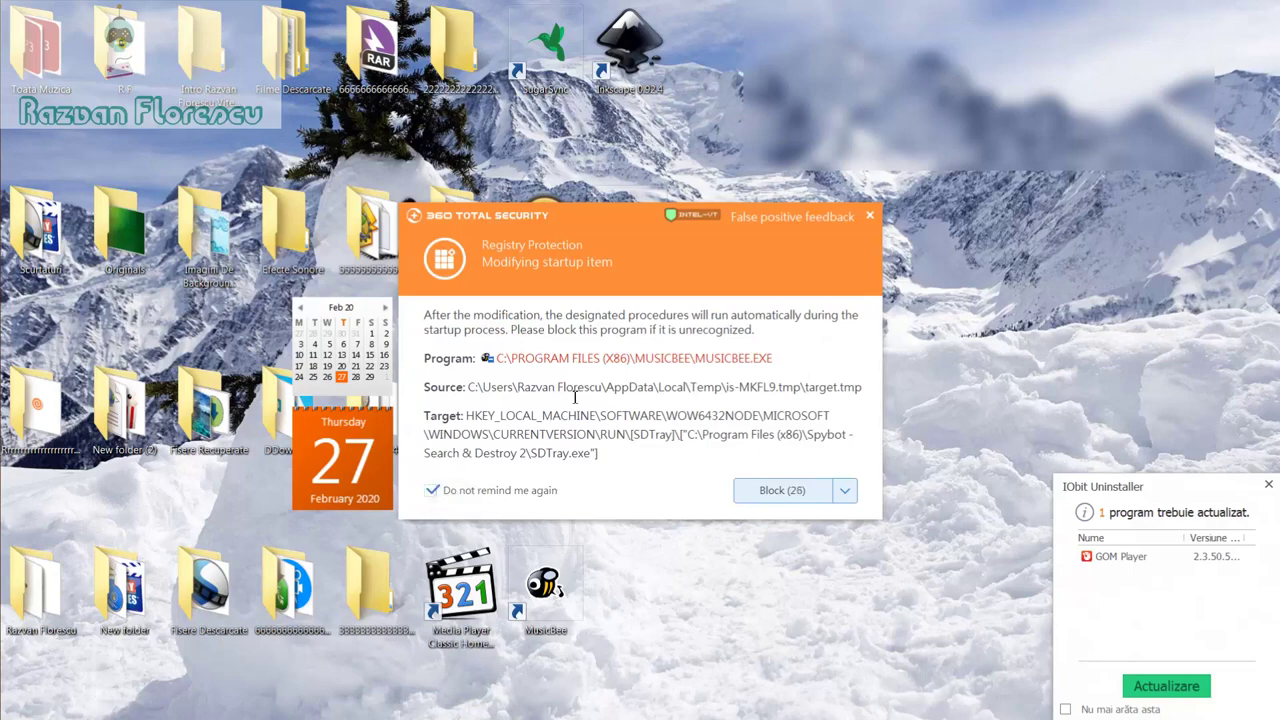
pyautogui.click(871, 216)
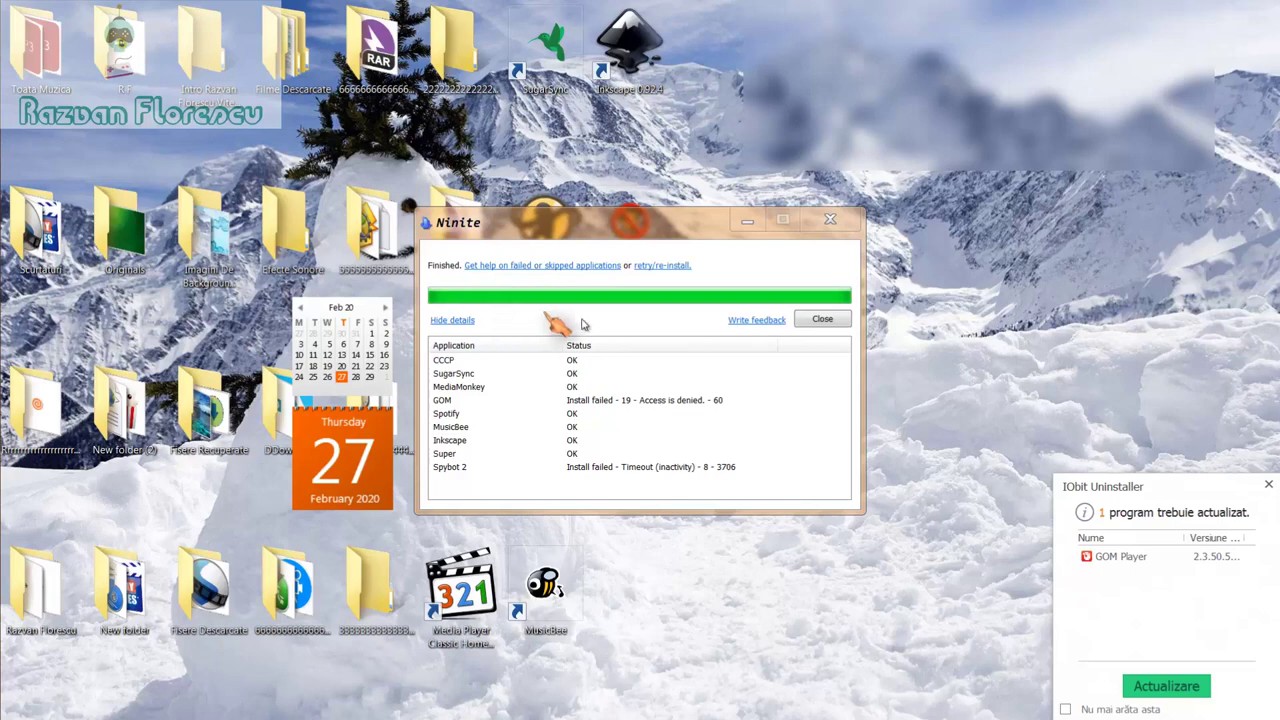
# Step: Close the IObit Uninstaller update notice and the finished Ninite installer window
pyautogui.click(1265, 487)
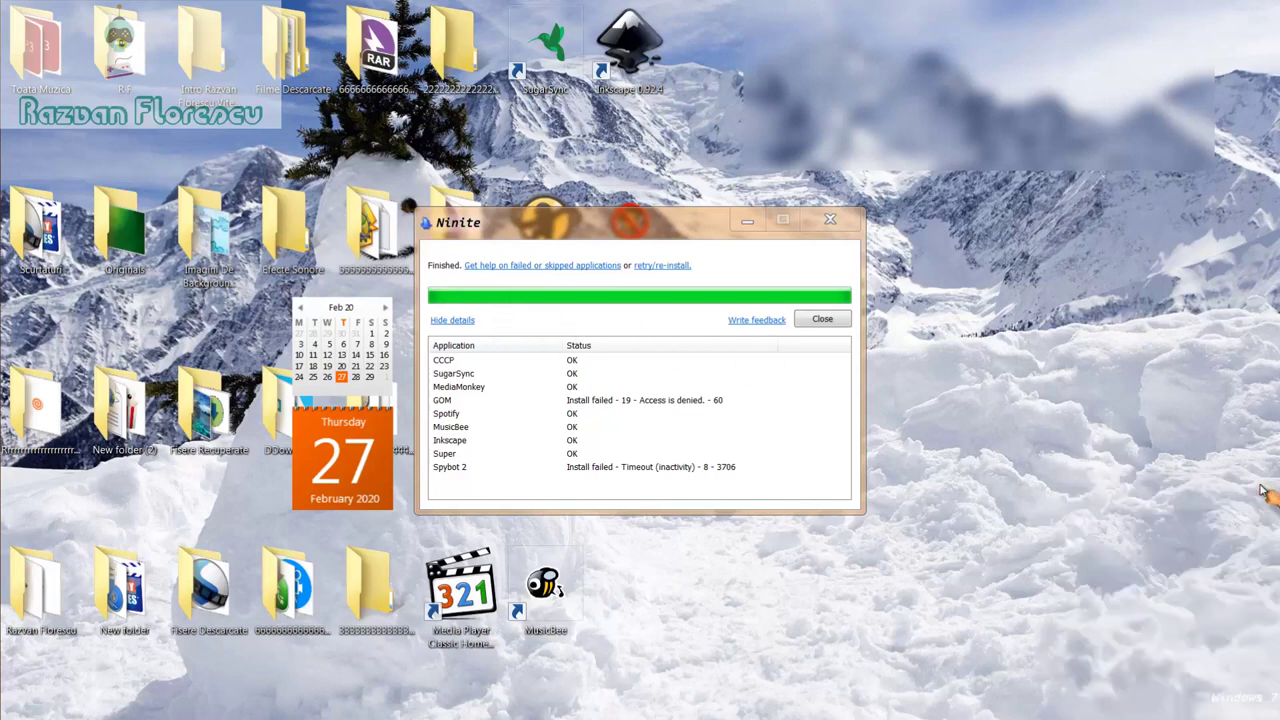
pyautogui.click(822, 322)
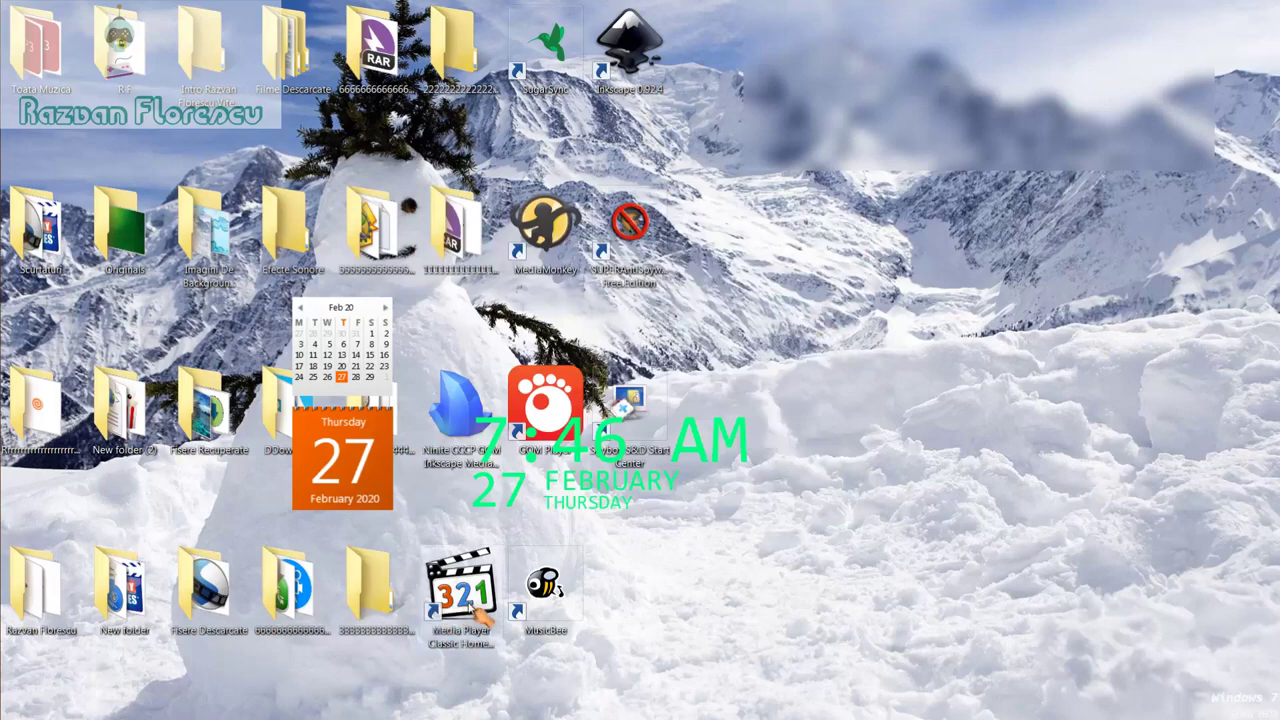
# Step: Open Media Player Classic from the desktop, decline periodic CCCP update checks and maximize the player window
pyautogui.doubleClick(480, 615)
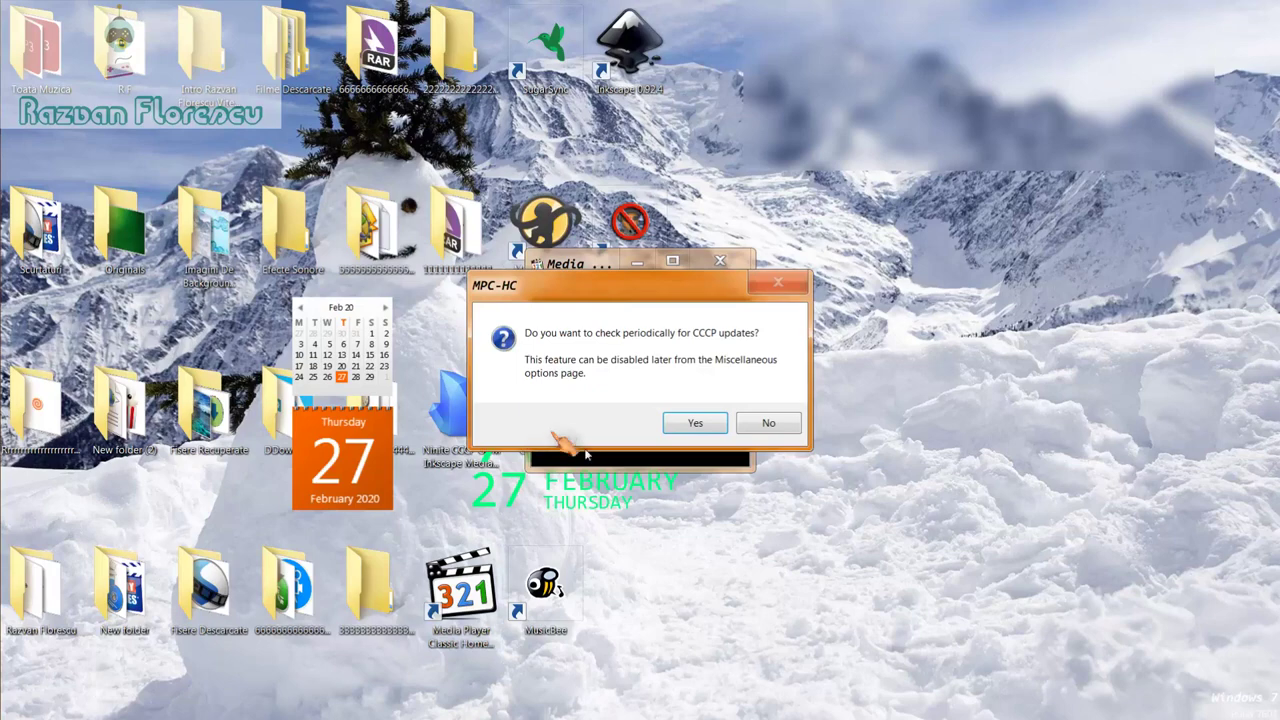
pyautogui.click(762, 424)
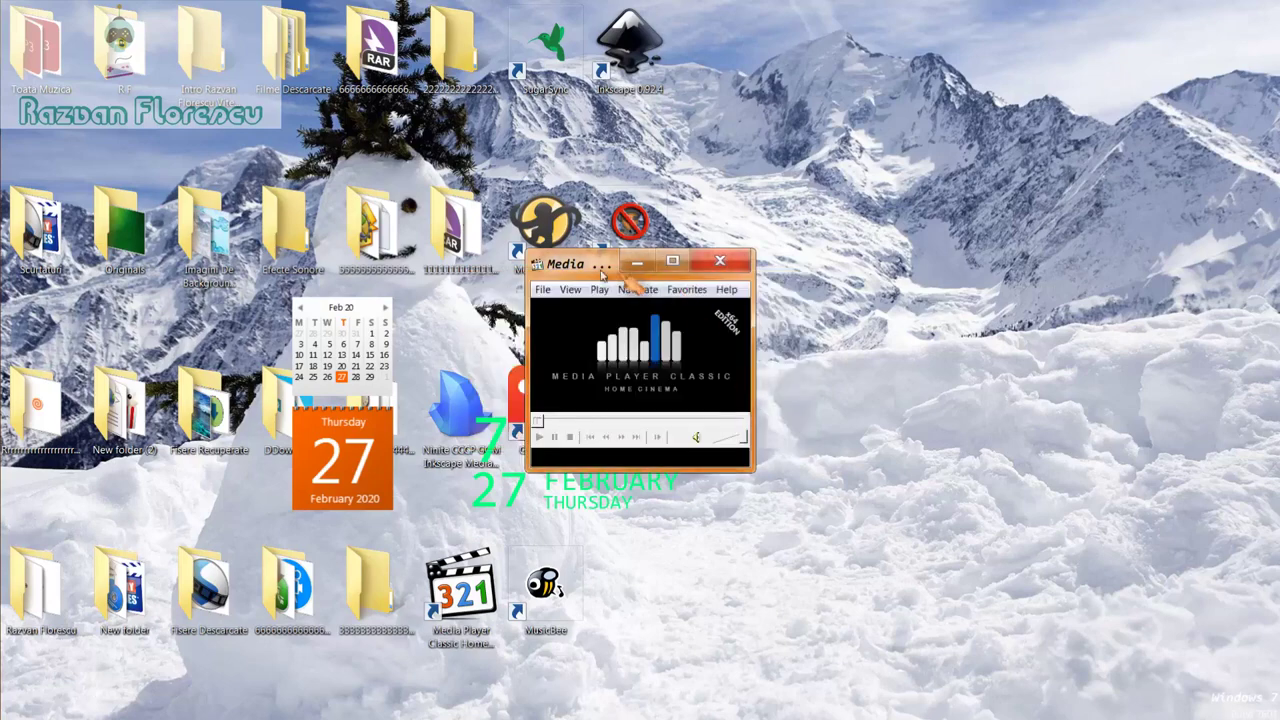
pyautogui.moveTo(606, 269); pyautogui.dragTo(612, 0)
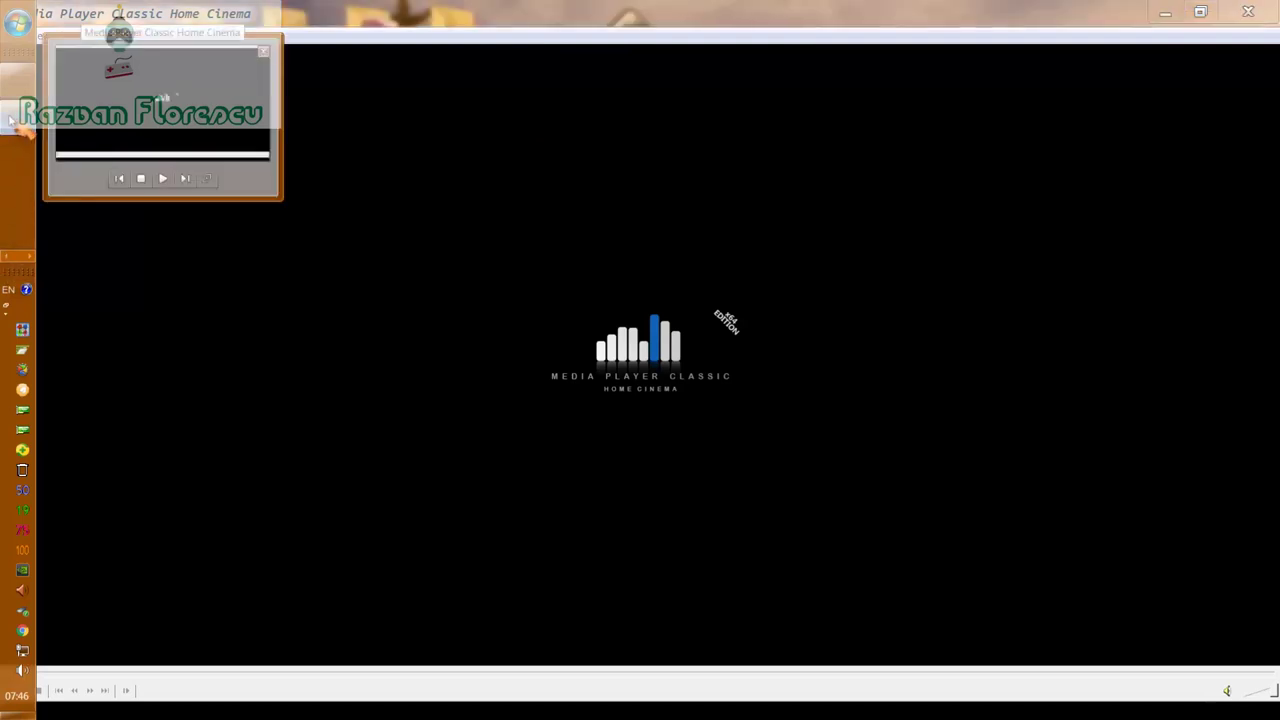
# Step: Close the Media Player Classic window and return to the desktop
pyautogui.rightClick(11, 119)
pyautogui.click(172, 116)
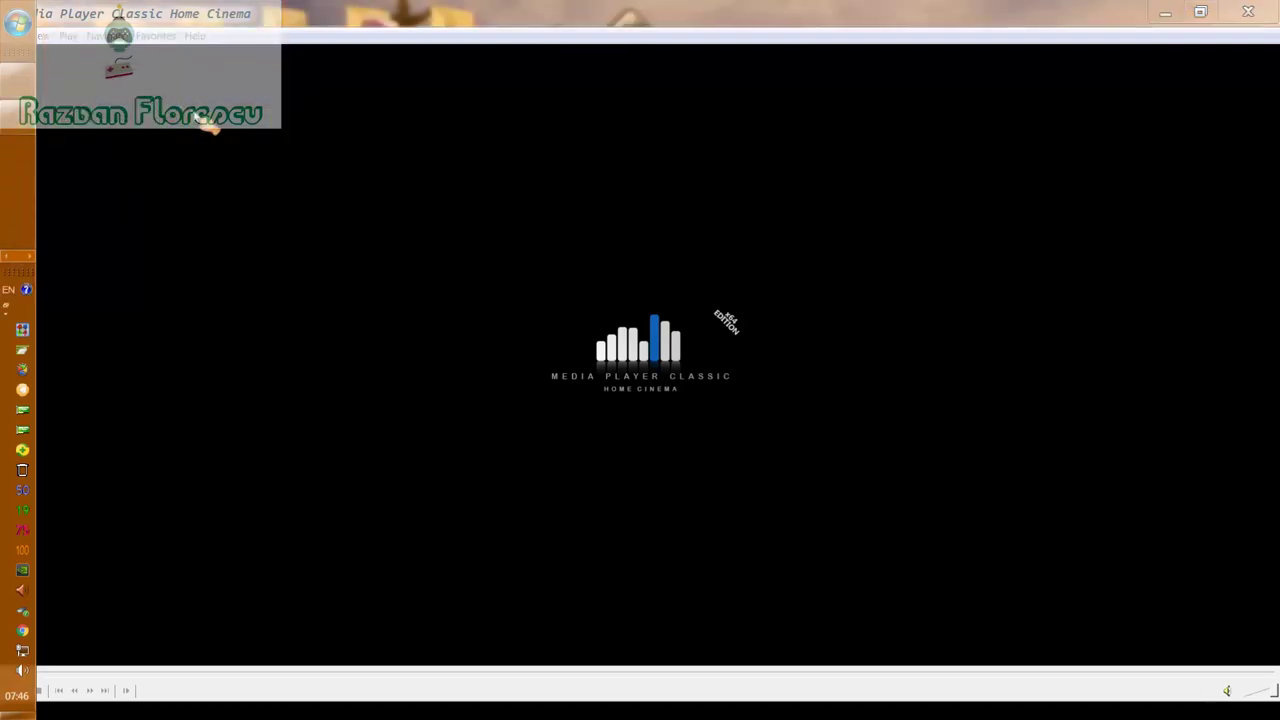
pyautogui.click(1248, 12)
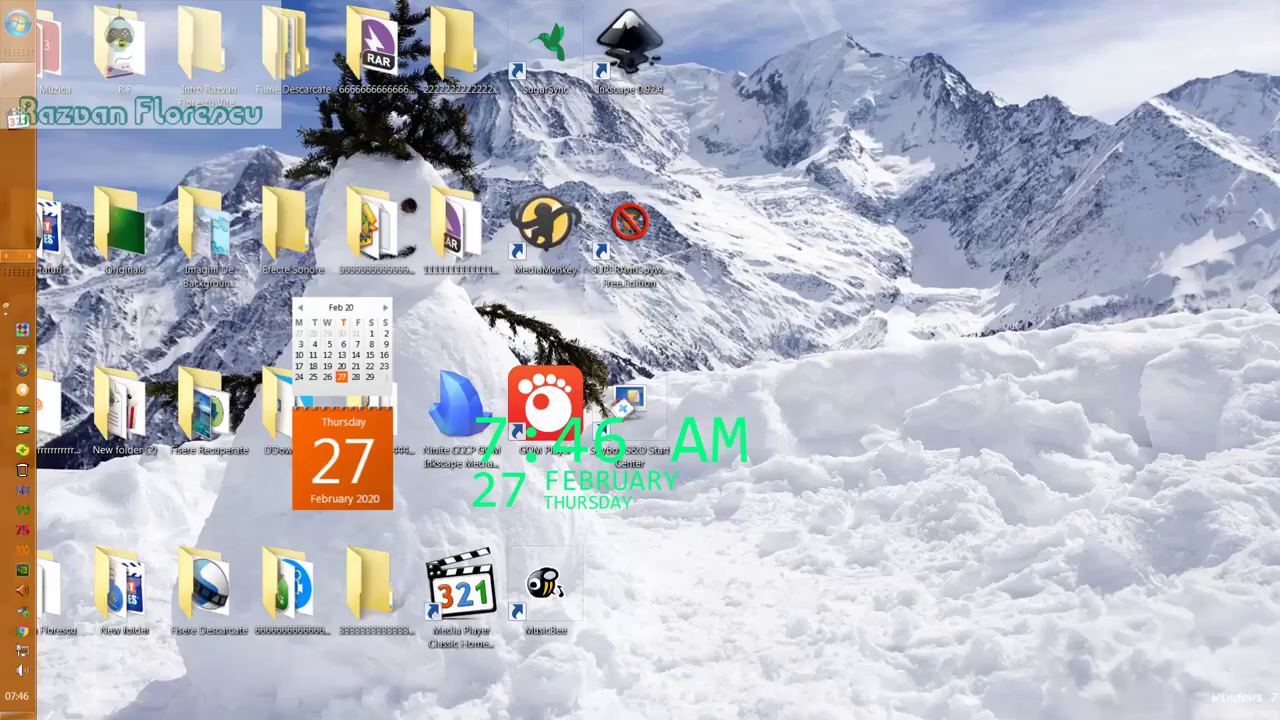
# Step: Permanently delete the Ninite installer file from the desktop
pyautogui.click(472, 400)
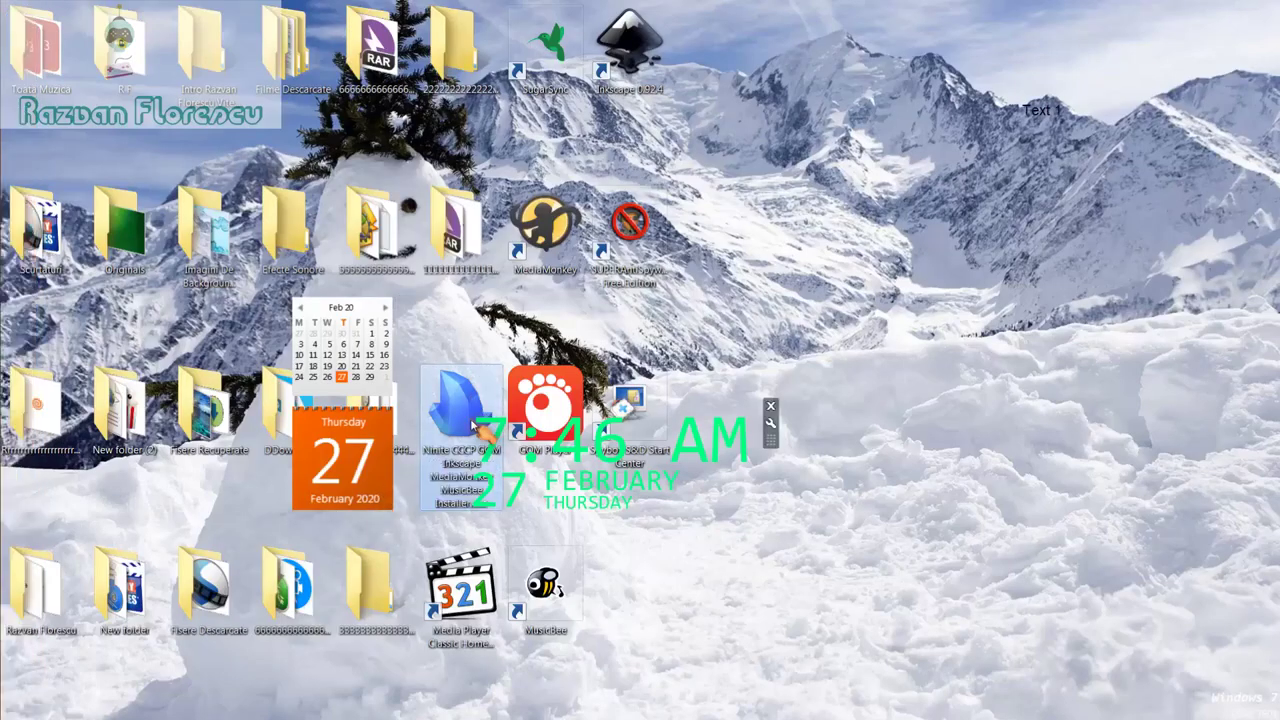
pyautogui.hotkey('shift', 'Delete')
pyautogui.press('Return')
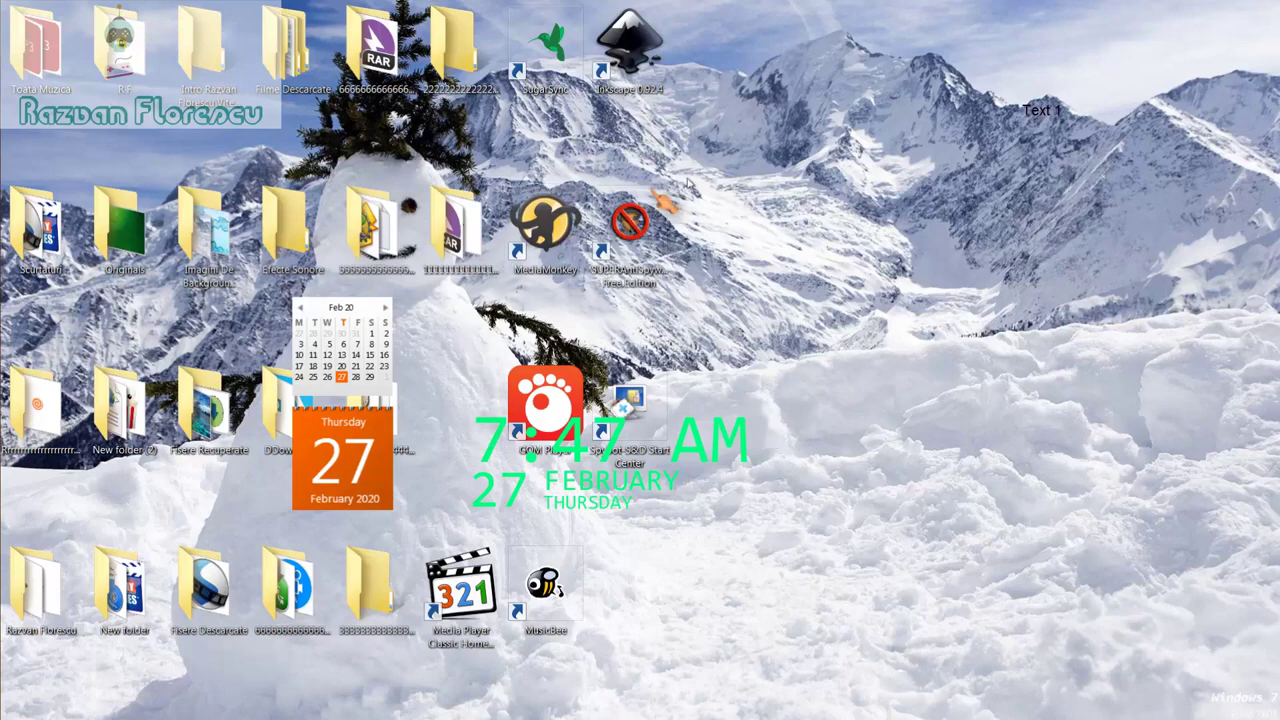
# Step: Copy the seven new program shortcuts, including Media Player Classic and MusicBee, from the desktop into the Scurtaturi folder
pyautogui.moveTo(712, 46); pyautogui.dragTo(490, 572)
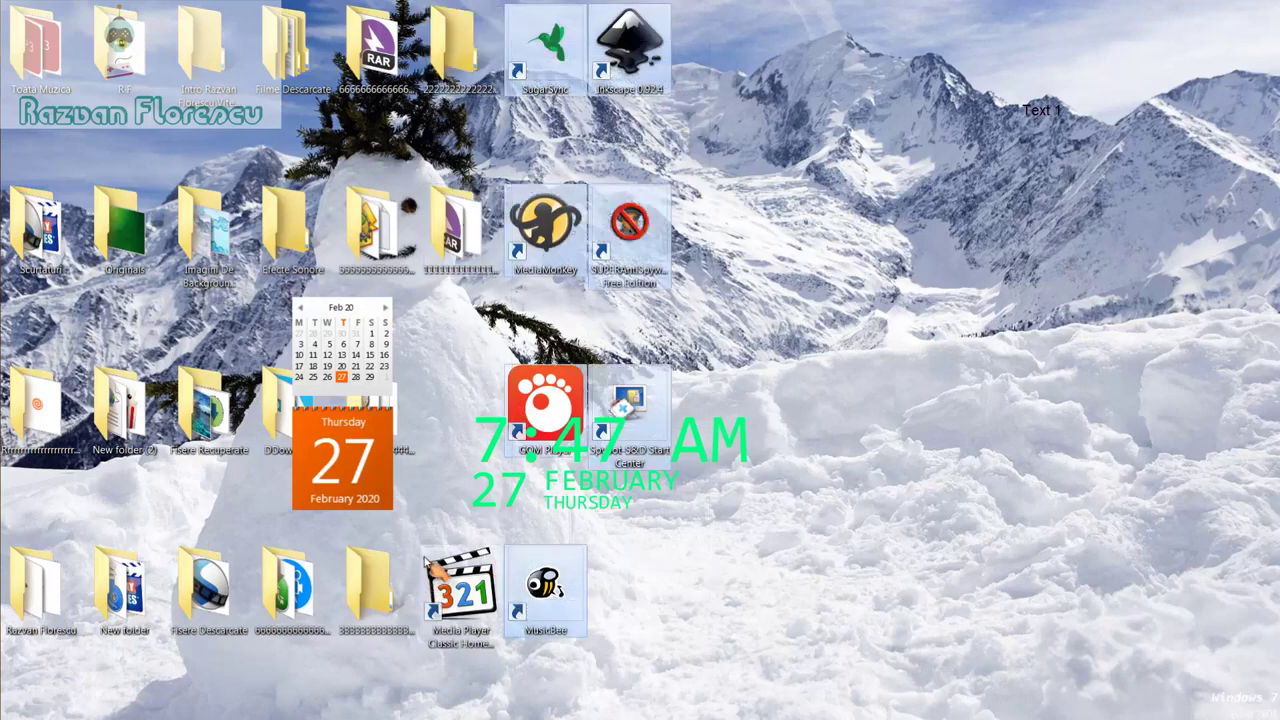
pyautogui.keyDown('ctrl'); pyautogui.click(459, 580); pyautogui.keyUp('ctrl')
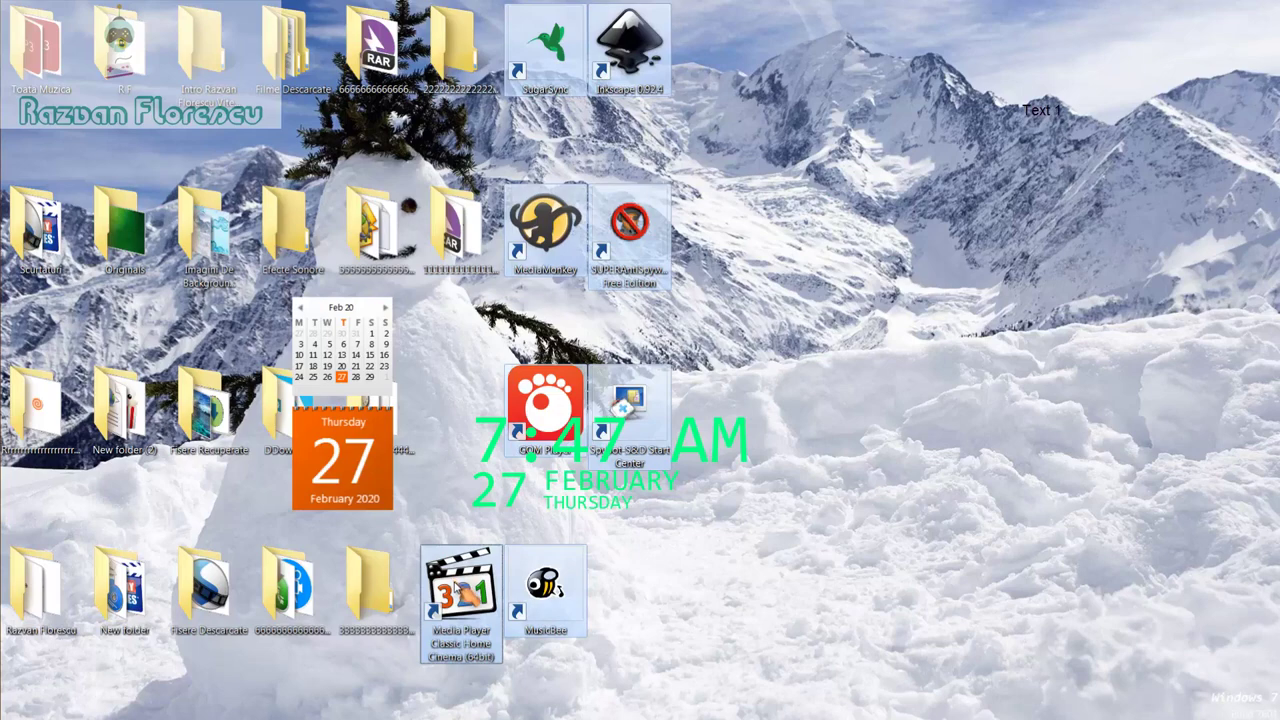
pyautogui.moveTo(462, 592); pyautogui.dragTo(50, 230)
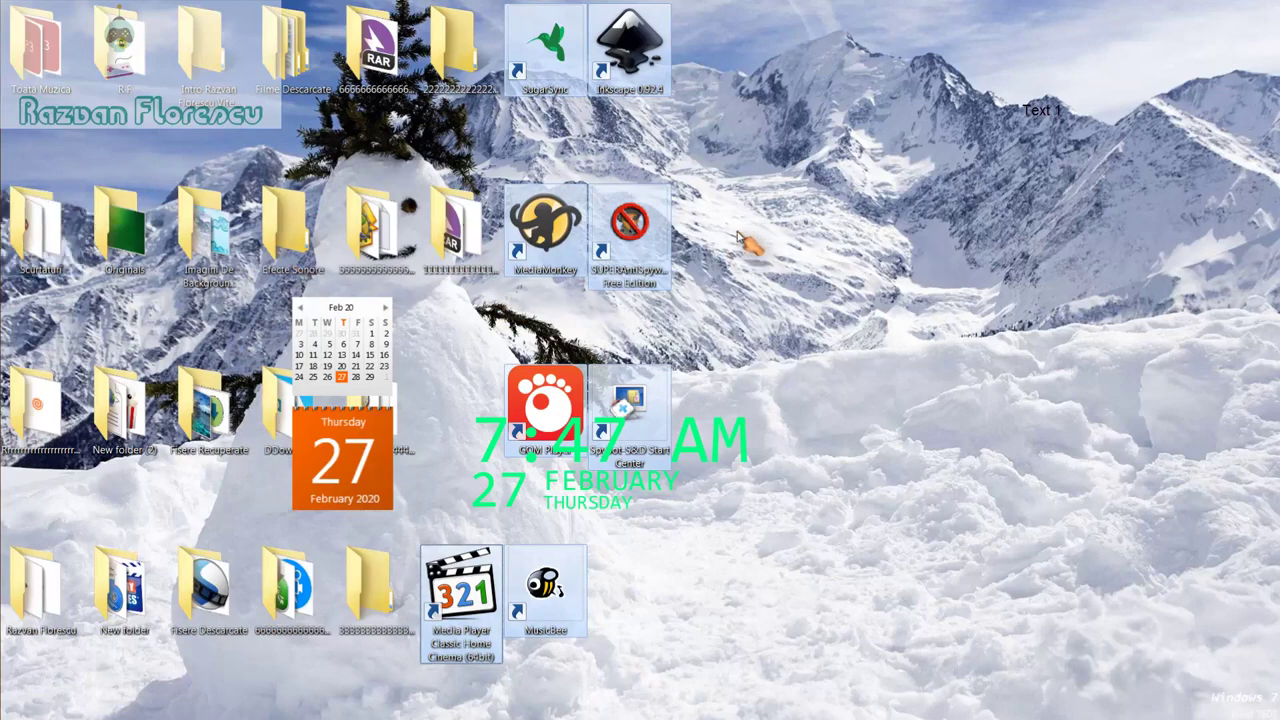
# Step: Permanently delete the selected program shortcuts from the desktop and refresh the desktop
pyautogui.hotkey('shift', 'Delete')
pyautogui.press('Return')
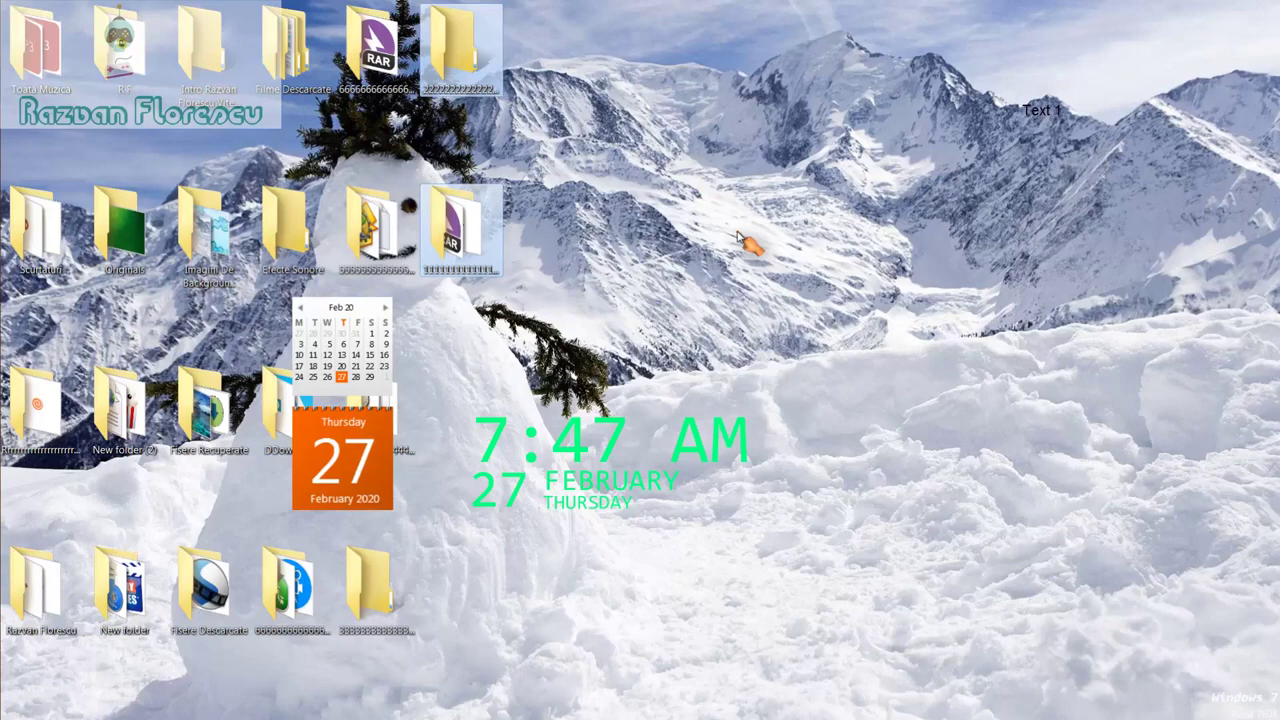
pyautogui.rightClick(606, 538)
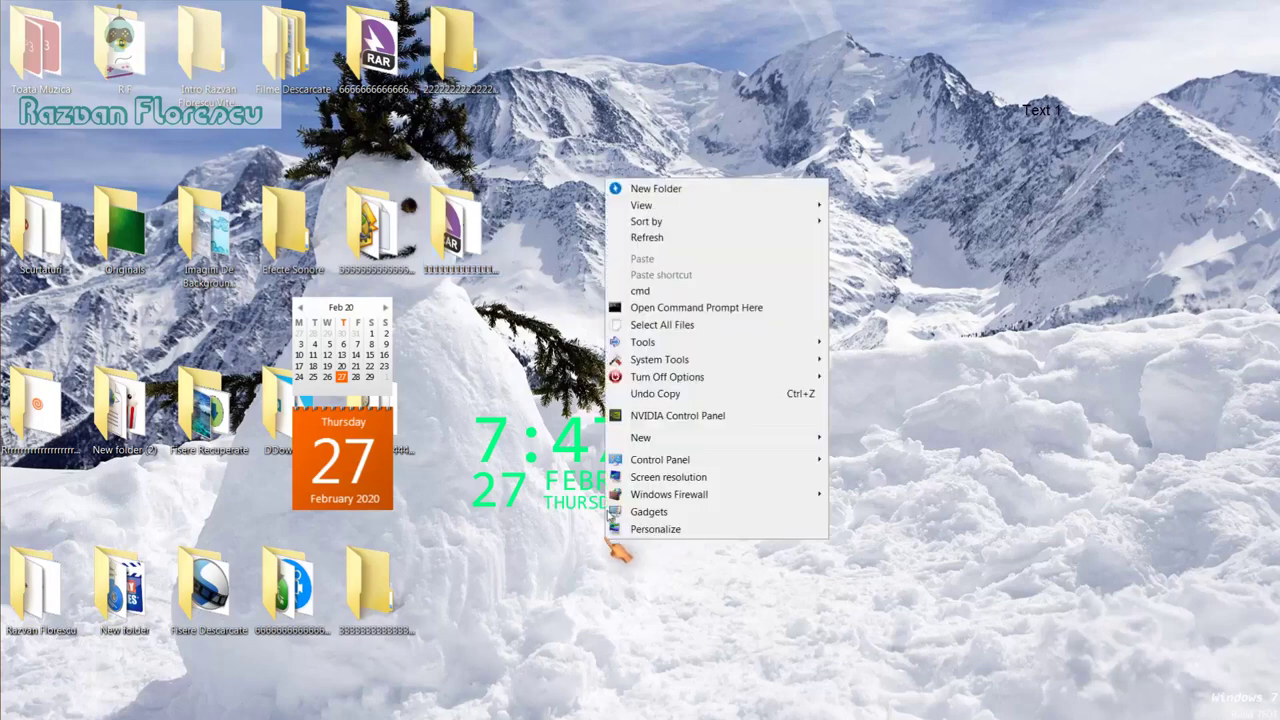
pyautogui.click(646, 238)
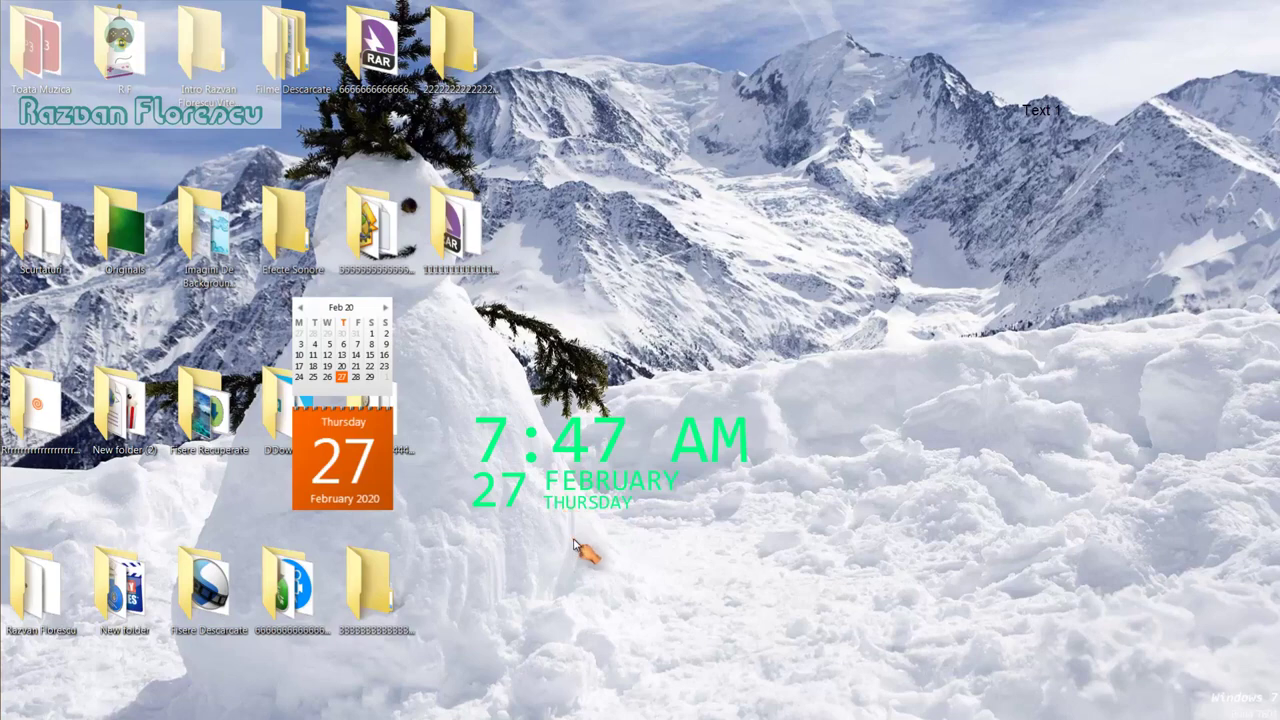
pyautogui.rightClick(576, 545)
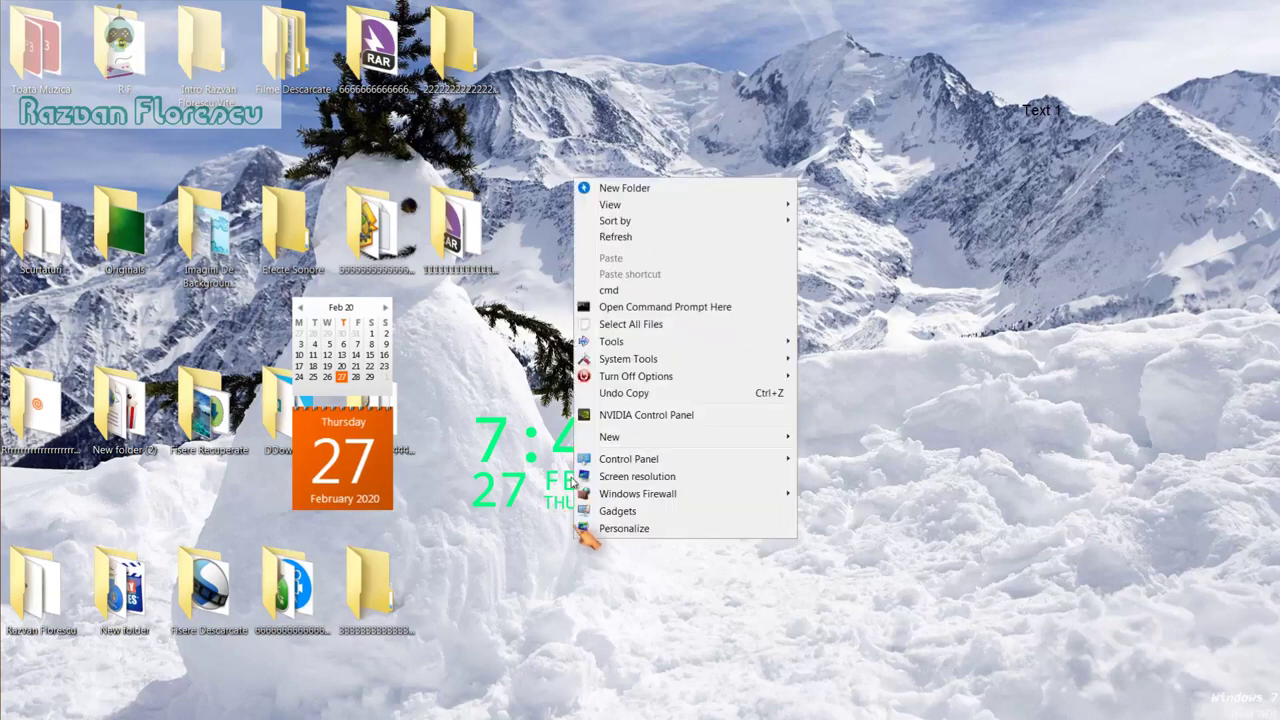
pyautogui.click(616, 238)
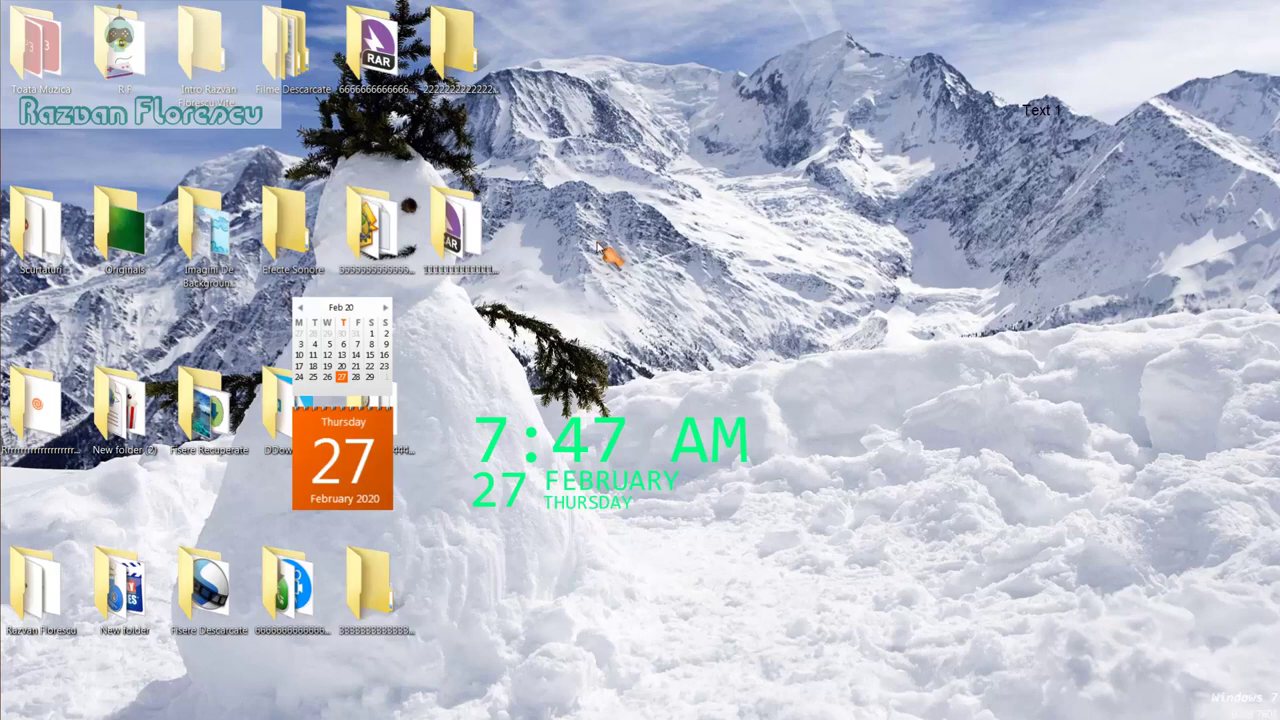
# Step: Bring up the screen recorder window and stop the recording
pyautogui.moveTo(5, 308)
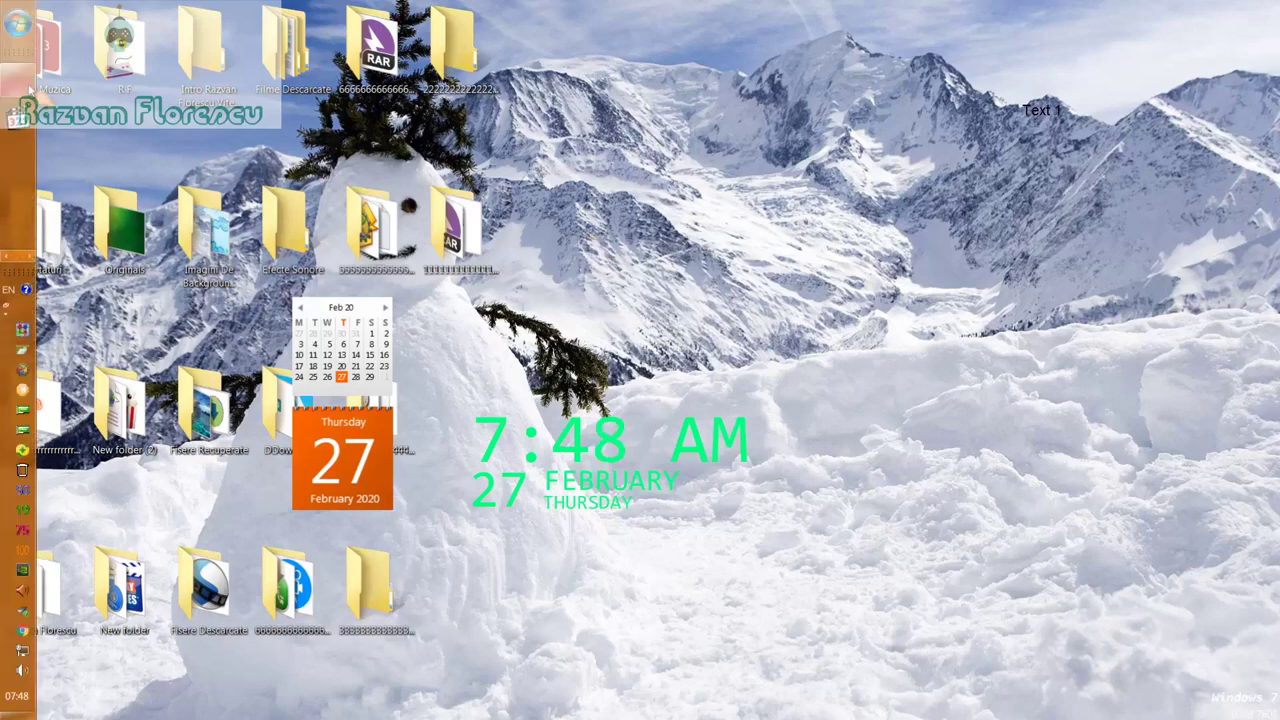
pyautogui.moveTo(28, 88)
pyautogui.click(115, 100)
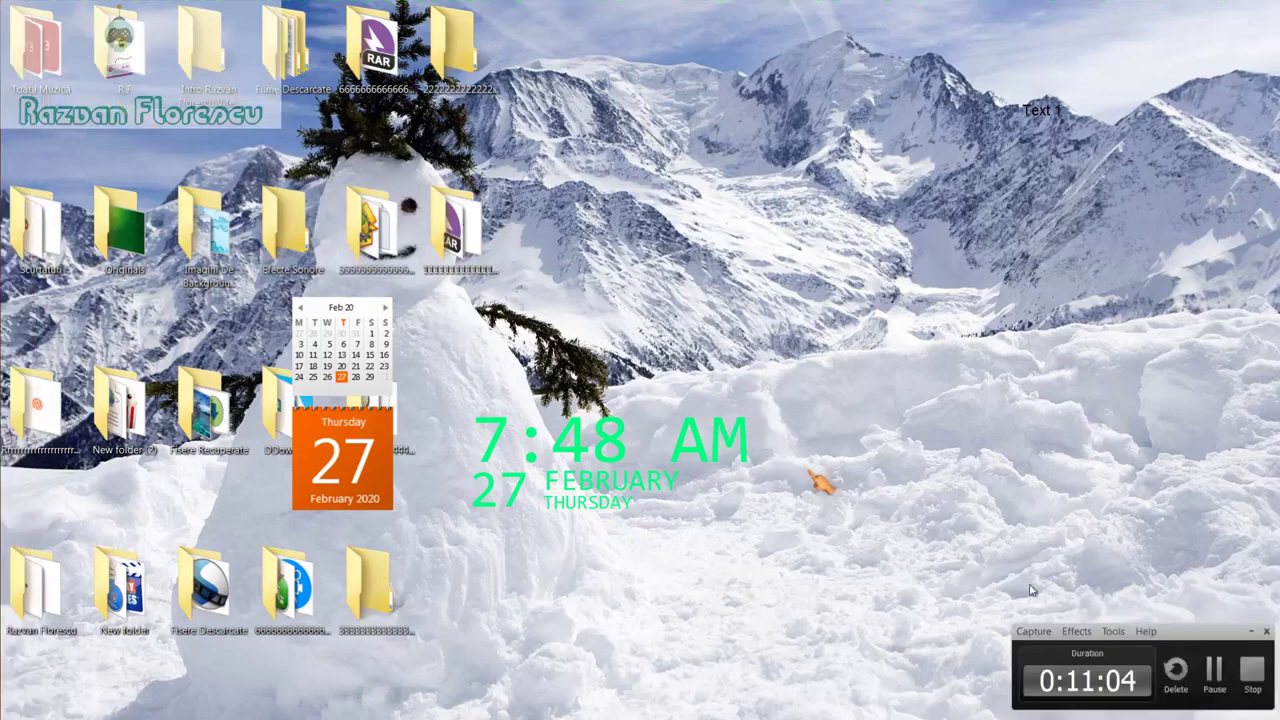
pyautogui.click(1252, 672)
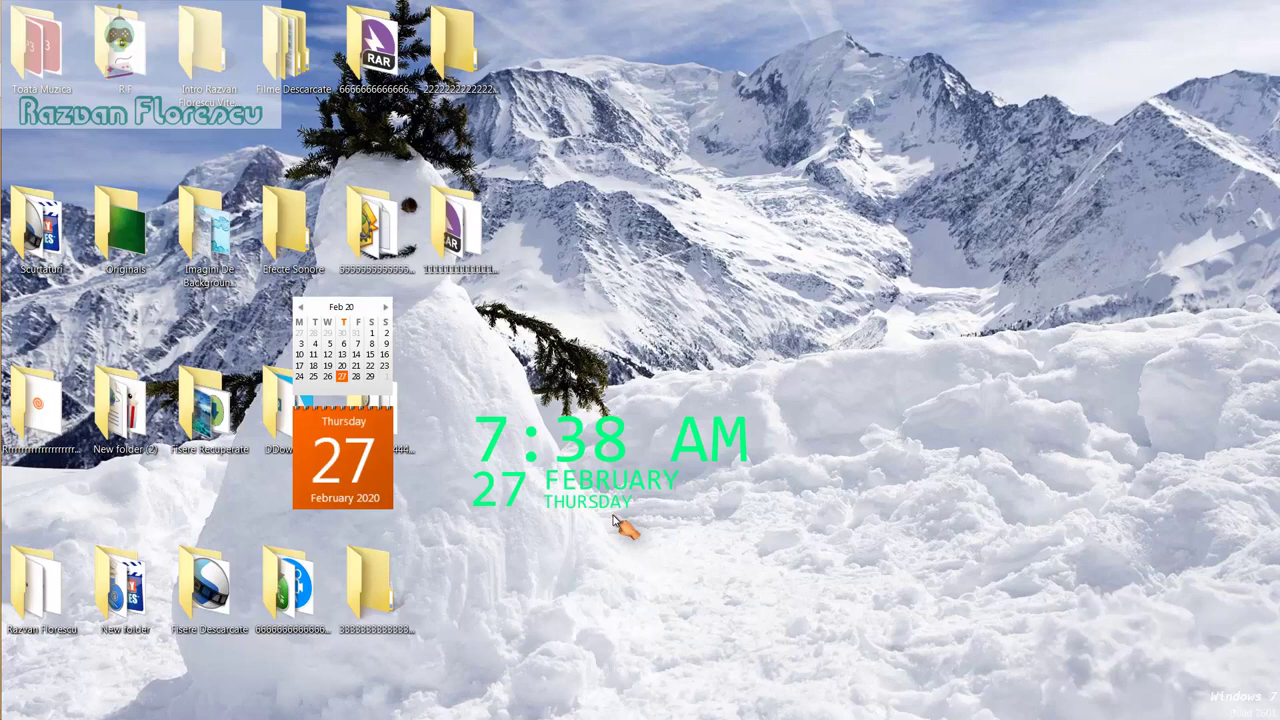
# Step: Switch to the Ninite page in the browser and examine the available apps in every category, from Web Browsers to Developer Tools
pyautogui.moveTo(5, 350)
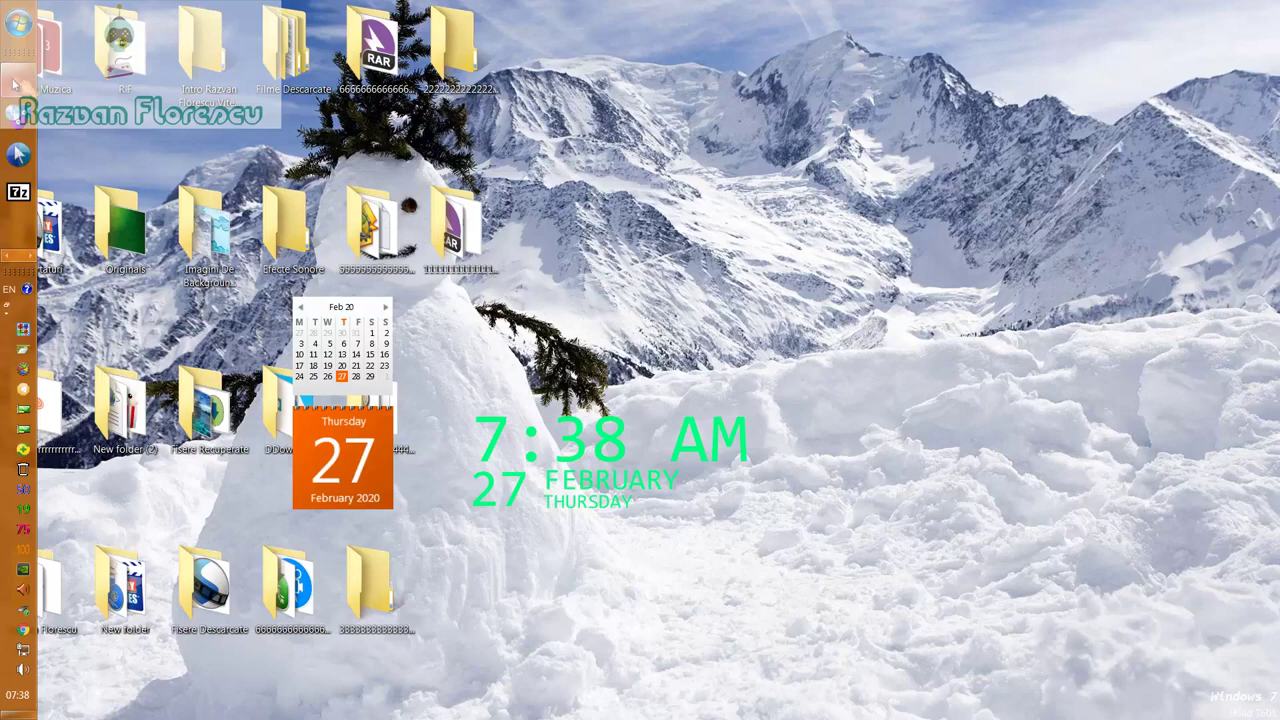
pyautogui.click(18, 88)
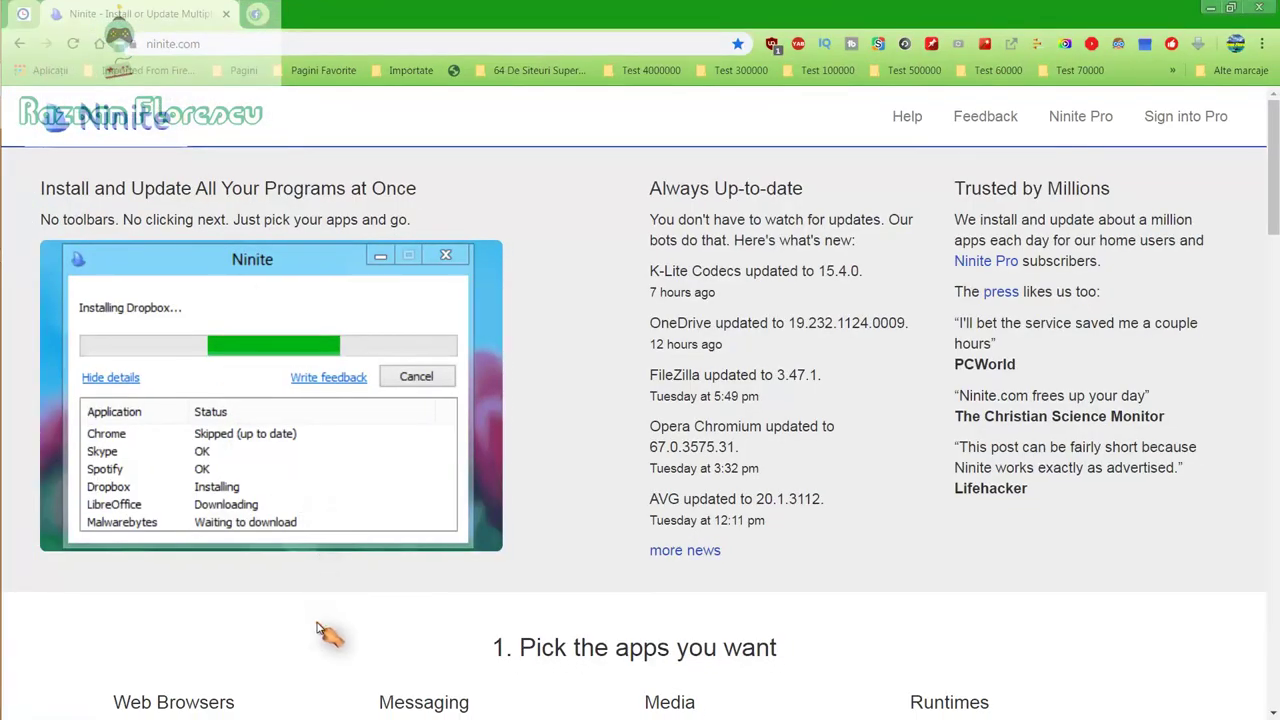
pyautogui.scroll(-2, 318, 615)
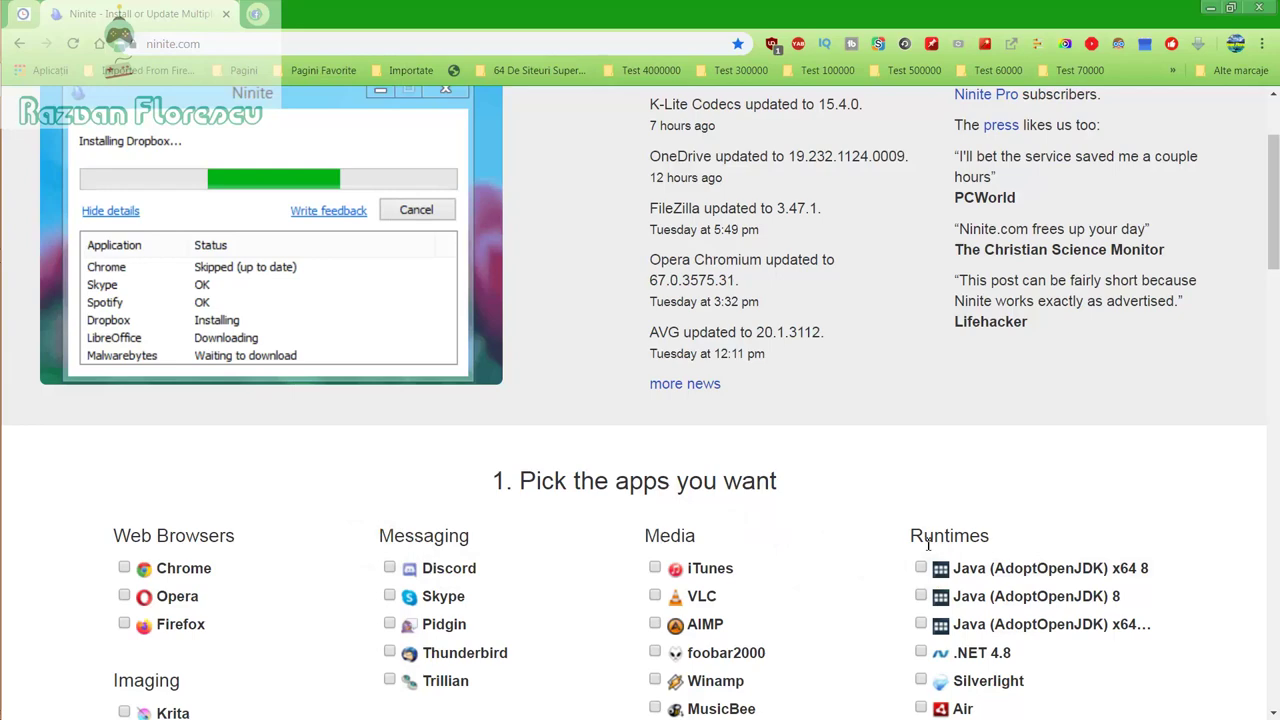
pyautogui.scroll(-2, 829, 490)
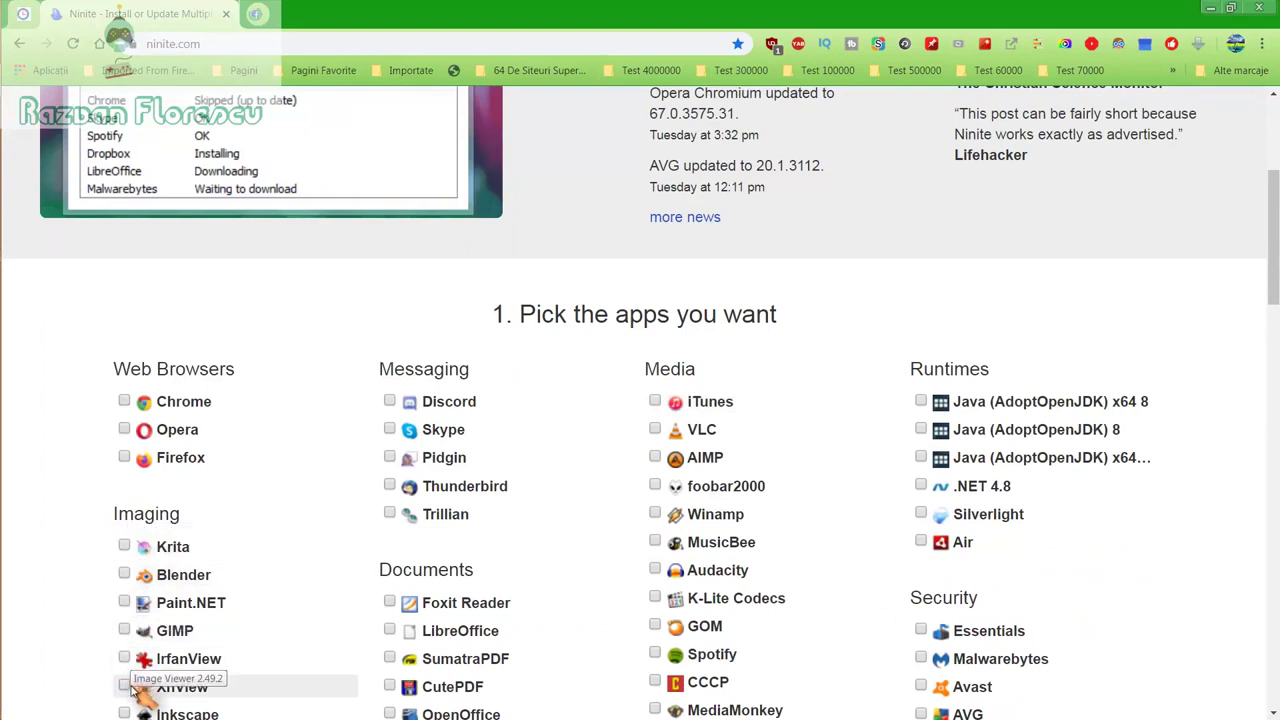
pyautogui.scroll(-1, 135, 690)
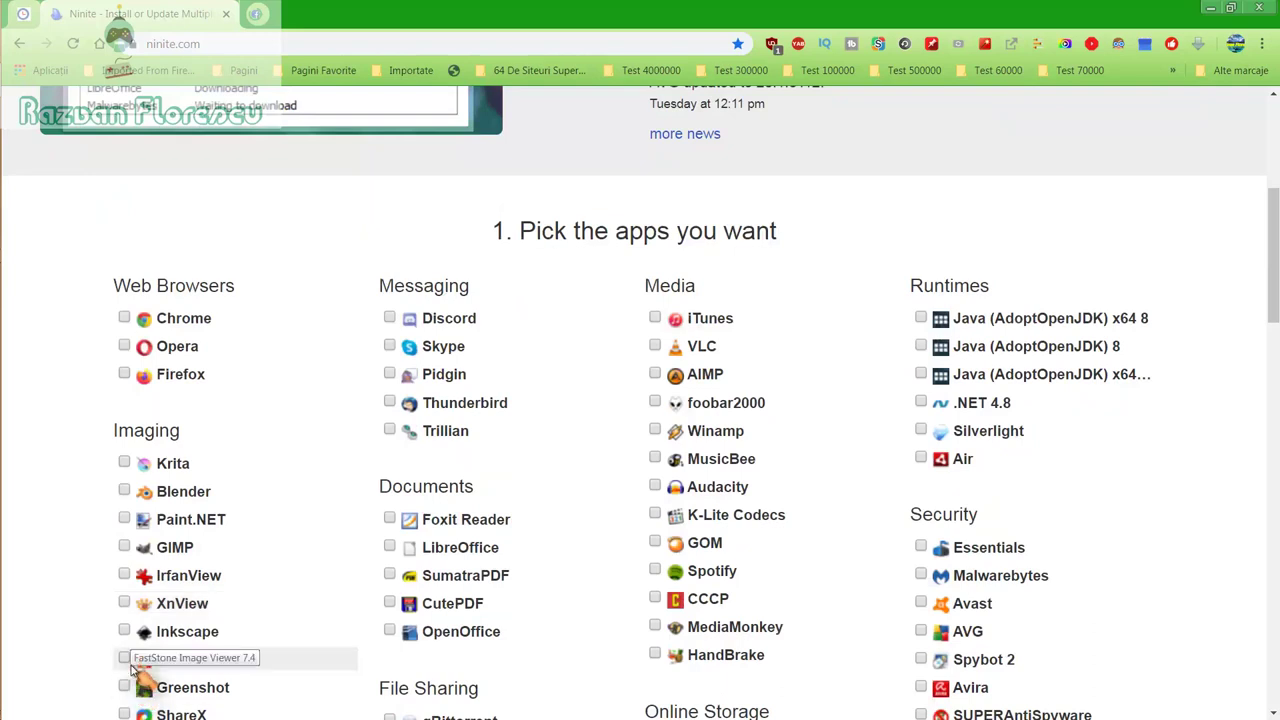
pyautogui.scroll(-1, 140, 688)
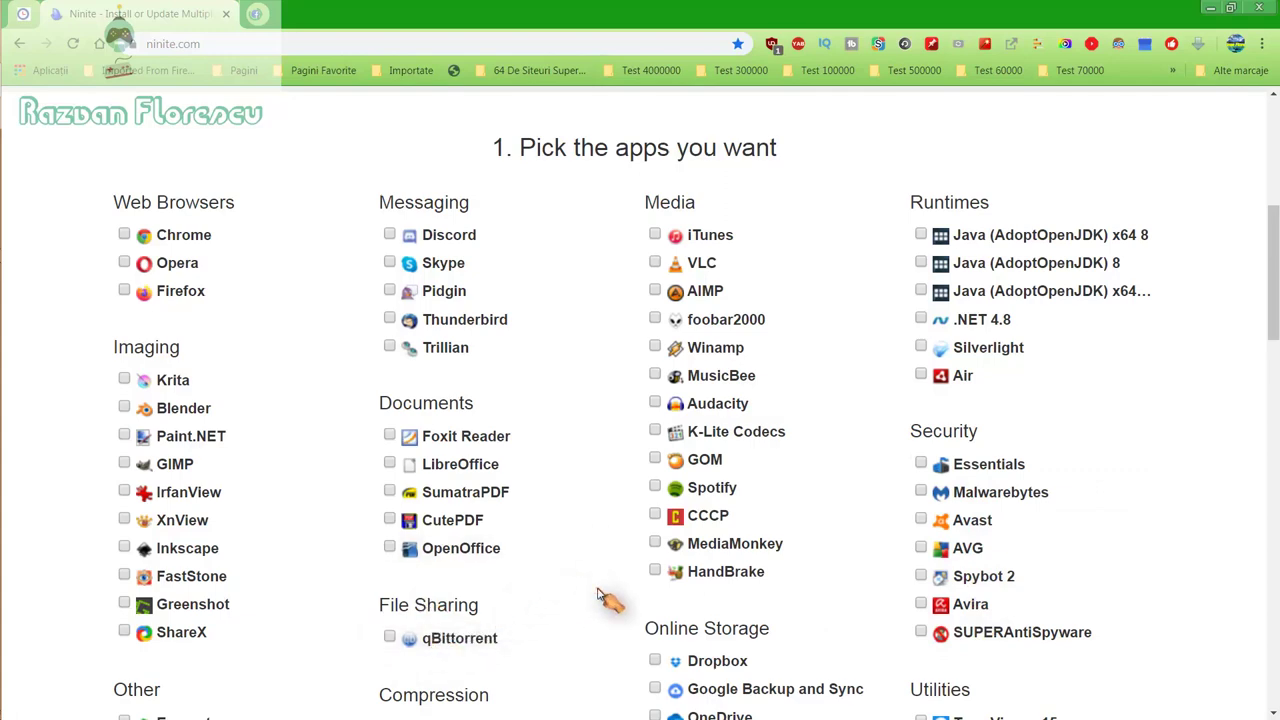
pyautogui.scroll(-1, 604, 597)
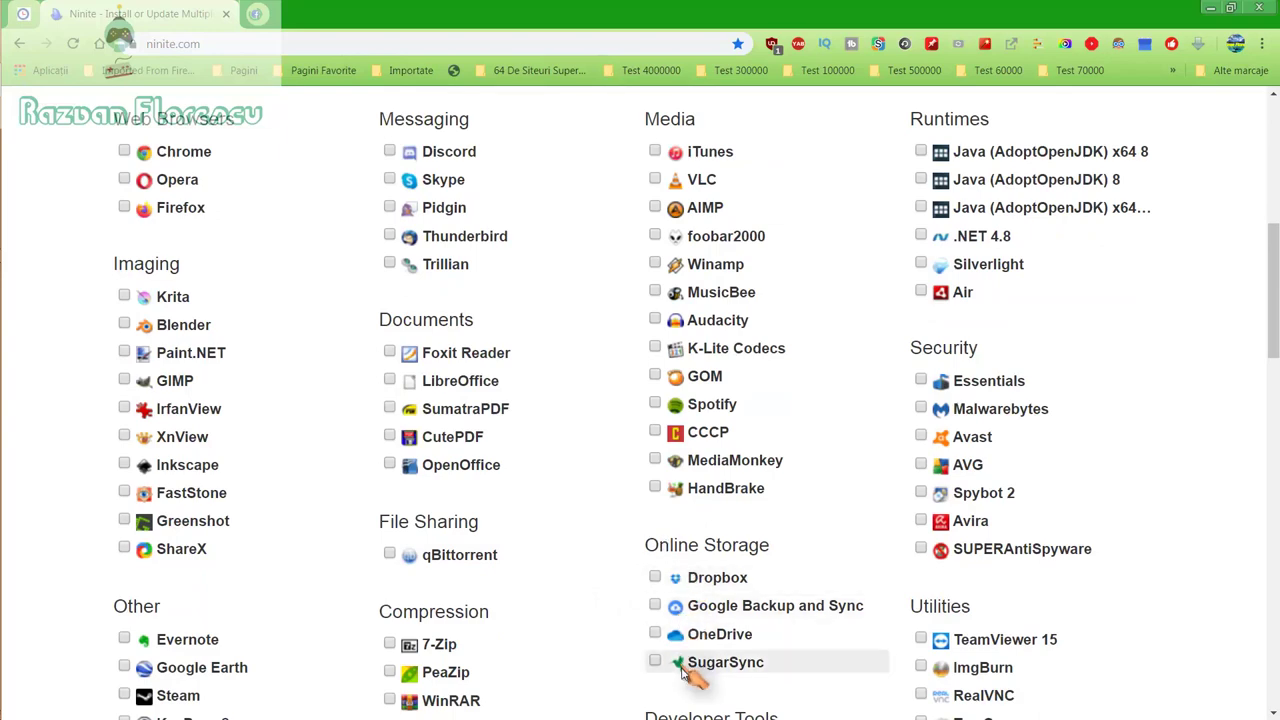
pyautogui.scroll(-2, 590, 665)
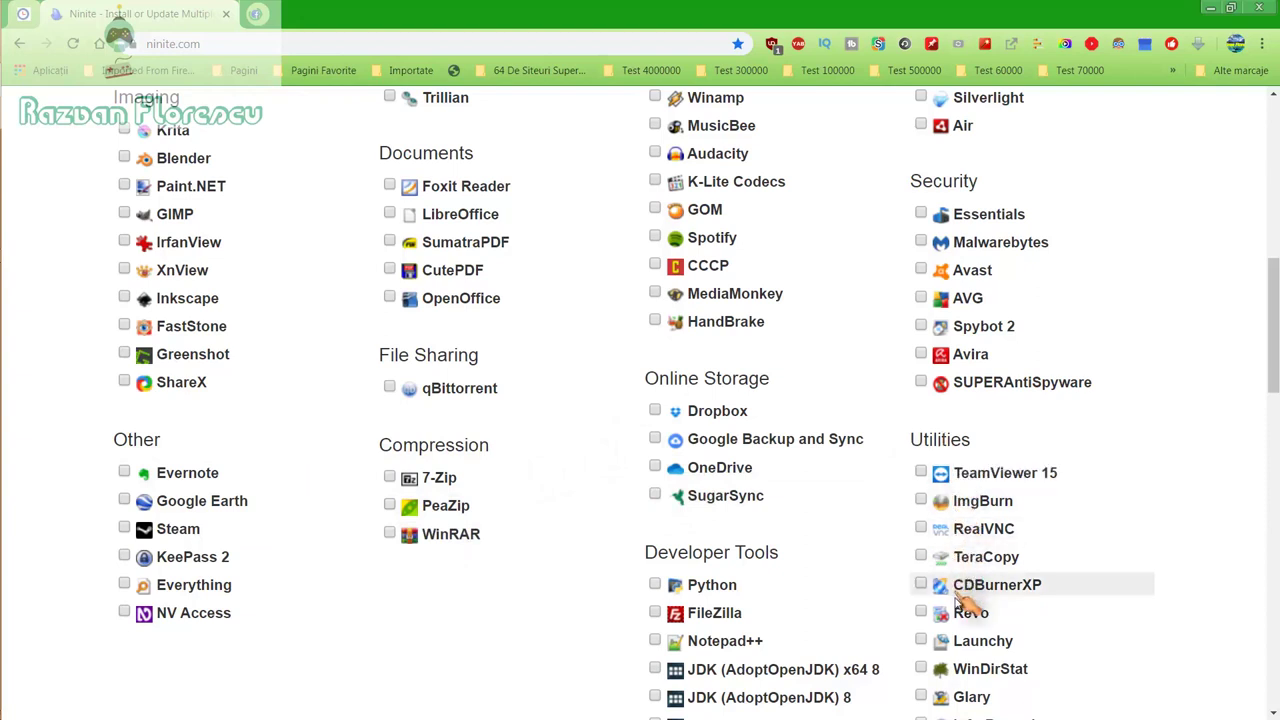
pyautogui.scroll(-1, 957, 692)
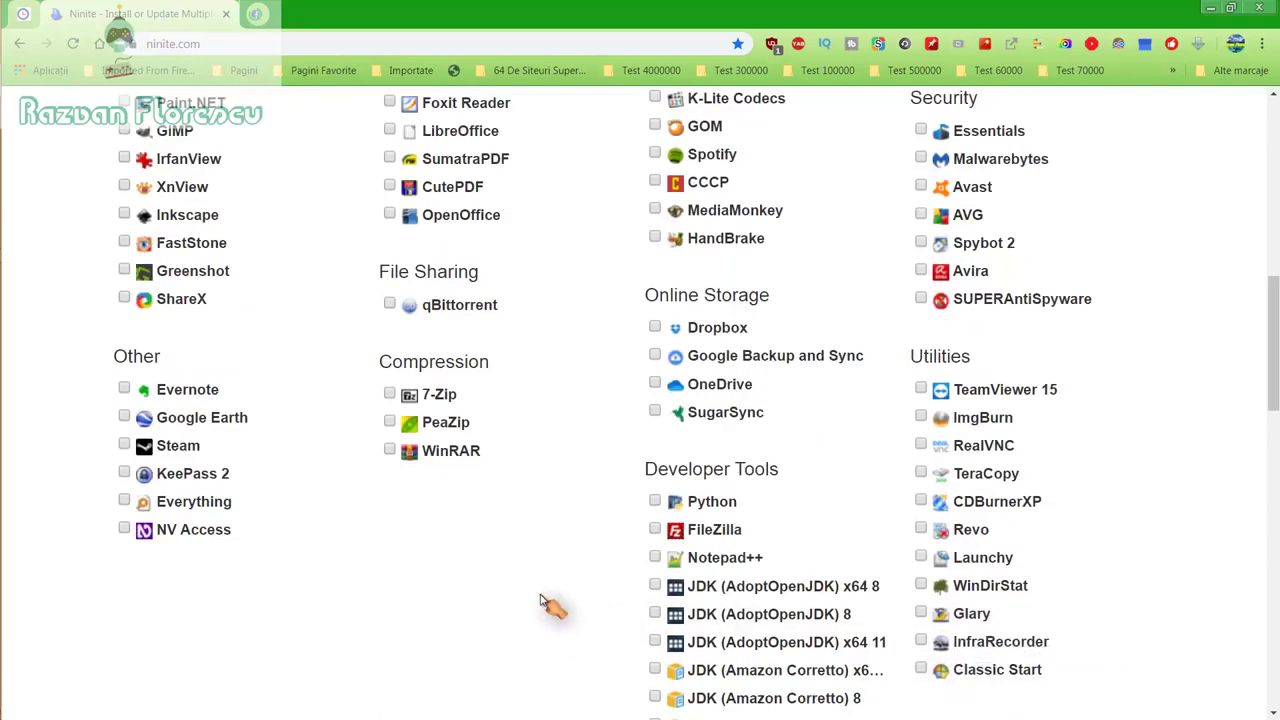
pyautogui.scroll(-1, 549, 605)
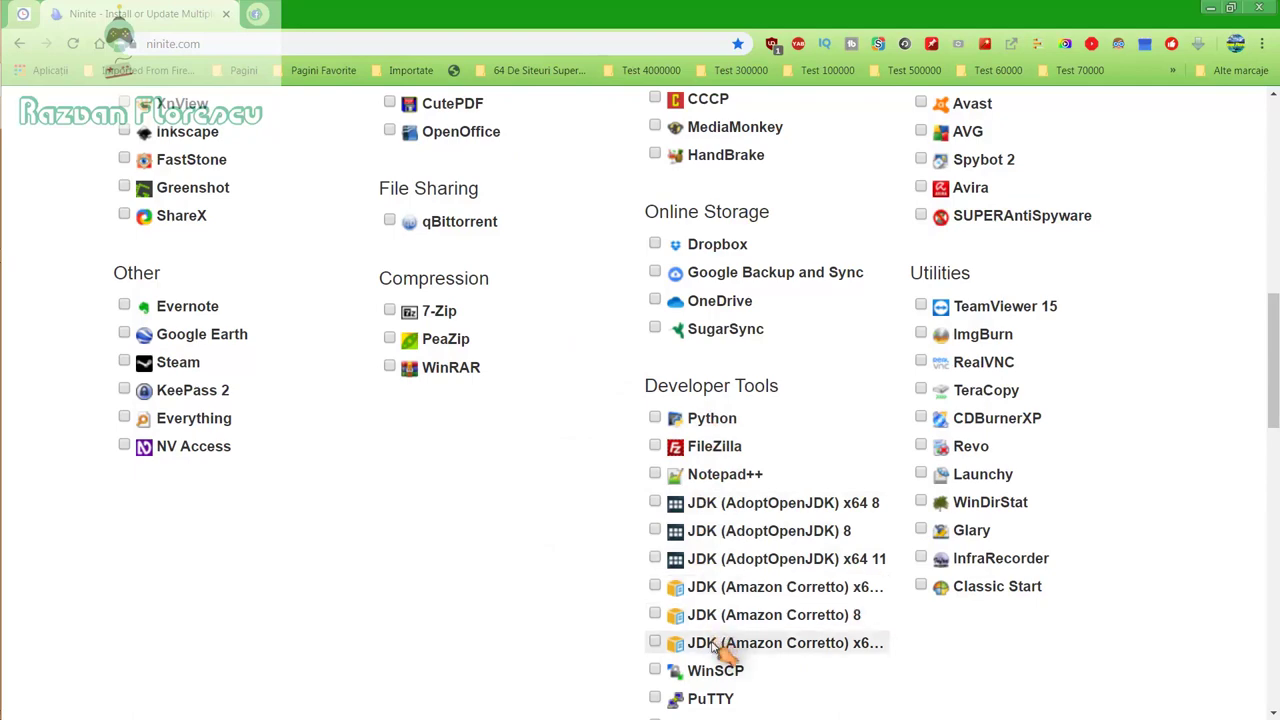
pyautogui.scroll(-2, 720, 655)
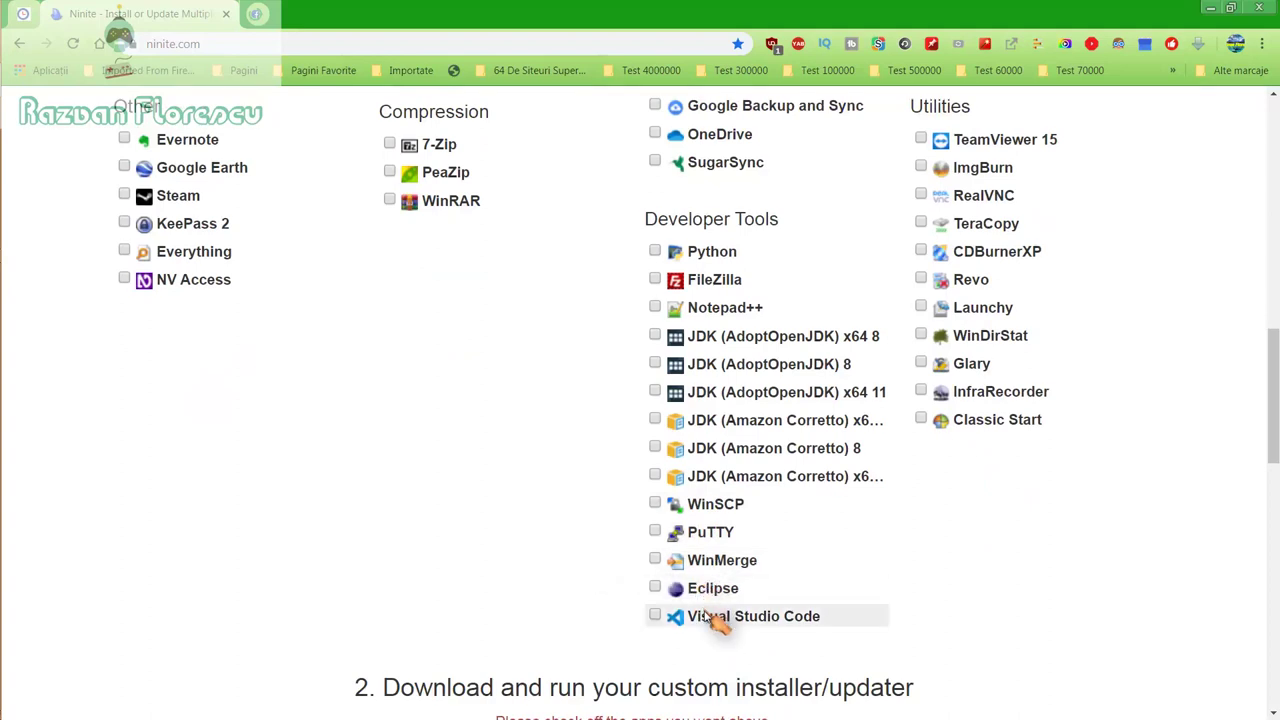
pyautogui.scroll(2, 590, 568)
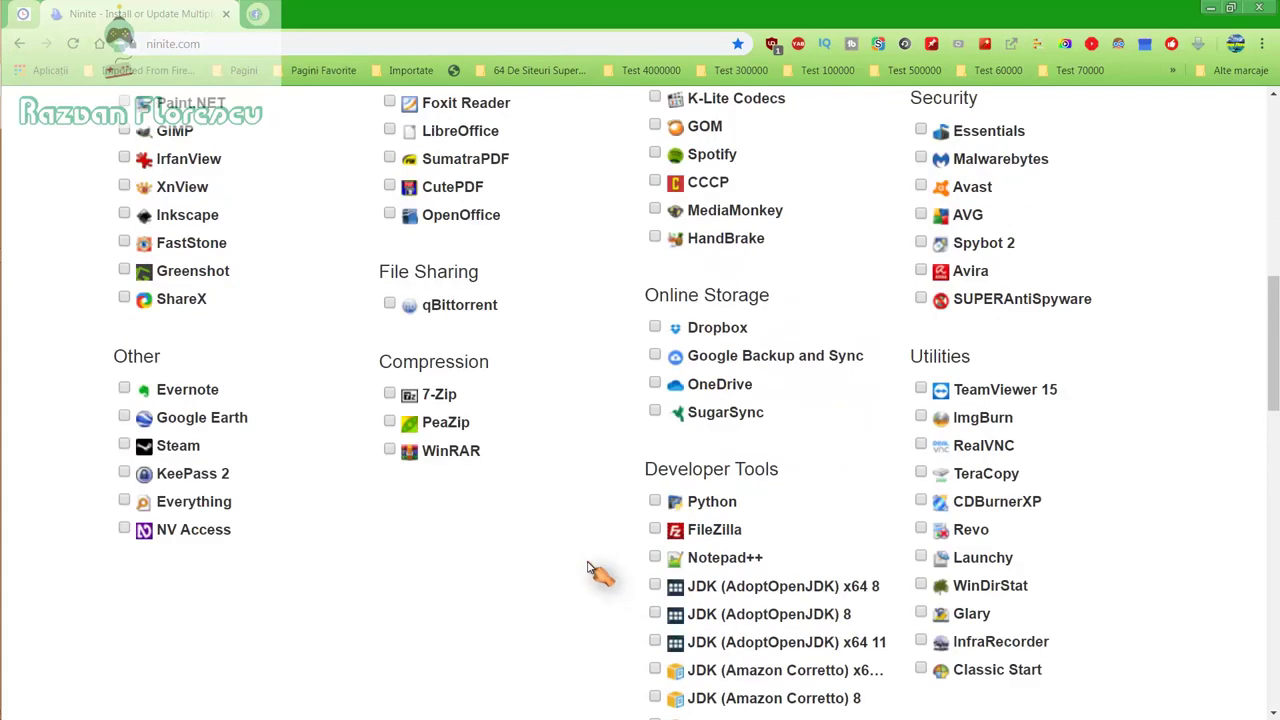
pyautogui.scroll(2, 590, 568)
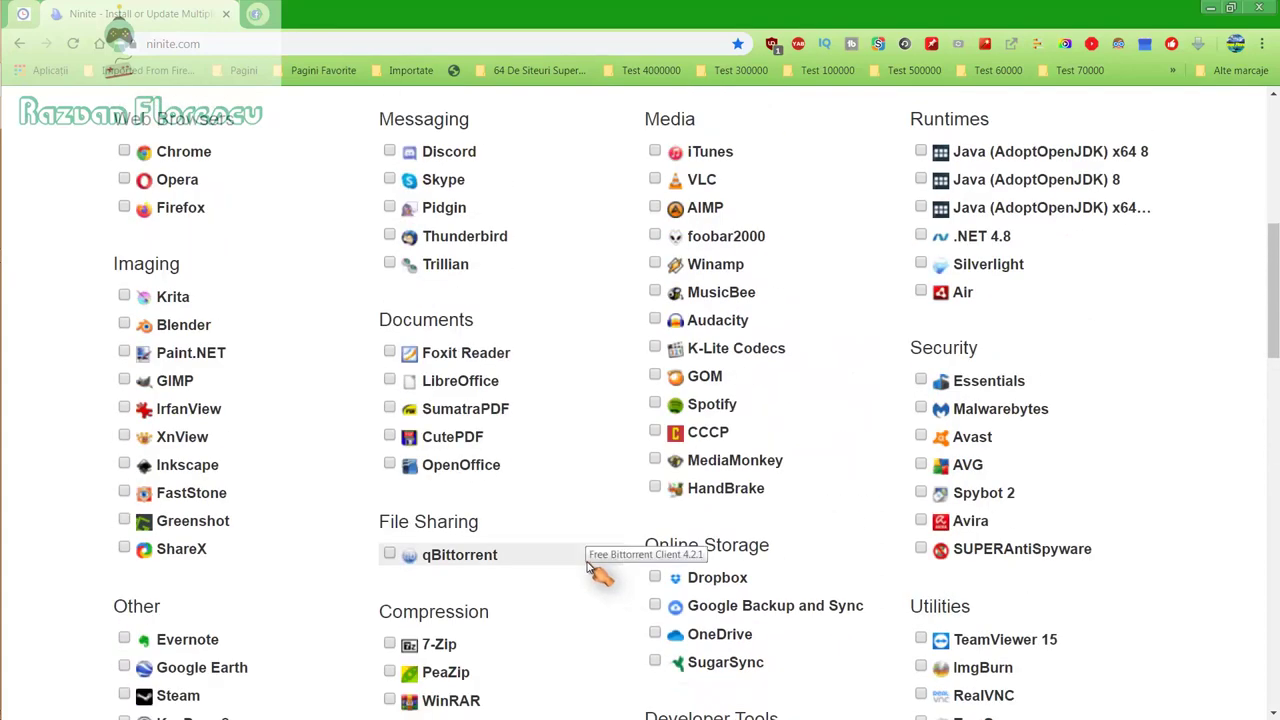
pyautogui.scroll(2, 590, 568)
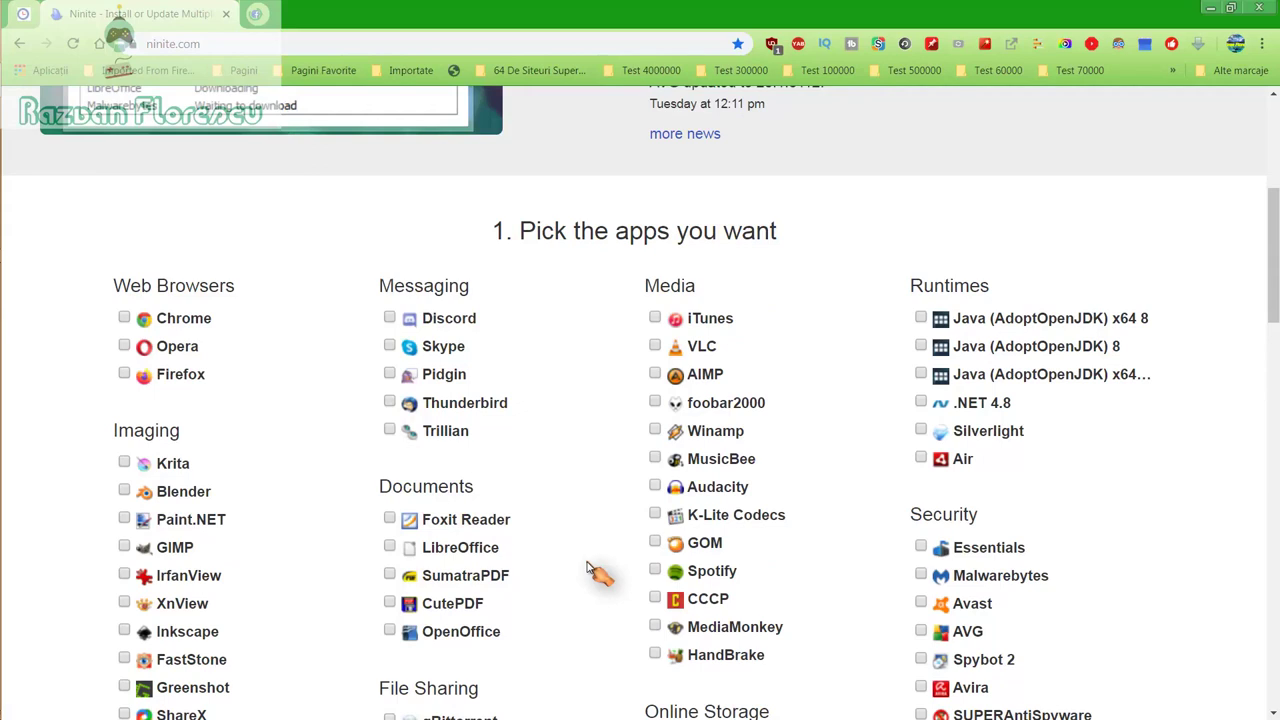
# Step: Select GOM, Inkscape, MusicBee, CCCP, MediaMonkey and Spotify among the apps to install
pyautogui.click(656, 543)
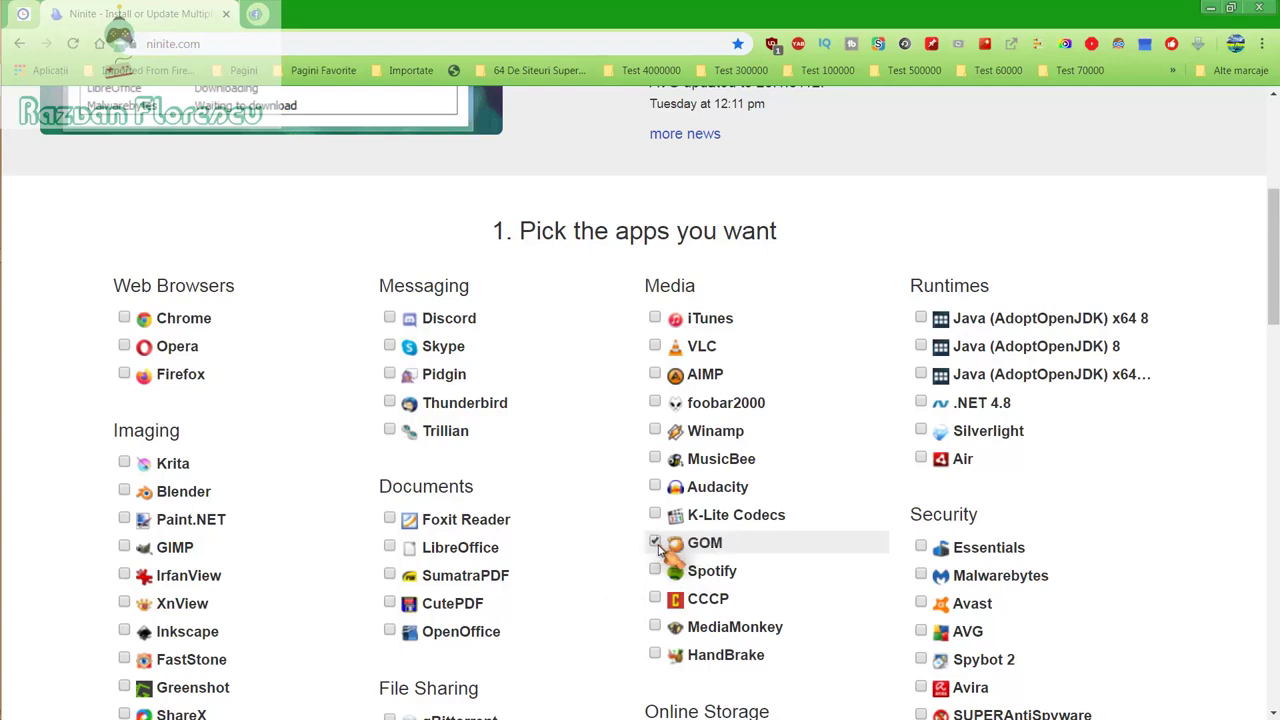
pyautogui.click(131, 643)
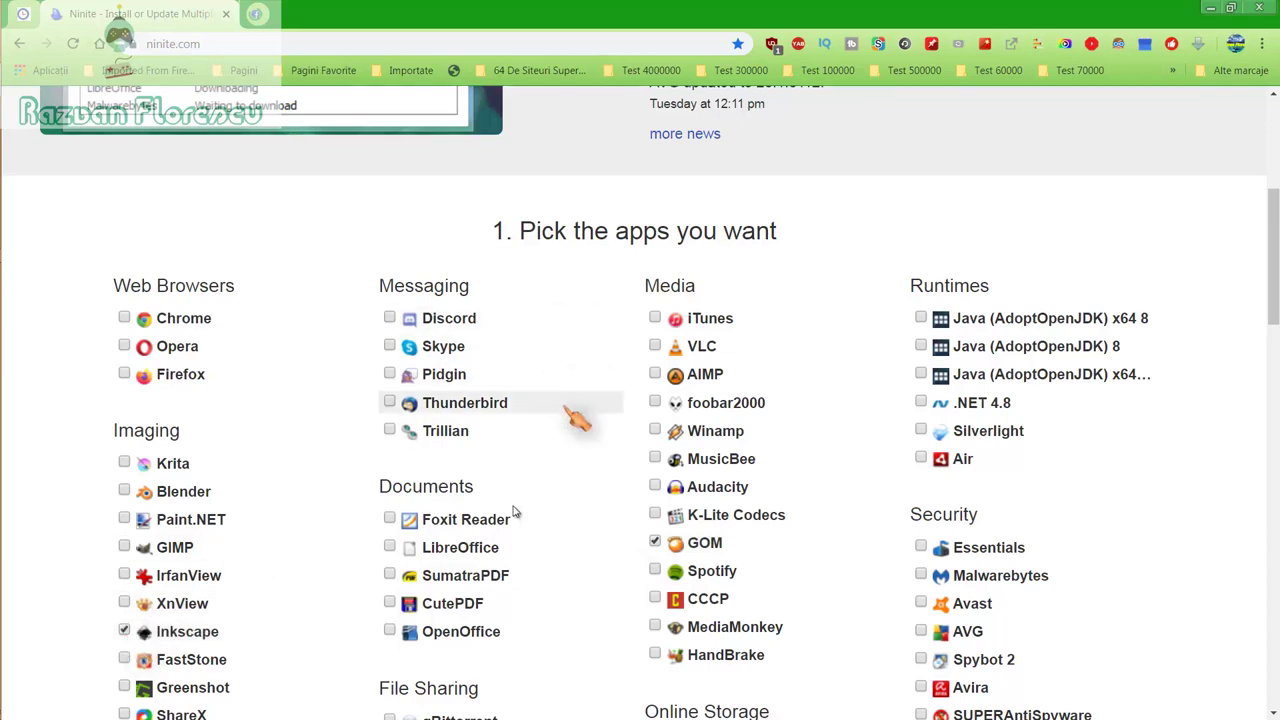
pyautogui.click(658, 466)
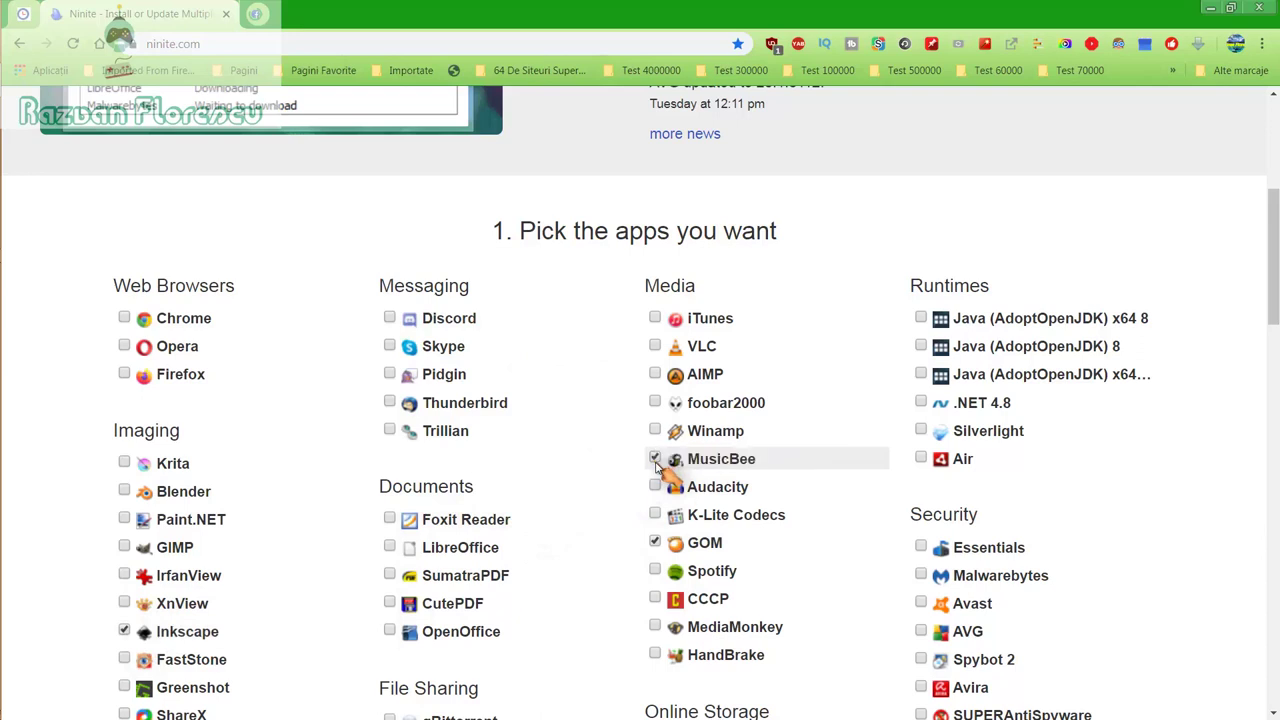
pyautogui.click(655, 600)
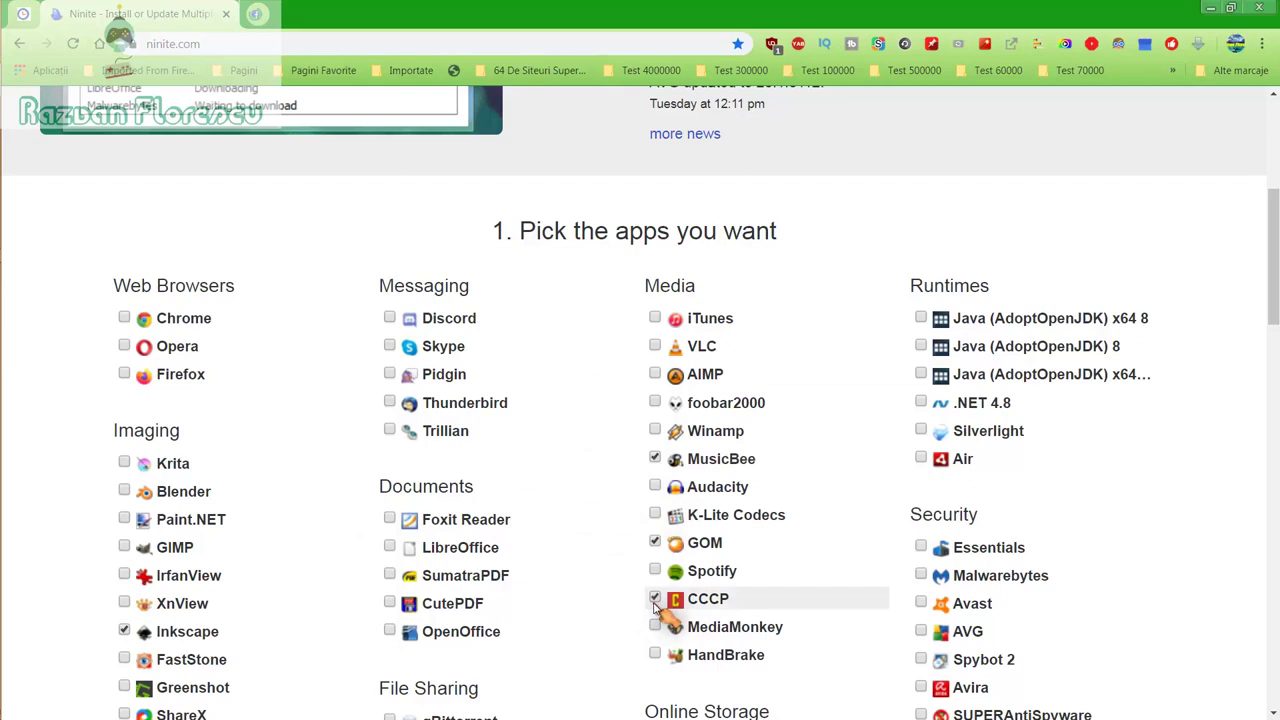
pyautogui.click(656, 627)
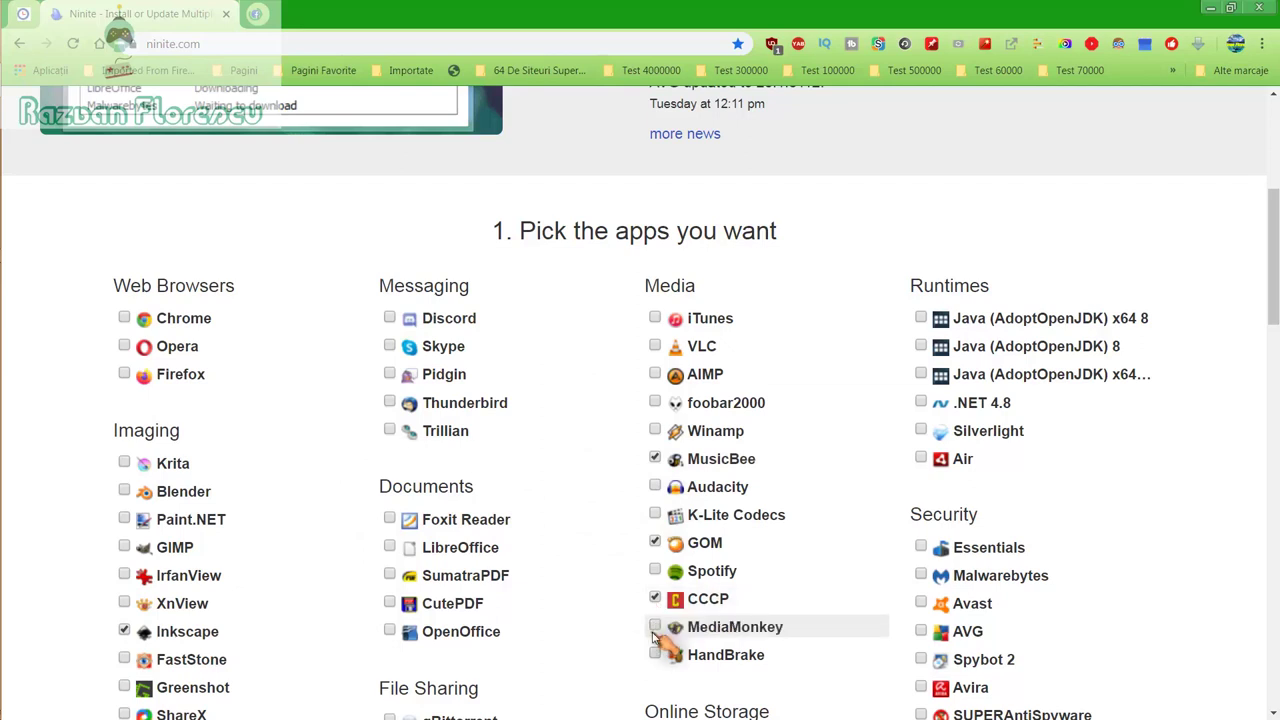
pyautogui.click(660, 579)
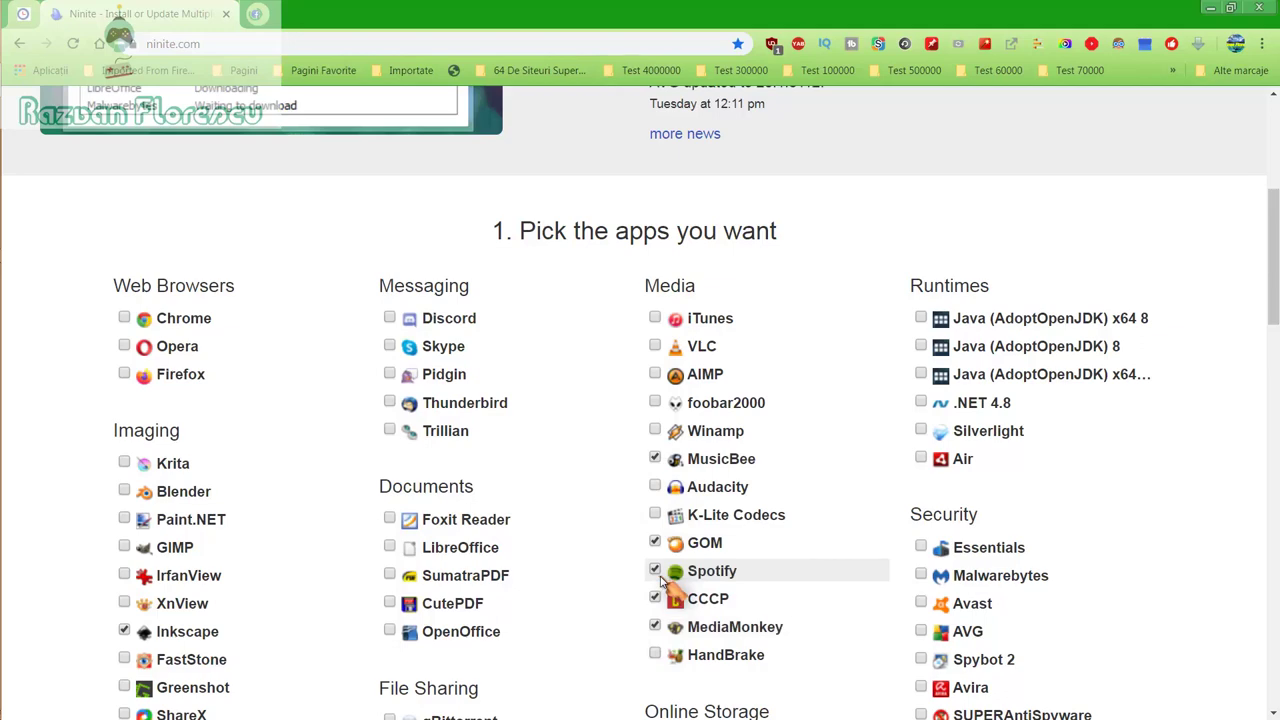
# Step: Add SUPERAntiSpyware and Spybot 2 from Security and SugarSync from Online Storage to the app selection
pyautogui.scroll(-1, 662, 583)
pyautogui.scroll(-1, 672, 580)
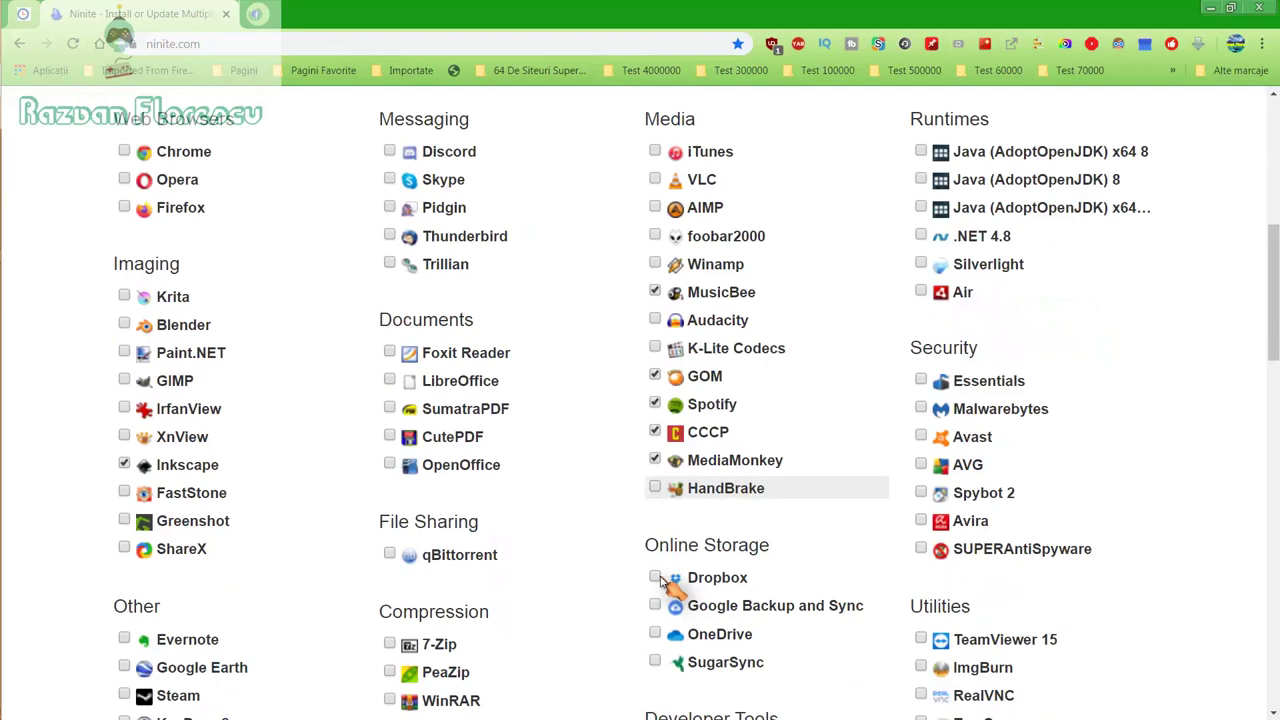
pyautogui.click(944, 548)
pyautogui.click(921, 496)
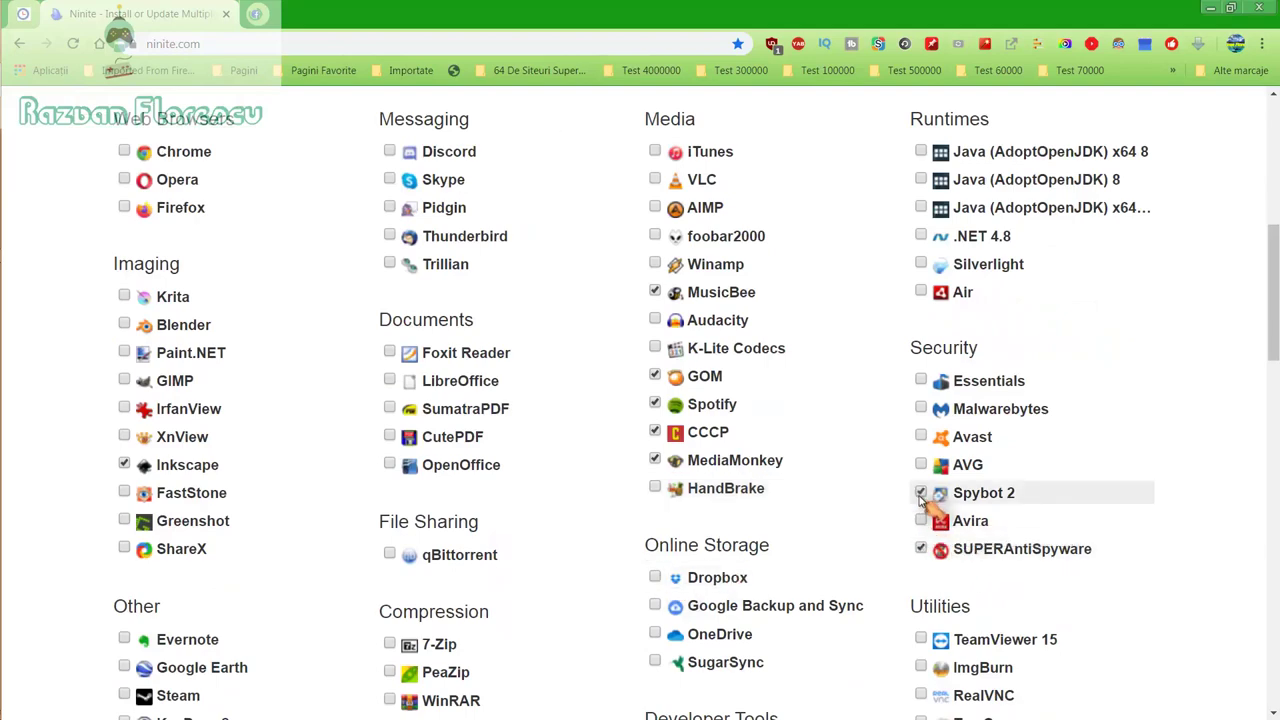
pyautogui.scroll(-1, 921, 496)
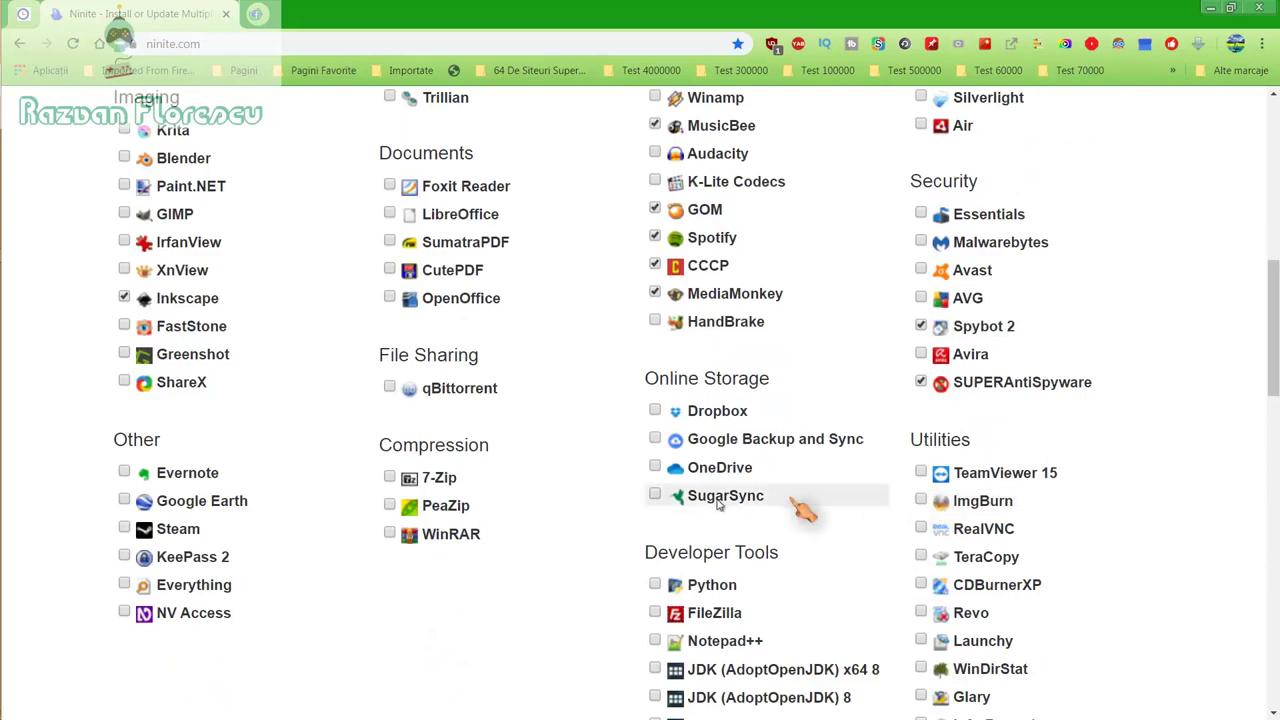
pyautogui.click(654, 496)
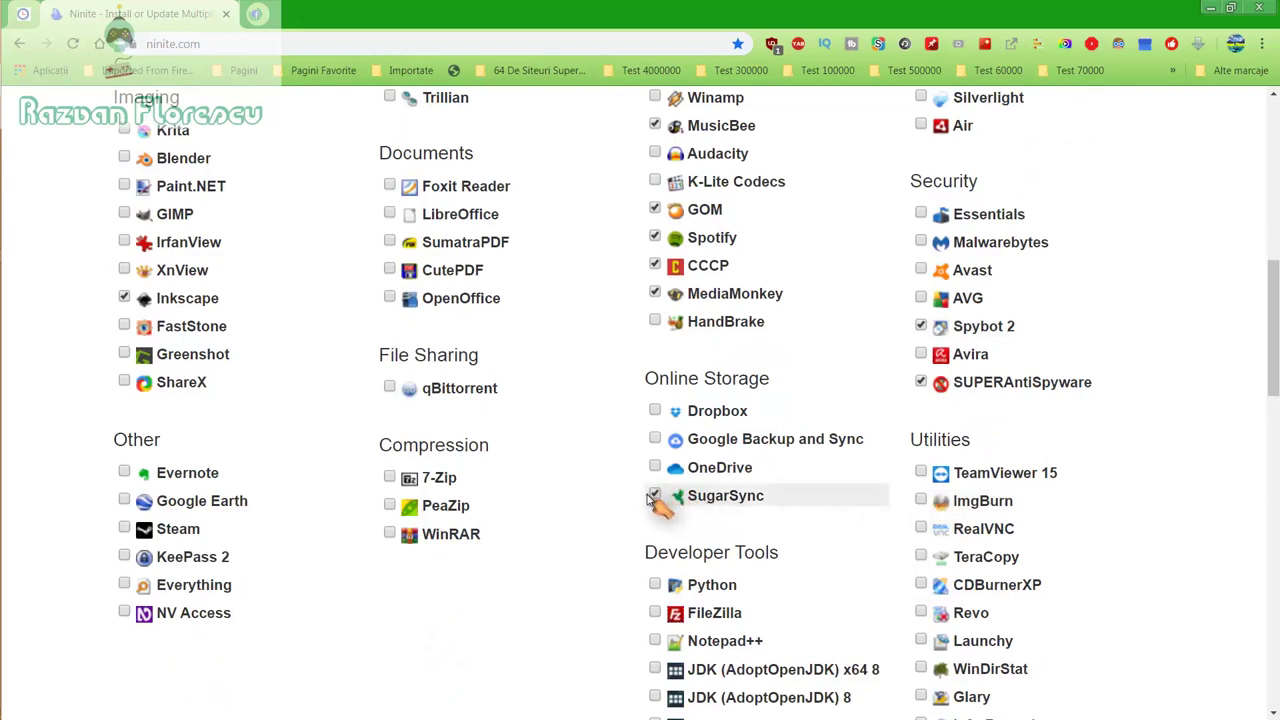
# Step: Get the custom Ninite installer and save it to the Desktop with the file type Toate fișierele (*.*)
pyautogui.scroll(-1, 652, 502)
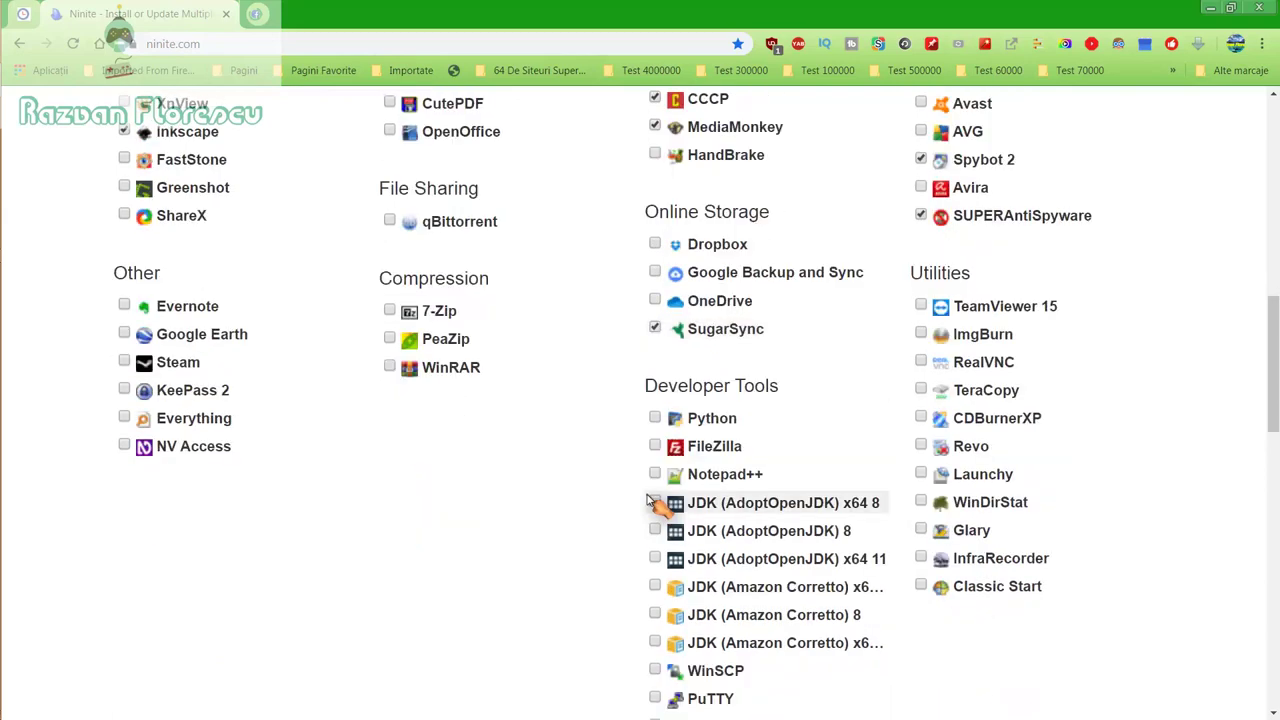
pyautogui.scroll(-1, 650, 502)
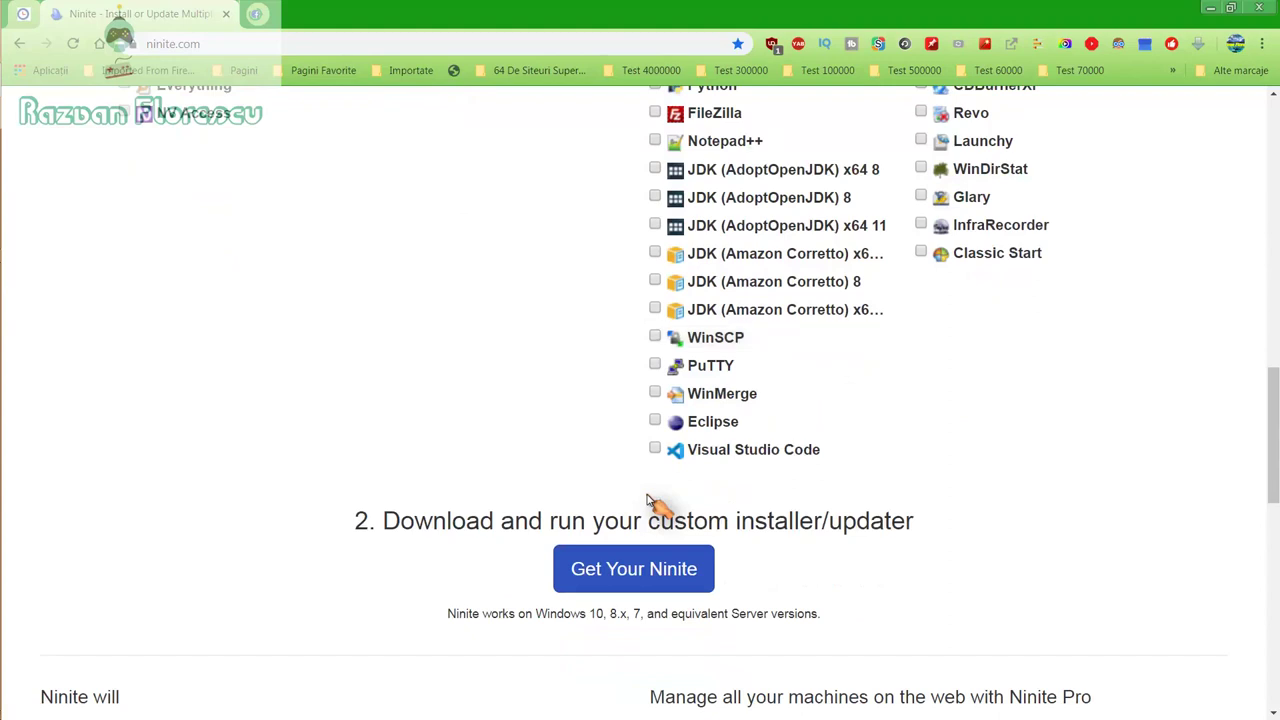
pyautogui.click(638, 566)
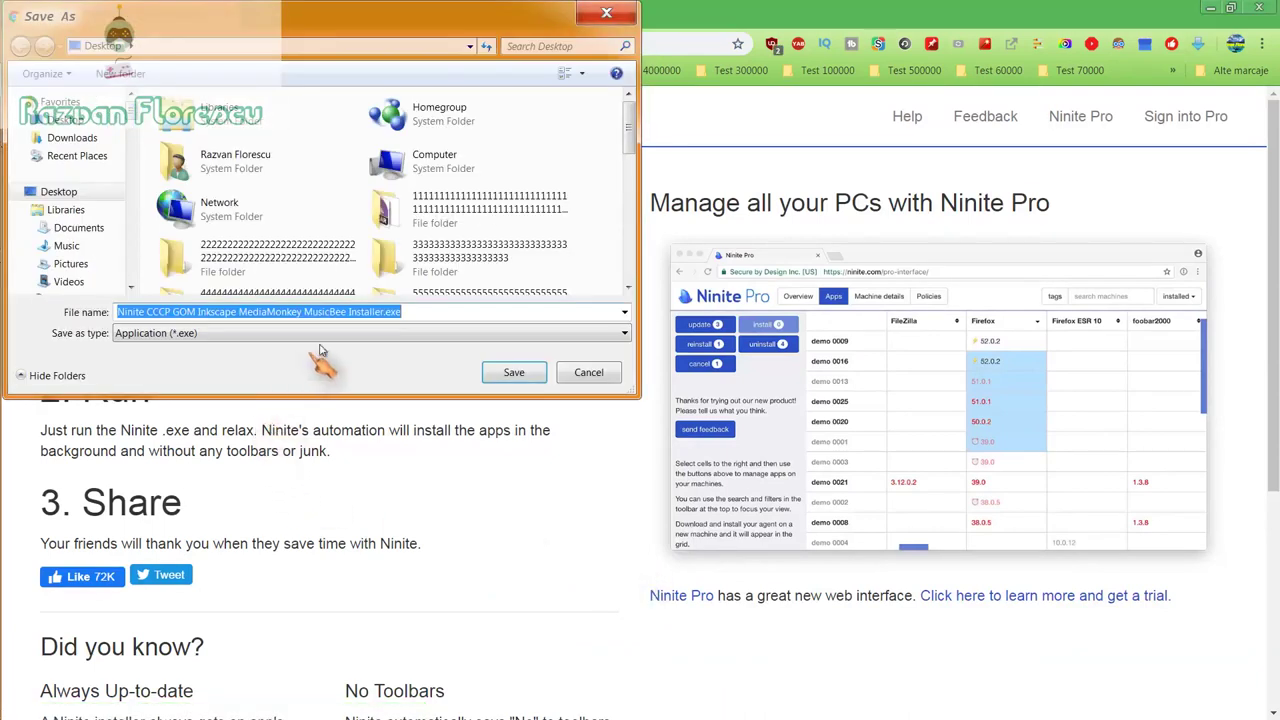
pyautogui.click(326, 336)
pyautogui.click(302, 363)
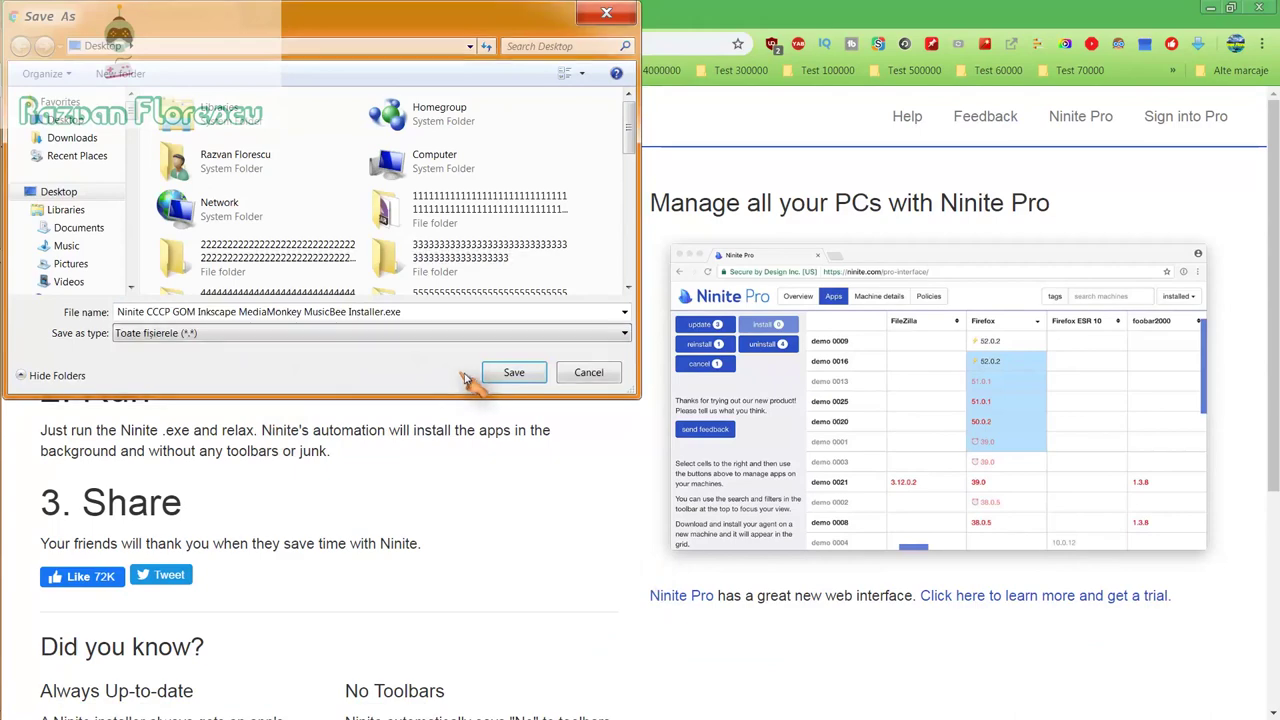
pyautogui.click(503, 372)
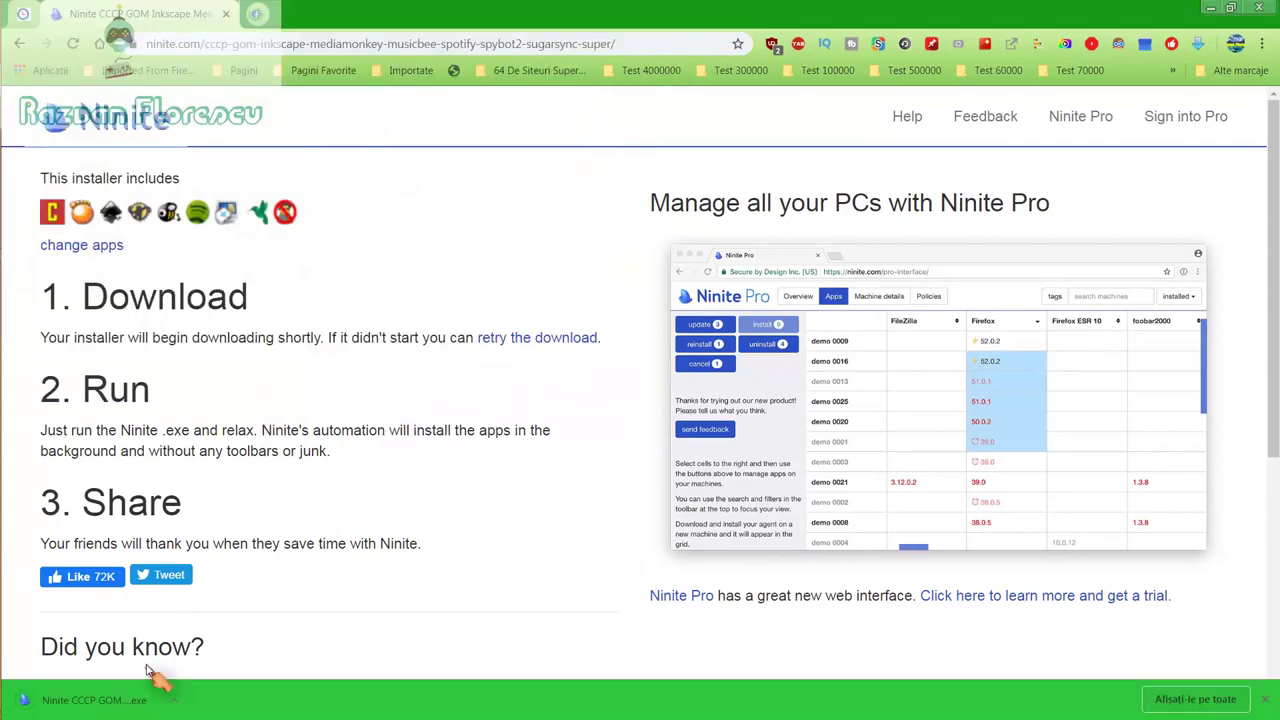
# Step: Run the downloaded Ninite installer, clear the browser window away and show the installation details for each application
pyautogui.click(128, 700)
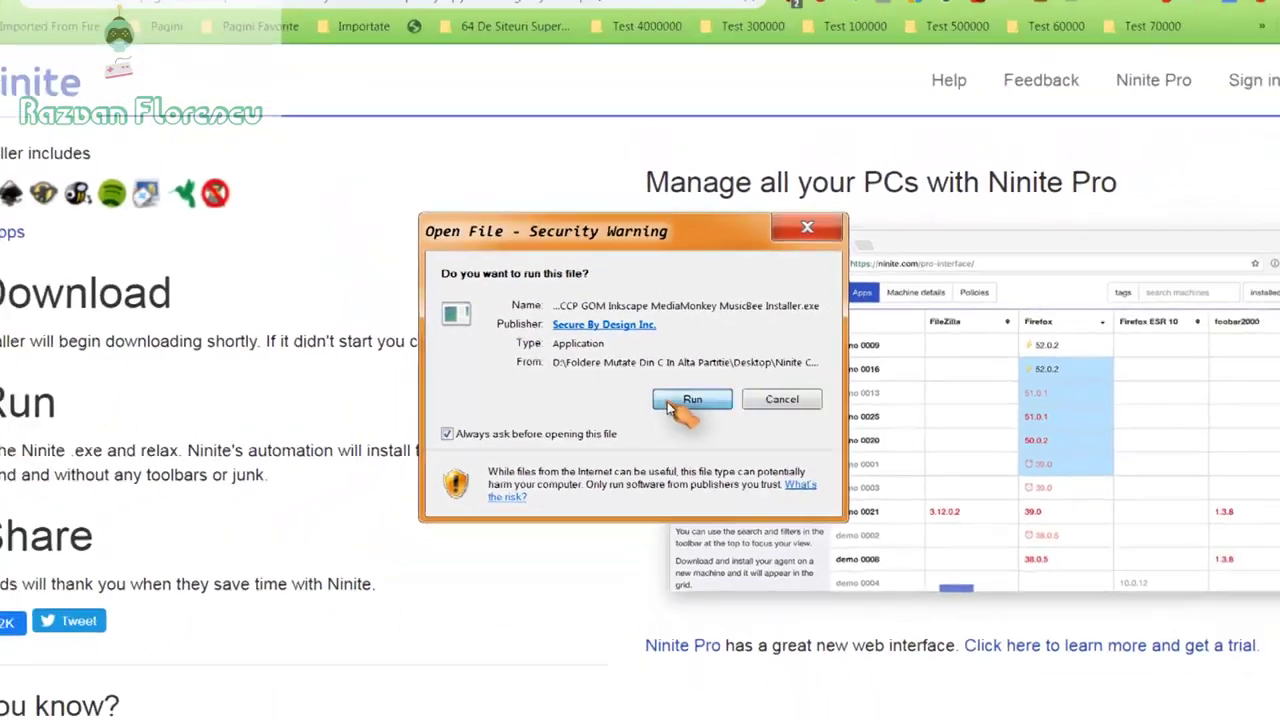
pyautogui.click(668, 430)
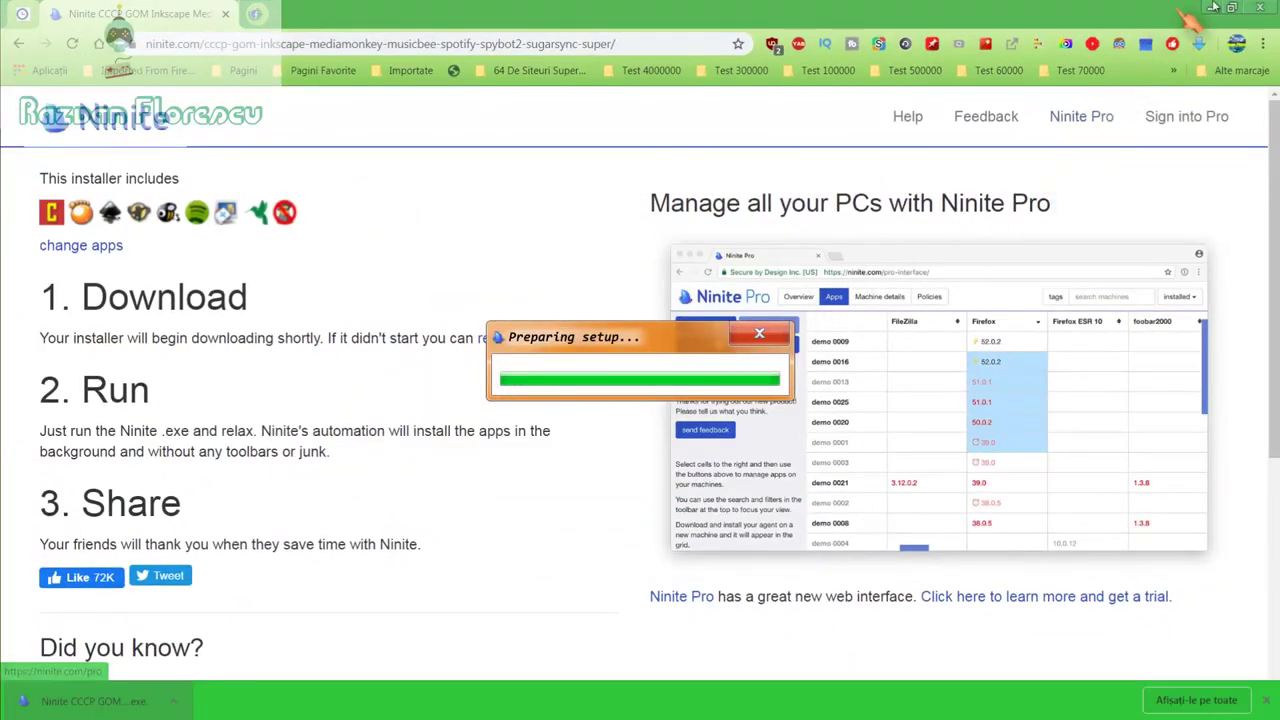
pyautogui.click(1258, 8)
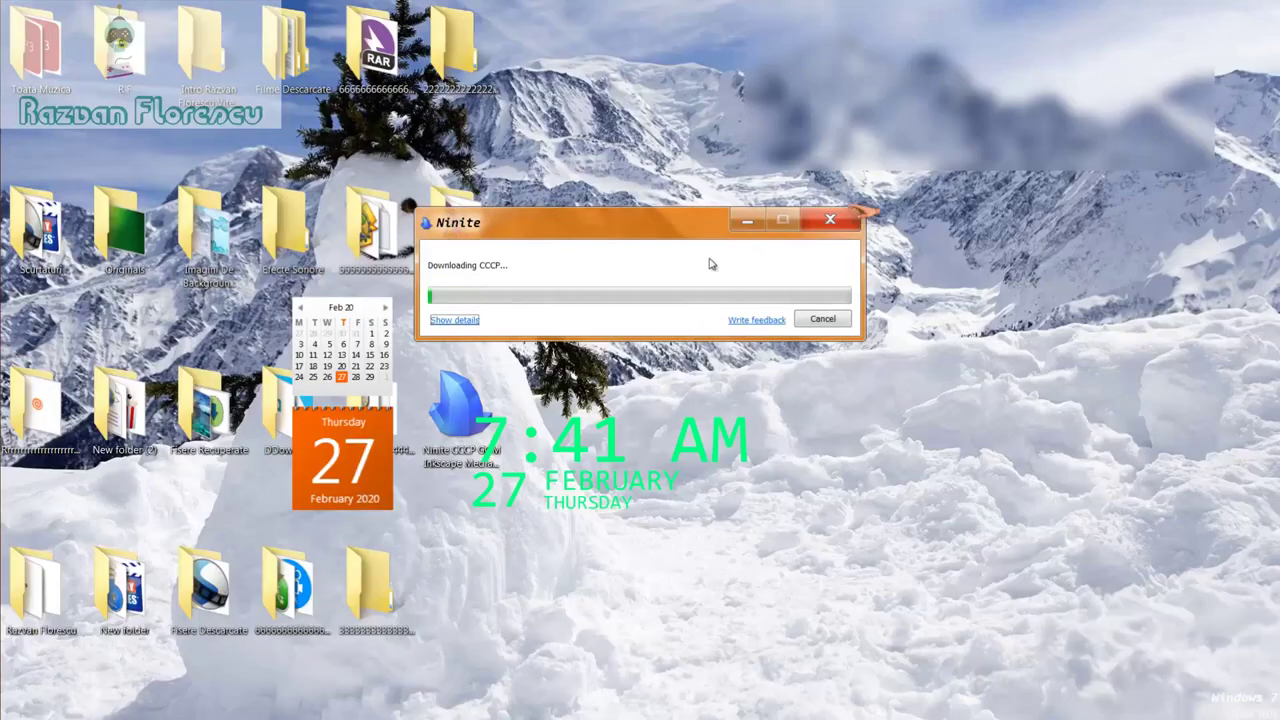
pyautogui.click(455, 321)
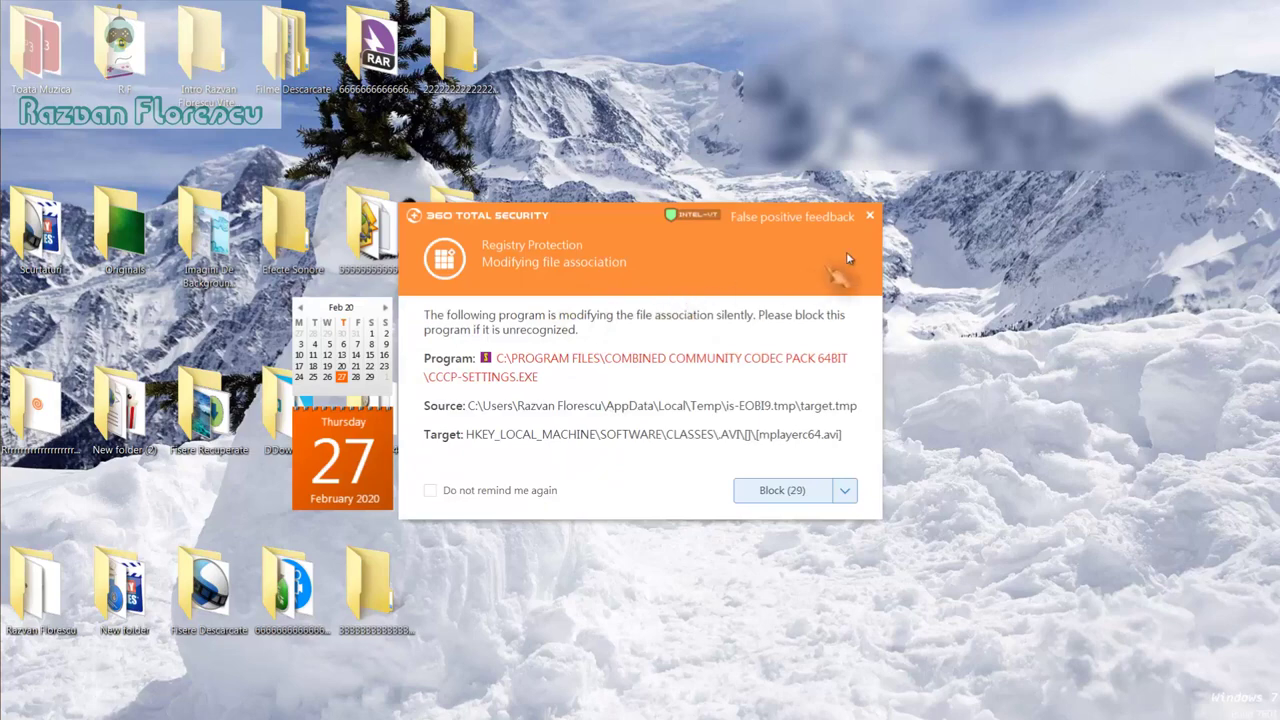
# Step: Close the 360 Total Security alerts without blocking anything during installation, plus the IObit Uninstaller notice and the finished Ninite installer
pyautogui.click(873, 219)
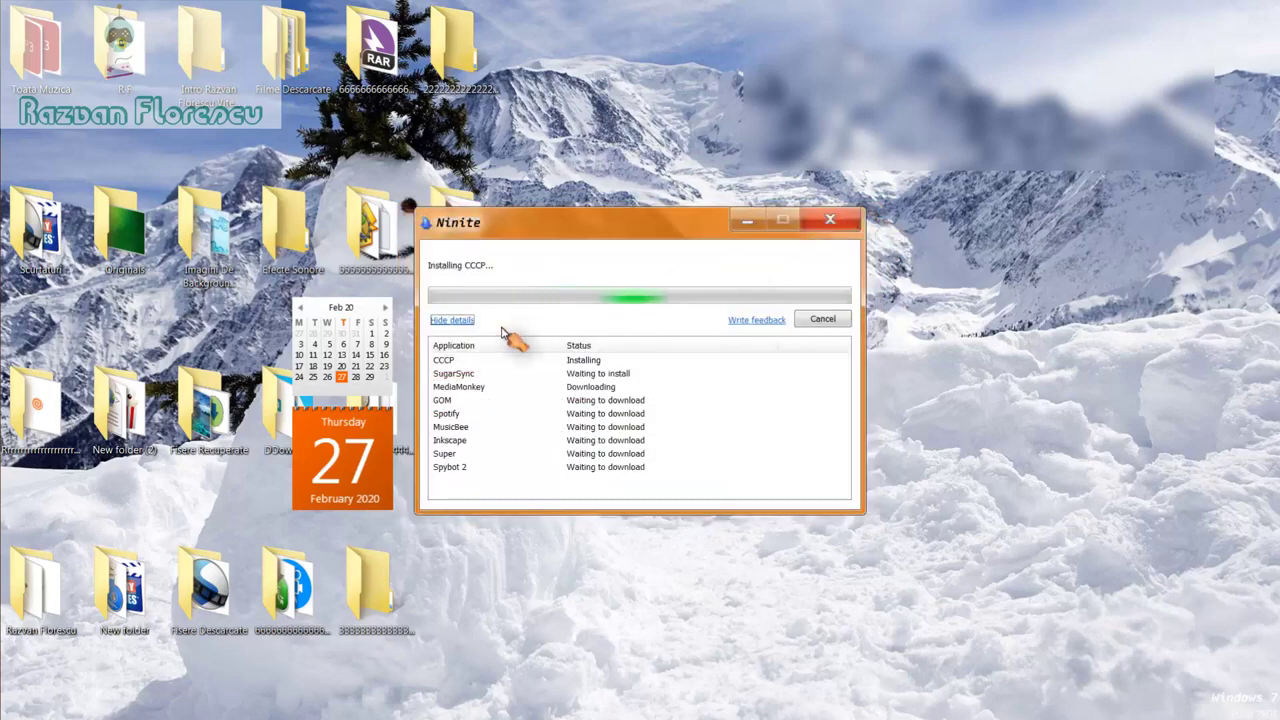
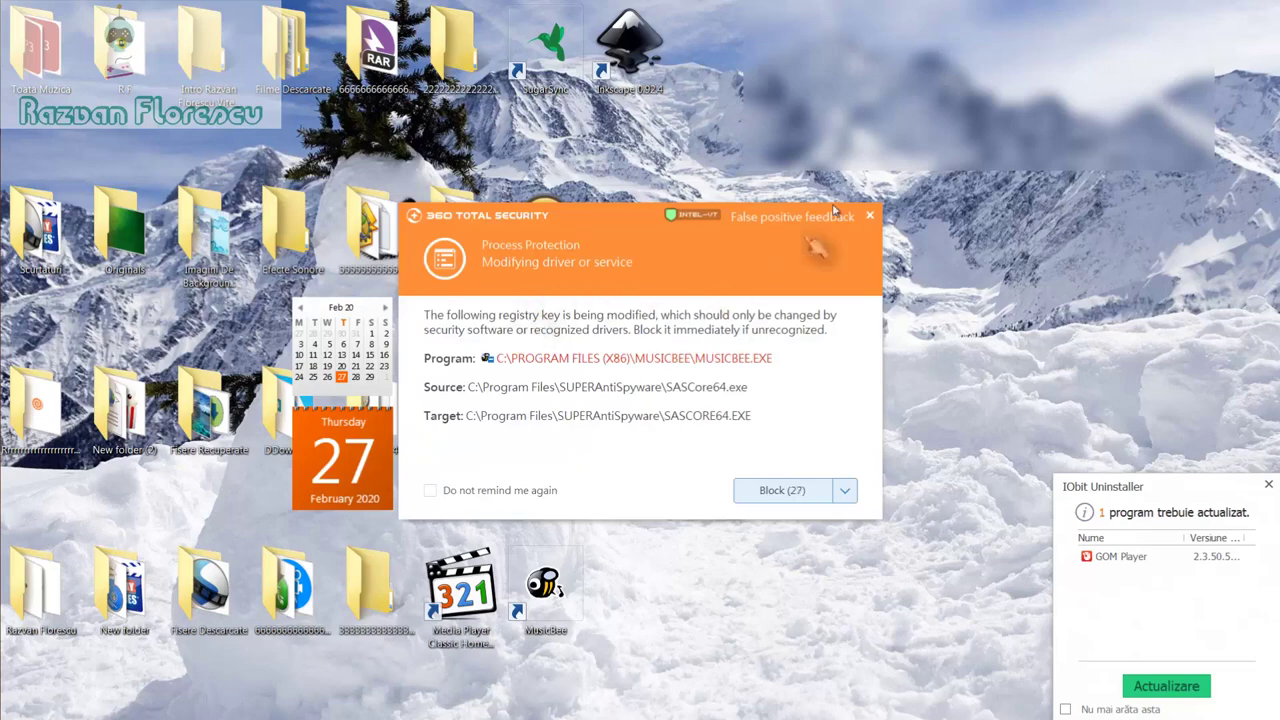
pyautogui.click(869, 216)
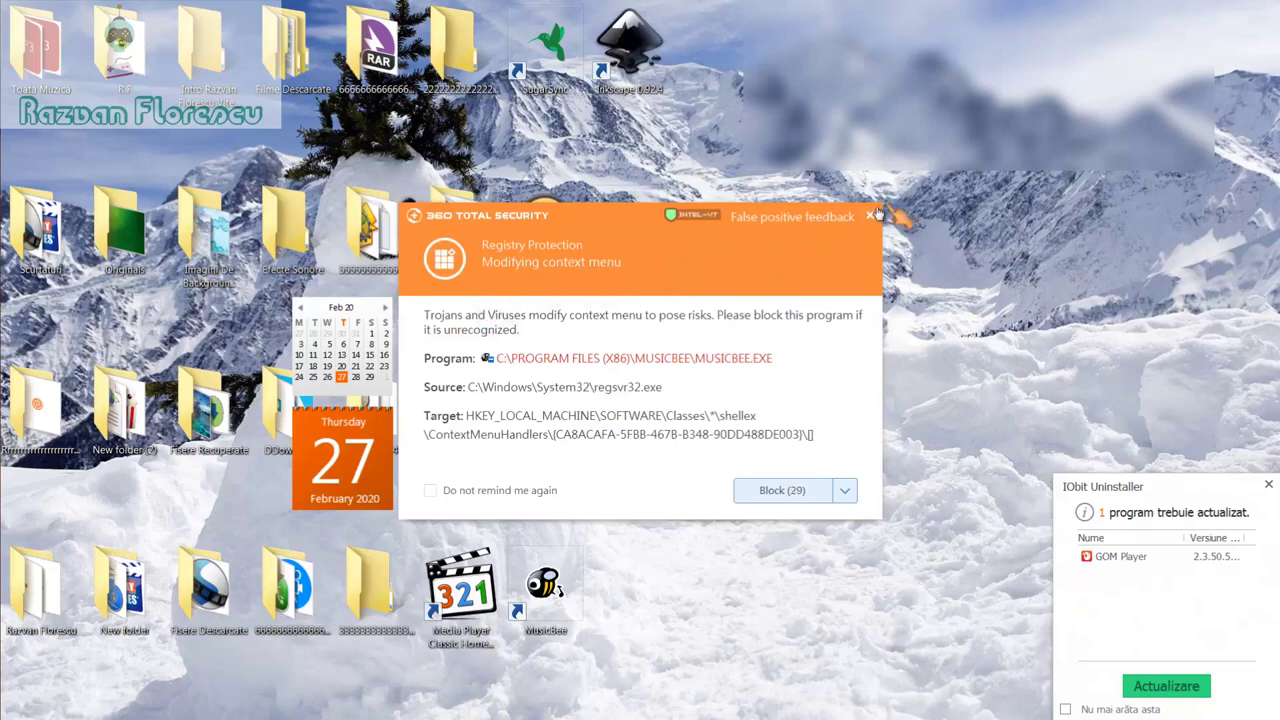
pyautogui.click(871, 218)
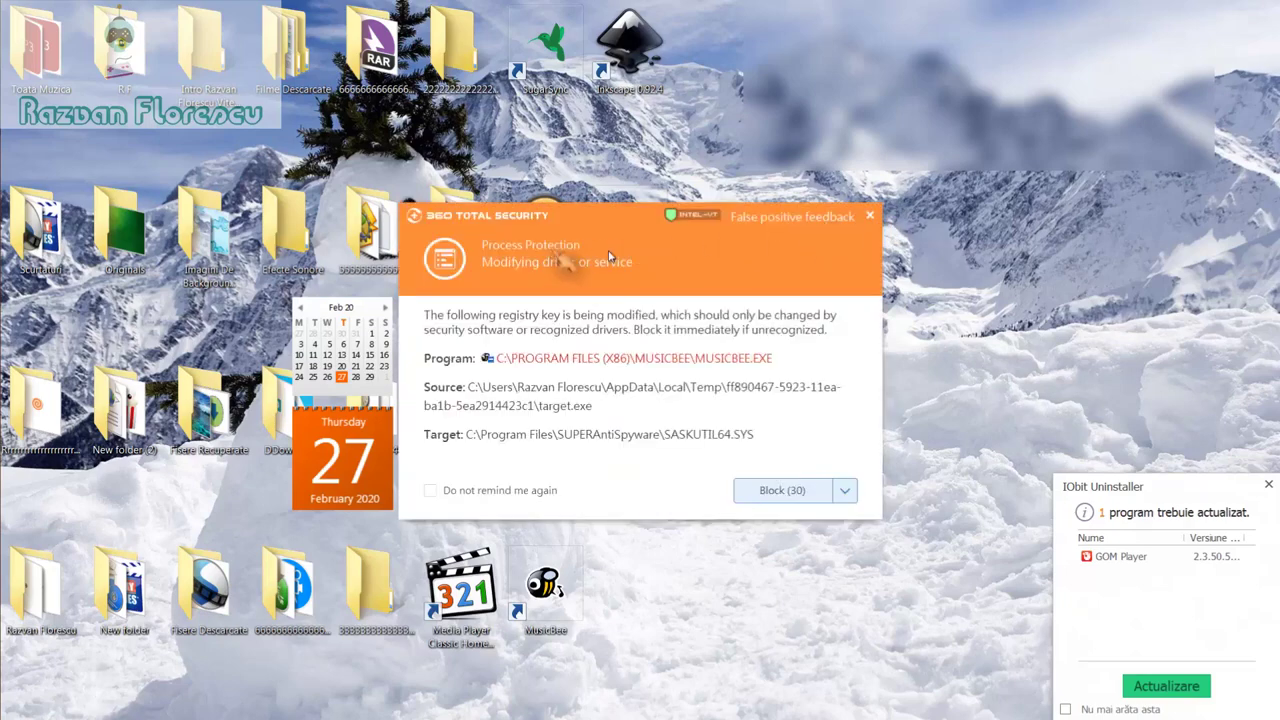
pyautogui.click(871, 216)
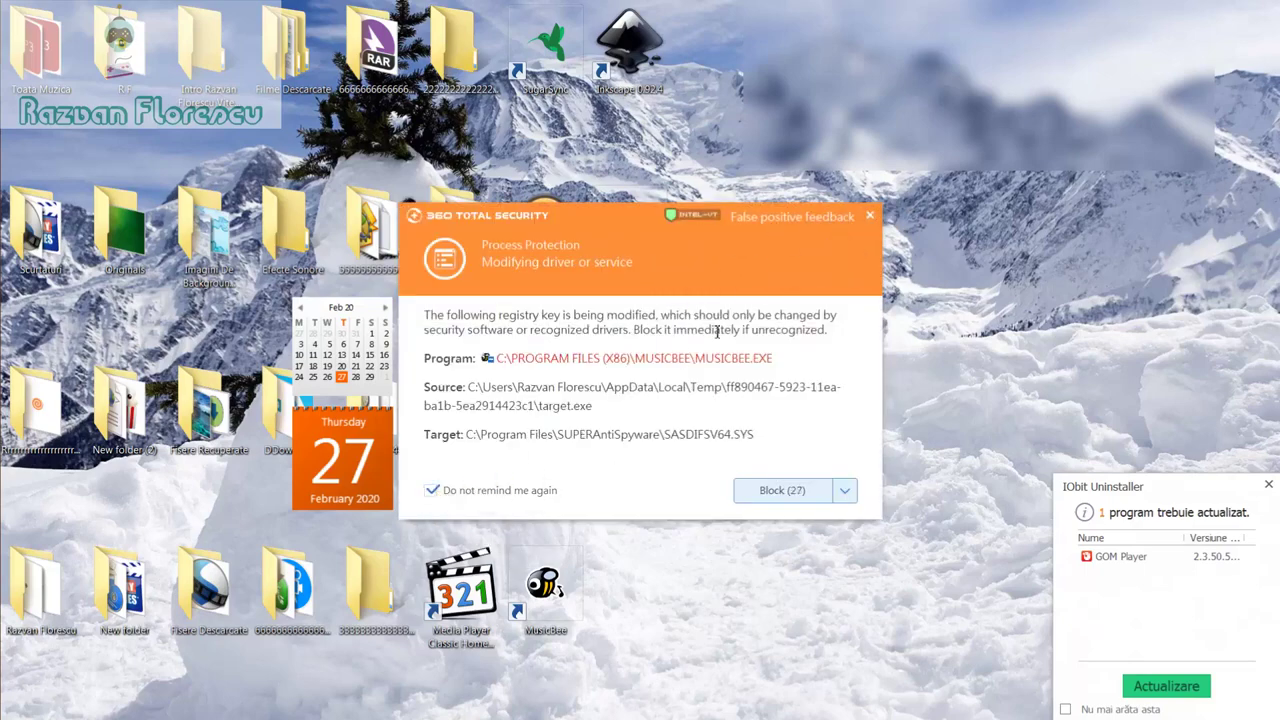
pyautogui.click(870, 216)
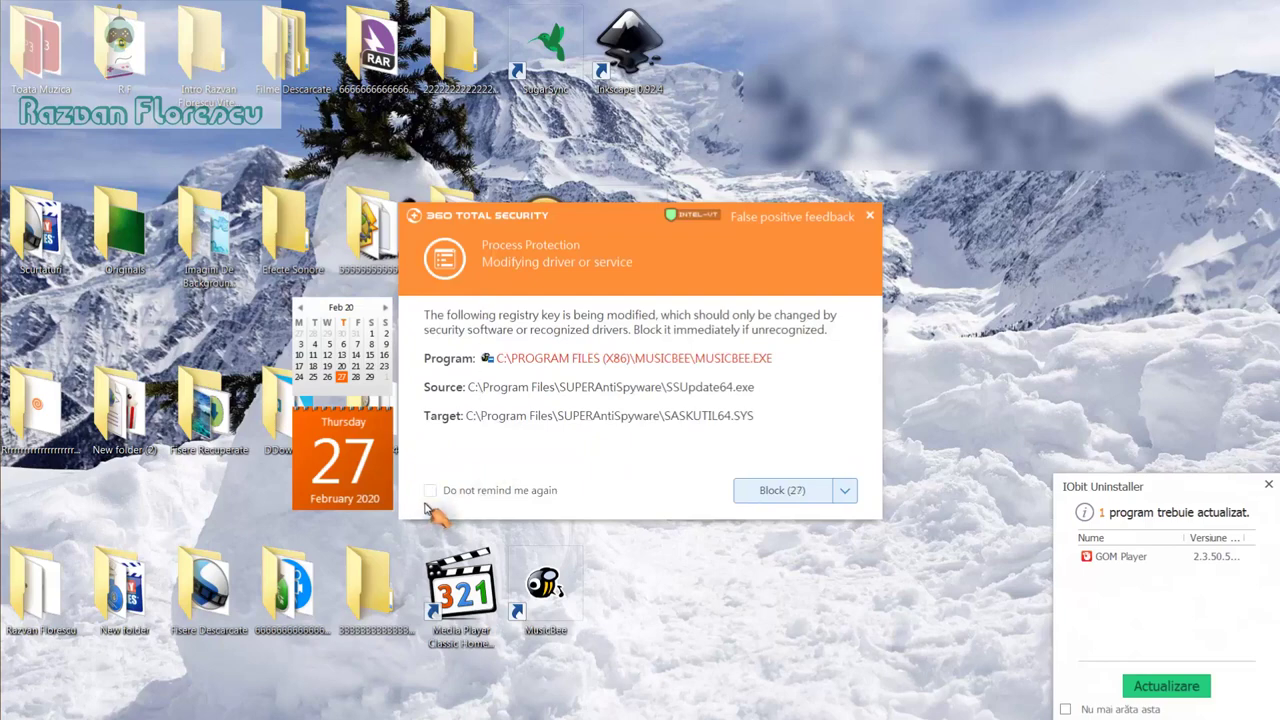
pyautogui.click(869, 216)
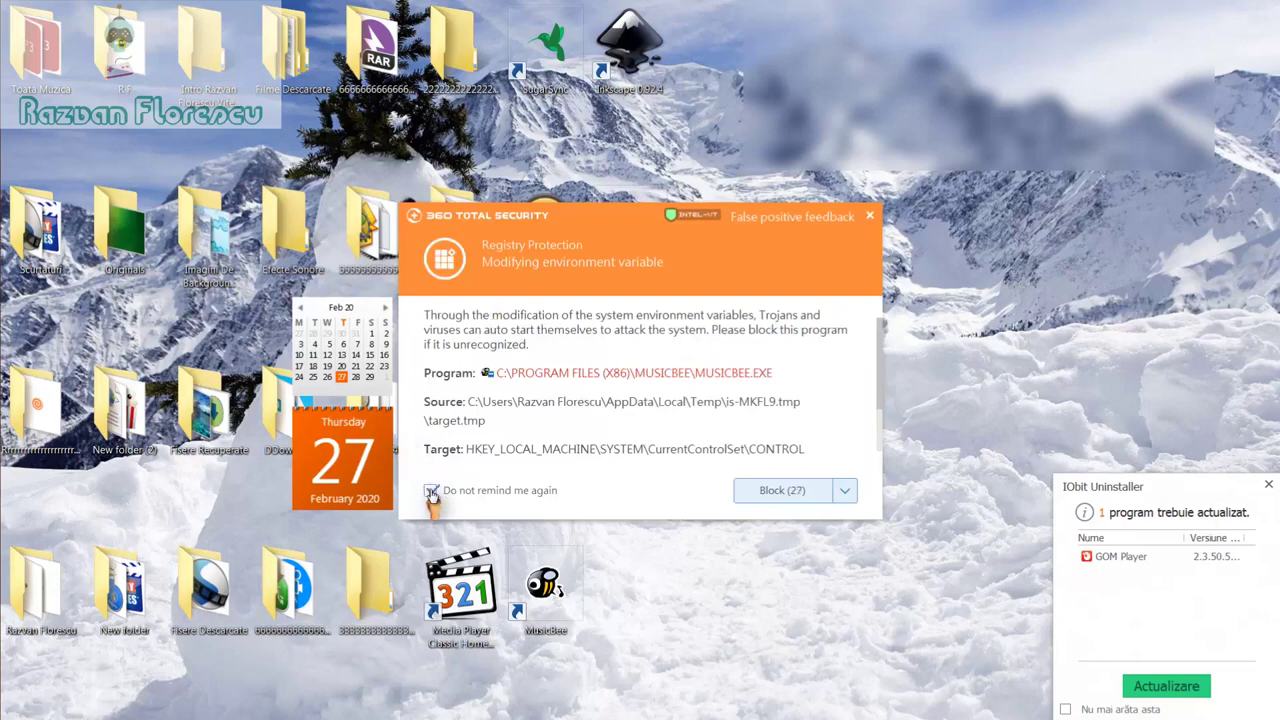
pyautogui.click(871, 219)
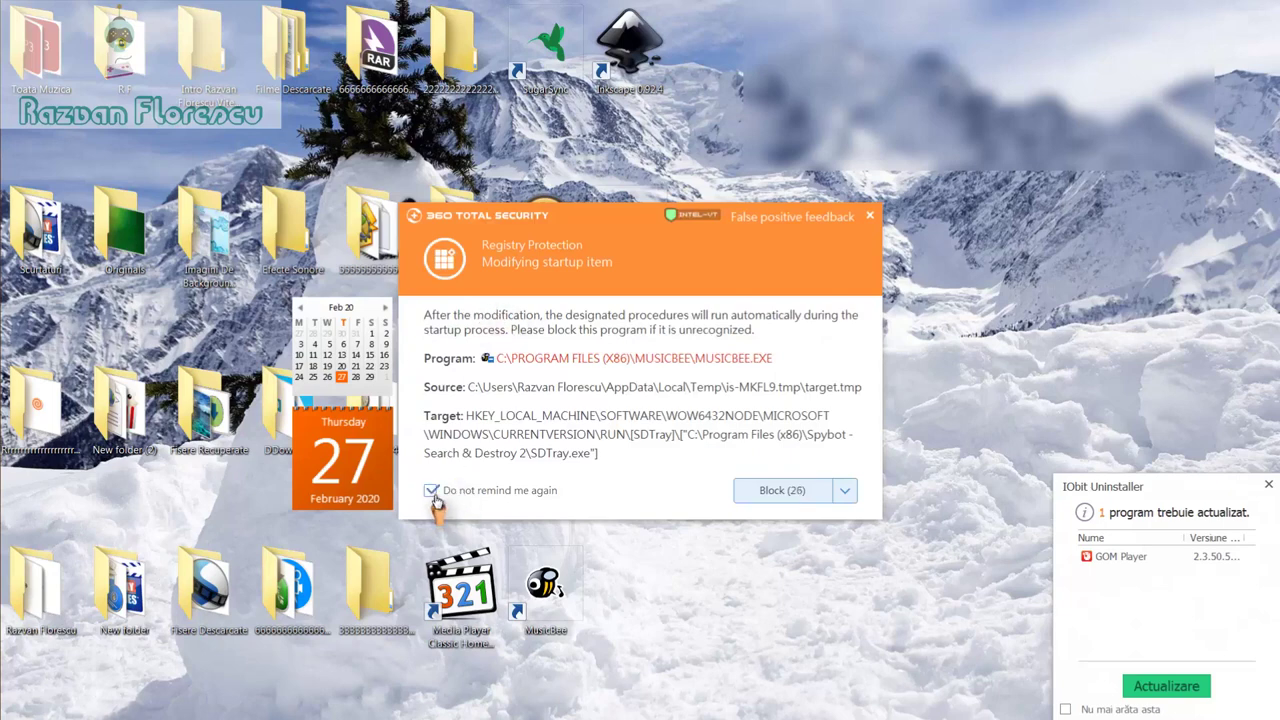
pyautogui.click(871, 216)
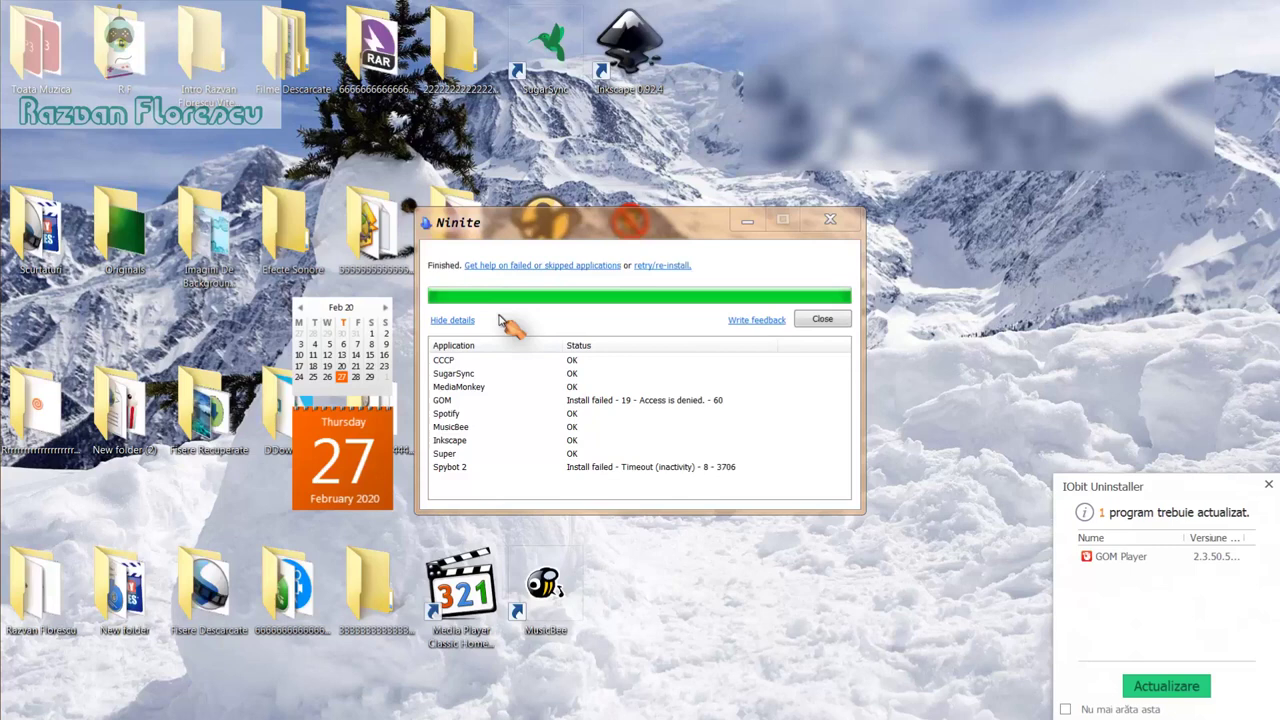
pyautogui.click(1267, 485)
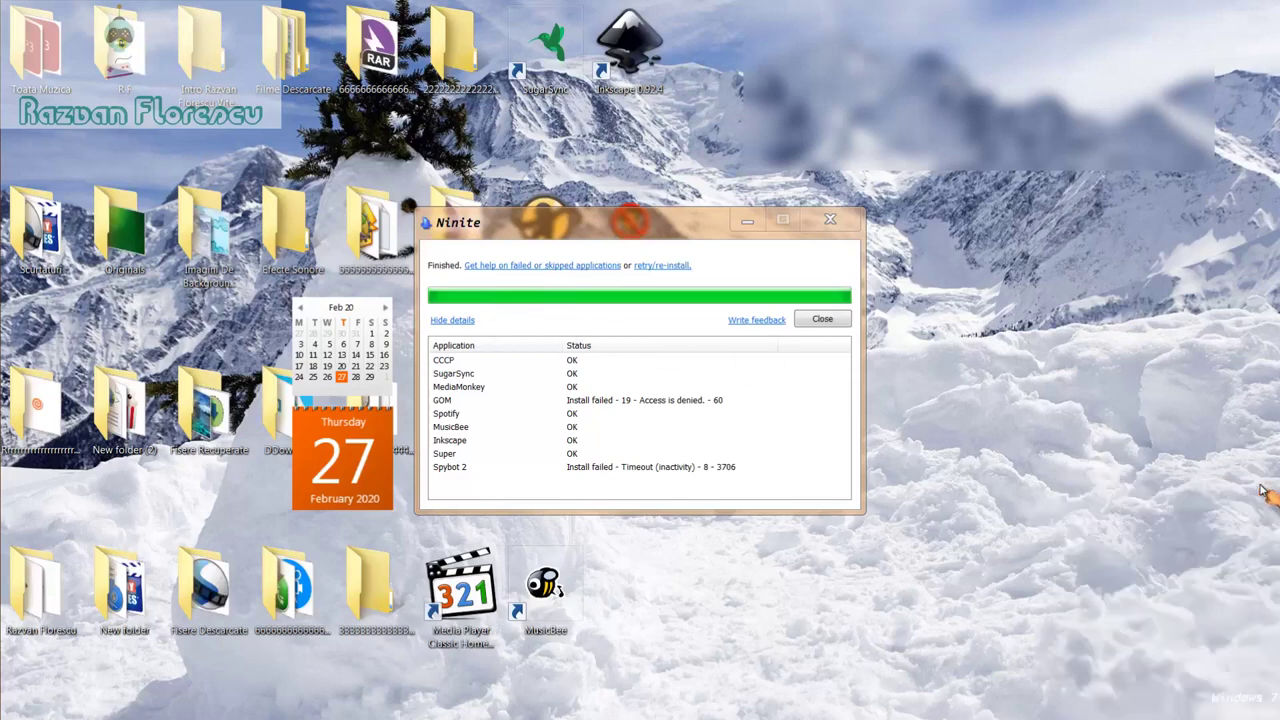
pyautogui.click(822, 320)
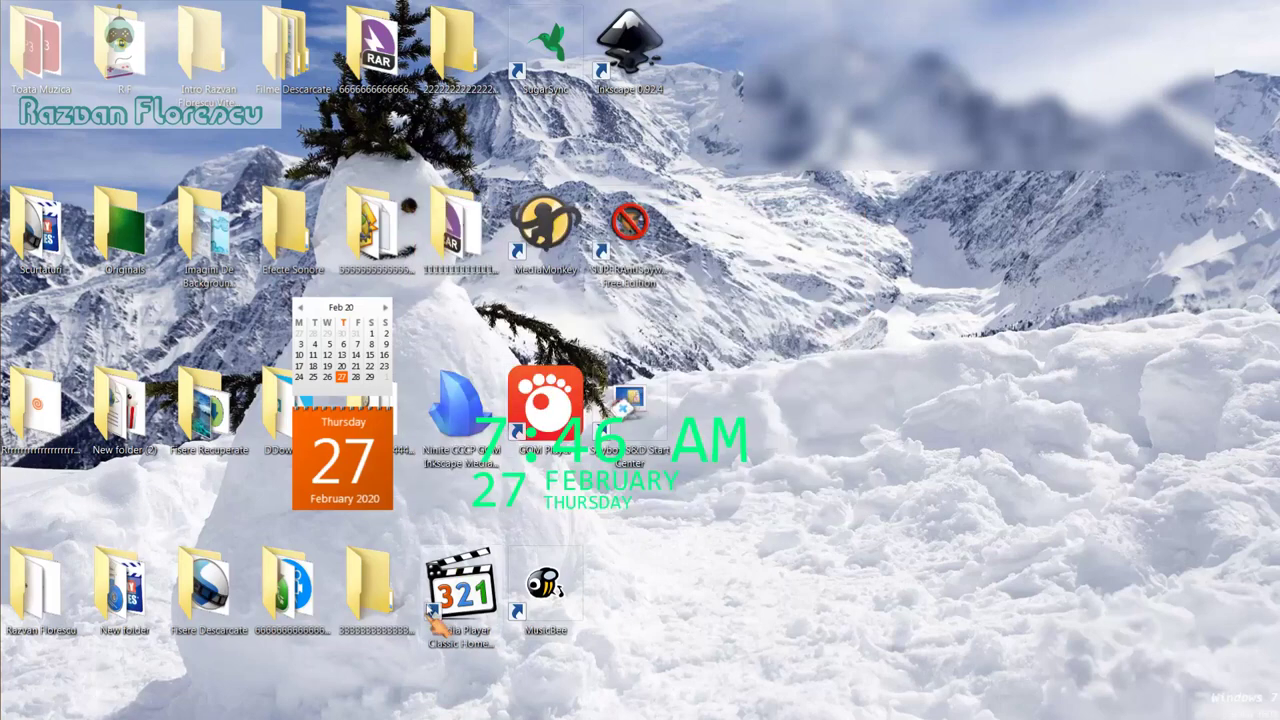
# Step: Launch Media Player Classic Home Cinema, declining periodic CCCP update checks, and pin its maximized window to the taskbar
pyautogui.doubleClick(480, 613)
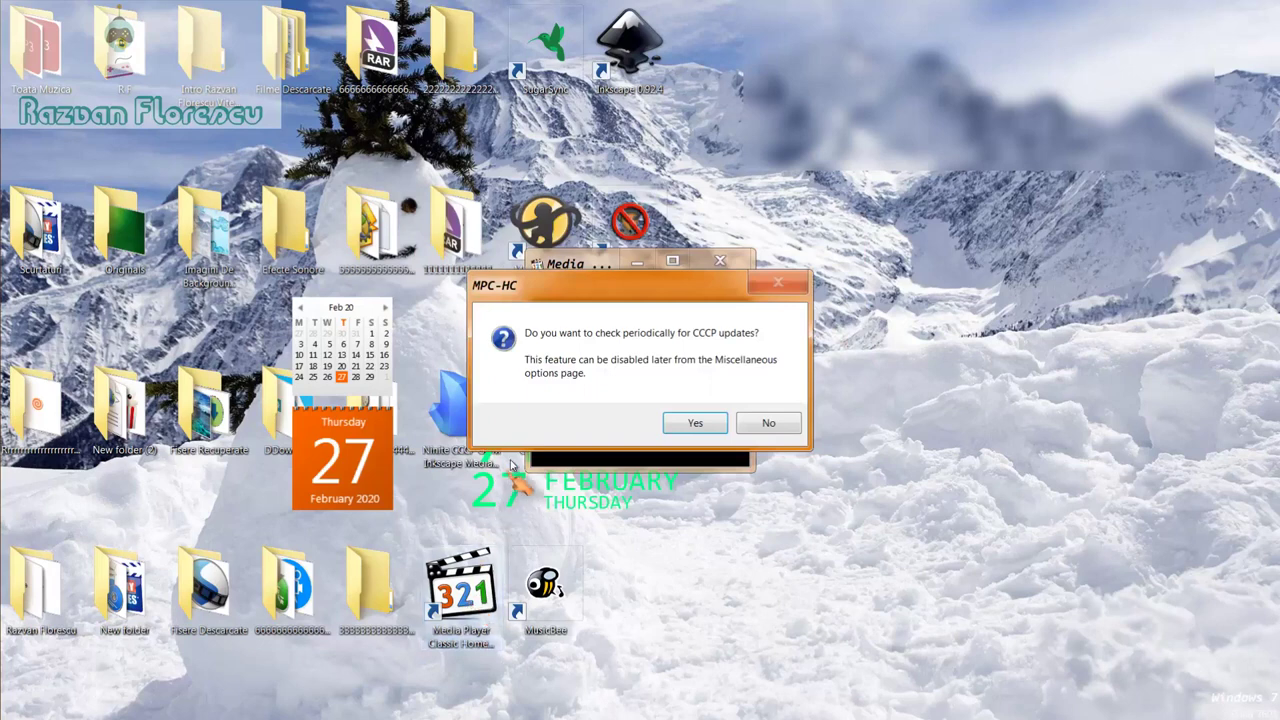
pyautogui.click(764, 424)
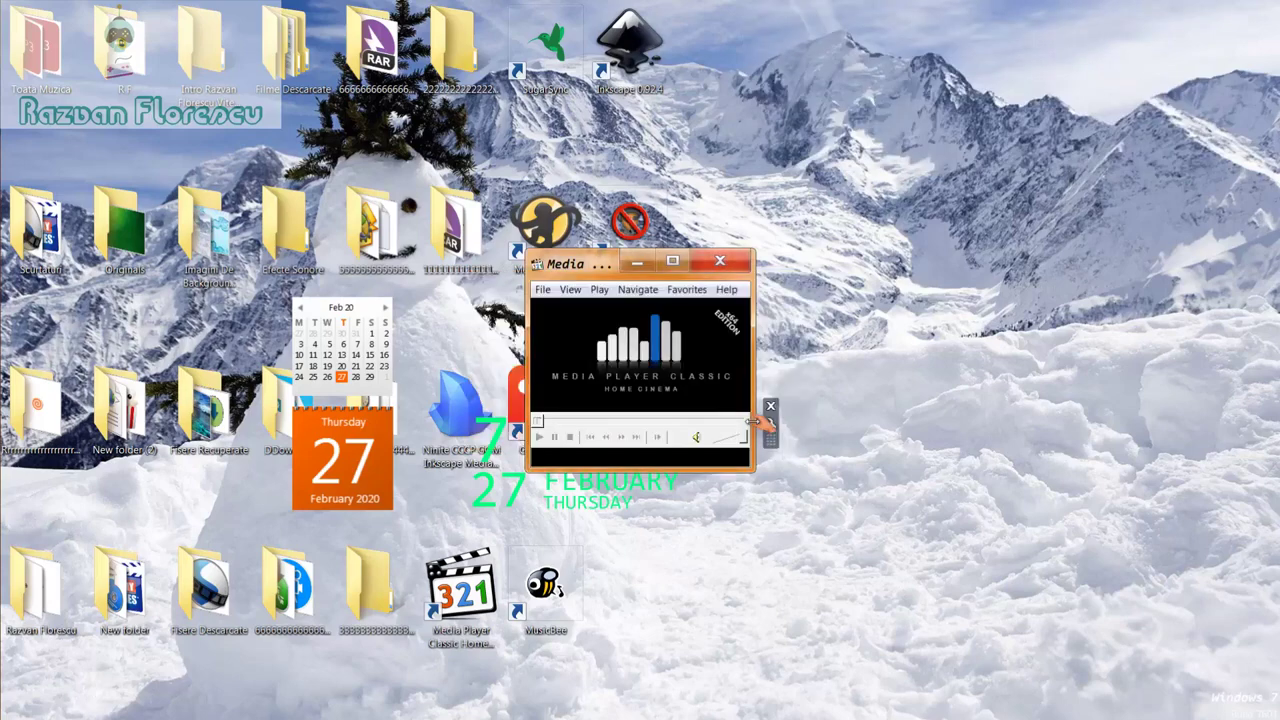
pyautogui.moveTo(596, 264); pyautogui.dragTo(596, 1)
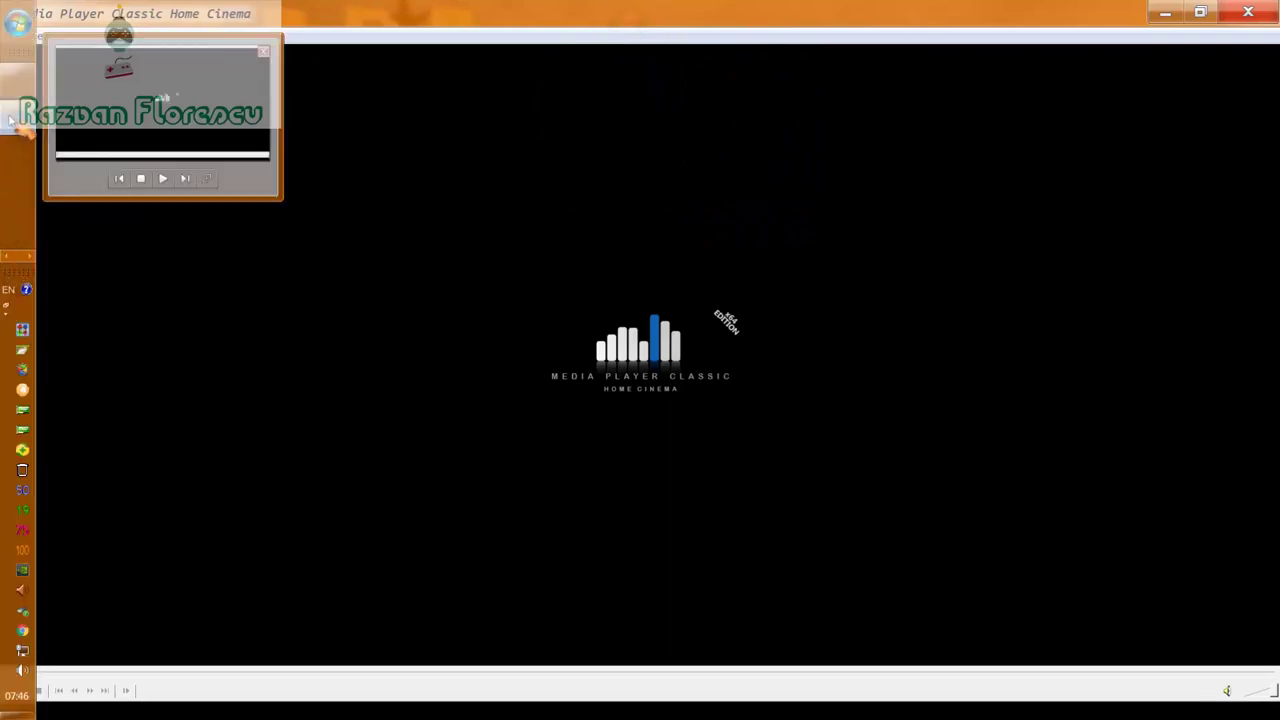
pyautogui.rightClick(12, 120)
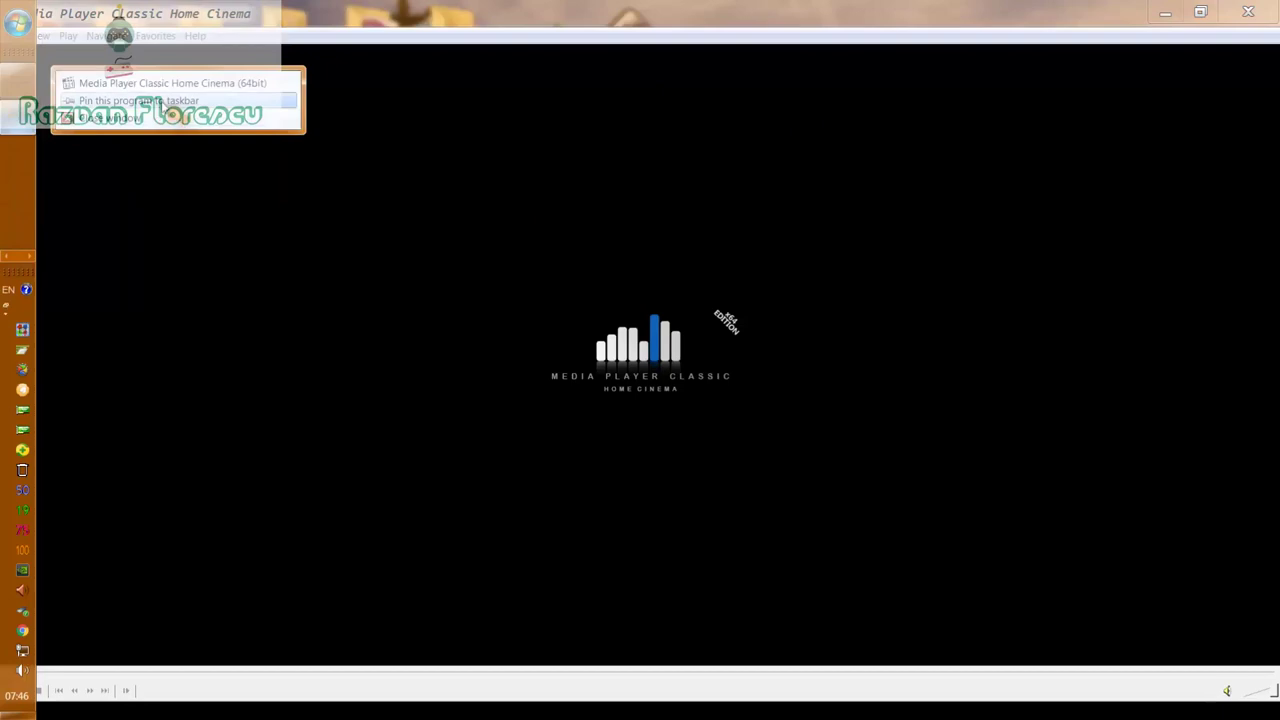
pyautogui.click(168, 101)
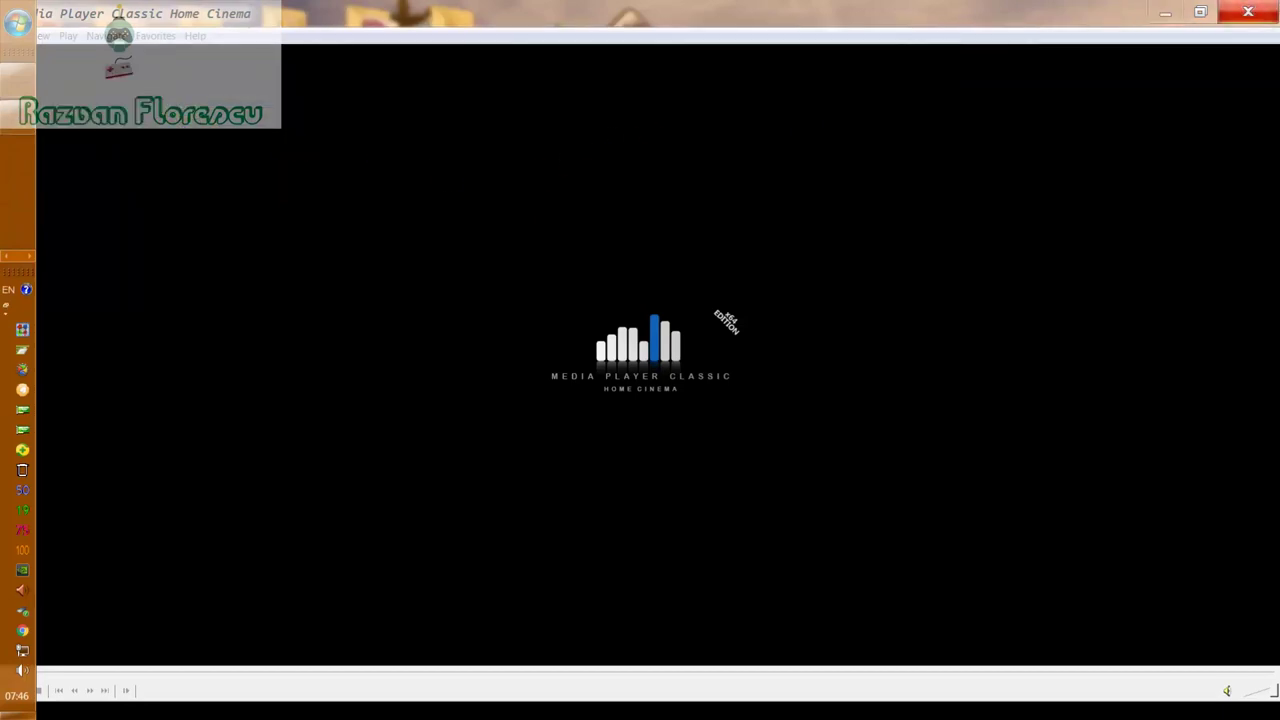
# Step: Close Media Player Classic Home Cinema and permanently delete the Ninite installer file from the desktop
pyautogui.click(1248, 12)
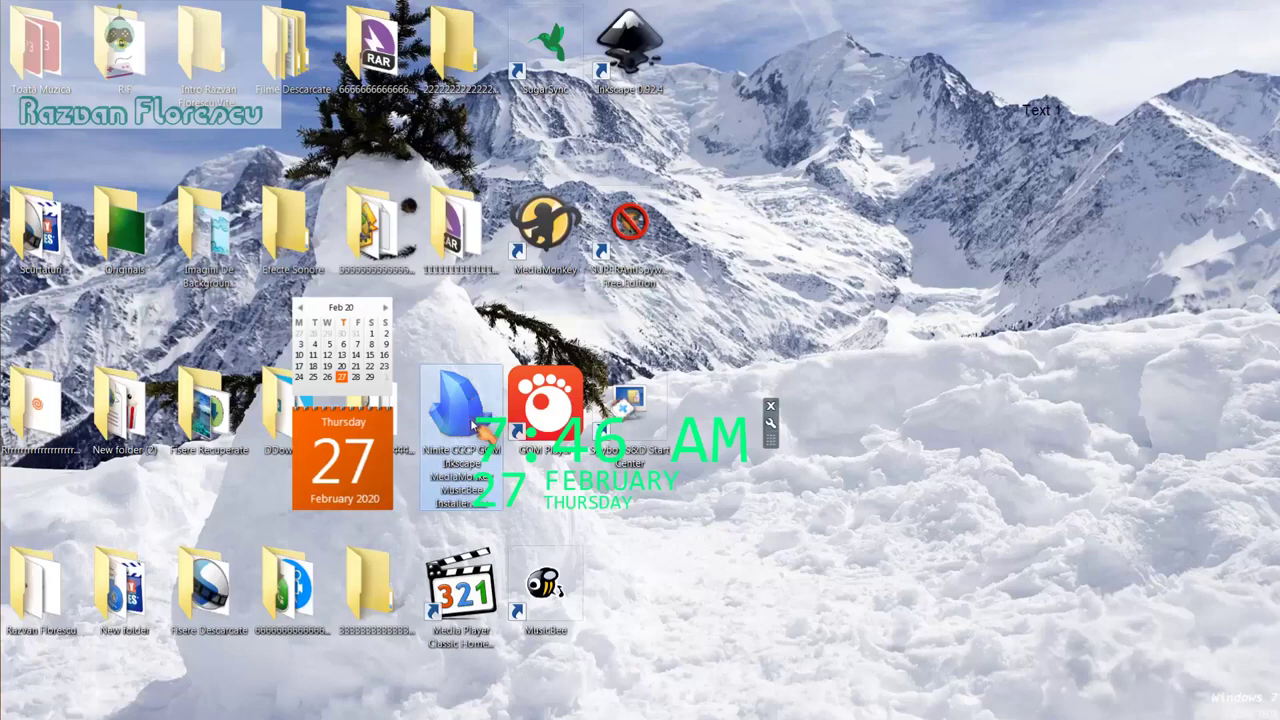
pyautogui.hotkey('shift', 'Delete')
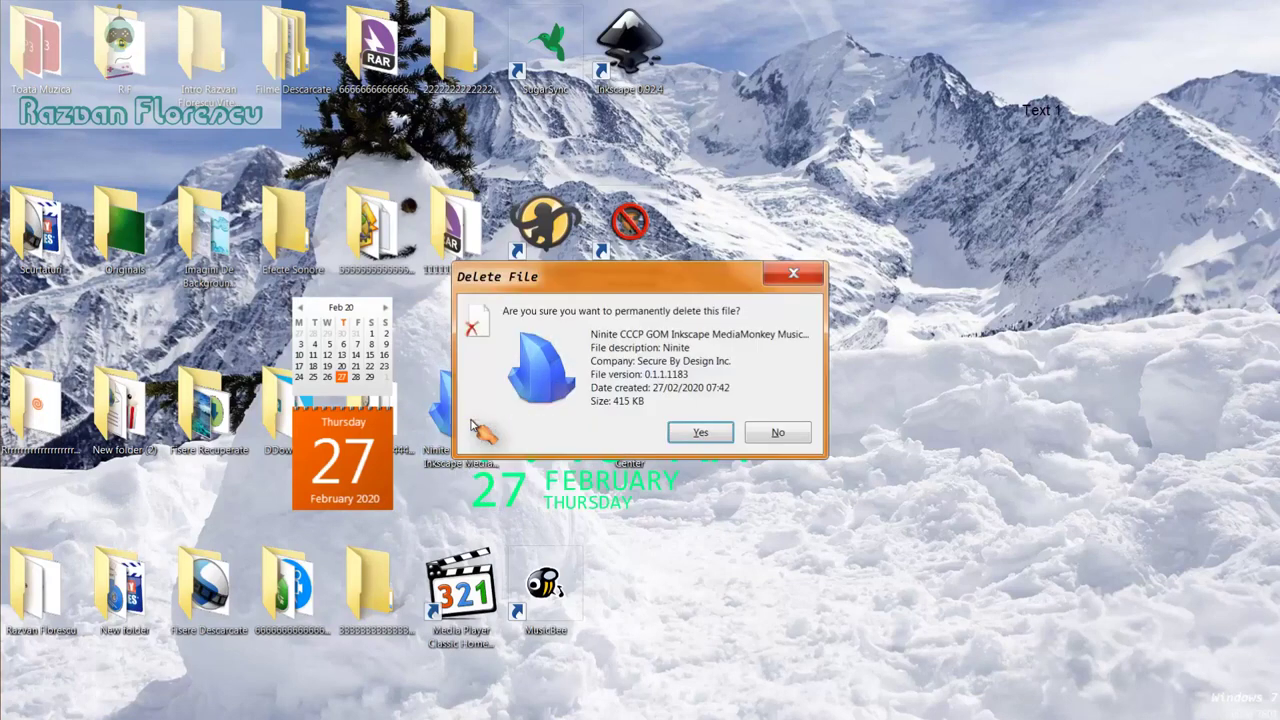
pyautogui.press('Return')
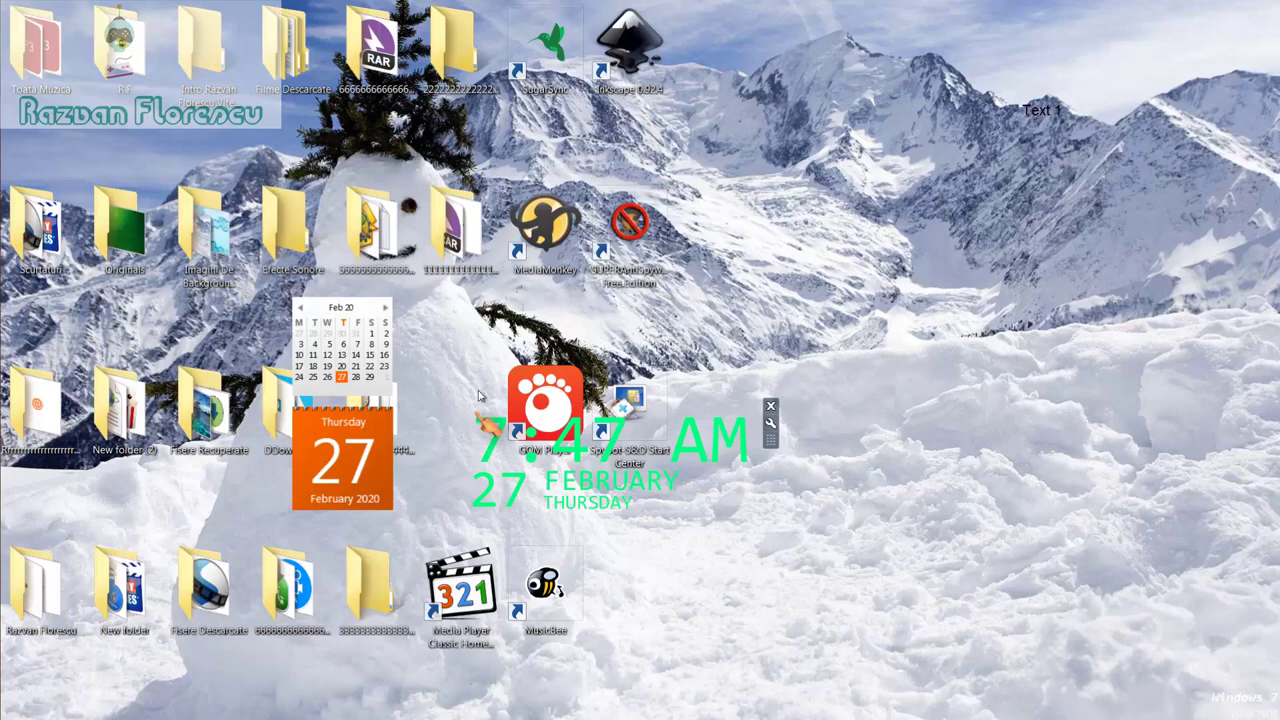
# Step: Copy the eight program shortcuts, SugarSync and Inkscape through Media Player Classic and MusicBee, into the Scurtaturi folder and permanently delete the desktop originals
pyautogui.moveTo(712, 45); pyautogui.dragTo(500, 588)
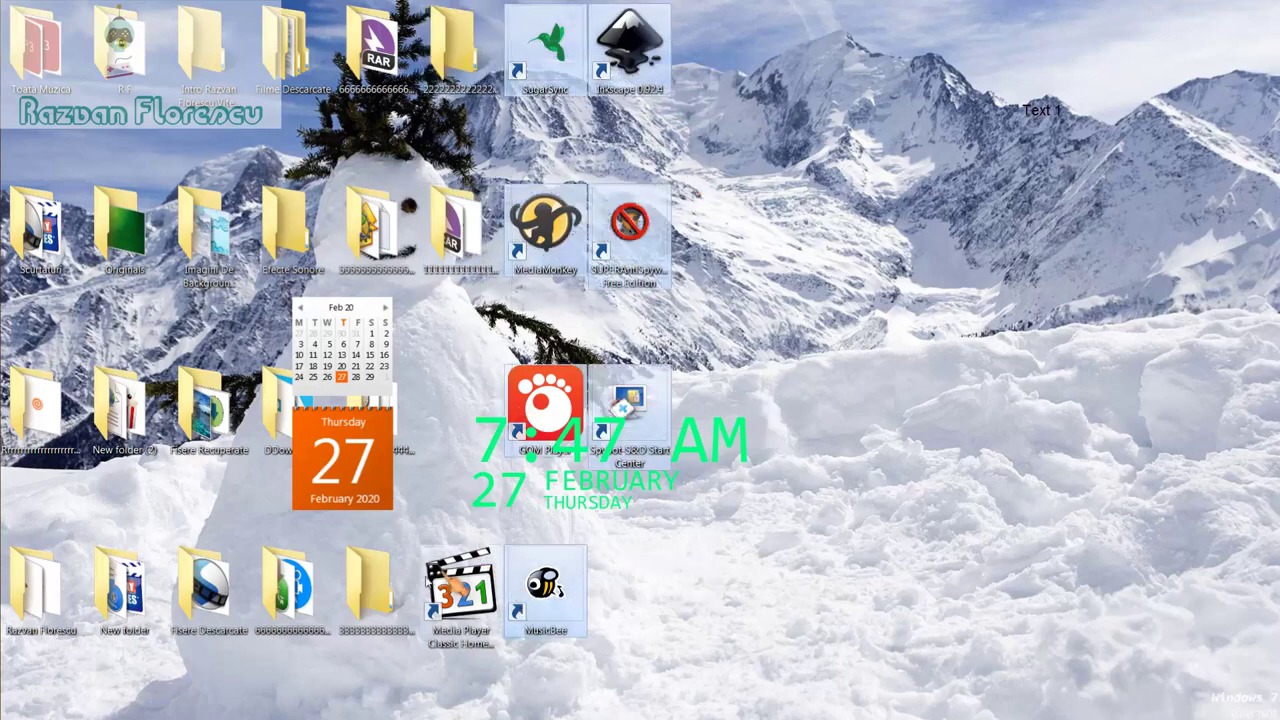
pyautogui.keyDown('ctrl'); pyautogui.click(458, 582); pyautogui.keyUp('ctrl')
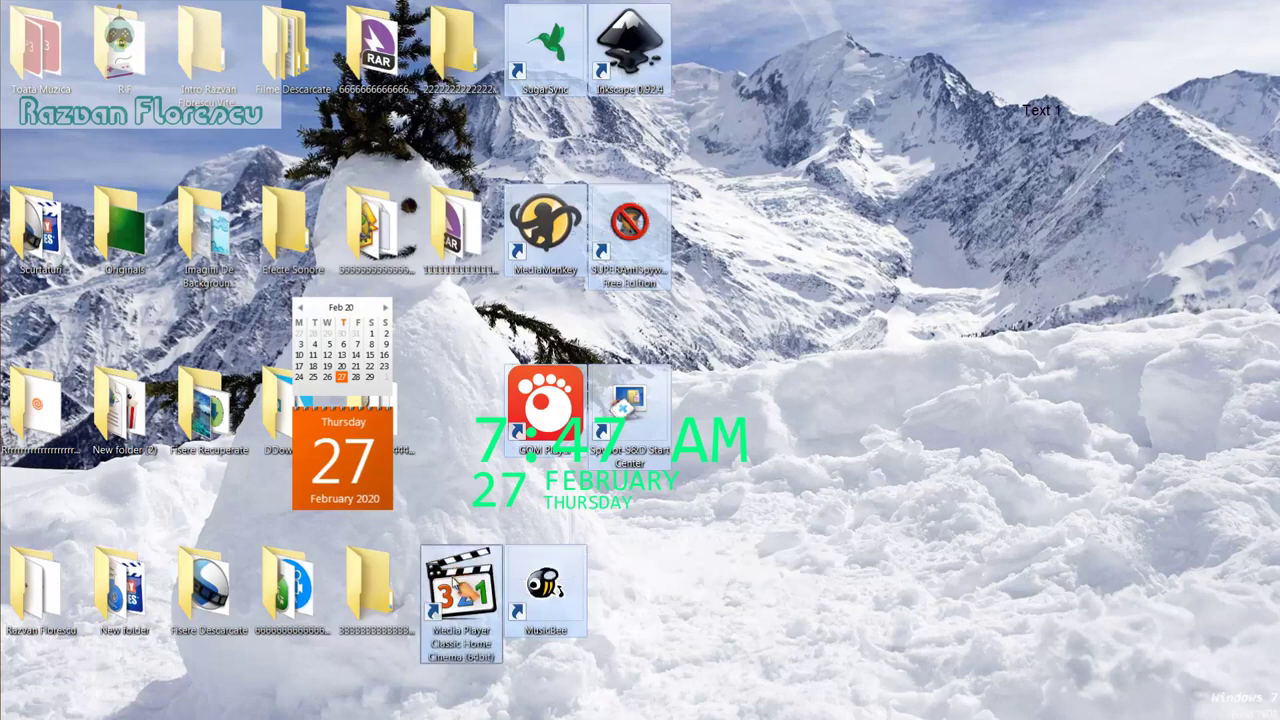
pyautogui.moveTo(460, 588); pyautogui.dragTo(75, 197)
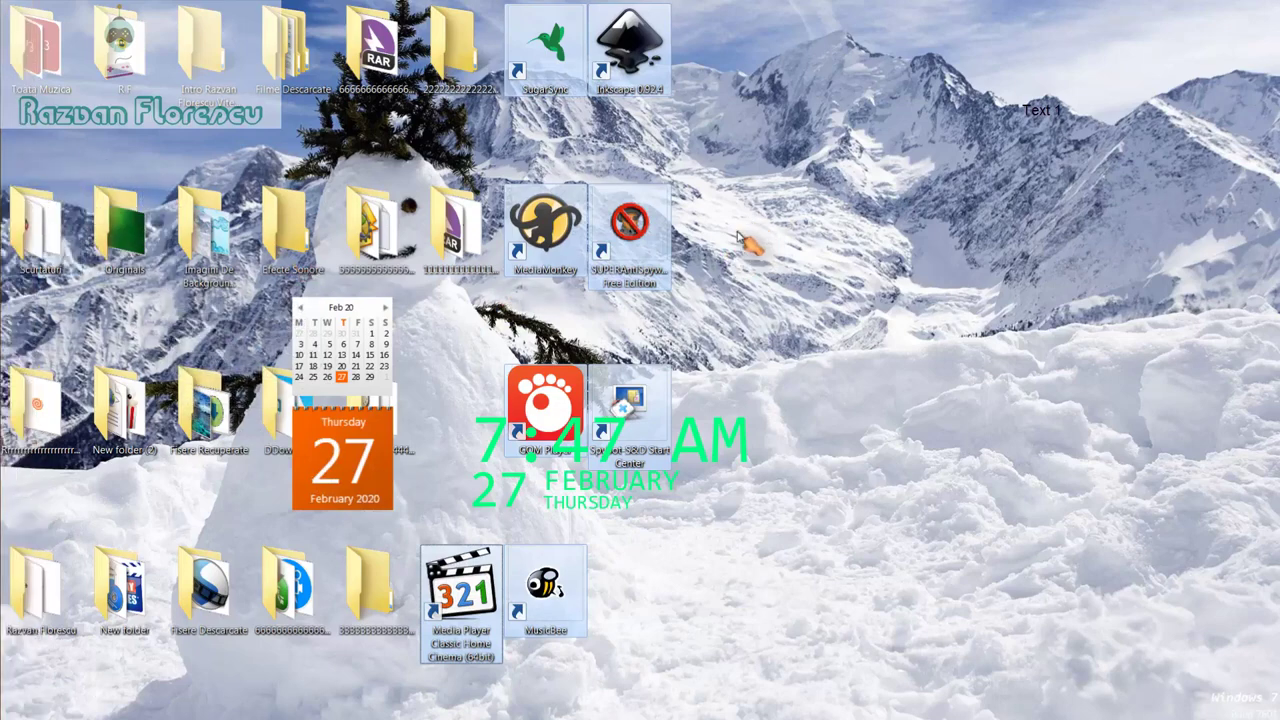
pyautogui.hotkey('shift', 'Delete')
pyautogui.press('Return')
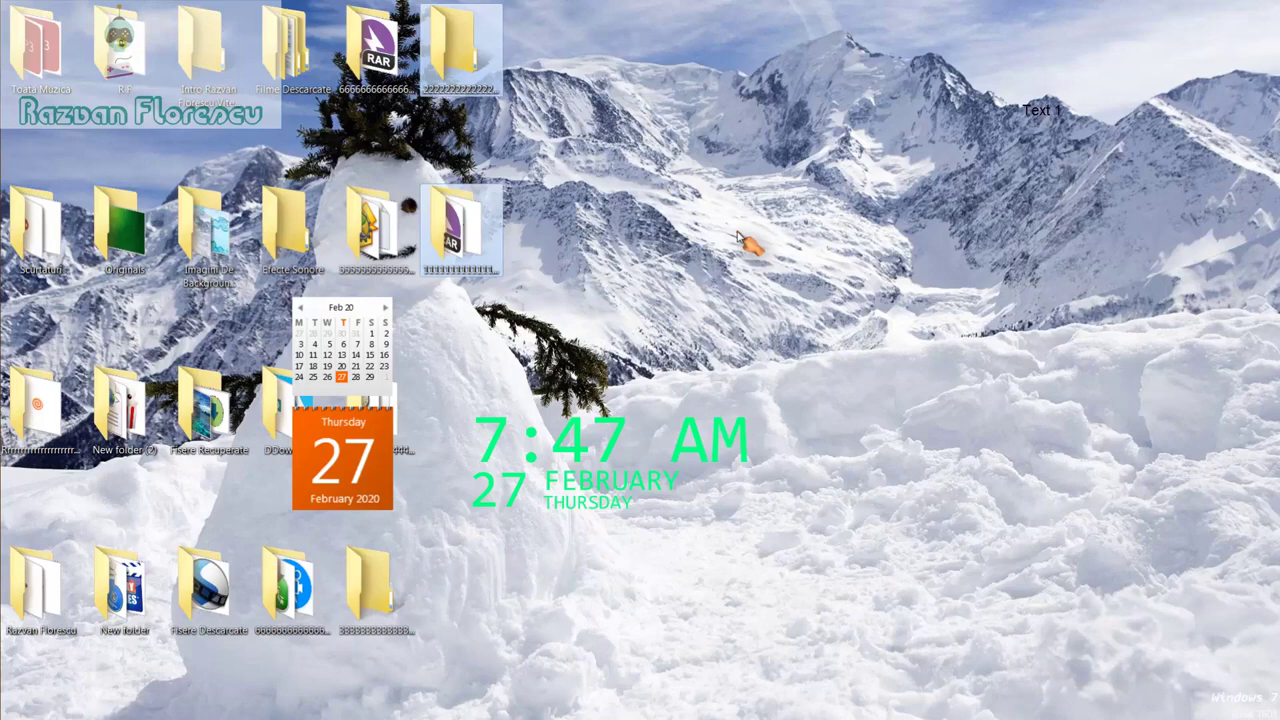
# Step: Refresh the desktop twice
pyautogui.rightClick(607, 540)
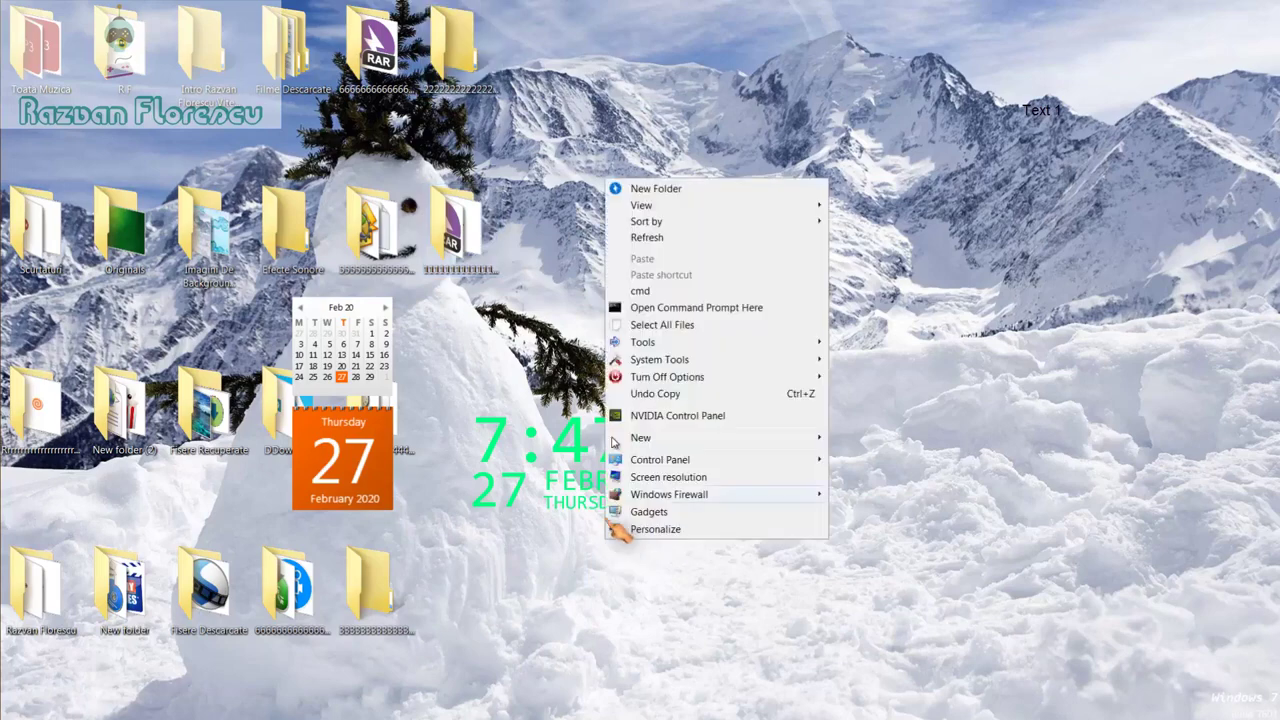
pyautogui.click(645, 238)
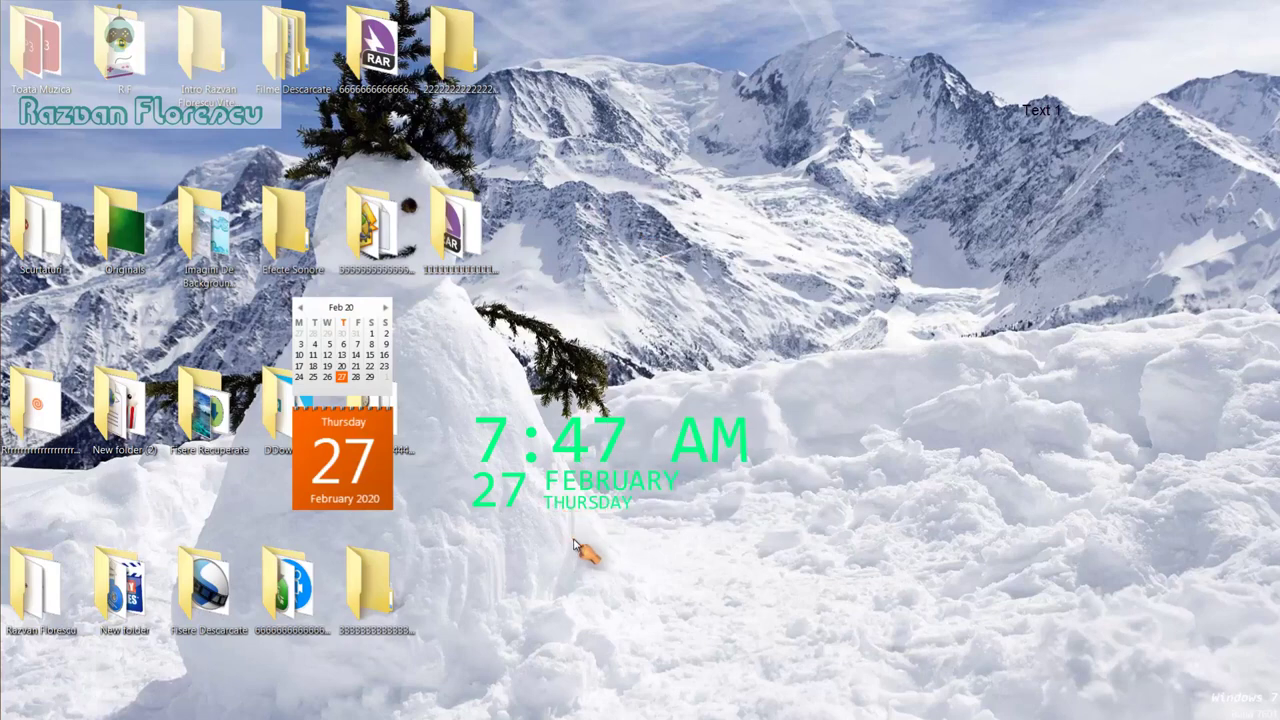
pyautogui.rightClick(576, 542)
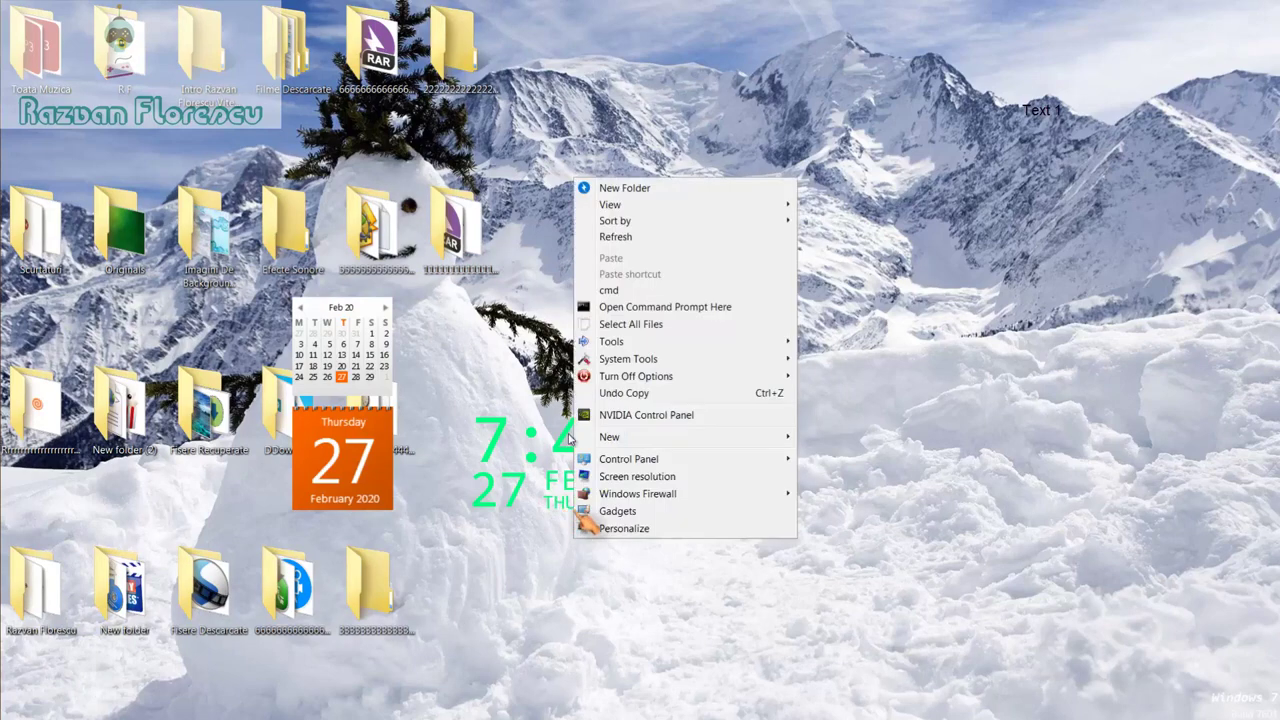
pyautogui.click(614, 238)
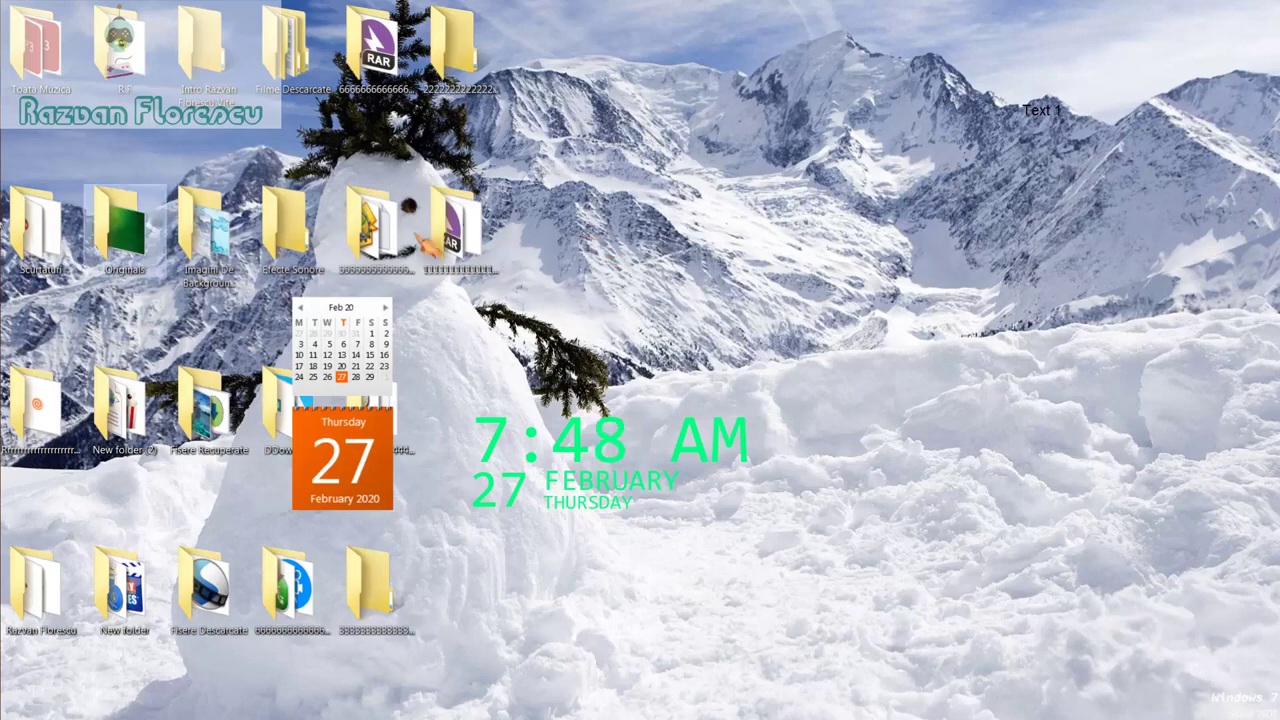
pyautogui.moveTo(8, 366)
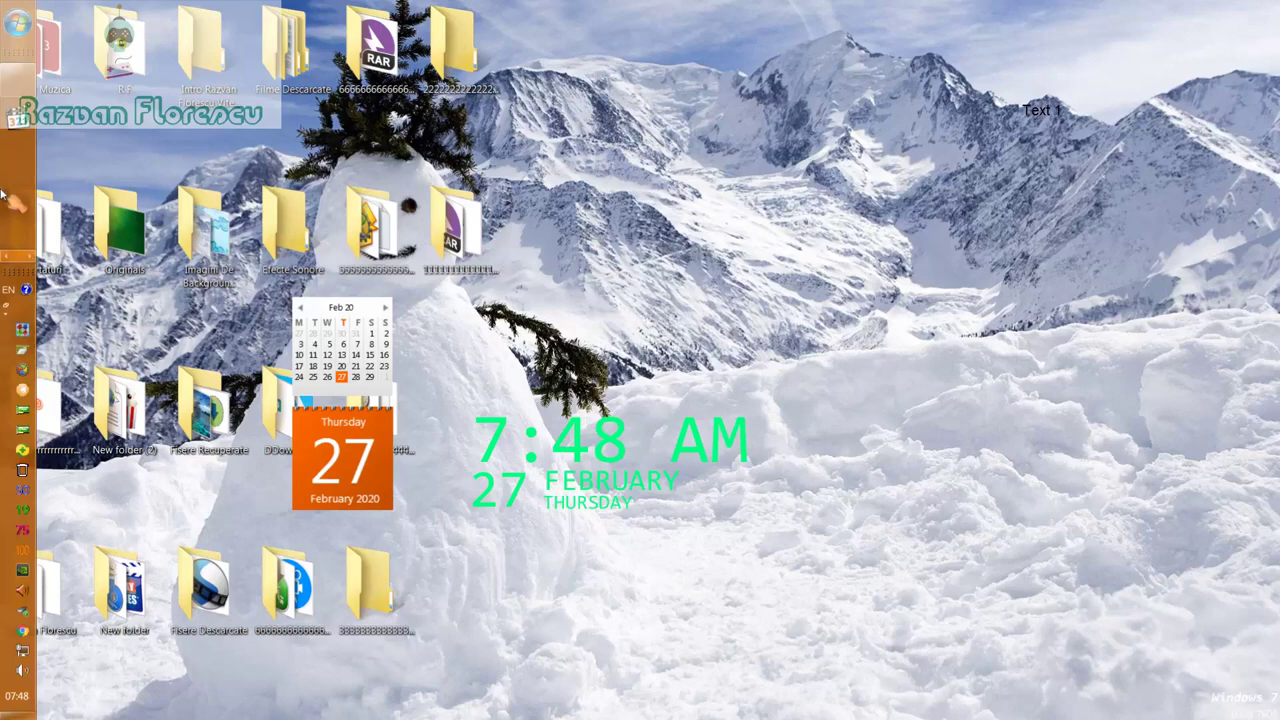
pyautogui.moveTo(34, 95)
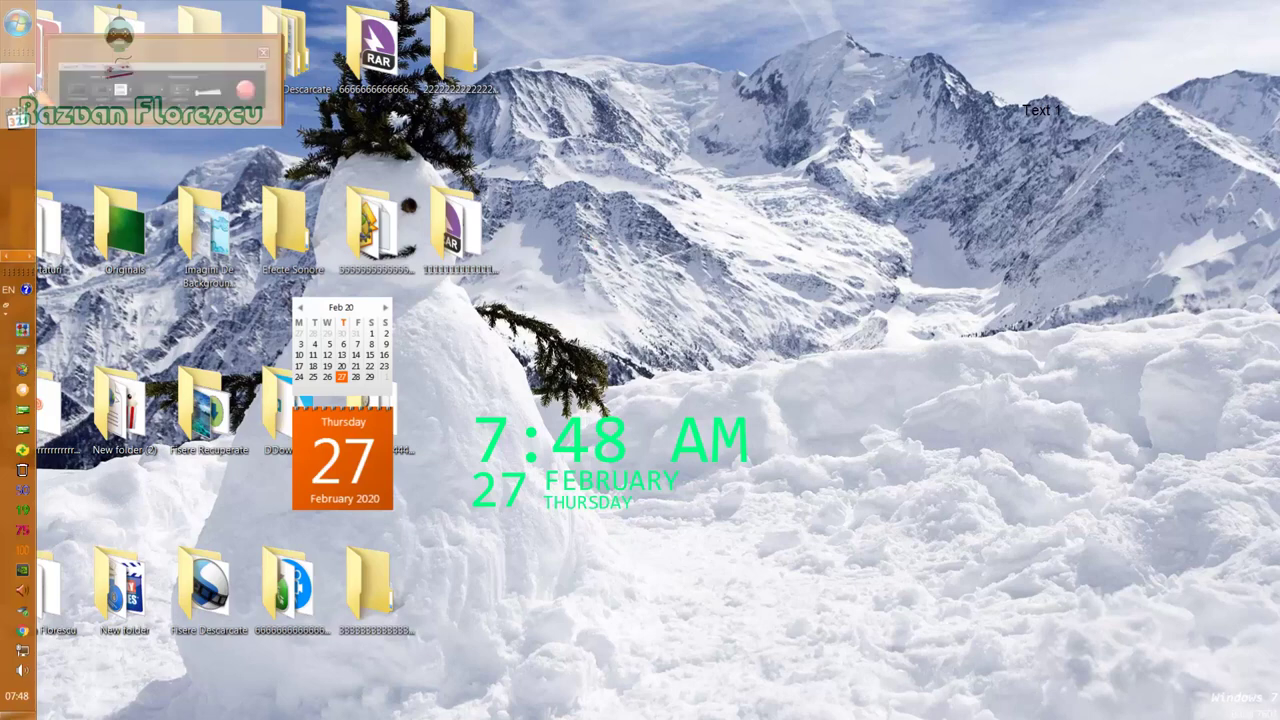
pyautogui.click(105, 93)
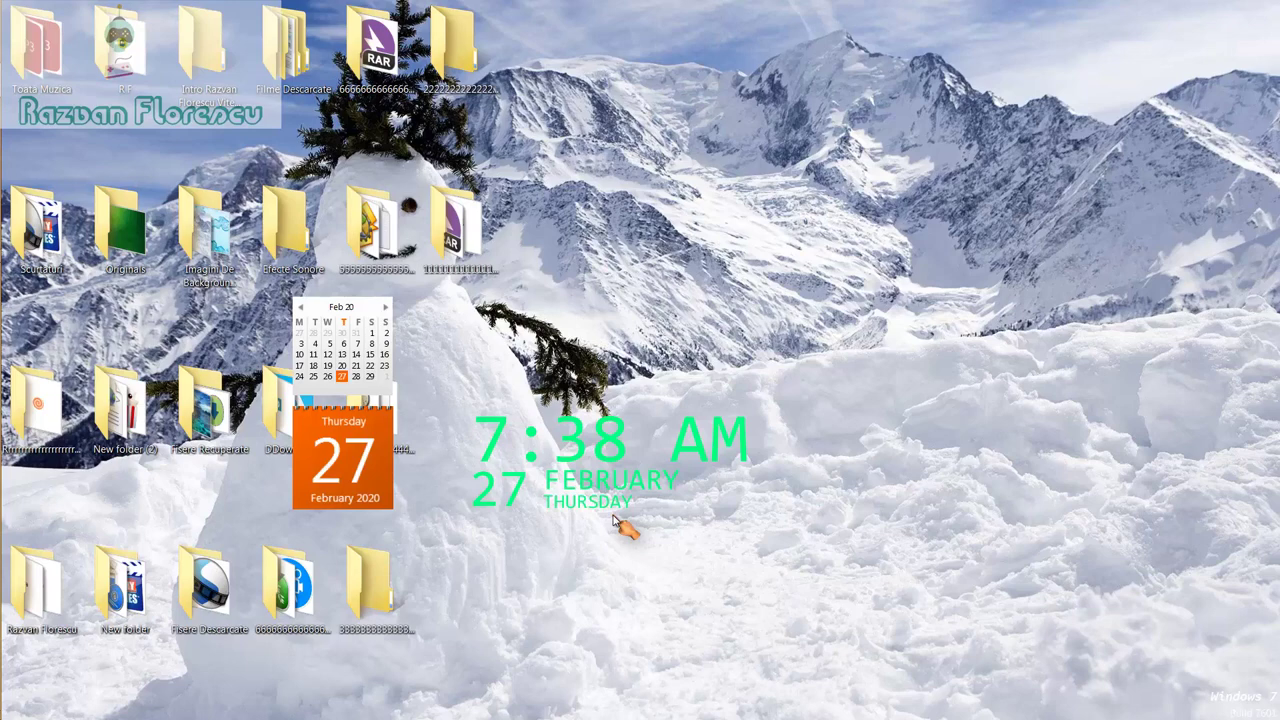
# Step: Look through the programs pinned to the taskbar and switch to the Chrome window showing the Ninite website
pyautogui.moveTo(8, 350)
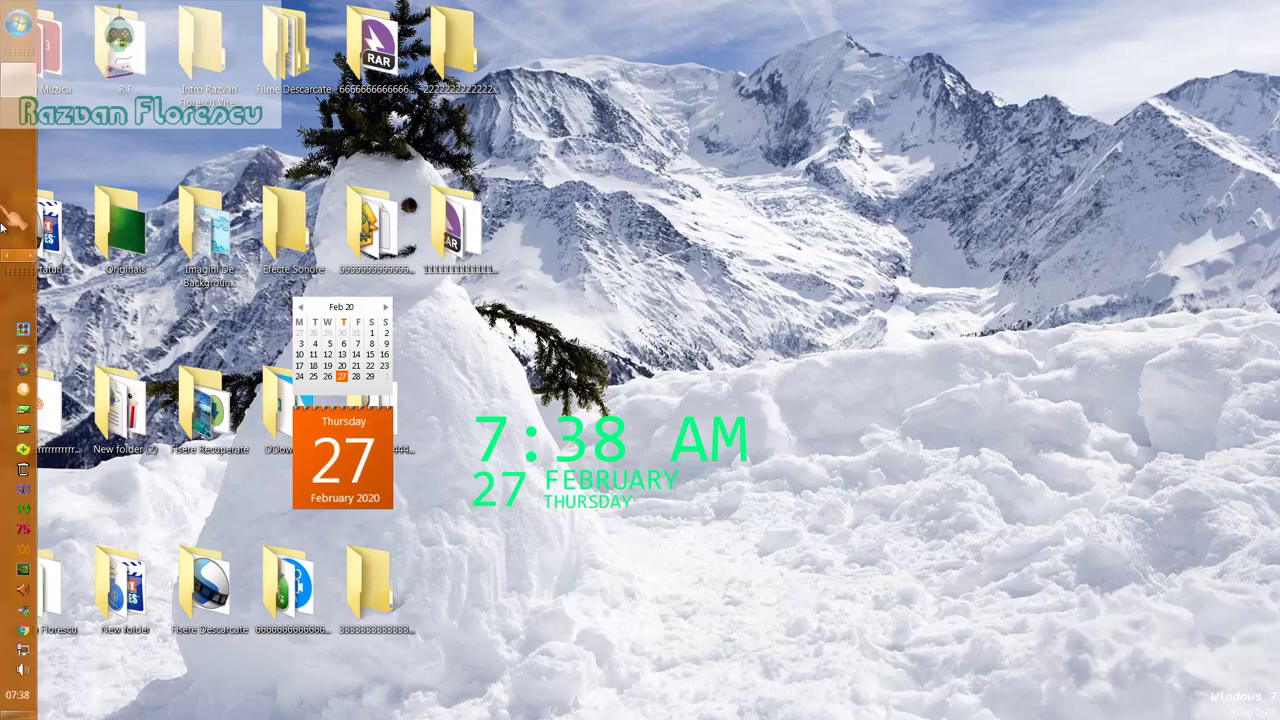
pyautogui.click(5, 258)
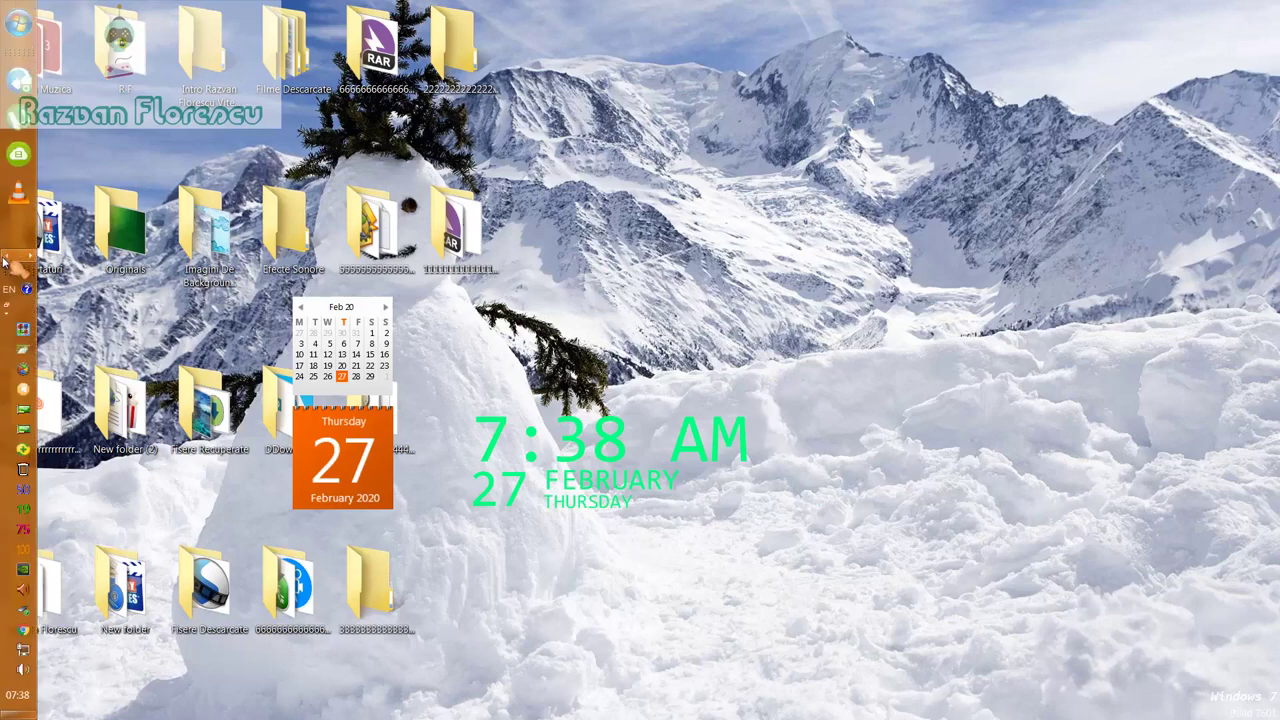
pyautogui.click(5, 258)
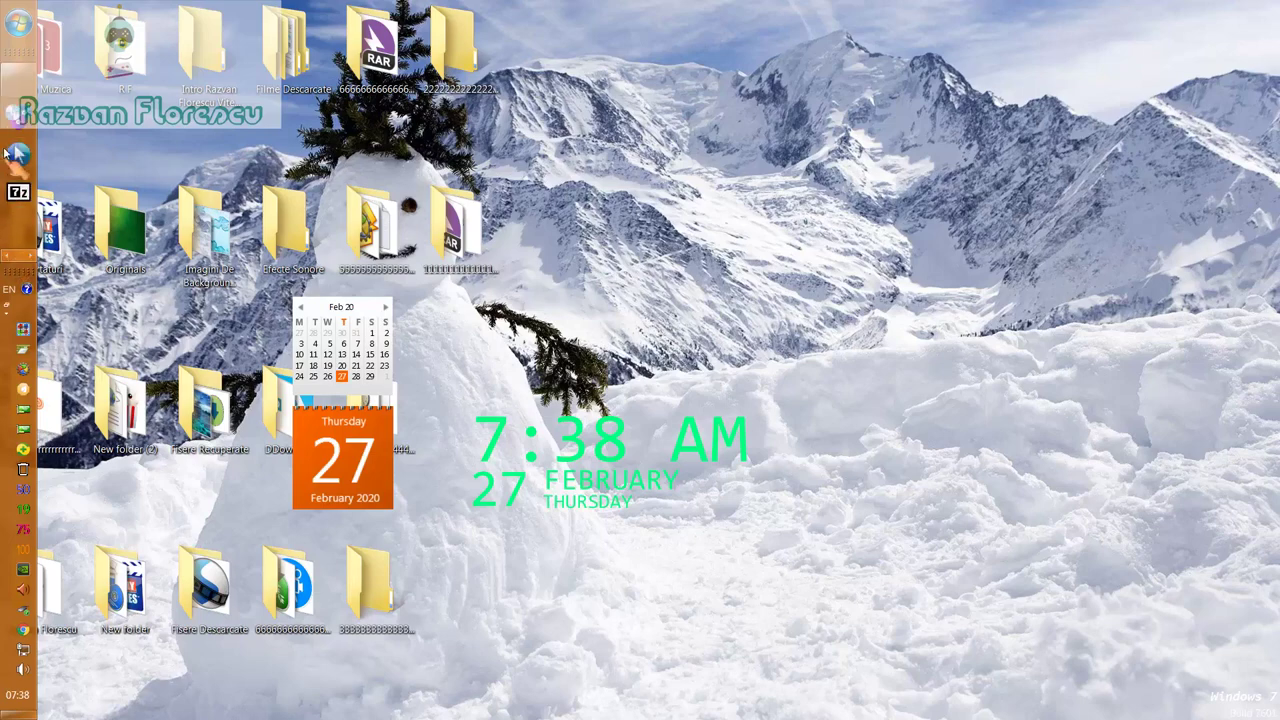
pyautogui.moveTo(18, 78)
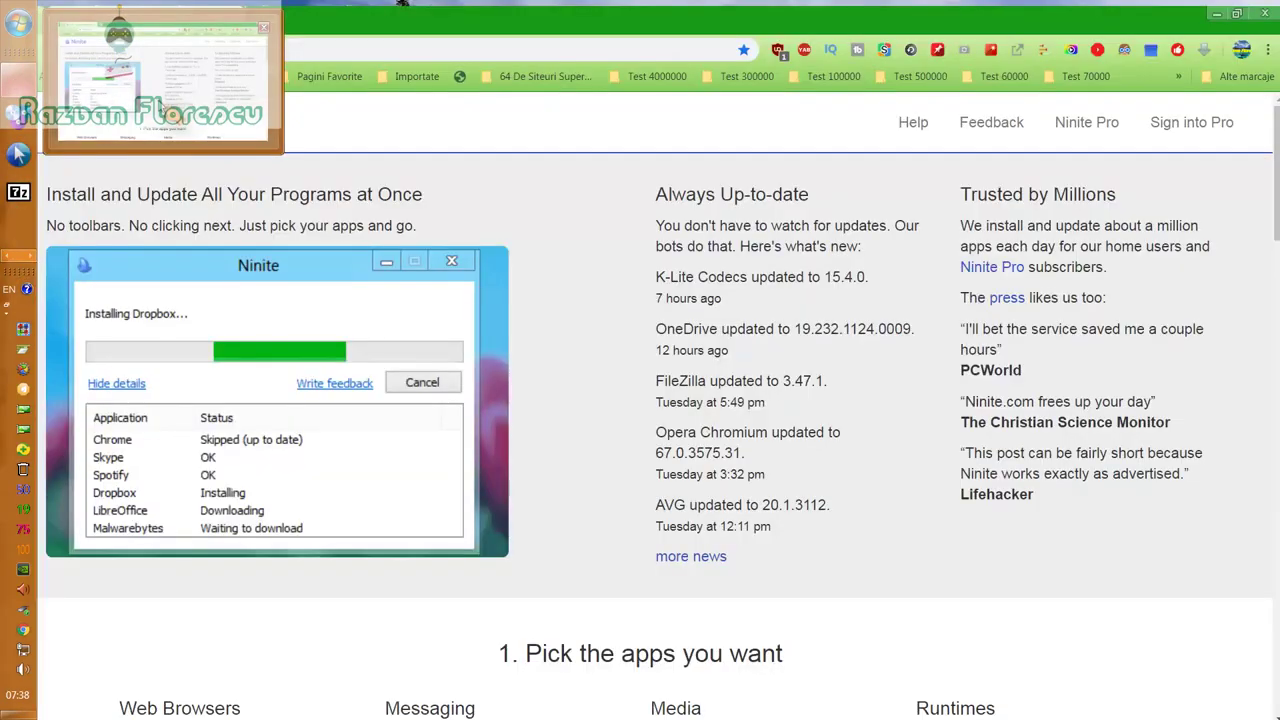
pyautogui.click(170, 115)
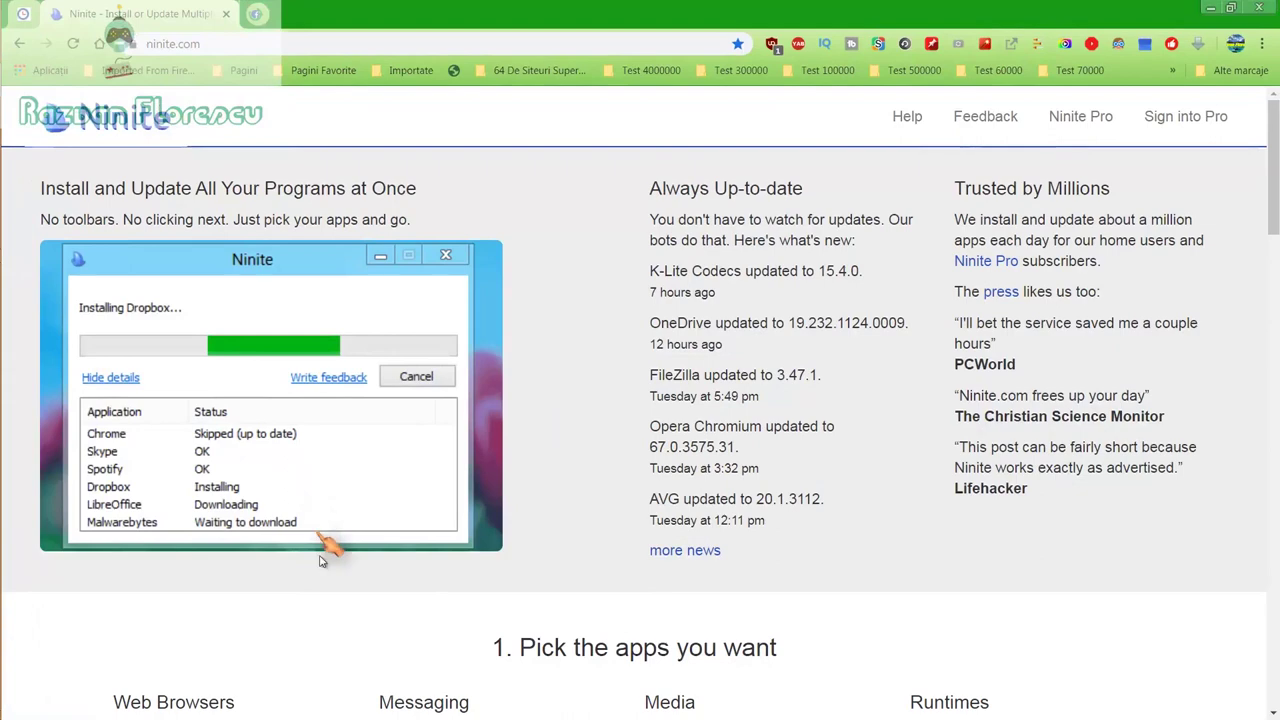
# Step: Examine the Ninite app list across all categories, from Web Browsers and Imaging to Developer Tools and Utilities
pyautogui.scroll(-2, 322, 617)
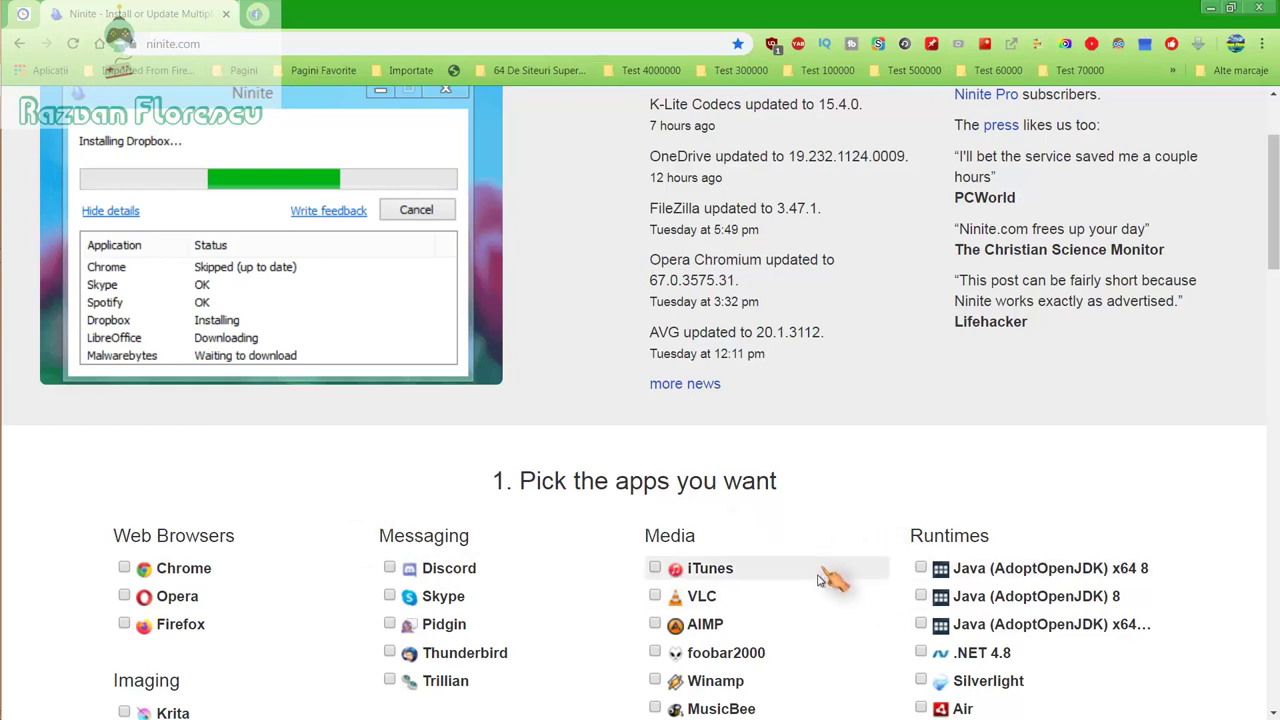
pyautogui.scroll(-2, 818, 580)
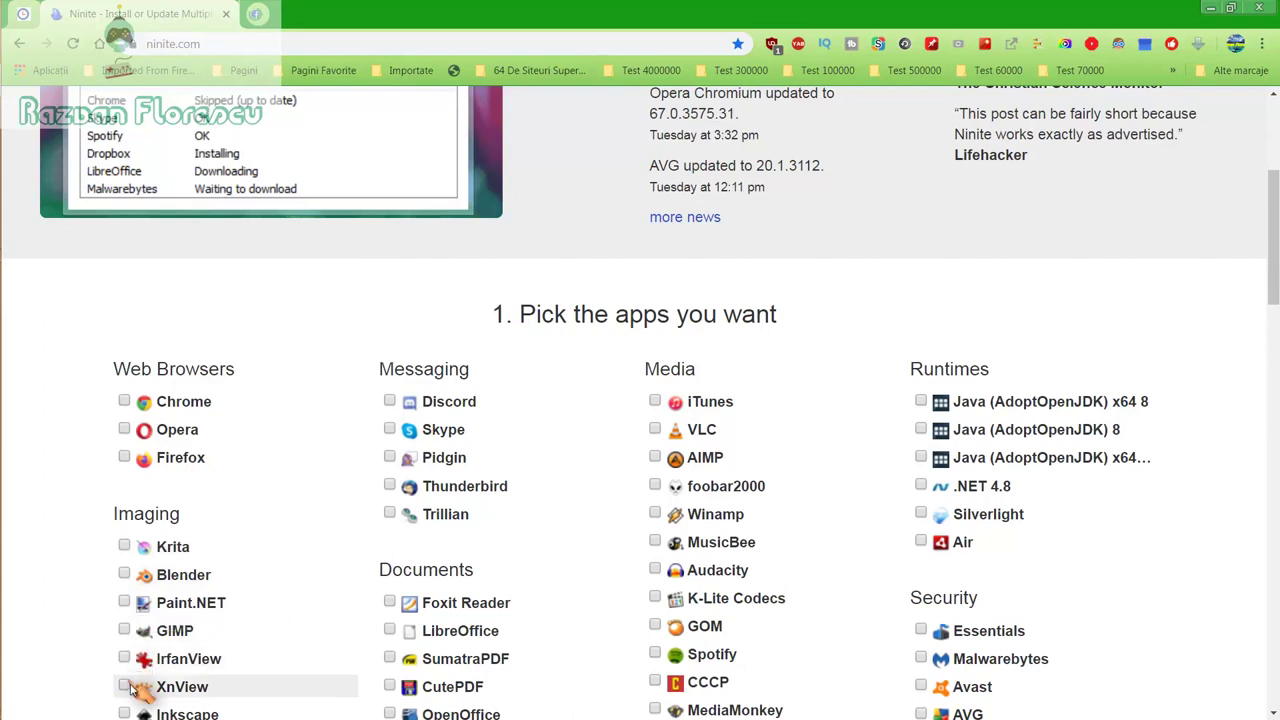
pyautogui.scroll(-1, 135, 690)
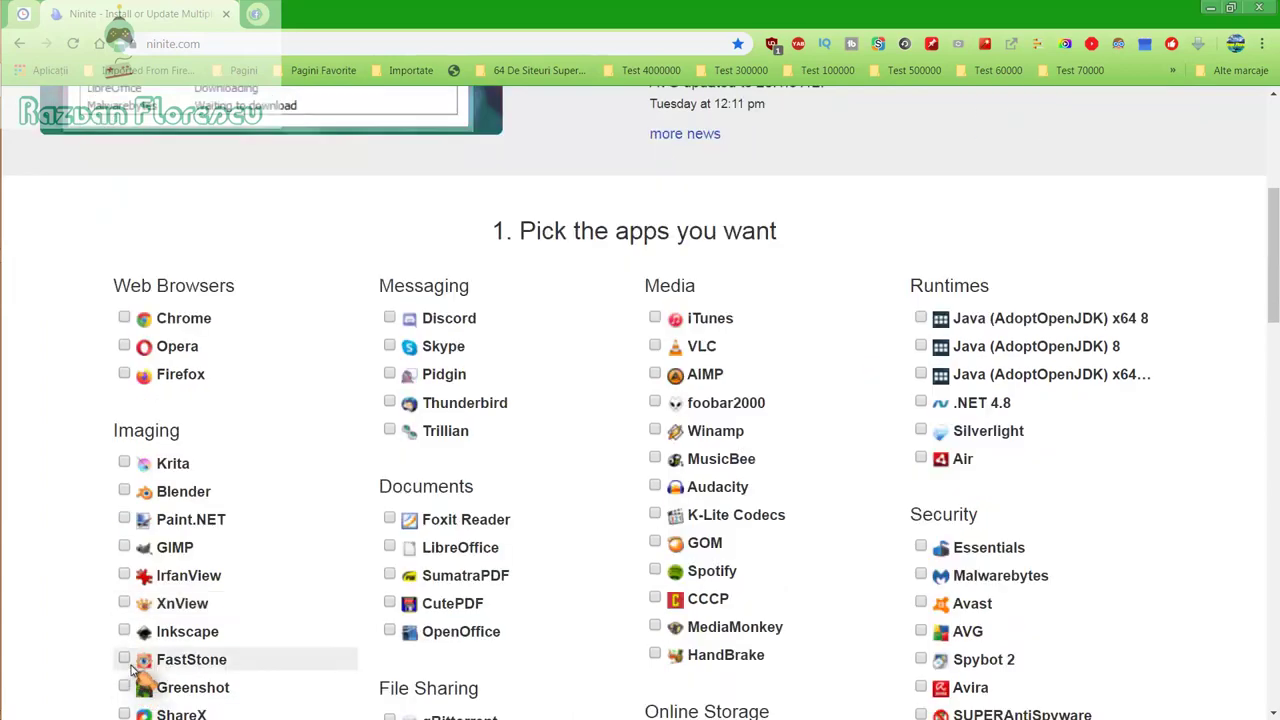
pyautogui.scroll(-1, 140, 690)
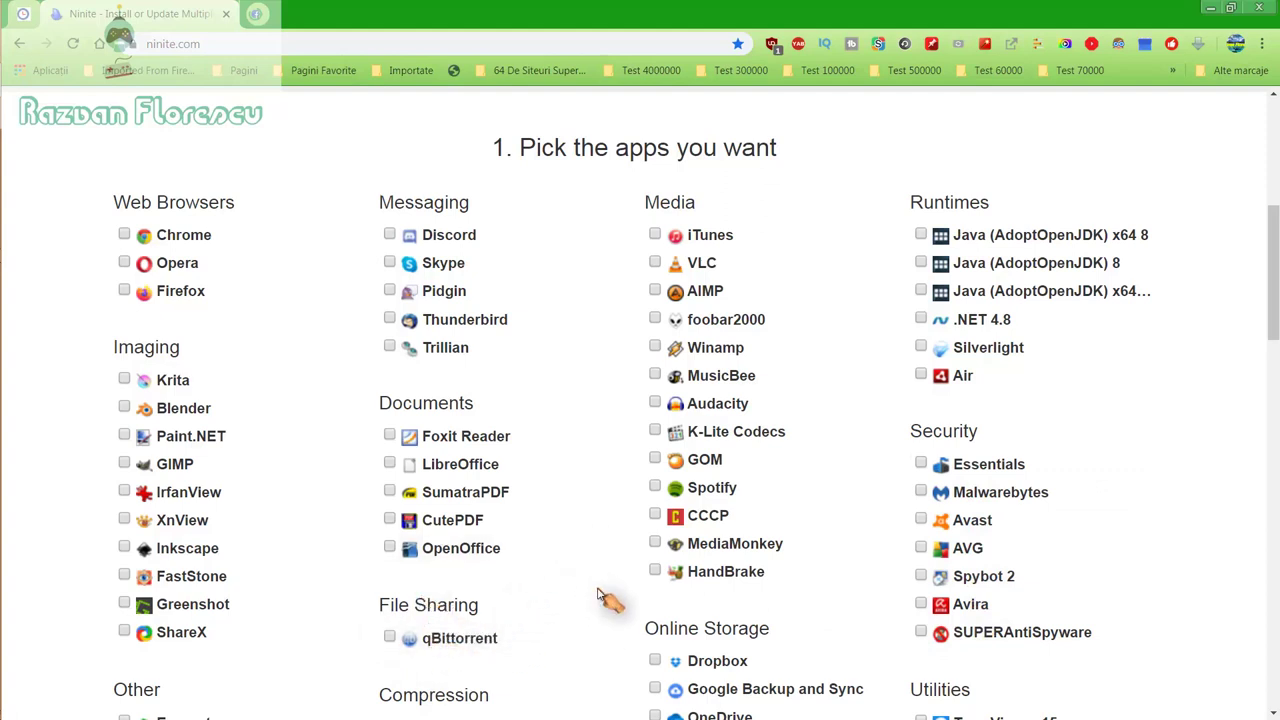
pyautogui.scroll(-1, 598, 595)
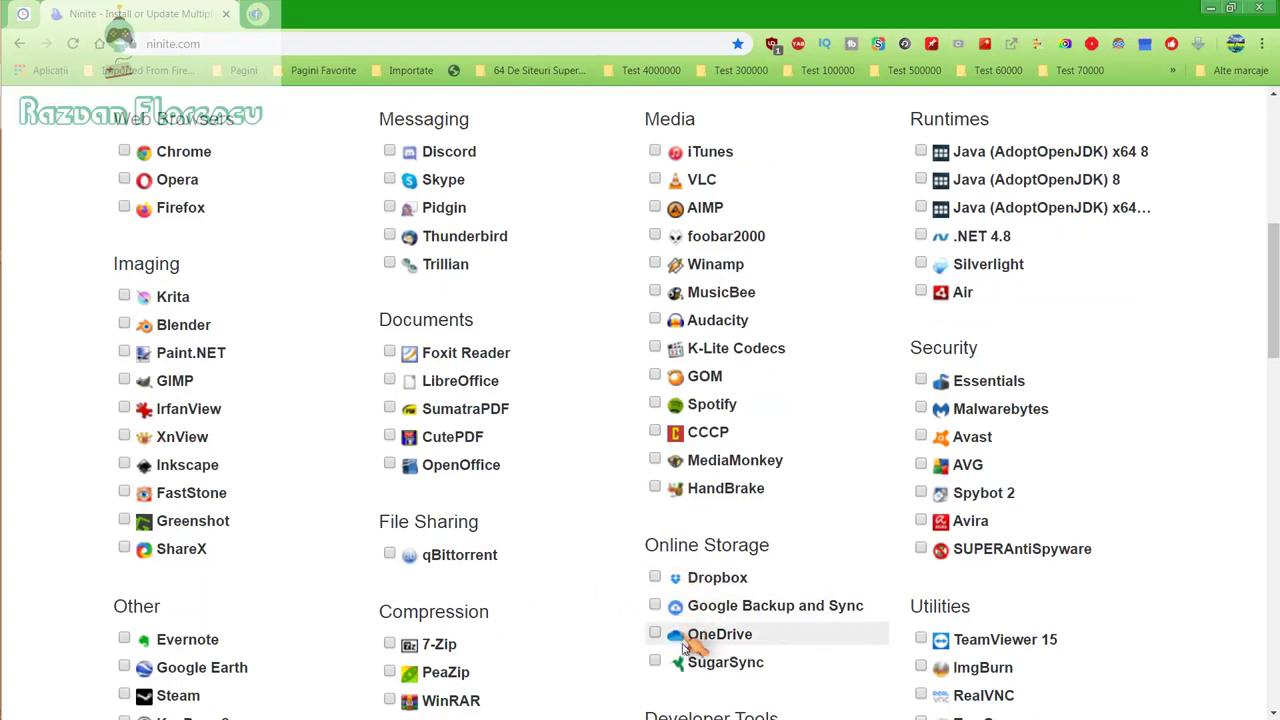
pyautogui.scroll(-2, 590, 657)
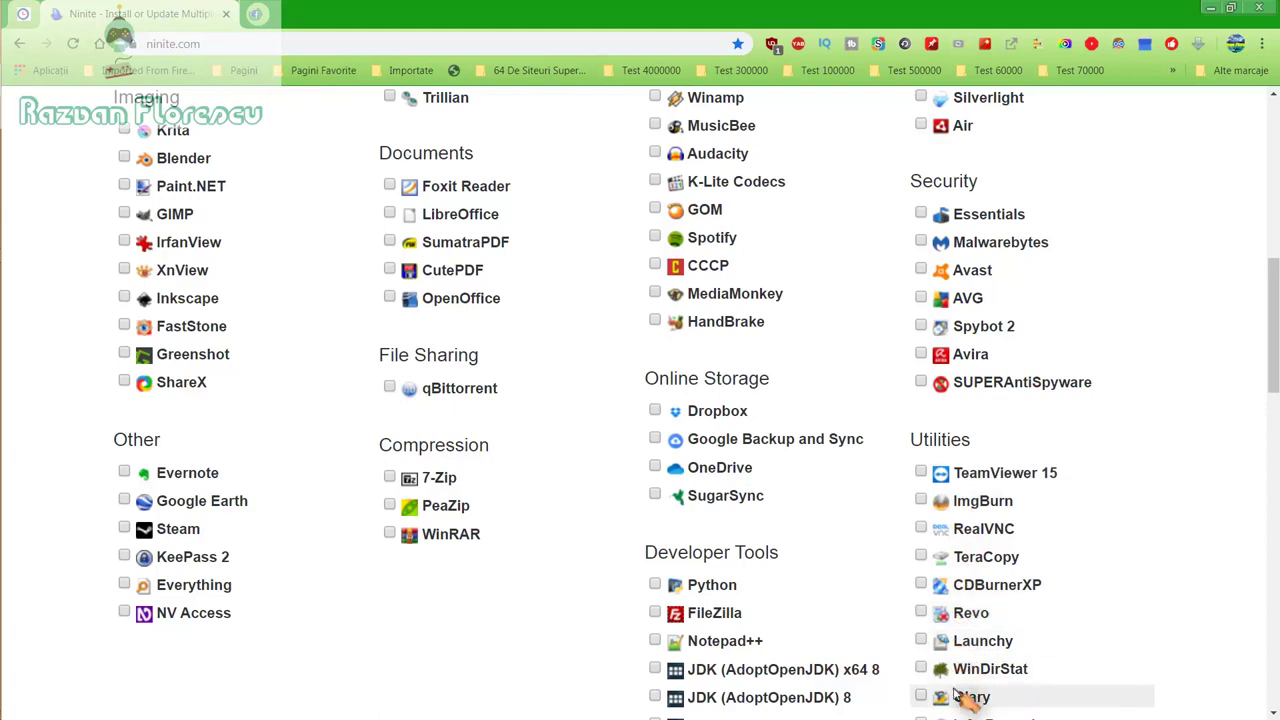
pyautogui.scroll(-1, 957, 693)
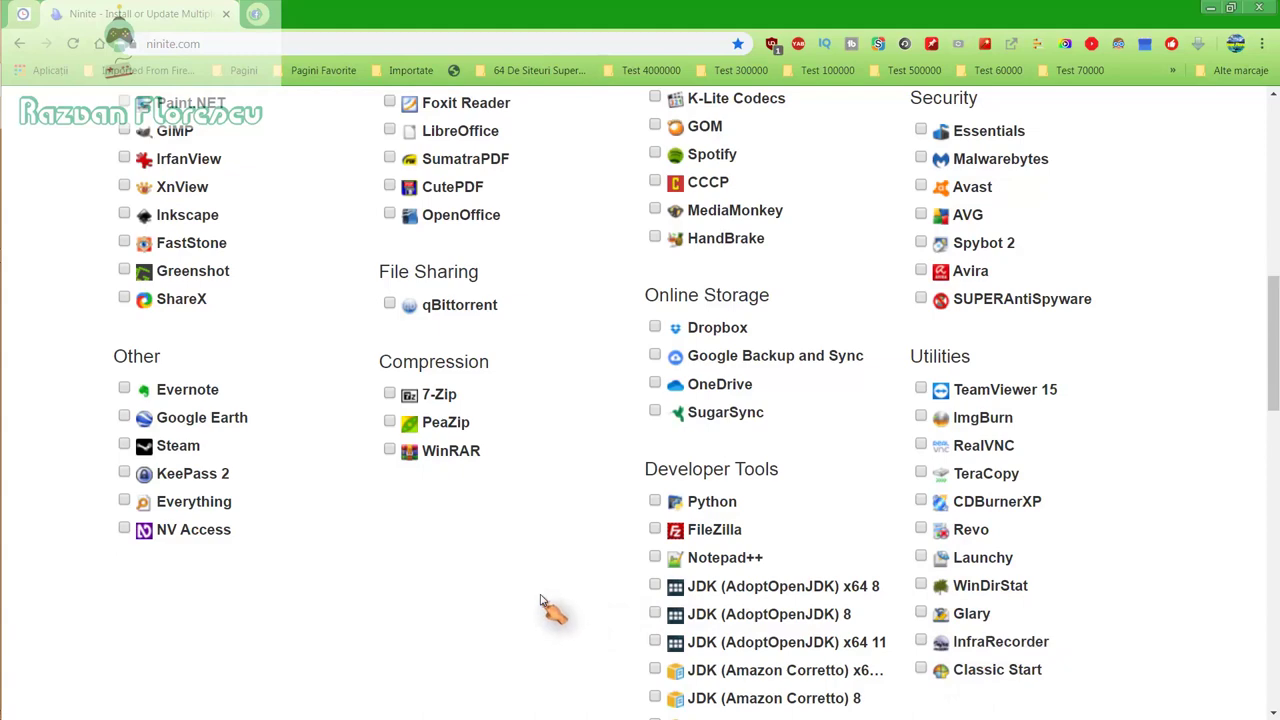
pyautogui.scroll(-1, 545, 603)
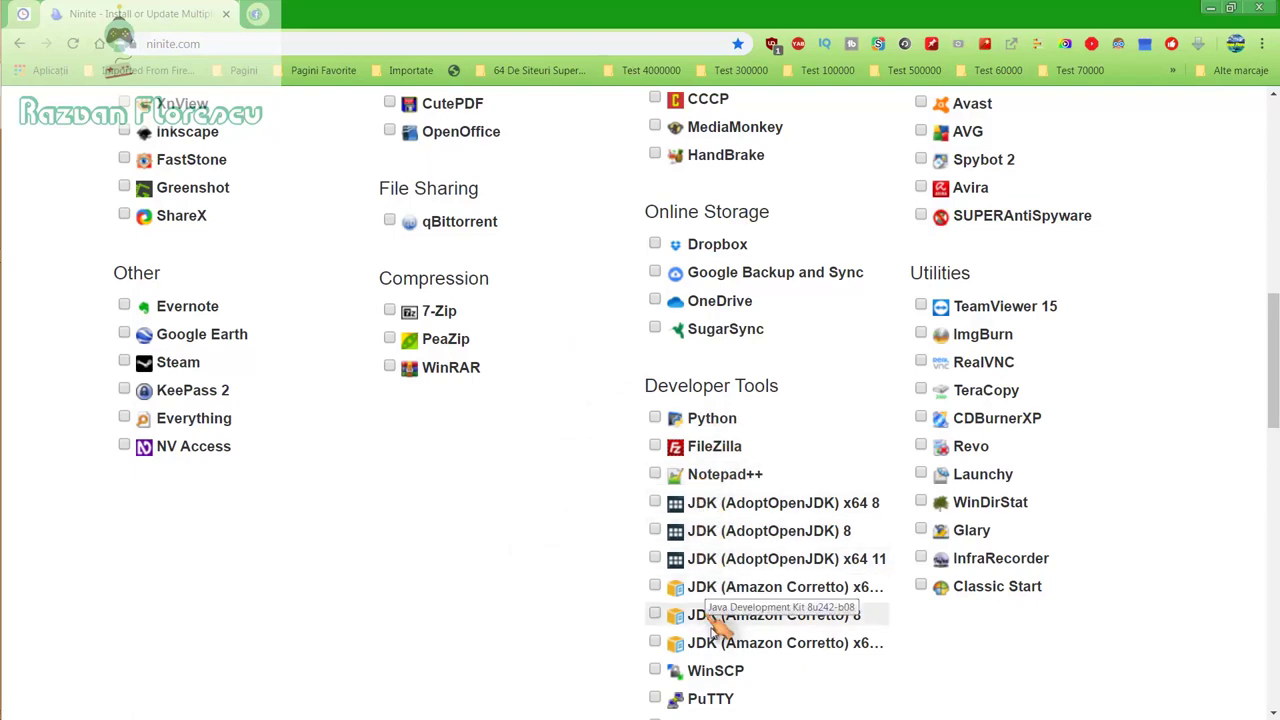
pyautogui.scroll(-2, 720, 648)
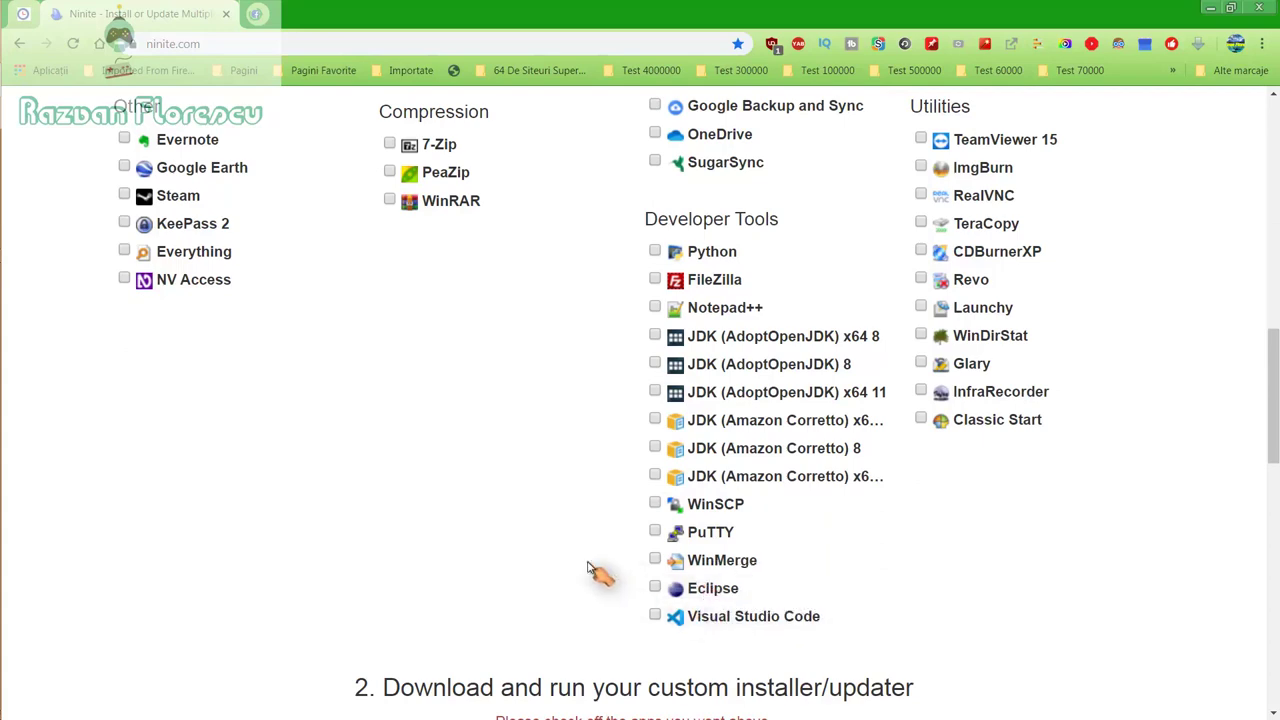
pyautogui.scroll(2, 590, 568)
pyautogui.scroll(2, 590, 568)
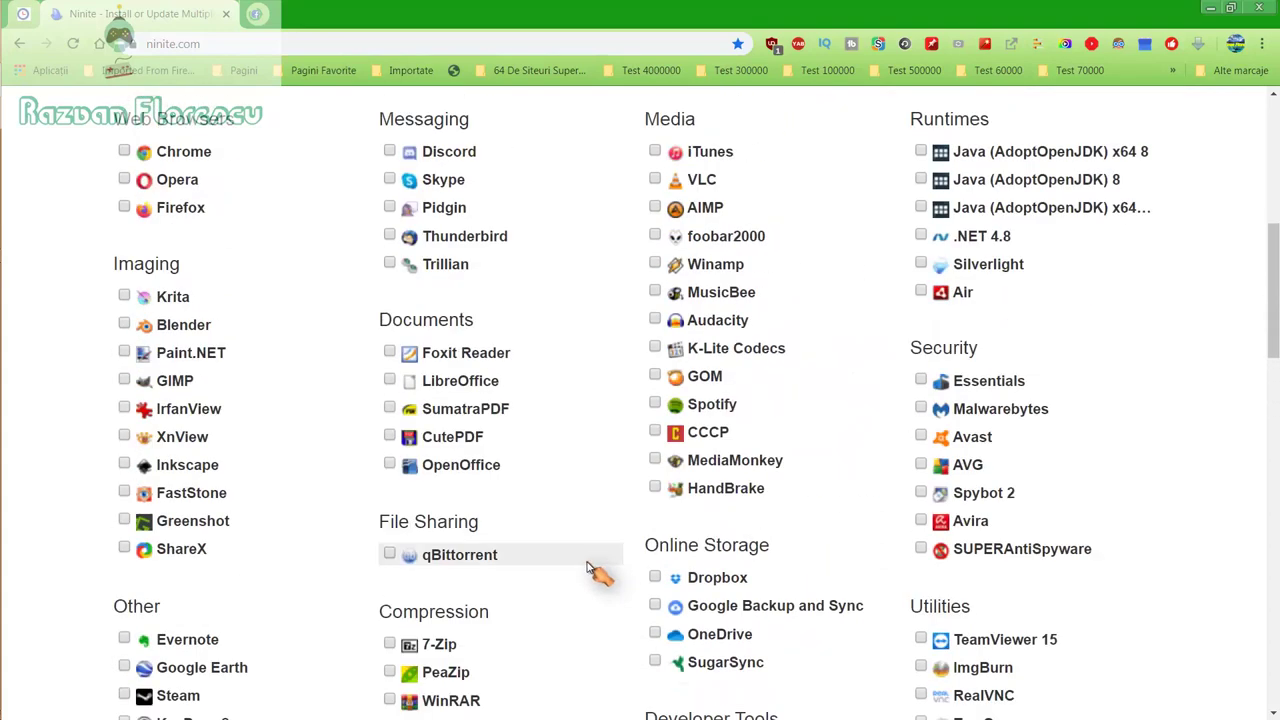
pyautogui.scroll(2, 590, 568)
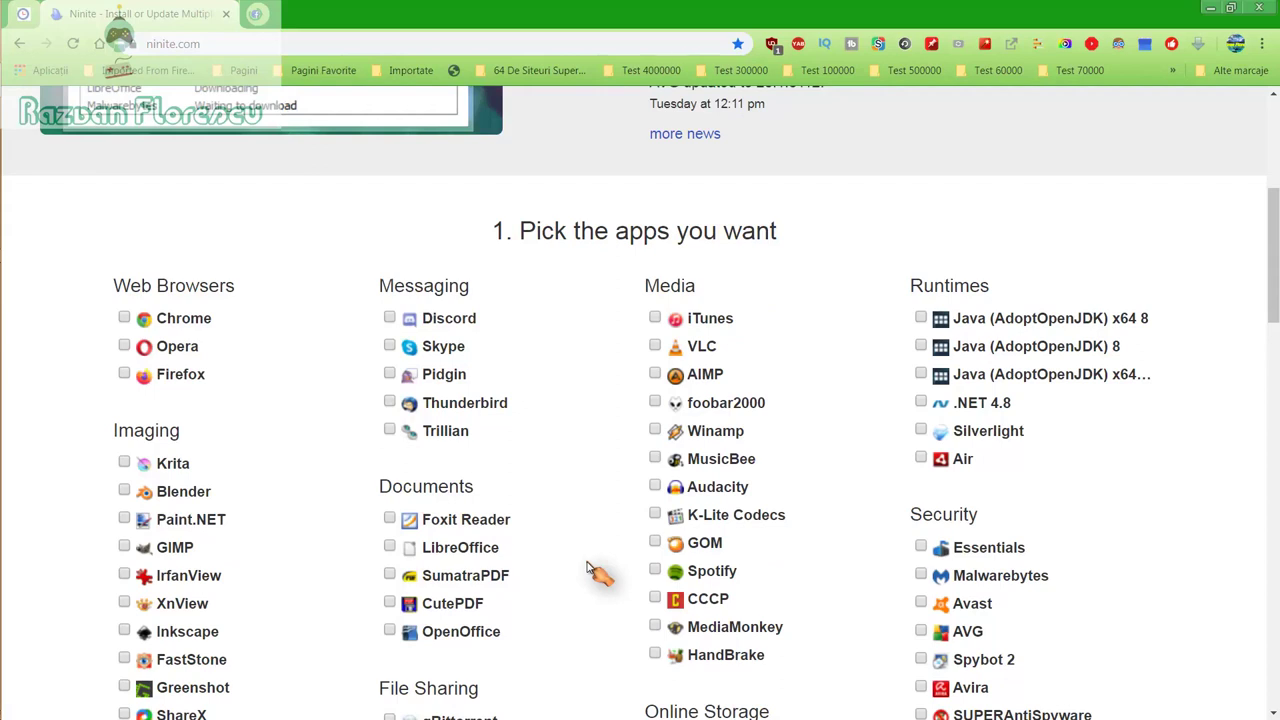
# Step: Select GOM, Inkscape, MusicBee, CCCP, MediaMonkey and Spotify in the Ninite app list
pyautogui.click(656, 543)
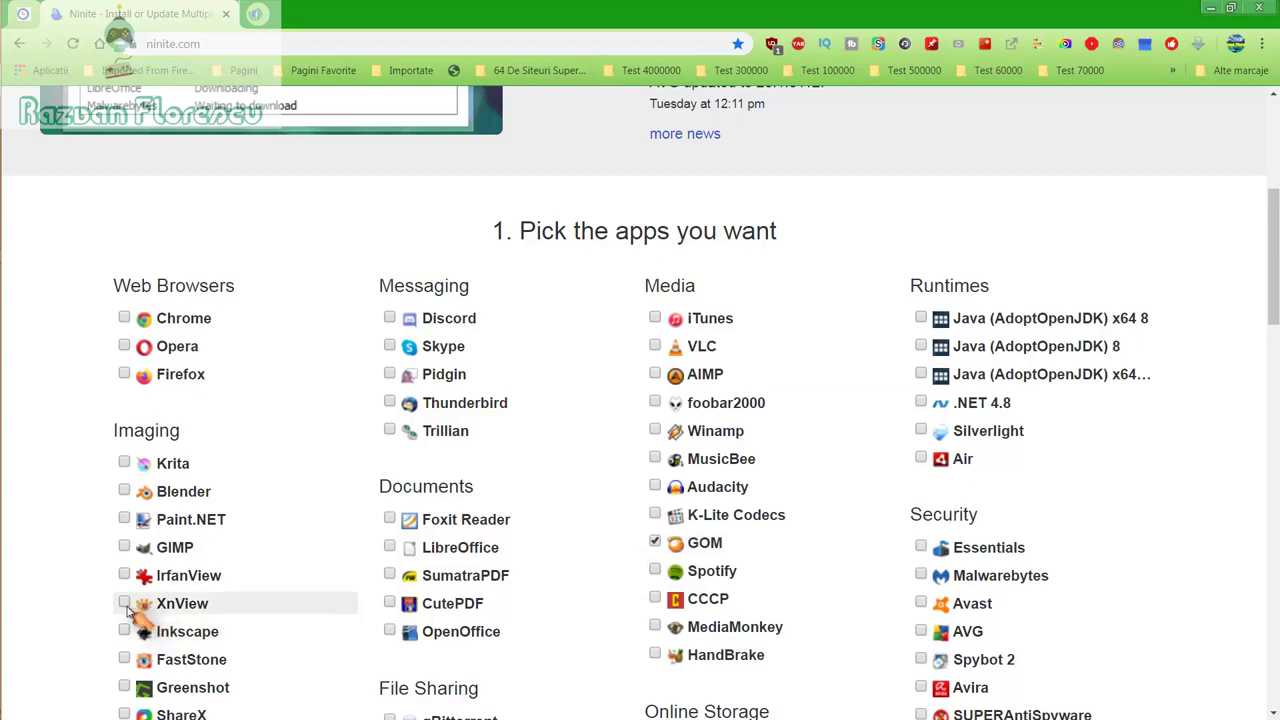
pyautogui.click(134, 641)
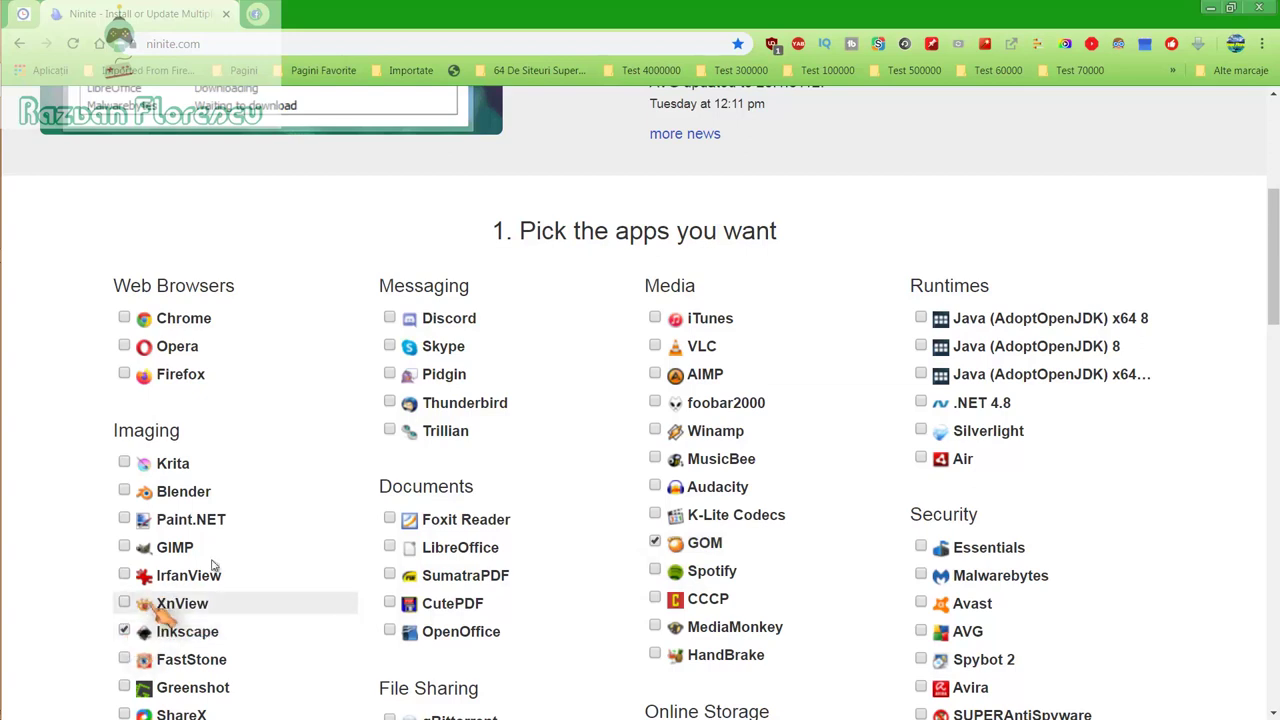
pyautogui.click(657, 462)
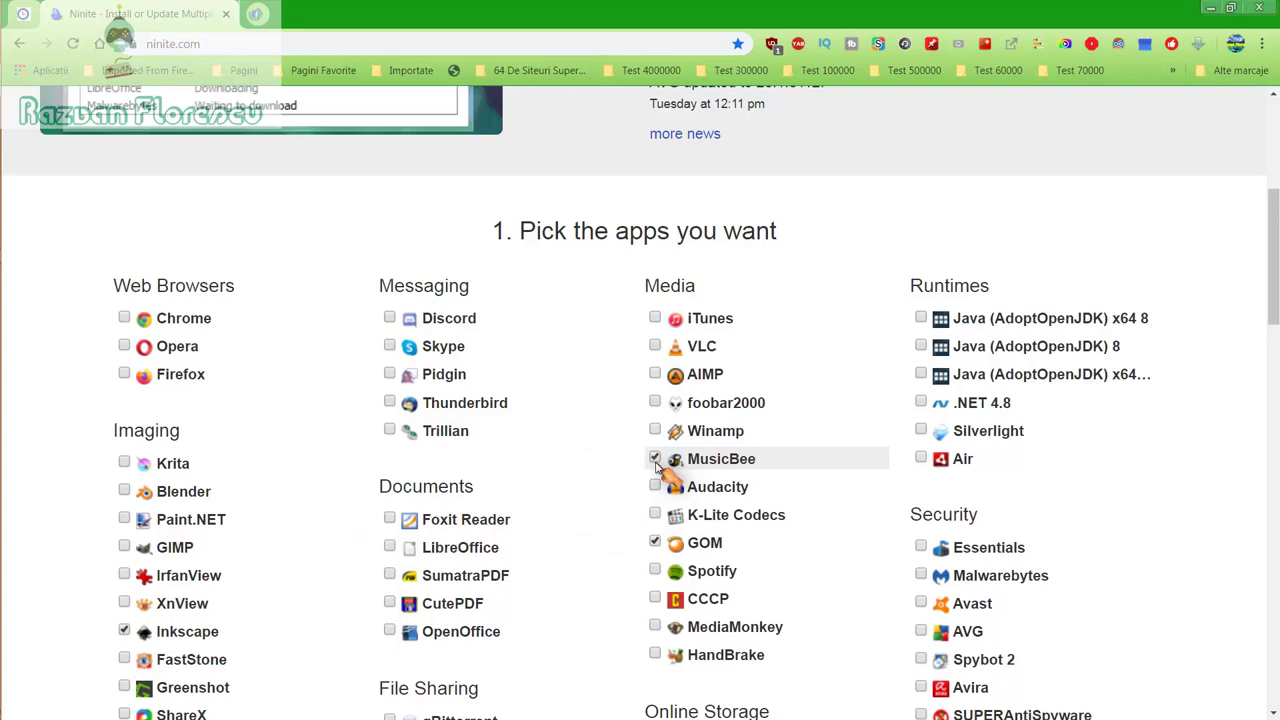
pyautogui.click(656, 626)
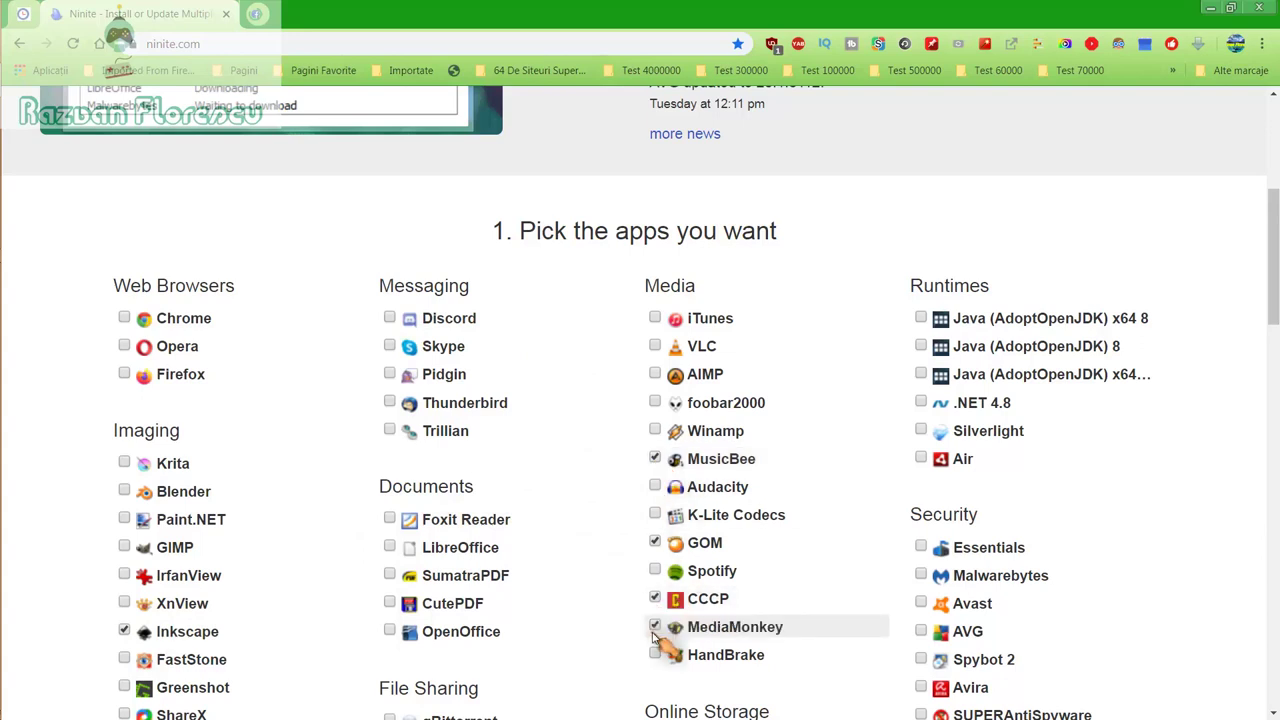
pyautogui.click(656, 571)
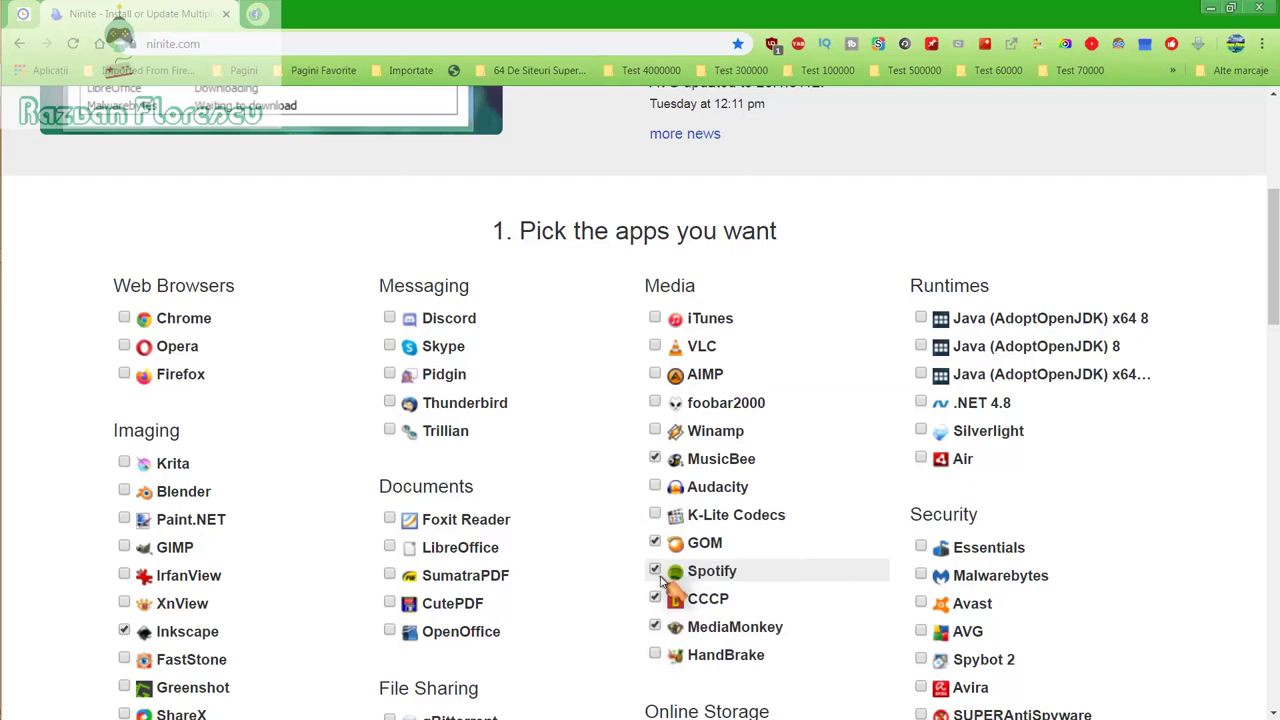
# Step: Add SUPERAntiSpyware and Spybot 2 from Security and SugarSync from Online Storage to the Ninite selection
pyautogui.scroll(-1, 665, 585)
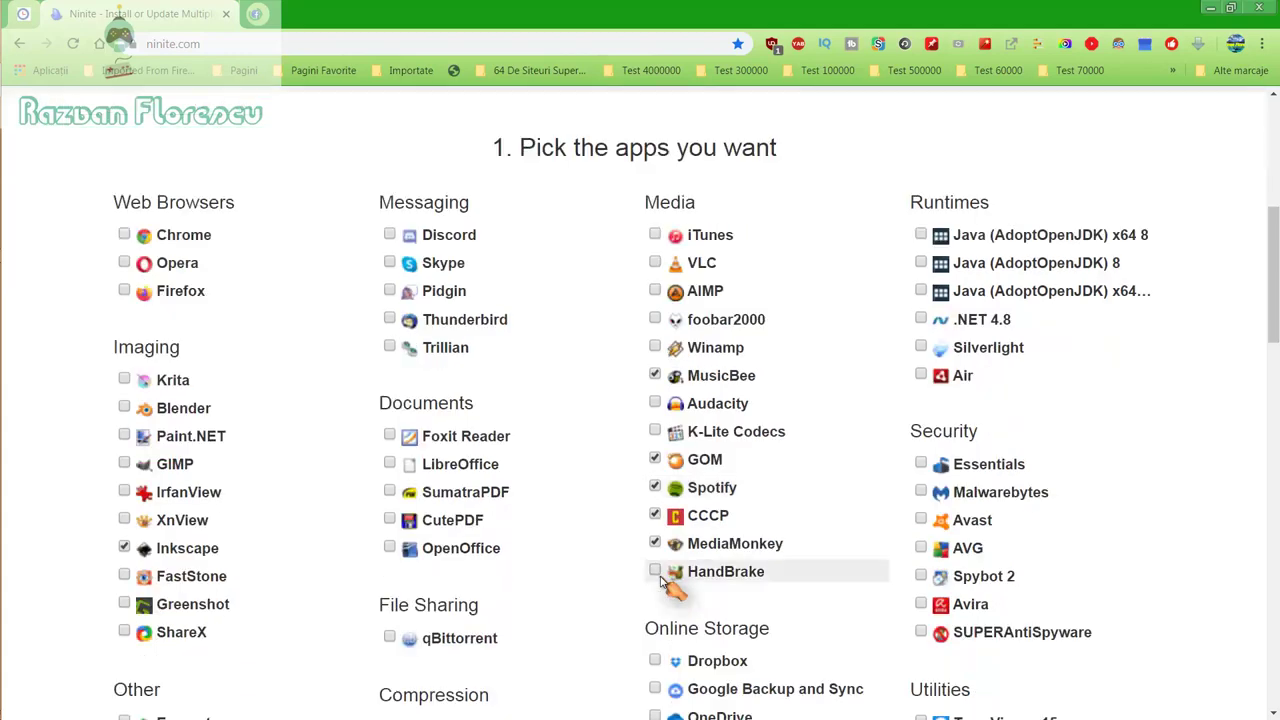
pyautogui.scroll(-1, 677, 571)
pyautogui.click(920, 548)
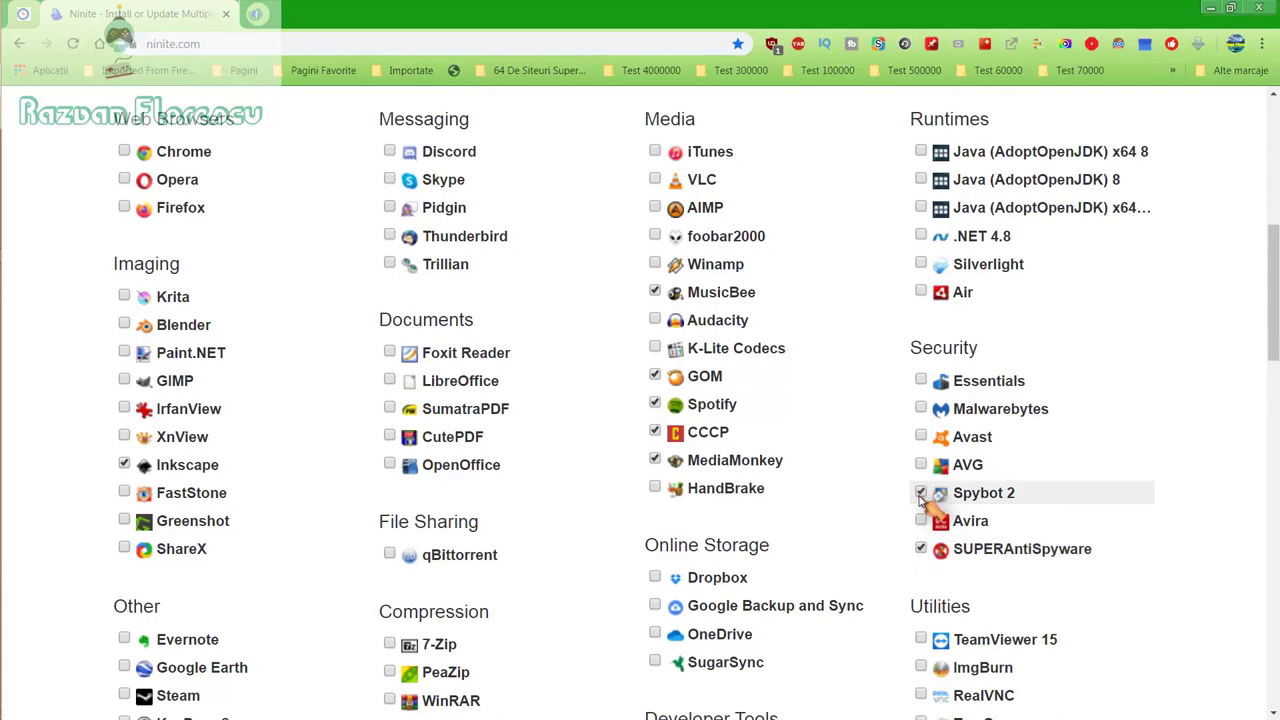
pyautogui.scroll(-2, 920, 497)
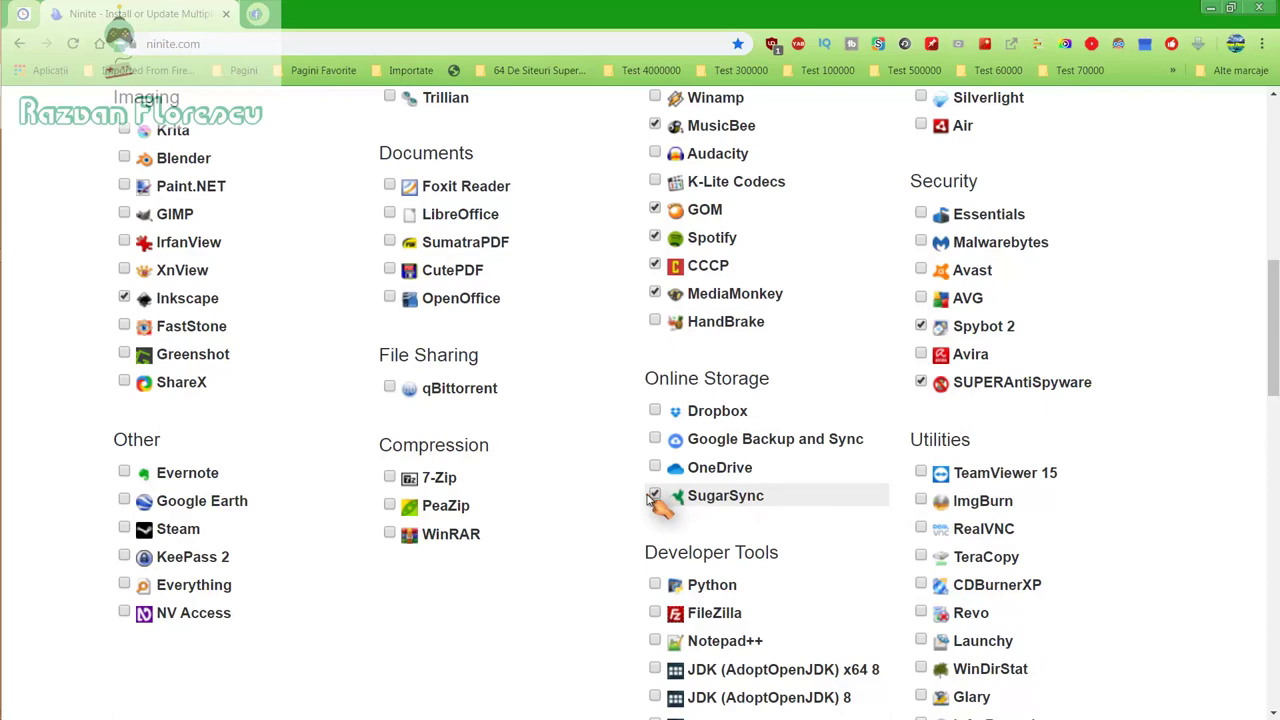
# Step: Get the custom Ninite installer and save it to the Desktop under its suggested name, with the file type set to Toate fișierele (*.*)
pyautogui.scroll(-2, 652, 500)
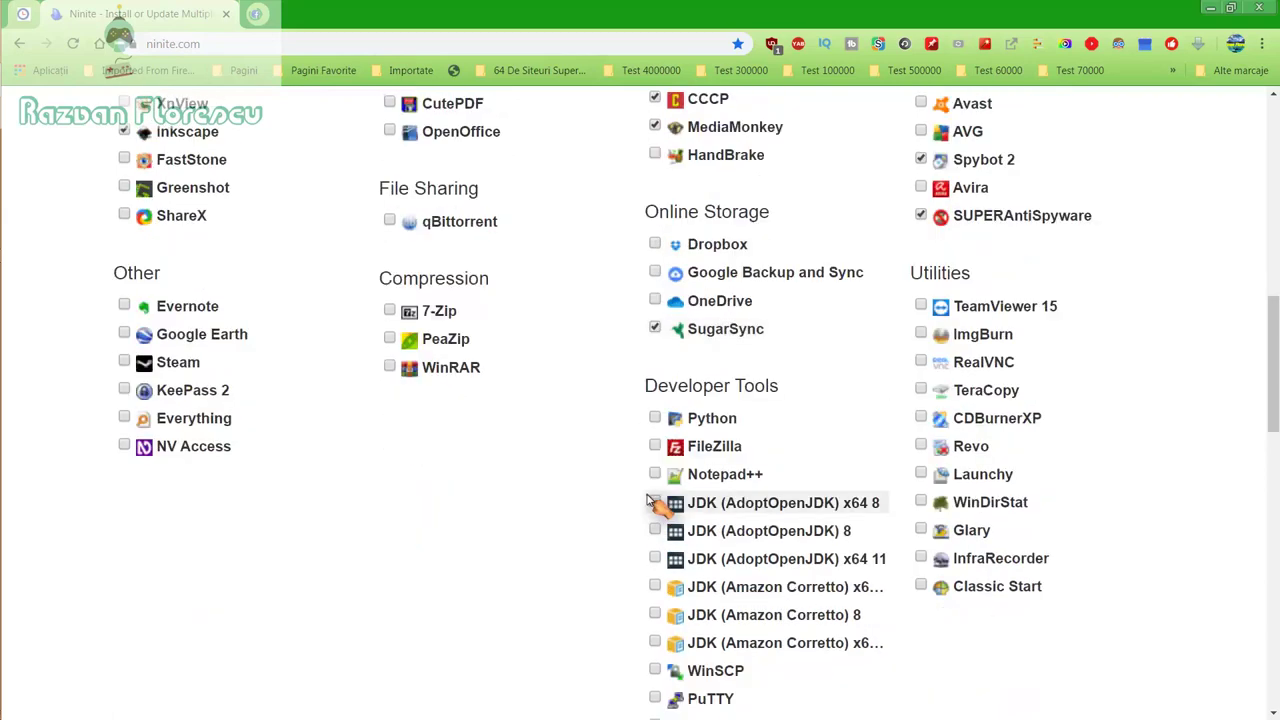
pyautogui.scroll(-2, 652, 500)
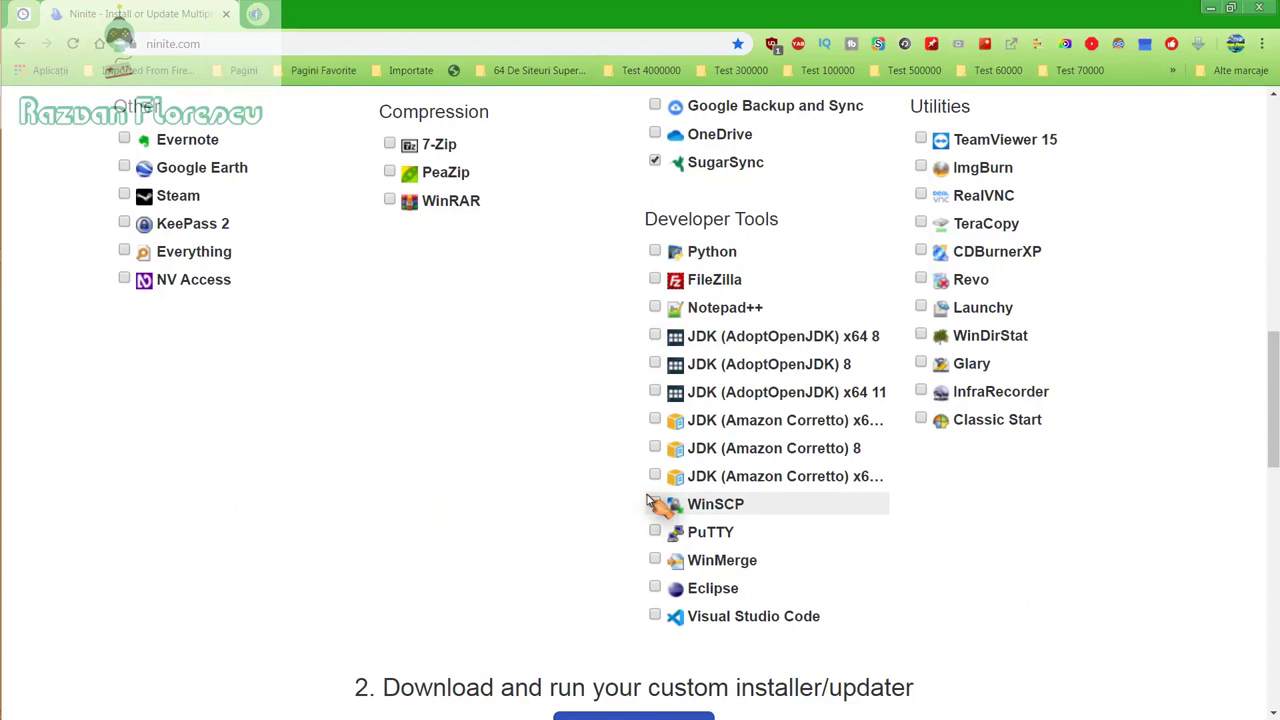
pyautogui.scroll(-2, 648, 500)
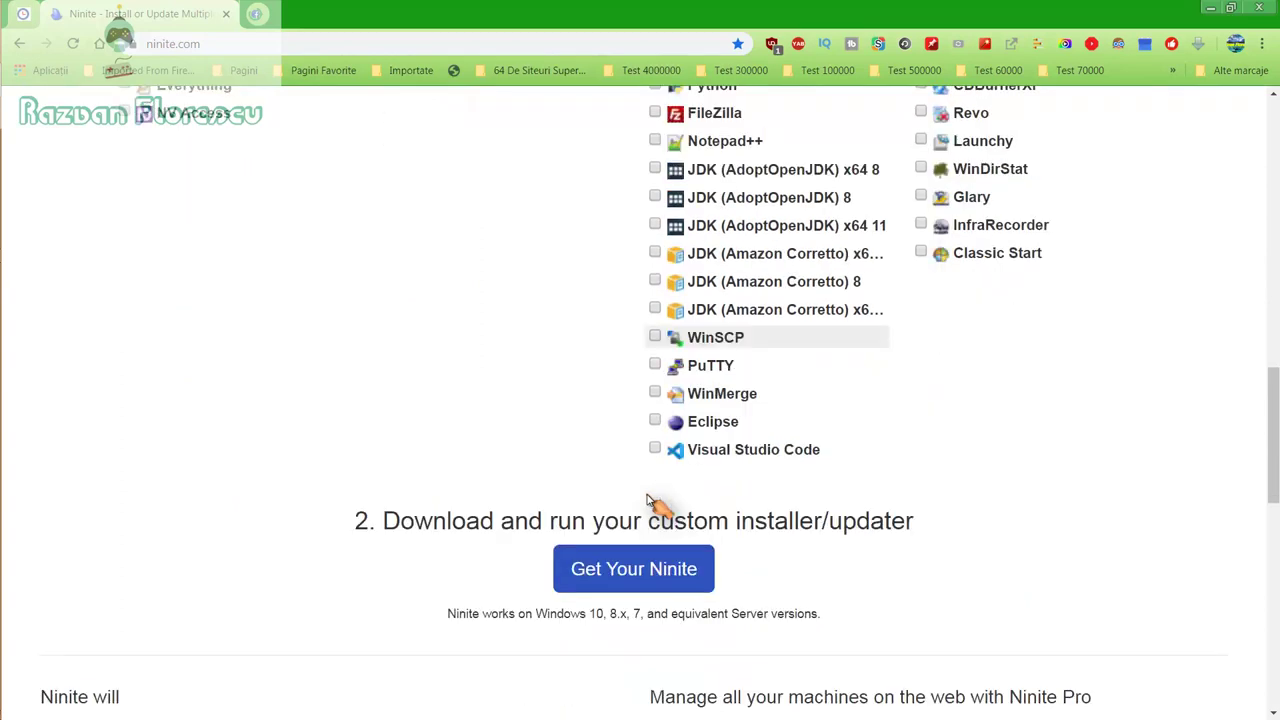
pyautogui.click(636, 568)
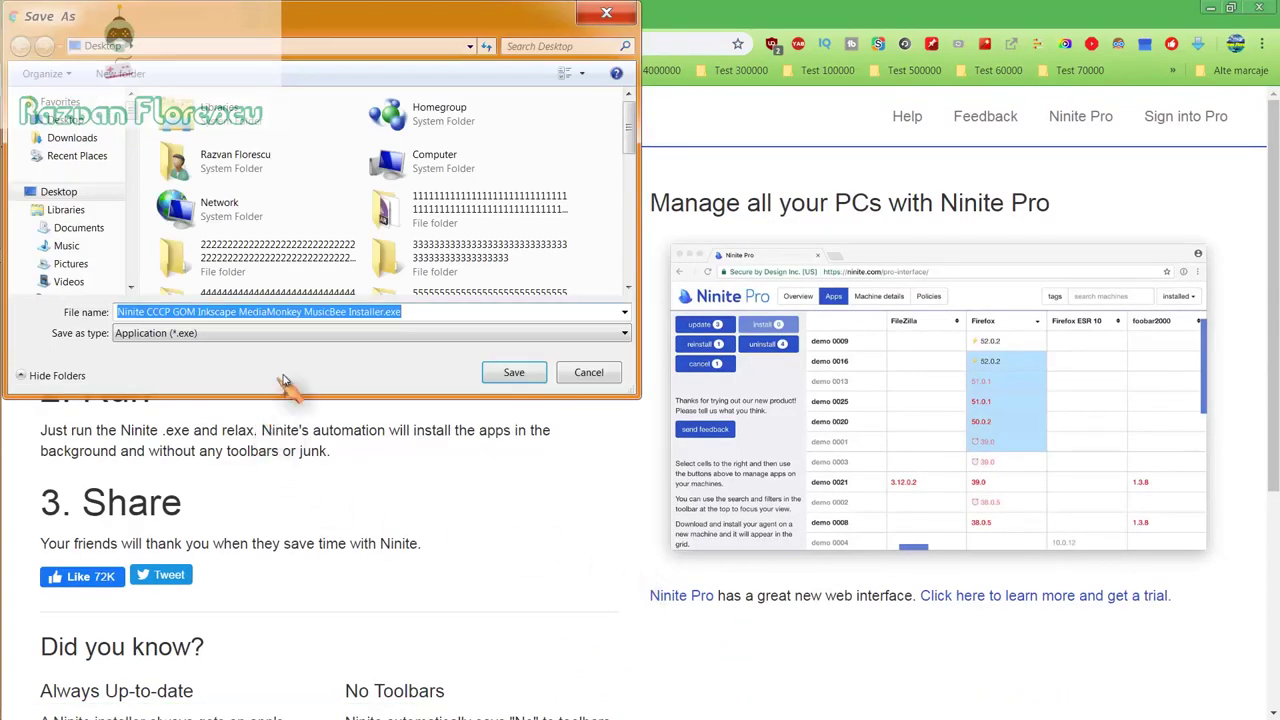
pyautogui.click(340, 334)
pyautogui.click(310, 361)
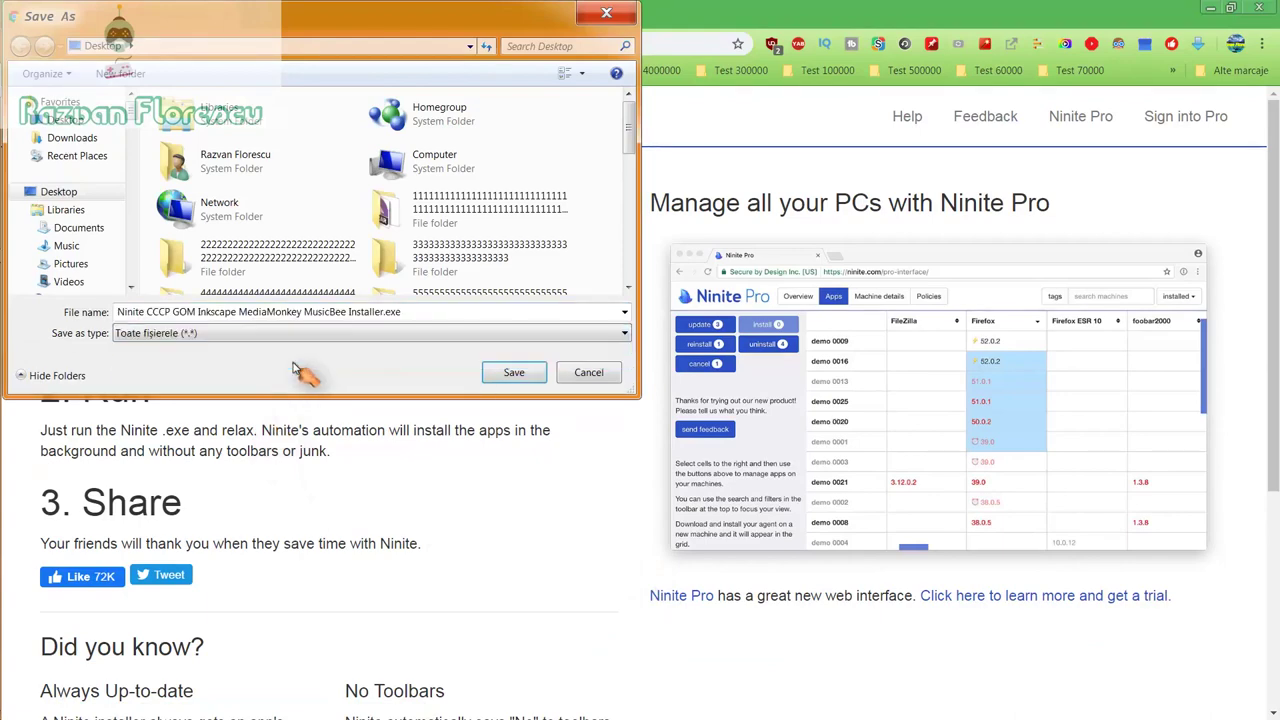
pyautogui.click(510, 372)
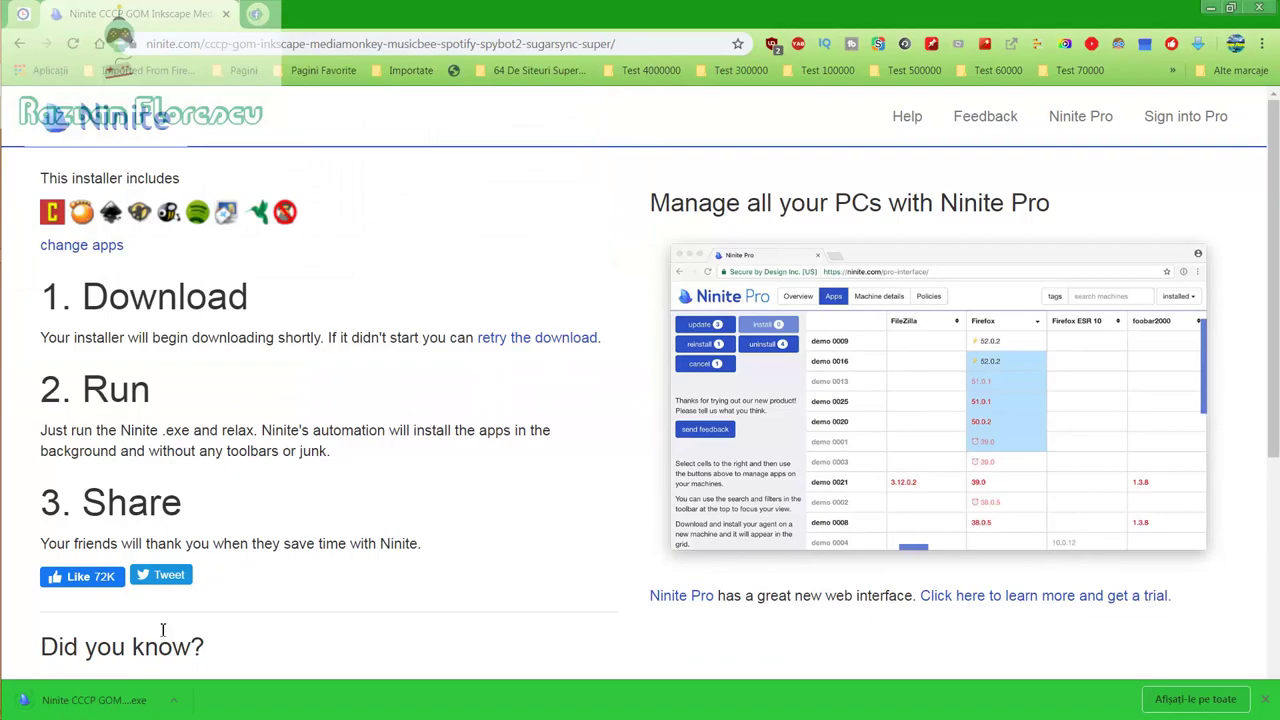
# Step: Run the downloaded Ninite installer with its installation details shown, and close the browser window
pyautogui.click(127, 699)
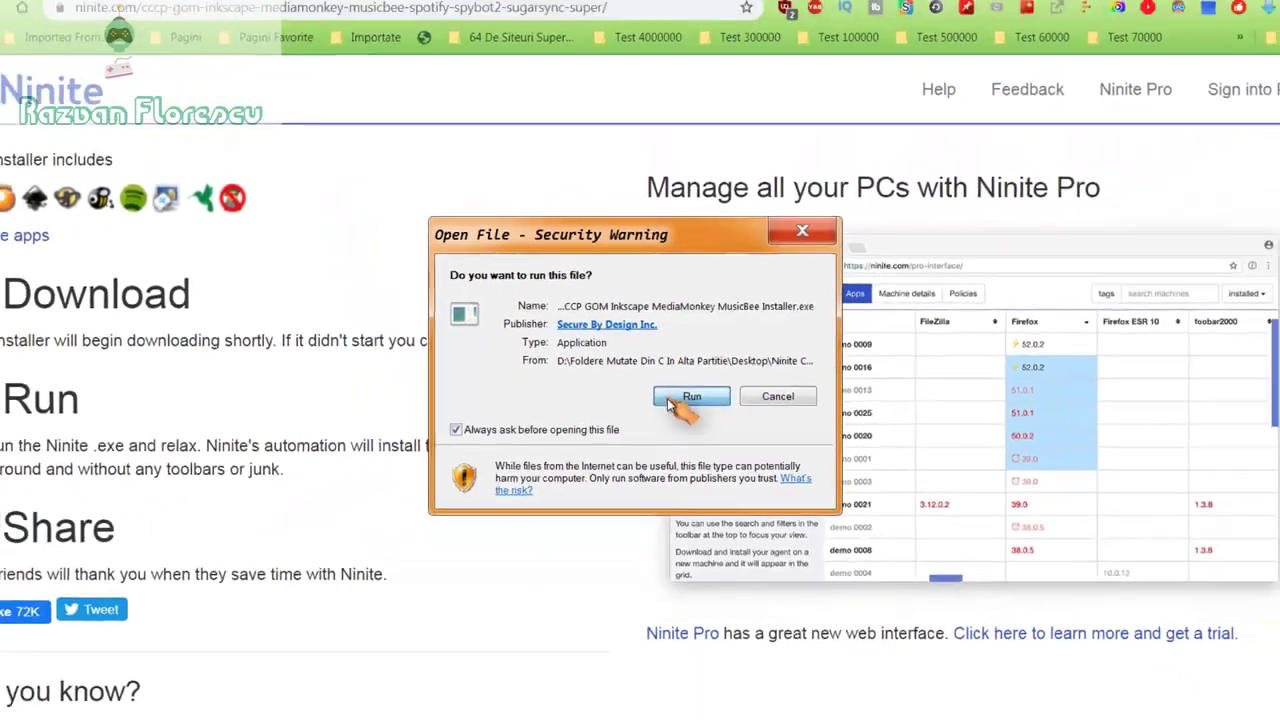
pyautogui.click(669, 423)
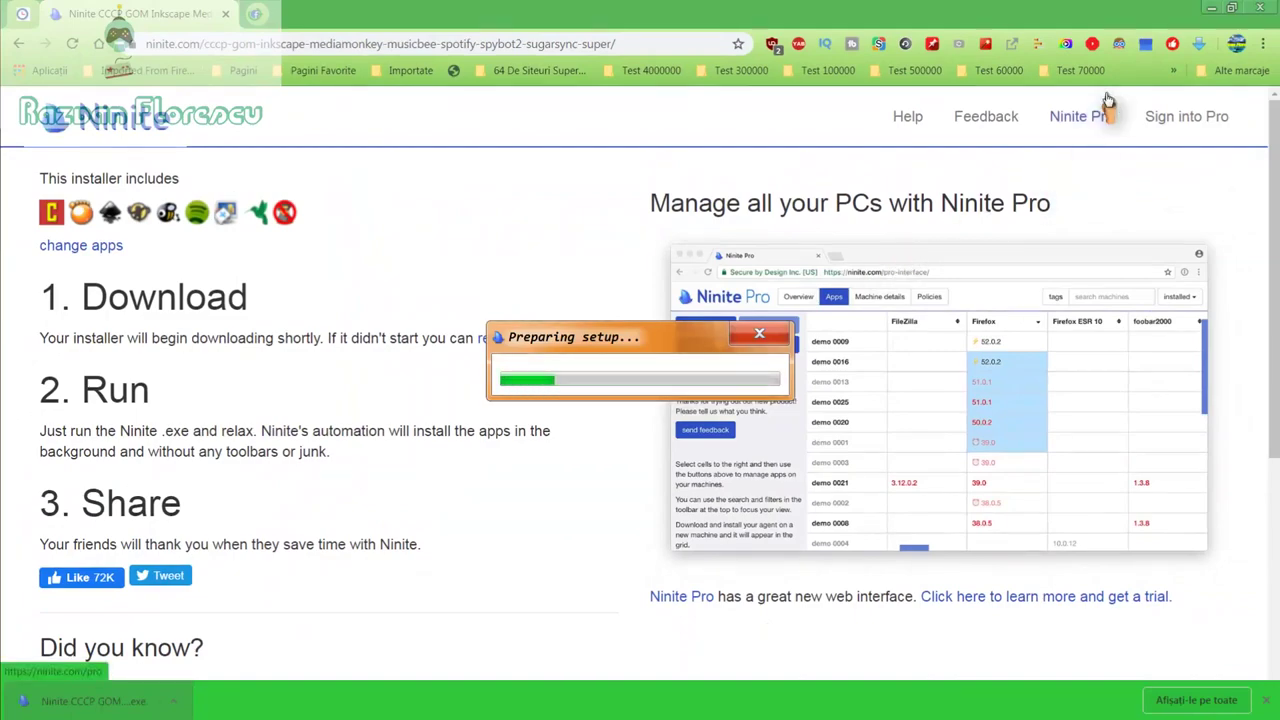
pyautogui.click(1258, 8)
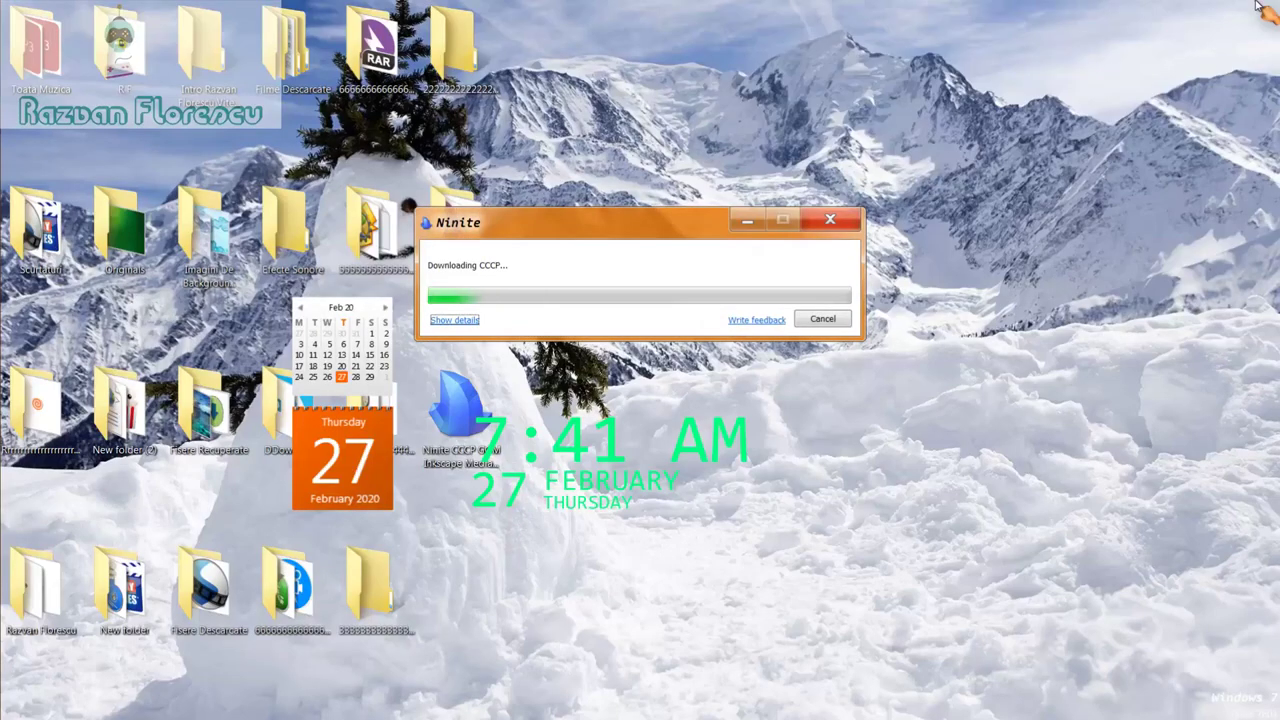
pyautogui.click(458, 322)
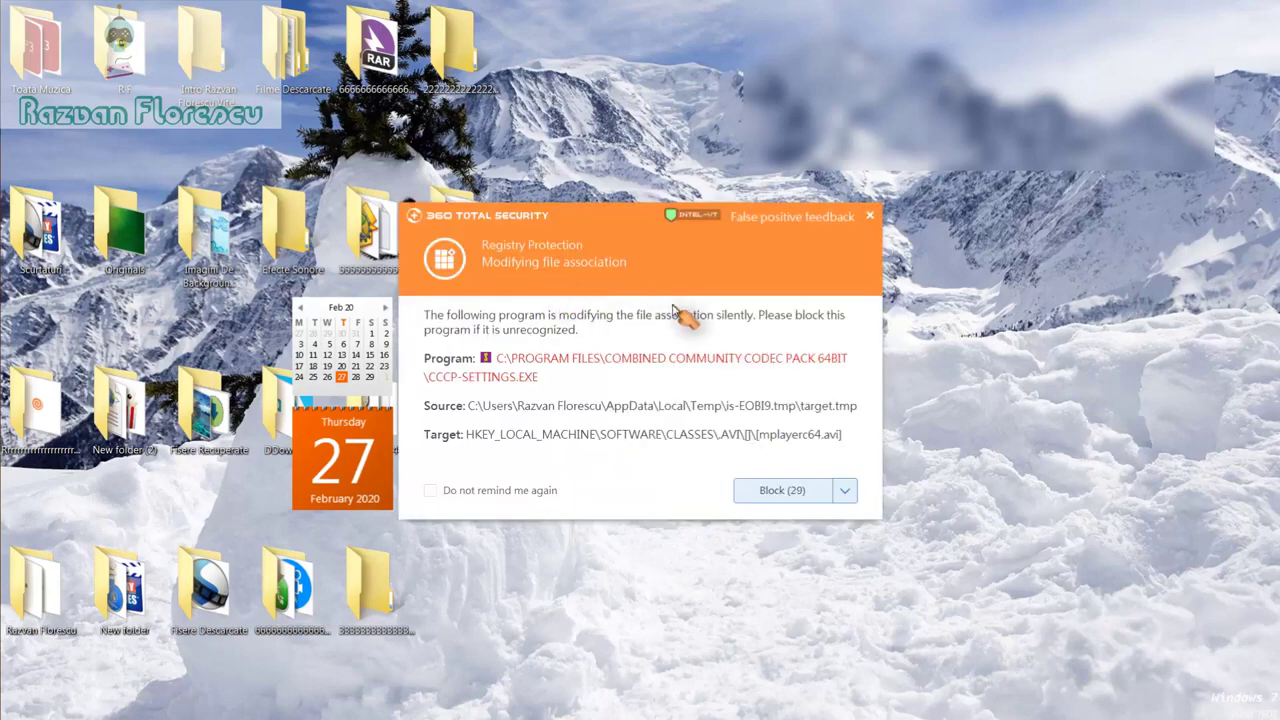
# Step: Dismiss the 360 Total Security alerts raised during the installation without blocking, marking recurring ones as Do not remind me again
pyautogui.click(871, 217)
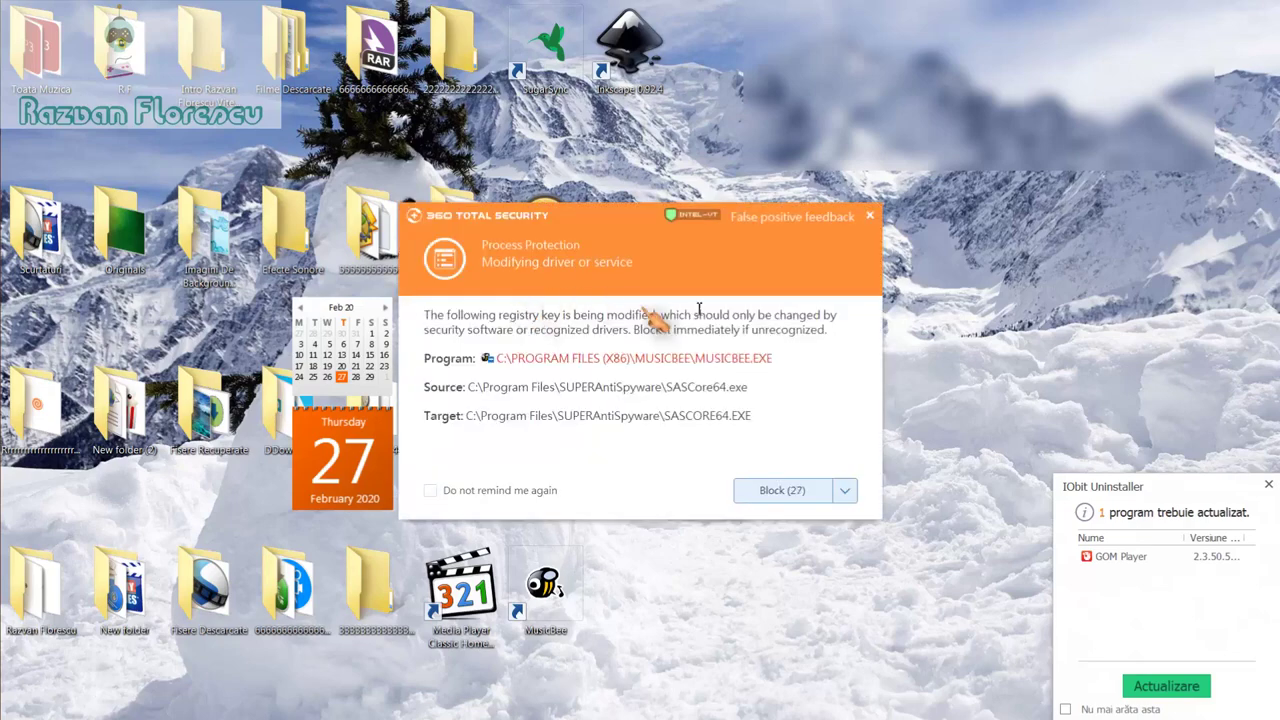
pyautogui.click(872, 217)
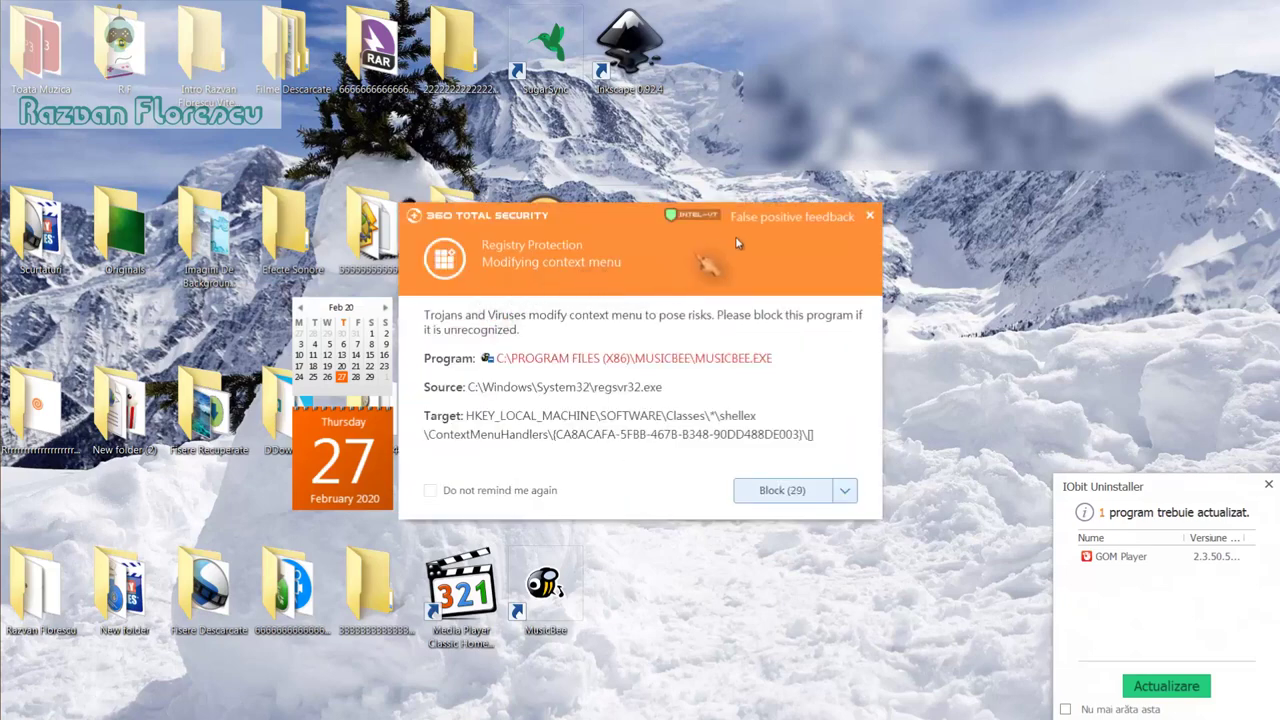
pyautogui.click(871, 217)
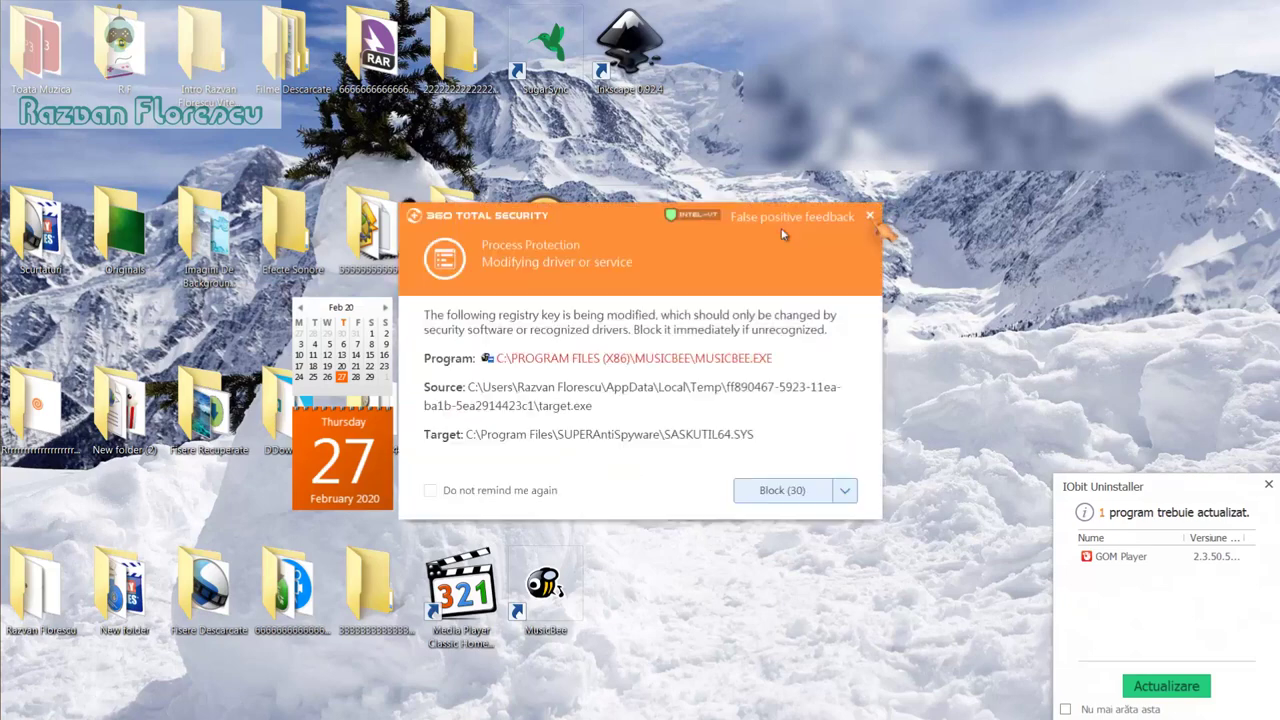
pyautogui.click(871, 217)
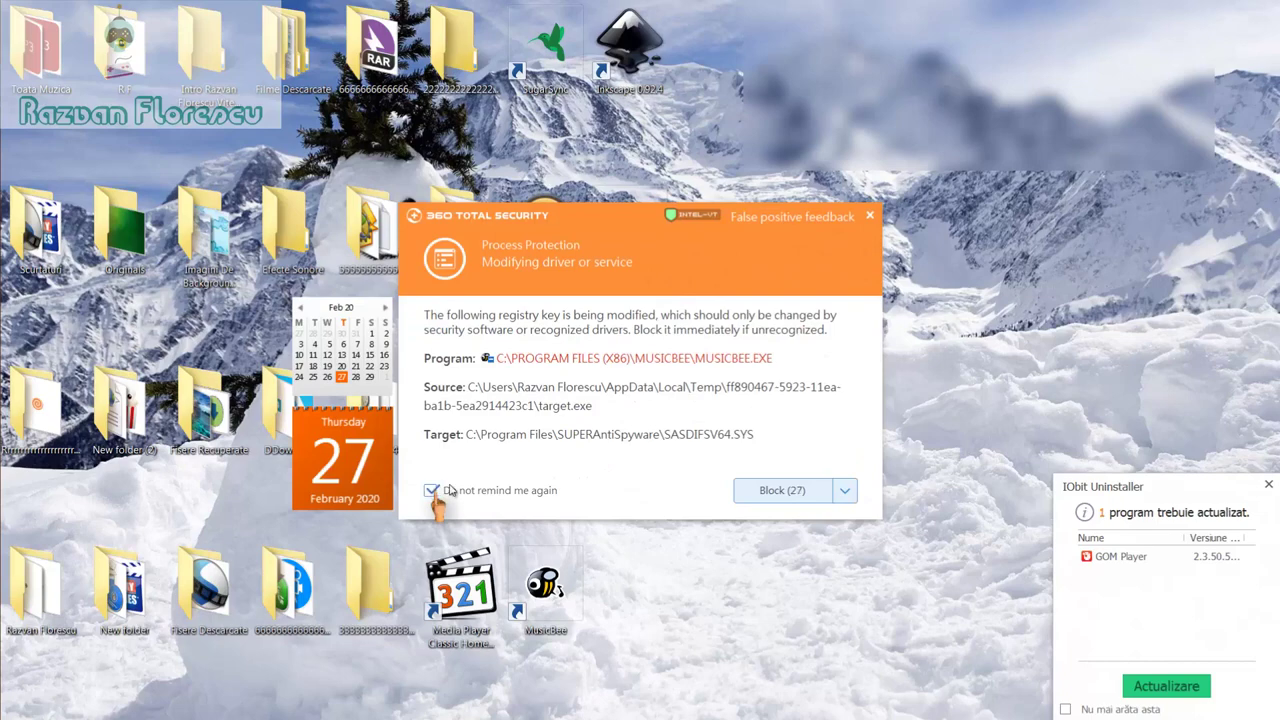
pyautogui.click(871, 217)
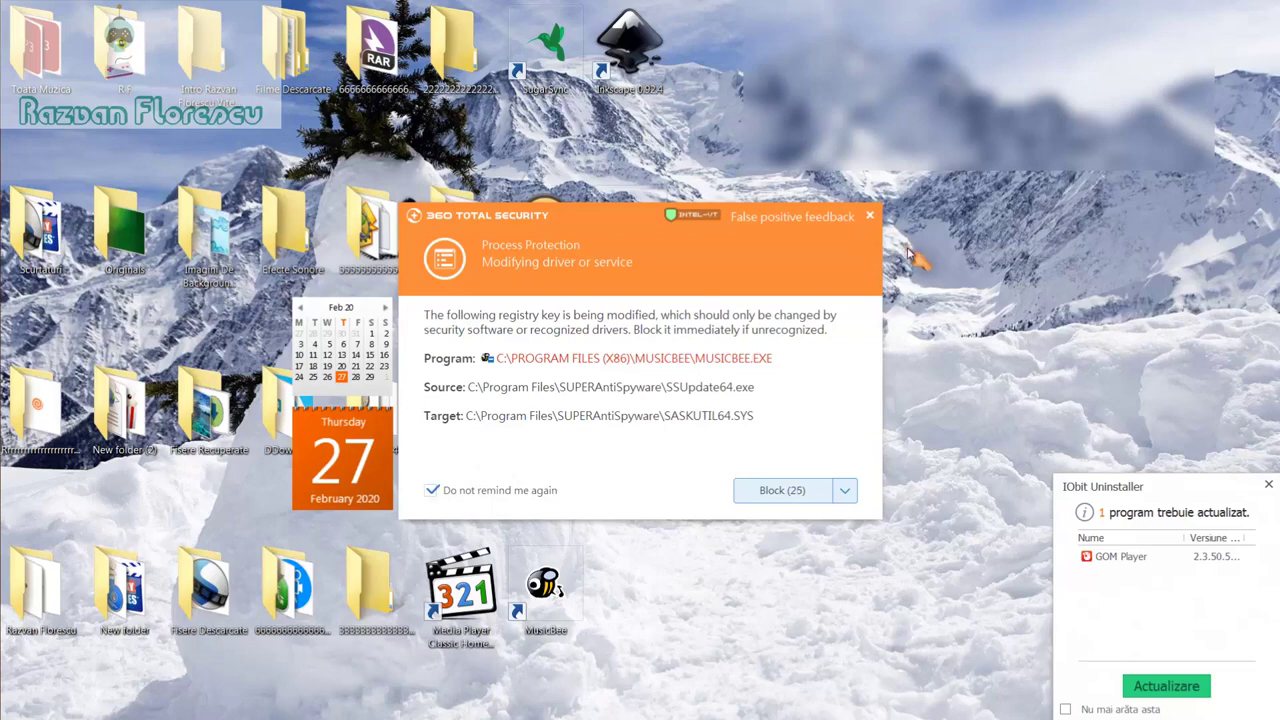
pyautogui.click(869, 217)
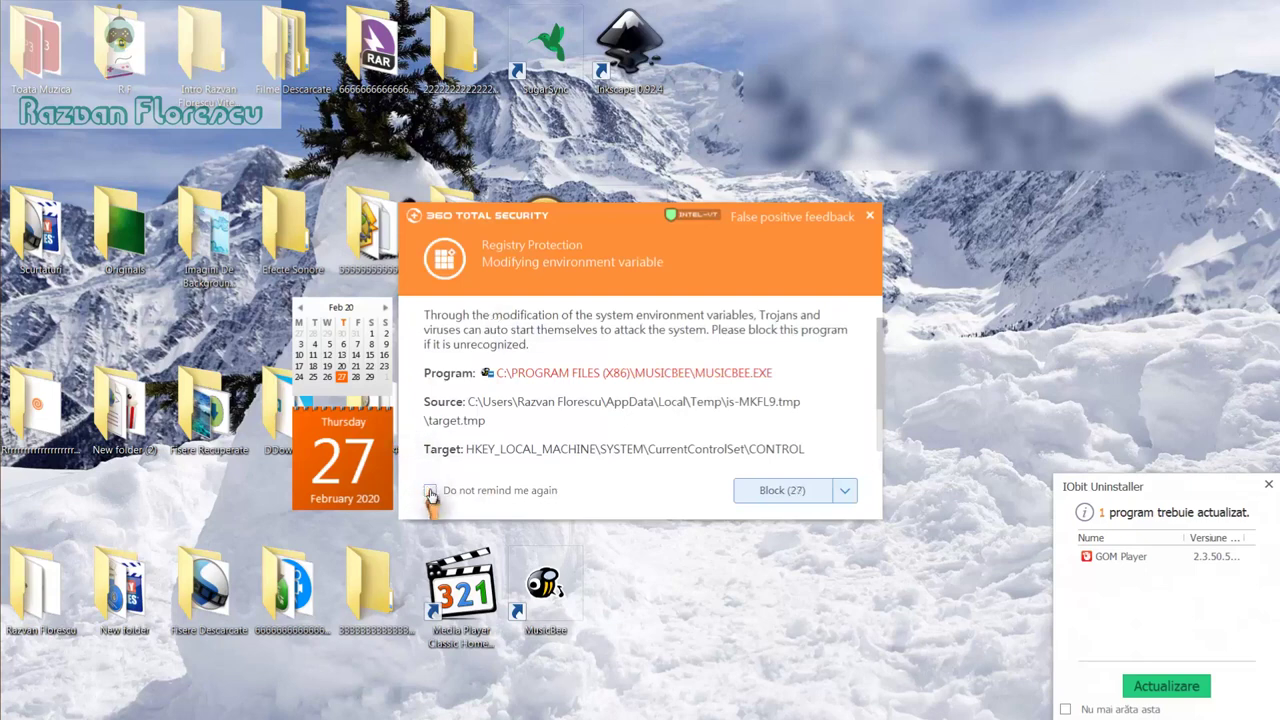
pyautogui.click(870, 219)
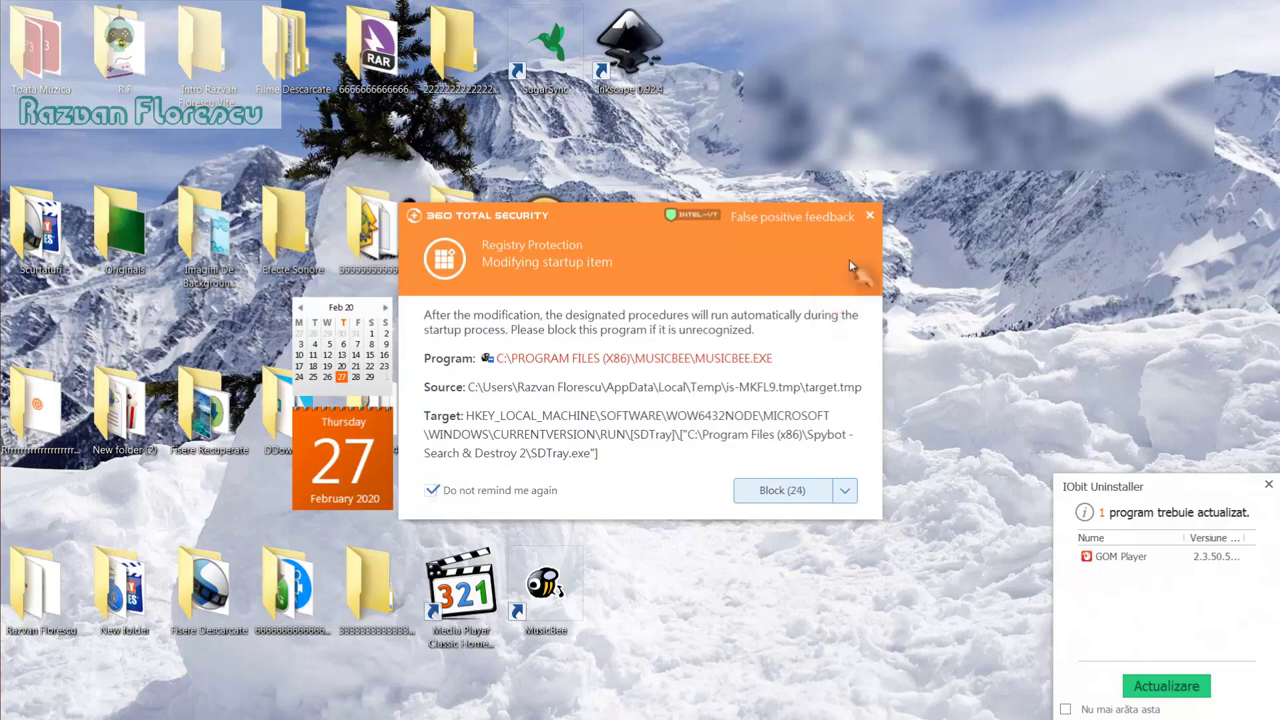
pyautogui.click(871, 216)
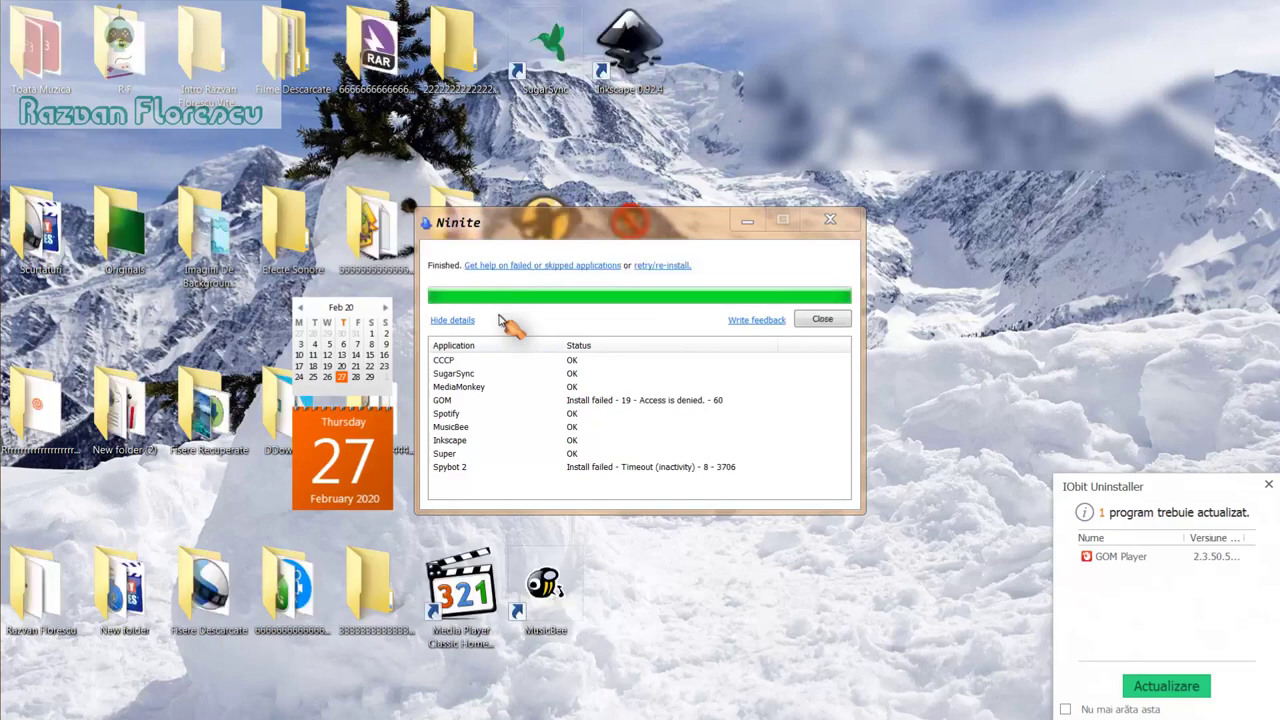
# Step: Close the IObit Uninstaller update notice and the finished Ninite installer window
pyautogui.click(1265, 485)
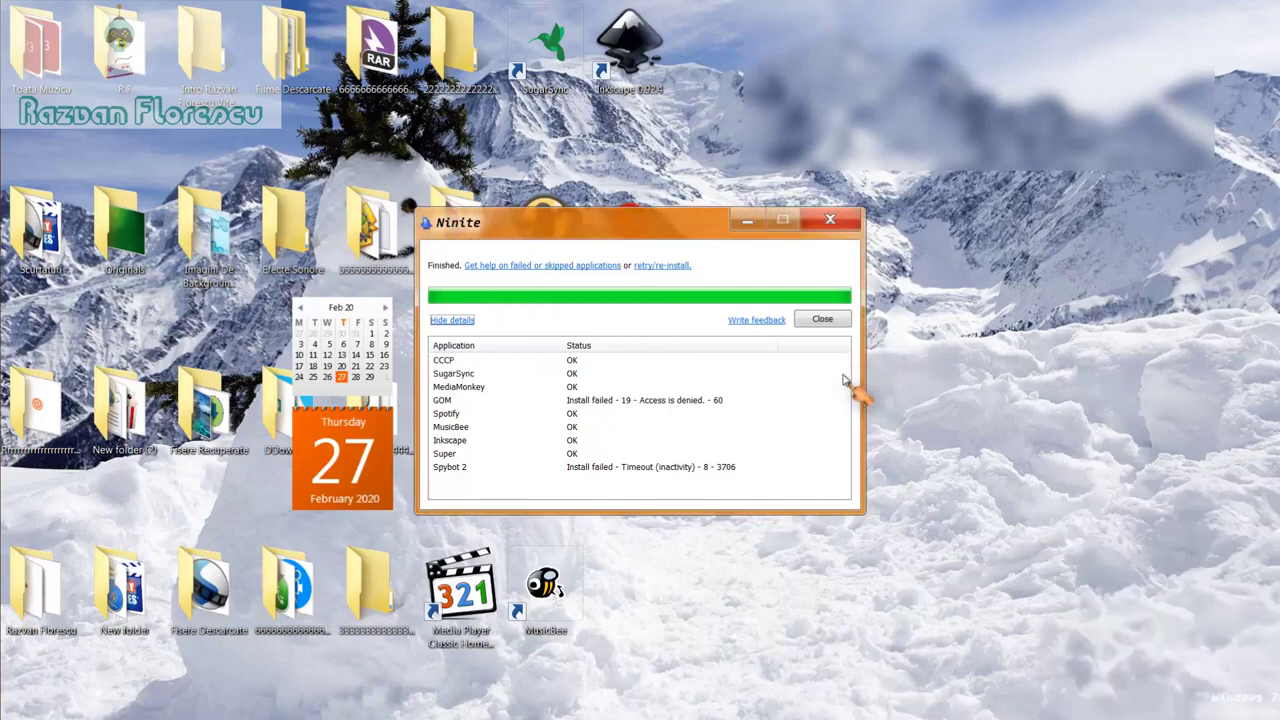
pyautogui.click(822, 322)
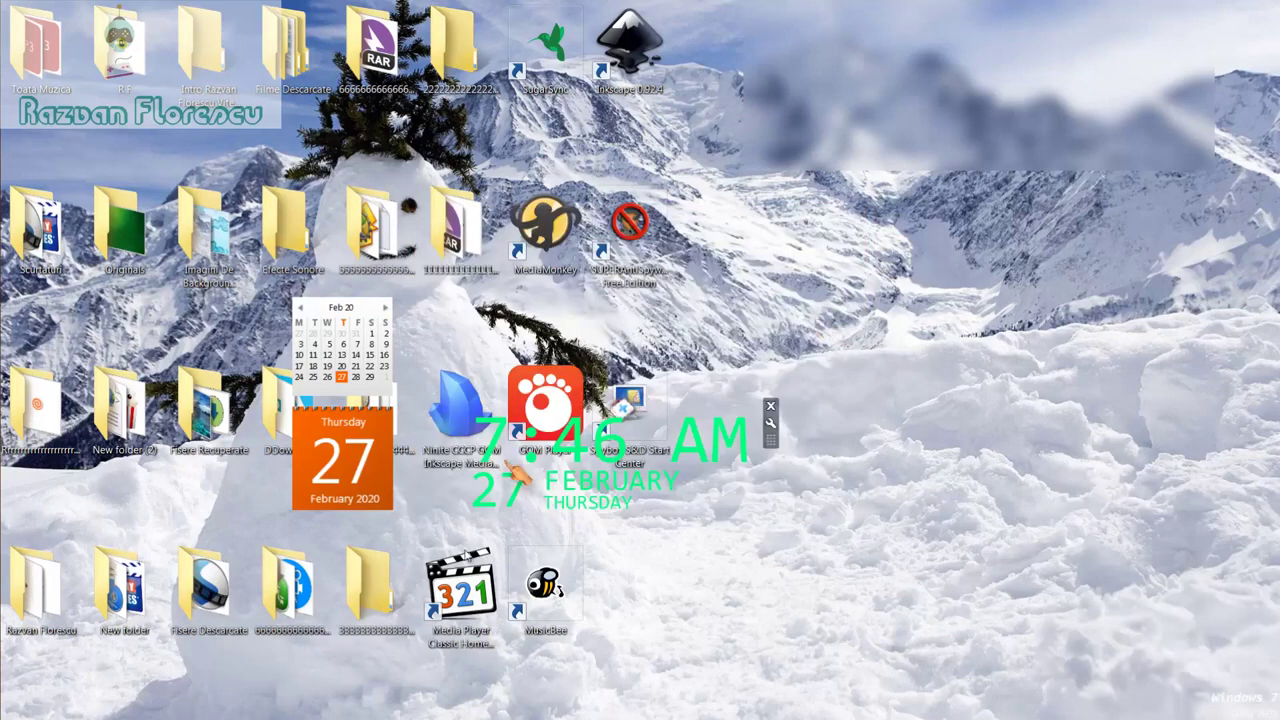
# Step: Open Media Player Classic from the desktop, declining periodic CCCP update checks, and maximize its window
pyautogui.doubleClick(478, 613)
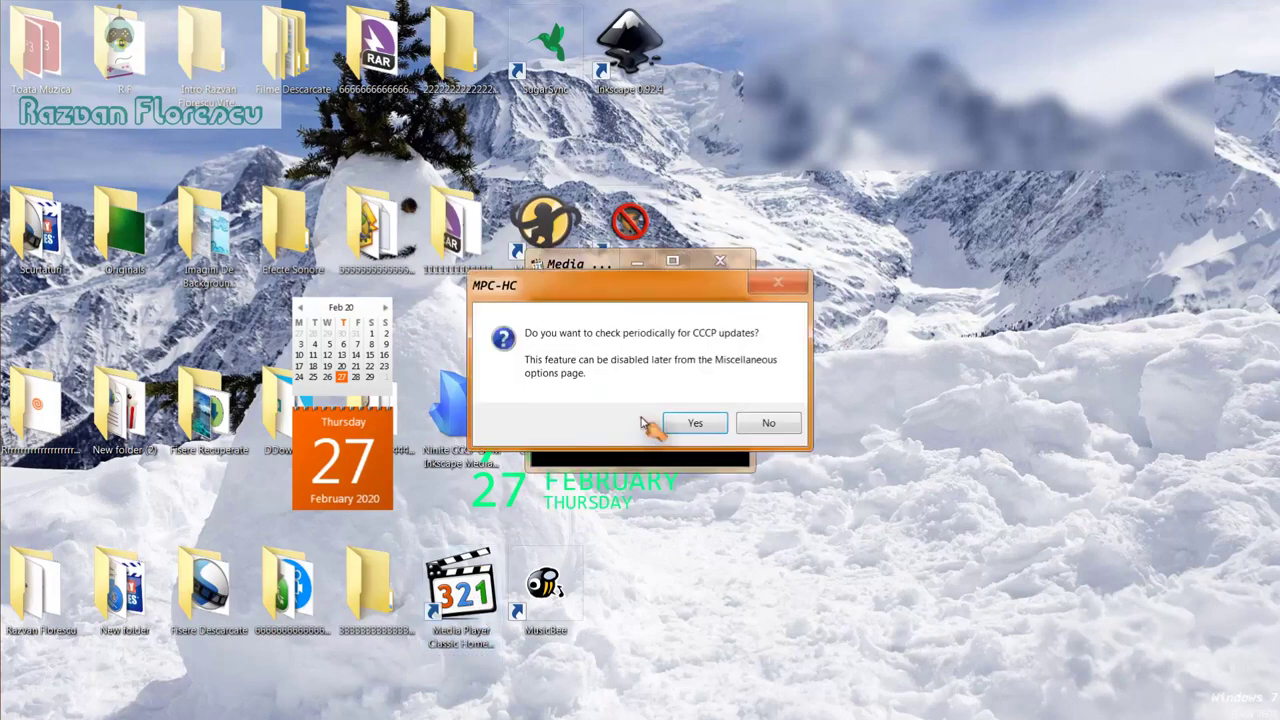
pyautogui.click(764, 423)
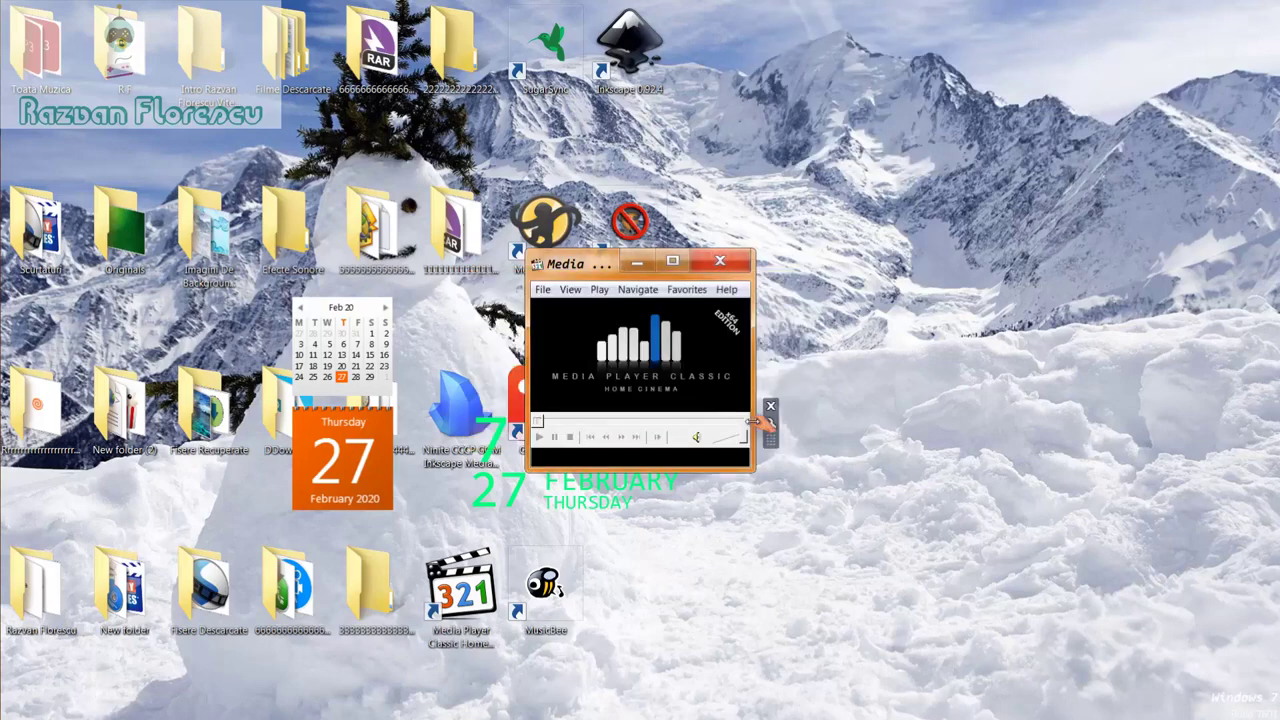
pyautogui.moveTo(608, 277); pyautogui.dragTo(603, 8)
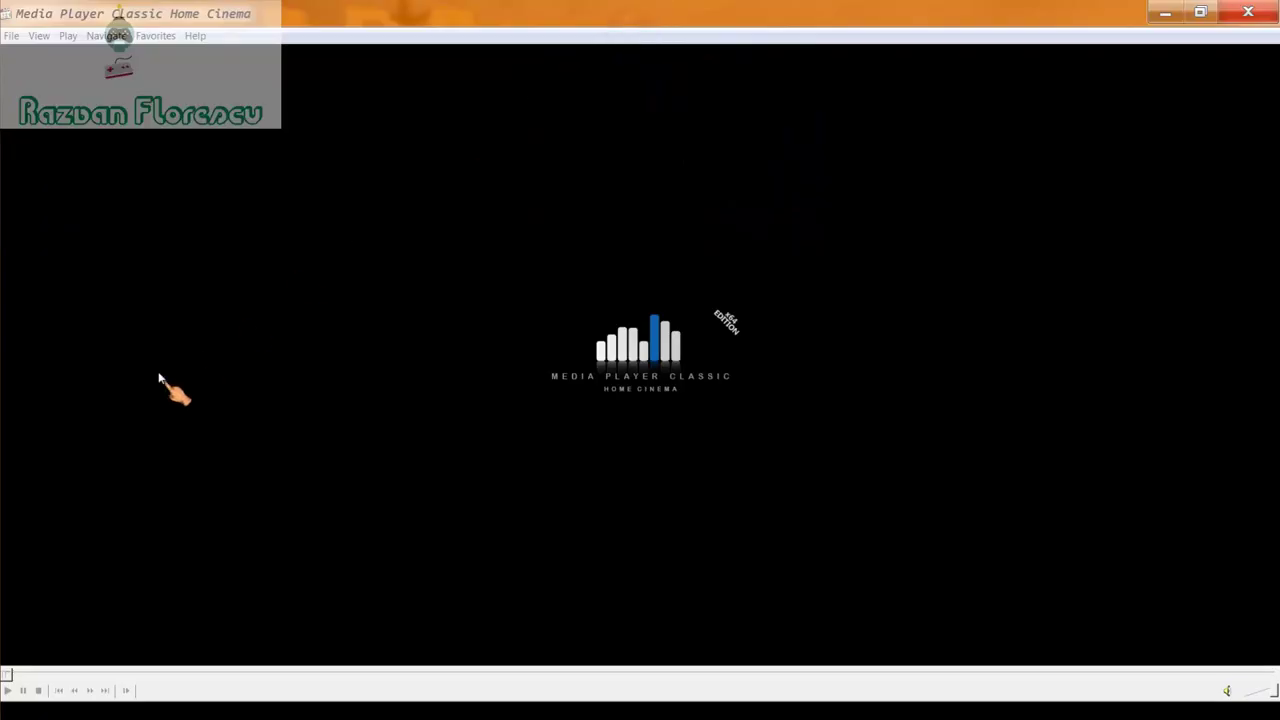
# Step: Pin Media Player Classic Home Cinema to the taskbar and close the player
pyautogui.moveTo(4, 280)
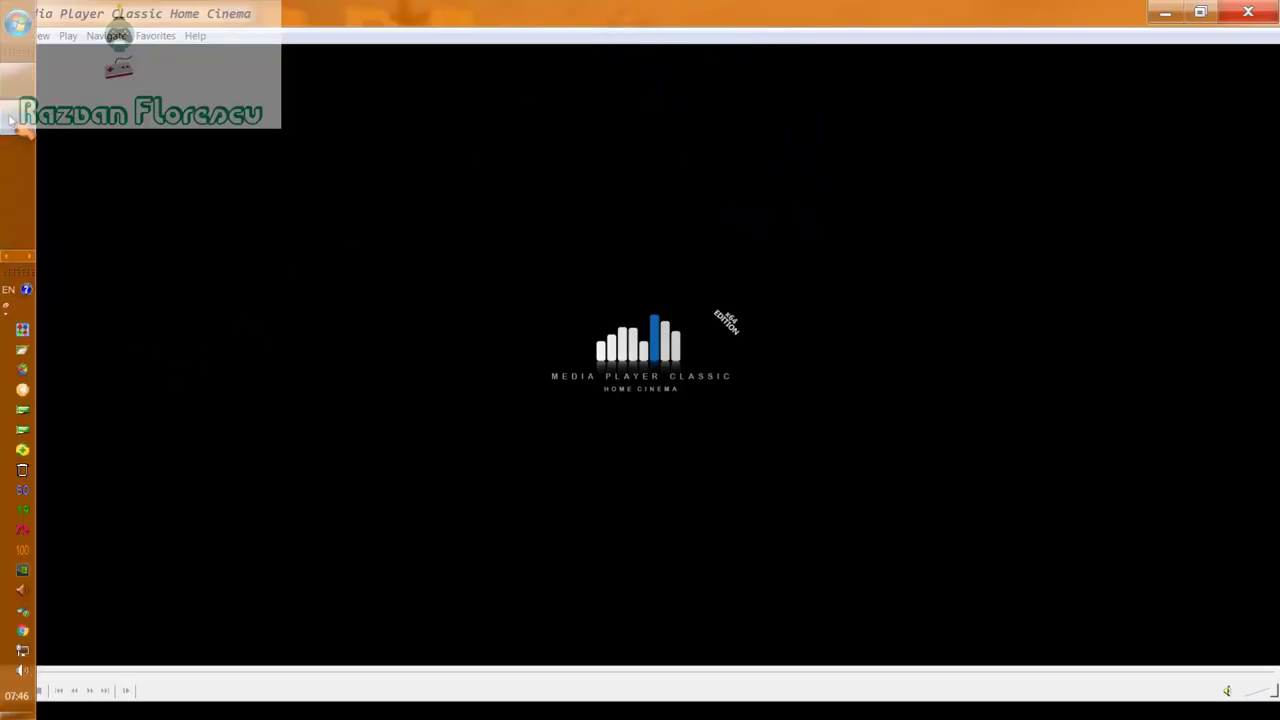
pyautogui.rightClick(10, 120)
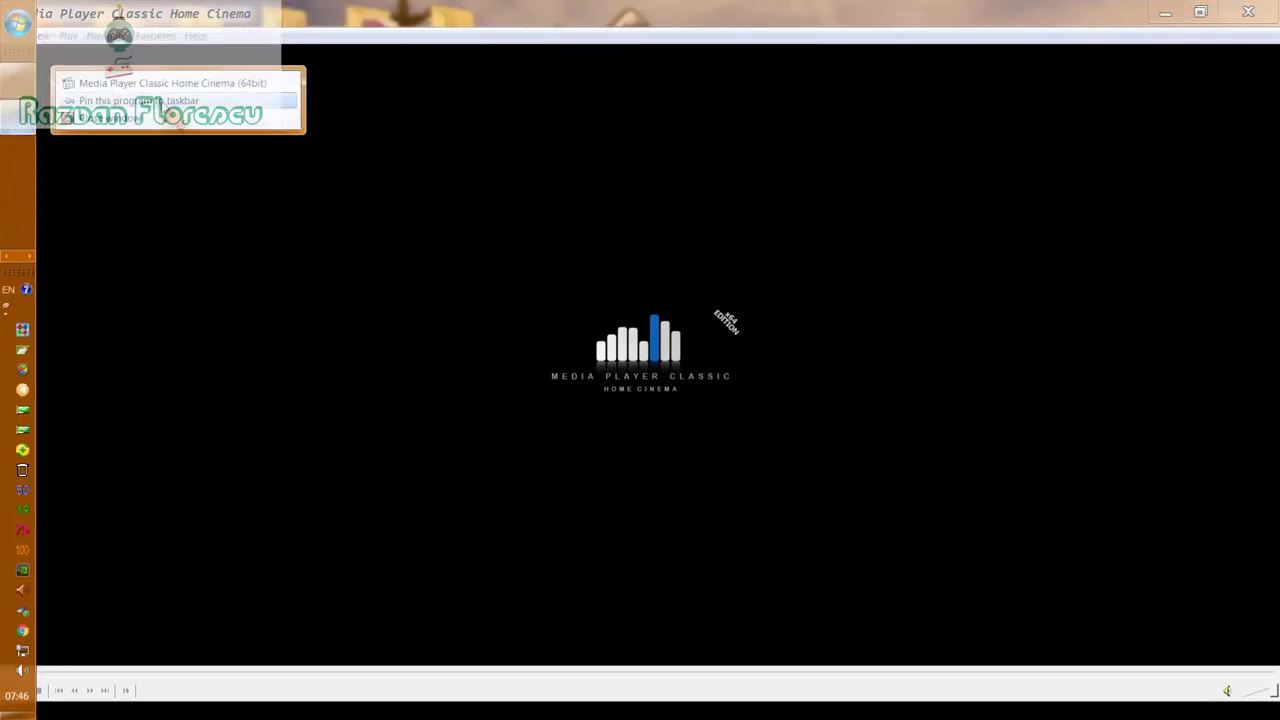
pyautogui.click(172, 104)
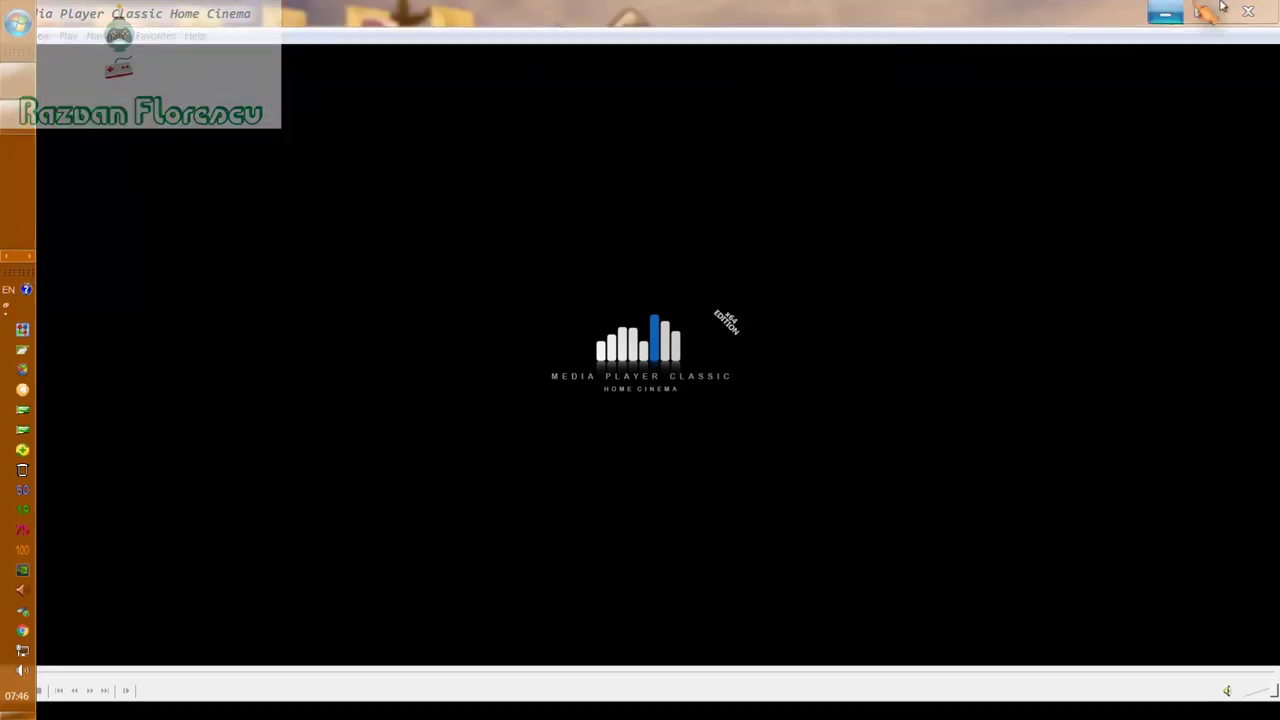
pyautogui.click(1248, 12)
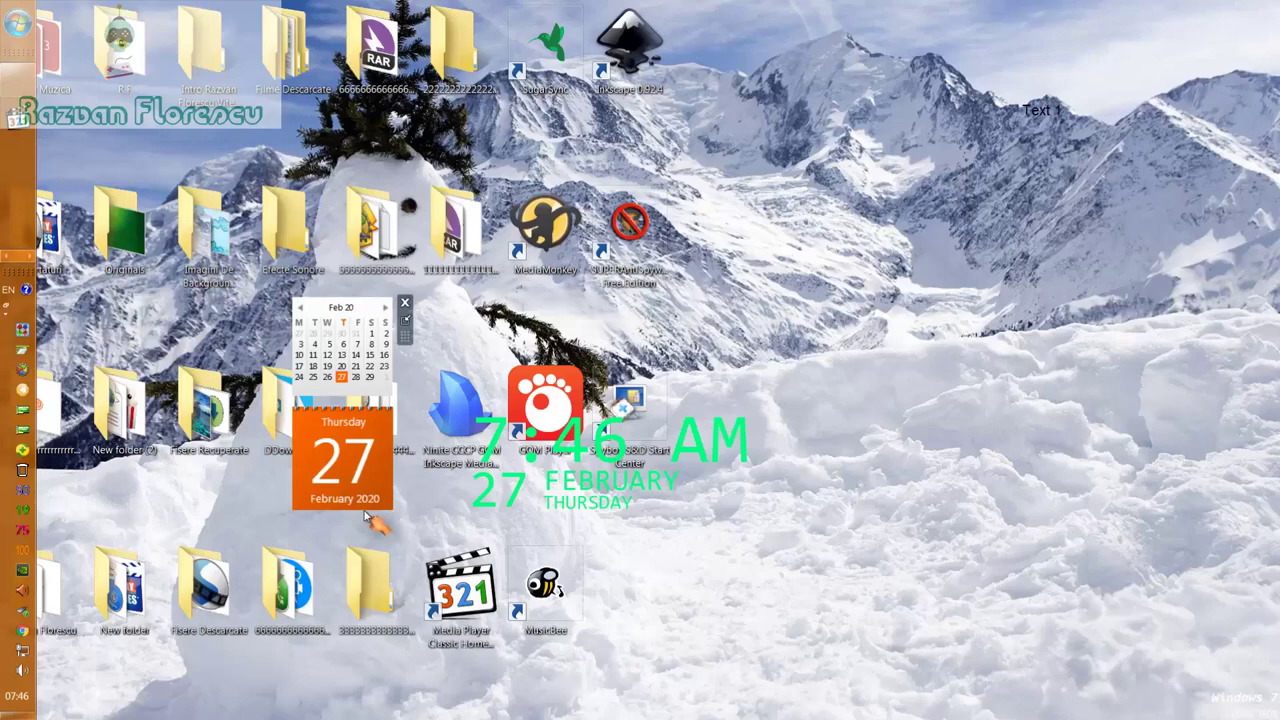
# Step: Permanently delete the Ninite CCCP GOM Inkscape MediaMonkey MusicBee installer from the desktop
pyautogui.click(474, 400)
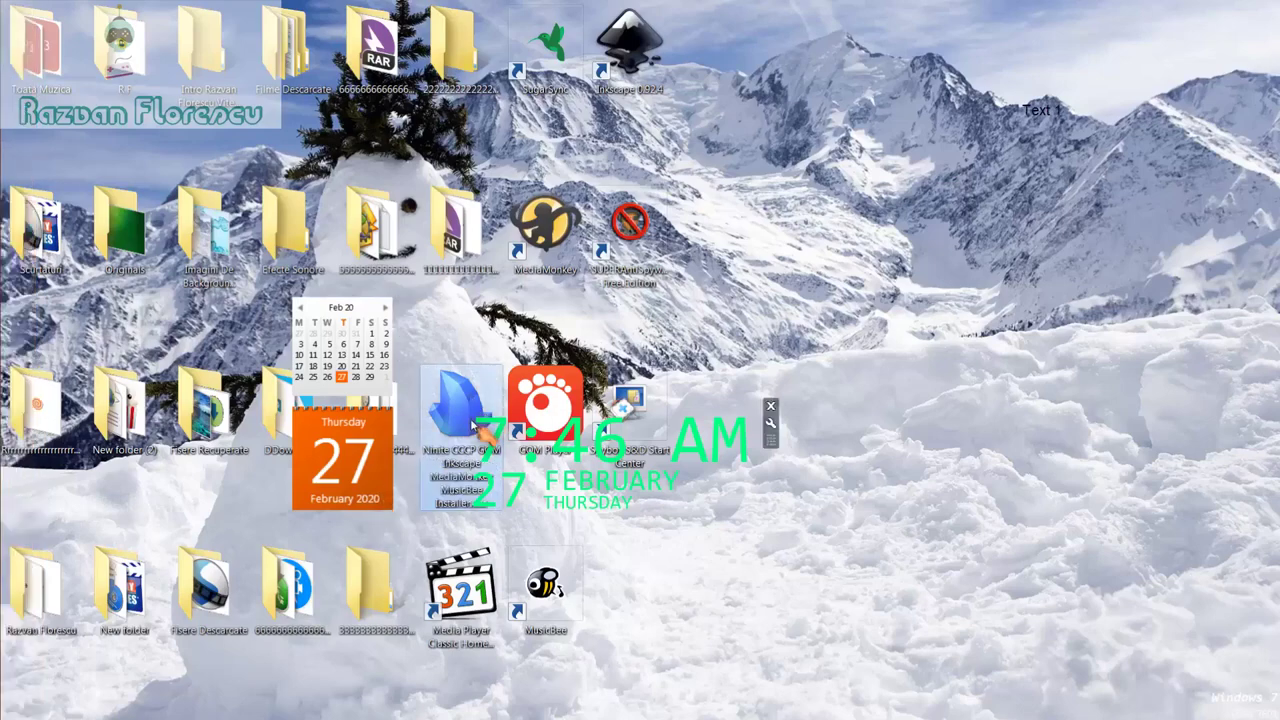
pyautogui.hotkey('shift', 'Delete')
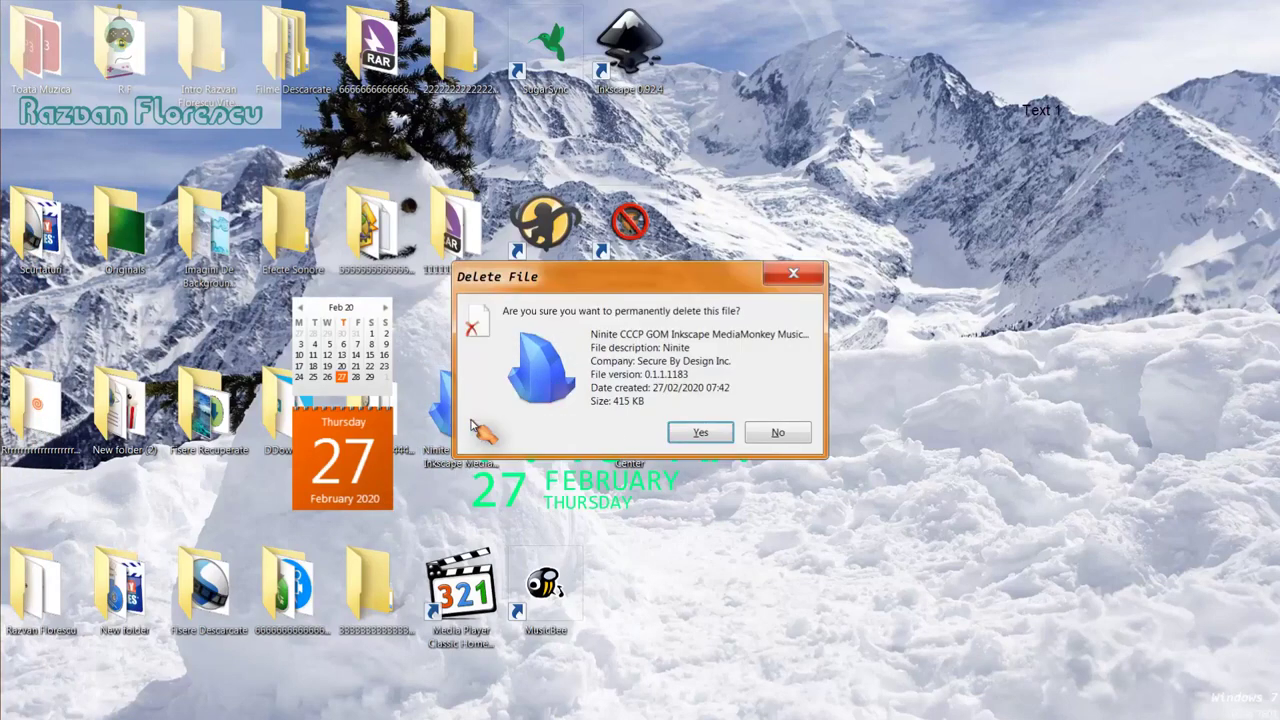
pyautogui.press('Return')
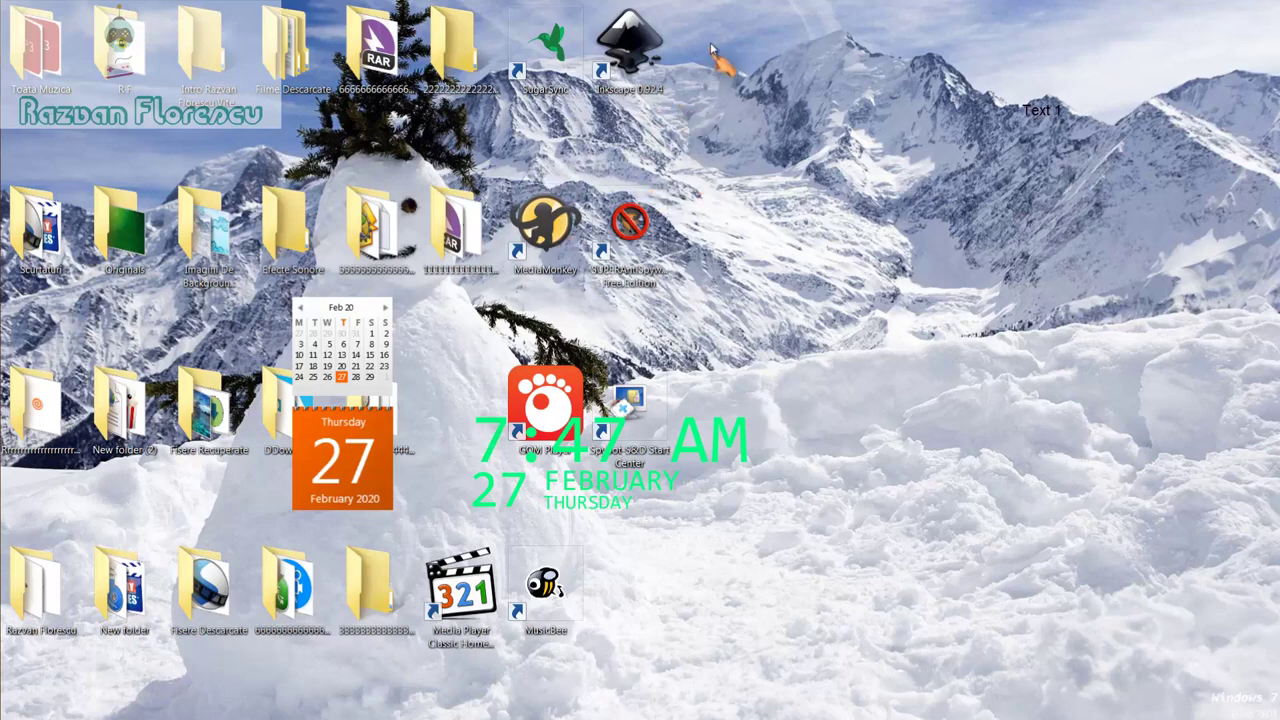
# Step: Copy all the newly installed program shortcuts, including Media Player Classic, into the Scurtaturi folder and delete them from the desktop
pyautogui.moveTo(710, 50); pyautogui.dragTo(513, 607)
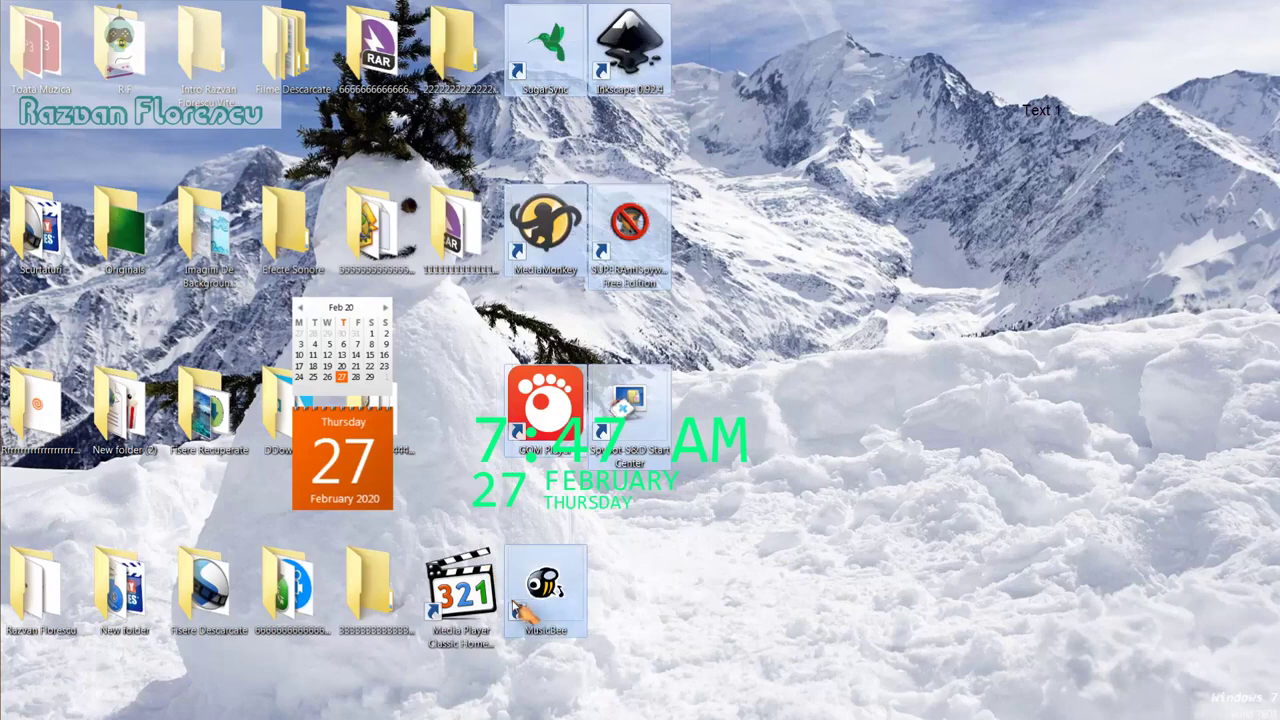
pyautogui.keyDown('ctrl'); pyautogui.click(460, 590); pyautogui.keyUp('ctrl')
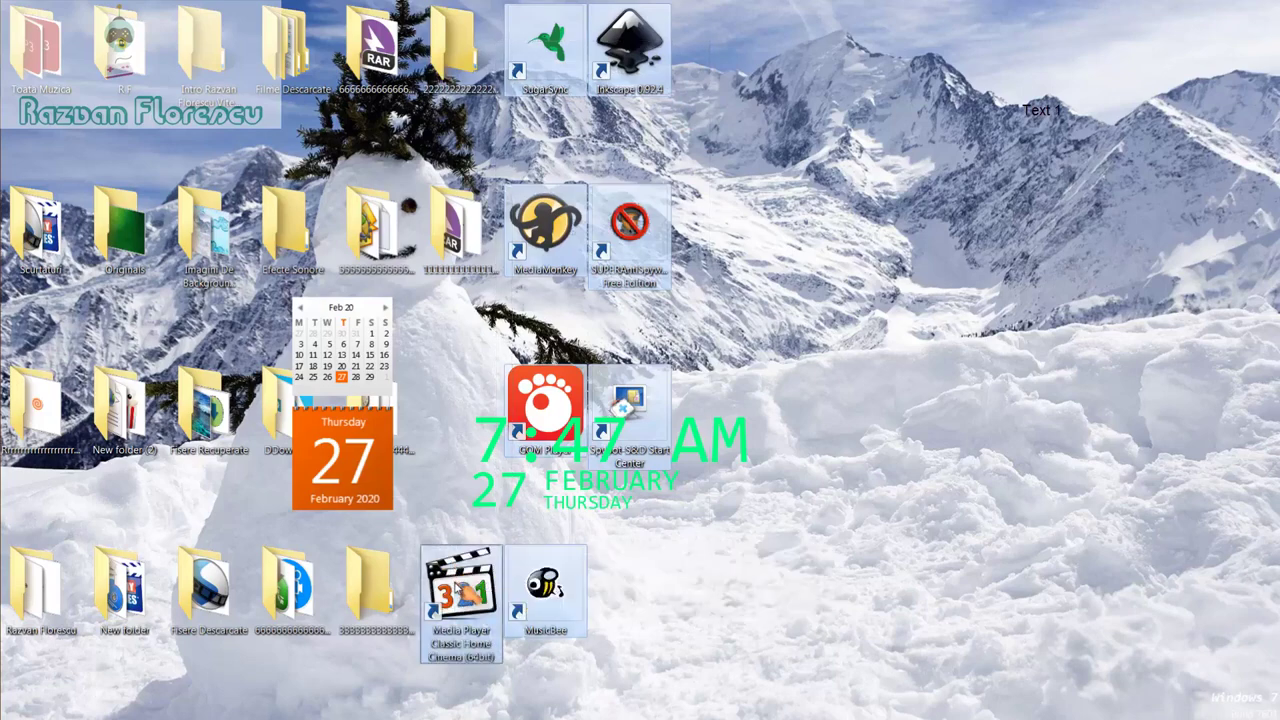
pyautogui.moveTo(460, 590); pyautogui.dragTo(75, 198)
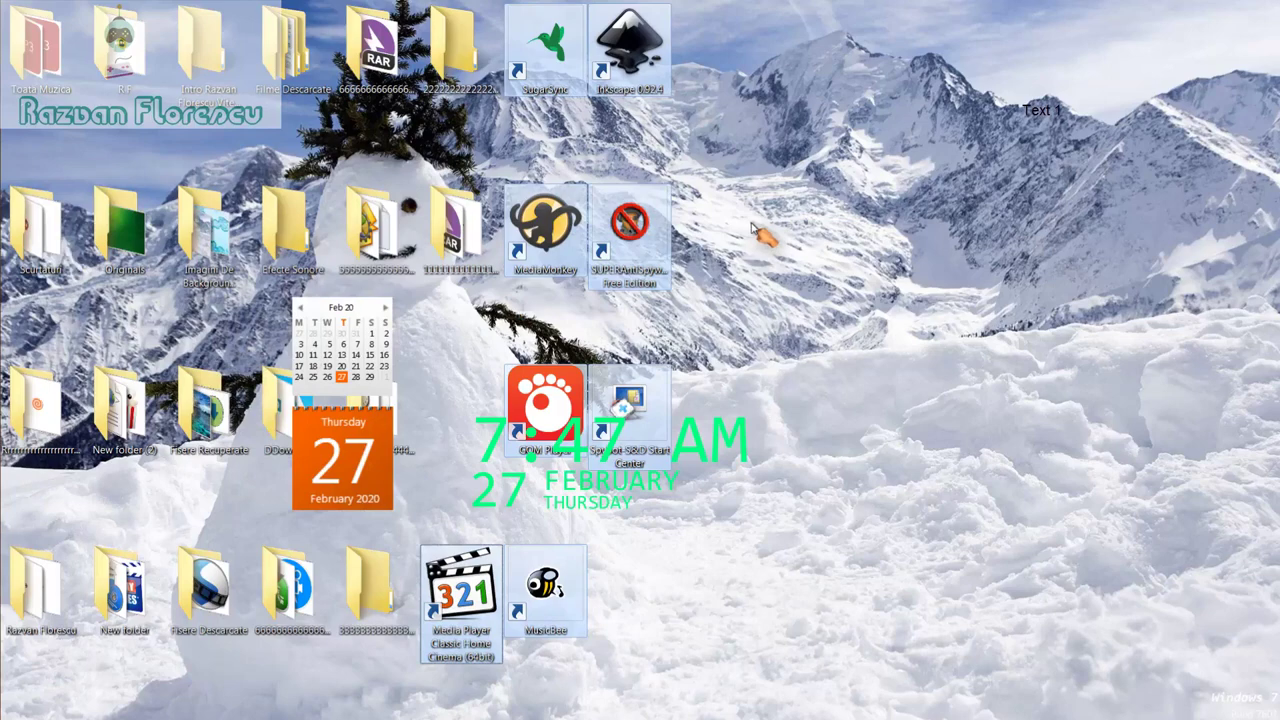
pyautogui.press('Delete')
pyautogui.press('Return')
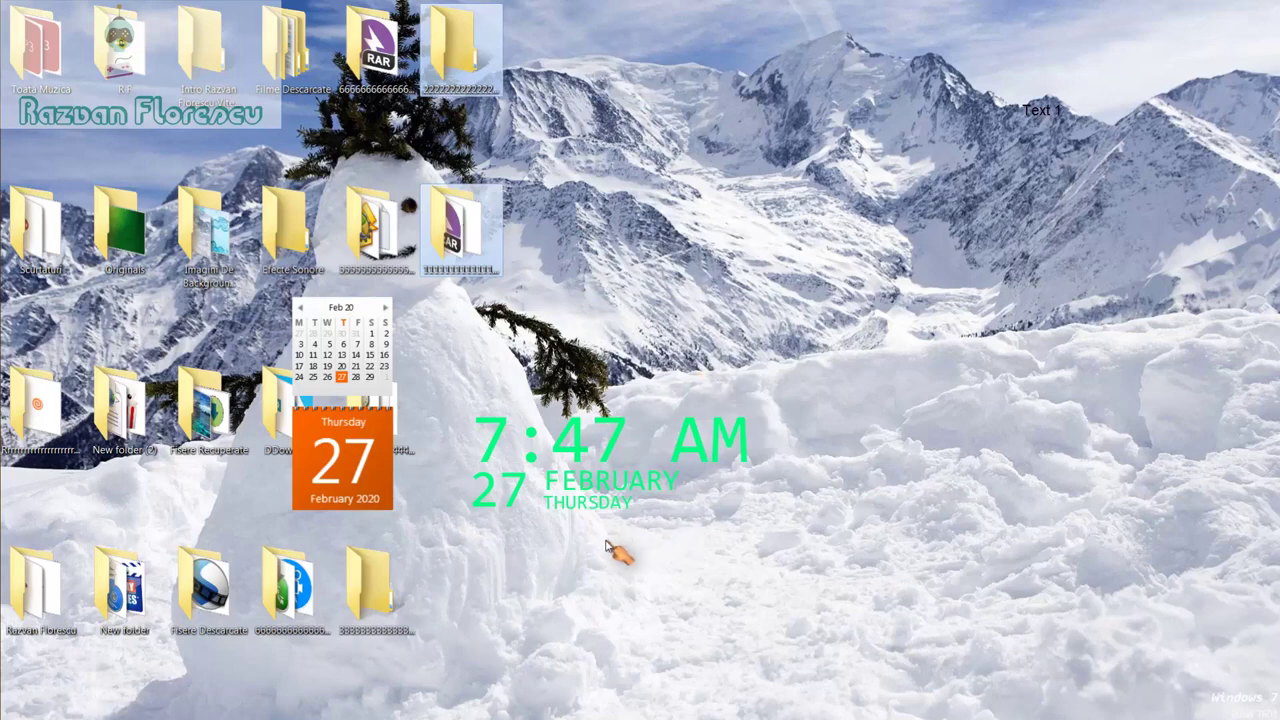
# Step: Deselect the folders and refresh the desktop twice
pyautogui.click(605, 545)
pyautogui.rightClick(605, 545)
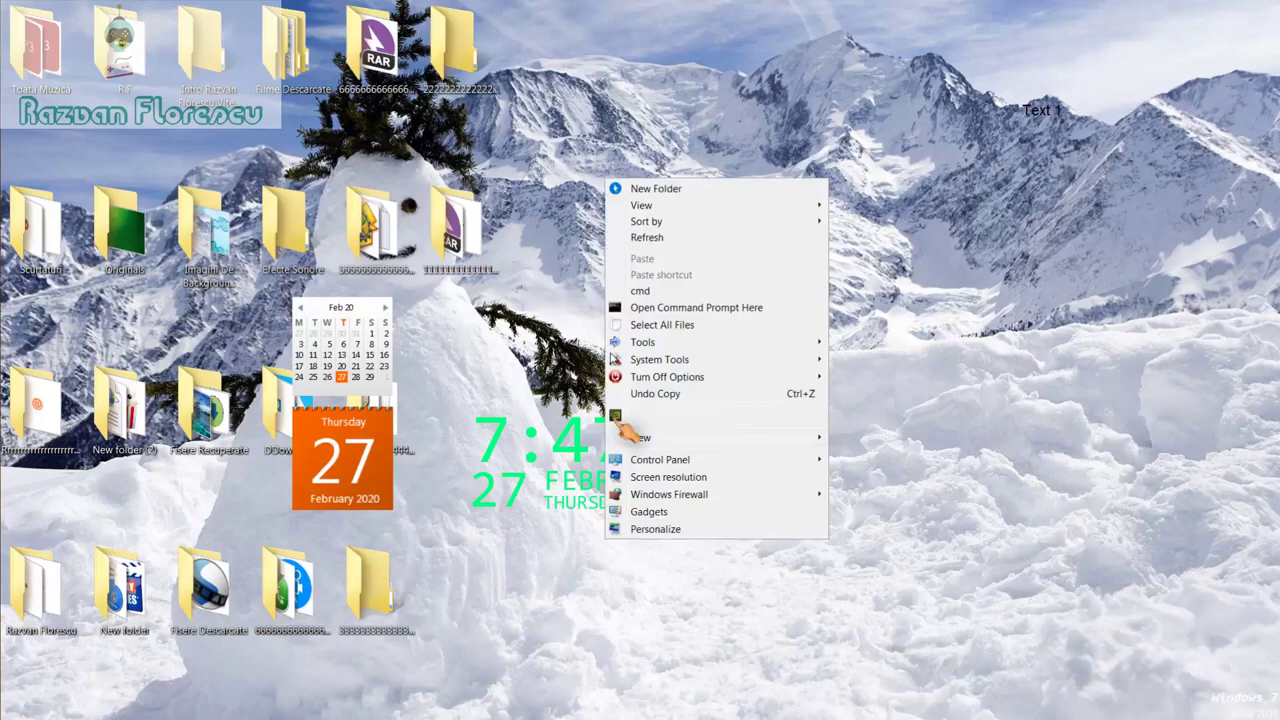
pyautogui.click(645, 240)
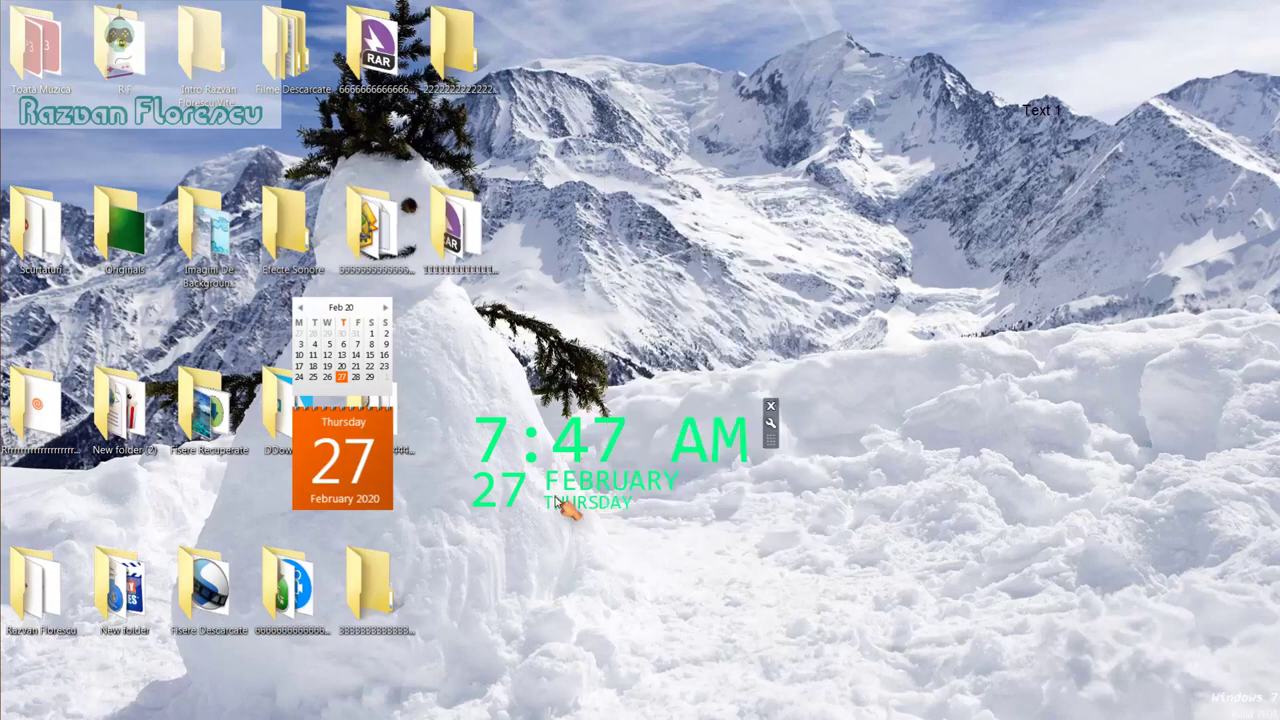
pyautogui.rightClick(575, 543)
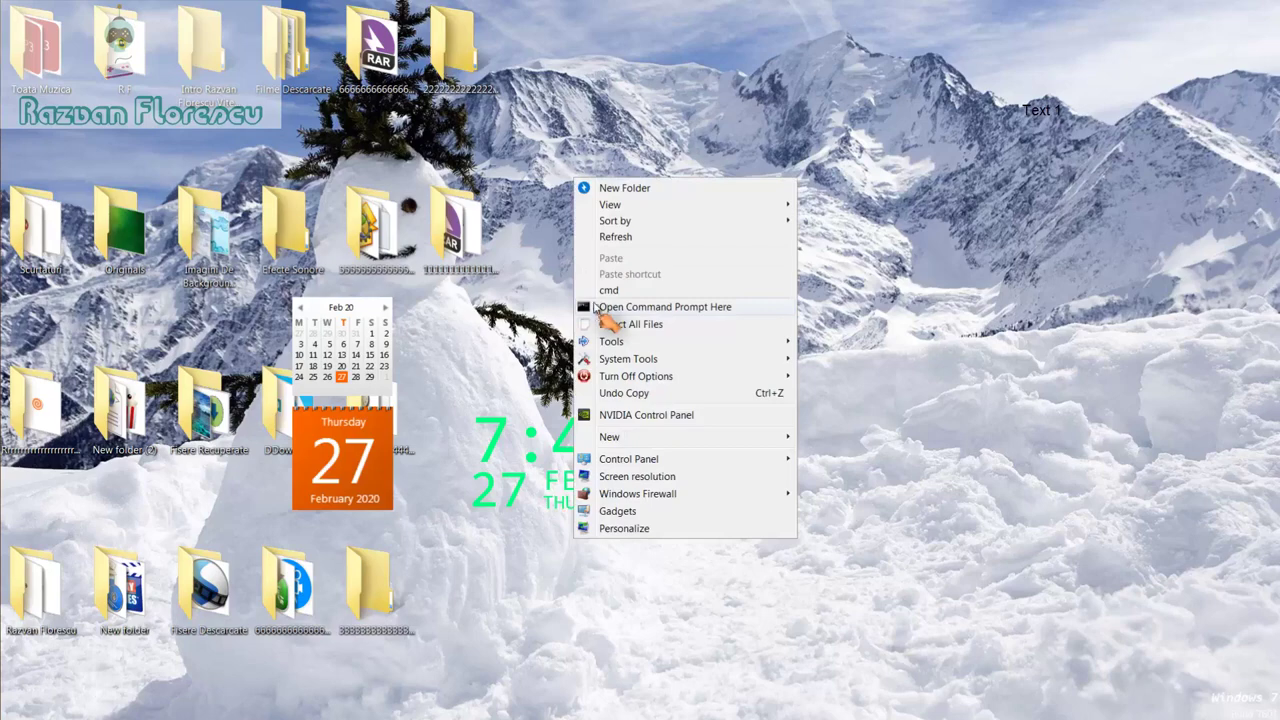
pyautogui.click(614, 237)
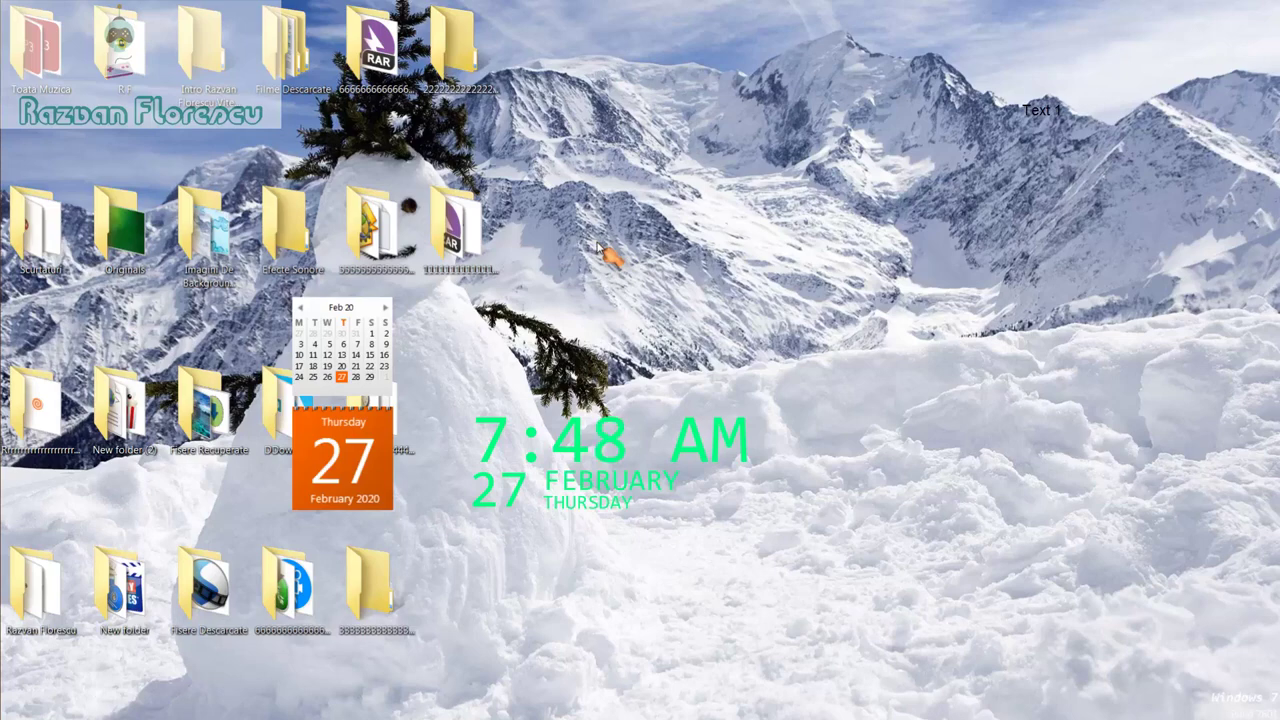
pyautogui.moveTo(5, 350)
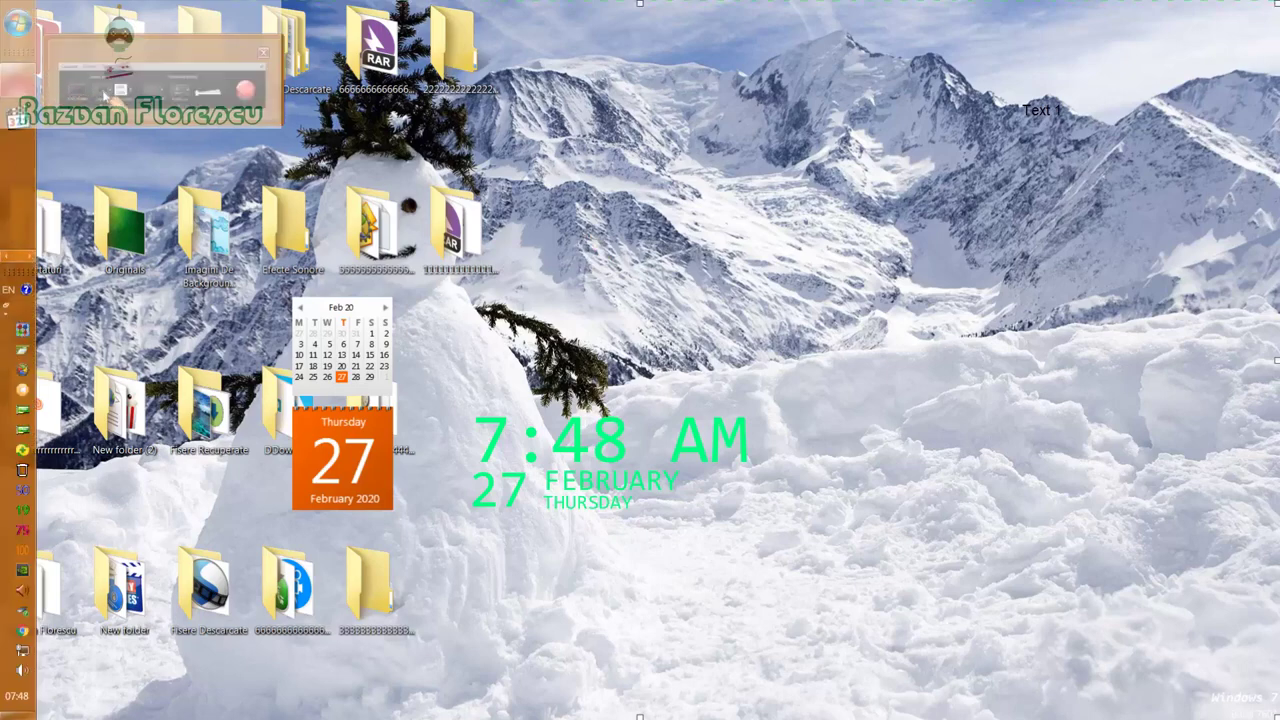
pyautogui.click(18, 82)
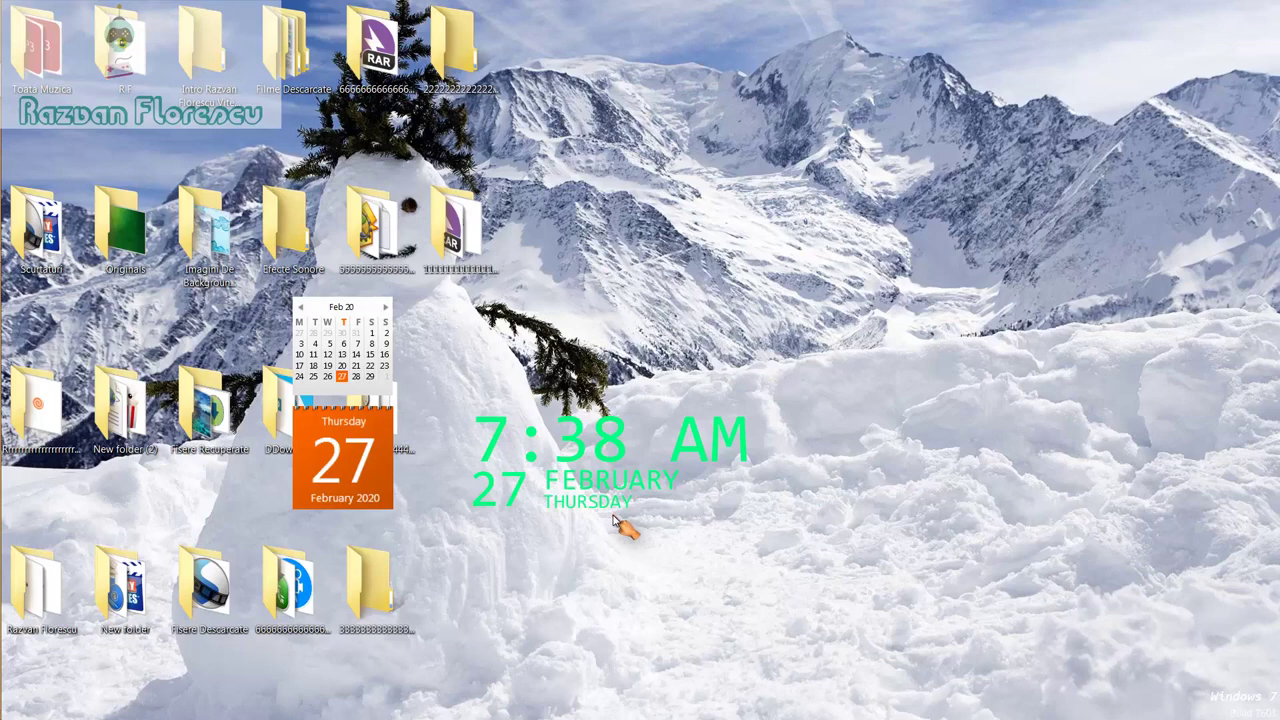
# Step: Switch to the Chrome window showing the Ninite home page
pyautogui.moveTo(5, 335)
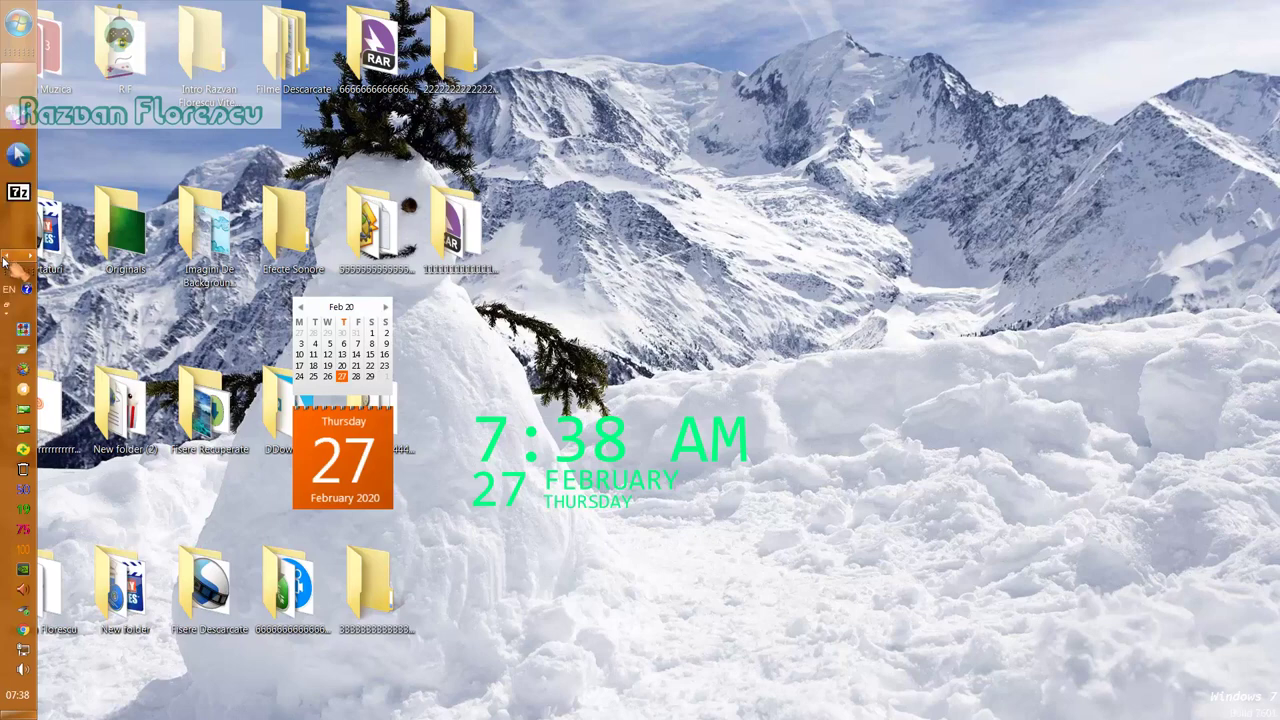
pyautogui.moveTo(18, 82)
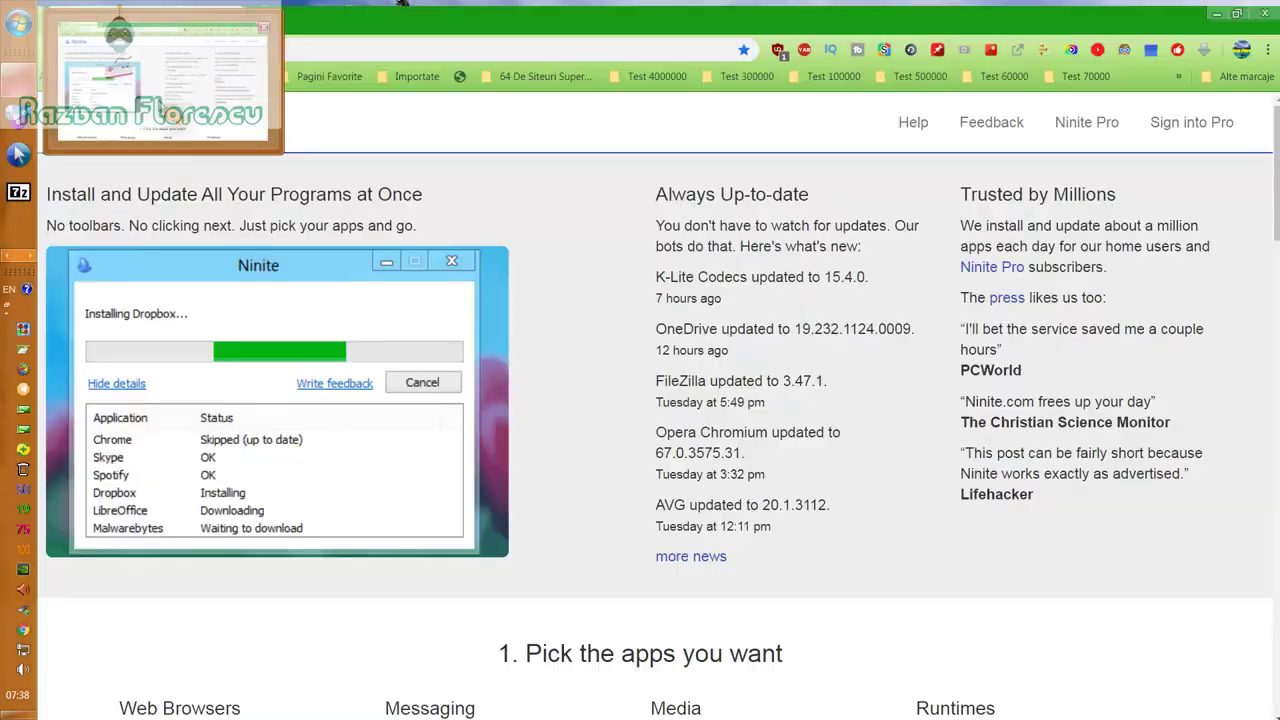
pyautogui.click(163, 80)
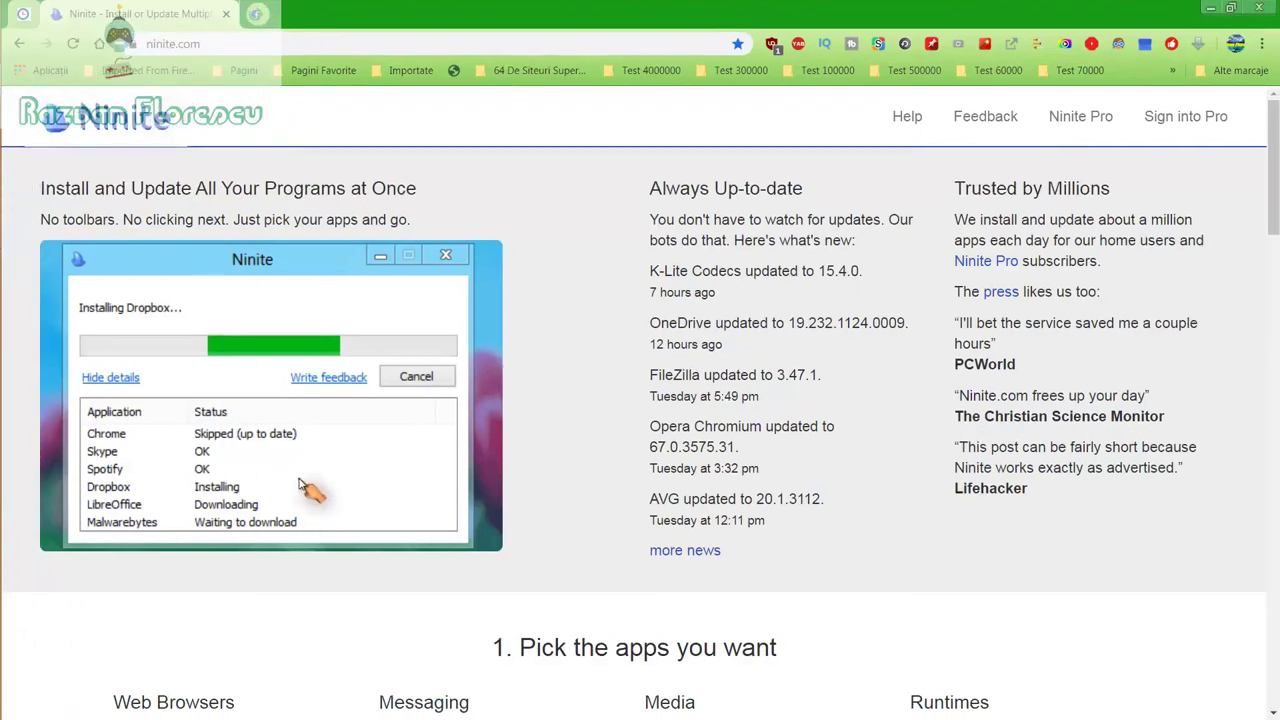
# Step: Examine the apps Ninite offers in each category, from web browsers and imaging through developer tools and utilities
pyautogui.scroll(-2, 325, 618)
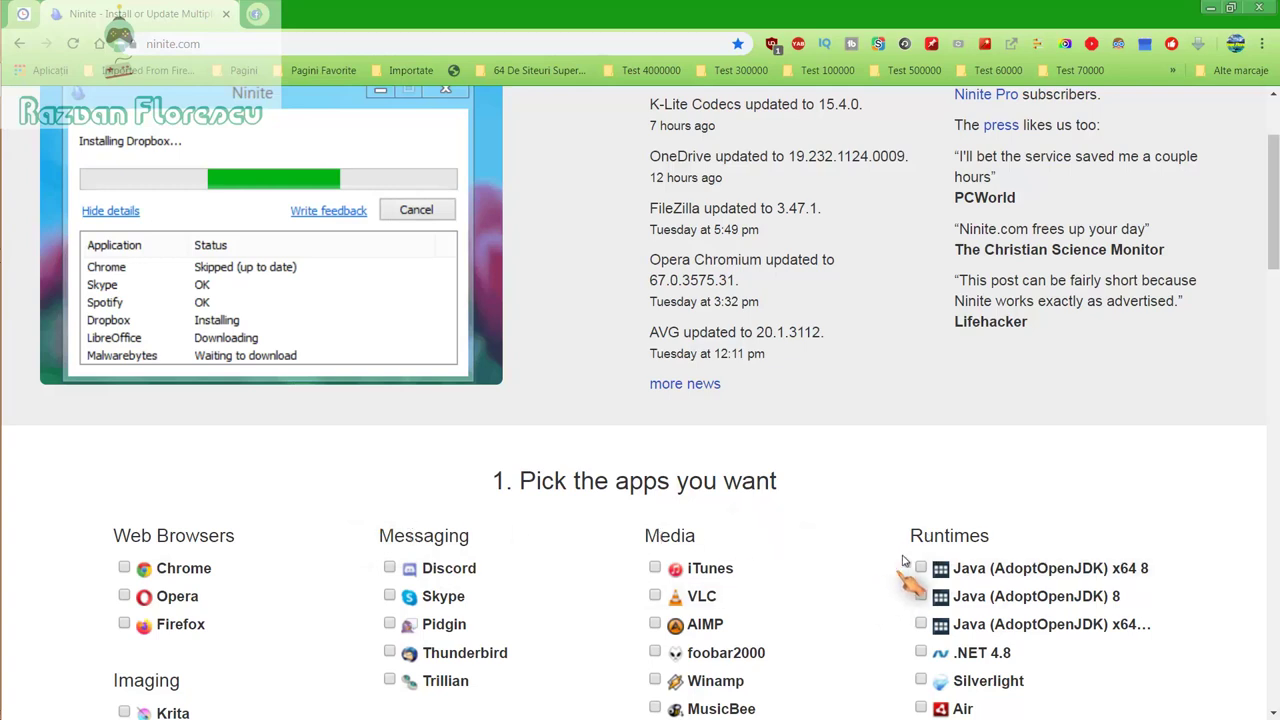
pyautogui.scroll(-2, 826, 585)
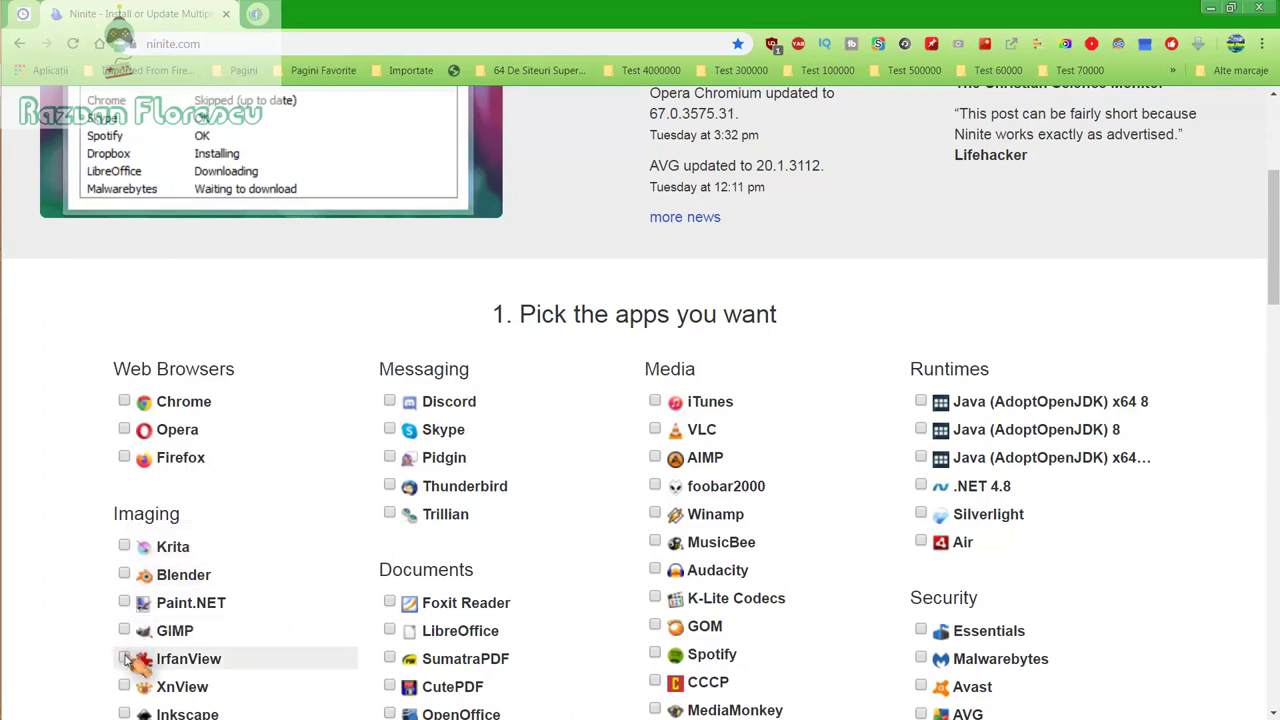
pyautogui.scroll(-1, 130, 690)
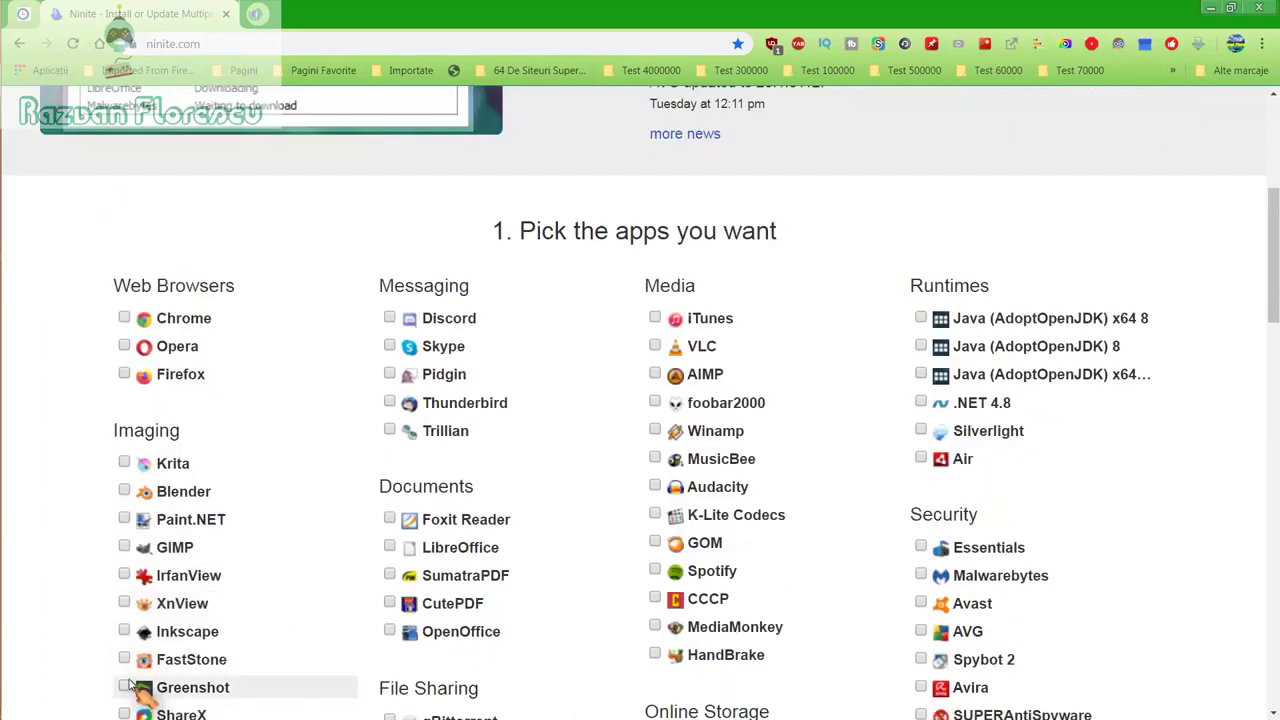
pyautogui.scroll(-1, 138, 690)
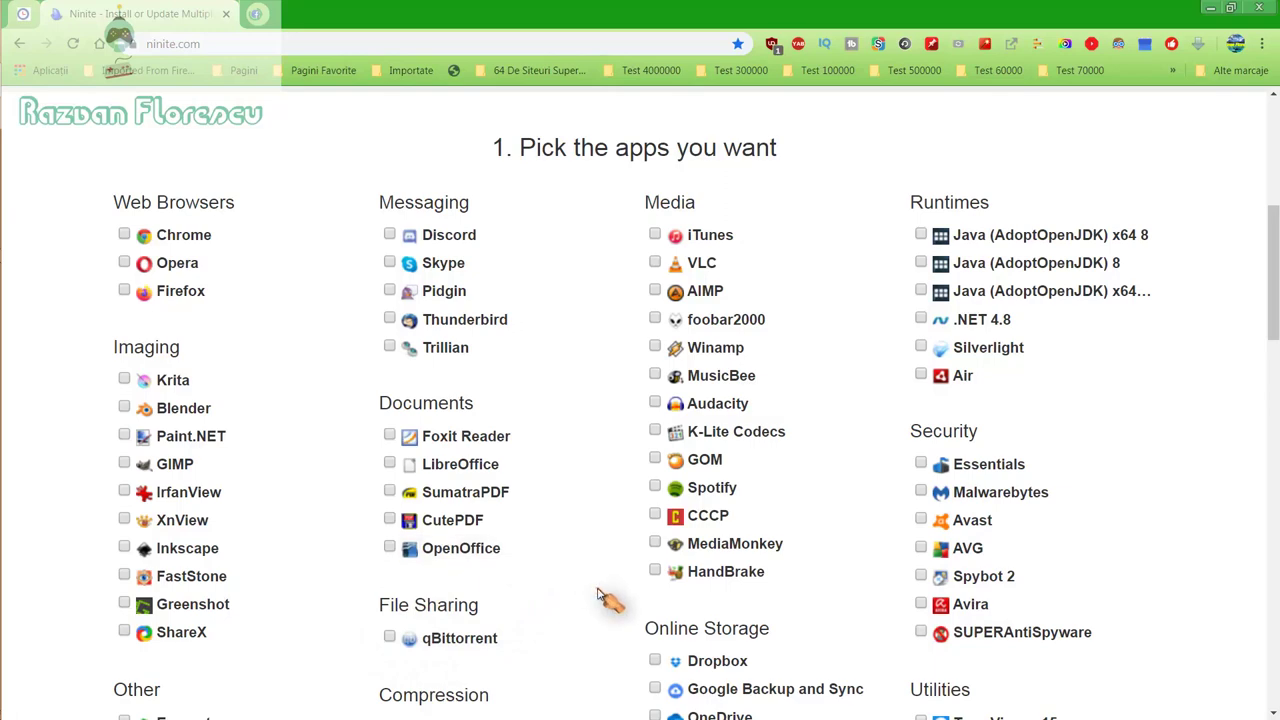
pyautogui.scroll(-1, 608, 598)
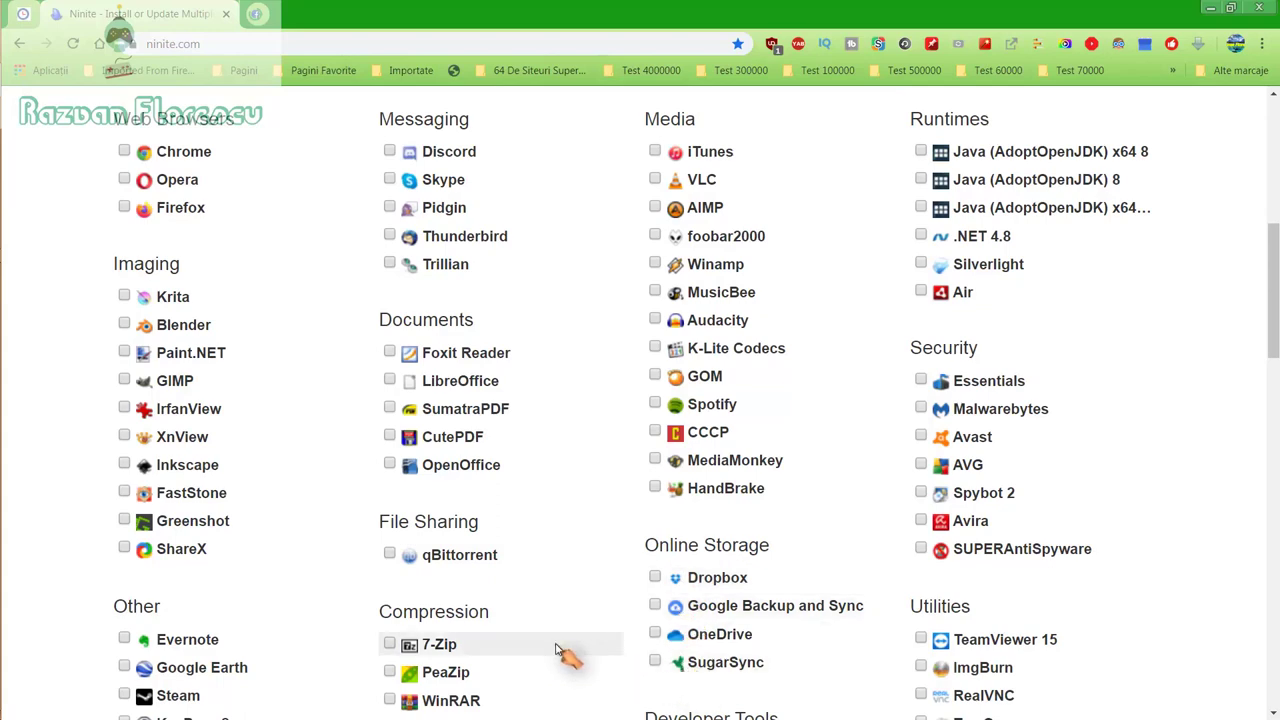
pyautogui.scroll(-2, 571, 651)
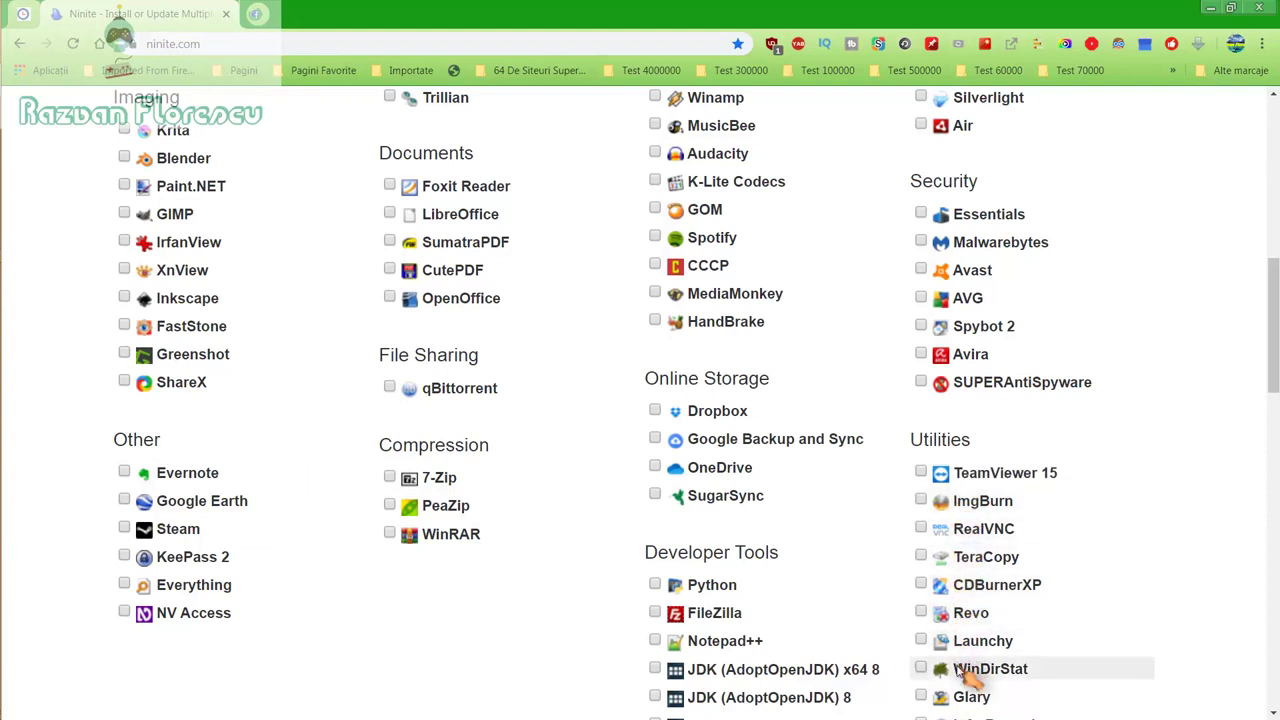
pyautogui.scroll(-1, 940, 689)
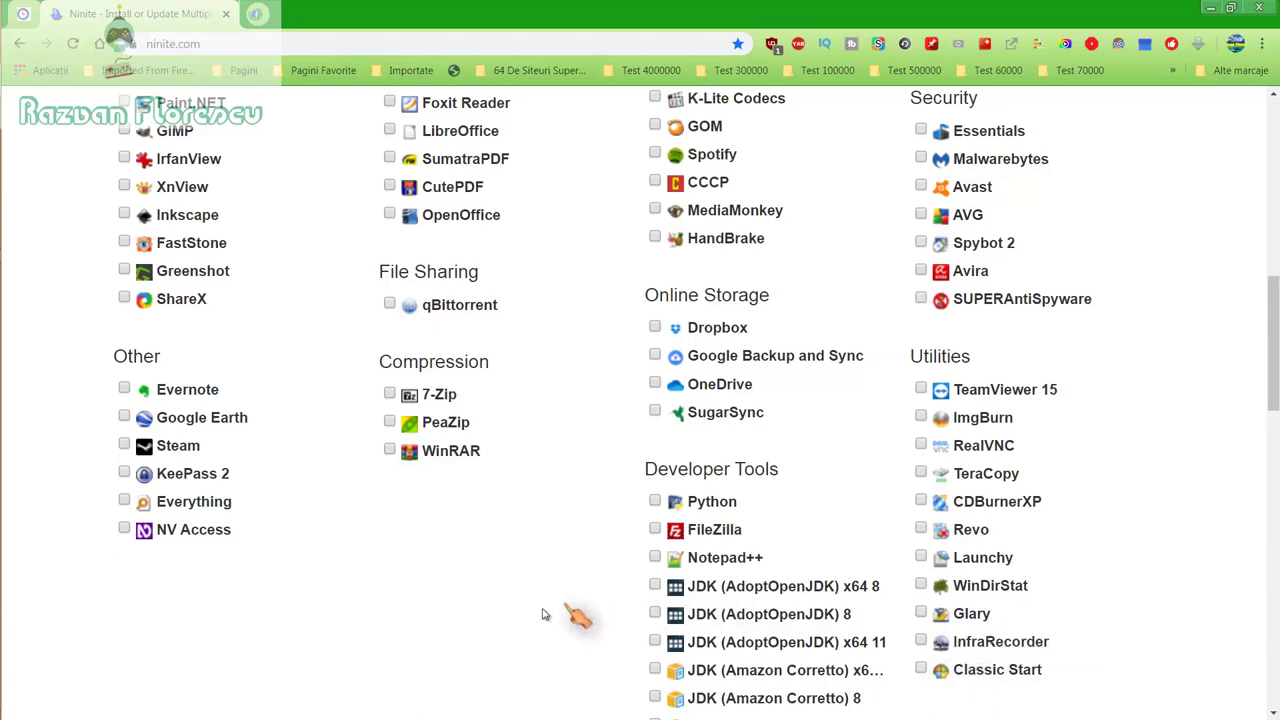
pyautogui.scroll(-1, 540, 600)
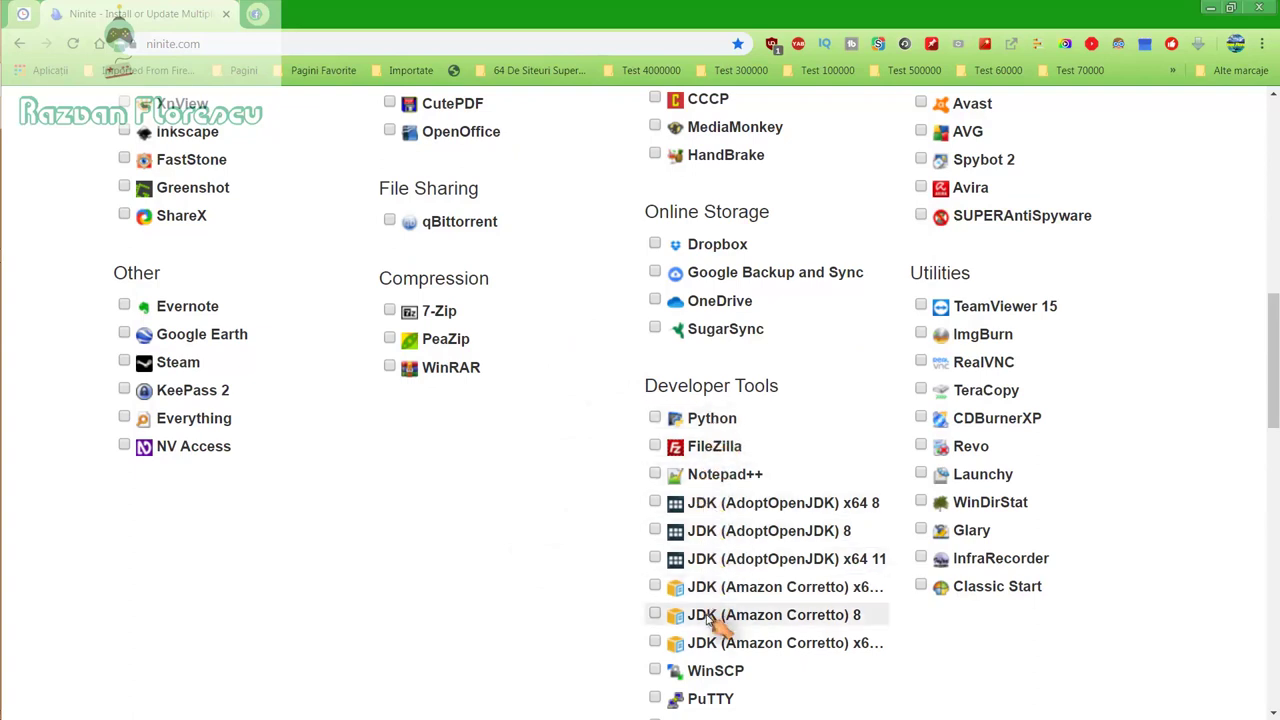
pyautogui.scroll(-2, 718, 648)
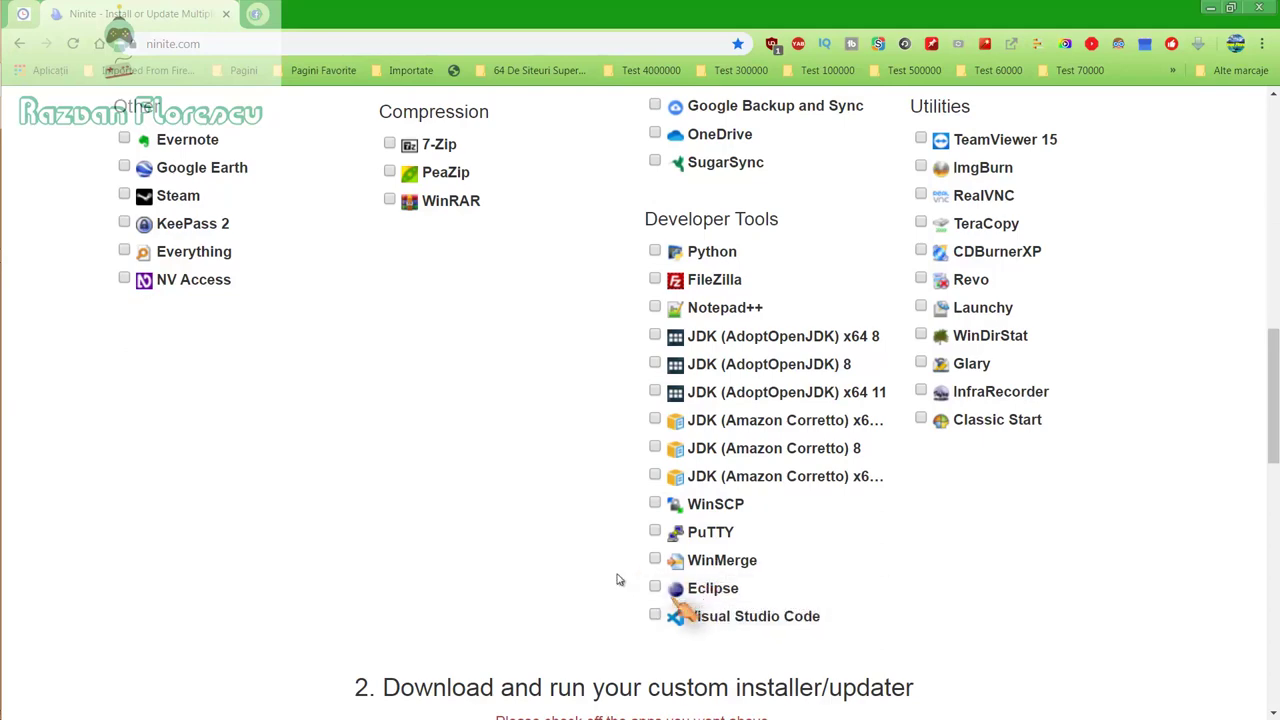
pyautogui.scroll(3, 590, 570)
pyautogui.scroll(3, 590, 570)
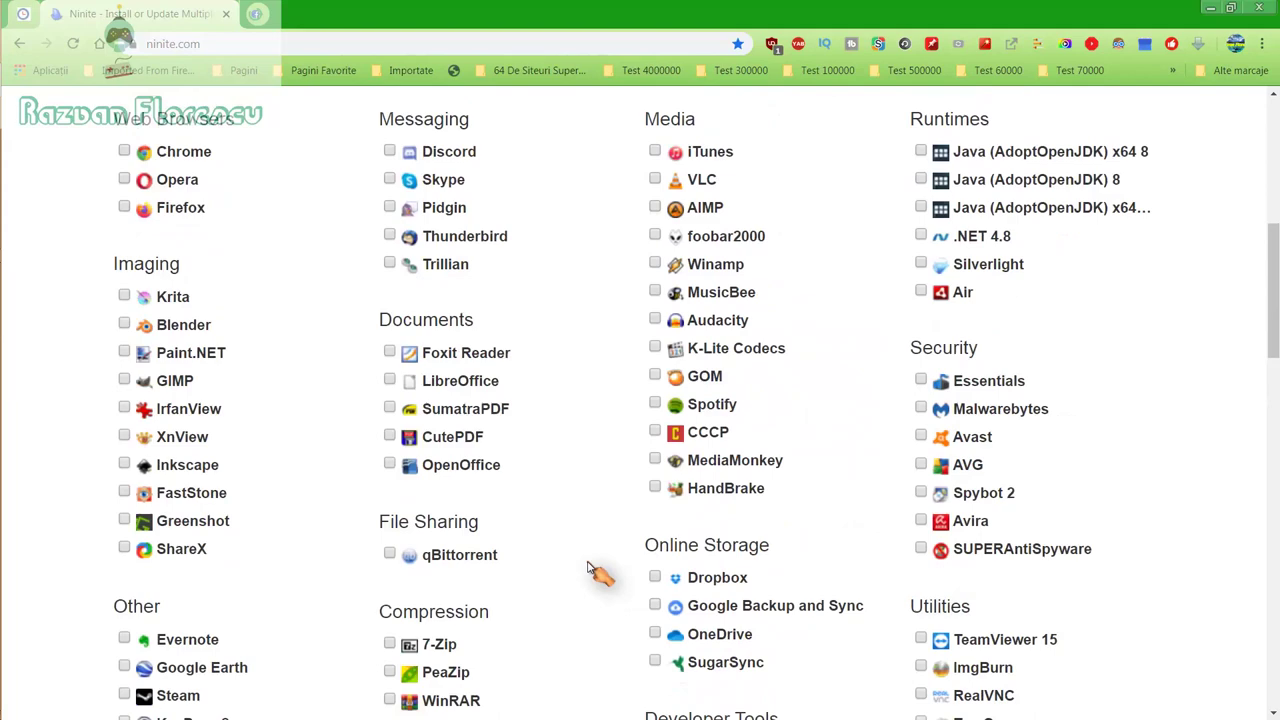
pyautogui.scroll(2, 590, 570)
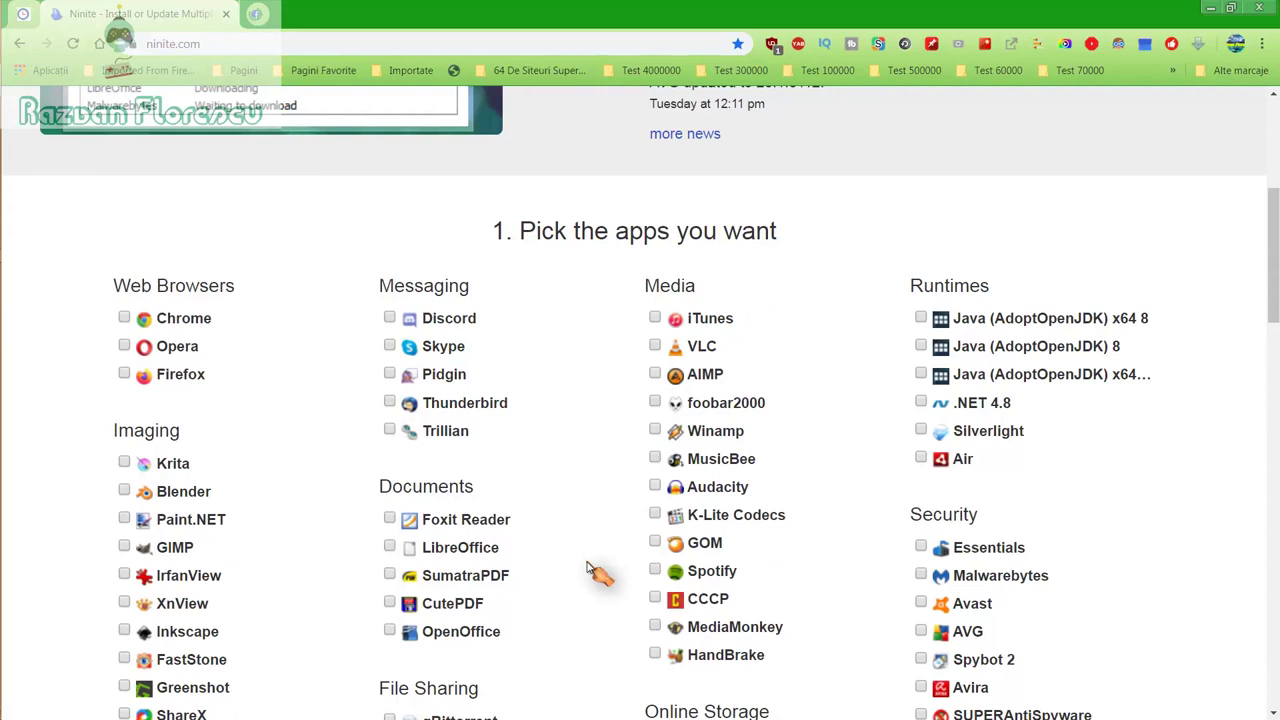
# Step: Select Inkscape, GOM, MusicBee, CCCP, MediaMonkey, Spotify, SUPERAntiSpyware, Spybot 2 and SugarSync for the custom Ninite installer
pyautogui.click(656, 544)
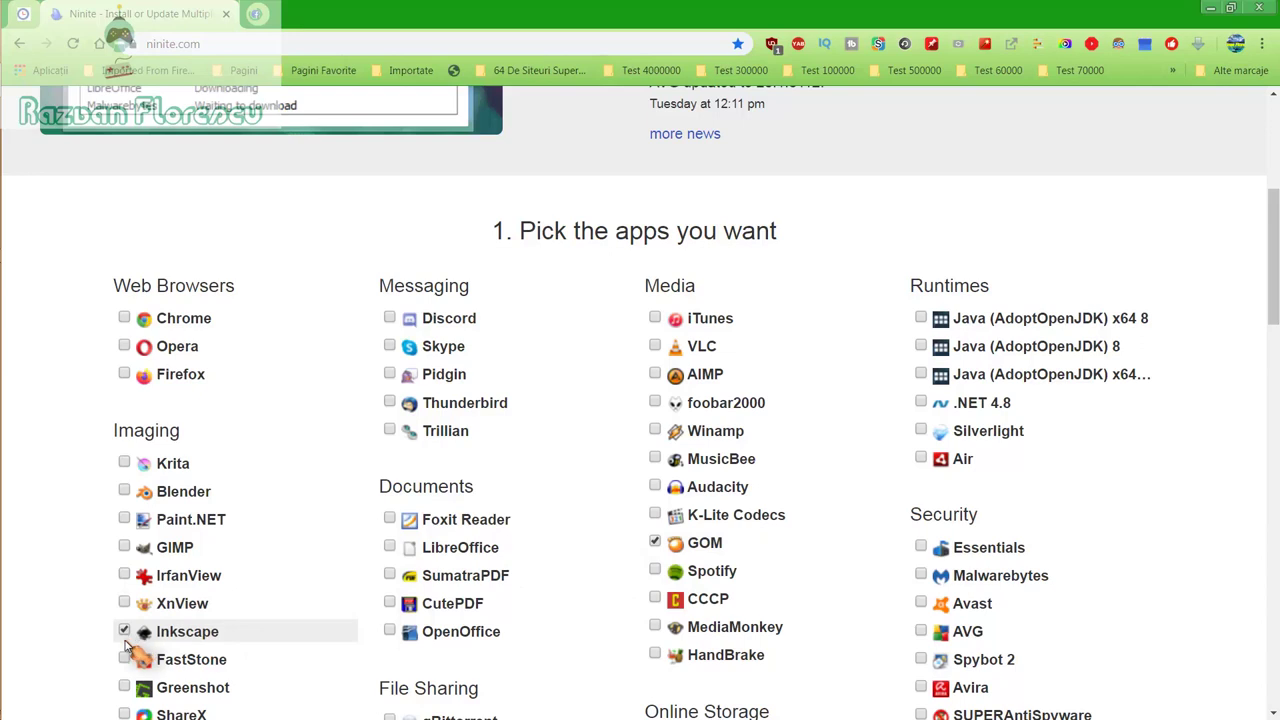
pyautogui.click(655, 459)
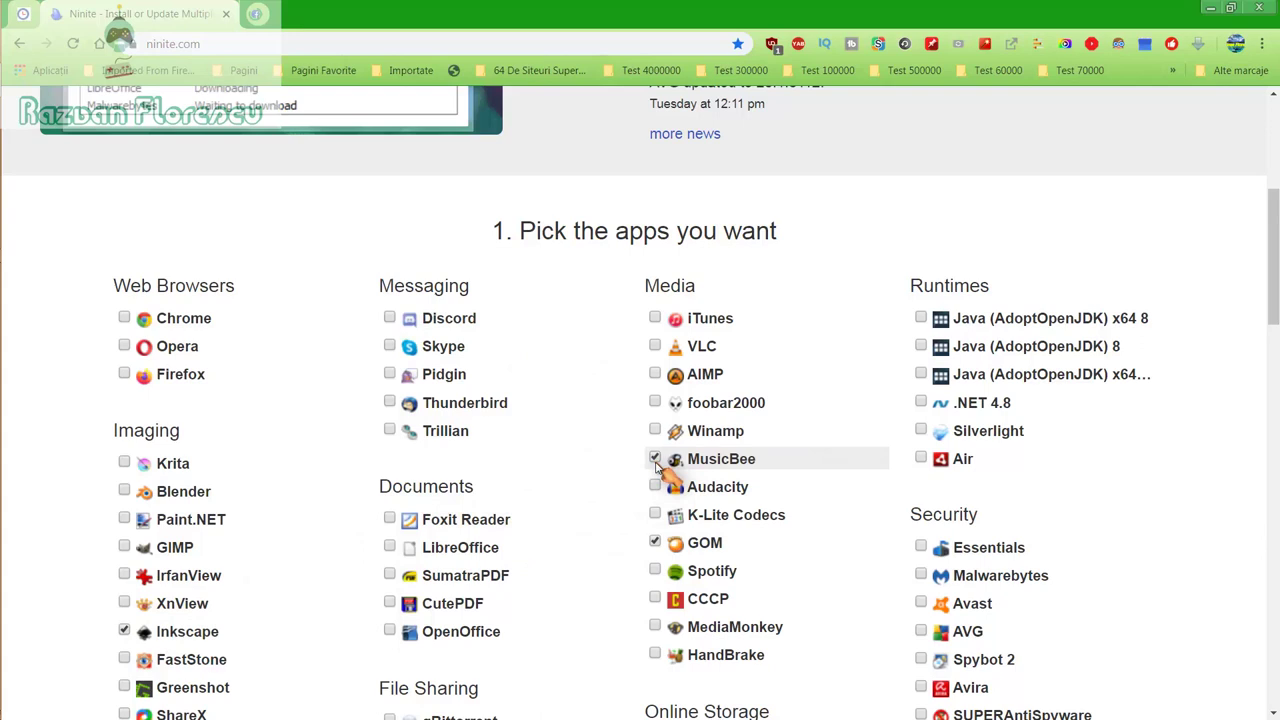
pyautogui.click(655, 626)
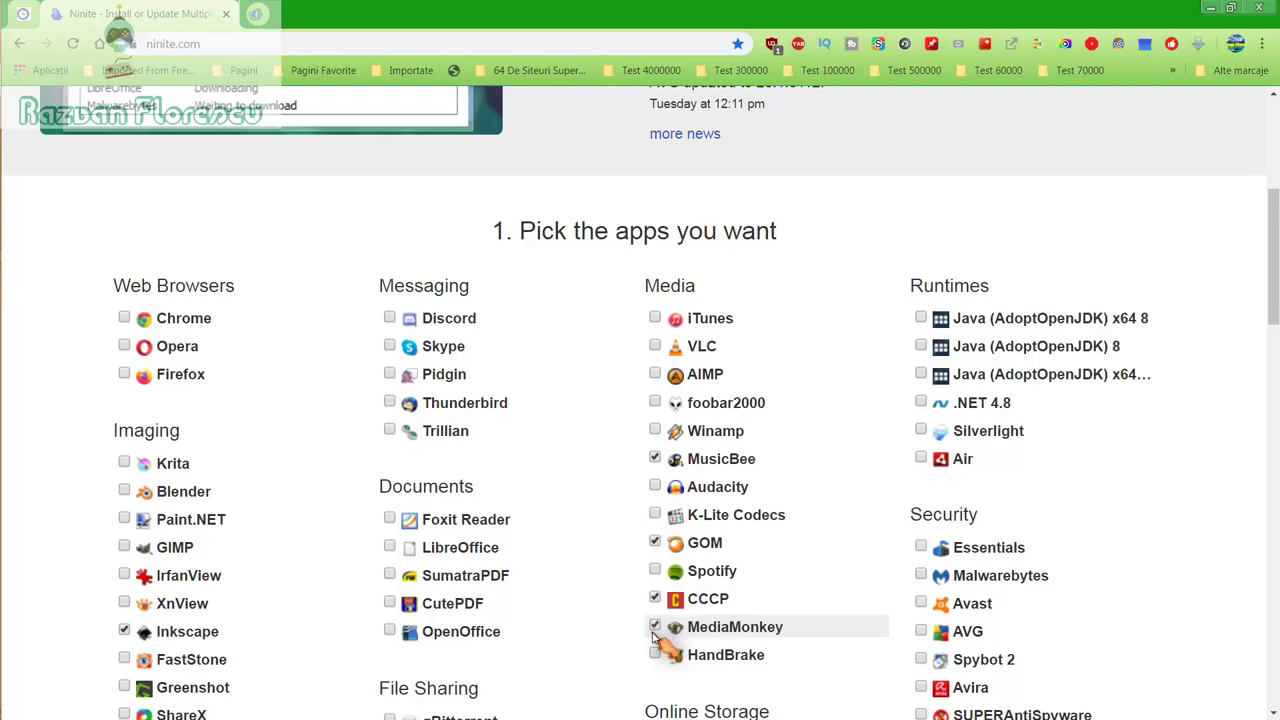
pyautogui.click(658, 574)
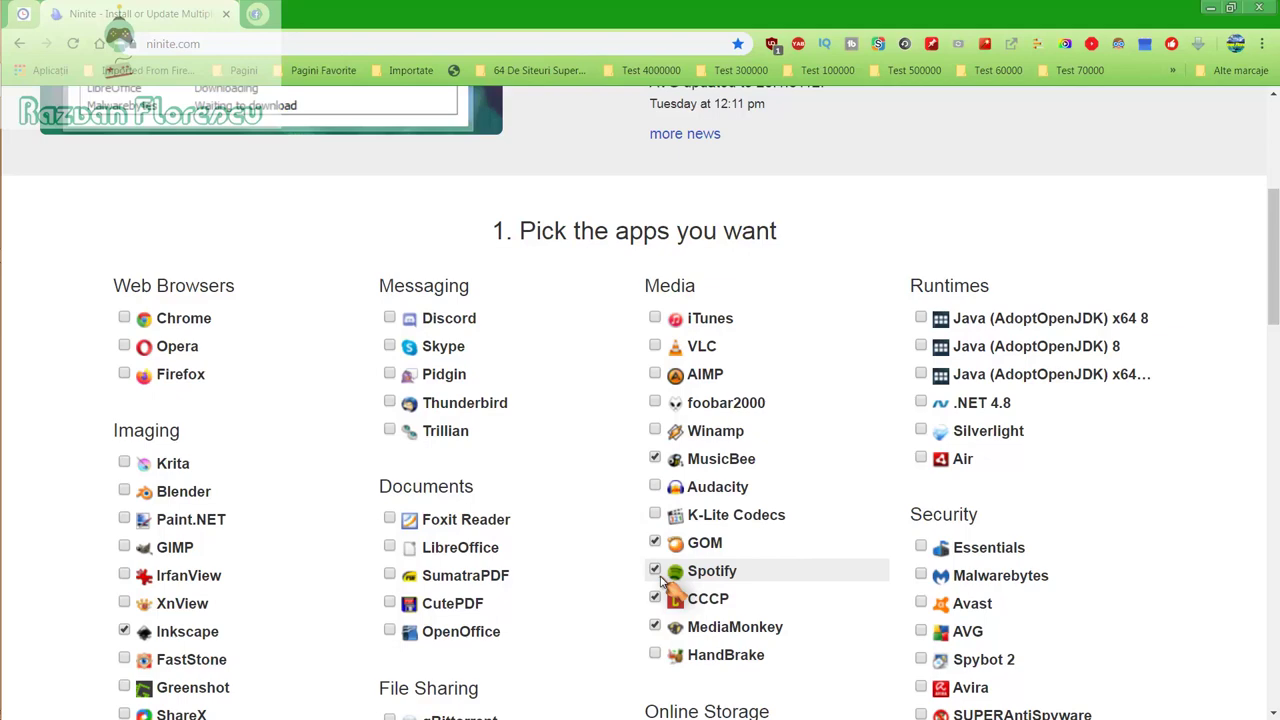
pyautogui.scroll(-2, 660, 580)
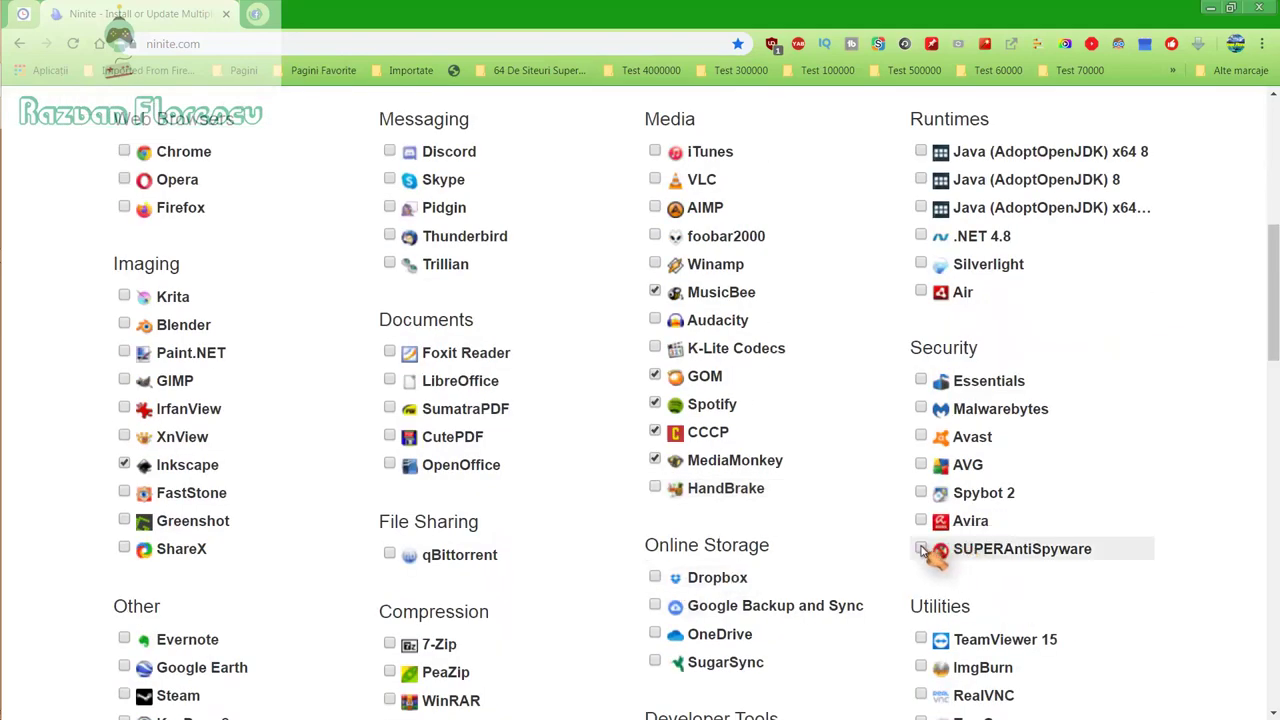
pyautogui.click(920, 548)
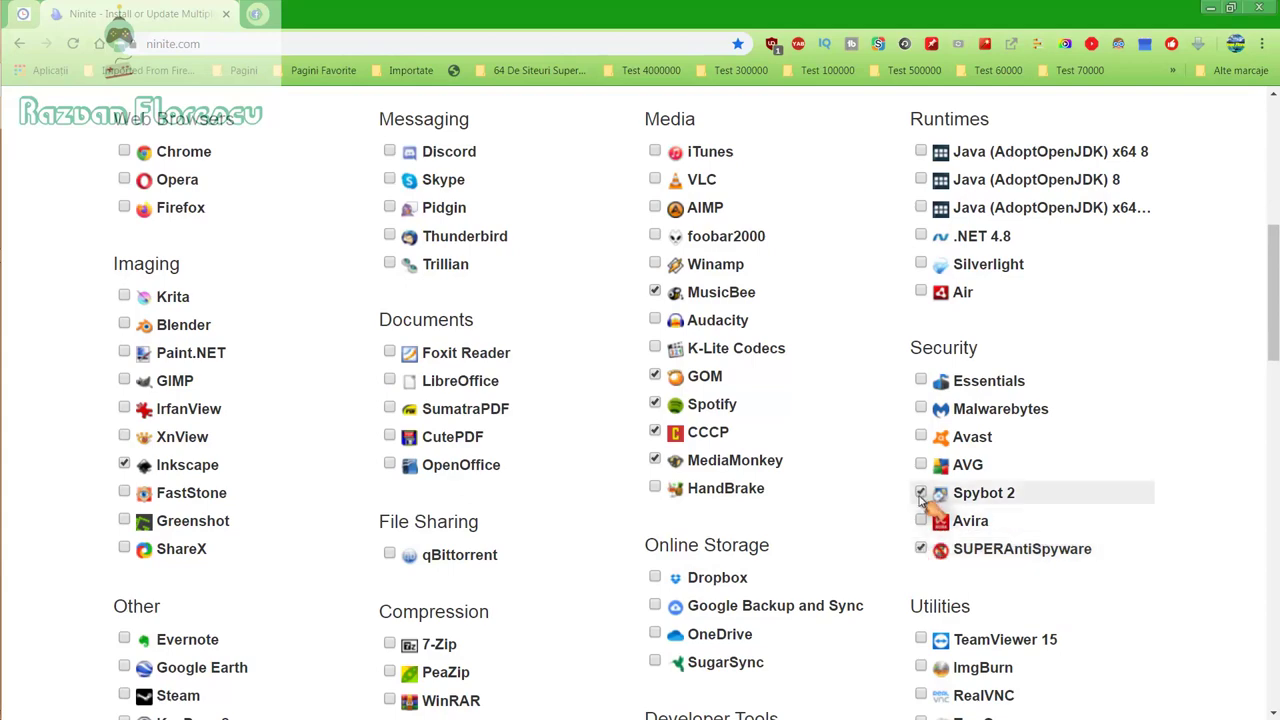
pyautogui.scroll(-2, 922, 500)
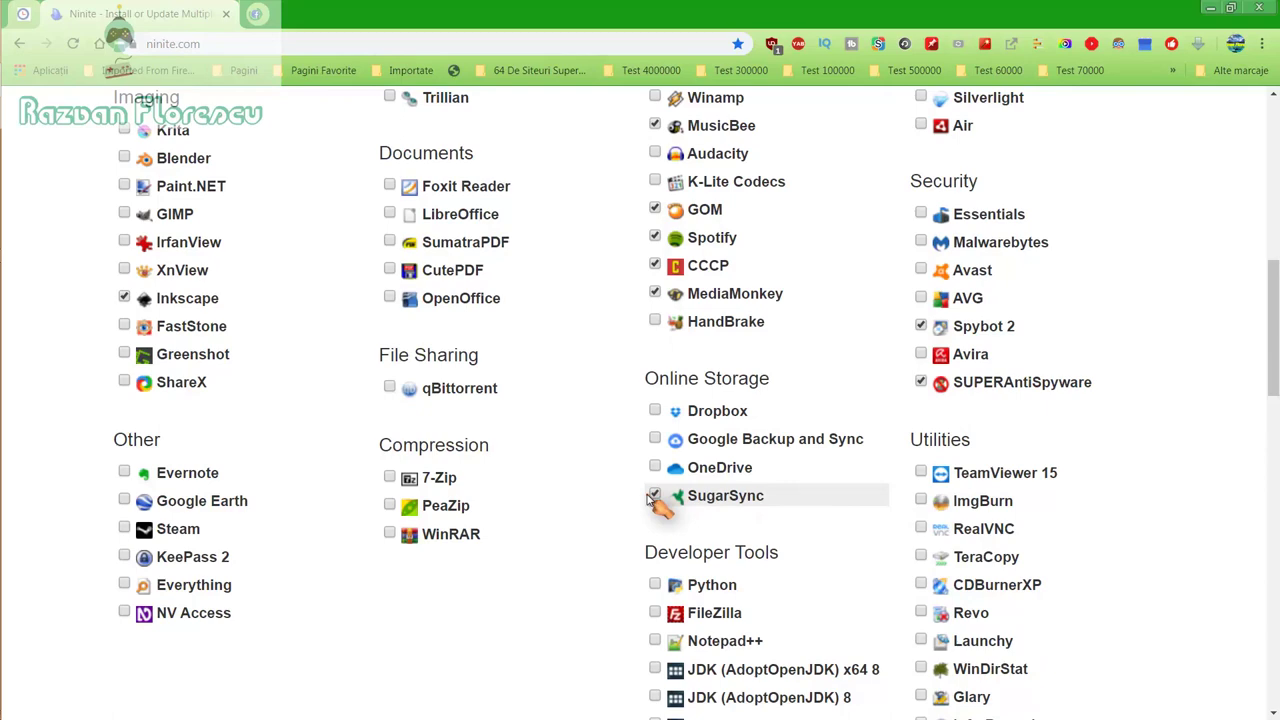
pyautogui.scroll(-2, 652, 503)
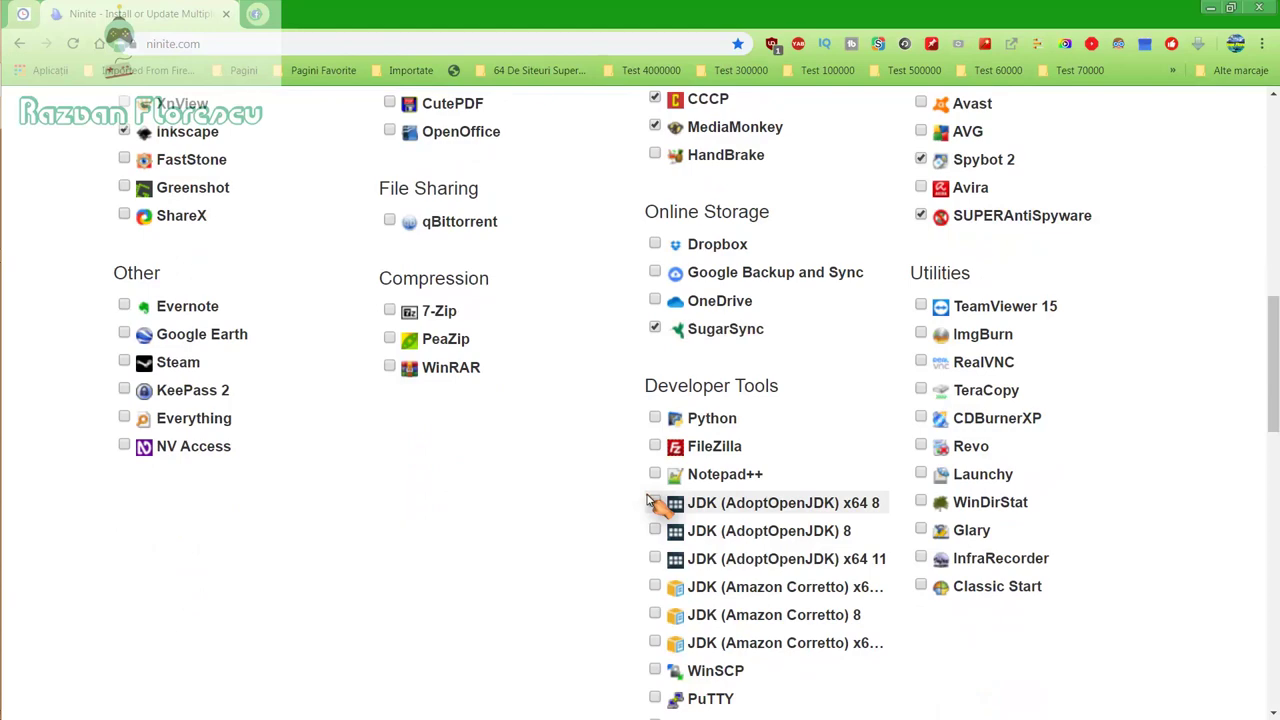
# Step: Generate the custom Ninite installer for the selected apps and save it to the Desktop under its suggested file name
pyautogui.scroll(-2, 650, 503)
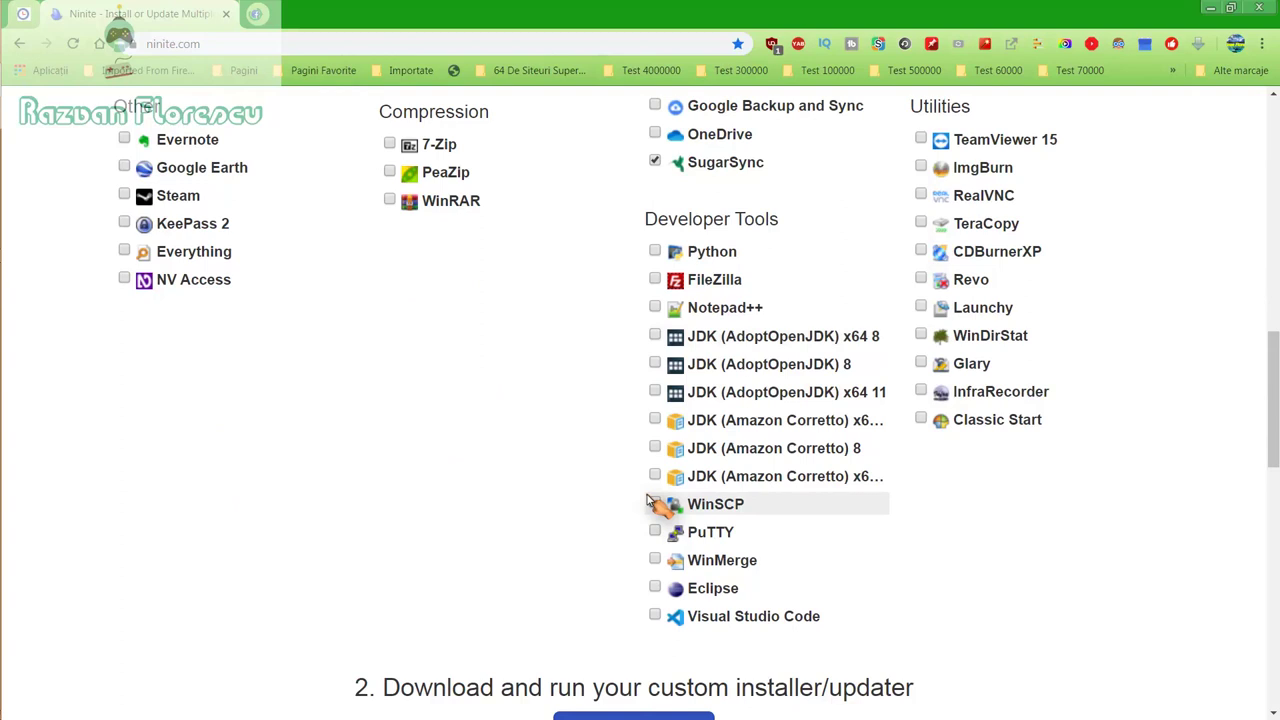
pyautogui.scroll(-2, 648, 503)
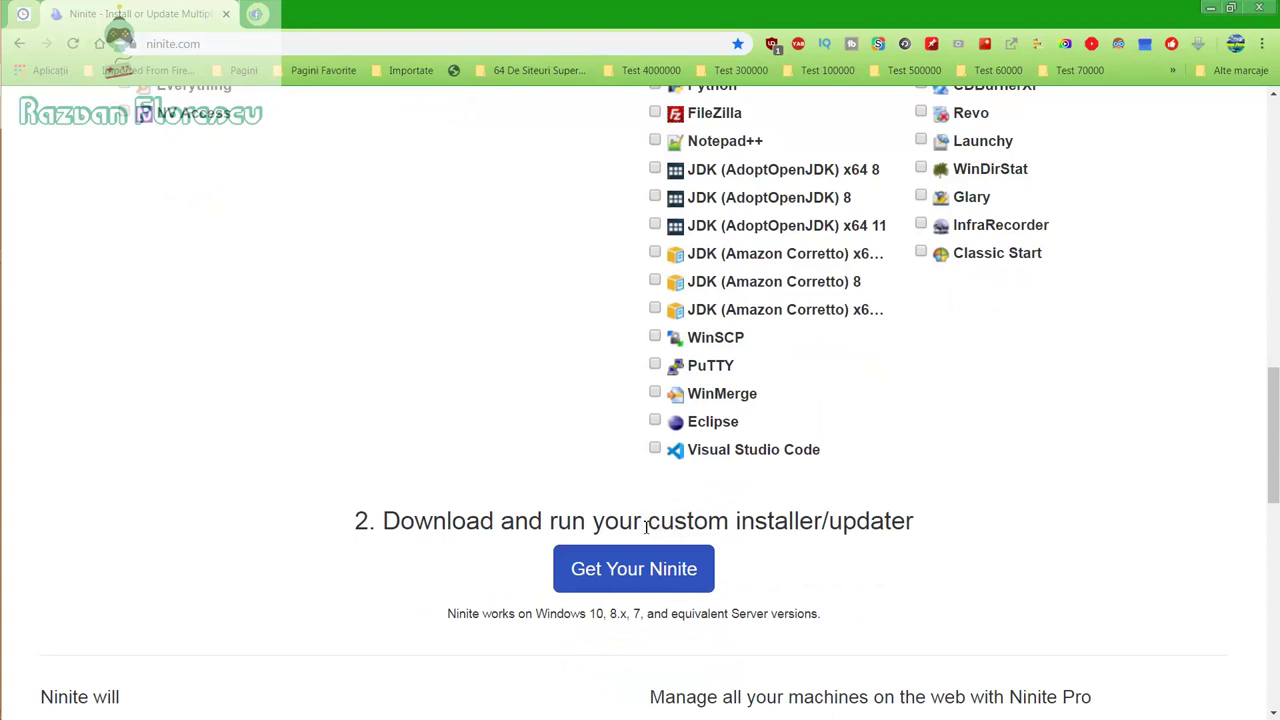
pyautogui.click(633, 570)
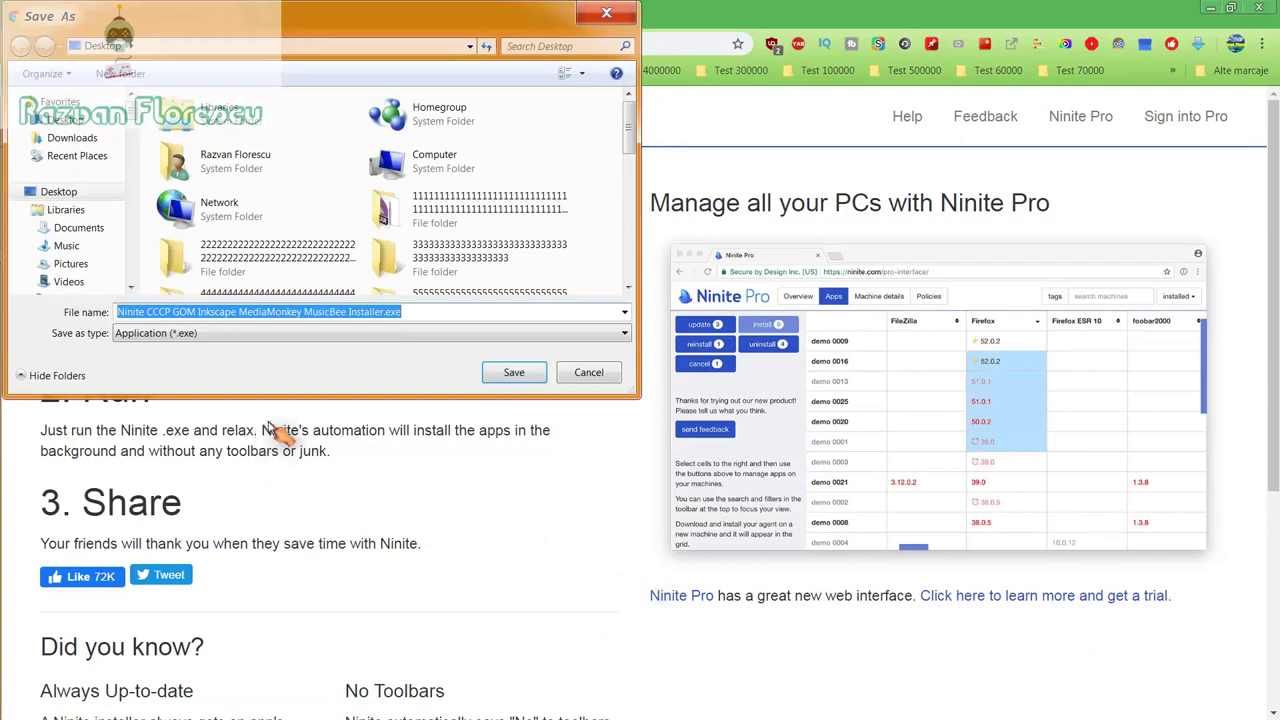
pyautogui.click(328, 336)
pyautogui.click(297, 362)
pyautogui.click(505, 372)
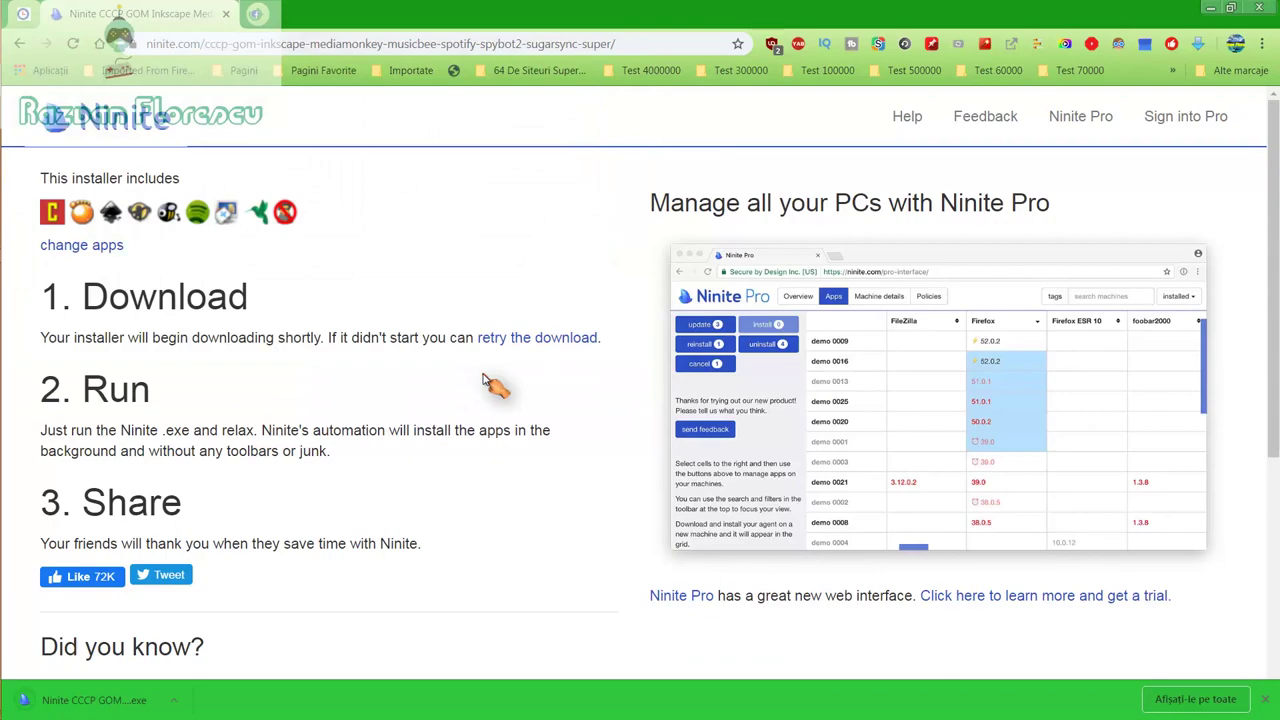
# Step: Run the downloaded Ninite installer, close the browser, and show the per-application installation details
pyautogui.click(128, 700)
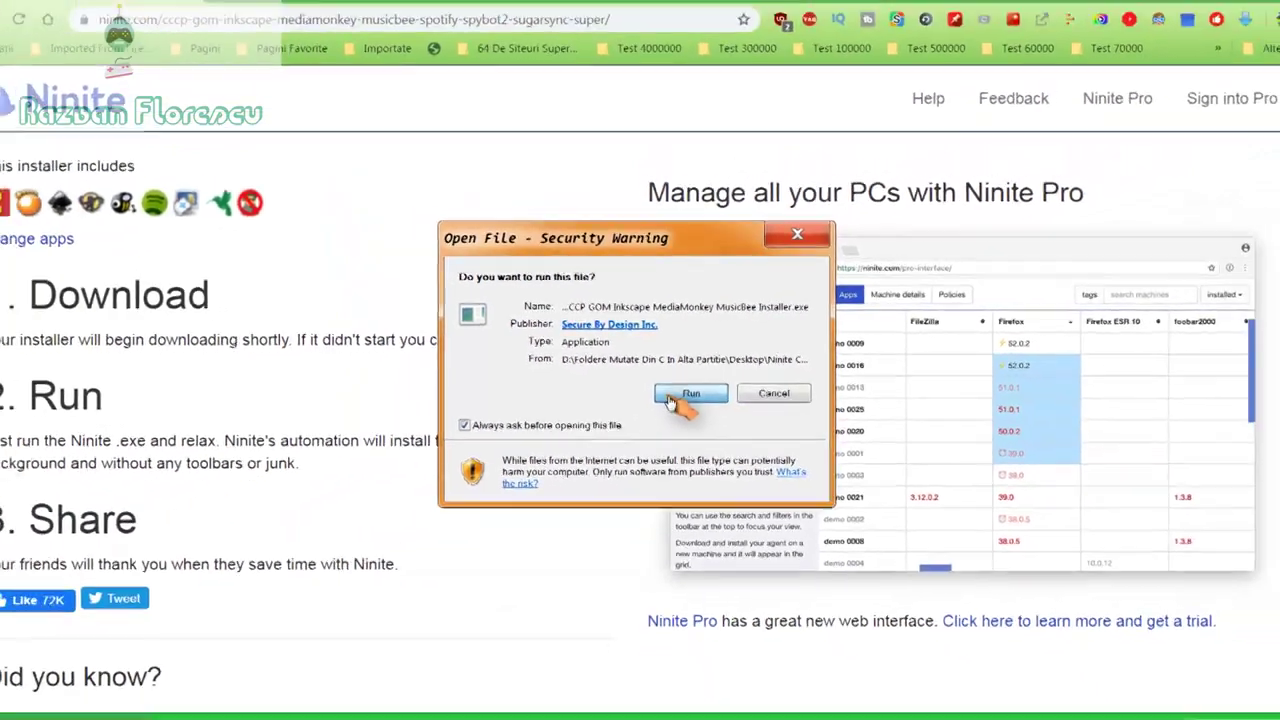
pyautogui.click(670, 424)
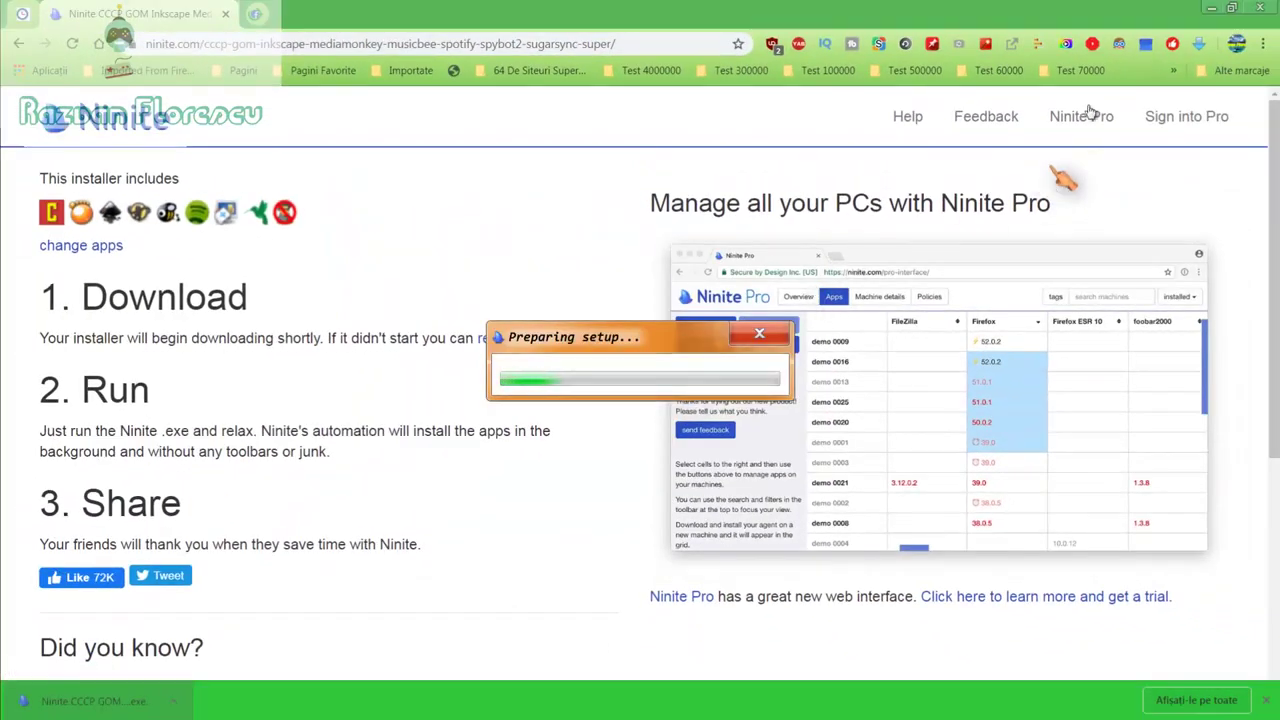
pyautogui.click(1258, 7)
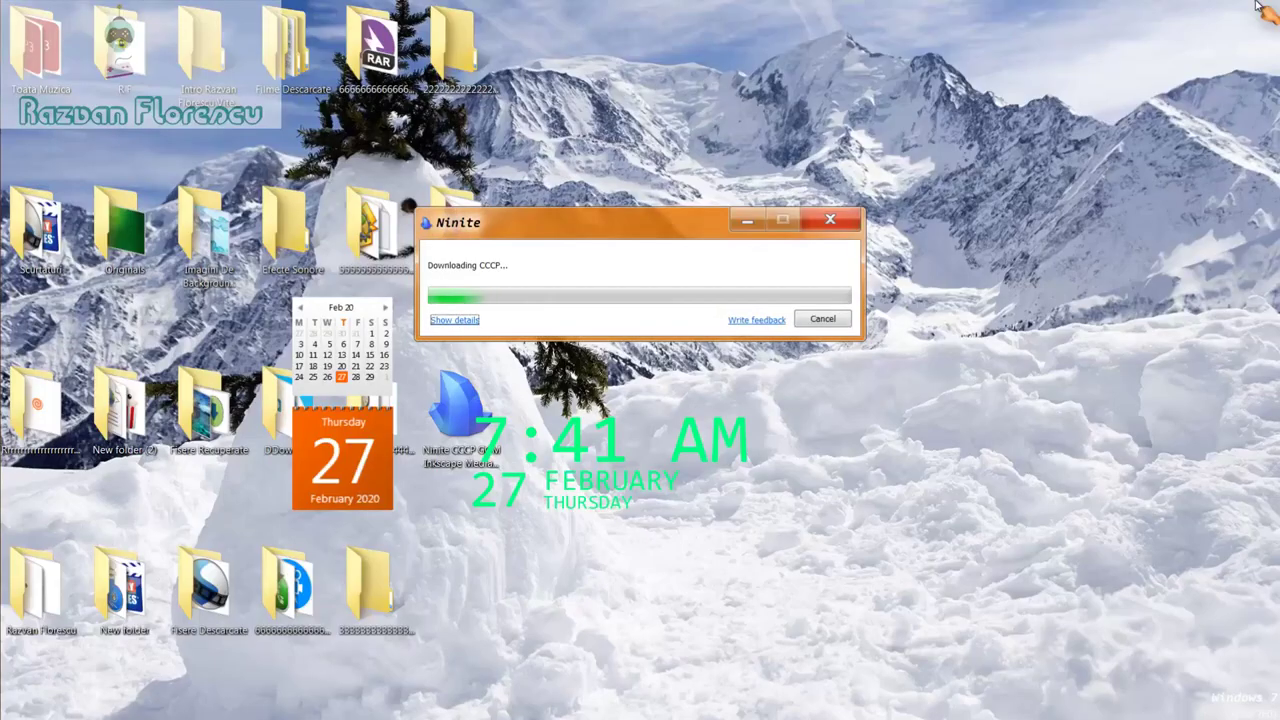
pyautogui.click(456, 321)
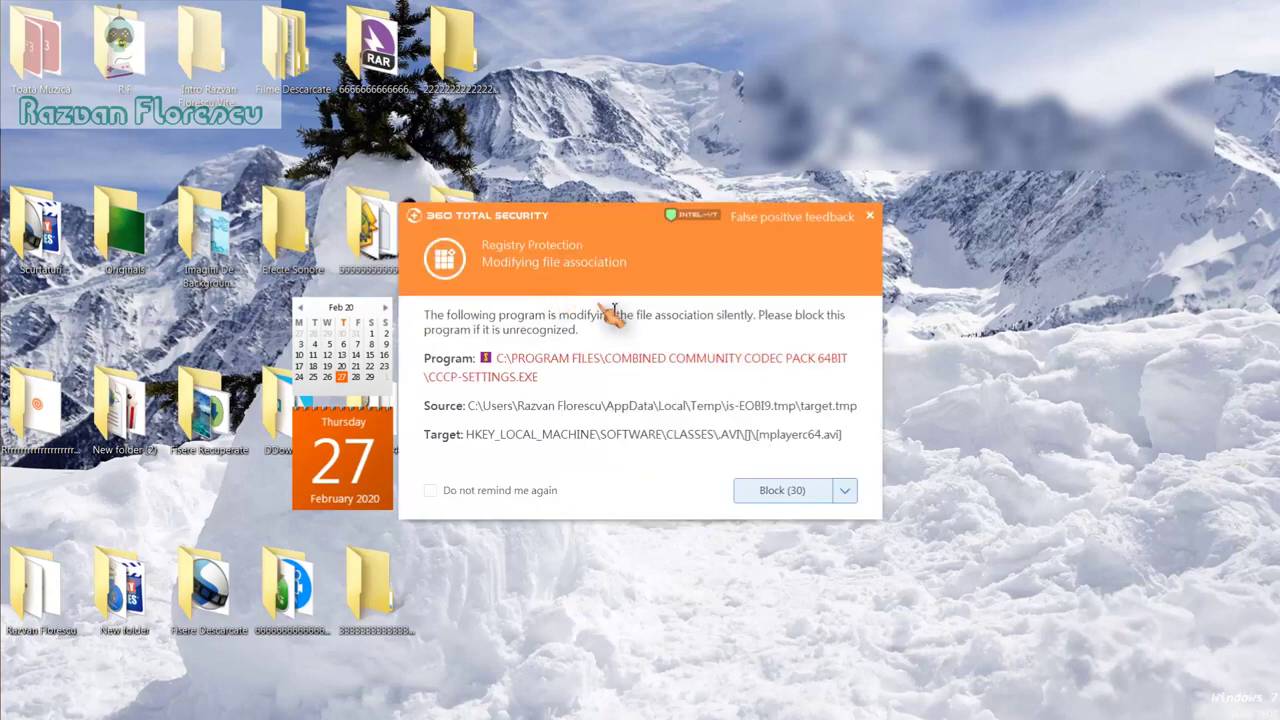
# Step: Dismiss each 360 Total Security protection alert during the installation without blocking anything, enabling "Do not remind me again" along the way
pyautogui.click(872, 218)
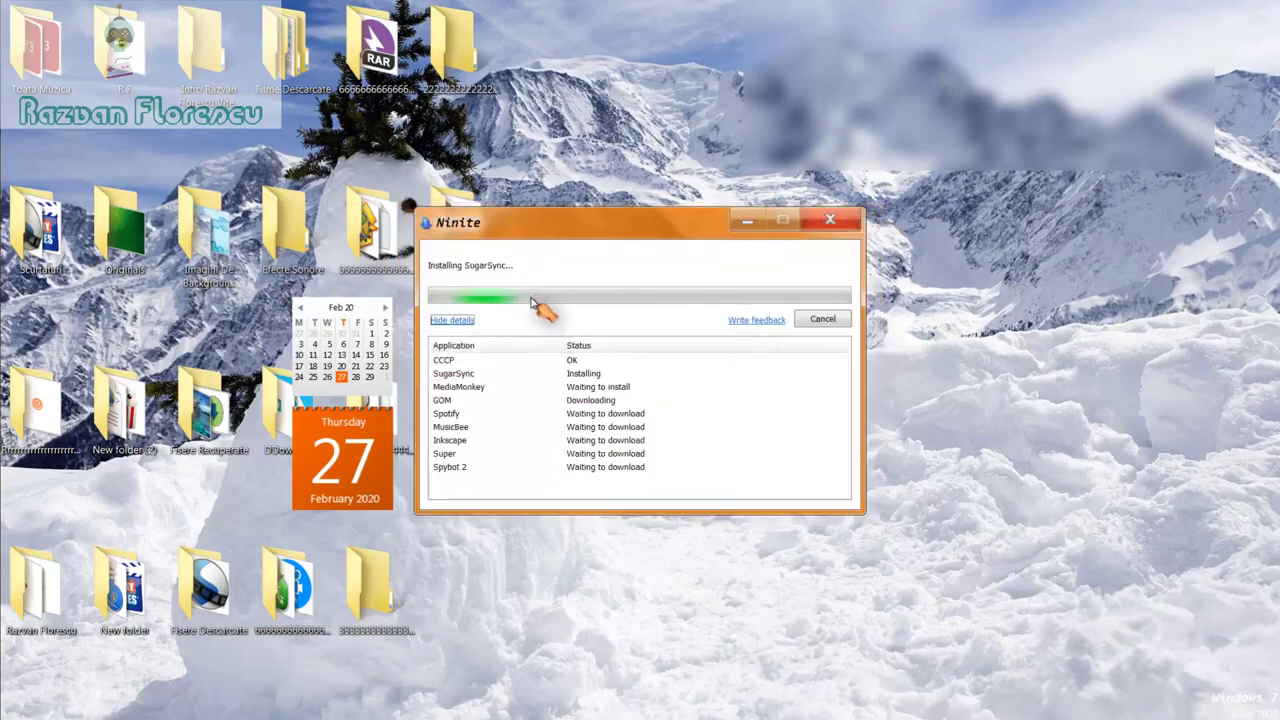
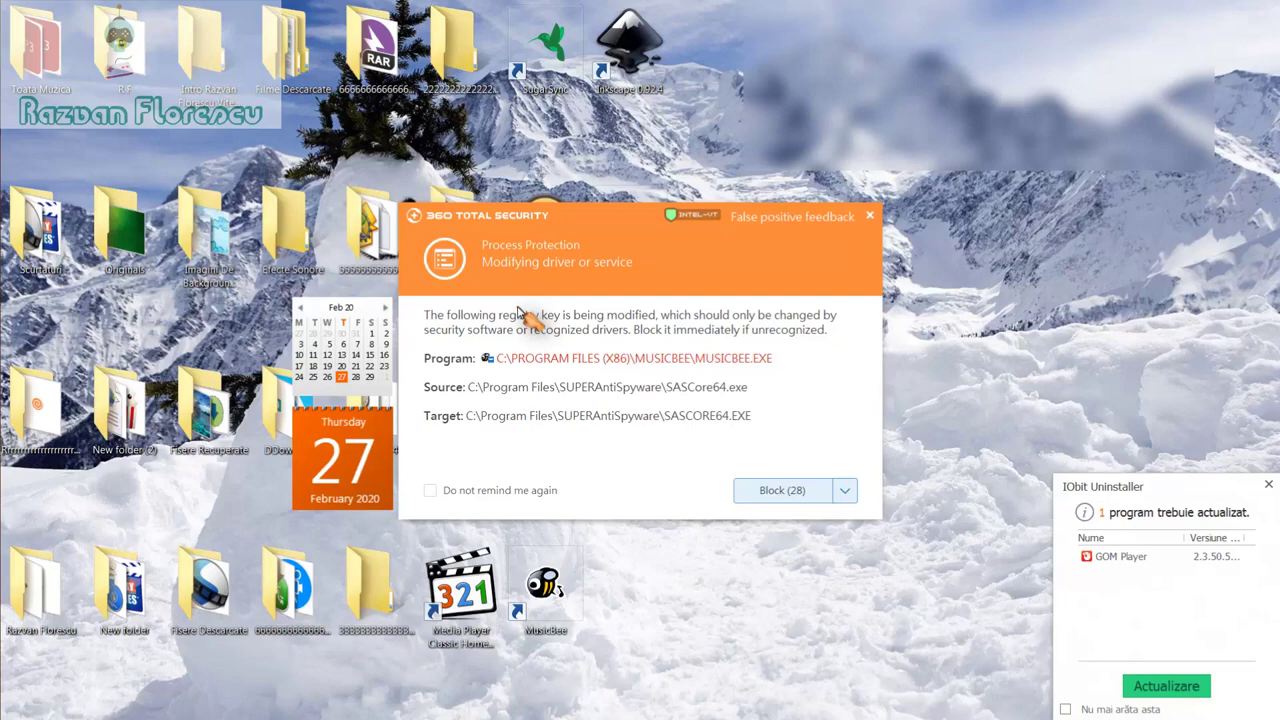
pyautogui.click(872, 217)
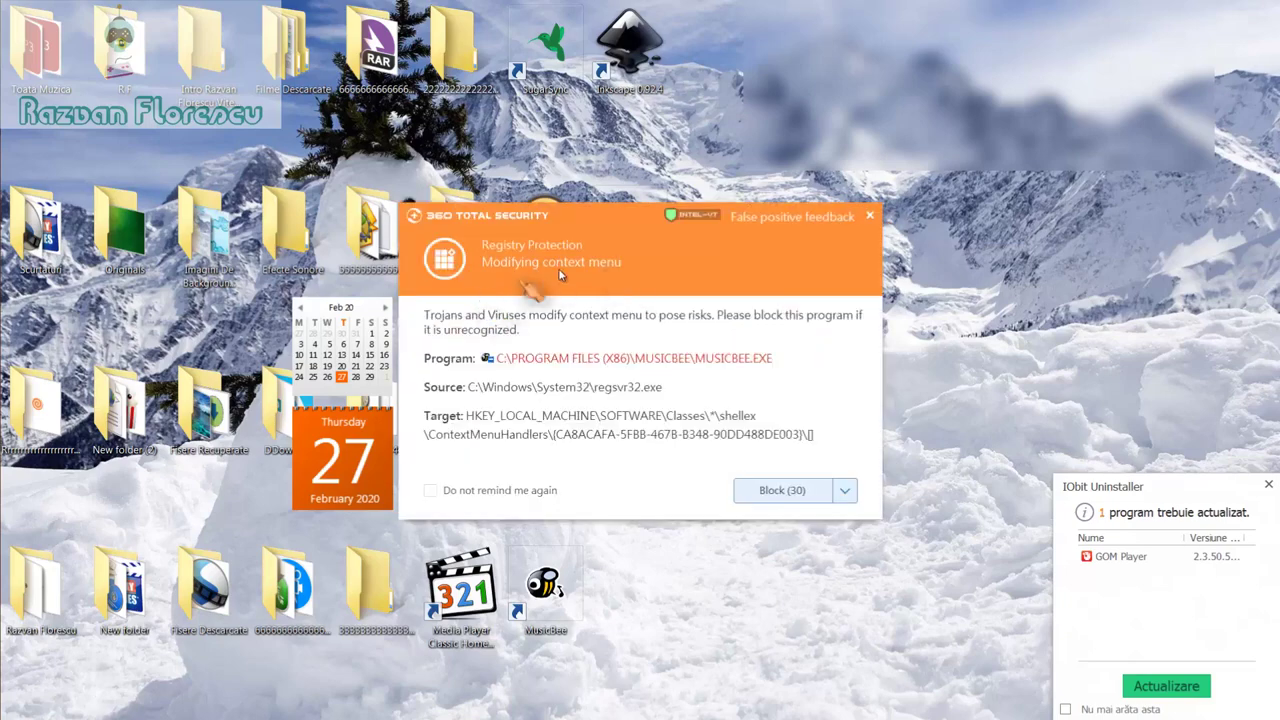
pyautogui.click(870, 216)
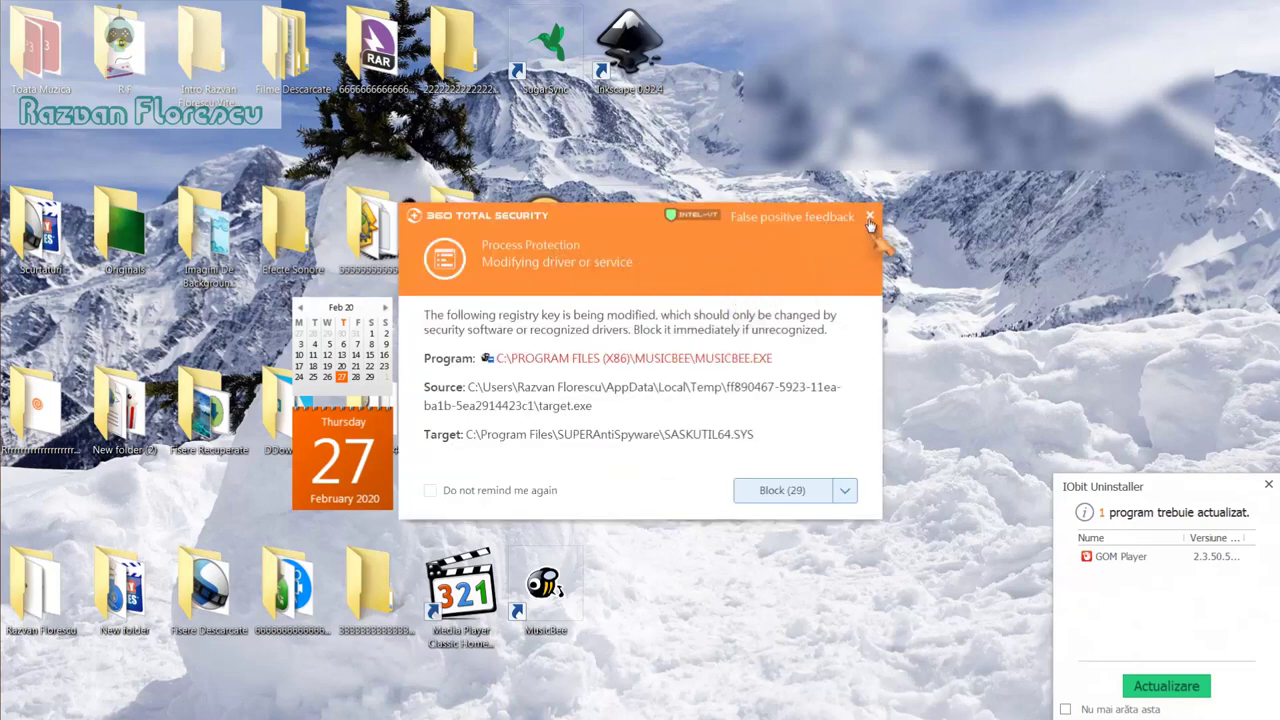
pyautogui.click(872, 217)
pyautogui.click(872, 217)
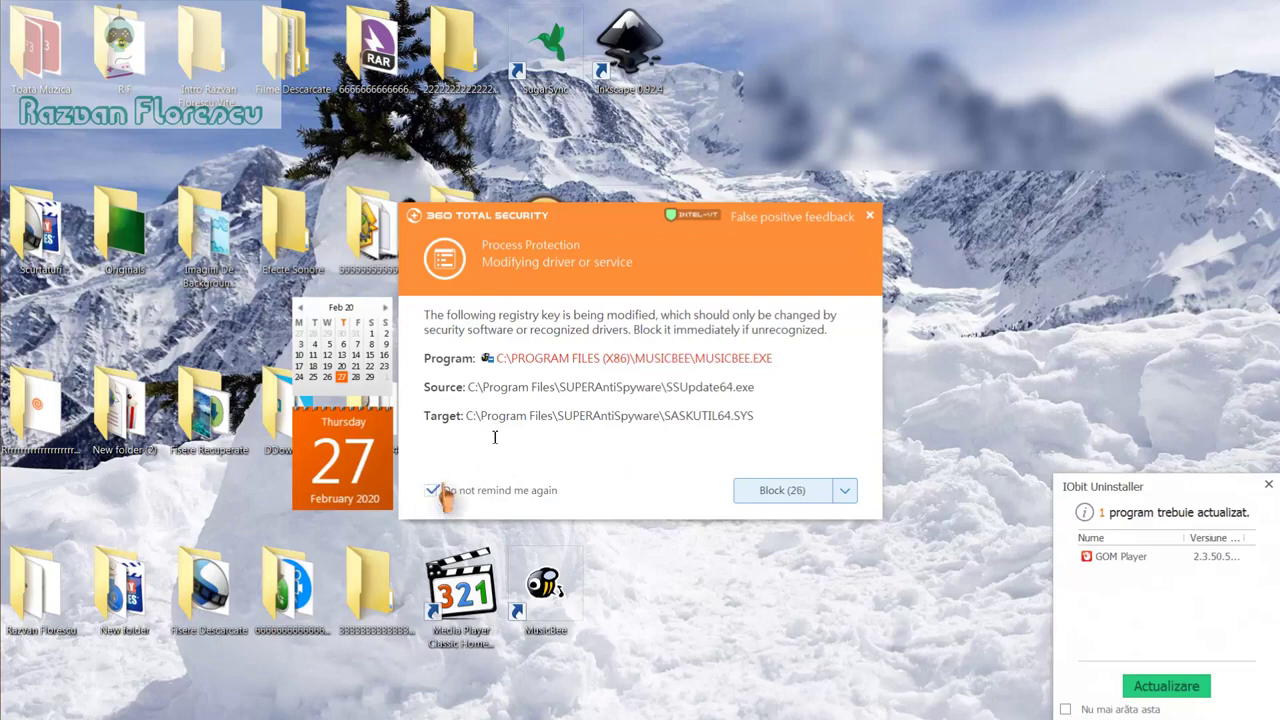
pyautogui.click(869, 216)
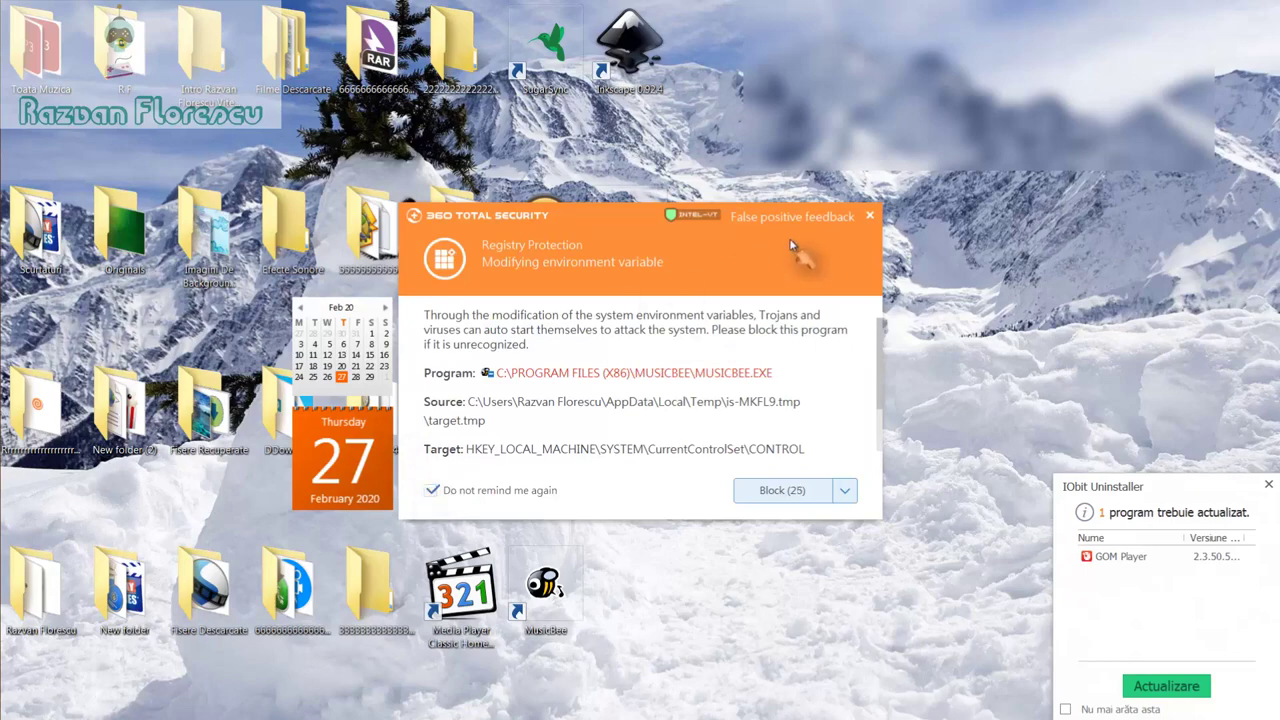
pyautogui.click(871, 219)
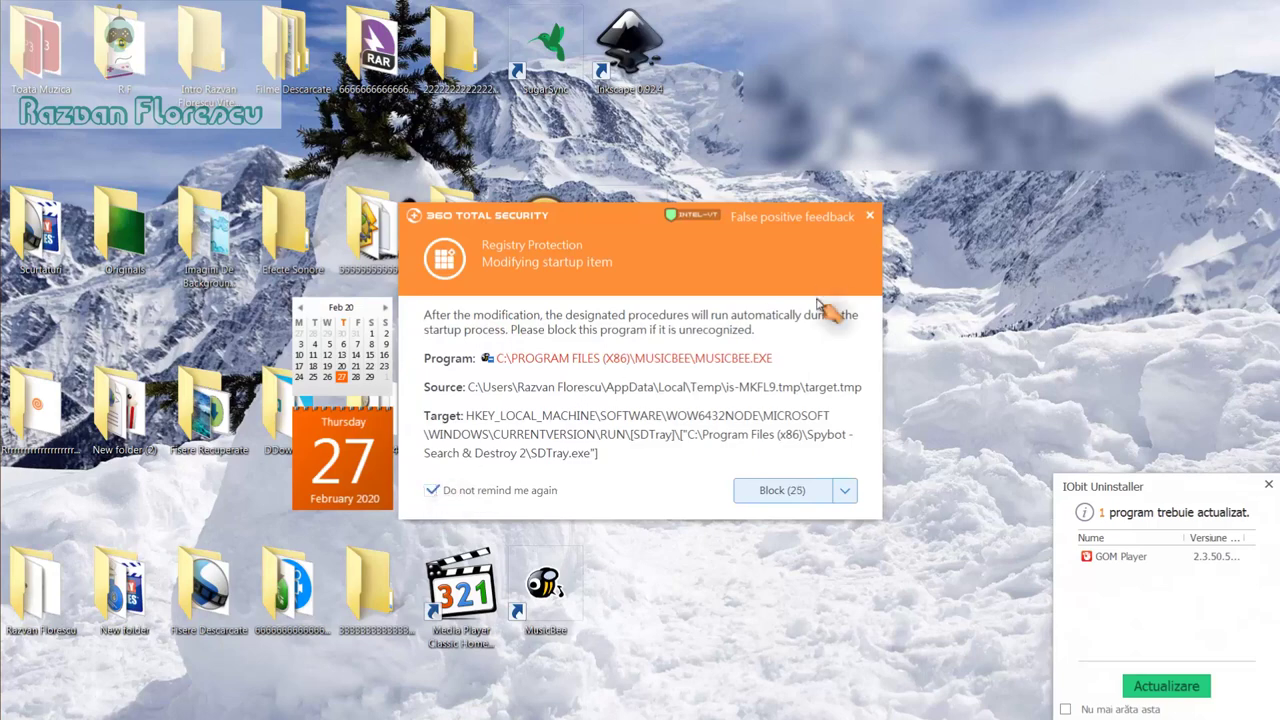
pyautogui.click(870, 214)
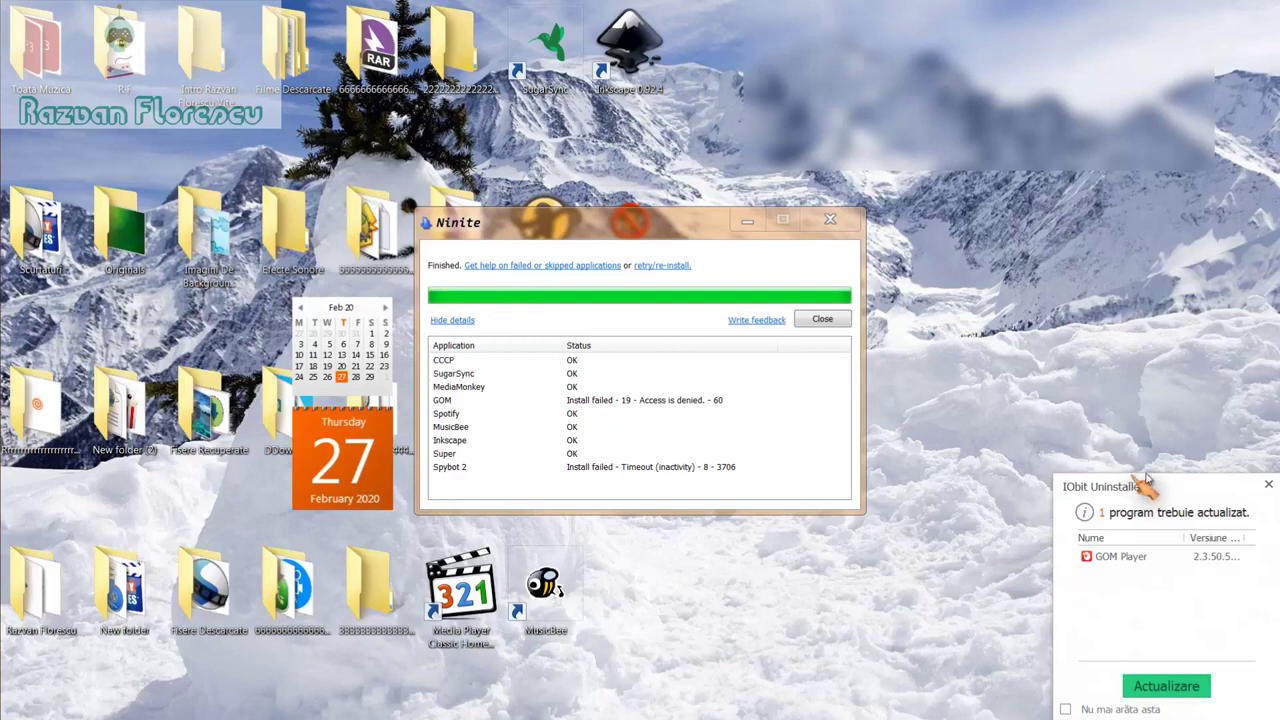
# Step: Close the IObit Uninstaller update notice and the finished Ninite installer window
pyautogui.click(1266, 485)
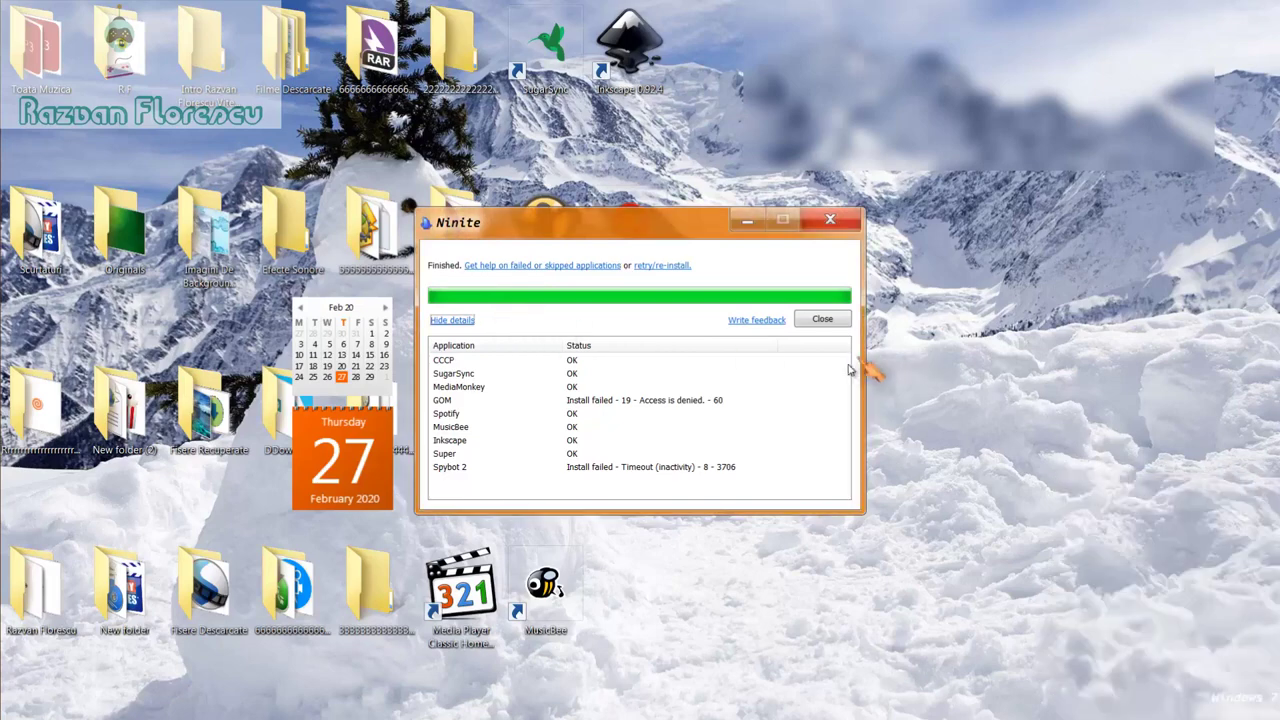
pyautogui.click(822, 320)
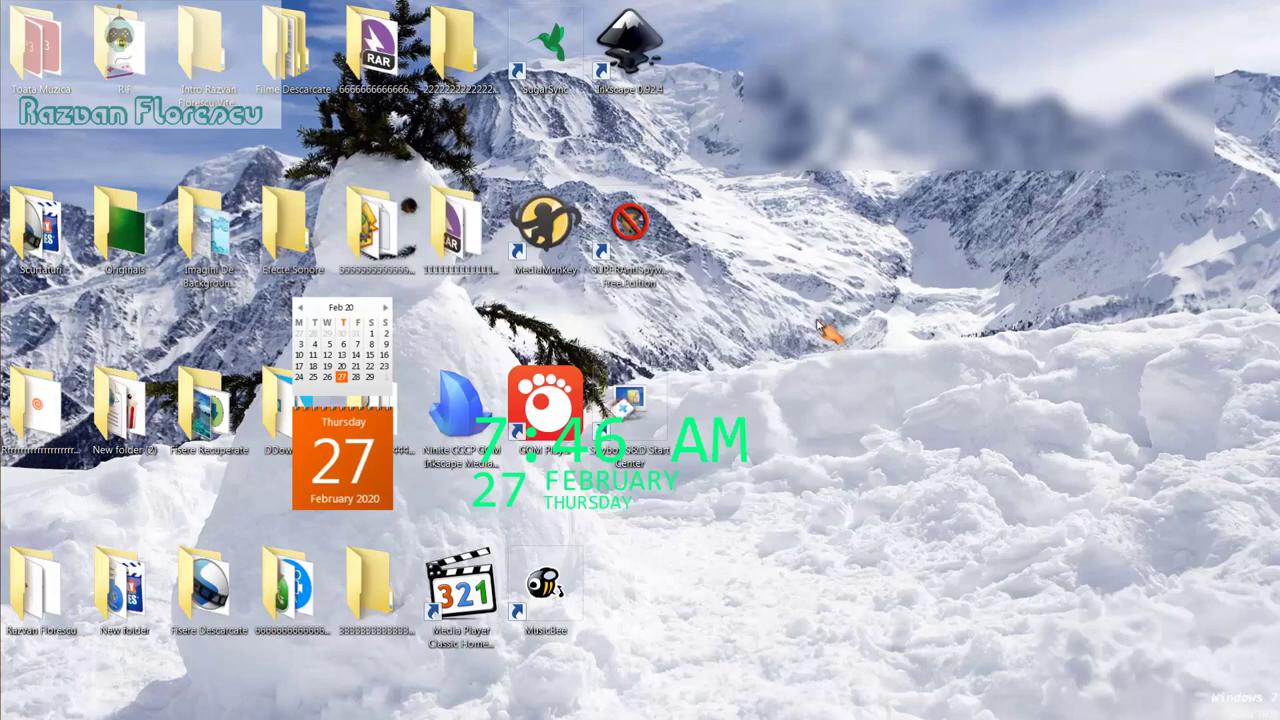
# Step: Try out Media Player Classic Home Cinema in a maximized window, declining periodic CCCP update checks, and close it
pyautogui.doubleClick(478, 613)
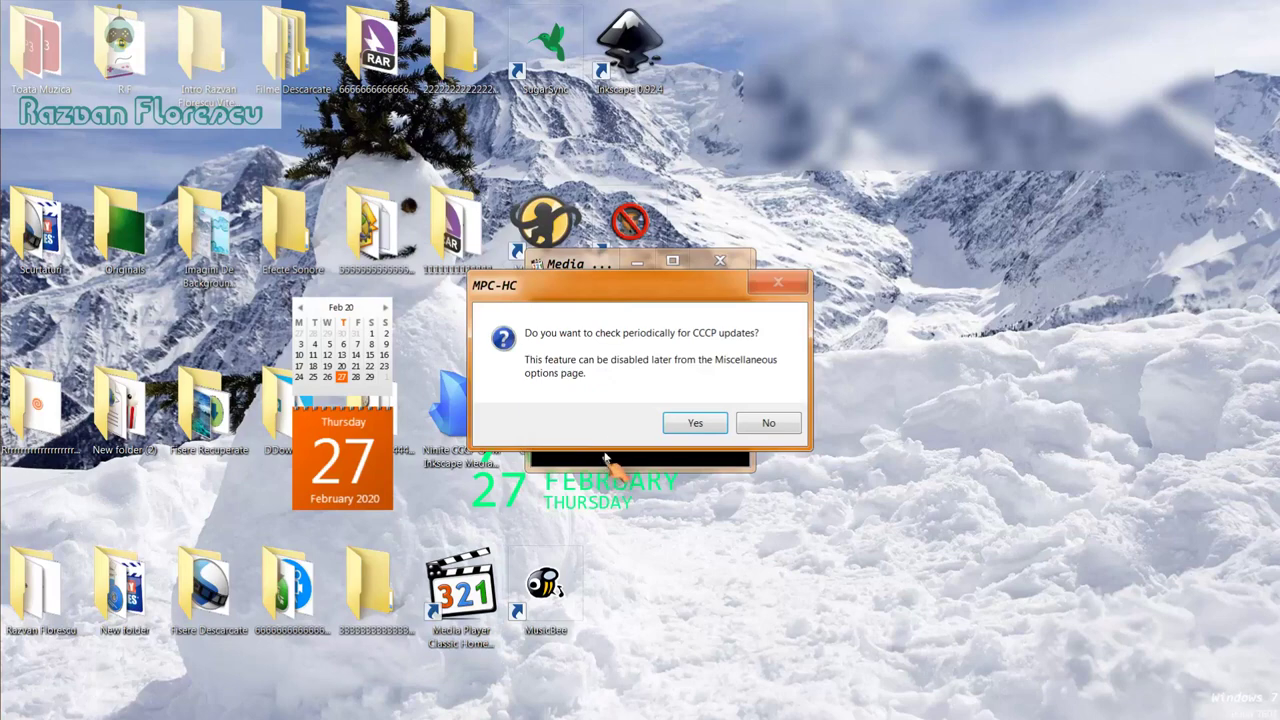
pyautogui.click(762, 424)
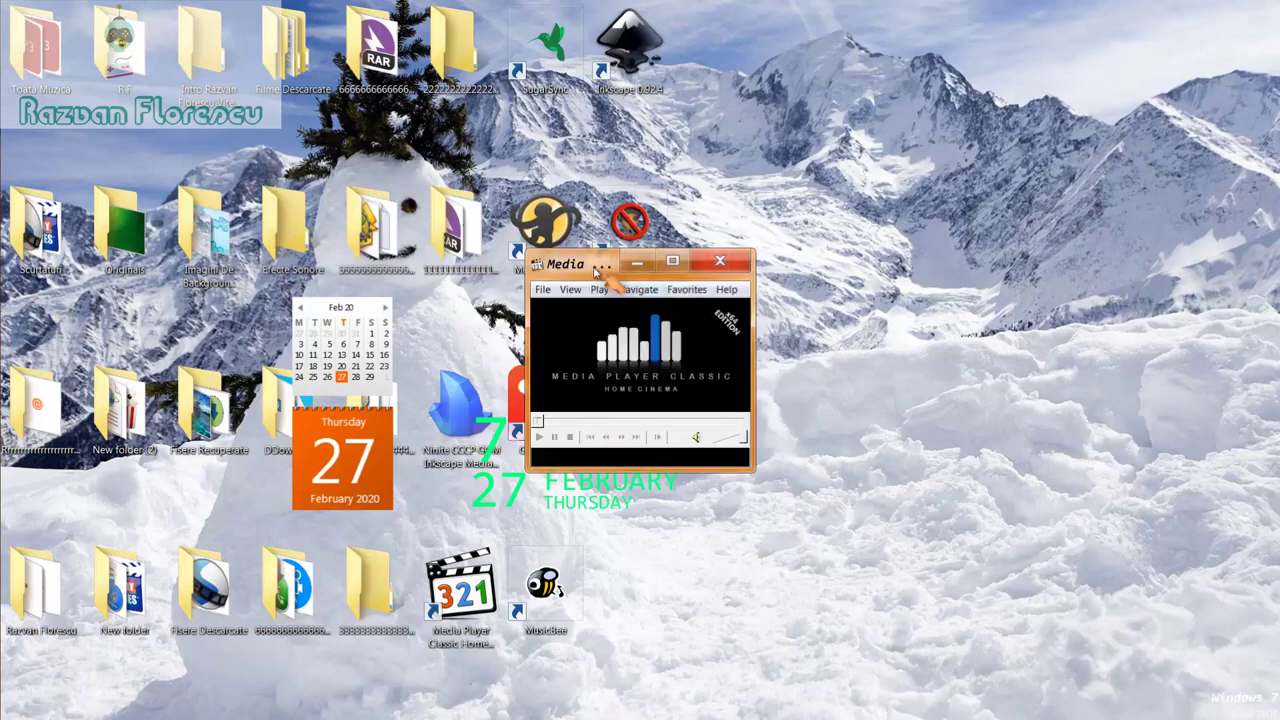
pyautogui.moveTo(604, 266); pyautogui.dragTo(628, 8)
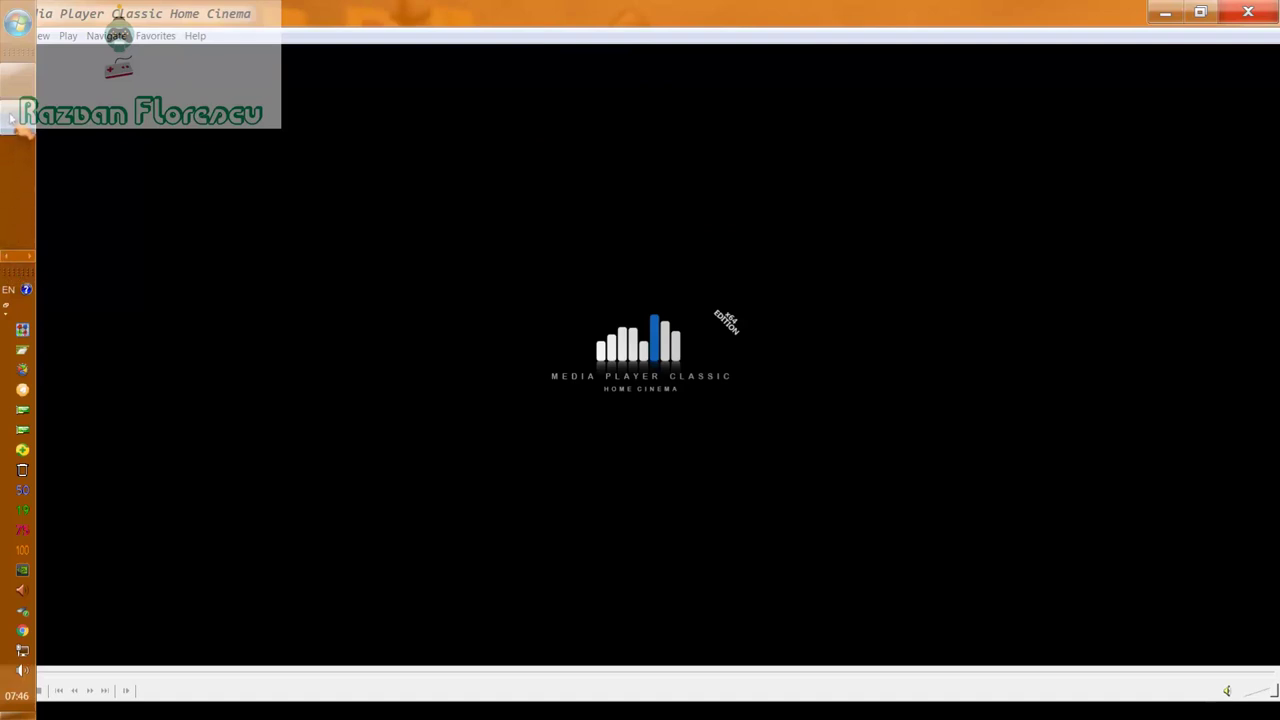
pyautogui.rightClick(14, 122)
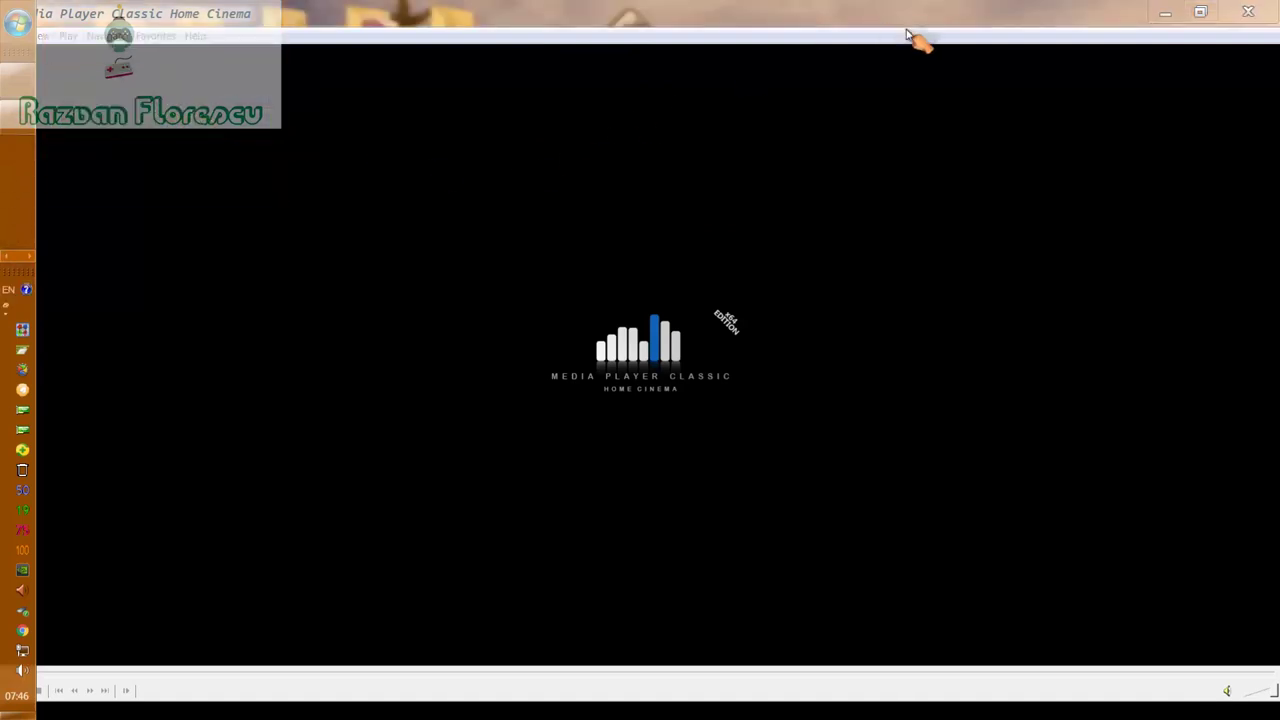
pyautogui.click(1248, 12)
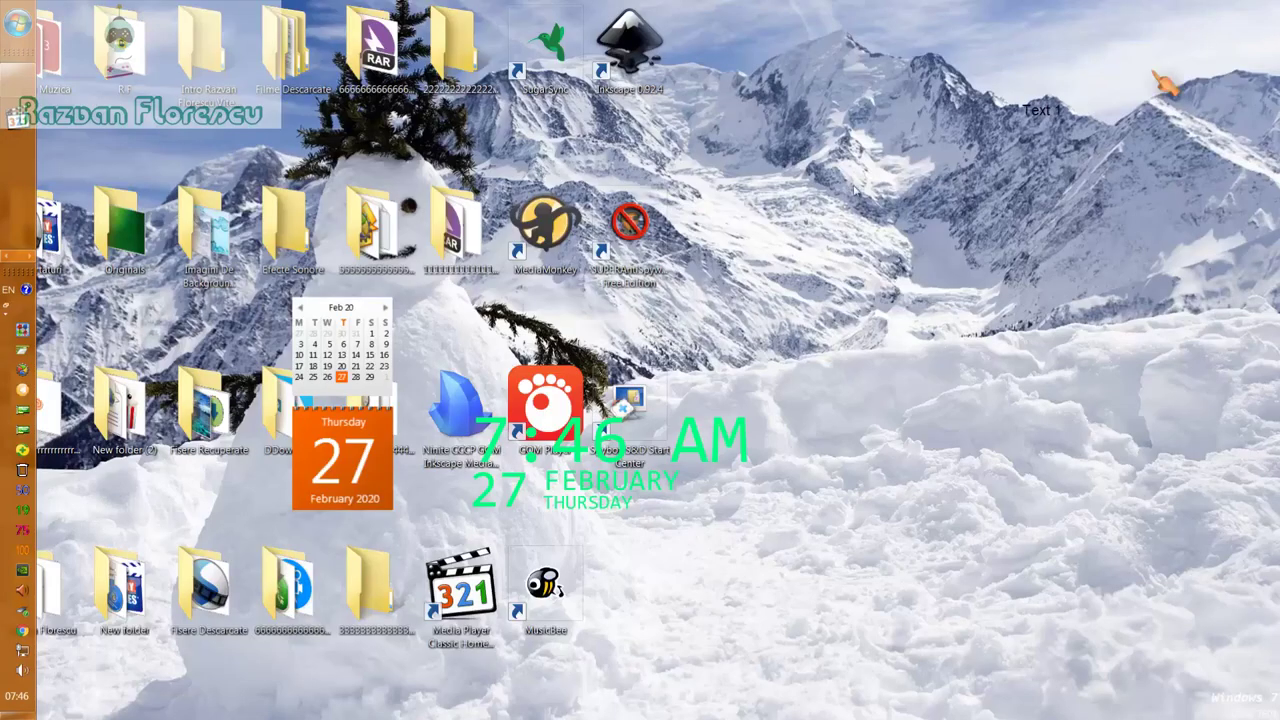
# Step: Permanently delete the Ninite installer file from the desktop
pyautogui.click(476, 424)
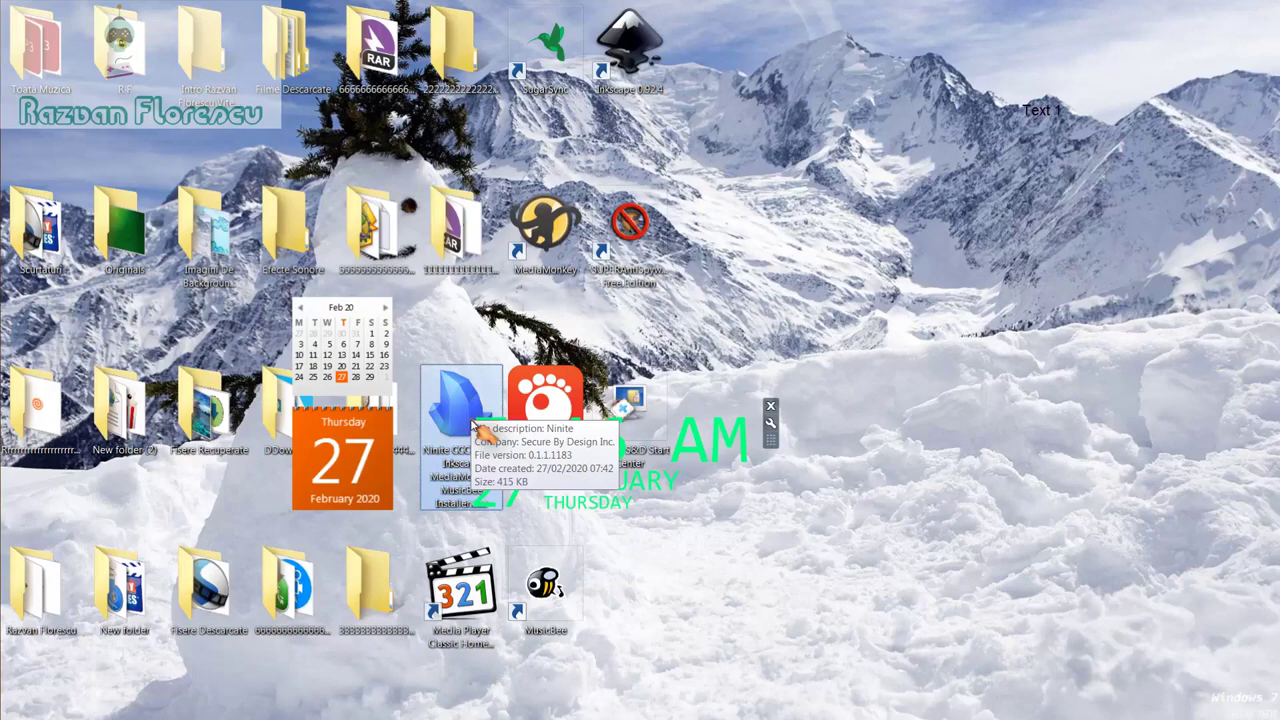
pyautogui.hotkey('shift', 'Delete')
pyautogui.press('Return')
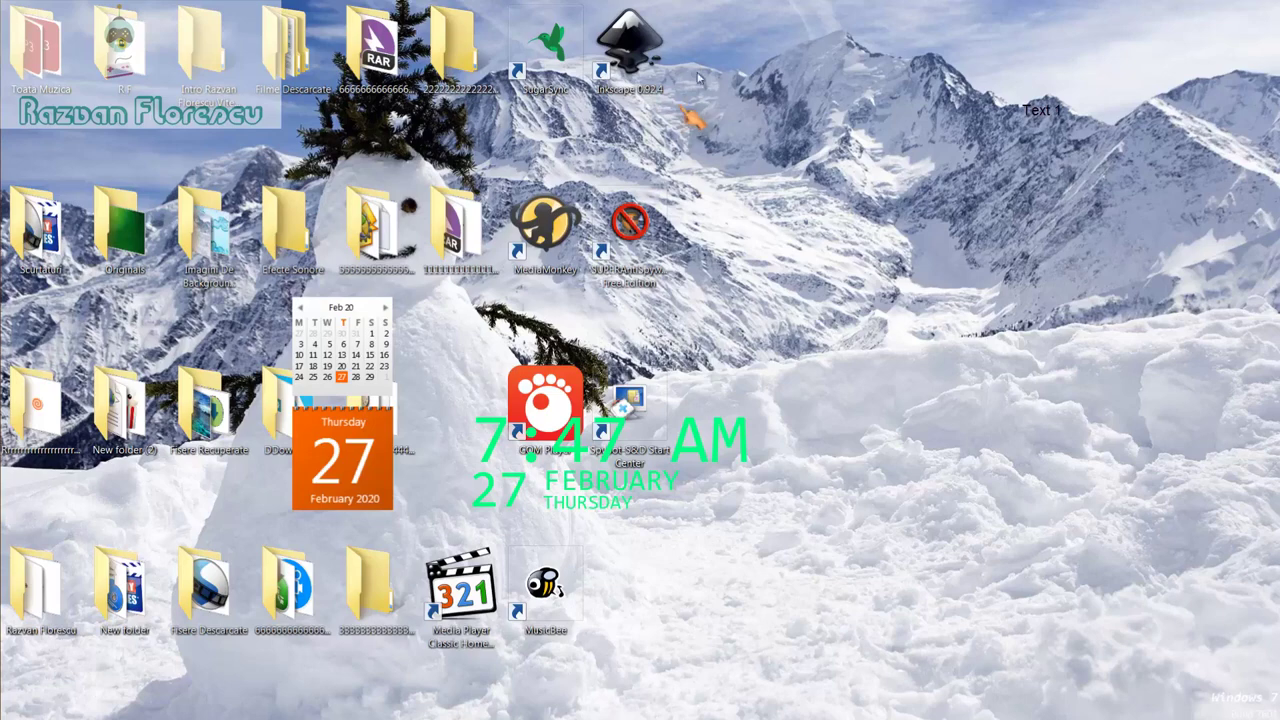
# Step: Copy the eight new application shortcuts into the Scurtaturi folder, and permanently delete the originals from the desktop
pyautogui.moveTo(712, 5); pyautogui.dragTo(515, 610)
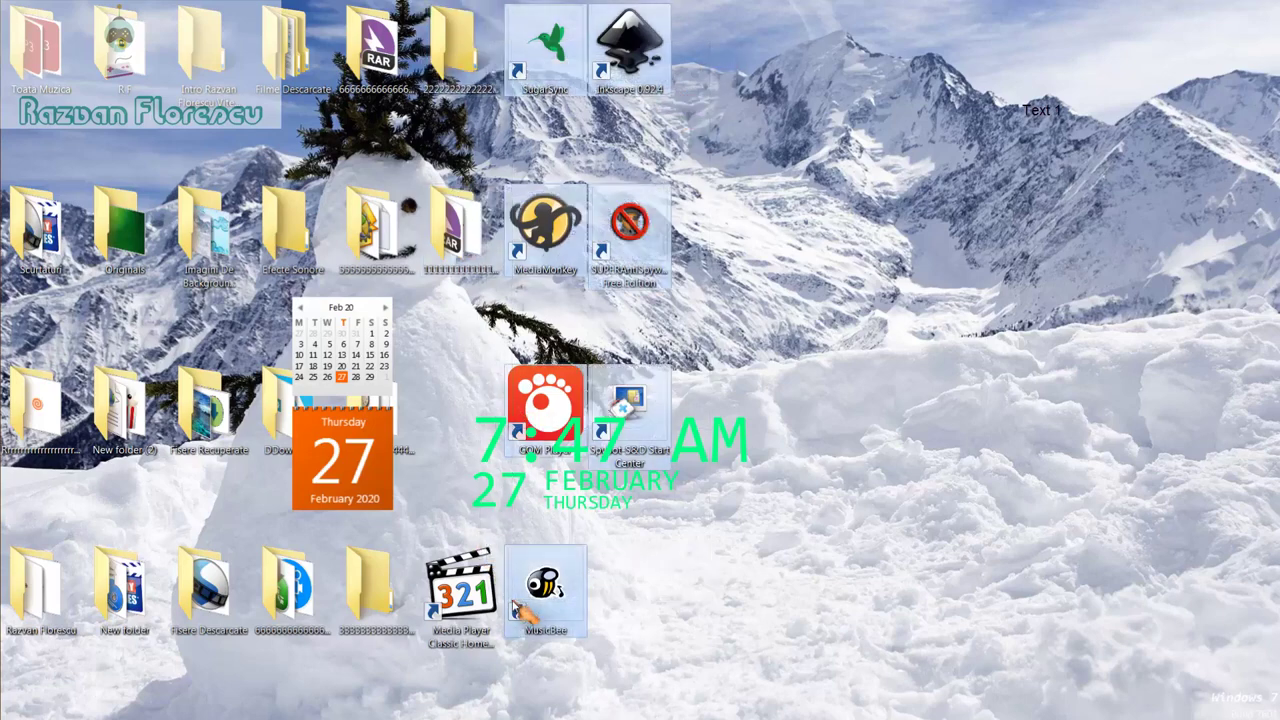
pyautogui.keyDown('ctrl'); pyautogui.click(462, 578); pyautogui.keyUp('ctrl')
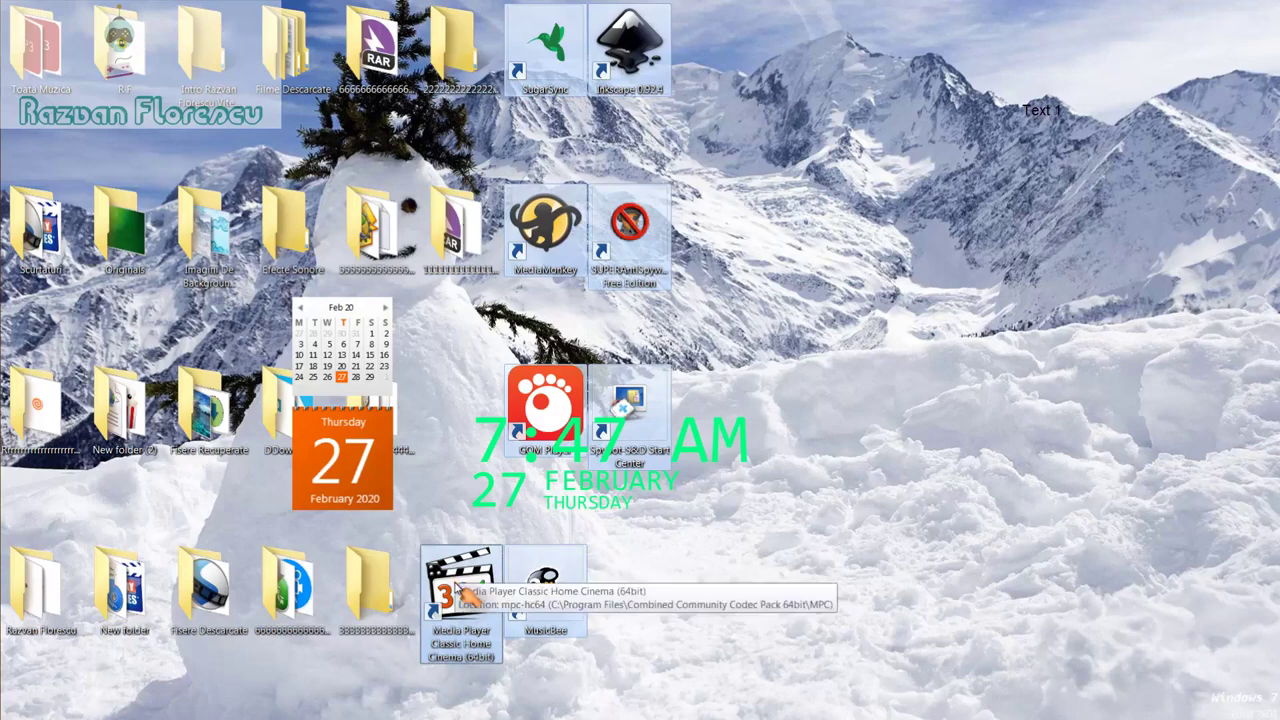
pyautogui.moveTo(462, 590); pyautogui.dragTo(75, 200)
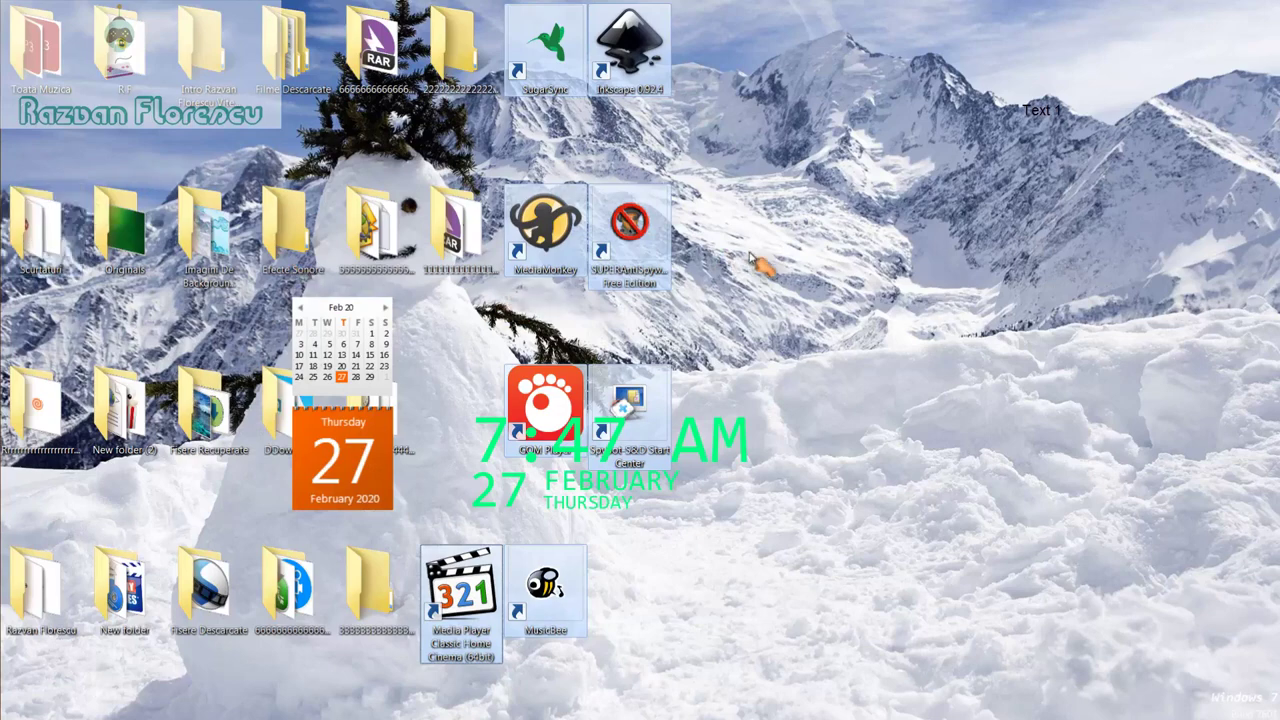
pyautogui.hotkey('shift', 'Delete')
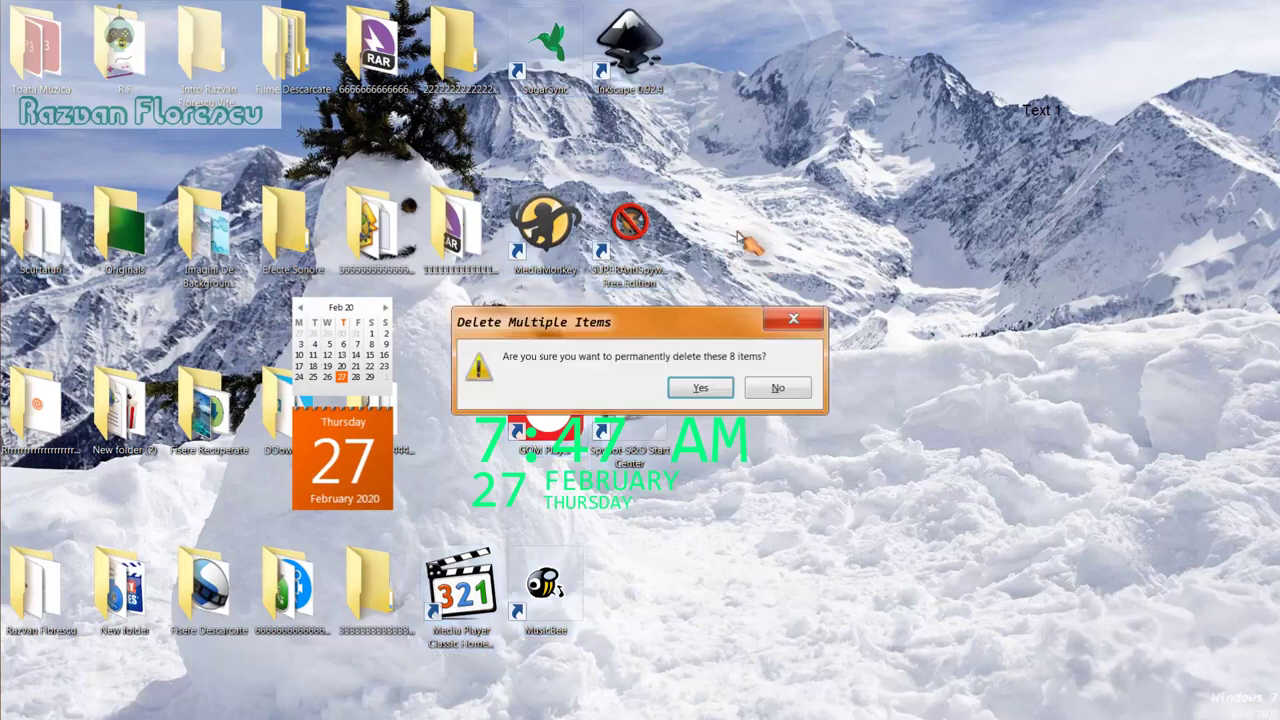
pyautogui.press('Return')
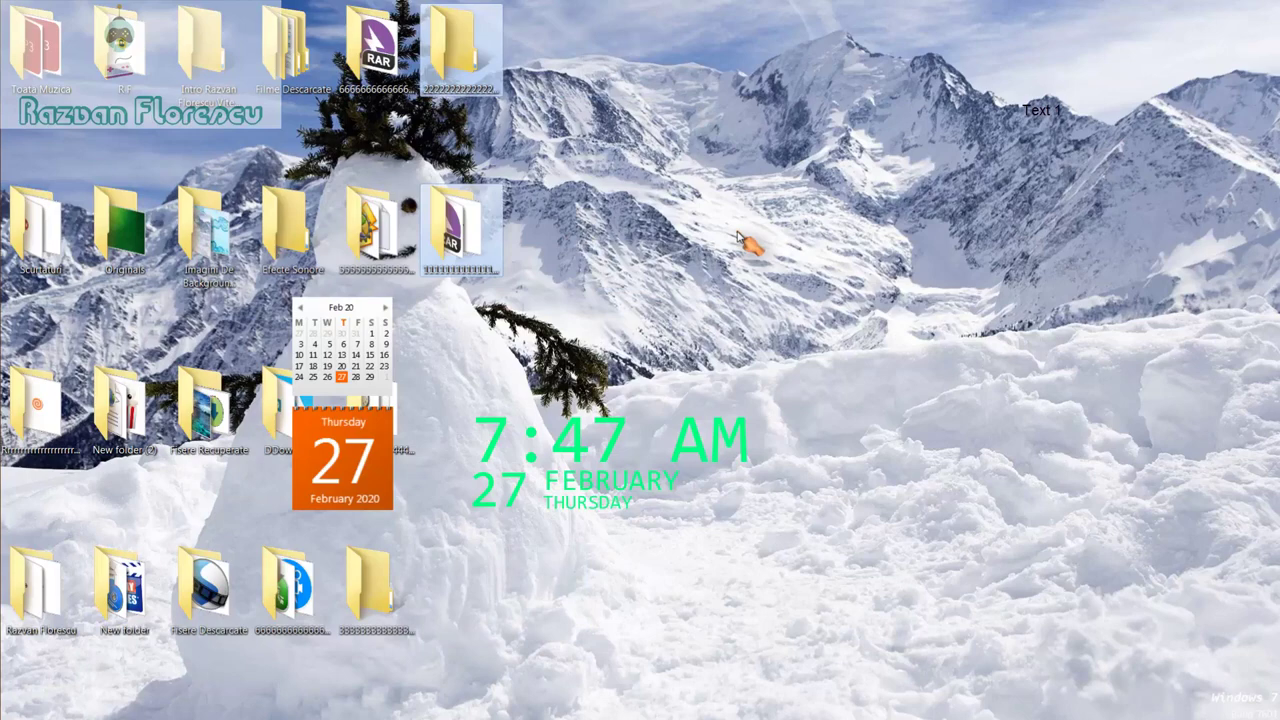
# Step: Refresh the desktop twice
pyautogui.rightClick(605, 543)
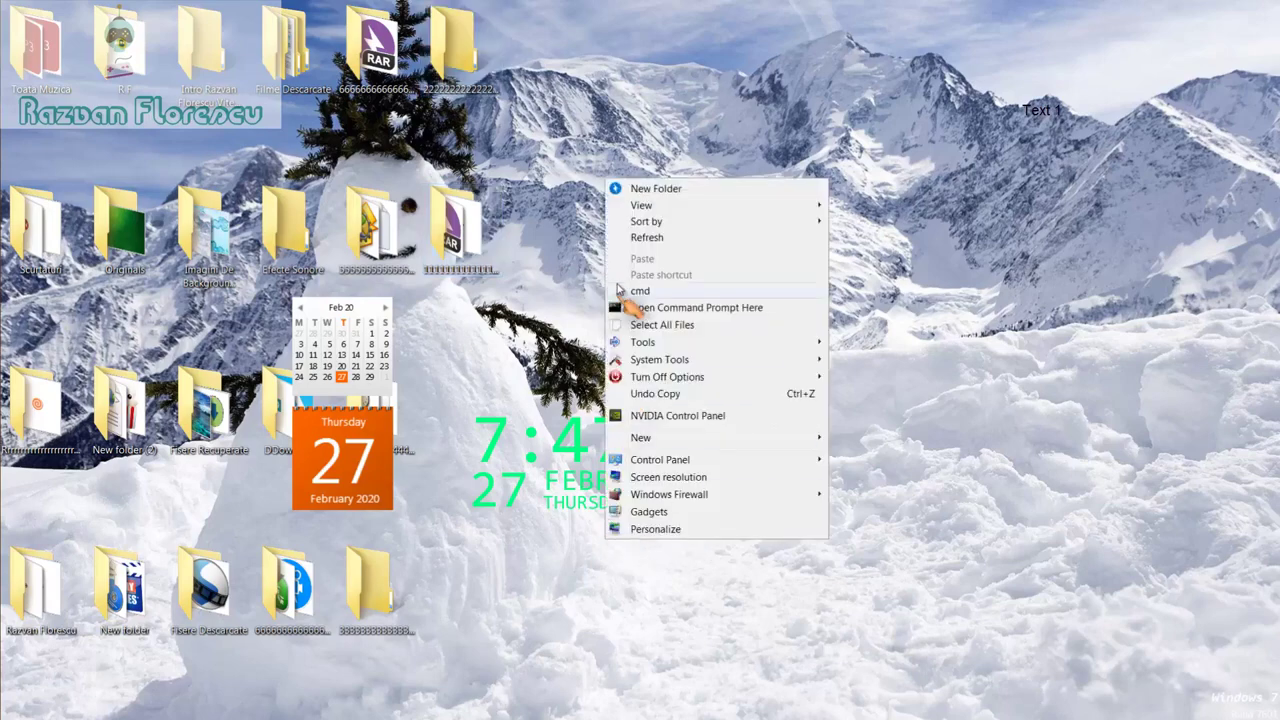
pyautogui.click(643, 238)
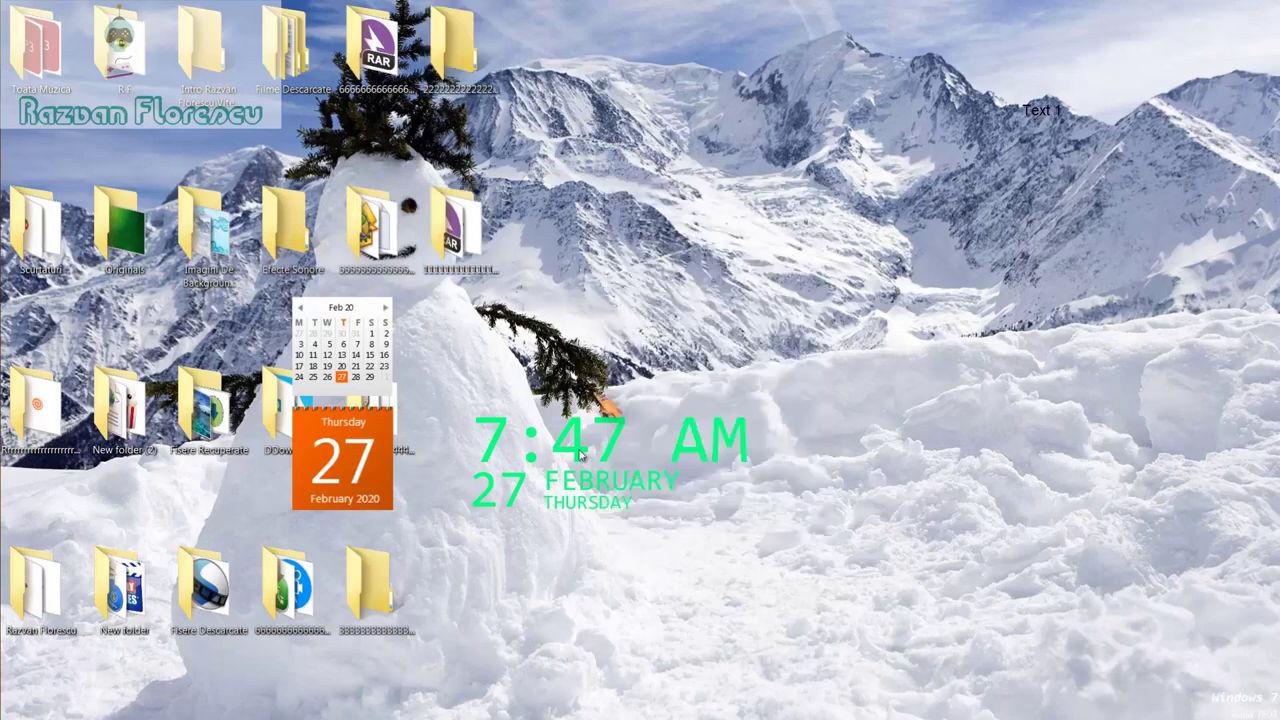
pyautogui.rightClick(575, 542)
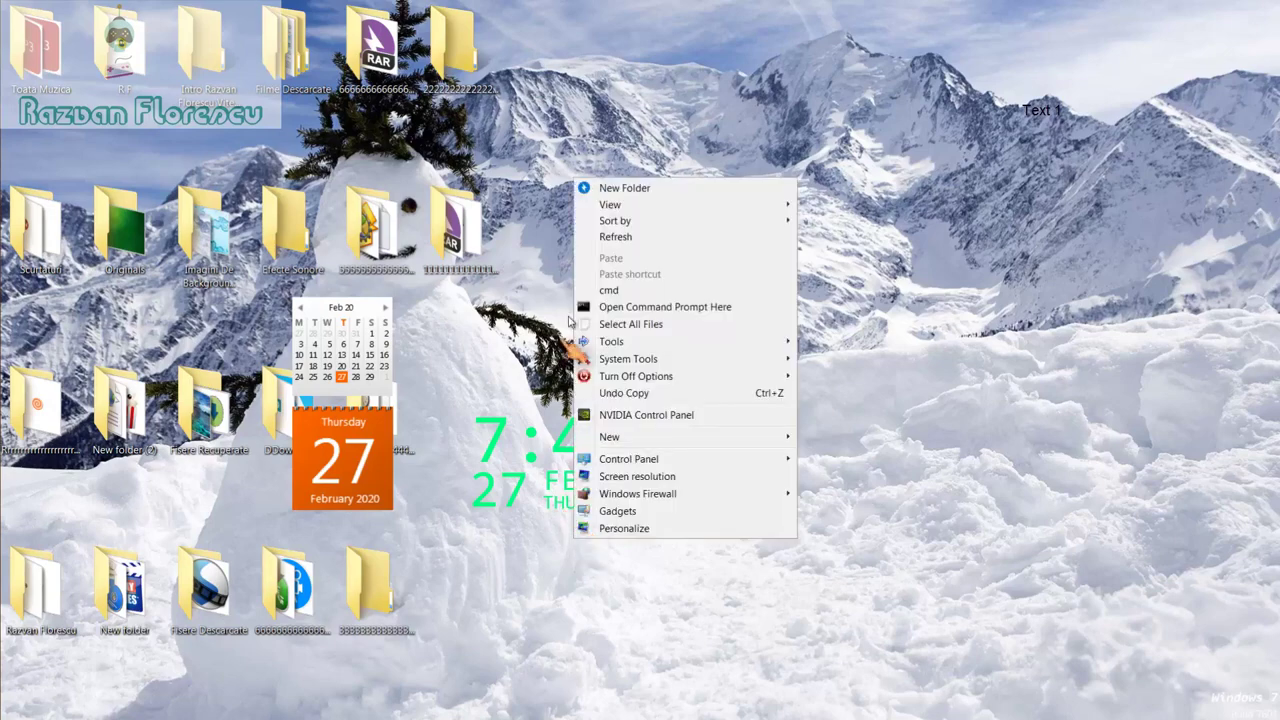
pyautogui.click(614, 238)
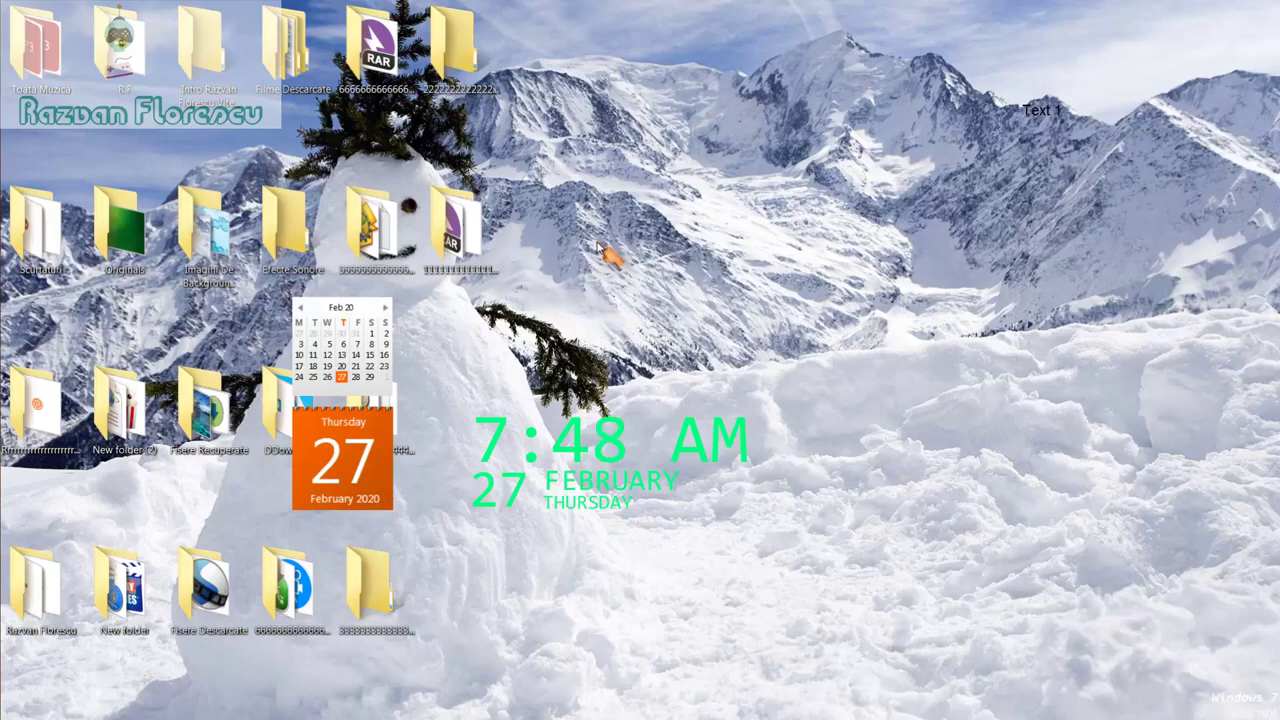
pyautogui.moveTo(5, 310)
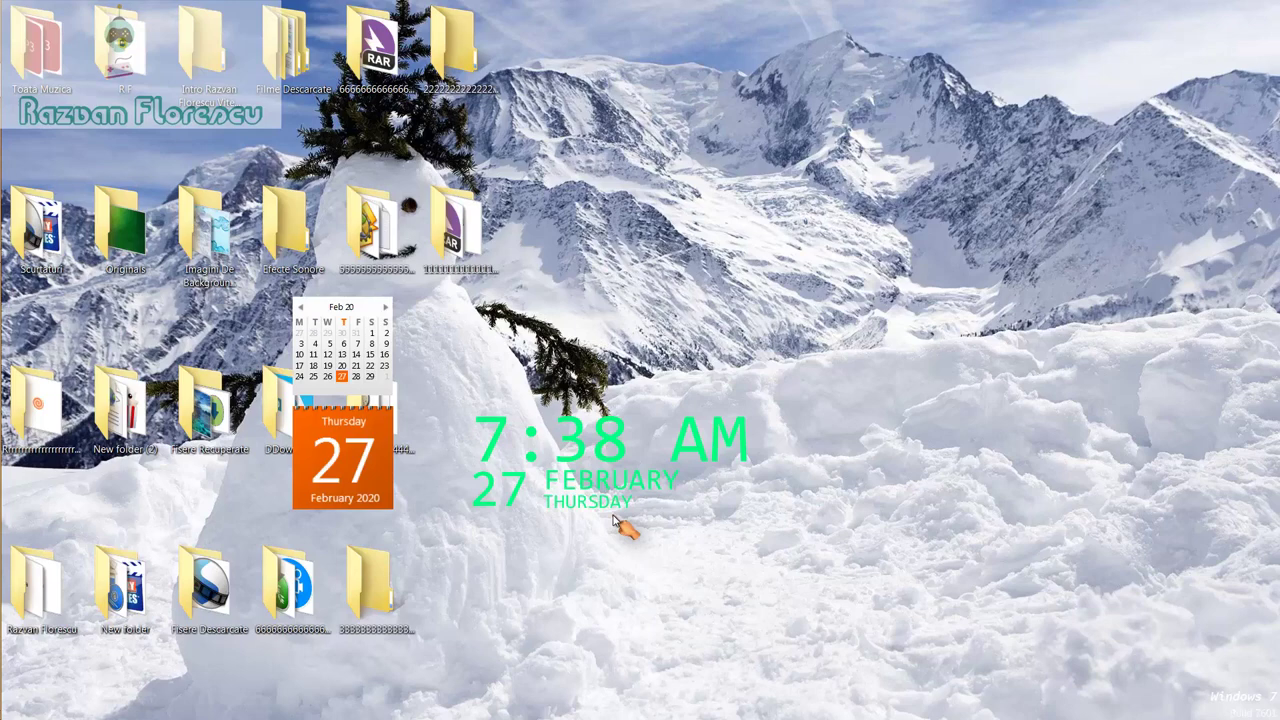
# Step: Switch to the Ninite page in the browser and look through its full list of apps, from Web Browsers to Developer Tools
pyautogui.moveTo(8, 355)
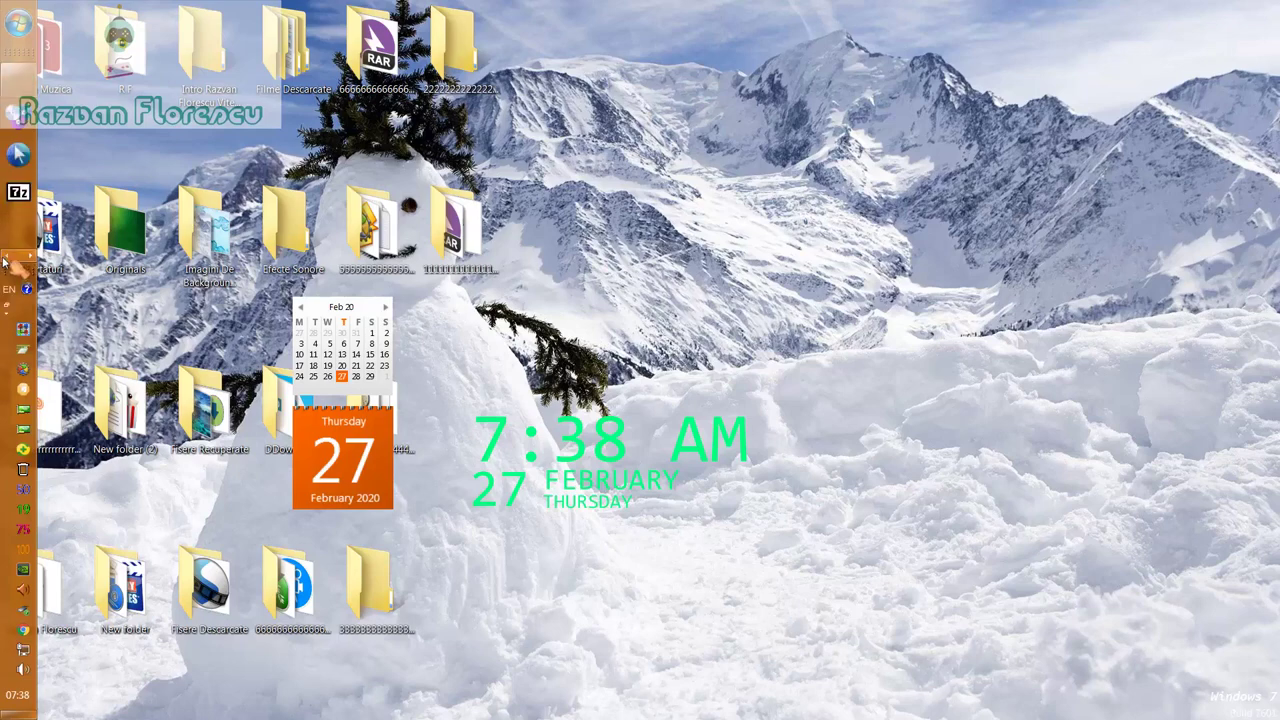
pyautogui.moveTo(20, 85)
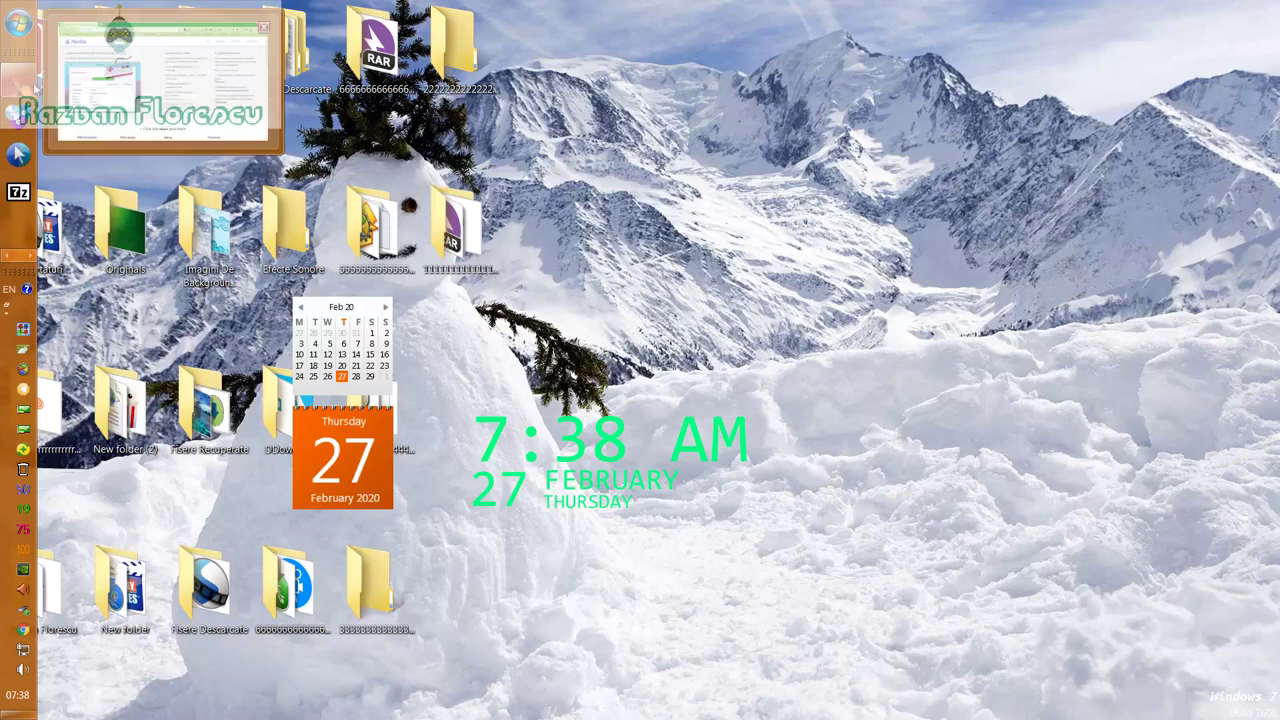
pyautogui.click(170, 118)
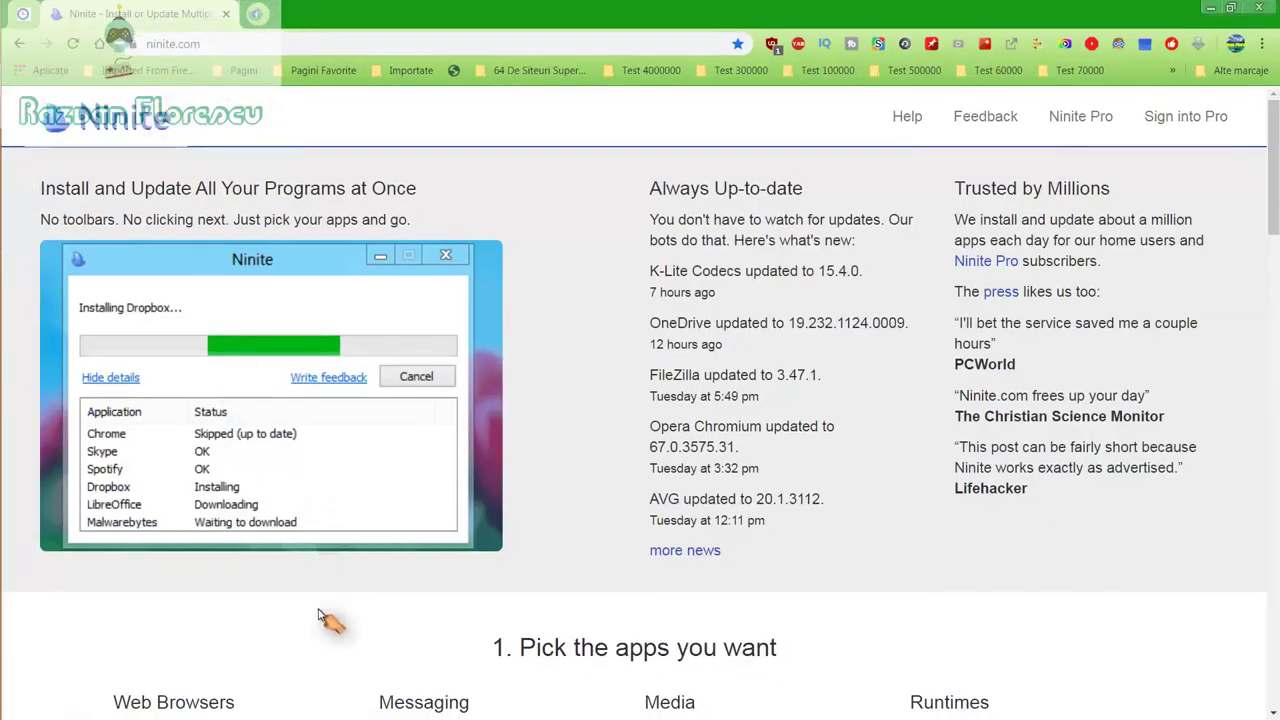
pyautogui.scroll(-2, 325, 620)
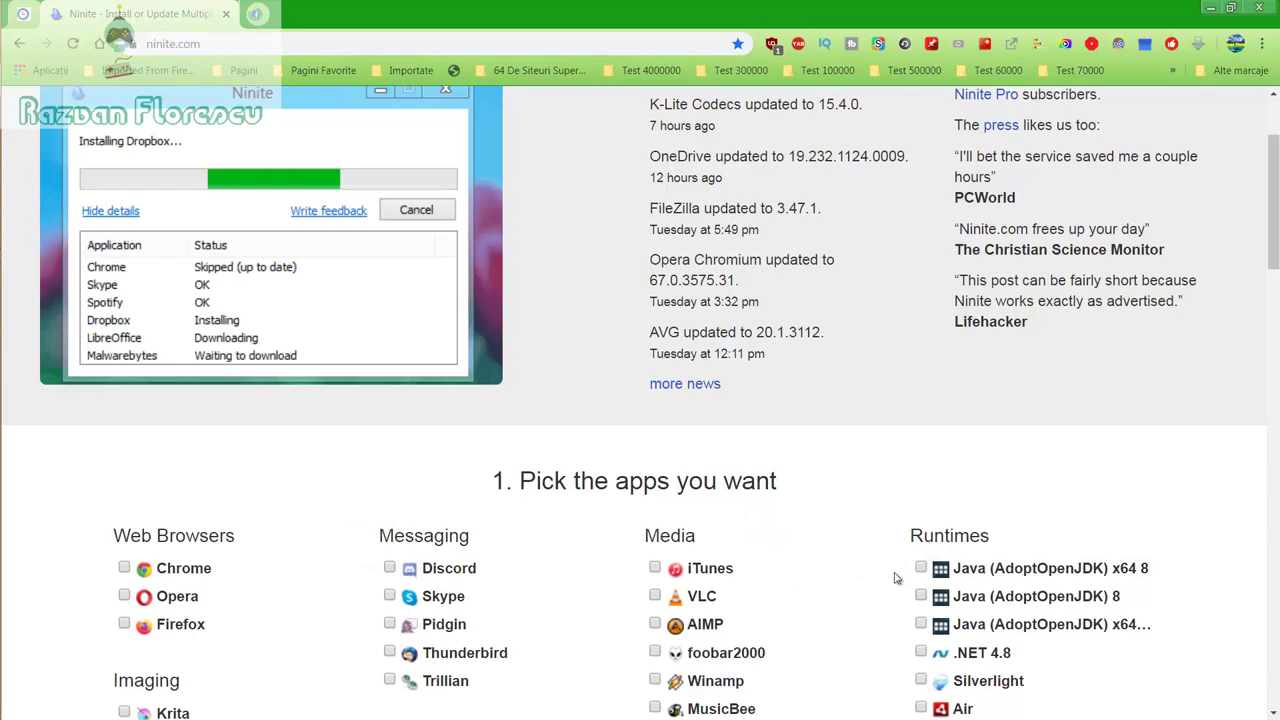
pyautogui.scroll(-2, 830, 585)
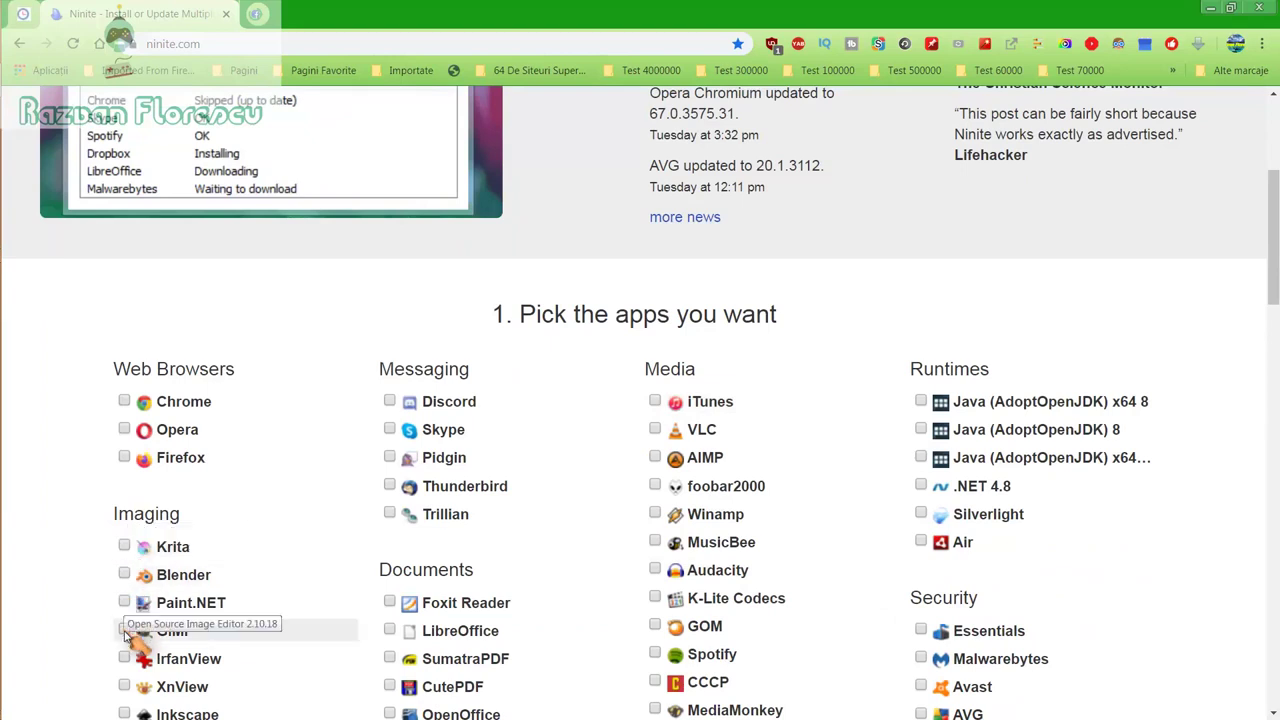
pyautogui.scroll(-1, 129, 682)
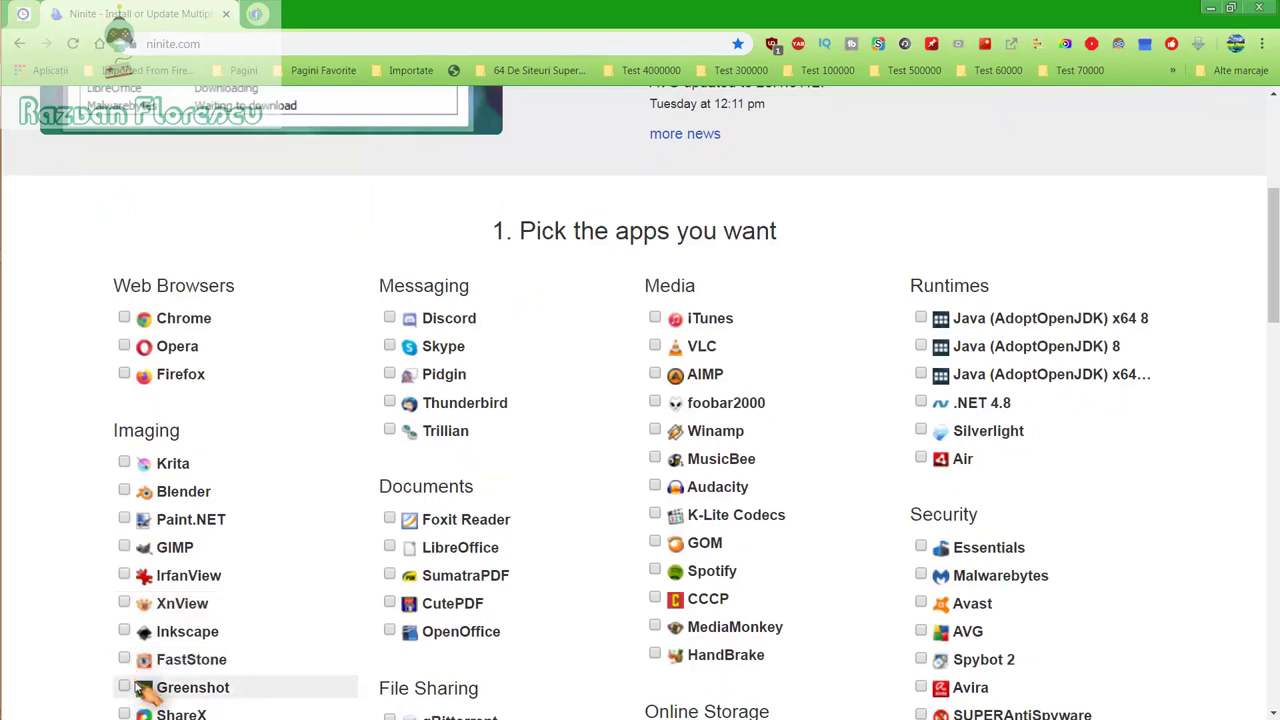
pyautogui.scroll(-1, 138, 688)
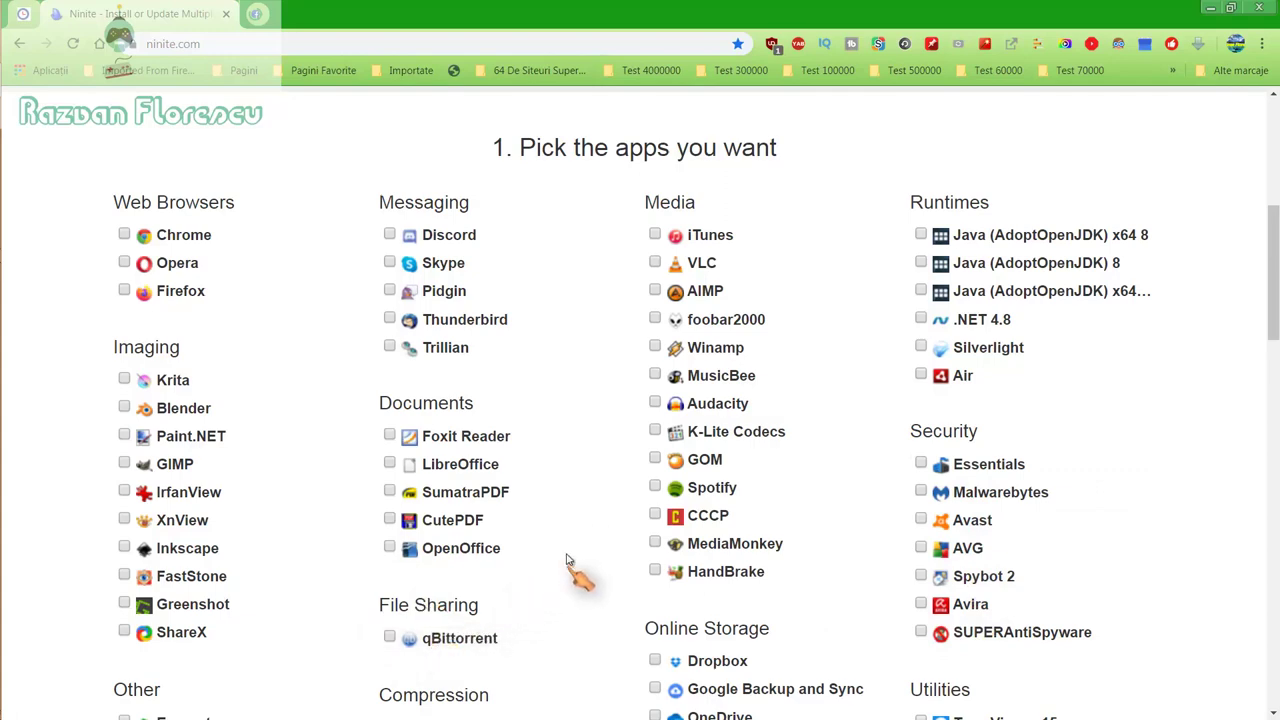
pyautogui.scroll(-1, 600, 595)
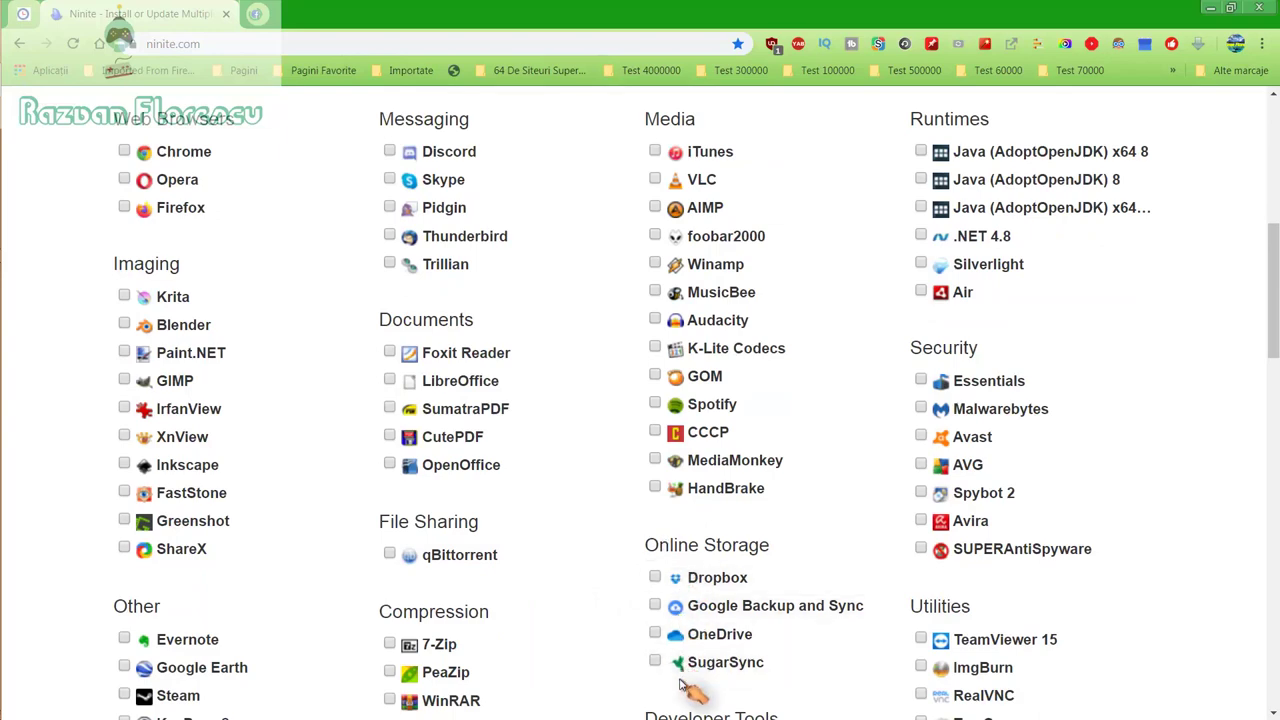
pyautogui.scroll(-2, 569, 652)
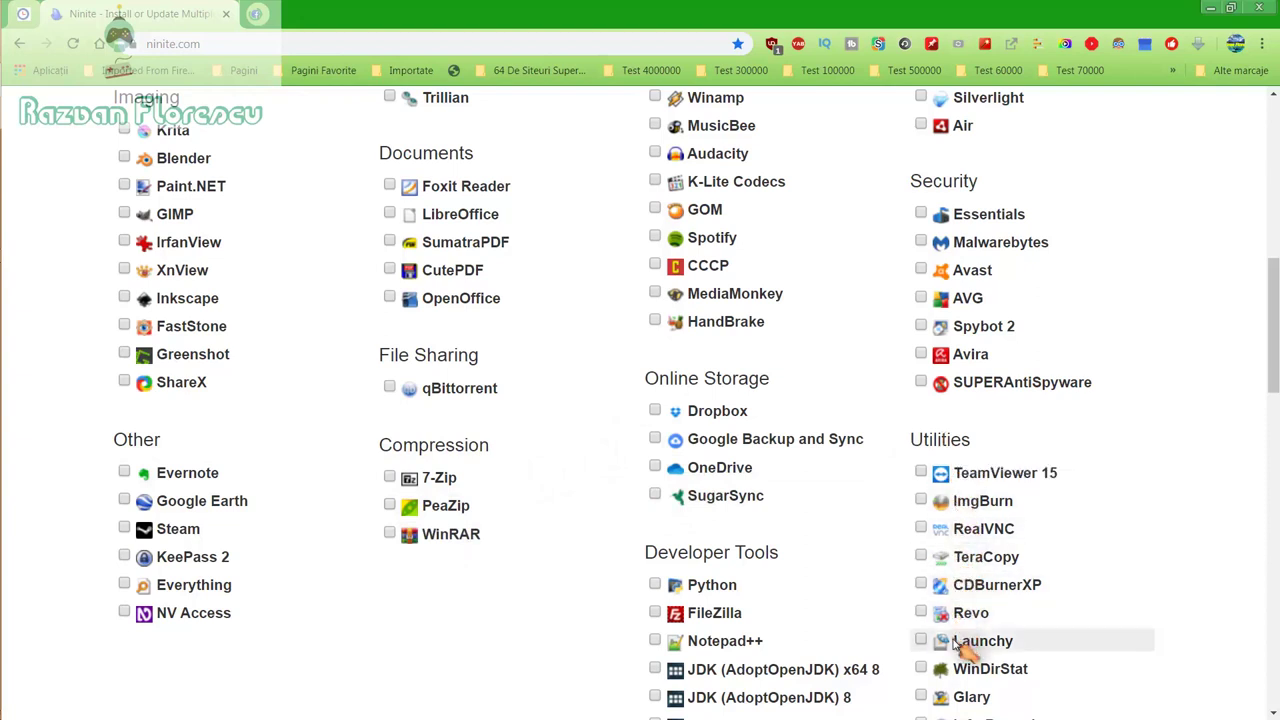
pyautogui.scroll(-1, 960, 688)
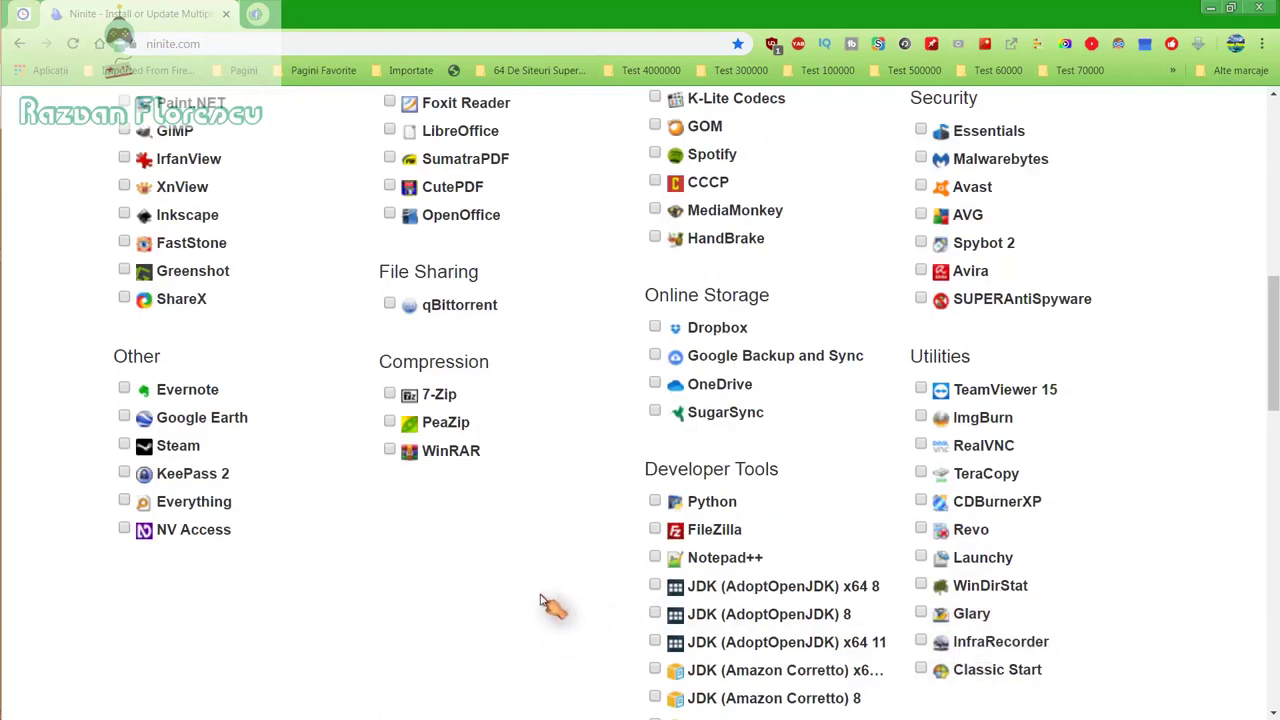
pyautogui.scroll(-1, 545, 603)
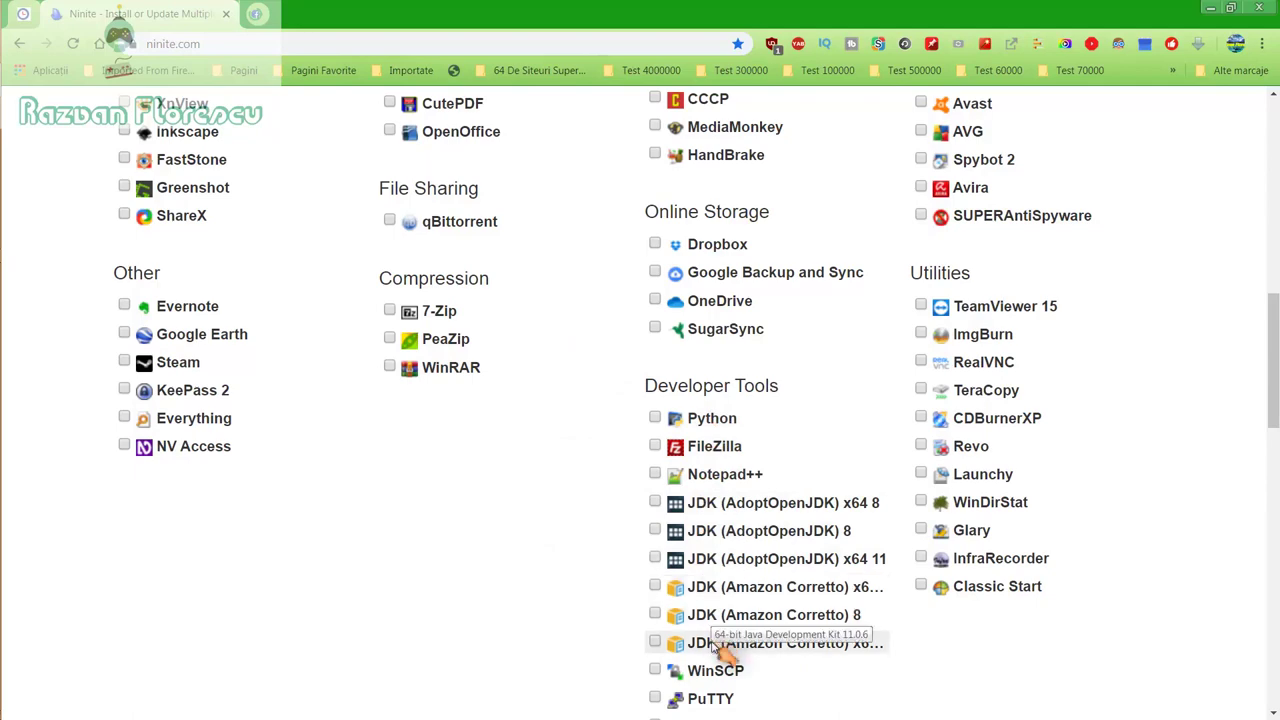
pyautogui.scroll(-2, 718, 648)
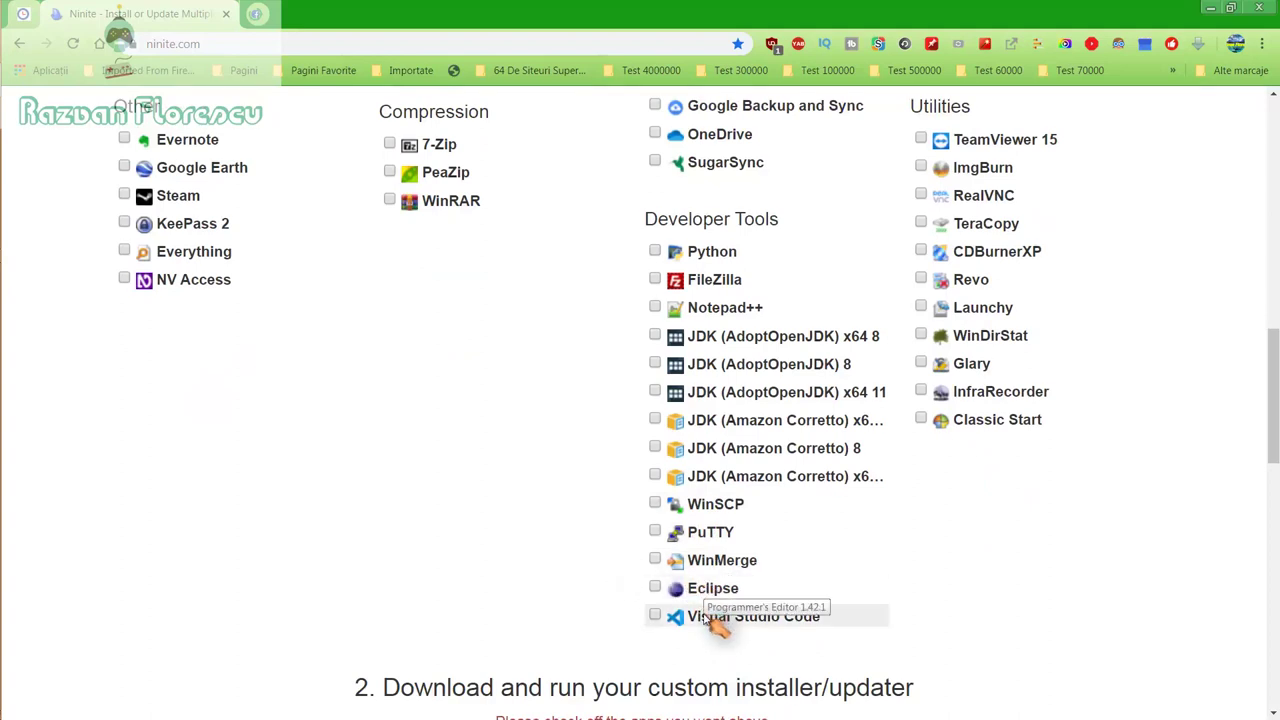
pyautogui.scroll(3, 590, 568)
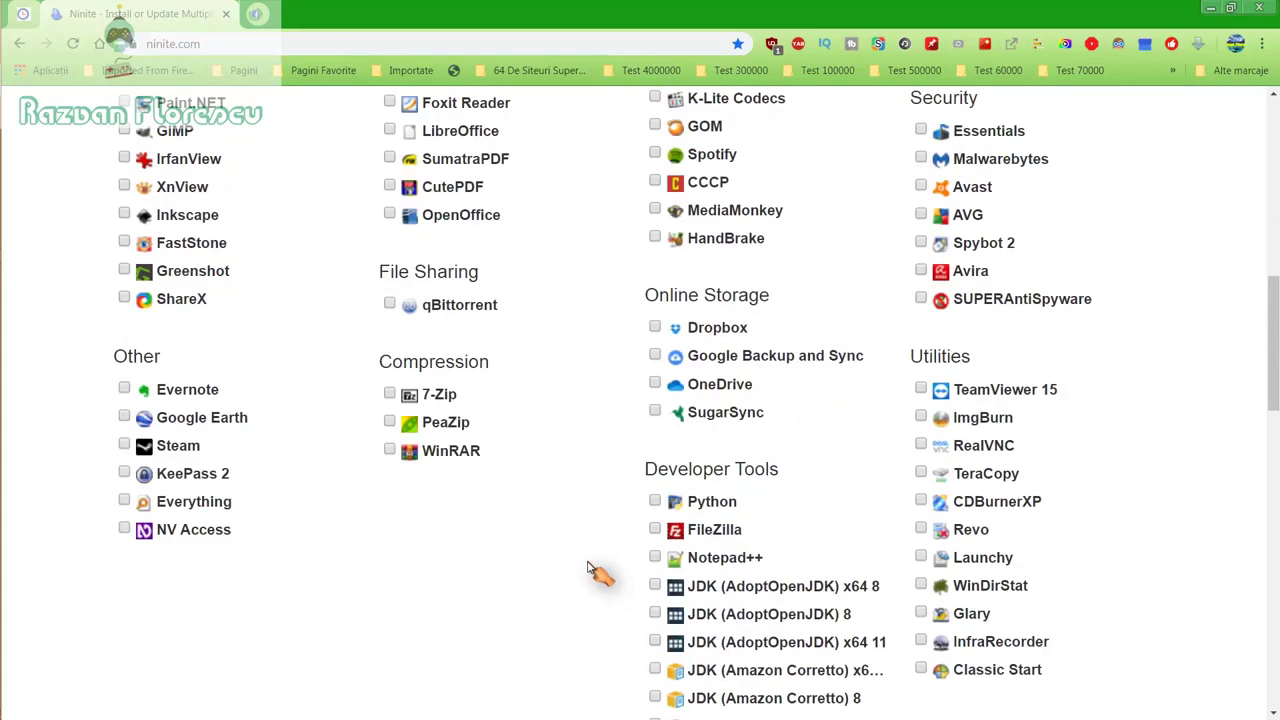
pyautogui.scroll(3, 590, 568)
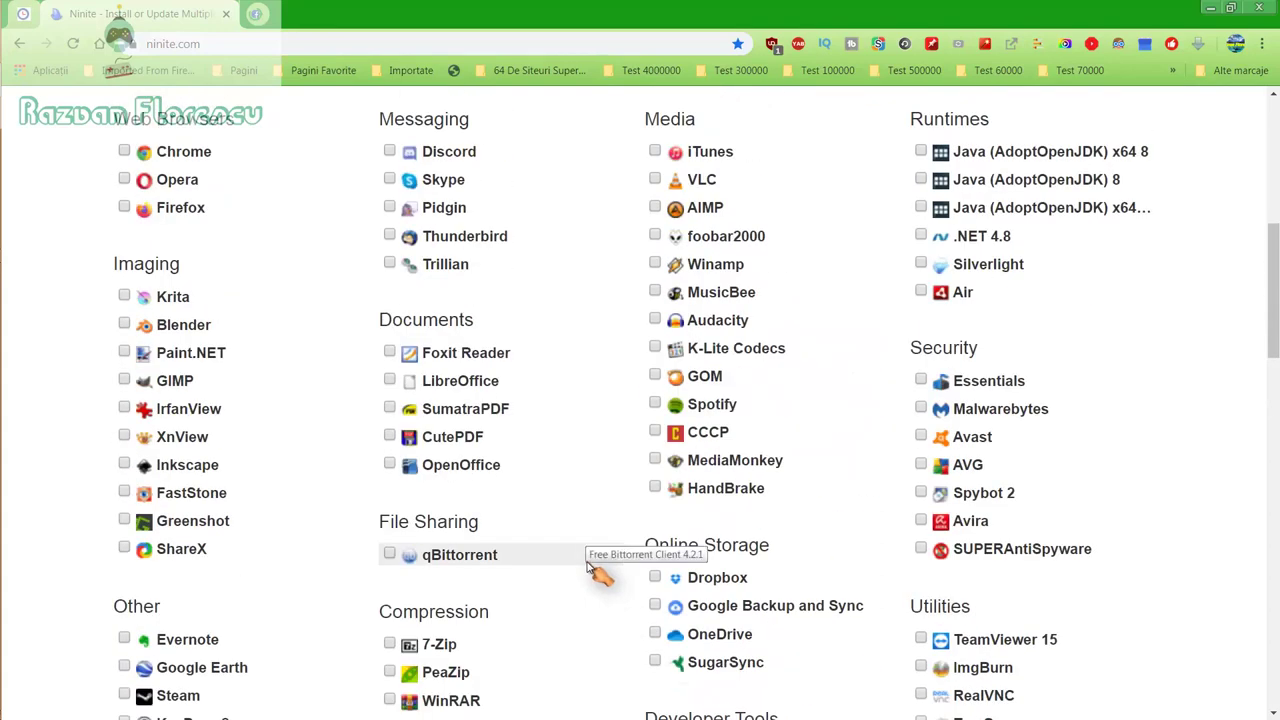
pyautogui.scroll(2, 588, 566)
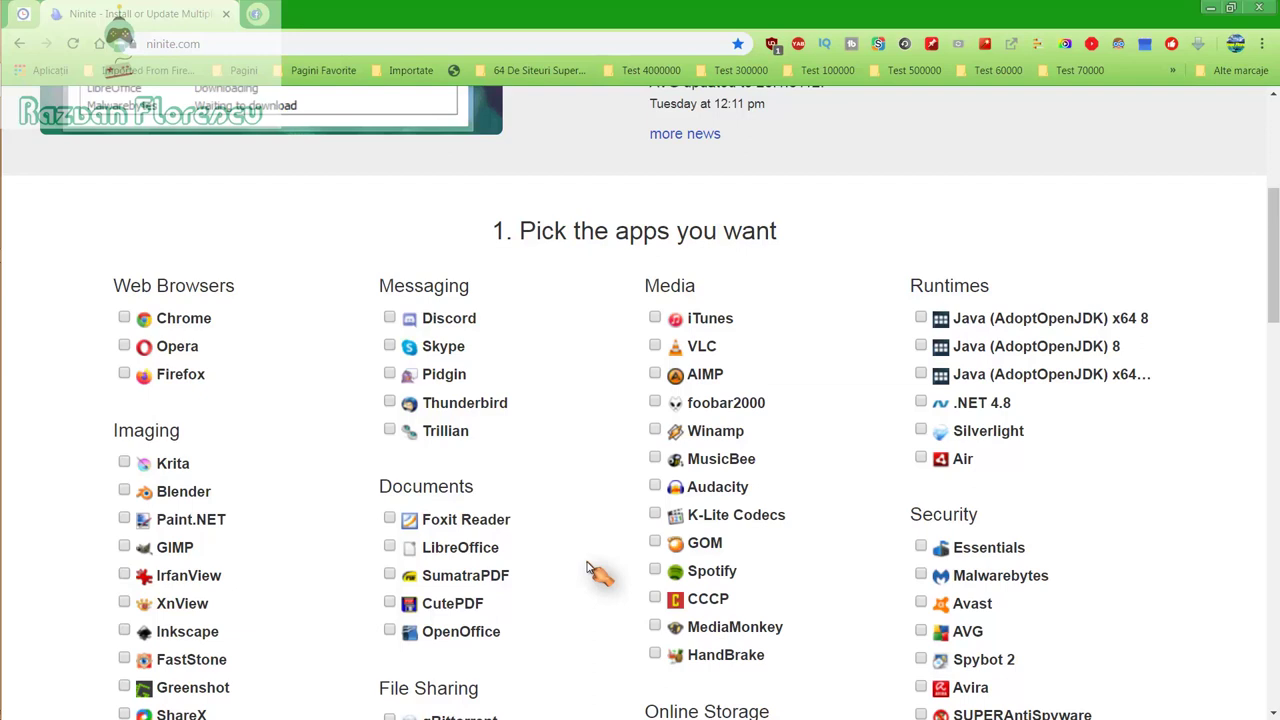
# Step: Select GOM, Inkscape, MusicBee, CCCP, MediaMonkey and Spotify for the custom Ninite installer
pyautogui.click(656, 544)
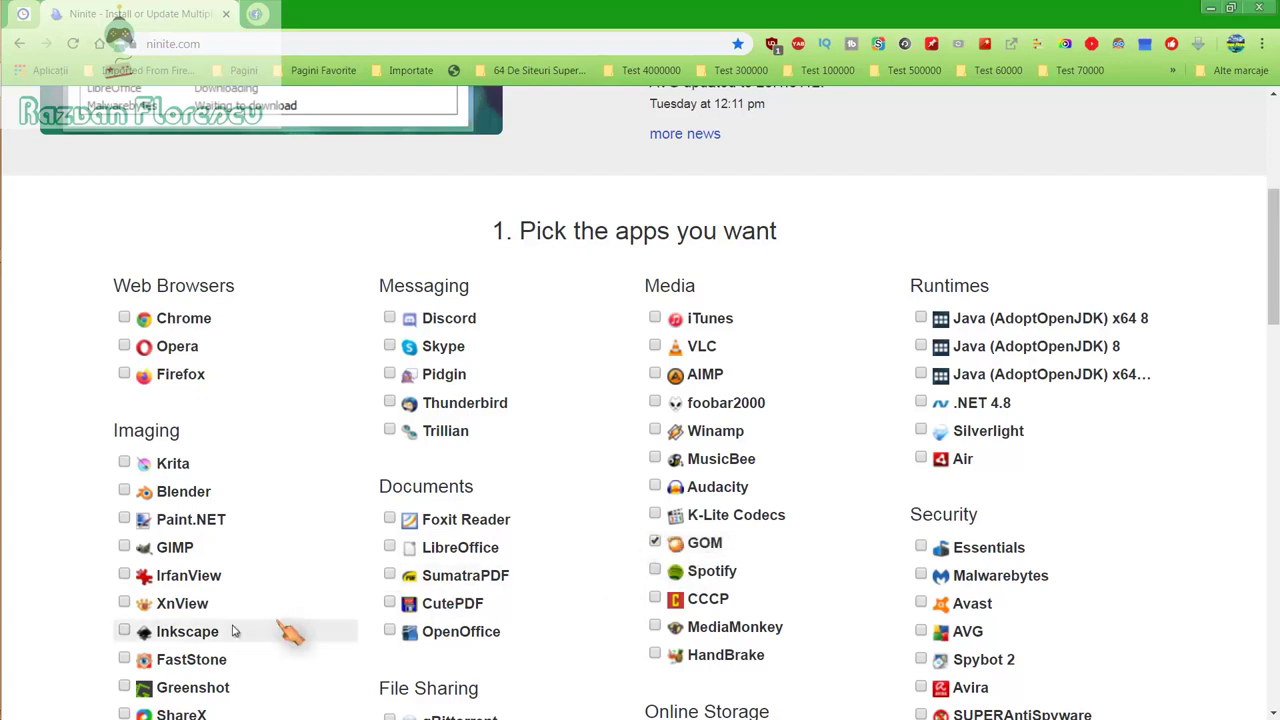
pyautogui.click(127, 636)
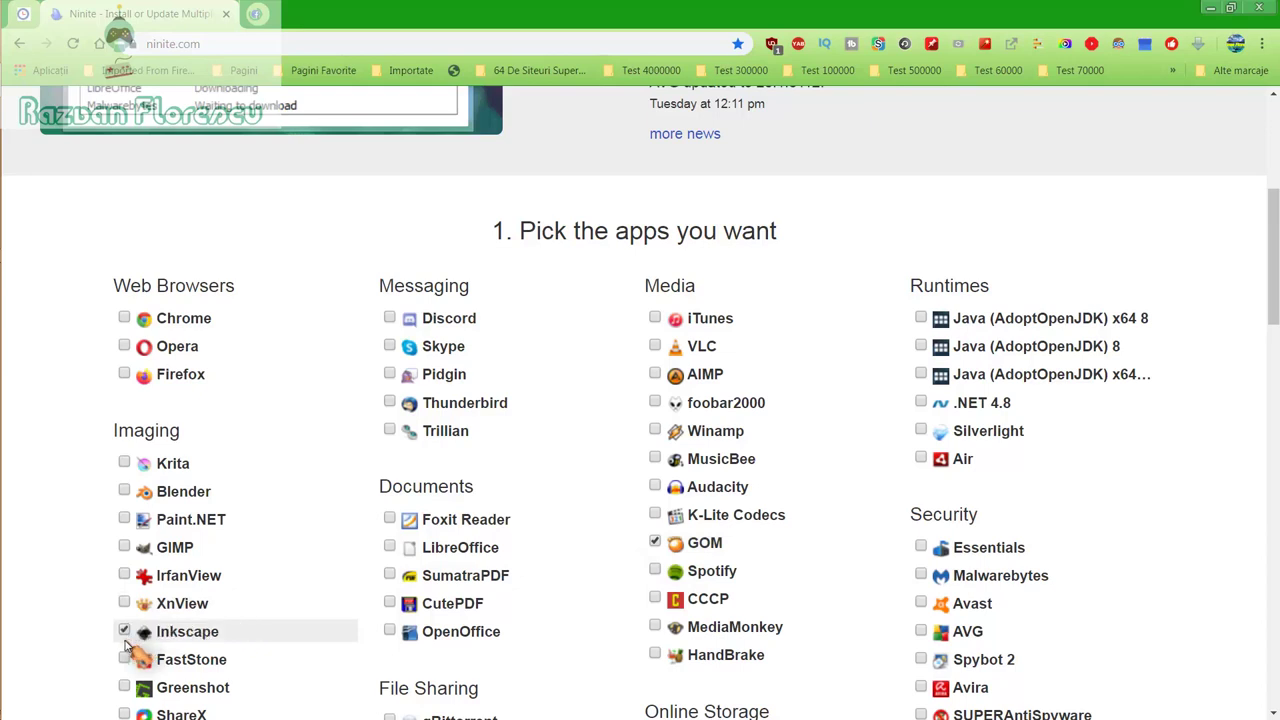
pyautogui.click(655, 459)
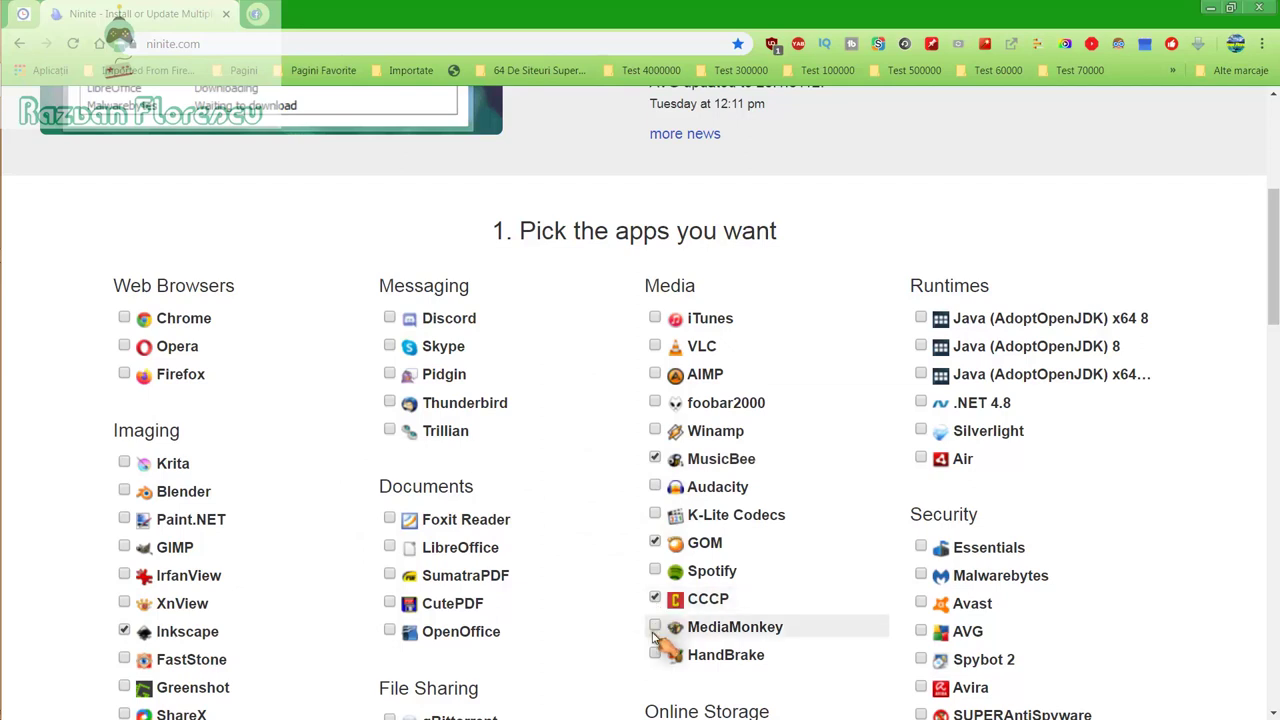
pyautogui.click(655, 627)
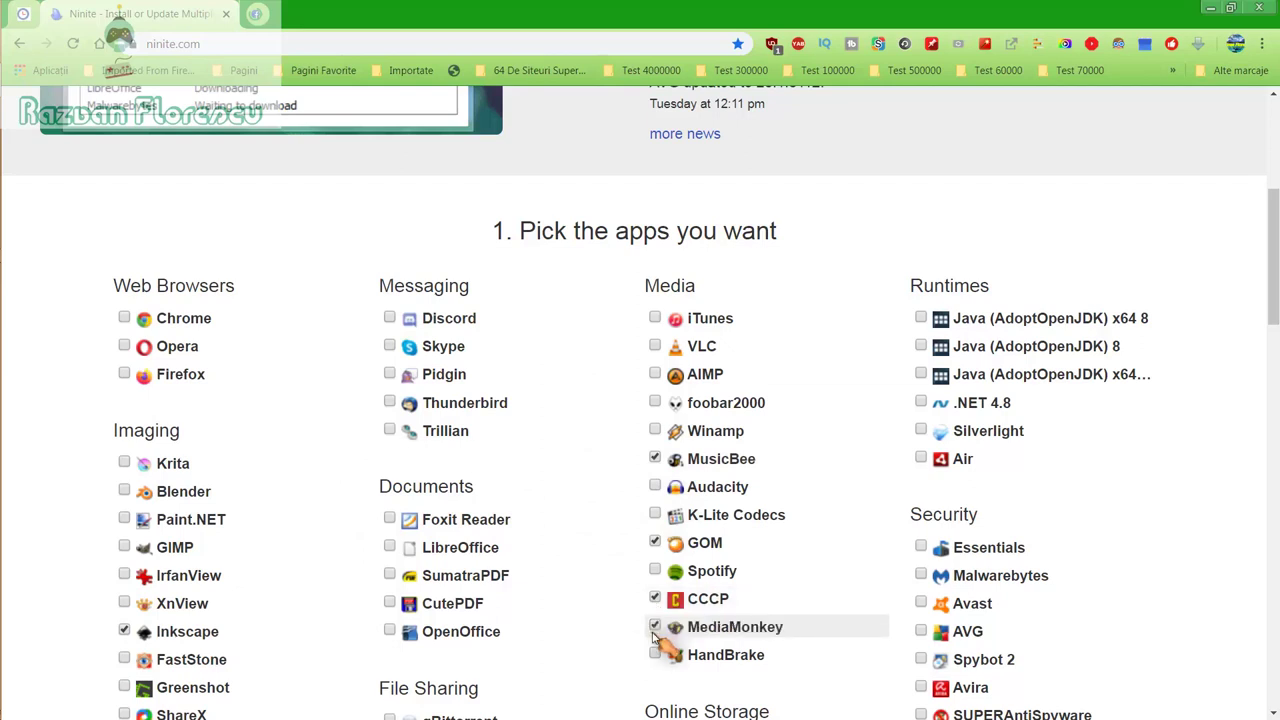
pyautogui.click(660, 576)
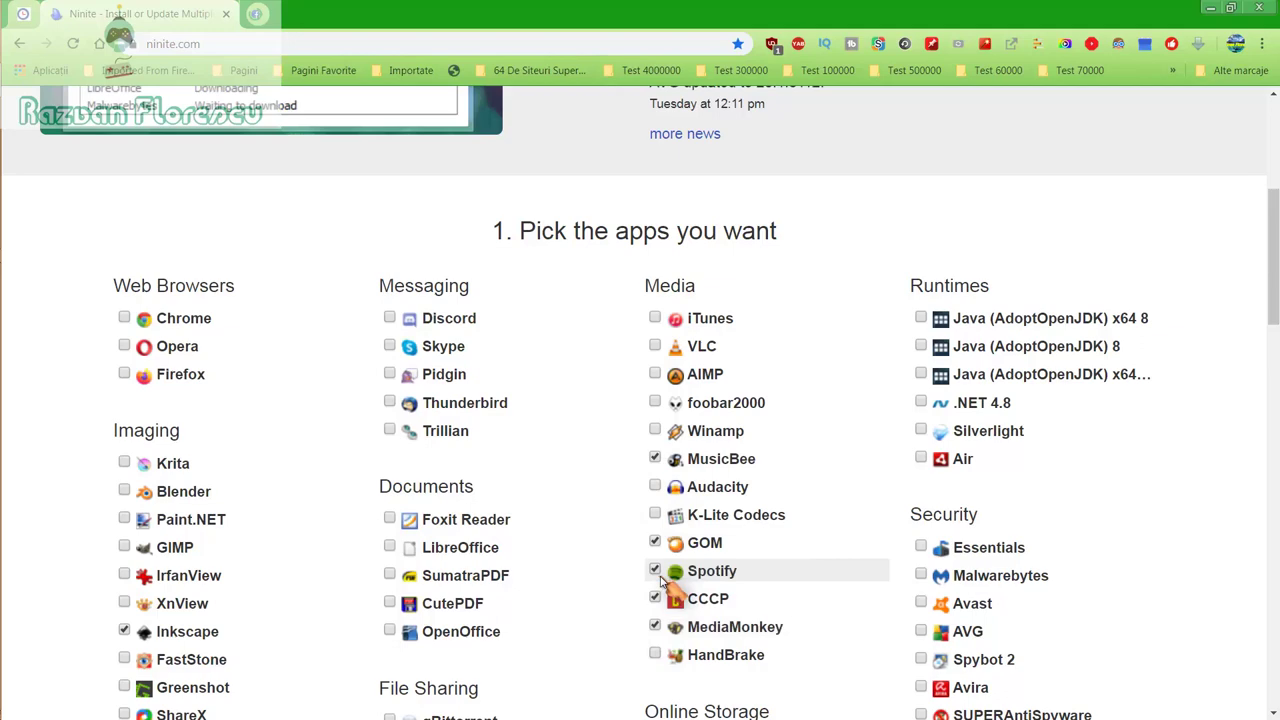
# Step: Add SUPERAntiSpyware and Spybot 2 from Security and SugarSync from Online Storage to the app selection
pyautogui.scroll(-1, 662, 575)
pyautogui.scroll(-1, 760, 540)
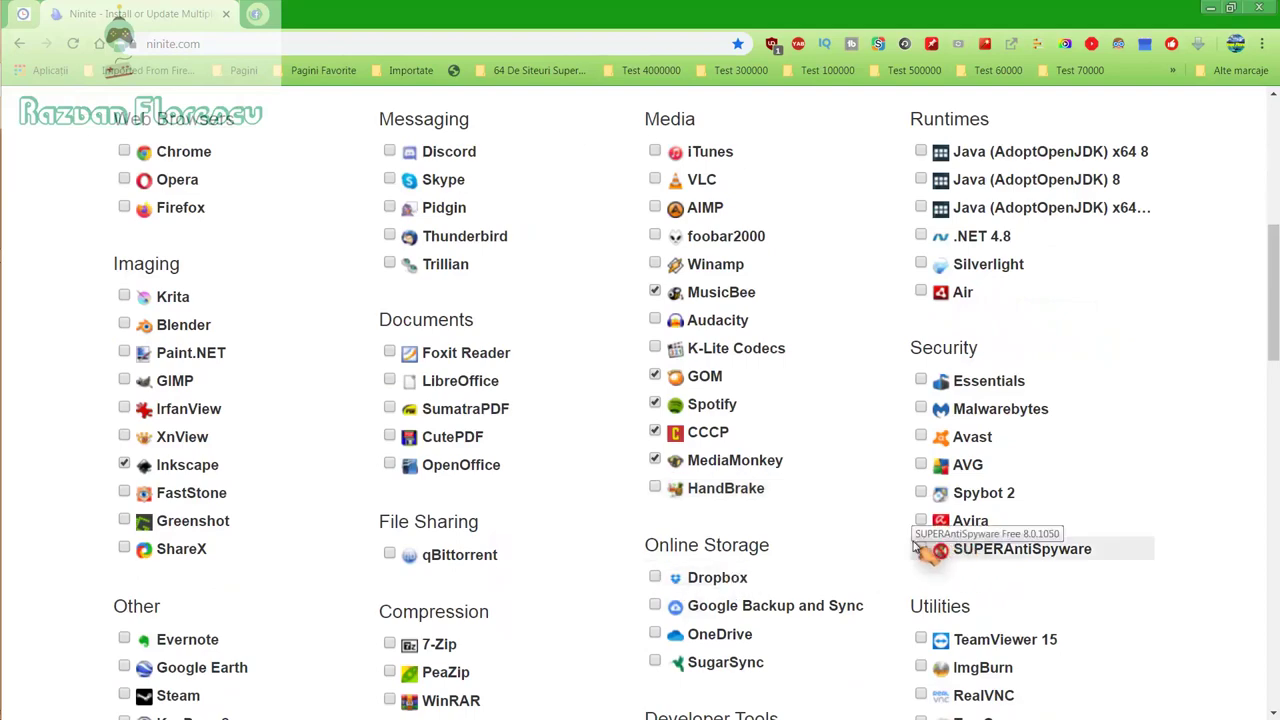
pyautogui.click(920, 548)
pyautogui.click(921, 494)
pyautogui.scroll(-2, 921, 500)
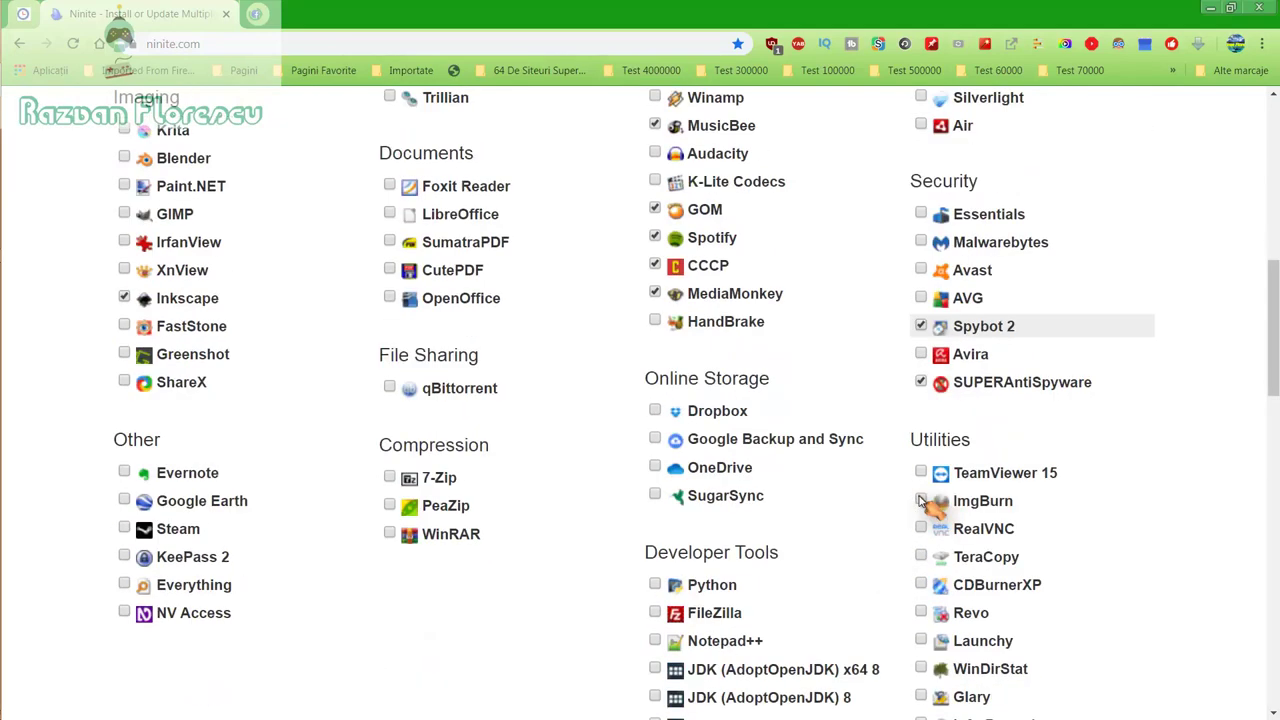
pyautogui.click(654, 496)
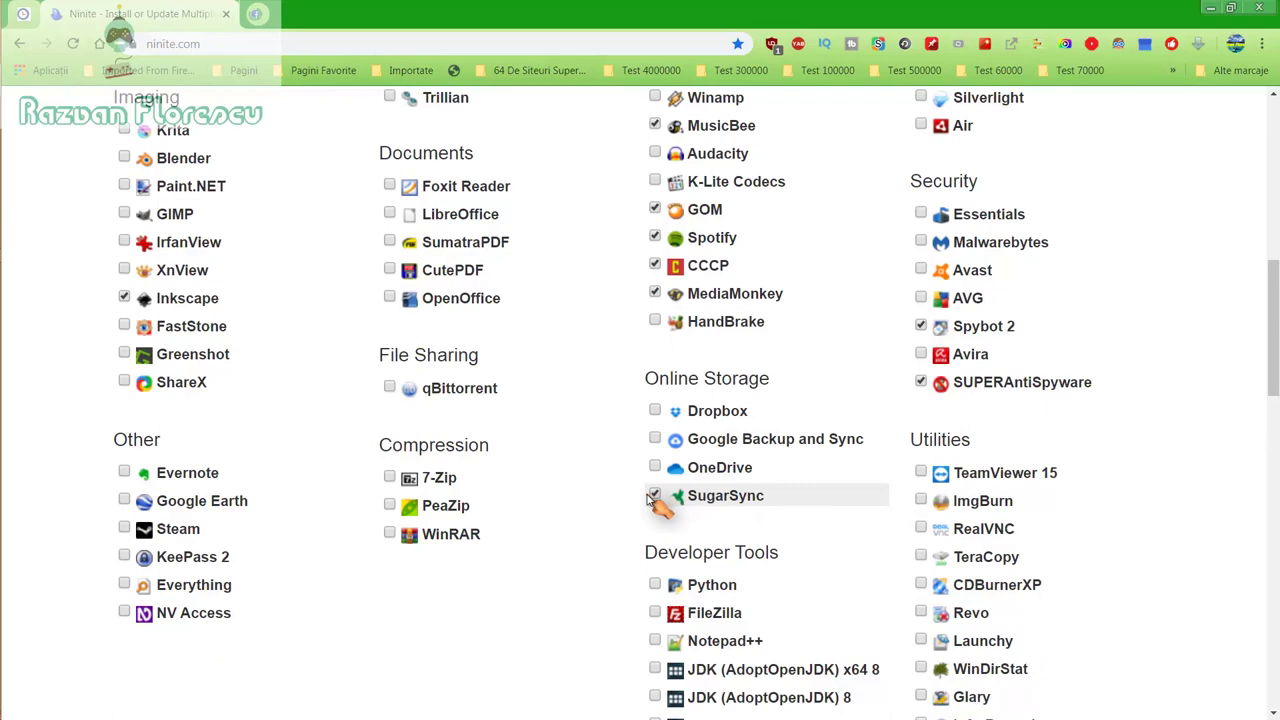
# Step: Get the custom Ninite installer and save it to the Desktop under its suggested name, with the file type Toate fișierele (*.*)
pyautogui.scroll(-2, 652, 500)
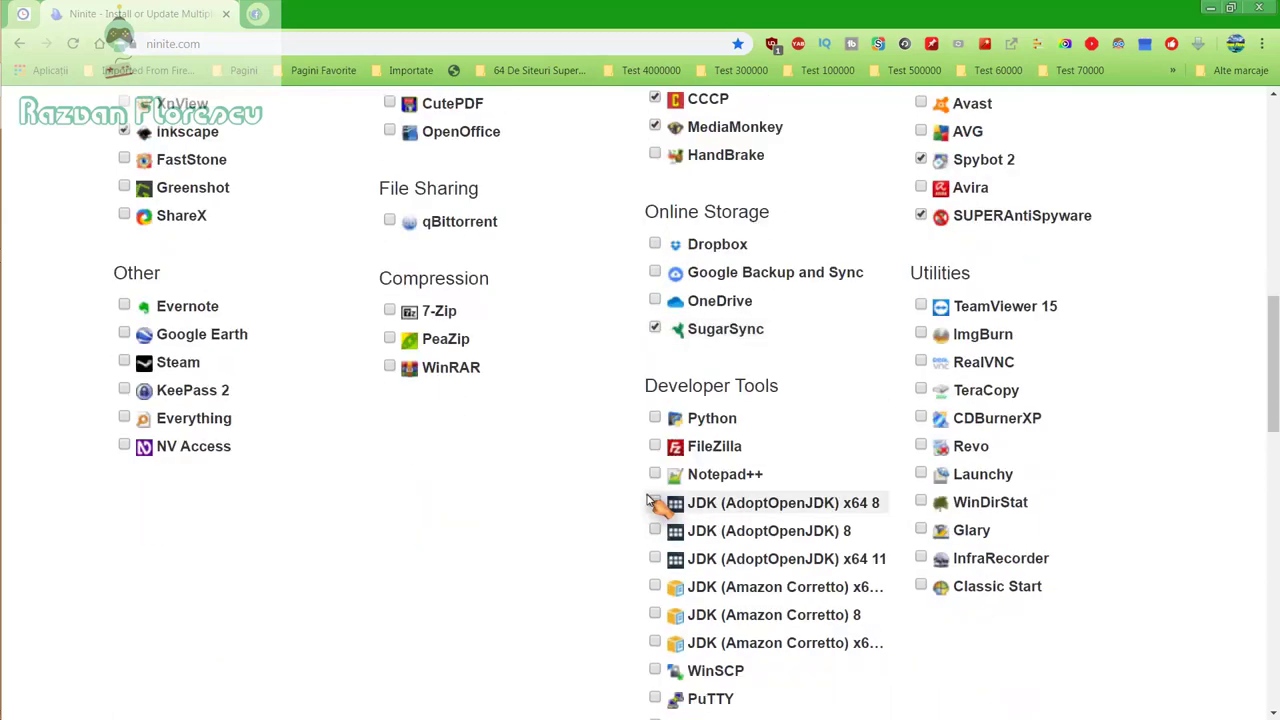
pyautogui.scroll(-2, 652, 502)
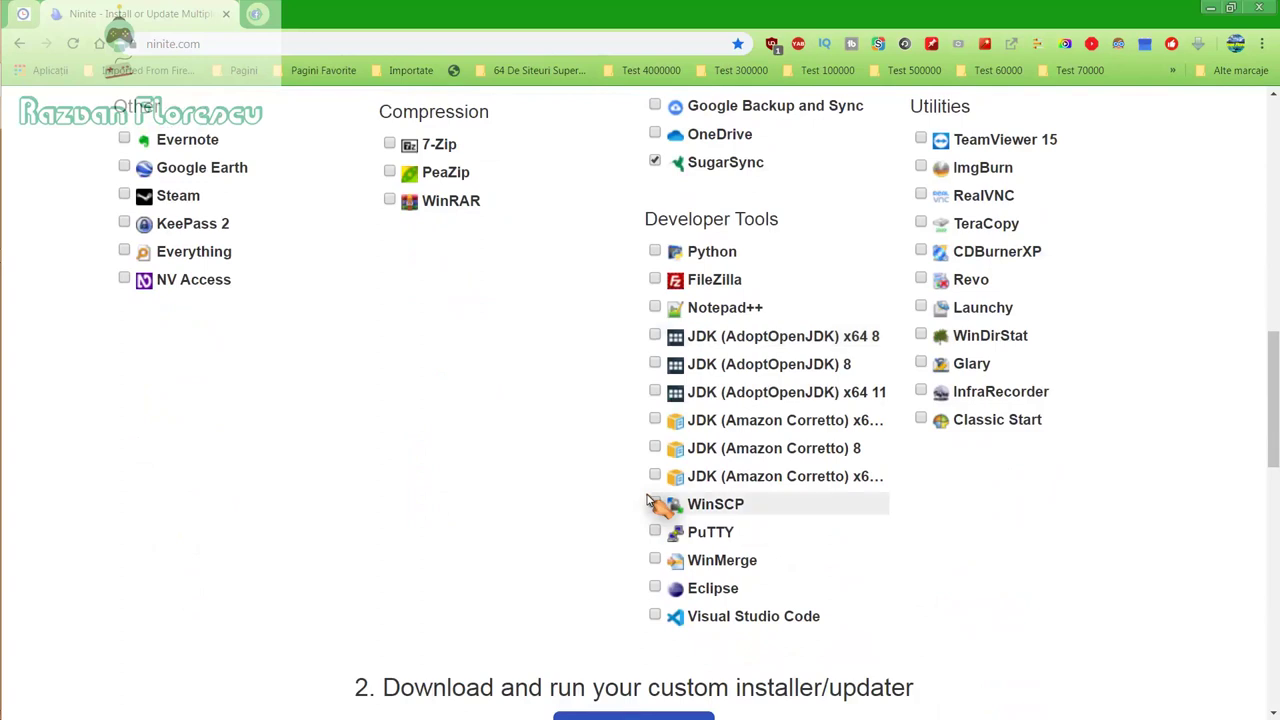
pyautogui.scroll(-3, 648, 501)
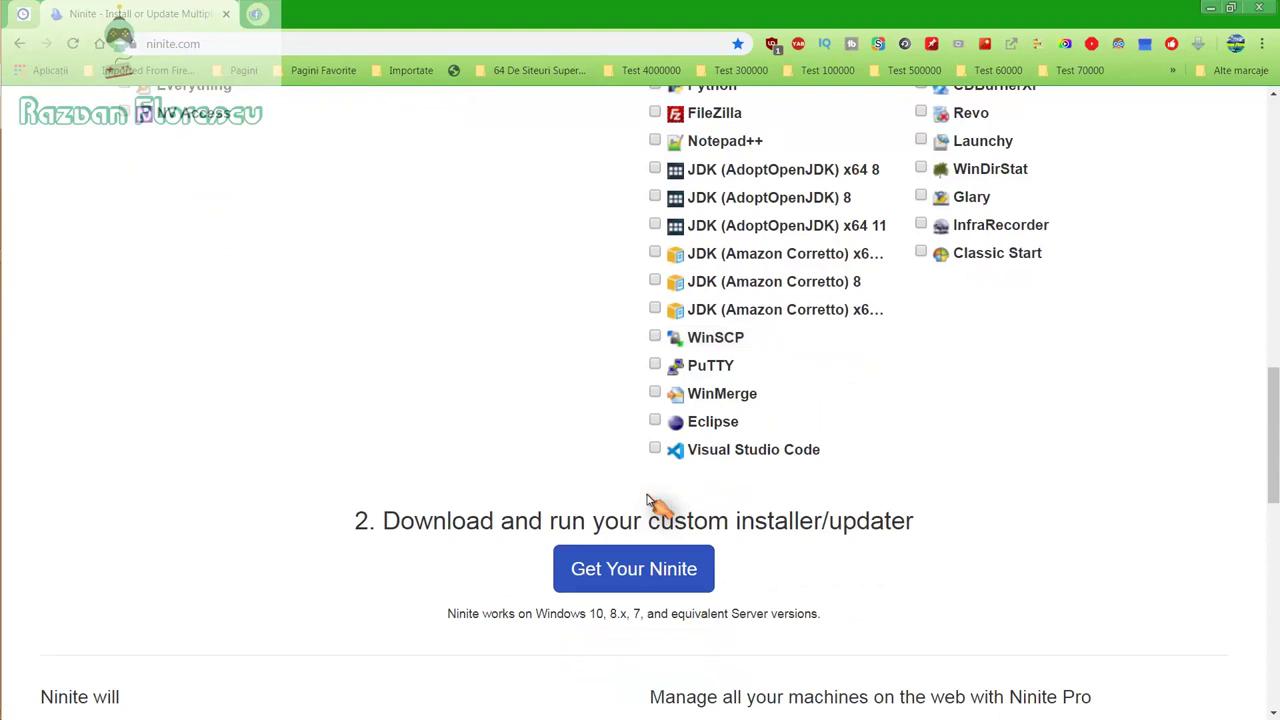
pyautogui.click(631, 582)
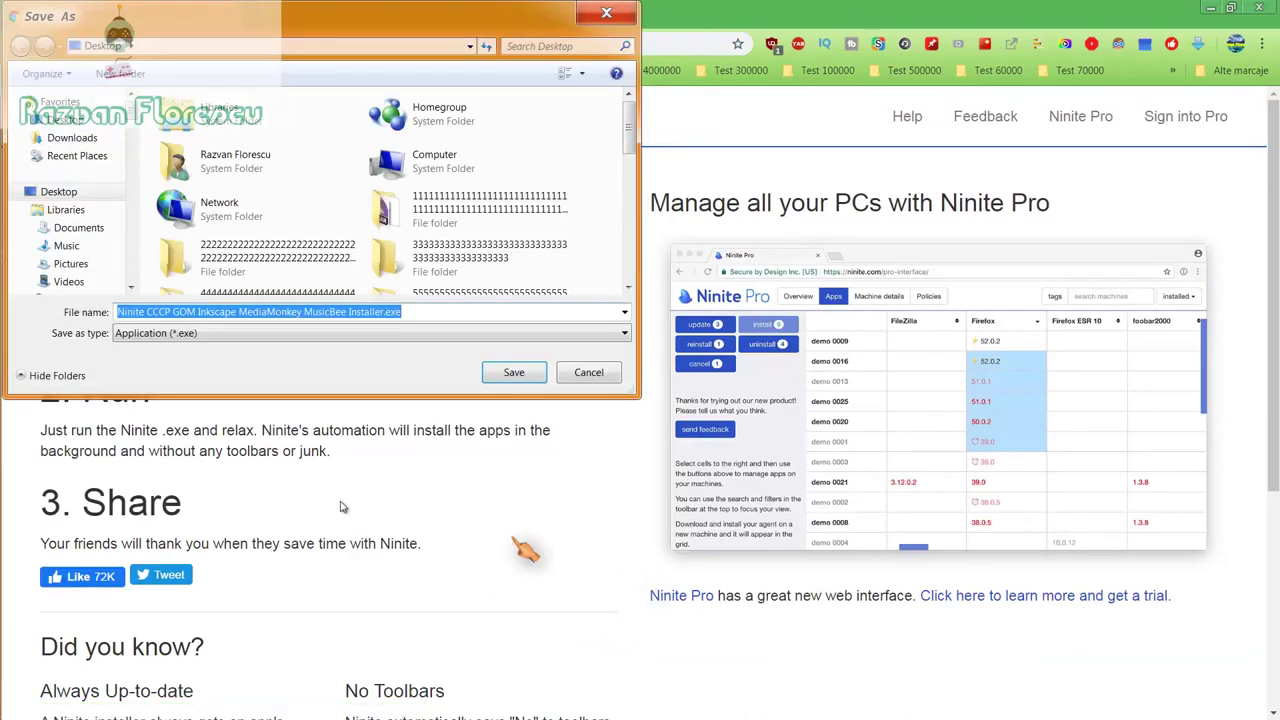
pyautogui.click(325, 334)
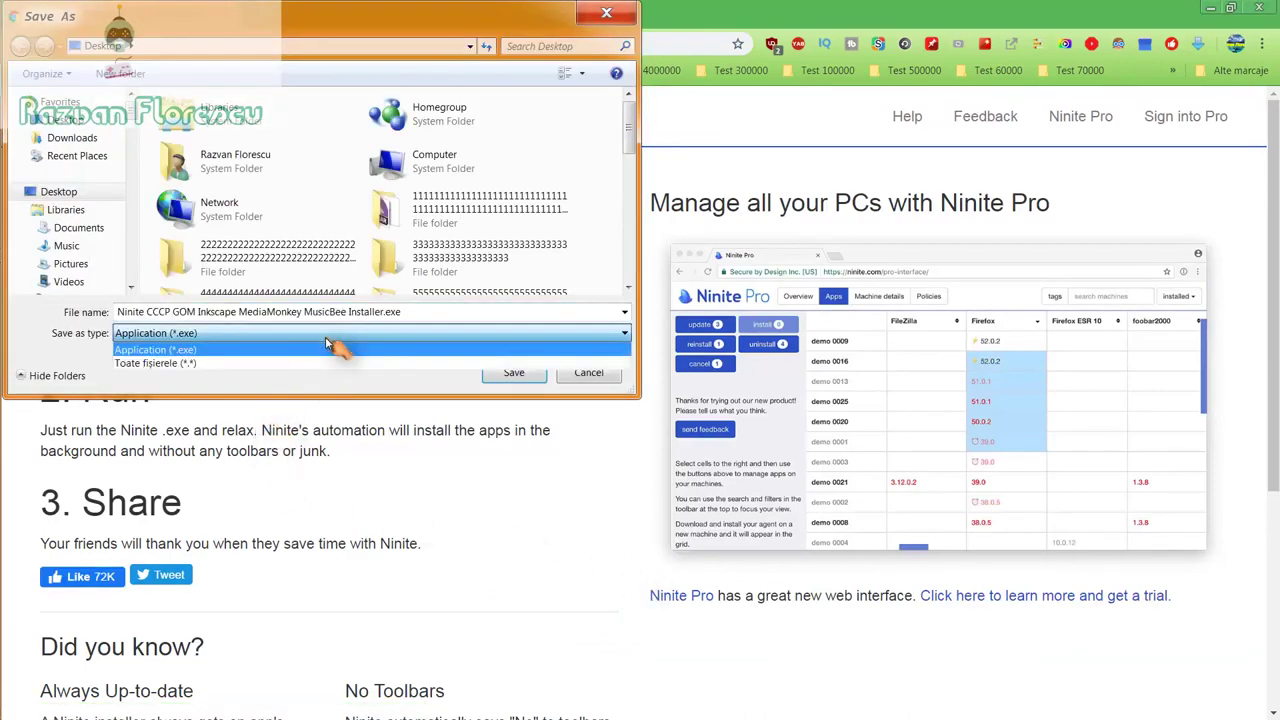
pyautogui.click(305, 364)
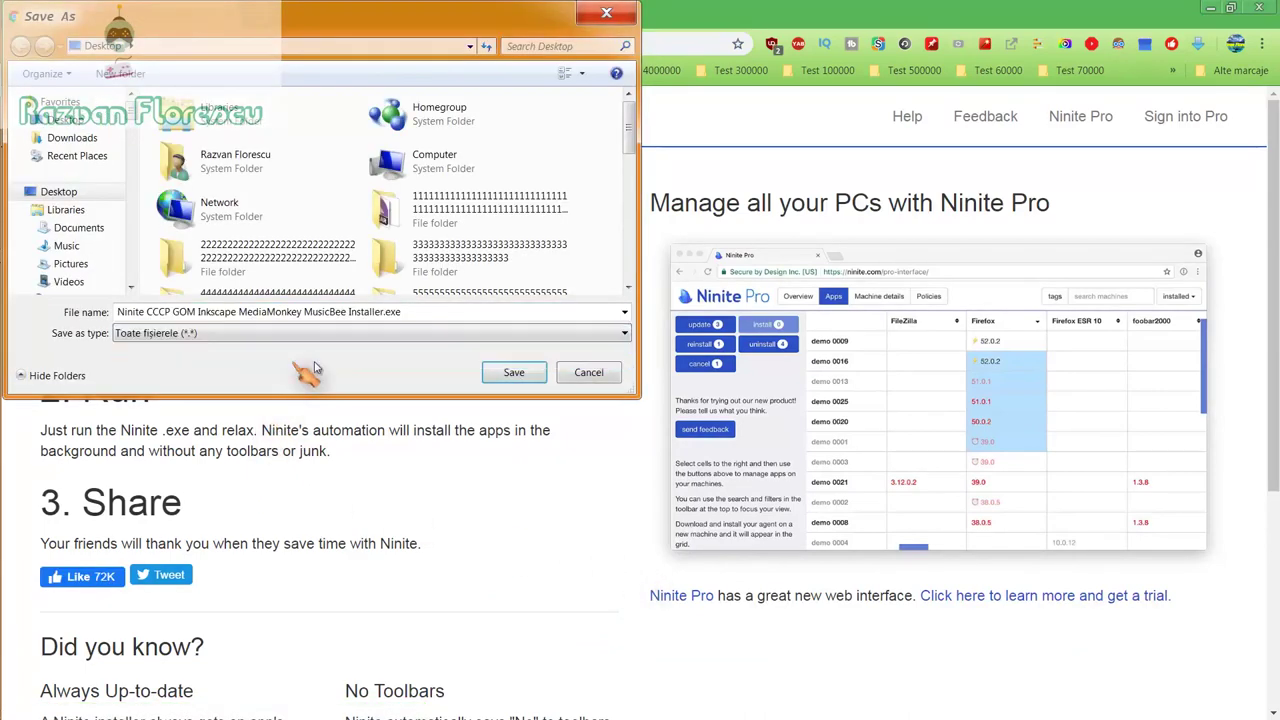
pyautogui.click(510, 373)
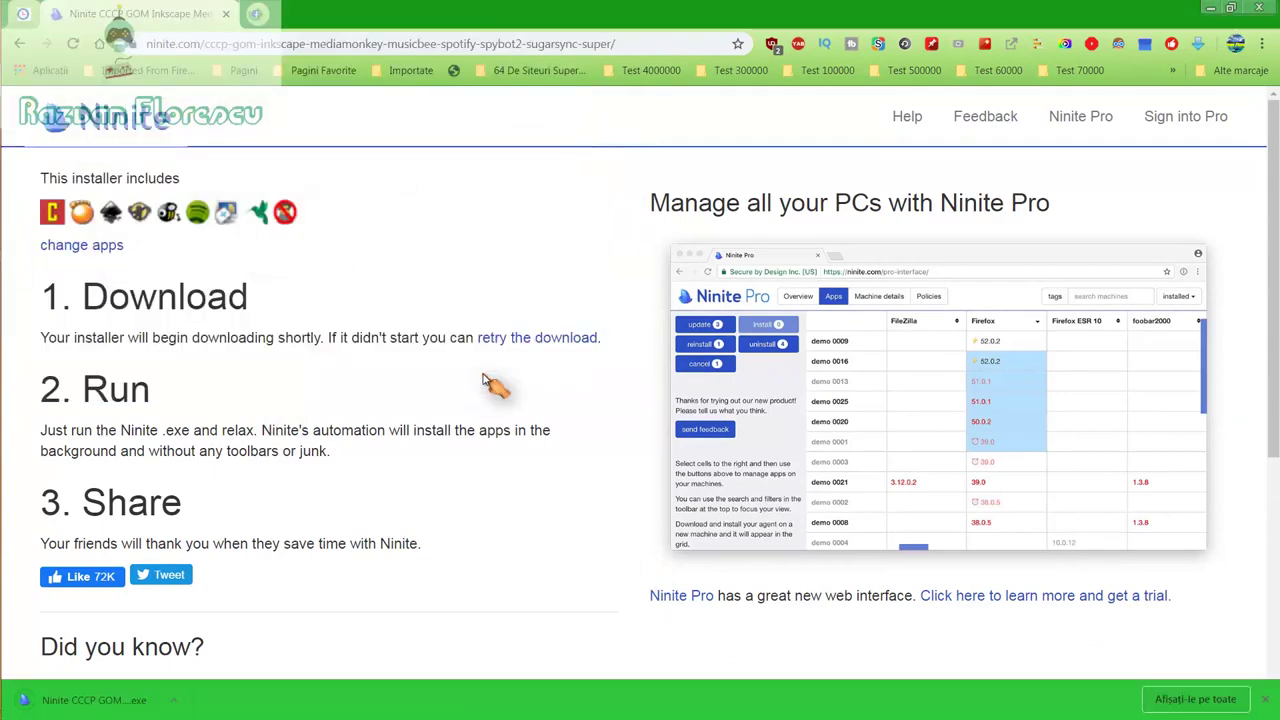
# Step: Run the downloaded Ninite installer, allow it past the security warning, and close the browser window
pyautogui.click(127, 699)
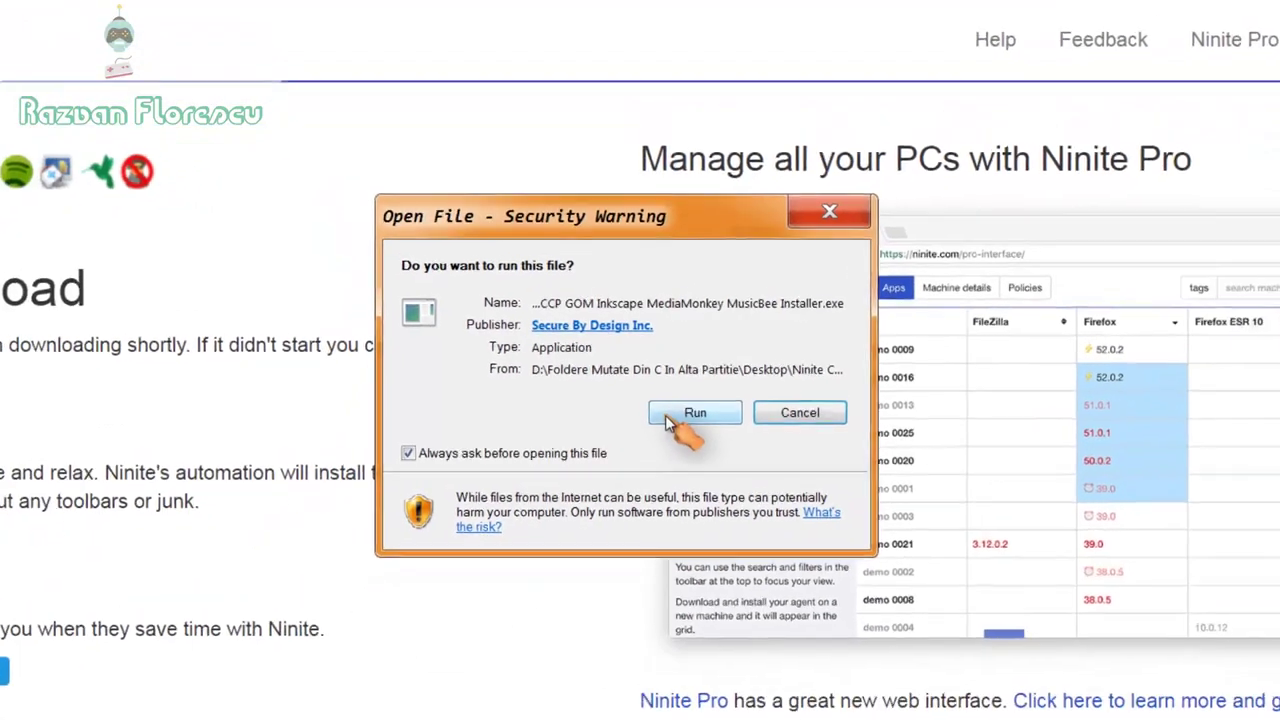
pyautogui.click(670, 416)
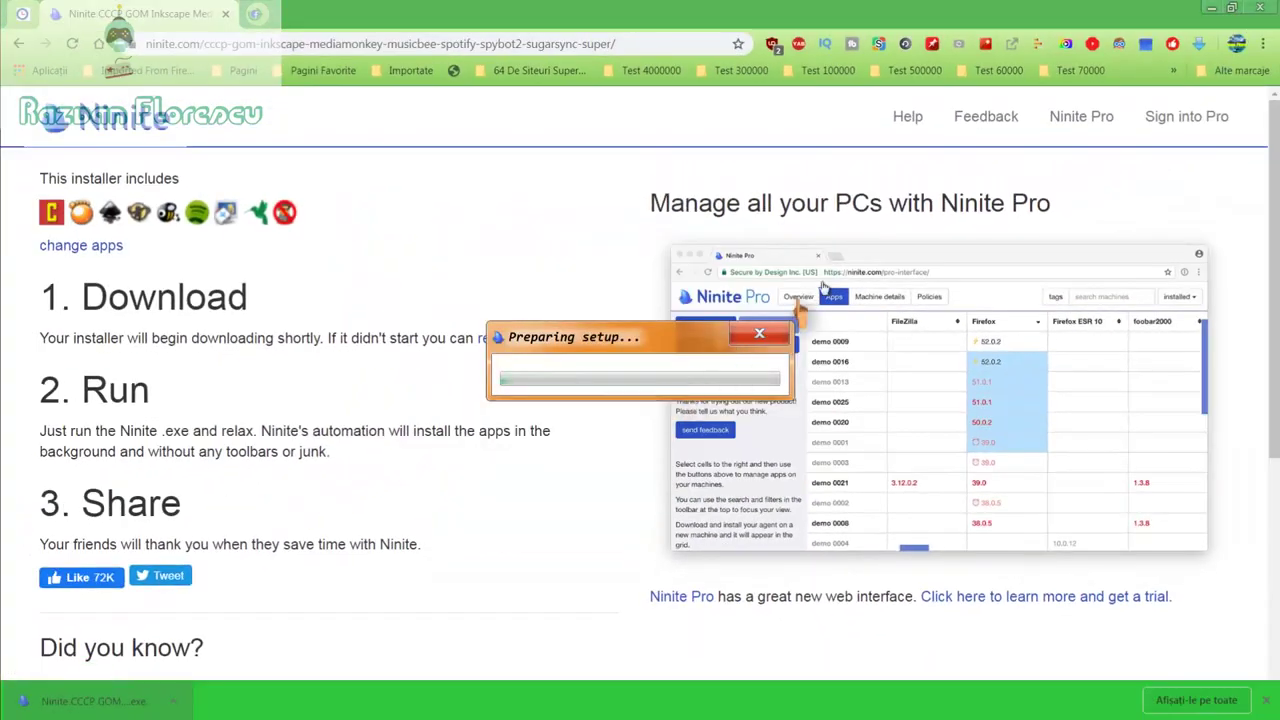
pyautogui.click(1258, 8)
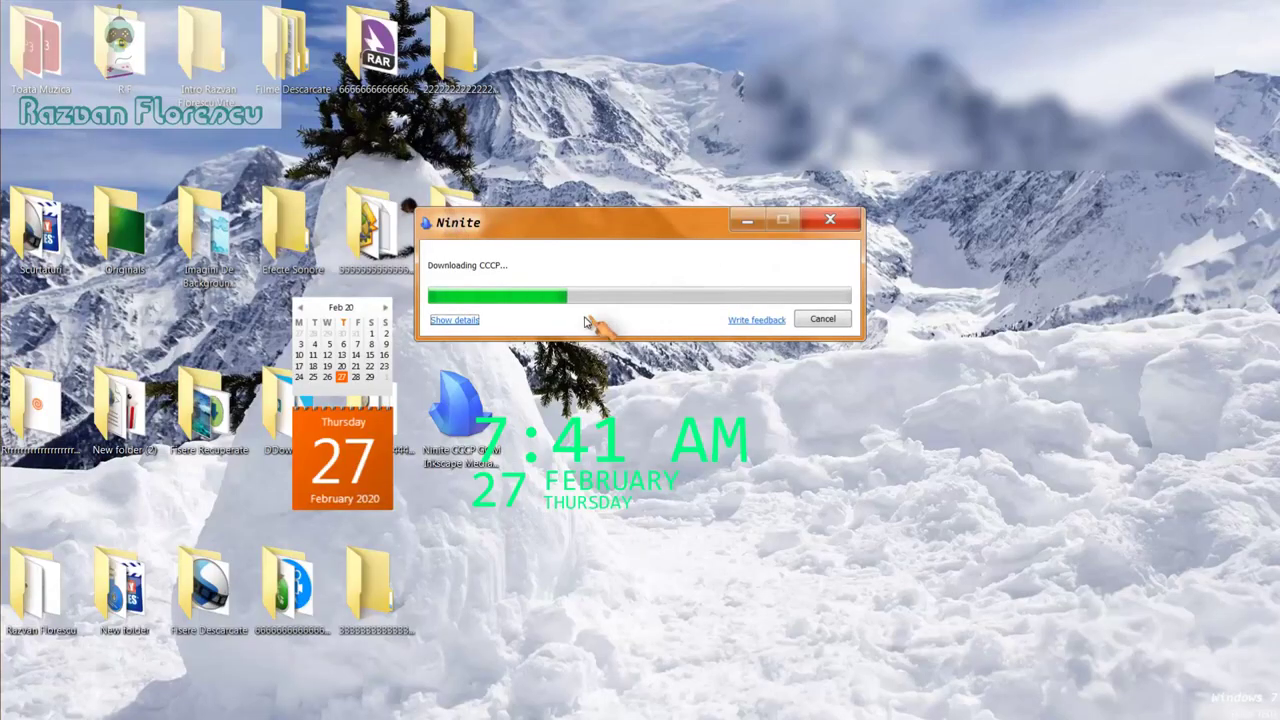
# Step: Show the Ninite installation details and dismiss the 360 Total Security alert about the CCCP file association change
pyautogui.click(458, 321)
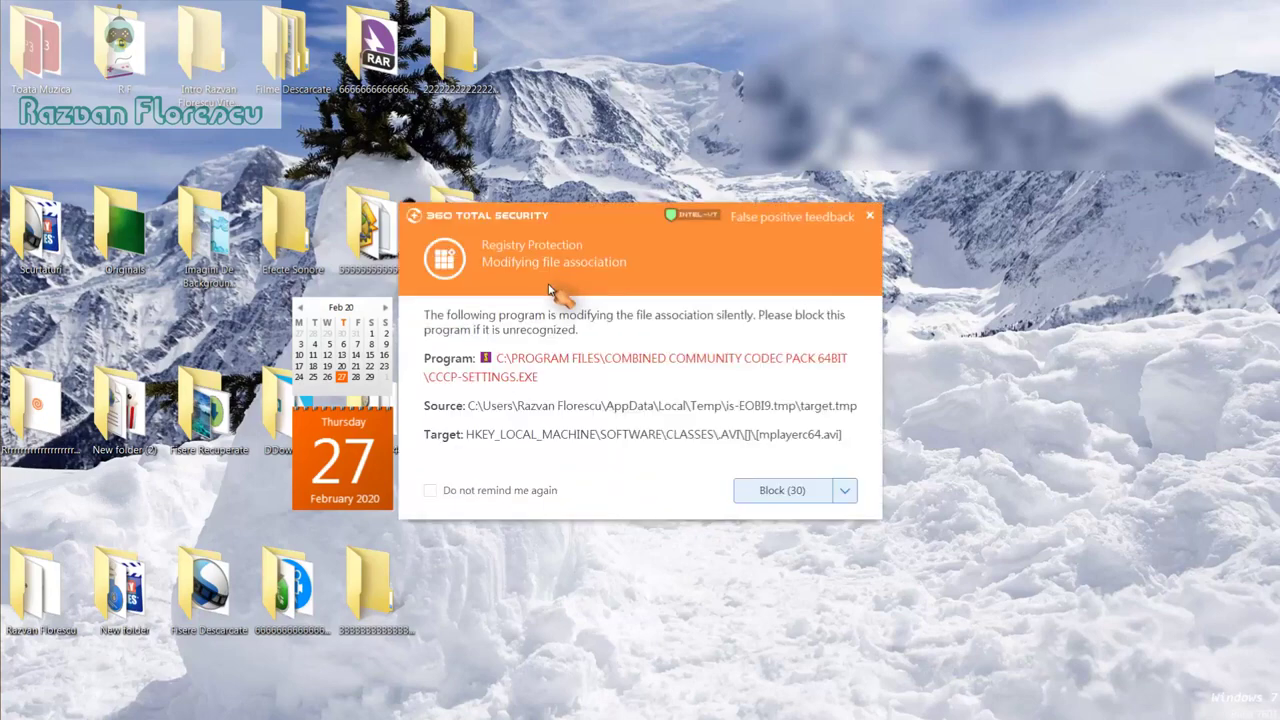
pyautogui.click(872, 218)
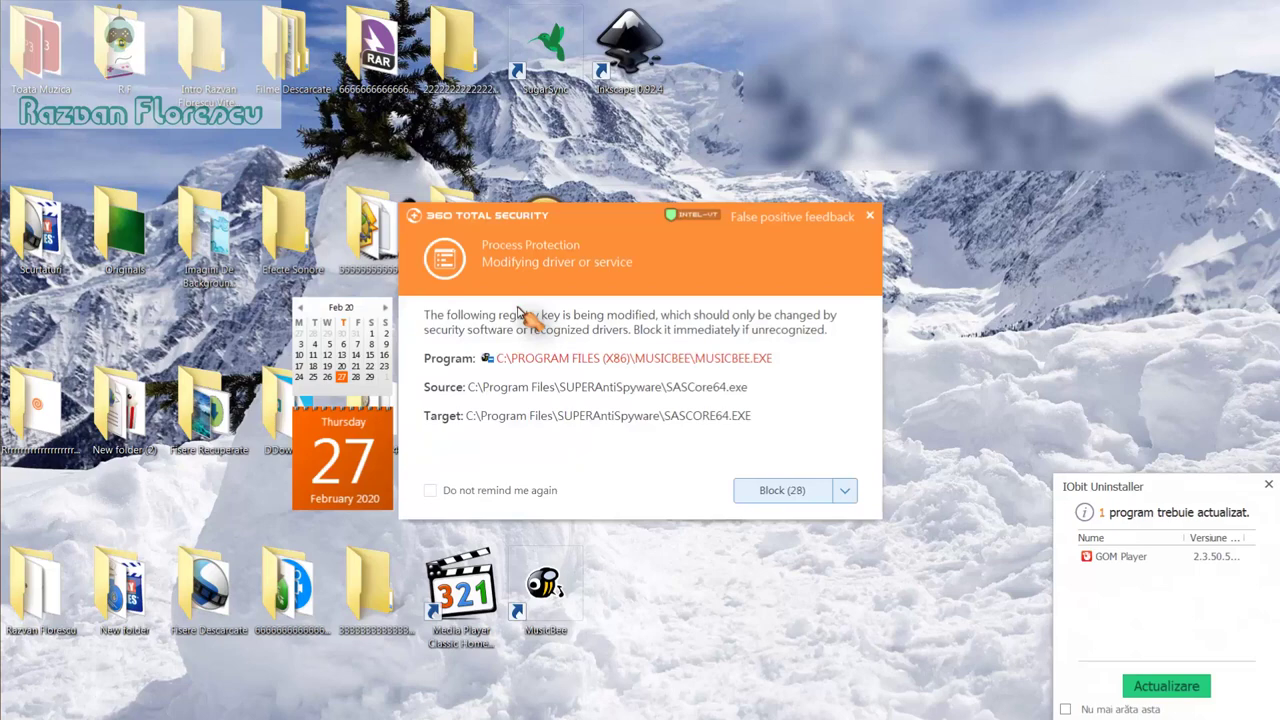
# Step: Dismiss the 360 Total Security alerts about SUPERAntiSpyware's service, context menu and driver changes, disabling further reminders for the SASDIFSV64.SYS alert
pyautogui.click(870, 217)
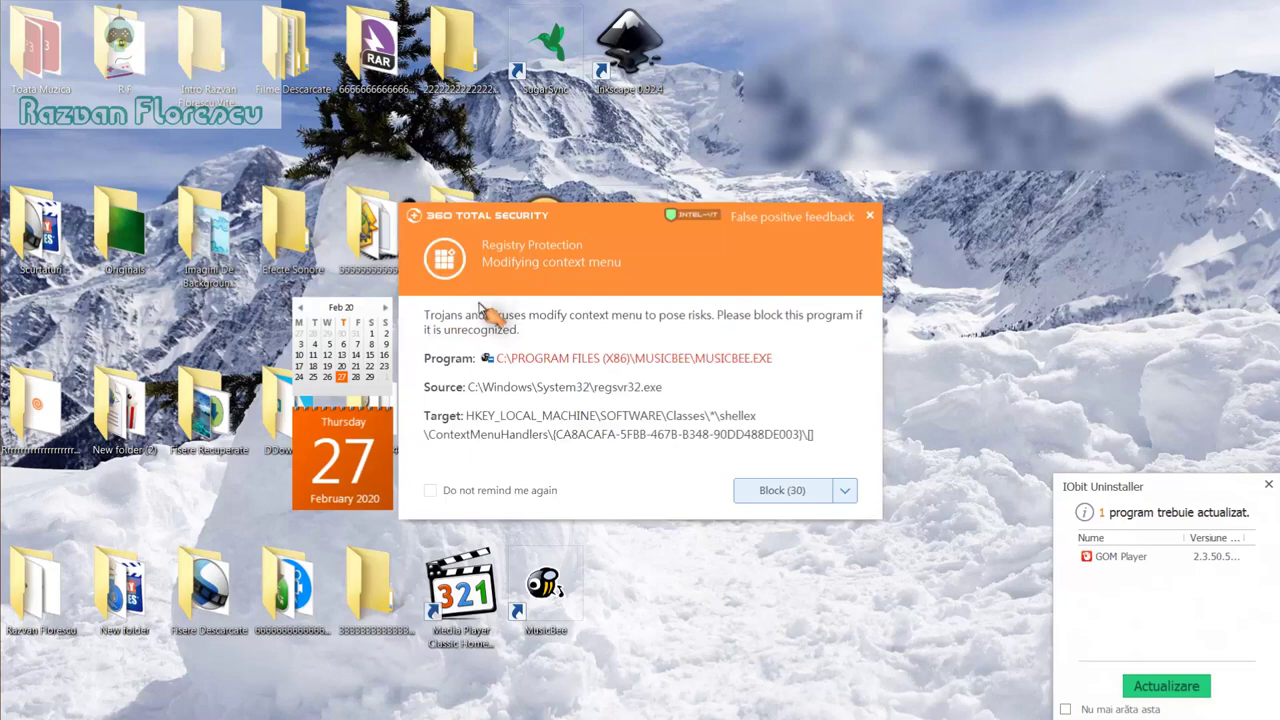
pyautogui.click(869, 216)
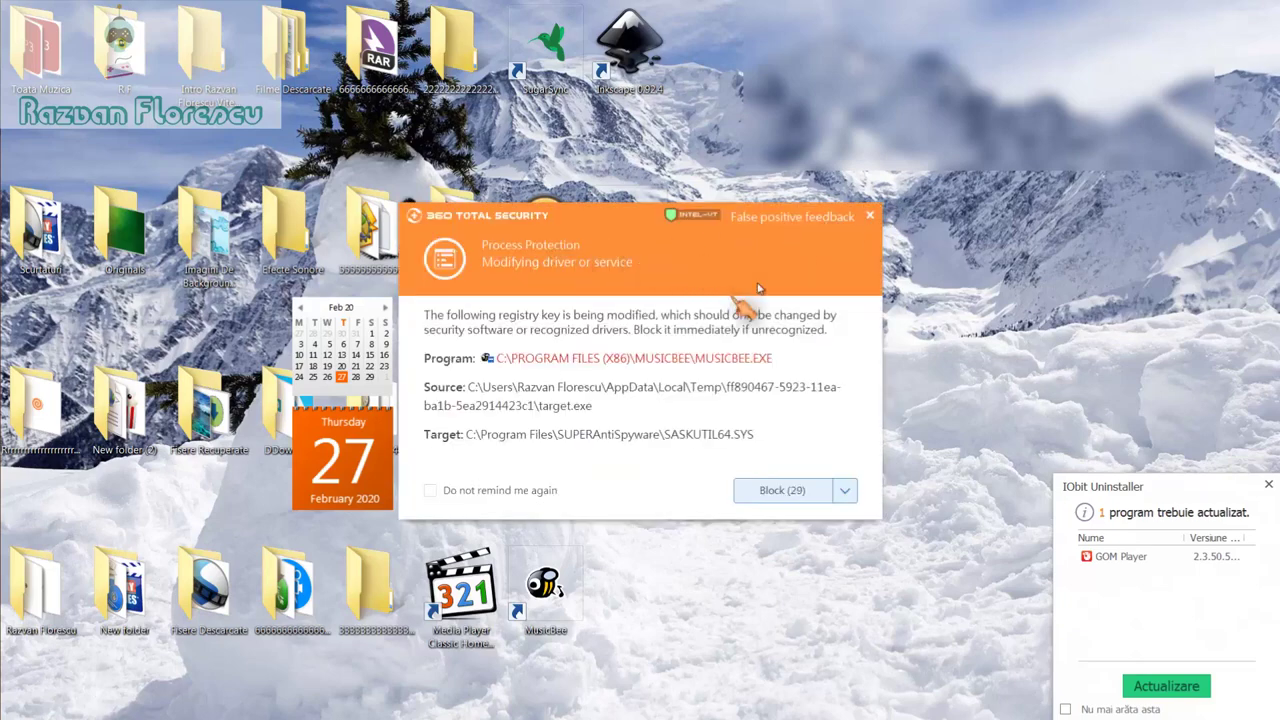
pyautogui.click(870, 217)
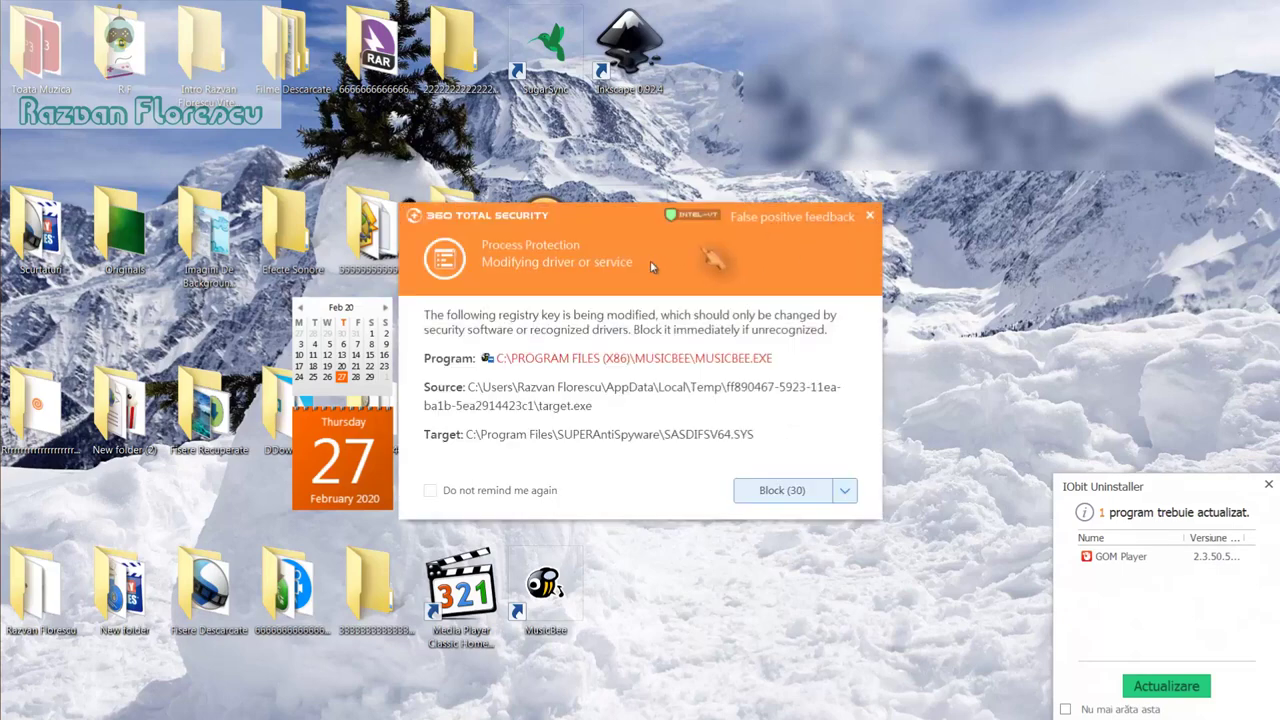
pyautogui.click(432, 491)
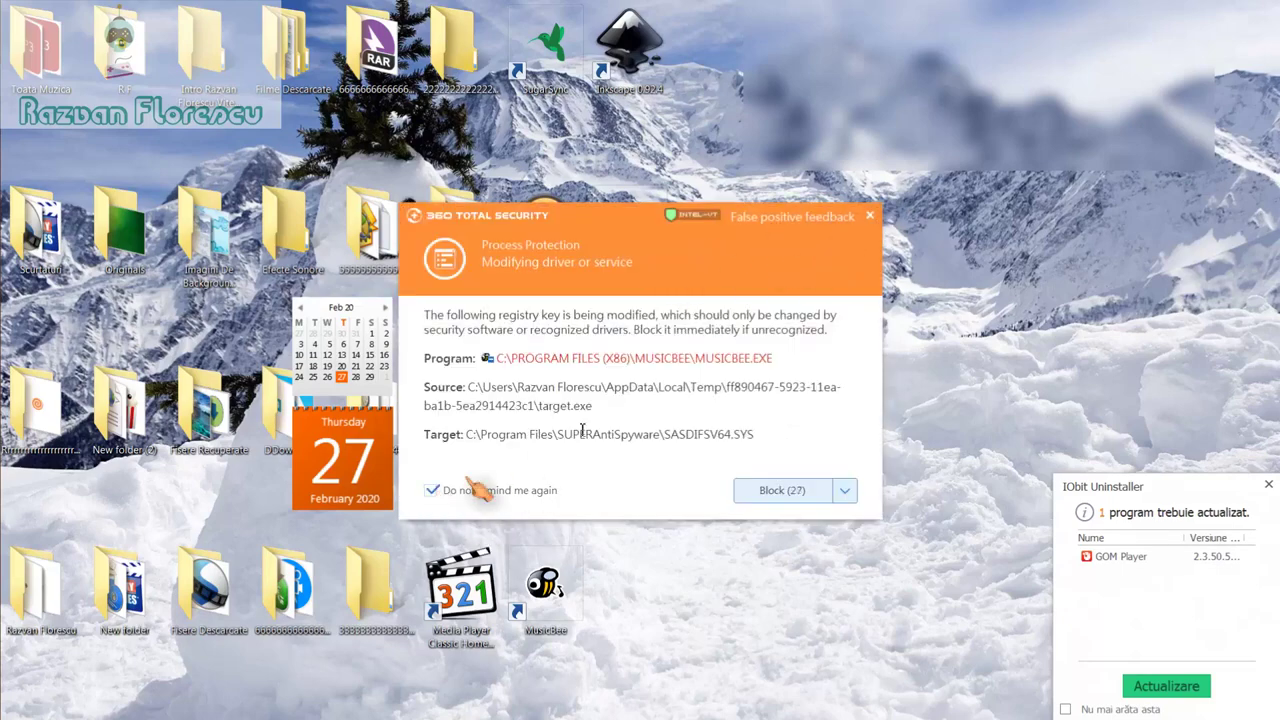
pyautogui.click(870, 217)
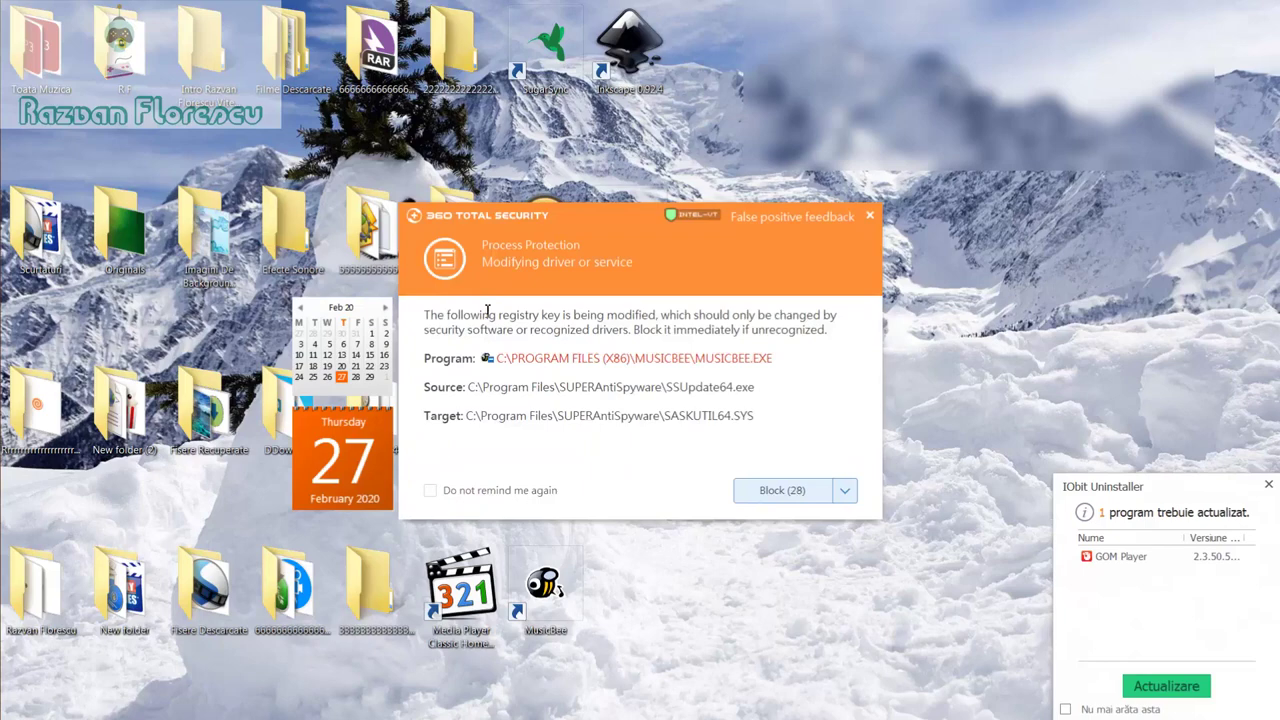
# Step: Disable further reminders for the SSUpdate64.exe driver alert and dismiss it, along with the environment variable and SDTray startup item alerts
pyautogui.click(430, 491)
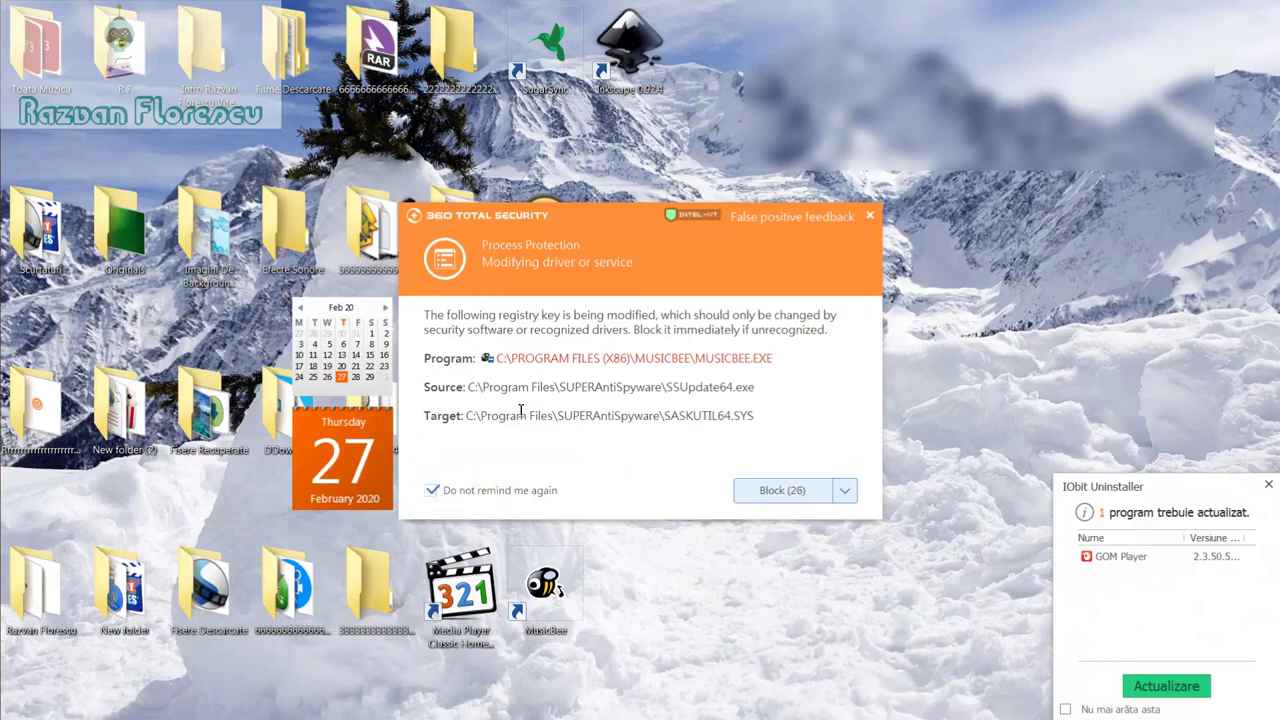
pyautogui.click(869, 218)
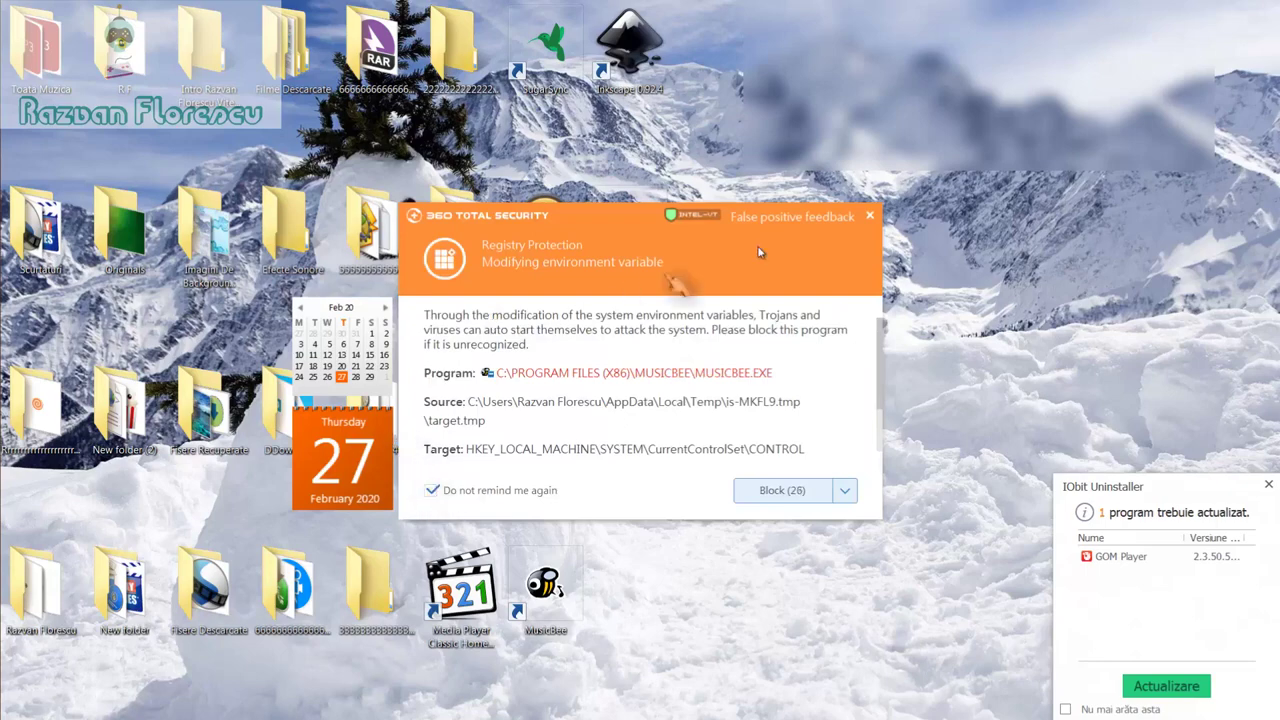
pyautogui.click(871, 220)
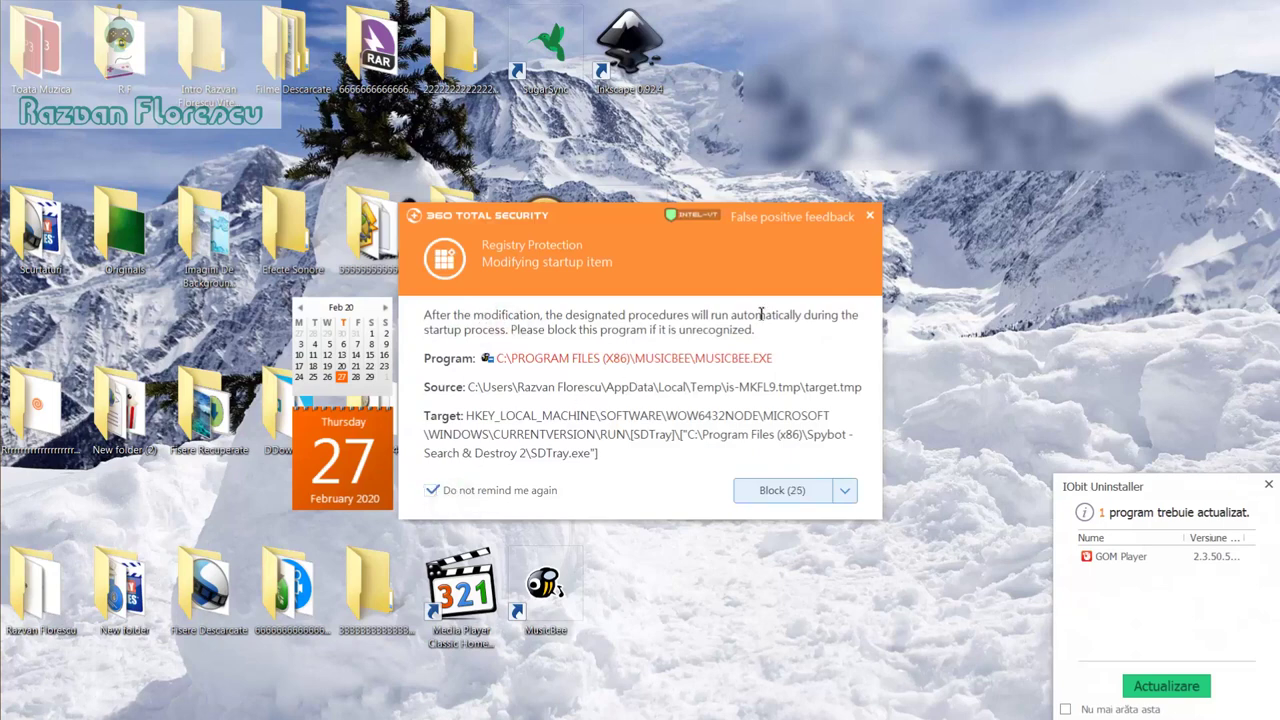
pyautogui.click(872, 216)
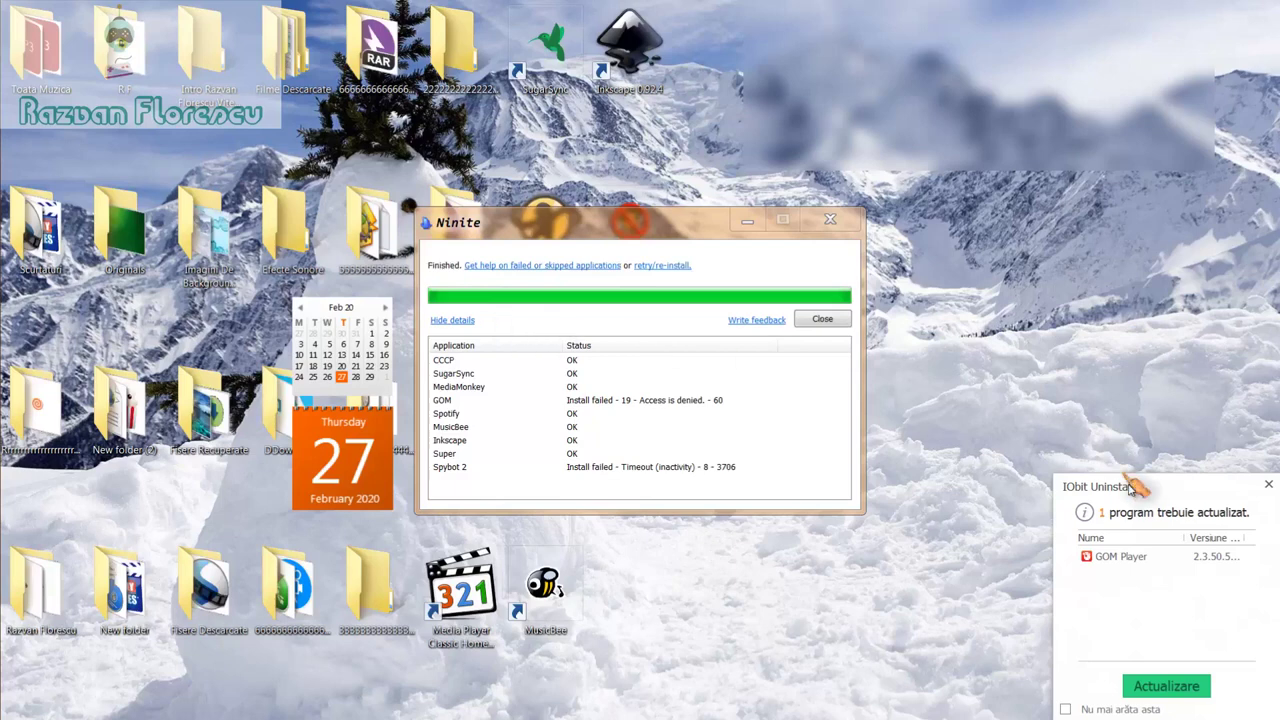
# Step: Close the IObit Uninstaller update notice and the finished Ninite installation window
pyautogui.click(1265, 486)
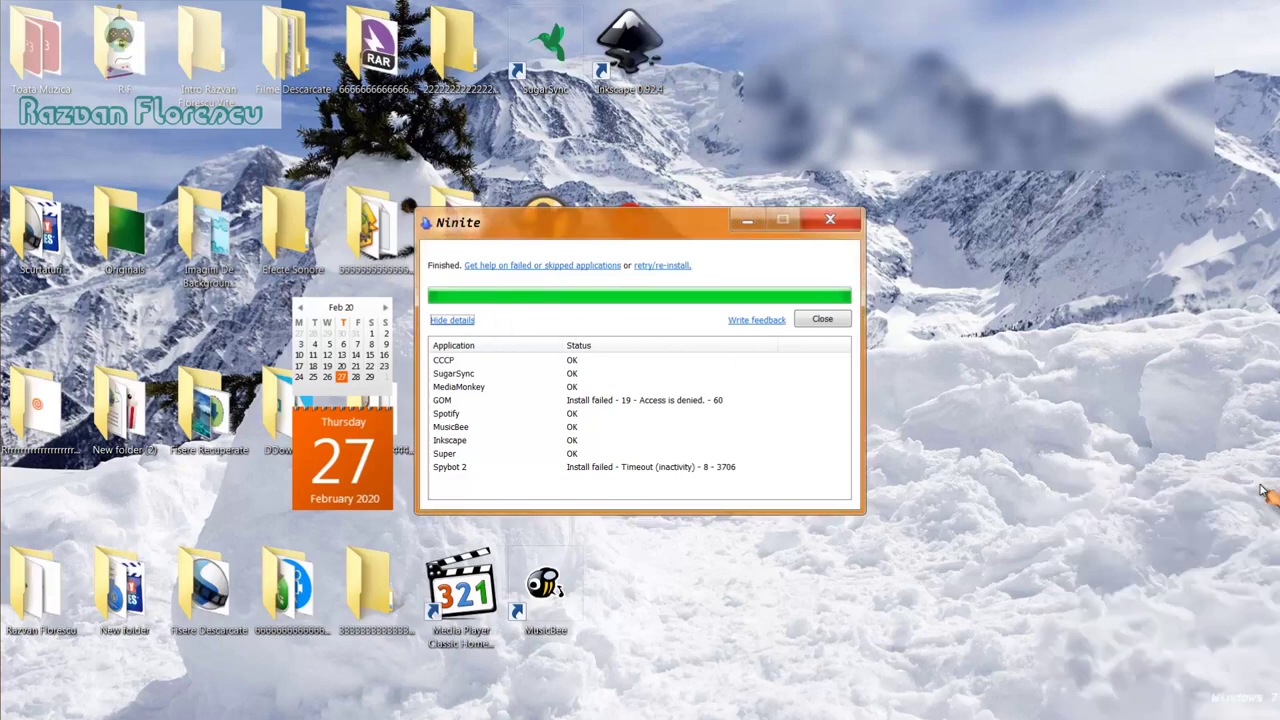
pyautogui.click(822, 320)
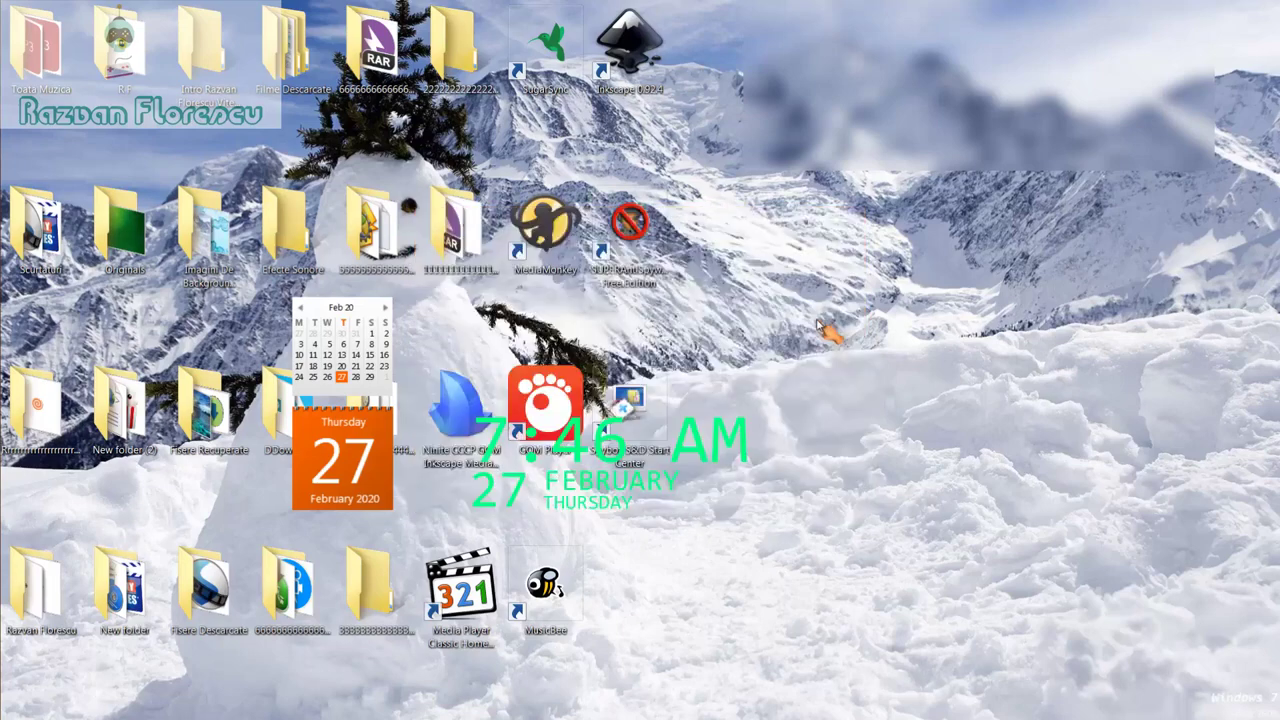
# Step: Launch Media Player Classic Home Cinema, decline periodic CCCP update checks, and view its window maximized before closing it
pyautogui.doubleClick(478, 612)
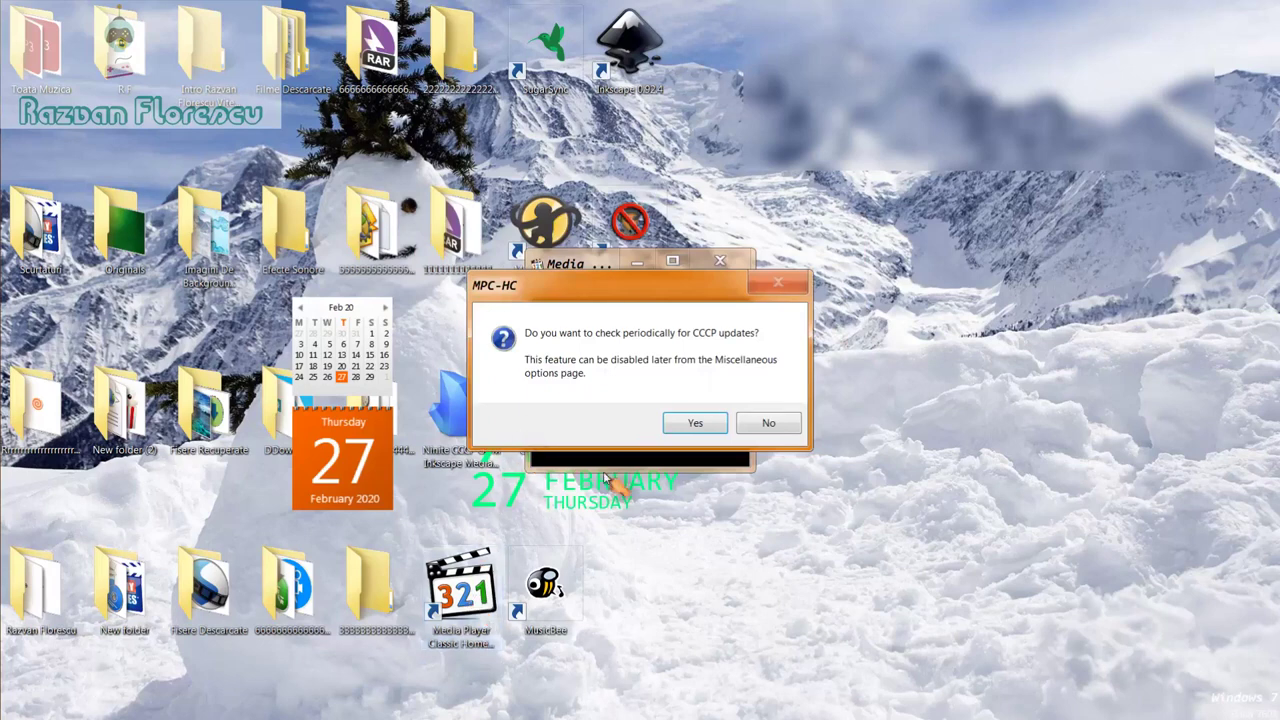
pyautogui.click(764, 424)
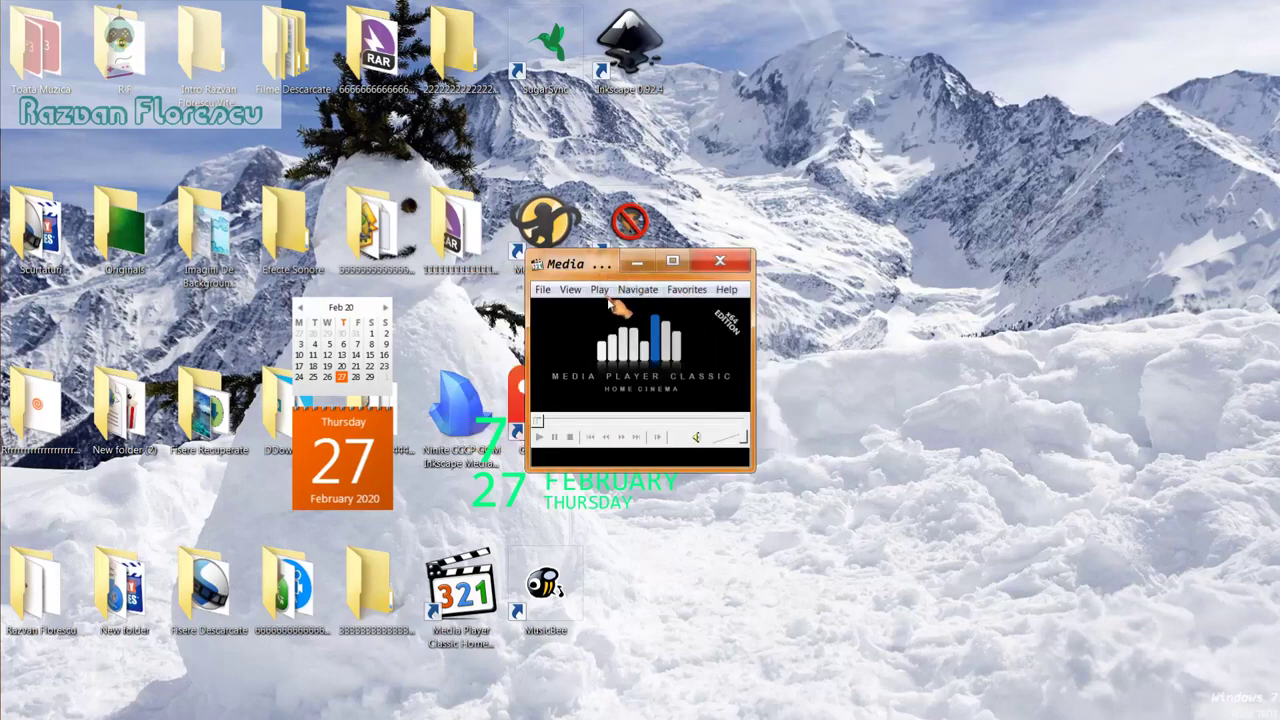
pyautogui.moveTo(593, 264); pyautogui.dragTo(622, 8)
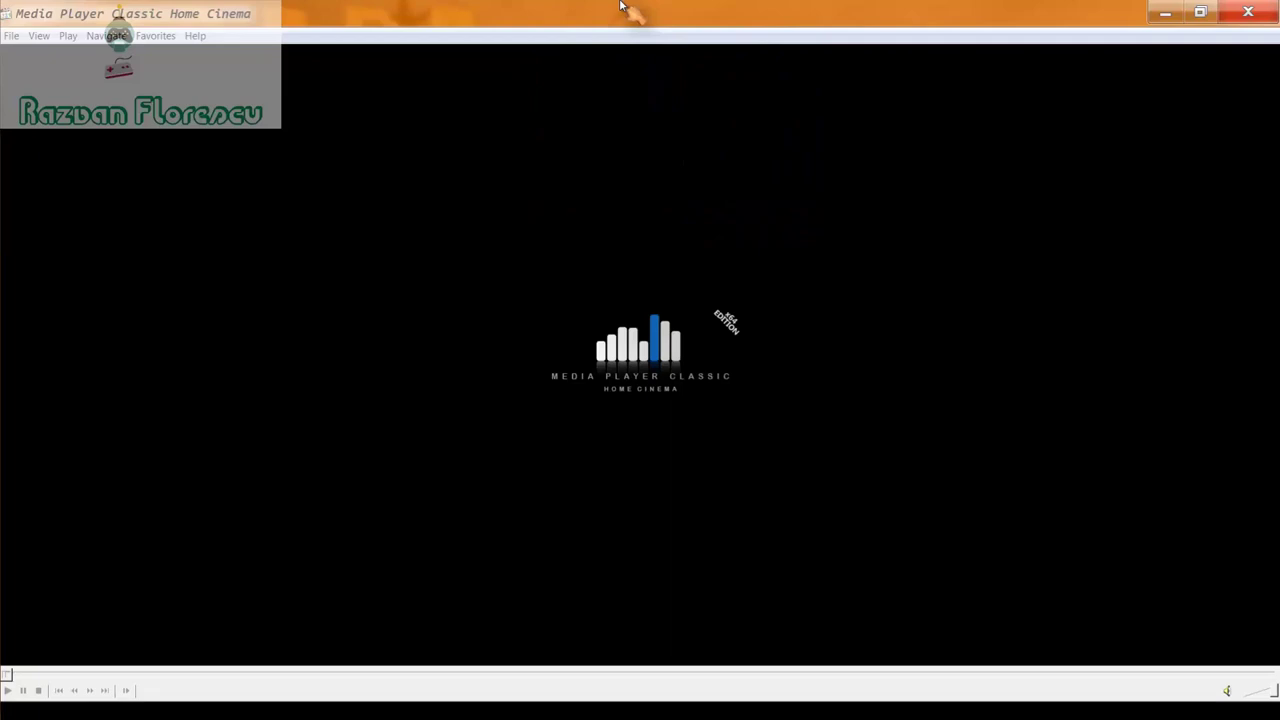
pyautogui.moveTo(5, 275)
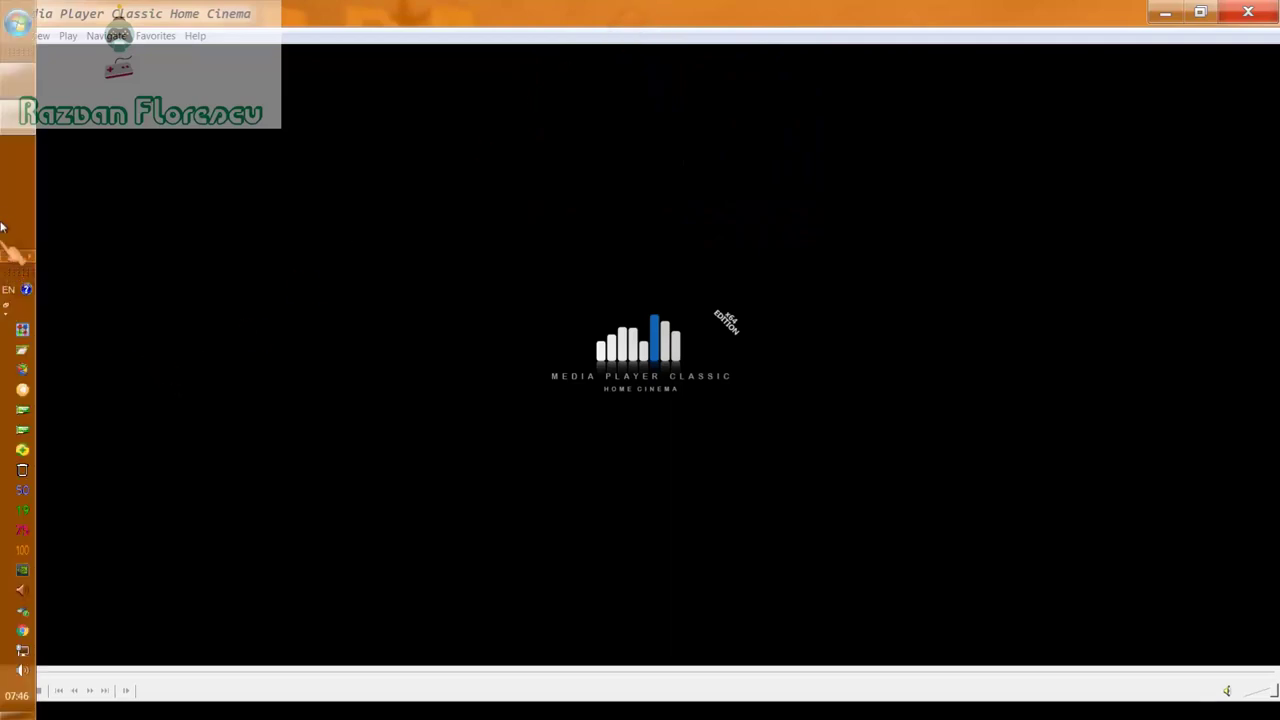
pyautogui.rightClick(12, 119)
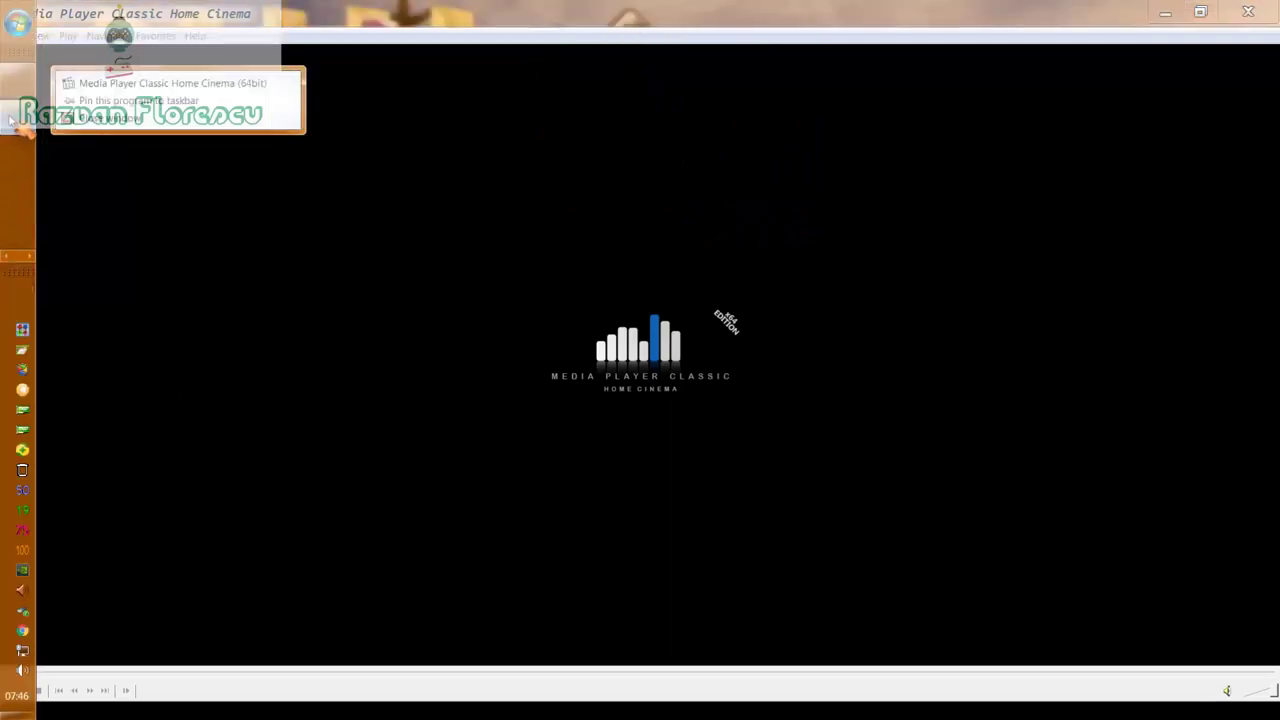
pyautogui.click(300, 137)
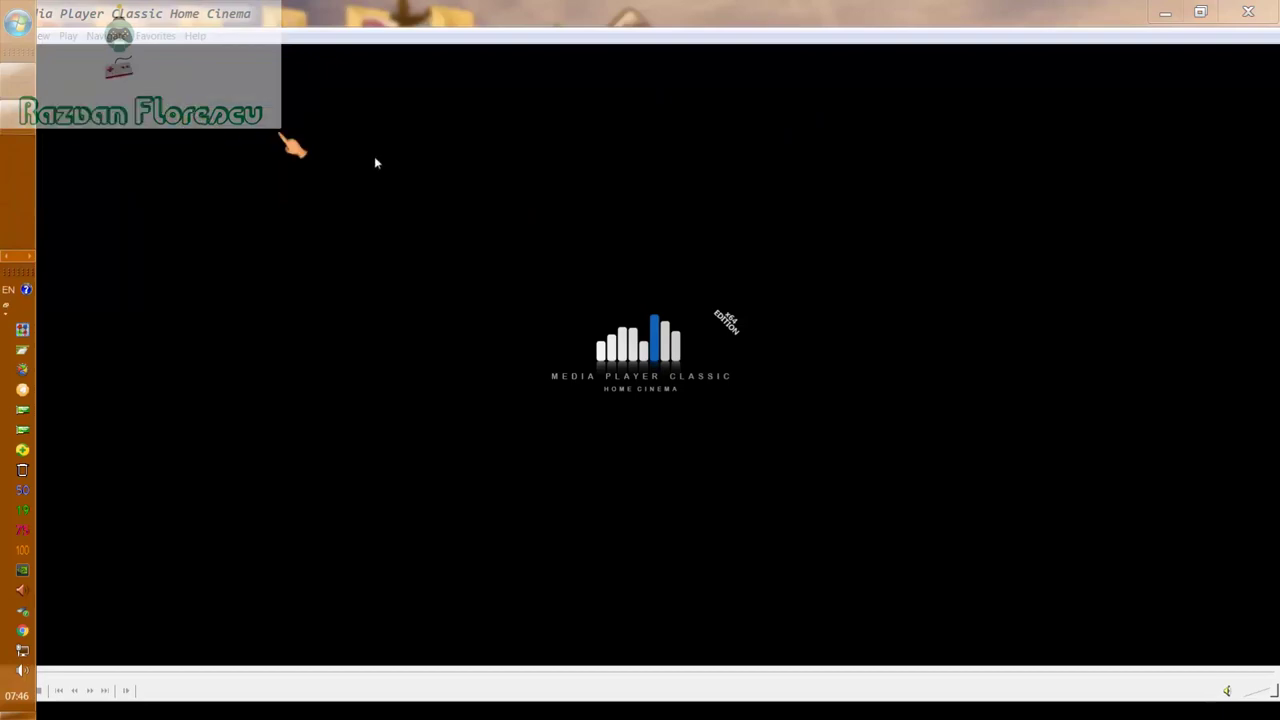
pyautogui.click(1248, 12)
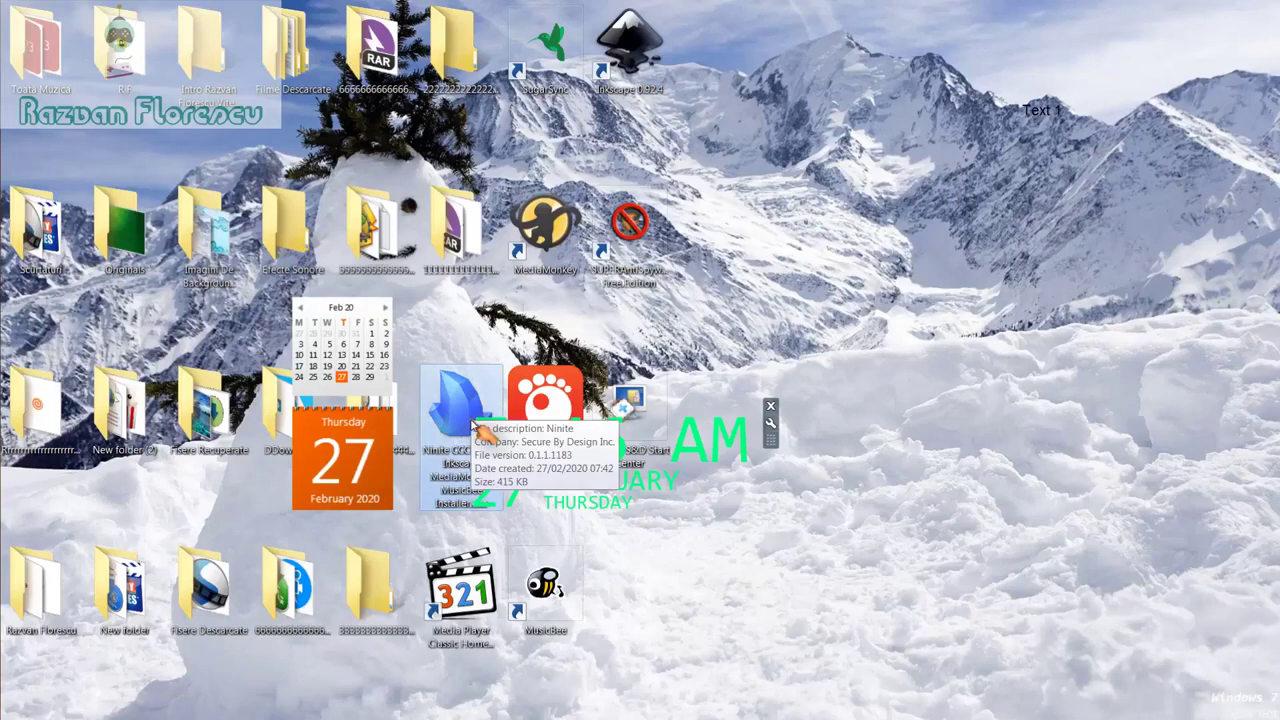
# Step: Permanently delete the downloaded Ninite installer from the desktop
pyautogui.hotkey('shift', 'Delete')
pyautogui.press('Return')
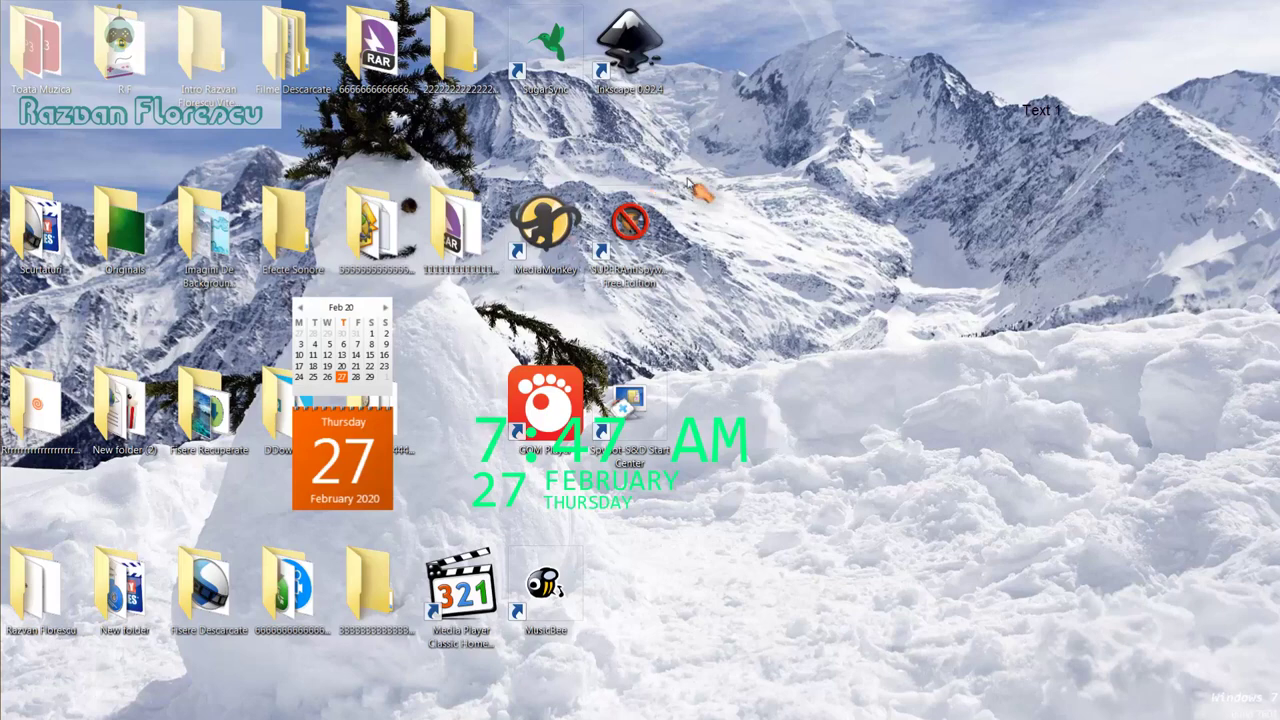
# Step: Copy all the newly installed application shortcuts into the Scurtaturi folder and permanently delete them from the desktop
pyautogui.moveTo(712, 45); pyautogui.dragTo(515, 610)
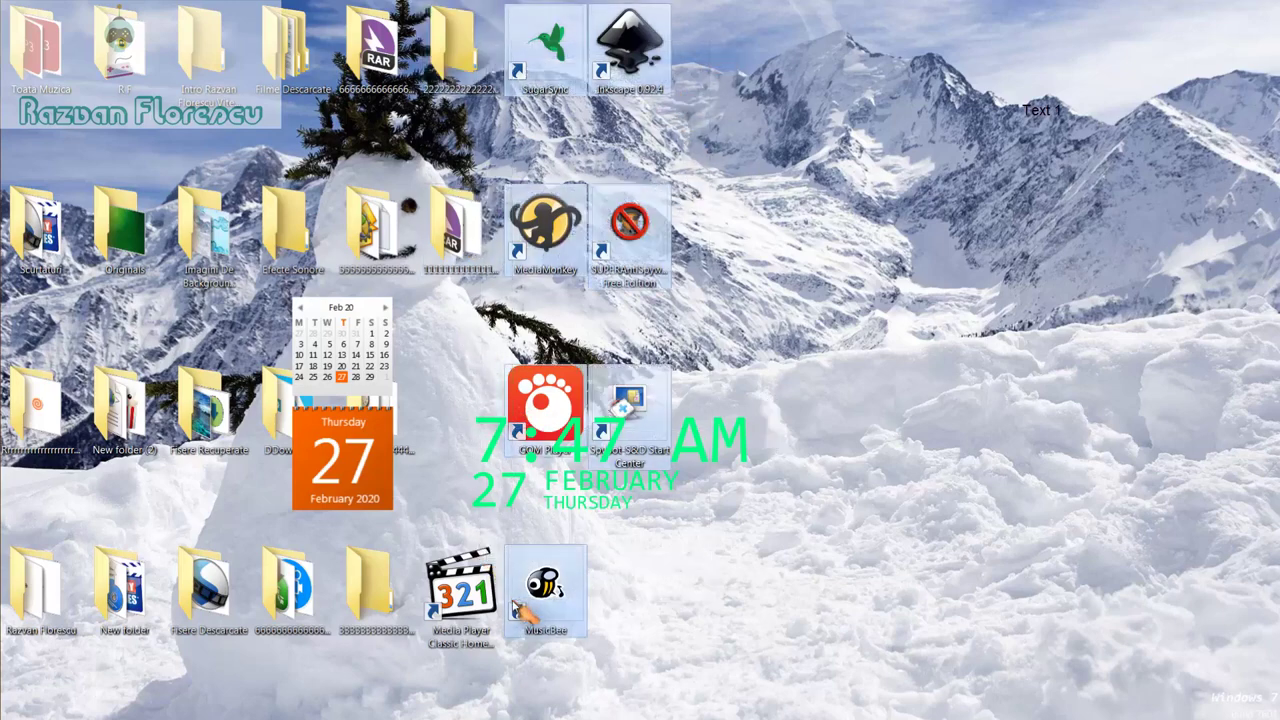
pyautogui.keyDown('ctrl'); pyautogui.click(459, 577); pyautogui.keyUp('ctrl')
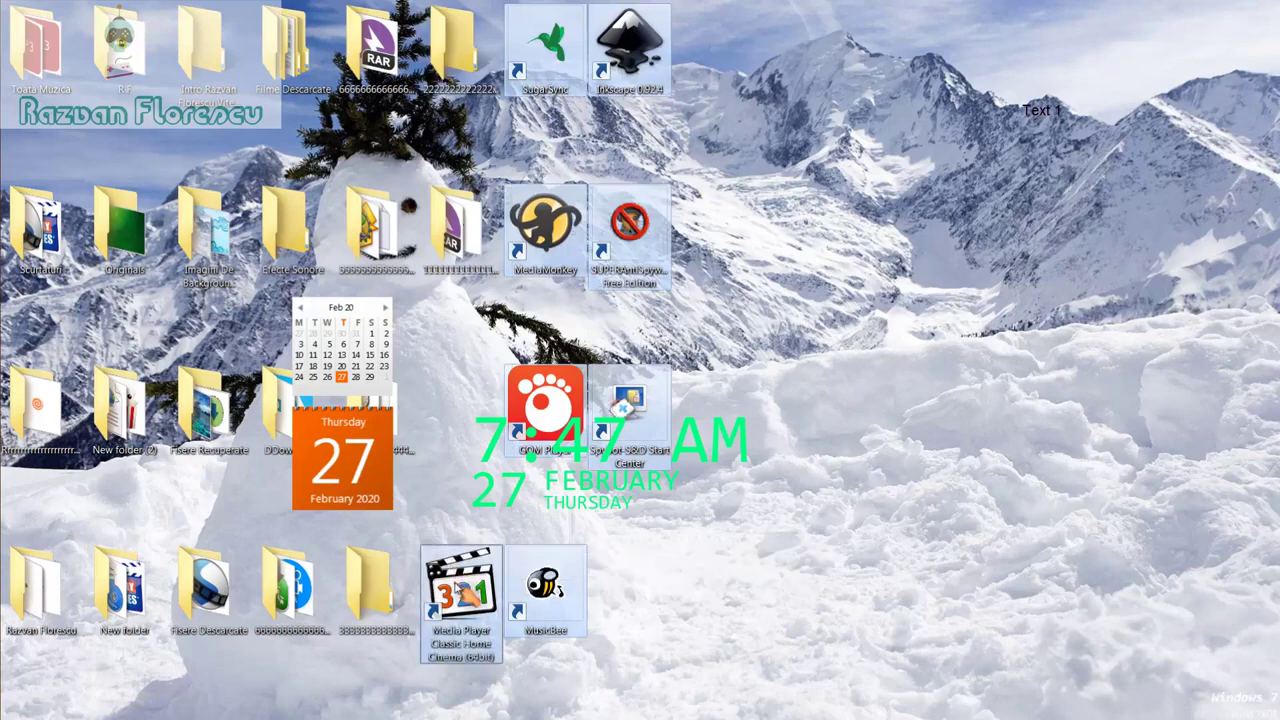
pyautogui.moveTo(458, 588); pyautogui.dragTo(75, 198)
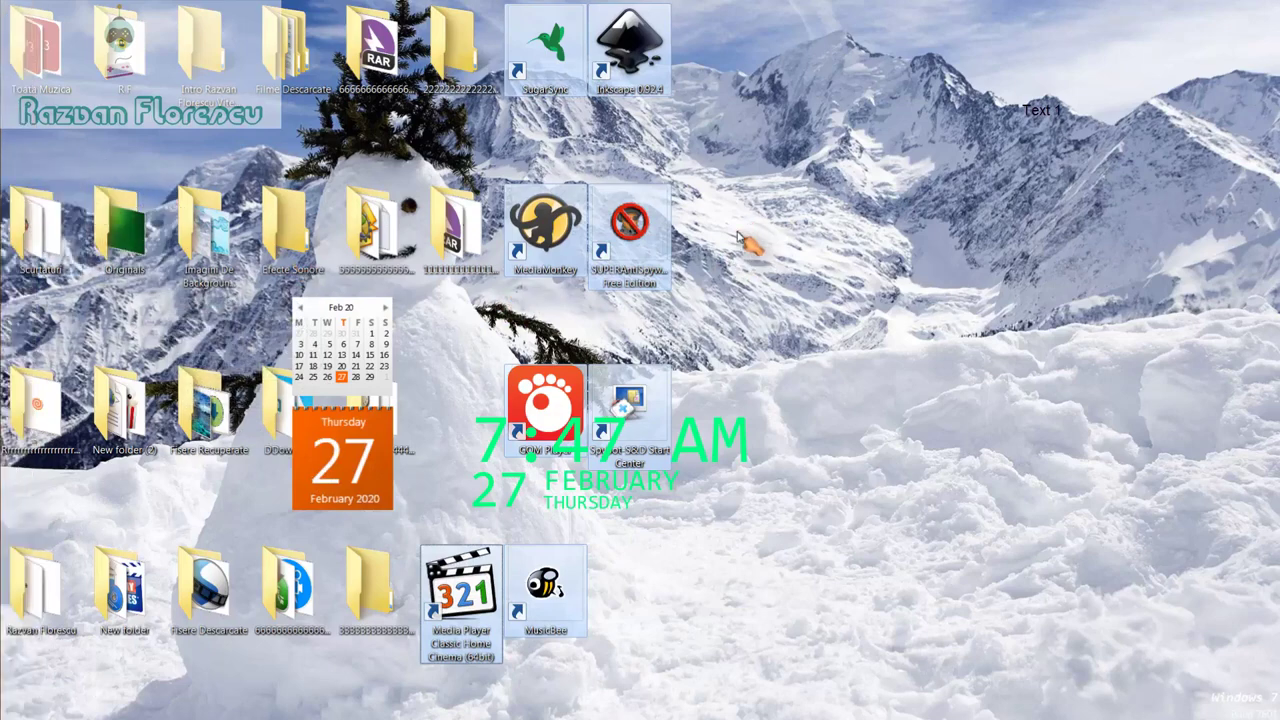
pyautogui.hotkey('shift', 'Delete')
pyautogui.press('Return')
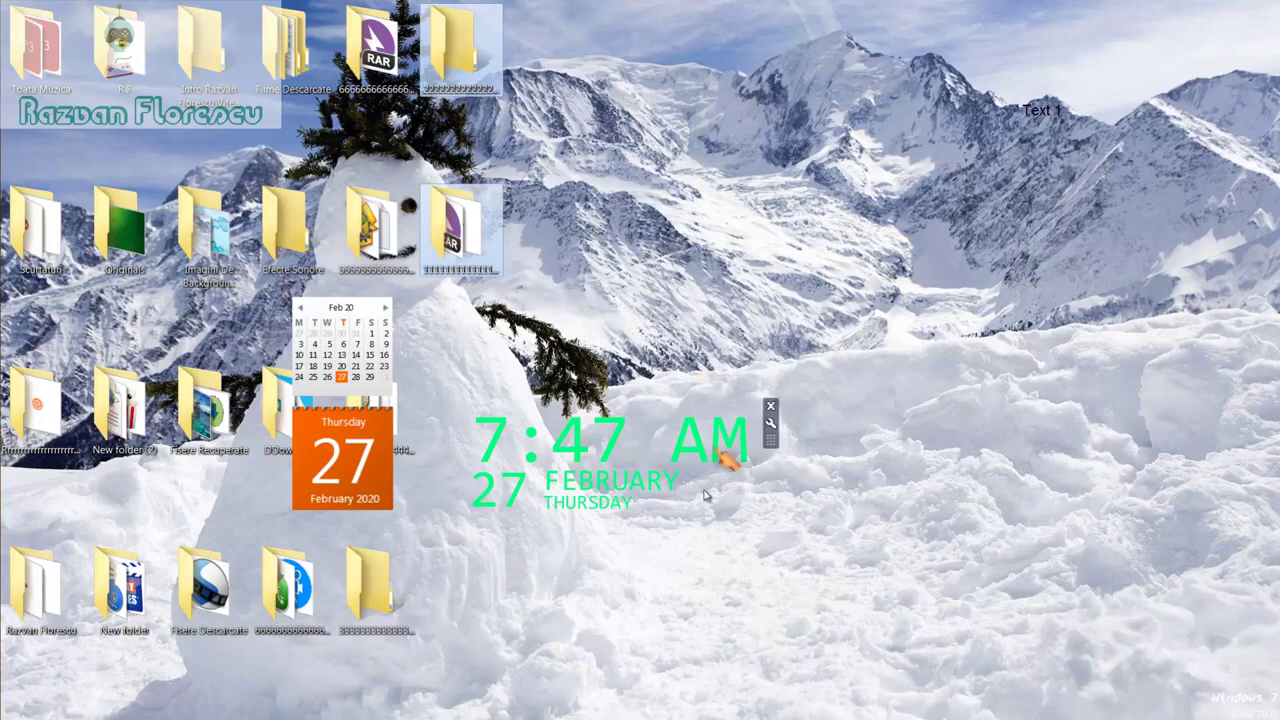
# Step: Refresh the desktop twice
pyautogui.rightClick(606, 541)
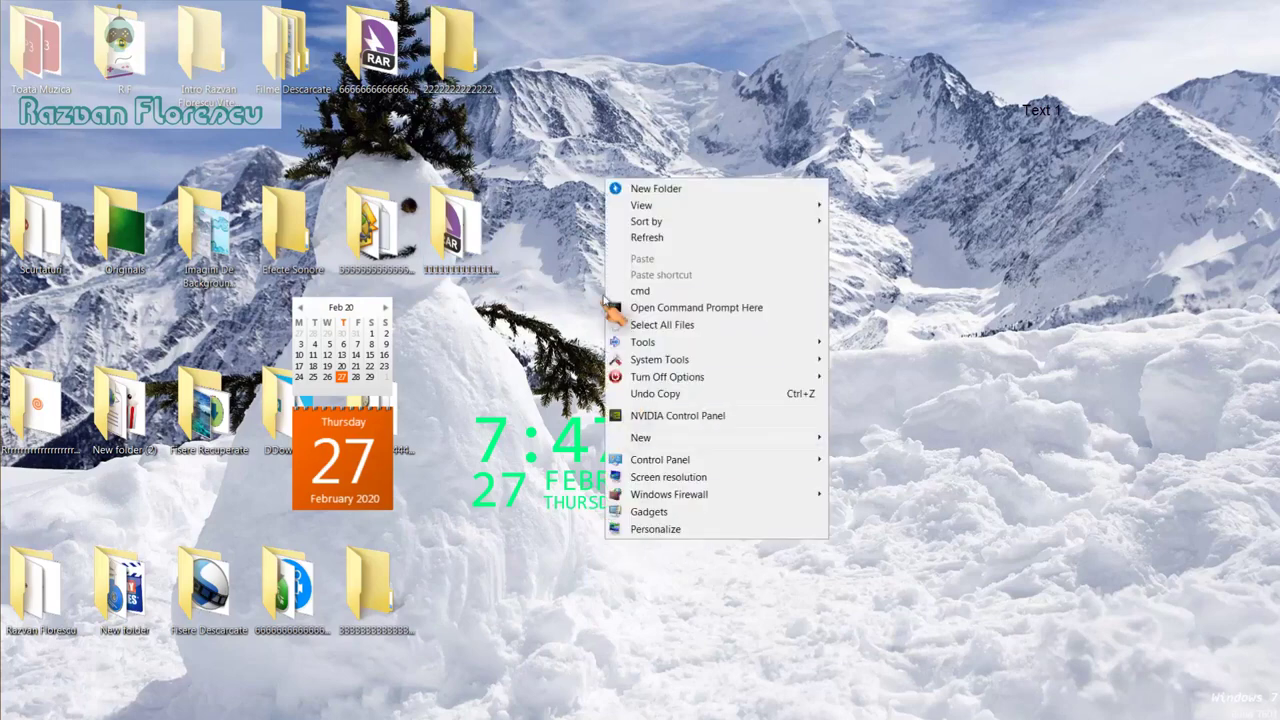
pyautogui.click(641, 237)
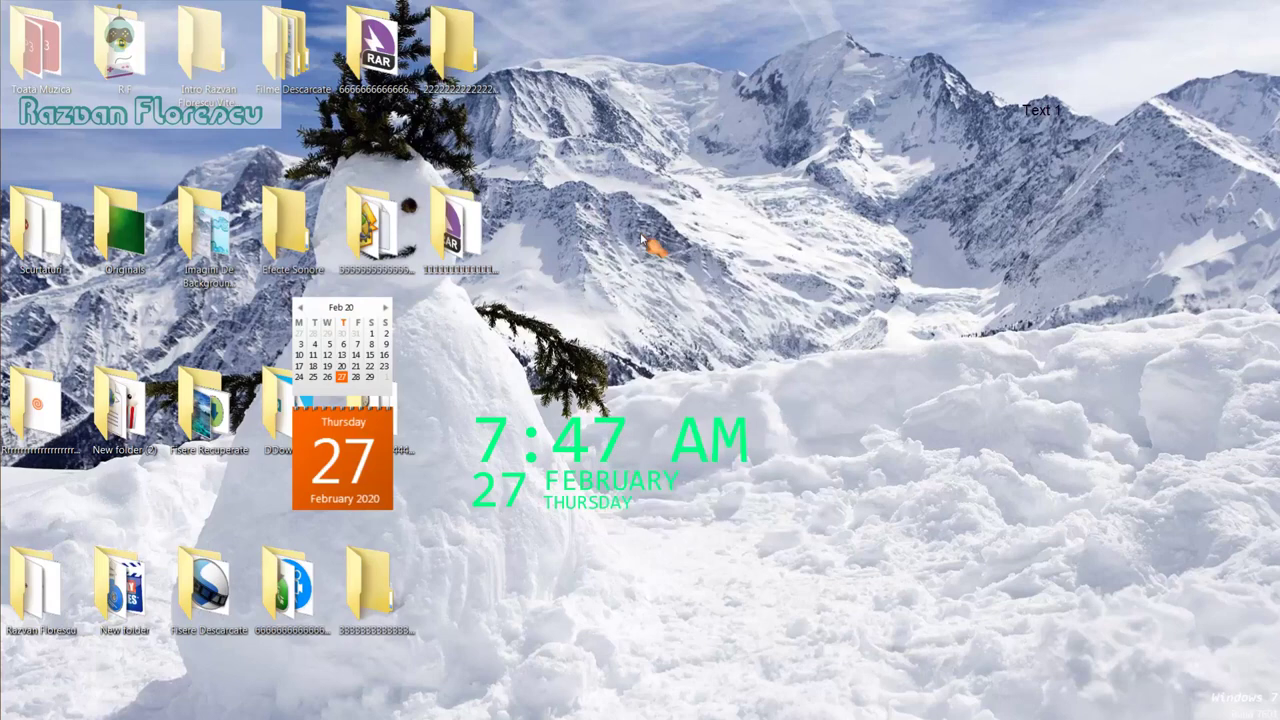
pyautogui.rightClick(575, 542)
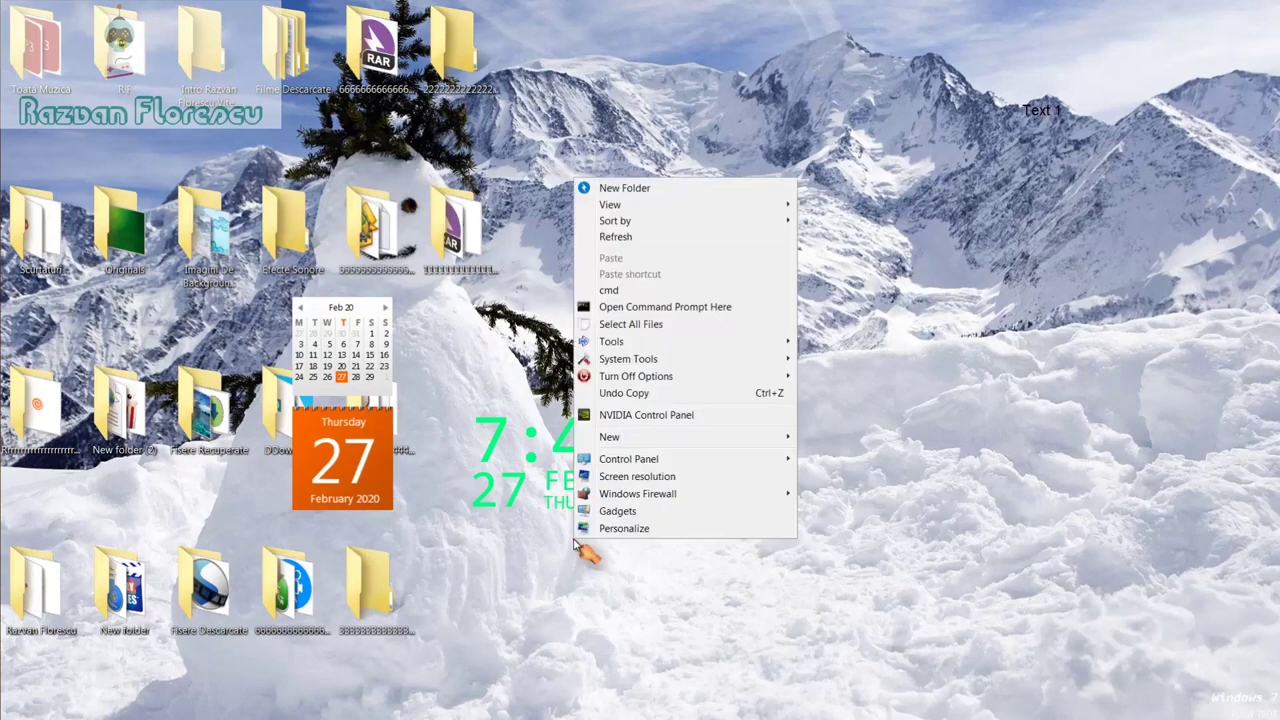
pyautogui.click(615, 238)
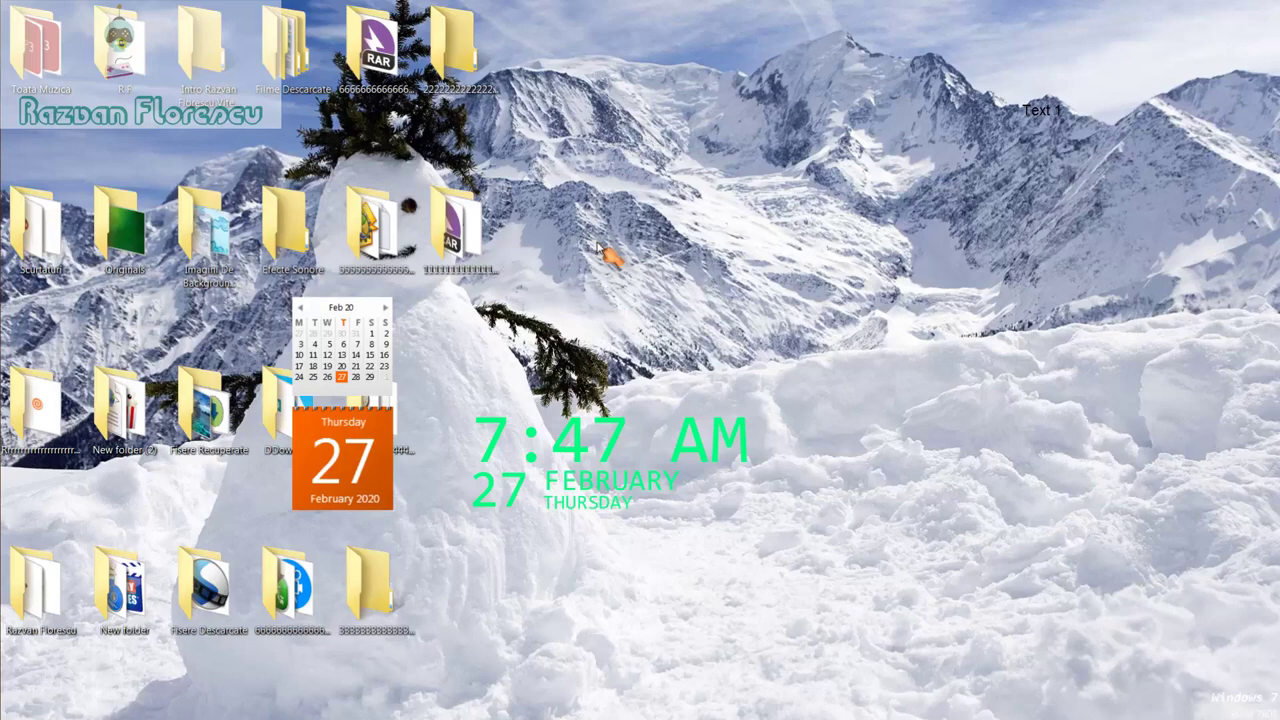
# Step: Bring up the Ninite website (ninite.com) in the browser
pyautogui.moveTo(8, 315)
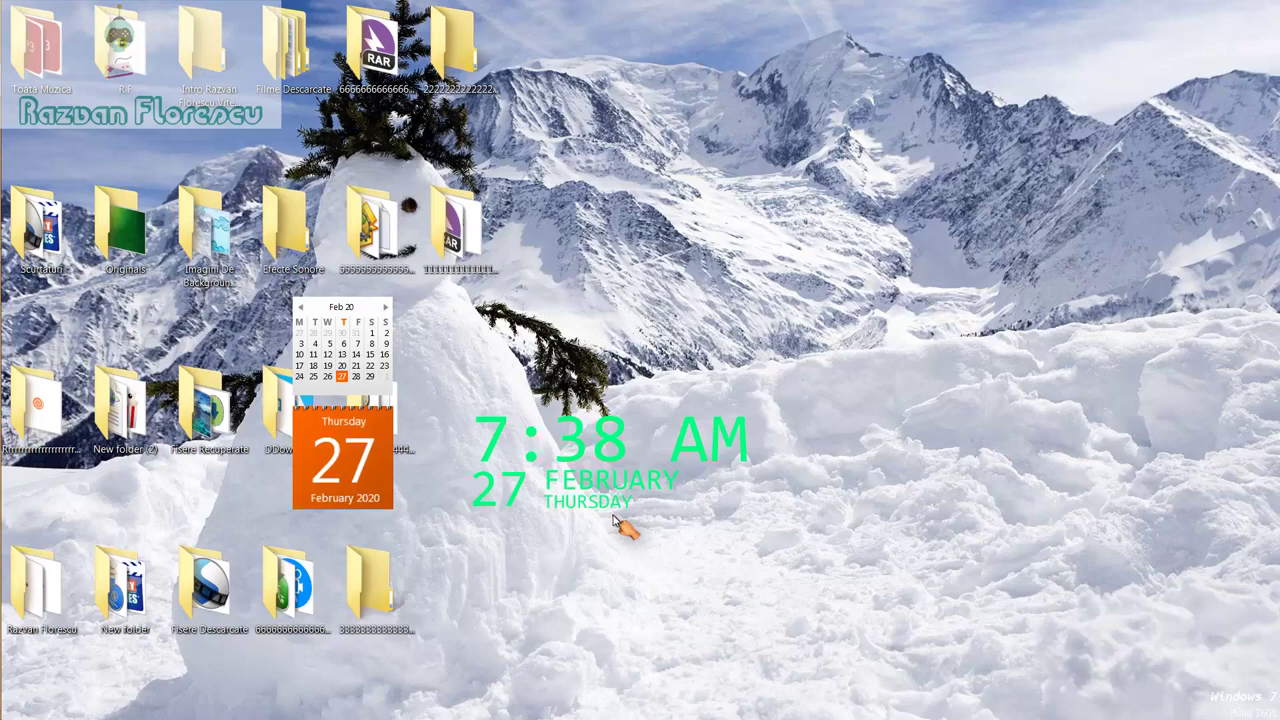
pyautogui.moveTo(5, 300)
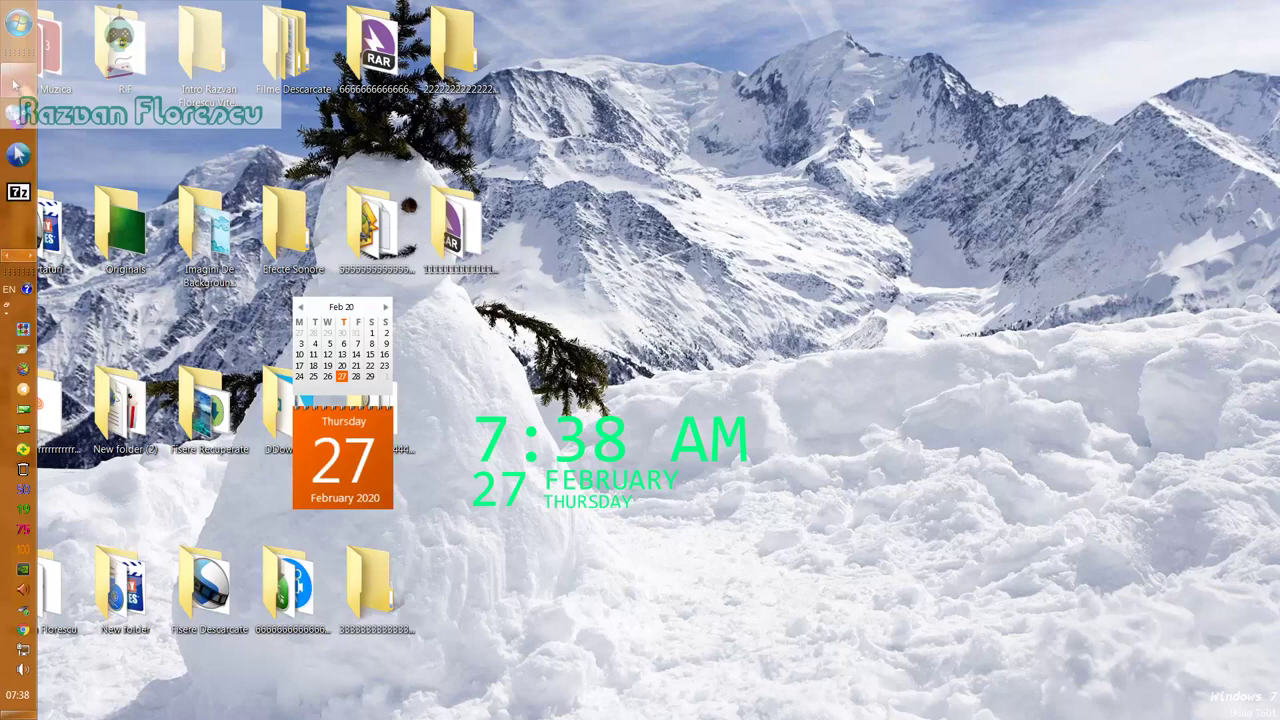
pyautogui.moveTo(20, 90)
pyautogui.click(162, 120)
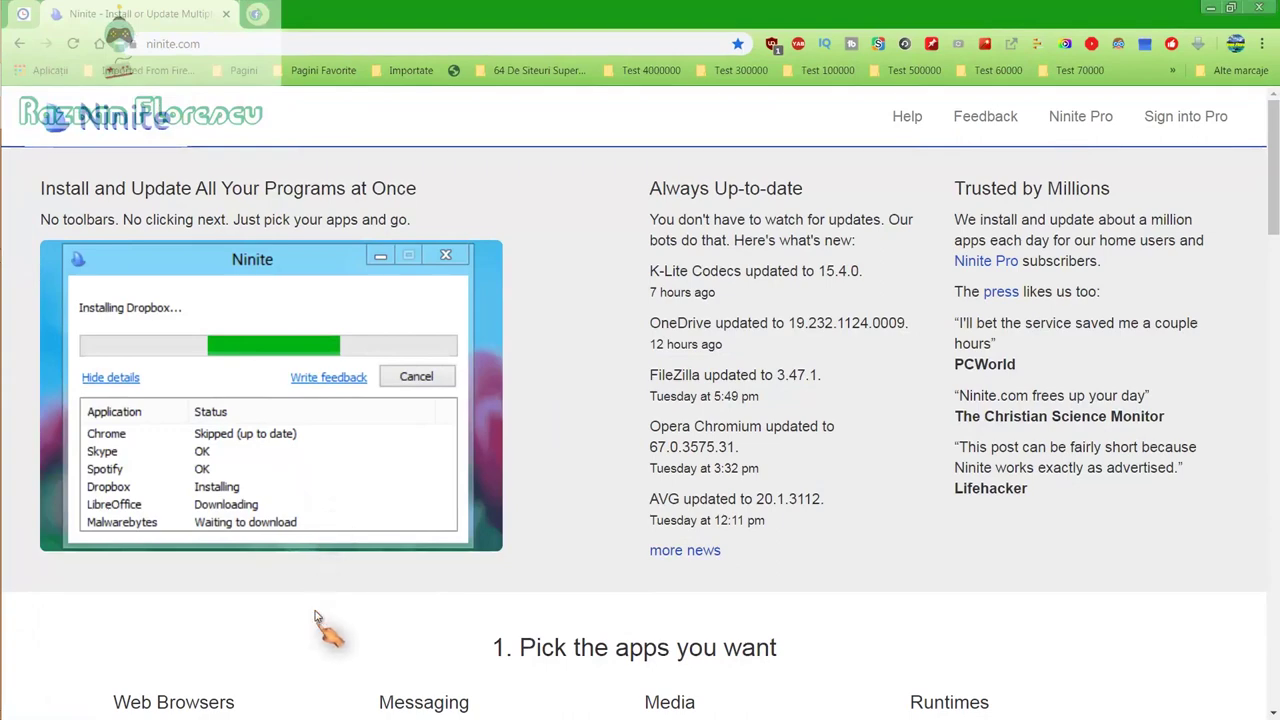
# Step: Look through the categories of applications offered on the Ninite page, from Web Browsers down to Developer Tools and Utilities
pyautogui.scroll(-2, 322, 620)
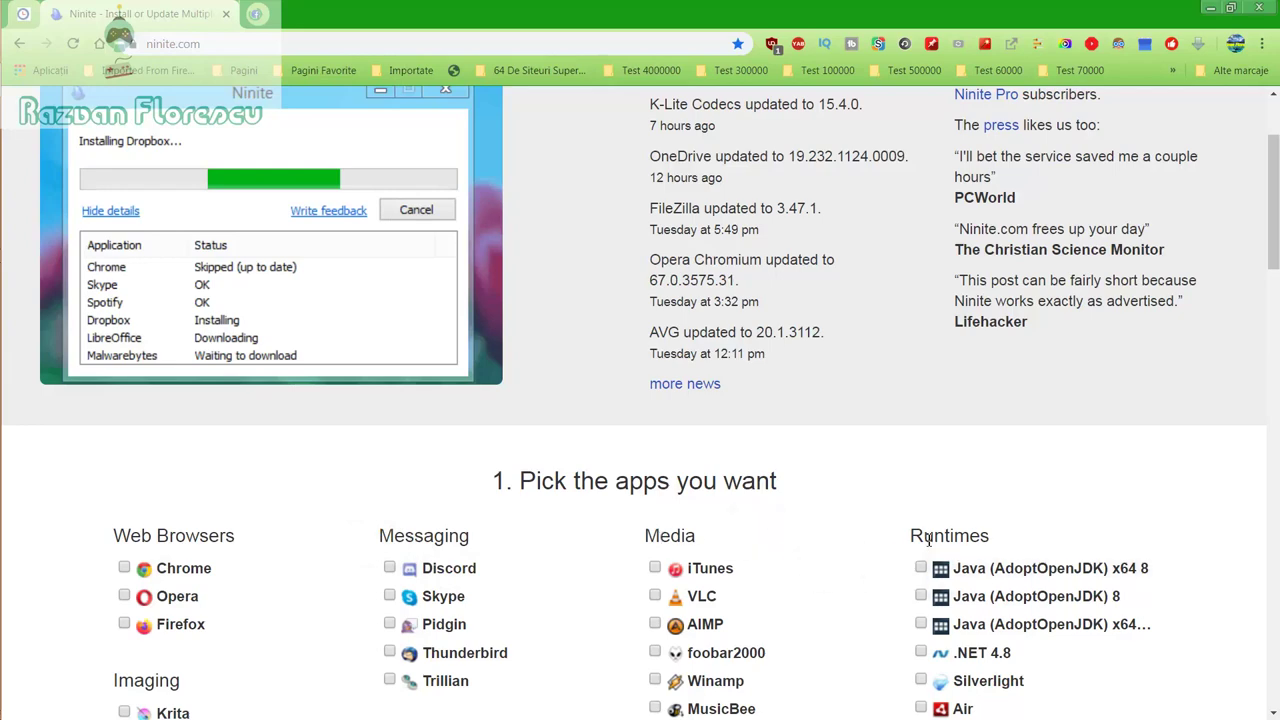
pyautogui.scroll(-2, 820, 580)
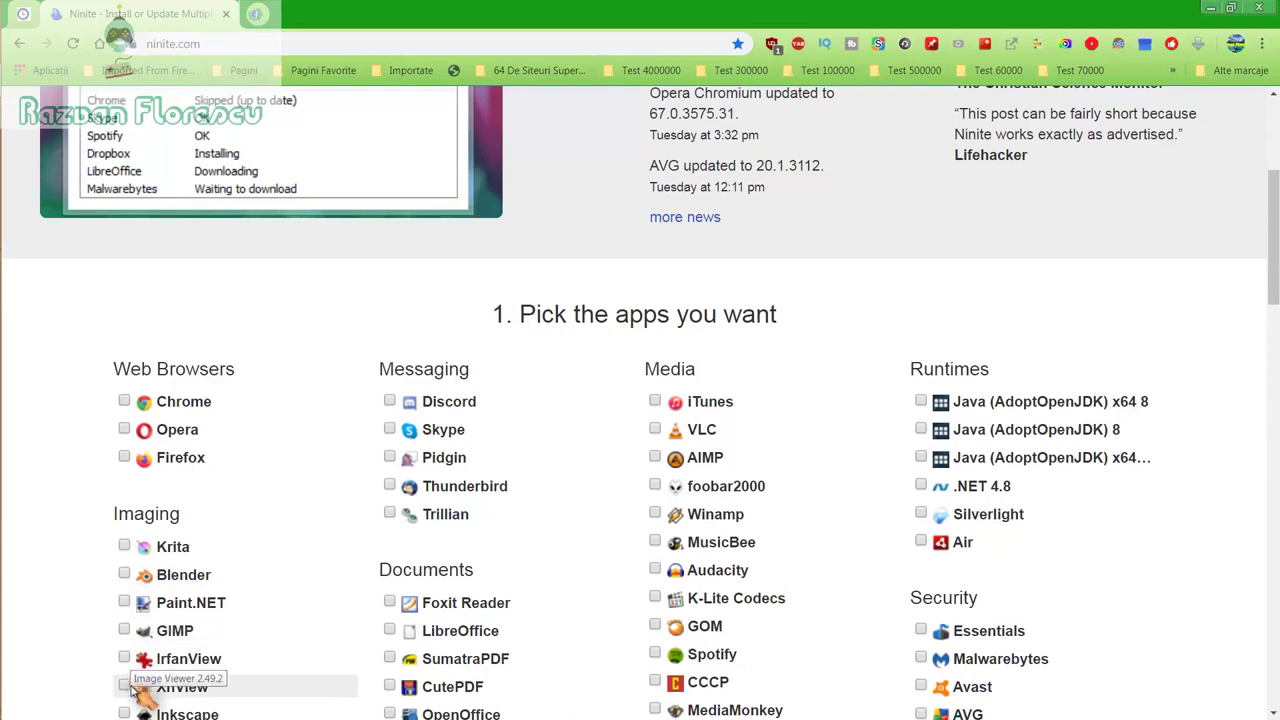
pyautogui.scroll(-1, 130, 683)
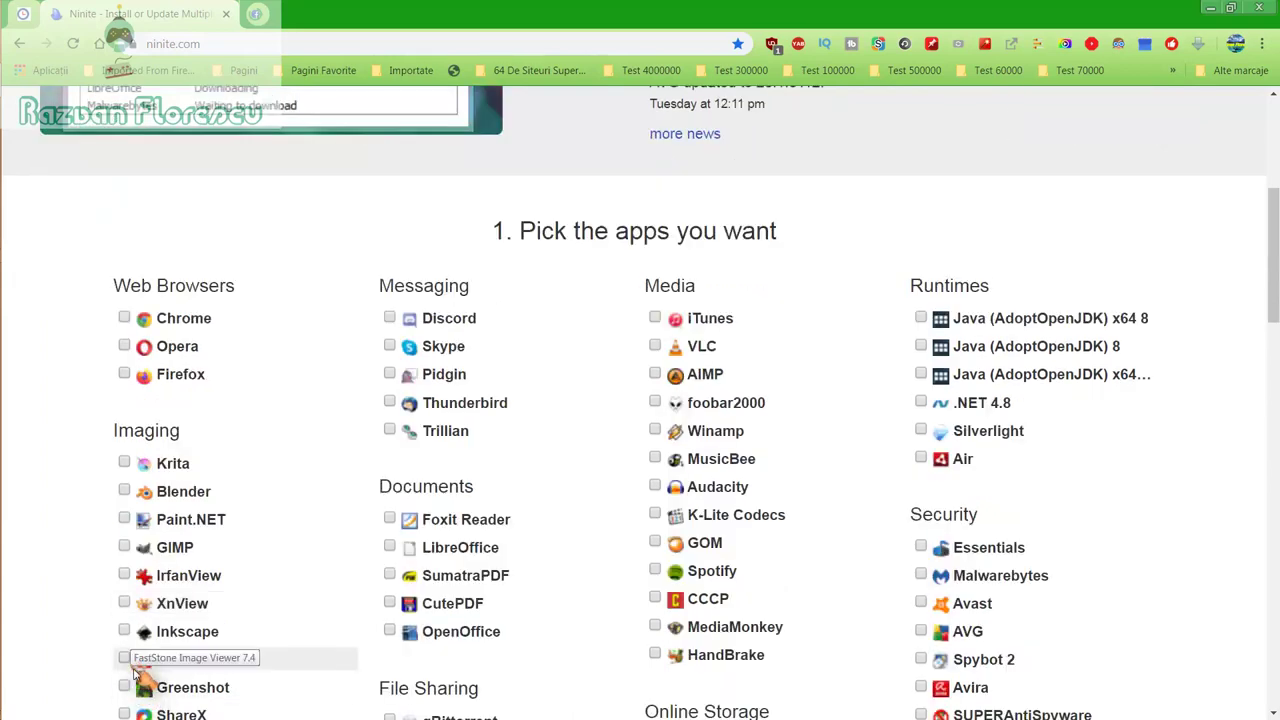
pyautogui.scroll(-1, 138, 688)
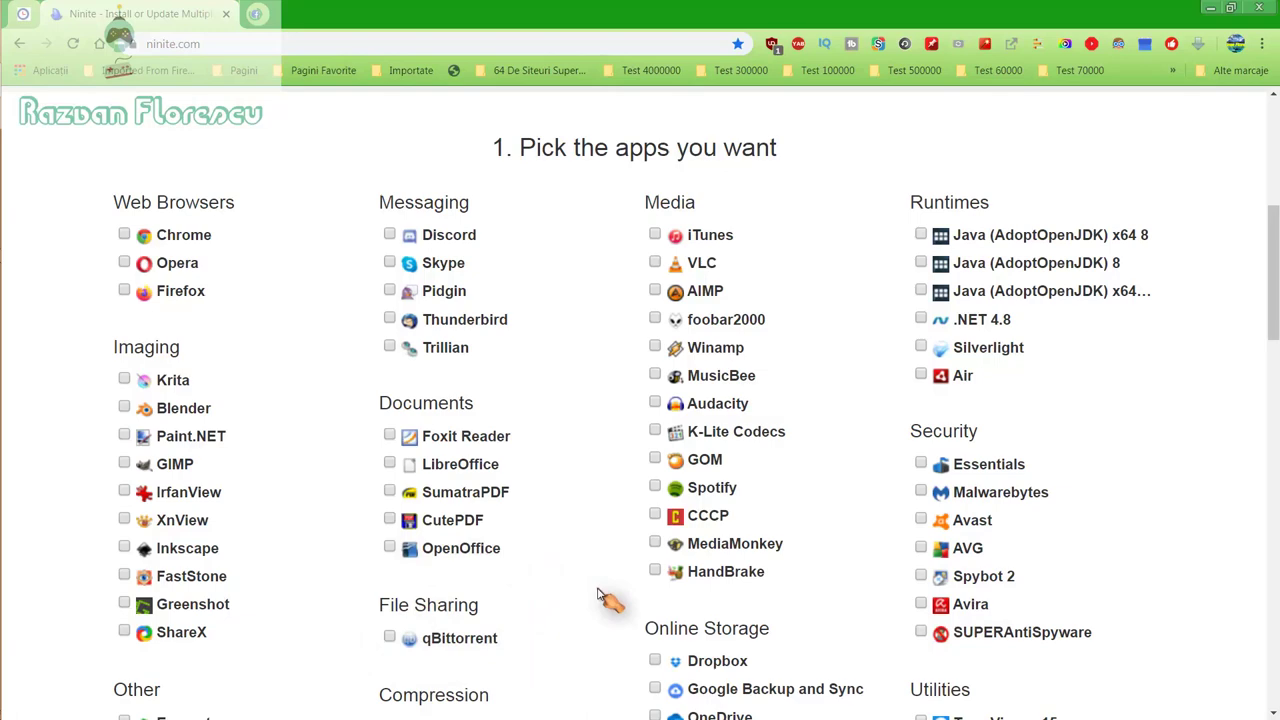
pyautogui.scroll(-1, 598, 594)
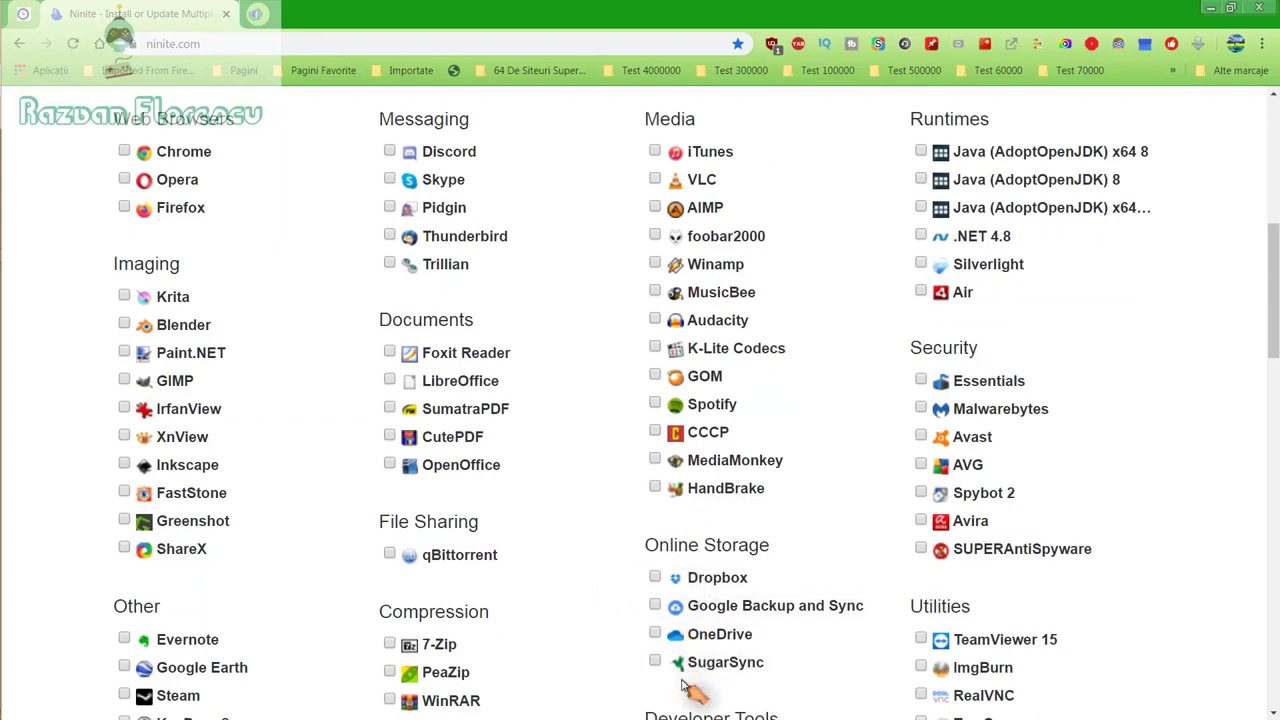
pyautogui.scroll(-2, 560, 645)
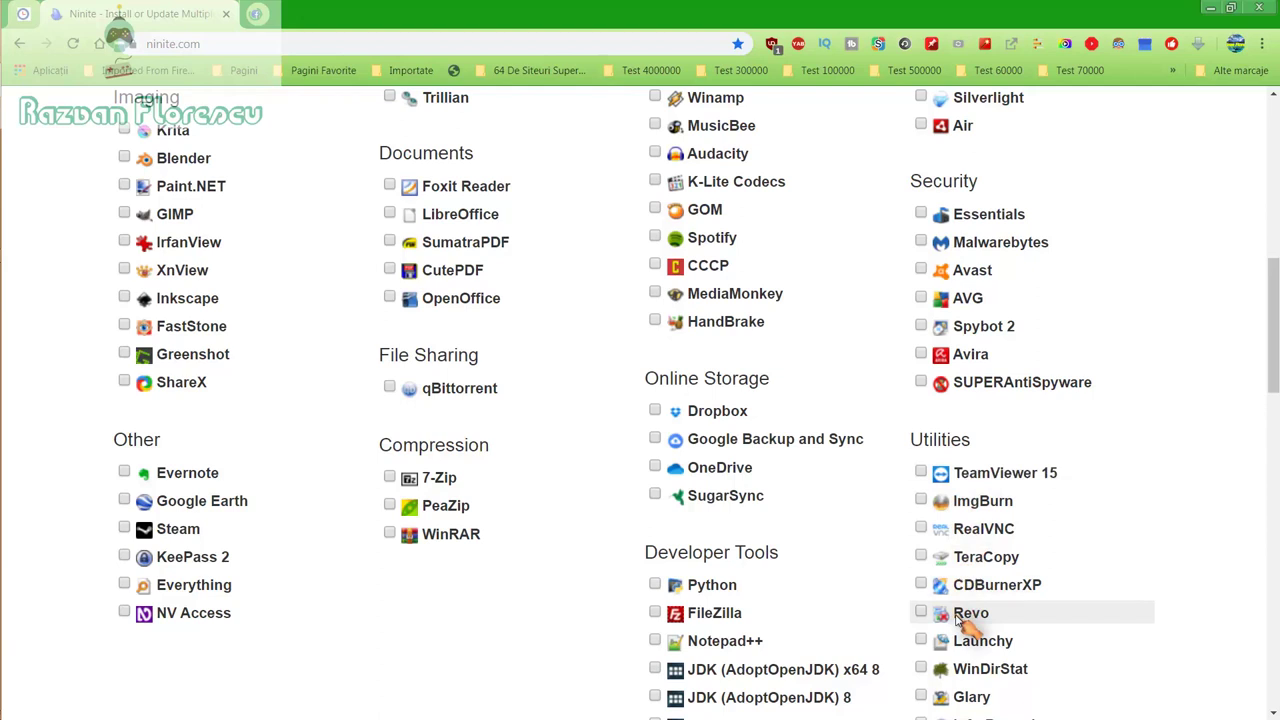
pyautogui.scroll(-1, 965, 690)
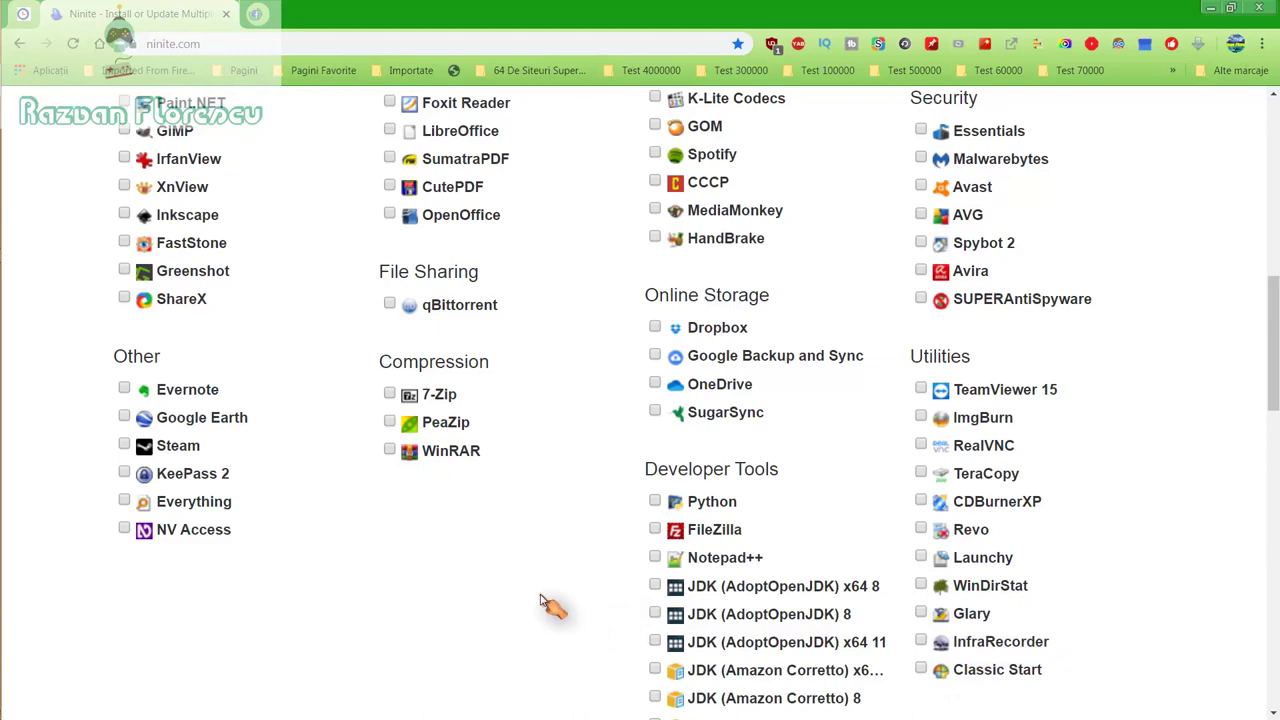
pyautogui.scroll(-1, 552, 607)
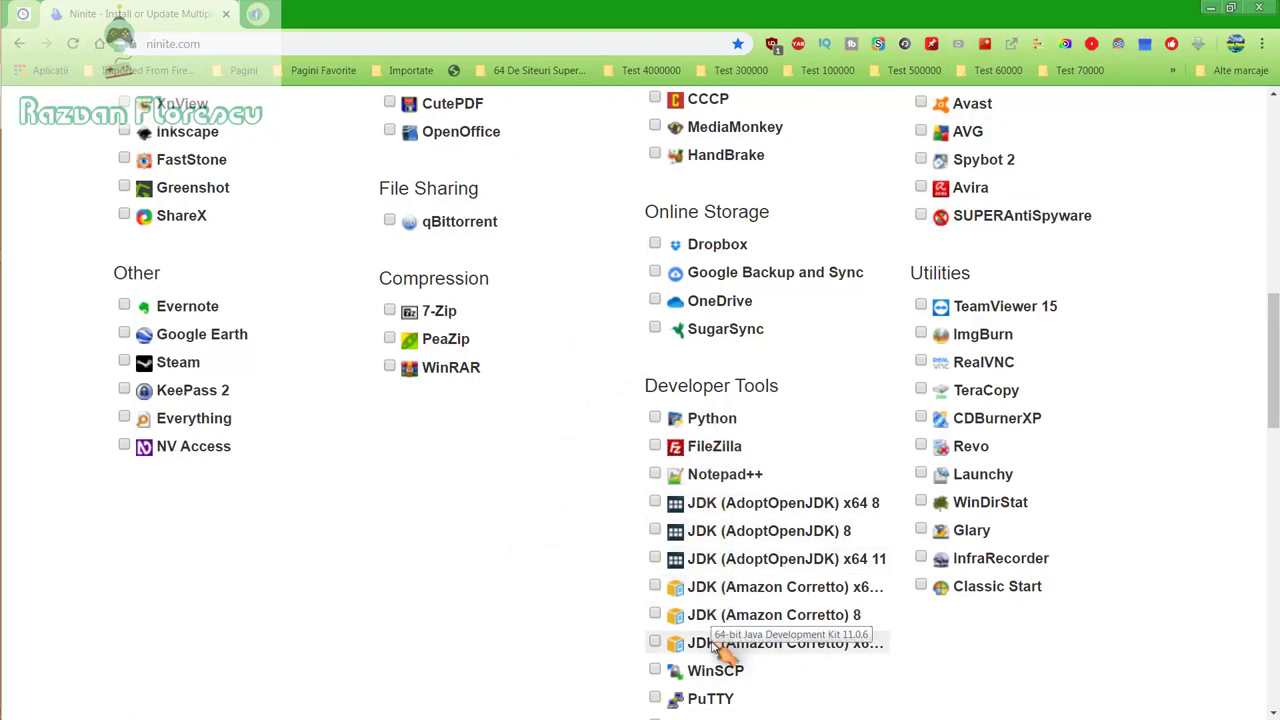
pyautogui.scroll(-2, 716, 645)
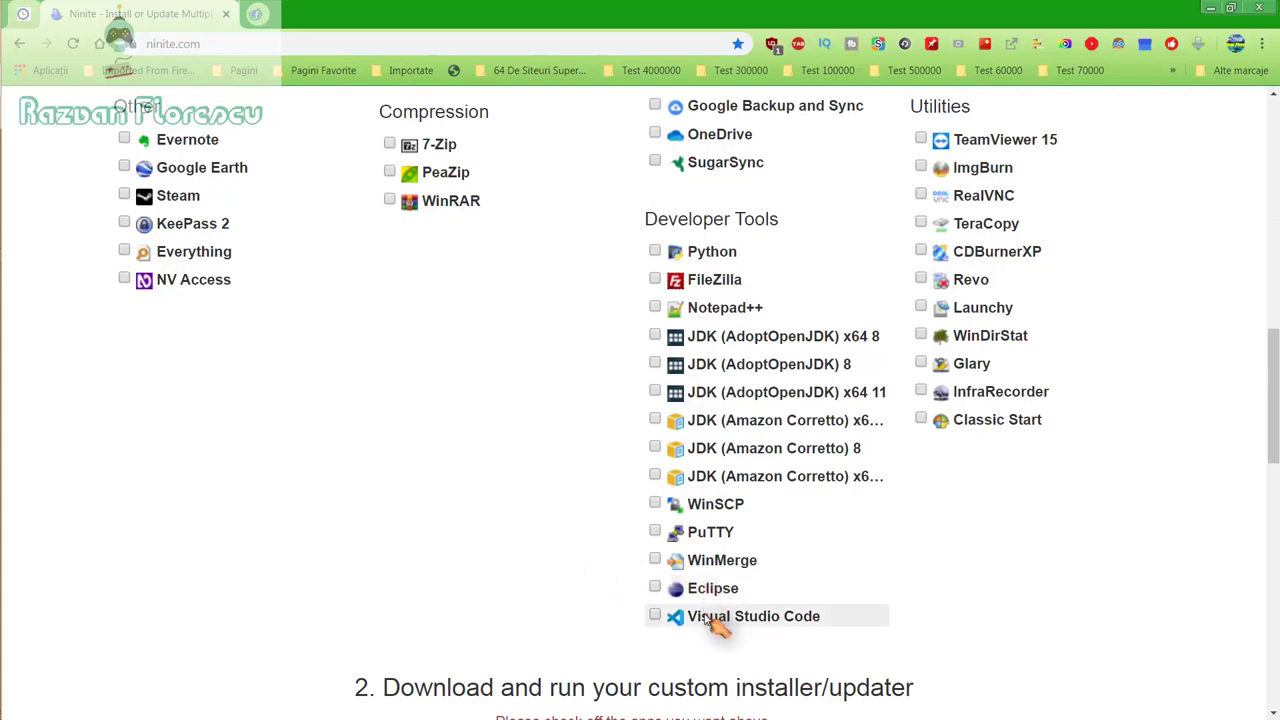
pyautogui.scroll(3, 590, 570)
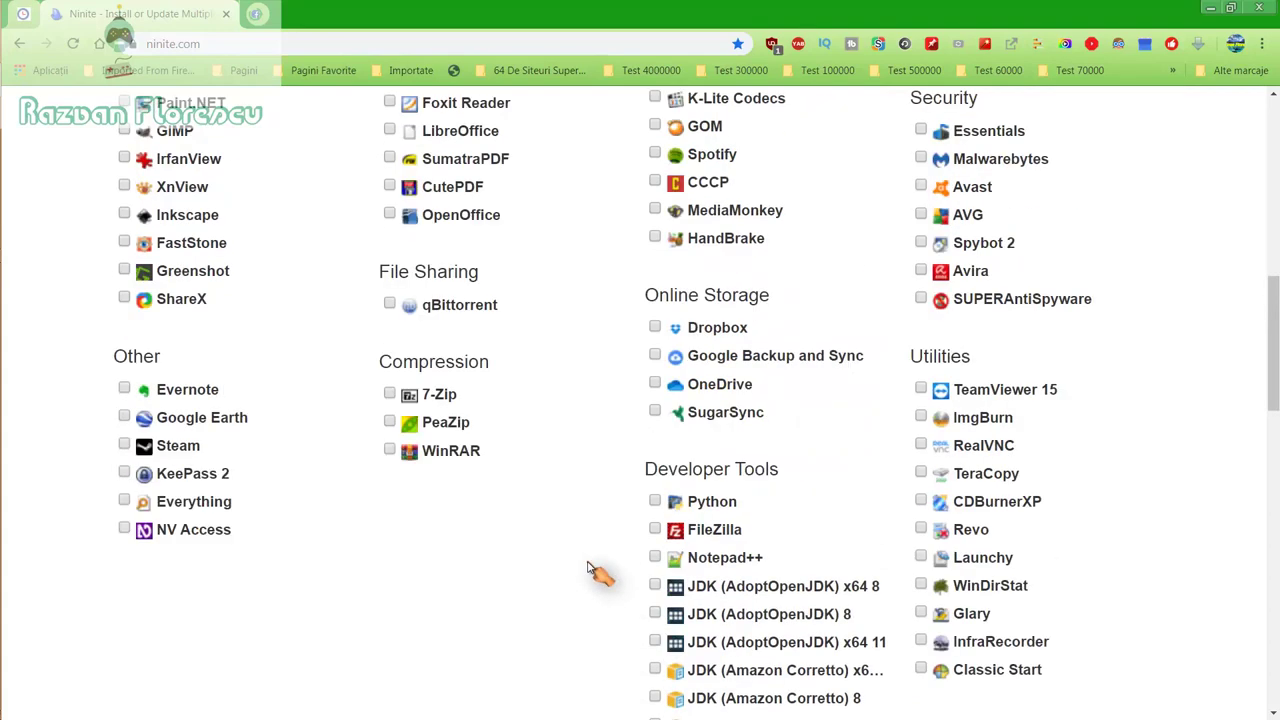
pyautogui.scroll(3, 590, 570)
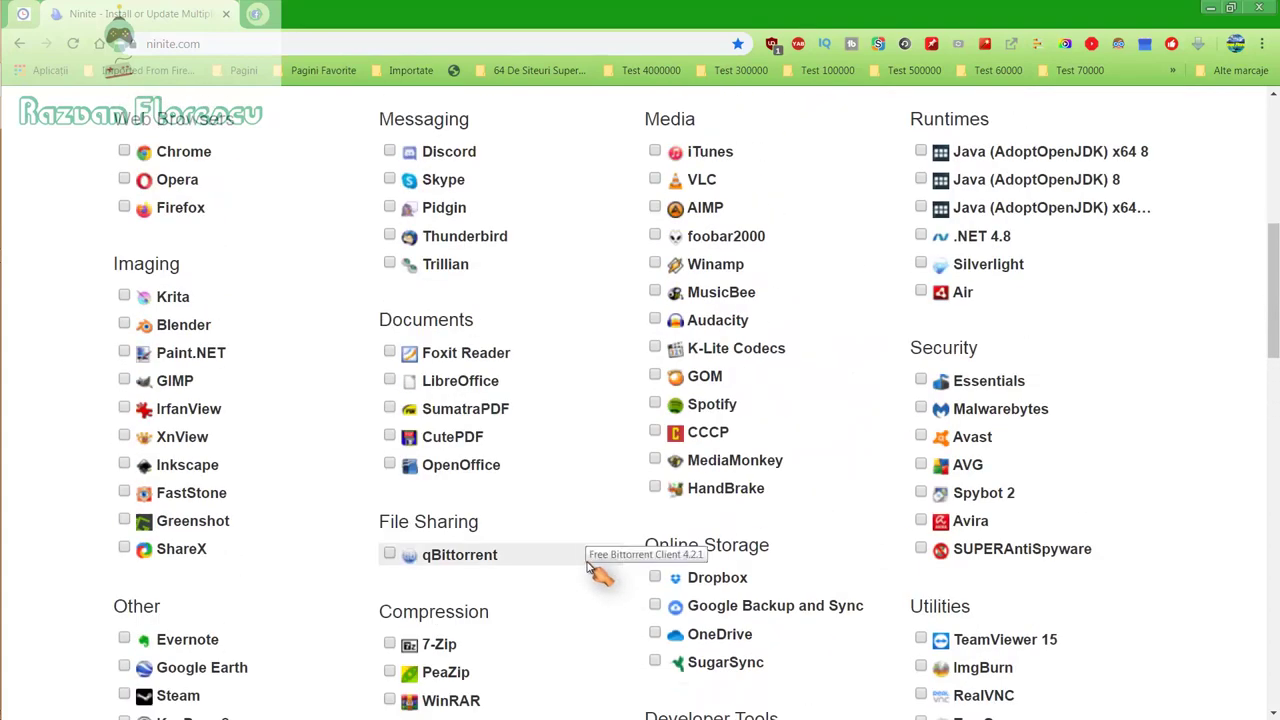
pyautogui.scroll(2, 590, 570)
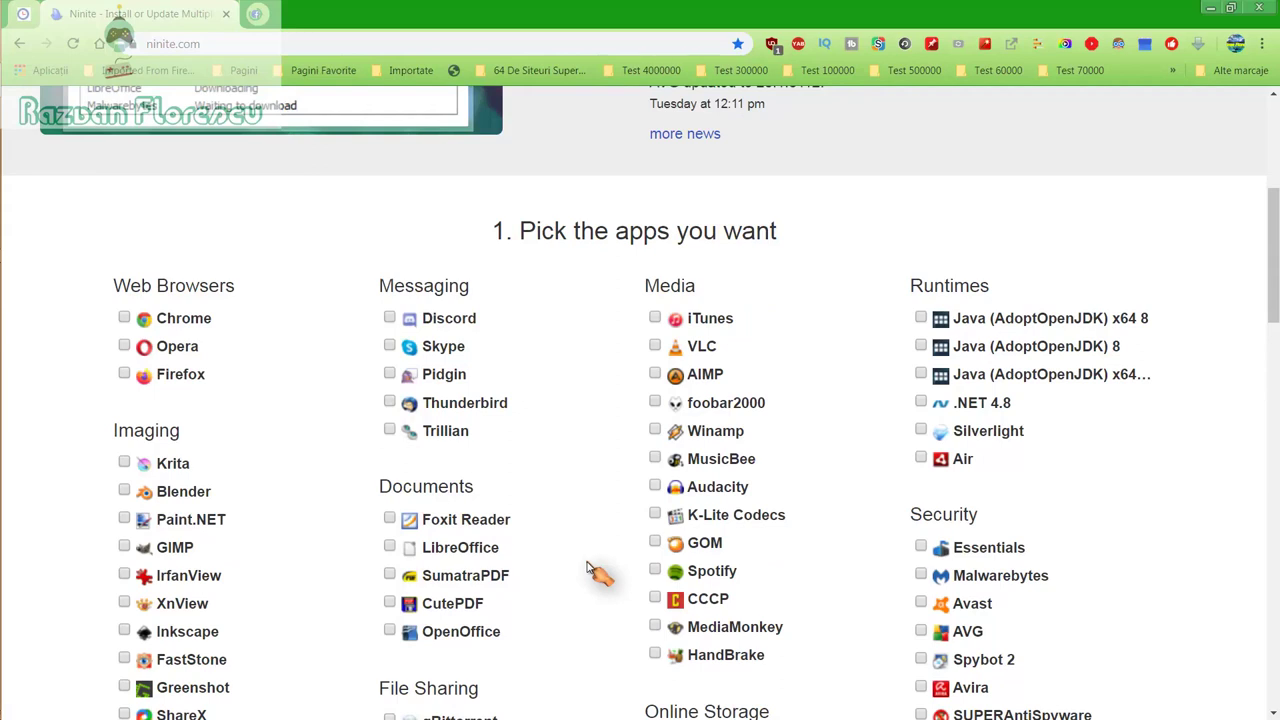
# Step: Select Inkscape and the media applications MusicBee, GOM, Spotify, CCCP and MediaMonkey for the custom installer
pyautogui.click(660, 546)
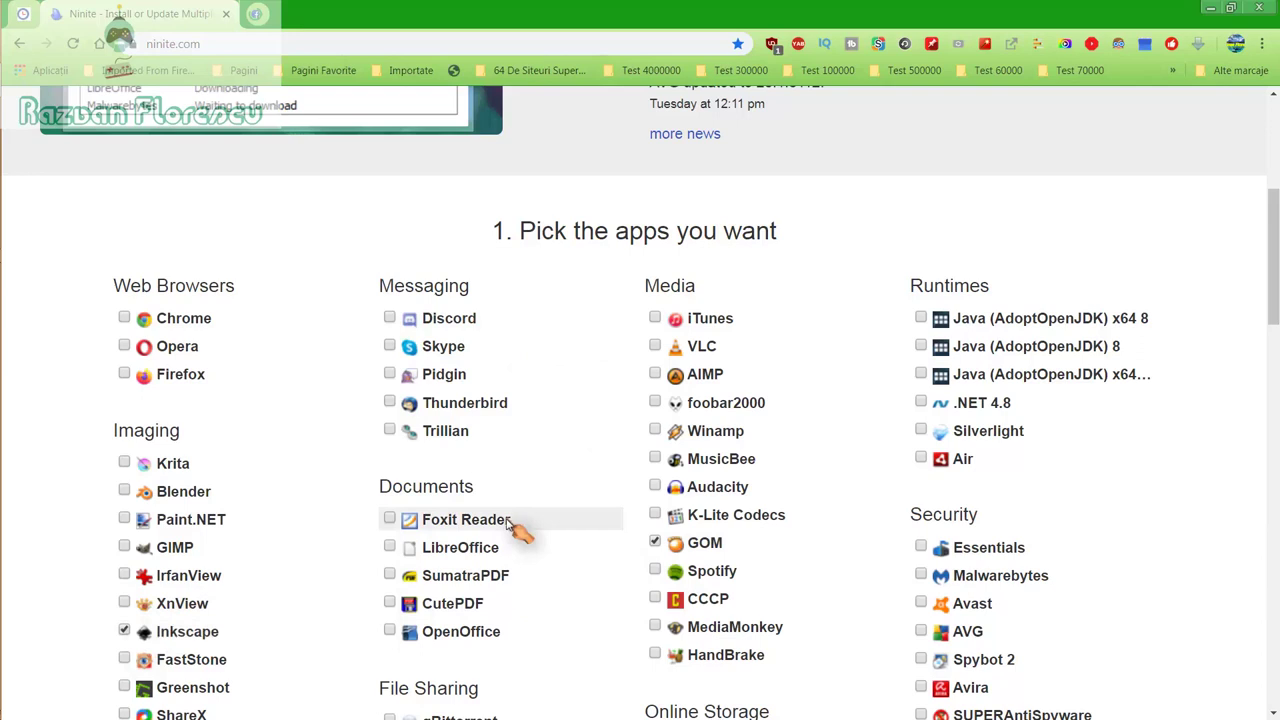
pyautogui.click(656, 462)
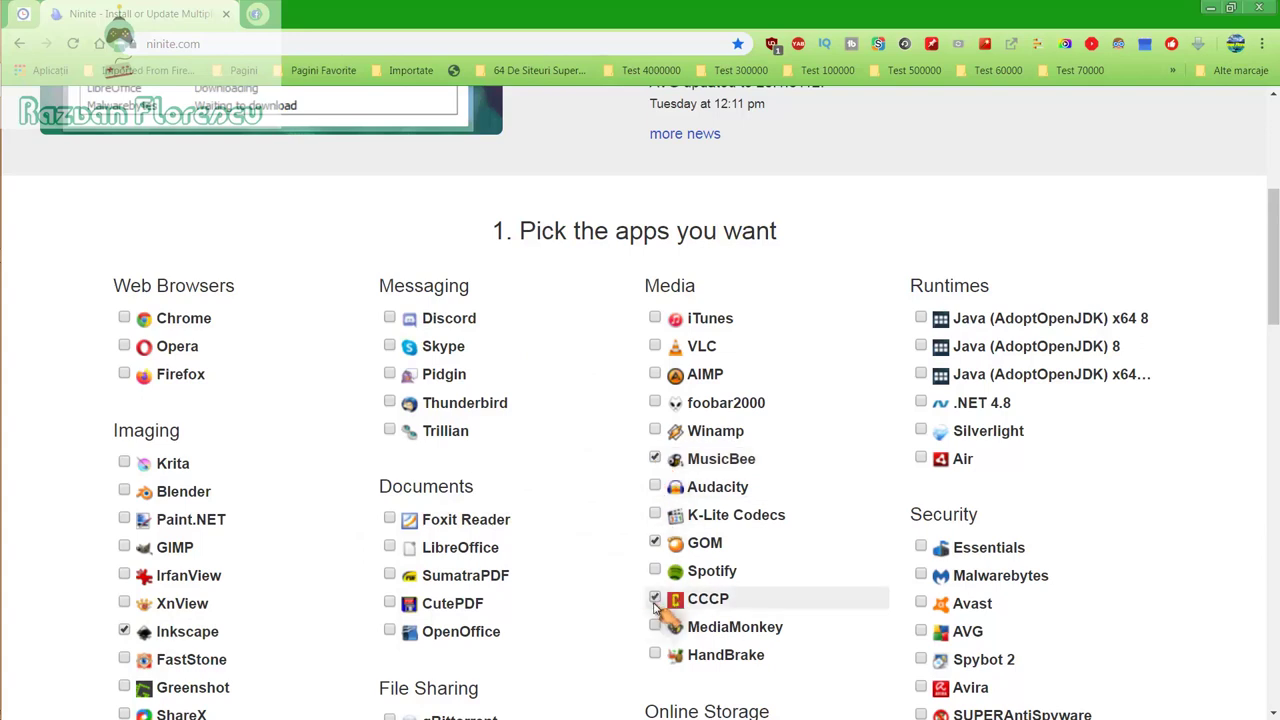
pyautogui.click(656, 627)
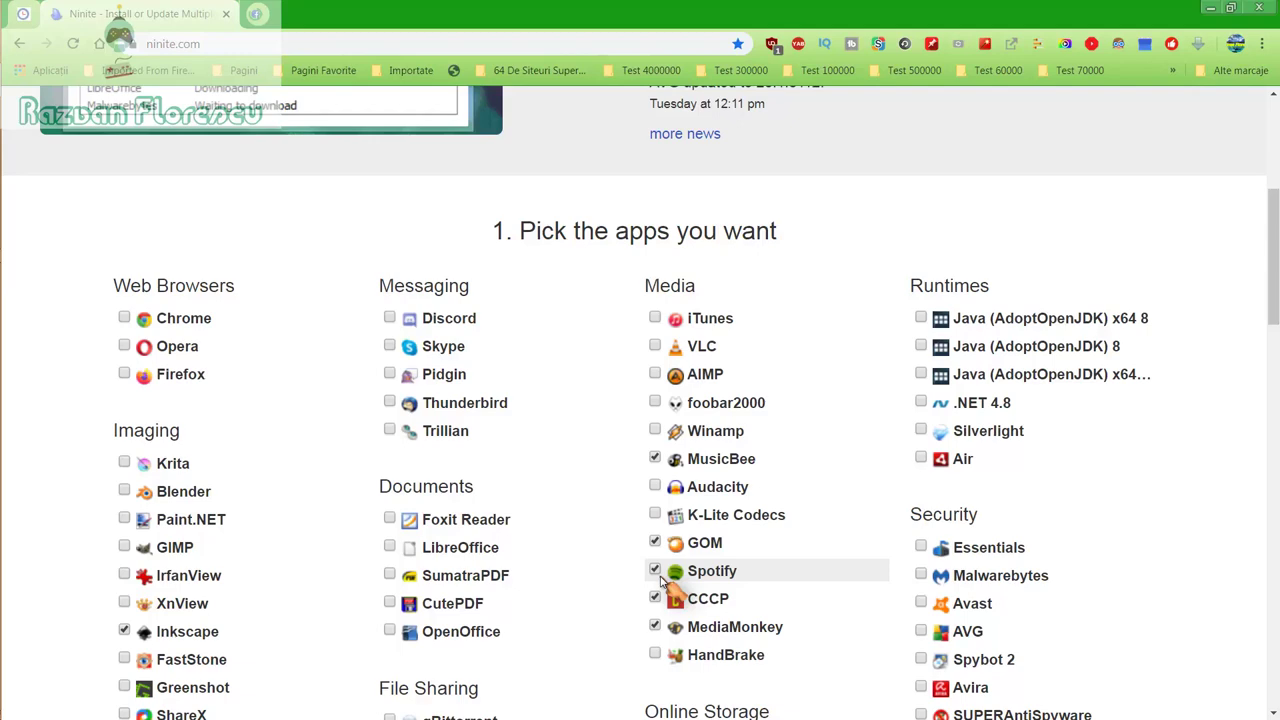
# Step: Add the security tools SUPERAntiSpyware and Spybot 2 and the online storage client SugarSync to the selection
pyautogui.scroll(-2, 660, 580)
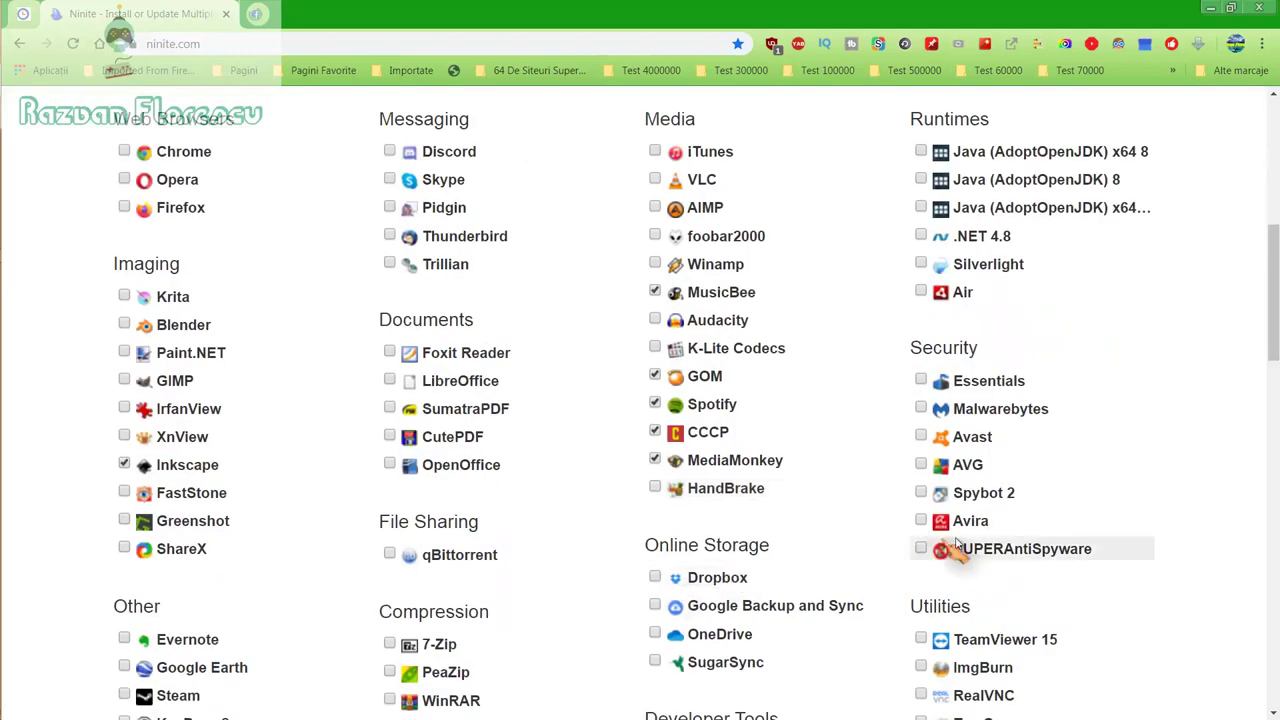
pyautogui.click(920, 547)
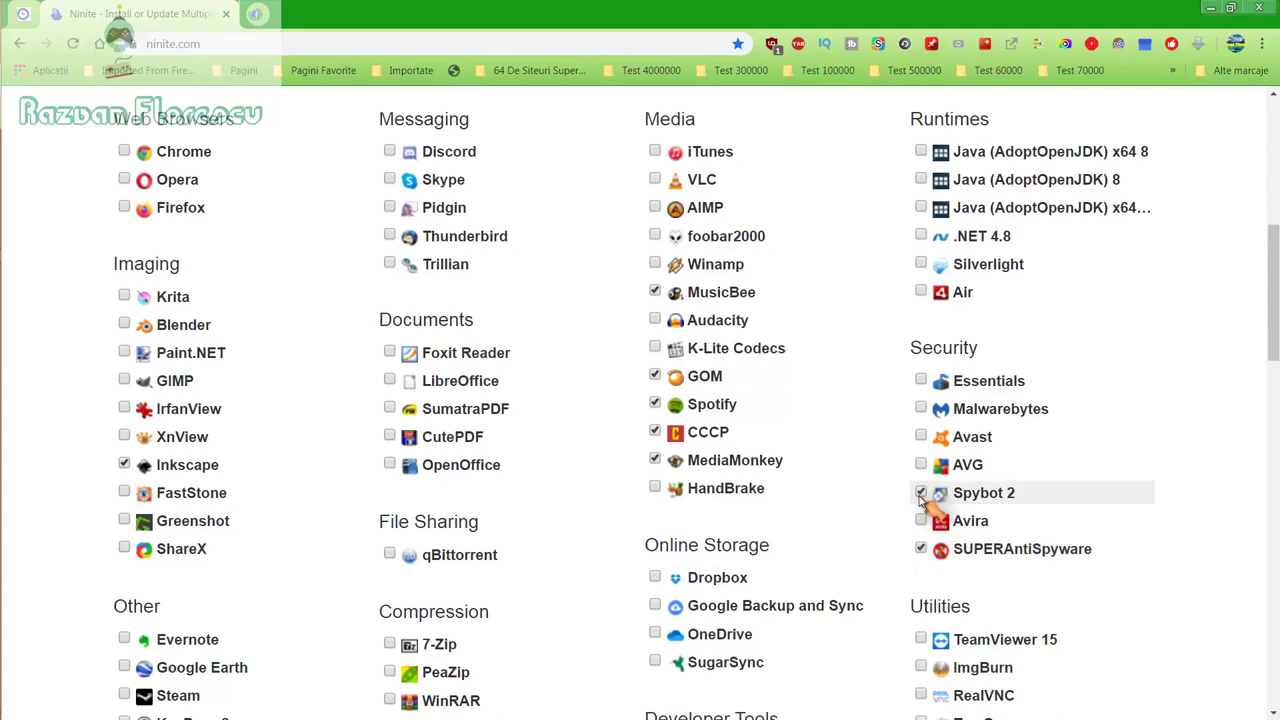
pyautogui.scroll(-2, 920, 497)
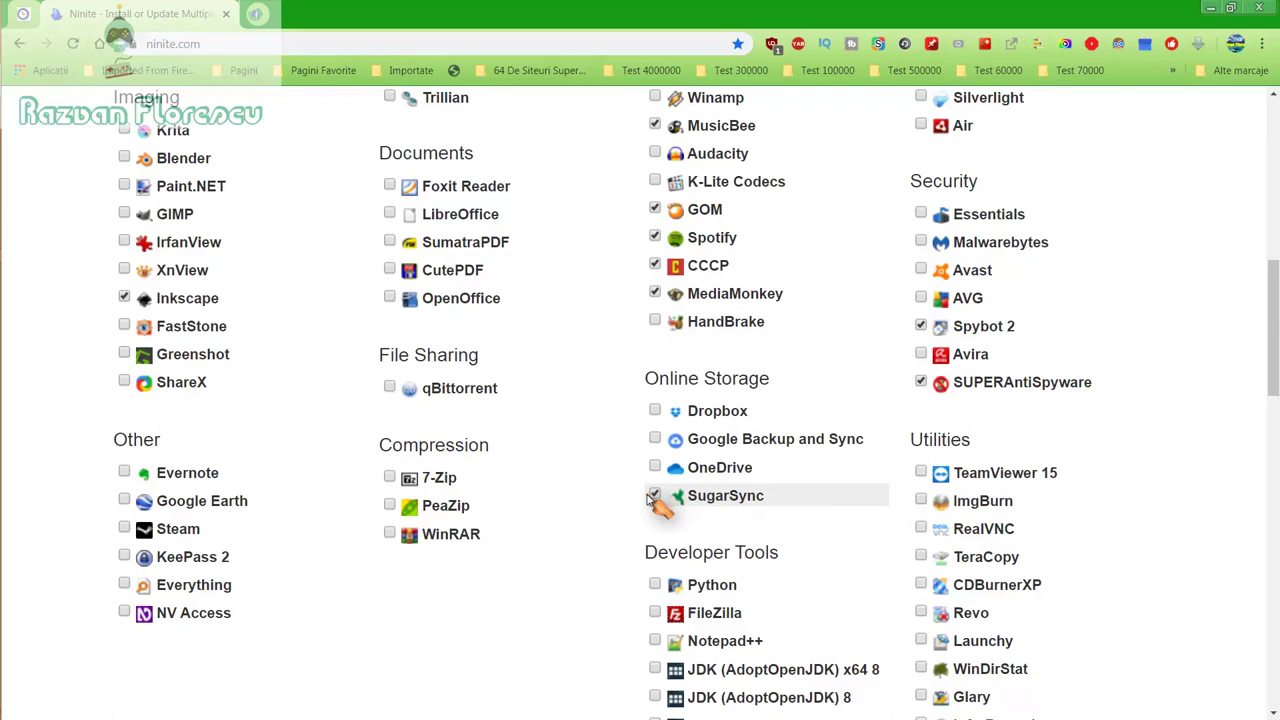
# Step: Get the custom Ninite installer and save it to the Desktop with the file type set to "Toate fișierele (*.*)"
pyautogui.scroll(-2, 652, 502)
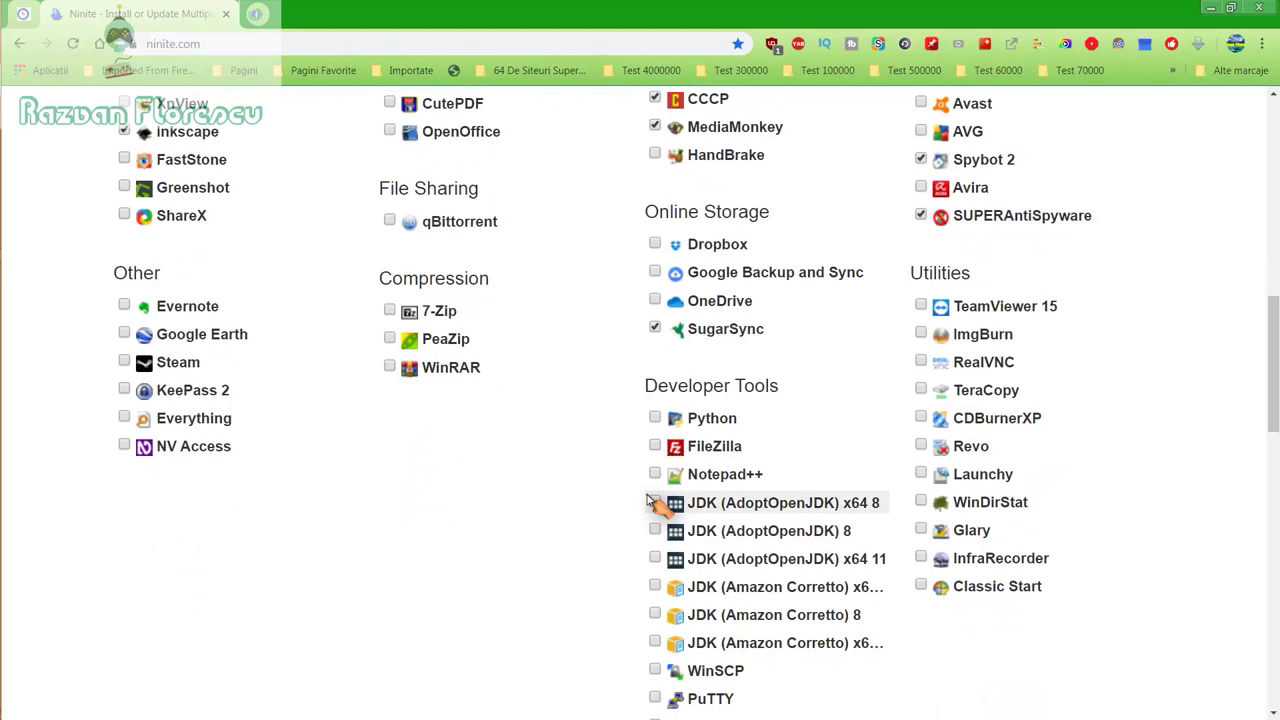
pyautogui.scroll(-2, 652, 502)
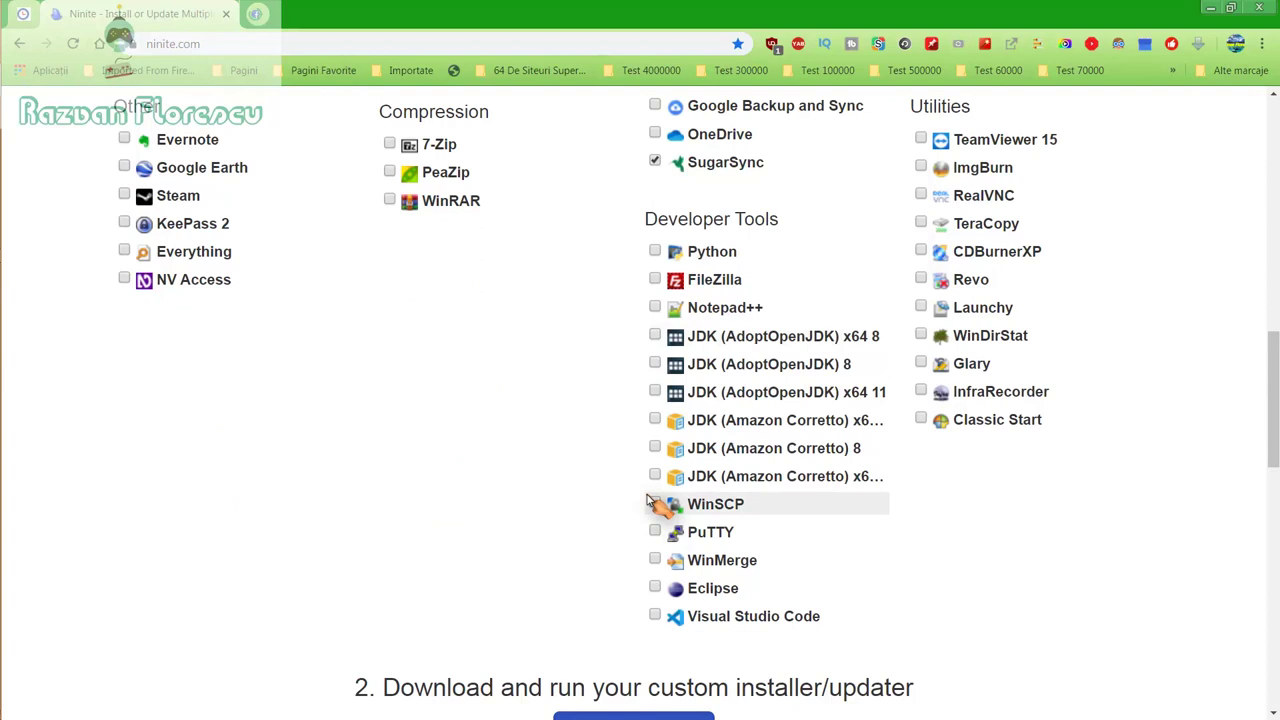
pyautogui.scroll(-2, 648, 501)
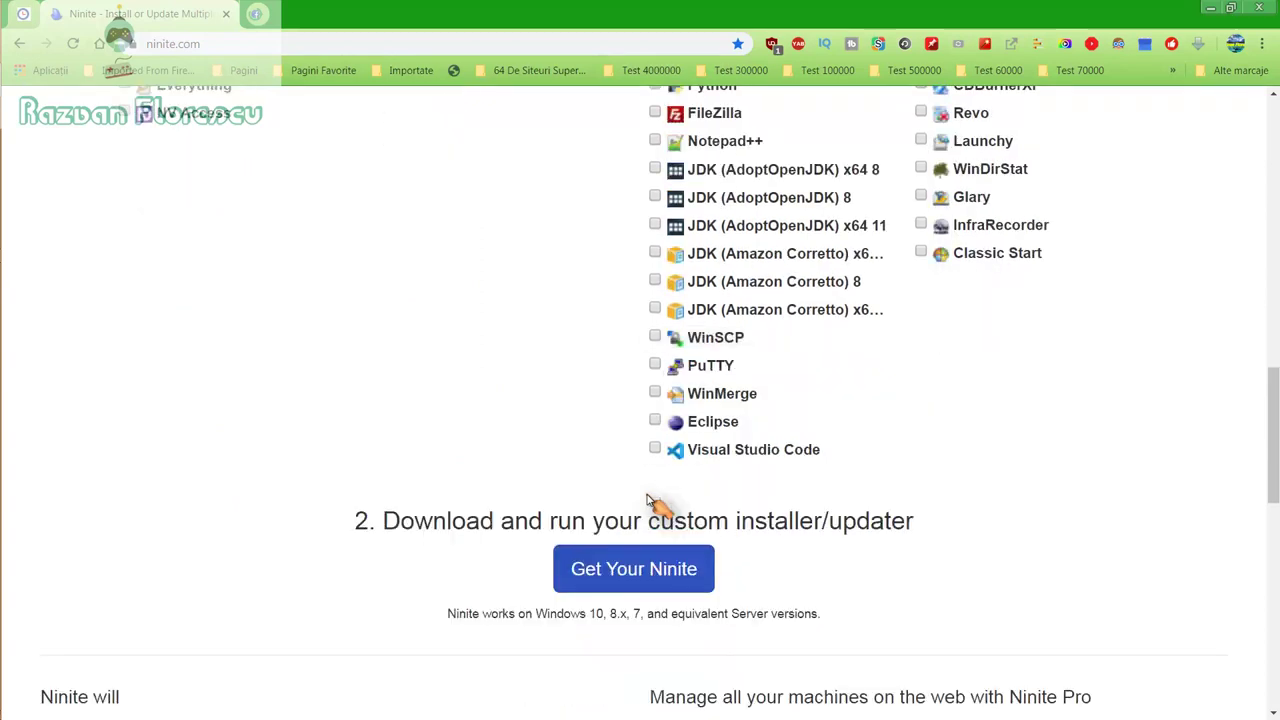
pyautogui.click(630, 580)
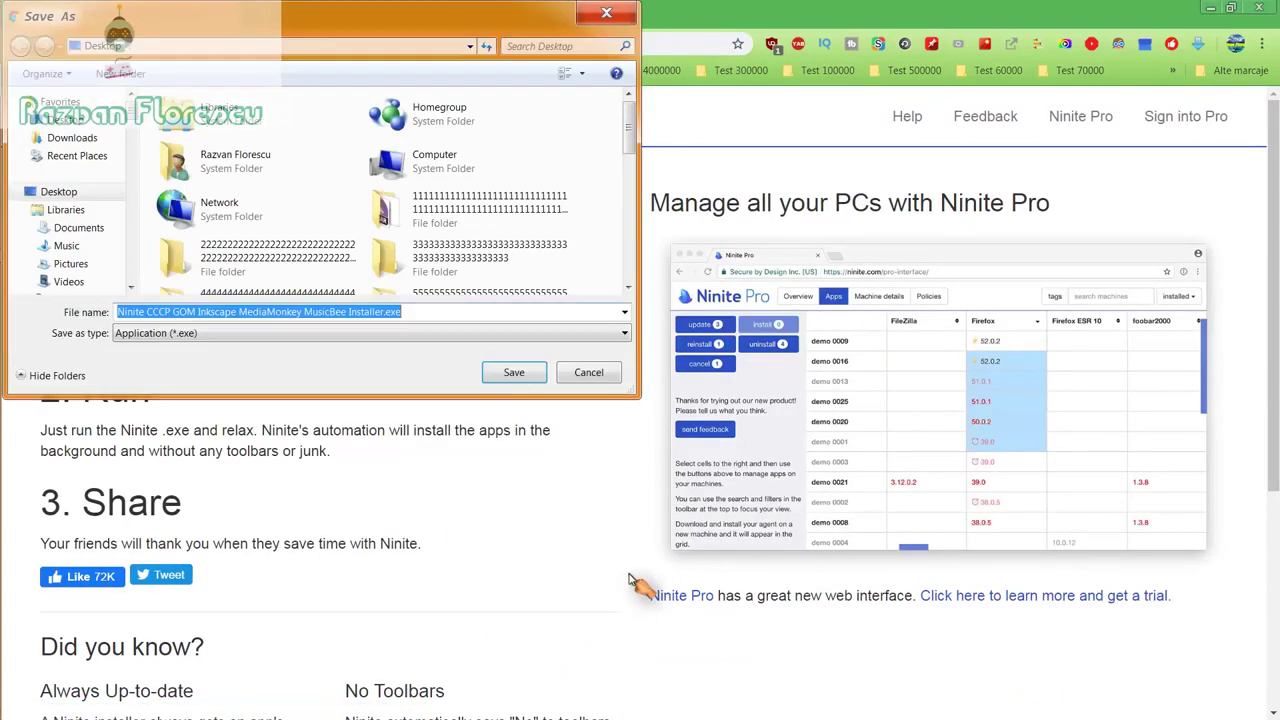
pyautogui.click(326, 336)
pyautogui.click(326, 362)
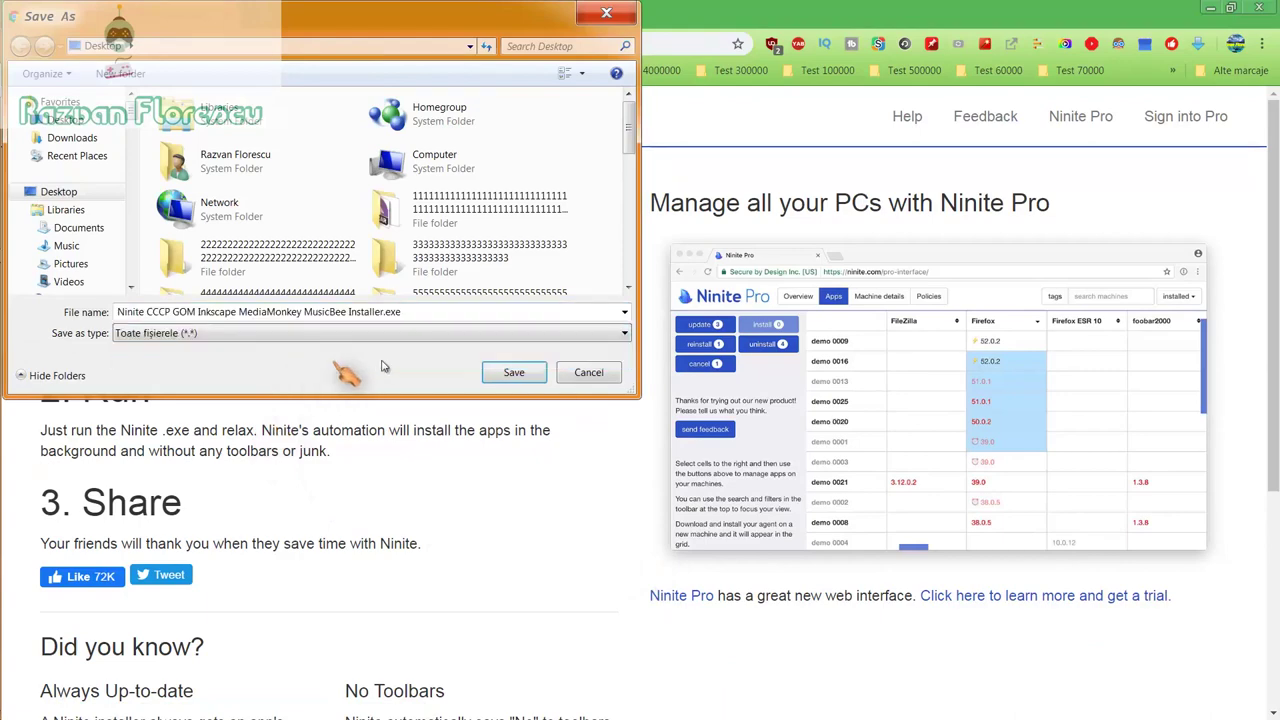
pyautogui.click(510, 372)
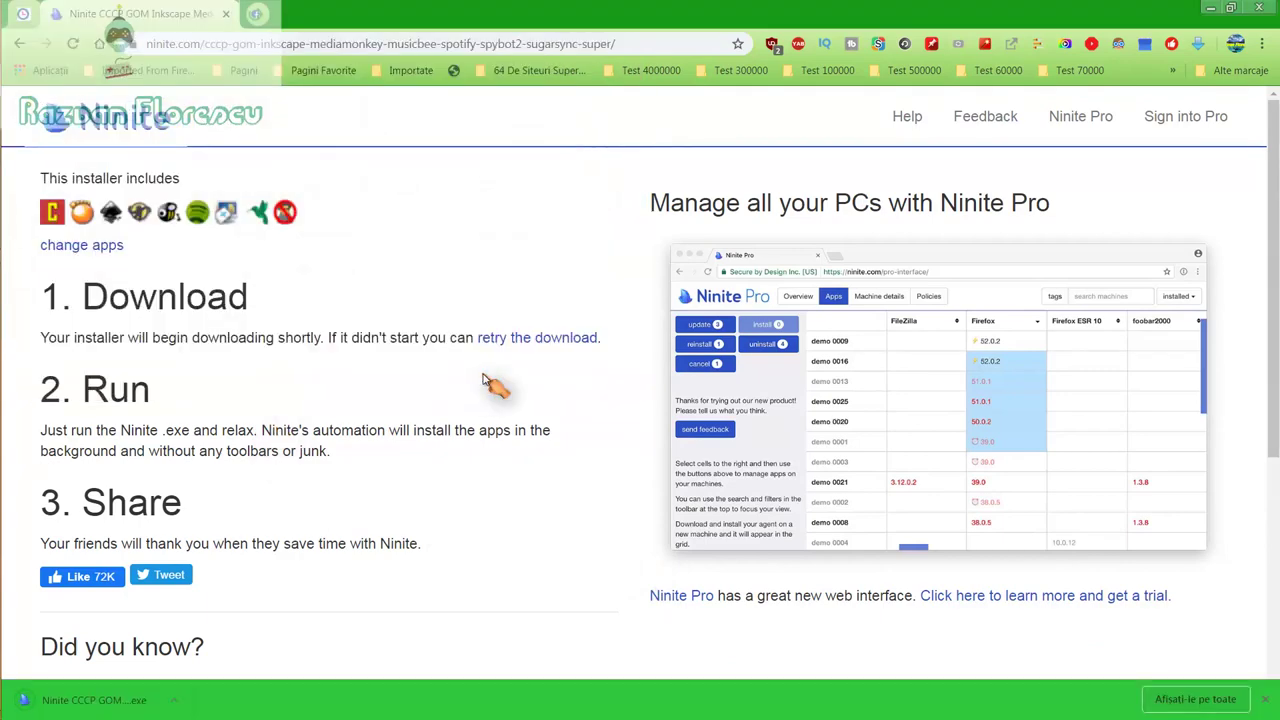
# Step: Run the downloaded Ninite installer, allowing it past the security warning, and close the browser
pyautogui.click(127, 699)
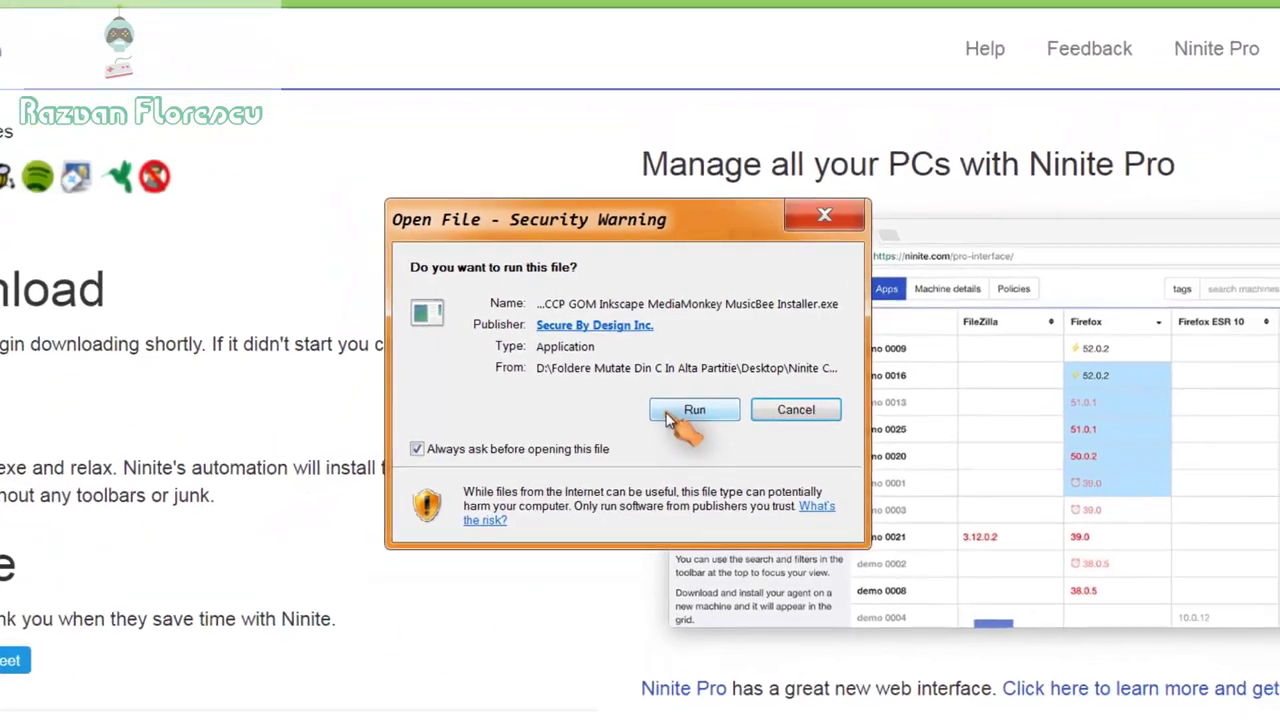
pyautogui.click(699, 431)
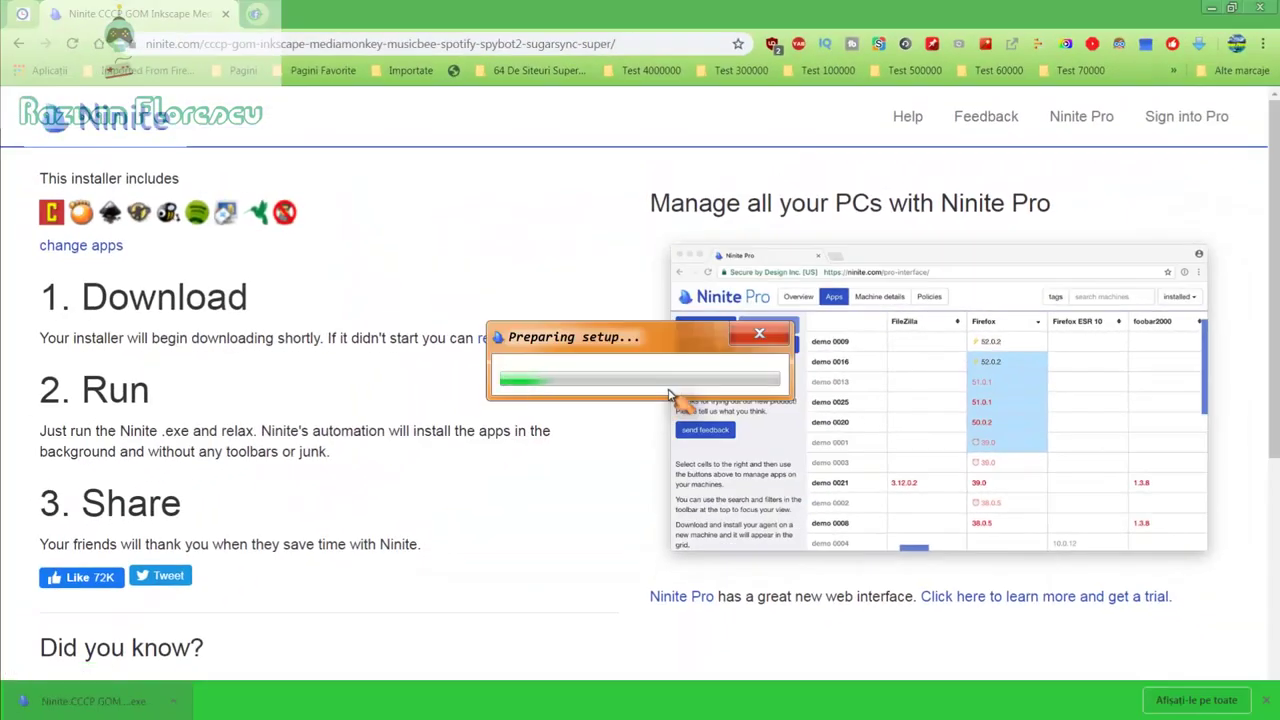
pyautogui.click(1258, 8)
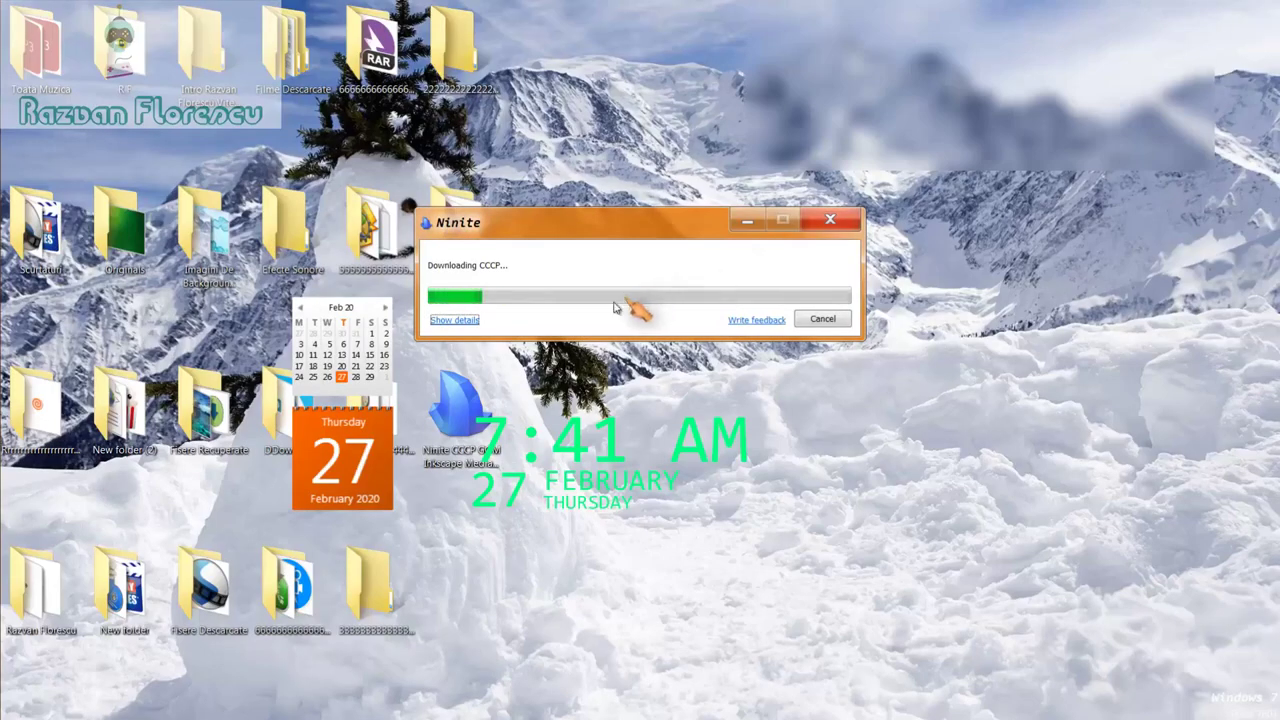
# Step: Show the Ninite installation details and dismiss the 360 Total Security alerts raised during installation without blocking the programs
pyautogui.click(455, 320)
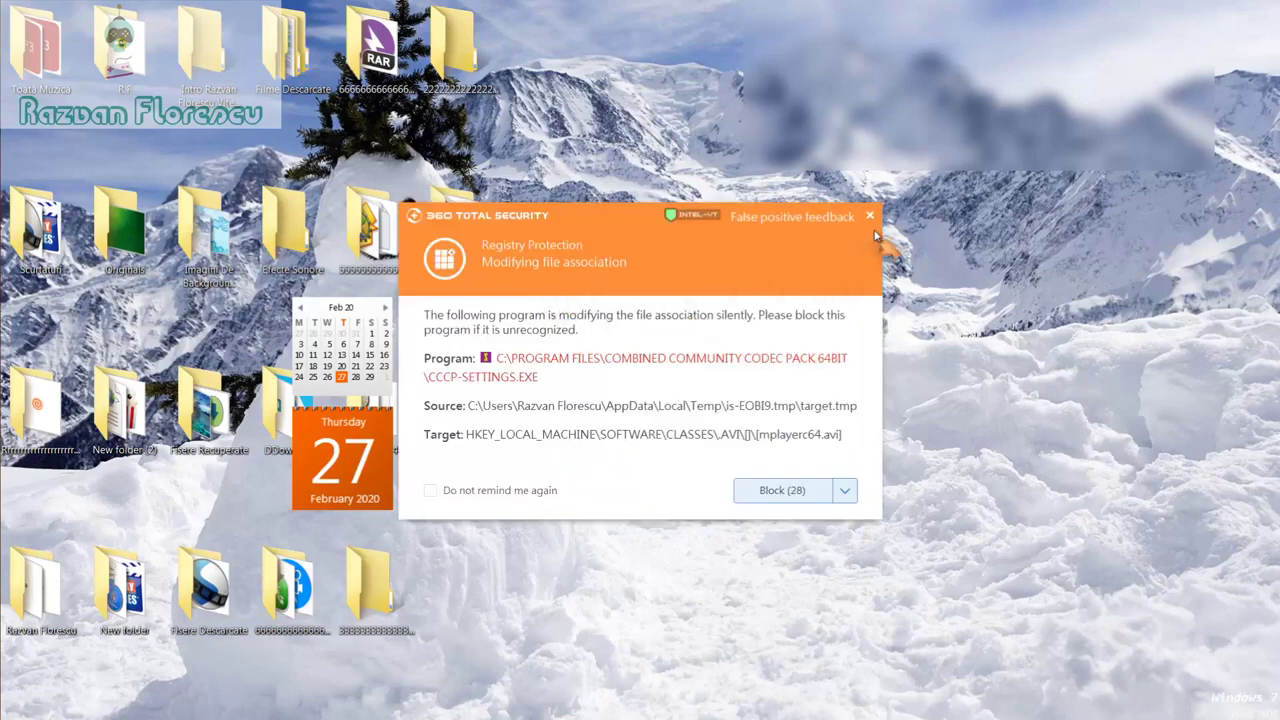
pyautogui.click(872, 216)
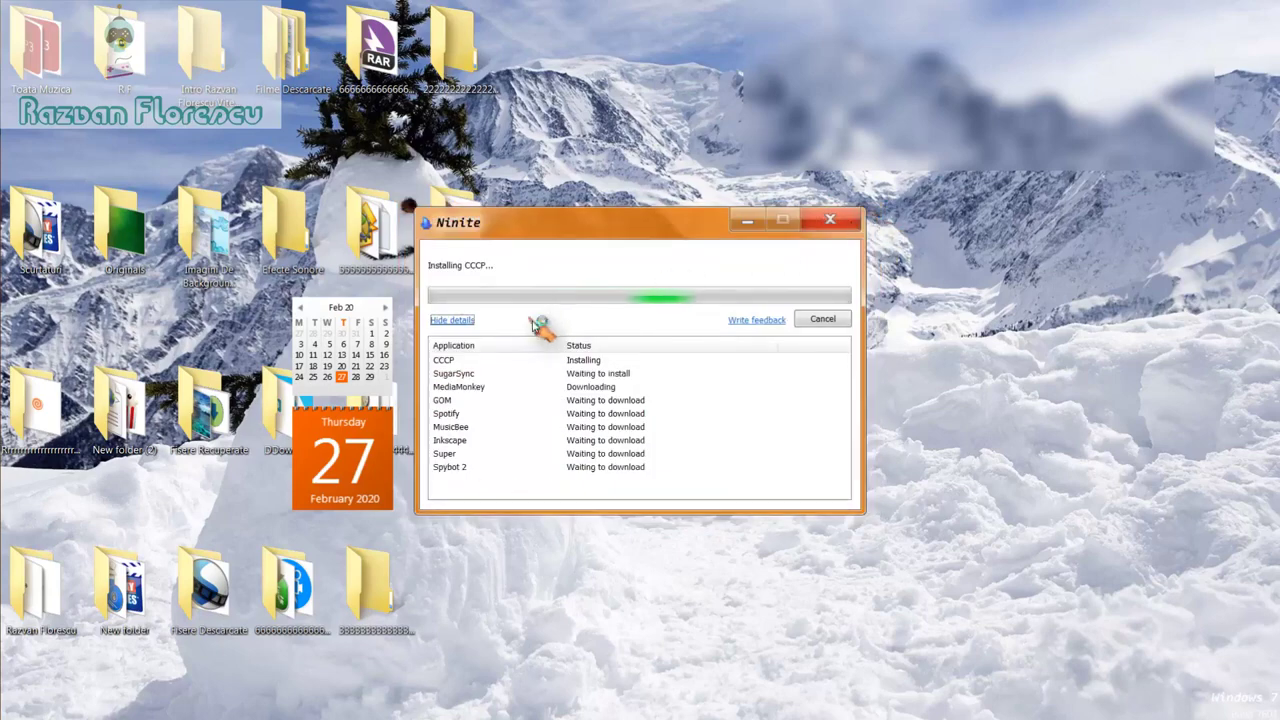
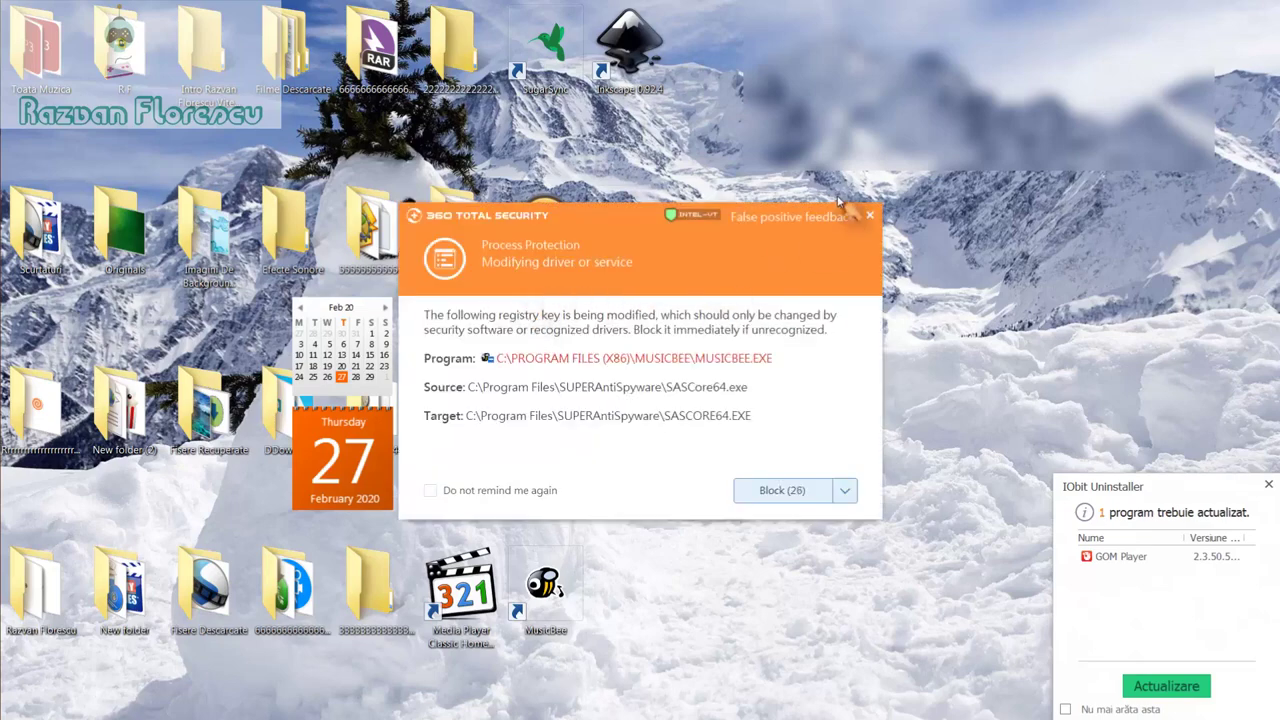
pyautogui.click(870, 216)
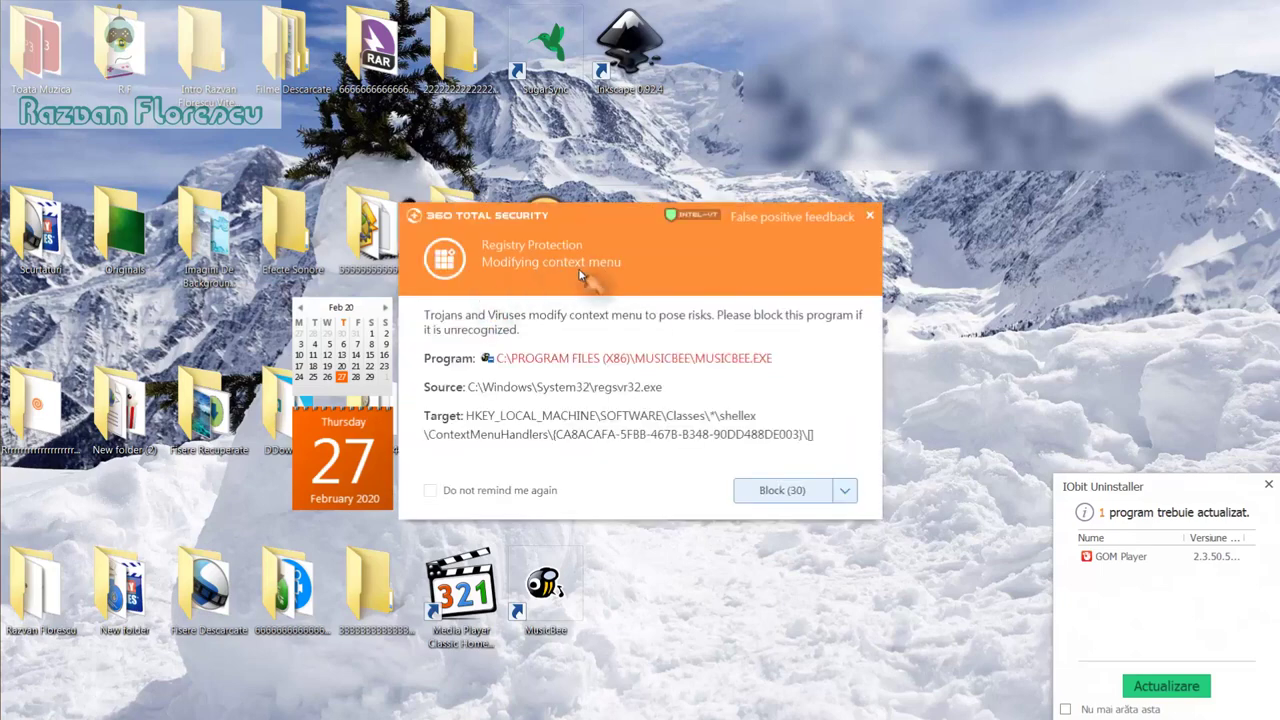
pyautogui.click(870, 216)
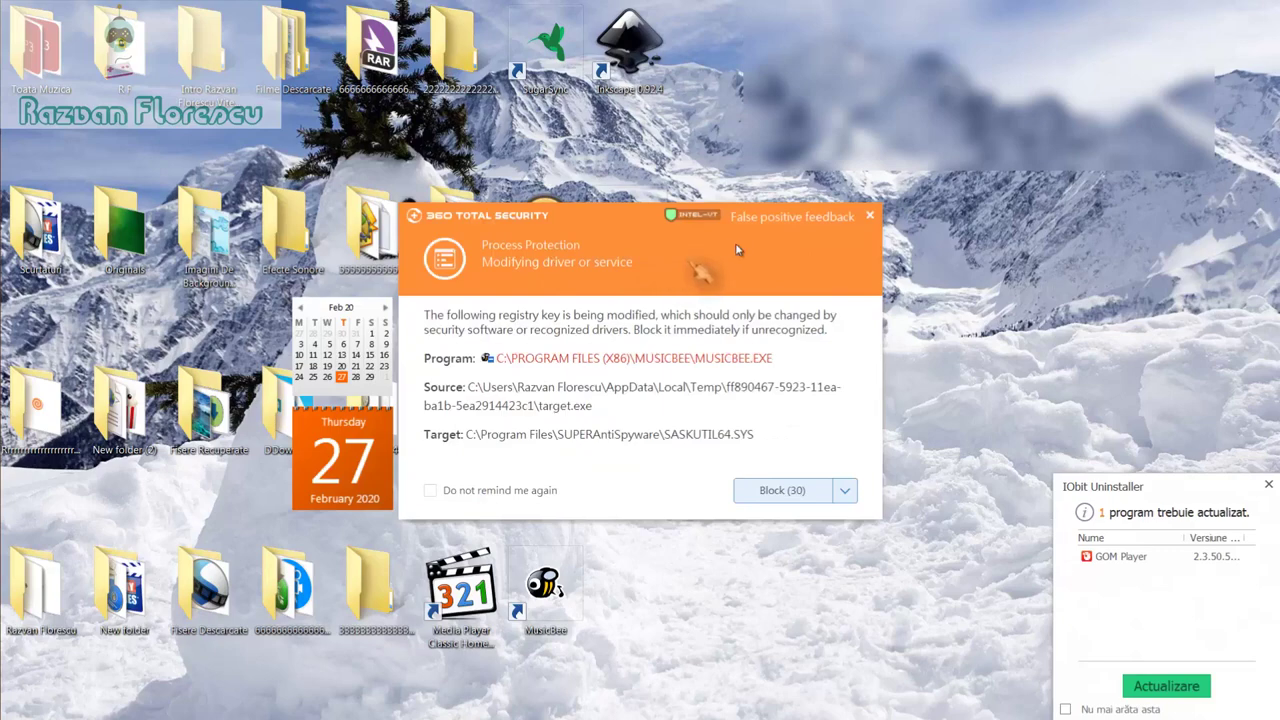
pyautogui.click(870, 216)
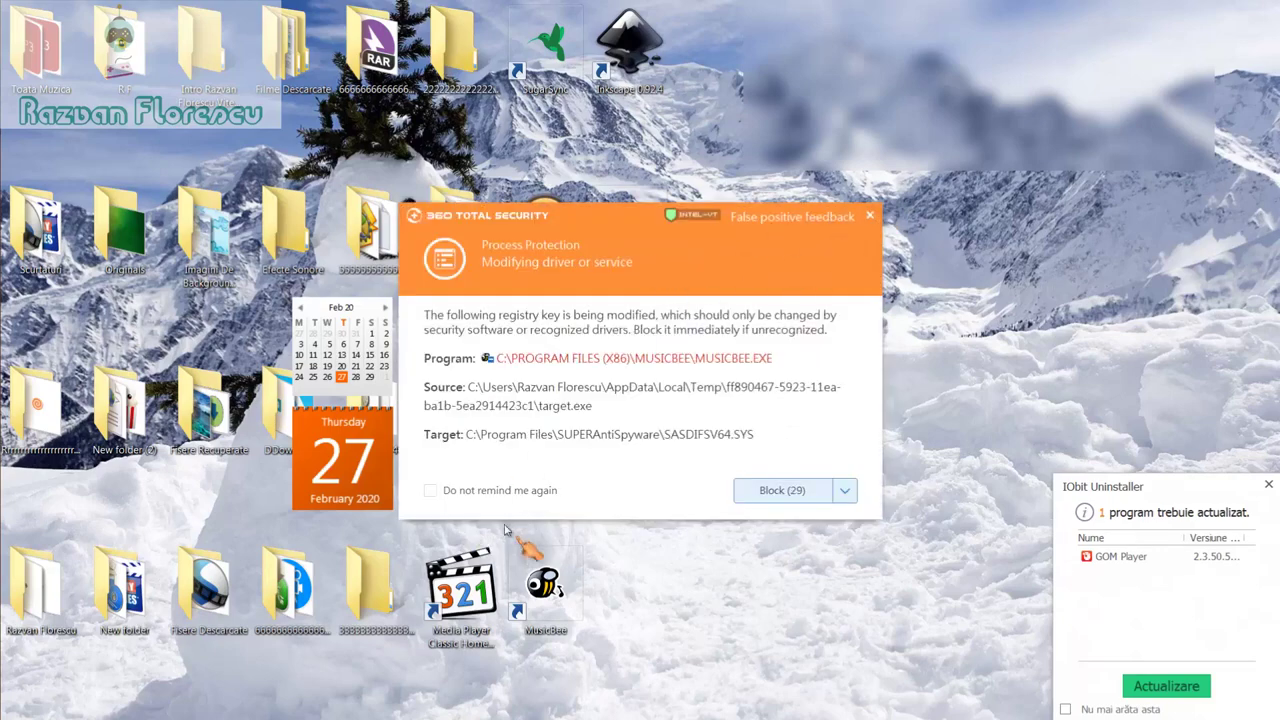
# Step: Dismiss the further 360 Total Security alerts without blocking, choosing "Do not remind me again" for them
pyautogui.click(431, 491)
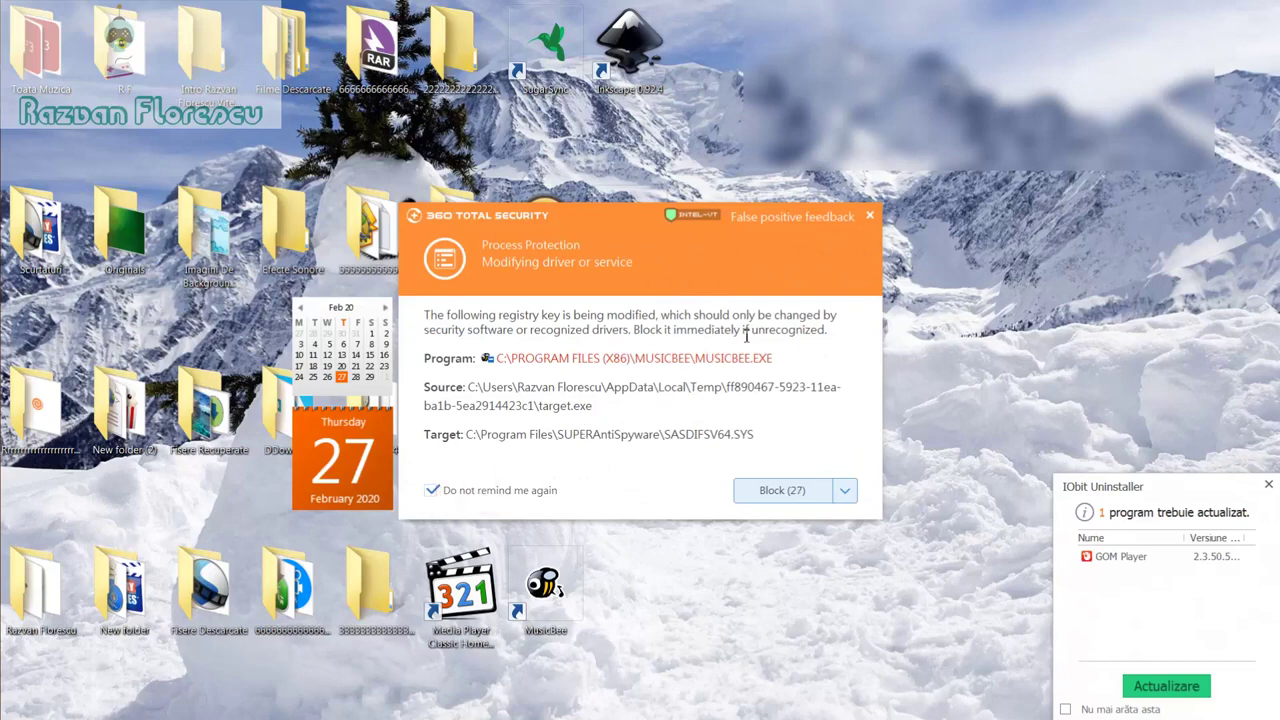
pyautogui.click(871, 216)
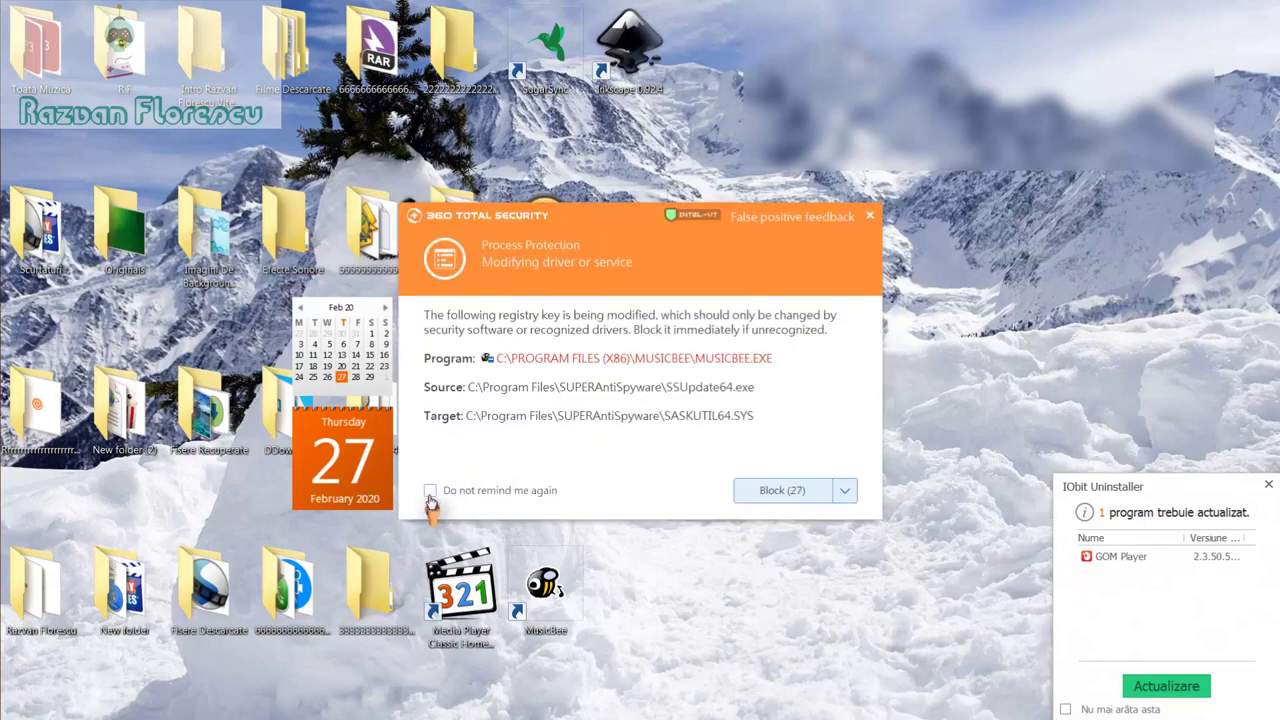
pyautogui.click(870, 222)
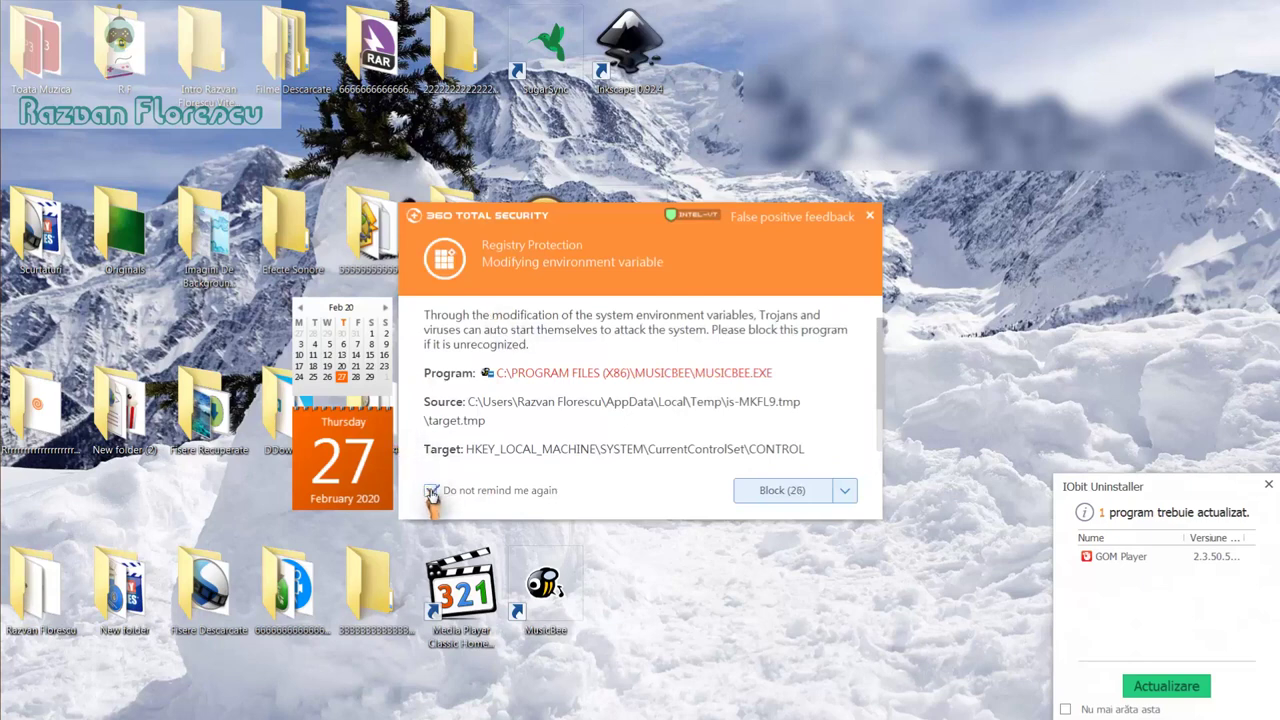
pyautogui.click(871, 218)
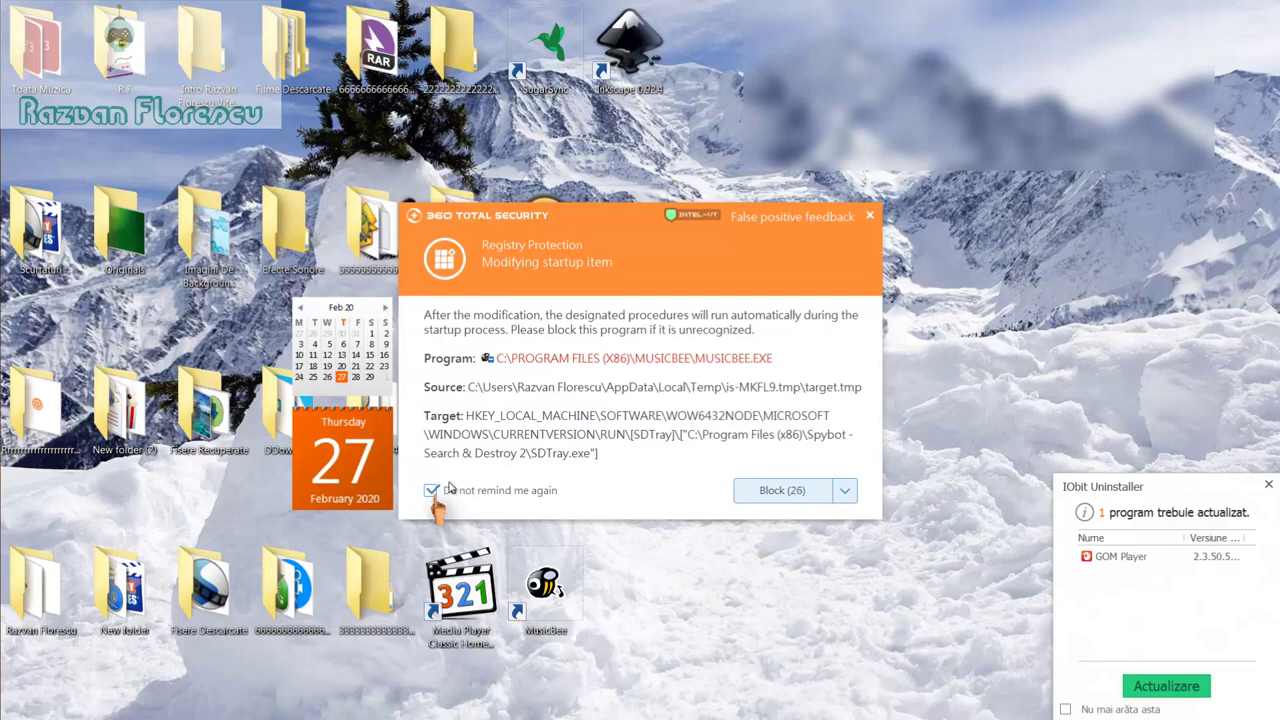
pyautogui.click(871, 216)
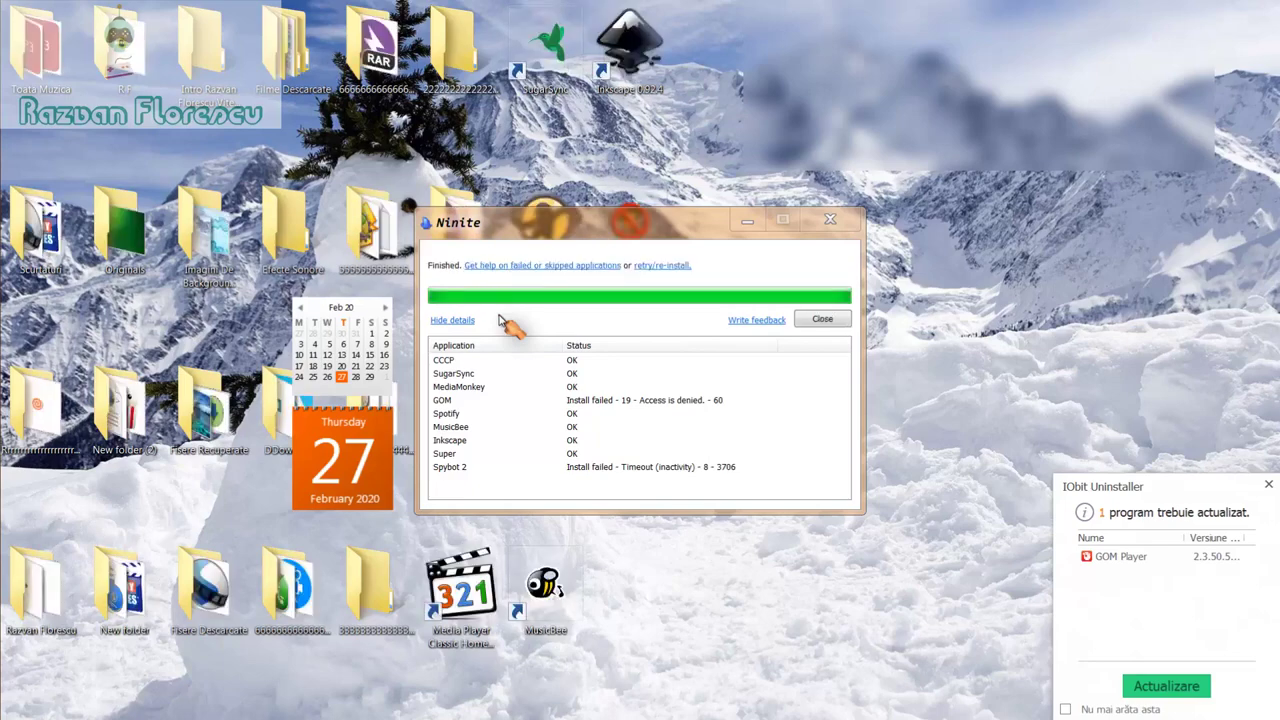
# Step: Close the IObit Uninstaller notification and the finished Ninite installer
pyautogui.click(1265, 486)
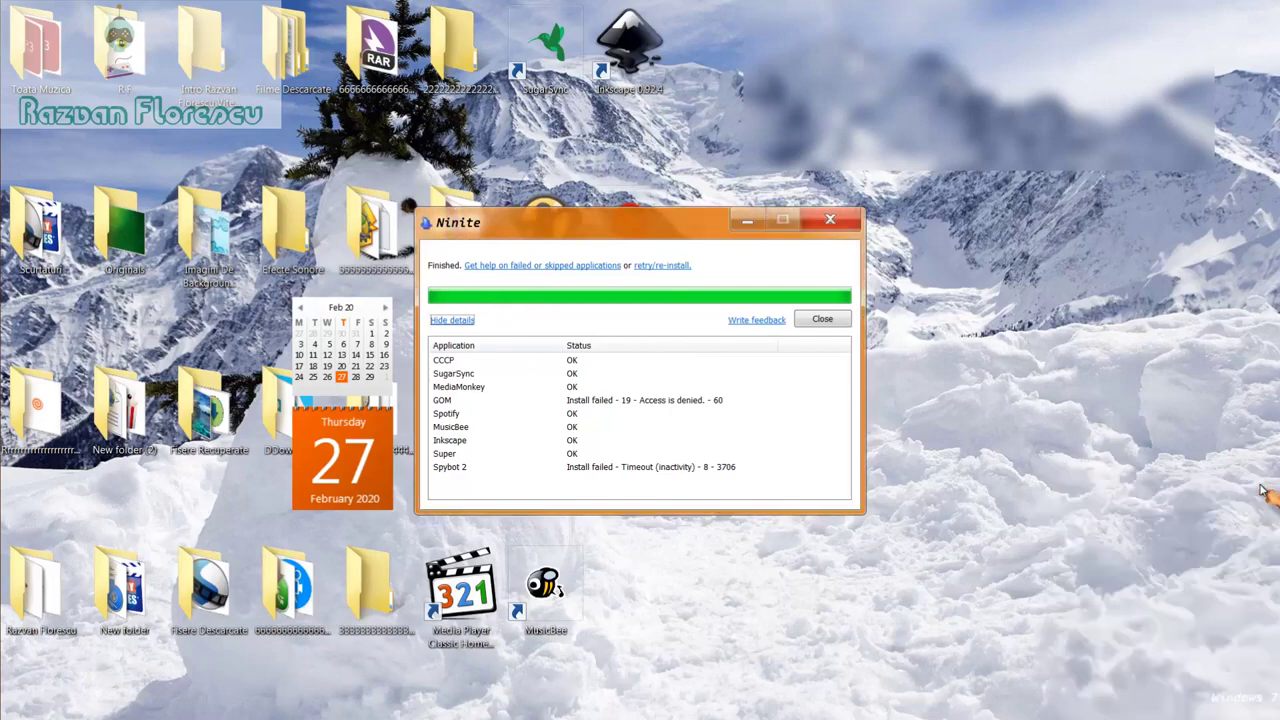
pyautogui.click(822, 320)
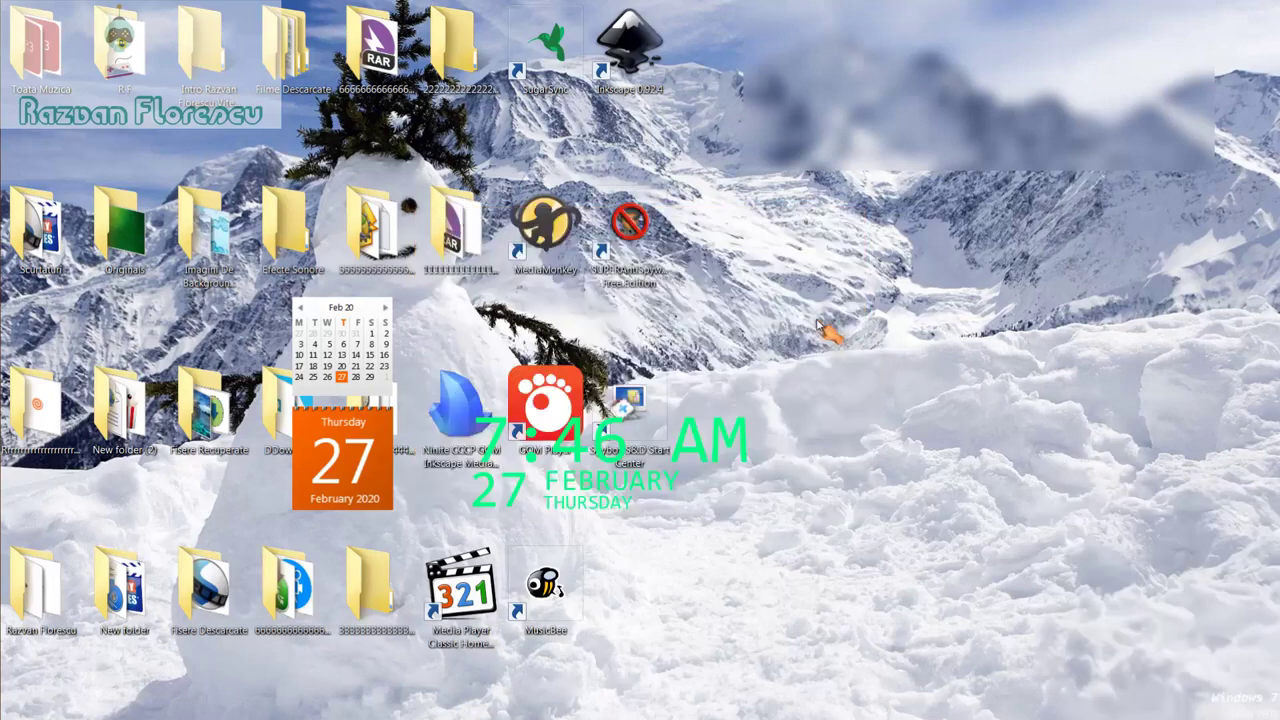
# Step: Launch Media Player Classic Home Cinema, decline periodic CCCP update checks, and close the player after viewing it maximized
pyautogui.doubleClick(472, 608)
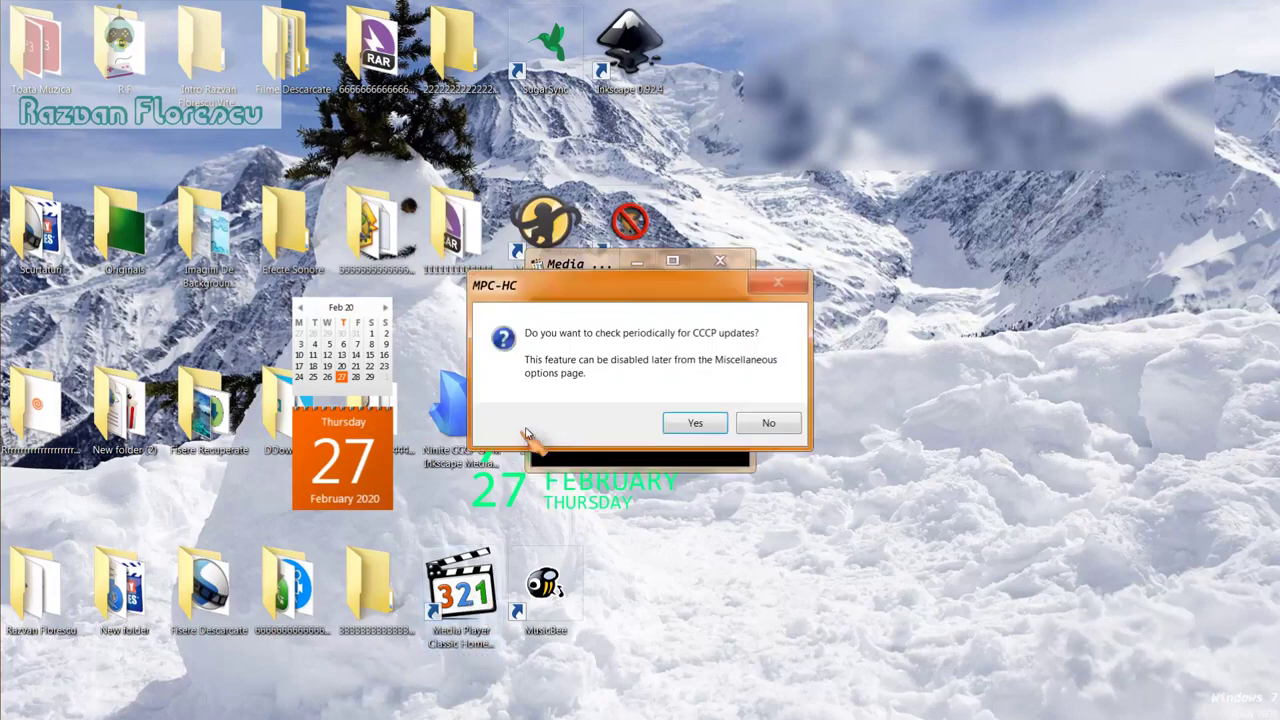
pyautogui.click(765, 423)
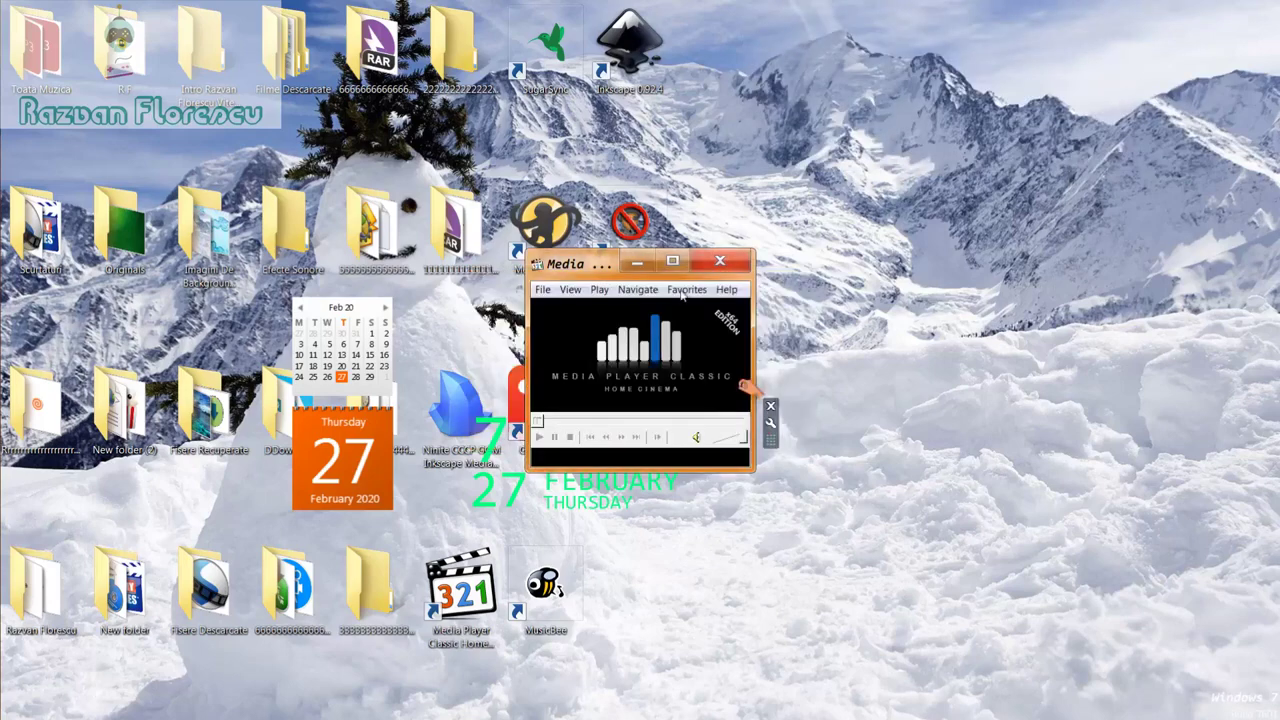
pyautogui.moveTo(593, 264); pyautogui.dragTo(626, 3)
pyautogui.moveTo(5, 270)
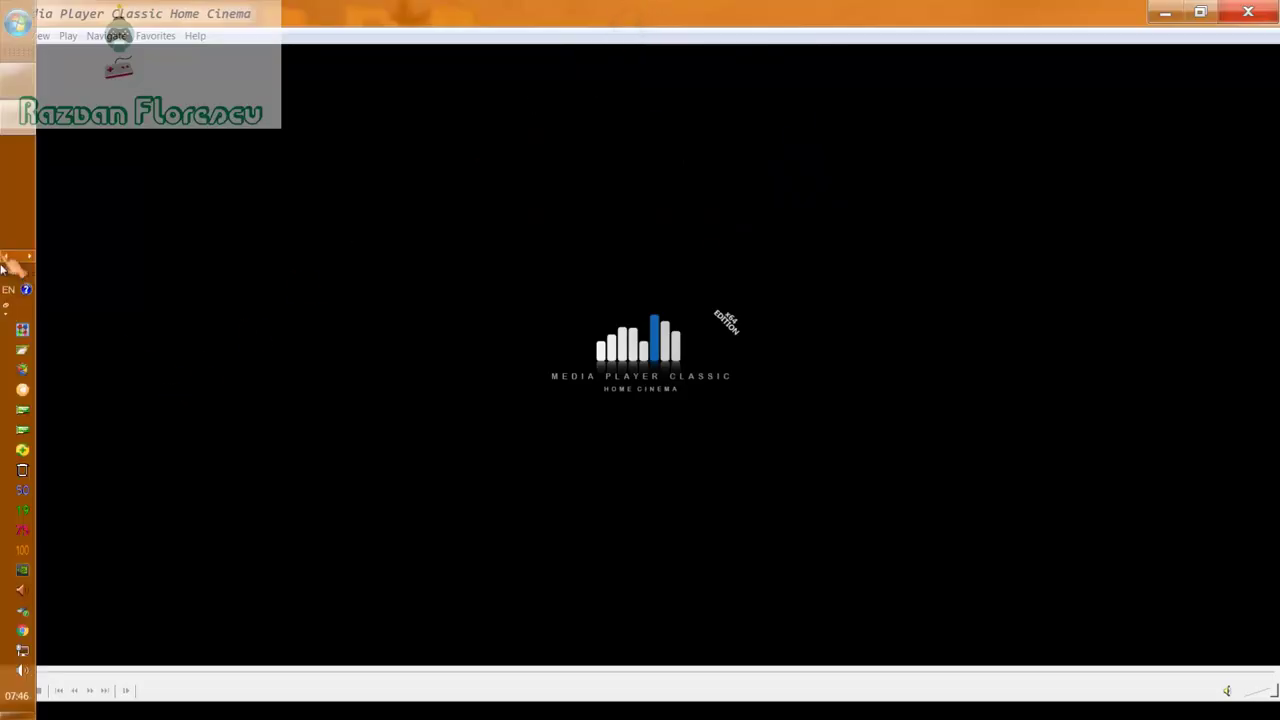
pyautogui.rightClick(12, 121)
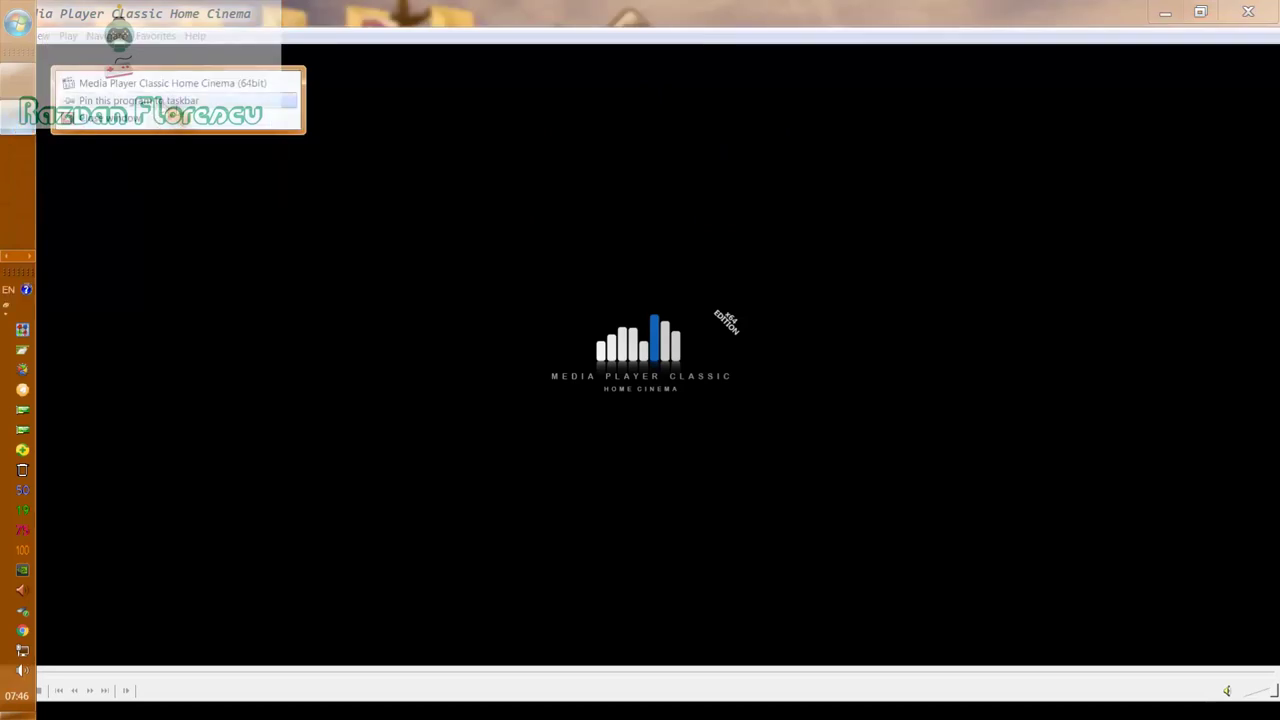
pyautogui.click(207, 123)
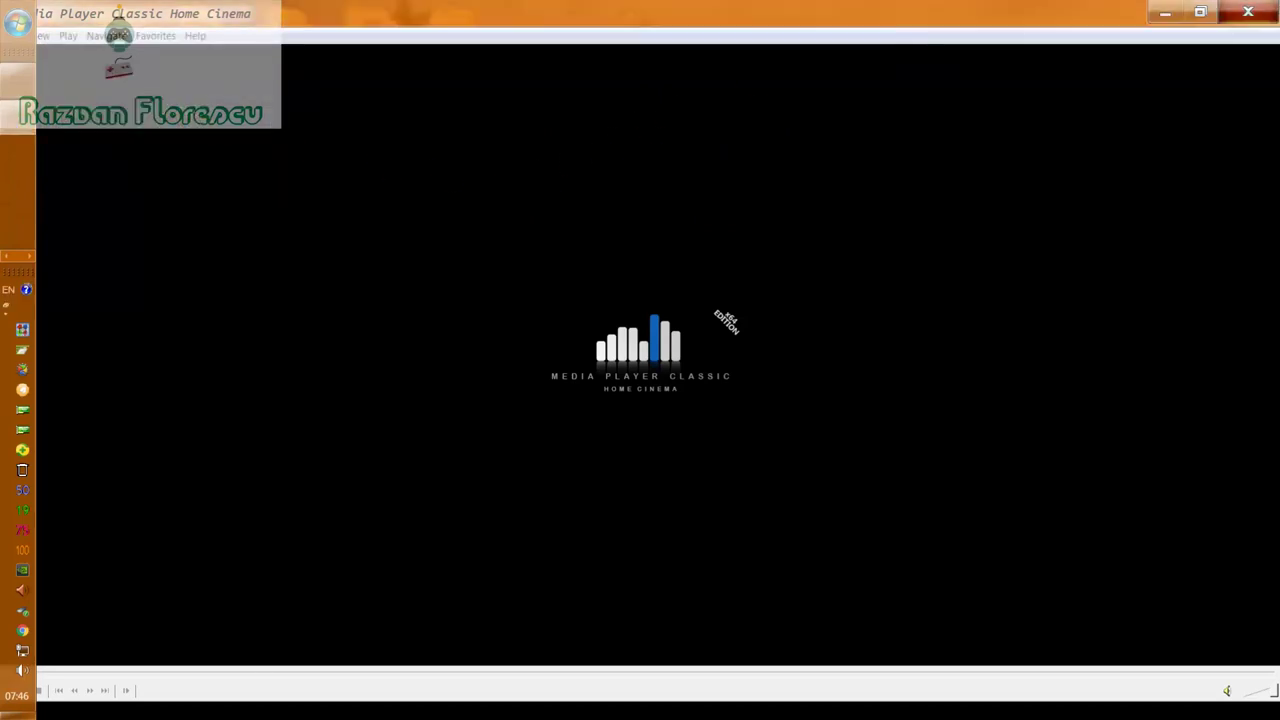
pyautogui.click(1248, 12)
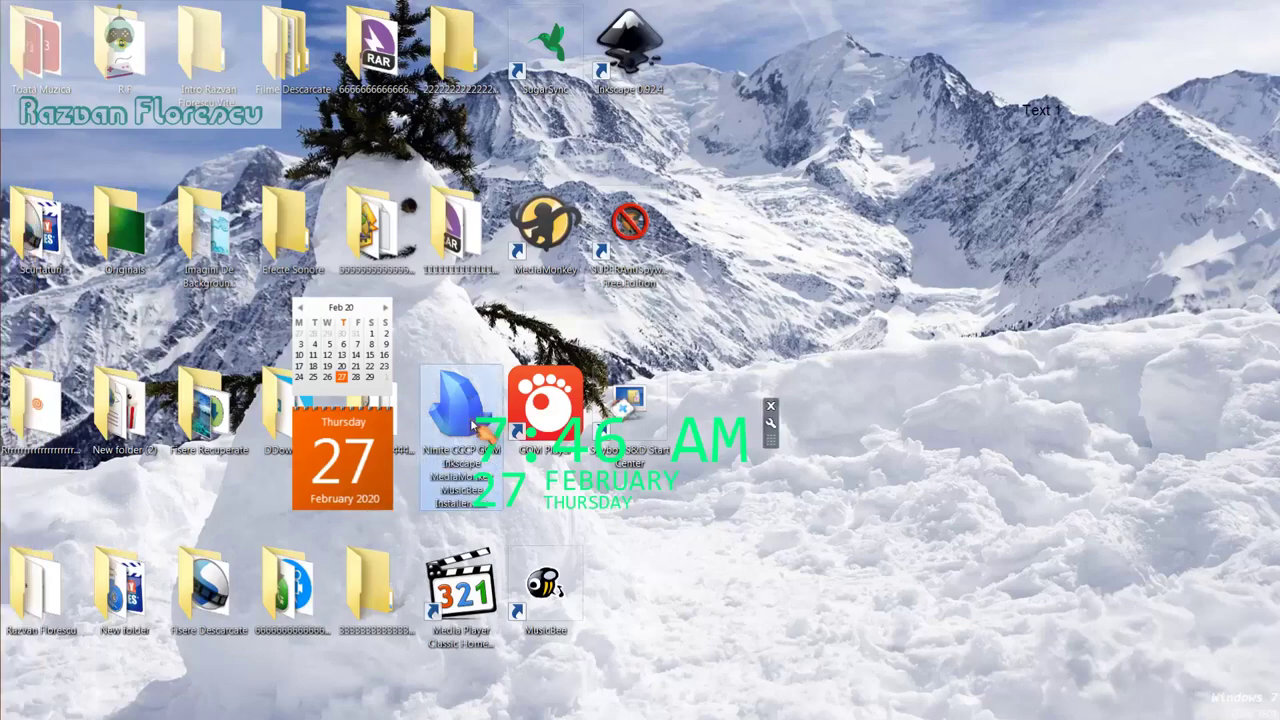
# Step: Permanently delete the Ninite installer file from the desktop
pyautogui.hotkey('shift', 'Delete')
pyautogui.press('Return')
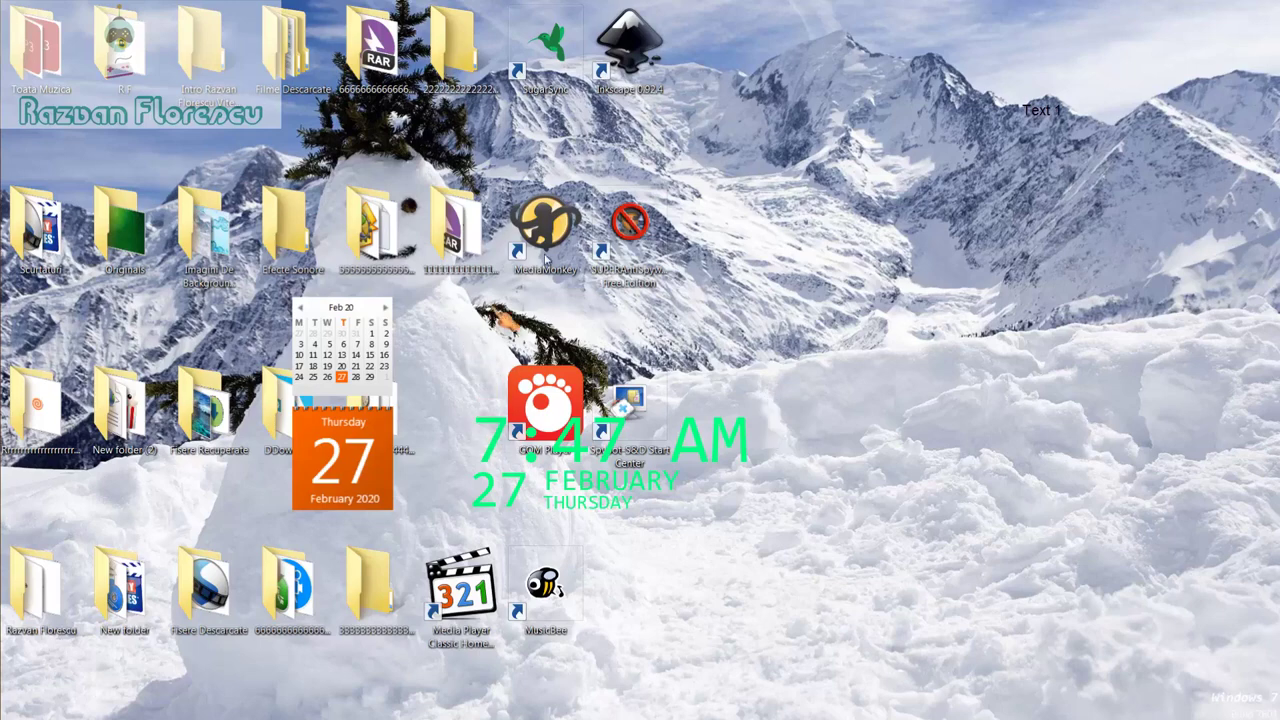
# Step: Copy all the new application shortcuts, including Media Player Classic, into the Scurtaturi folder and permanently delete the originals from the desktop
pyautogui.moveTo(712, 47); pyautogui.dragTo(514, 594)
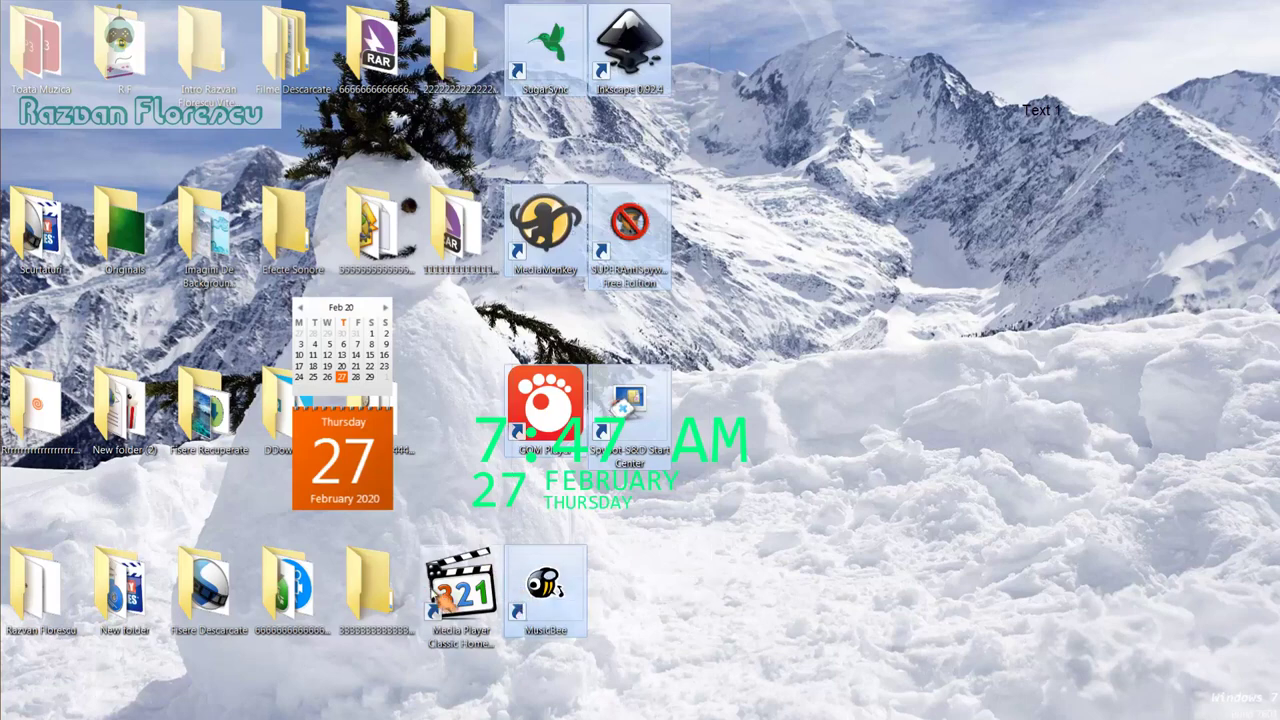
pyautogui.keyDown('ctrl'); pyautogui.click(460, 578); pyautogui.keyUp('ctrl')
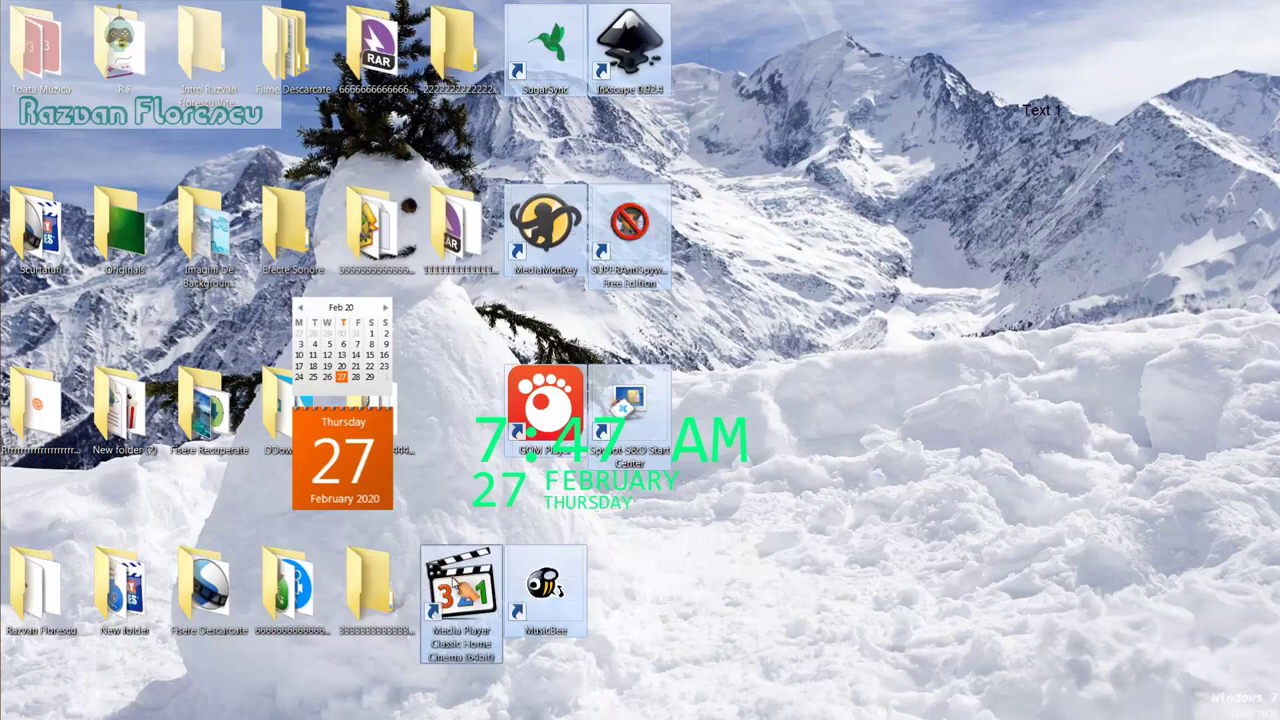
pyautogui.moveTo(460, 595); pyautogui.dragTo(76, 198)
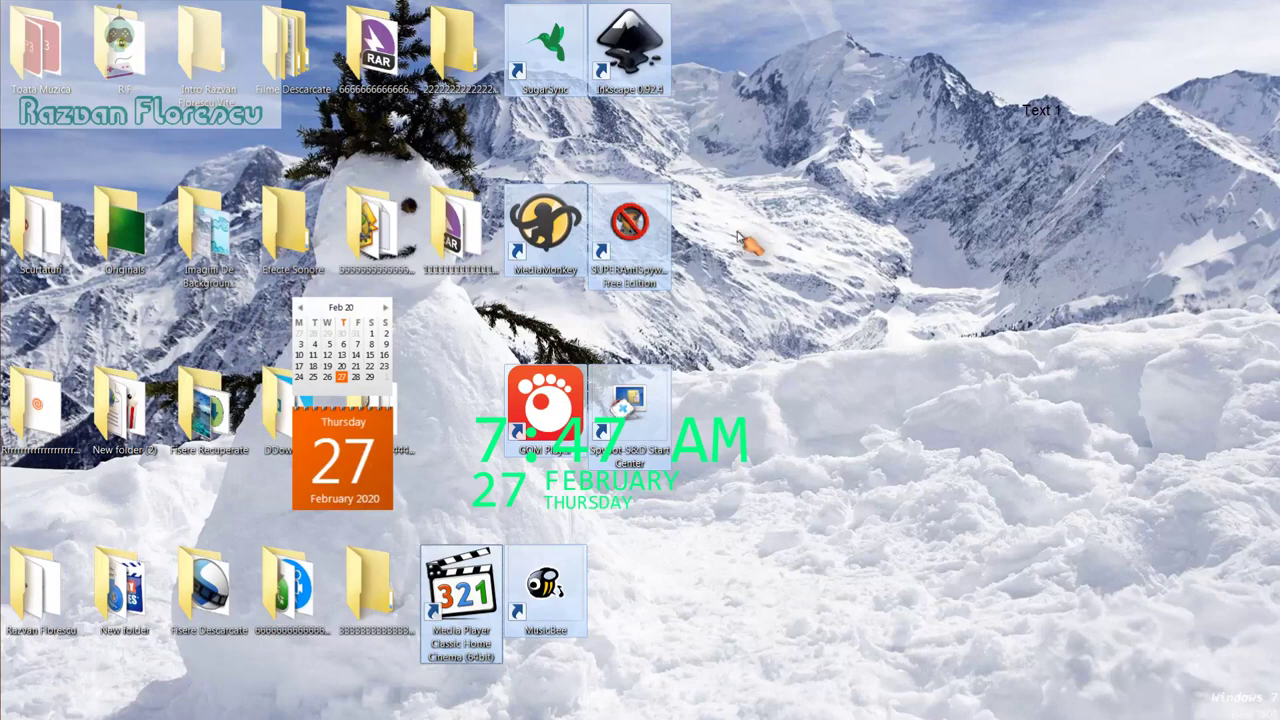
pyautogui.hotkey('shift', 'Delete')
pyautogui.press('Return')
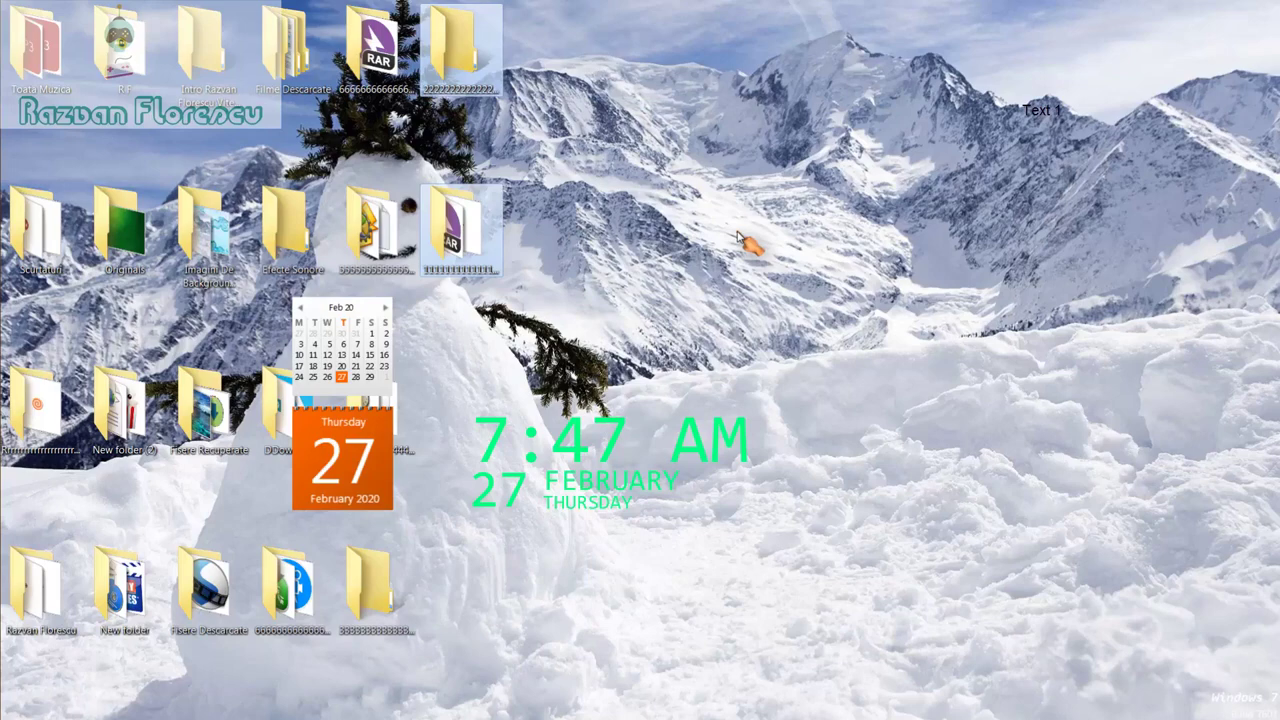
# Step: Refresh the desktop twice
pyautogui.rightClick(606, 541)
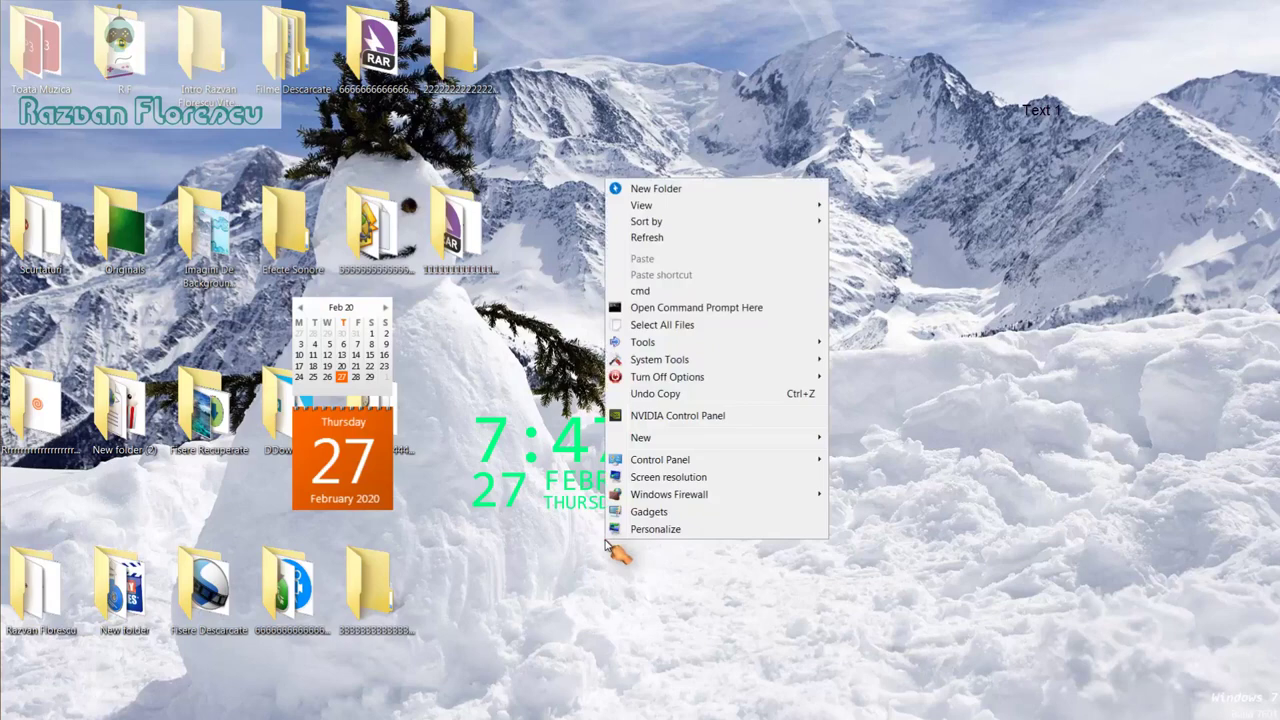
pyautogui.click(645, 238)
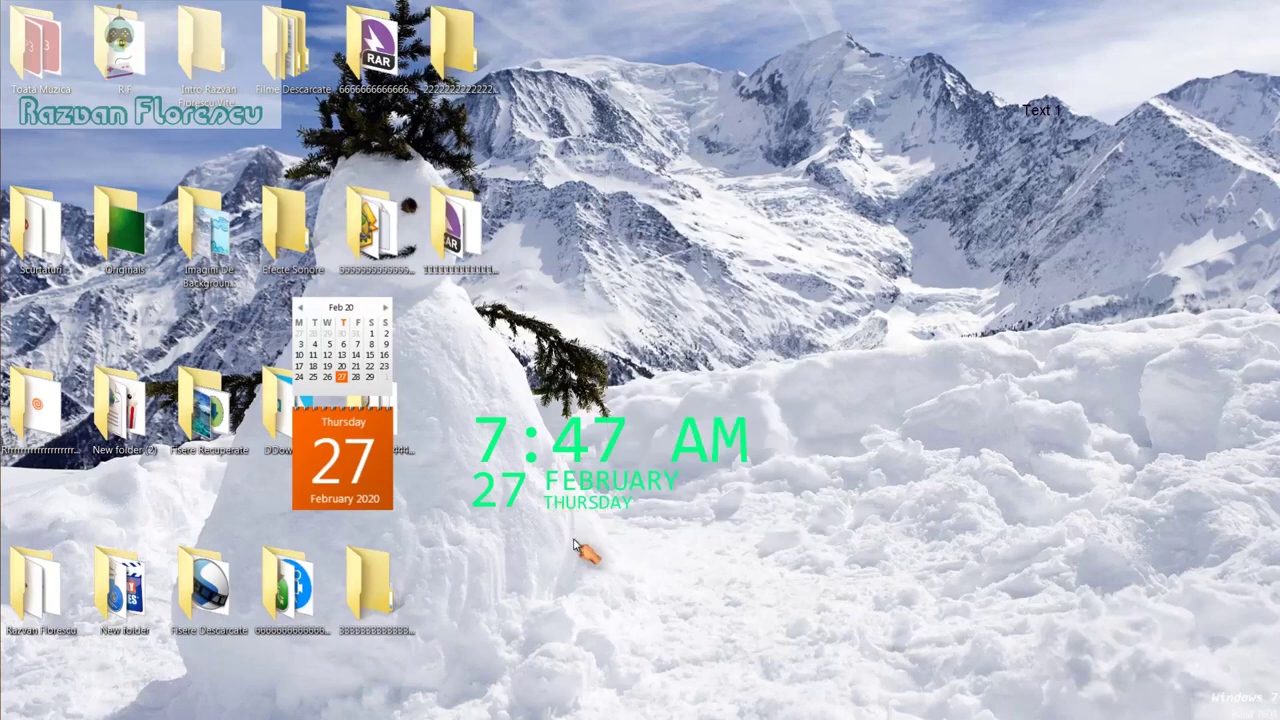
pyautogui.rightClick(575, 543)
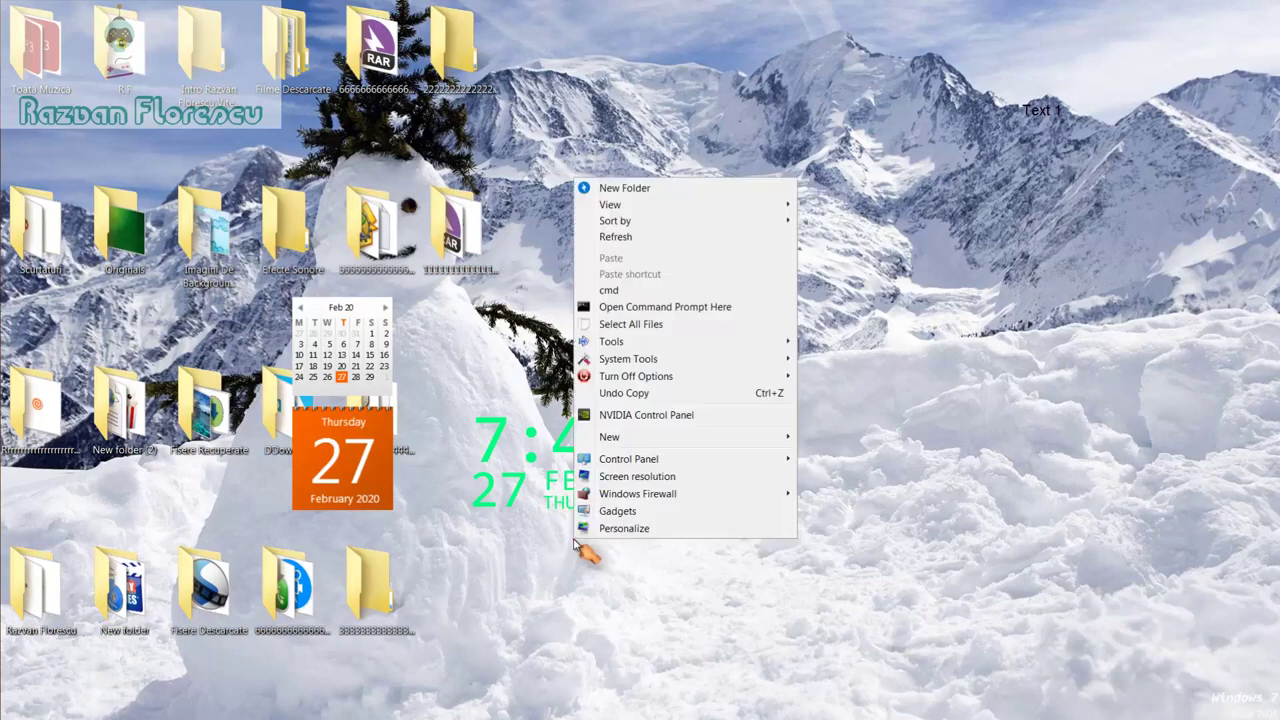
pyautogui.click(616, 237)
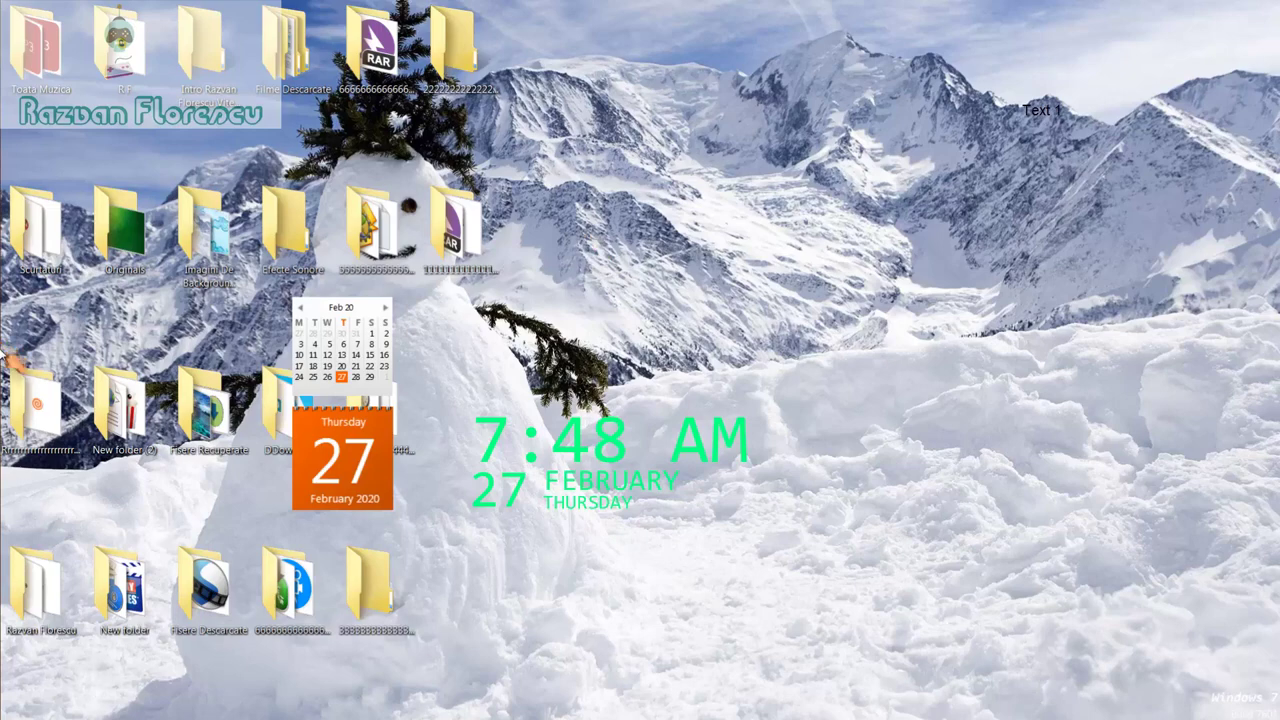
pyautogui.moveTo(2, 250)
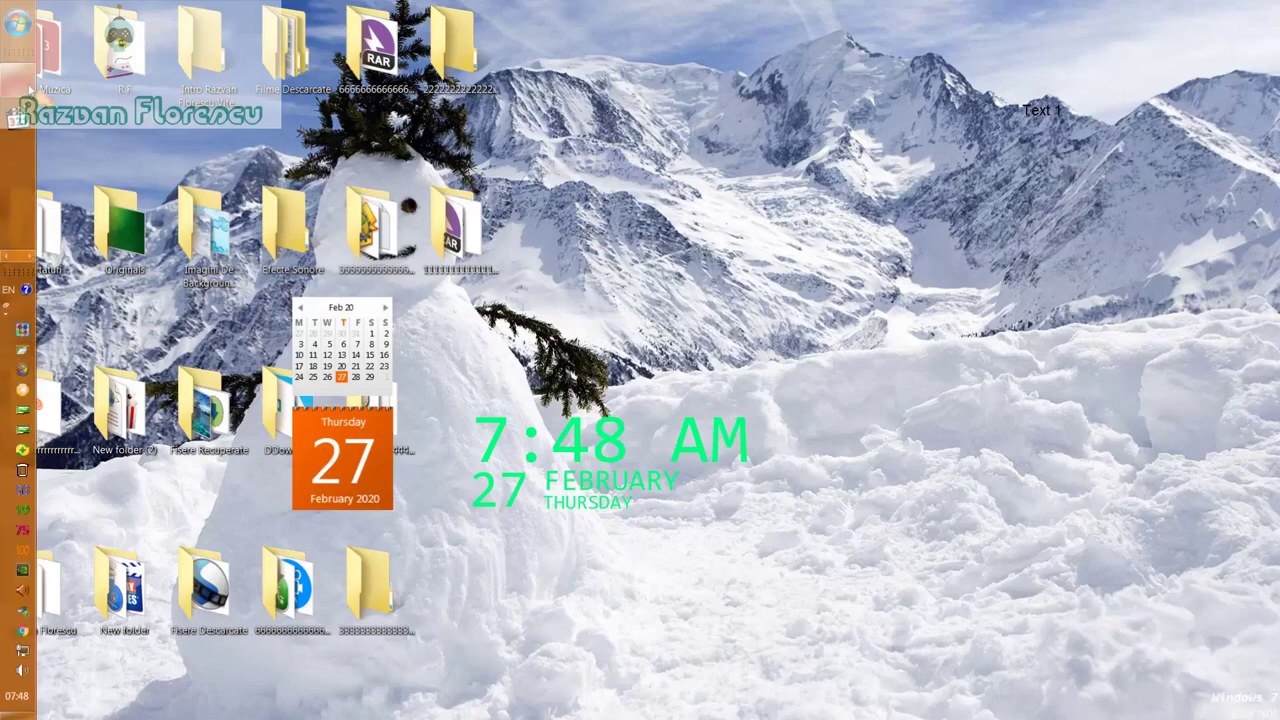
pyautogui.moveTo(30, 95)
pyautogui.click(115, 100)
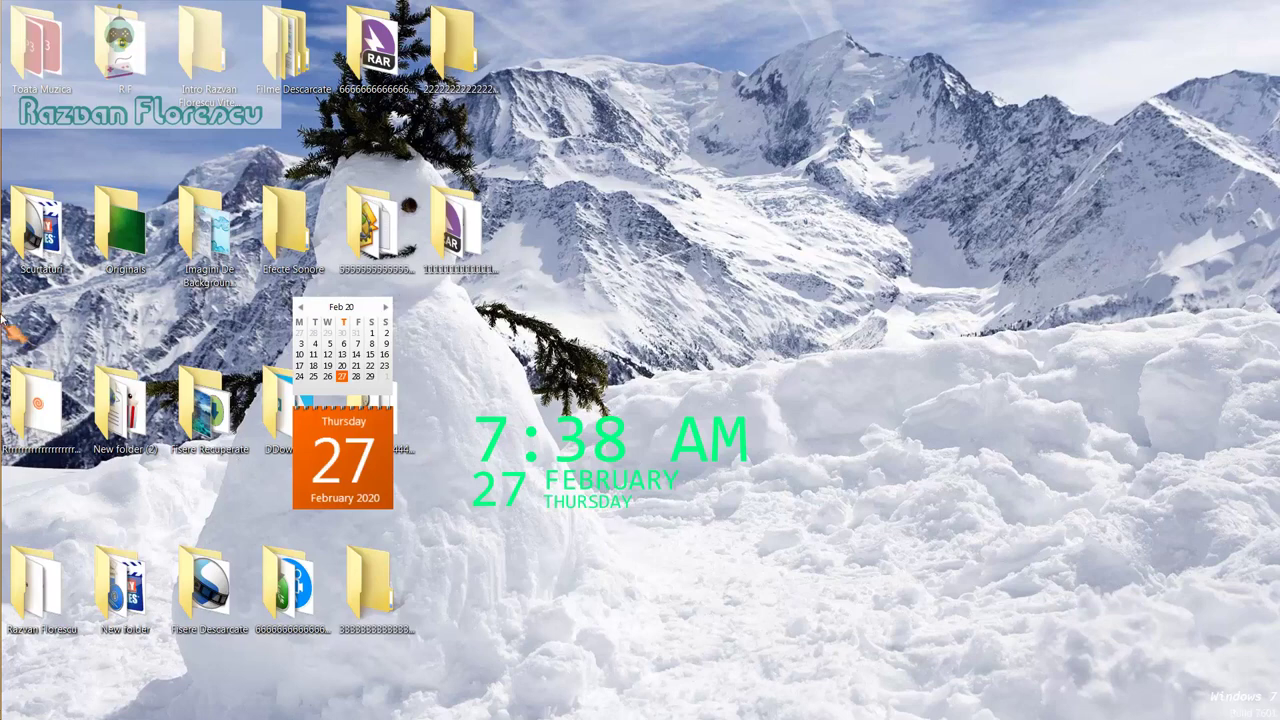
# Step: Open the Ninite website in the browser
pyautogui.moveTo(4, 345)
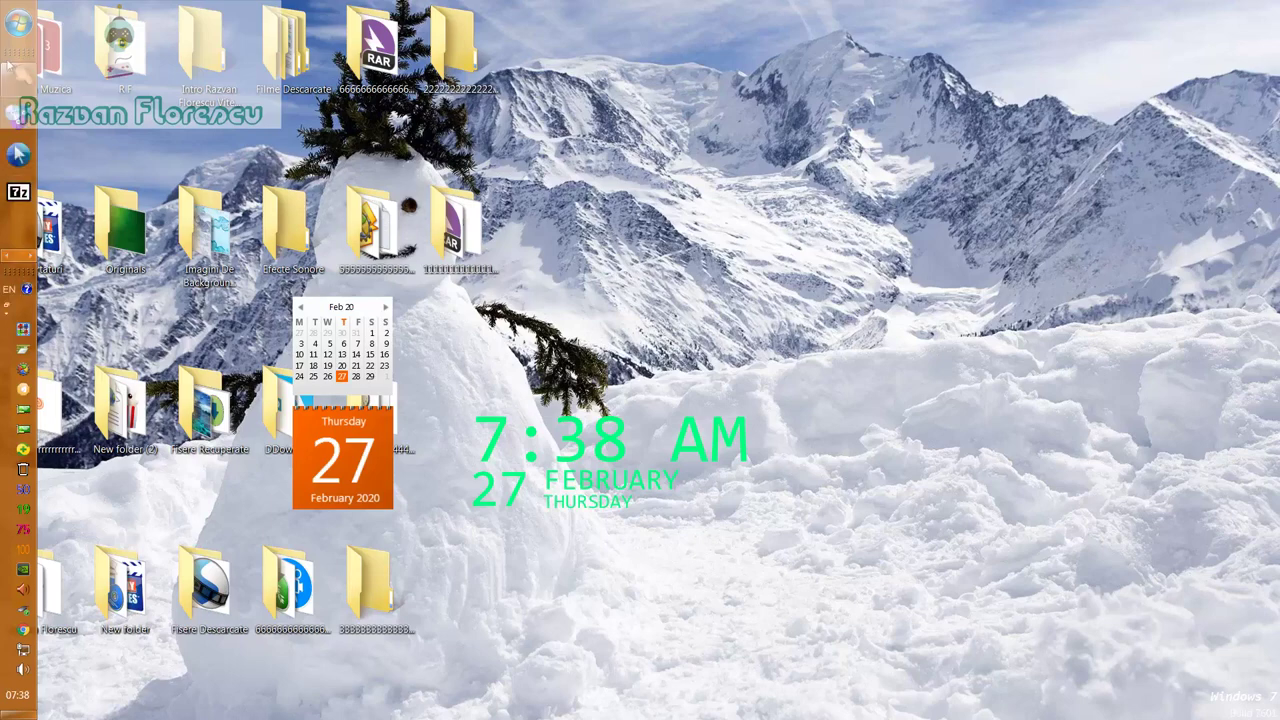
pyautogui.click(174, 118)
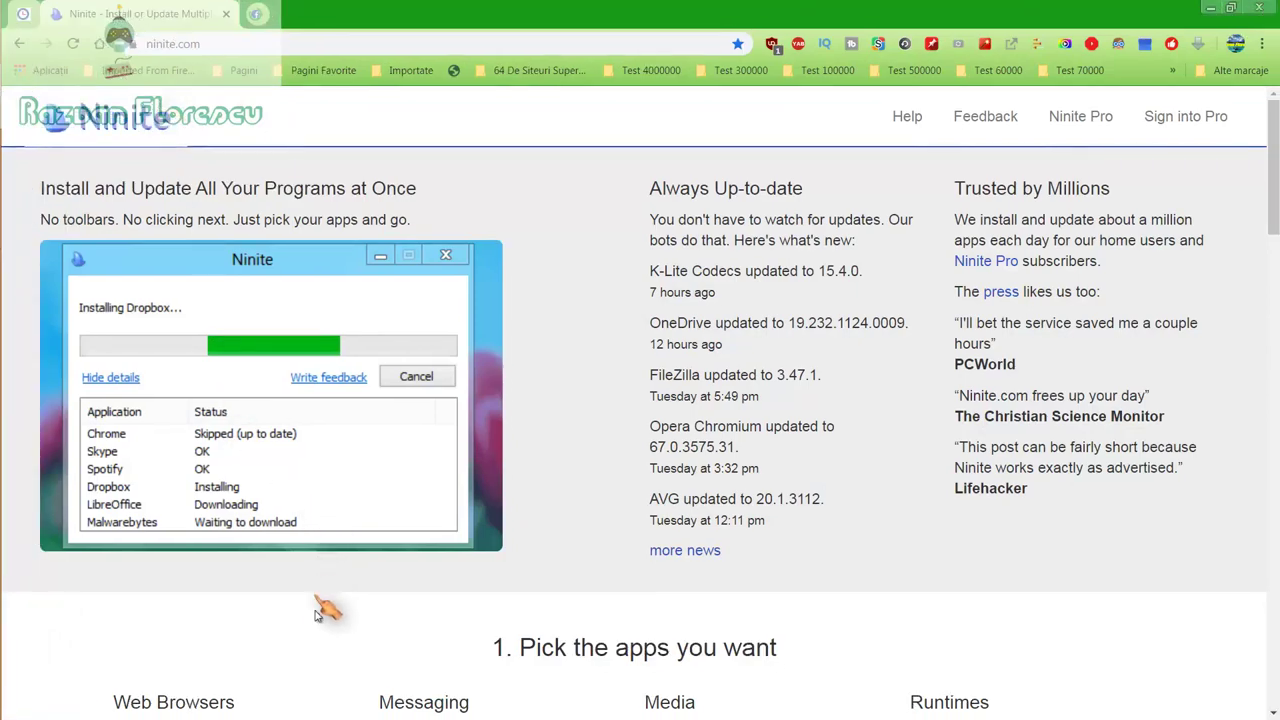
# Step: Look through all the app categories offered on the Ninite page, from Web Browsers to Developer Tools and Utilities
pyautogui.scroll(-2, 330, 620)
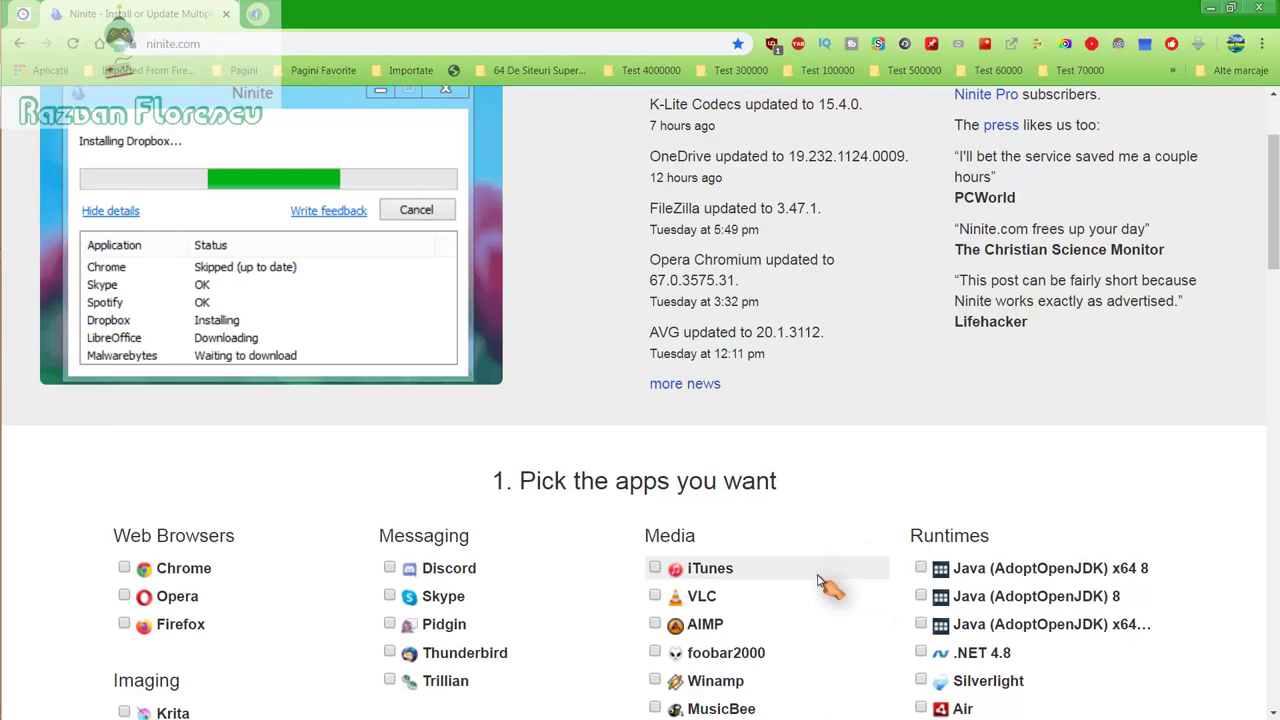
pyautogui.scroll(-2, 826, 590)
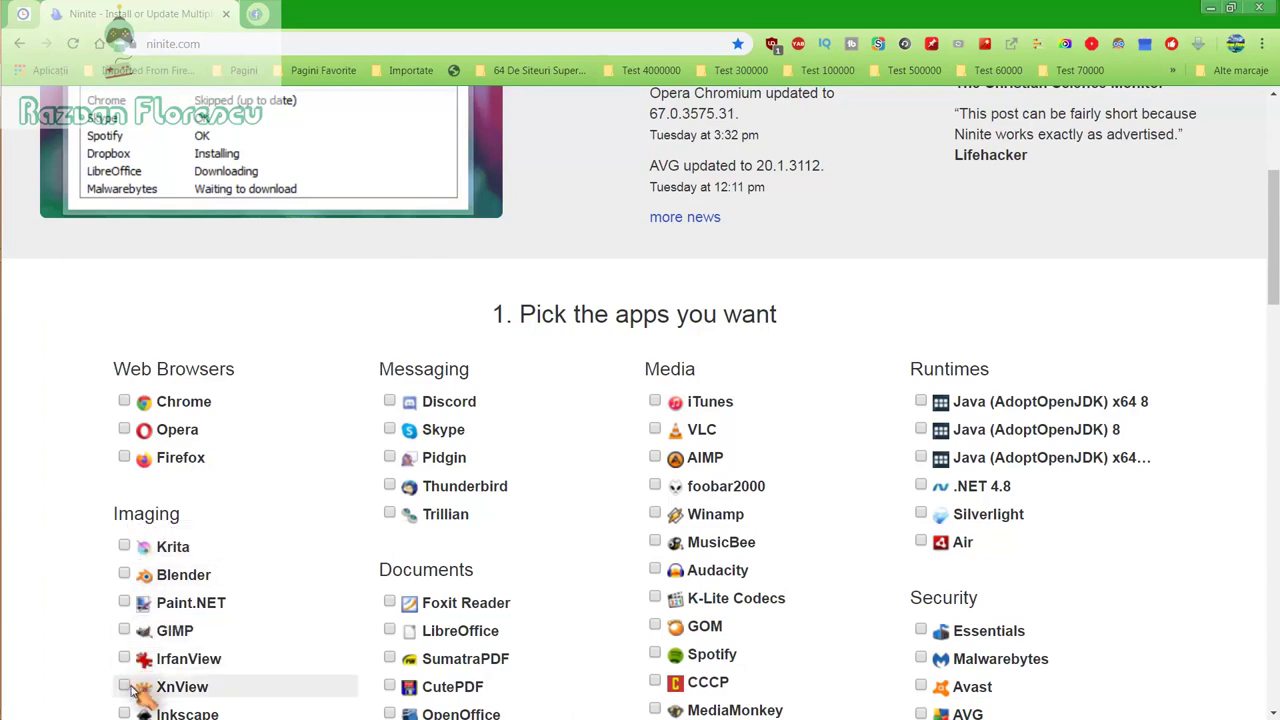
pyautogui.scroll(-1, 131, 683)
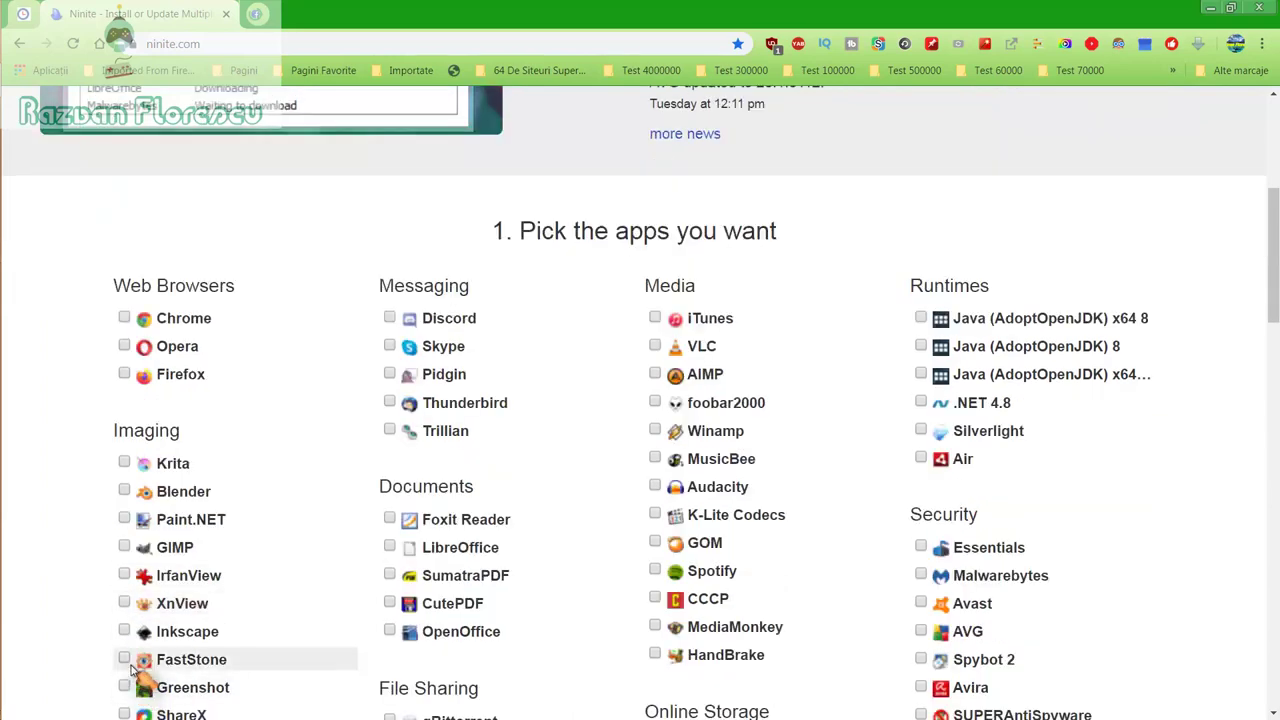
pyautogui.scroll(-1, 135, 688)
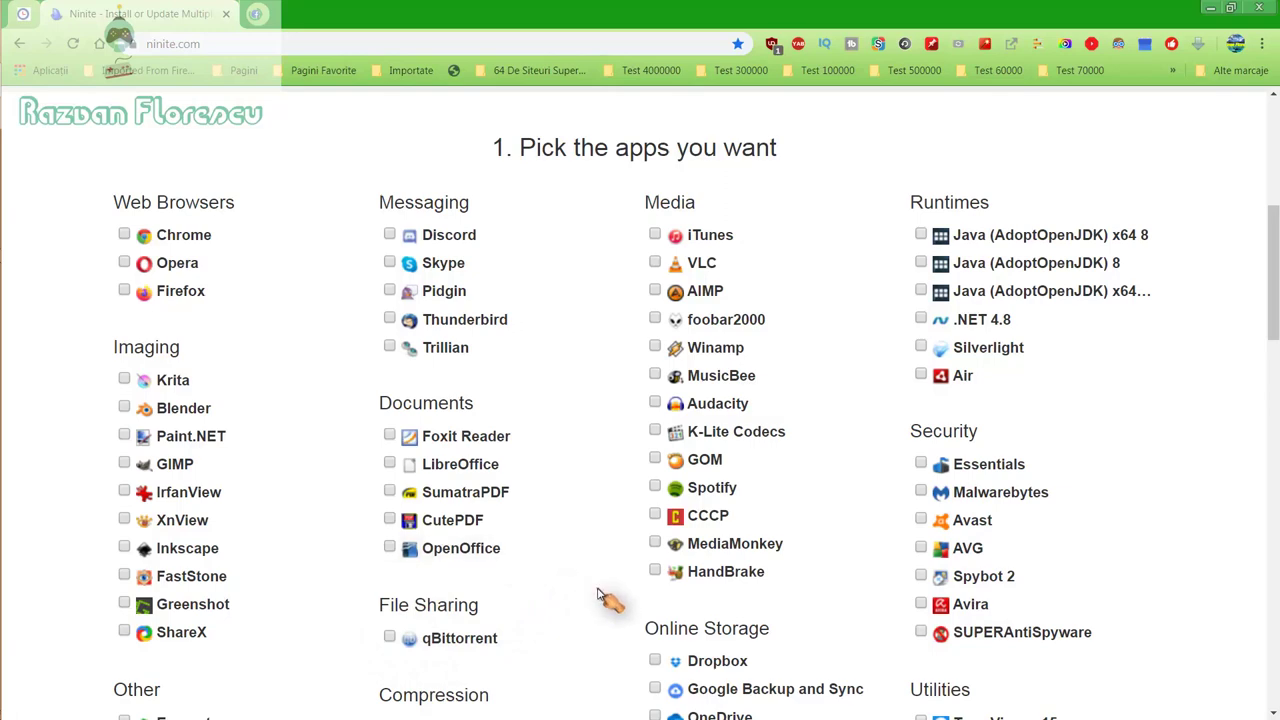
pyautogui.scroll(-1, 607, 598)
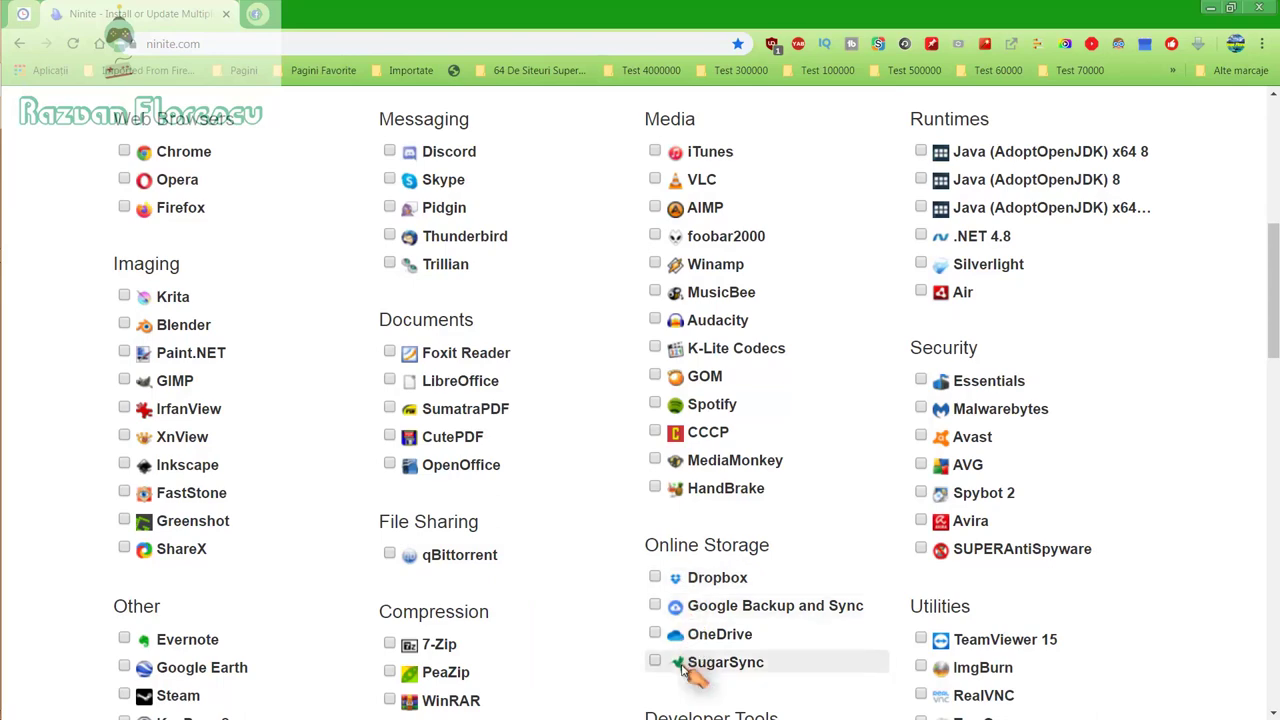
pyautogui.scroll(-2, 530, 635)
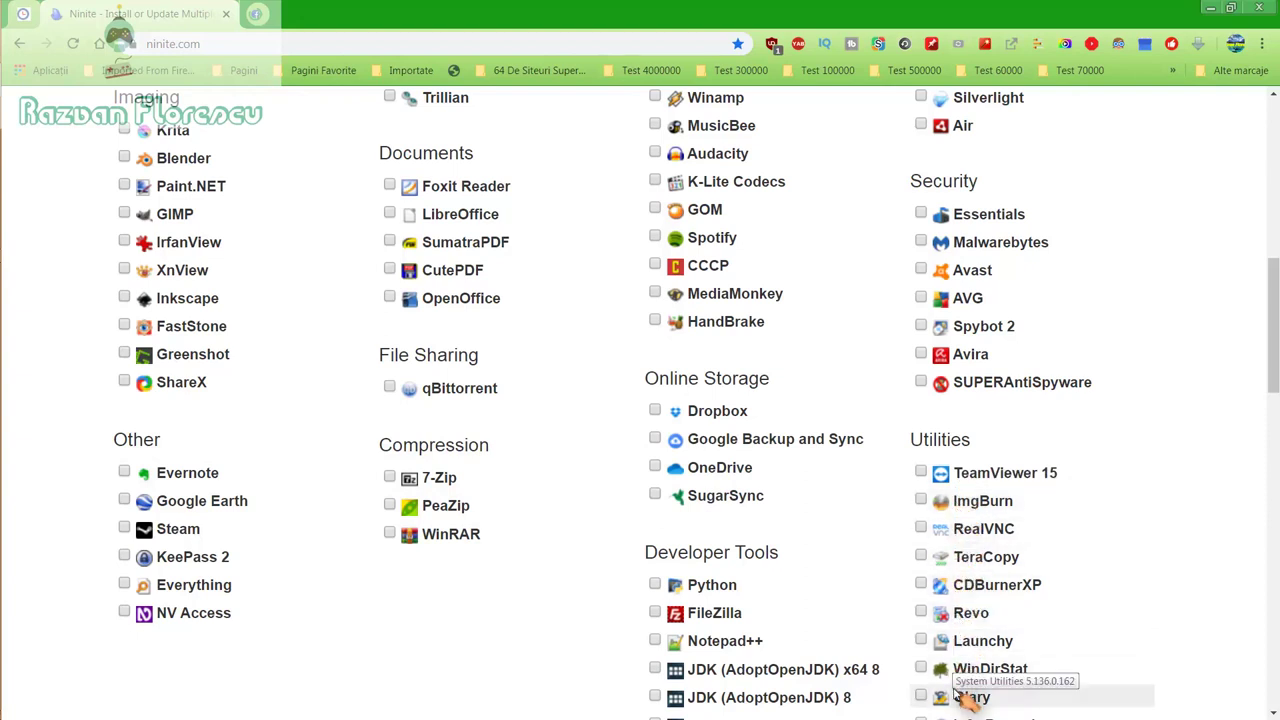
pyautogui.scroll(-1, 968, 692)
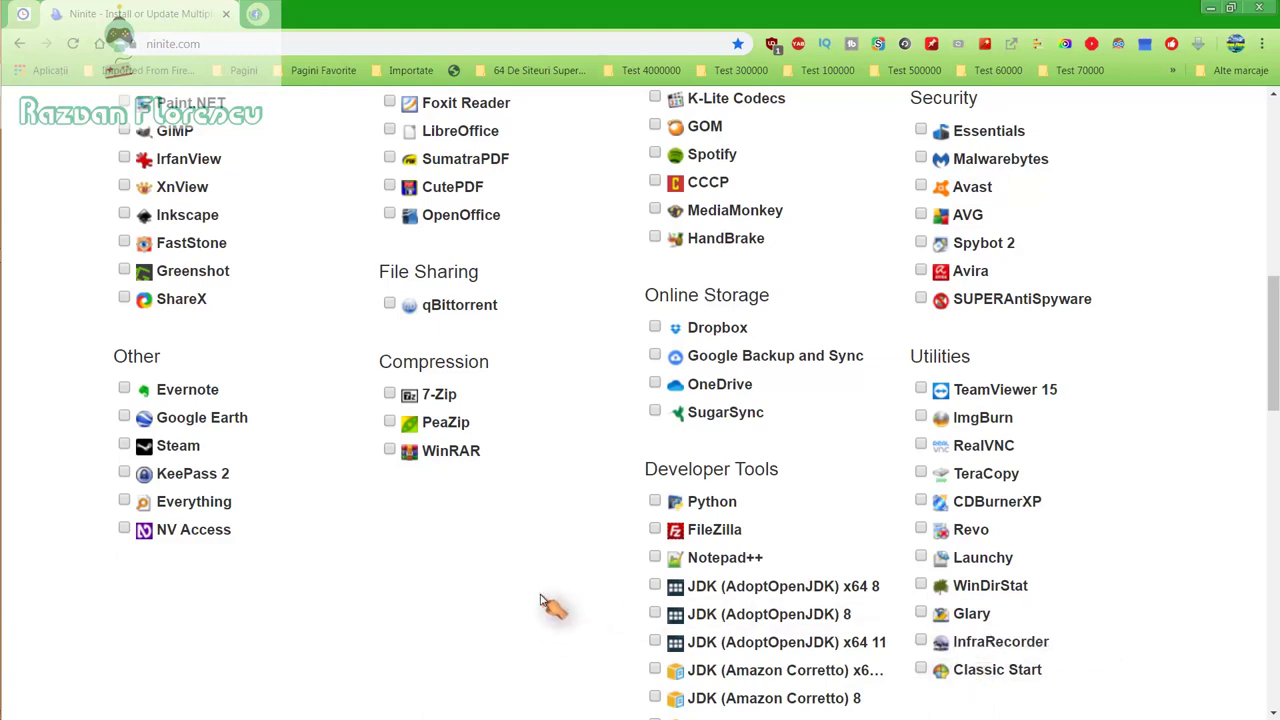
pyautogui.scroll(-1, 540, 600)
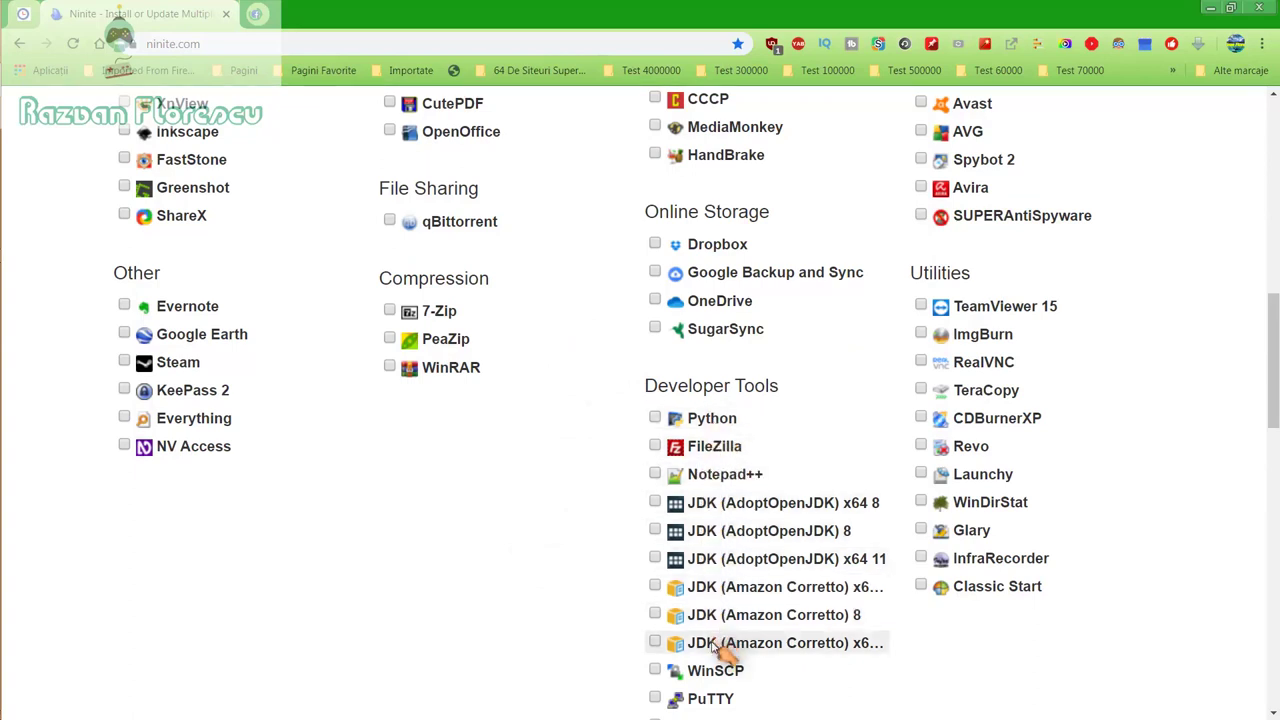
pyautogui.scroll(-1, 718, 648)
pyautogui.scroll(-1, 718, 648)
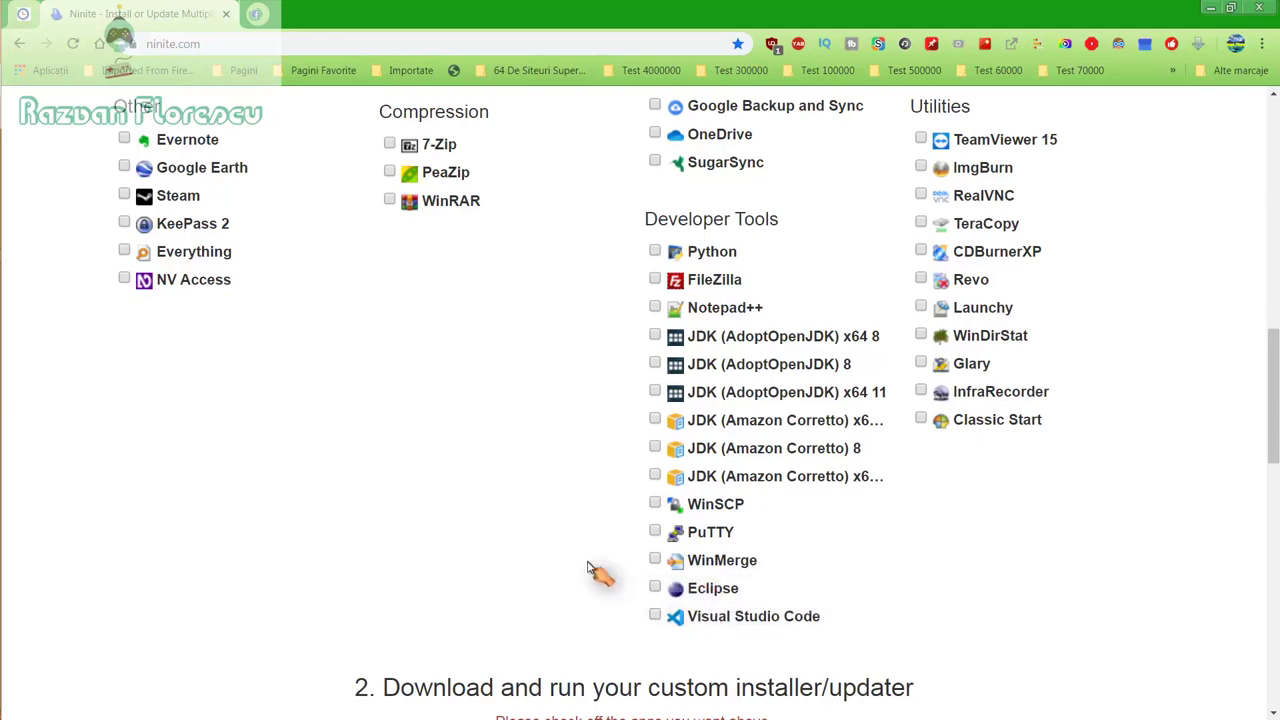
pyautogui.scroll(2, 590, 568)
pyautogui.scroll(2, 590, 568)
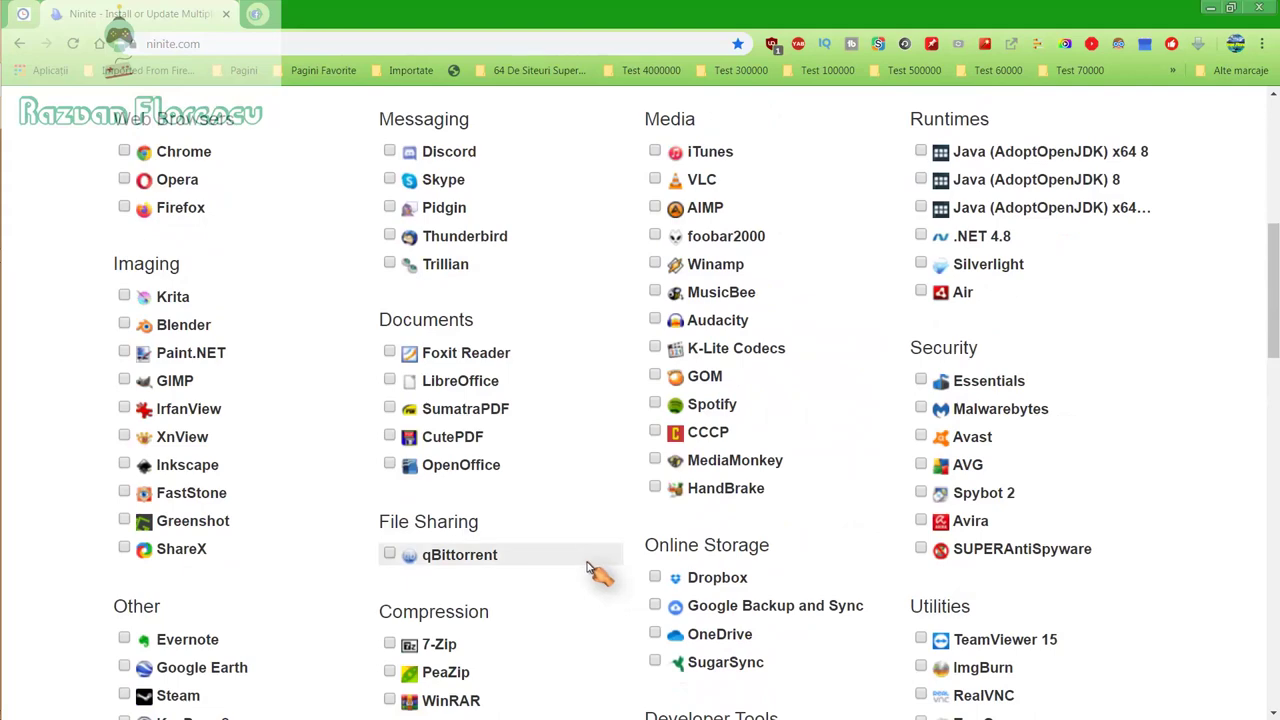
pyautogui.scroll(2, 590, 568)
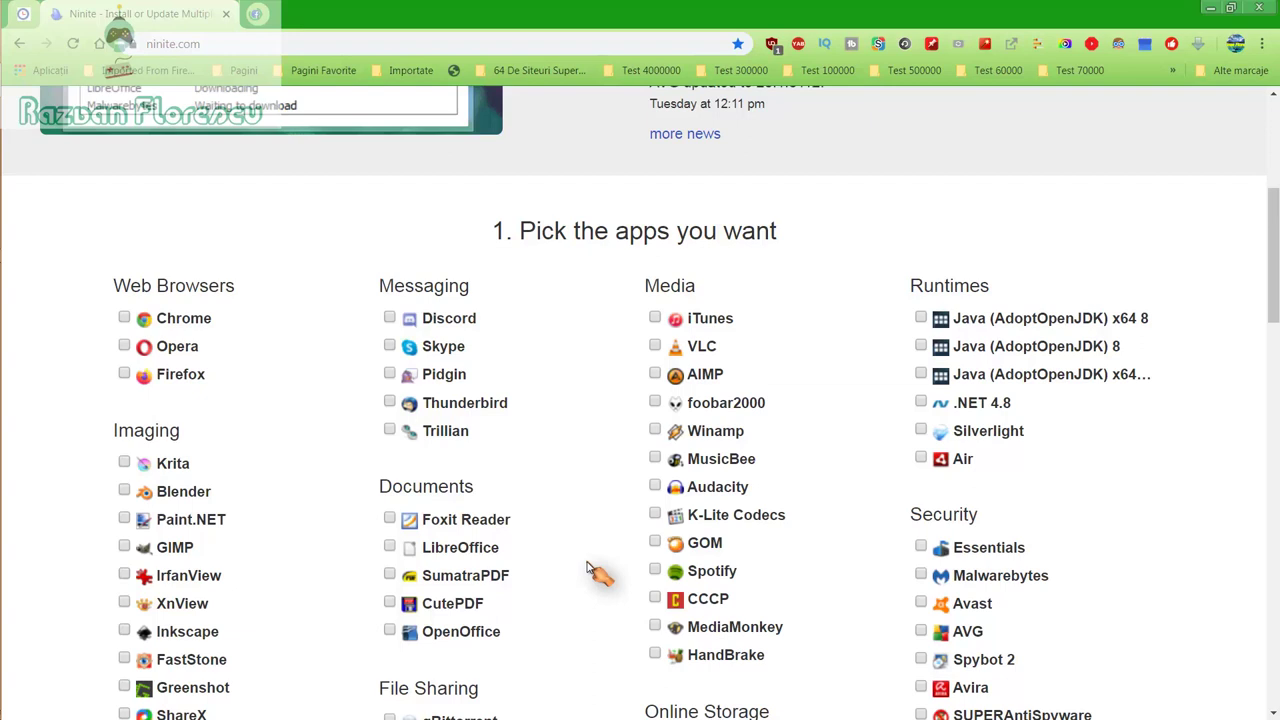
# Step: Select Inkscape, MusicBee, GOM, Spotify, CCCP, MediaMonkey, Spybot 2, SUPERAntiSpyware and SugarSync for the custom installer
pyautogui.click(657, 544)
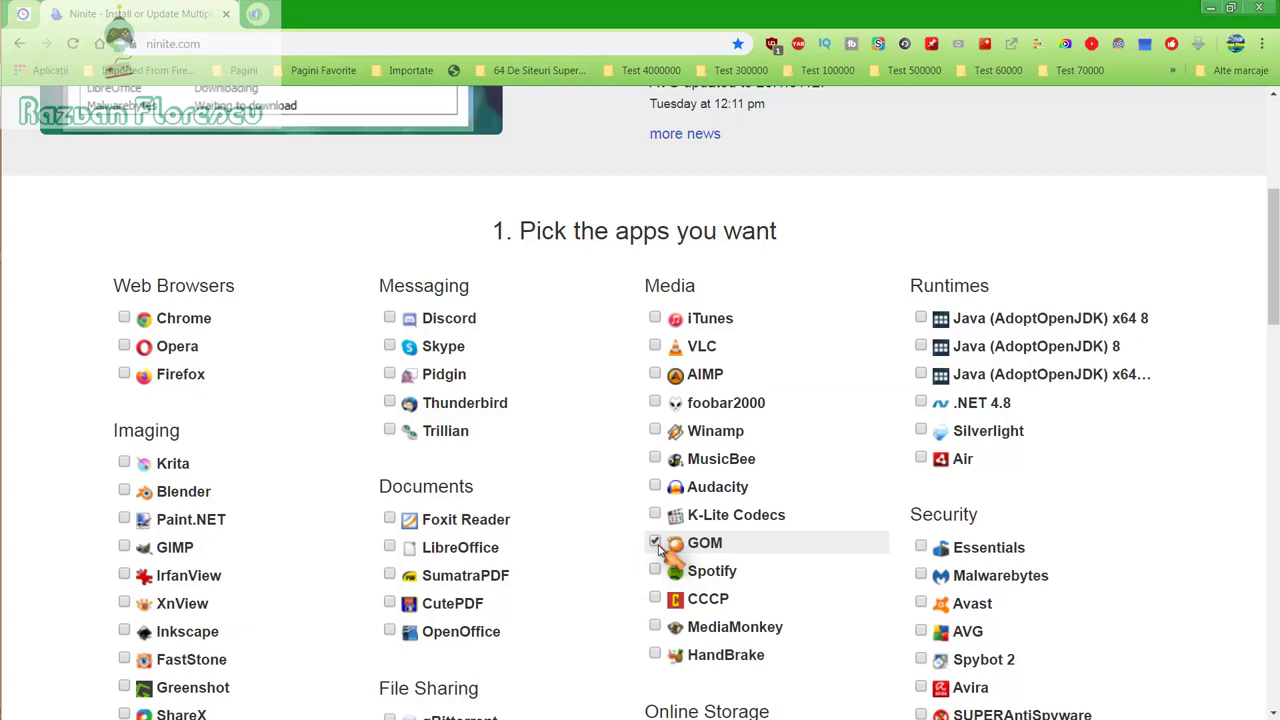
pyautogui.click(128, 638)
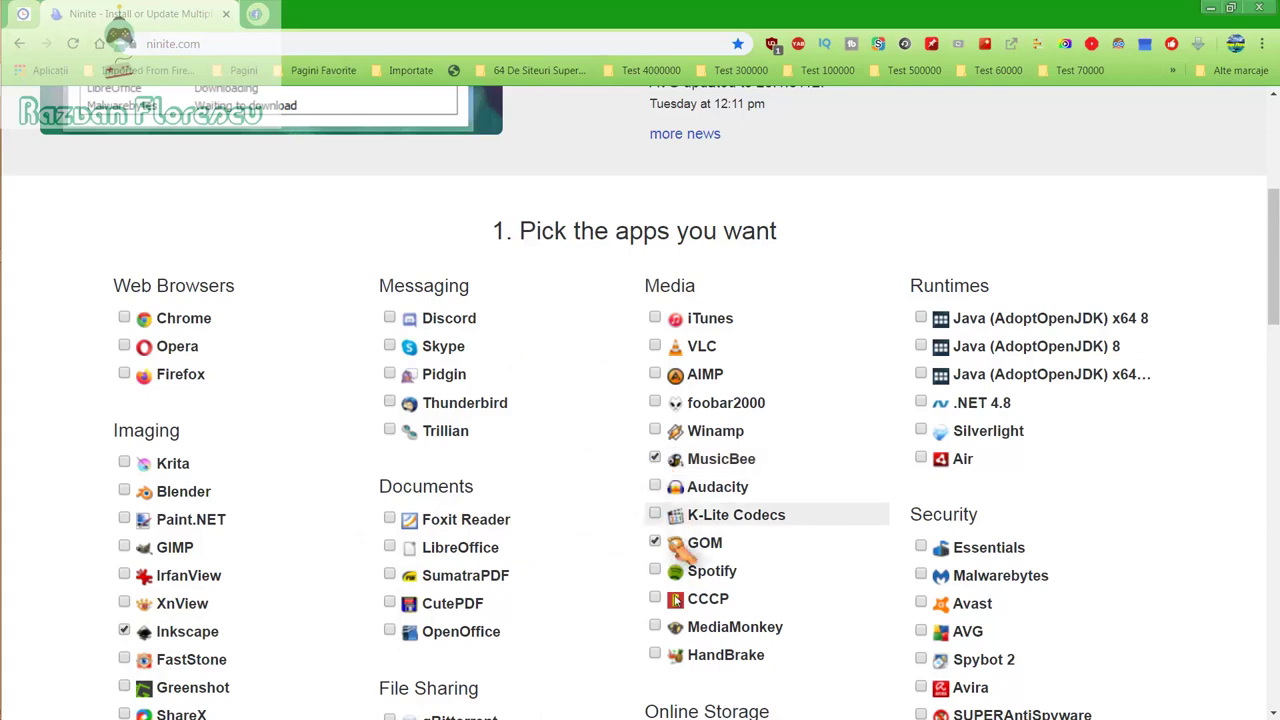
pyautogui.click(656, 625)
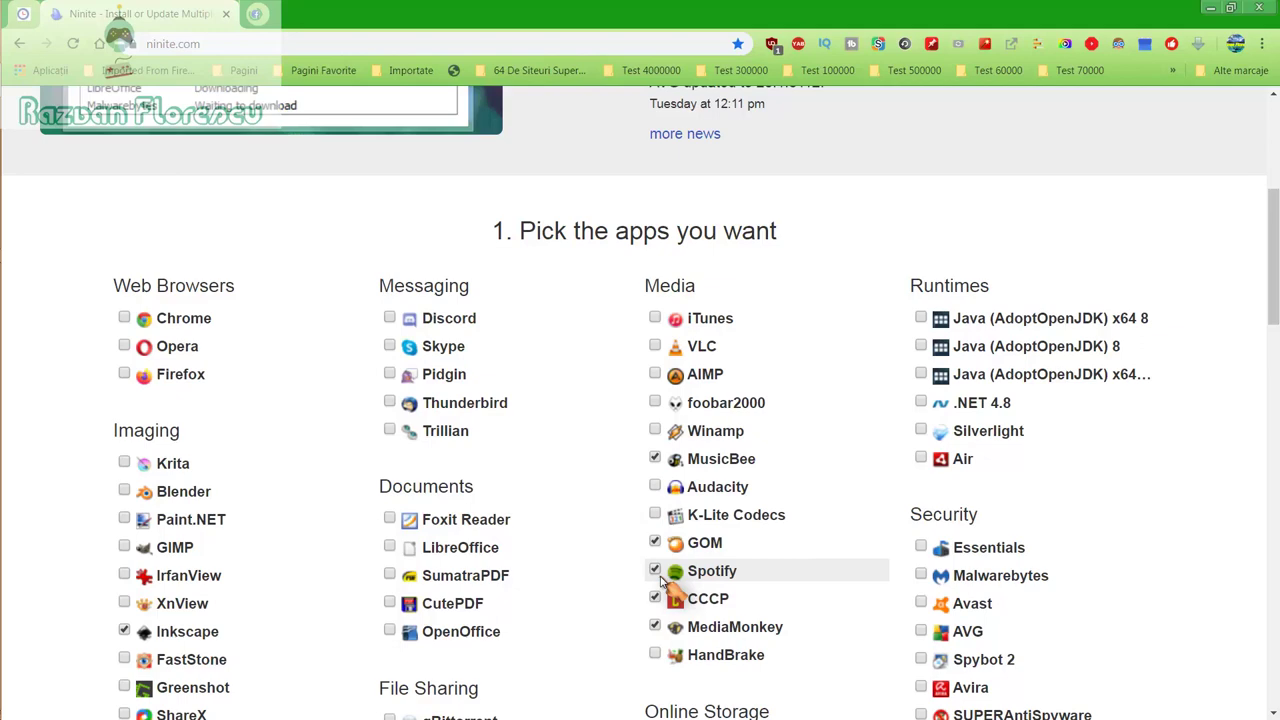
pyautogui.scroll(-1, 660, 580)
pyautogui.scroll(-1, 668, 585)
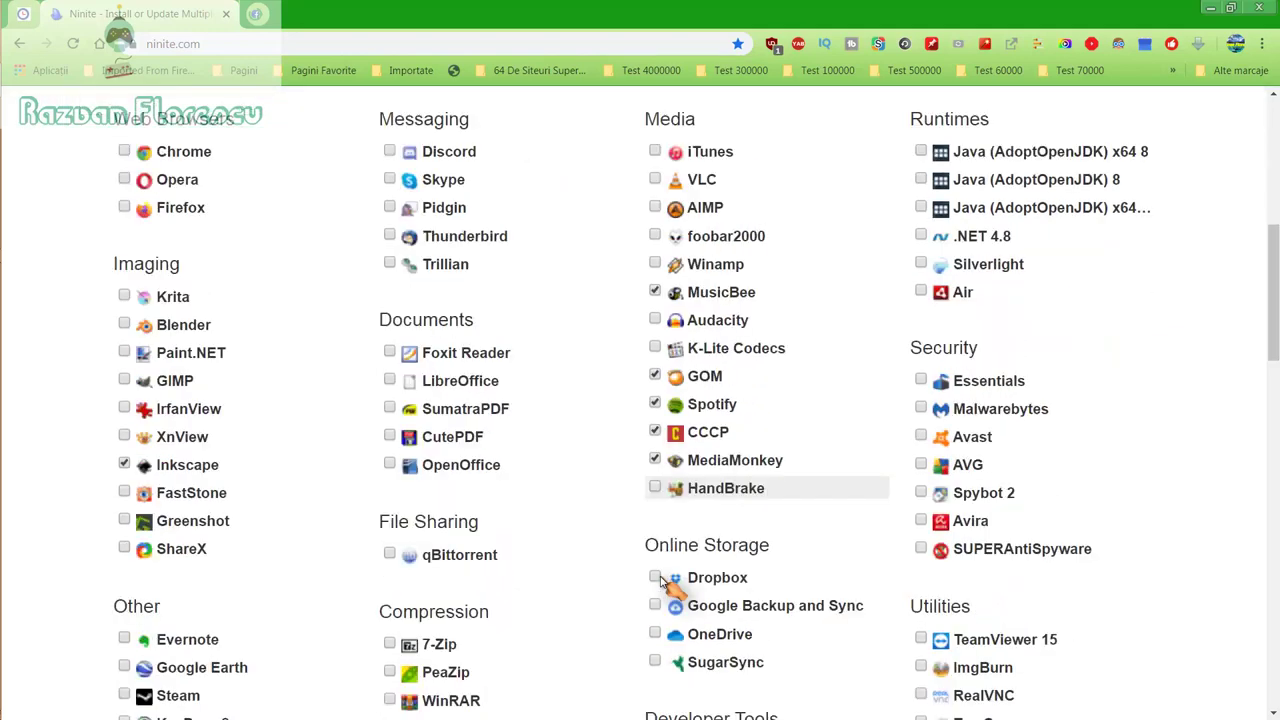
pyautogui.click(922, 549)
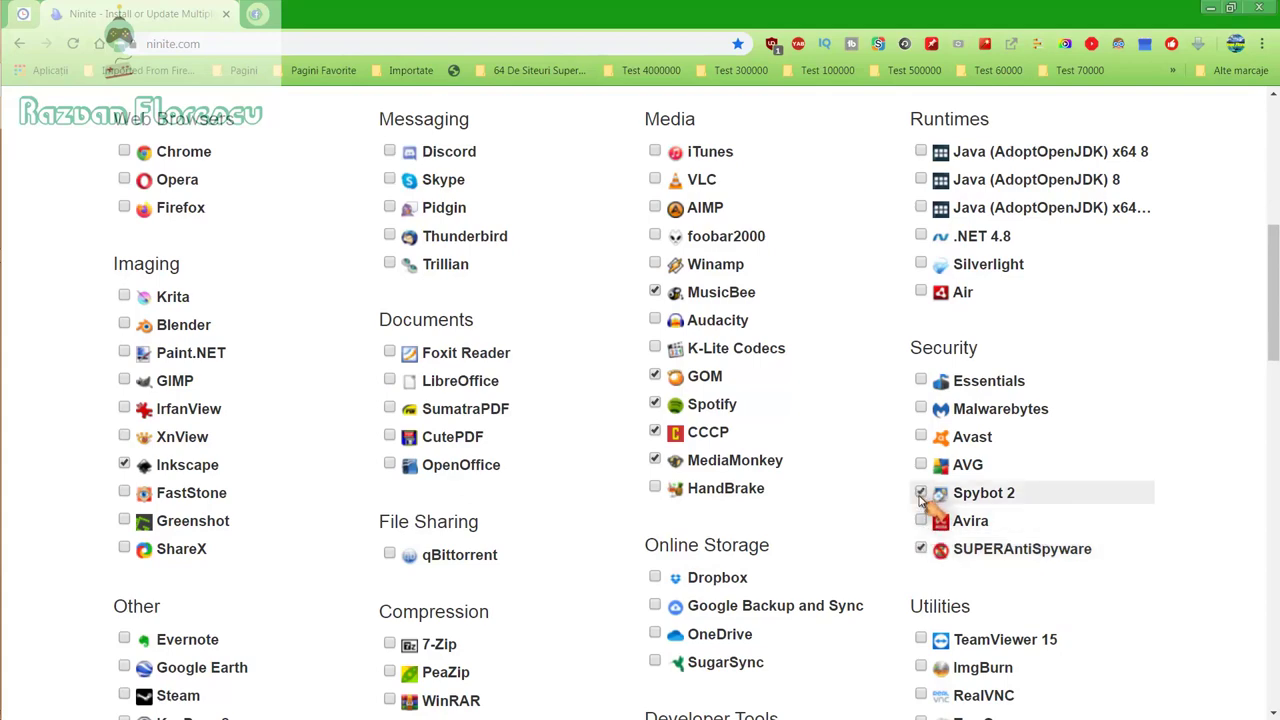
pyautogui.scroll(-2, 921, 497)
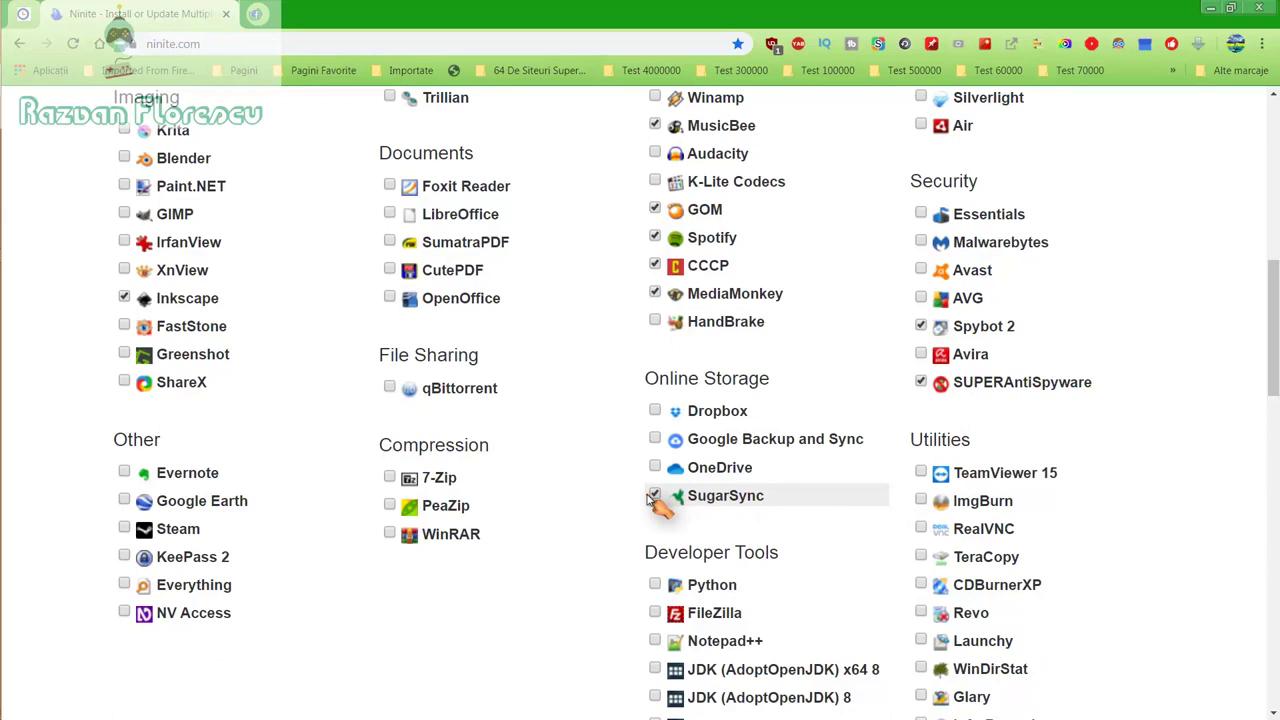
# Step: Get the custom Ninite installer and save it to the Desktop under its suggested name with the file type Toate fișierele (*.*)
pyautogui.scroll(-2, 652, 500)
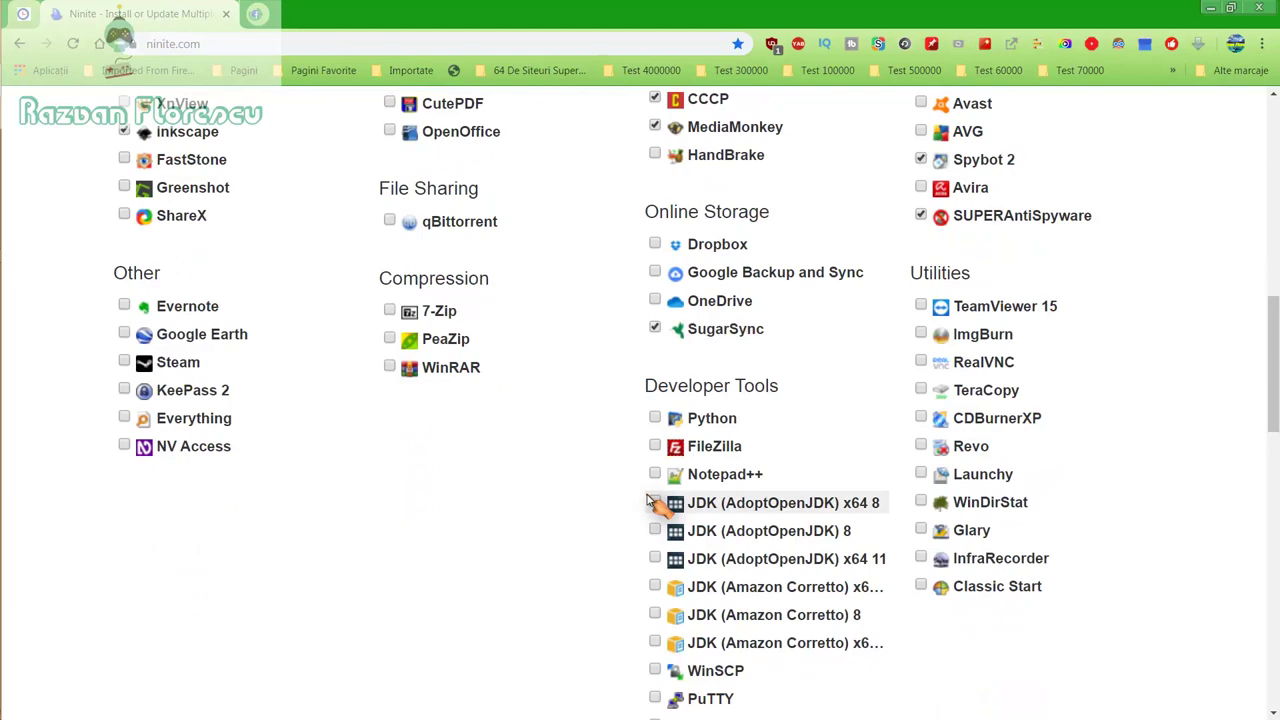
pyautogui.scroll(-2, 652, 502)
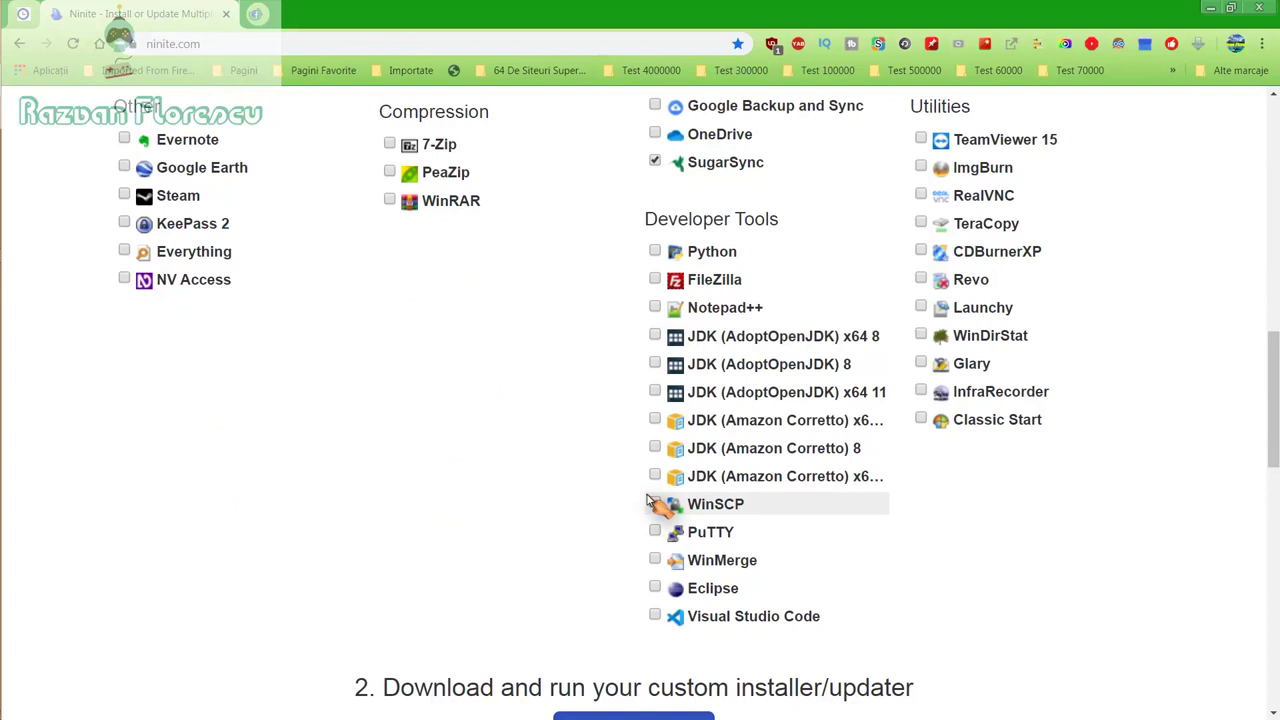
pyautogui.scroll(-2, 648, 502)
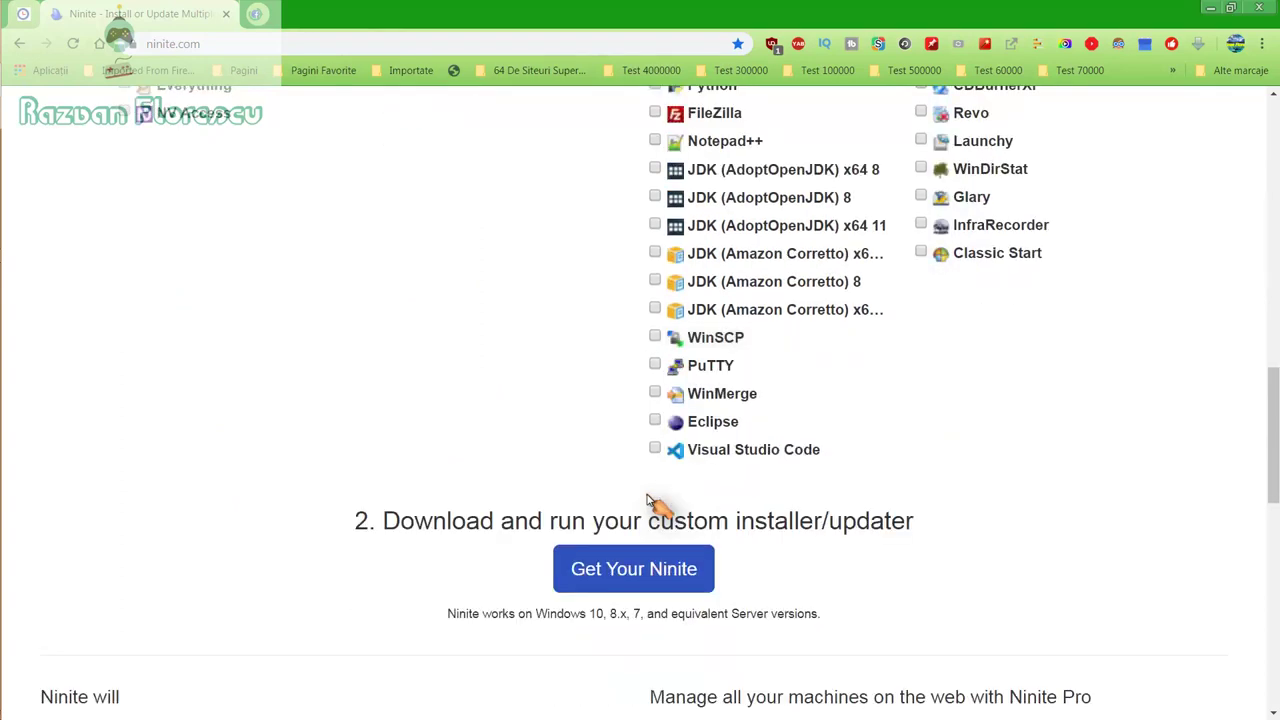
pyautogui.click(637, 566)
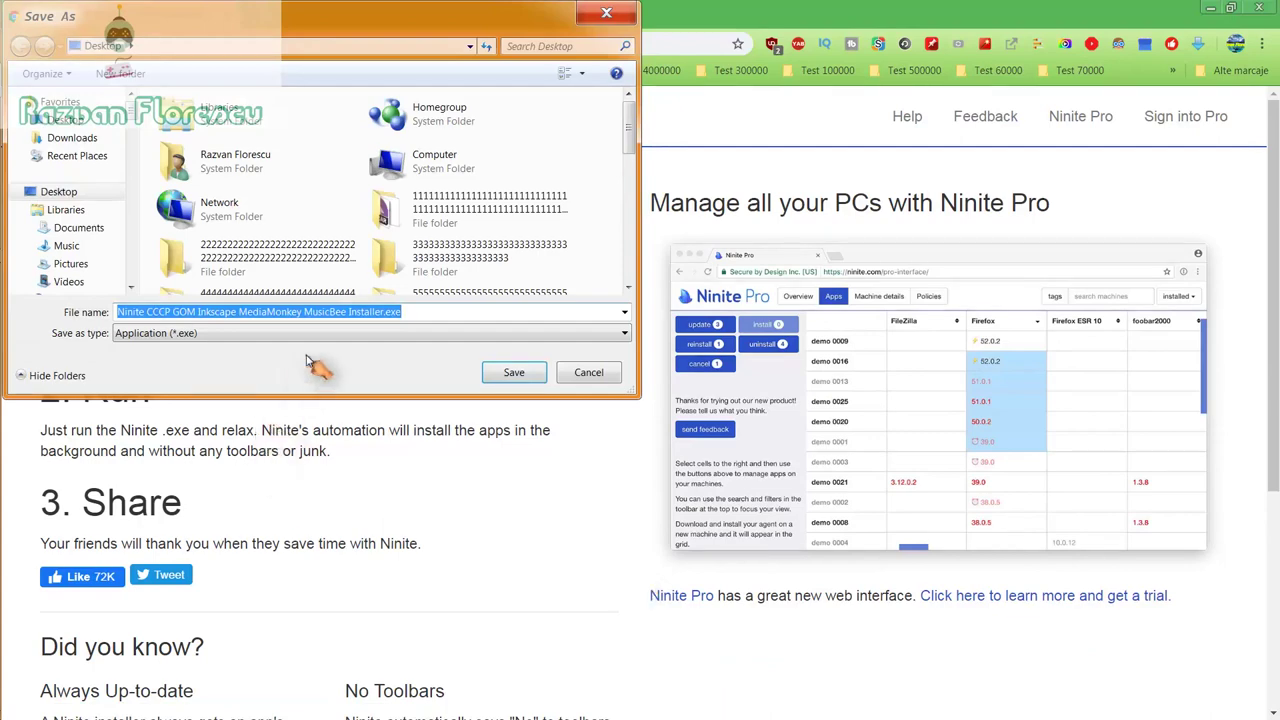
pyautogui.click(330, 336)
pyautogui.click(420, 362)
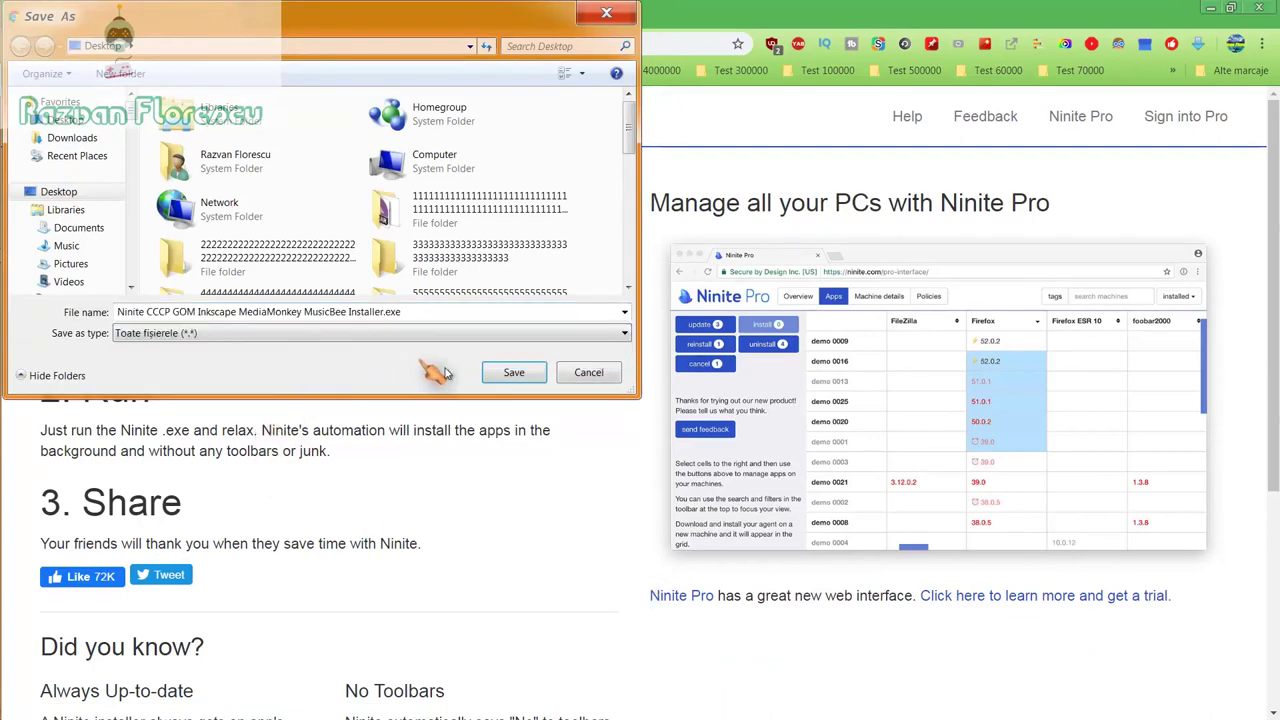
pyautogui.click(505, 373)
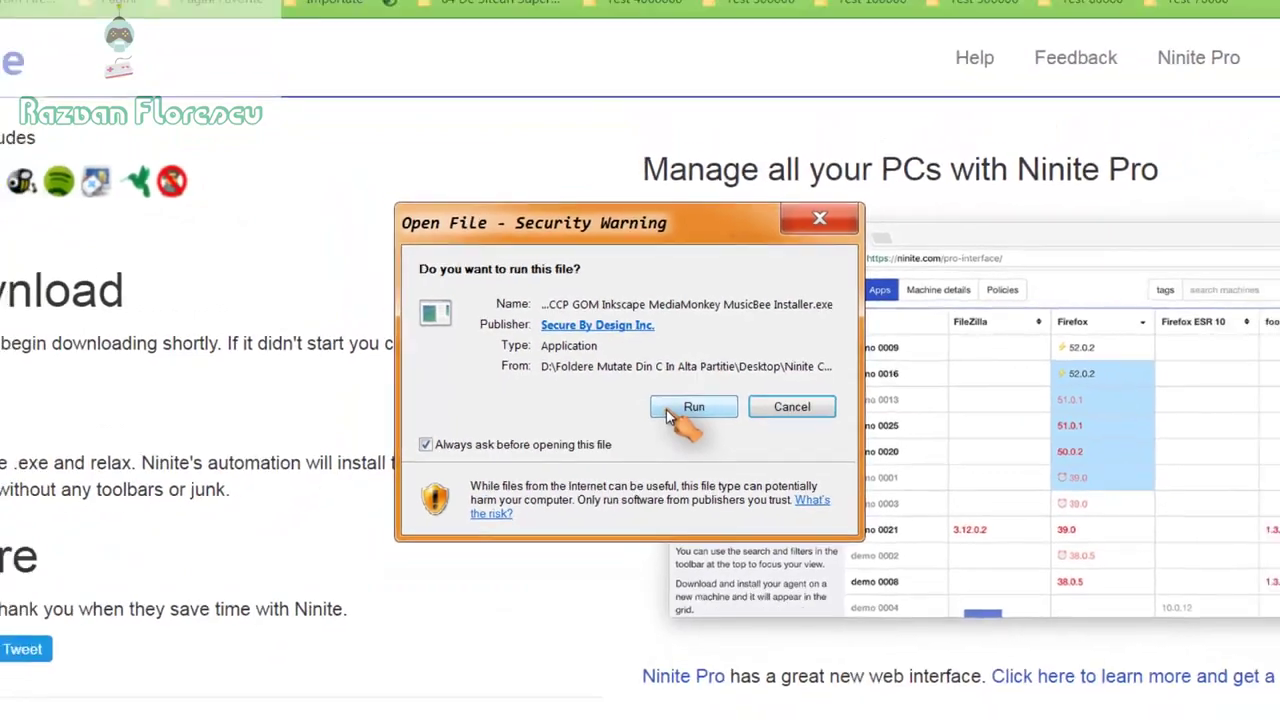
# Step: Run the downloaded Ninite installer with its details expanded, and close the browser
pyautogui.click(668, 414)
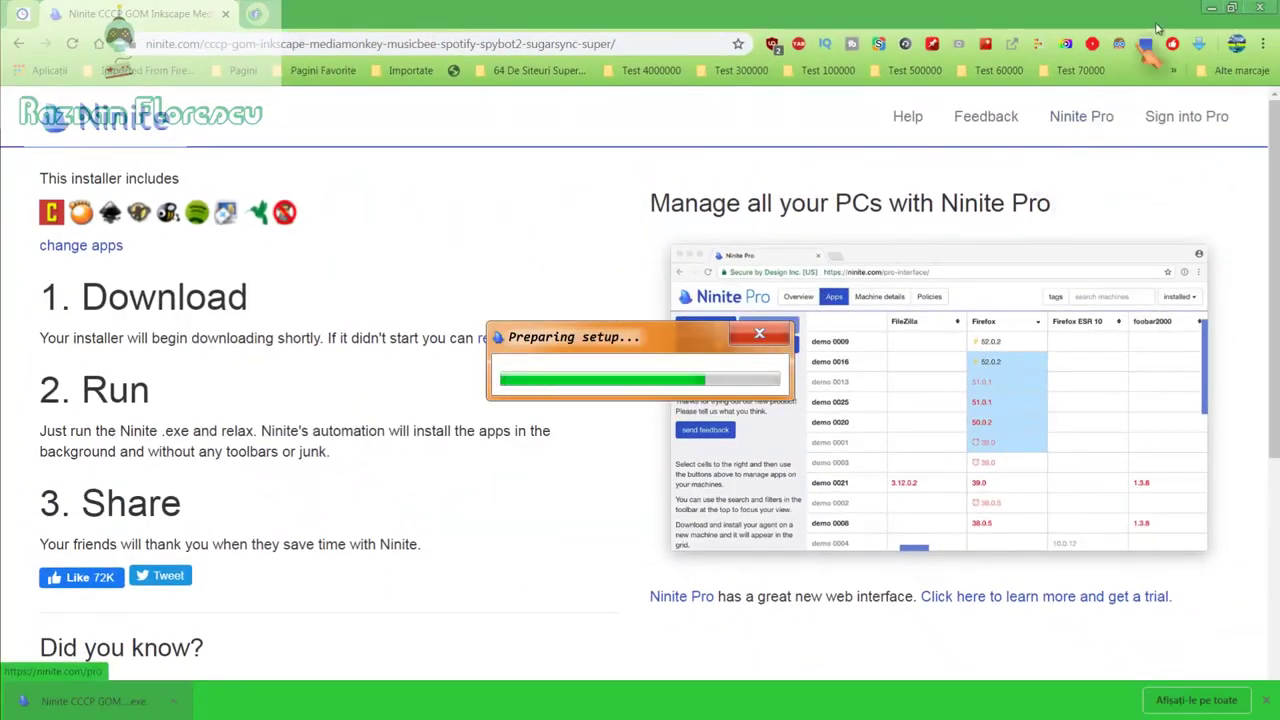
pyautogui.click(1259, 8)
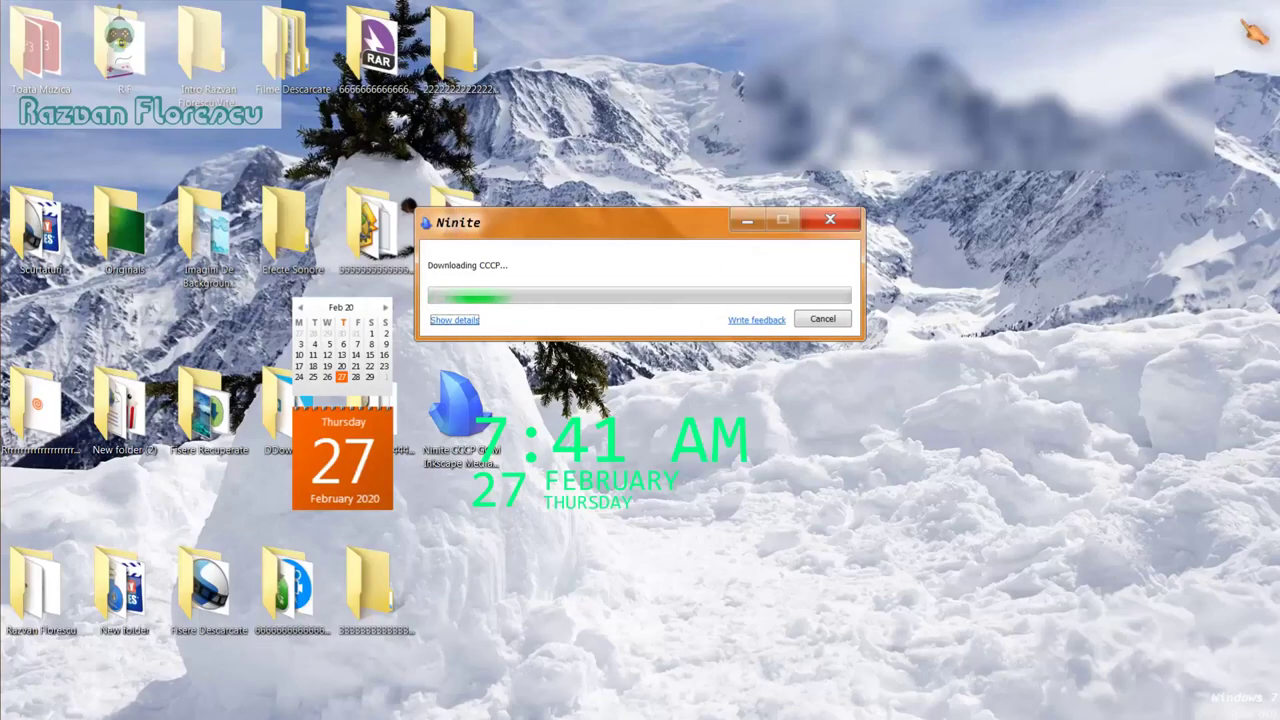
pyautogui.click(461, 321)
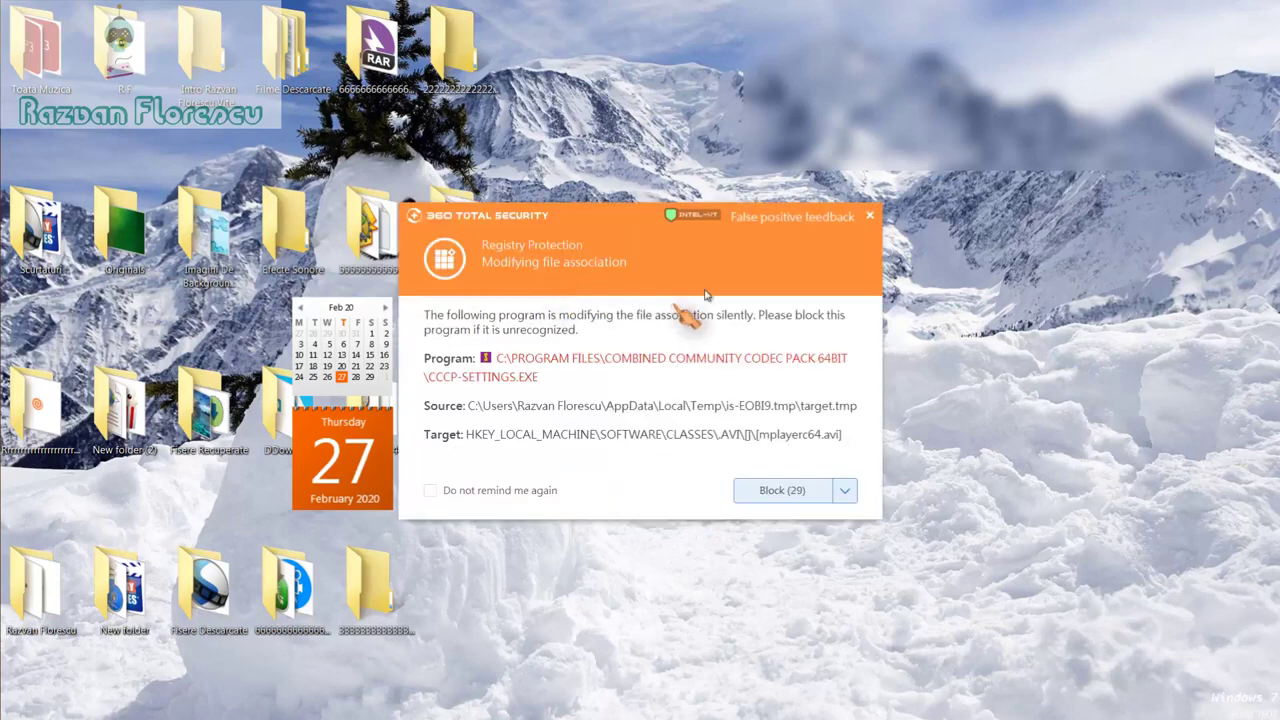
# Step: Dismiss each 360 Total Security alert raised during the installation, and close the IObit Uninstaller notice and the finished Ninite installer
pyautogui.click(871, 217)
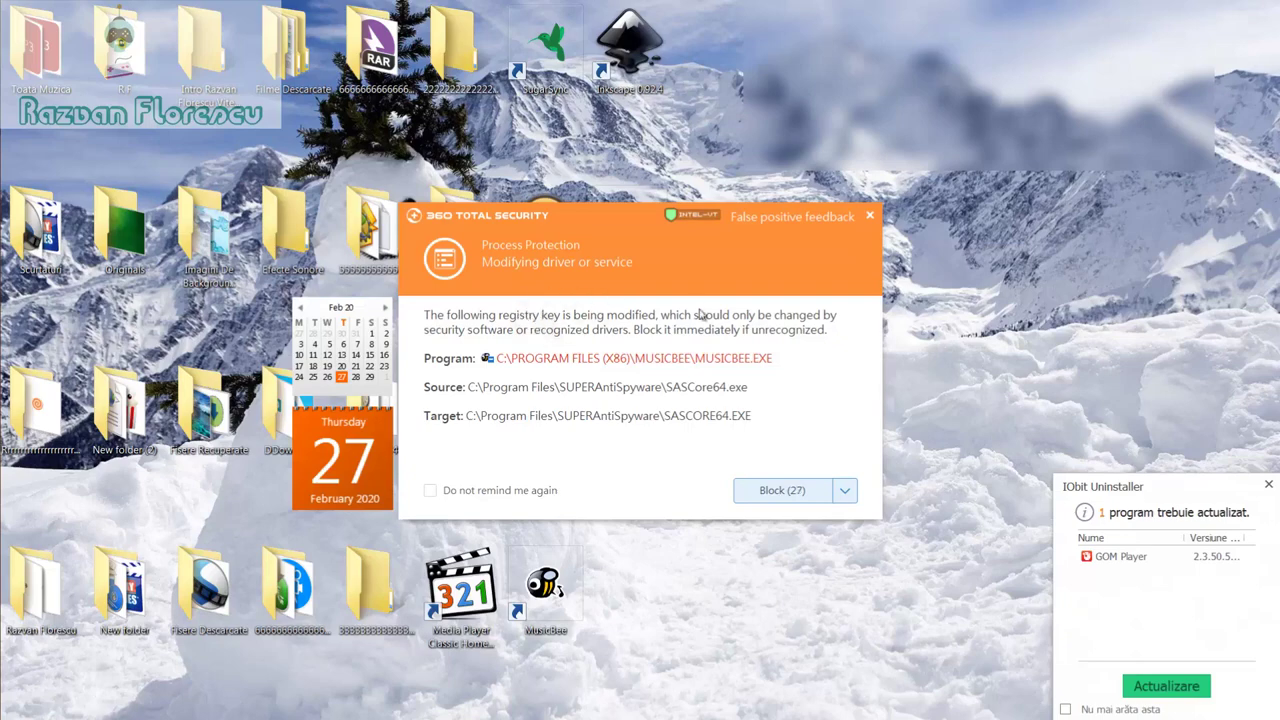
pyautogui.click(870, 217)
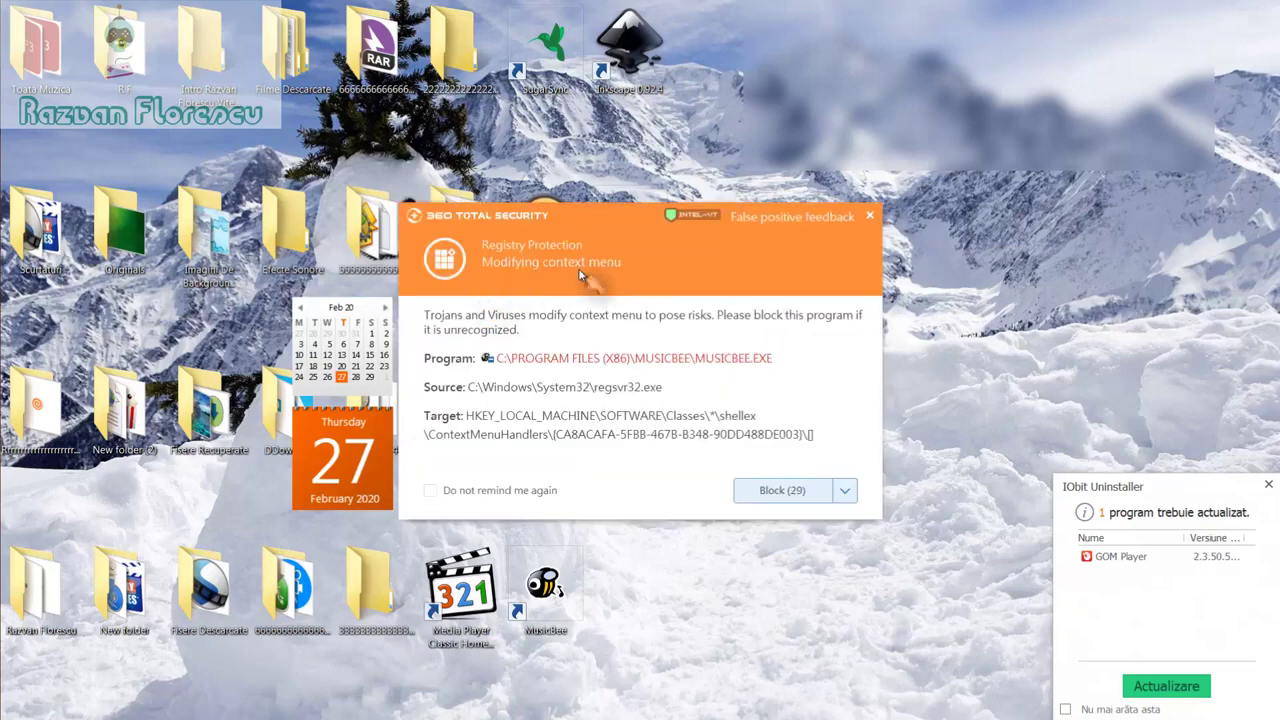
pyautogui.click(869, 216)
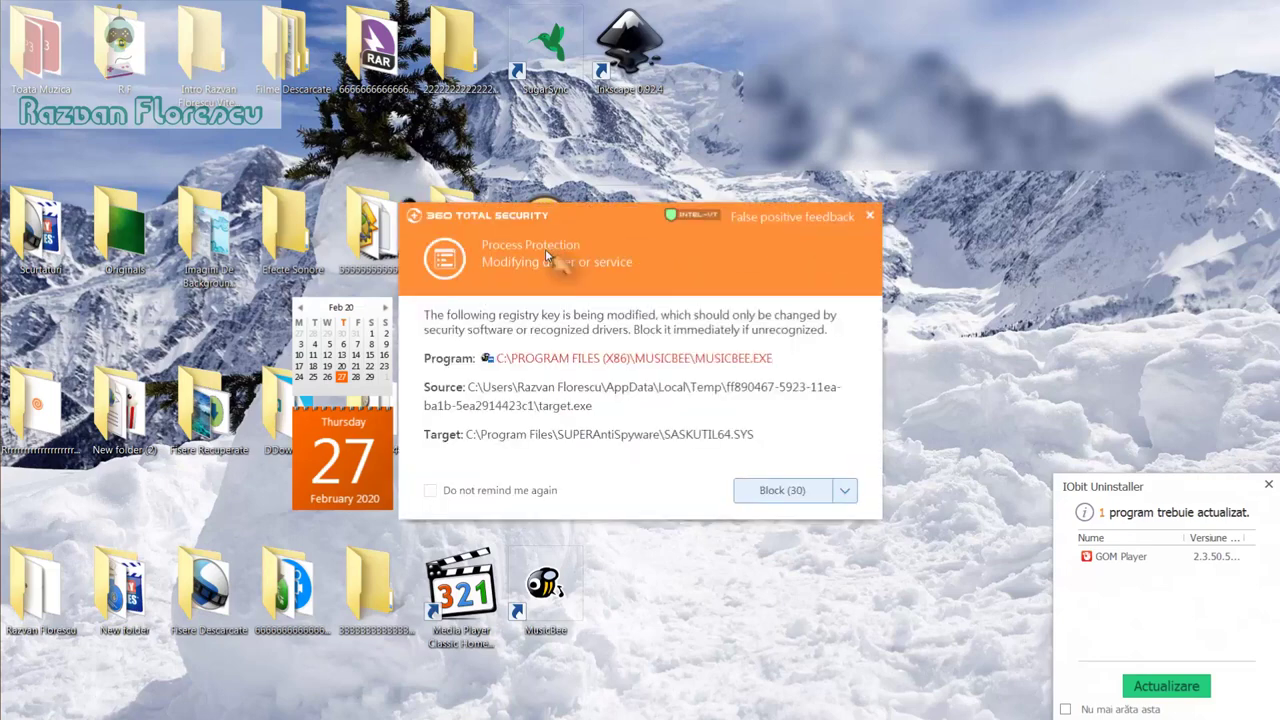
pyautogui.click(870, 216)
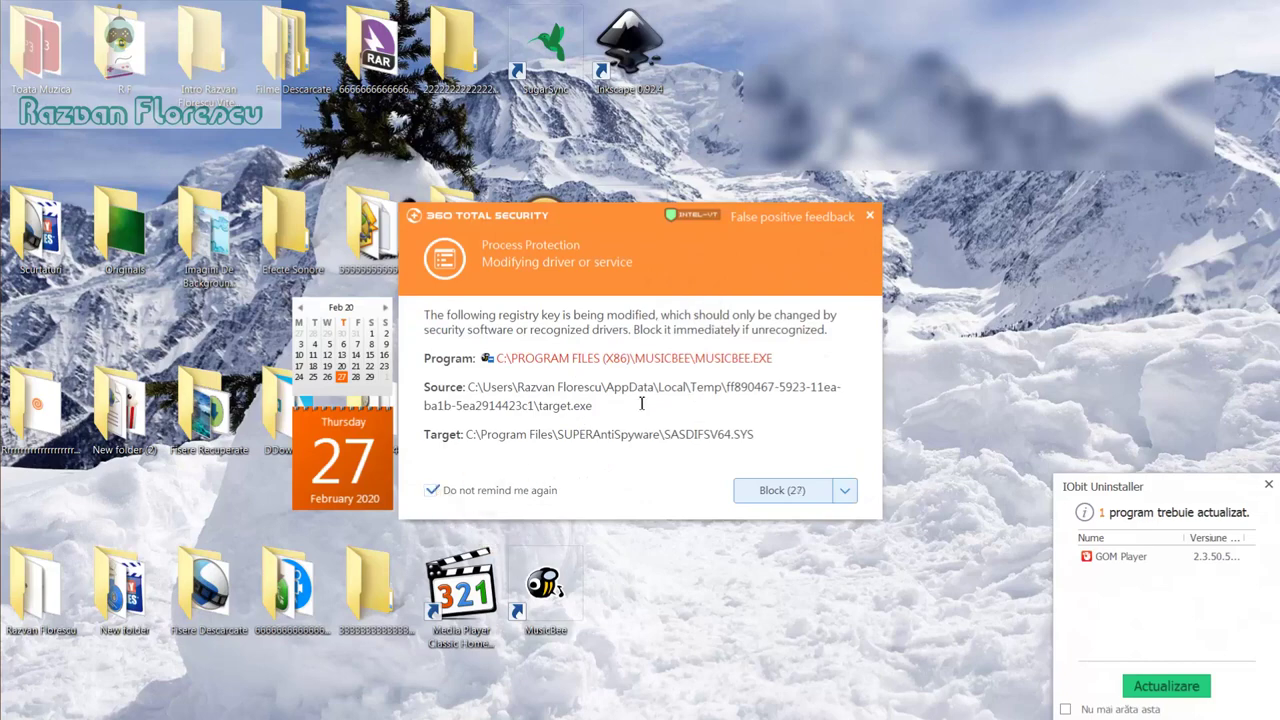
pyautogui.click(870, 216)
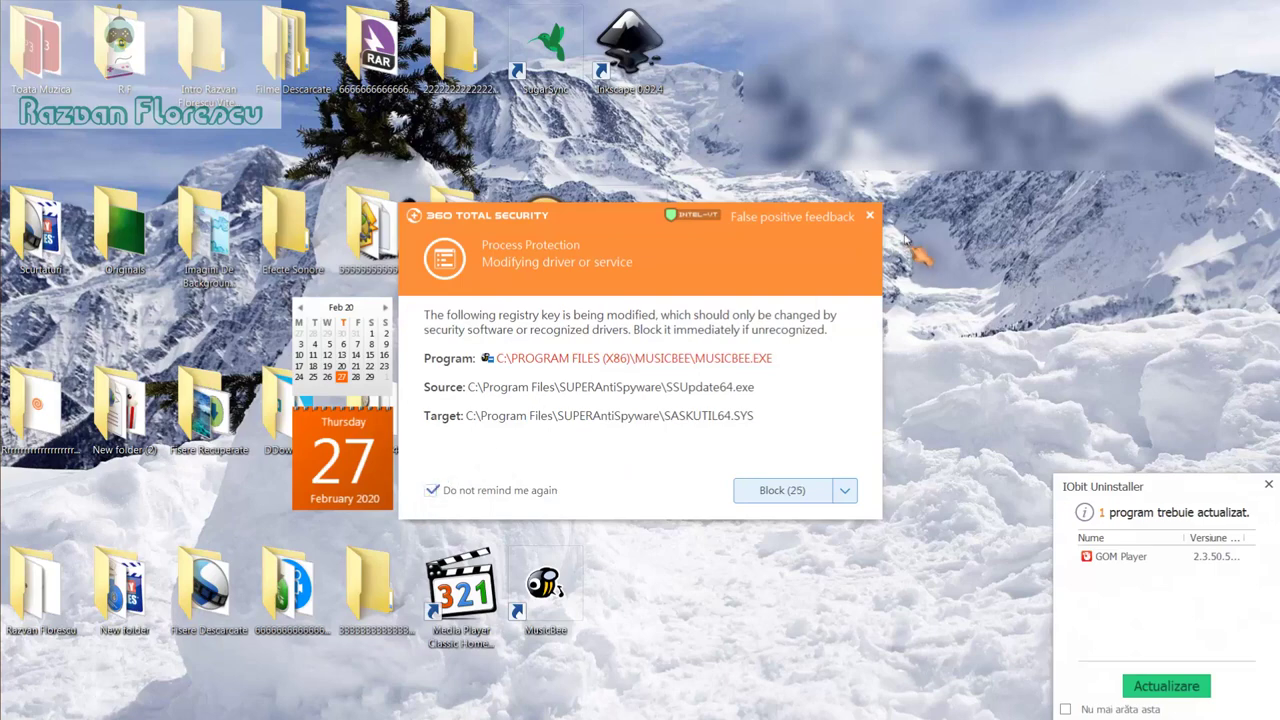
pyautogui.click(870, 218)
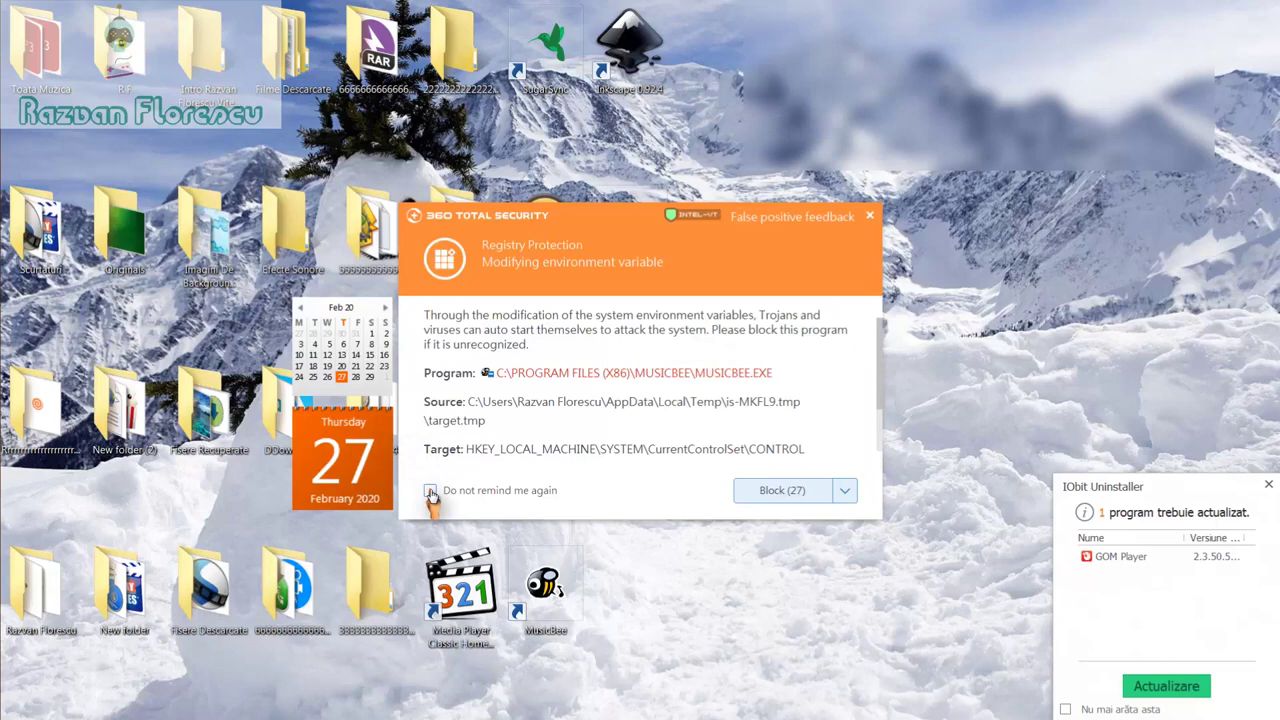
pyautogui.click(871, 218)
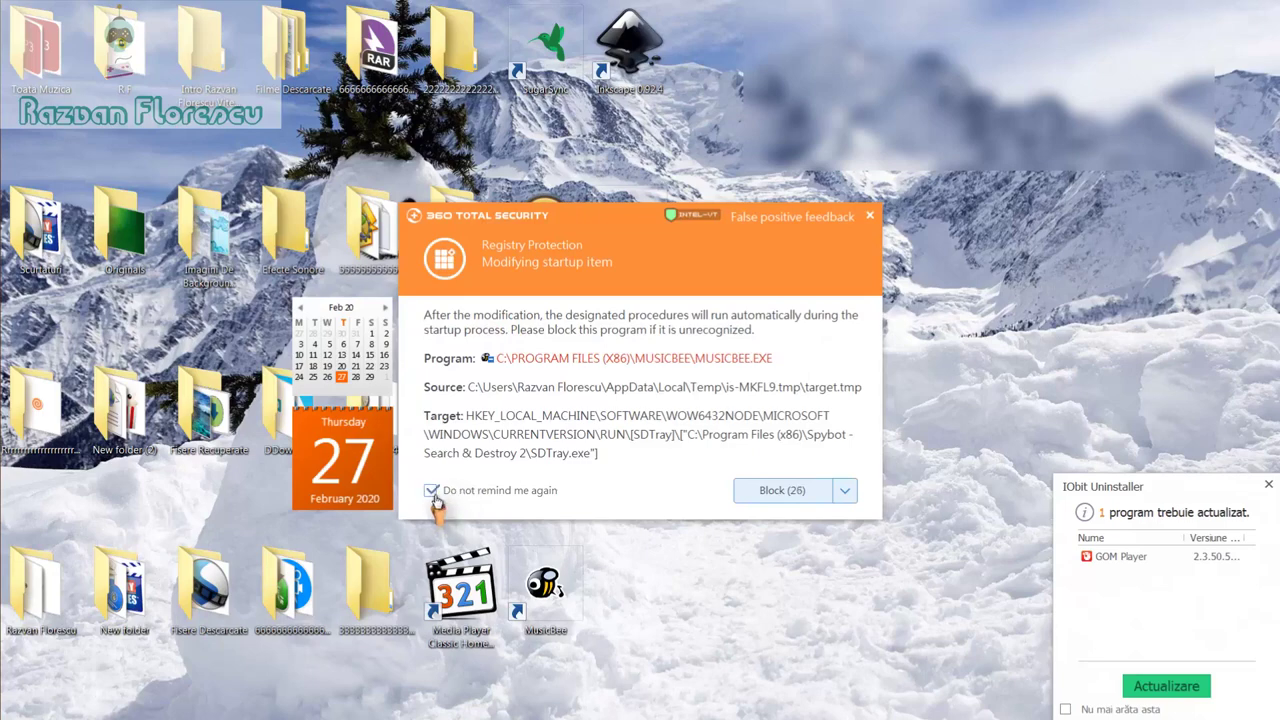
pyautogui.click(871, 216)
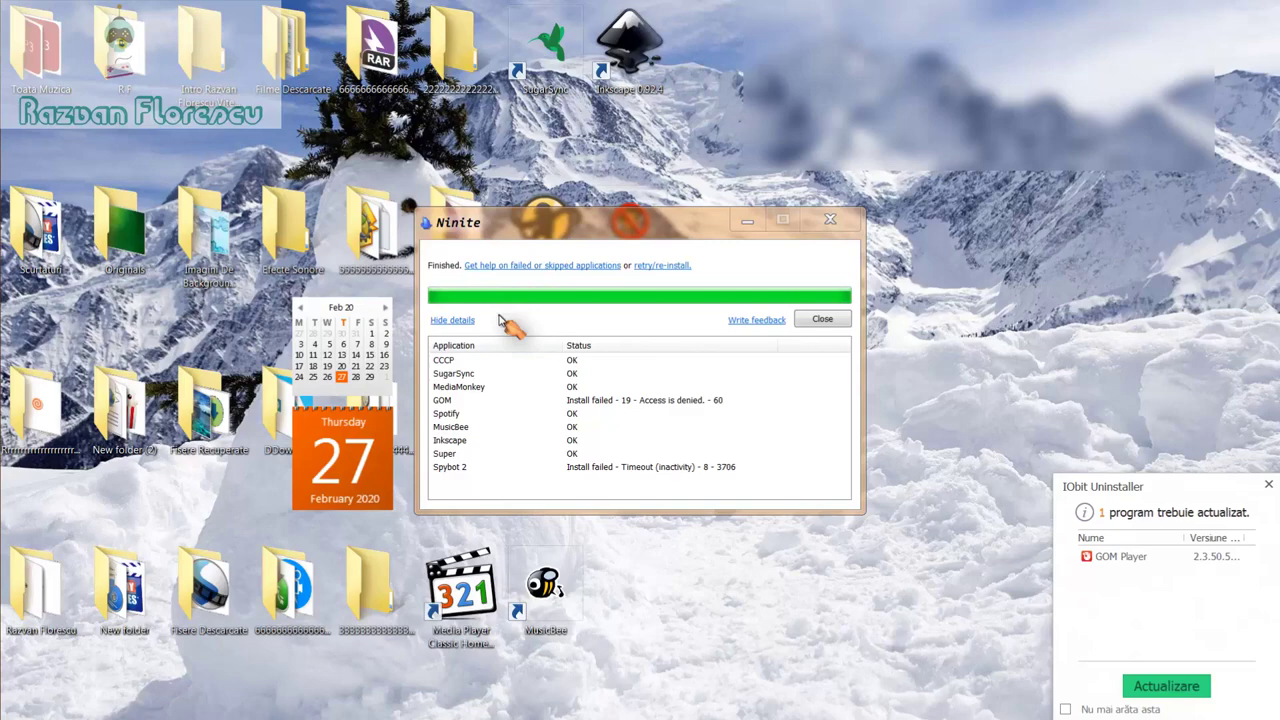
pyautogui.click(1264, 487)
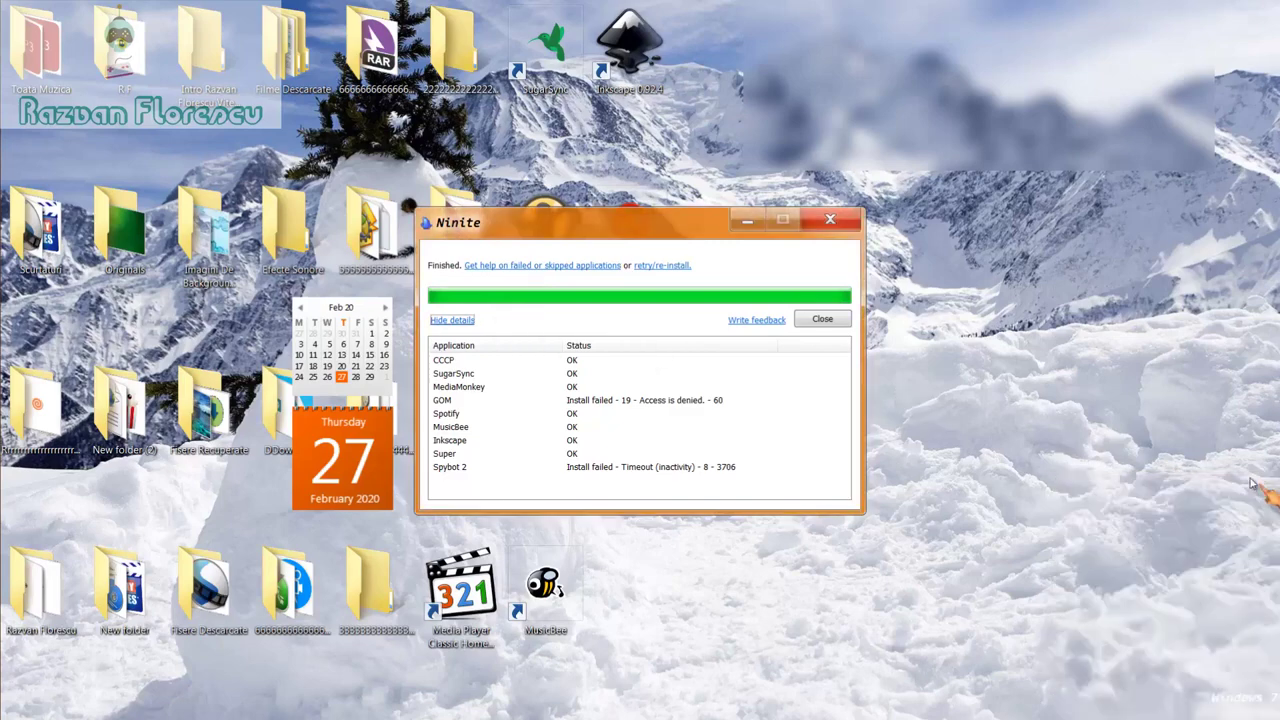
pyautogui.click(822, 320)
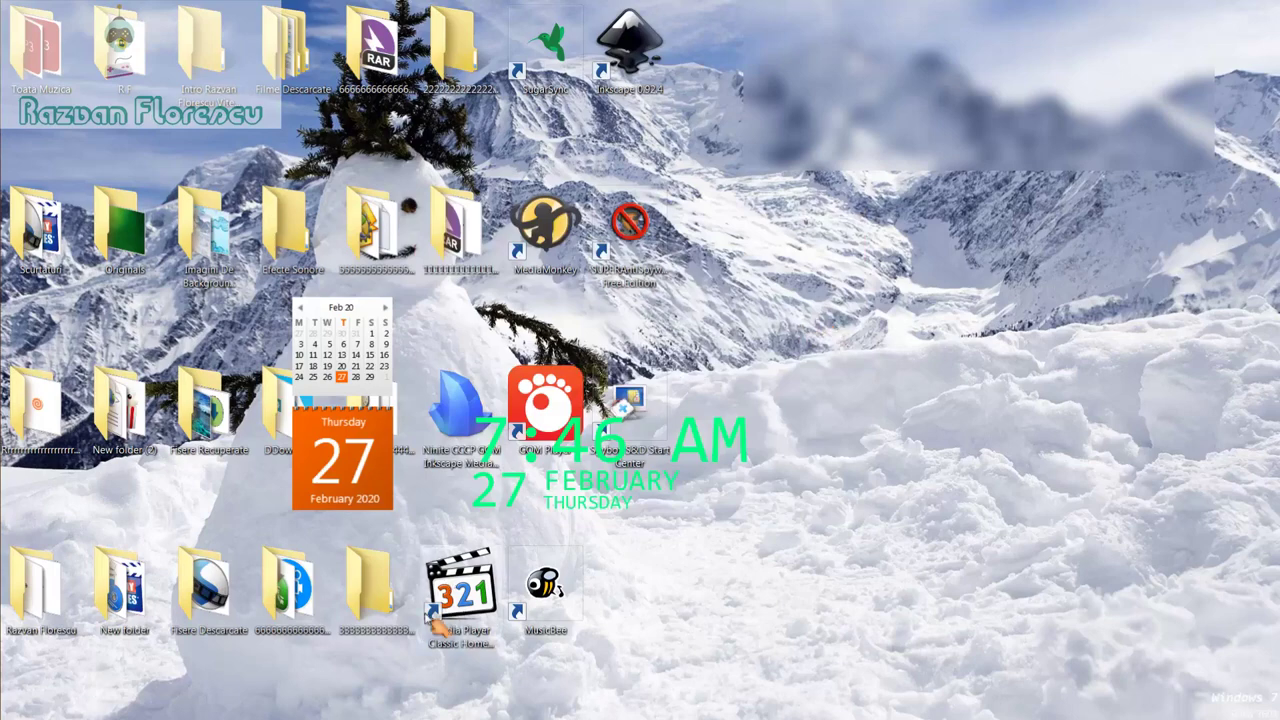
# Step: Open Media Player Classic Home Cinema, declining periodic CCCP update checks, and close it after viewing it maximized
pyautogui.doubleClick(478, 612)
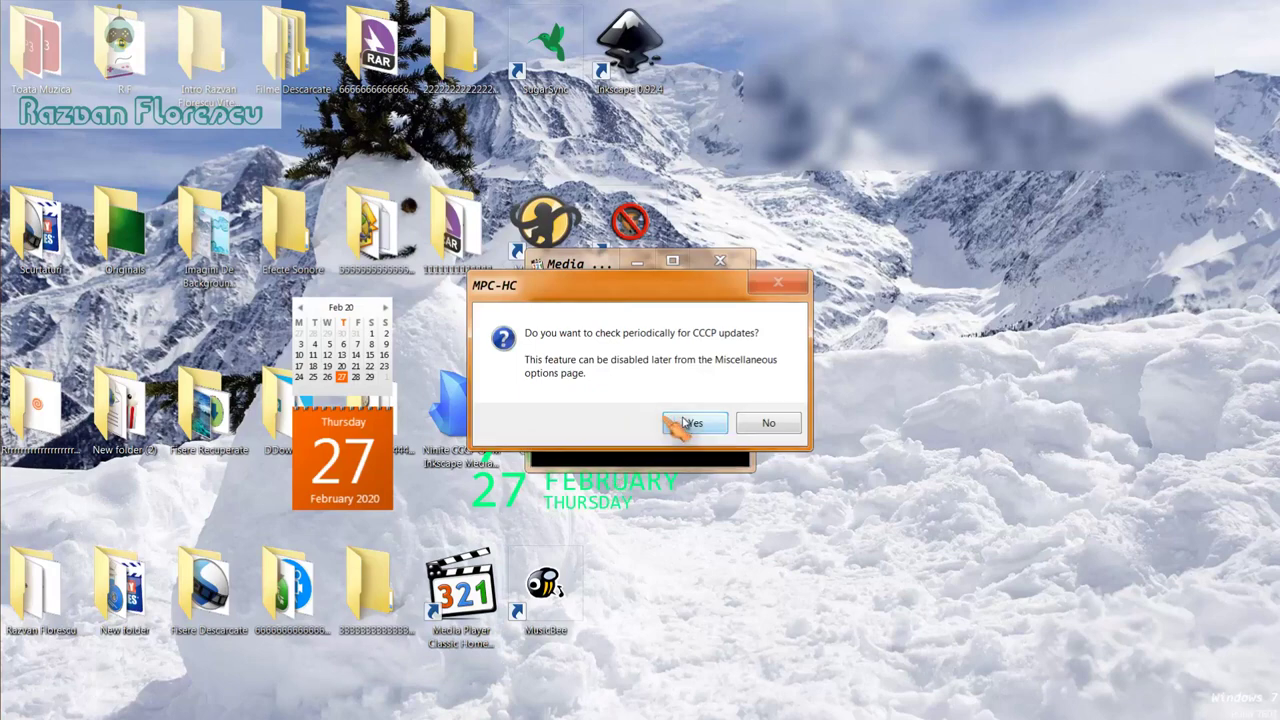
pyautogui.click(765, 424)
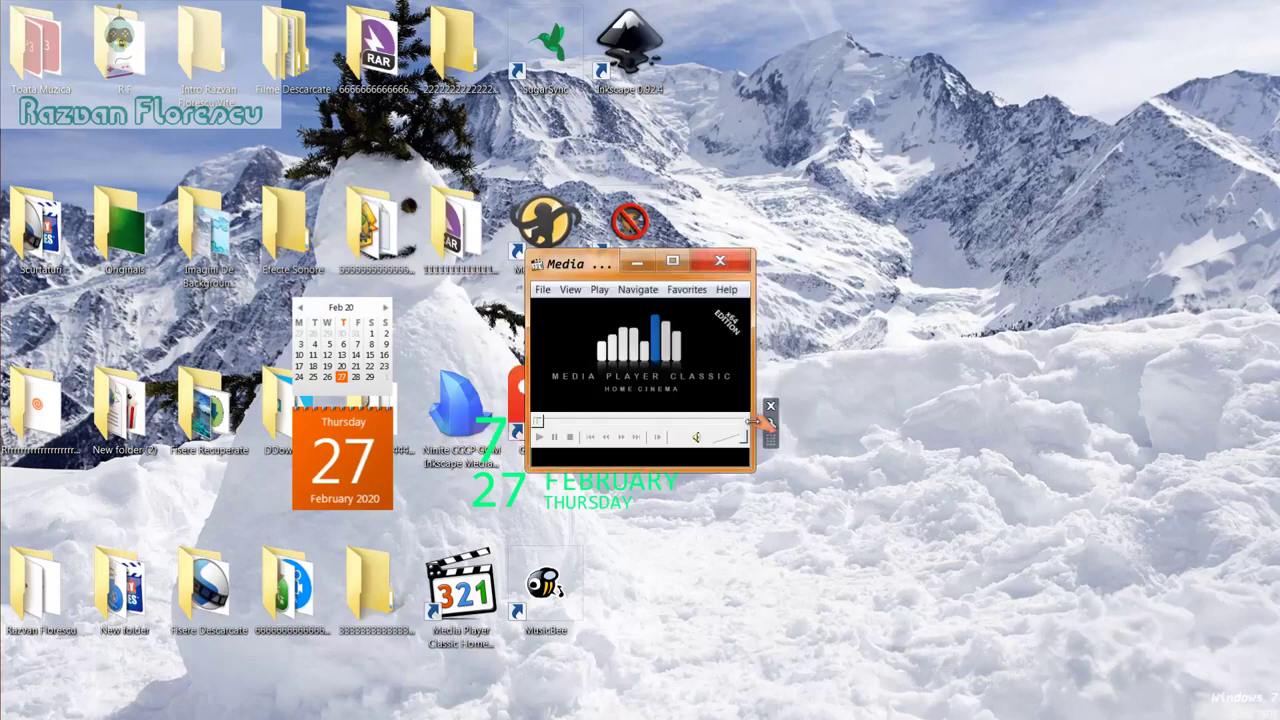
pyautogui.moveTo(598, 264); pyautogui.dragTo(631, 8)
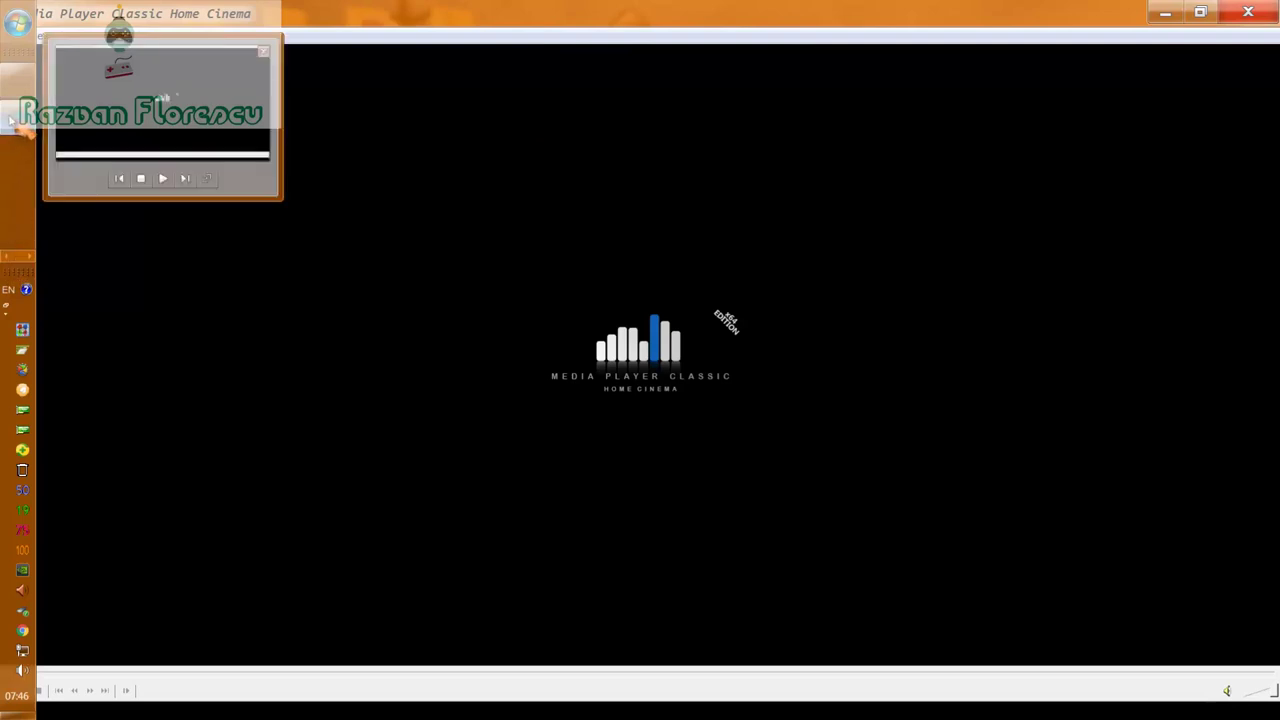
pyautogui.rightClick(12, 120)
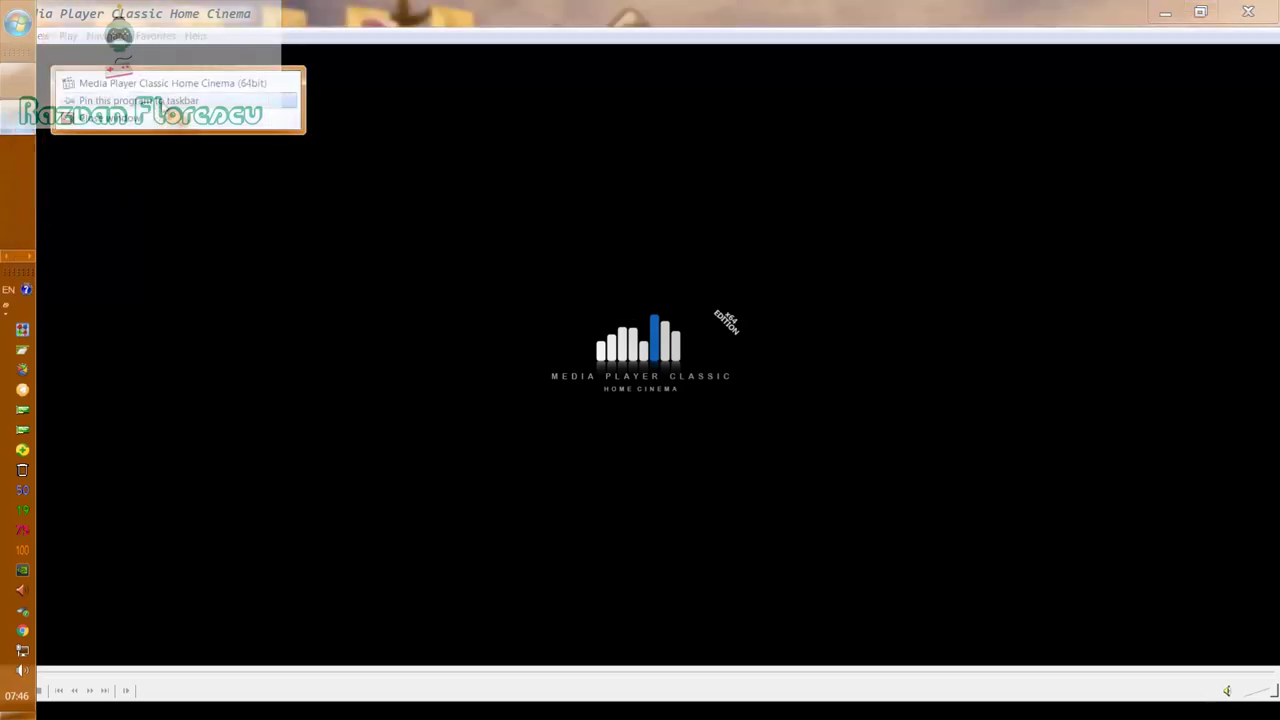
pyautogui.click(1275, 6)
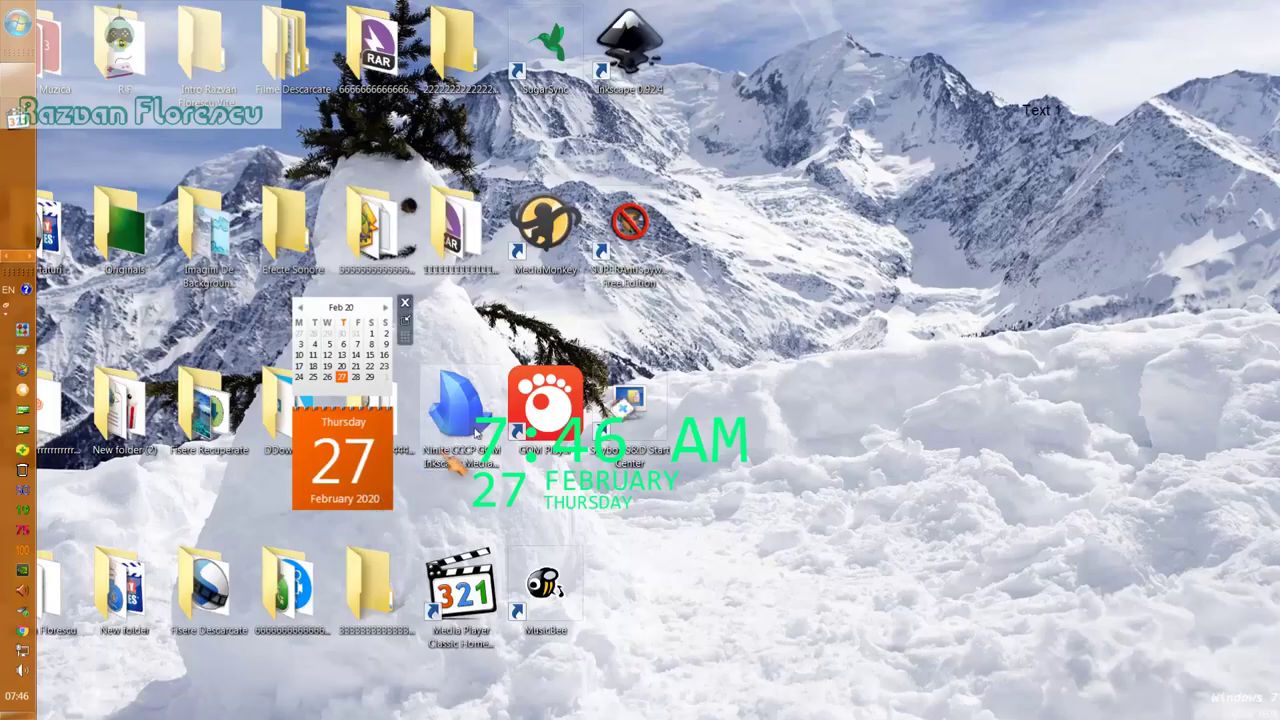
# Step: Permanently delete the Ninite installer file from the Desktop
pyautogui.click(472, 424)
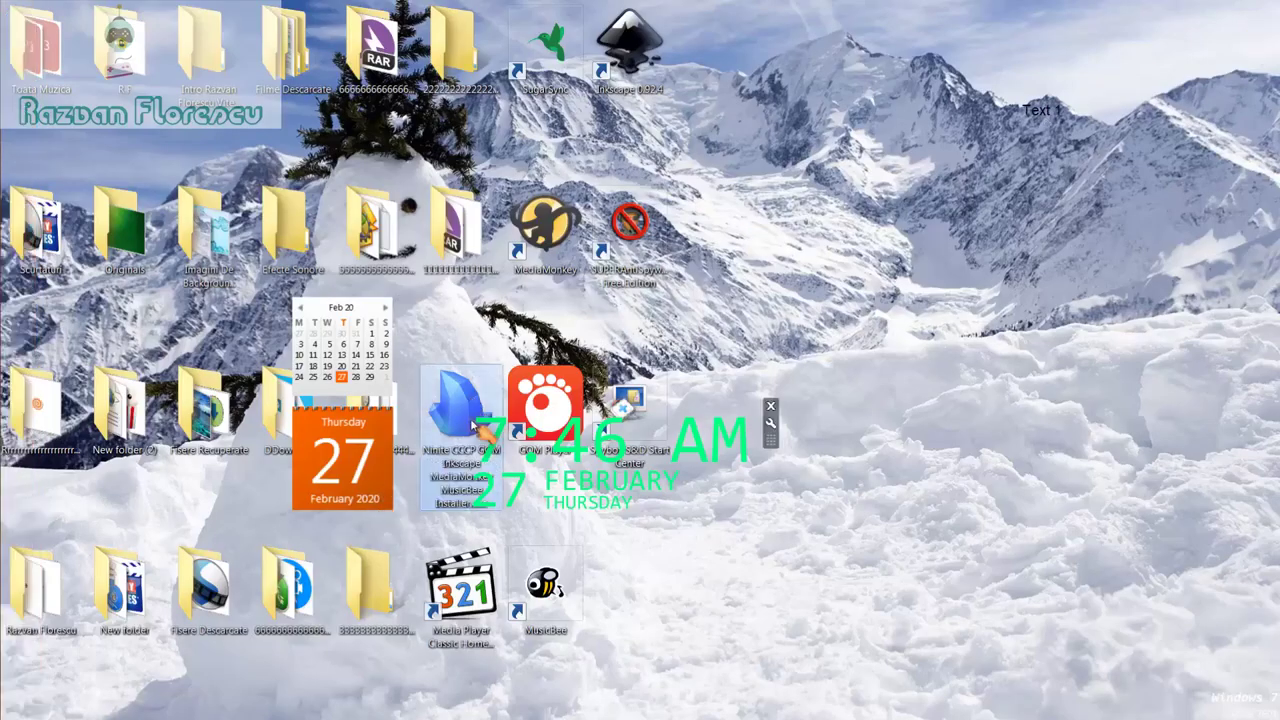
pyautogui.hotkey('shift', 'Delete')
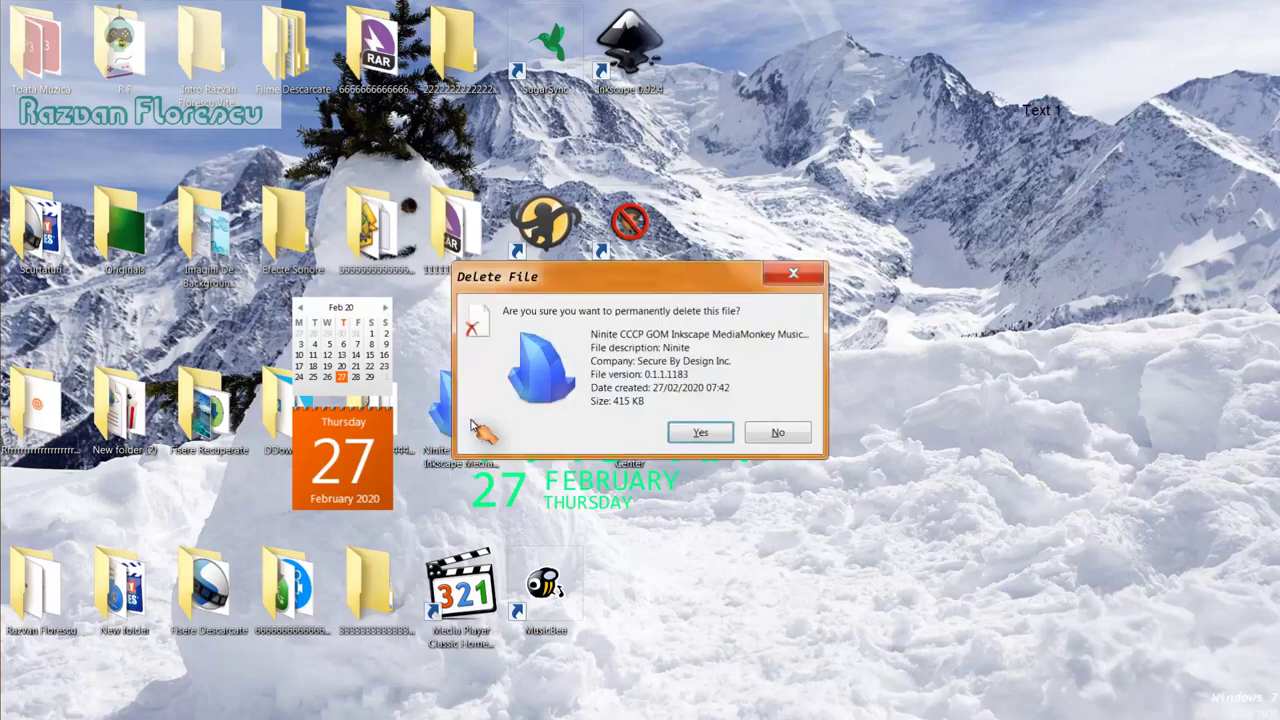
pyautogui.press('Return')
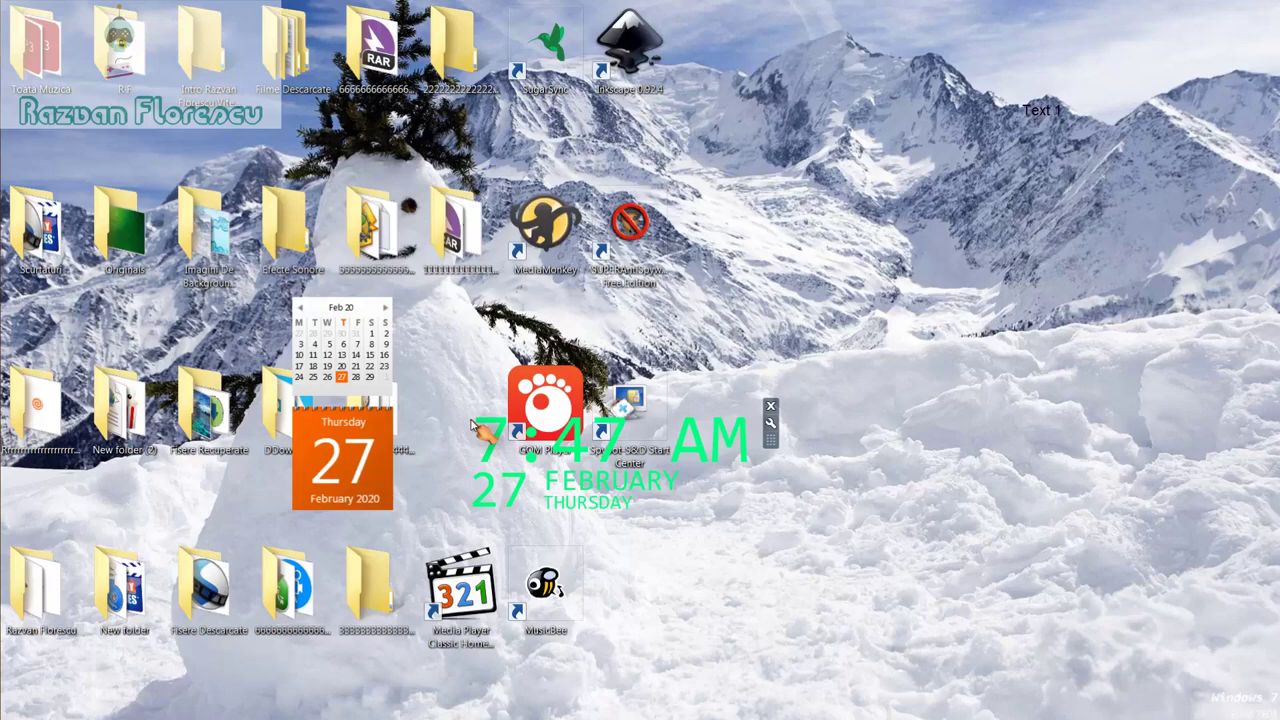
# Step: Copy the eight new application shortcuts into the Scurtaturi folder and permanently delete them from the Desktop
pyautogui.moveTo(712, 47); pyautogui.dragTo(502, 582)
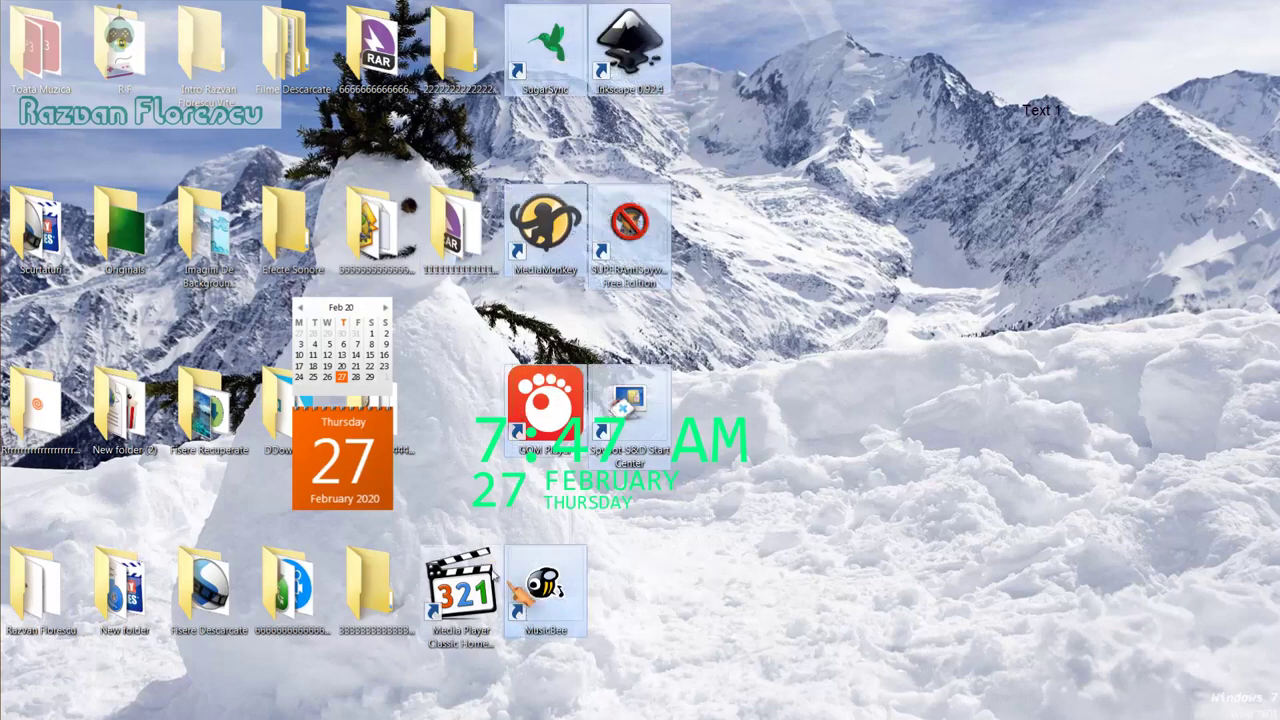
pyautogui.keyDown('ctrl'); pyautogui.click(463, 590); pyautogui.keyUp('ctrl')
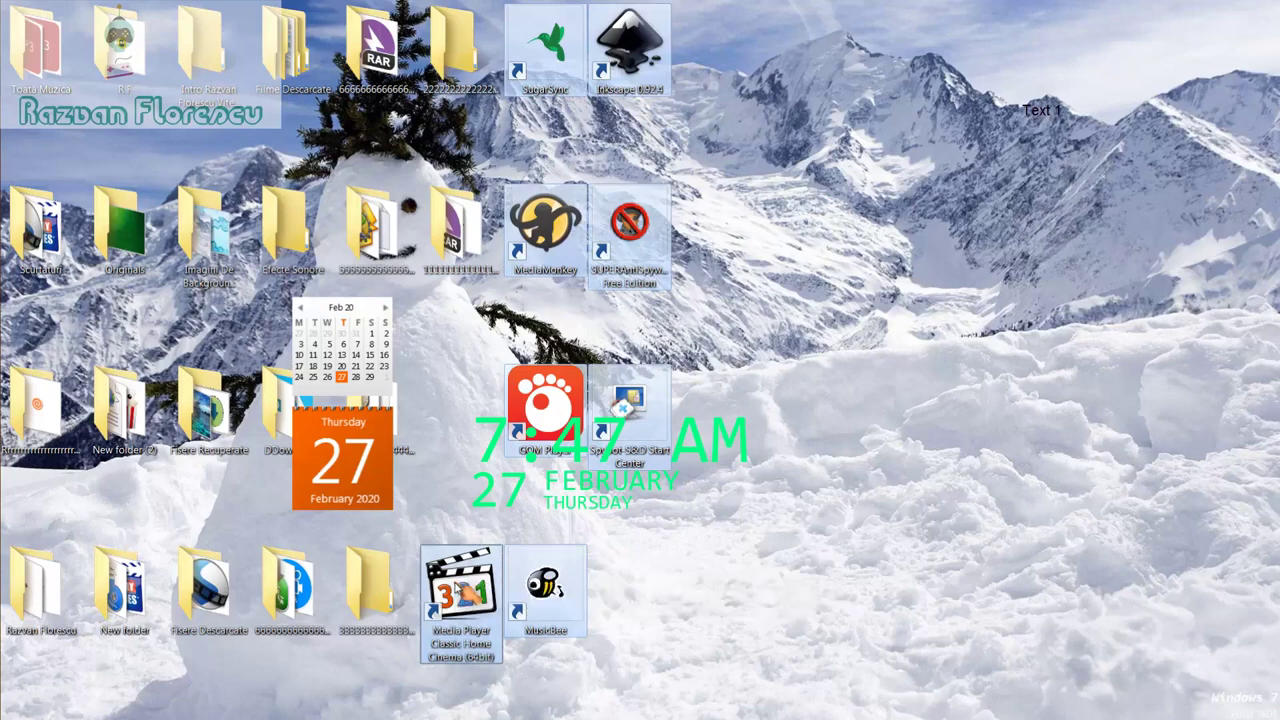
pyautogui.moveTo(463, 595); pyautogui.dragTo(70, 200)
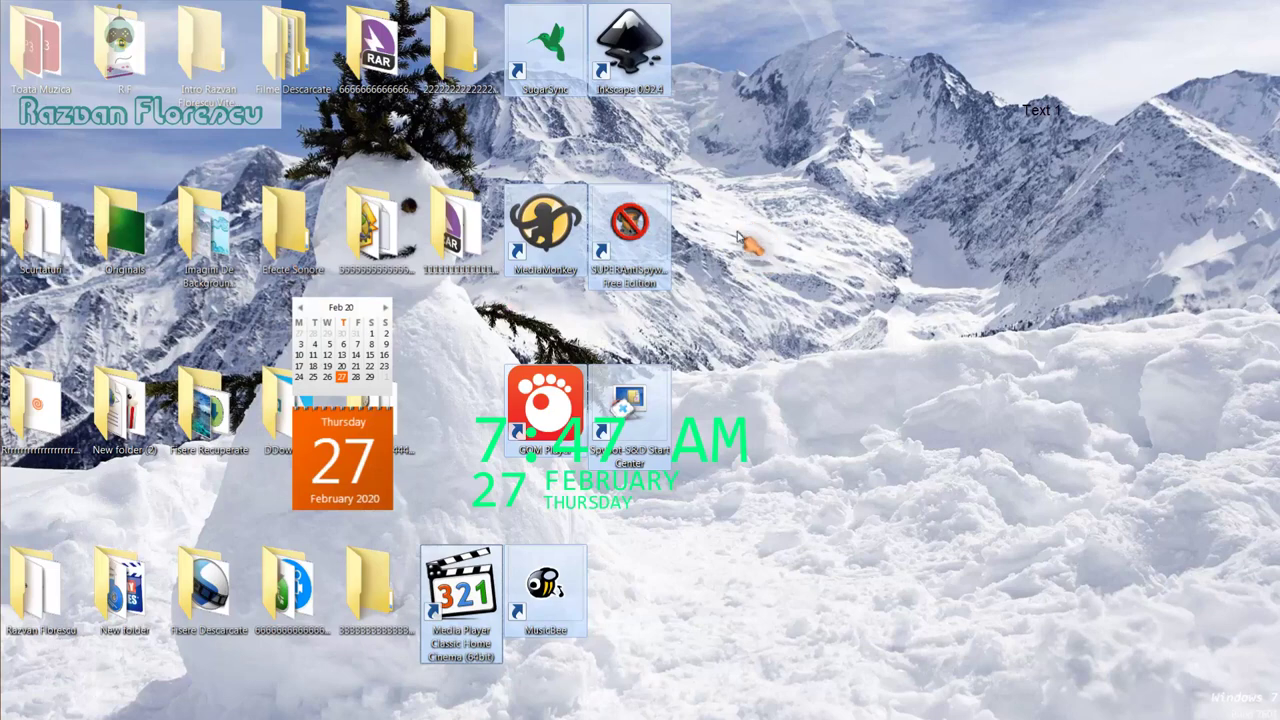
pyautogui.hotkey('shift', 'Delete')
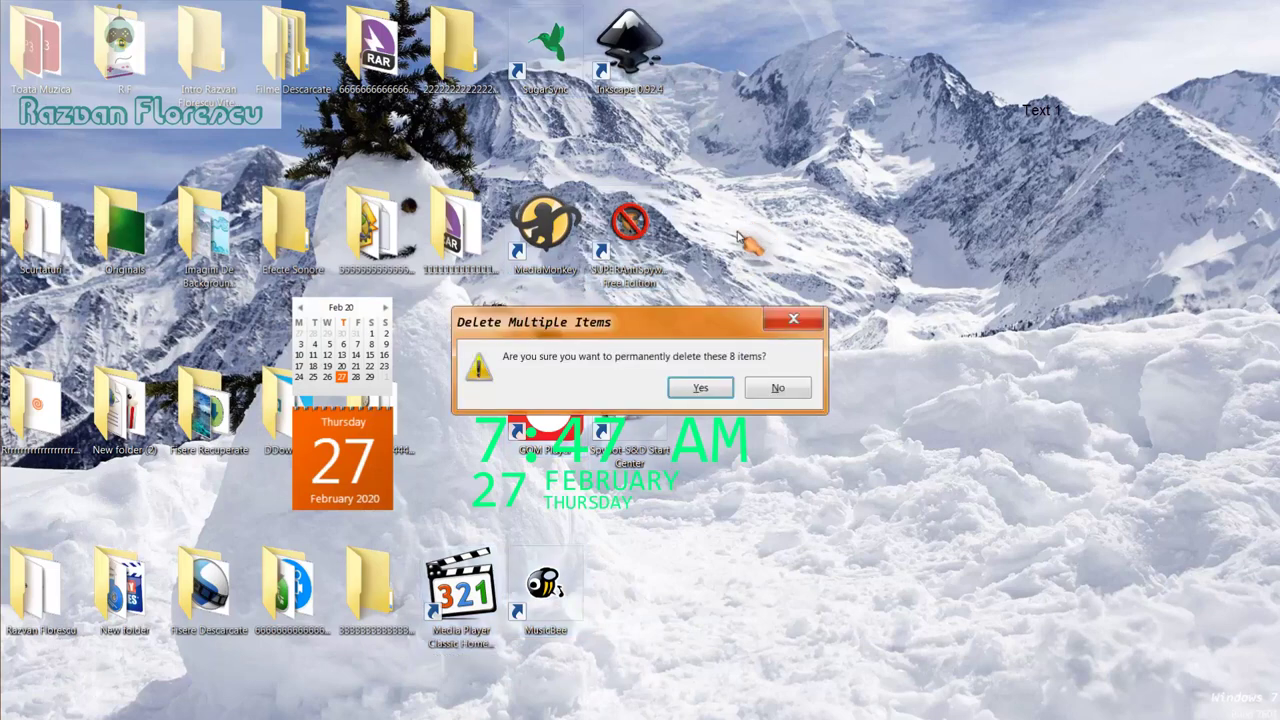
pyautogui.press('Return')
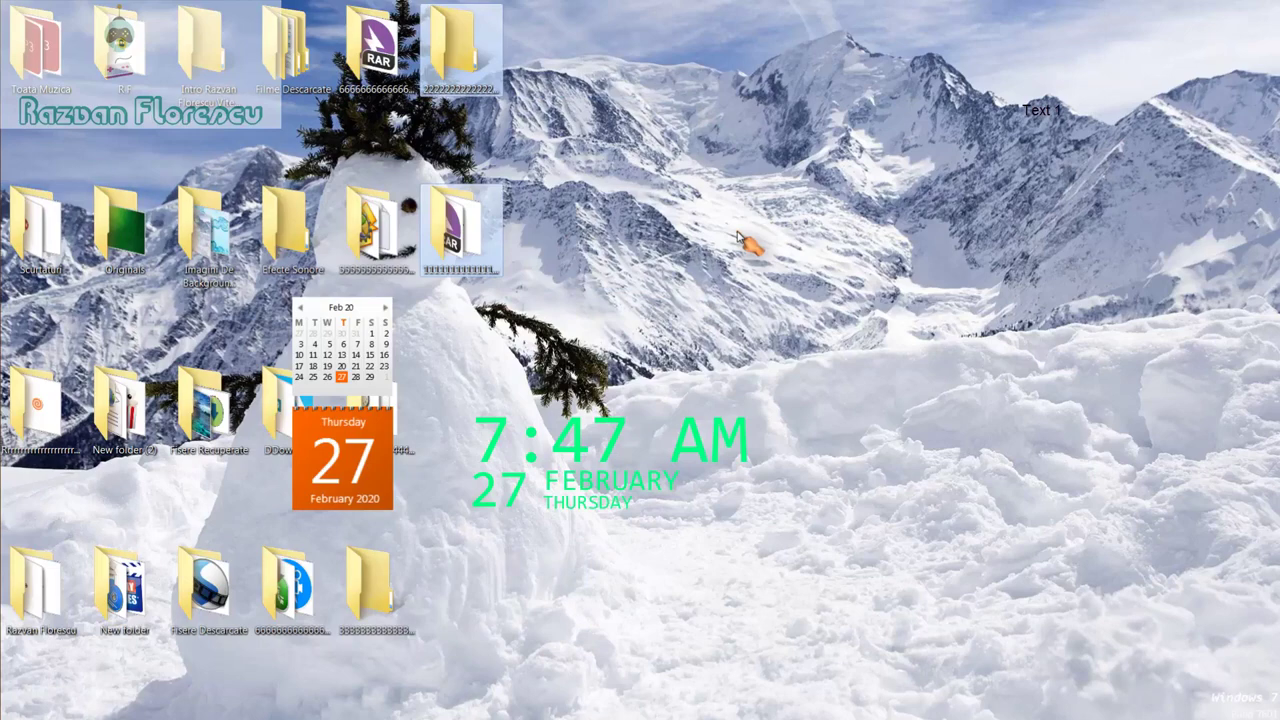
# Step: Refresh the Desktop twice
pyautogui.rightClick(605, 542)
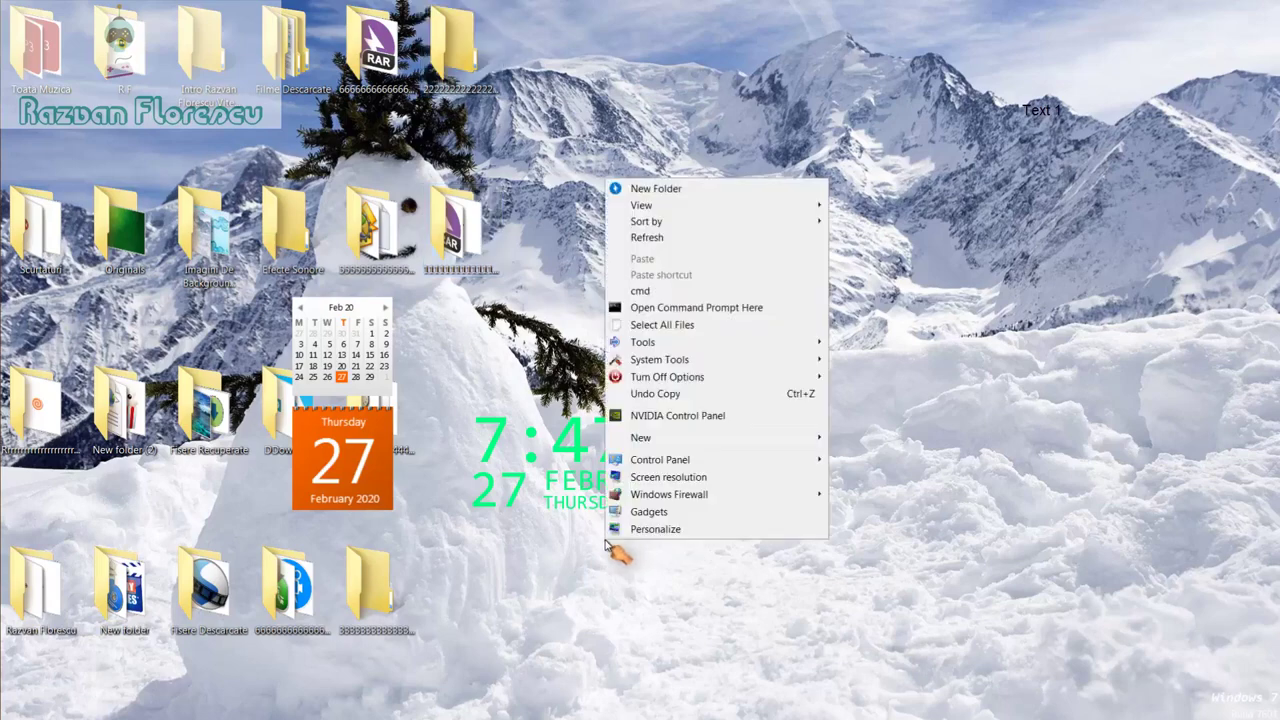
pyautogui.click(640, 238)
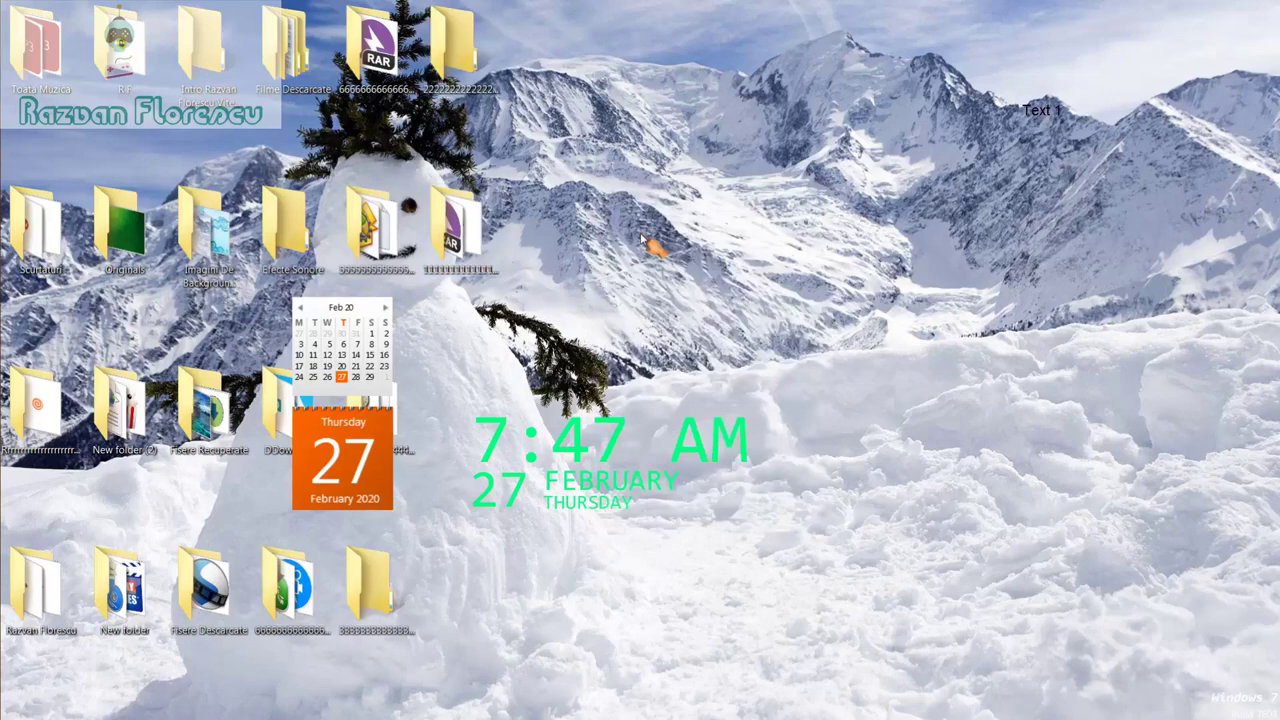
pyautogui.rightClick(575, 545)
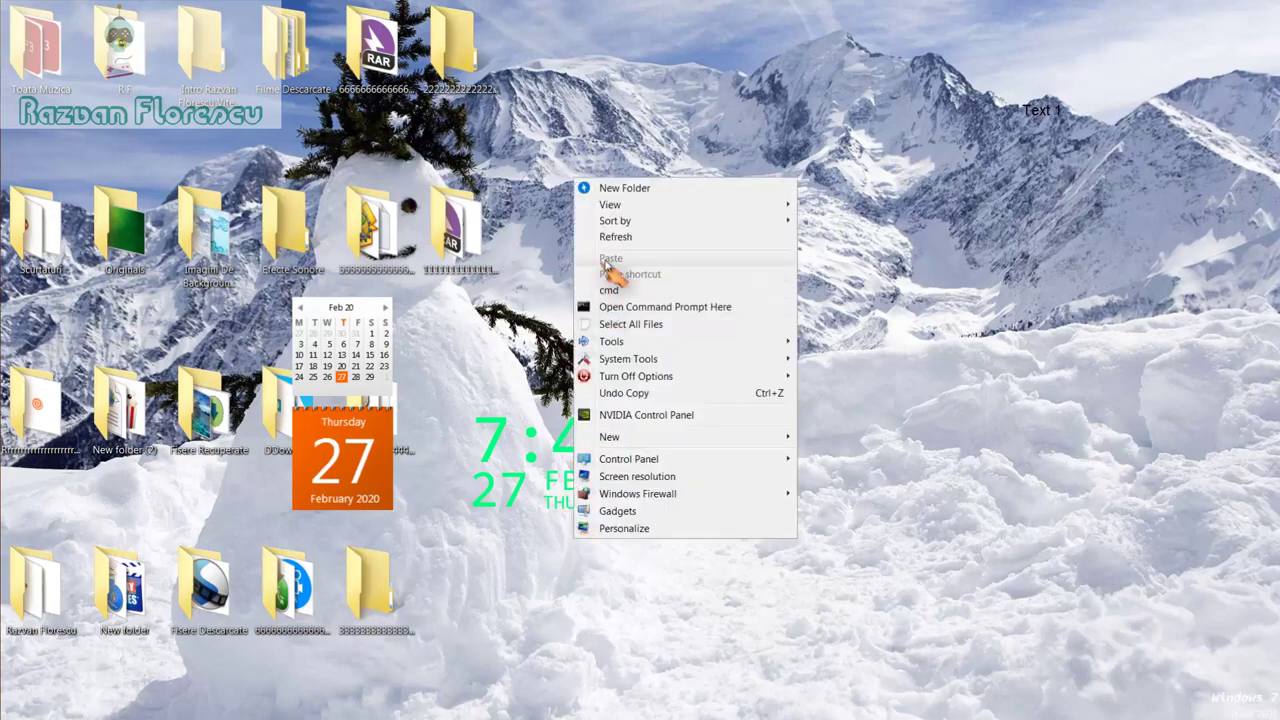
pyautogui.click(617, 244)
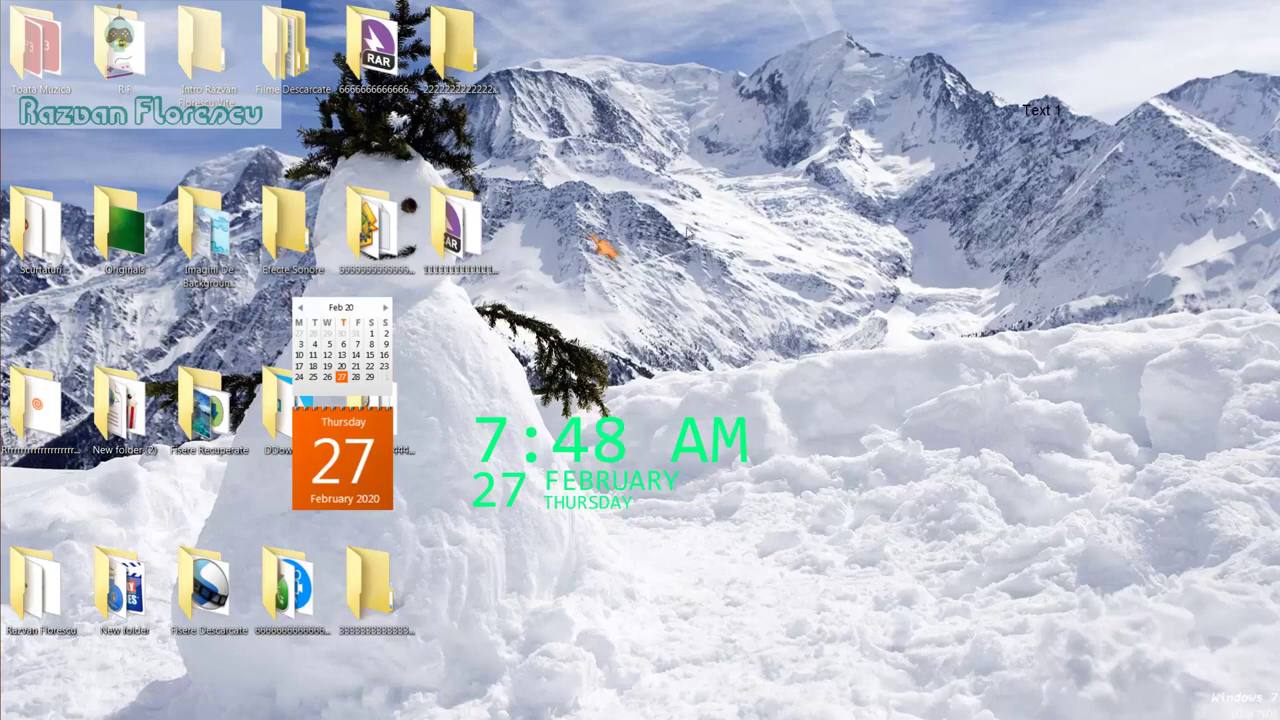
pyautogui.moveTo(2, 215)
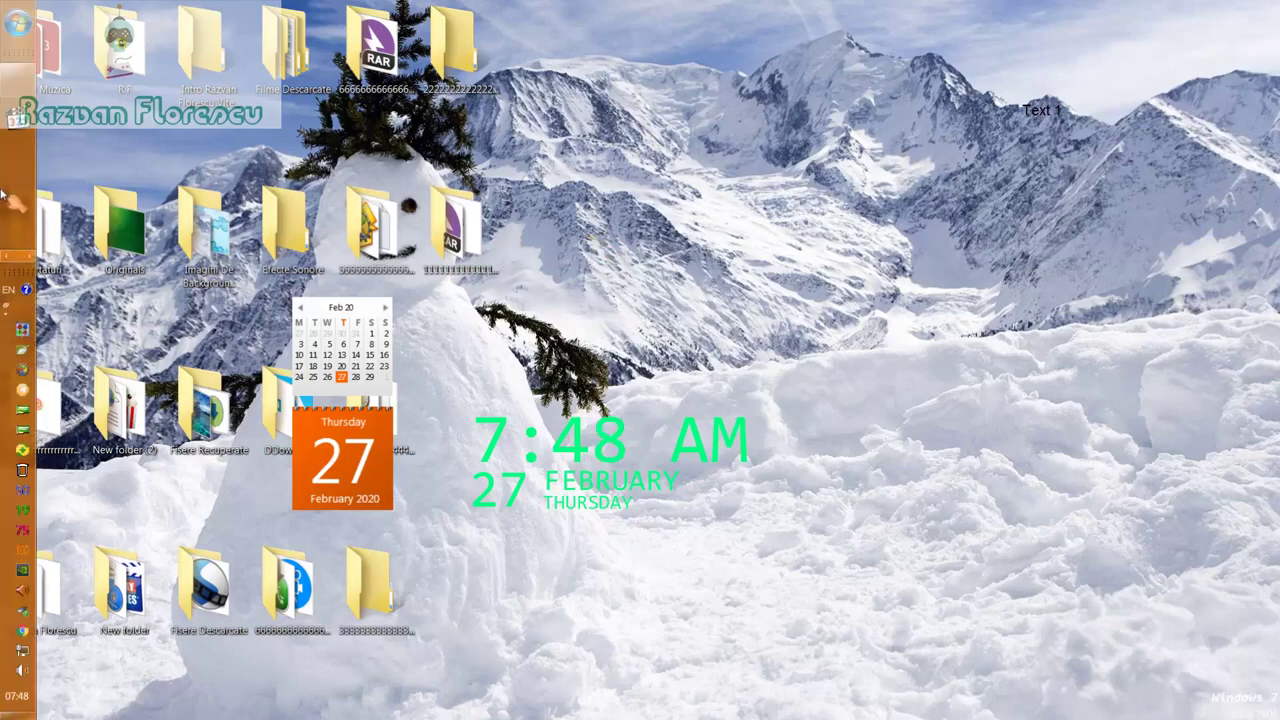
pyautogui.moveTo(24, 95)
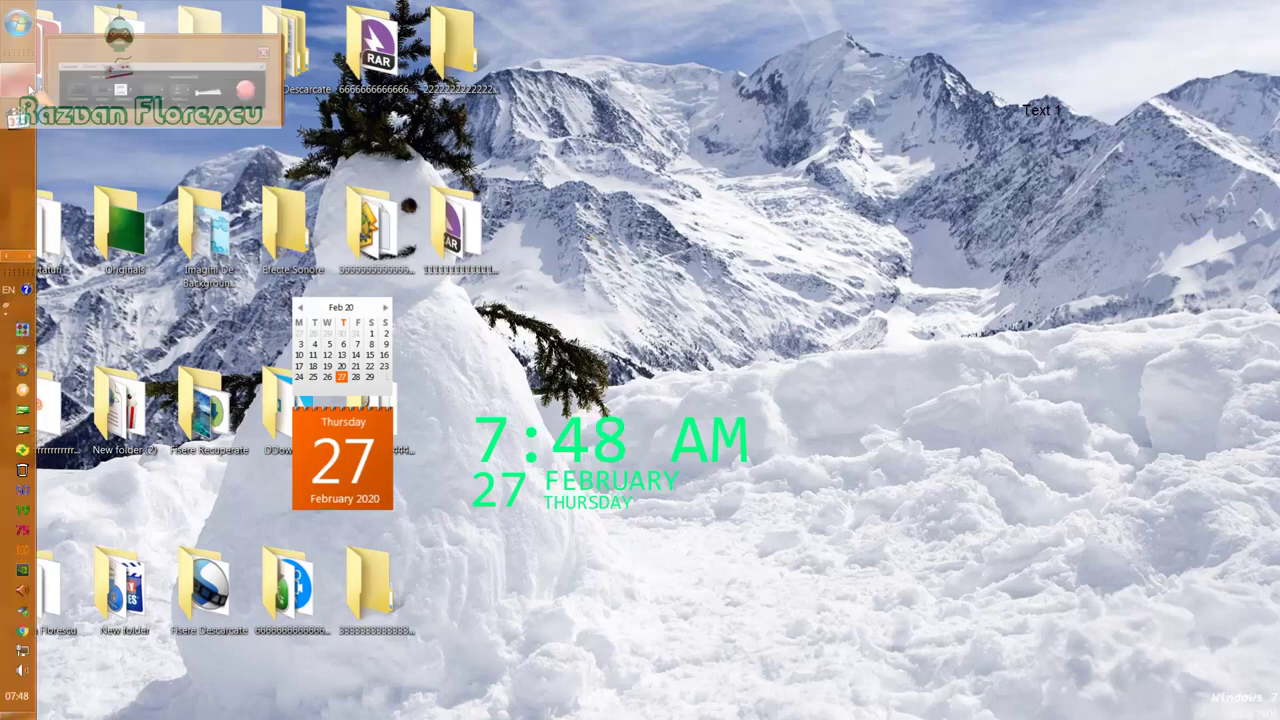
pyautogui.click(115, 104)
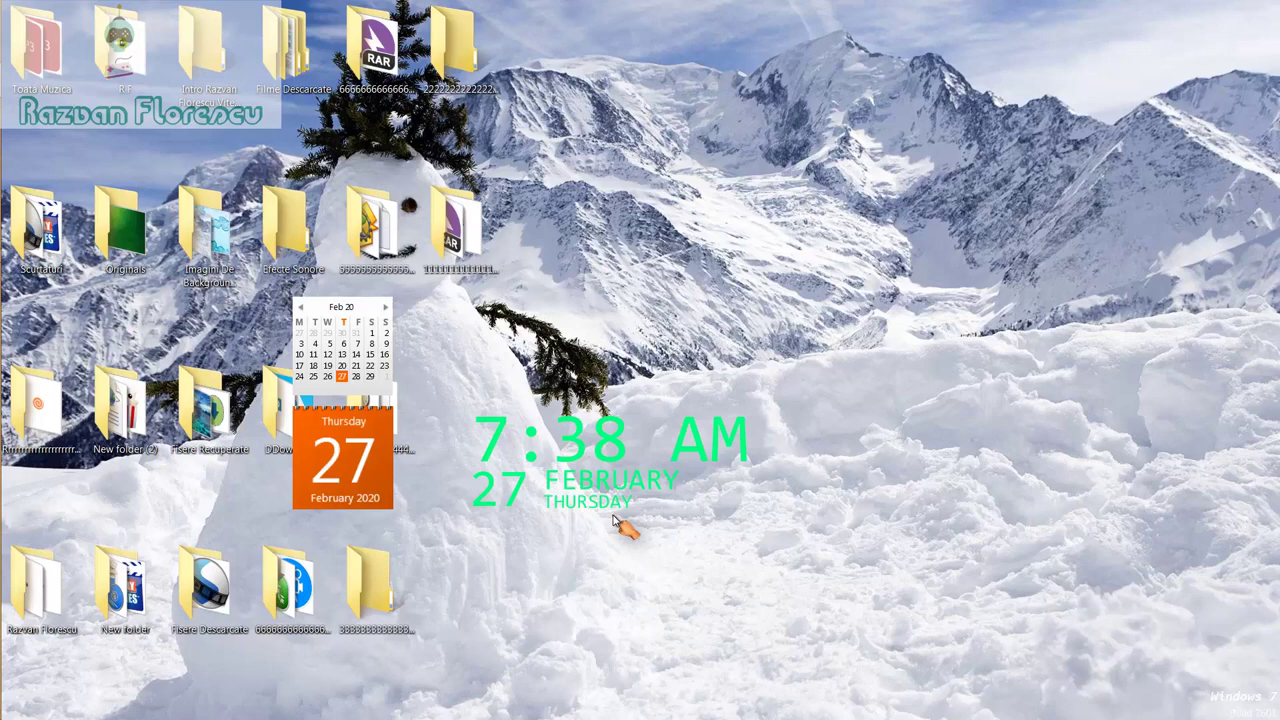
# Step: Return to the Ninite page and examine the applications offered in each category, from Web Browsers to Developer Tools
pyautogui.moveTo(4, 340)
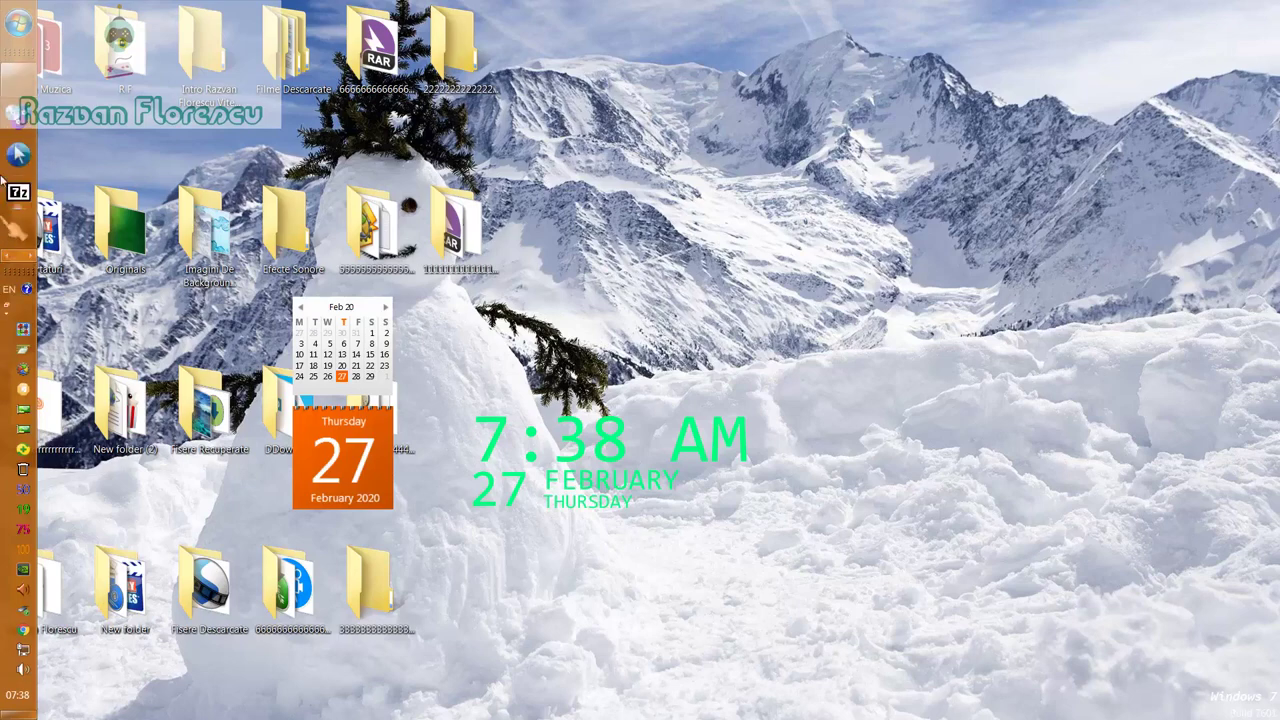
pyautogui.click(20, 95)
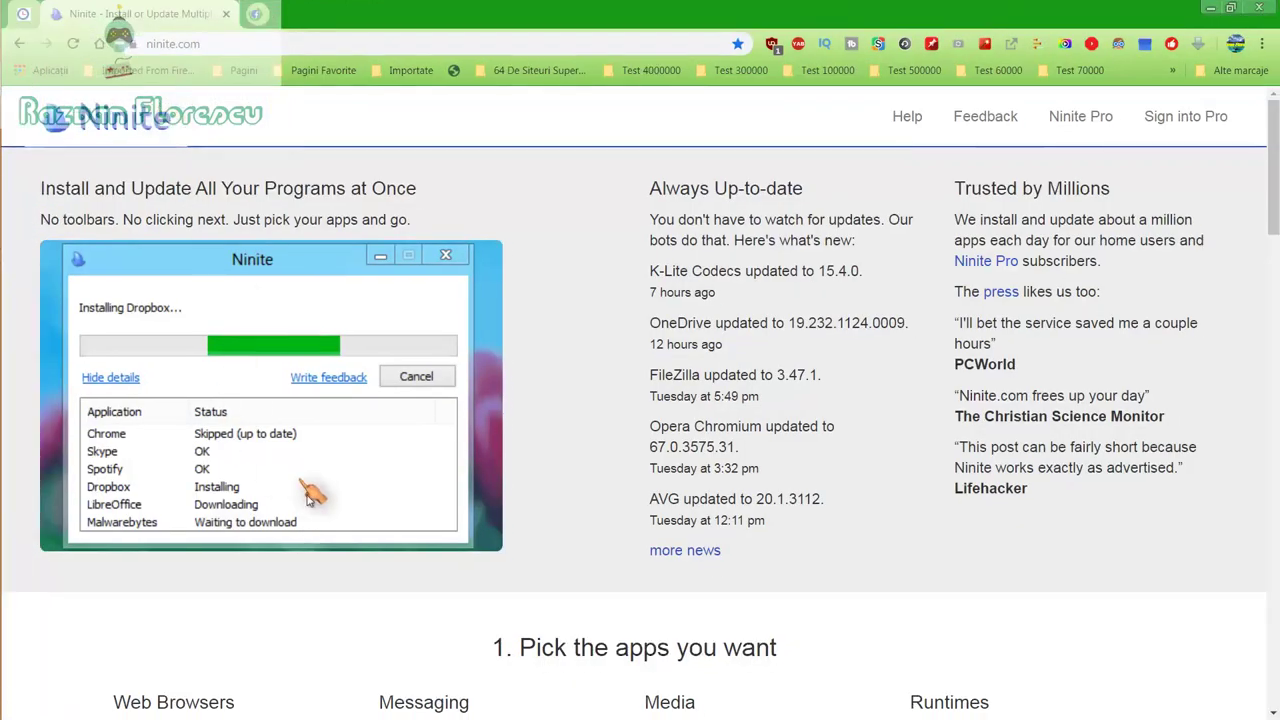
pyautogui.scroll(-2, 318, 612)
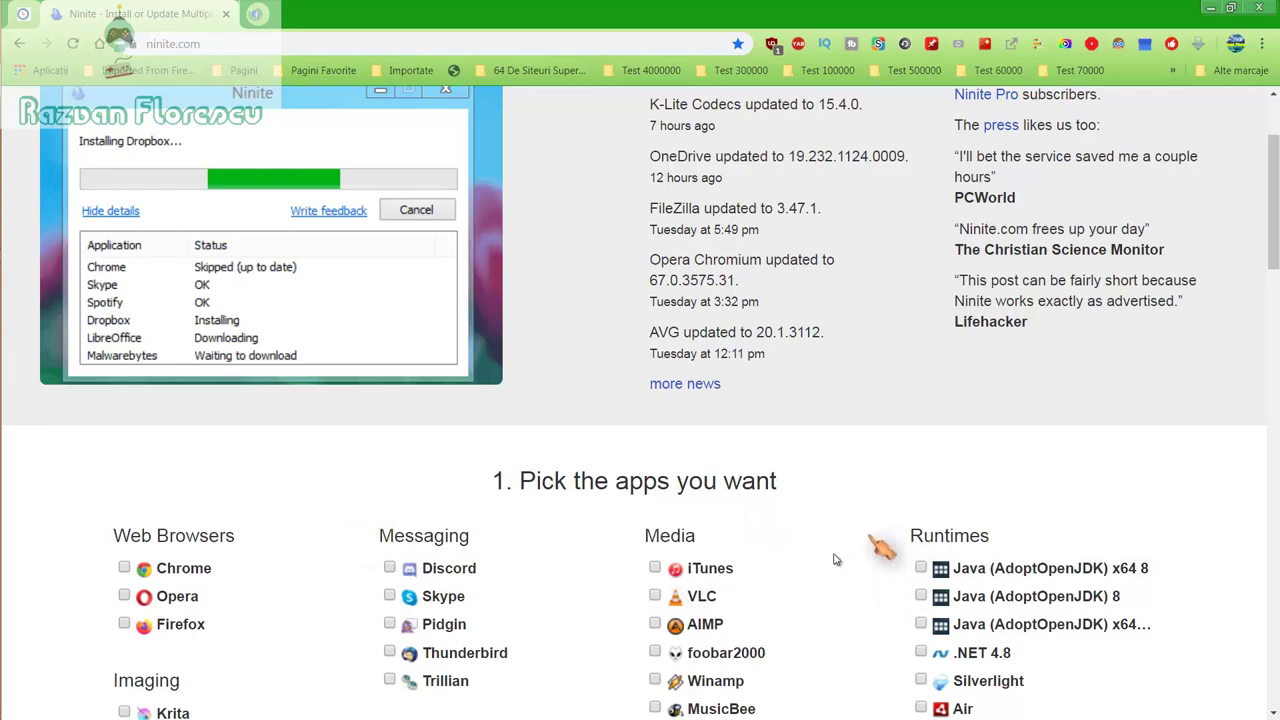
pyautogui.scroll(-2, 829, 500)
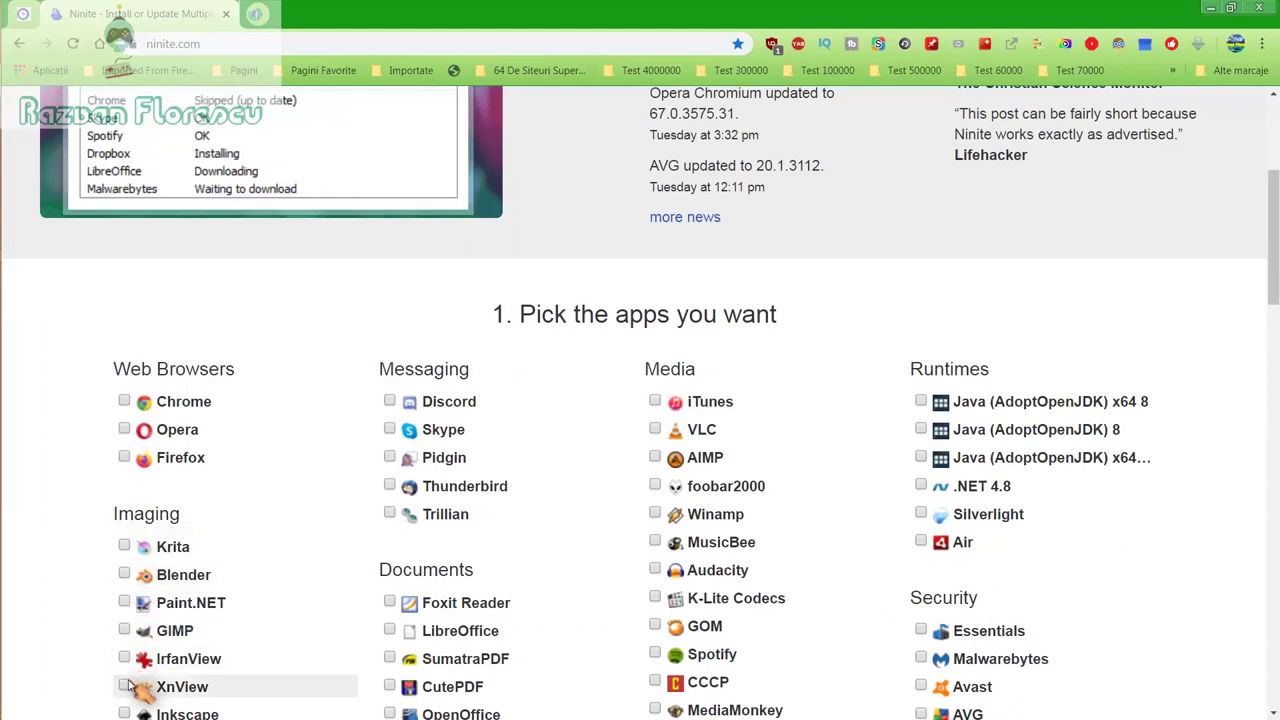
pyautogui.scroll(-1, 132, 690)
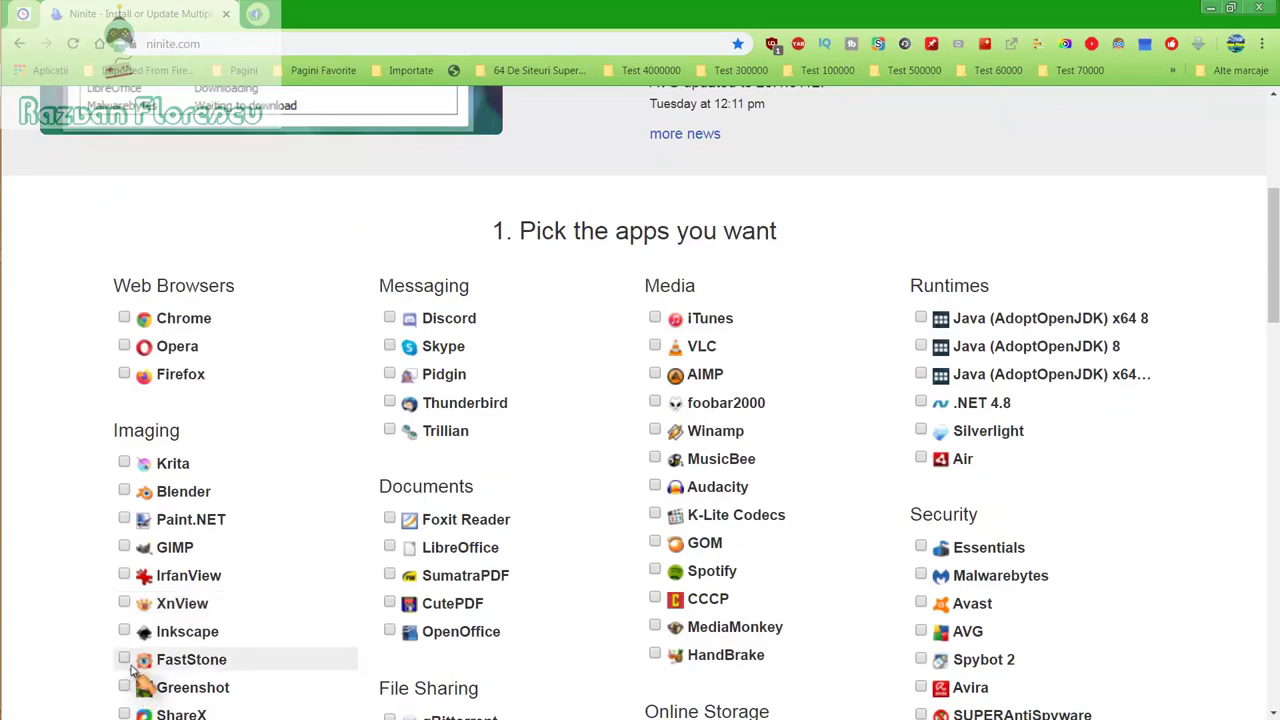
pyautogui.scroll(-1, 136, 680)
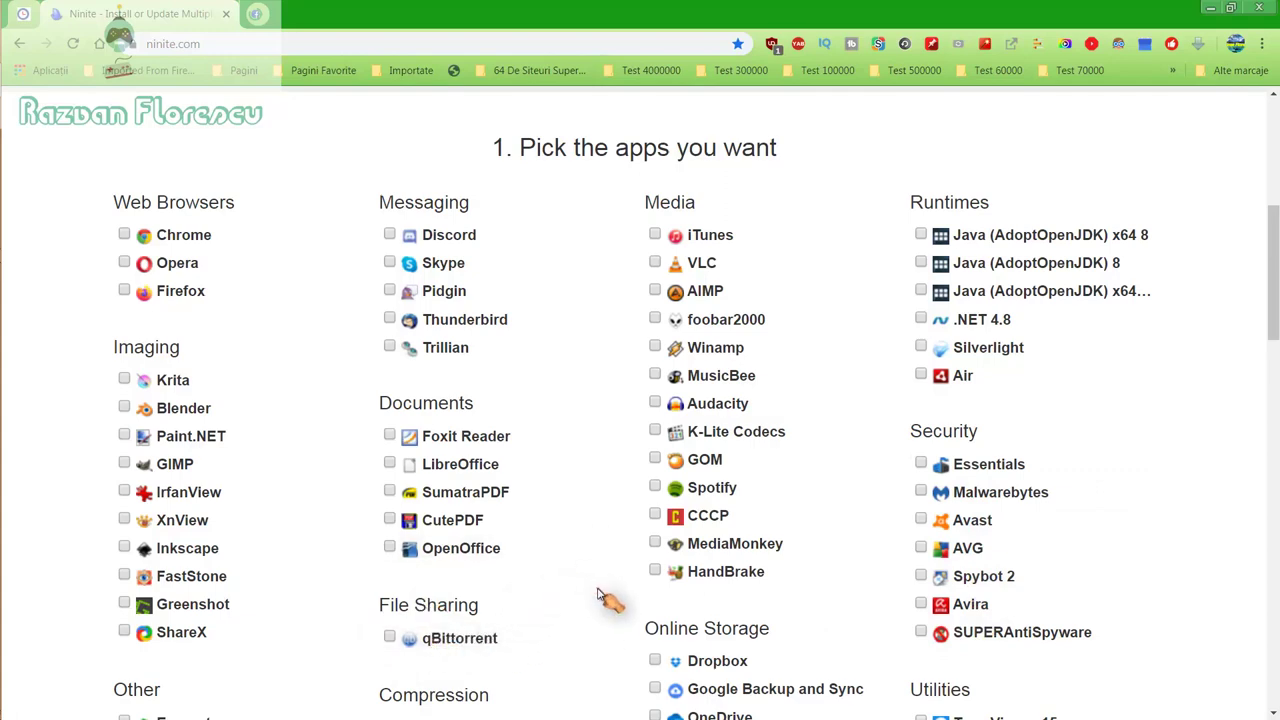
pyautogui.scroll(-1, 598, 594)
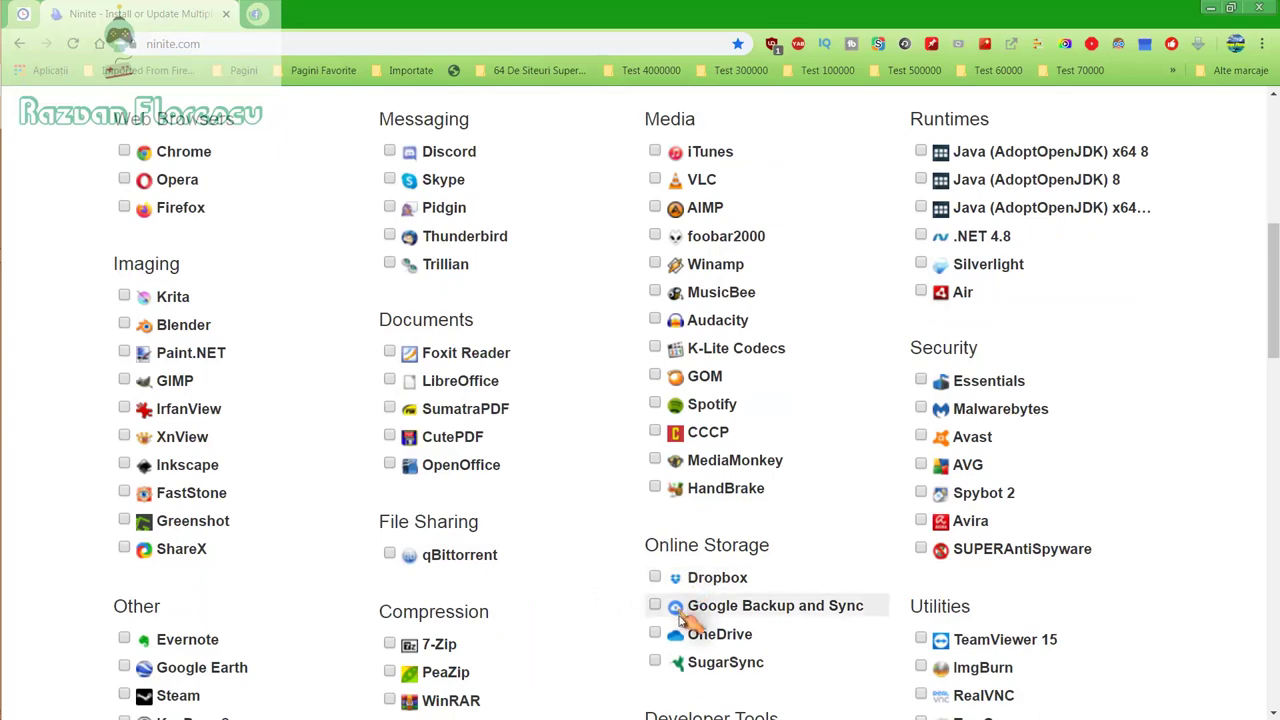
pyautogui.scroll(-2, 600, 660)
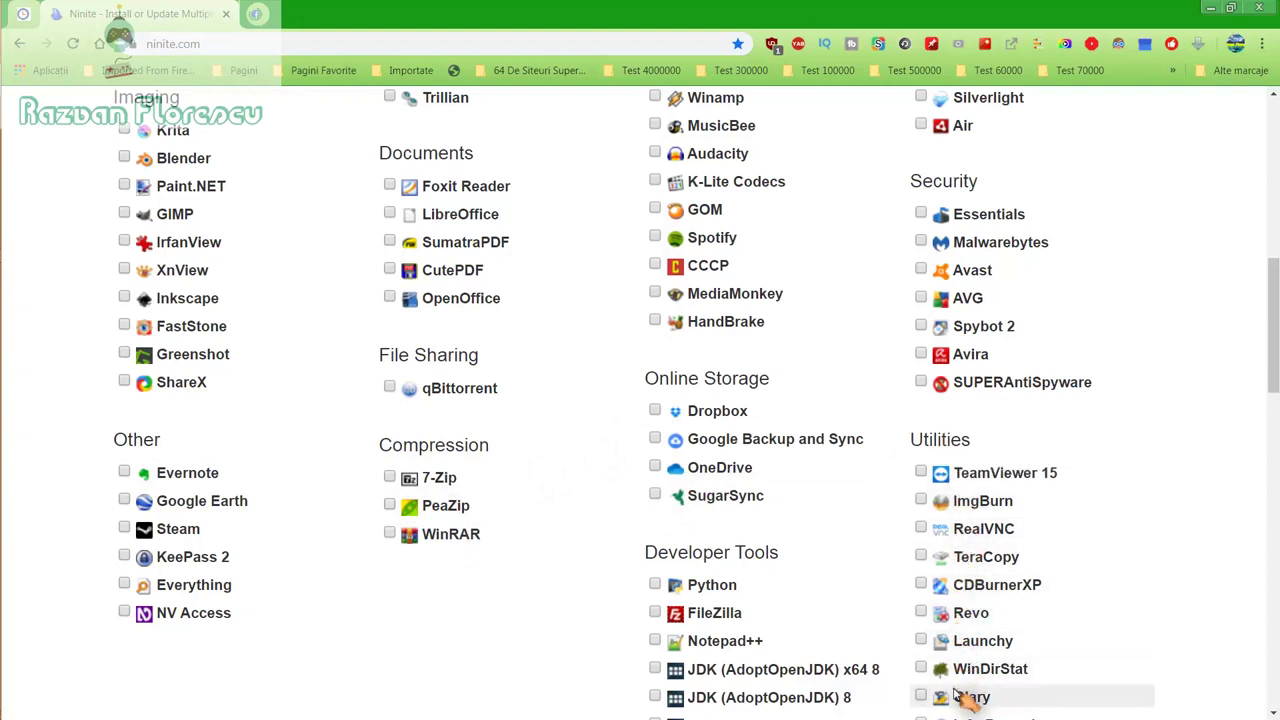
pyautogui.scroll(-1, 960, 697)
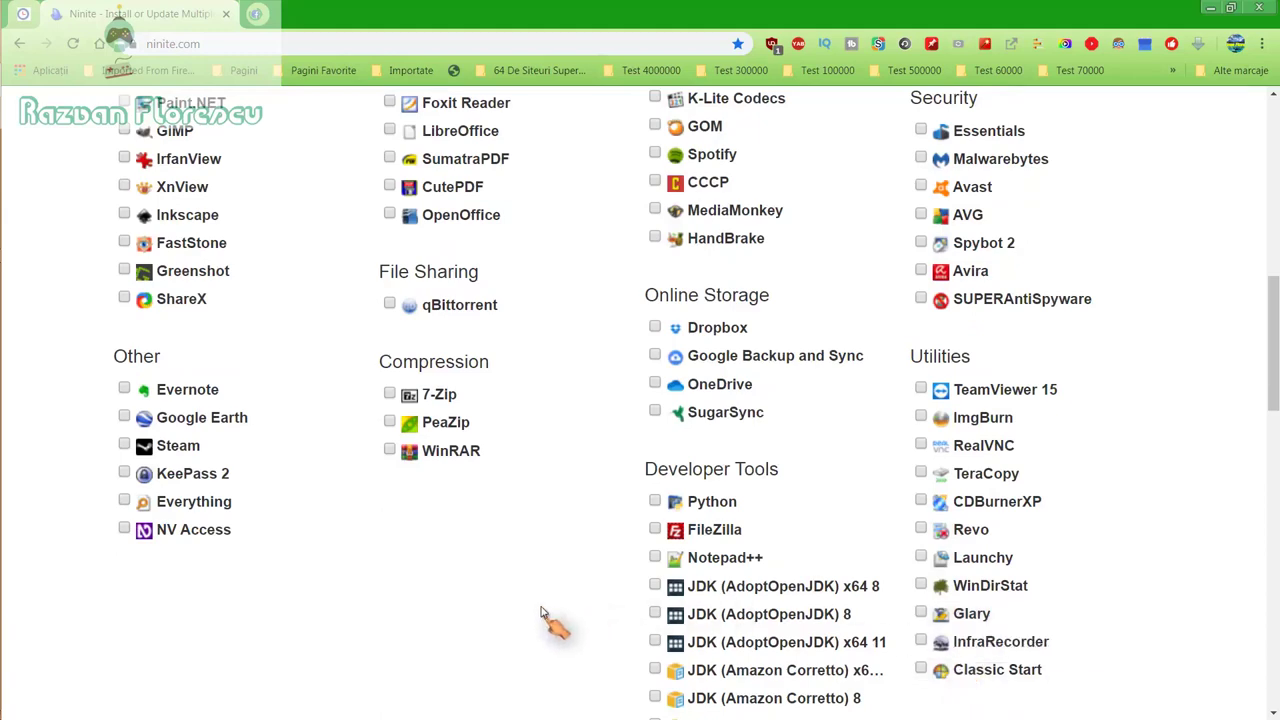
pyautogui.scroll(-1, 545, 604)
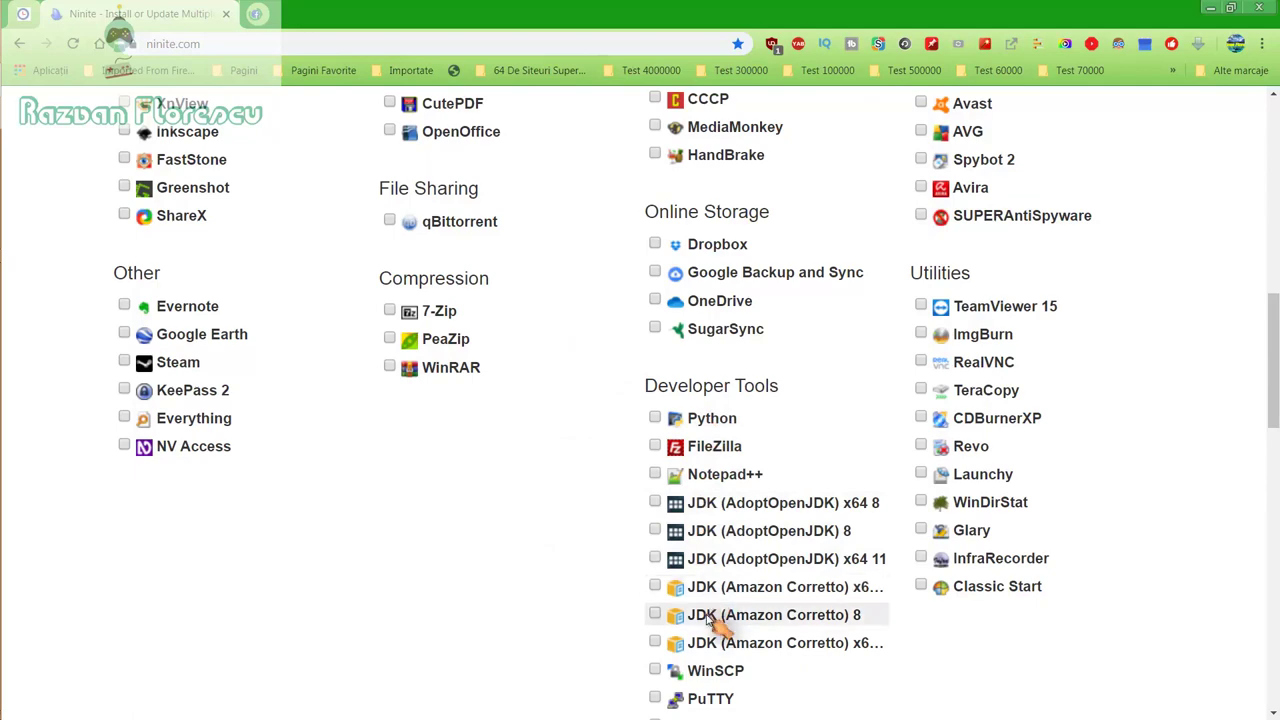
pyautogui.scroll(-2, 726, 652)
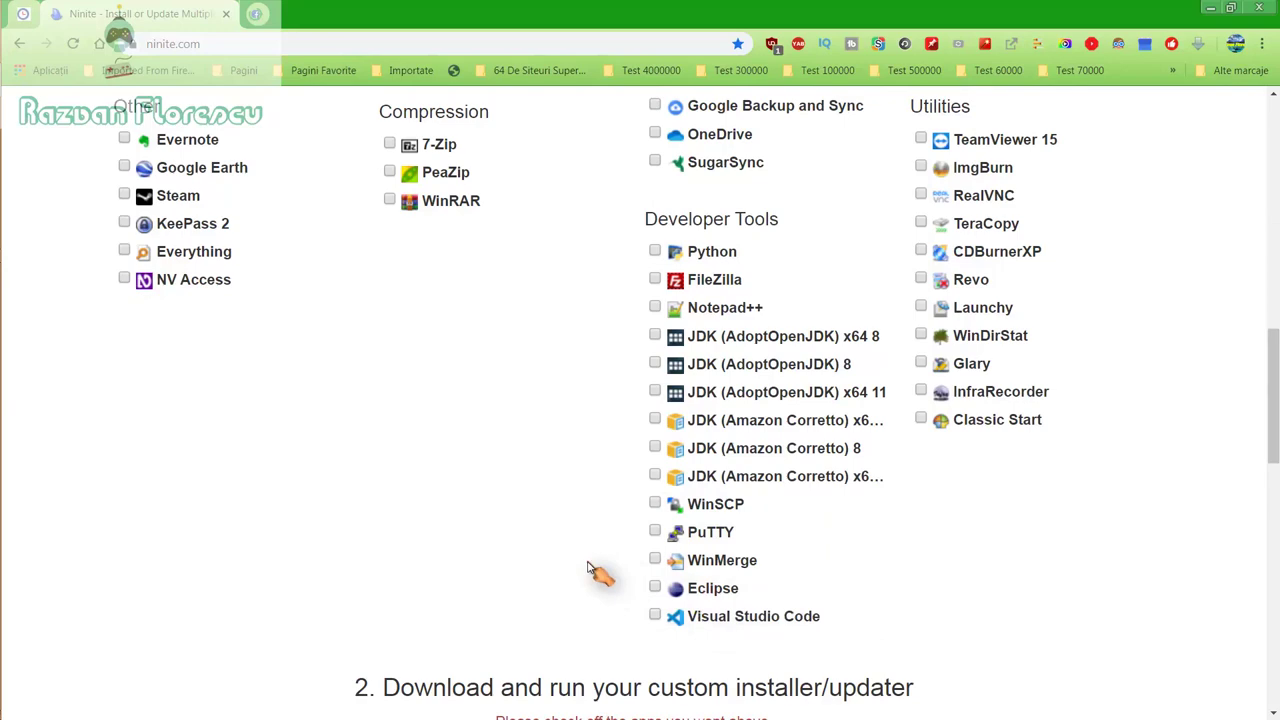
pyautogui.scroll(5, 590, 568)
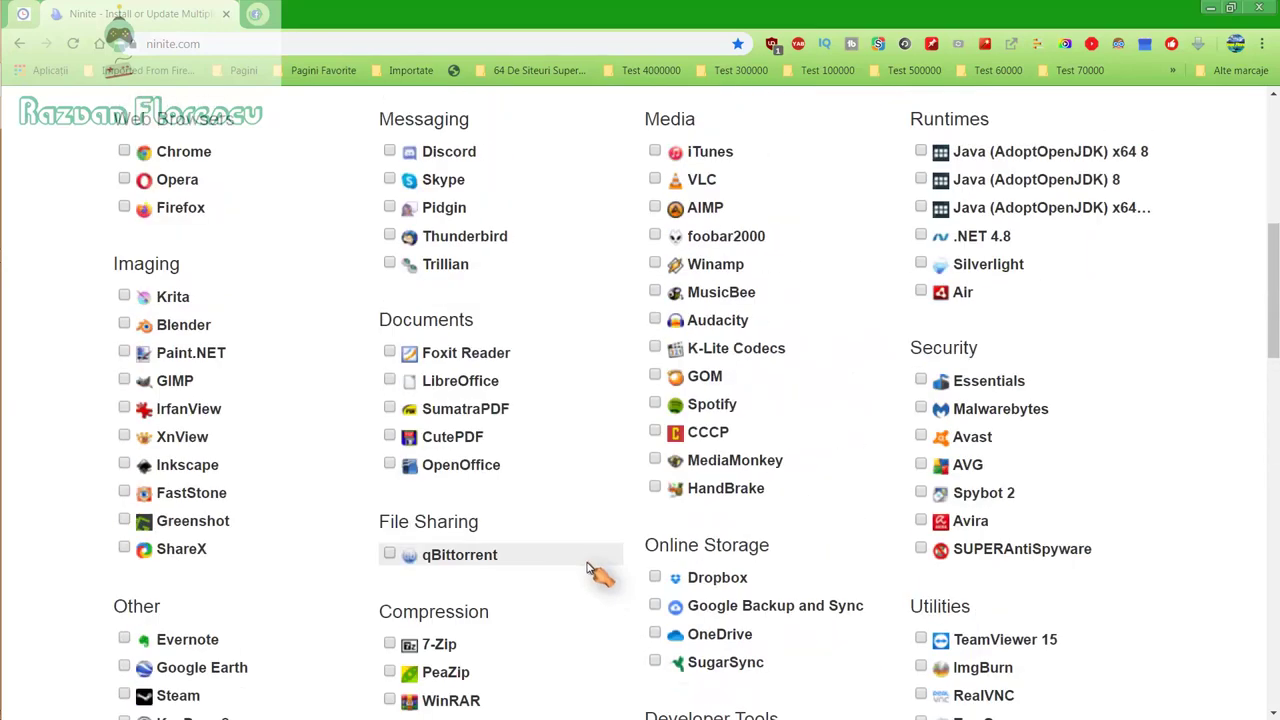
# Step: Select Inkscape under Imaging and MusicBee, GOM, Spotify, CCCP and MediaMonkey under Media for the new installer
pyautogui.scroll(3, 590, 568)
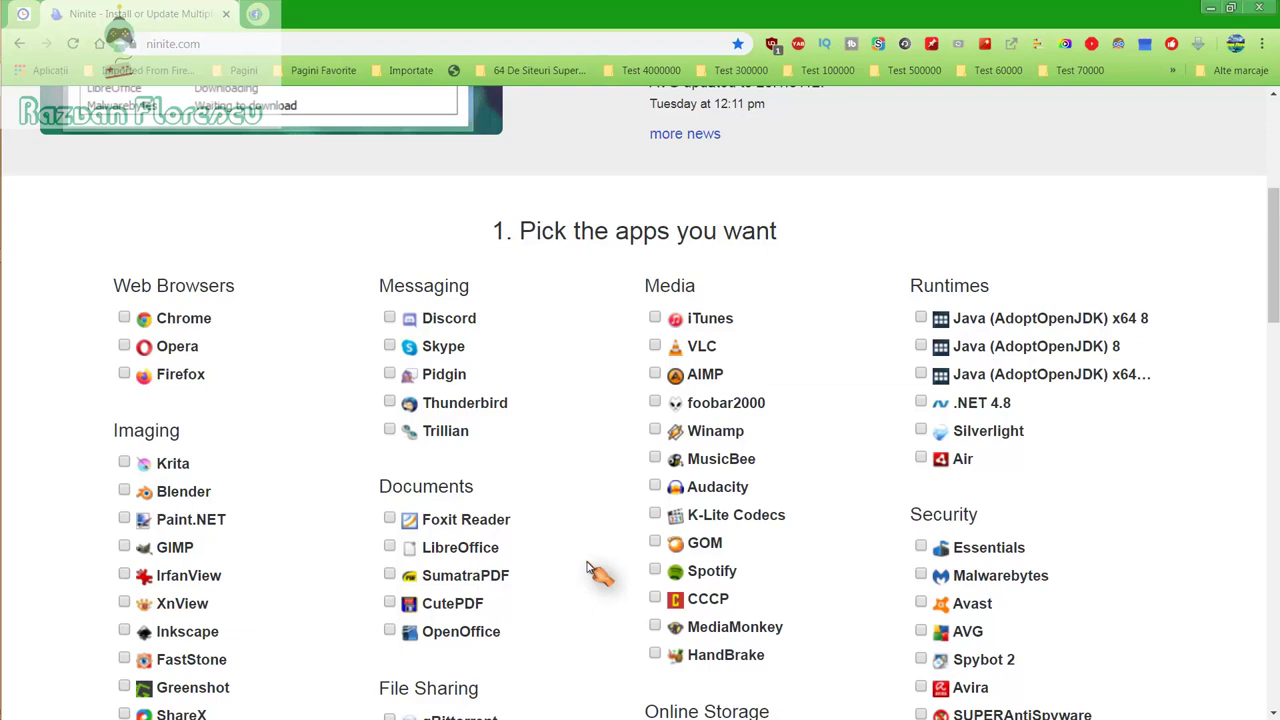
pyautogui.click(656, 543)
pyautogui.click(125, 632)
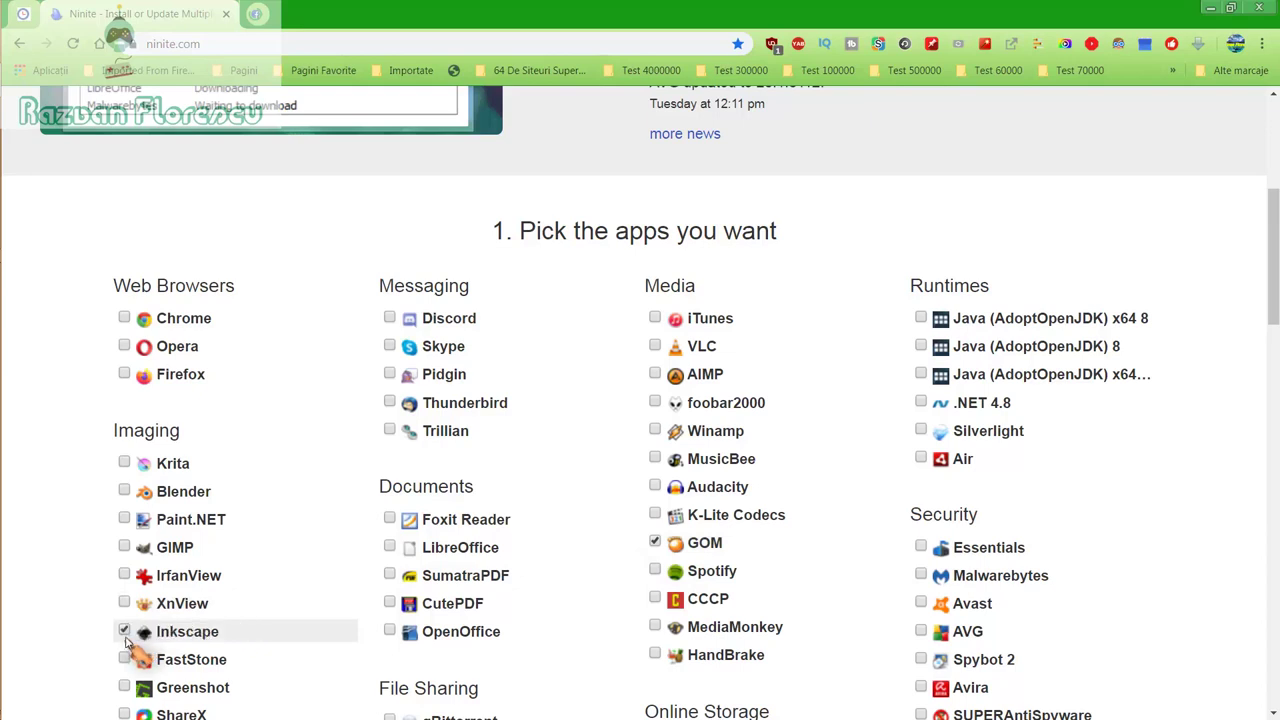
pyautogui.click(657, 465)
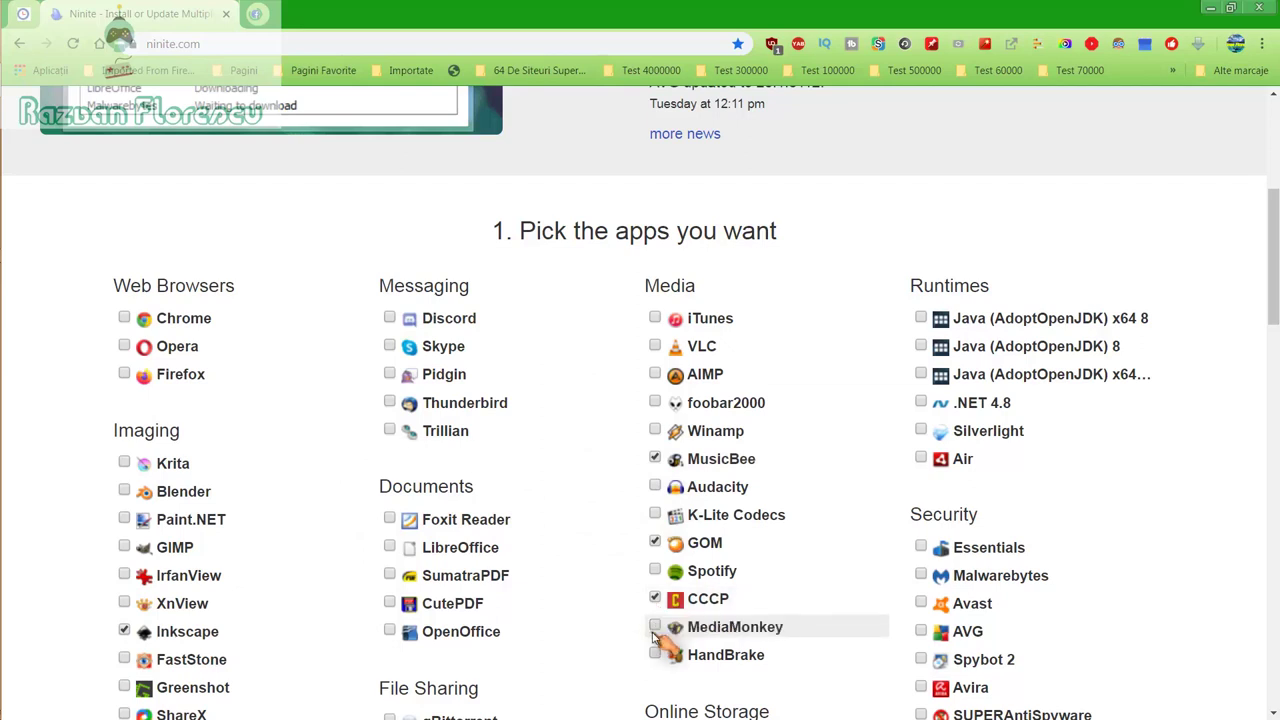
pyautogui.click(655, 626)
pyautogui.click(658, 576)
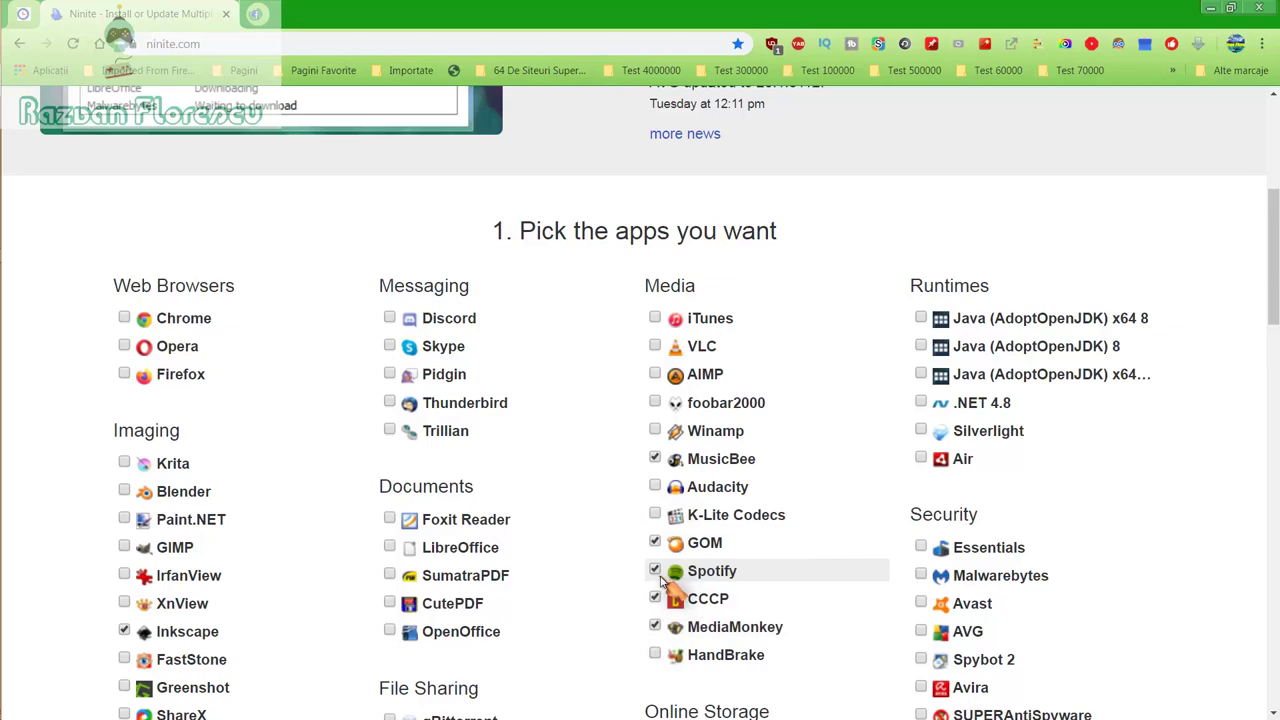
# Step: Add SUPERAntiSpyware and Spybot 2 from Security and SugarSync from Online Storage to the selection
pyautogui.scroll(-1, 662, 578)
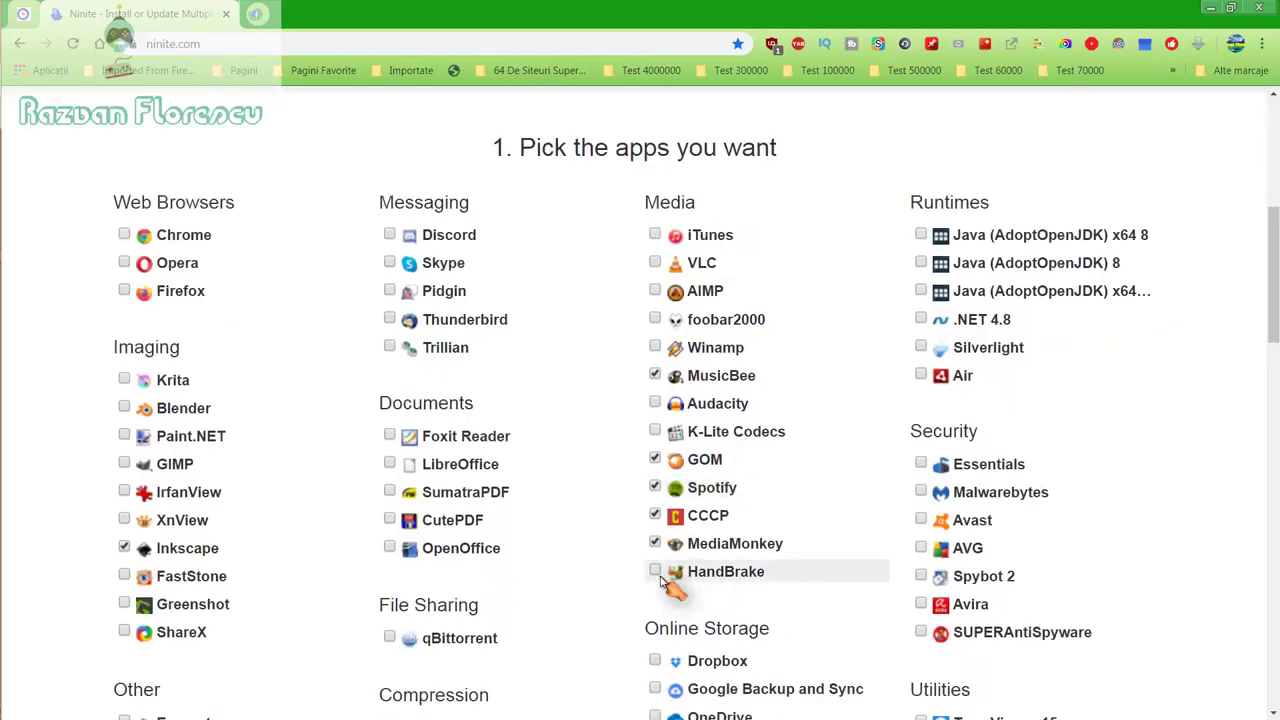
pyautogui.scroll(-1, 677, 580)
pyautogui.click(960, 546)
pyautogui.click(921, 494)
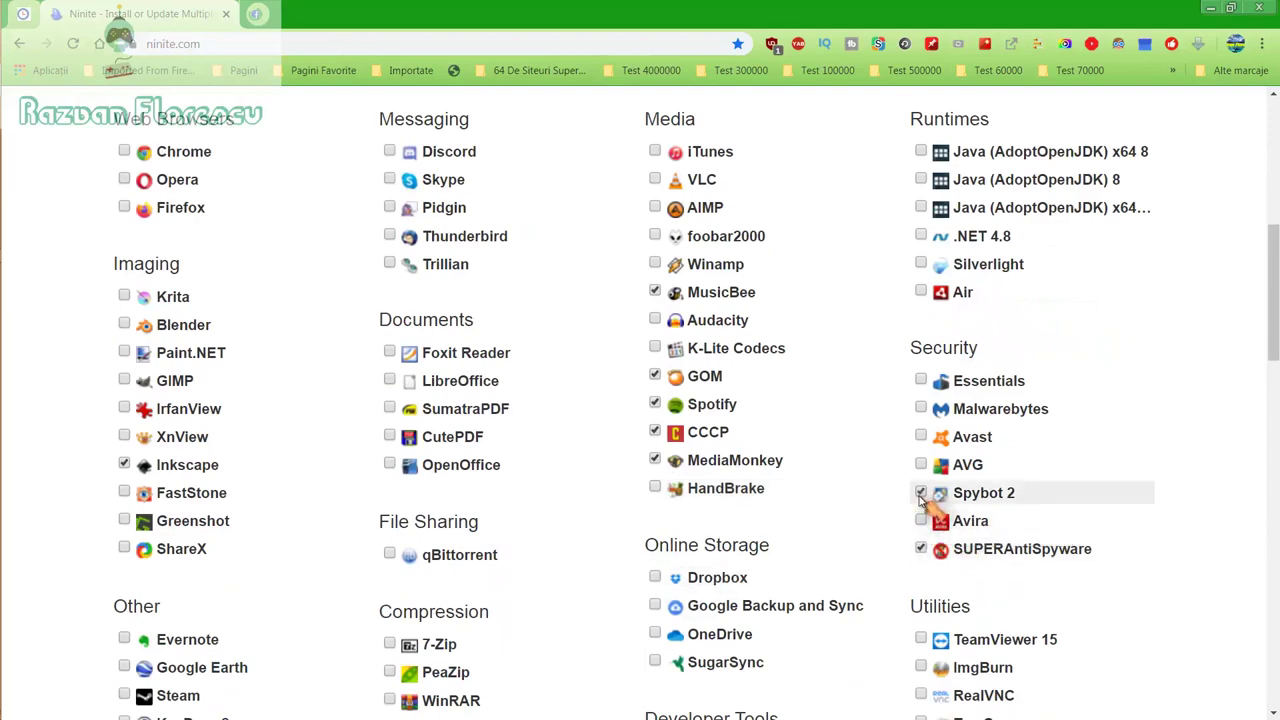
pyautogui.scroll(-2, 920, 494)
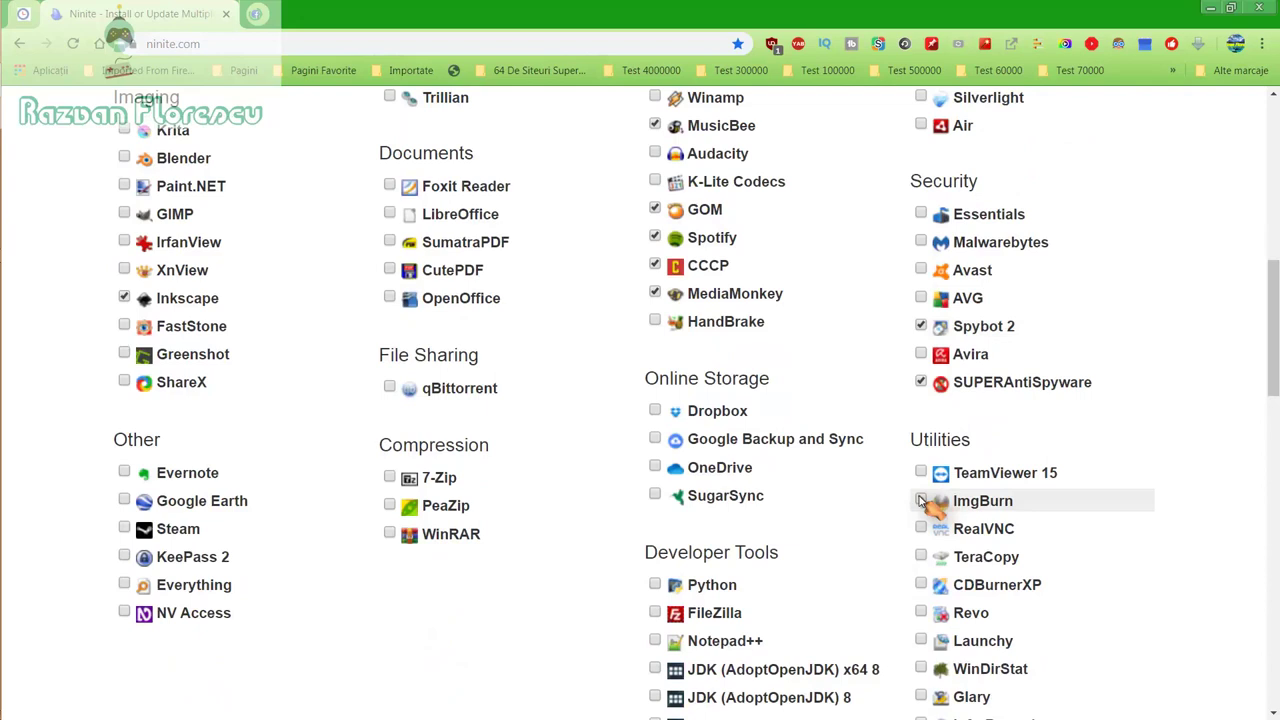
pyautogui.click(655, 497)
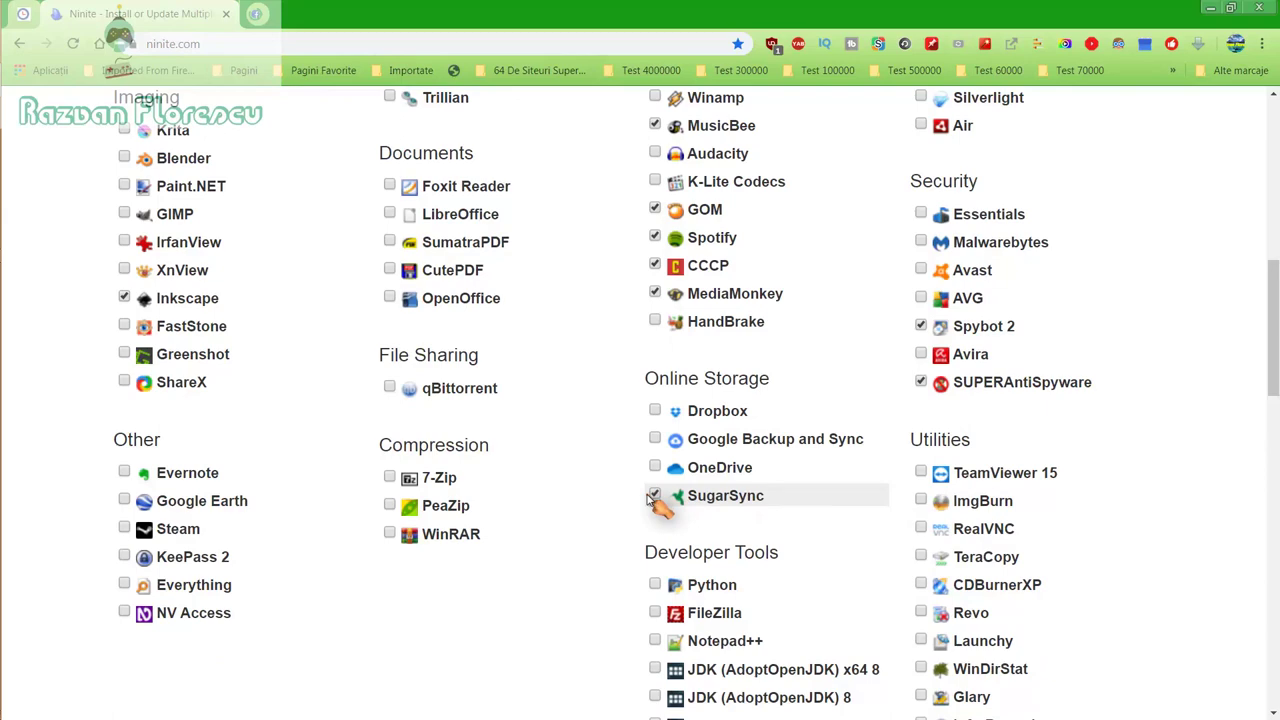
# Step: Download the custom Ninite installer for the selected apps to the Desktop as an Application (*.exe) and run it
pyautogui.scroll(-2, 651, 503)
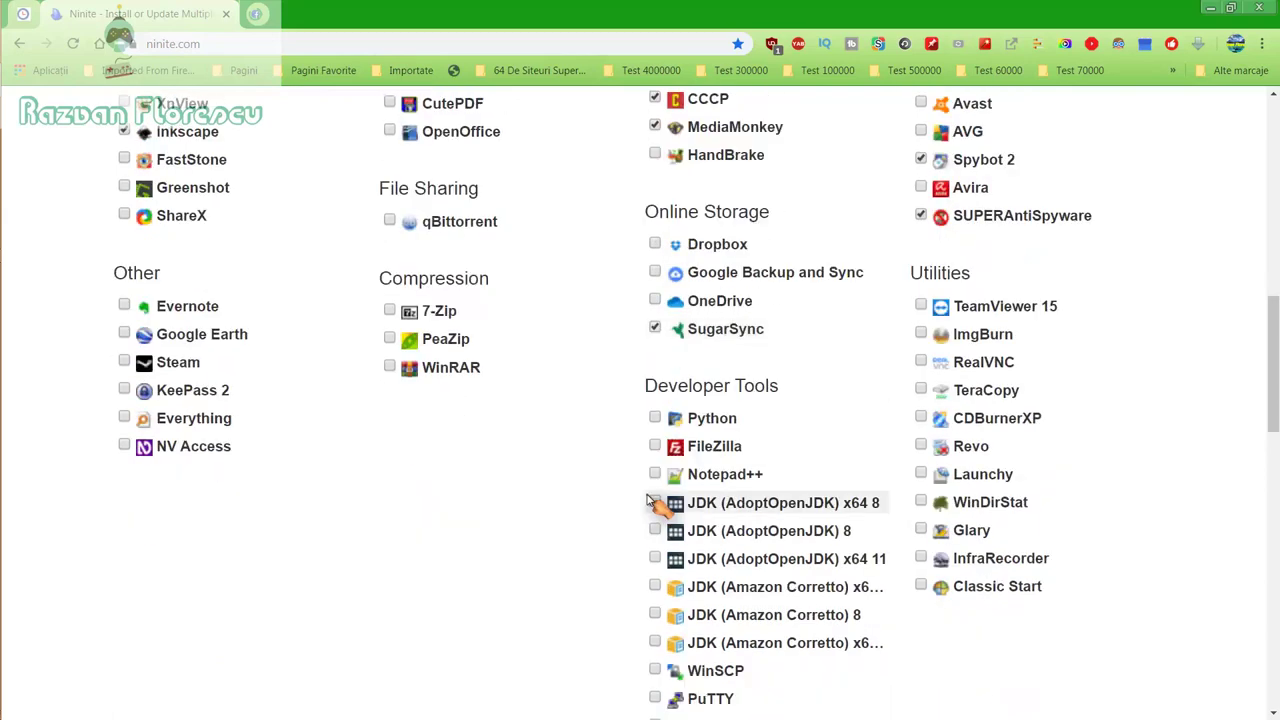
pyautogui.scroll(-2, 651, 503)
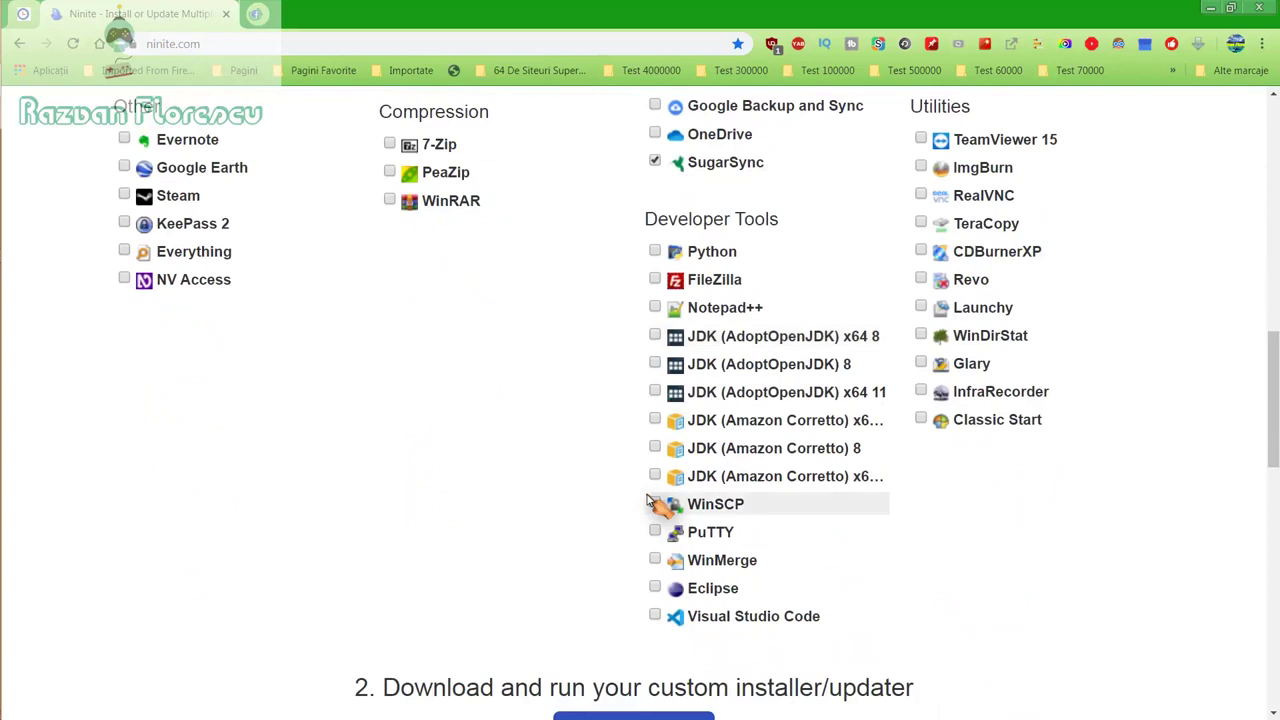
pyautogui.scroll(-2, 651, 503)
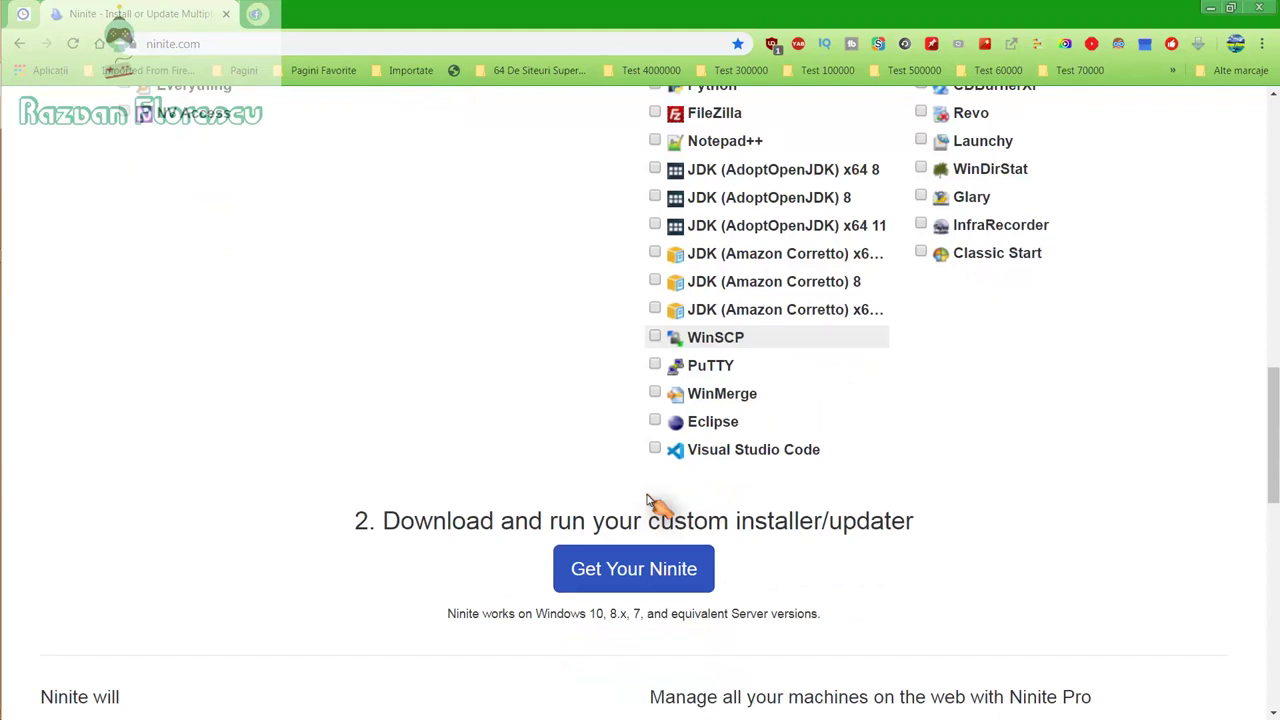
pyautogui.click(637, 566)
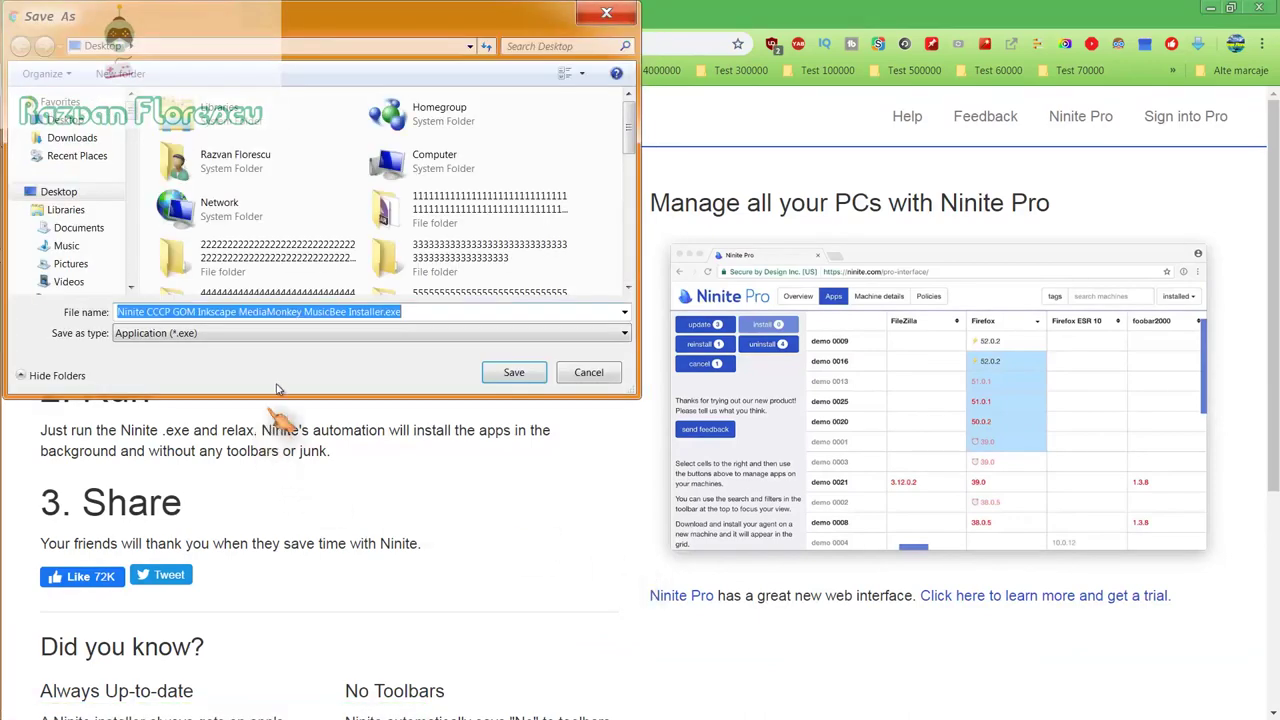
pyautogui.click(330, 336)
pyautogui.click(308, 367)
pyautogui.click(500, 374)
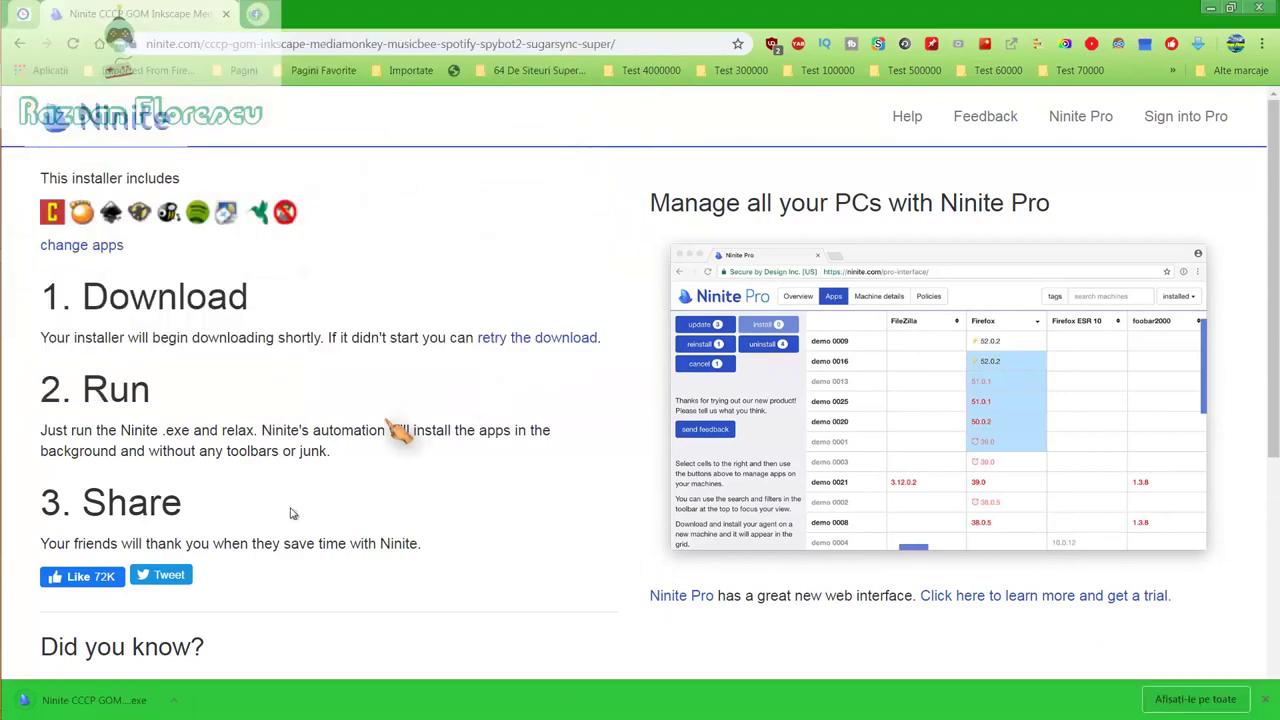
pyautogui.click(127, 699)
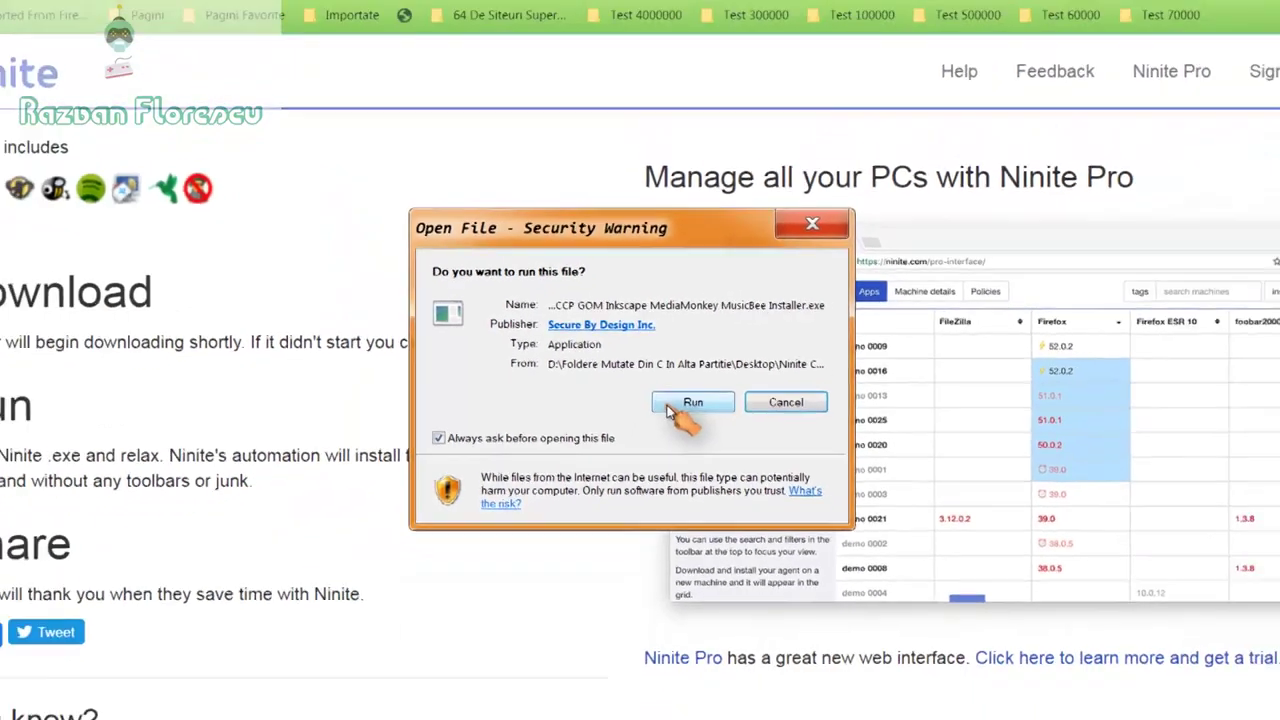
pyautogui.click(668, 432)
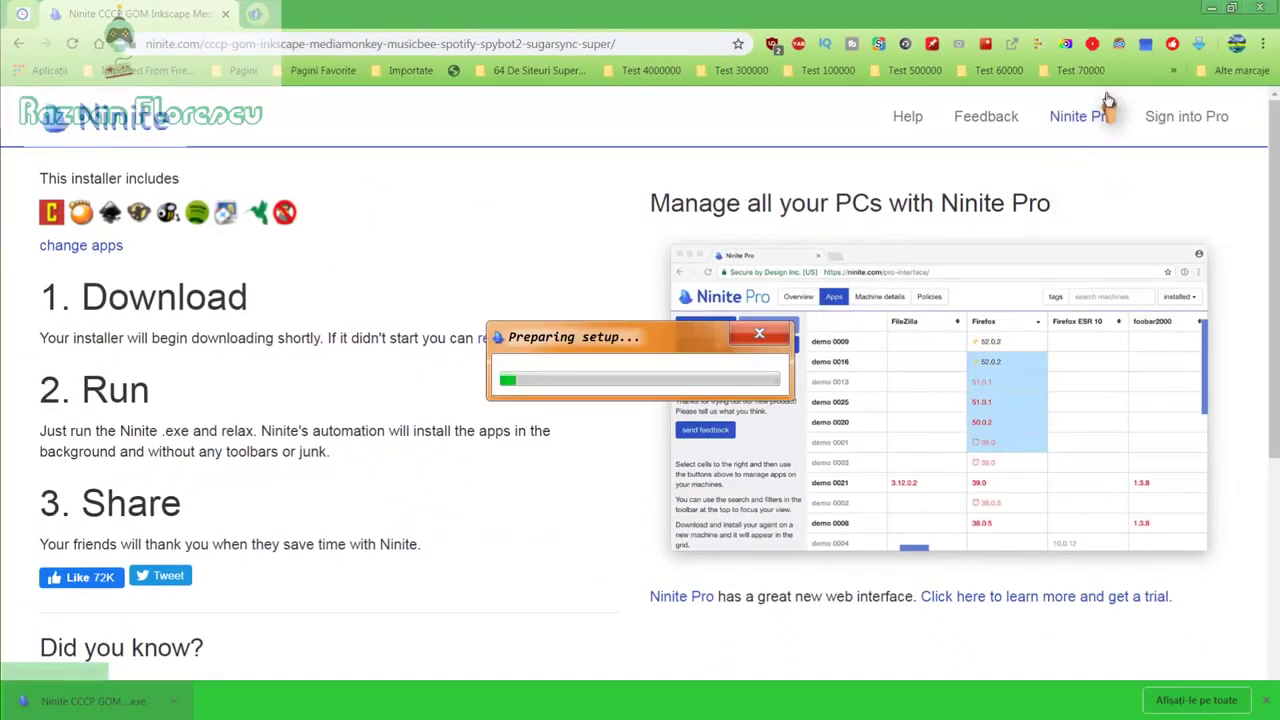
# Step: Close the browser and show the per-application details of the running Ninite installation
pyautogui.click(1258, 7)
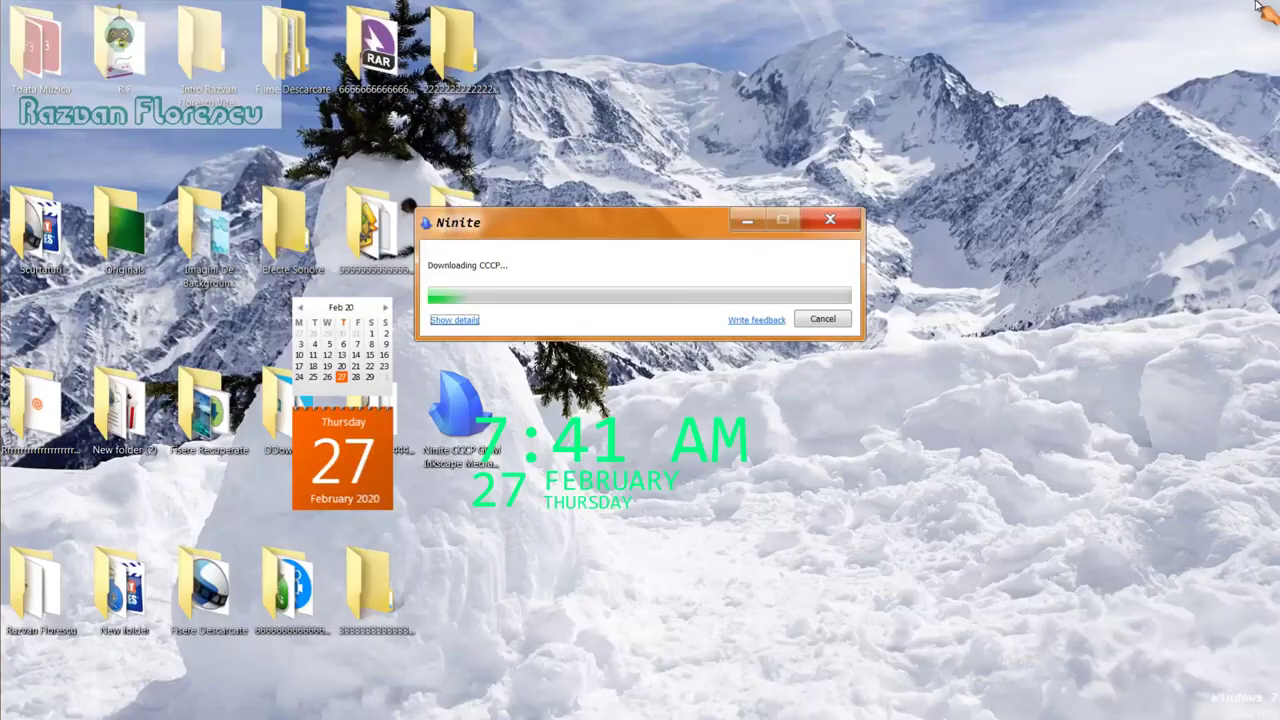
pyautogui.click(456, 321)
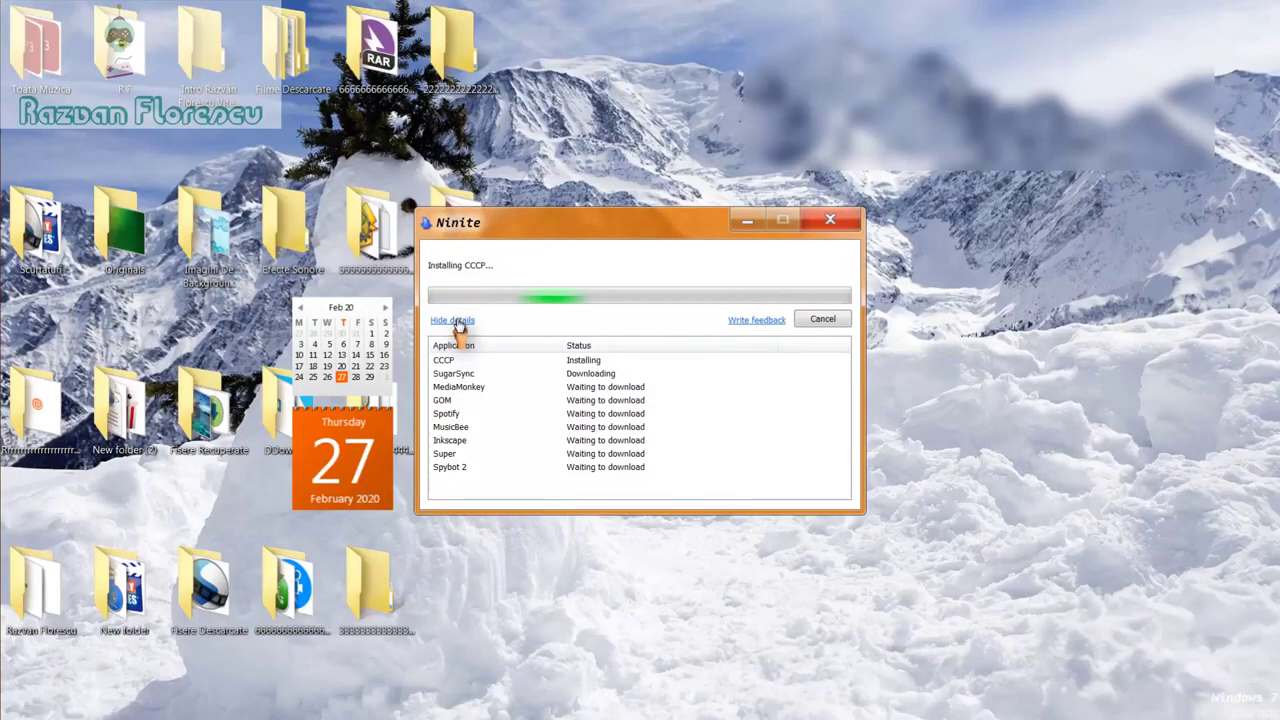
pyautogui.click(543, 358)
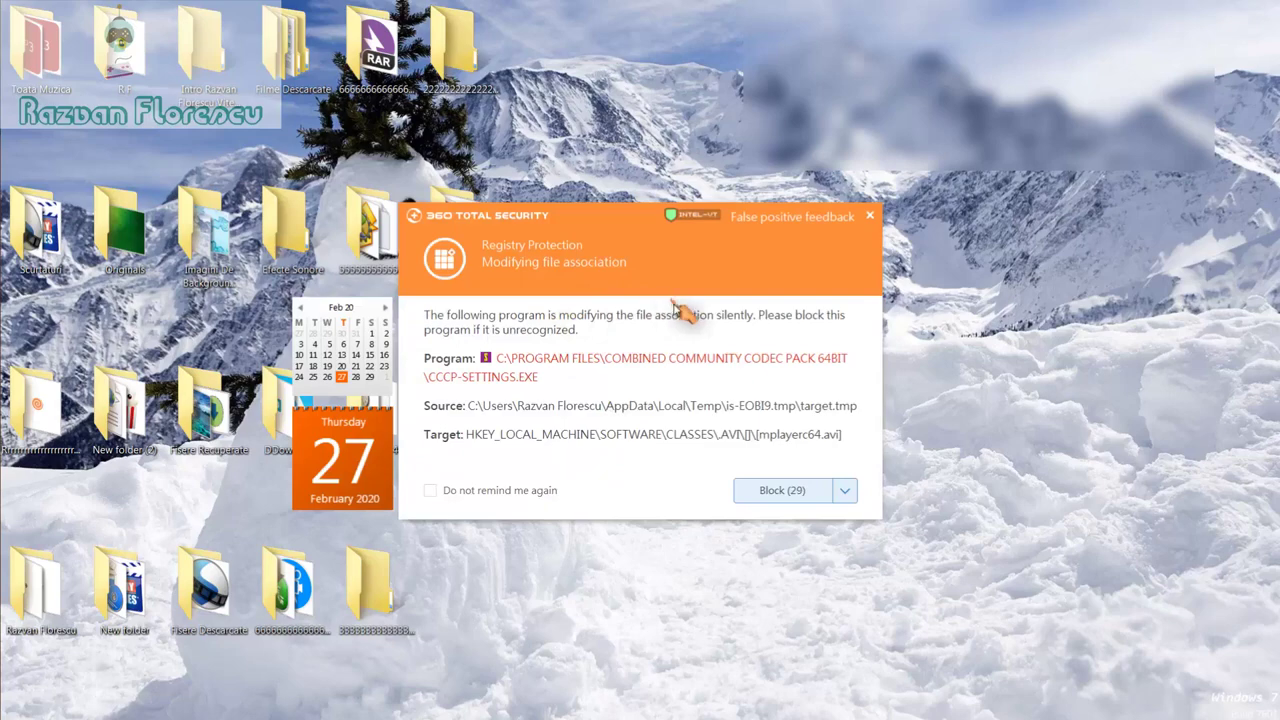
# Step: Dismiss the 360 Total Security alerts raised by the running installations without blocking any of the programs
pyautogui.click(871, 218)
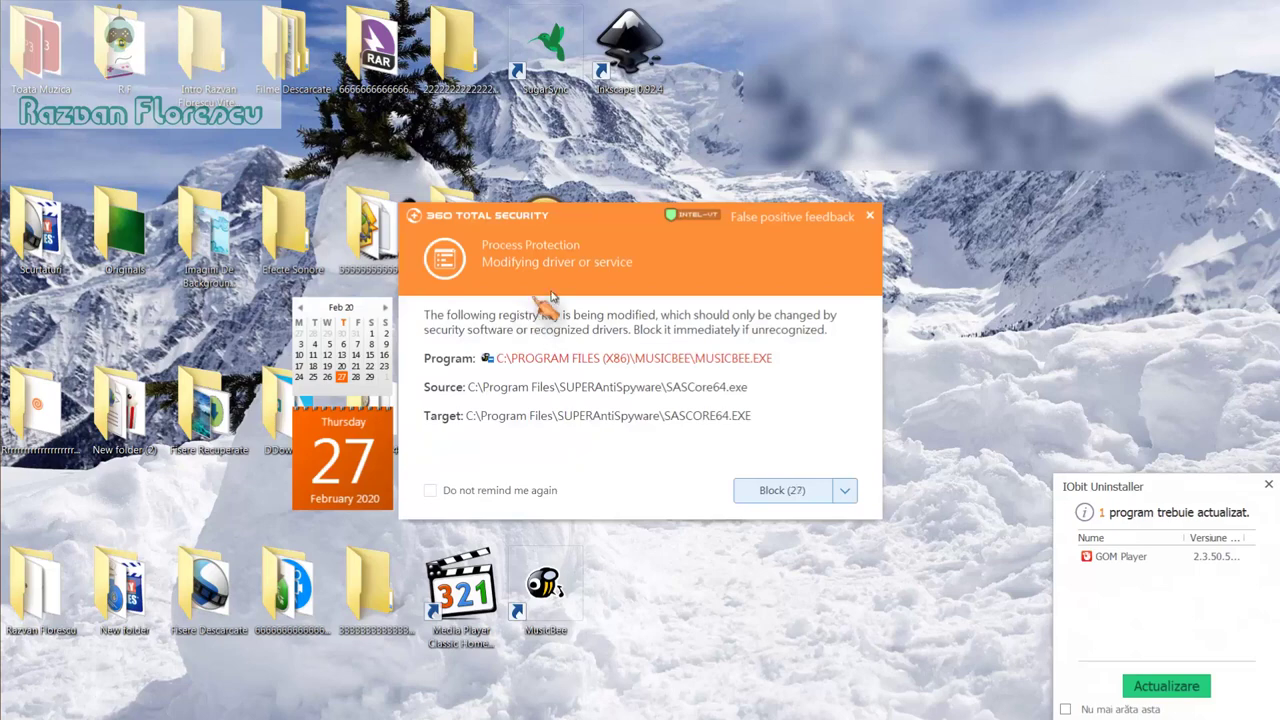
pyautogui.click(872, 217)
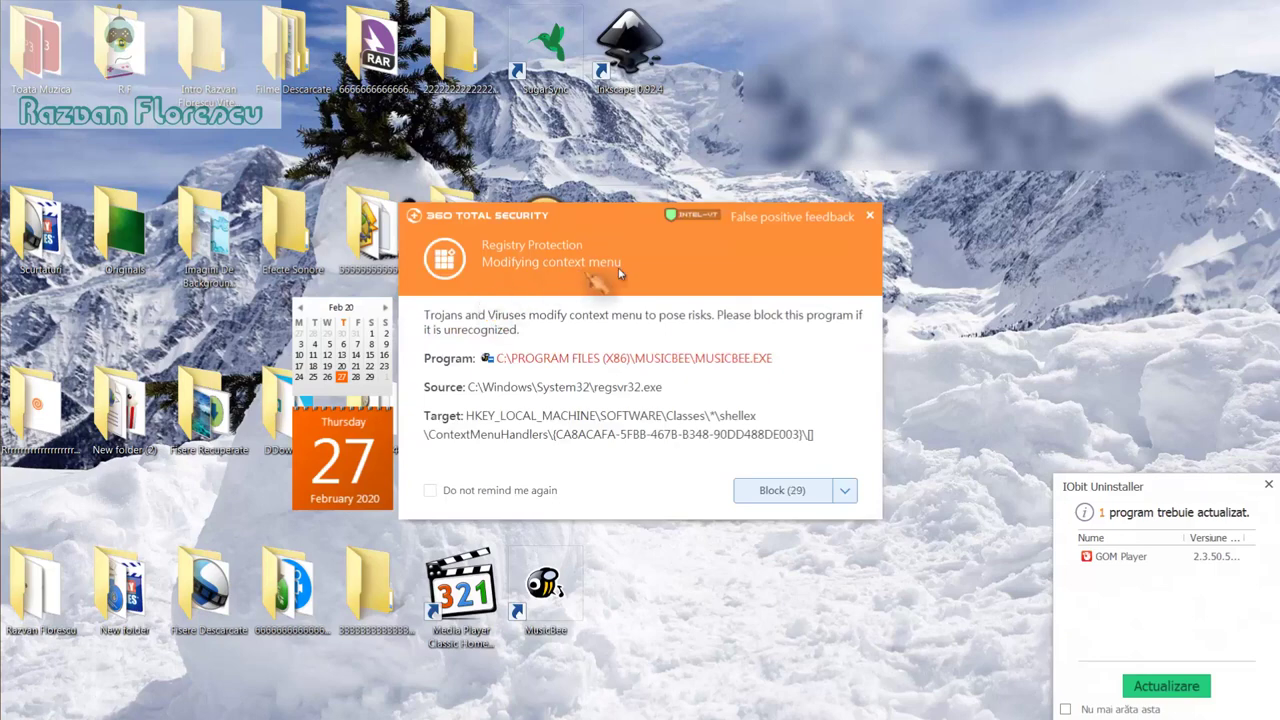
pyautogui.click(870, 217)
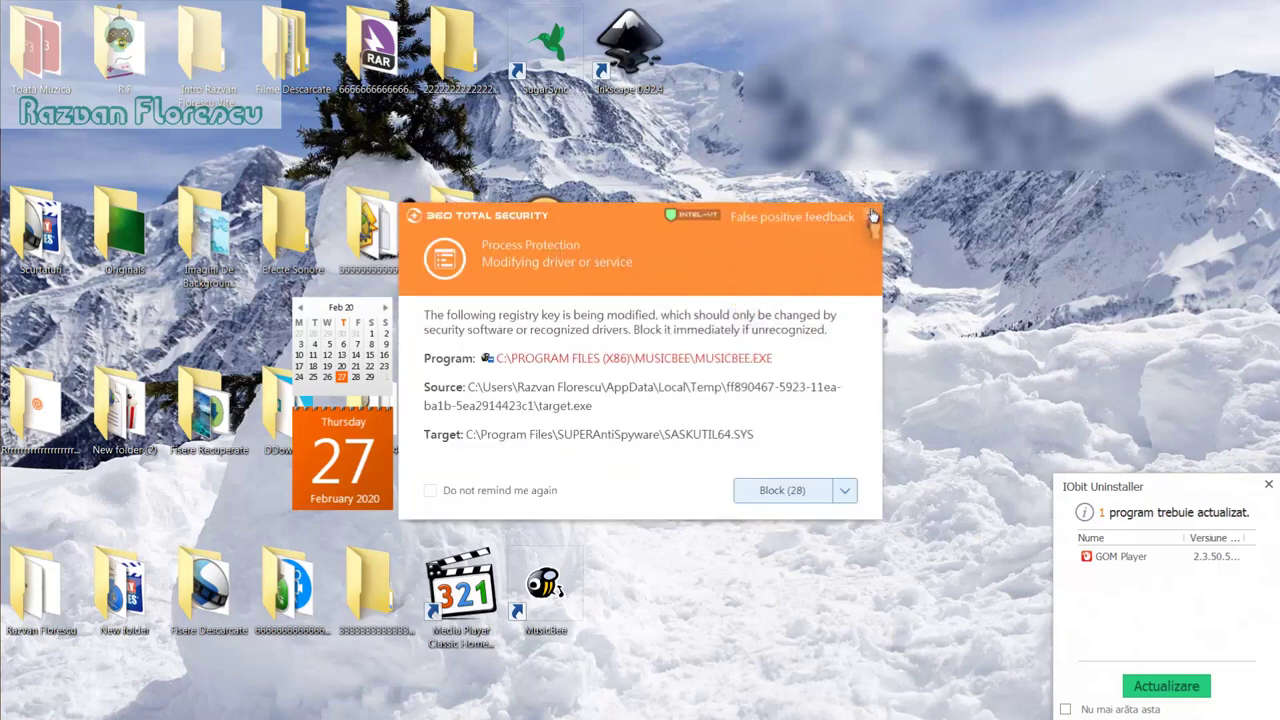
pyautogui.click(871, 217)
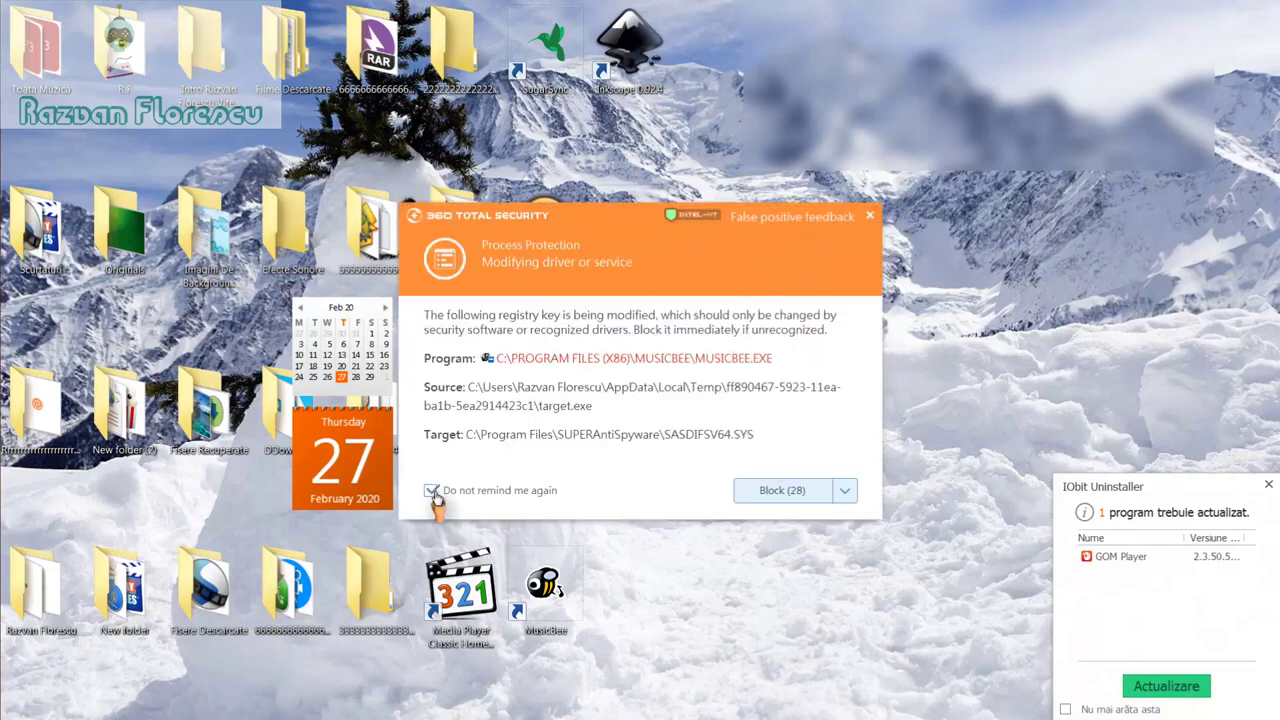
pyautogui.click(870, 216)
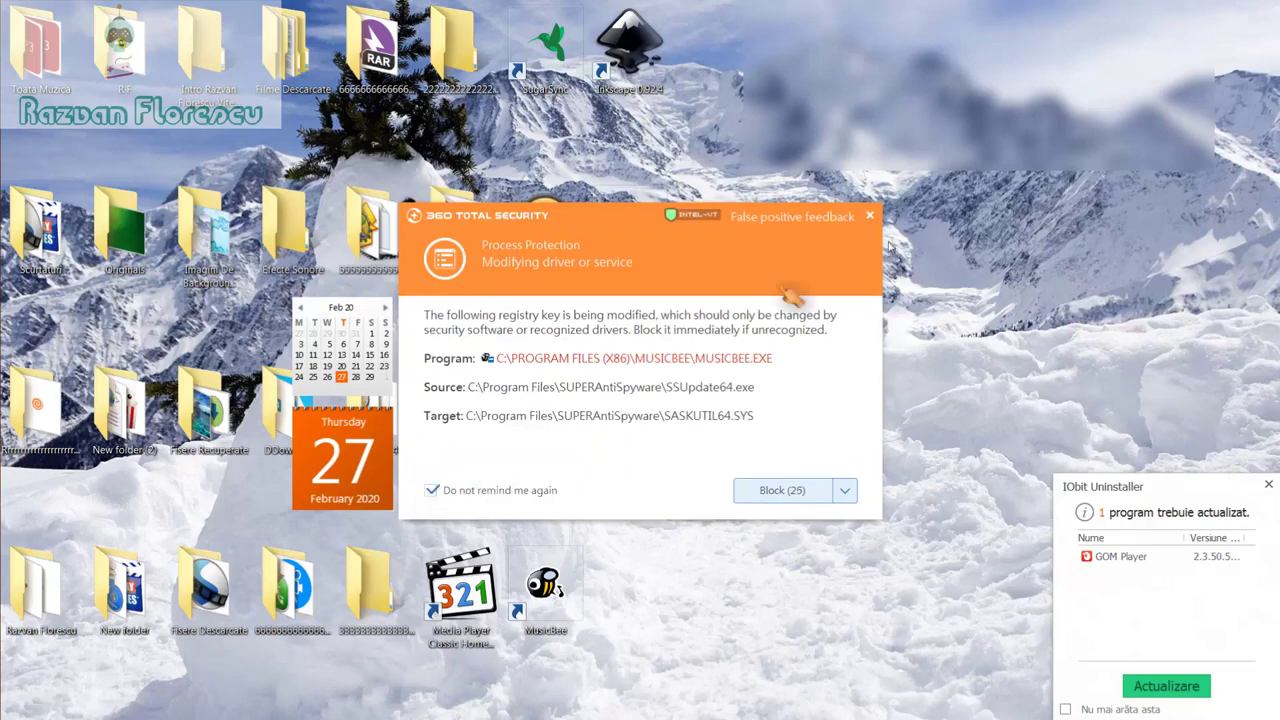
pyautogui.click(869, 217)
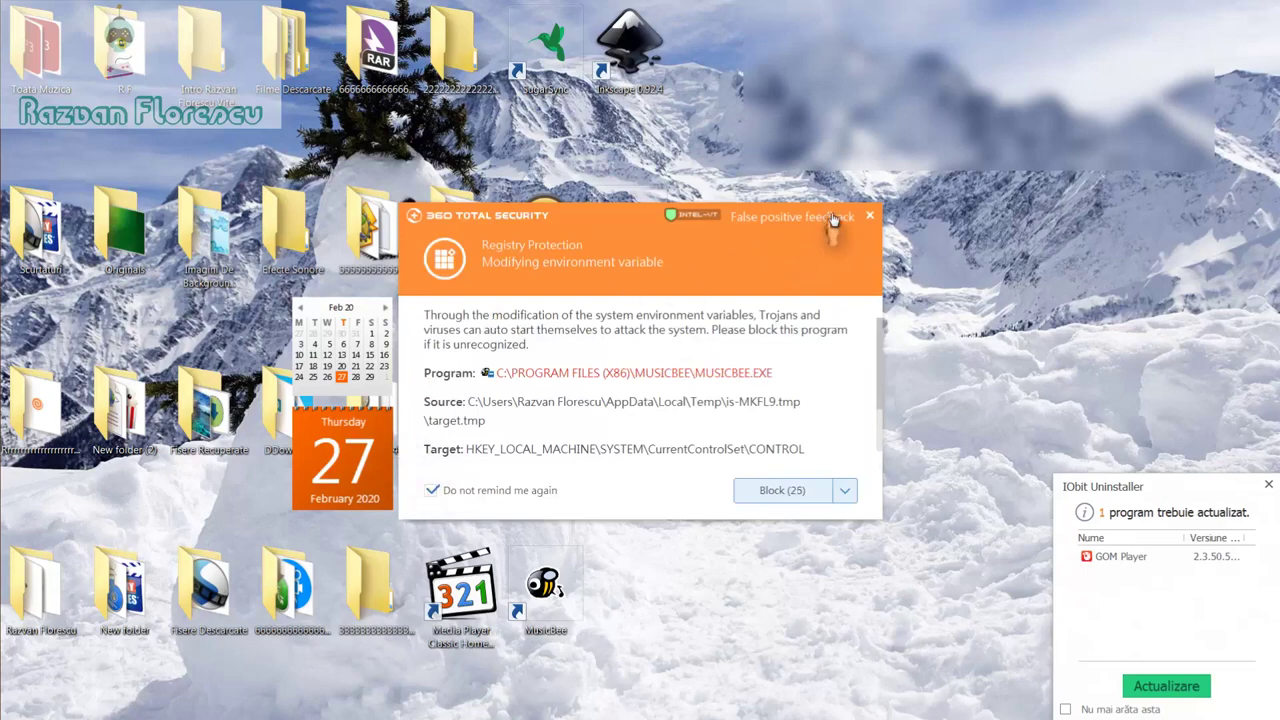
pyautogui.click(871, 219)
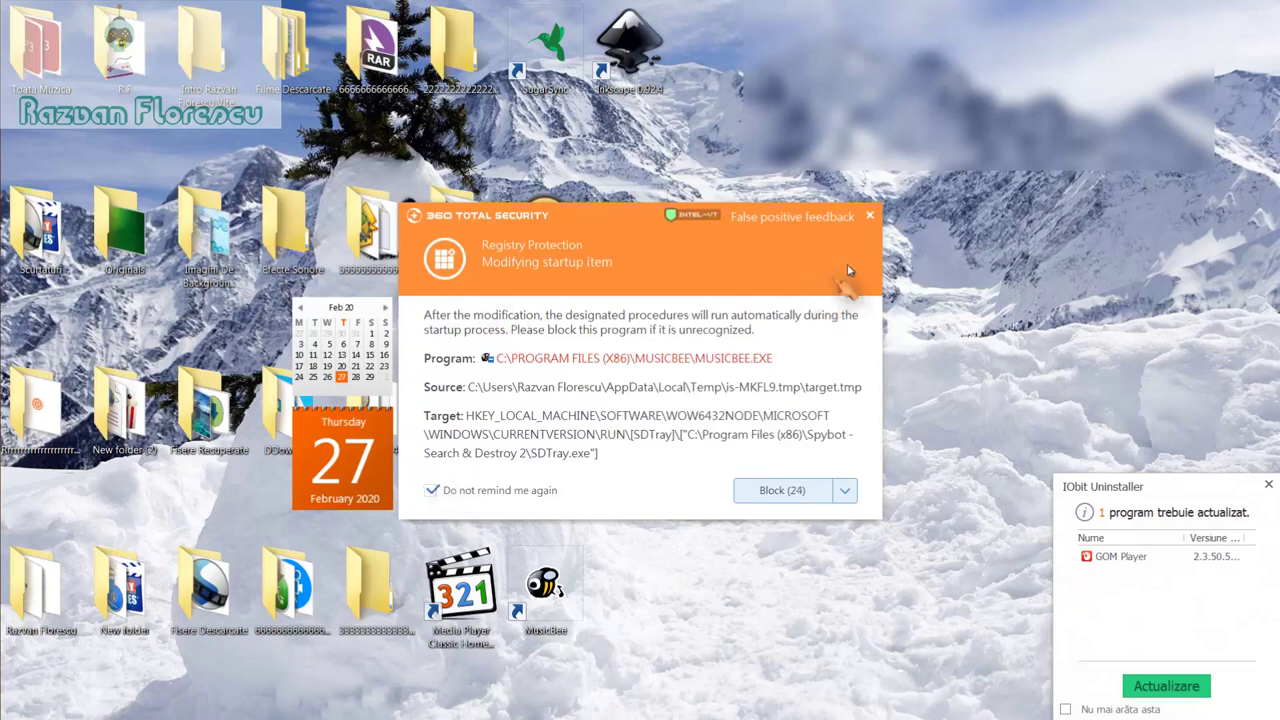
pyautogui.click(871, 217)
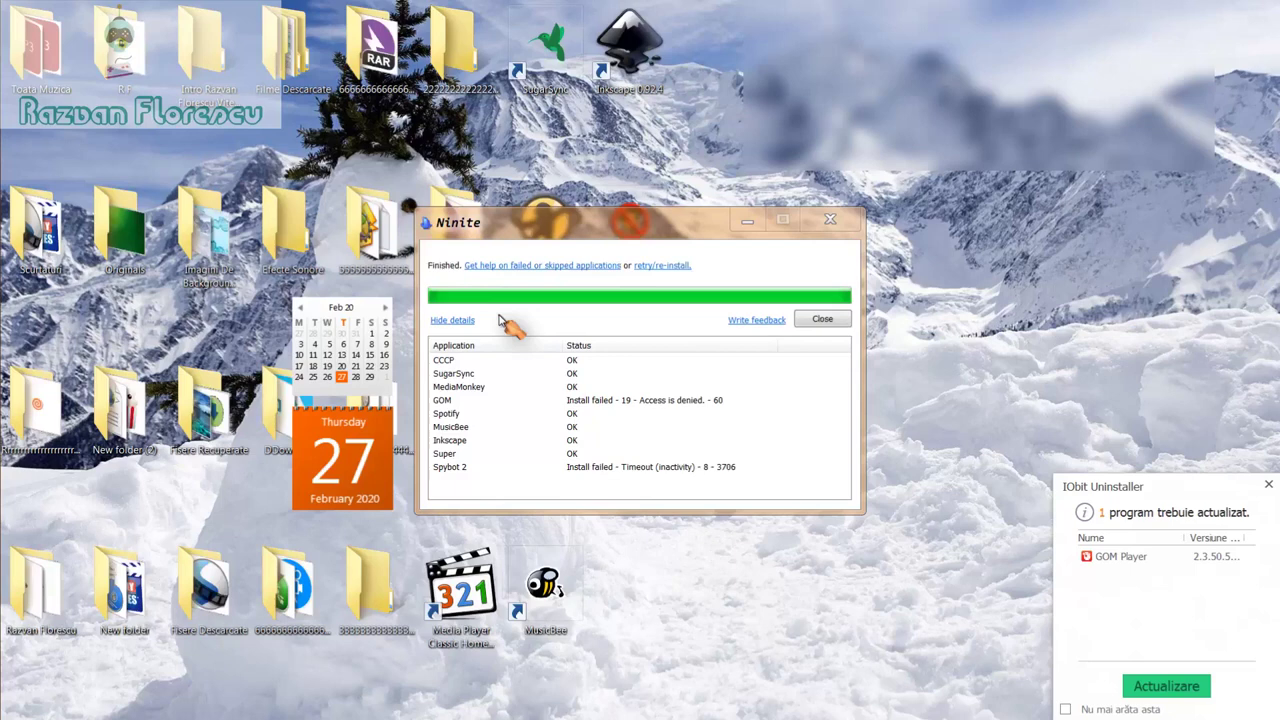
# Step: Close the IObit Uninstaller update notice and the finished Ninite installation window
pyautogui.click(1266, 485)
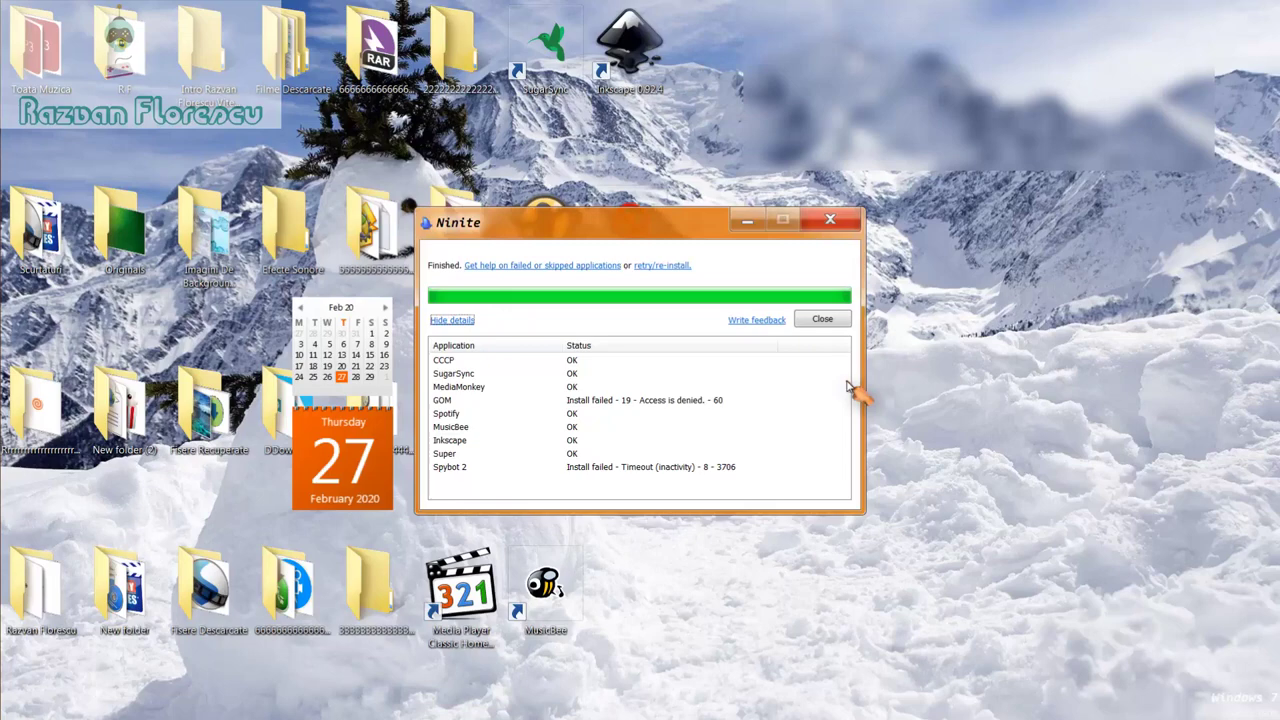
pyautogui.click(820, 322)
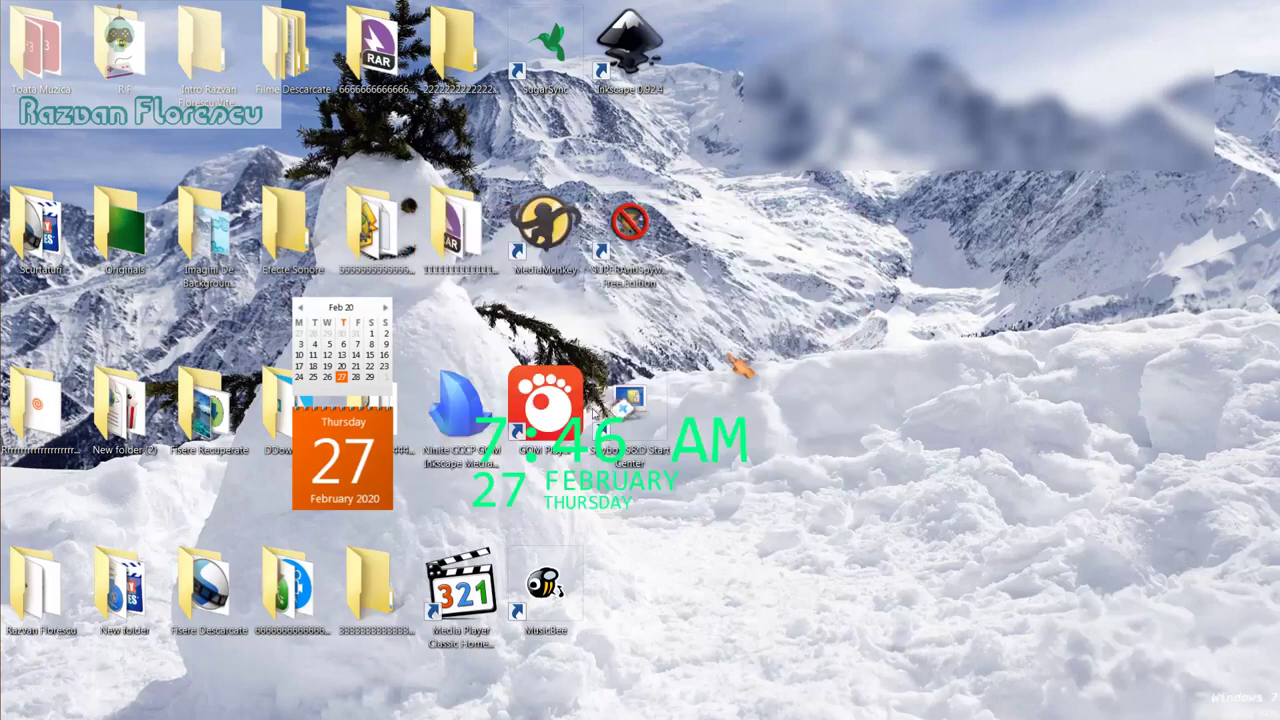
# Step: Launch the newly installed Media Player Classic Home Cinema, decline periodic CCCP update checks, and close the player after viewing it maximized
pyautogui.doubleClick(478, 612)
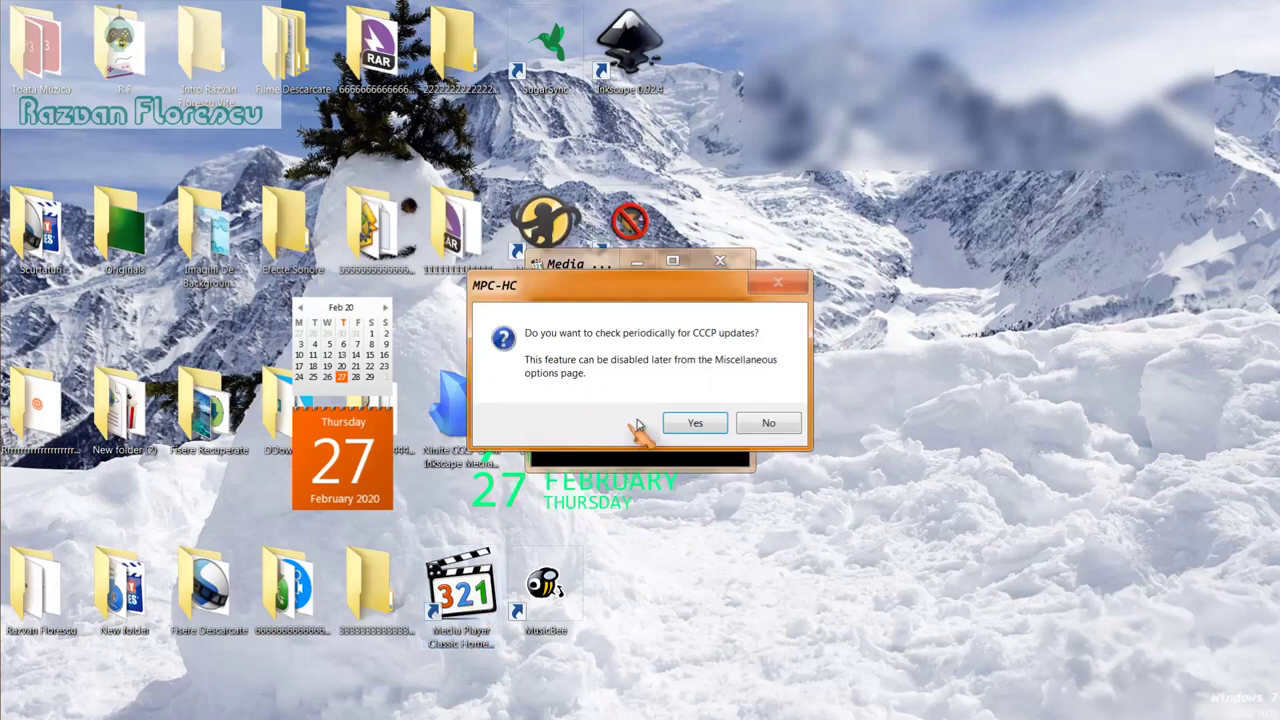
pyautogui.click(765, 424)
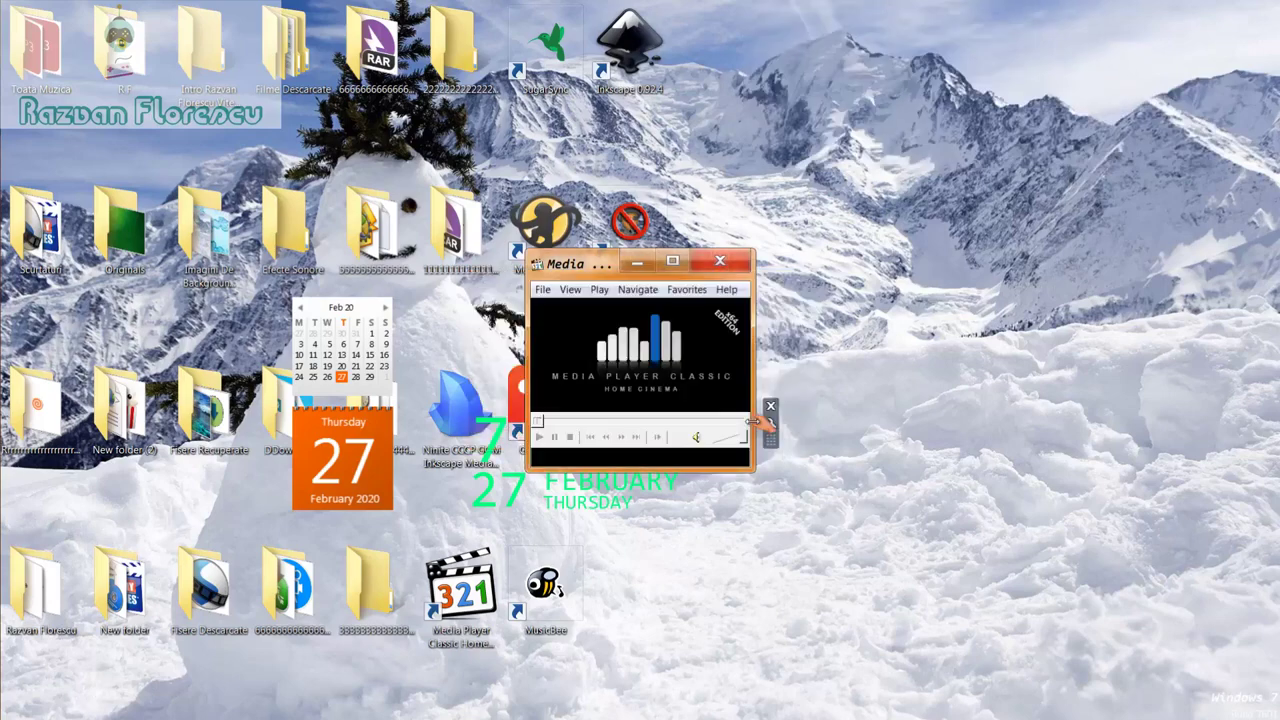
pyautogui.moveTo(604, 269); pyautogui.dragTo(614, 3)
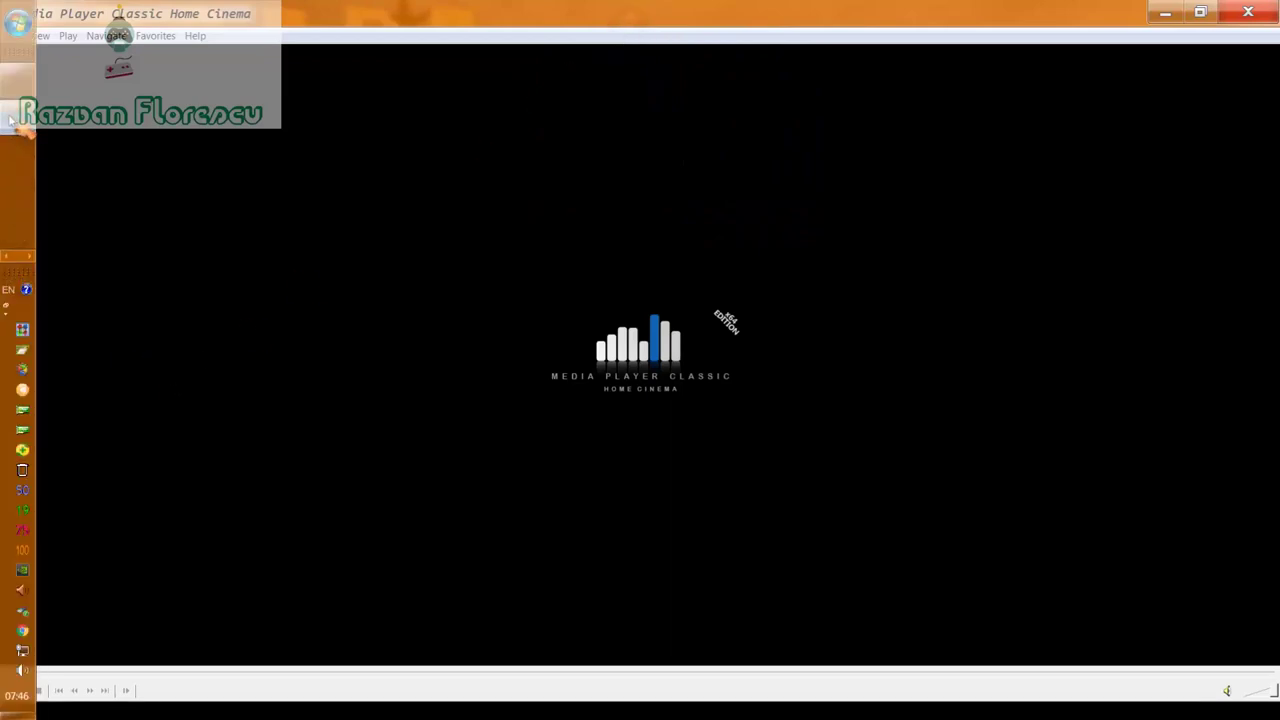
pyautogui.rightClick(12, 120)
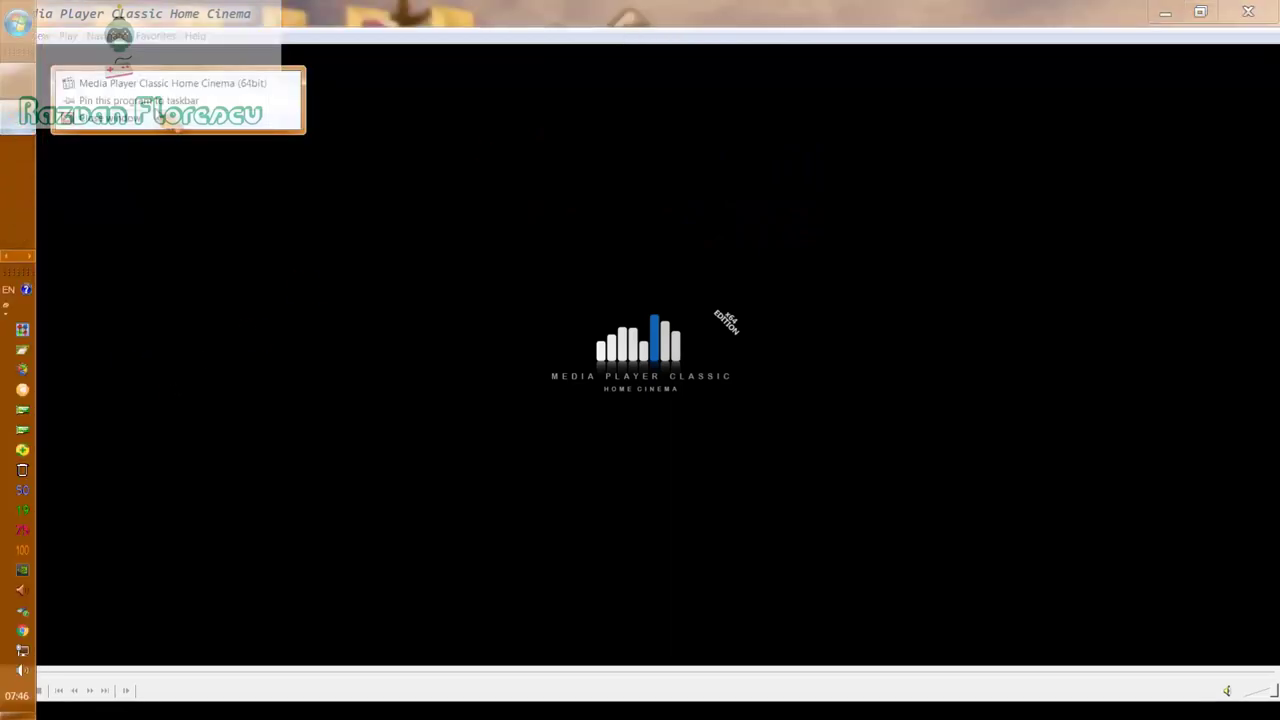
pyautogui.click(206, 120)
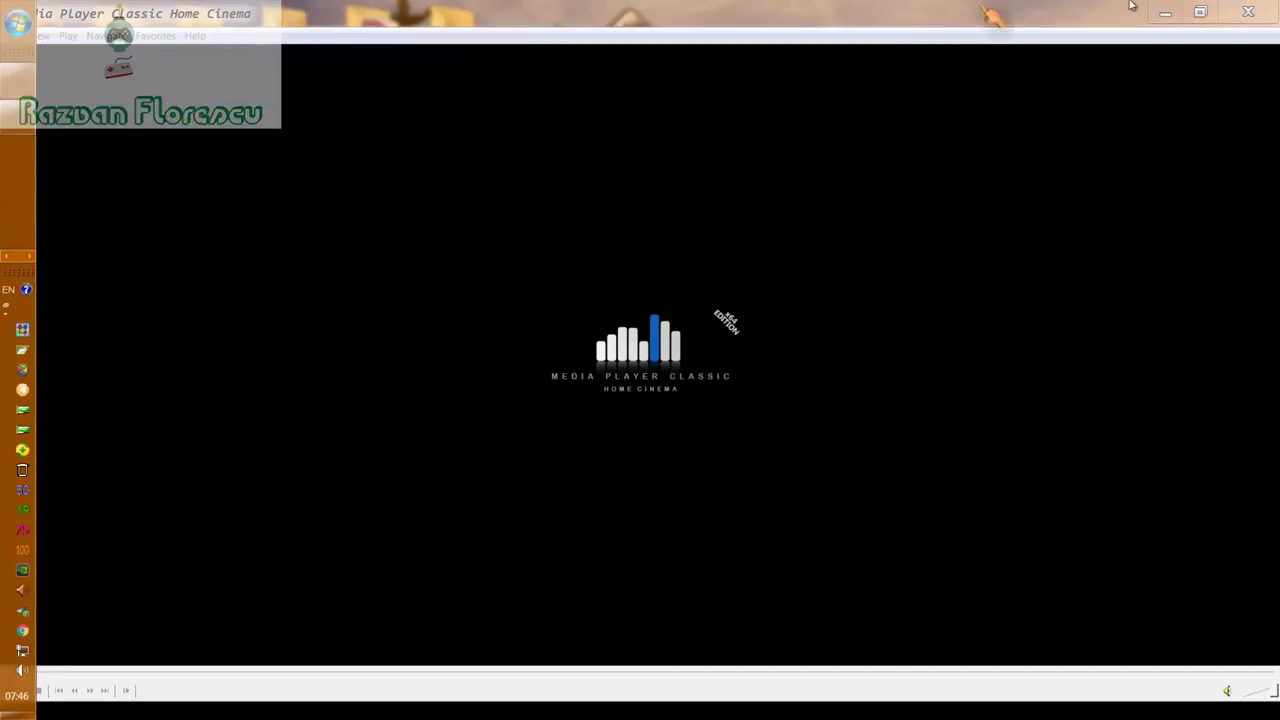
pyautogui.click(1248, 12)
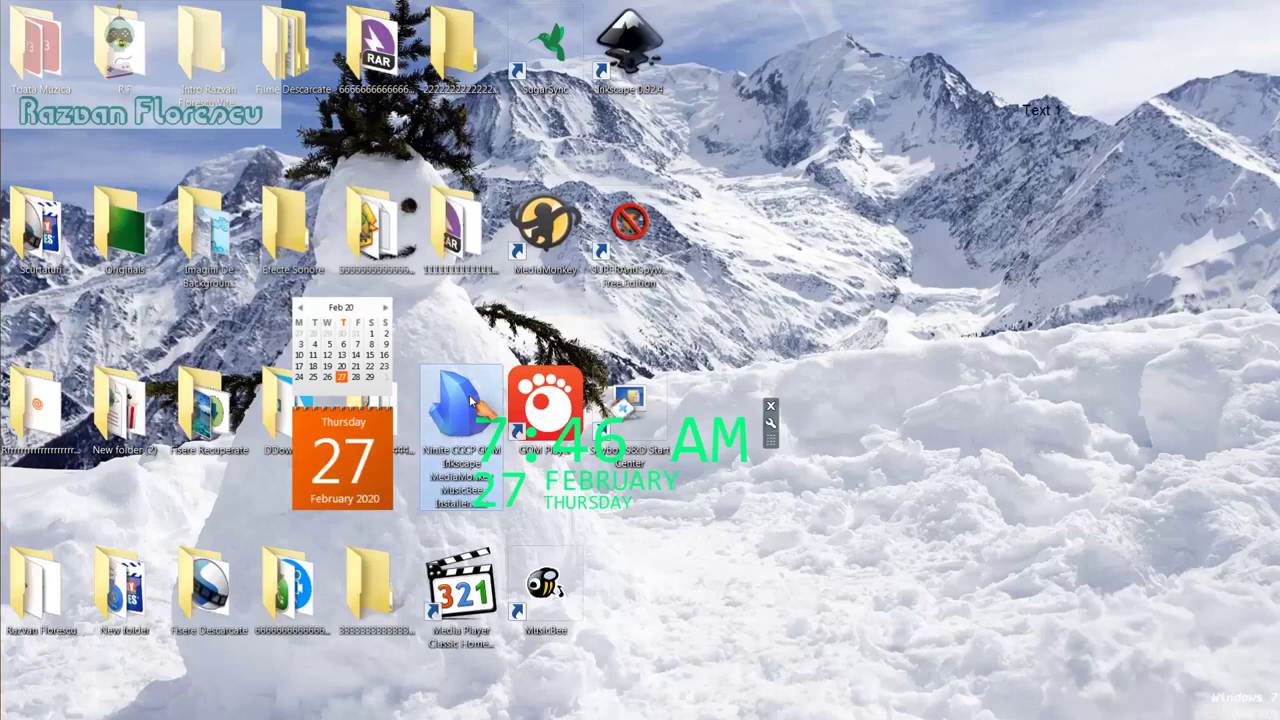
# Step: Permanently delete the custom Ninite installer file from the Desktop
pyautogui.hotkey('shift', 'Delete')
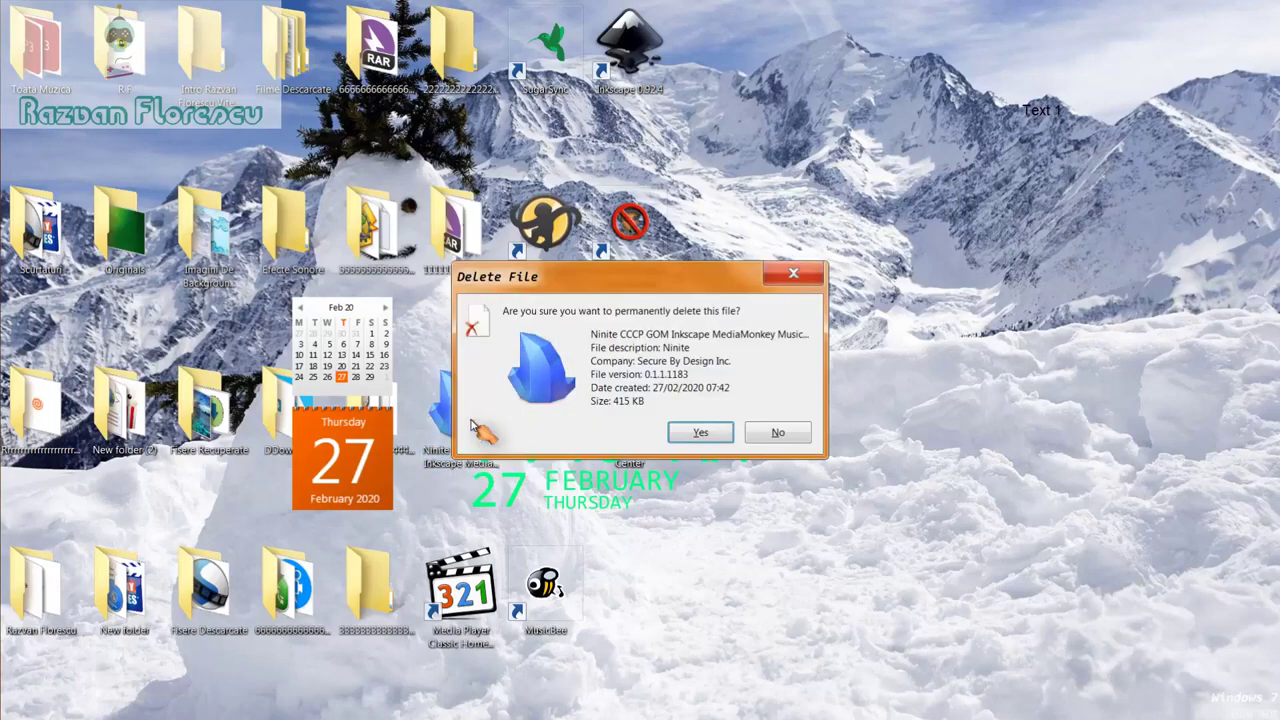
pyautogui.press('Return')
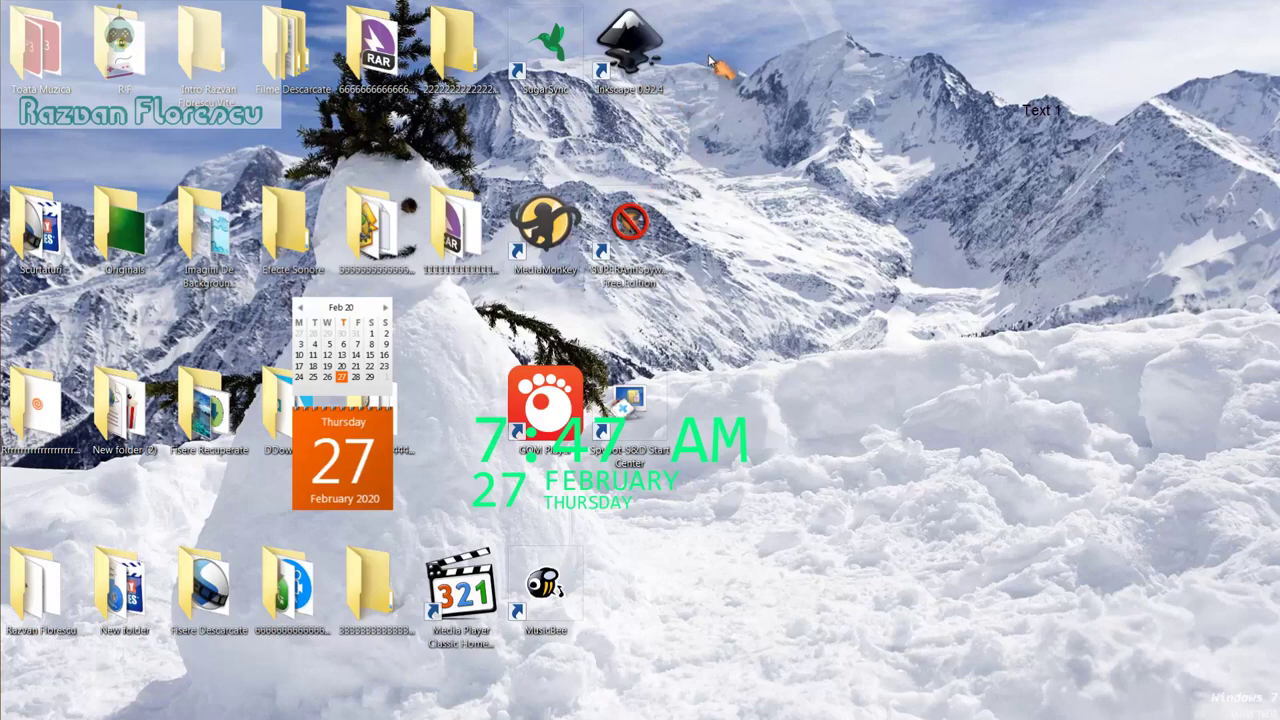
# Step: Copy the eight new application shortcuts, from SugarSync to Media Player Classic, into the Scurtaturi folder on the Desktop
pyautogui.moveTo(712, 45); pyautogui.dragTo(503, 580)
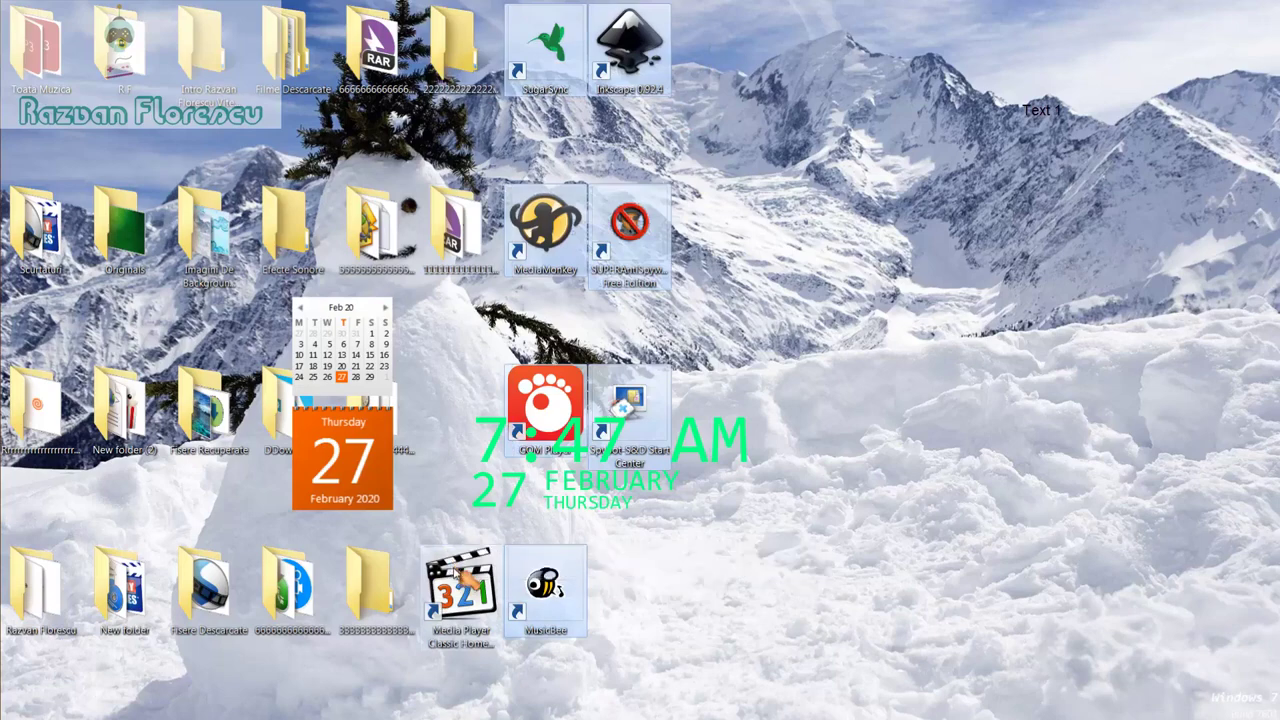
pyautogui.keyDown('ctrl'); pyautogui.click(457, 578); pyautogui.keyUp('ctrl')
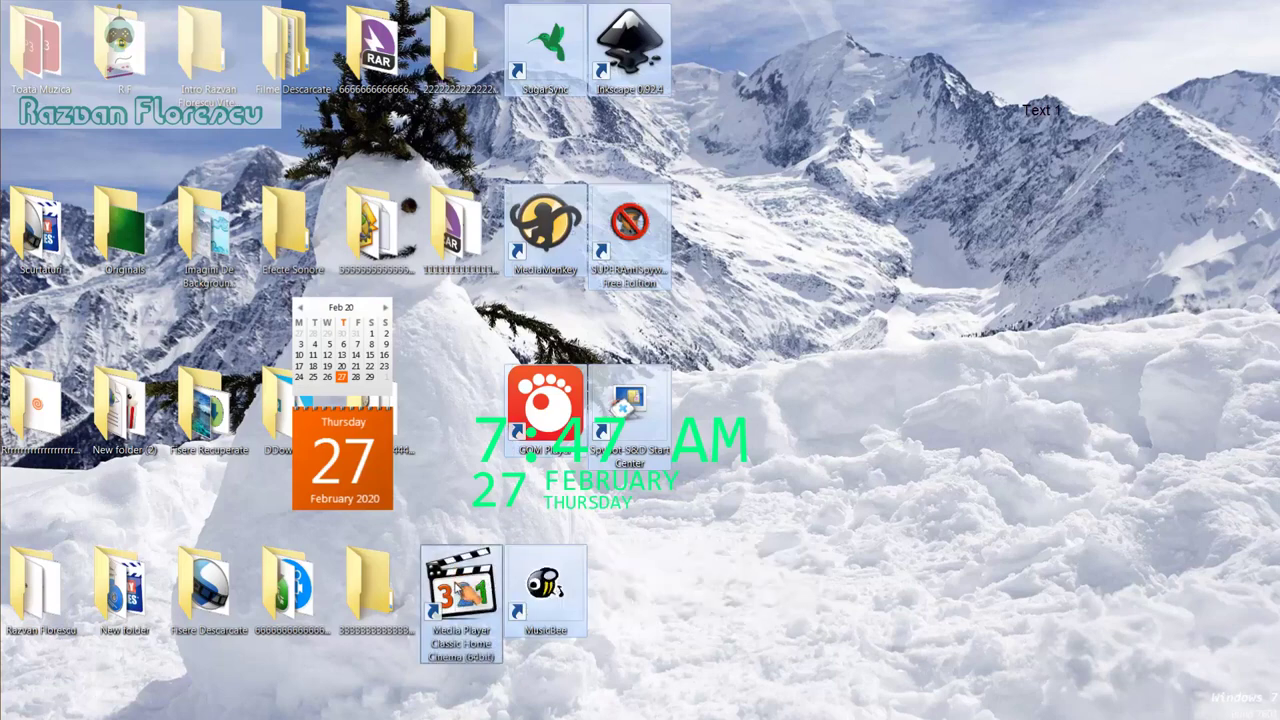
pyautogui.moveTo(460, 588); pyautogui.dragTo(75, 197)
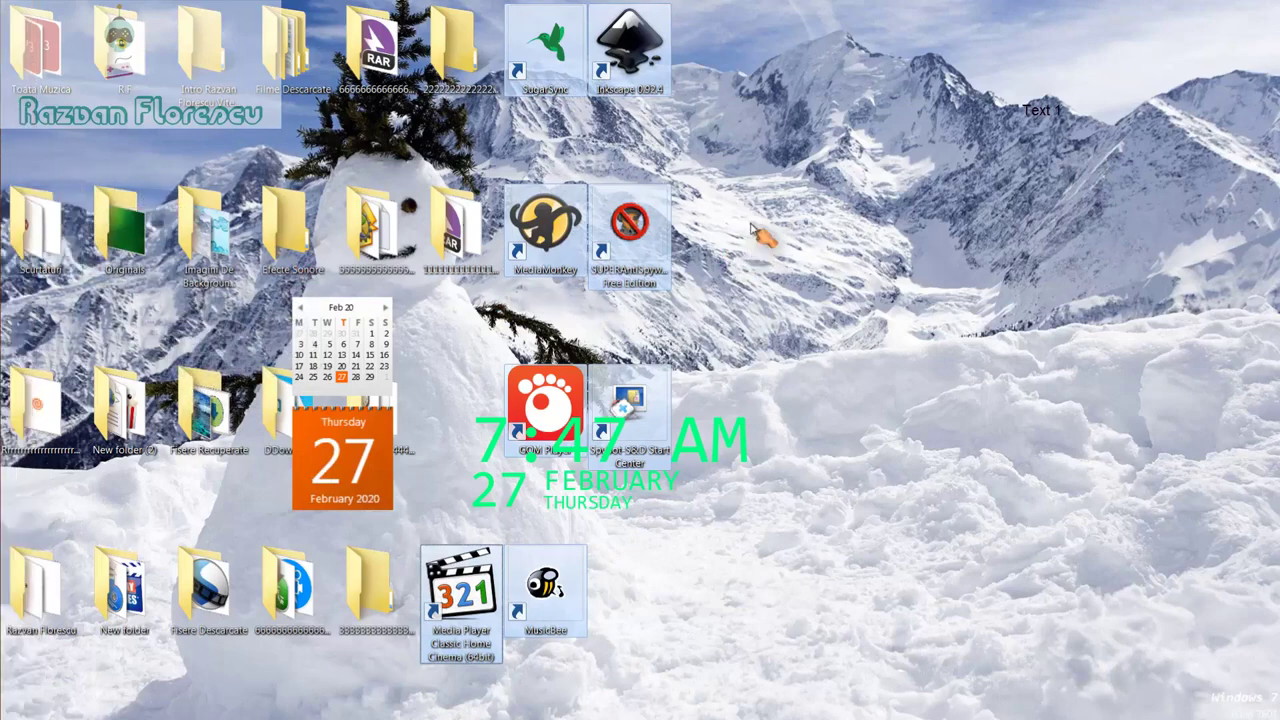
# Step: Permanently delete the eight selected application shortcuts from the Desktop and refresh it
pyautogui.hotkey('shift', 'Delete')
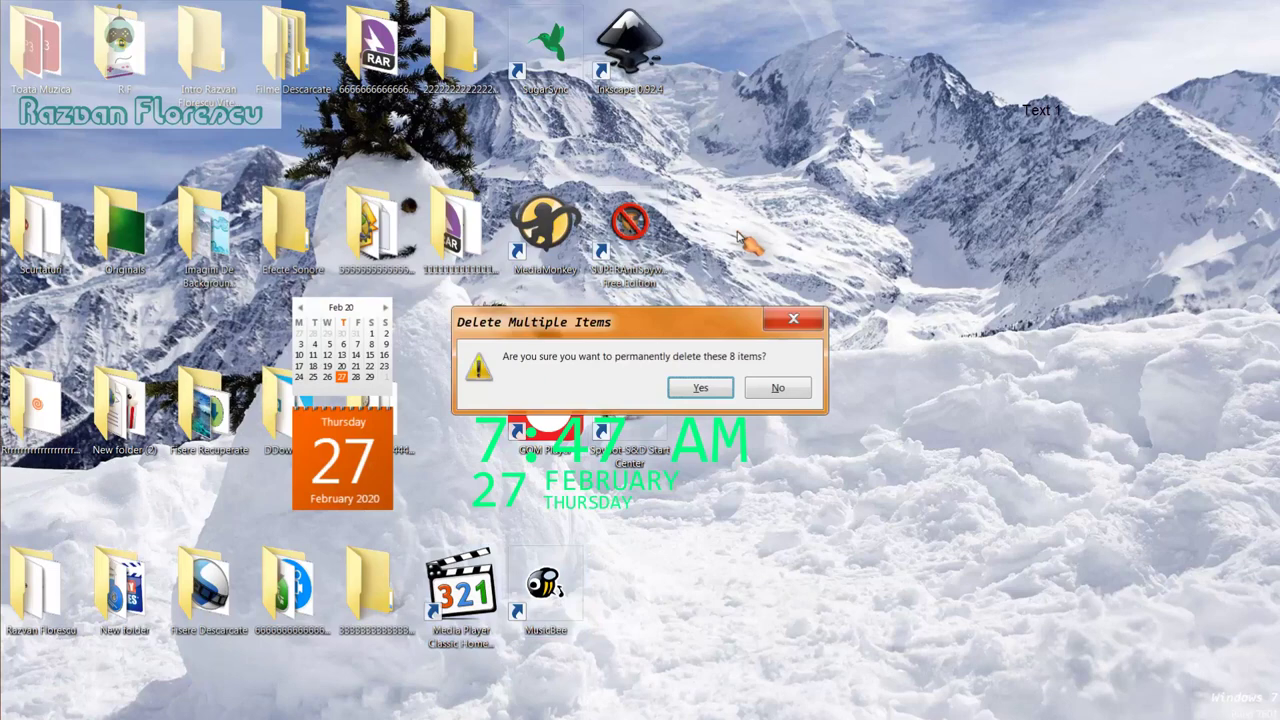
pyautogui.press('Return')
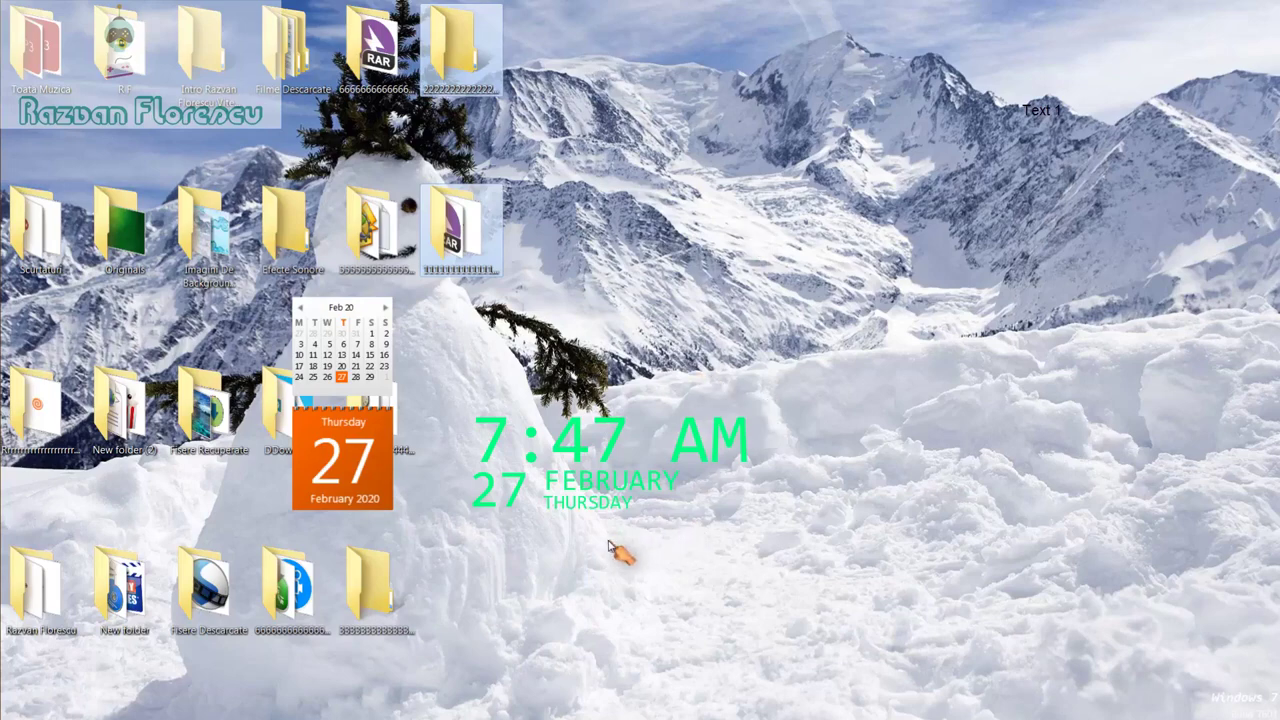
pyautogui.rightClick(605, 537)
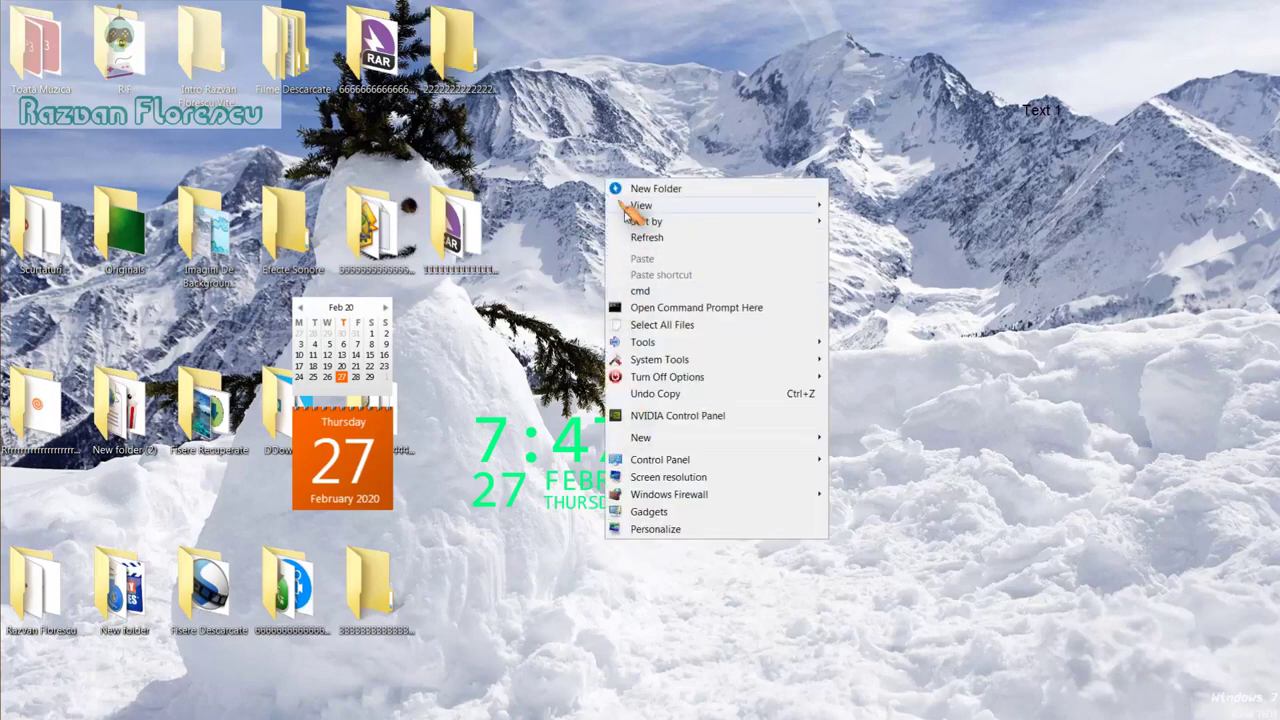
pyautogui.click(645, 238)
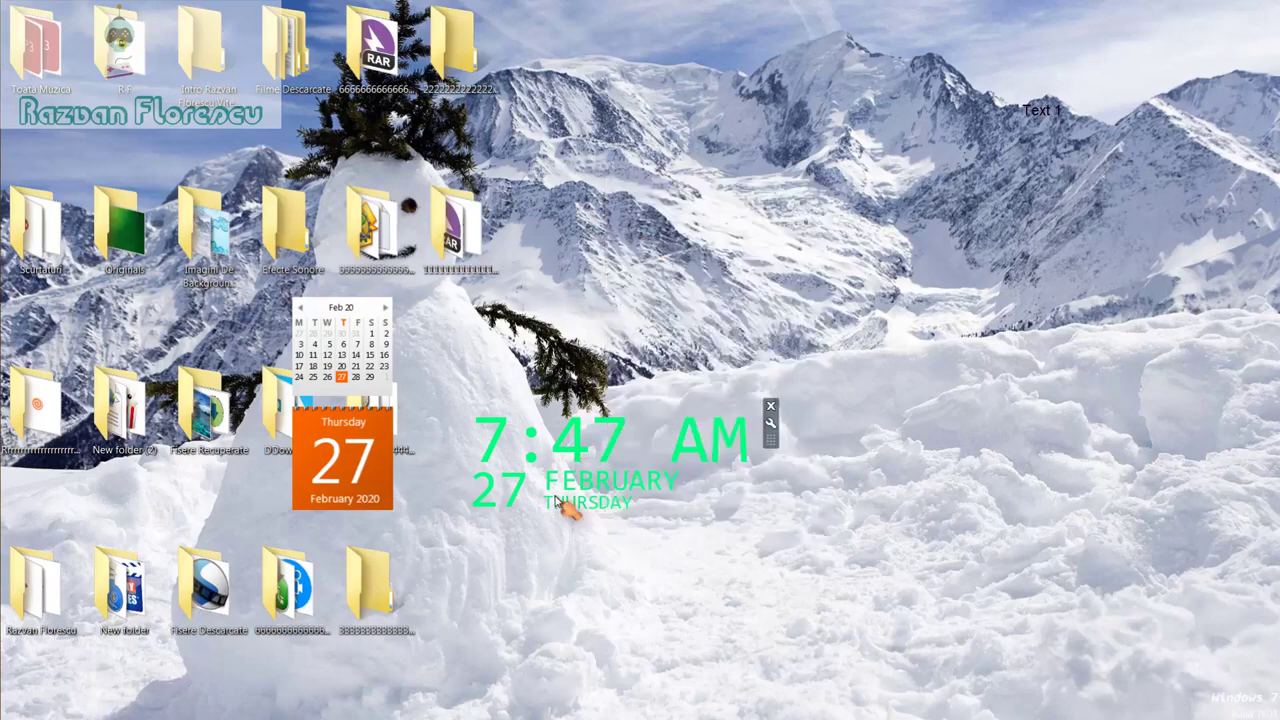
pyautogui.rightClick(575, 543)
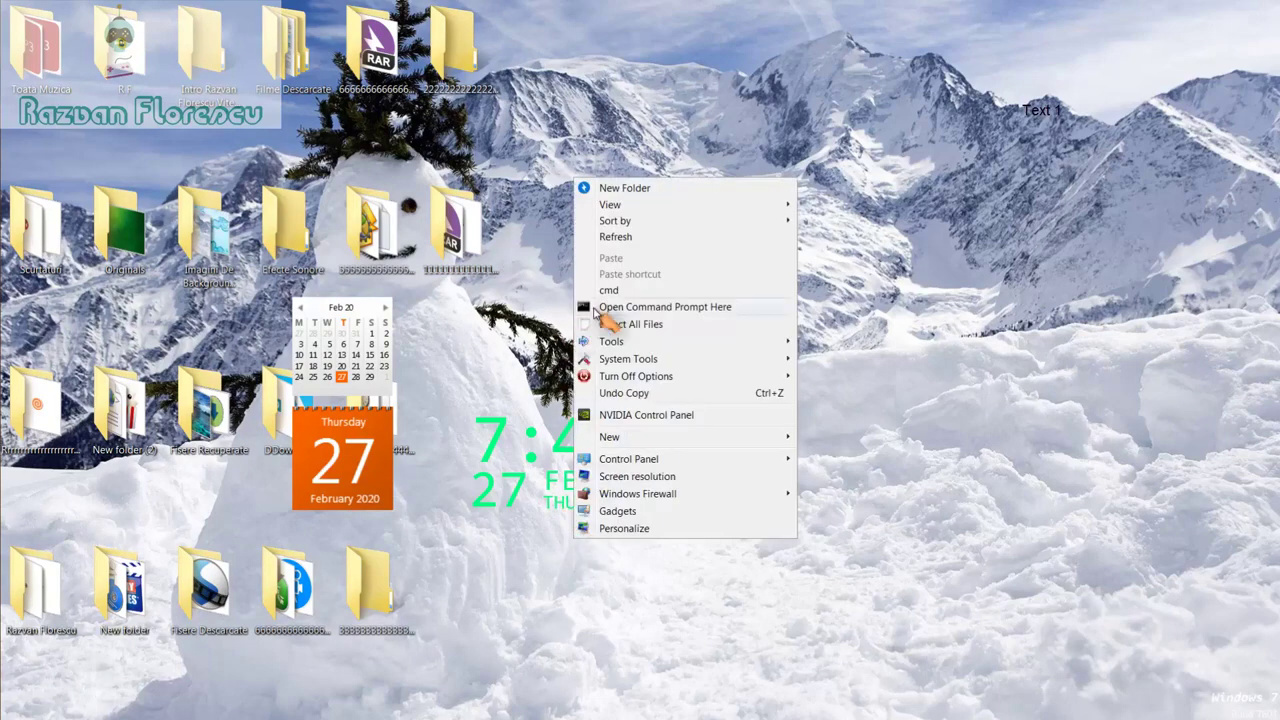
pyautogui.click(614, 238)
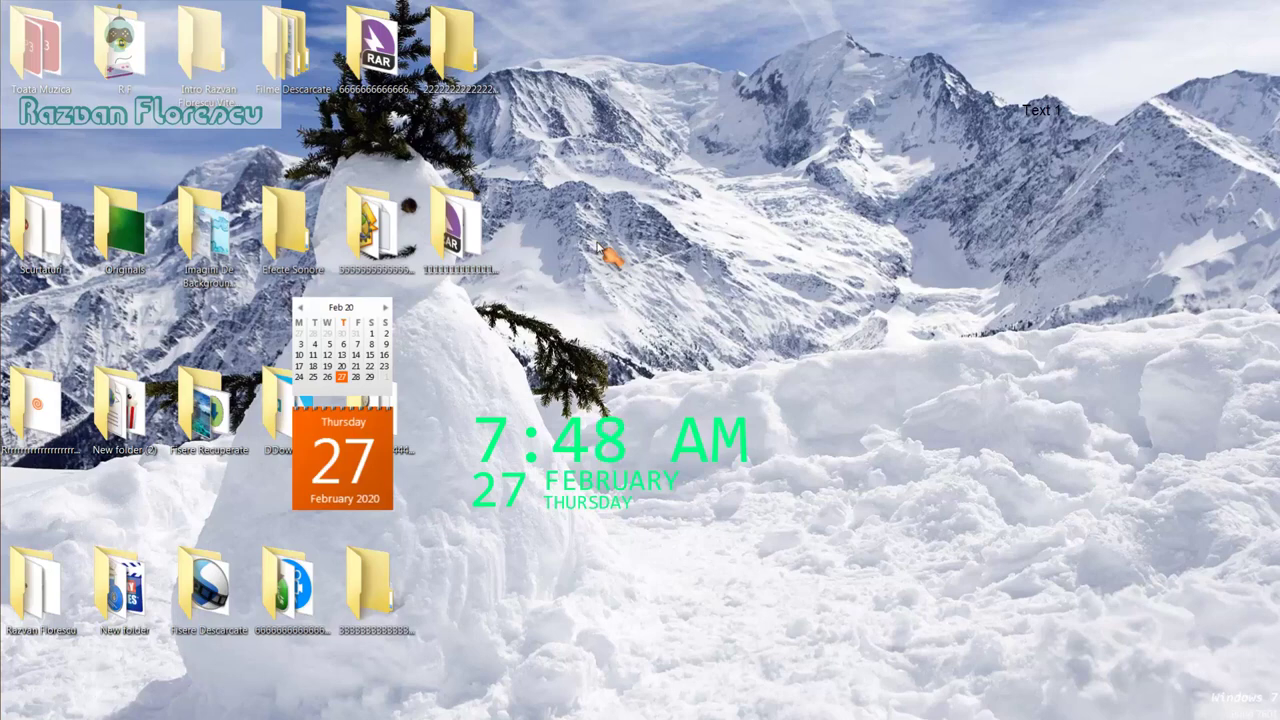
# Step: Bring up the screen recorder's control window and stop the recording
pyautogui.moveTo(12, 320)
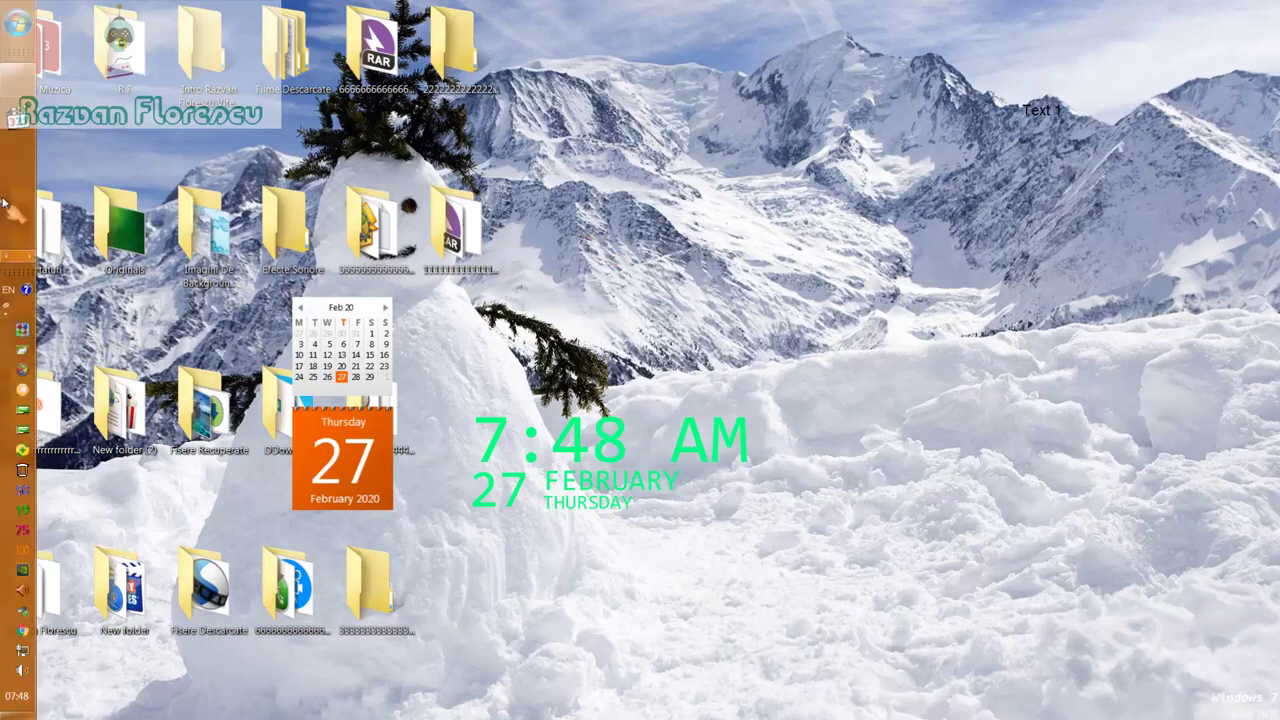
pyautogui.moveTo(28, 90)
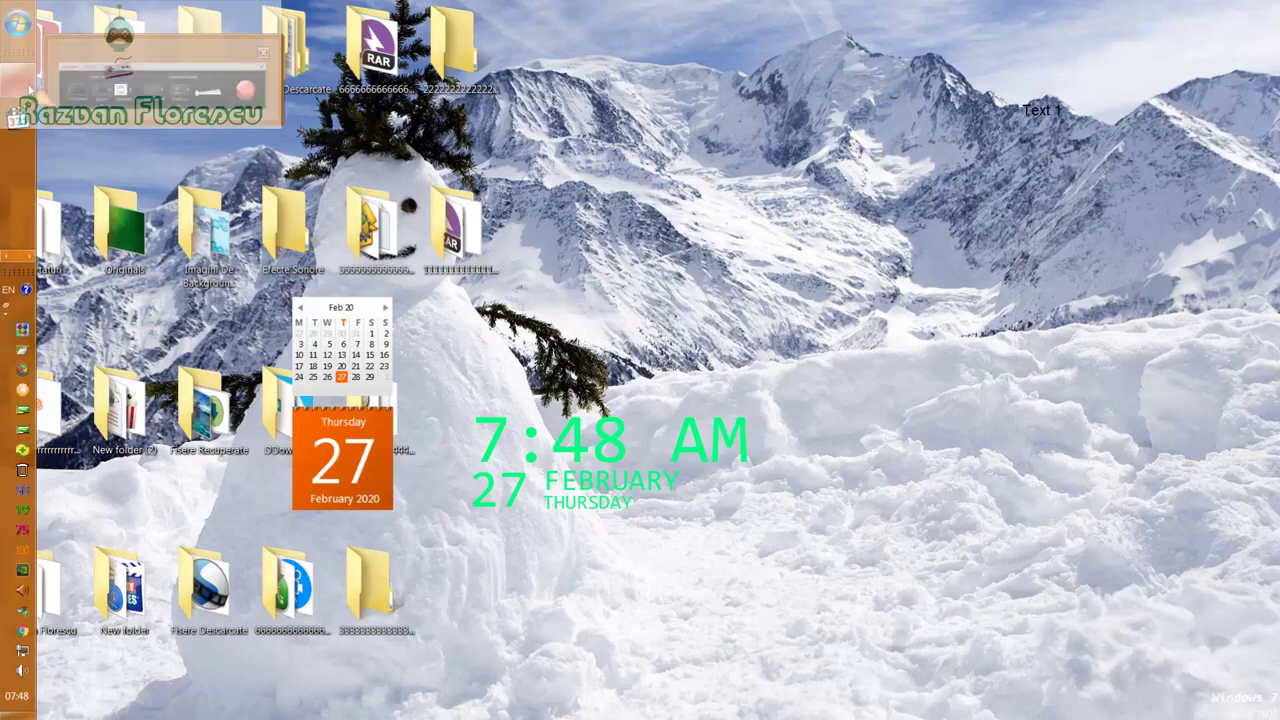
pyautogui.click(115, 100)
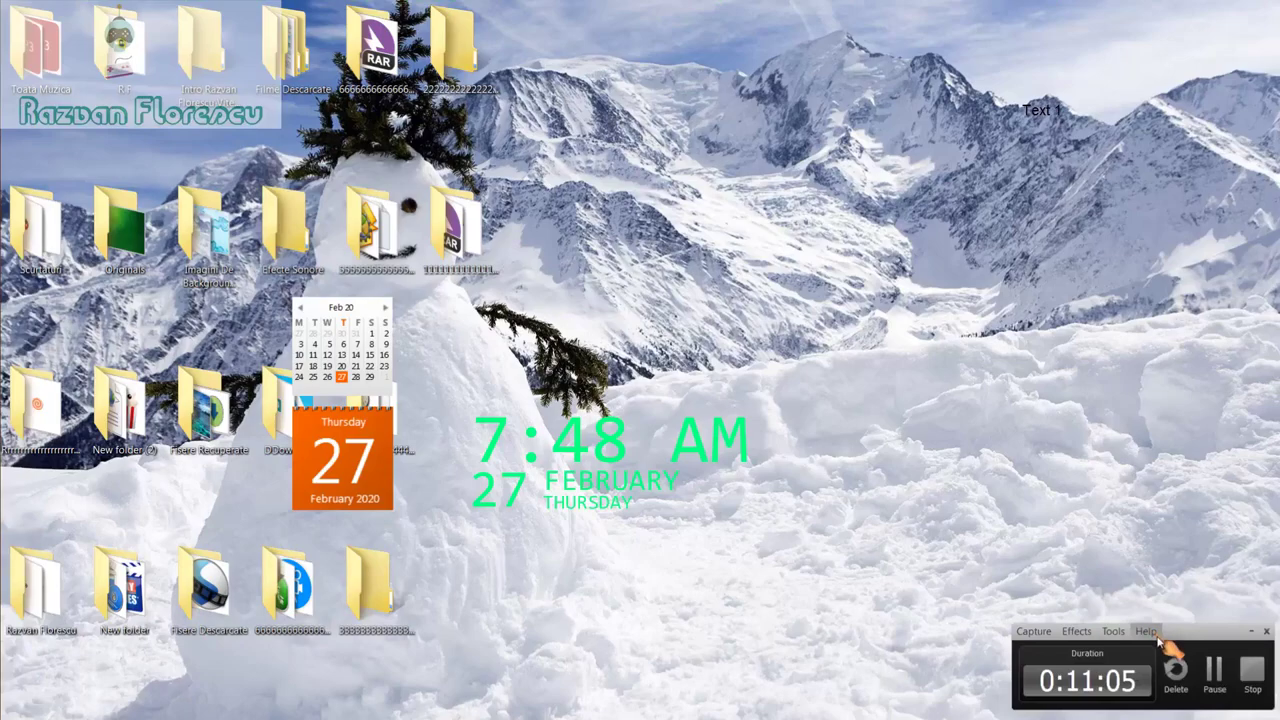
pyautogui.click(1252, 676)
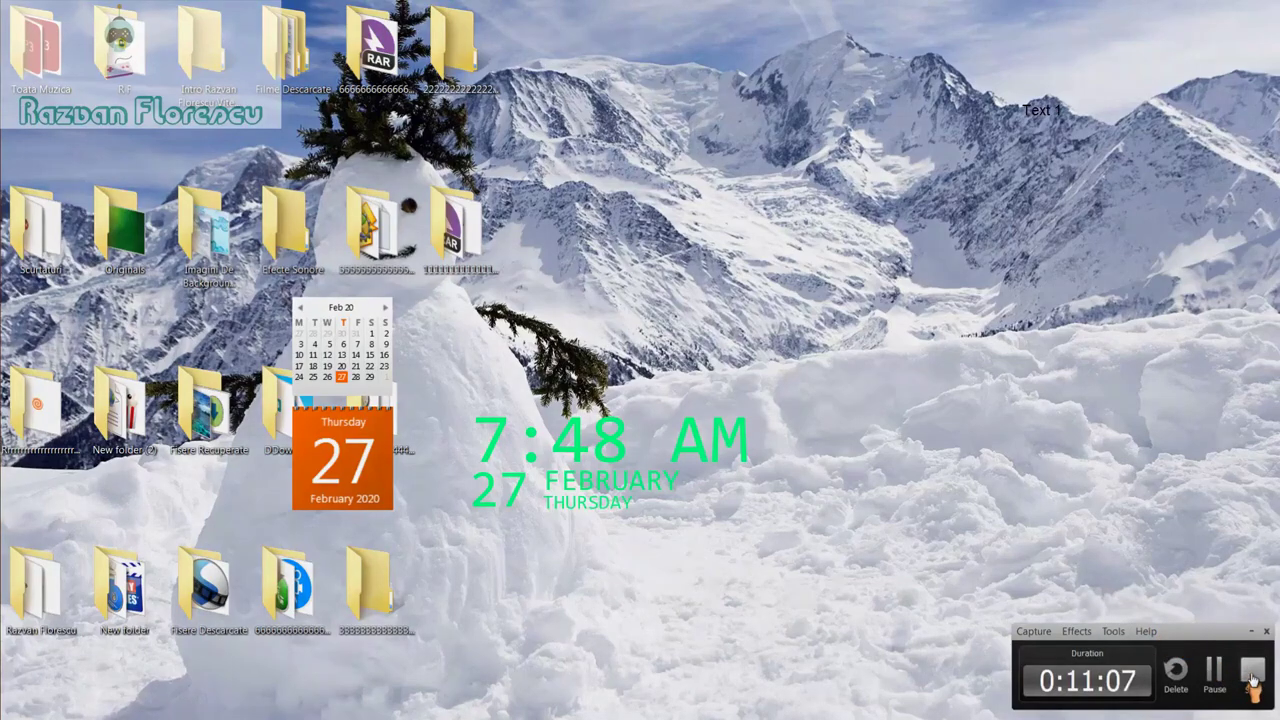
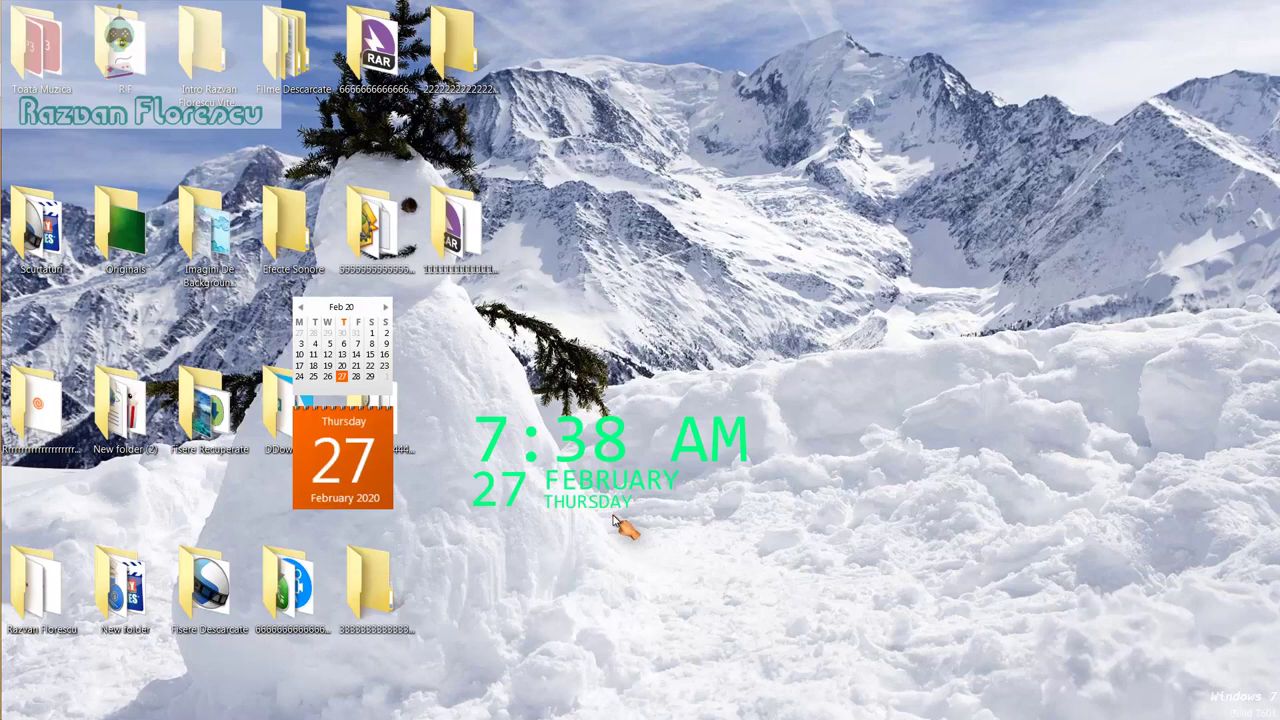
# Step: Switch to the browser window with the Ninite home page
pyautogui.moveTo(4, 330)
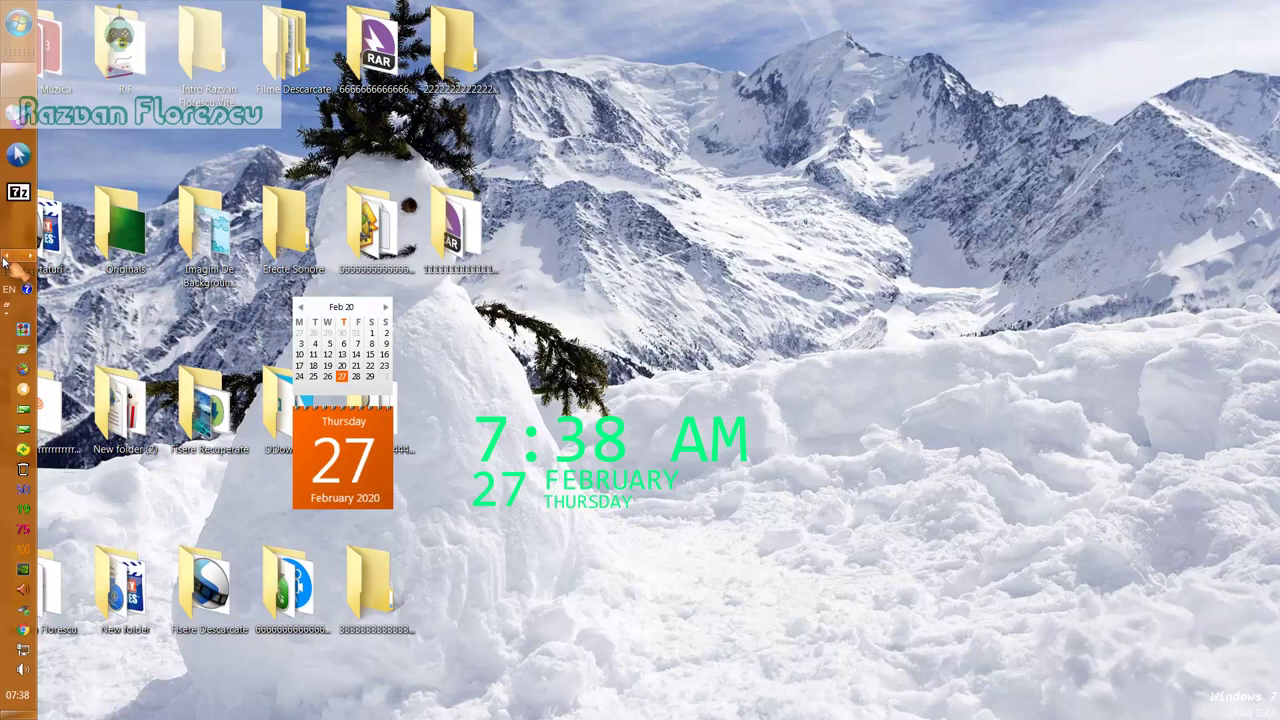
pyautogui.moveTo(20, 86)
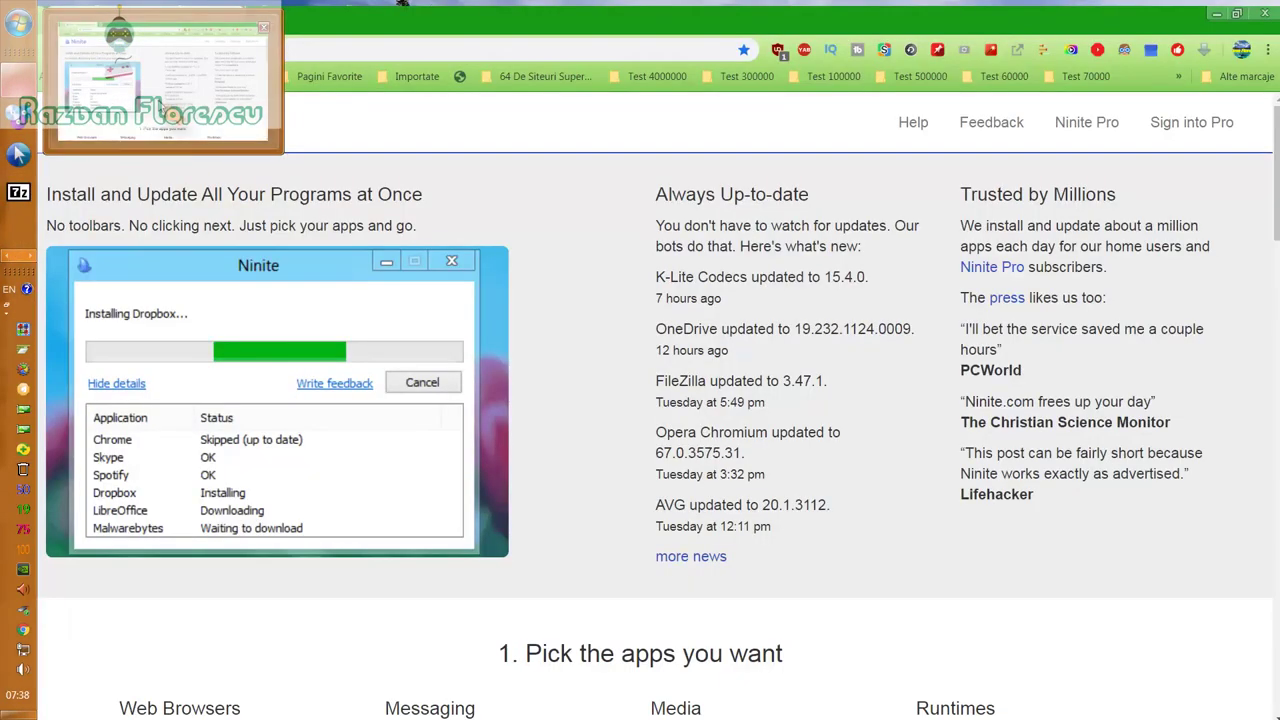
pyautogui.click(160, 80)
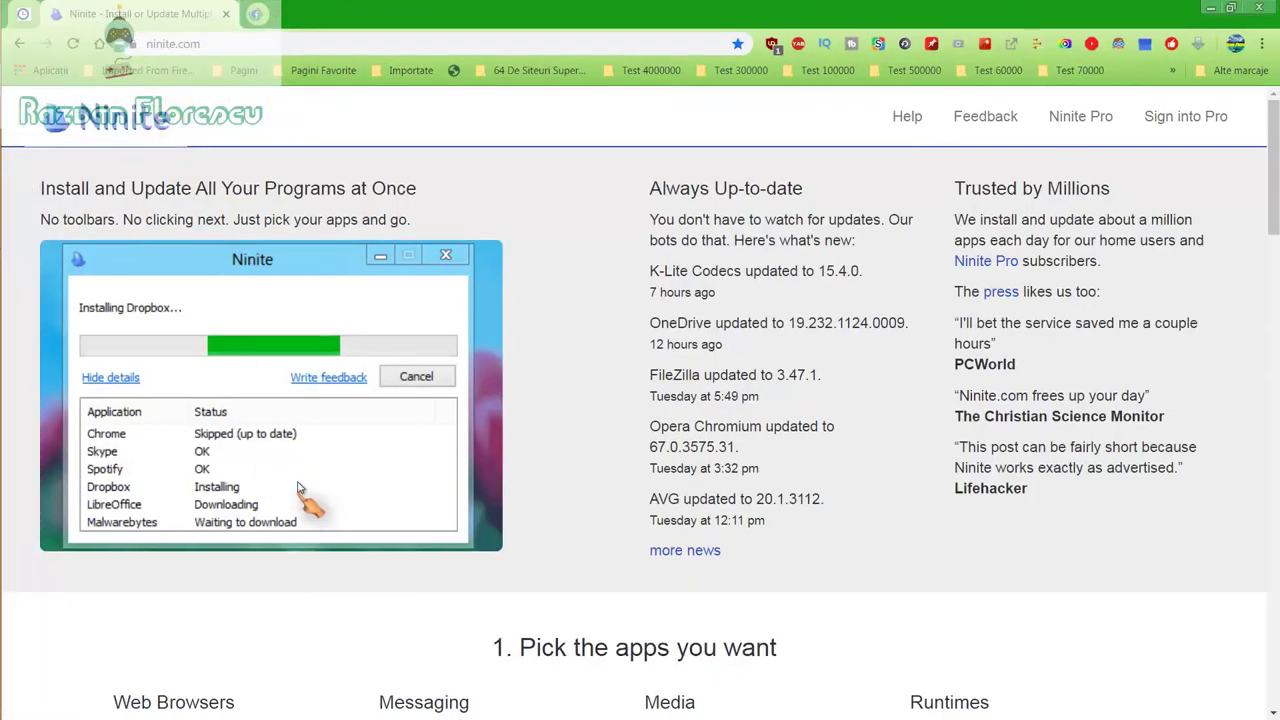
# Step: Look through the full catalogue of apps offered for the custom installer, from Web Browsers down to Developer Tools
pyautogui.scroll(-2, 322, 614)
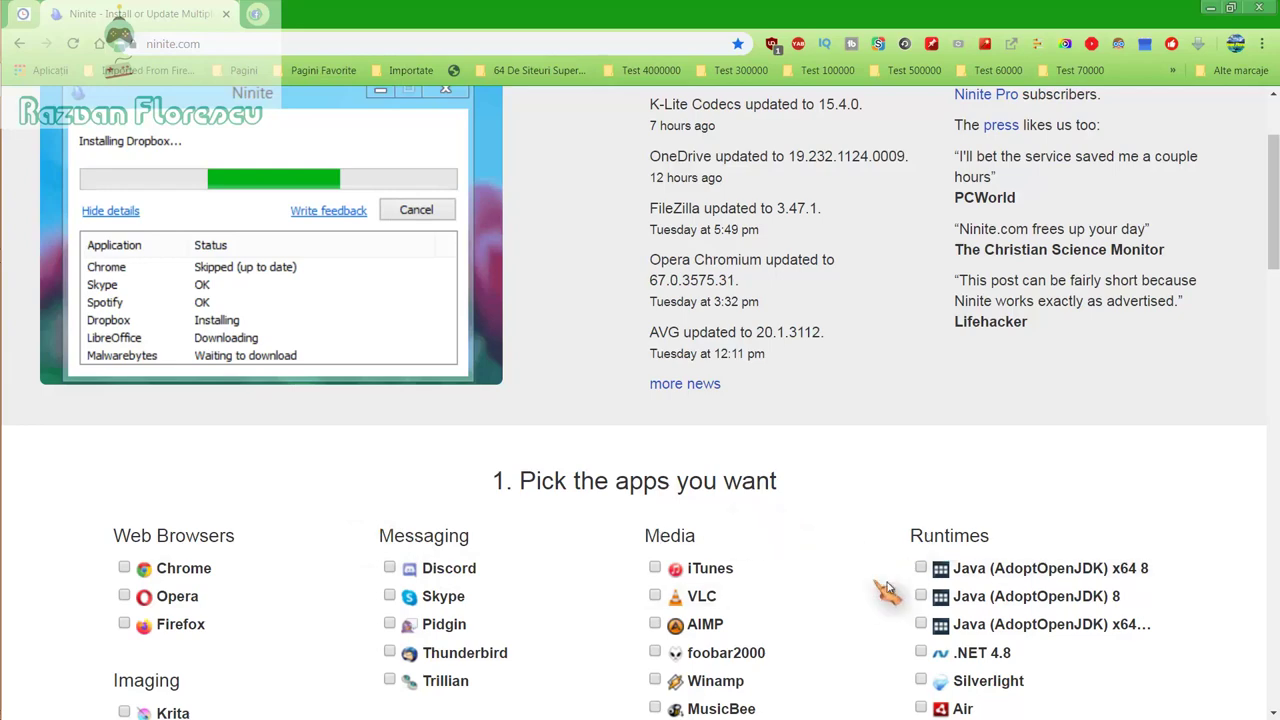
pyautogui.scroll(-2, 860, 585)
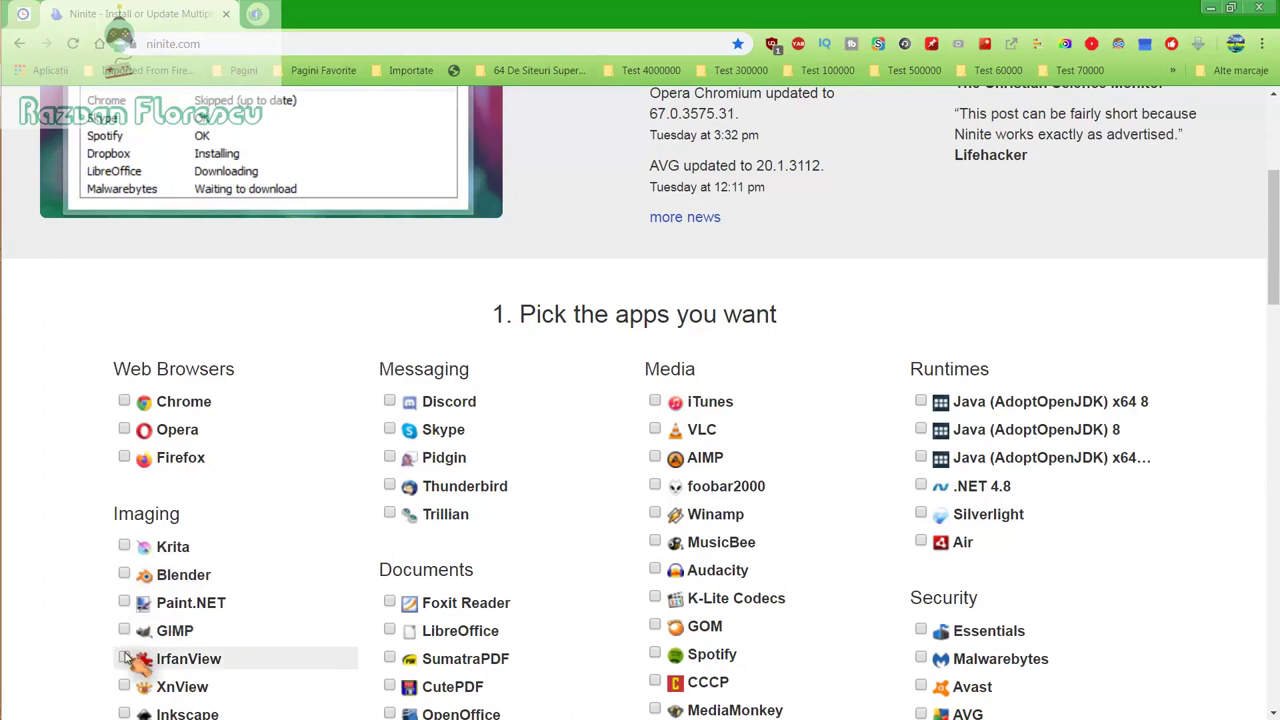
pyautogui.scroll(-1, 135, 690)
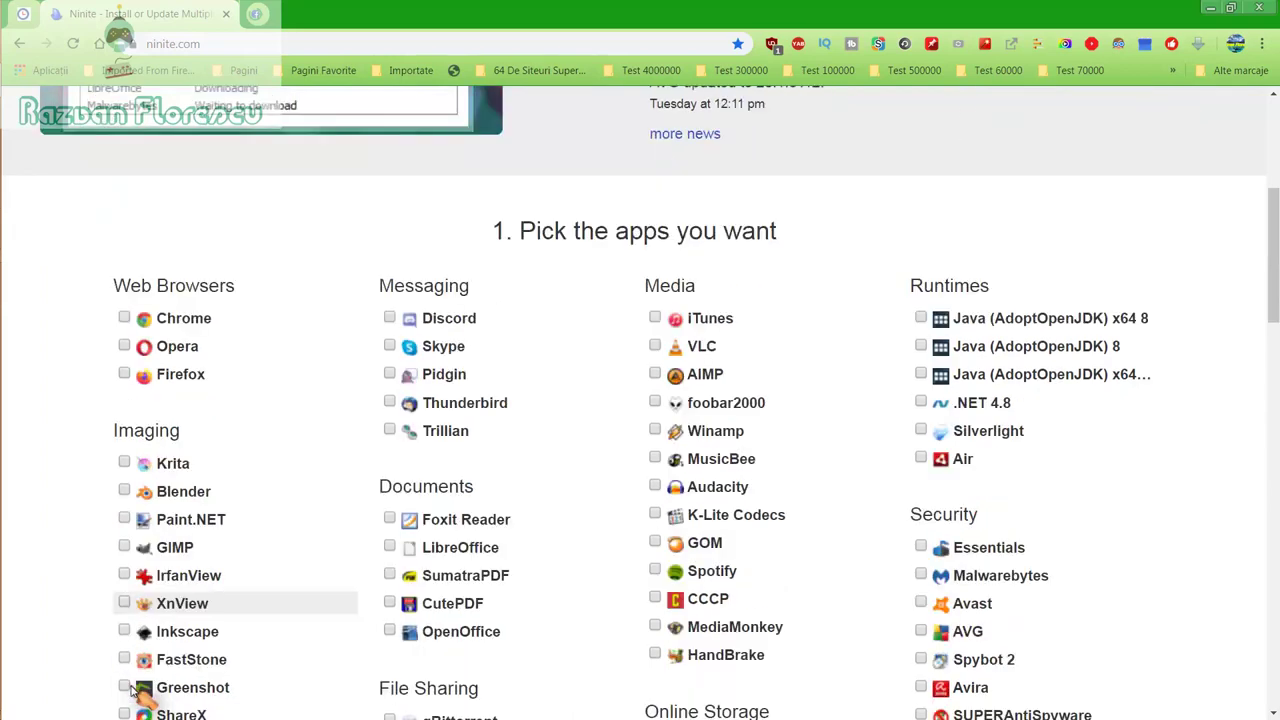
pyautogui.scroll(-1, 140, 682)
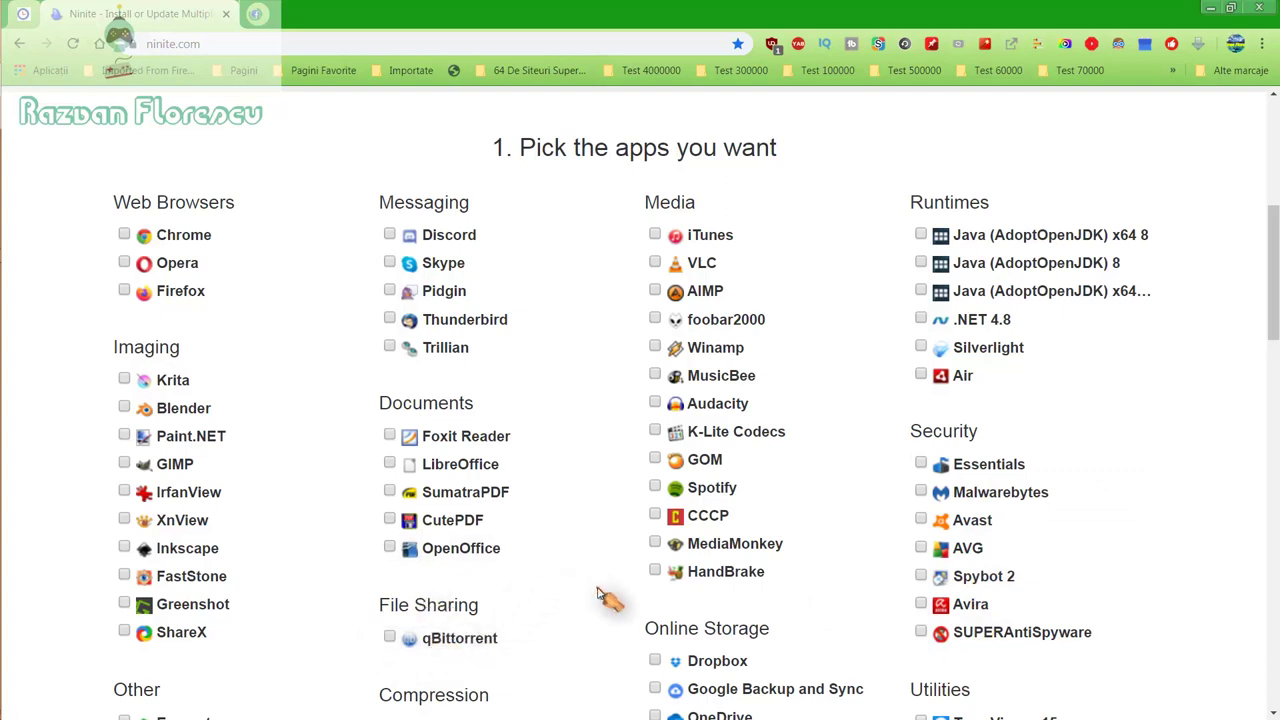
pyautogui.scroll(-1, 601, 597)
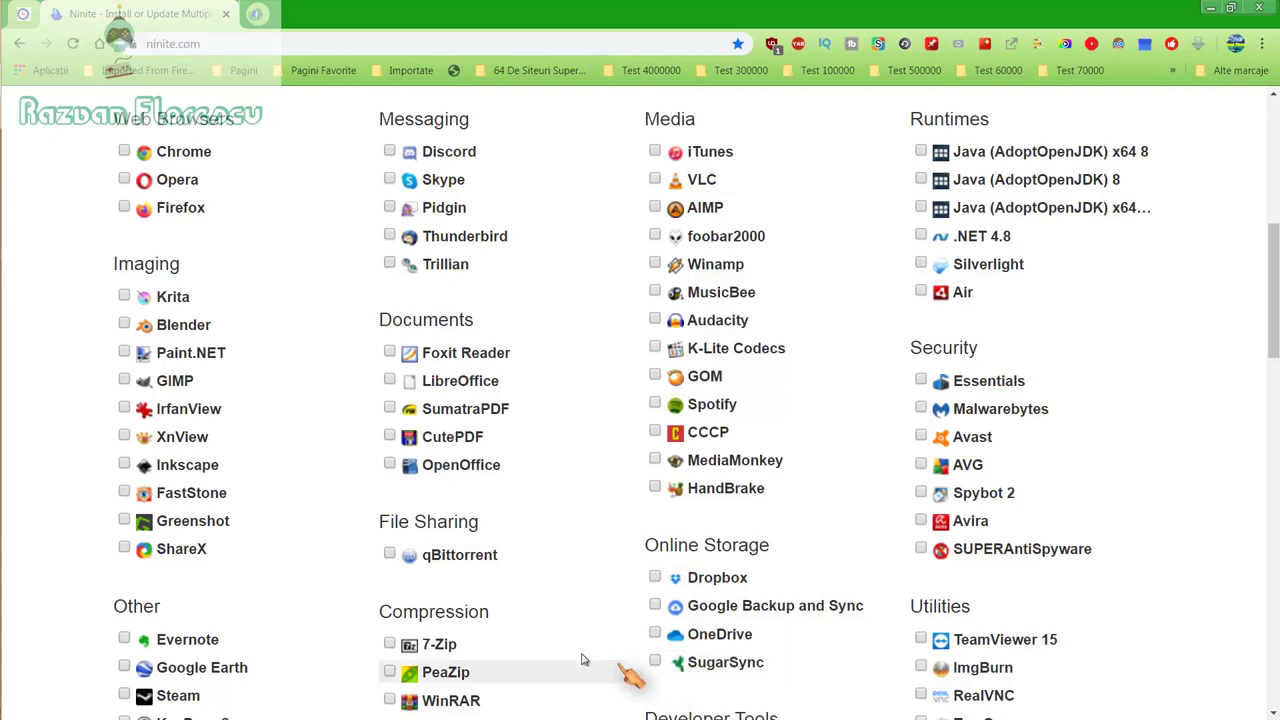
pyautogui.scroll(-2, 566, 651)
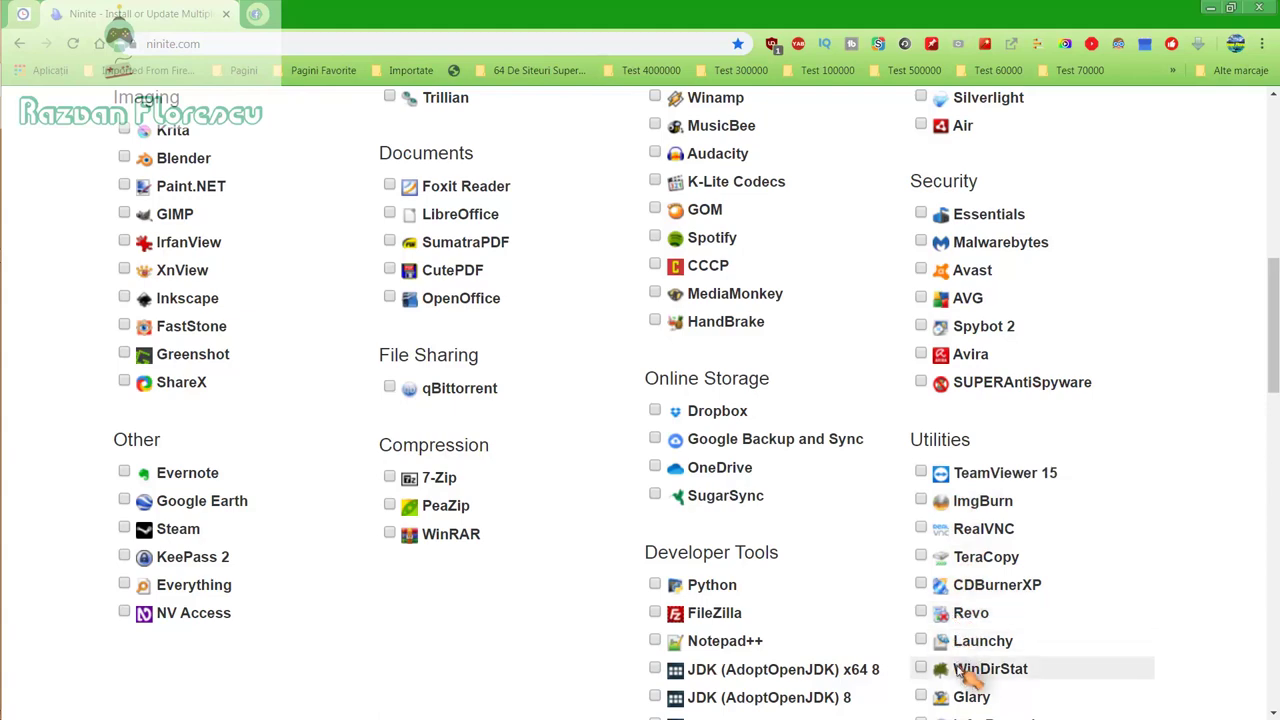
pyautogui.scroll(-1, 957, 692)
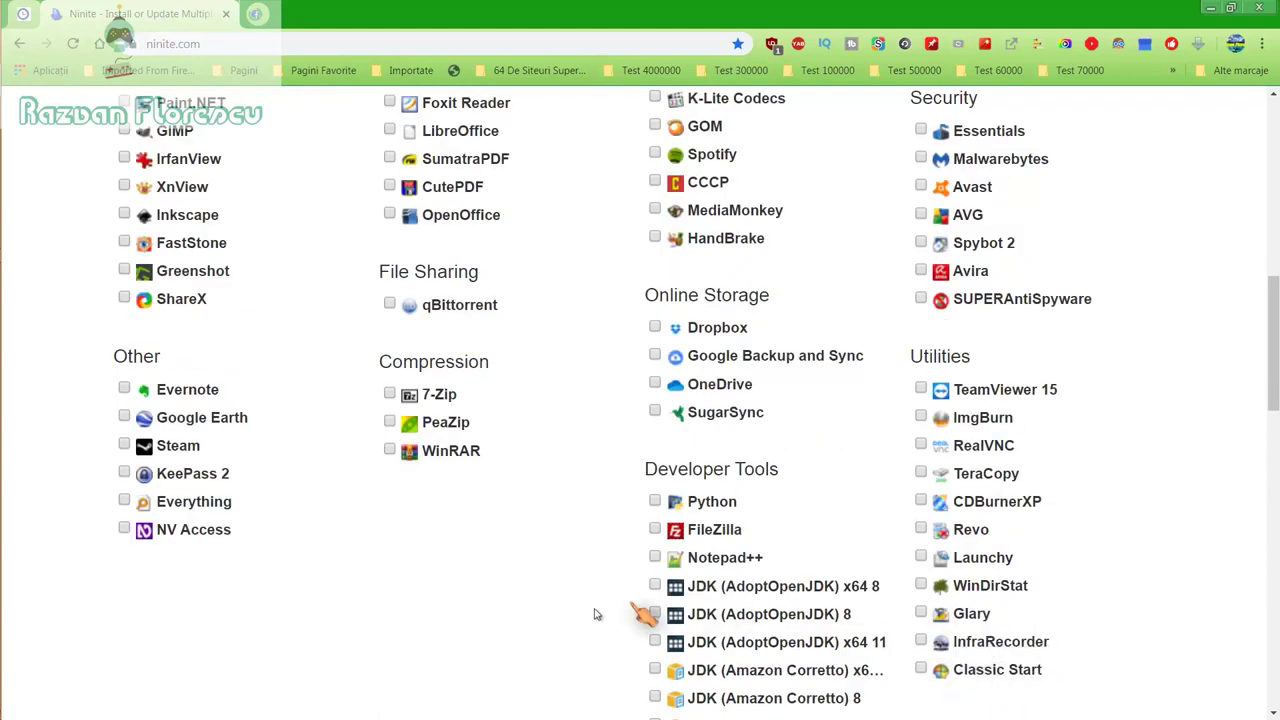
pyautogui.scroll(-1, 540, 602)
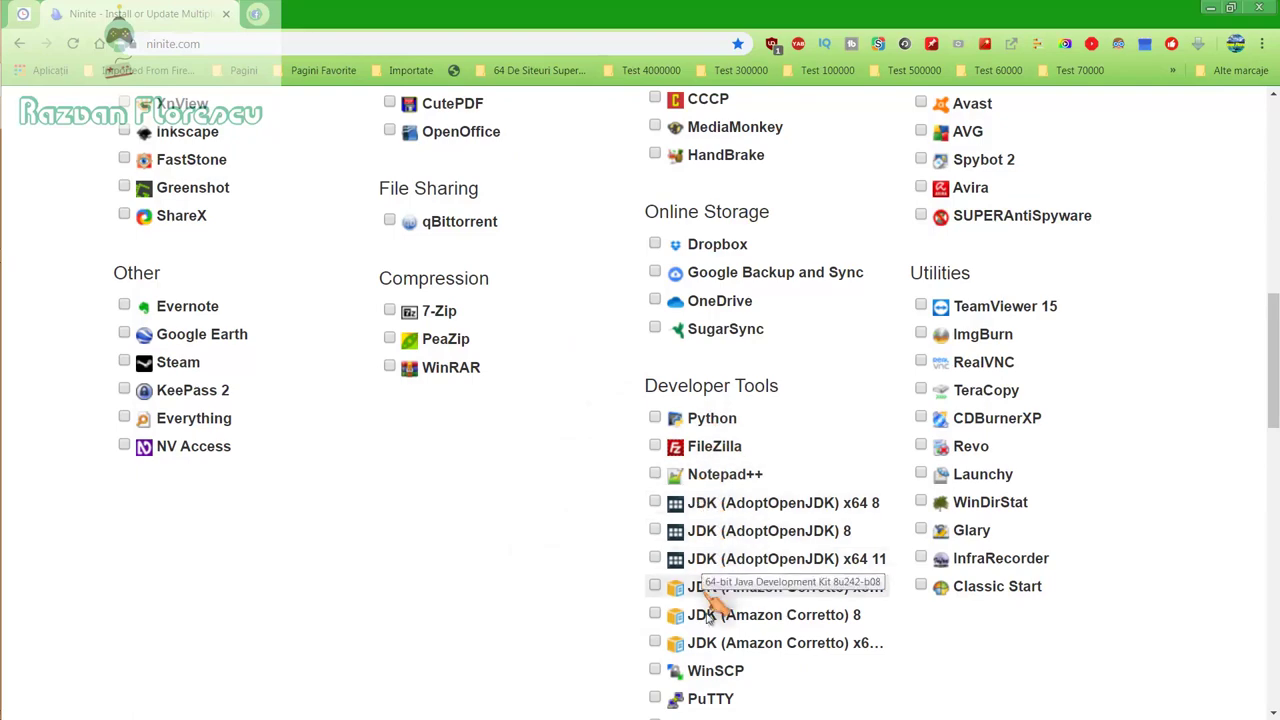
pyautogui.scroll(-2, 718, 648)
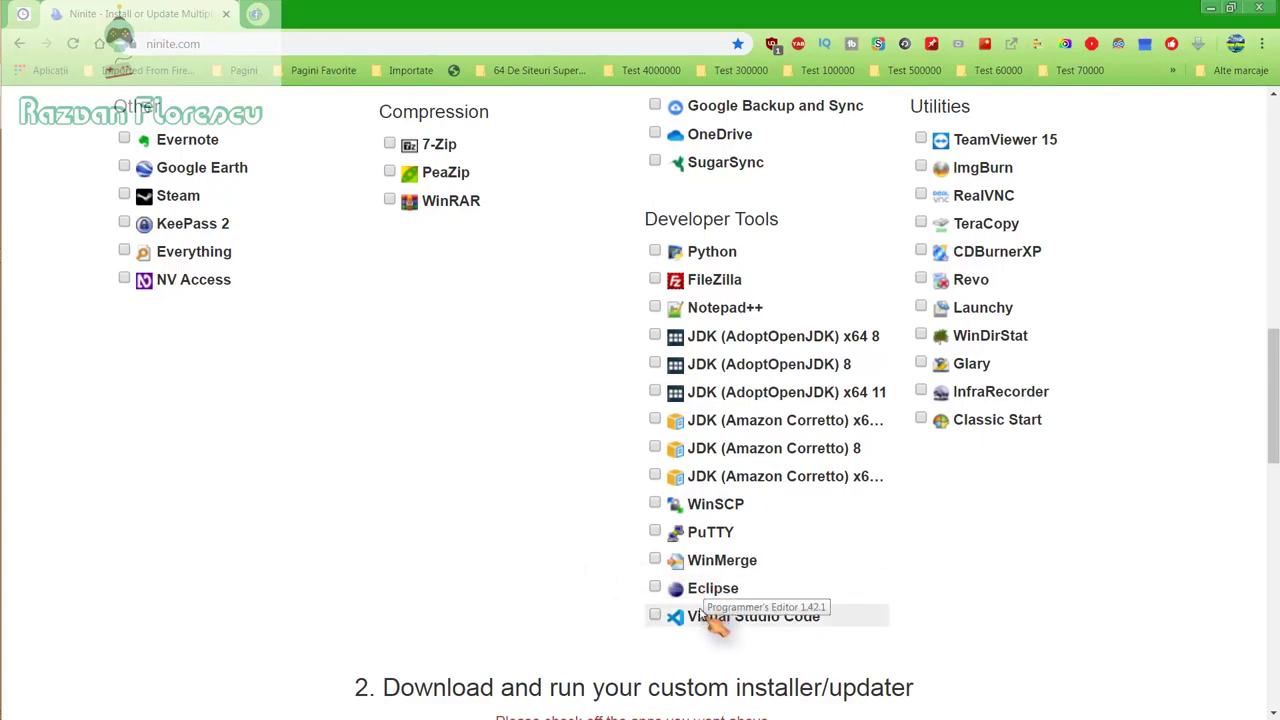
pyautogui.scroll(3, 590, 570)
pyautogui.scroll(3, 590, 570)
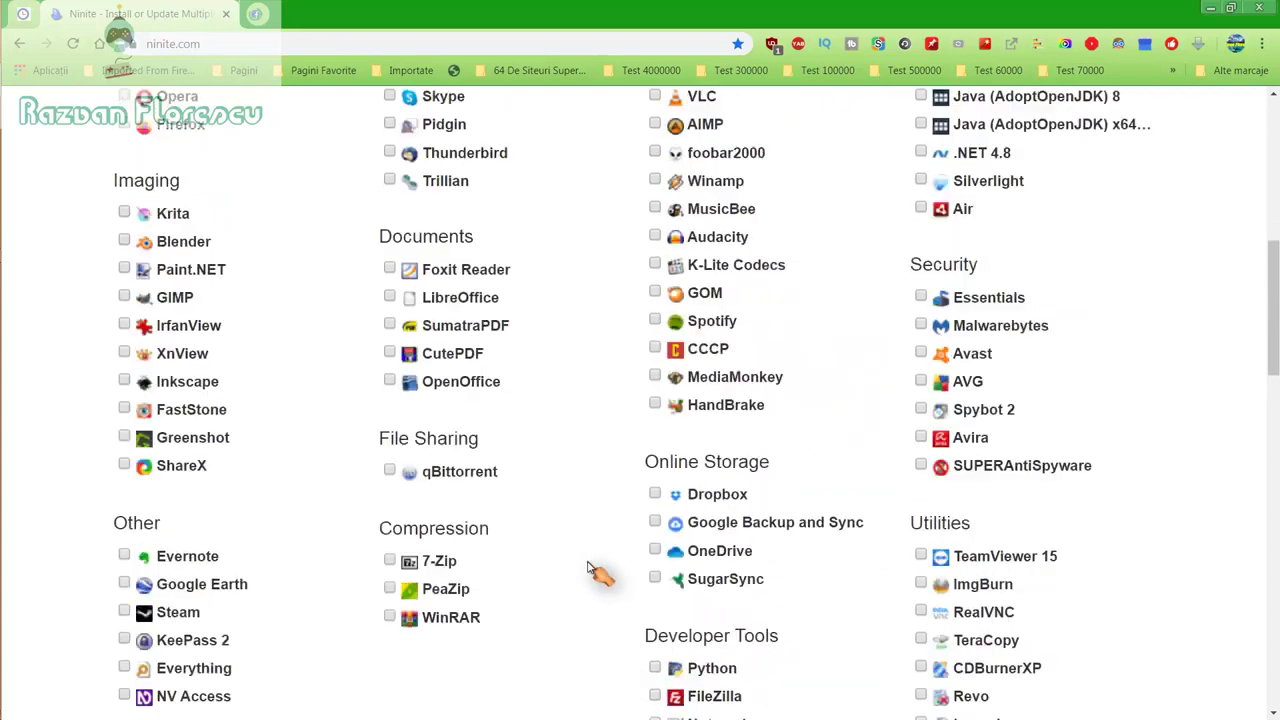
# Step: Select GOM, Inkscape, MusicBee, CCCP, MediaMonkey and Spotify for the custom installer
pyautogui.scroll(2, 597, 570)
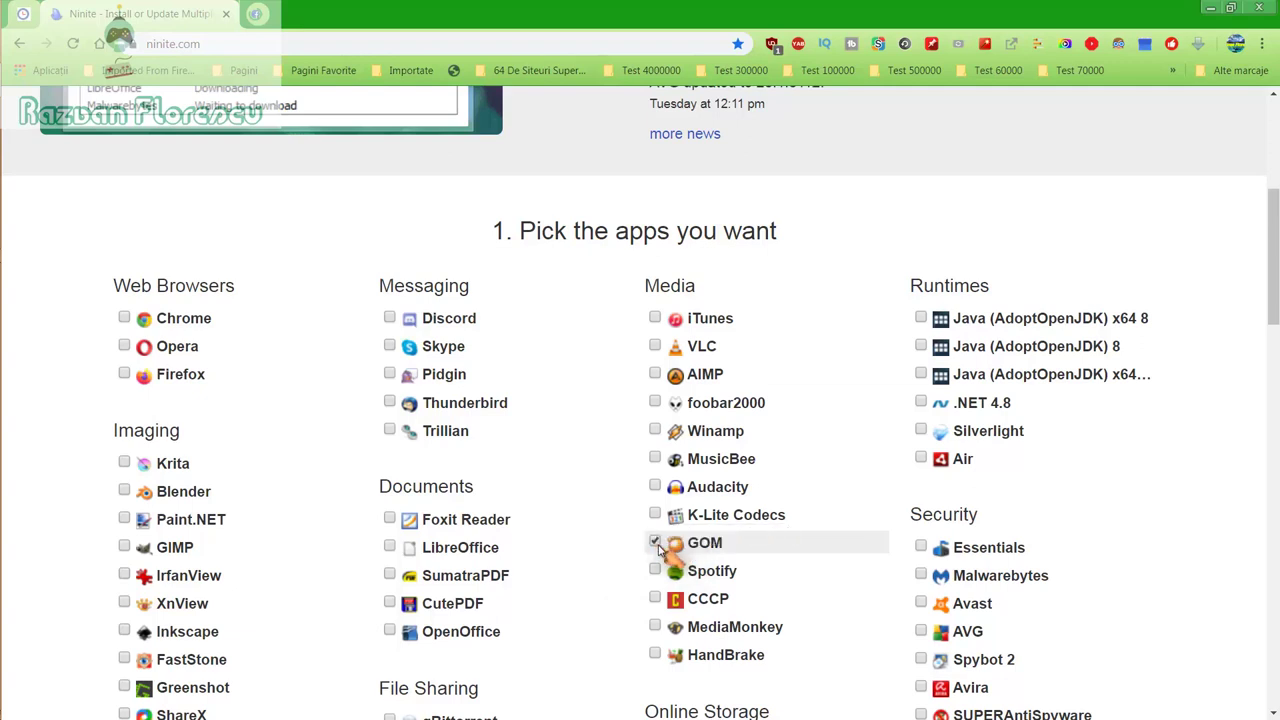
pyautogui.click(130, 642)
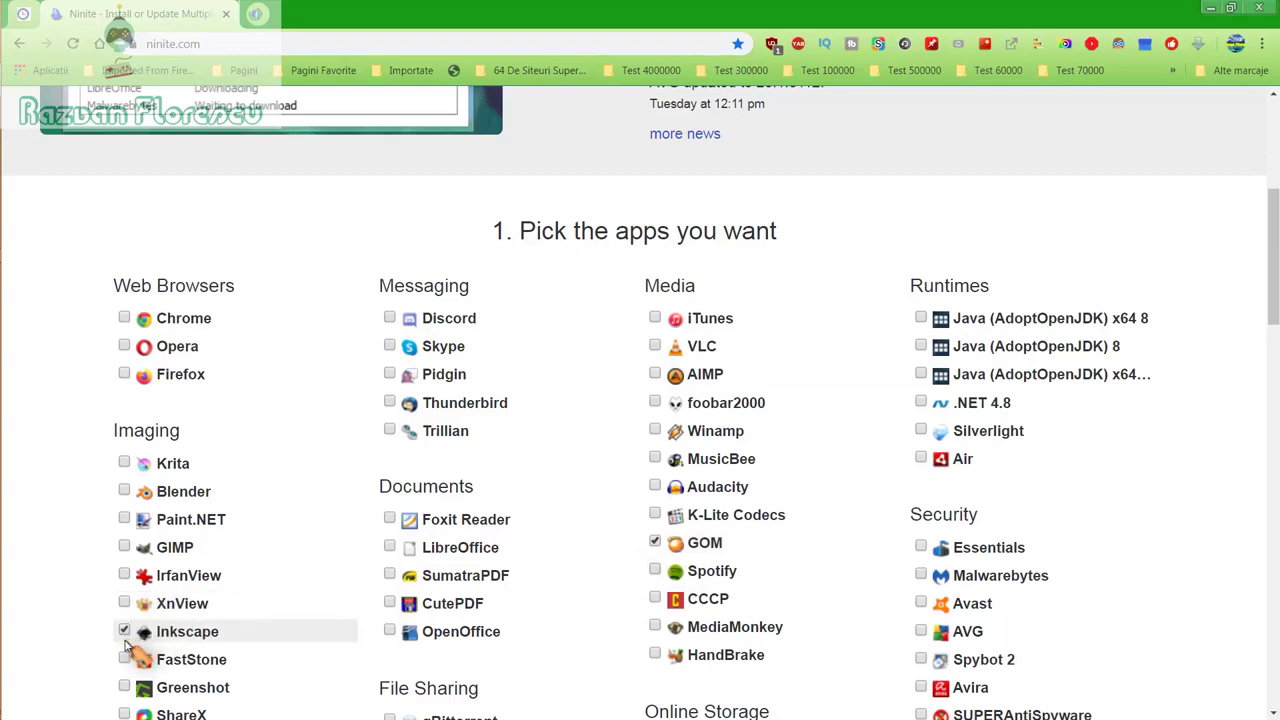
pyautogui.click(657, 463)
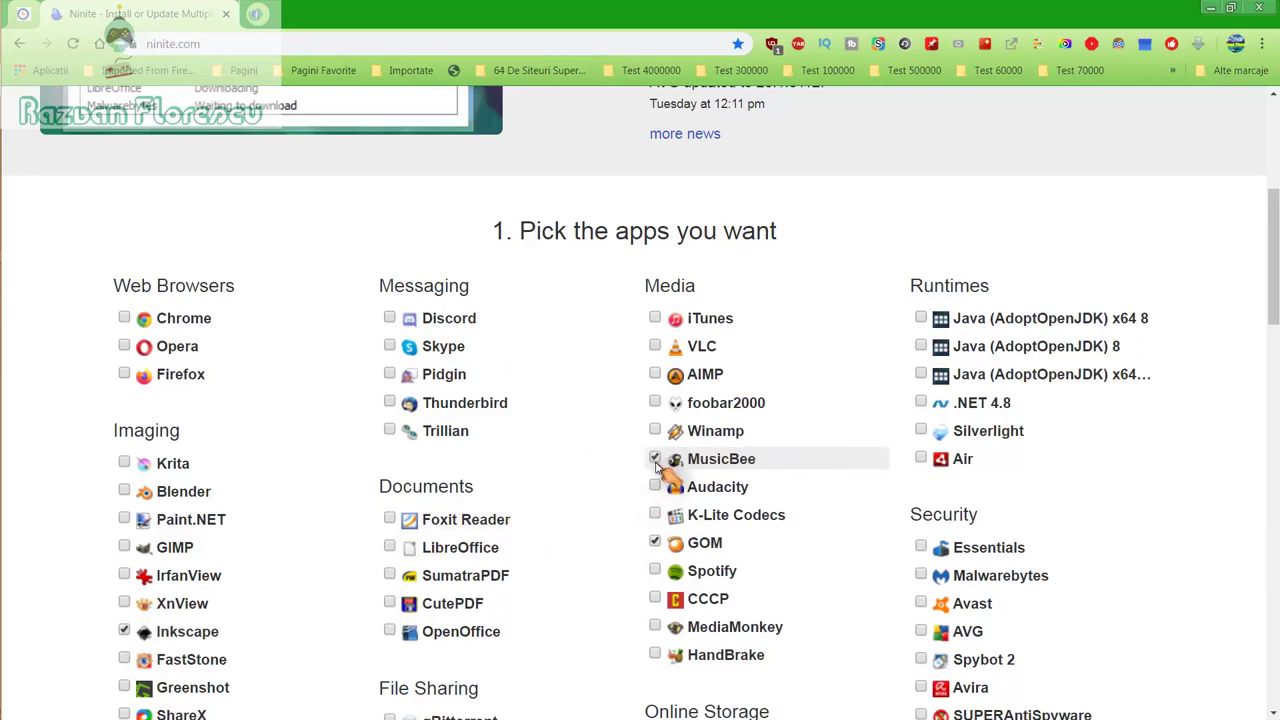
pyautogui.click(657, 627)
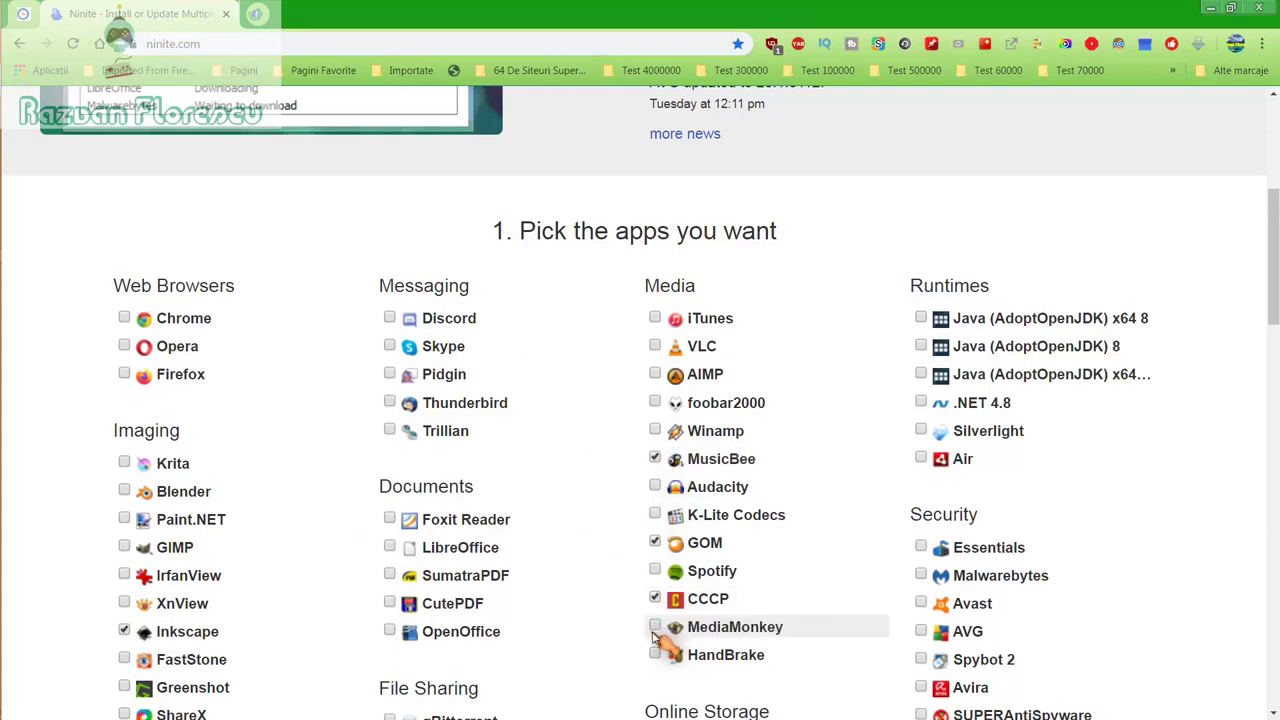
pyautogui.click(660, 580)
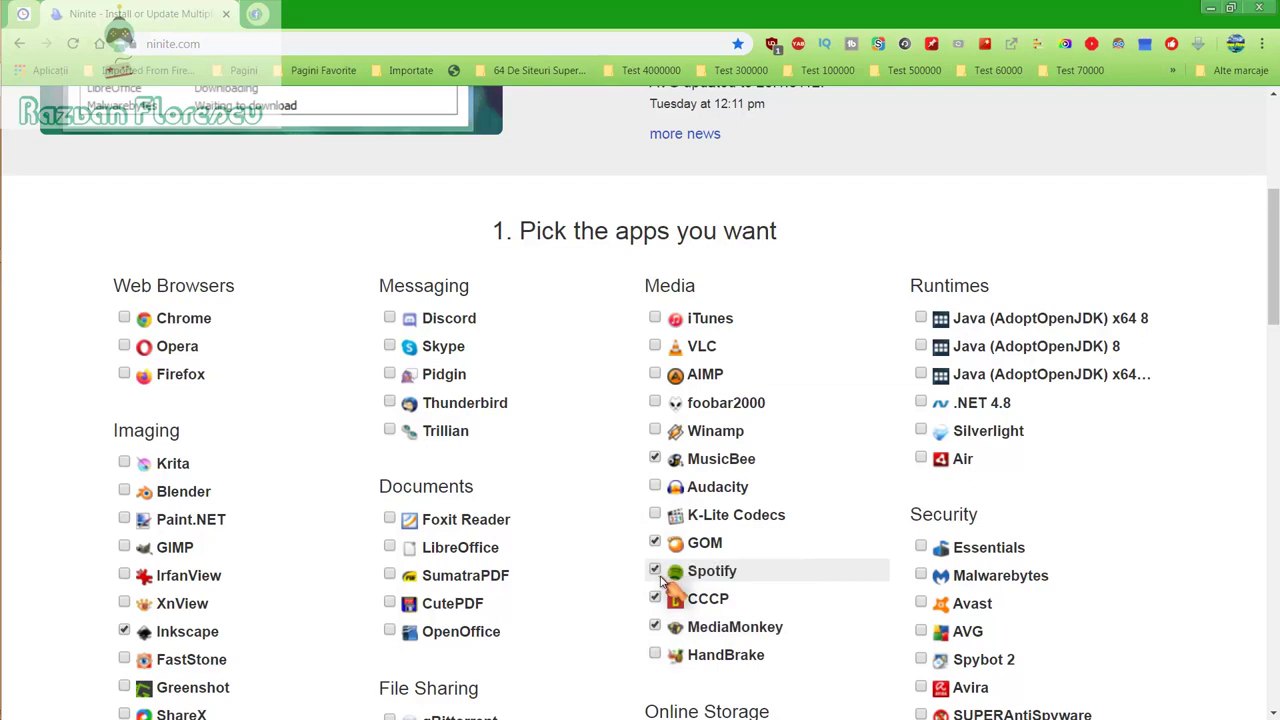
# Step: Add SUPERAntiSpyware and Spybot 2 from Security and SugarSync from Online Storage to the selected apps
pyautogui.scroll(-1, 660, 580)
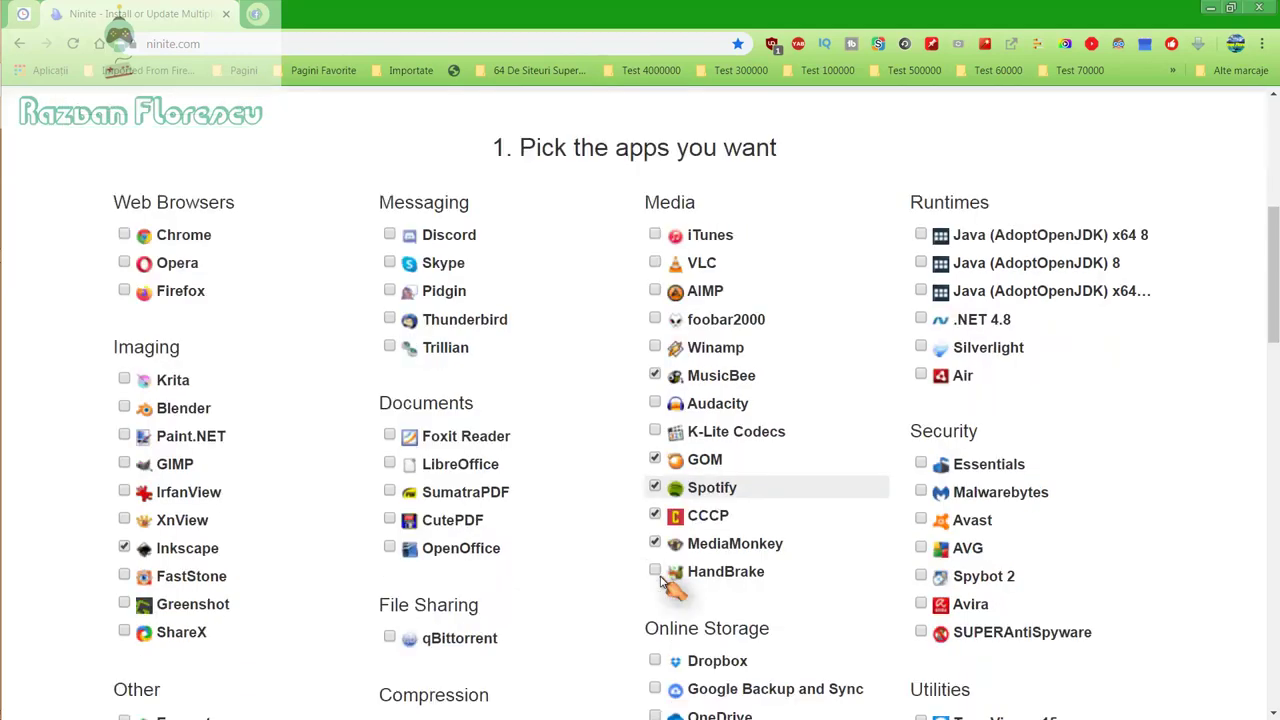
pyautogui.scroll(-1, 663, 577)
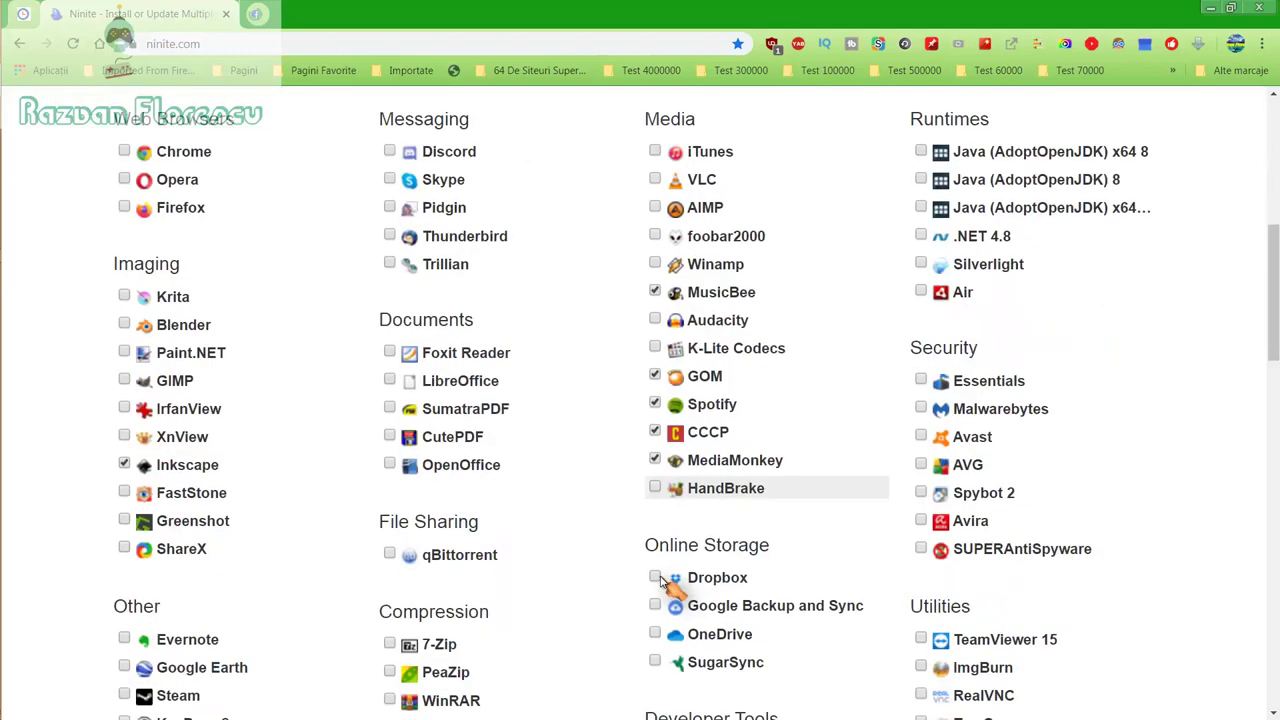
pyautogui.click(943, 548)
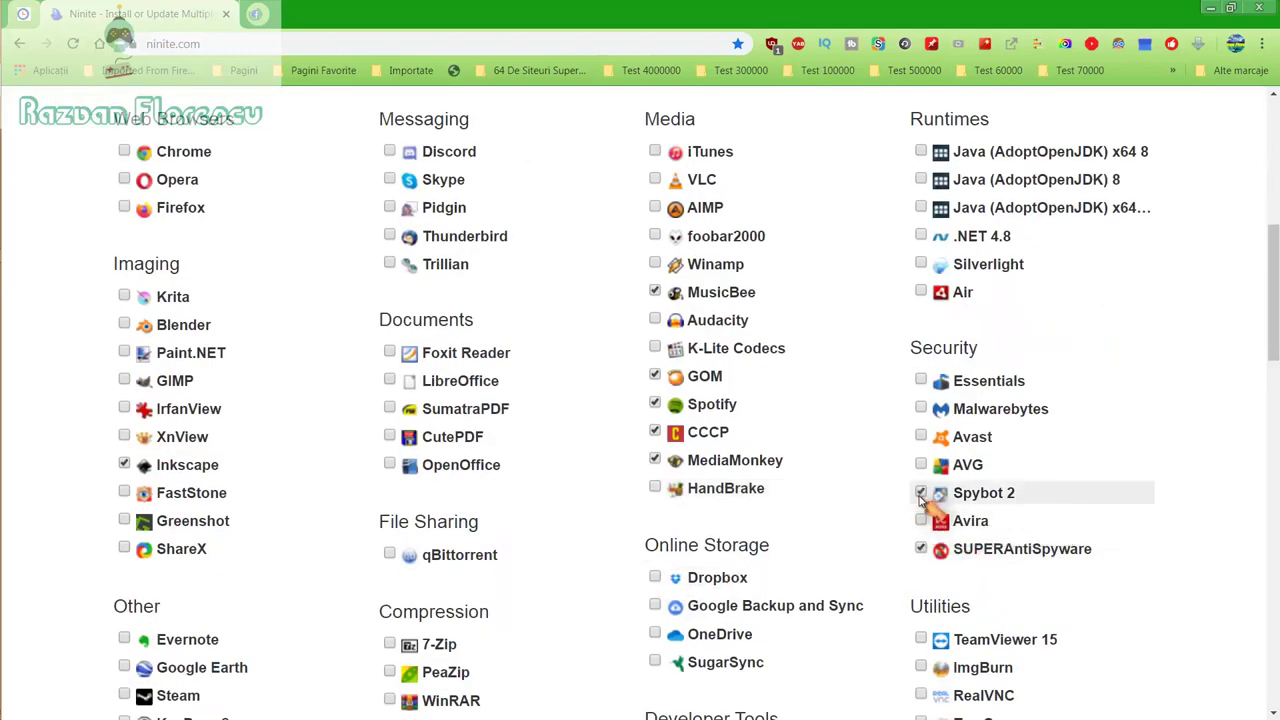
pyautogui.scroll(-2, 920, 500)
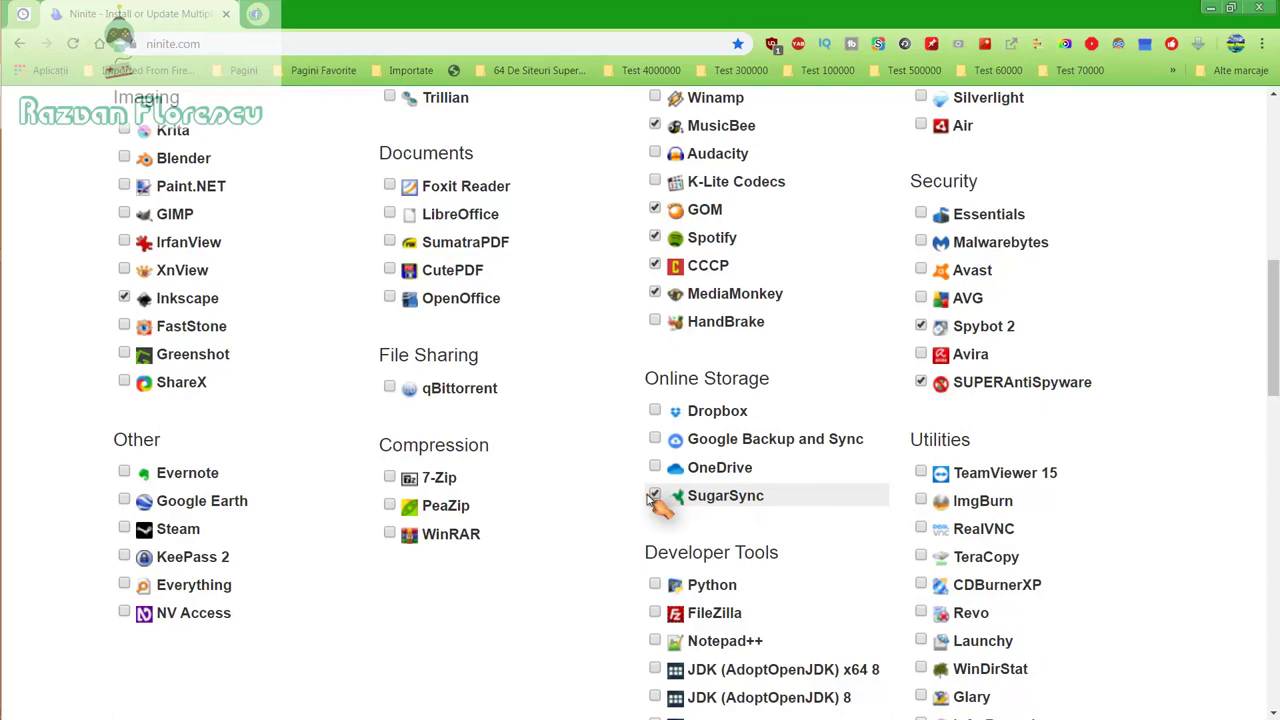
# Step: Get the custom Ninite installer and save it to the Desktop under the suggested name, with all files (*.*) as the file type
pyautogui.scroll(-2, 652, 500)
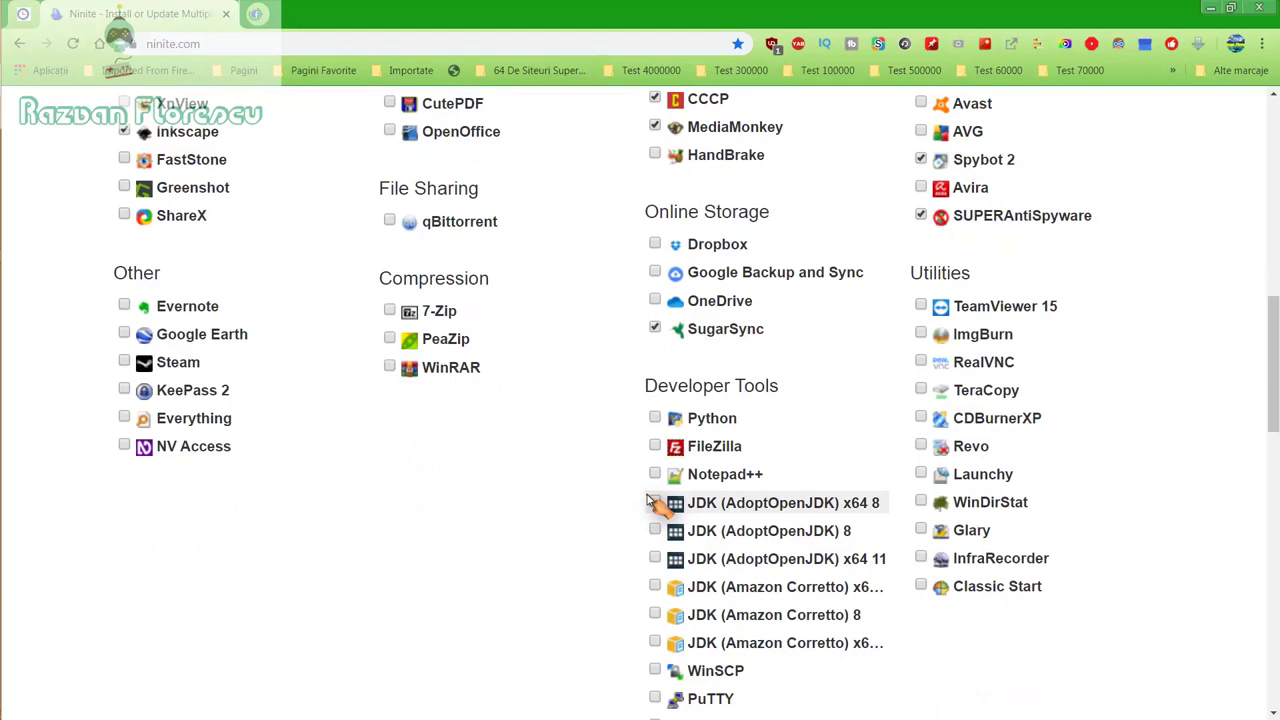
pyautogui.scroll(-2, 652, 500)
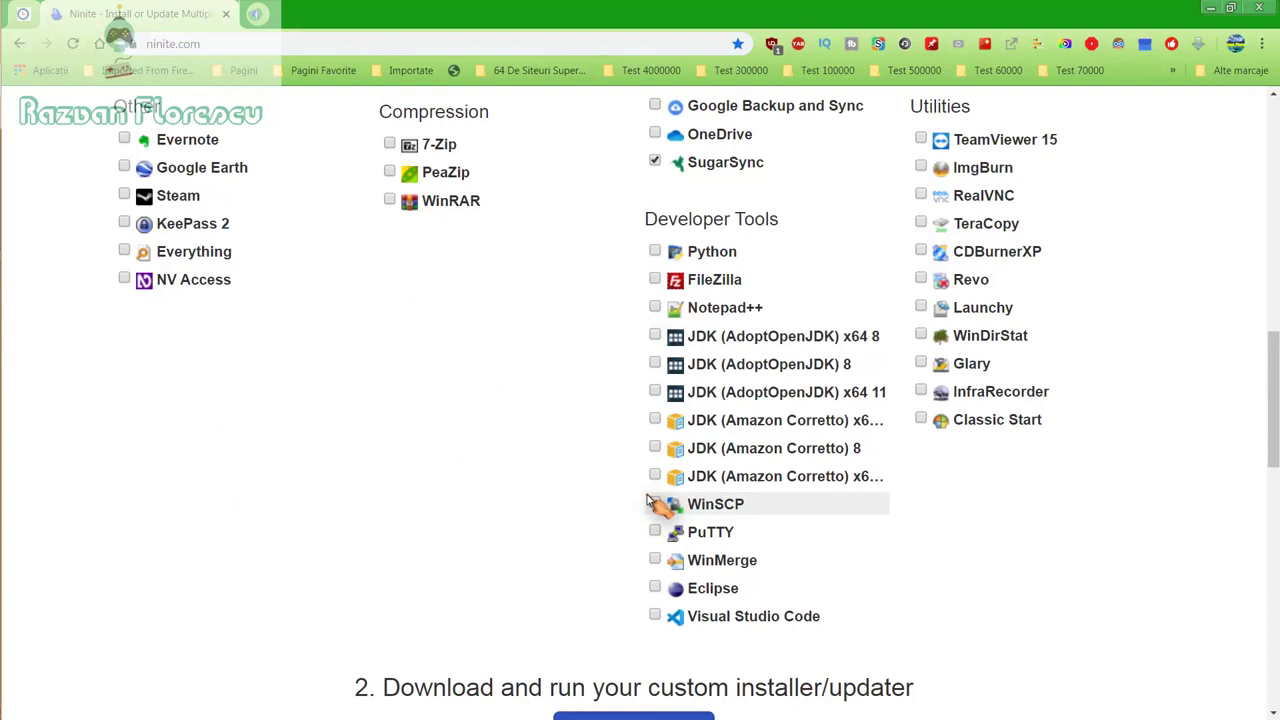
pyautogui.scroll(-2, 648, 500)
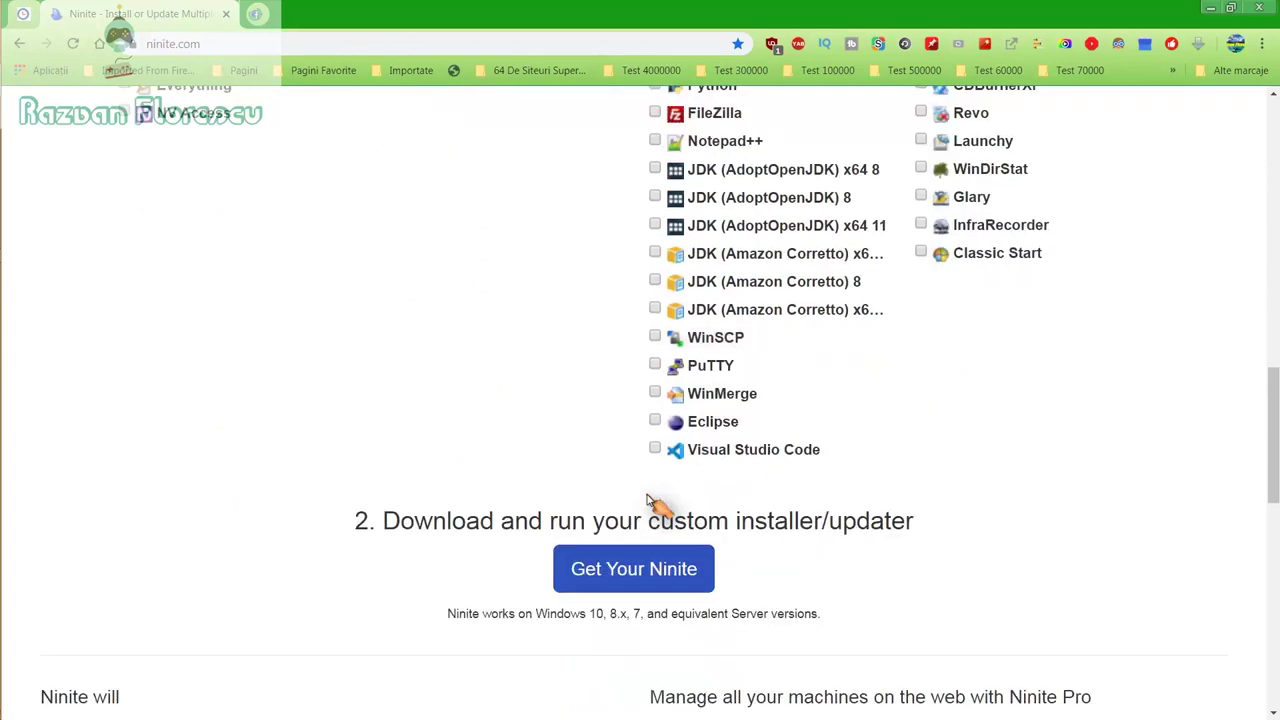
pyautogui.click(638, 566)
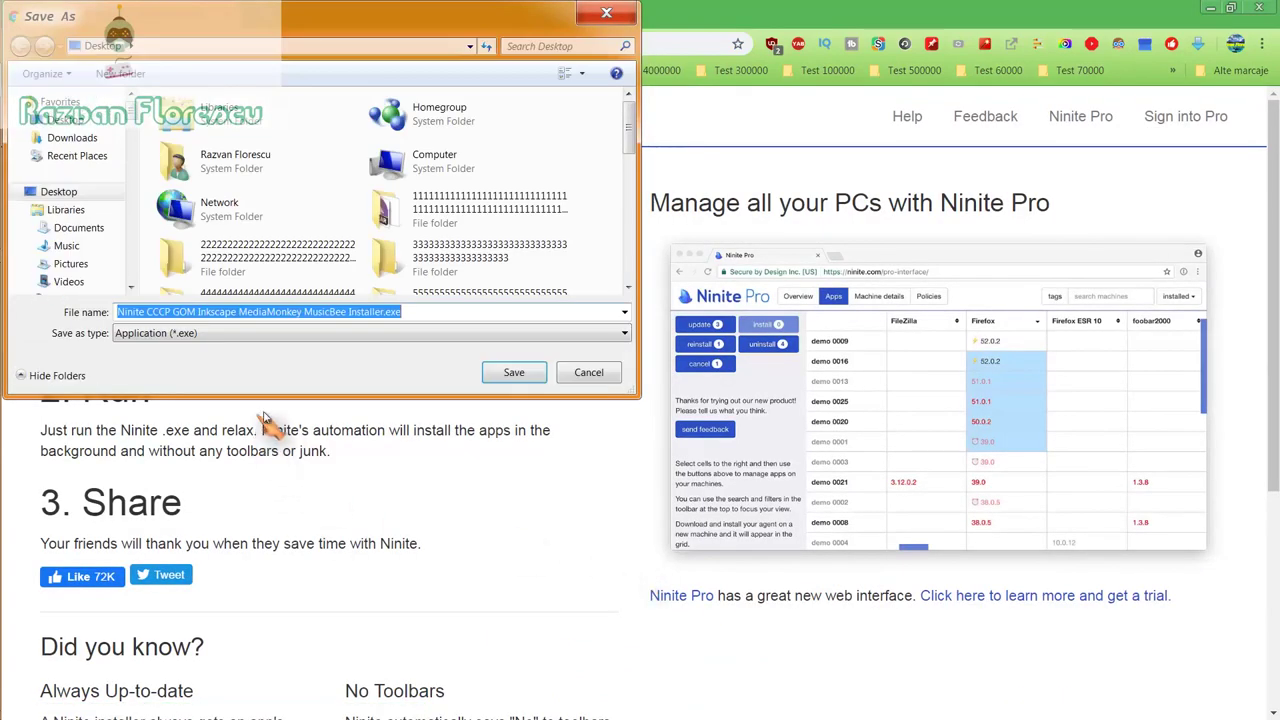
pyautogui.click(330, 336)
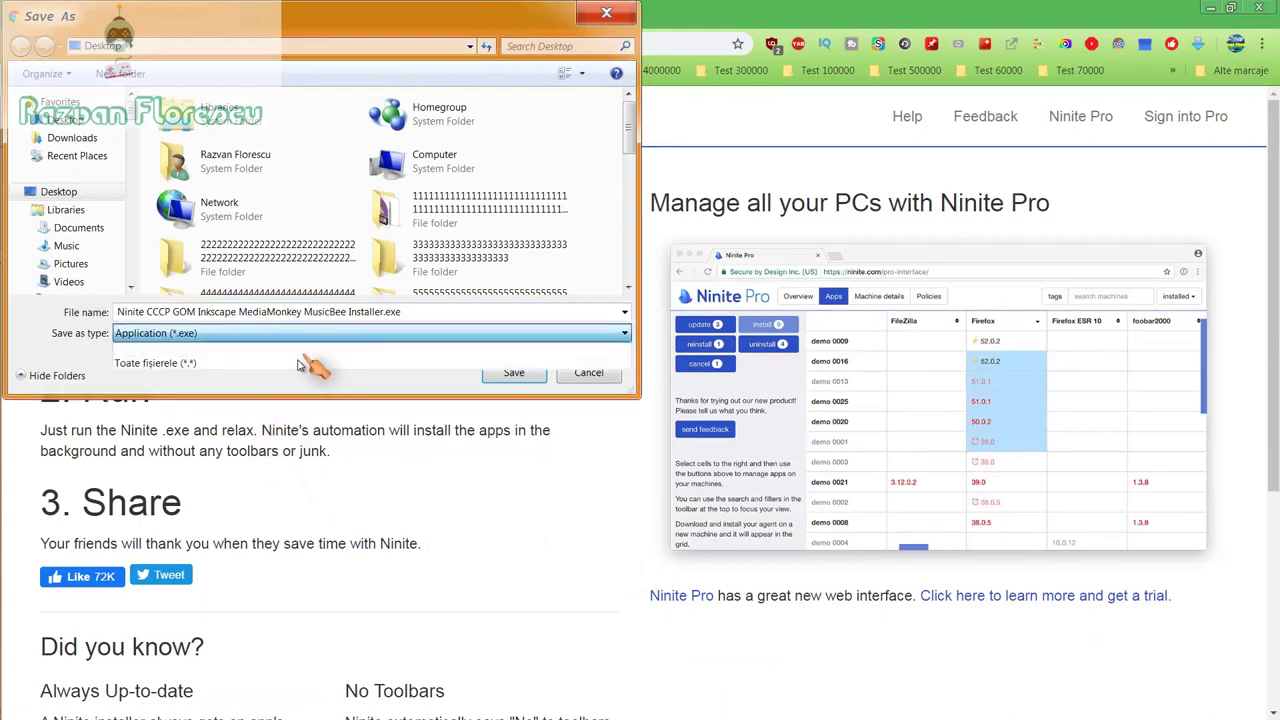
pyautogui.click(310, 360)
pyautogui.click(497, 376)
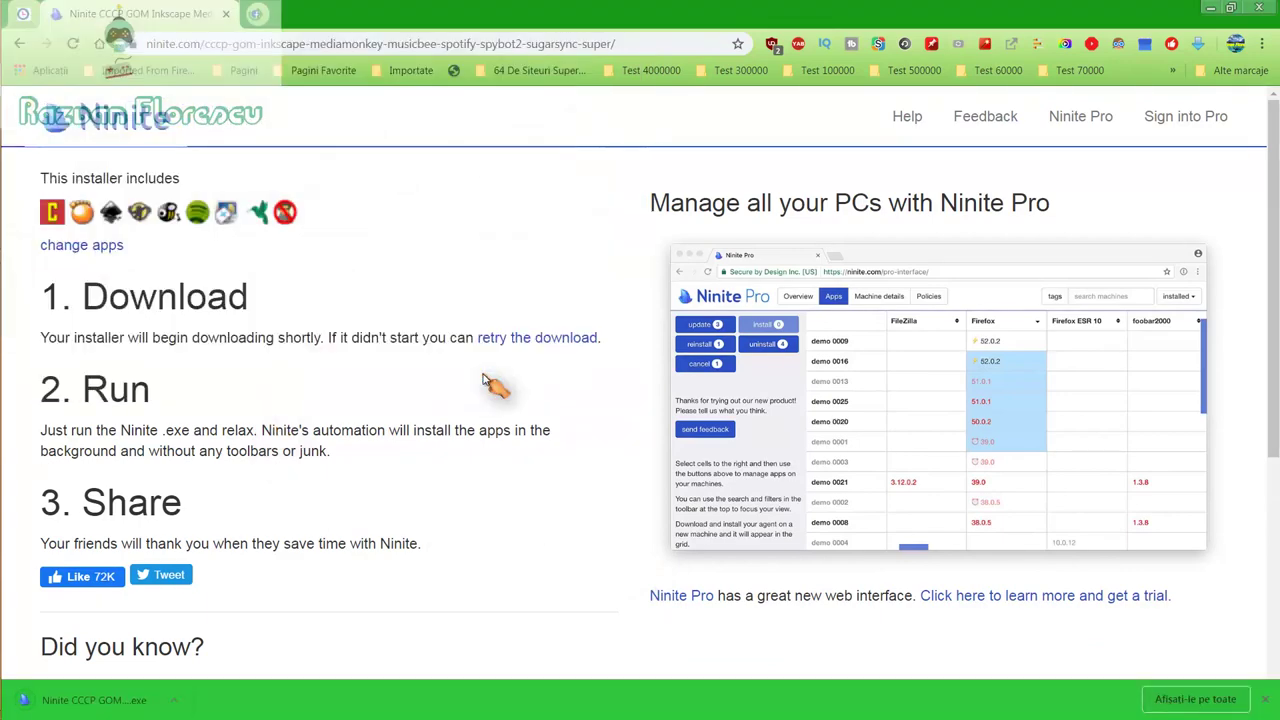
# Step: Run the downloaded Ninite installer past the security warning and, with the browser closed, show its installation details
pyautogui.click(128, 700)
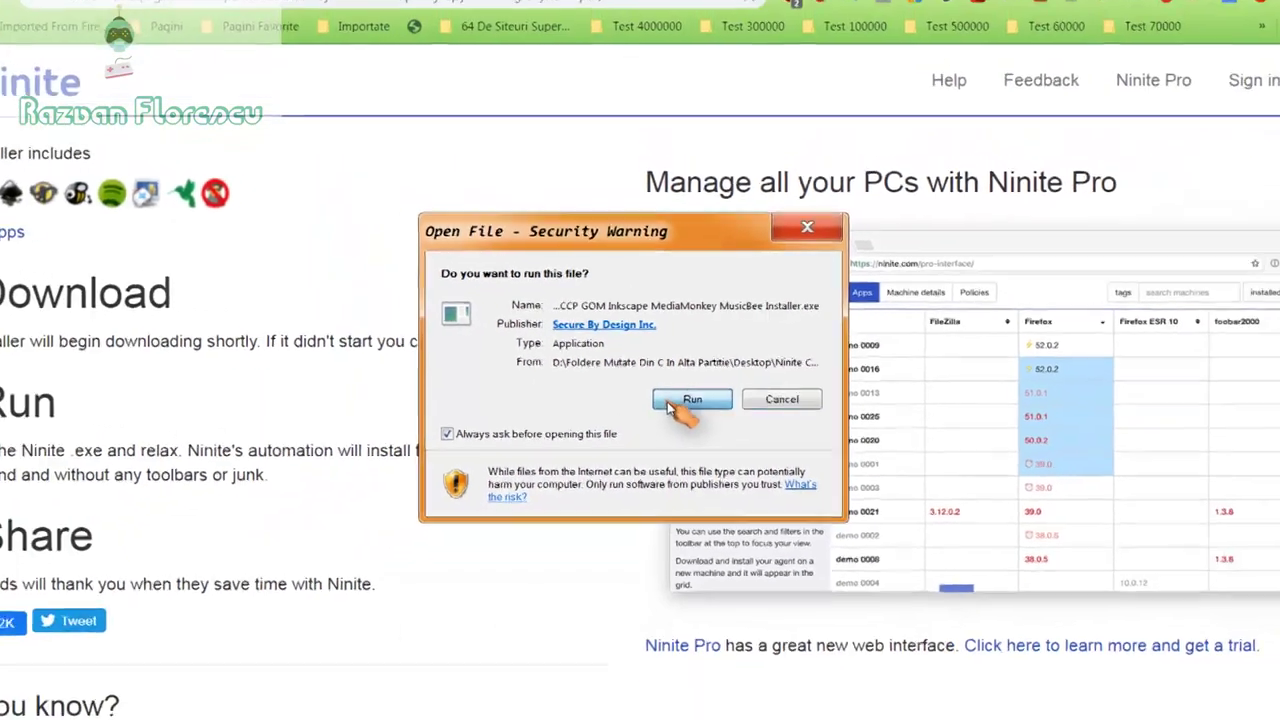
pyautogui.click(668, 426)
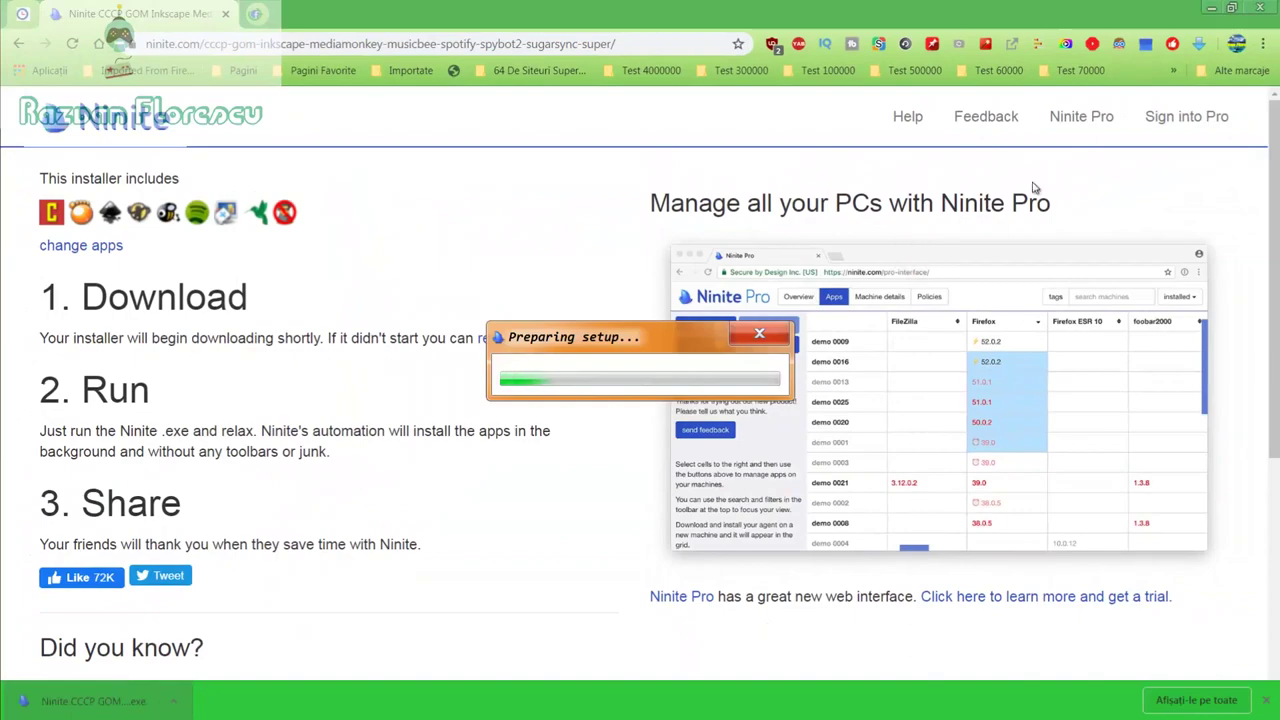
pyautogui.click(1258, 8)
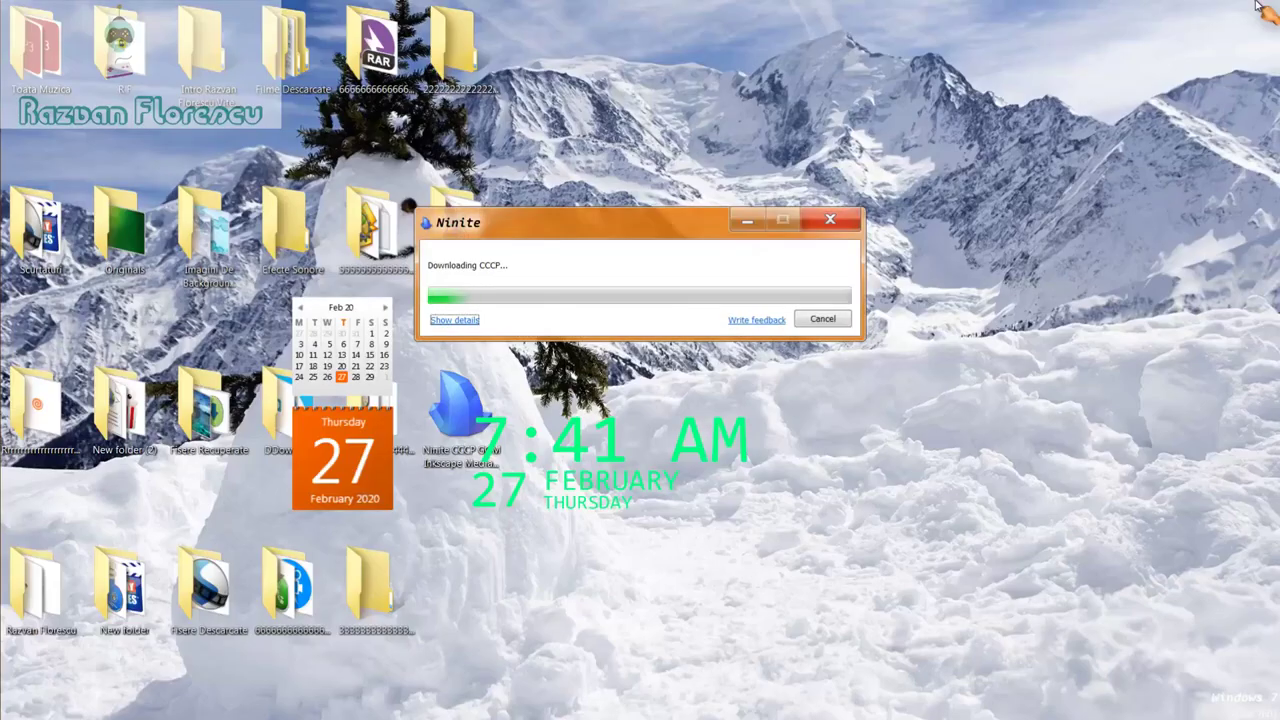
pyautogui.click(457, 322)
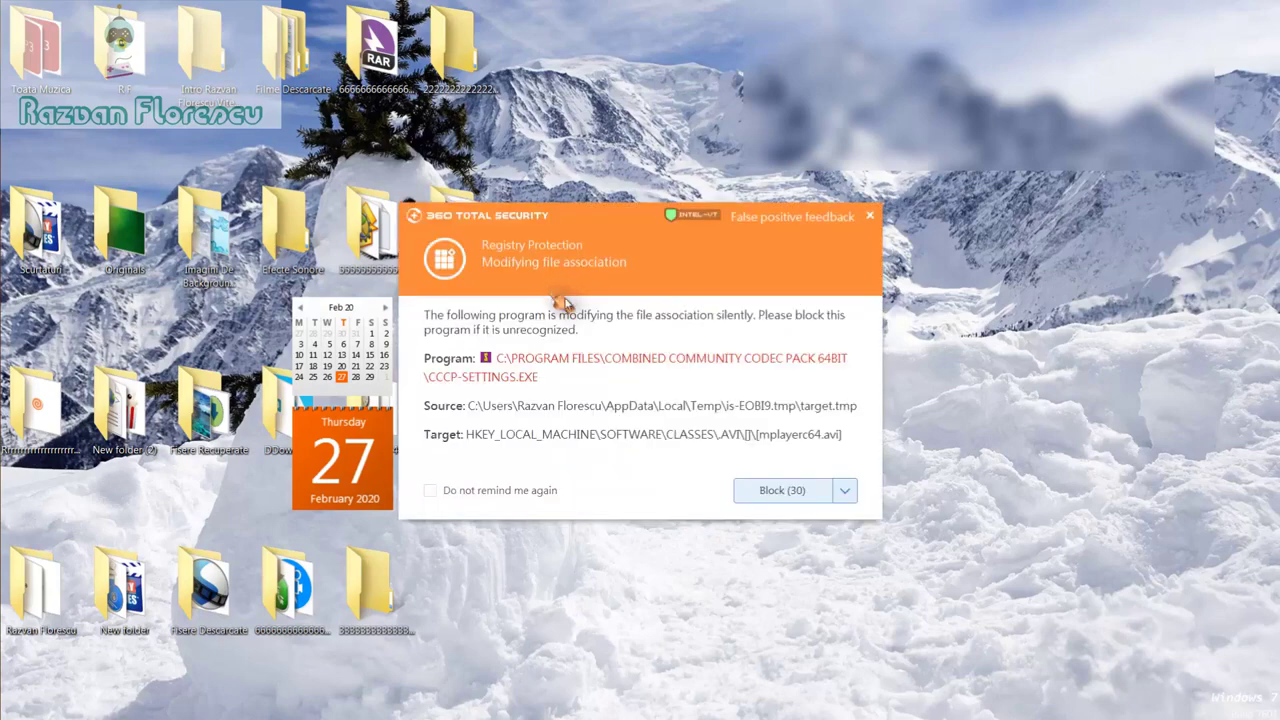
# Step: Close every 360 Total Security alert about the installing apps without blocking, turning on Do not remind me again for the final alerts
pyautogui.click(872, 217)
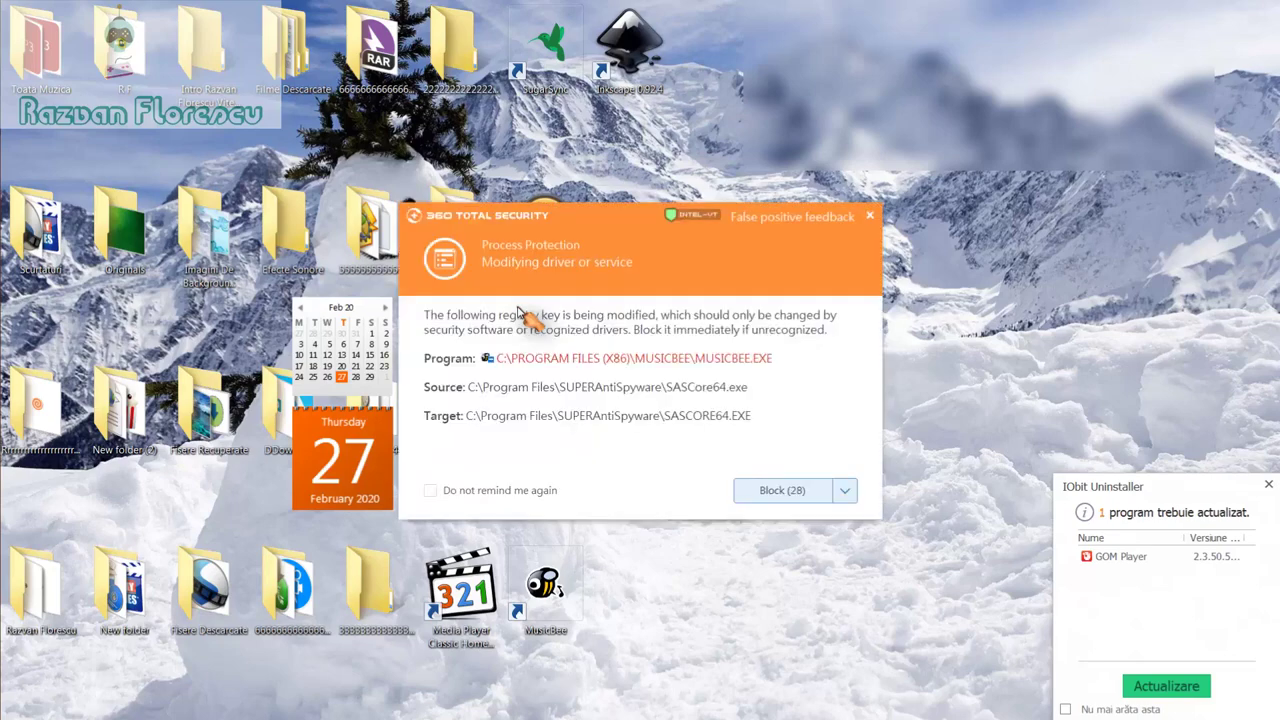
pyautogui.click(869, 216)
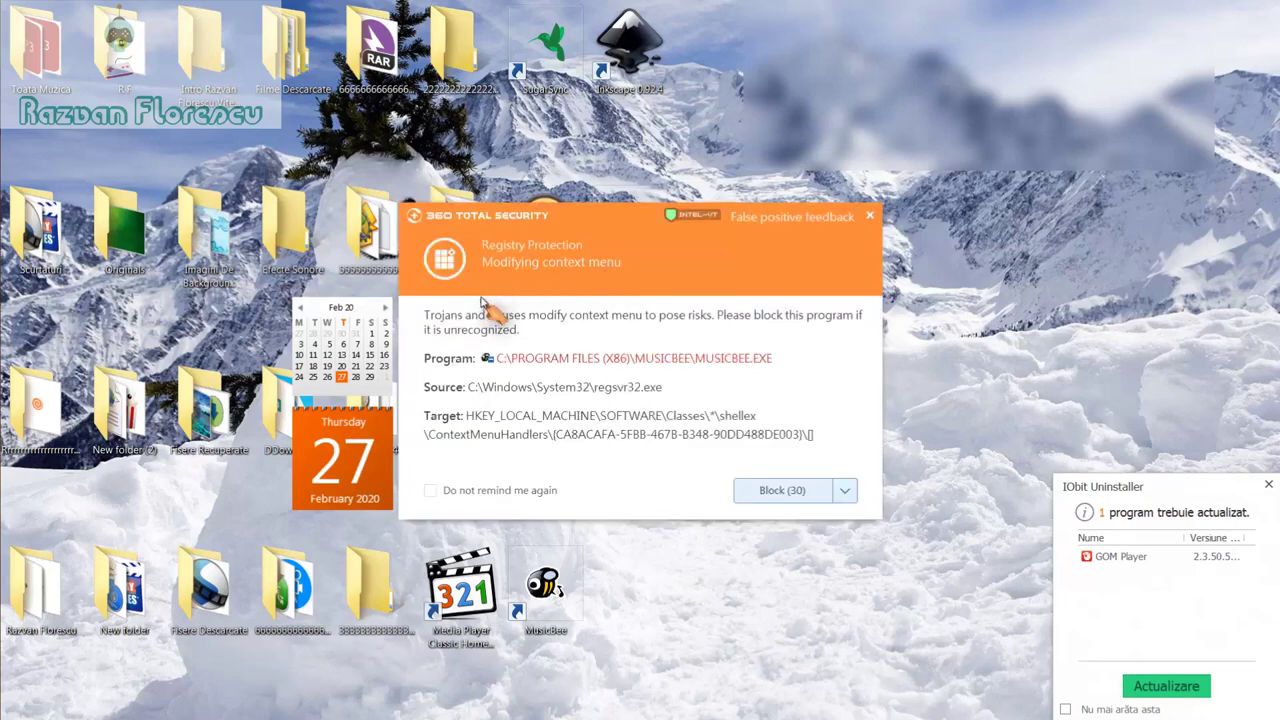
pyautogui.click(870, 217)
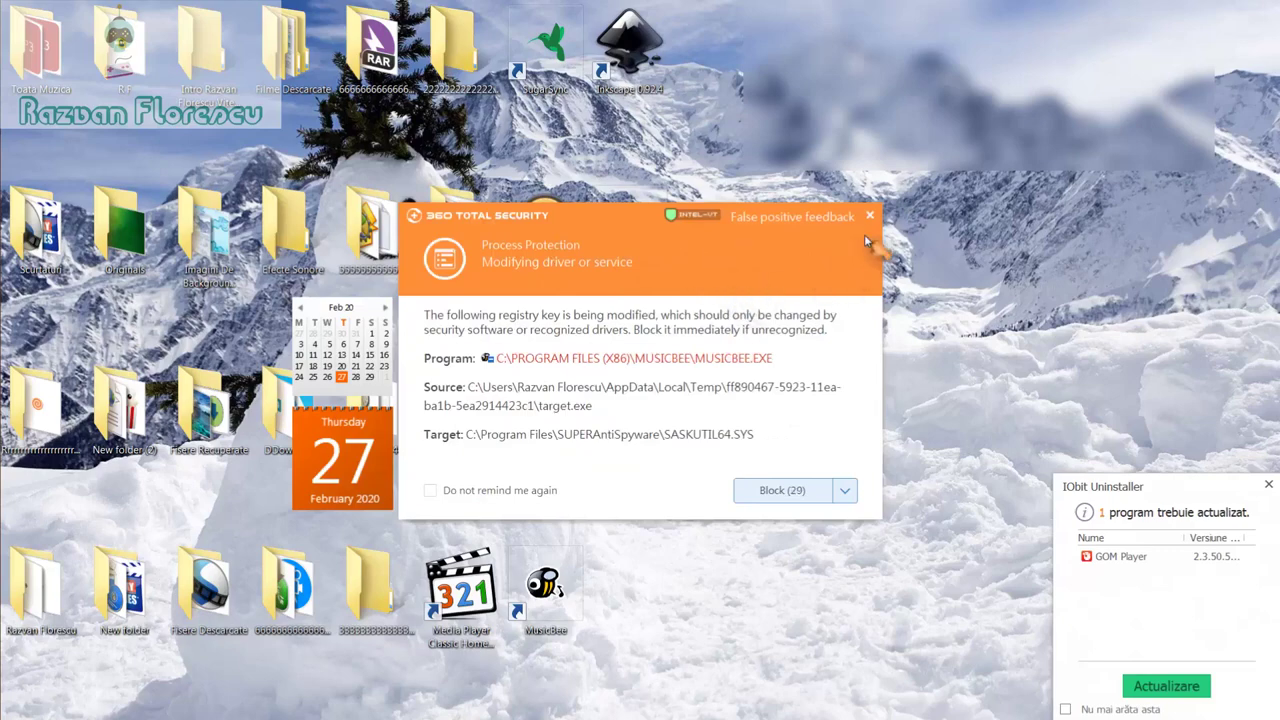
pyautogui.click(871, 216)
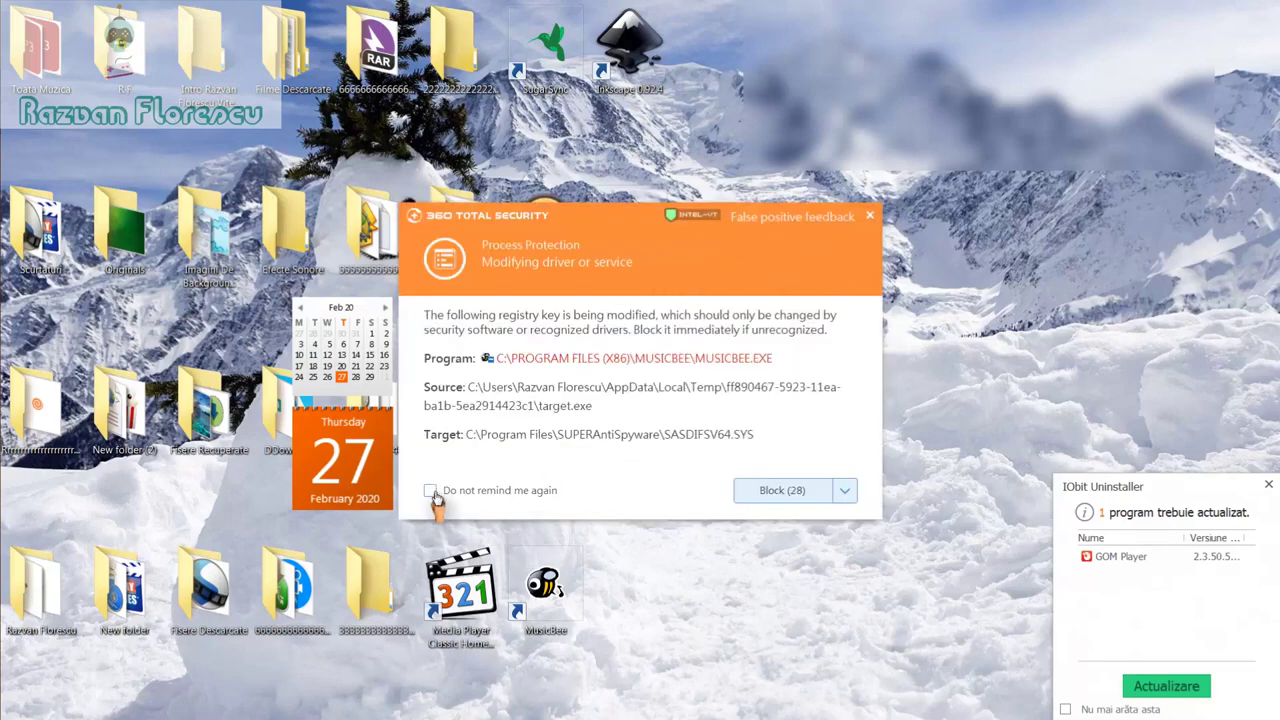
pyautogui.click(870, 216)
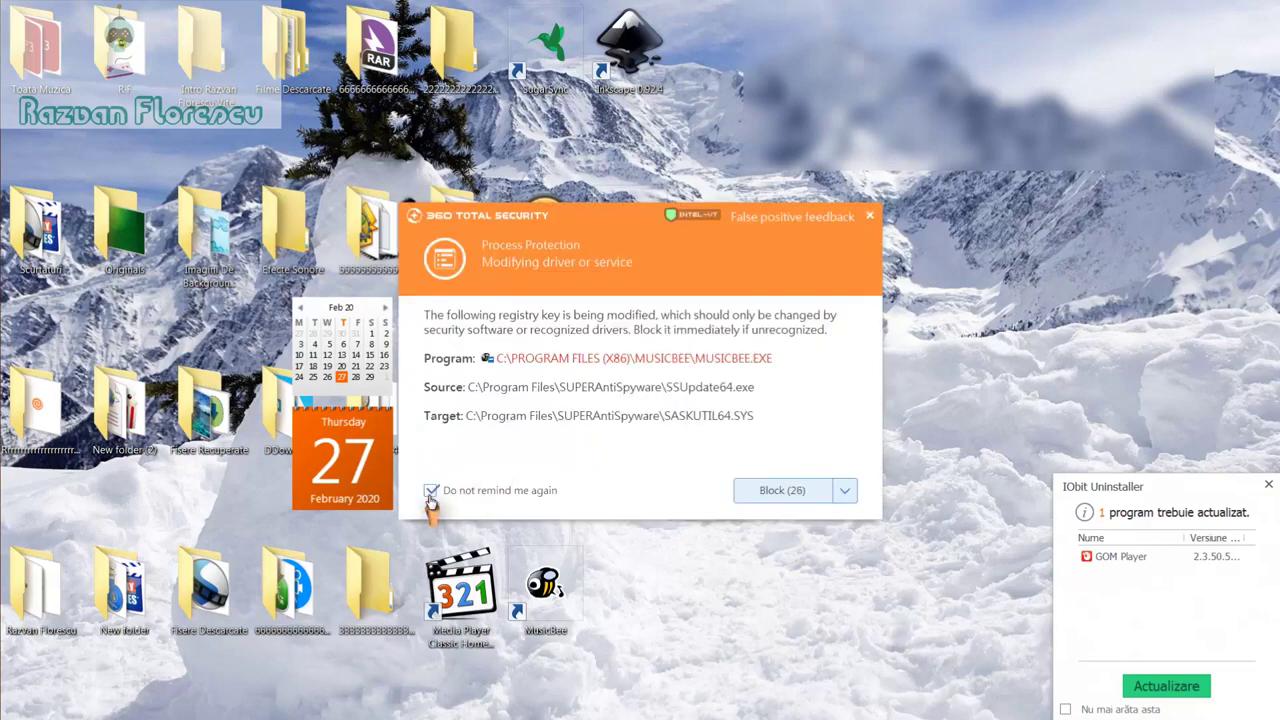
pyautogui.click(869, 216)
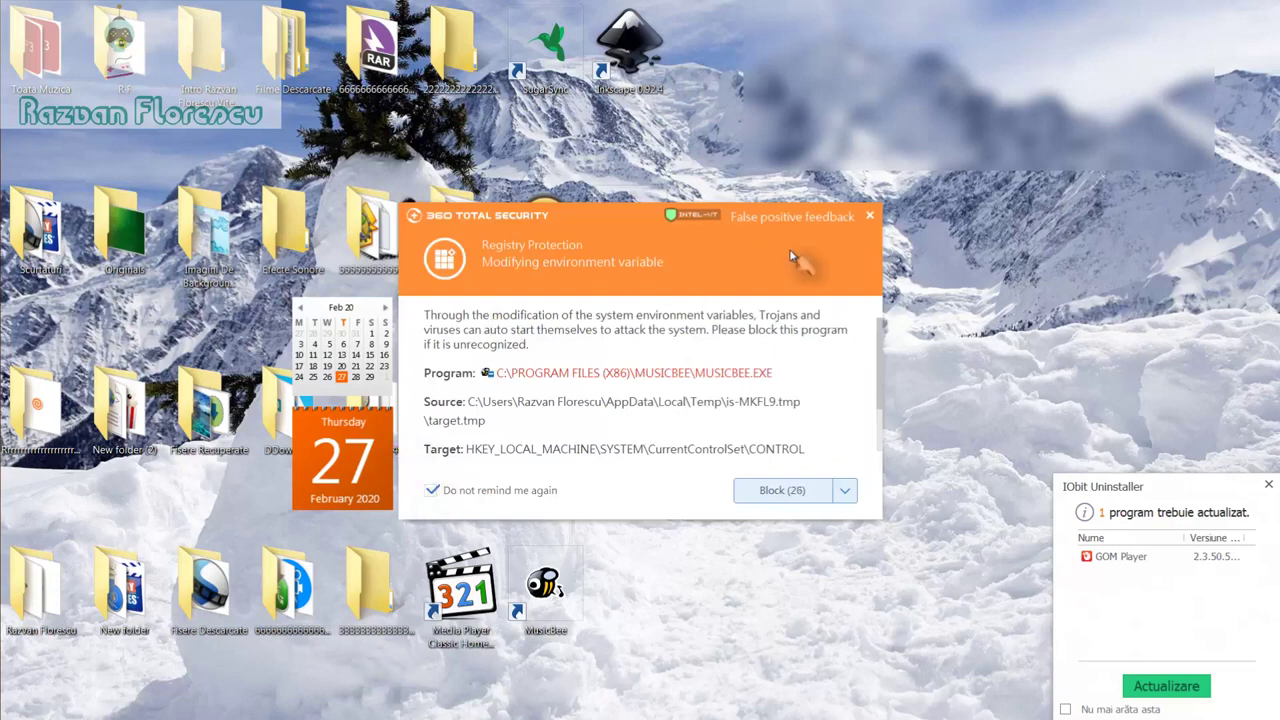
pyautogui.click(871, 219)
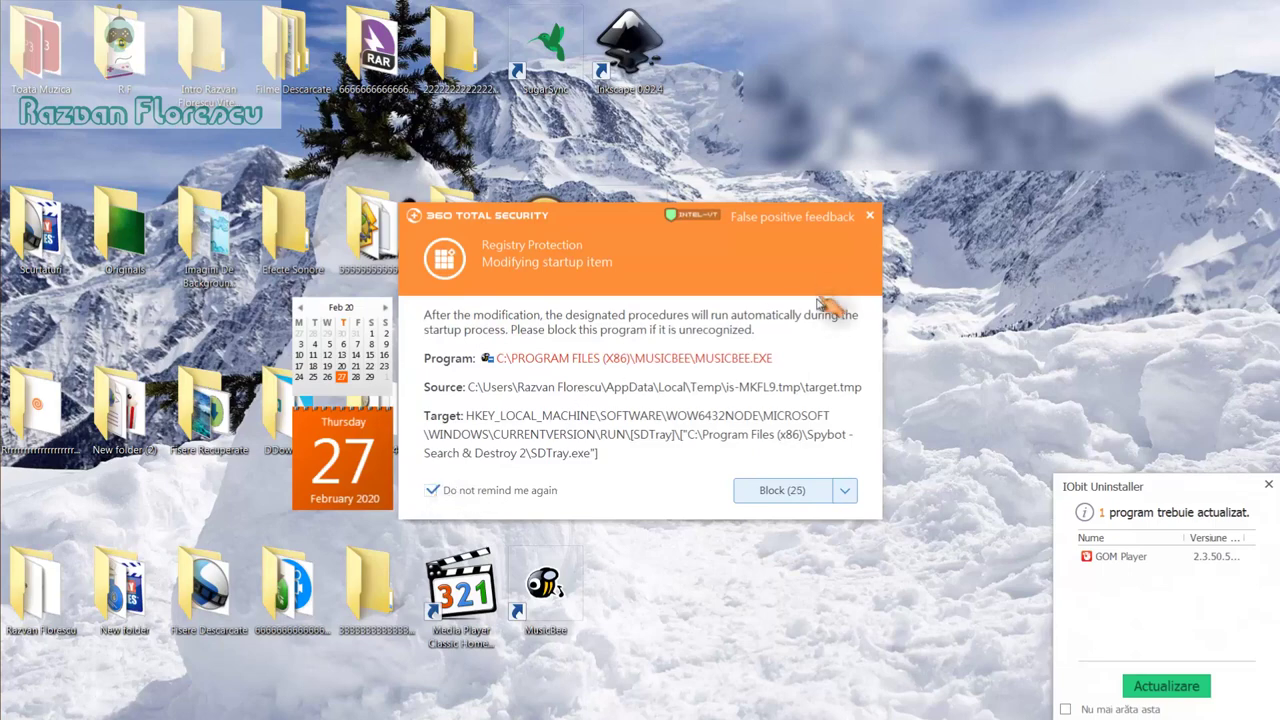
pyautogui.click(871, 216)
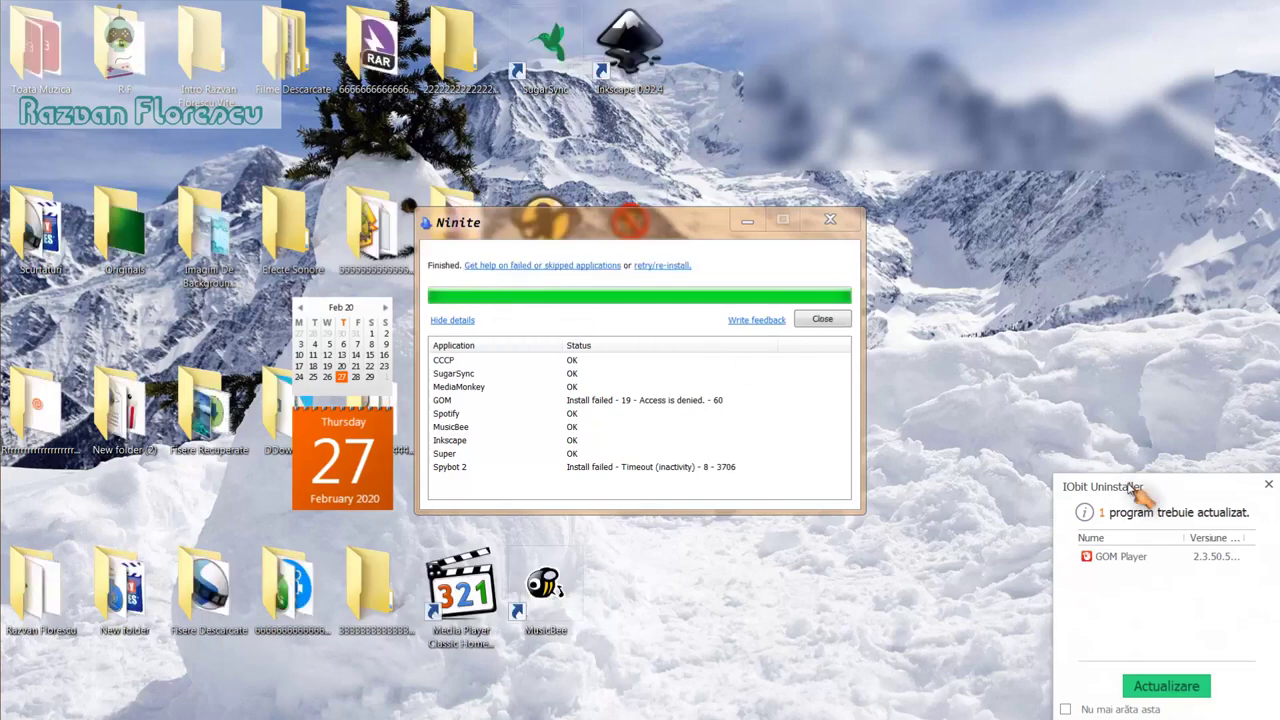
# Step: Close the IObit Uninstaller update notice and the finished Ninite installer
pyautogui.click(1266, 486)
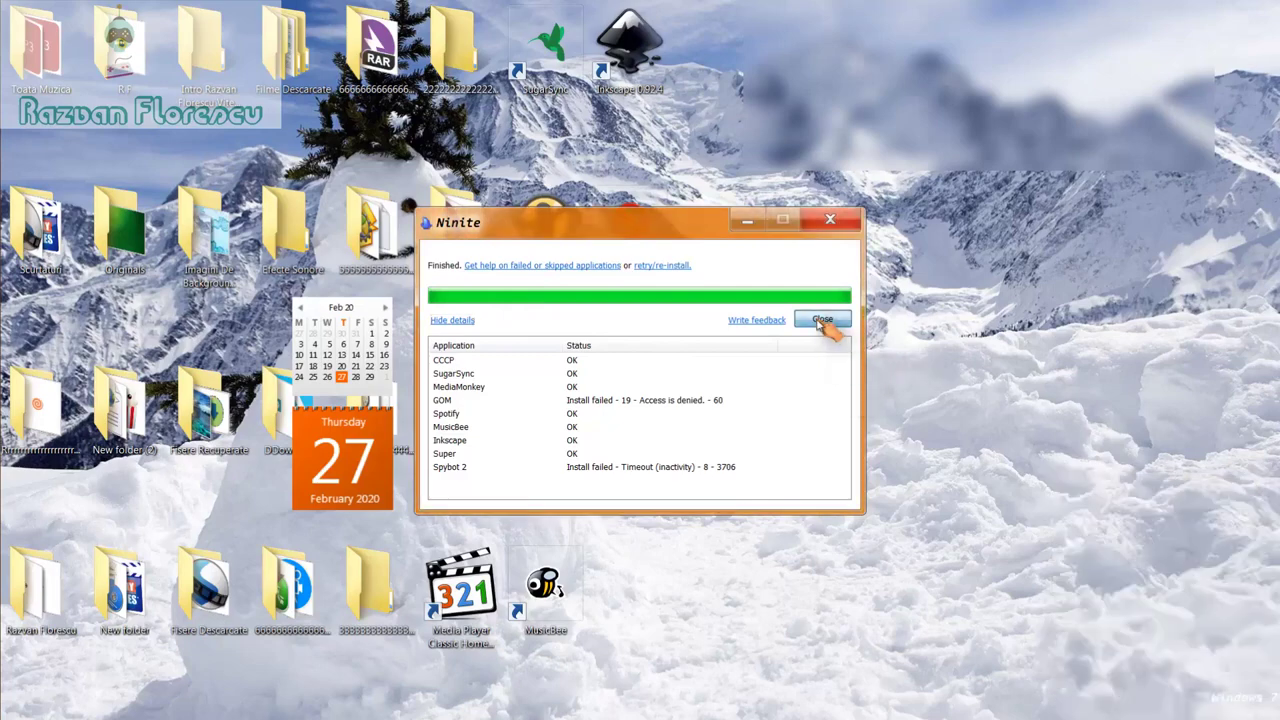
pyautogui.click(825, 322)
# Step: Try out the installed Media Player Classic Home Cinema in a maximized window, declining periodic CCCP update checks, and close it
pyautogui.doubleClick(477, 612)
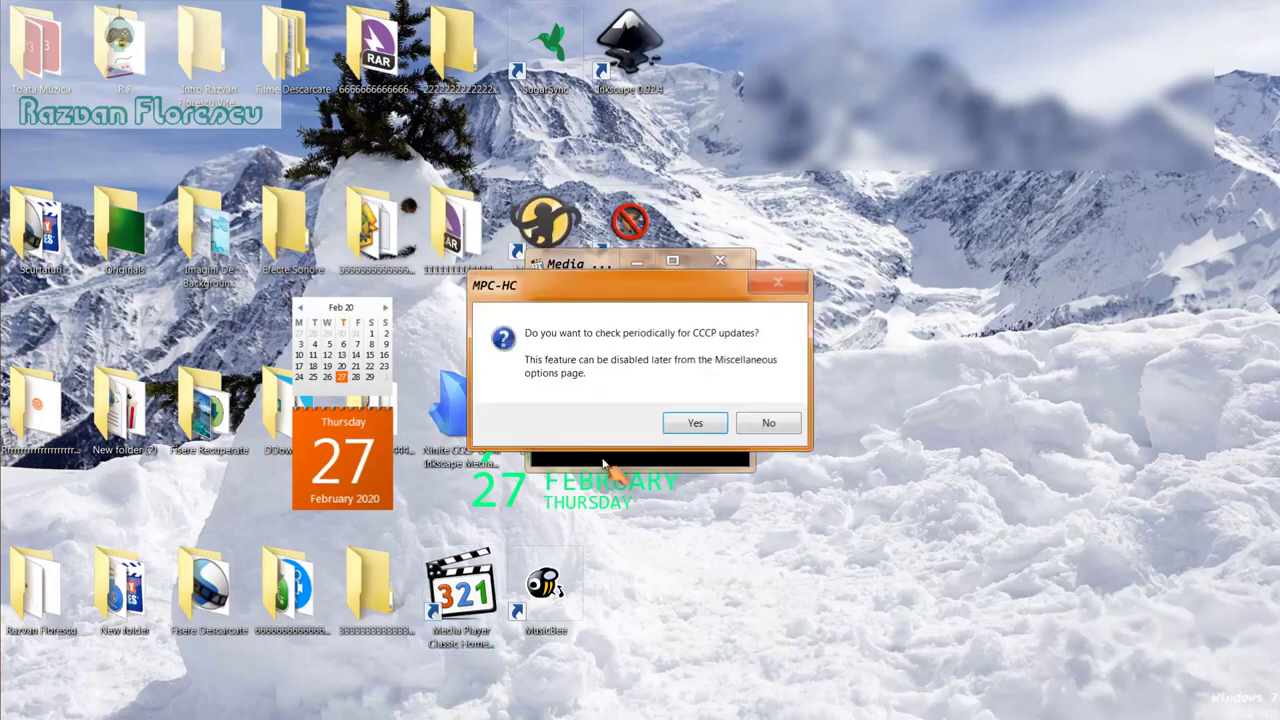
pyautogui.click(765, 424)
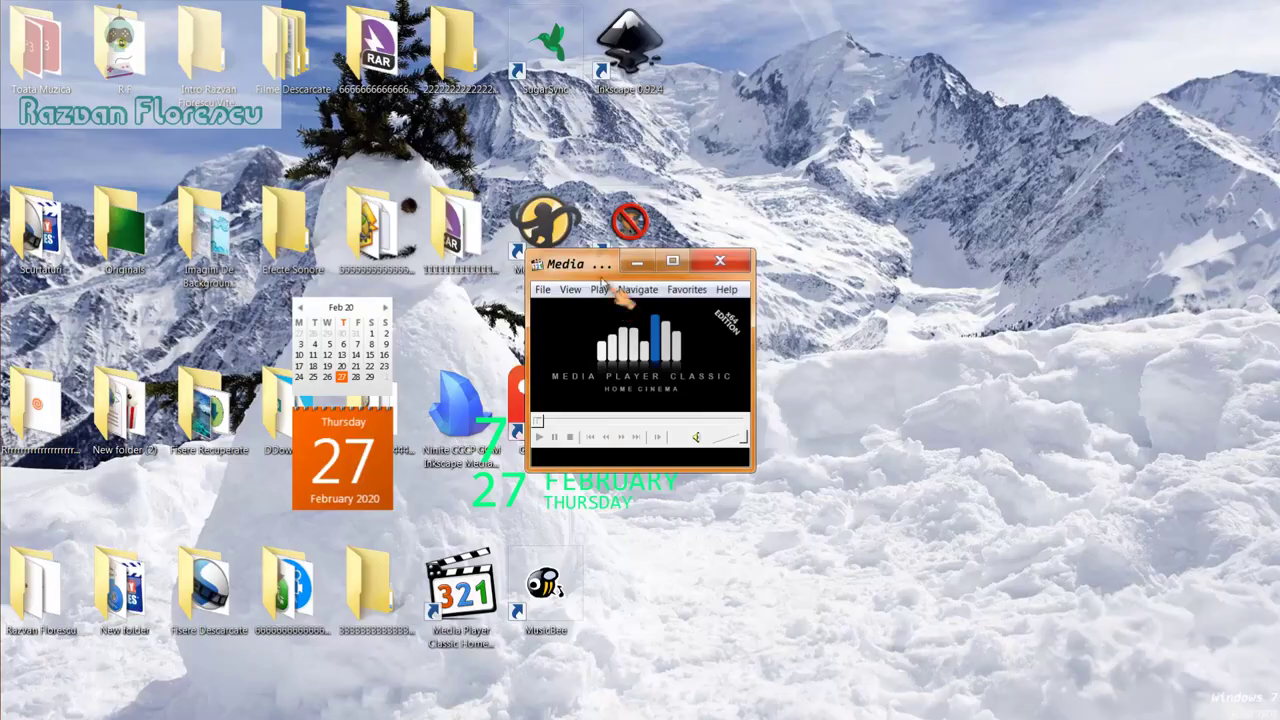
pyautogui.moveTo(600, 263); pyautogui.dragTo(595, 33)
pyautogui.moveTo(605, 113); pyautogui.dragTo(605, 0)
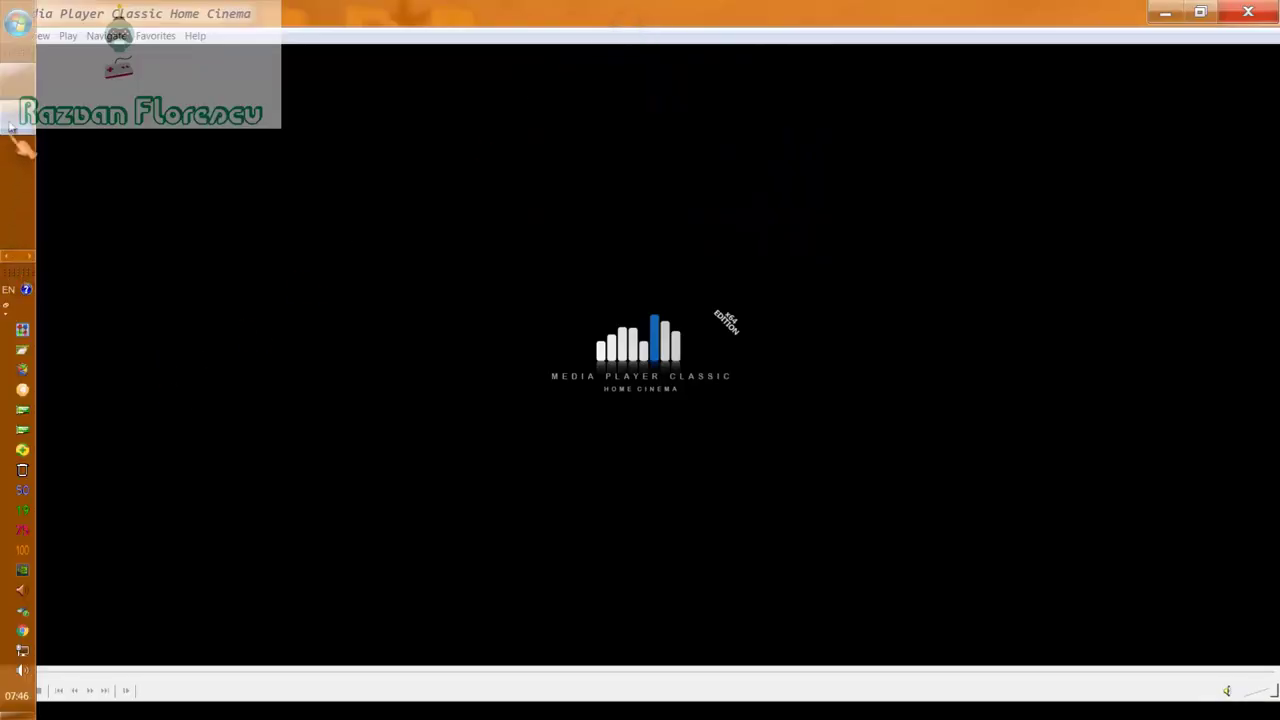
pyautogui.rightClick(10, 118)
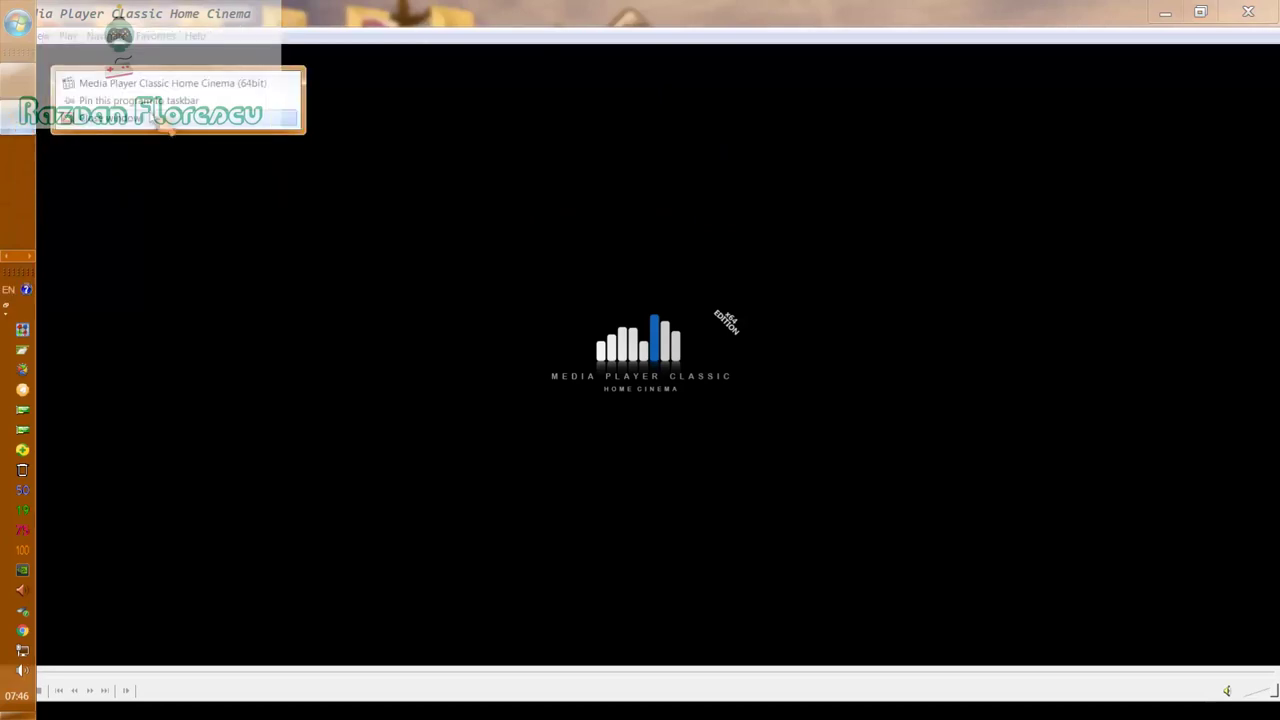
pyautogui.press('Escape')
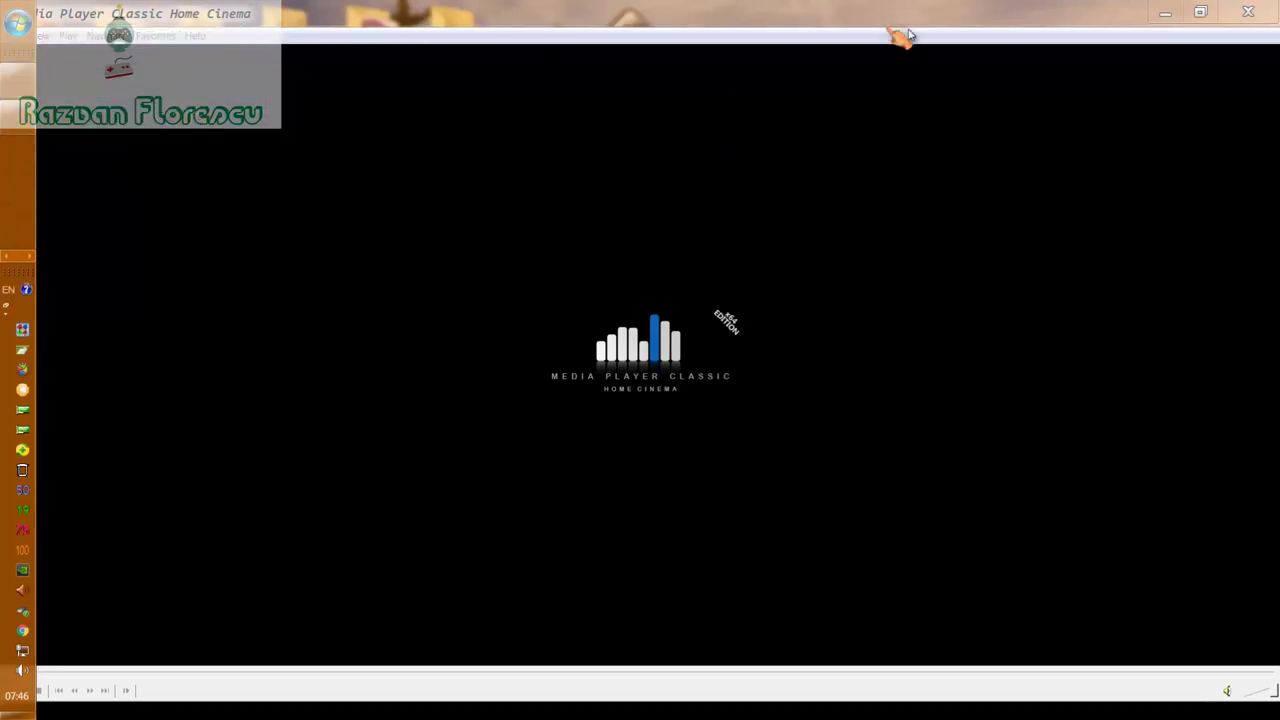
pyautogui.click(1248, 12)
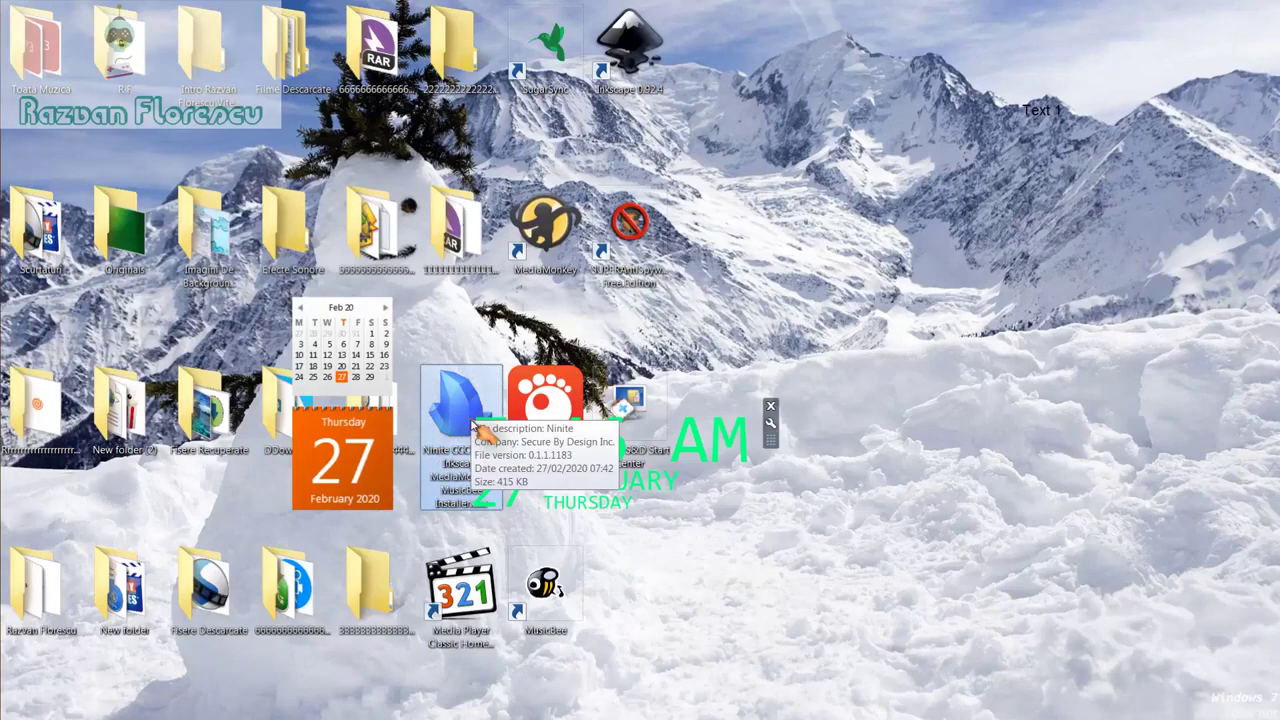
# Step: Permanently delete the Ninite installer file from the desktop
pyautogui.hotkey('shift', 'Delete')
pyautogui.press('Return')
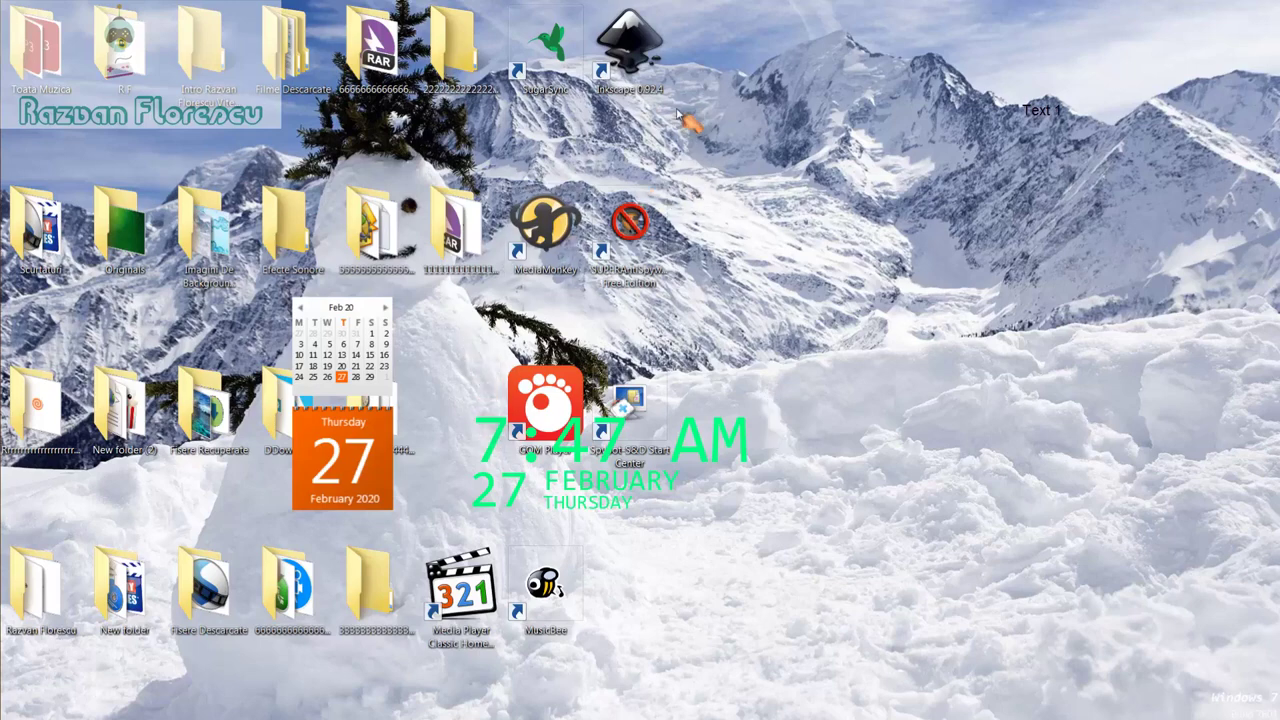
# Step: Copy the eight new app shortcuts, including Media Player Classic, into the Scurtaturi folder and permanently delete them from the desktop
pyautogui.moveTo(710, 60); pyautogui.dragTo(515, 610)
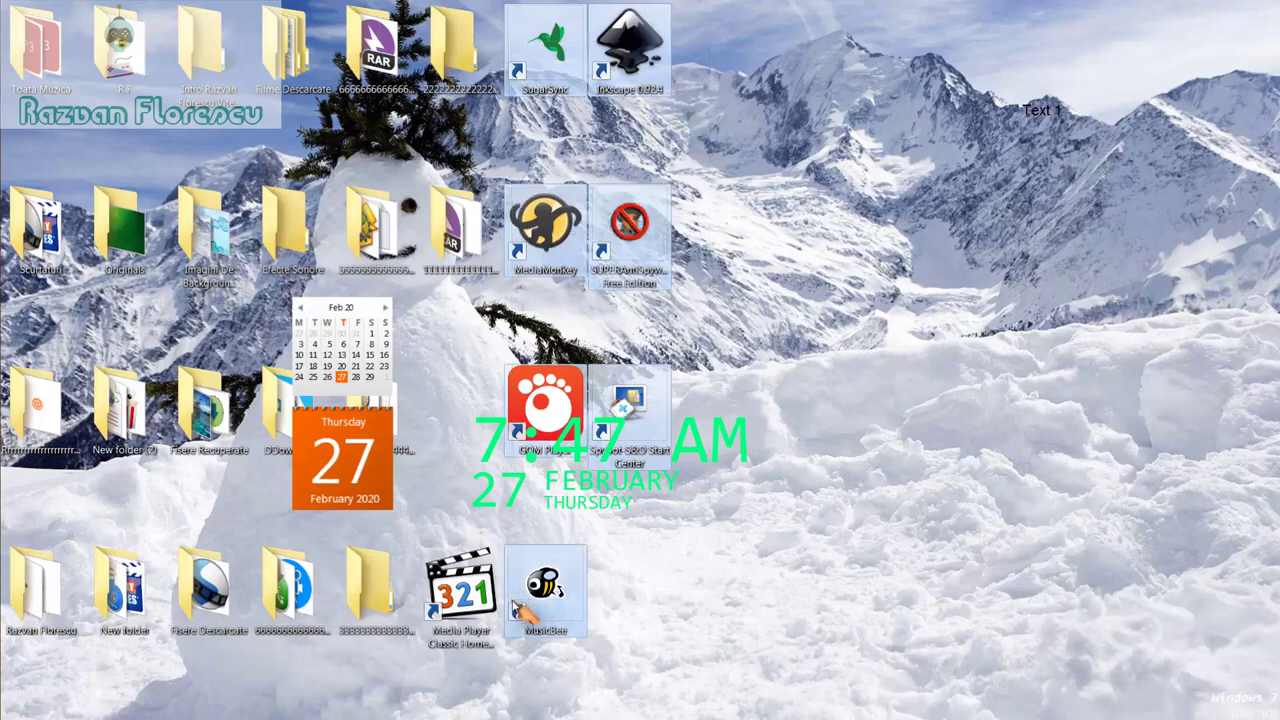
pyautogui.keyDown('ctrl'); pyautogui.click(461, 580); pyautogui.keyUp('ctrl')
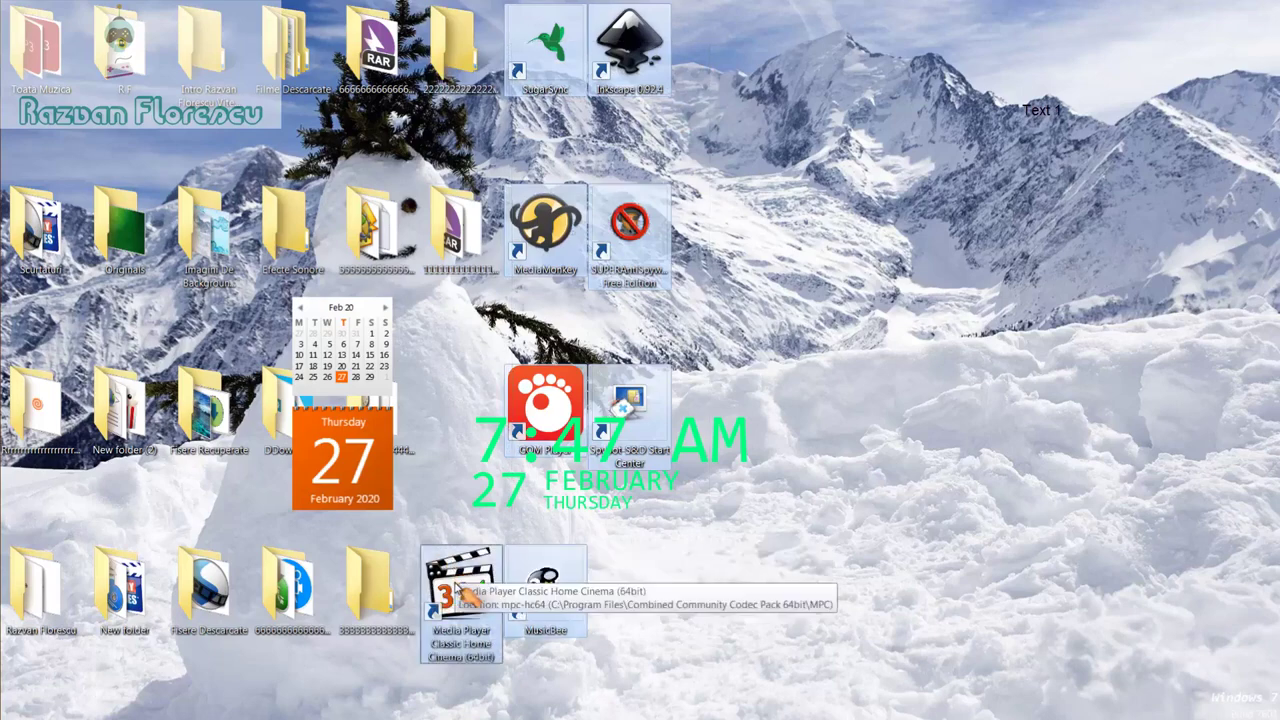
pyautogui.moveTo(461, 585); pyautogui.dragTo(75, 197)
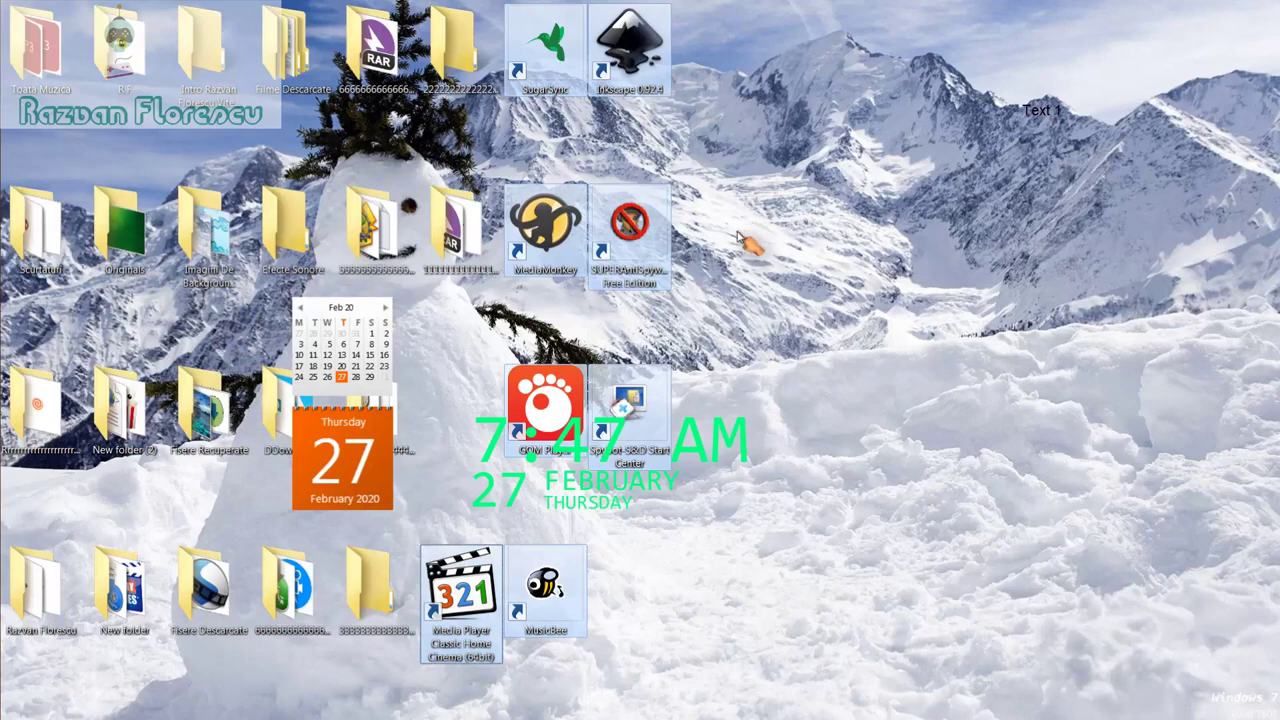
pyautogui.hotkey('shift', 'Delete')
pyautogui.press('Return')
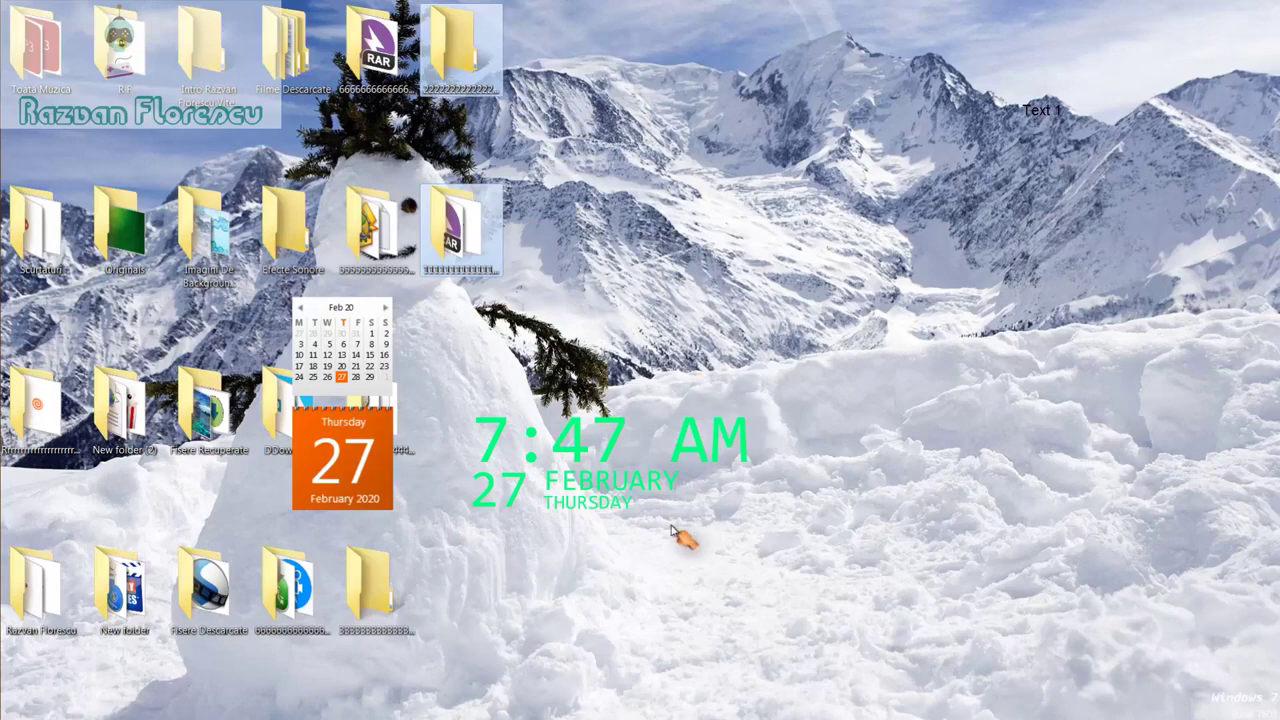
# Step: Refresh the desktop twice
pyautogui.rightClick(604, 540)
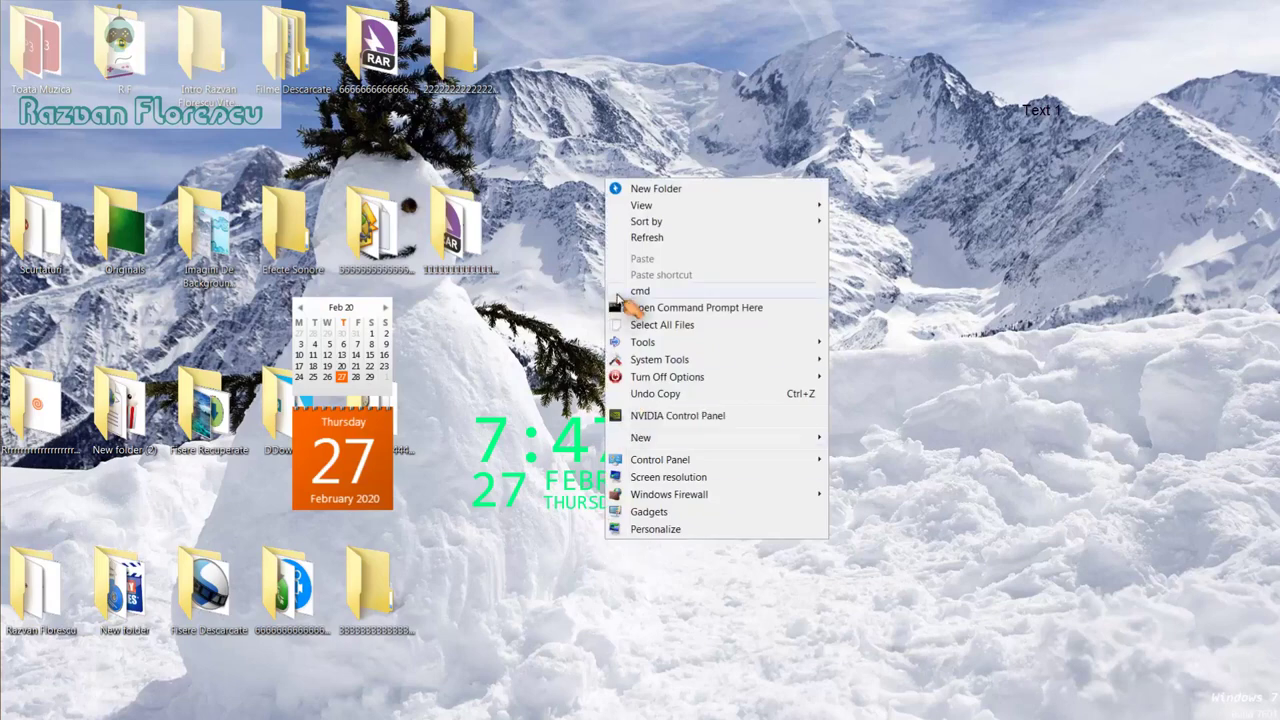
pyautogui.click(646, 240)
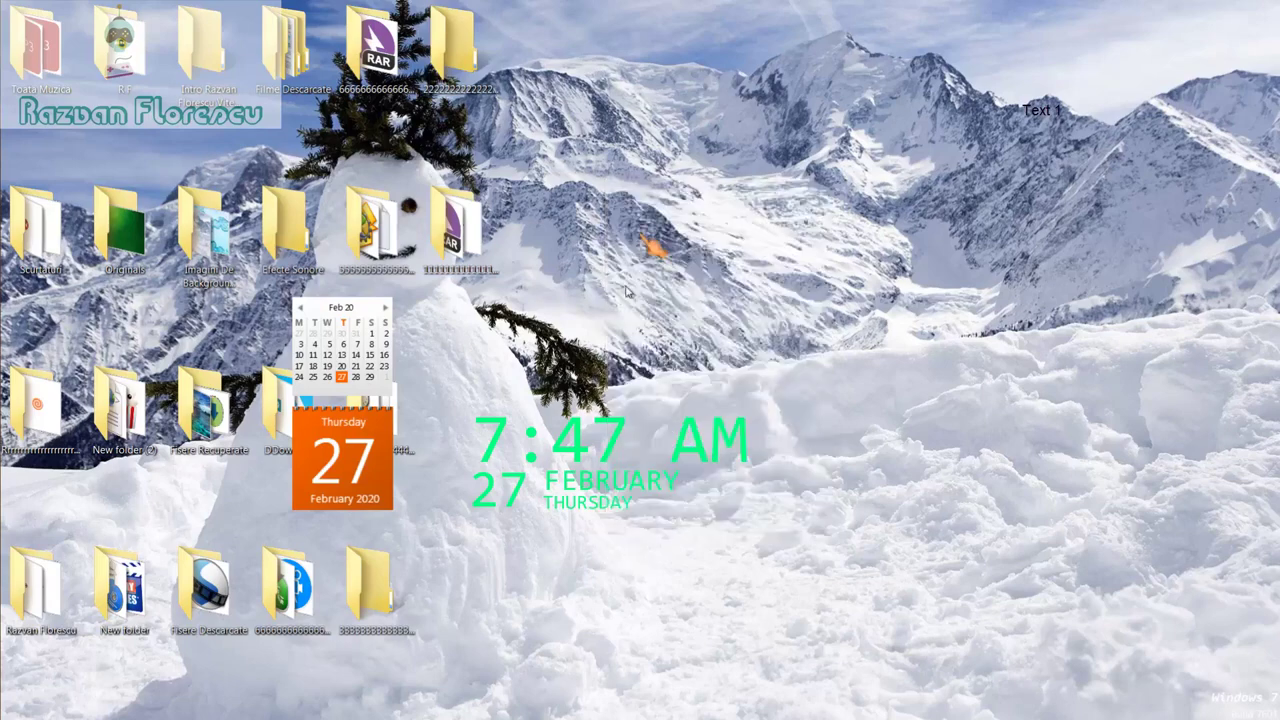
pyautogui.rightClick(574, 541)
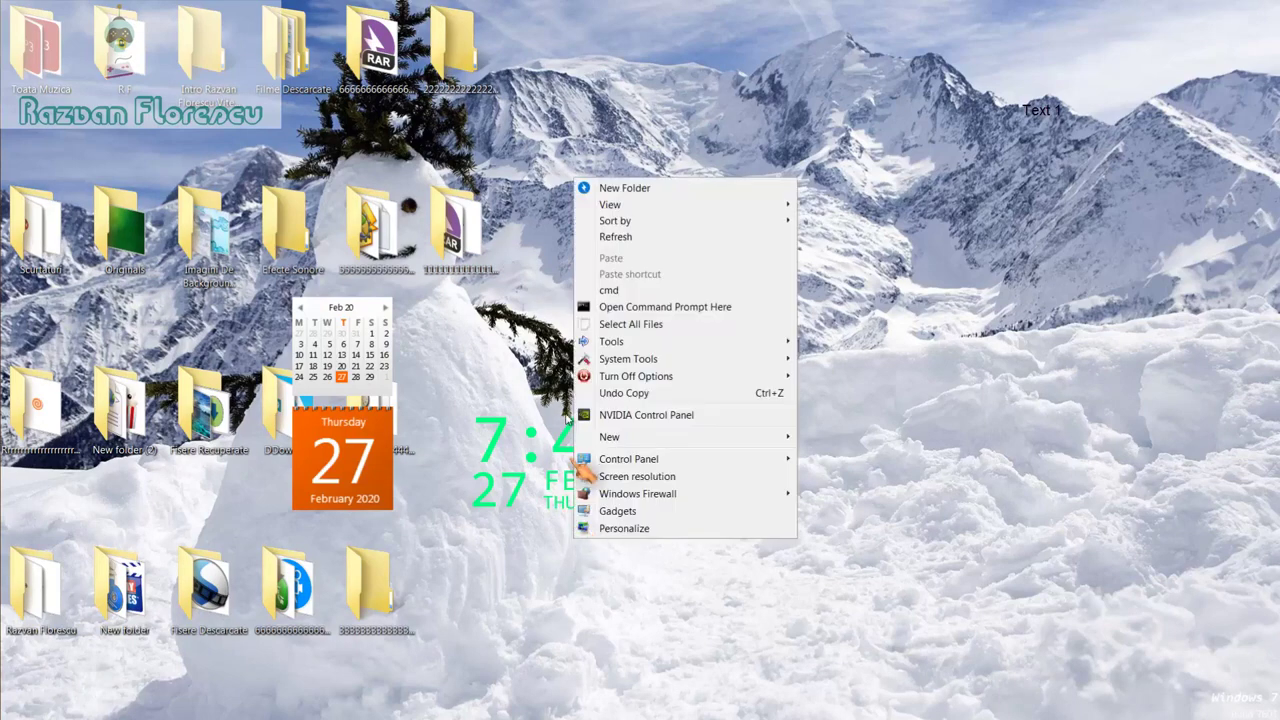
pyautogui.click(614, 238)
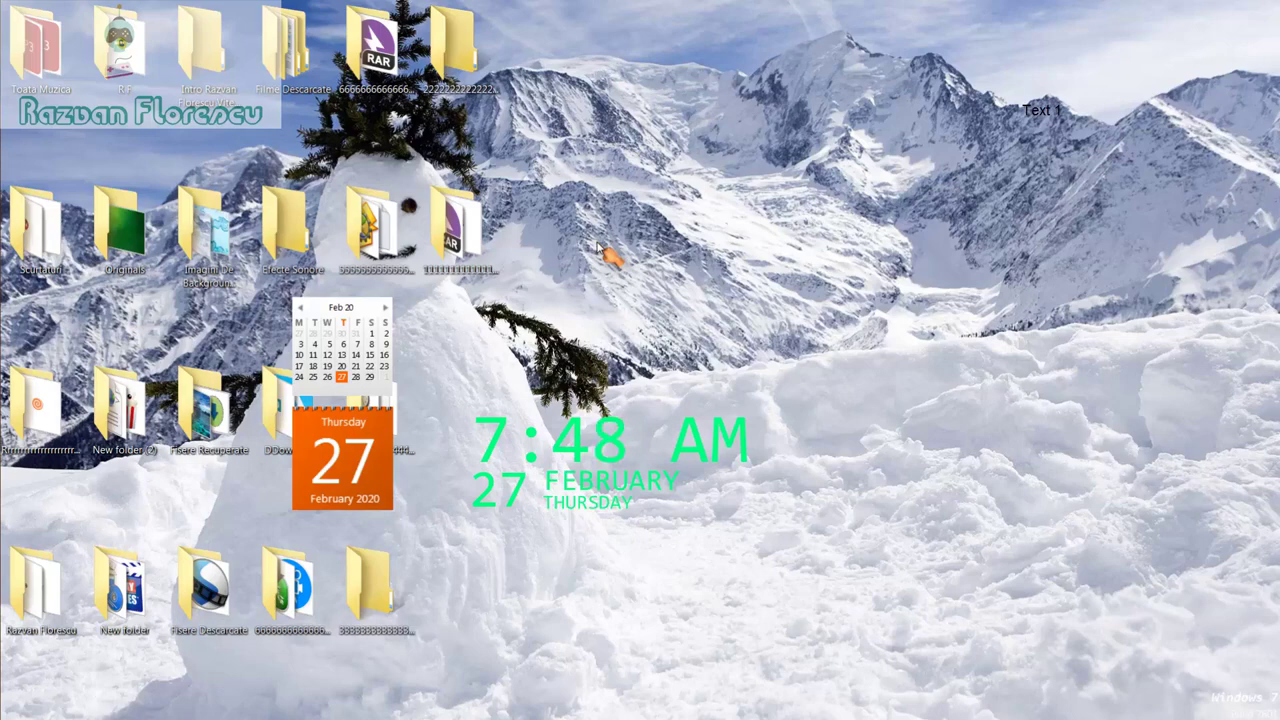
pyautogui.moveTo(5, 365)
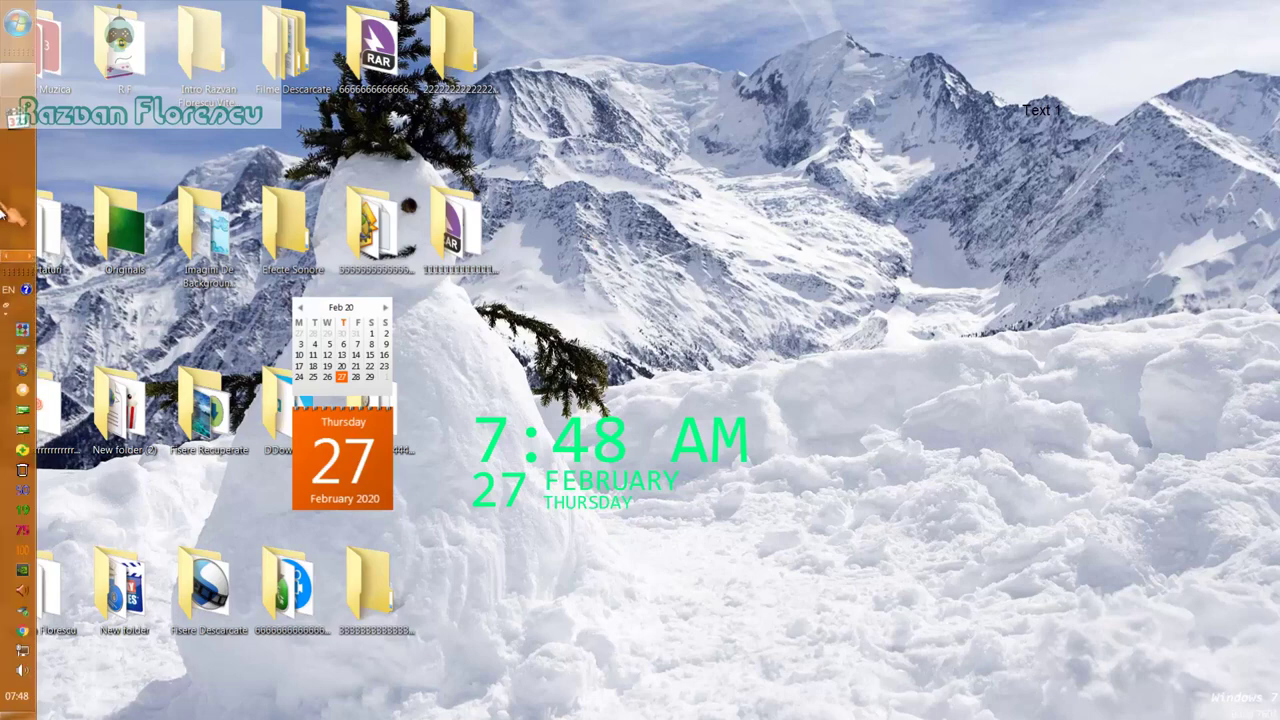
pyautogui.moveTo(30, 94)
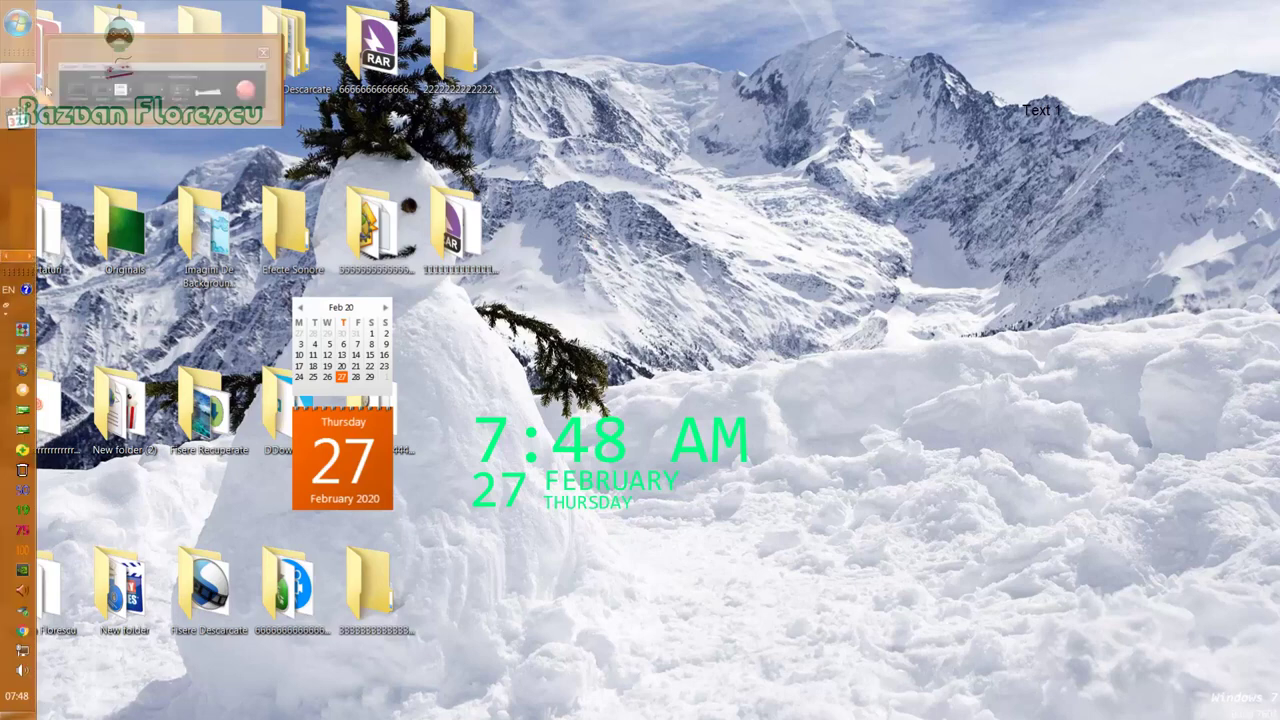
pyautogui.click(108, 93)
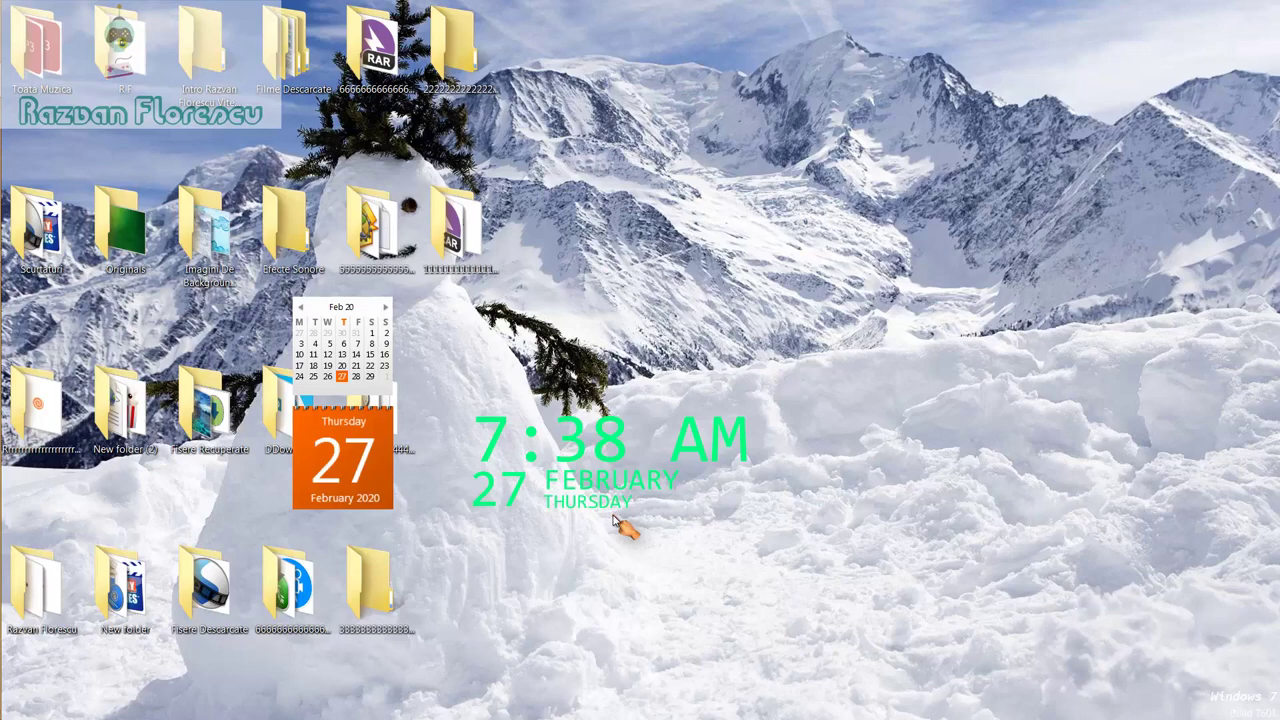
# Step: Switch to the Ninite page in Chrome and examine the apps offered in each category, from Web Browsers to Developer Tools
pyautogui.moveTo(5, 345)
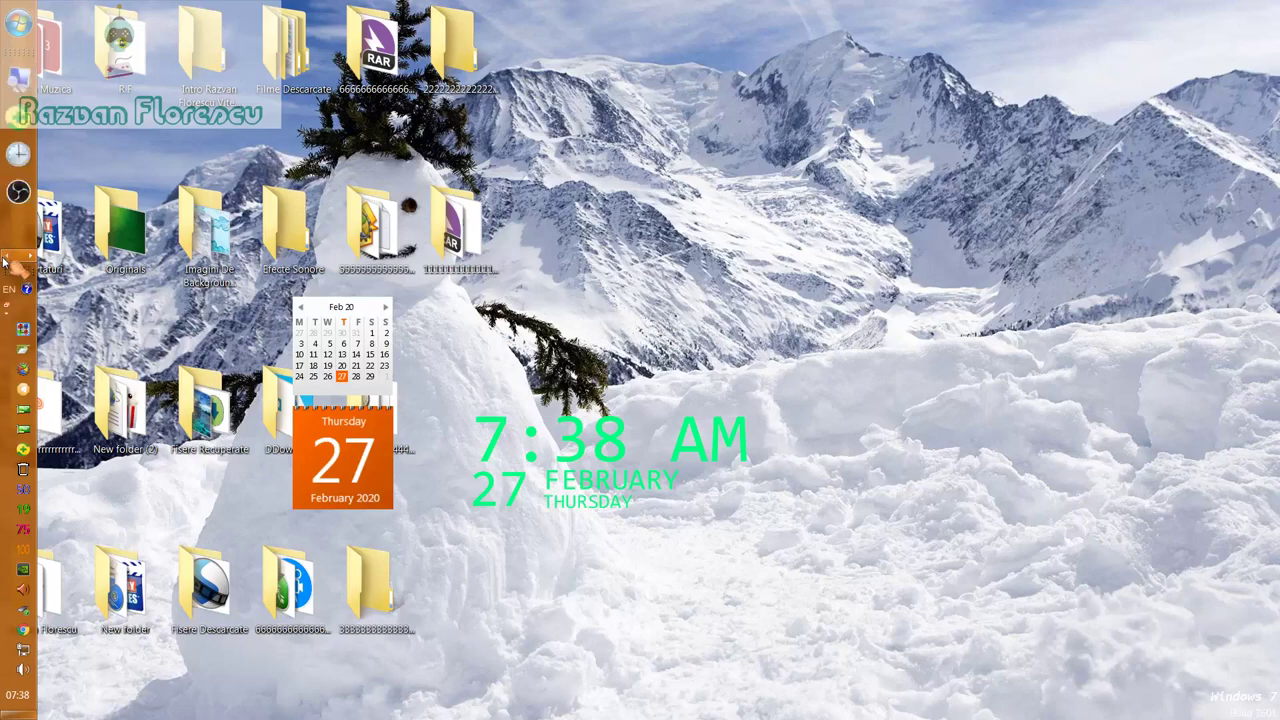
pyautogui.moveTo(18, 80)
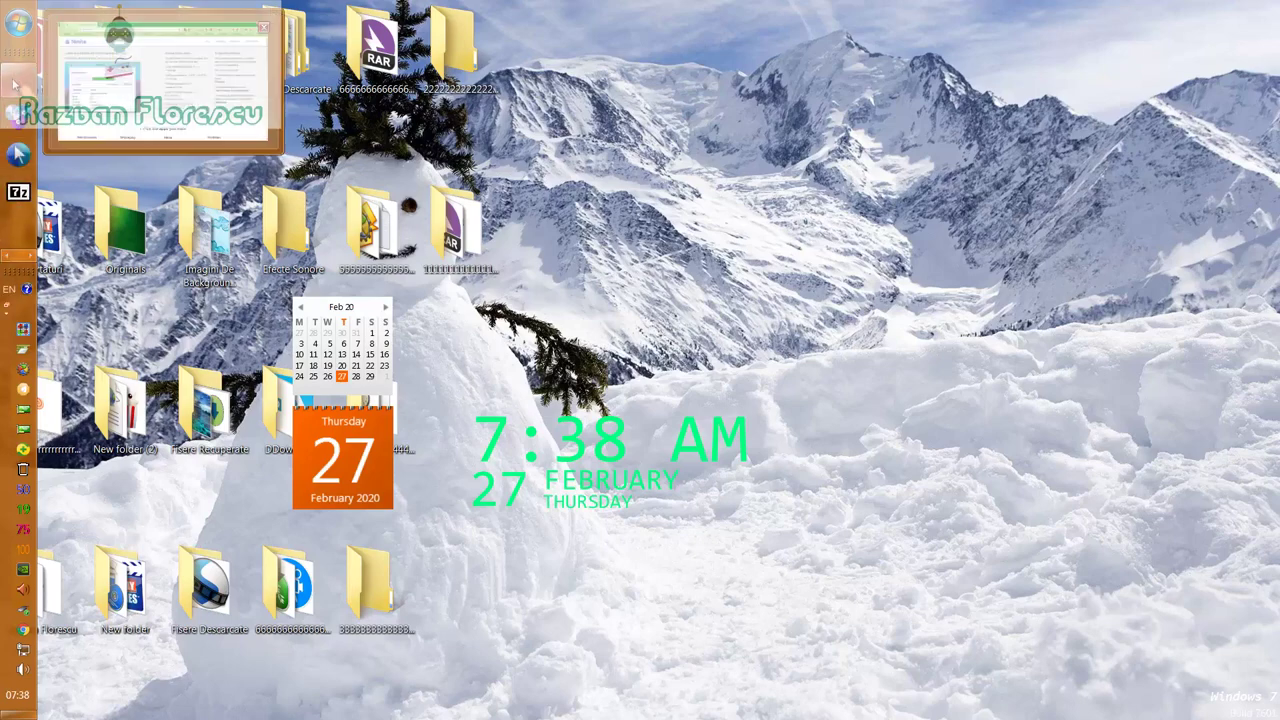
pyautogui.moveTo(170, 115)
pyautogui.click(160, 90)
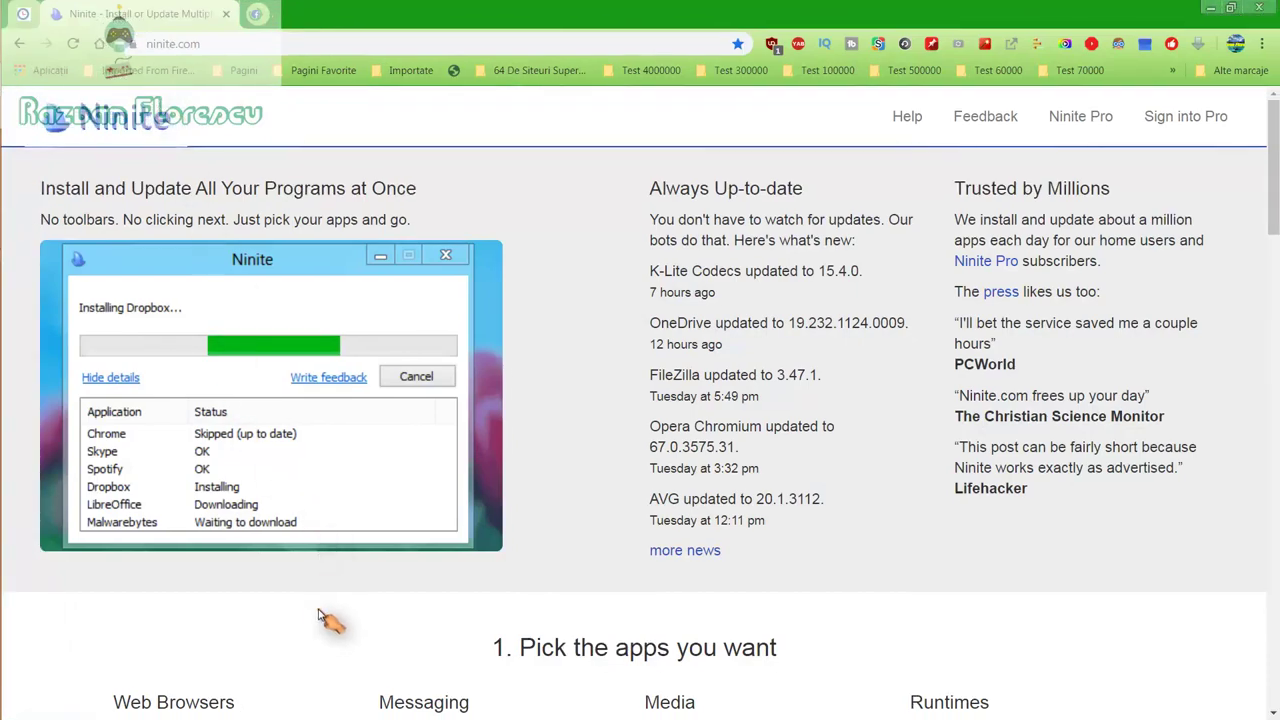
pyautogui.scroll(-2, 318, 615)
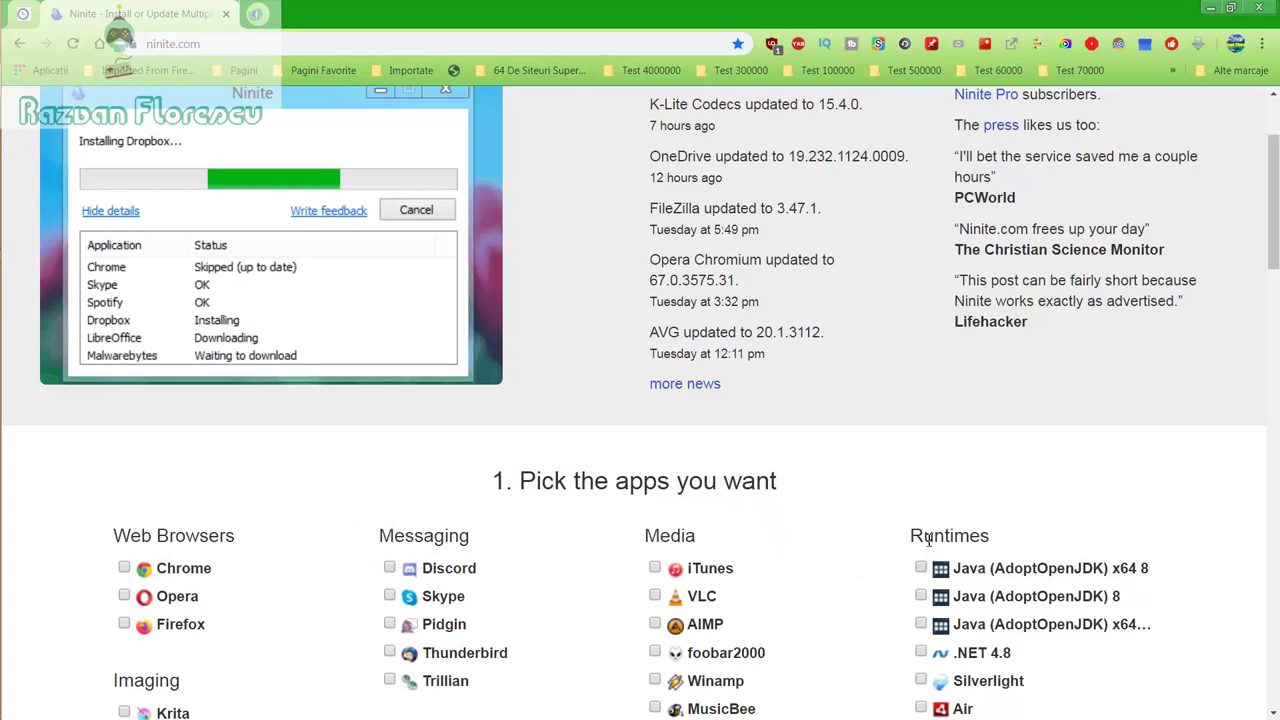
pyautogui.scroll(-2, 818, 580)
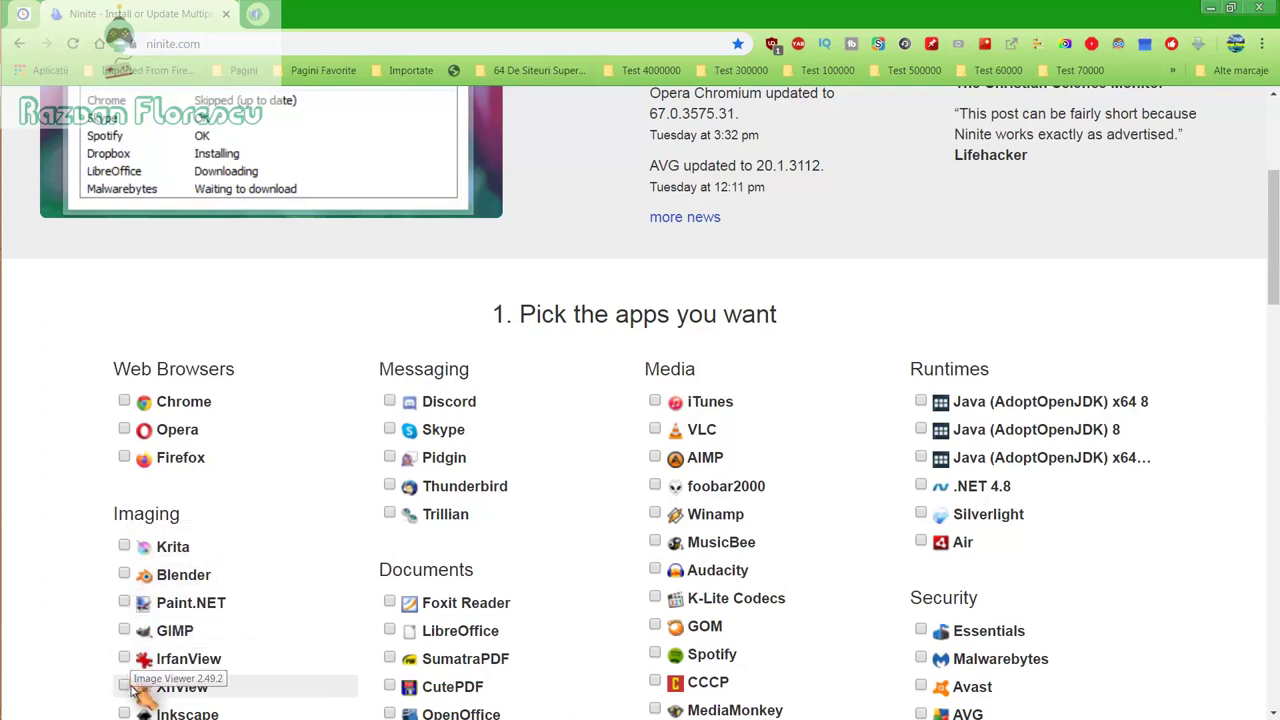
pyautogui.scroll(-1, 133, 690)
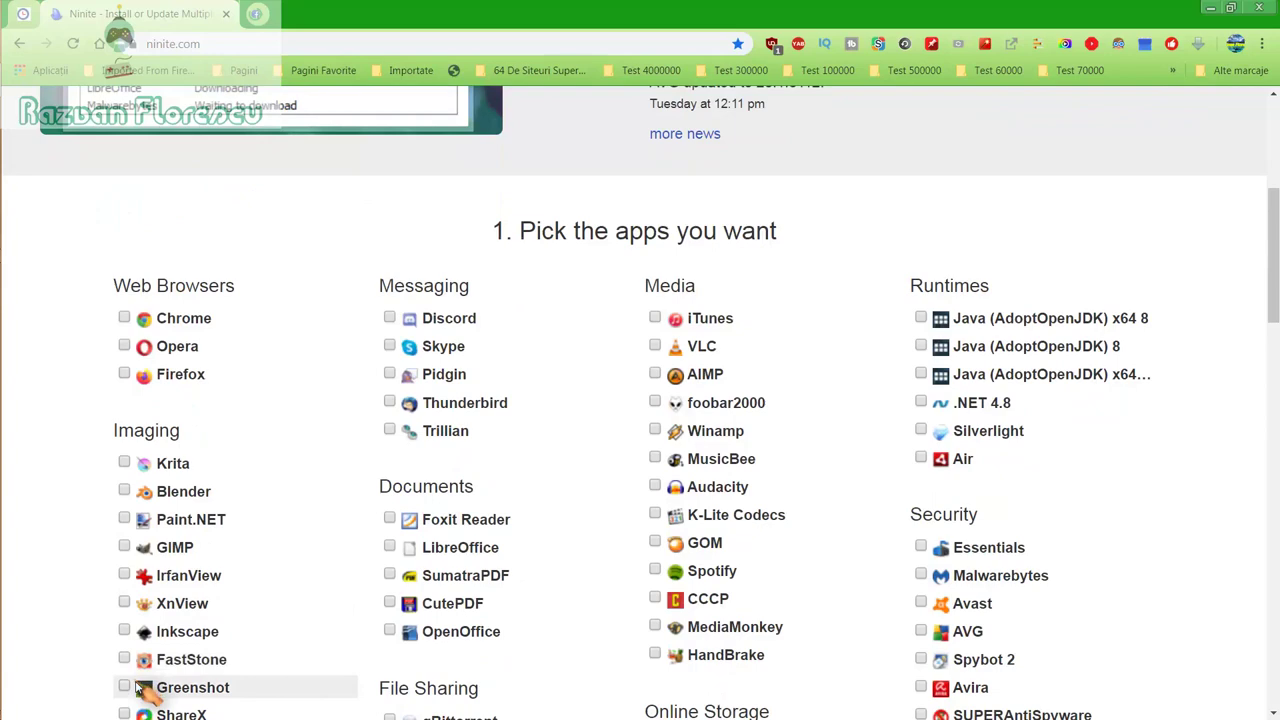
pyautogui.scroll(-1, 140, 690)
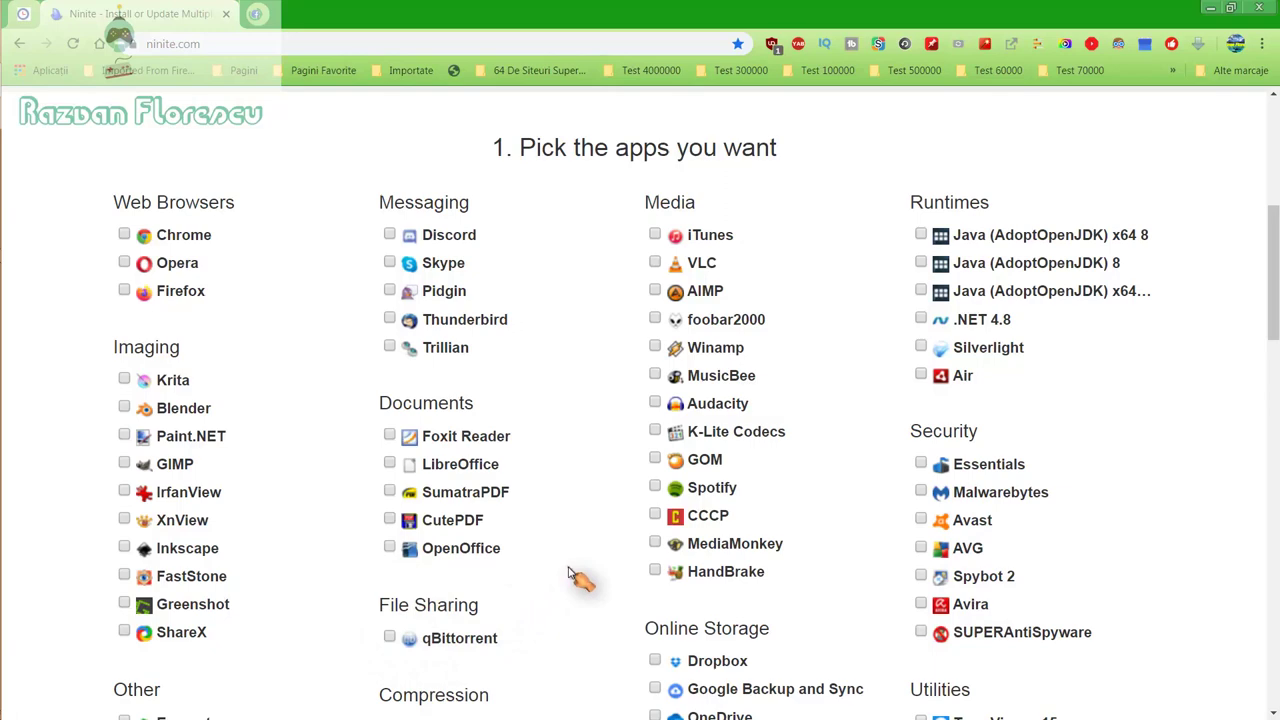
pyautogui.scroll(-1, 603, 598)
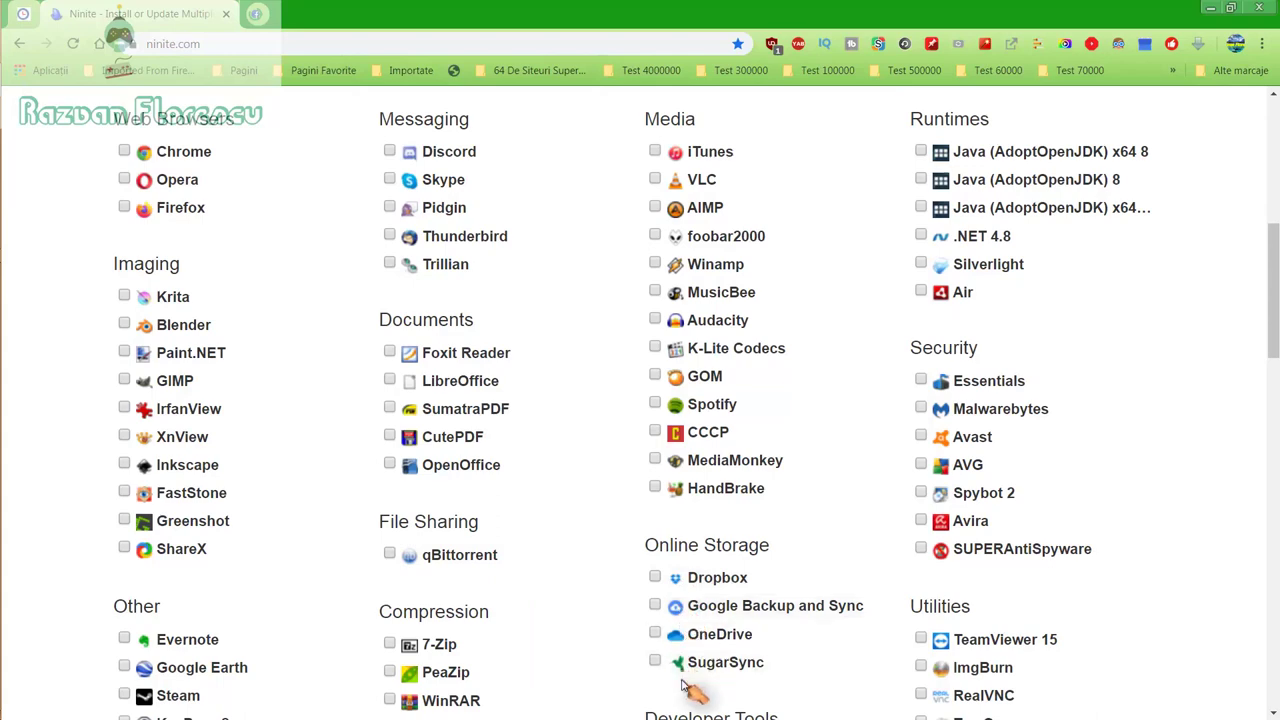
pyautogui.scroll(-2, 562, 655)
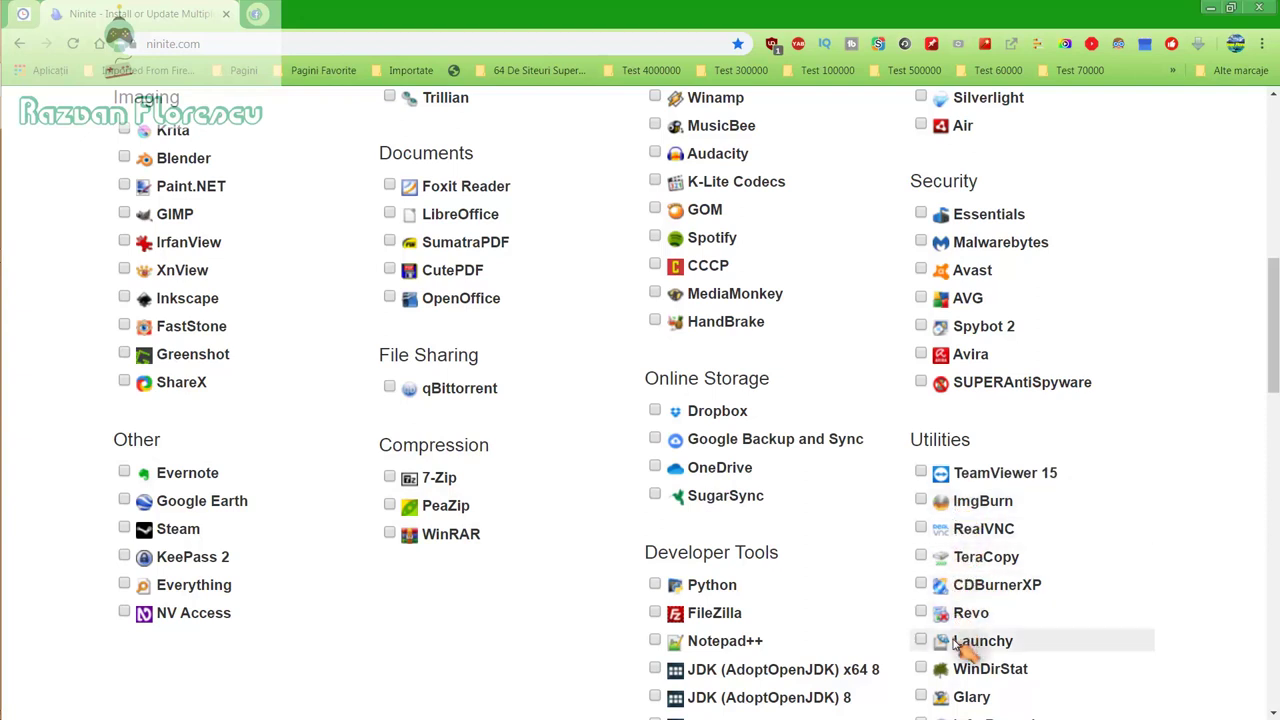
pyautogui.scroll(-1, 958, 695)
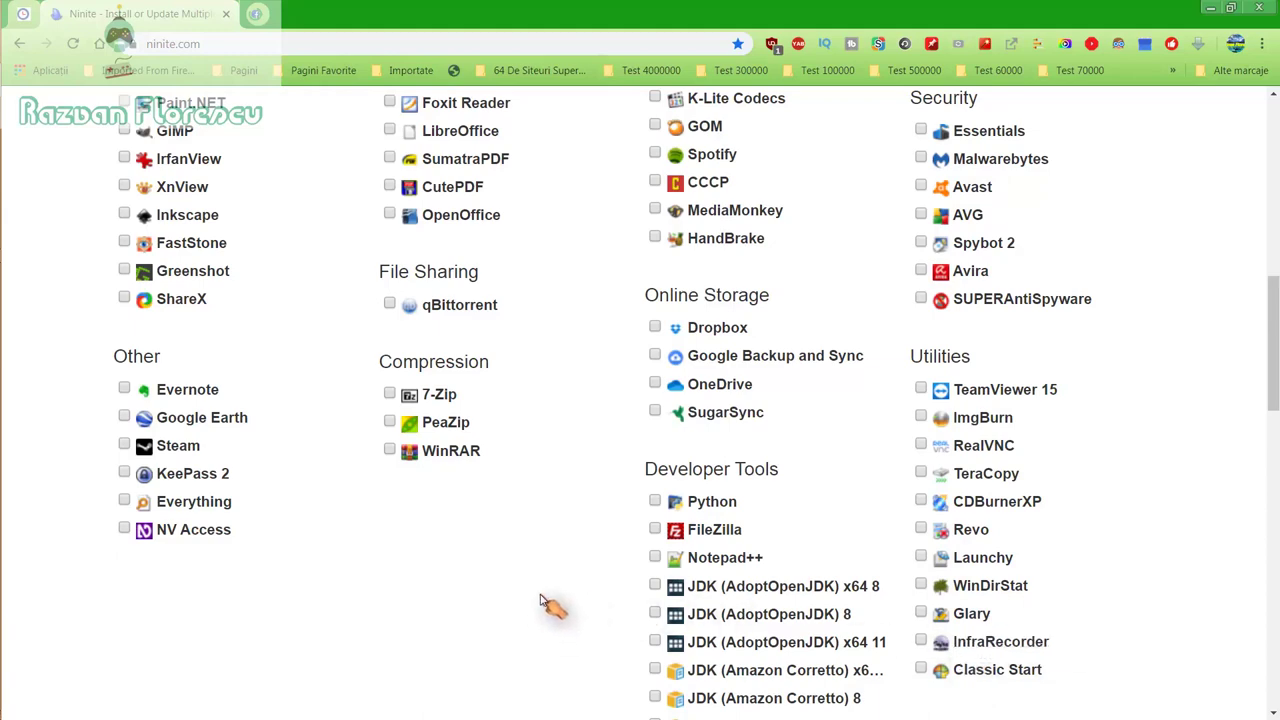
pyautogui.scroll(-1, 548, 604)
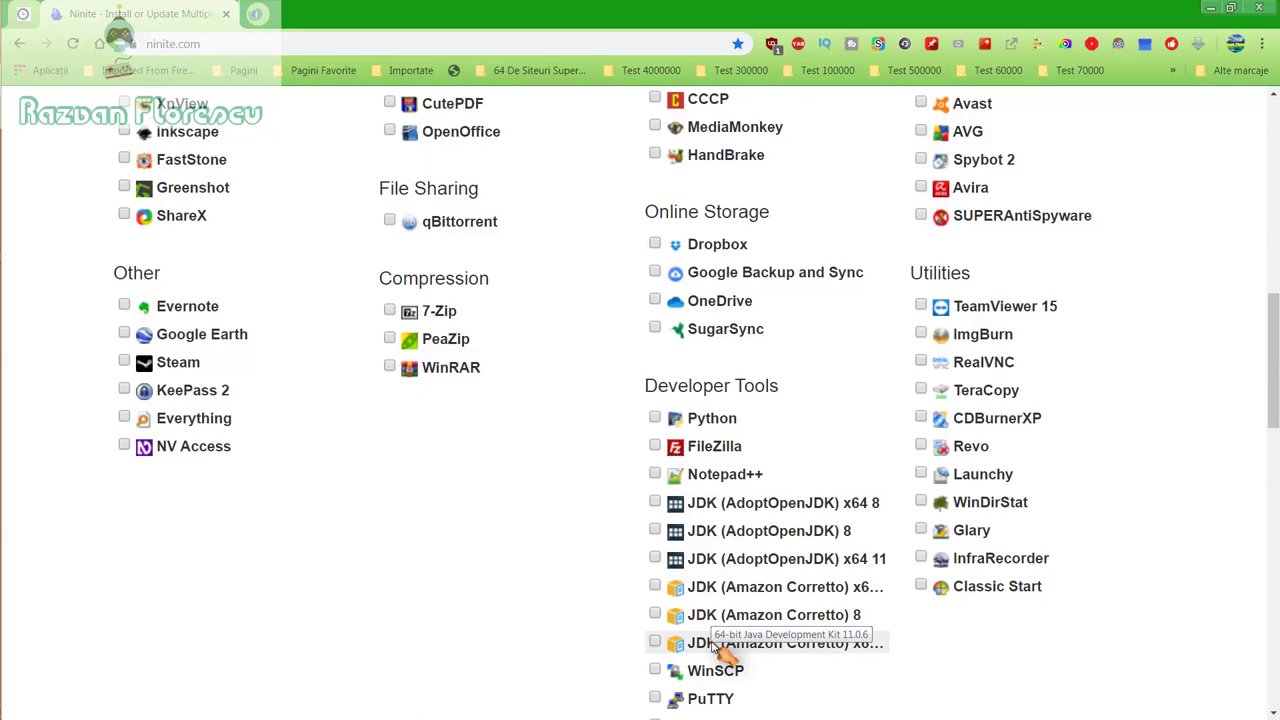
pyautogui.scroll(-2, 720, 648)
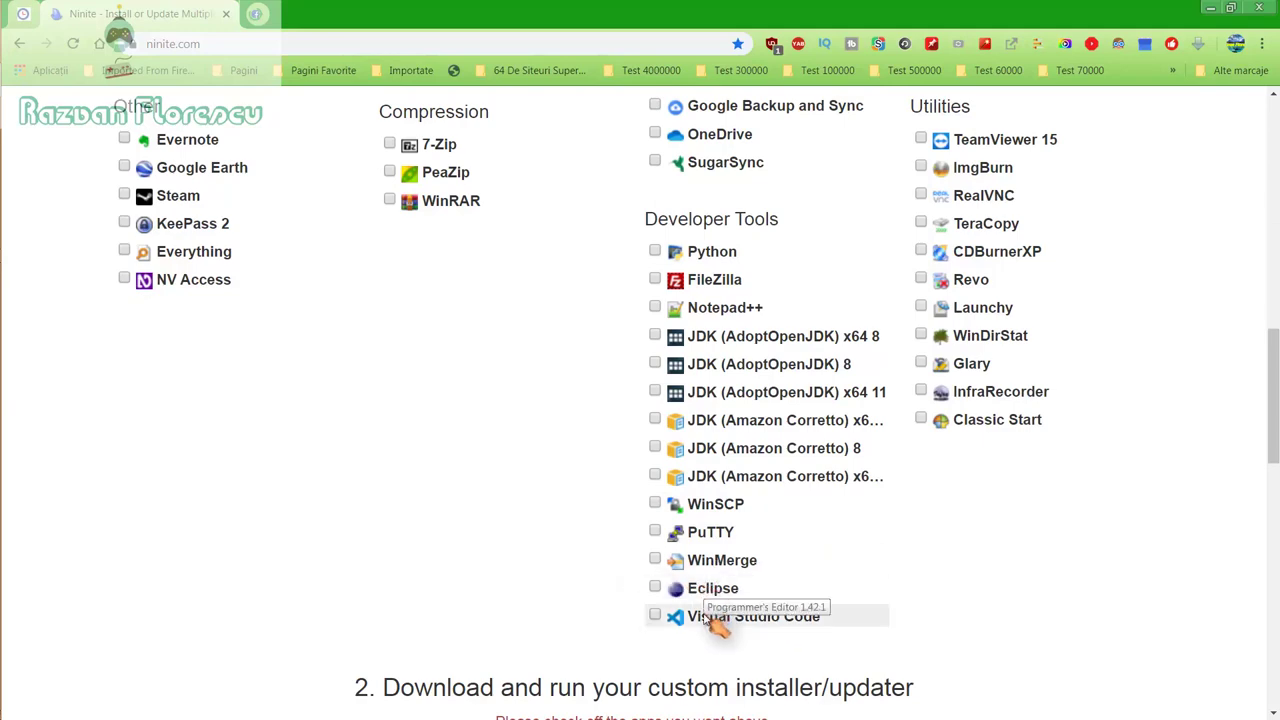
pyautogui.scroll(3, 590, 568)
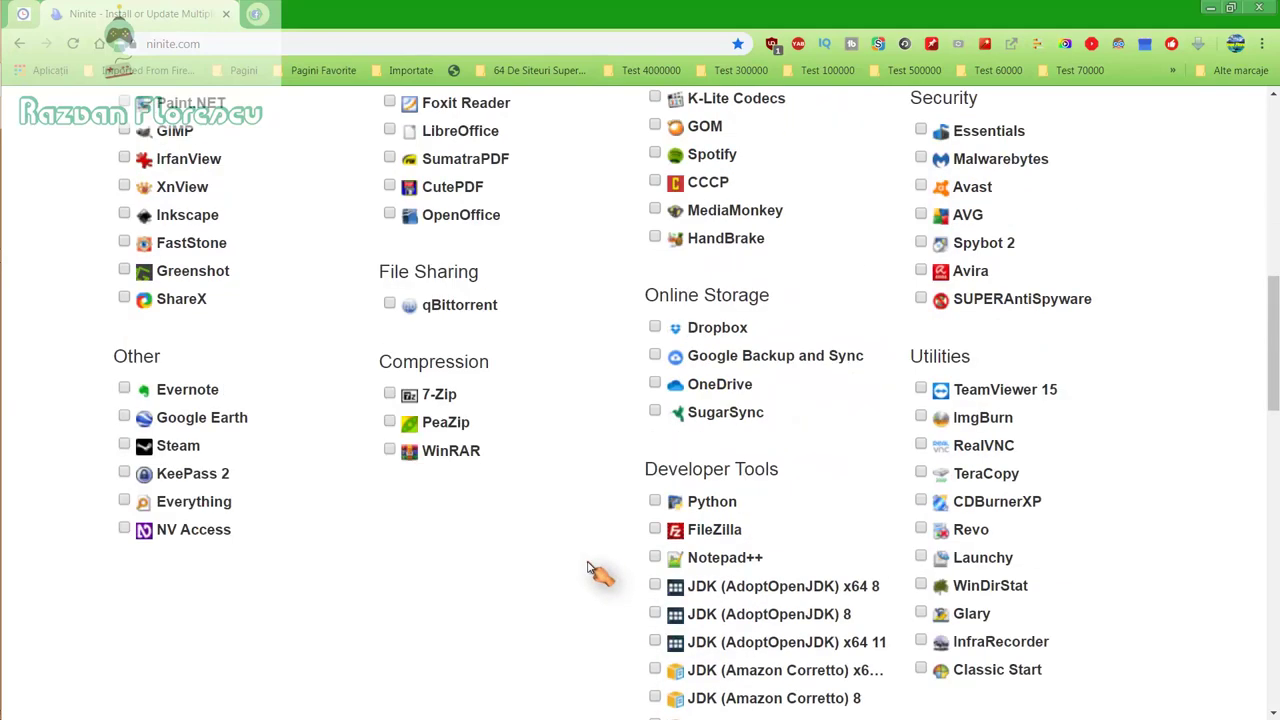
pyautogui.scroll(3, 590, 568)
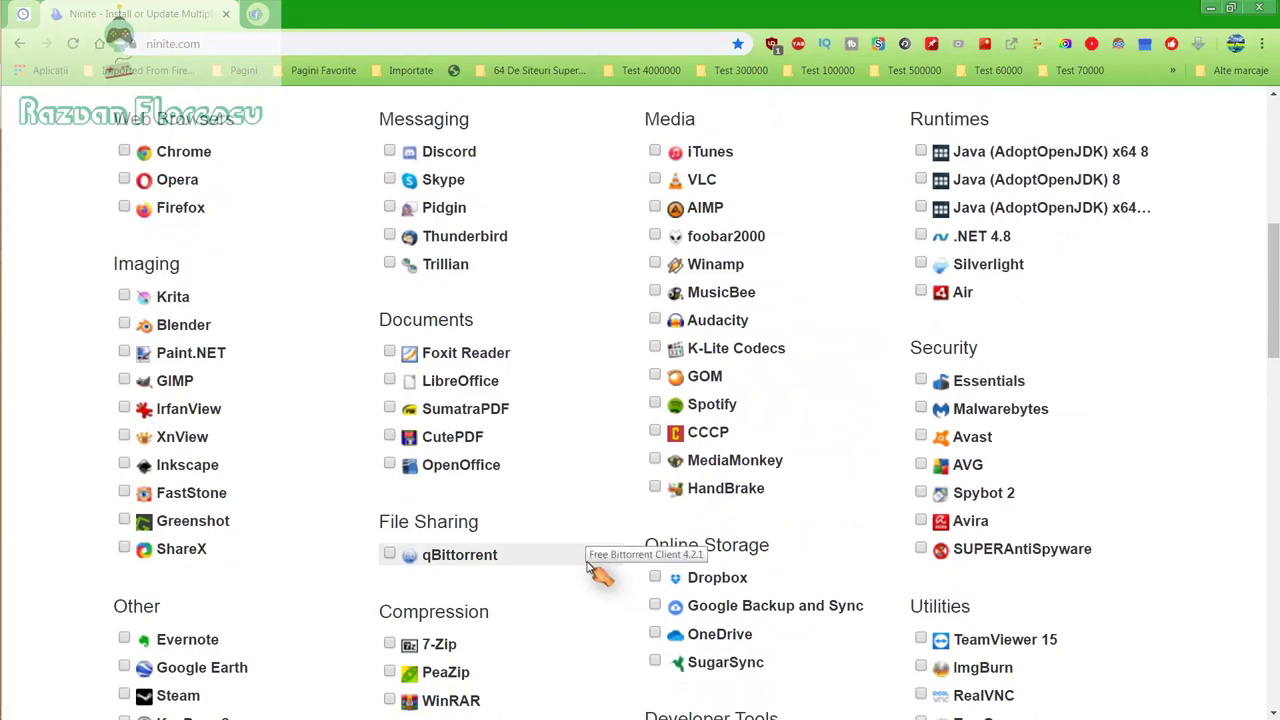
pyautogui.scroll(2, 590, 568)
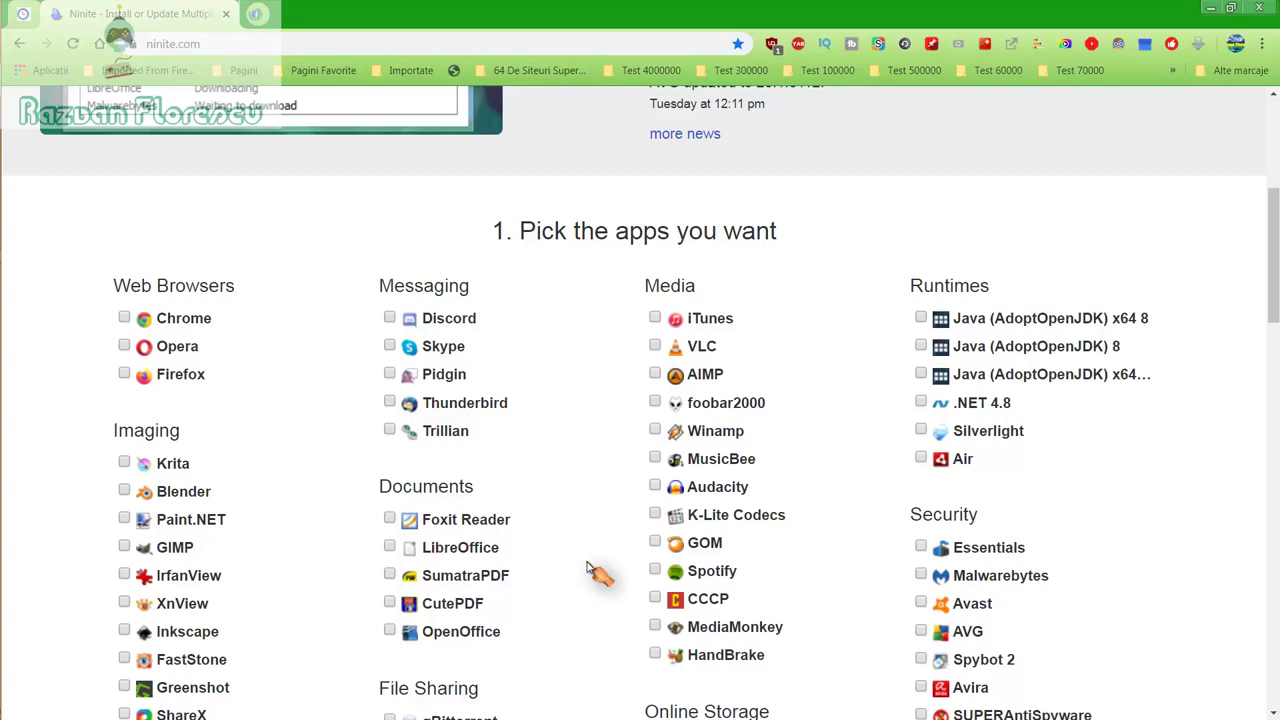
# Step: Select GOM, Inkscape, MusicBee, CCCP, MediaMonkey and Spotify for the custom installer
pyautogui.click(656, 543)
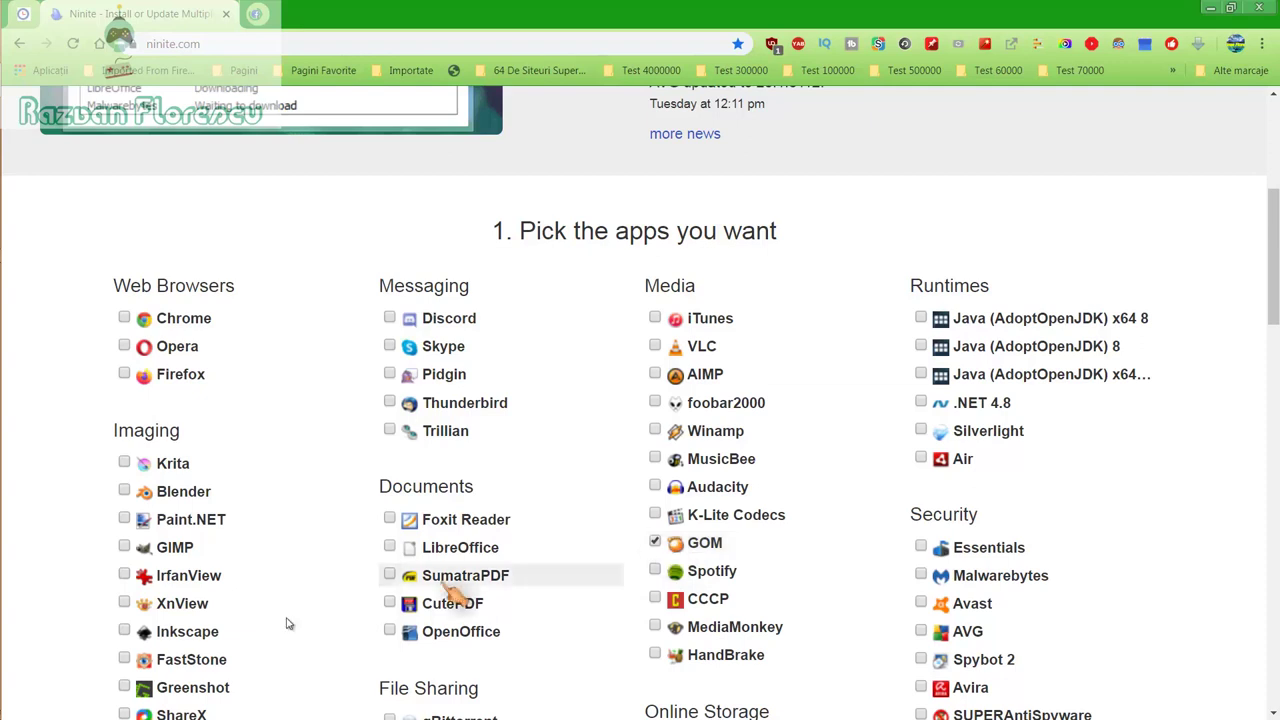
pyautogui.click(130, 641)
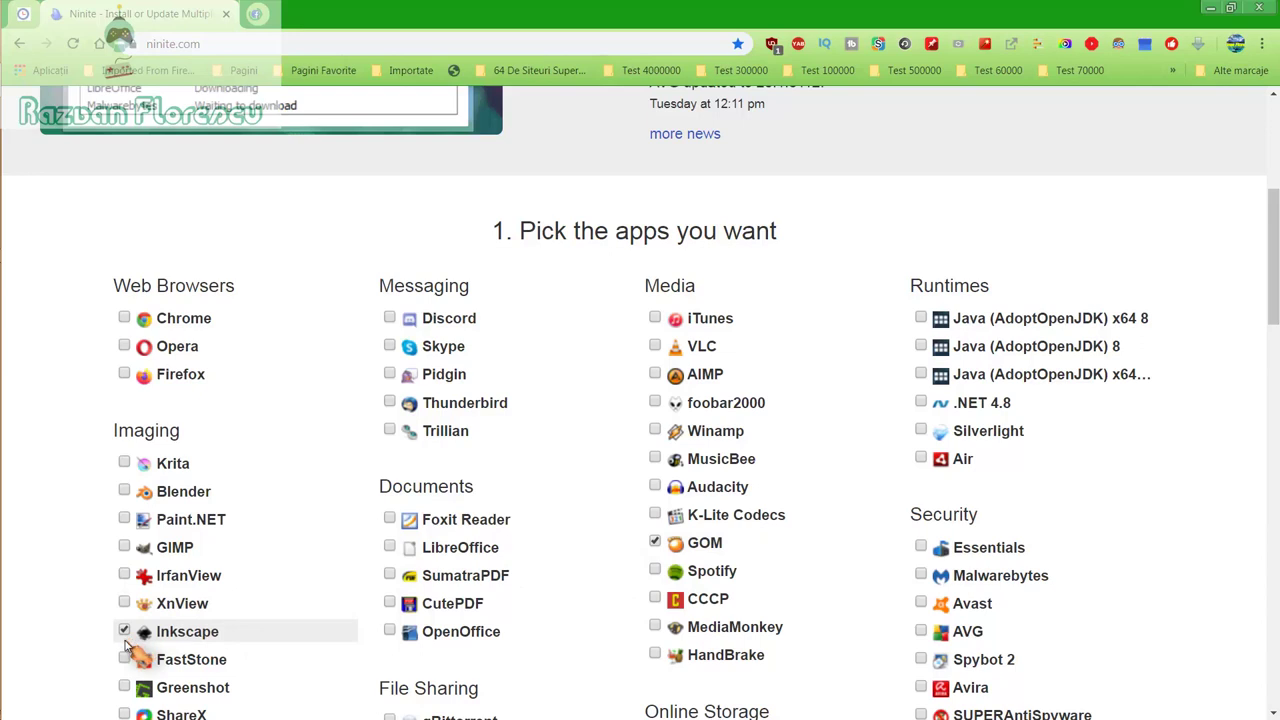
pyautogui.click(659, 468)
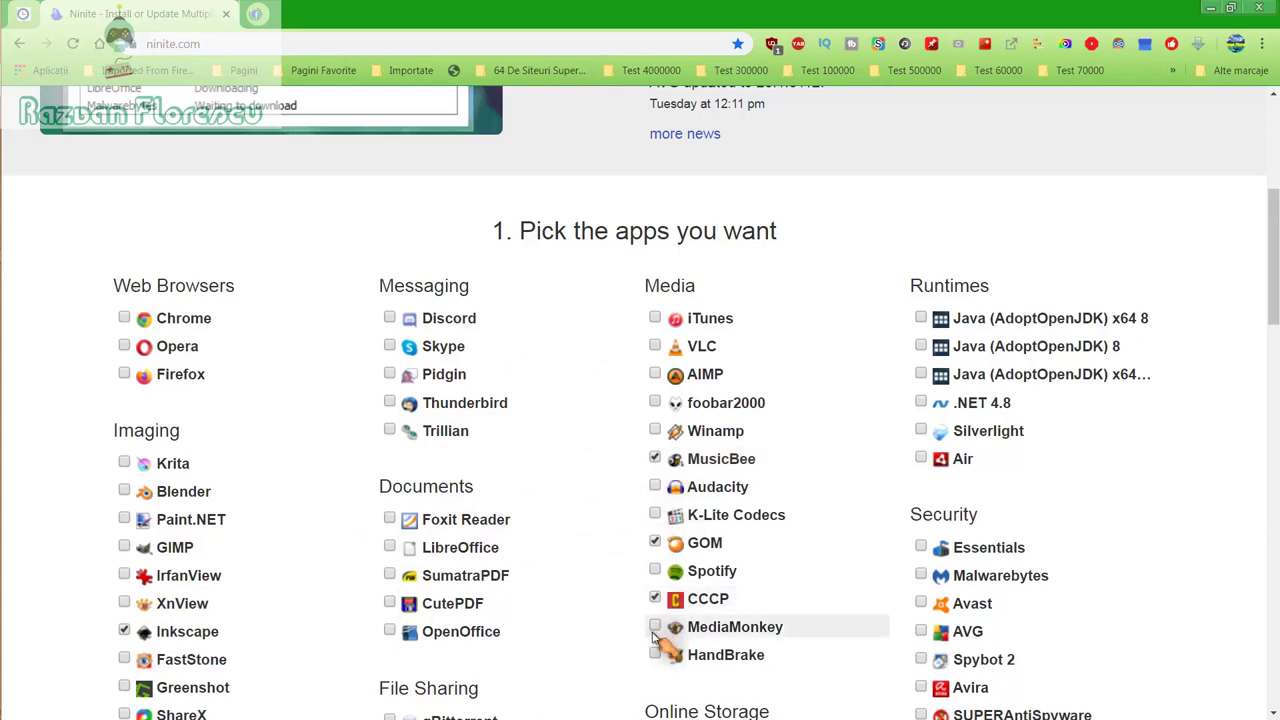
pyautogui.click(658, 628)
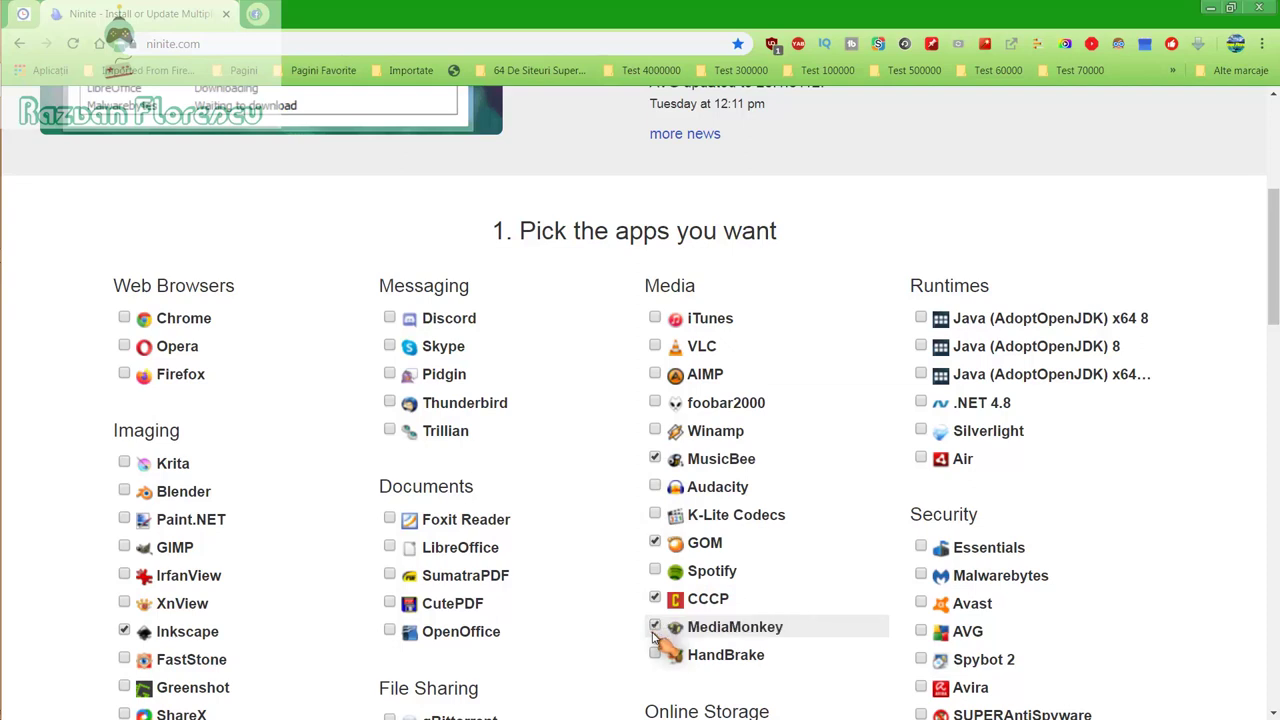
pyautogui.click(661, 578)
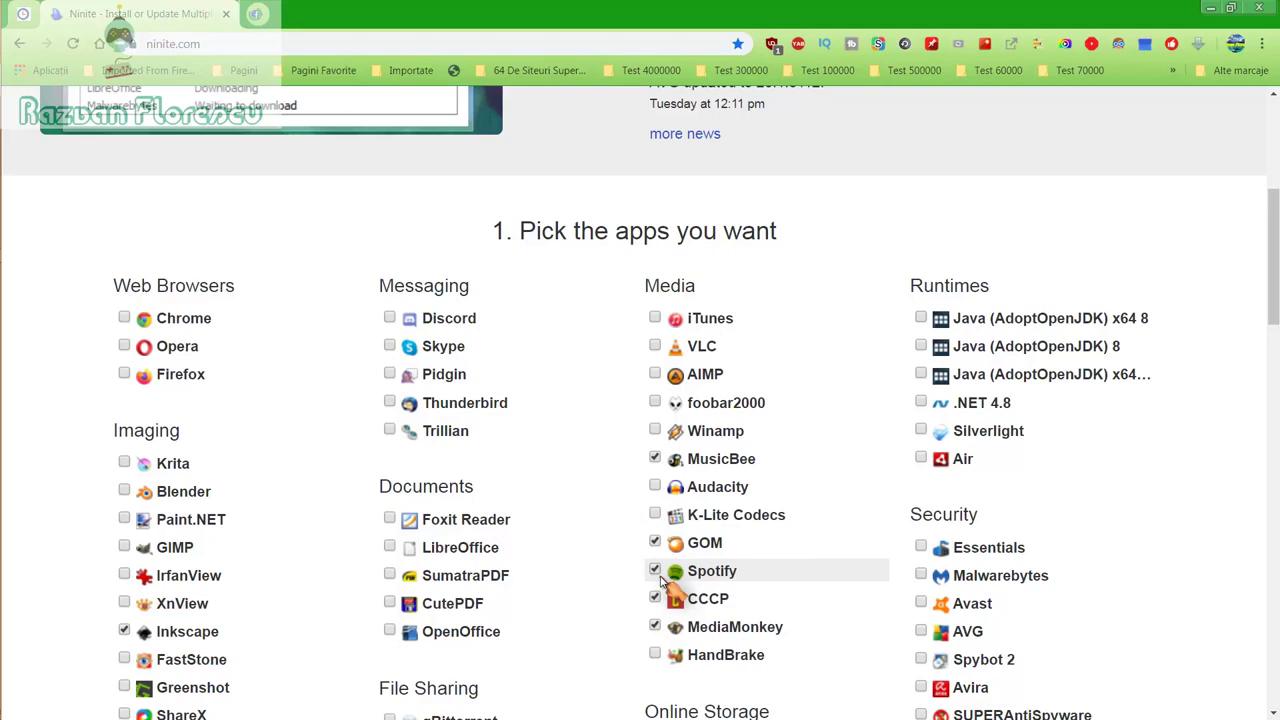
# Step: Add SUPERAntiSpyware and Spybot 2 from Security and SugarSync from Online Storage to the app selection
pyautogui.scroll(-1, 665, 578)
pyautogui.scroll(-1, 676, 574)
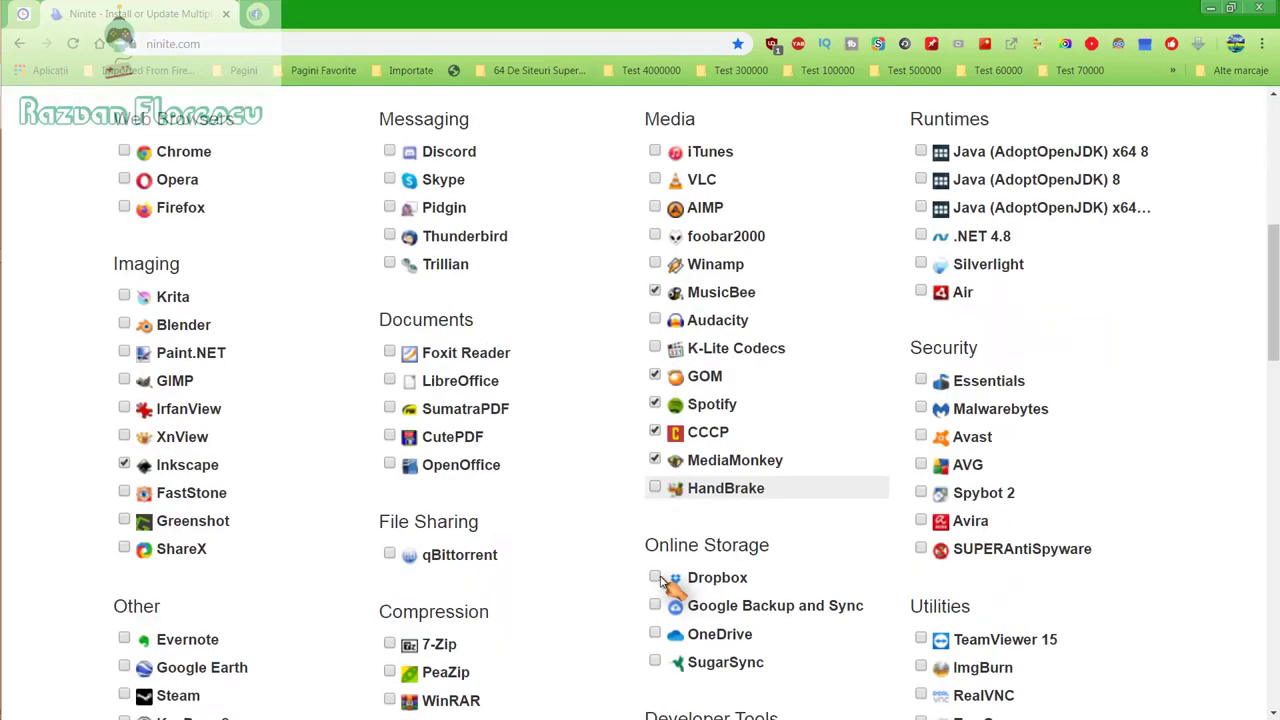
pyautogui.click(920, 548)
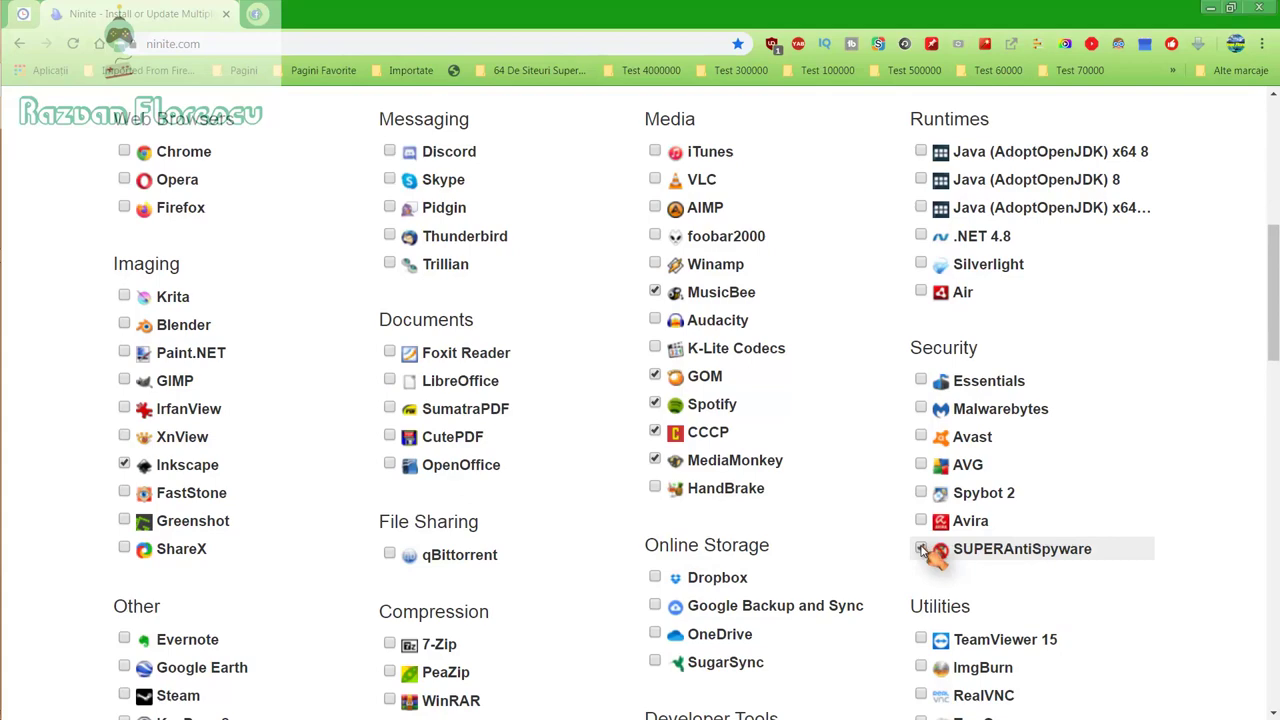
pyautogui.click(920, 493)
pyautogui.scroll(-2, 920, 505)
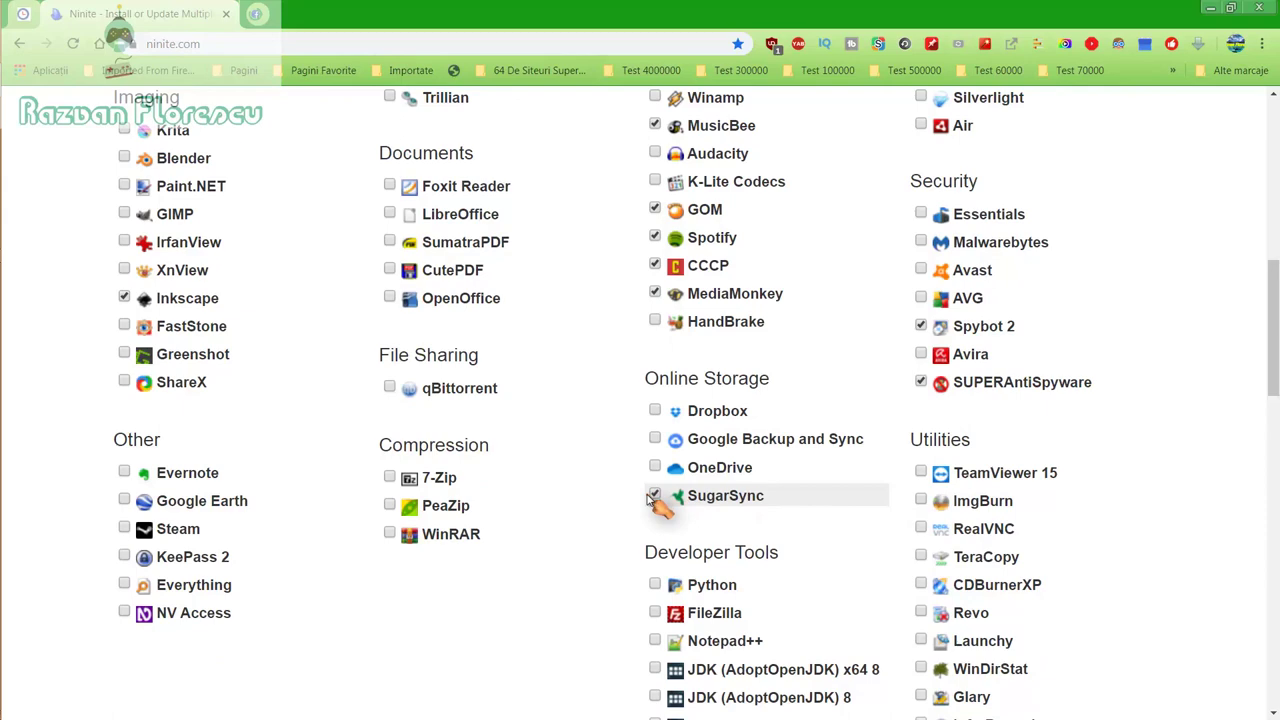
# Step: Get the custom Ninite installer and save it to the desktop with the file type Toate fișierele (*.*)
pyautogui.scroll(-2, 652, 503)
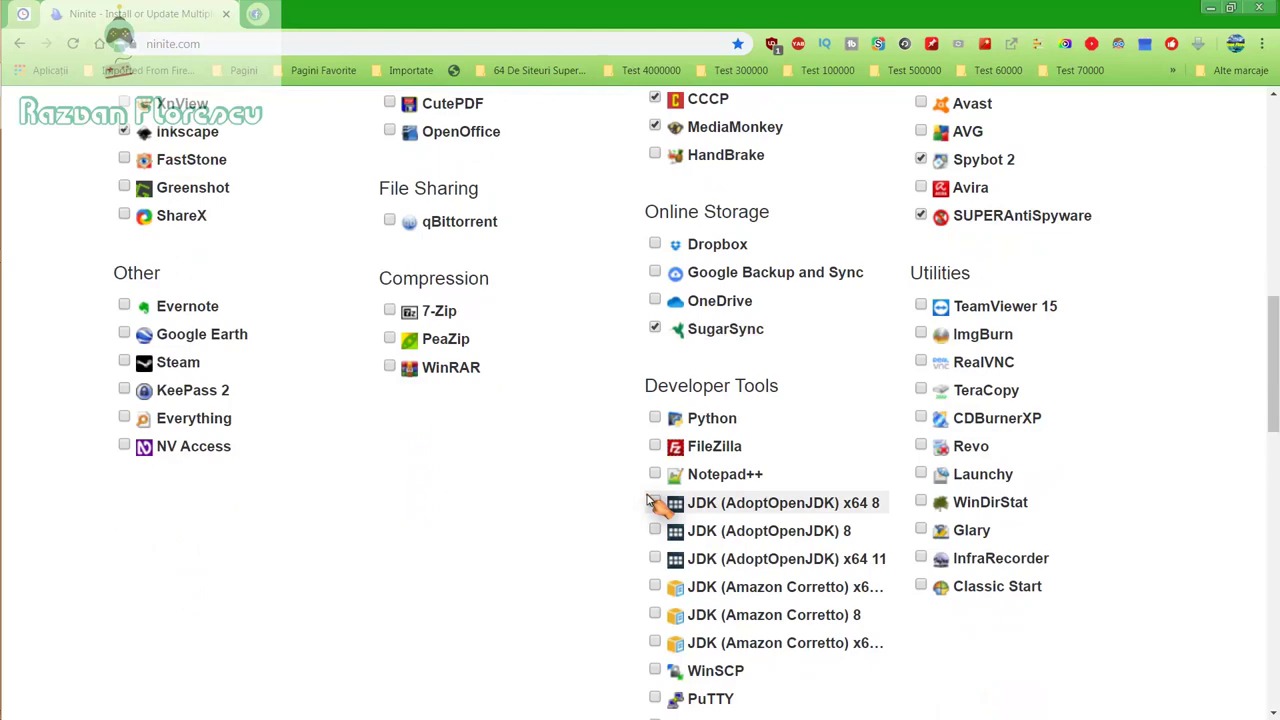
pyautogui.scroll(-2, 651, 503)
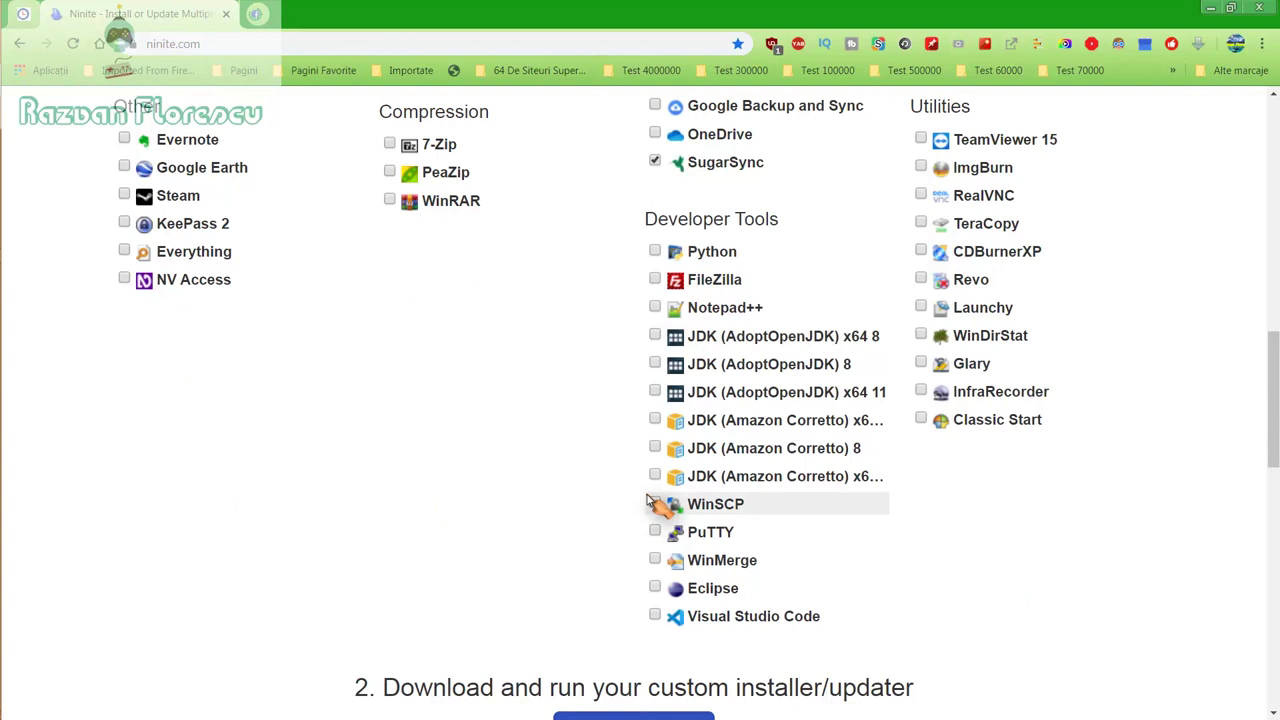
pyautogui.scroll(-2, 648, 502)
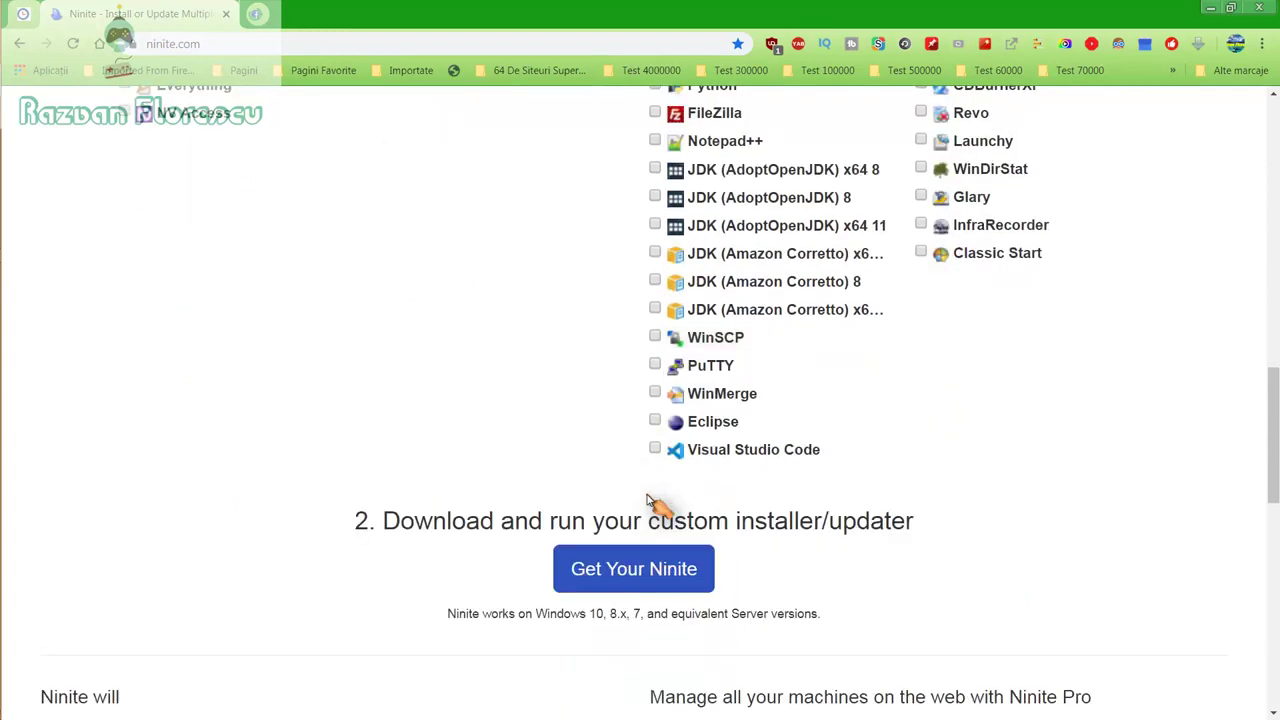
pyautogui.click(636, 568)
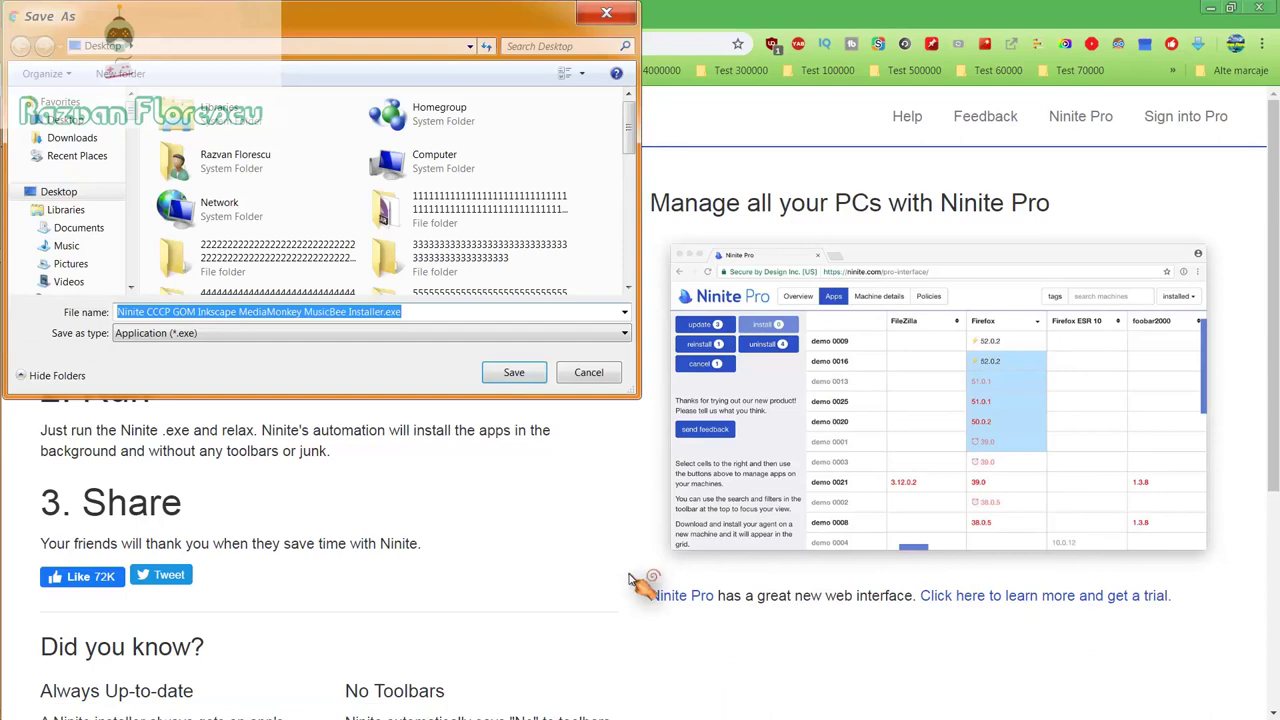
pyautogui.click(322, 334)
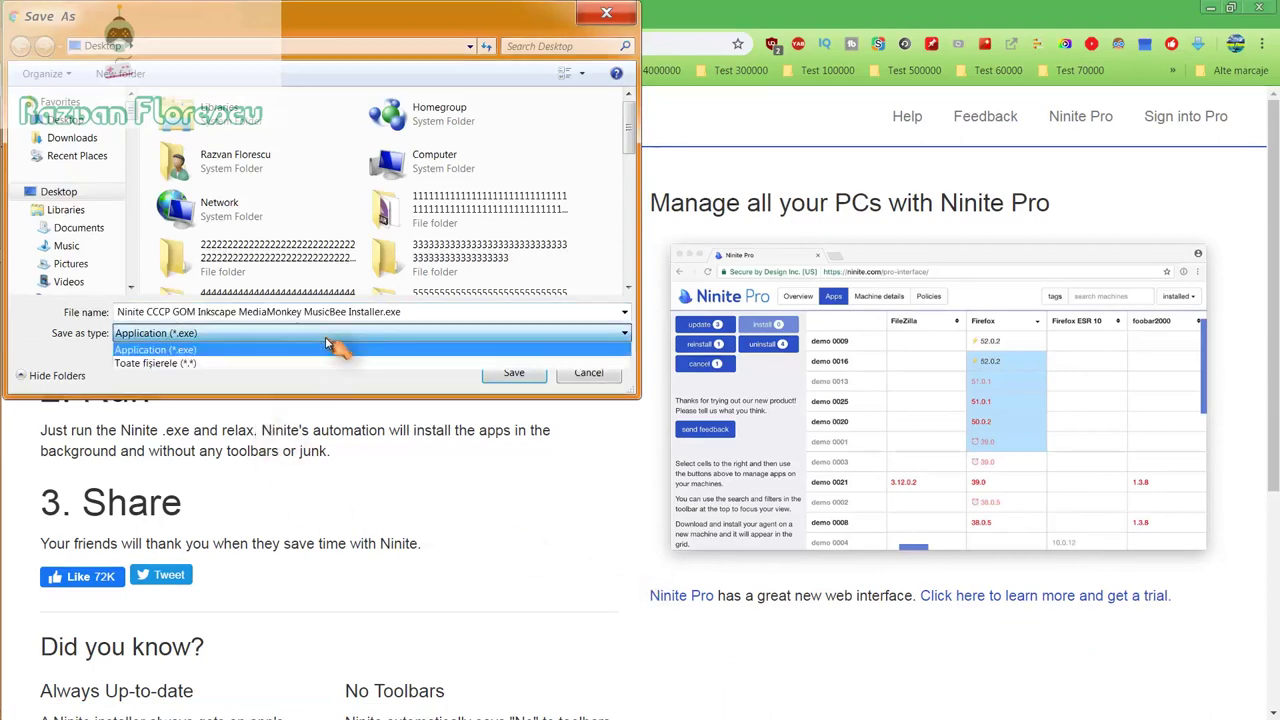
pyautogui.click(298, 363)
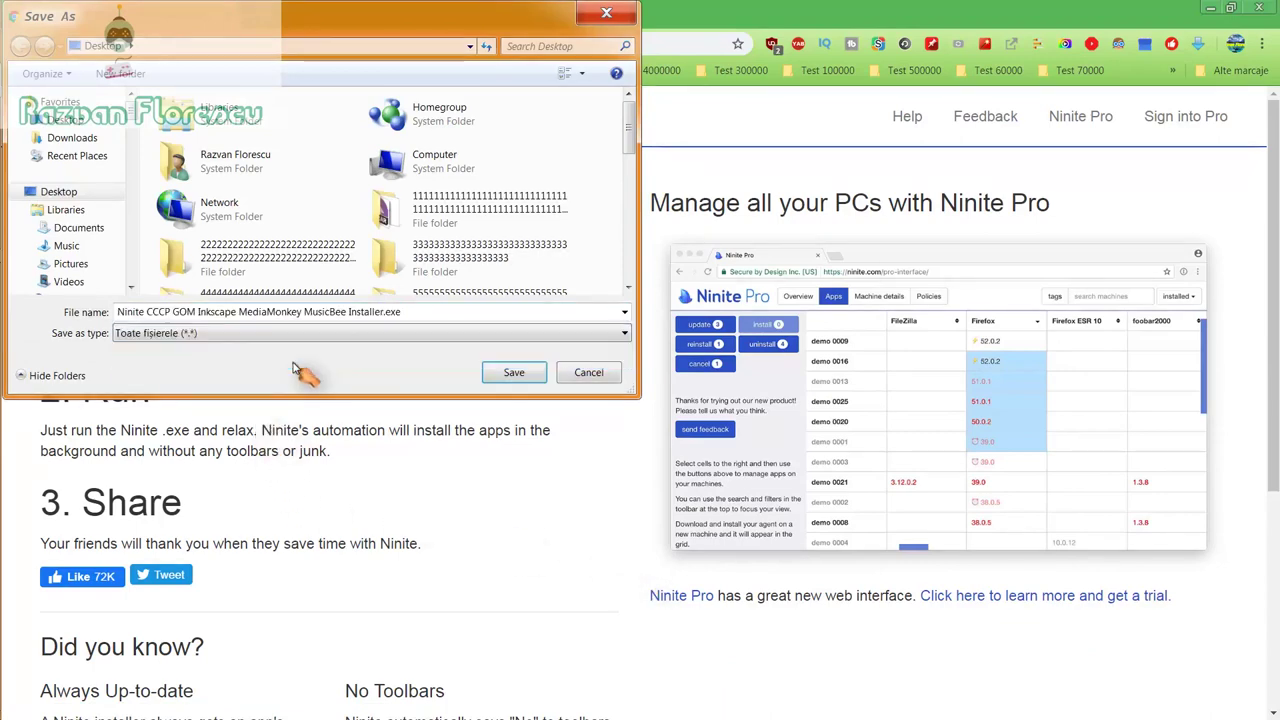
pyautogui.click(508, 373)
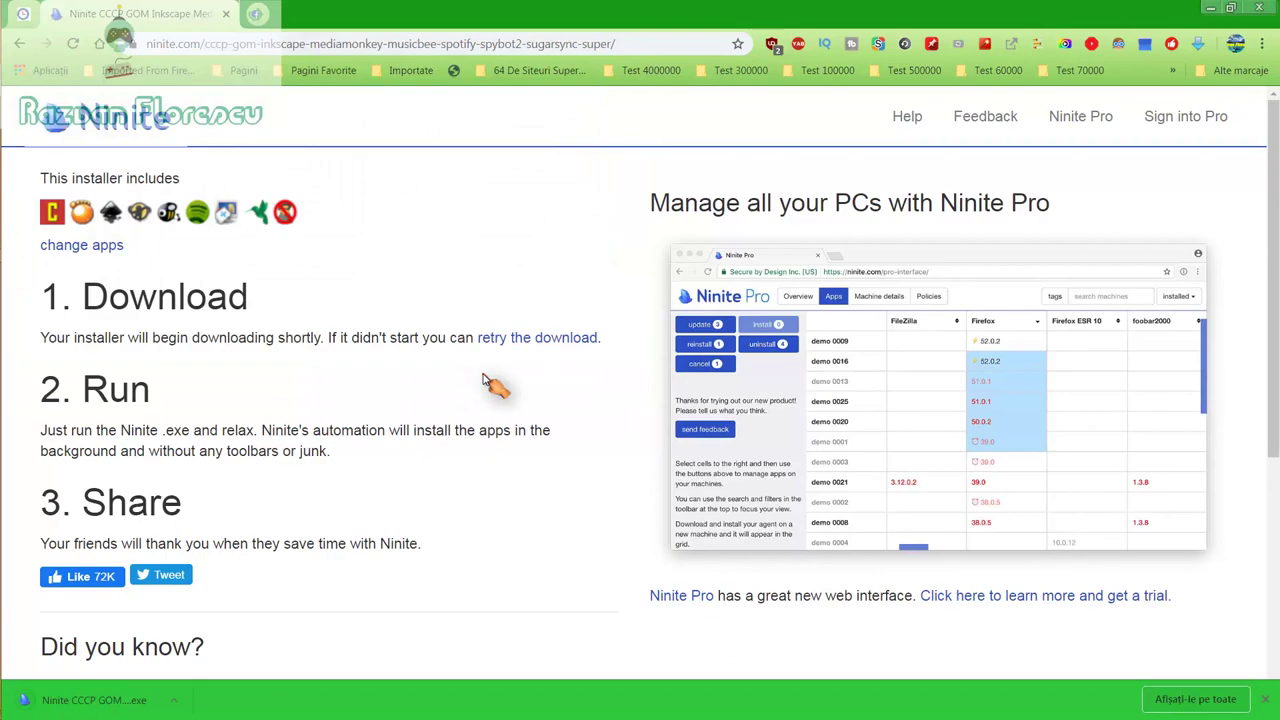
# Step: Run the downloaded Ninite installer, allowing it at the security warning, then close the browser and show the installation details
pyautogui.click(128, 700)
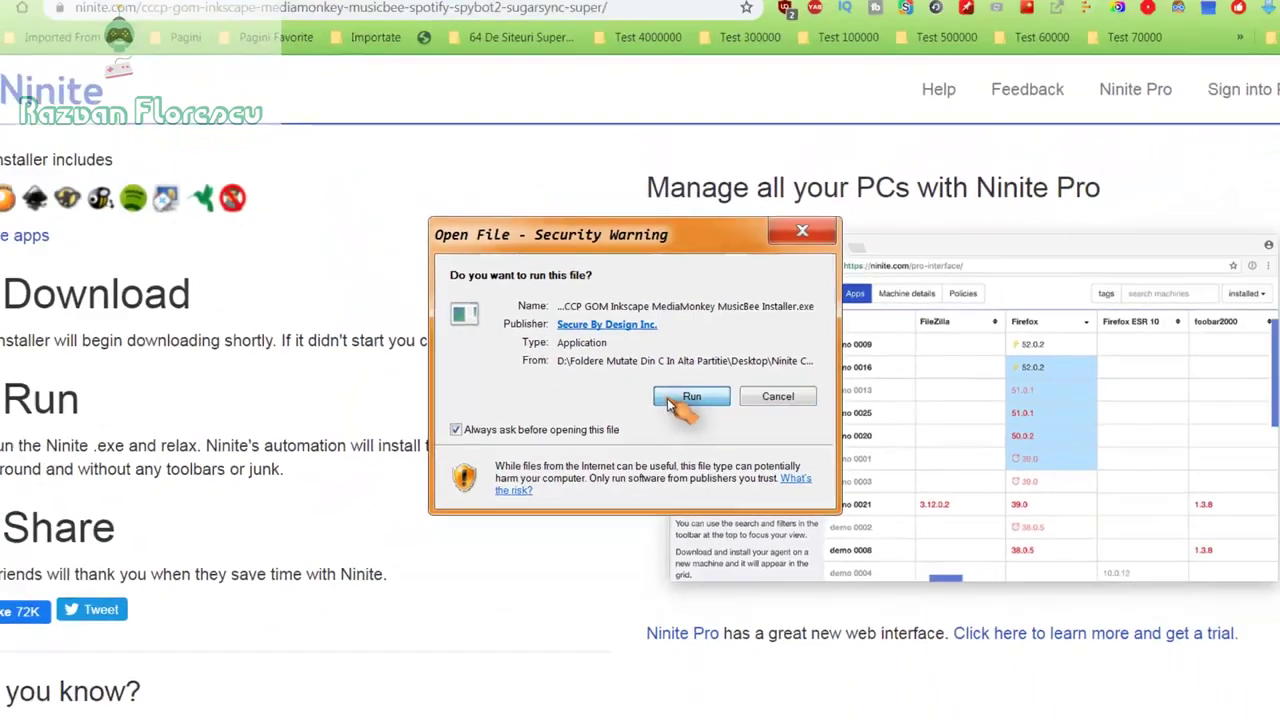
pyautogui.click(672, 424)
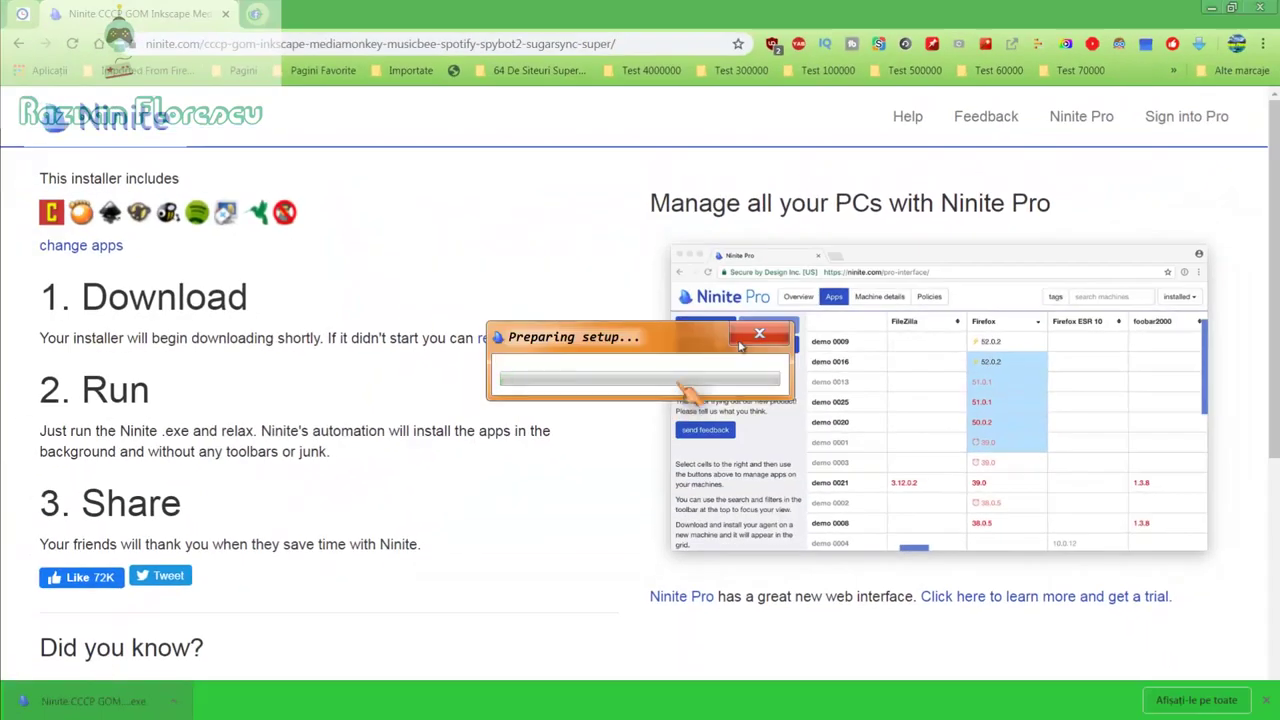
pyautogui.click(1258, 8)
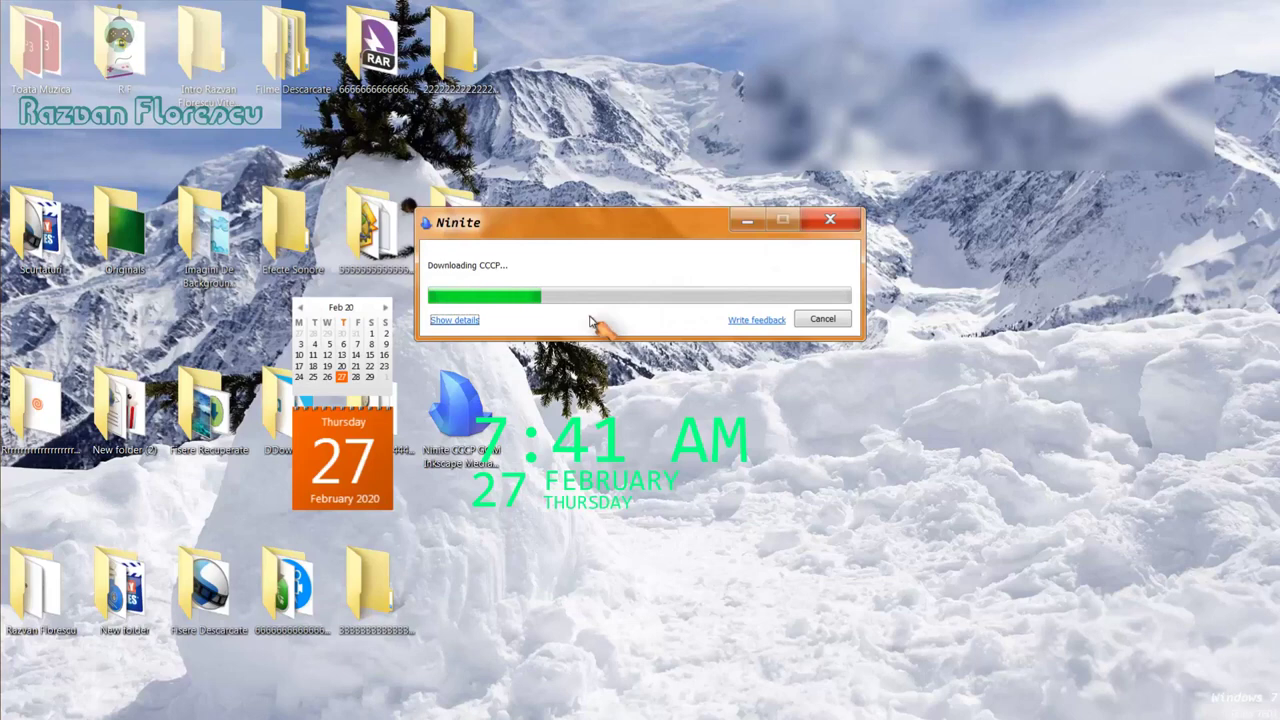
pyautogui.click(457, 321)
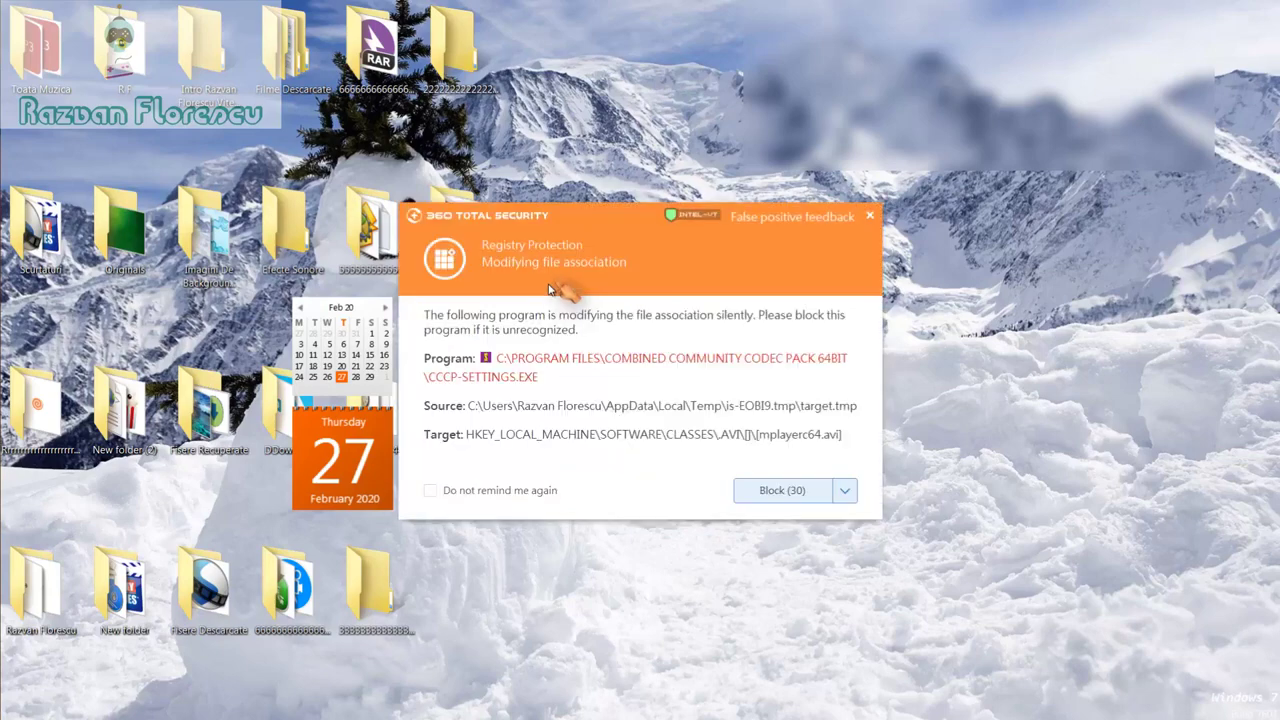
# Step: Dismiss the 360 Total Security alerts about file association, driver or service, and context menu changes without blocking the programs
pyautogui.click(872, 217)
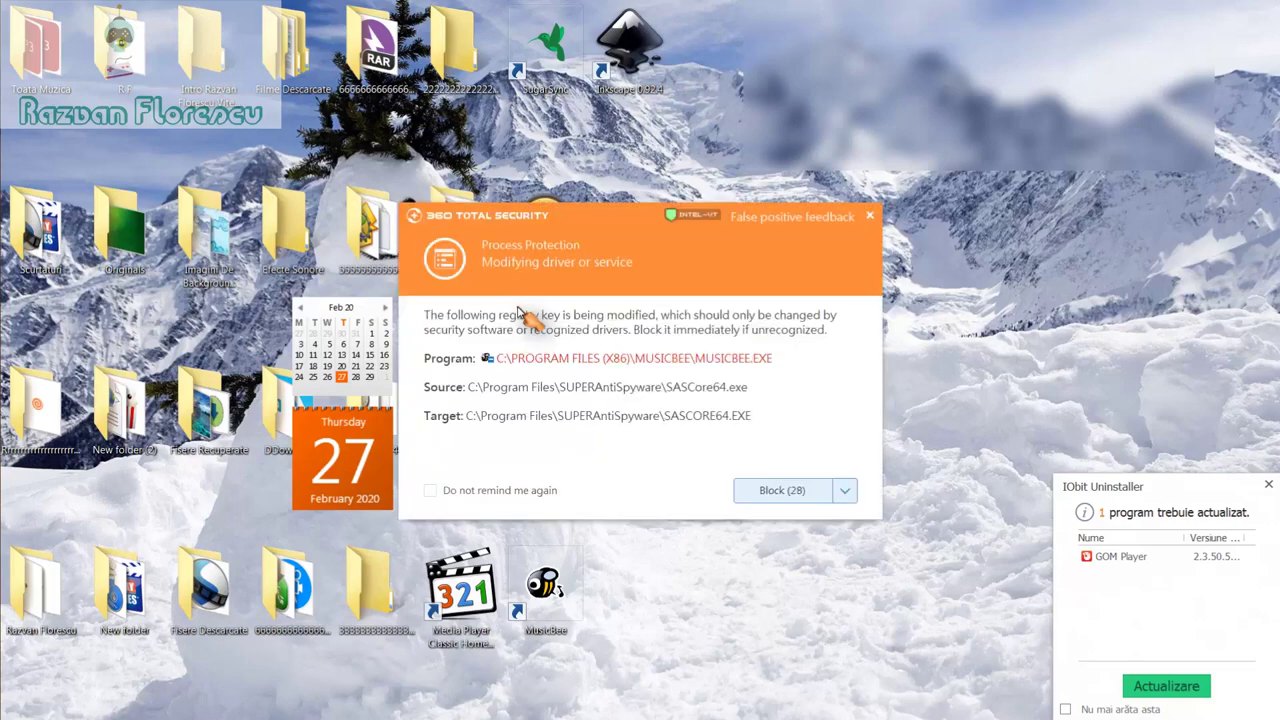
pyautogui.click(870, 217)
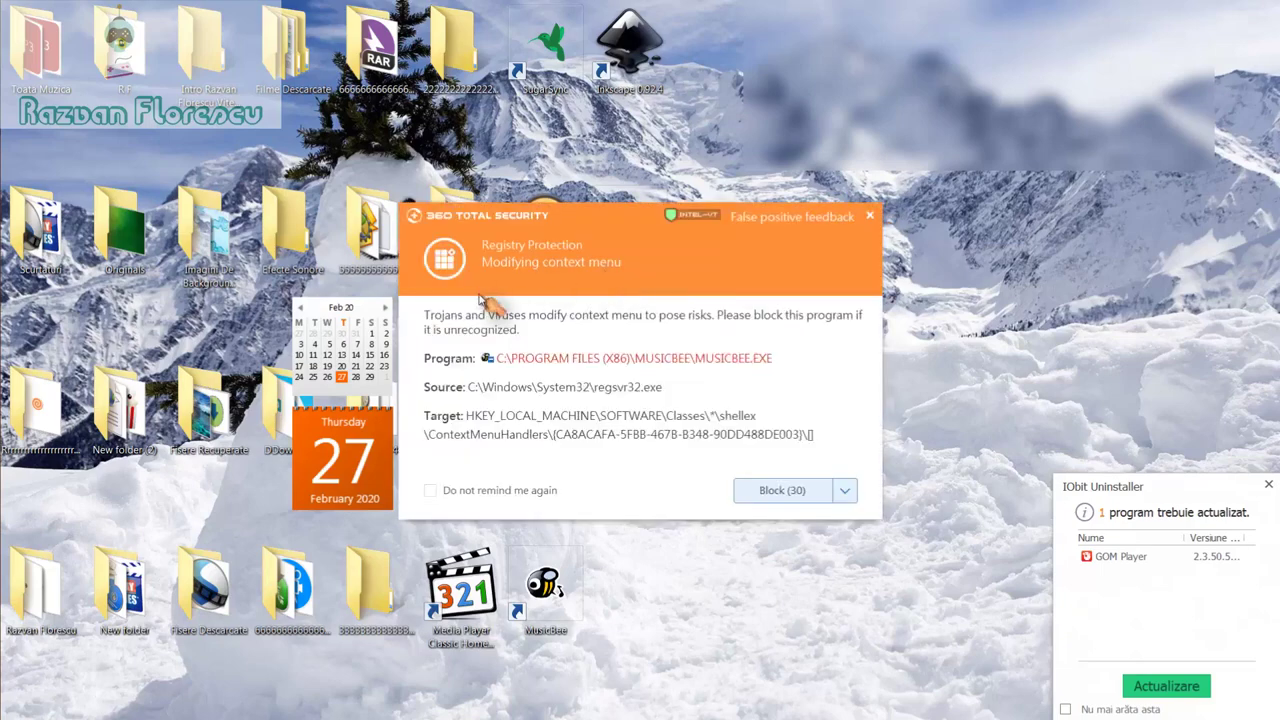
pyautogui.click(870, 217)
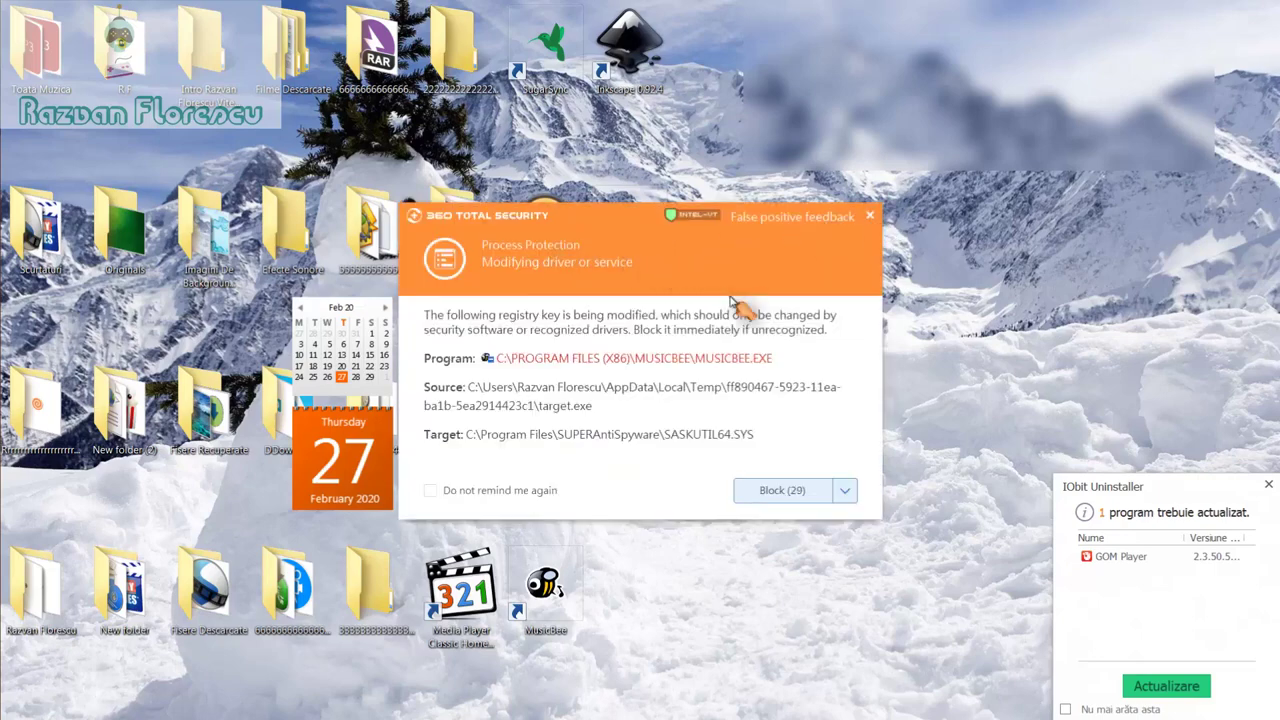
# Step: Dismiss each 360 Total Security process and registry protection alert raised during the Ninite installation
pyautogui.click(870, 215)
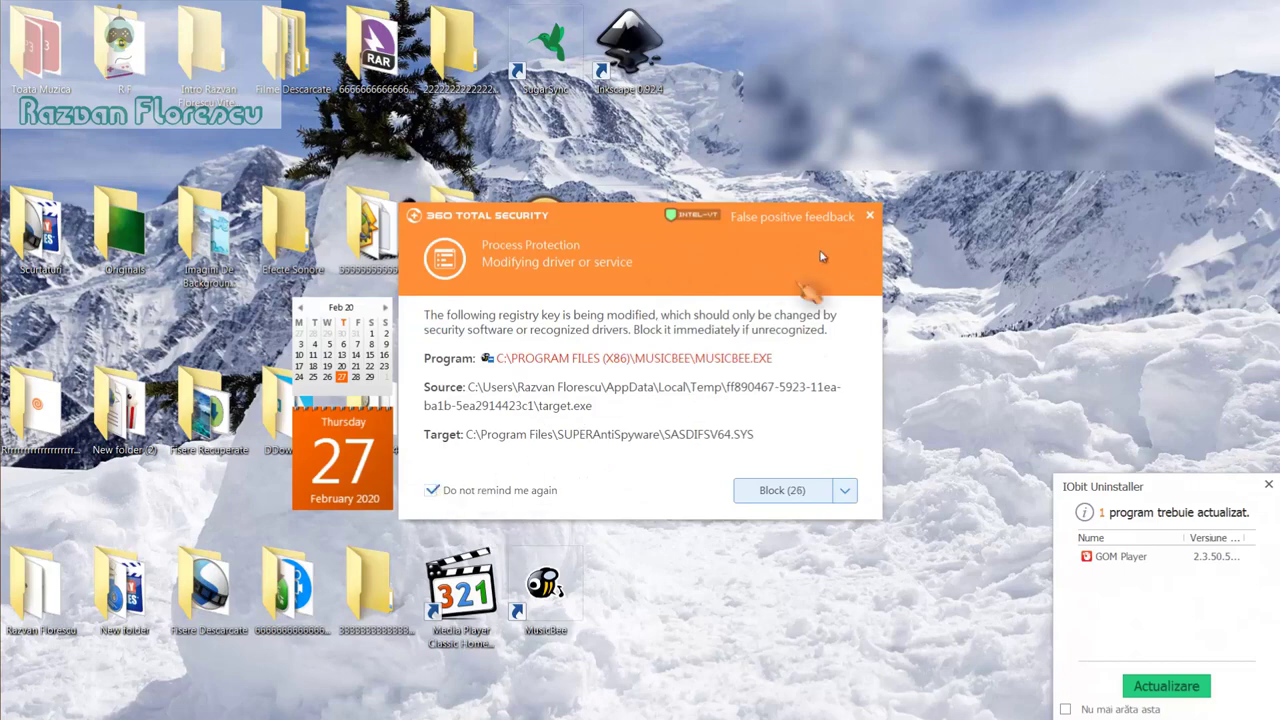
pyautogui.click(872, 217)
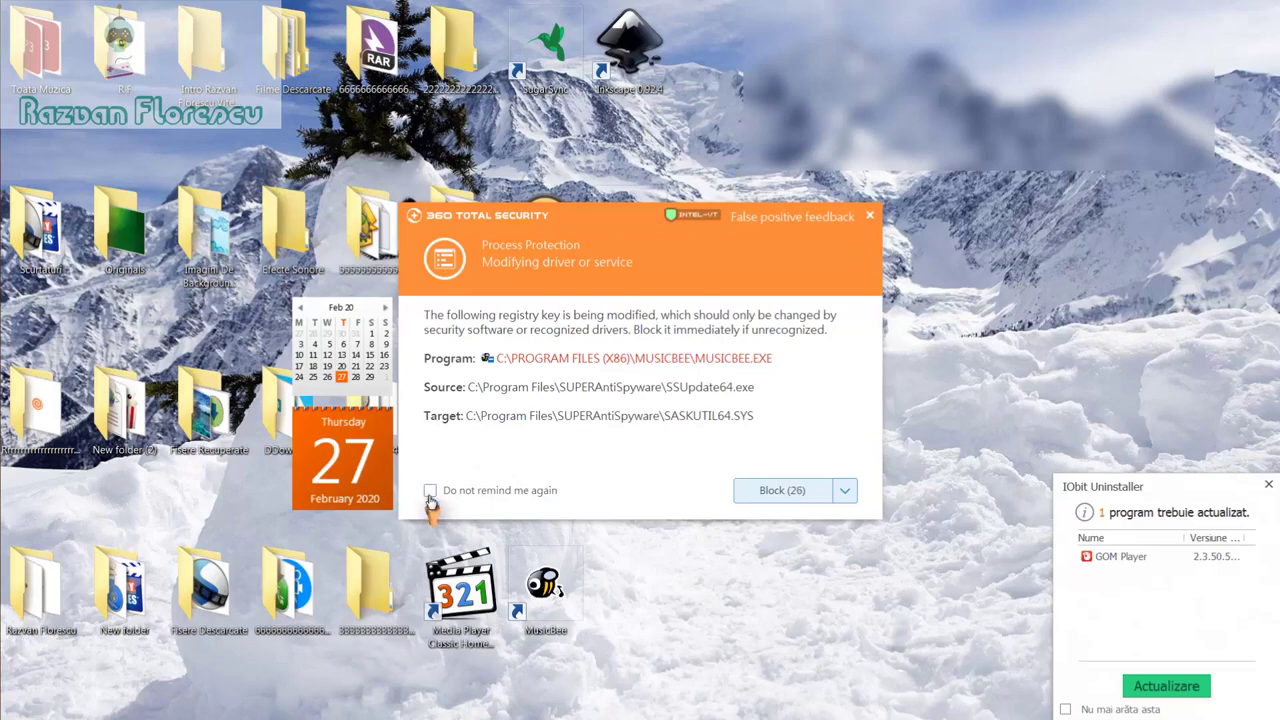
pyautogui.click(869, 216)
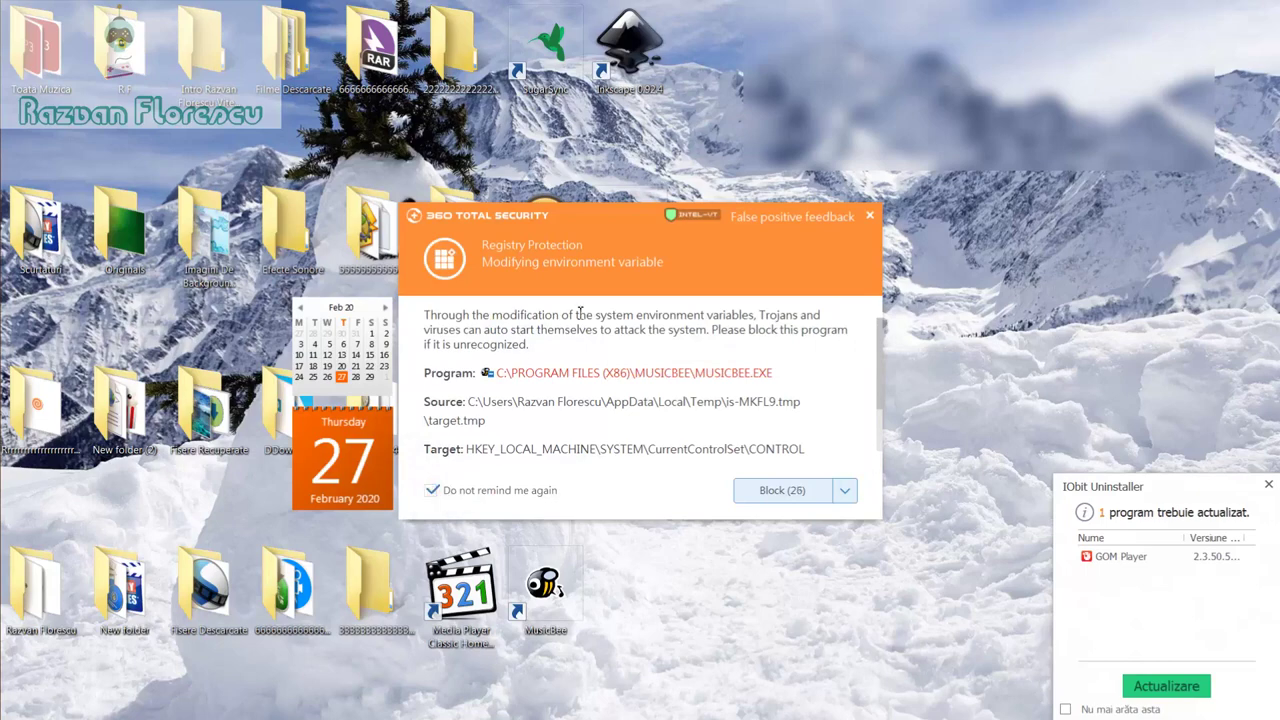
pyautogui.click(870, 218)
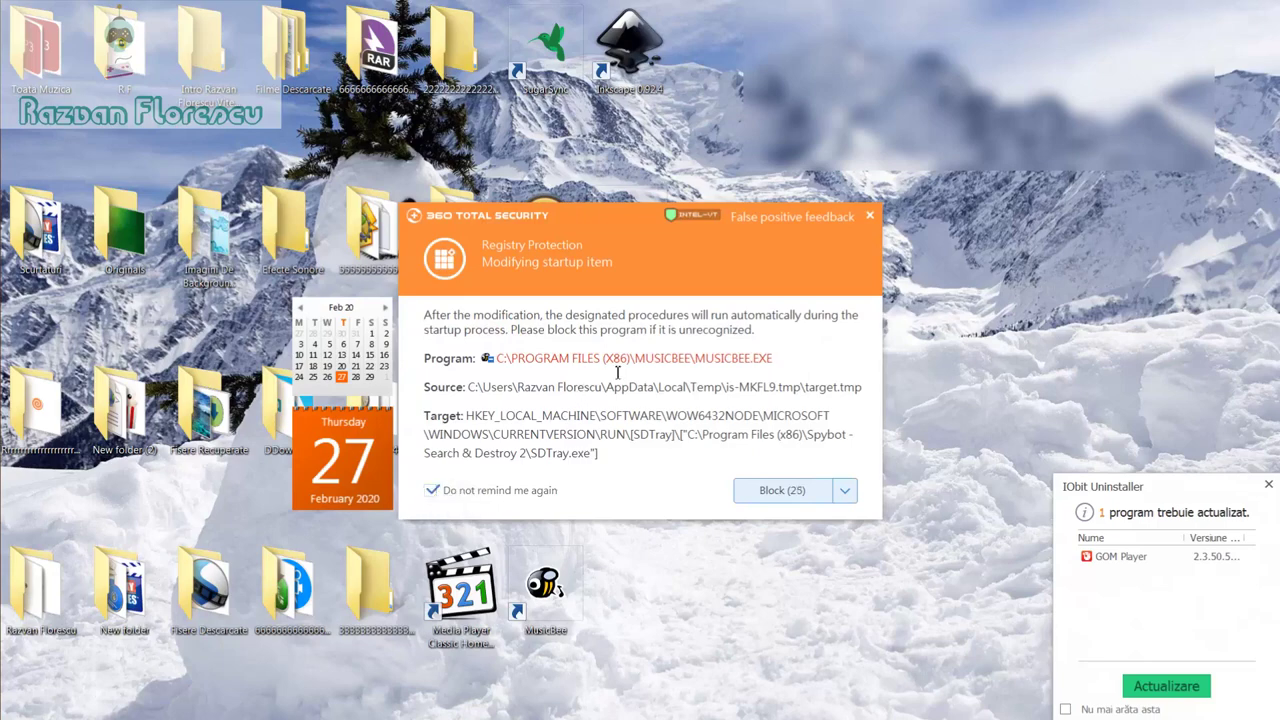
pyautogui.click(871, 217)
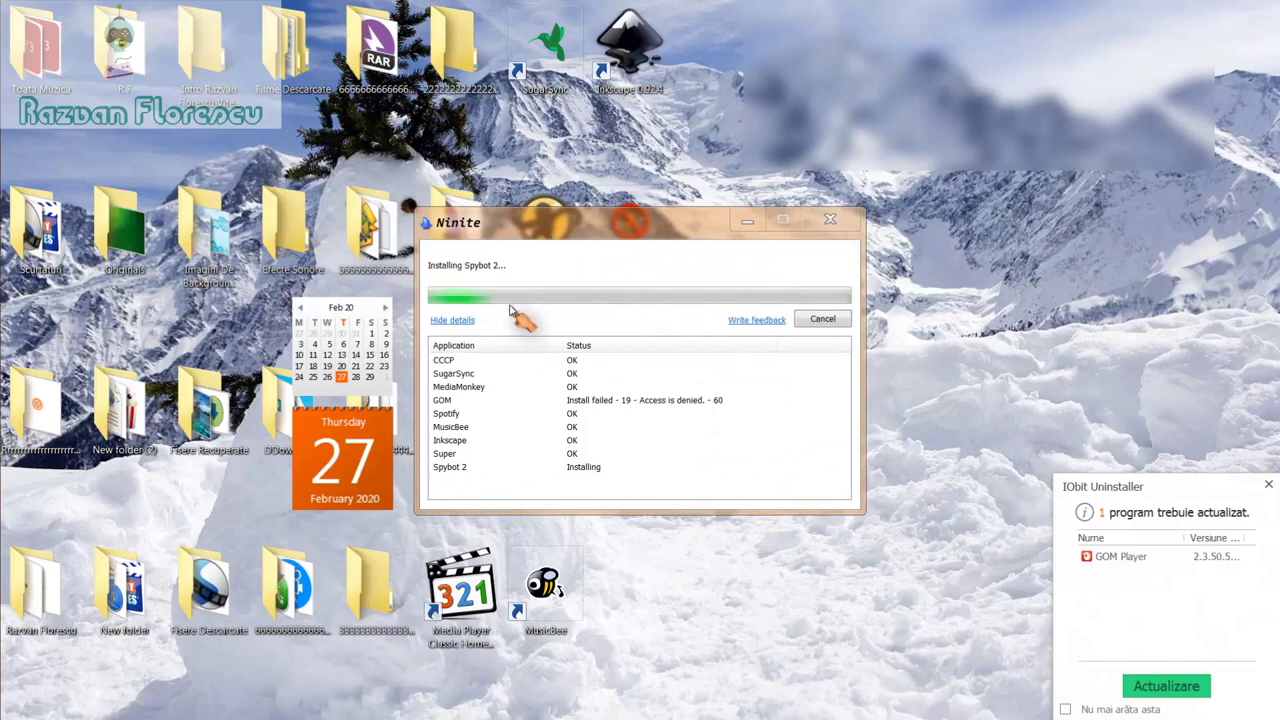
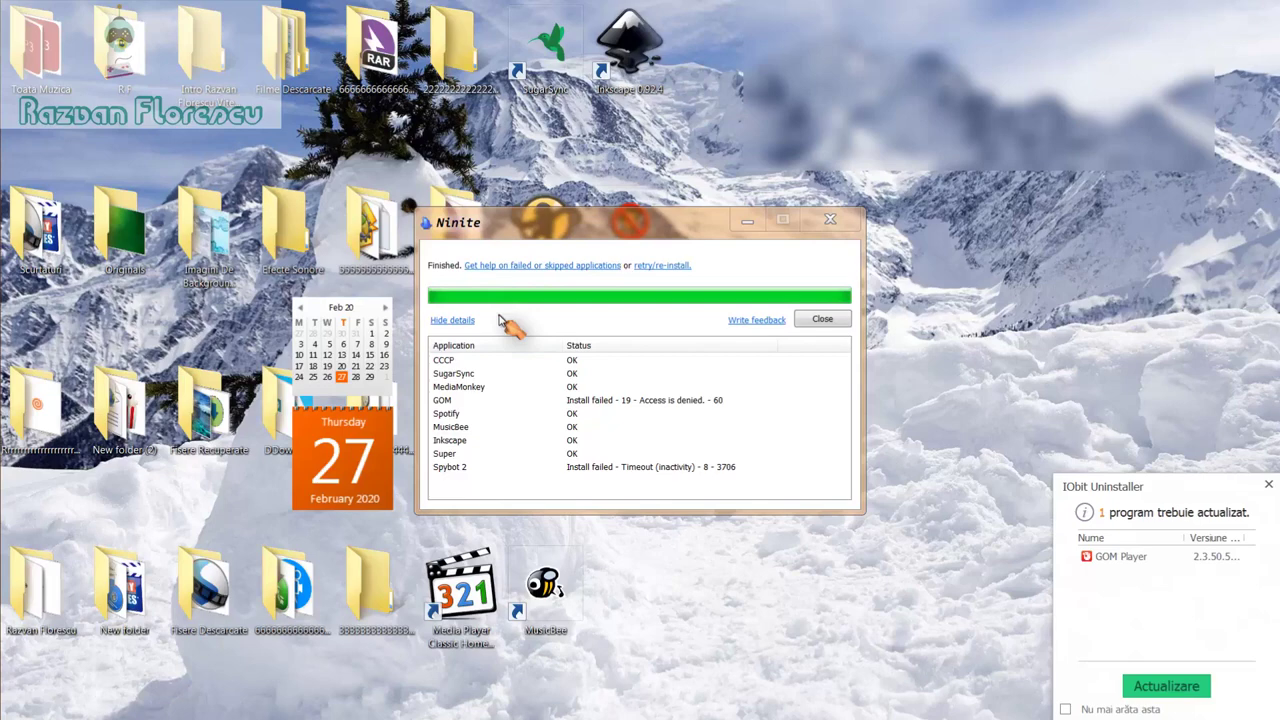
# Step: Close the IObit Uninstaller update notice and the finished Ninite installer window
pyautogui.click(1266, 486)
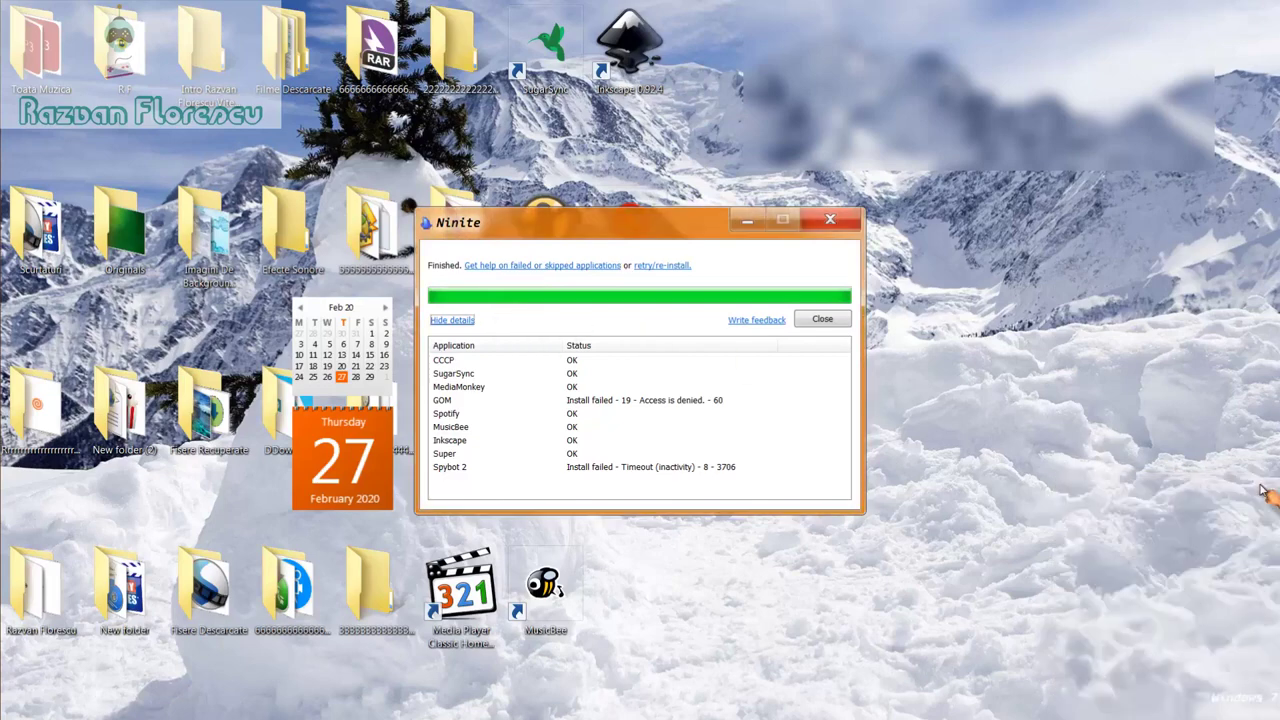
pyautogui.click(822, 320)
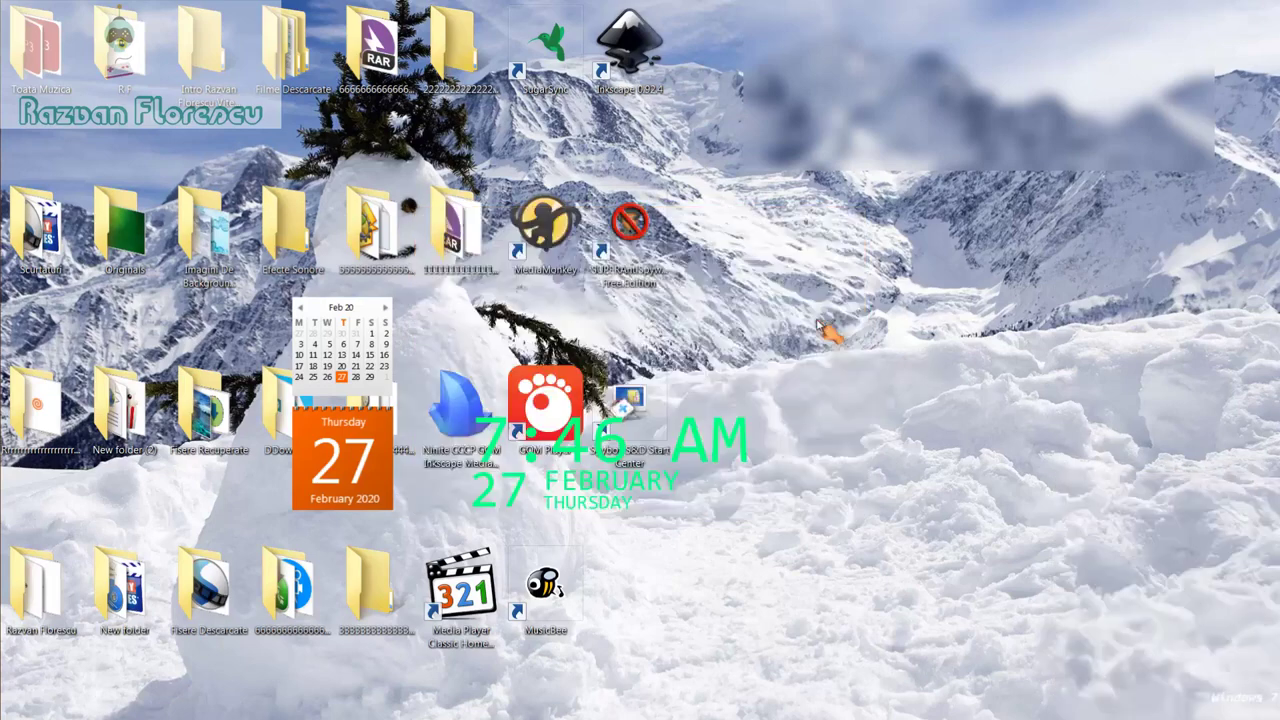
# Step: Launch Media Player Classic Home Cinema, decline periodic CCCP update checks, and maximize its window
pyautogui.doubleClick(477, 615)
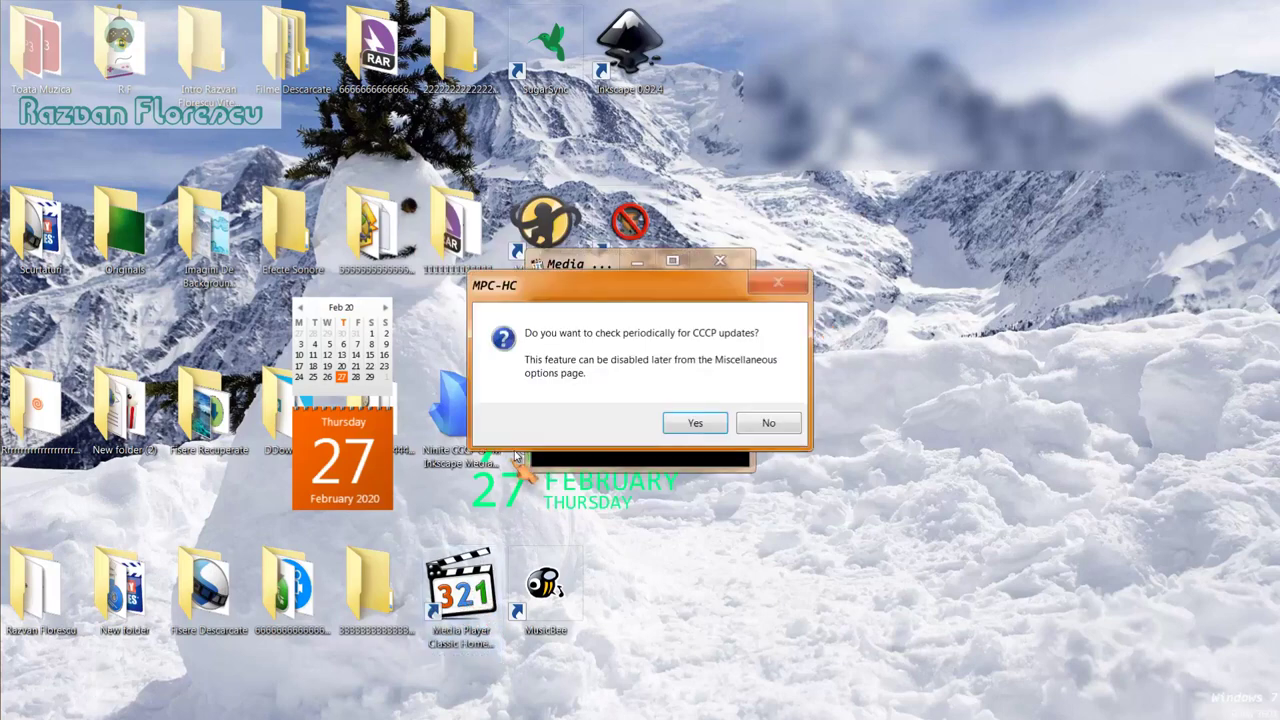
pyautogui.click(766, 424)
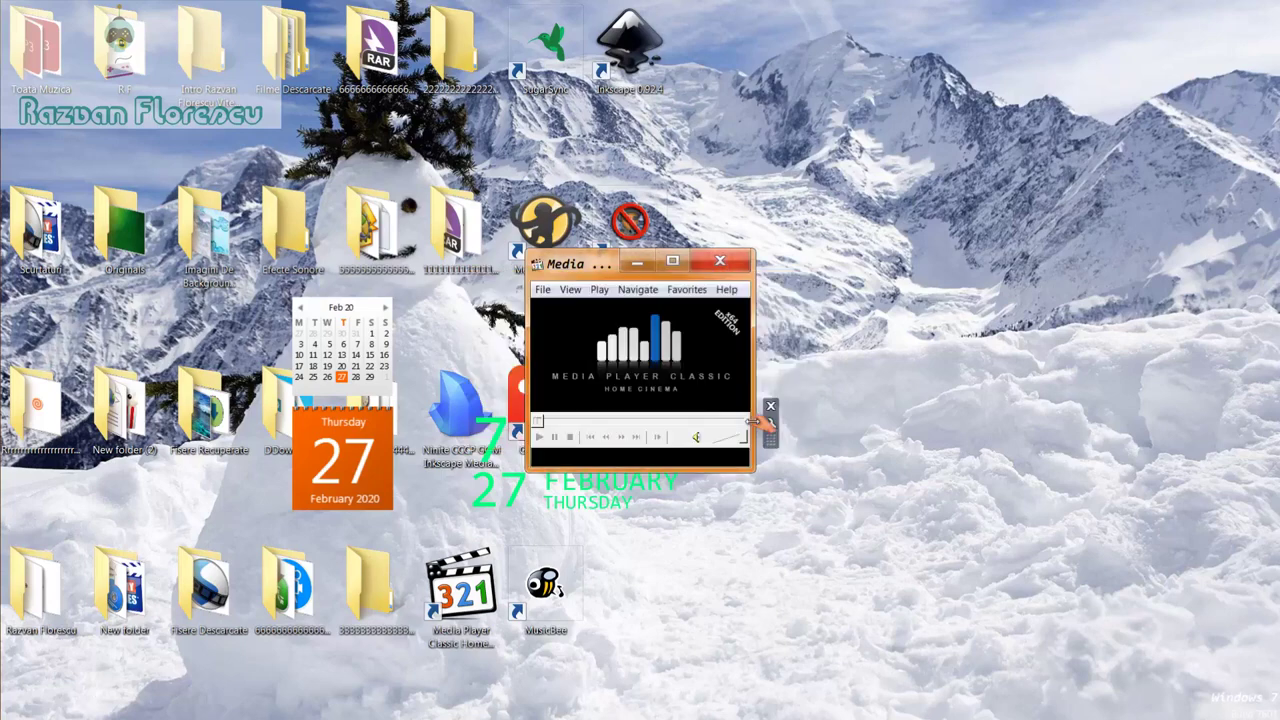
pyautogui.moveTo(606, 265); pyautogui.dragTo(630, 10)
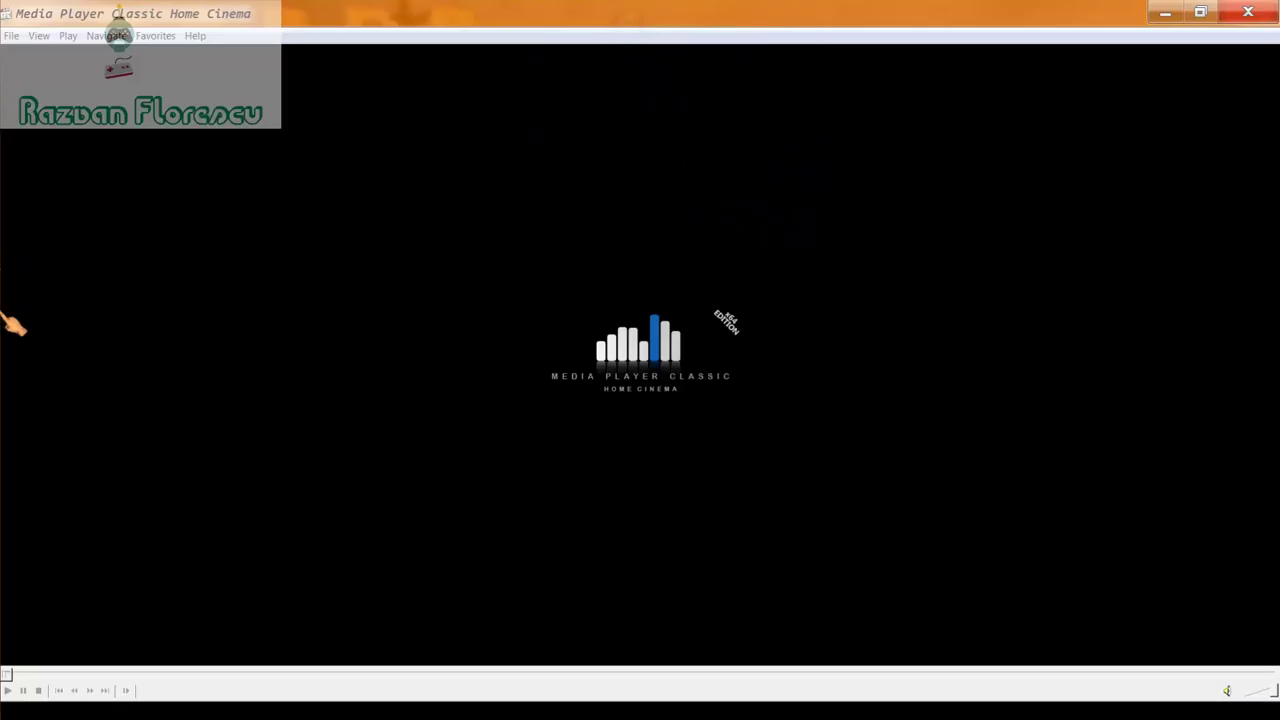
# Step: Pin Media Player Classic Home Cinema to the taskbar and close the player
pyautogui.moveTo(5, 320)
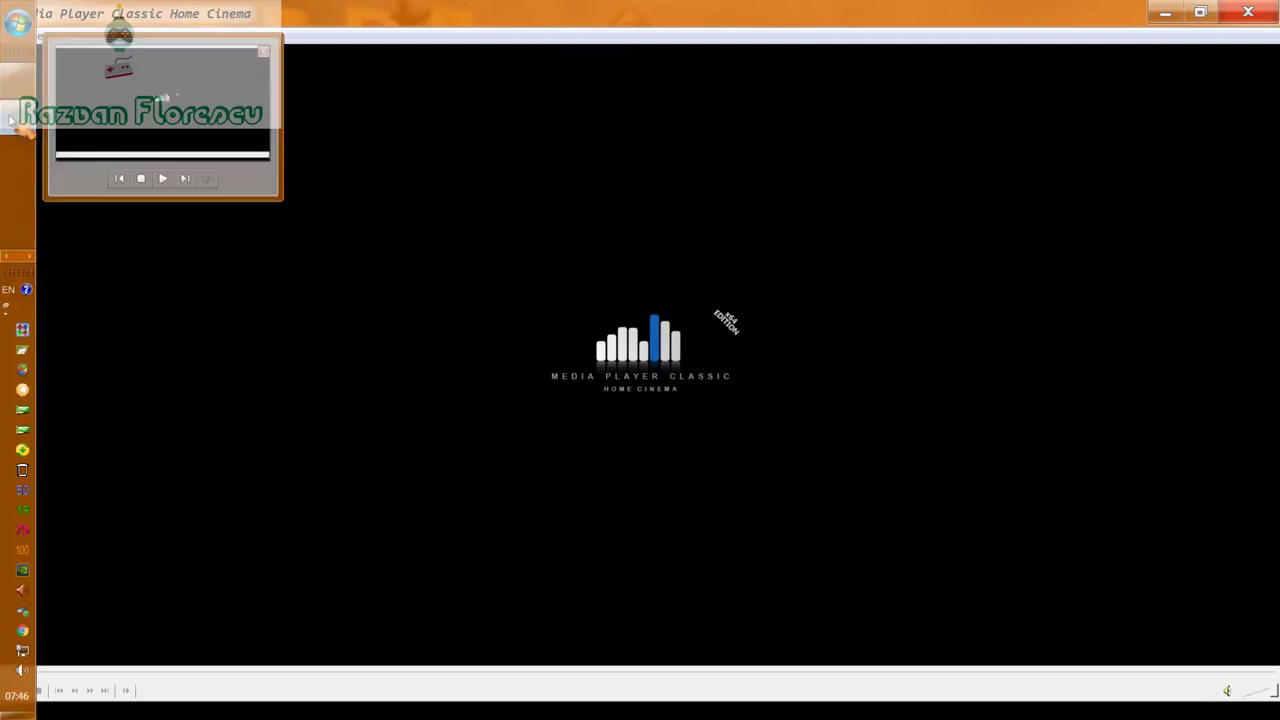
pyautogui.rightClick(12, 120)
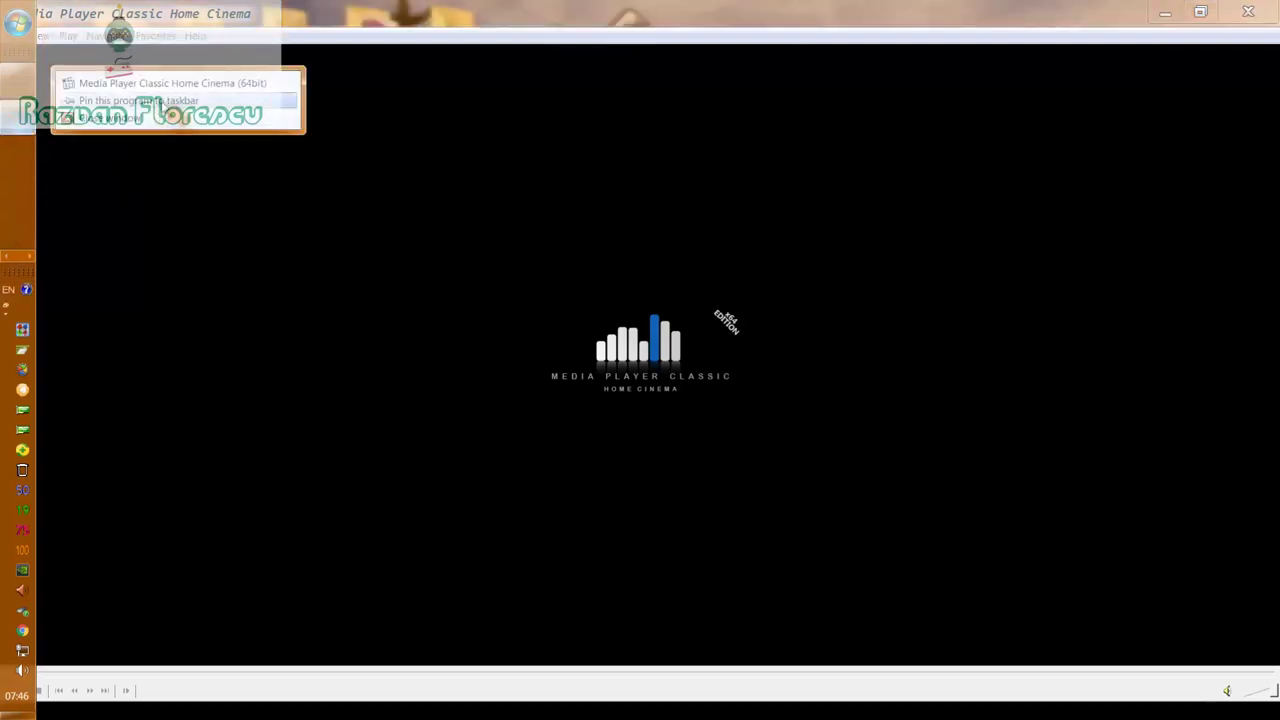
pyautogui.click(185, 101)
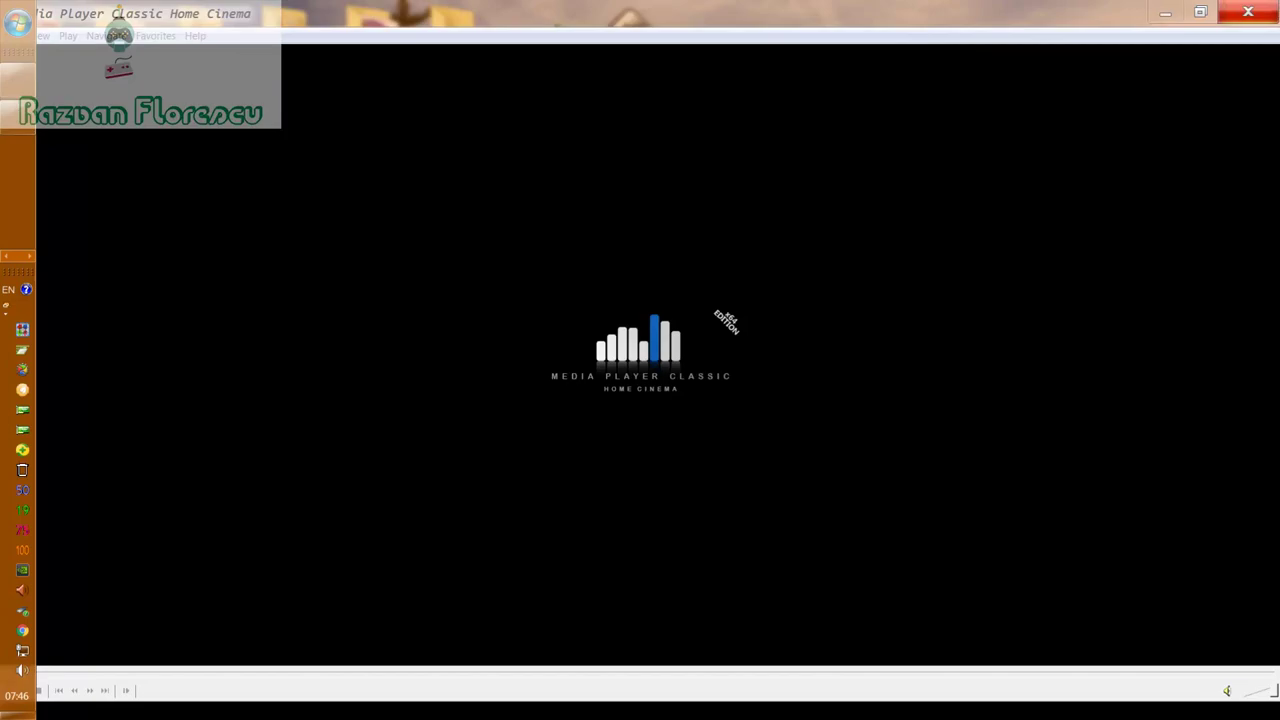
pyautogui.click(1248, 12)
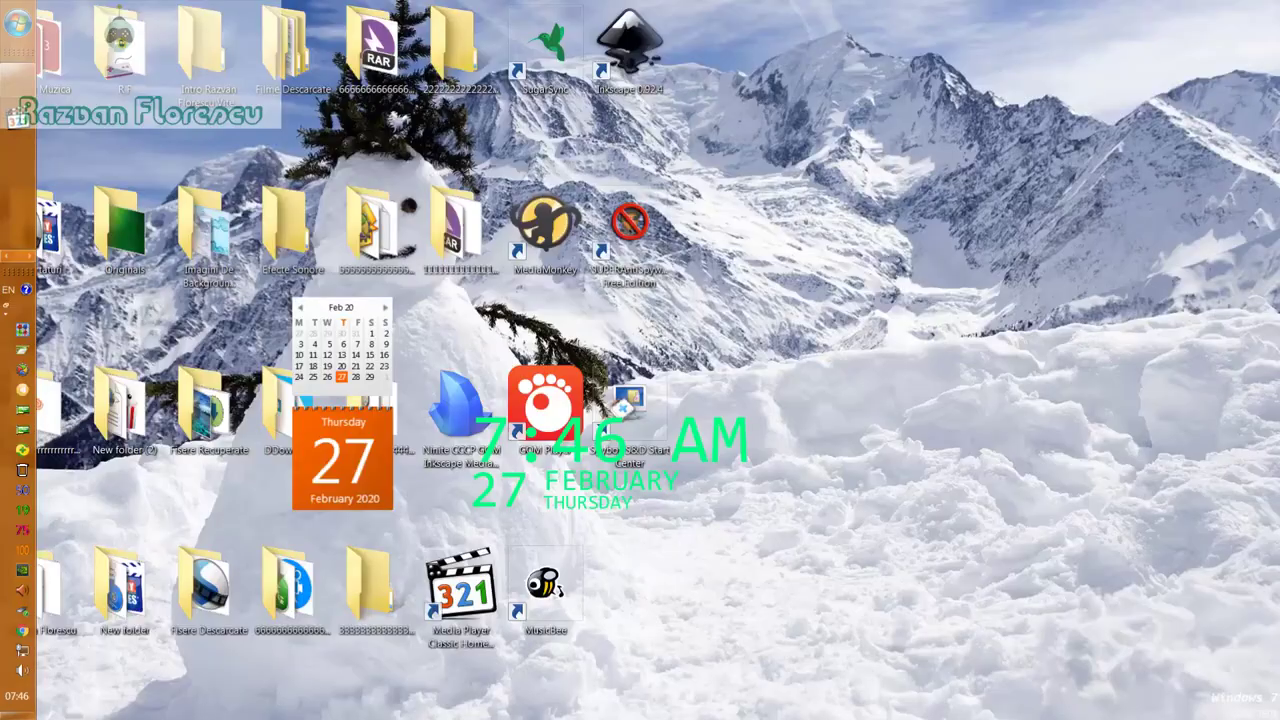
# Step: Permanently delete the Ninite installer file from the desktop
pyautogui.click(477, 424)
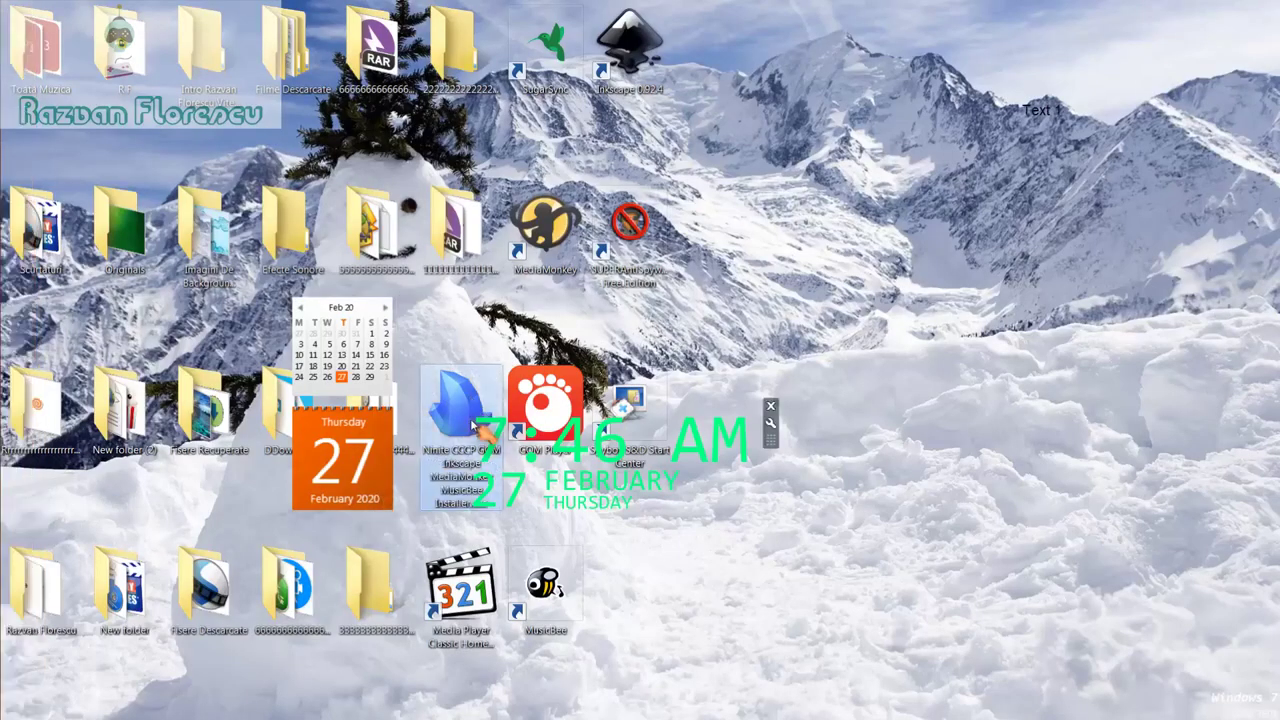
pyautogui.hotkey('shift', 'Delete')
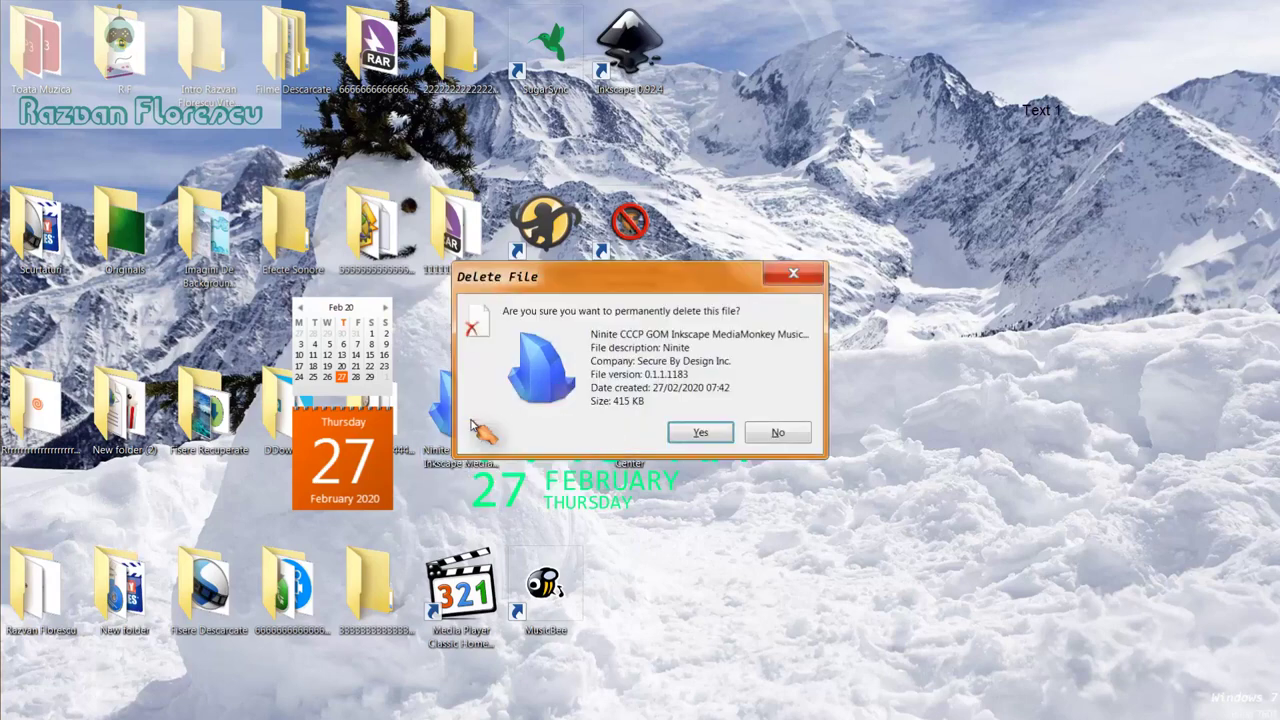
pyautogui.press('Return')
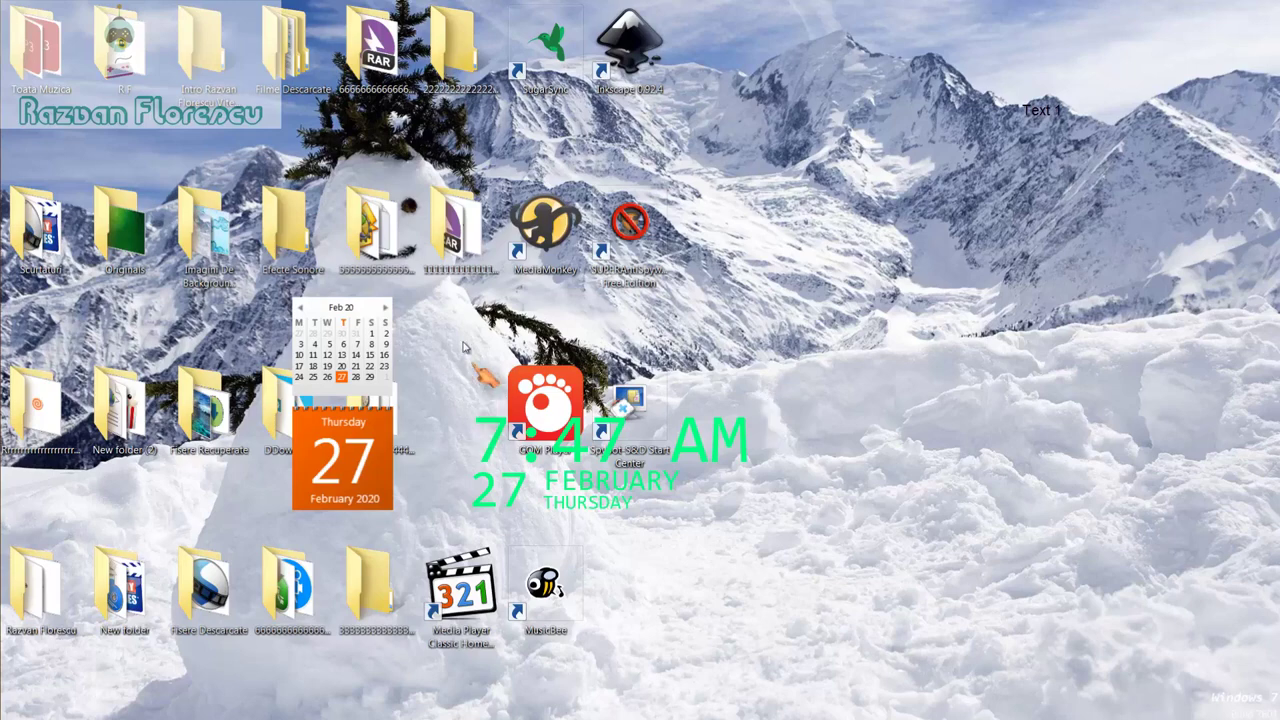
# Step: Copy all the program shortcuts on the desktop, including Media Player Classic, into the Scurtaturi folder
pyautogui.moveTo(712, 46); pyautogui.dragTo(515, 607)
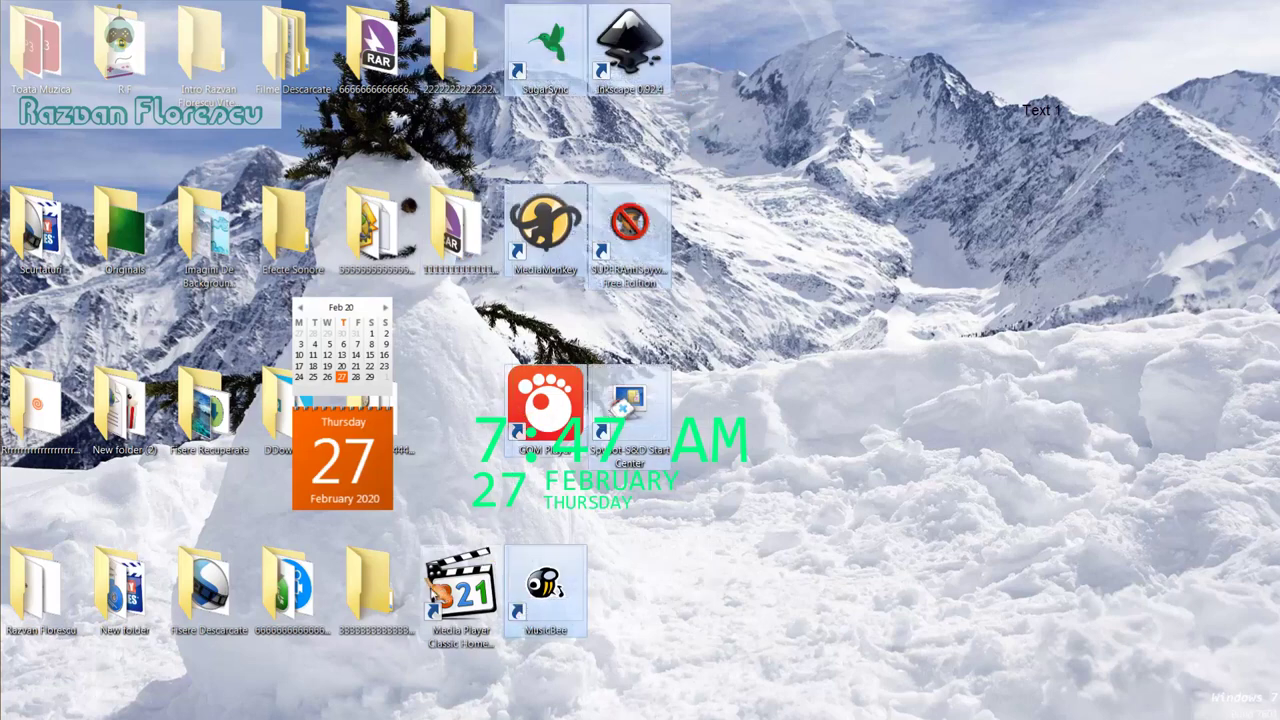
pyautogui.keyDown('ctrl'); pyautogui.click(460, 578); pyautogui.keyUp('ctrl')
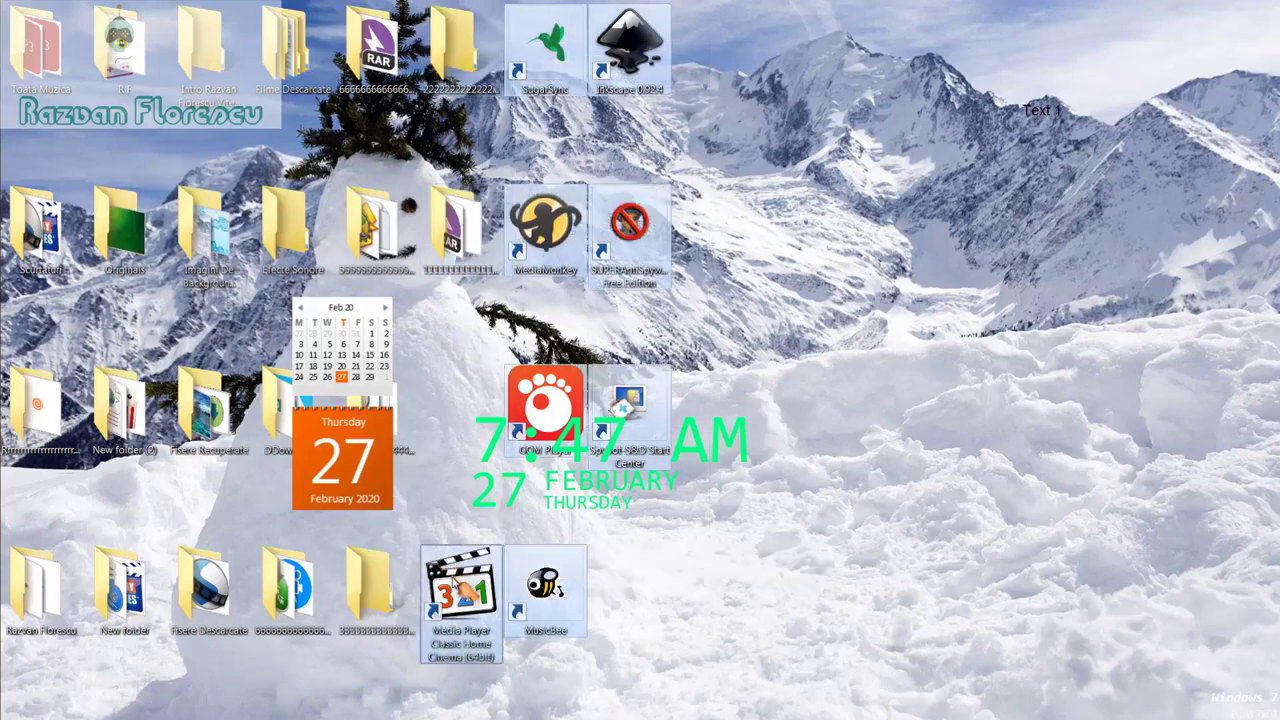
pyautogui.moveTo(460, 588); pyautogui.dragTo(76, 198)
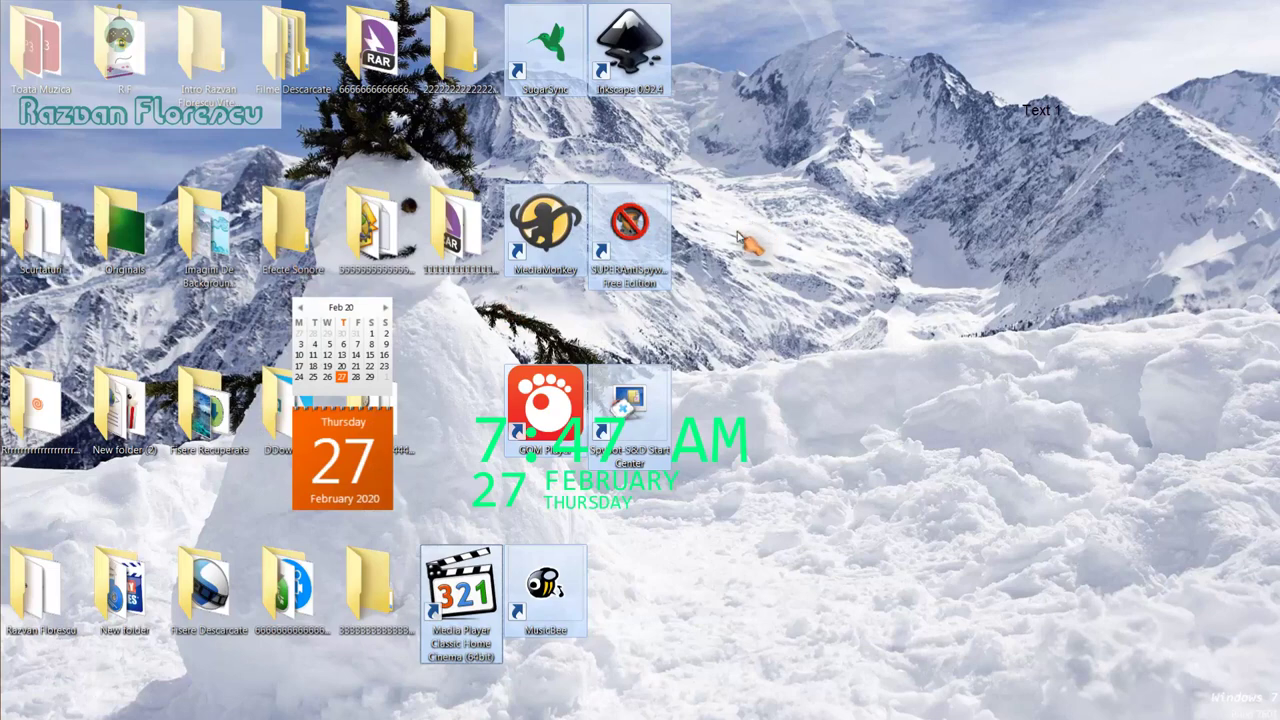
# Step: Permanently delete the selected program shortcuts from the desktop and refresh the desktop
pyautogui.hotkey('shift', 'Delete')
pyautogui.press('Return')
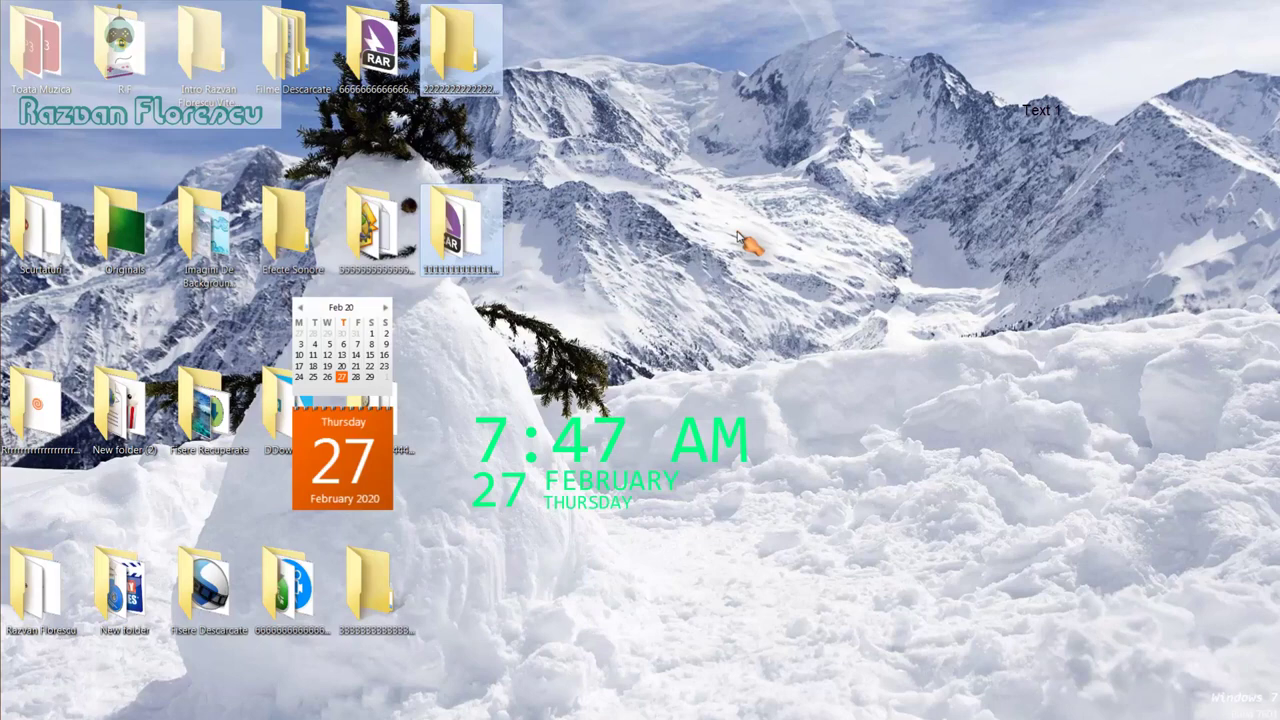
pyautogui.rightClick(605, 541)
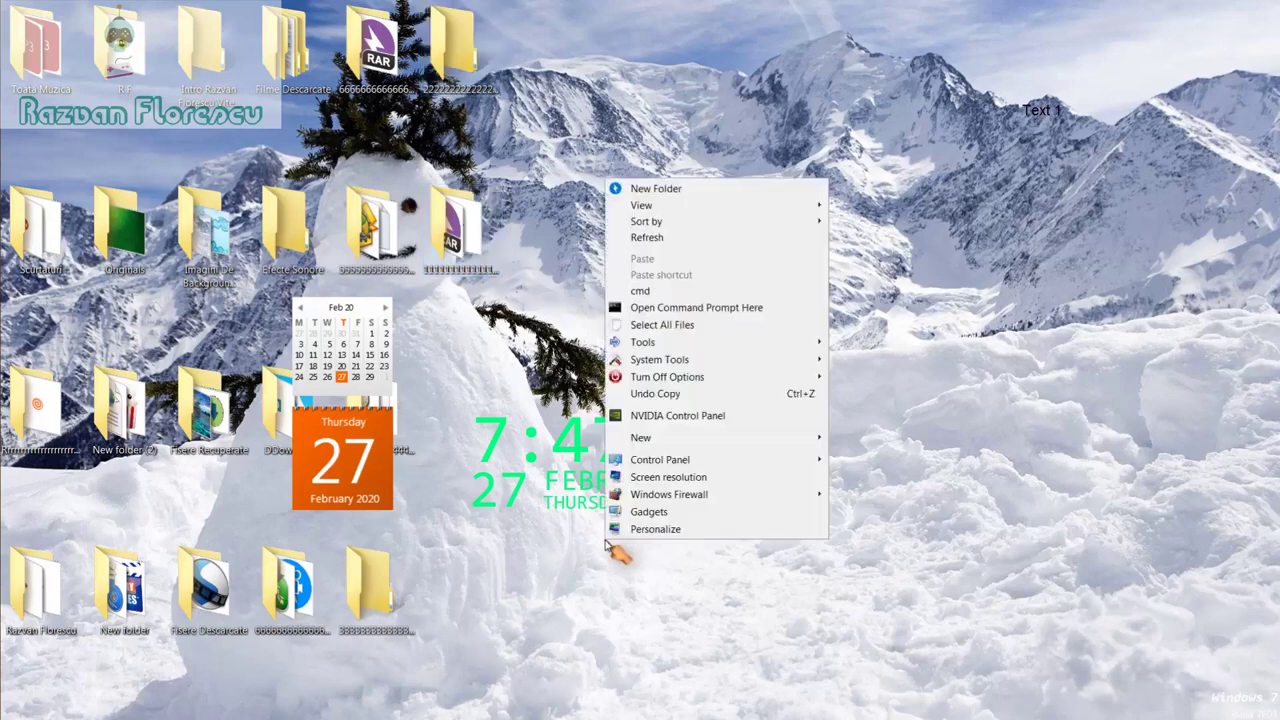
pyautogui.click(645, 237)
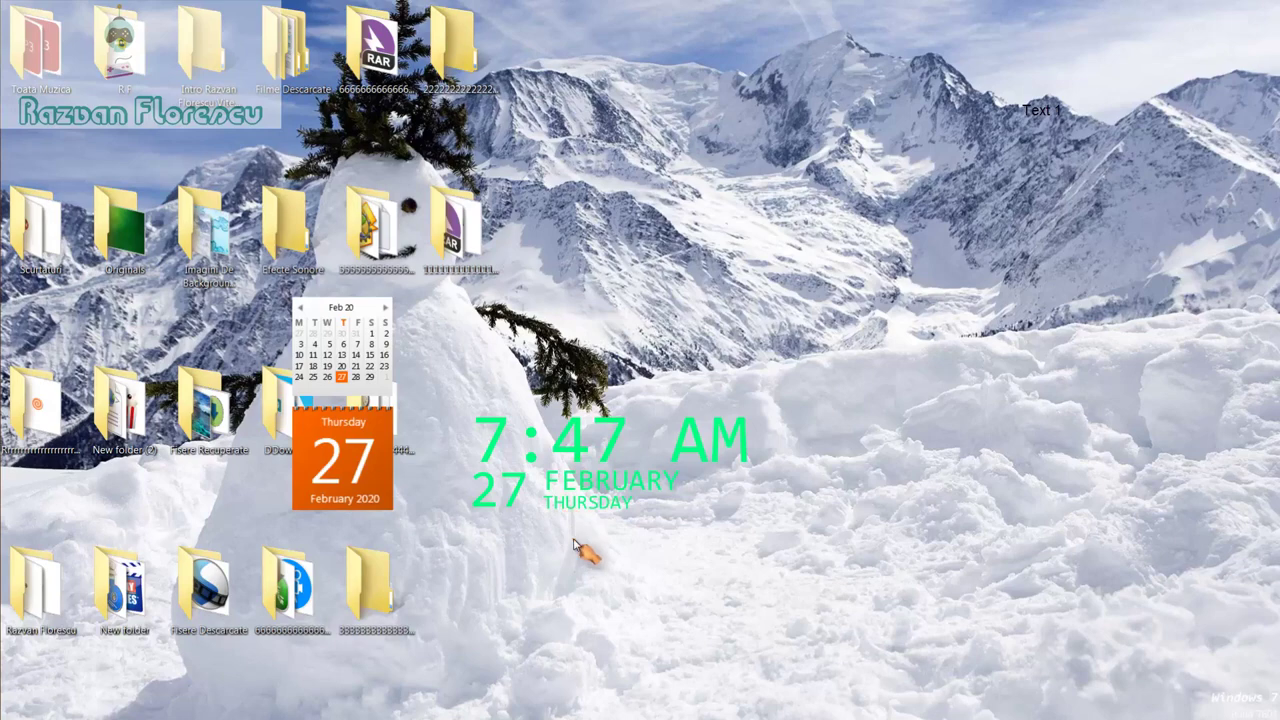
pyautogui.rightClick(575, 541)
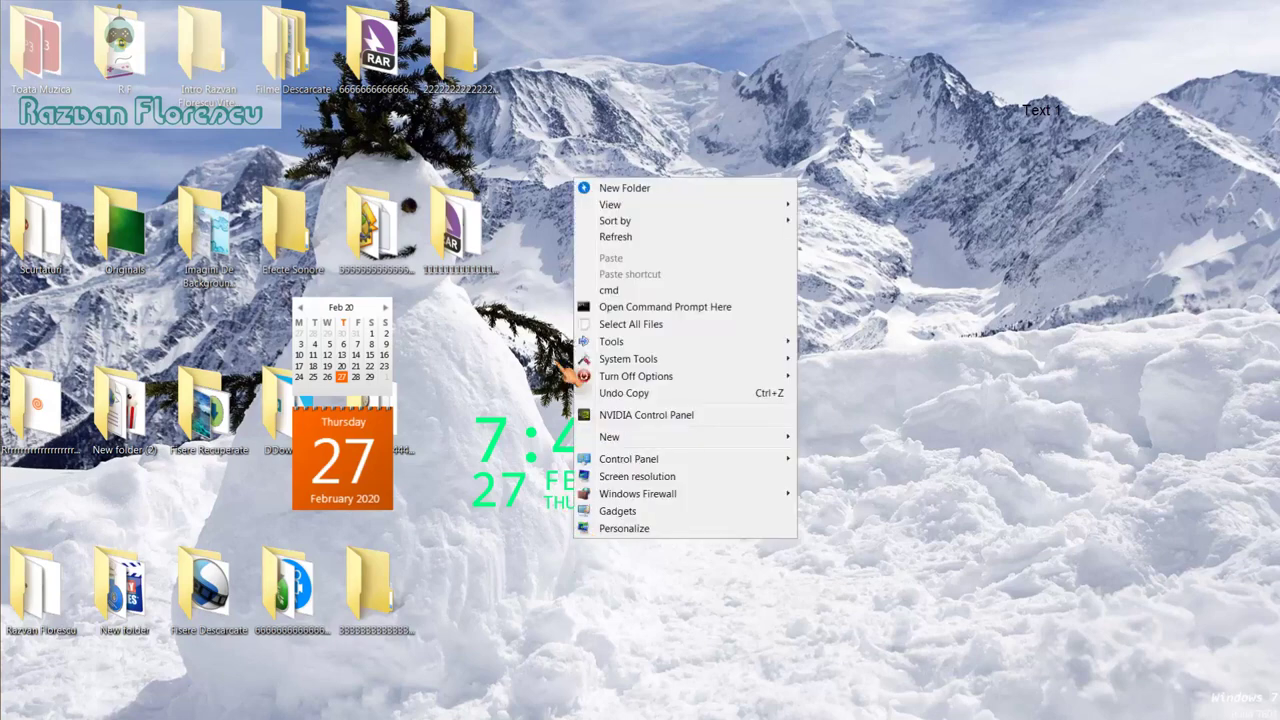
pyautogui.click(616, 237)
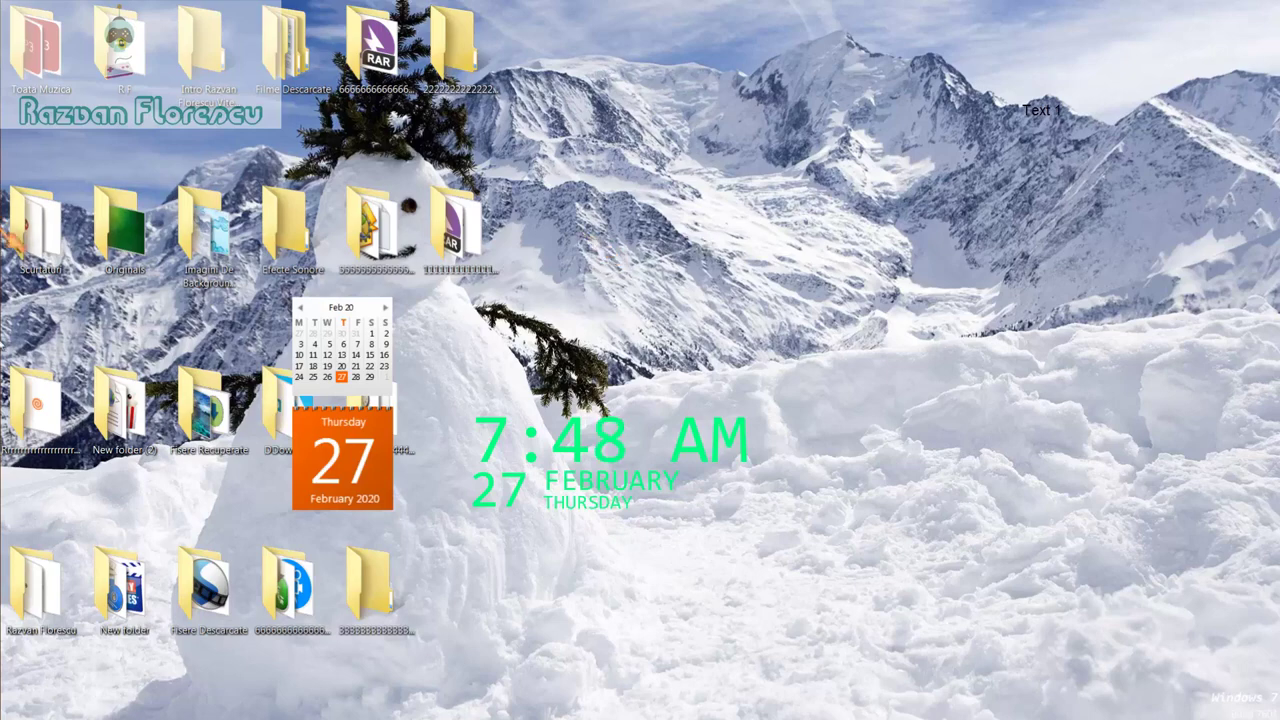
pyautogui.moveTo(4, 303)
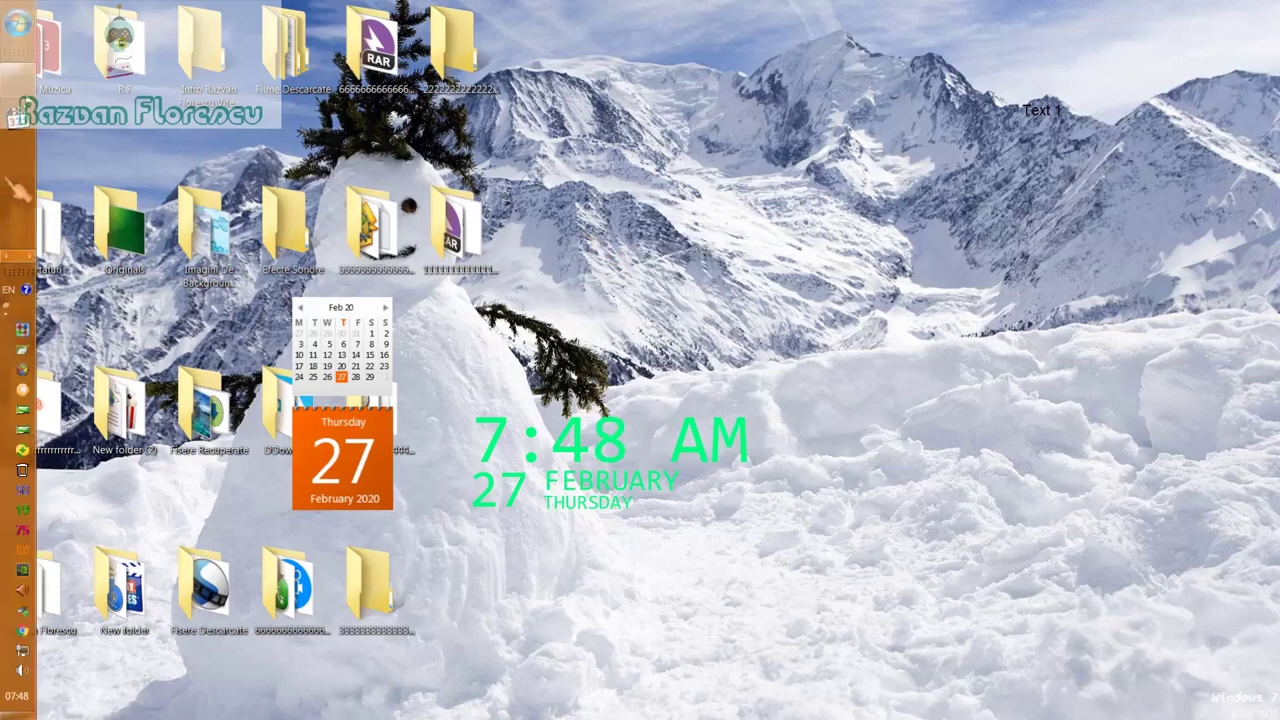
pyautogui.click(28, 88)
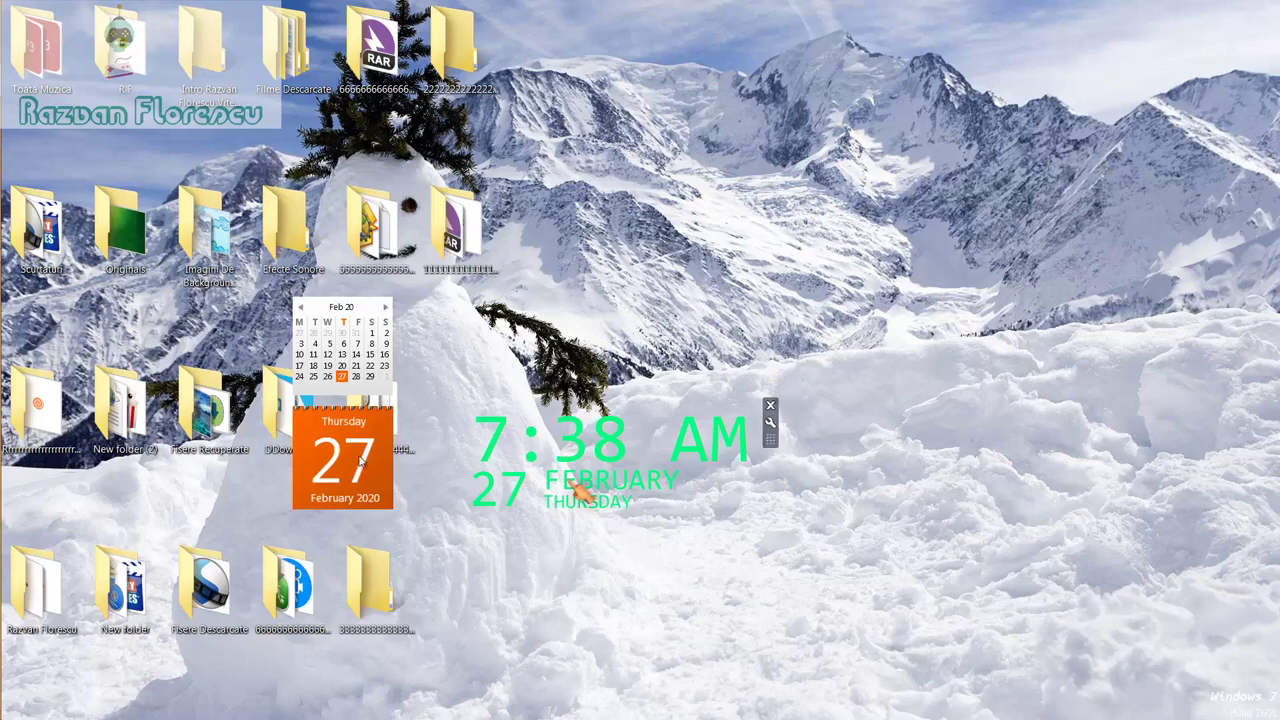
# Step: Open the Ninite website in the browser and look through the app categories, from Web Browsers to Developer Tools and Utilities
pyautogui.moveTo(6, 345)
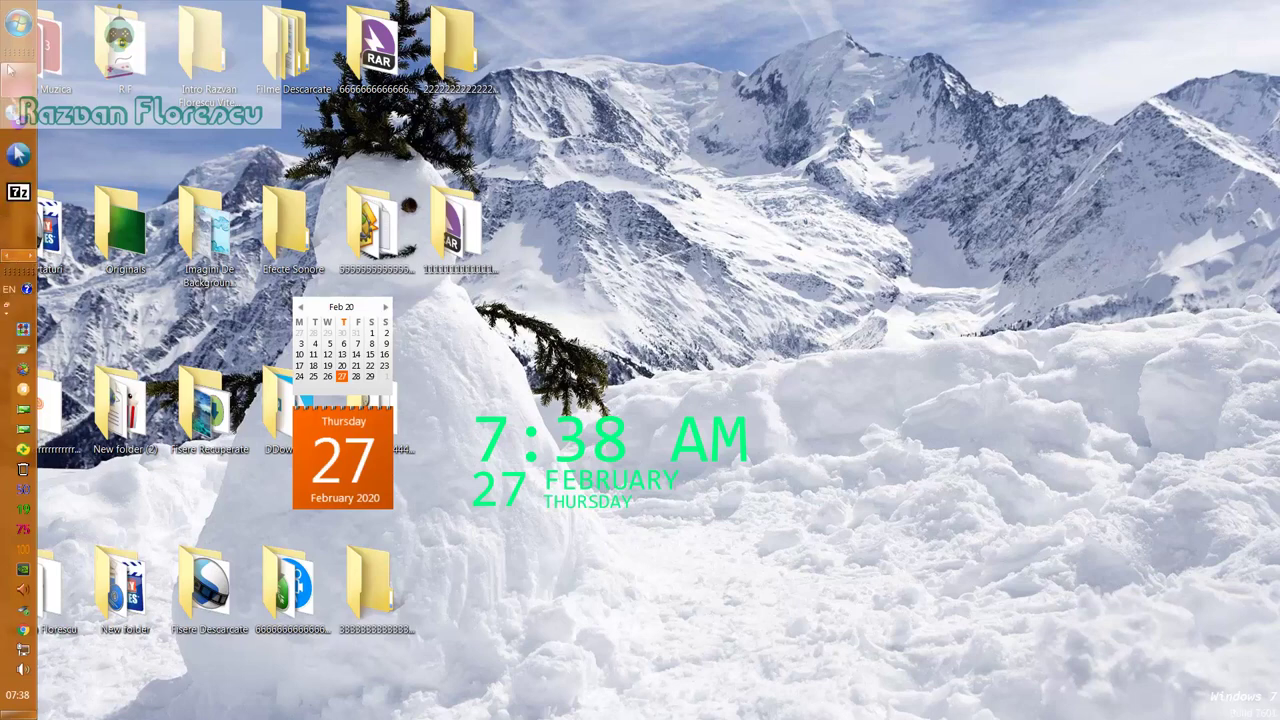
pyautogui.click(20, 93)
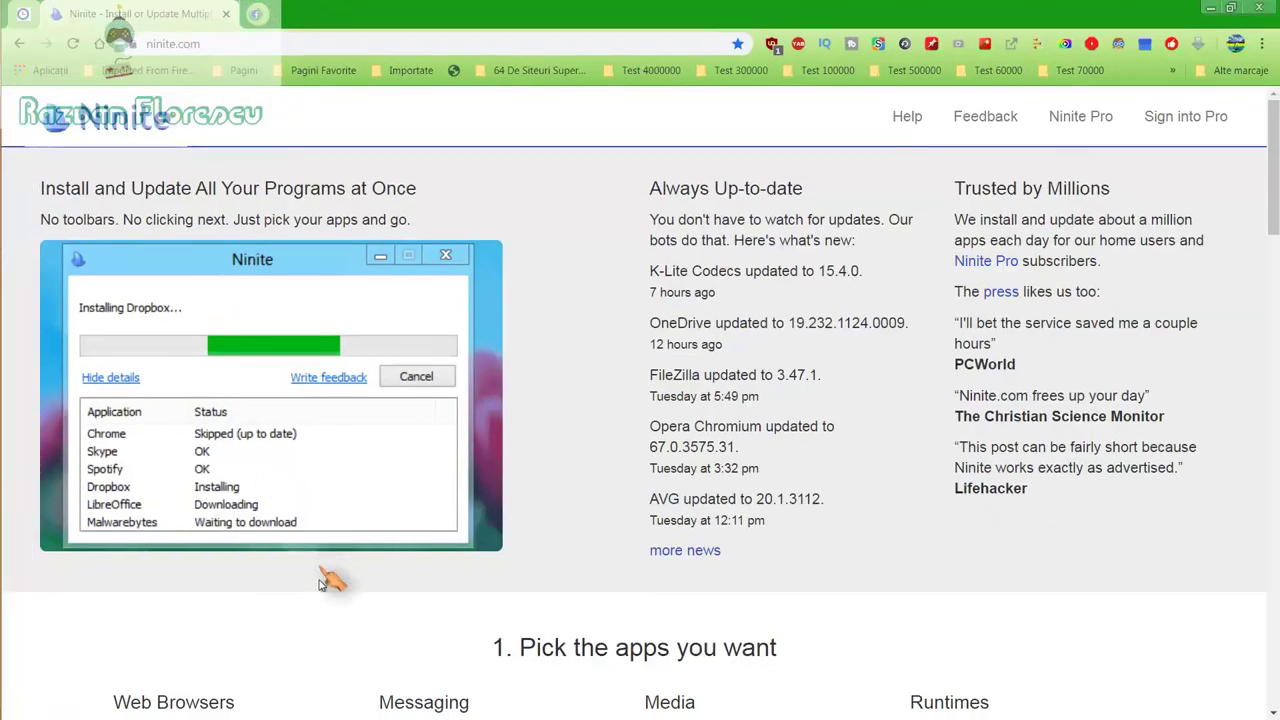
pyautogui.scroll(-2, 325, 620)
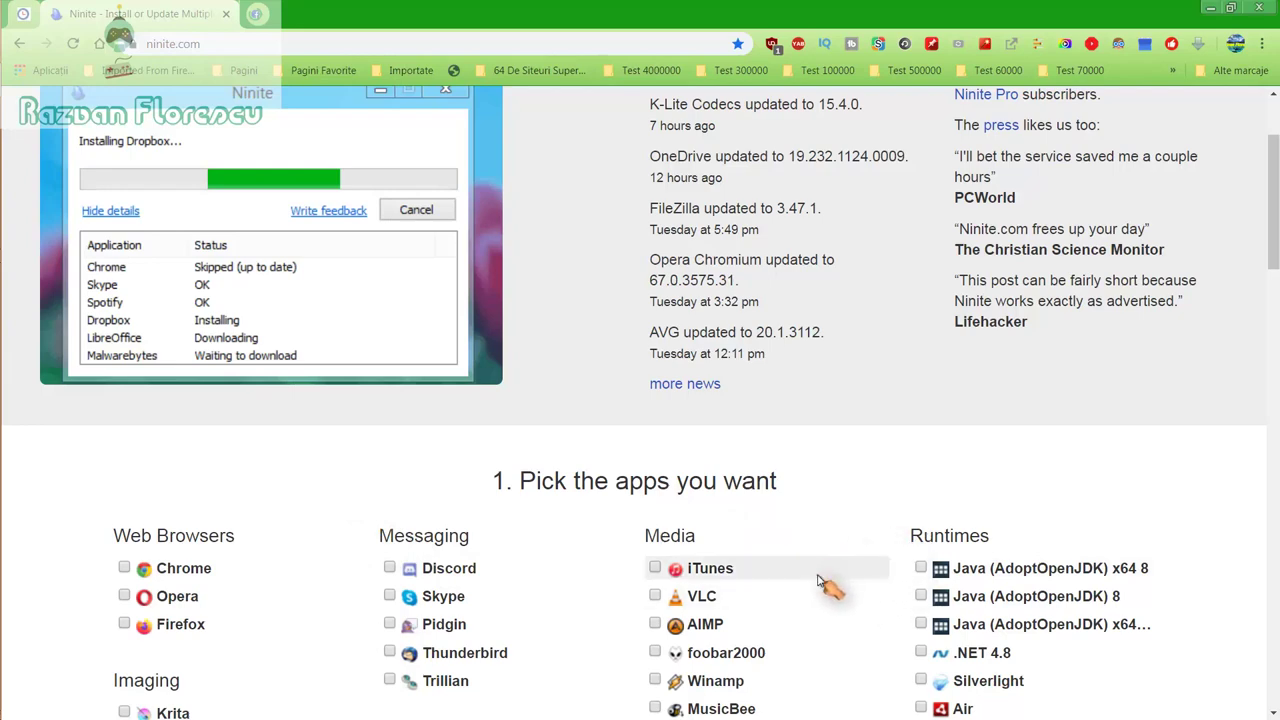
pyautogui.scroll(-2, 820, 580)
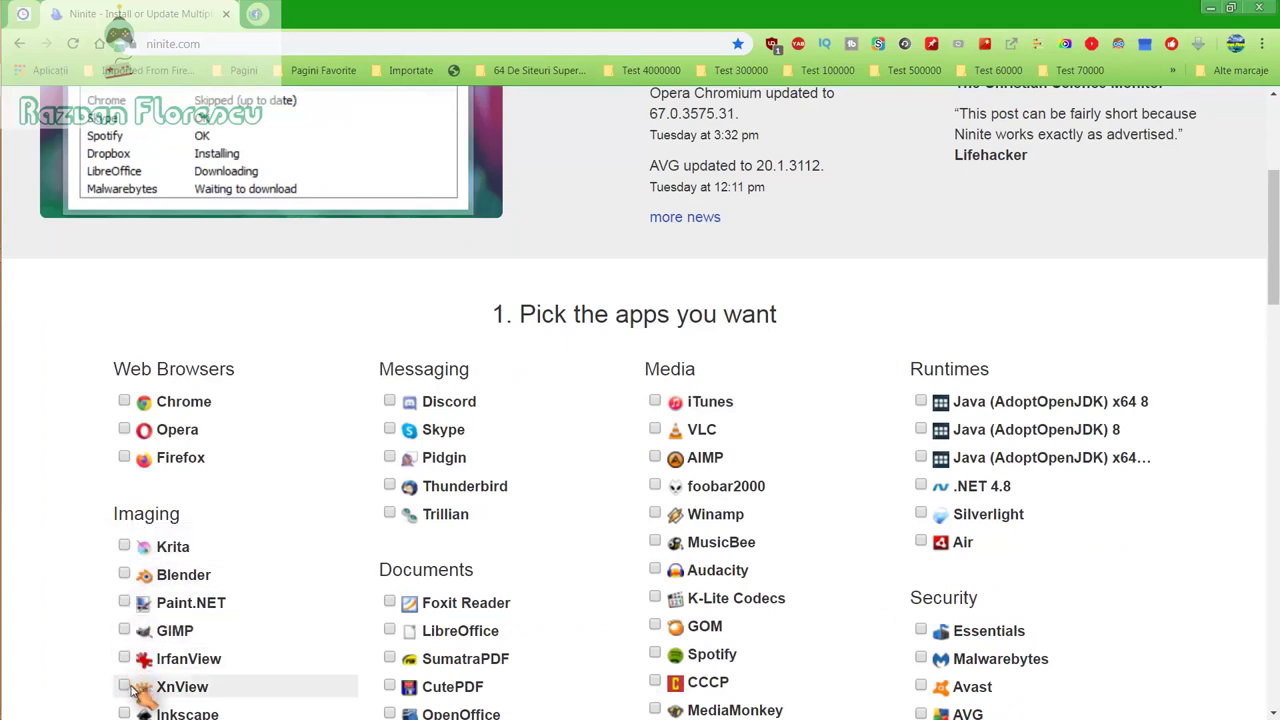
pyautogui.scroll(-1, 130, 685)
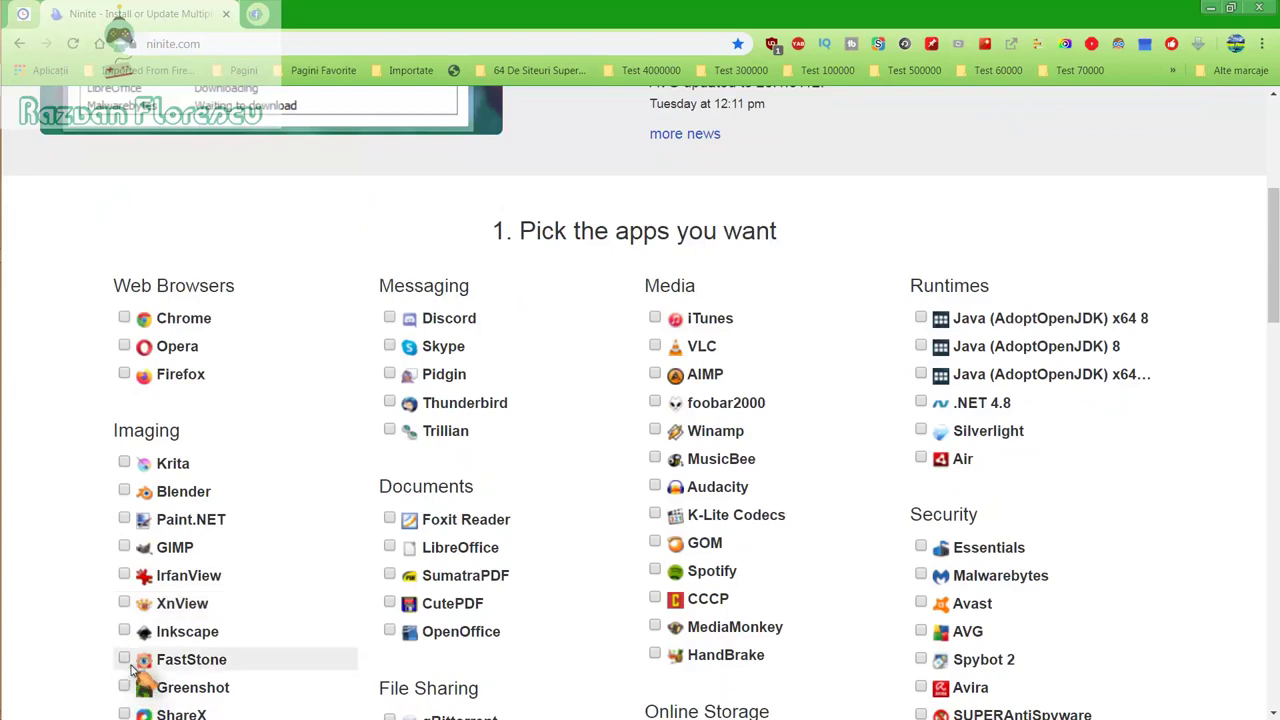
pyautogui.scroll(-1, 135, 688)
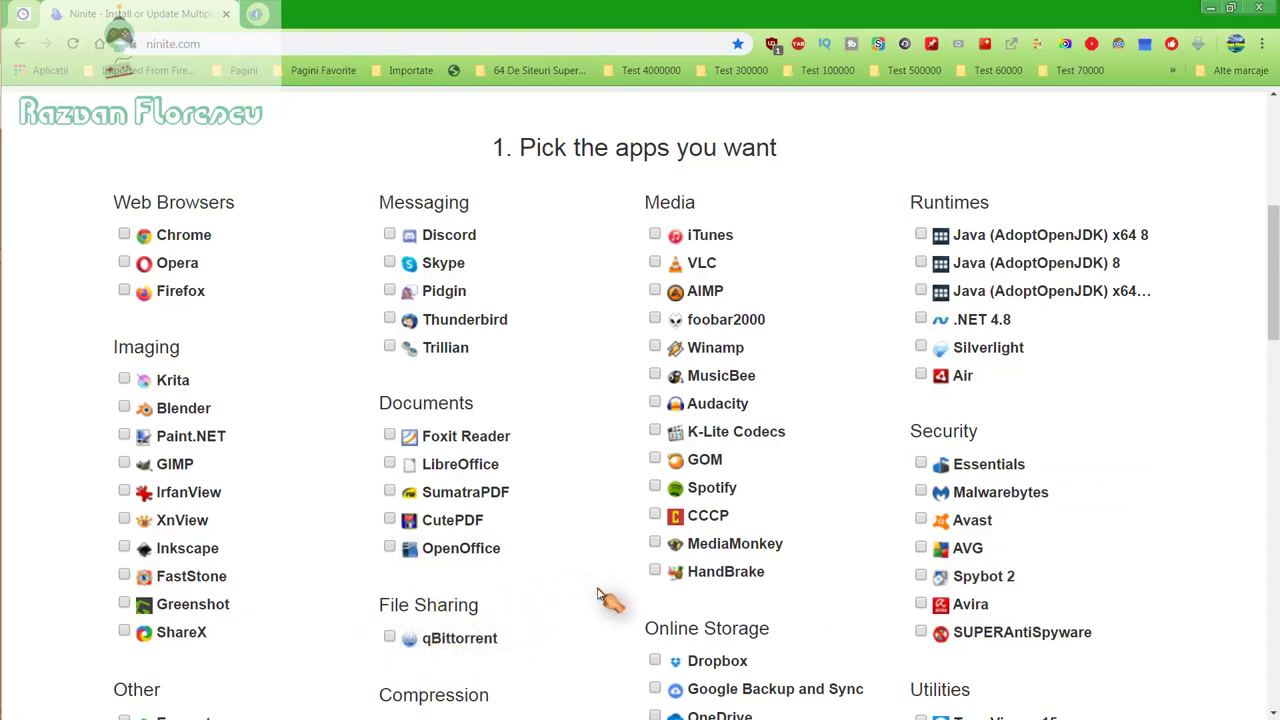
pyautogui.scroll(-1, 608, 598)
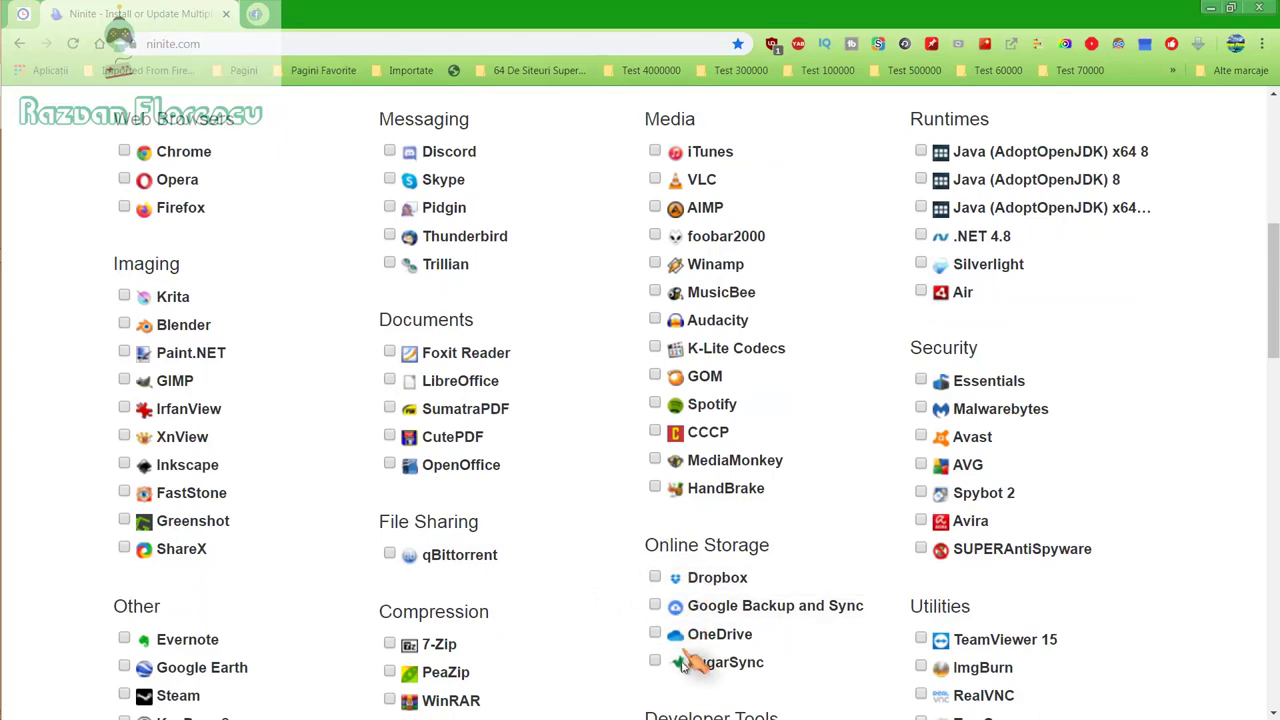
pyautogui.scroll(-2, 571, 655)
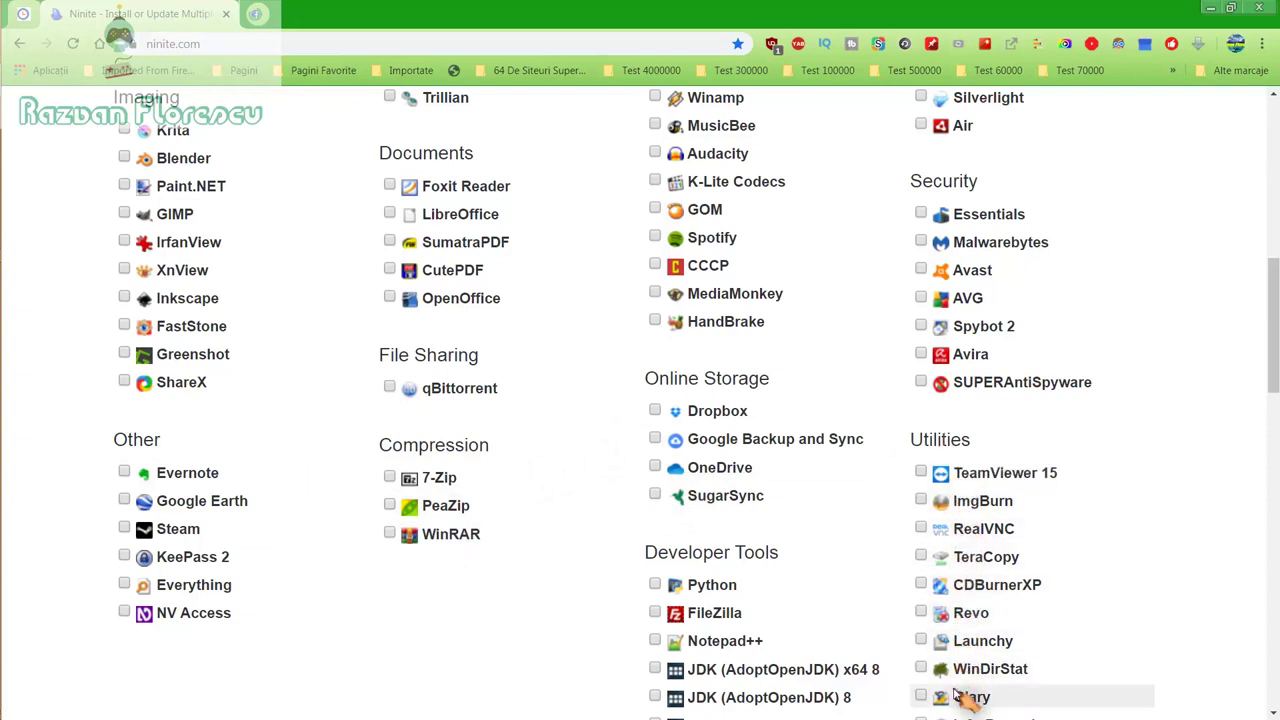
pyautogui.scroll(-1, 945, 692)
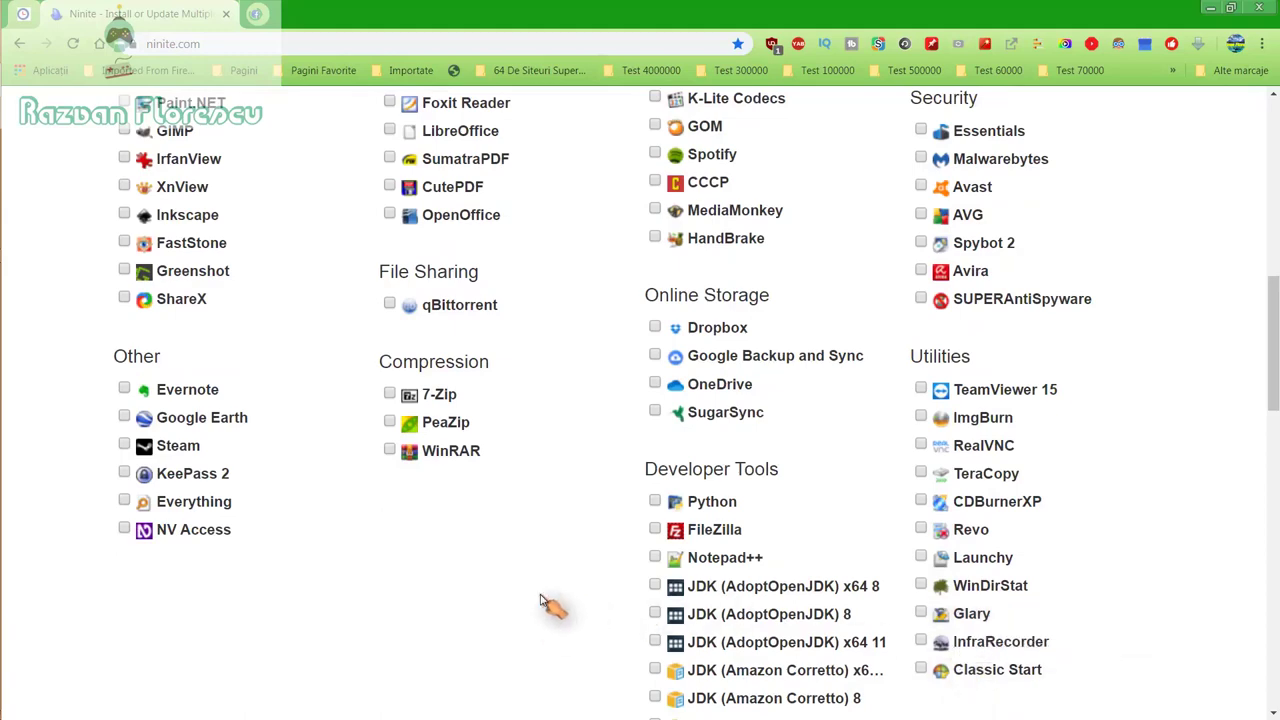
pyautogui.scroll(-1, 545, 603)
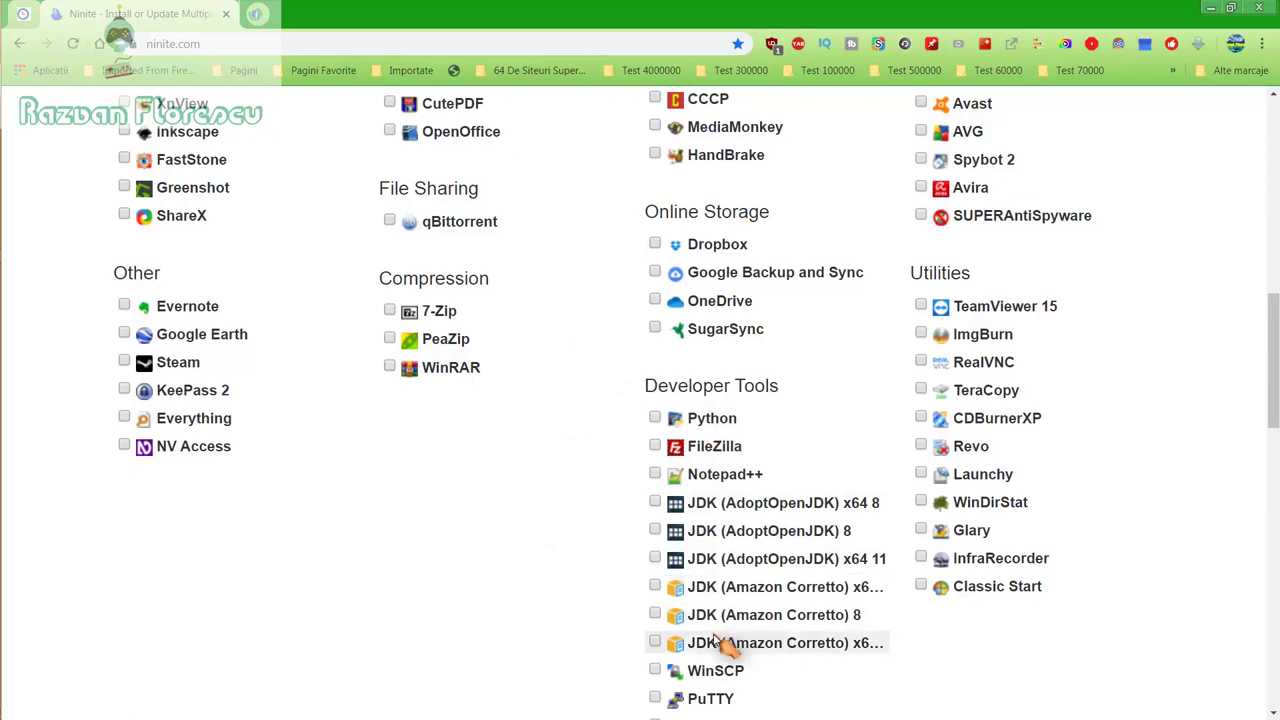
pyautogui.scroll(-2, 718, 648)
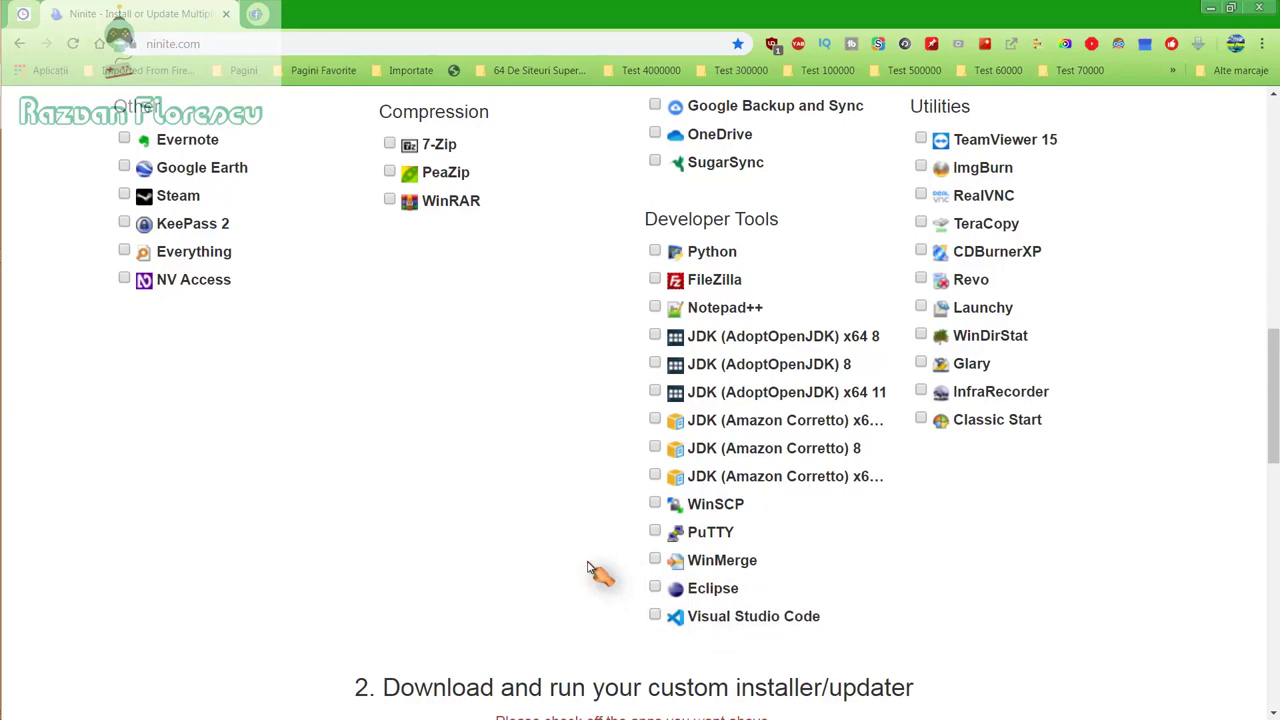
# Step: Select Inkscape under Imaging and MusicBee, GOM, Spotify, CCCP and MediaMonkey under Media for the custom installer
pyautogui.scroll(3, 590, 570)
pyautogui.scroll(3, 590, 570)
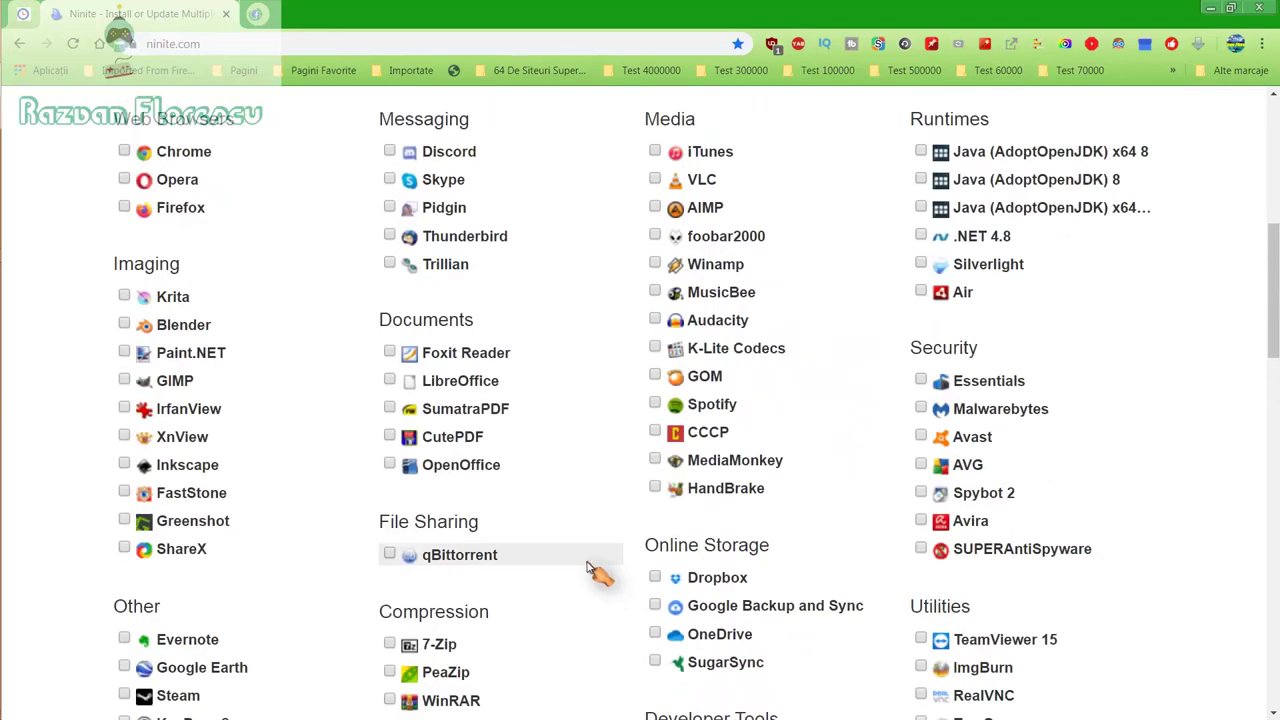
pyautogui.scroll(2, 590, 570)
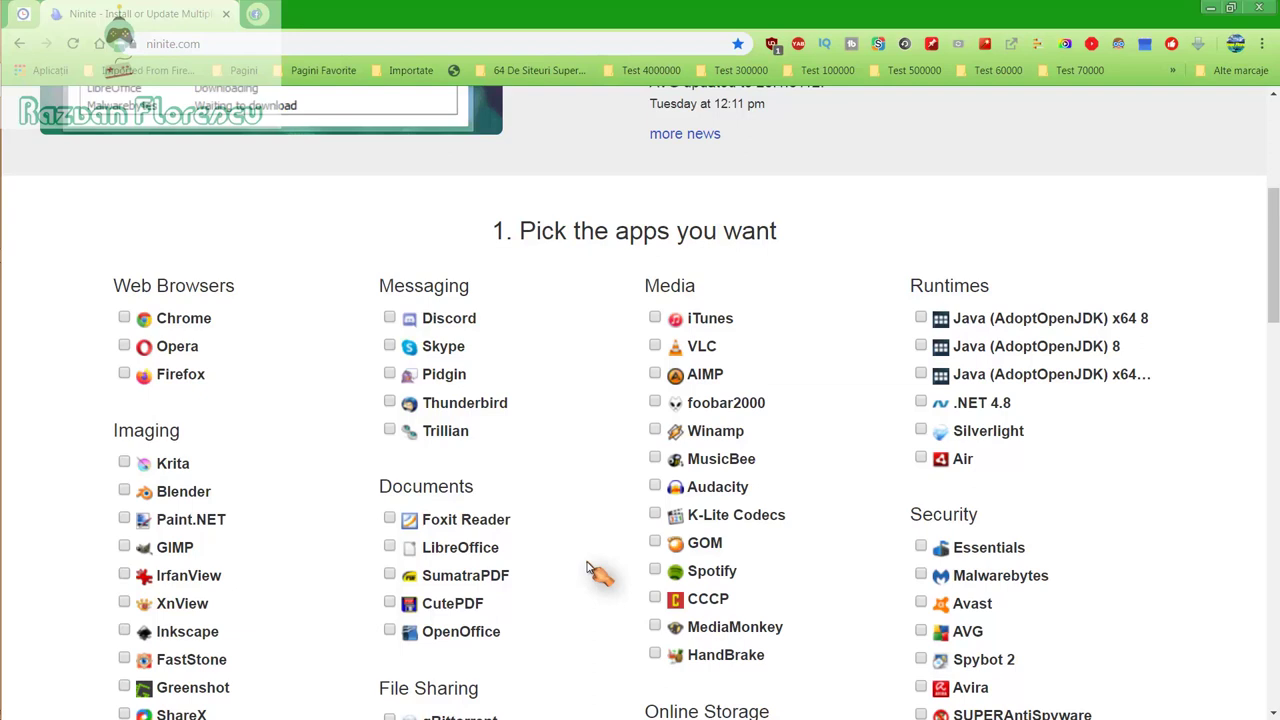
pyautogui.click(656, 543)
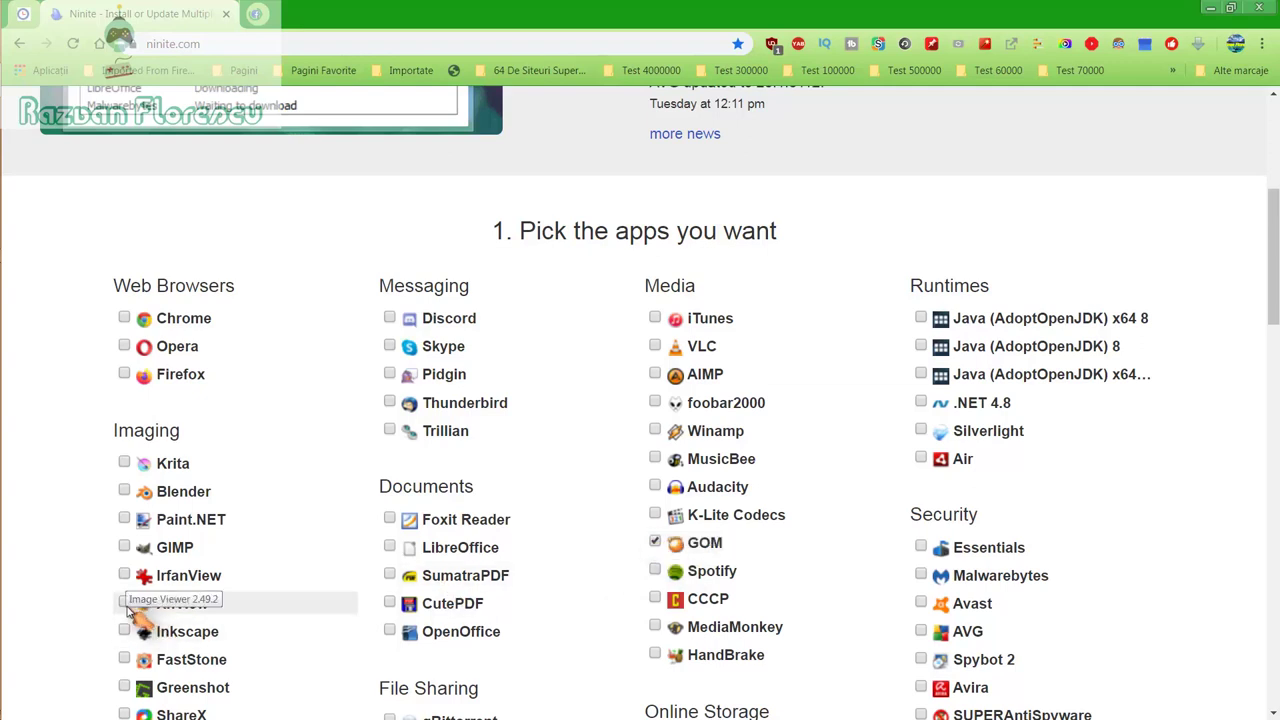
pyautogui.click(127, 637)
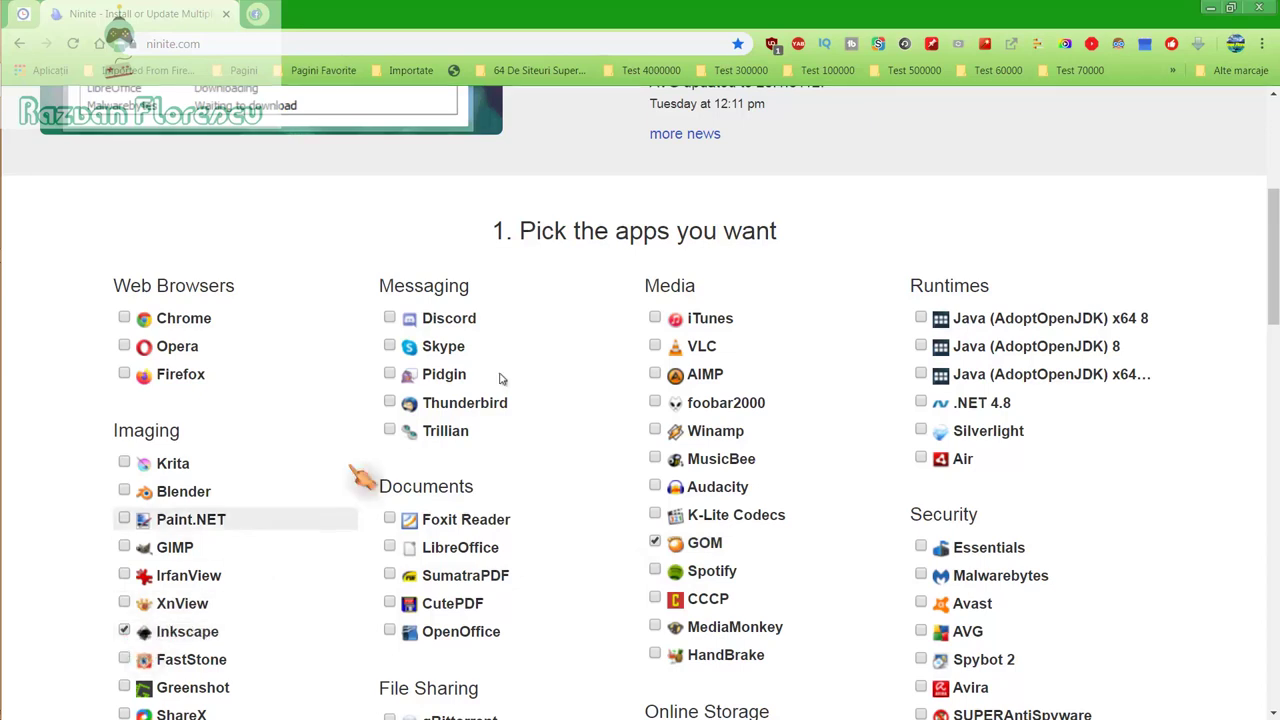
pyautogui.click(656, 460)
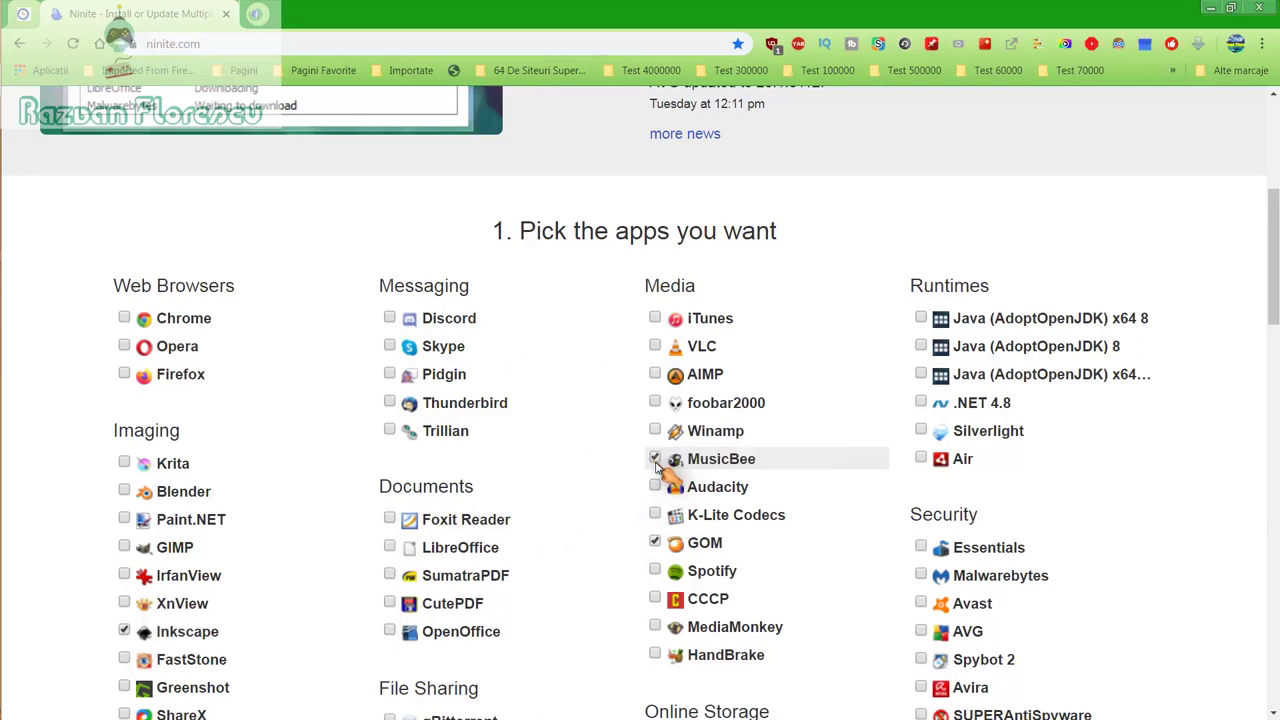
pyautogui.click(655, 626)
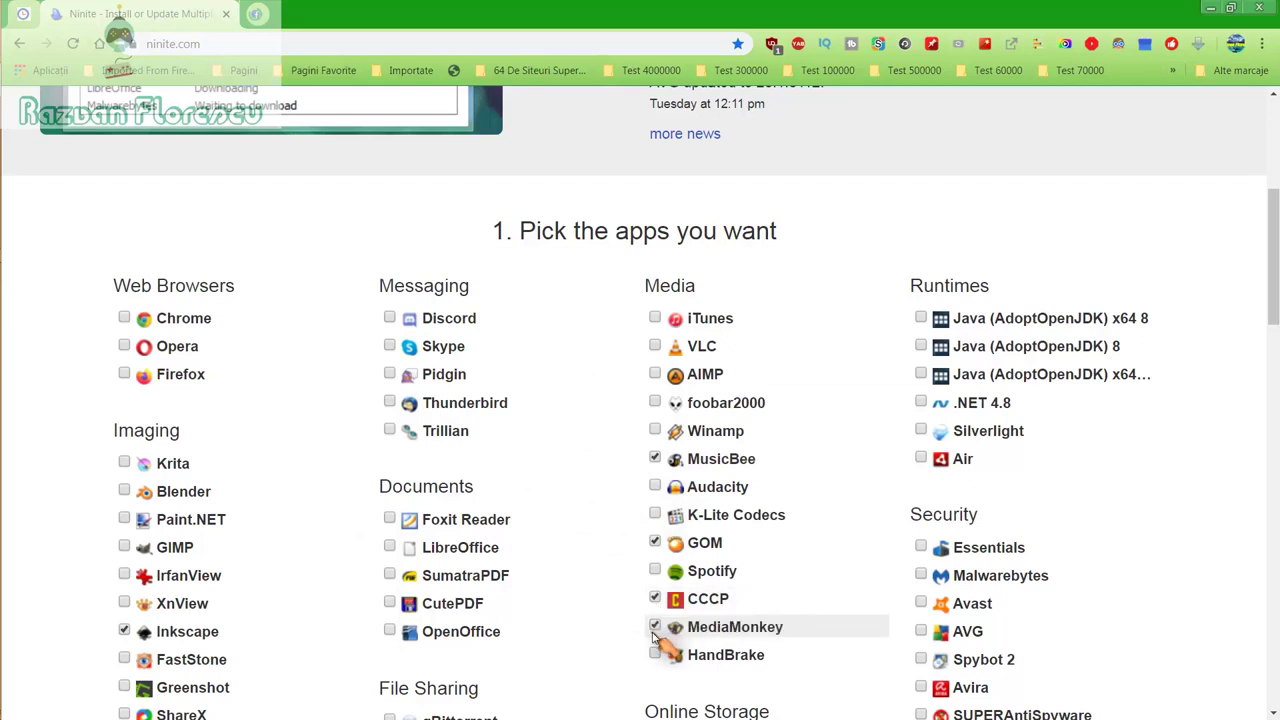
pyautogui.click(662, 575)
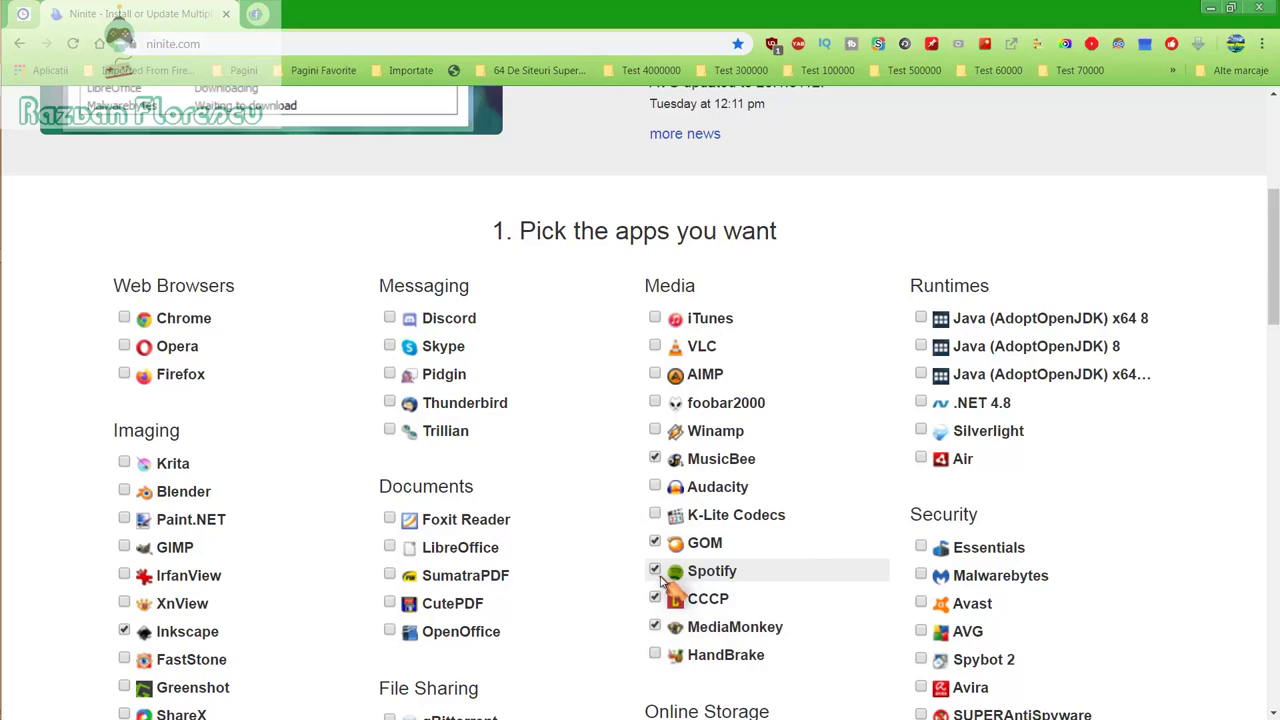
# Step: Add SUPERAntiSpyware and Spybot 2 from Security and SugarSync from Online Storage to the selected apps
pyautogui.scroll(-3, 660, 580)
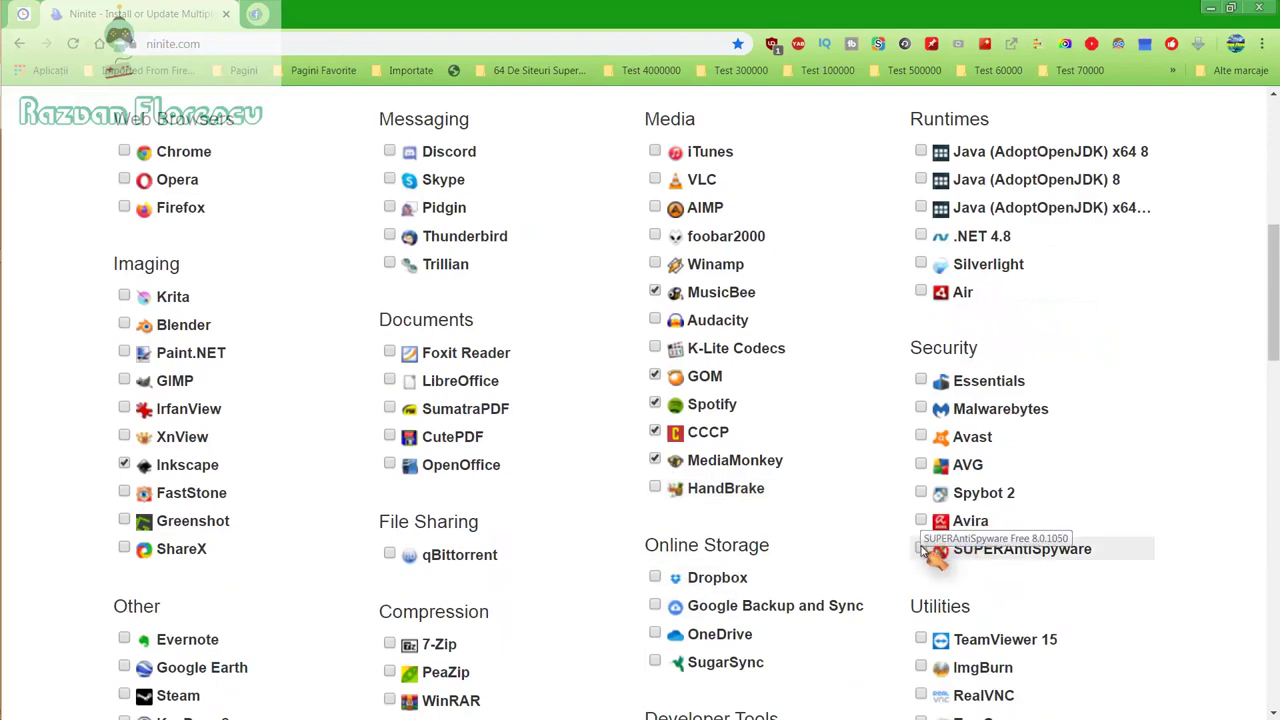
pyautogui.click(919, 548)
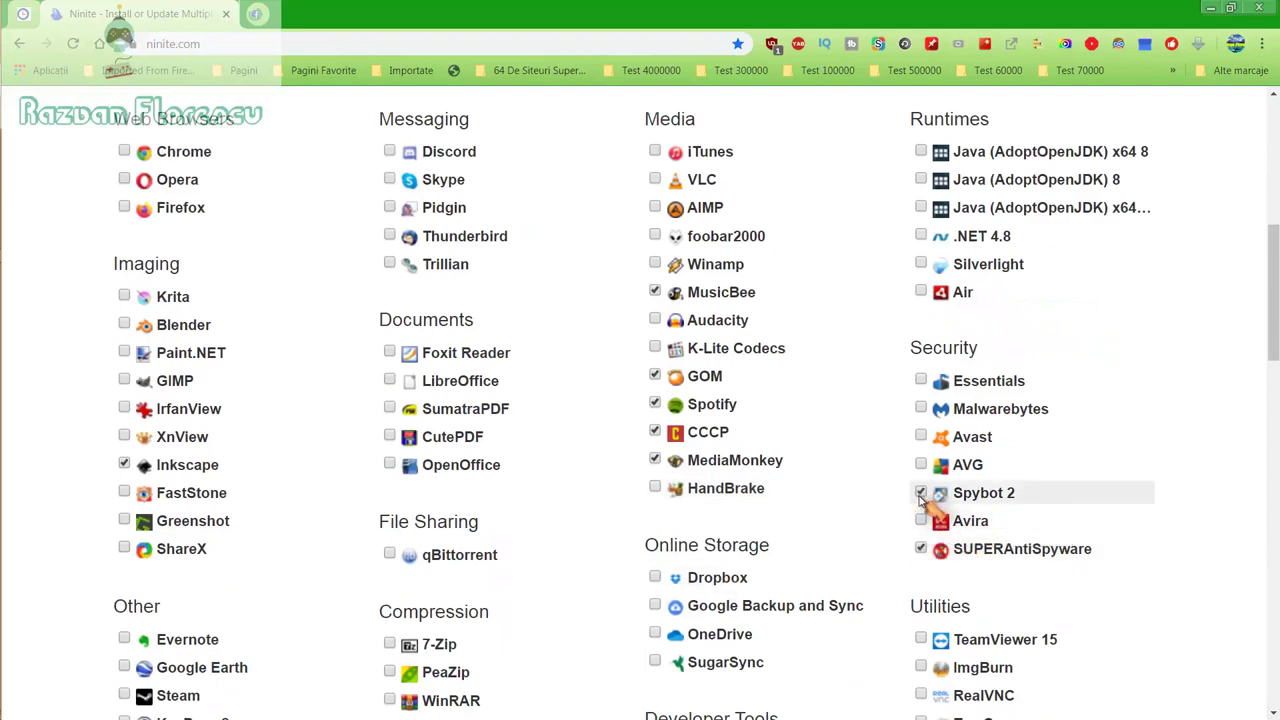
pyautogui.click(920, 493)
pyautogui.scroll(-3, 921, 500)
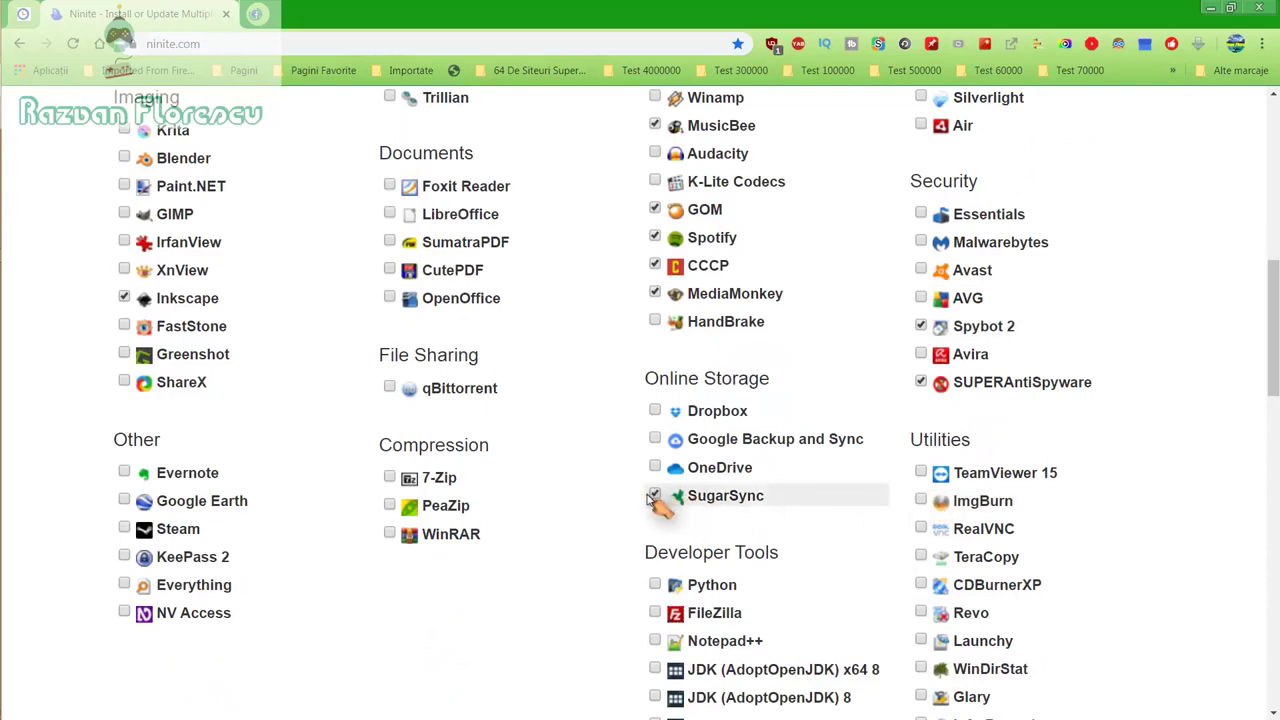
# Step: Get the custom Ninite installer and save it to the Desktop with the file type set to Toate fișierele (*.*)
pyautogui.scroll(-3, 652, 500)
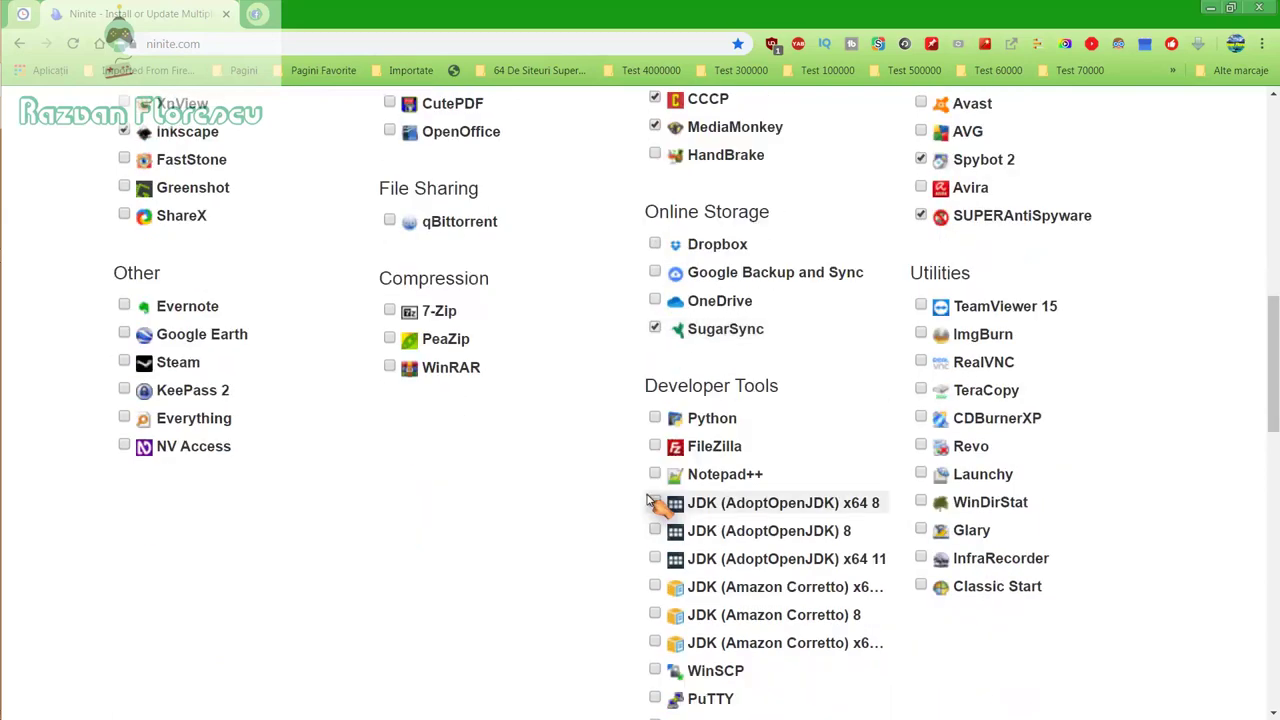
pyautogui.scroll(-3, 652, 502)
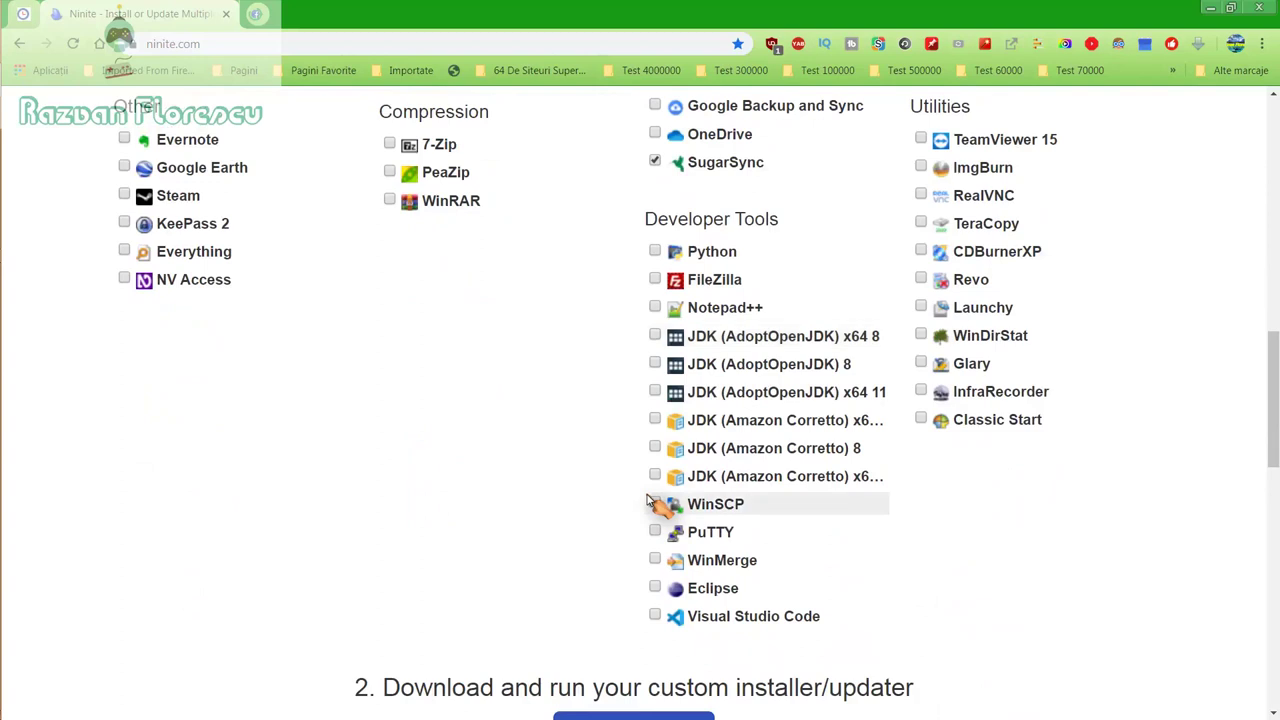
pyautogui.scroll(-3, 648, 502)
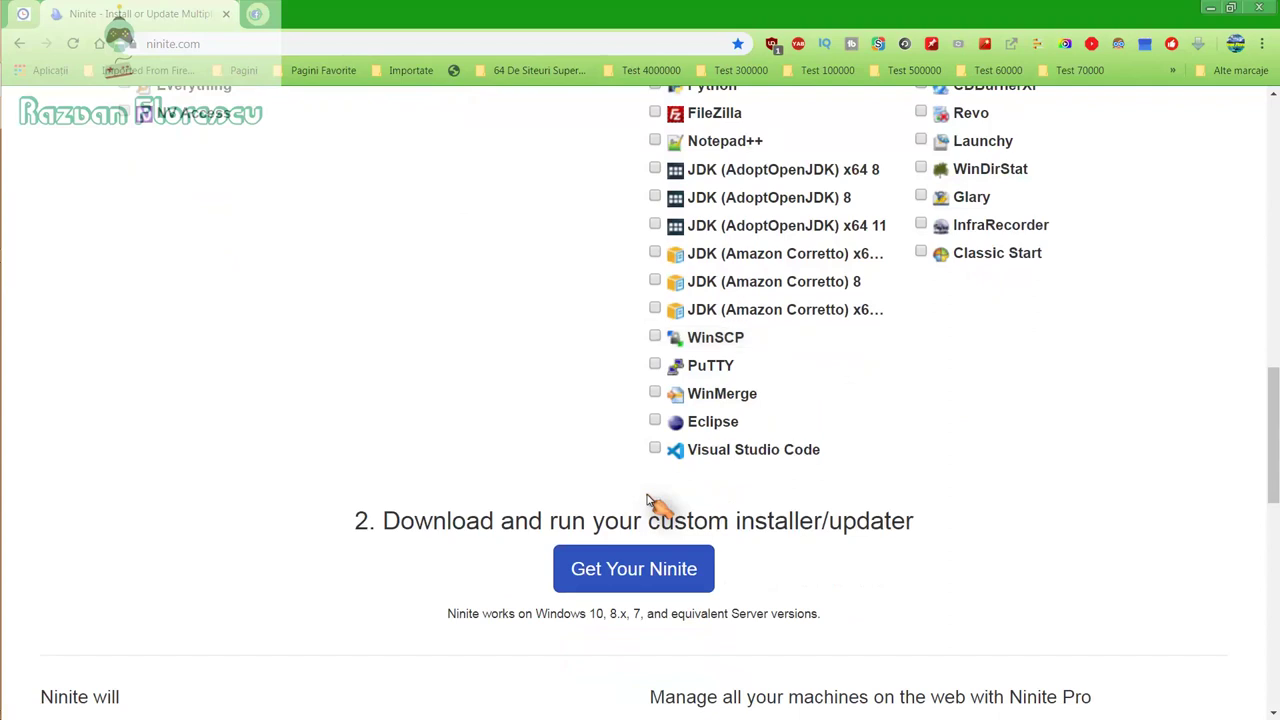
pyautogui.click(631, 585)
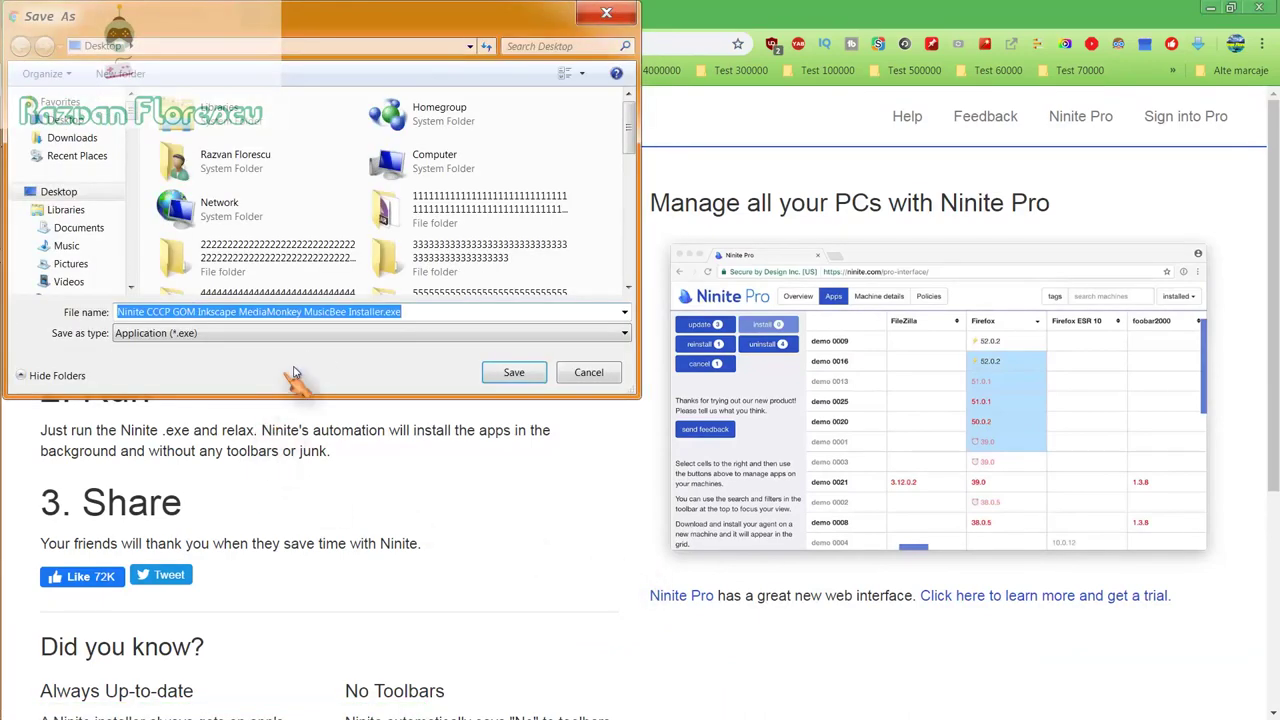
pyautogui.click(325, 334)
pyautogui.click(310, 363)
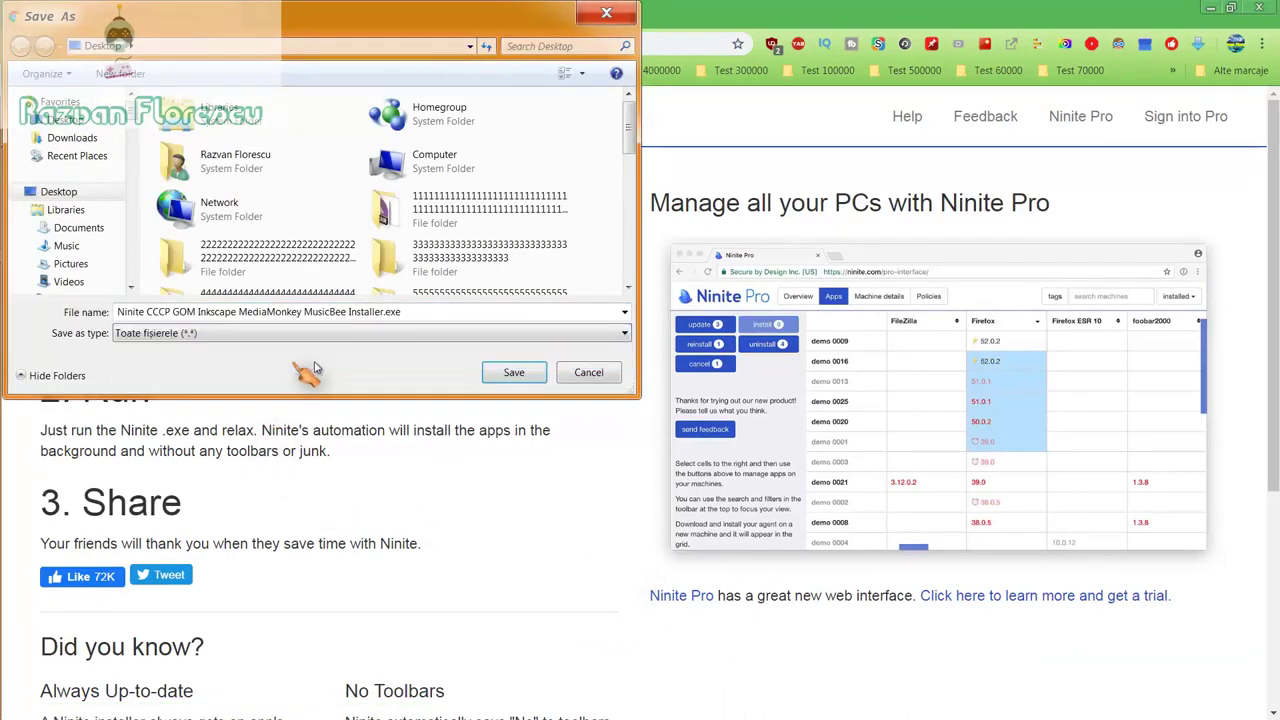
pyautogui.click(505, 372)
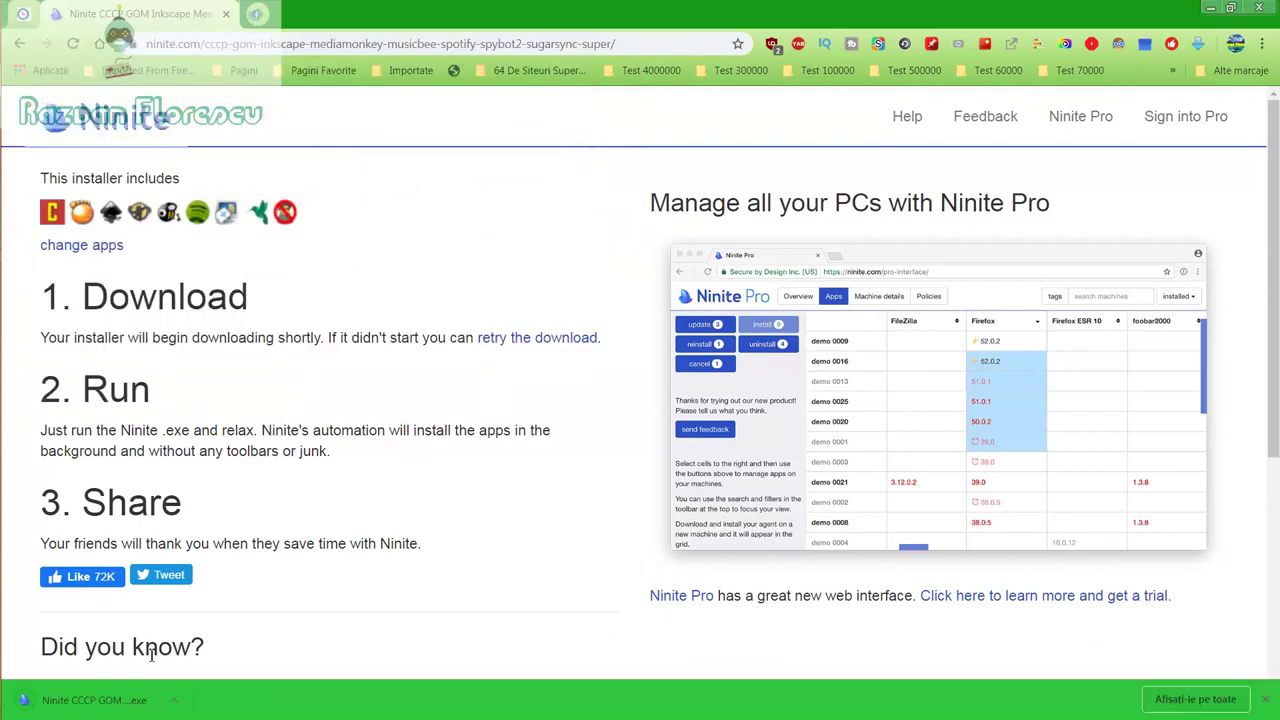
# Step: Run the downloaded Ninite installer, closing the browser window, and show the installation details
pyautogui.click(127, 699)
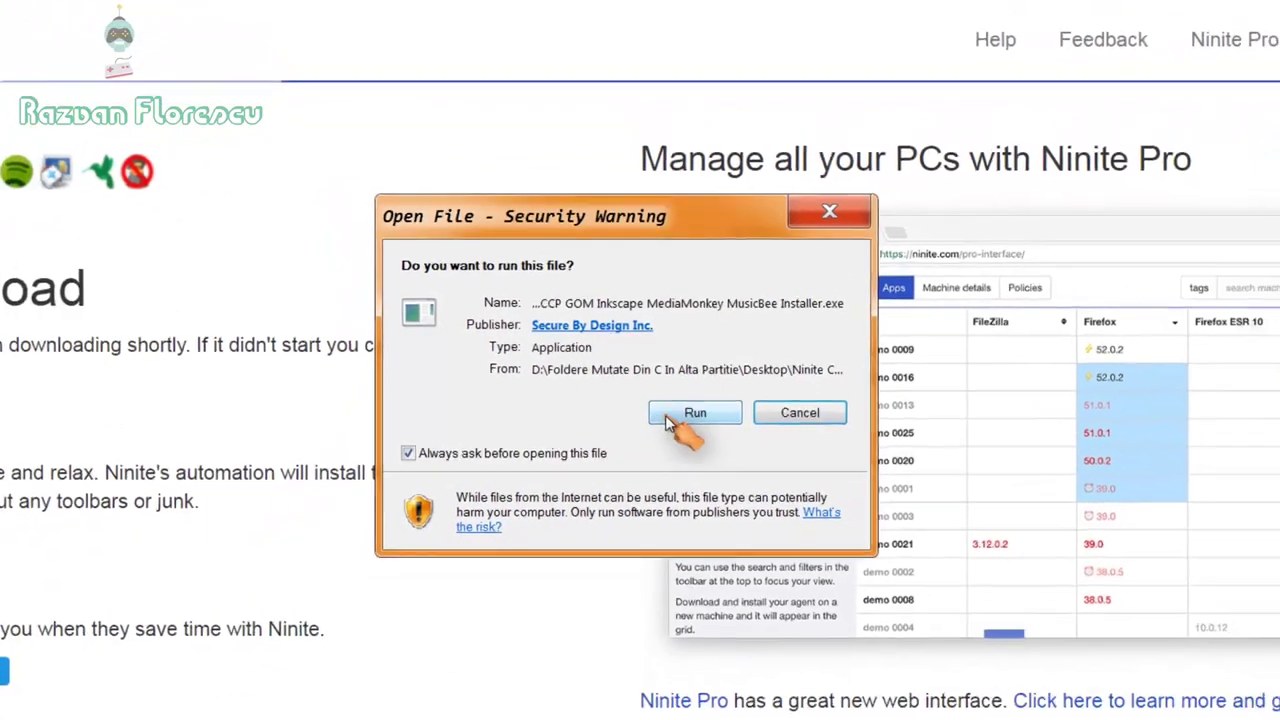
pyautogui.click(668, 422)
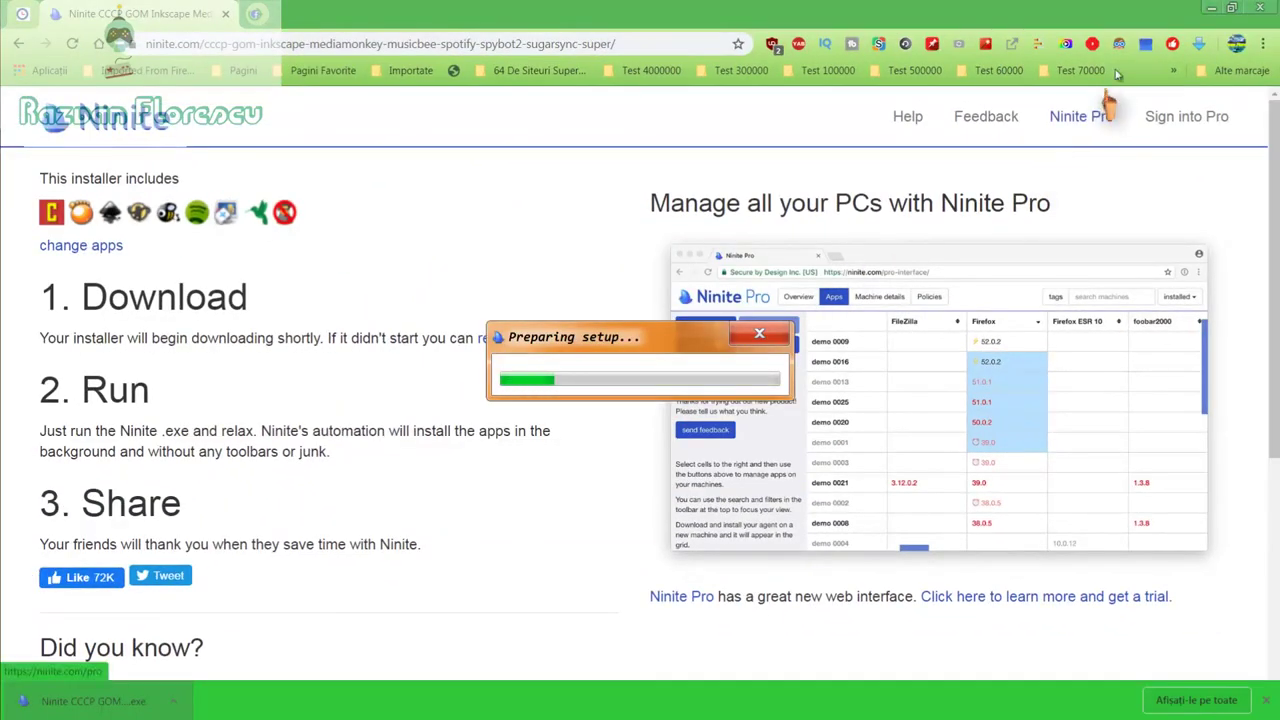
pyautogui.click(1258, 8)
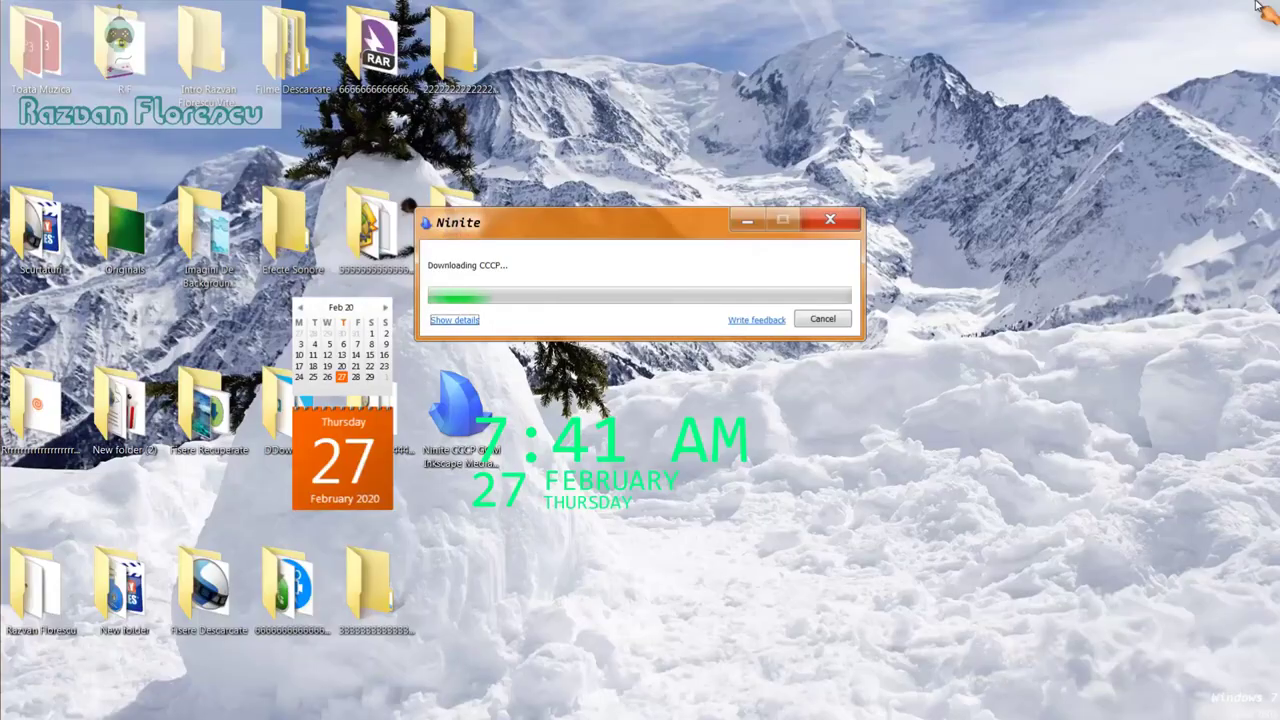
pyautogui.click(459, 321)
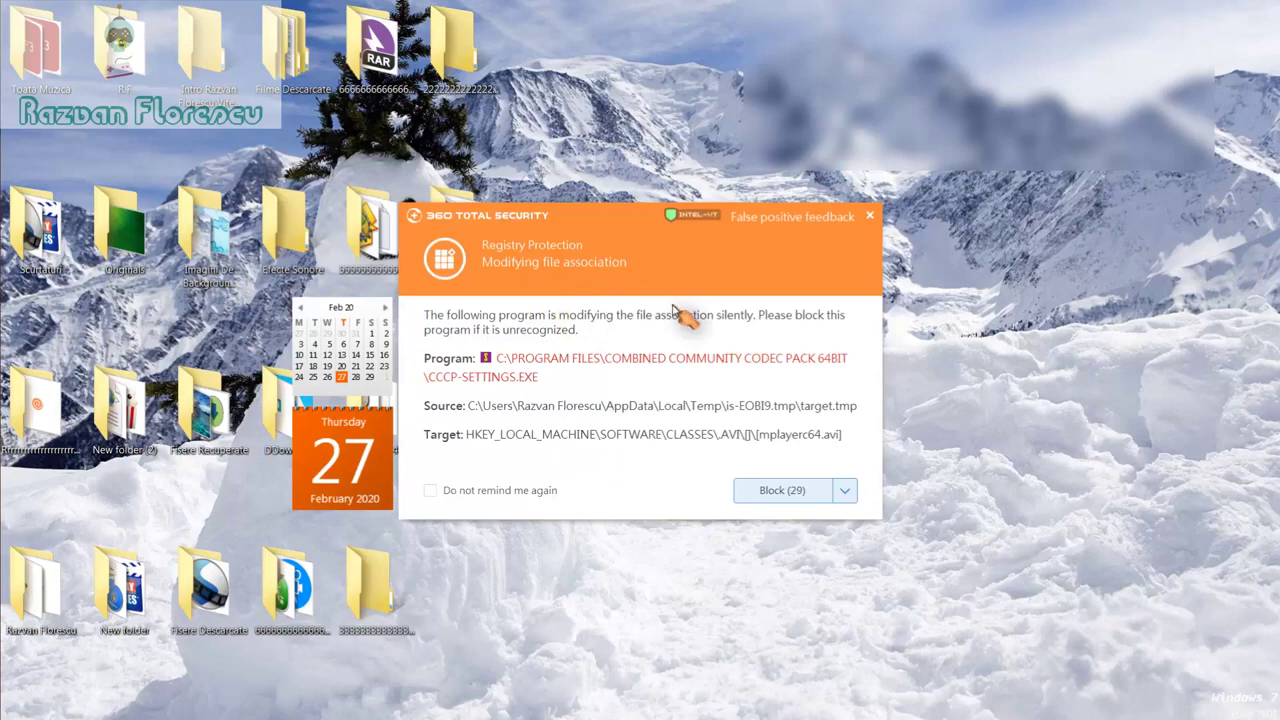
# Step: Dismiss the 360 Total Security alerts about CCCP-SETTINGS.EXE and MUSICBEE.EXE without blocking the programs
pyautogui.click(872, 217)
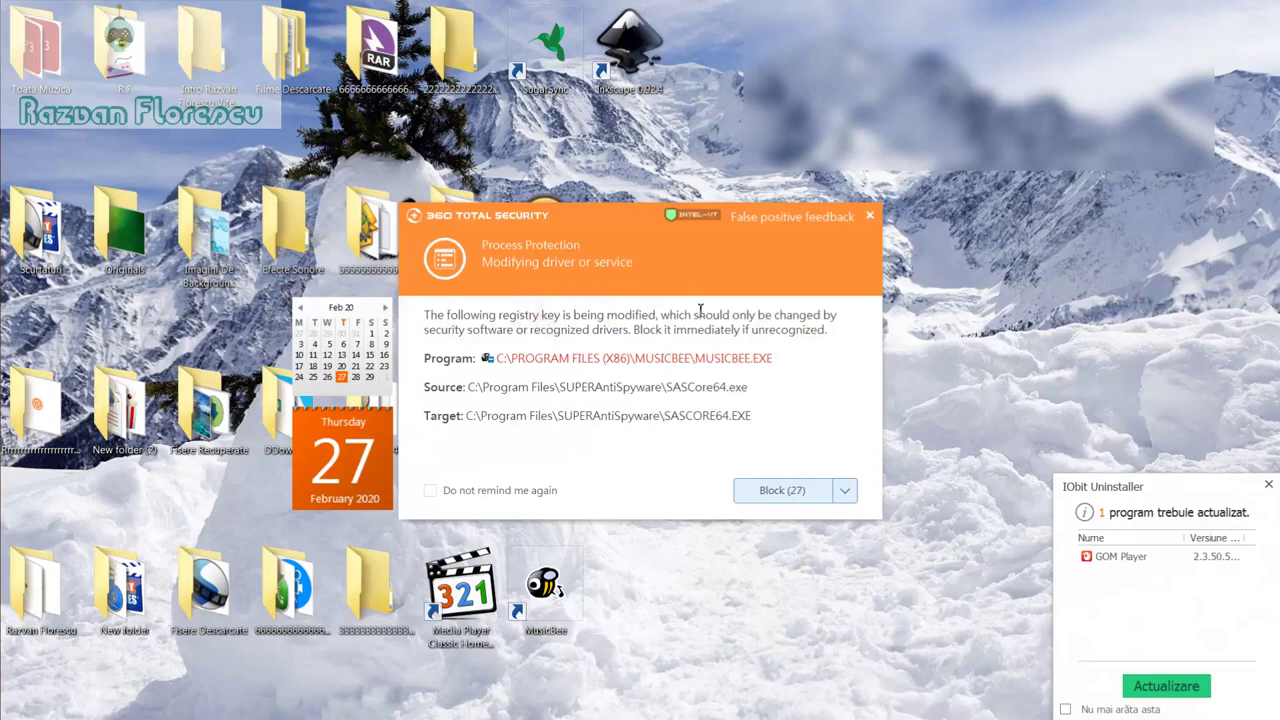
pyautogui.click(870, 217)
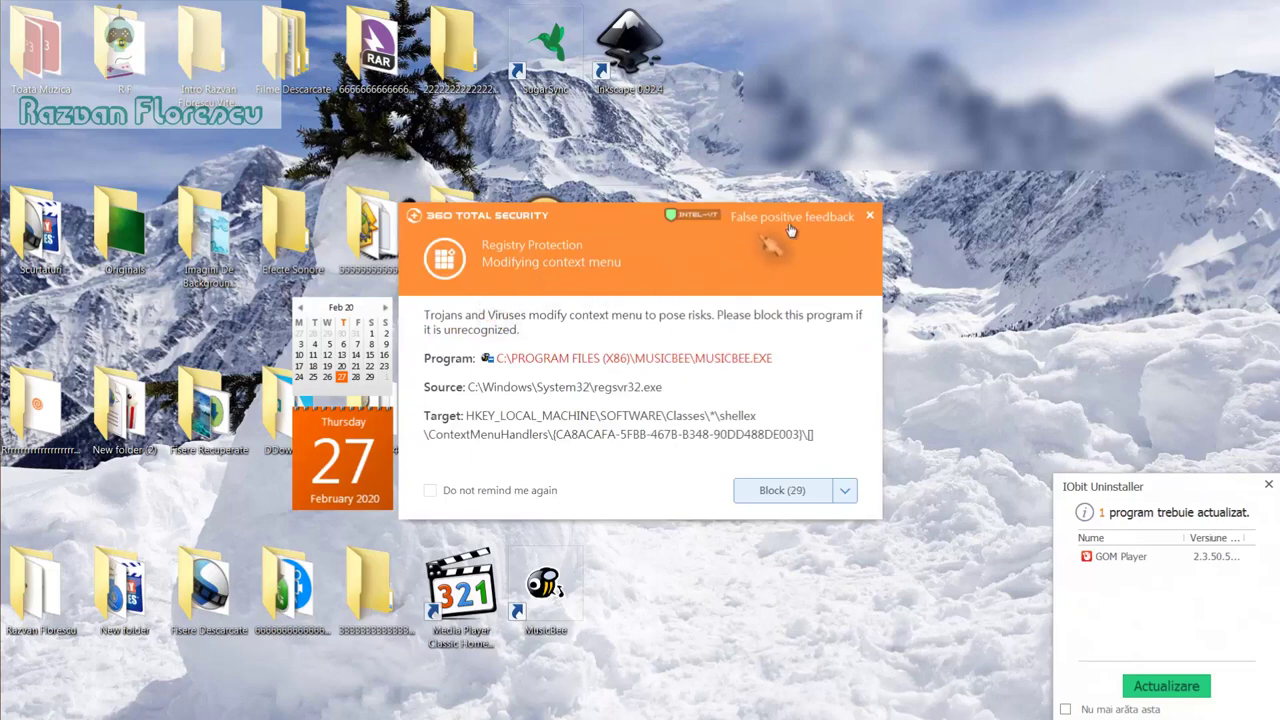
pyautogui.click(870, 217)
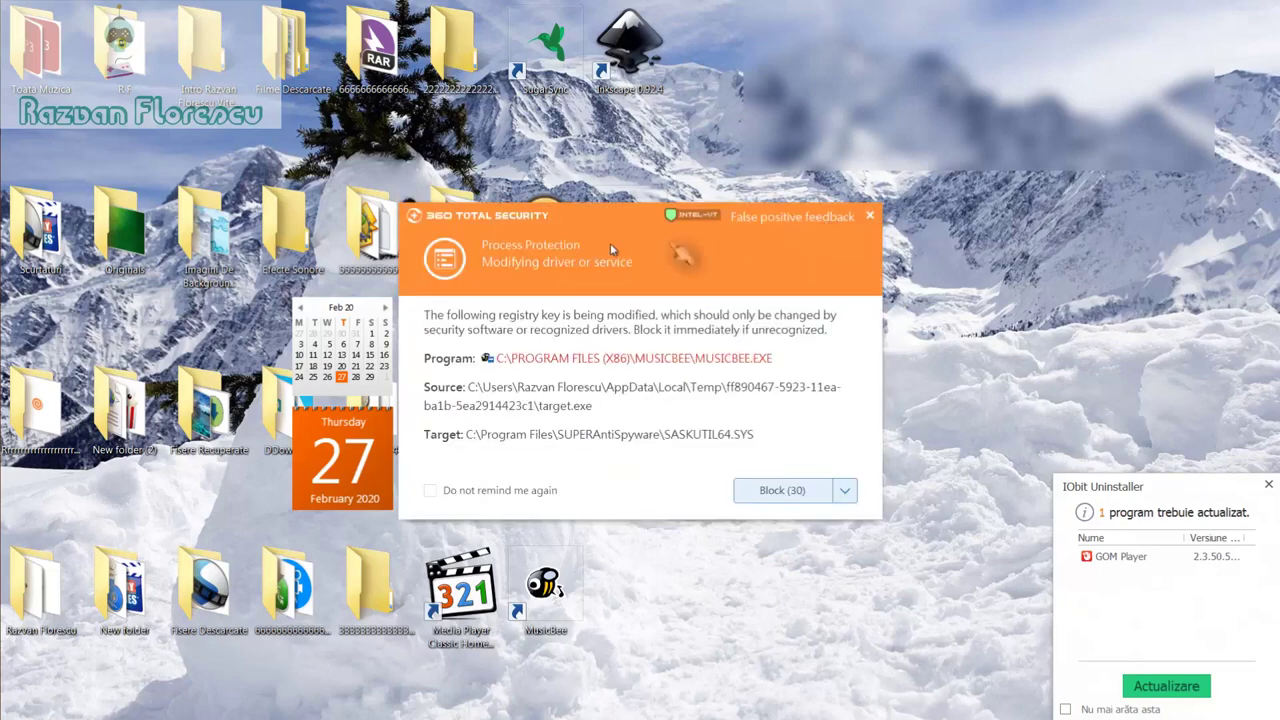
pyautogui.click(870, 217)
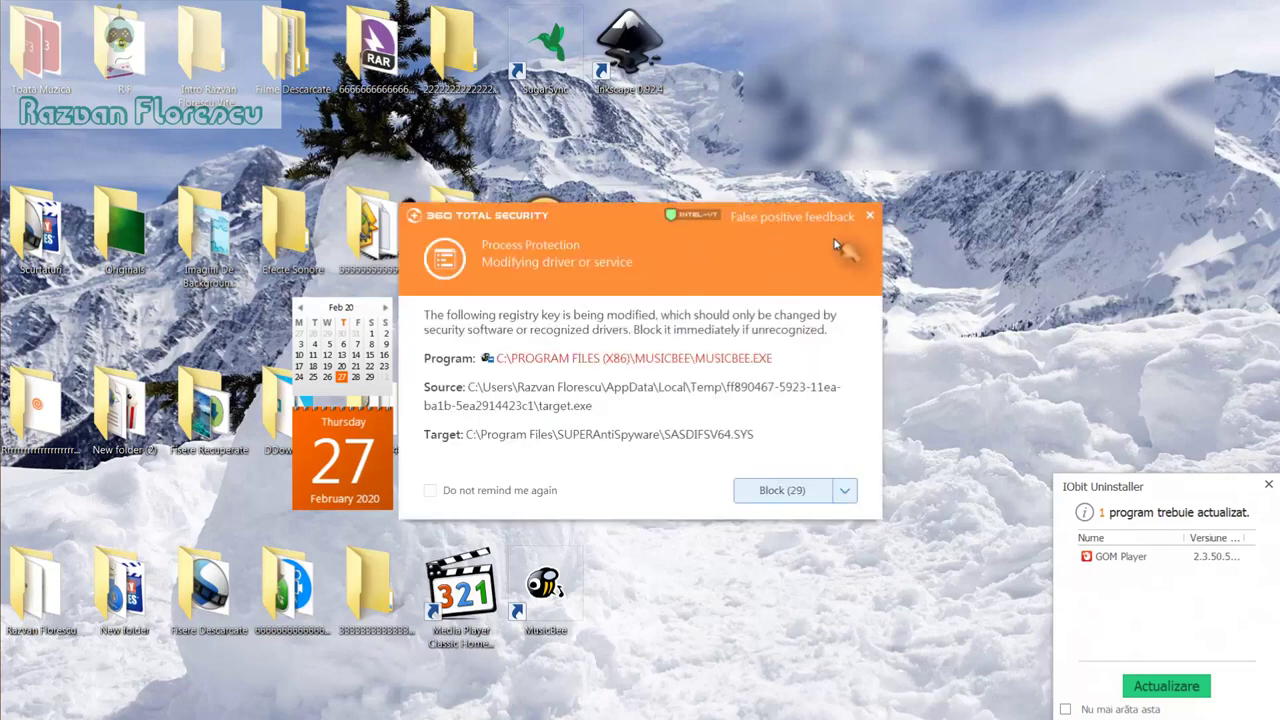
# Step: Dismiss the remaining MUSICBEE.EXE protection alerts without blocking, with Do not remind me again enabled
pyautogui.click(431, 490)
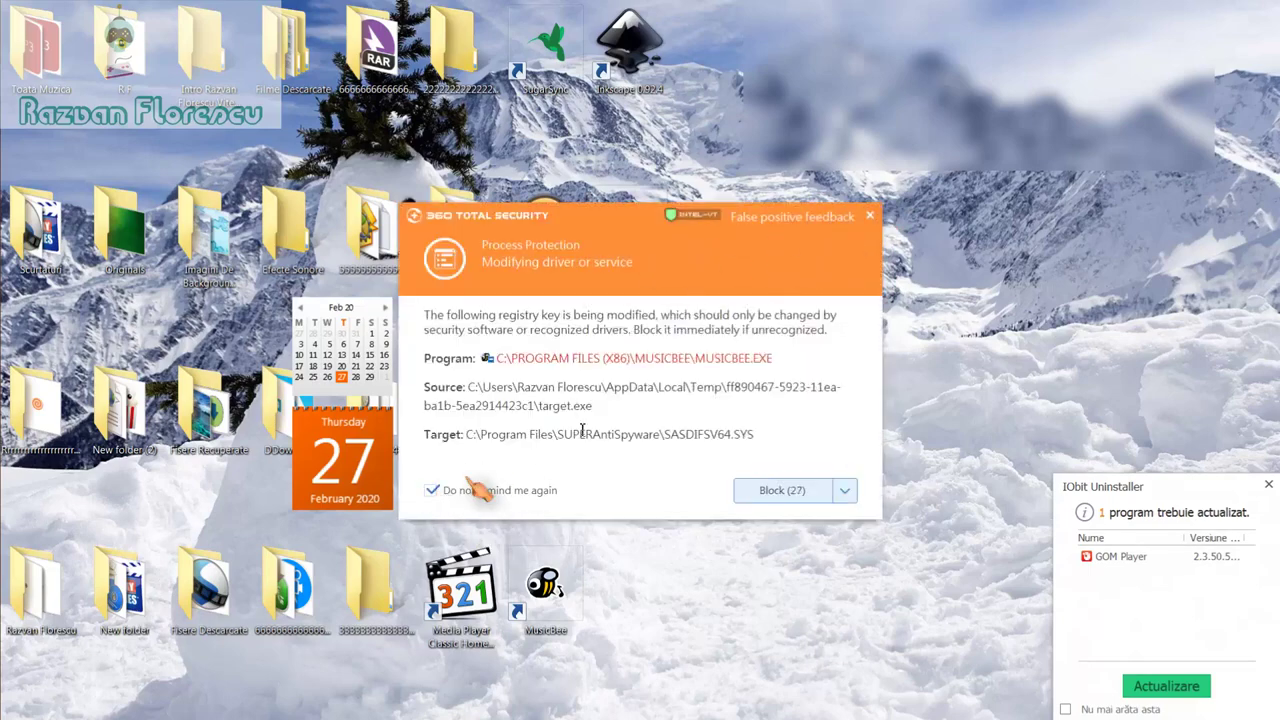
pyautogui.click(872, 216)
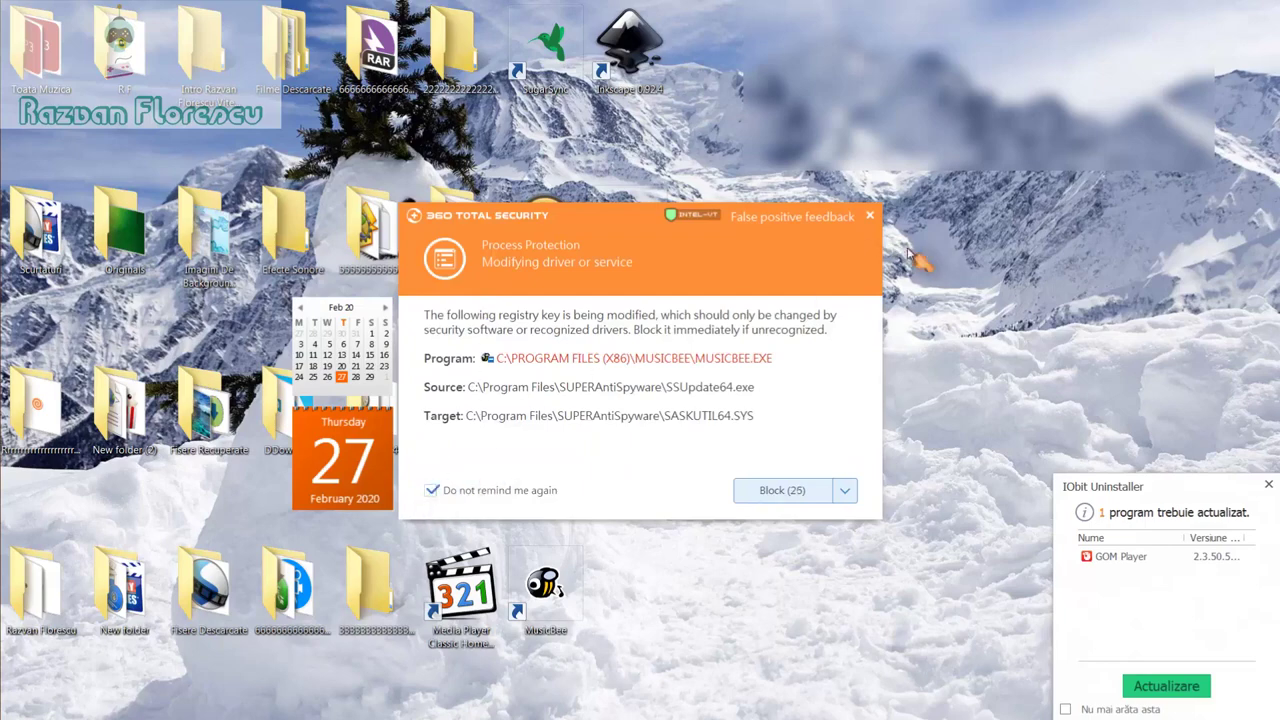
pyautogui.click(870, 217)
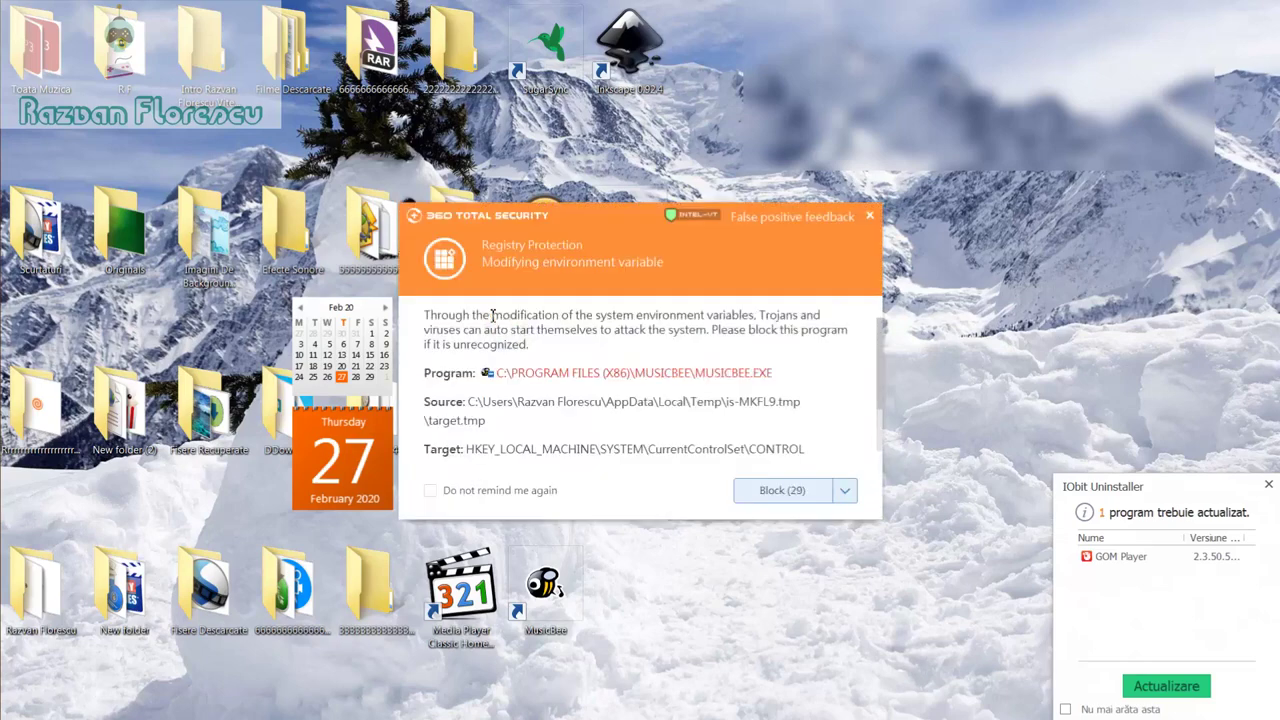
pyautogui.click(431, 491)
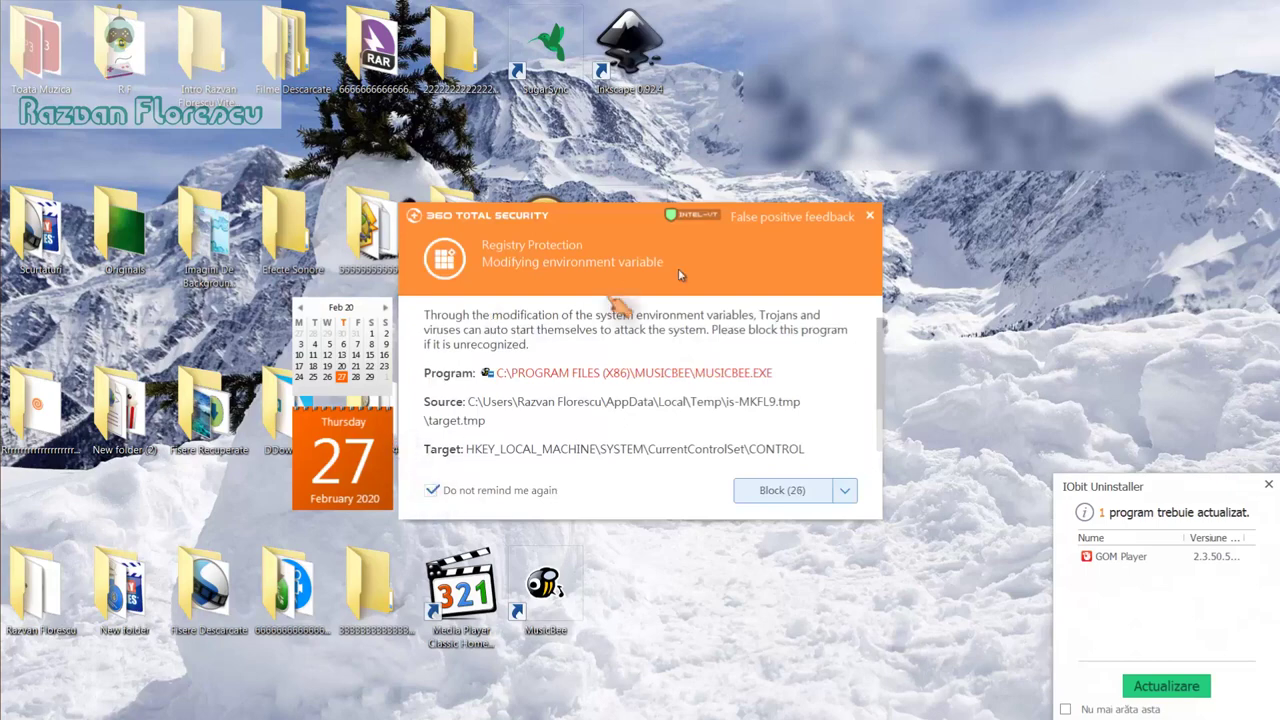
pyautogui.click(871, 219)
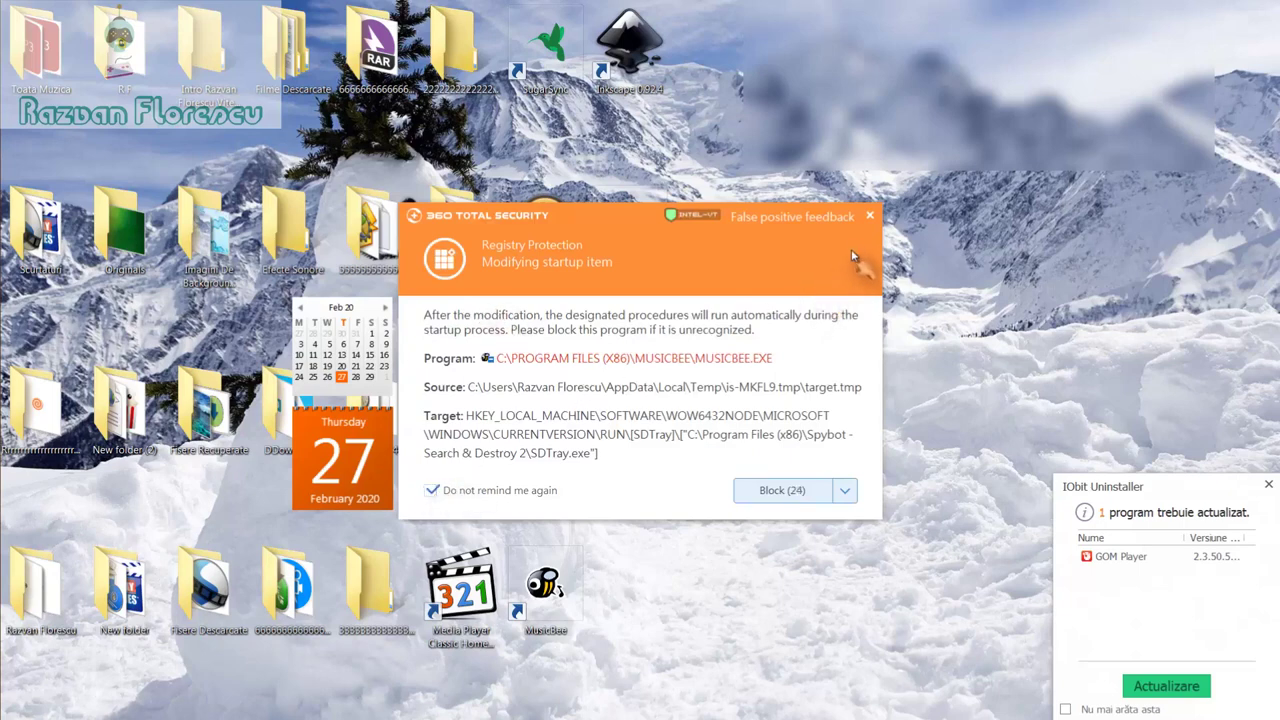
pyautogui.click(872, 216)
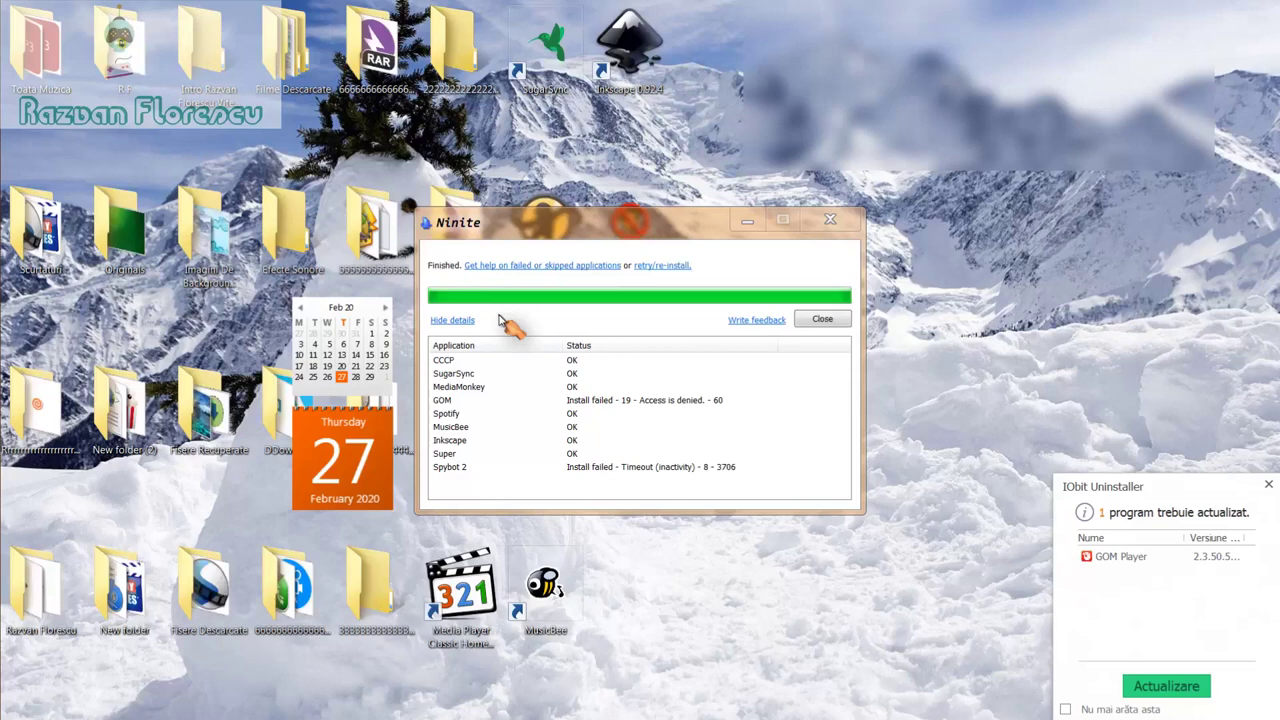
# Step: Close the IObit Uninstaller update notice and the finished Ninite installer window
pyautogui.click(1267, 485)
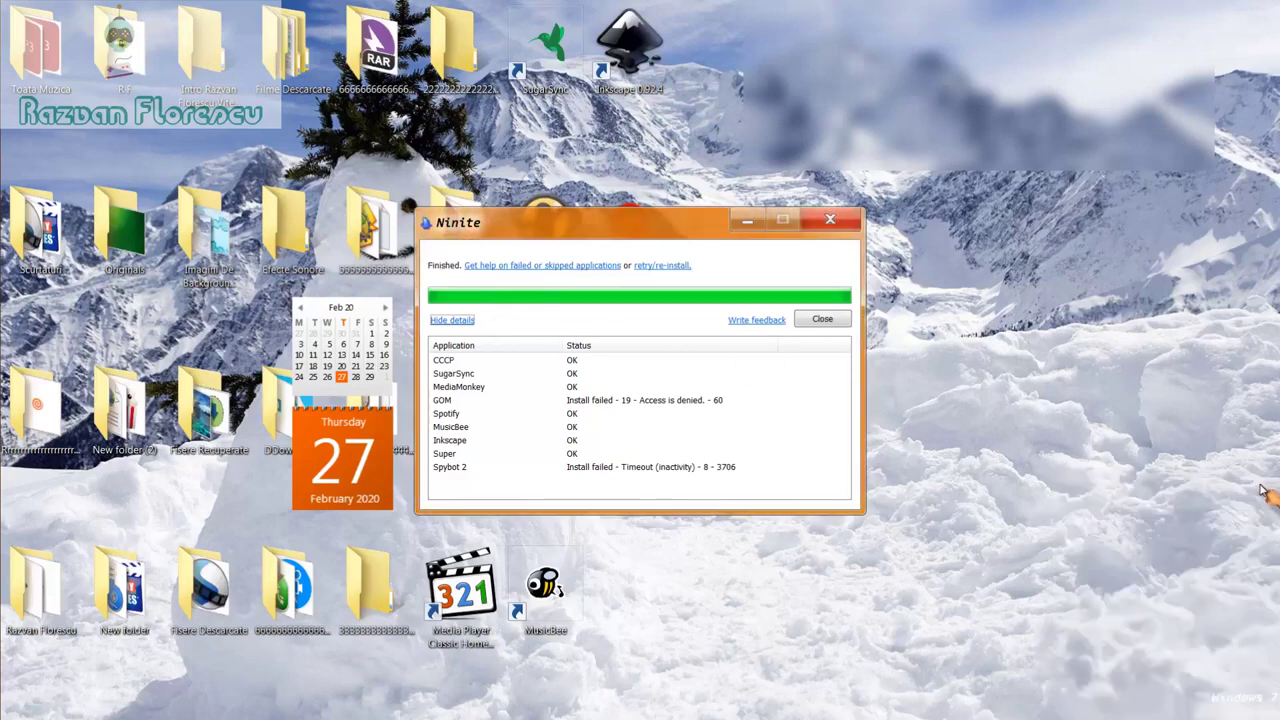
pyautogui.click(822, 320)
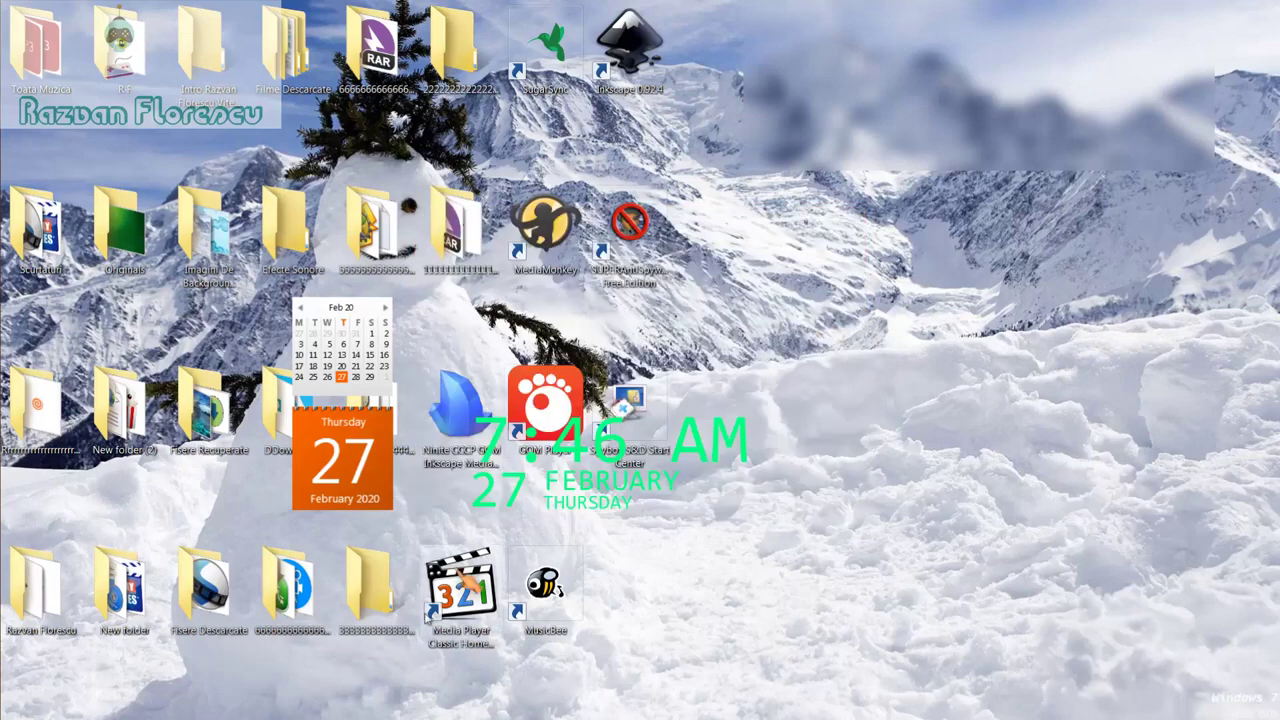
# Step: Try out Media Player Classic Home Cinema in a maximized window, declining periodic CCCP update checks, and close it
pyautogui.doubleClick(478, 610)
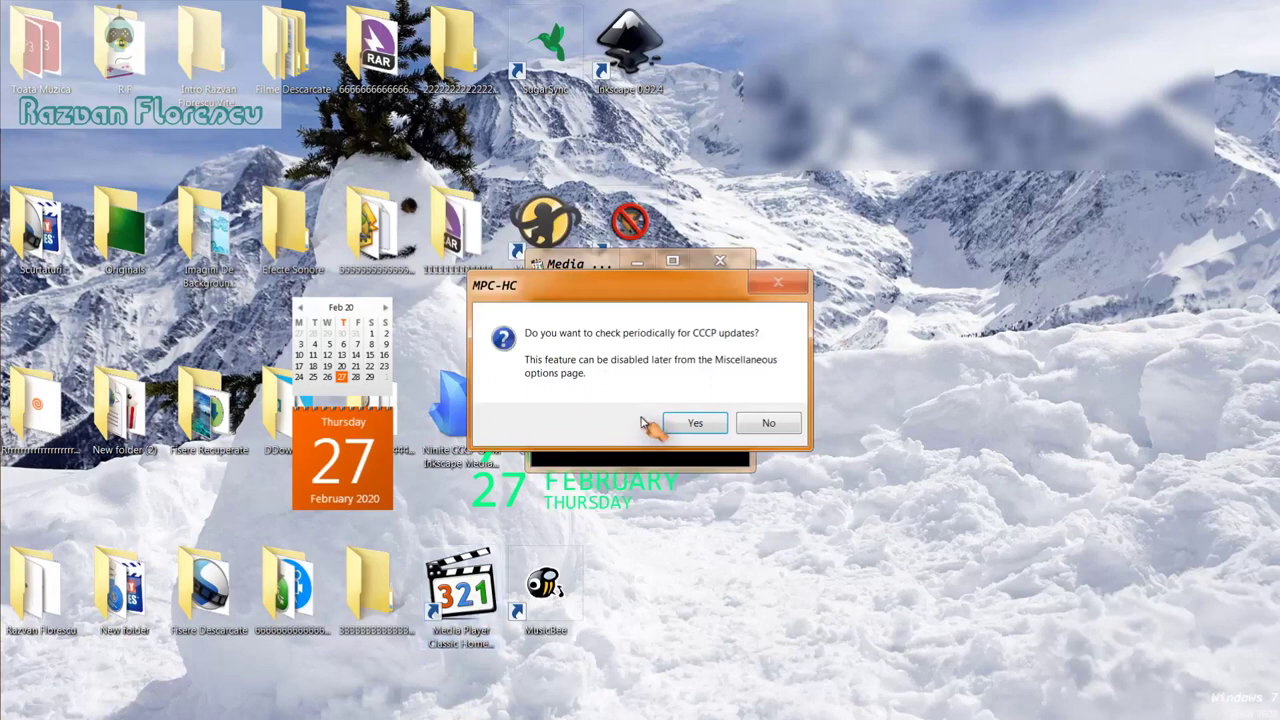
pyautogui.click(760, 425)
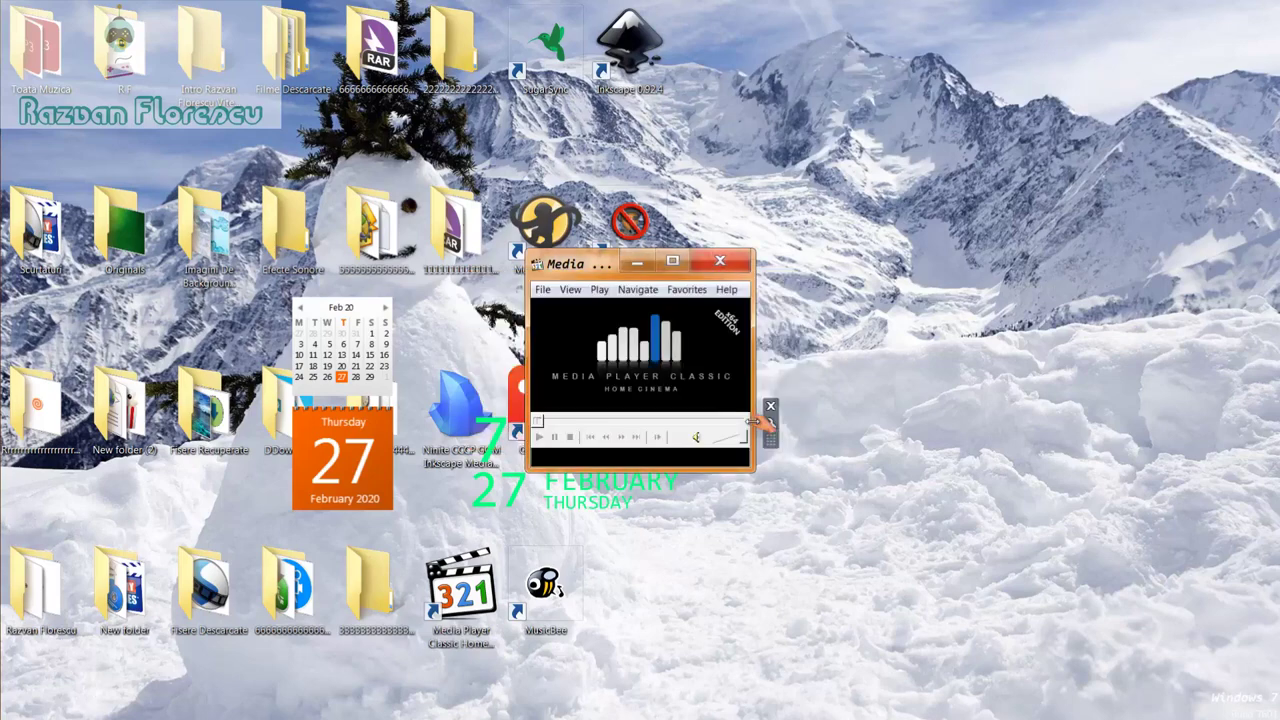
pyautogui.moveTo(595, 264); pyautogui.dragTo(628, 8)
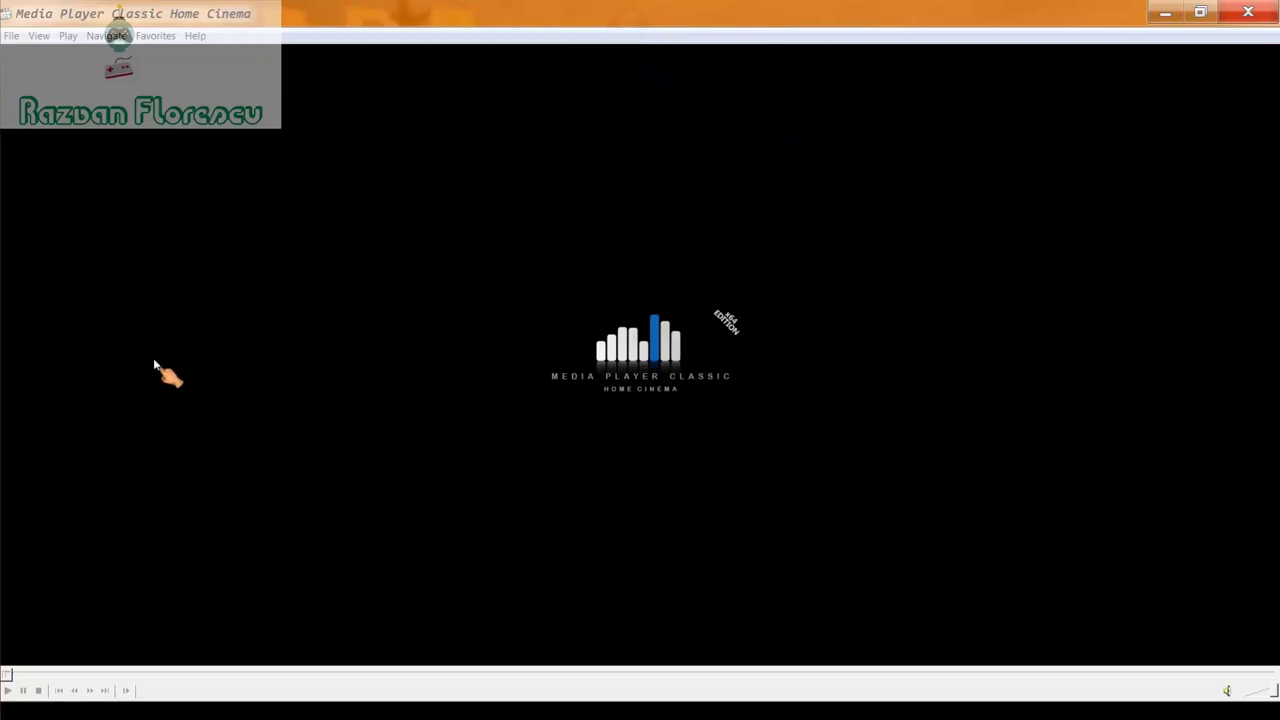
pyautogui.moveTo(2, 272)
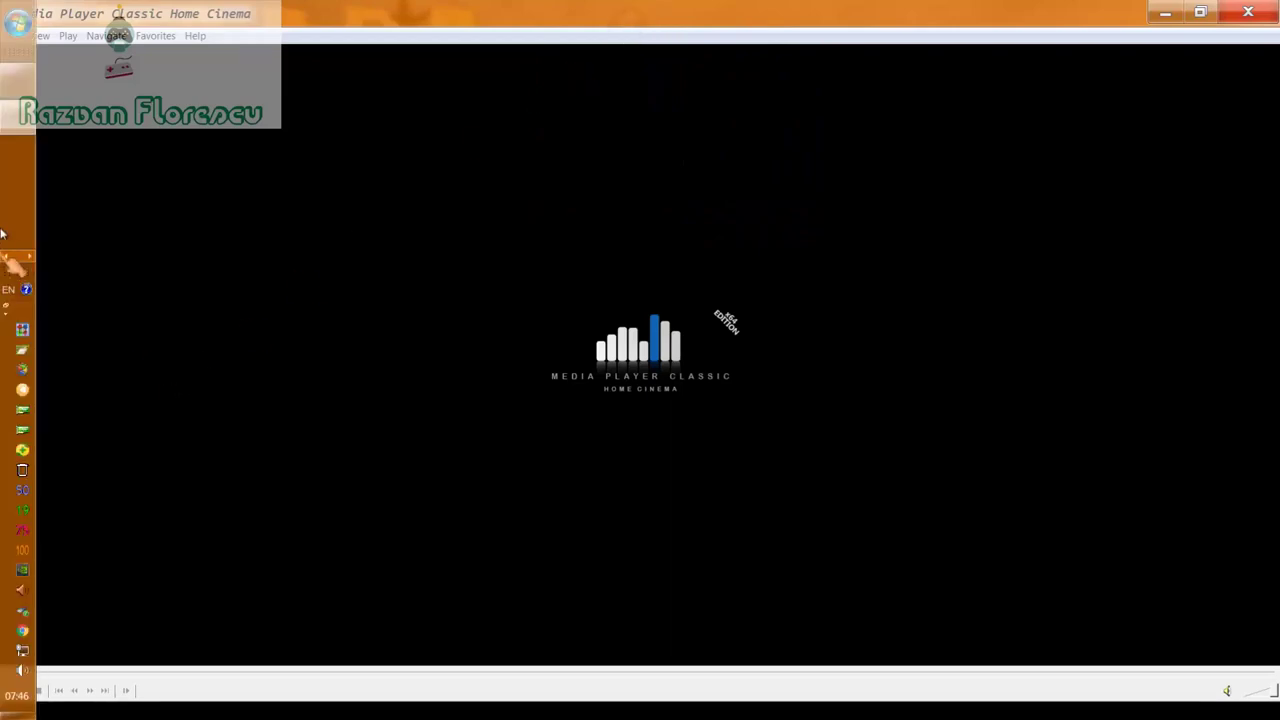
pyautogui.rightClick(10, 120)
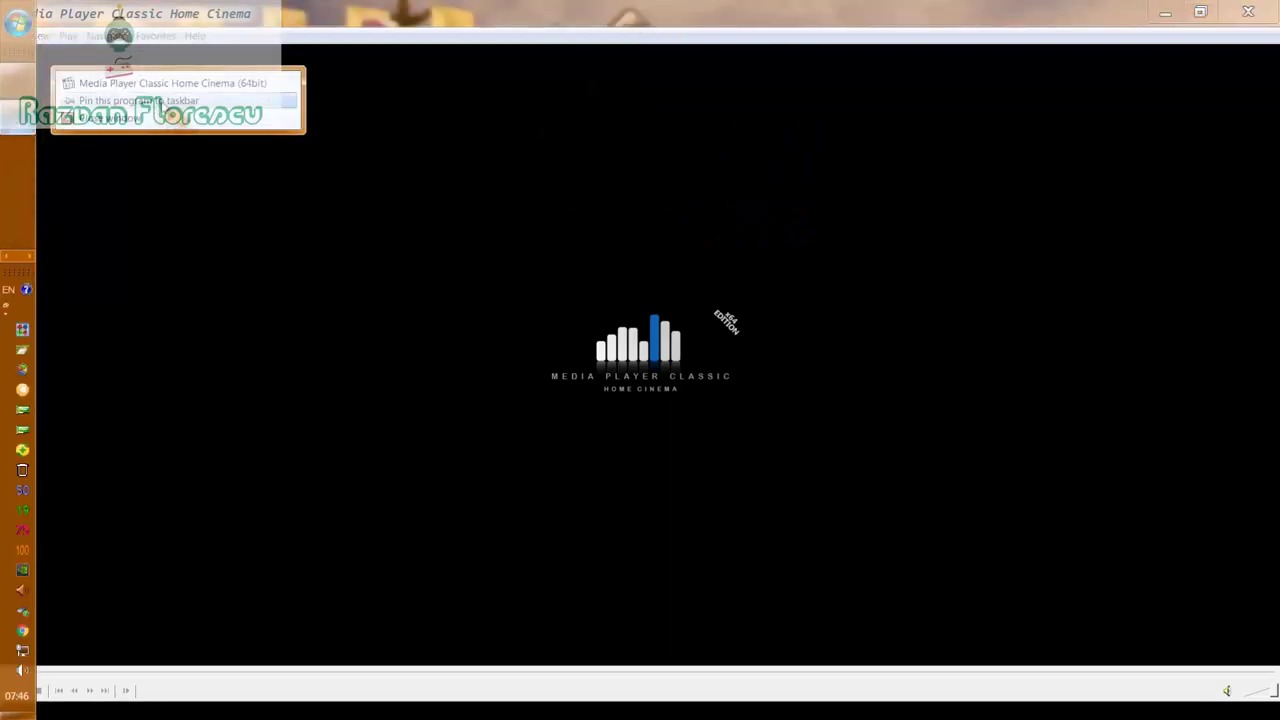
pyautogui.click(300, 140)
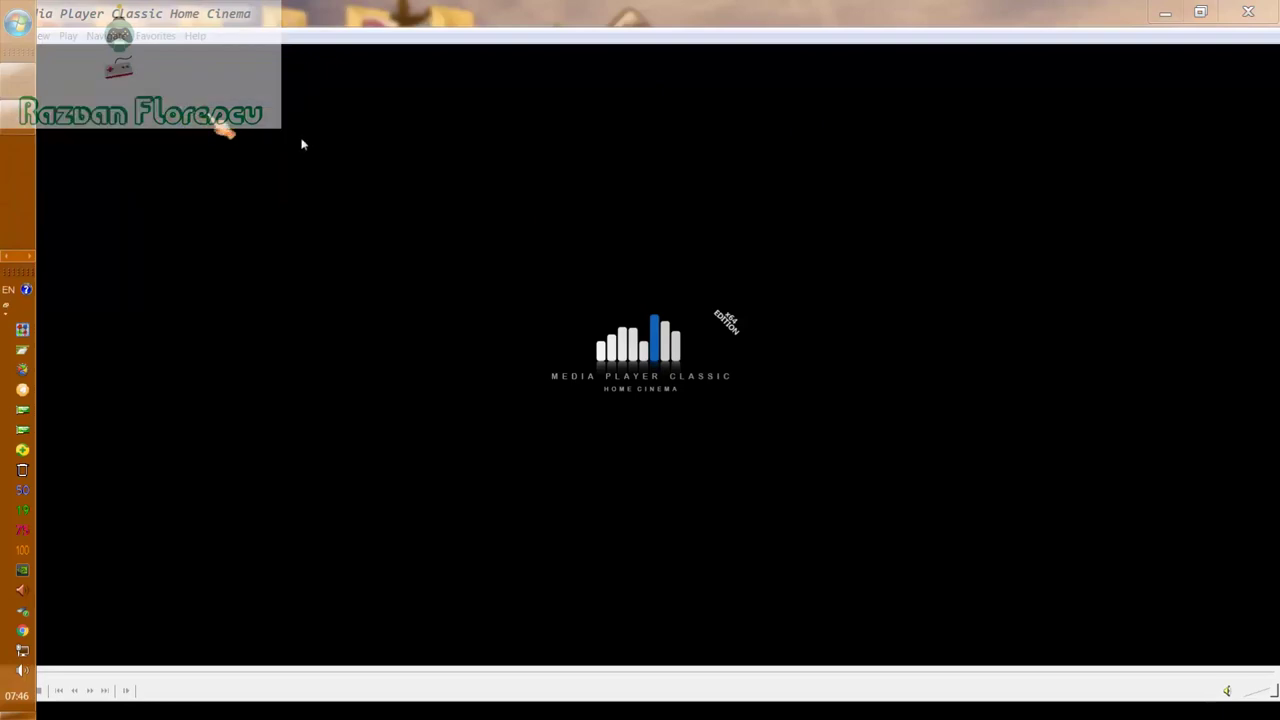
pyautogui.click(1248, 12)
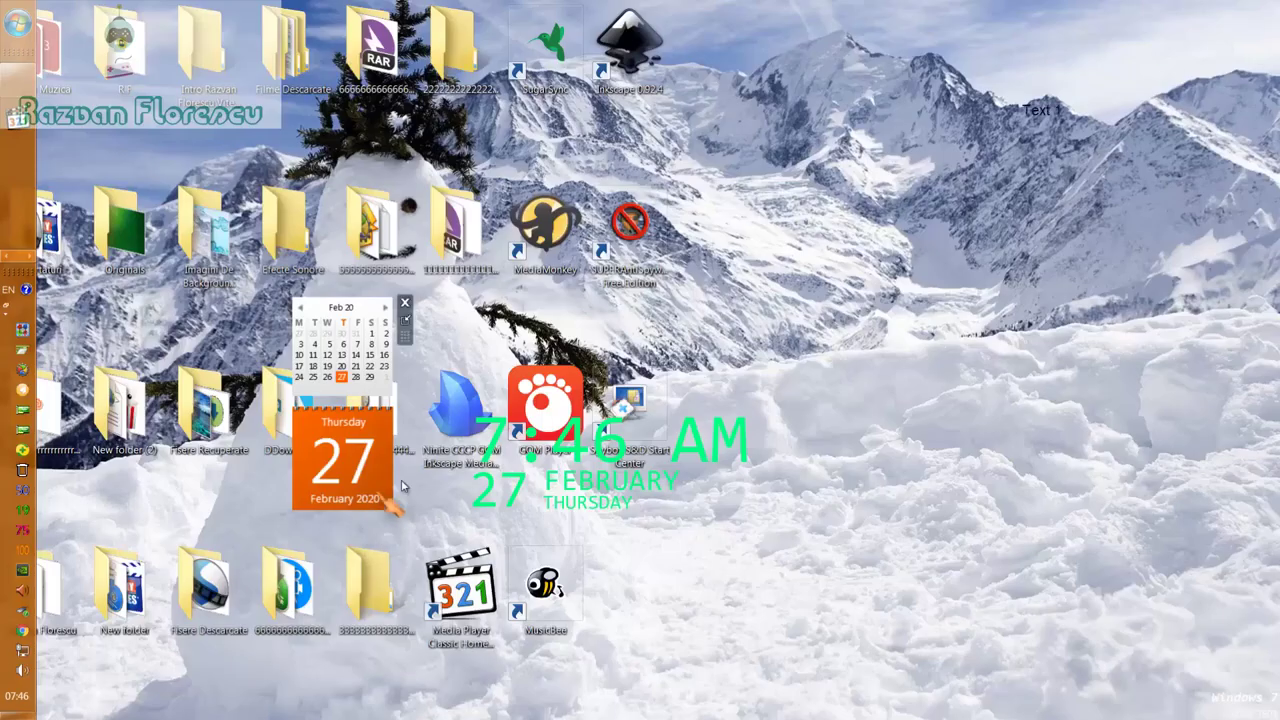
# Step: Permanently delete the Ninite installer file from the desktop
pyautogui.click(474, 425)
pyautogui.hotkey('shift', 'Delete')
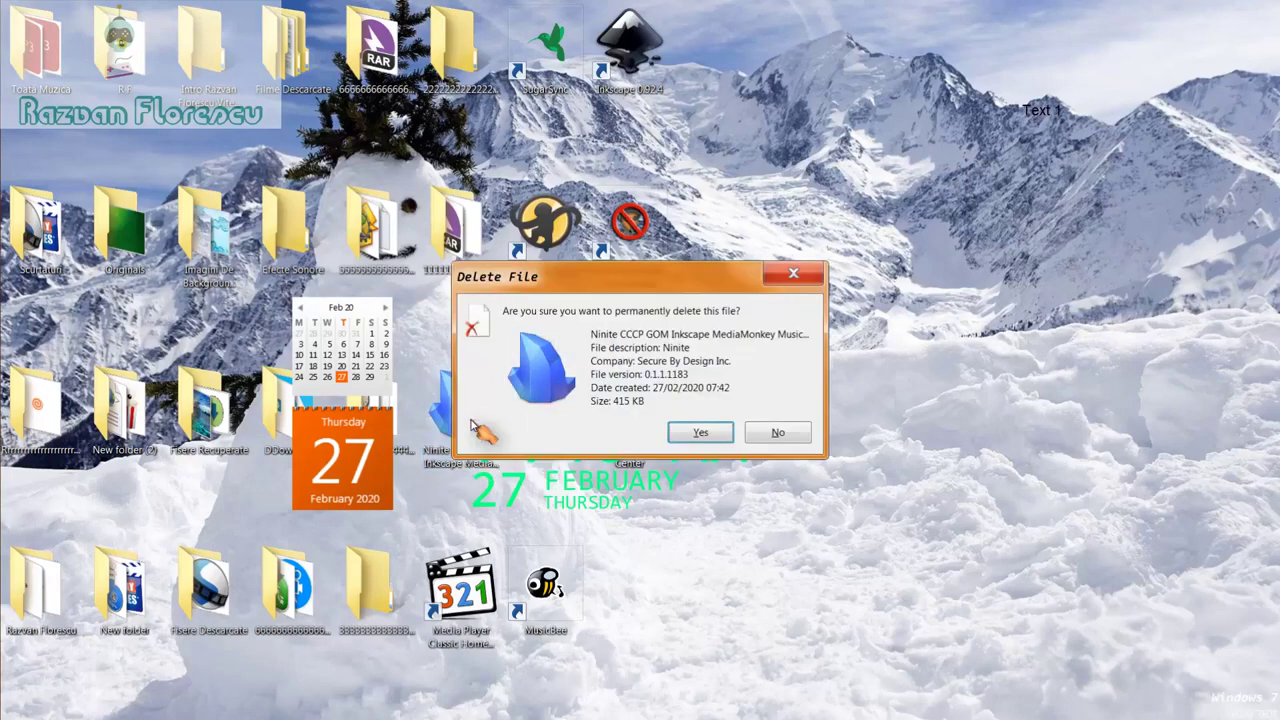
pyautogui.press('Return')
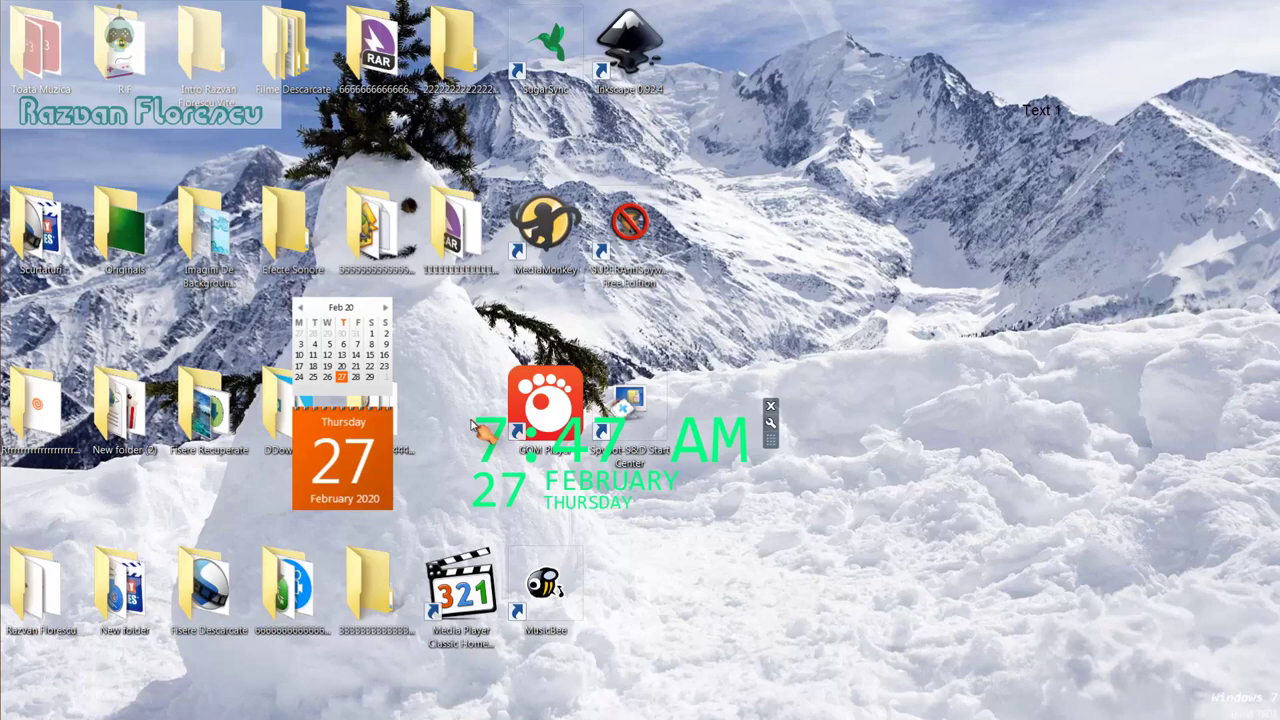
# Step: Copy the eight newly installed program shortcuts into the Scurtaturi folder and permanently delete them from the desktop
pyautogui.moveTo(712, 46); pyautogui.dragTo(514, 607)
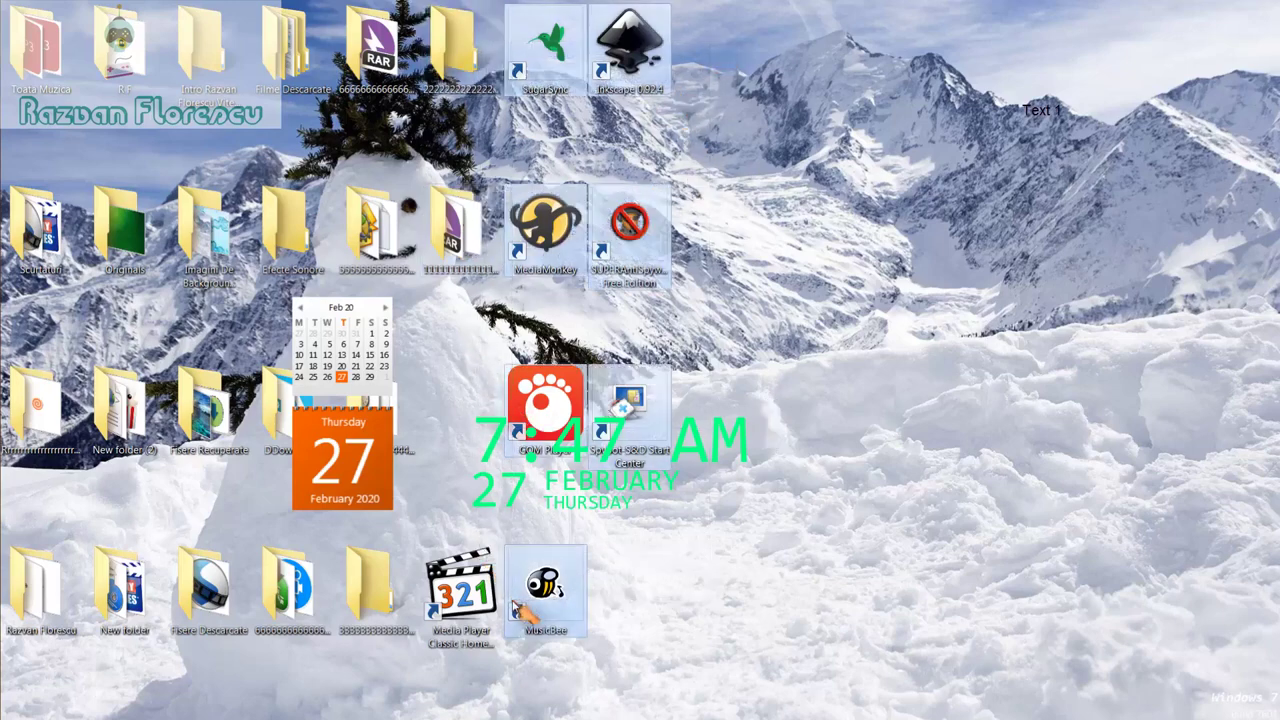
pyautogui.keyDown('ctrl'); pyautogui.click(467, 577); pyautogui.keyUp('ctrl')
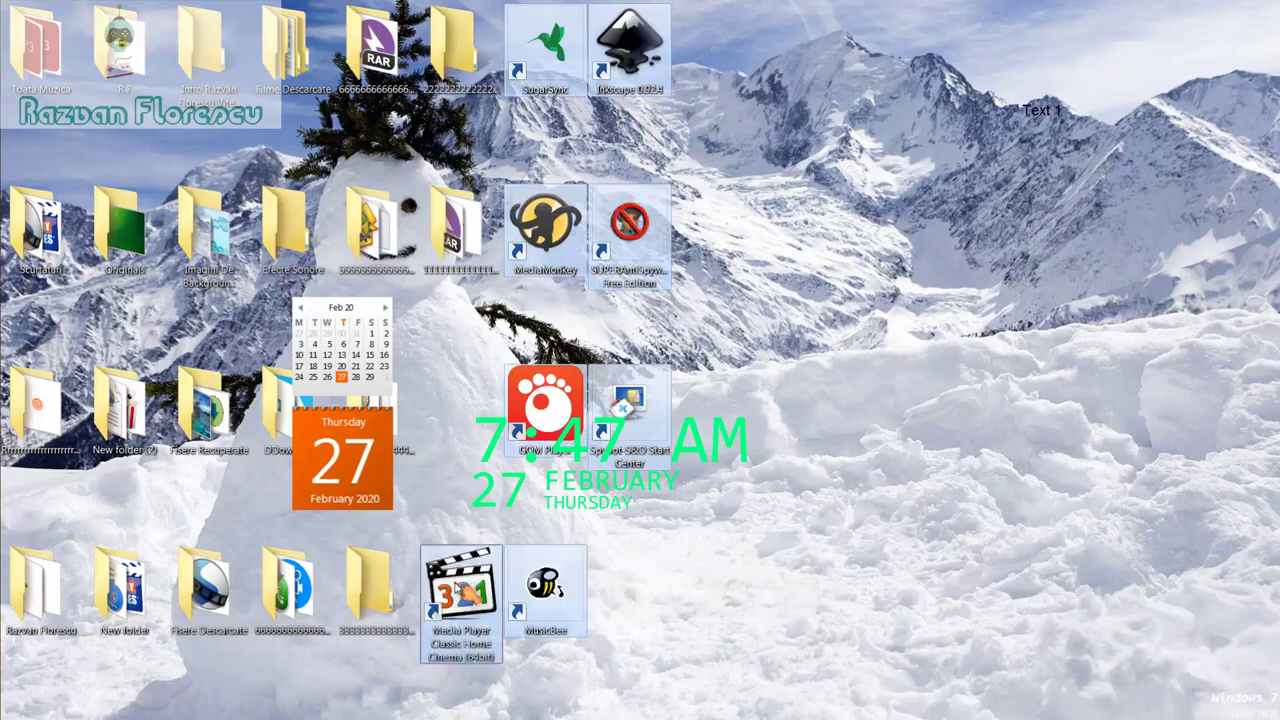
pyautogui.moveTo(462, 580); pyautogui.dragTo(77, 197)
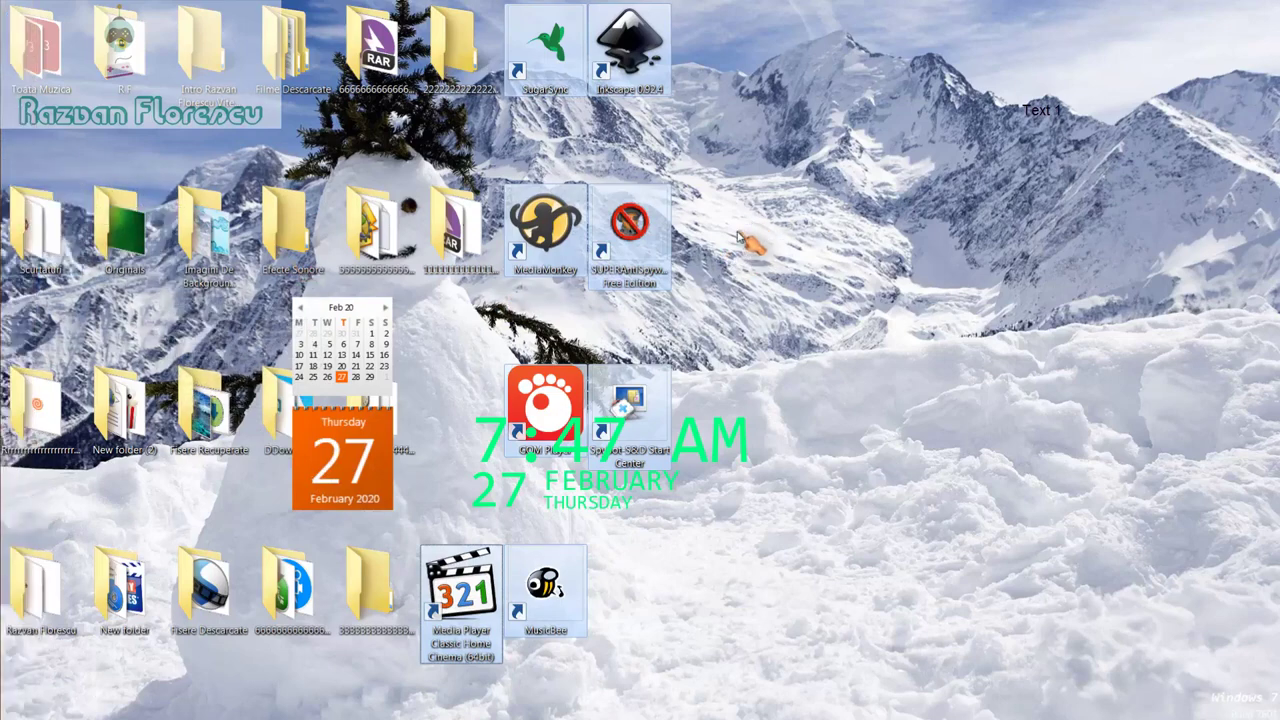
pyautogui.hotkey('shift', 'Delete')
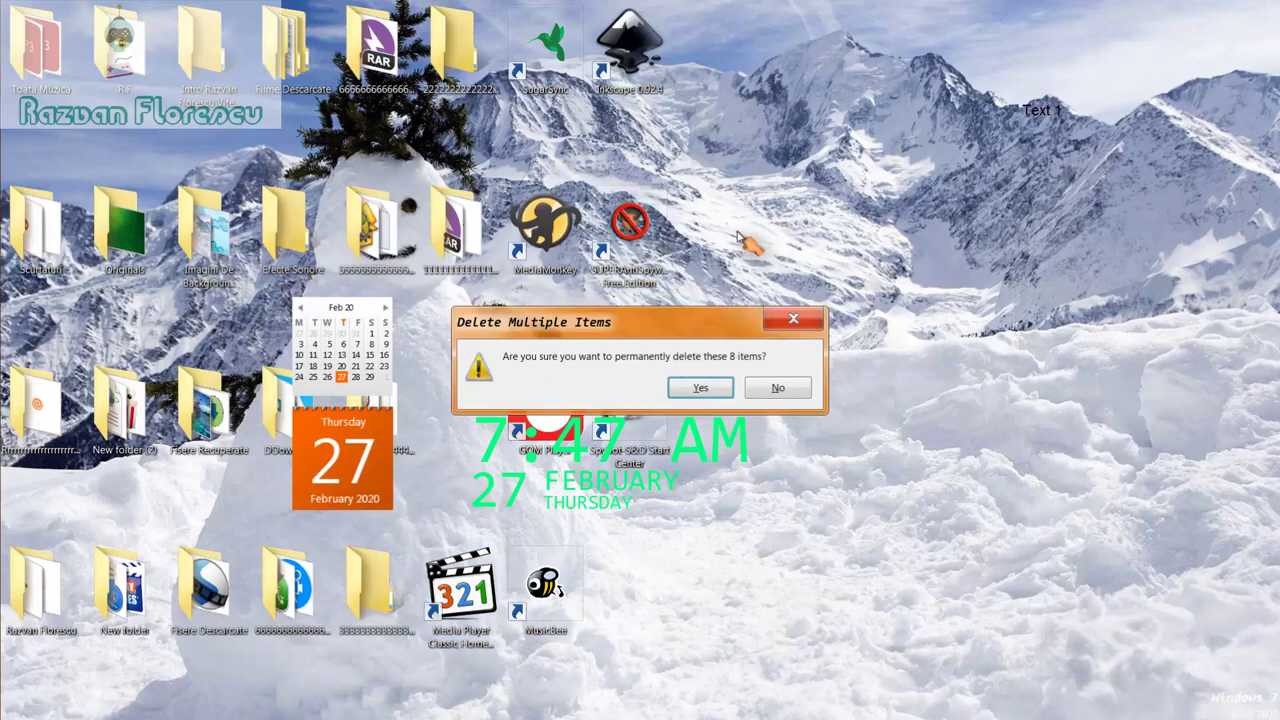
pyautogui.press('Return')
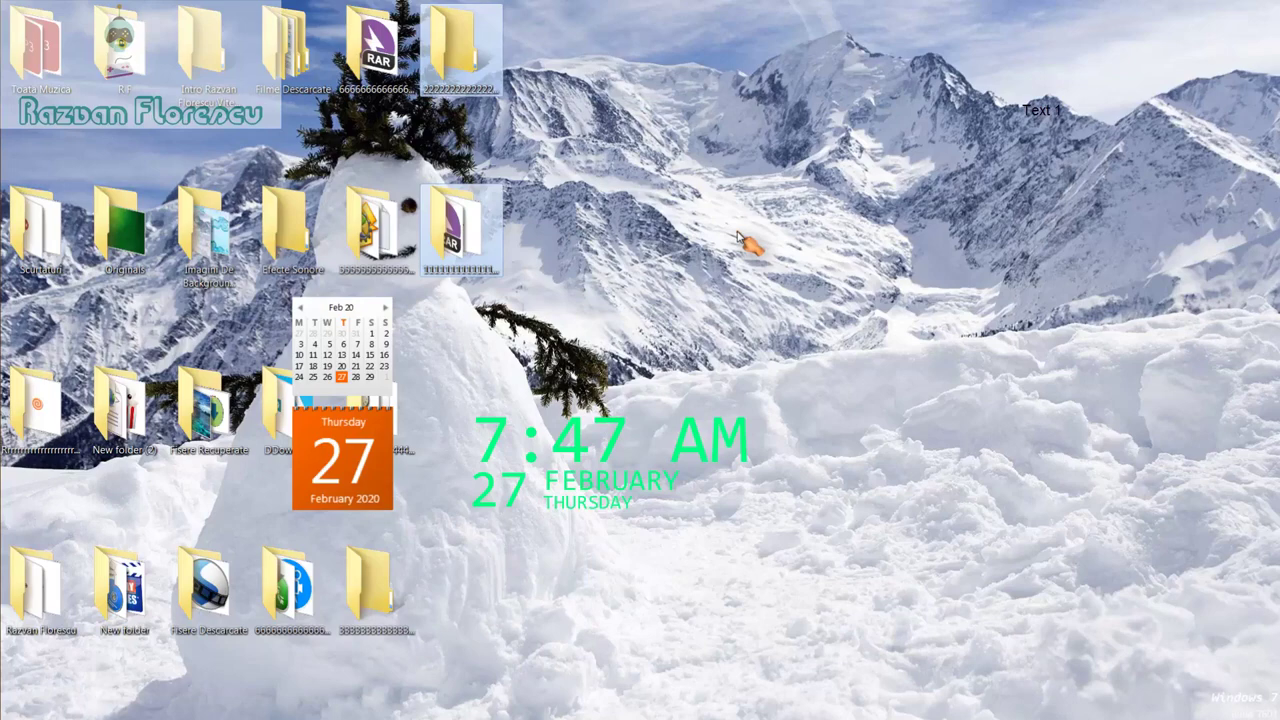
# Step: Refresh the desktop twice
pyautogui.rightClick(605, 541)
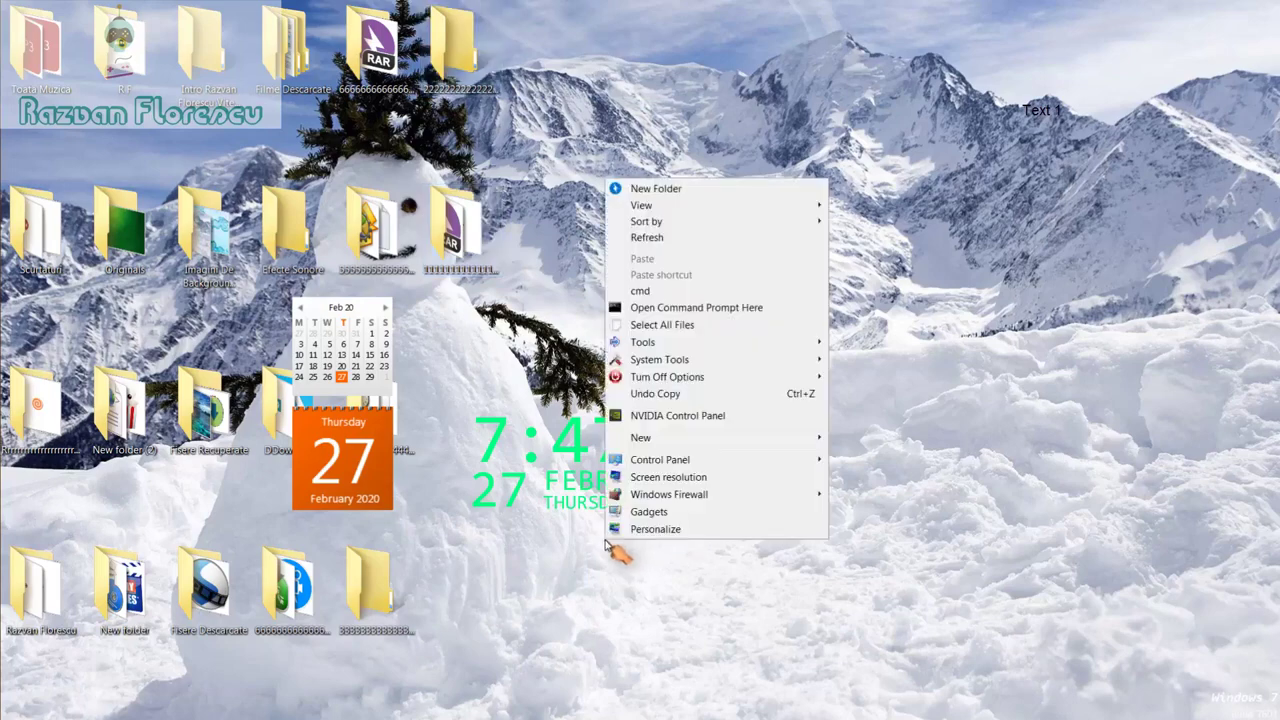
pyautogui.click(645, 238)
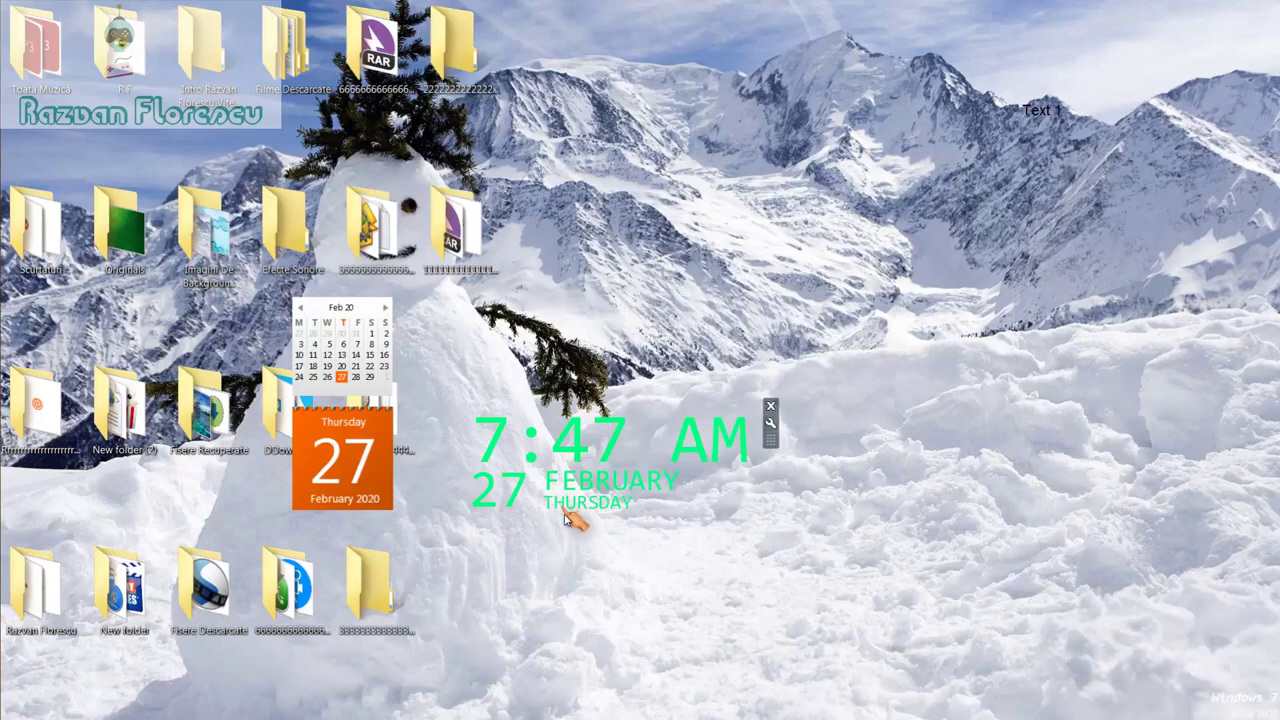
pyautogui.rightClick(576, 542)
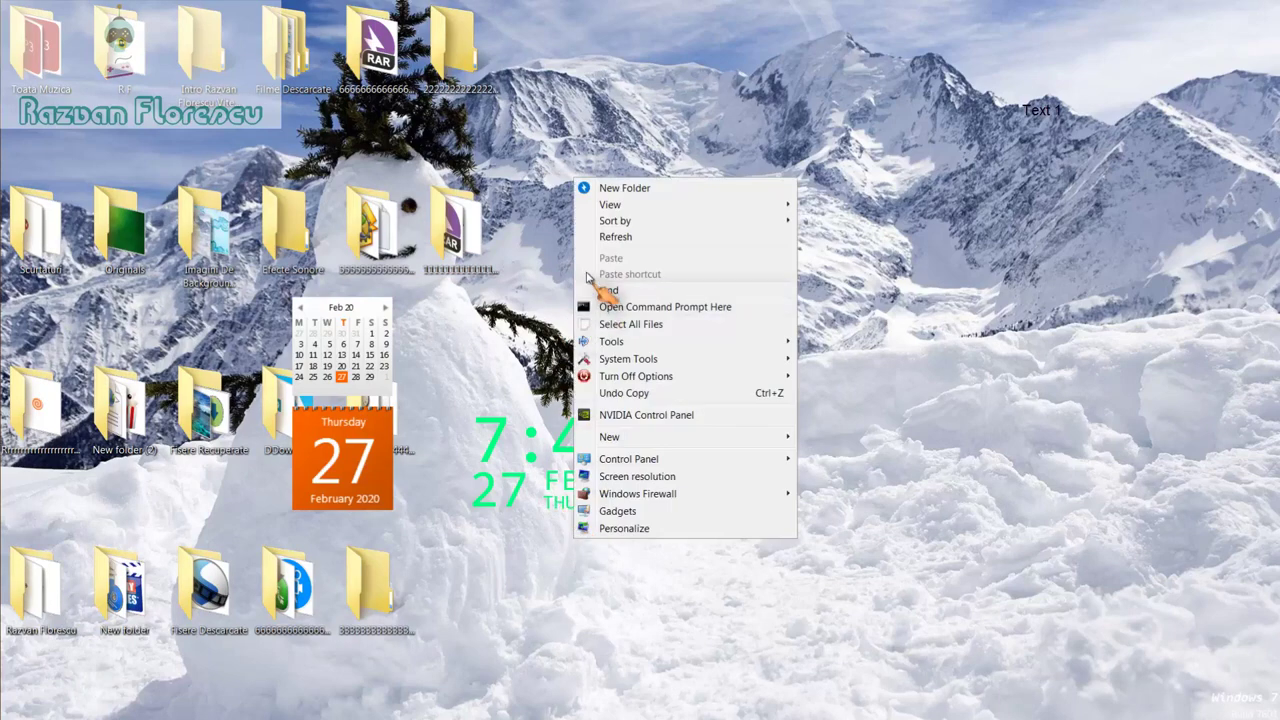
pyautogui.click(620, 240)
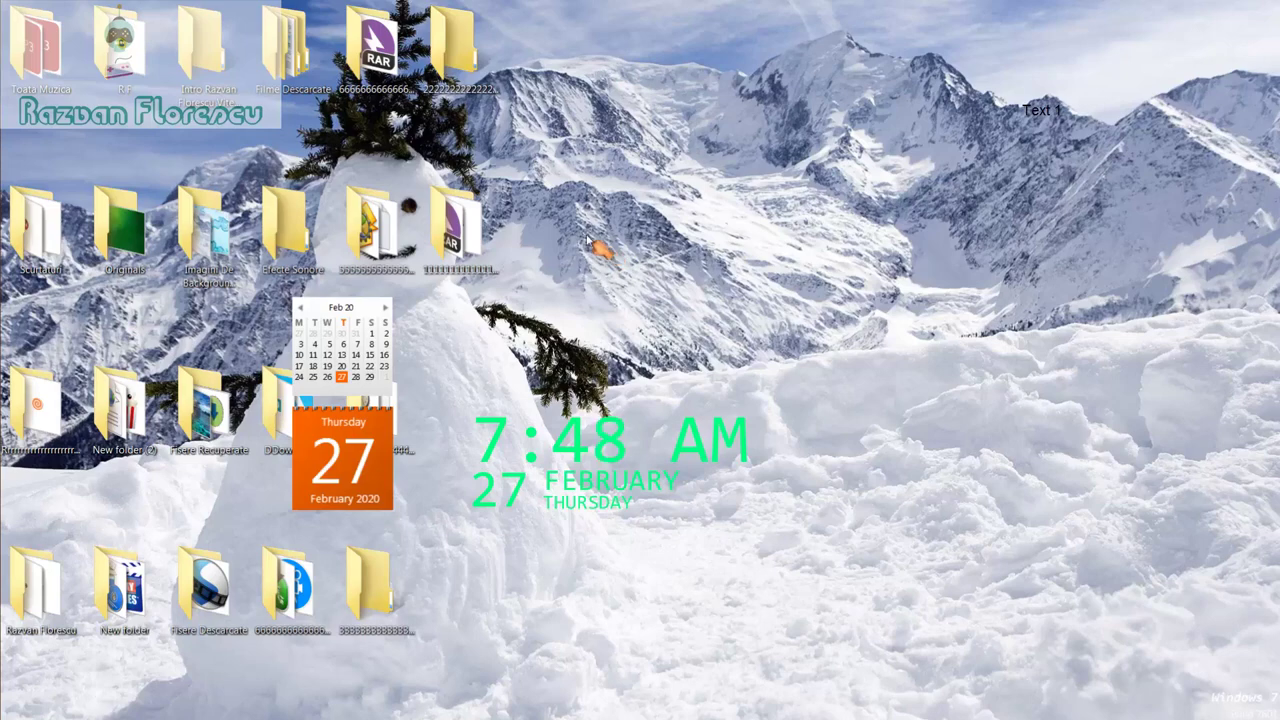
pyautogui.moveTo(12, 325)
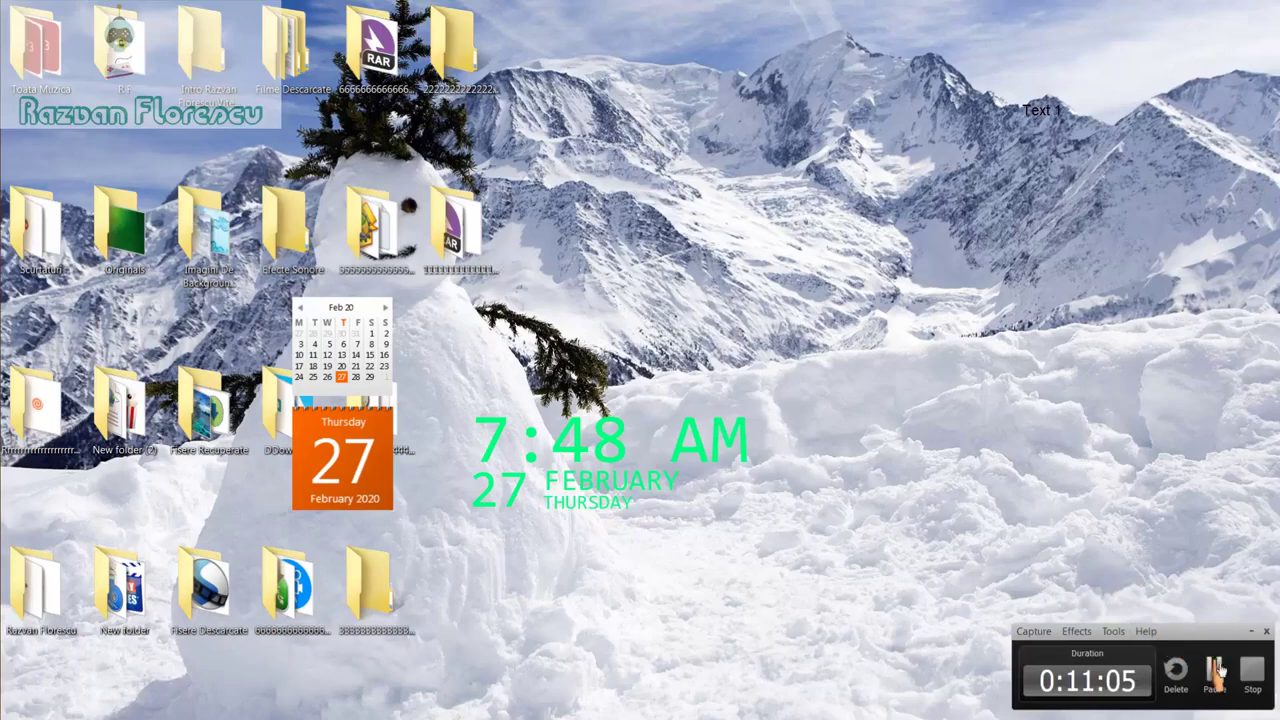
pyautogui.click(1252, 672)
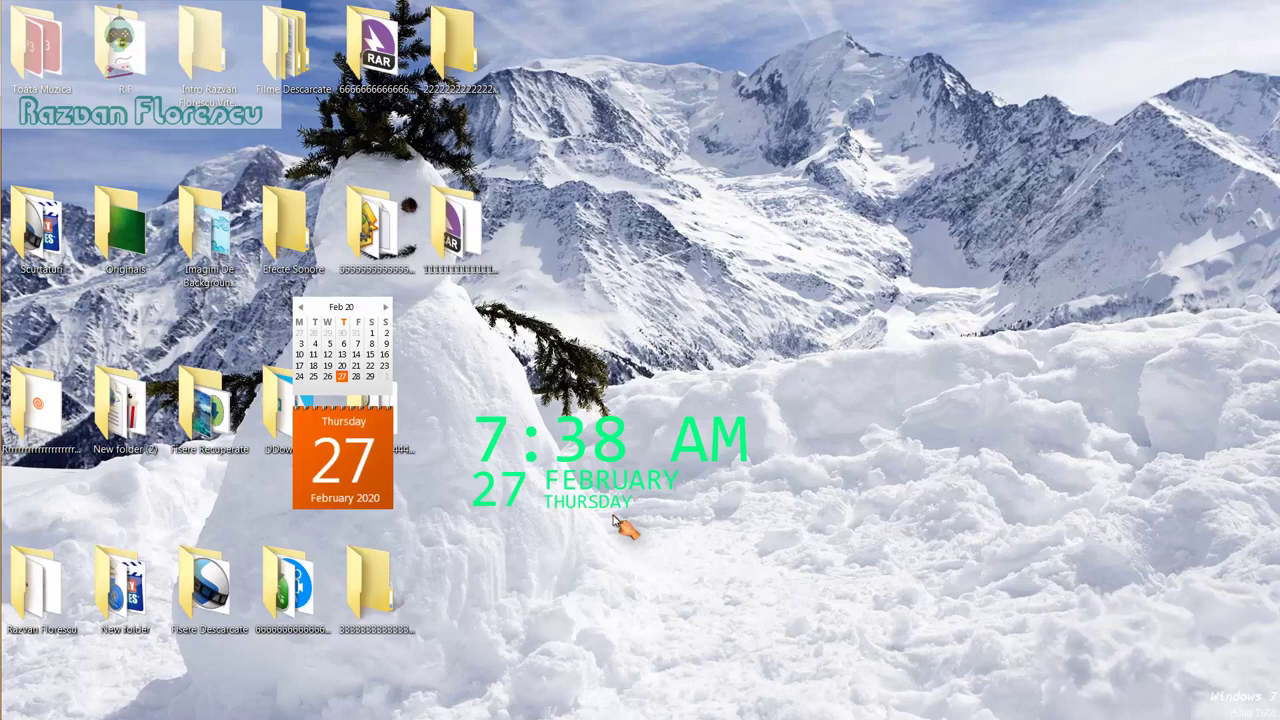
# Step: Switch to the browser window showing the Ninite website
pyautogui.moveTo(5, 300)
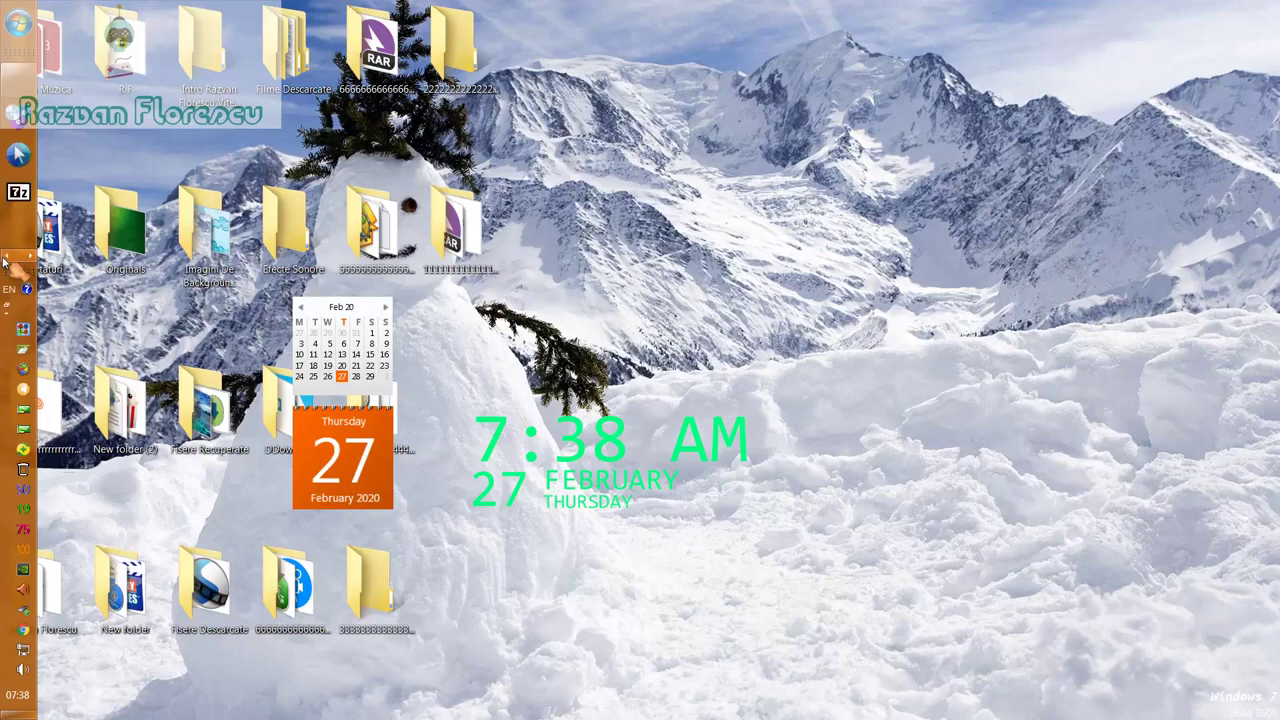
pyautogui.moveTo(20, 90)
pyautogui.moveTo(172, 120)
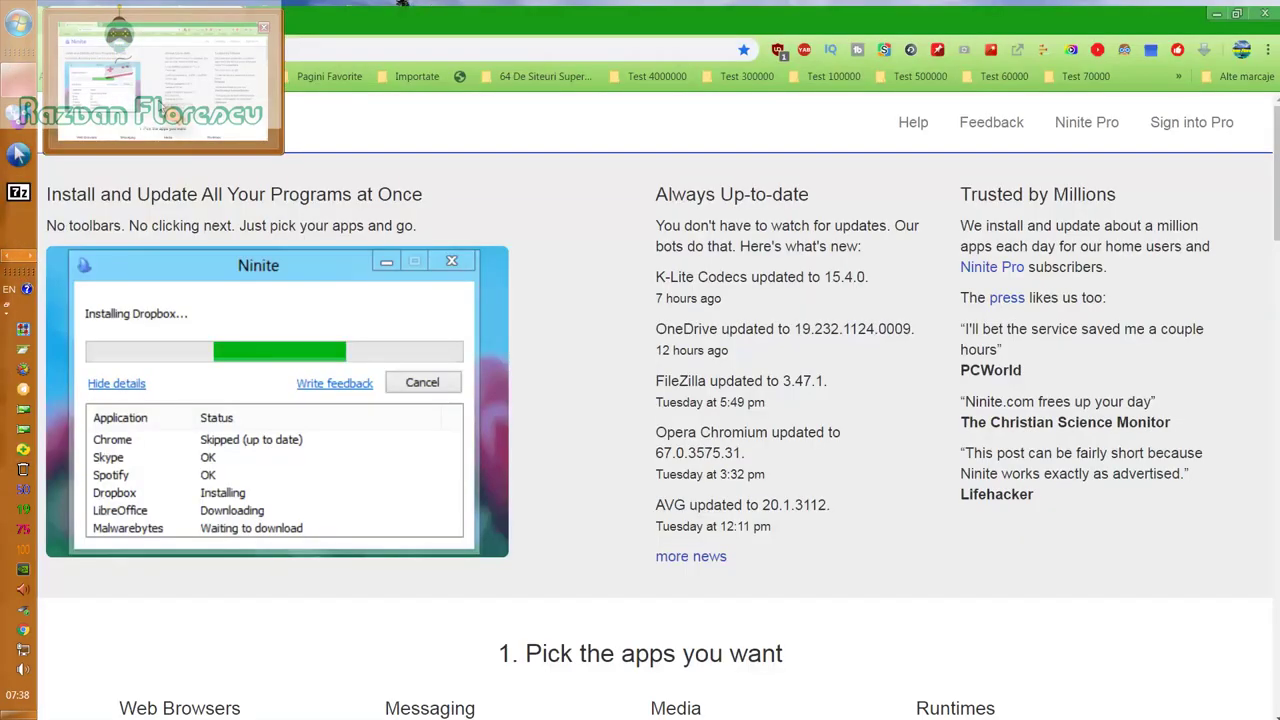
pyautogui.click(160, 90)
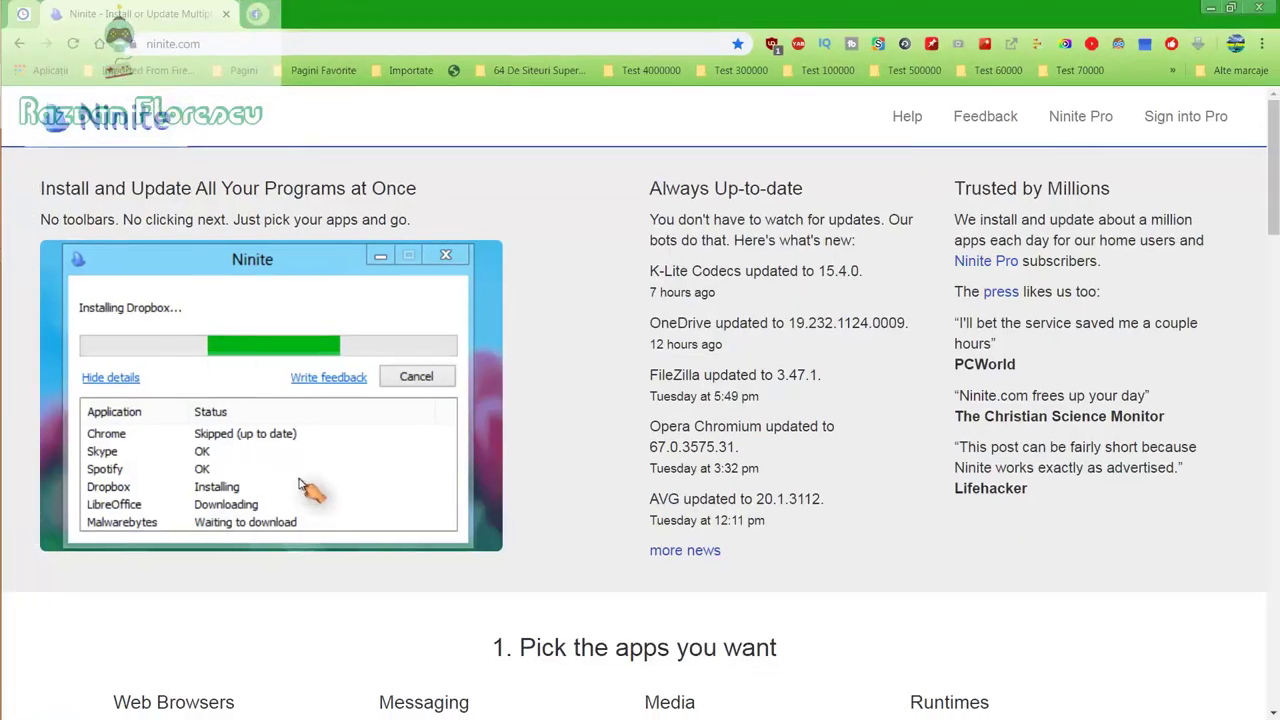
# Step: Look through the full list of apps offered for installation, from web browsers to developer tools and utilities
pyautogui.scroll(-2, 320, 618)
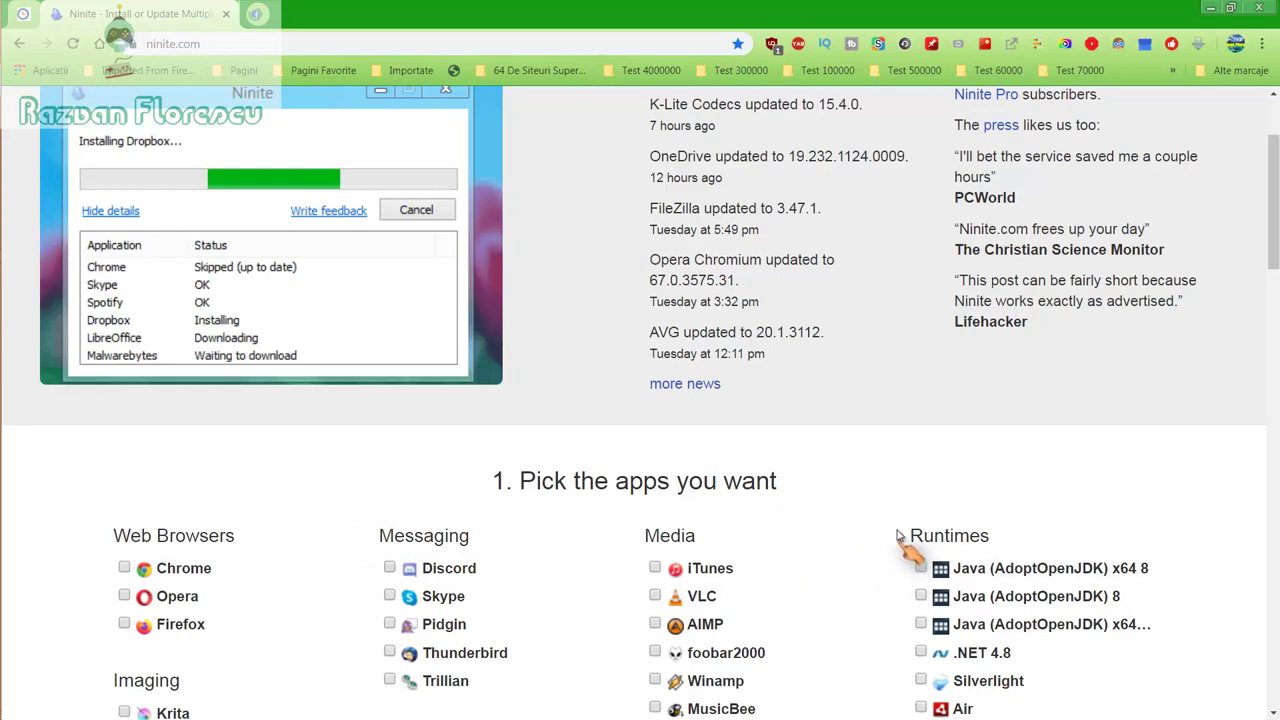
pyautogui.scroll(-2, 822, 584)
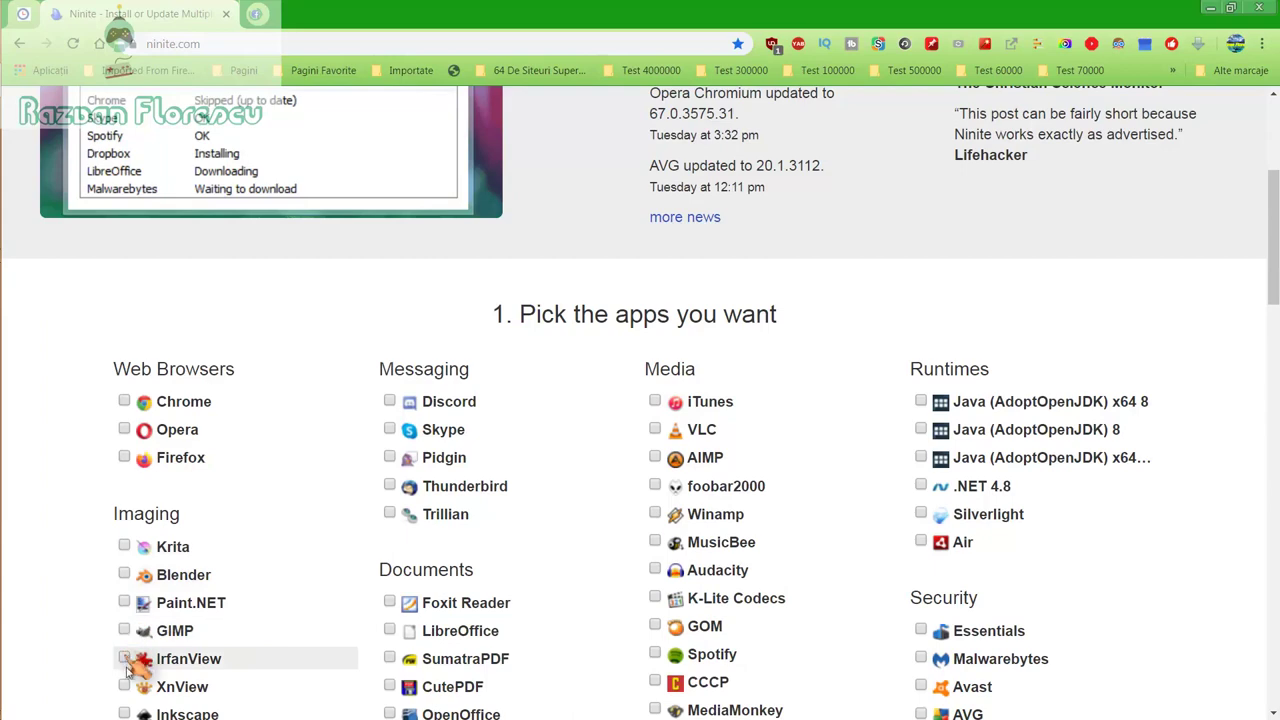
pyautogui.scroll(-1, 128, 675)
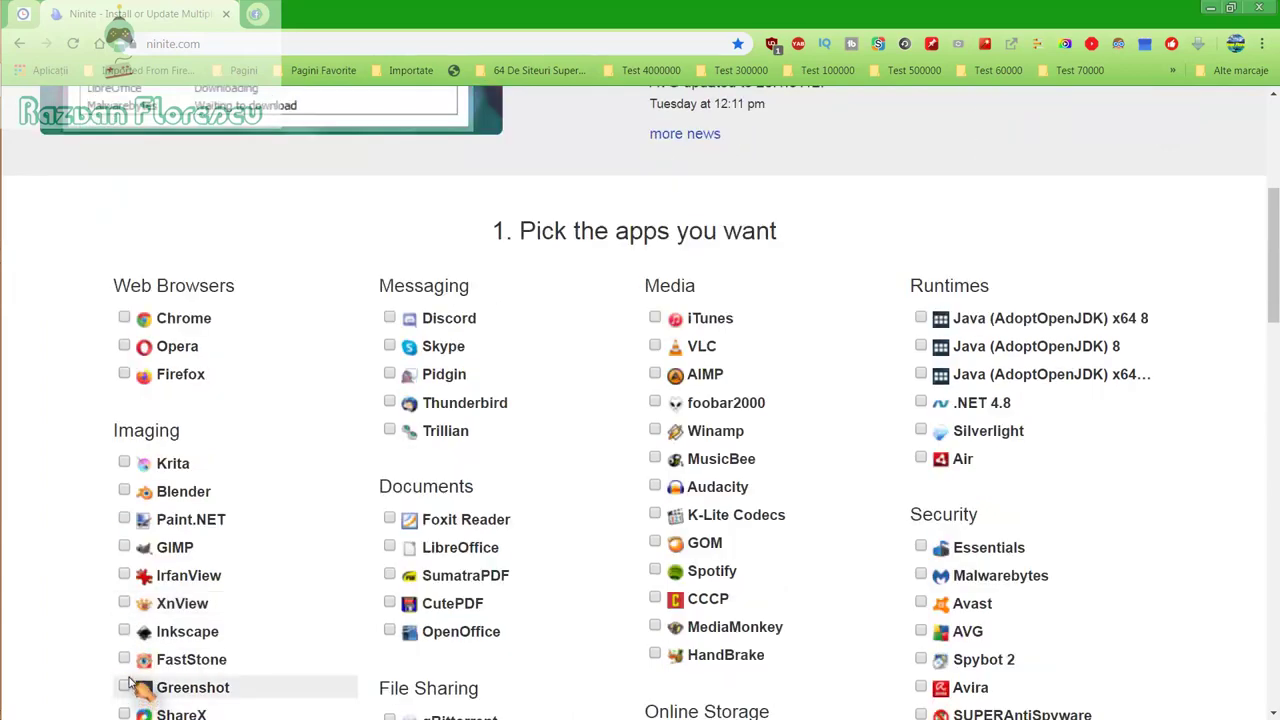
pyautogui.scroll(-1, 135, 688)
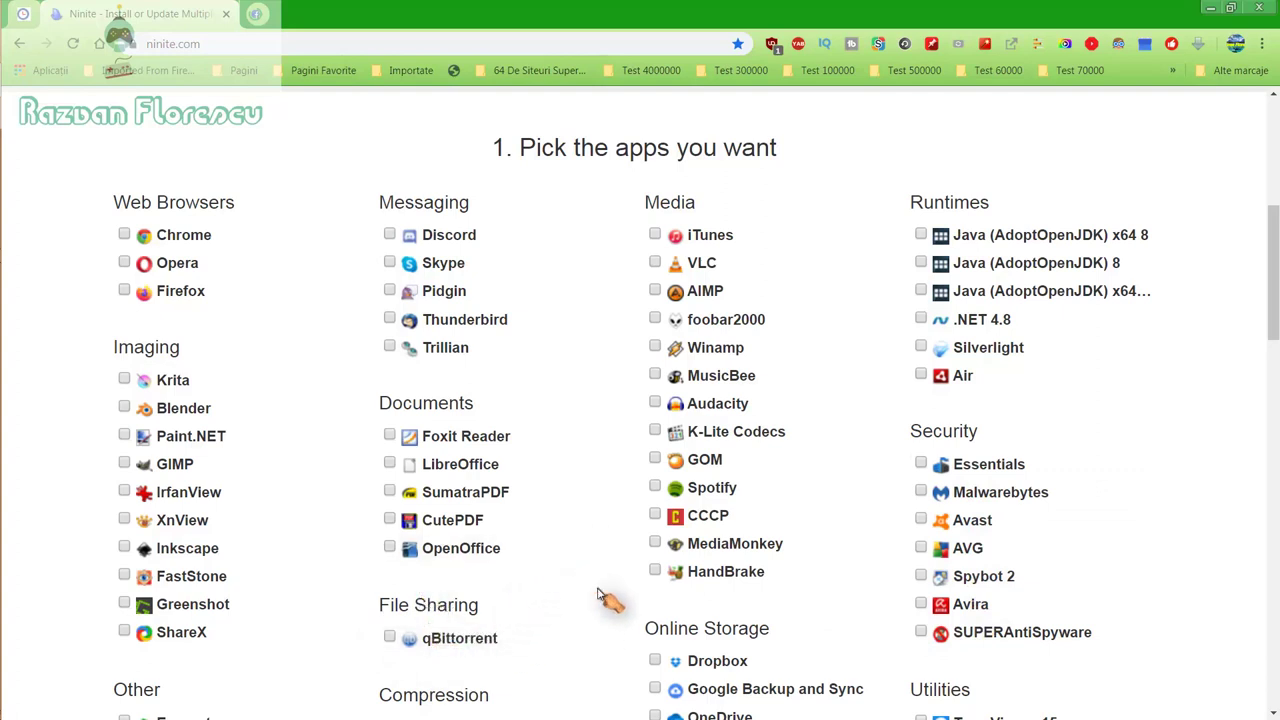
pyautogui.scroll(-1, 604, 598)
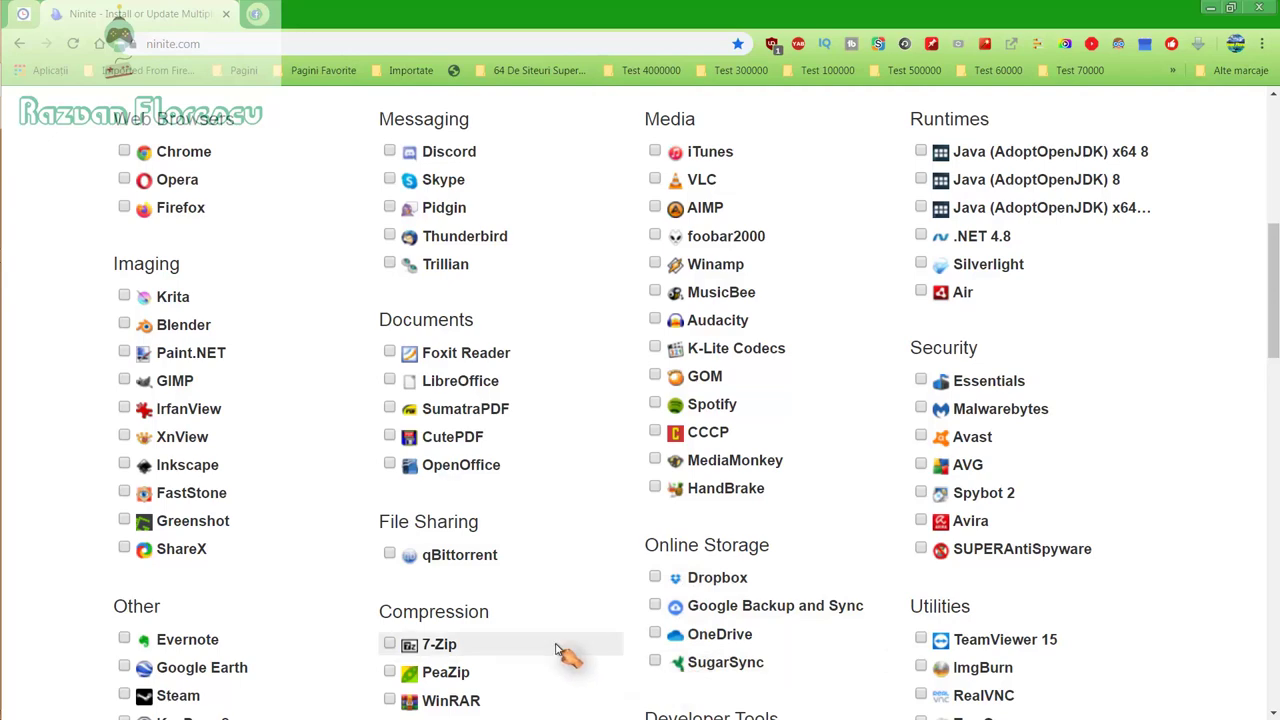
pyautogui.scroll(-2, 529, 630)
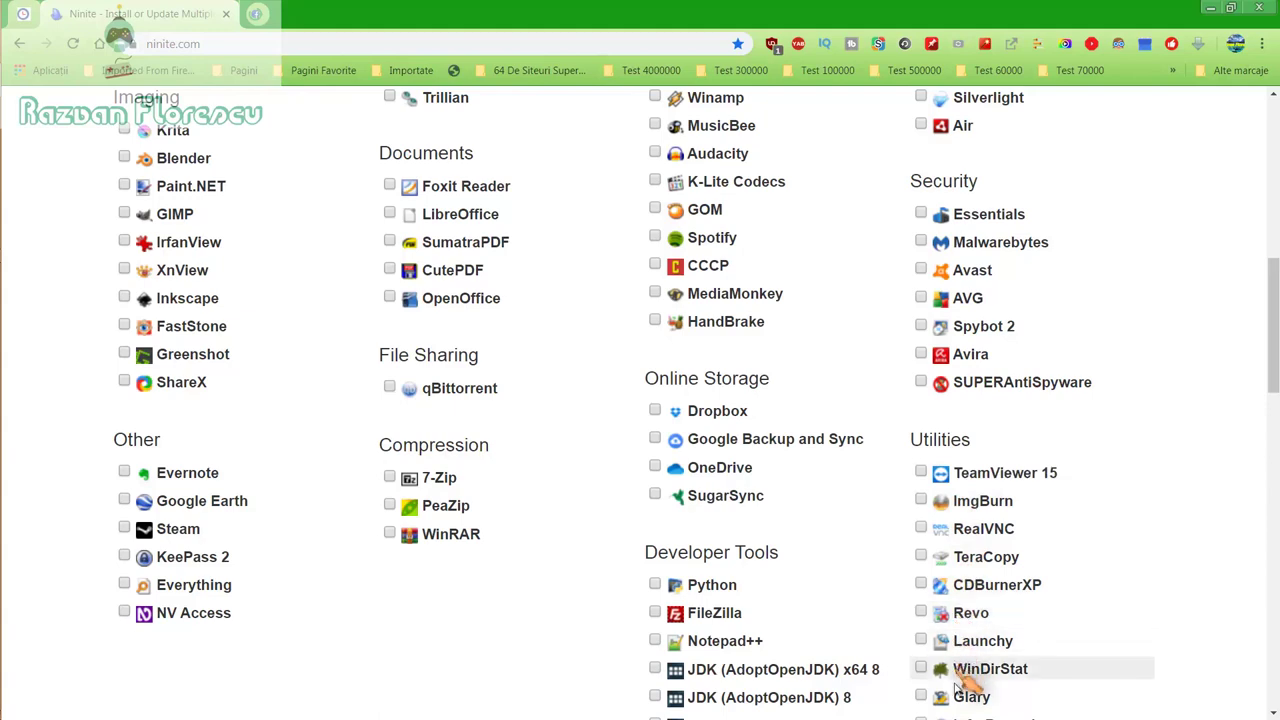
pyautogui.scroll(-1, 965, 690)
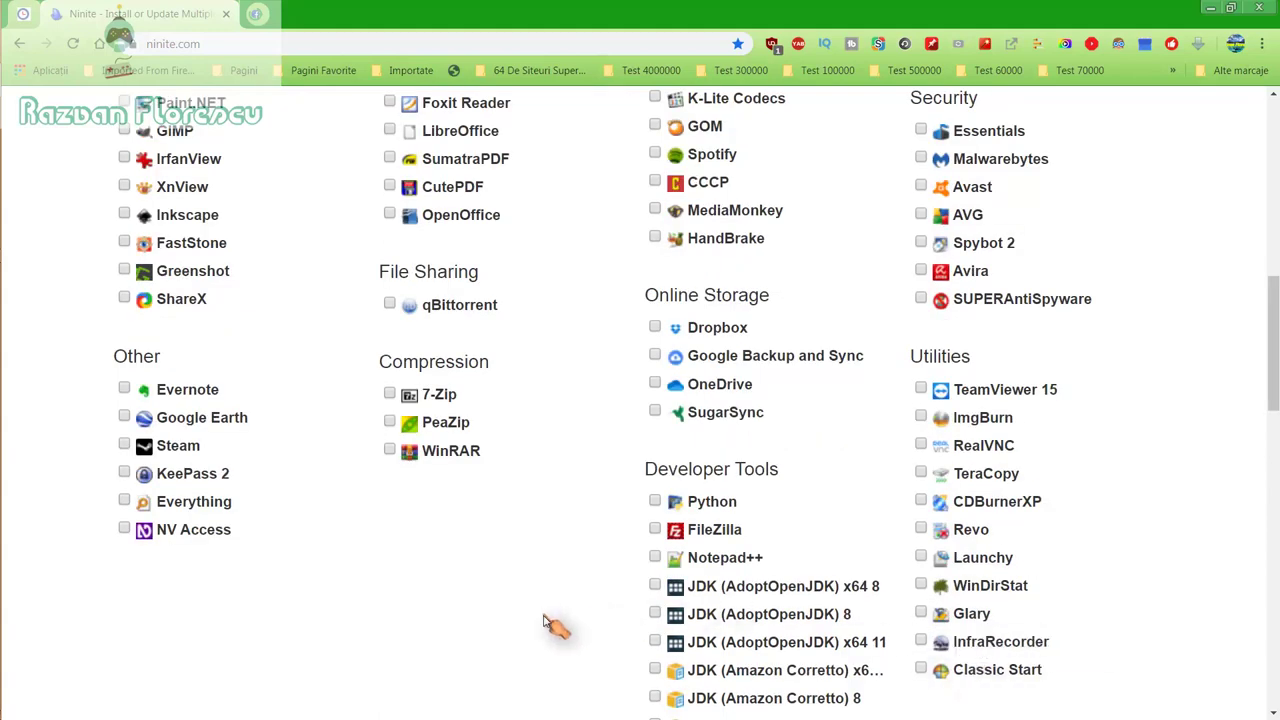
pyautogui.scroll(-1, 545, 603)
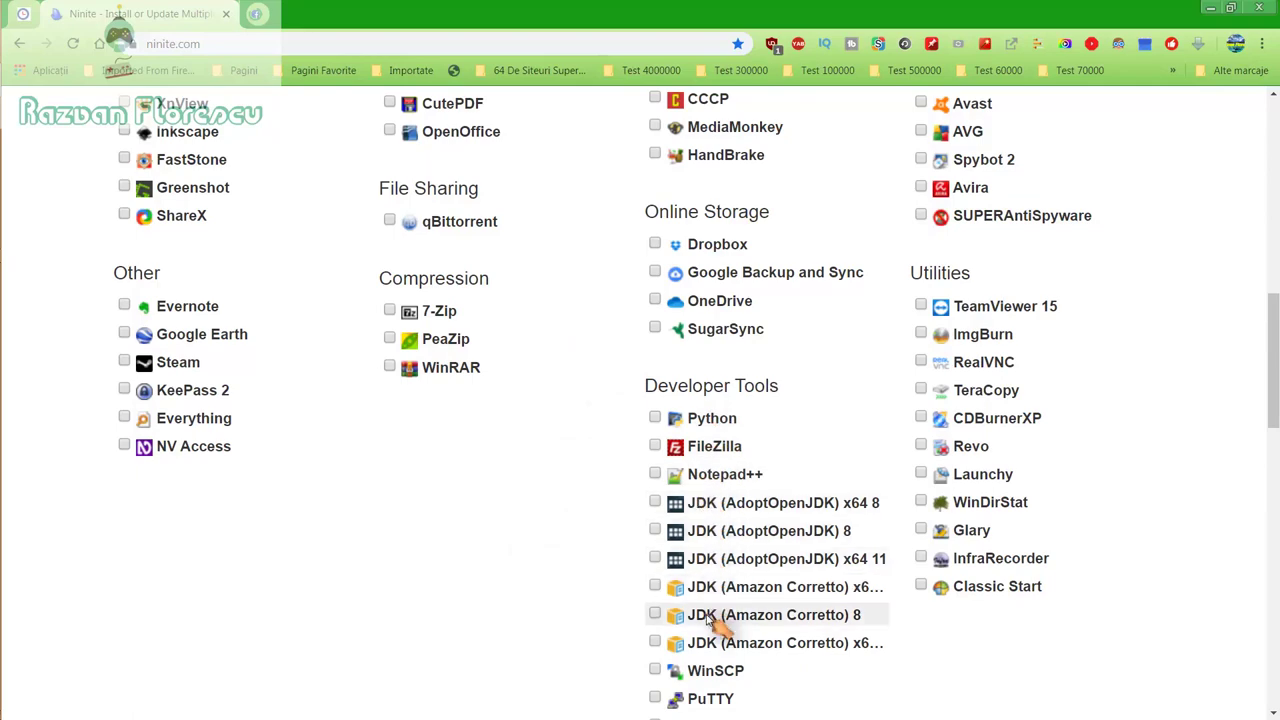
pyautogui.scroll(-2, 718, 648)
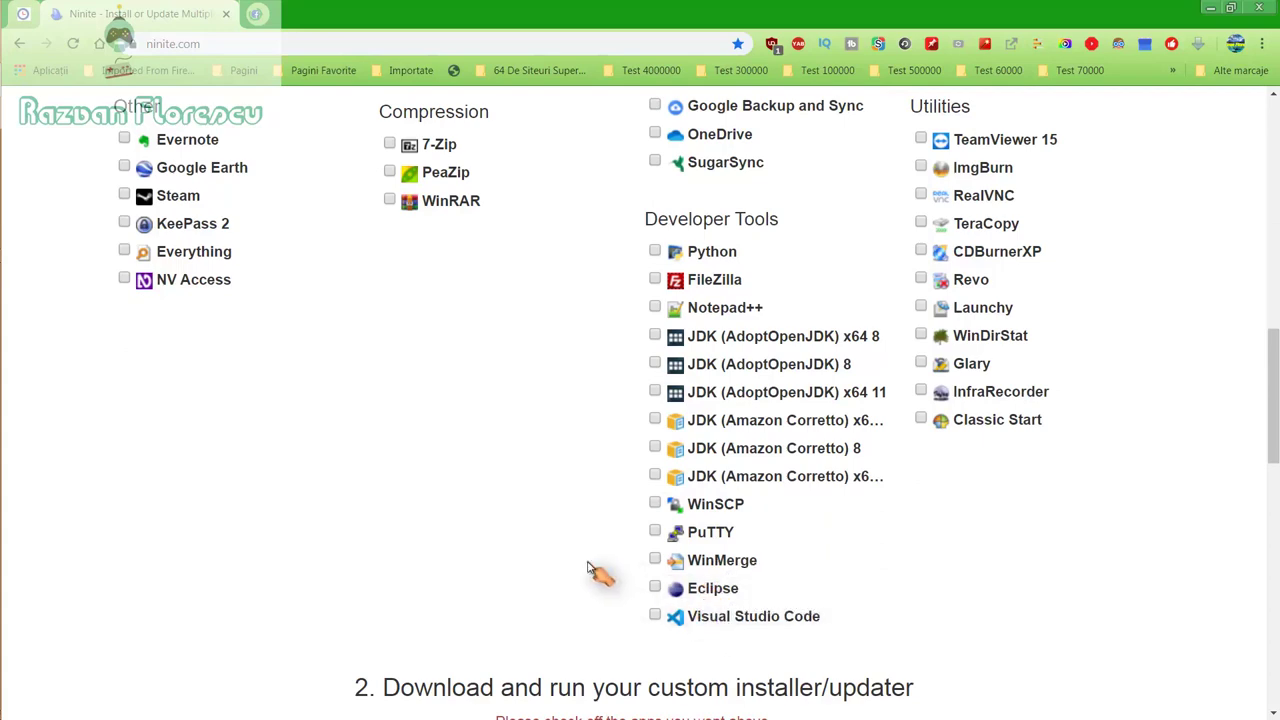
pyautogui.scroll(3, 590, 568)
pyautogui.scroll(3, 590, 568)
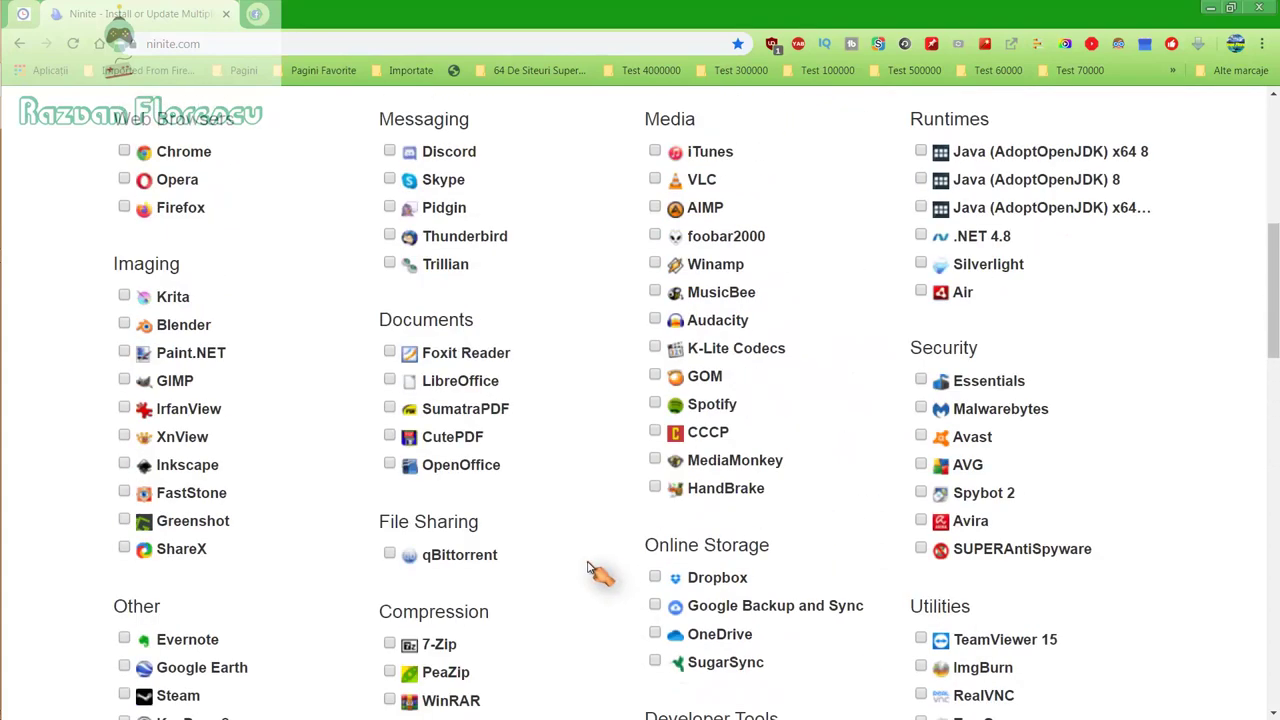
# Step: Select Inkscape, MusicBee, GOM, Spotify, CCCP, MediaMonkey, Spybot 2, SUPERAntiSpyware and SugarSync for installation
pyautogui.scroll(2, 590, 568)
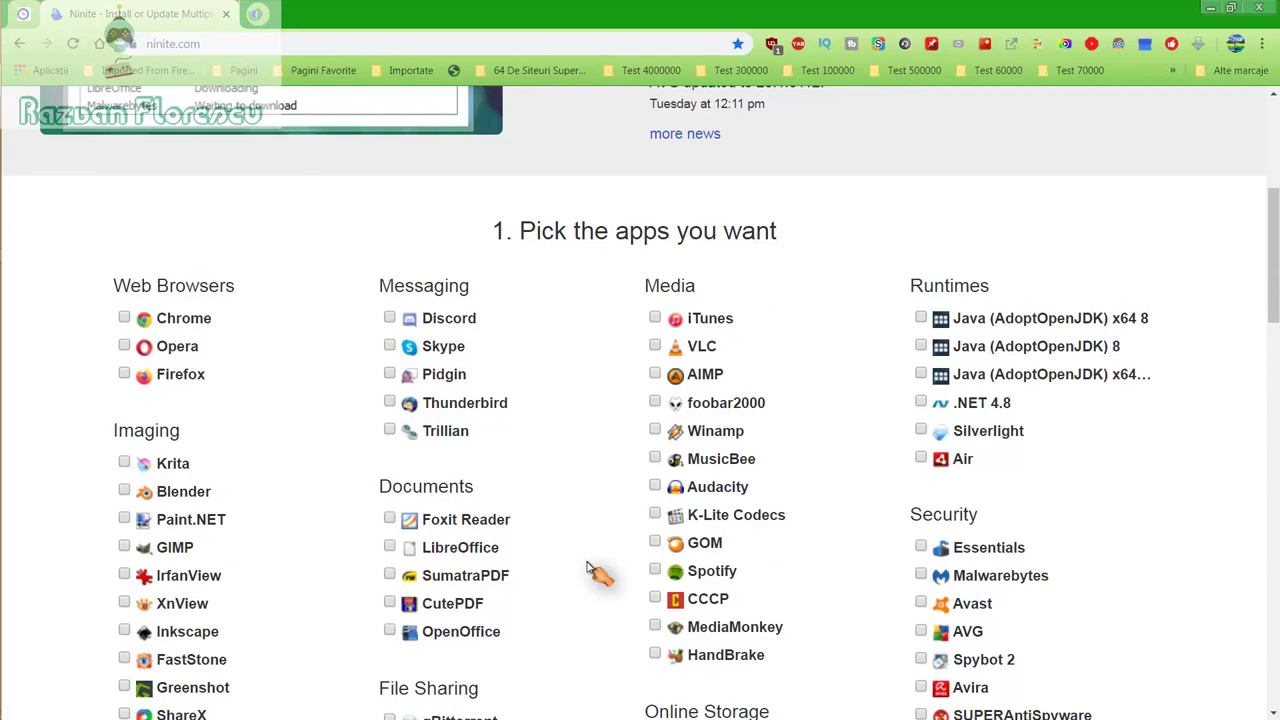
pyautogui.click(656, 543)
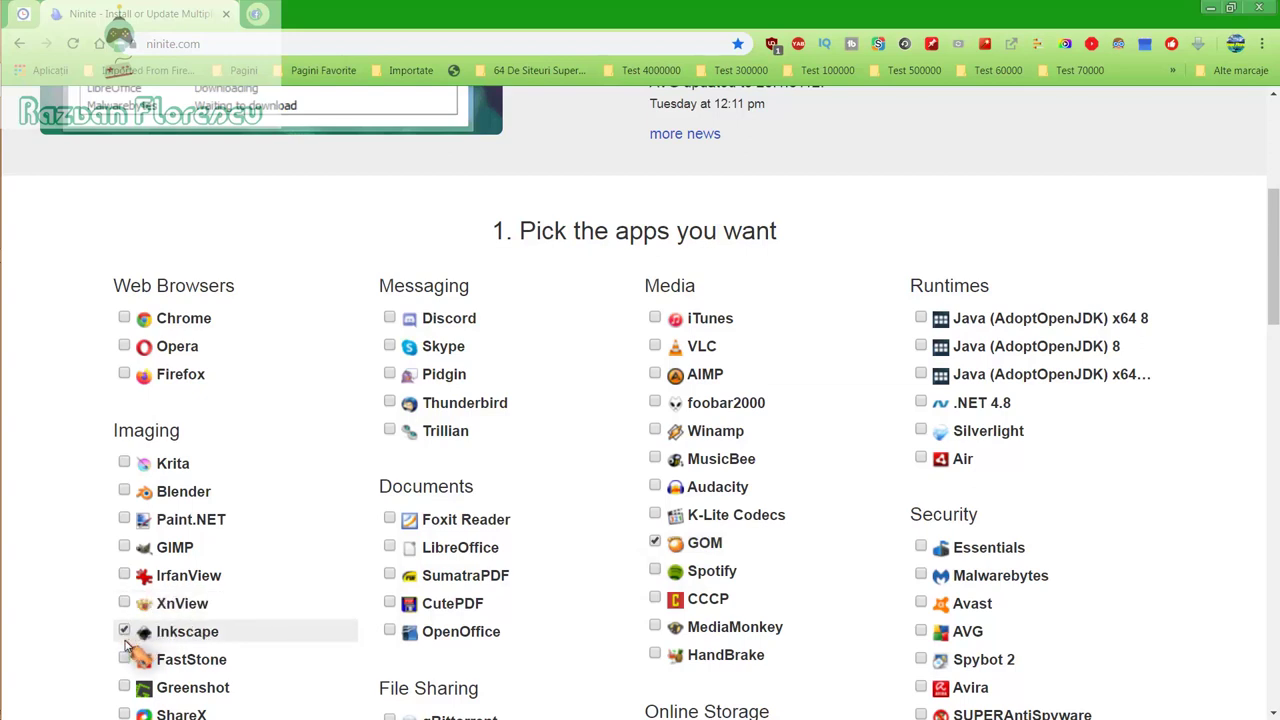
pyautogui.click(656, 460)
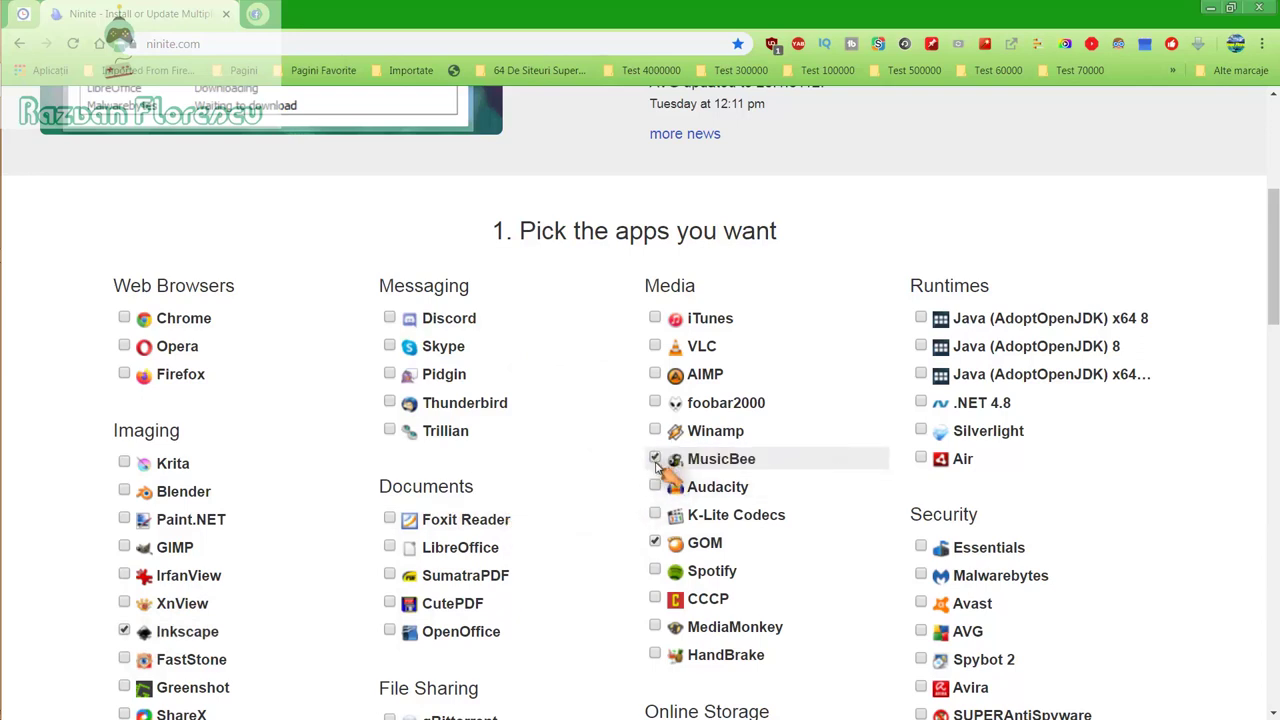
pyautogui.click(656, 626)
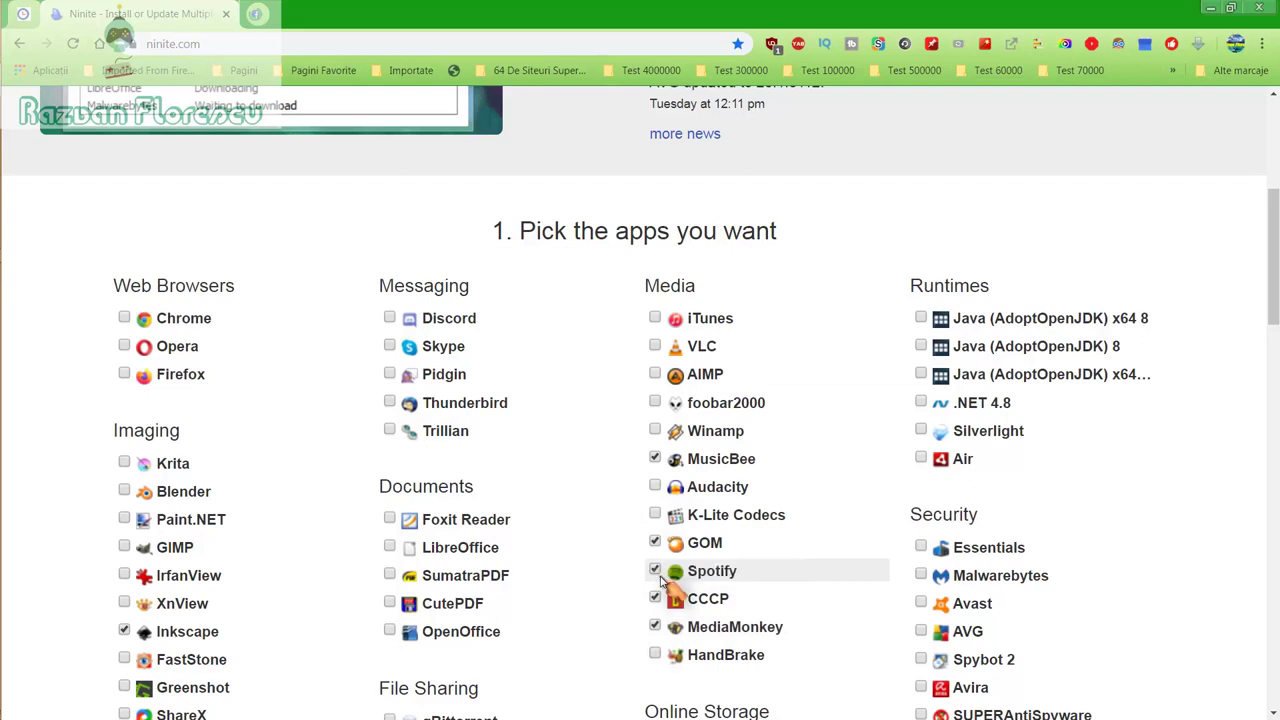
pyautogui.scroll(-2, 660, 580)
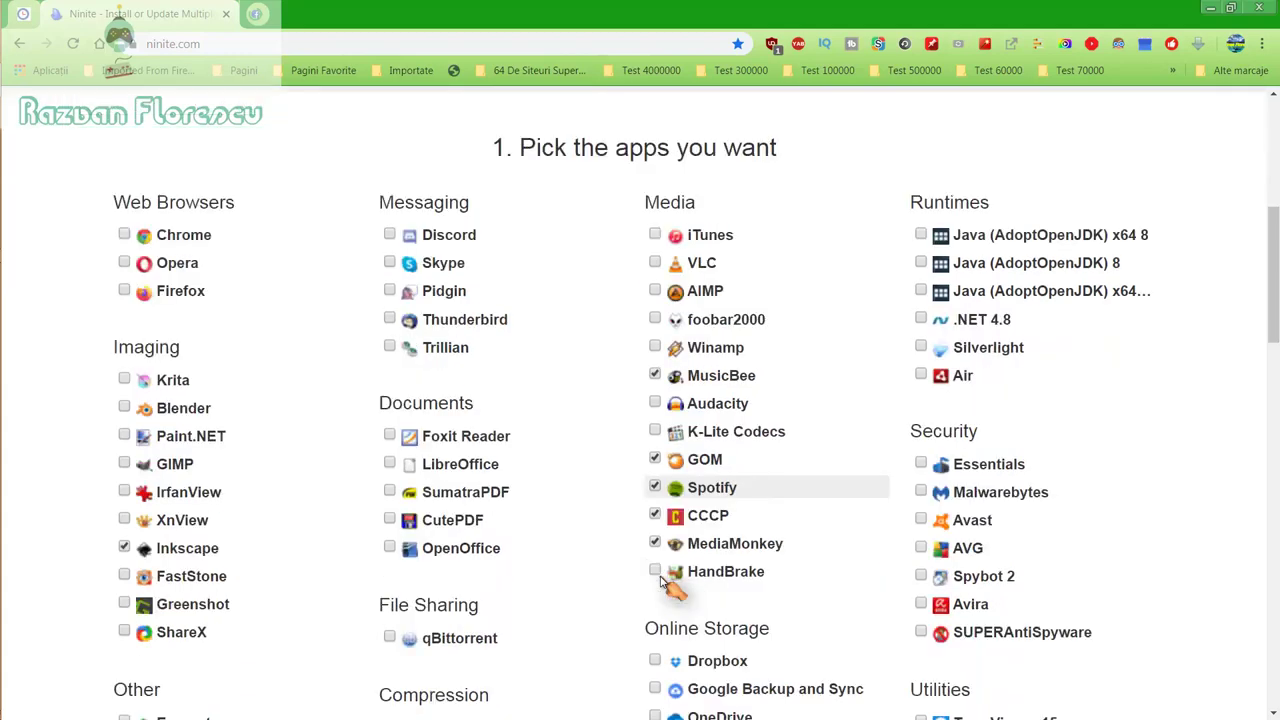
pyautogui.click(919, 547)
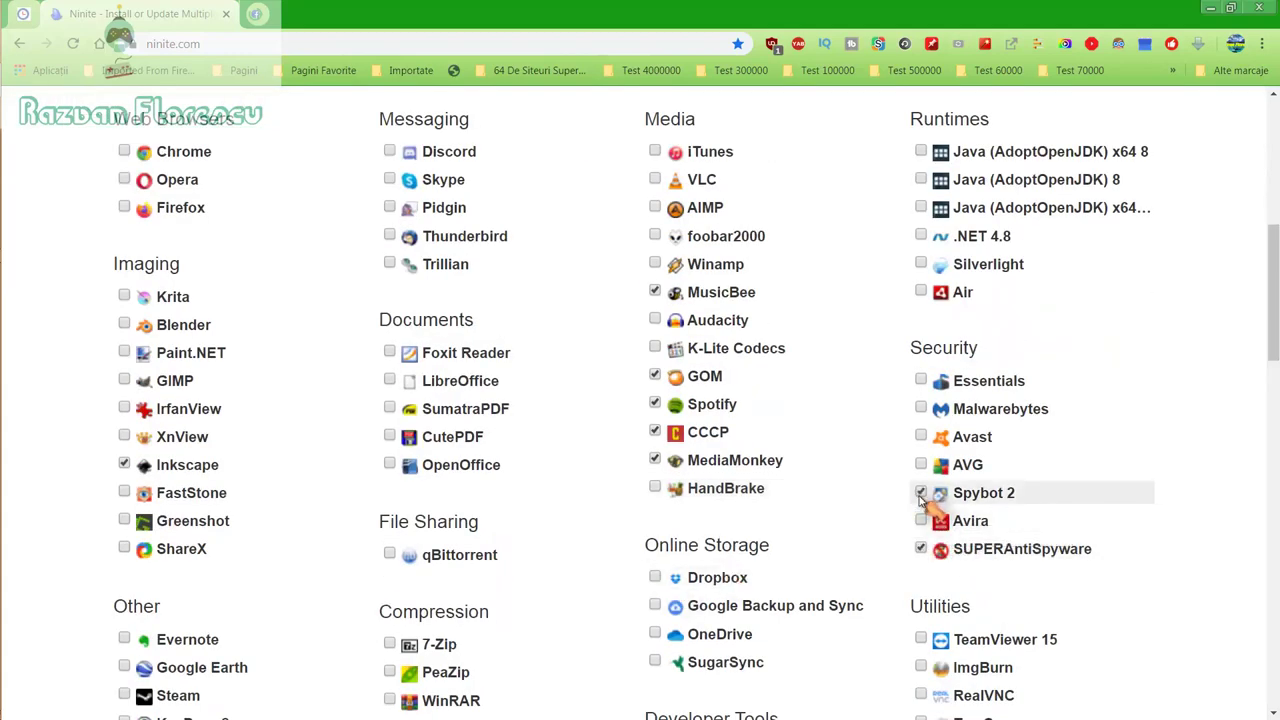
pyautogui.scroll(-2, 920, 500)
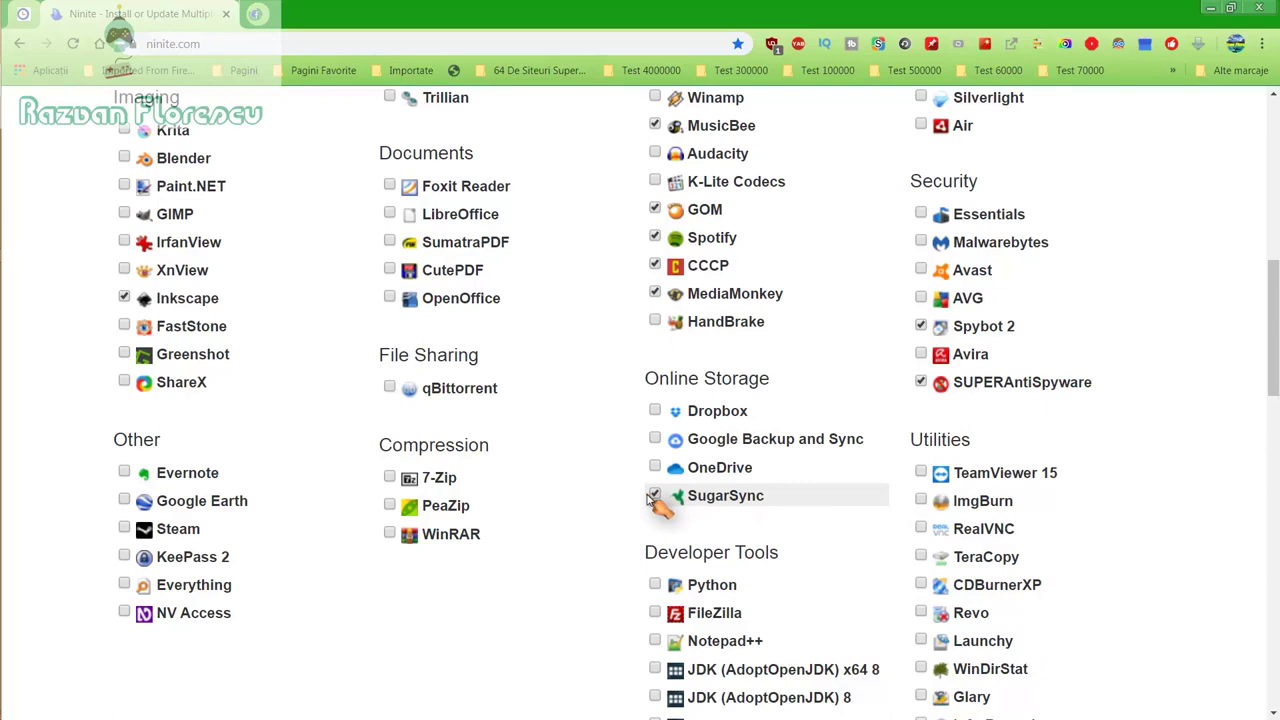
# Step: Get the custom Ninite installer and save it to the desktop as Ninite CCCP GOM Inkscape MediaMonkey MusicBee Installer.exe
pyautogui.scroll(-2, 652, 503)
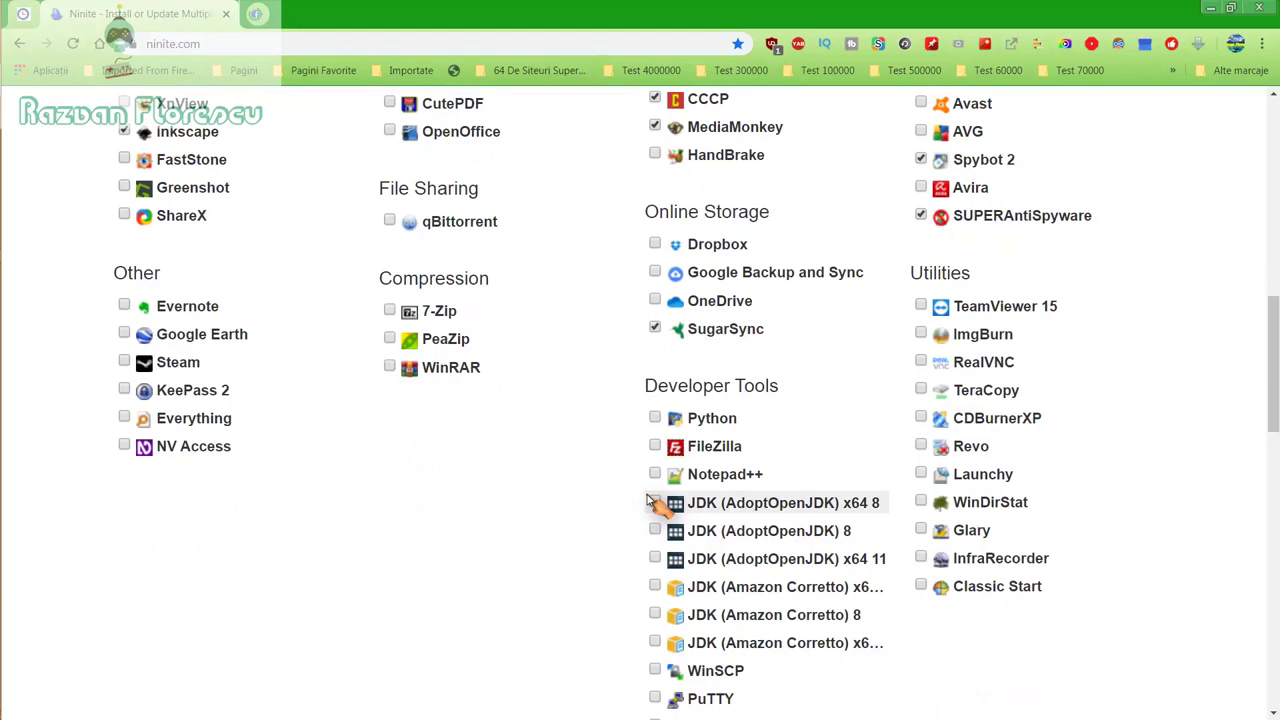
pyautogui.scroll(-2, 652, 503)
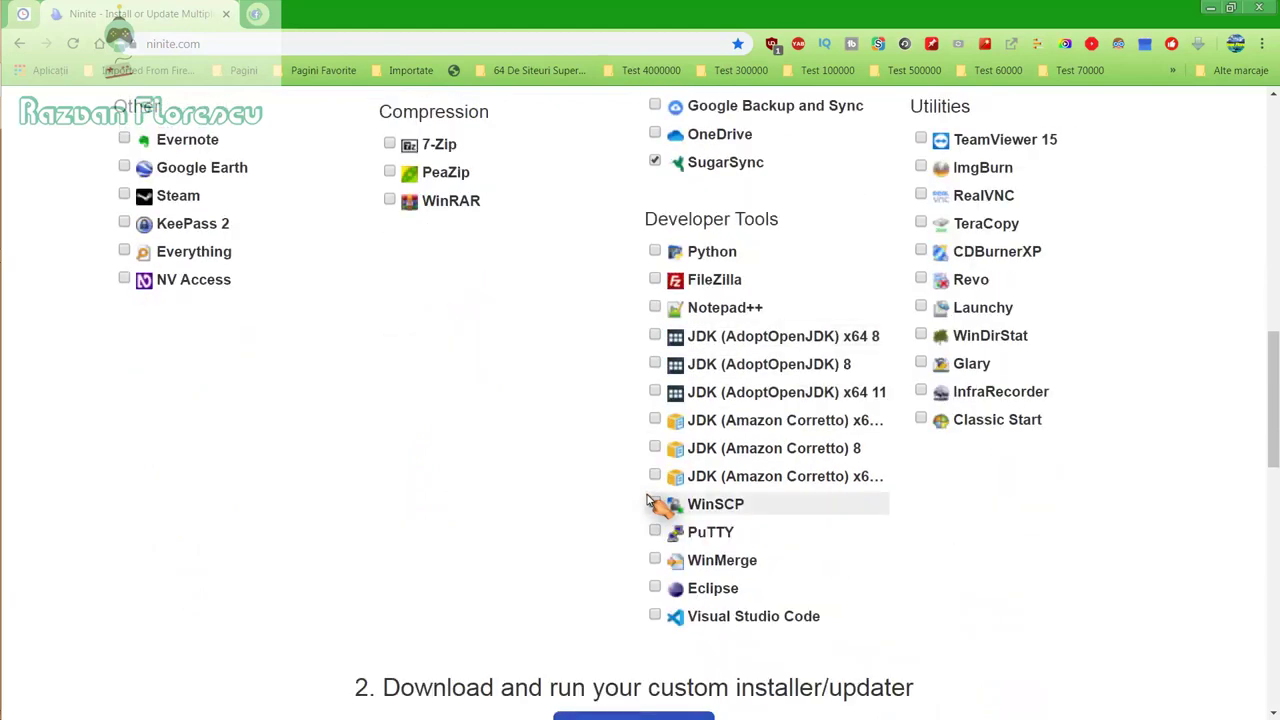
pyautogui.scroll(-2, 648, 502)
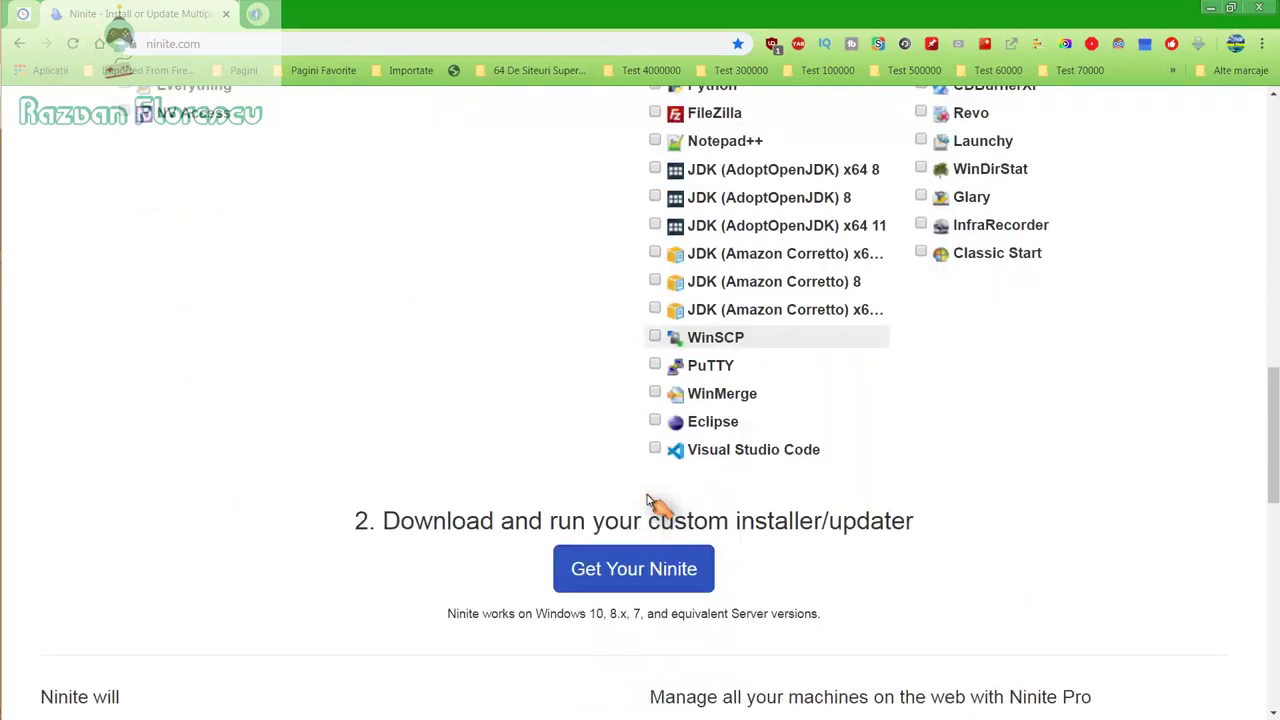
pyautogui.click(632, 586)
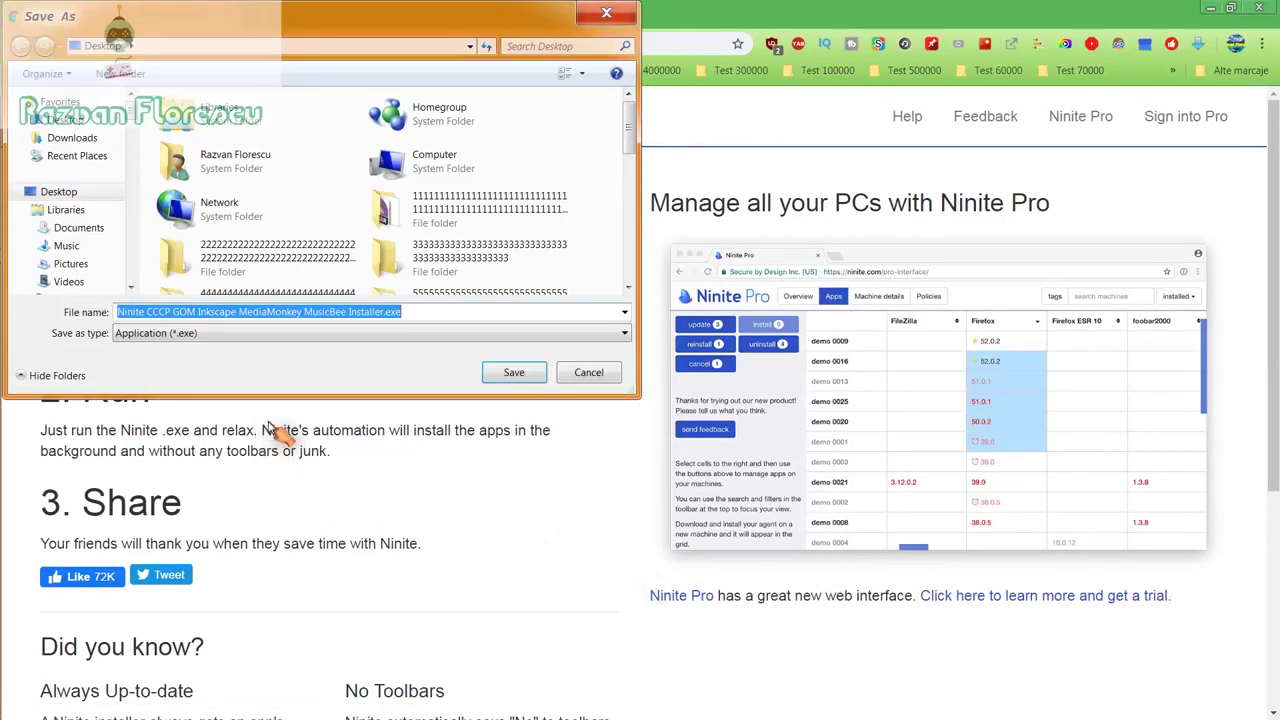
pyautogui.click(325, 336)
pyautogui.click(310, 363)
pyautogui.click(511, 373)
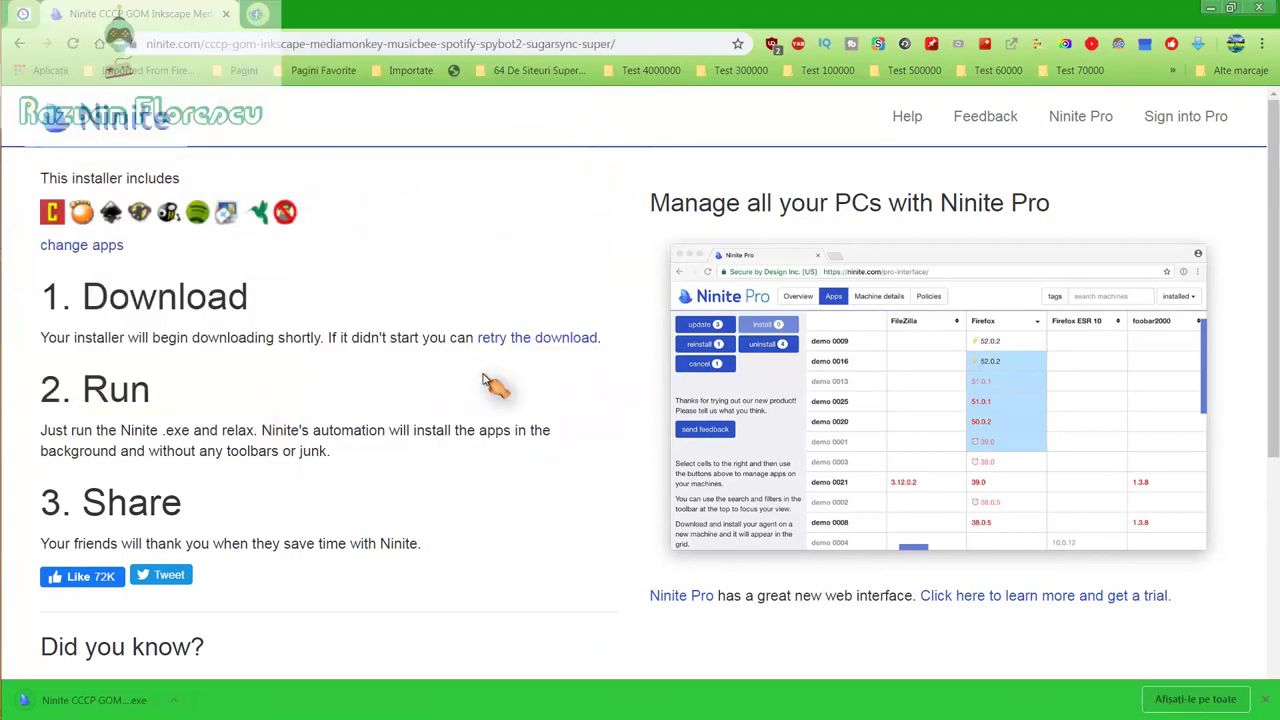
# Step: Run the downloaded Ninite installer with its installation details shown, and close the browser window
pyautogui.click(107, 713)
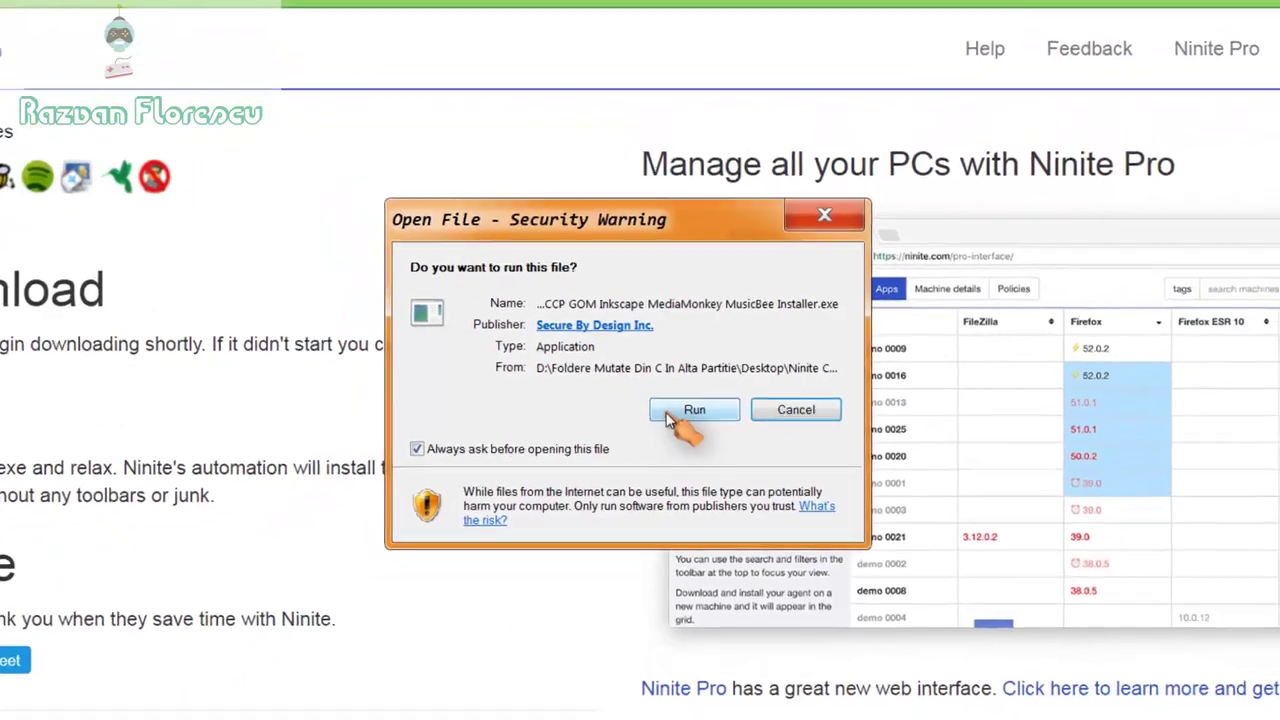
pyautogui.click(668, 418)
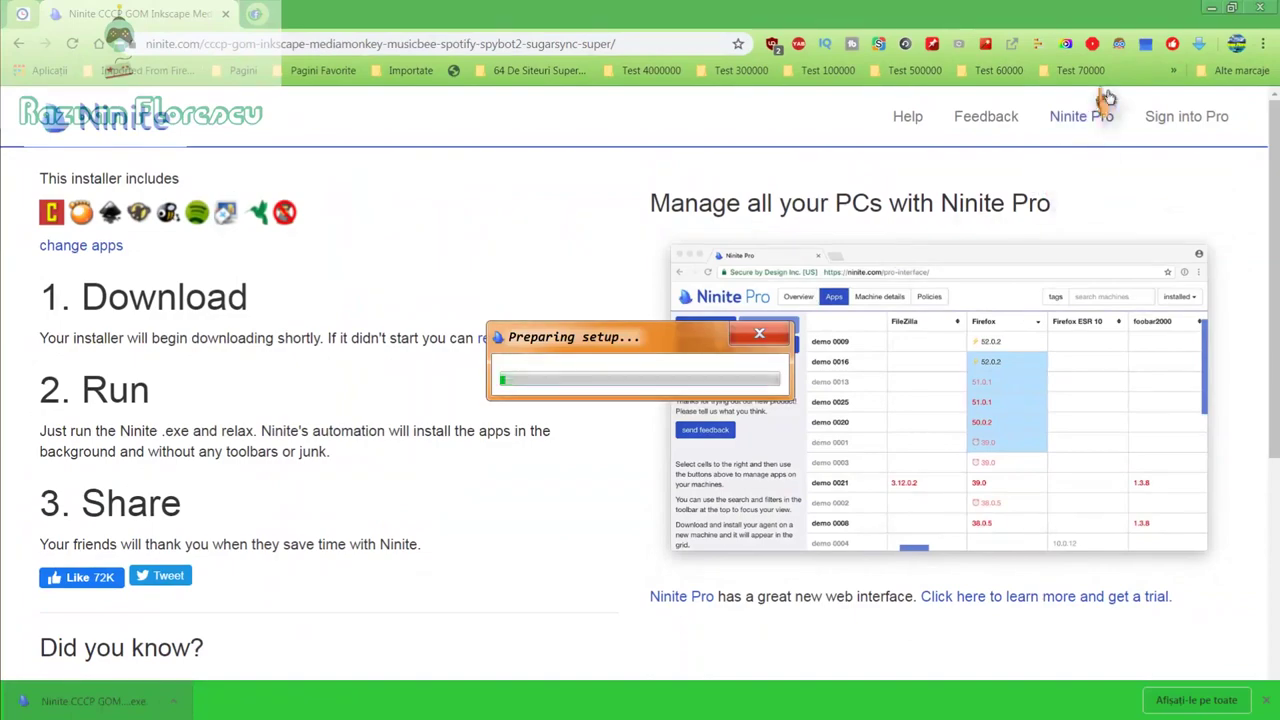
pyautogui.click(1262, 7)
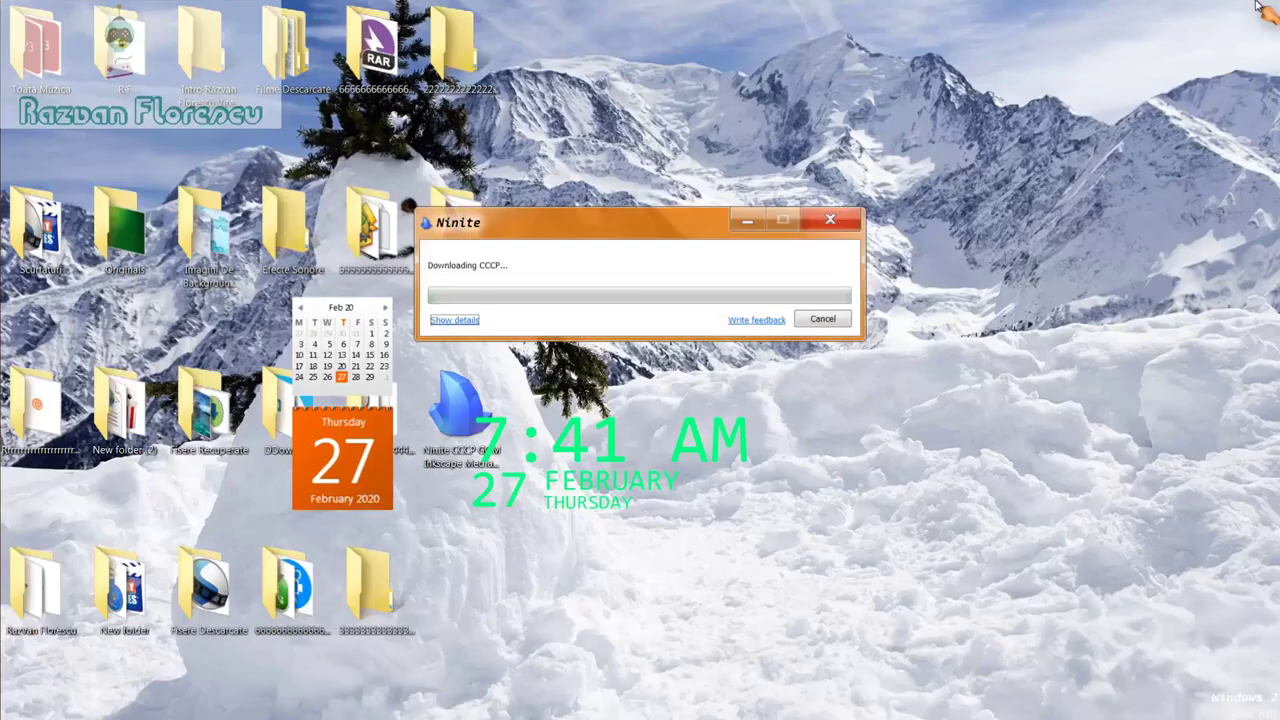
pyautogui.click(458, 321)
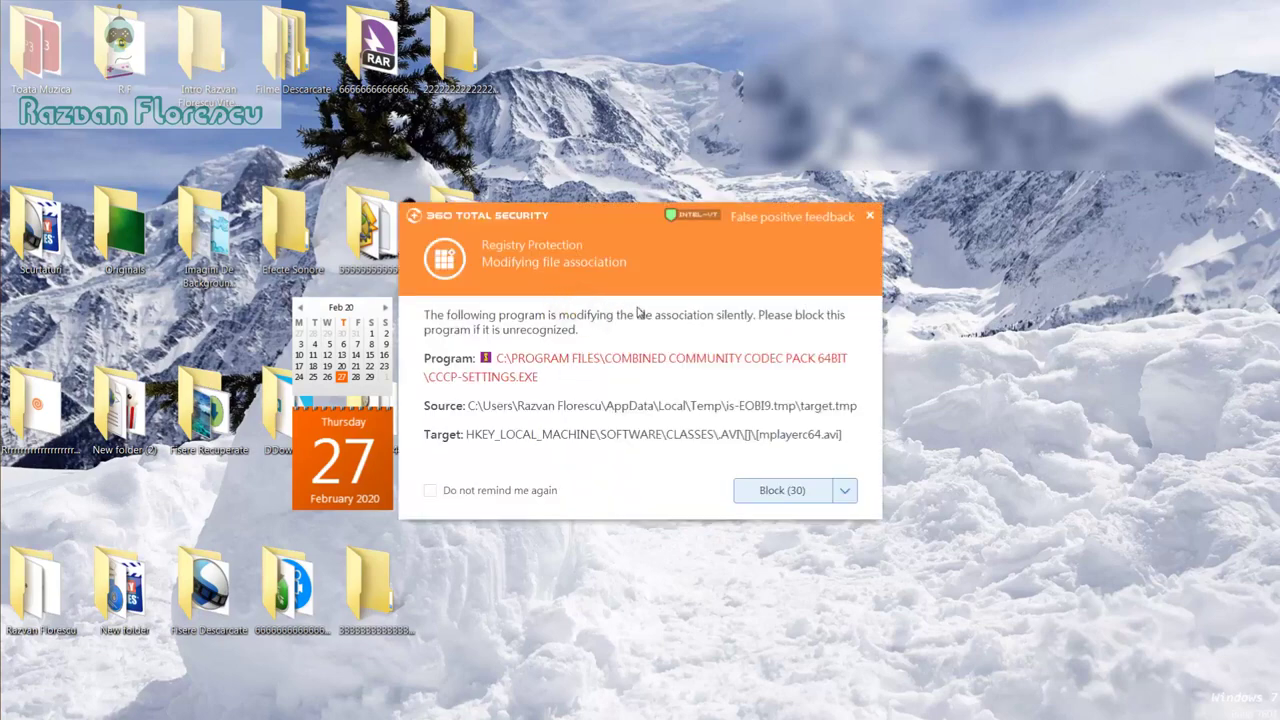
# Step: Dismiss the 360 Total Security alerts about the file association, driver and context menu changes during the installation
pyautogui.click(872, 217)
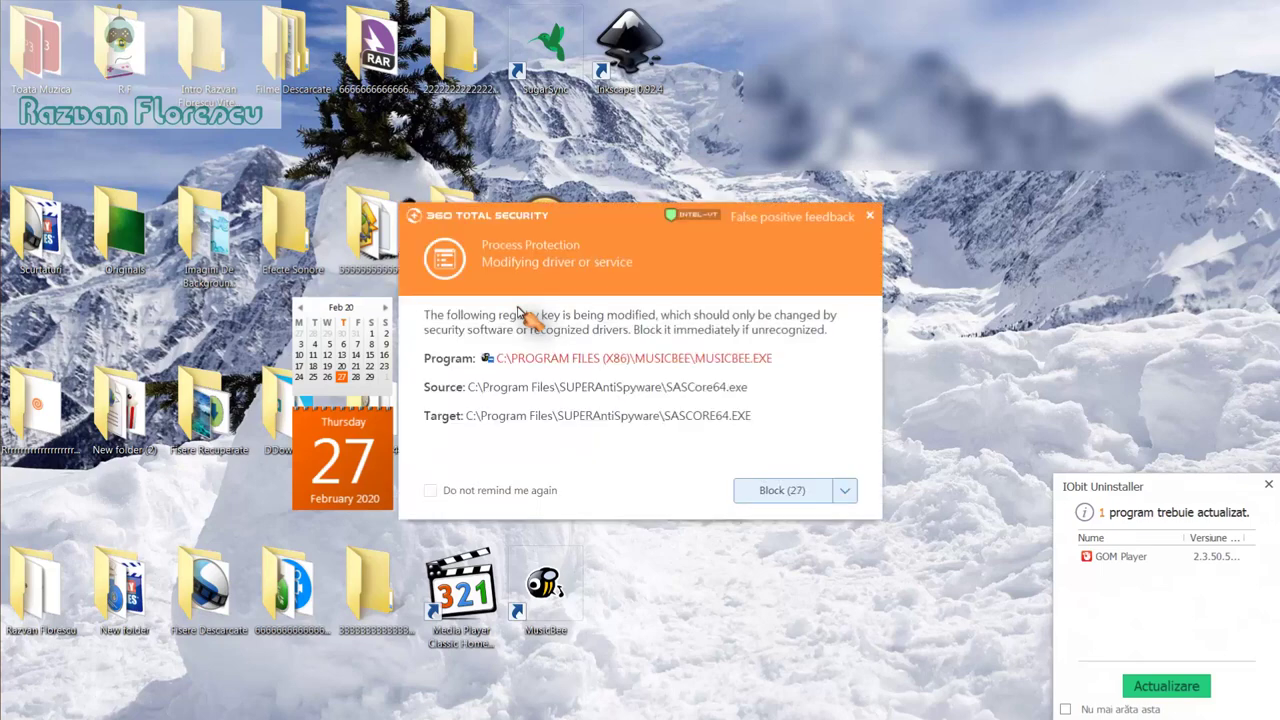
pyautogui.click(875, 218)
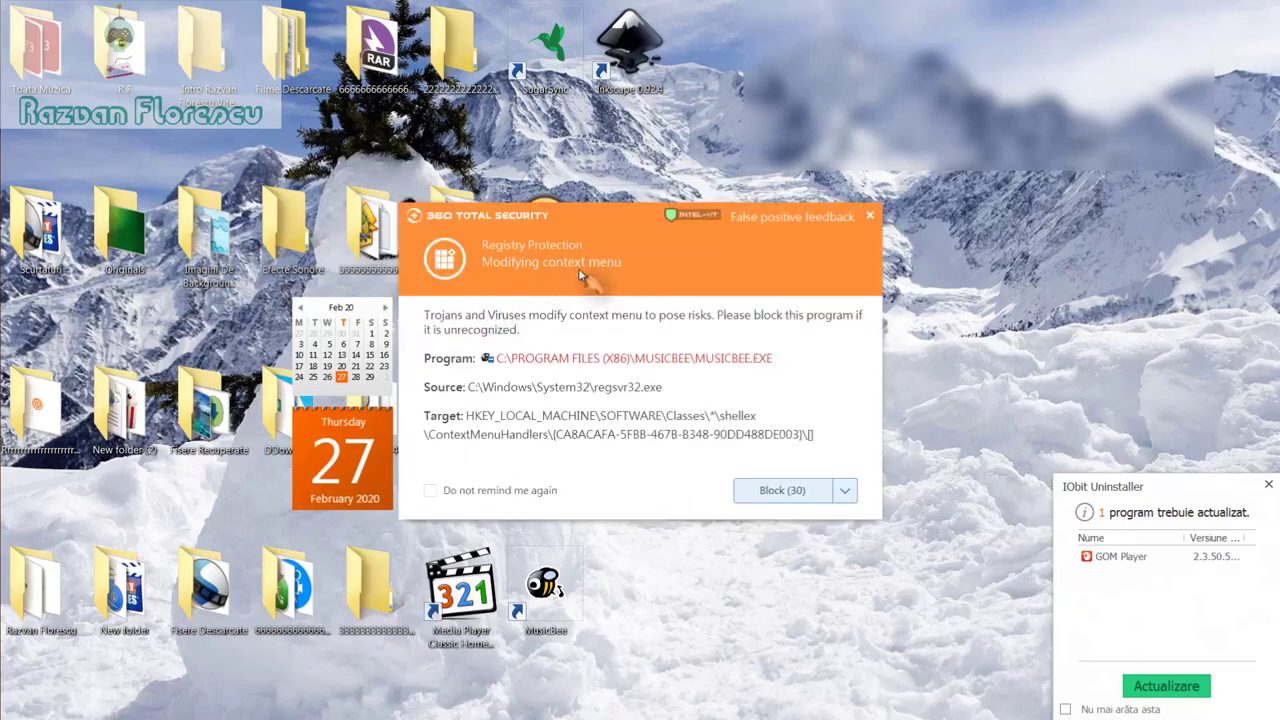
pyautogui.click(869, 216)
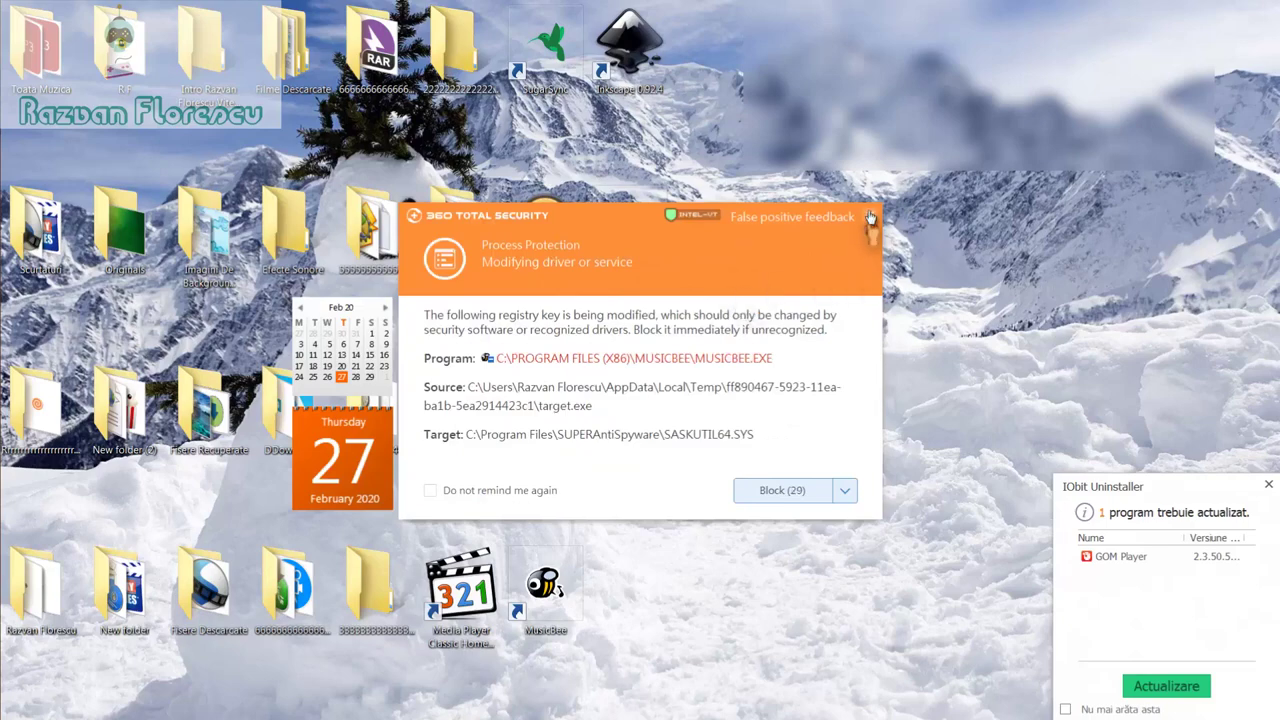
pyautogui.click(872, 216)
# Step: Dismiss the remaining 360 Total Security alerts with "Do not remind me again" enabled, and close the IObit Uninstaller update notice
pyautogui.click(431, 490)
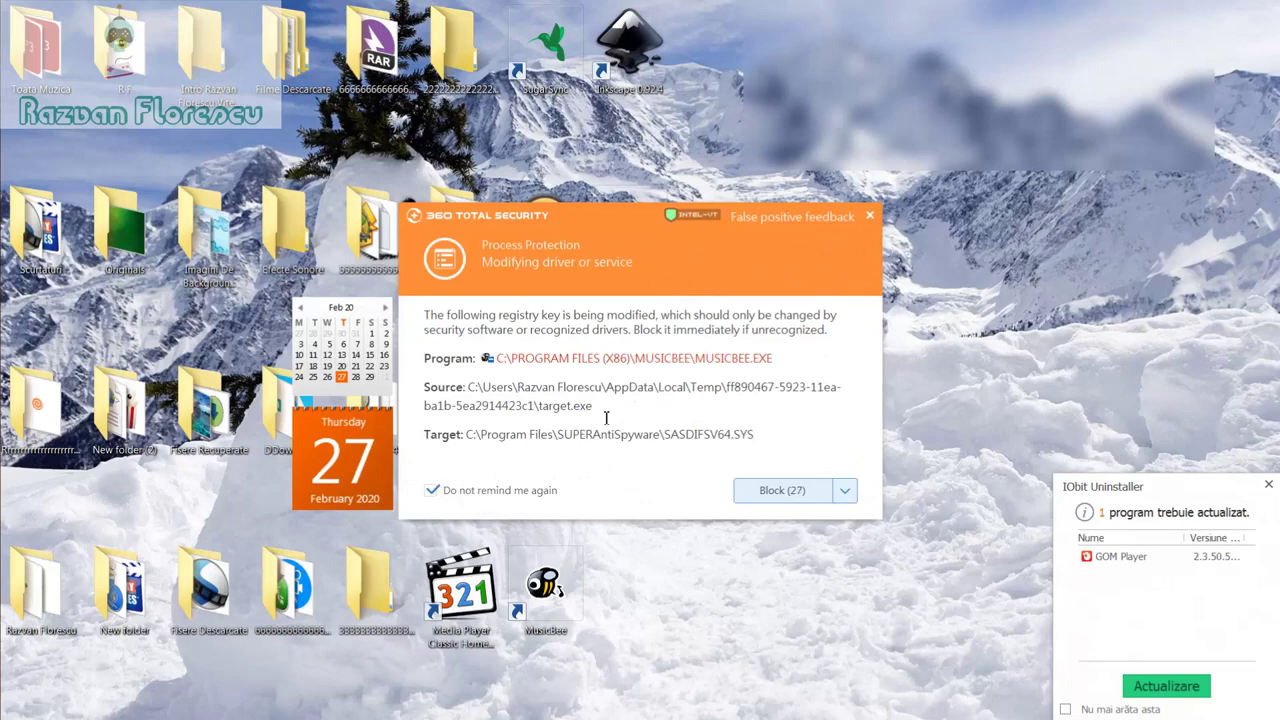
pyautogui.click(871, 216)
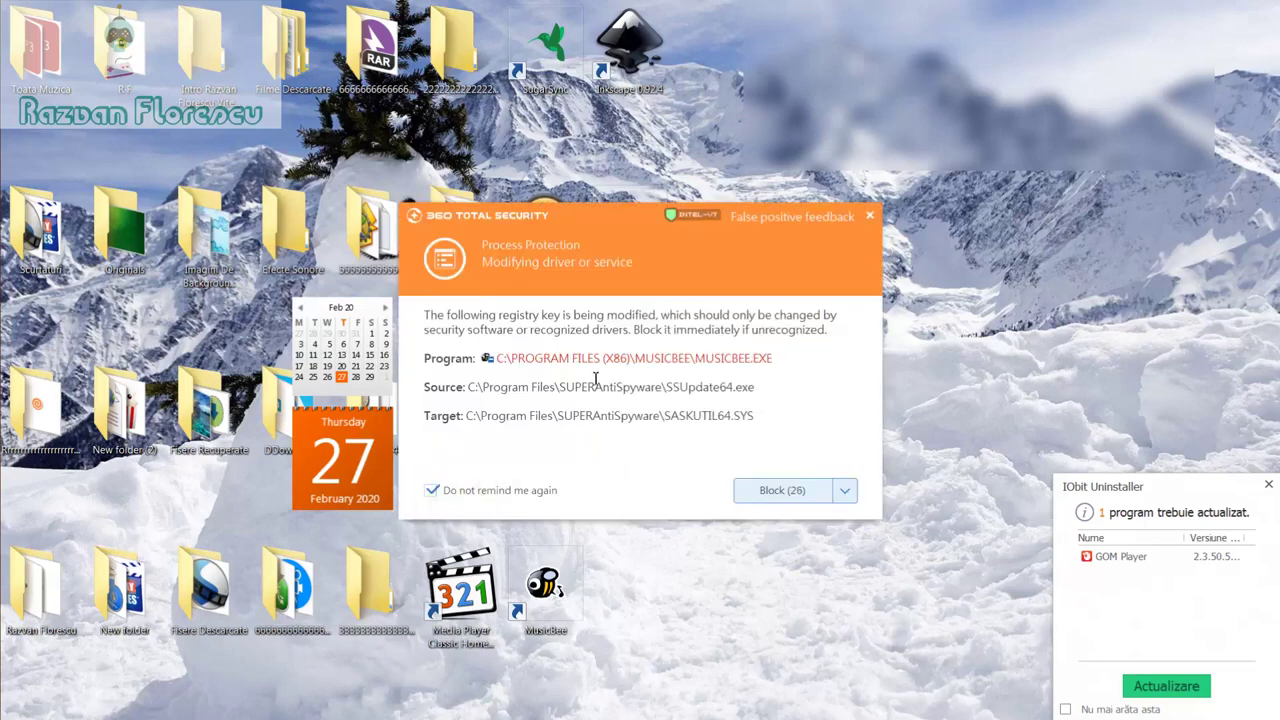
pyautogui.click(870, 220)
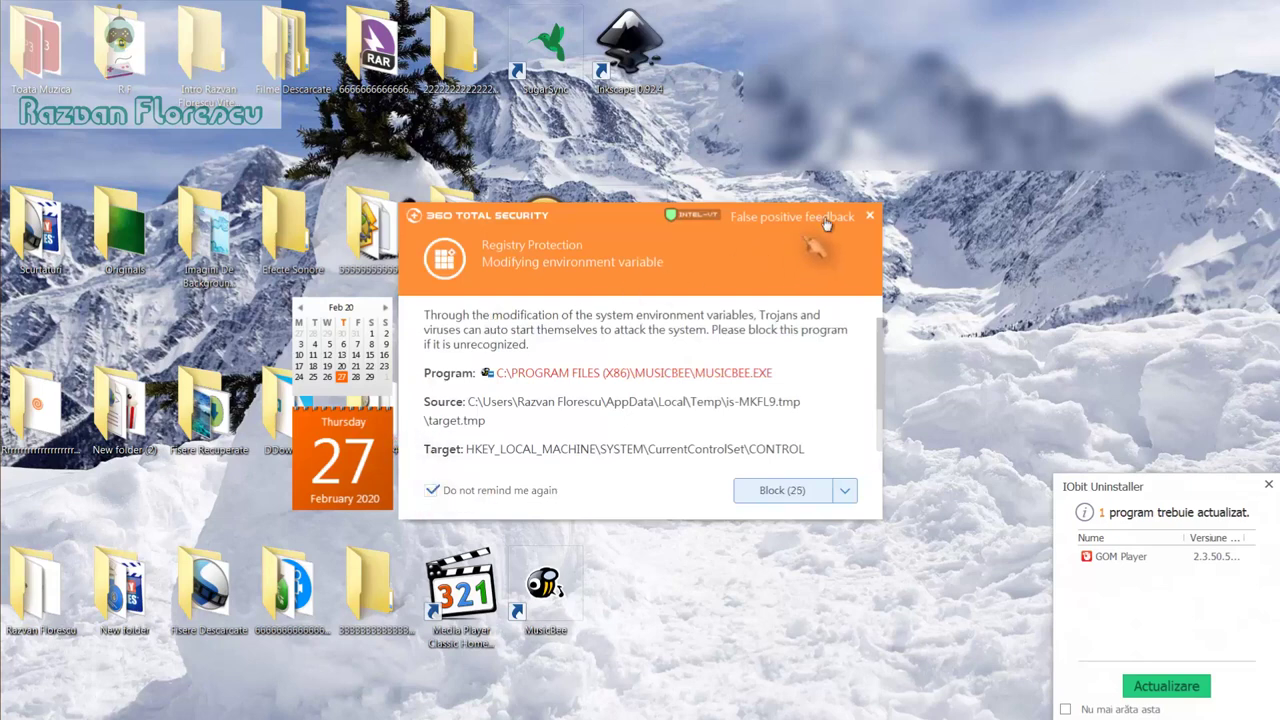
pyautogui.click(871, 218)
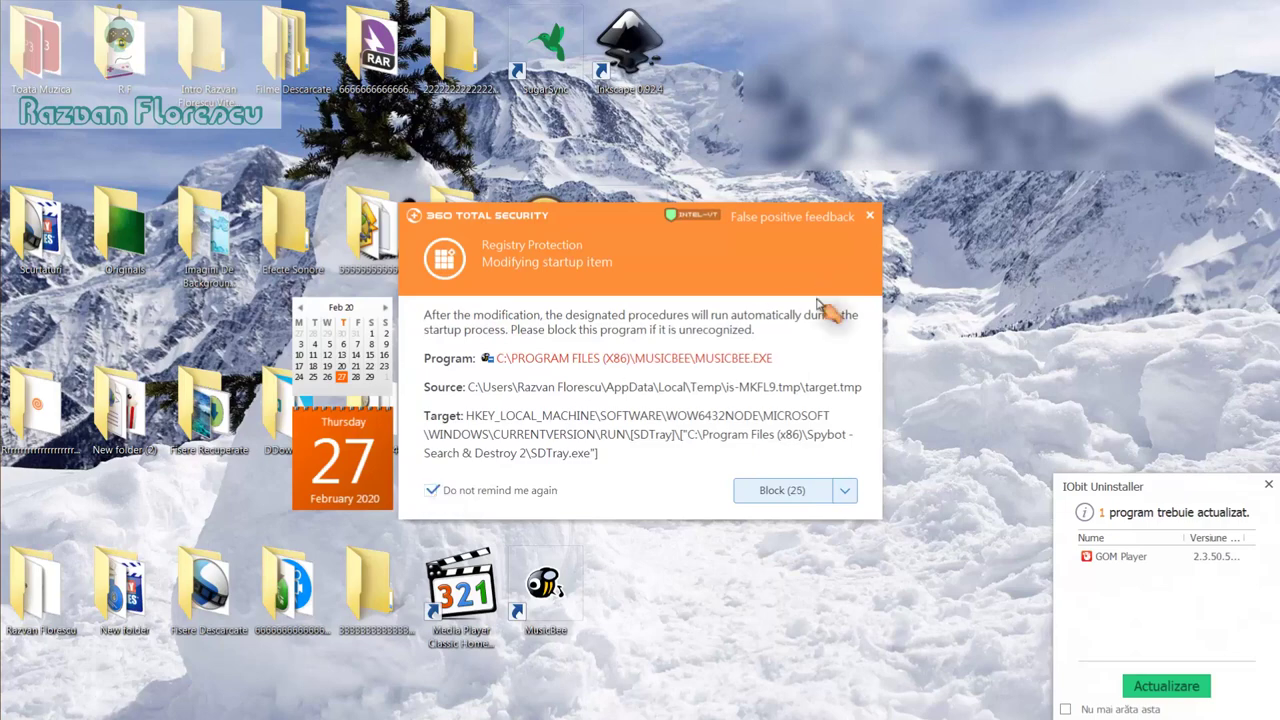
pyautogui.click(871, 216)
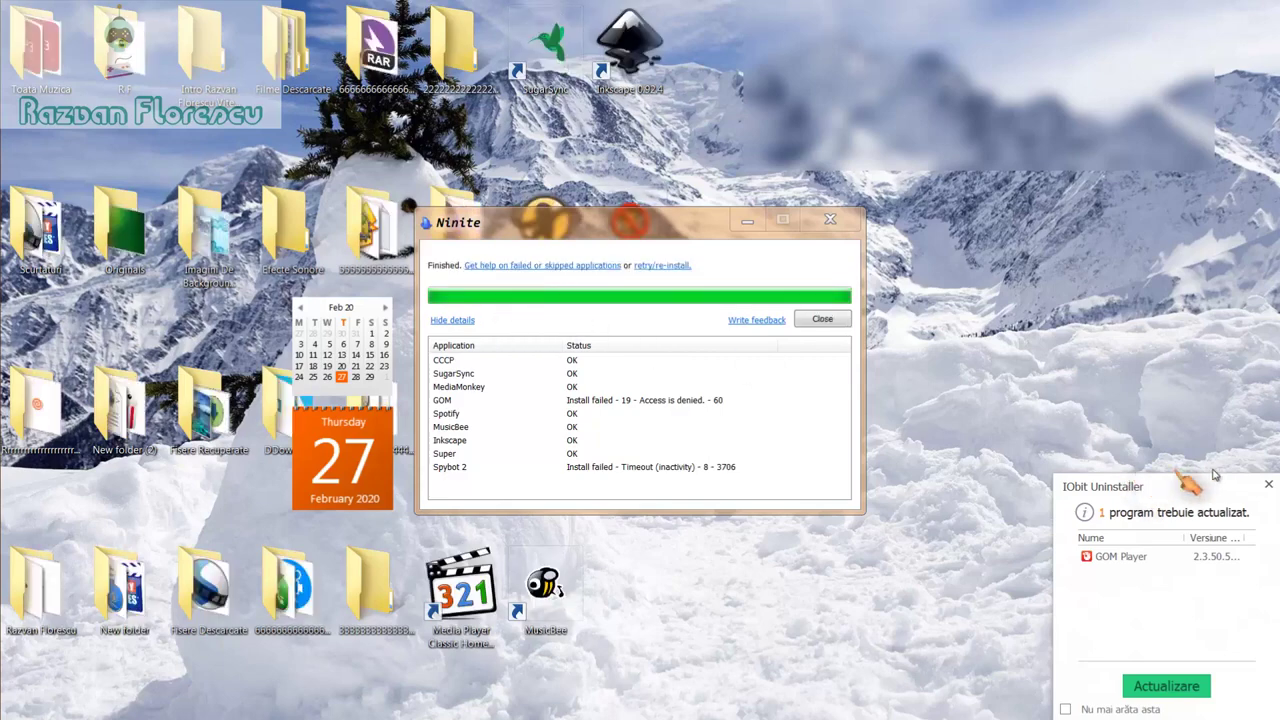
pyautogui.click(1265, 487)
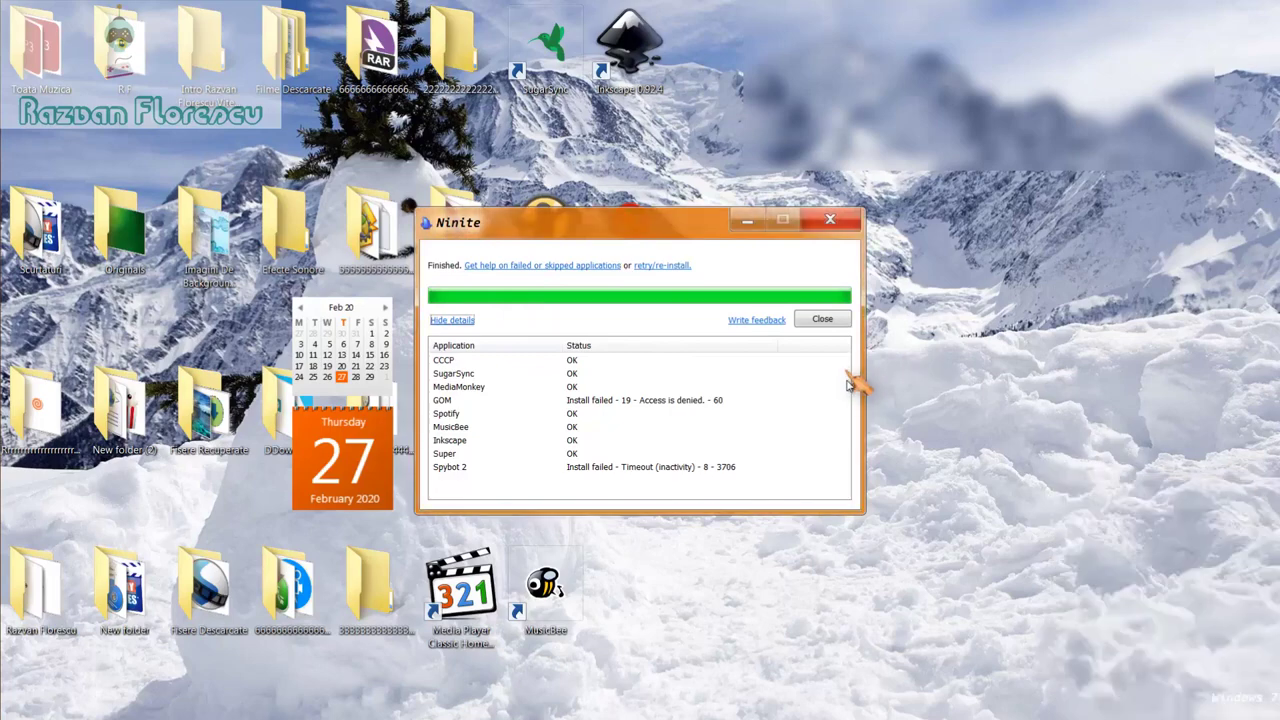
# Step: Close the finished Ninite installer and launch Media Player Classic Home Cinema, declining the periodic CCCP update checks
pyautogui.click(820, 321)
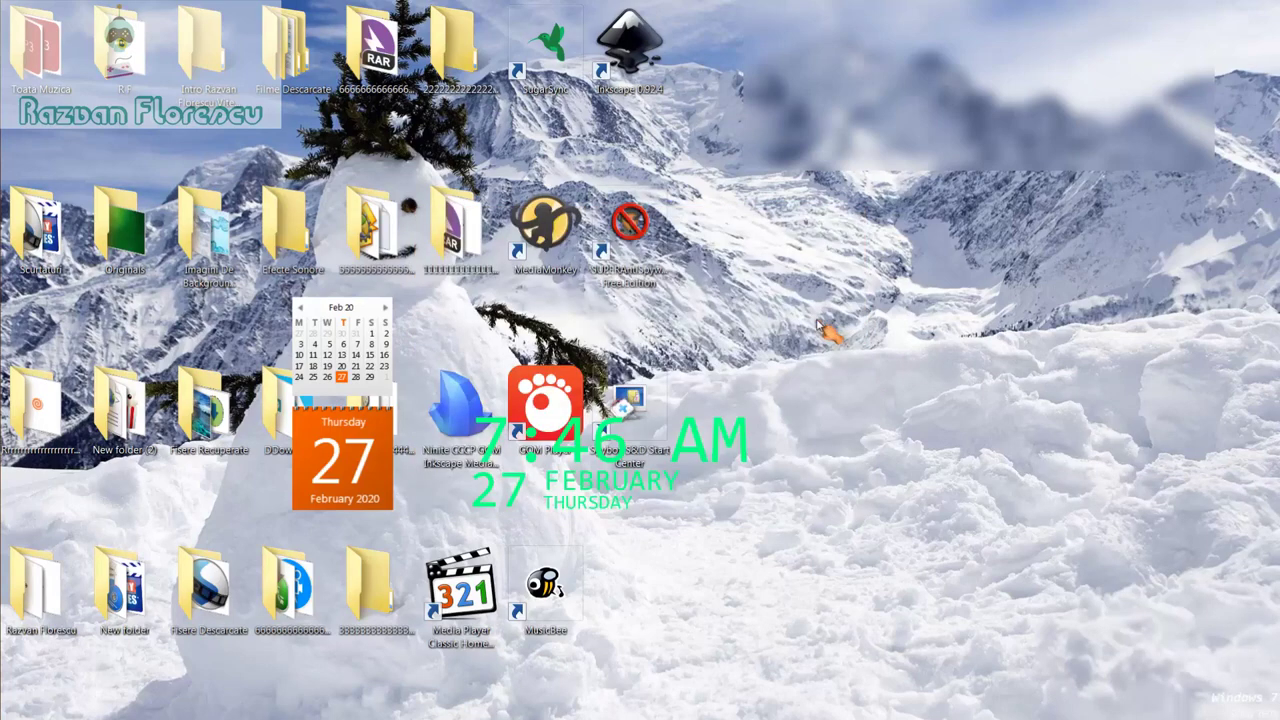
pyautogui.doubleClick(472, 606)
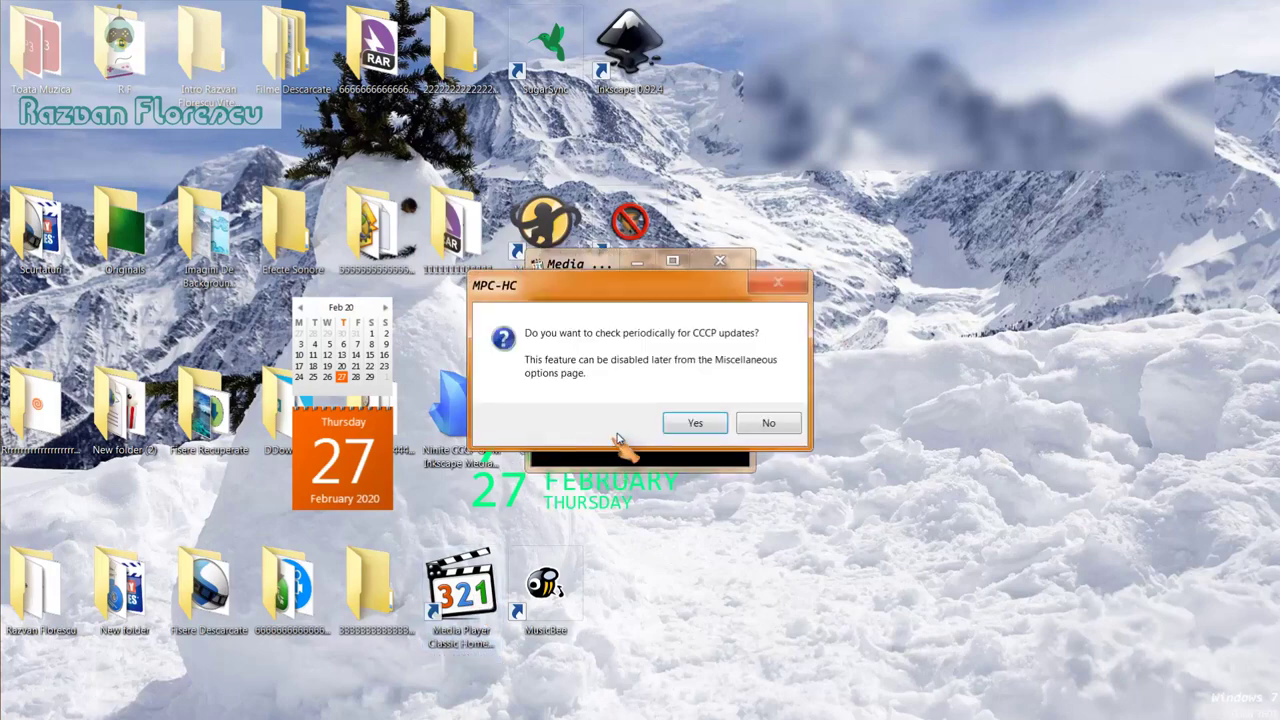
pyautogui.click(765, 424)
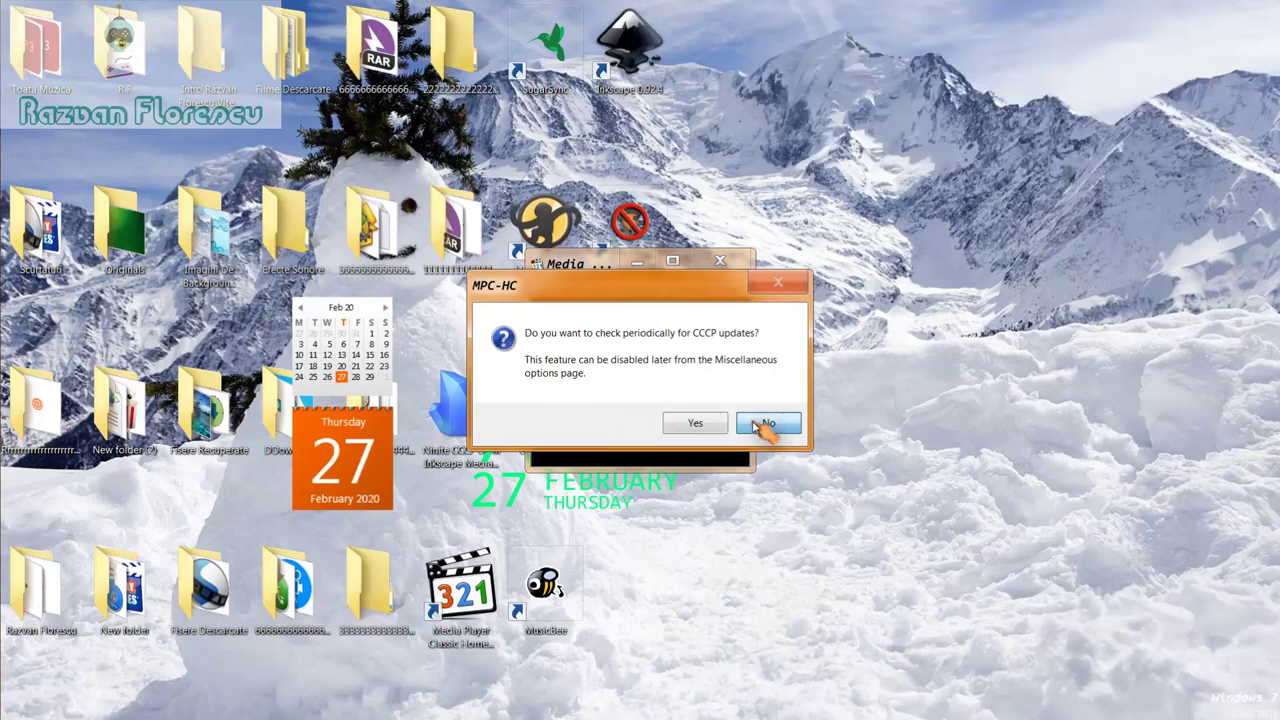
# Step: Maximize the Media Player Classic Home Cinema window to view it, and close the player
pyautogui.moveTo(594, 264); pyautogui.dragTo(628, 8)
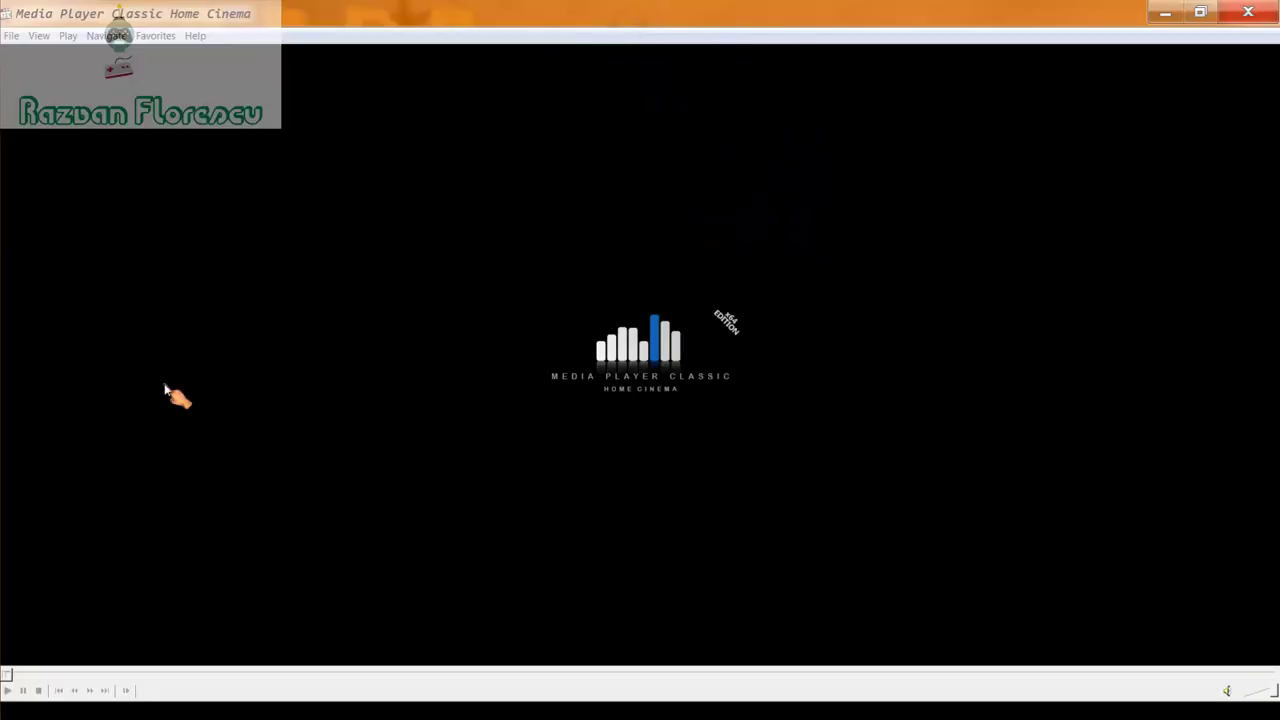
pyautogui.moveTo(10, 272)
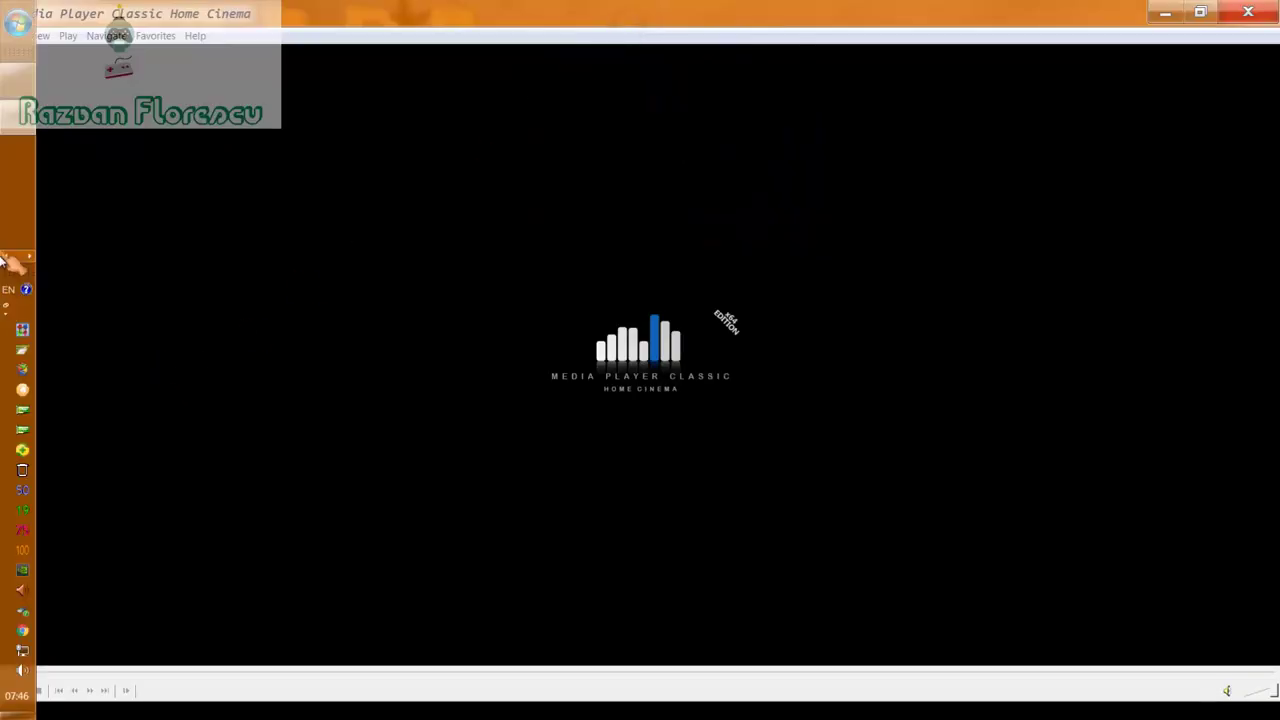
pyautogui.rightClick(12, 120)
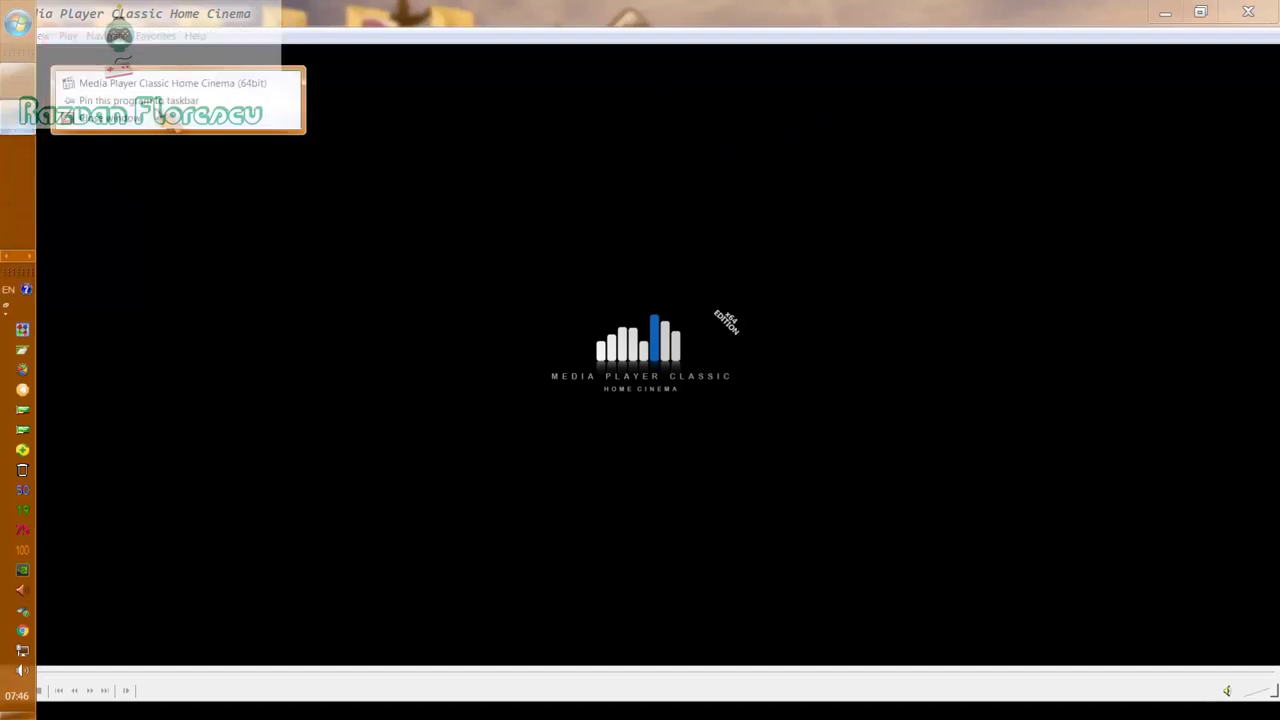
pyautogui.click(506, 171)
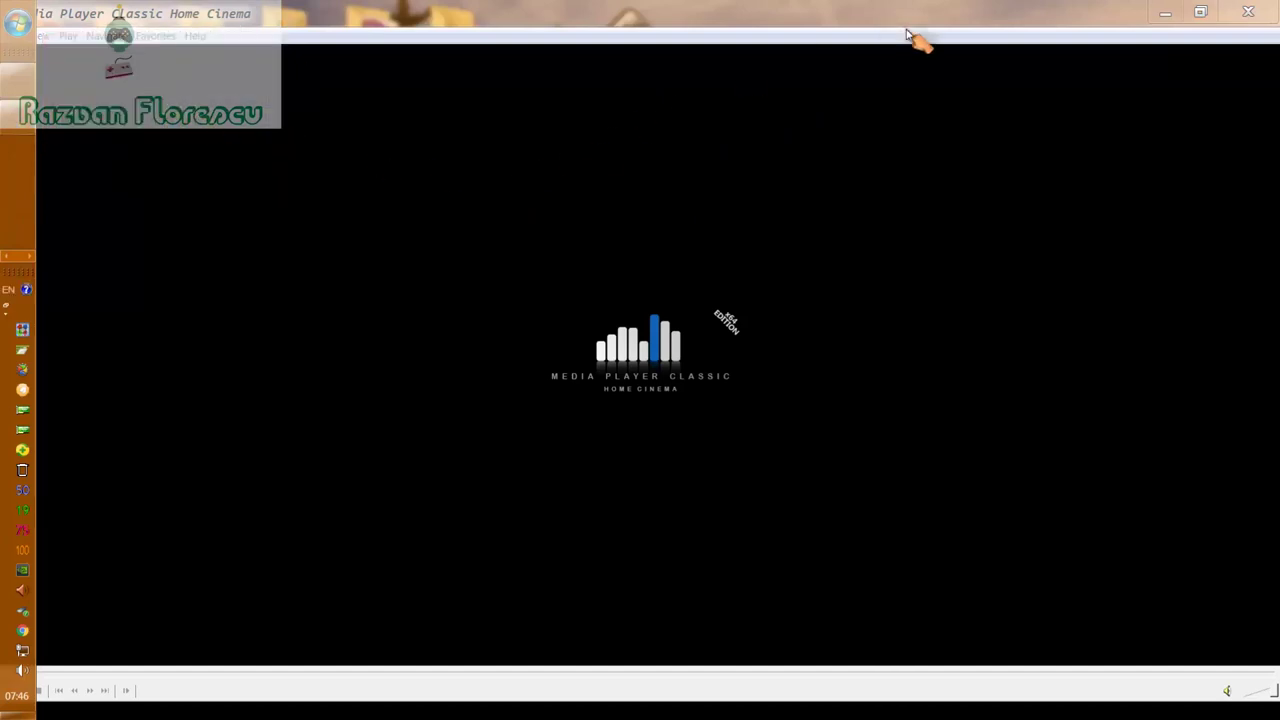
pyautogui.click(1248, 12)
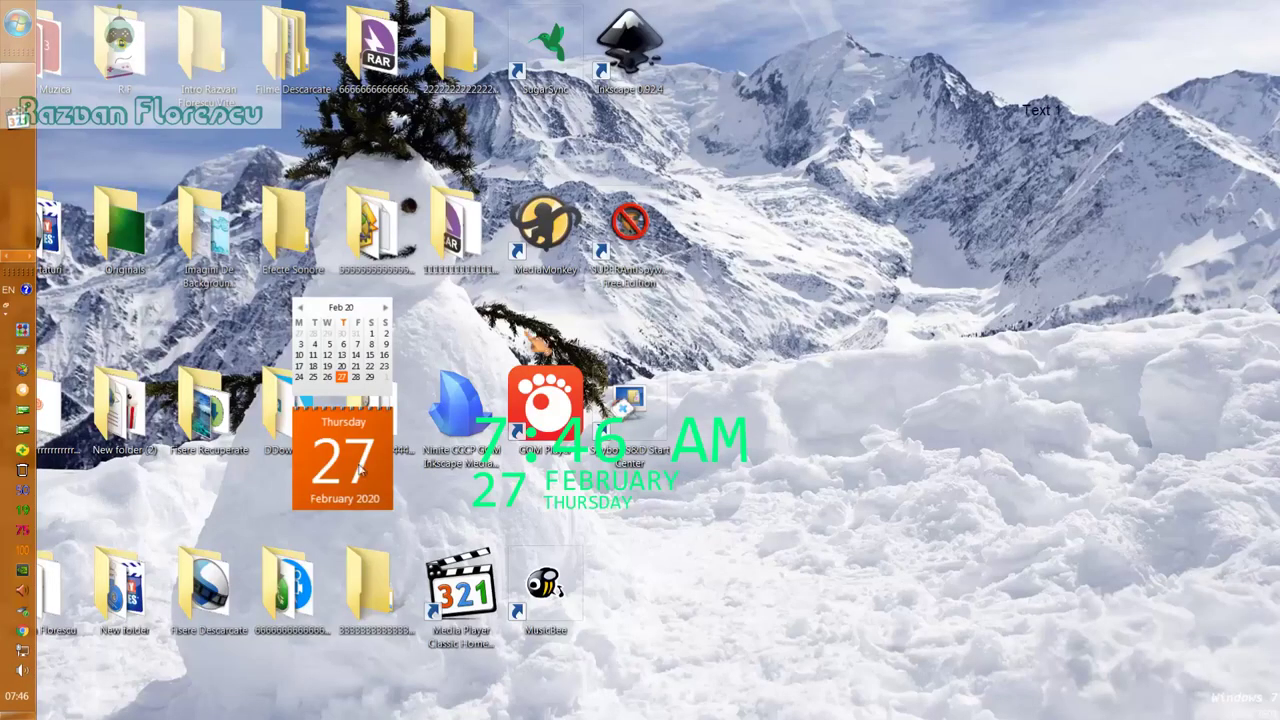
# Step: Permanently delete the Ninite CCCP GOM Inkscape MediaMonkey MusicBee installer from the desktop
pyautogui.click(472, 400)
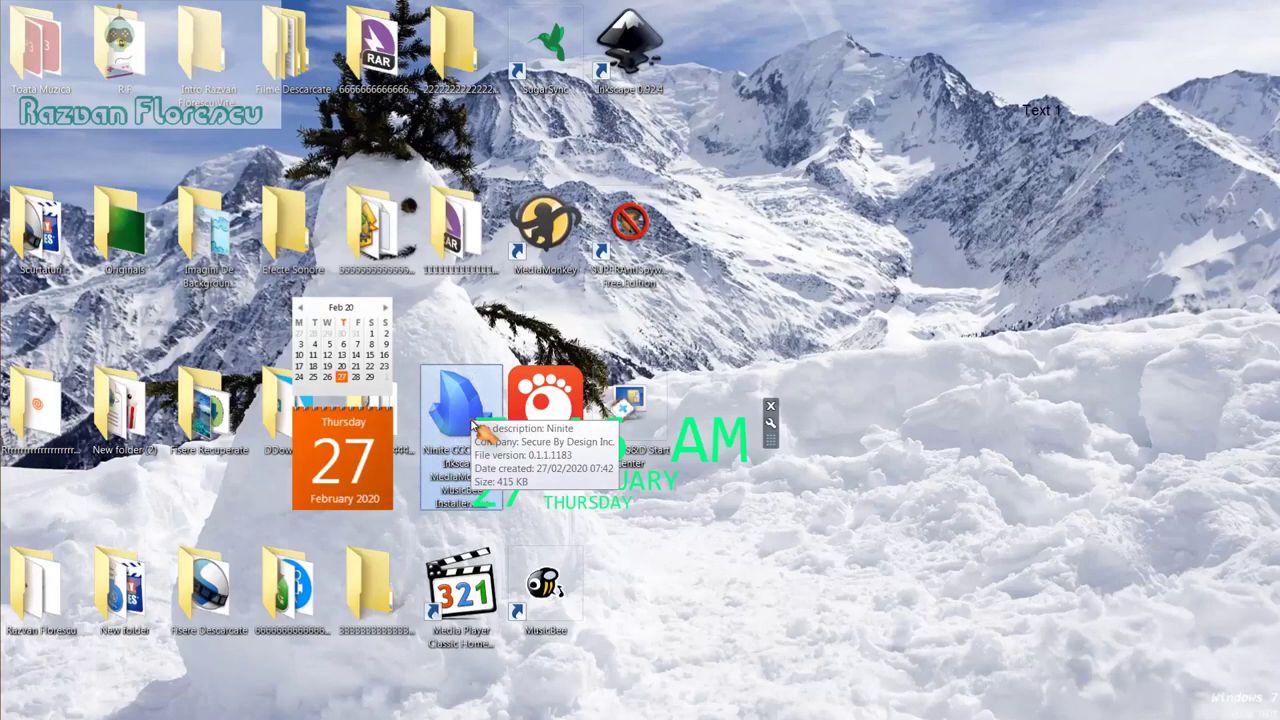
pyautogui.hotkey('shift', 'Delete')
pyautogui.press('Return')
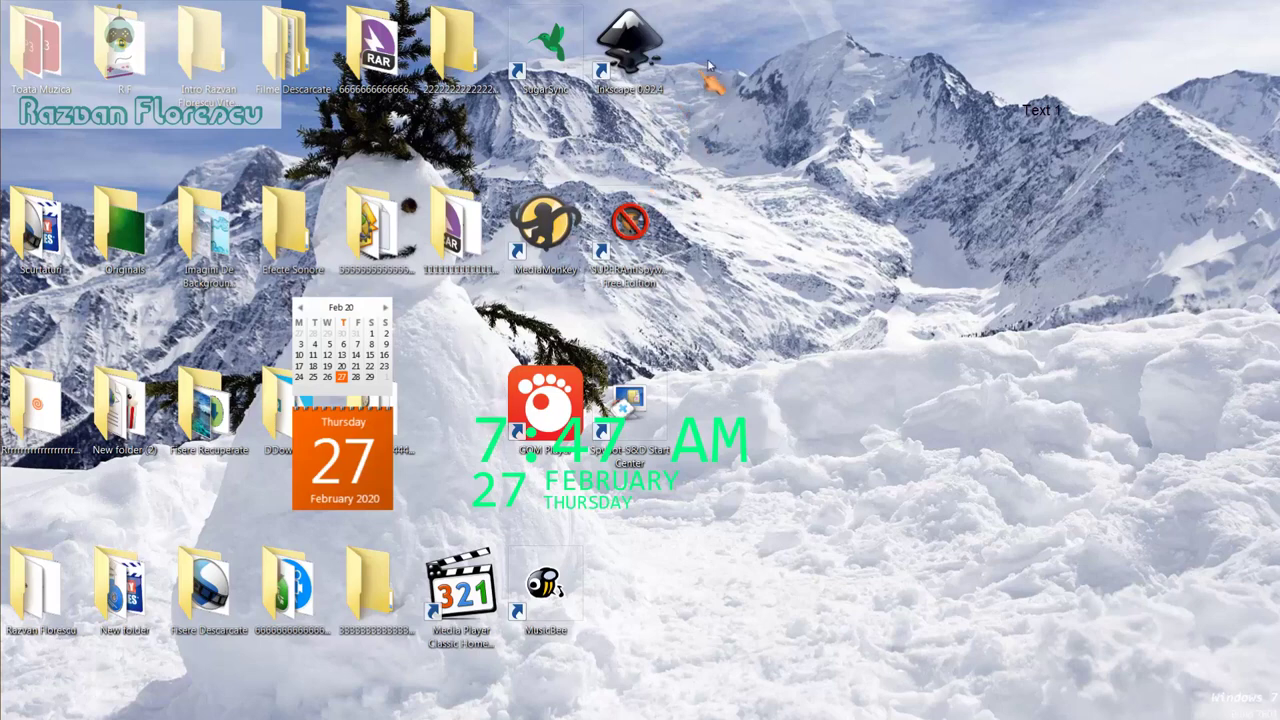
# Step: Copy the eight new program shortcuts into the Scurtaturi folder and permanently delete the originals from the desktop
pyautogui.moveTo(712, 47); pyautogui.dragTo(515, 595)
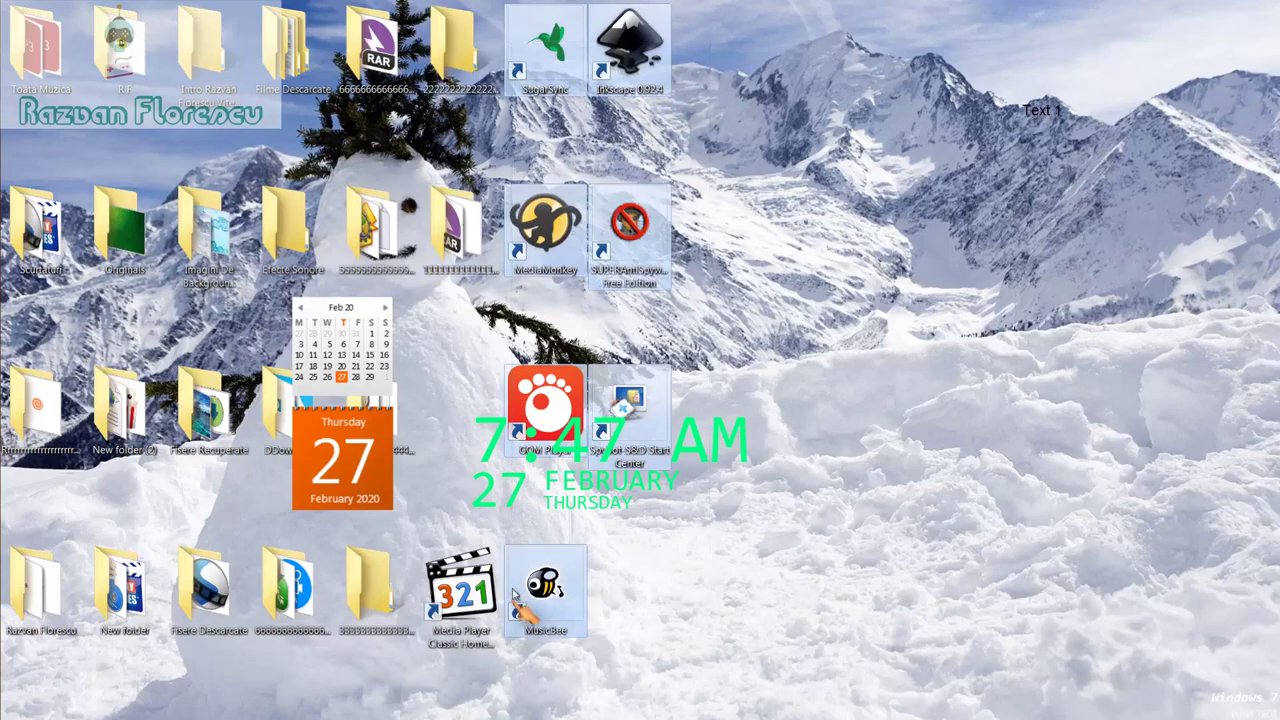
pyautogui.keyDown('ctrl'); pyautogui.click(458, 578); pyautogui.keyUp('ctrl')
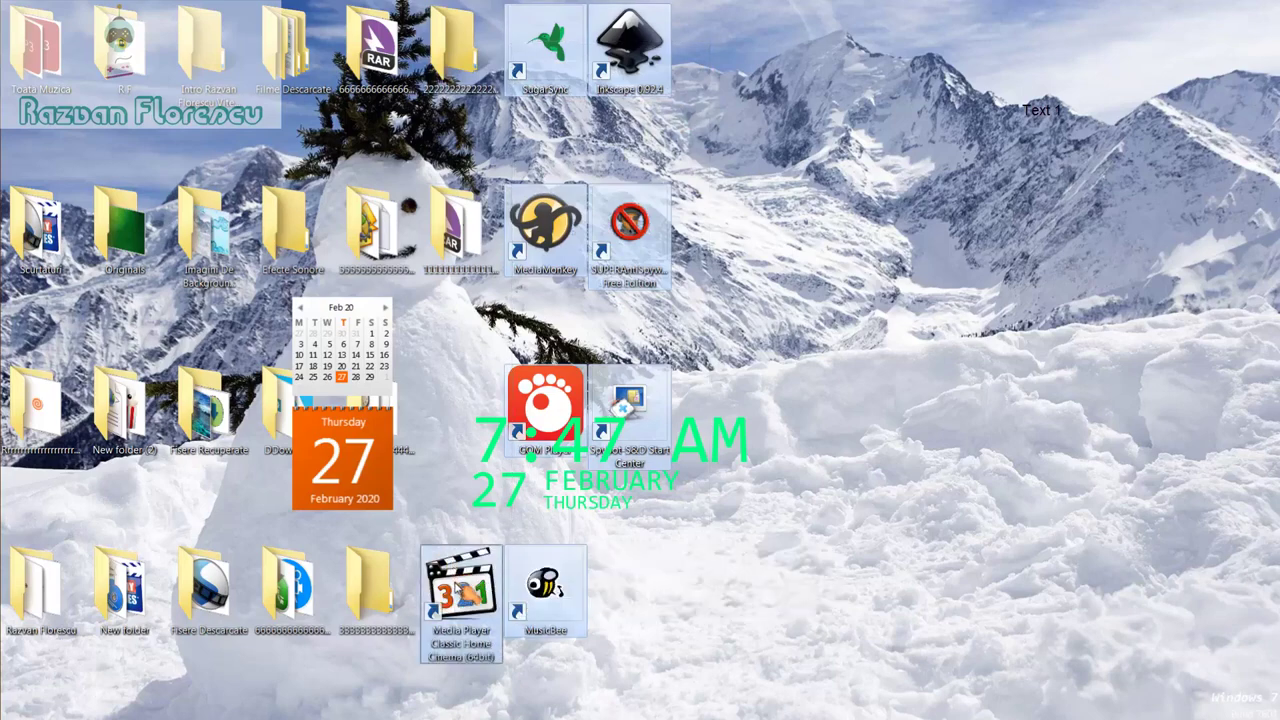
pyautogui.moveTo(458, 580); pyautogui.dragTo(75, 198)
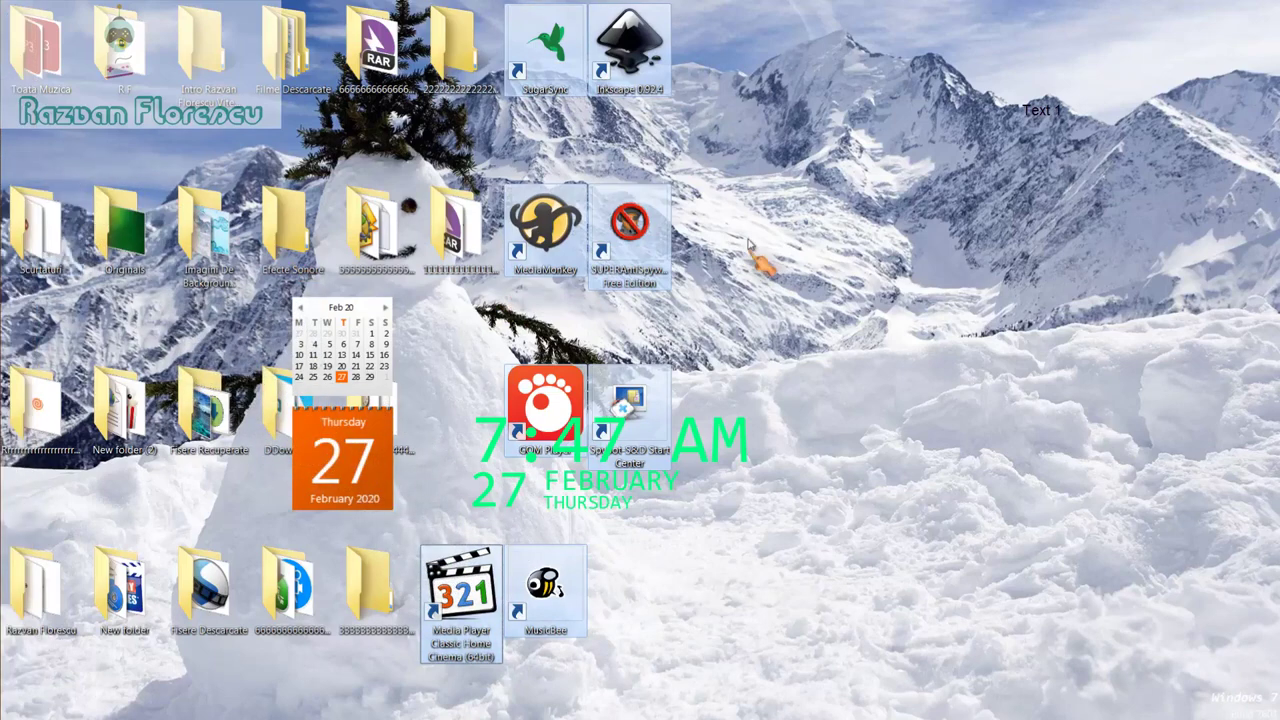
pyautogui.hotkey('shift', 'Delete')
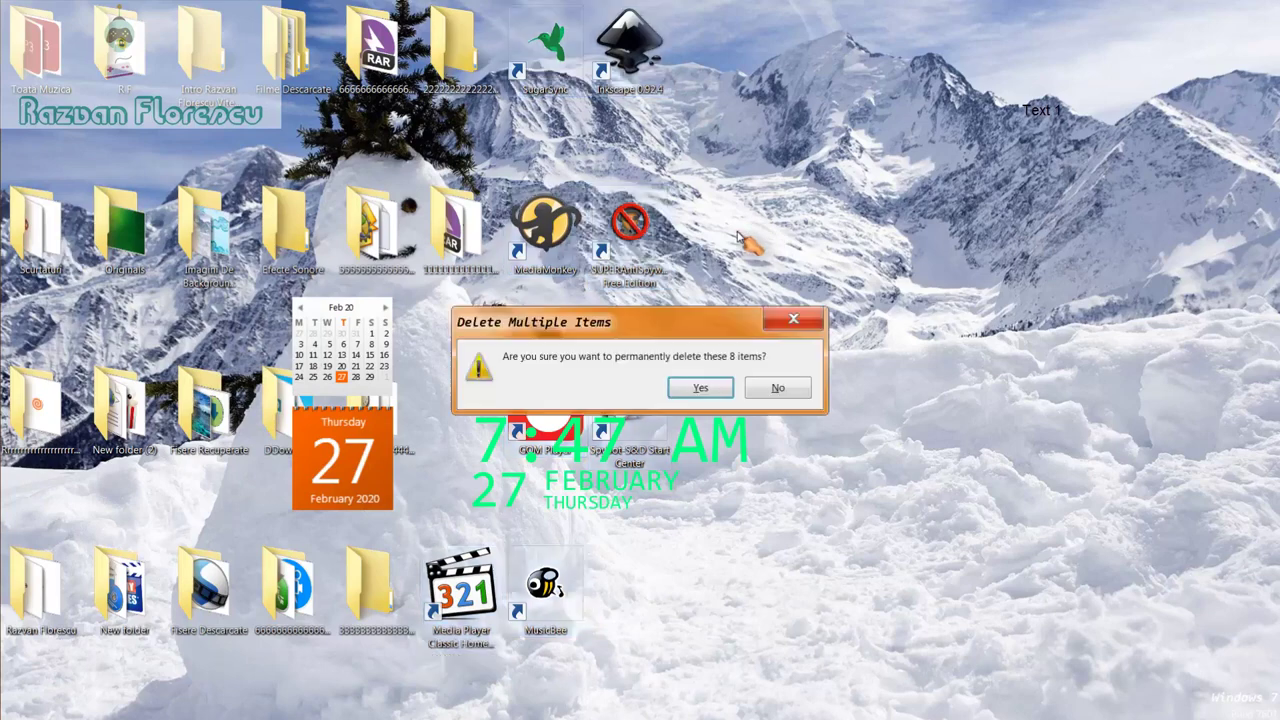
pyautogui.press('Return')
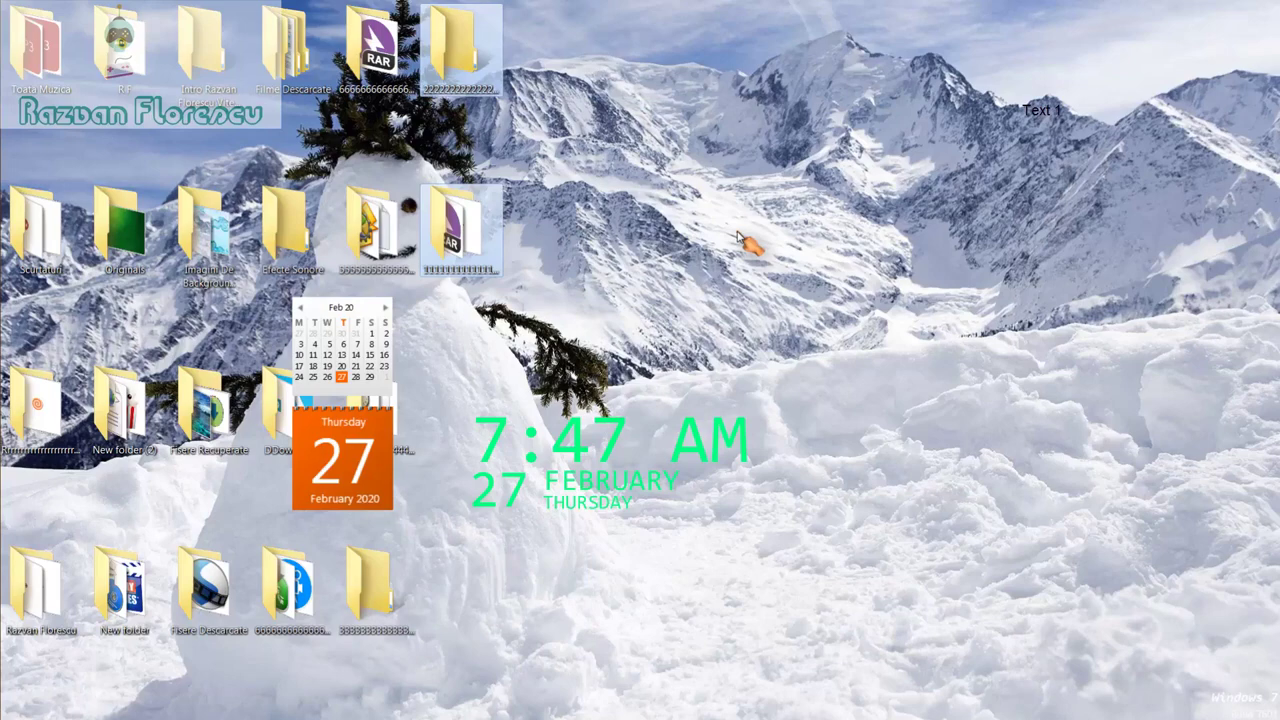
# Step: Refresh the desktop twice
pyautogui.rightClick(606, 541)
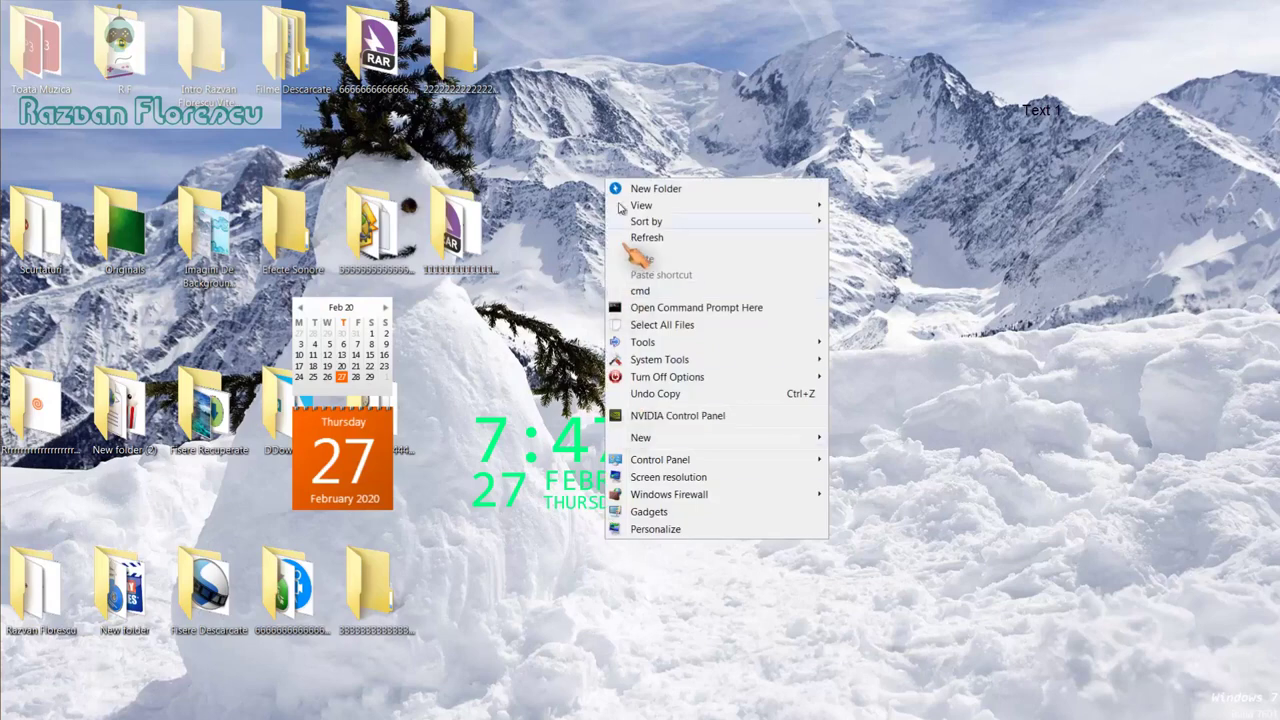
pyautogui.click(641, 237)
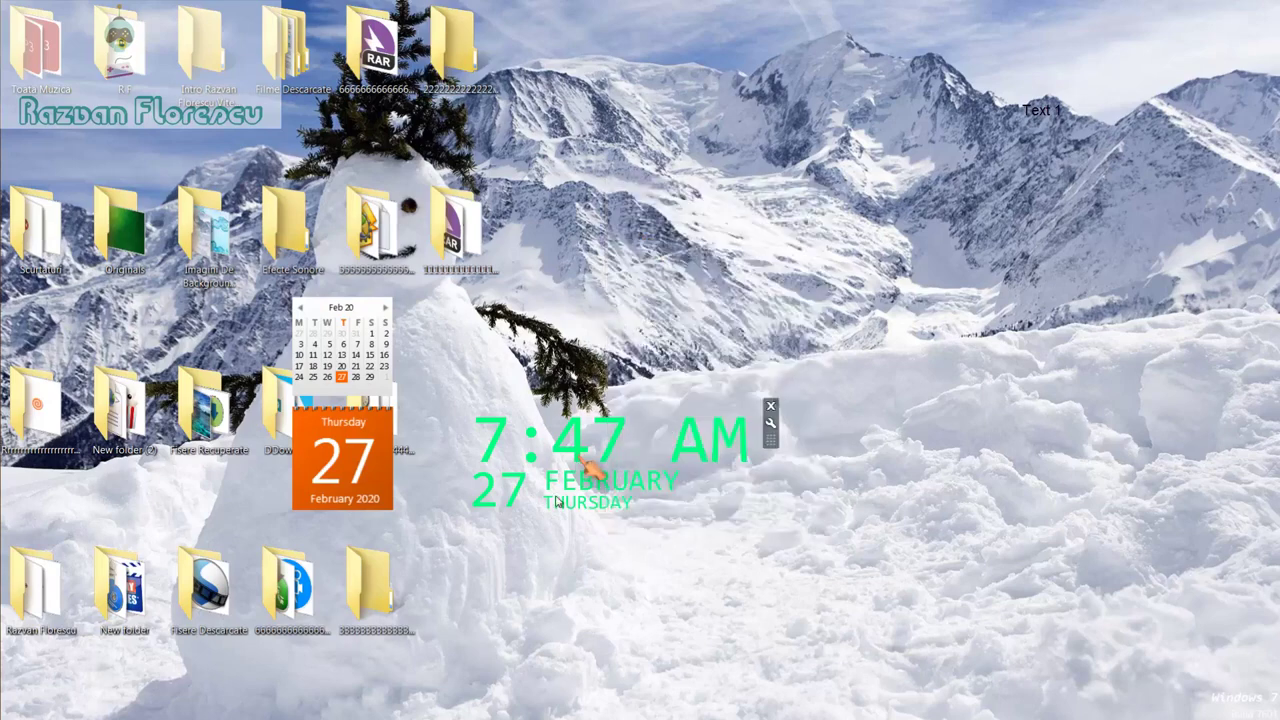
pyautogui.rightClick(577, 543)
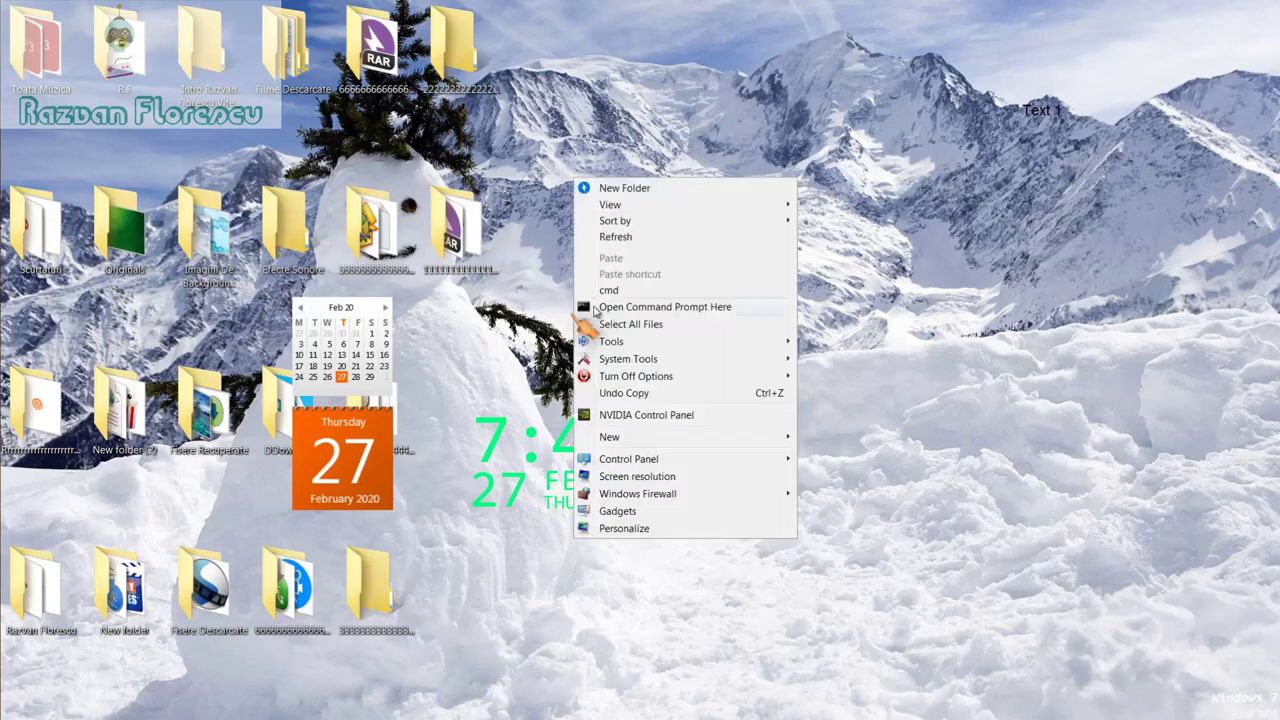
pyautogui.click(614, 237)
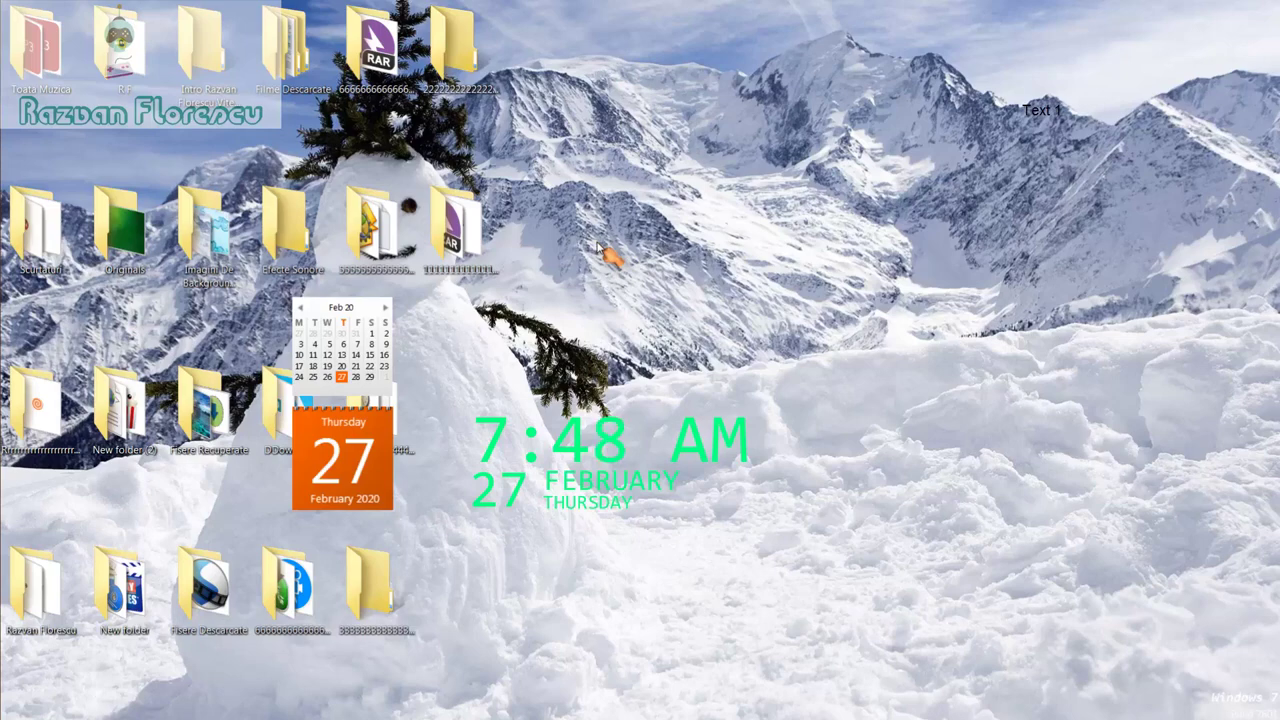
pyautogui.moveTo(2, 248)
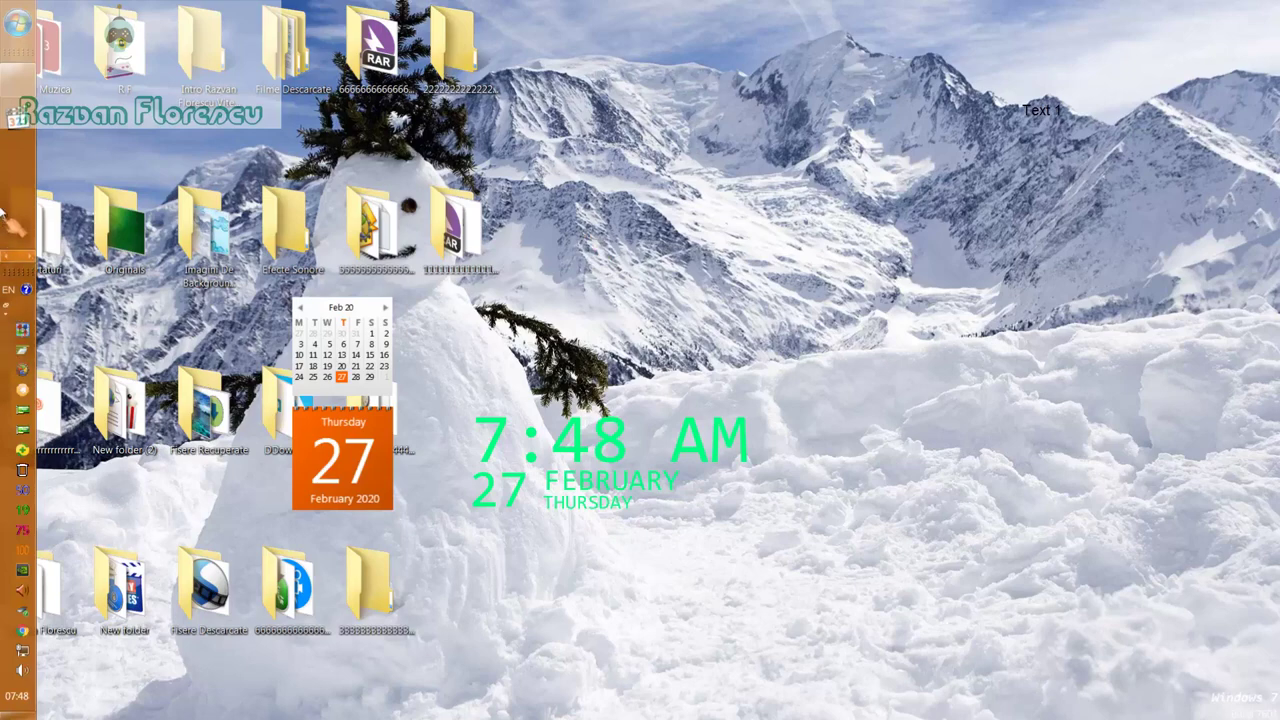
pyautogui.moveTo(30, 90)
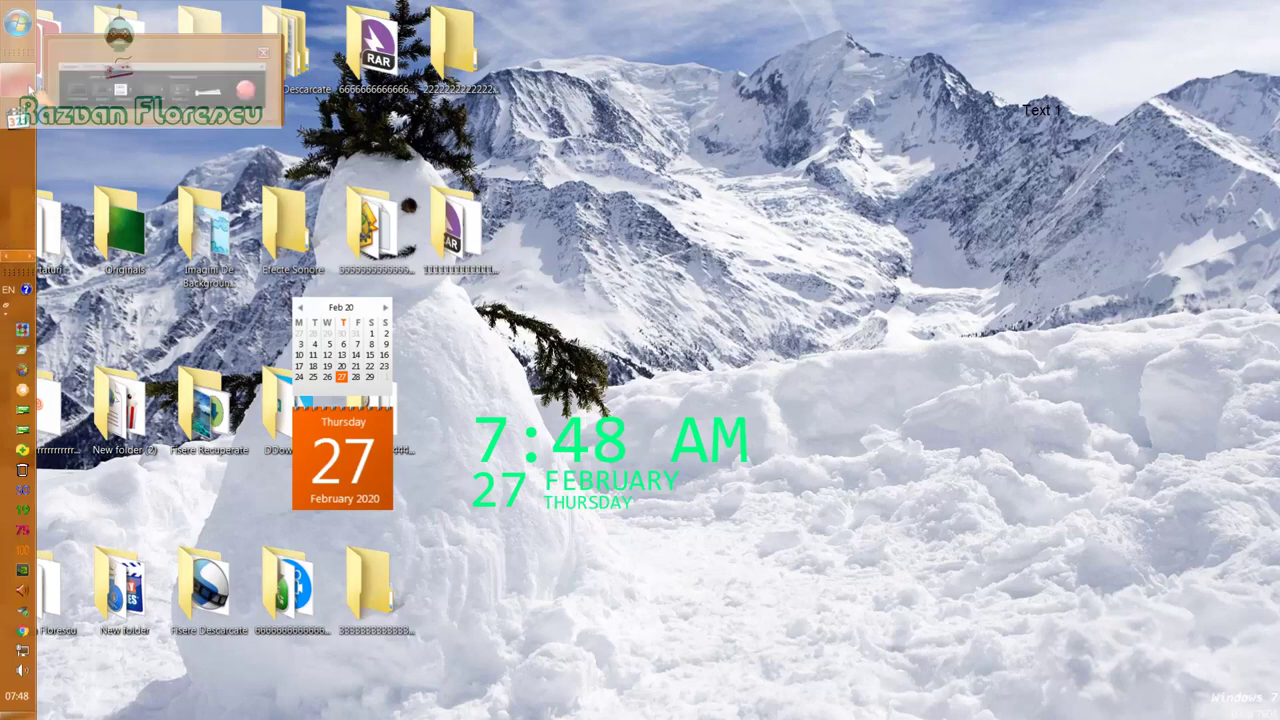
pyautogui.click(118, 100)
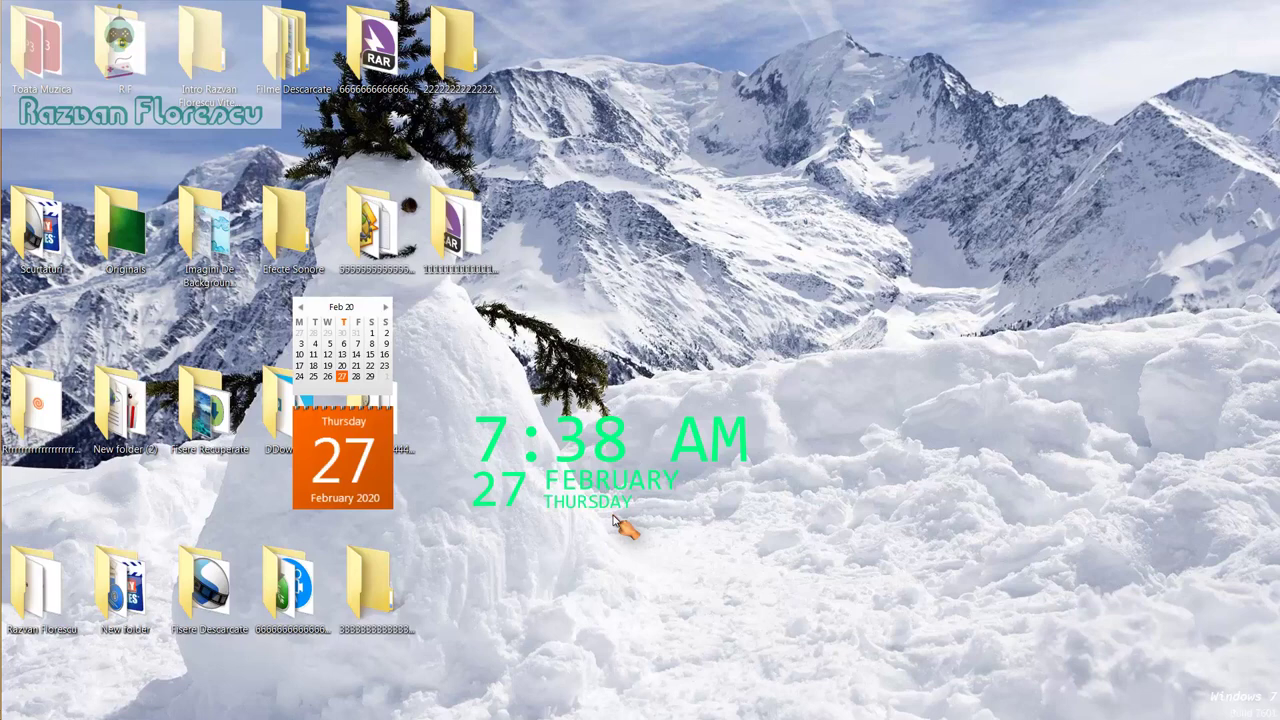
# Step: Switch to the browser window with the Ninite site and examine the selectable apps in all categories down to Developer Tools and Utilities
pyautogui.moveTo(4, 345)
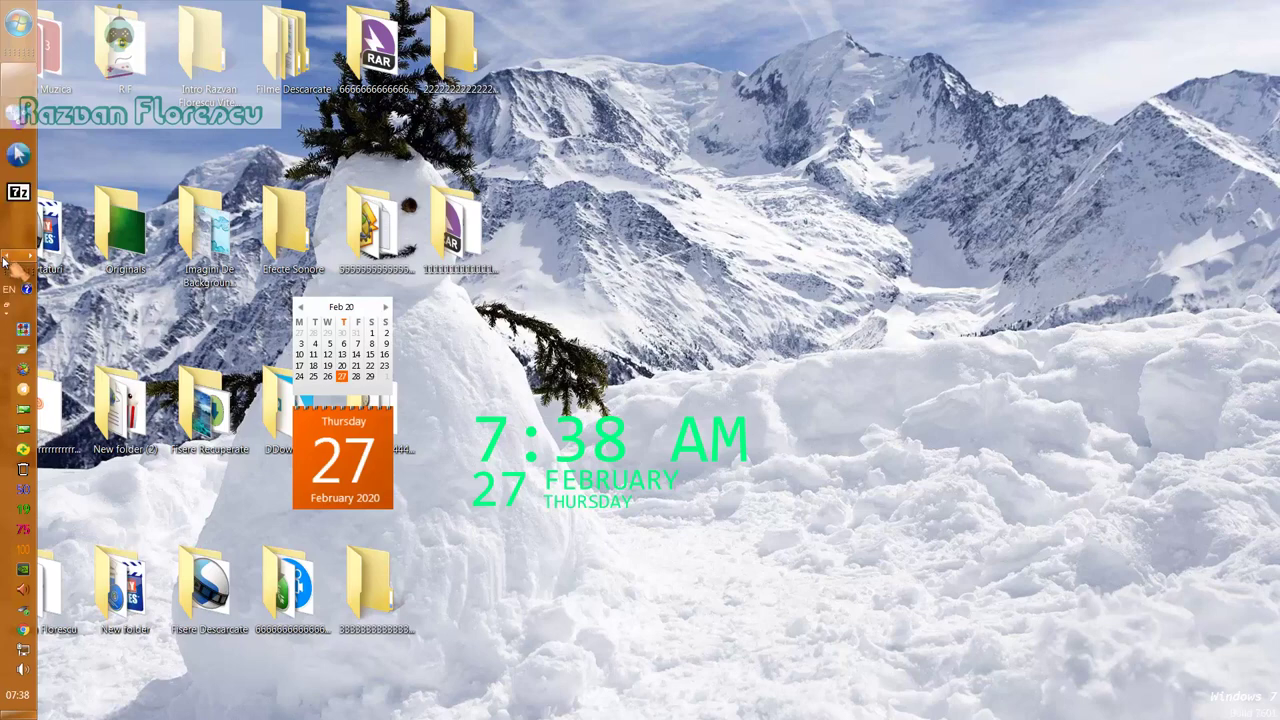
pyautogui.moveTo(20, 88)
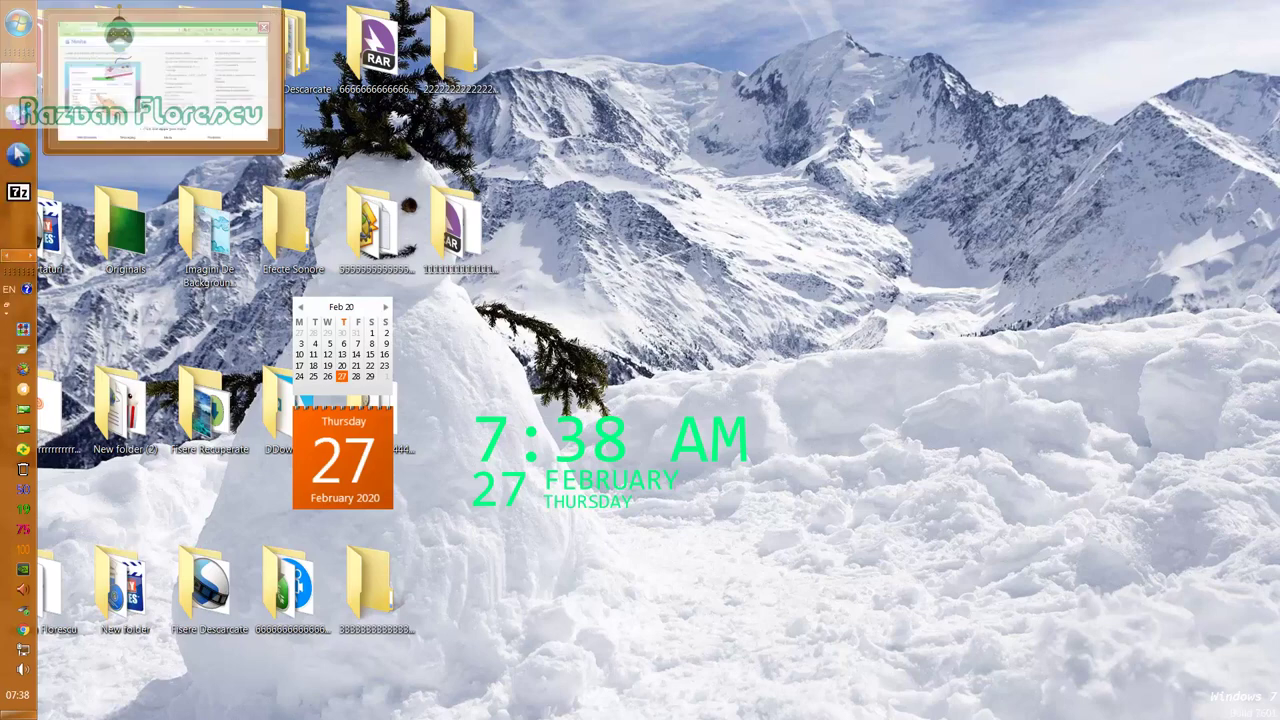
pyautogui.click(172, 118)
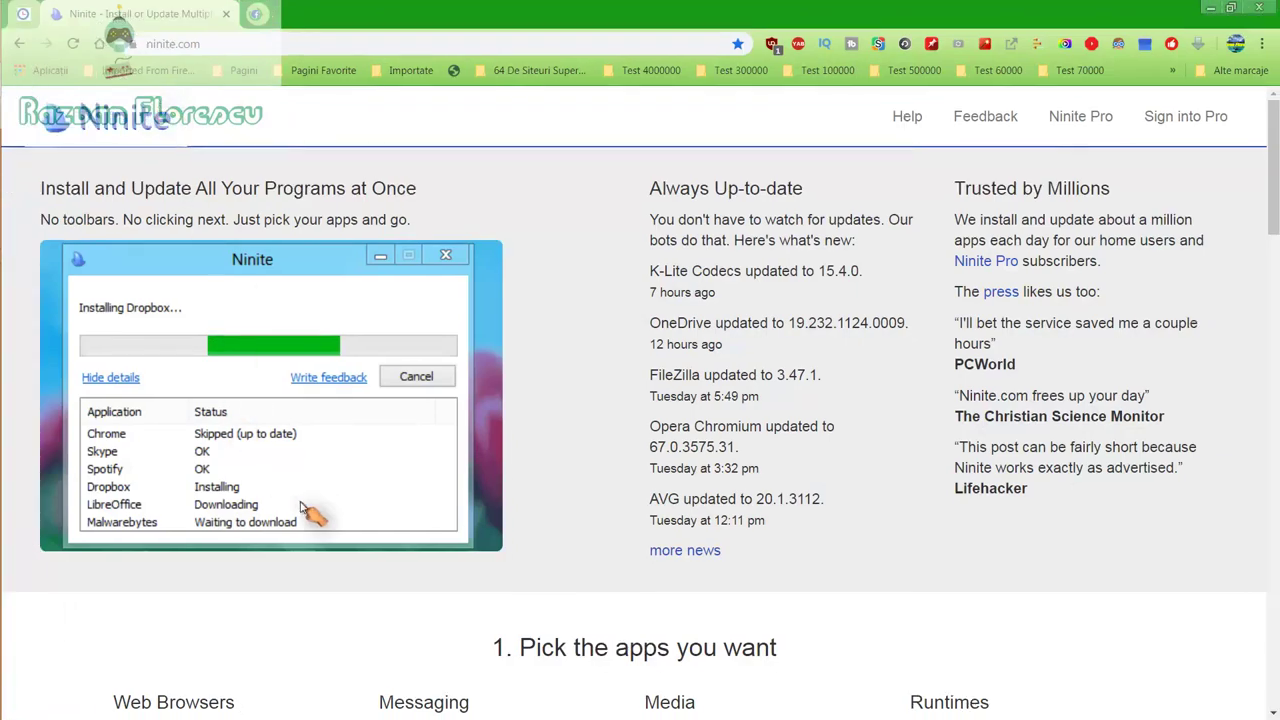
pyautogui.scroll(-2, 325, 615)
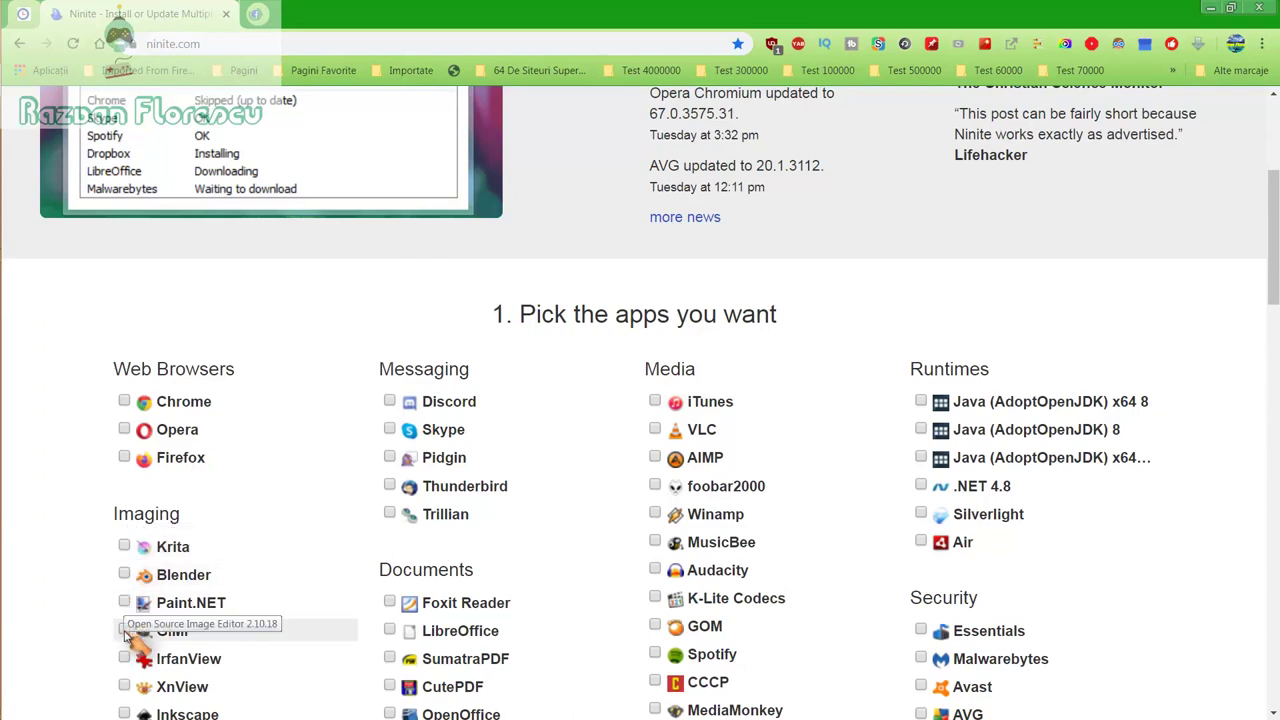
pyautogui.scroll(-1, 130, 680)
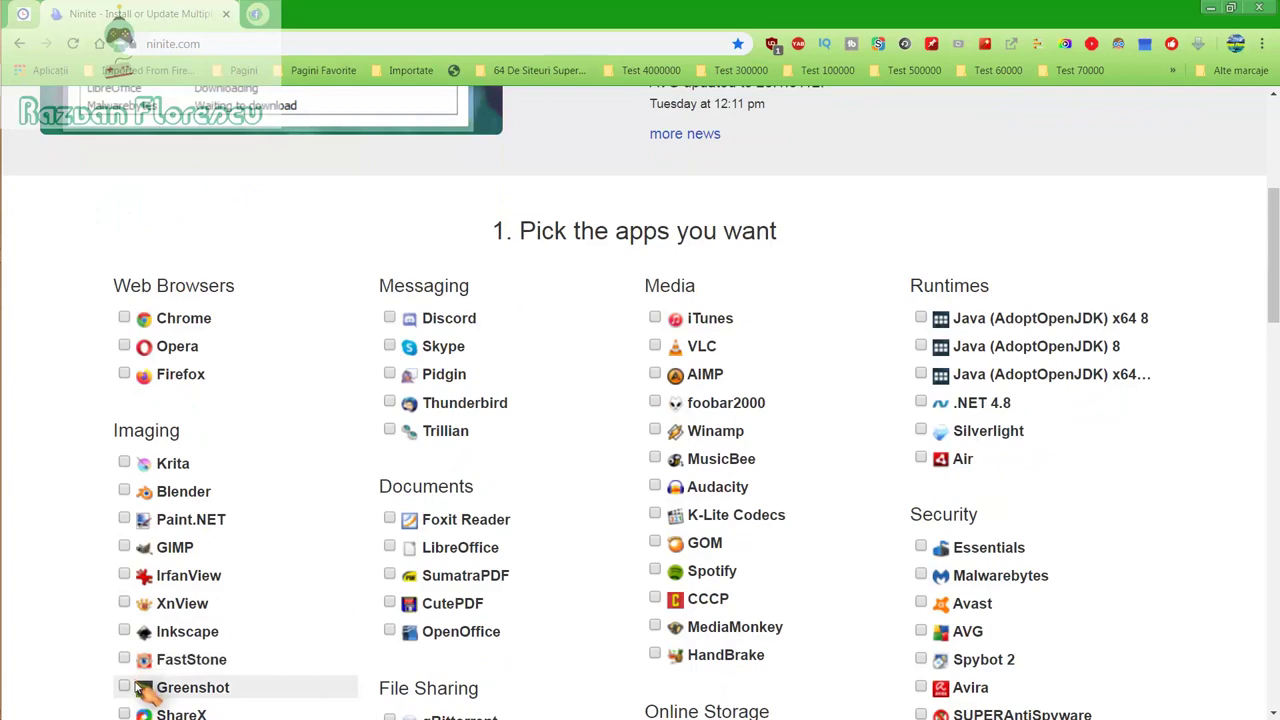
pyautogui.scroll(-1, 135, 688)
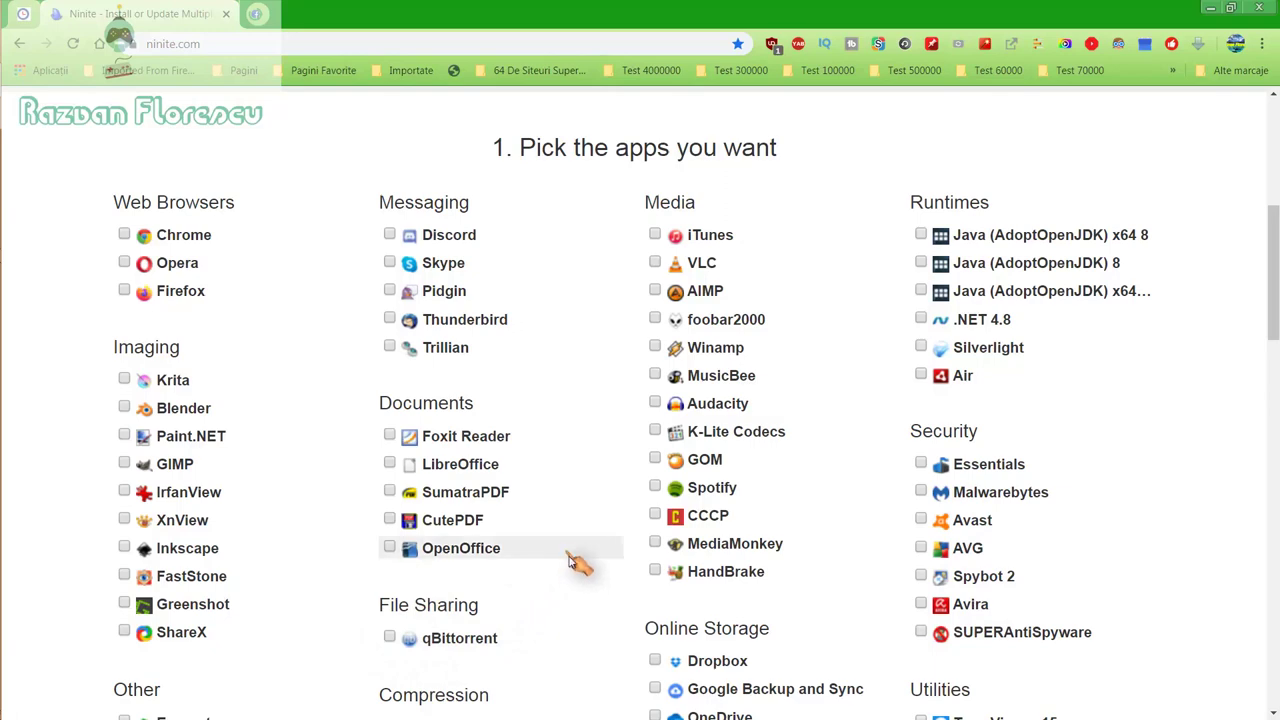
pyautogui.scroll(-1, 598, 596)
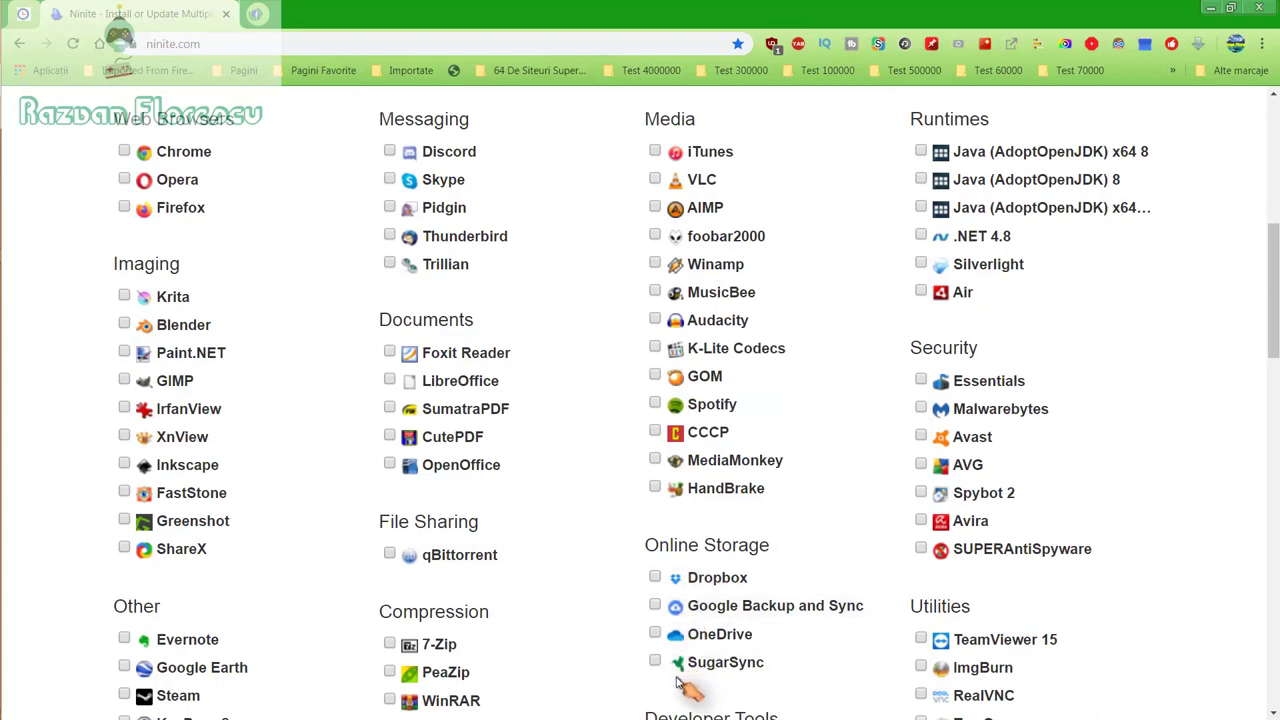
pyautogui.scroll(-3, 560, 648)
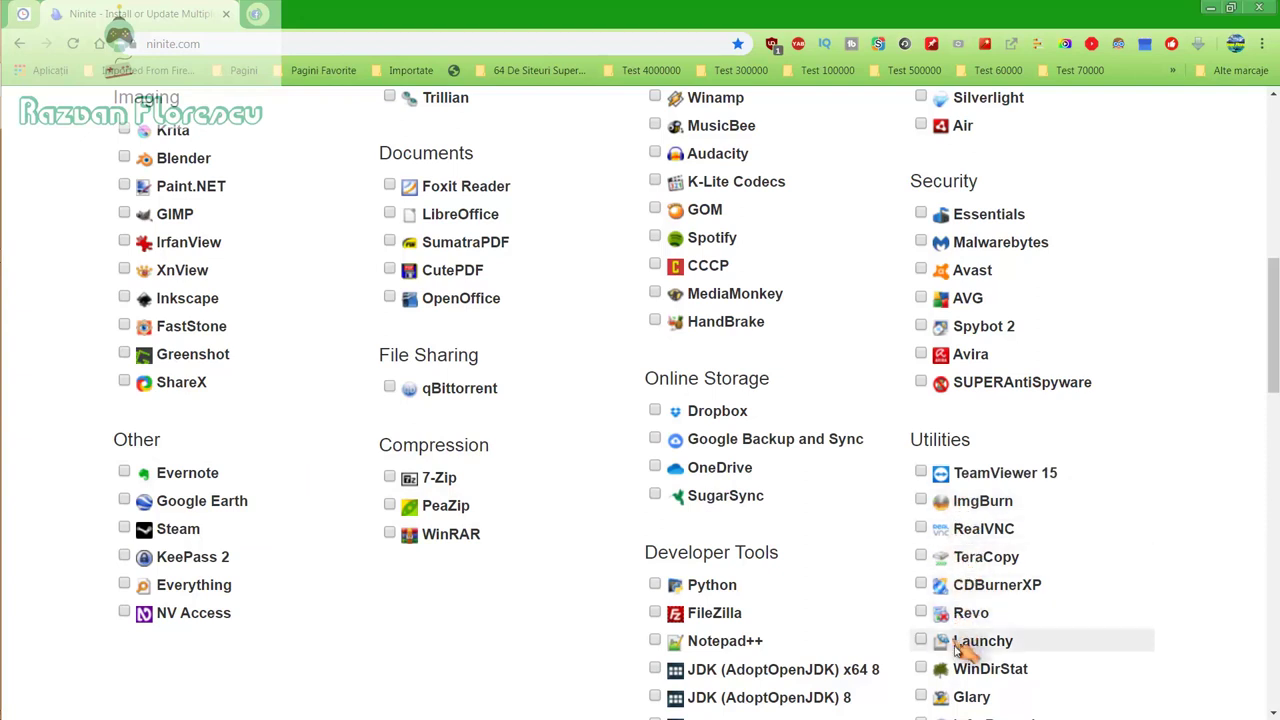
pyautogui.scroll(-1, 968, 692)
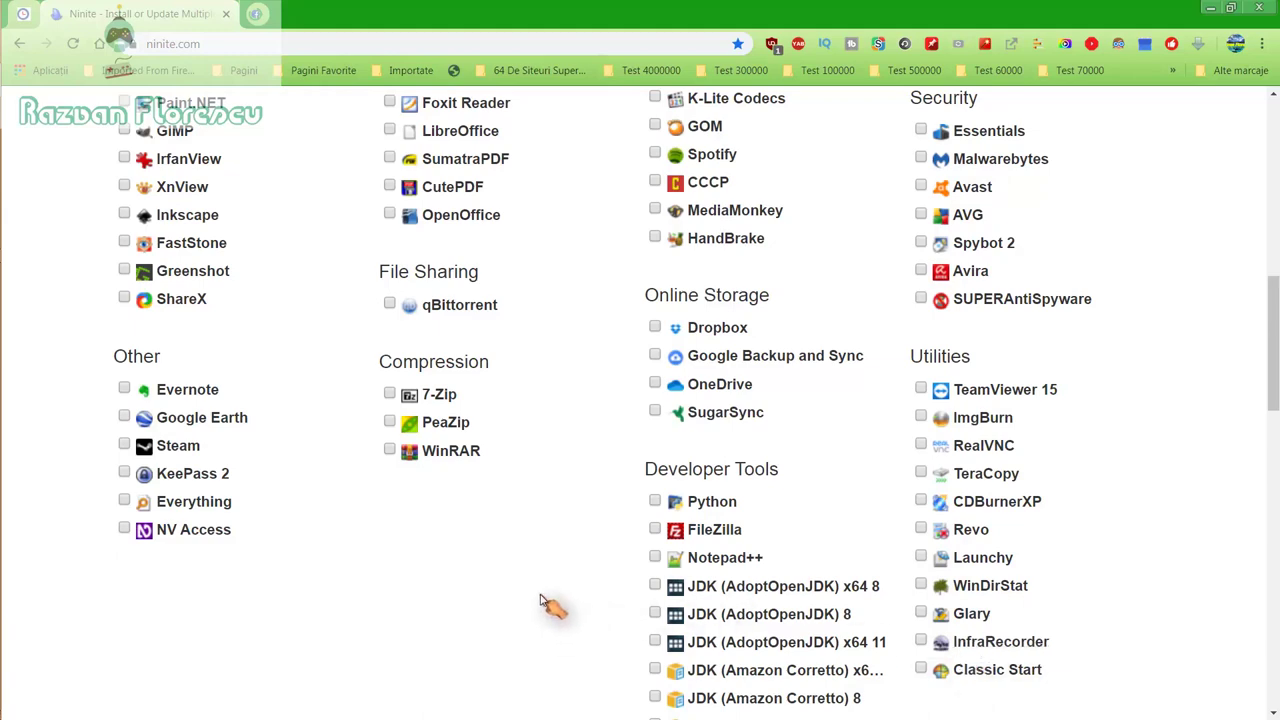
pyautogui.scroll(-1, 545, 603)
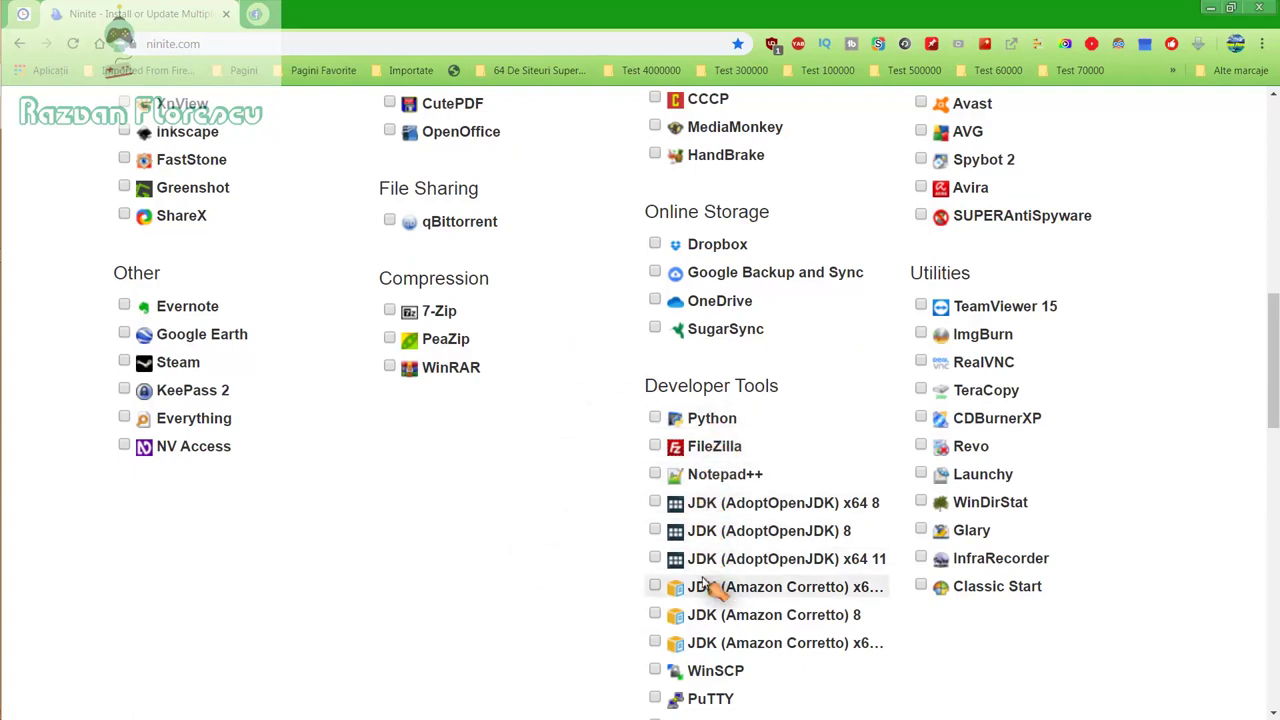
pyautogui.scroll(-1, 718, 650)
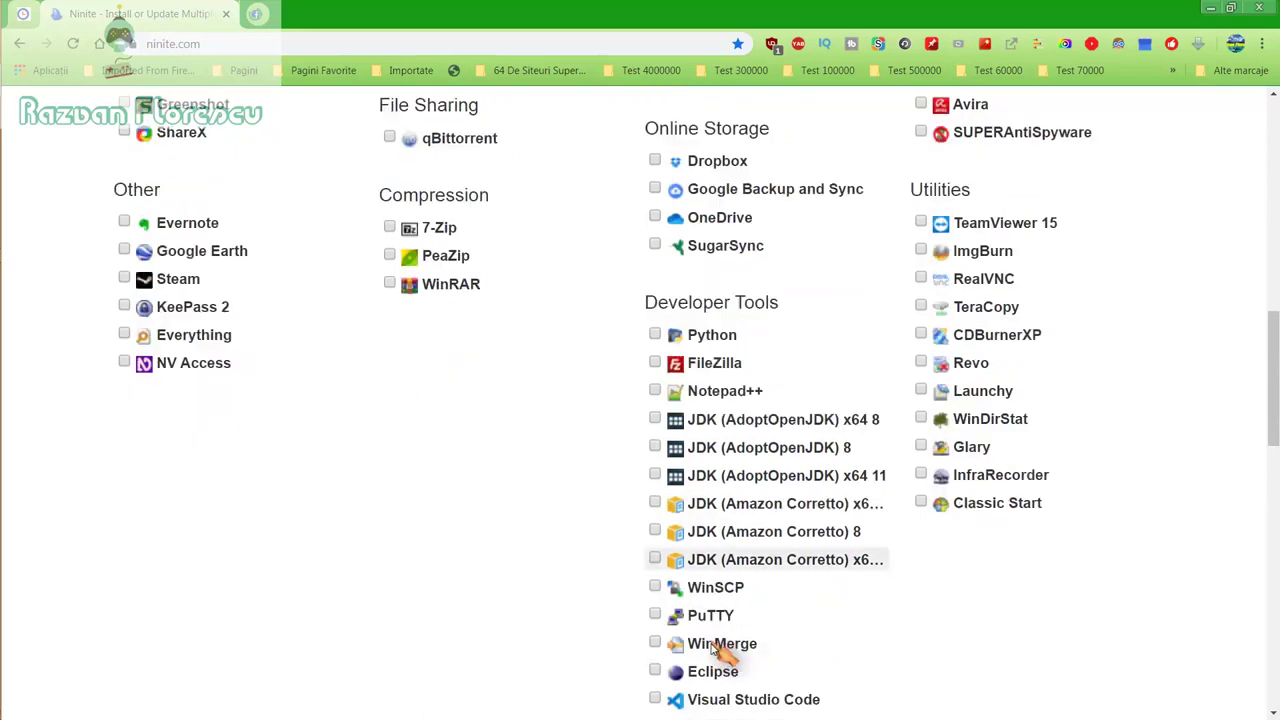
pyautogui.scroll(-1, 718, 650)
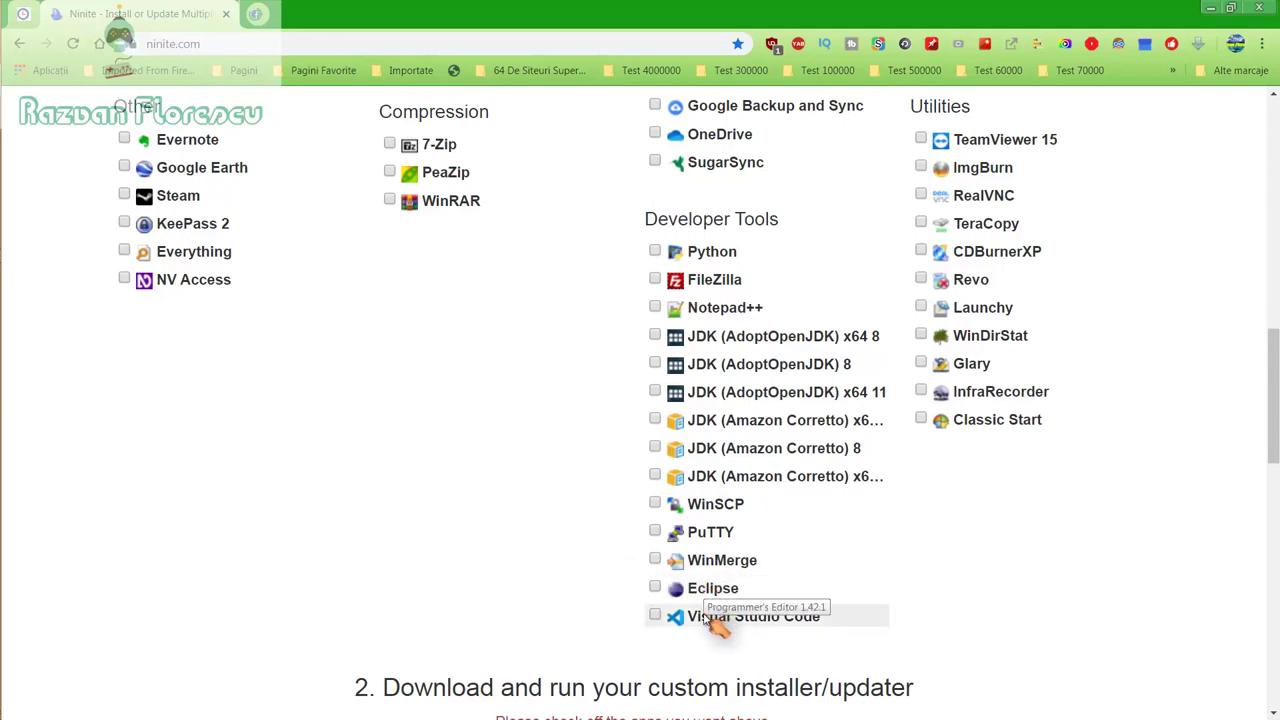
pyautogui.scroll(3, 589, 568)
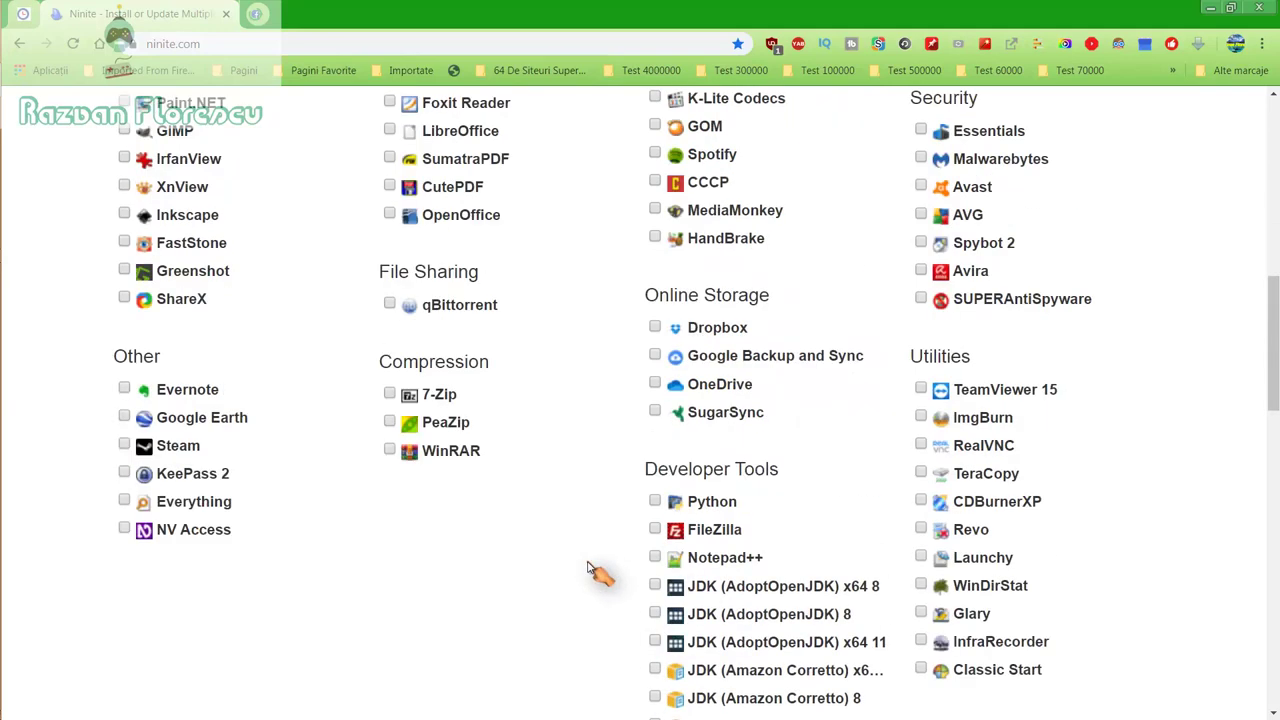
# Step: Select Inkscape, MusicBee, GOM, Spotify, CCCP and MediaMonkey in the Imaging and Media categories of the Ninite app list
pyautogui.scroll(3, 589, 568)
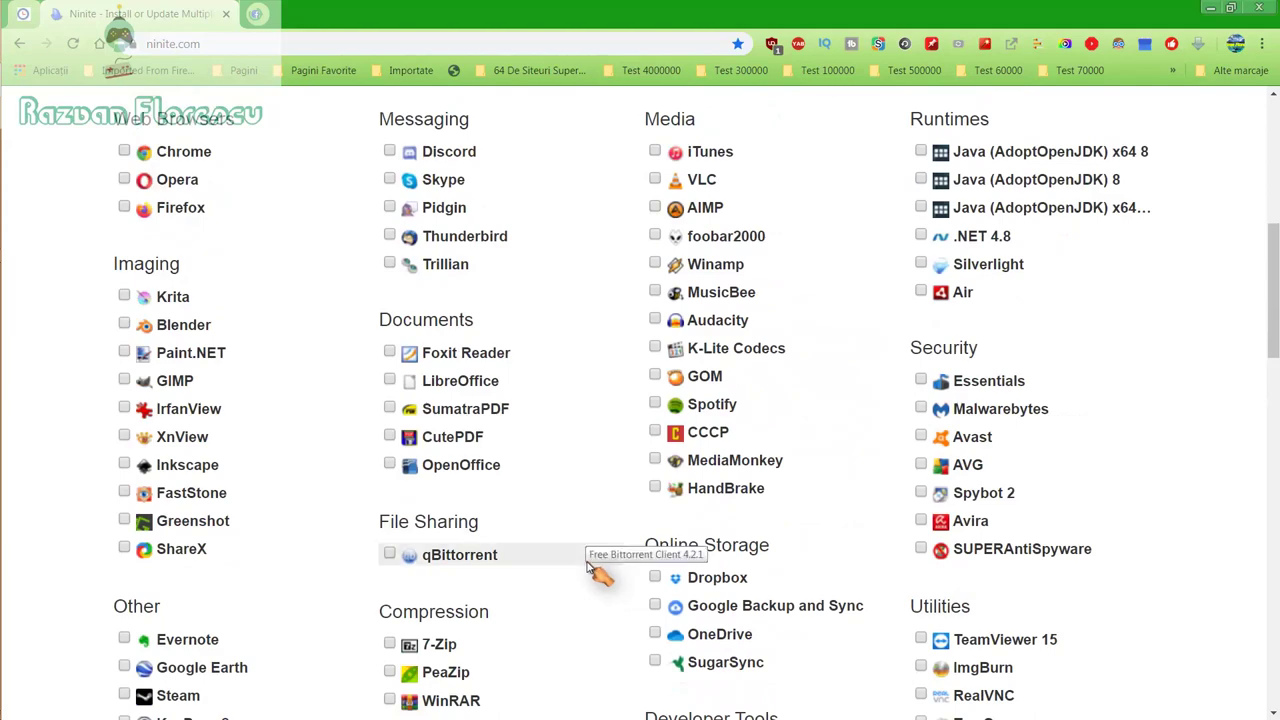
pyautogui.scroll(2, 589, 568)
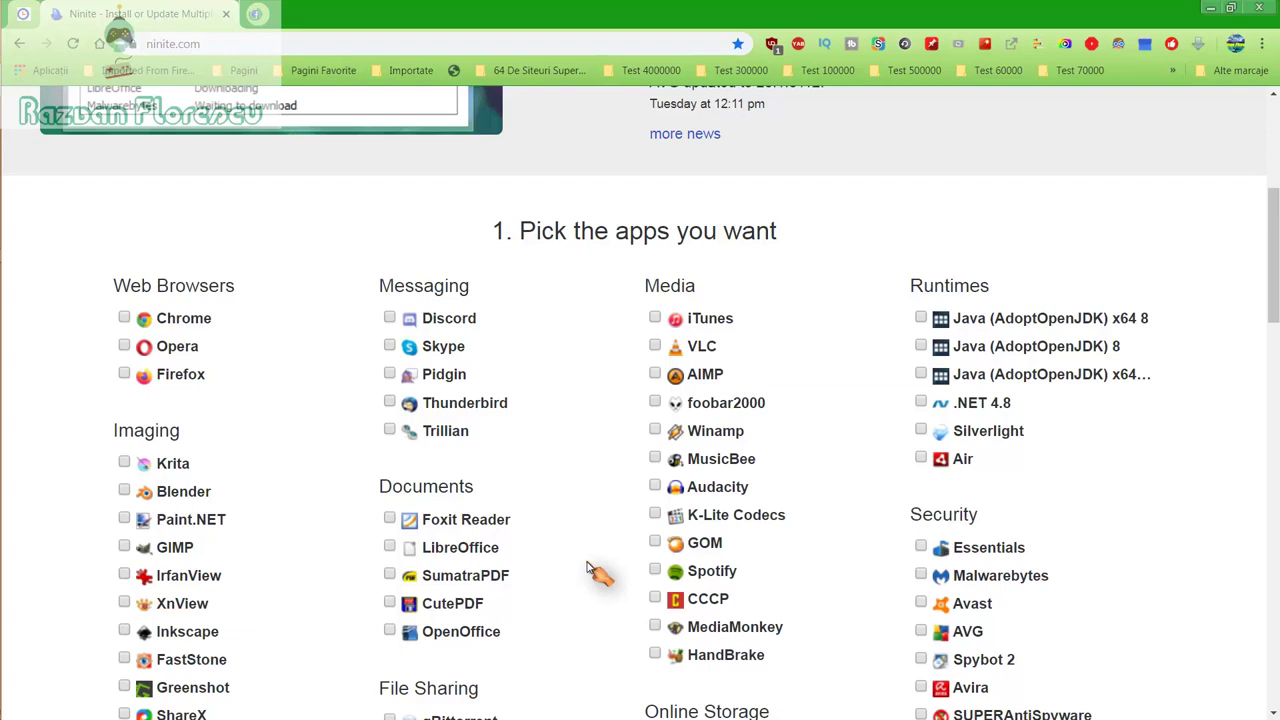
pyautogui.click(656, 543)
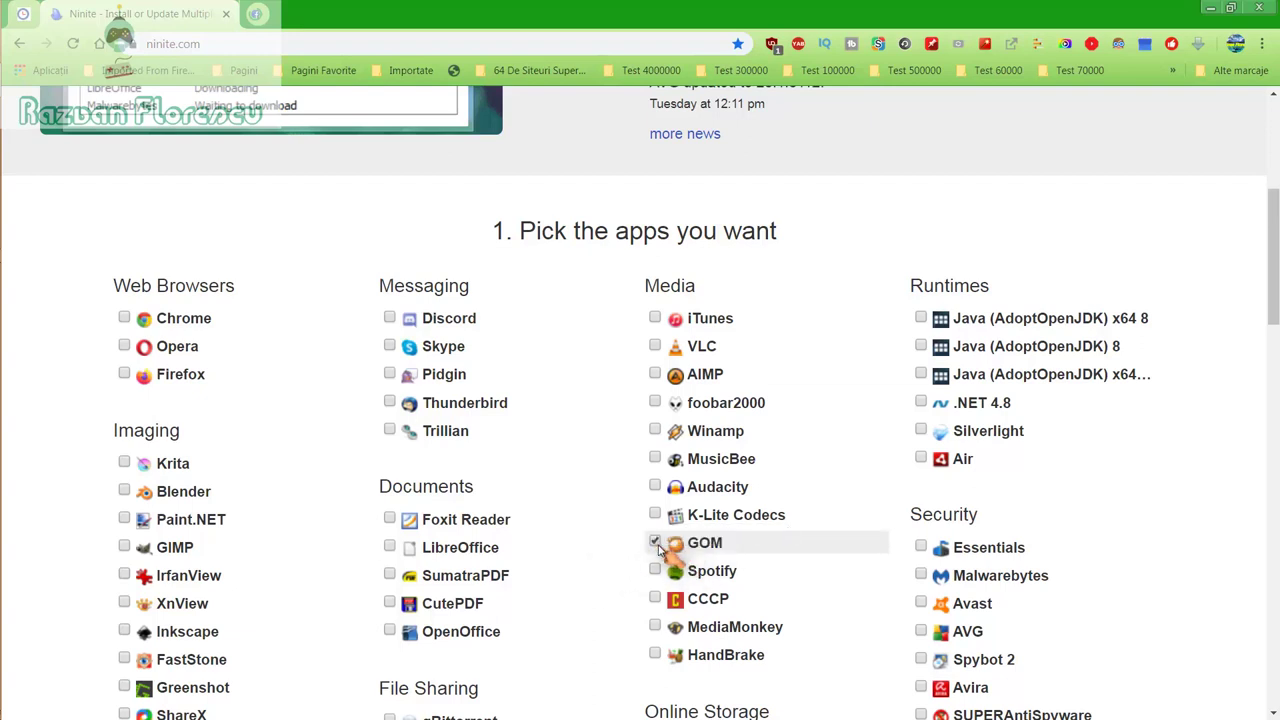
pyautogui.click(127, 636)
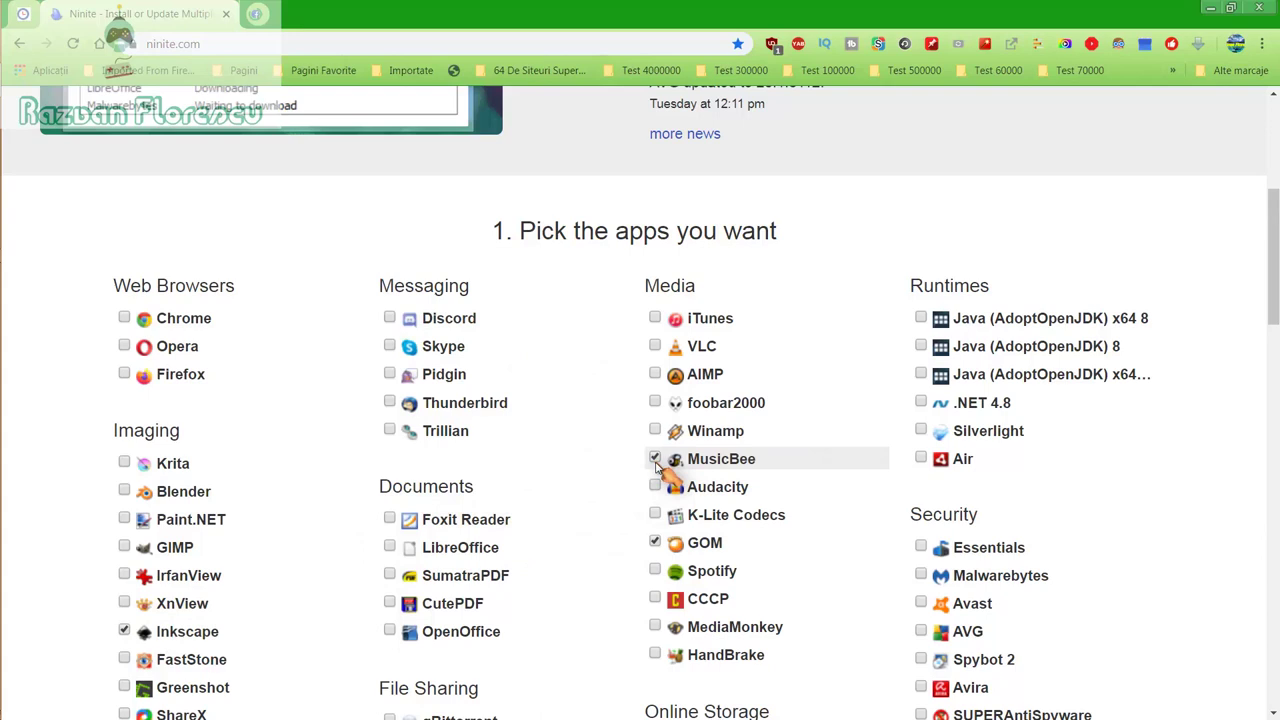
pyautogui.click(655, 626)
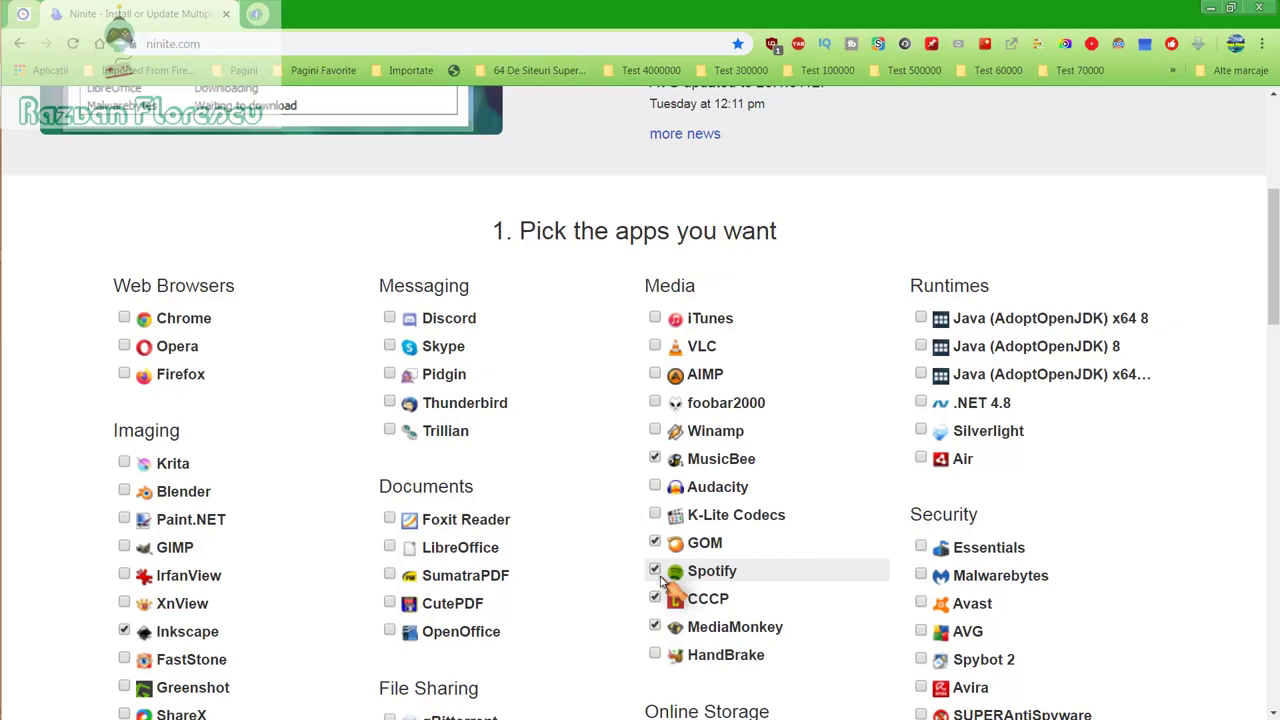
# Step: Add SUPERAntiSpyware and Spybot 2 from Security and SugarSync from Online Storage to the app selection
pyautogui.scroll(-1, 660, 580)
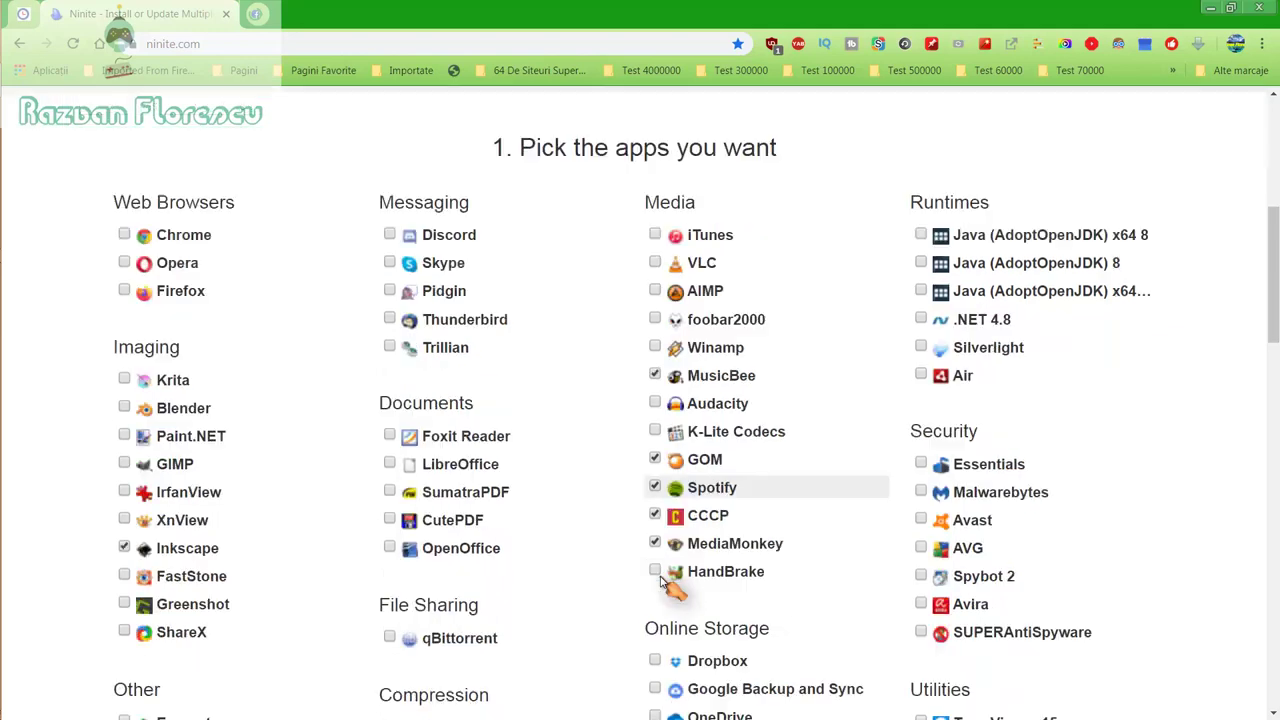
pyautogui.scroll(-1, 670, 585)
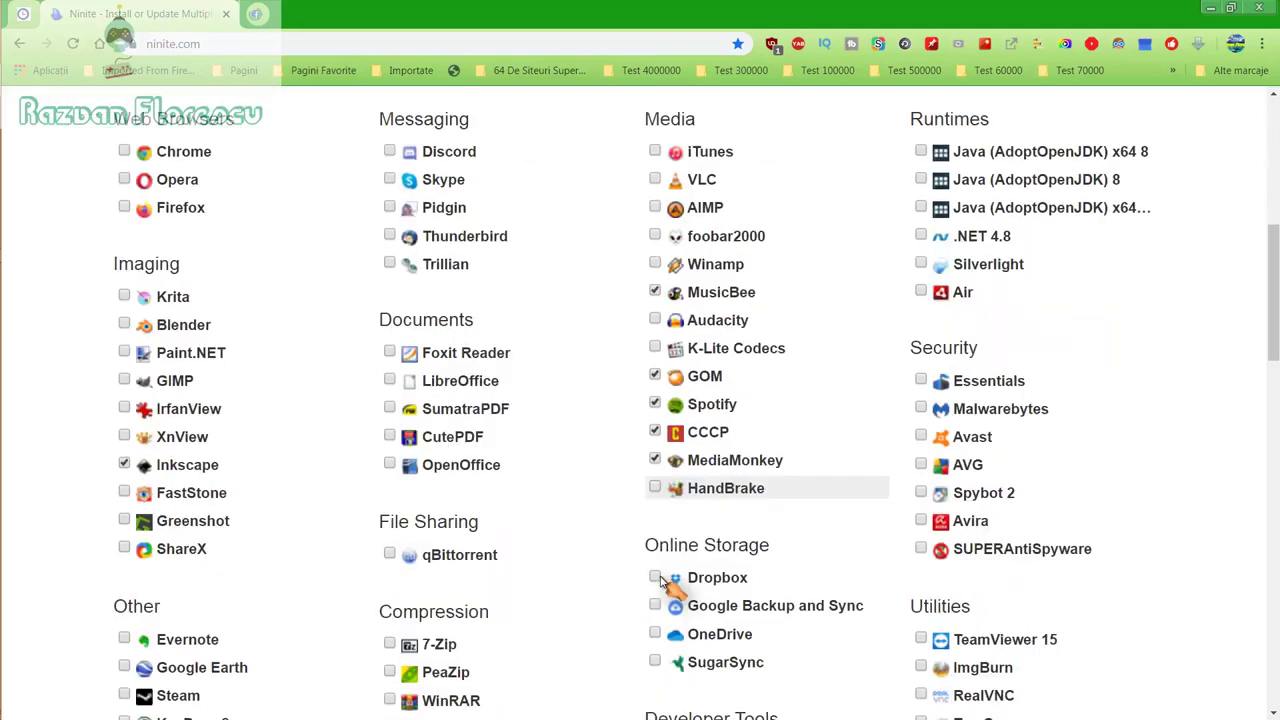
pyautogui.click(922, 550)
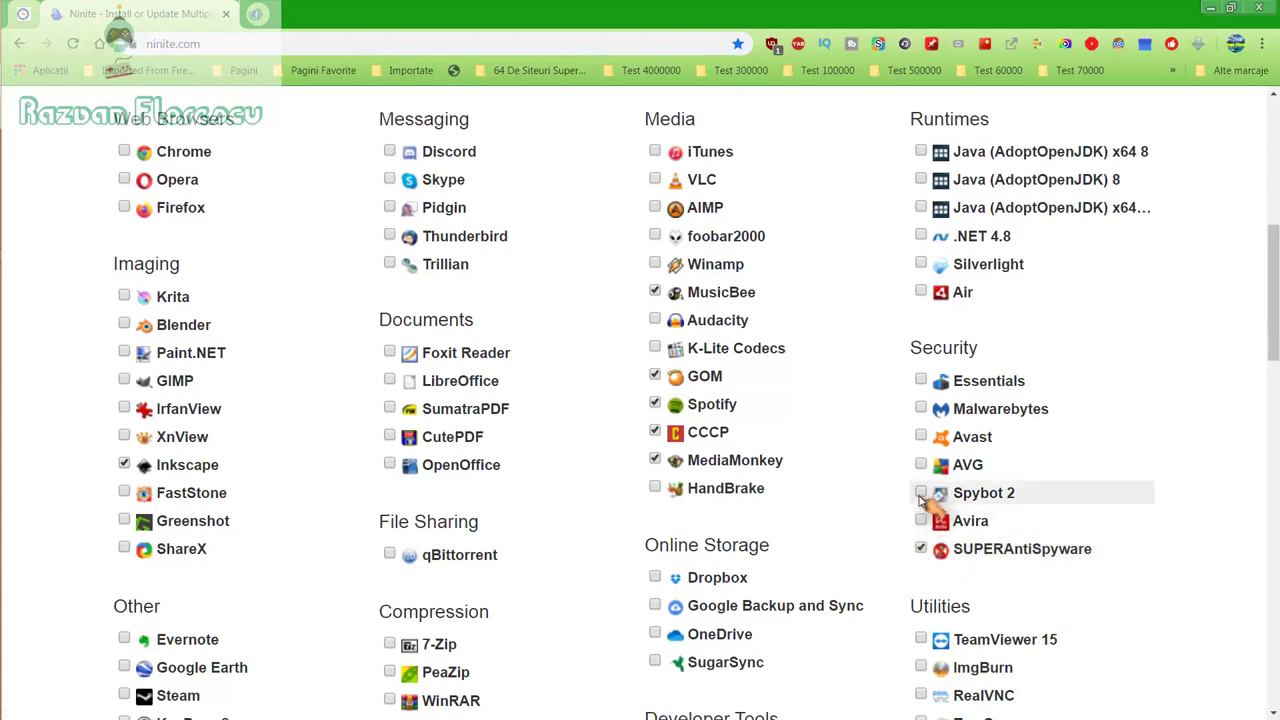
pyautogui.scroll(-2, 920, 498)
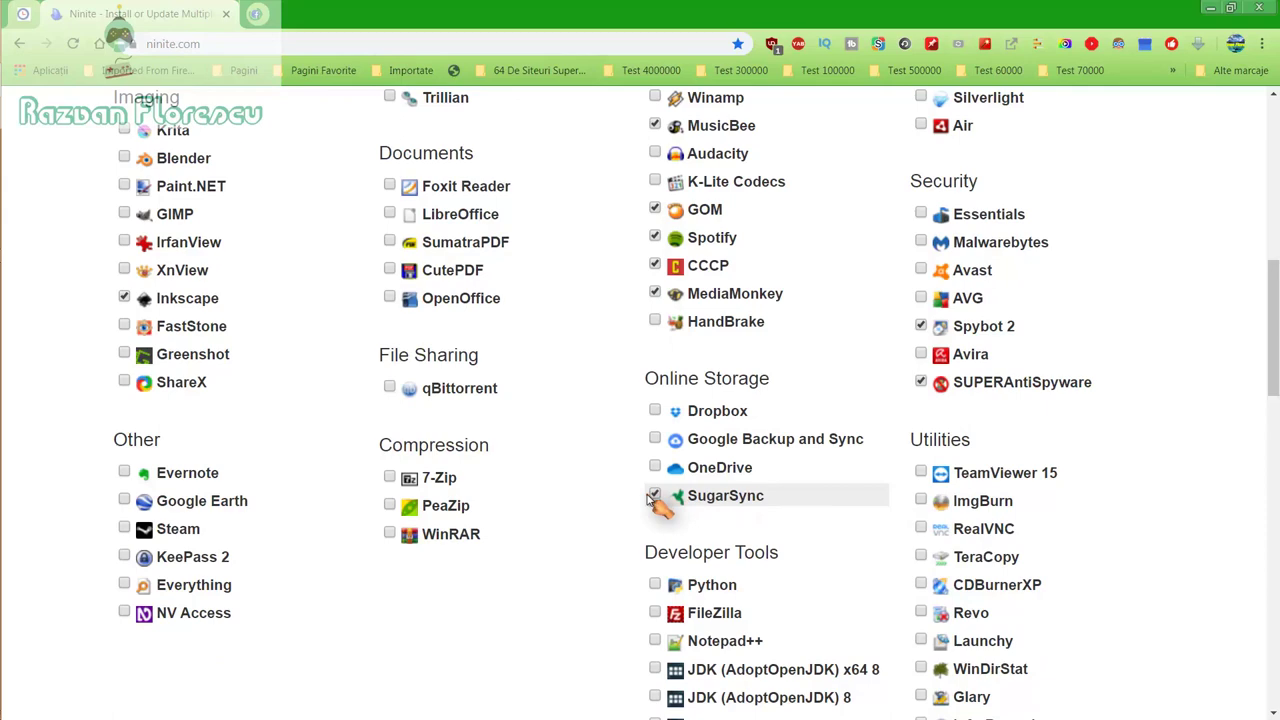
# Step: Get the custom Ninite installer and save it to the desktop as an Application (*.exe) file under the suggested name
pyautogui.scroll(-2, 655, 503)
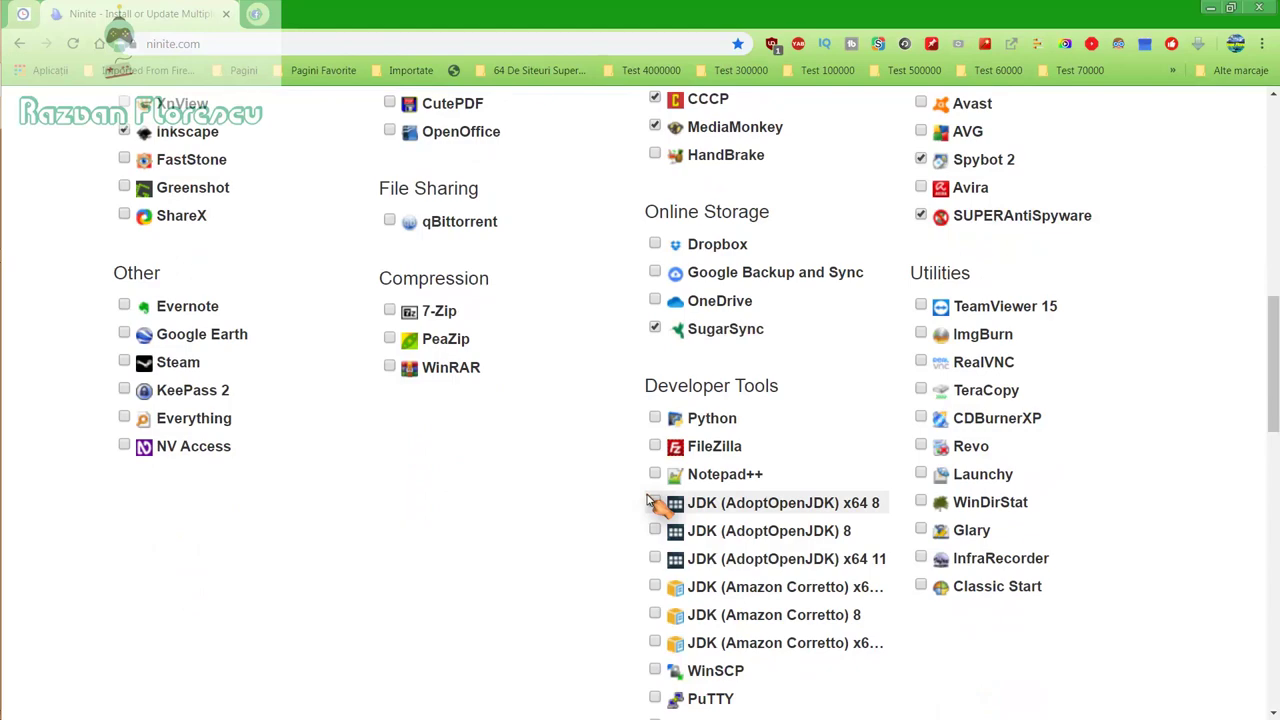
pyautogui.scroll(-2, 655, 503)
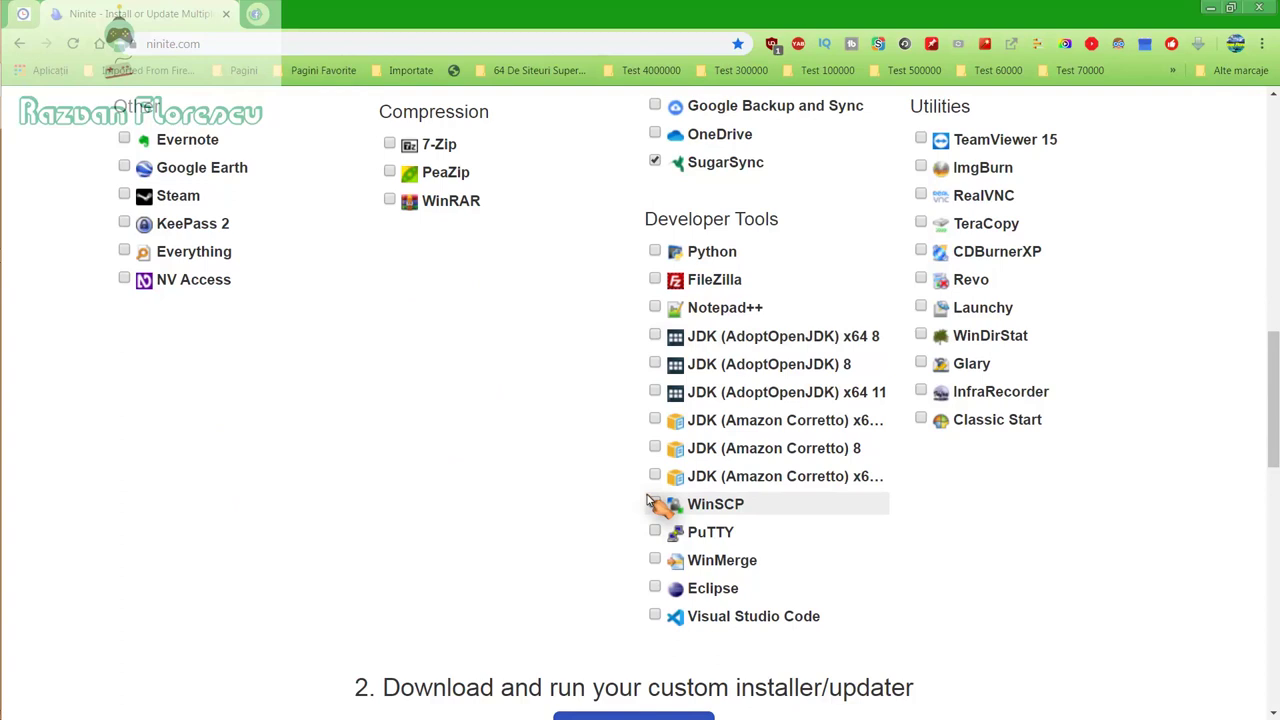
pyautogui.scroll(-2, 648, 503)
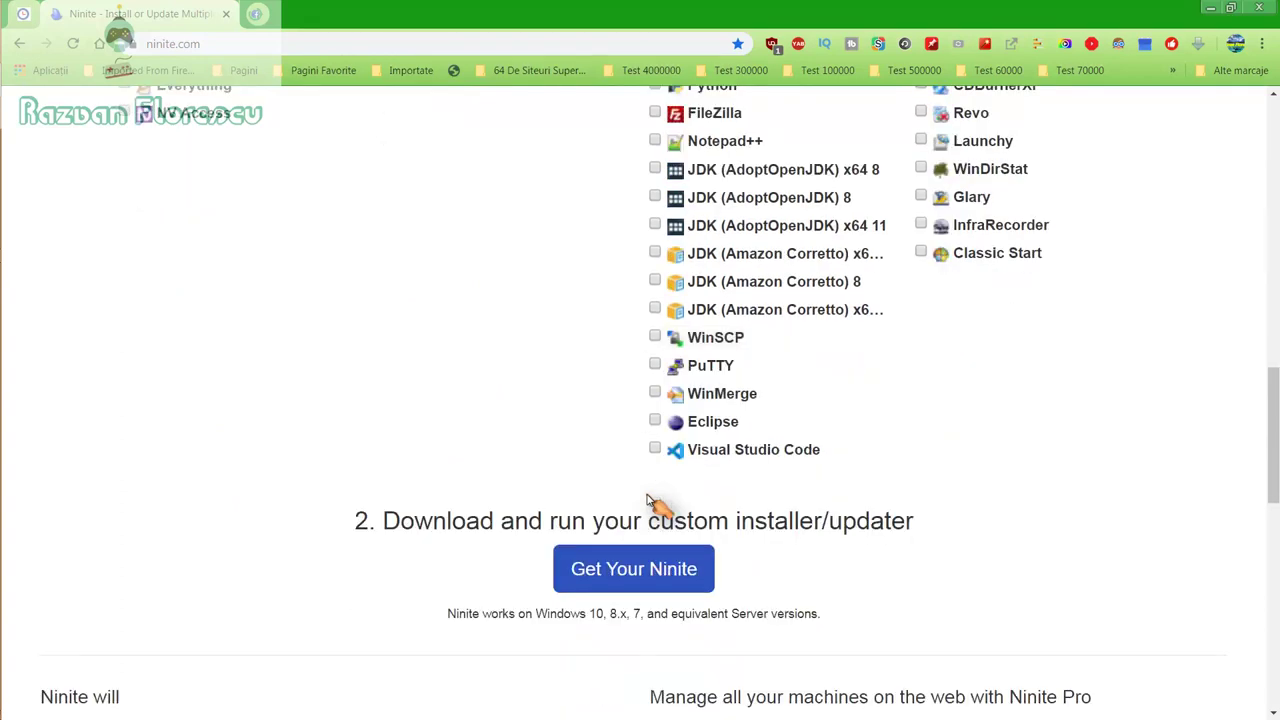
pyautogui.click(634, 578)
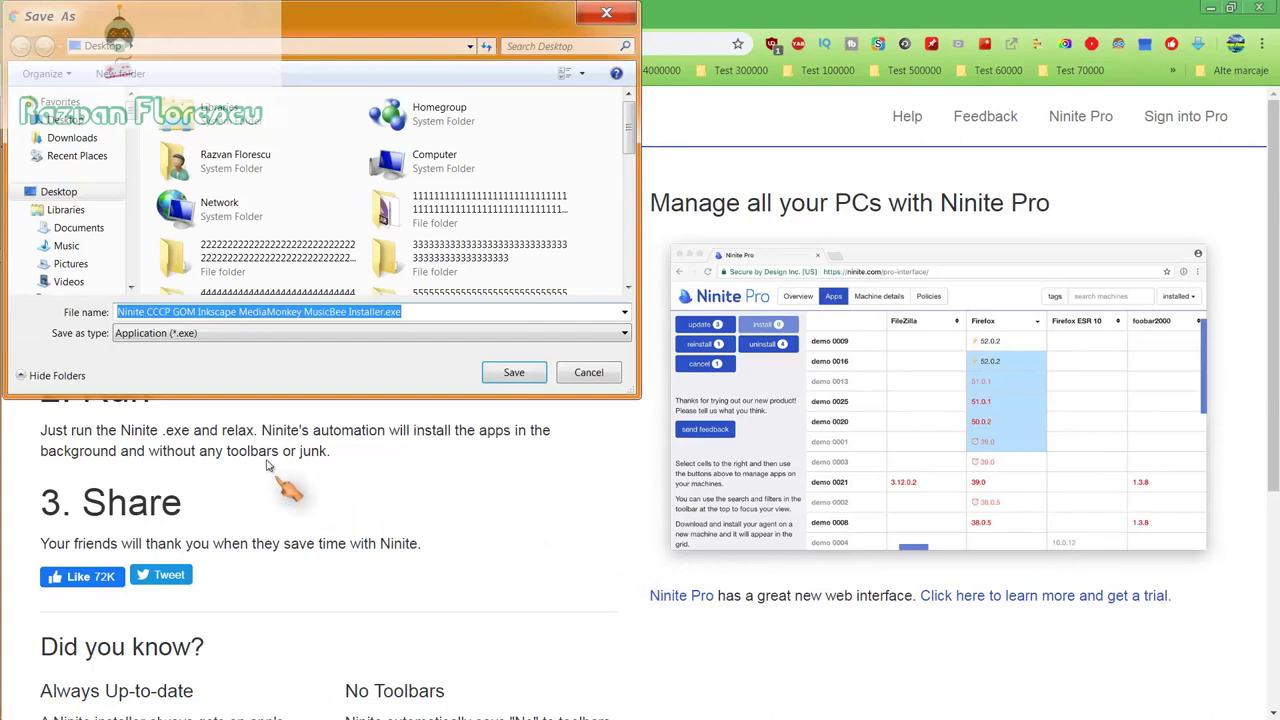
pyautogui.click(340, 333)
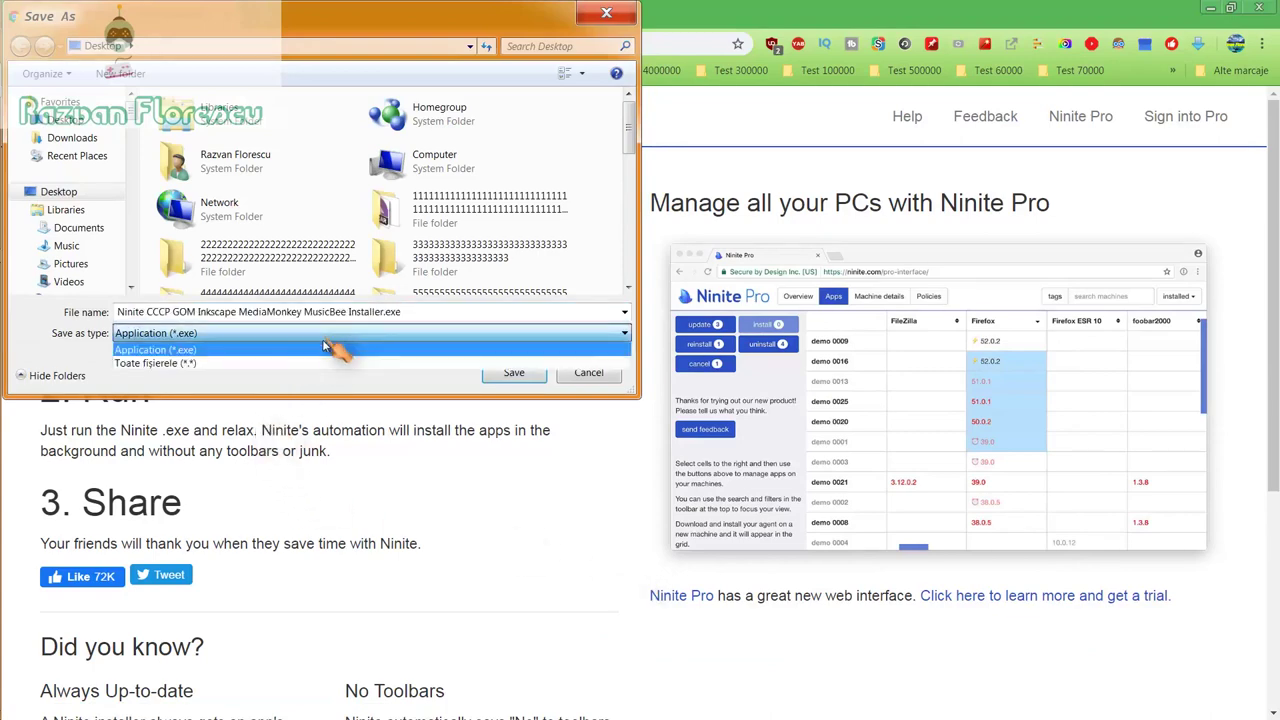
pyautogui.click(300, 354)
pyautogui.click(497, 376)
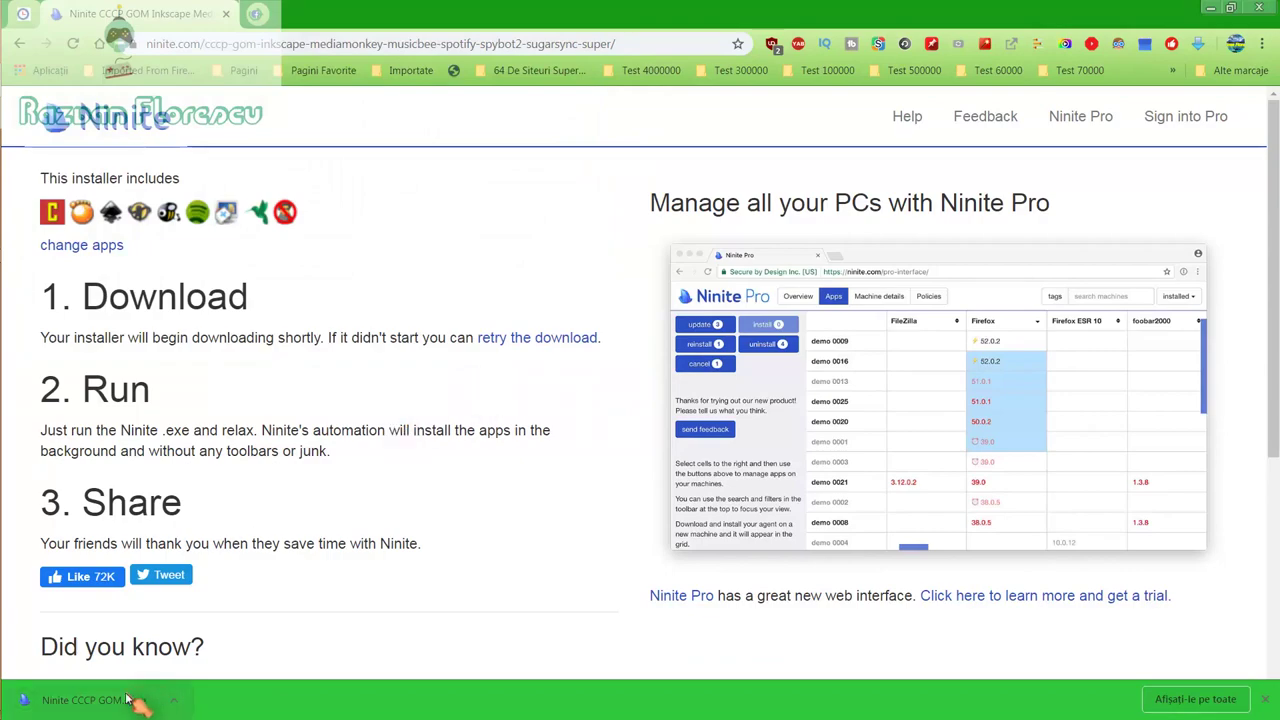
# Step: Run the downloaded Ninite installer, close the browser and show the installation details for each application
pyautogui.click(128, 700)
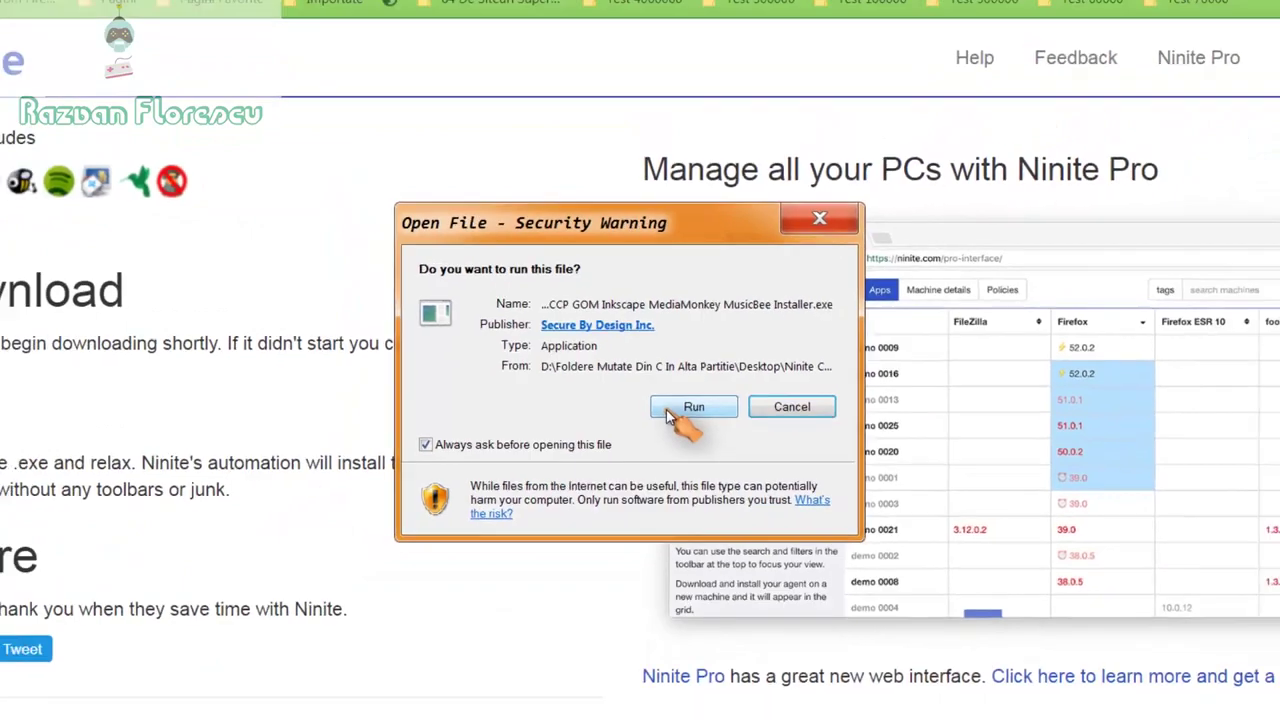
pyautogui.click(698, 429)
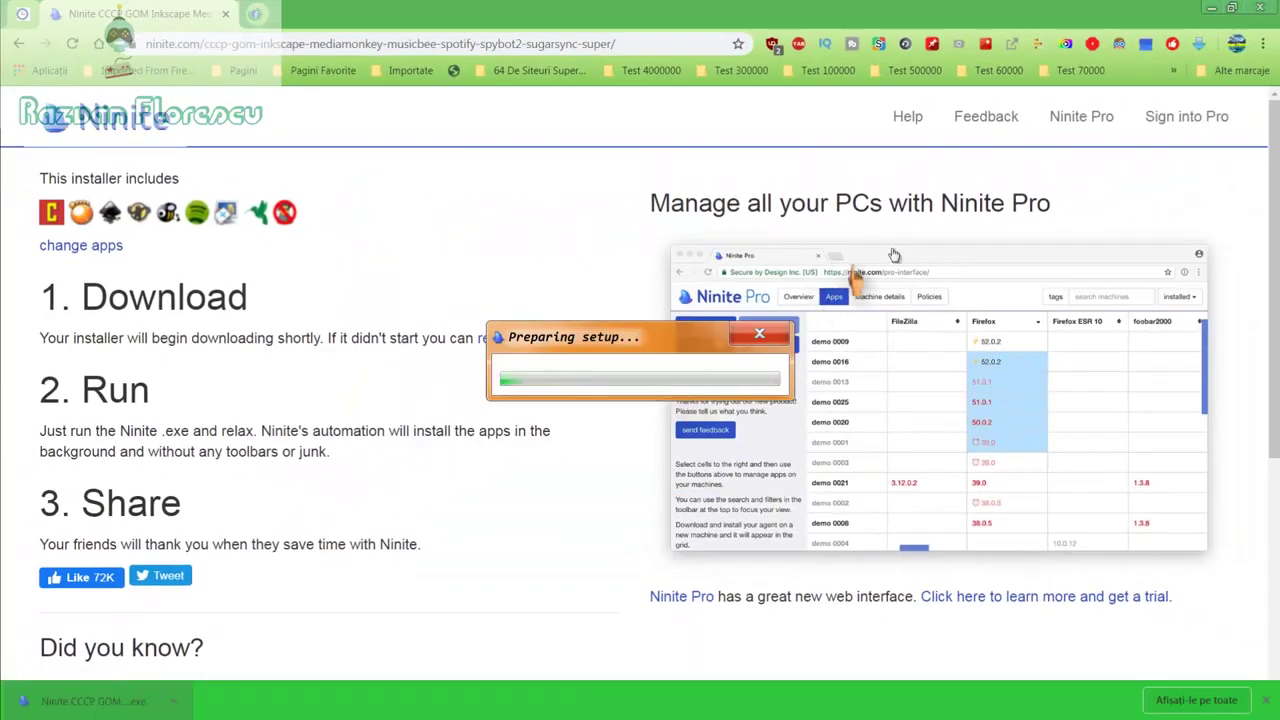
pyautogui.click(1258, 7)
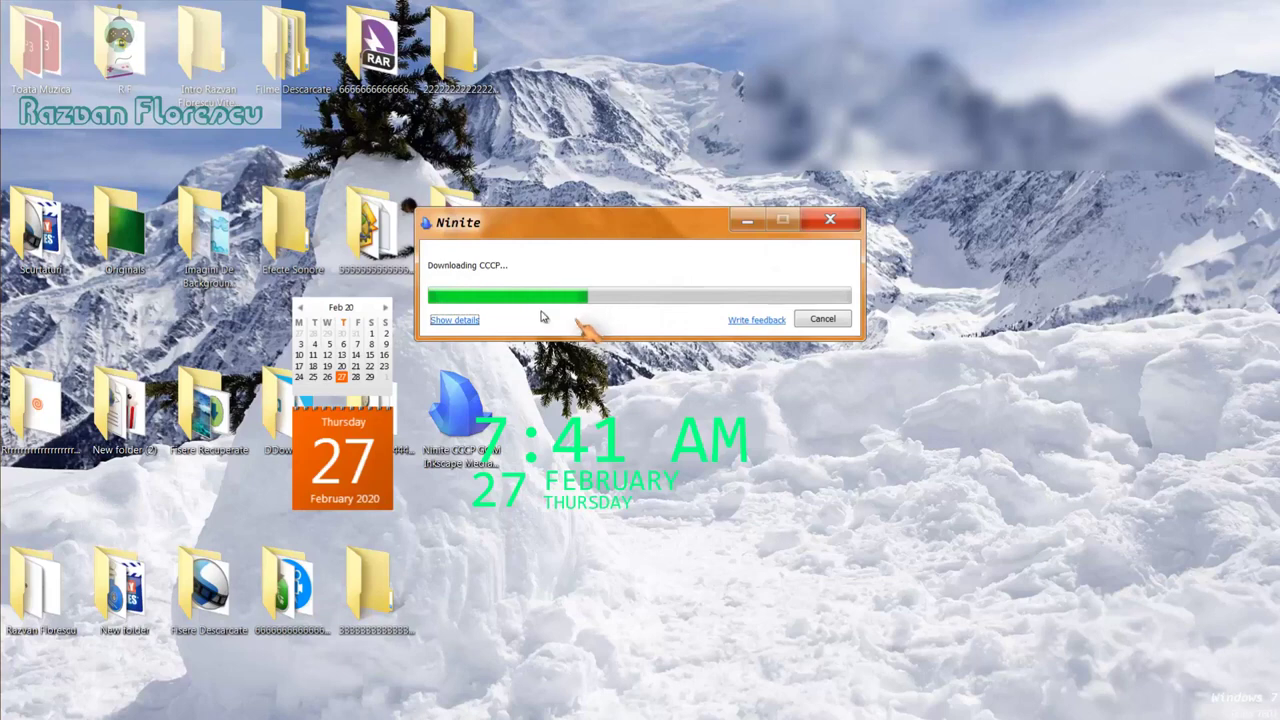
pyautogui.click(455, 321)
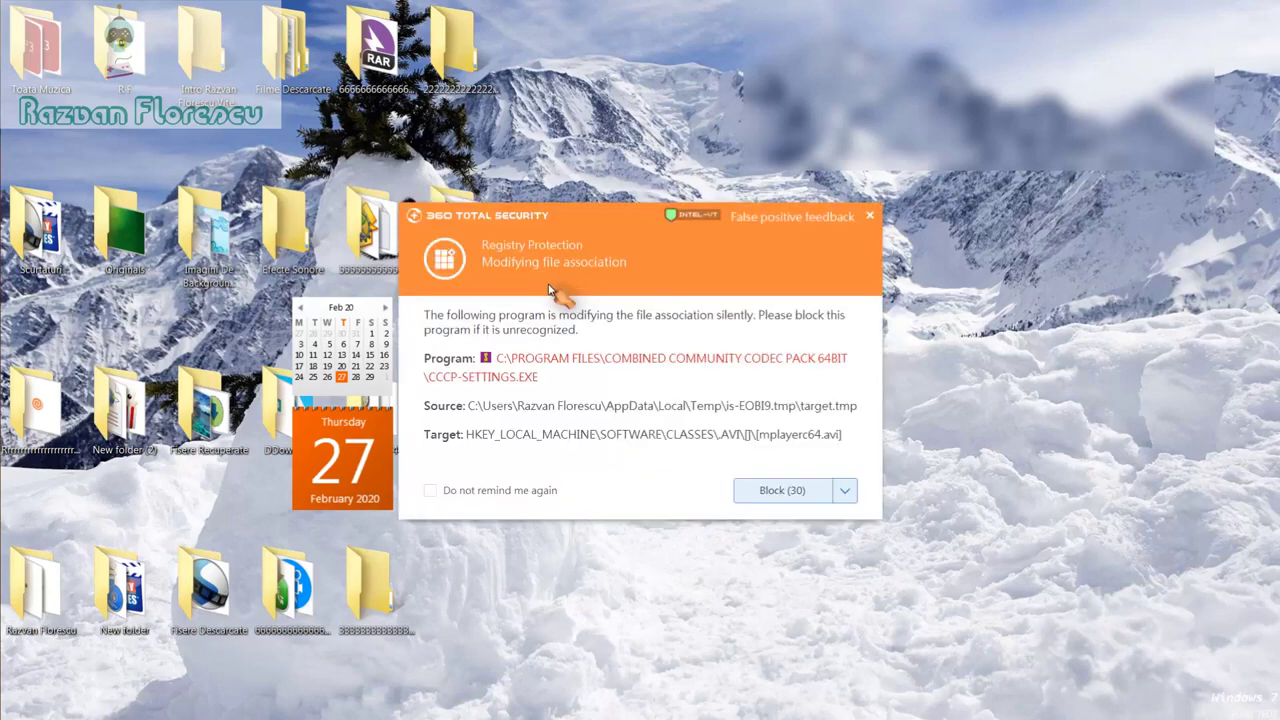
# Step: Dismiss each 360 Total Security alert raised during the installation without blocking, enabling "Do not remind me again" on the later ones
pyautogui.click(872, 217)
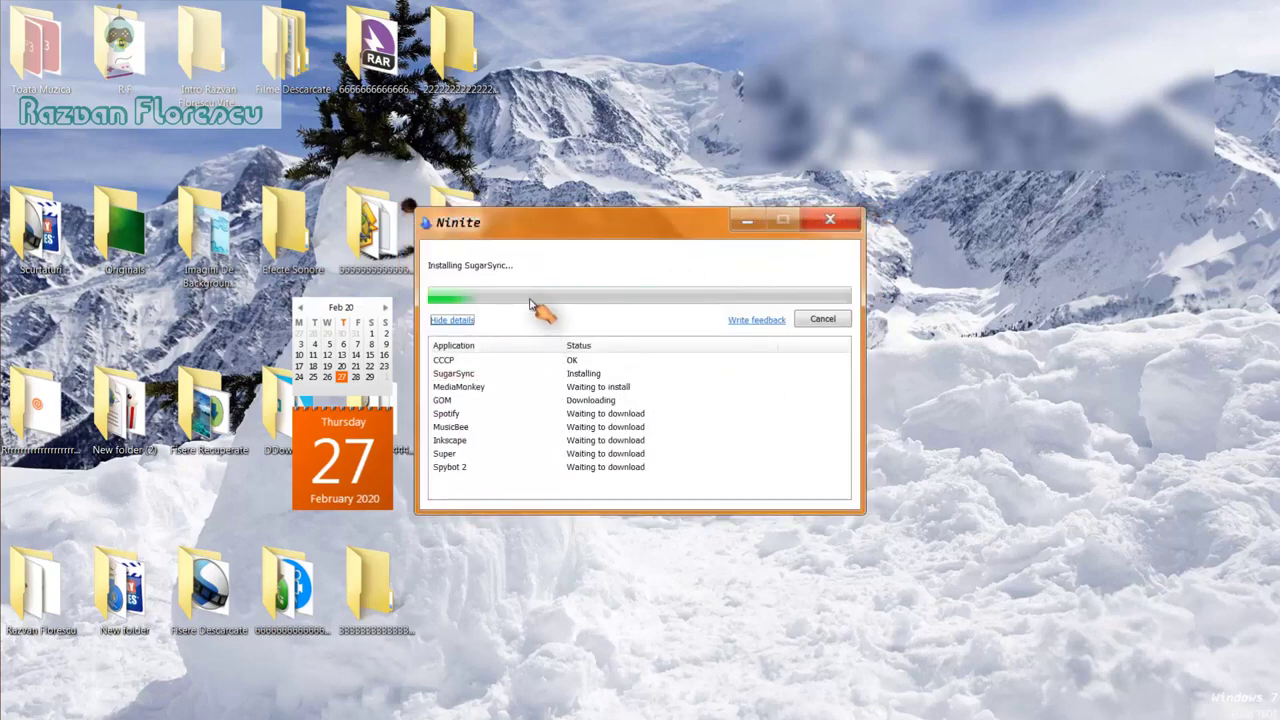
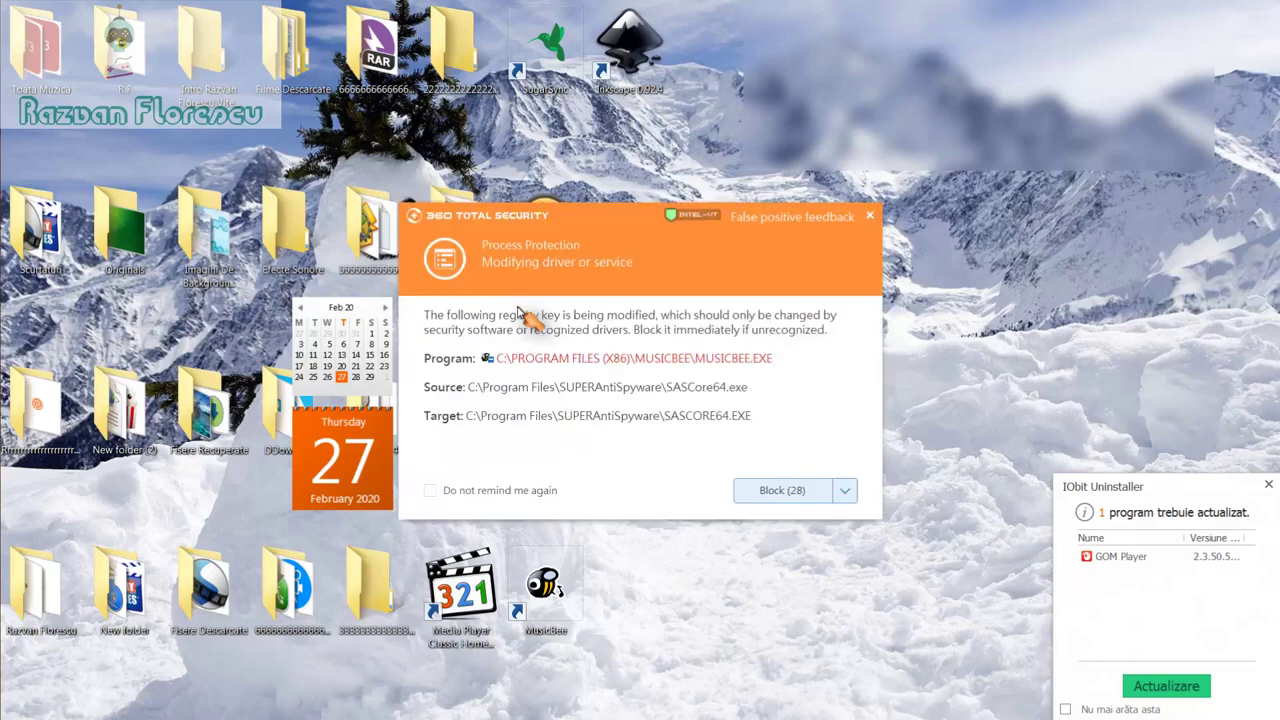
pyautogui.click(870, 217)
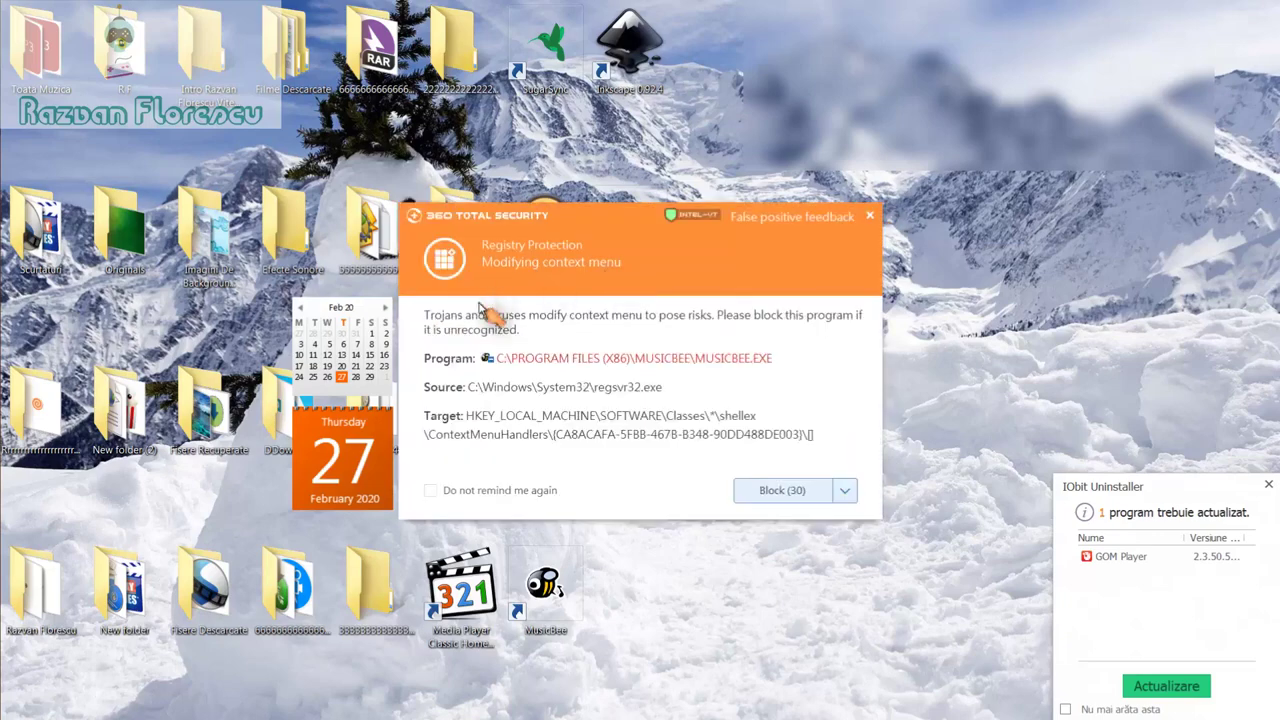
pyautogui.click(870, 217)
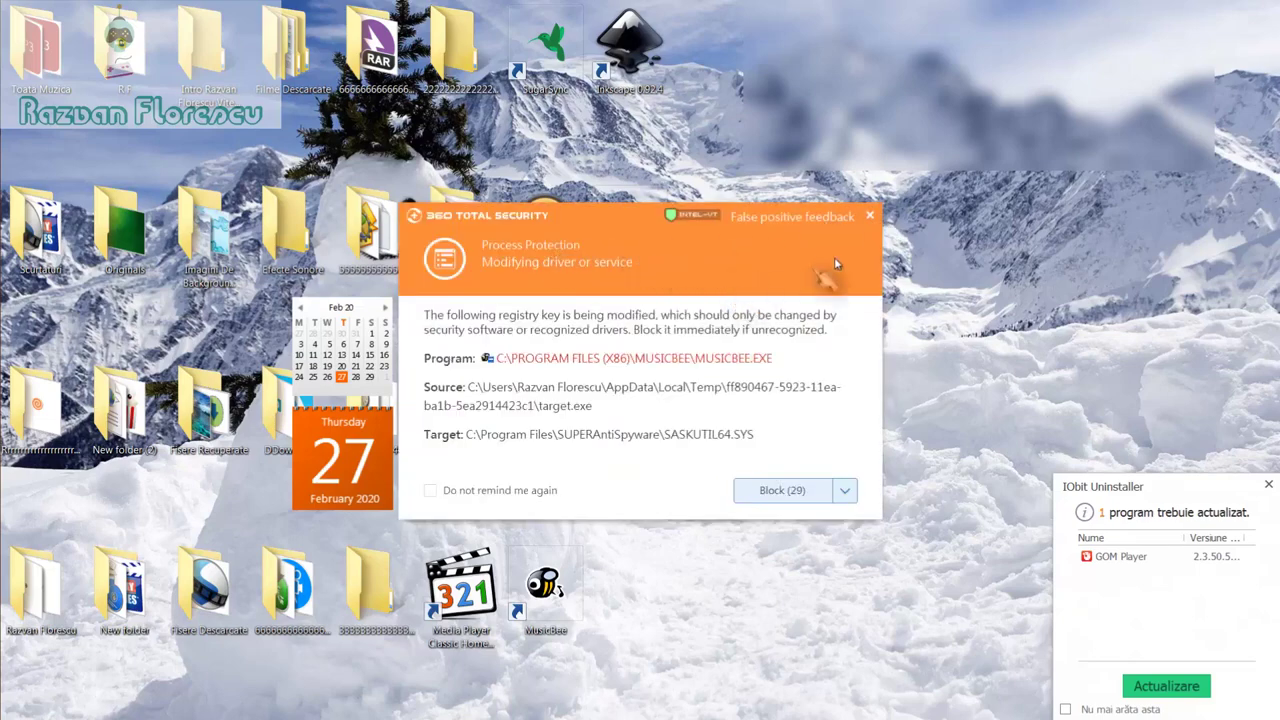
pyautogui.click(870, 217)
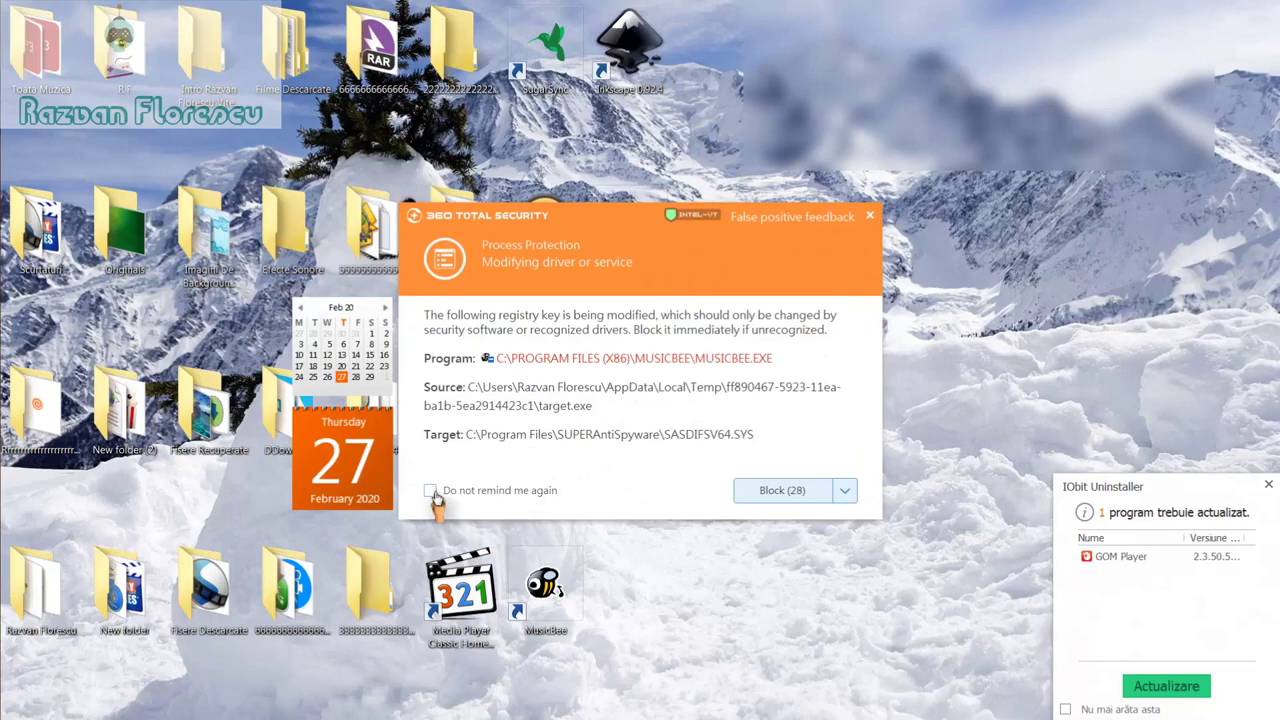
pyautogui.click(870, 216)
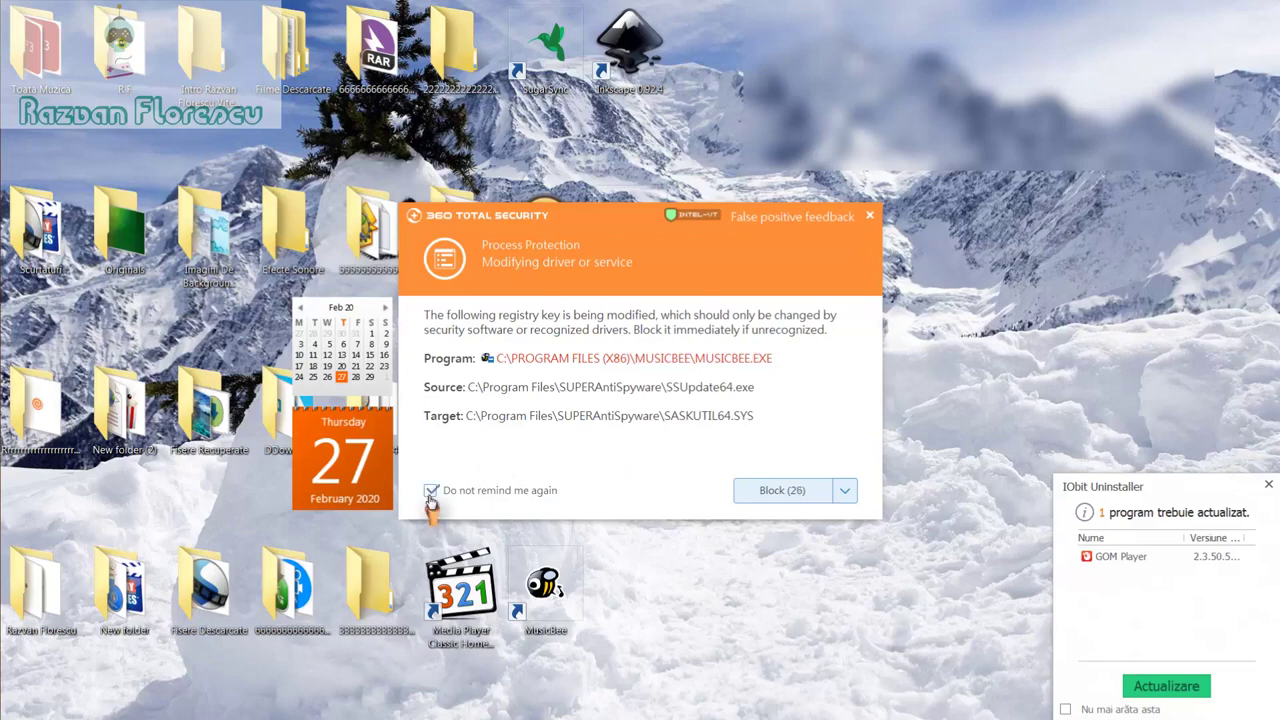
pyautogui.click(869, 218)
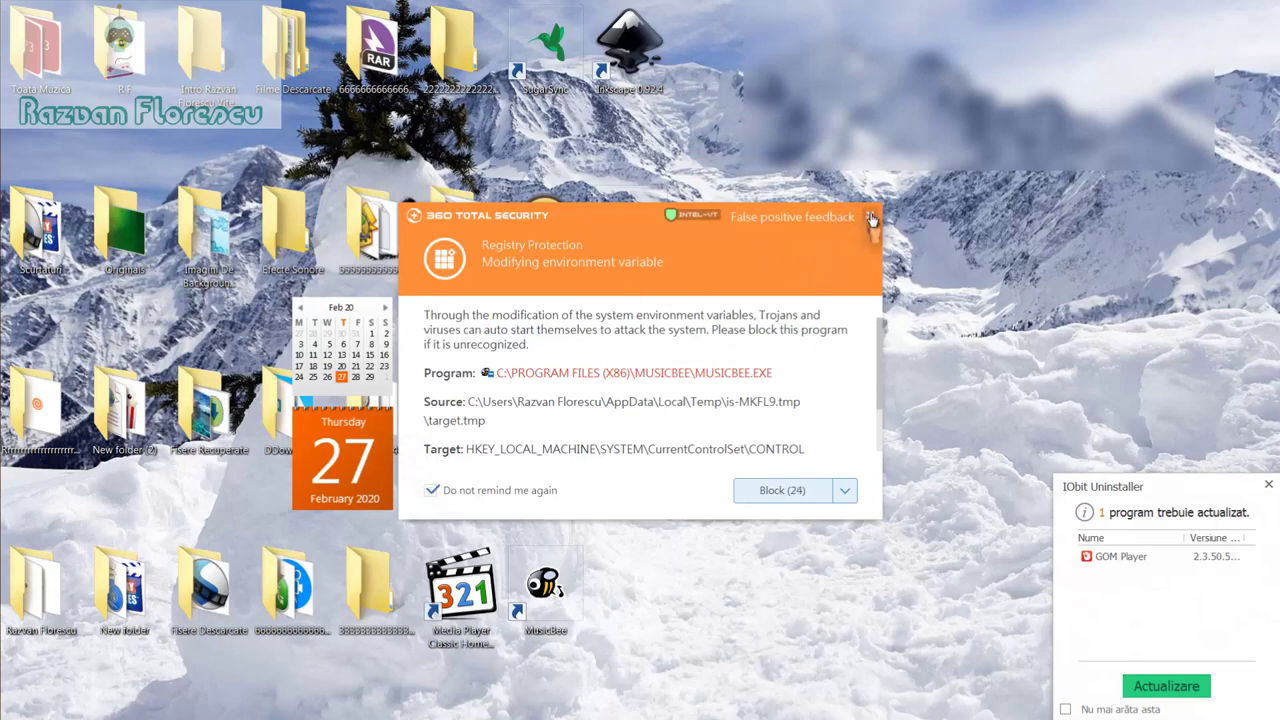
pyautogui.click(871, 218)
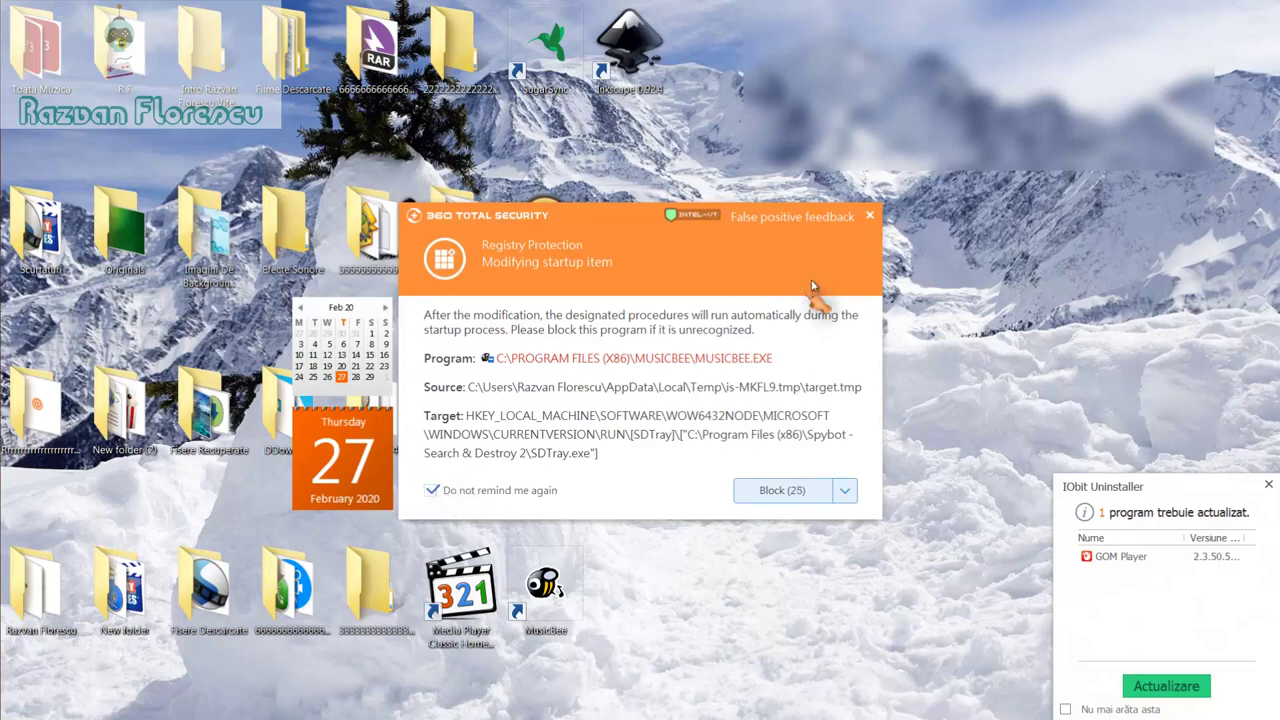
pyautogui.click(871, 216)
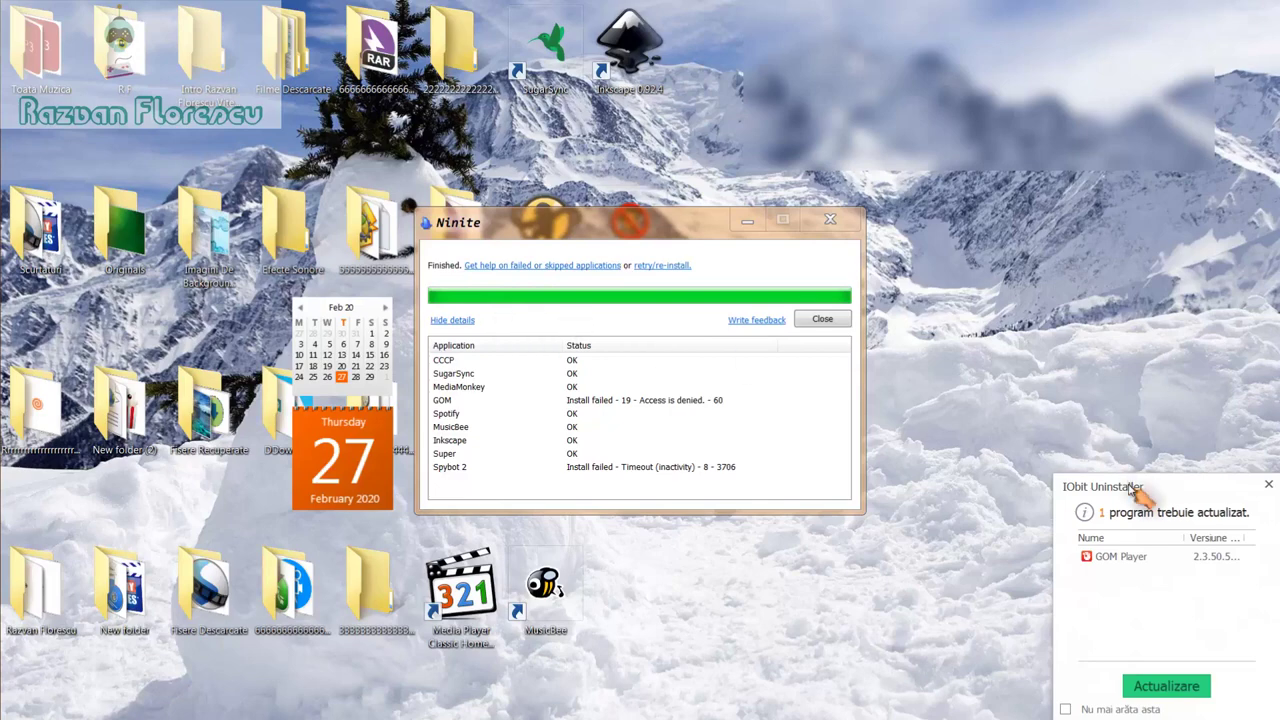
# Step: Close the IObit Uninstaller update notice and the finished Ninite installer window
pyautogui.click(1264, 486)
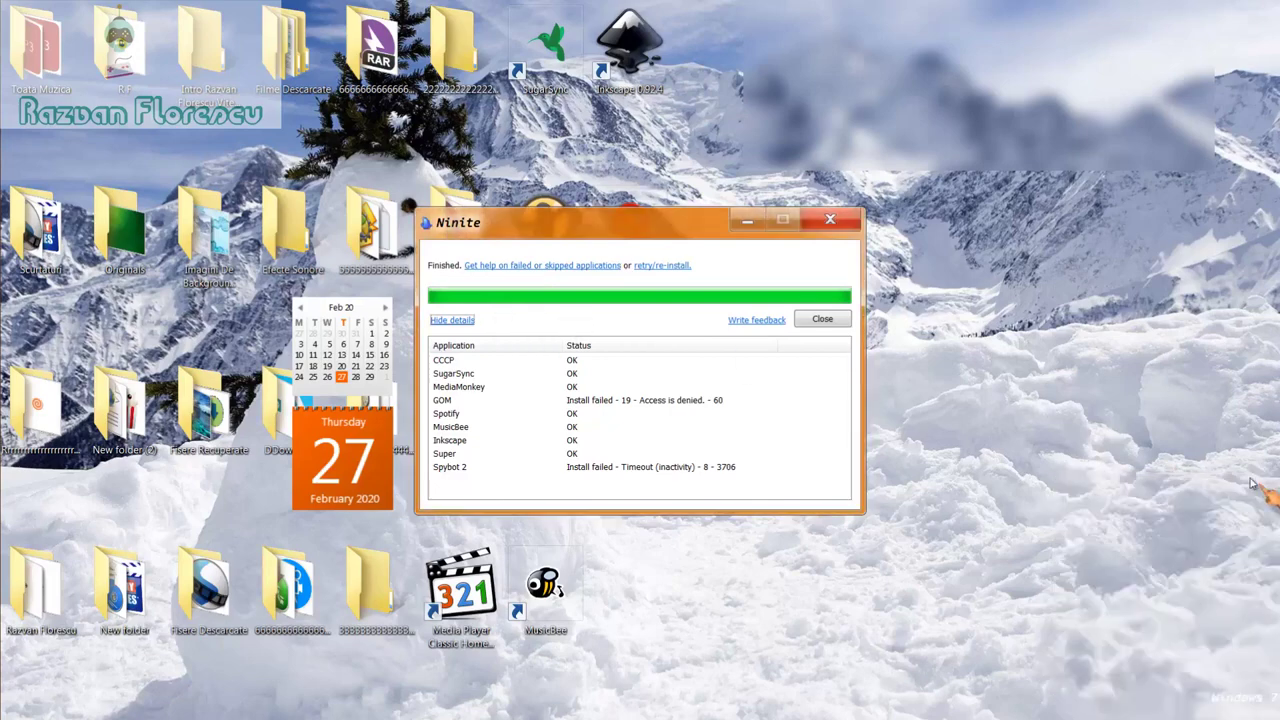
pyautogui.click(822, 320)
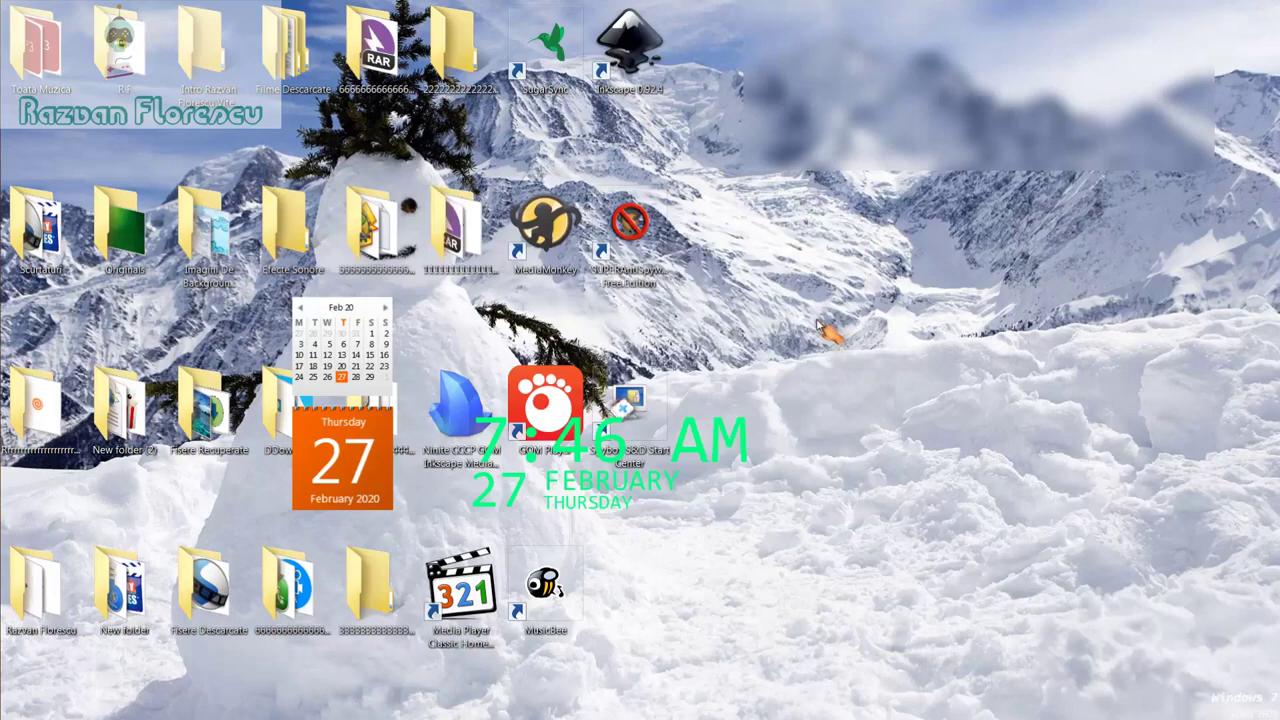
# Step: Open Media Player Classic Home Cinema from the desktop, decline periodic CCCP update checks and maximize the player window
pyautogui.doubleClick(481, 614)
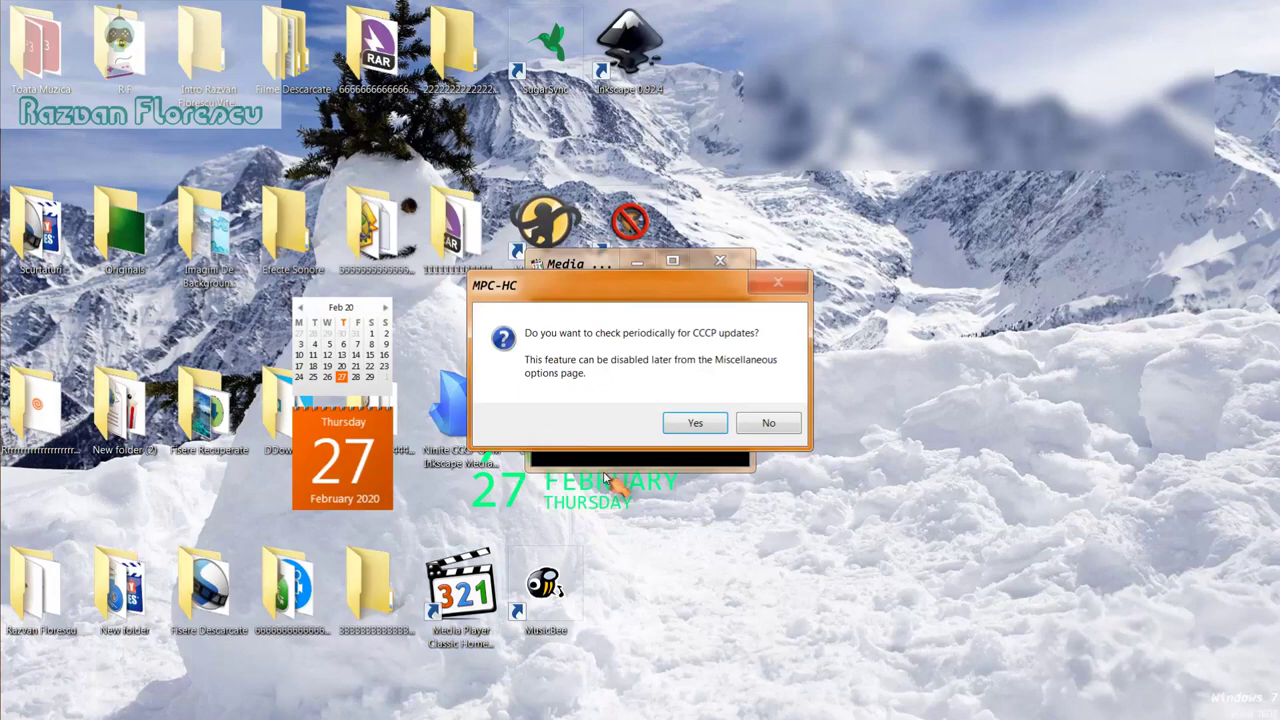
pyautogui.click(766, 424)
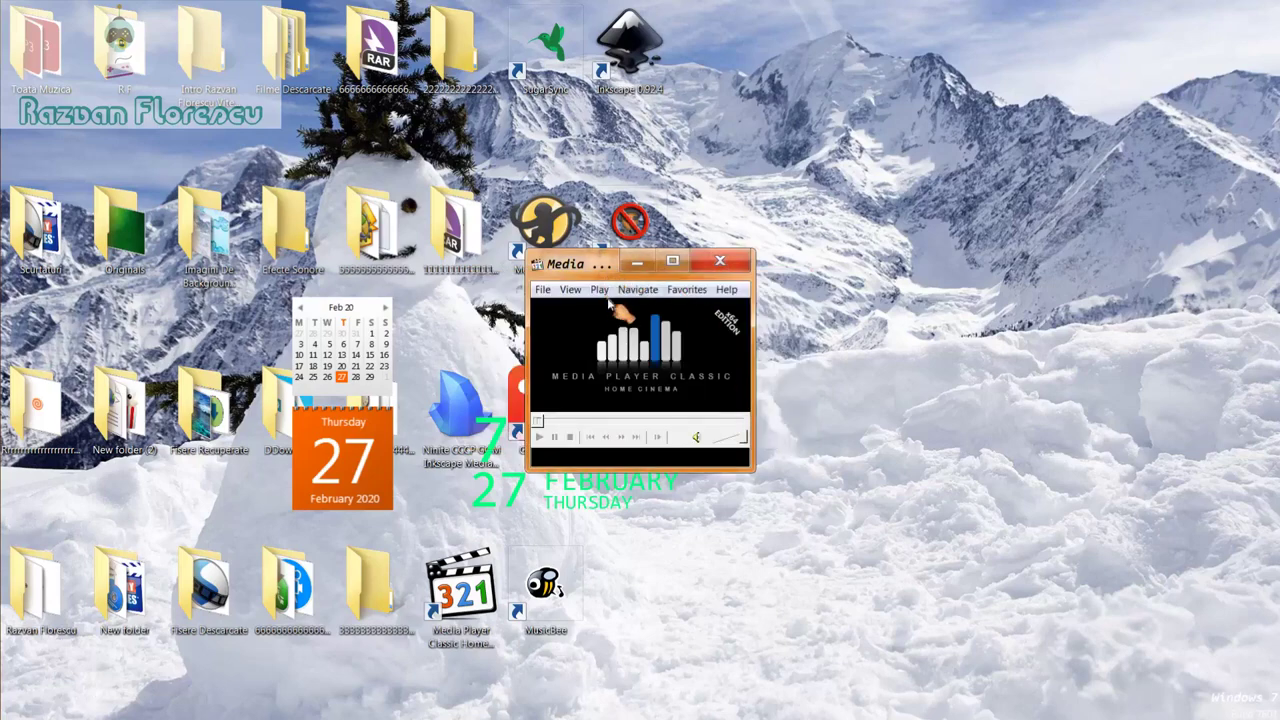
pyautogui.moveTo(605, 267); pyautogui.dragTo(631, 6)
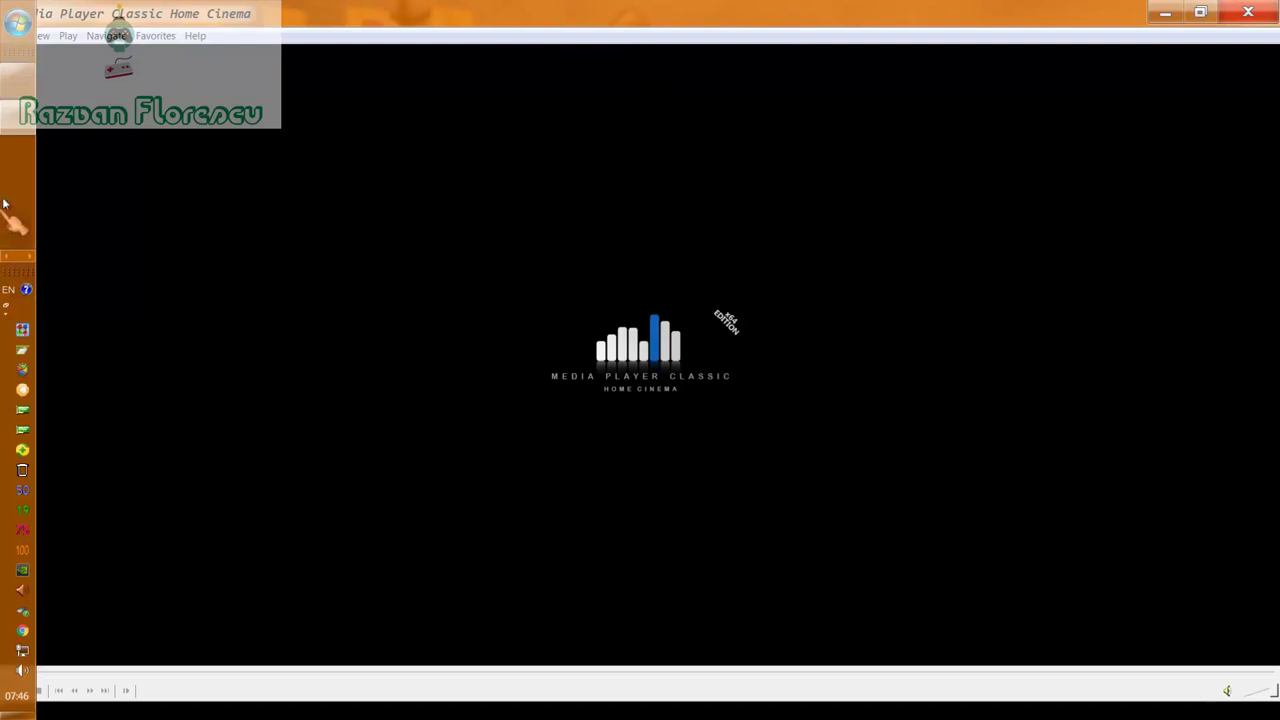
pyautogui.rightClick(12, 120)
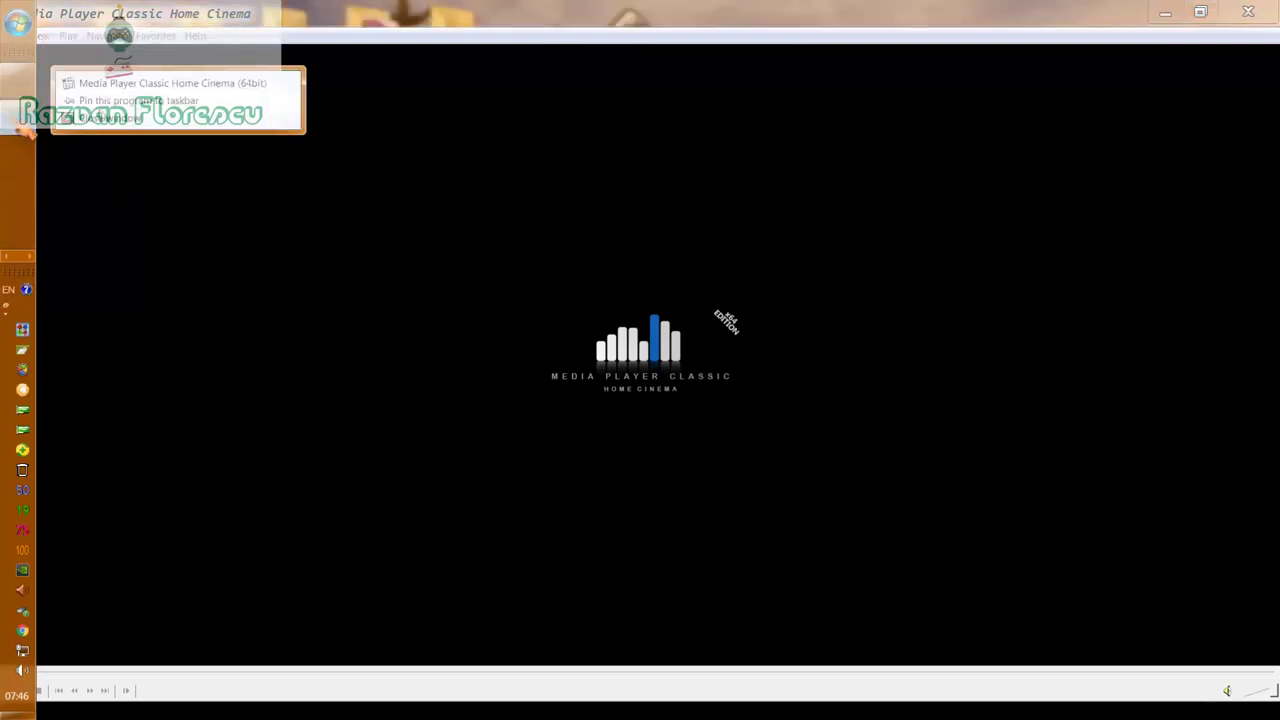
pyautogui.press('Escape')
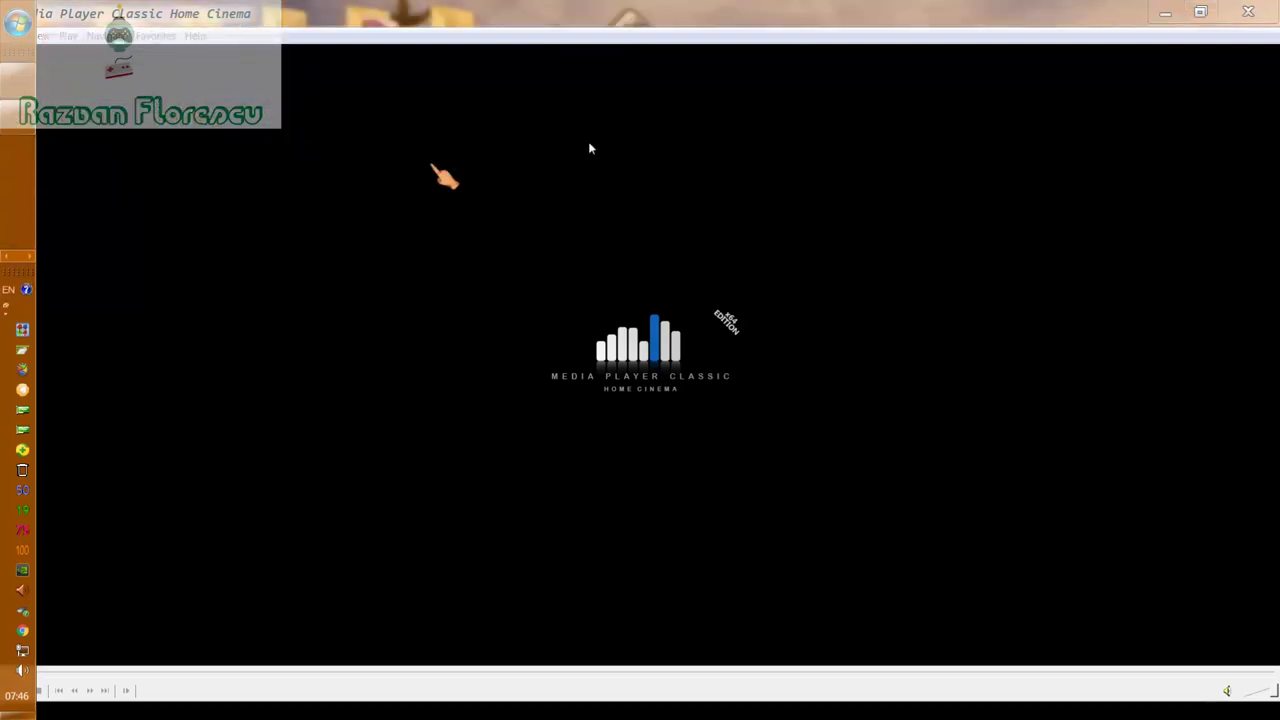
# Step: Close Media Player Classic Home Cinema and permanently delete the Ninite installer file from the desktop
pyautogui.click(1273, 8)
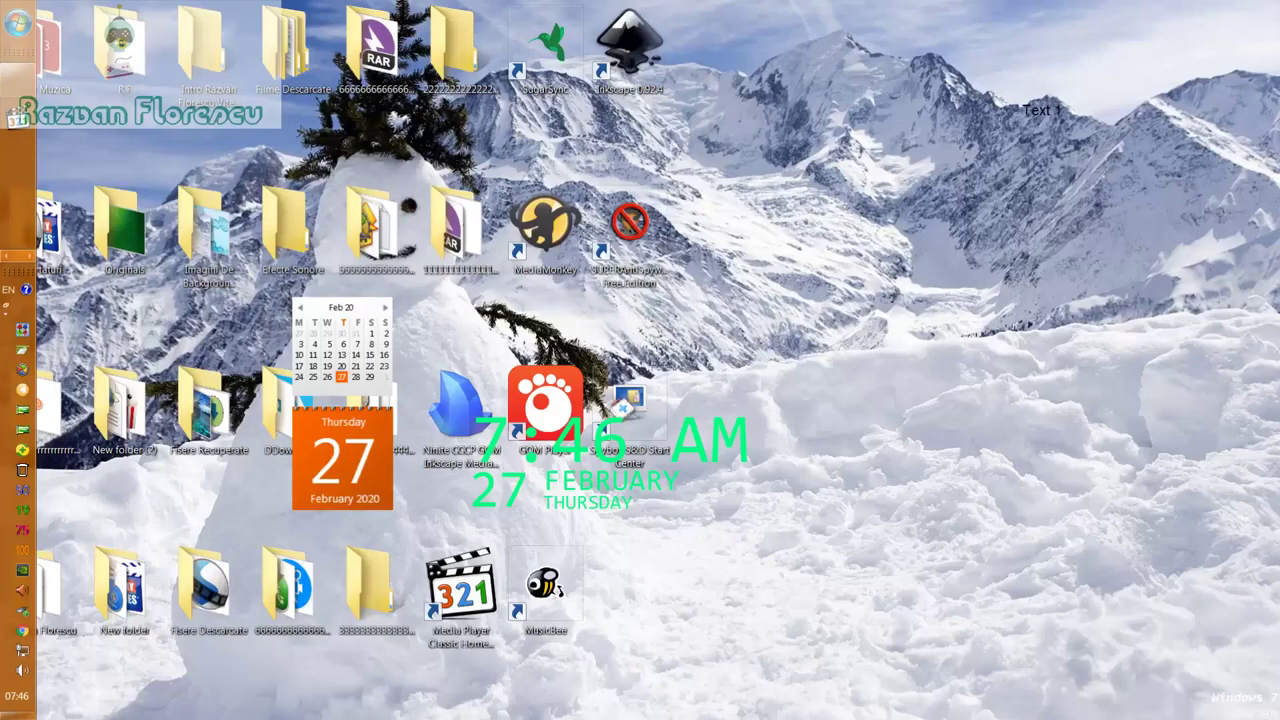
pyautogui.click(474, 425)
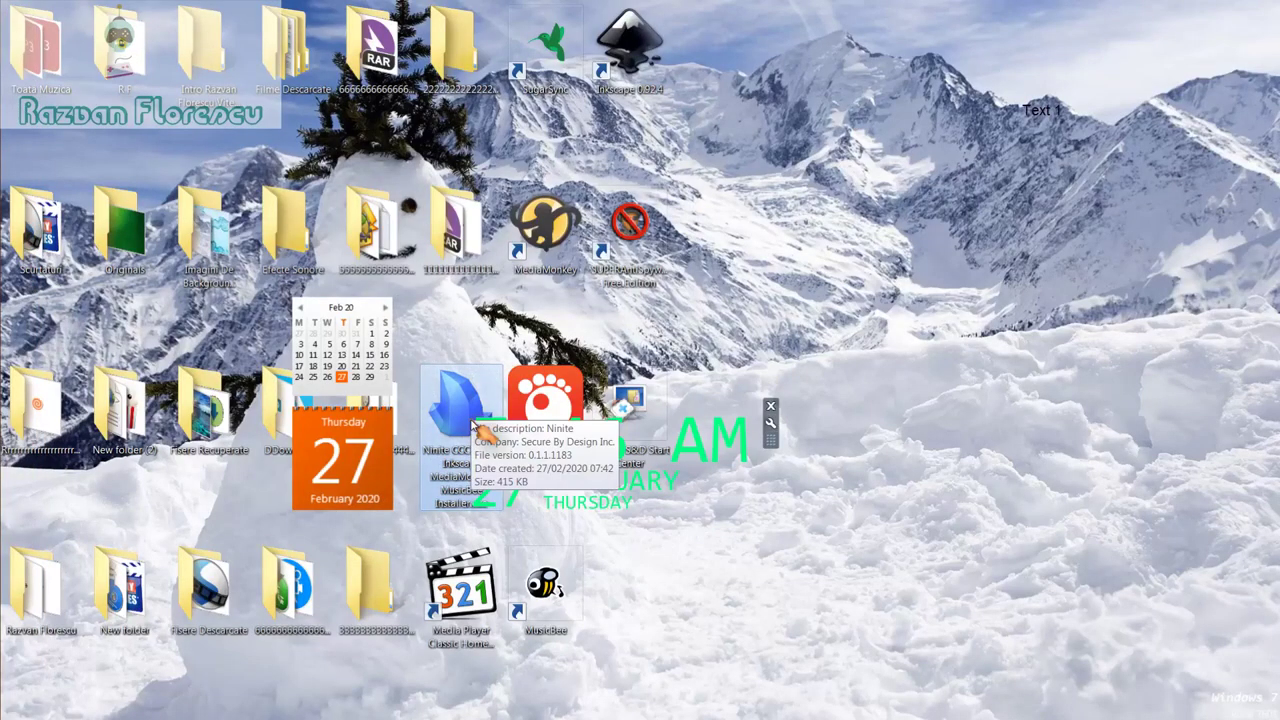
pyautogui.hotkey('shift', 'Delete')
pyautogui.press('Return')
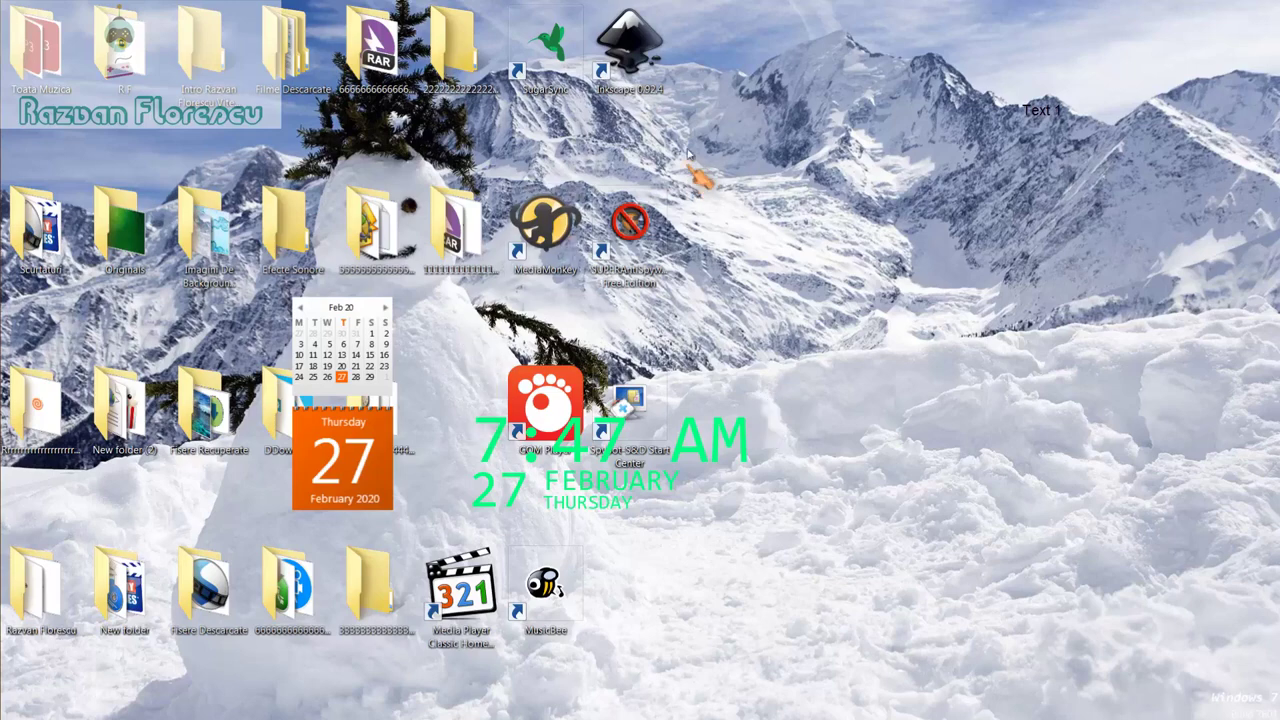
# Step: Copy all the new program shortcuts into the Scurtaturi folder, and permanently delete the originals from the desktop
pyautogui.moveTo(712, 46); pyautogui.dragTo(502, 580)
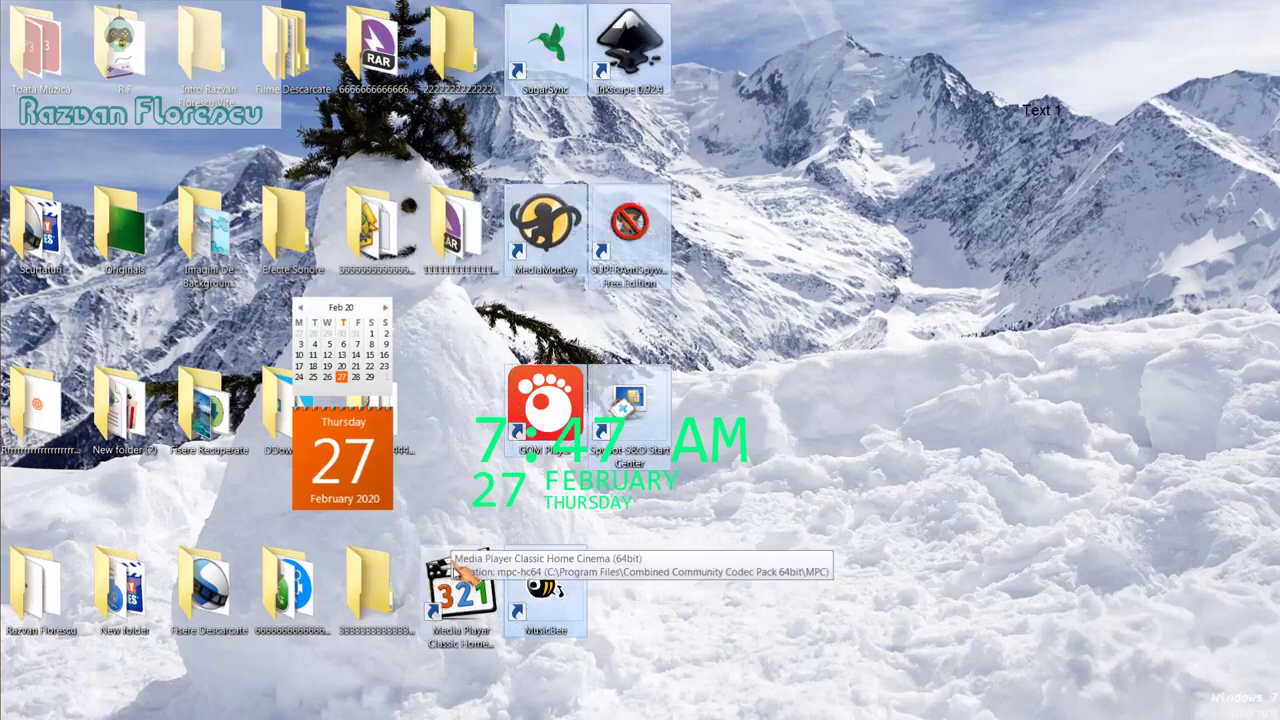
pyautogui.keyDown('ctrl'); pyautogui.click(458, 573); pyautogui.keyUp('ctrl')
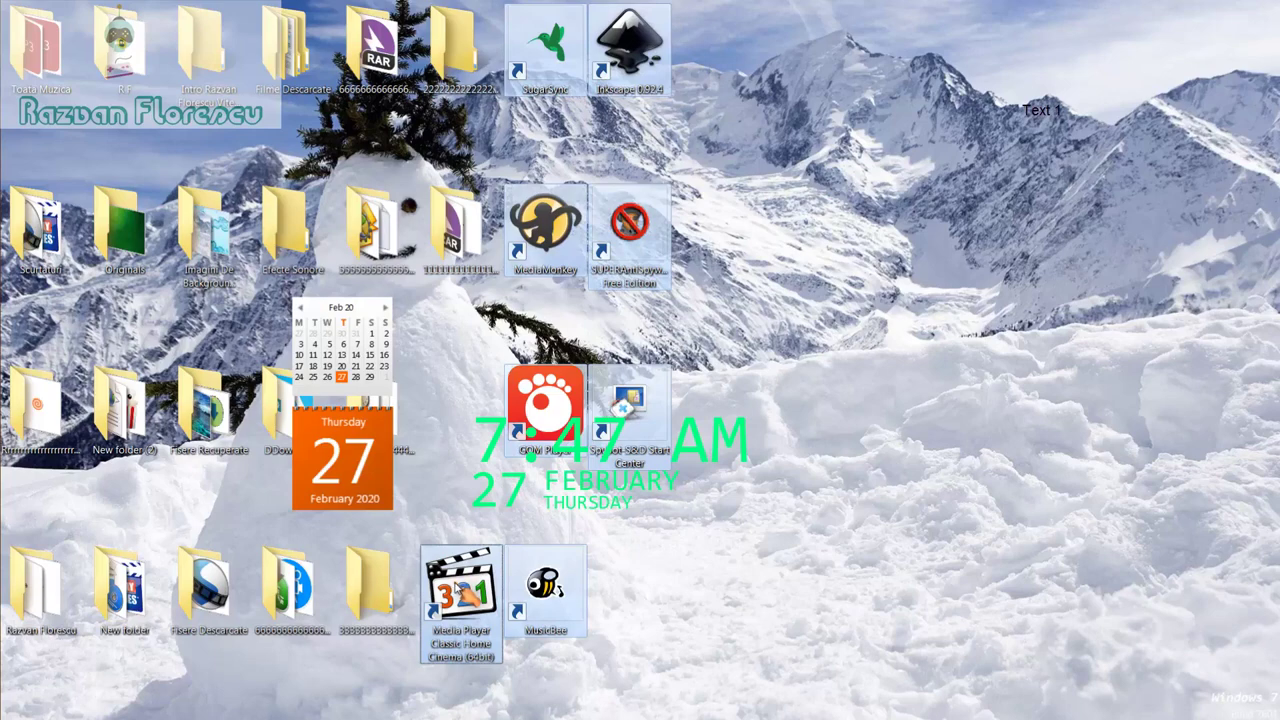
pyautogui.moveTo(462, 592); pyautogui.dragTo(74, 198)
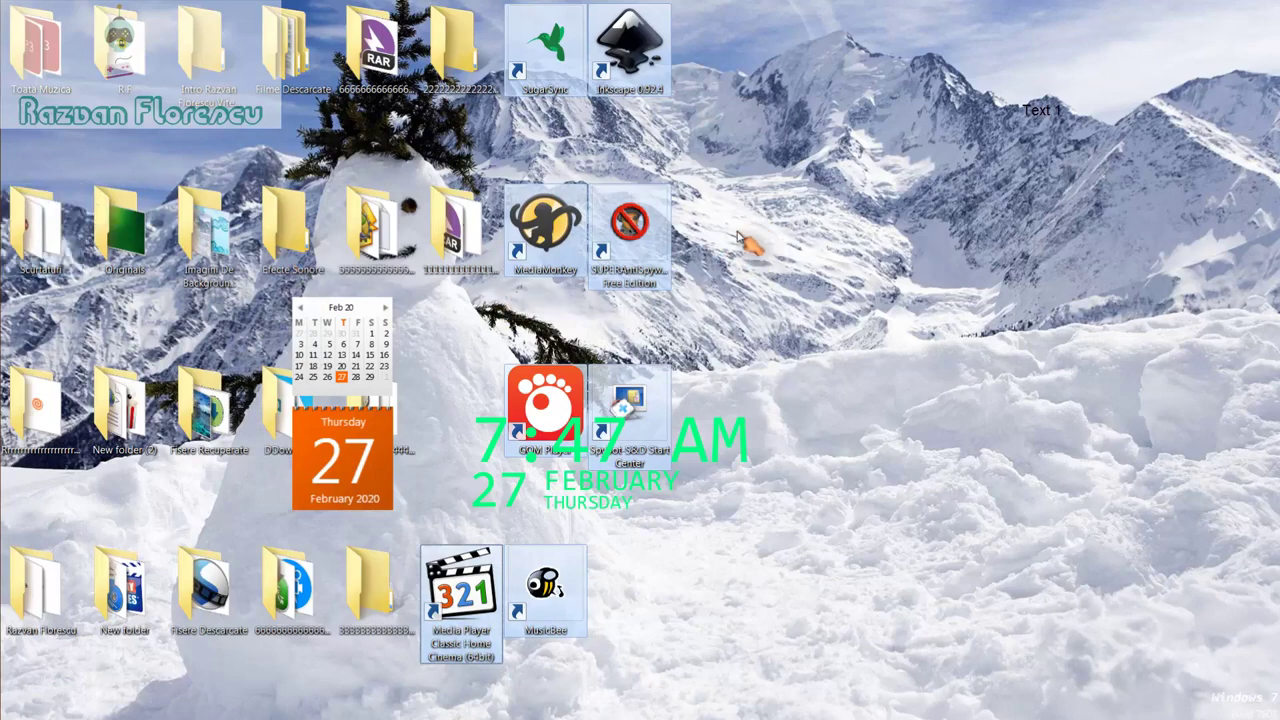
pyautogui.hotkey('shift', 'Delete')
pyautogui.press('Return')
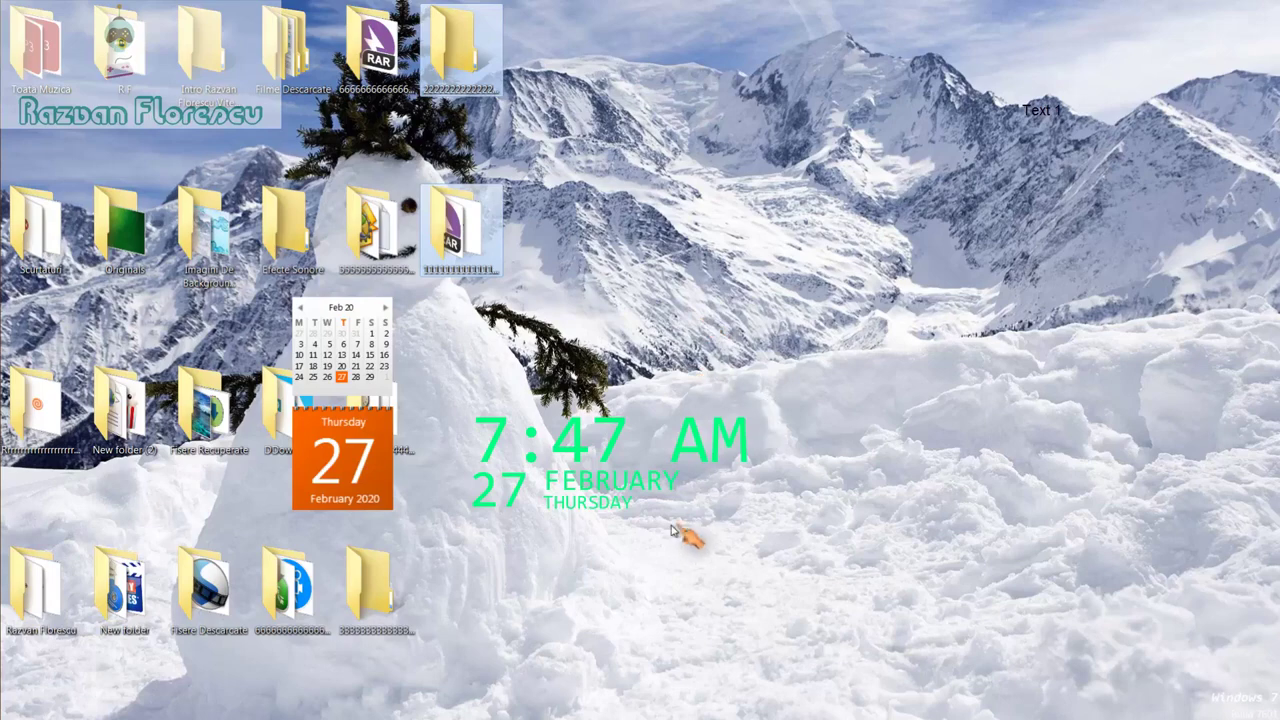
# Step: Refresh the desktop twice
pyautogui.rightClick(606, 542)
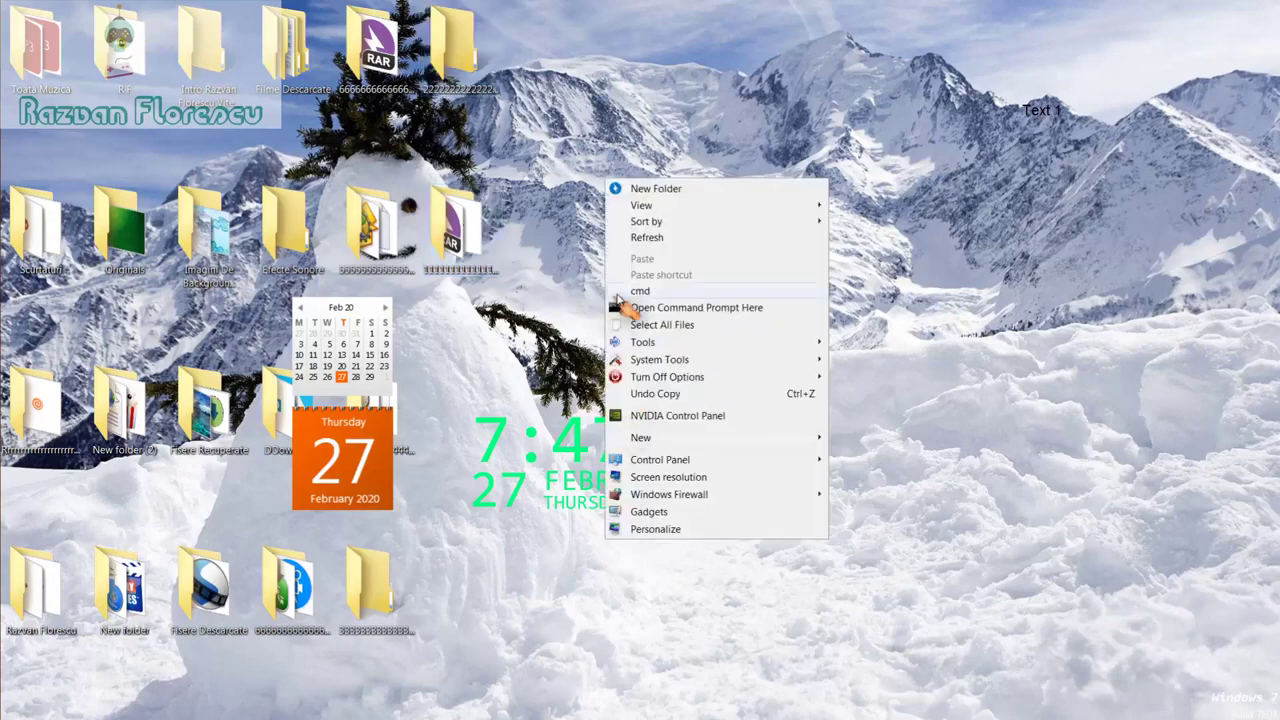
pyautogui.click(645, 238)
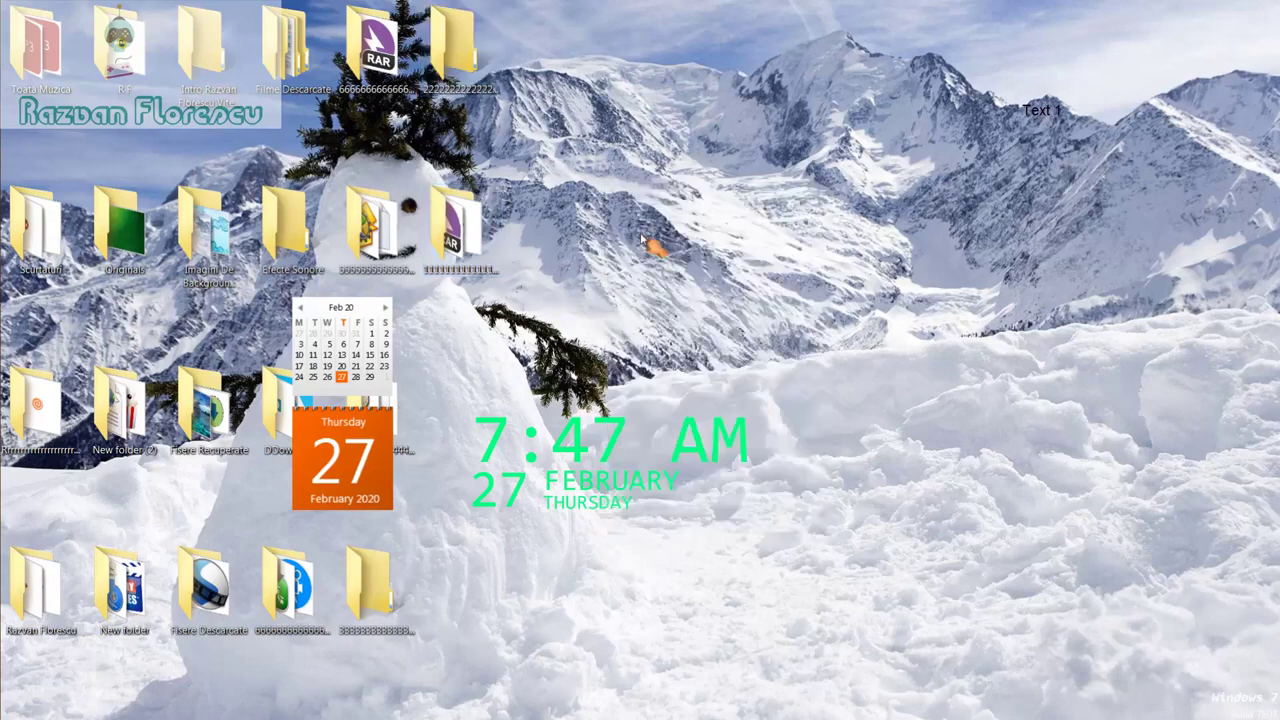
pyautogui.rightClick(574, 540)
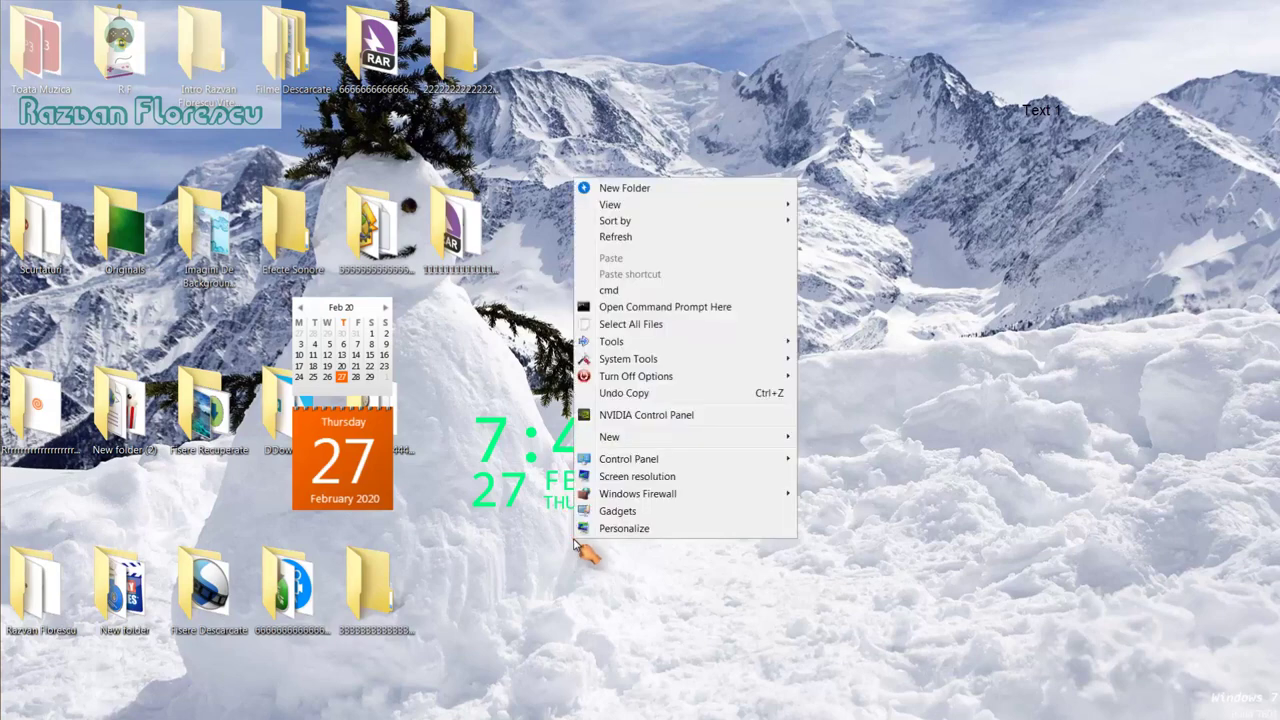
pyautogui.click(613, 238)
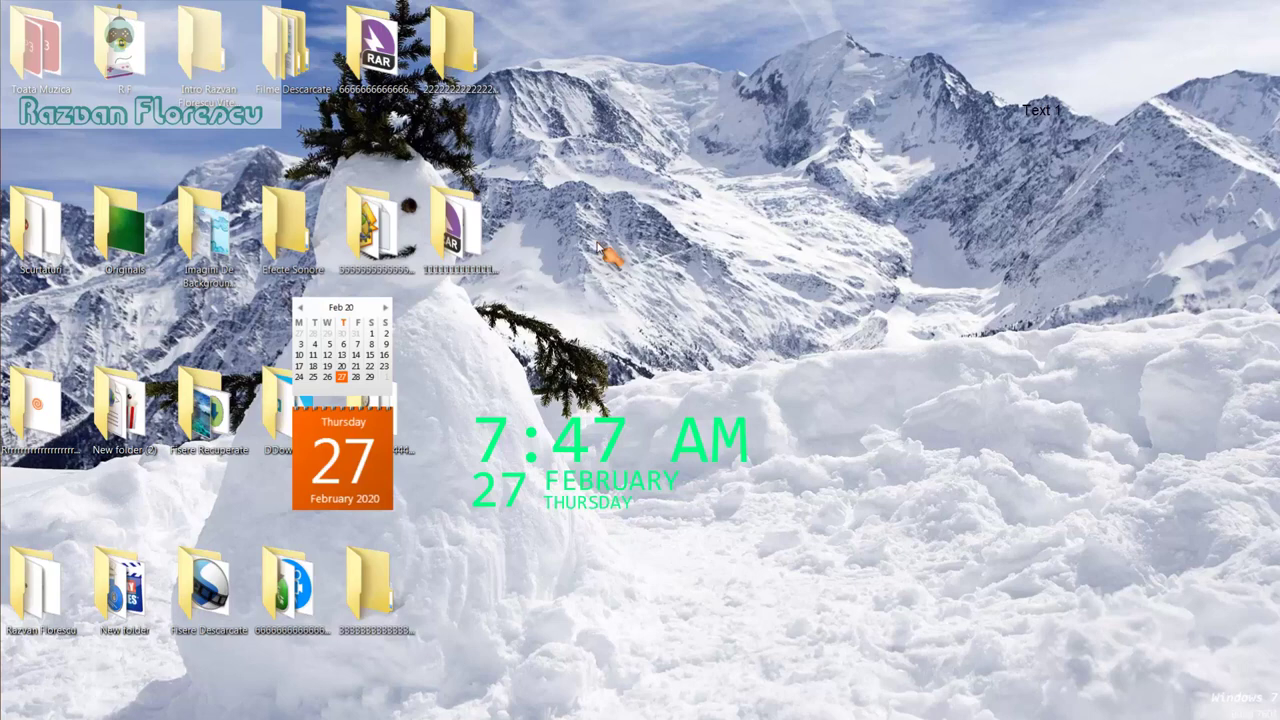
pyautogui.moveTo(3, 220)
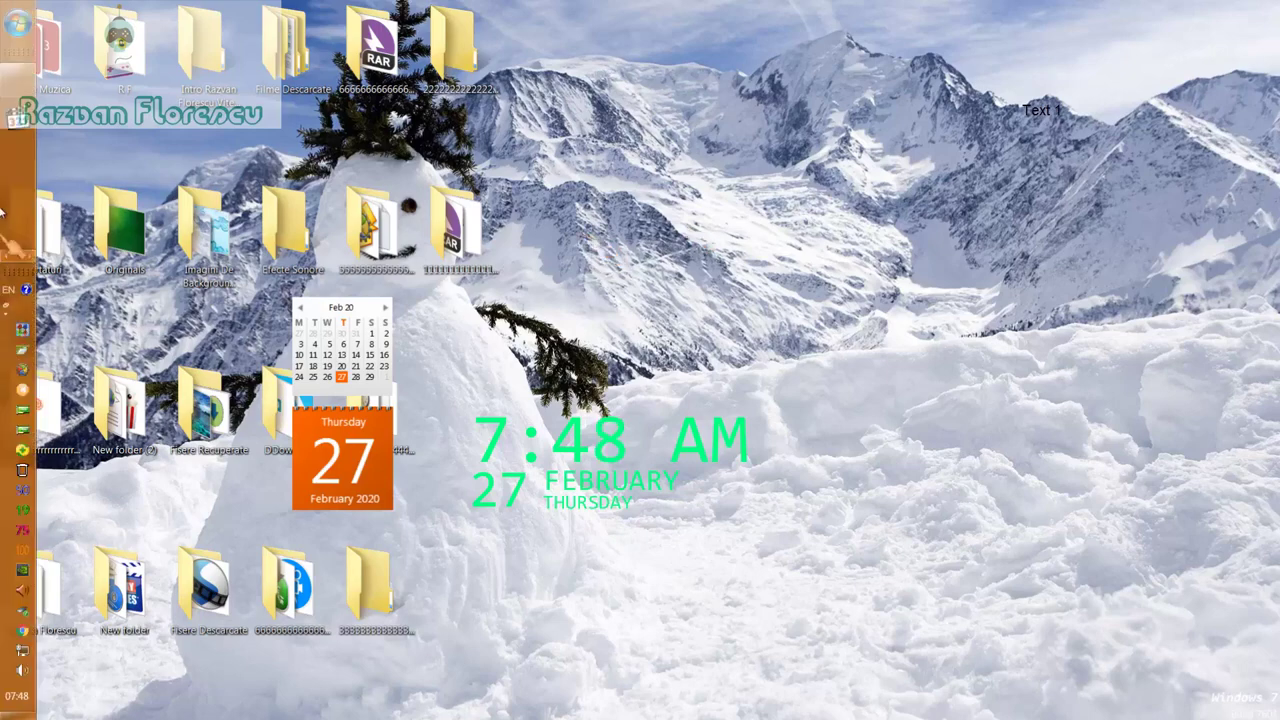
pyautogui.moveTo(18, 82)
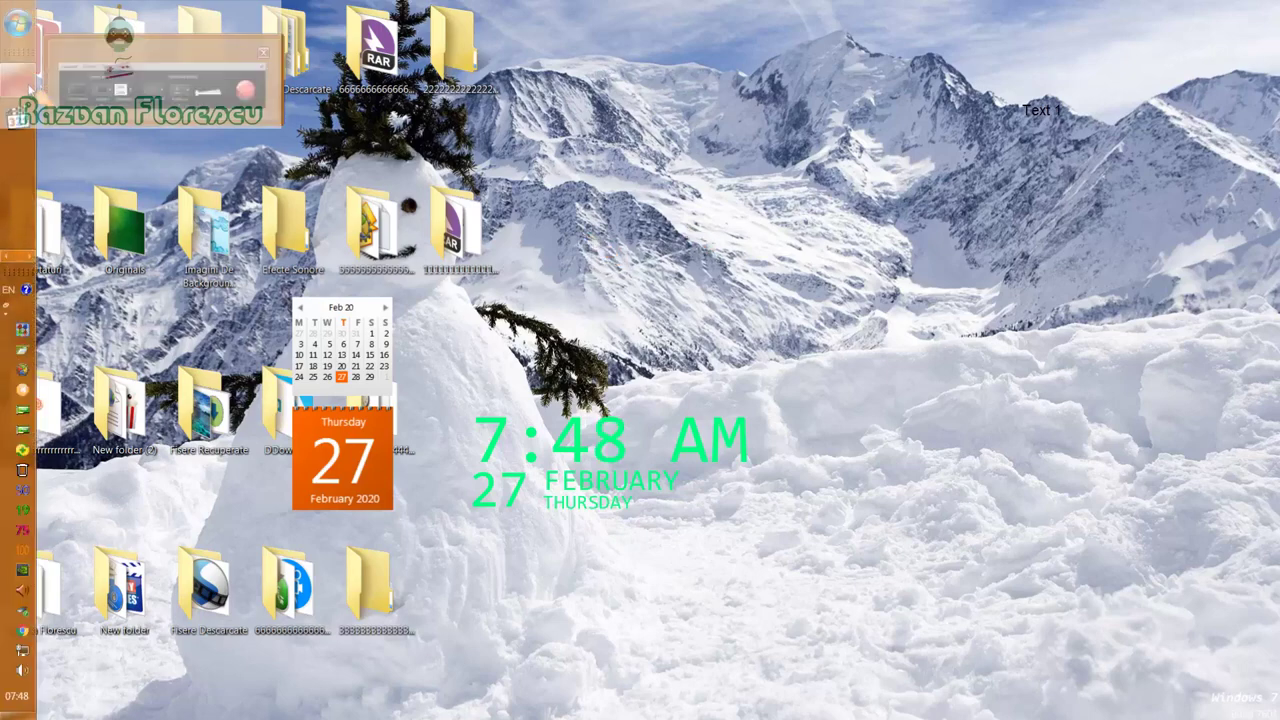
pyautogui.click(150, 85)
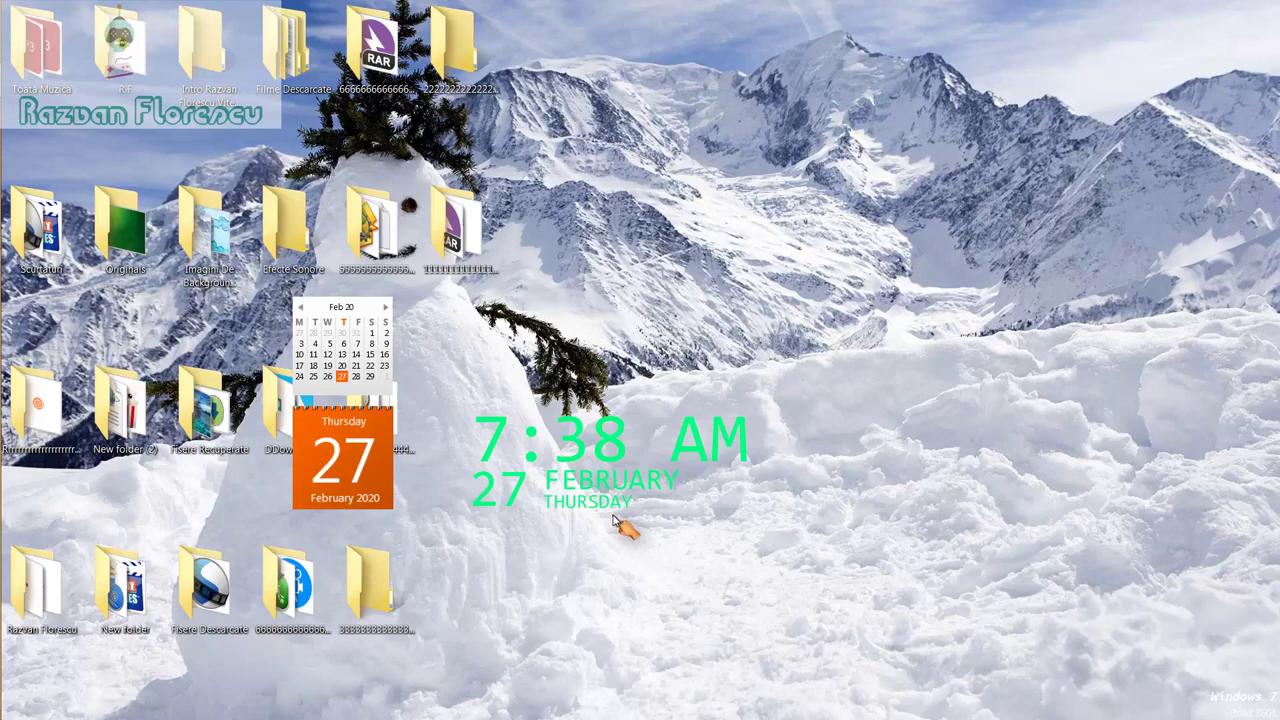
# Step: Switch to the Ninite page in Chrome and examine the apps offered in each category, from Web Browsers to Utilities
pyautogui.moveTo(5, 340)
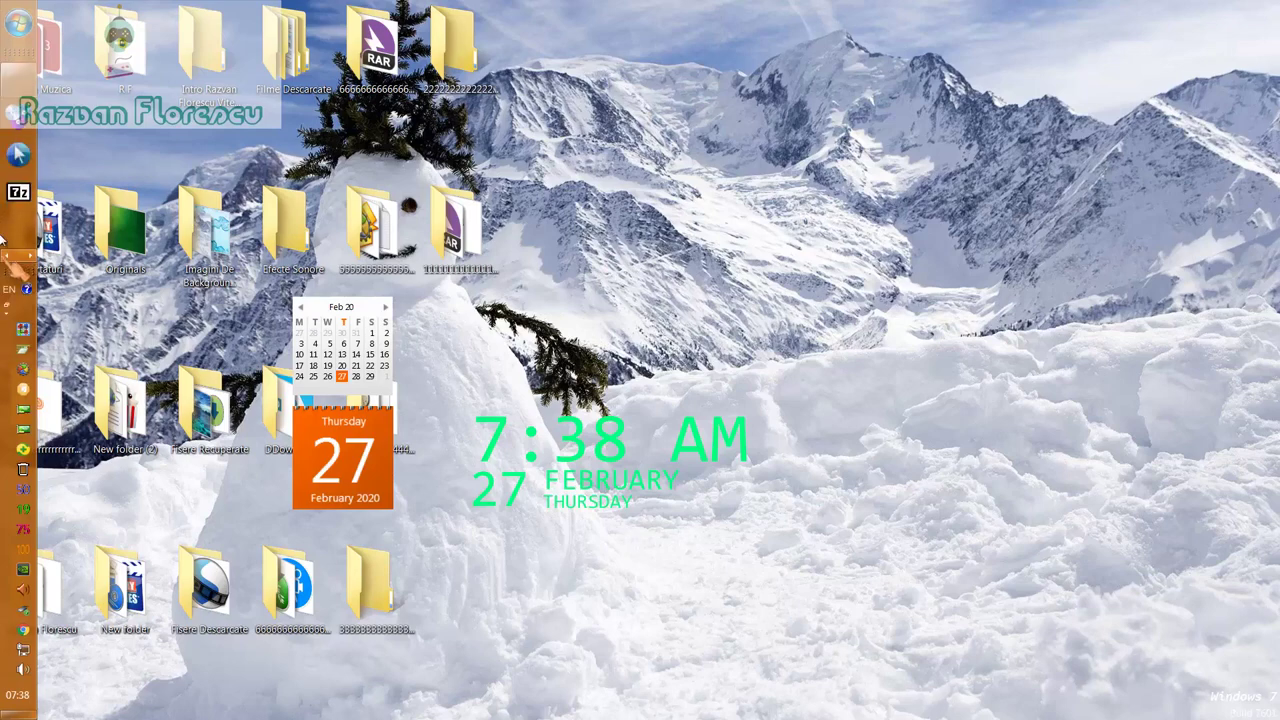
pyautogui.click(18, 80)
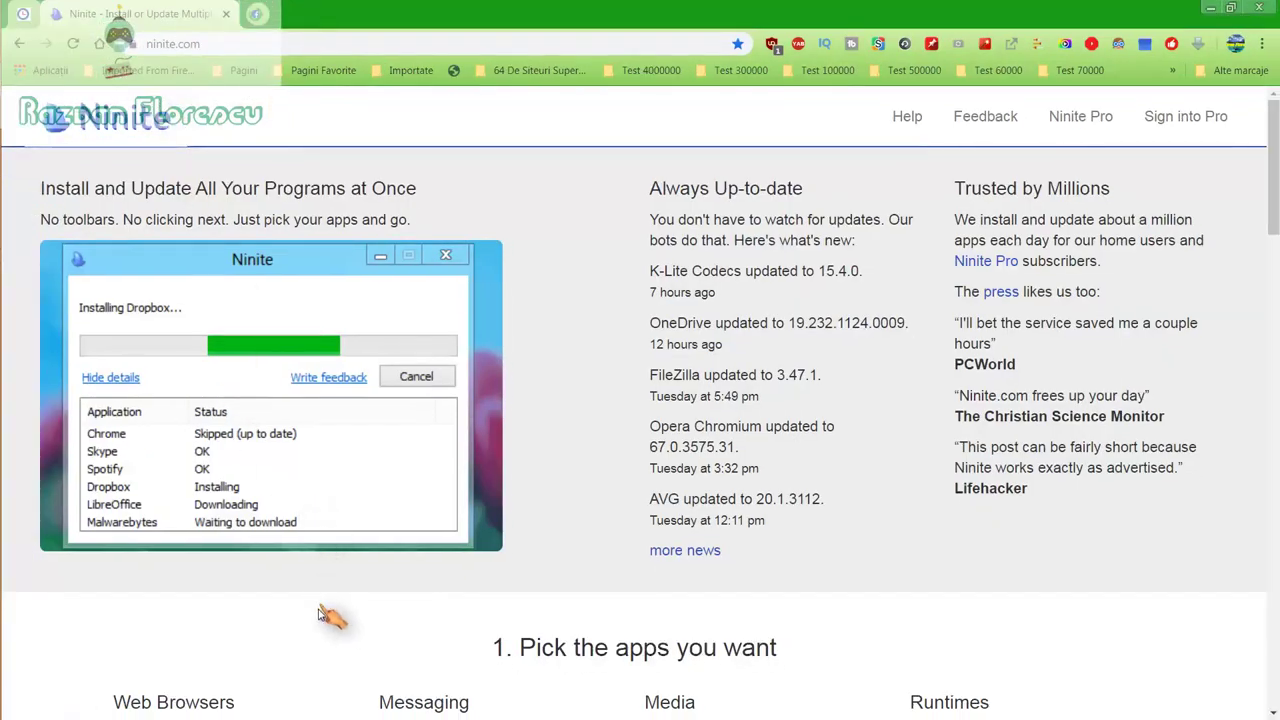
pyautogui.scroll(-2, 325, 618)
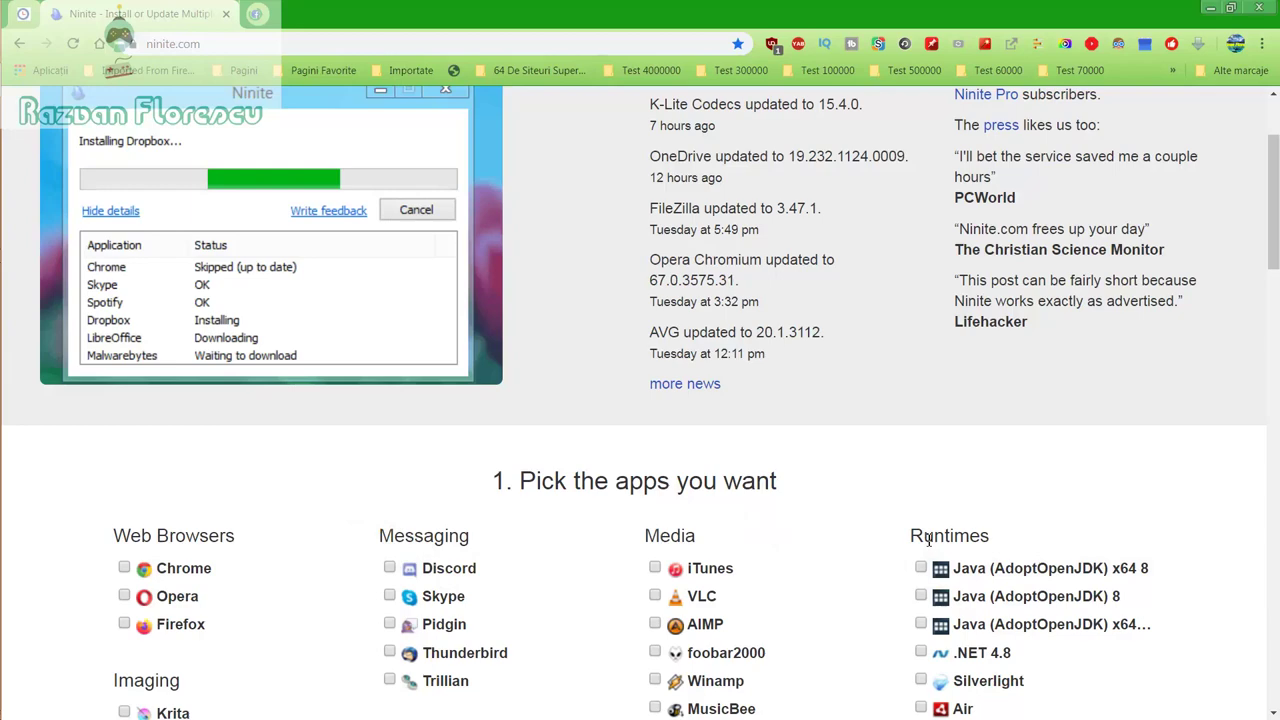
pyautogui.scroll(-2, 828, 590)
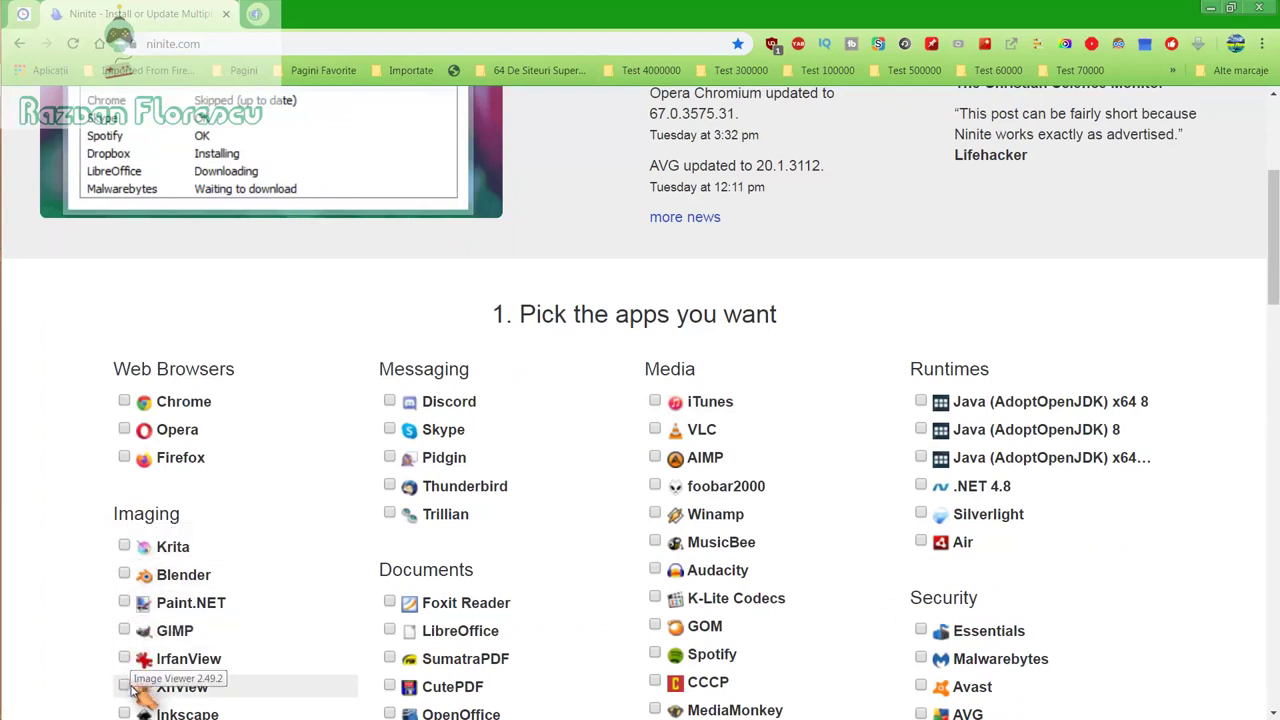
pyautogui.scroll(-1, 135, 690)
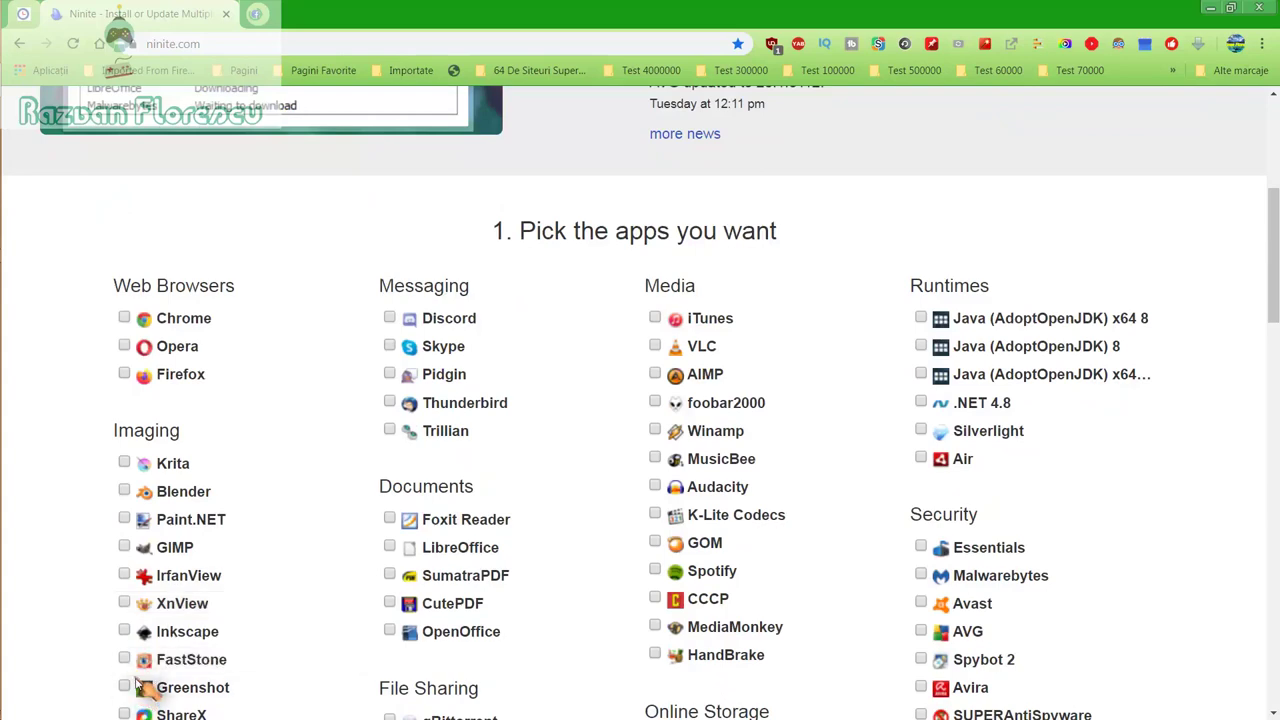
pyautogui.scroll(-1, 135, 688)
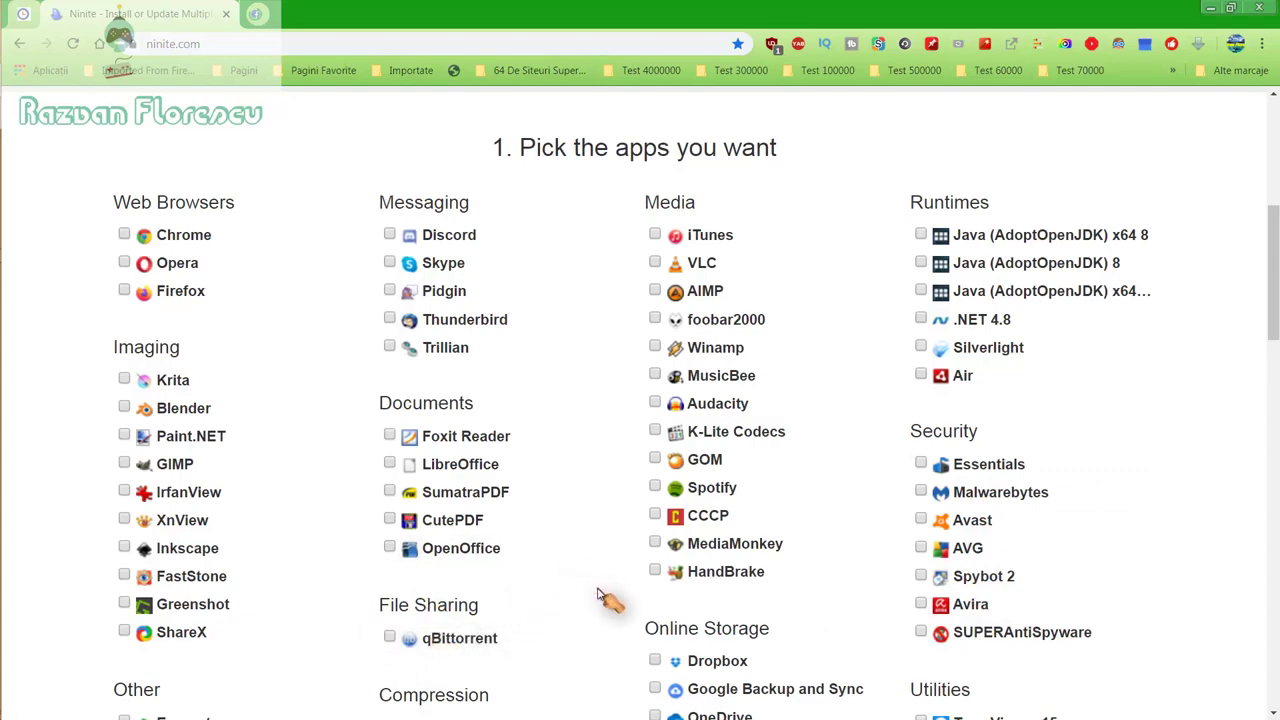
pyautogui.scroll(-1, 600, 595)
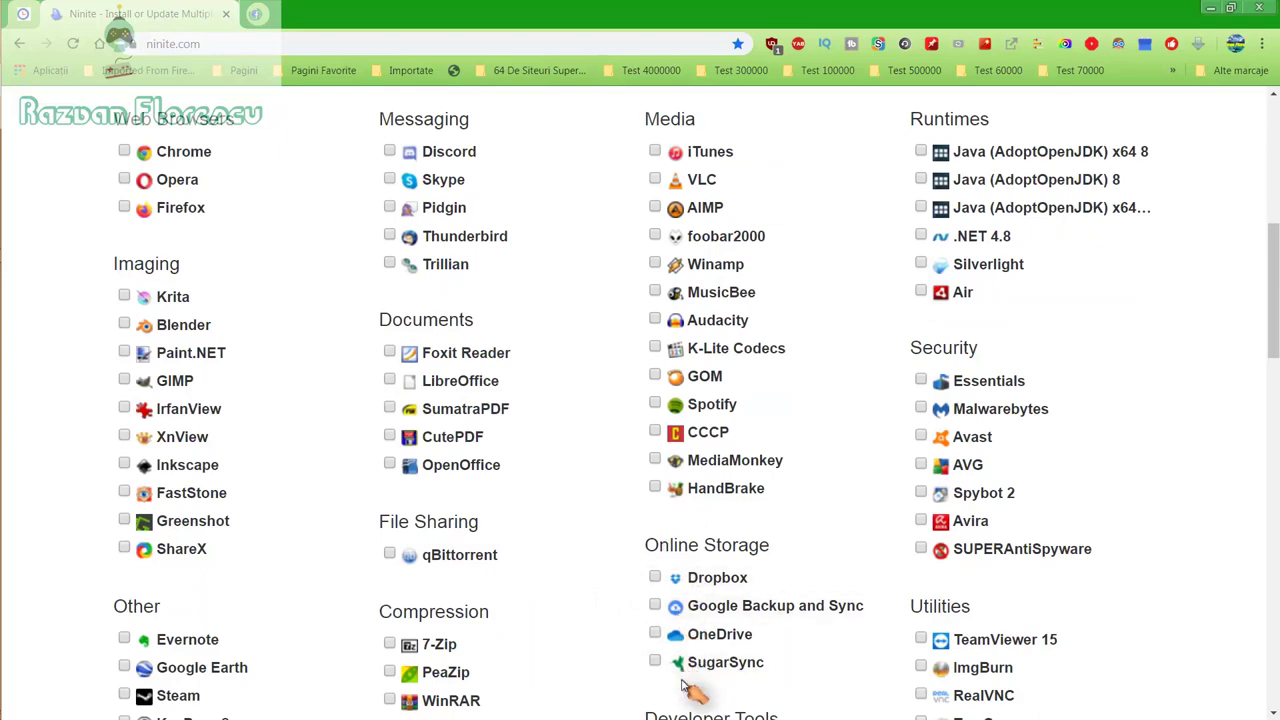
pyautogui.scroll(-3, 600, 640)
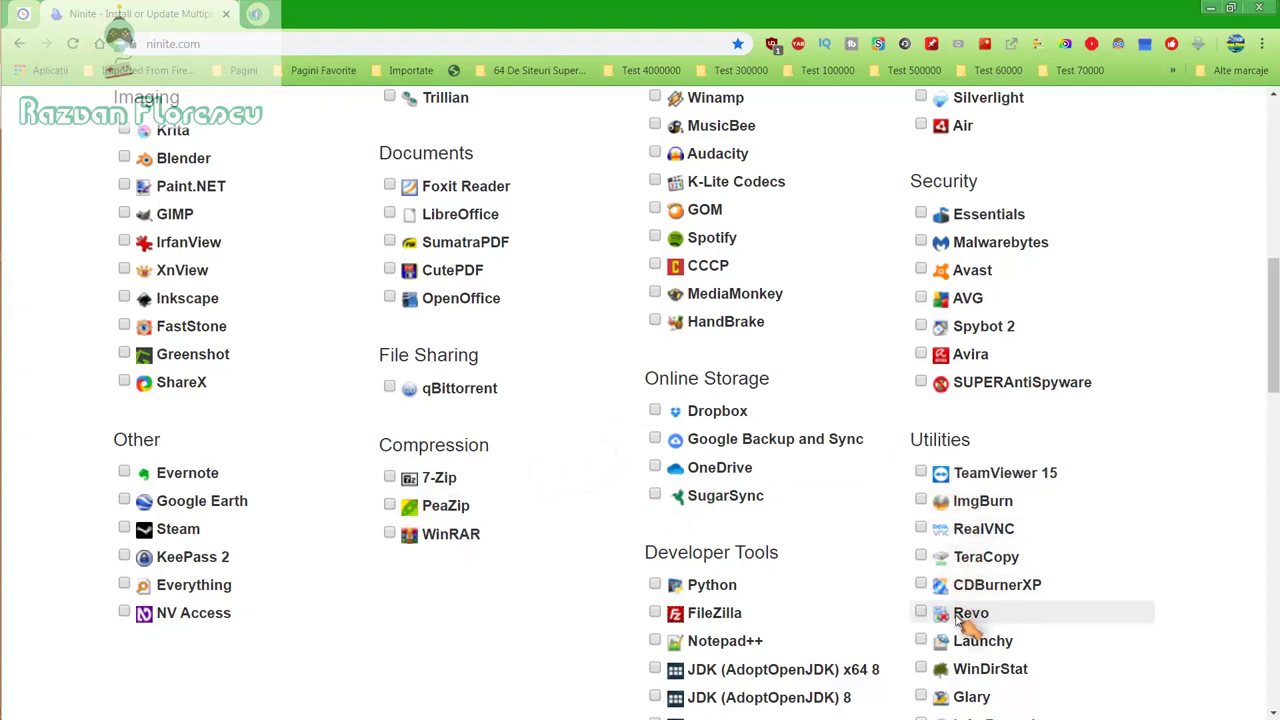
pyautogui.scroll(-1, 962, 697)
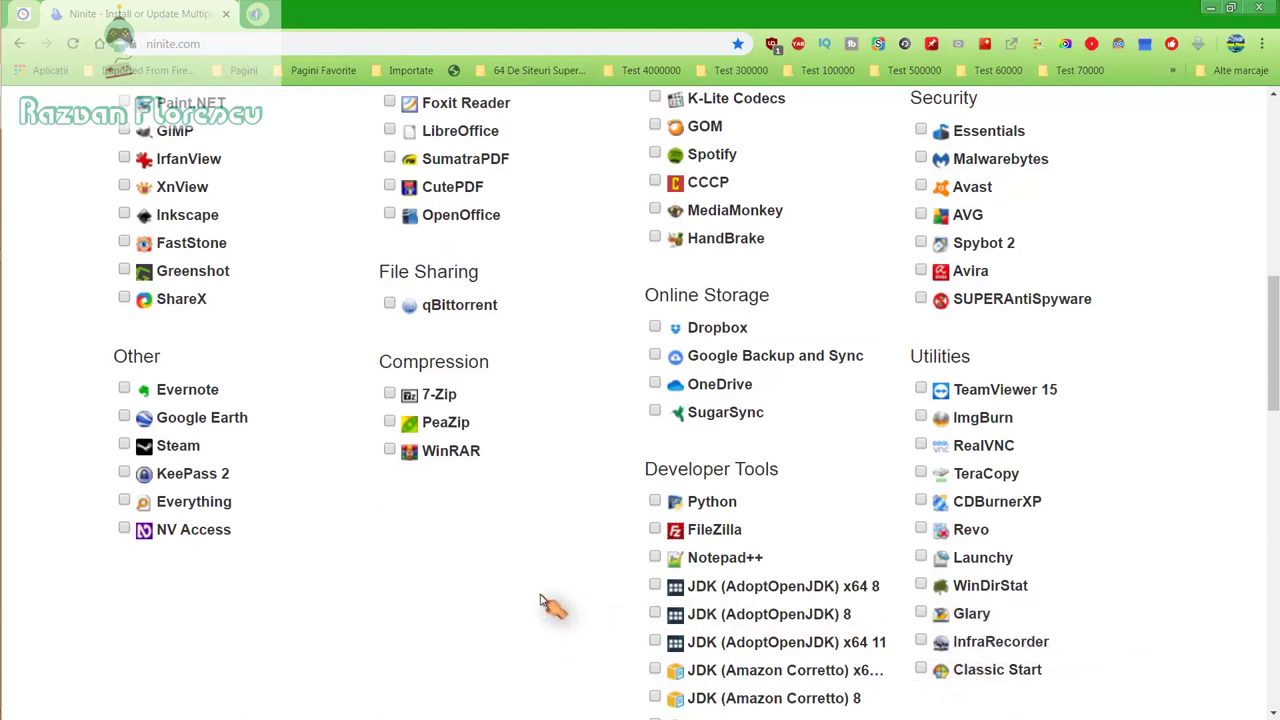
pyautogui.scroll(-1, 540, 603)
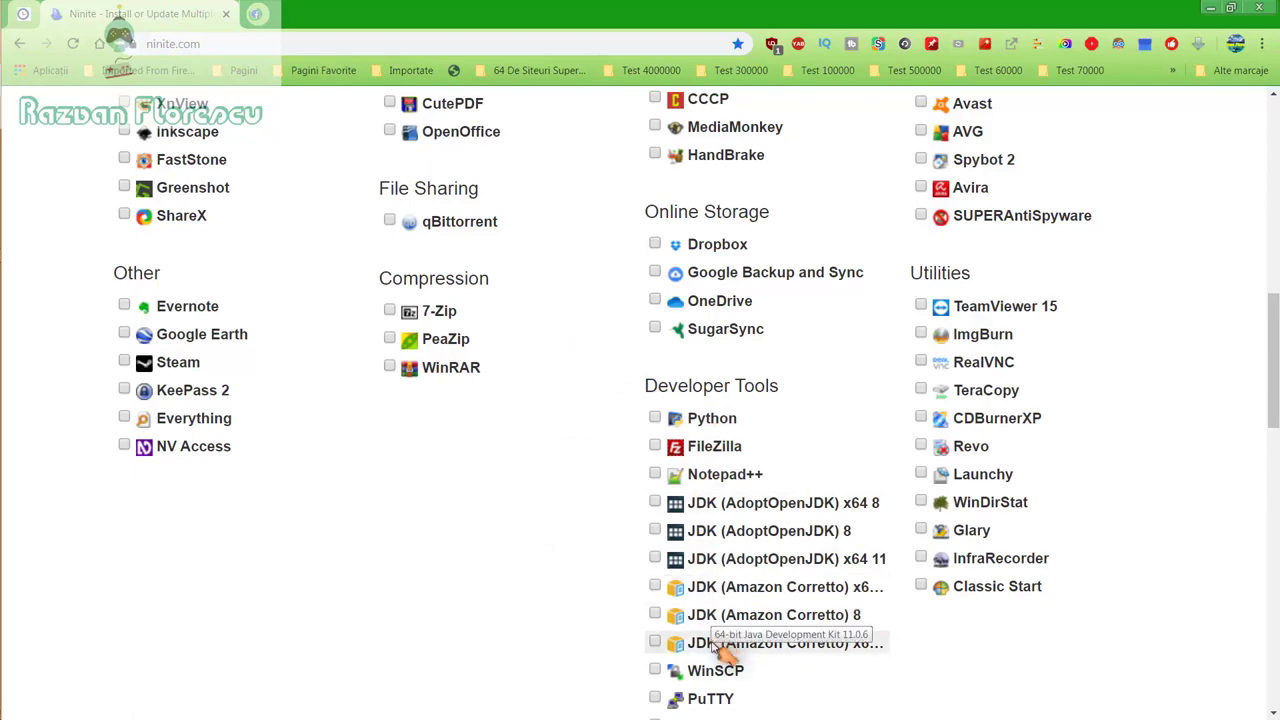
pyautogui.scroll(-2, 715, 648)
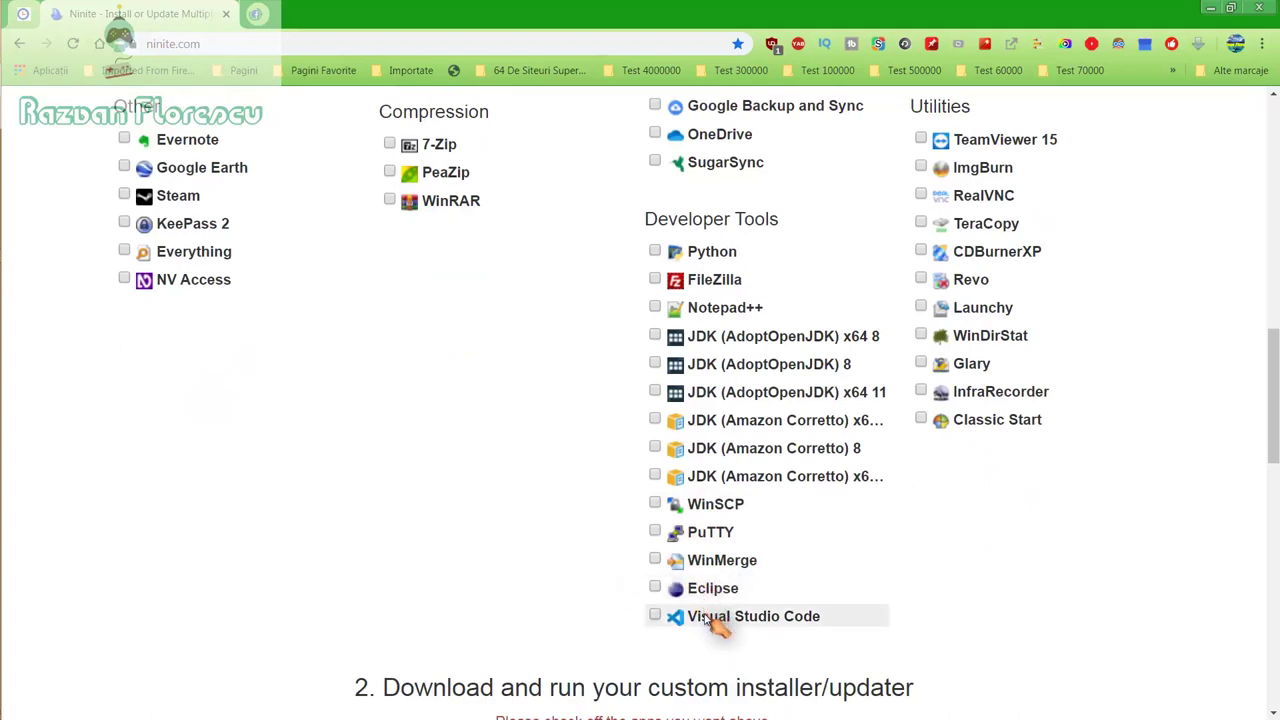
pyautogui.scroll(2, 591, 568)
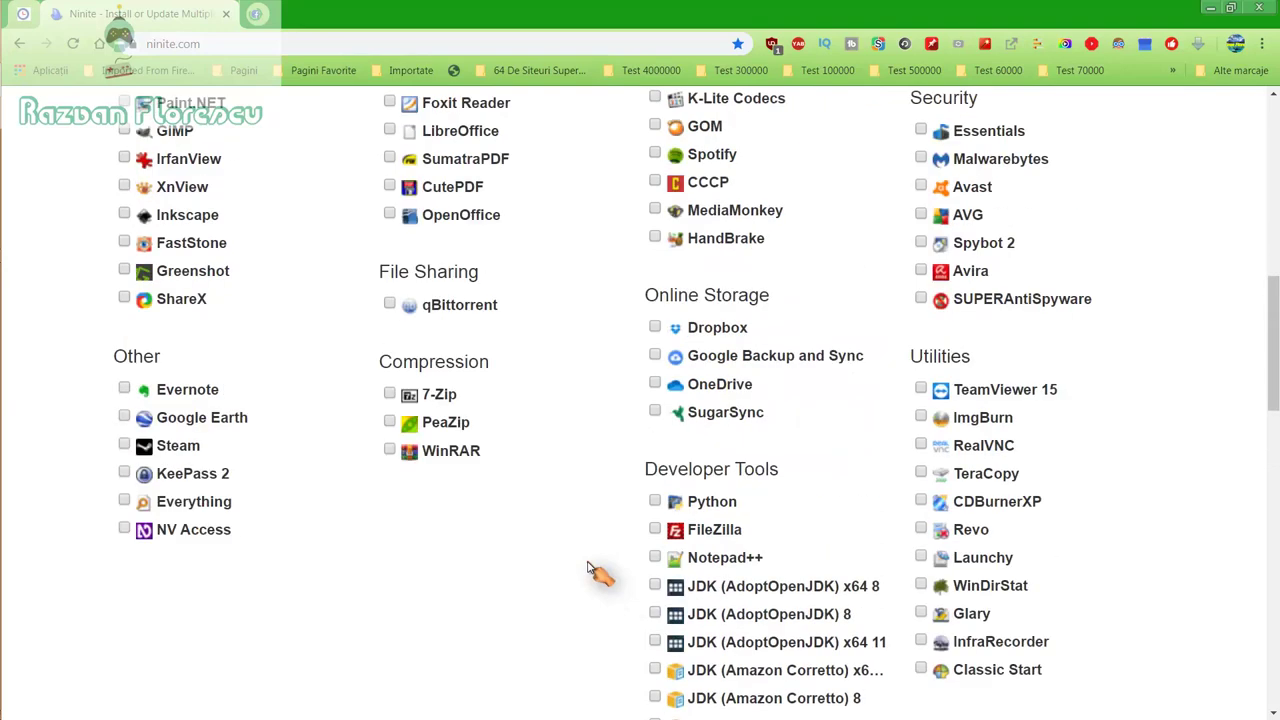
pyautogui.scroll(3, 591, 568)
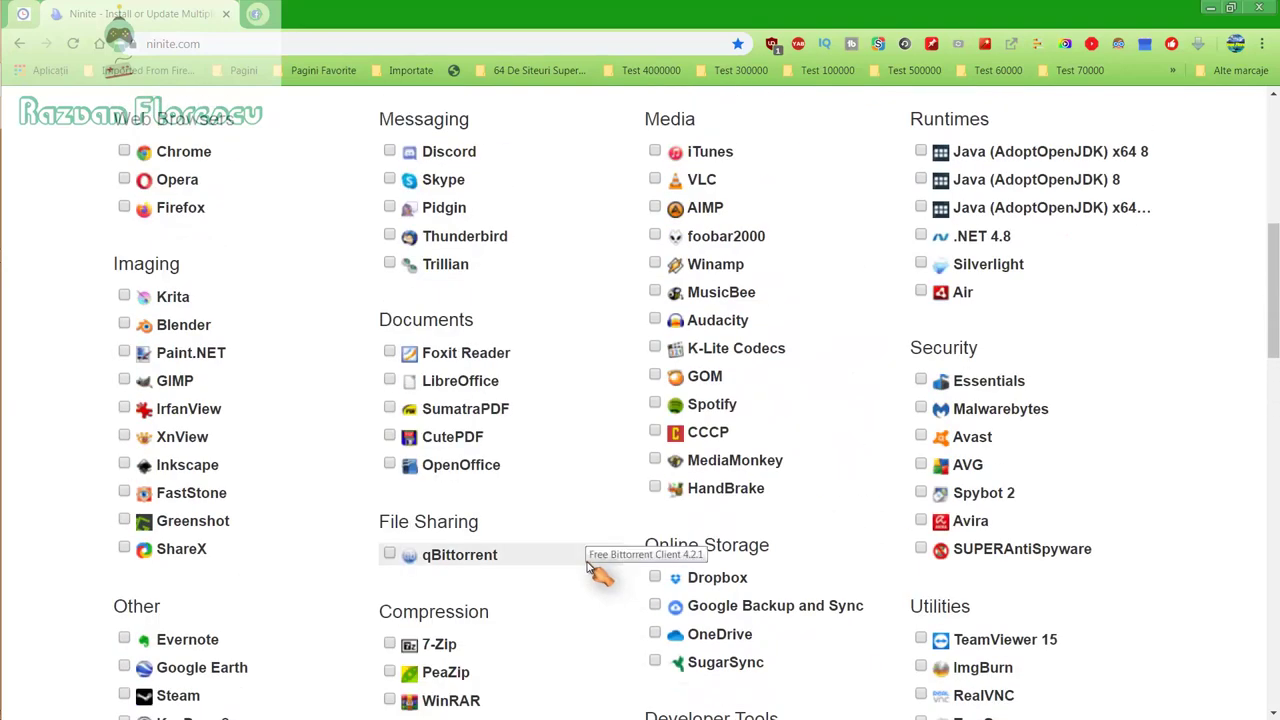
pyautogui.scroll(1, 591, 568)
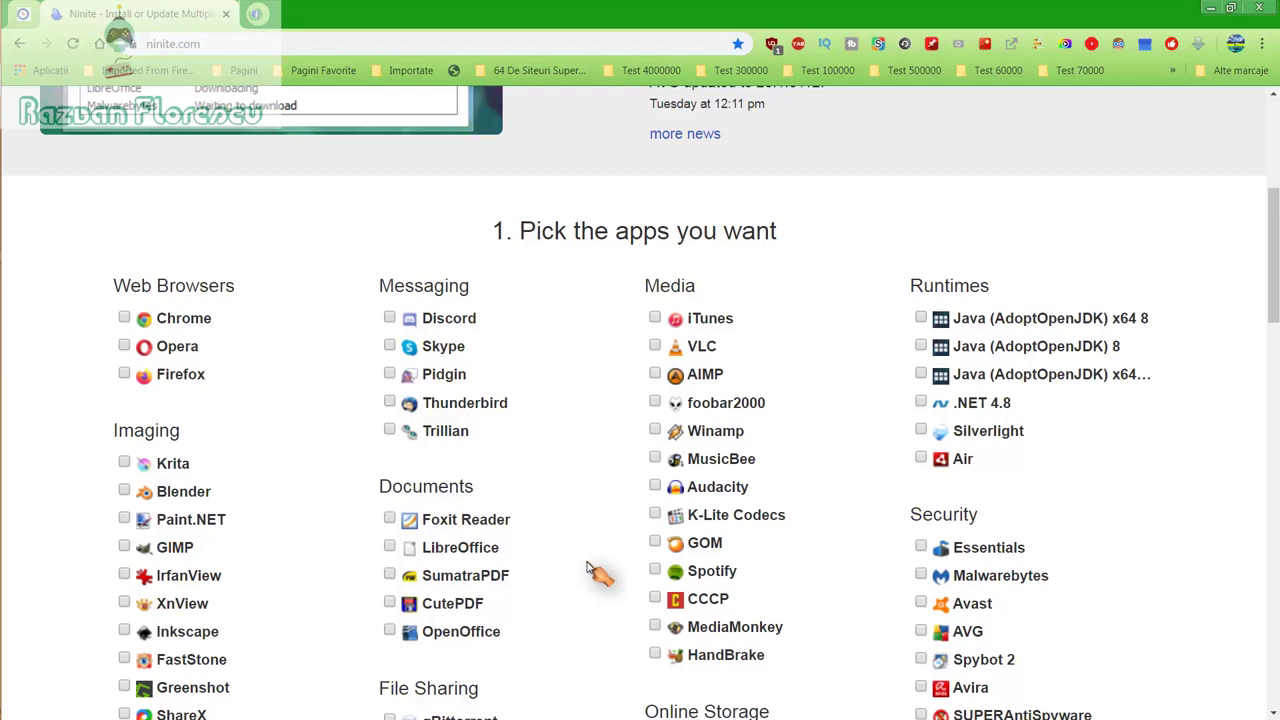
# Step: Select GOM, Inkscape, MusicBee, CCCP, MediaMonkey and Spotify among the apps to install
pyautogui.click(656, 543)
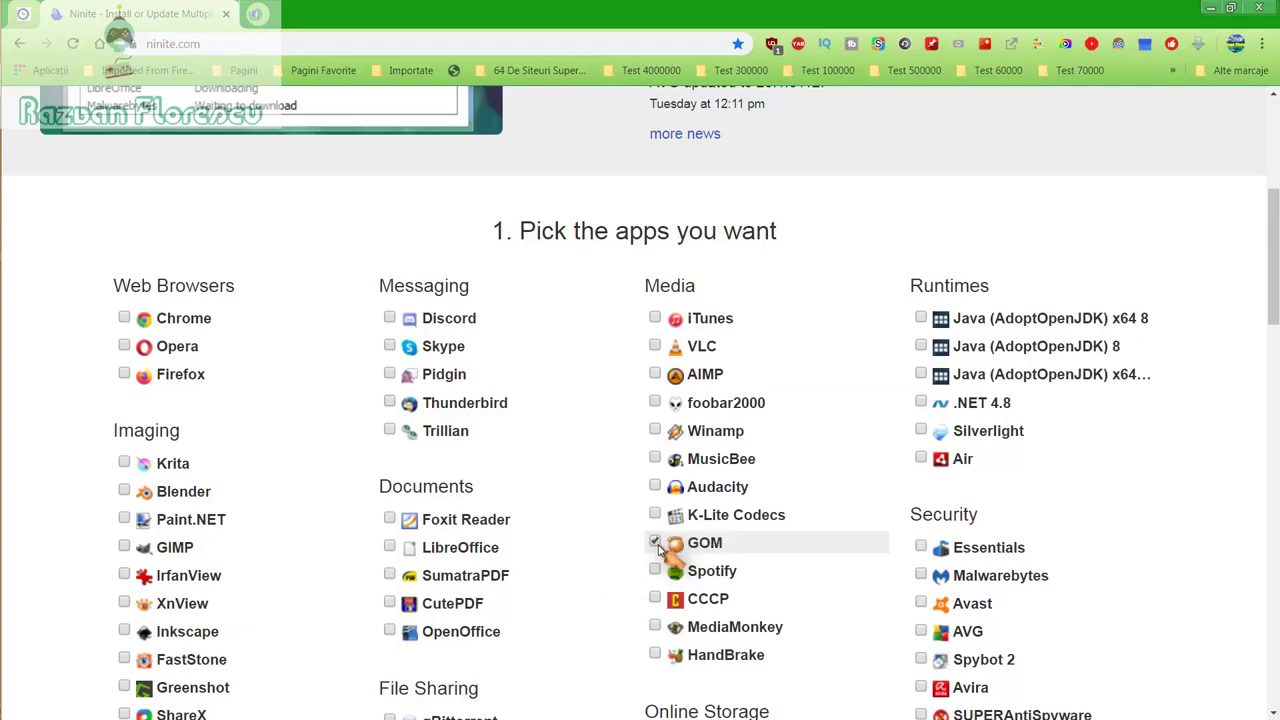
pyautogui.click(128, 640)
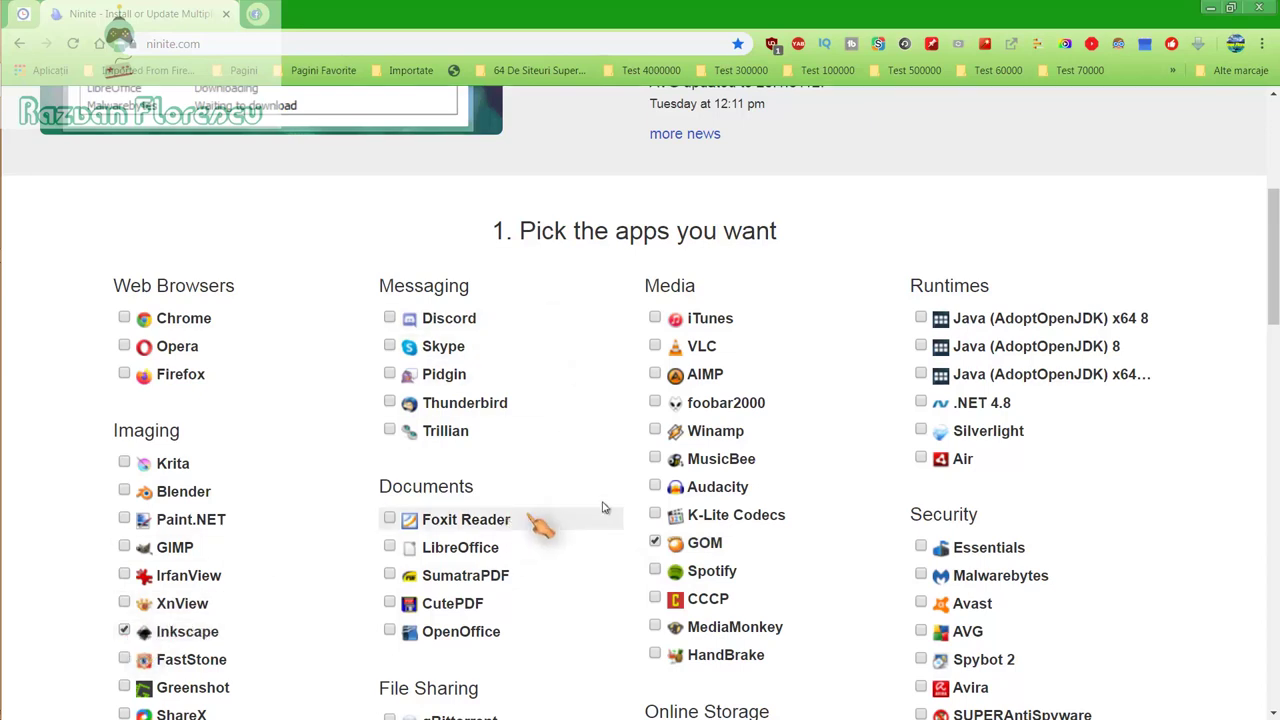
pyautogui.click(656, 460)
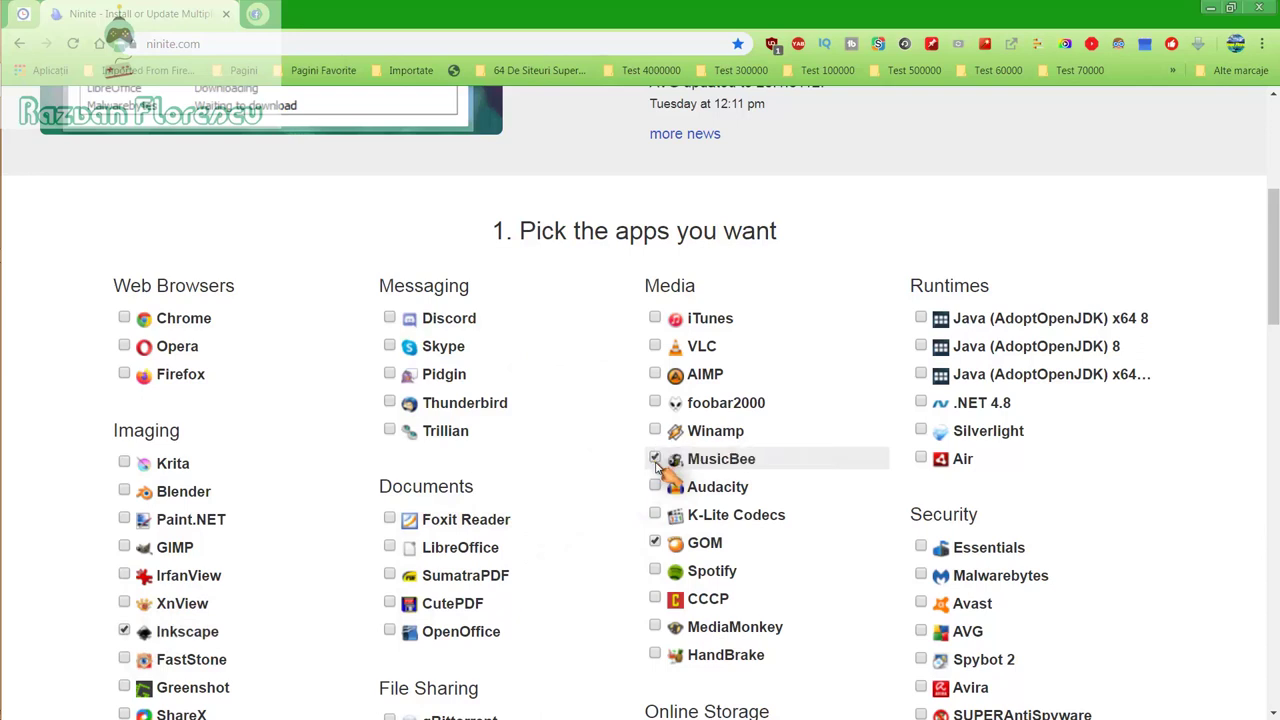
pyautogui.click(655, 600)
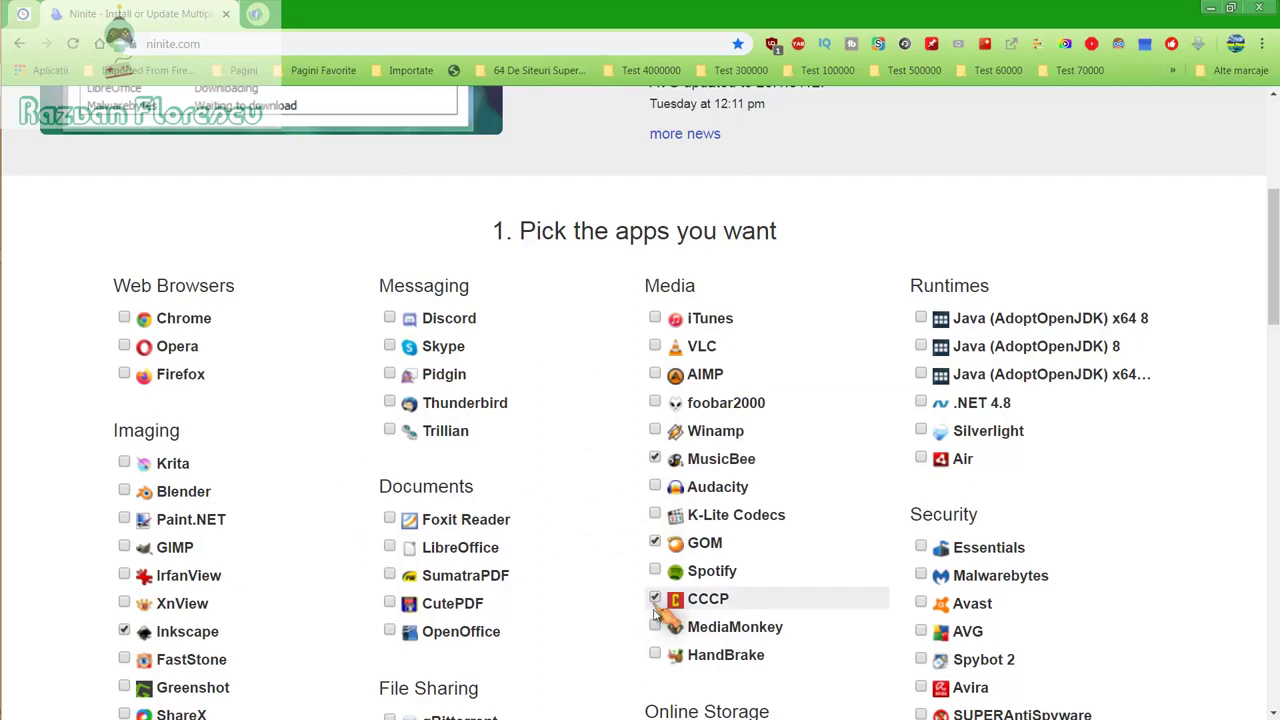
pyautogui.click(655, 626)
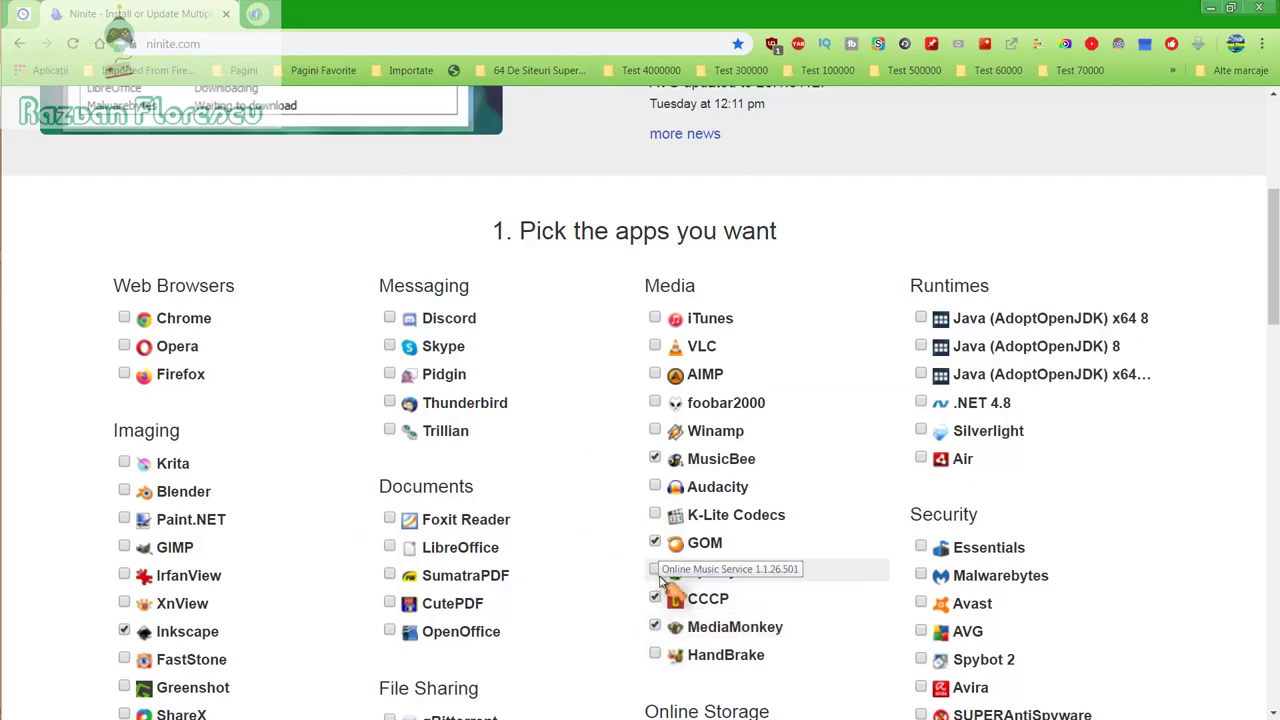
pyautogui.click(656, 570)
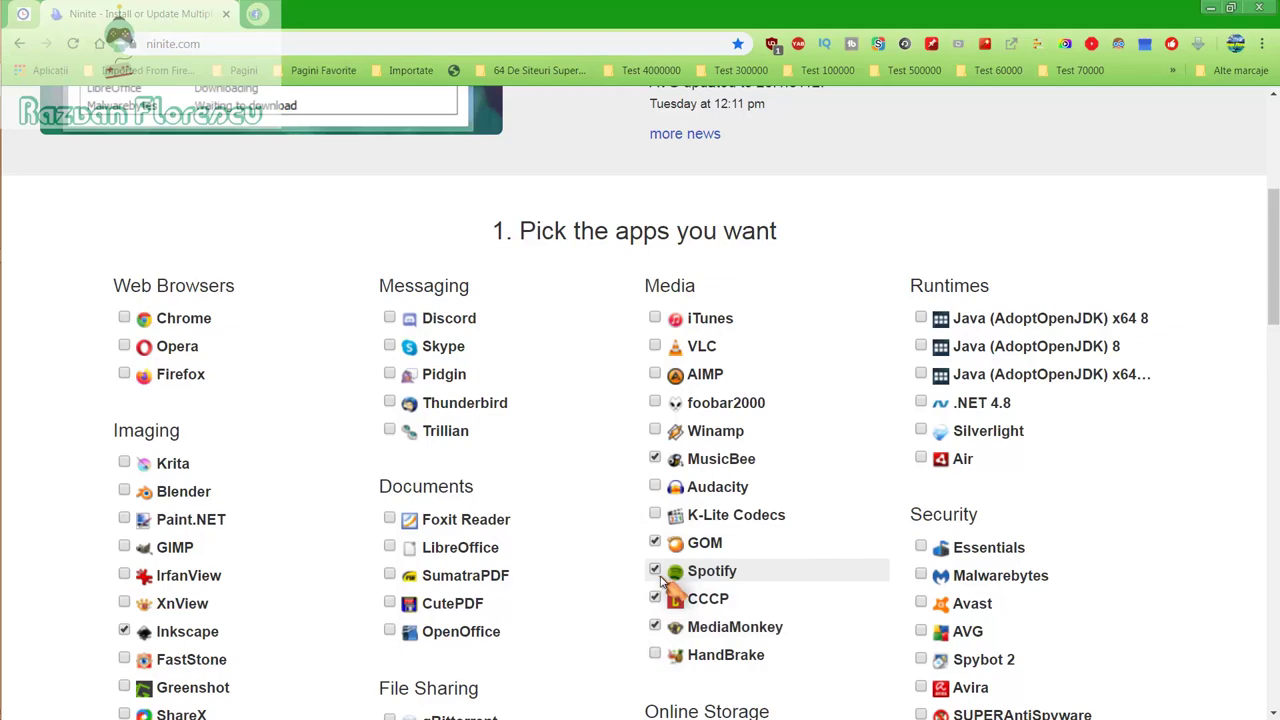
# Step: Add SUPERAntiSpyware and Spybot 2 from Security and SugarSync from Online Storage to the app selection
pyautogui.scroll(-2, 665, 575)
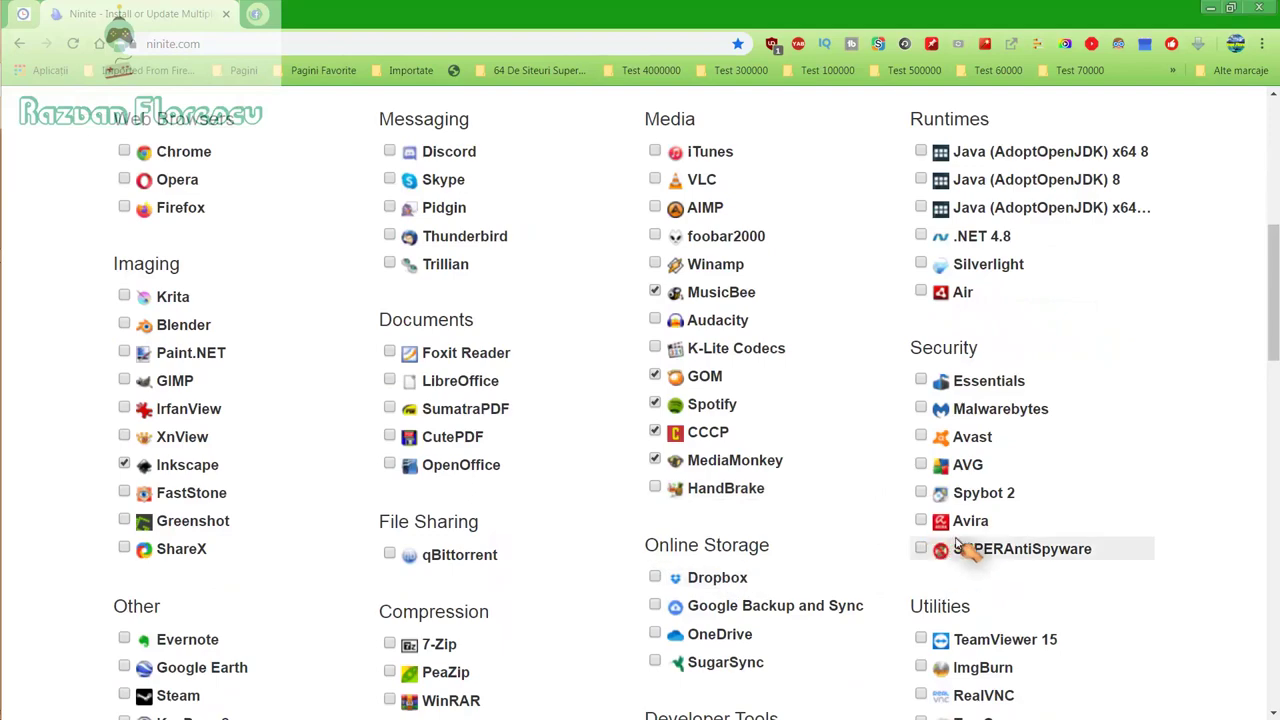
pyautogui.click(940, 548)
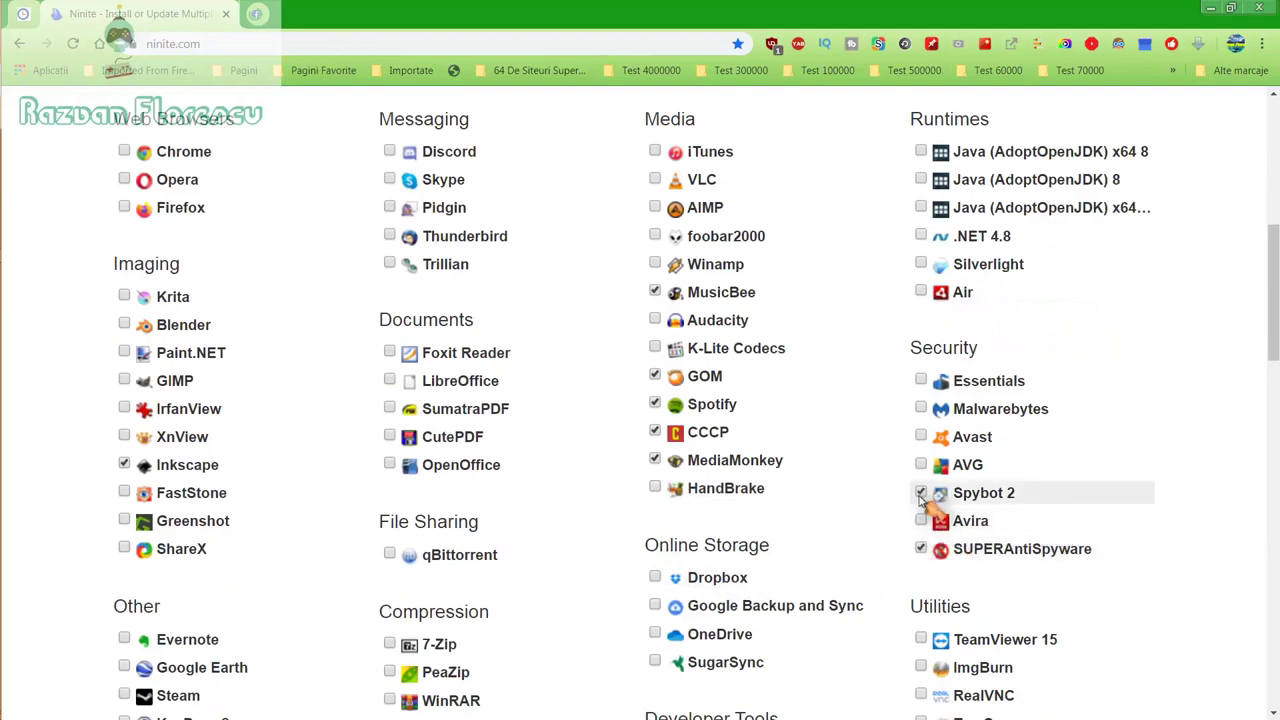
pyautogui.scroll(-2, 921, 500)
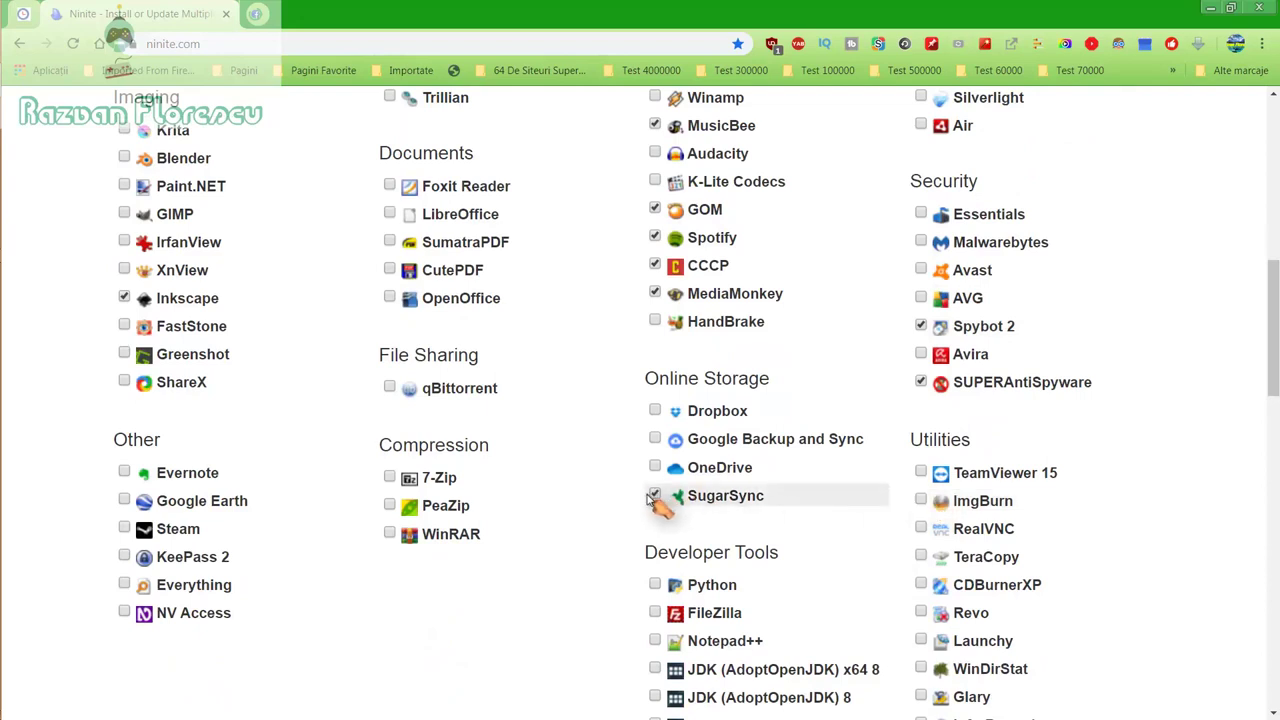
# Step: Get the custom Ninite installer for the selected apps and save it to the Desktop as an application file
pyautogui.scroll(-2, 652, 502)
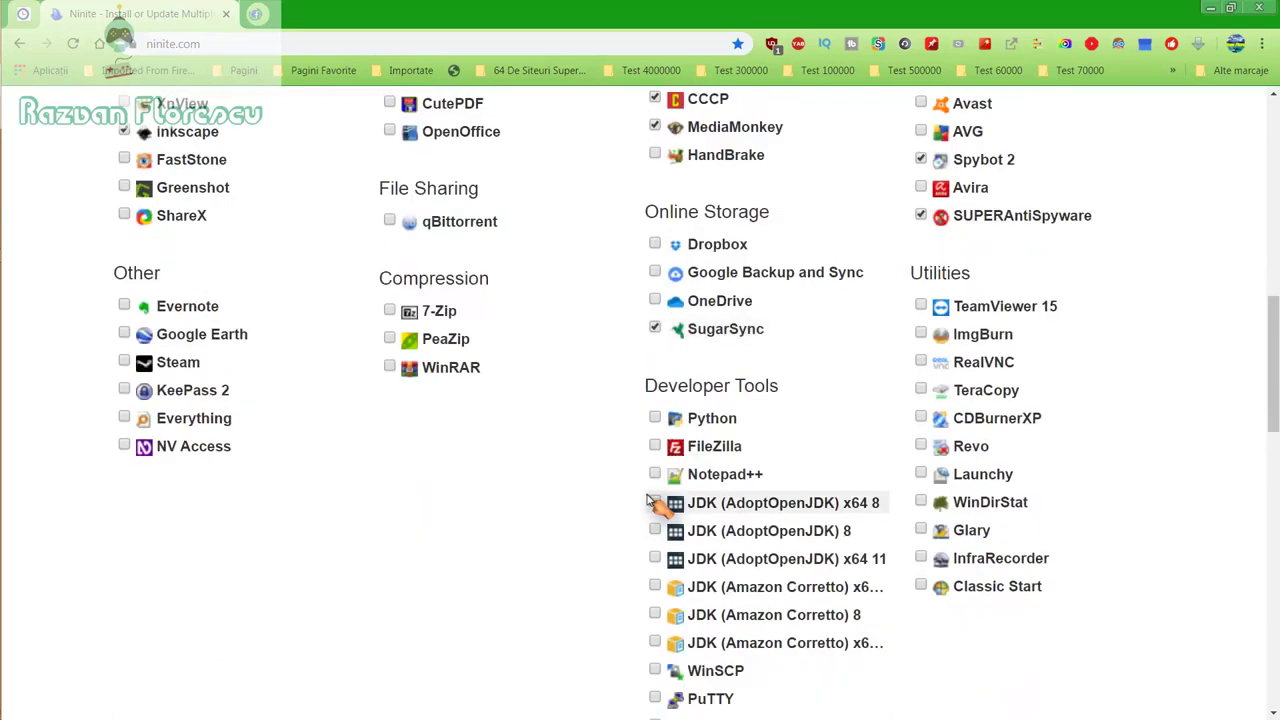
pyautogui.scroll(-2, 652, 502)
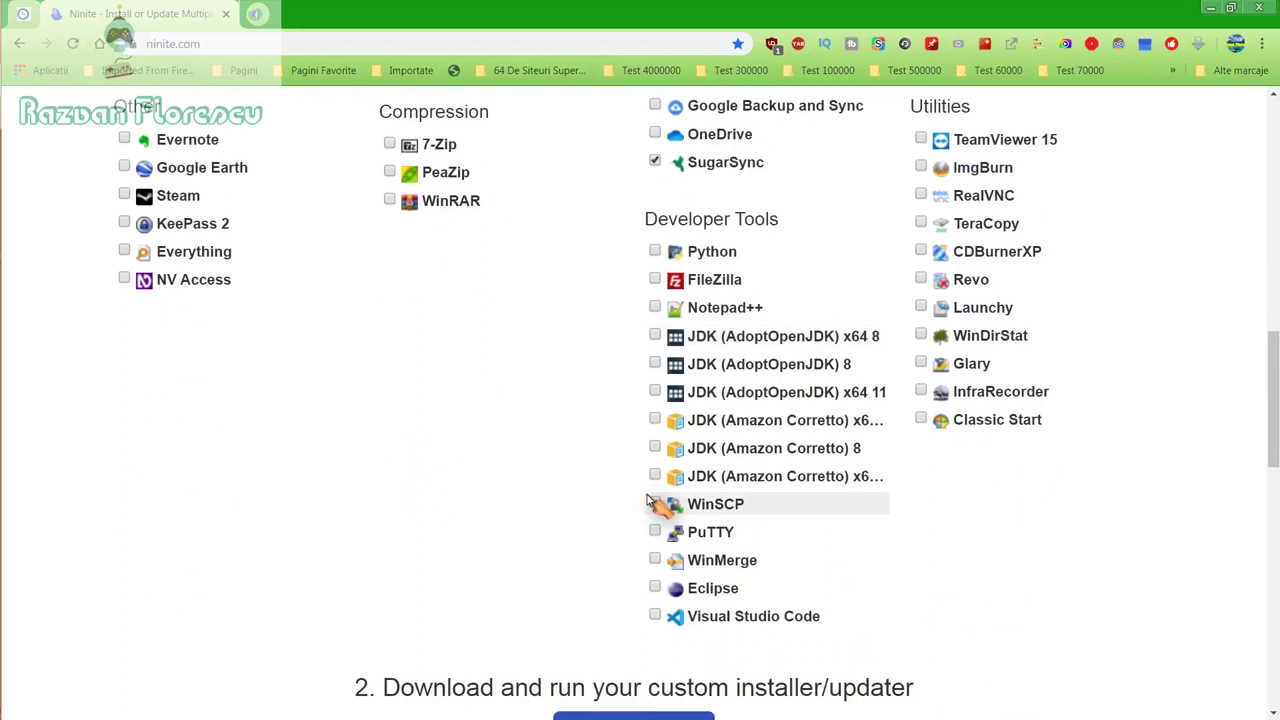
pyautogui.scroll(-2, 648, 502)
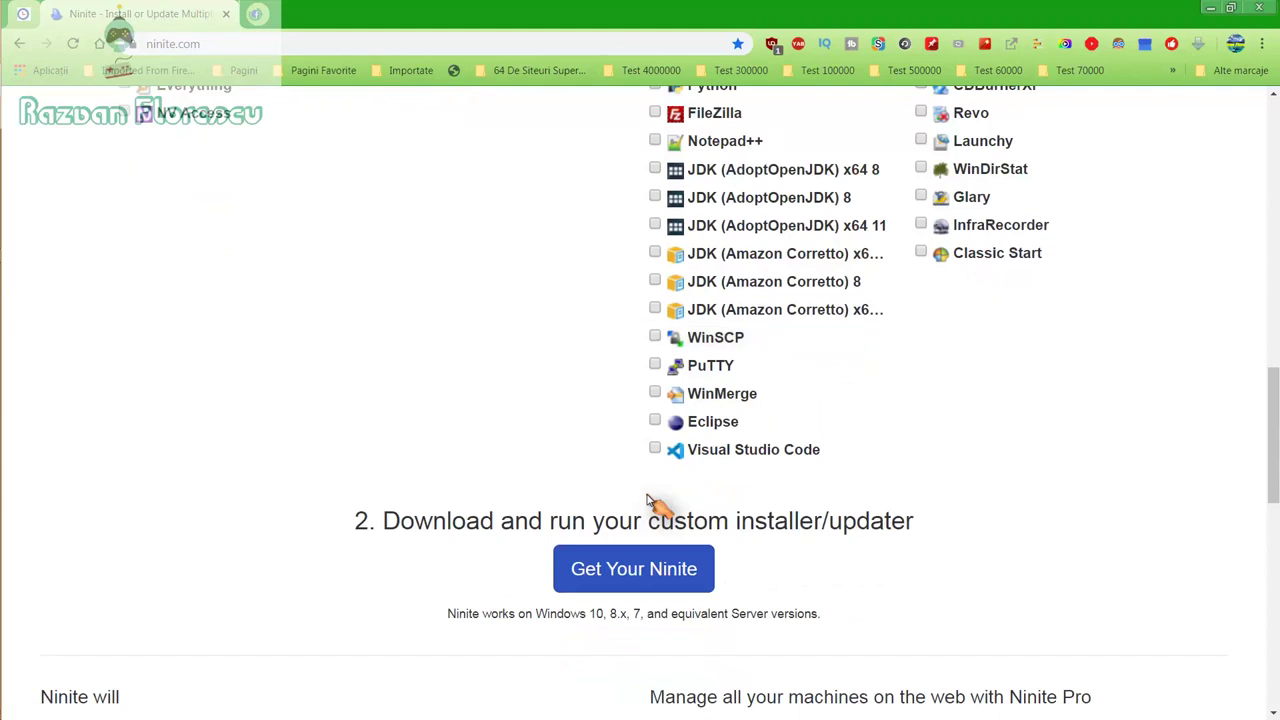
pyautogui.click(632, 585)
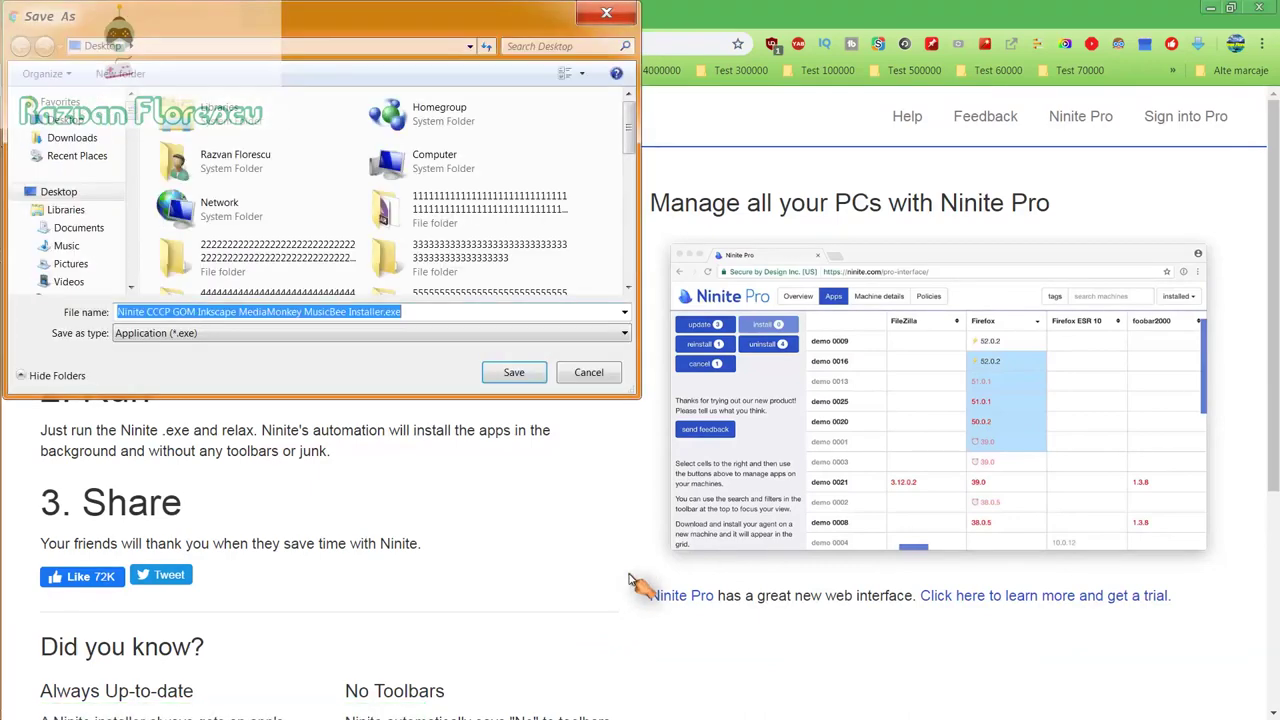
pyautogui.click(315, 334)
pyautogui.click(310, 362)
pyautogui.click(494, 376)
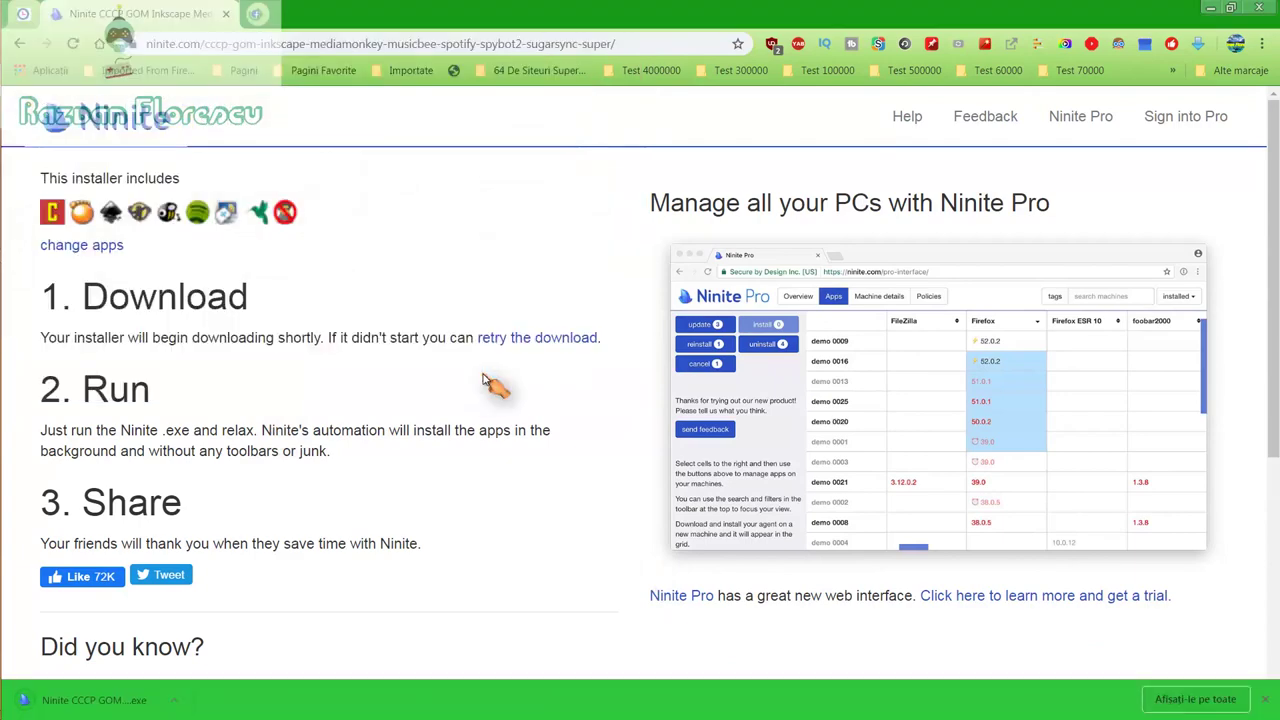
# Step: Run the downloaded Ninite installer, close Chrome, and show the installation details
pyautogui.click(127, 700)
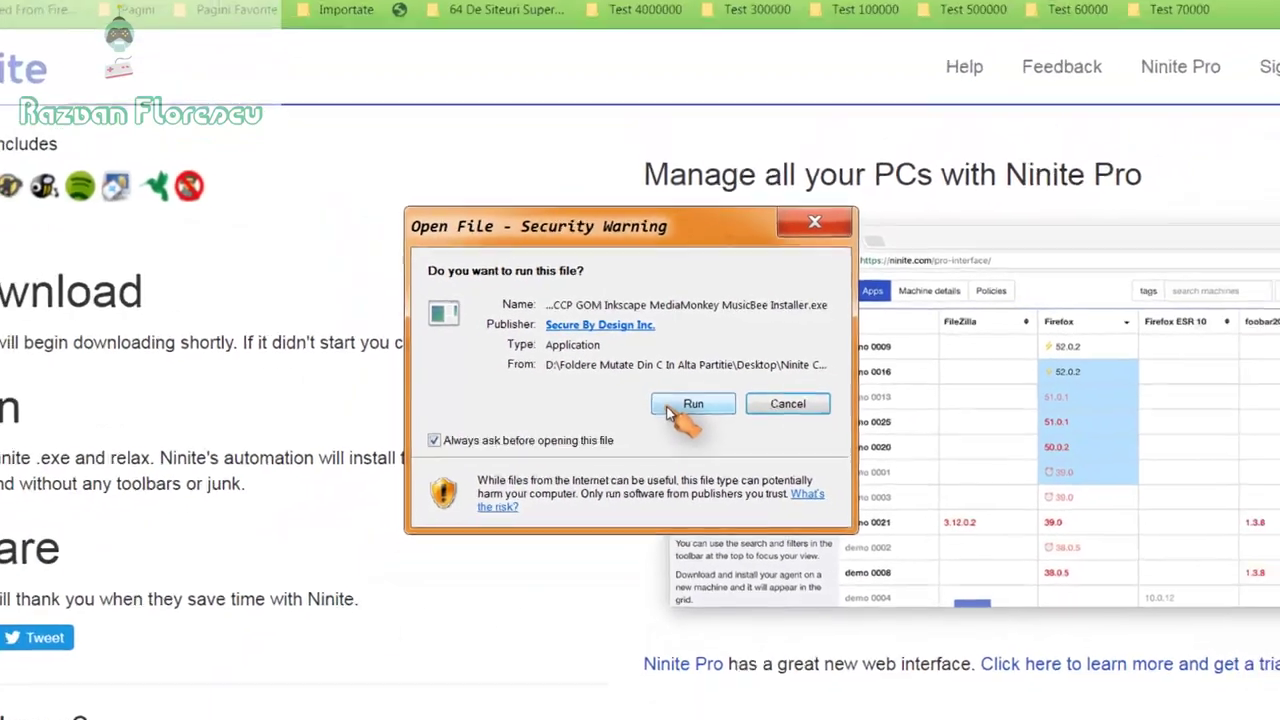
pyautogui.click(690, 427)
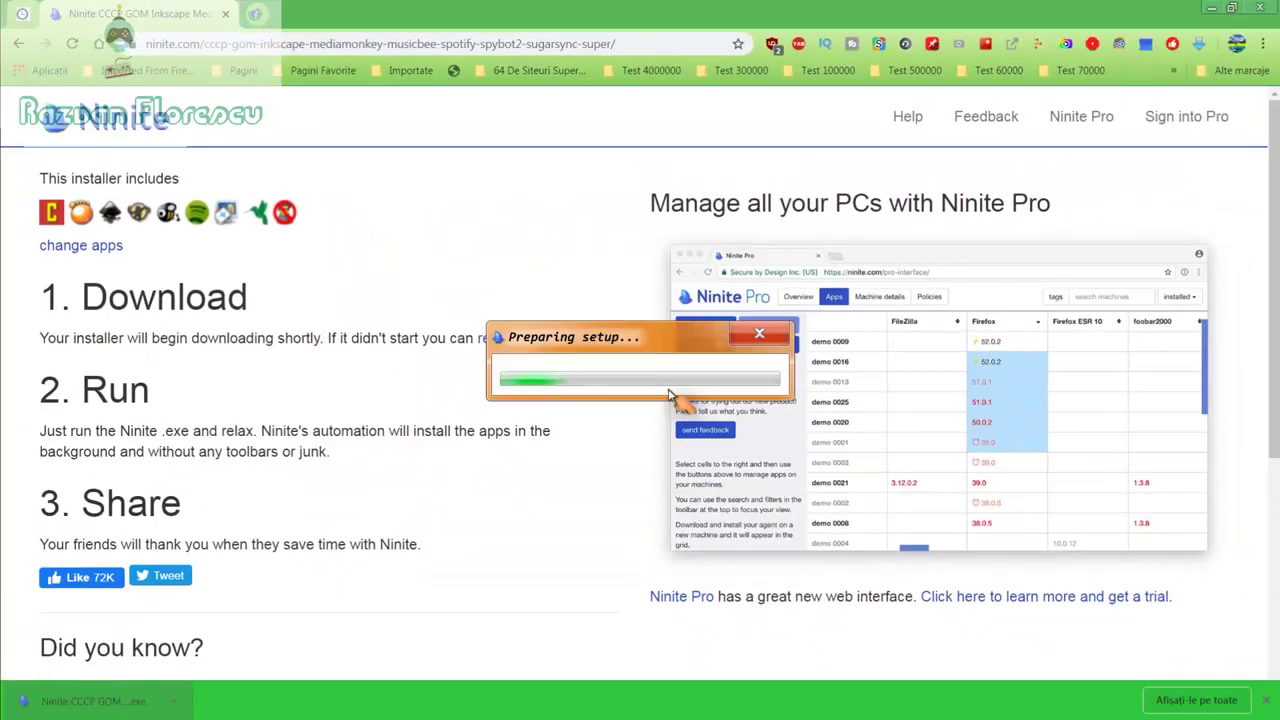
pyautogui.click(1258, 7)
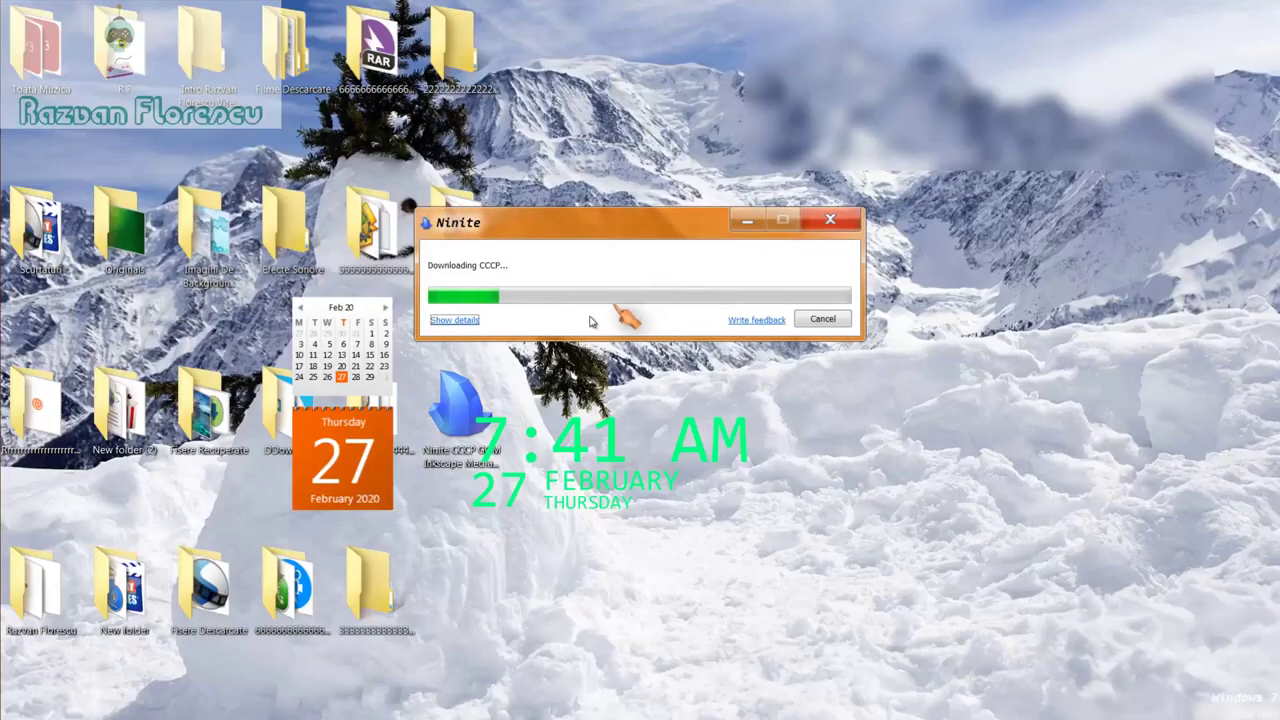
pyautogui.click(458, 322)
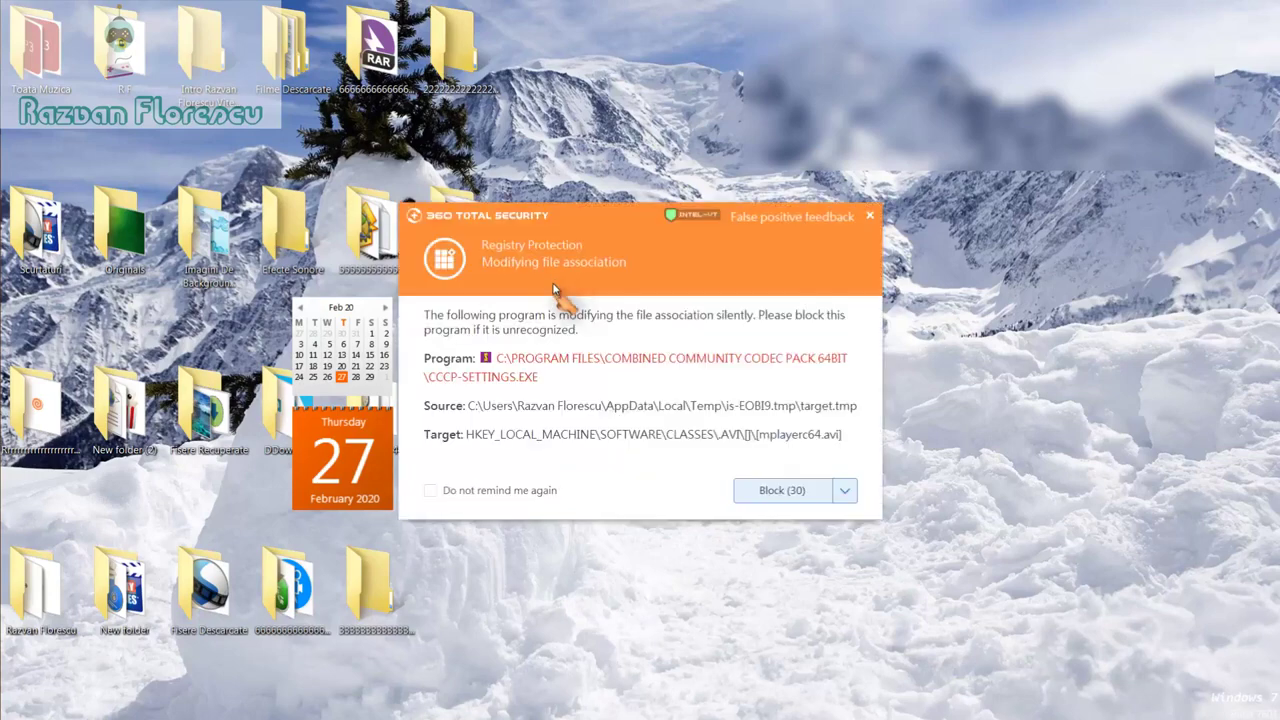
# Step: Dismiss the 360 Total Security alerts raised during installation, and close the IObit Uninstaller notice and the Ninite window
pyautogui.click(871, 217)
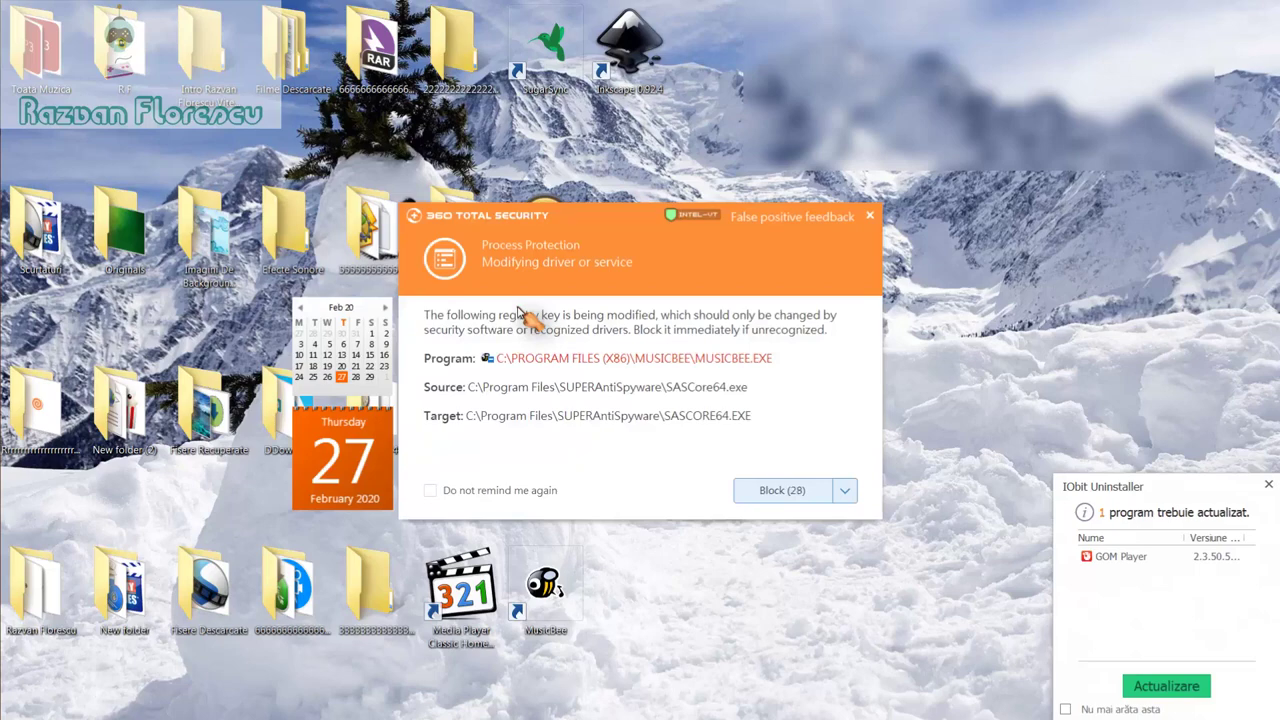
pyautogui.click(871, 217)
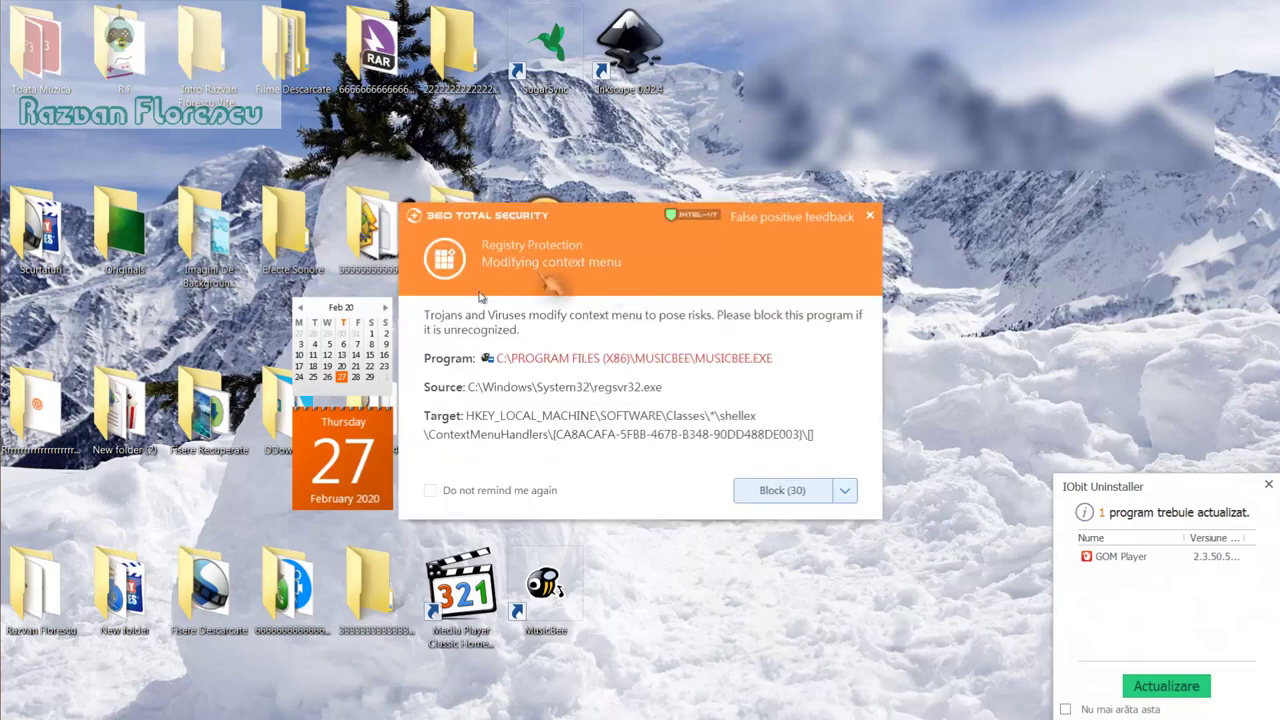
pyautogui.click(869, 216)
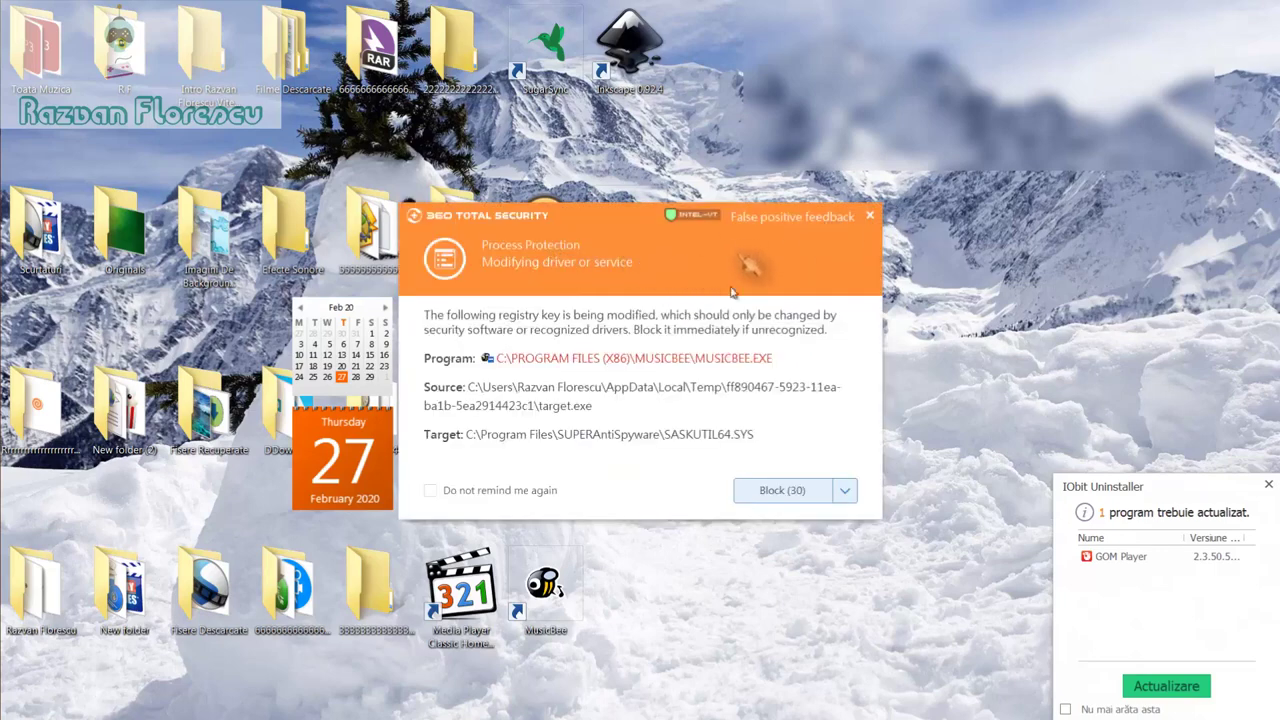
pyautogui.click(871, 217)
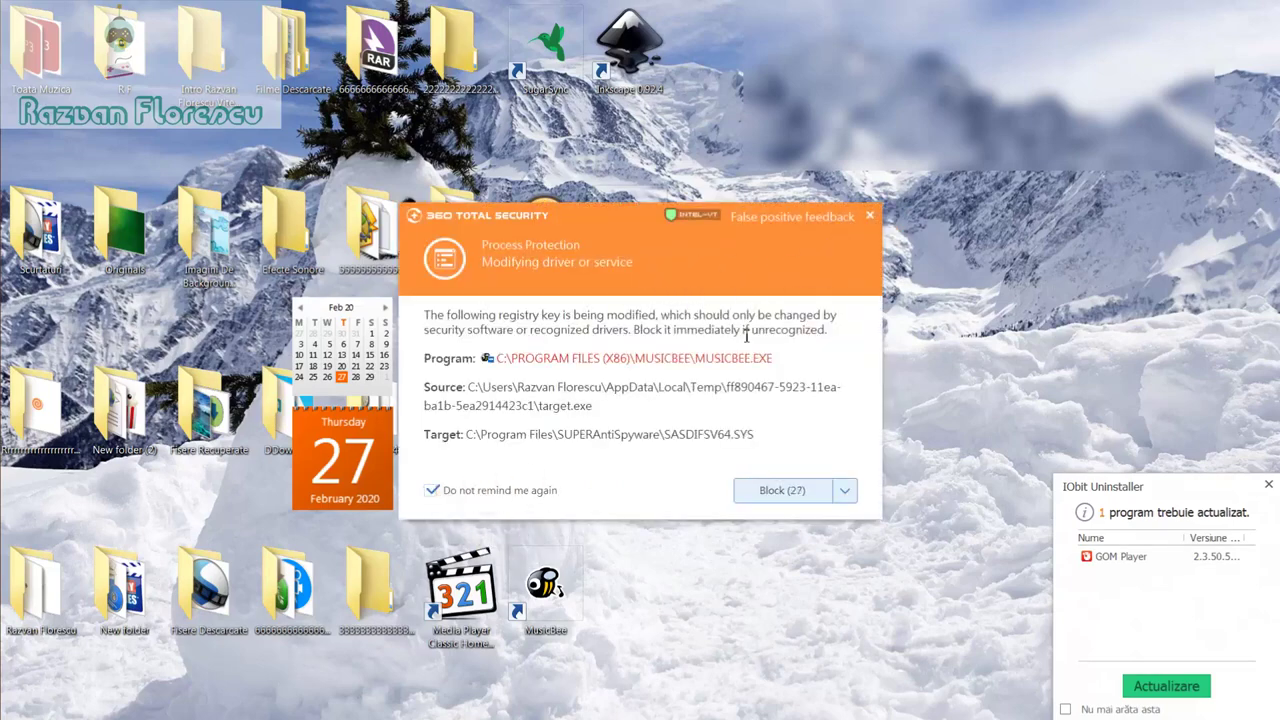
pyautogui.click(870, 216)
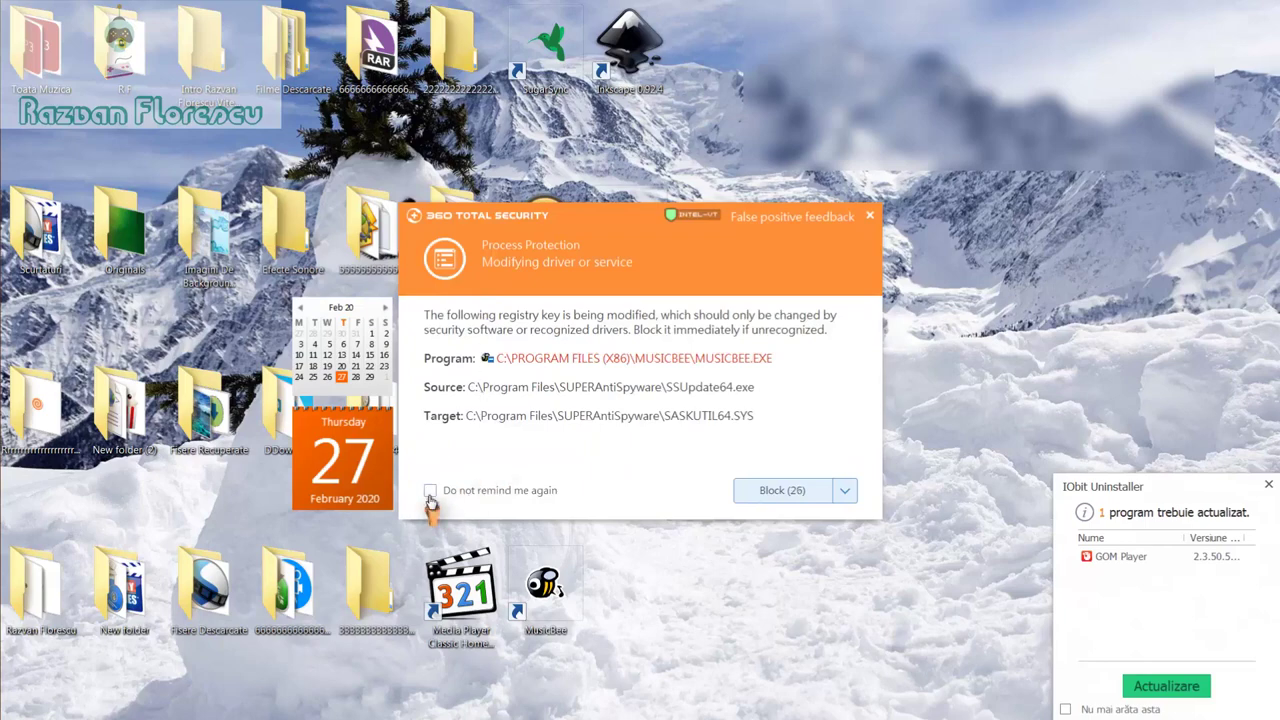
pyautogui.click(869, 217)
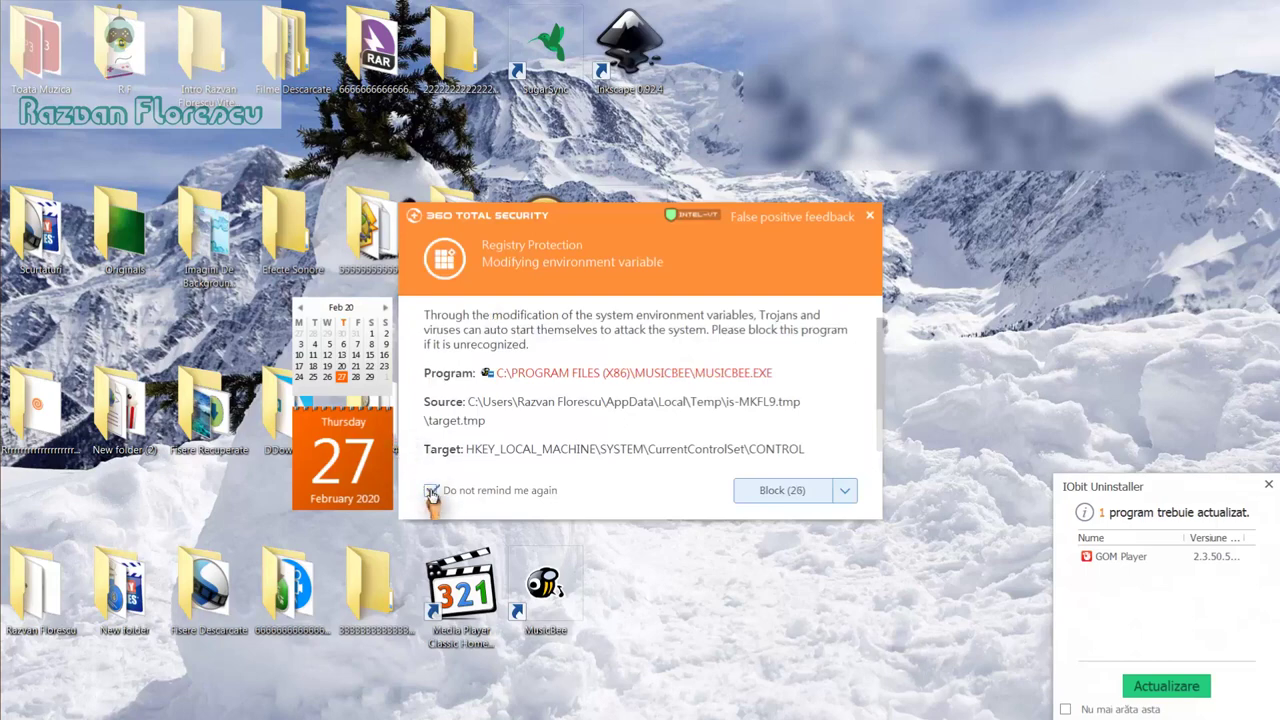
pyautogui.click(871, 218)
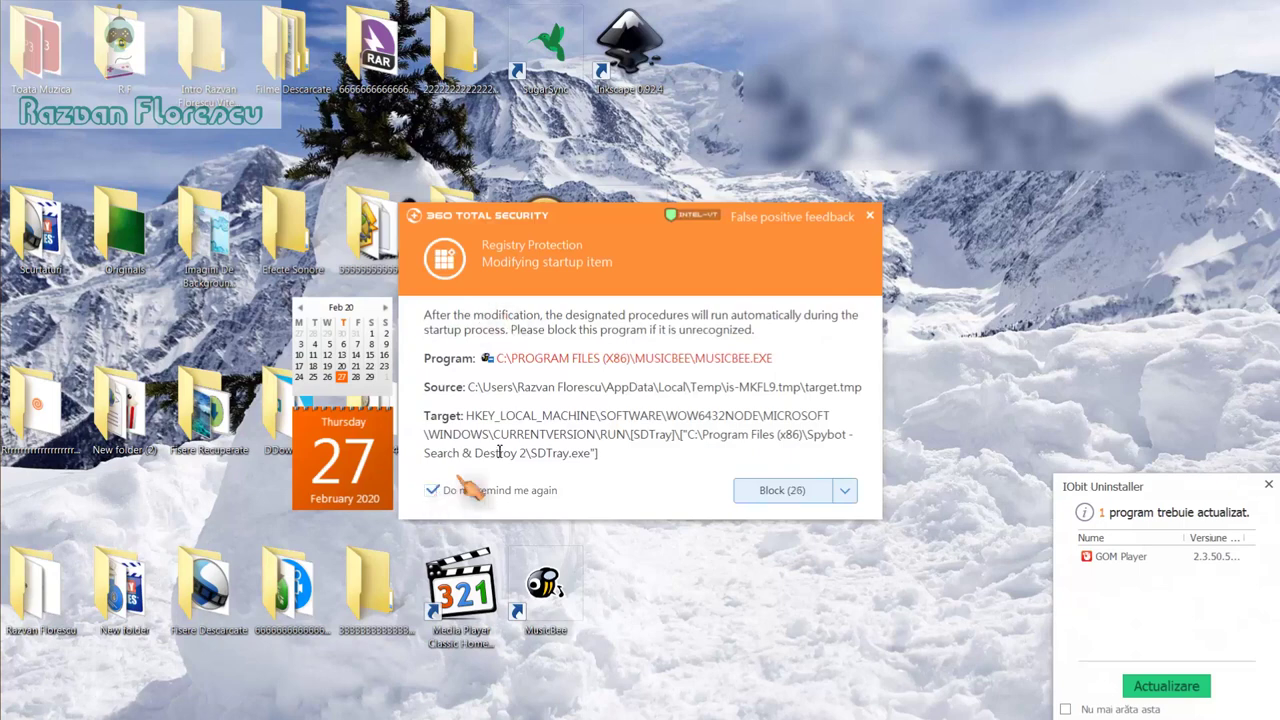
pyautogui.click(871, 216)
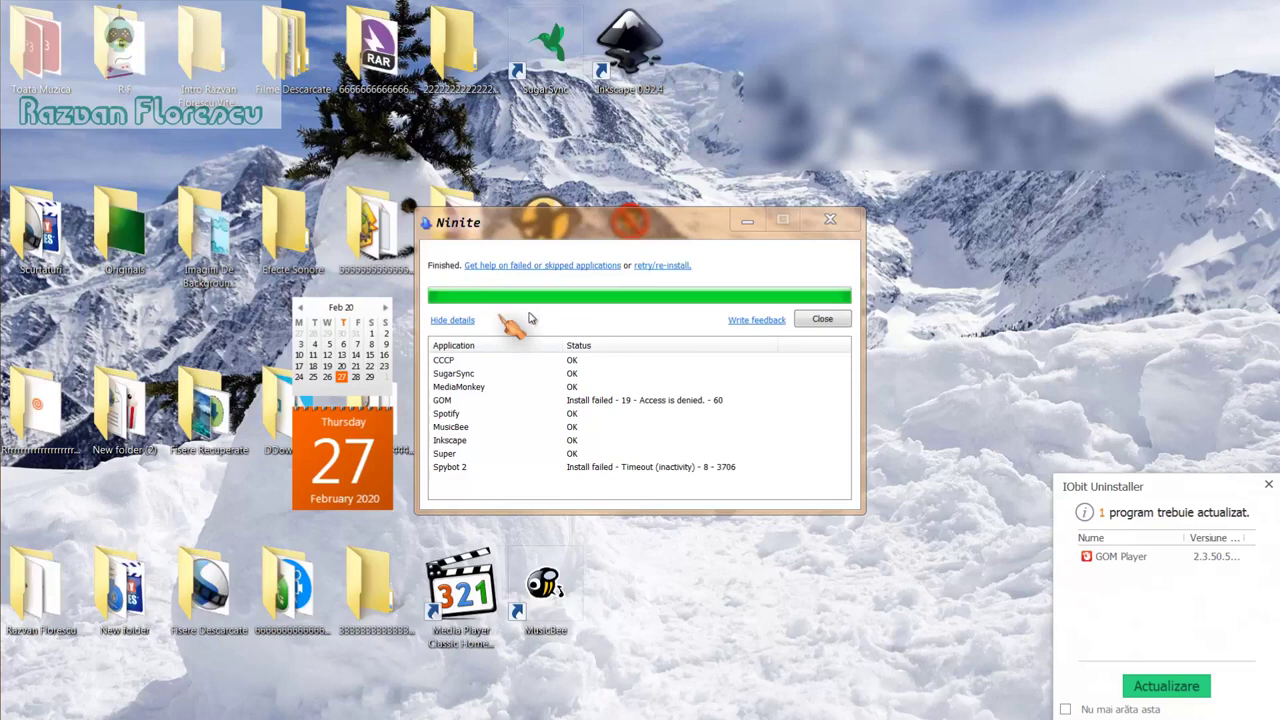
pyautogui.click(1263, 487)
pyautogui.click(822, 320)
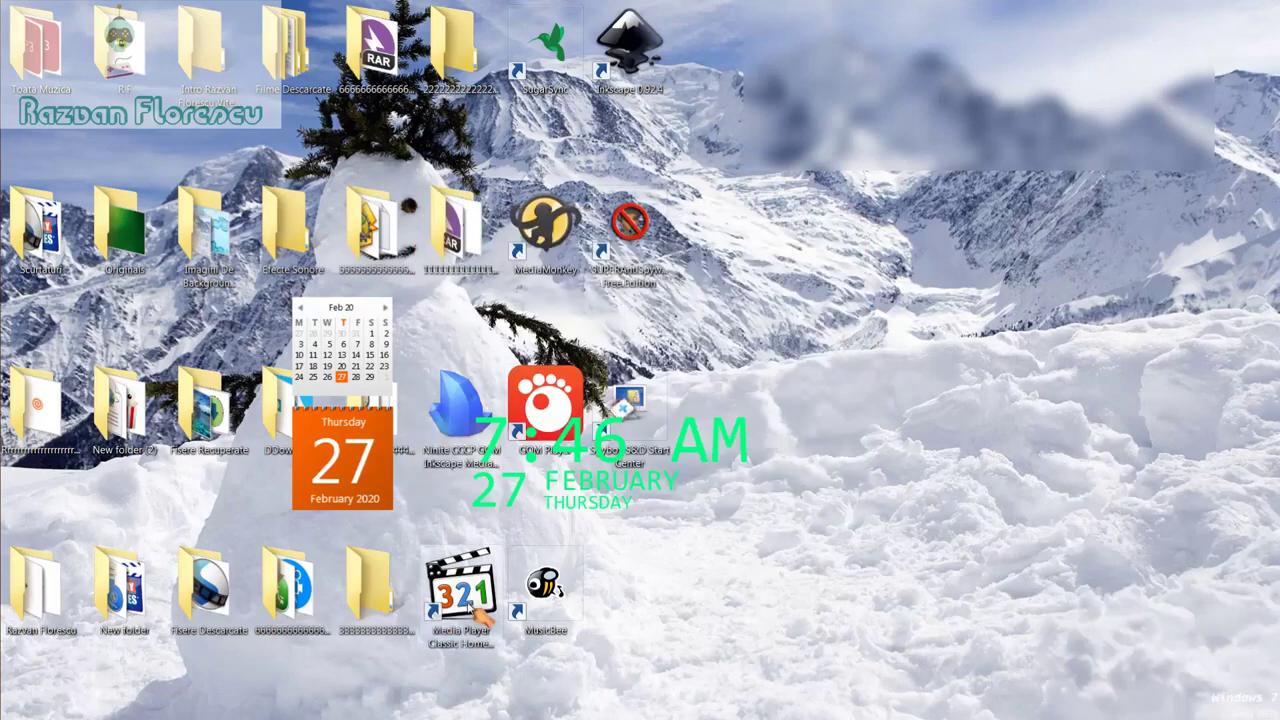
# Step: Open Media Player Classic Home Cinema from the desktop, decline periodic CCCP update checks, and maximize the player
pyautogui.doubleClick(478, 616)
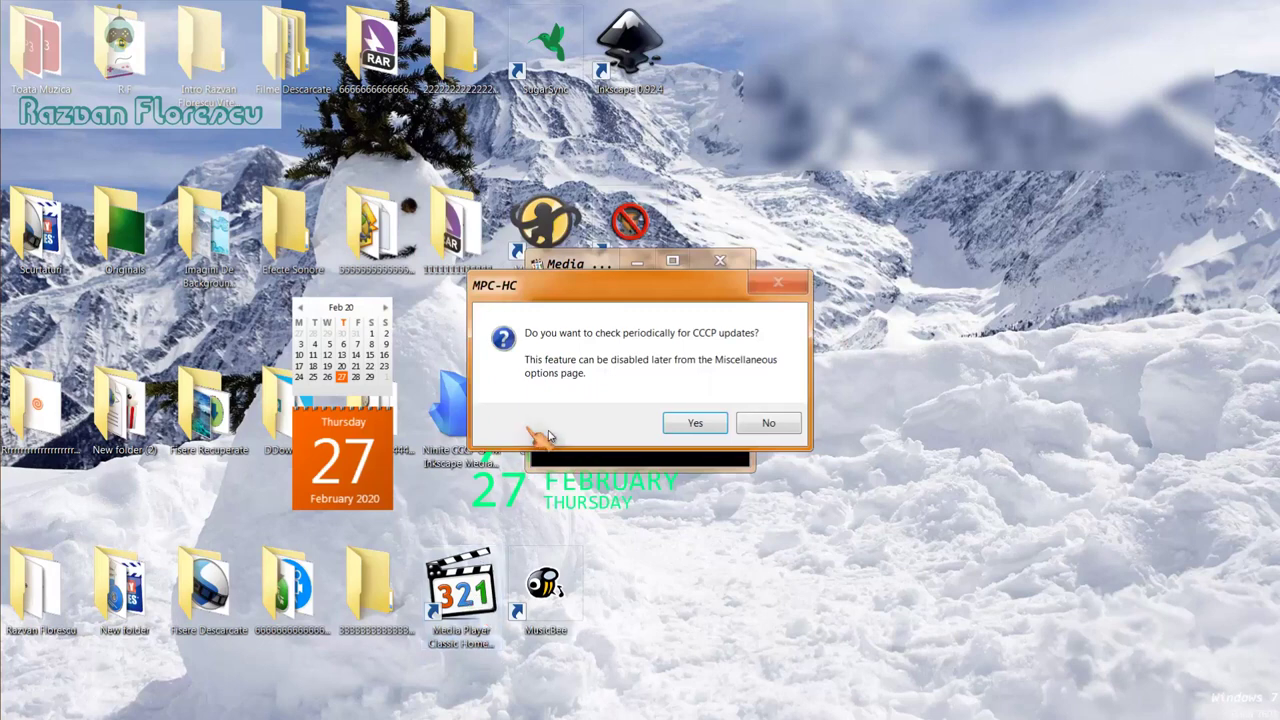
pyautogui.click(763, 424)
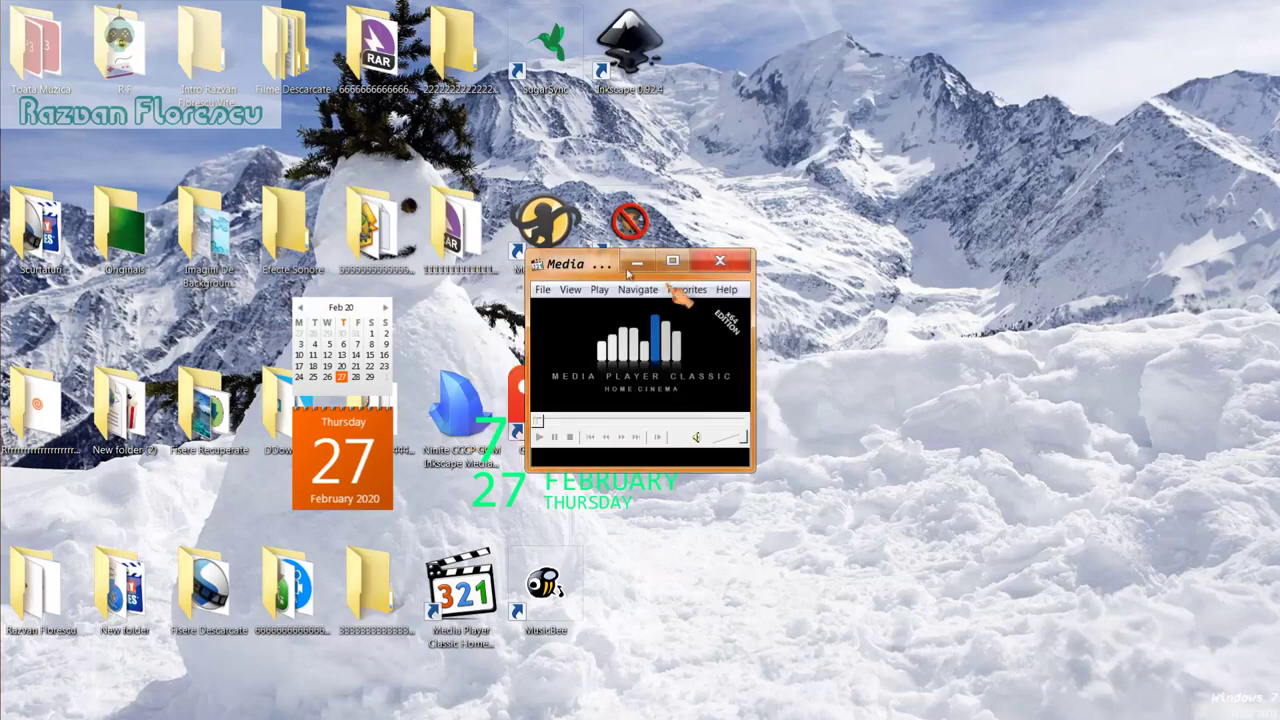
pyautogui.moveTo(602, 267); pyautogui.dragTo(616, 2)
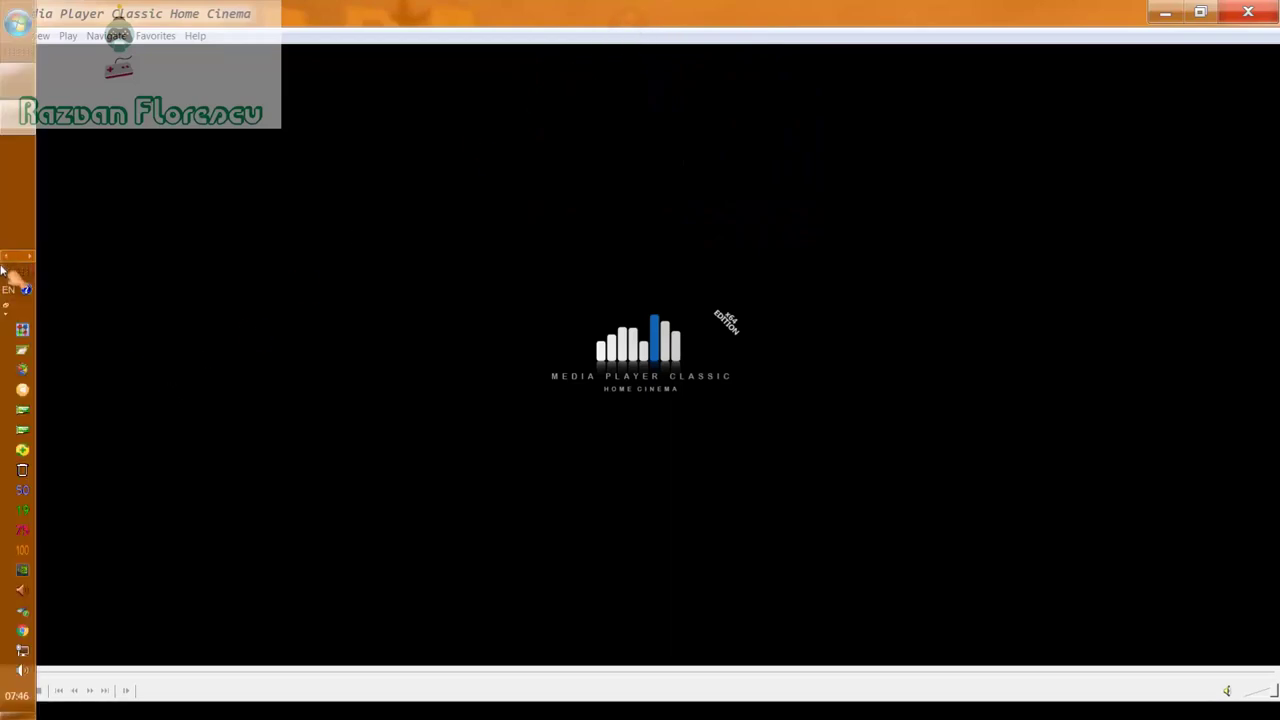
pyautogui.rightClick(14, 122)
pyautogui.press('Escape')
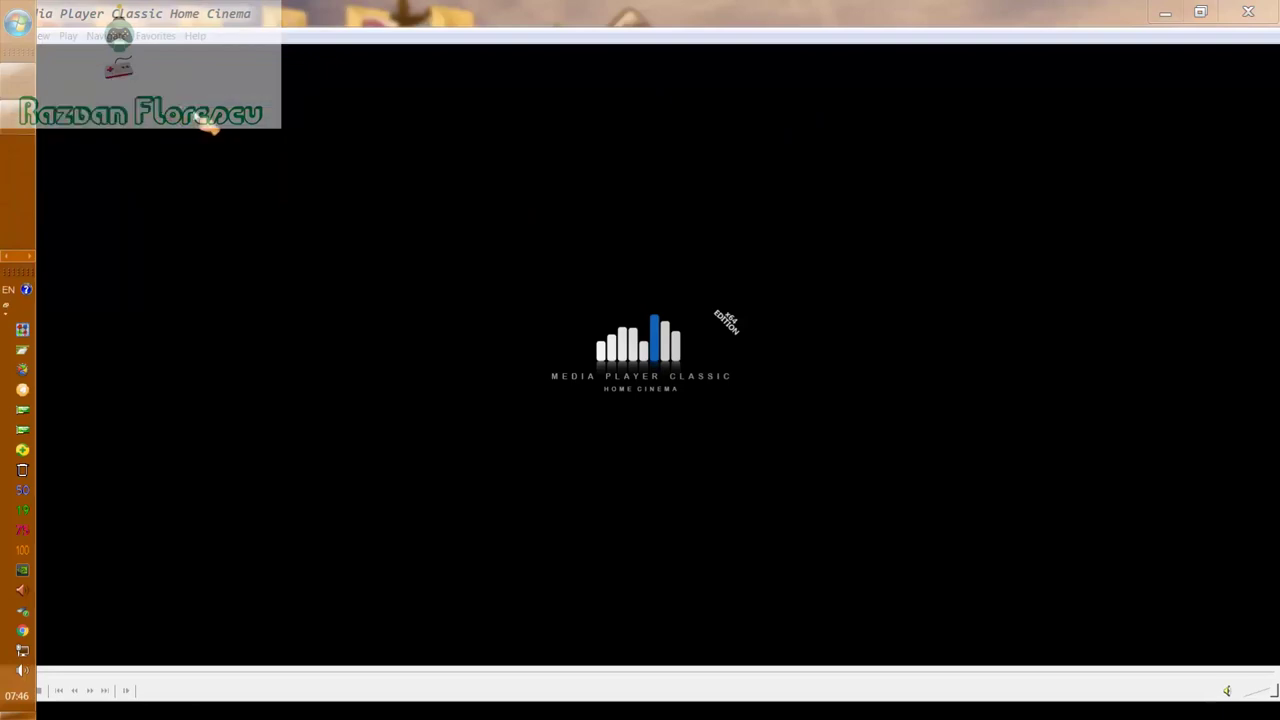
# Step: Close Media Player Classic Home Cinema and permanently delete the new Ninite CCCP GOM Inkscape installer from the desktop
pyautogui.click(1248, 12)
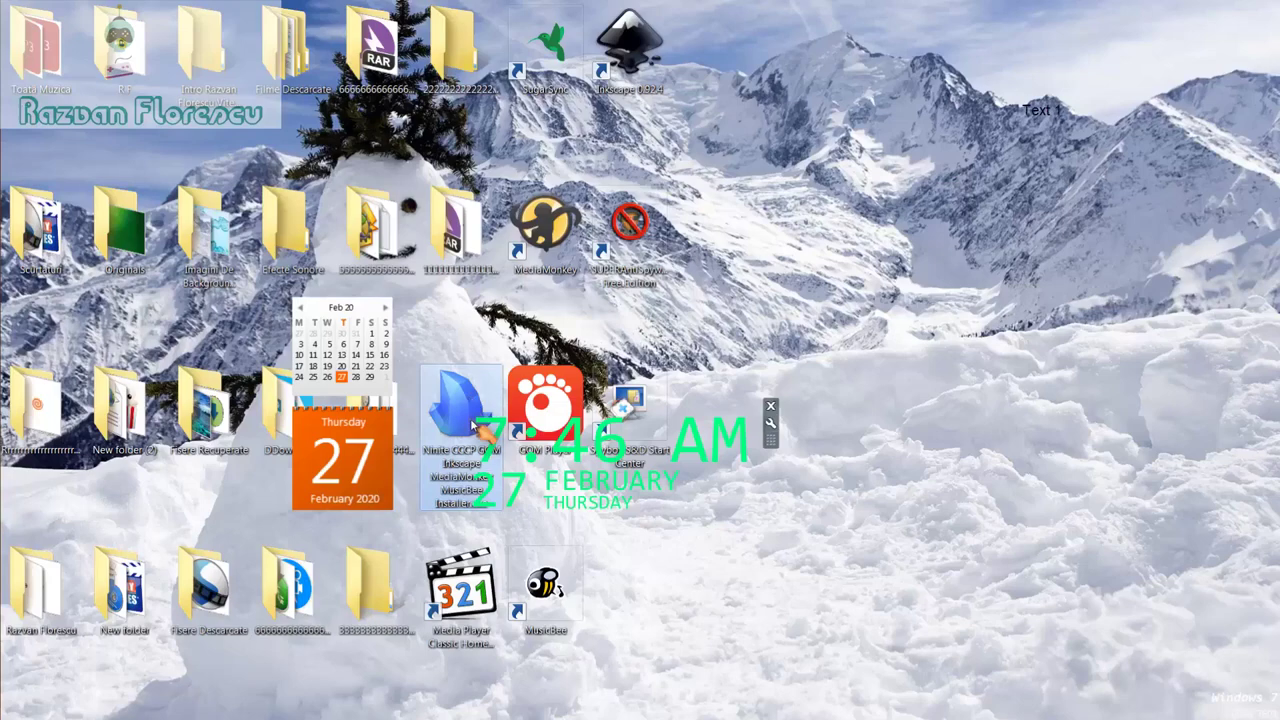
pyautogui.hotkey('shift', 'Delete')
pyautogui.press('Return')
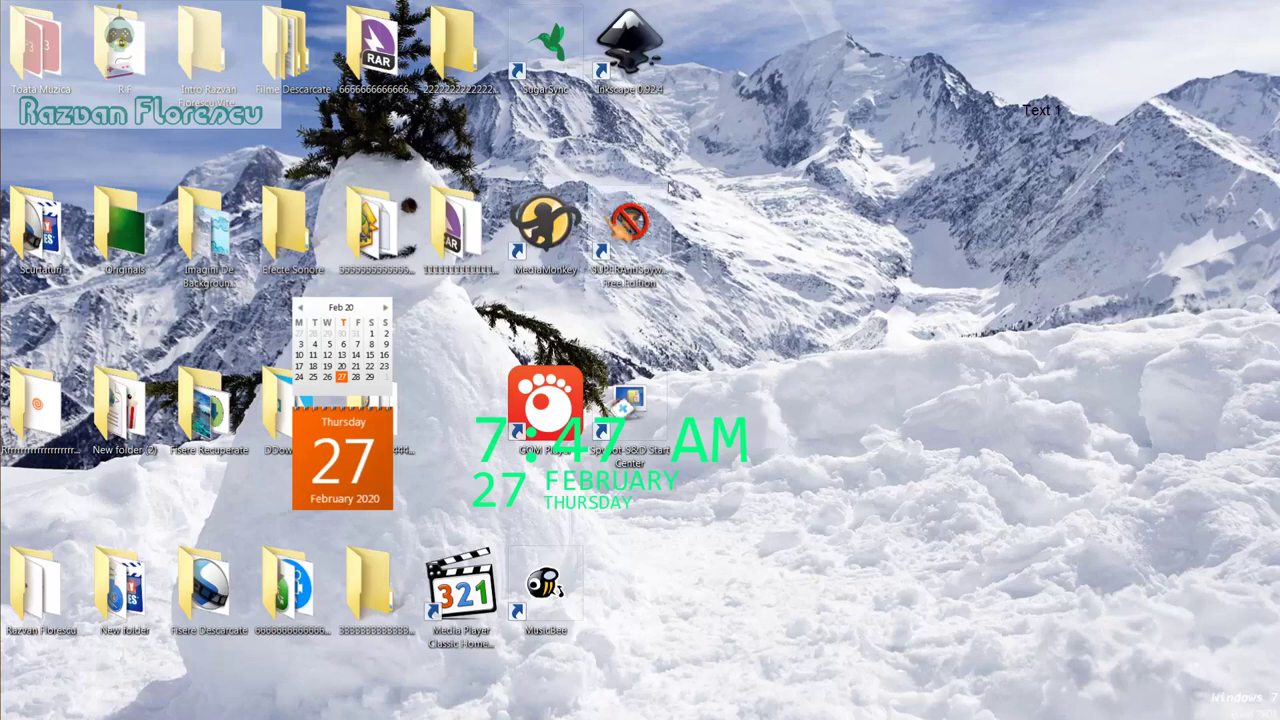
# Step: Copy all the program shortcuts, including Media Player Classic Home Cinema, into the Scurtaturi folder and permanently delete the originals from the desktop
pyautogui.moveTo(712, 46); pyautogui.dragTo(515, 590)
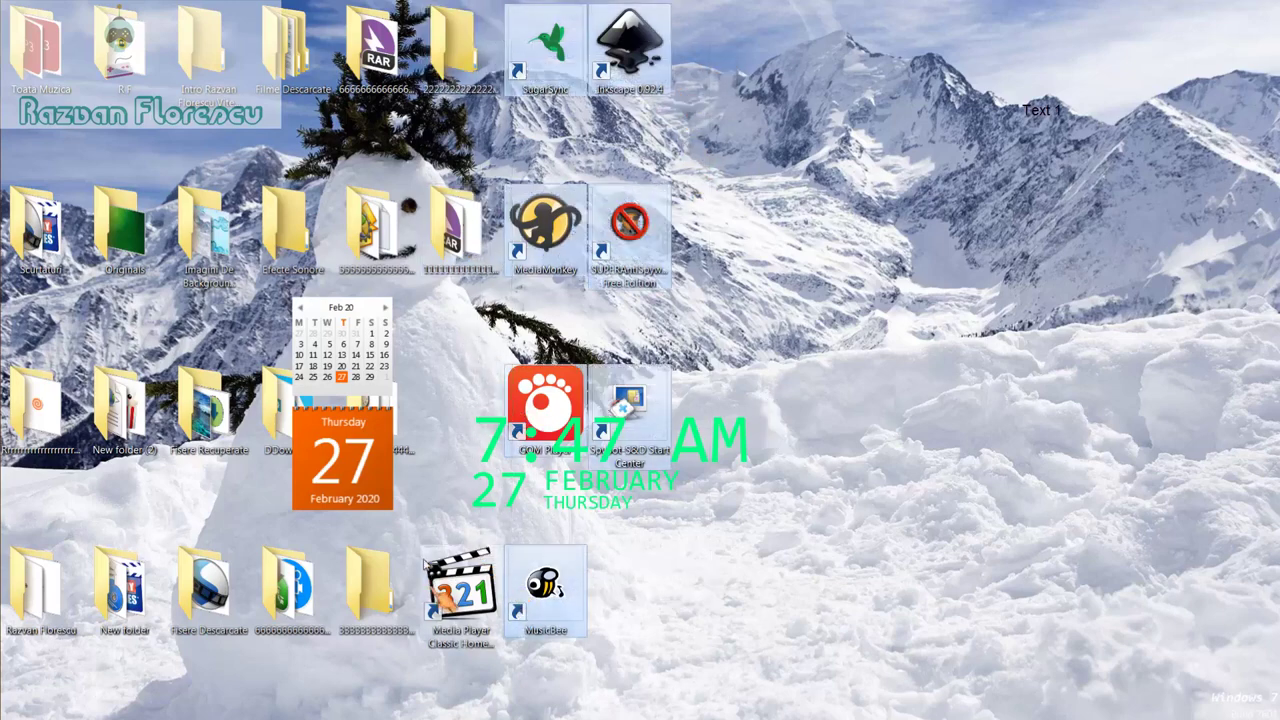
pyautogui.keyDown('ctrl'); pyautogui.click(462, 578); pyautogui.keyUp('ctrl')
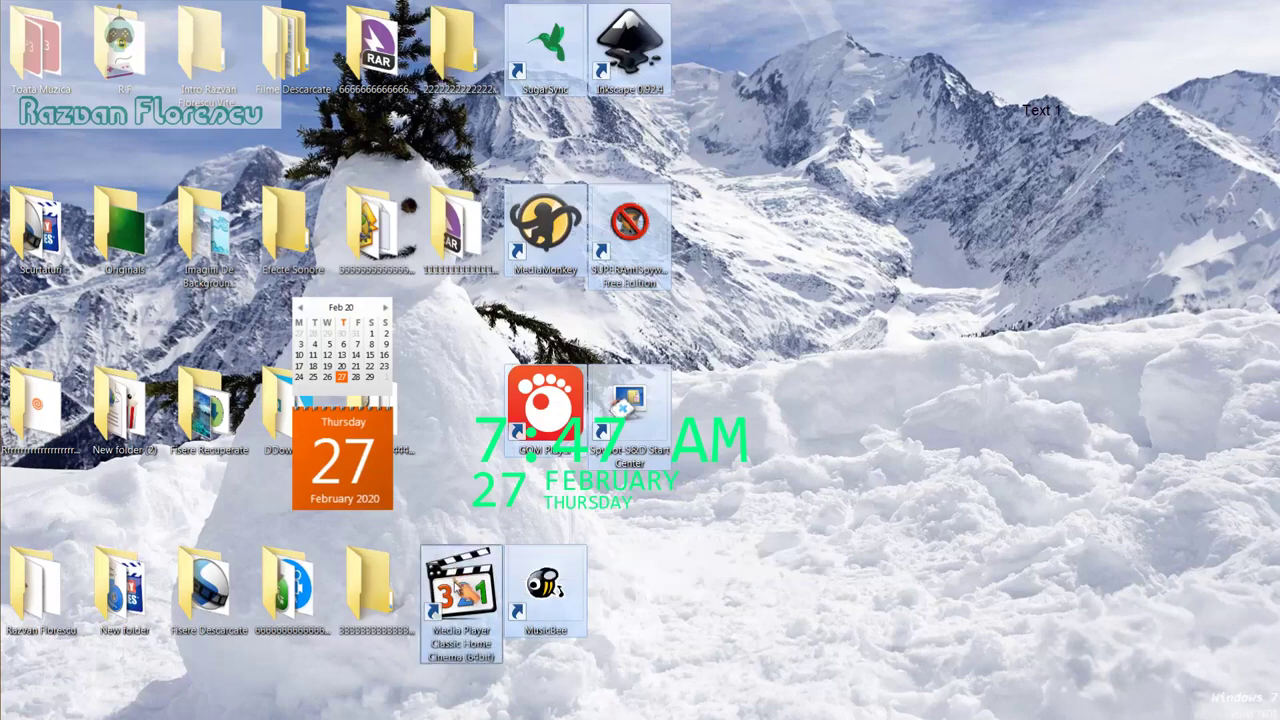
pyautogui.moveTo(462, 585); pyautogui.dragTo(75, 198)
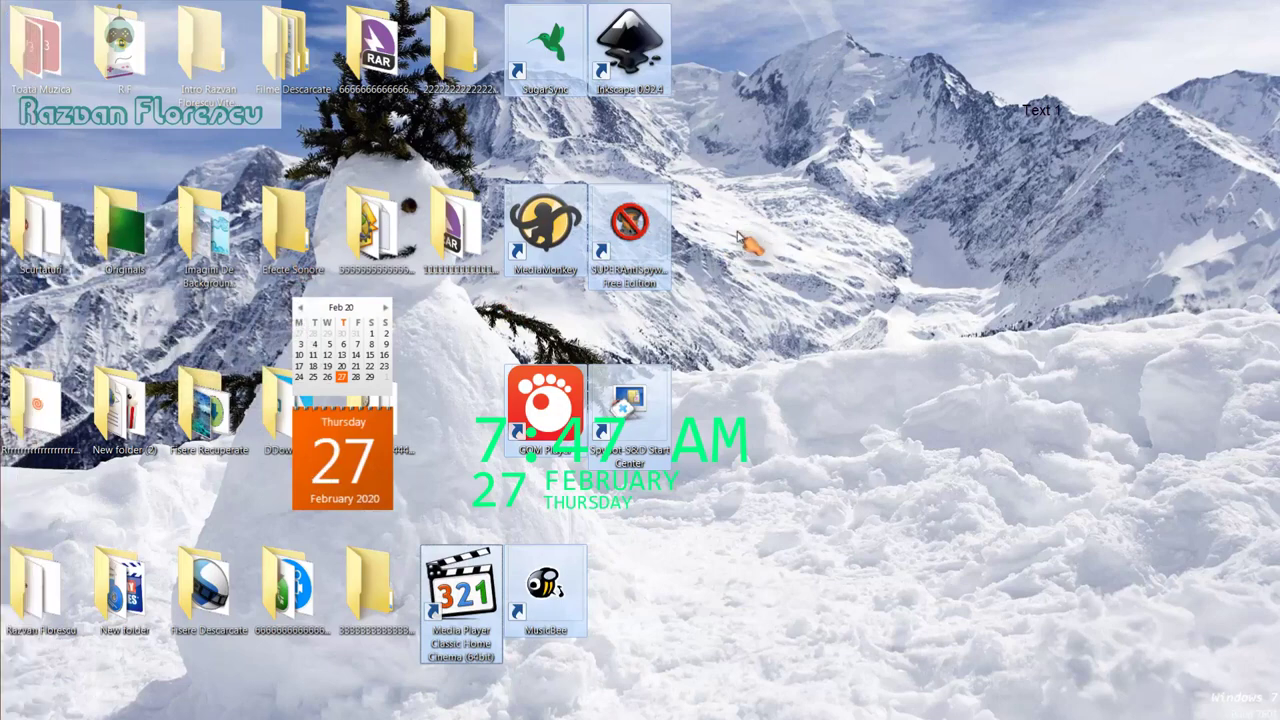
pyautogui.hotkey('shift', 'Delete')
pyautogui.press('Return')
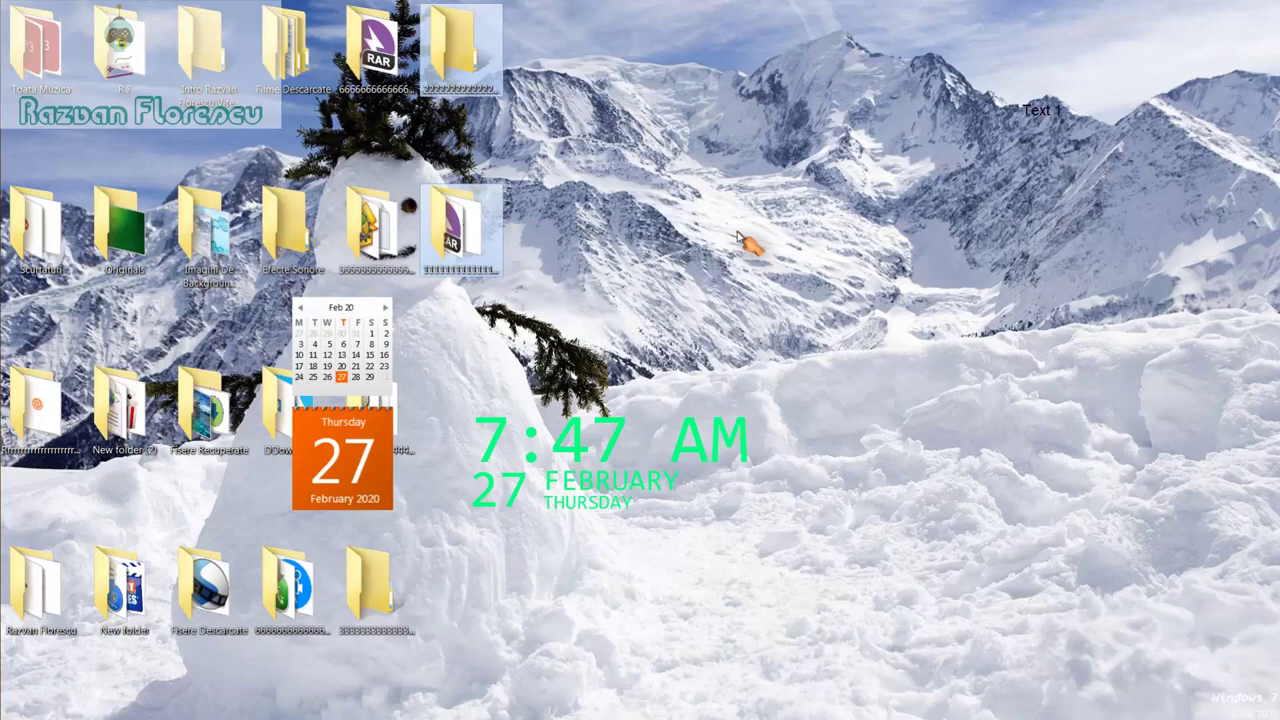
# Step: Refresh the desktop twice
pyautogui.rightClick(606, 542)
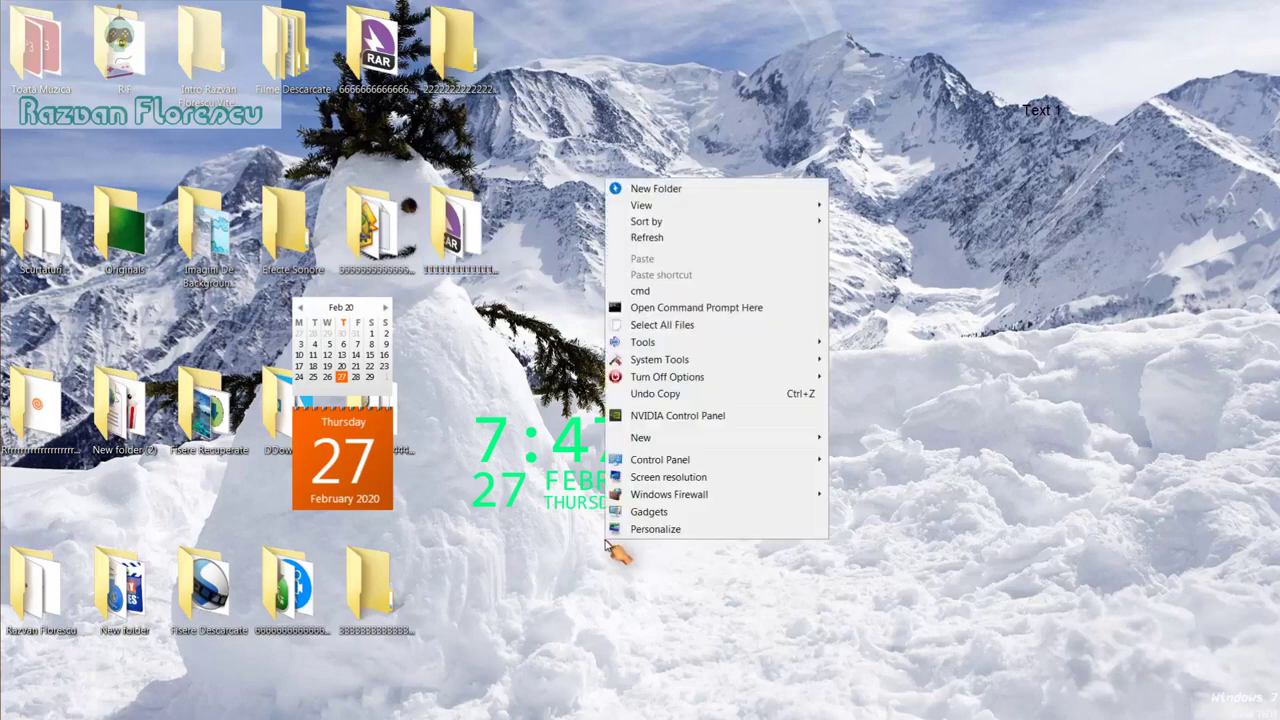
pyautogui.click(645, 238)
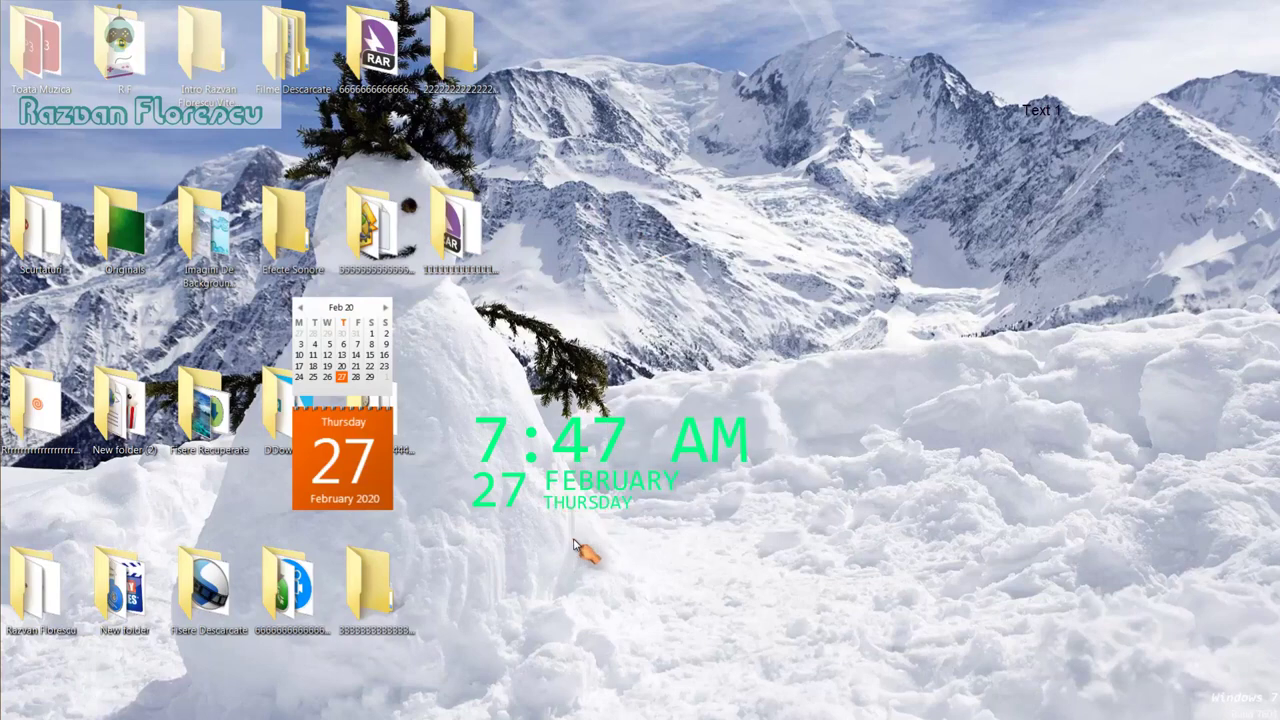
pyautogui.rightClick(575, 545)
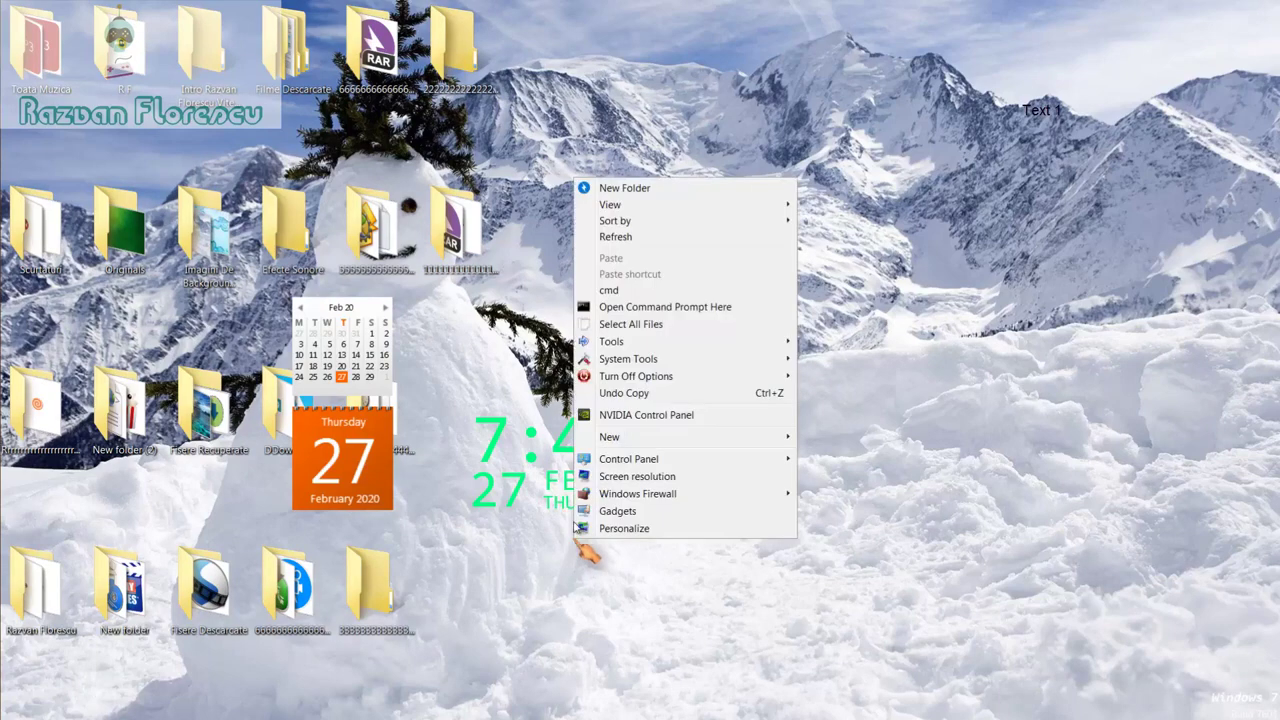
pyautogui.click(613, 240)
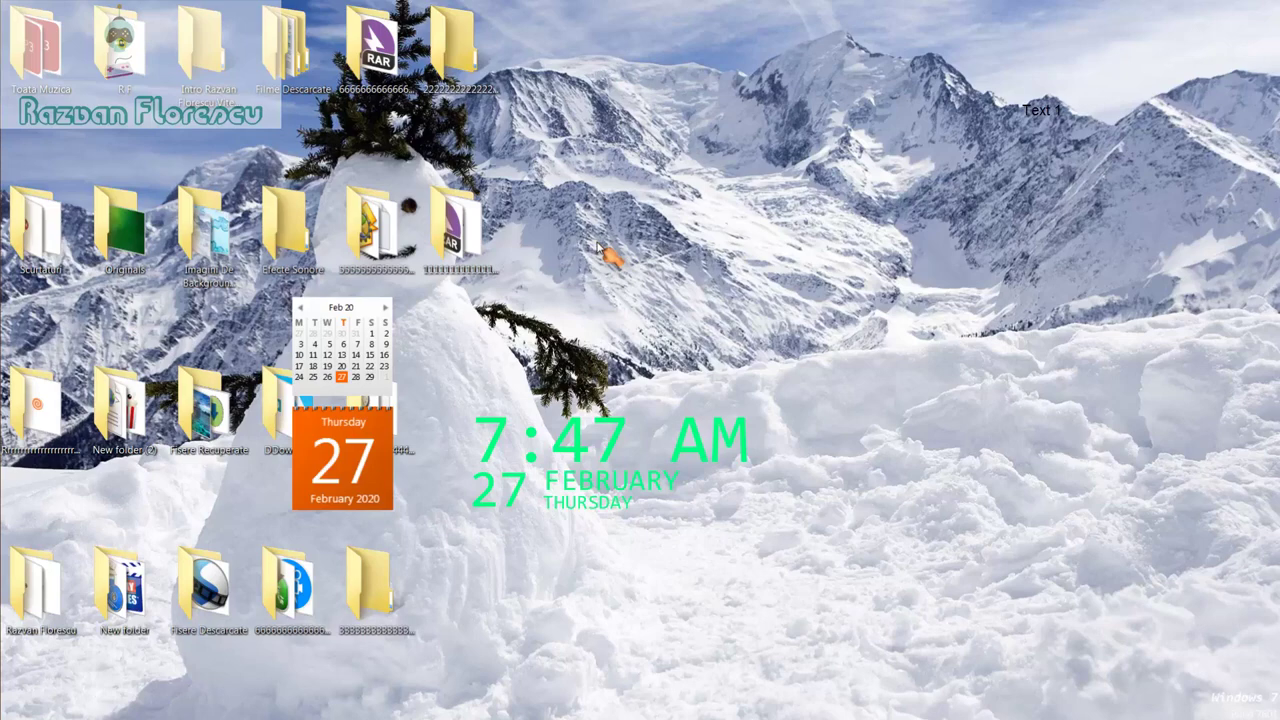
# Step: Switch from the desktop to Chrome with the Ninite website open
pyautogui.moveTo(4, 210)
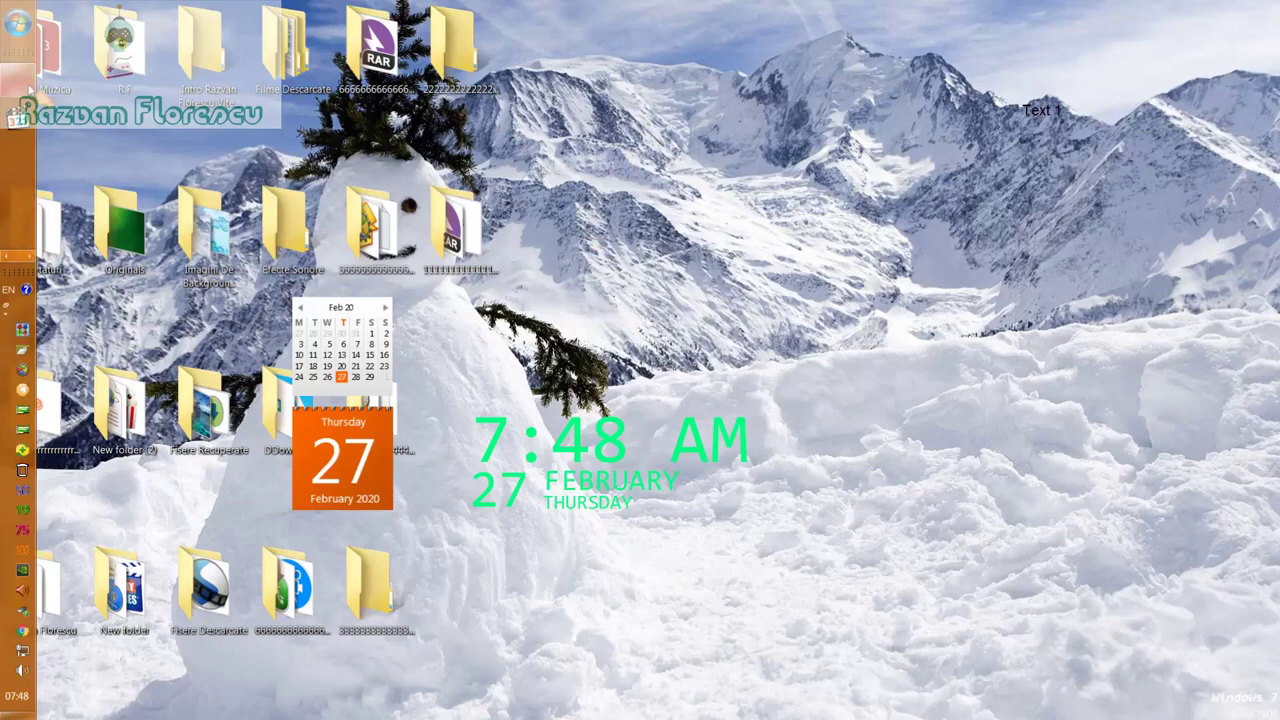
pyautogui.moveTo(25, 95)
pyautogui.click(114, 102)
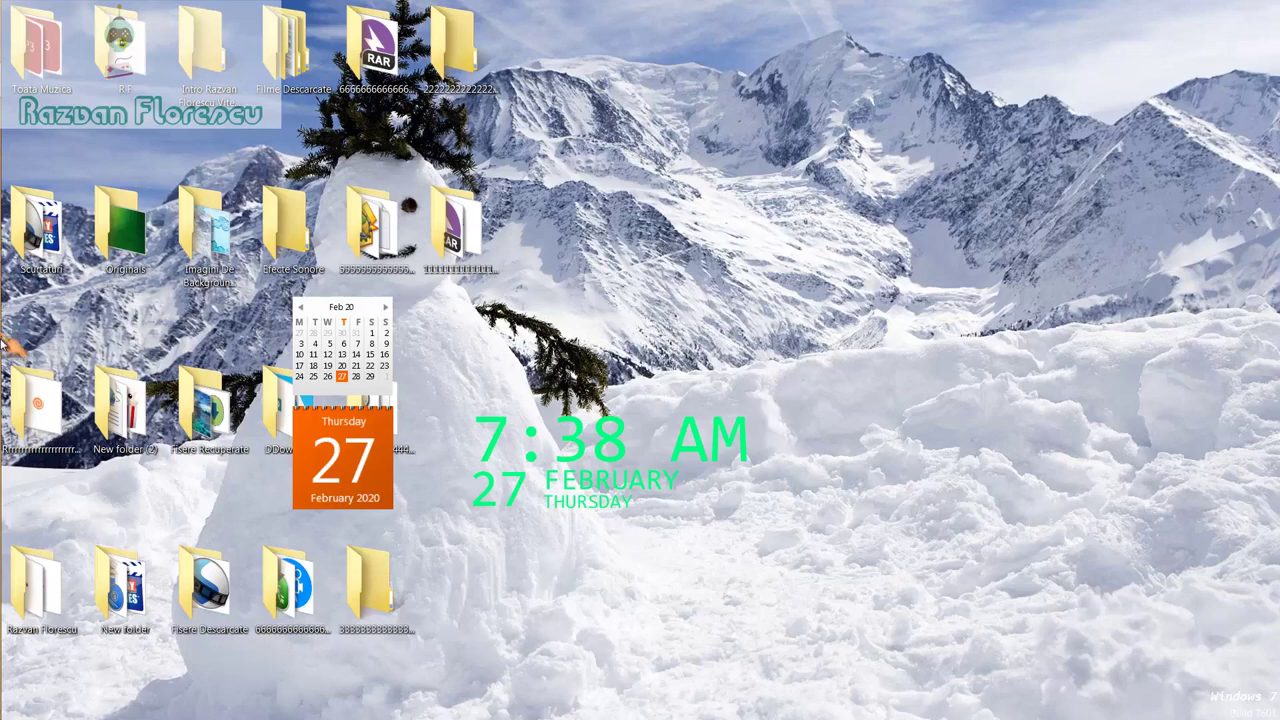
pyautogui.moveTo(10, 340)
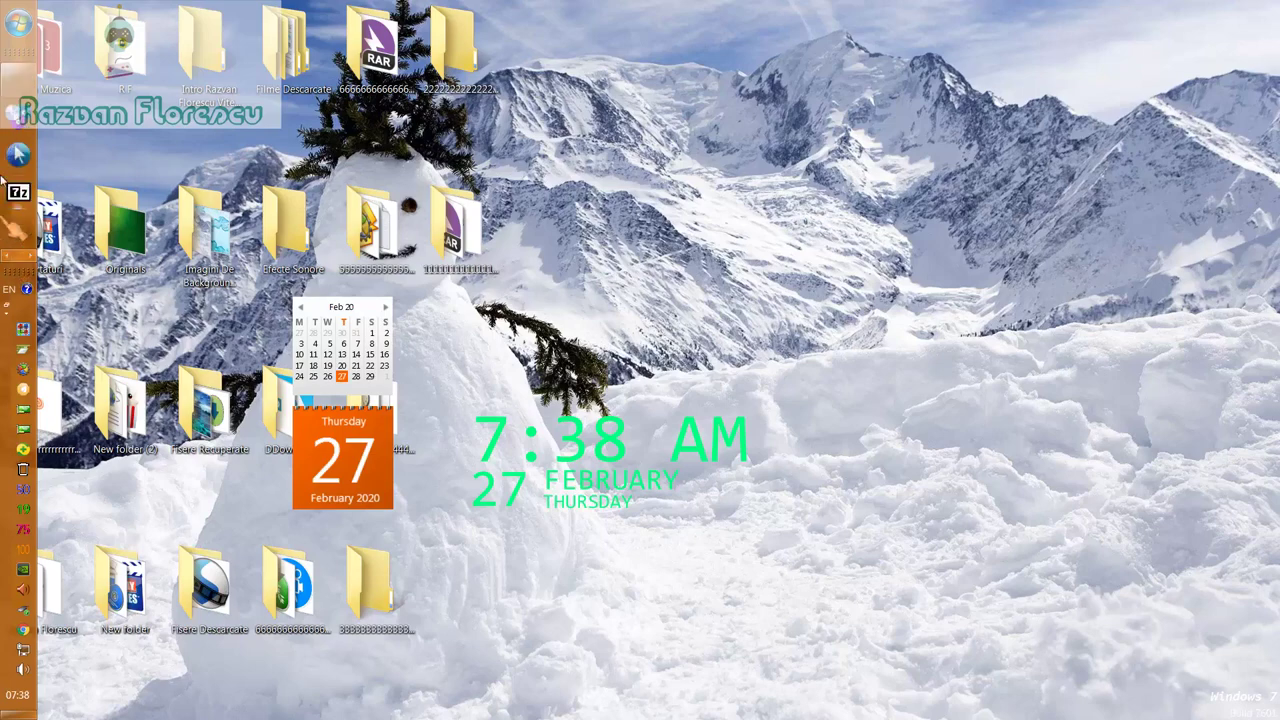
pyautogui.click(20, 88)
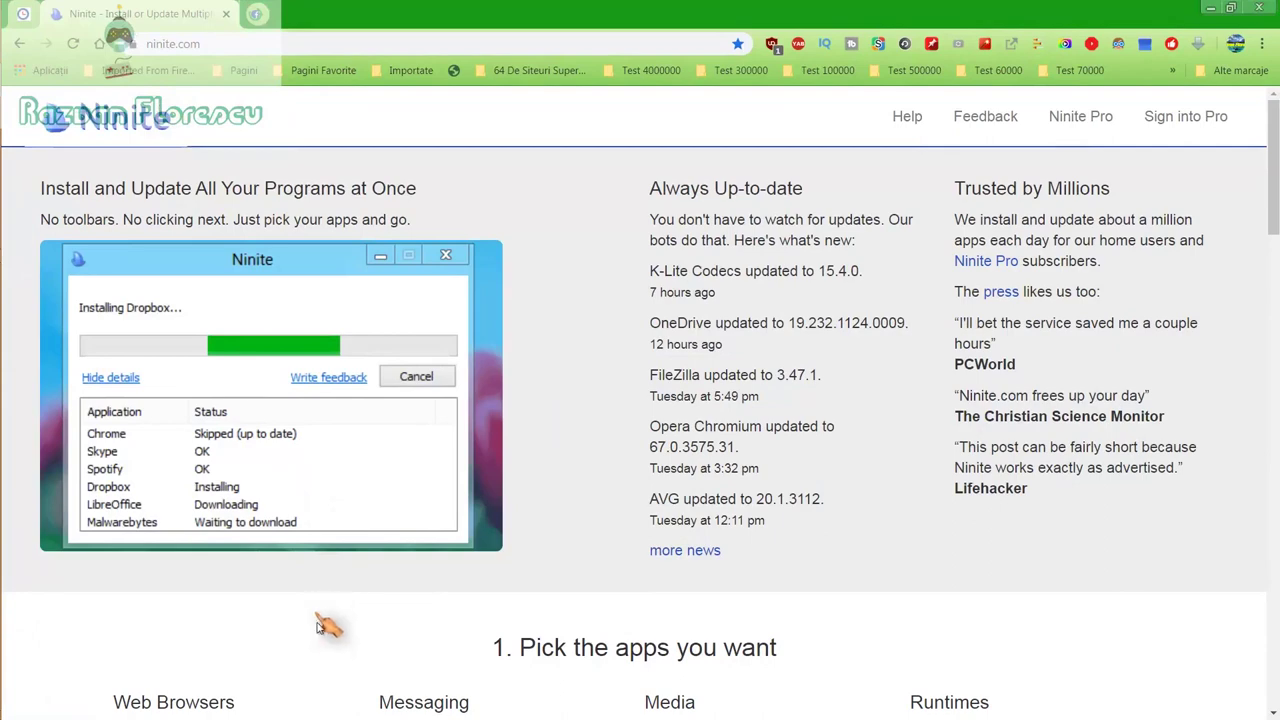
# Step: Look through the Ninite app catalogue from Web Browsers down to Developer Tools and Utilities
pyautogui.scroll(-2, 330, 615)
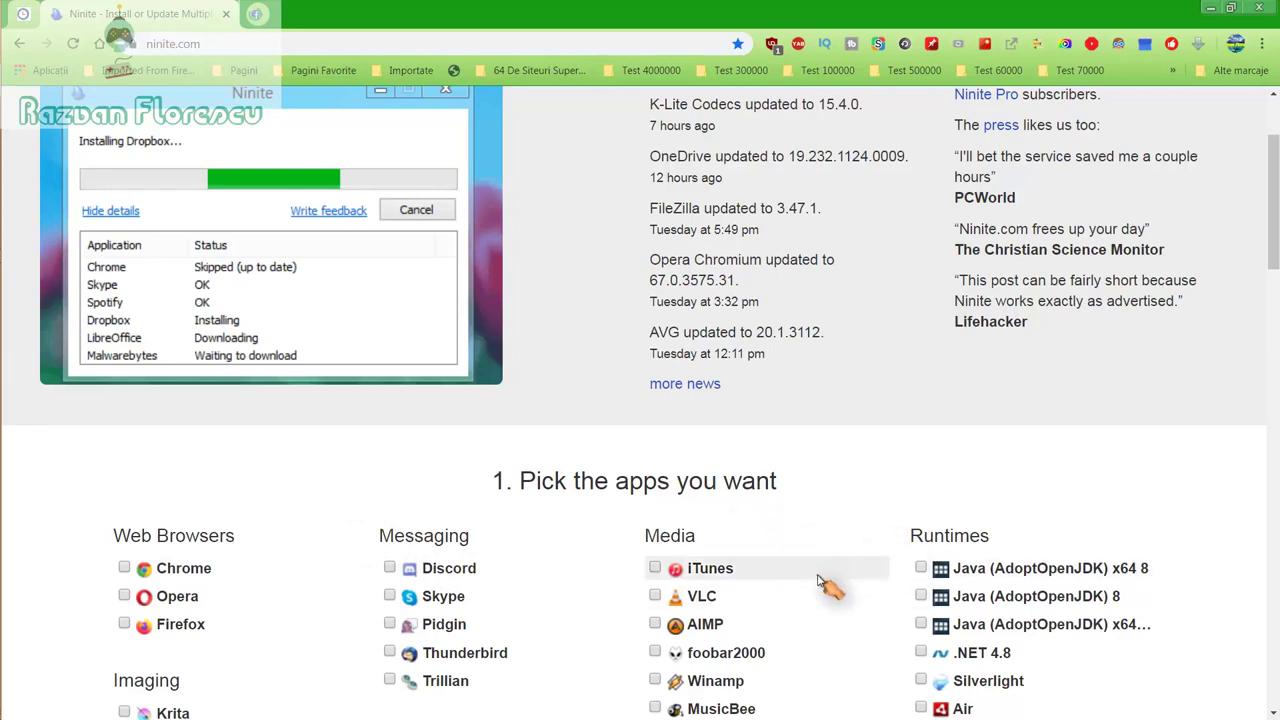
pyautogui.scroll(-2, 815, 575)
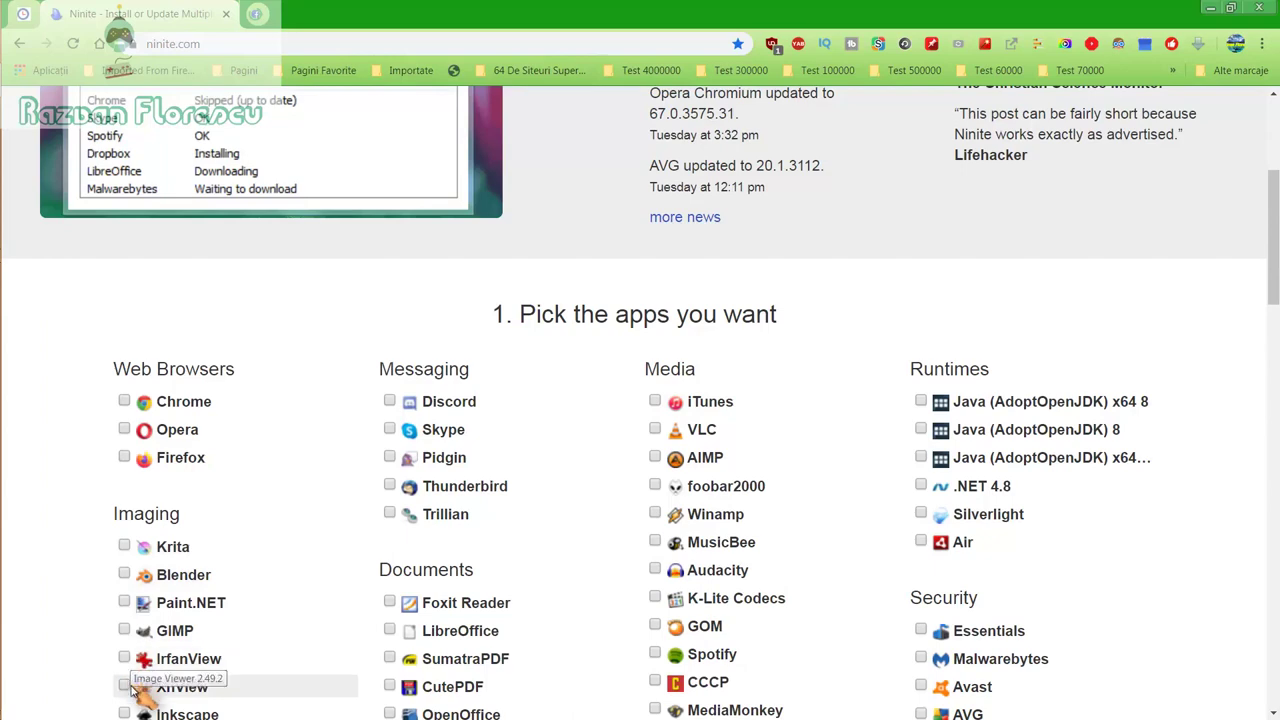
pyautogui.scroll(-1, 132, 690)
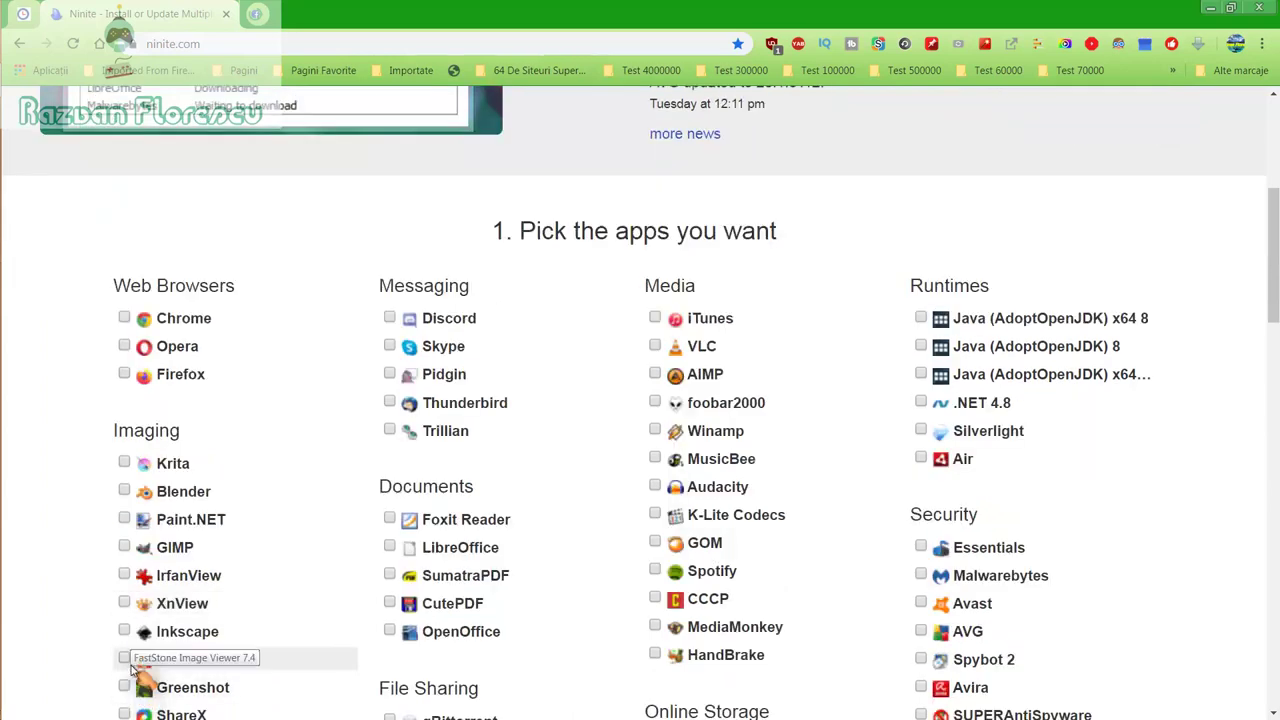
pyautogui.scroll(-1, 129, 680)
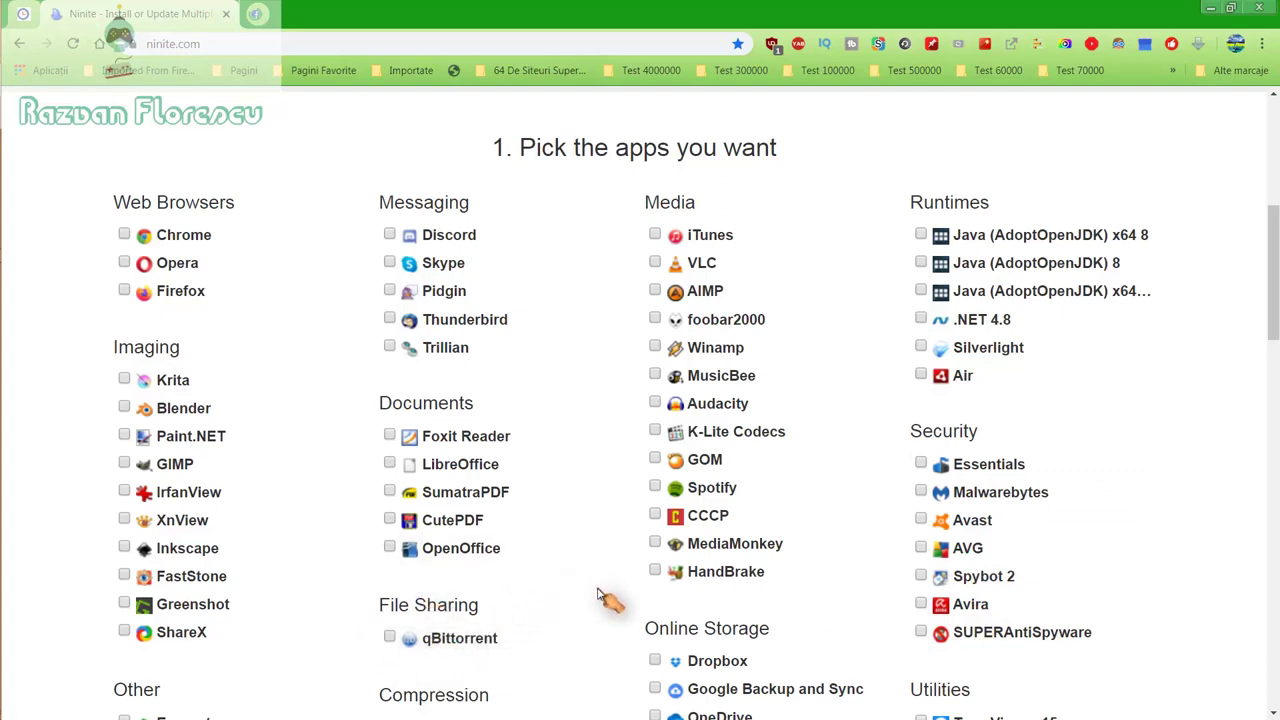
pyautogui.scroll(-1, 600, 595)
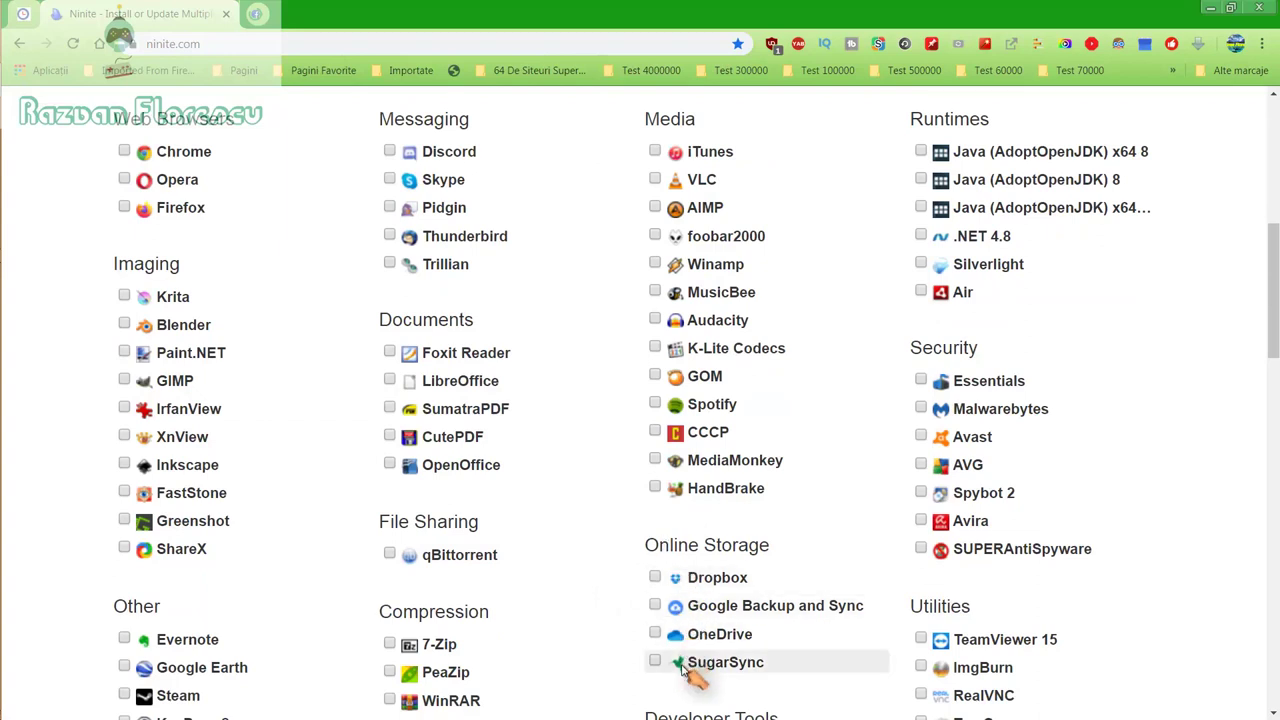
pyautogui.scroll(-2, 620, 655)
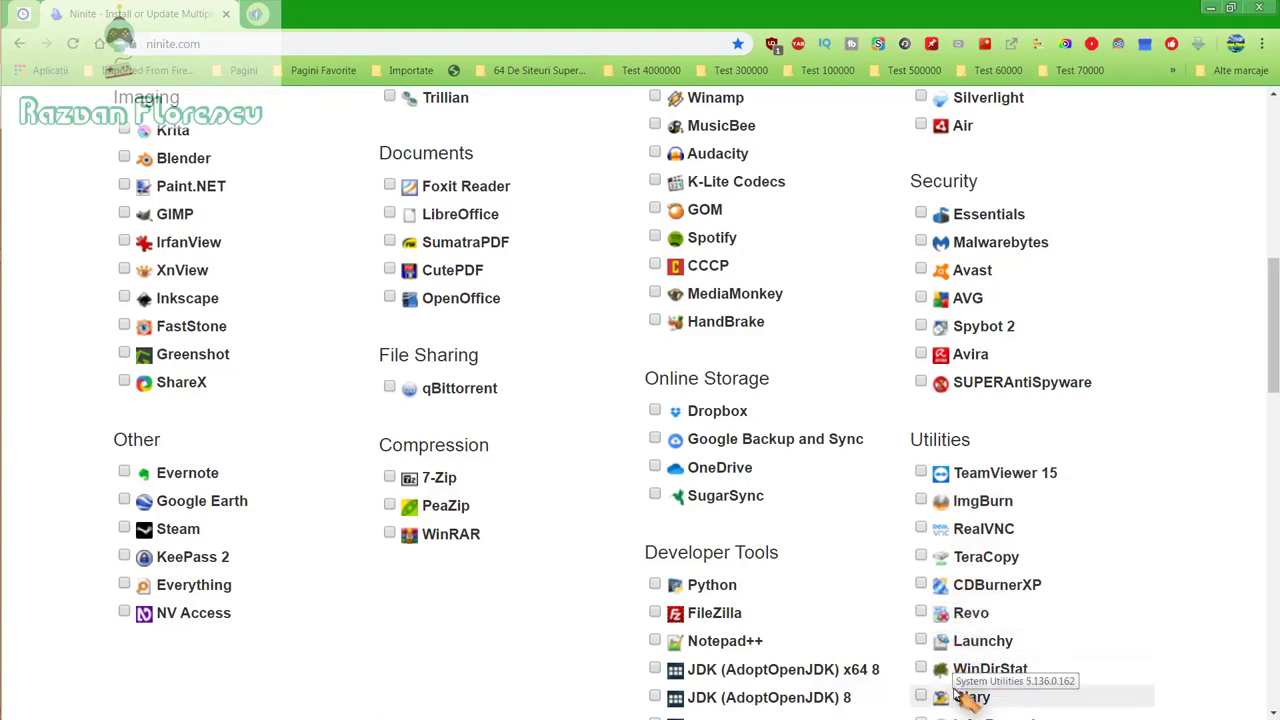
pyautogui.scroll(-1, 960, 700)
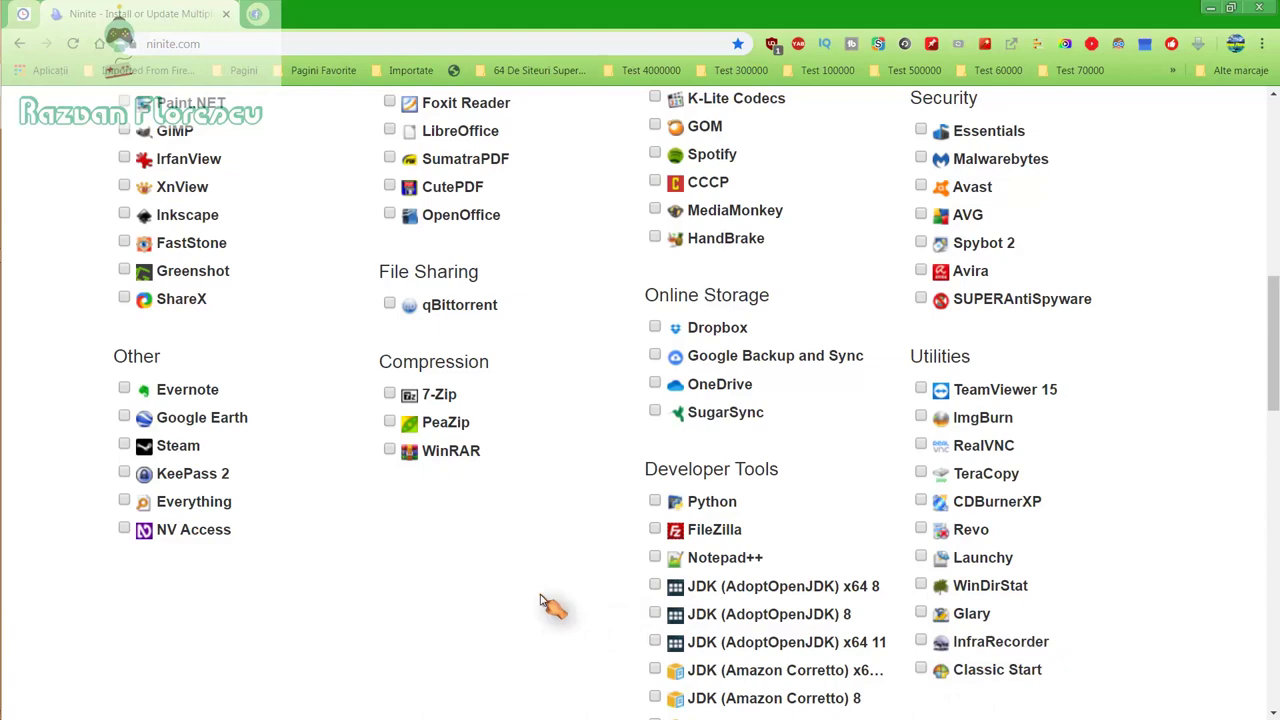
pyautogui.scroll(-1, 540, 600)
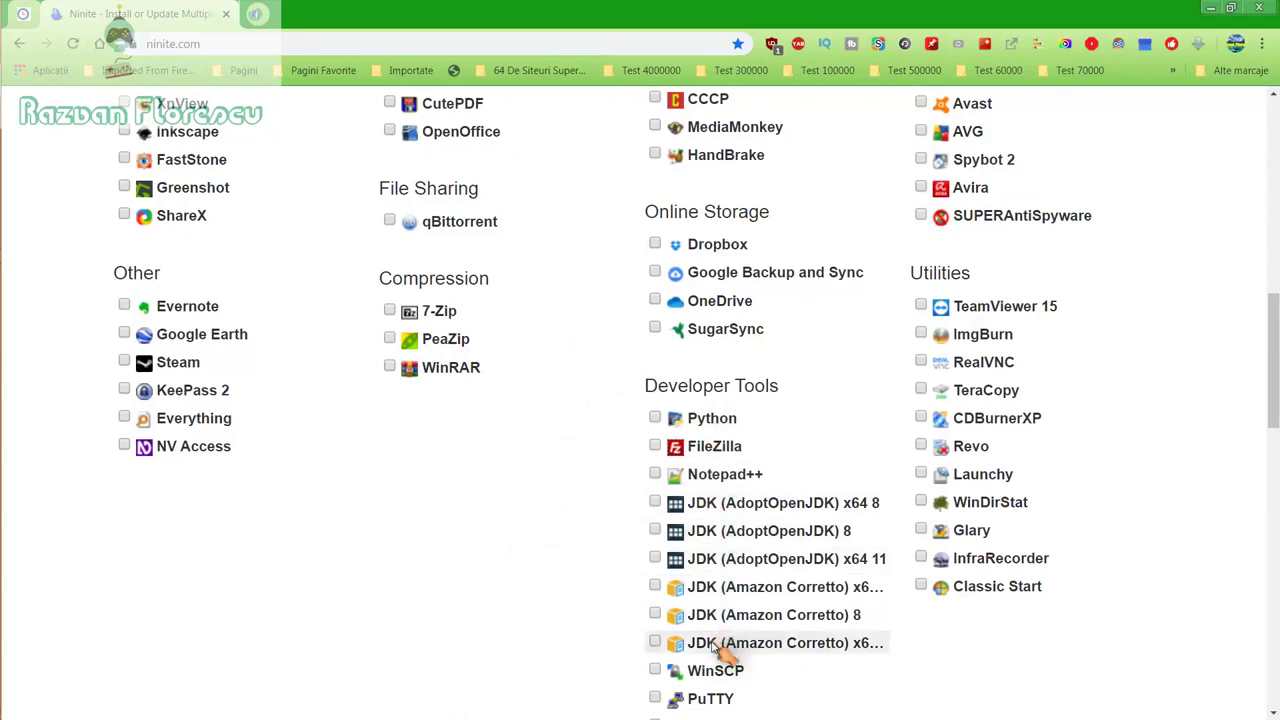
pyautogui.scroll(-2, 720, 645)
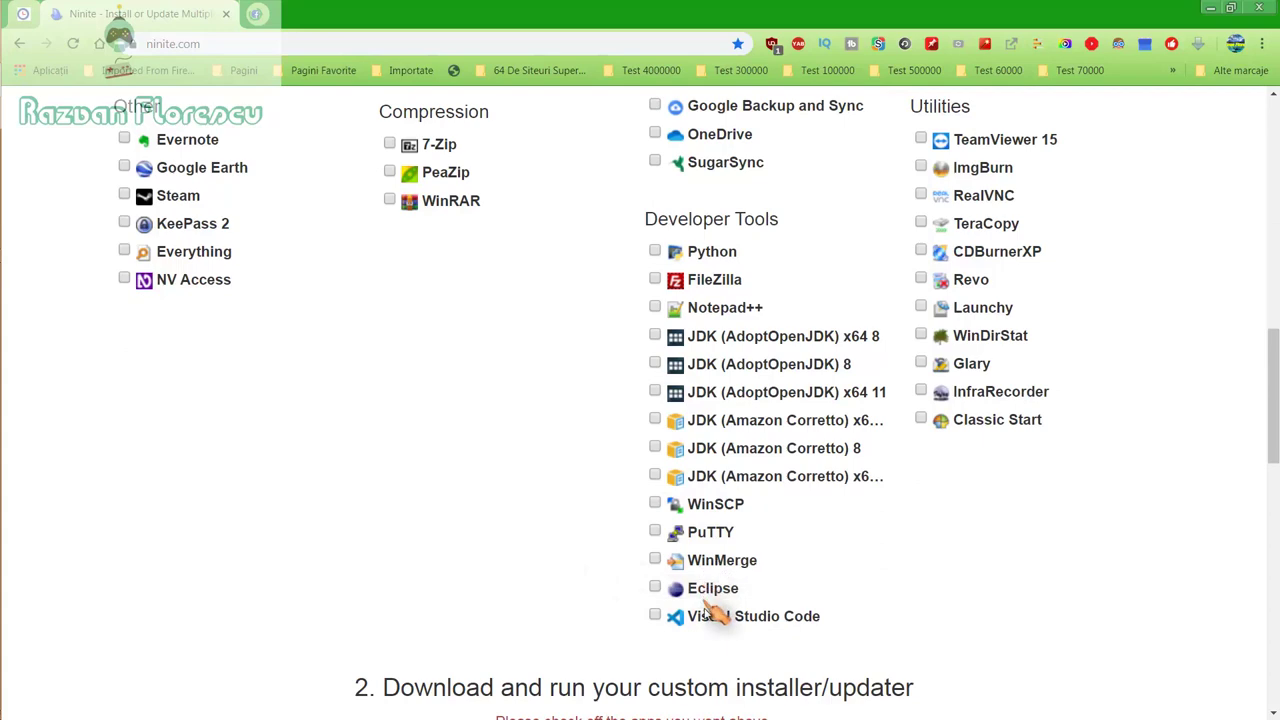
# Step: Select Inkscape under Imaging and GOM, MusicBee, CCCP, MediaMonkey and Spotify under Media
pyautogui.scroll(5, 590, 568)
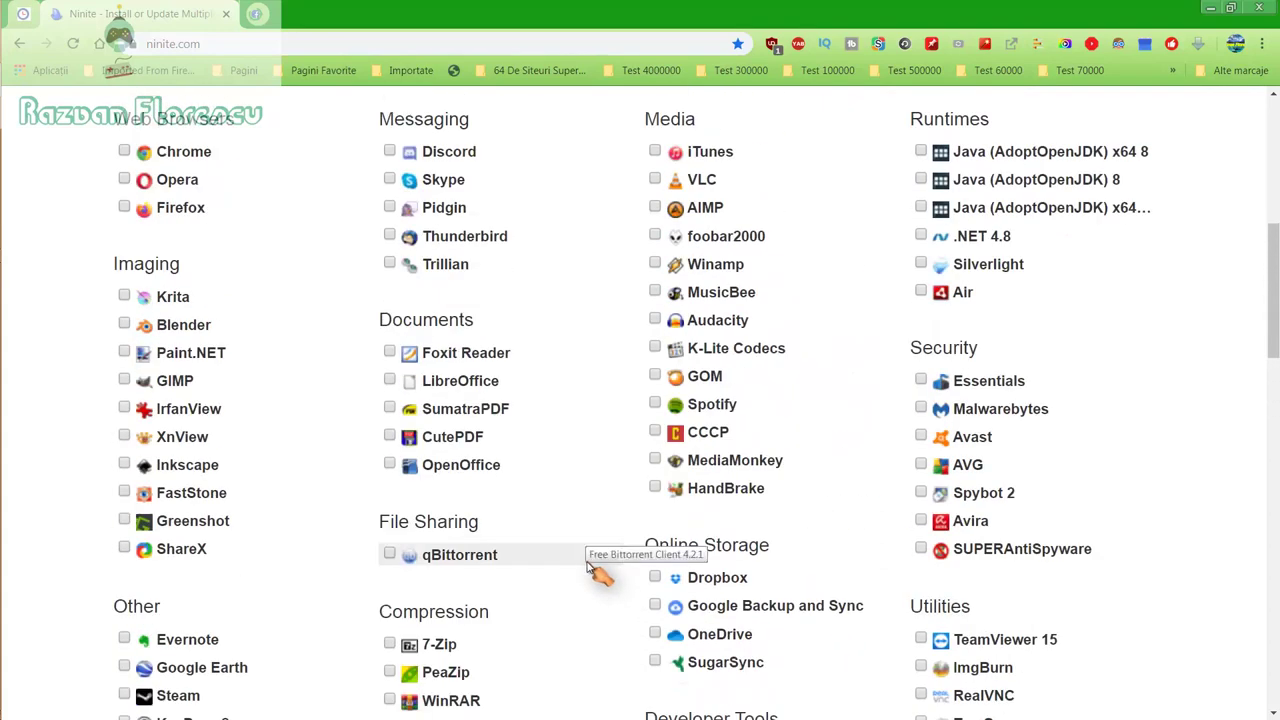
pyautogui.scroll(2, 590, 568)
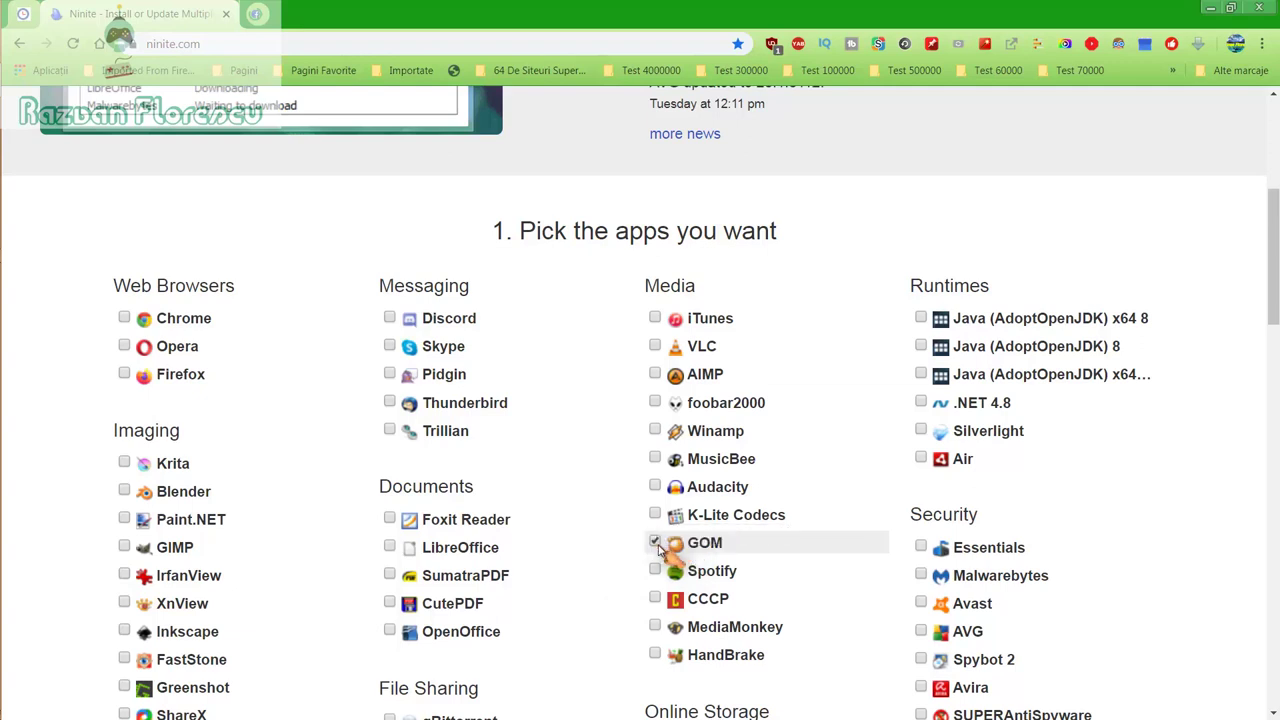
pyautogui.click(130, 640)
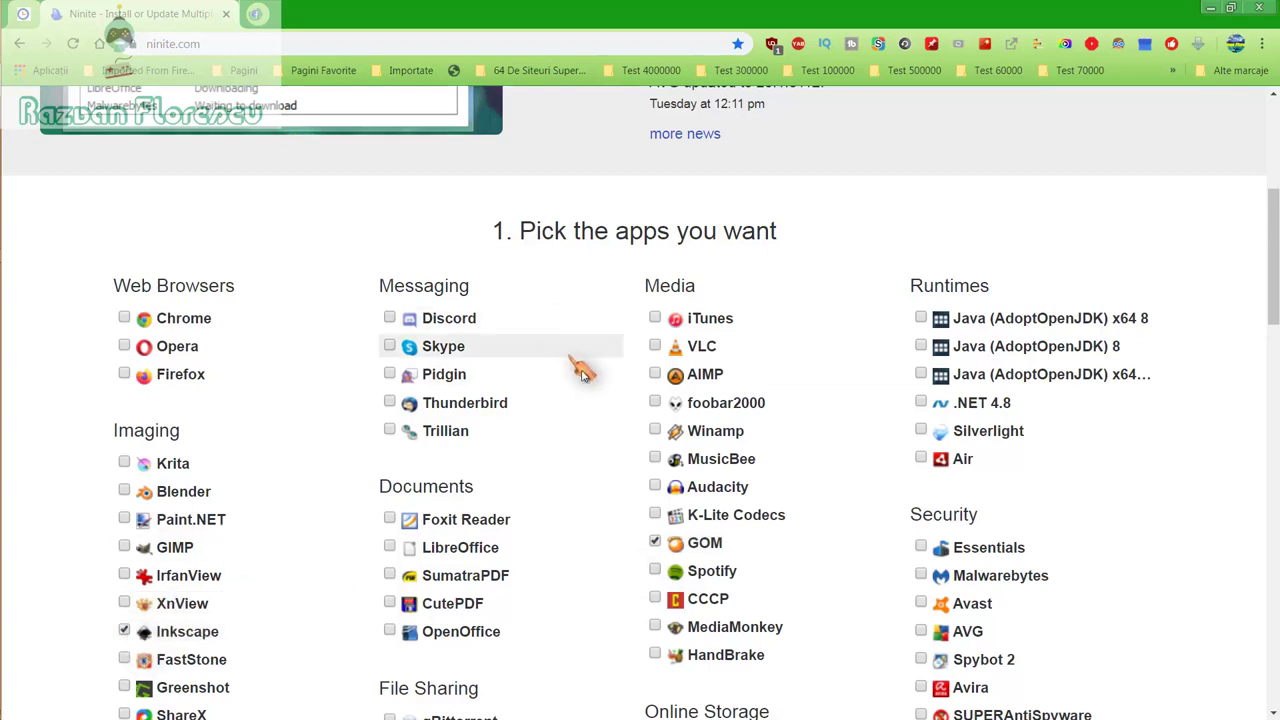
pyautogui.click(660, 466)
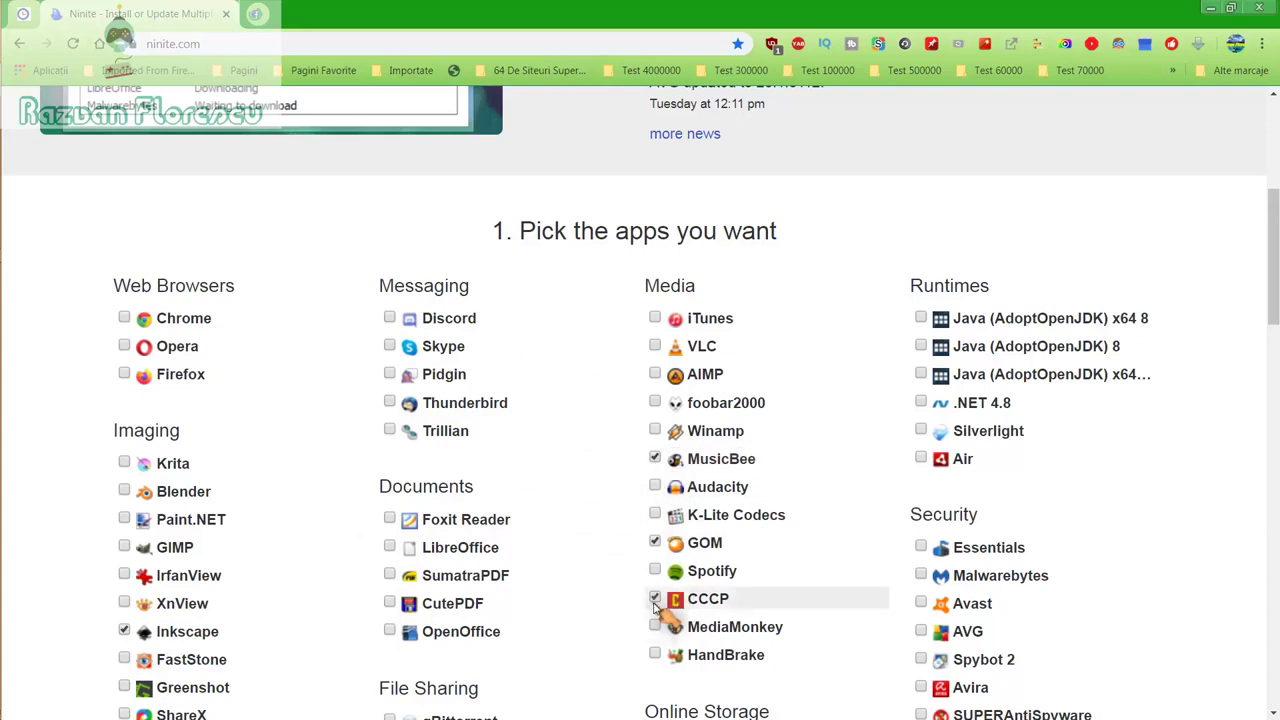
pyautogui.click(656, 626)
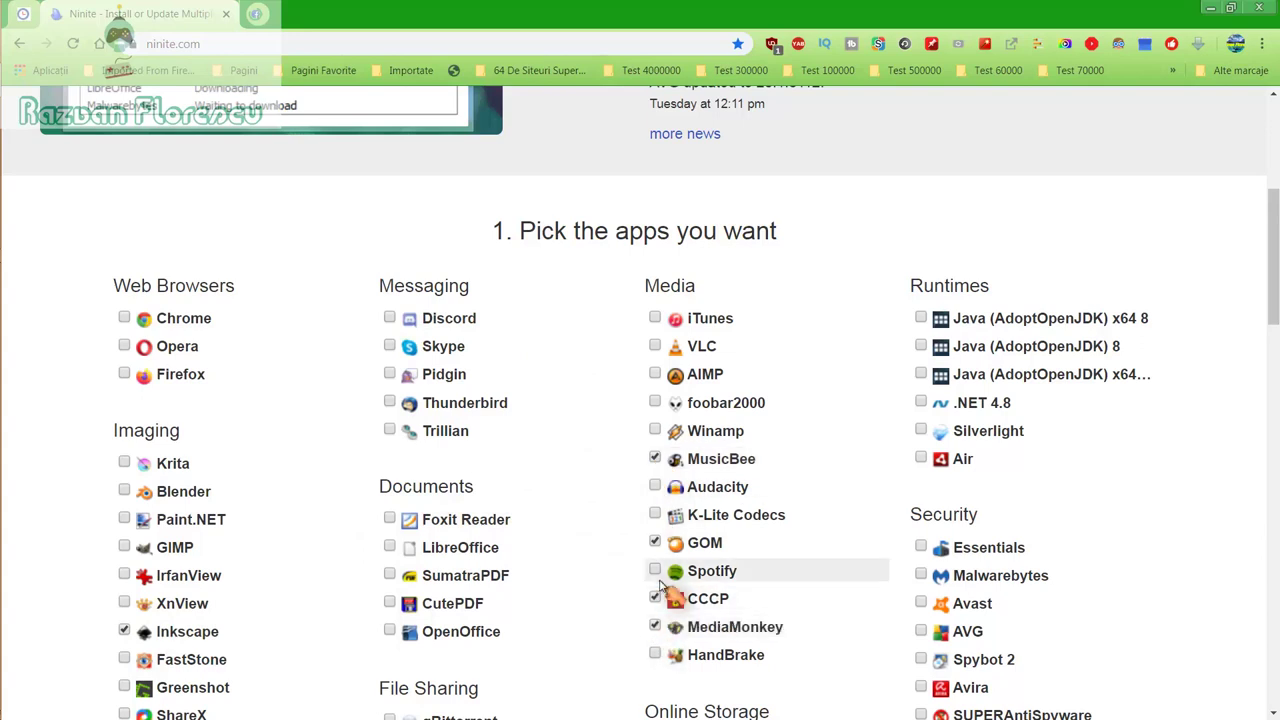
pyautogui.click(660, 580)
# Step: Add SUPERAntiSpyware and Spybot 2 from Security and SugarSync from Online Storage to the Ninite selection
pyautogui.scroll(-1, 665, 540)
pyautogui.scroll(-1, 672, 578)
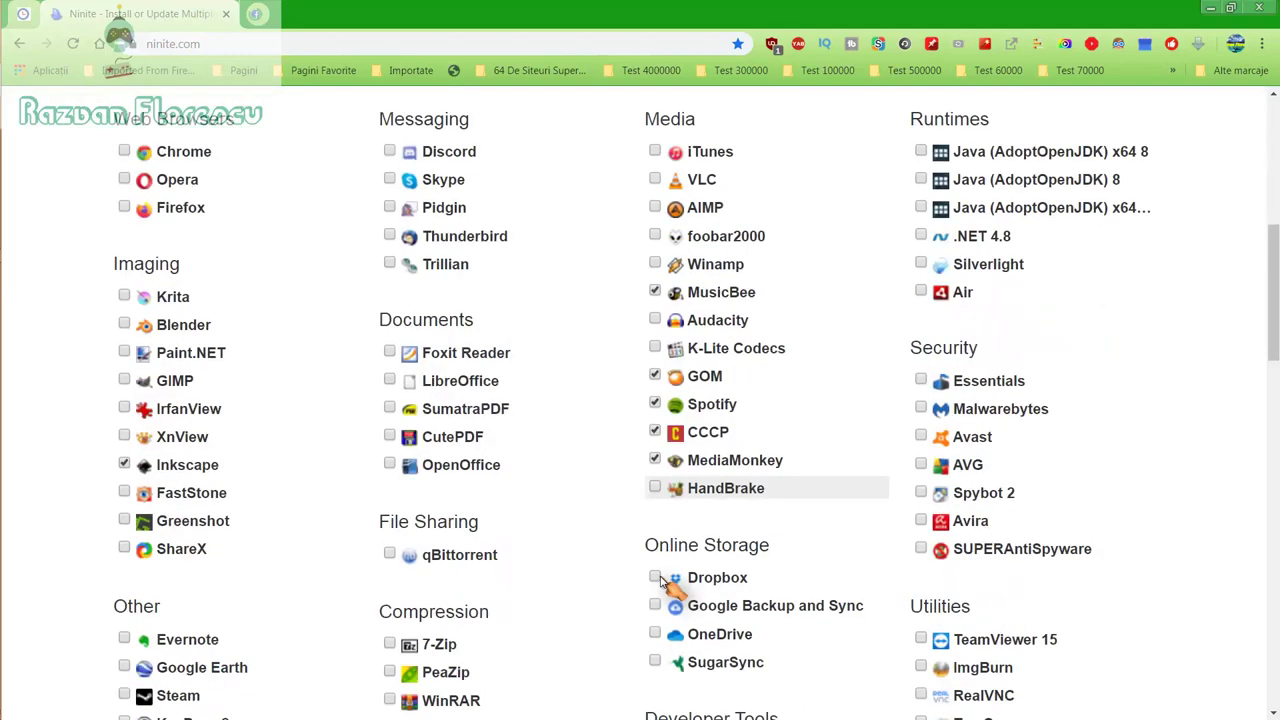
pyautogui.click(958, 548)
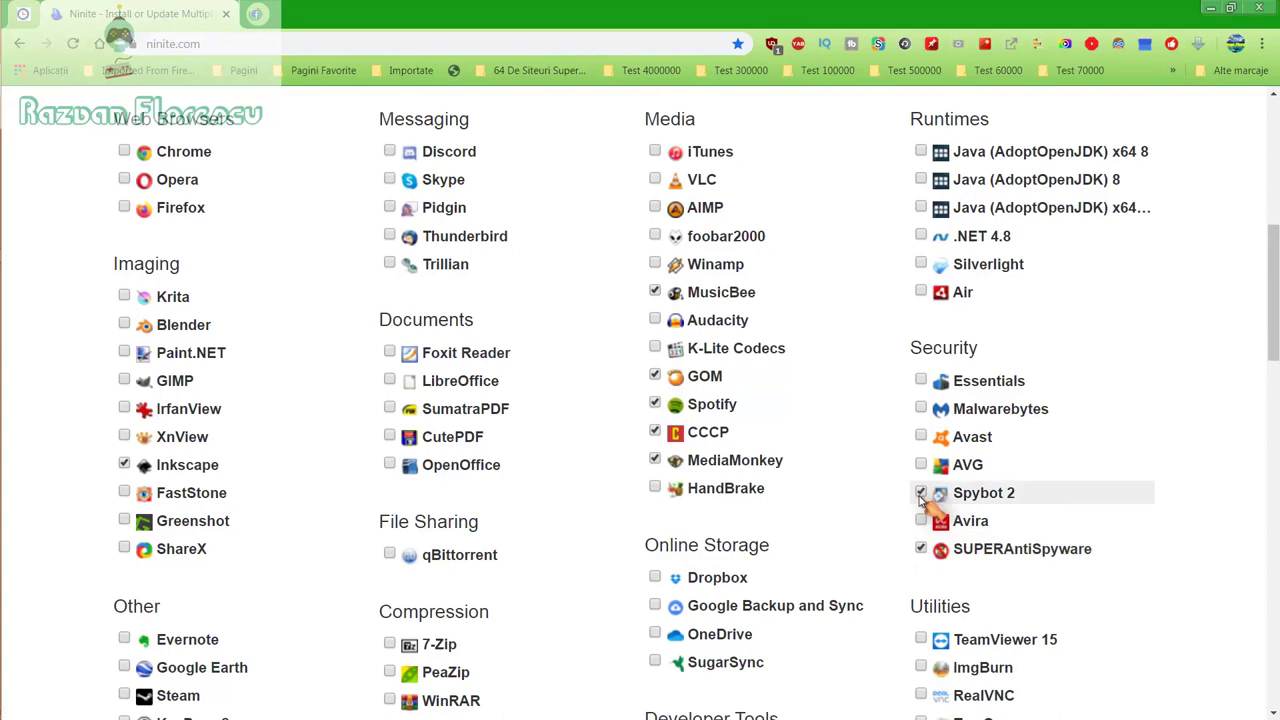
pyautogui.scroll(-2, 921, 497)
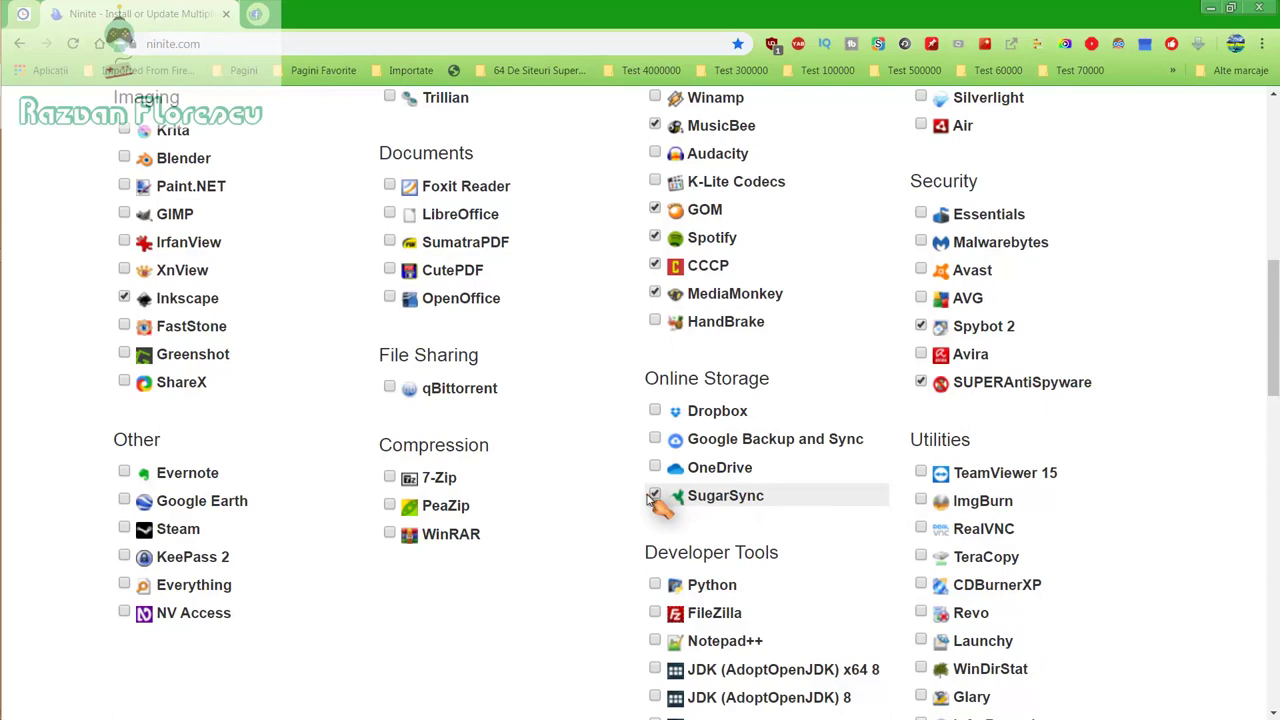
# Step: Get the custom Ninite installer and save it to the Desktop under its suggested name with the file type Toate fișierele (*.*)
pyautogui.scroll(-2, 651, 503)
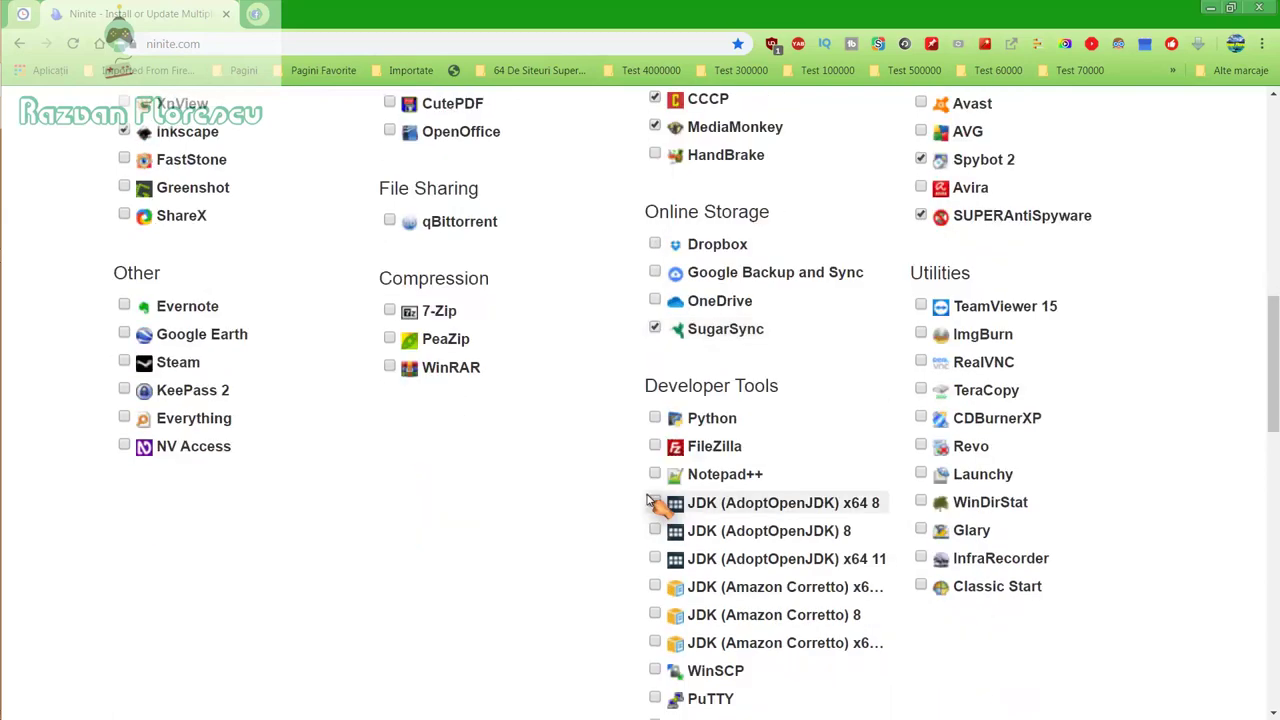
pyautogui.scroll(-2, 651, 503)
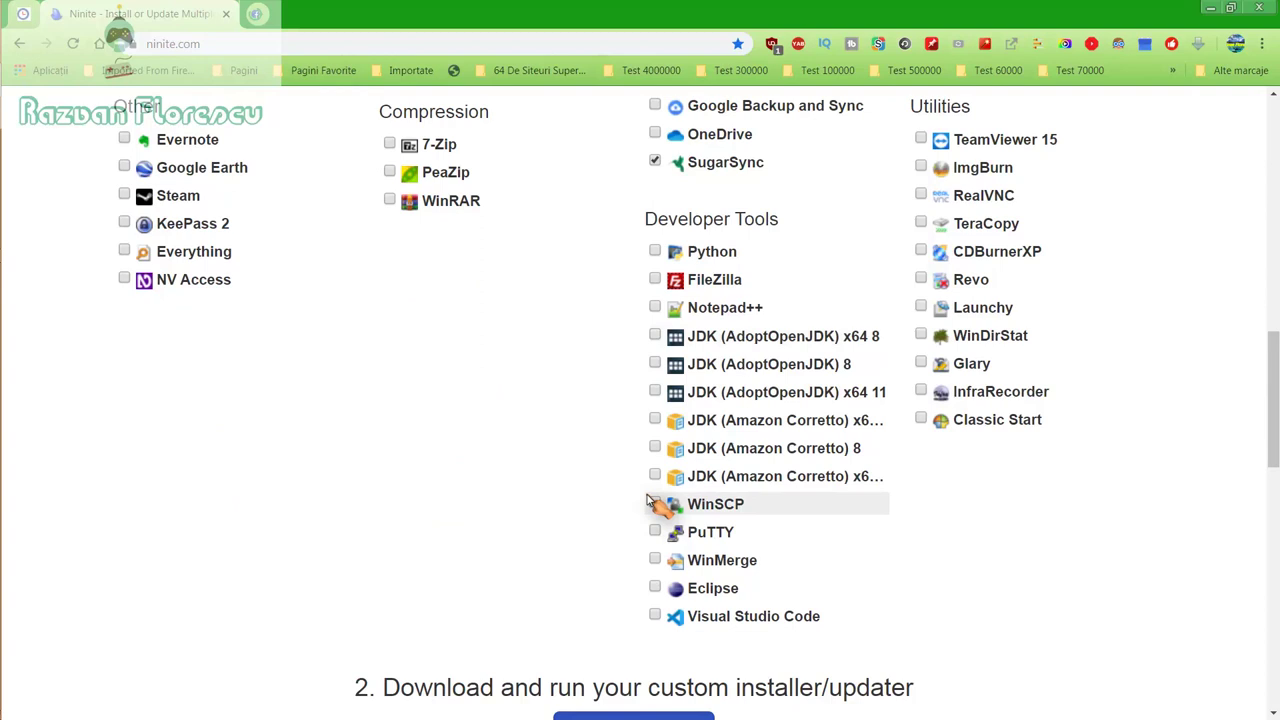
pyautogui.scroll(-2, 651, 503)
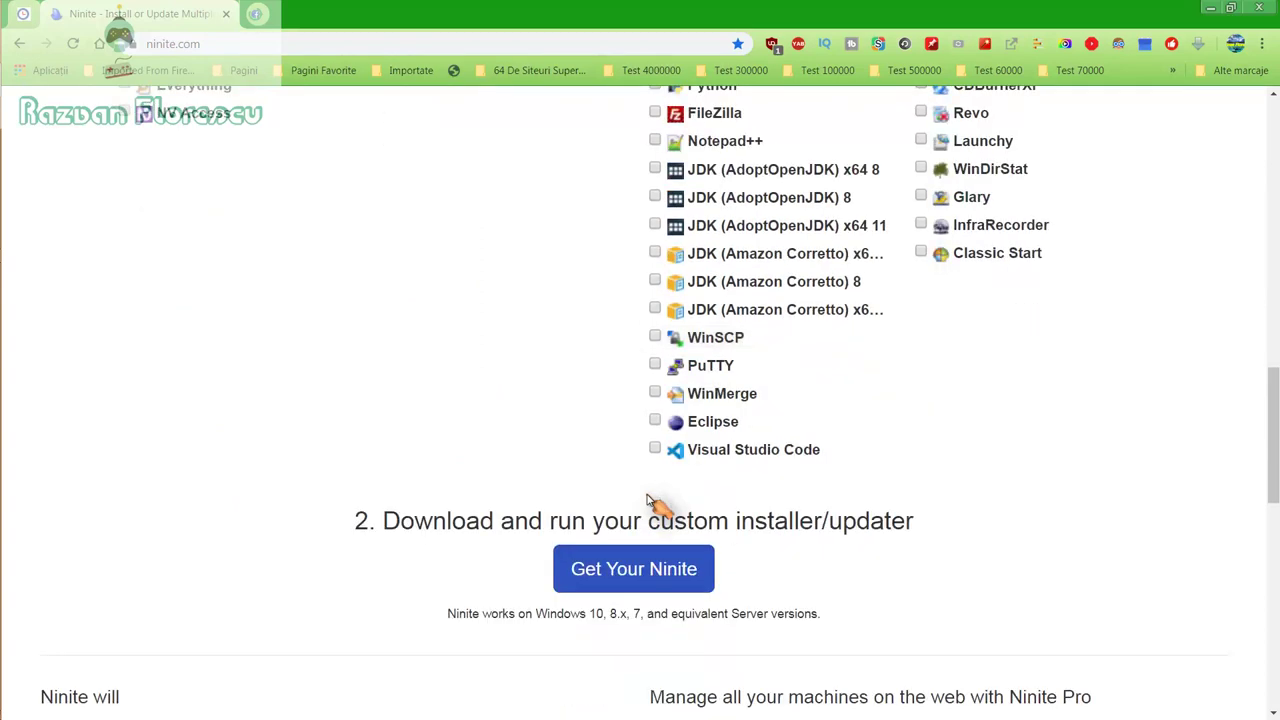
pyautogui.click(637, 566)
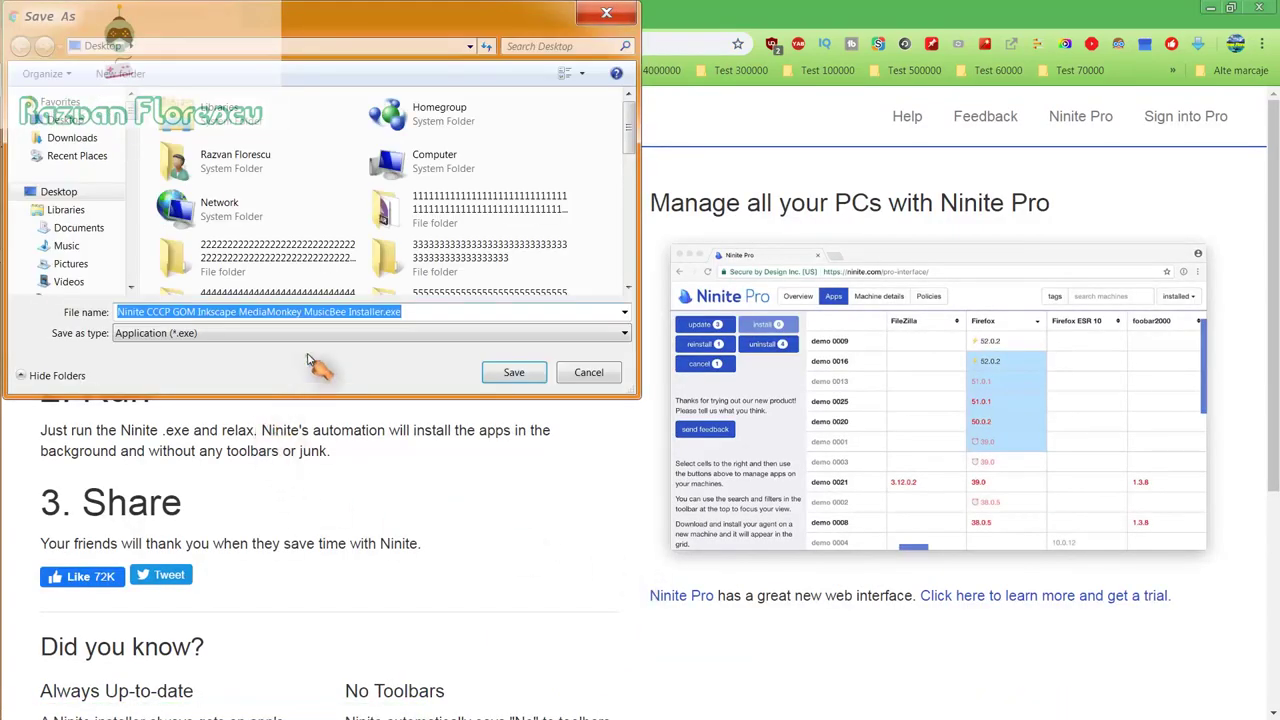
pyautogui.click(320, 333)
pyautogui.click(300, 366)
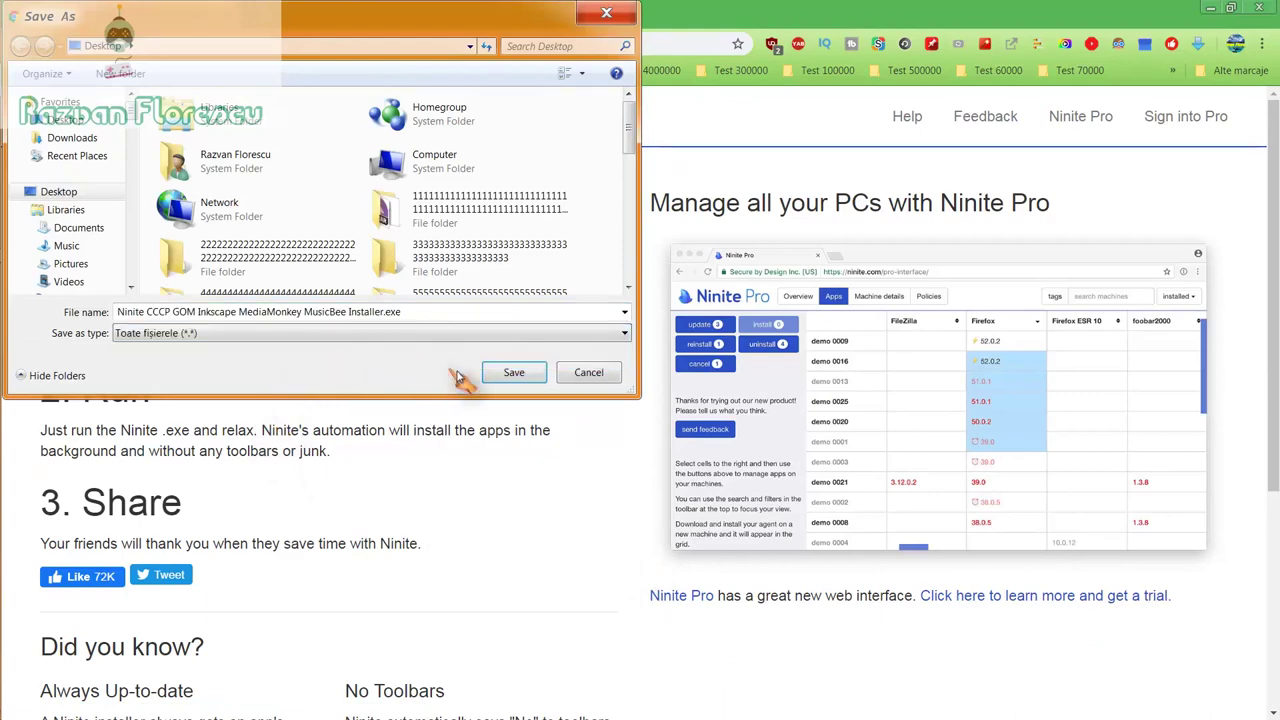
pyautogui.click(504, 372)
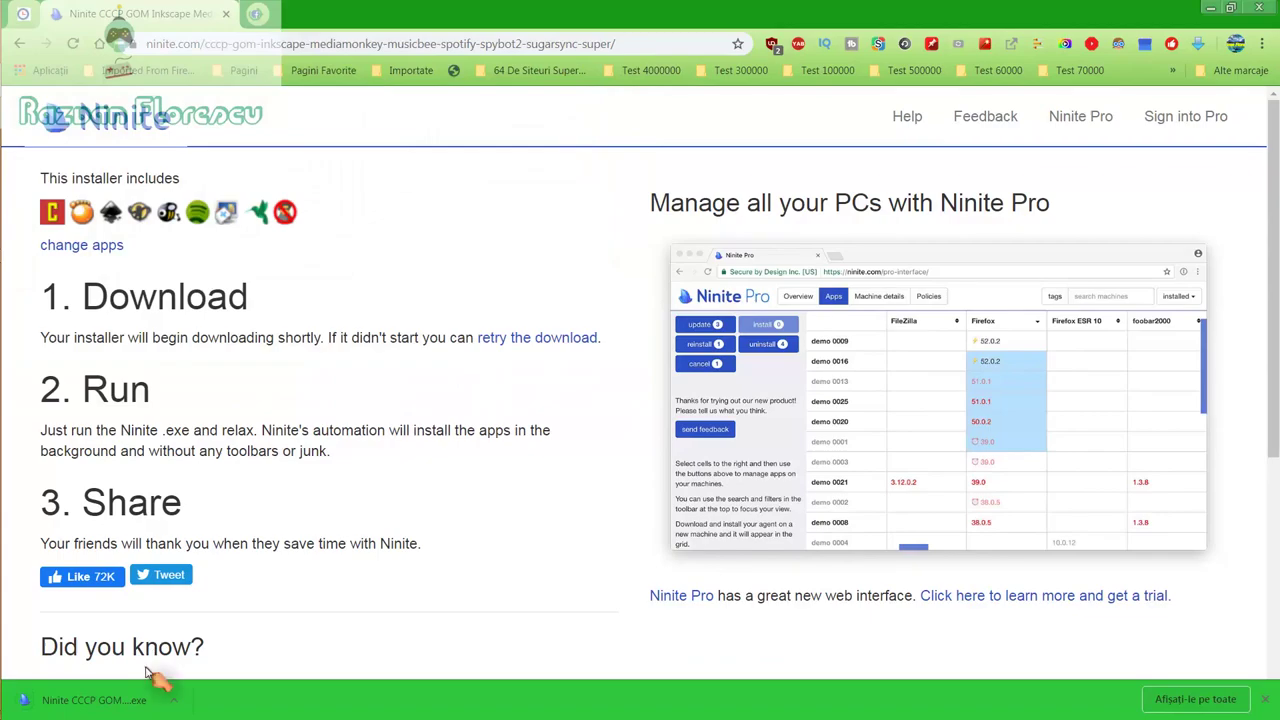
# Step: Run the downloaded Ninite CCCP GOM Inkscape MediaMonkey MusicBee installer, close the browser and show the installation details
pyautogui.click(128, 700)
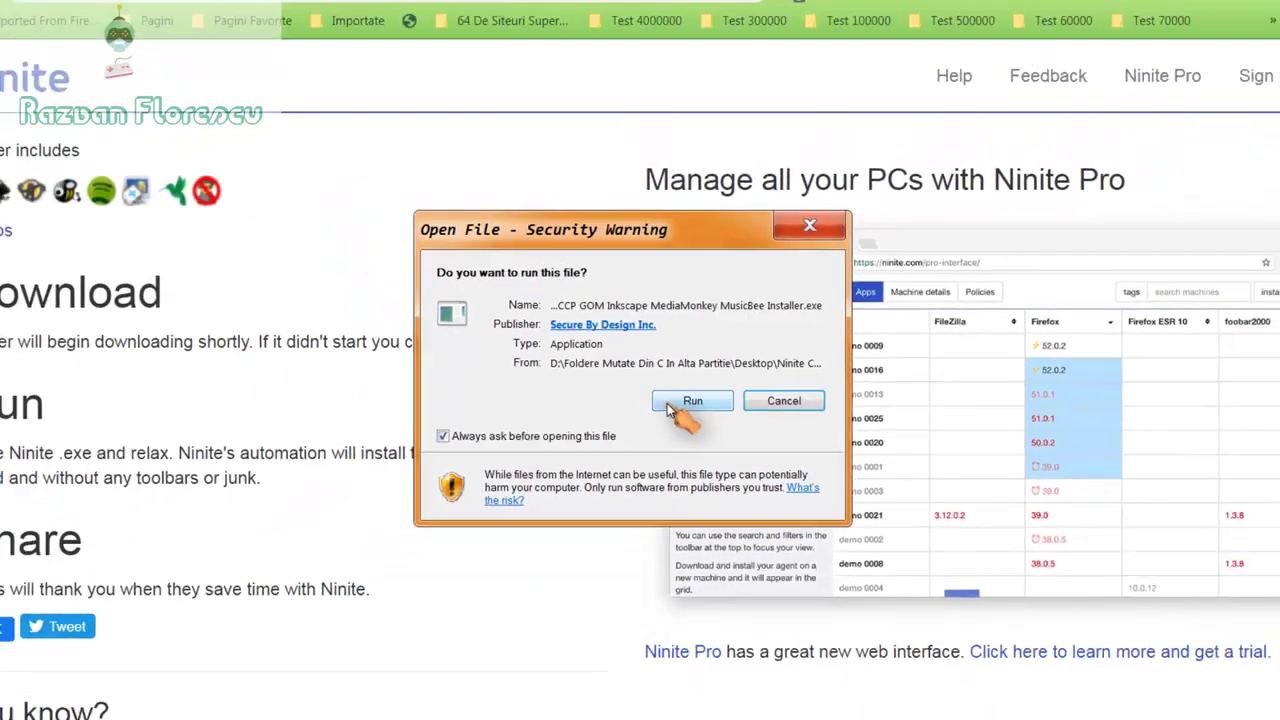
pyautogui.click(667, 432)
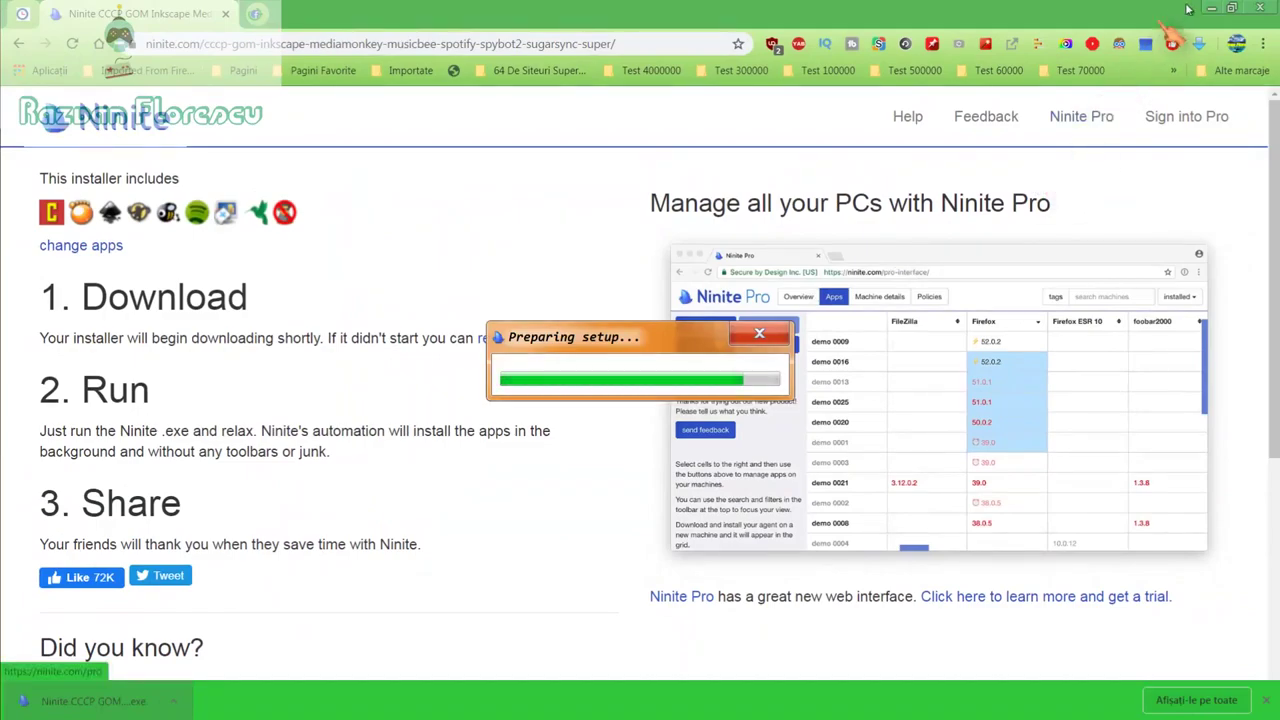
pyautogui.click(1259, 7)
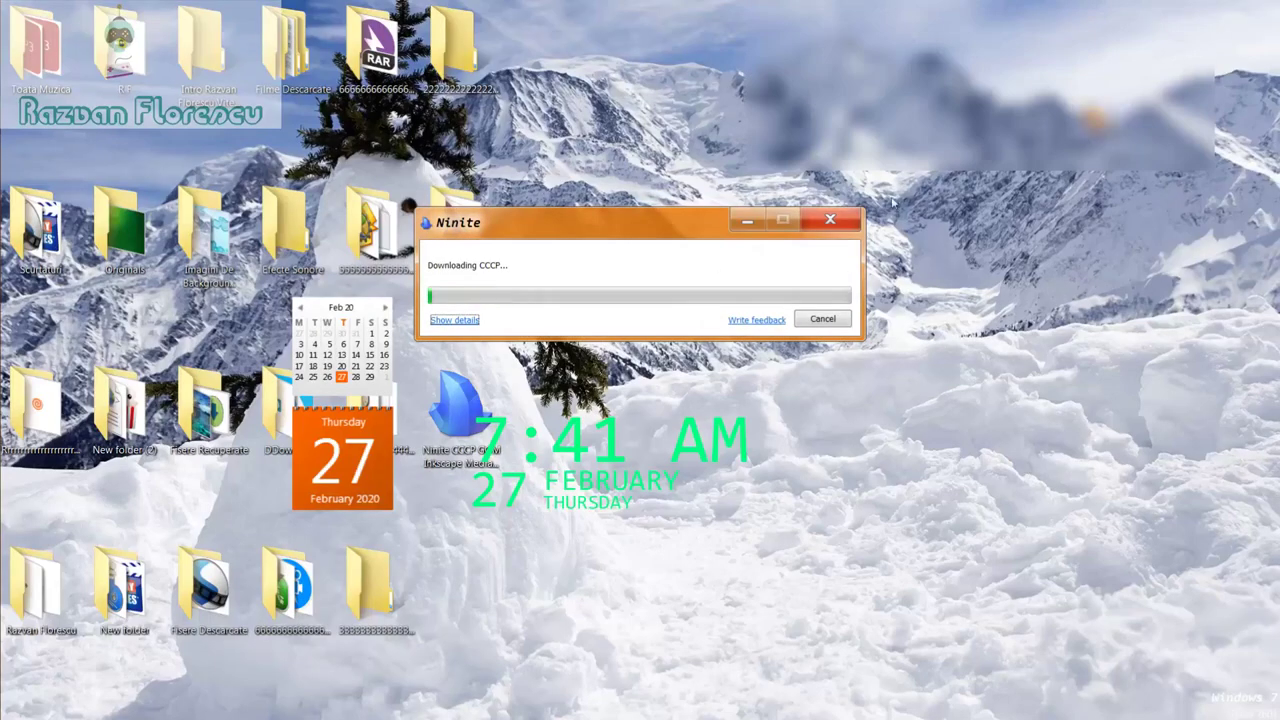
pyautogui.click(455, 321)
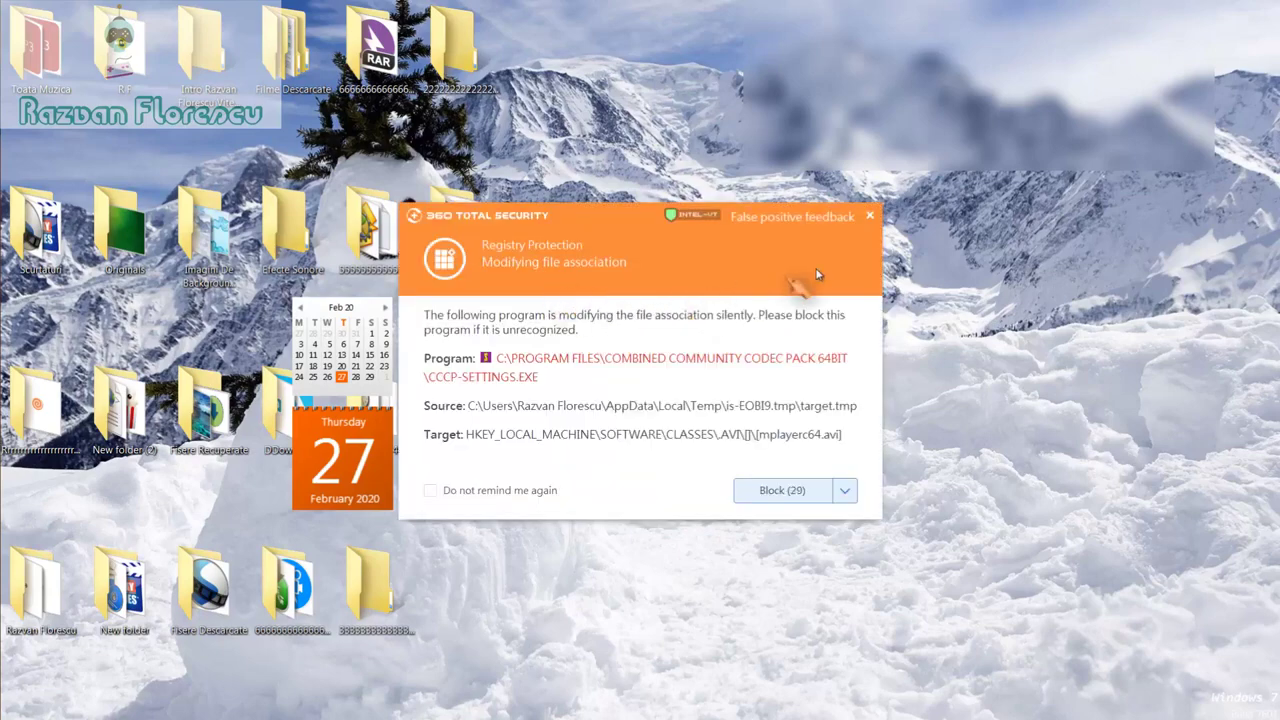
# Step: Dismiss the security alerts and the program update notice raised during the installation, and close the finished Ninite installer
pyautogui.click(873, 218)
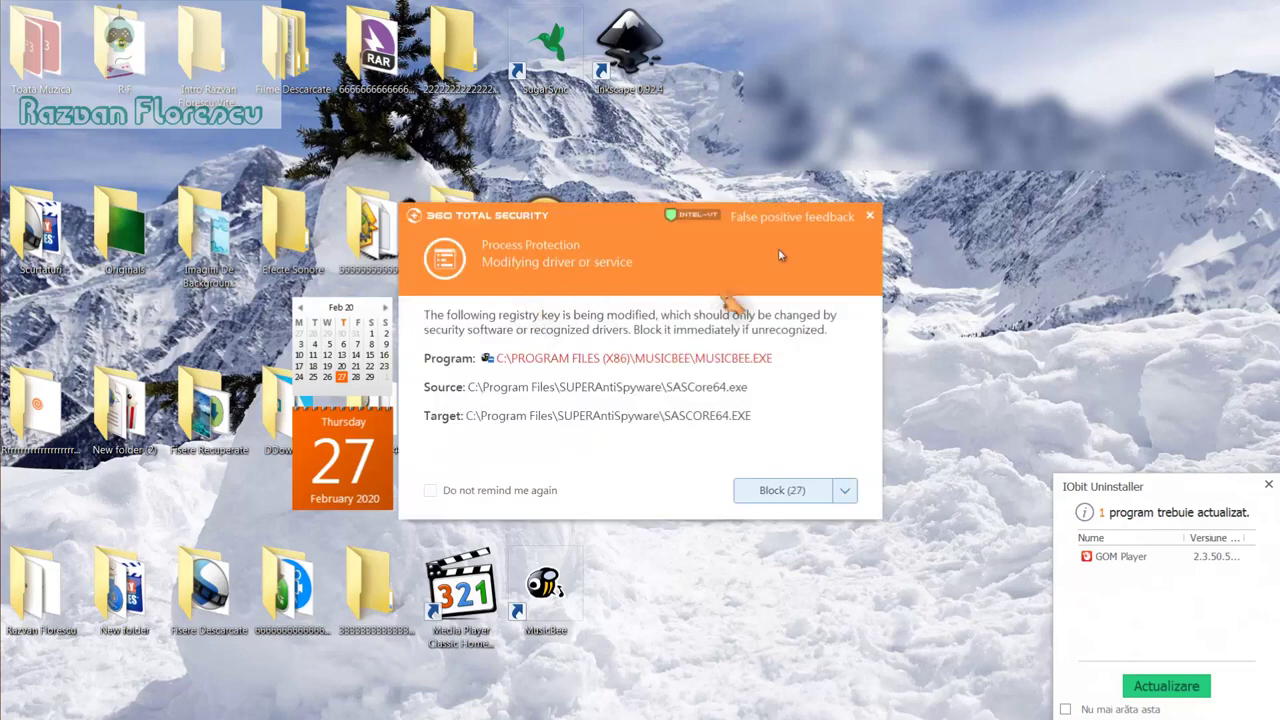
pyautogui.click(869, 215)
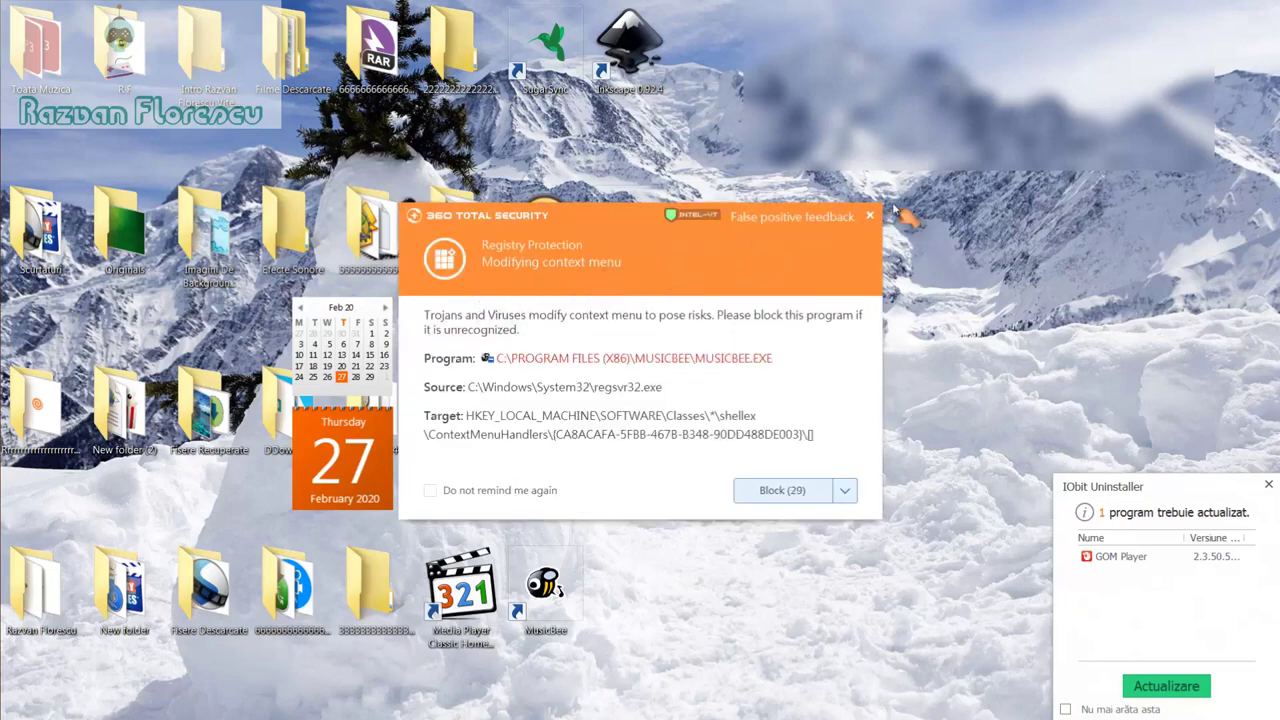
pyautogui.click(870, 216)
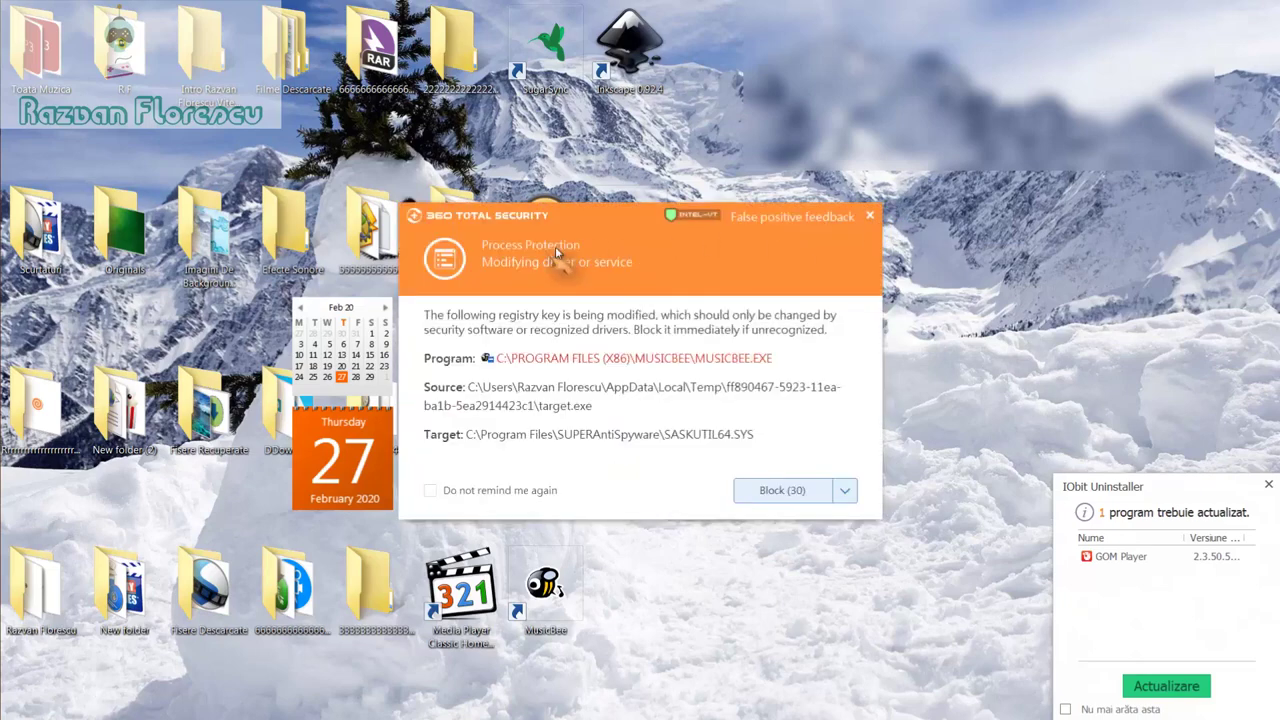
pyautogui.click(870, 216)
pyautogui.click(870, 216)
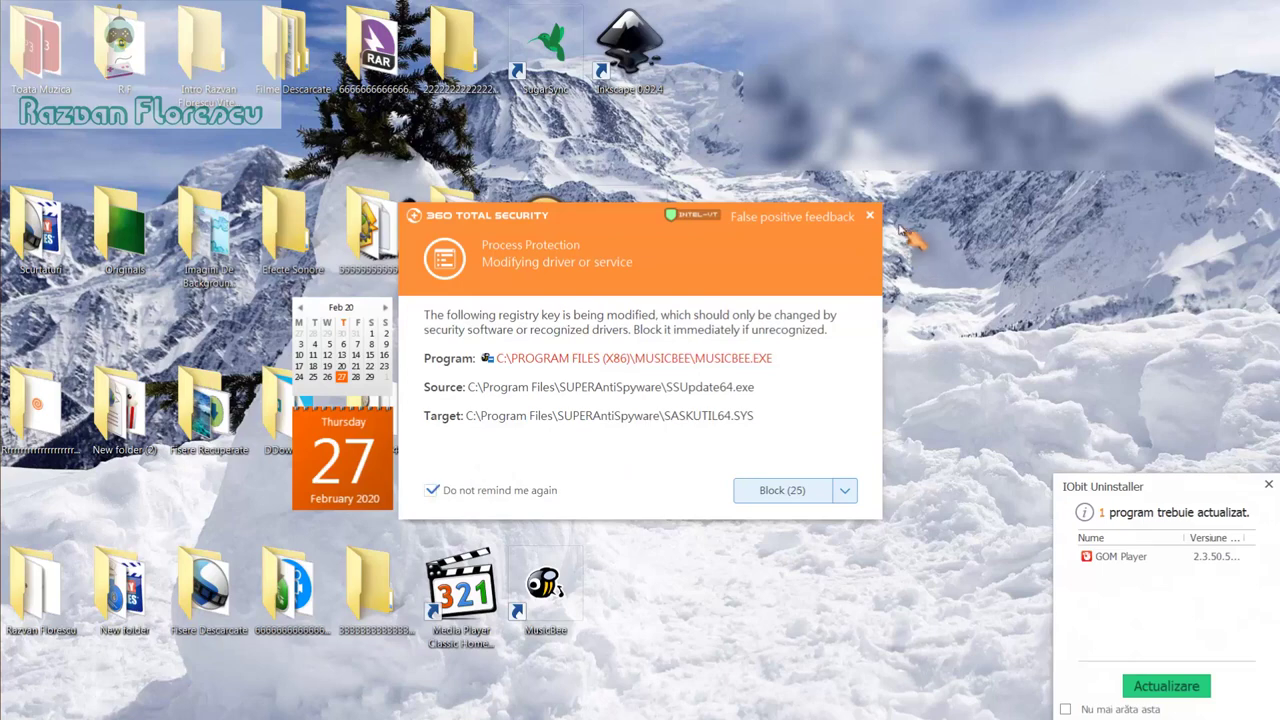
pyautogui.click(869, 217)
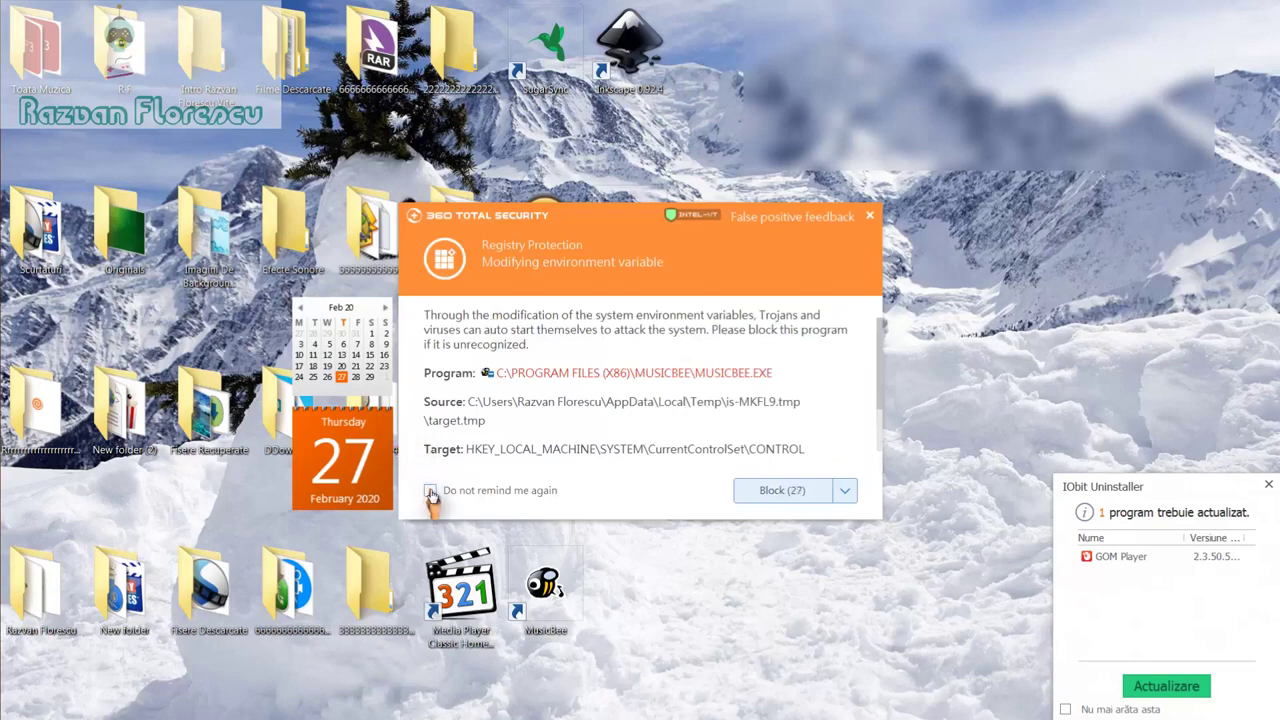
pyautogui.click(871, 219)
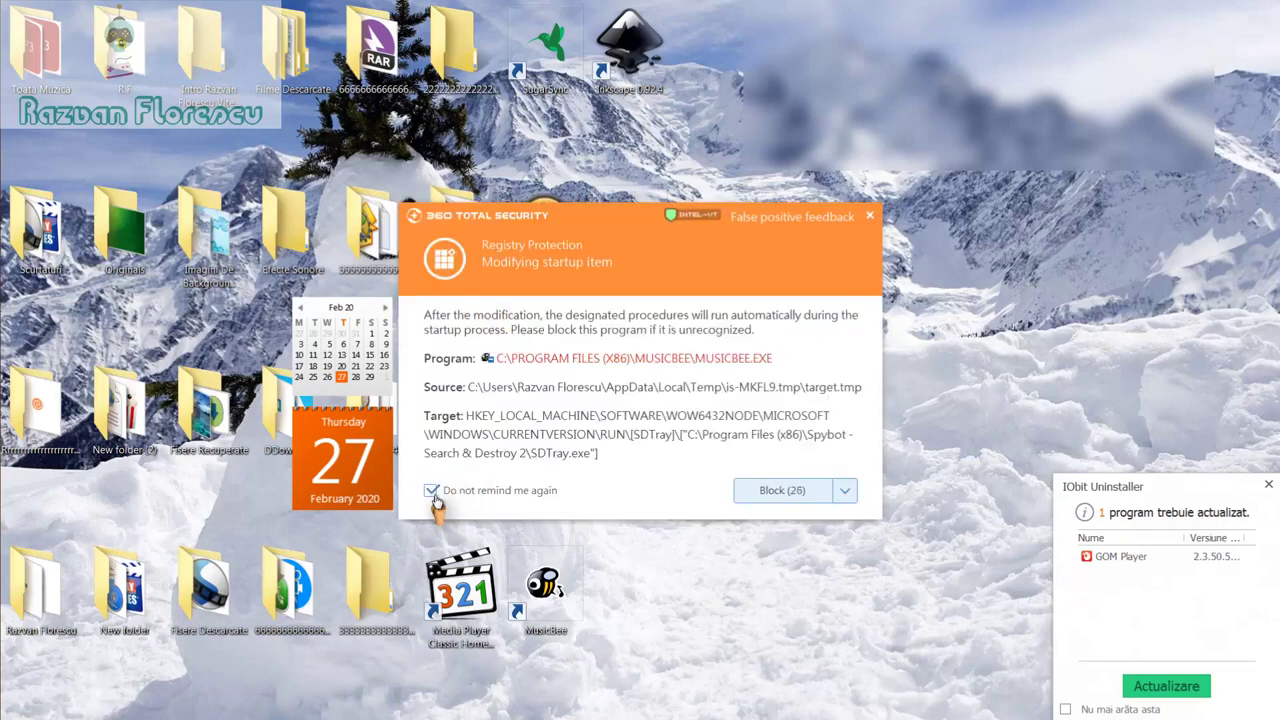
pyautogui.click(871, 216)
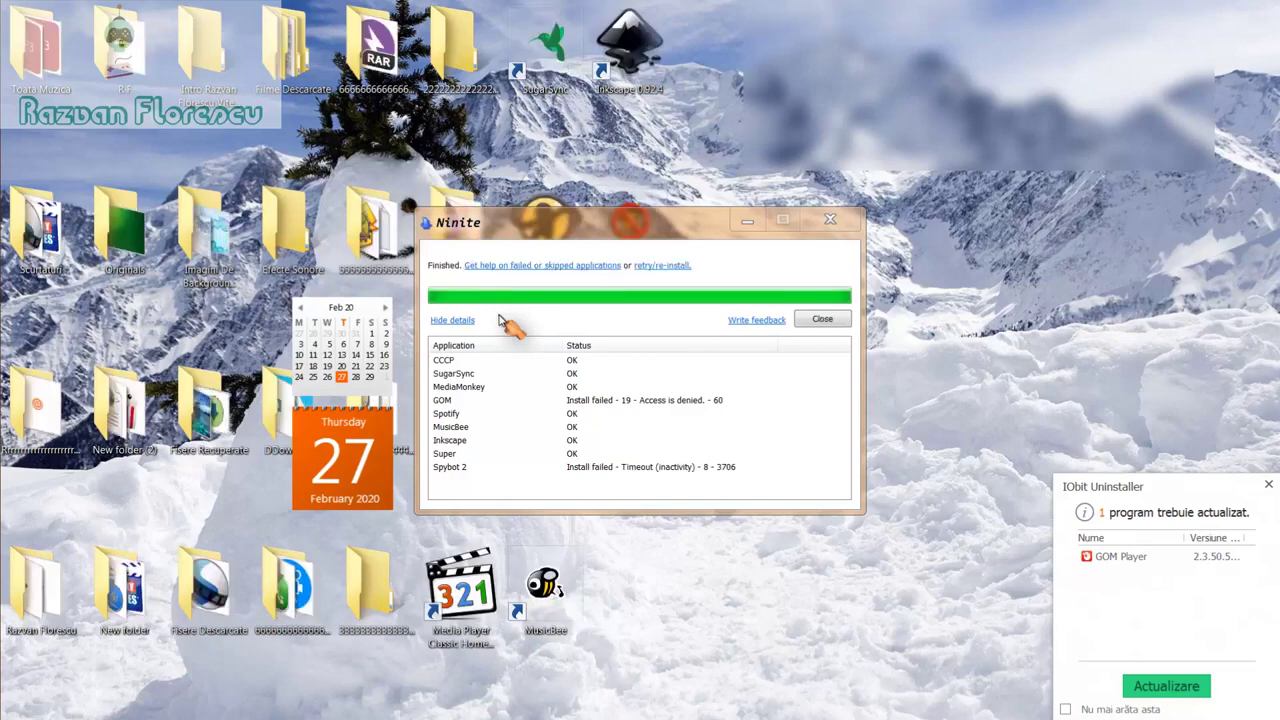
pyautogui.click(1266, 485)
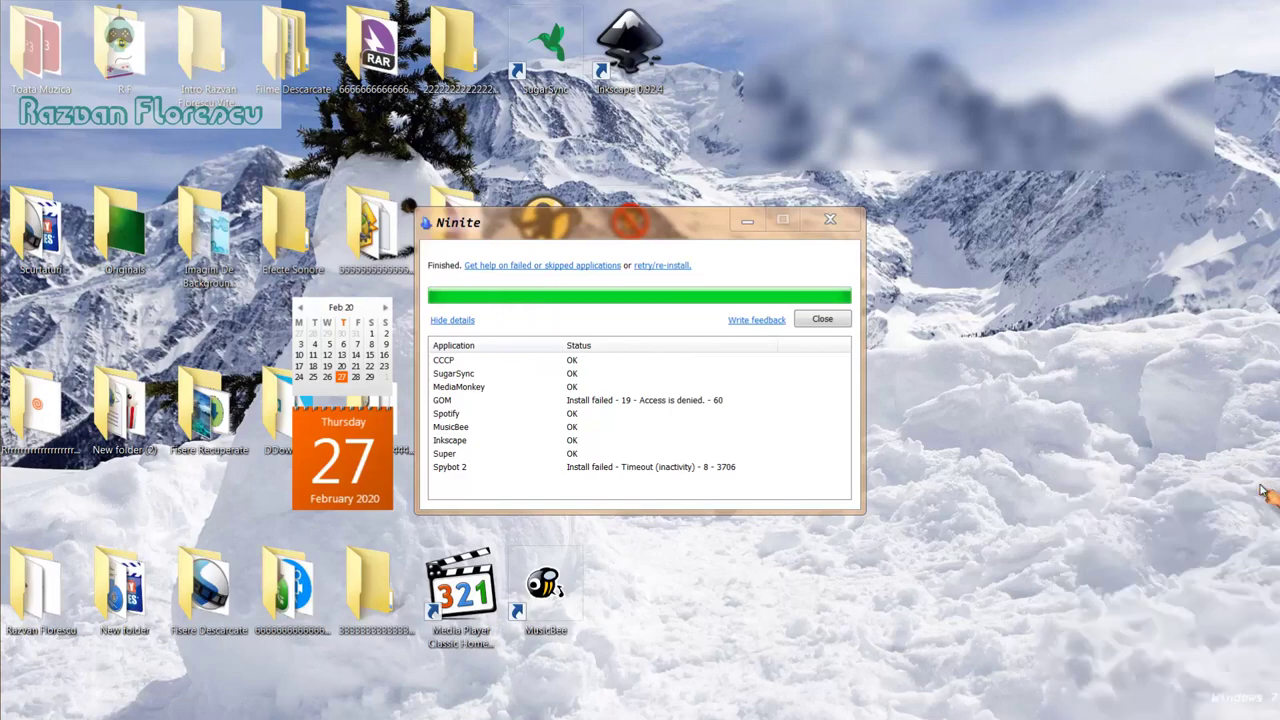
pyautogui.click(822, 320)
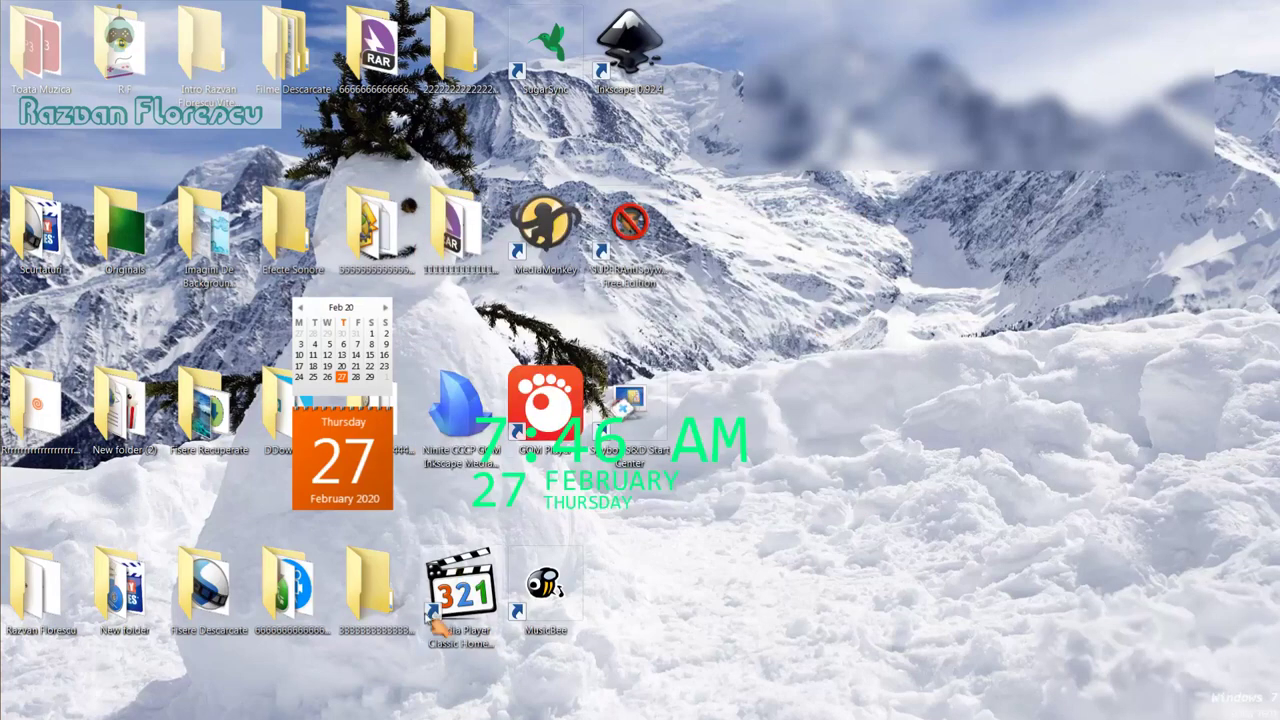
# Step: Open Media Player Classic Home Cinema, decline periodic CCCP update checks, view the player maximized and close it
pyautogui.click(484, 614)
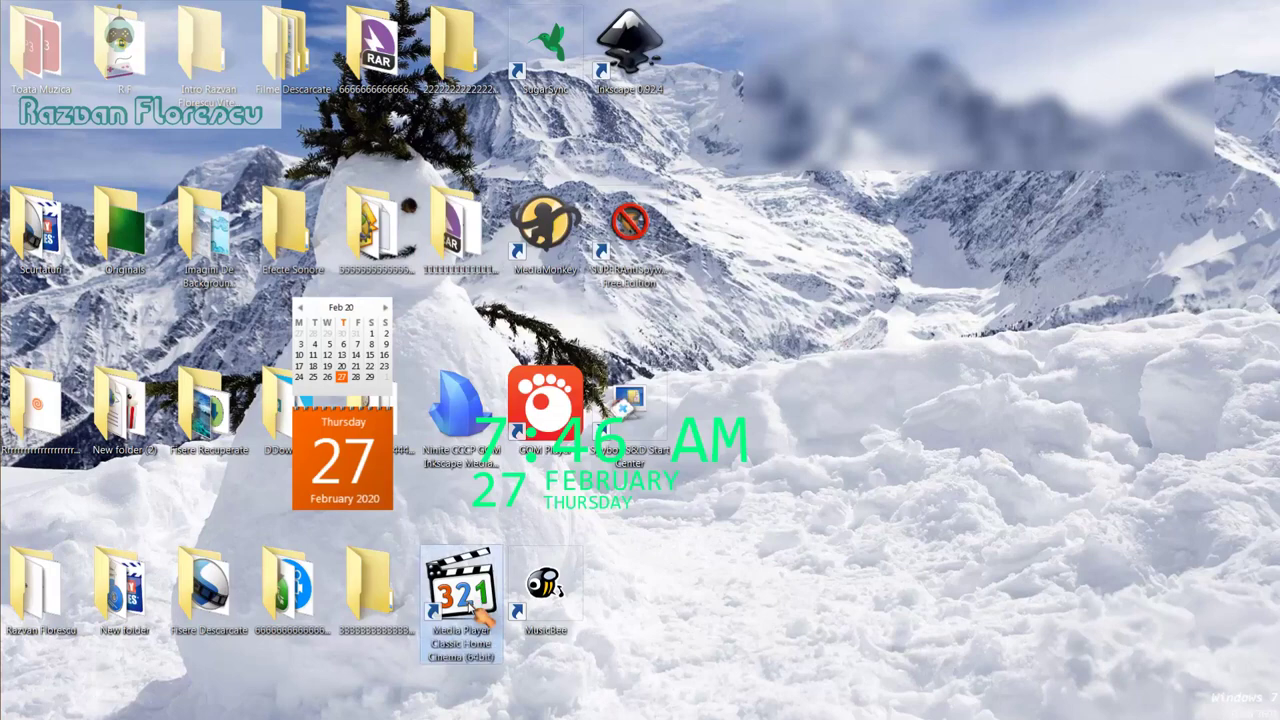
pyautogui.doubleClick(480, 612)
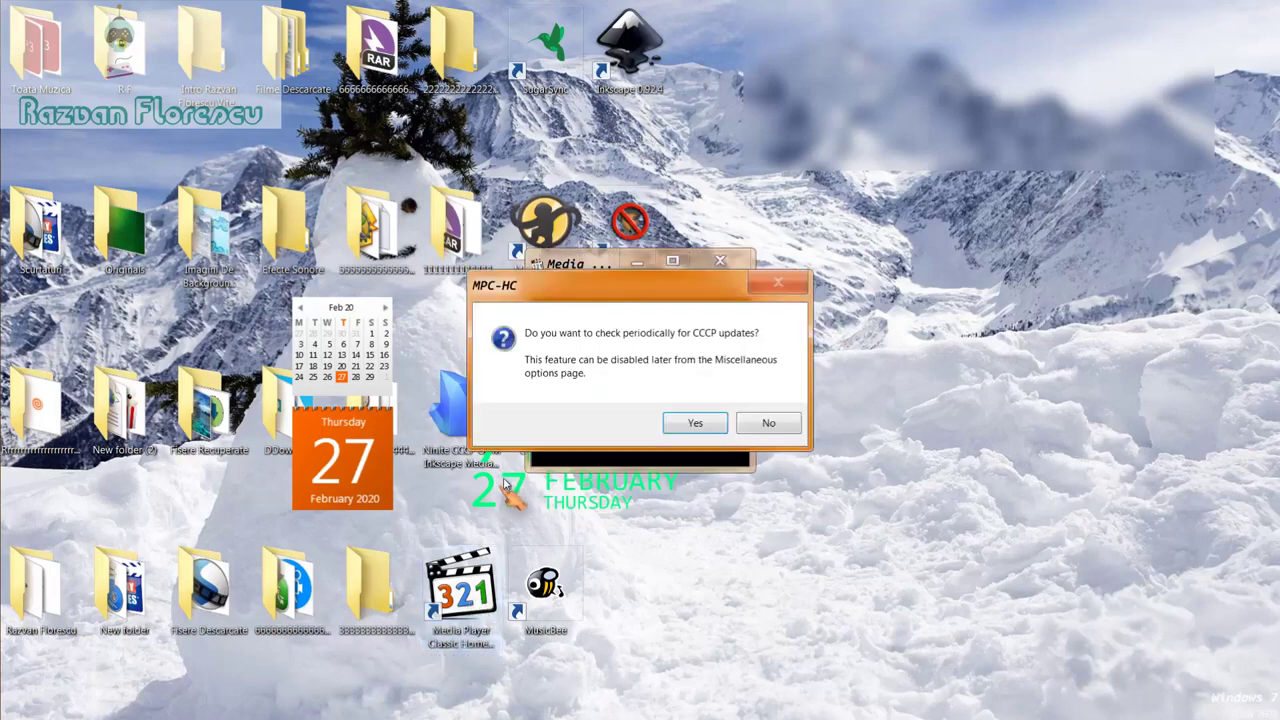
pyautogui.click(765, 423)
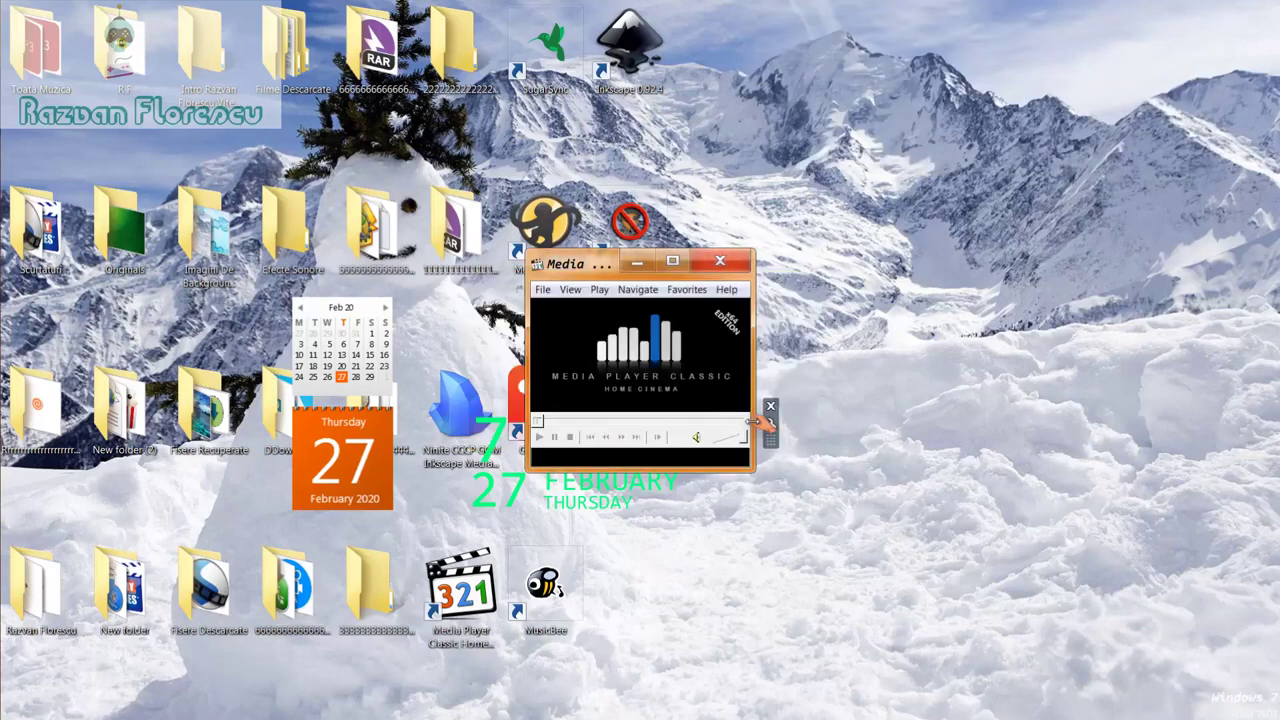
pyautogui.moveTo(602, 264); pyautogui.dragTo(610, 3)
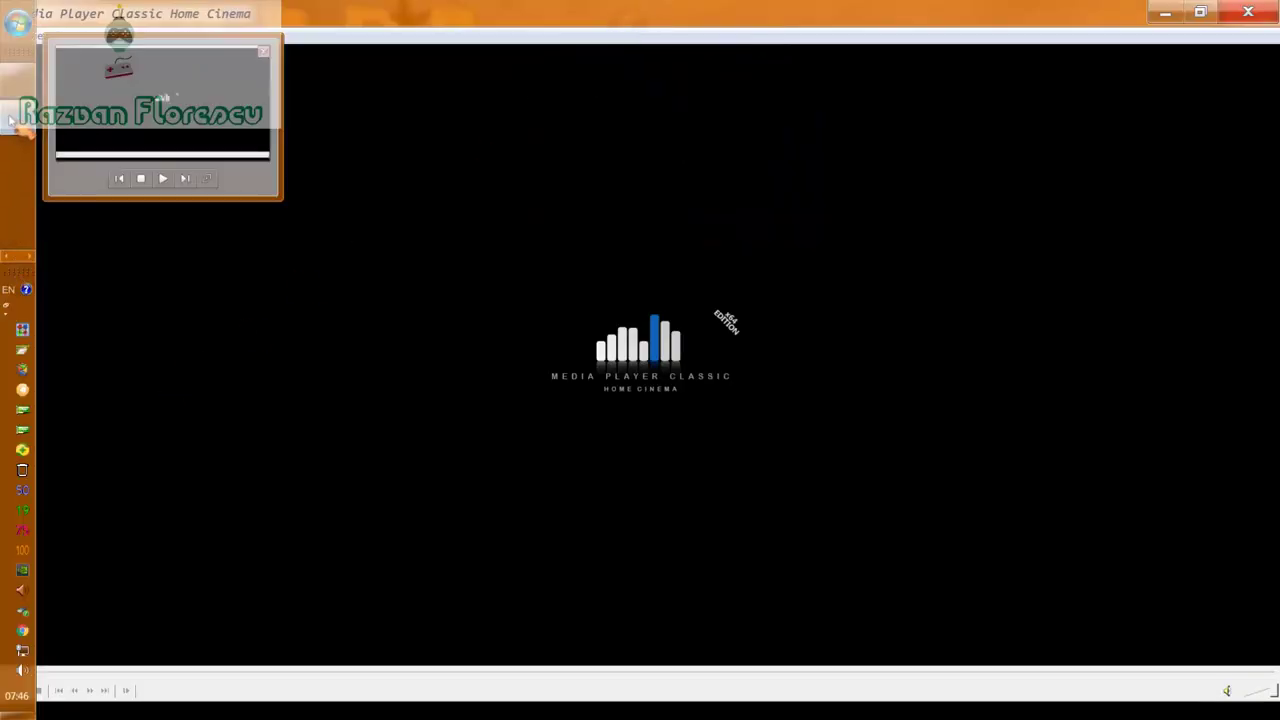
pyautogui.rightClick(12, 120)
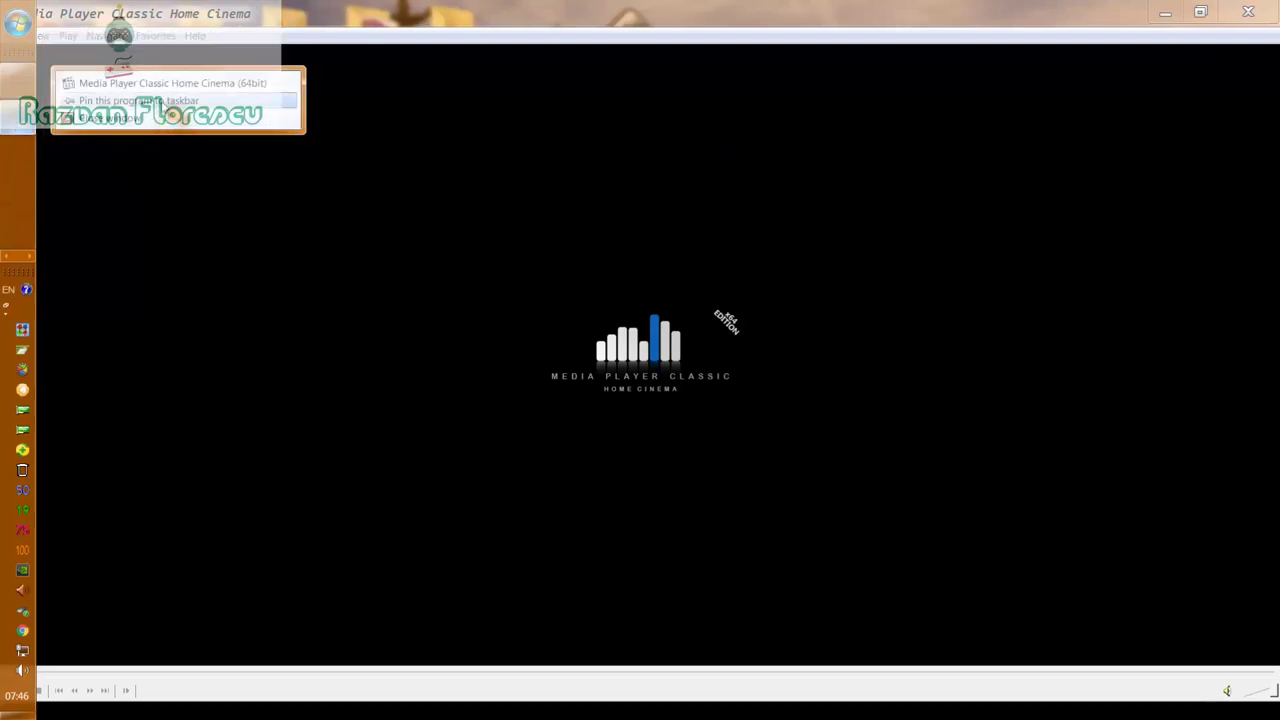
pyautogui.click(873, 33)
pyautogui.click(1248, 11)
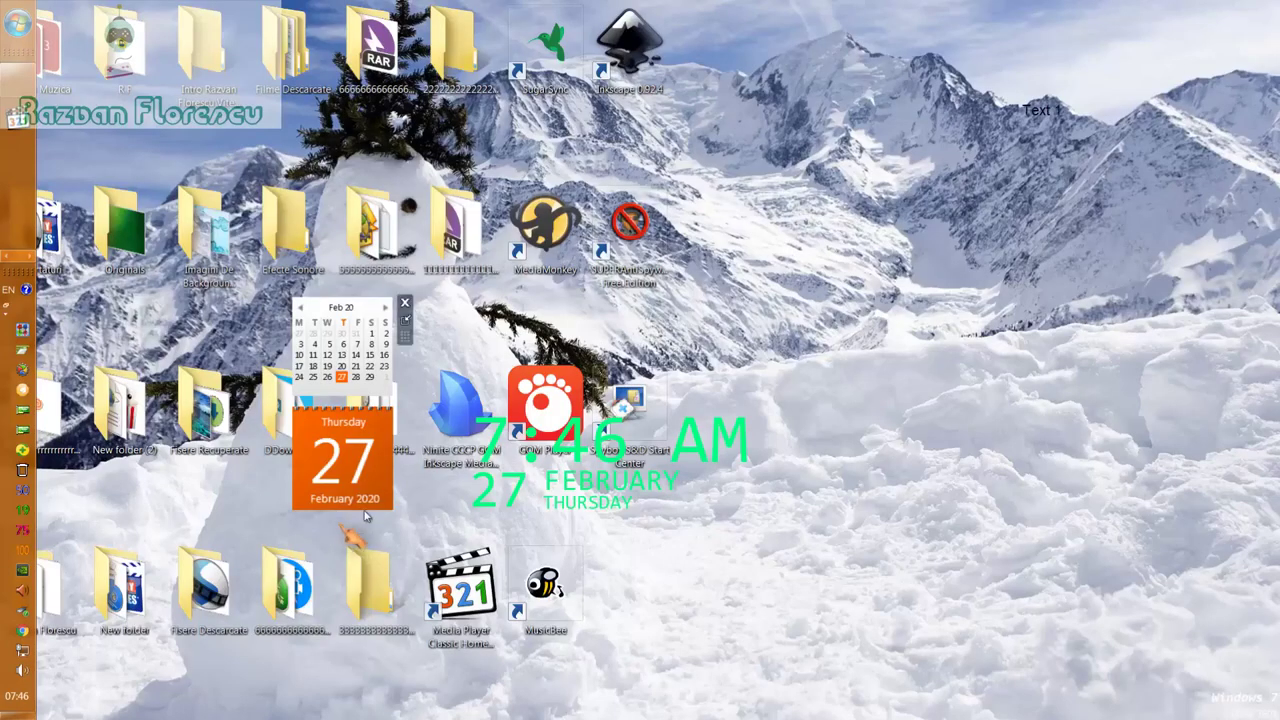
# Step: Permanently delete the Ninite CCCP GOM Inkscape MediaMonkey MusicBee installer from the desktop
pyautogui.click(472, 402)
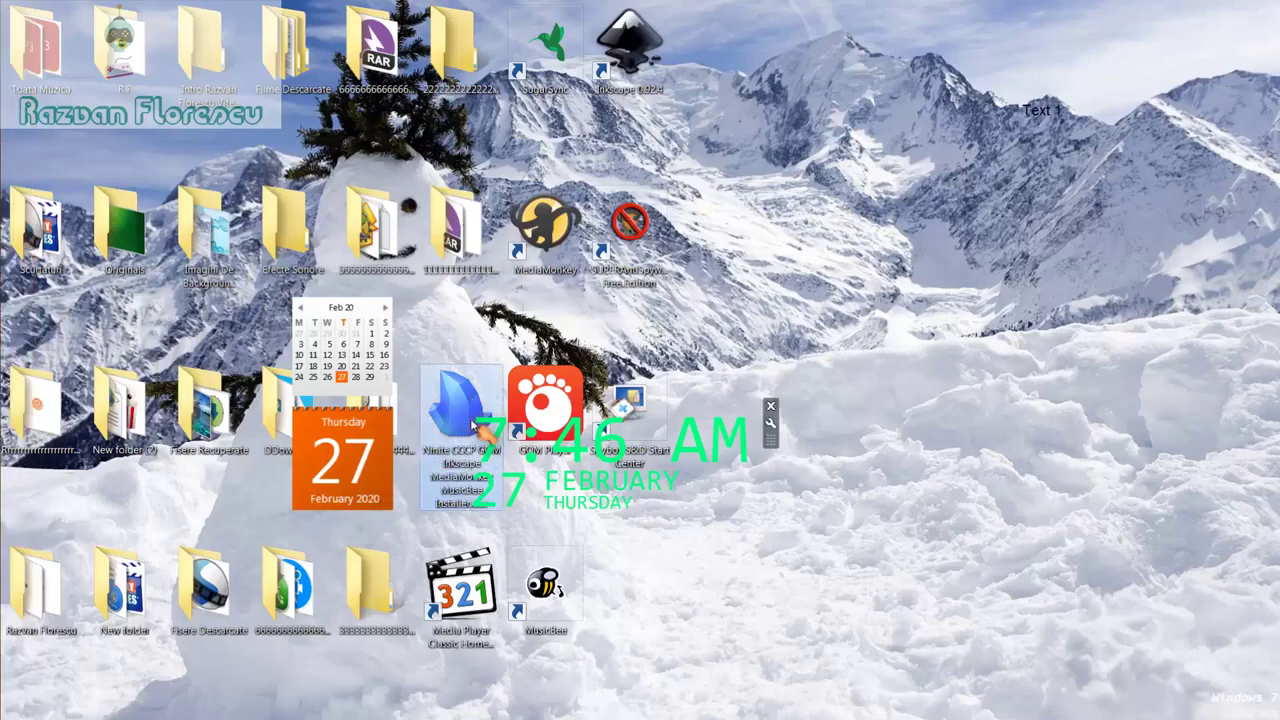
pyautogui.hotkey('shift', 'Delete')
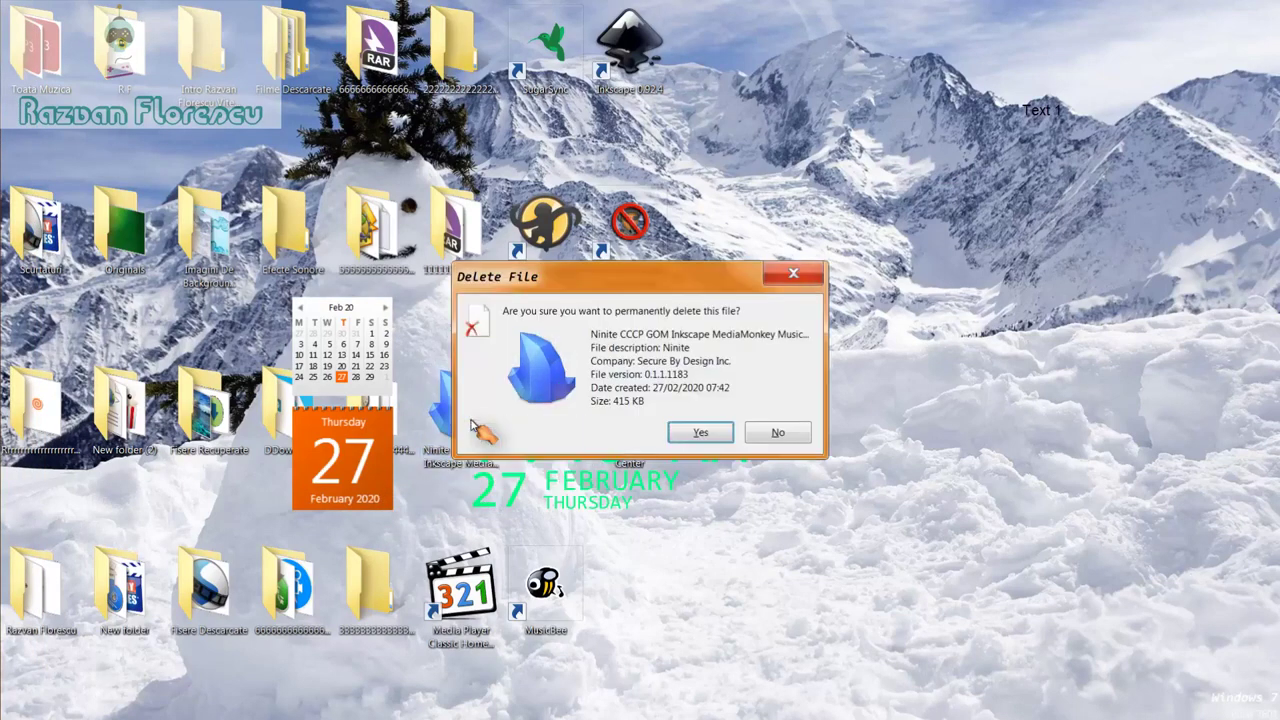
pyautogui.press('Return')
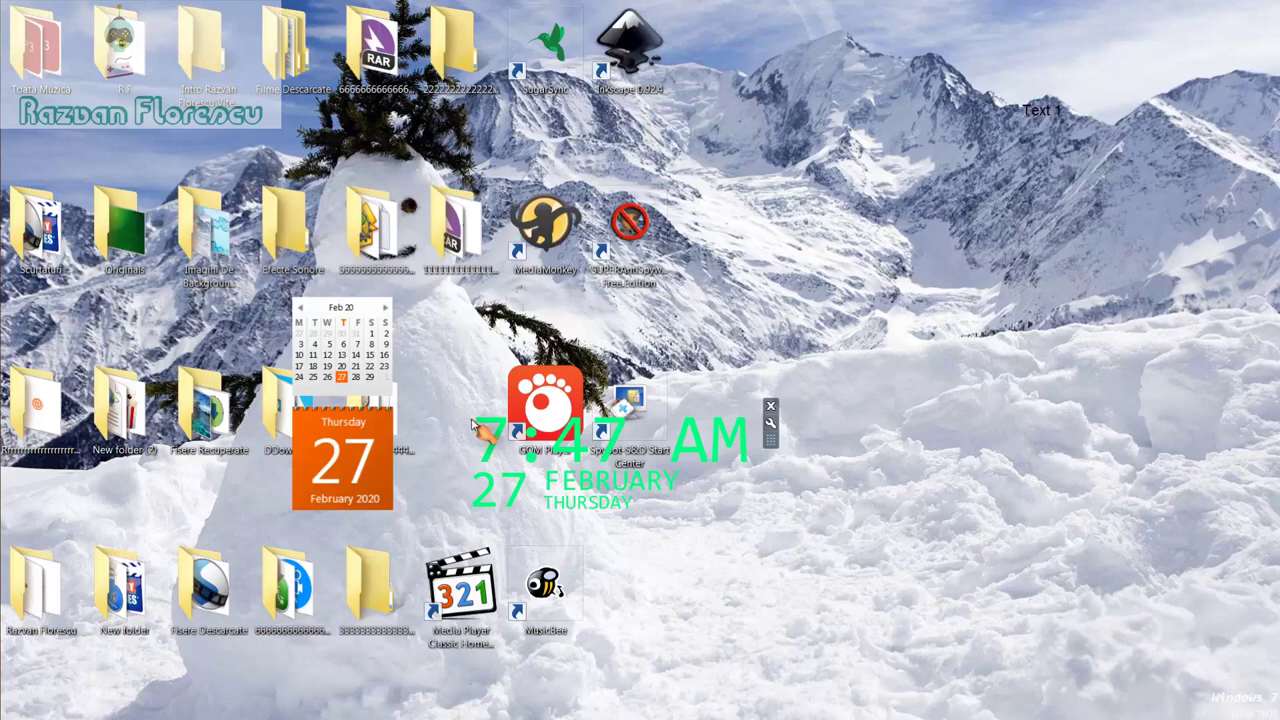
# Step: Copy the eight new program shortcuts into the Scurtaturi folder and permanently delete the originals from the desktop
pyautogui.moveTo(722, 50); pyautogui.dragTo(516, 608)
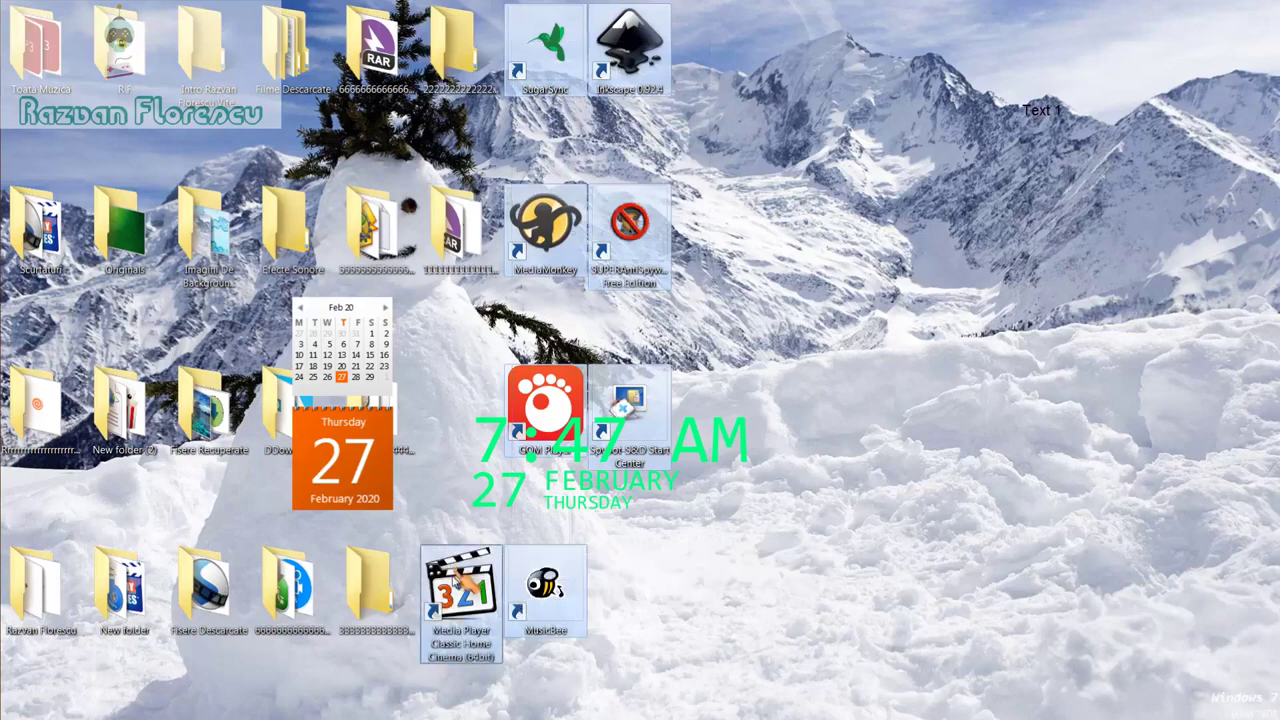
pyautogui.keyDown('ctrl'); pyautogui.click(462, 590); pyautogui.keyUp('ctrl')
pyautogui.moveTo(462, 590); pyautogui.dragTo(75, 198)
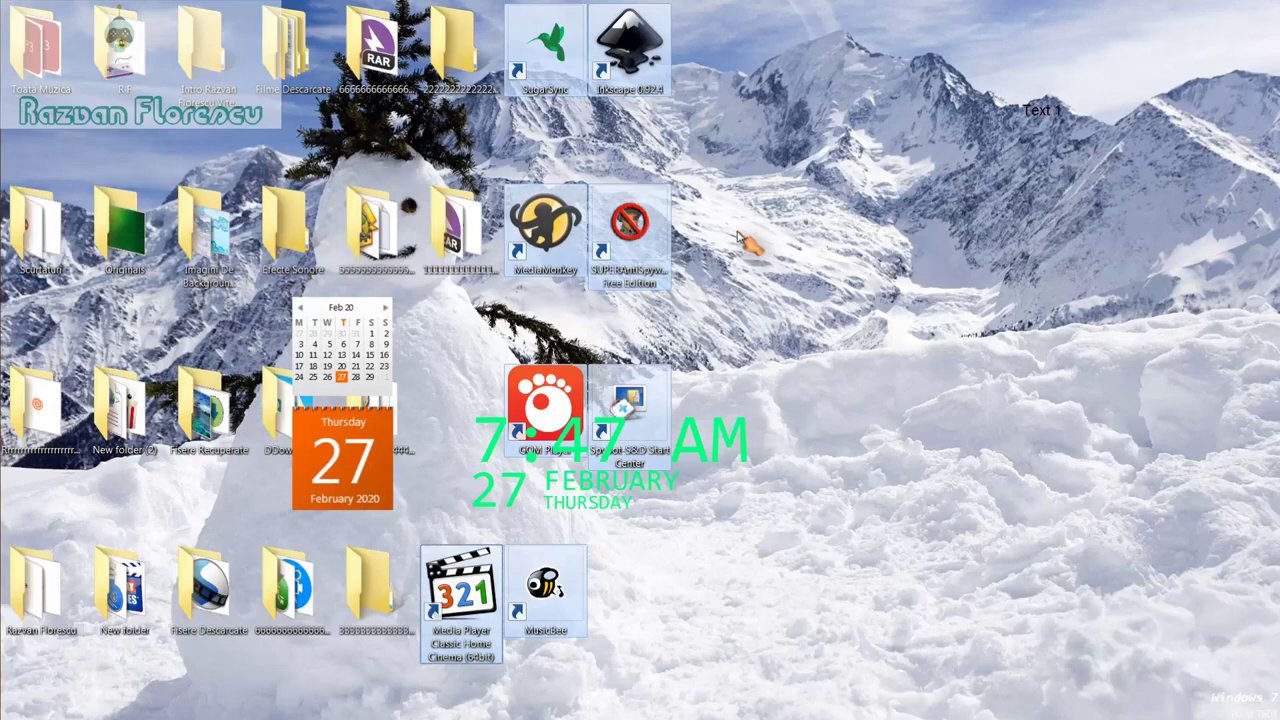
pyautogui.hotkey('shift', 'Delete')
pyautogui.press('Return')
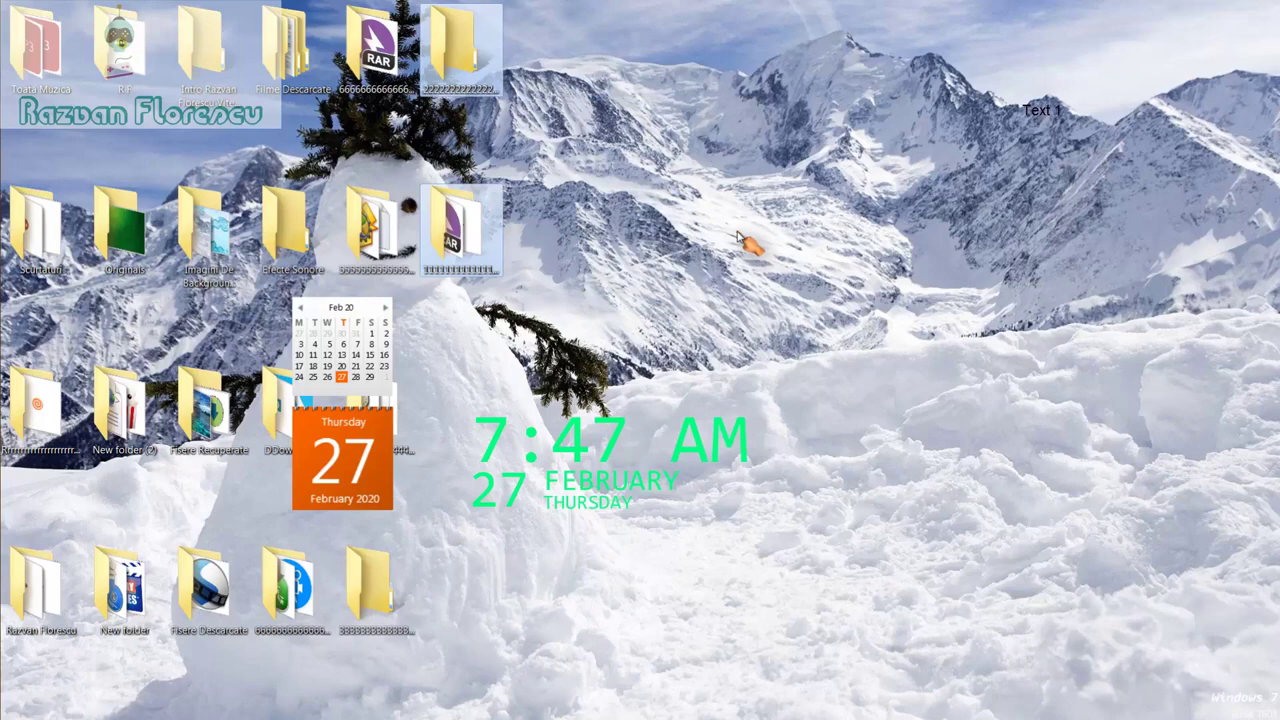
# Step: Refresh the desktop twice
pyautogui.rightClick(605, 540)
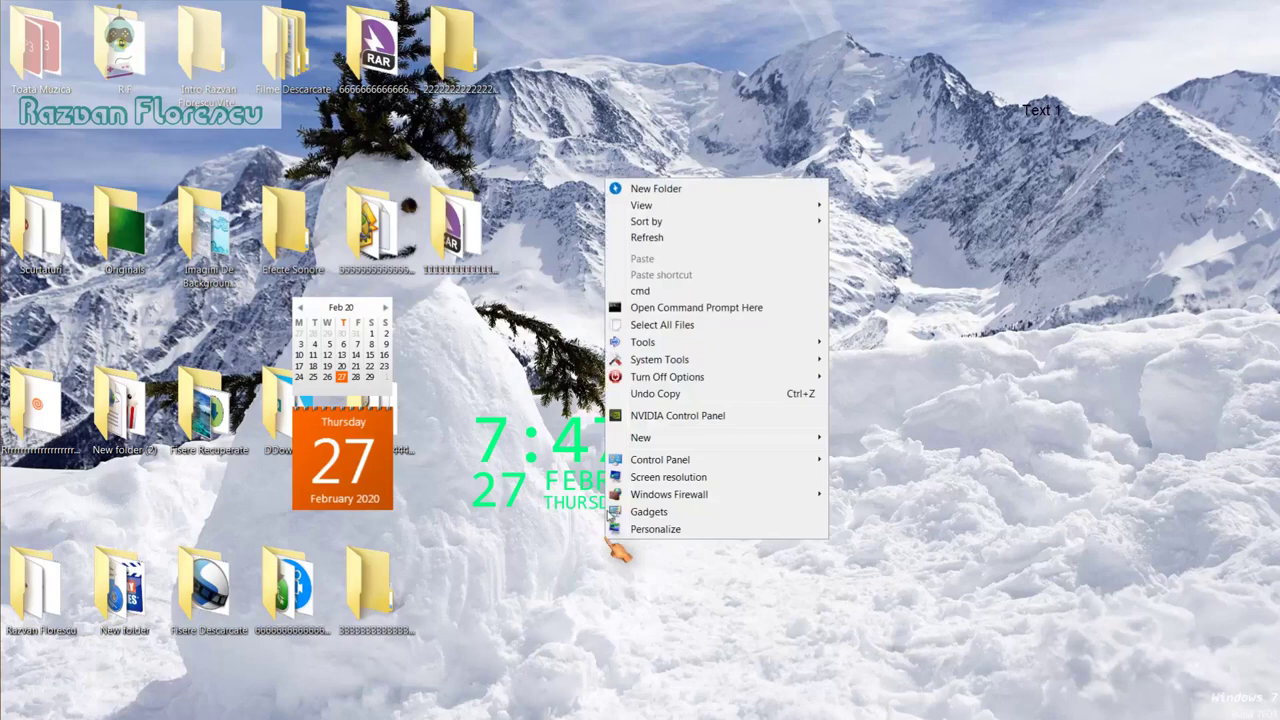
pyautogui.click(645, 238)
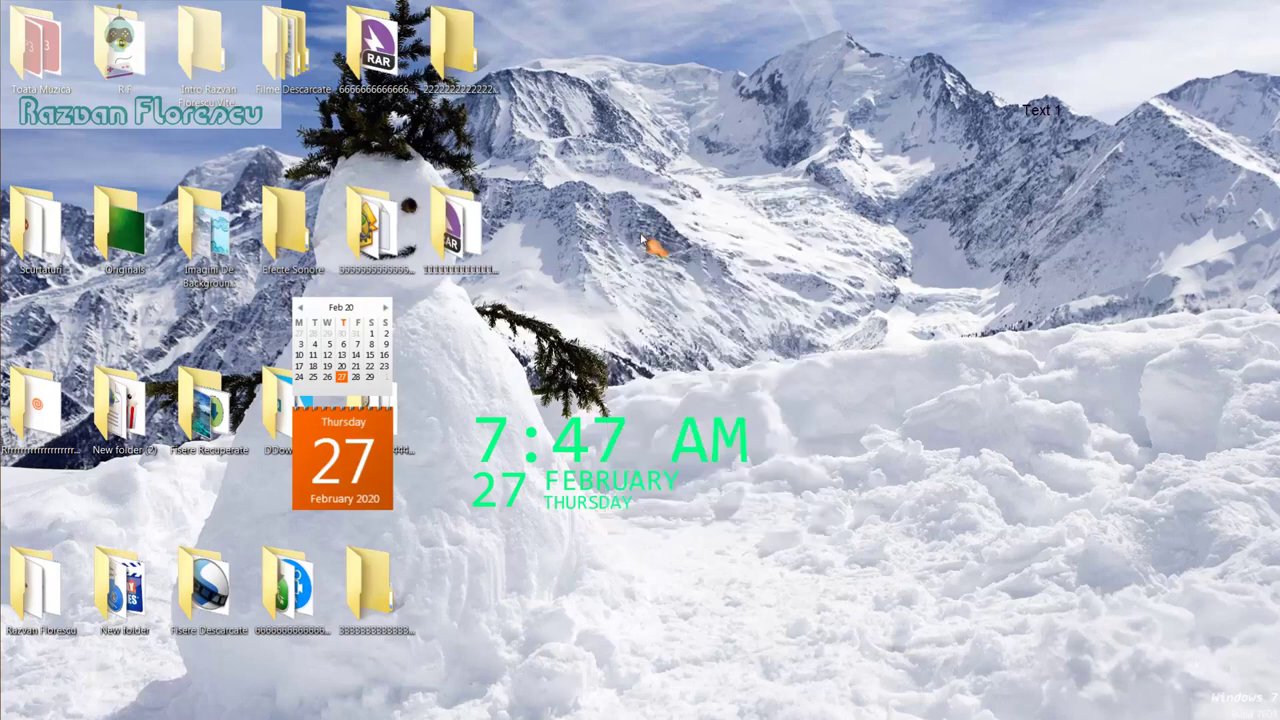
pyautogui.rightClick(575, 541)
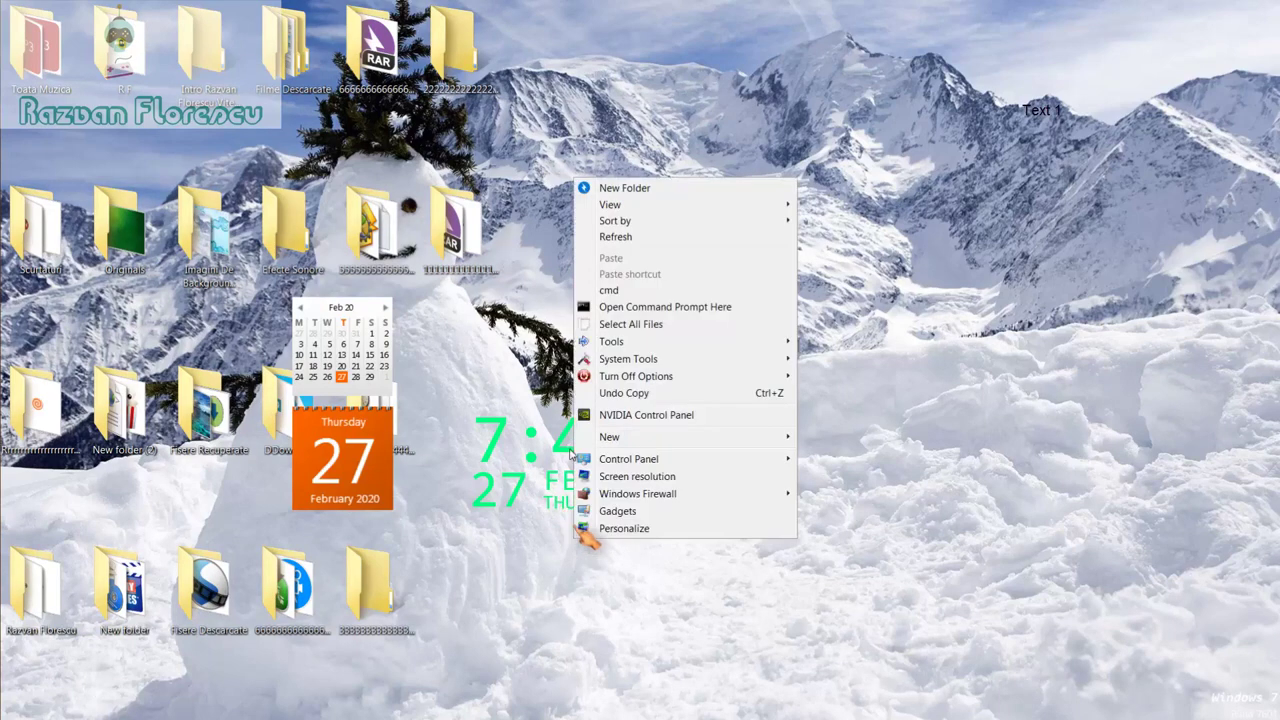
pyautogui.click(615, 238)
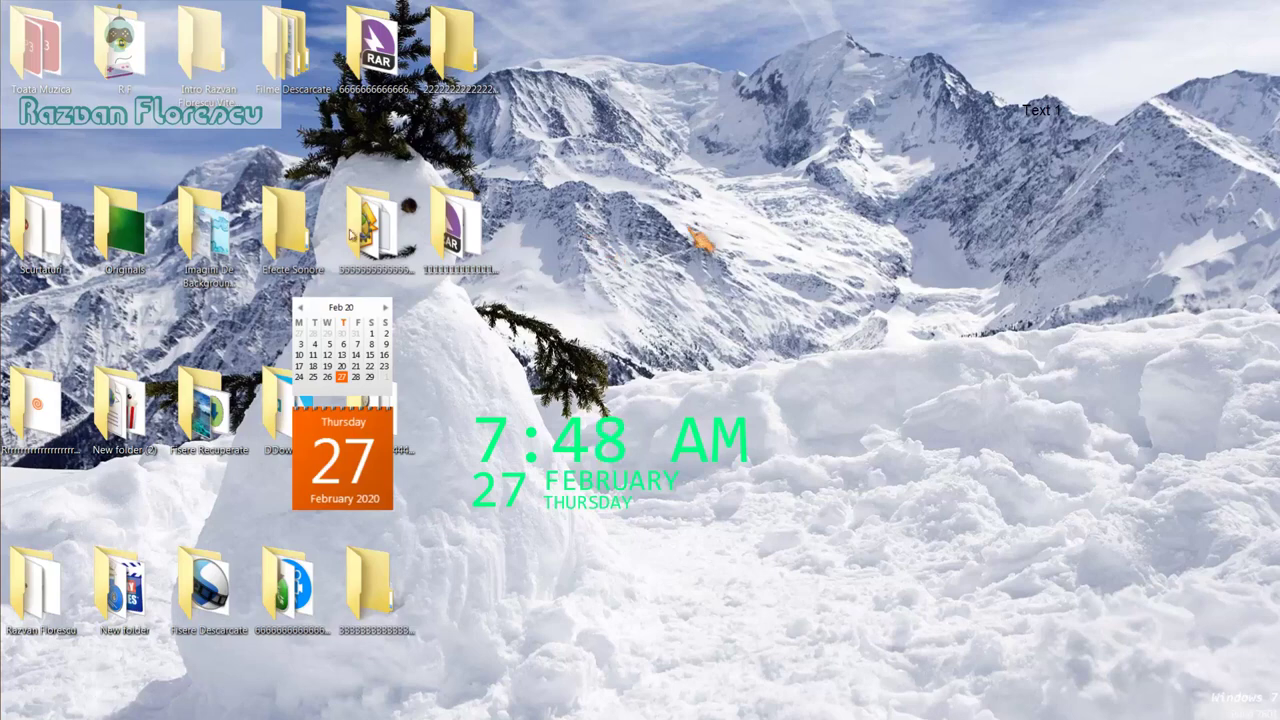
# Step: Bring up the screen recorder and stop the recording
pyautogui.moveTo(12, 212)
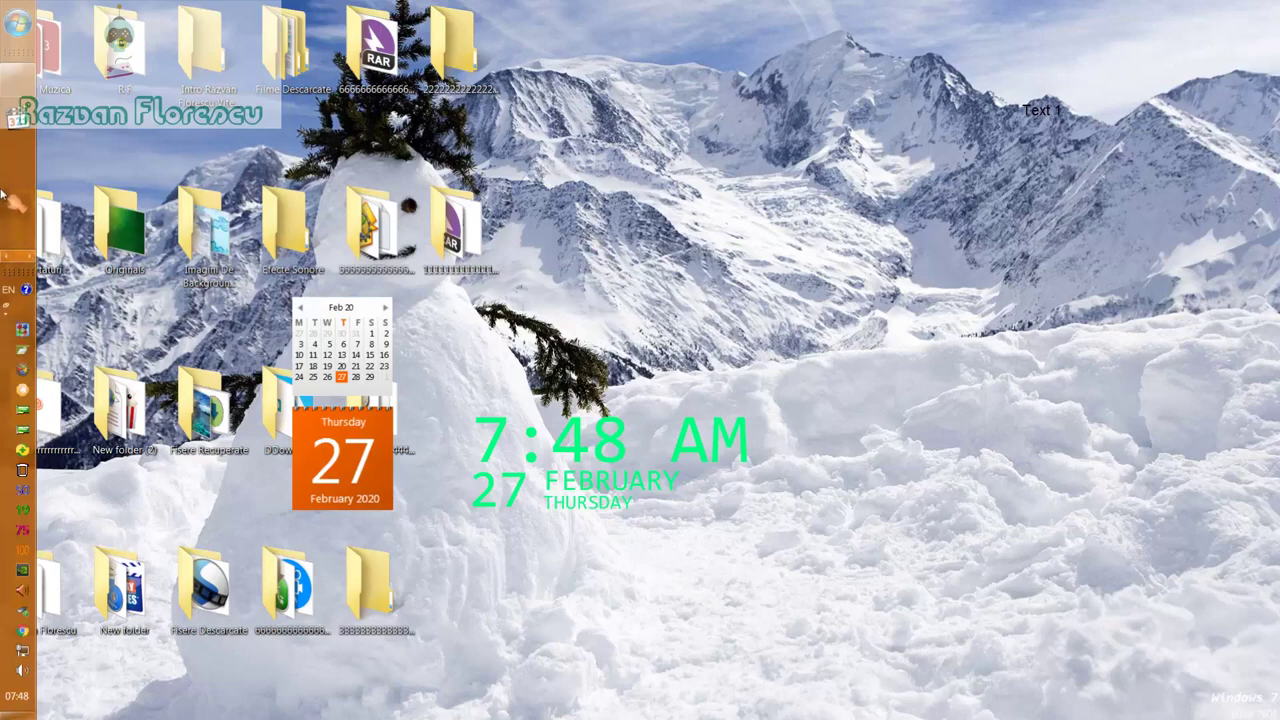
pyautogui.moveTo(20, 88)
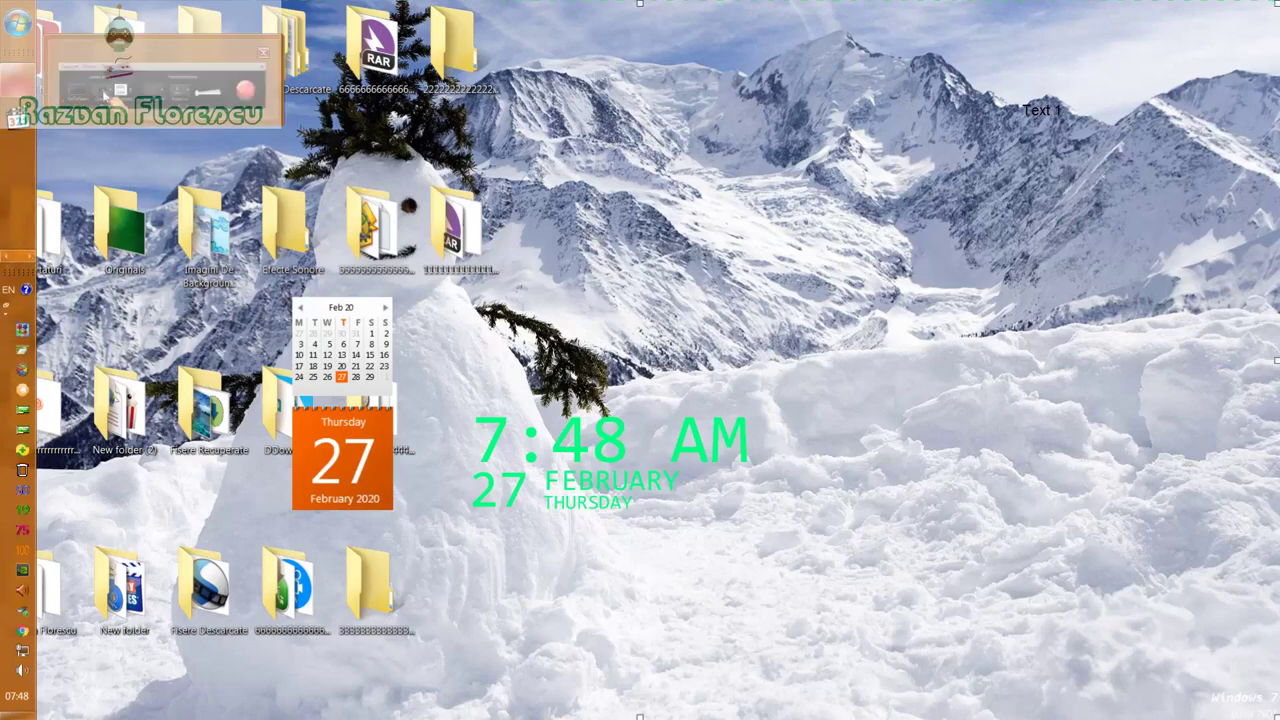
pyautogui.click(115, 100)
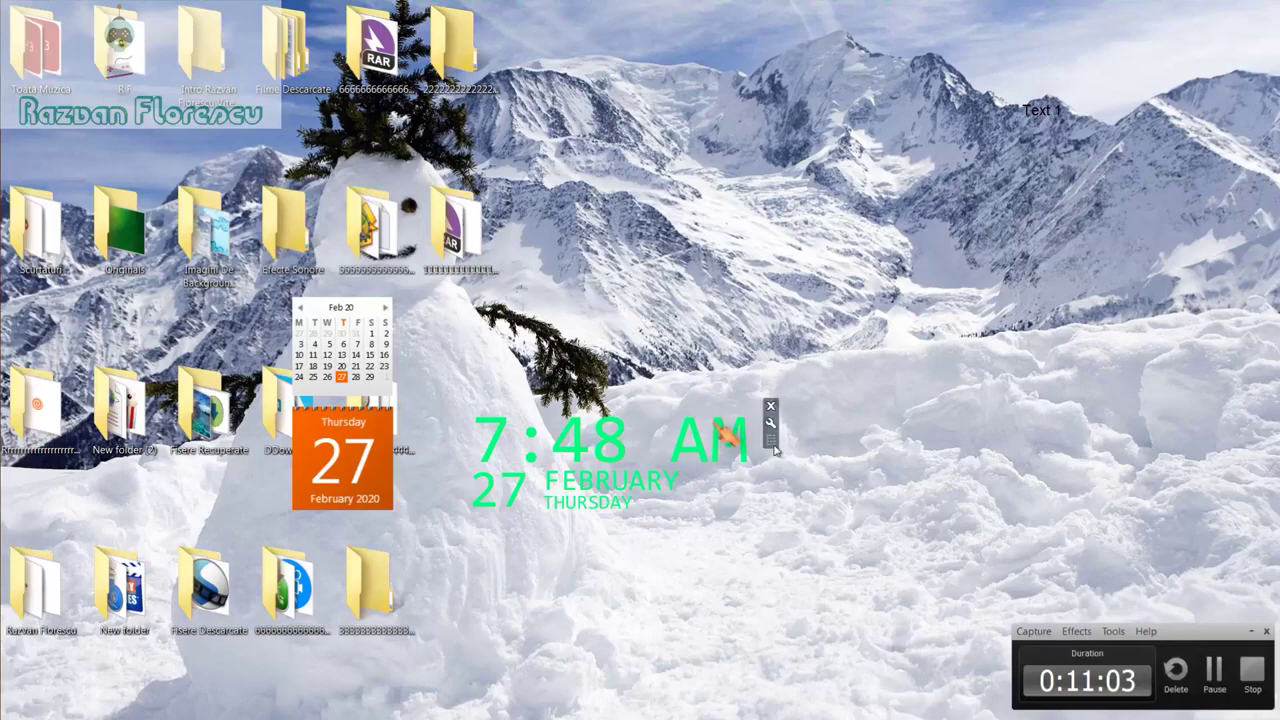
pyautogui.click(1253, 676)
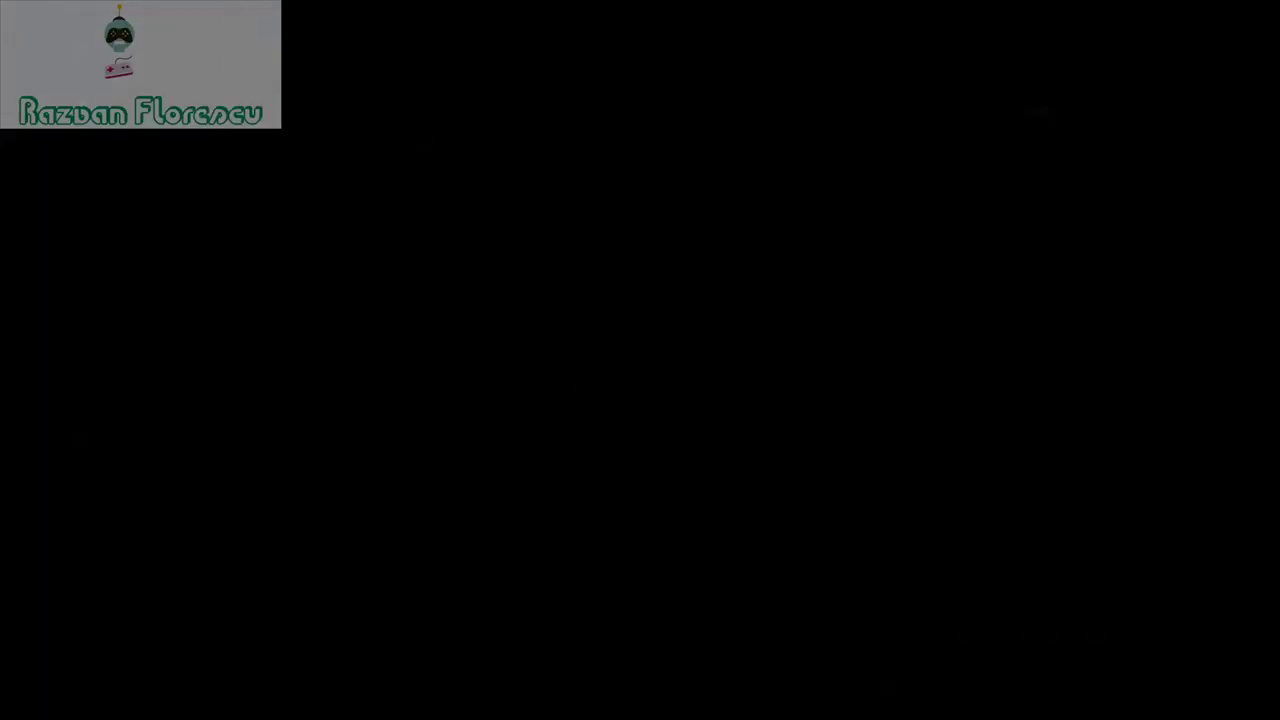
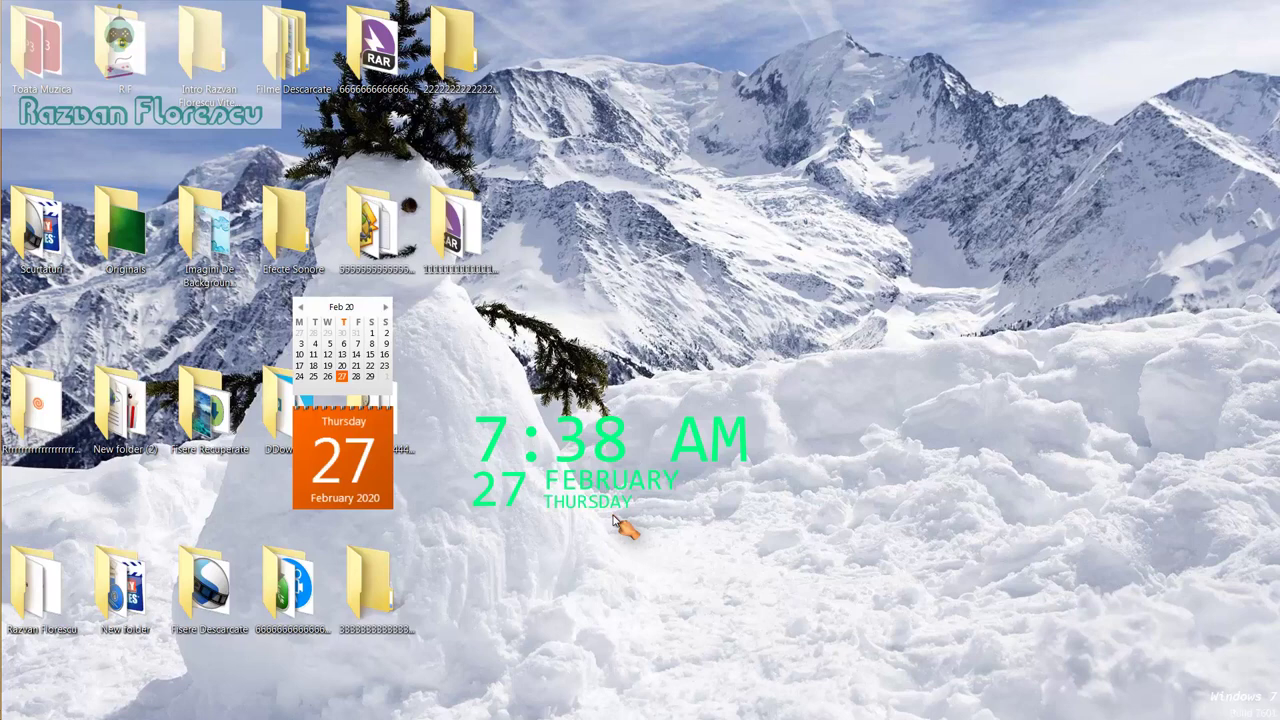
pyautogui.moveTo(8, 296)
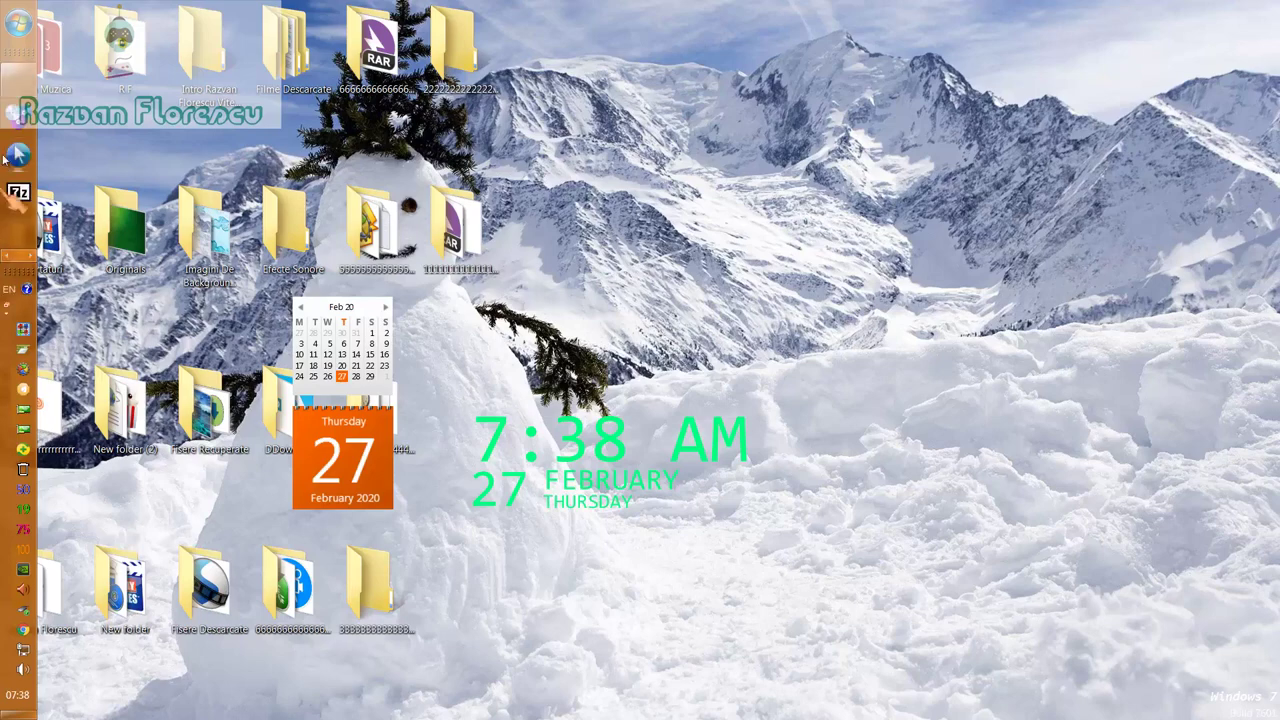
# Step: Open the Ninite website in Chrome and look through all the app categories offered for installation
pyautogui.click(20, 88)
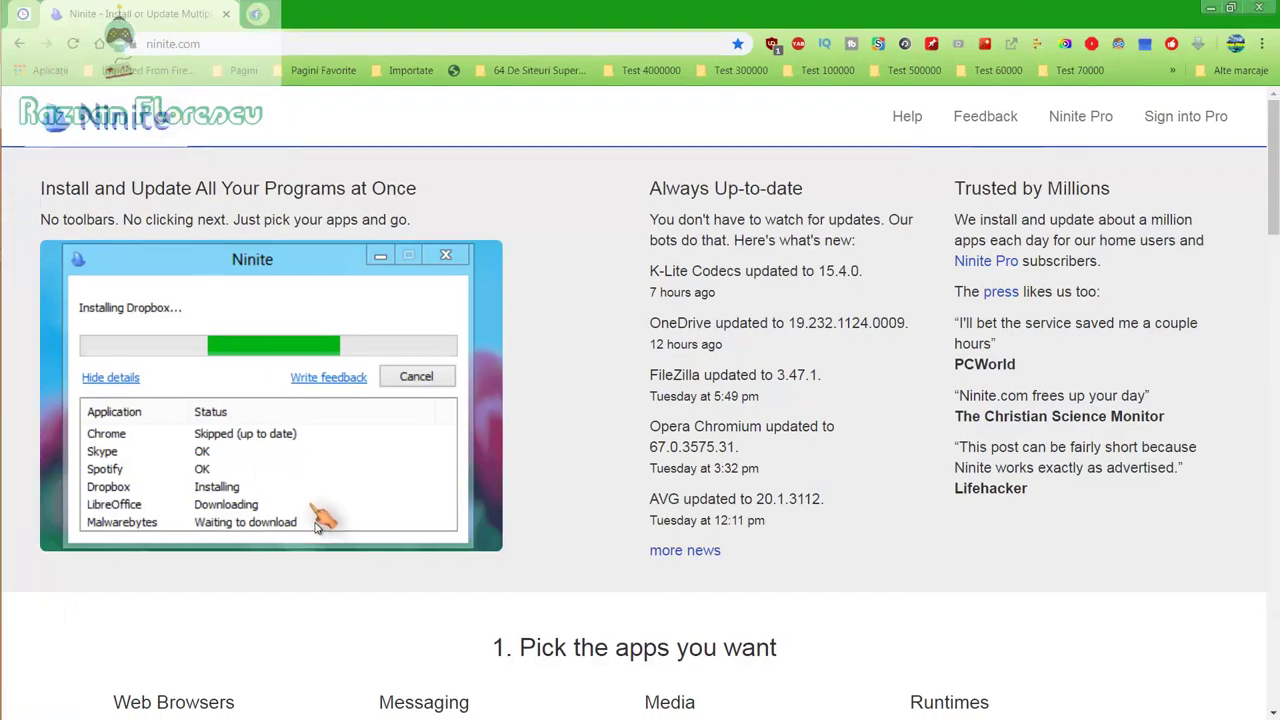
pyautogui.scroll(-2, 320, 617)
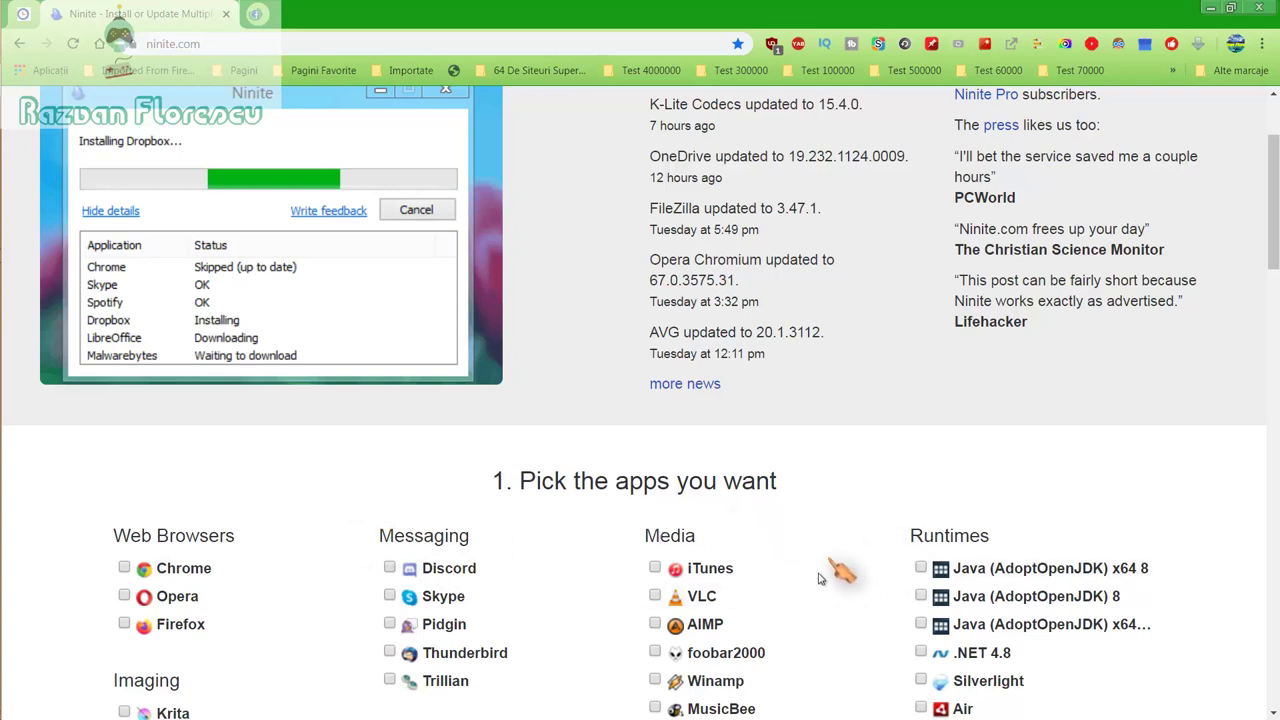
pyautogui.scroll(-2, 829, 560)
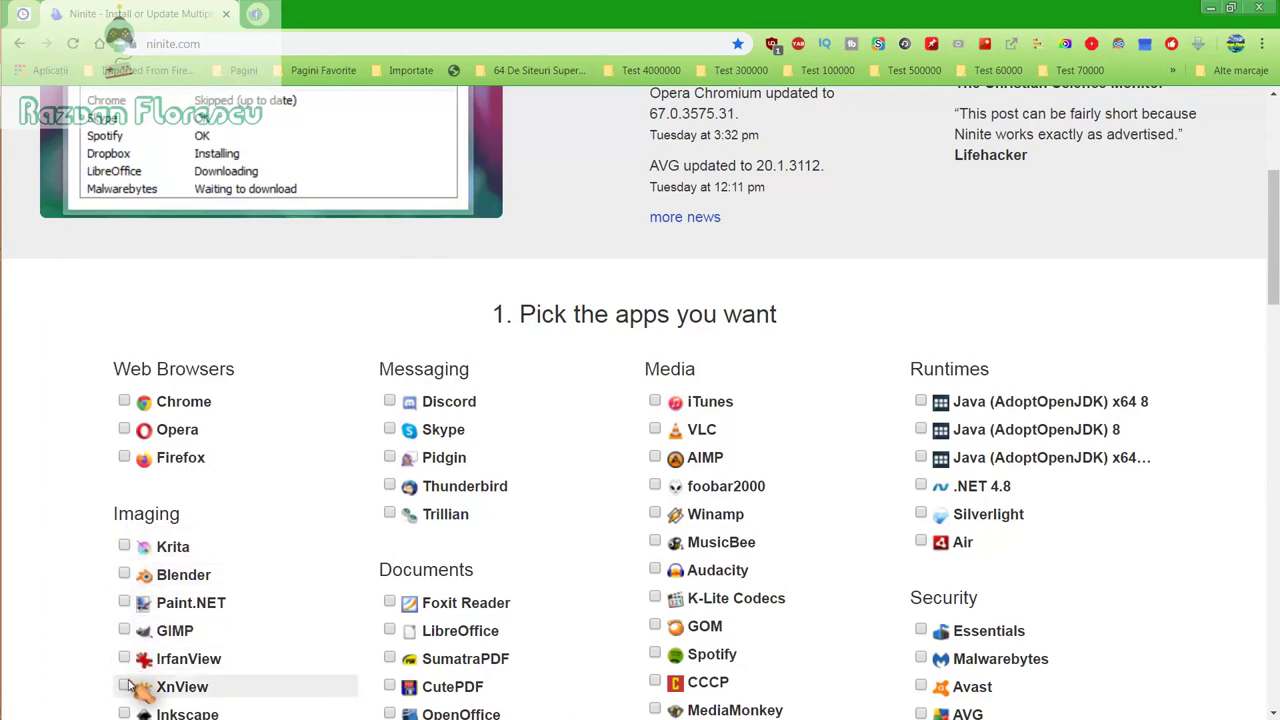
pyautogui.scroll(-1, 130, 688)
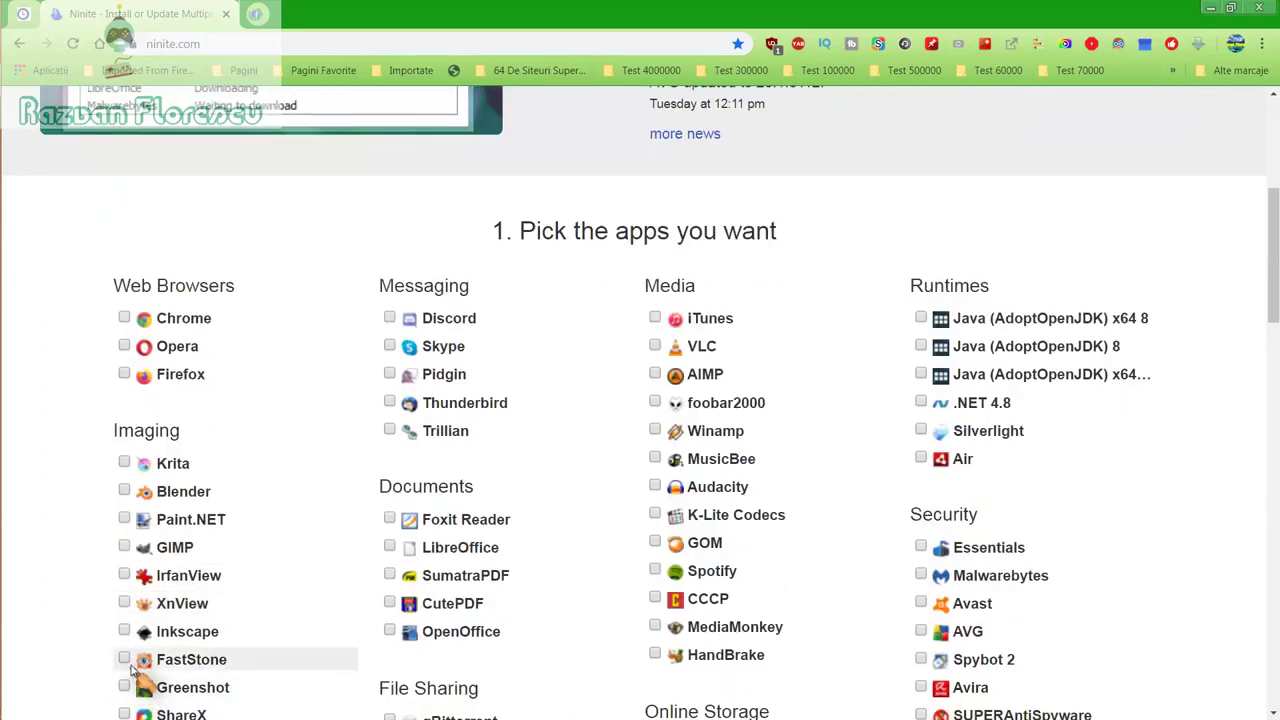
pyautogui.scroll(-1, 140, 688)
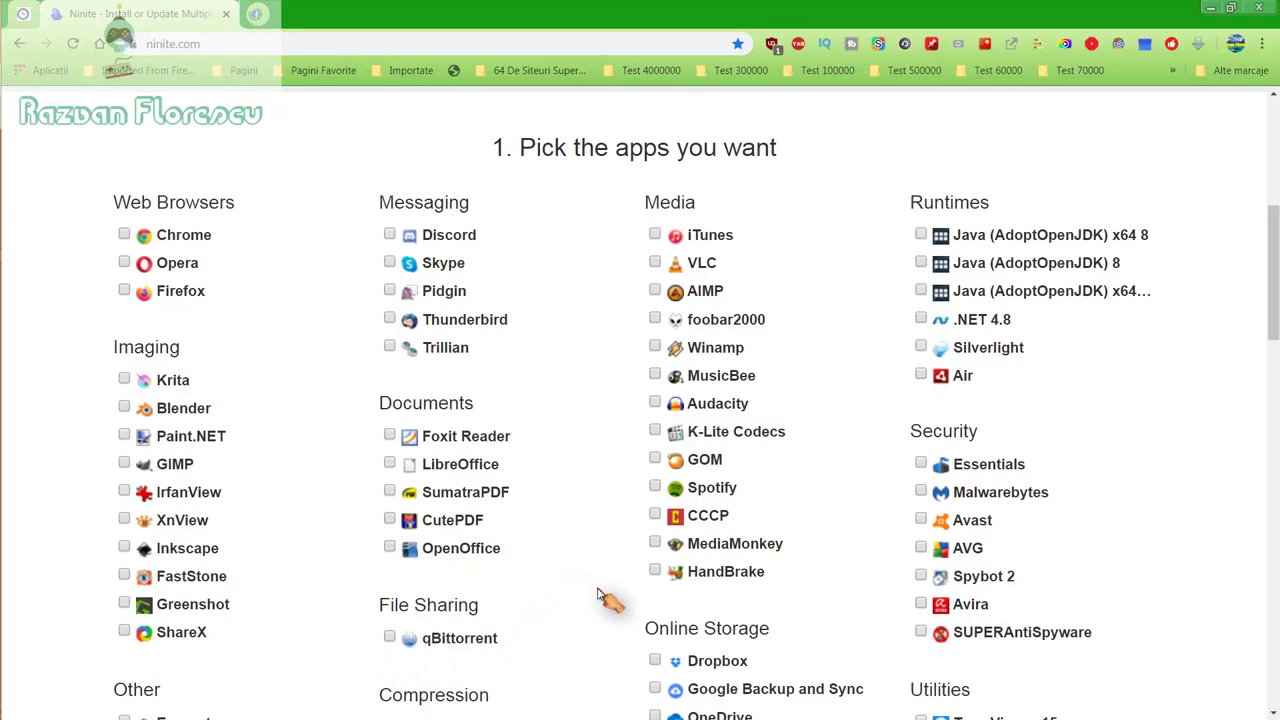
pyautogui.scroll(-1, 609, 598)
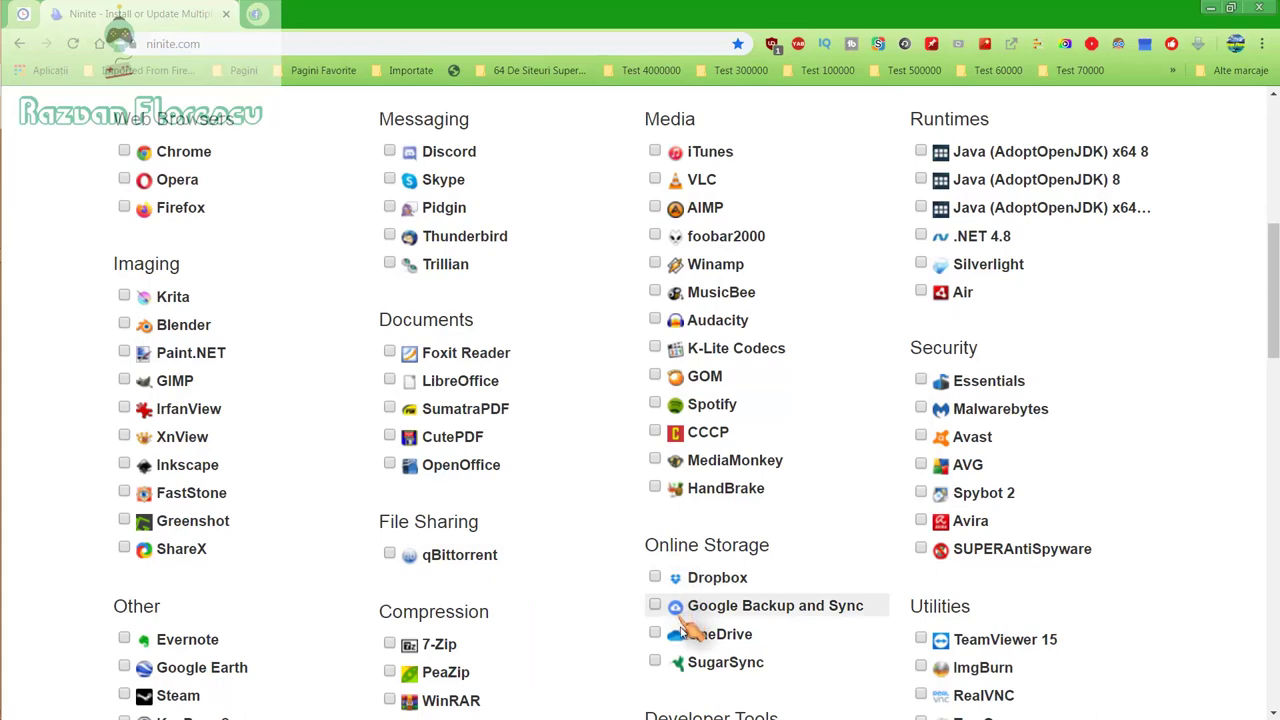
pyautogui.scroll(-2, 586, 660)
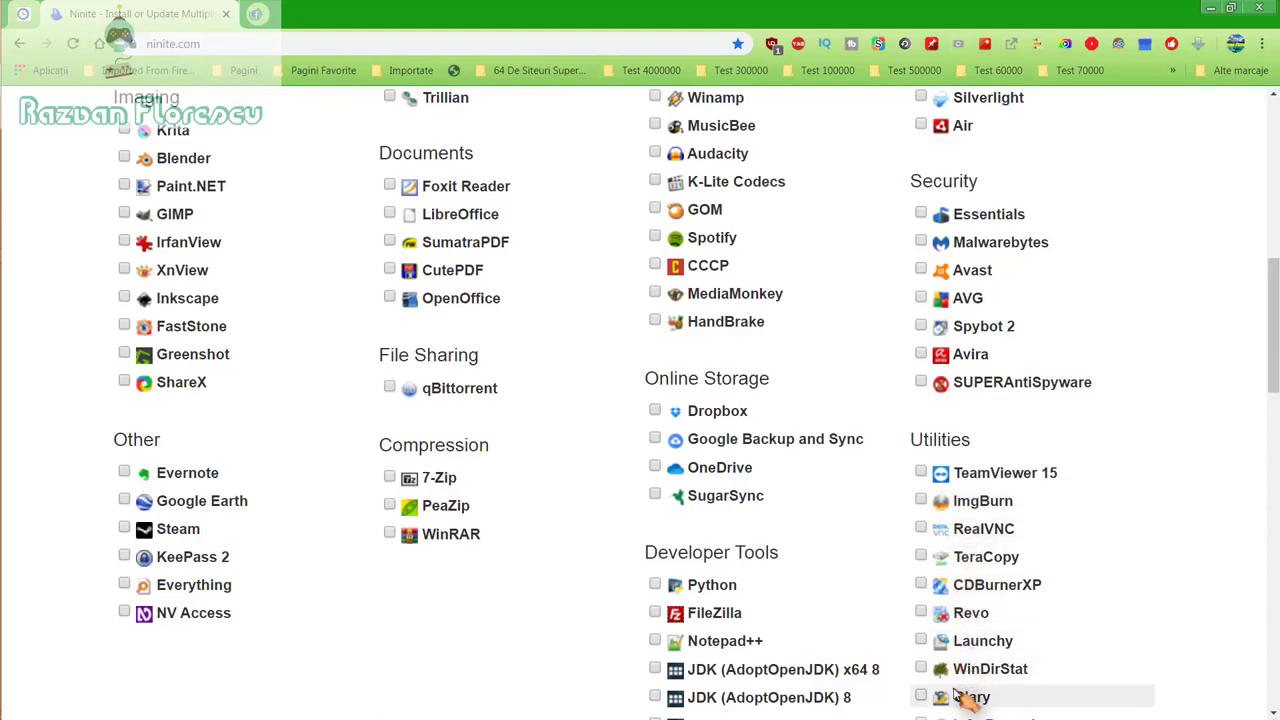
pyautogui.scroll(-1, 965, 700)
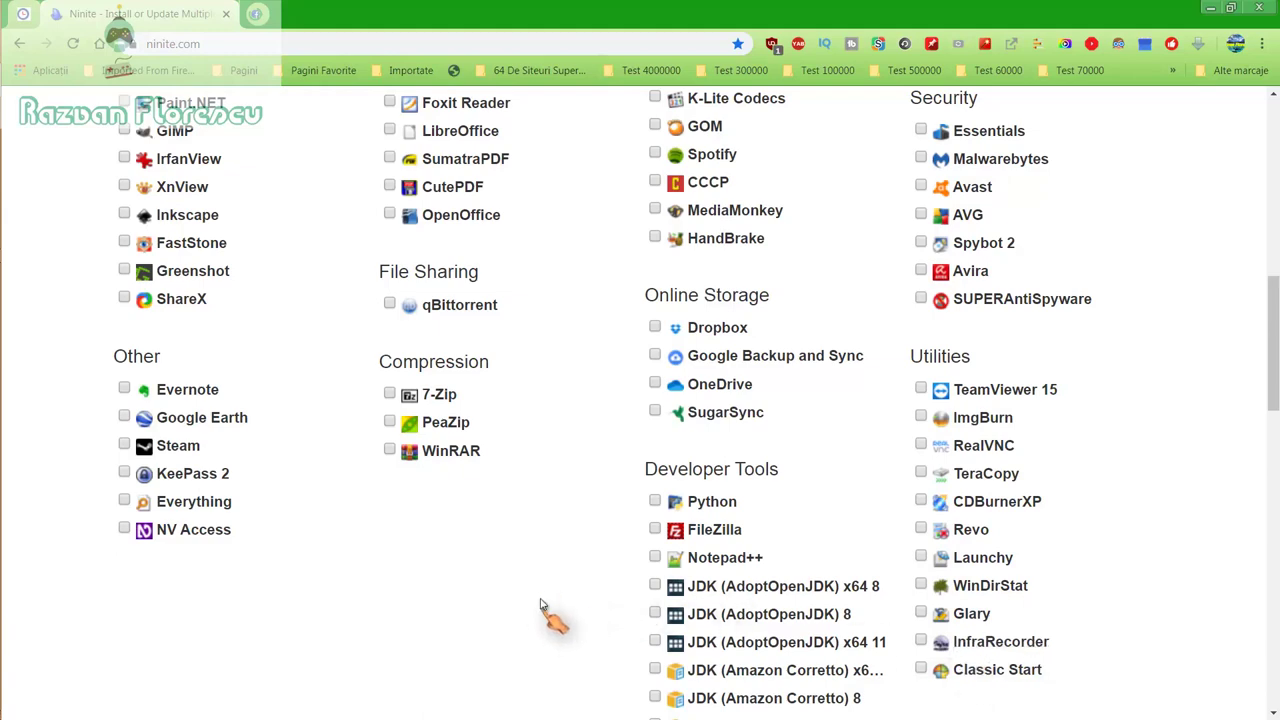
pyautogui.scroll(-1, 540, 602)
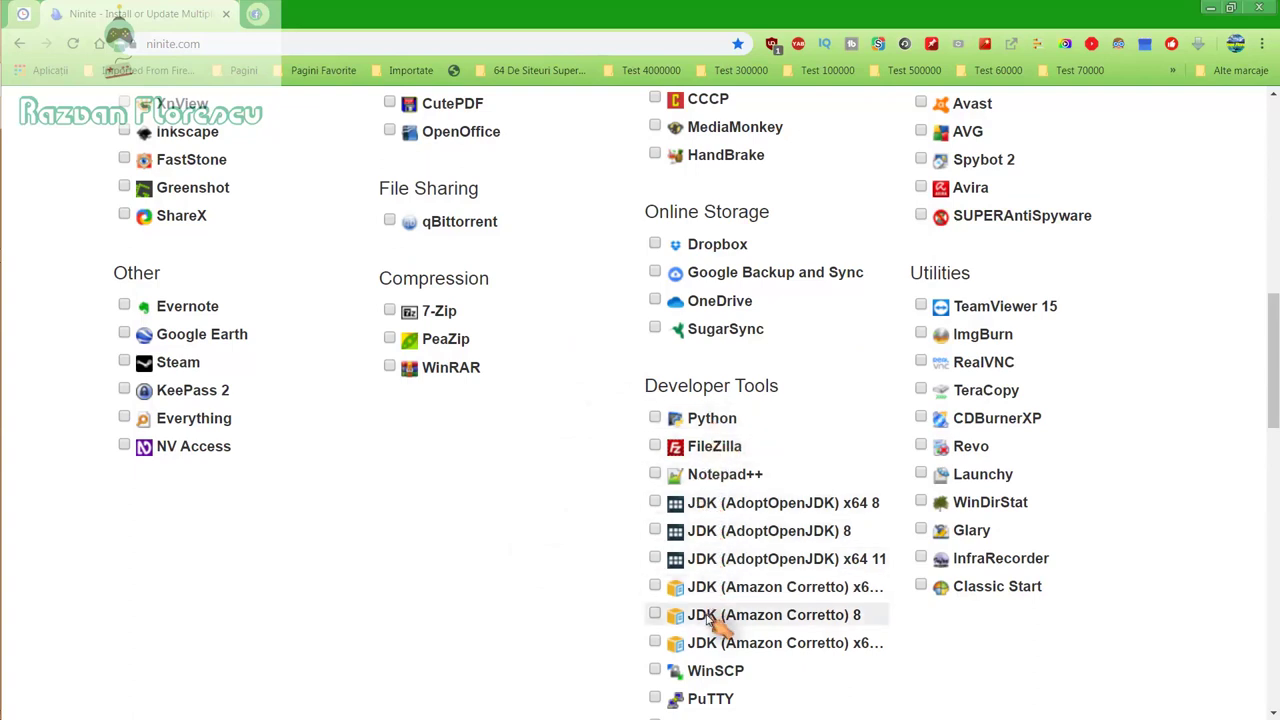
pyautogui.scroll(-2, 722, 640)
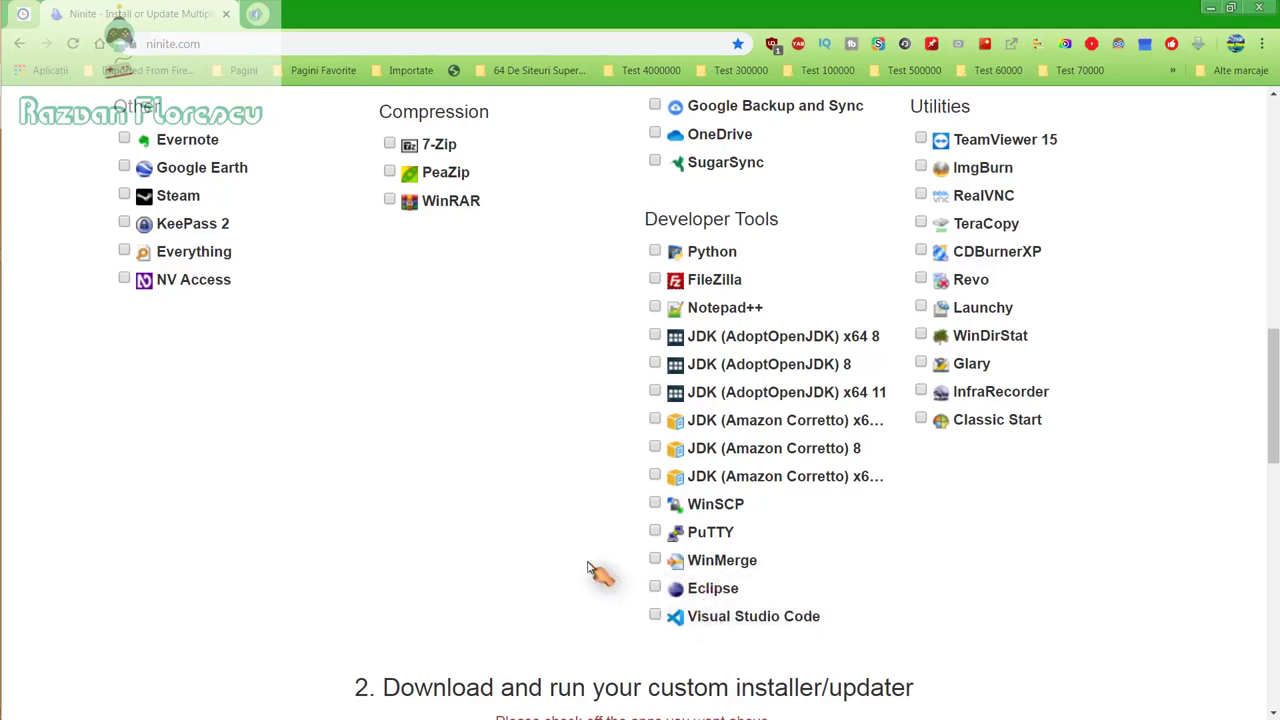
pyautogui.scroll(2, 590, 568)
pyautogui.scroll(2, 590, 568)
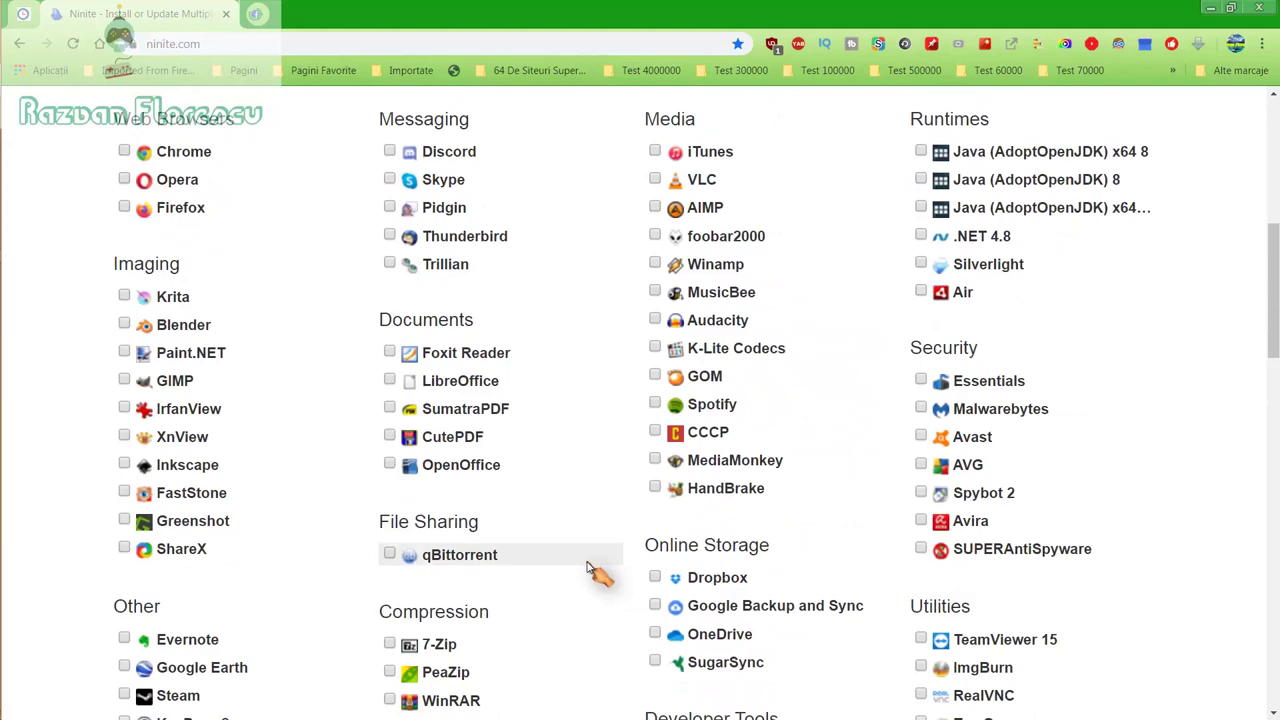
pyautogui.scroll(2, 590, 568)
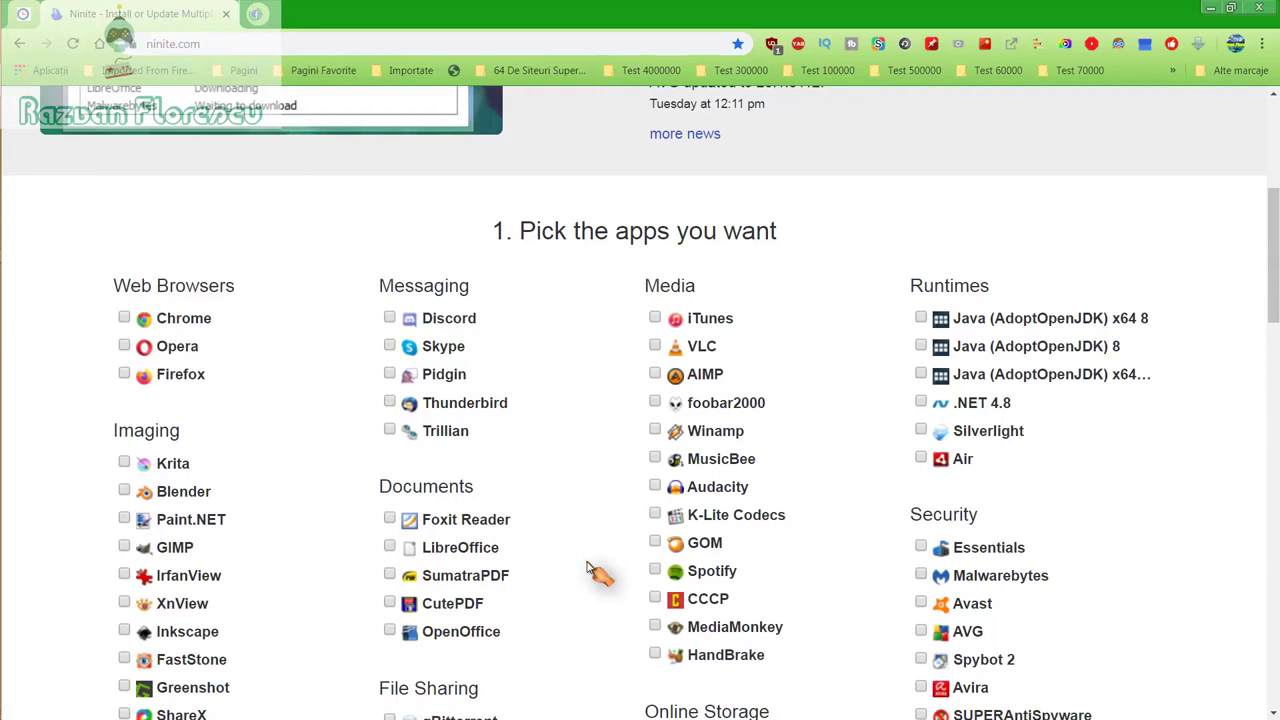
# Step: Select GOM, Inkscape, MusicBee, CCCP, MediaMonkey and Spotify in the Ninite app list
pyautogui.click(658, 545)
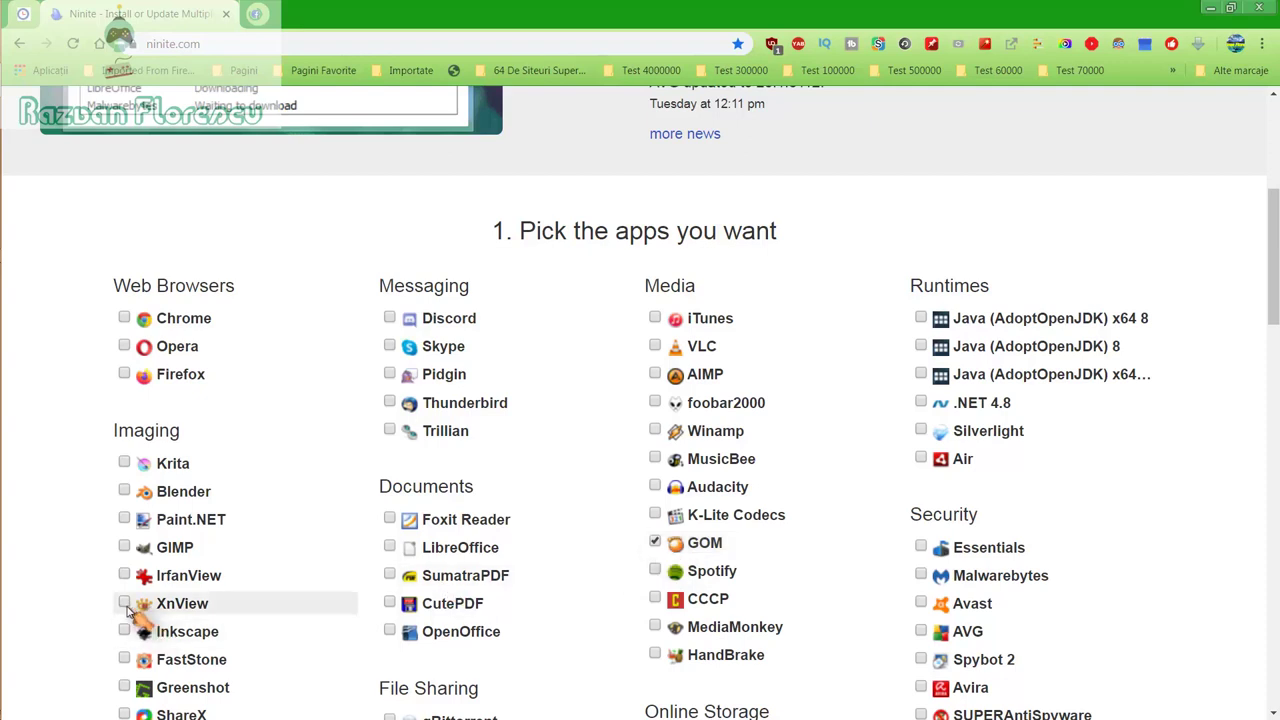
pyautogui.click(131, 641)
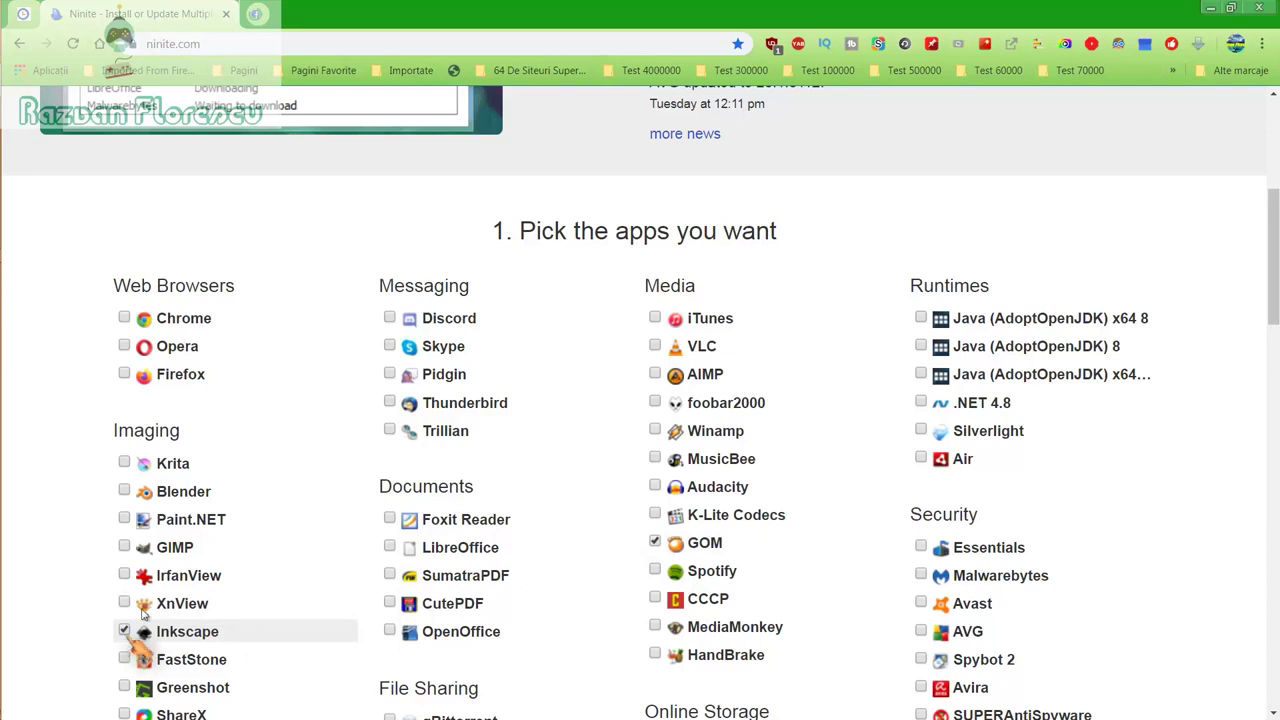
pyautogui.click(657, 462)
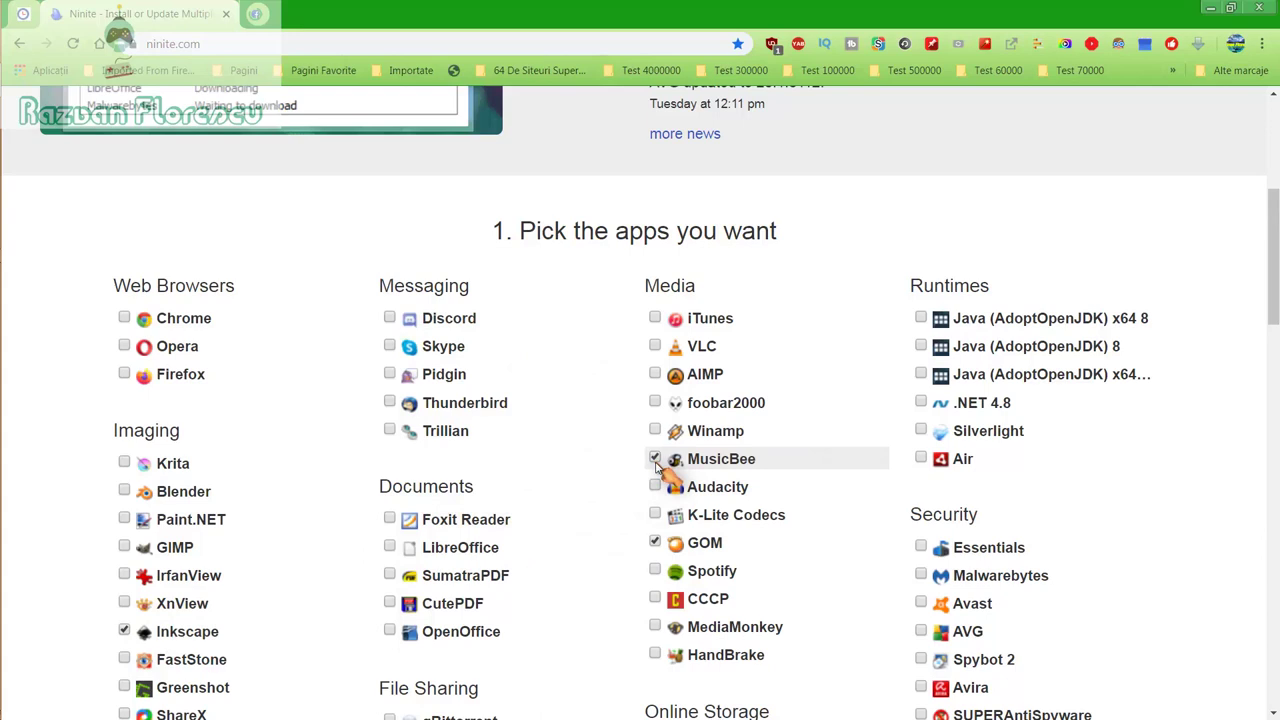
pyautogui.click(655, 626)
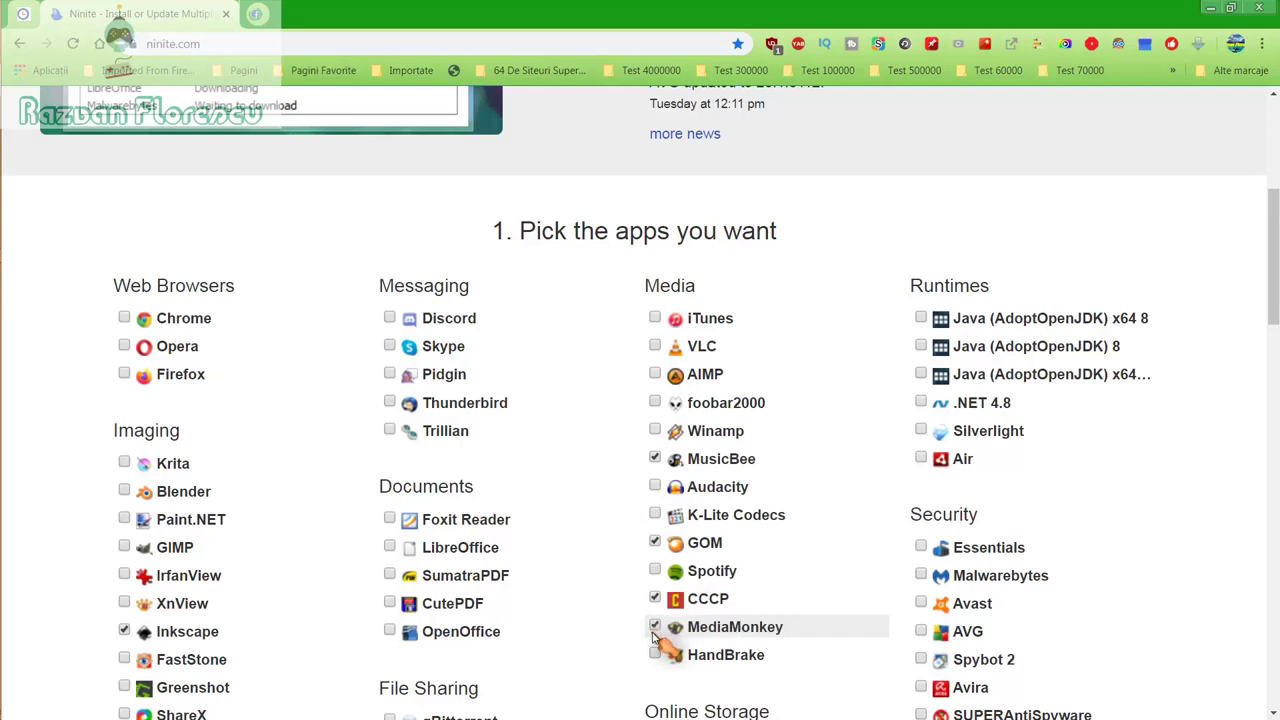
pyautogui.click(656, 570)
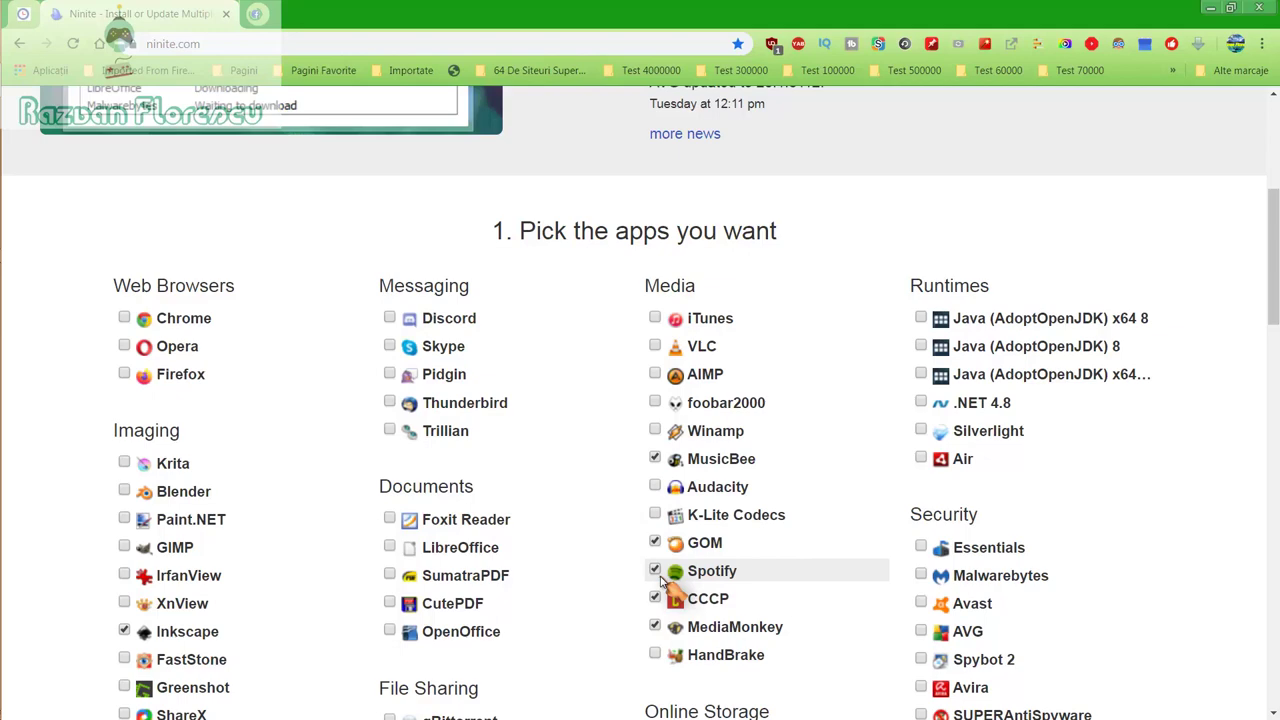
# Step: Add SUPERAntiSpyware, Spybot 2 and SugarSync to the Ninite selection
pyautogui.scroll(-1, 660, 580)
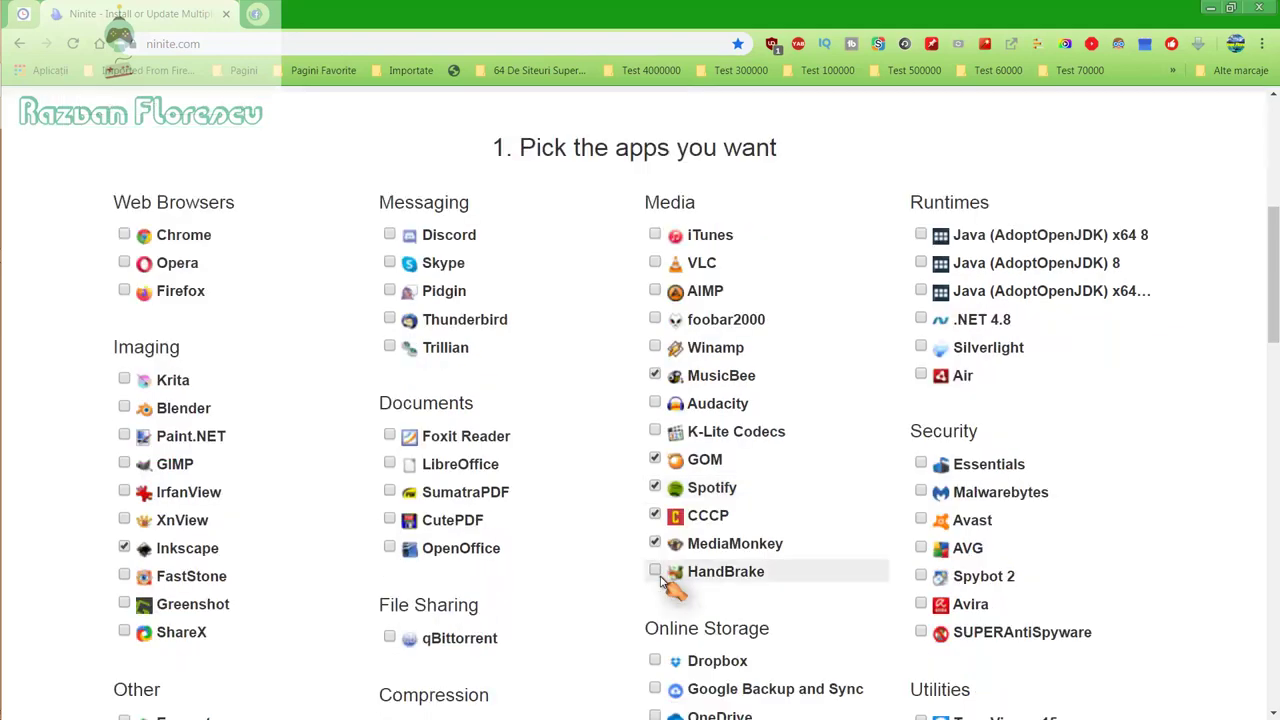
pyautogui.scroll(-1, 665, 575)
pyautogui.click(922, 548)
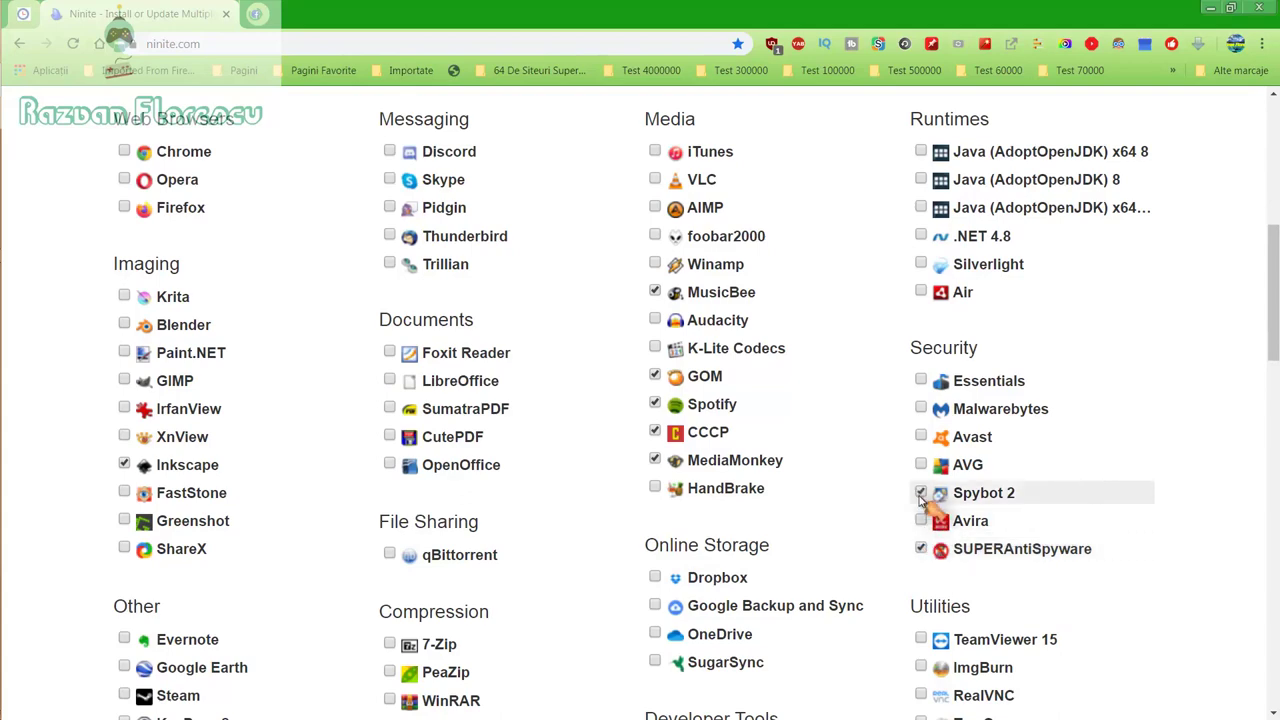
pyautogui.scroll(-2, 921, 500)
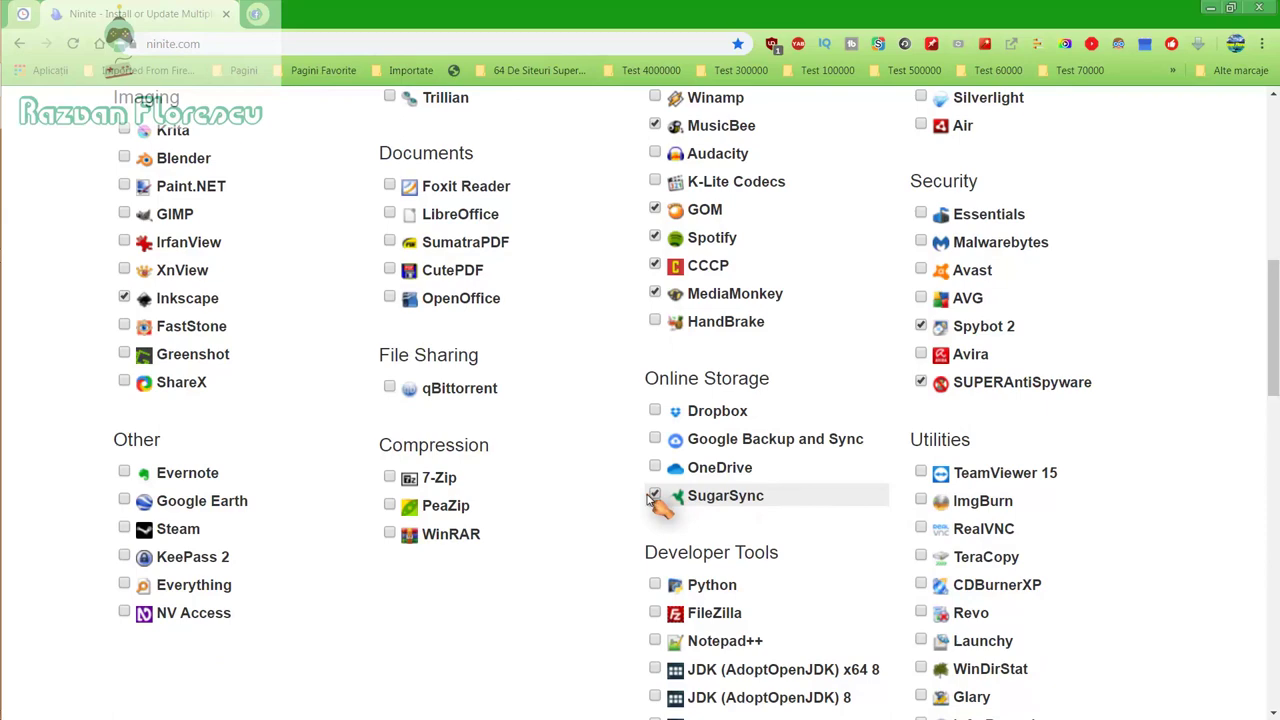
# Step: Get the custom Ninite installer and save it to the desktop with the file type Toate fișierele (*.*)
pyautogui.scroll(-2, 652, 500)
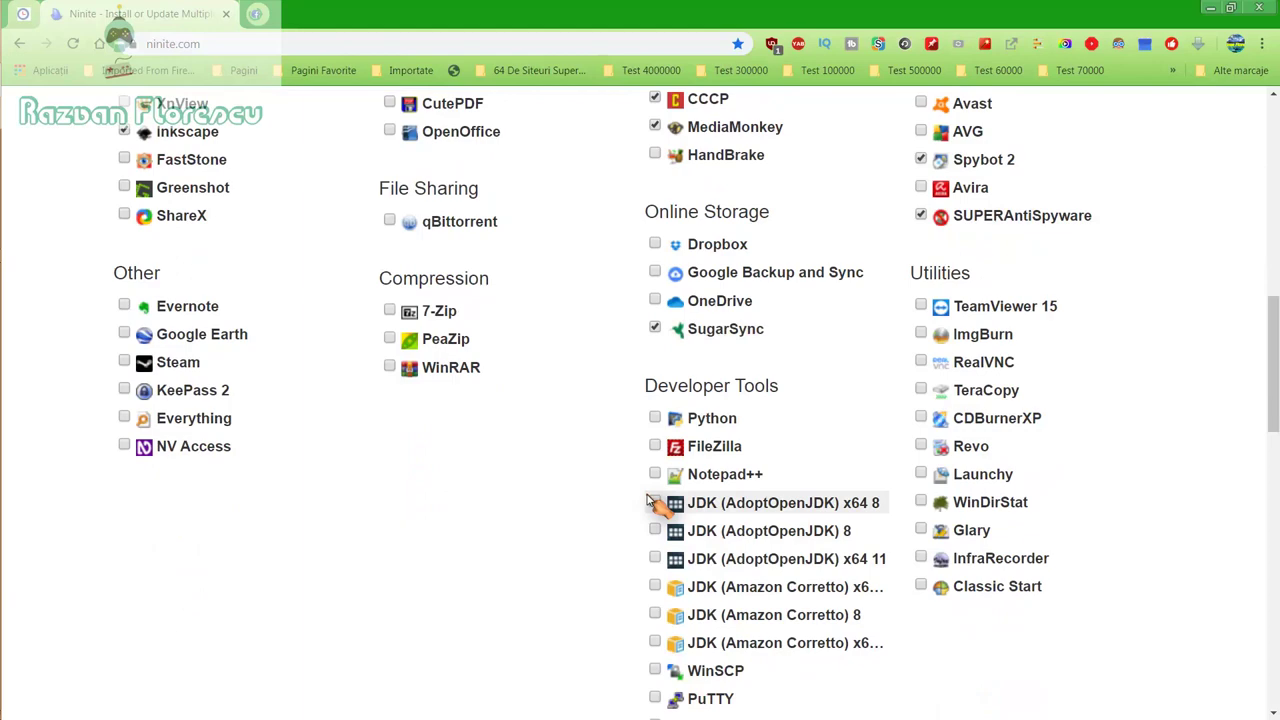
pyautogui.scroll(-2, 652, 502)
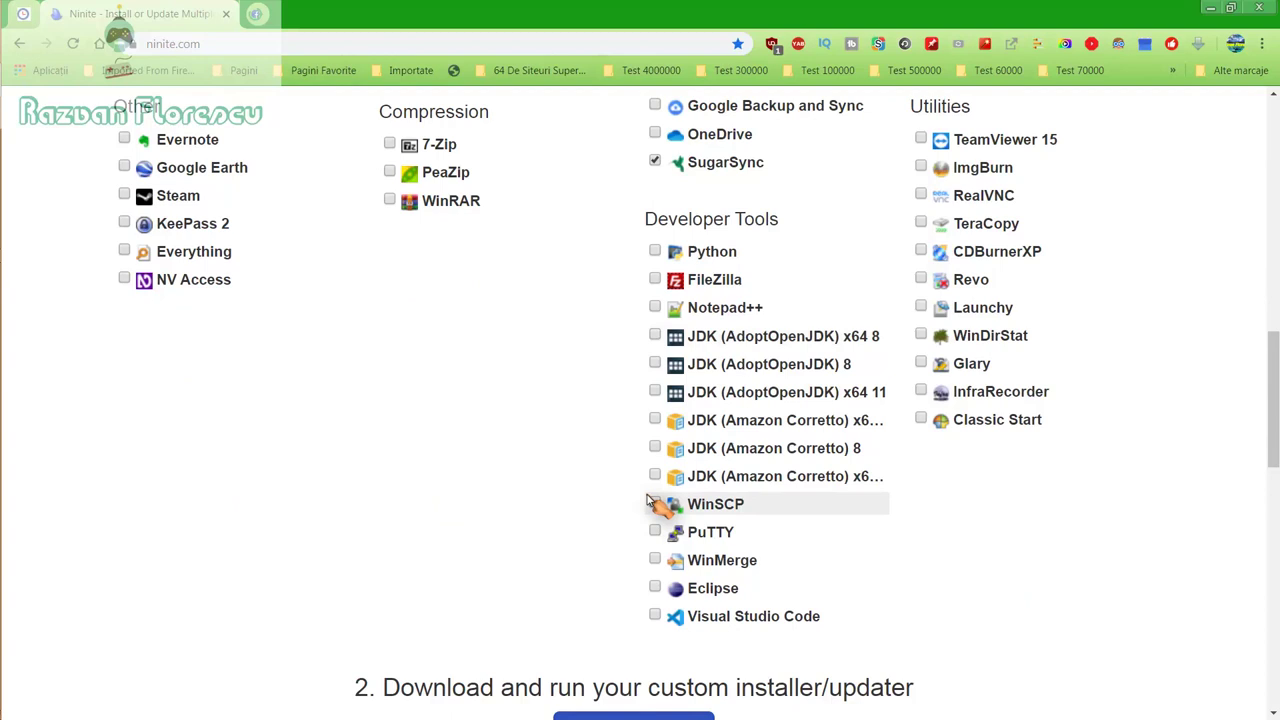
pyautogui.scroll(-2, 648, 502)
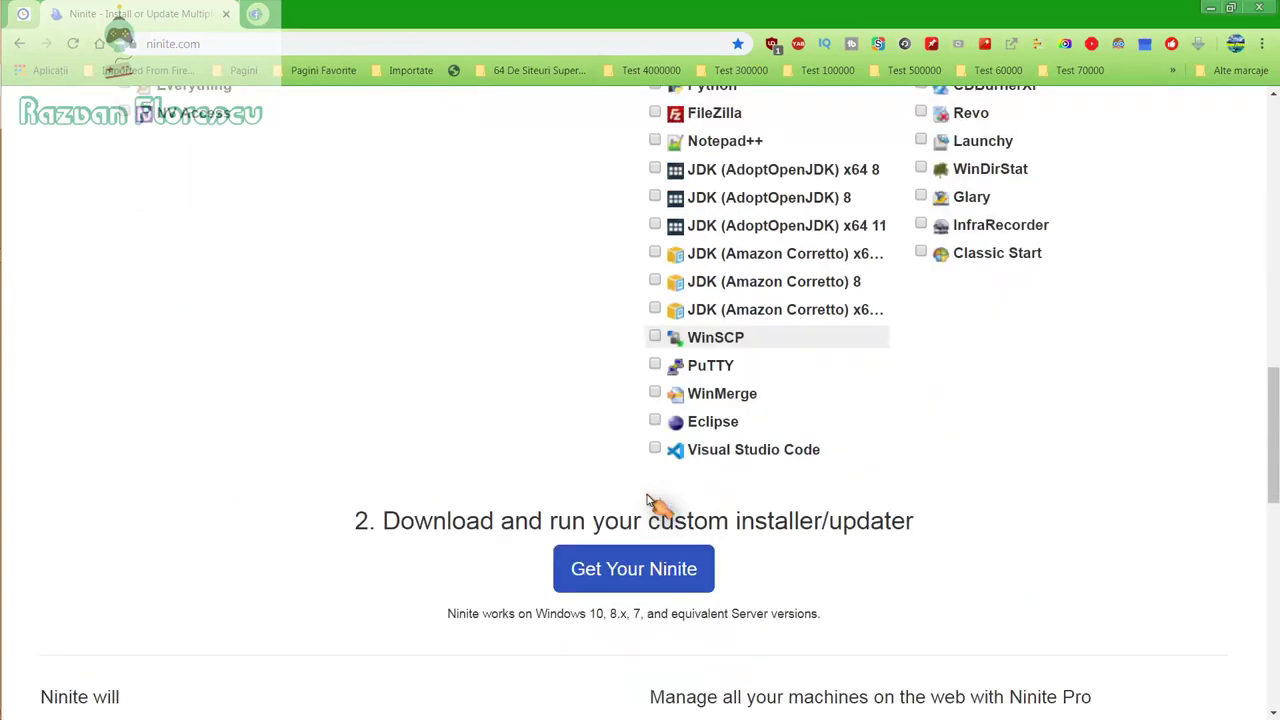
pyautogui.click(636, 568)
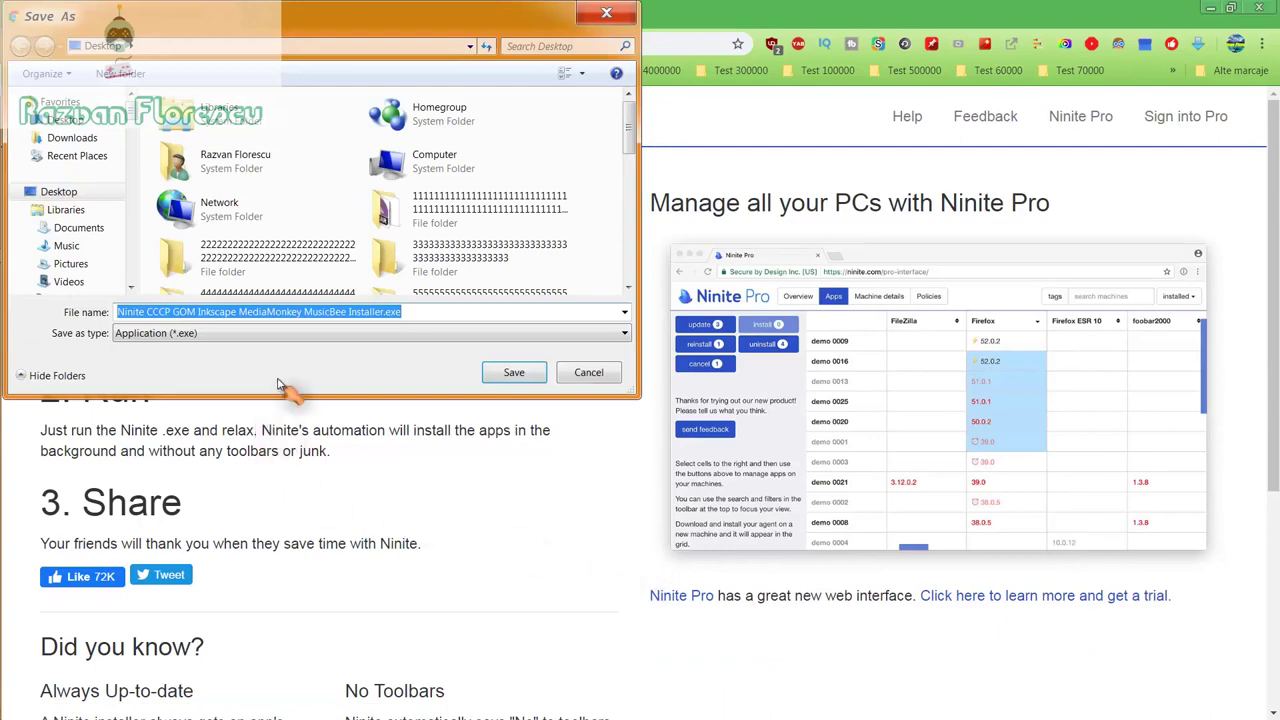
pyautogui.click(335, 336)
pyautogui.click(298, 364)
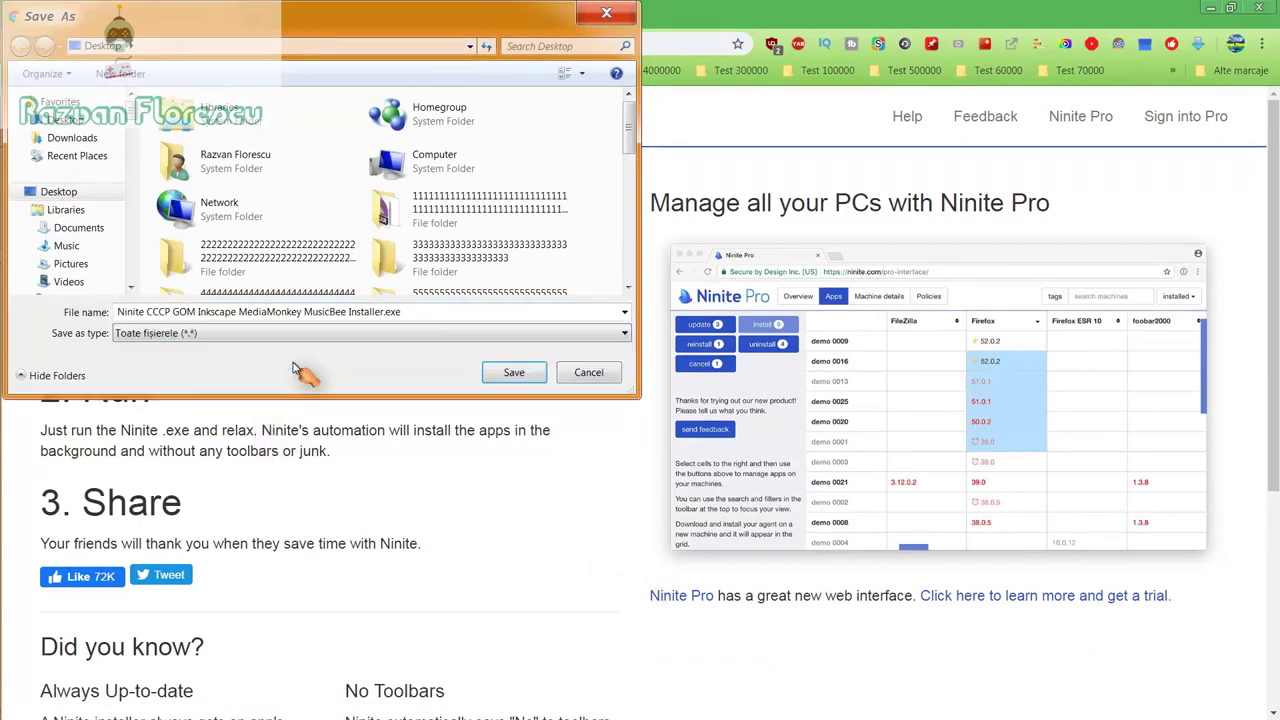
pyautogui.click(510, 373)
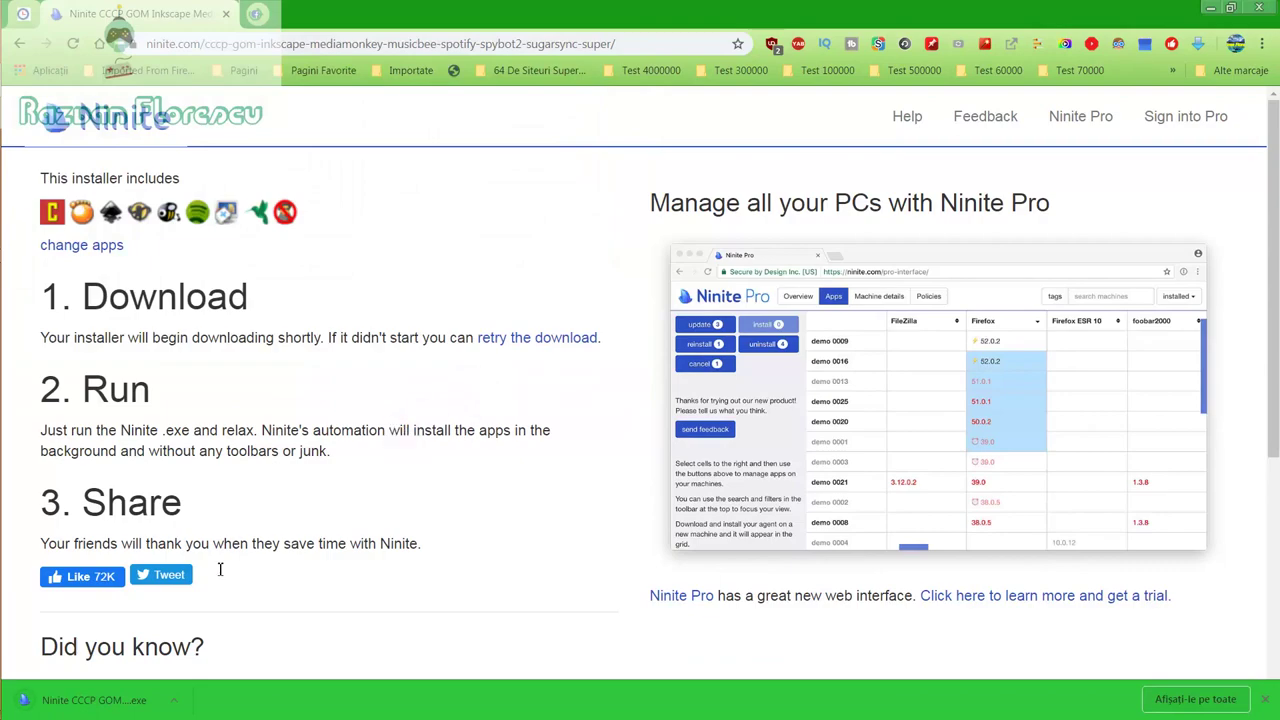
# Step: Run the downloaded Ninite installer with the browser closed and its installation details expanded
pyautogui.click(128, 700)
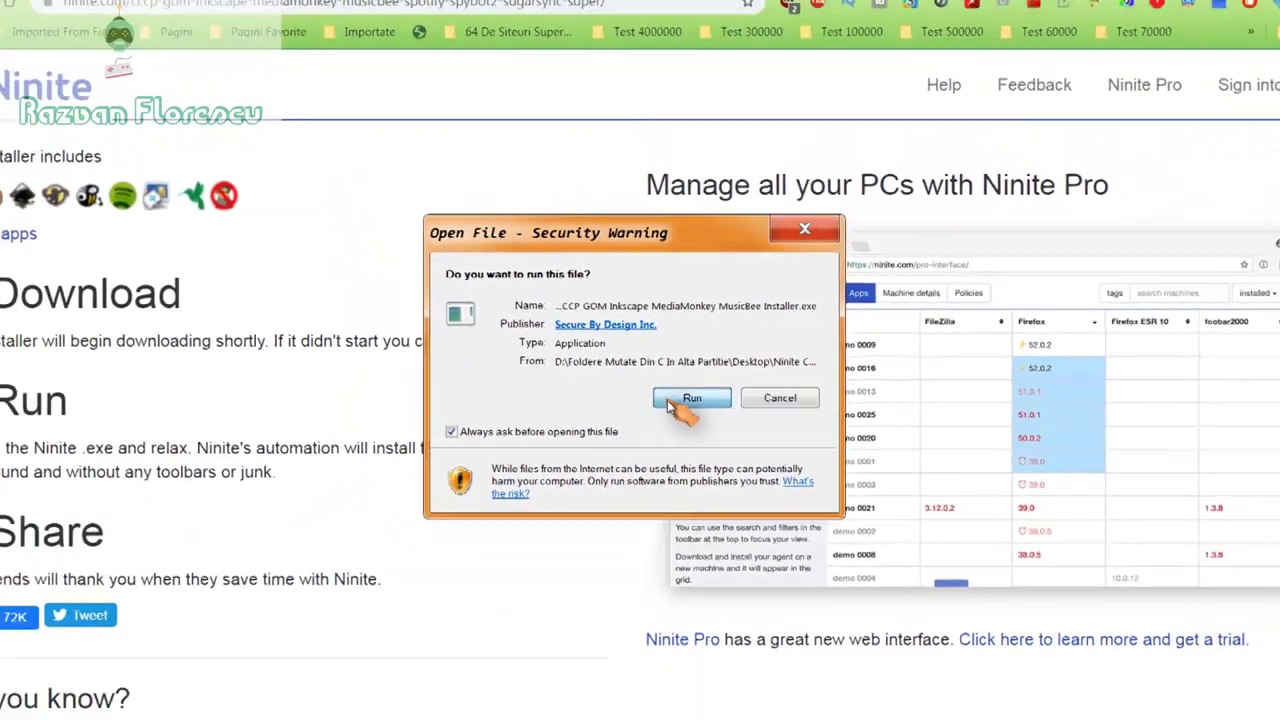
pyautogui.click(670, 424)
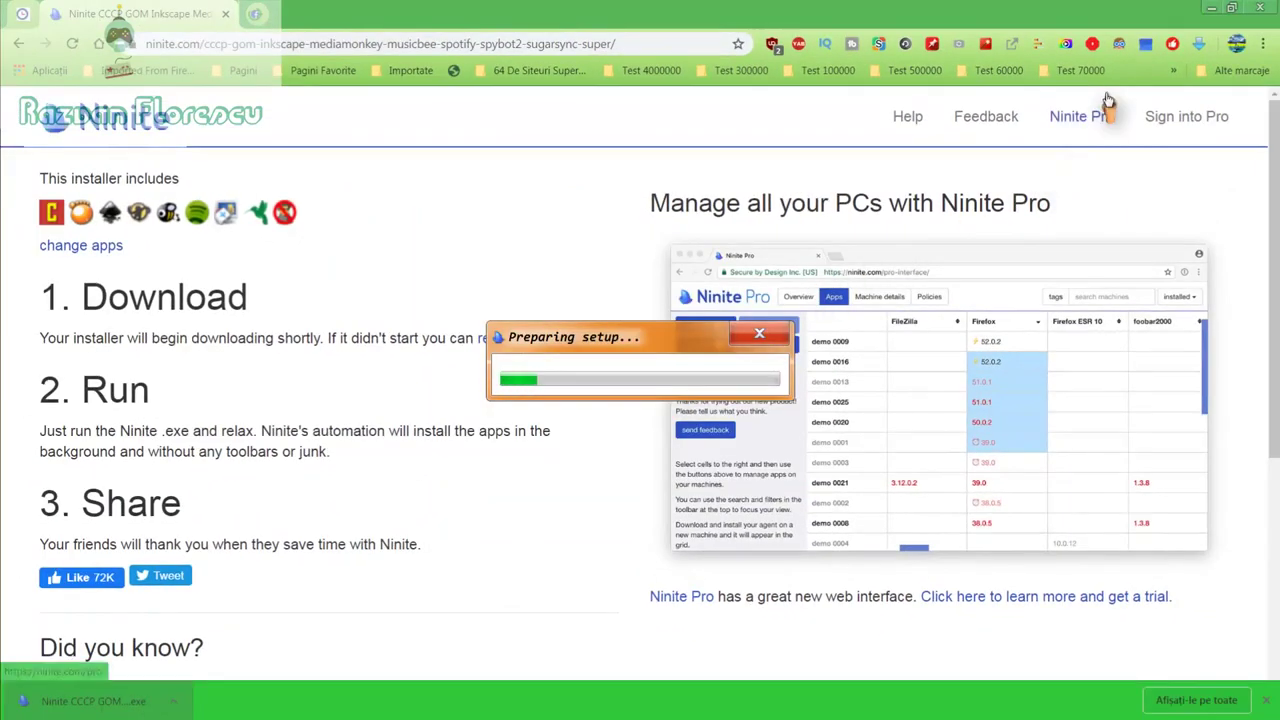
pyautogui.click(1258, 8)
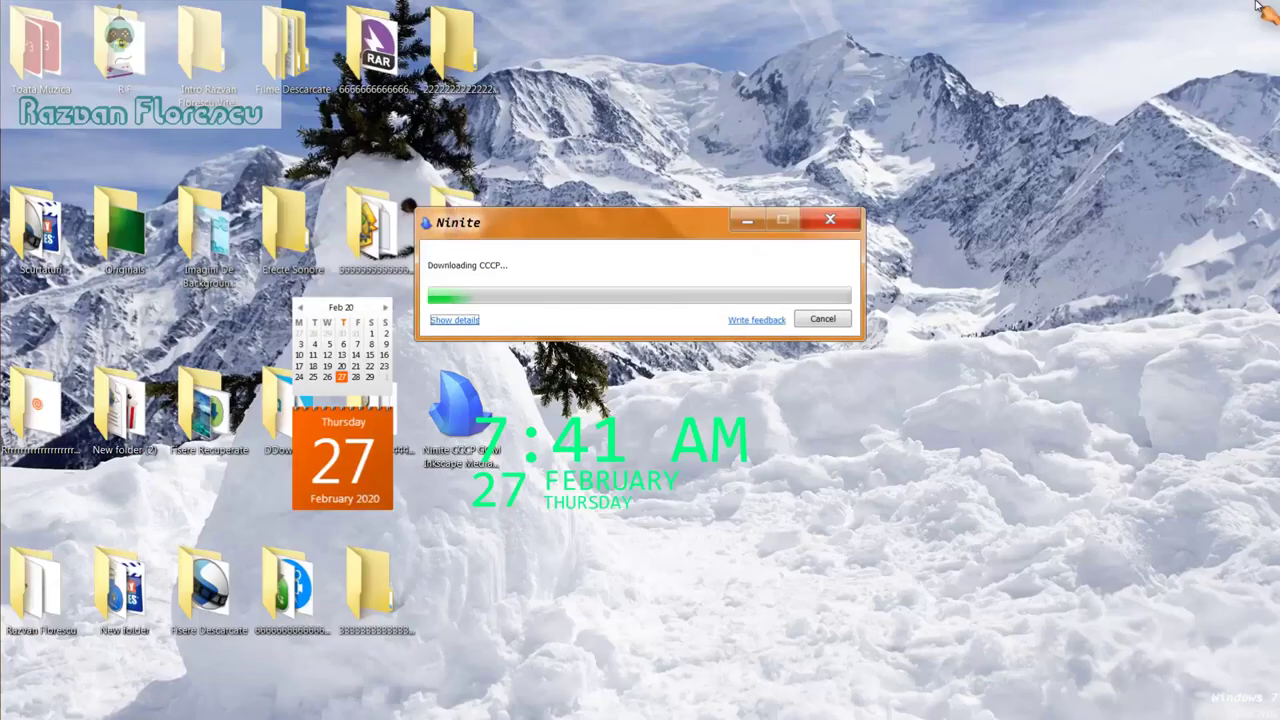
pyautogui.click(458, 321)
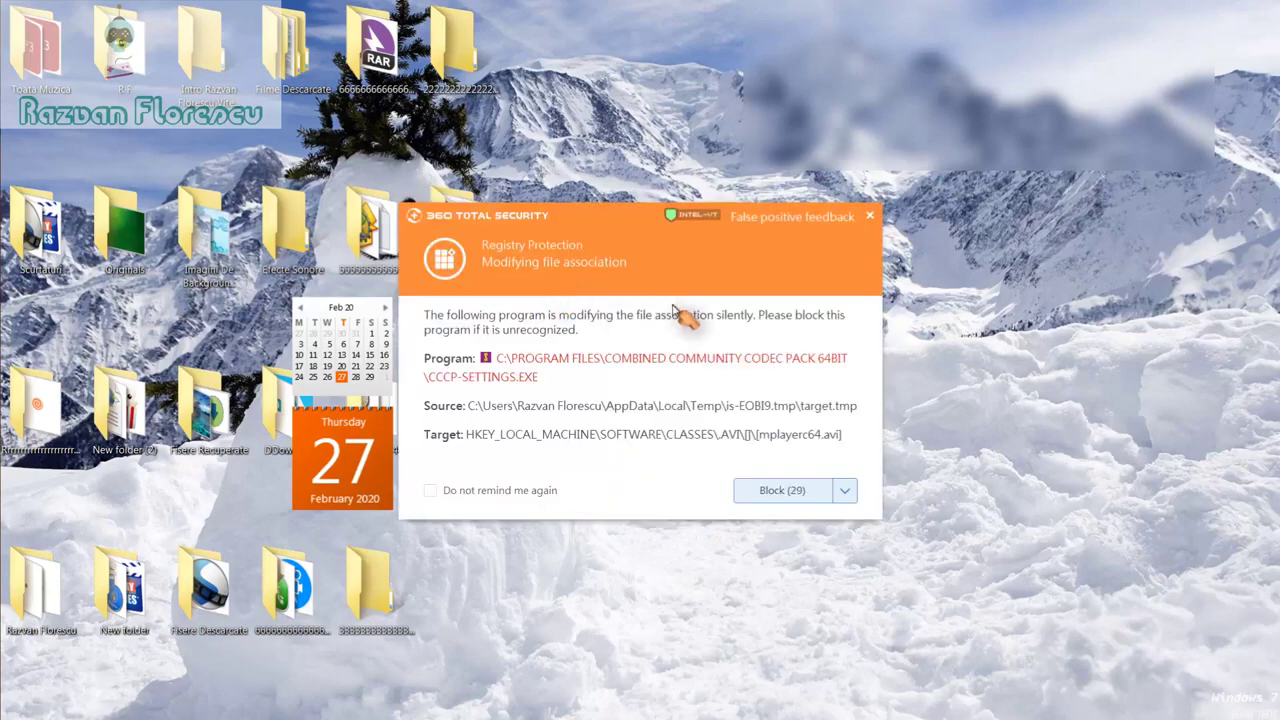
# Step: Dismiss the 360 Total Security alerts without blocking the installations, choosing "Do not remind me again" for the repeated driver and startup alerts
pyautogui.click(869, 216)
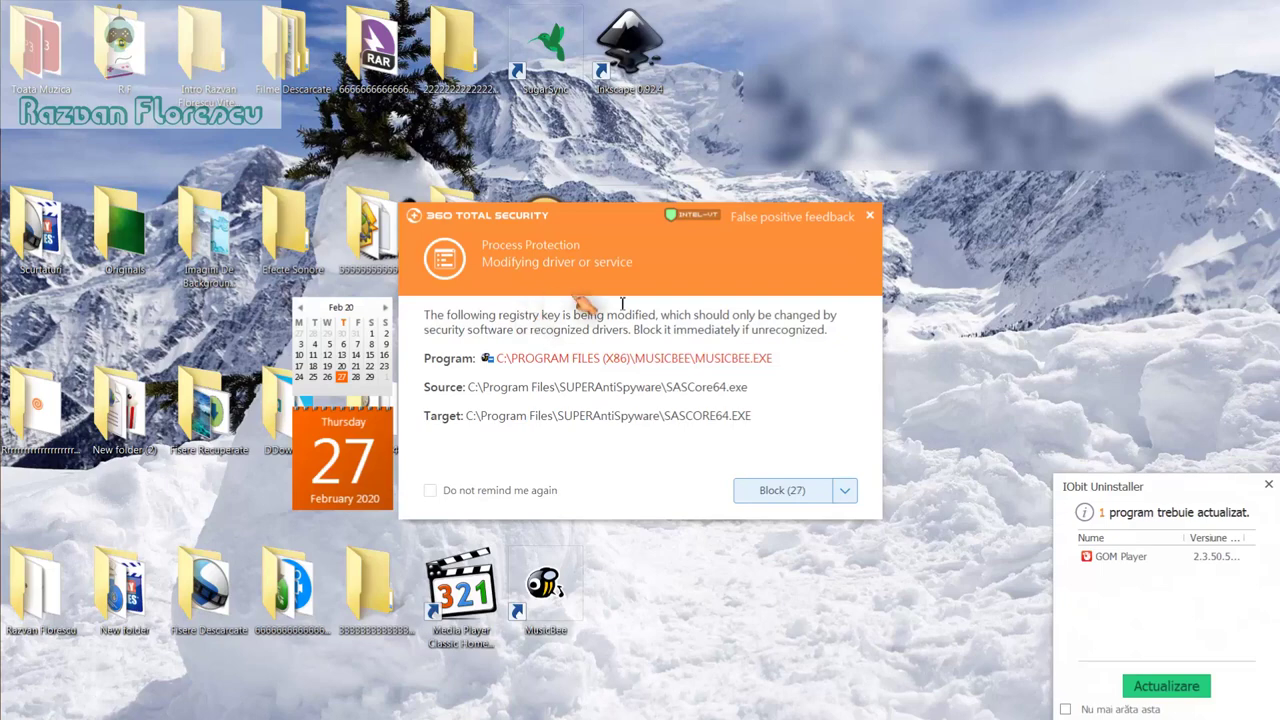
pyautogui.click(870, 217)
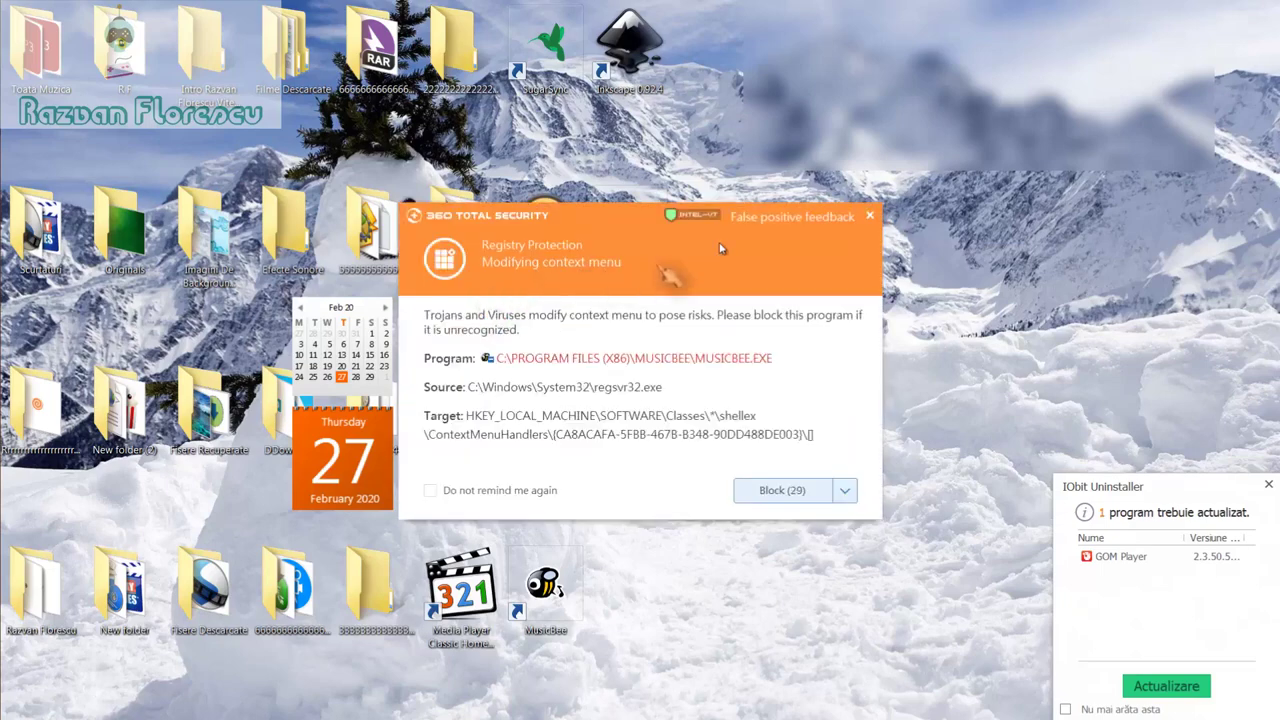
pyautogui.click(870, 217)
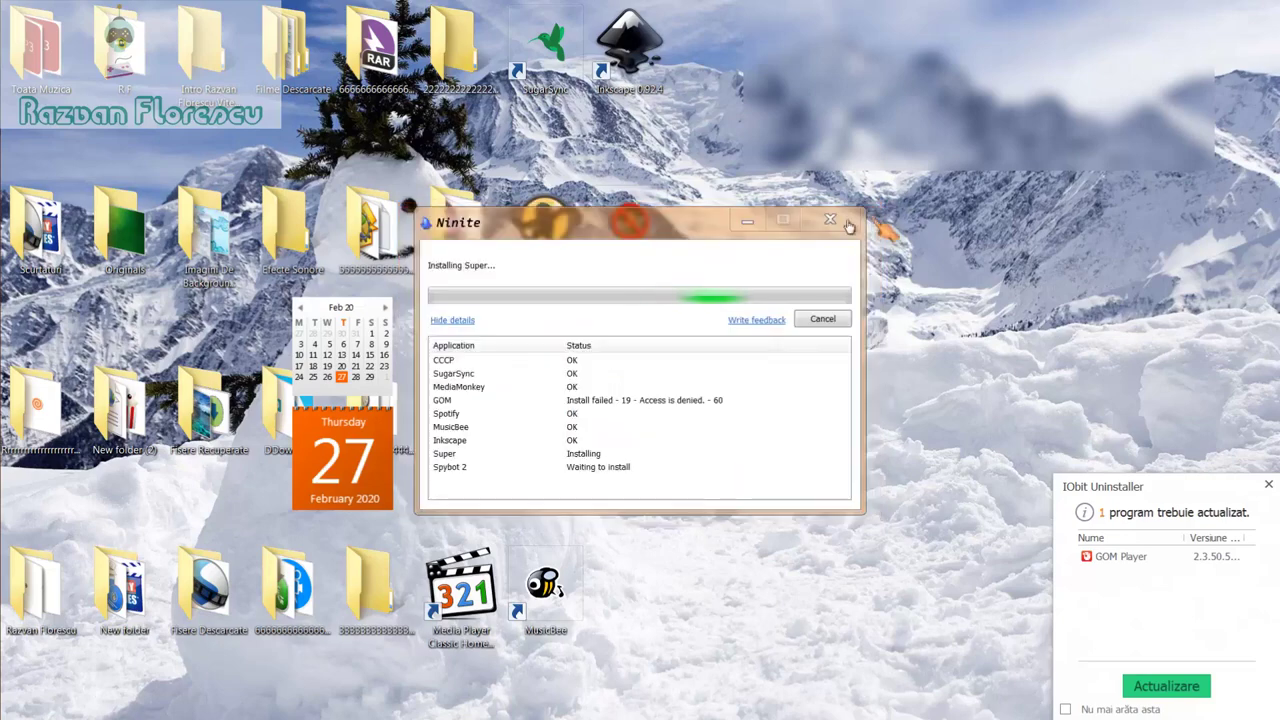
pyautogui.click(870, 217)
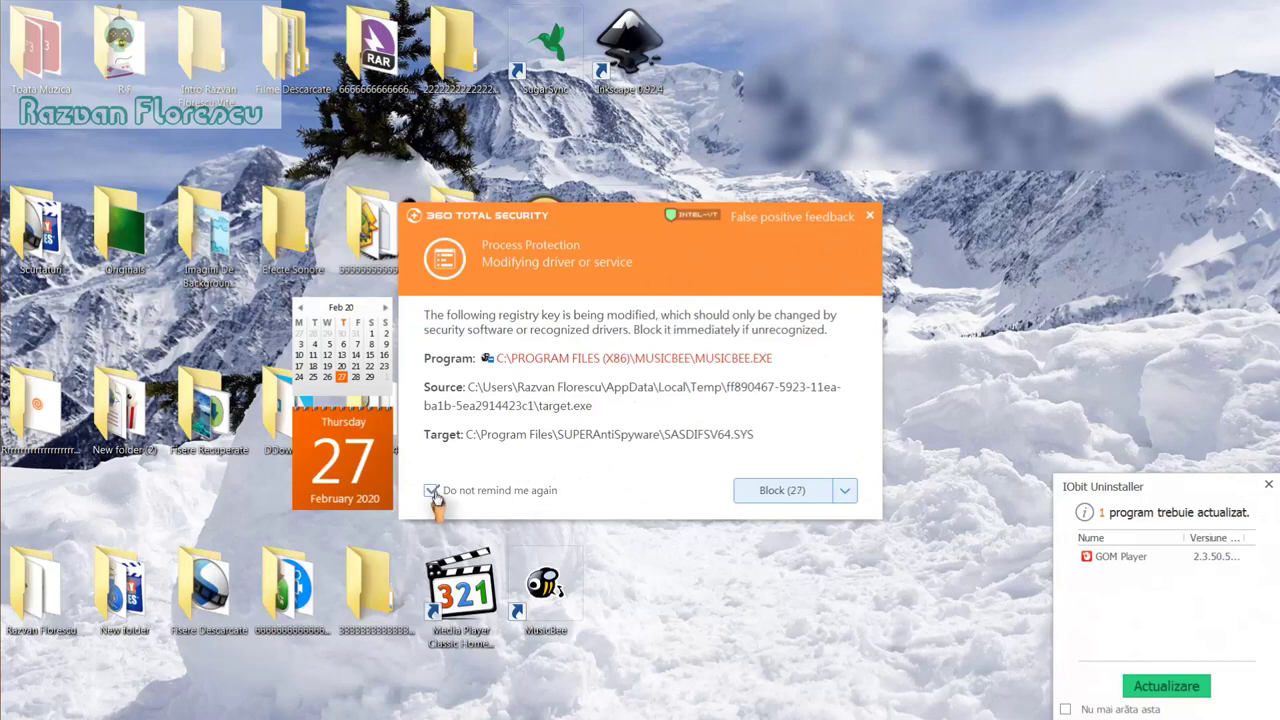
pyautogui.click(871, 217)
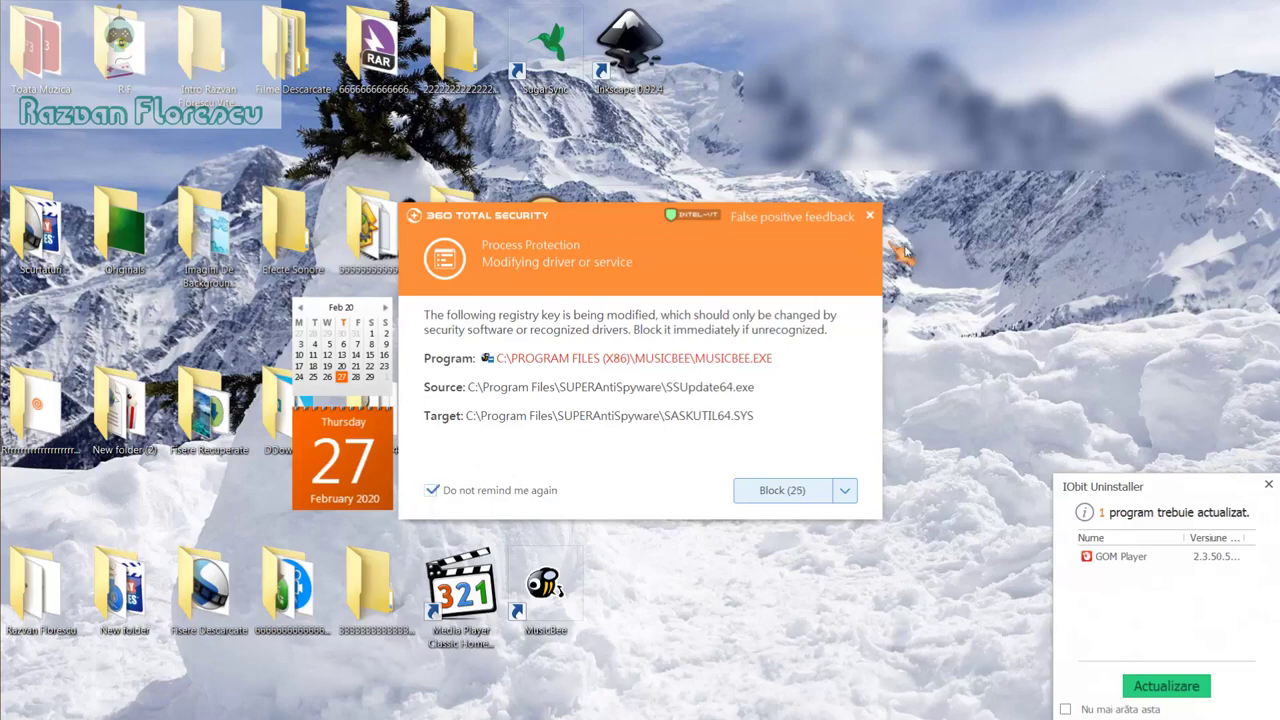
pyautogui.click(869, 216)
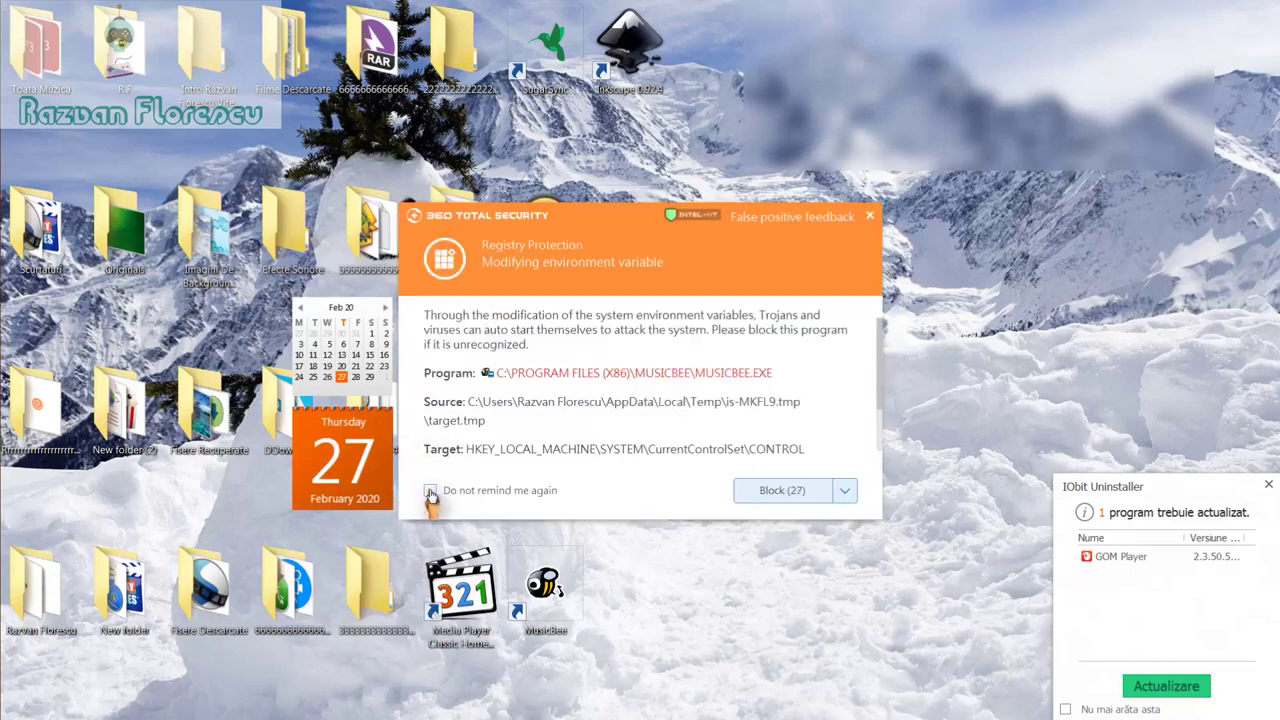
pyautogui.click(870, 216)
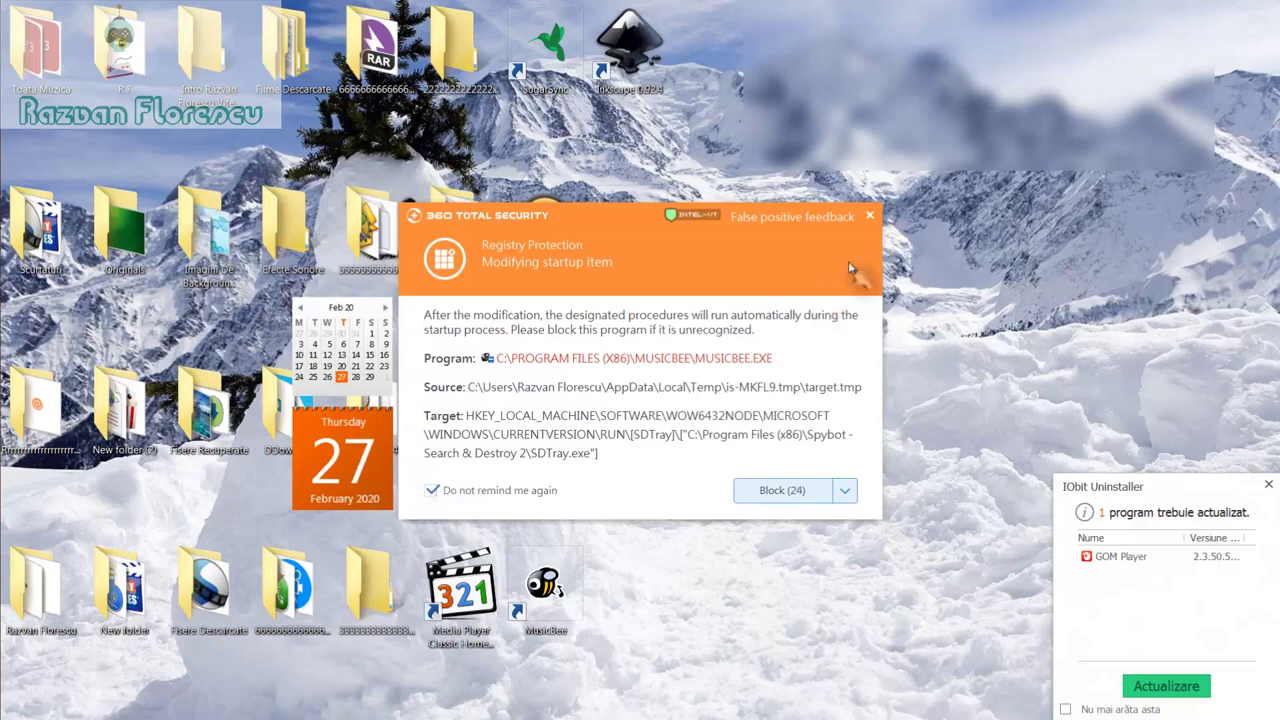
pyautogui.click(871, 216)
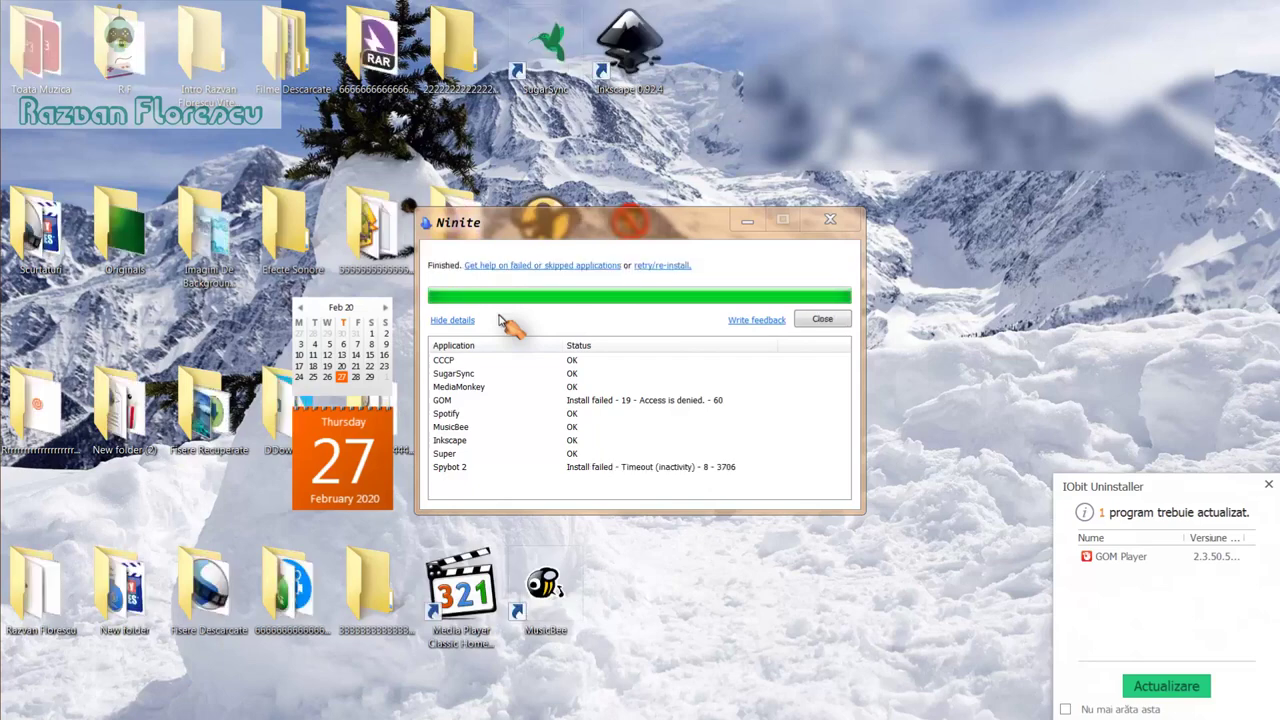
# Step: Close the IObit Uninstaller update notice and the finished Ninite installer
pyautogui.click(1265, 487)
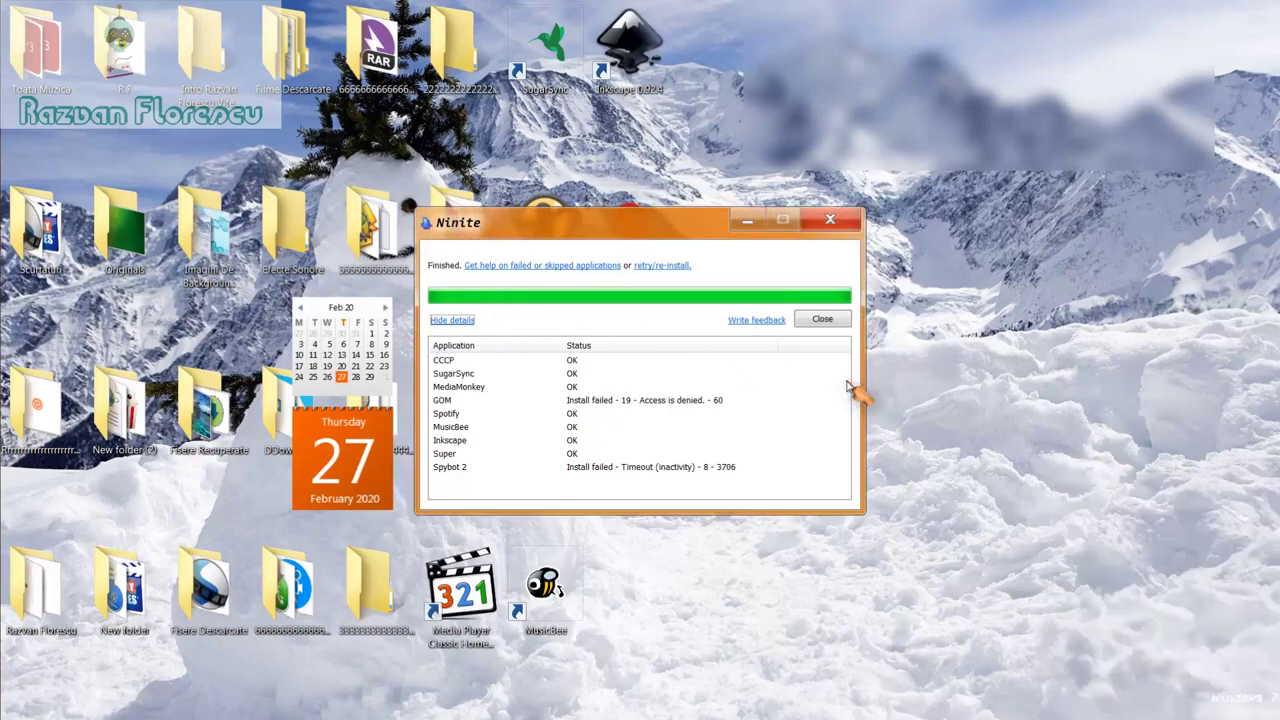
pyautogui.click(822, 322)
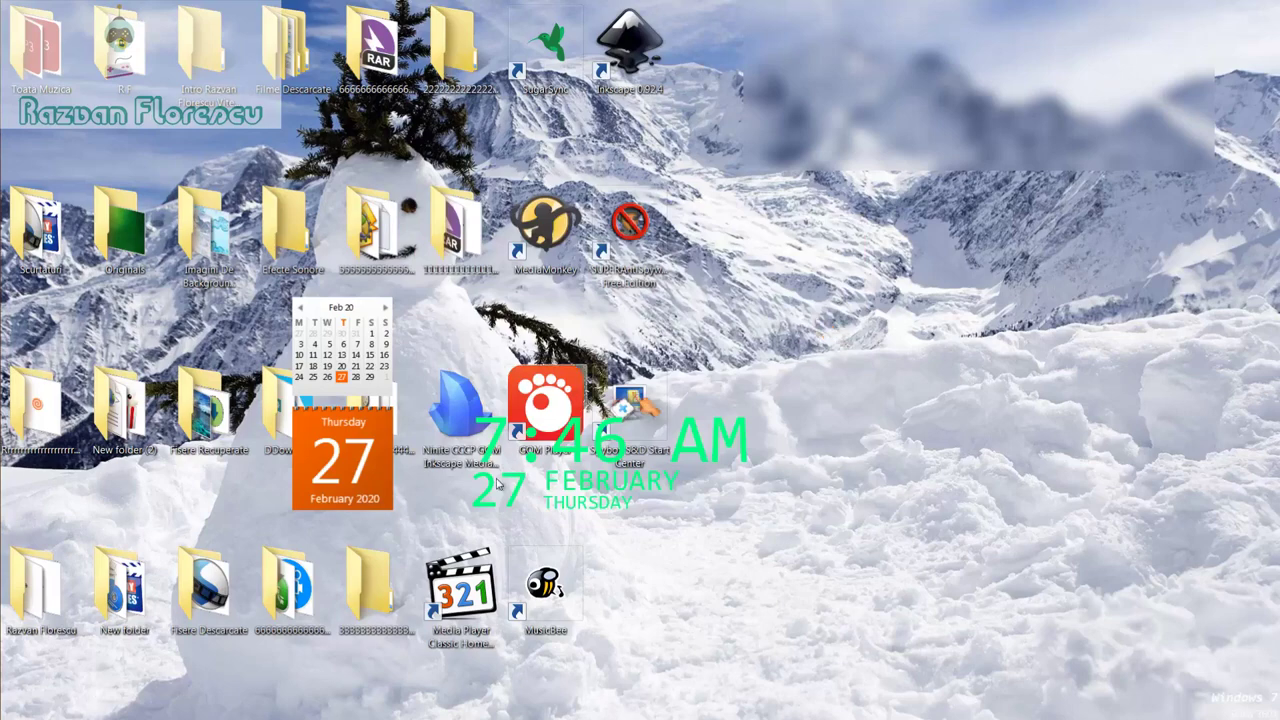
# Step: Open Media Player Classic Home Cinema from the desktop, decline periodic CCCP update checks and maximize the player
pyautogui.doubleClick(478, 618)
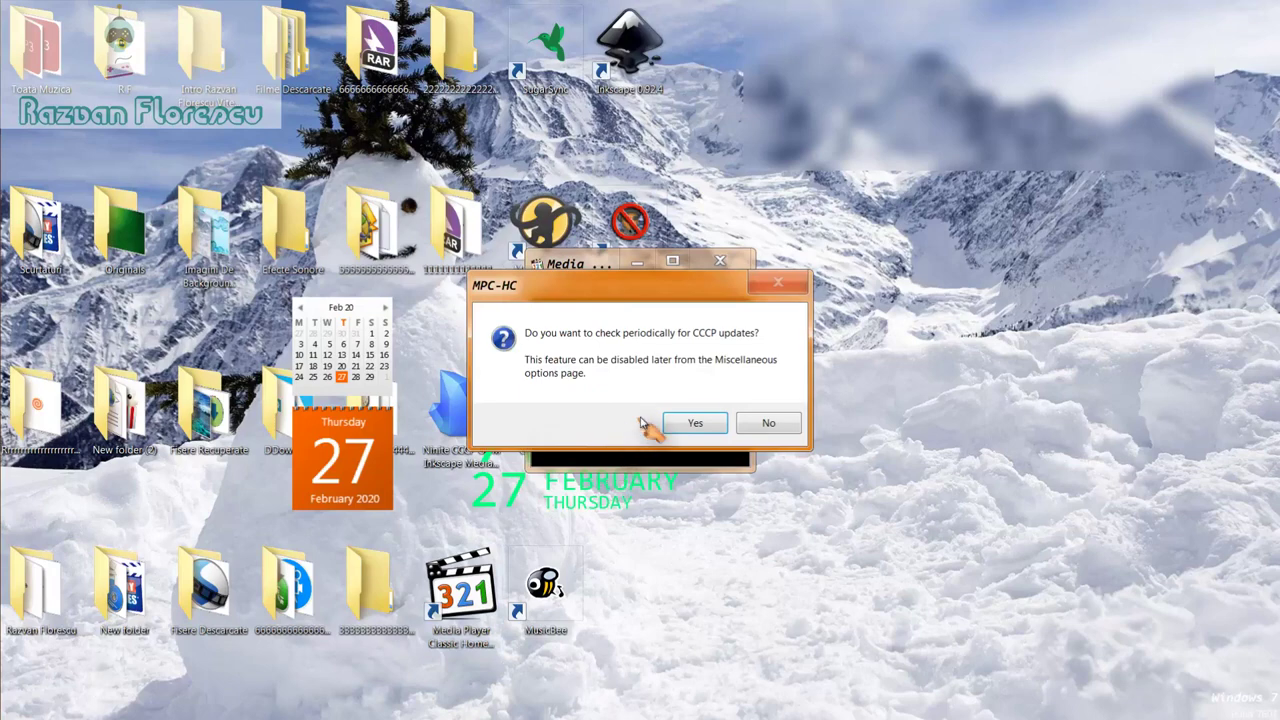
pyautogui.click(765, 424)
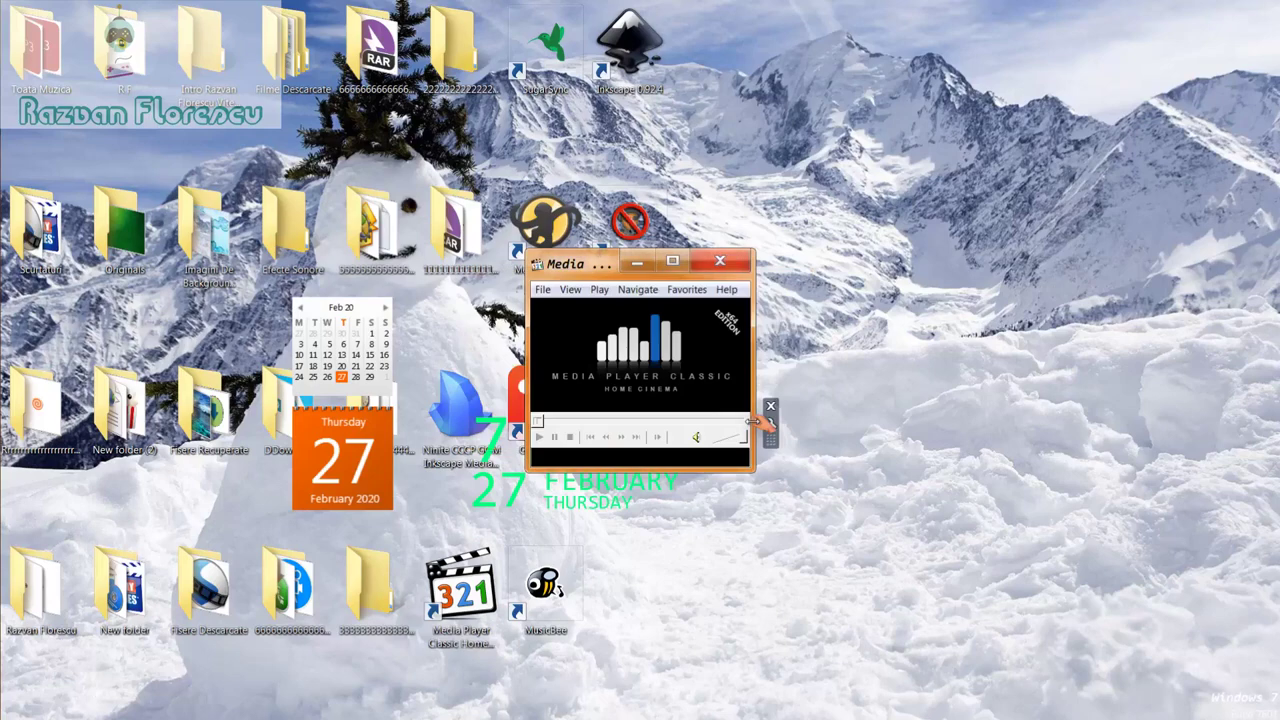
pyautogui.moveTo(606, 267); pyautogui.dragTo(606, 0)
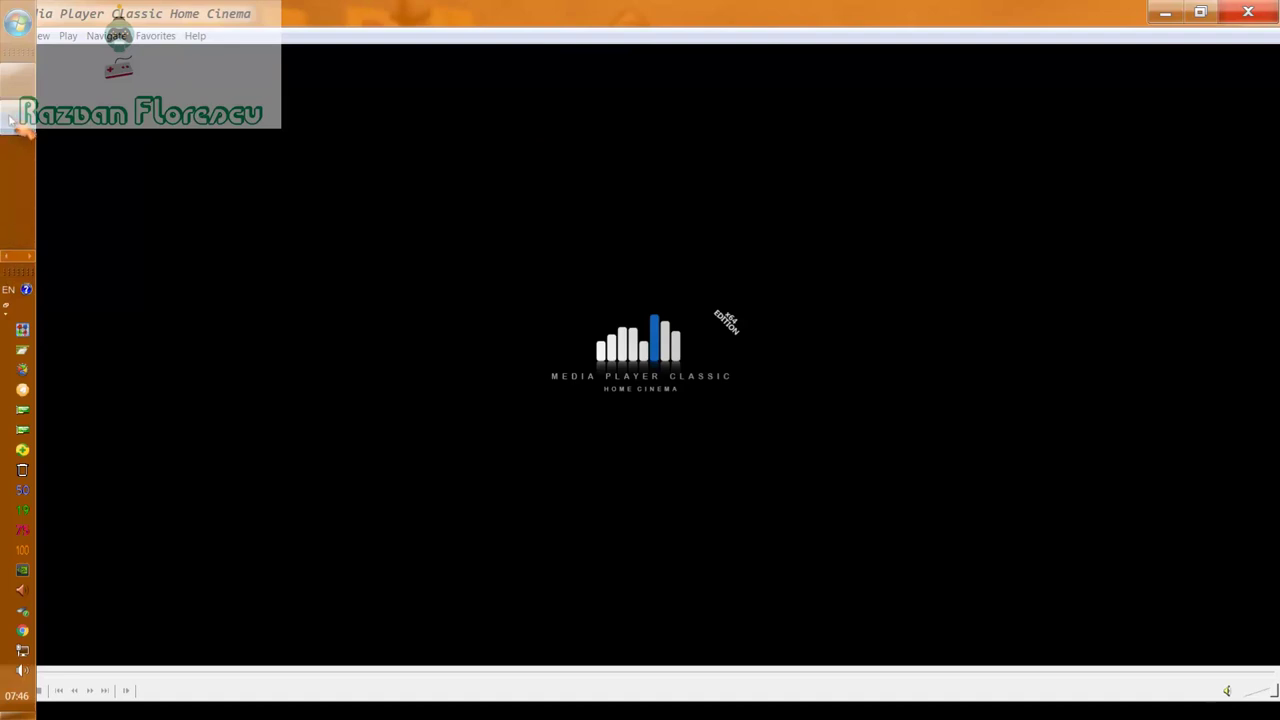
# Step: Pin Media Player Classic Home Cinema to the taskbar and close its window
pyautogui.rightClick(12, 118)
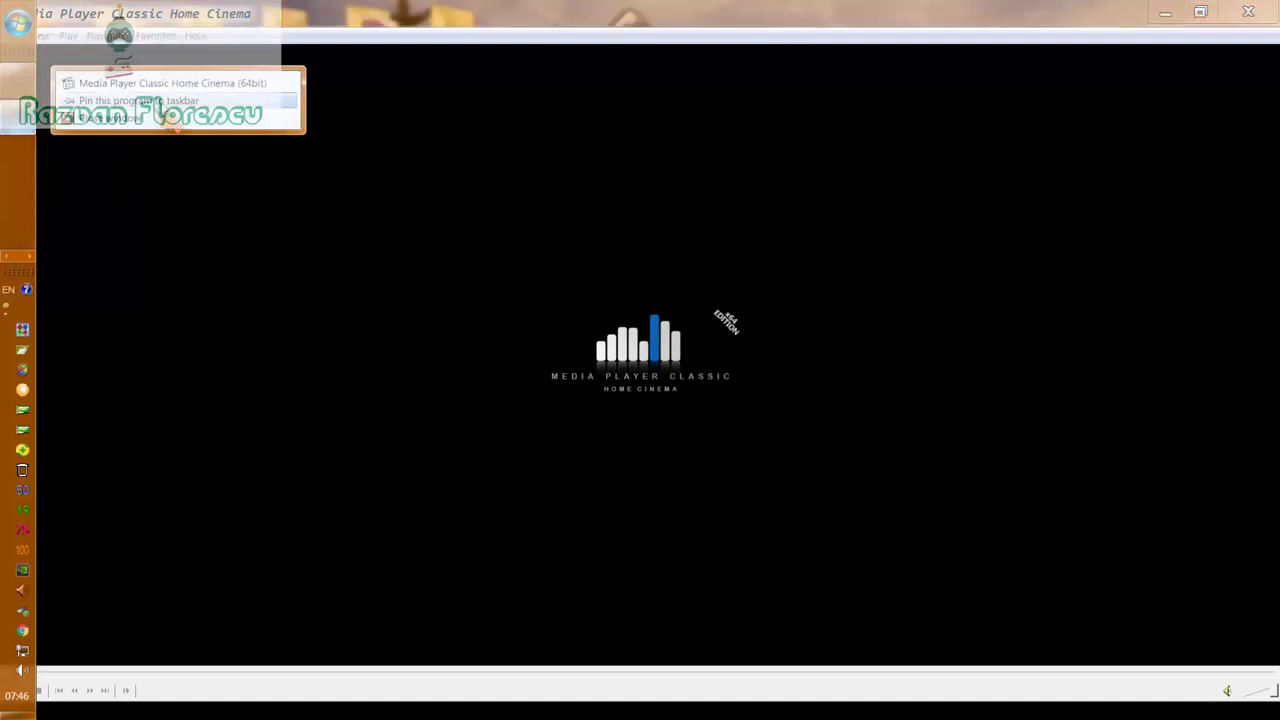
pyautogui.click(170, 101)
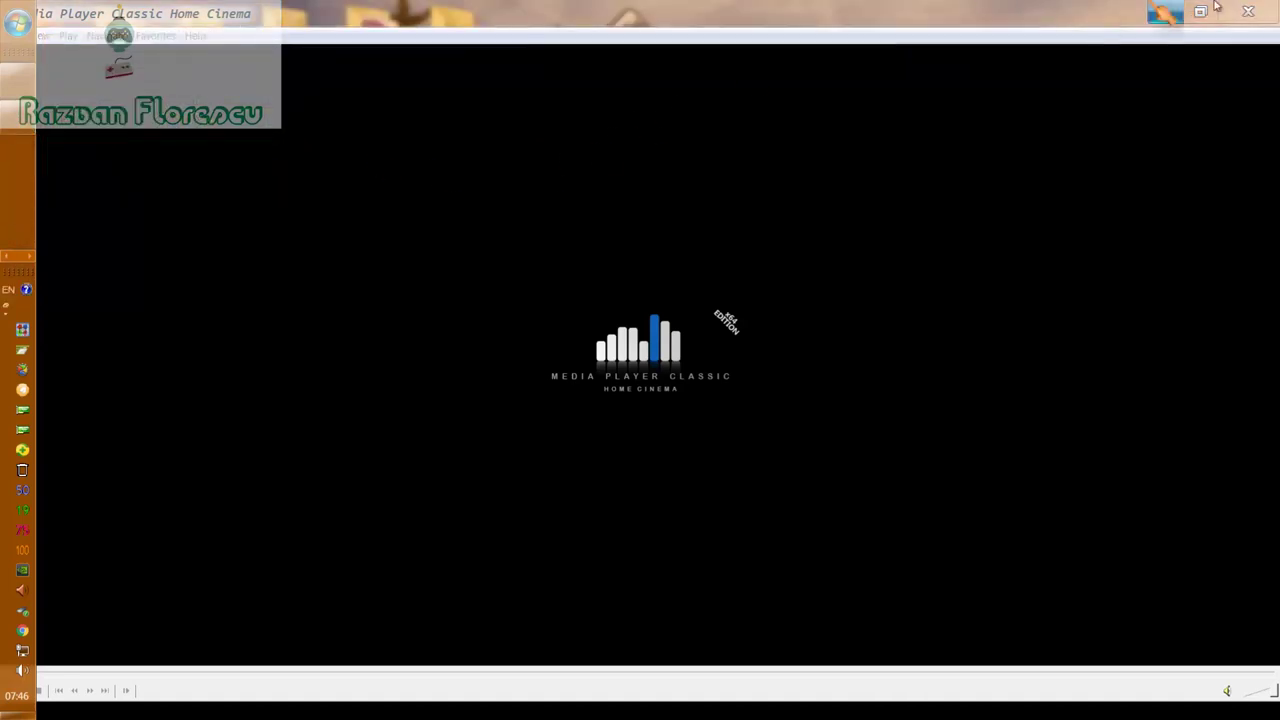
pyautogui.click(1248, 12)
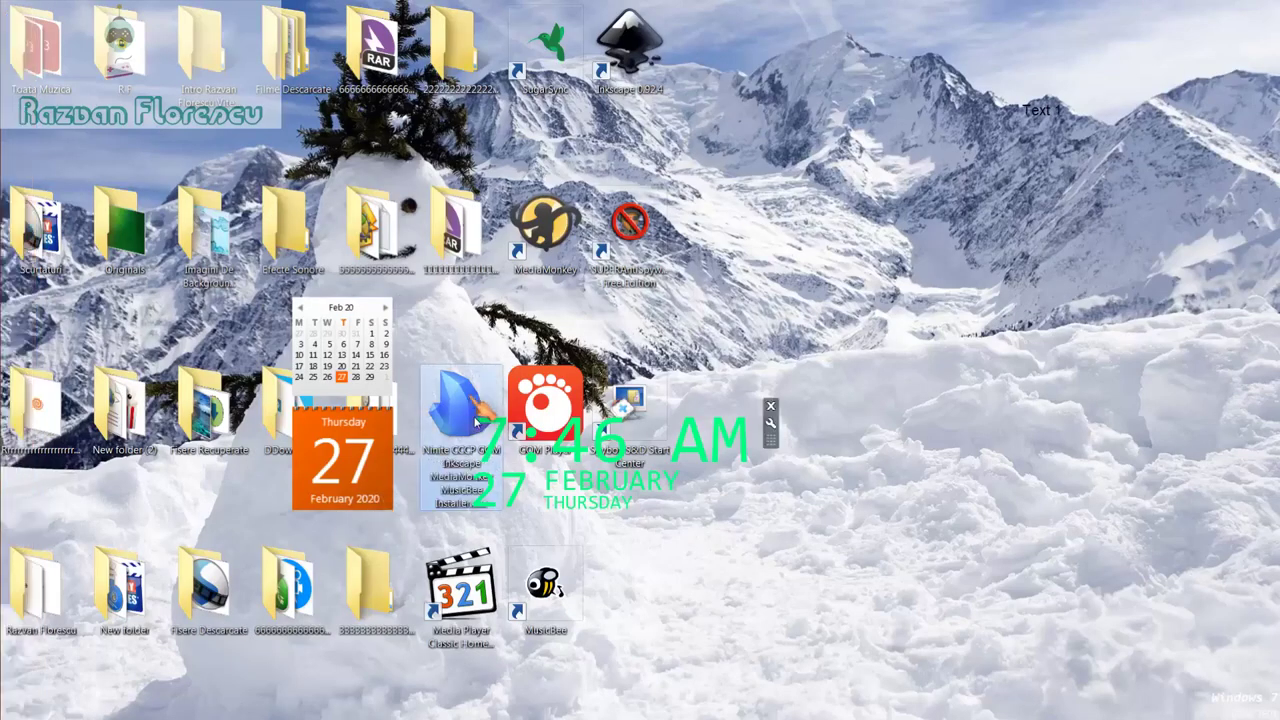
# Step: Permanently delete the Ninite installer file from the desktop
pyautogui.hotkey('shift', 'Delete')
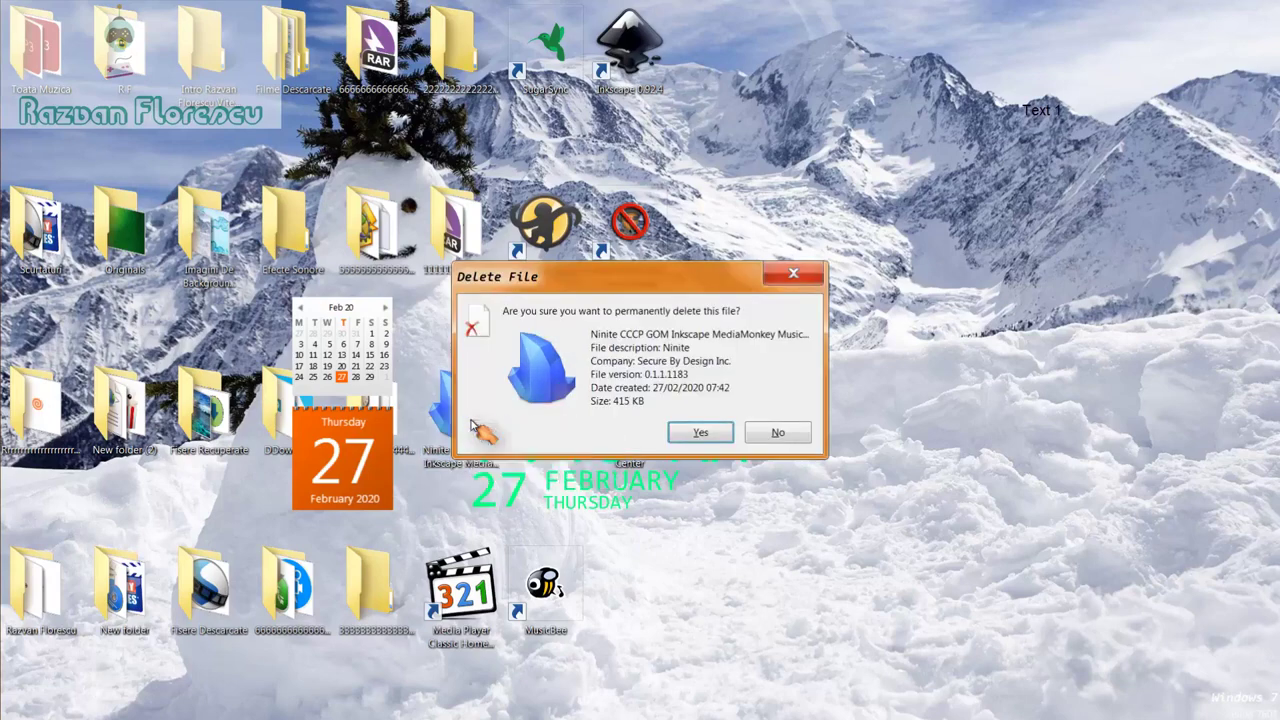
pyautogui.press('Return')
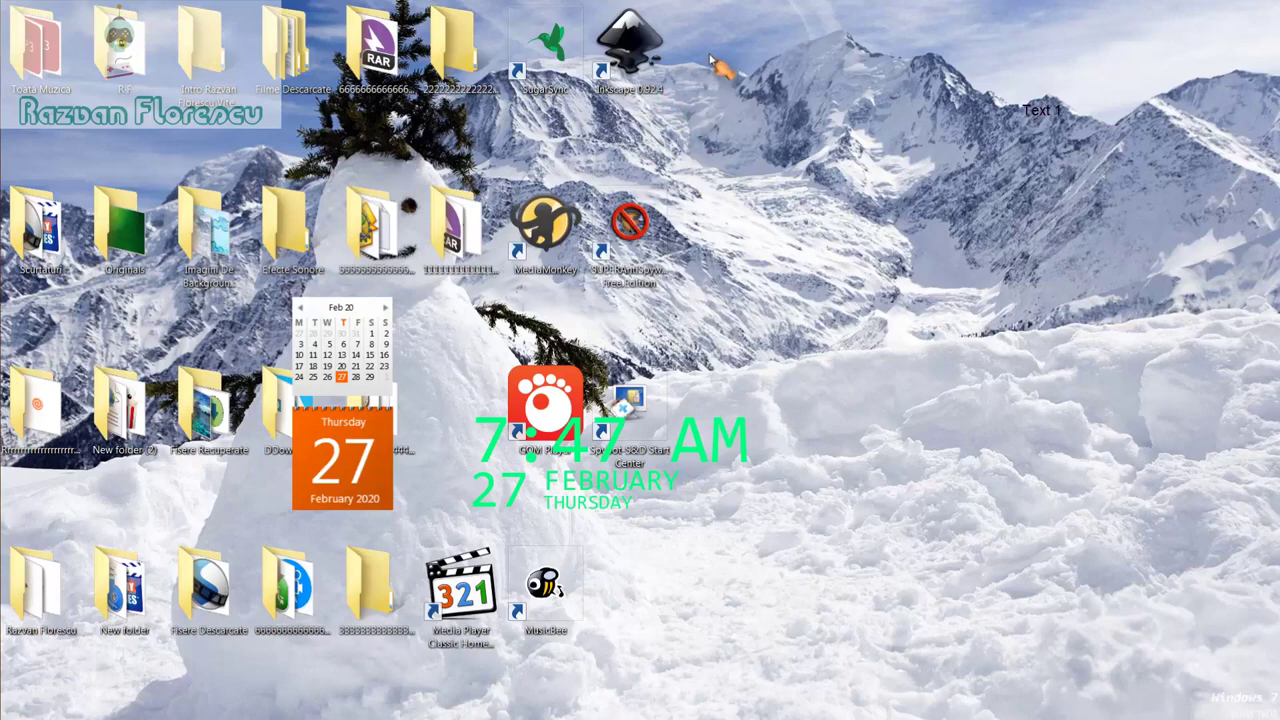
# Step: Copy the program shortcuts from SugarSync and Inkscape through Media Player Classic and MusicBee into the Scurtaturi folder, then permanently delete them from the desktop
pyautogui.moveTo(717, 49); pyautogui.dragTo(515, 610)
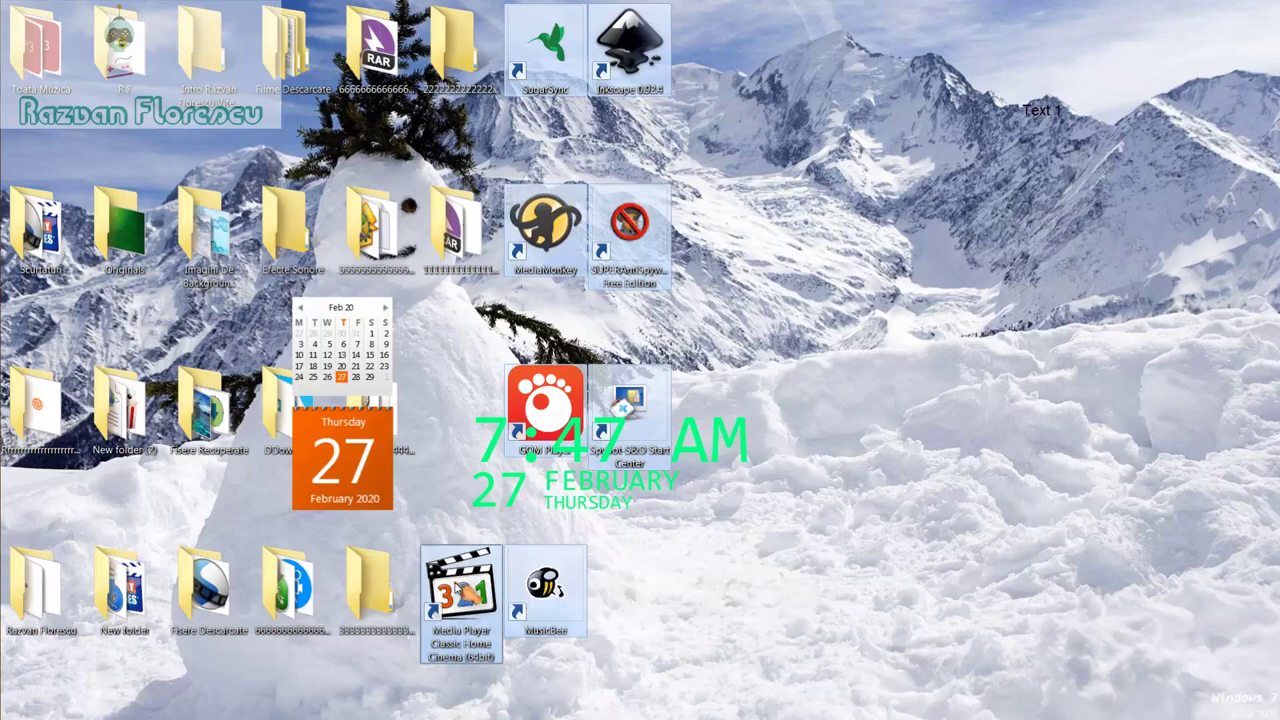
pyautogui.moveTo(455, 575); pyautogui.dragTo(78, 200)
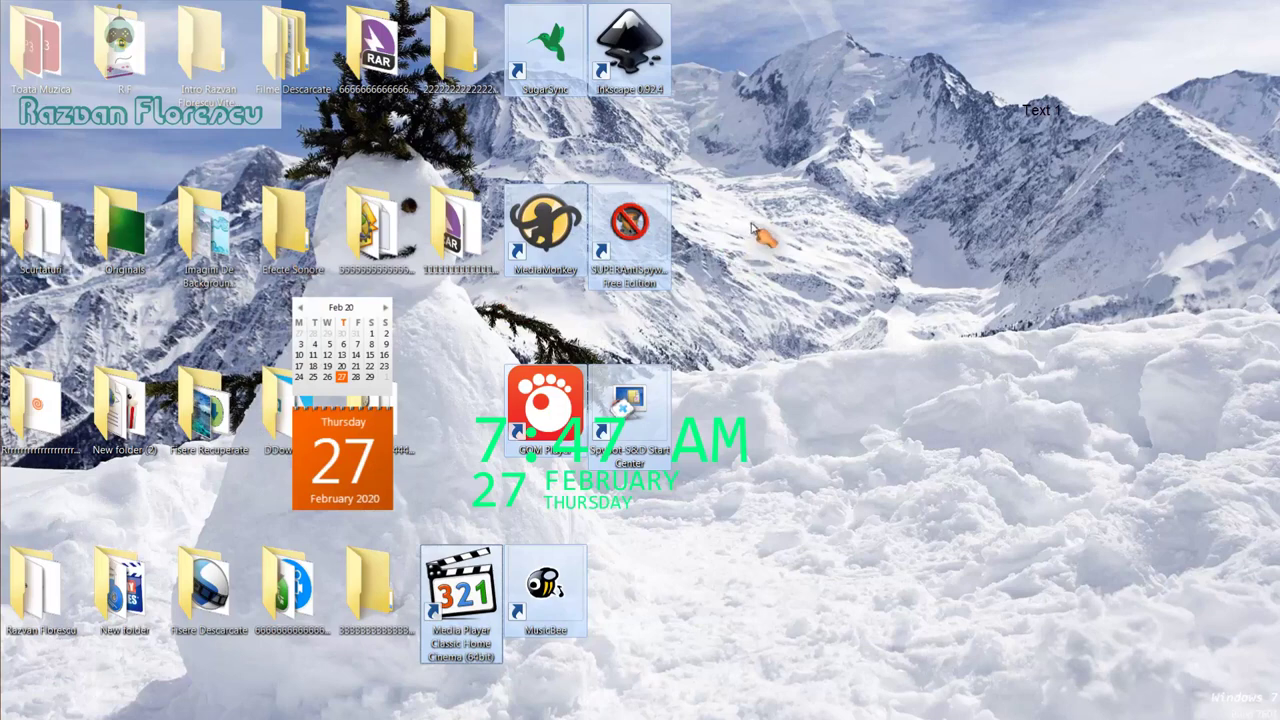
pyautogui.hotkey('shift', 'Delete')
pyautogui.press('Return')
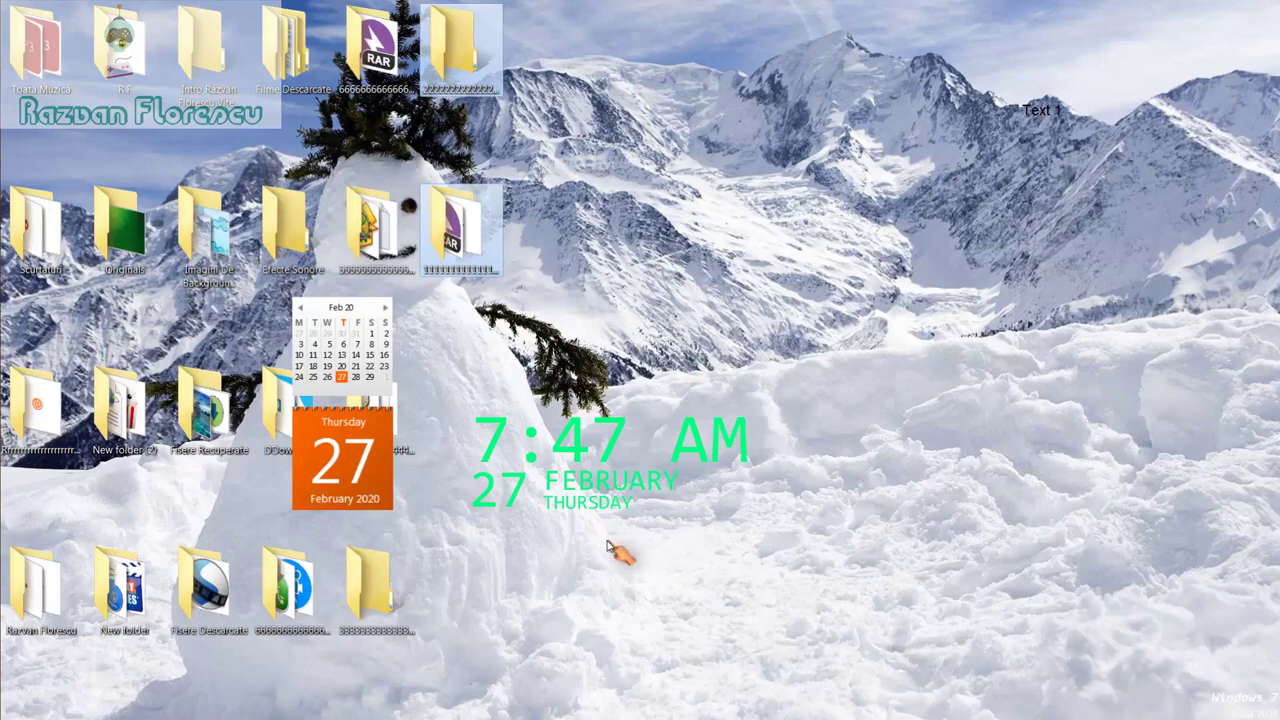
# Step: Clear the desktop selection and refresh the desktop twice
pyautogui.click(605, 542)
pyautogui.rightClick(605, 542)
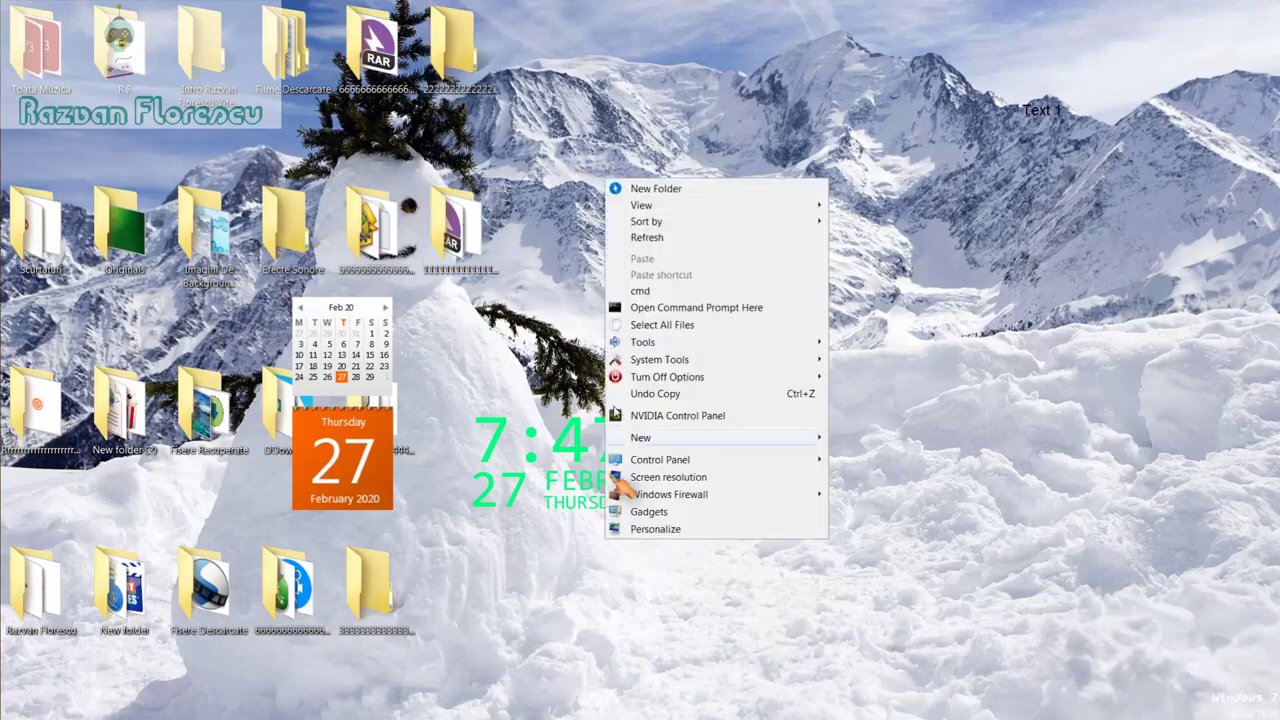
pyautogui.click(646, 238)
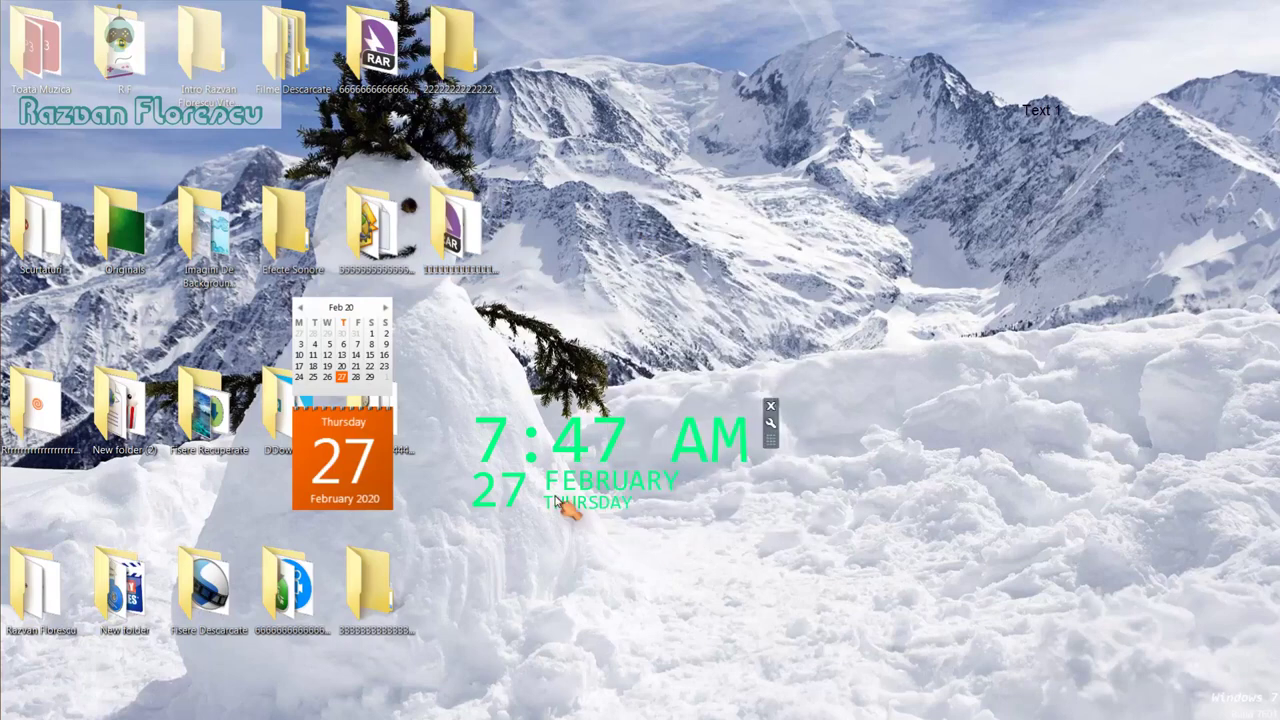
pyautogui.rightClick(575, 543)
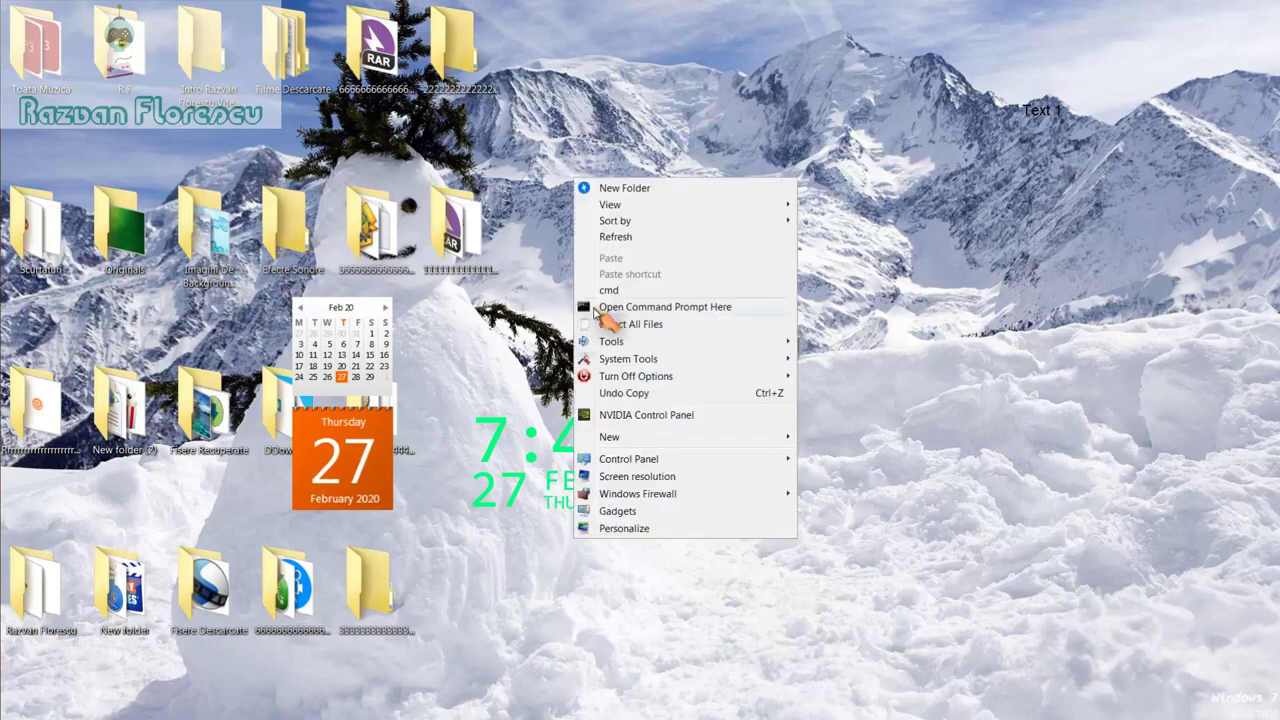
pyautogui.click(614, 242)
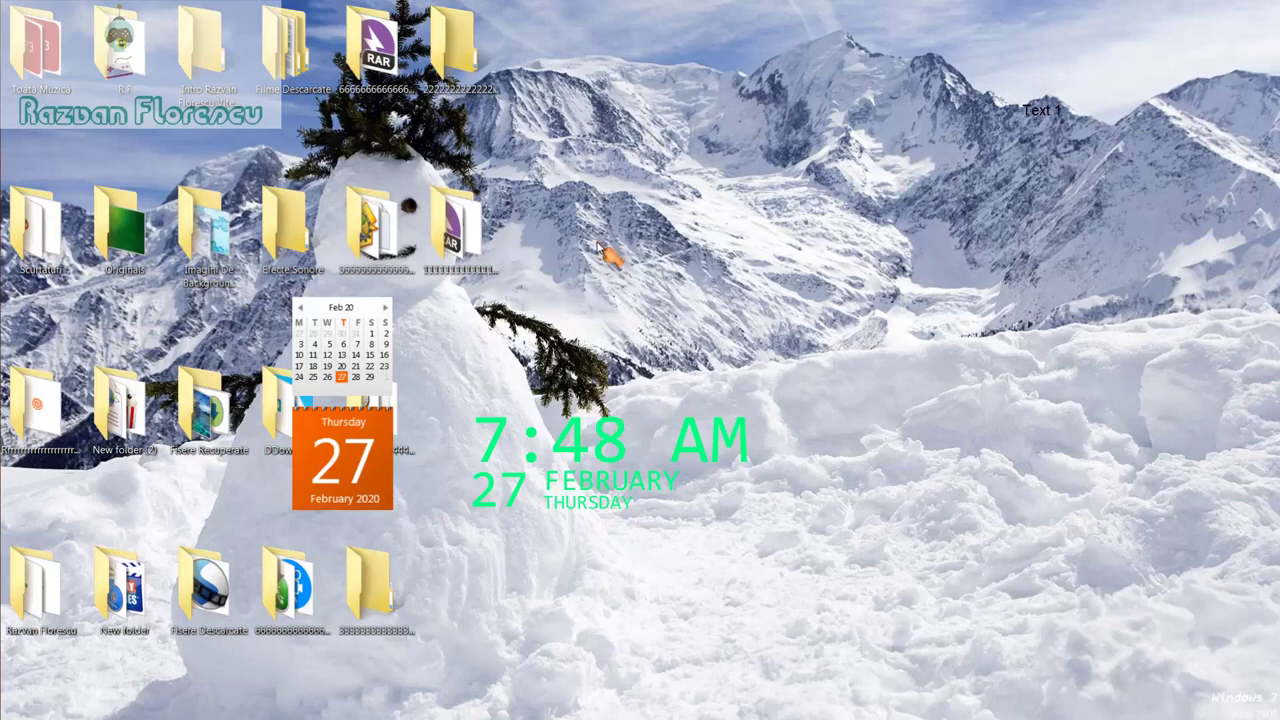
pyautogui.moveTo(8, 365)
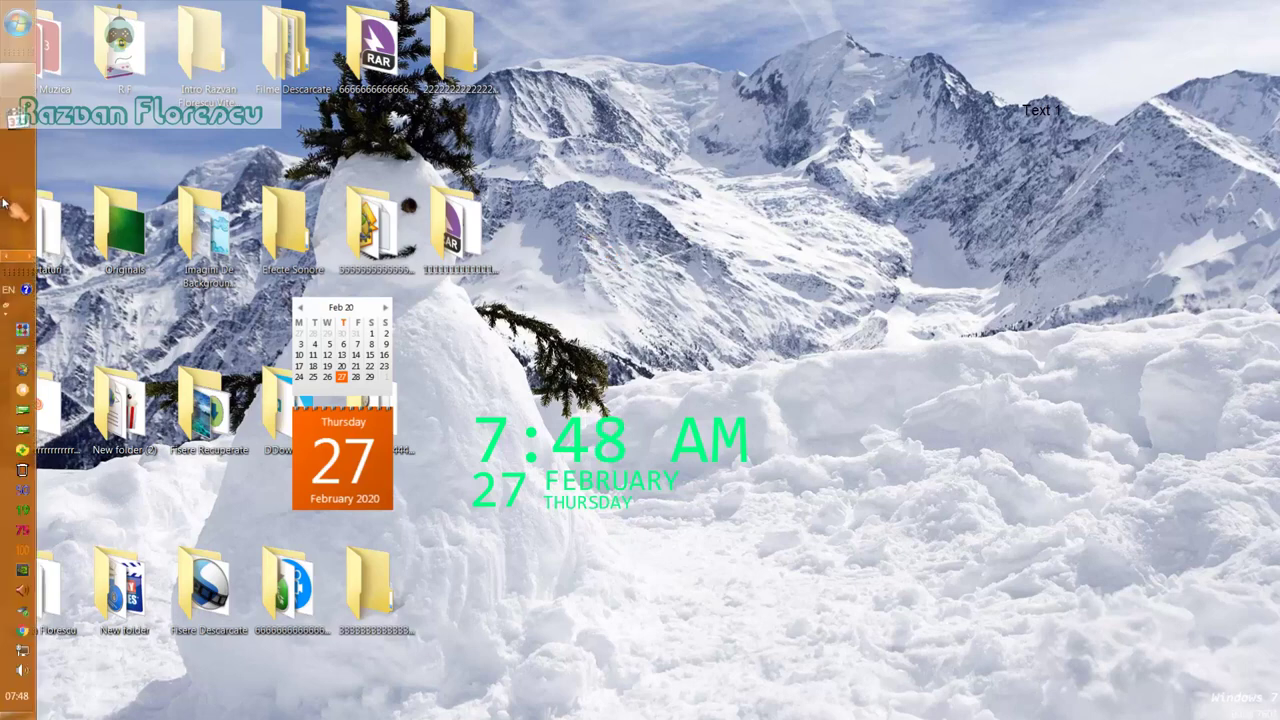
pyautogui.moveTo(32, 92)
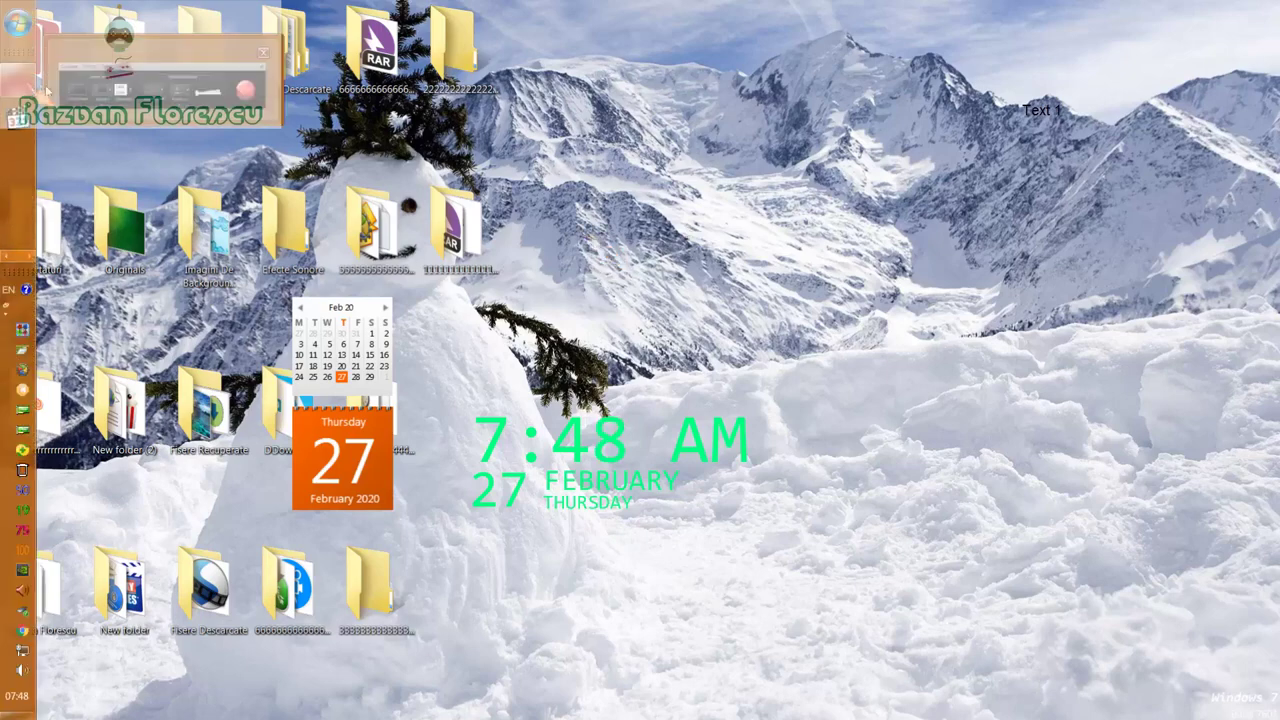
pyautogui.click(105, 95)
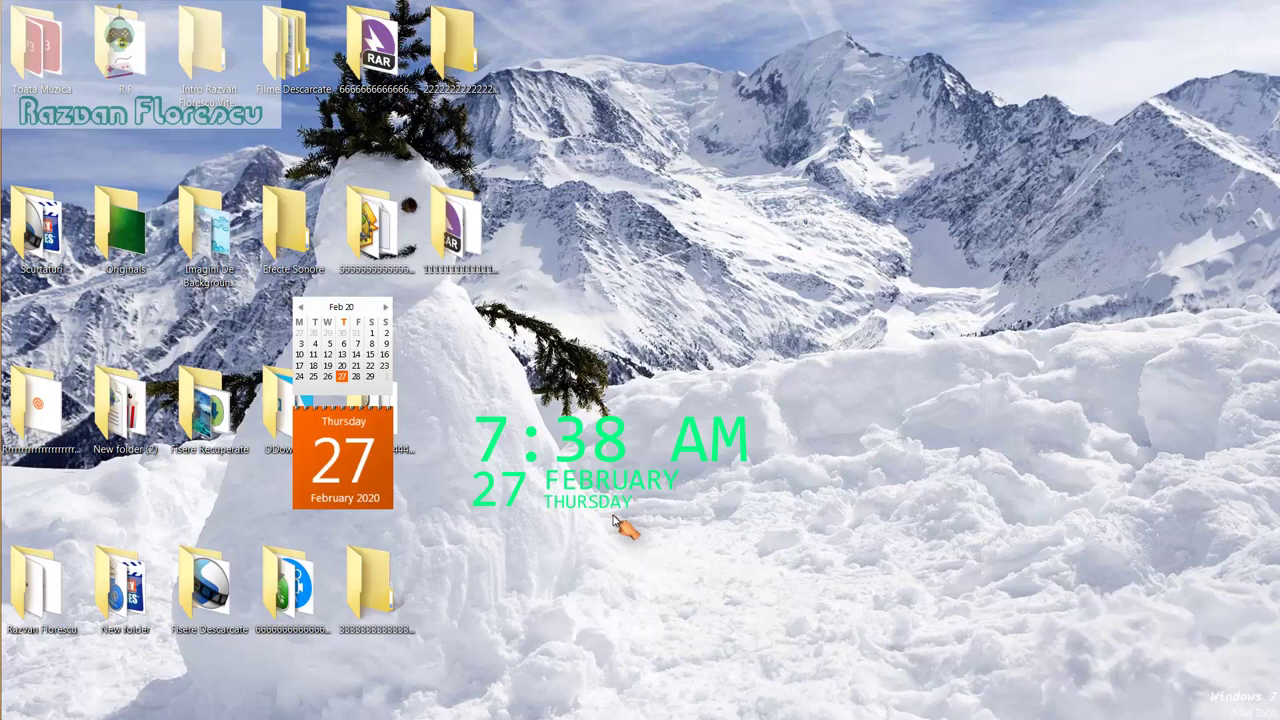
# Step: Switch to the Chrome window with the Ninite website
pyautogui.moveTo(8, 340)
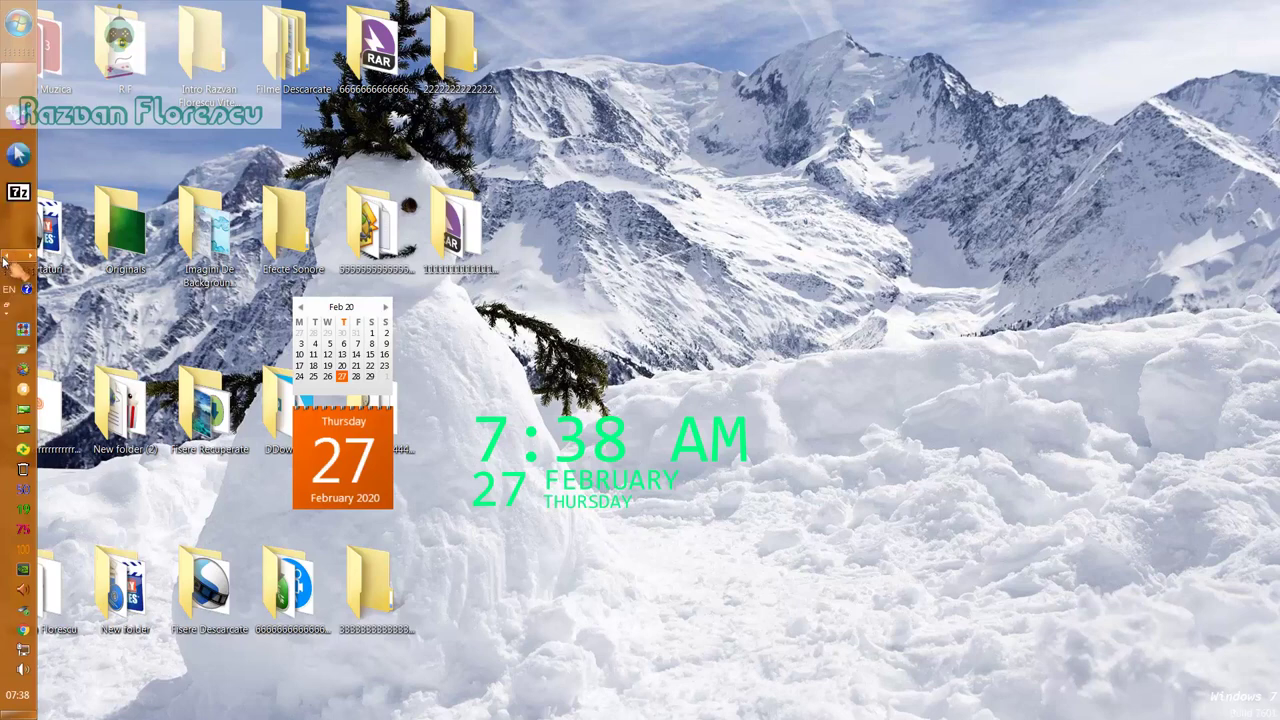
pyautogui.moveTo(14, 155)
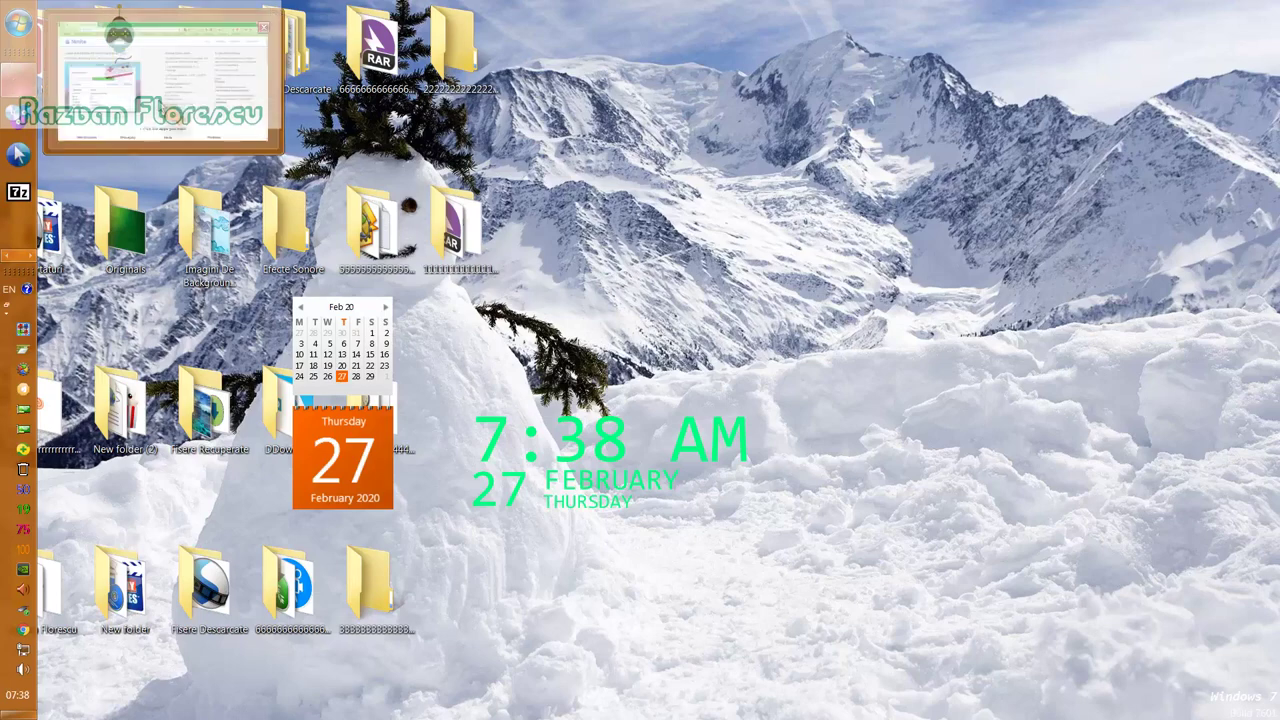
pyautogui.moveTo(172, 118)
pyautogui.click(160, 90)
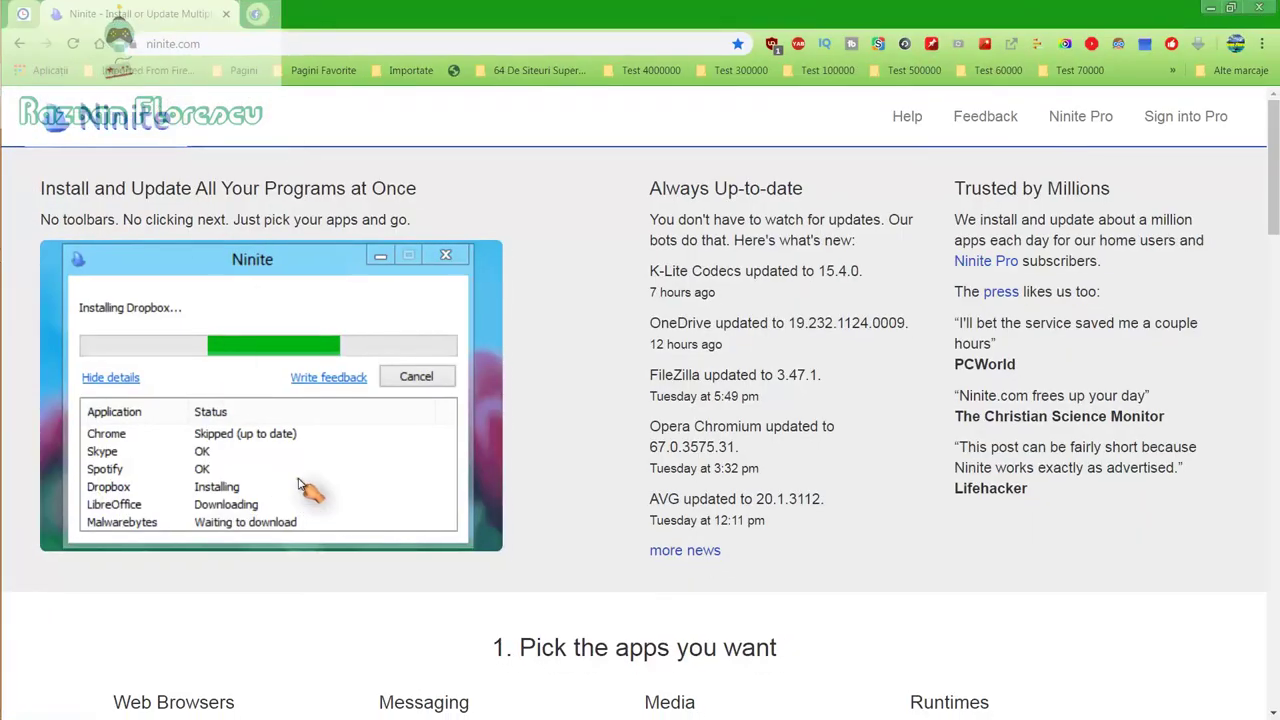
# Step: Look through the categories of installable apps on the Ninite page, from web browsers to developer tools and utilities
pyautogui.scroll(-2, 320, 615)
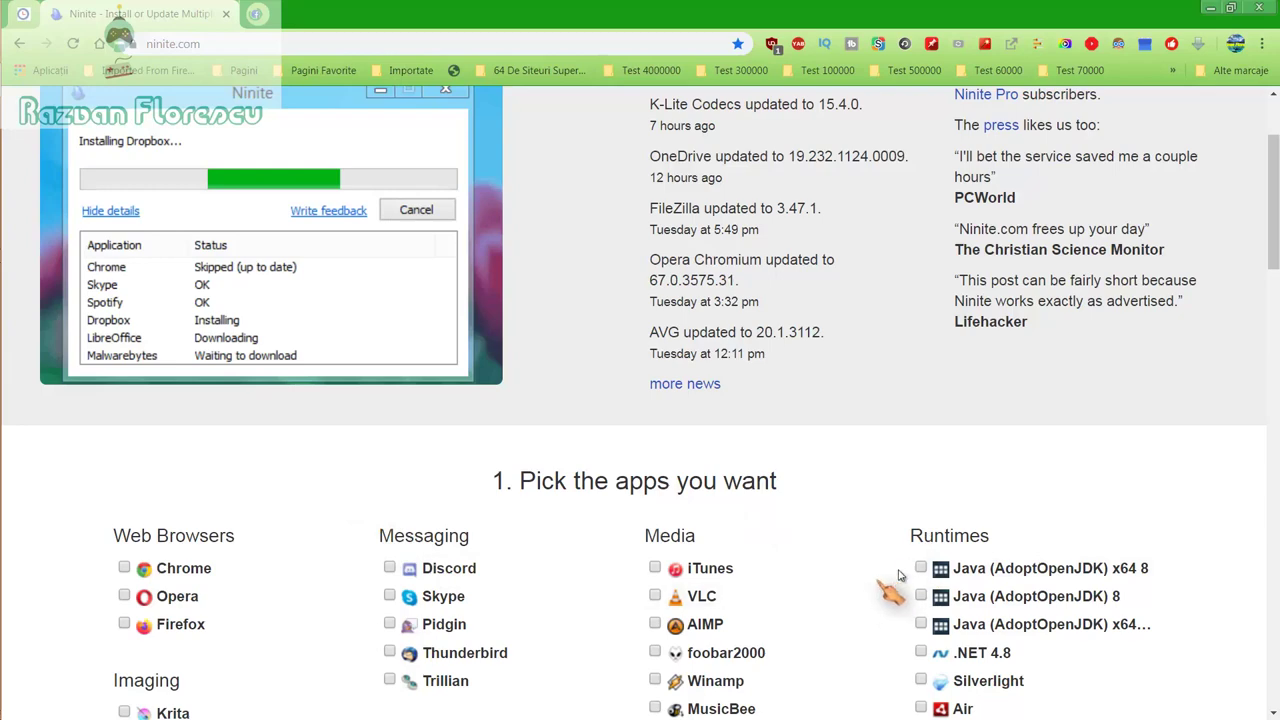
pyautogui.scroll(-2, 820, 585)
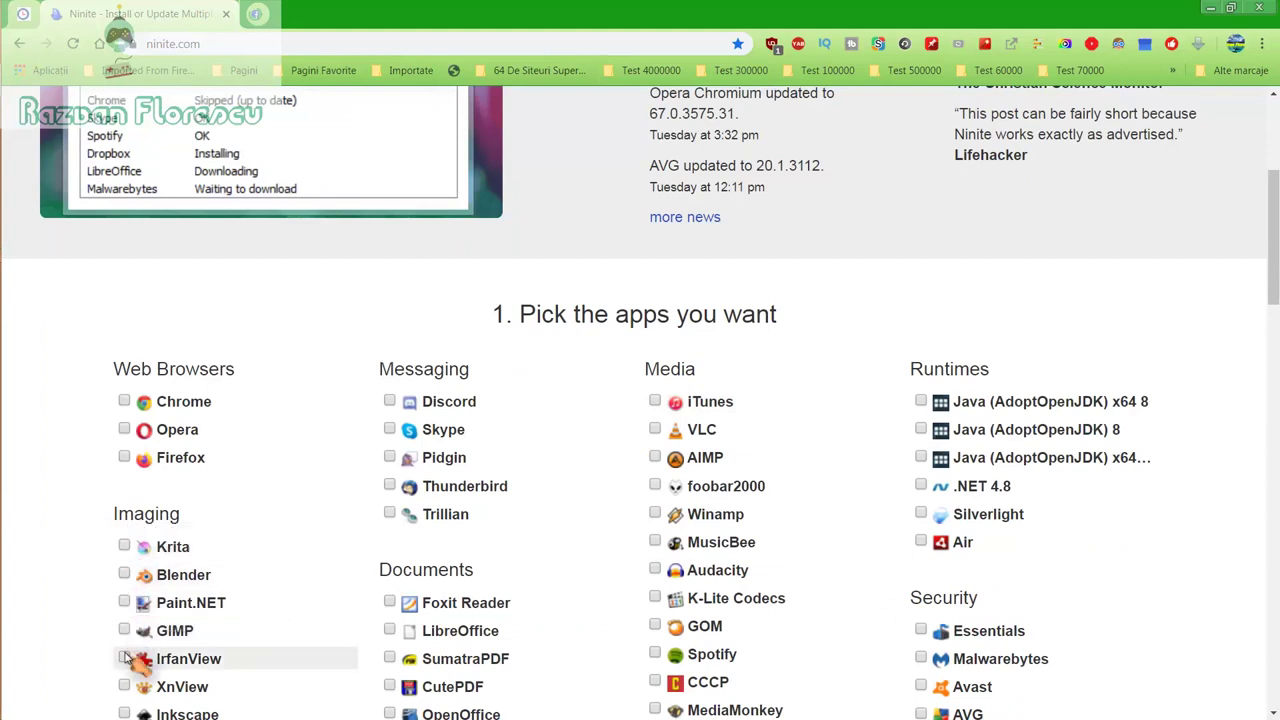
pyautogui.scroll(-1, 133, 690)
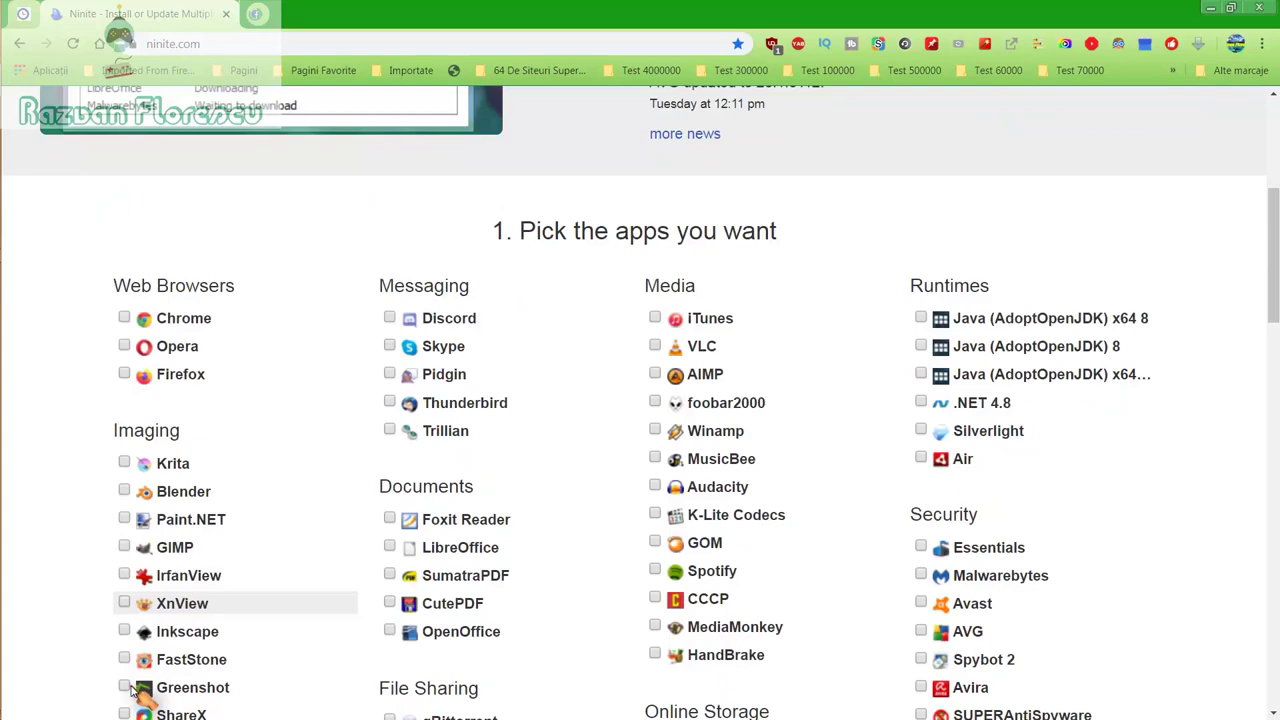
pyautogui.scroll(-1, 140, 690)
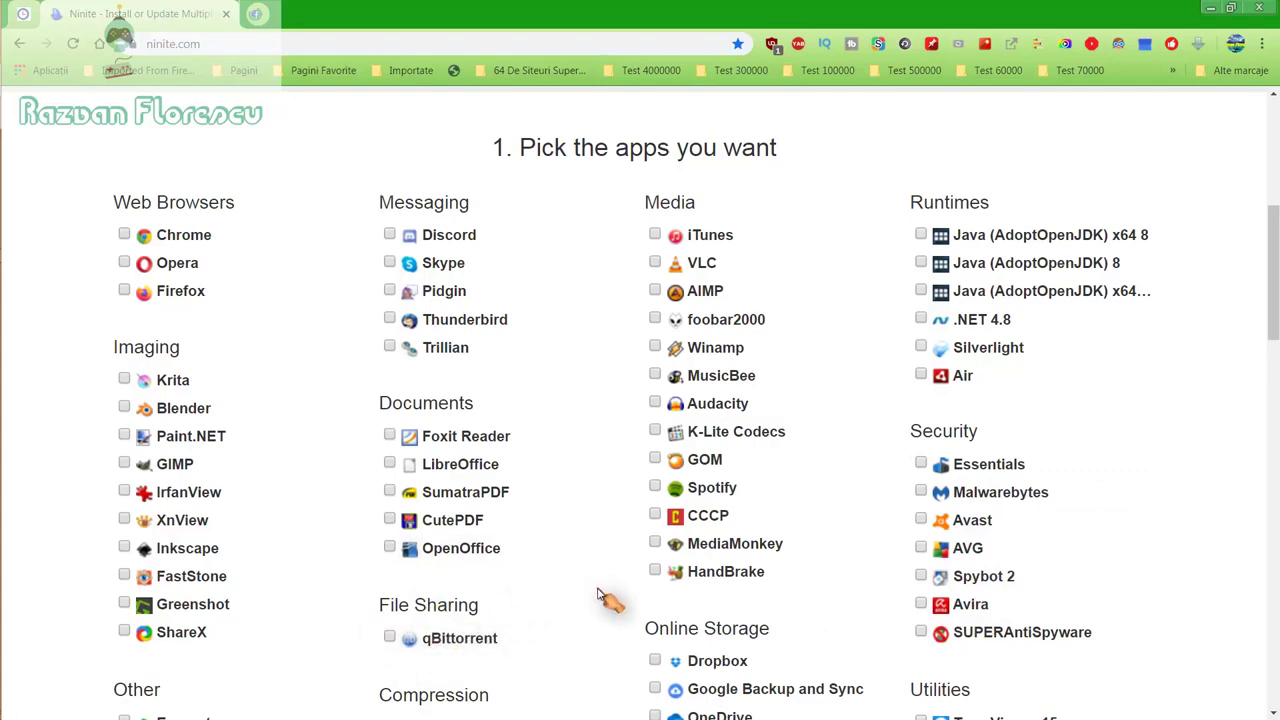
pyautogui.scroll(-1, 603, 596)
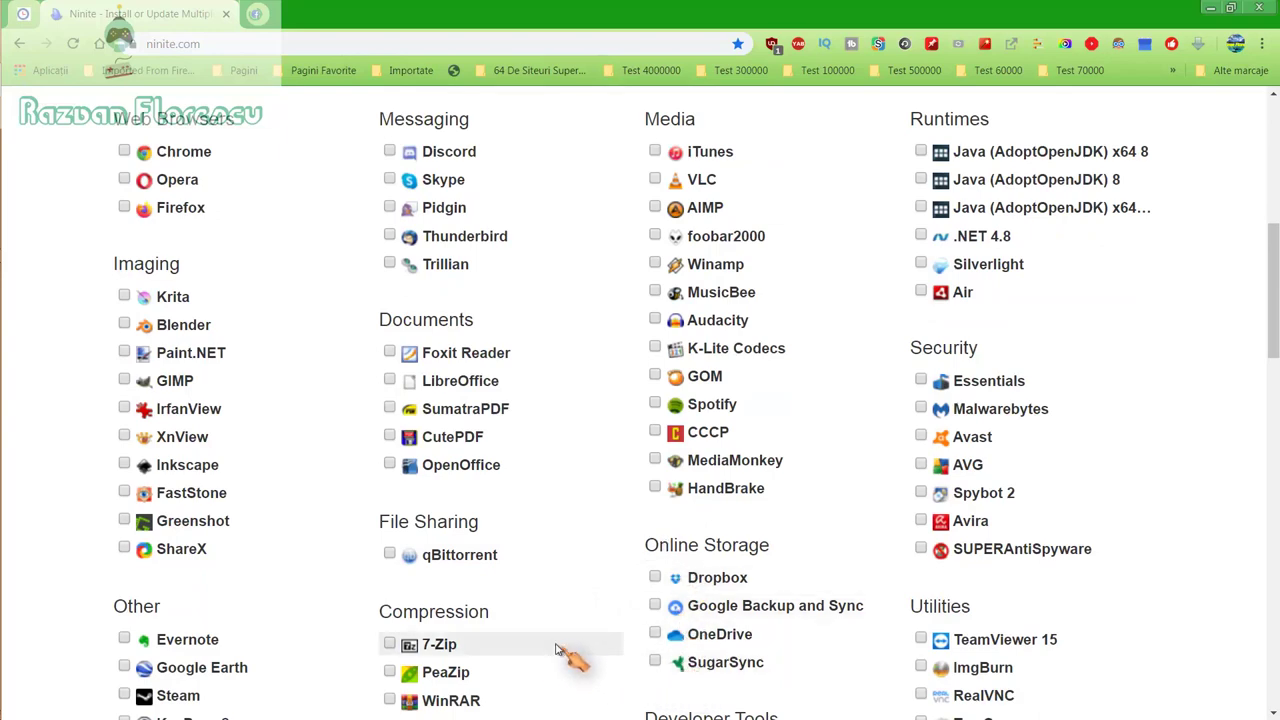
pyautogui.scroll(-2, 571, 657)
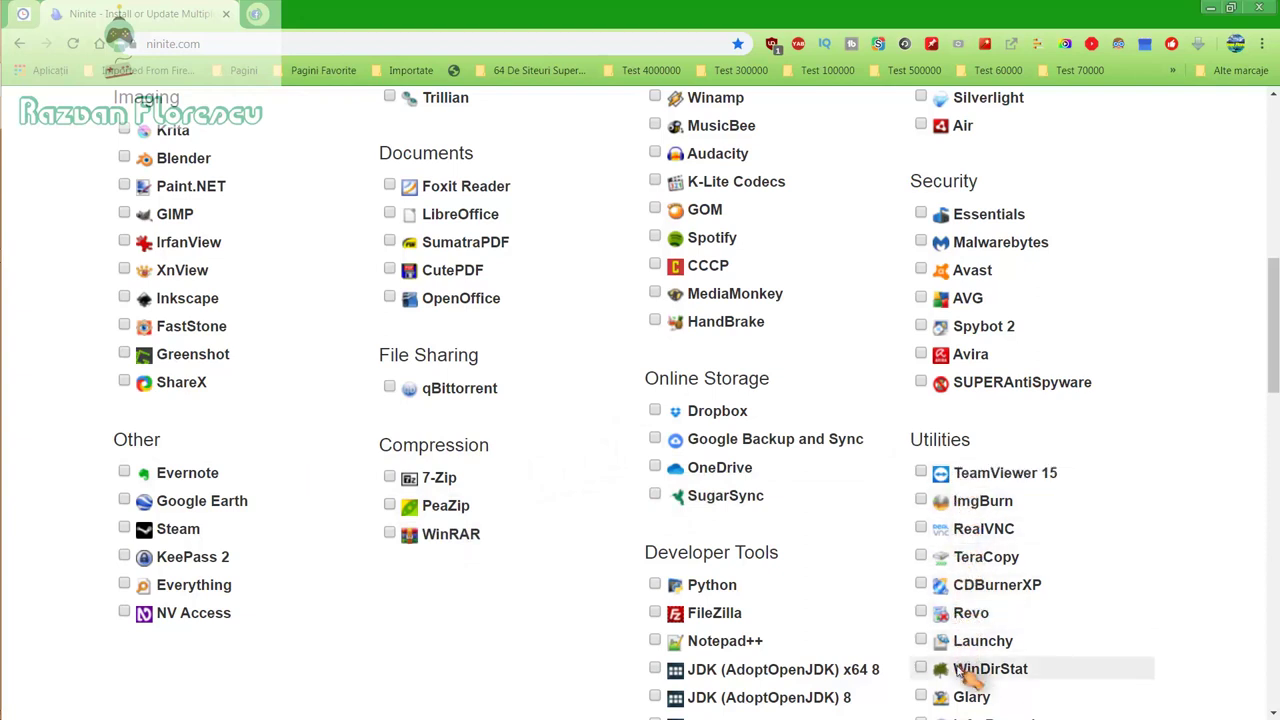
pyautogui.scroll(-1, 963, 696)
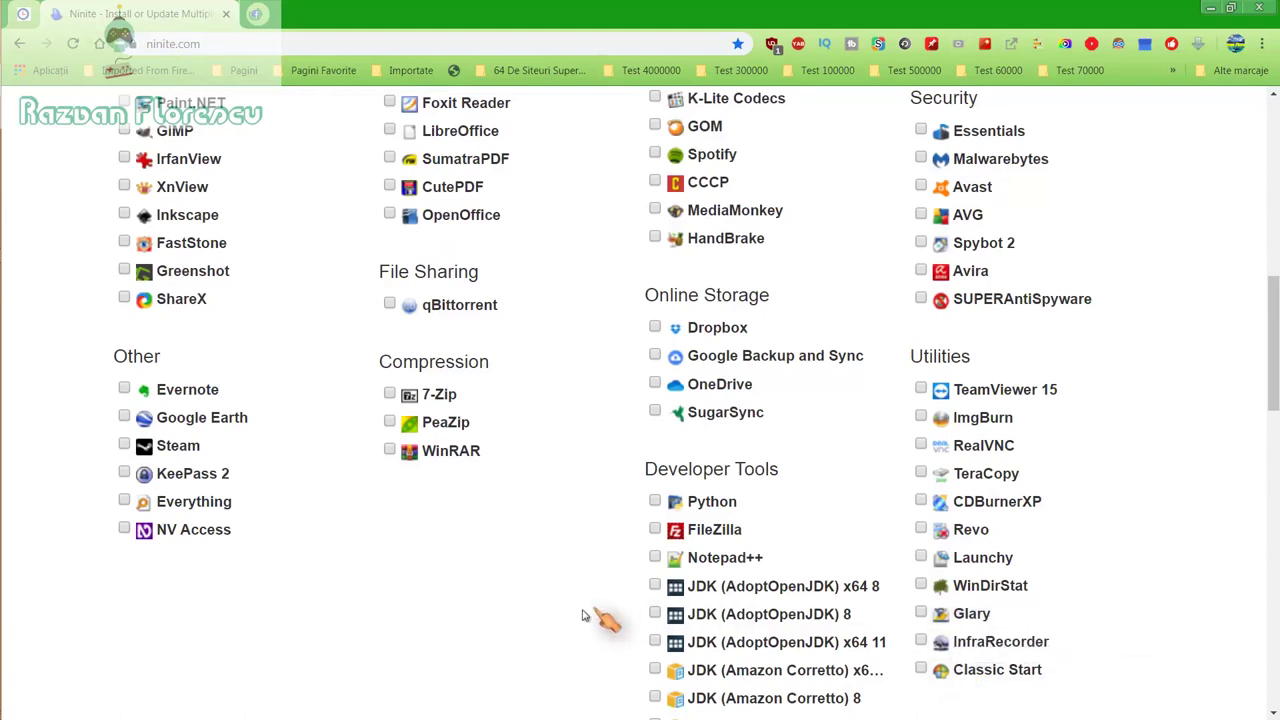
pyautogui.scroll(-1, 540, 600)
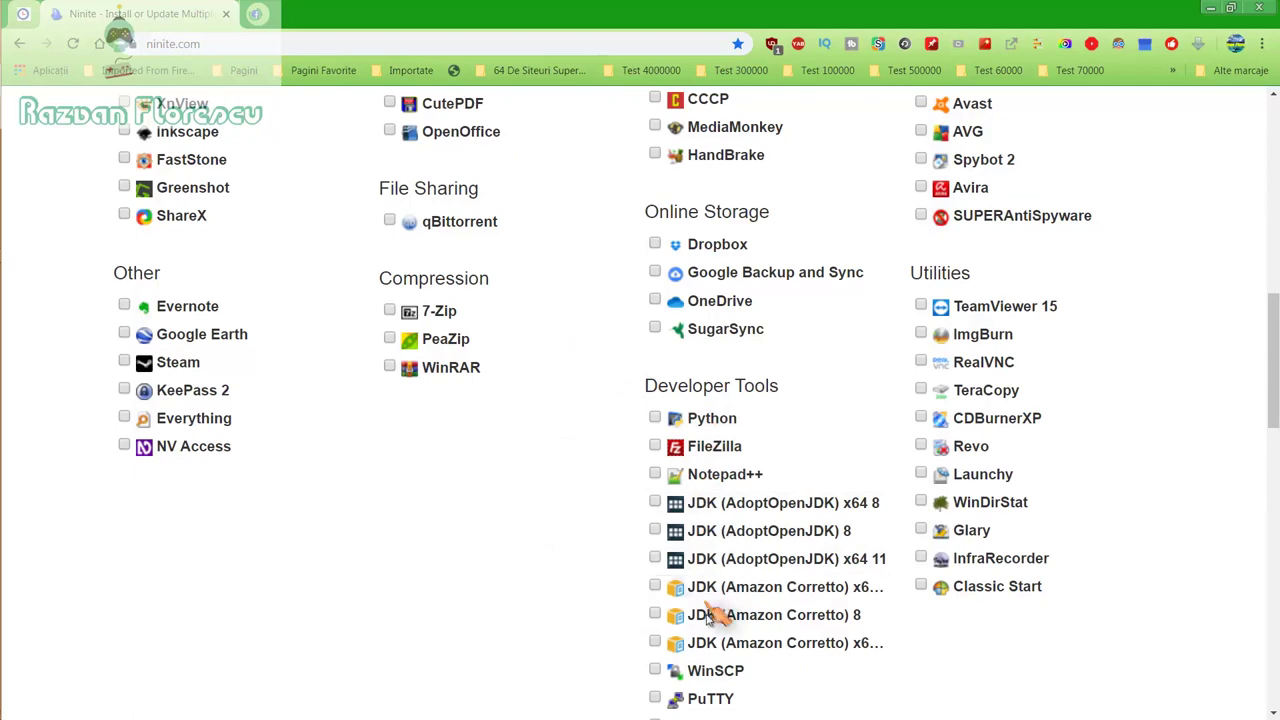
pyautogui.scroll(-2, 718, 648)
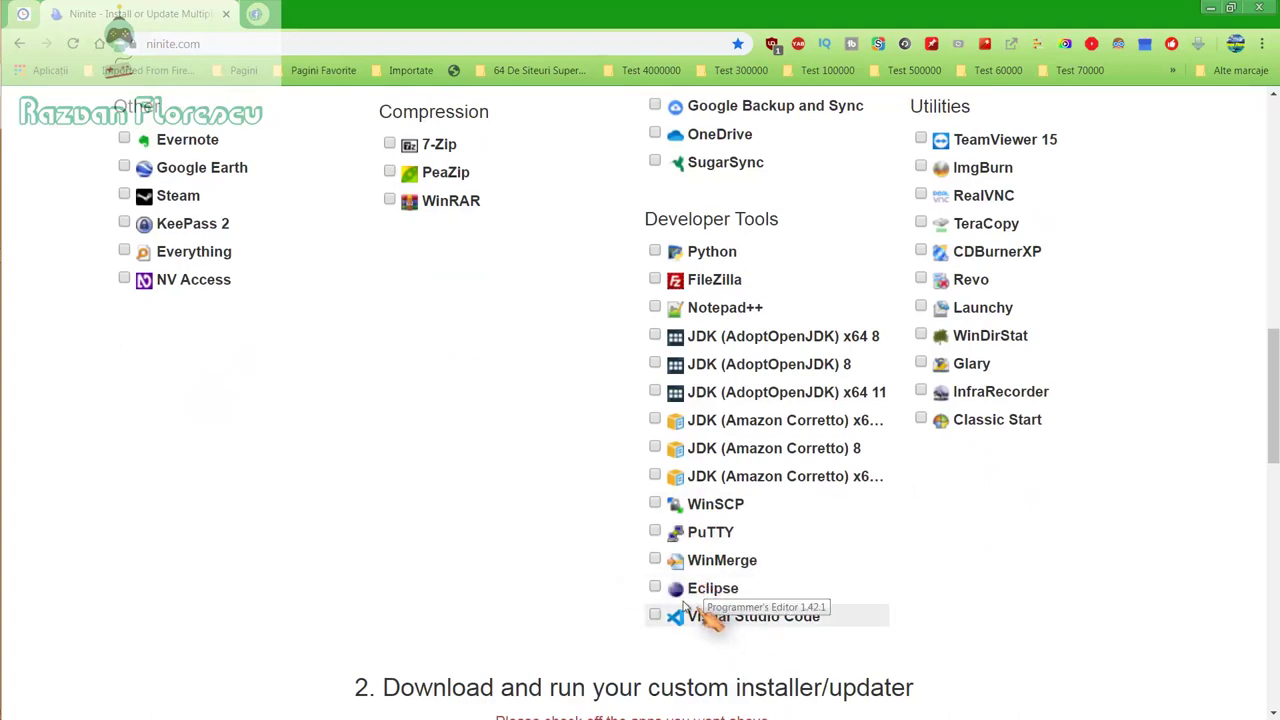
pyautogui.scroll(3, 590, 568)
pyautogui.scroll(3, 590, 568)
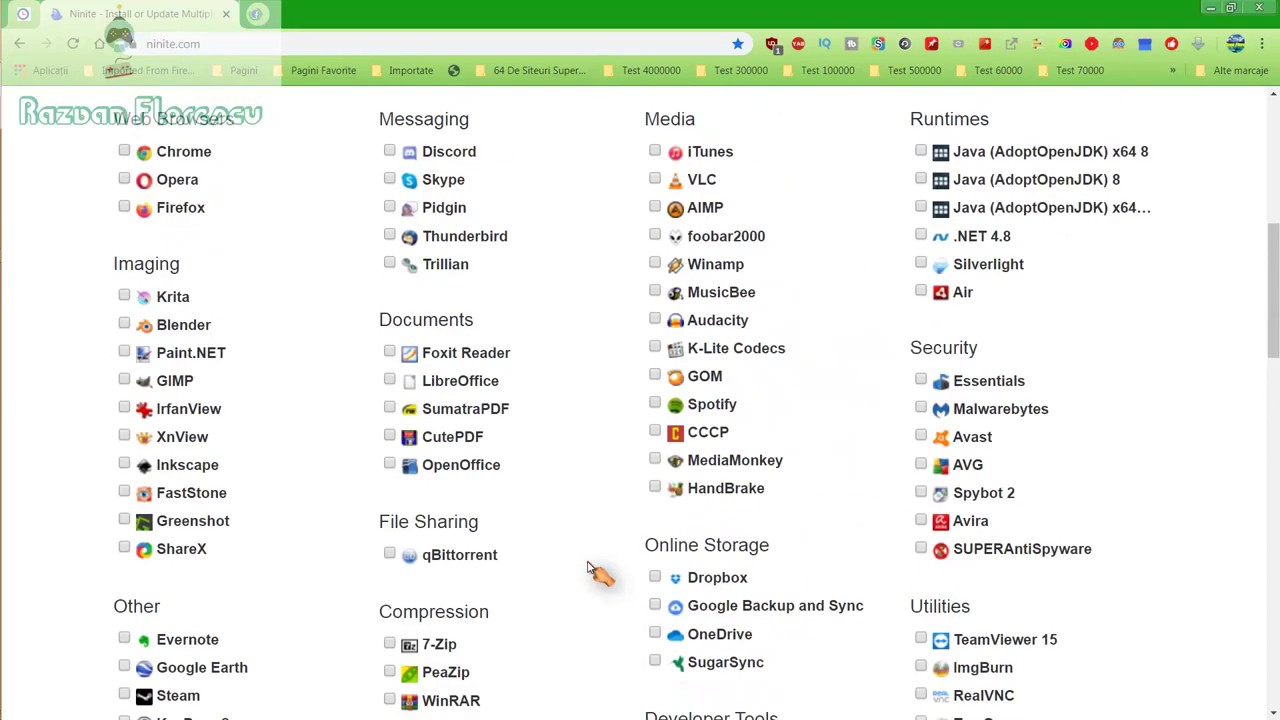
# Step: Tick GOM, Inkscape, MusicBee, CCCP, MediaMonkey and Spotify in the list of apps to install
pyautogui.scroll(2, 592, 568)
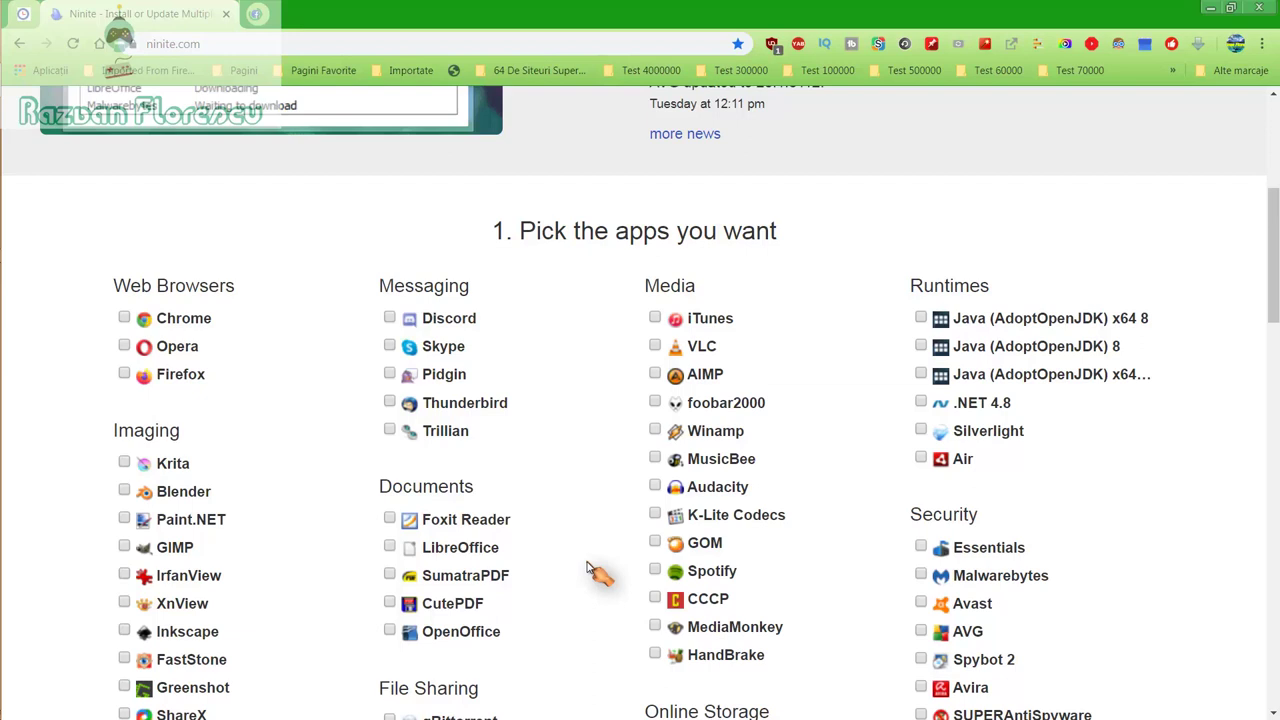
pyautogui.click(657, 544)
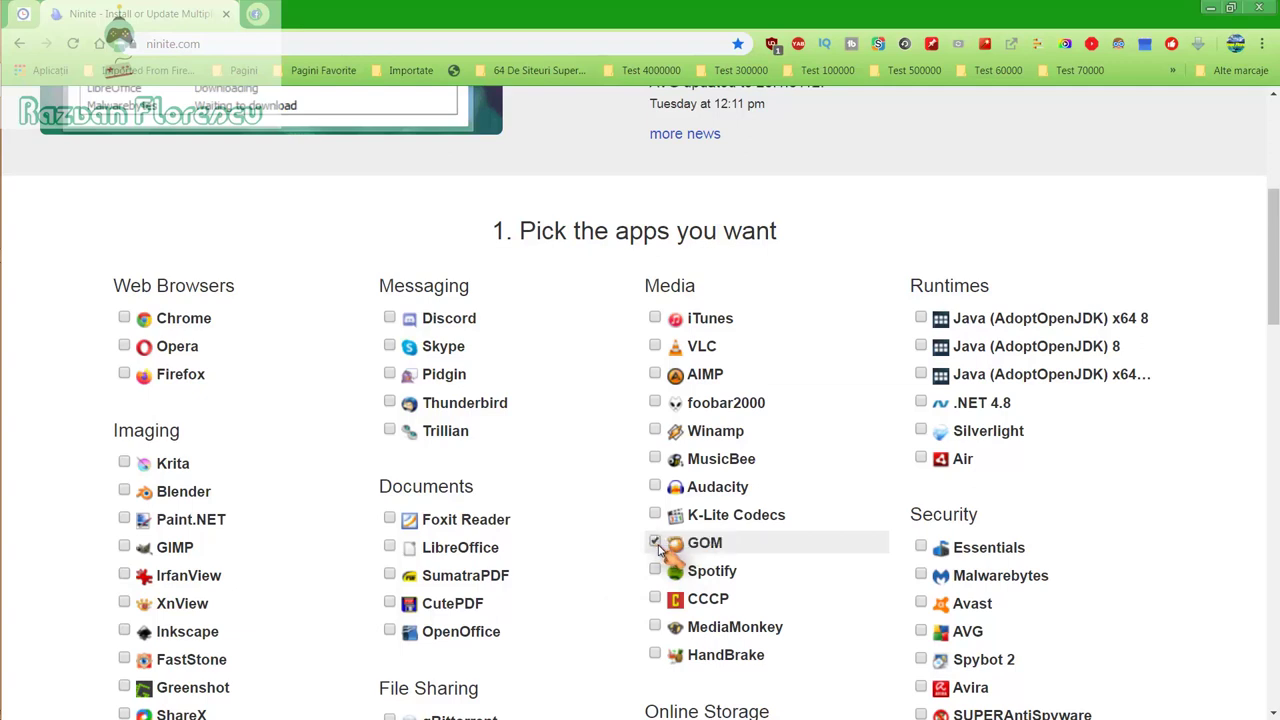
pyautogui.click(132, 638)
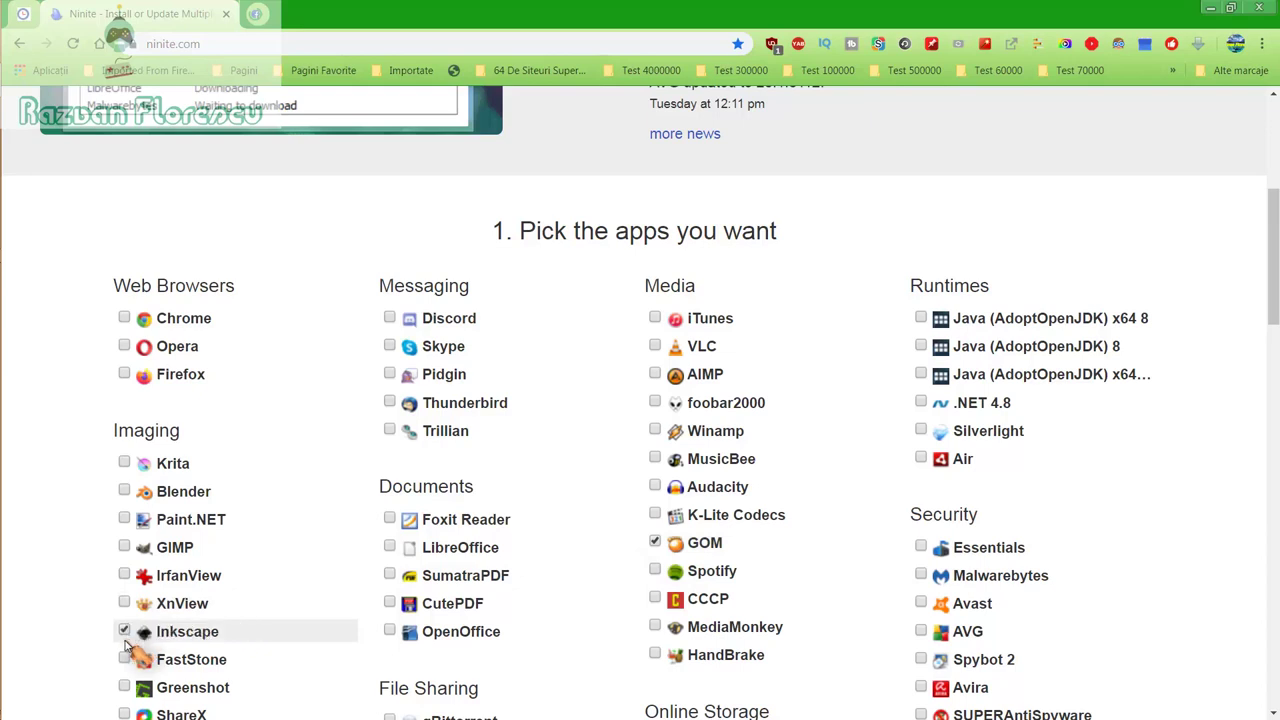
pyautogui.click(656, 461)
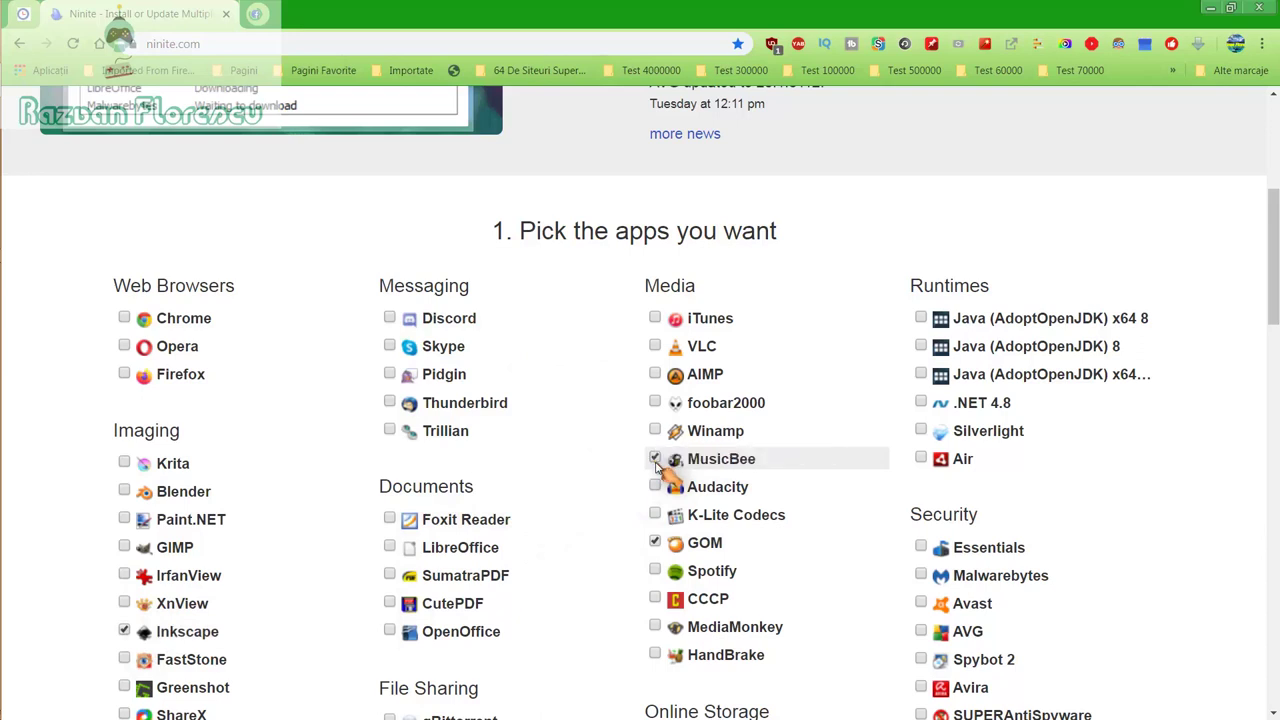
pyautogui.click(655, 626)
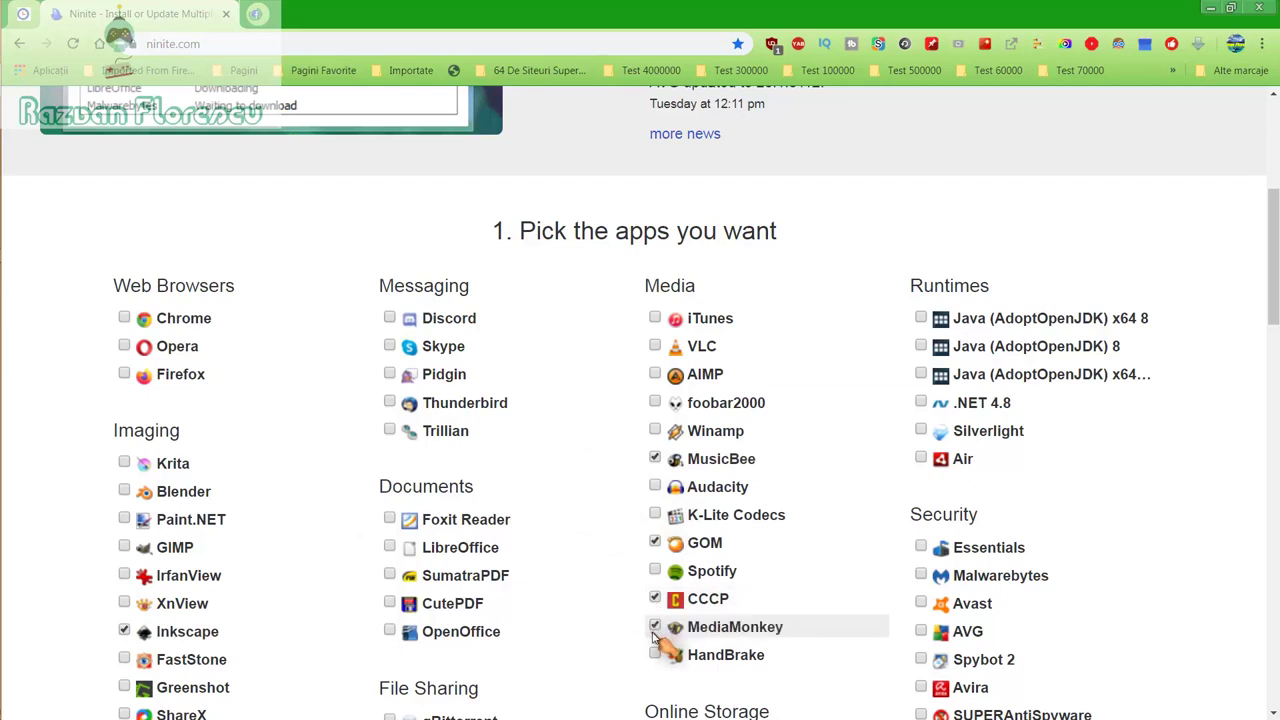
pyautogui.click(661, 578)
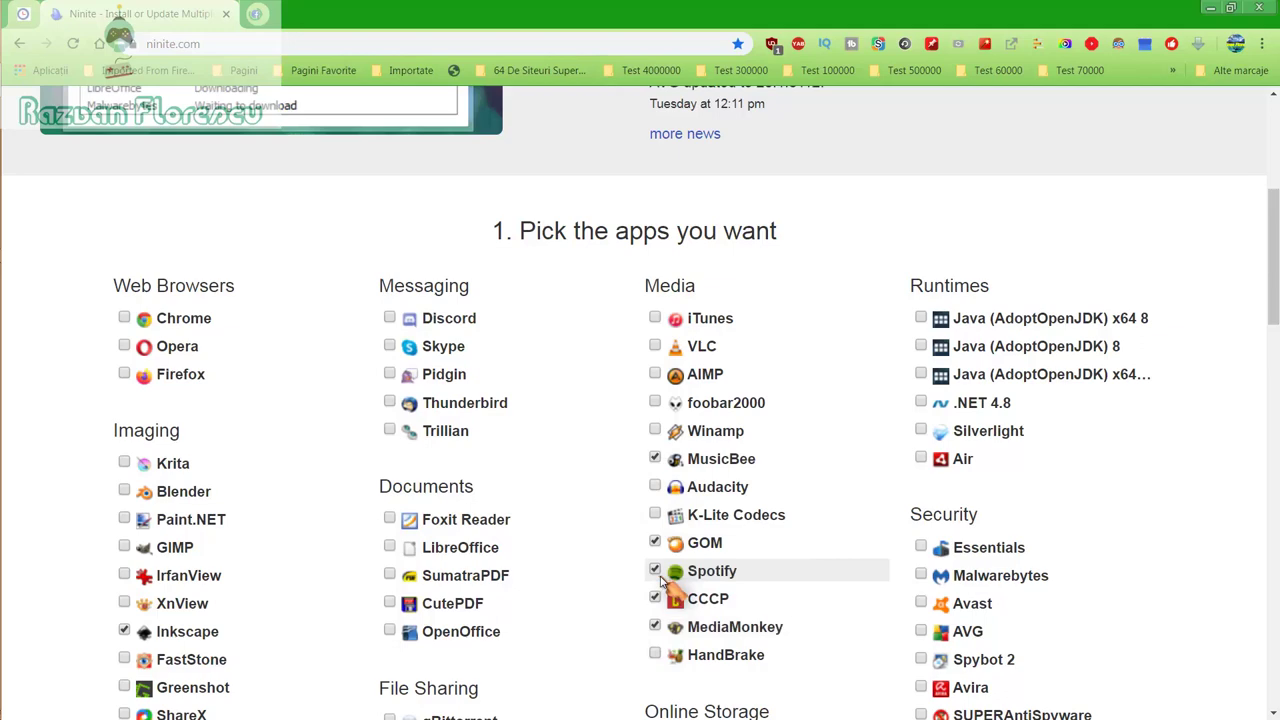
# Step: Add SUPERAntiSpyware and Spybot 2 from Security and SugarSync from Online Storage to the selected apps
pyautogui.scroll(-1, 663, 588)
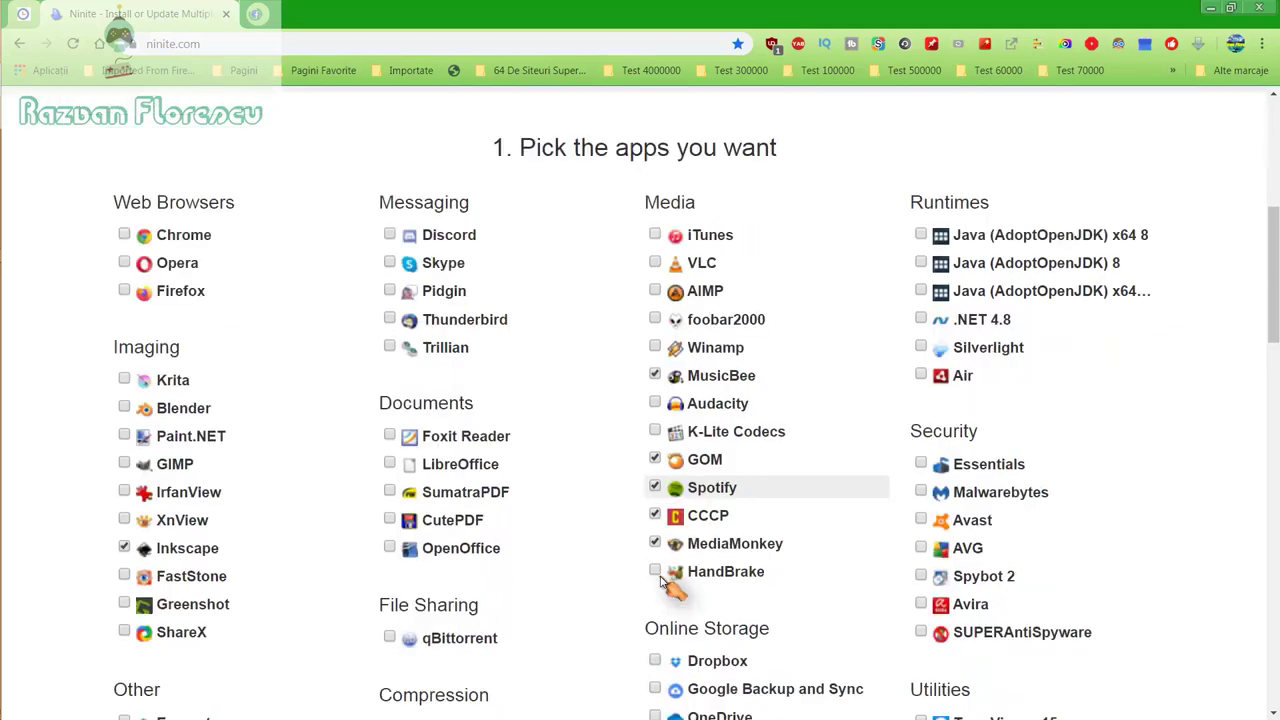
pyautogui.scroll(-1, 677, 582)
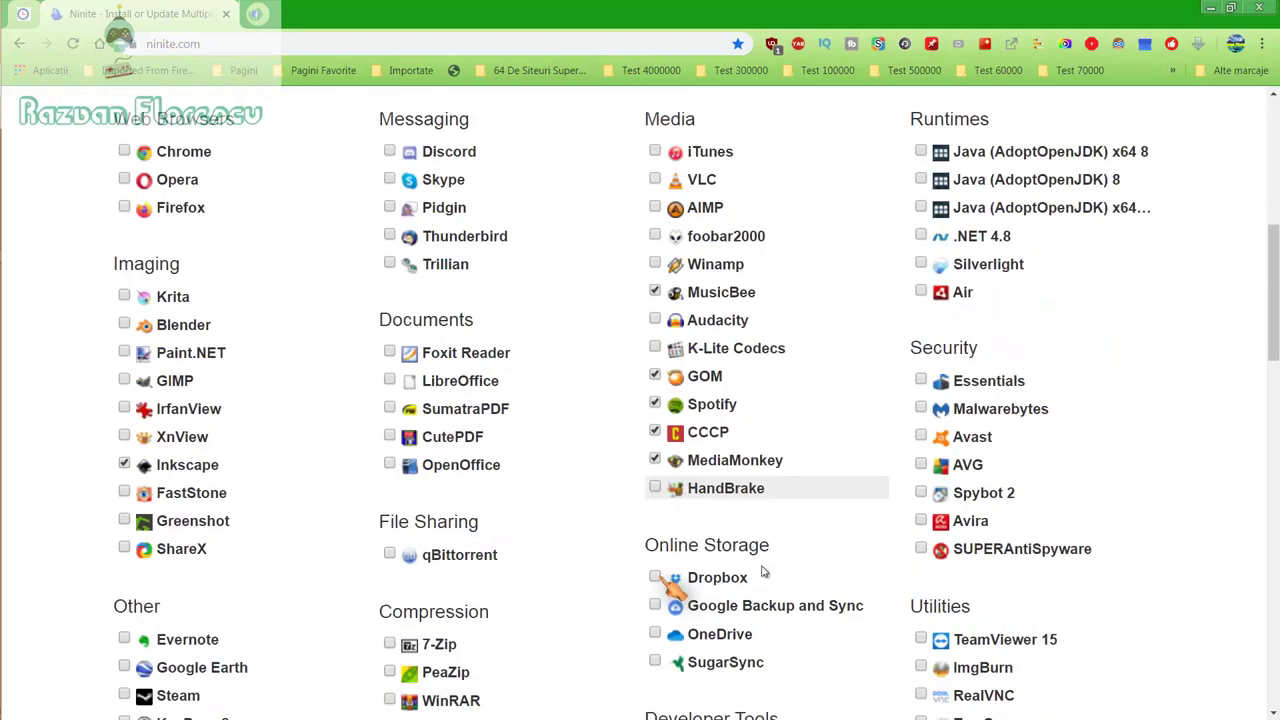
pyautogui.click(919, 548)
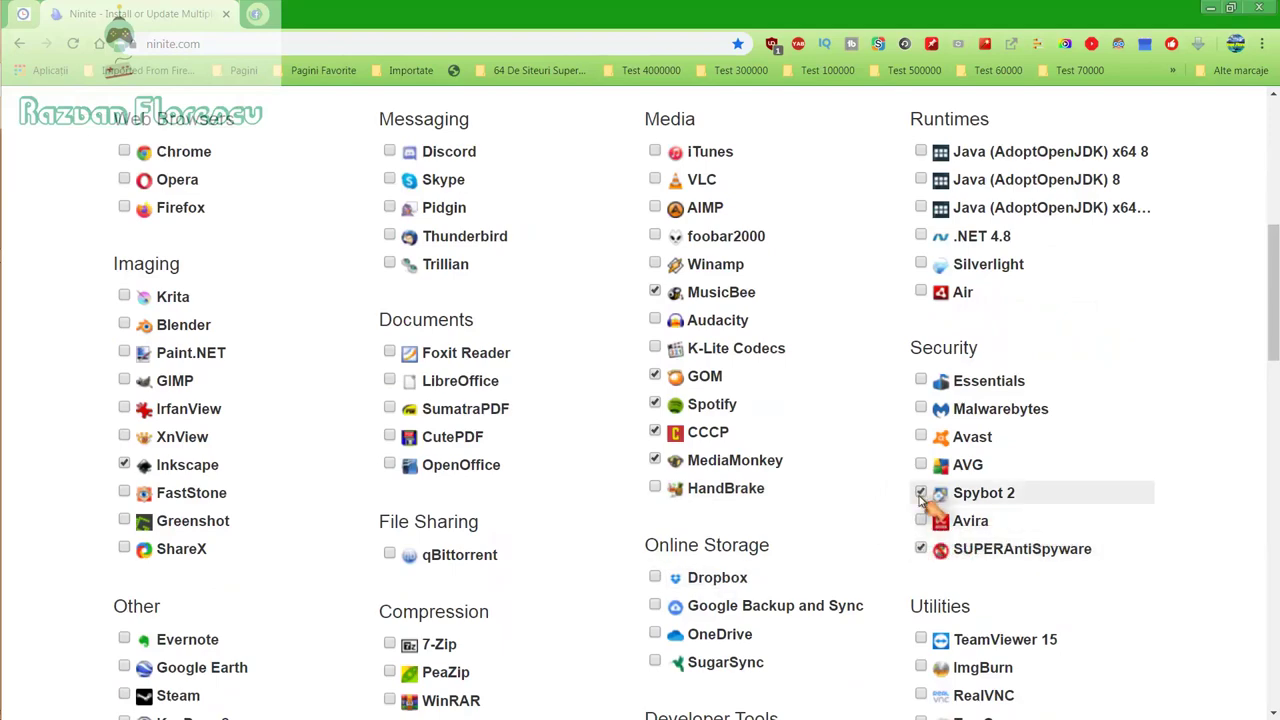
pyautogui.scroll(-2, 921, 500)
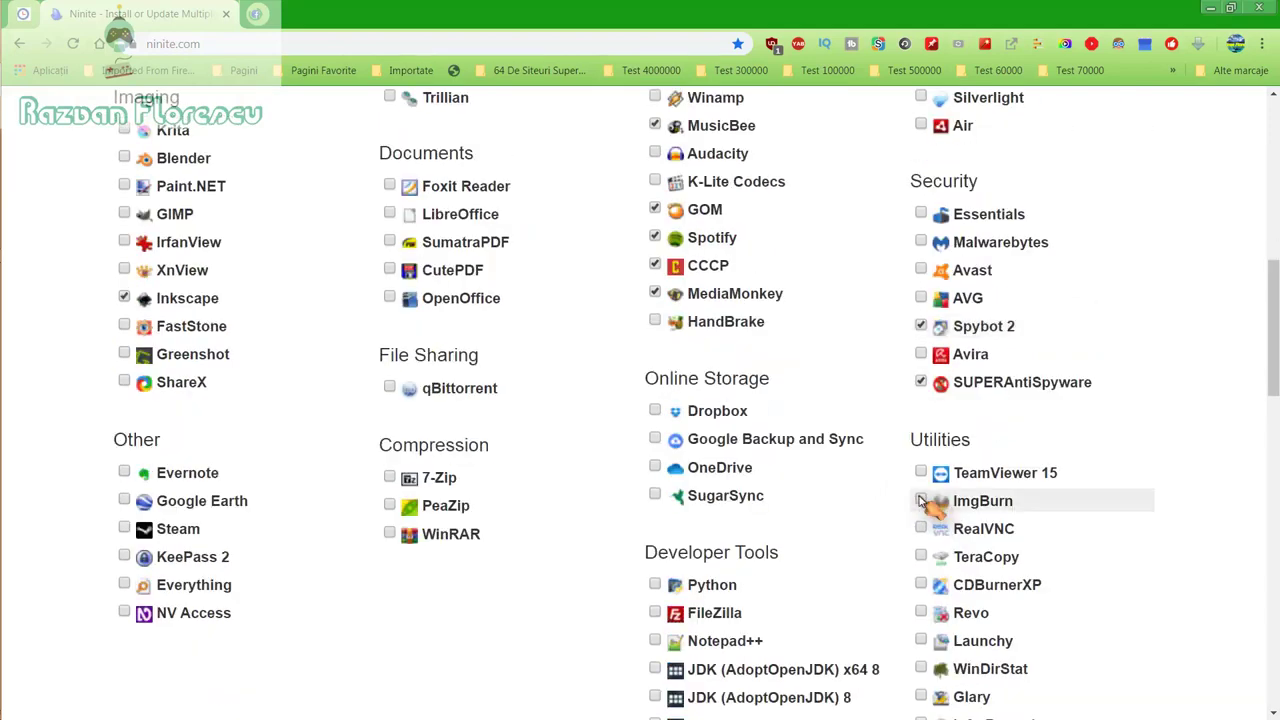
pyautogui.click(654, 496)
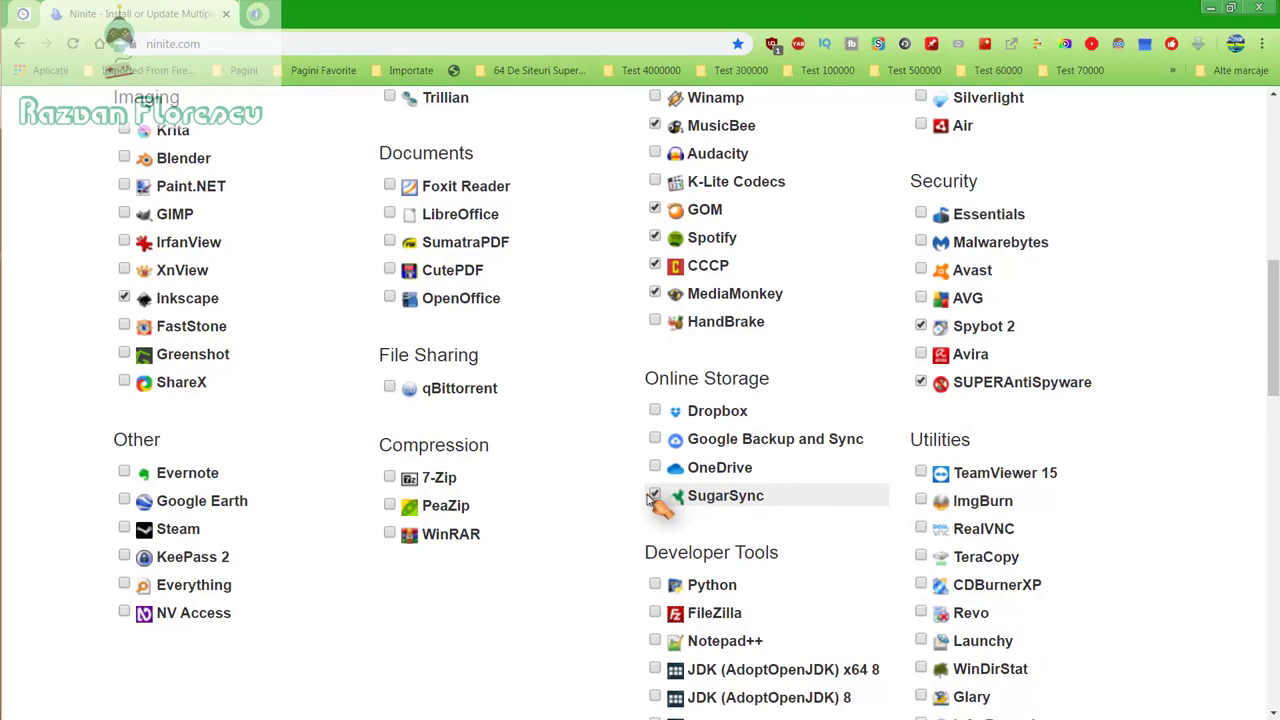
# Step: Get the custom Ninite installer for the selected apps and save it as an application file on the Desktop
pyautogui.scroll(-2, 652, 500)
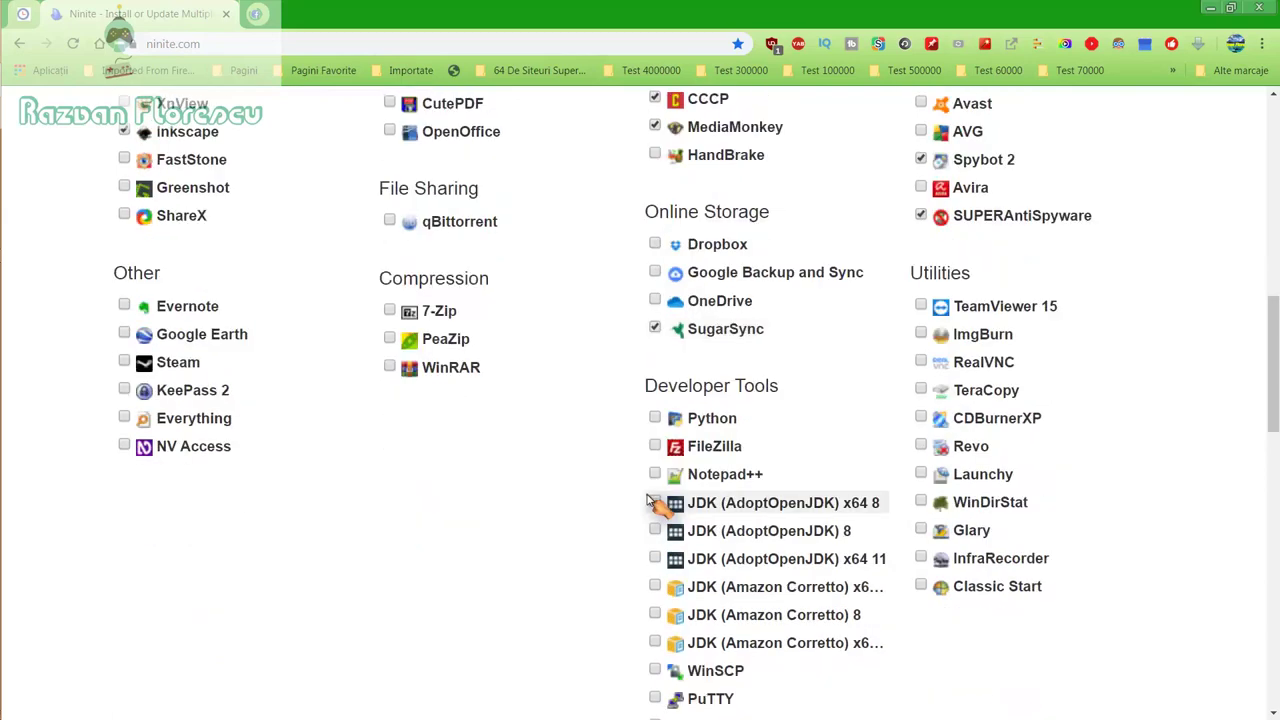
pyautogui.scroll(-2, 648, 502)
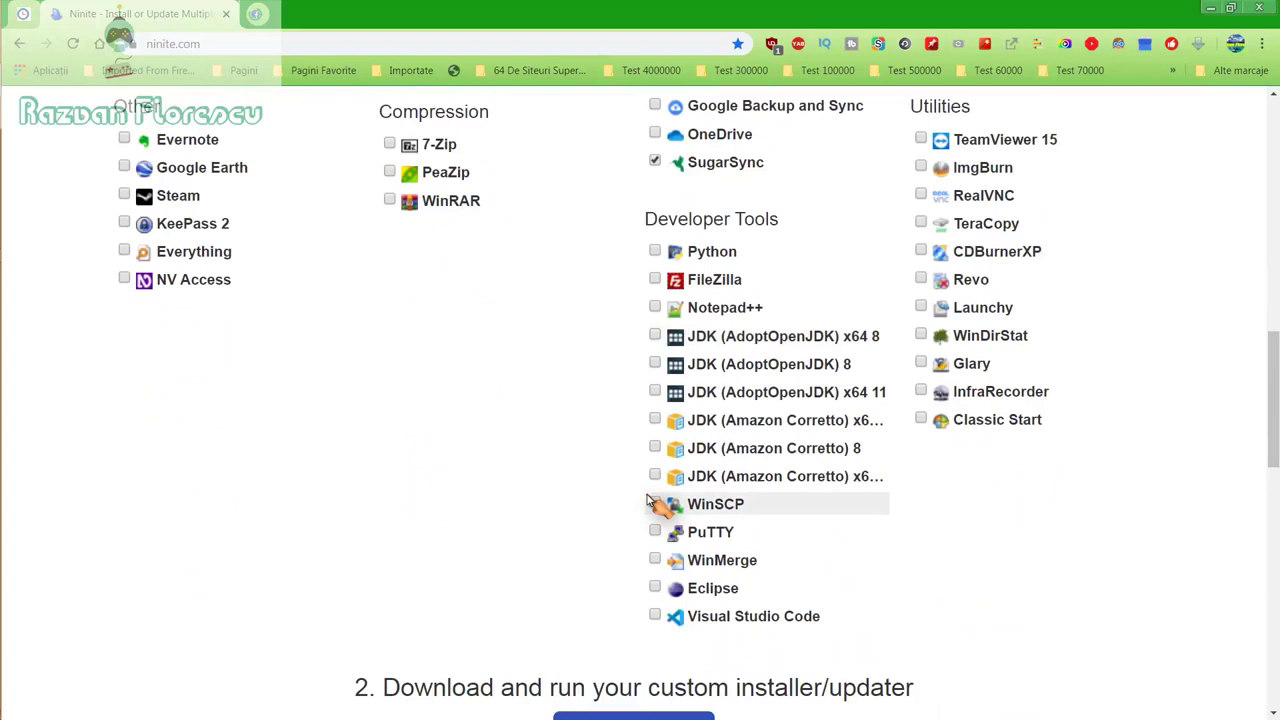
pyautogui.scroll(-2, 648, 502)
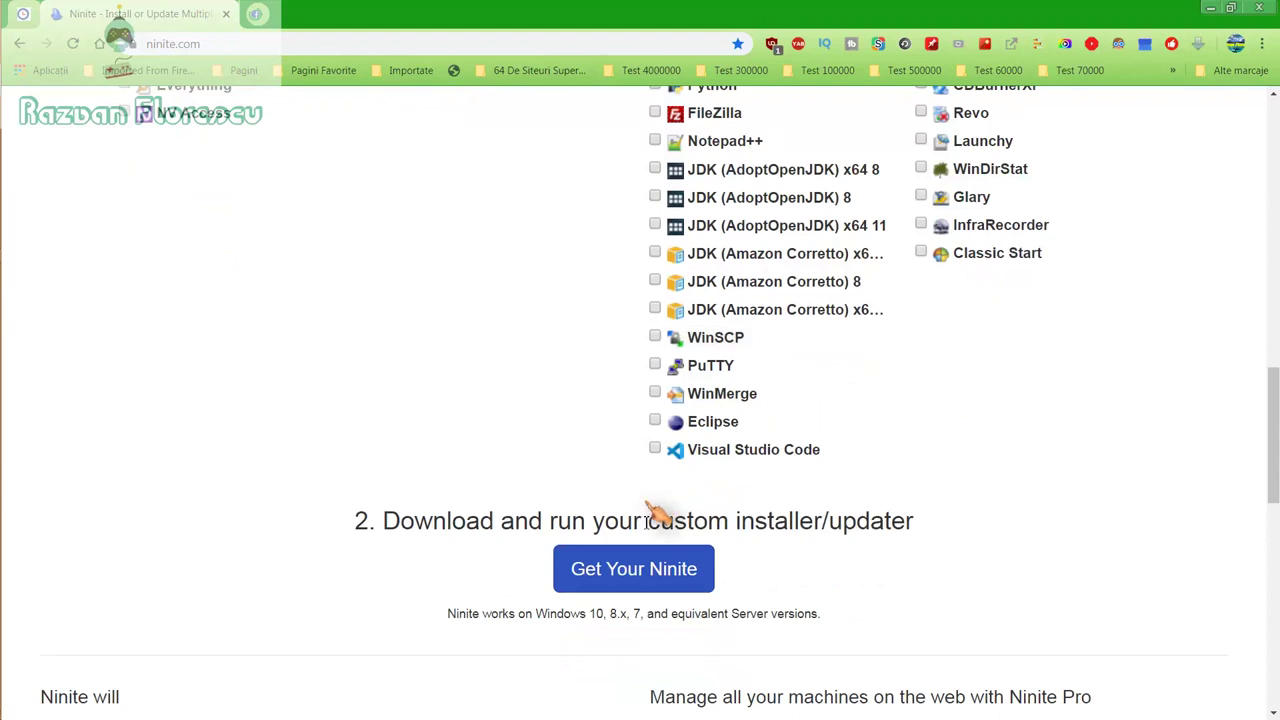
pyautogui.click(633, 572)
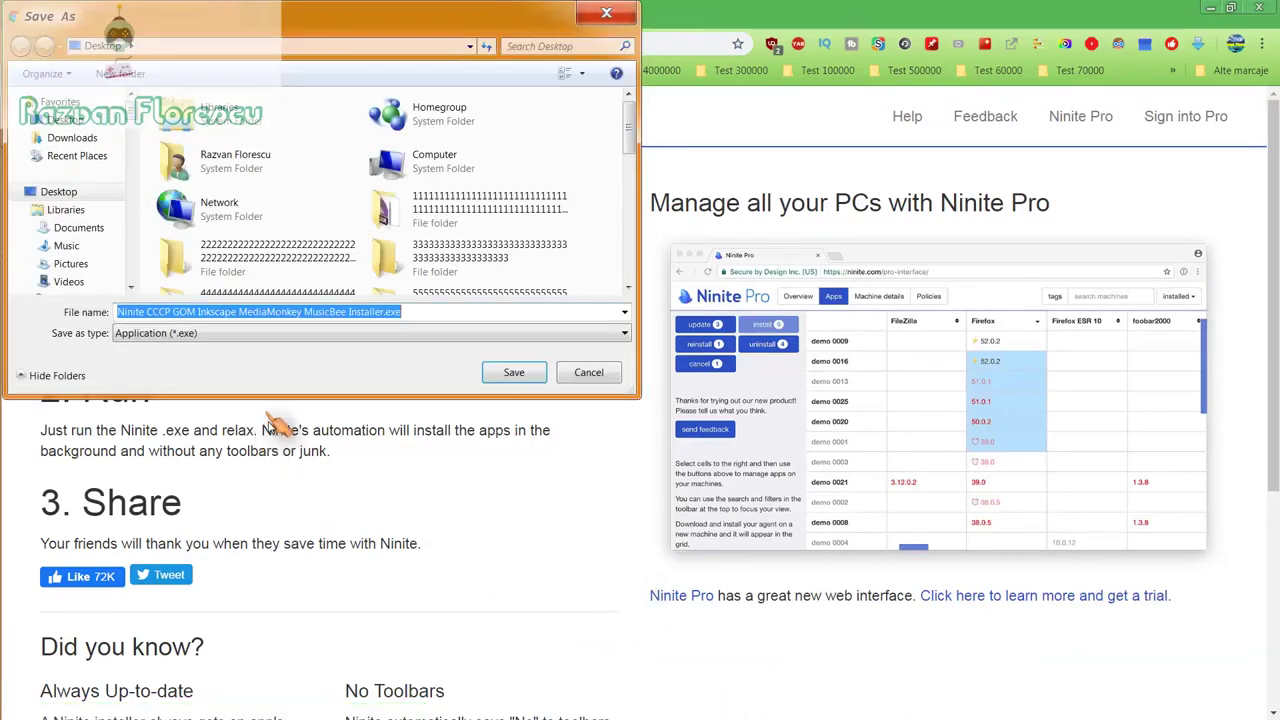
pyautogui.click(325, 336)
pyautogui.click(297, 358)
pyautogui.click(510, 372)
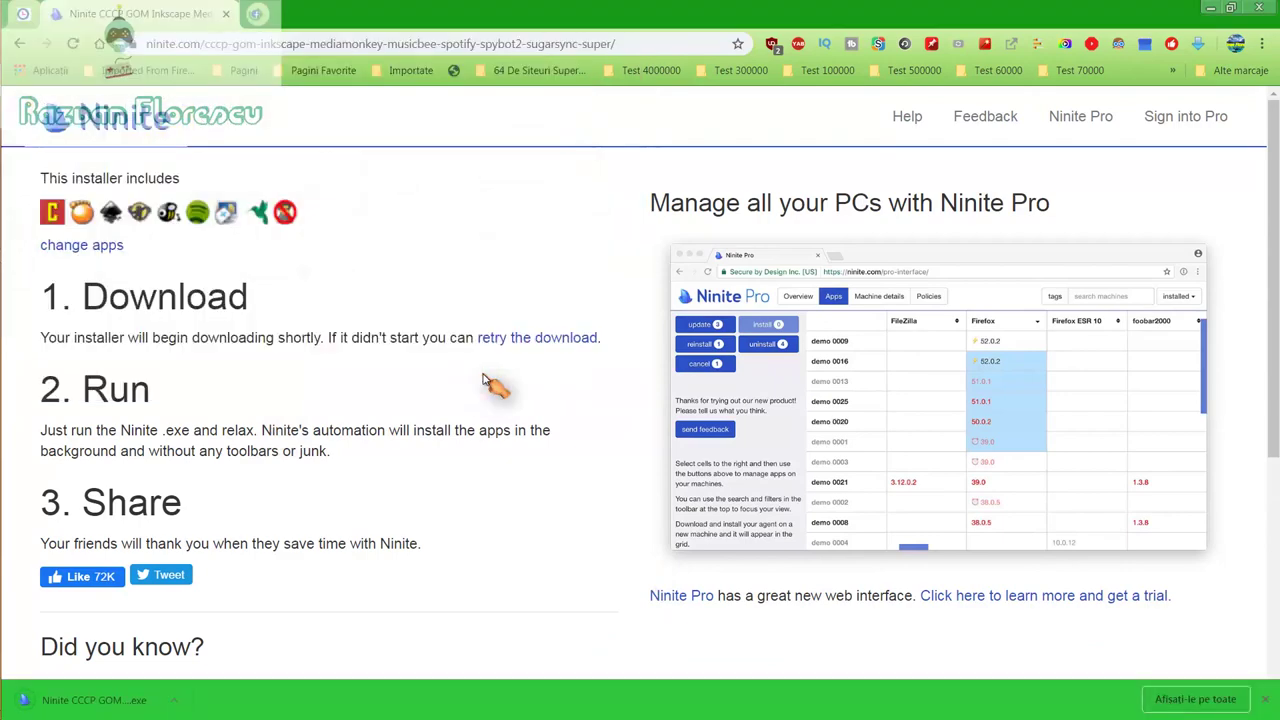
# Step: Run the downloaded Ninite installer, closing the browser, and show the installation details
pyautogui.click(128, 700)
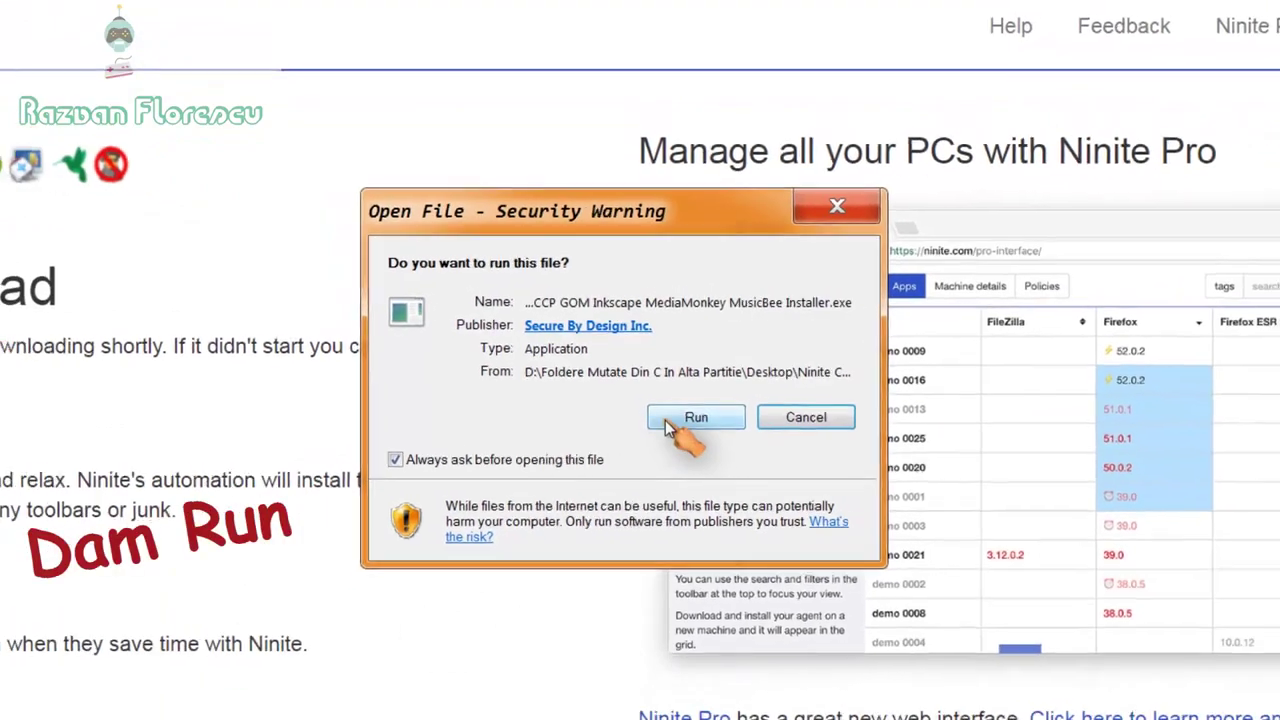
pyautogui.click(670, 420)
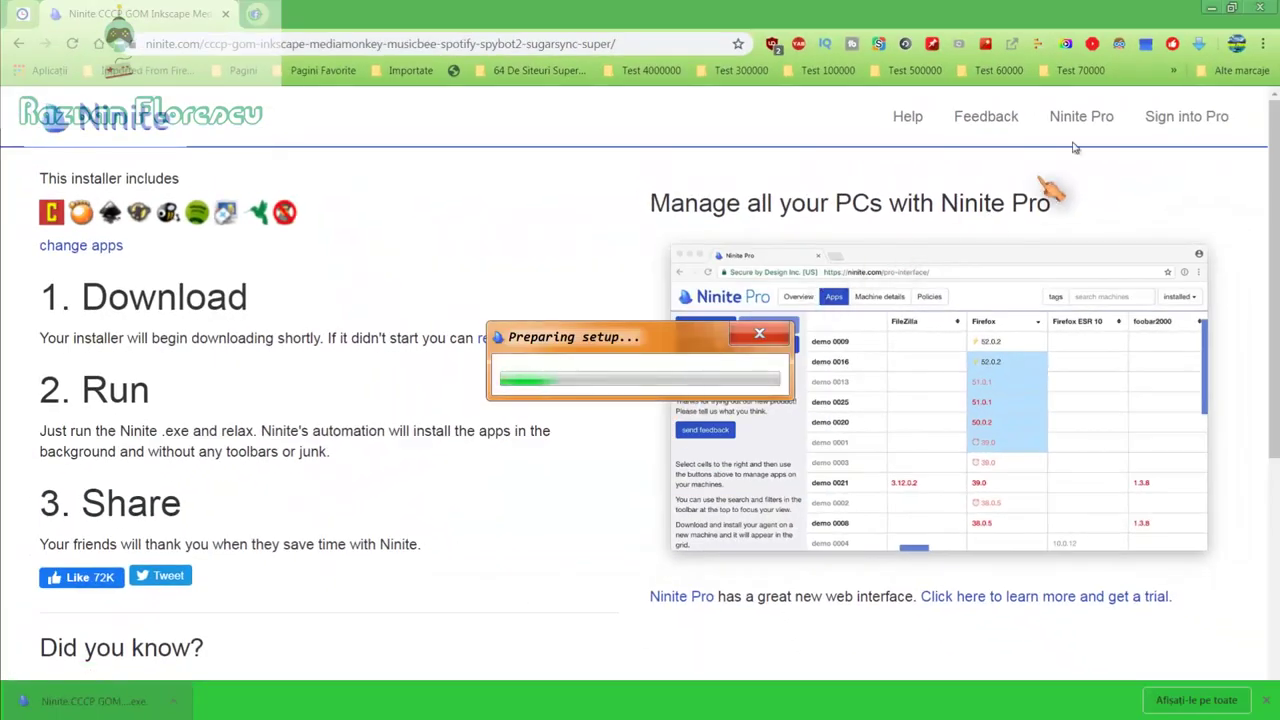
pyautogui.click(1258, 7)
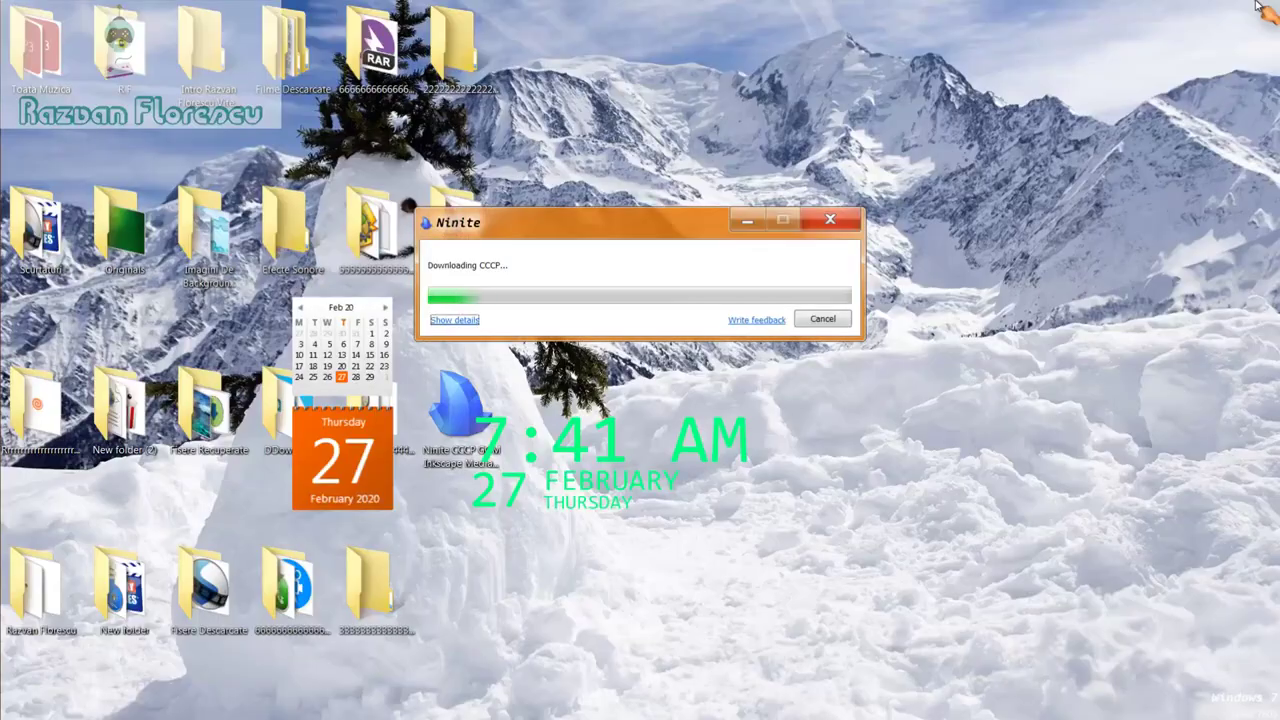
pyautogui.click(457, 321)
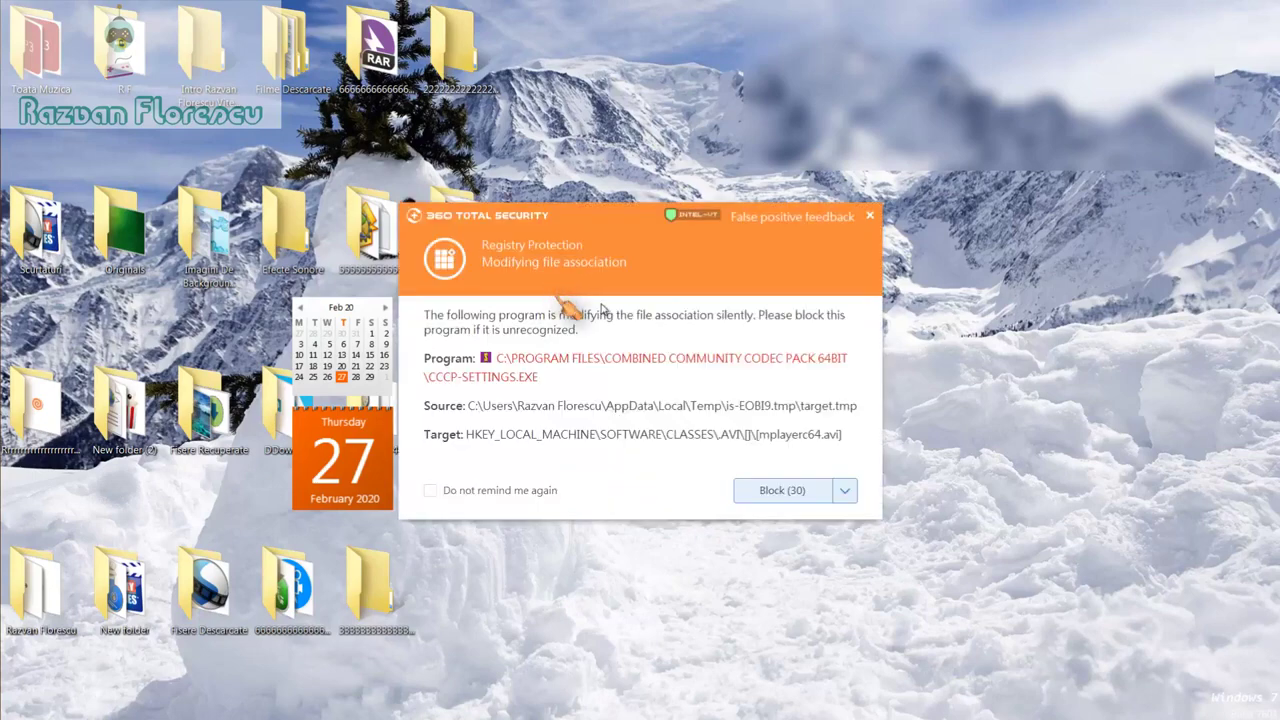
# Step: Dismiss each 360 Total Security alert raised during the installation, enabling "Do not remind me again" on the later driver, service and registry alerts
pyautogui.click(873, 218)
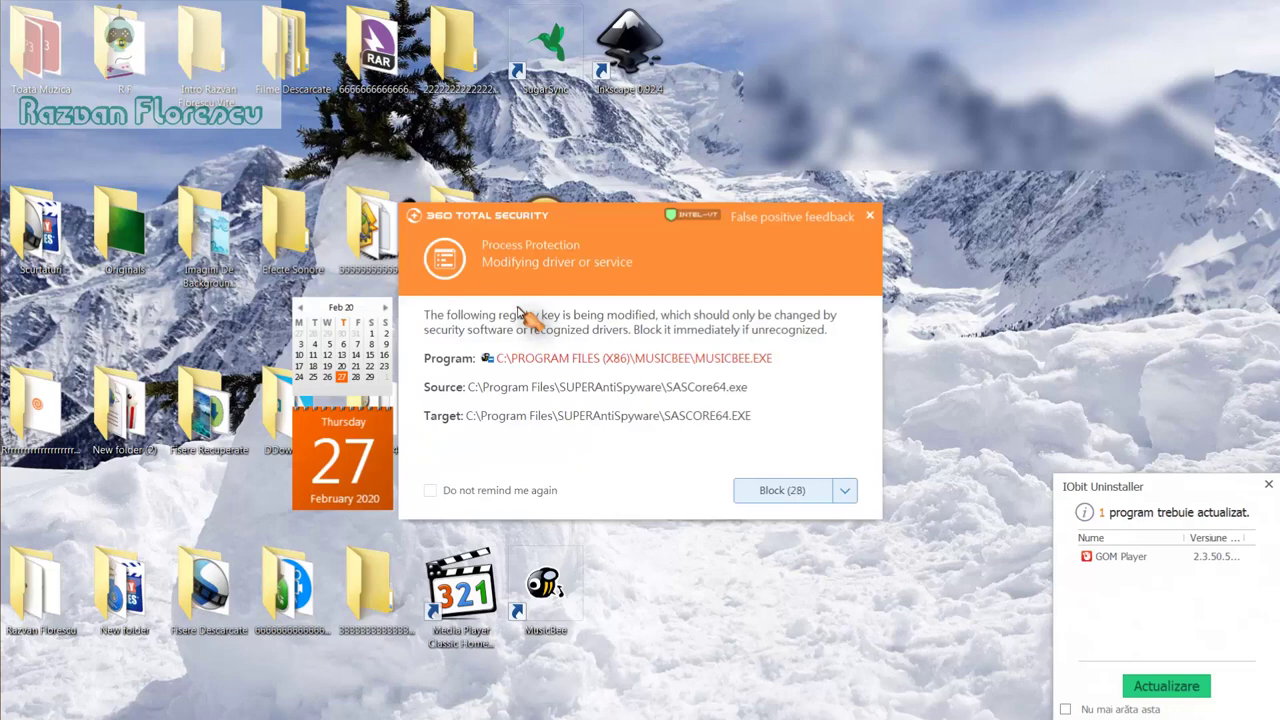
pyautogui.click(872, 218)
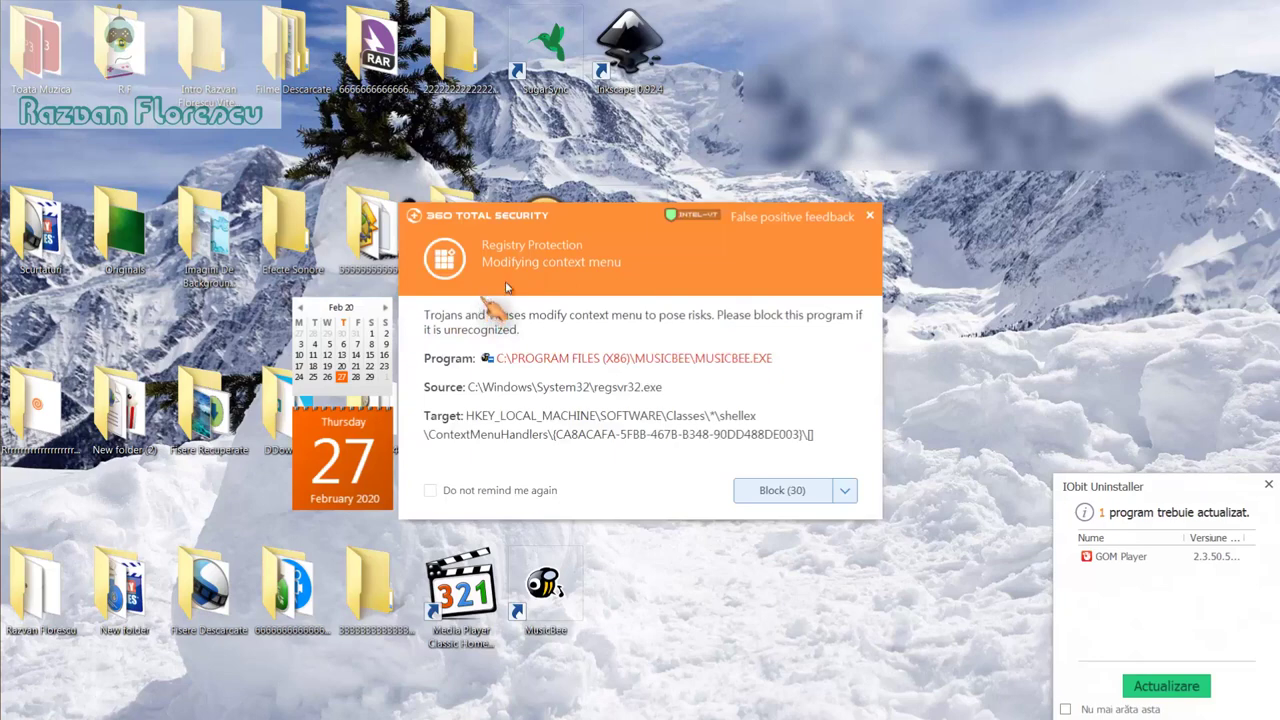
pyautogui.click(870, 216)
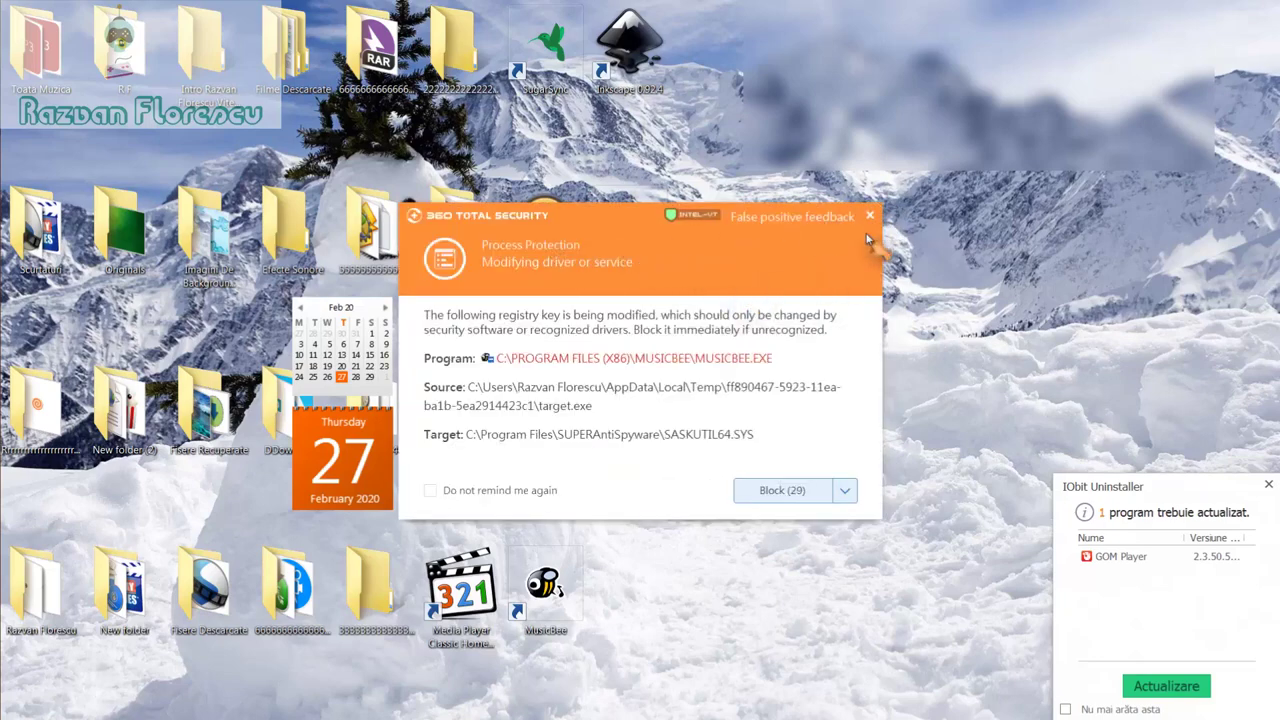
pyautogui.click(872, 216)
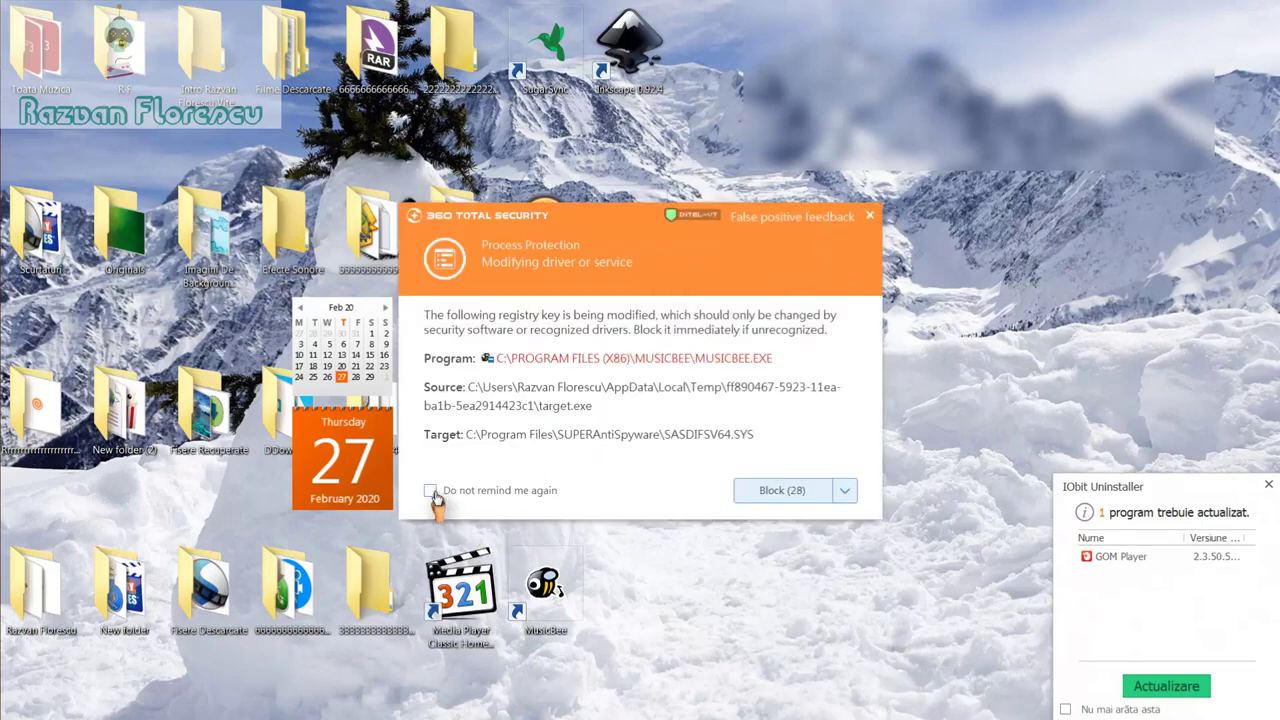
pyautogui.click(872, 216)
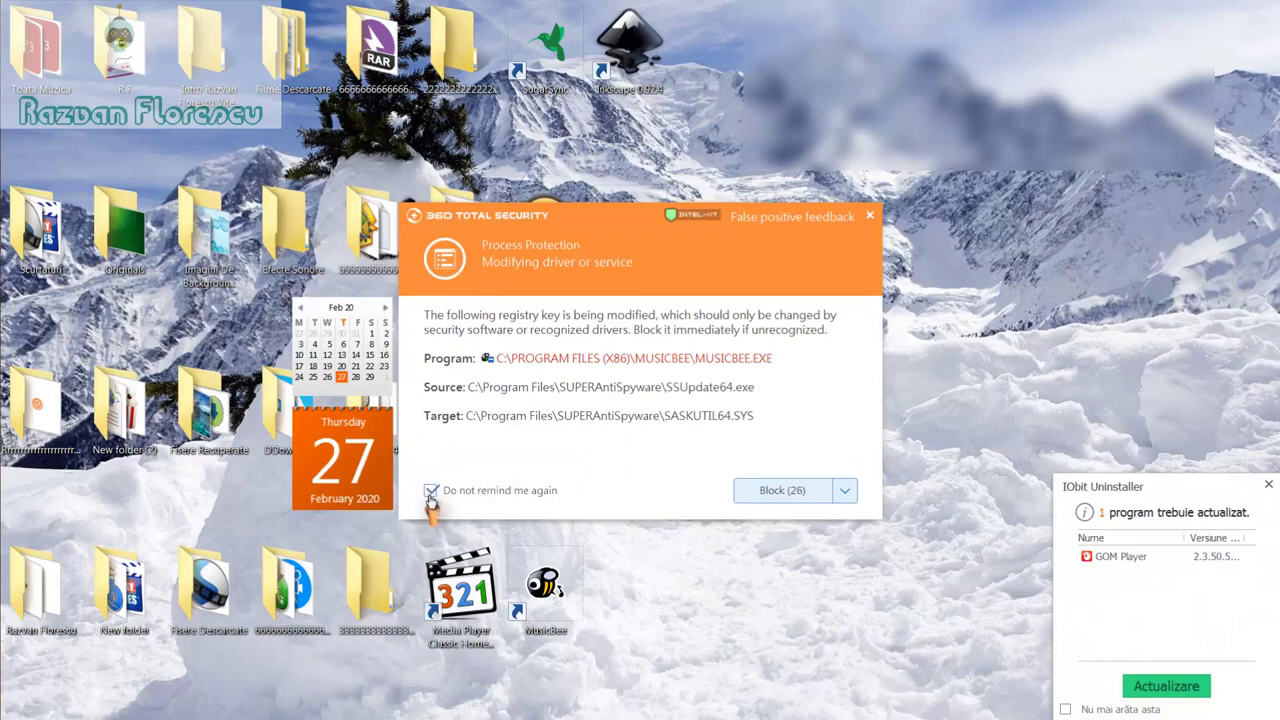
pyautogui.click(869, 216)
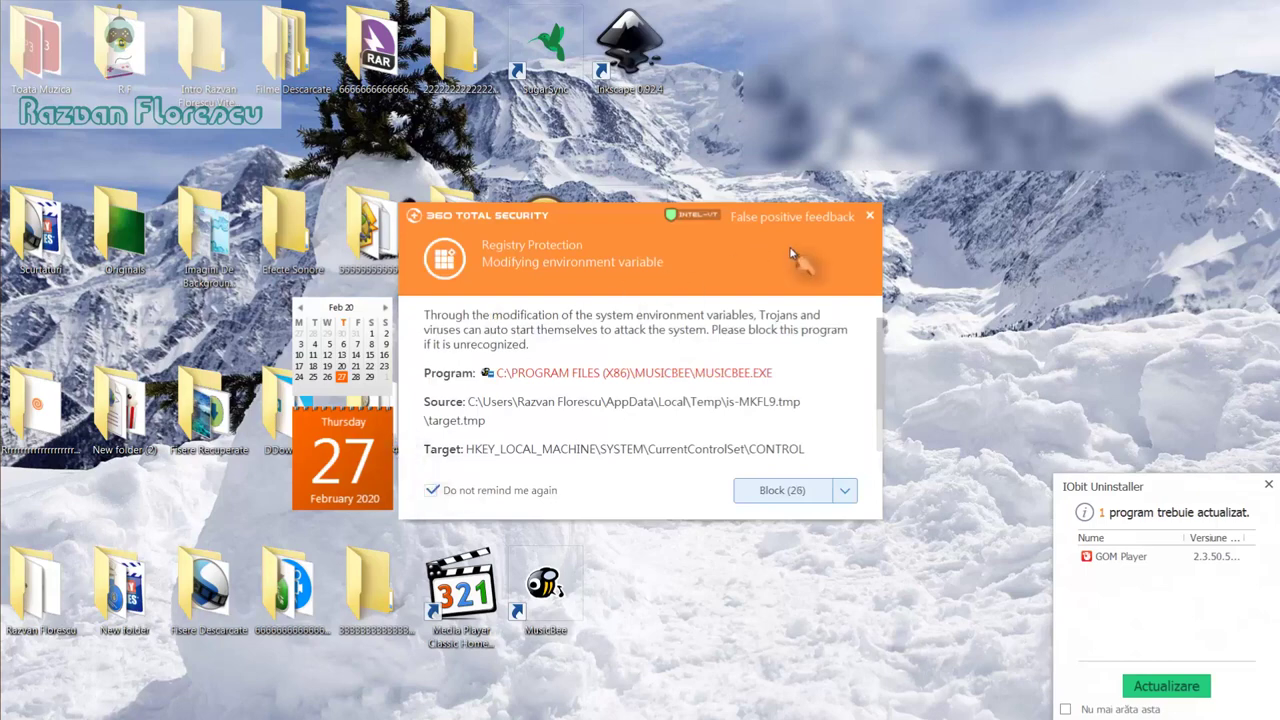
pyautogui.click(871, 219)
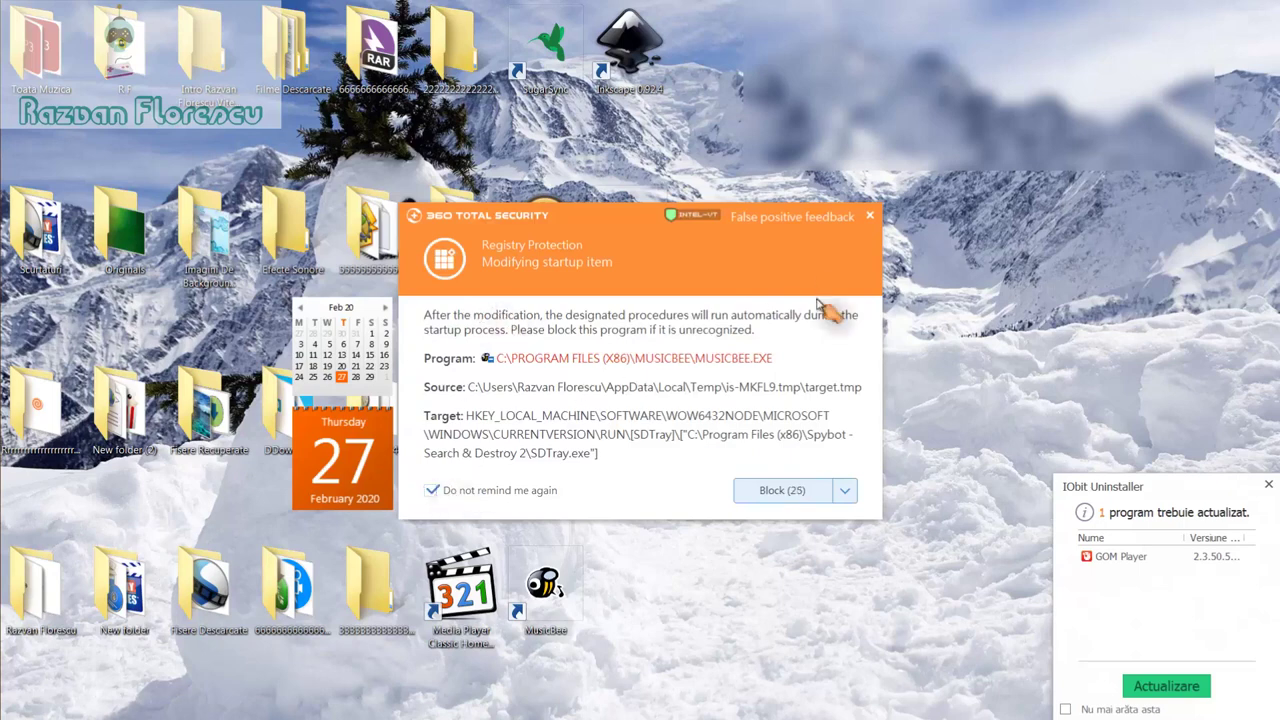
pyautogui.click(871, 216)
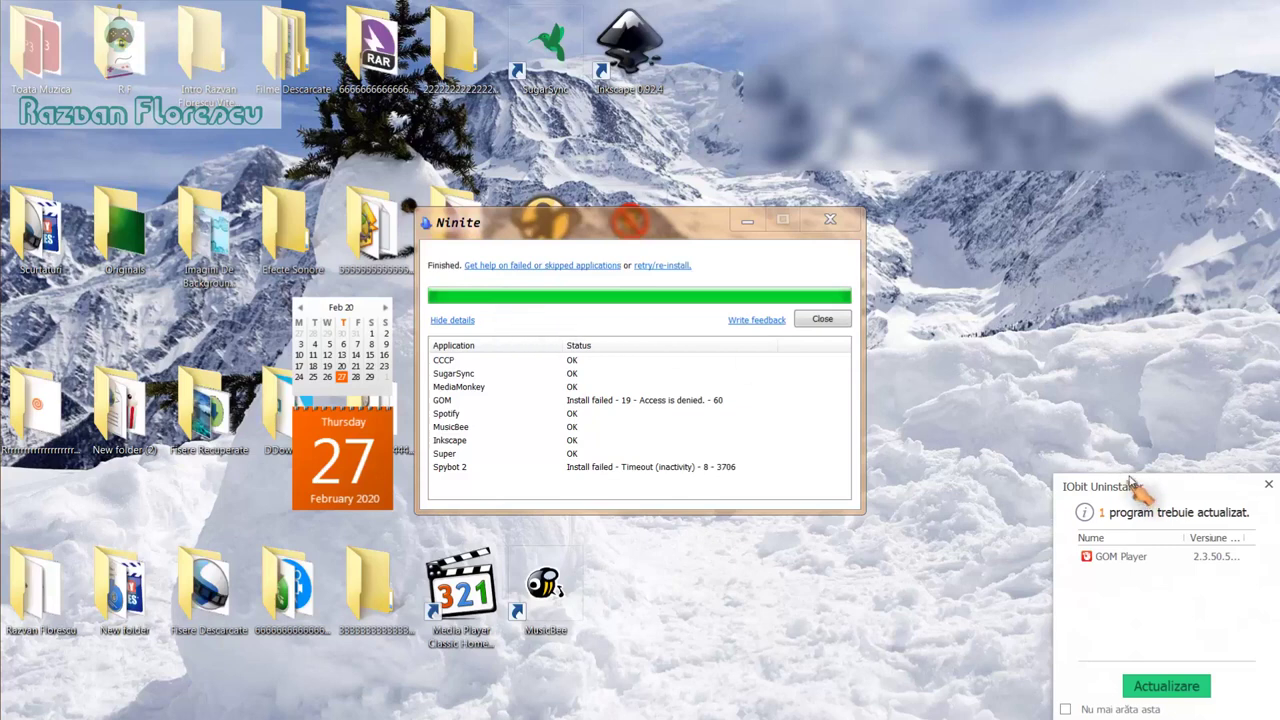
# Step: Close the IObit Uninstaller update notice and the finished Ninite installer window
pyautogui.click(1266, 486)
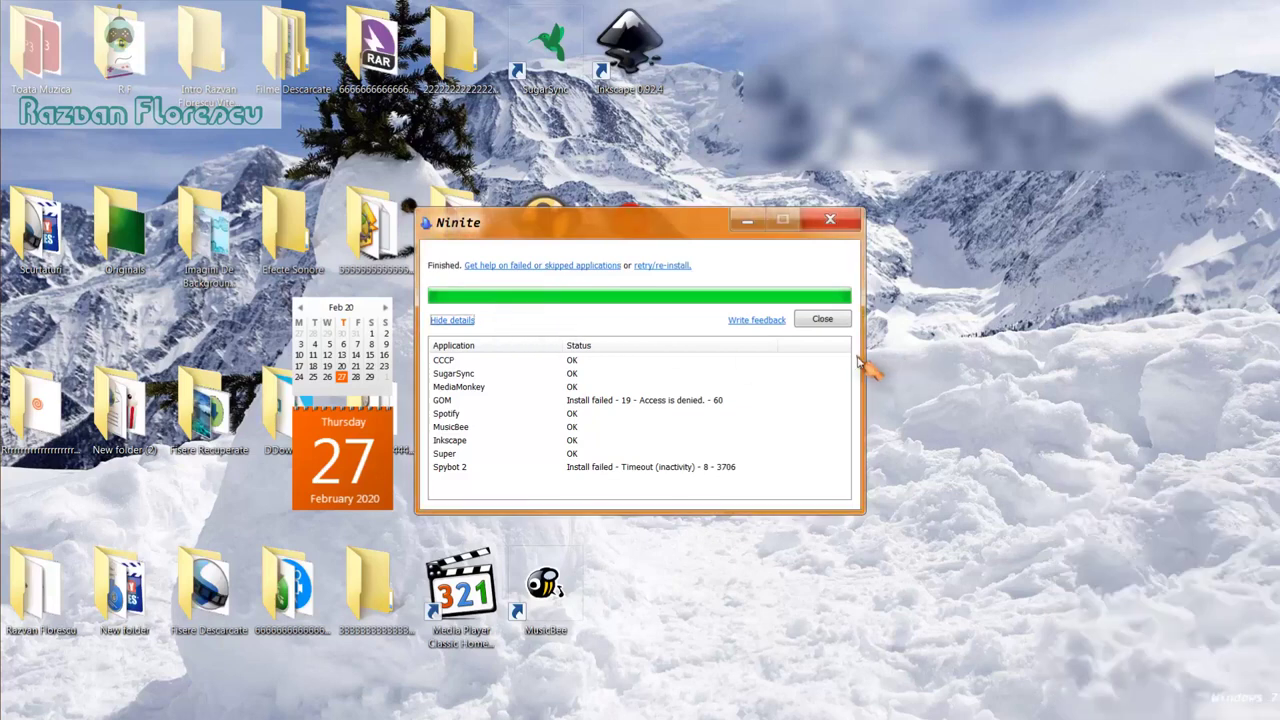
pyautogui.click(822, 320)
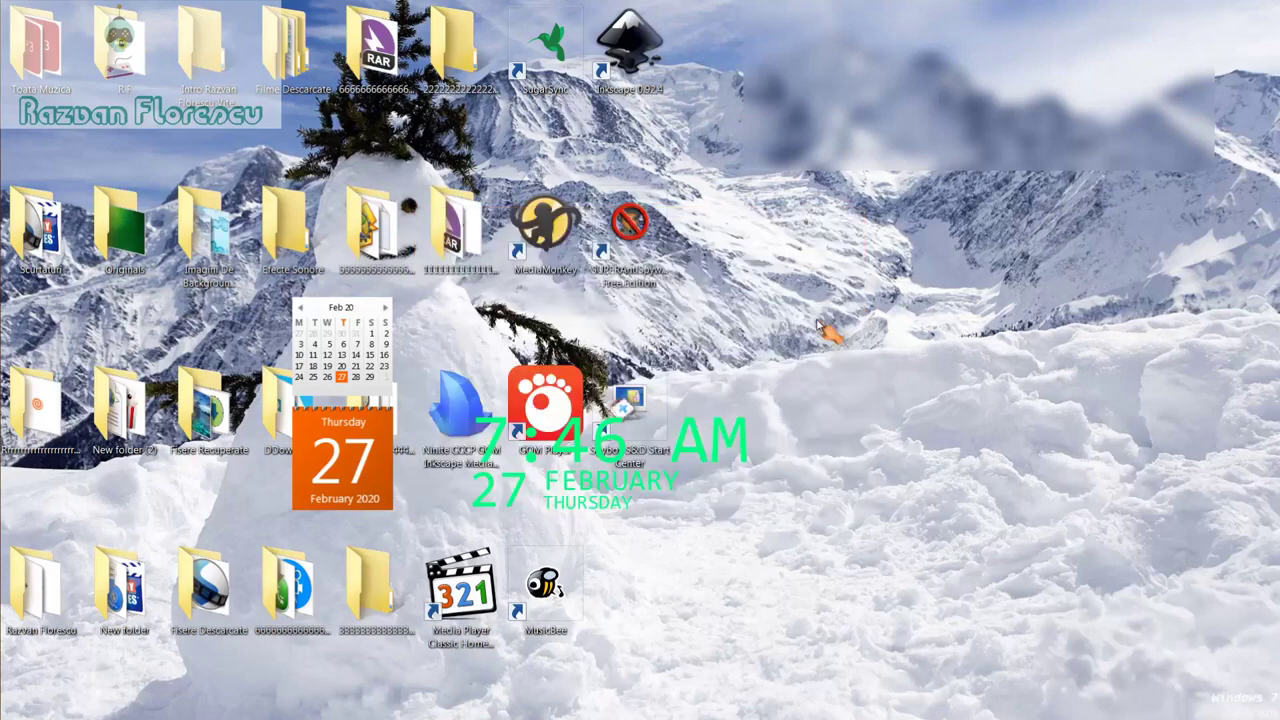
# Step: Launch Media Player Classic from its desktop shortcut and decline periodic CCCP update checks
pyautogui.doubleClick(479, 618)
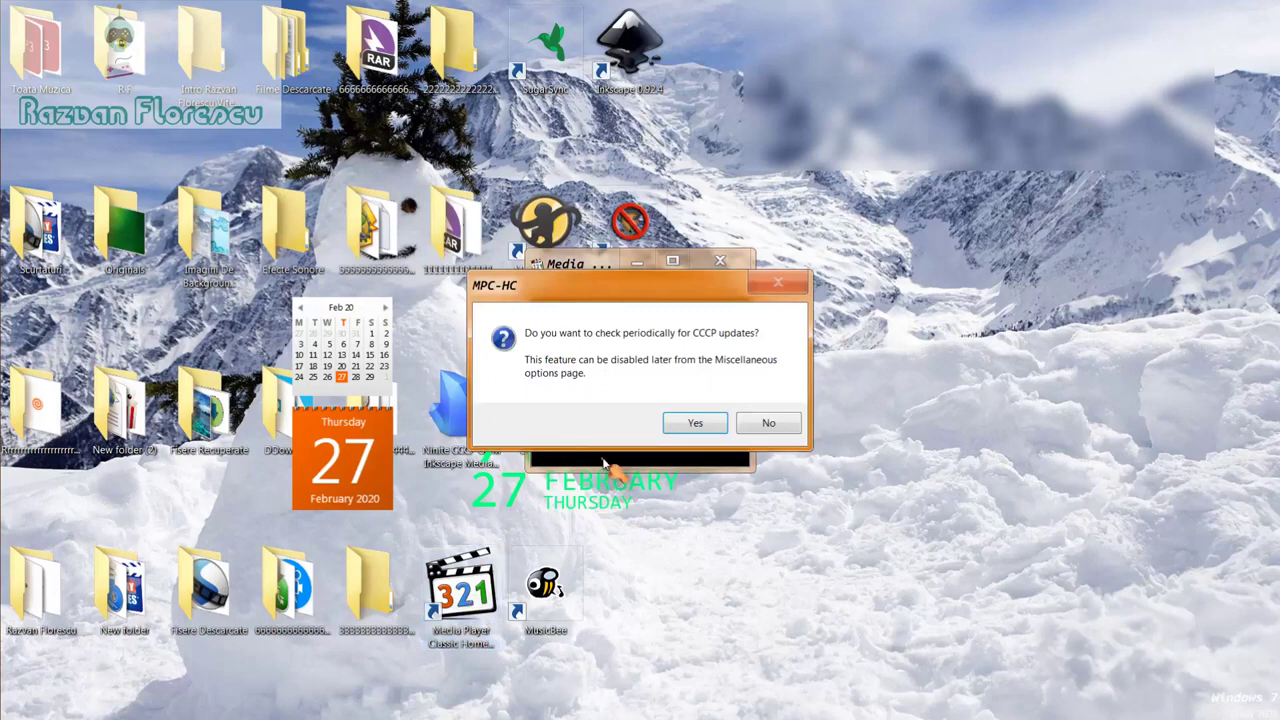
pyautogui.click(765, 424)
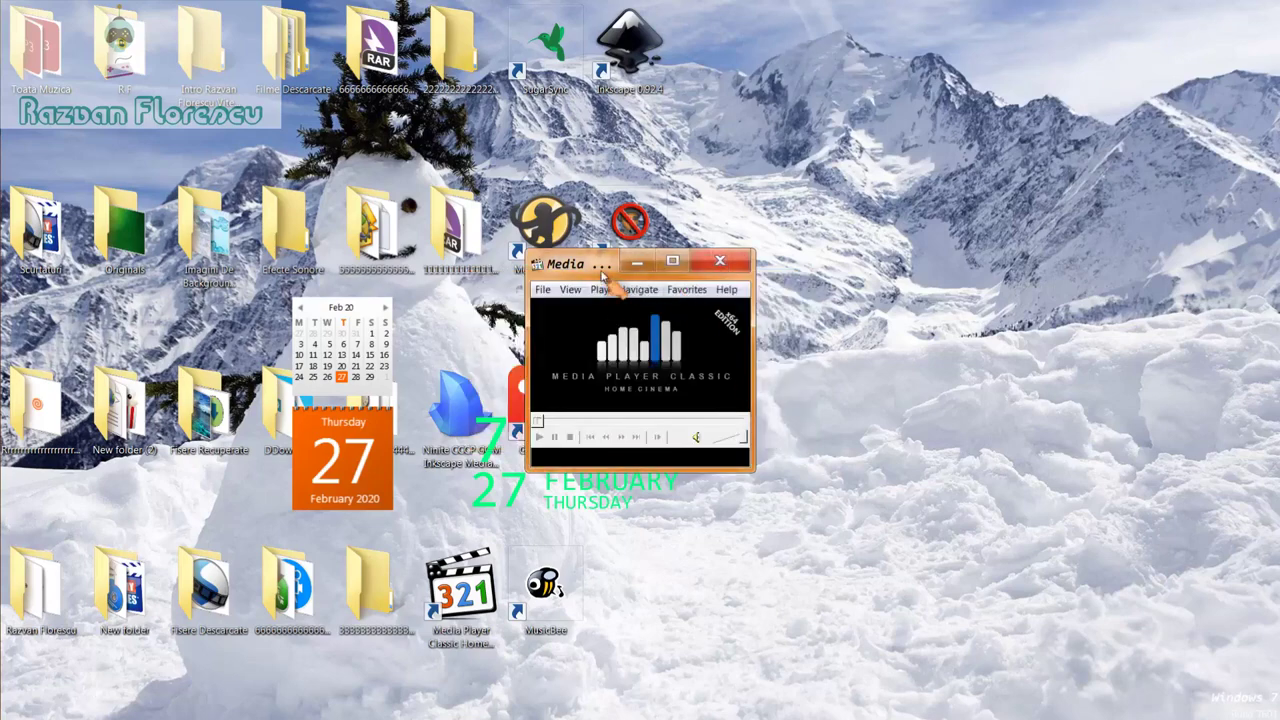
# Step: Maximize the Media Player Classic window to inspect the player, and close it
pyautogui.moveTo(604, 264); pyautogui.dragTo(612, 4)
pyautogui.doubleClick(612, 4)
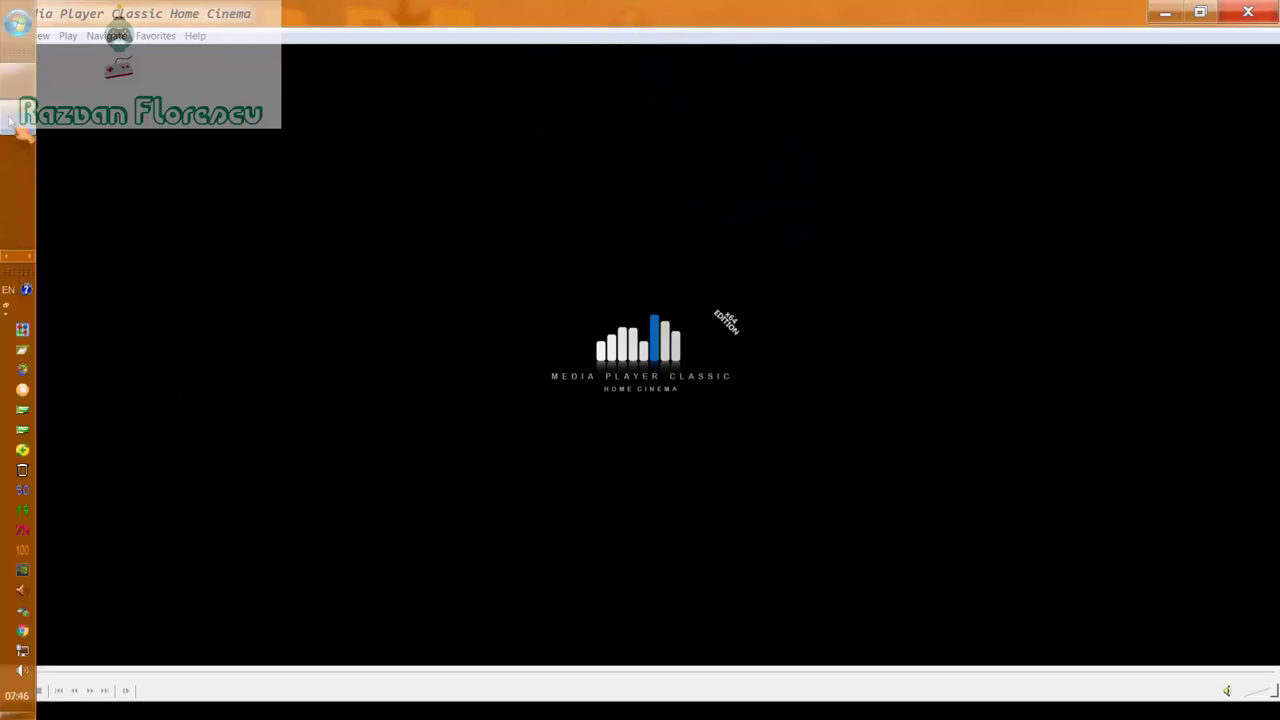
pyautogui.rightClick(14, 124)
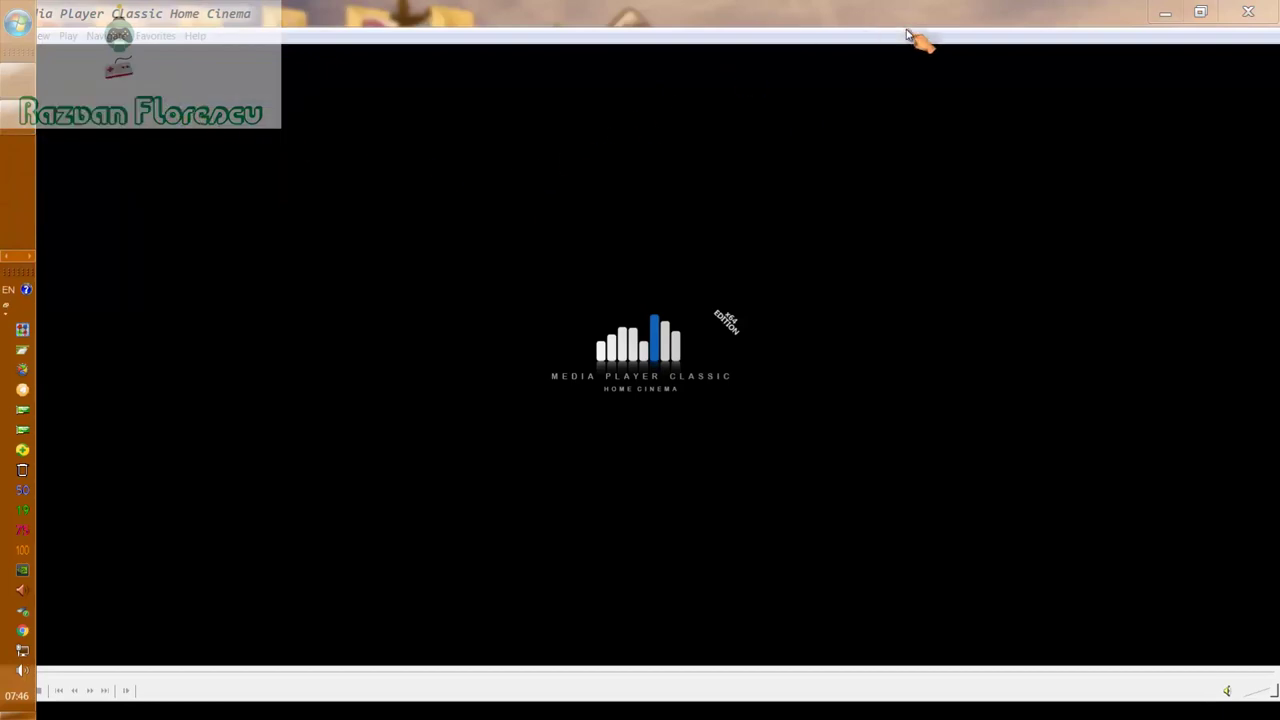
pyautogui.click(1248, 12)
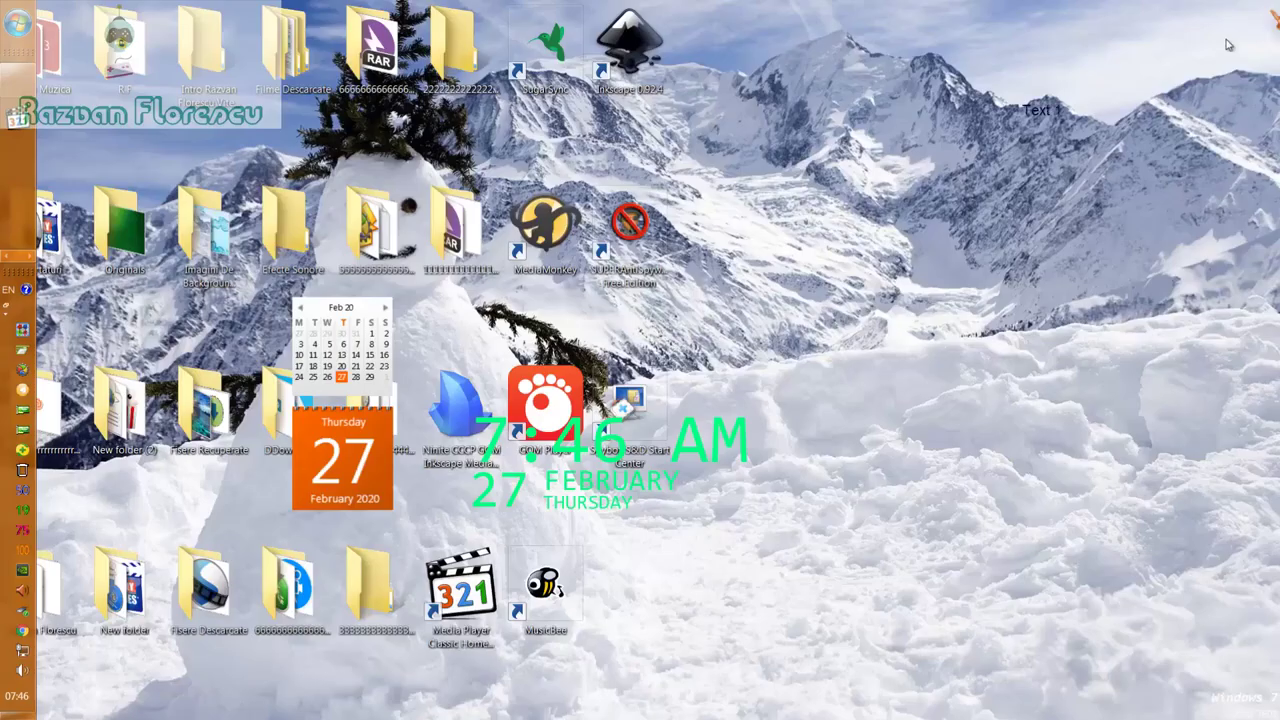
# Step: Permanently delete the Ninite installer file from the desktop
pyautogui.click(470, 400)
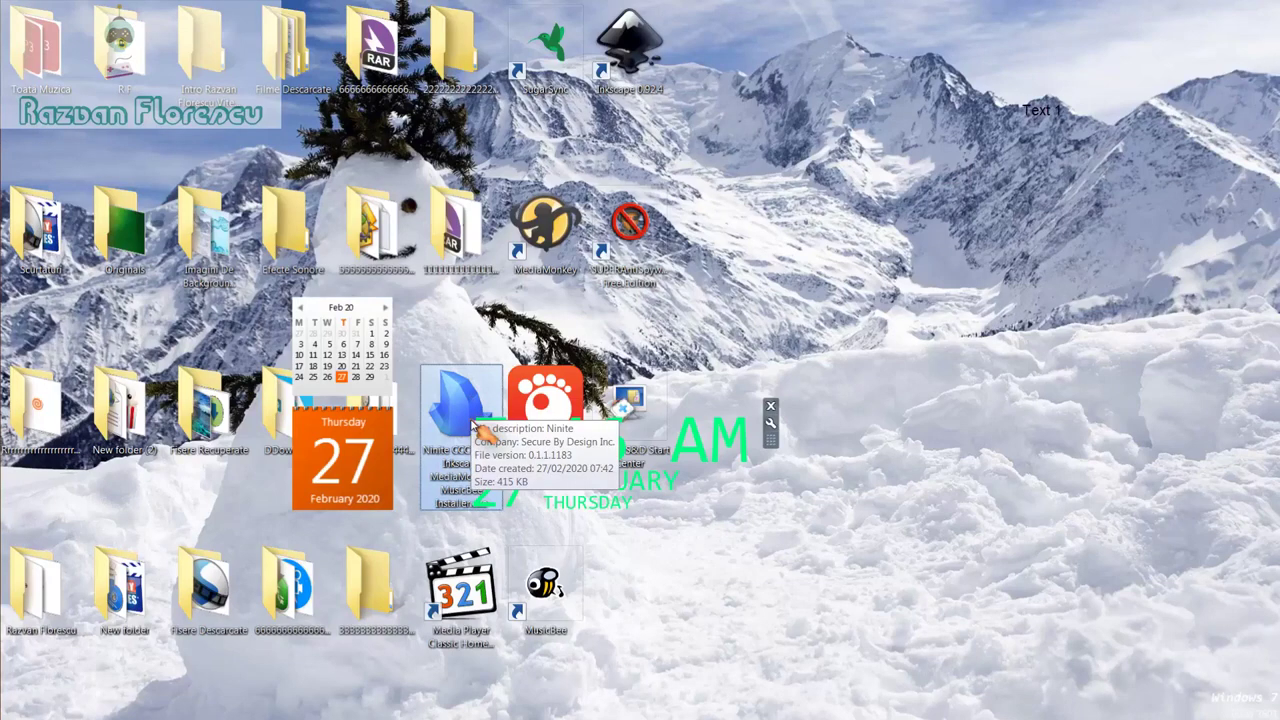
pyautogui.hotkey('shift', 'Delete')
pyautogui.press('Return')
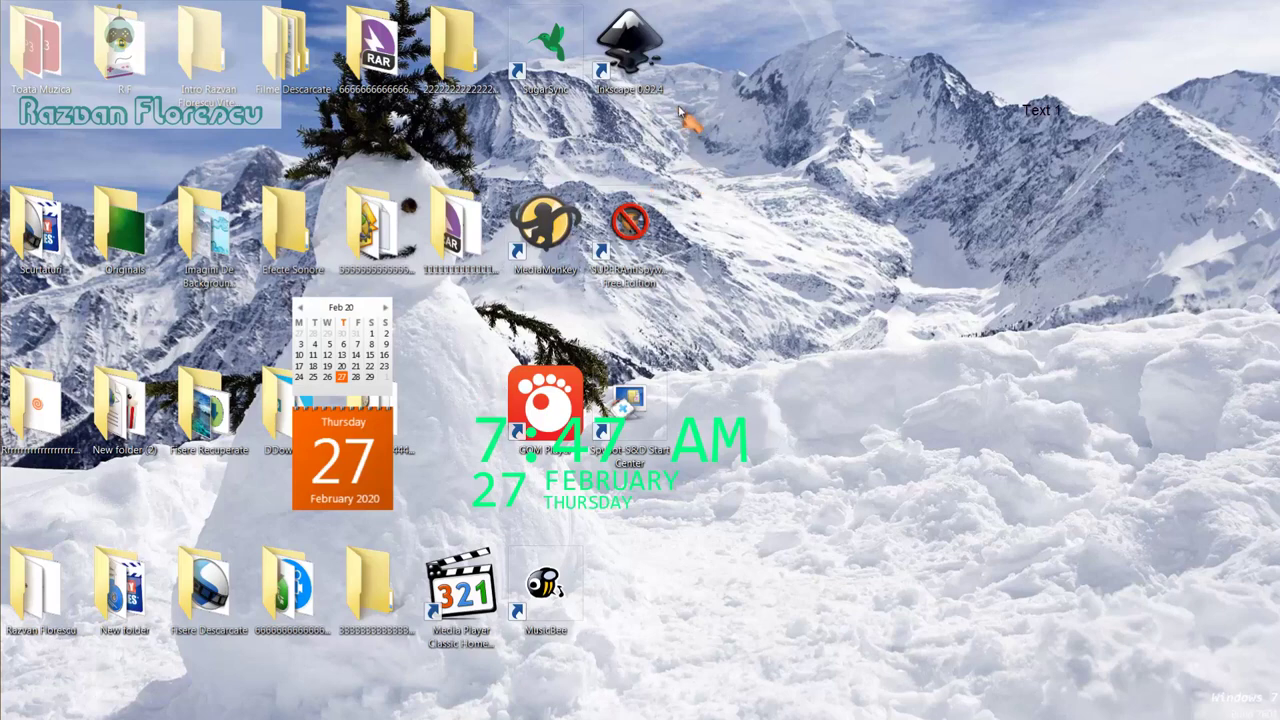
# Step: Copy the eight new program shortcuts into the Scurtaturi folder and permanently delete the originals from the desktop
pyautogui.moveTo(708, 3); pyautogui.dragTo(515, 610)
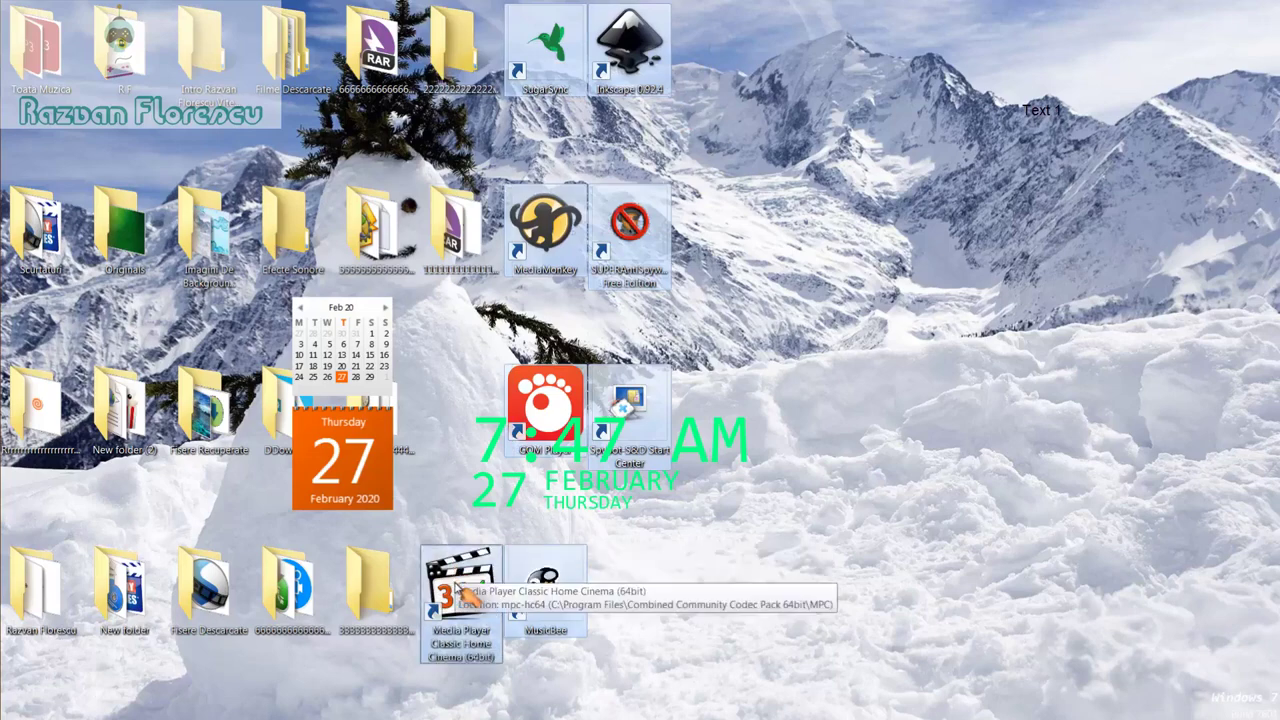
pyautogui.moveTo(450, 580); pyautogui.dragTo(202, 328)
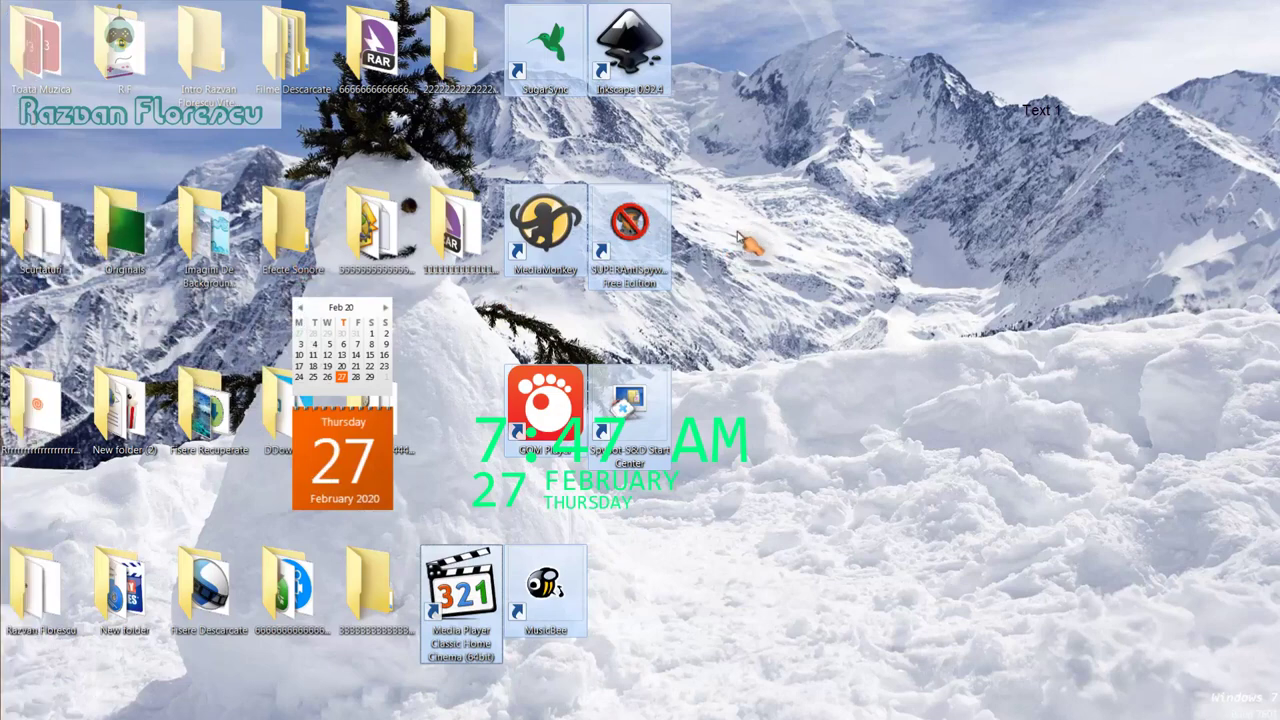
pyautogui.hotkey('shift', 'Delete')
pyautogui.press('Return')
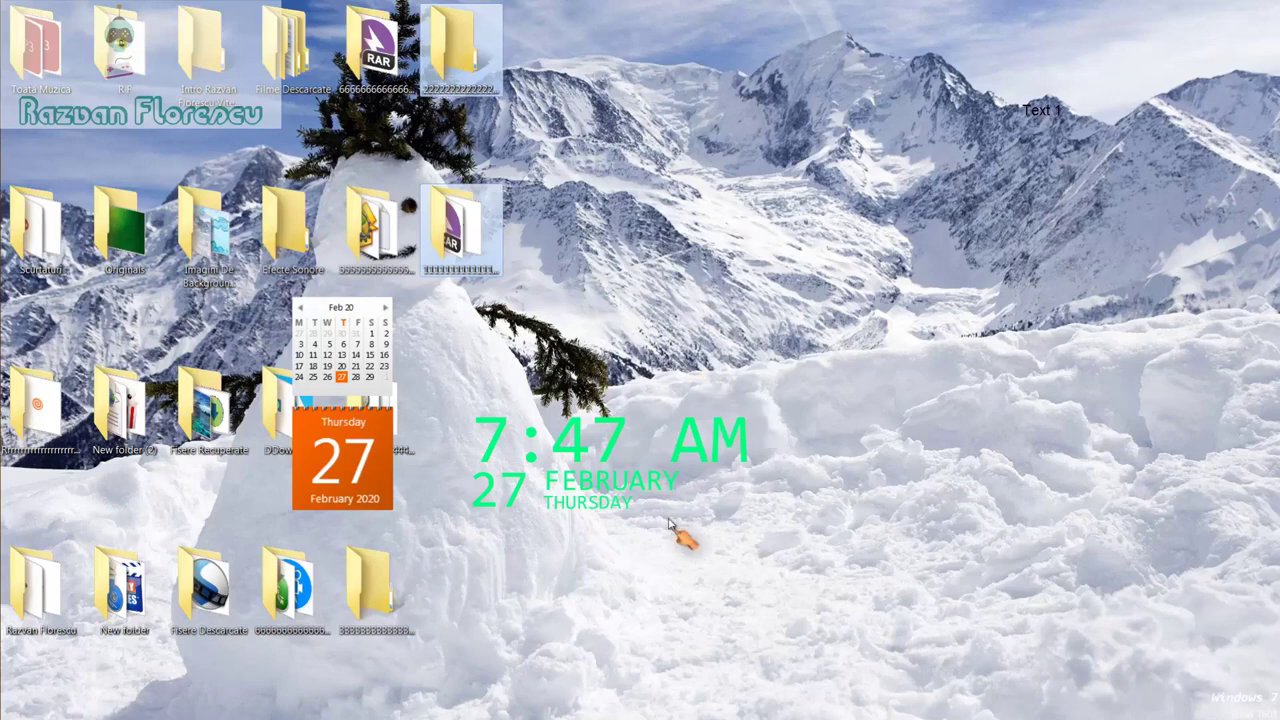
# Step: Clear the icon selection and refresh the desktop twice
pyautogui.click(605, 545)
pyautogui.rightClick(605, 545)
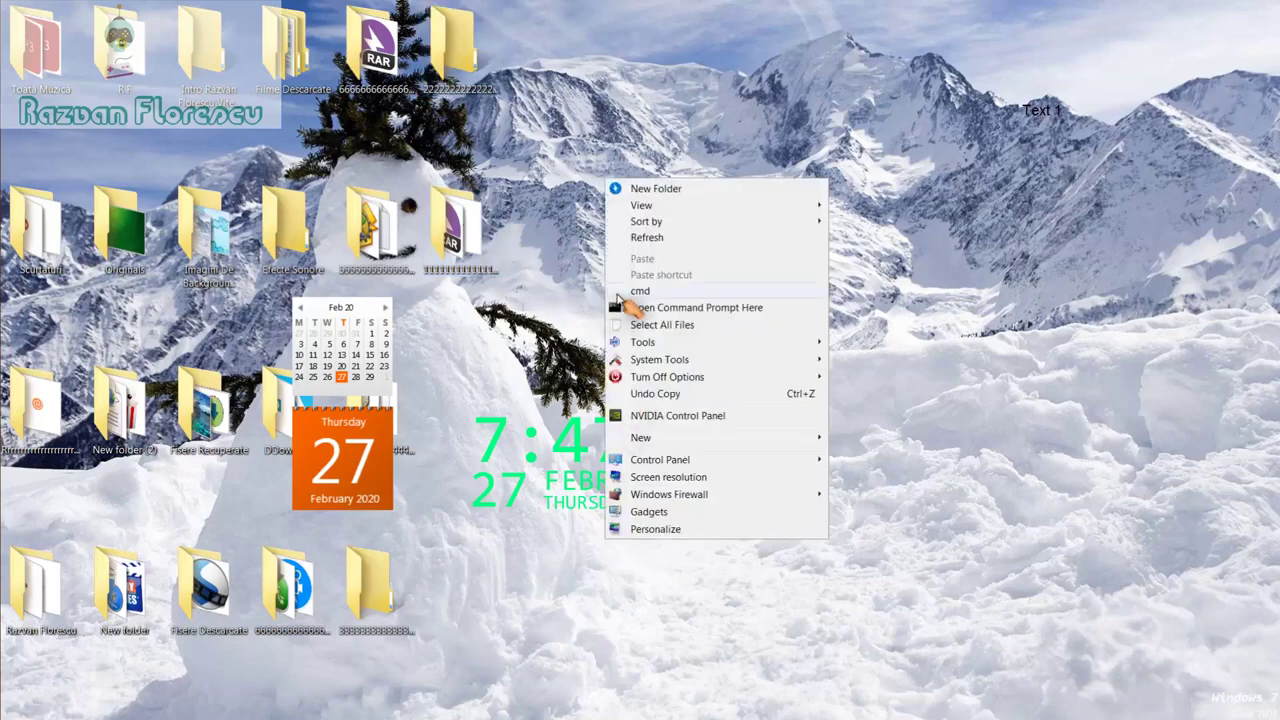
pyautogui.click(643, 237)
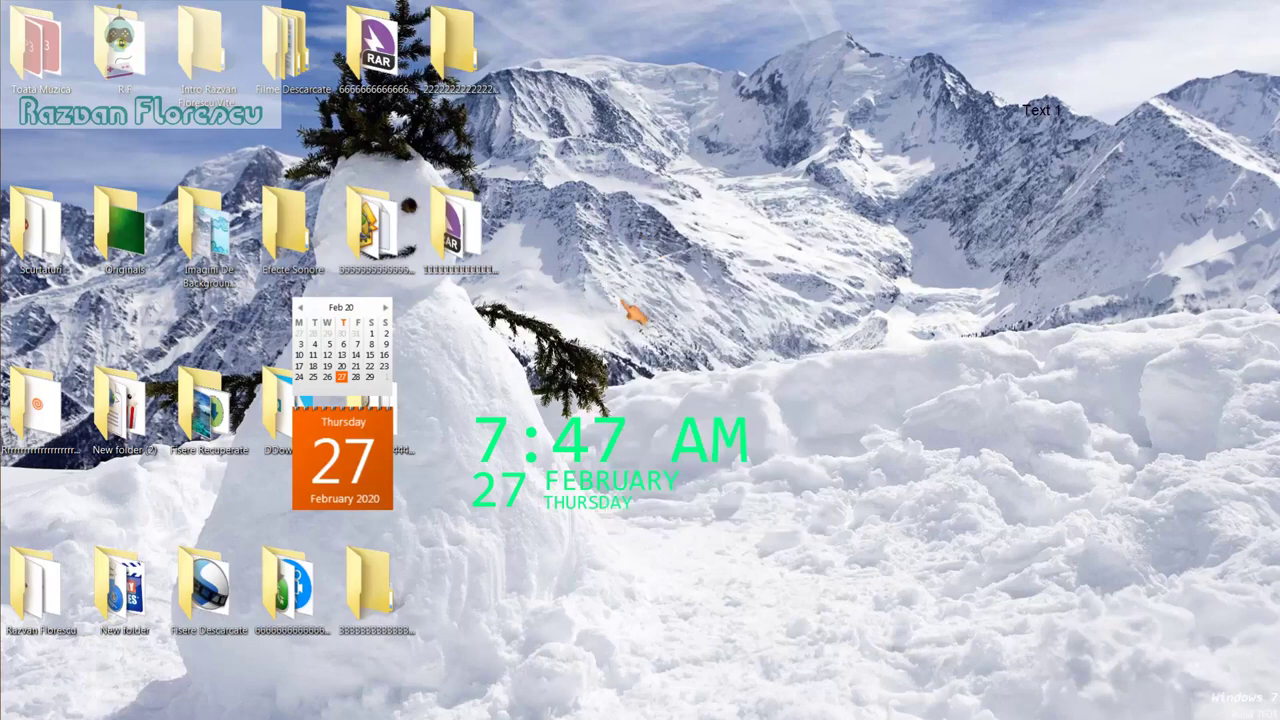
pyautogui.rightClick(577, 545)
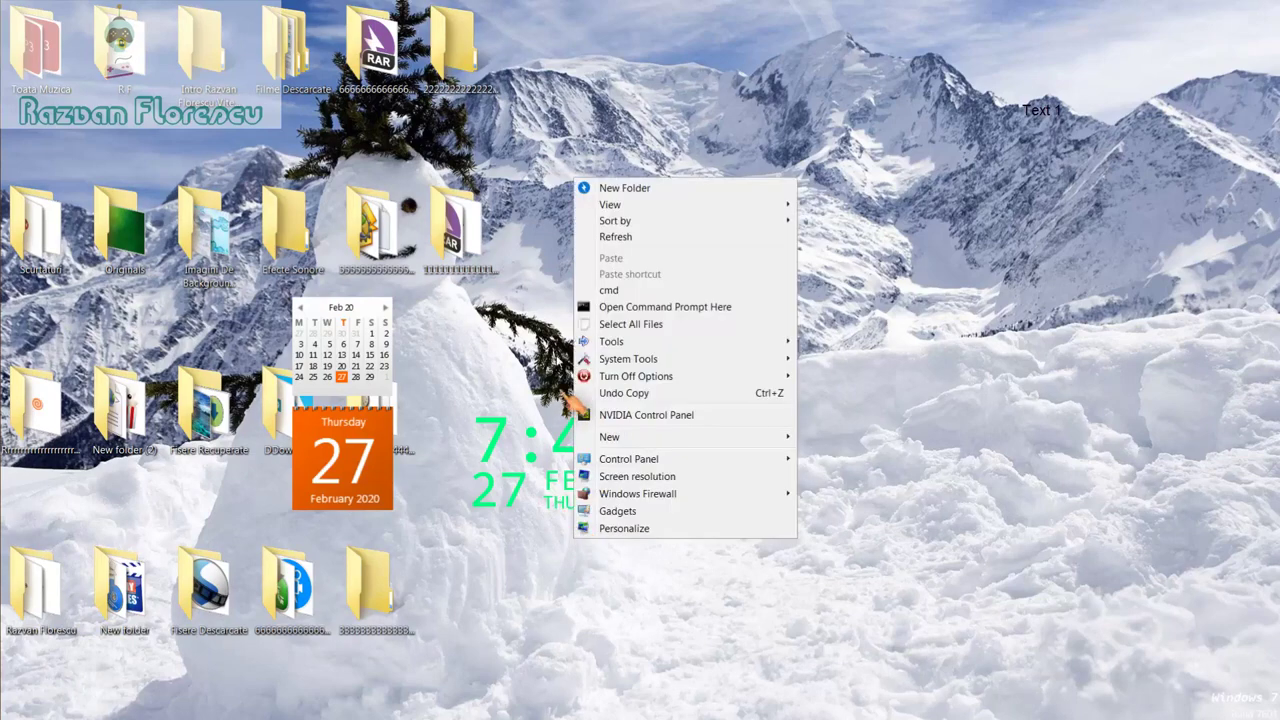
pyautogui.click(615, 238)
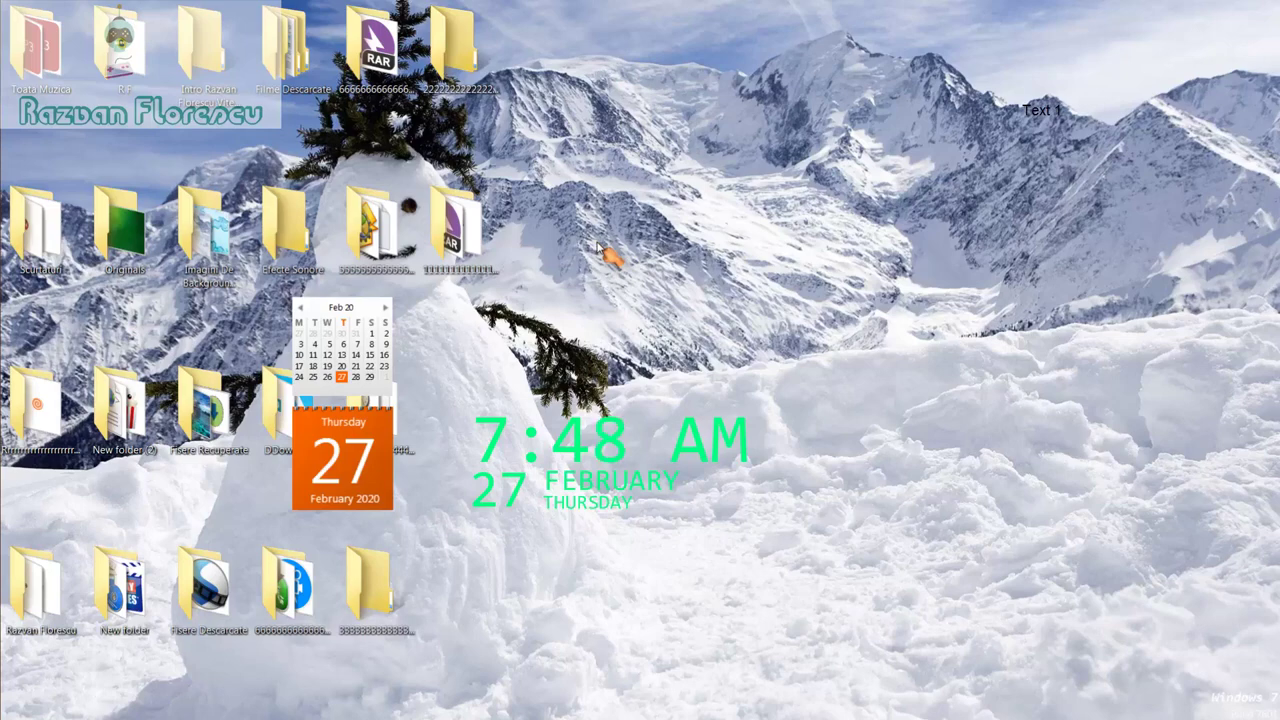
pyautogui.moveTo(8, 240)
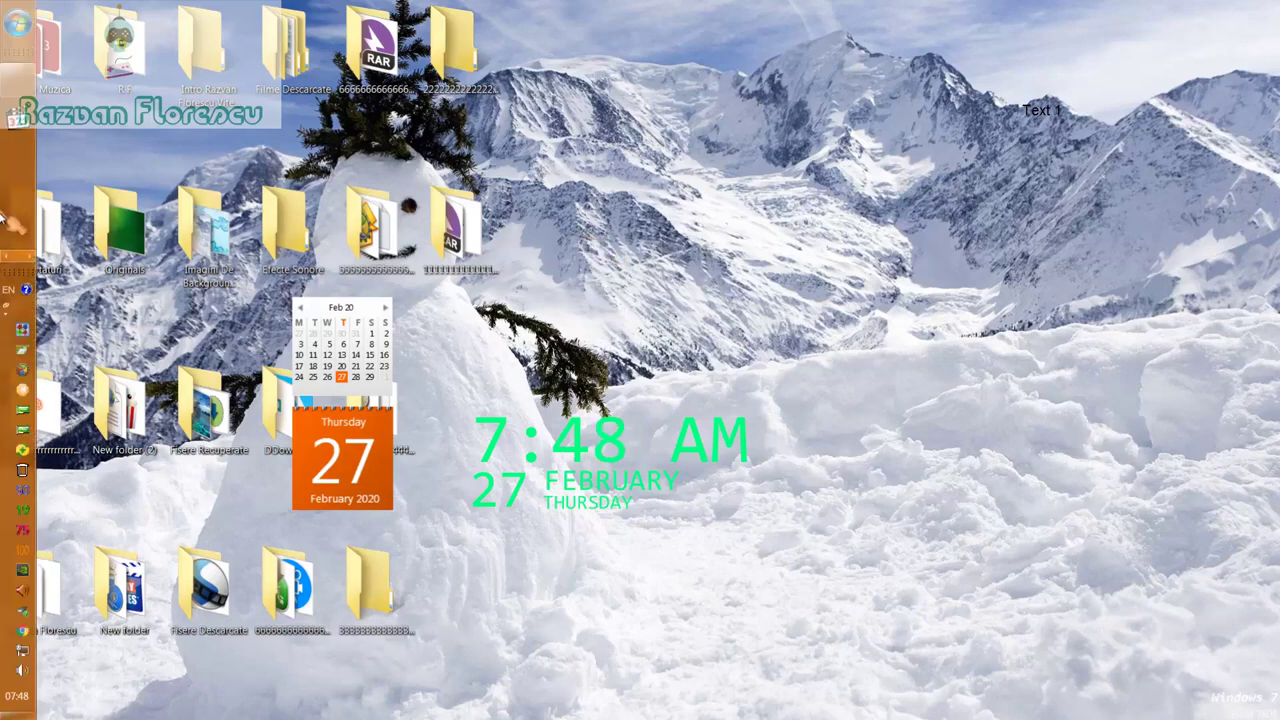
pyautogui.click(30, 97)
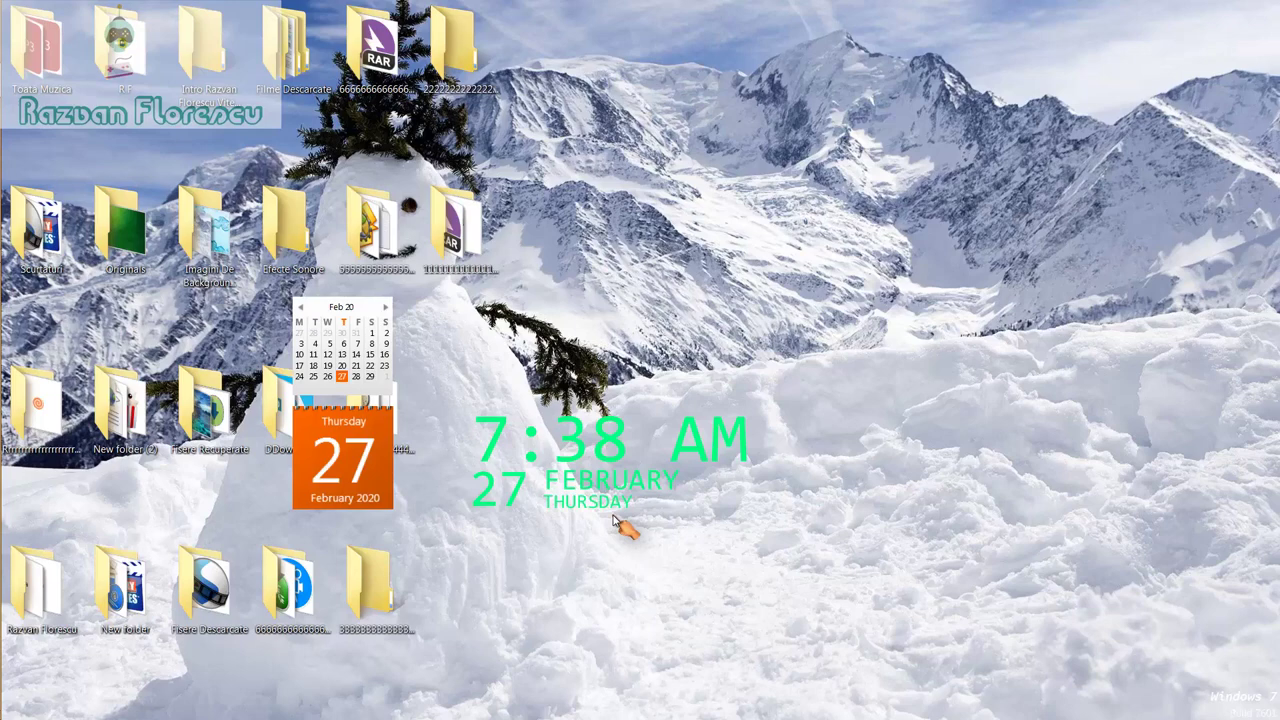
# Step: Switch to the Chrome window with the Ninite website
pyautogui.moveTo(4, 335)
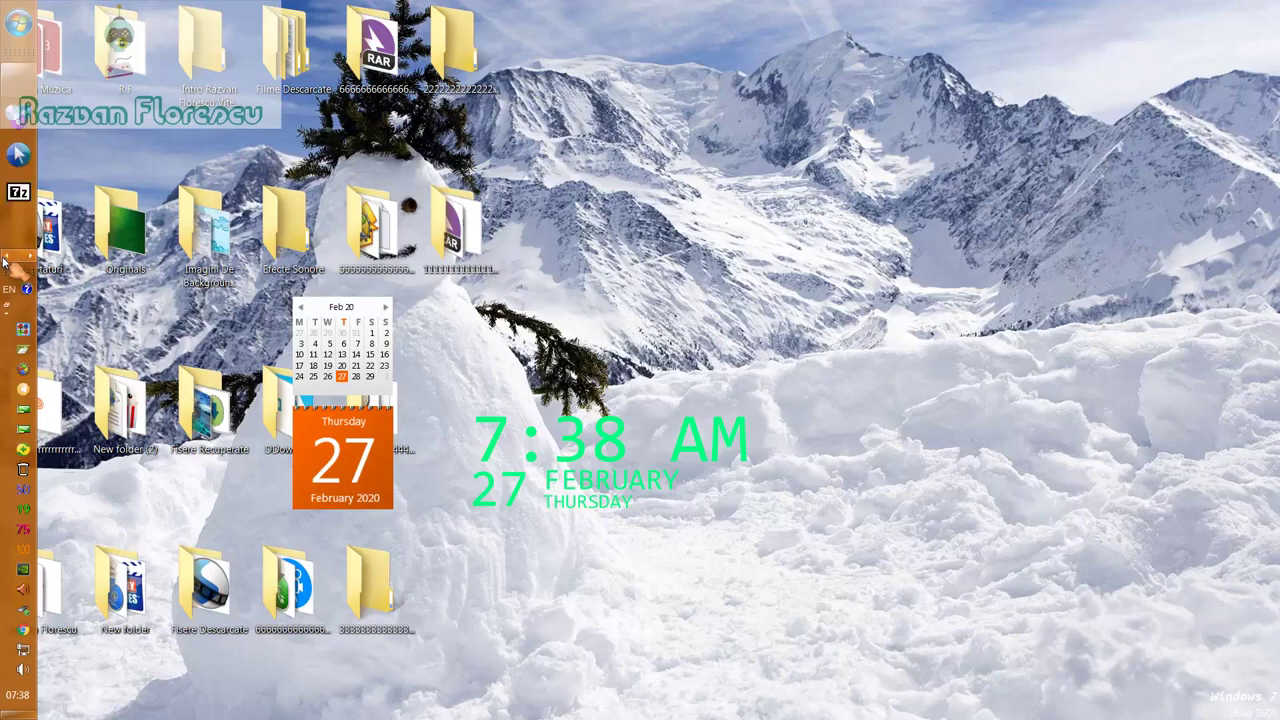
pyautogui.click(20, 88)
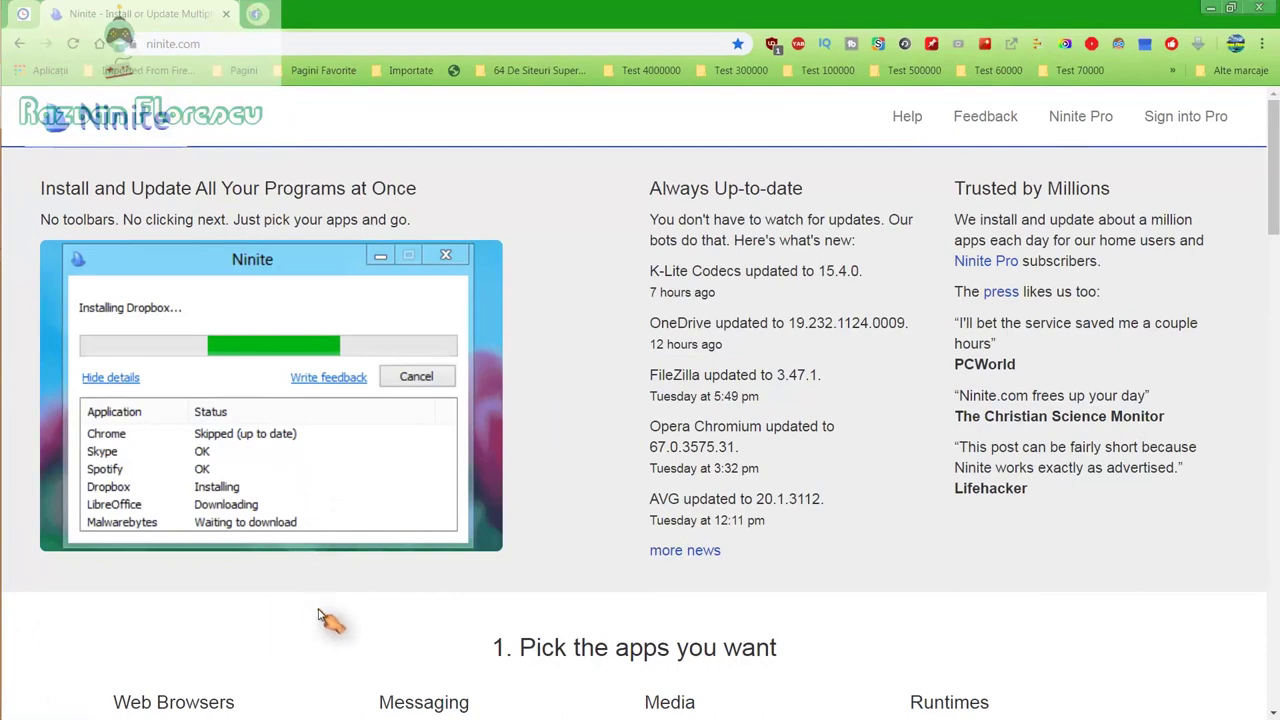
# Step: Examine the apps offered in every Ninite category, from Web Browsers and Imaging to Developer Tools and Utilities
pyautogui.scroll(-2, 320, 618)
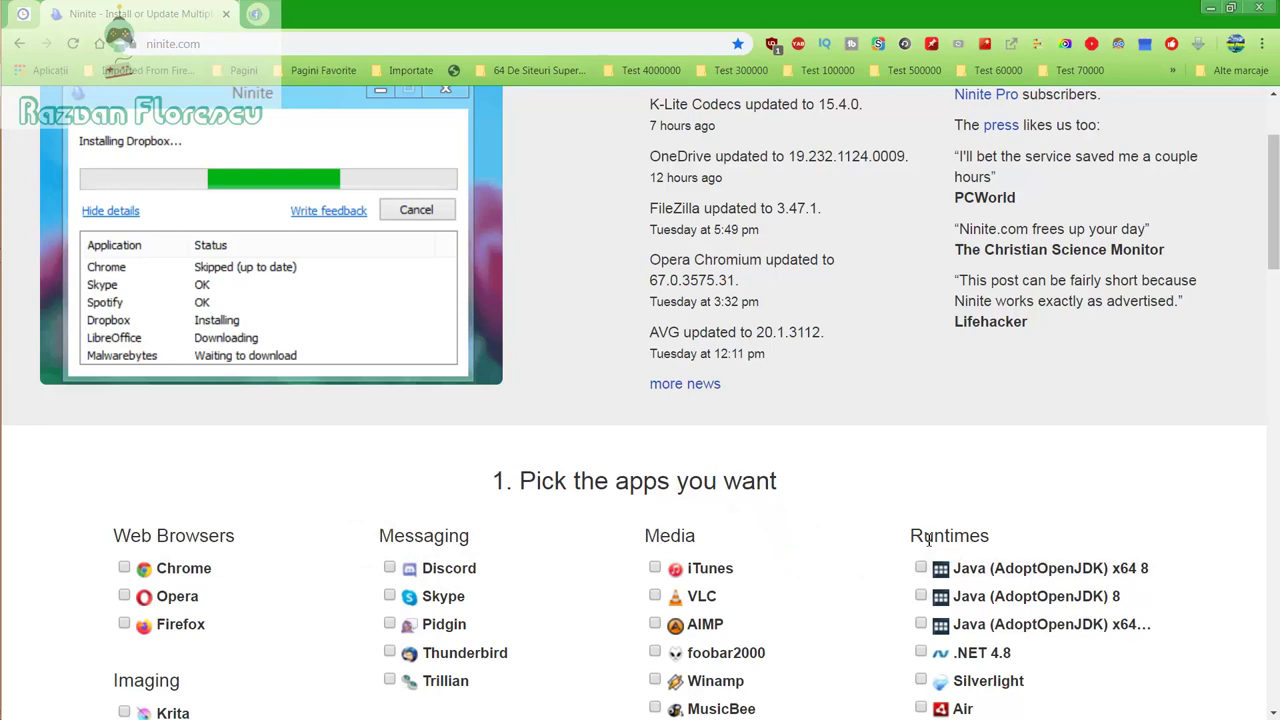
pyautogui.scroll(-2, 822, 578)
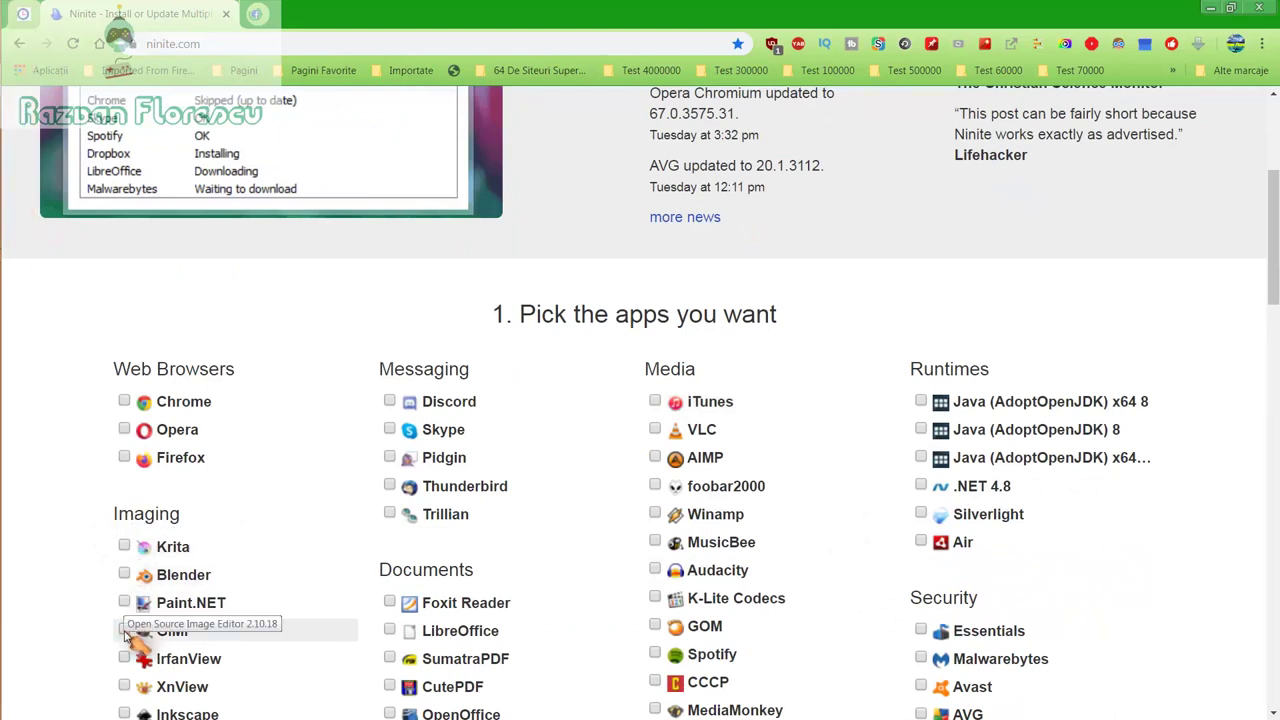
pyautogui.scroll(-1, 131, 686)
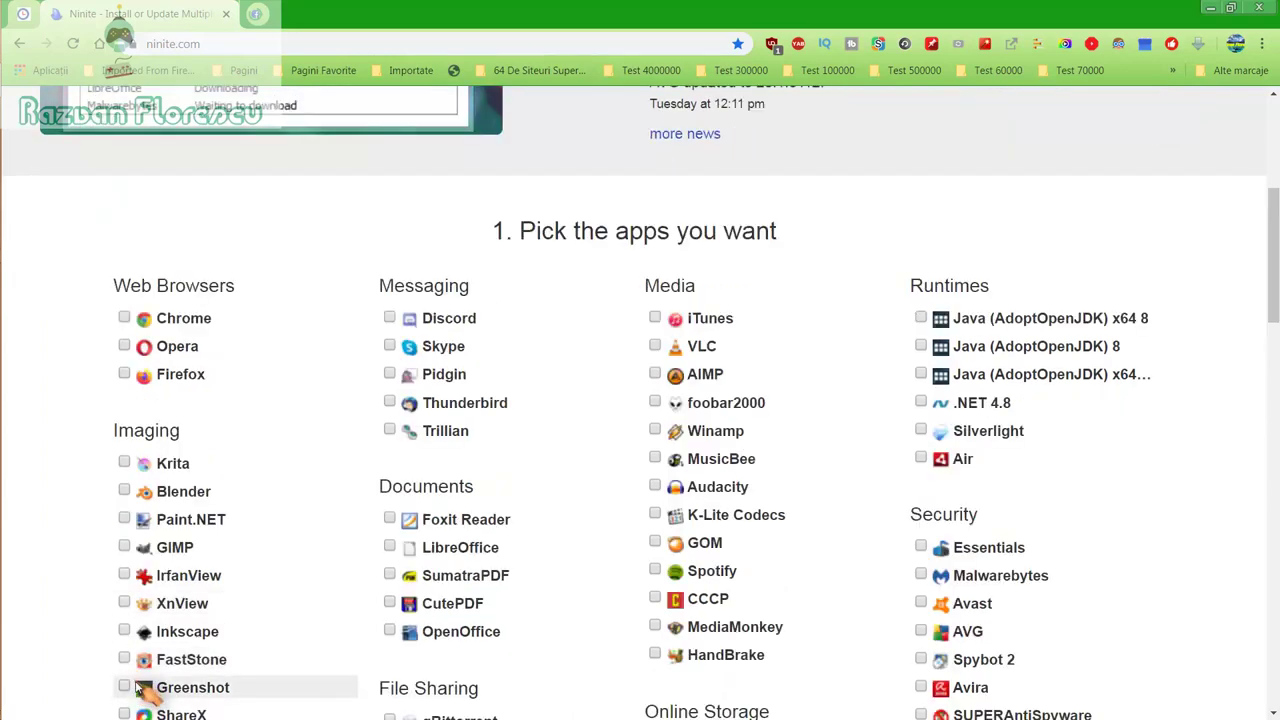
pyautogui.scroll(-1, 140, 688)
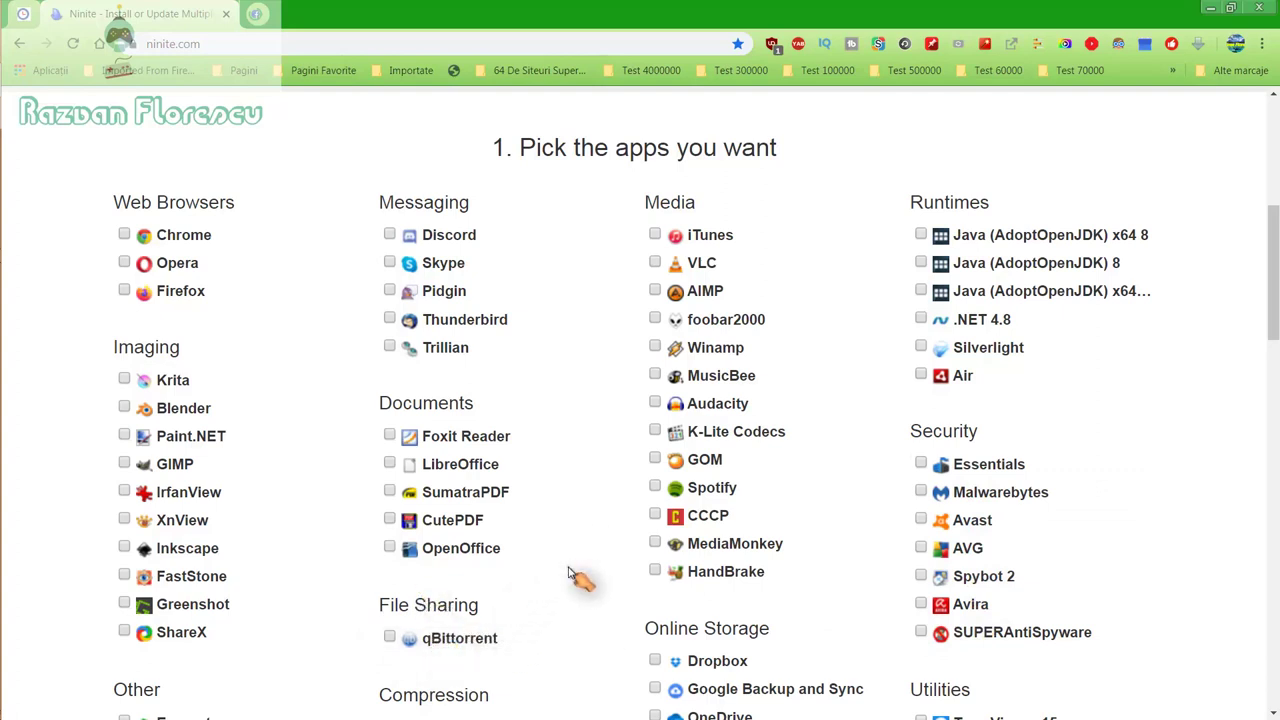
pyautogui.scroll(-1, 600, 595)
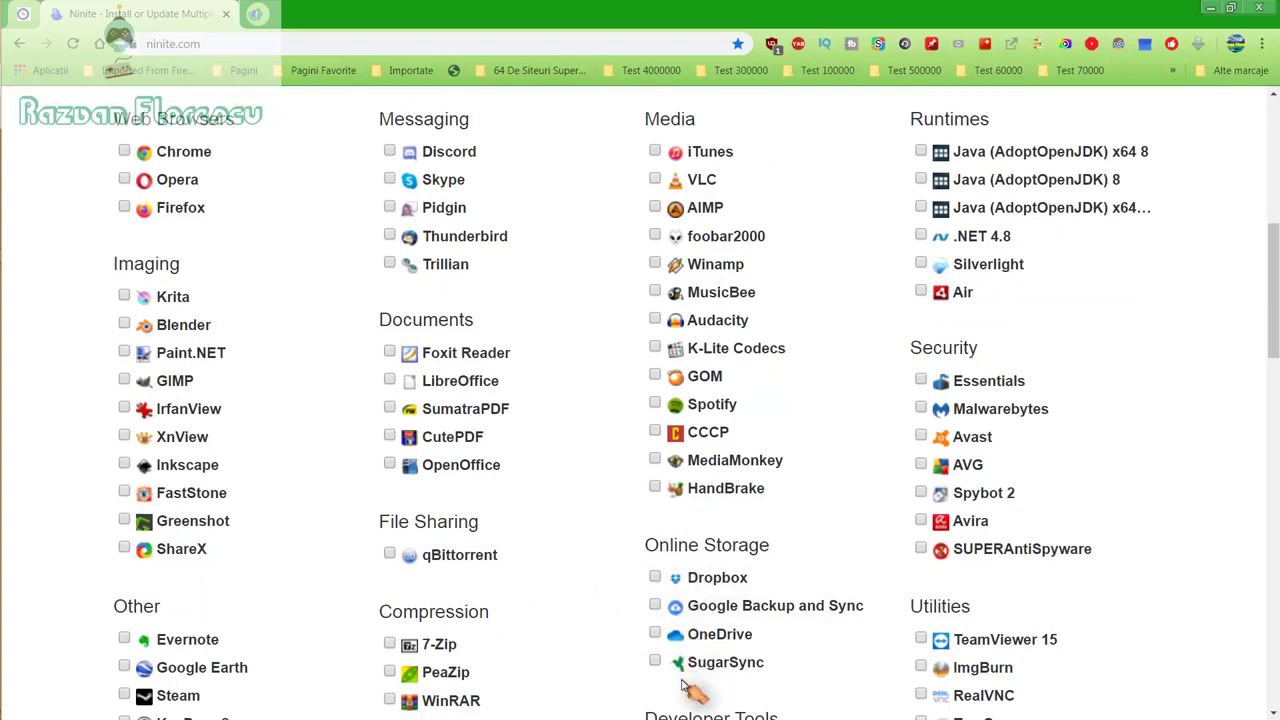
pyautogui.scroll(-2, 569, 654)
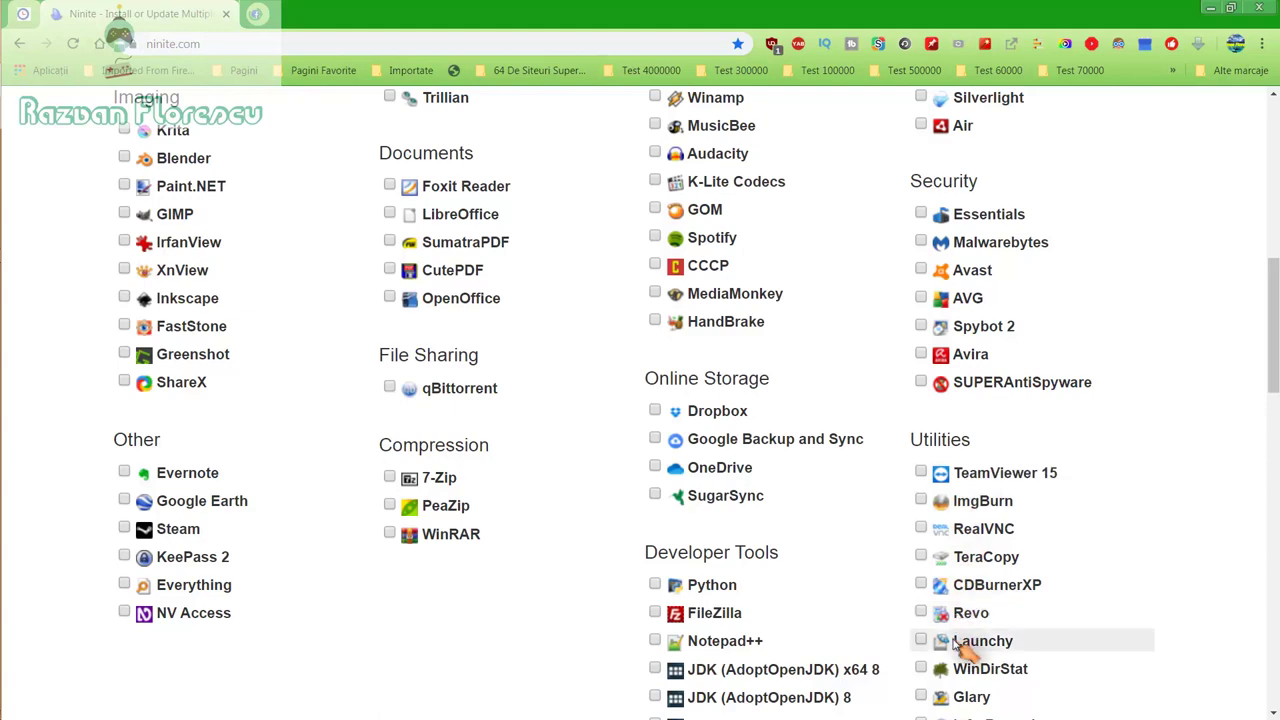
pyautogui.scroll(-1, 960, 690)
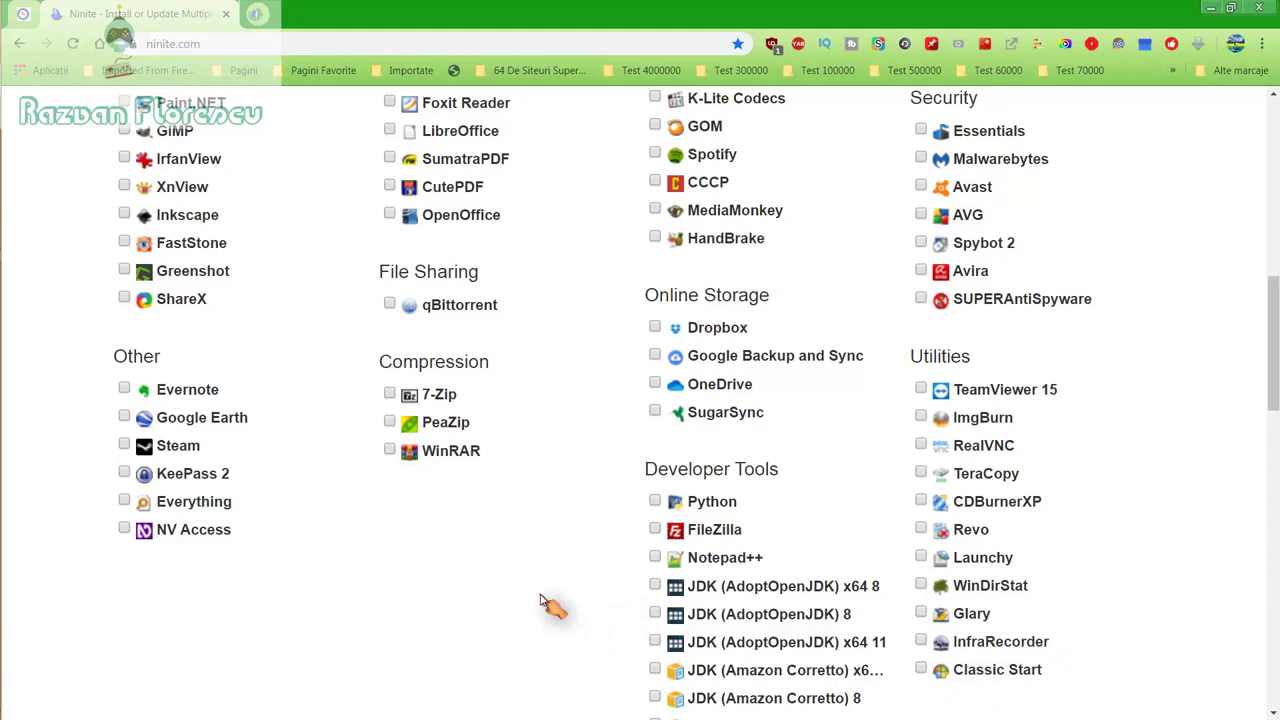
pyautogui.scroll(-1, 545, 603)
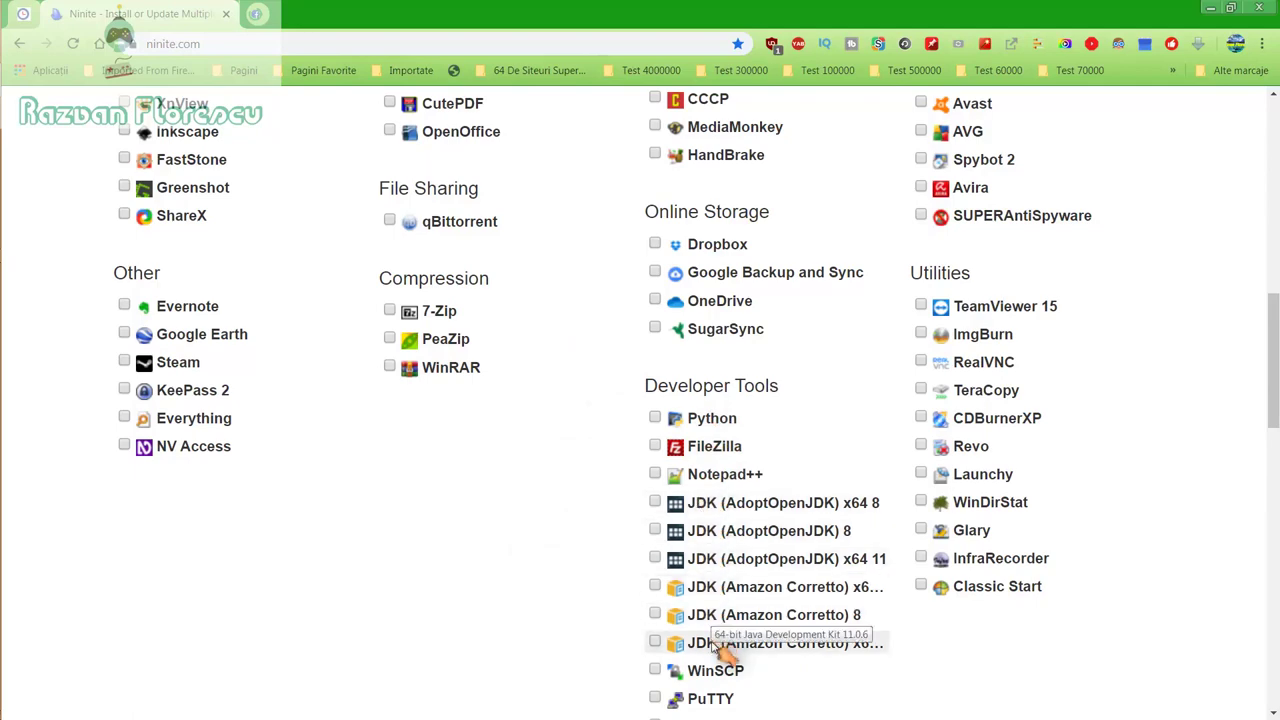
pyautogui.scroll(-2, 720, 648)
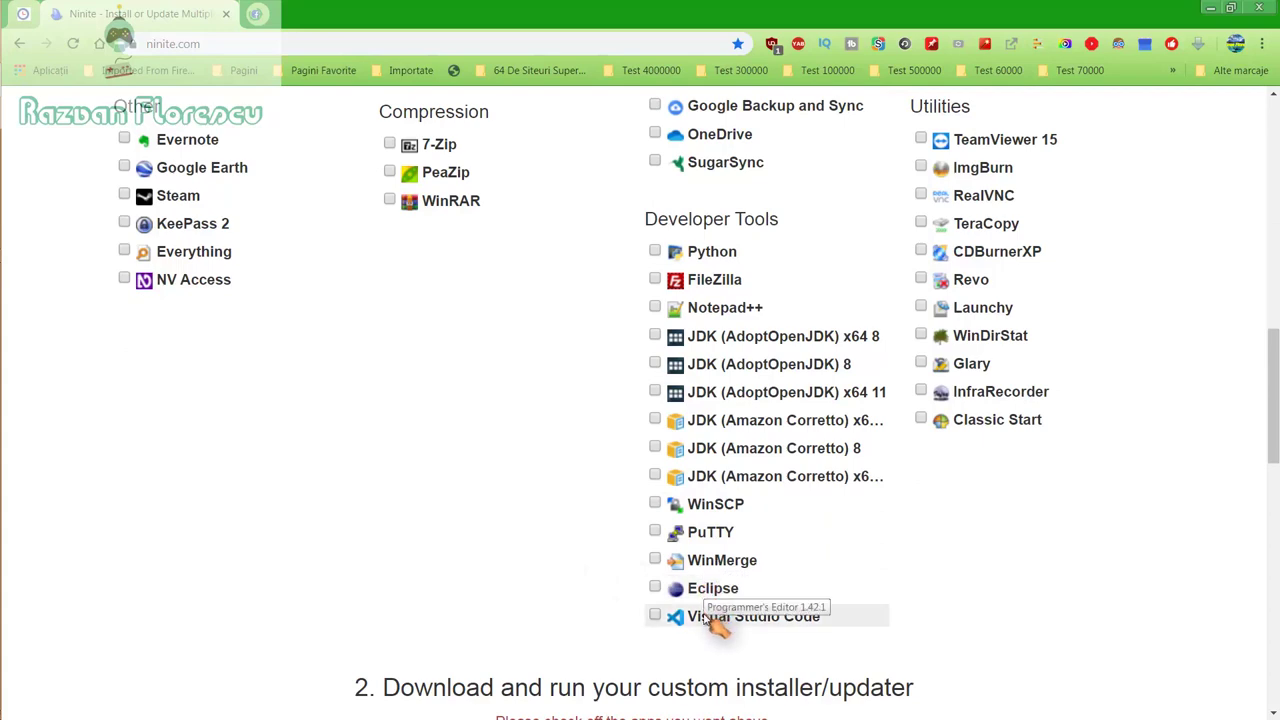
pyautogui.scroll(3, 590, 570)
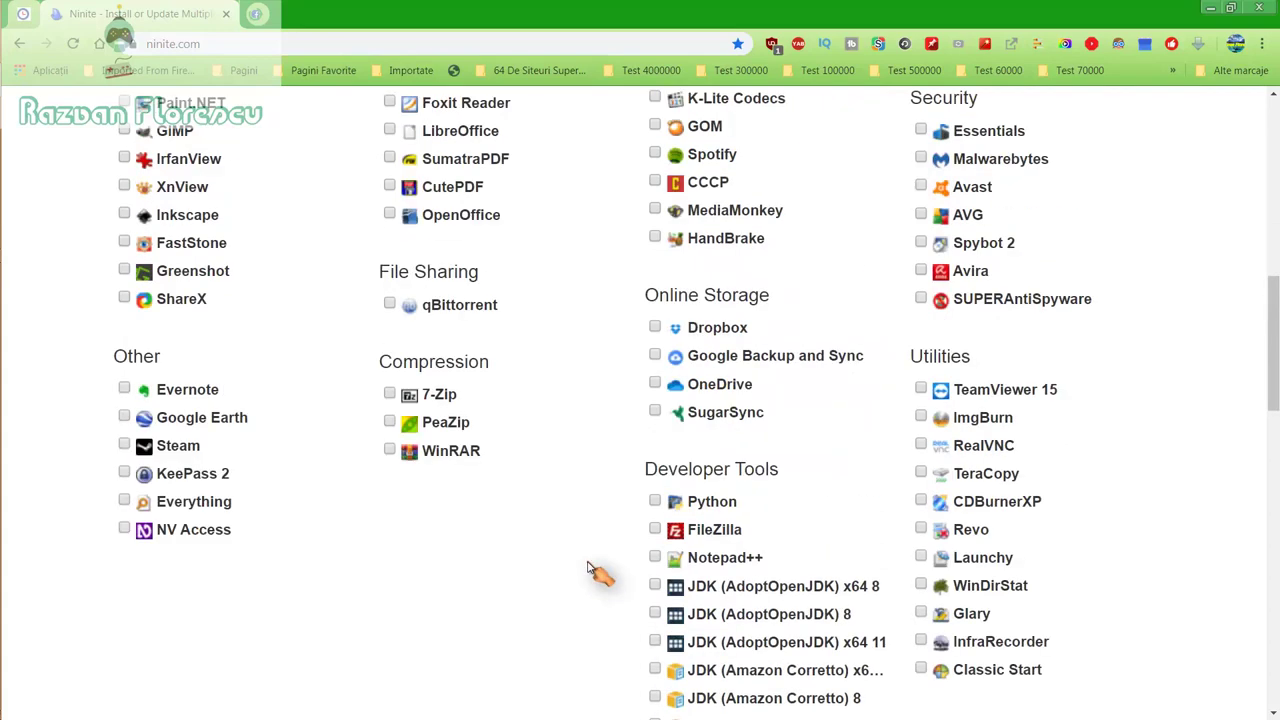
pyautogui.scroll(3, 590, 570)
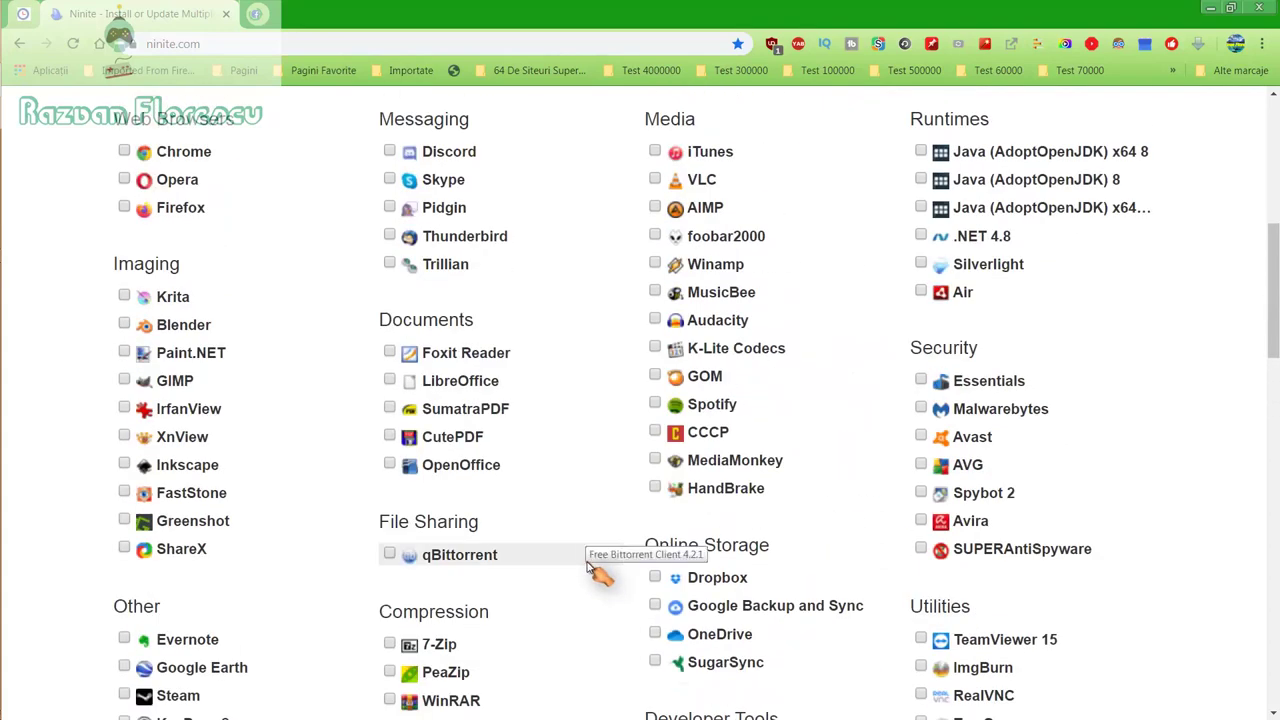
pyautogui.scroll(2, 590, 570)
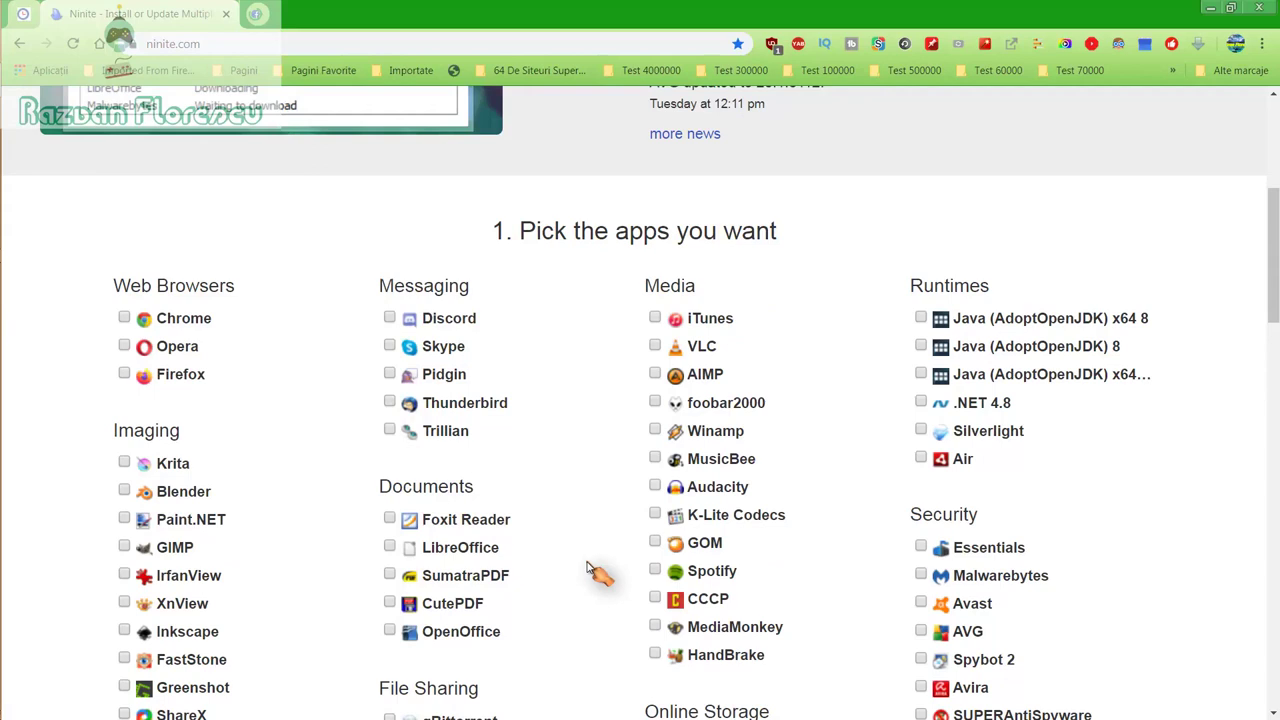
# Step: Select Inkscape under Imaging and GOM, MusicBee, CCCP, MediaMonkey and Spotify under Media for the custom installer
pyautogui.click(656, 542)
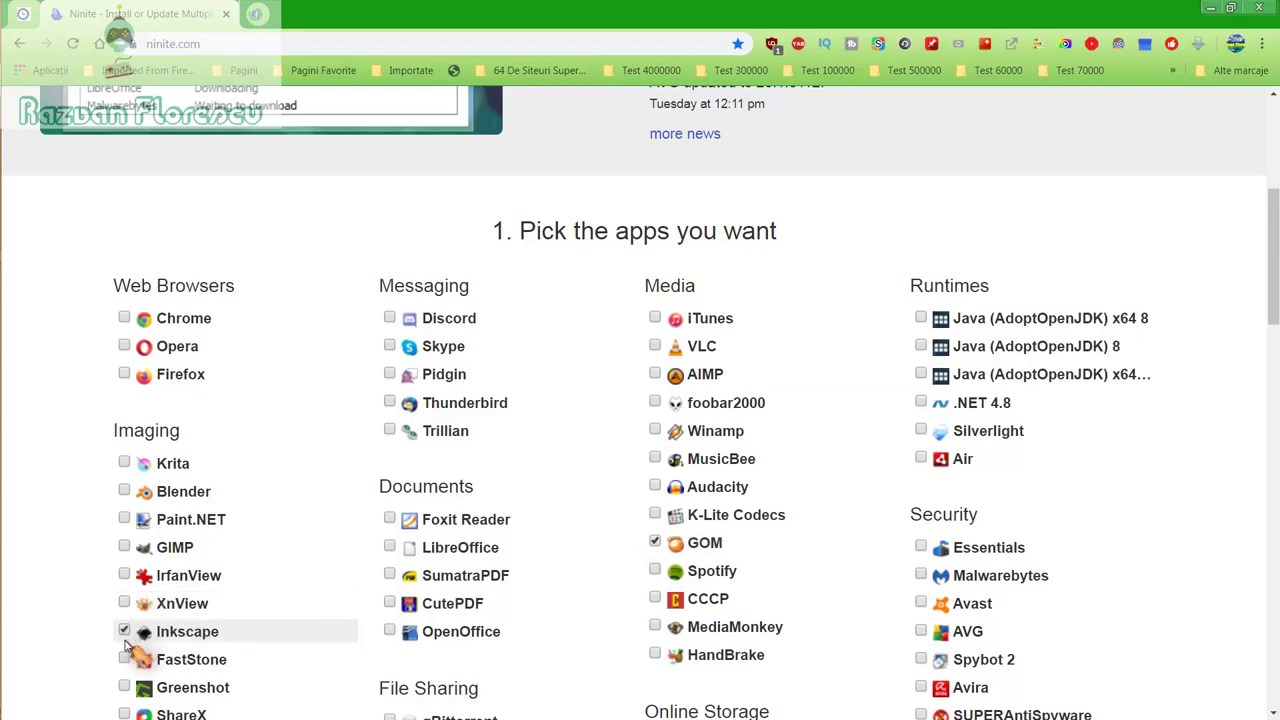
pyautogui.click(657, 462)
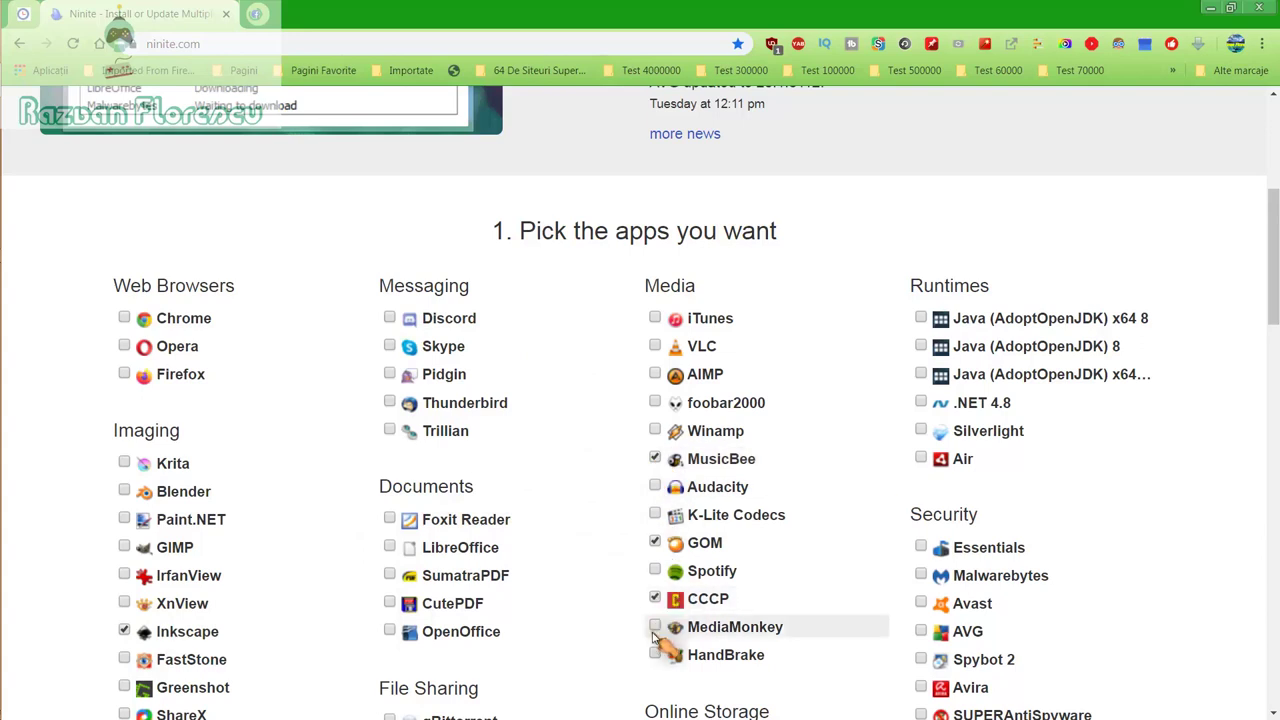
pyautogui.click(656, 627)
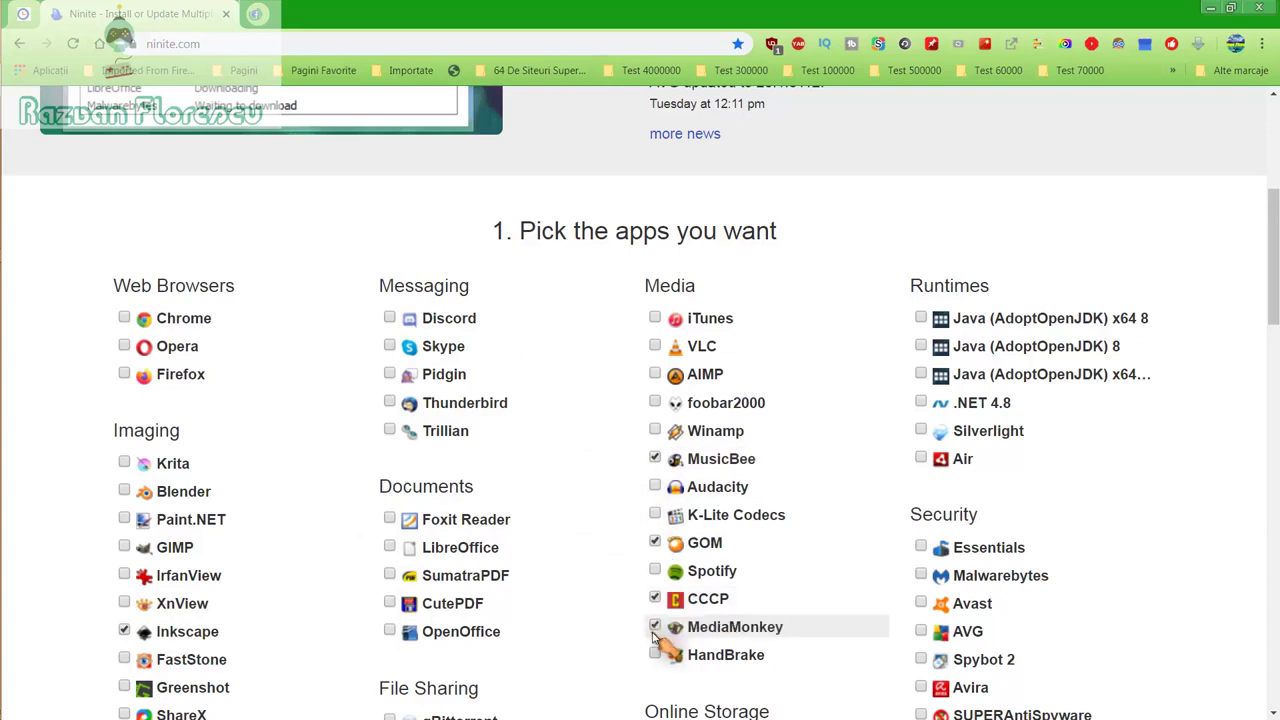
pyautogui.click(660, 580)
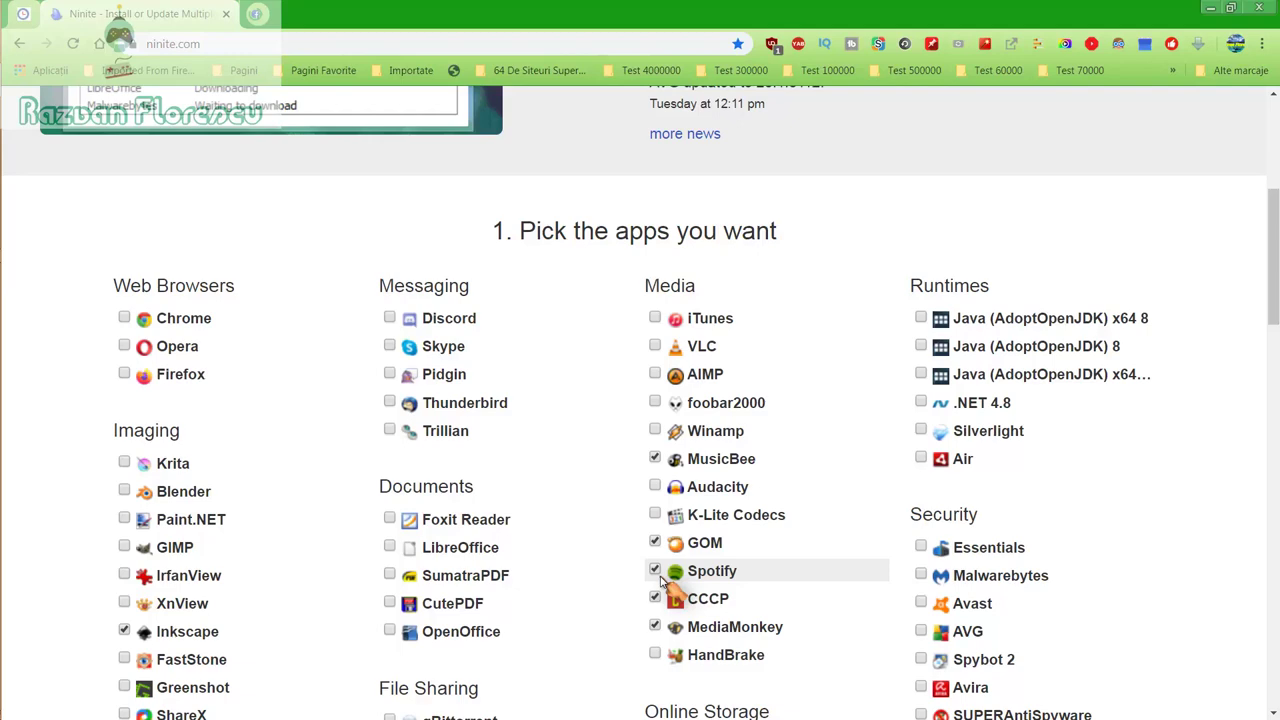
# Step: Add SUPERAntiSpyware and Spybot 2 from Security and SugarSync from Online Storage to the app selection
pyautogui.scroll(-1, 660, 580)
pyautogui.scroll(-1, 674, 571)
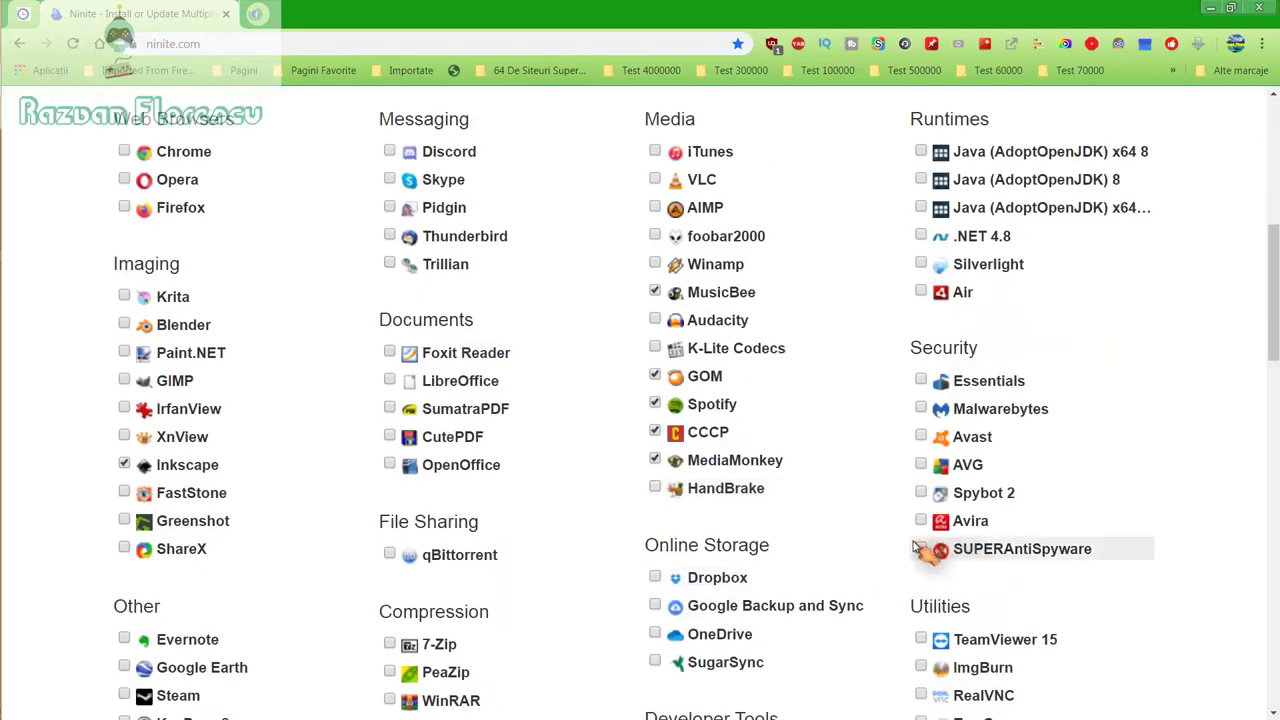
pyautogui.click(921, 548)
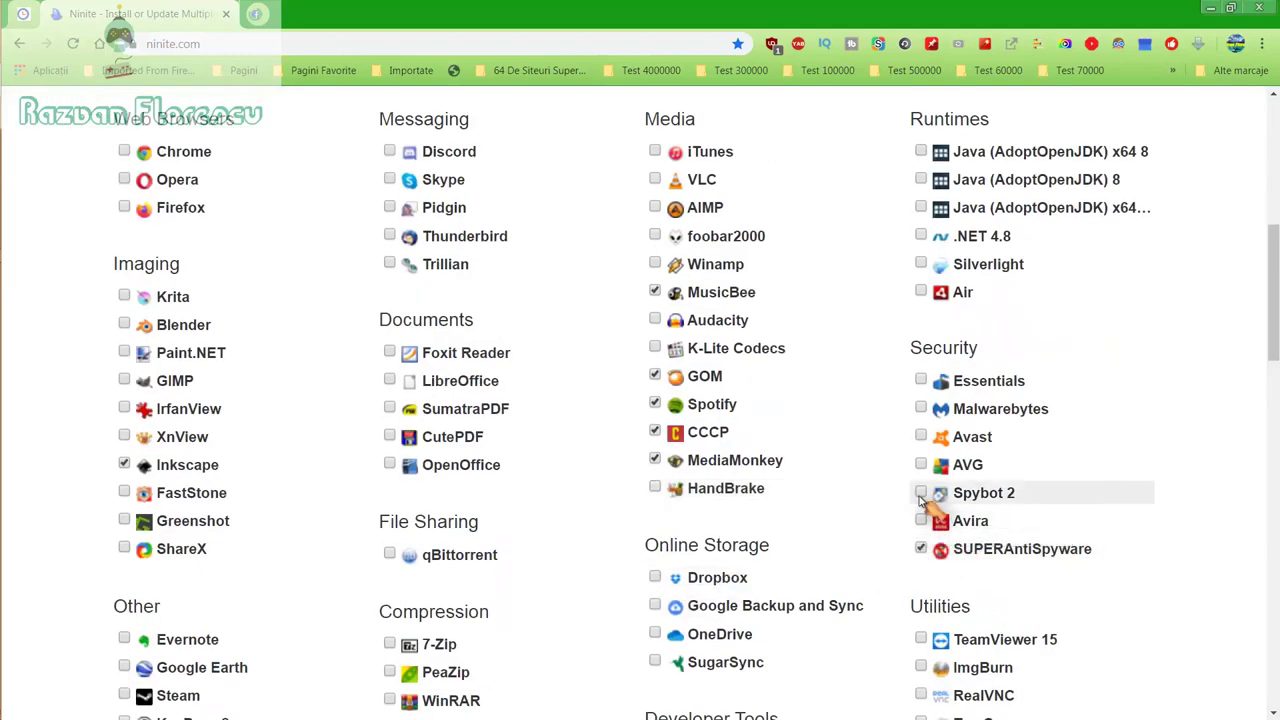
pyautogui.scroll(-2, 921, 500)
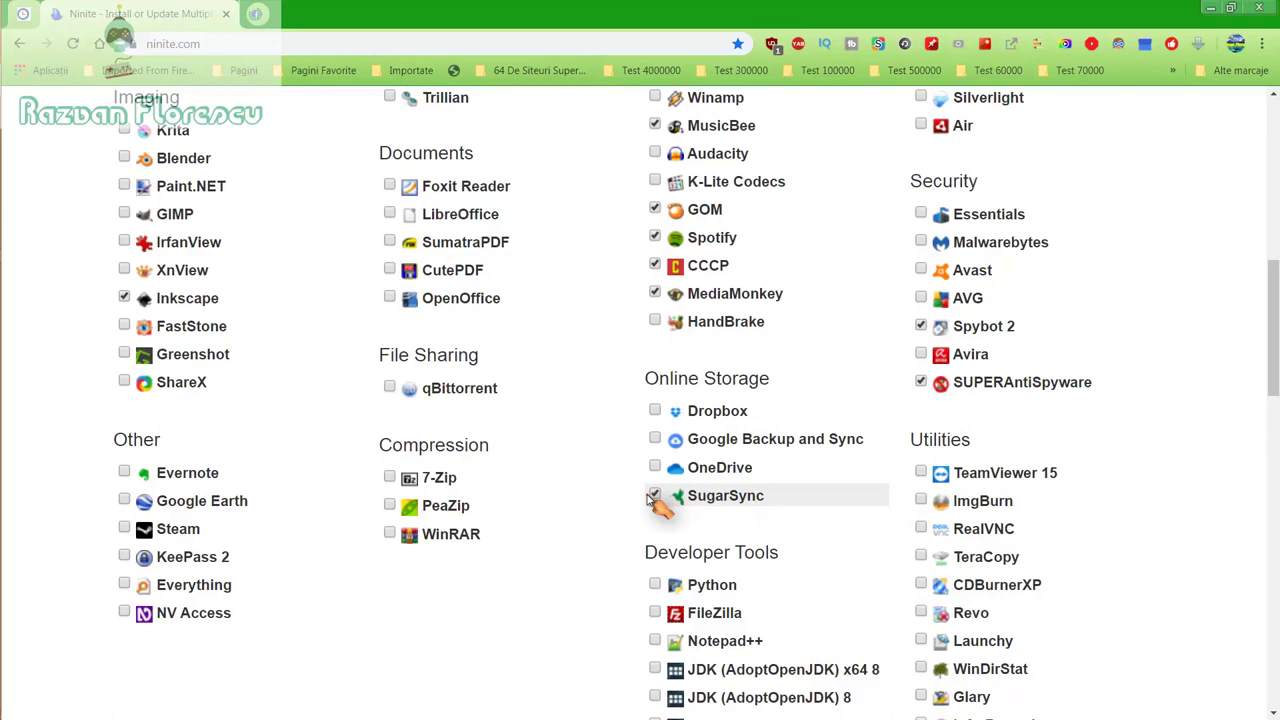
# Step: Generate the custom Ninite installer from the selected apps and save it to the Desktop as type Toate fișierele (*.*)
pyautogui.scroll(-2, 652, 500)
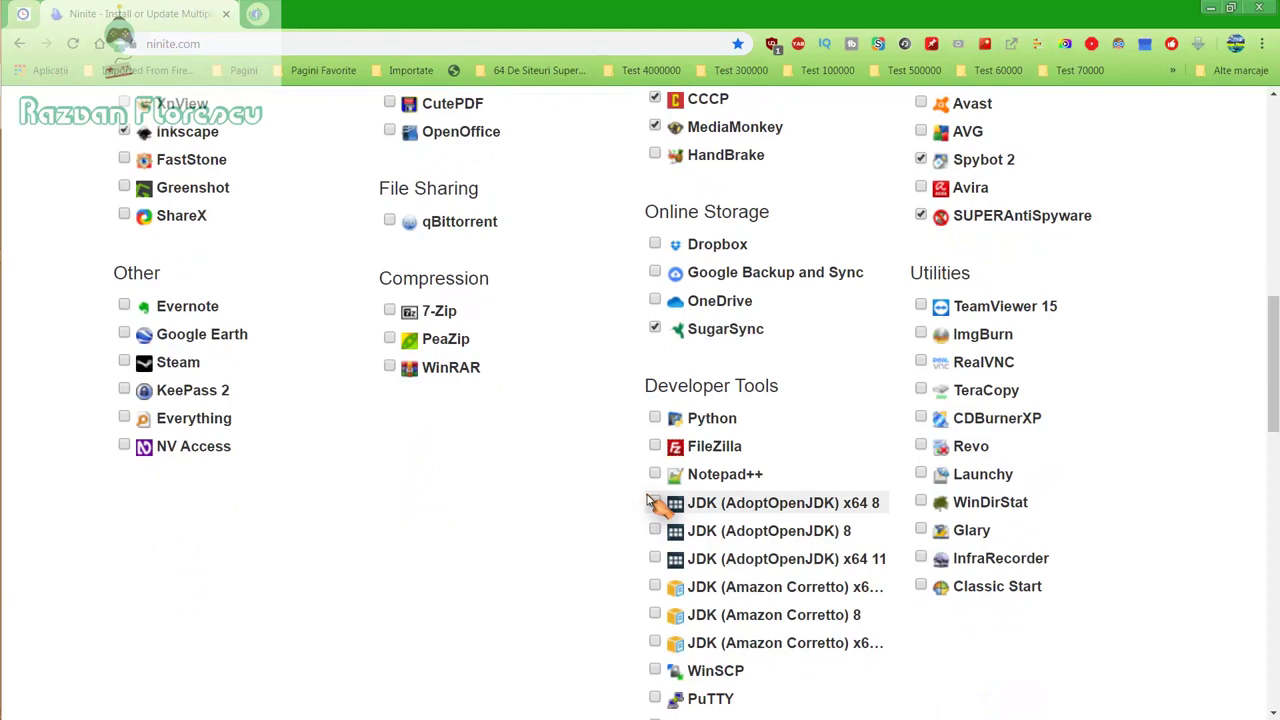
pyautogui.scroll(-2, 650, 502)
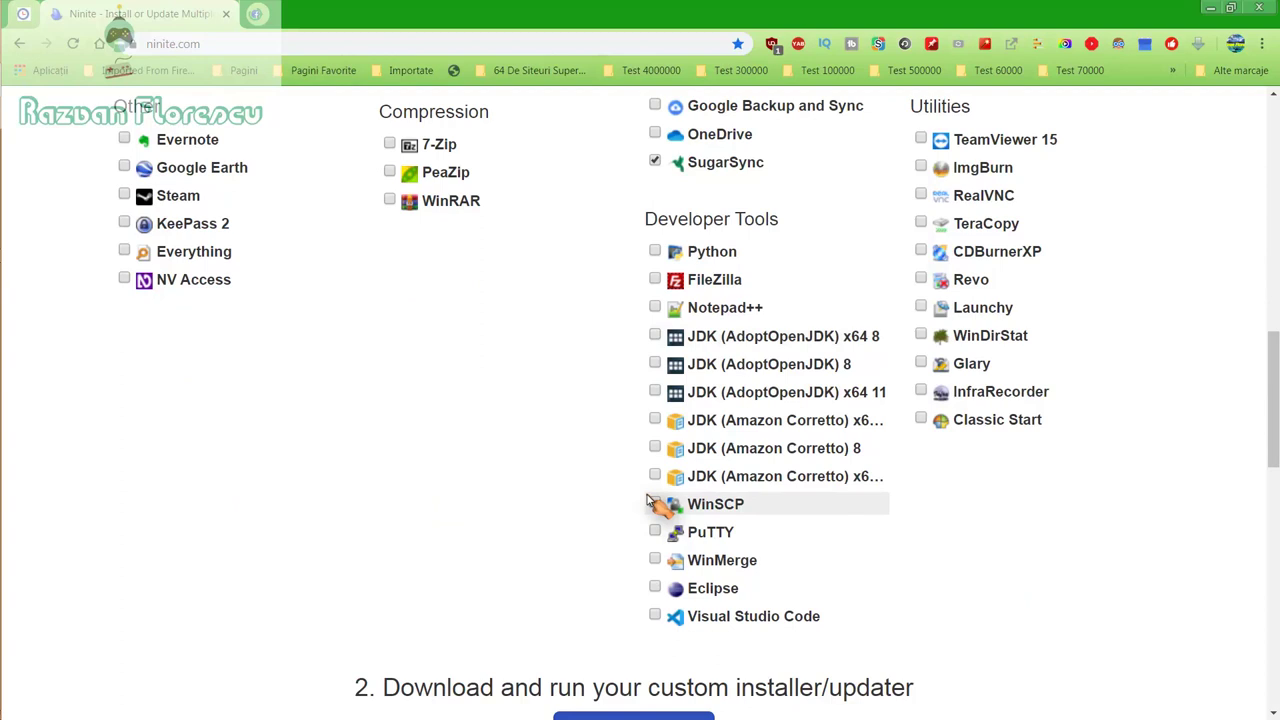
pyautogui.scroll(-2, 648, 502)
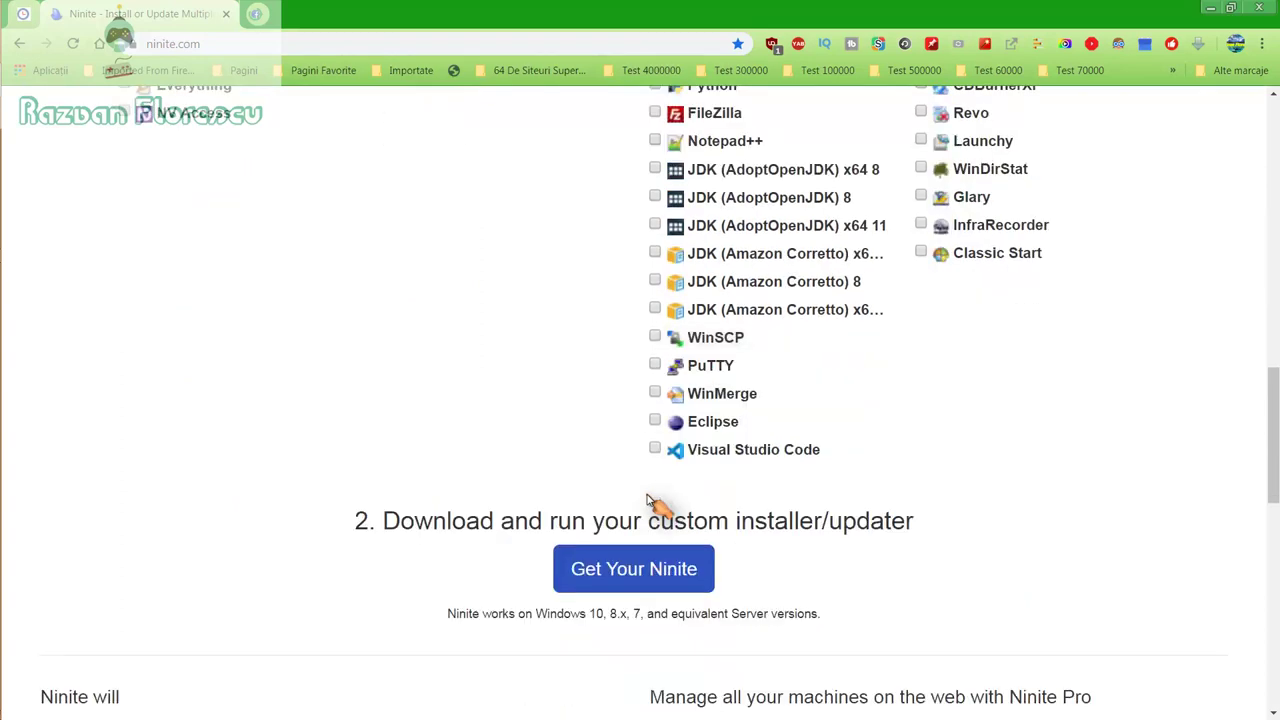
pyautogui.click(632, 570)
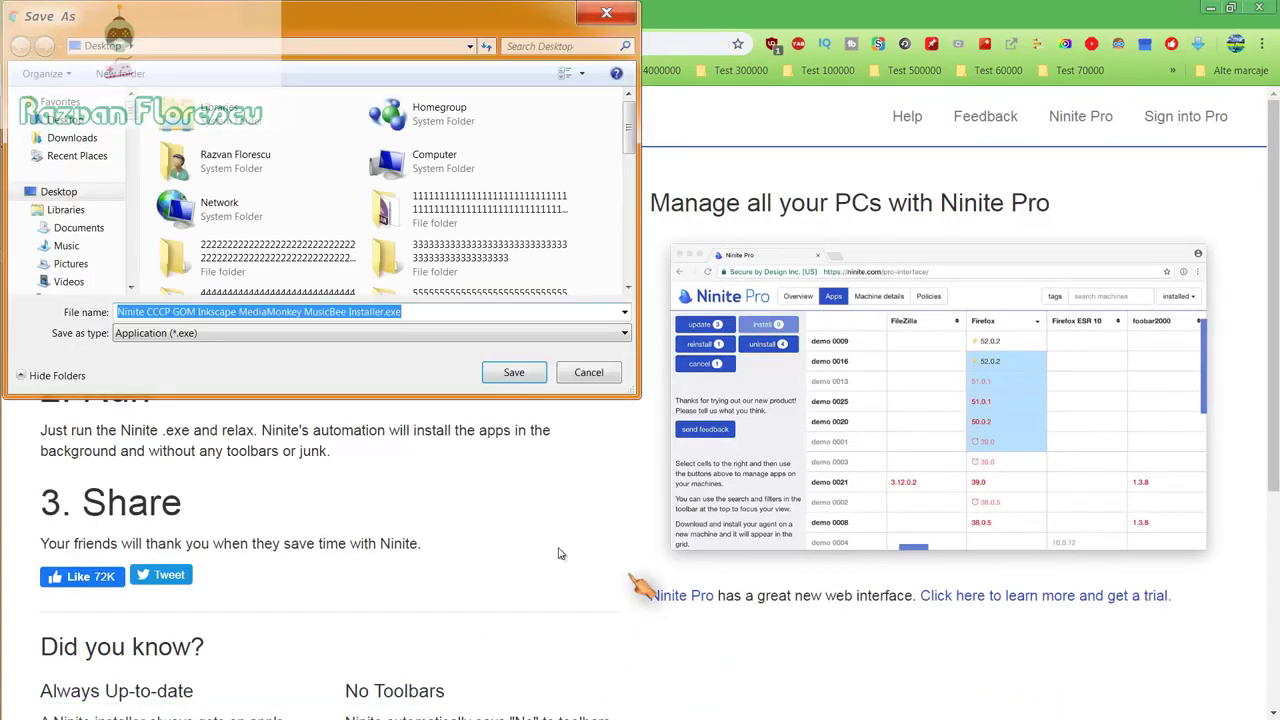
pyautogui.click(328, 335)
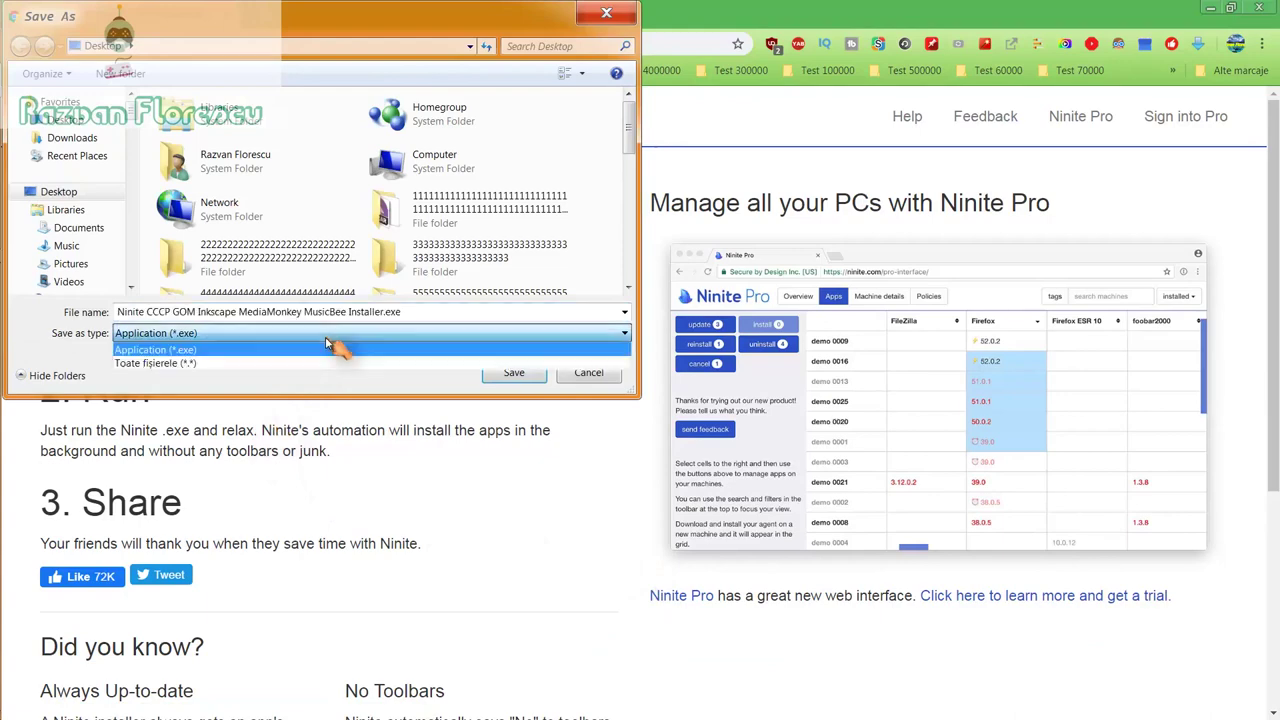
pyautogui.click(305, 364)
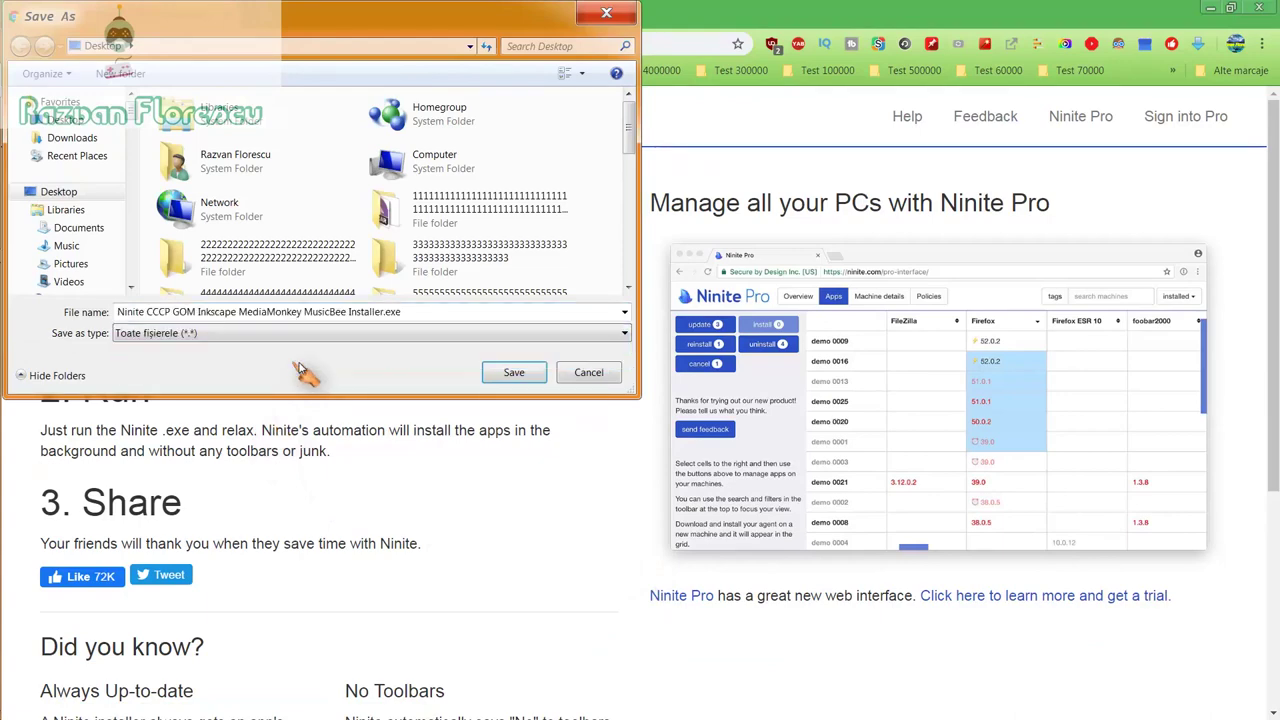
pyautogui.click(486, 376)
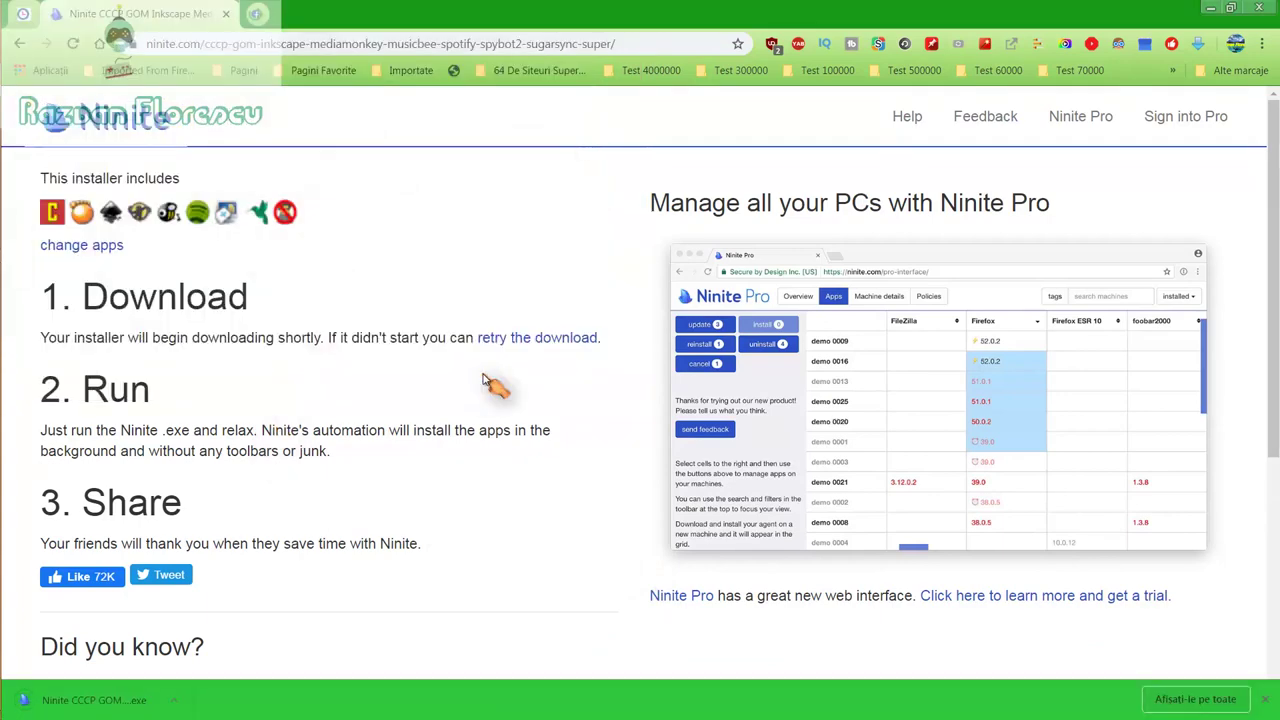
# Step: Run the downloaded Ninite installer, close the browser and expand the per-application installation details
pyautogui.click(128, 700)
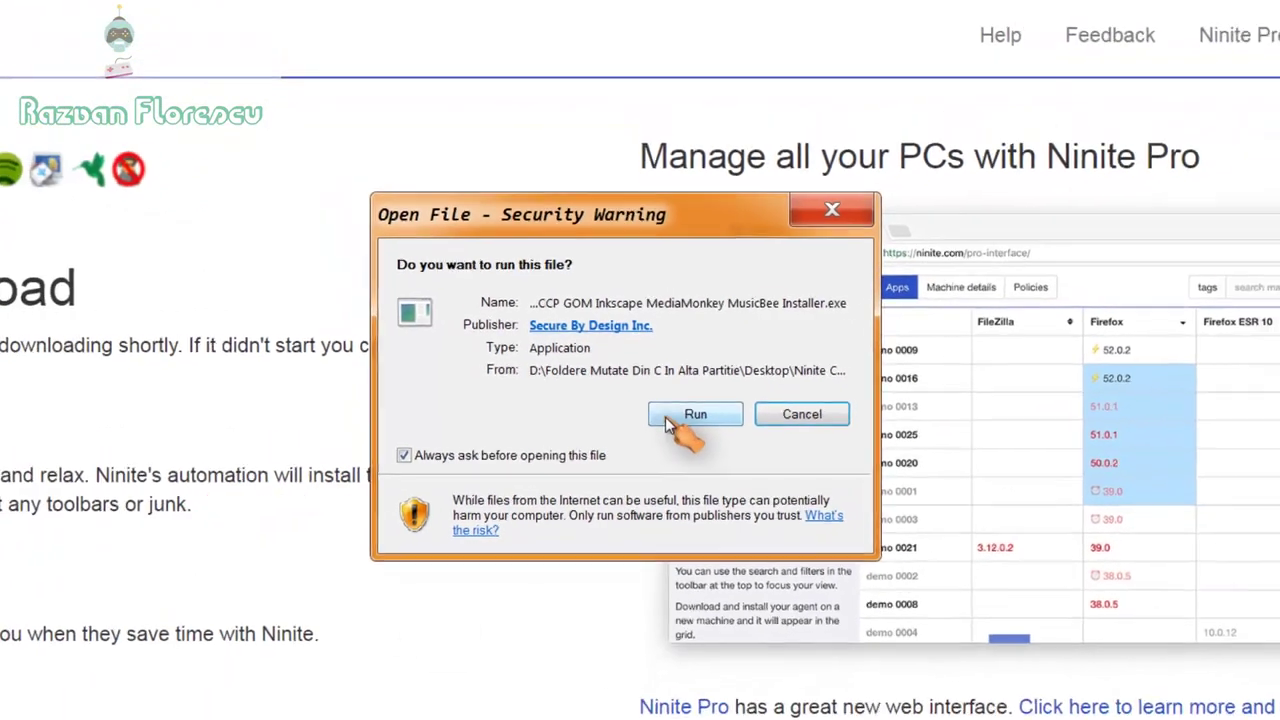
pyautogui.click(672, 418)
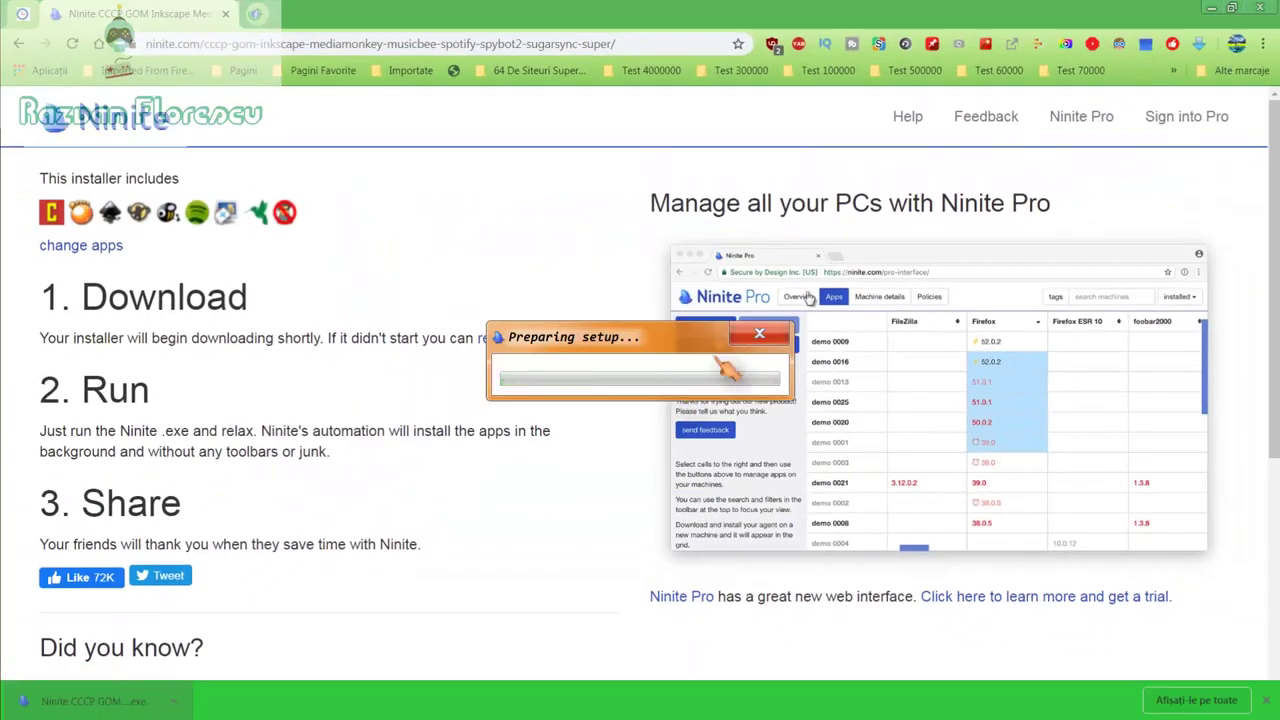
pyautogui.click(1258, 8)
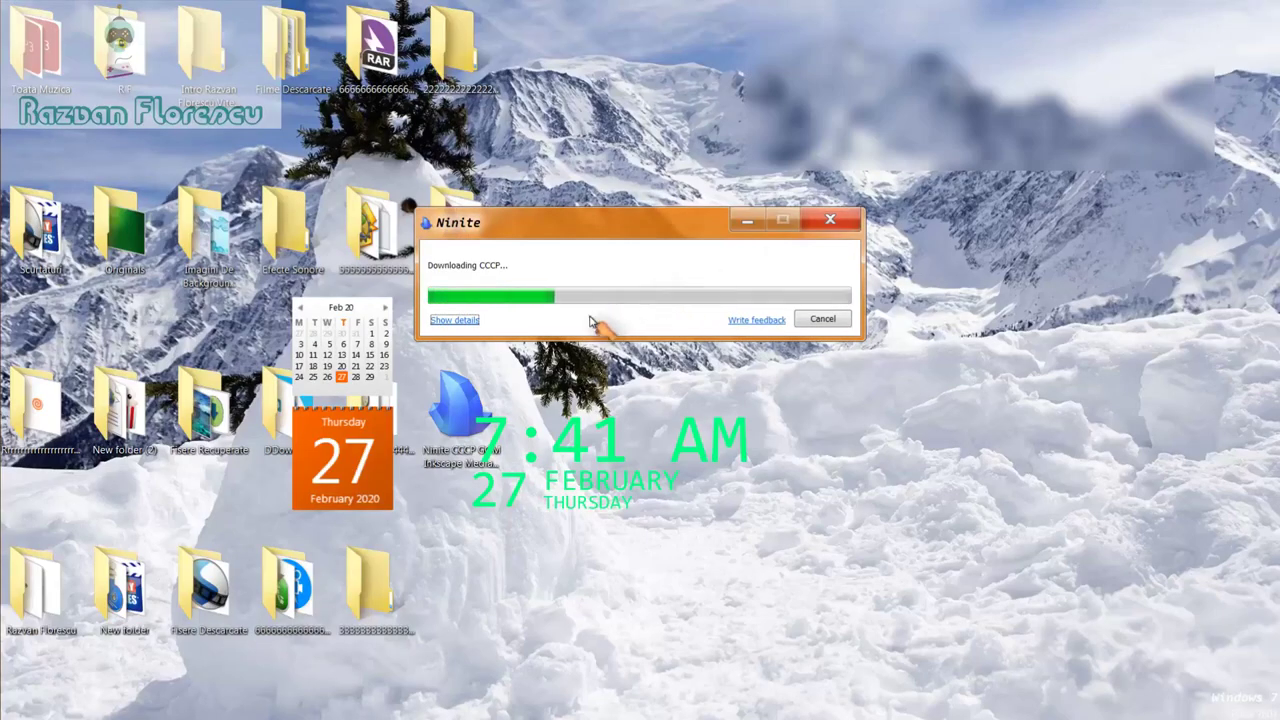
pyautogui.click(462, 322)
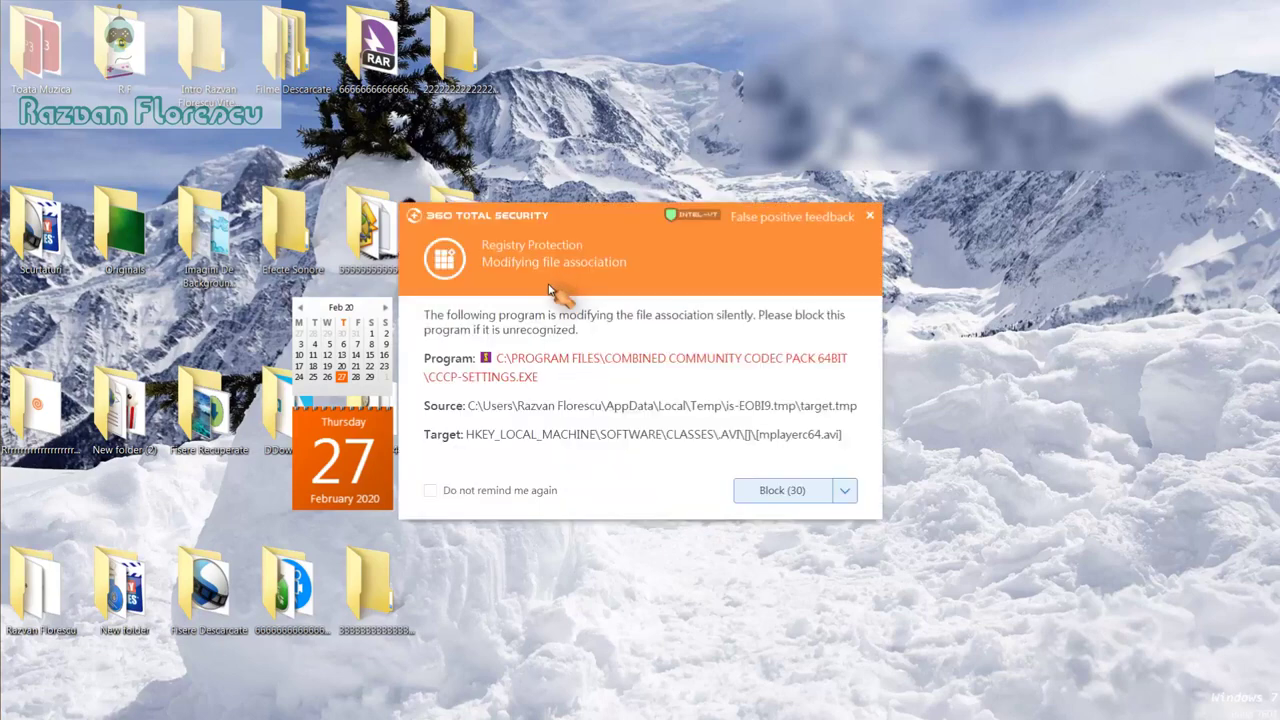
# Step: Close the 360 Total Security alerts about the CCCP file association, SASCORE64, the context menu and SASKUTIL64 without choosing Block
pyautogui.click(873, 218)
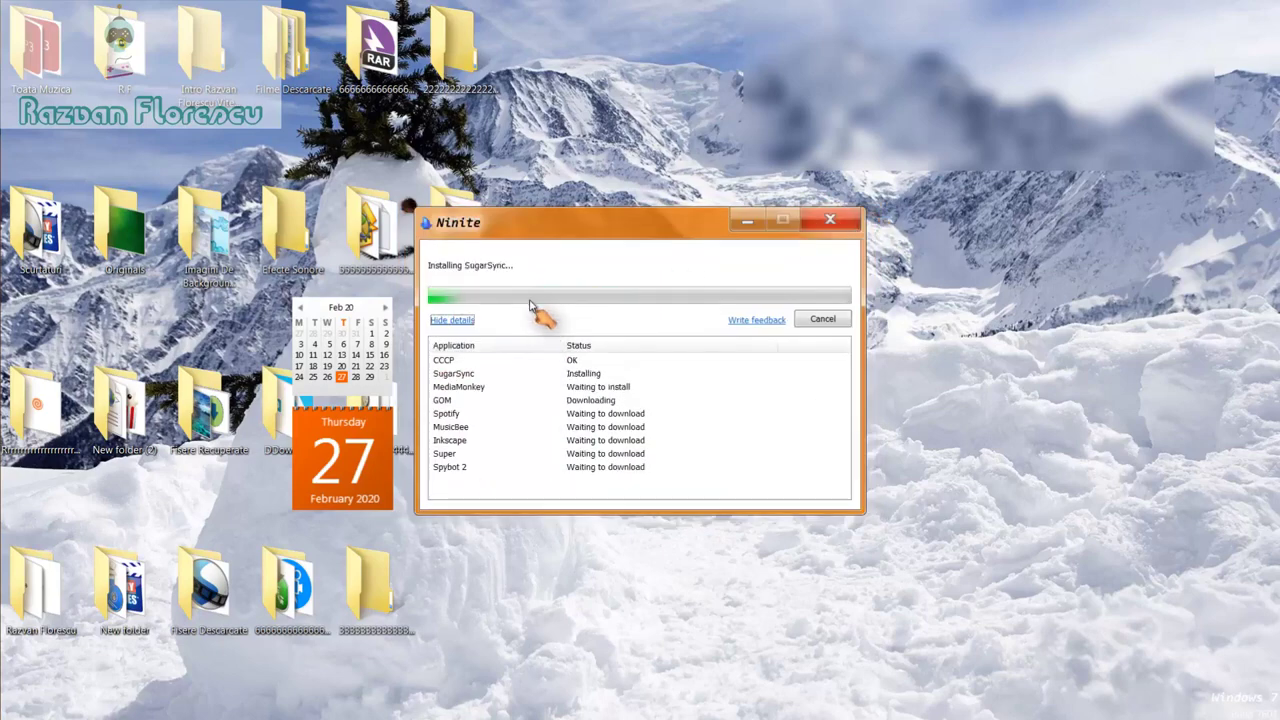
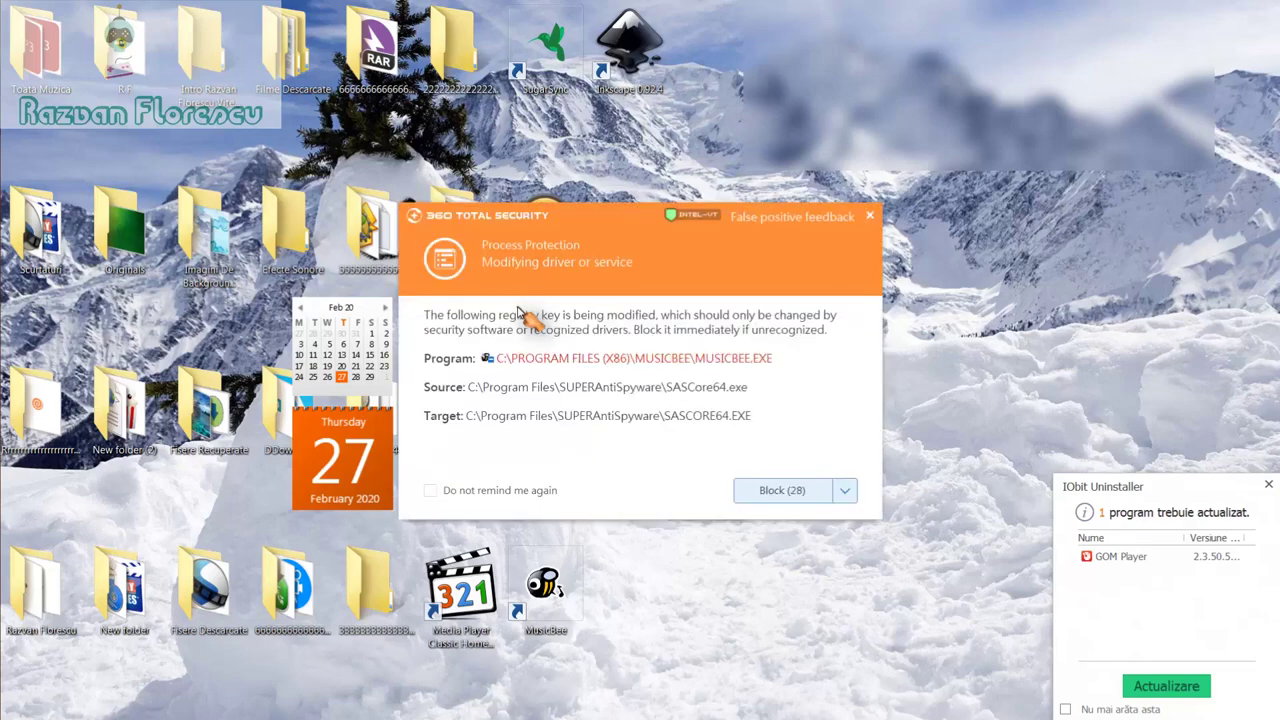
pyautogui.click(870, 216)
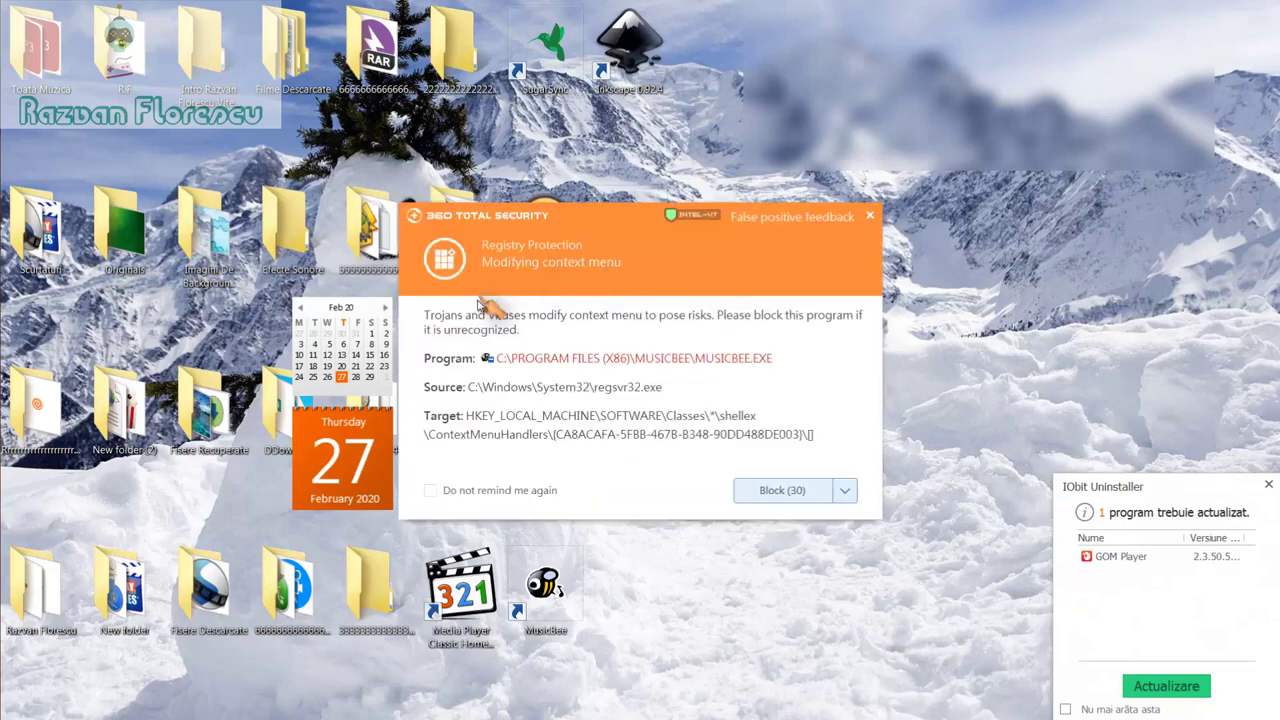
pyautogui.click(869, 216)
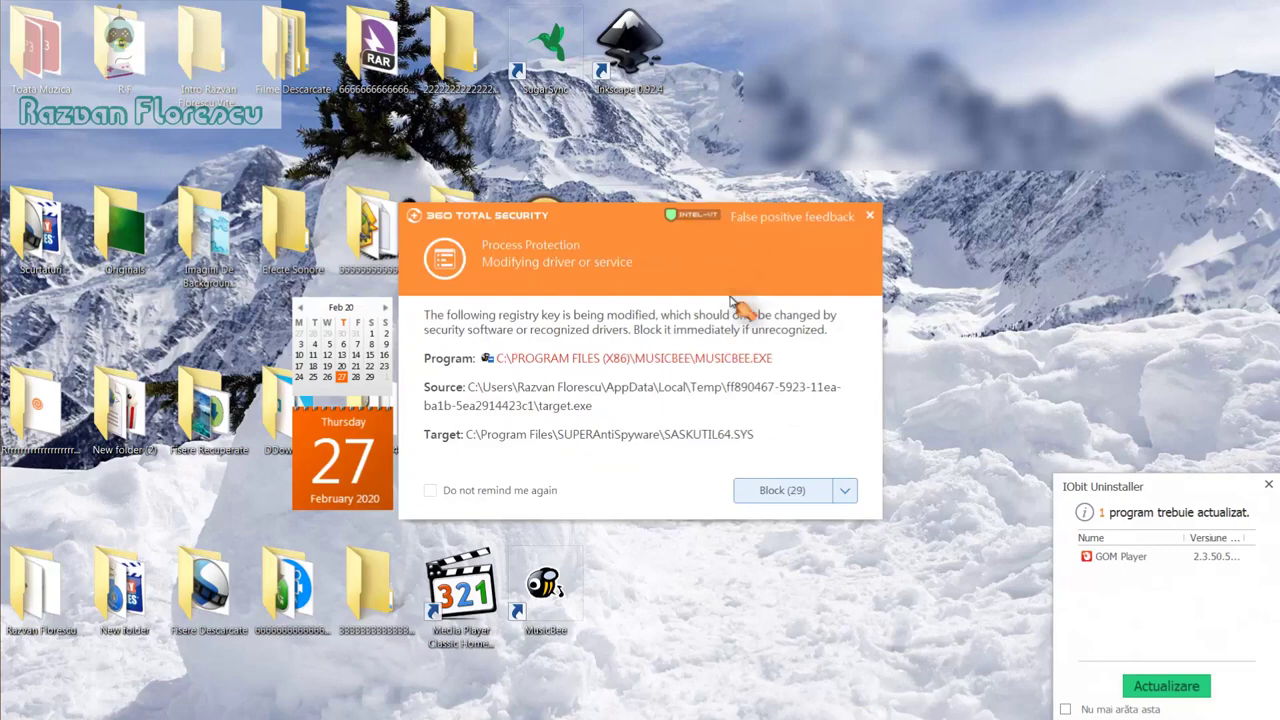
pyautogui.click(871, 216)
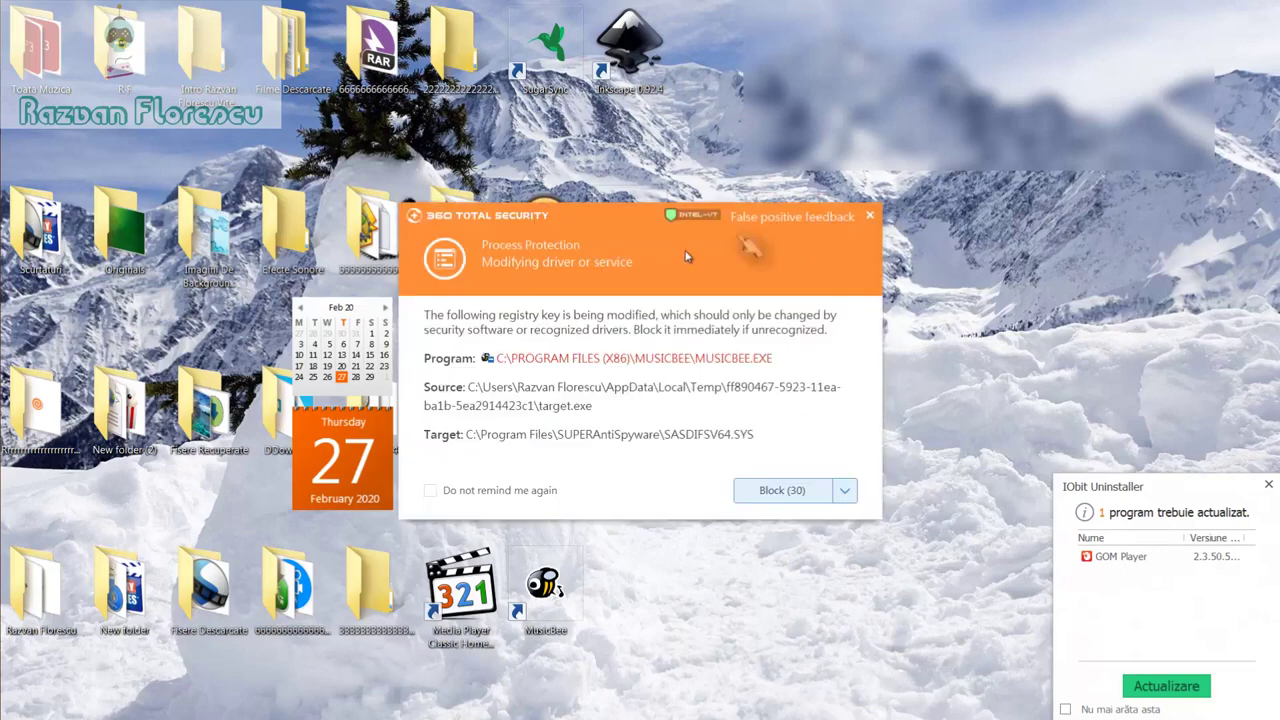
# Step: Dismiss the remaining 360 Total Security alerts about MUSICBEE.EXE with Do not remind me again enabled
pyautogui.click(431, 490)
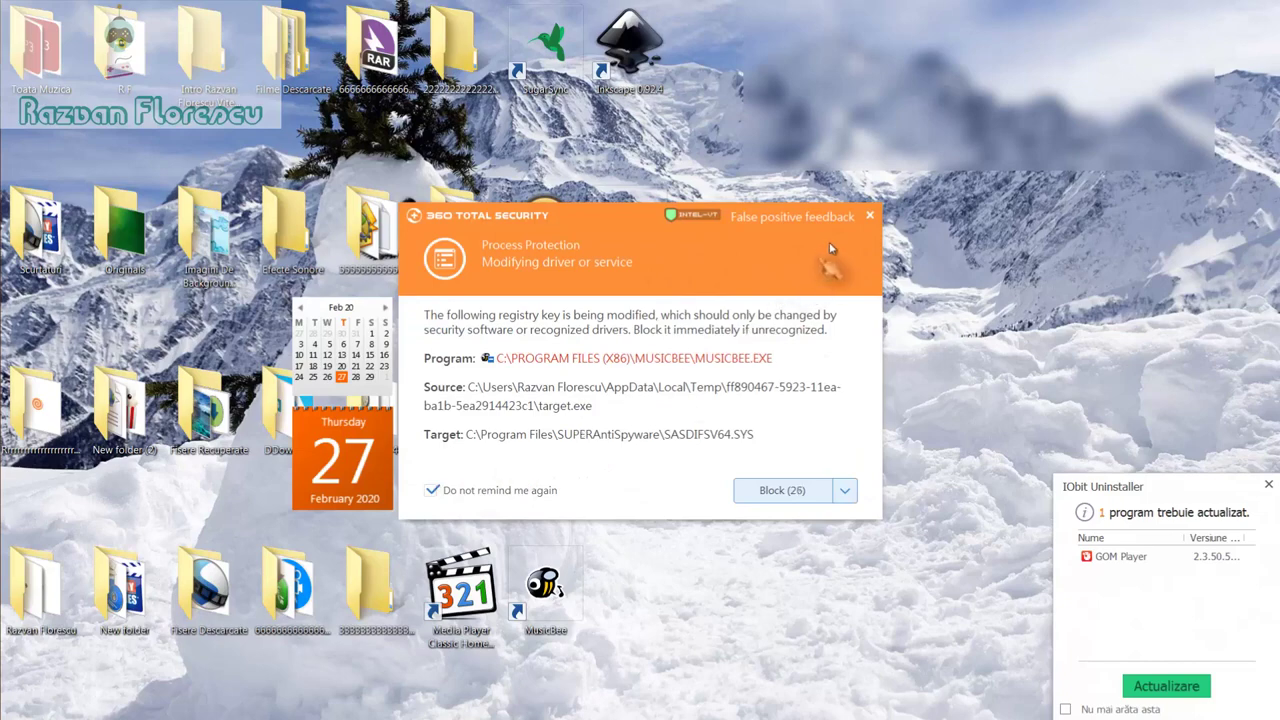
pyautogui.click(871, 216)
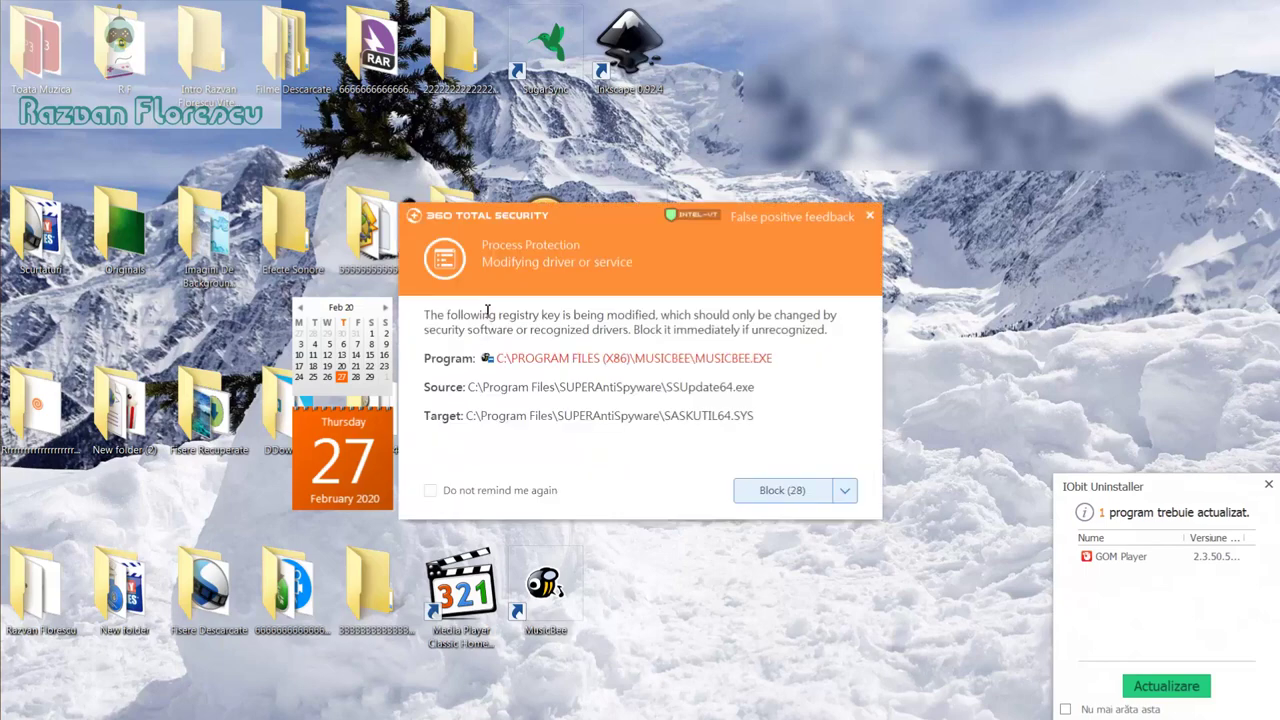
pyautogui.click(431, 490)
pyautogui.click(870, 218)
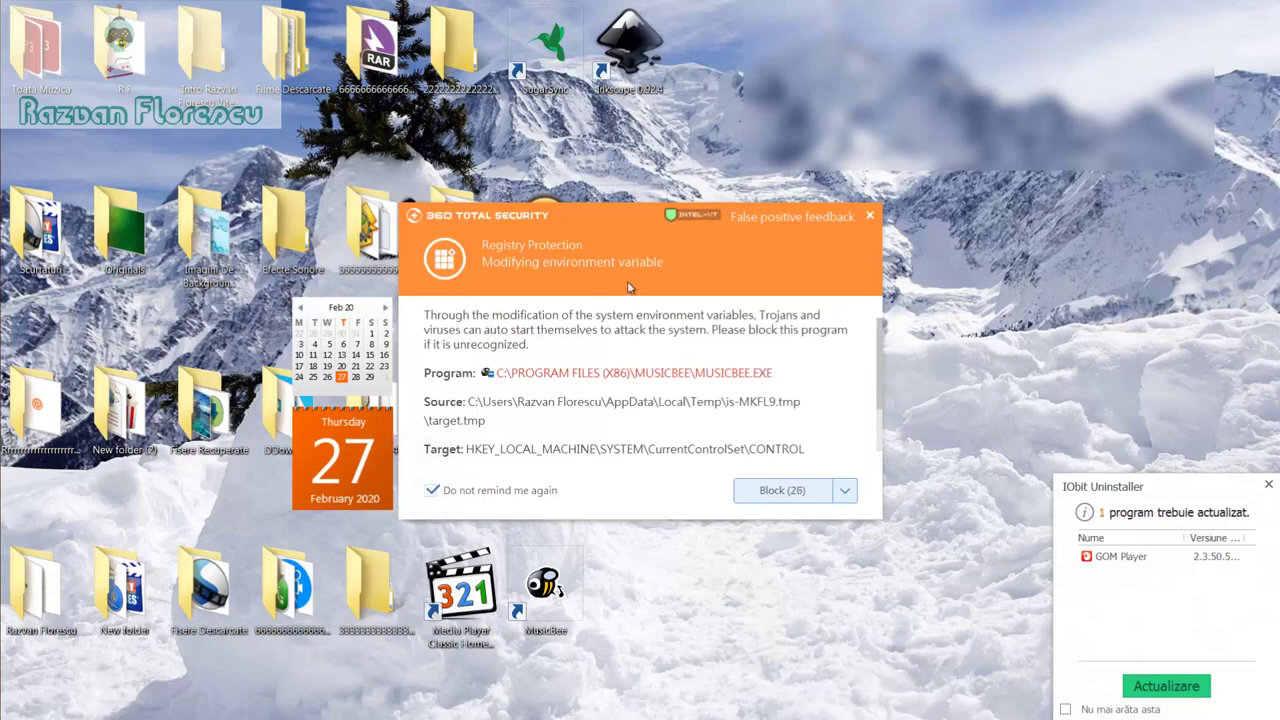
pyautogui.click(871, 219)
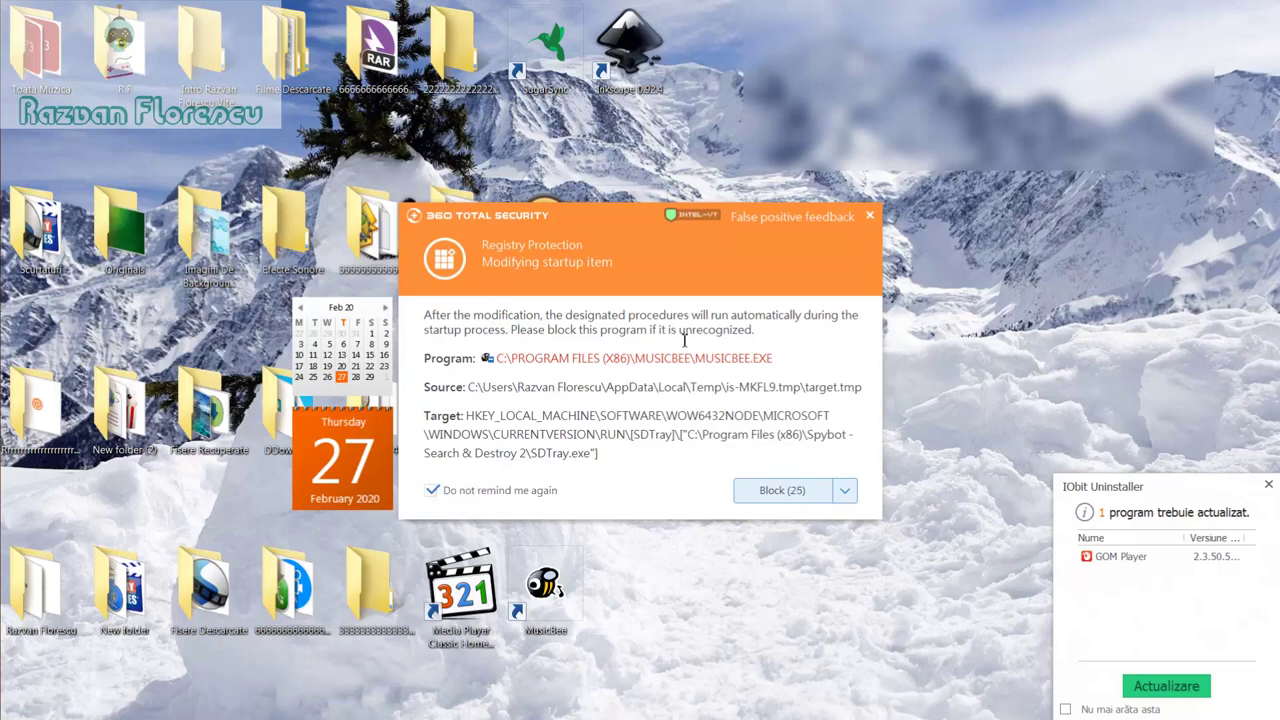
pyautogui.click(872, 214)
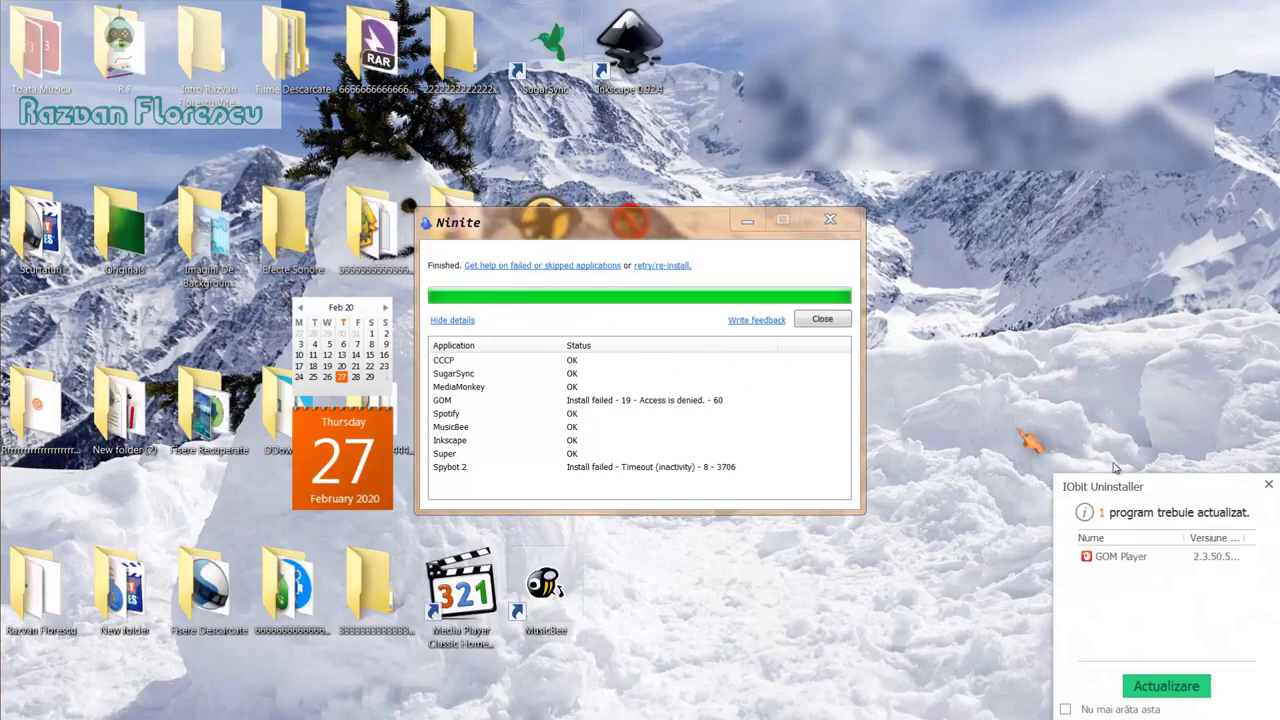
# Step: Close the IObit Uninstaller update notice and the finished Ninite installer window
pyautogui.click(1266, 486)
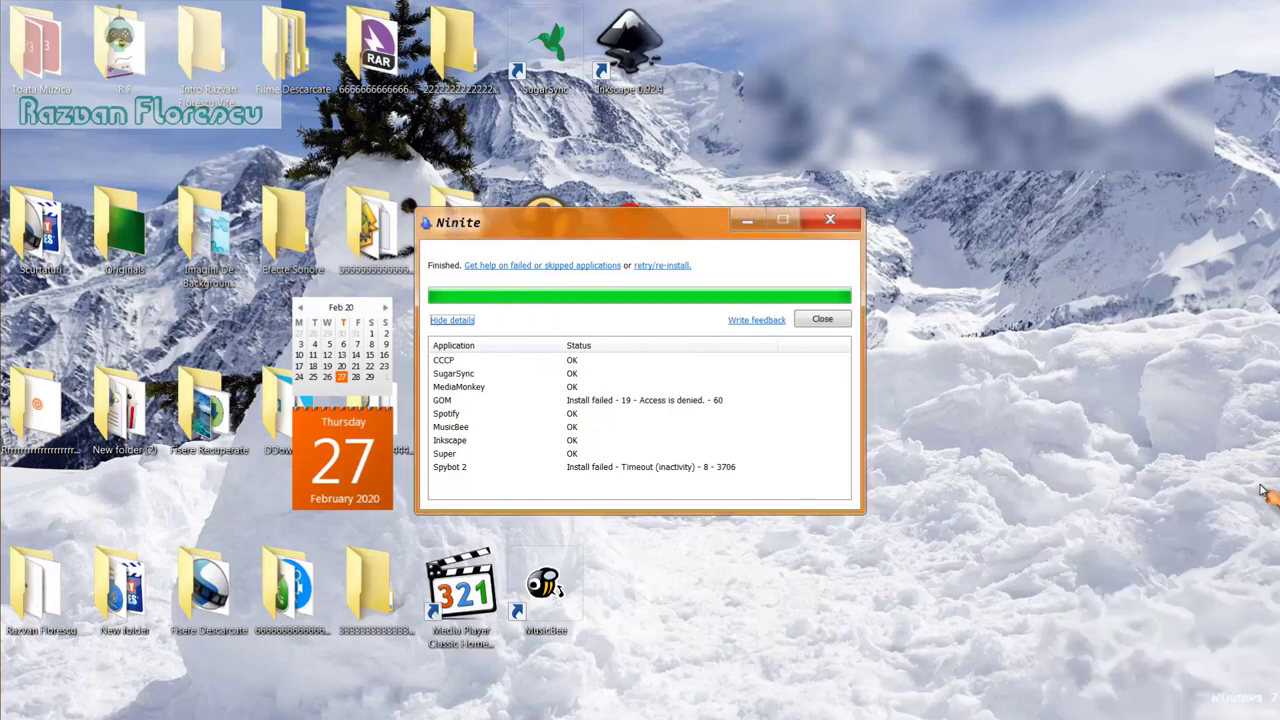
pyautogui.click(822, 320)
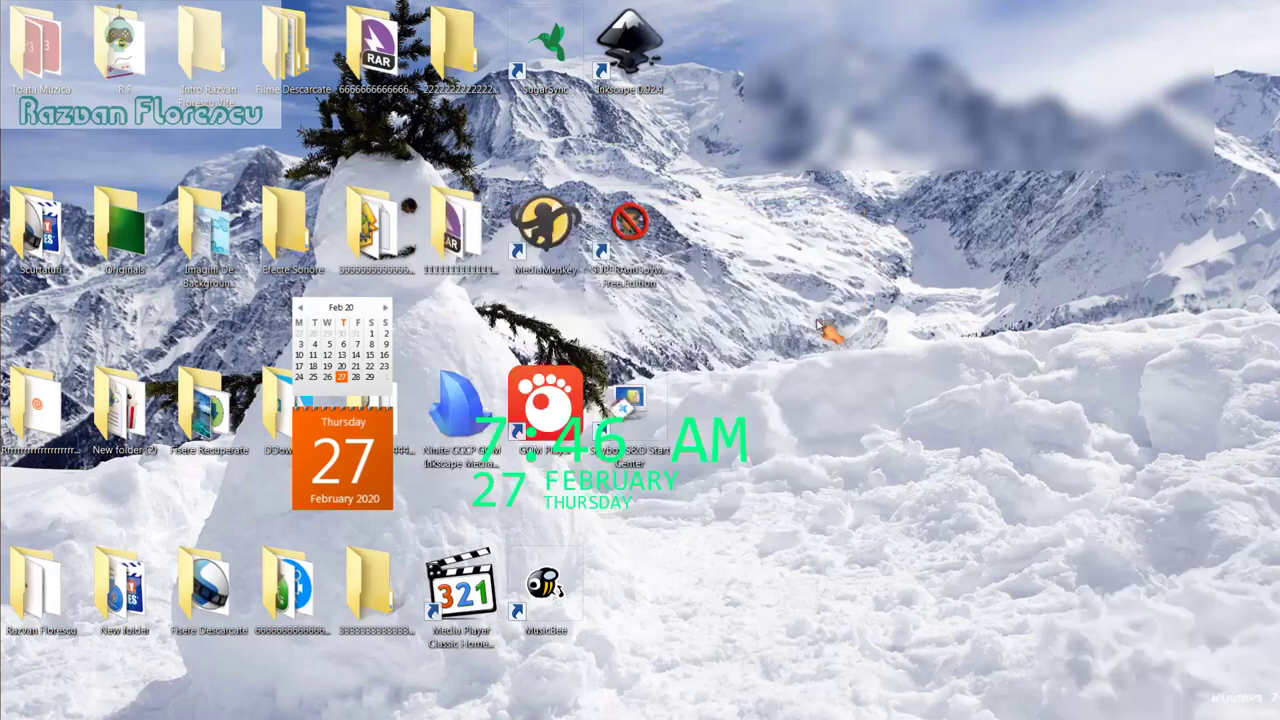
# Step: Launch Media Player Classic Home Cinema, decline periodic CCCP update checks, and close the player after viewing it maximized
pyautogui.doubleClick(476, 612)
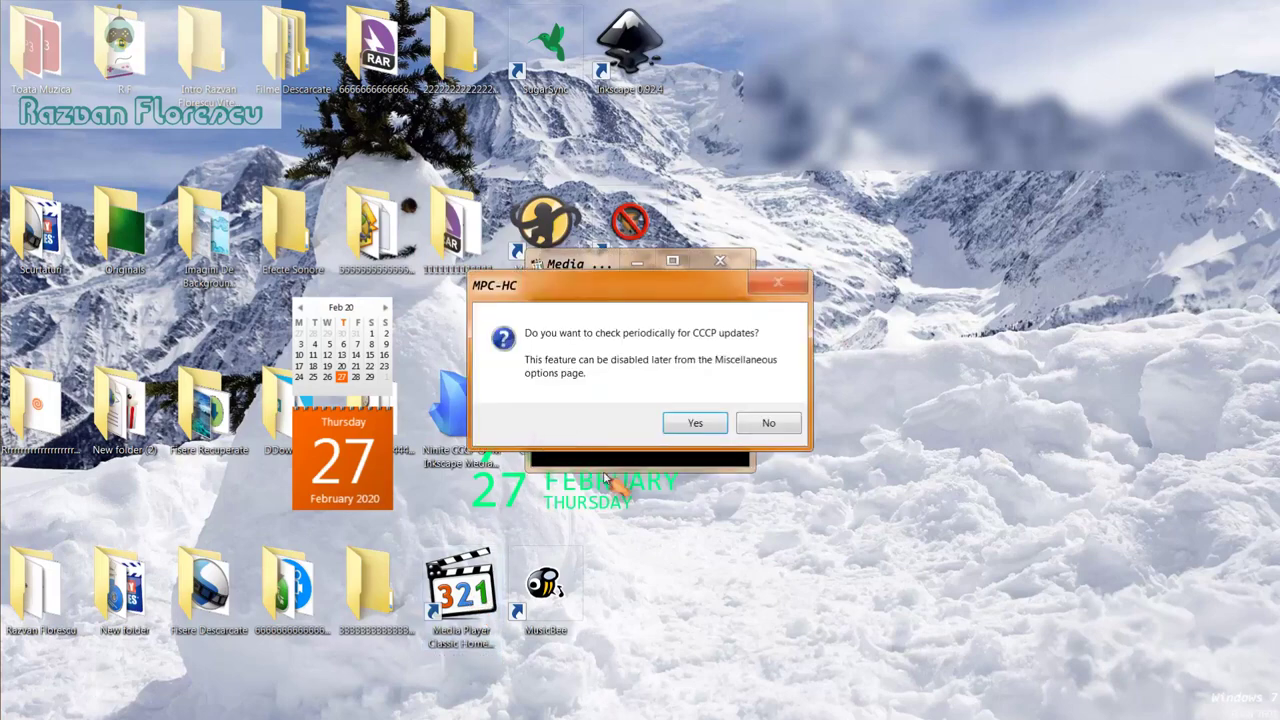
pyautogui.click(764, 425)
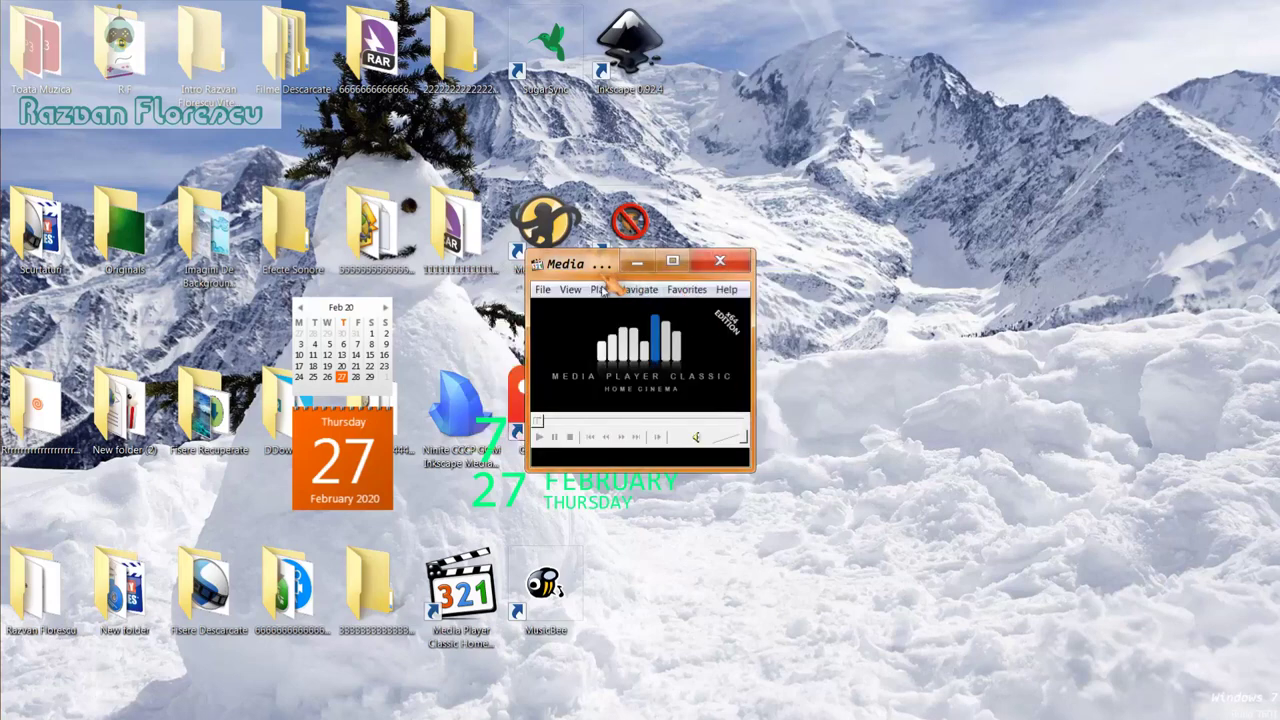
pyautogui.moveTo(594, 262); pyautogui.dragTo(629, 9)
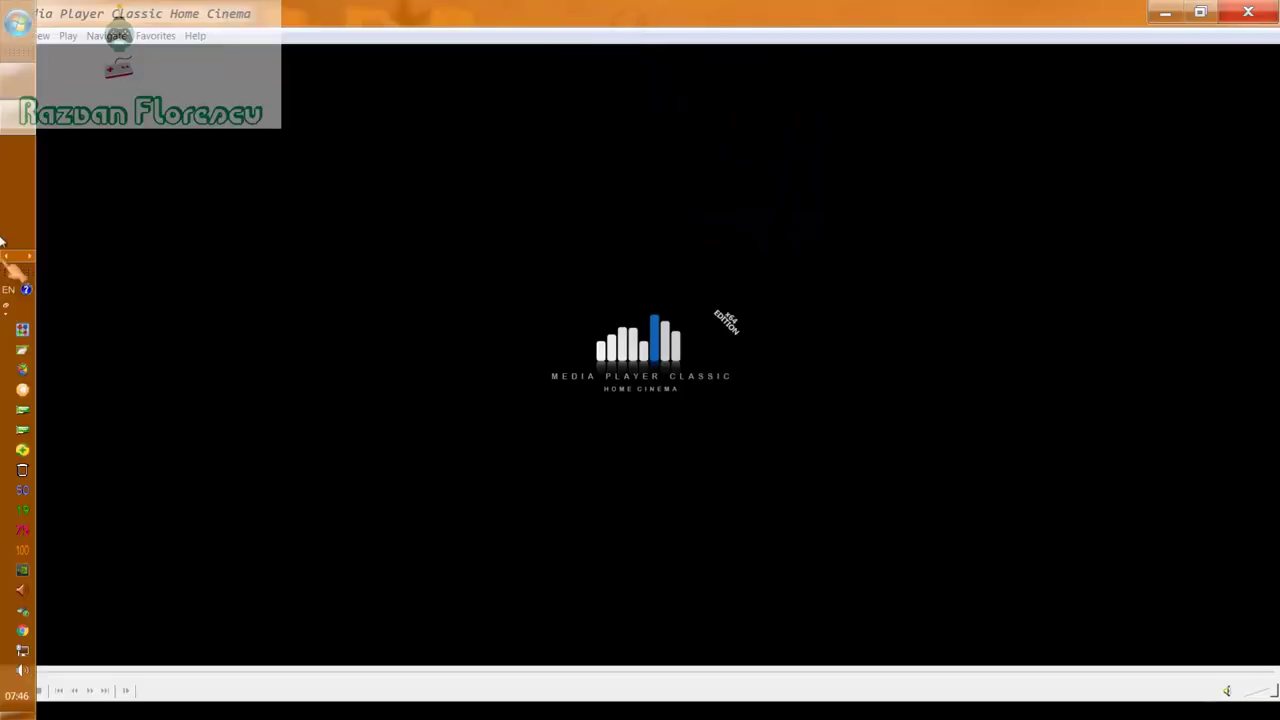
pyautogui.rightClick(10, 118)
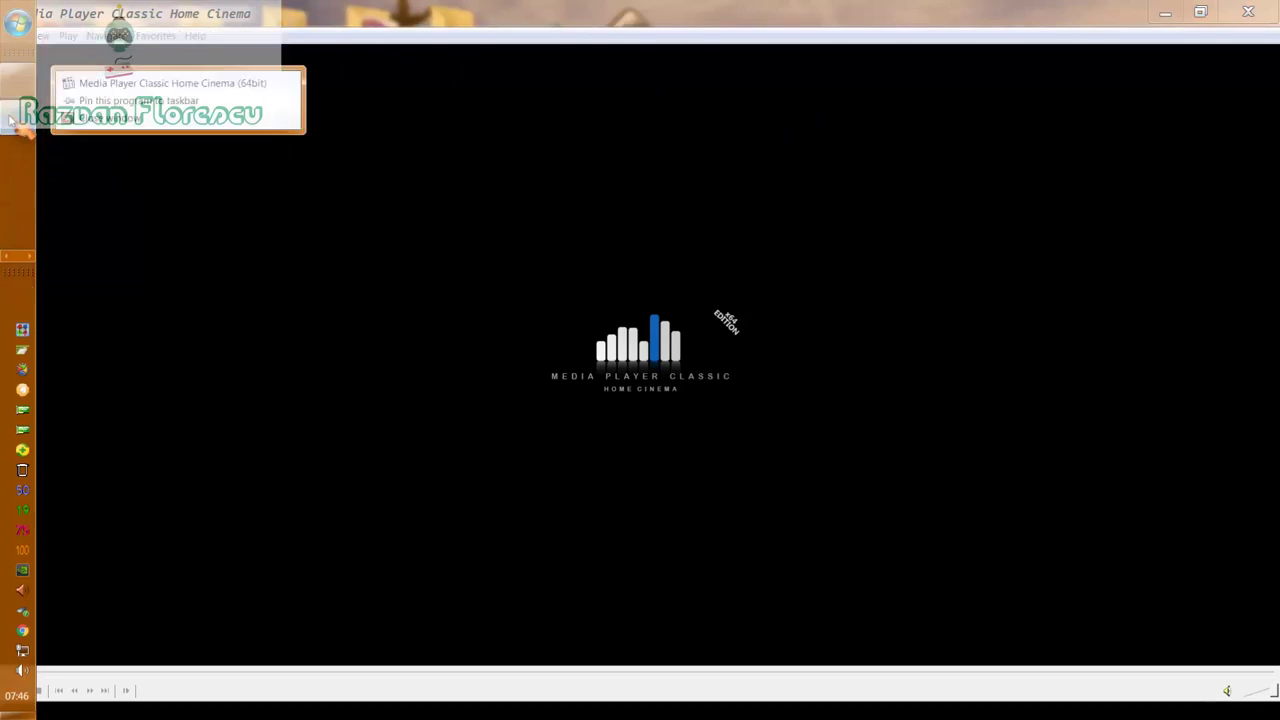
pyautogui.click(208, 124)
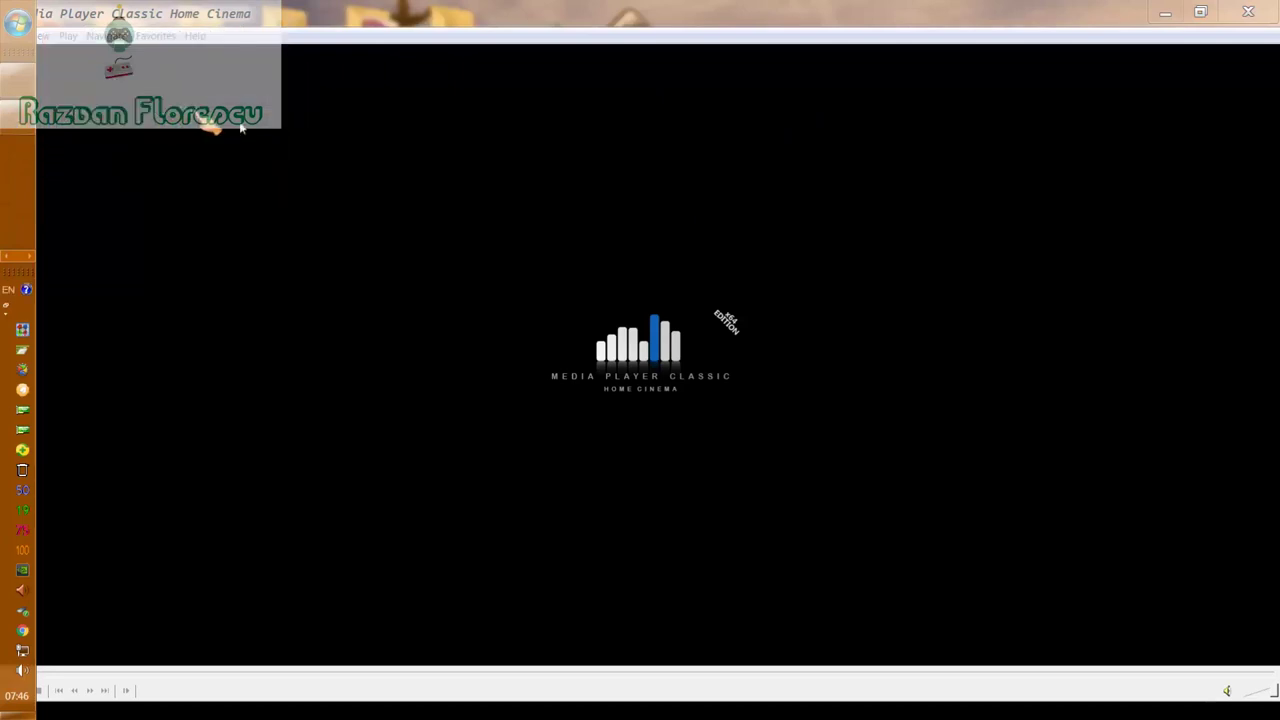
pyautogui.click(1248, 12)
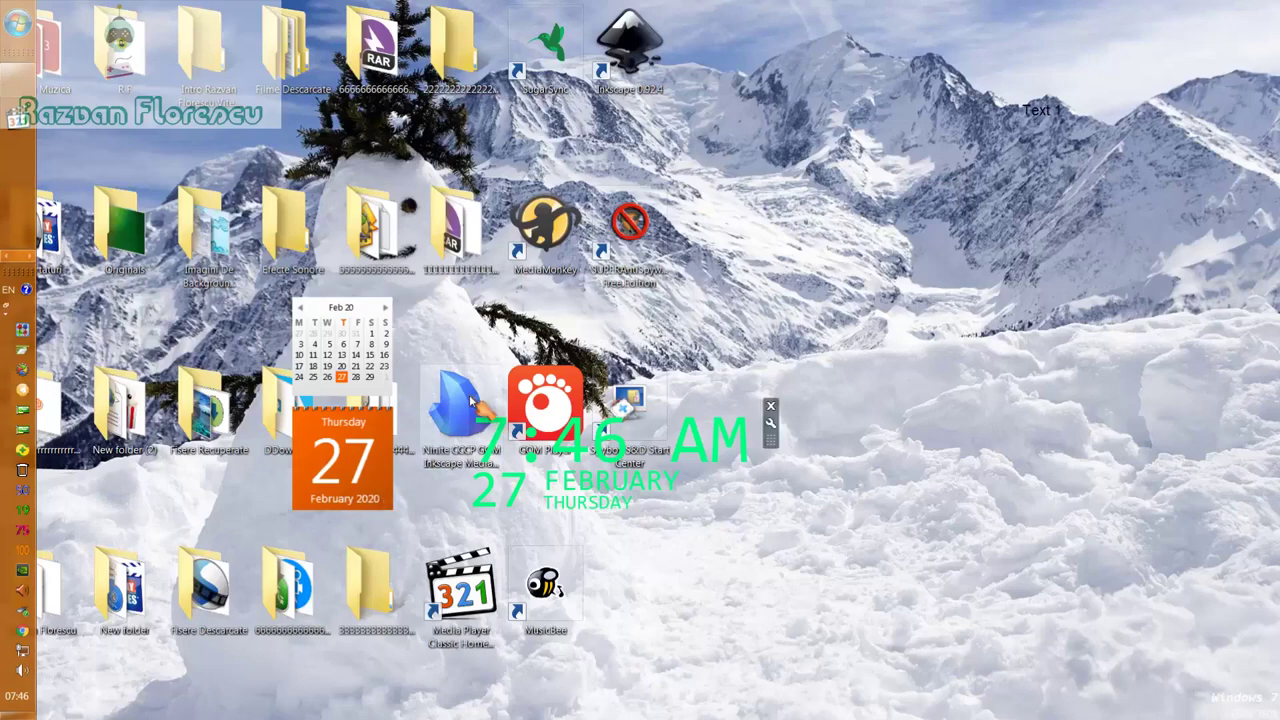
# Step: Permanently delete the Ninite CCCP GOM Inkscape MediaMonkey MusicBee installer file from the desktop
pyautogui.click(479, 426)
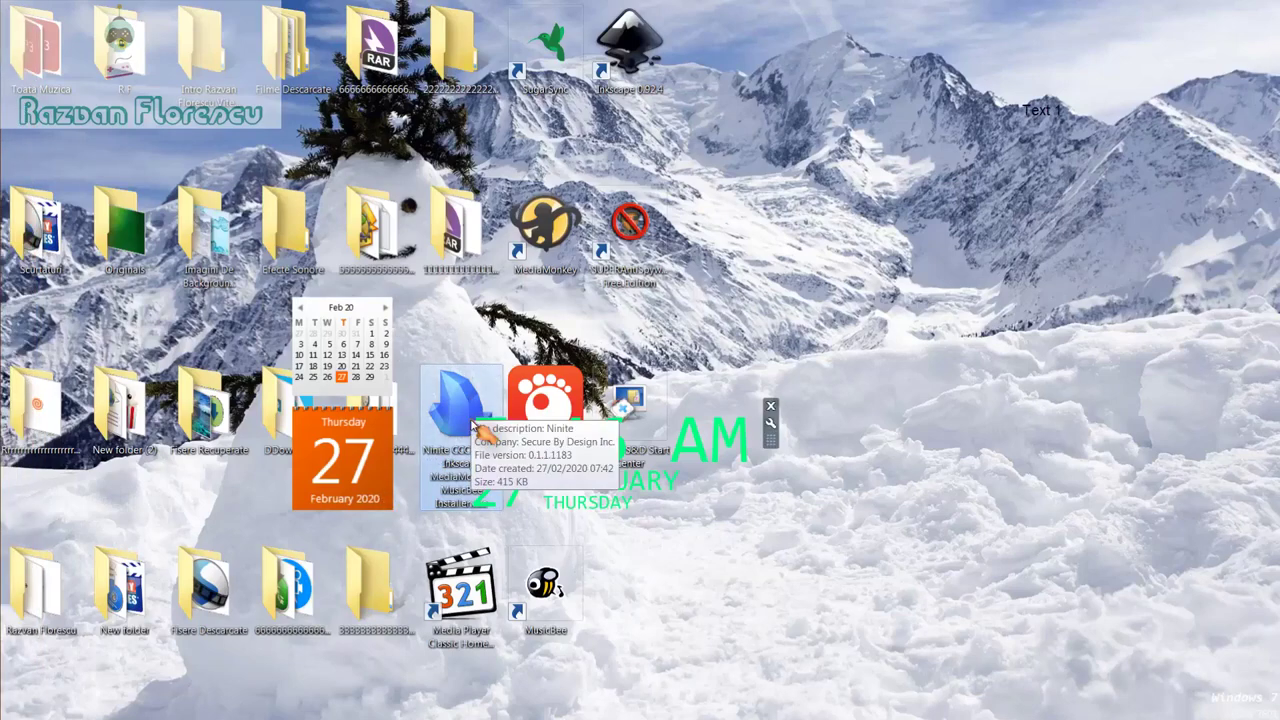
pyautogui.hotkey('shift', 'Delete')
pyautogui.press('Return')
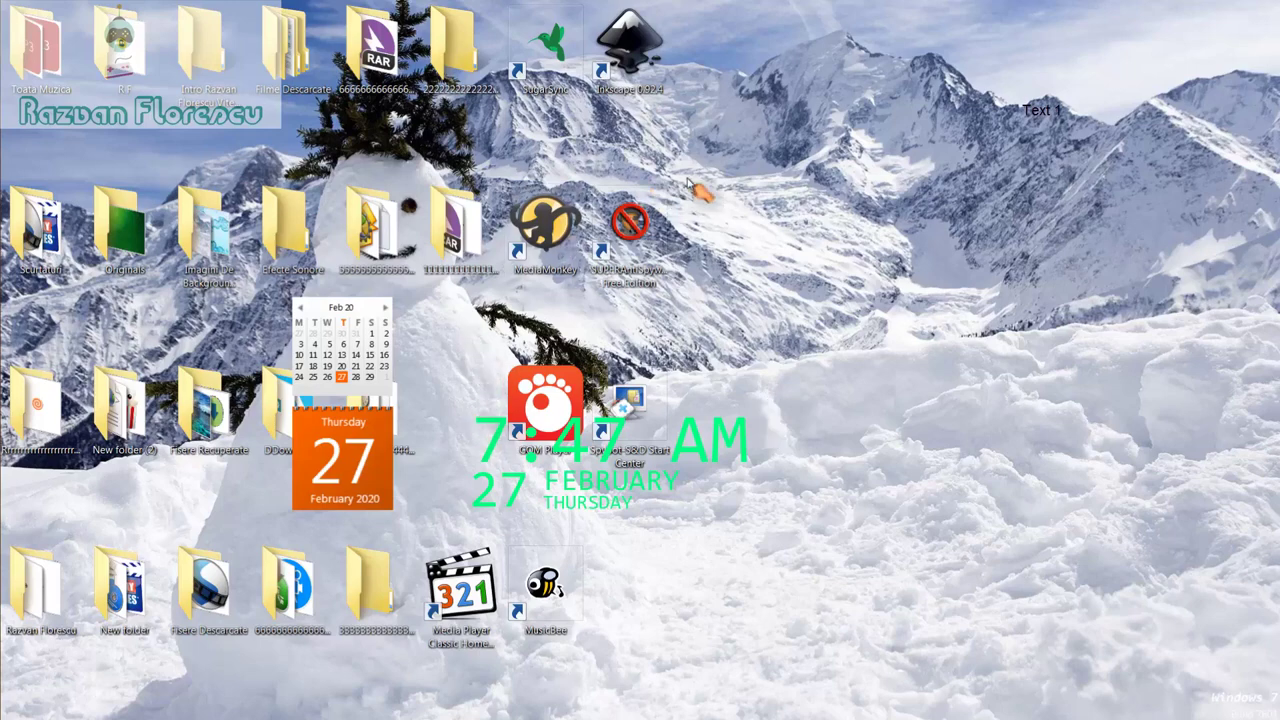
# Step: Copy all eight new program shortcuts into the Scurtaturi folder and permanently delete them from the desktop
pyautogui.moveTo(712, 45); pyautogui.dragTo(515, 610)
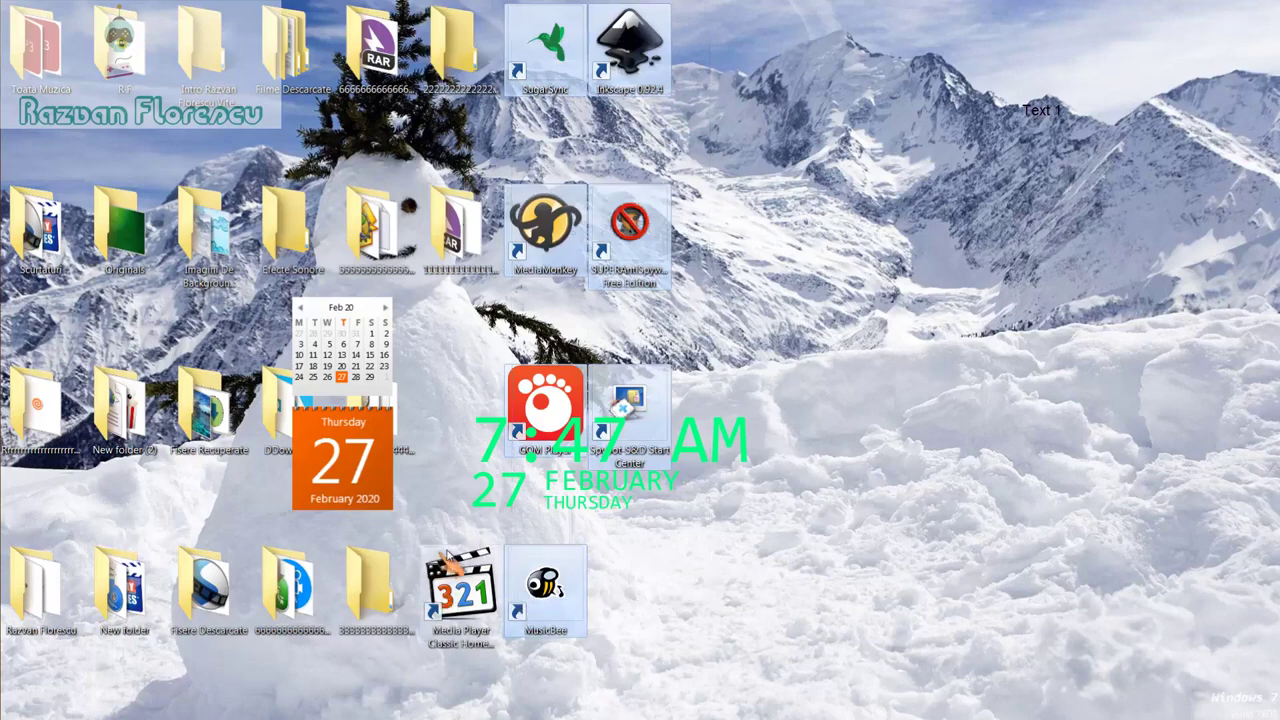
pyautogui.keyDown('ctrl'); pyautogui.click(462, 575); pyautogui.keyUp('ctrl')
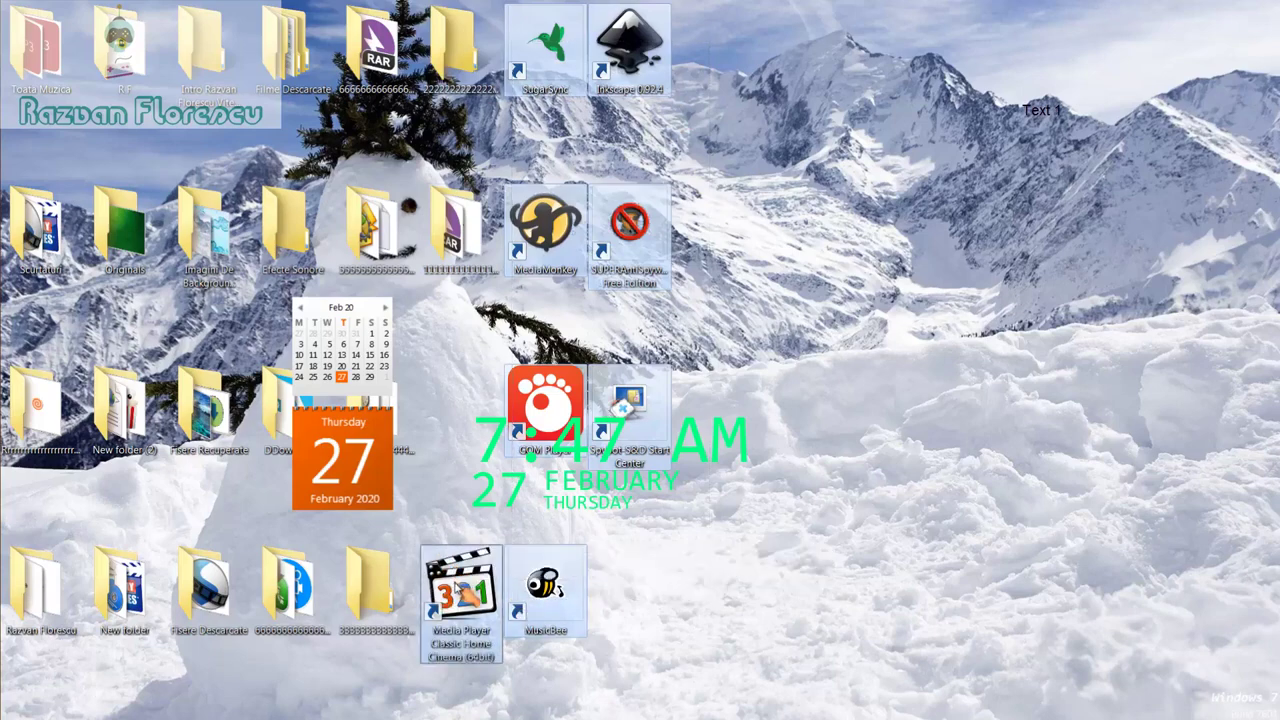
pyautogui.moveTo(458, 588); pyautogui.dragTo(75, 197)
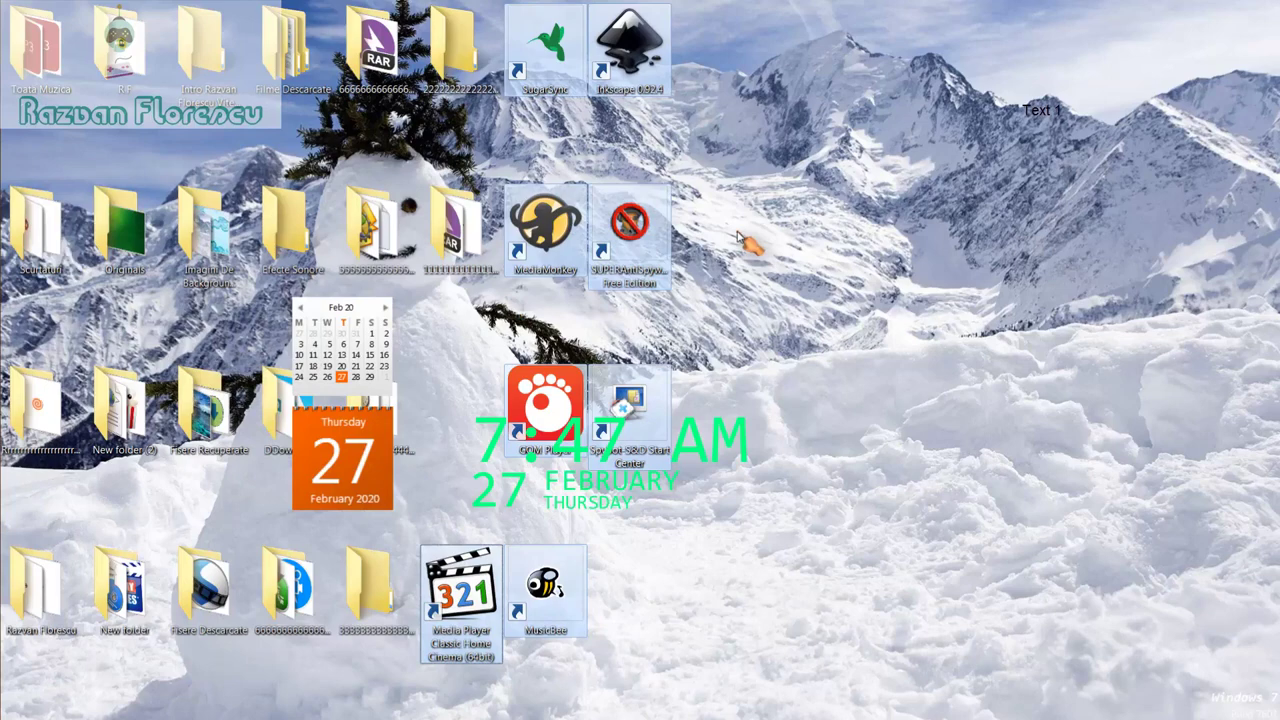
pyautogui.hotkey('shift', 'Delete')
pyautogui.press('Return')
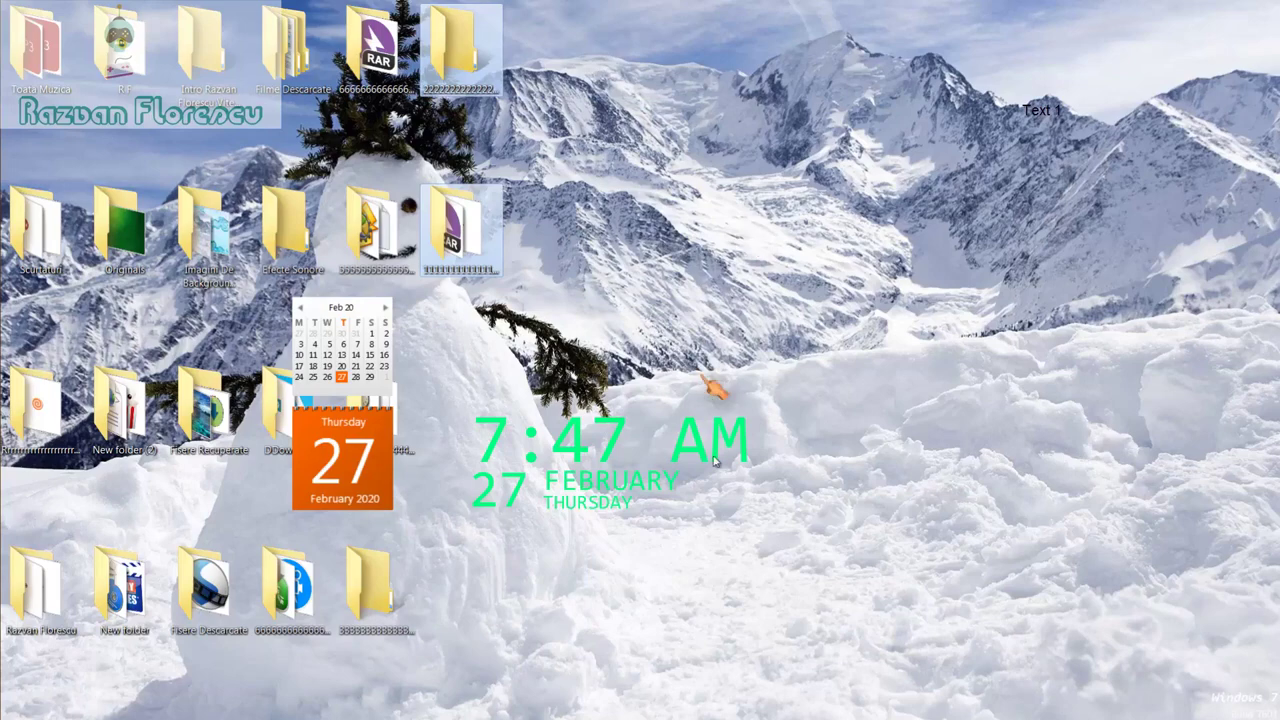
# Step: Refresh the desktop twice
pyautogui.rightClick(606, 543)
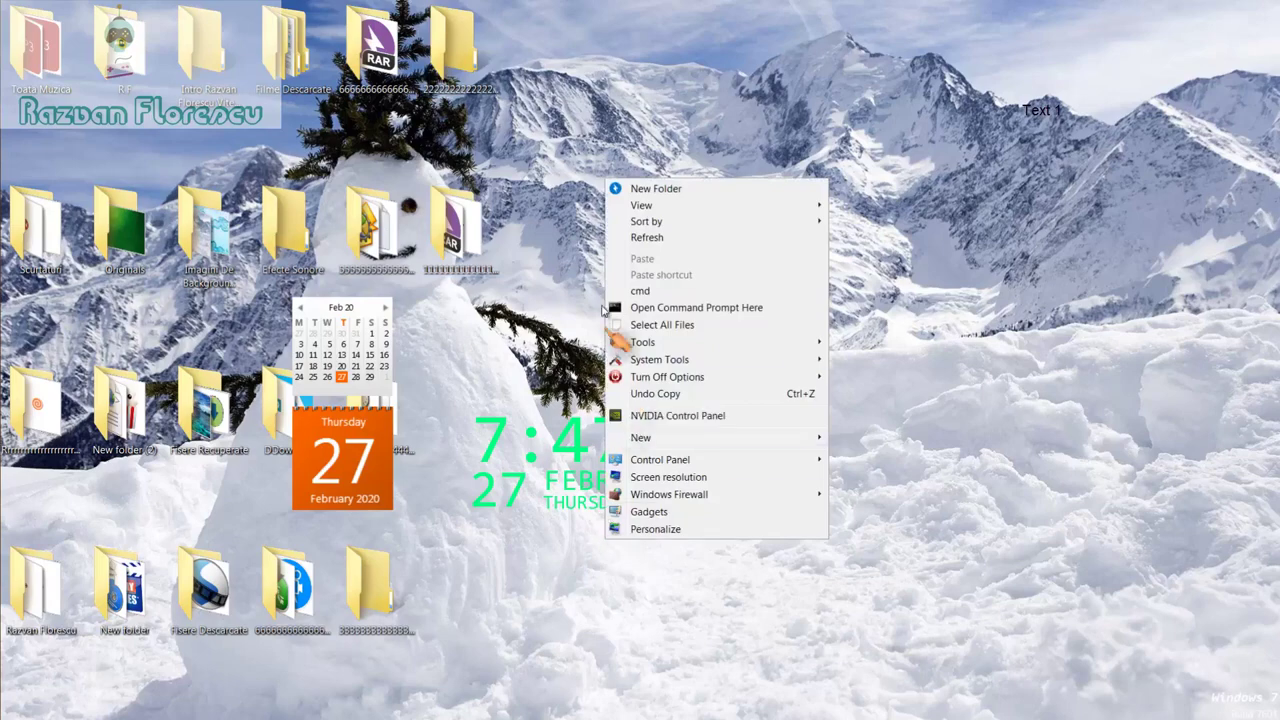
pyautogui.click(643, 238)
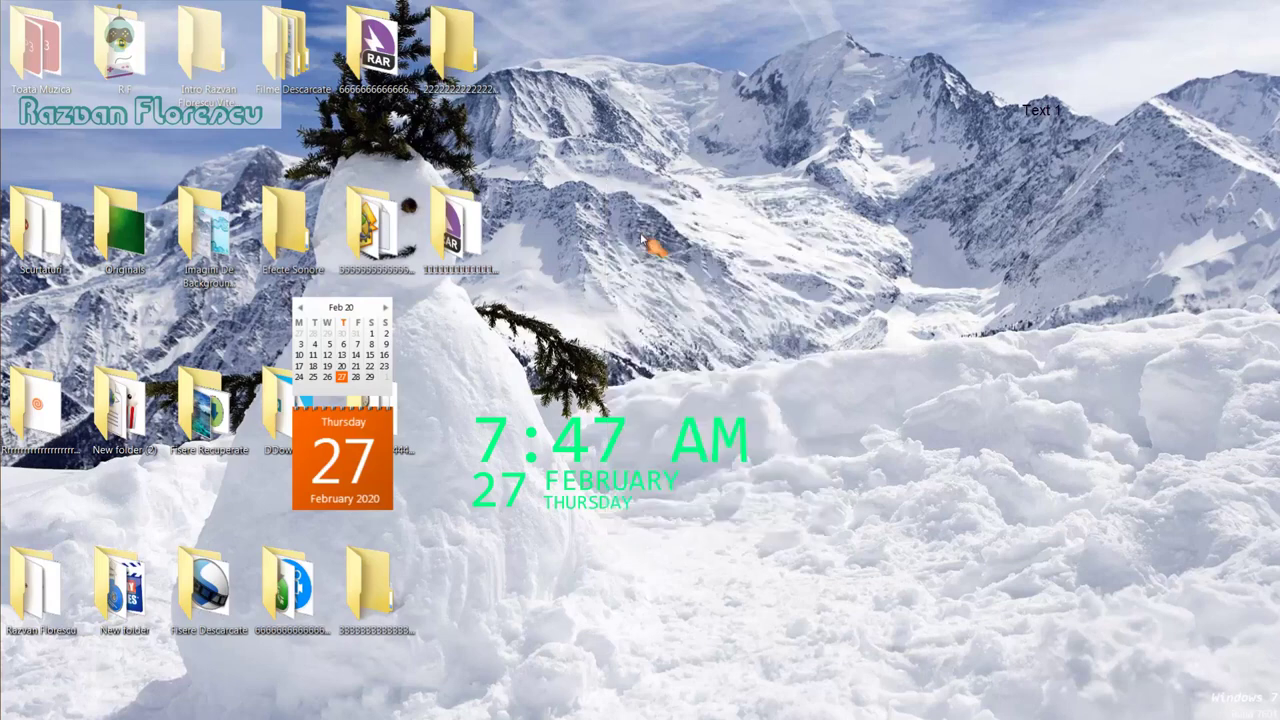
pyautogui.rightClick(575, 542)
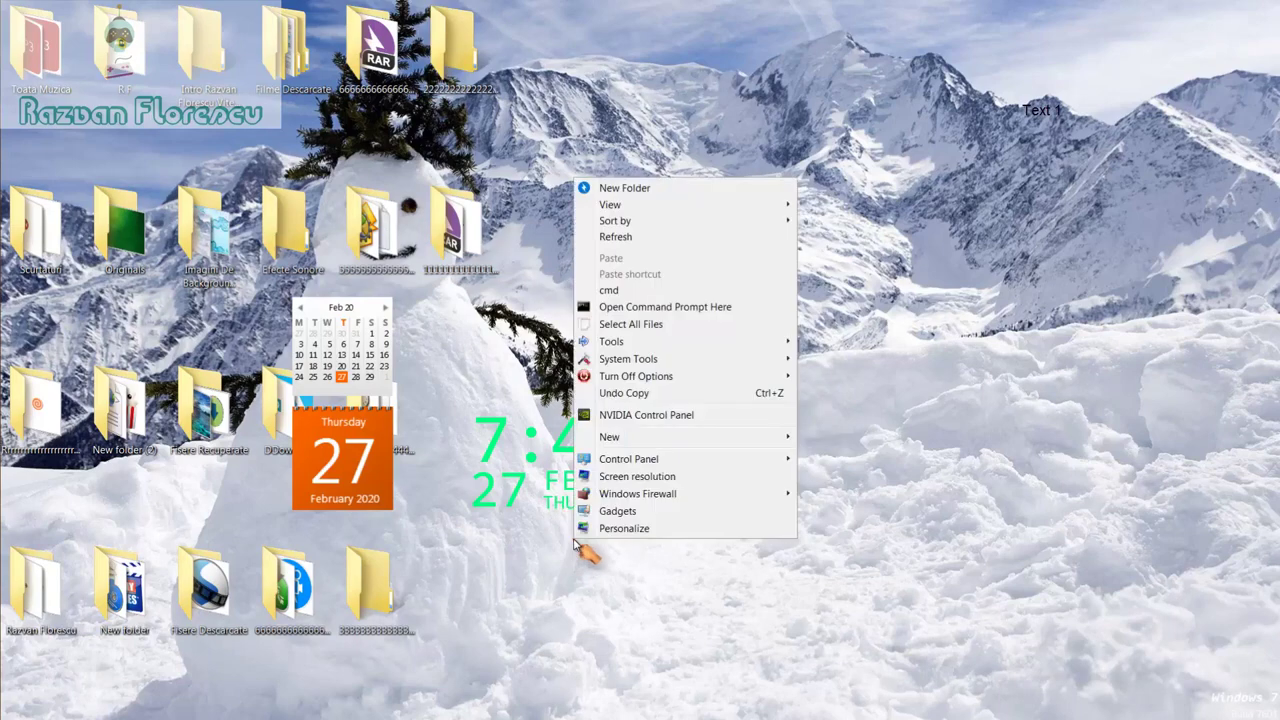
pyautogui.click(619, 240)
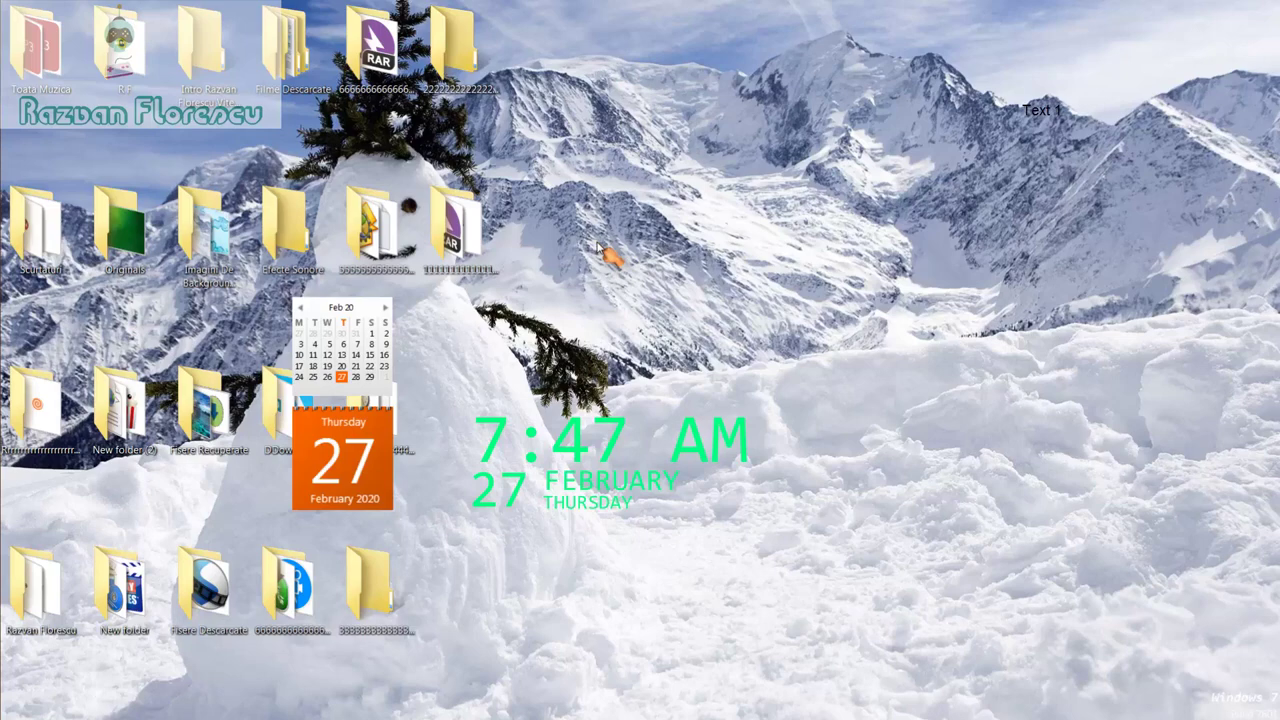
# Step: Switch to the Chrome window showing the Ninite website
pyautogui.moveTo(6, 318)
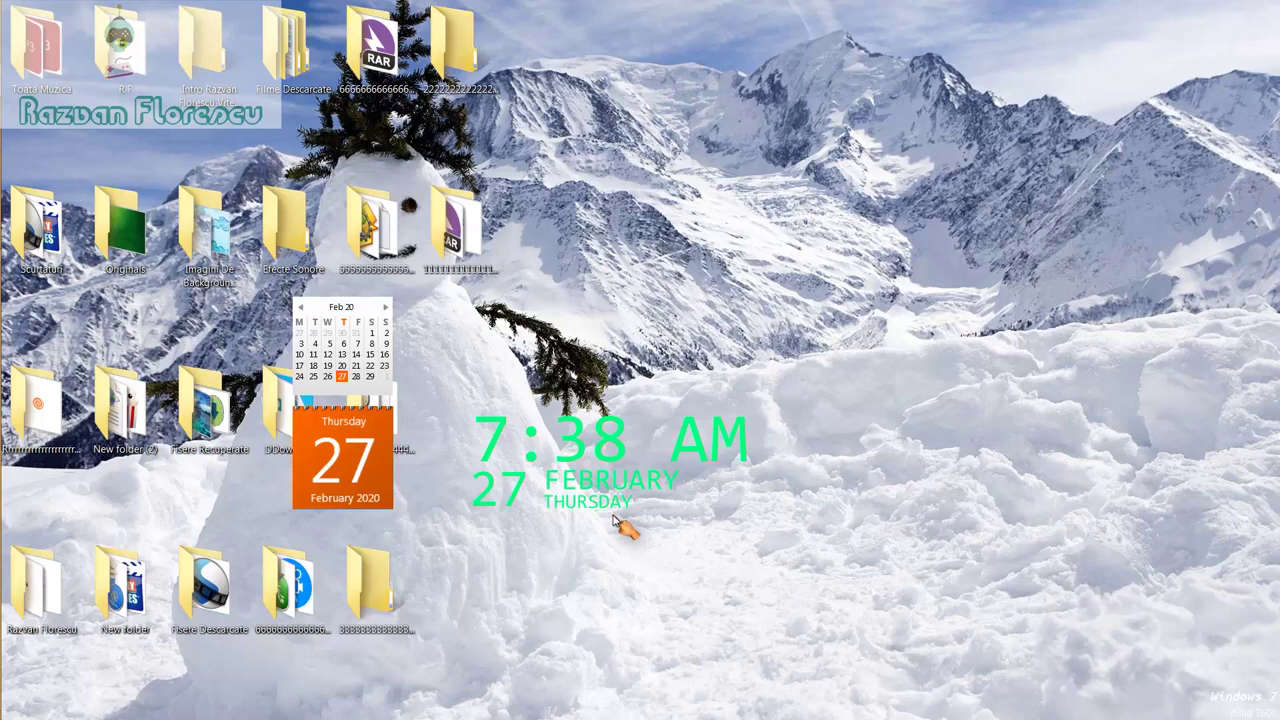
pyautogui.moveTo(5, 340)
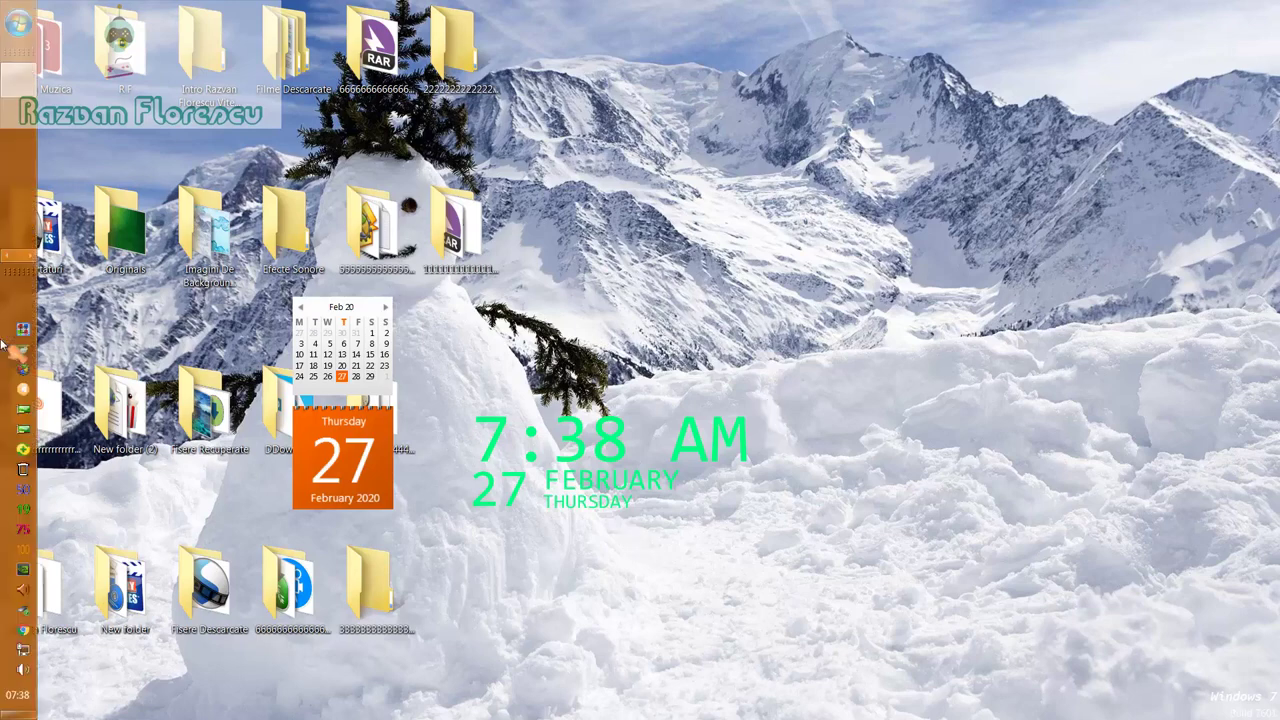
pyautogui.moveTo(10, 118); pyautogui.dragTo(4, 262)
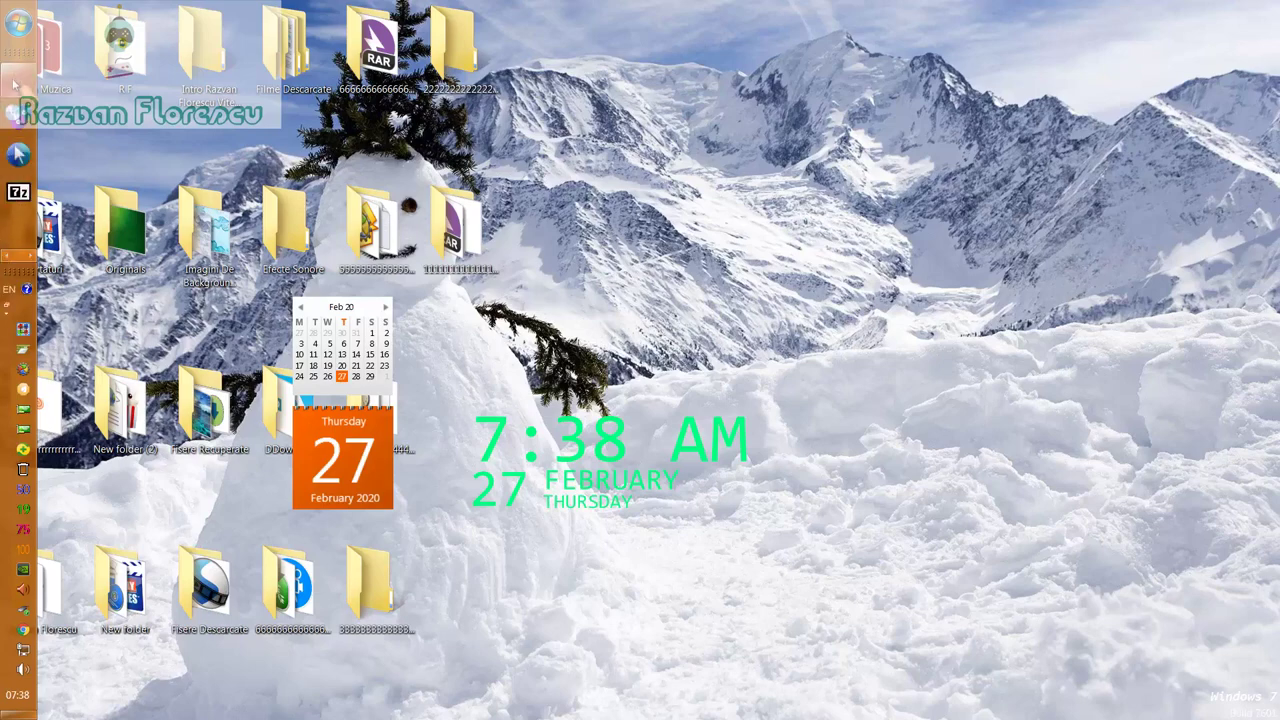
pyautogui.moveTo(17, 86)
pyautogui.click(170, 118)
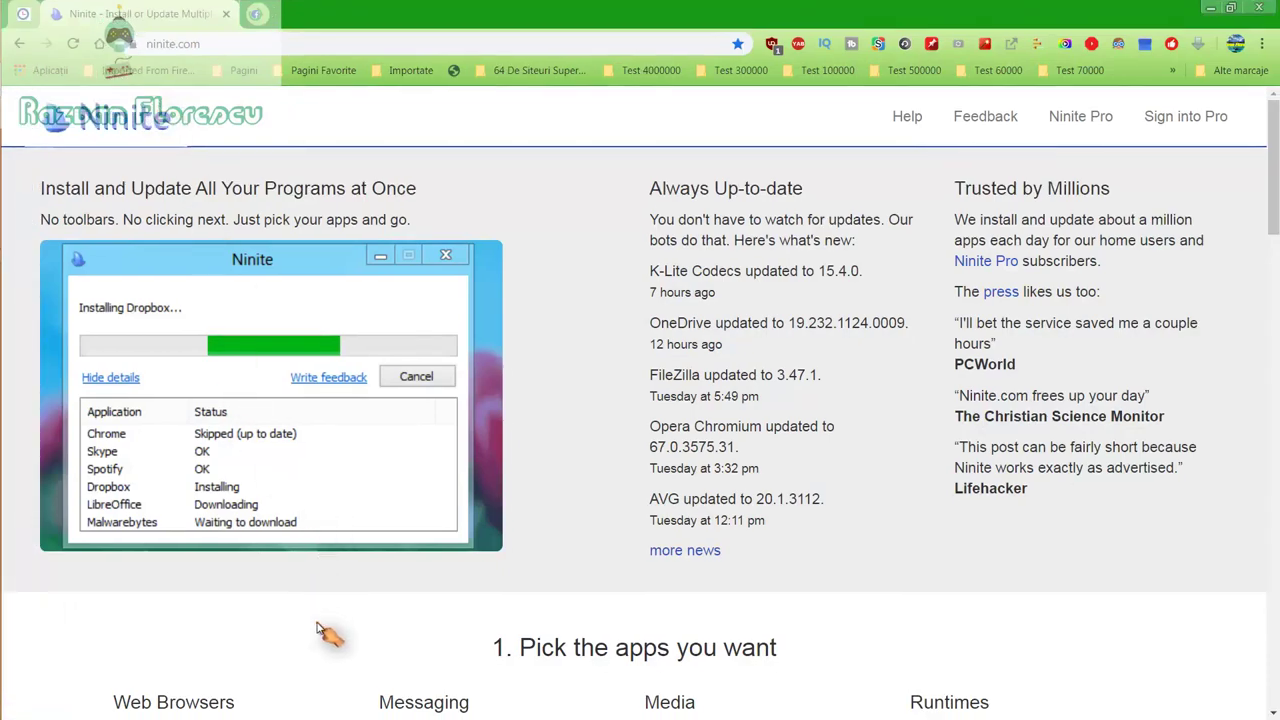
# Step: Look through Ninite's app catalogue, from web browsers and imaging down to developer tools and utilities
pyautogui.scroll(-2, 330, 620)
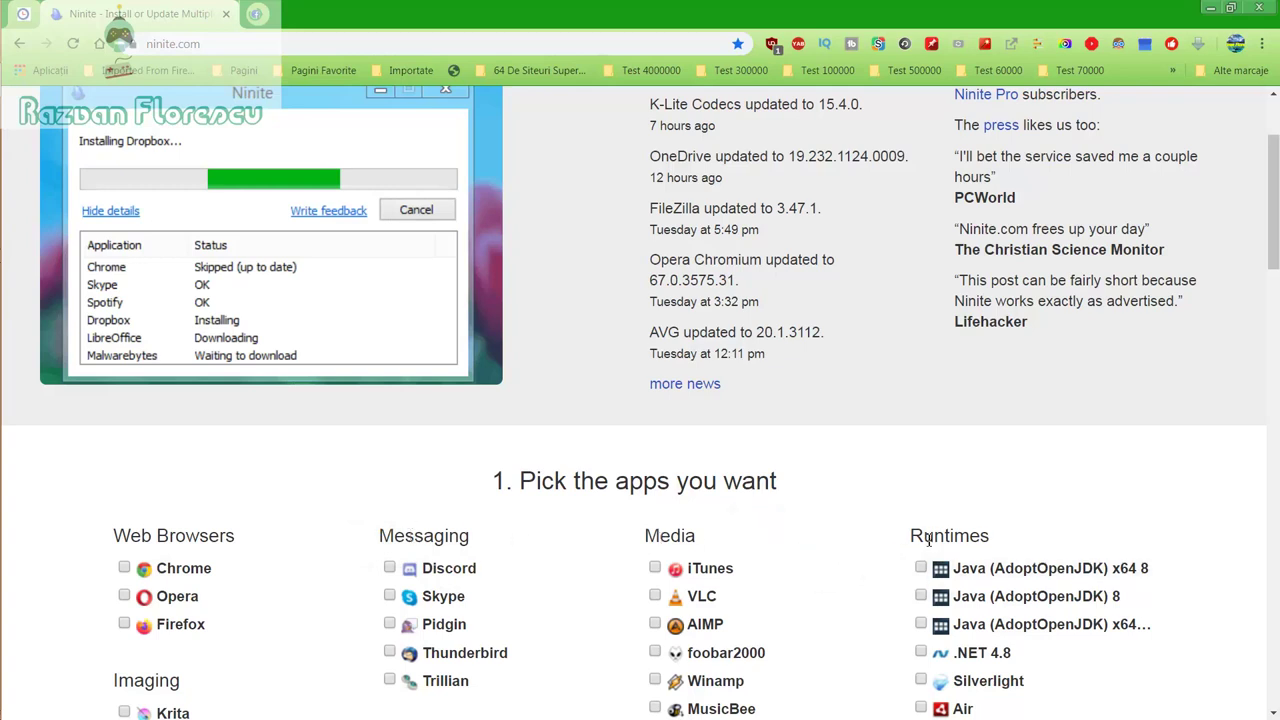
pyautogui.scroll(-2, 830, 560)
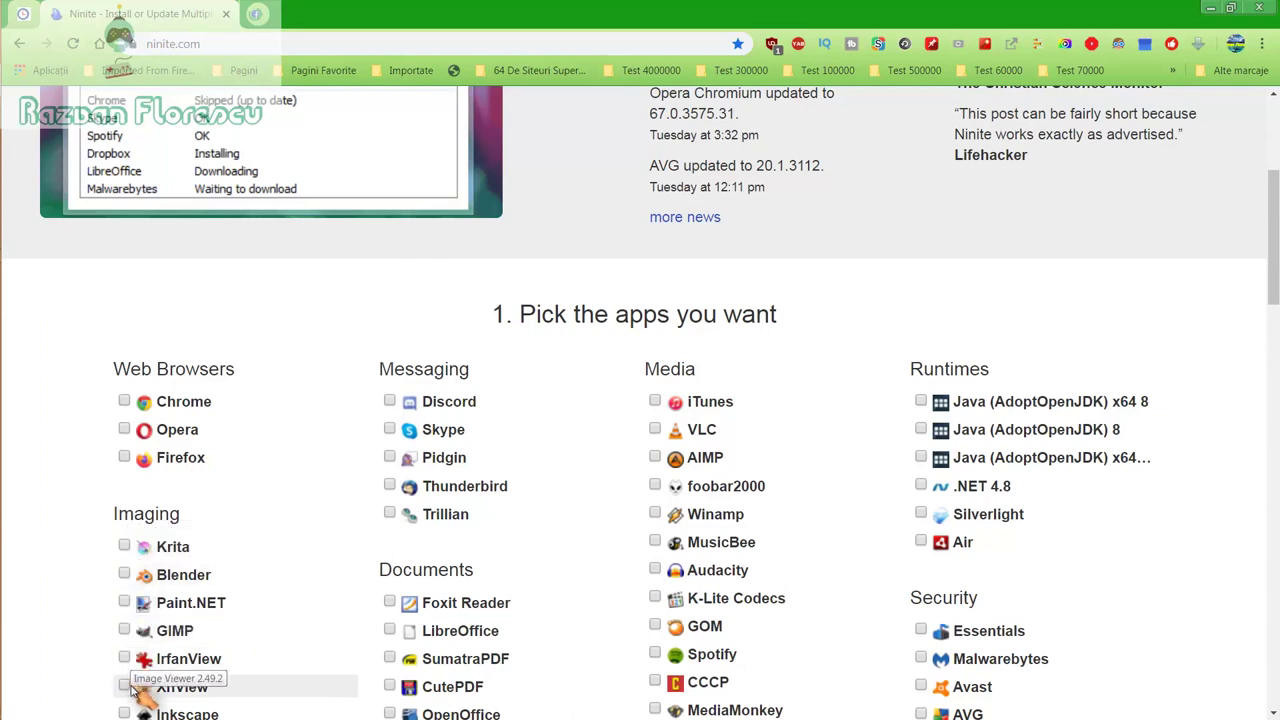
pyautogui.scroll(-1, 128, 682)
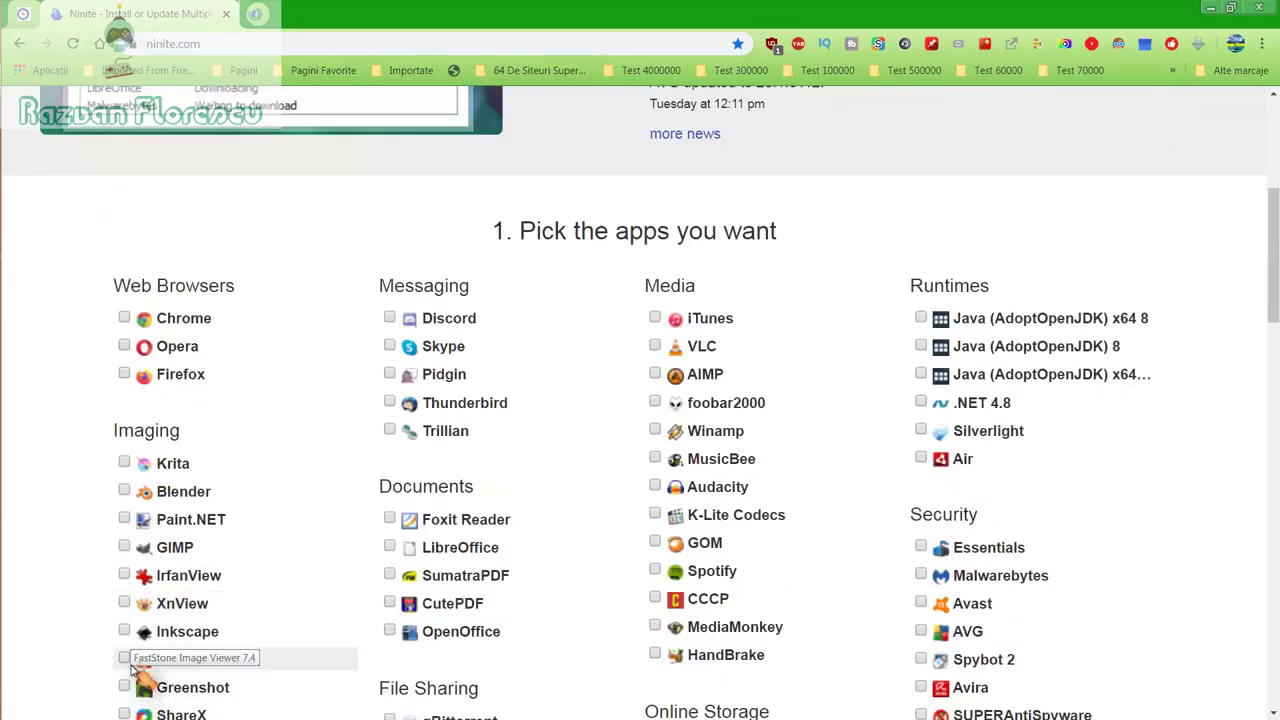
pyautogui.scroll(-1, 138, 688)
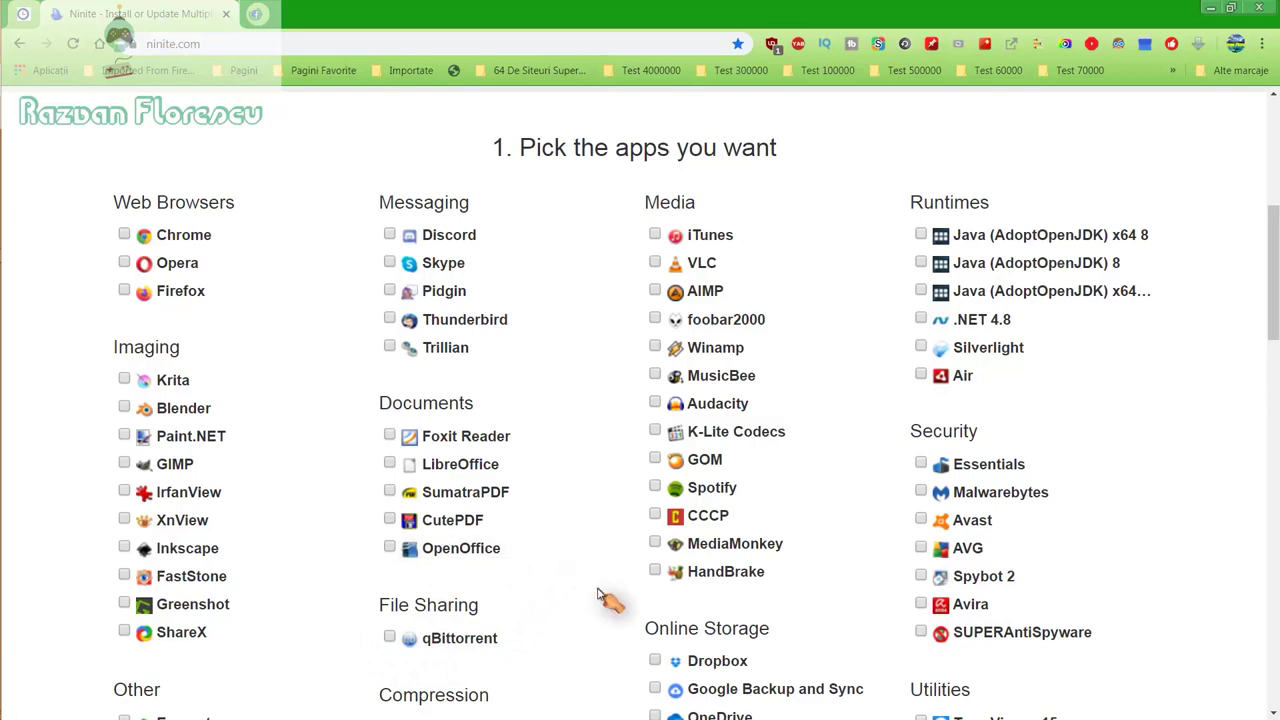
pyautogui.scroll(-1, 610, 600)
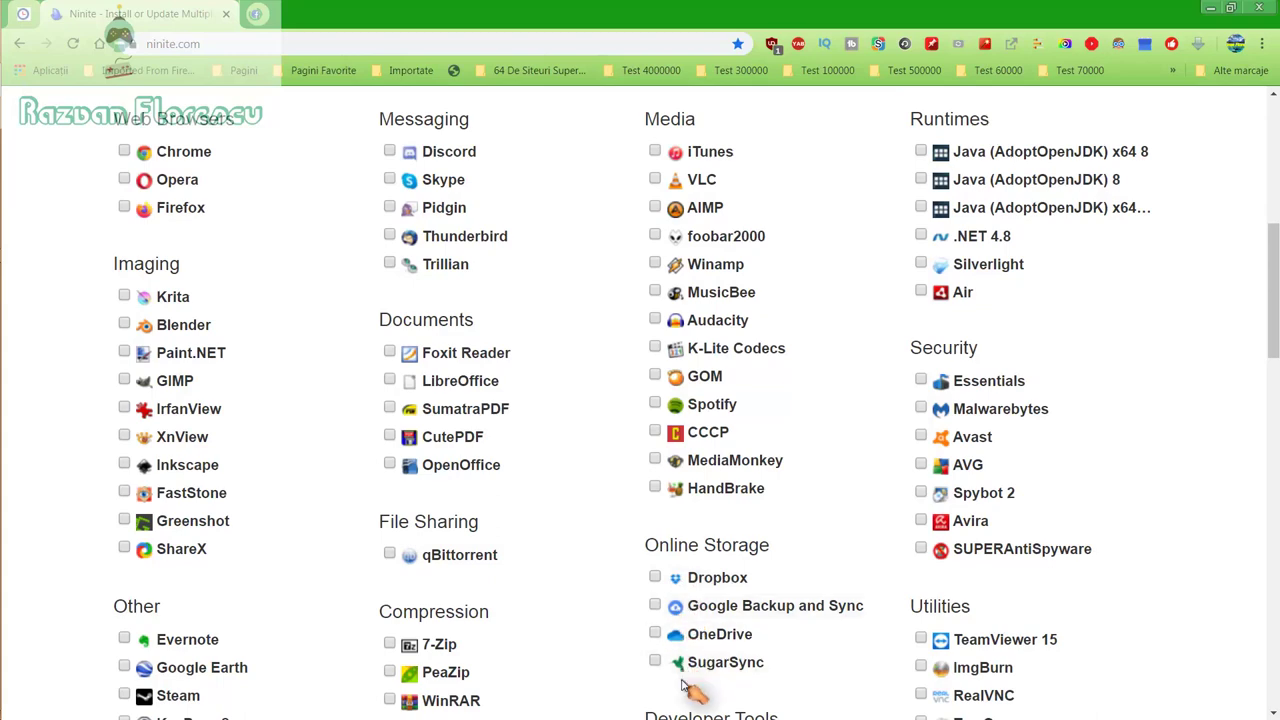
pyautogui.scroll(-2, 566, 651)
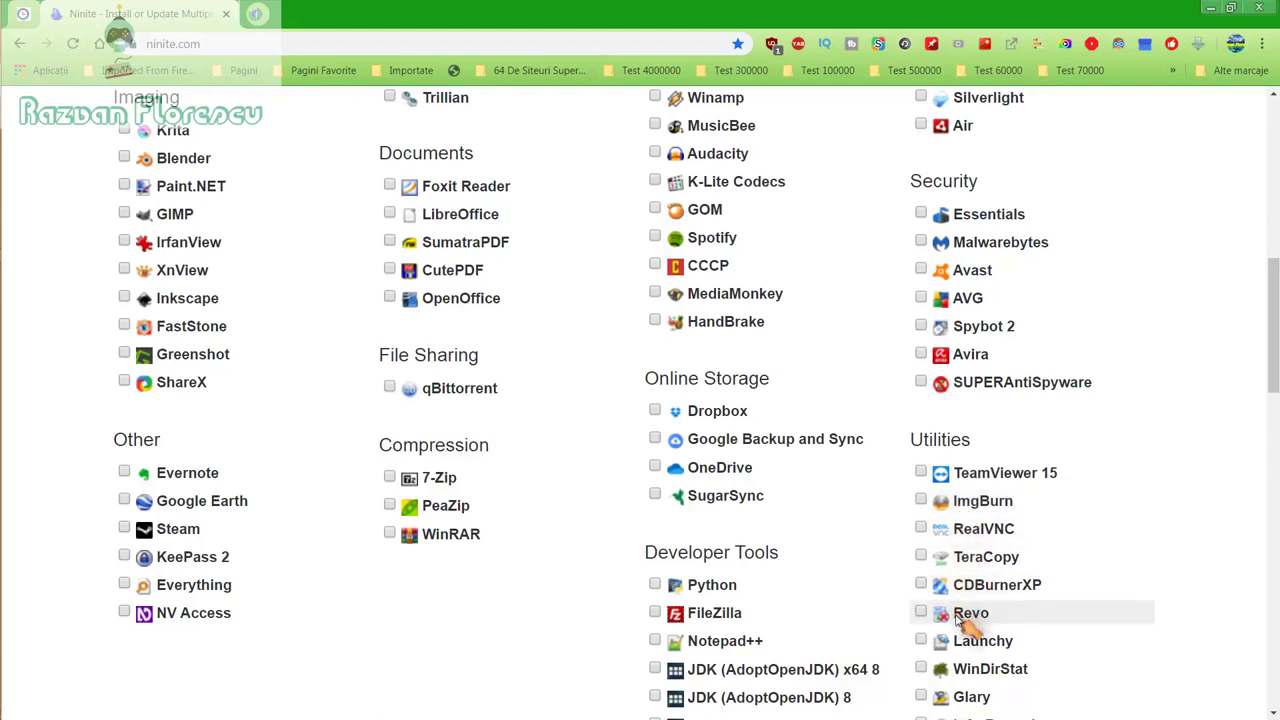
pyautogui.scroll(-1, 960, 690)
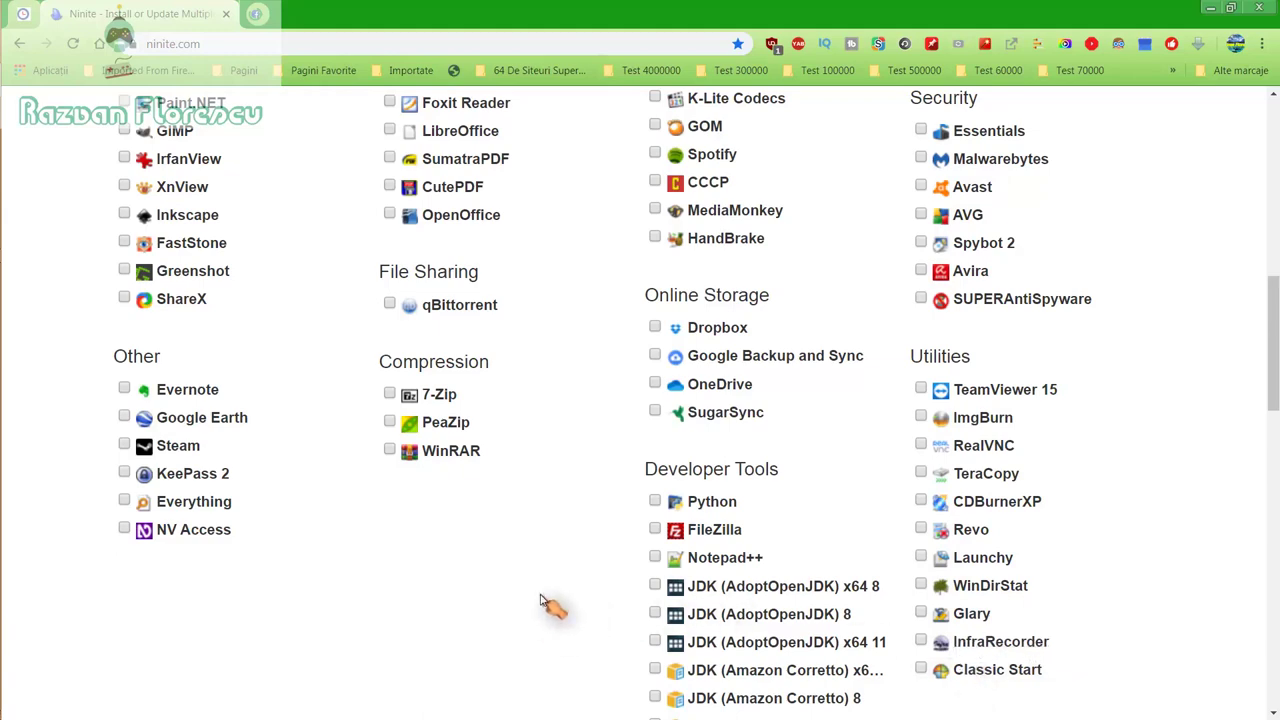
pyautogui.scroll(-1, 545, 604)
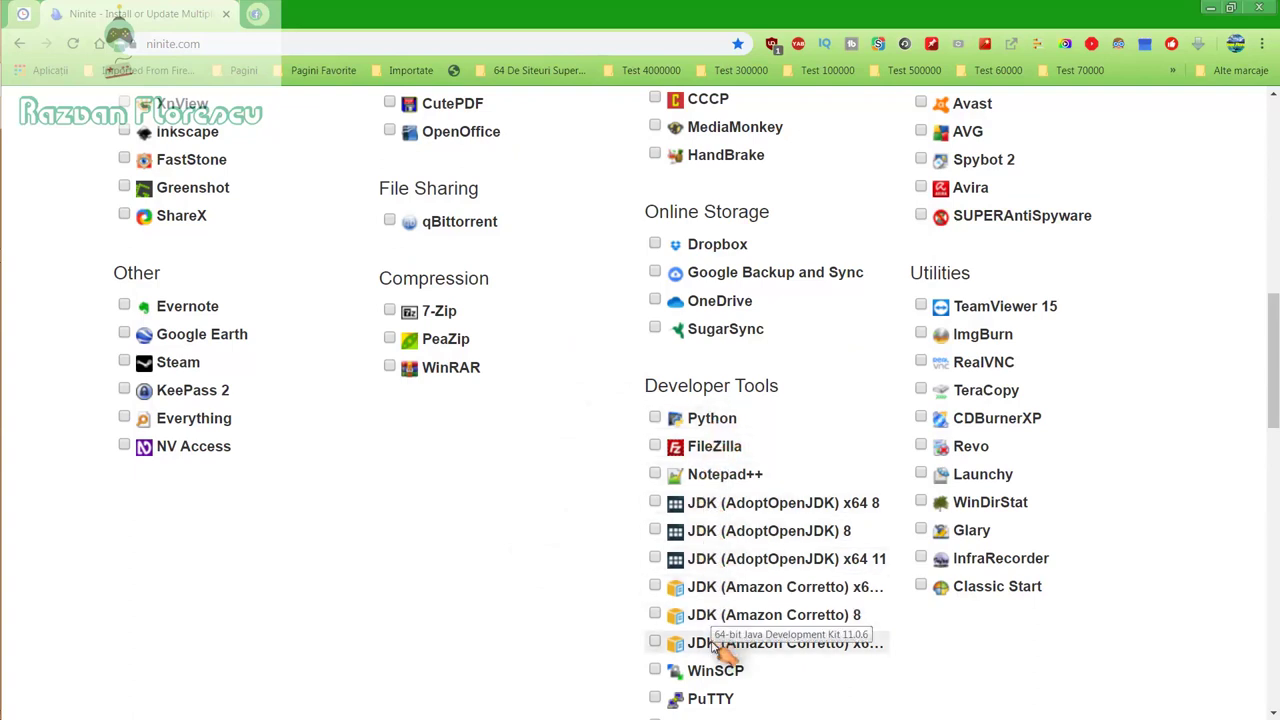
pyautogui.scroll(-2, 718, 648)
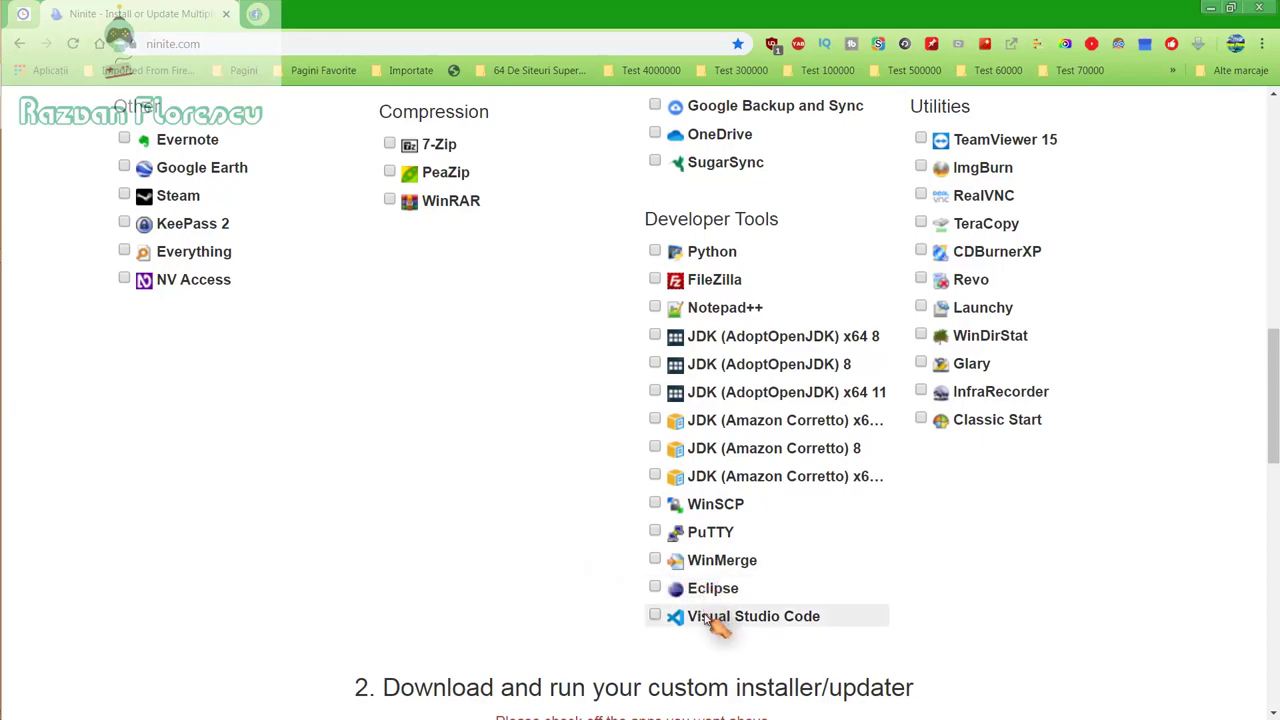
pyautogui.scroll(3, 589, 567)
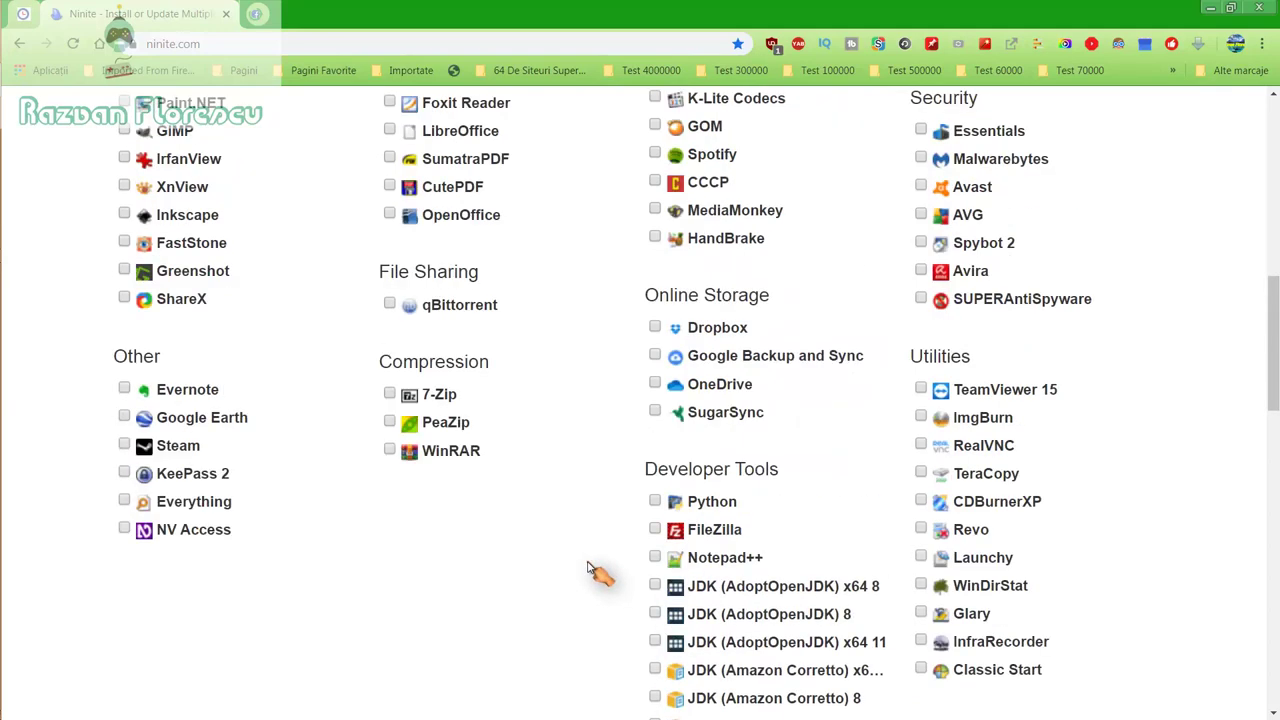
pyautogui.scroll(3, 589, 567)
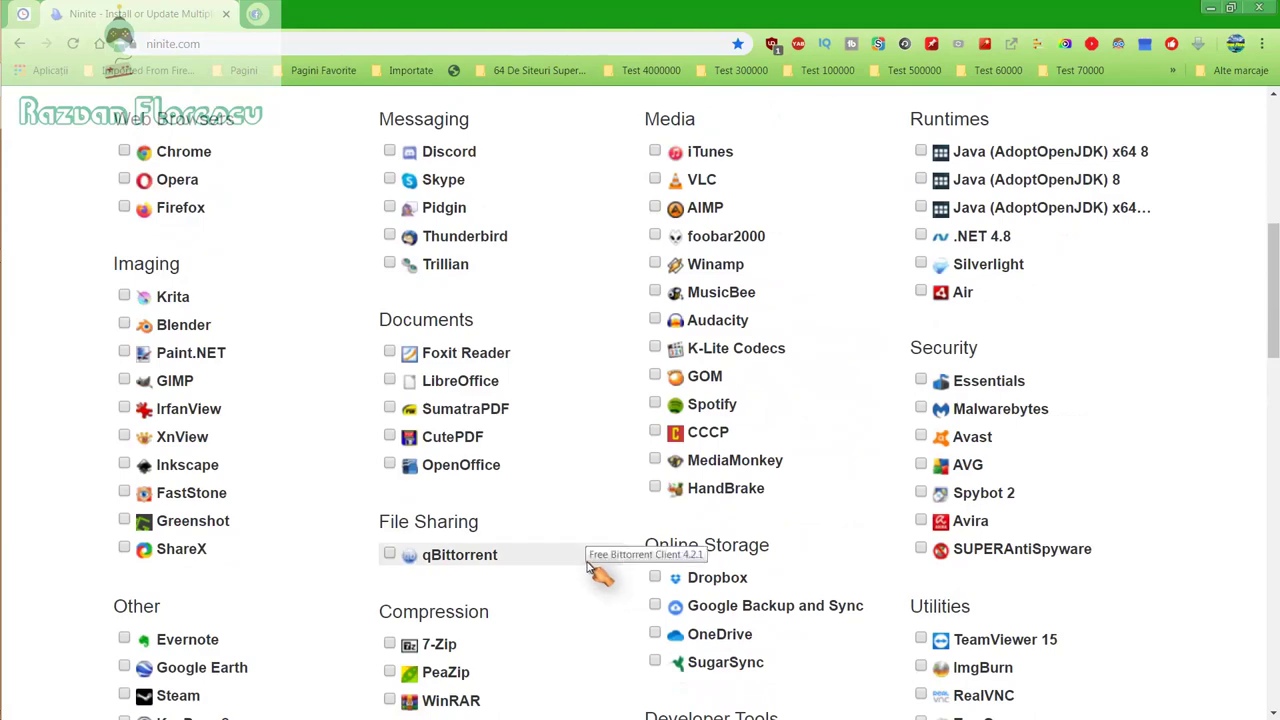
pyautogui.scroll(2, 589, 567)
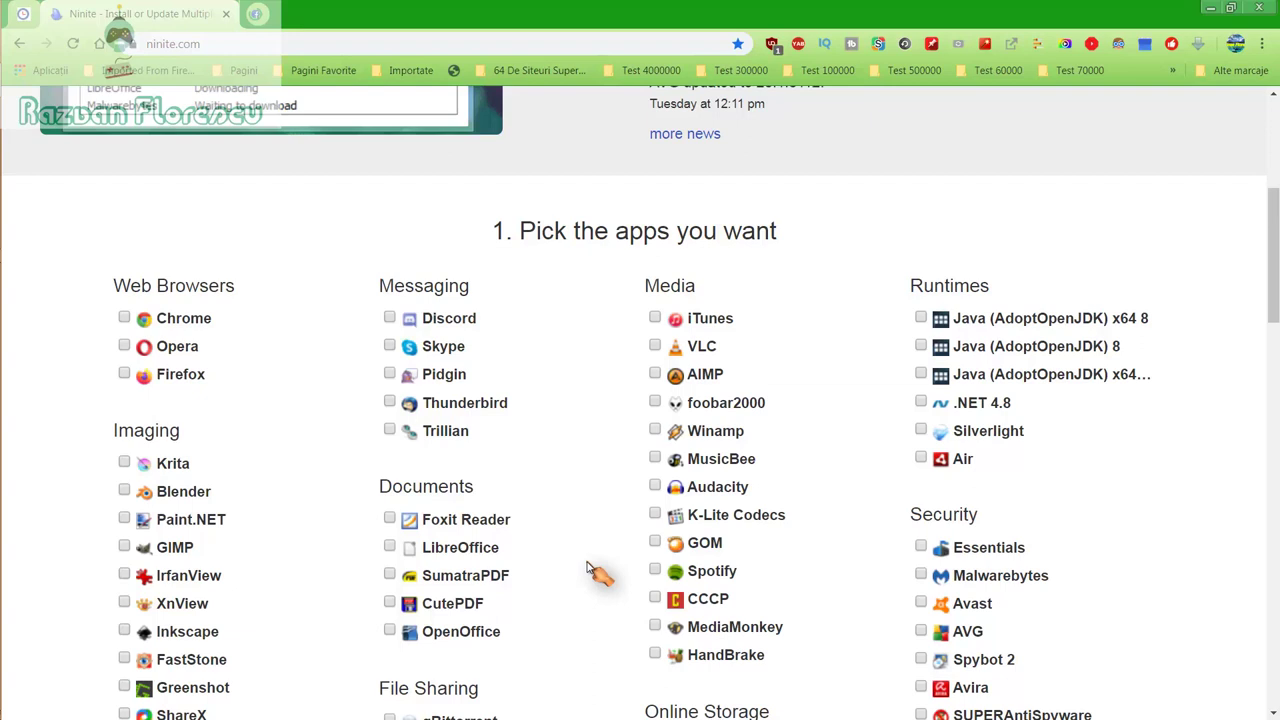
# Step: Select Inkscape, GOM, MusicBee, CCCP, MediaMonkey and Spotify for the custom installer
pyautogui.click(657, 544)
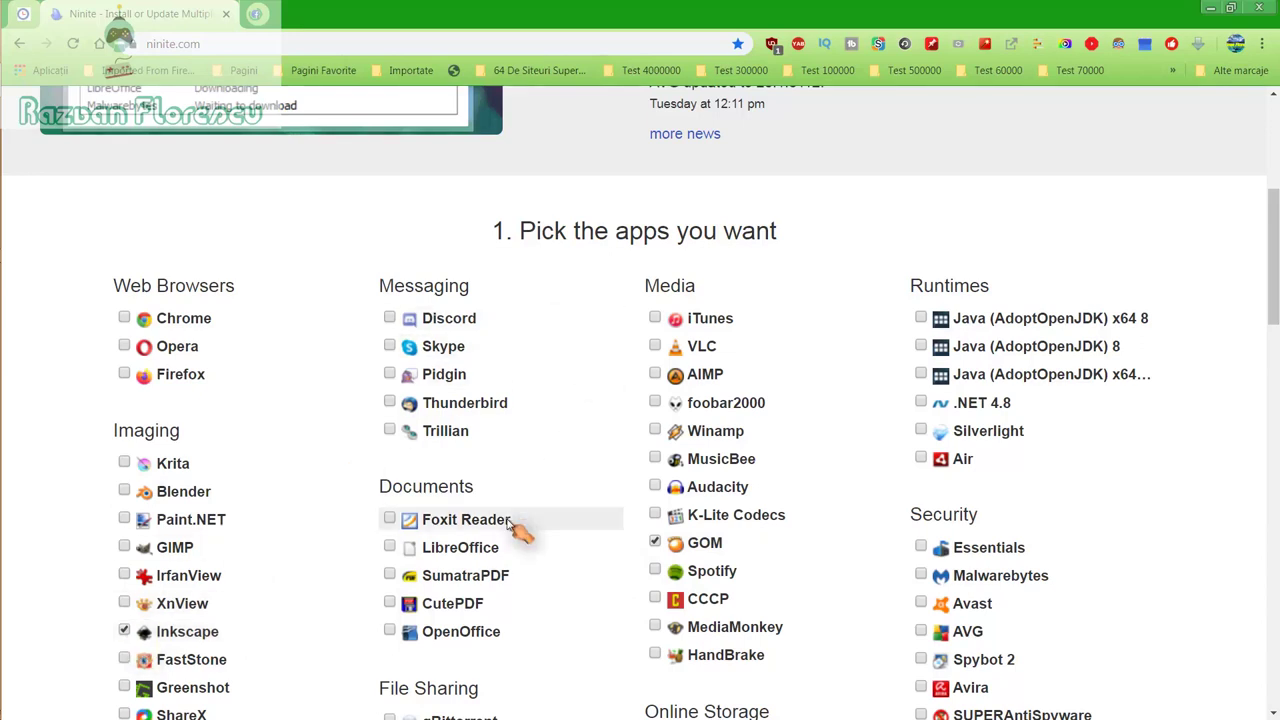
pyautogui.click(656, 461)
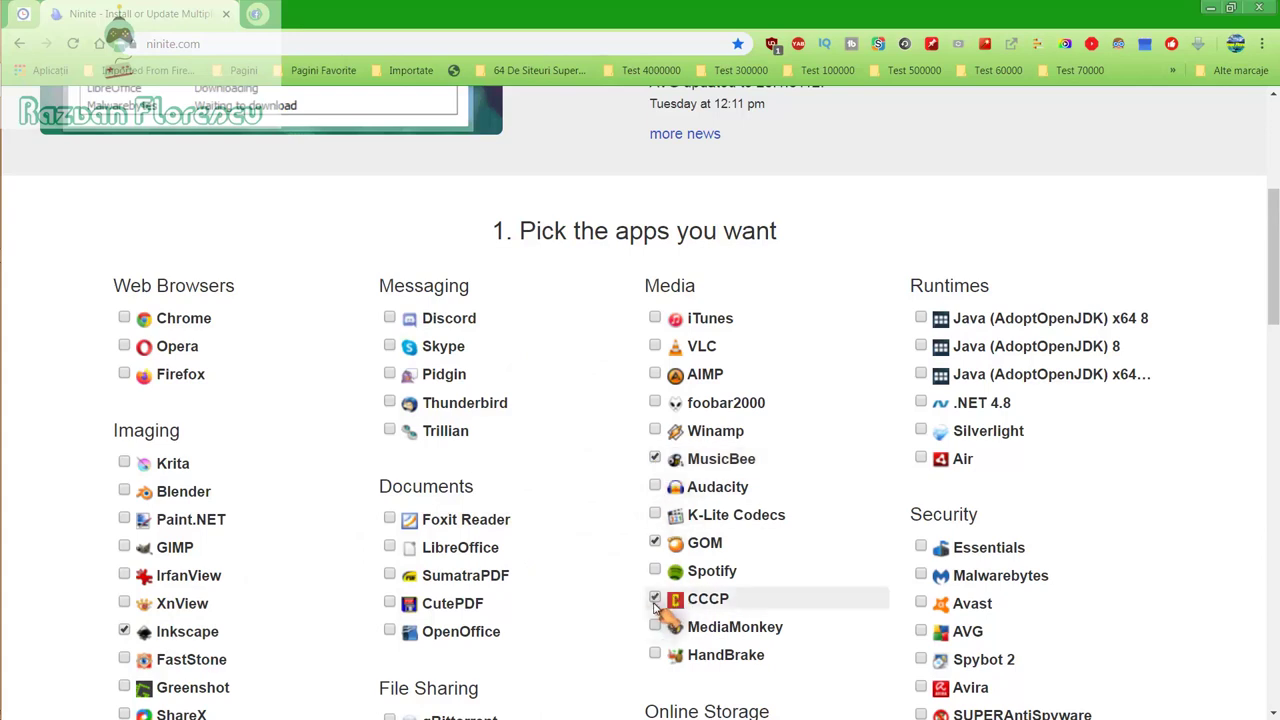
pyautogui.click(656, 627)
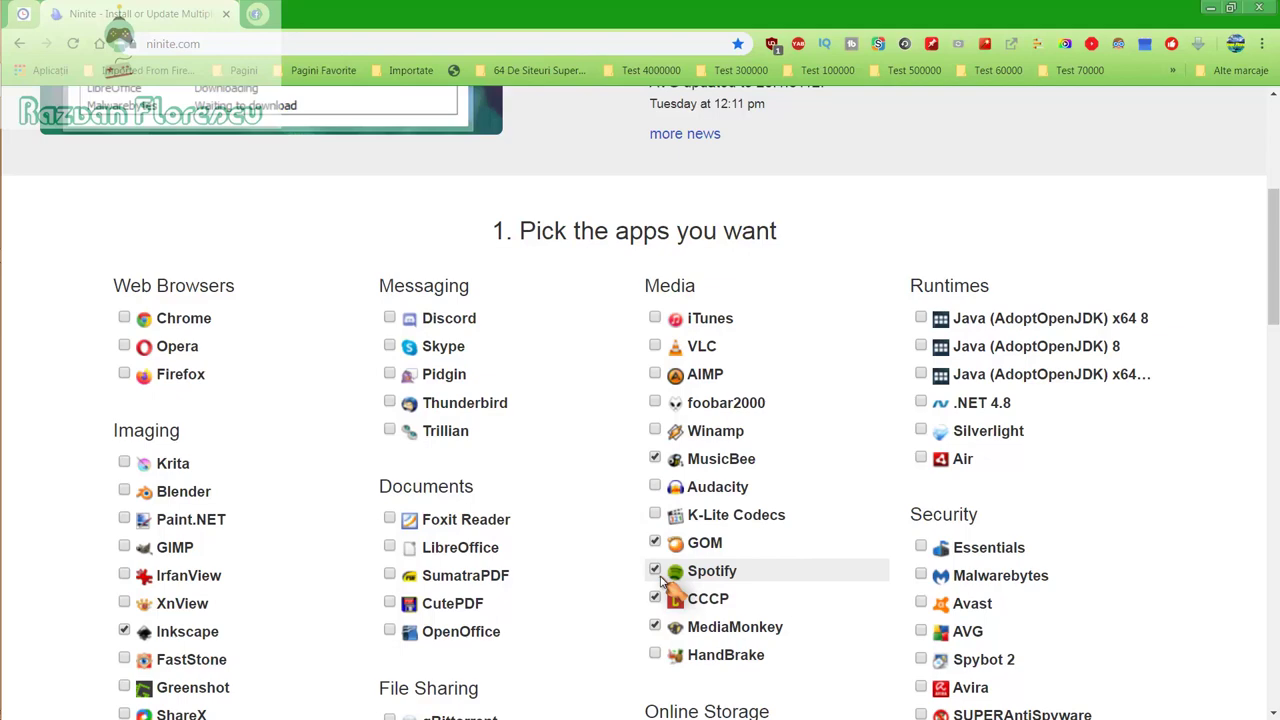
# Step: Add SUPERAntiSpyware, Spybot 2 and SugarSync to the app selection
pyautogui.scroll(-1, 660, 580)
pyautogui.scroll(-1, 677, 571)
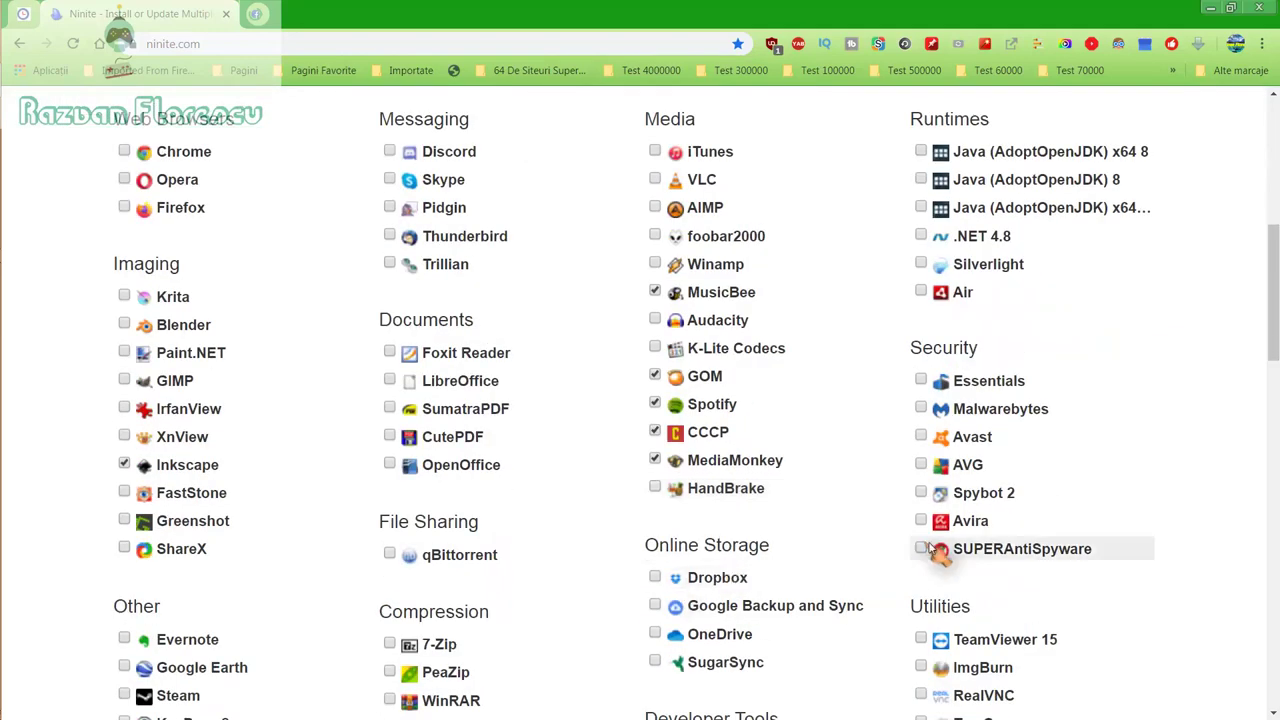
pyautogui.click(920, 548)
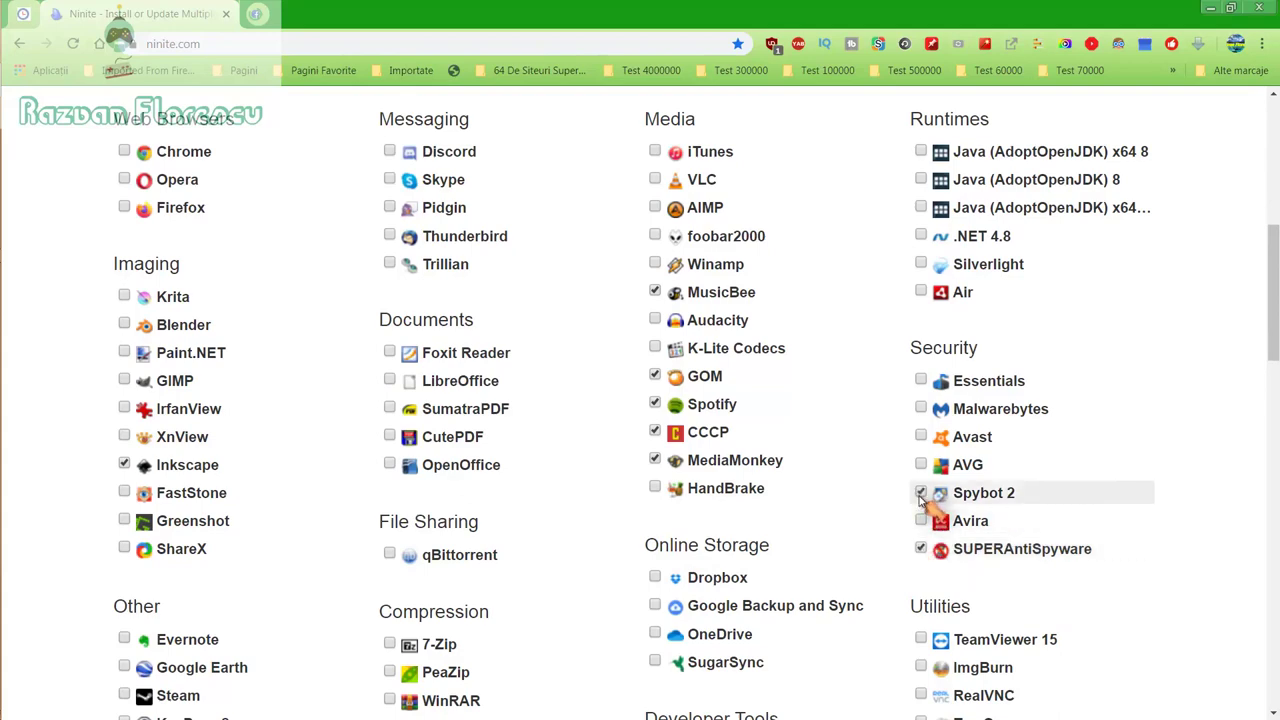
pyautogui.click(920, 493)
pyautogui.scroll(-2, 920, 497)
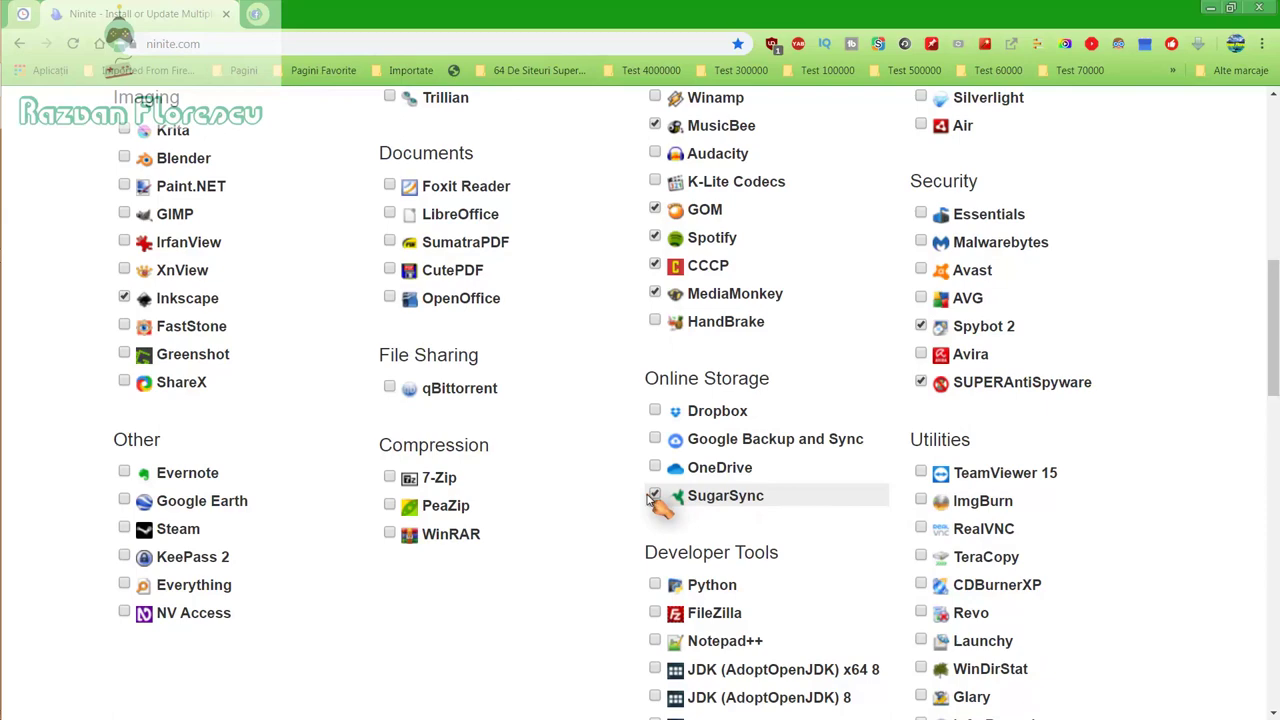
# Step: Get the custom Ninite installer and save it to the Desktop with the file type Toate fișierele (*.*)
pyautogui.scroll(-2, 650, 500)
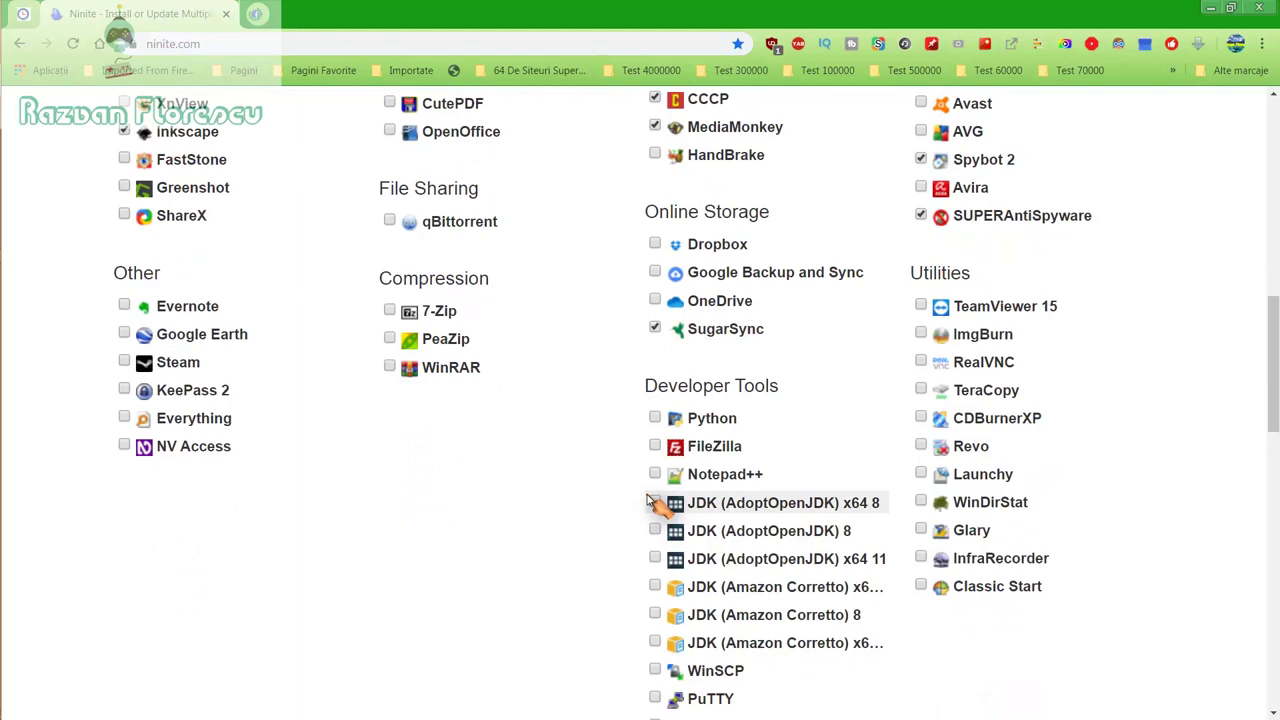
pyautogui.scroll(-2, 650, 502)
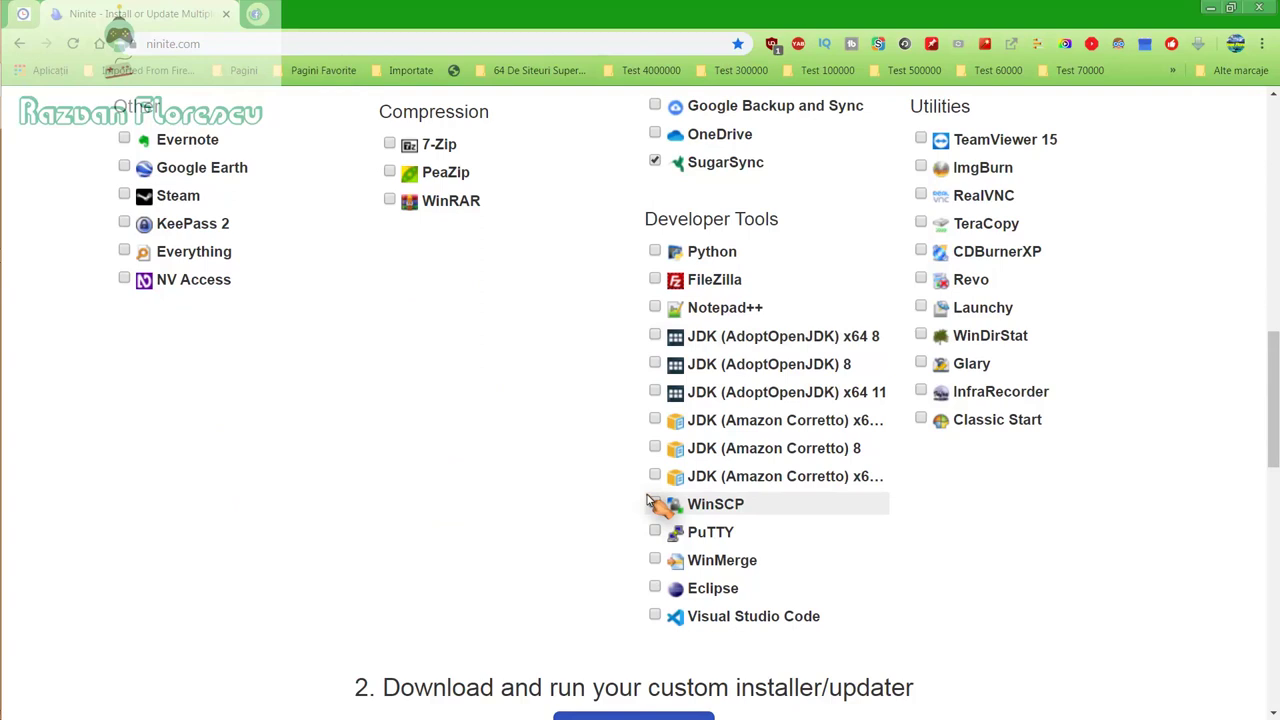
pyautogui.scroll(-2, 650, 502)
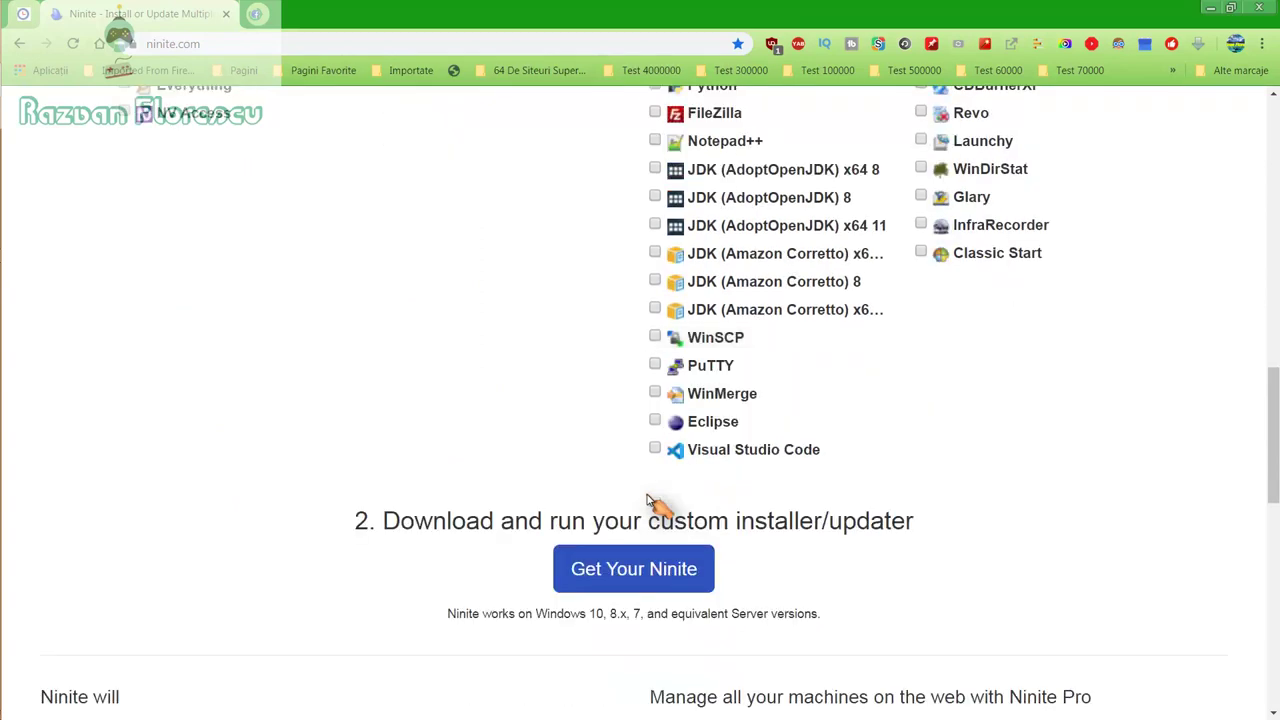
pyautogui.click(632, 580)
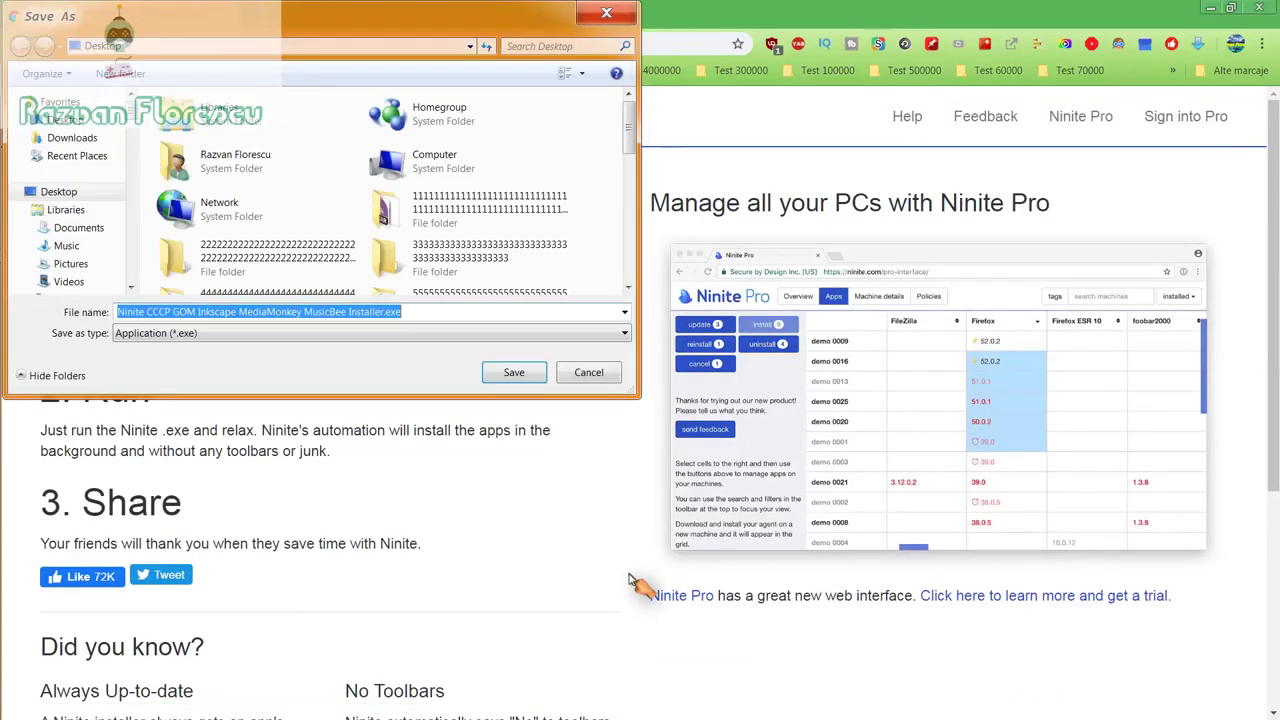
pyautogui.click(326, 336)
pyautogui.click(300, 363)
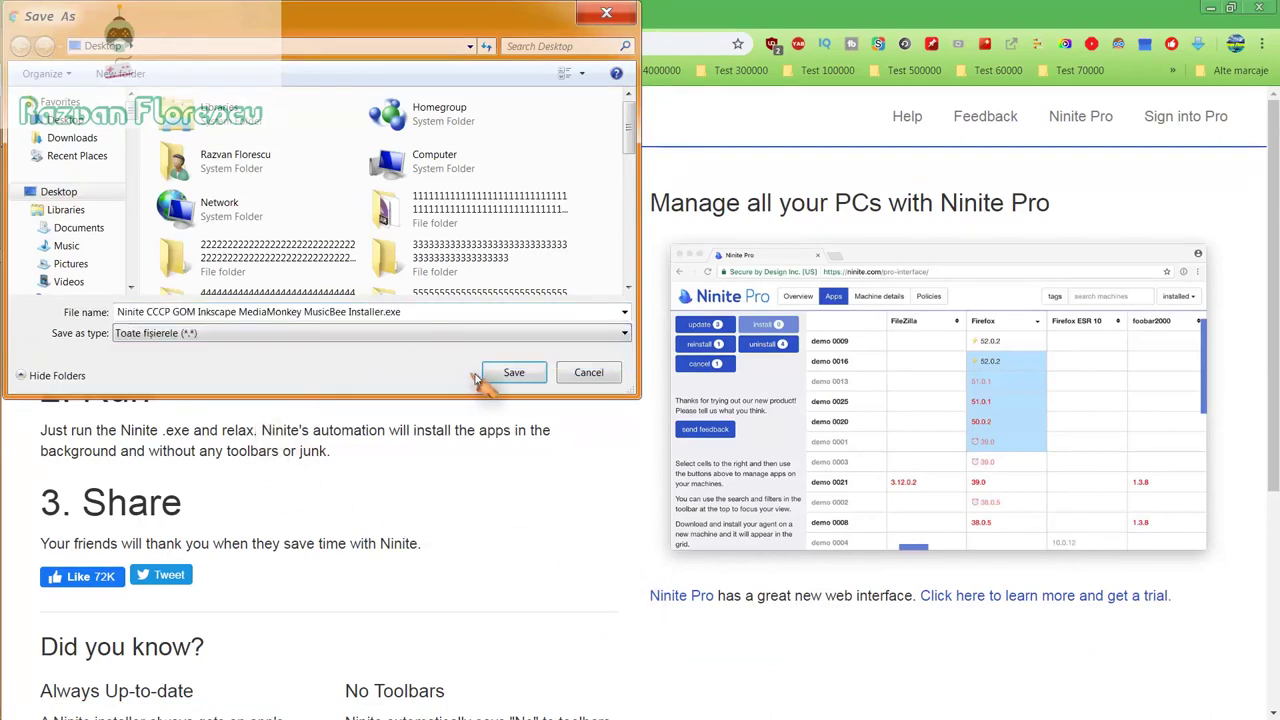
pyautogui.click(510, 372)
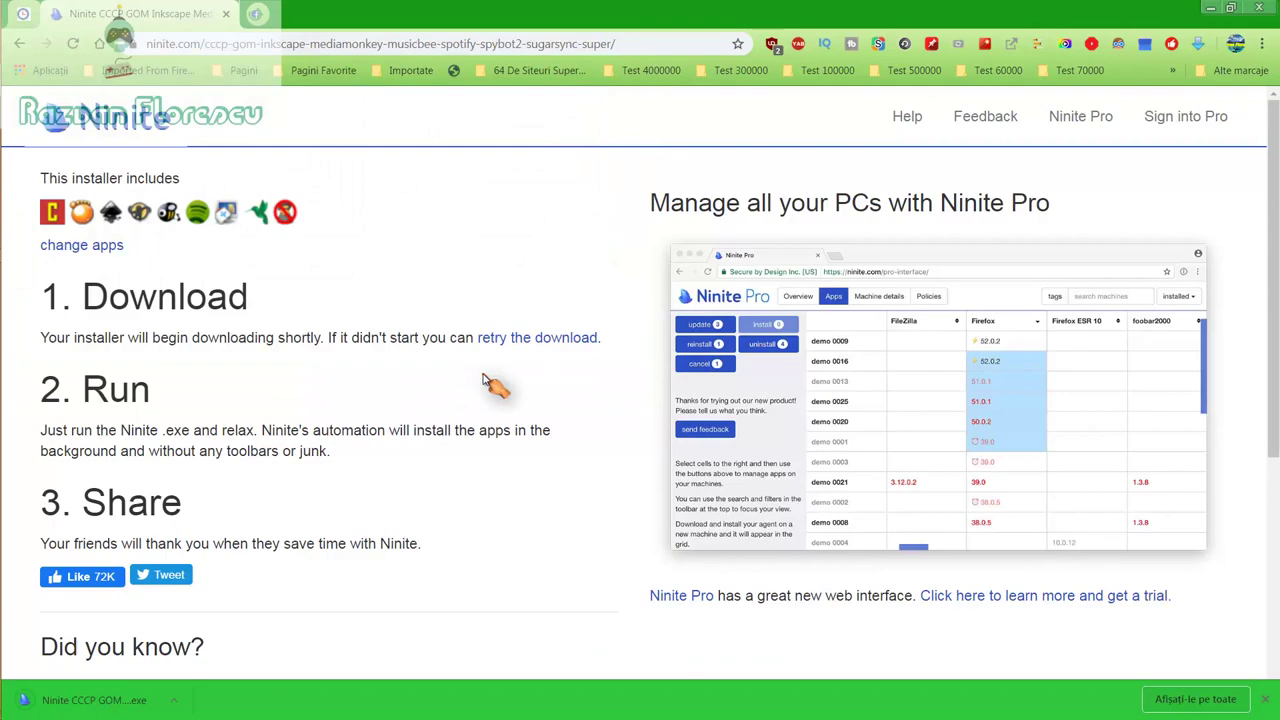
# Step: Run the downloaded Ninite installer, allow it through the security warning, and close the browser
pyautogui.click(130, 700)
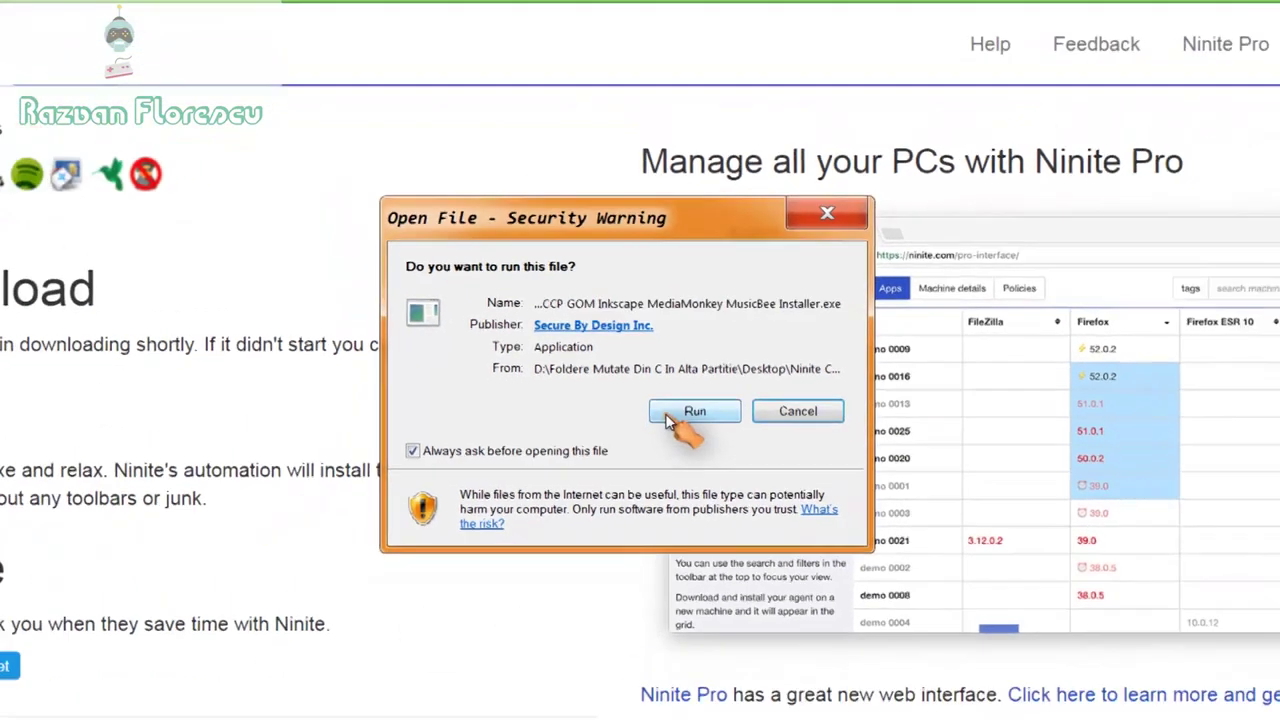
pyautogui.click(670, 415)
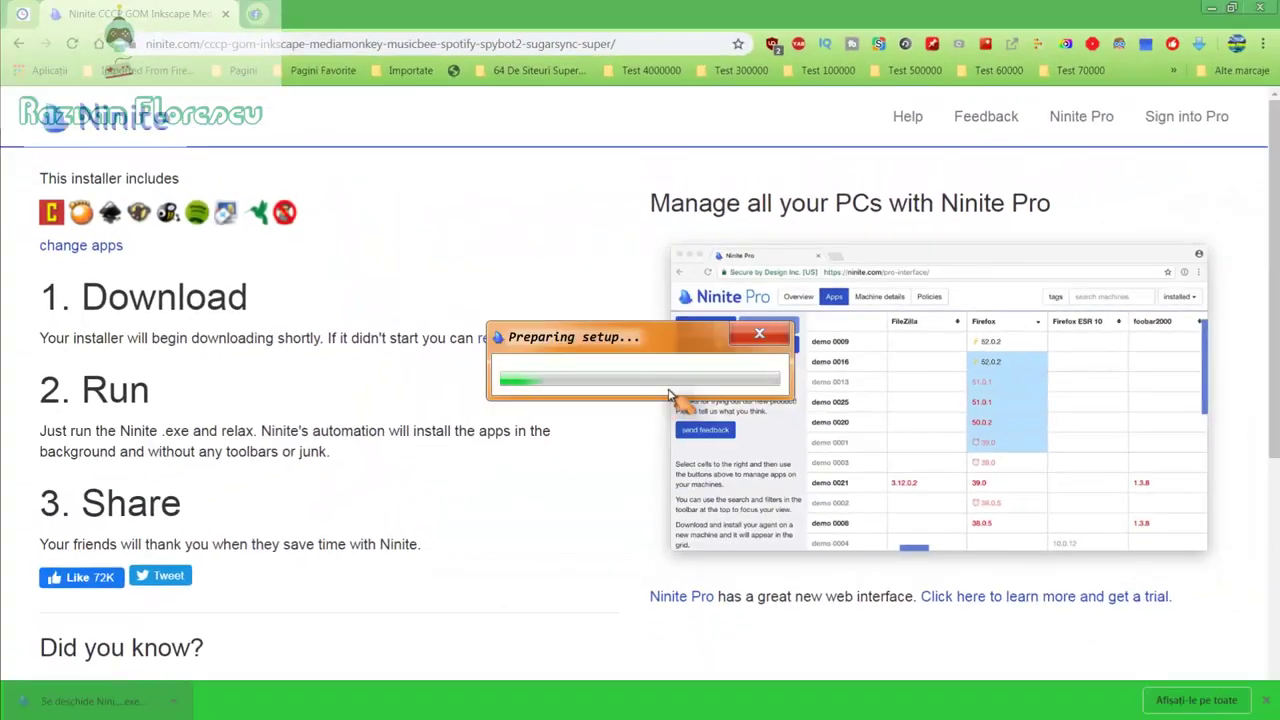
pyautogui.click(1260, 8)
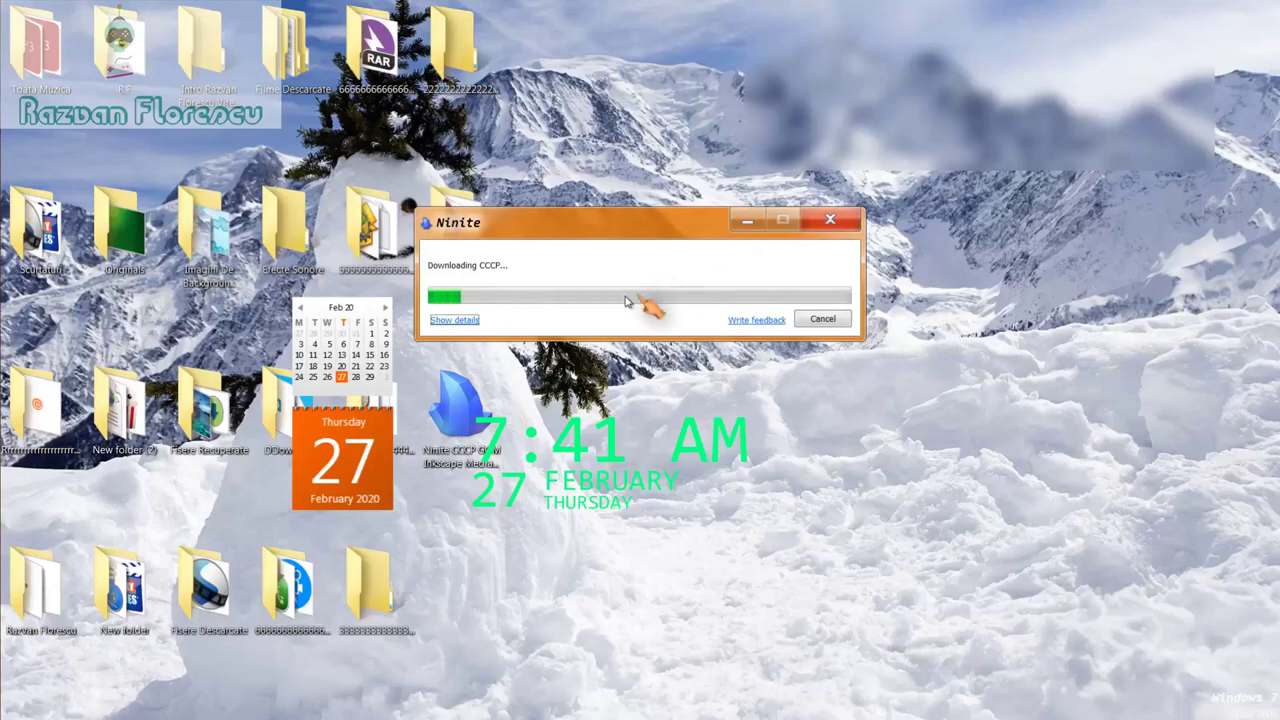
# Step: Show the Ninite installation details and dismiss the 360 Total Security alerts raised during the CCCP and SUPERAntiSpyware installs without blocking them
pyautogui.click(458, 321)
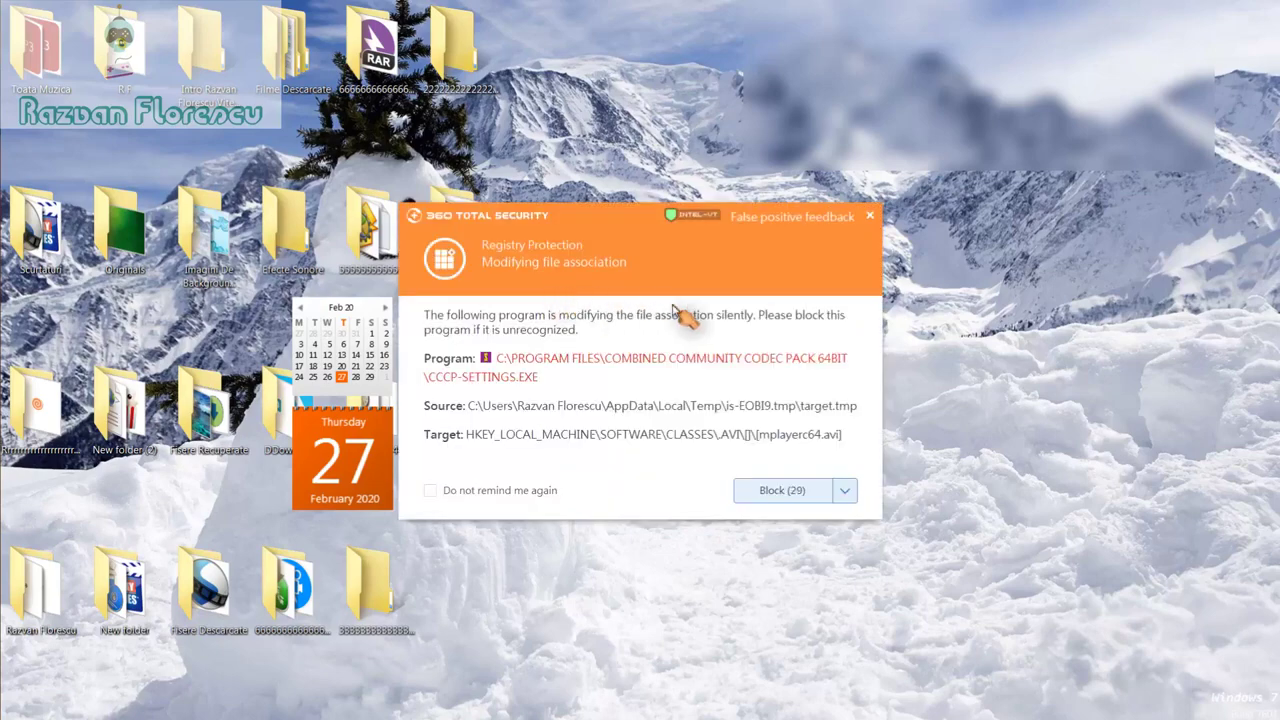
pyautogui.click(869, 215)
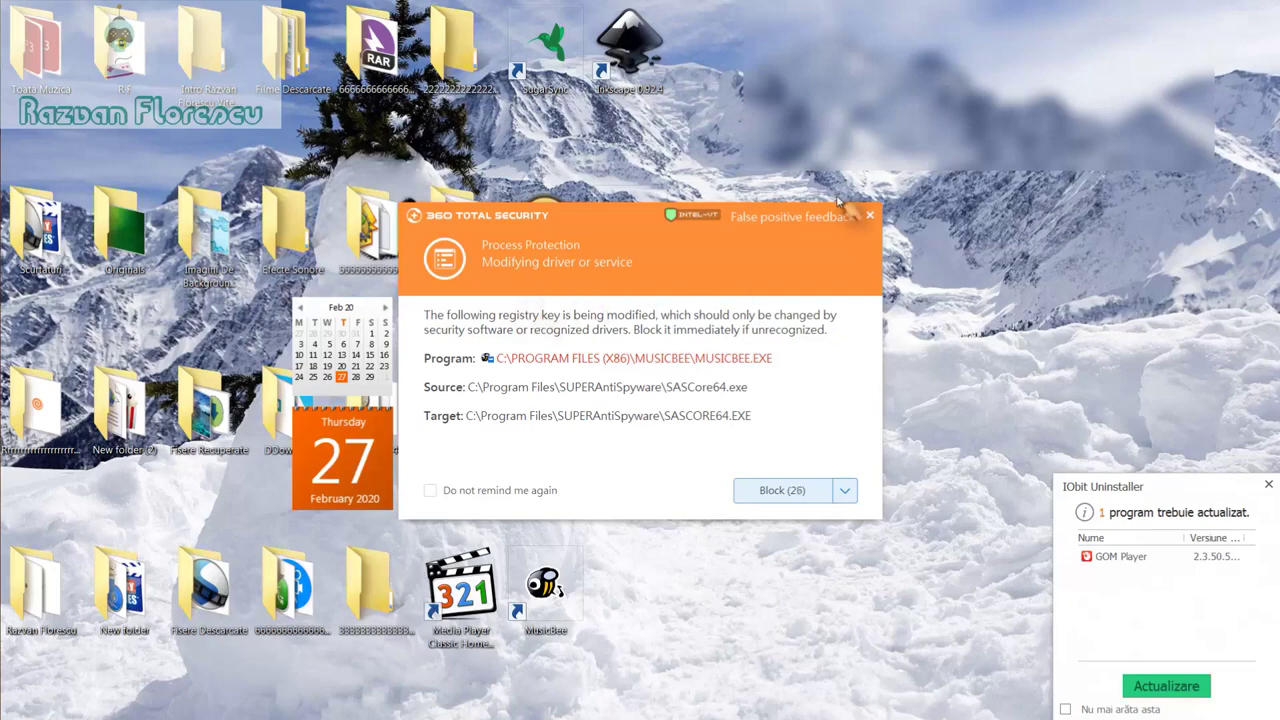
pyautogui.click(874, 216)
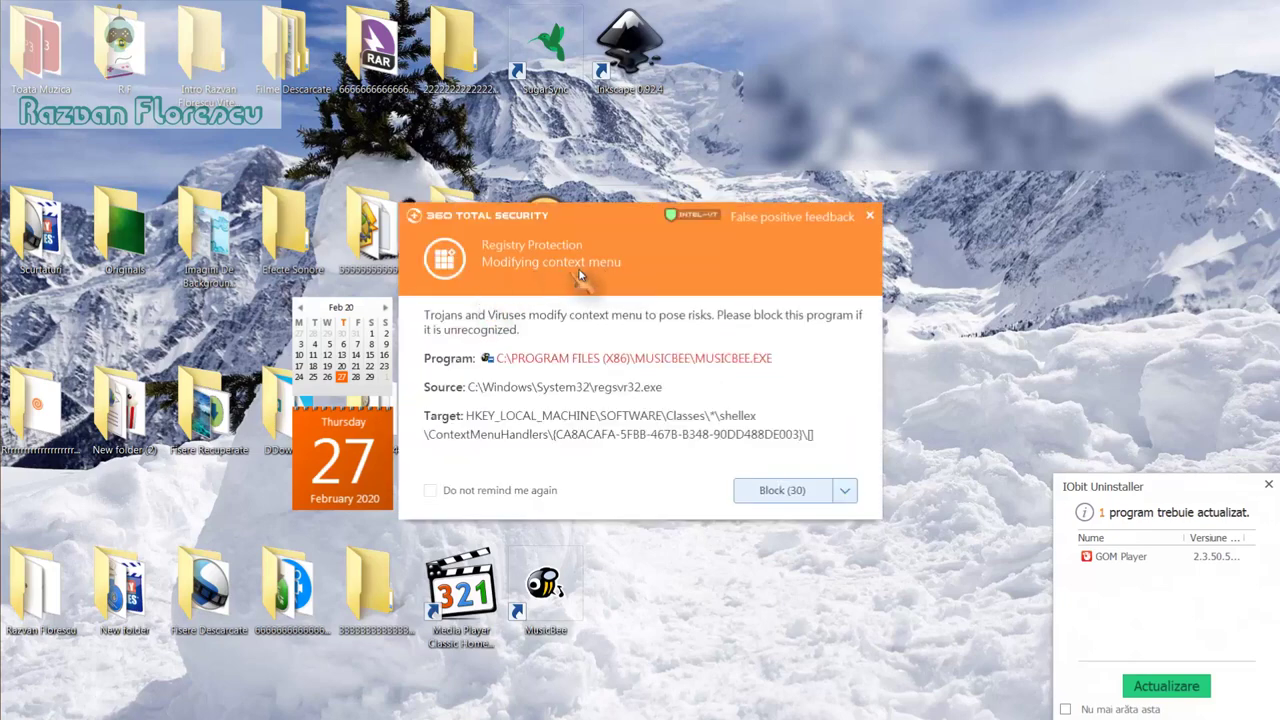
pyautogui.click(869, 216)
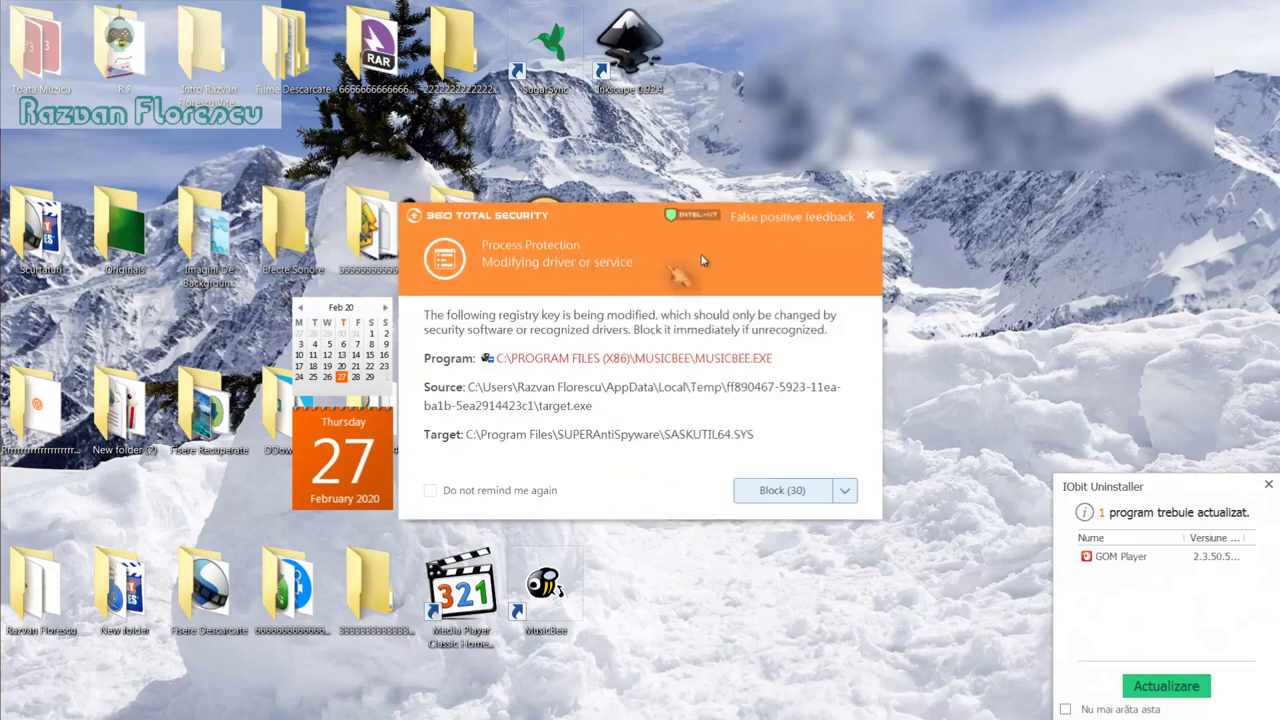
pyautogui.click(869, 216)
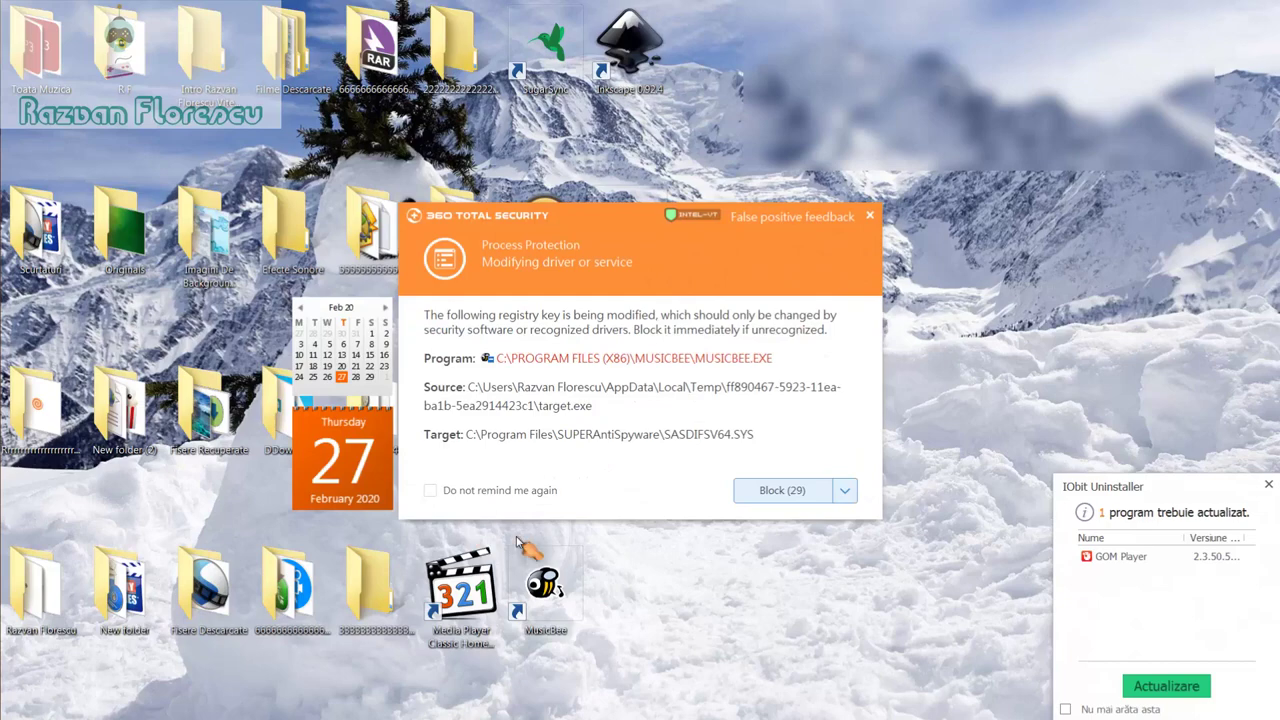
# Step: Dismiss the remaining 360 Total Security alerts without blocking, with "Do not remind me again" enabled for them
pyautogui.click(431, 491)
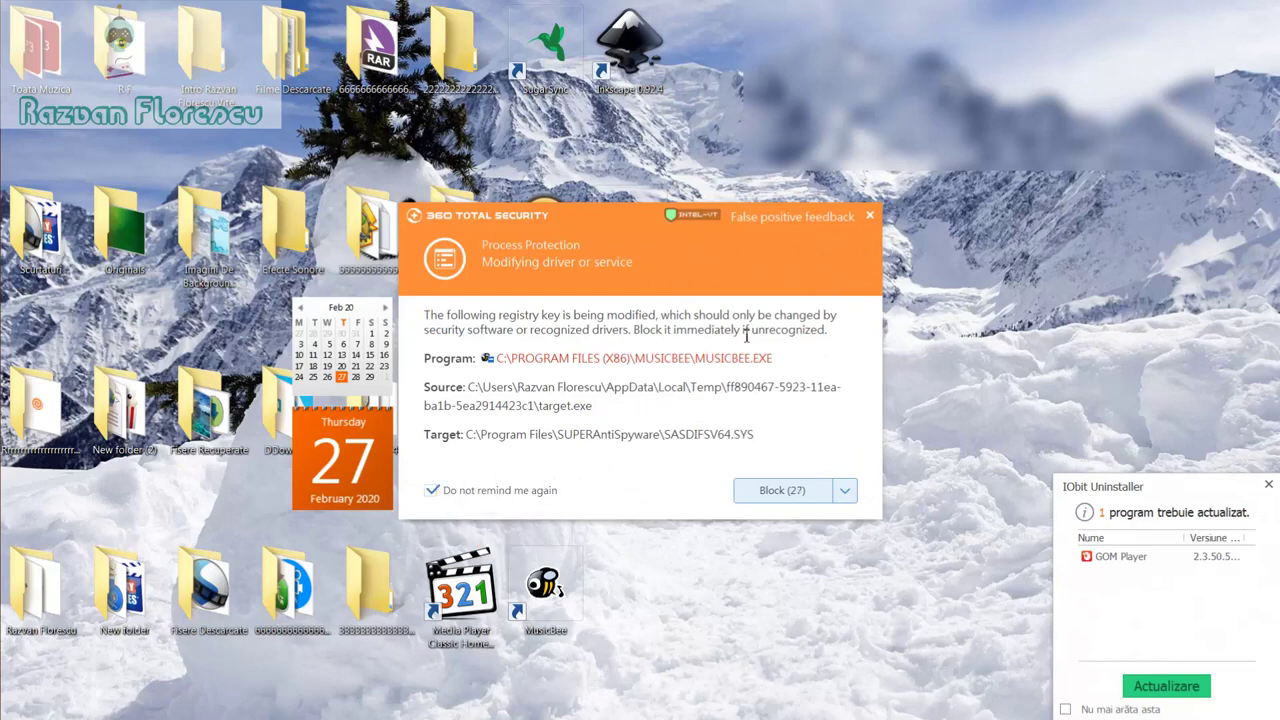
pyautogui.click(872, 217)
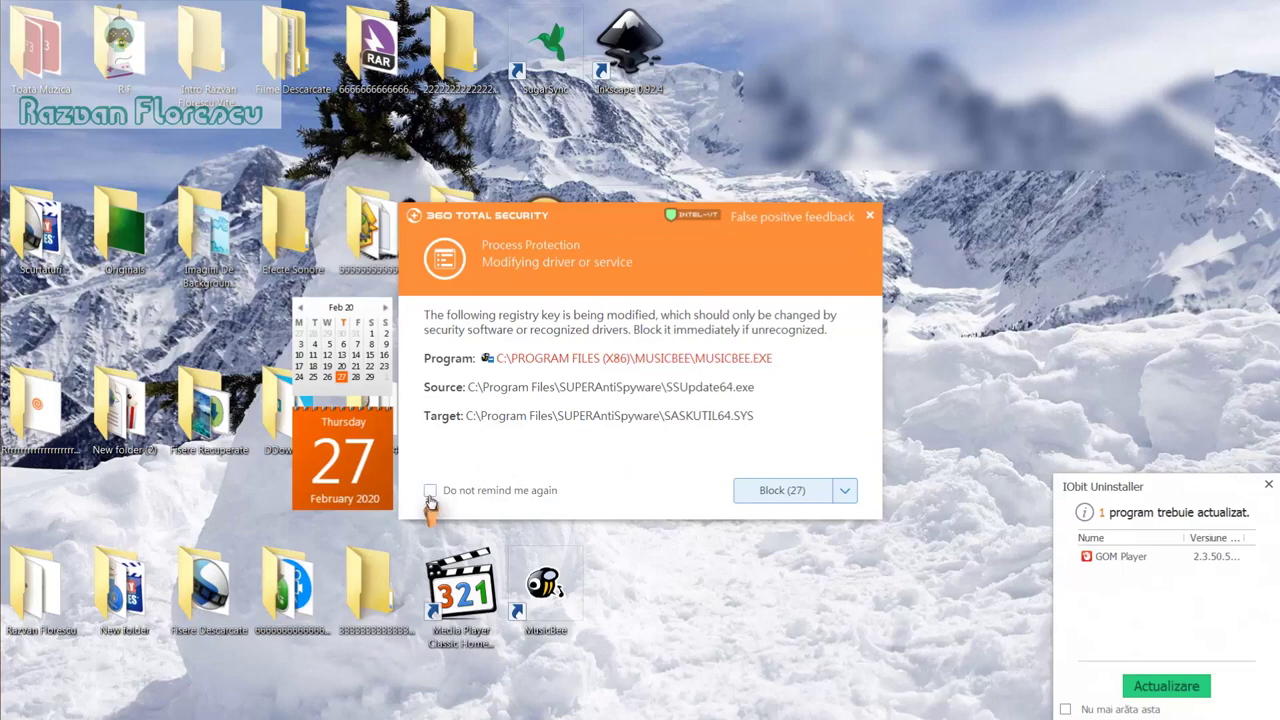
pyautogui.click(870, 222)
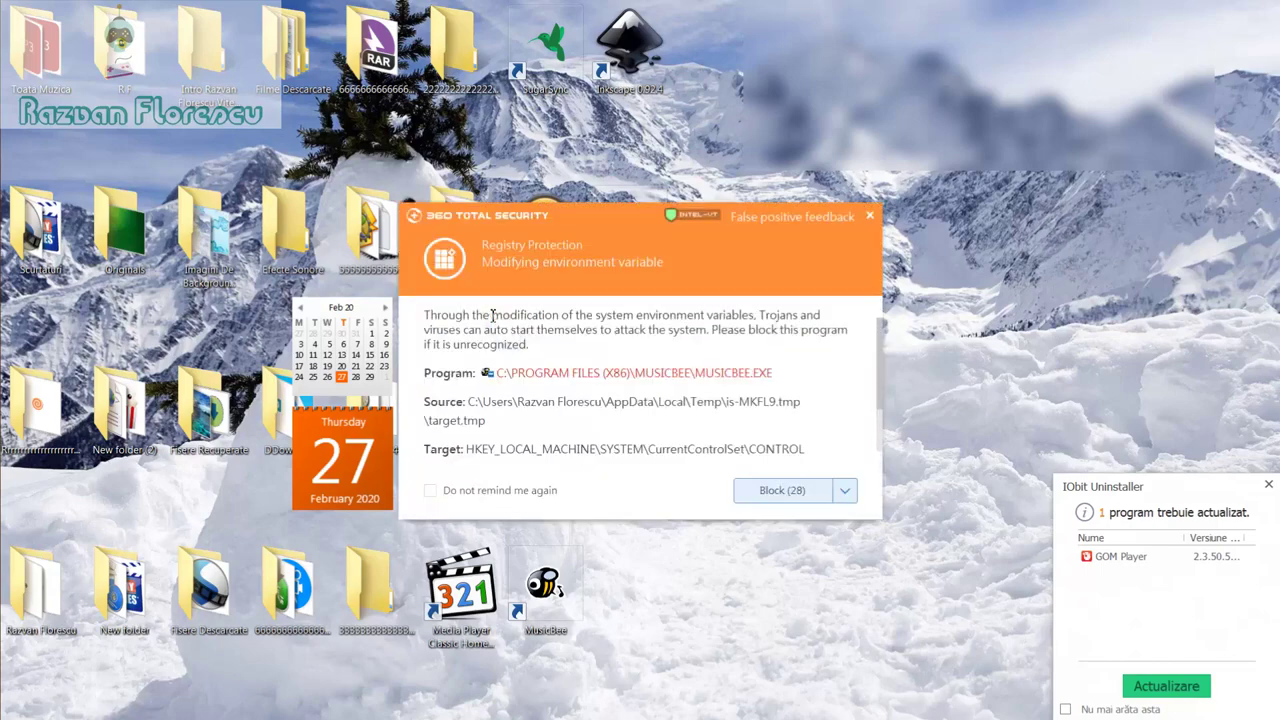
pyautogui.click(431, 490)
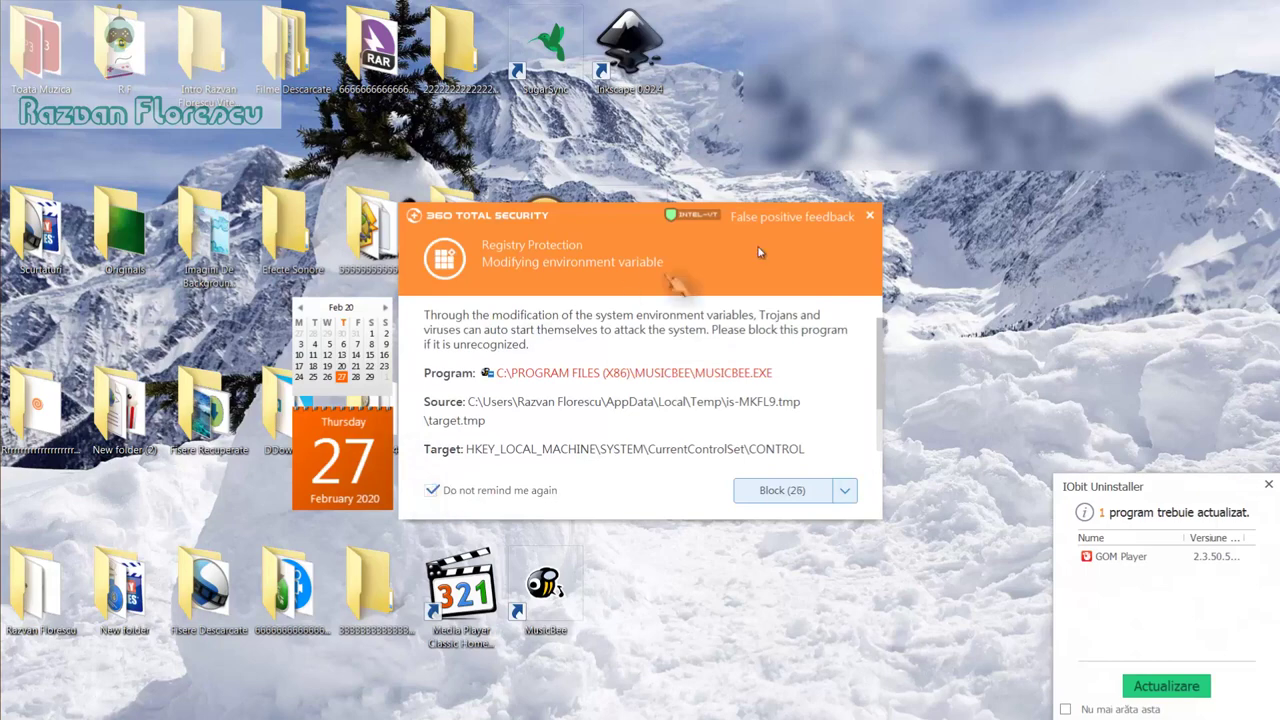
pyautogui.click(871, 218)
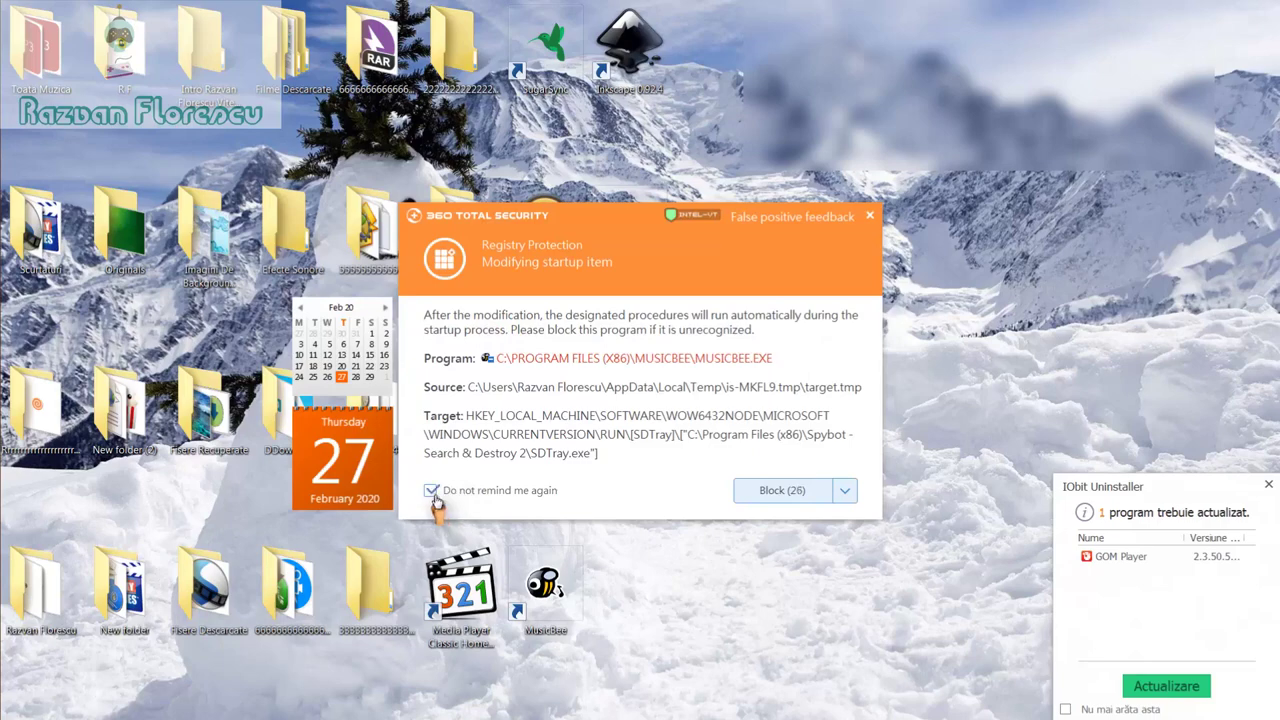
pyautogui.click(871, 216)
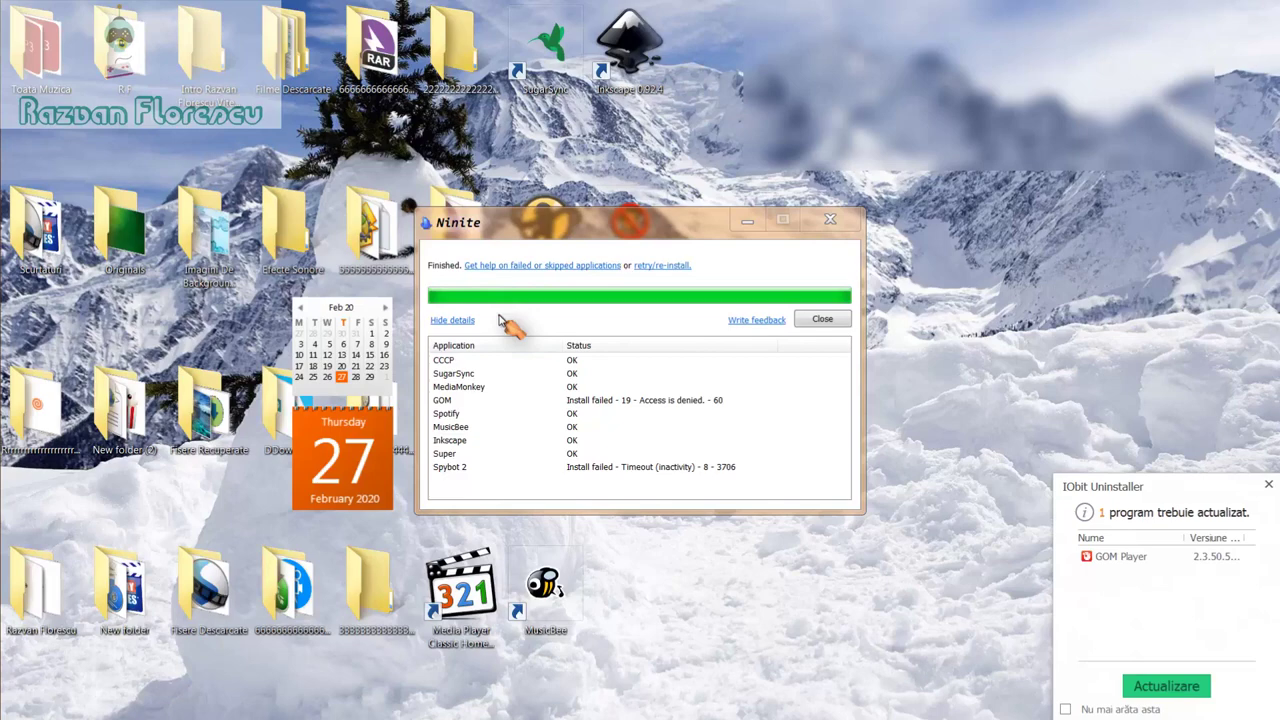
# Step: Close the IObit Uninstaller update notice and the finished Ninite window
pyautogui.click(1265, 487)
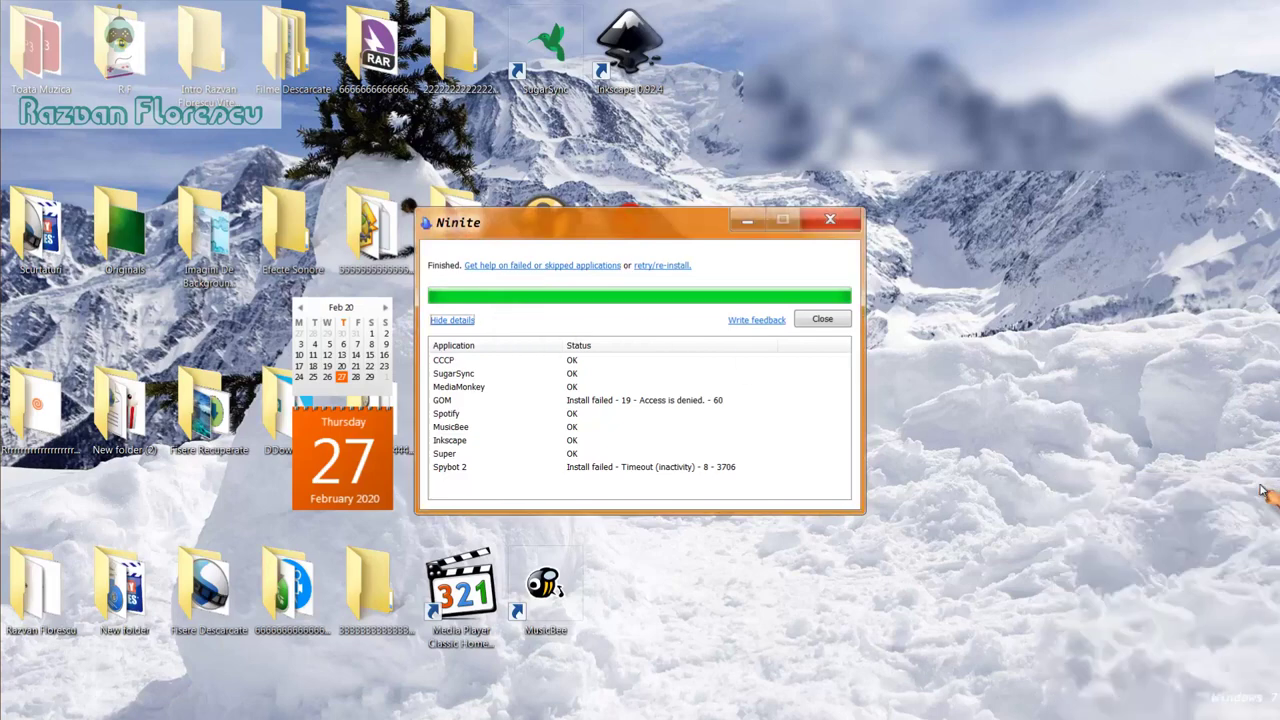
pyautogui.click(822, 320)
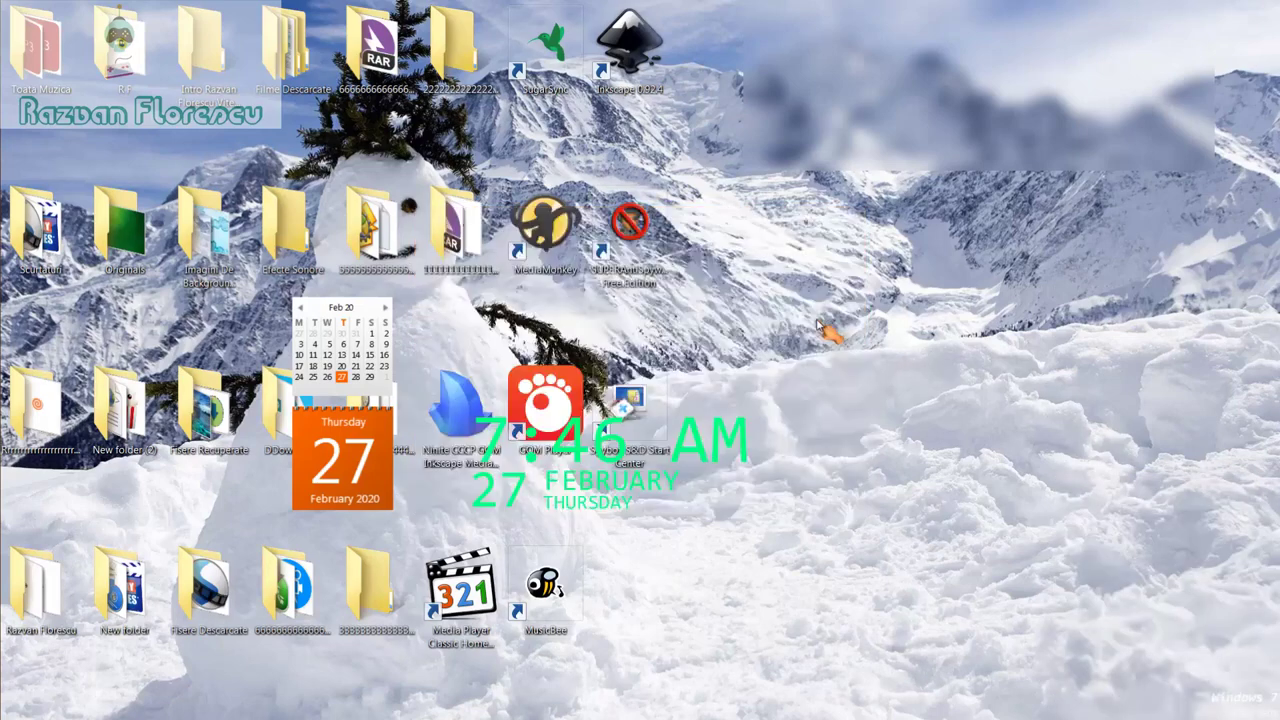
# Step: Launch Media Player Classic Home Cinema, decline periodic CCCP update checks, and close the player after viewing it maximized
pyautogui.doubleClick(465, 595)
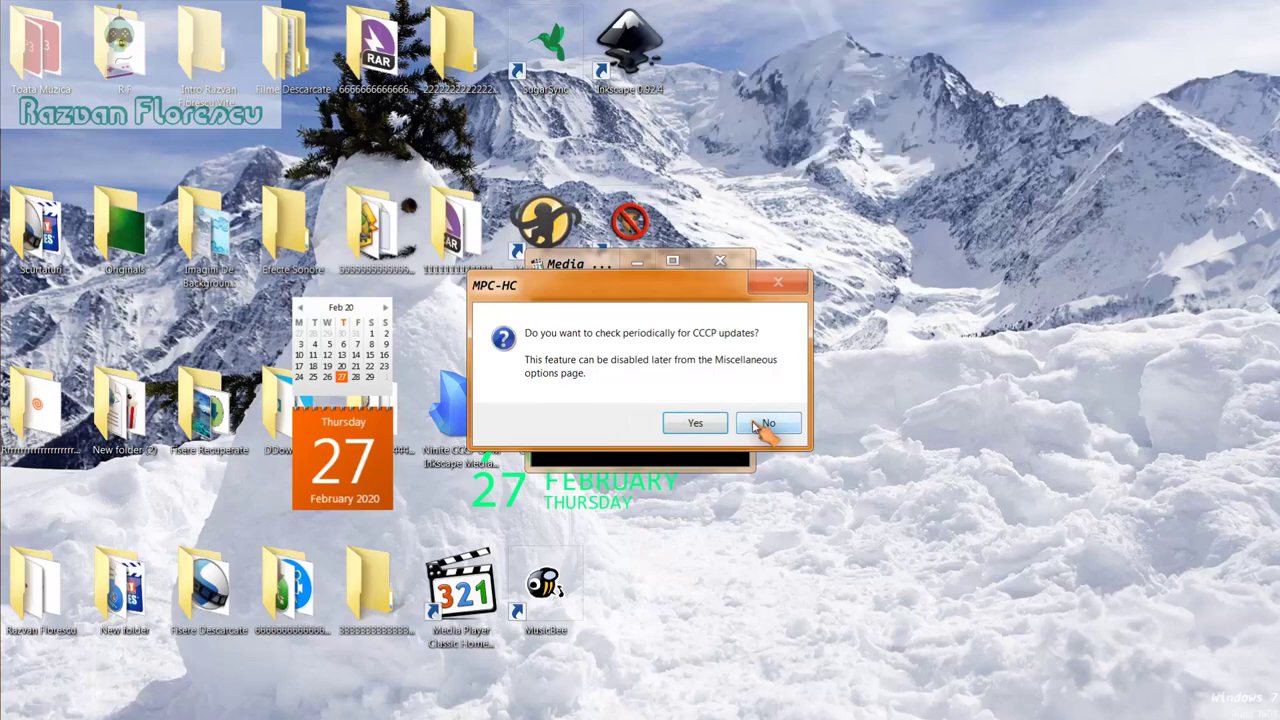
pyautogui.click(765, 424)
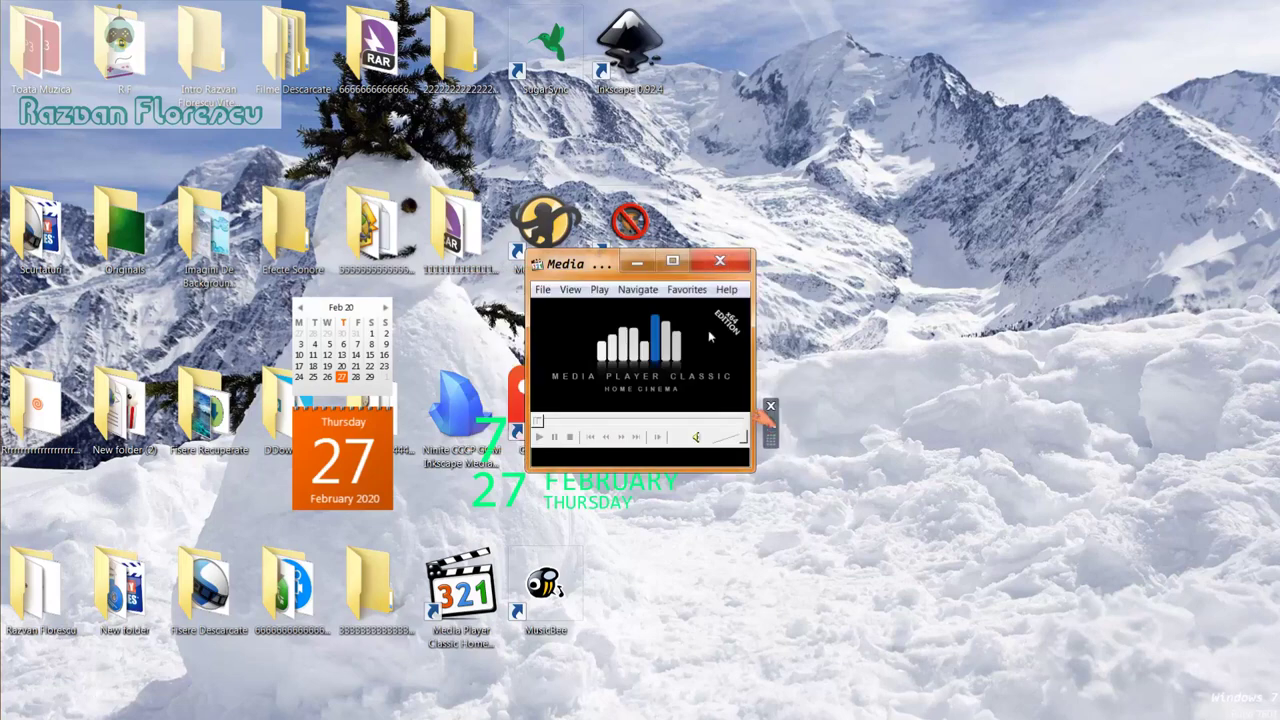
pyautogui.moveTo(605, 262); pyautogui.dragTo(620, 5)
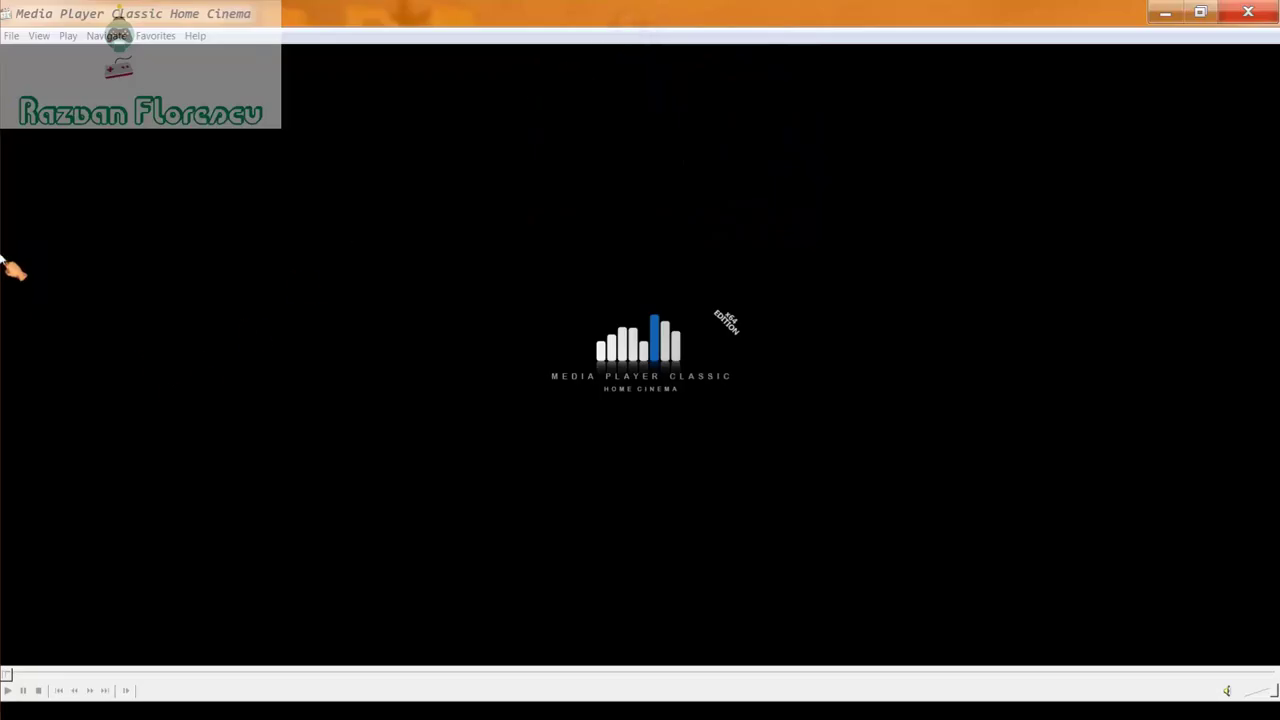
pyautogui.moveTo(2, 228)
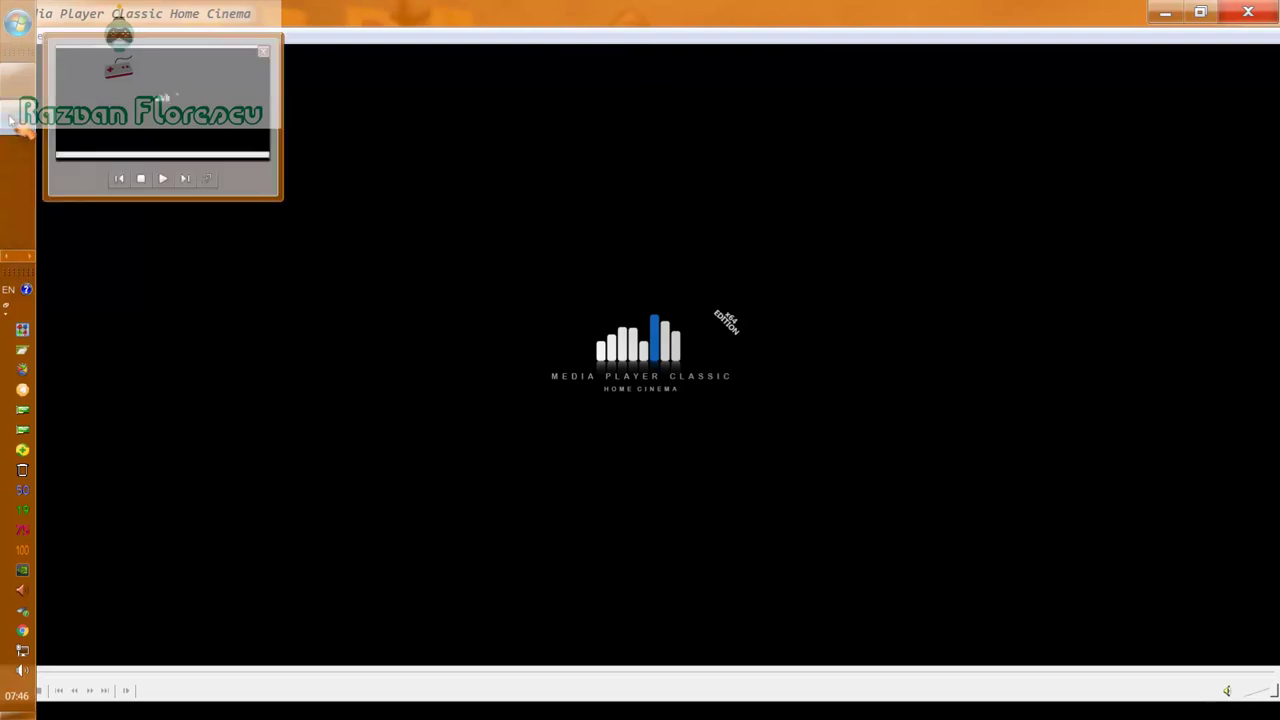
pyautogui.rightClick(10, 119)
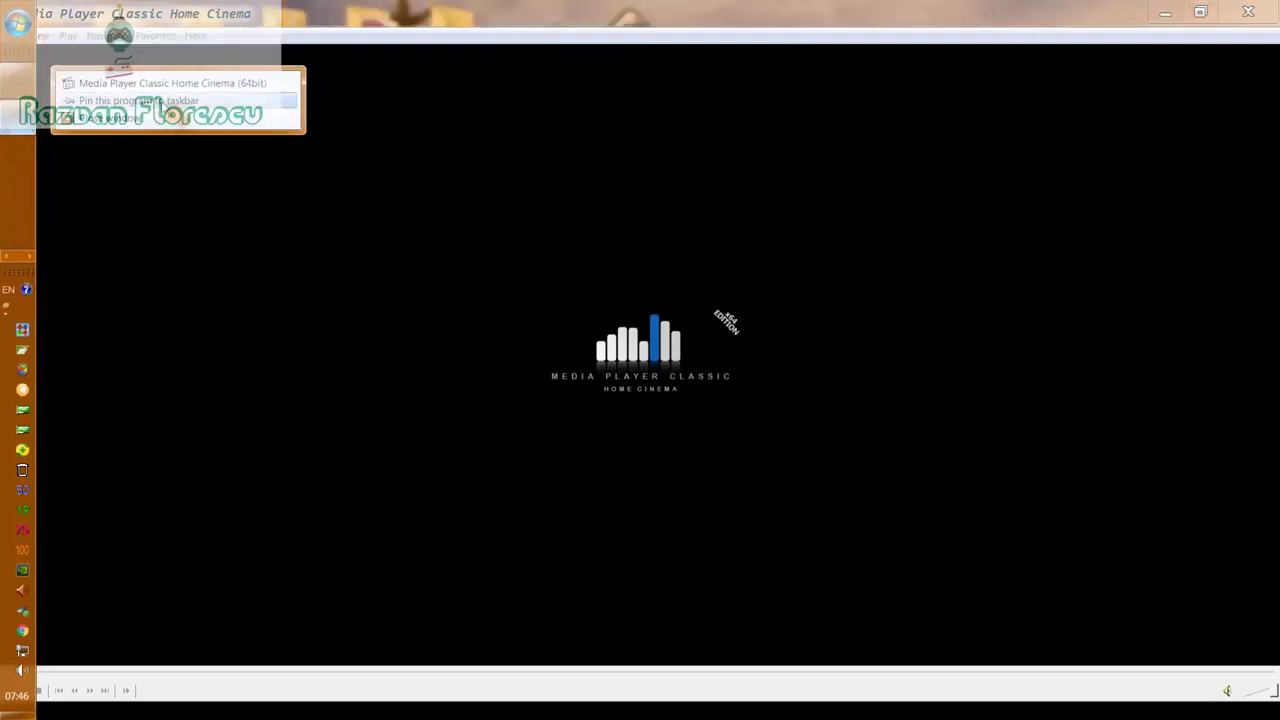
pyautogui.click(376, 162)
pyautogui.click(1248, 11)
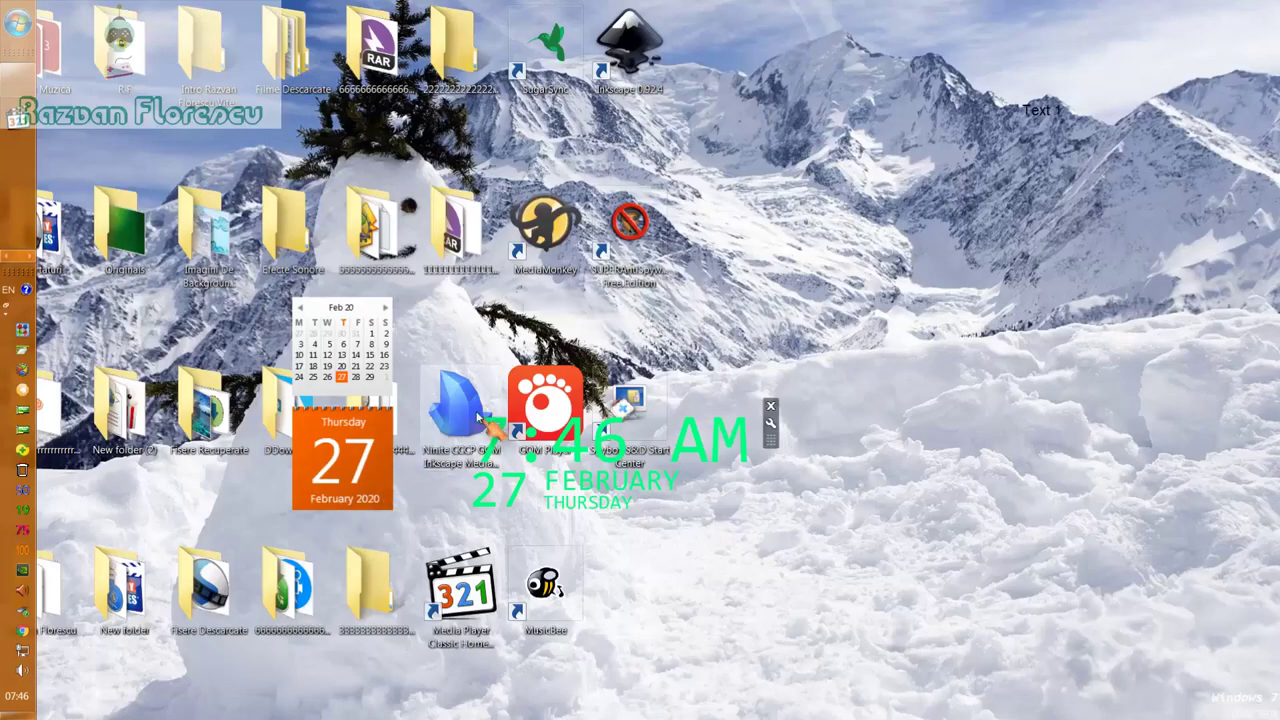
# Step: Permanently delete the Ninite installer file from the desktop
pyautogui.click(472, 402)
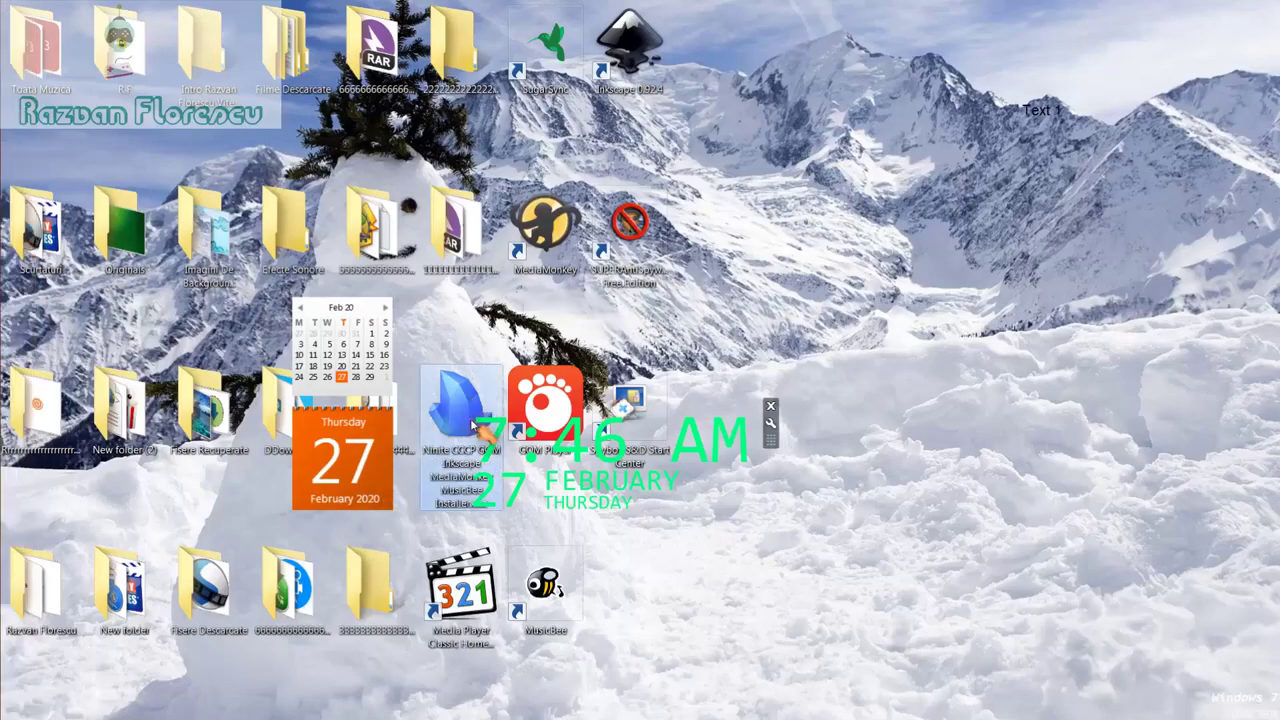
pyautogui.hotkey('shift', 'Delete')
pyautogui.press('Escape')
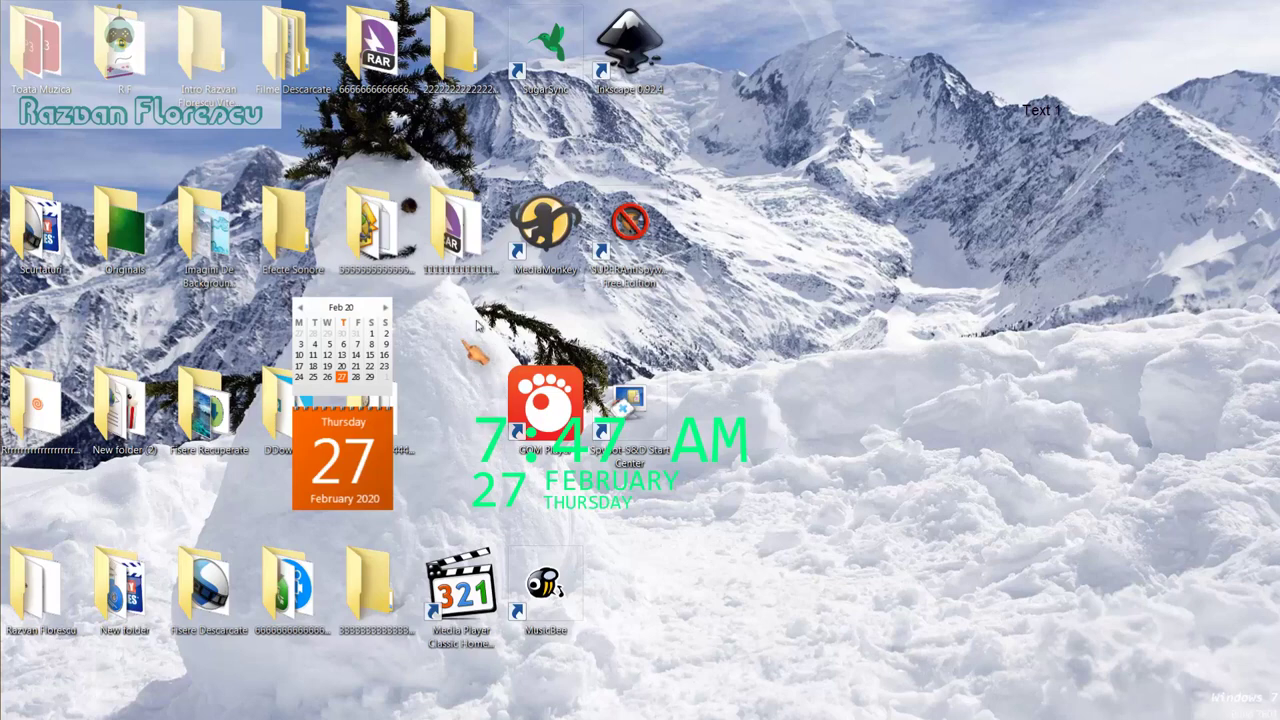
# Step: Copy the eight new program shortcuts into the Scurtaturi folder and permanently delete the originals from the desktop
pyautogui.moveTo(712, 46); pyautogui.dragTo(512, 600)
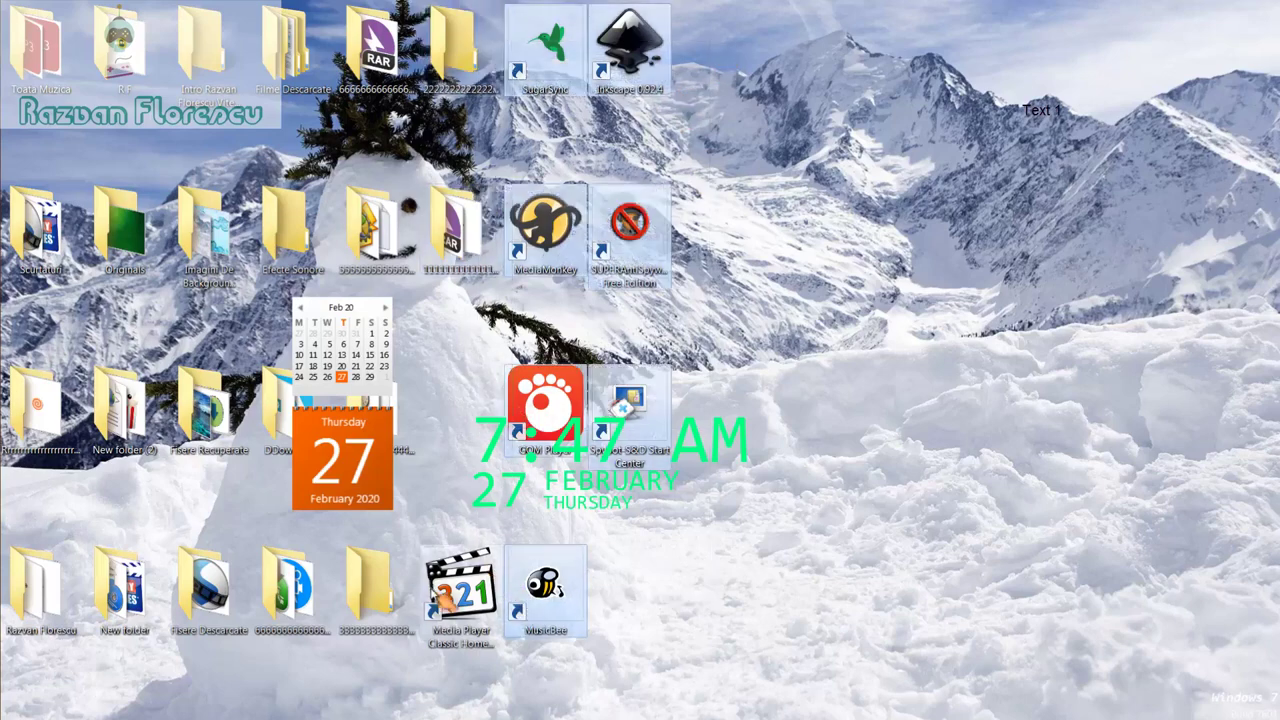
pyautogui.keyDown('ctrl'); pyautogui.click(460, 576); pyautogui.keyUp('ctrl')
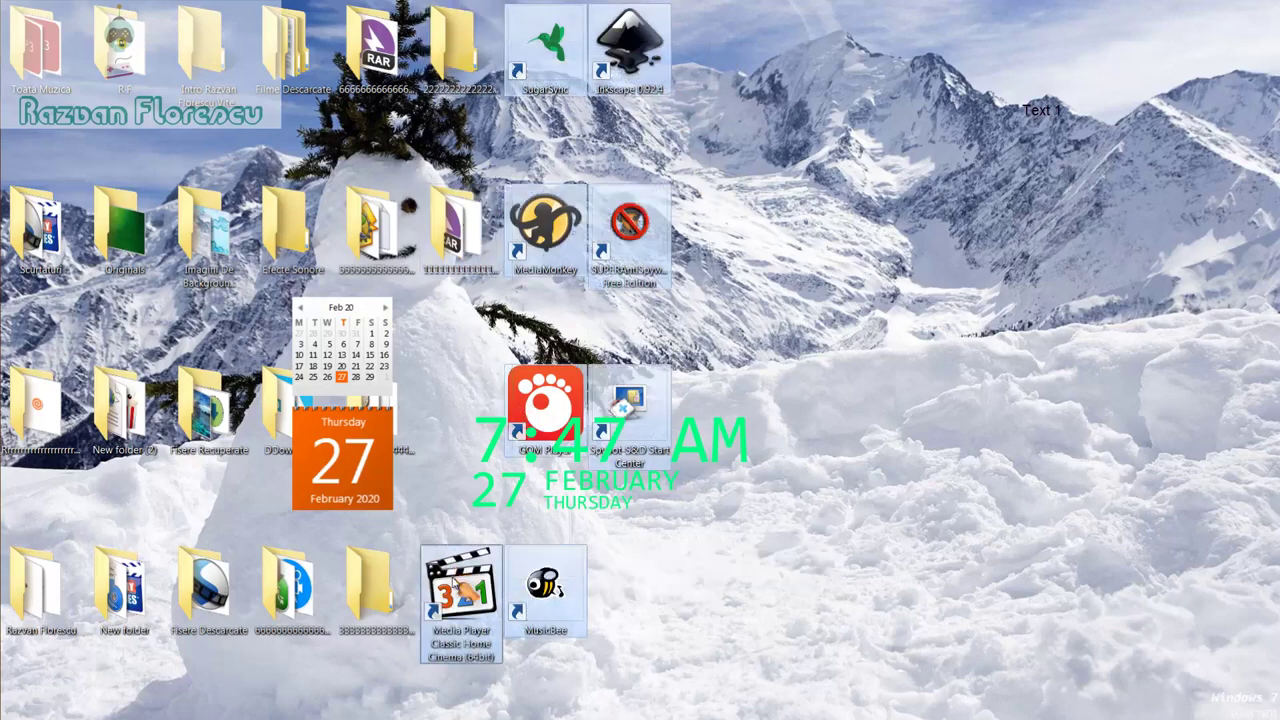
pyautogui.moveTo(456, 586); pyautogui.dragTo(75, 198)
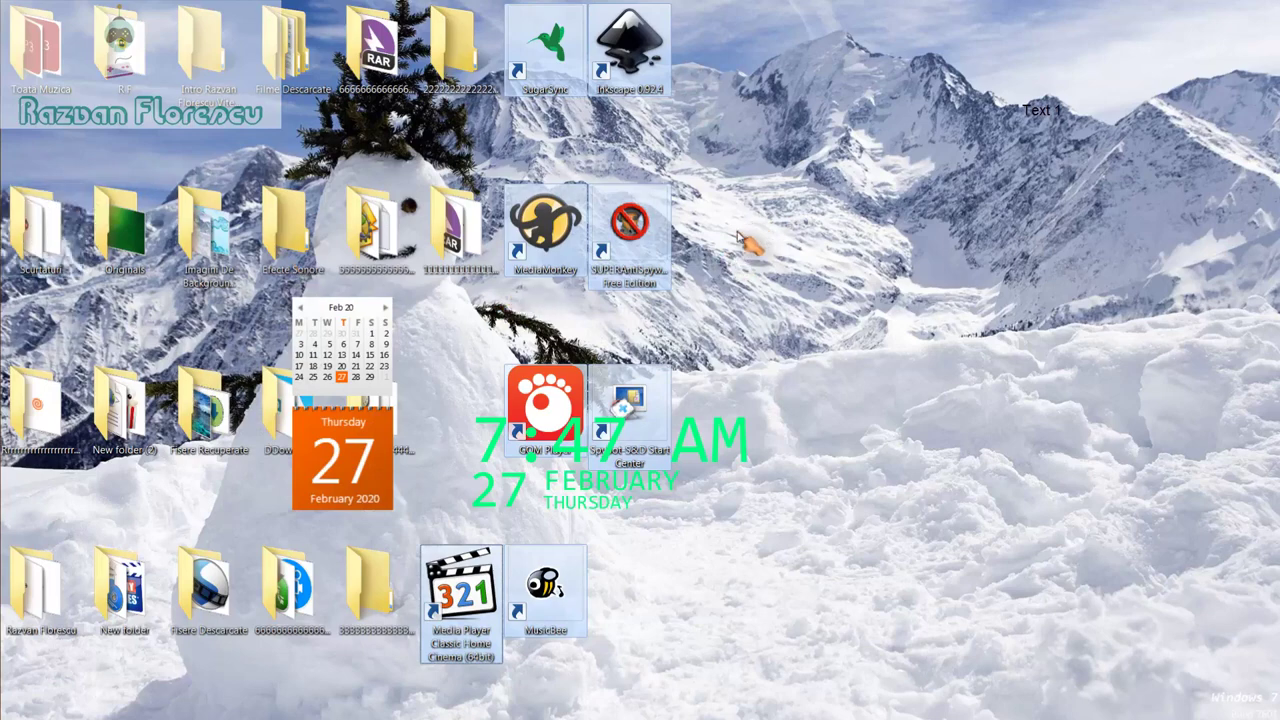
pyautogui.hotkey('shift', 'Delete')
pyautogui.press('Return')
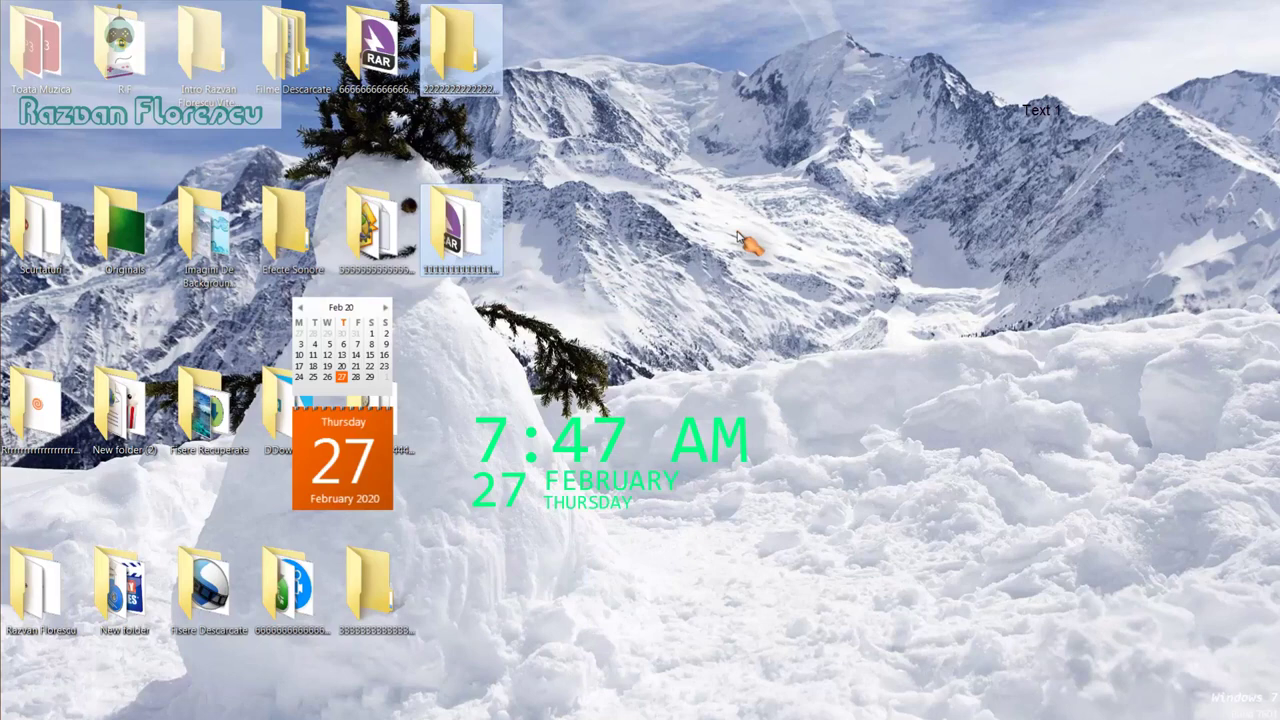
# Step: Refresh the desktop twice
pyautogui.rightClick(606, 543)
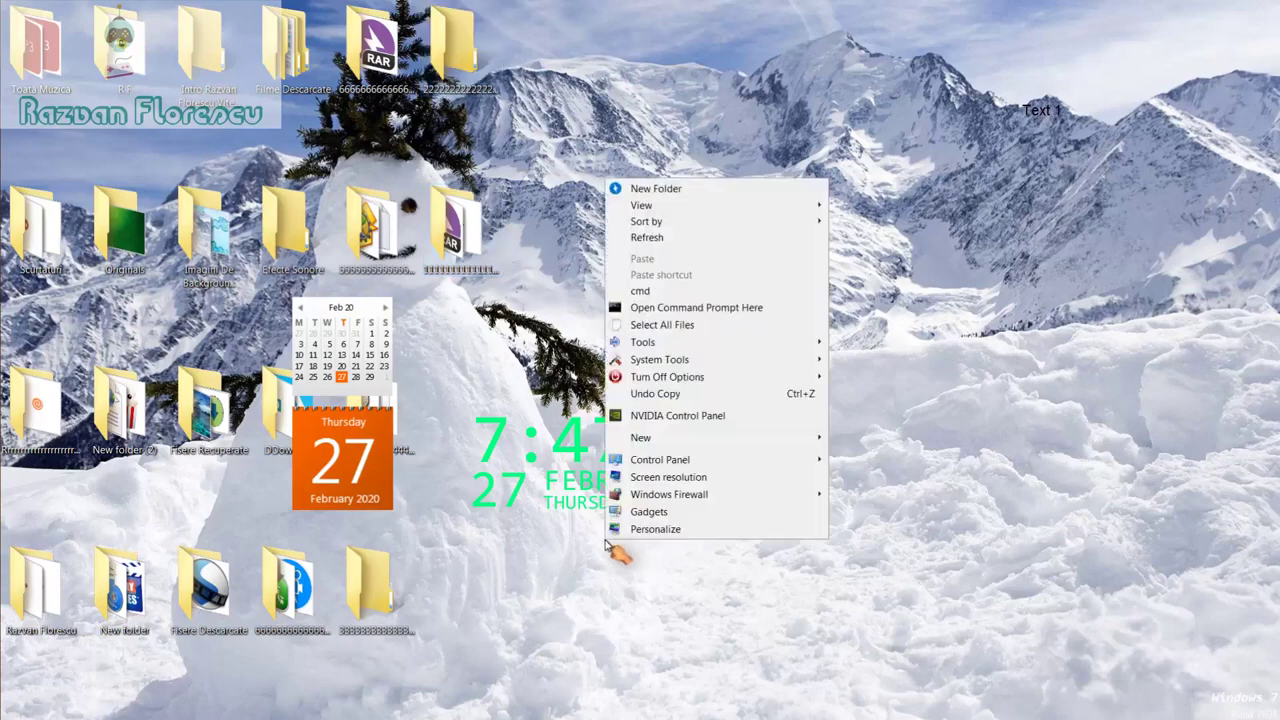
pyautogui.click(645, 237)
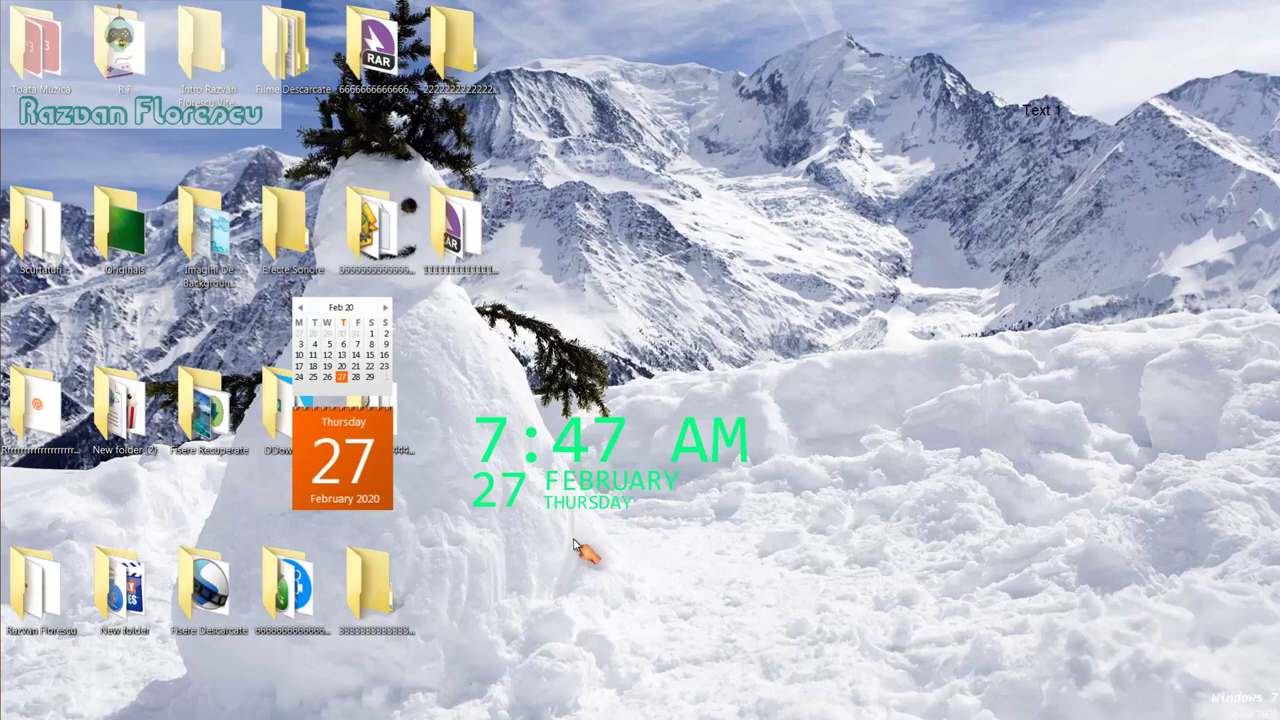
pyautogui.rightClick(575, 541)
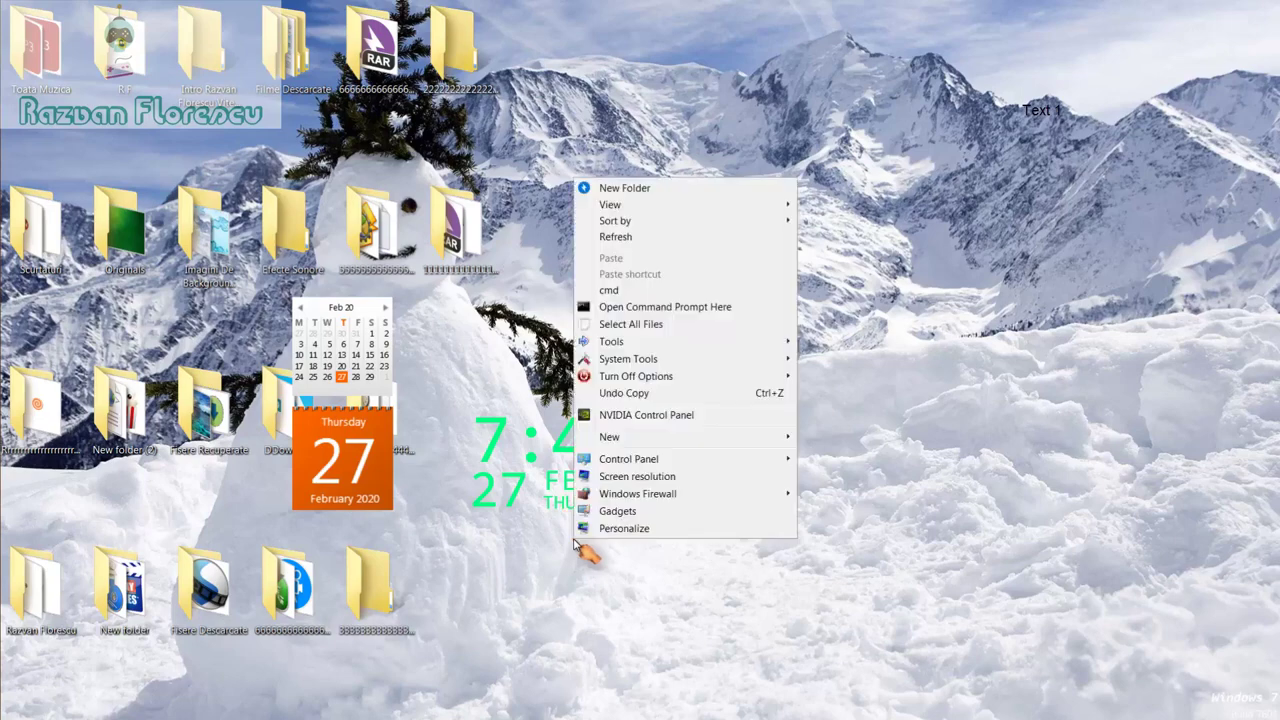
pyautogui.click(617, 238)
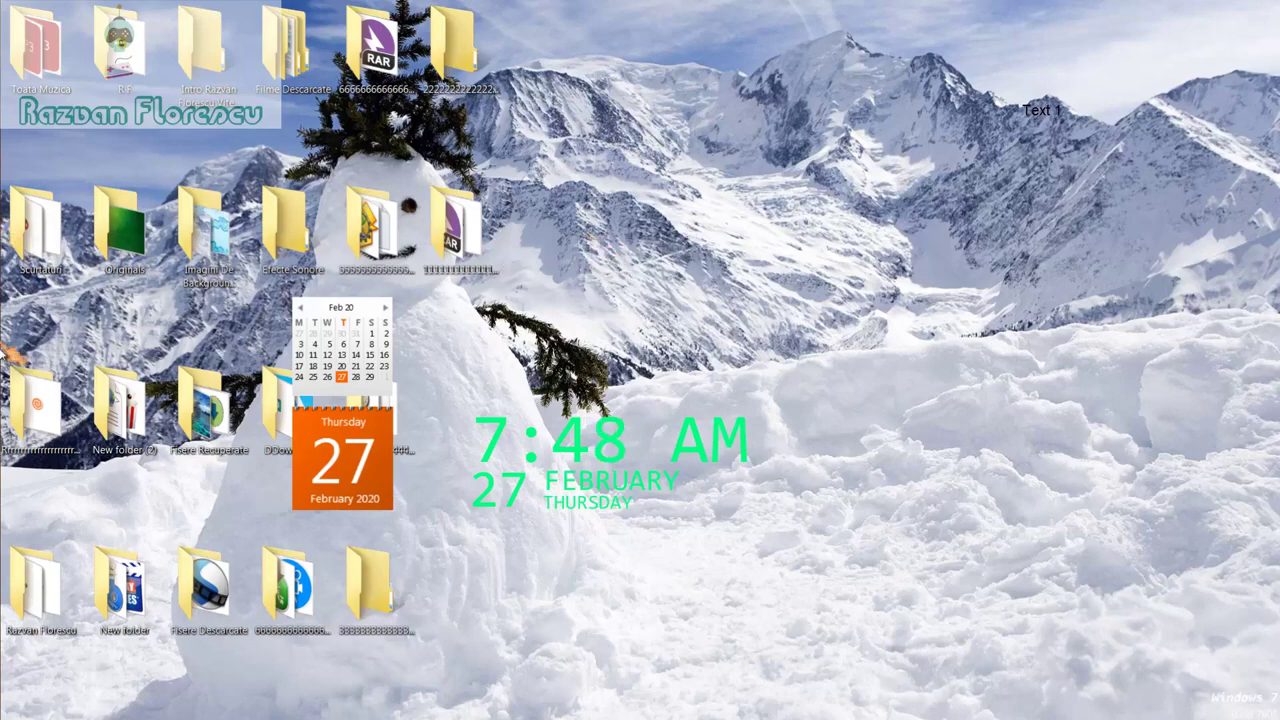
# Step: Switch to the Ninite website in Chrome and go to the "Pick the apps you want" list
pyautogui.moveTo(10, 308)
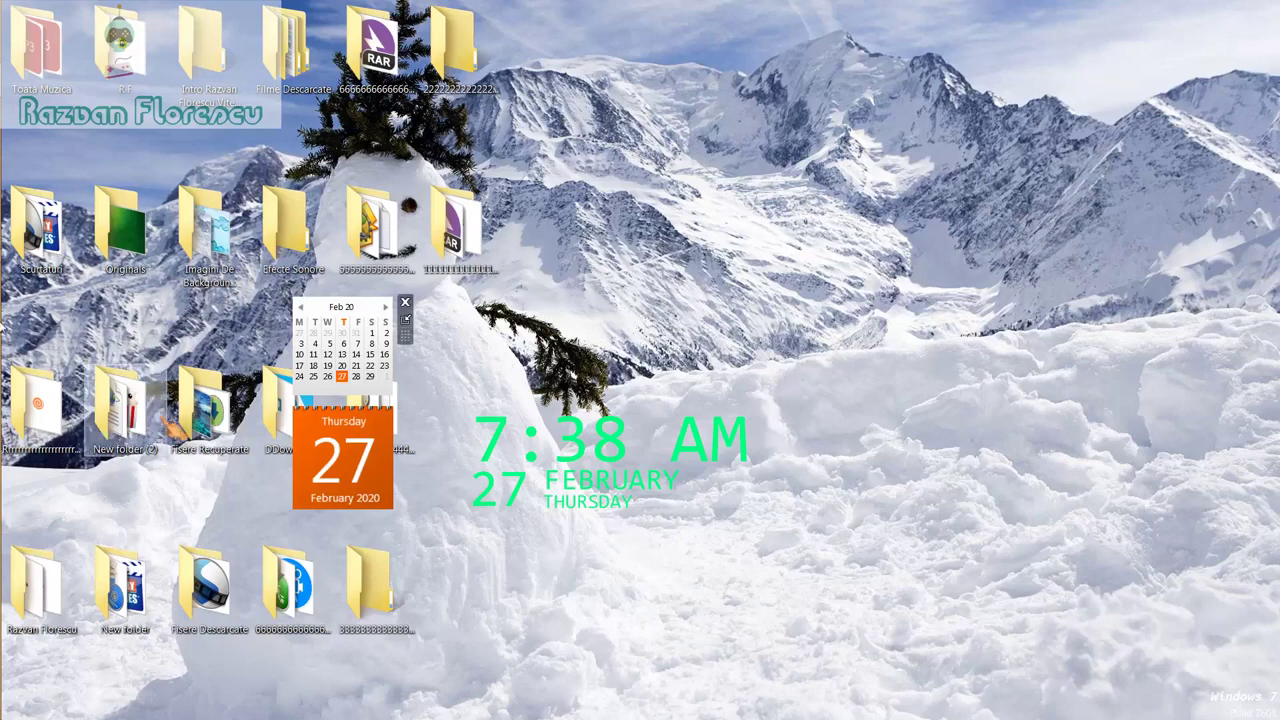
pyautogui.moveTo(4, 340)
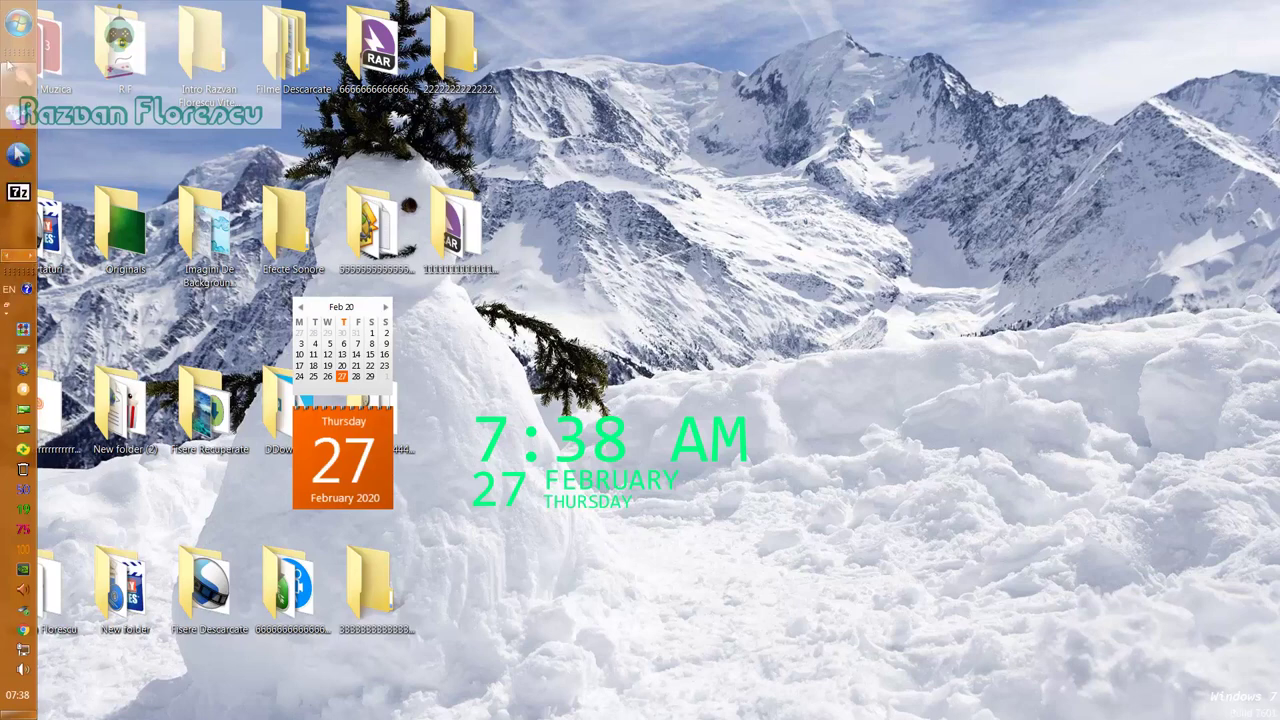
pyautogui.moveTo(20, 88)
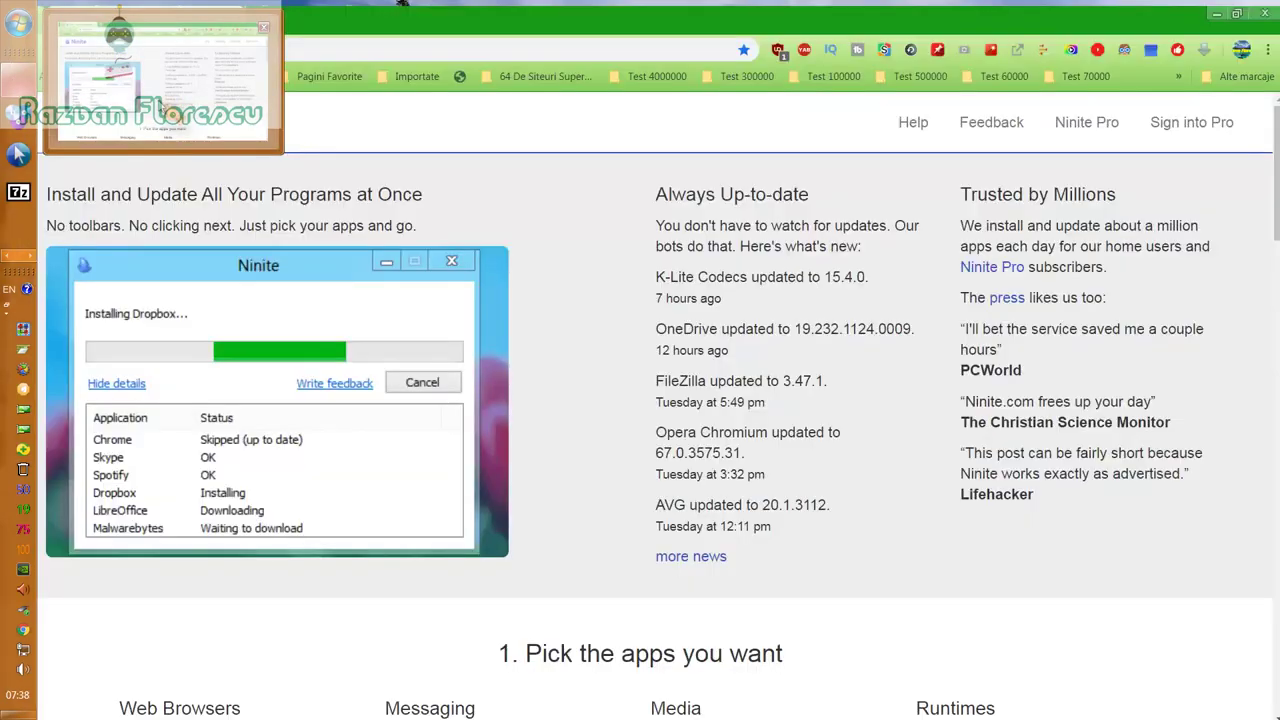
pyautogui.click(172, 118)
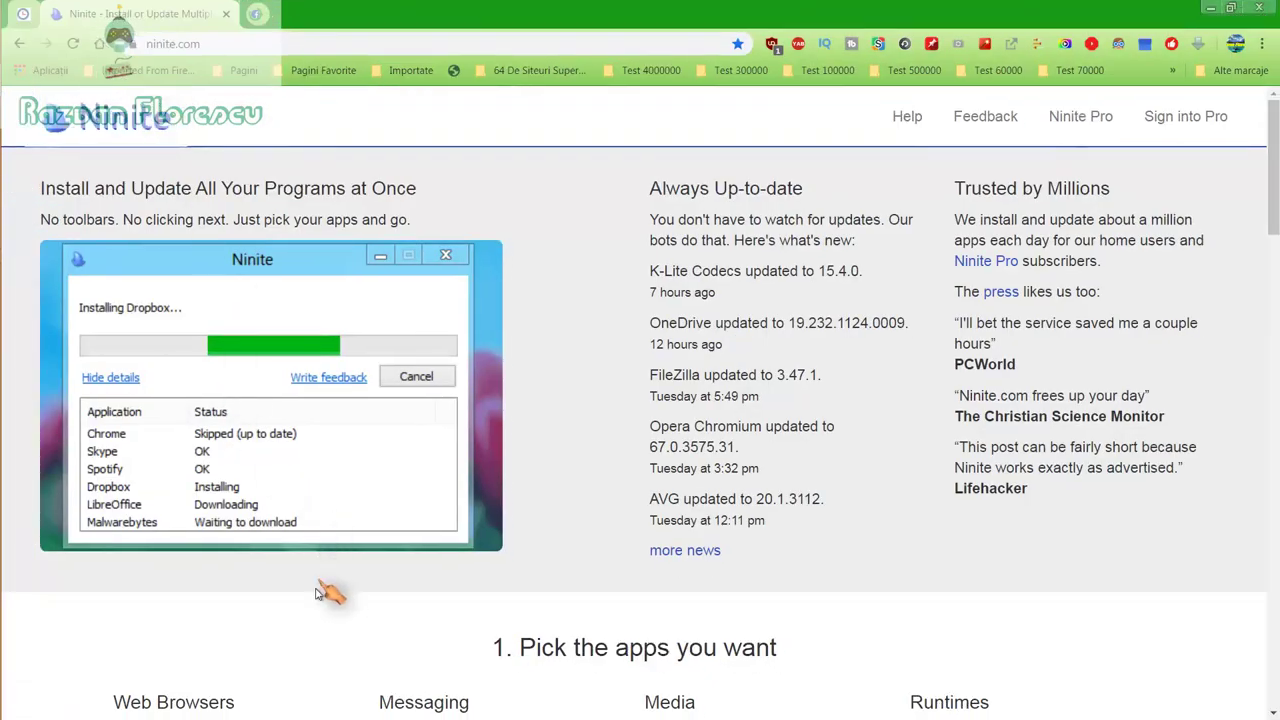
pyautogui.scroll(-2, 318, 614)
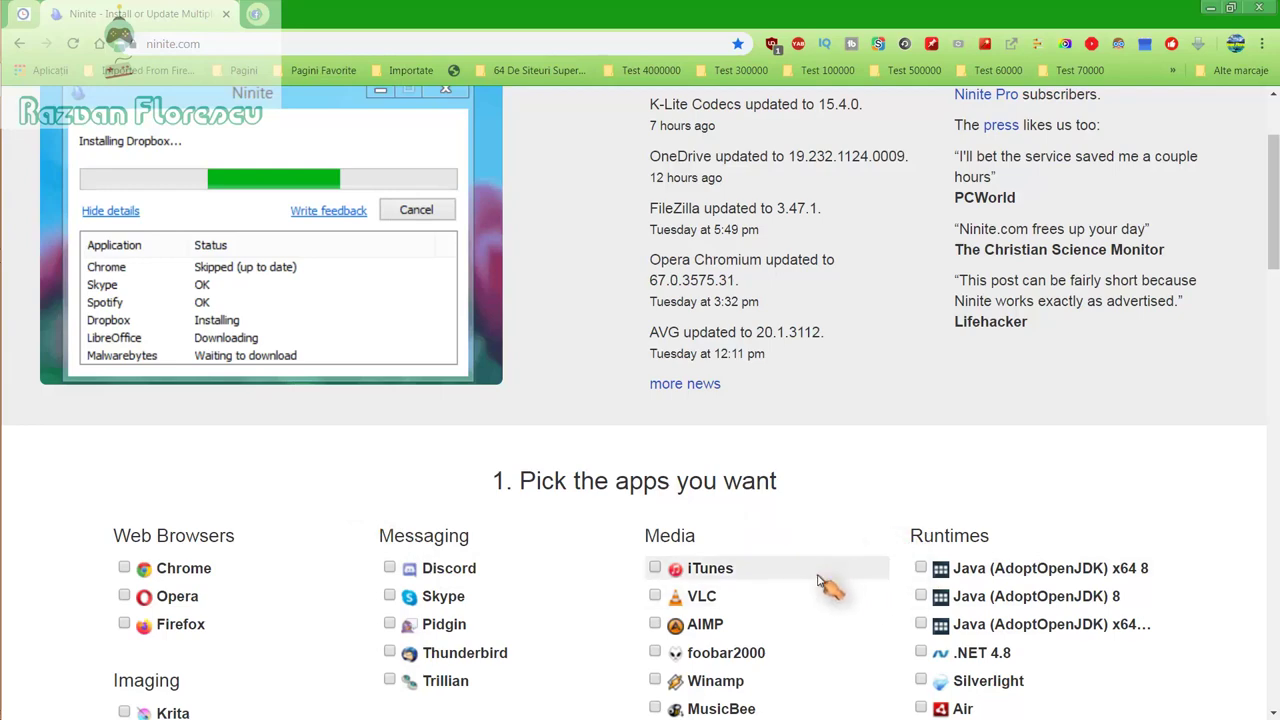
pyautogui.scroll(-2, 822, 585)
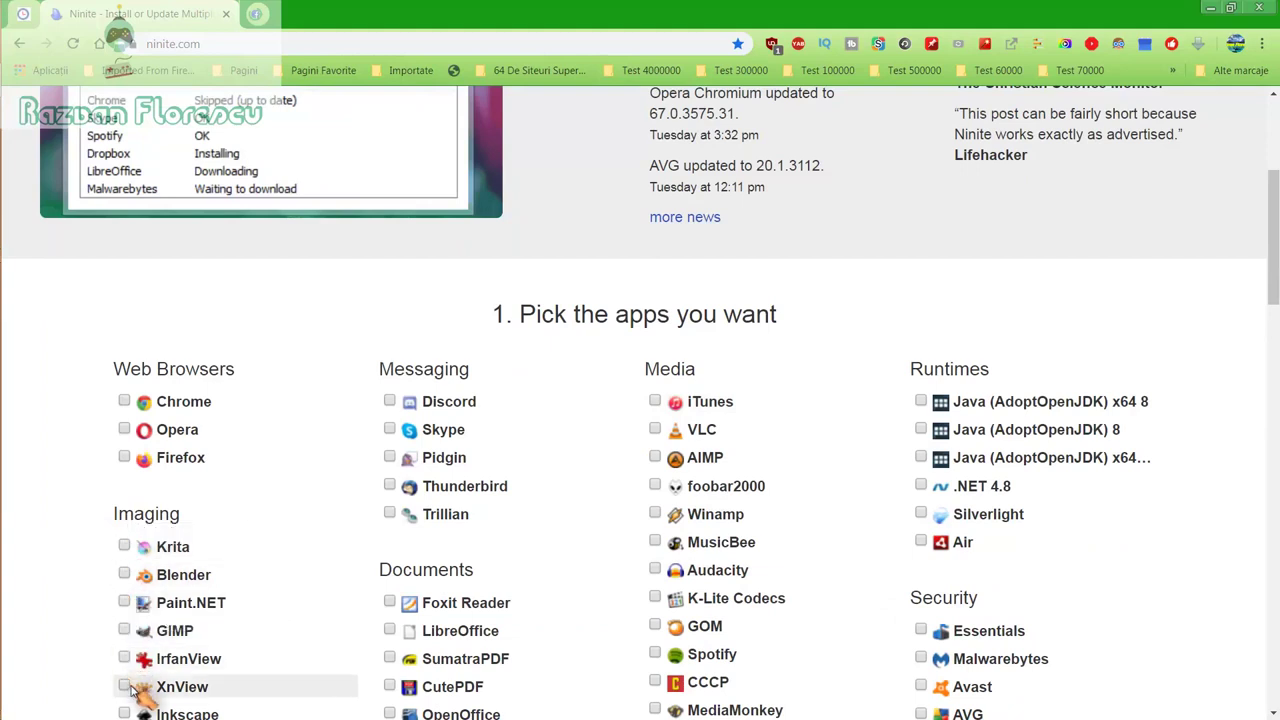
# Step: Look through the whole list of available apps, from the web browsers down to the developer tools and utilities
pyautogui.scroll(-1, 128, 680)
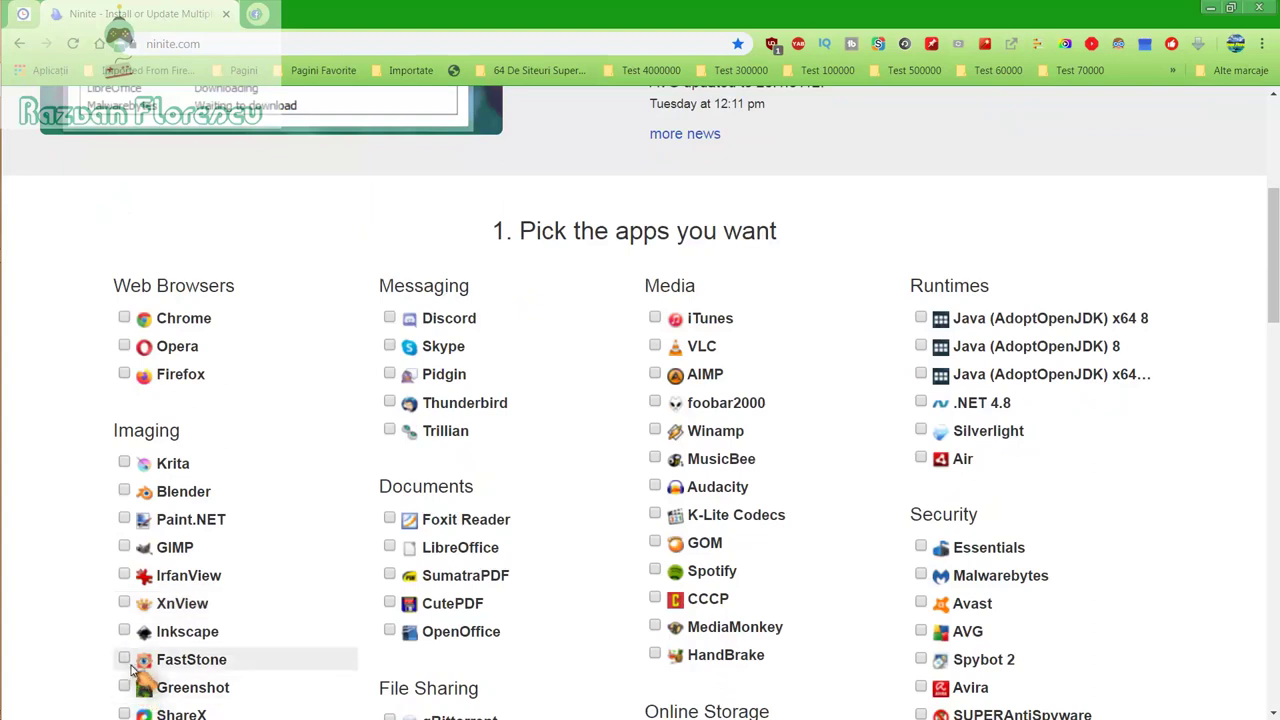
pyautogui.scroll(-1, 132, 684)
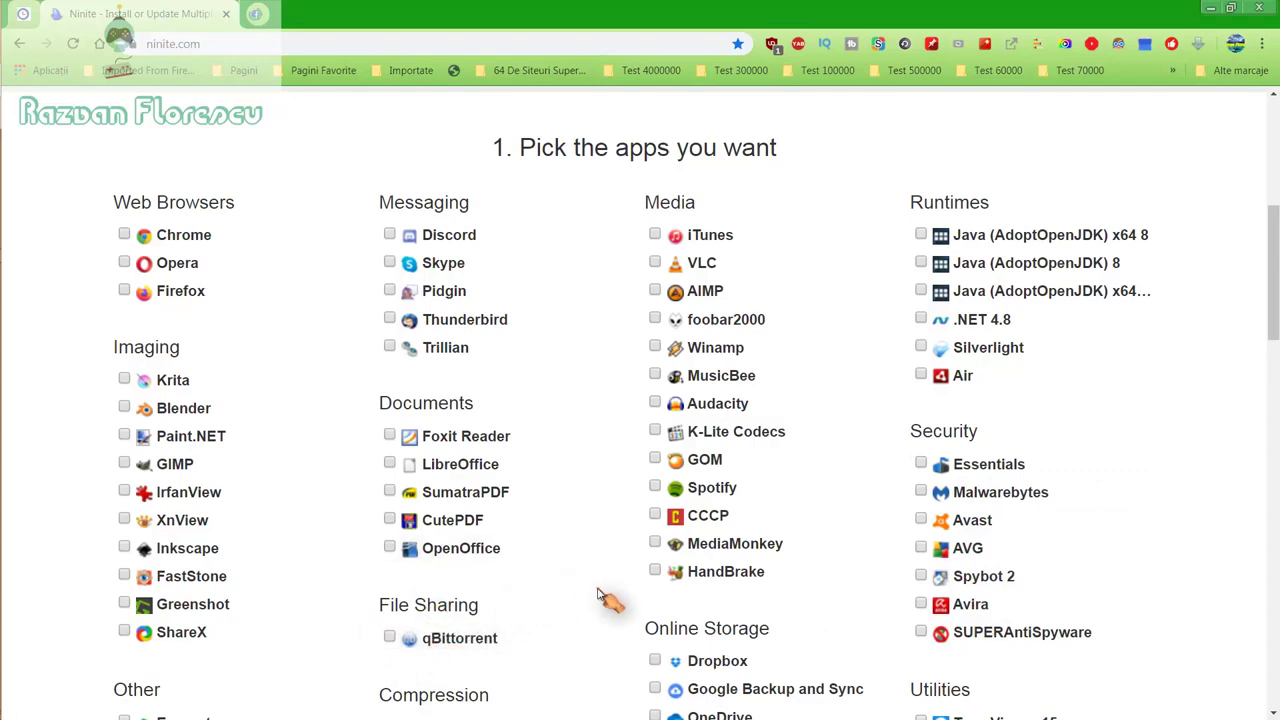
pyautogui.scroll(-1, 603, 597)
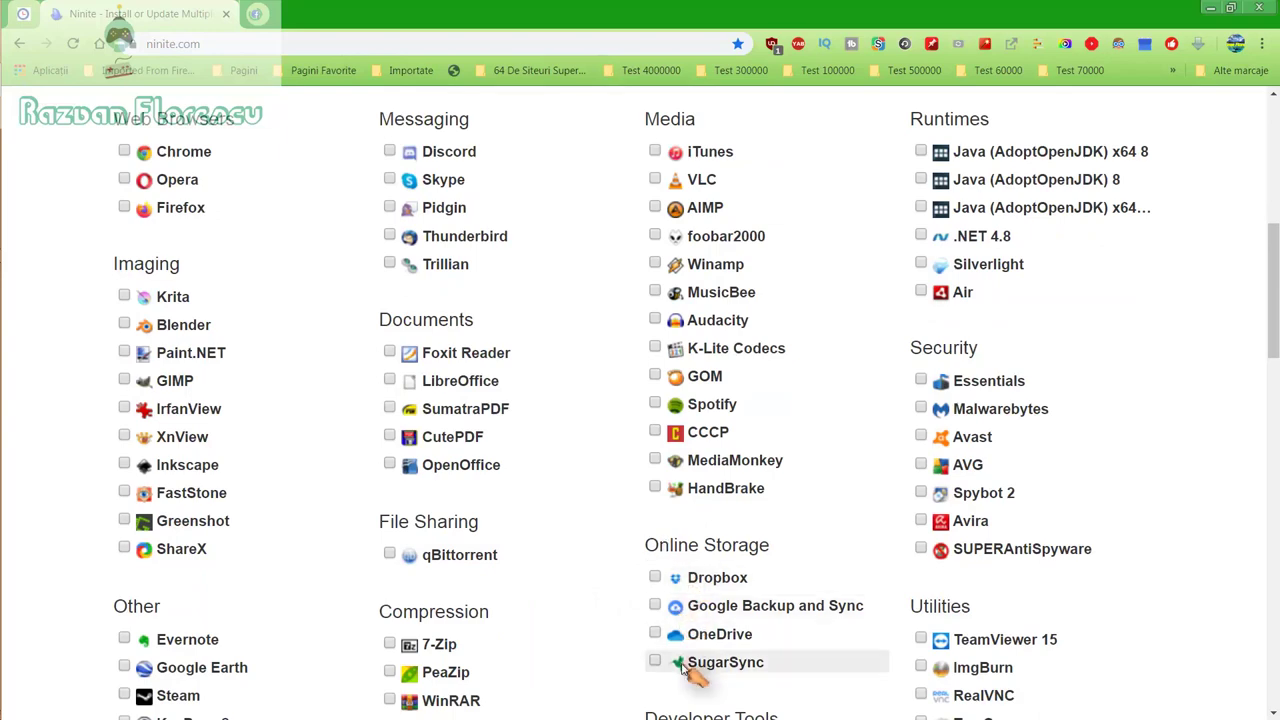
pyautogui.scroll(-2, 456, 588)
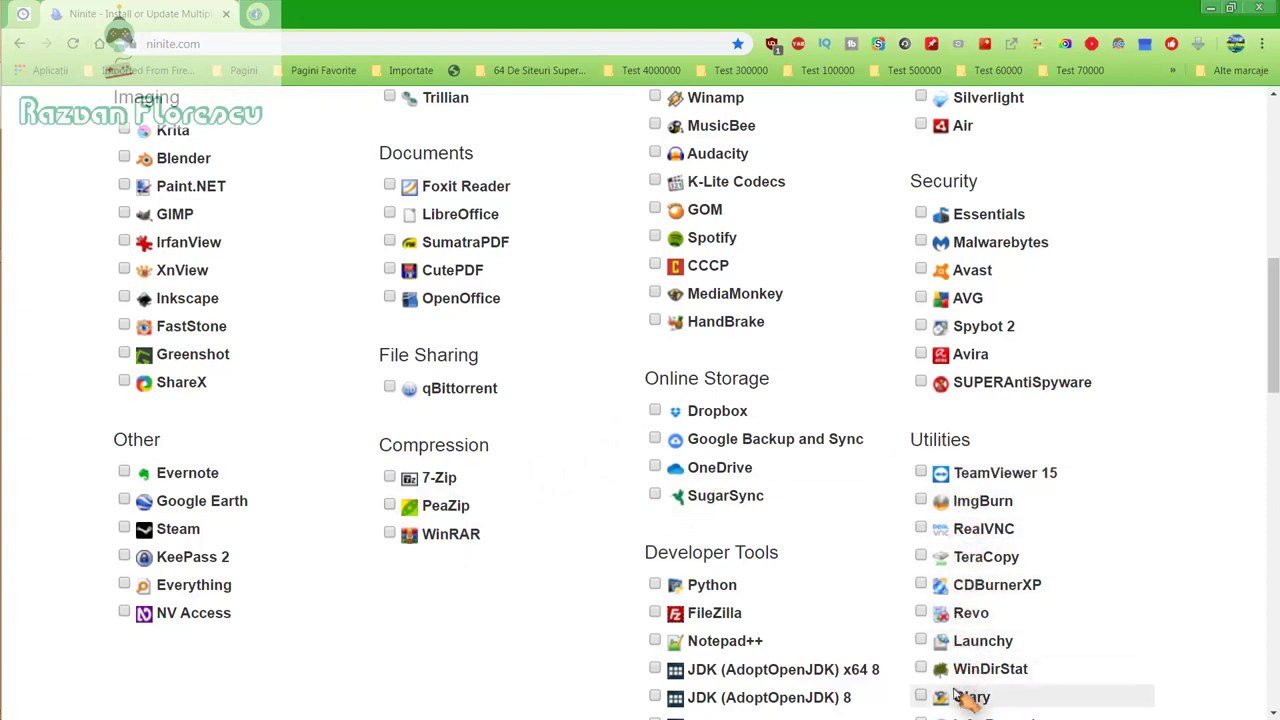
pyautogui.scroll(-1, 957, 690)
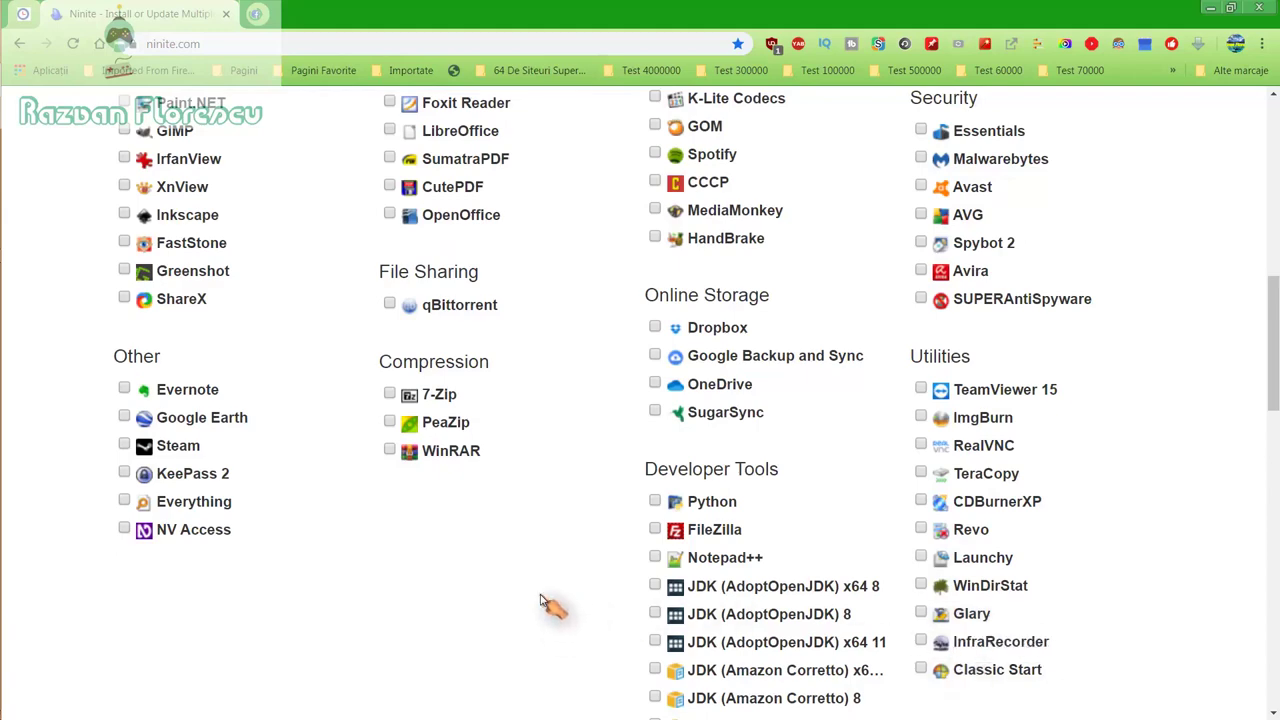
pyautogui.scroll(-1, 545, 604)
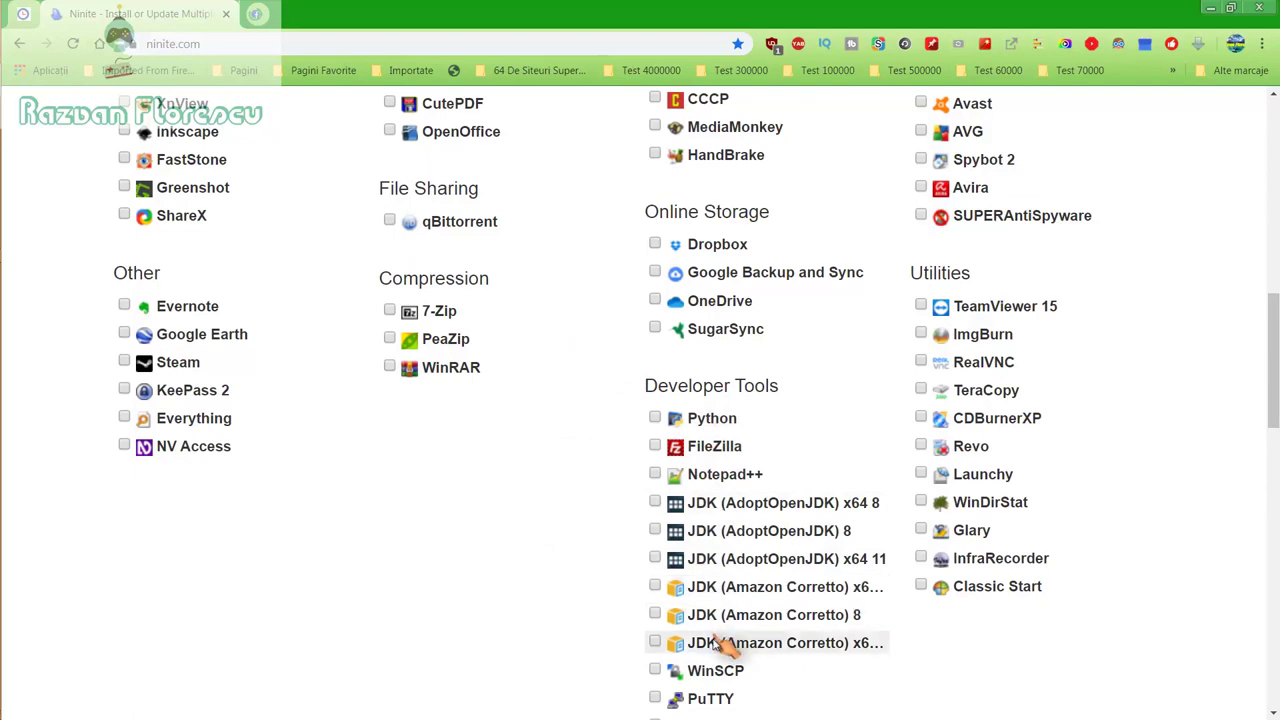
pyautogui.scroll(-2, 718, 648)
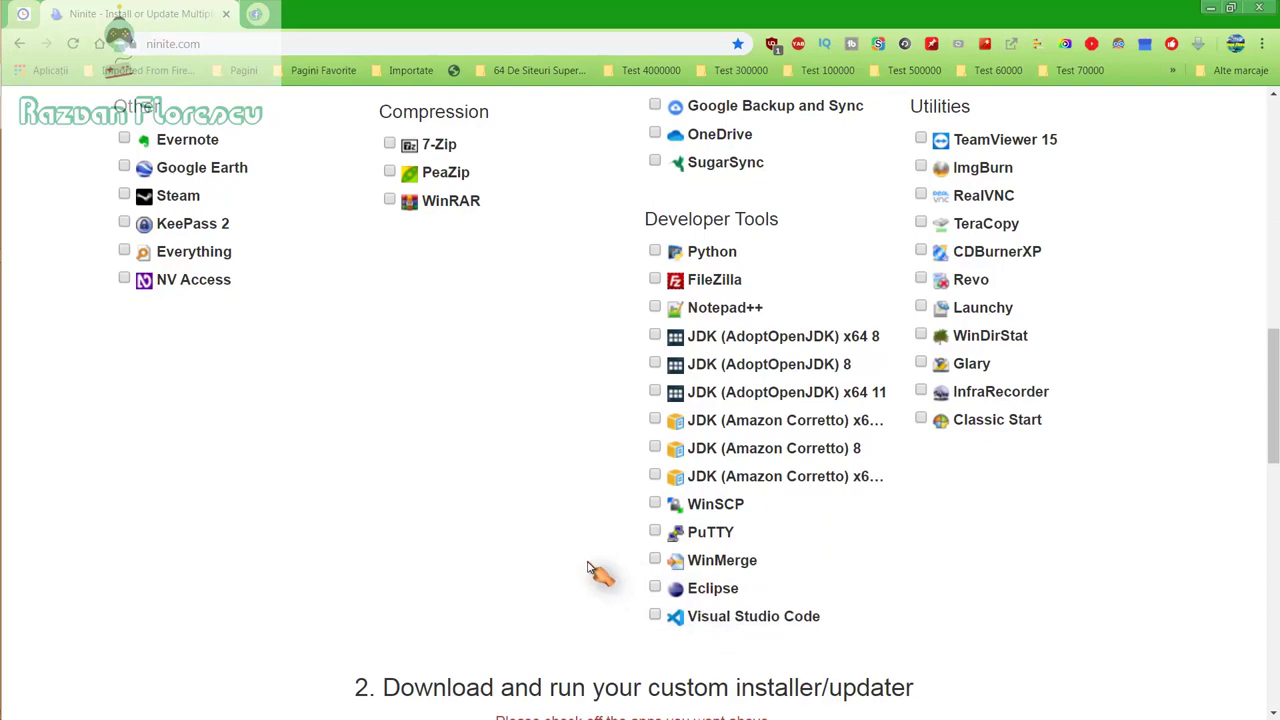
pyautogui.scroll(2, 590, 568)
pyautogui.scroll(2, 590, 568)
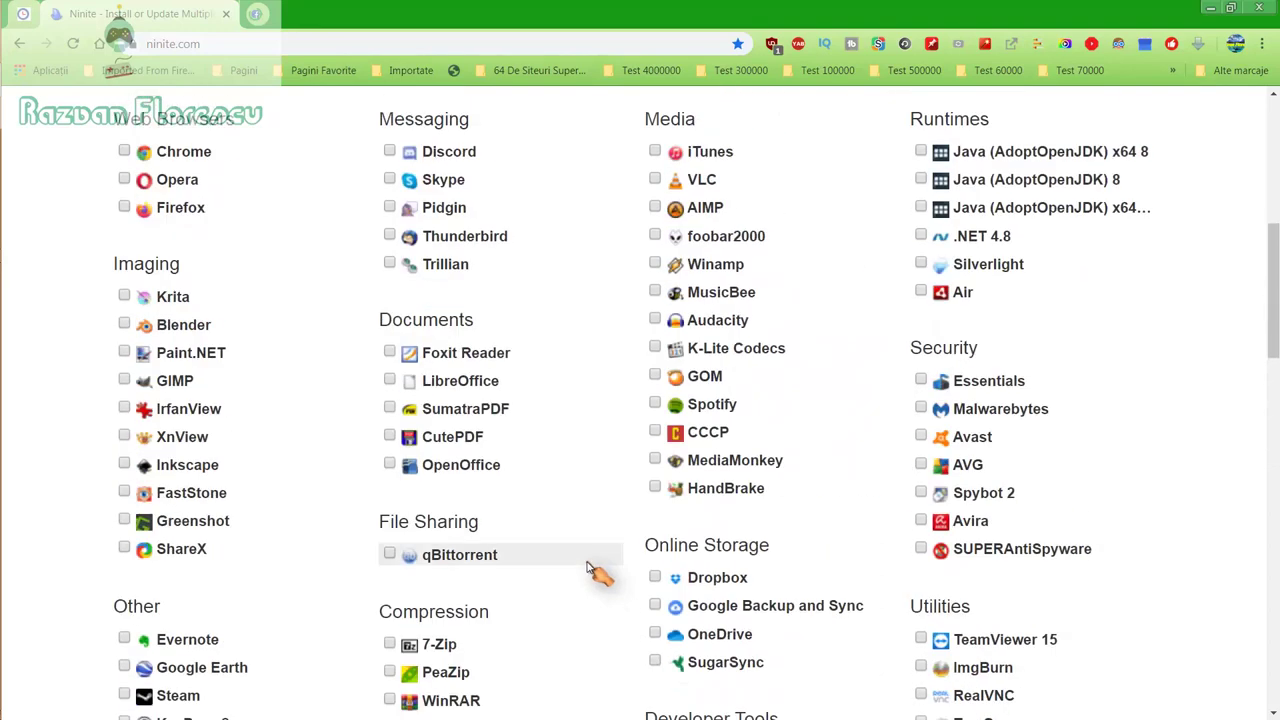
pyautogui.scroll(2, 590, 568)
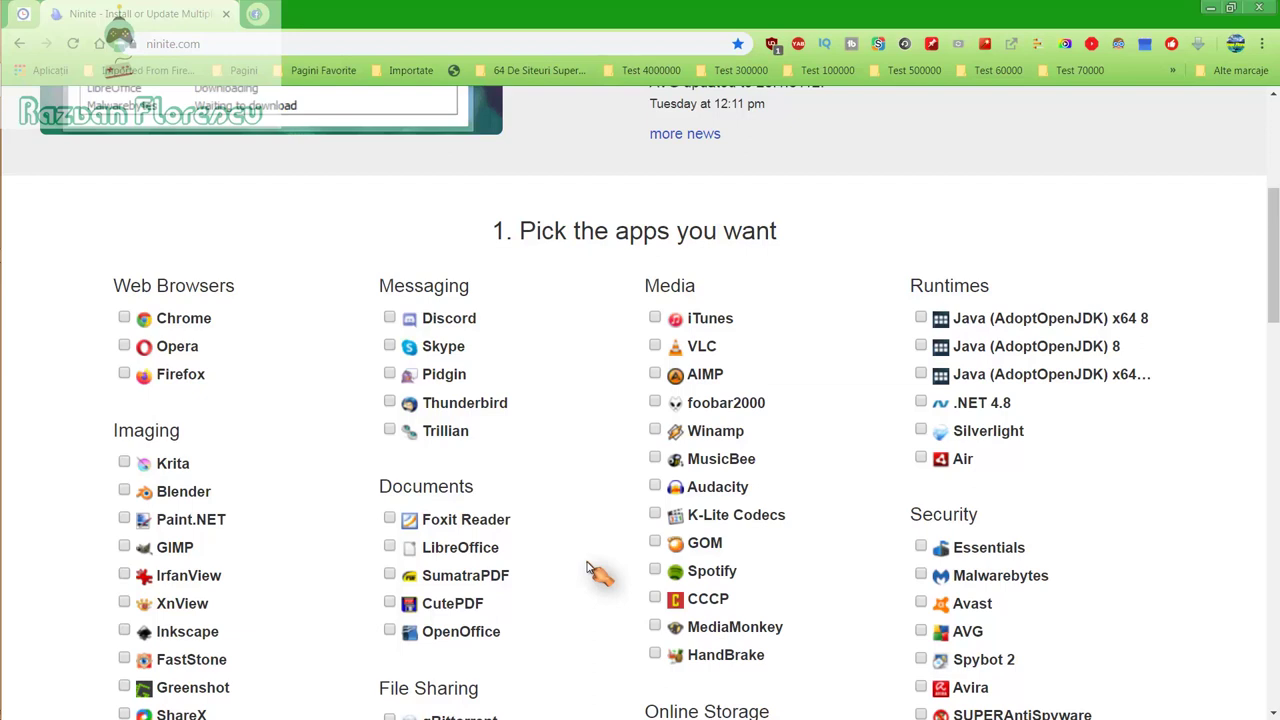
# Step: Select Inkscape, MusicBee, GOM, Spotify, CCCP, MediaMonkey, Spybot 2, SUPERAntiSpyware and SugarSync for the custom installer
pyautogui.click(656, 543)
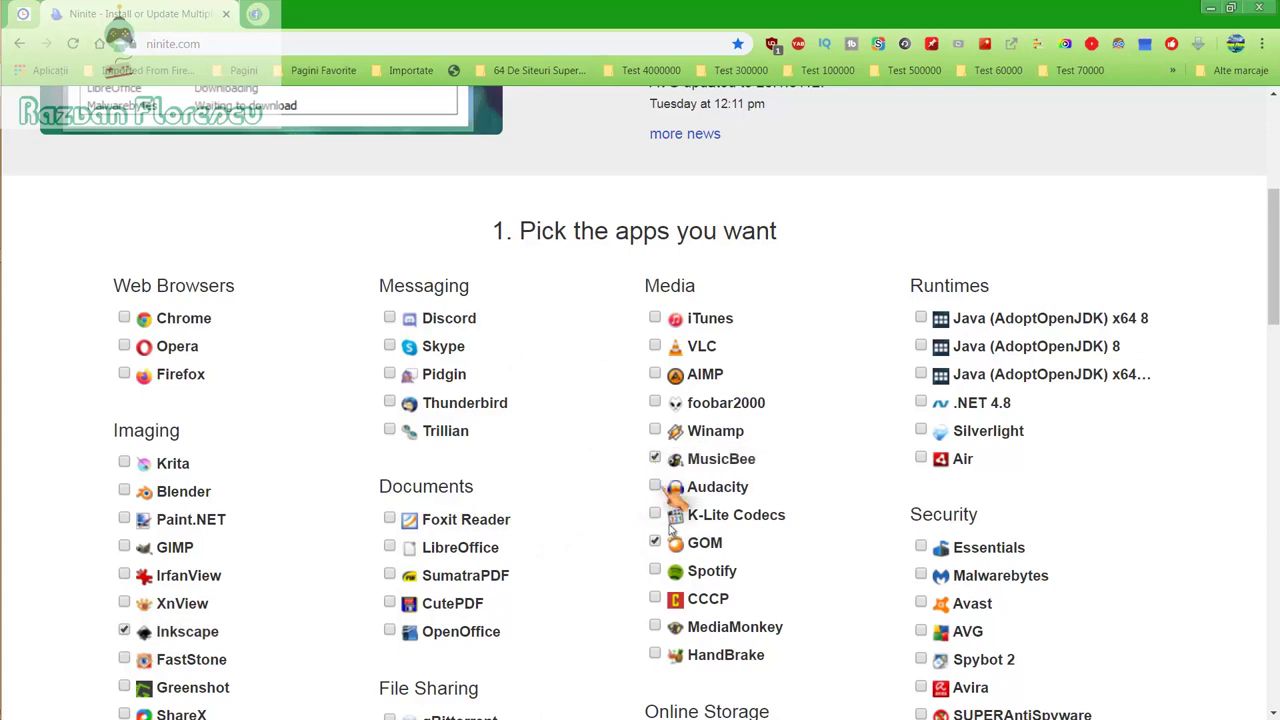
pyautogui.click(655, 626)
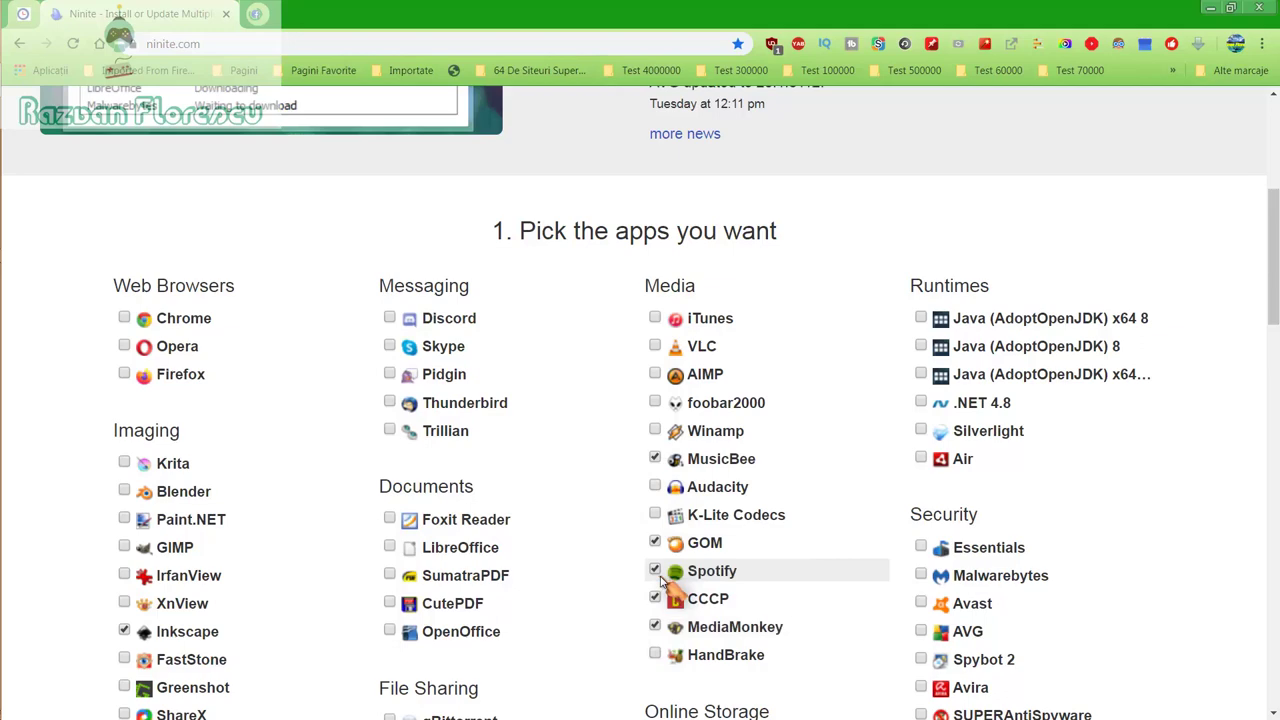
pyautogui.scroll(-2, 660, 580)
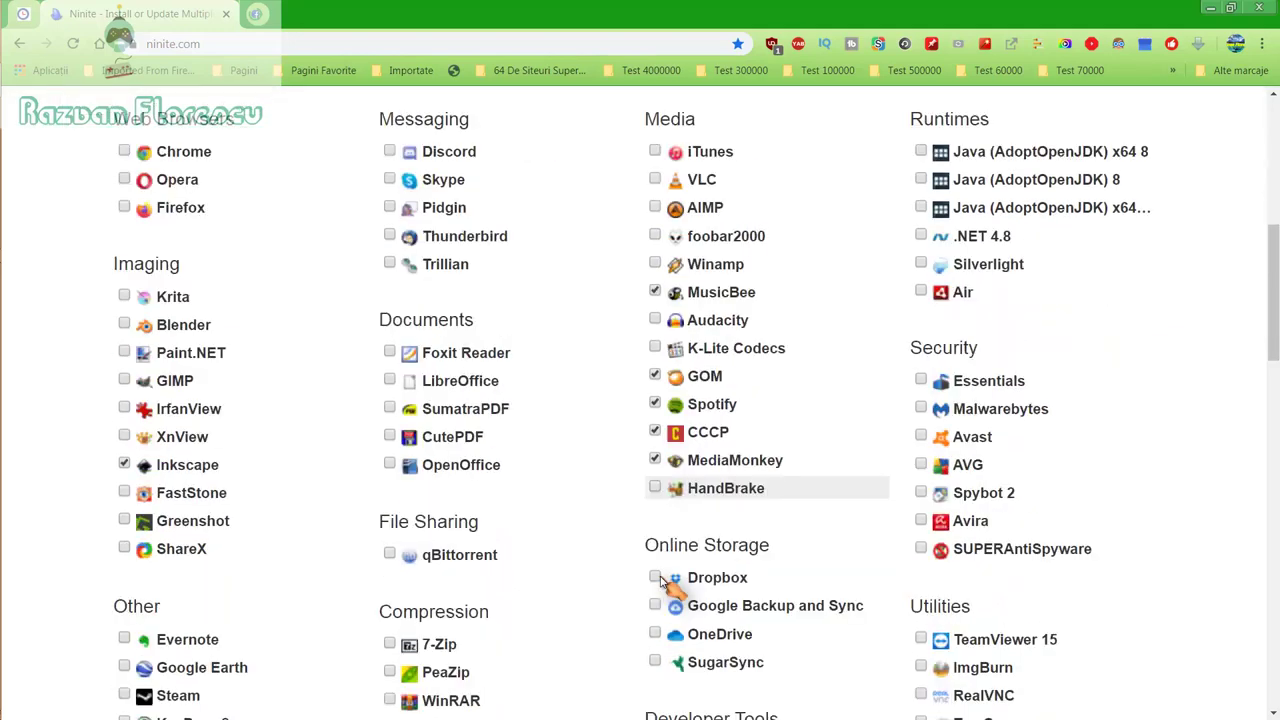
pyautogui.click(920, 548)
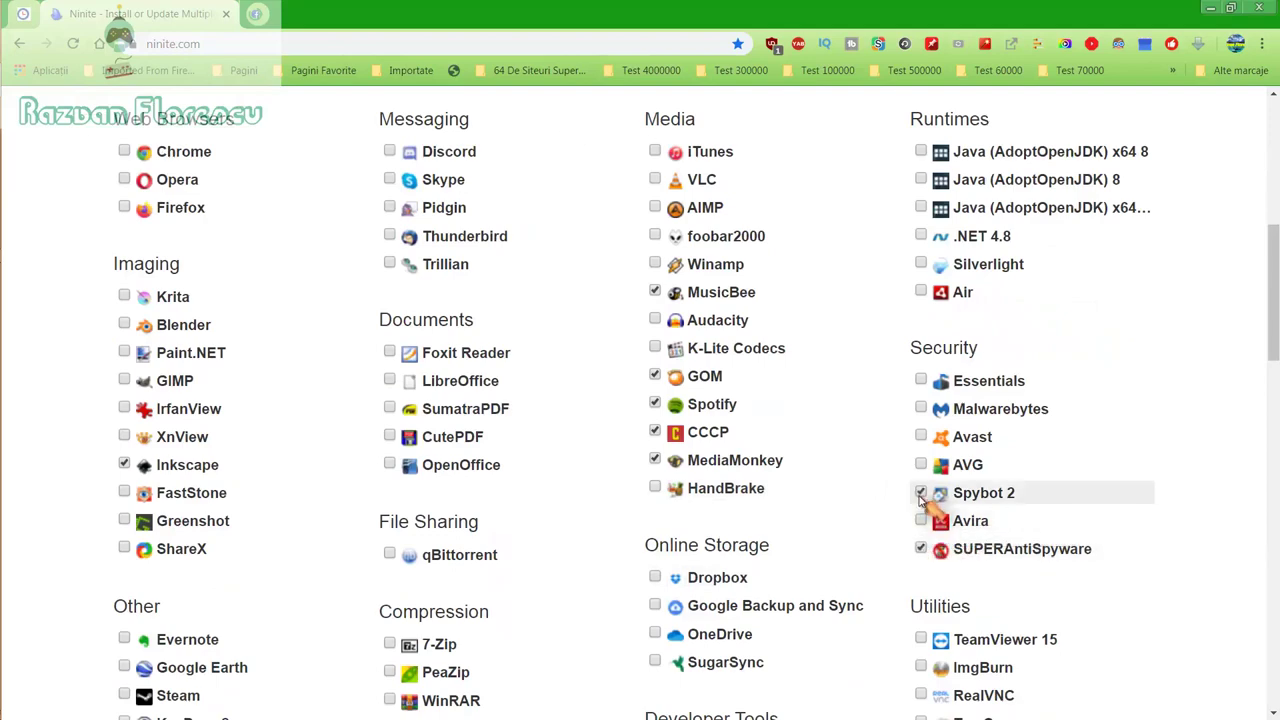
pyautogui.scroll(-2, 922, 497)
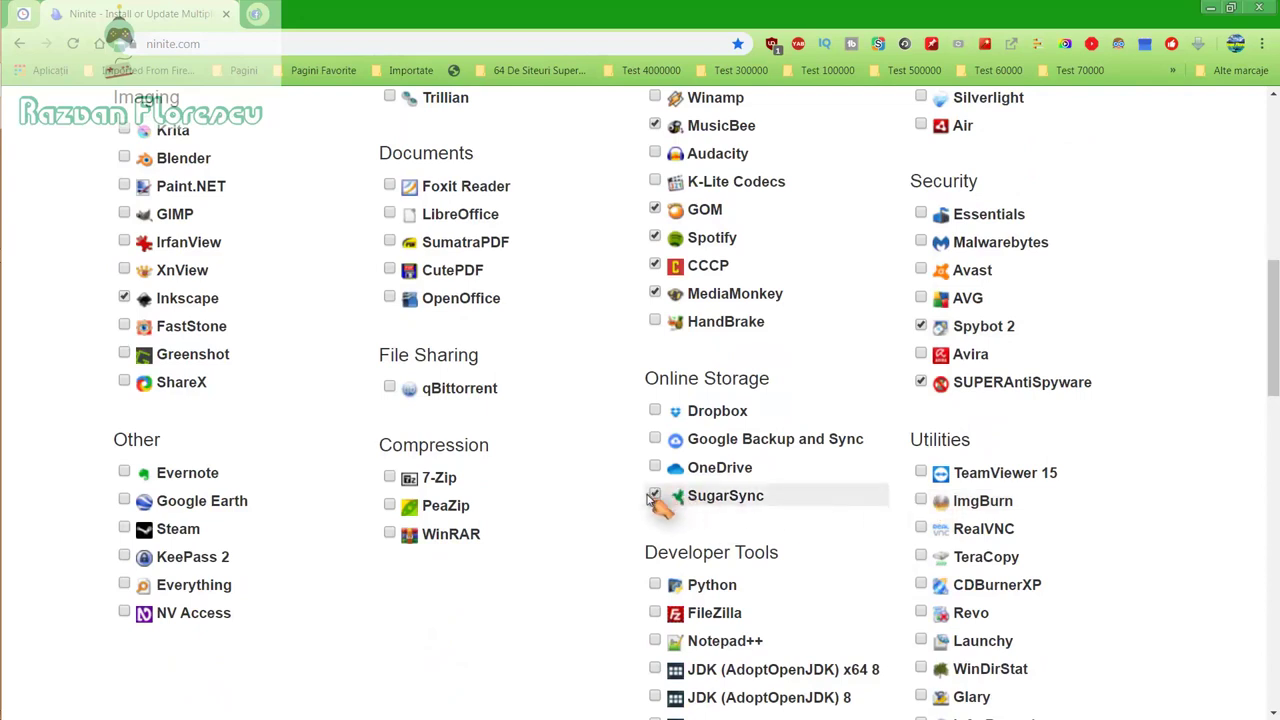
pyautogui.scroll(-2, 652, 502)
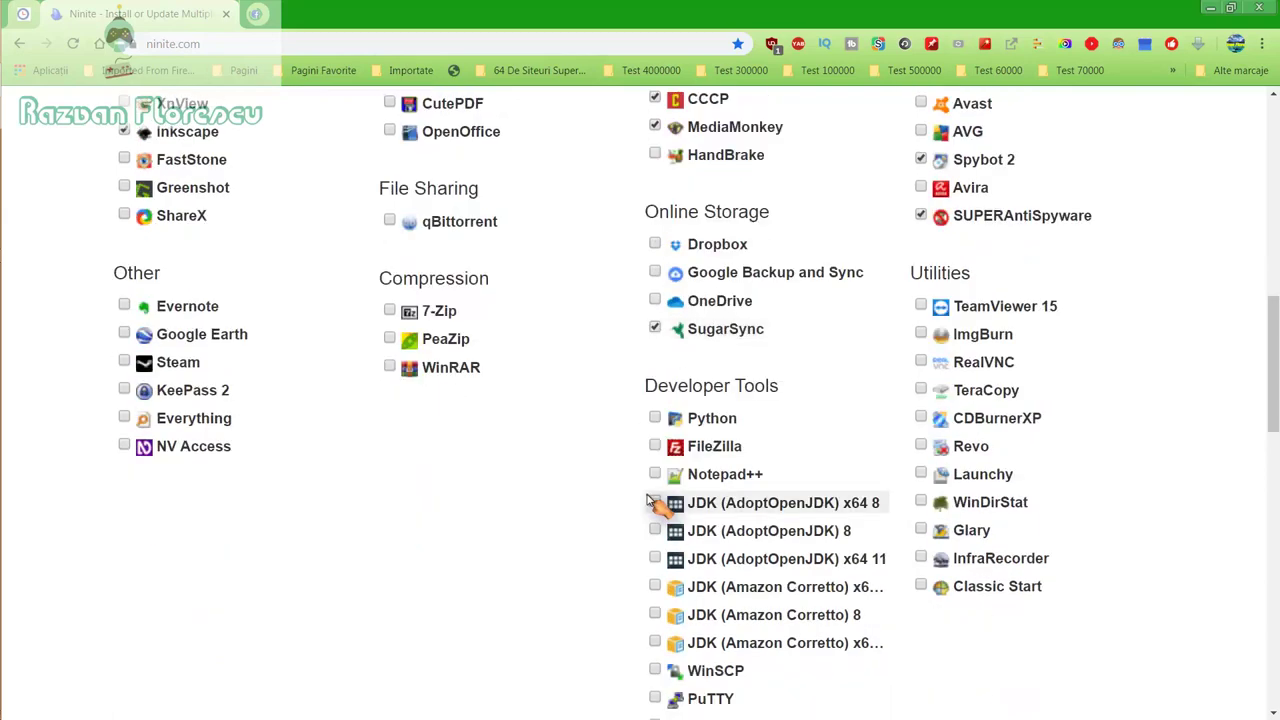
pyautogui.scroll(-2, 652, 502)
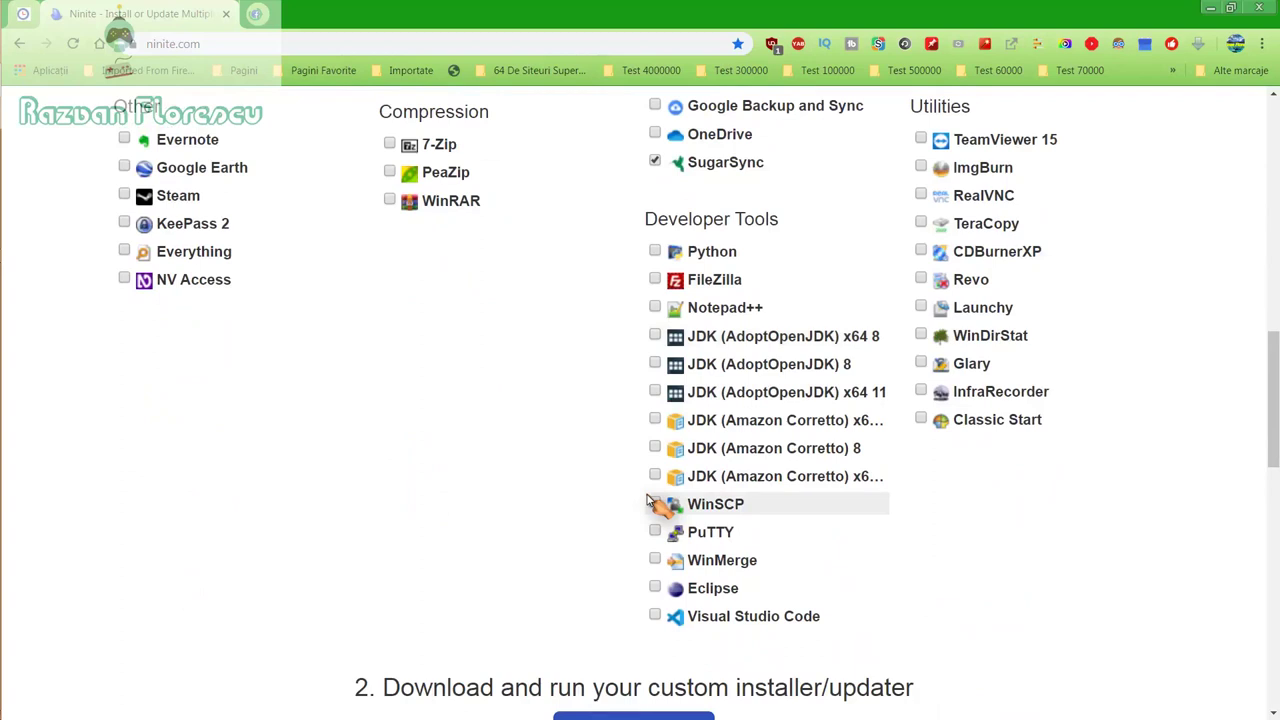
# Step: Download the custom Ninite installer and save it to the desktop with the file type "Toate fișierele (*.*)"
pyautogui.scroll(-2, 648, 502)
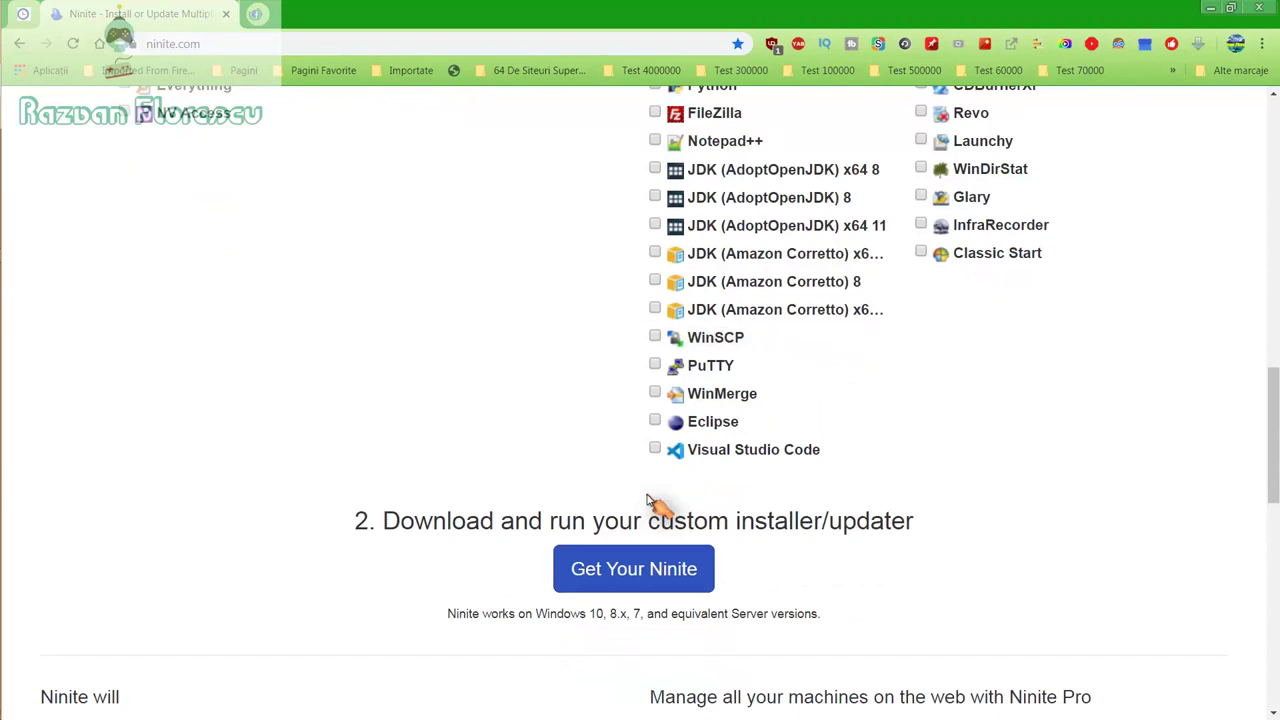
pyautogui.click(638, 567)
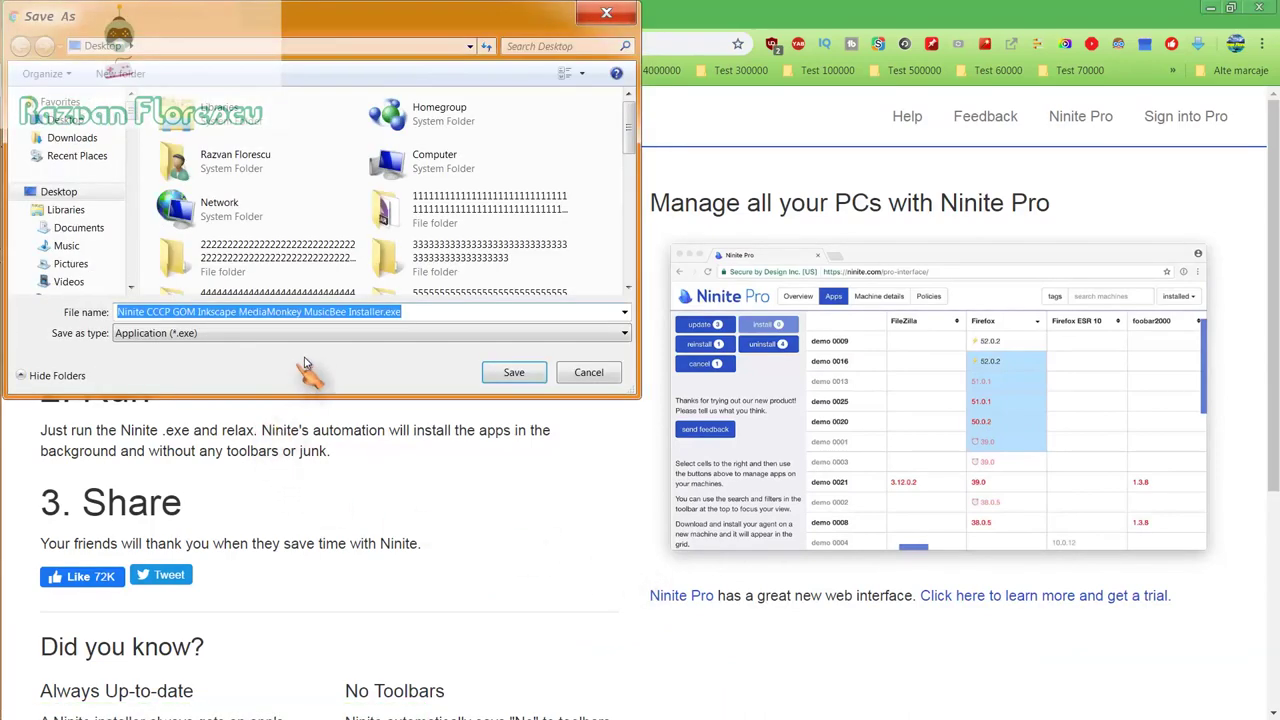
pyautogui.click(325, 335)
pyautogui.click(418, 363)
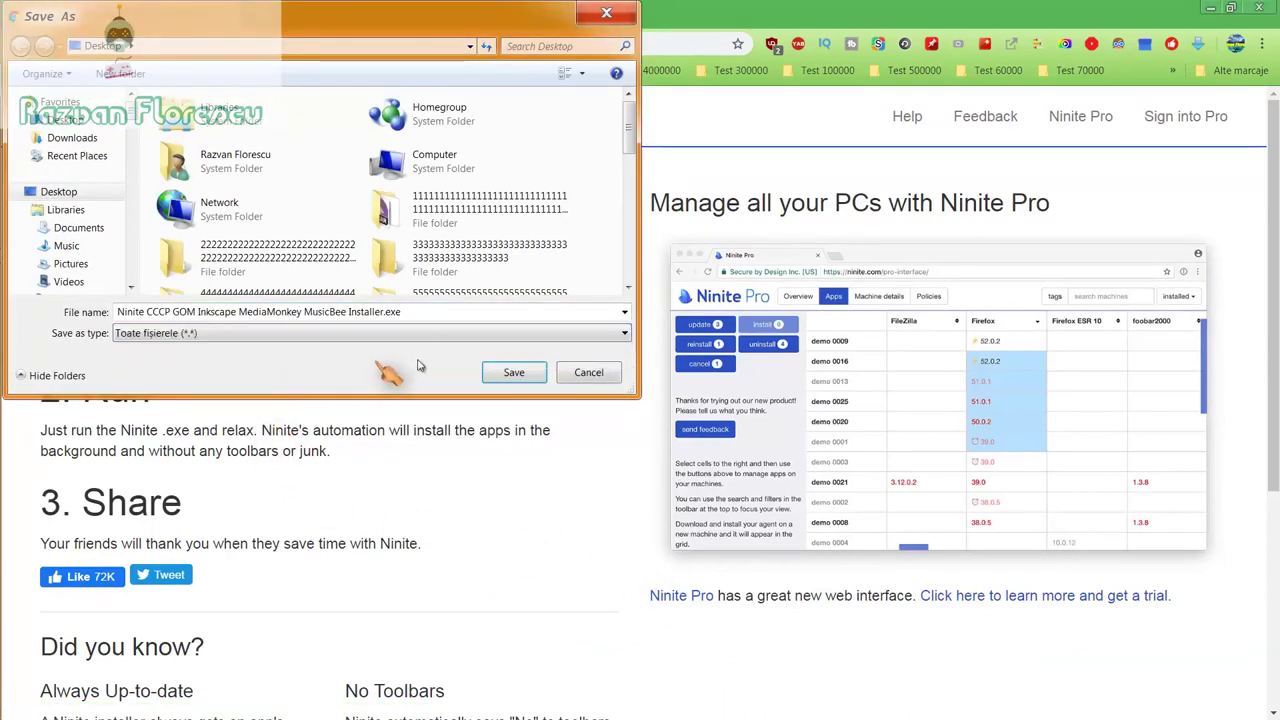
pyautogui.click(510, 372)
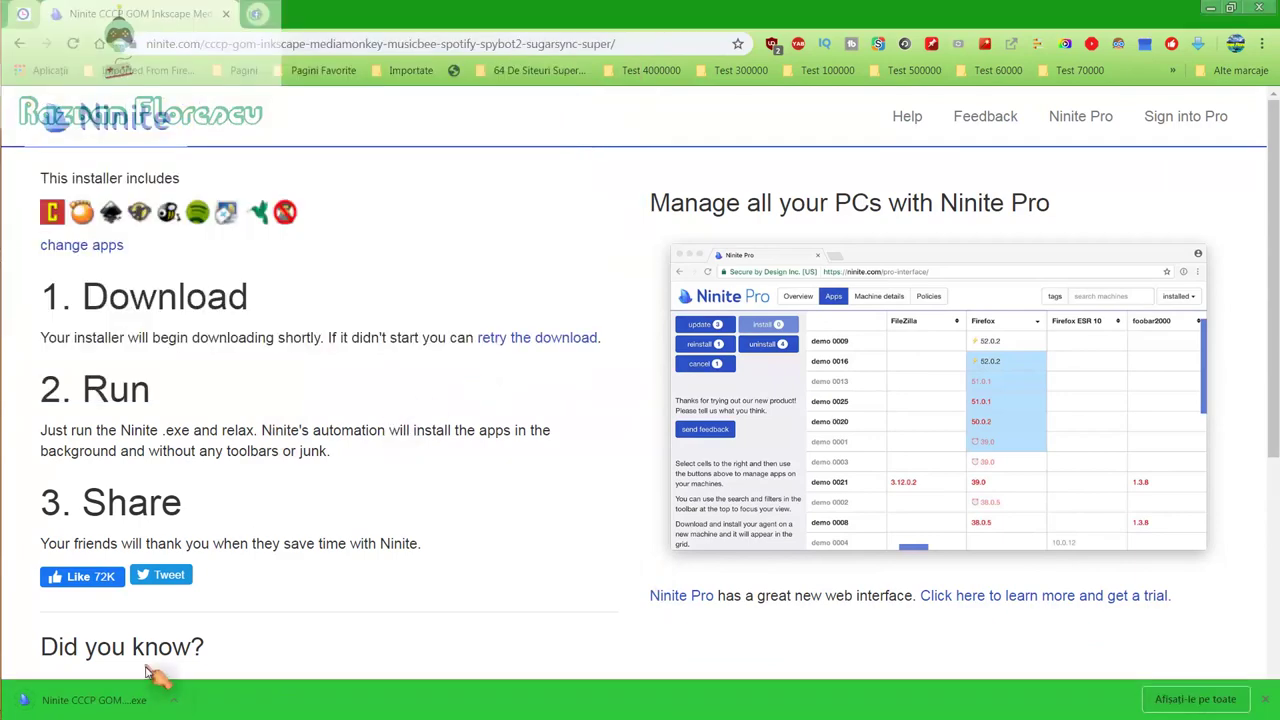
# Step: Run the downloaded Ninite installer, close the browser and show the installation details
pyautogui.click(128, 700)
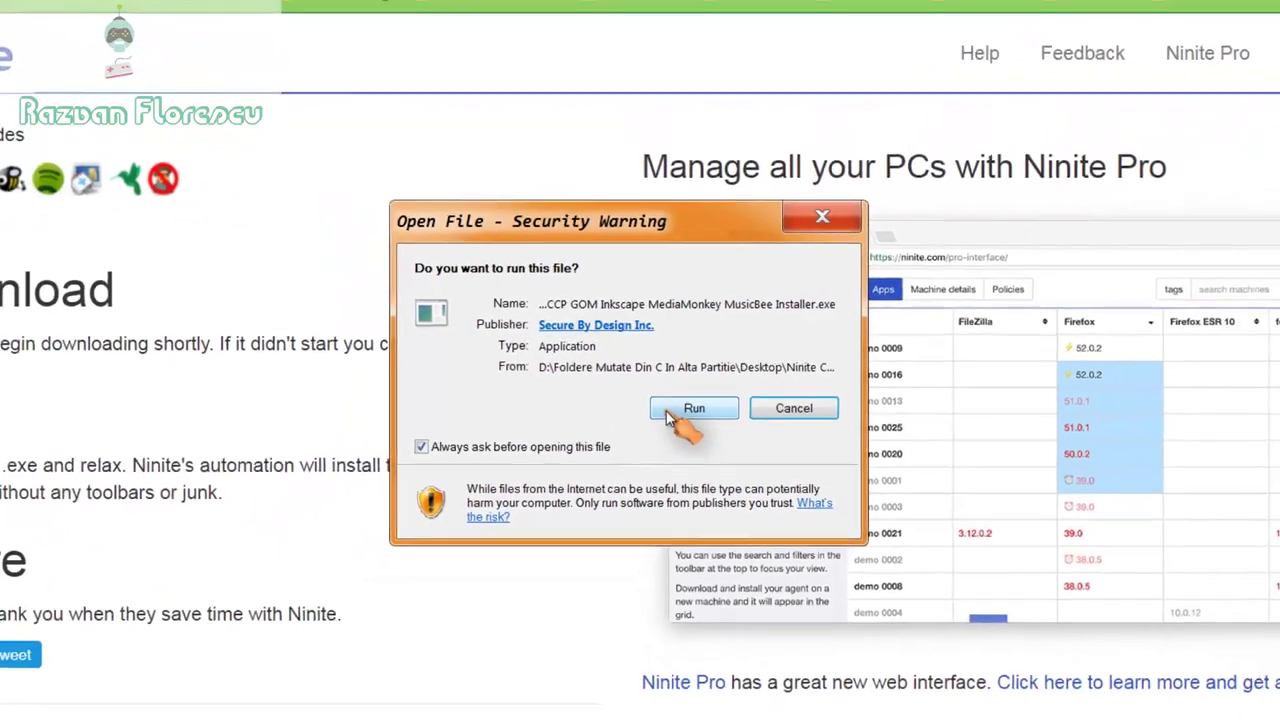
pyautogui.click(699, 430)
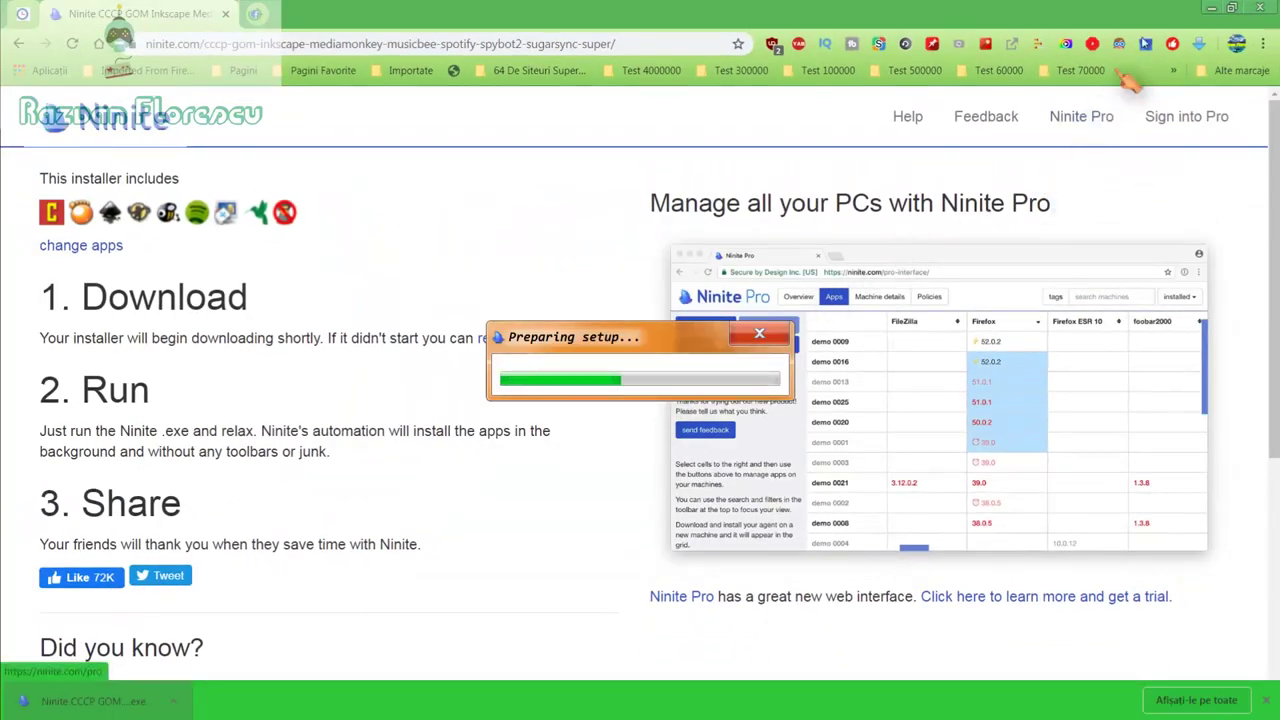
pyautogui.click(1258, 7)
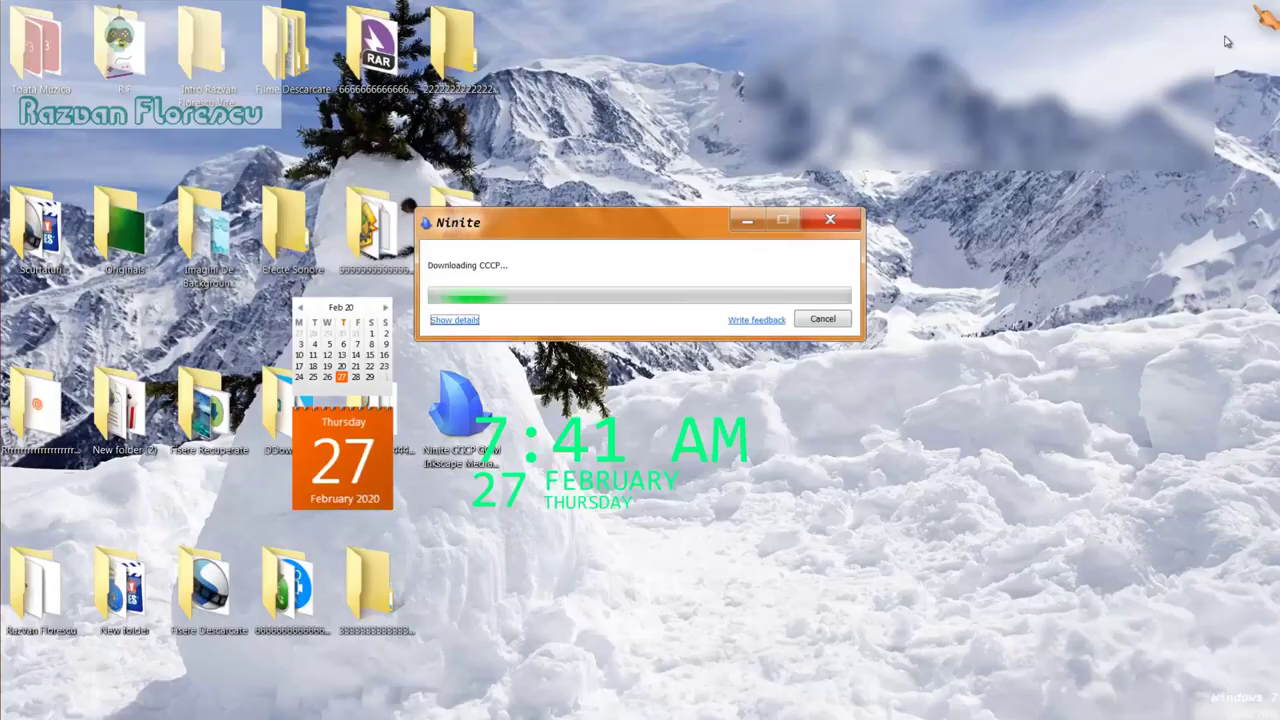
pyautogui.click(455, 321)
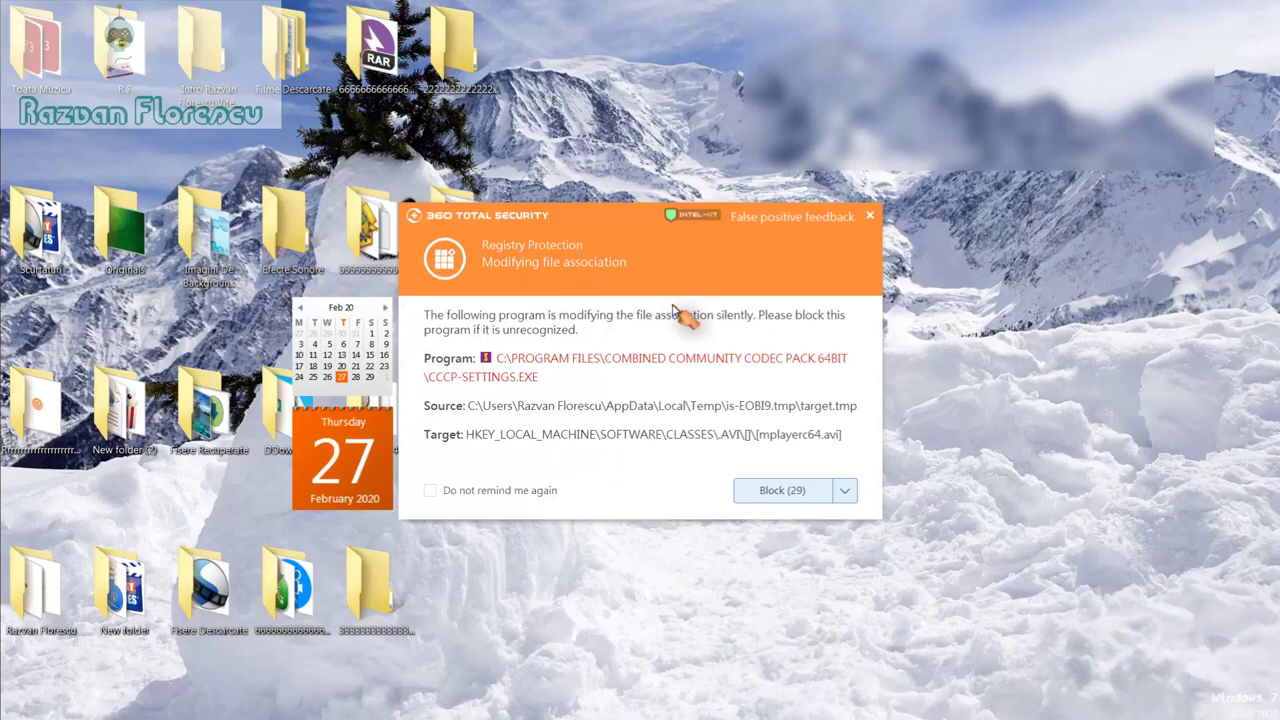
# Step: Dismiss each 360 Total Security alert during the installation without blocking, opting out of further reminders on some of them
pyautogui.click(873, 218)
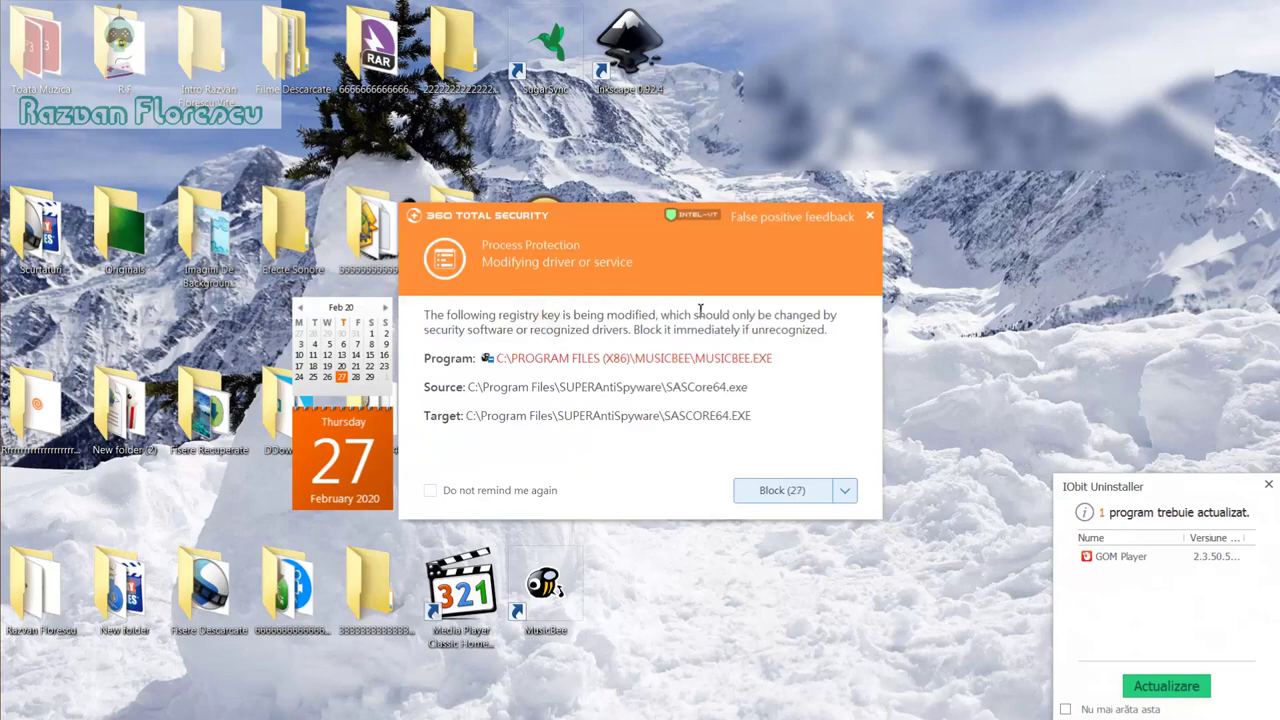
pyautogui.click(872, 218)
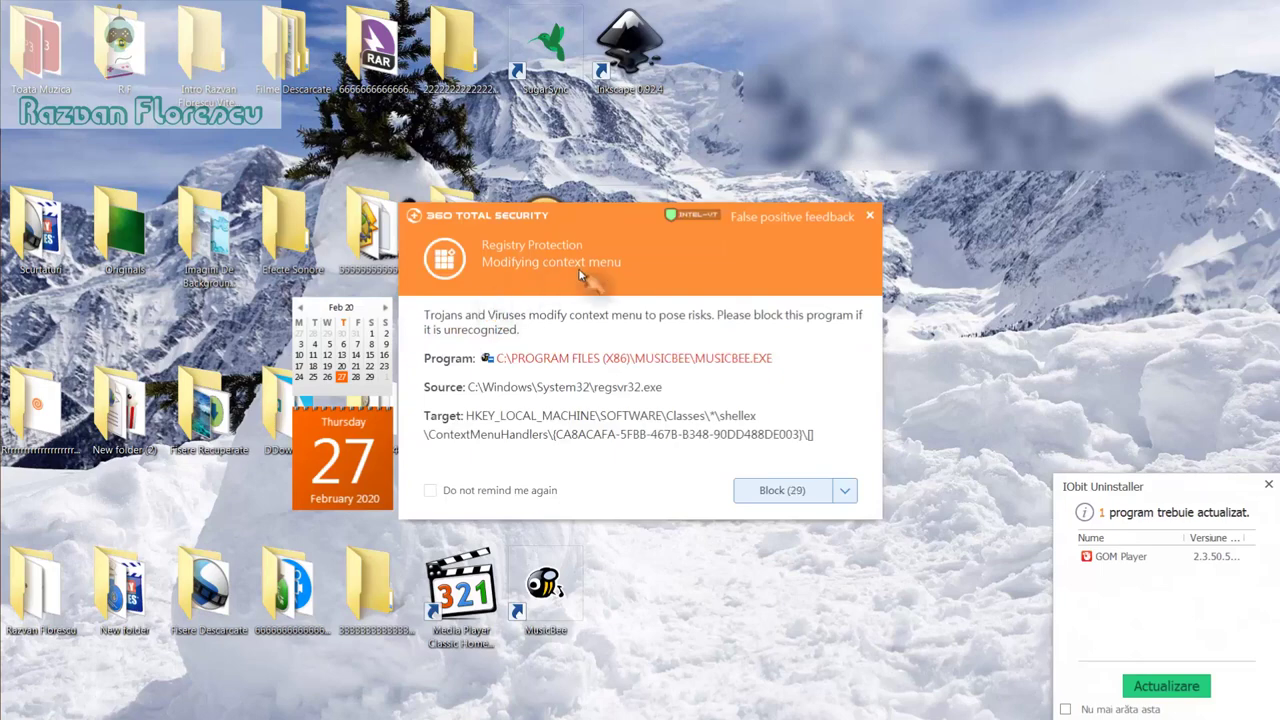
pyautogui.click(871, 218)
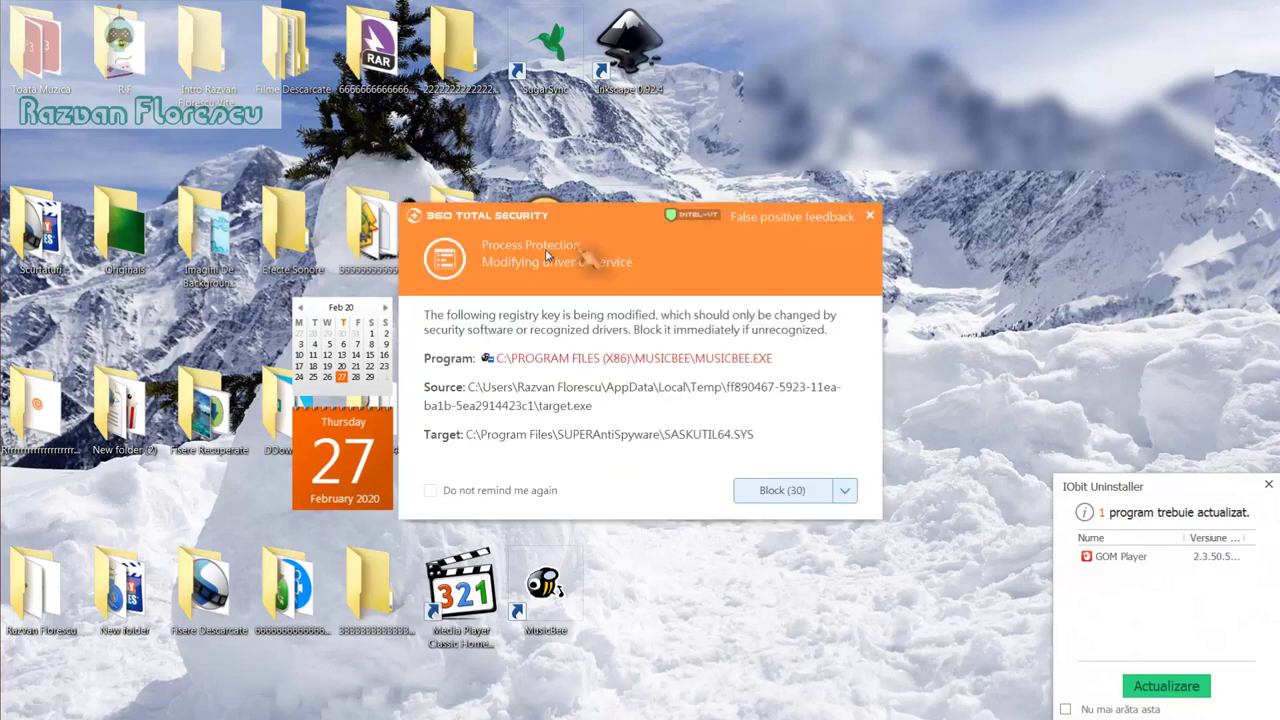
pyautogui.click(872, 217)
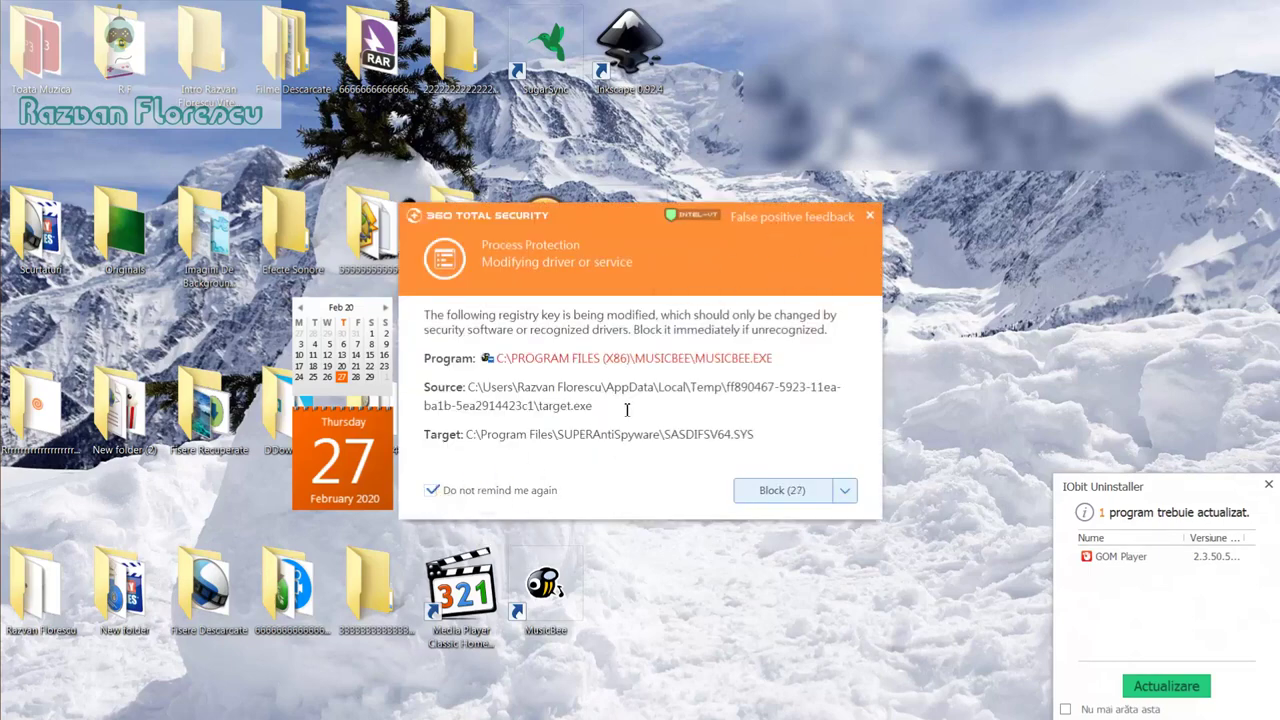
pyautogui.click(869, 215)
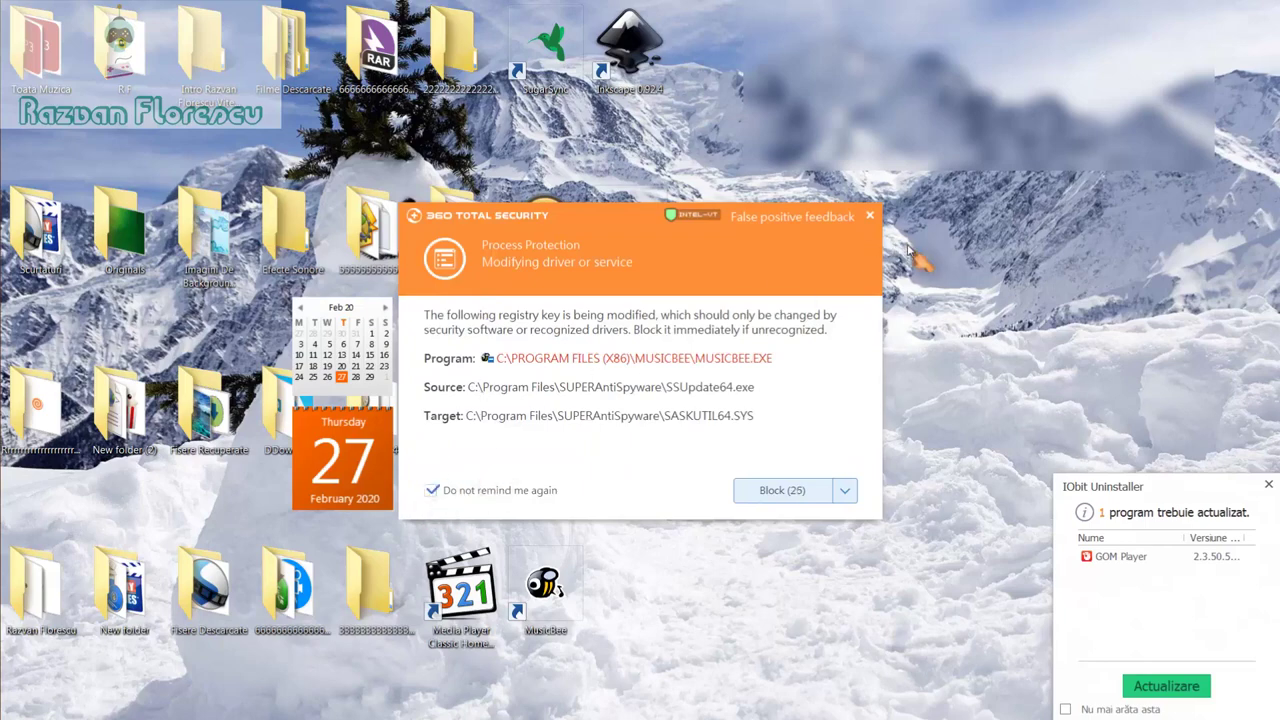
pyautogui.click(870, 219)
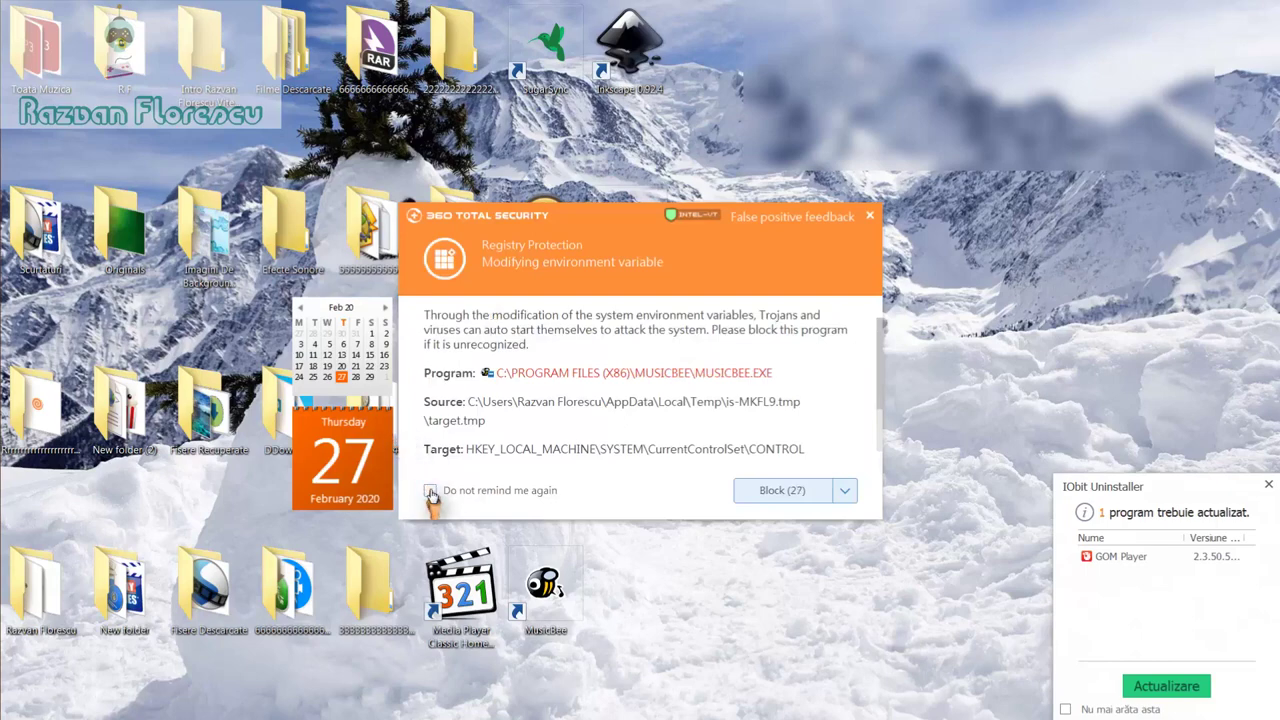
pyautogui.click(871, 219)
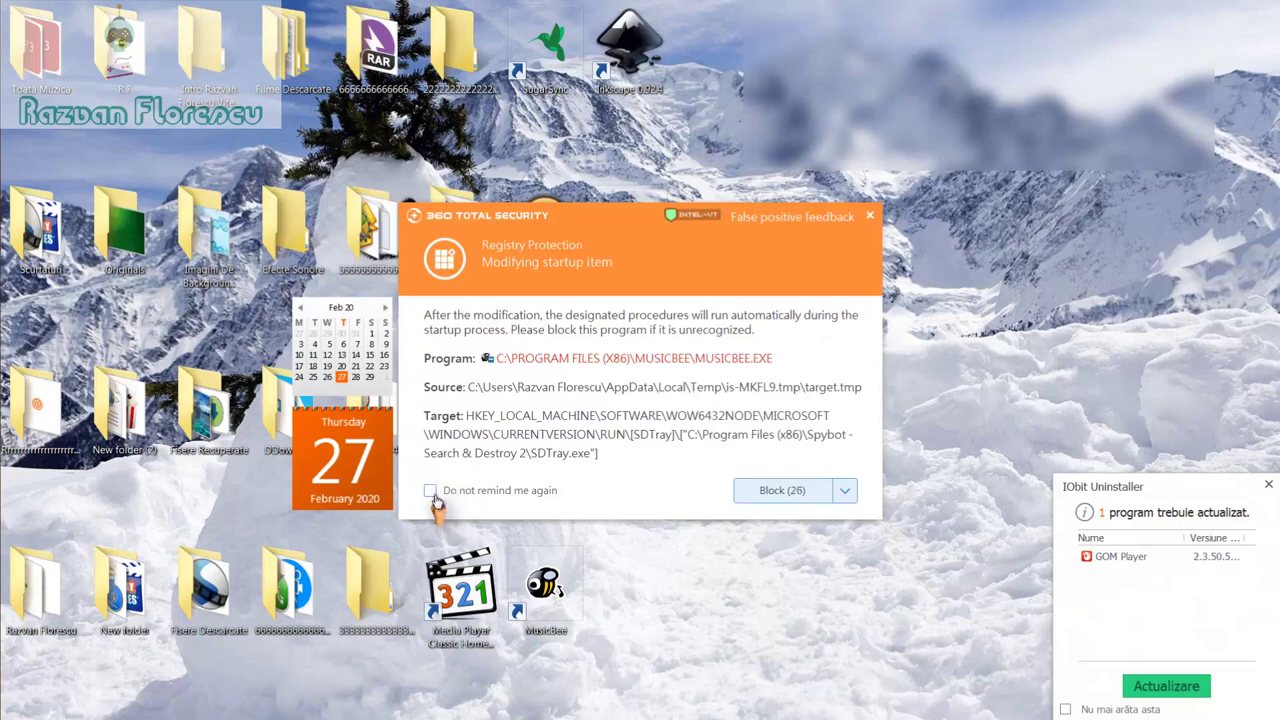
pyautogui.click(871, 216)
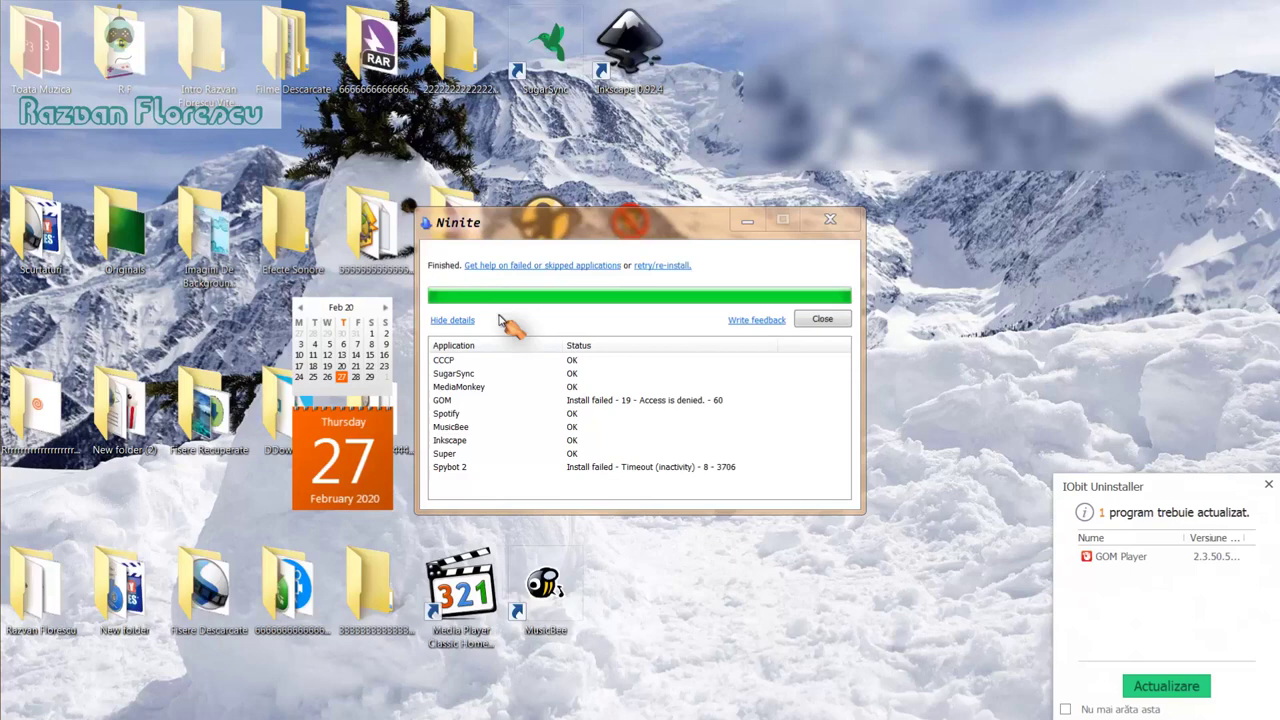
# Step: Close the IObit Uninstaller update notice and the finished Ninite window
pyautogui.click(1264, 487)
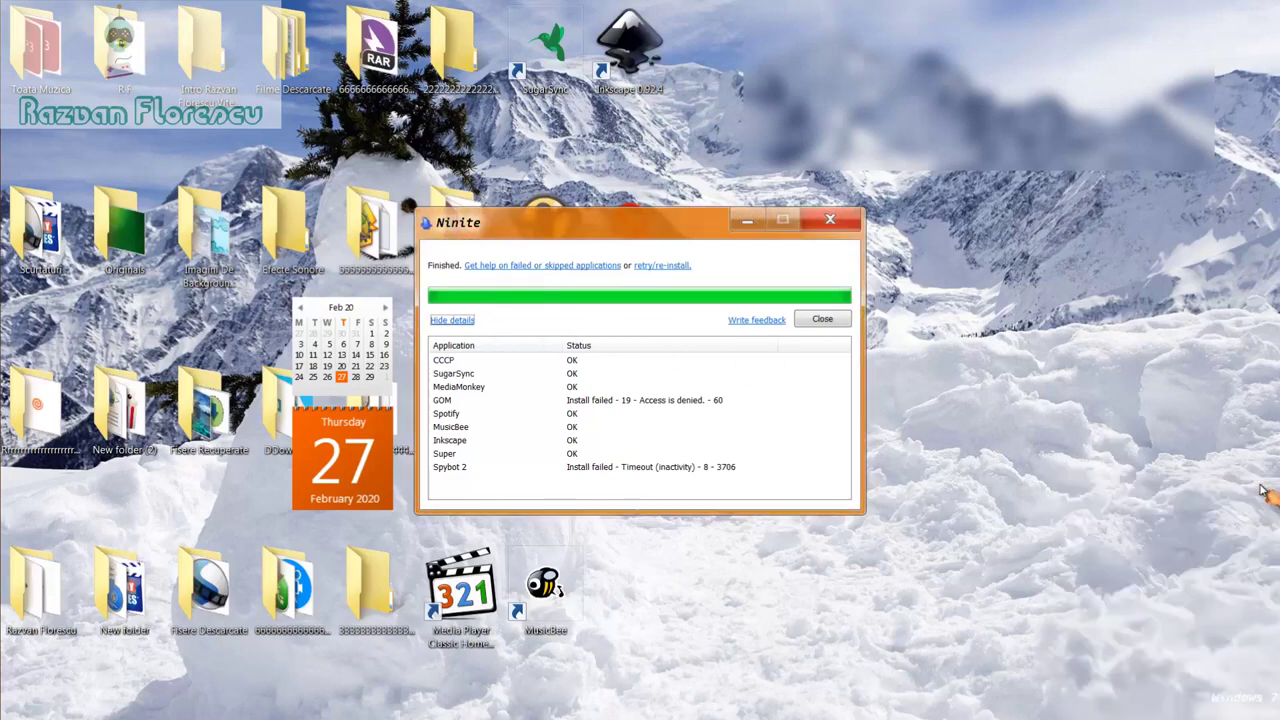
pyautogui.click(822, 320)
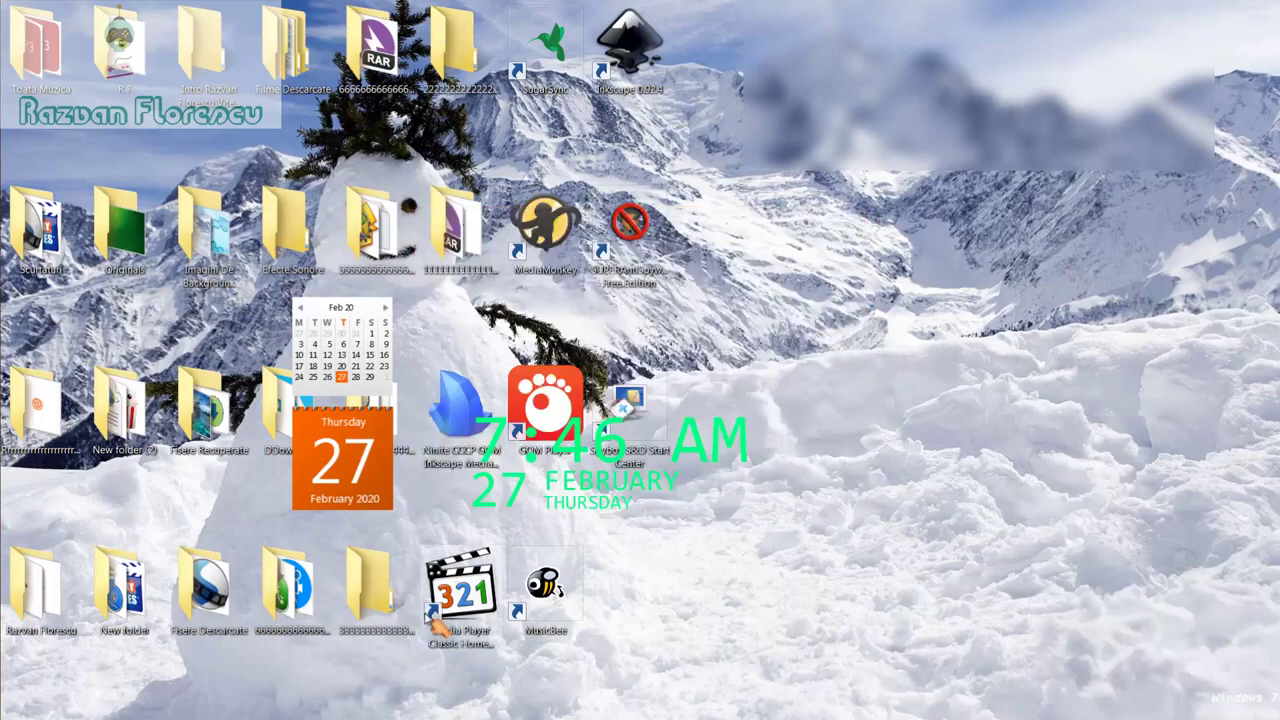
# Step: Open Media Player Classic Home Cinema, decline the periodic CCCP update checks, view it maximized and close it
pyautogui.doubleClick(480, 614)
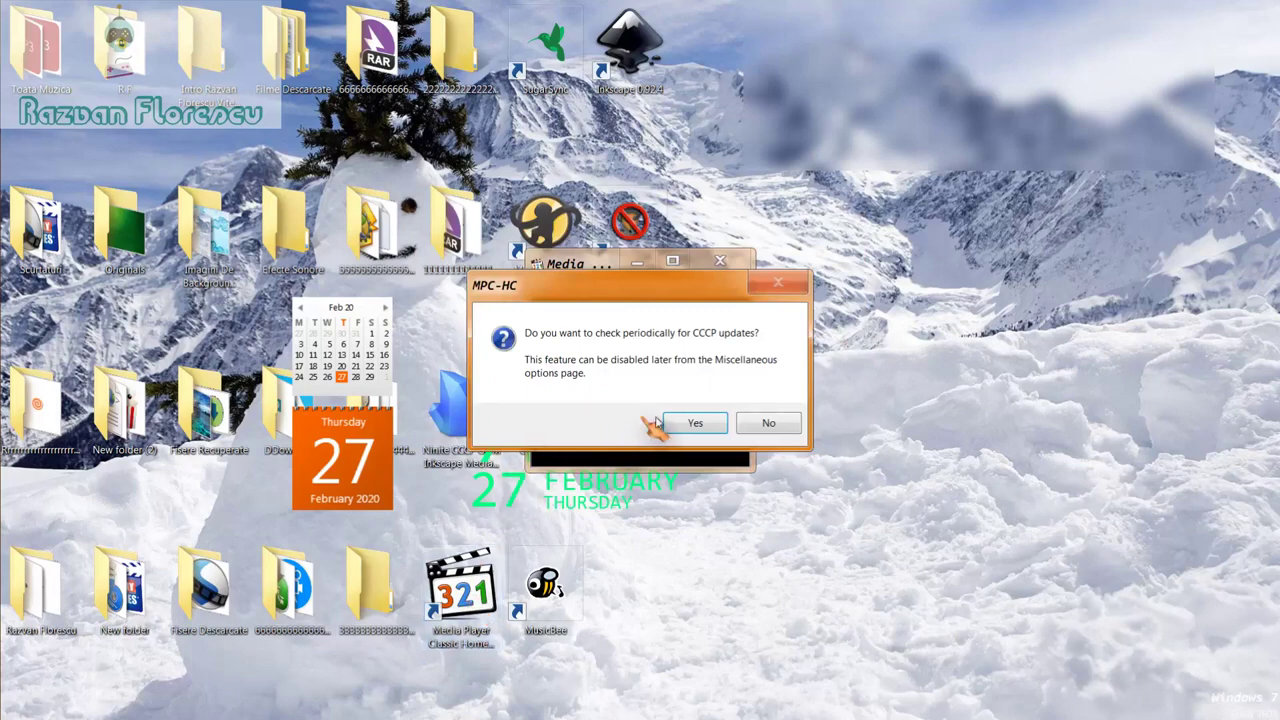
pyautogui.click(762, 425)
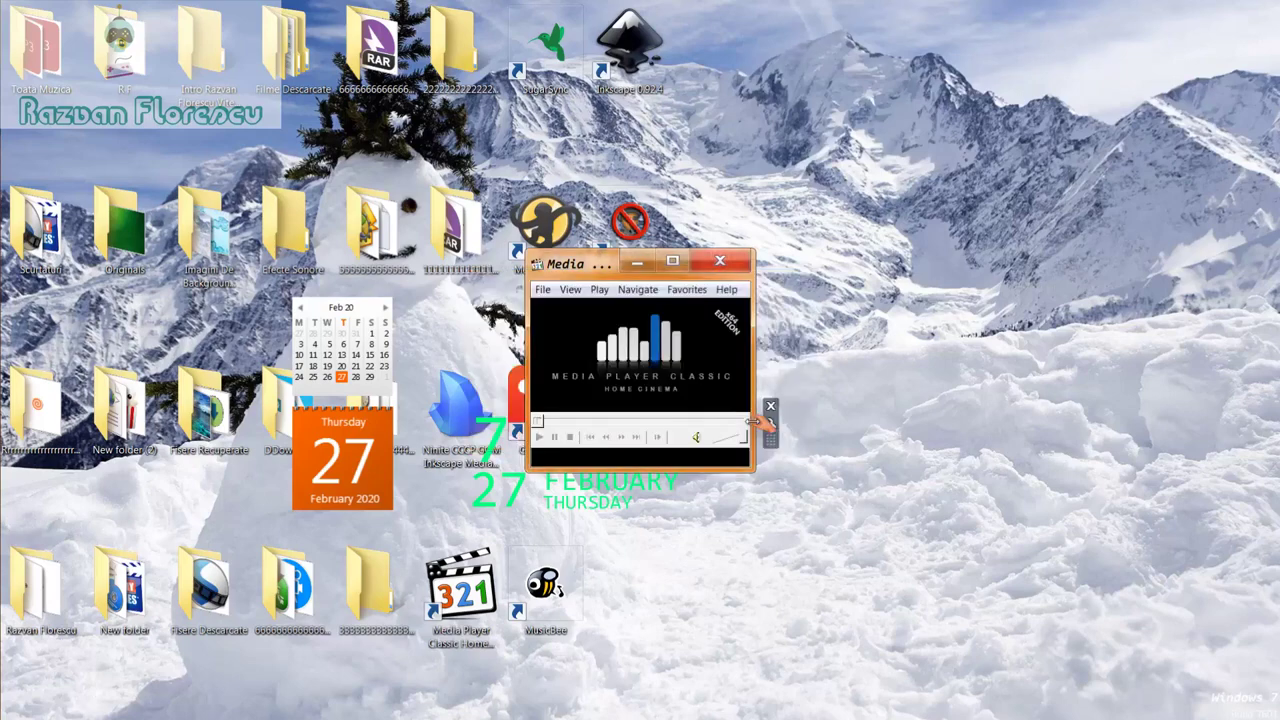
pyautogui.moveTo(610, 285); pyautogui.dragTo(622, 8)
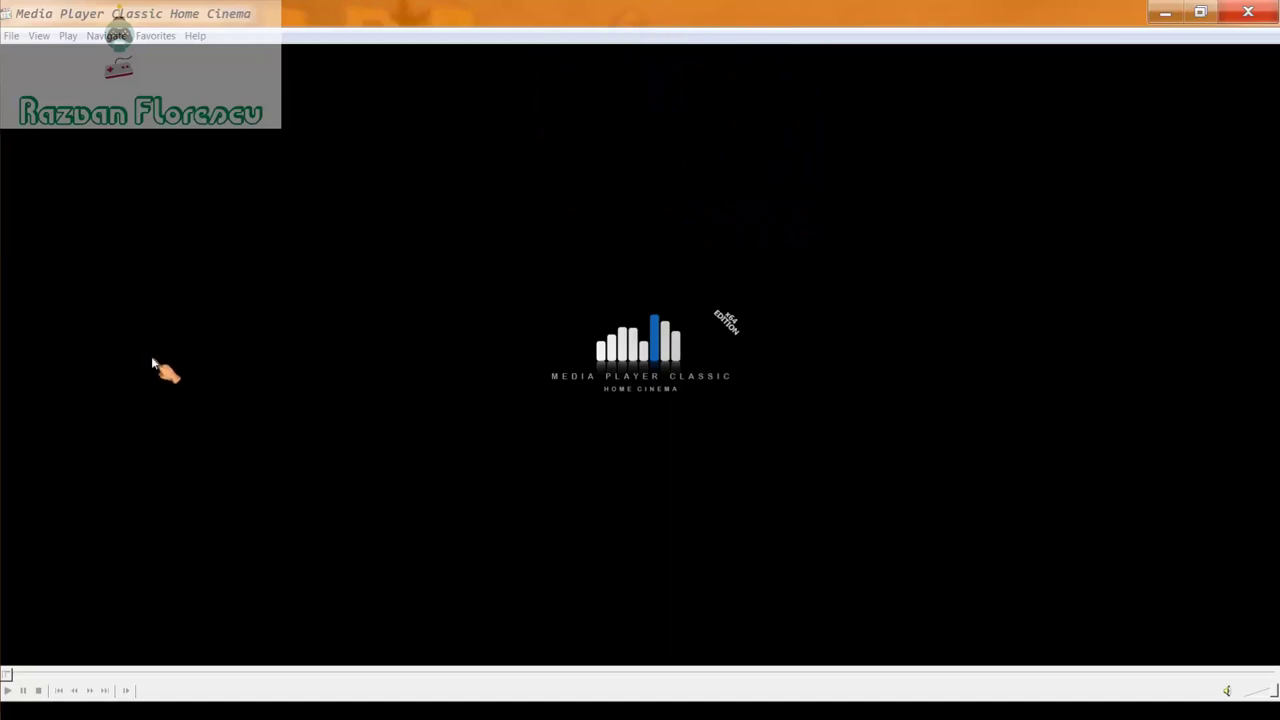
pyautogui.moveTo(12, 272)
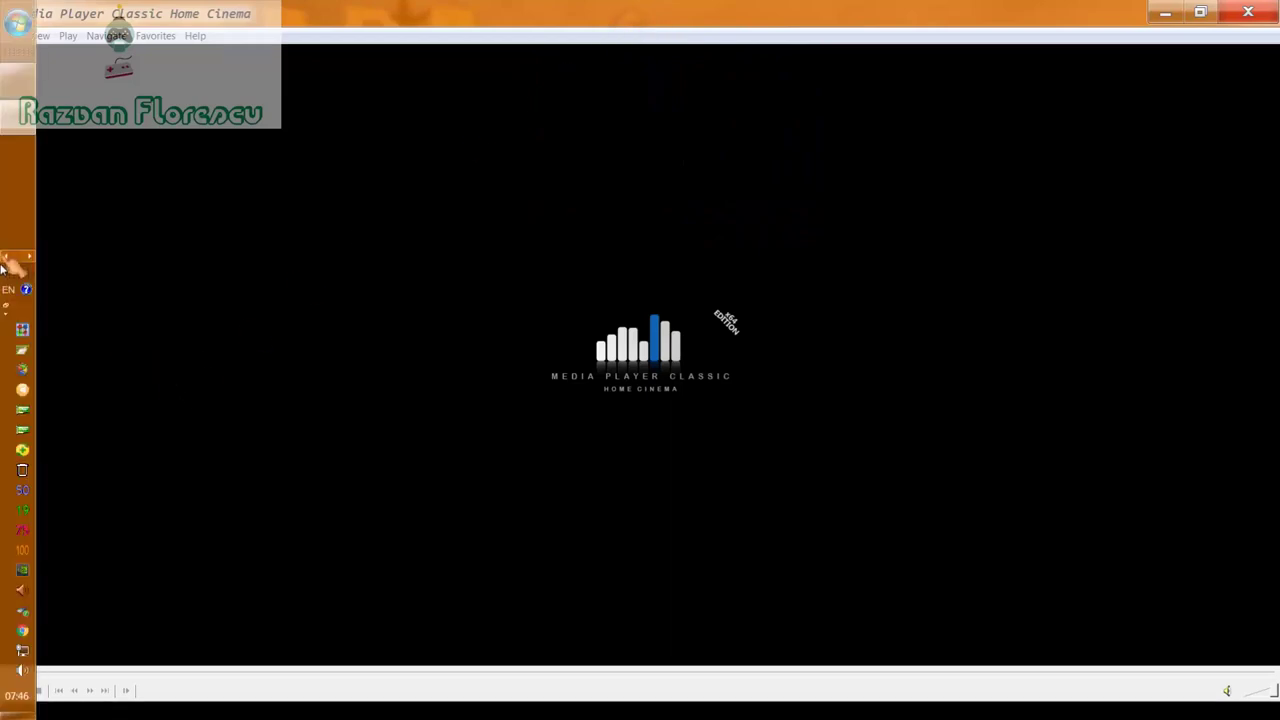
pyautogui.rightClick(12, 120)
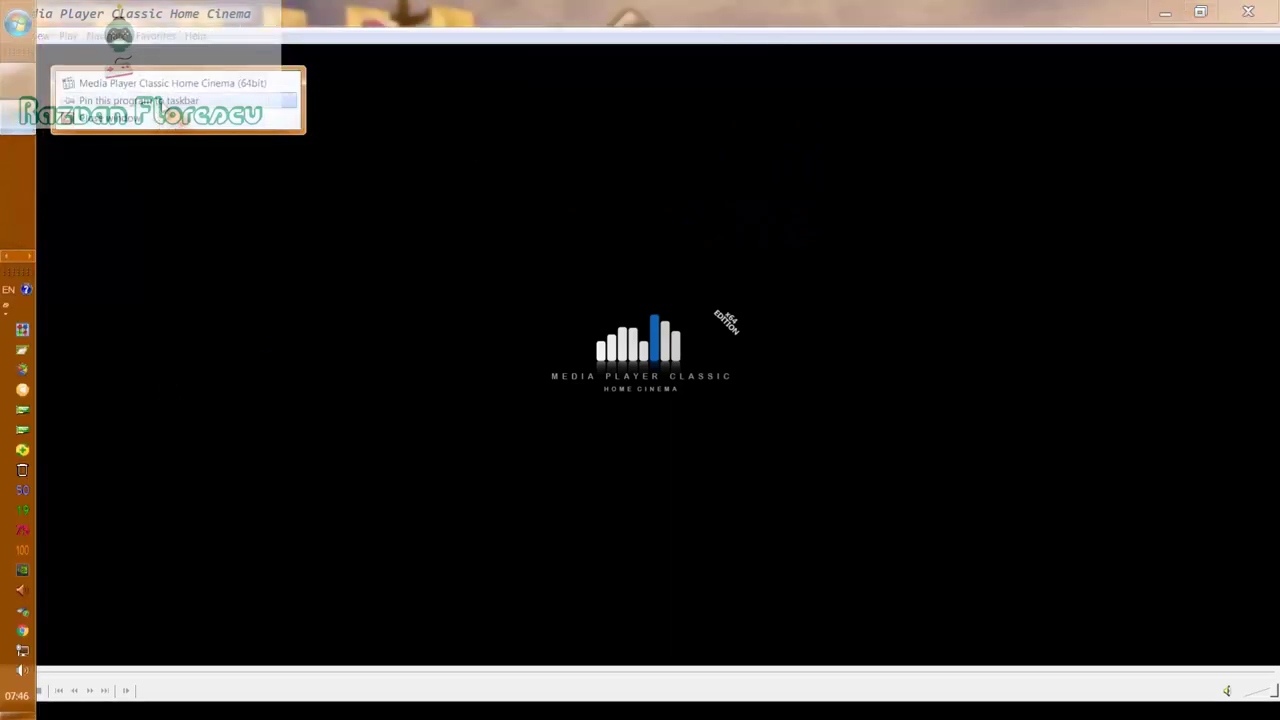
pyautogui.click(1248, 12)
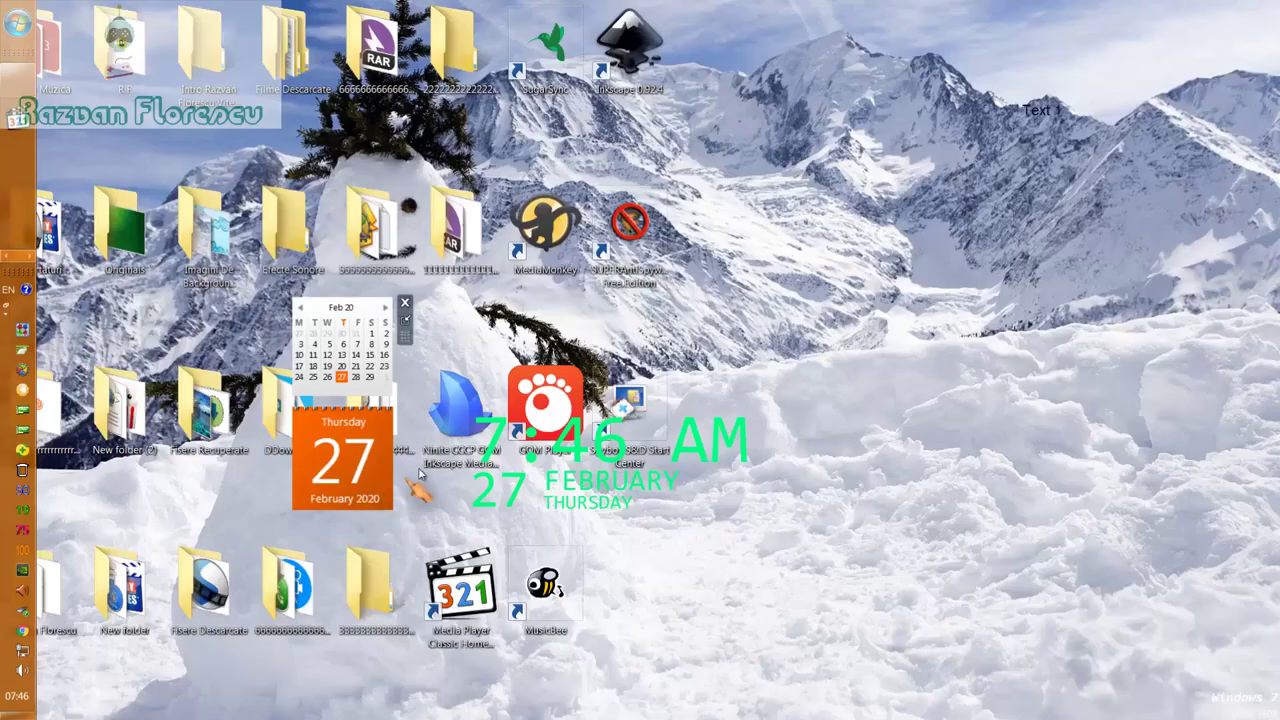
# Step: Permanently delete the Ninite installer for CCCP, GOM, Inkscape, MediaMonkey and MusicBee from the desktop
pyautogui.click(474, 418)
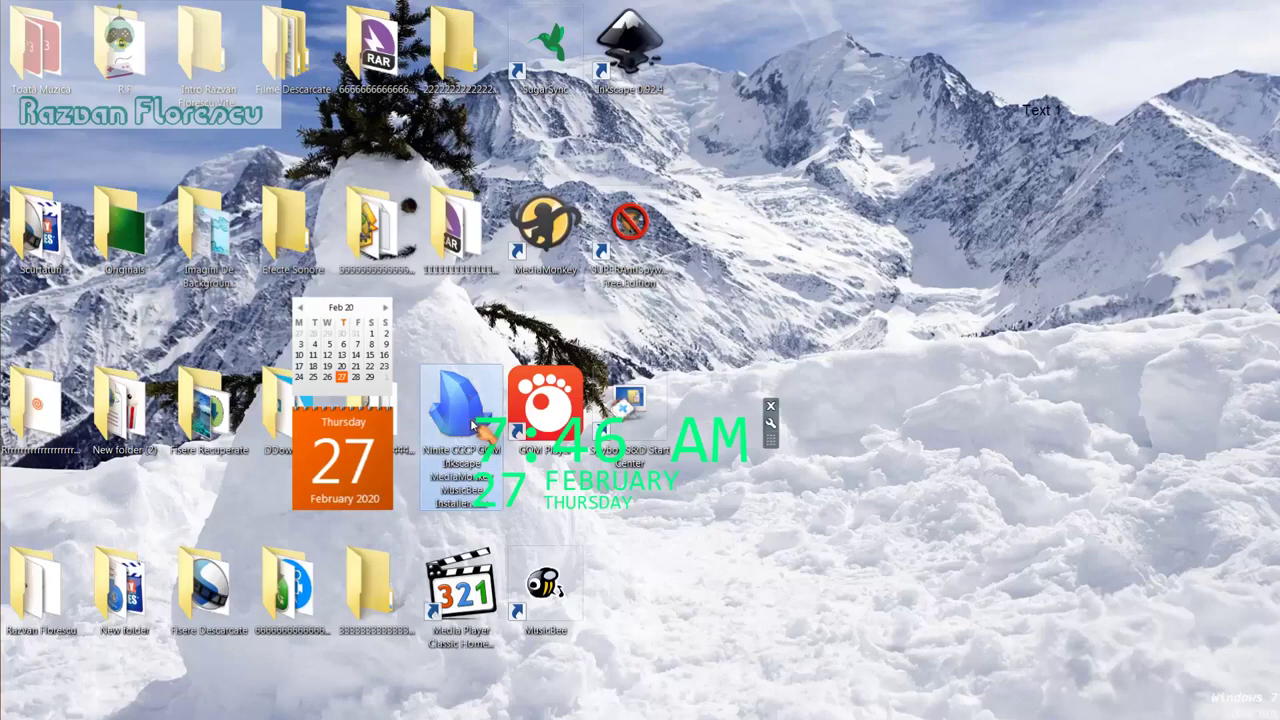
pyautogui.hotkey('shift', 'Delete')
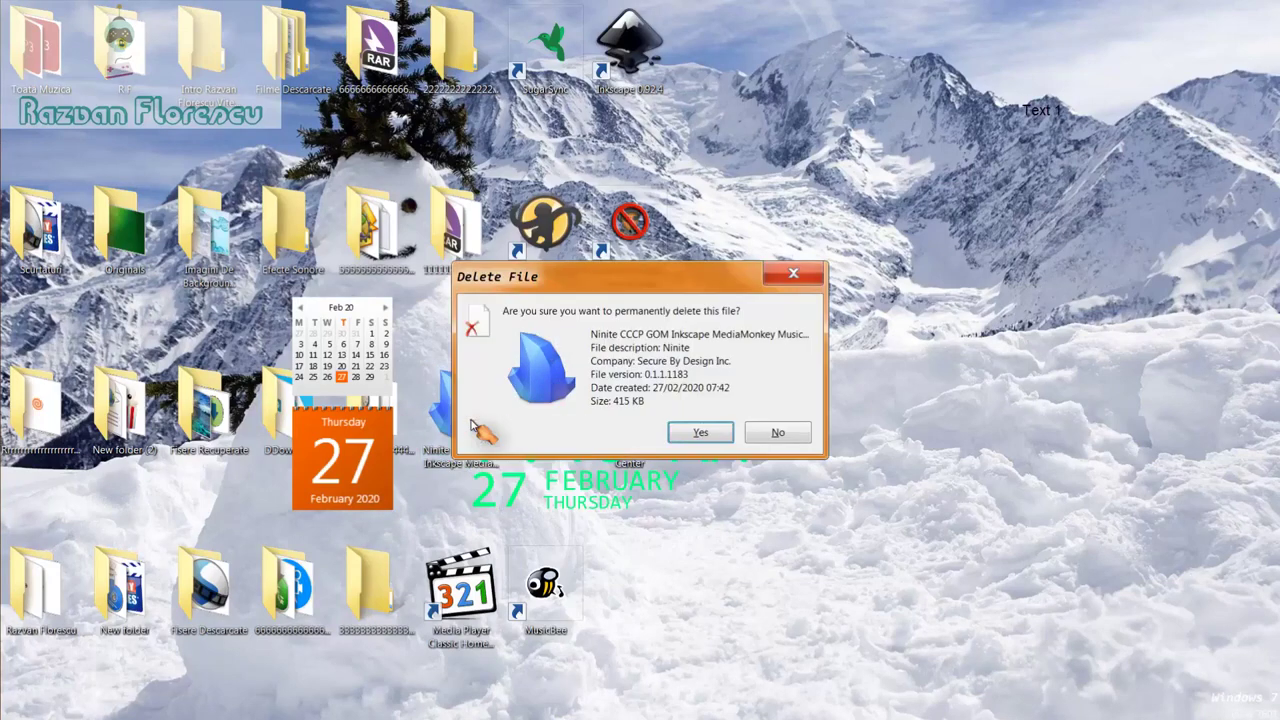
pyautogui.press('Return')
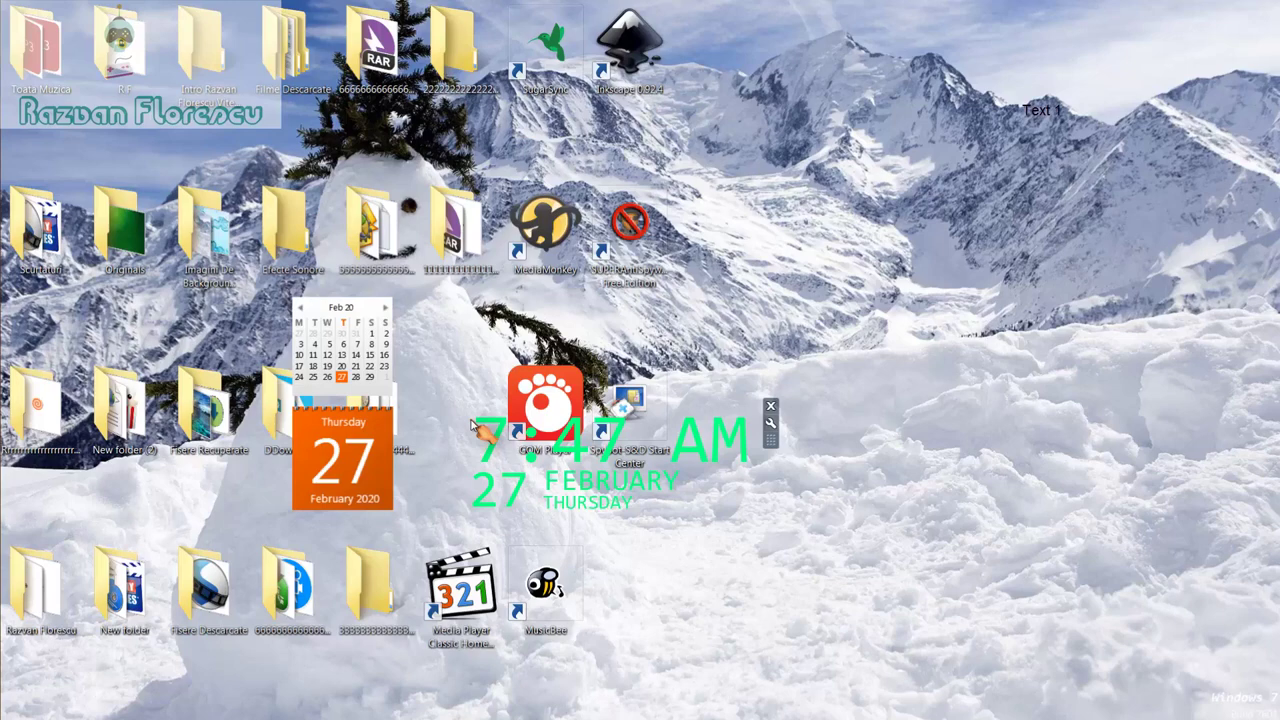
# Step: Copy the eight program shortcuts, from SugarSync and Inkscape to MusicBee and Media Player Classic, into the Scurtaturi folder on the desktop
pyautogui.moveTo(712, 45); pyautogui.dragTo(510, 590)
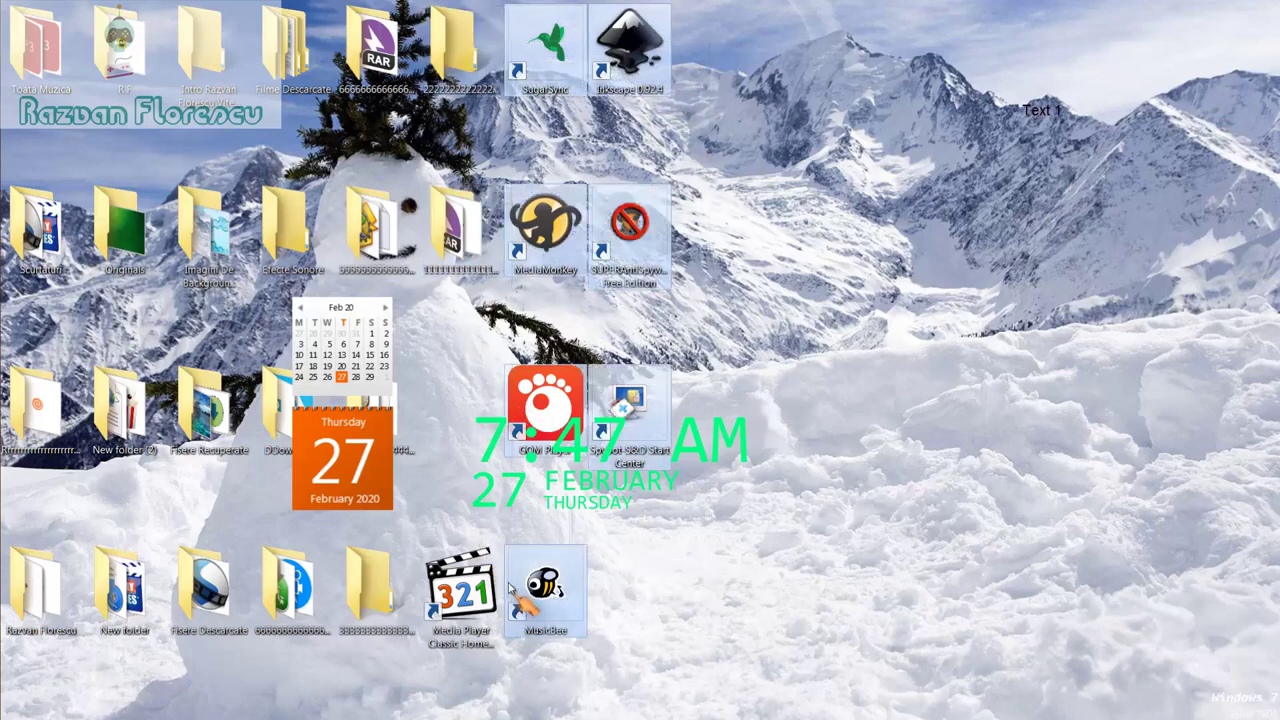
pyautogui.click(455, 573)
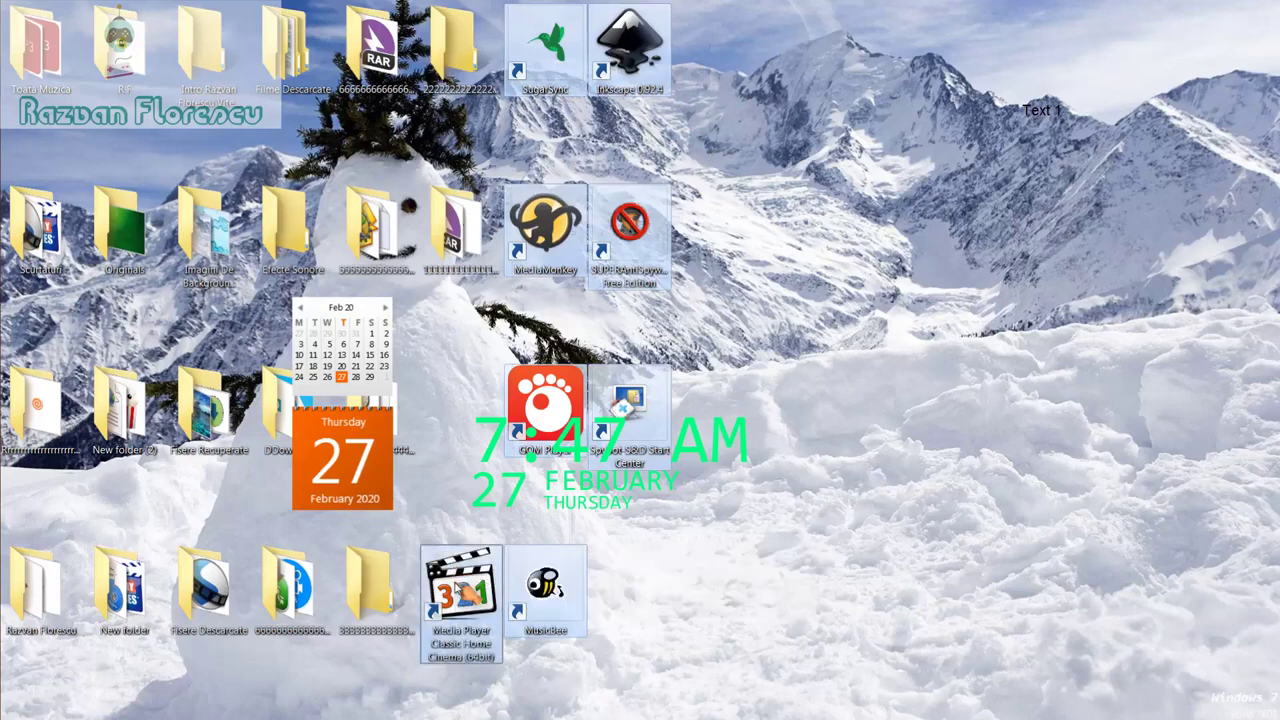
pyautogui.moveTo(455, 573); pyautogui.dragTo(76, 198)
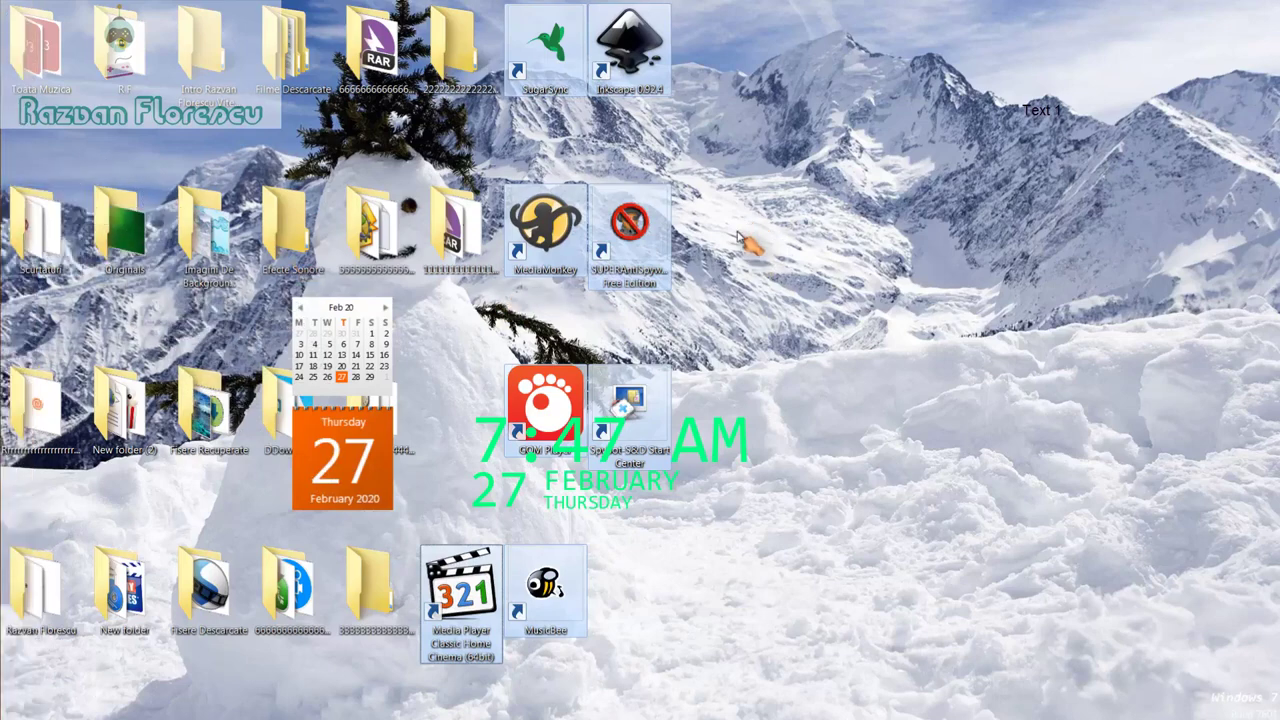
# Step: Permanently delete the eight selected program shortcuts from the desktop and refresh the desktop twice
pyautogui.hotkey('shift', 'Delete')
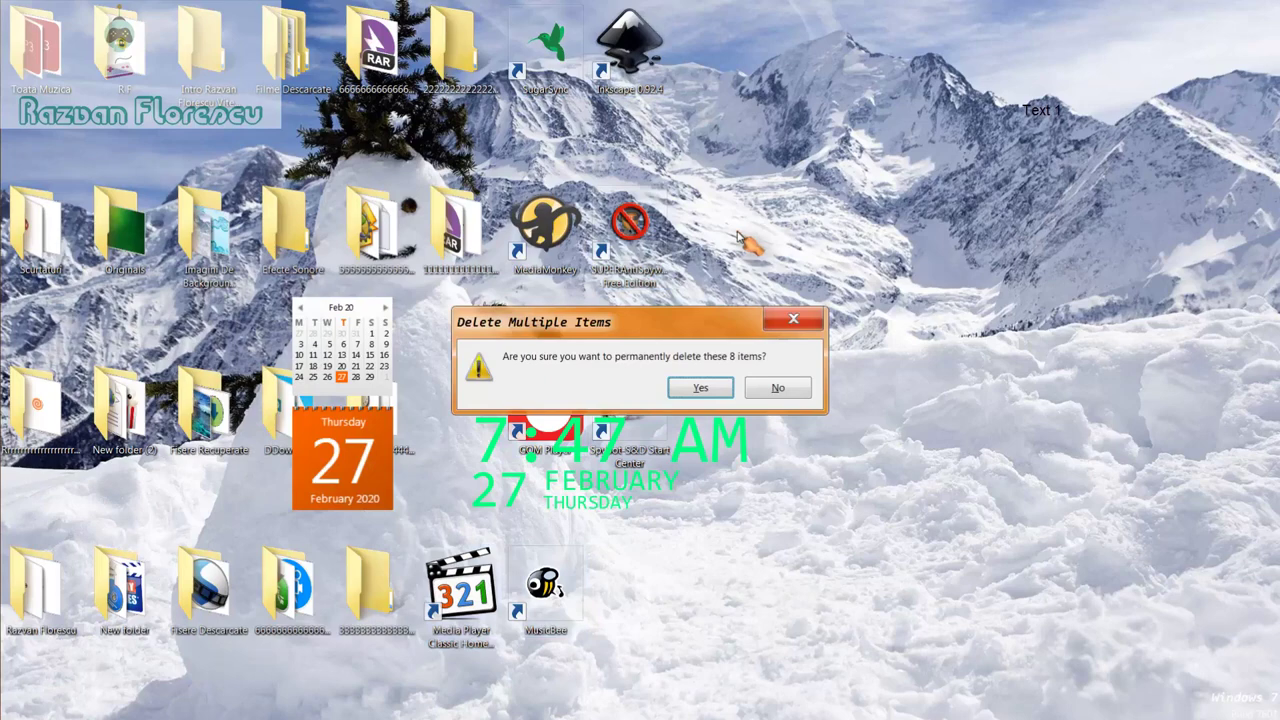
pyautogui.press('Return')
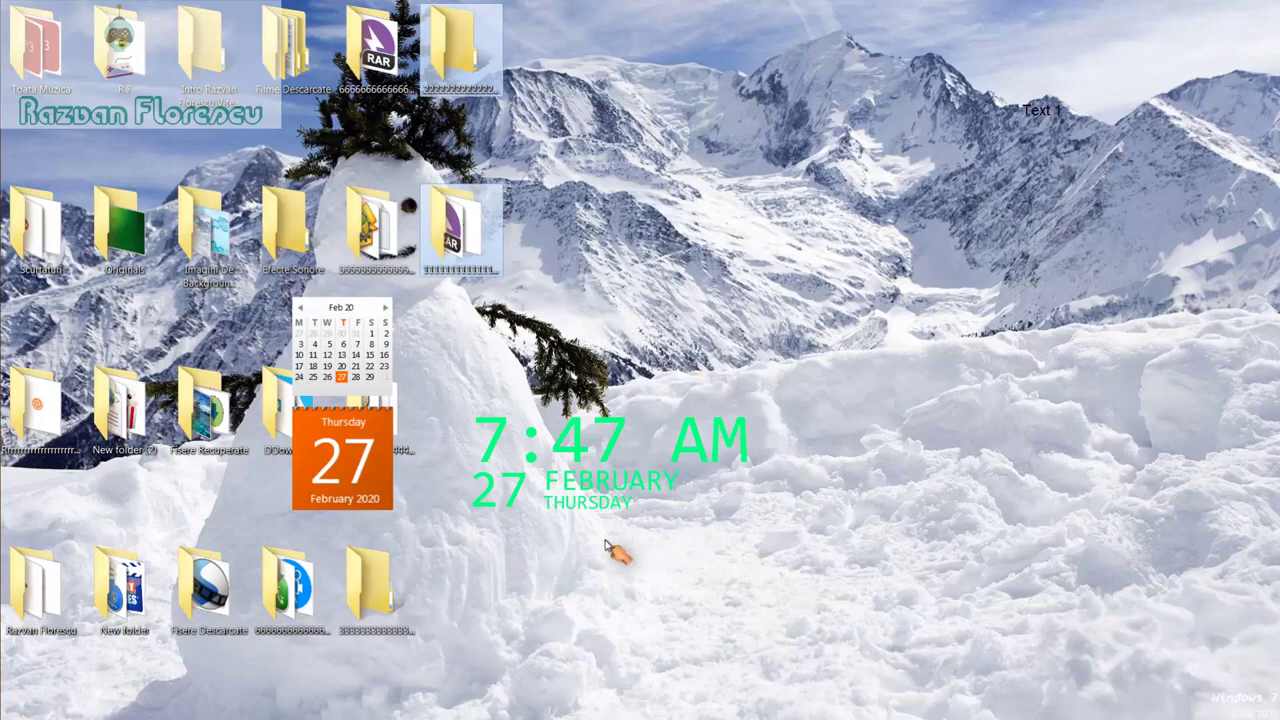
pyautogui.rightClick(605, 541)
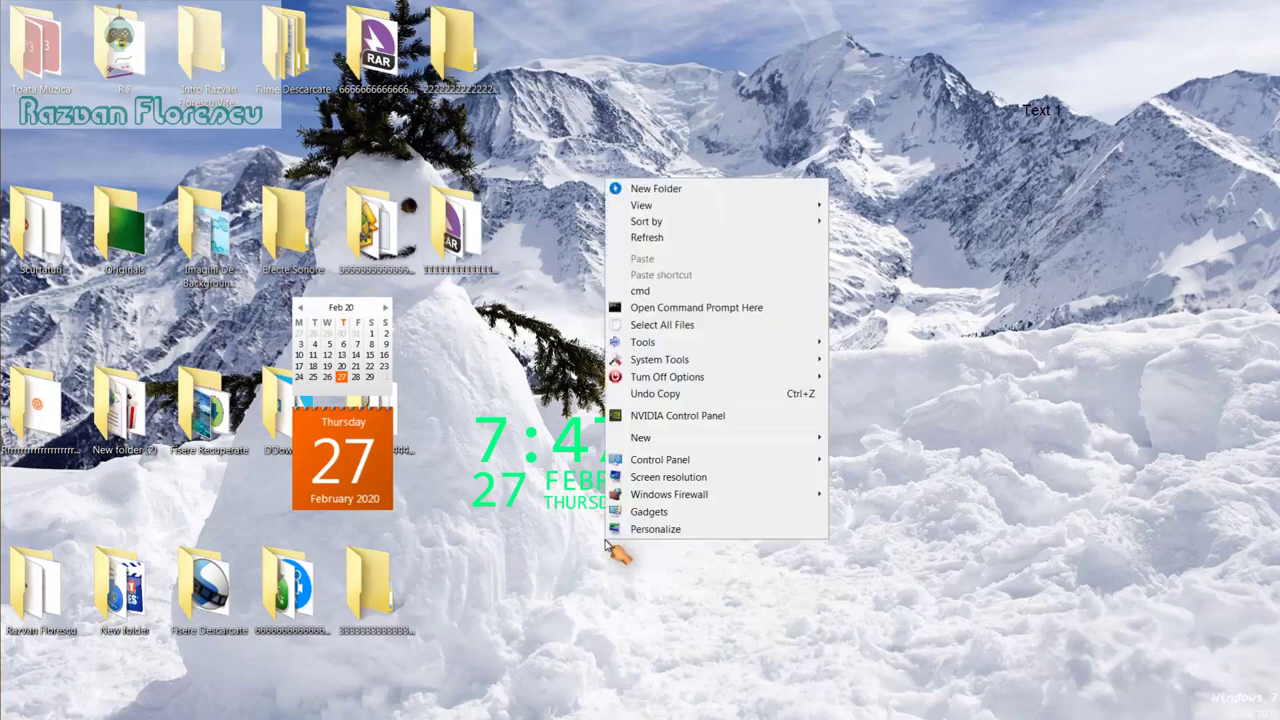
pyautogui.click(642, 238)
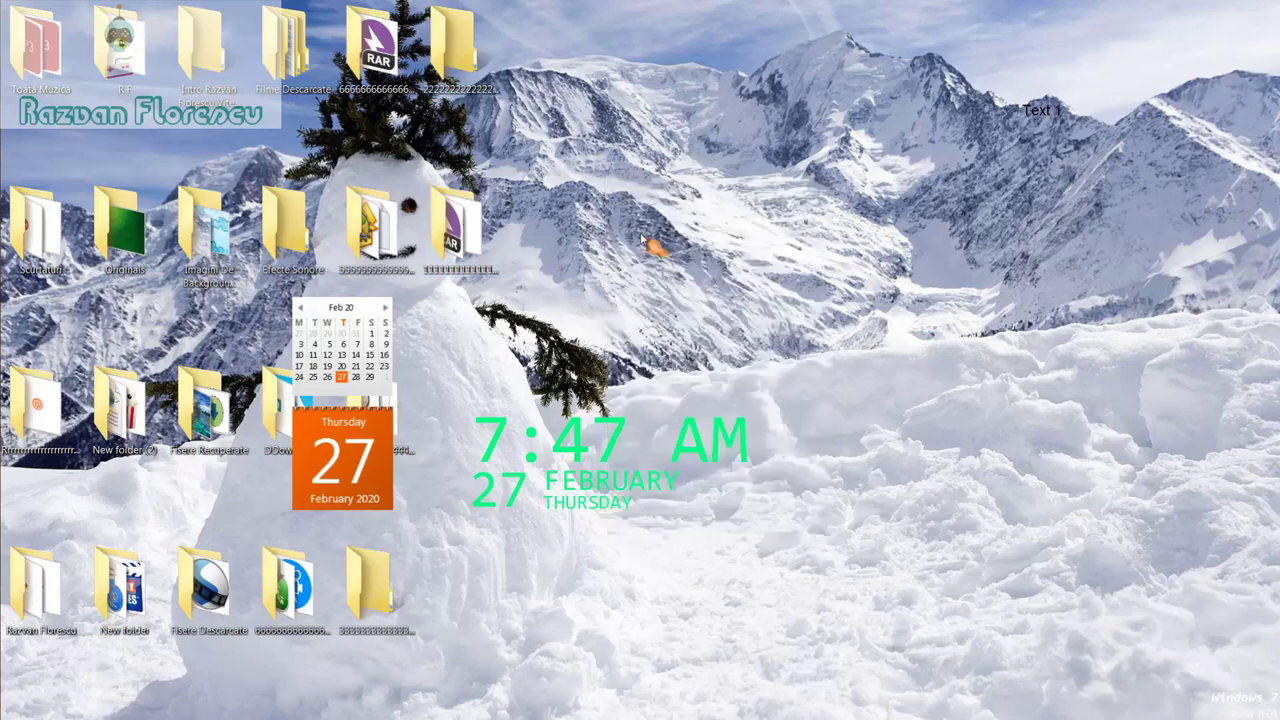
pyautogui.rightClick(577, 546)
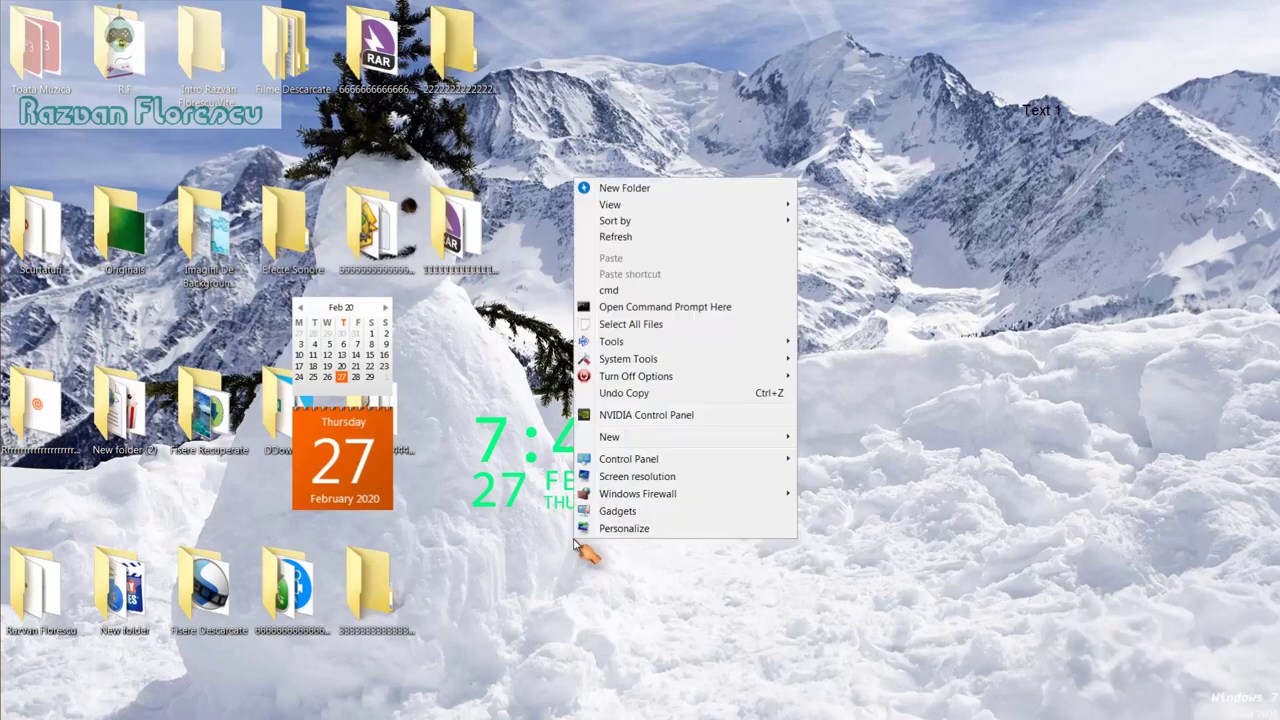
pyautogui.click(612, 238)
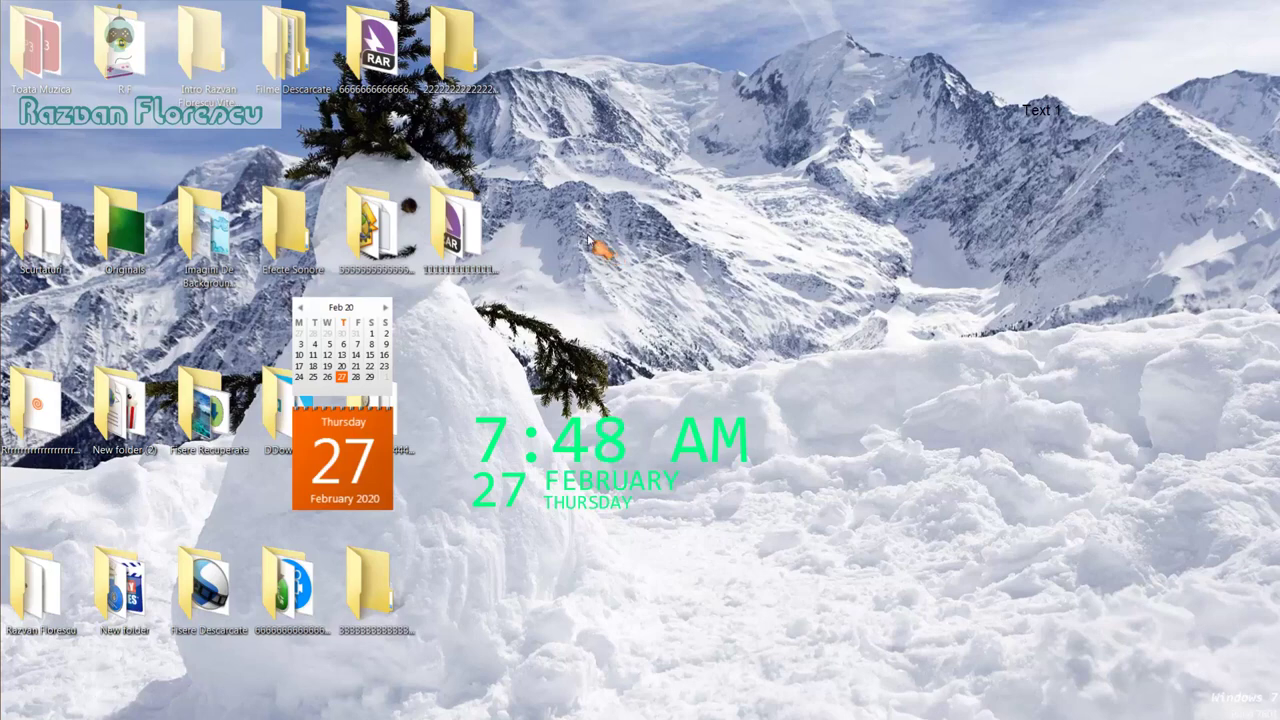
pyautogui.moveTo(2, 232)
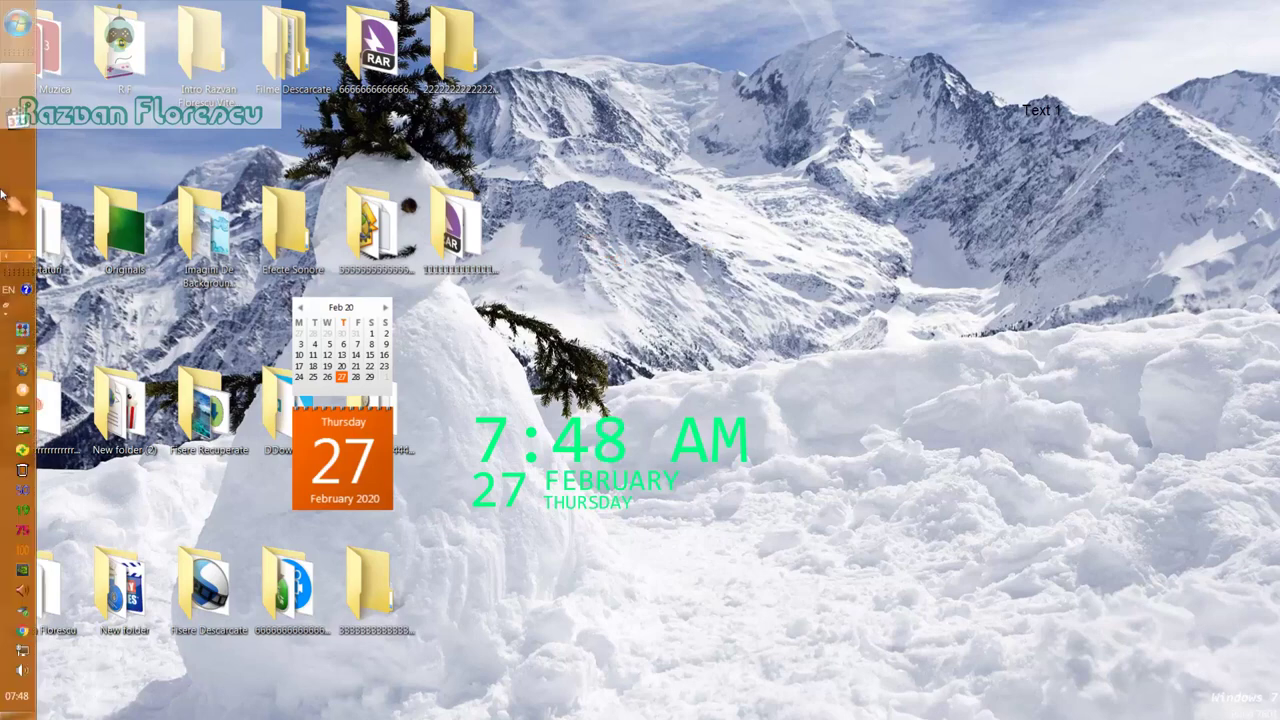
pyautogui.moveTo(30, 88)
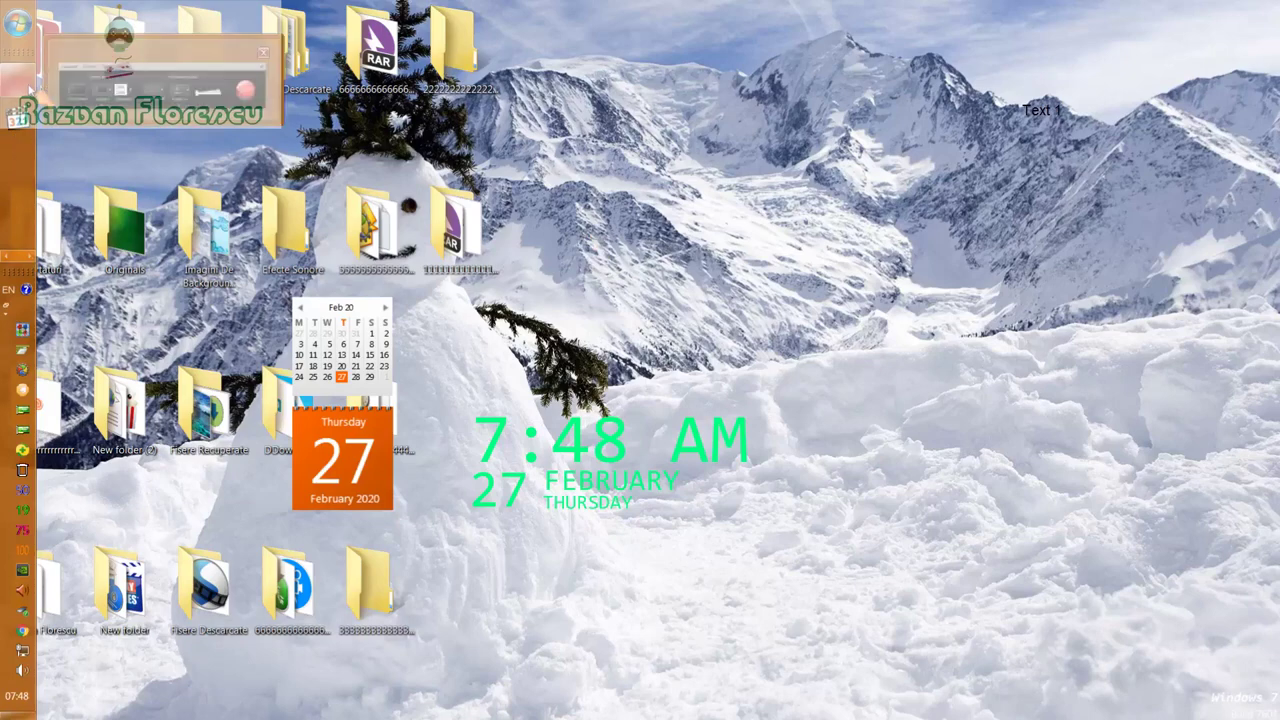
pyautogui.click(110, 100)
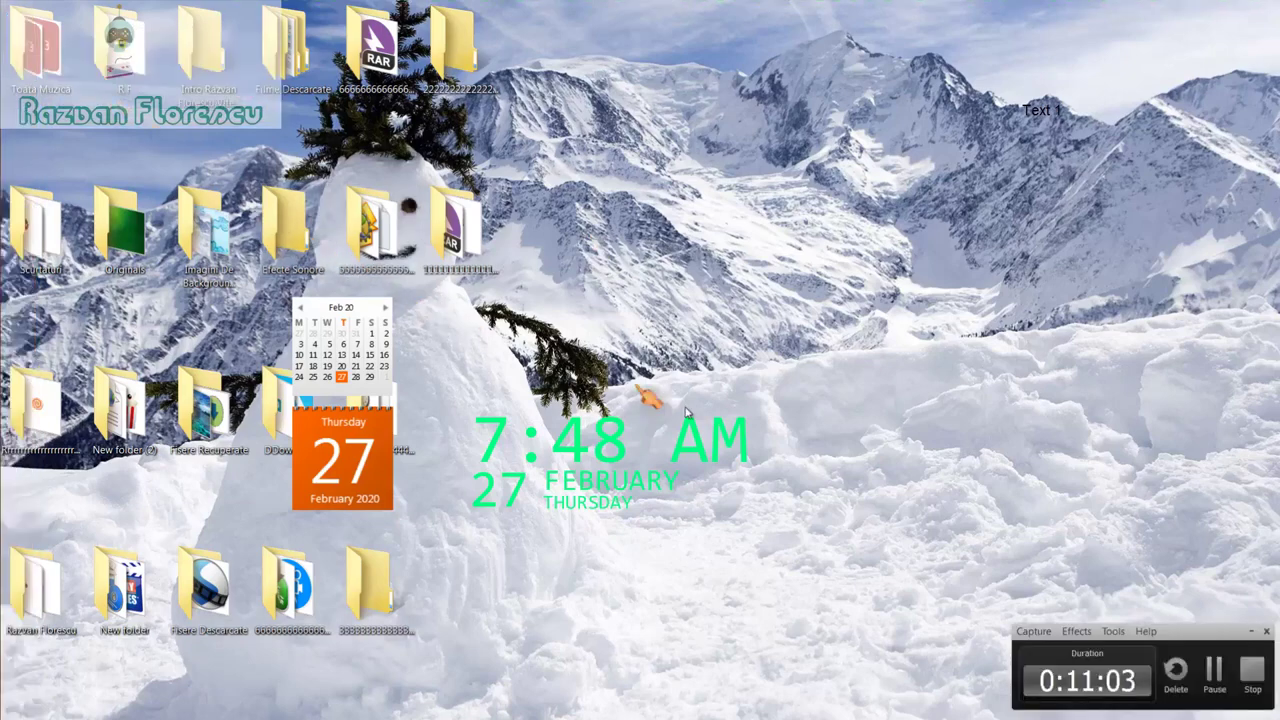
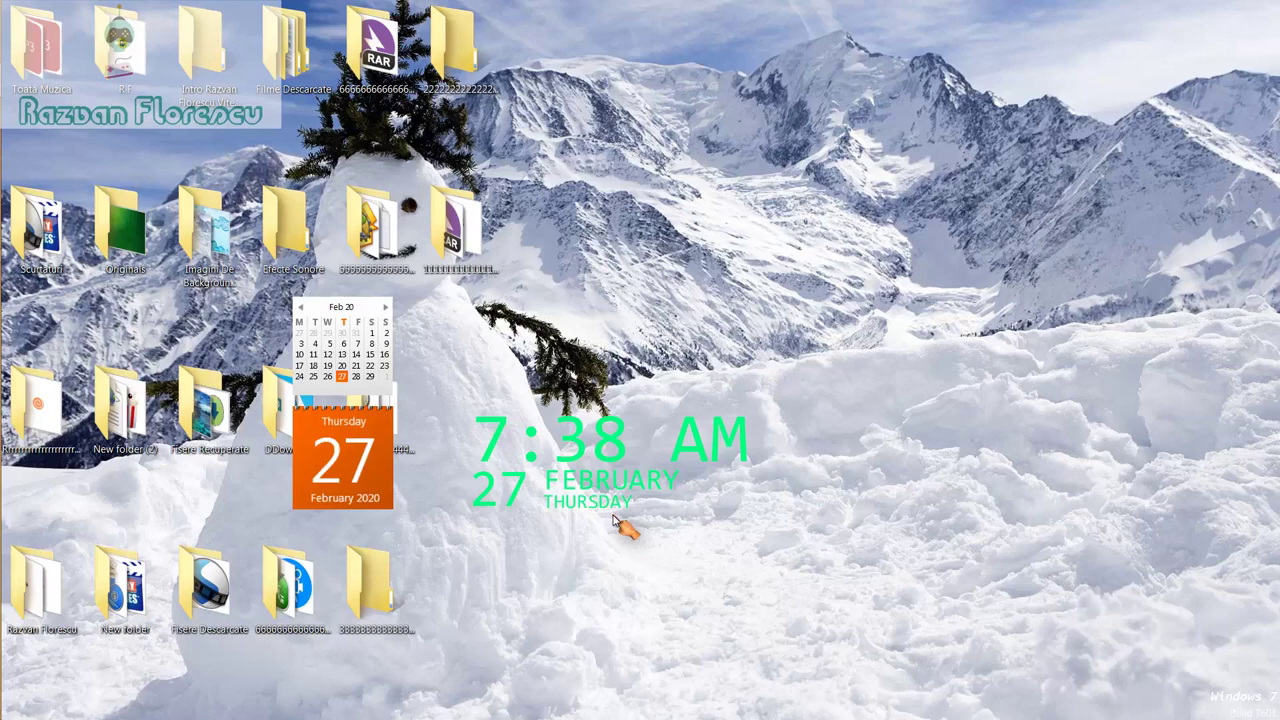
# Step: Switch to the Ninite page in Chrome and look through the available apps in every category, from Web Browsers to Developer Tools
pyautogui.moveTo(3, 340)
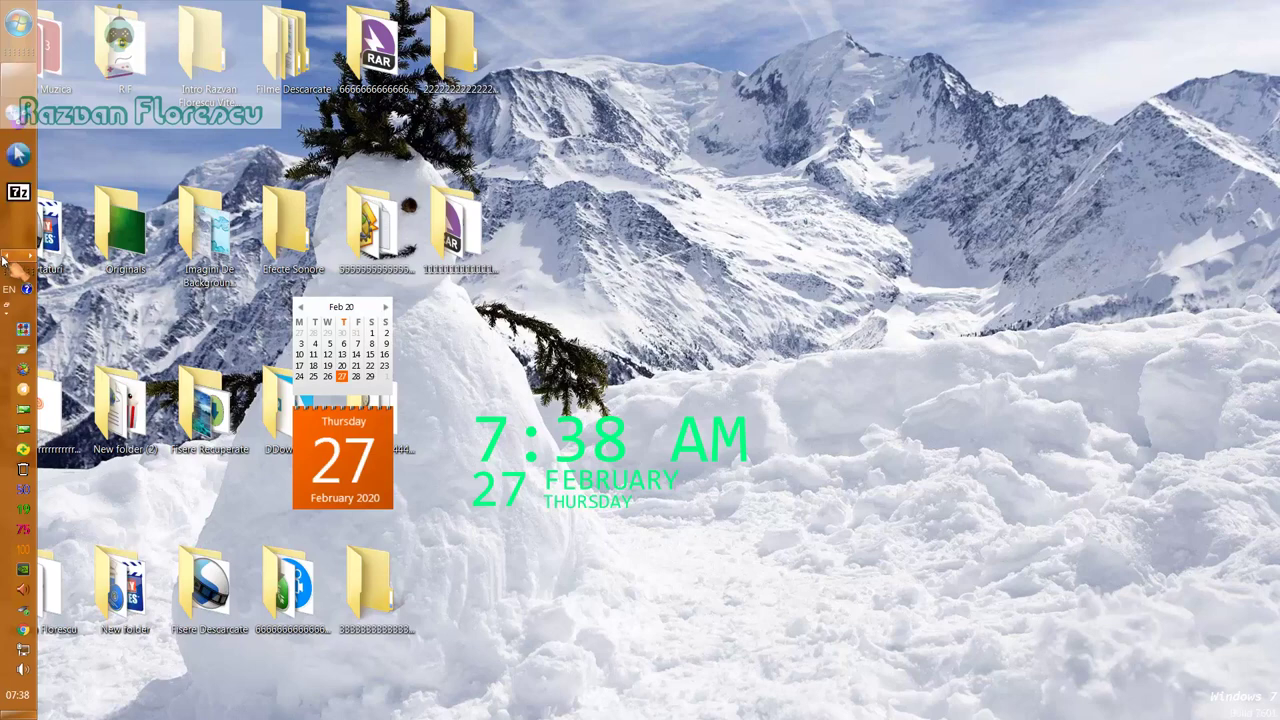
pyautogui.moveTo(22, 92)
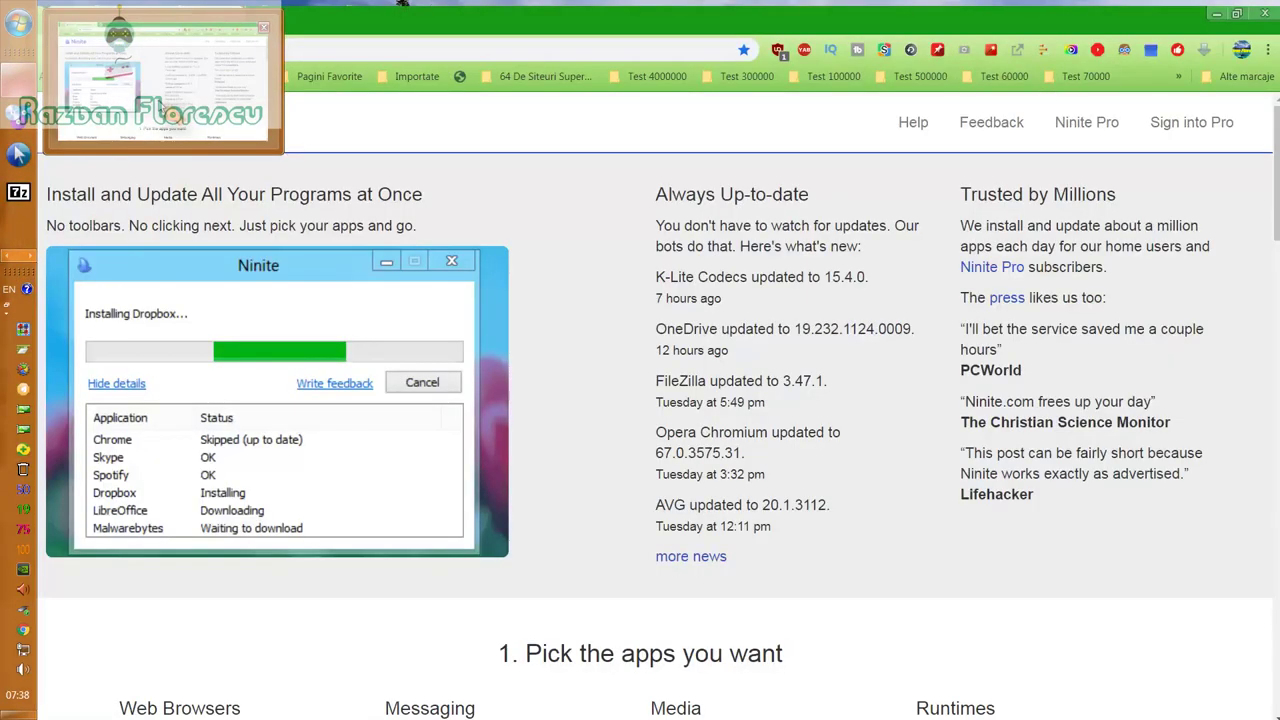
pyautogui.click(170, 118)
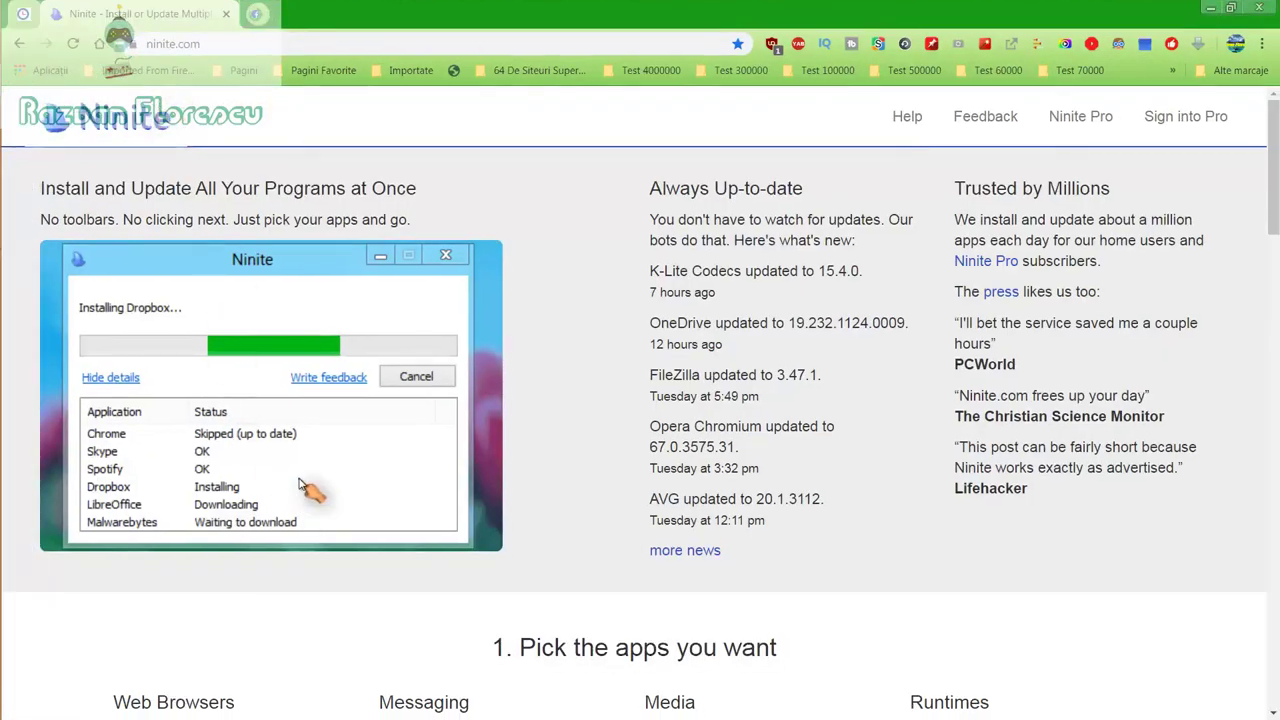
pyautogui.scroll(-2, 325, 618)
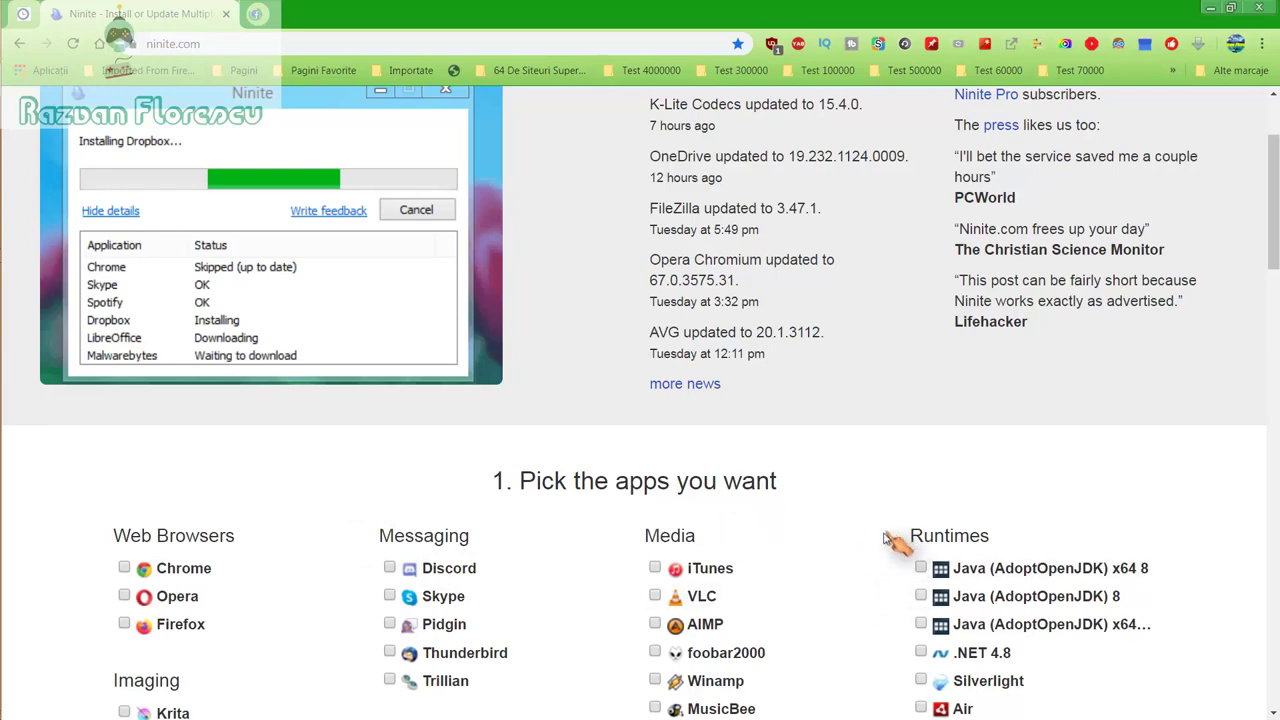
pyautogui.scroll(-2, 822, 578)
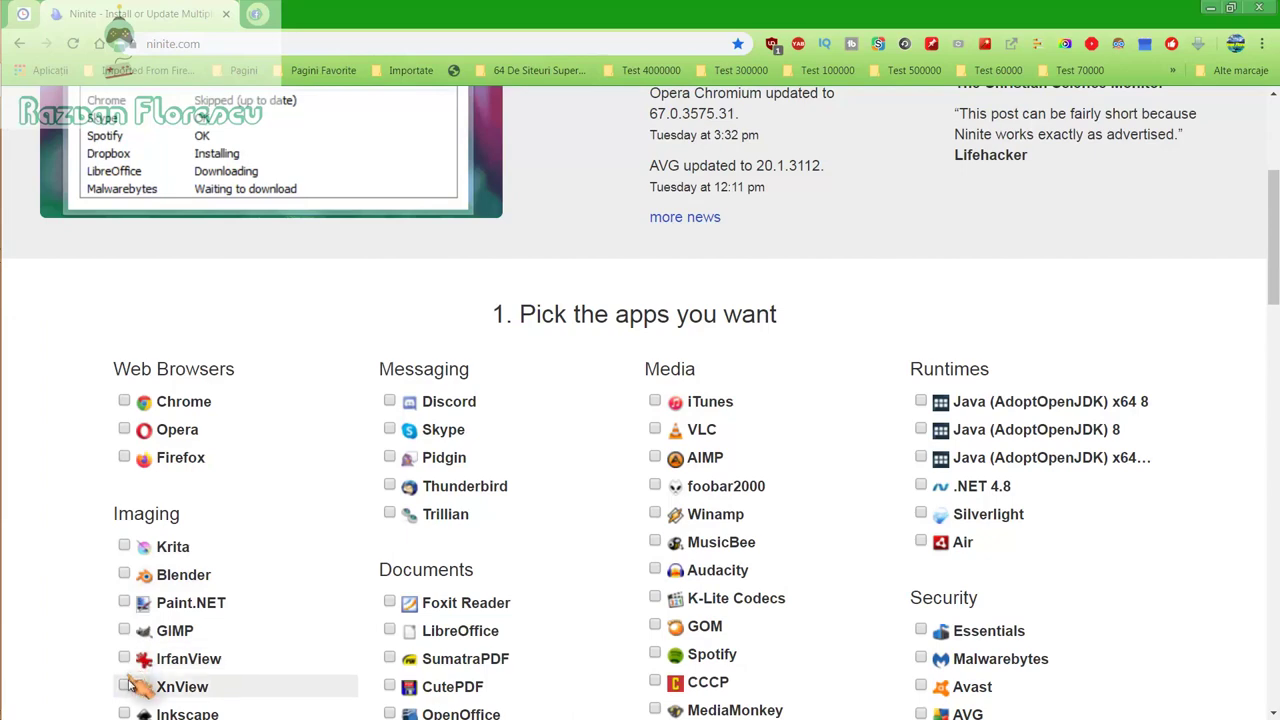
pyautogui.scroll(-1, 130, 682)
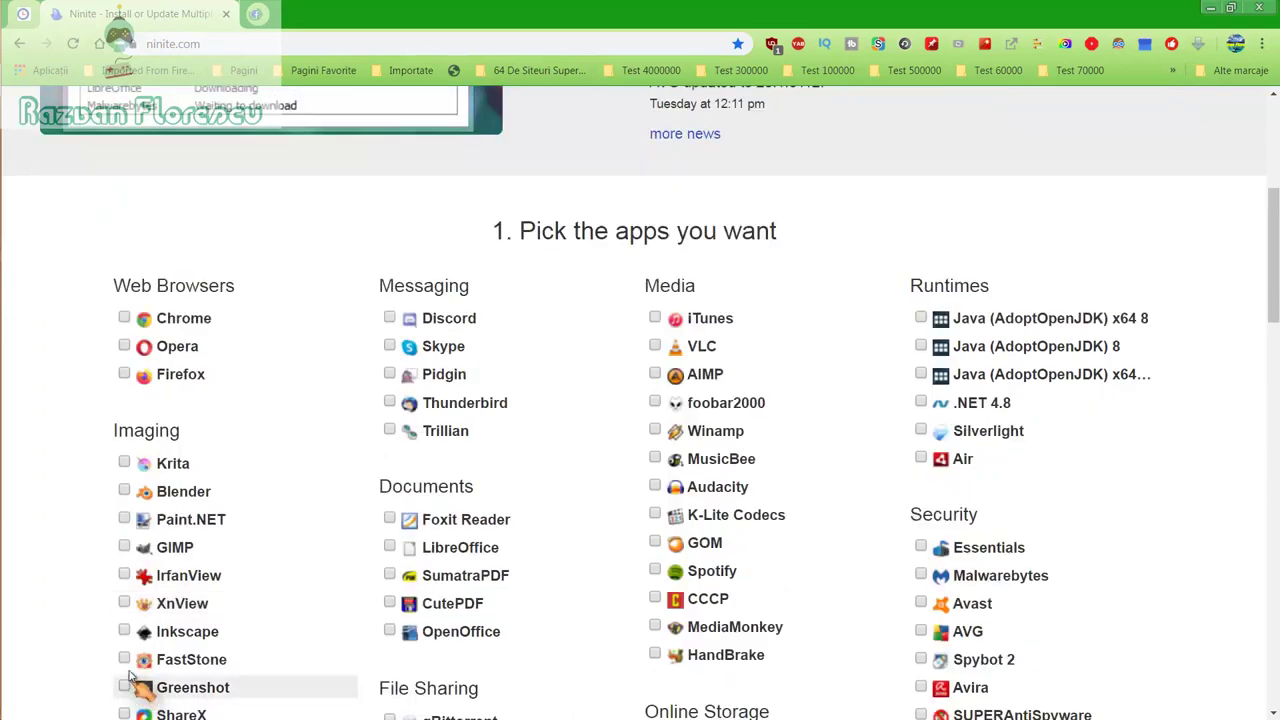
pyautogui.scroll(-1, 130, 668)
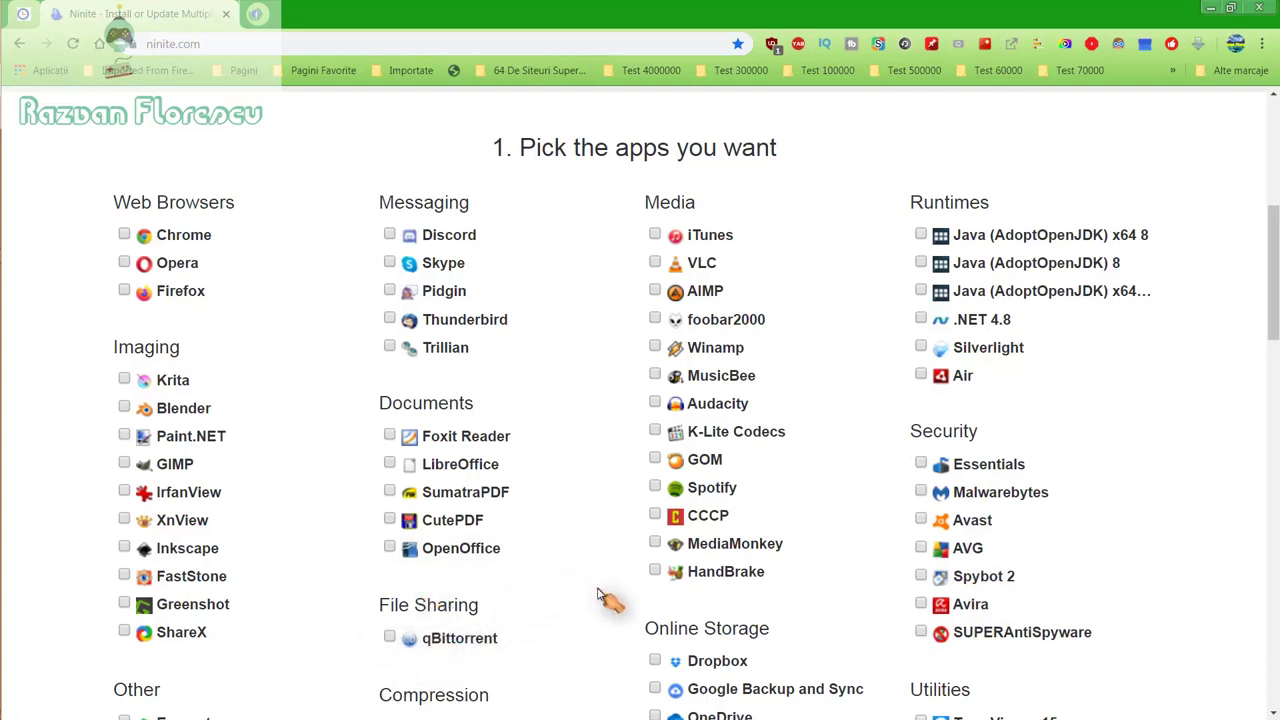
pyautogui.scroll(-1, 604, 597)
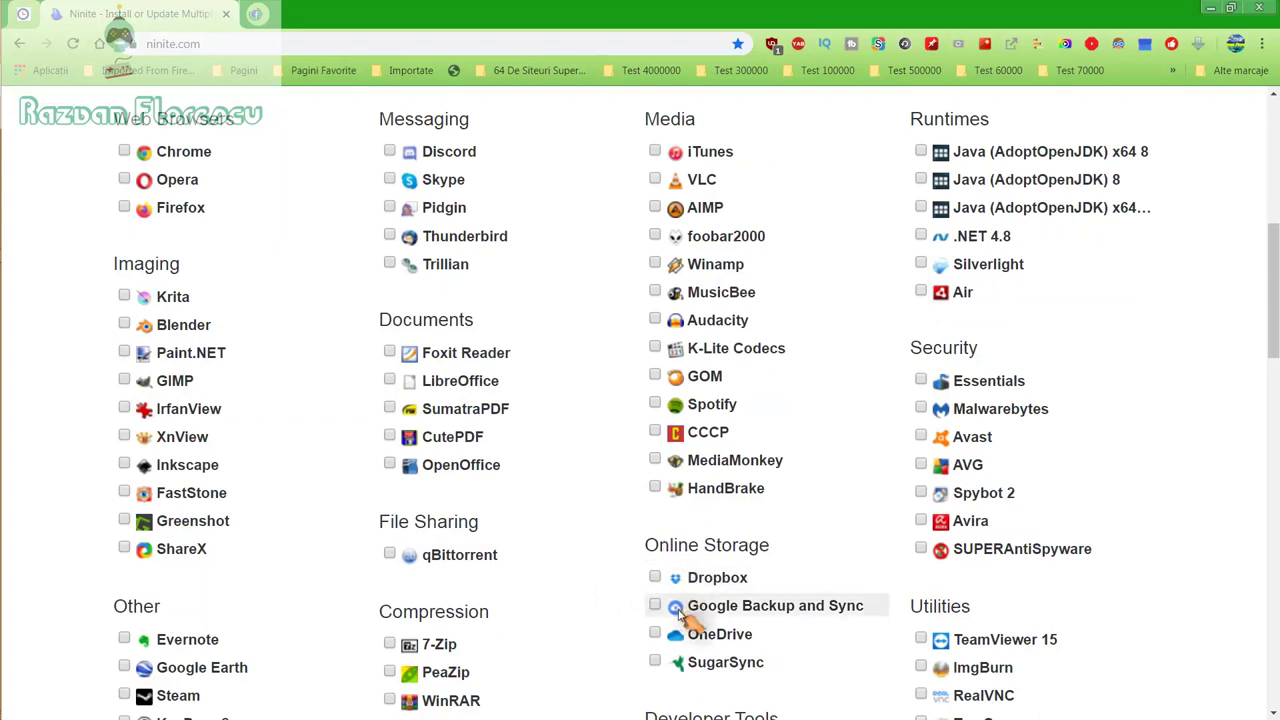
pyautogui.scroll(-2, 640, 670)
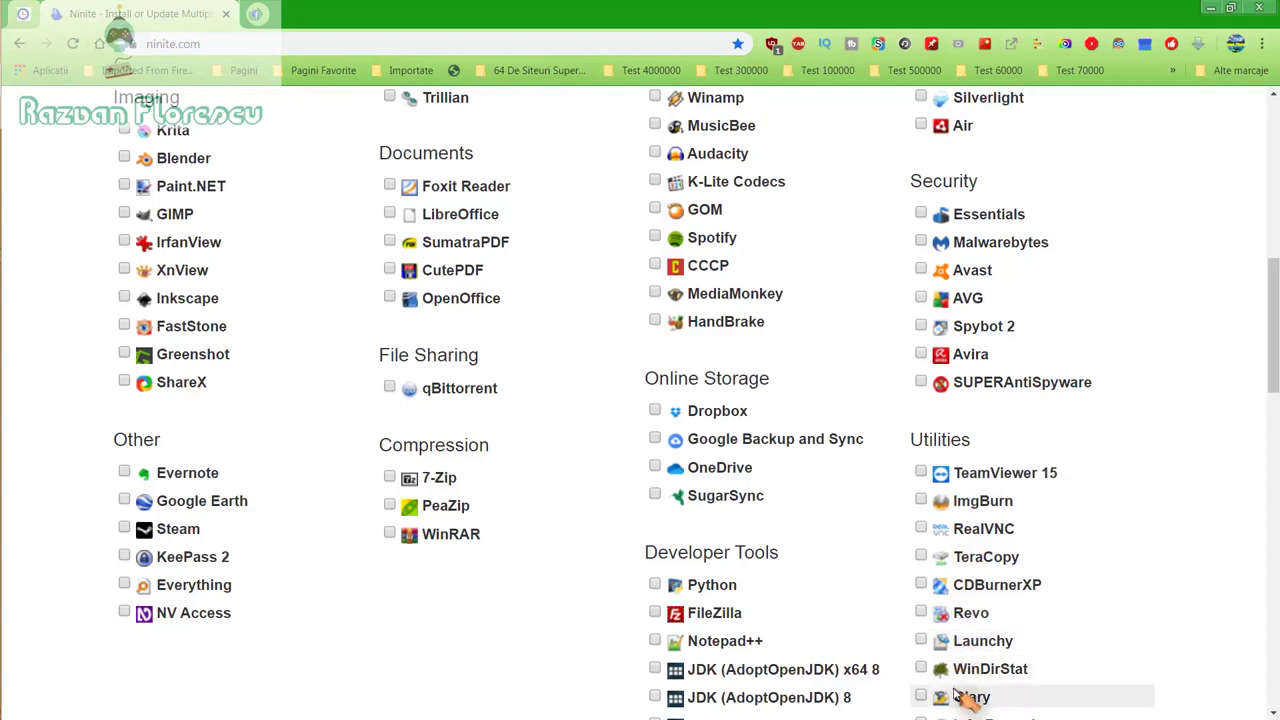
pyautogui.scroll(-1, 960, 700)
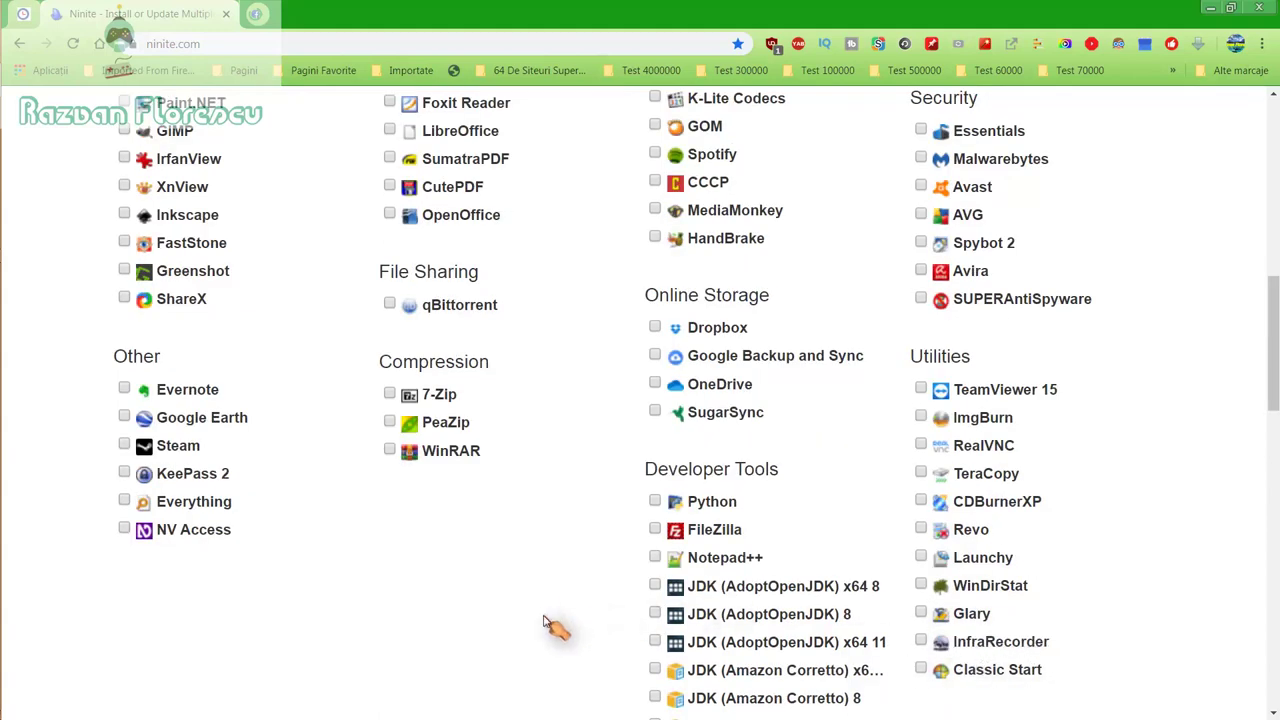
pyautogui.scroll(-1, 545, 603)
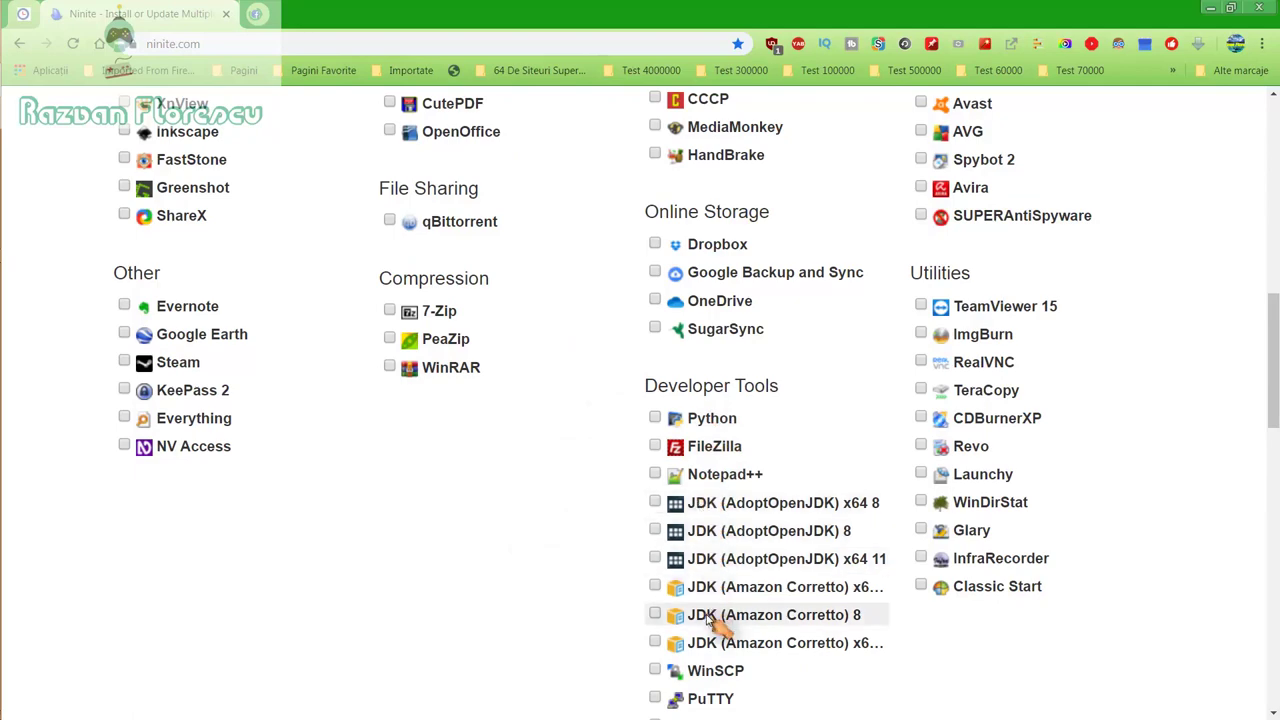
pyautogui.scroll(-1, 720, 652)
pyautogui.scroll(-1, 720, 650)
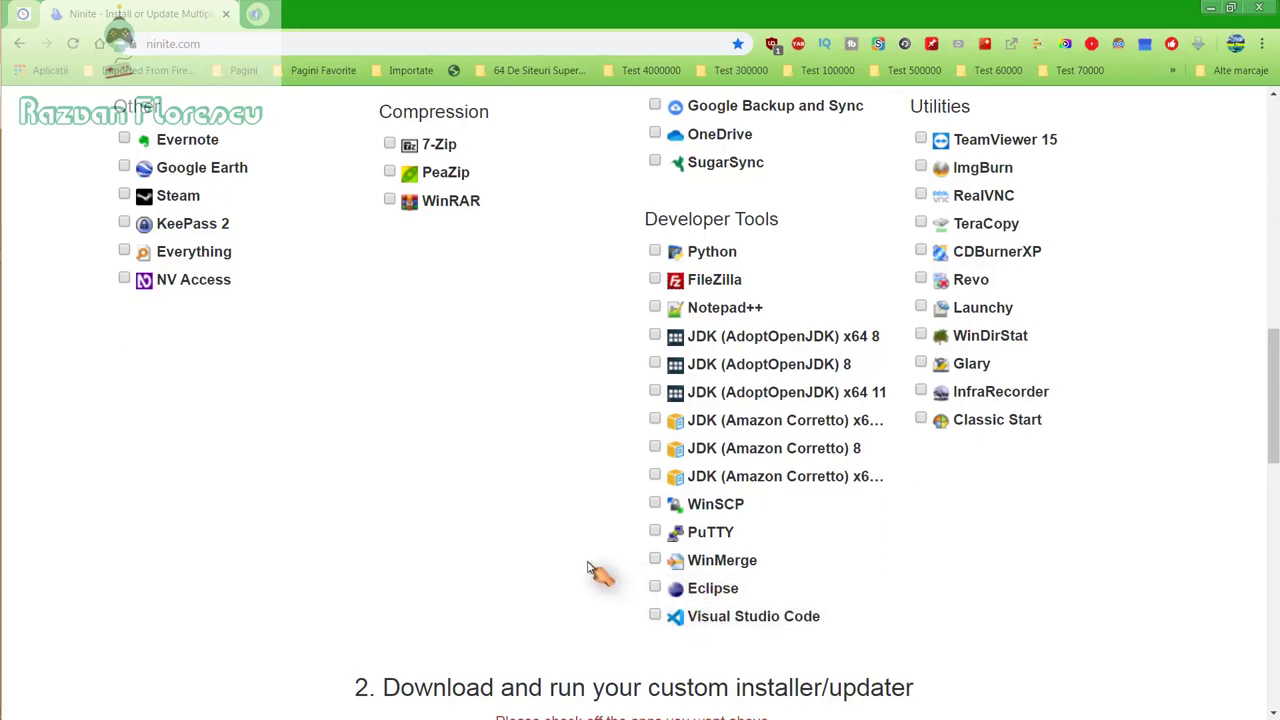
pyautogui.scroll(3, 590, 570)
pyautogui.scroll(3, 590, 570)
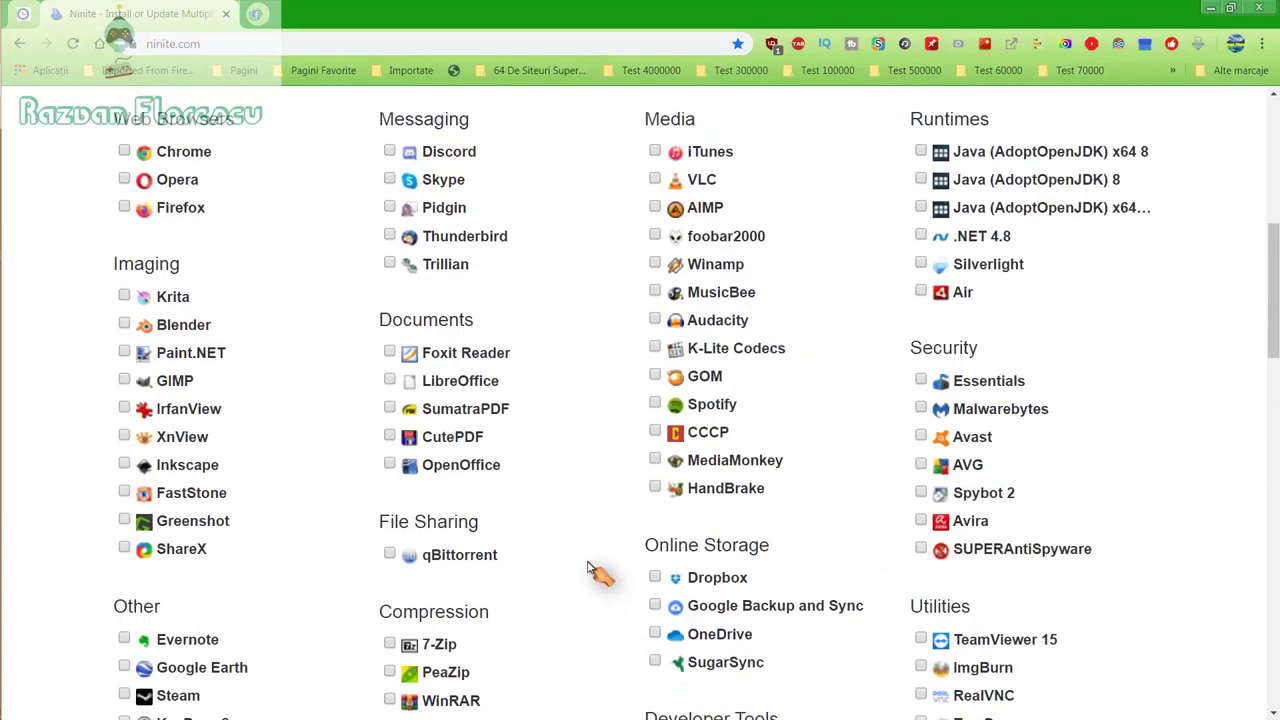
# Step: Select GOM, Inkscape, MusicBee, CCCP, MediaMonkey and Spotify for the custom Ninite installer
pyautogui.scroll(2, 590, 570)
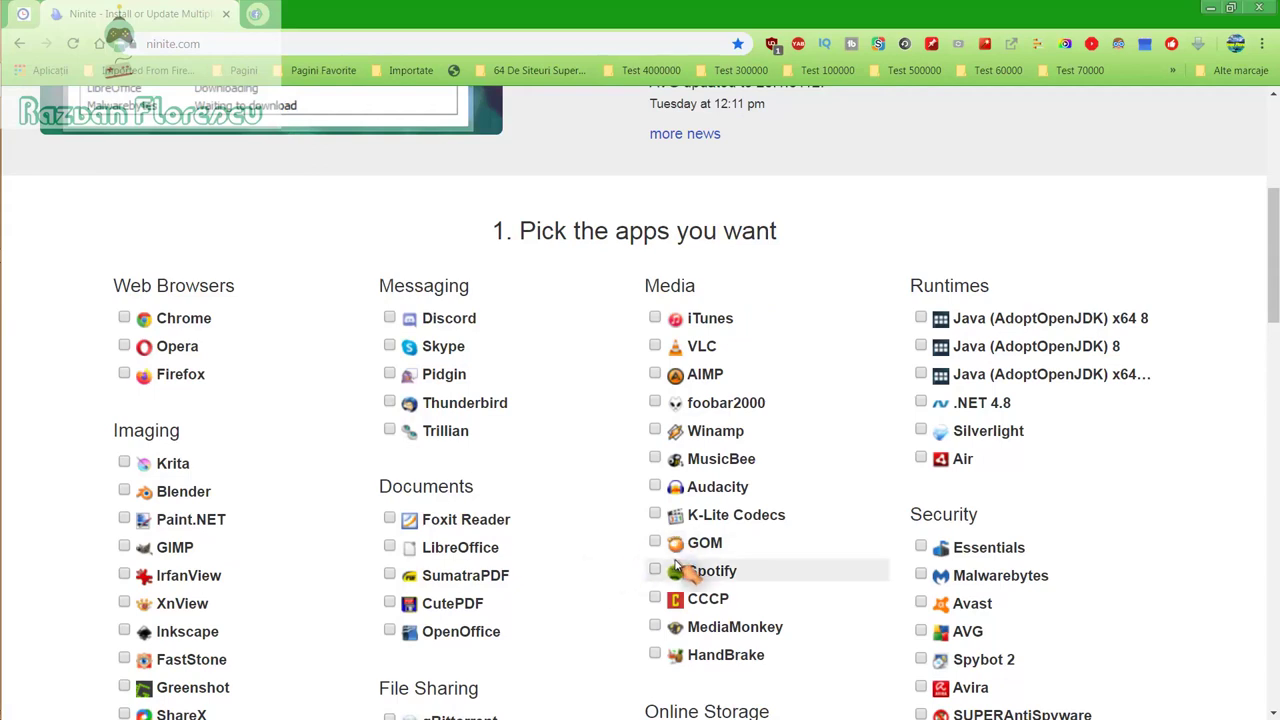
pyautogui.click(656, 543)
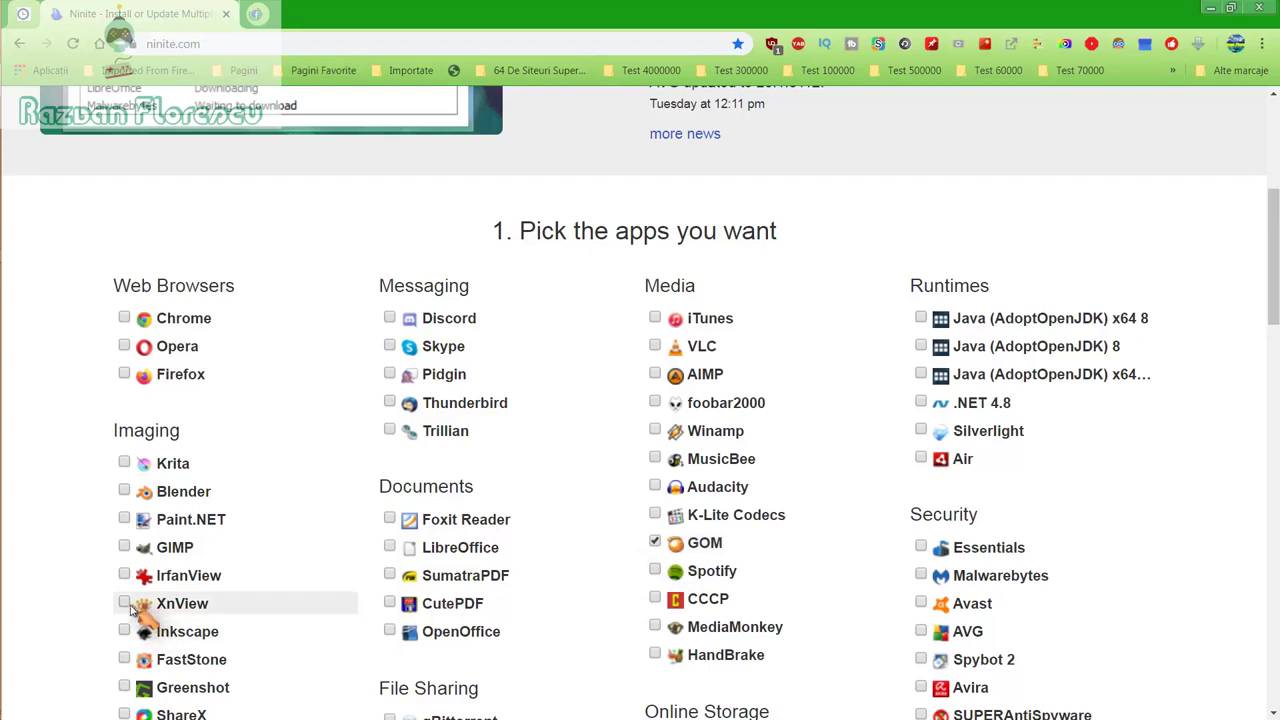
pyautogui.click(127, 637)
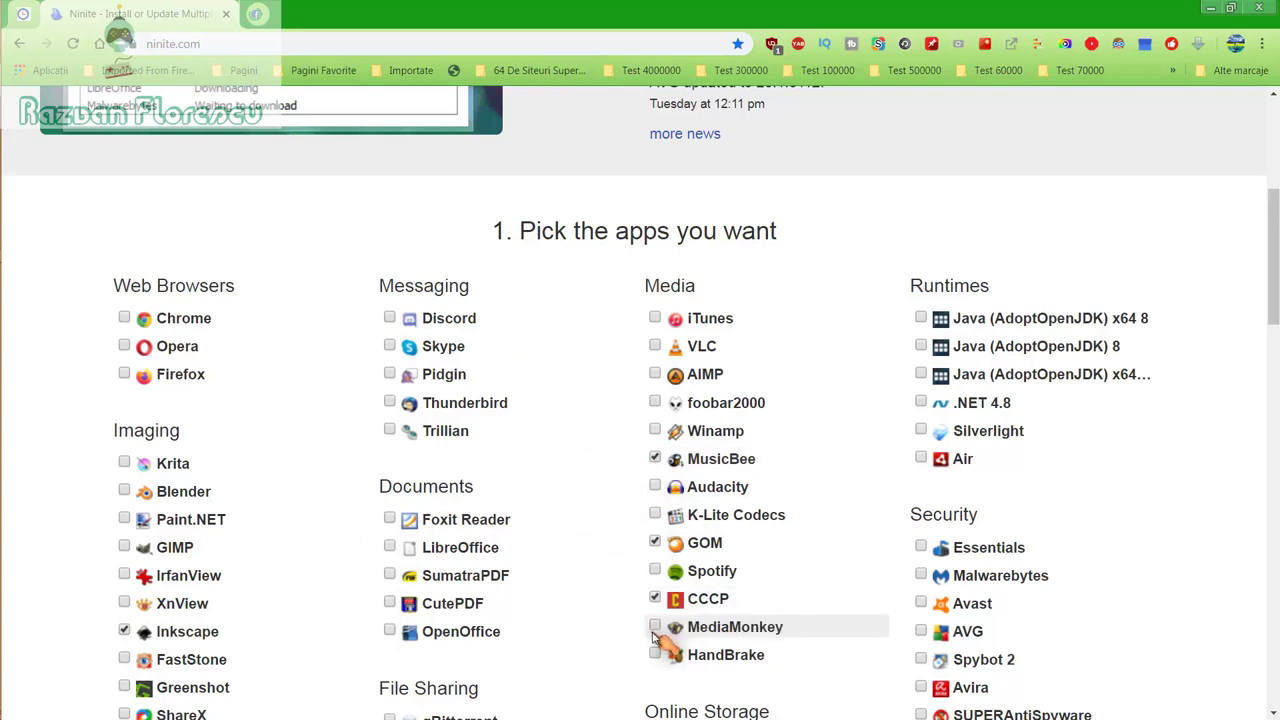
pyautogui.click(656, 626)
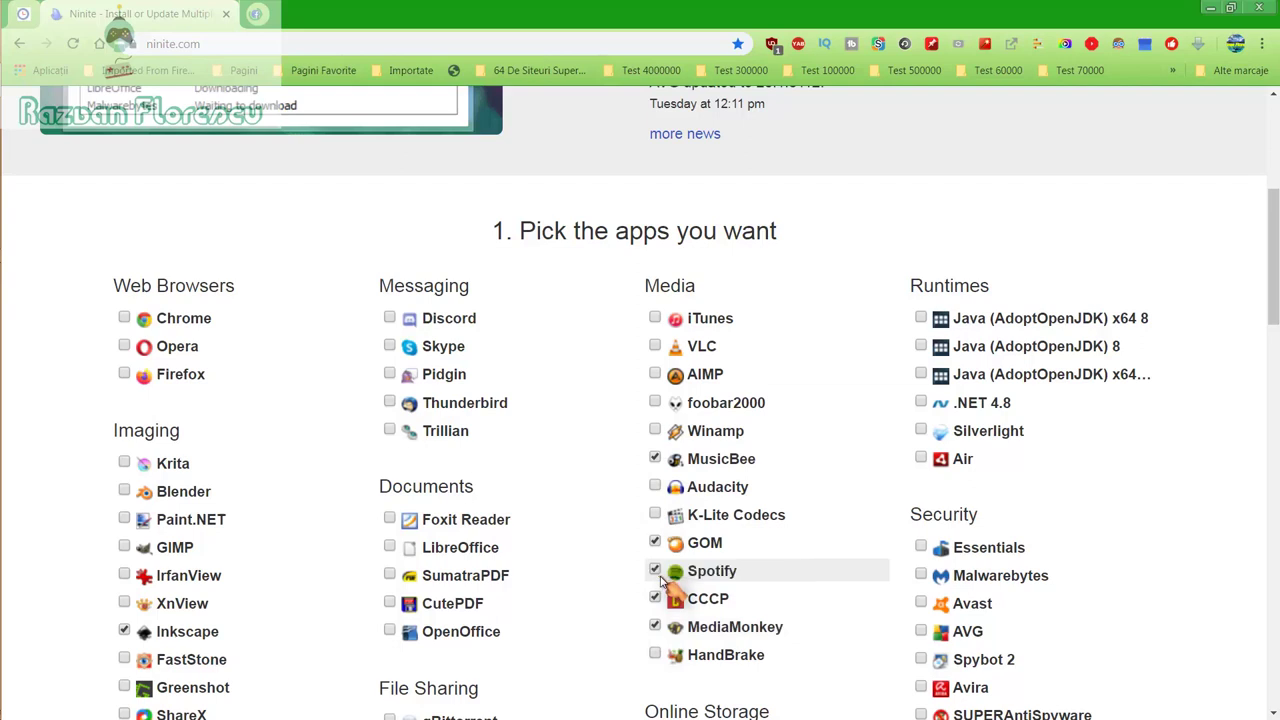
# Step: Add SUPERAntiSpyware, Spybot 2 and SugarSync to the app selection, checking the remaining categories down to the download section
pyautogui.scroll(-1, 660, 580)
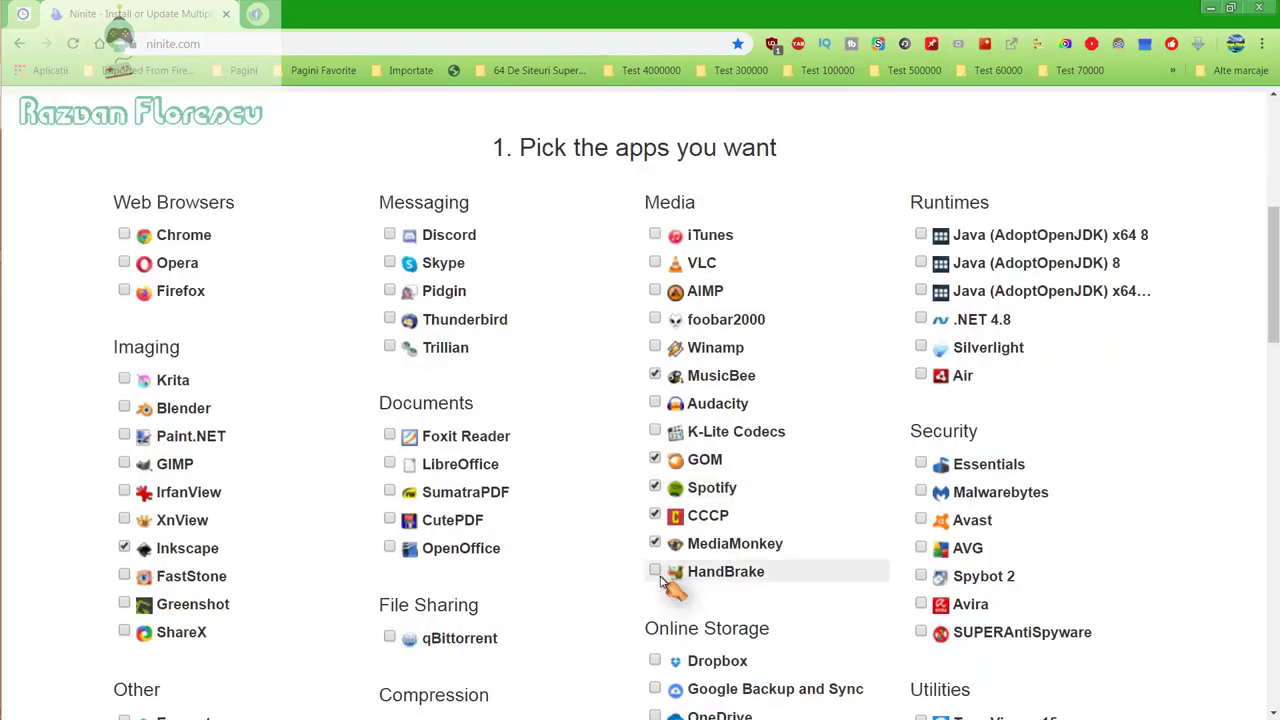
pyautogui.scroll(-1, 666, 571)
pyautogui.click(925, 548)
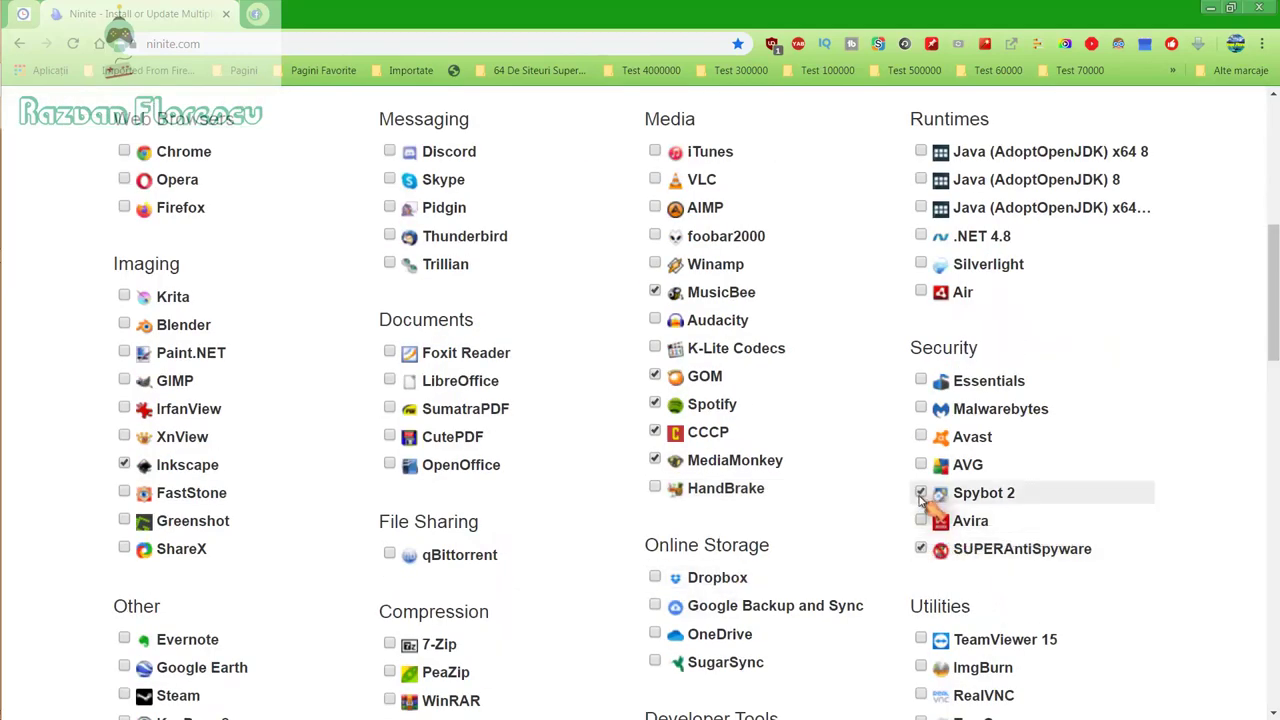
pyautogui.scroll(-2, 921, 497)
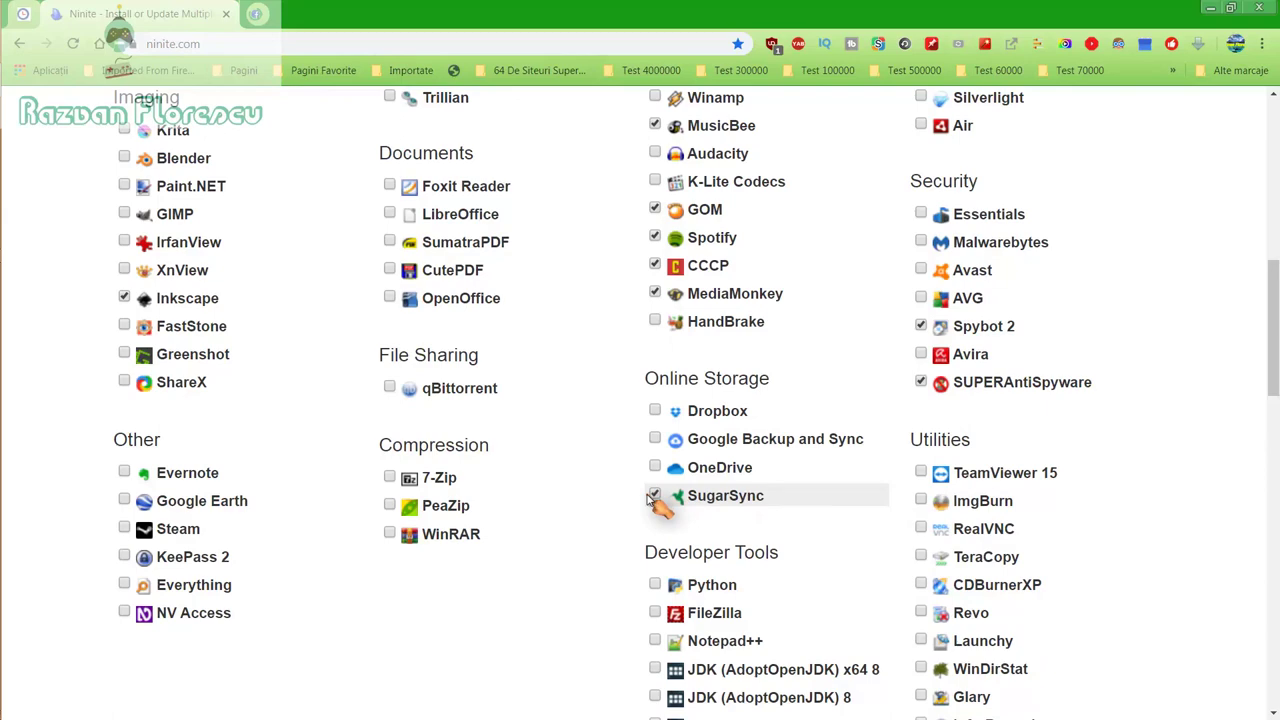
pyautogui.scroll(-2, 652, 500)
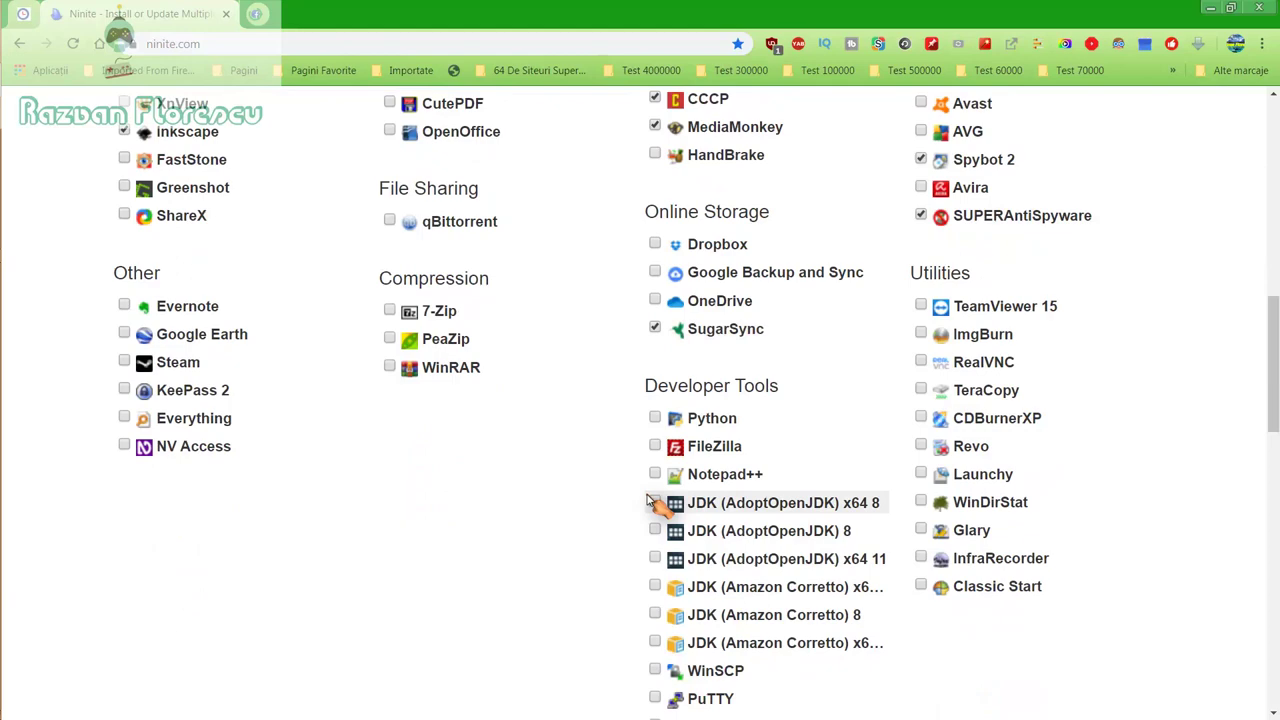
pyautogui.scroll(-2, 648, 502)
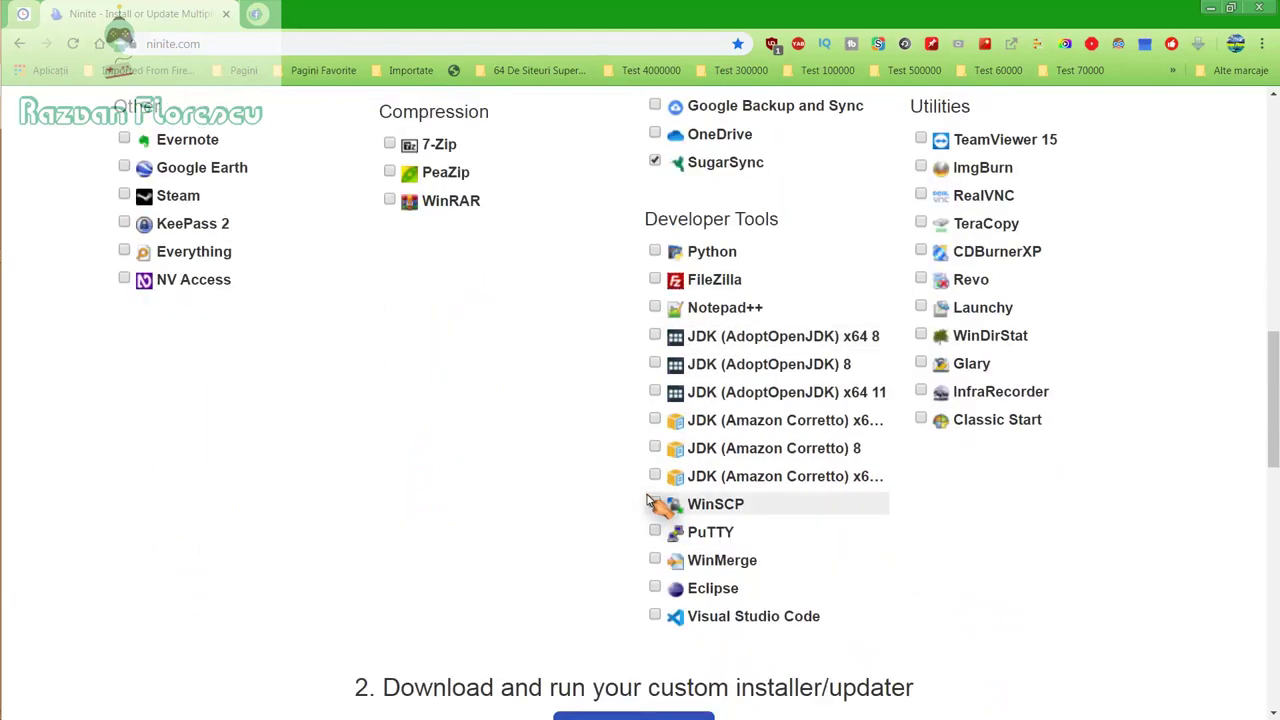
pyautogui.scroll(-2, 648, 502)
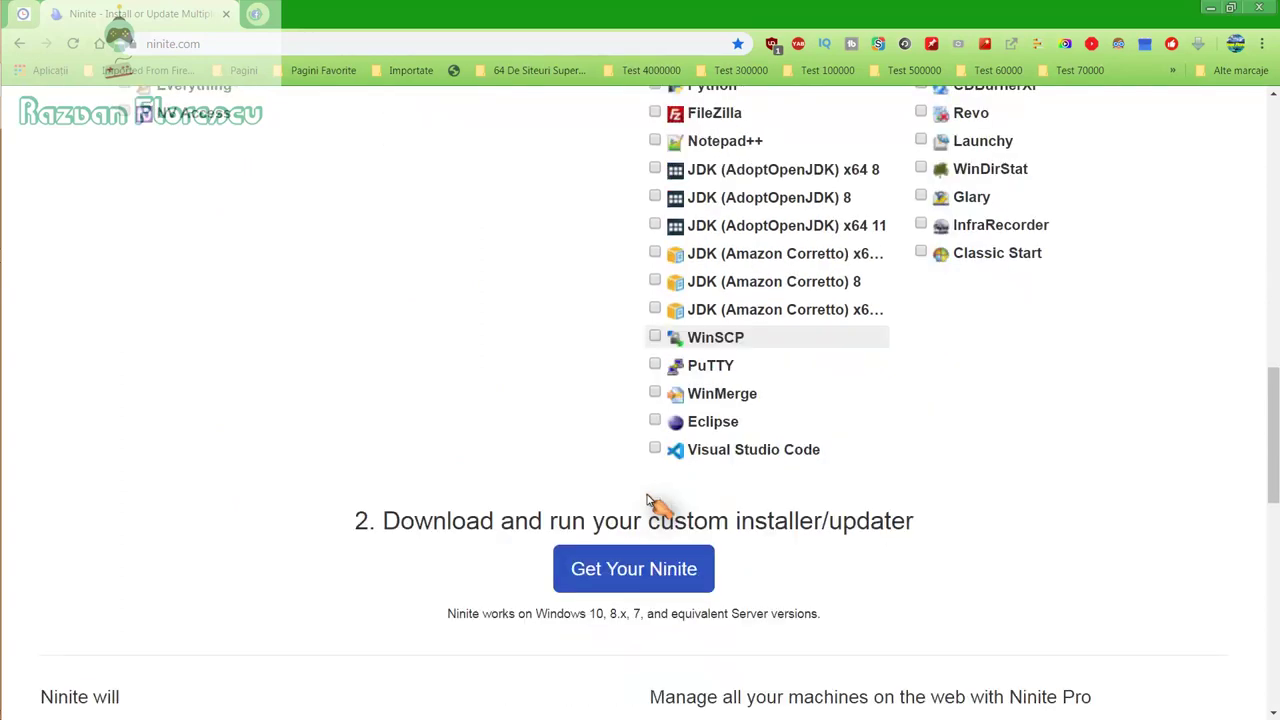
# Step: Get the custom Ninite installer and save it to the desktop as an Application (*.exe) named Ninite CCCP GOM Inkscape MediaMonkey MusicBee Installer.exe
pyautogui.click(634, 578)
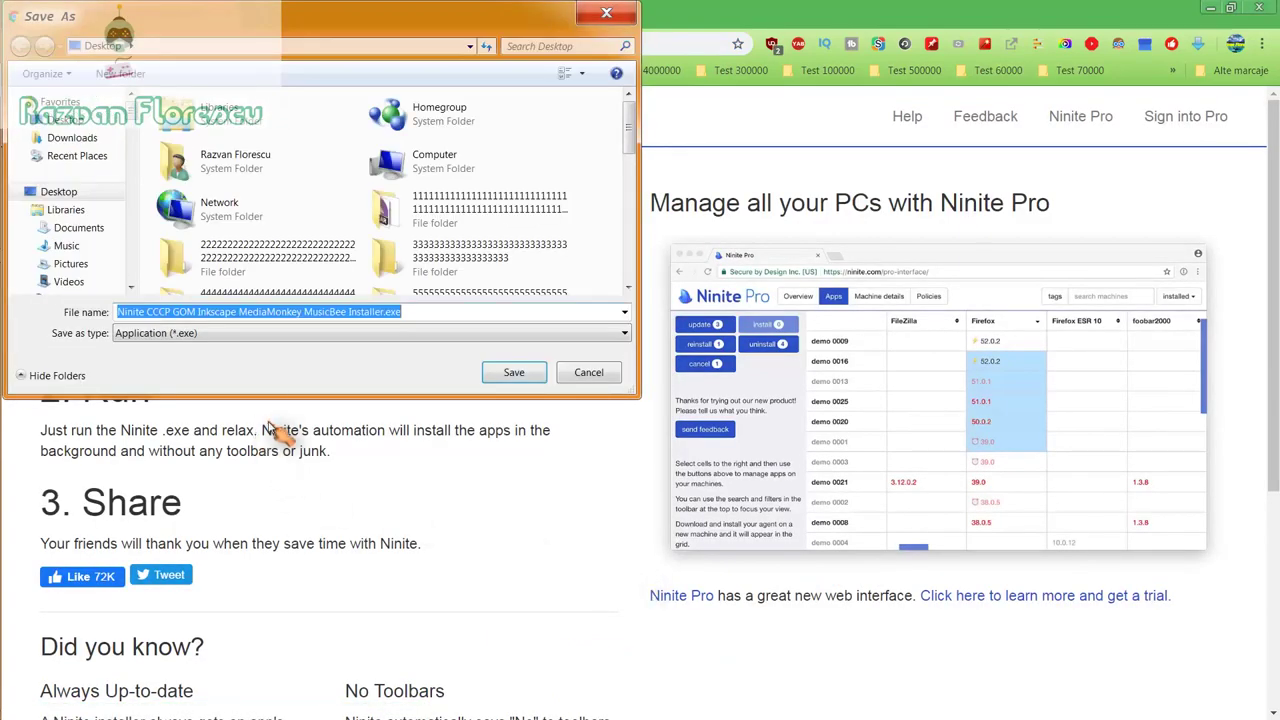
pyautogui.click(325, 334)
pyautogui.click(305, 360)
pyautogui.click(508, 374)
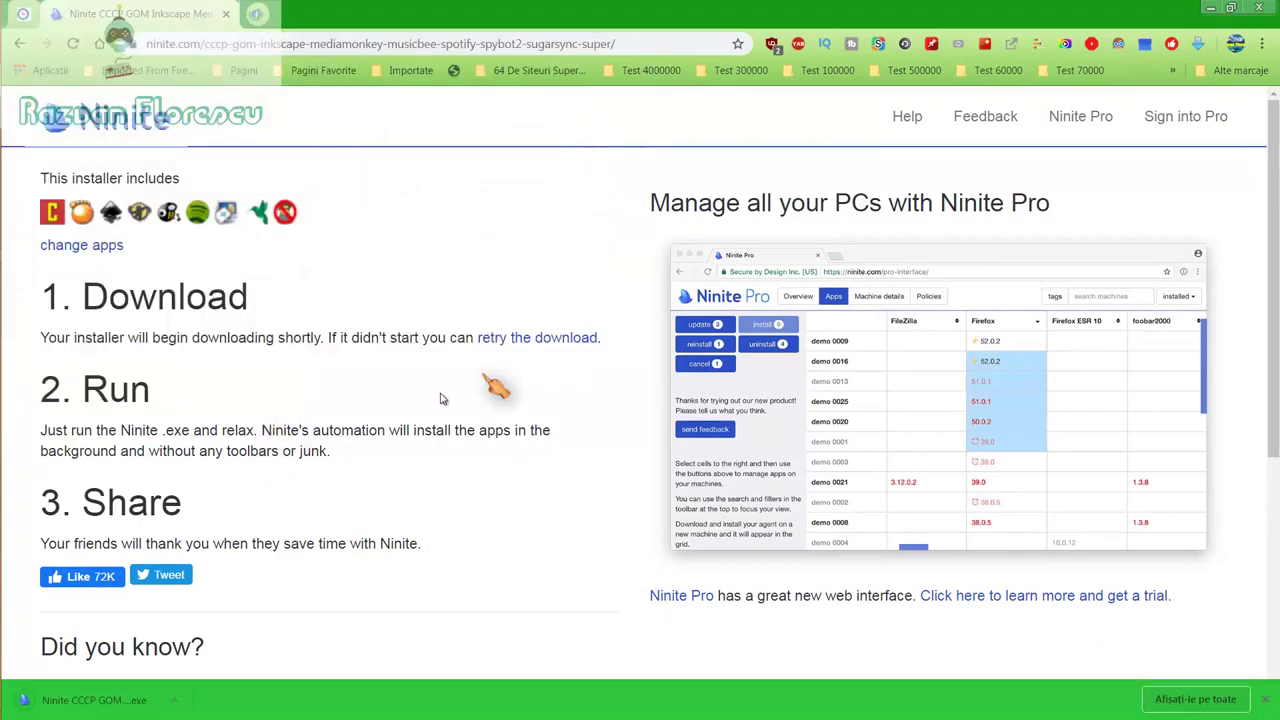
# Step: Run the downloaded Ninite installer, close the browser and expand the installation details
pyautogui.click(128, 700)
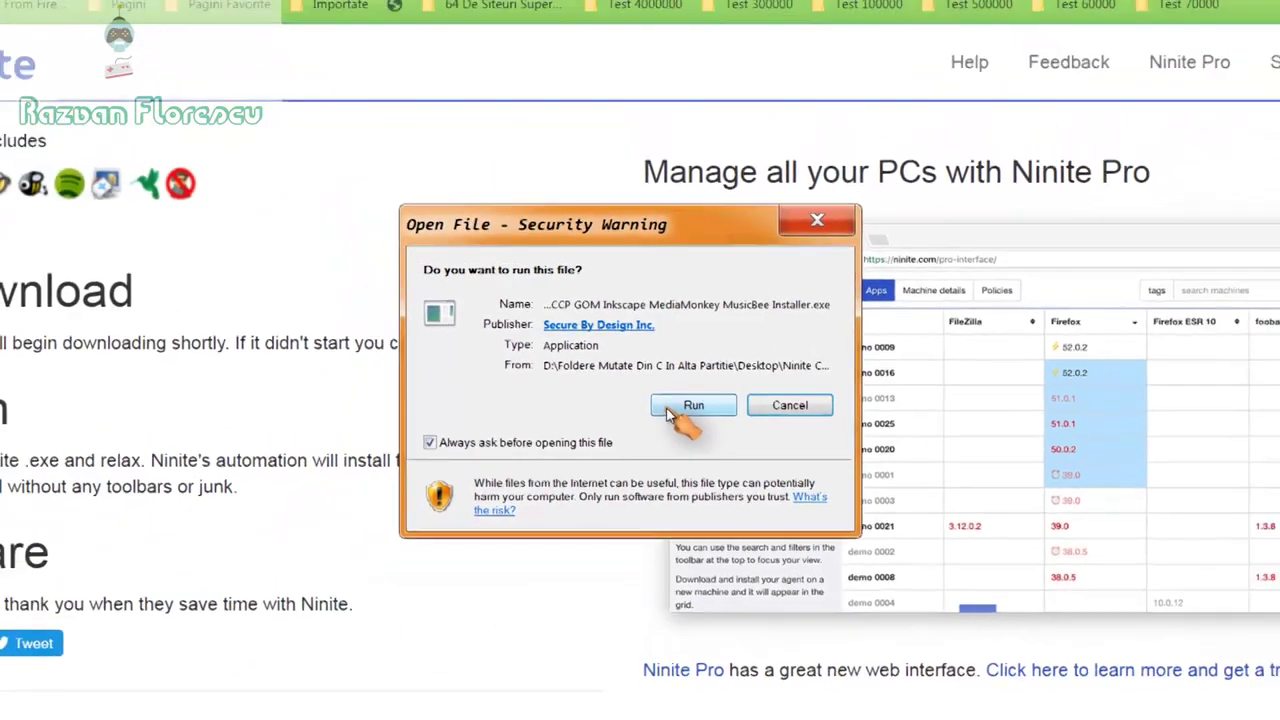
pyautogui.click(698, 427)
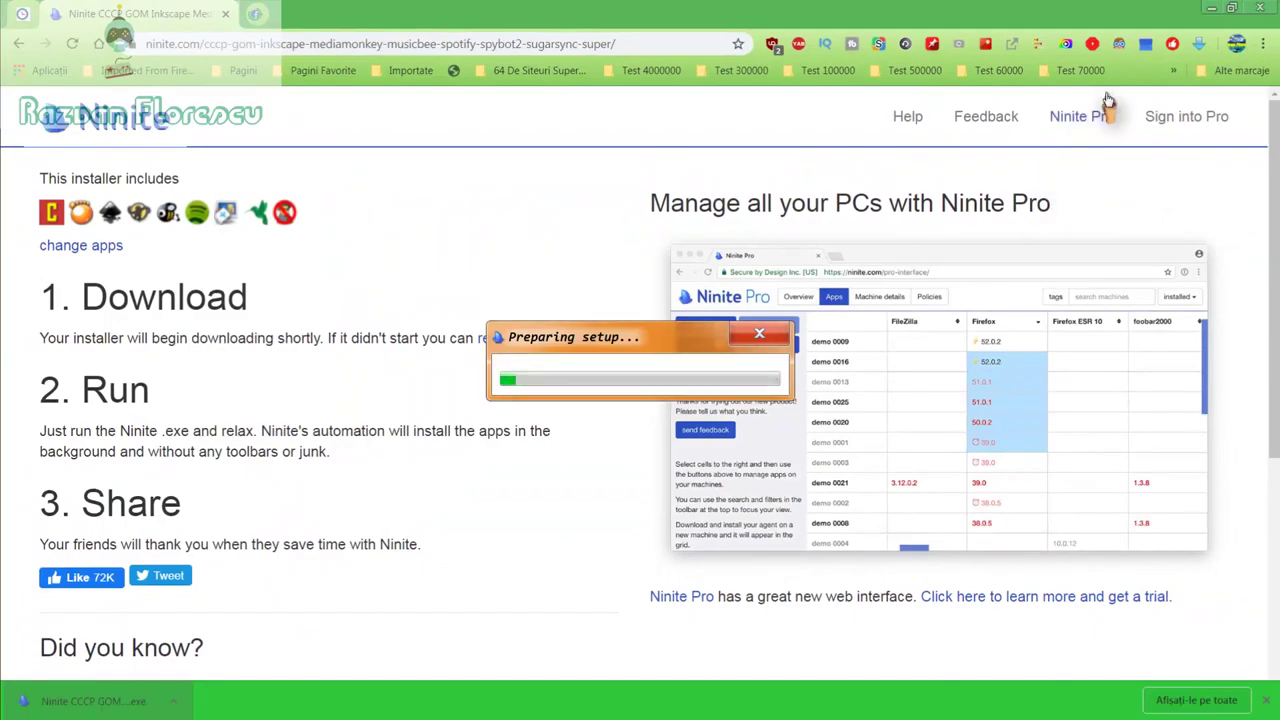
pyautogui.click(1258, 8)
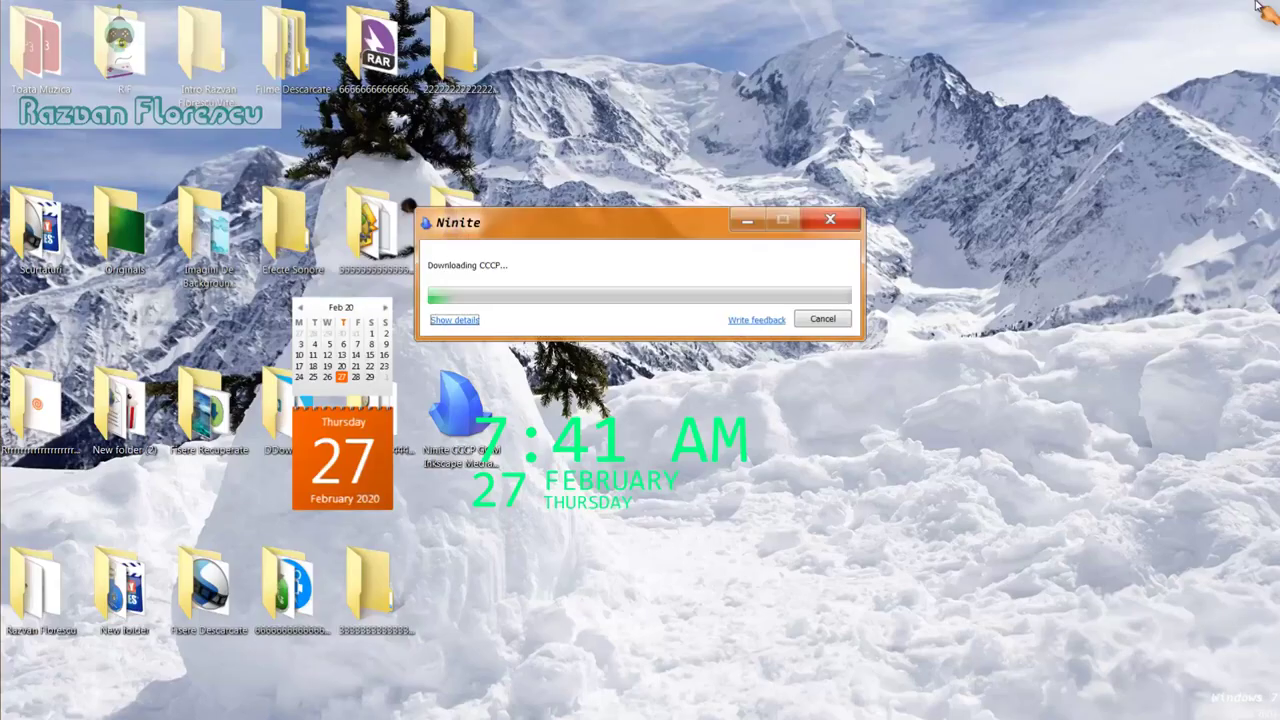
pyautogui.click(455, 321)
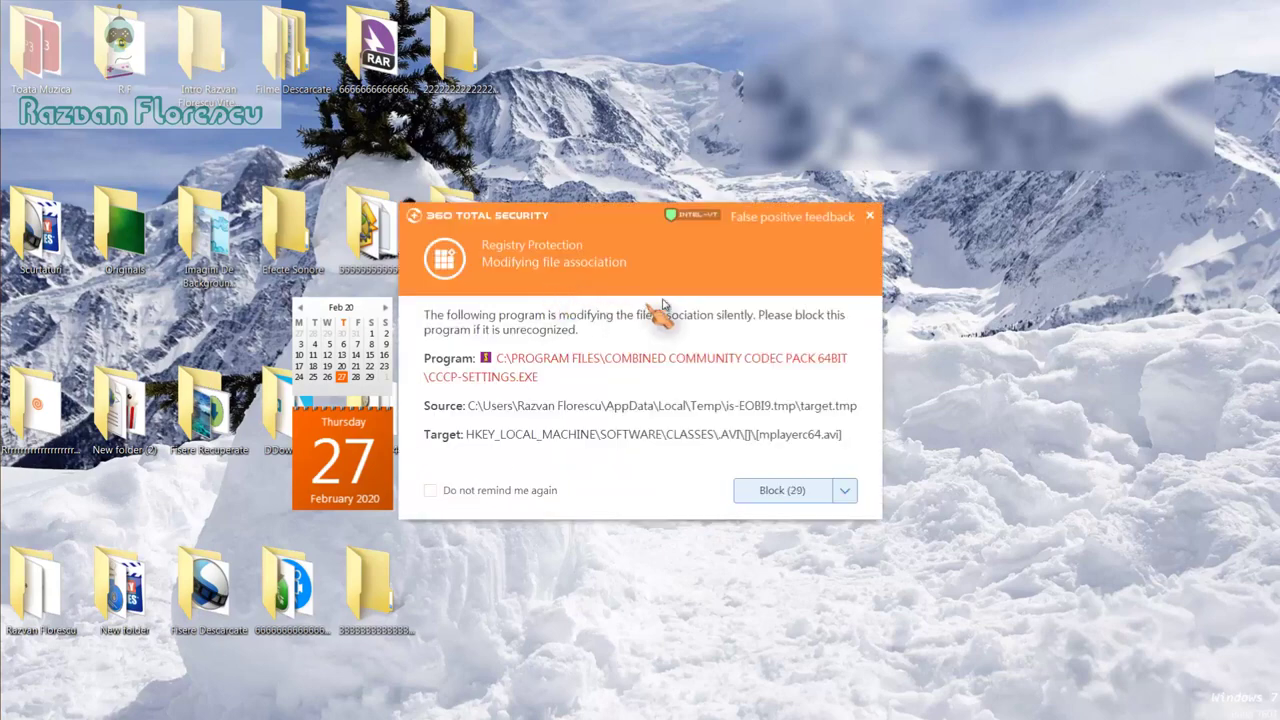
# Step: Dismiss the 360 Total Security alerts about file association, driver or service, and context menu changes without blocking anything
pyautogui.click(872, 218)
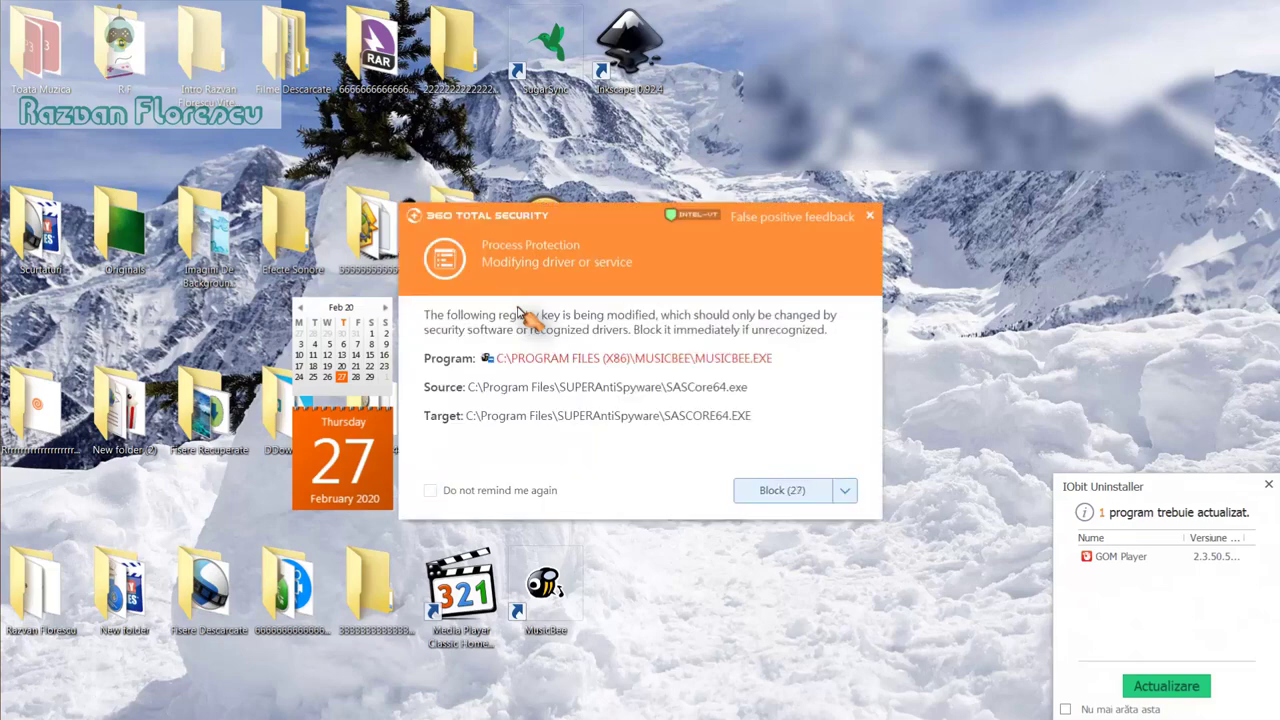
pyautogui.click(872, 217)
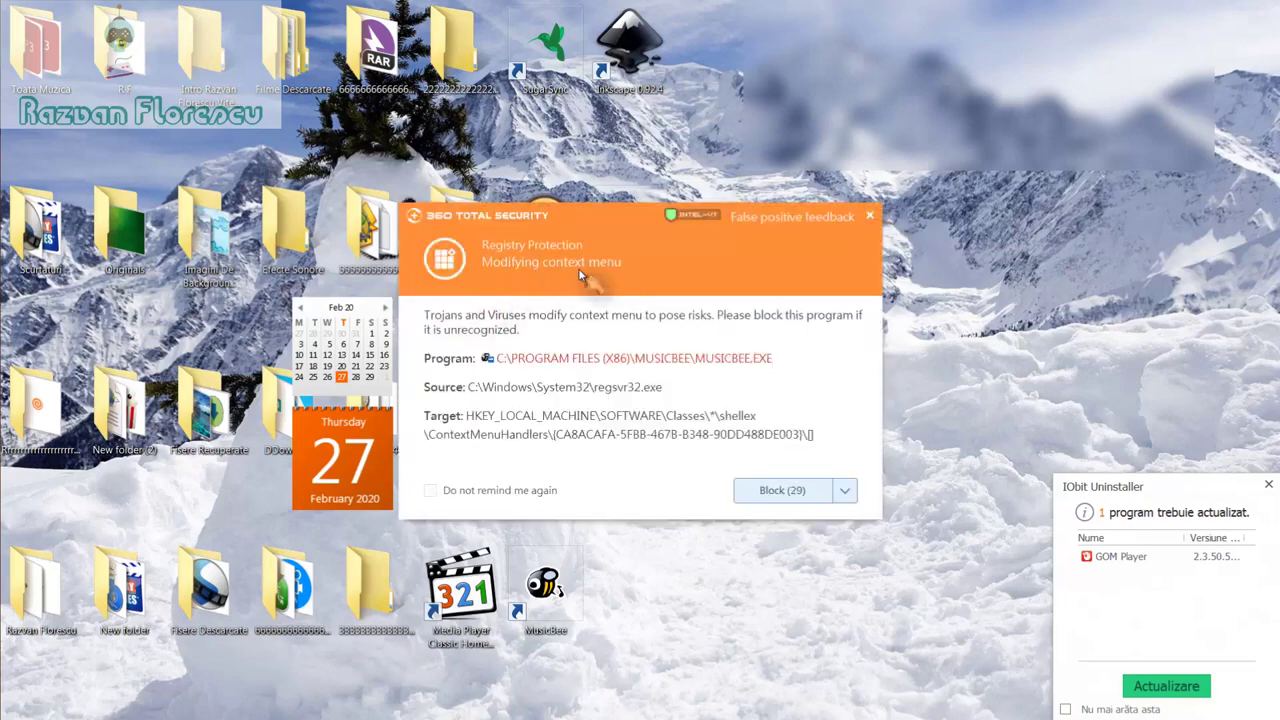
pyautogui.click(870, 217)
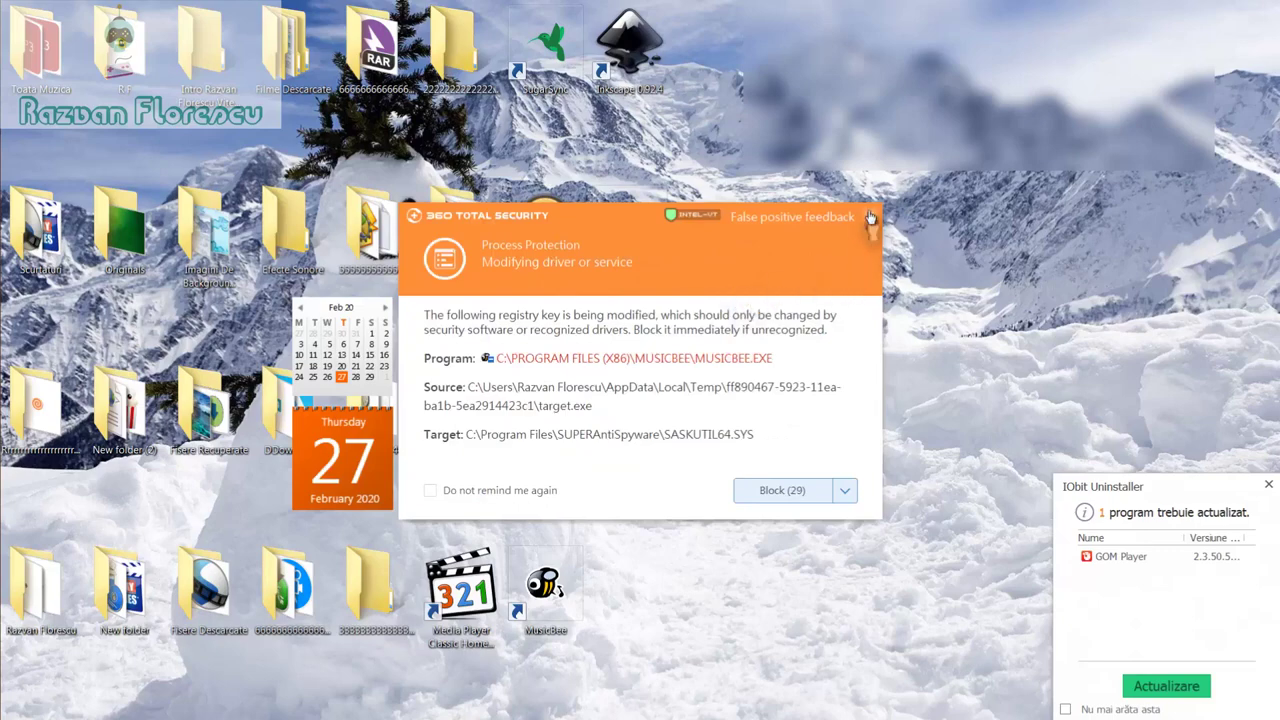
pyautogui.click(871, 216)
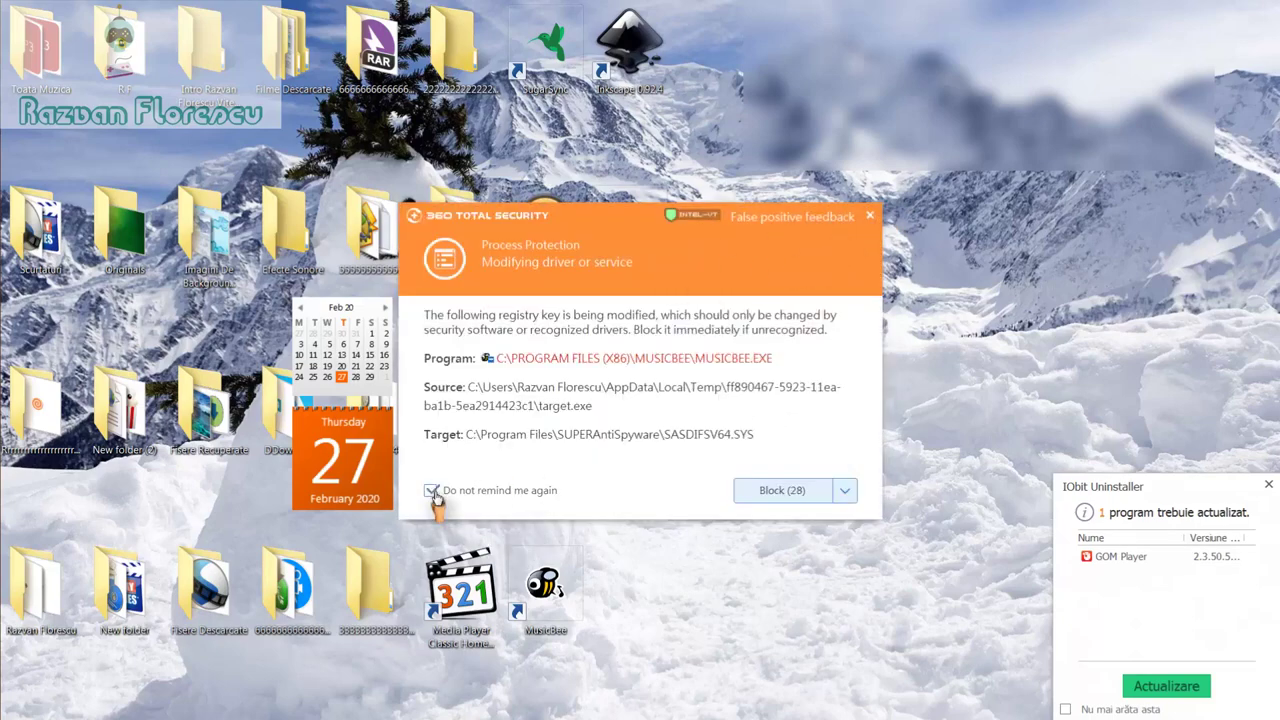
# Step: Turn on "Do not remind me again" in the driver alert and dismiss the remaining 360 Total Security alerts for this installation
pyautogui.click(432, 491)
pyautogui.click(870, 216)
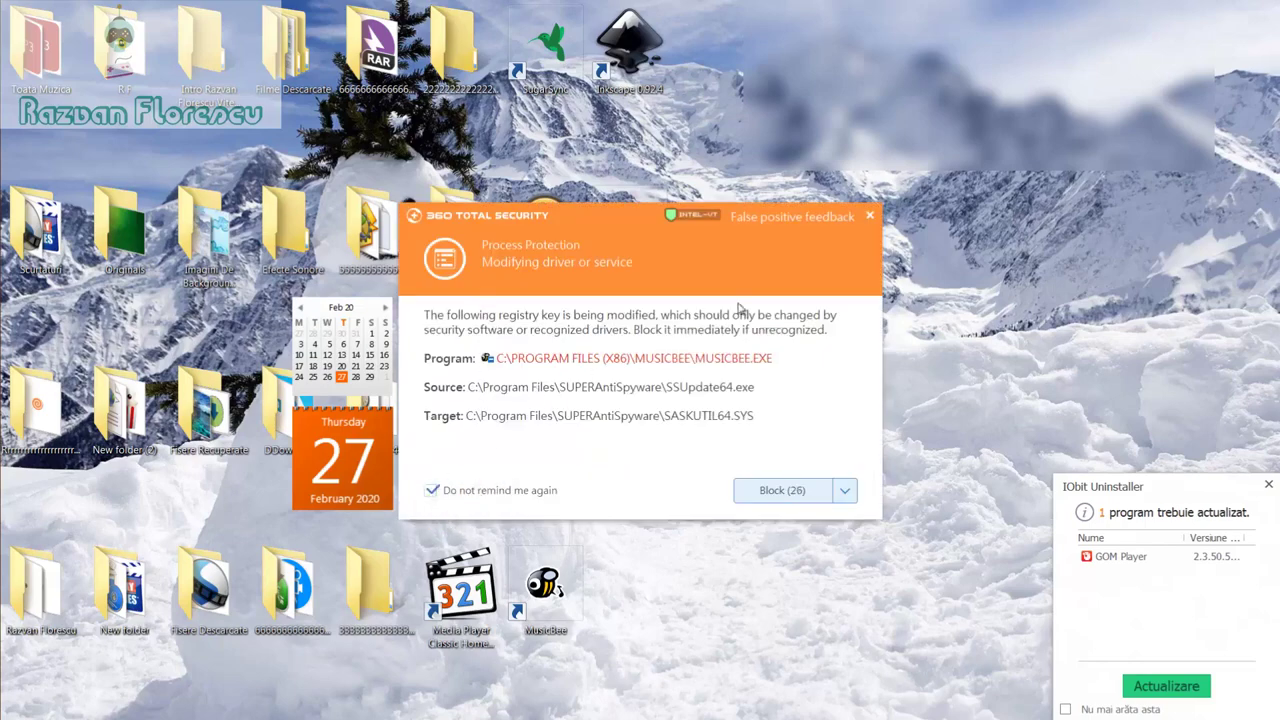
pyautogui.click(869, 217)
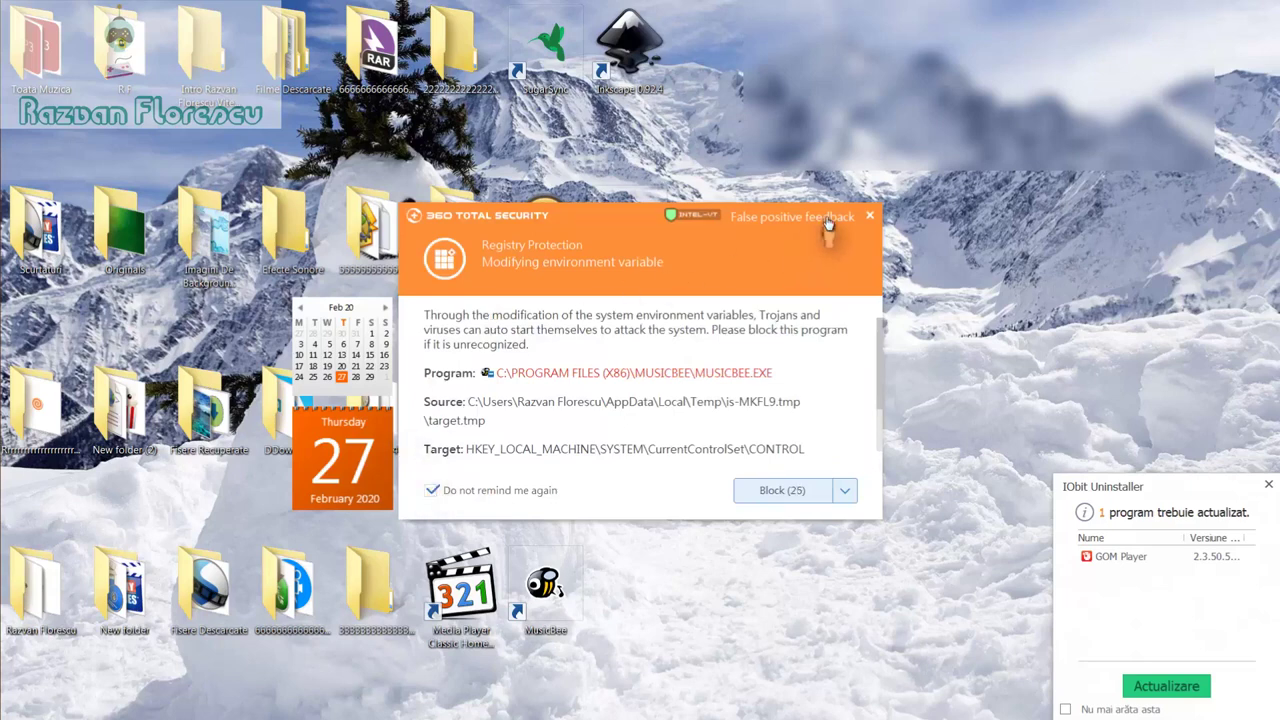
pyautogui.click(871, 218)
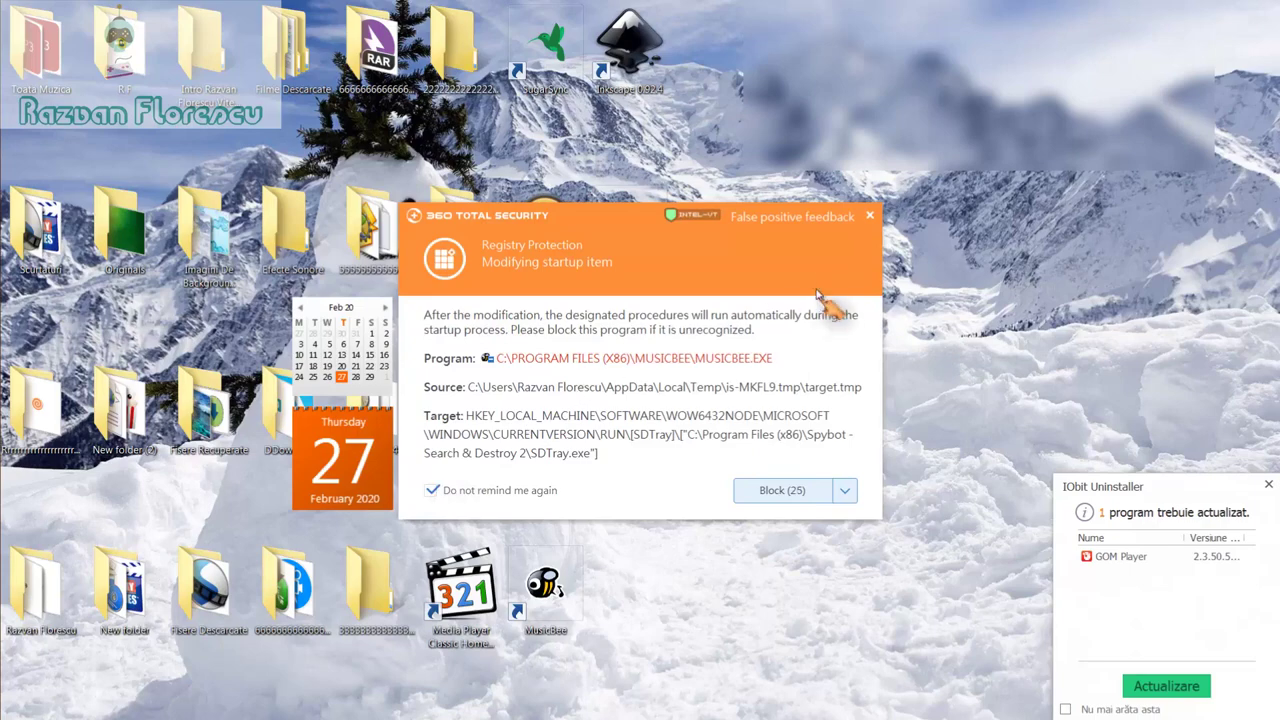
pyautogui.click(871, 216)
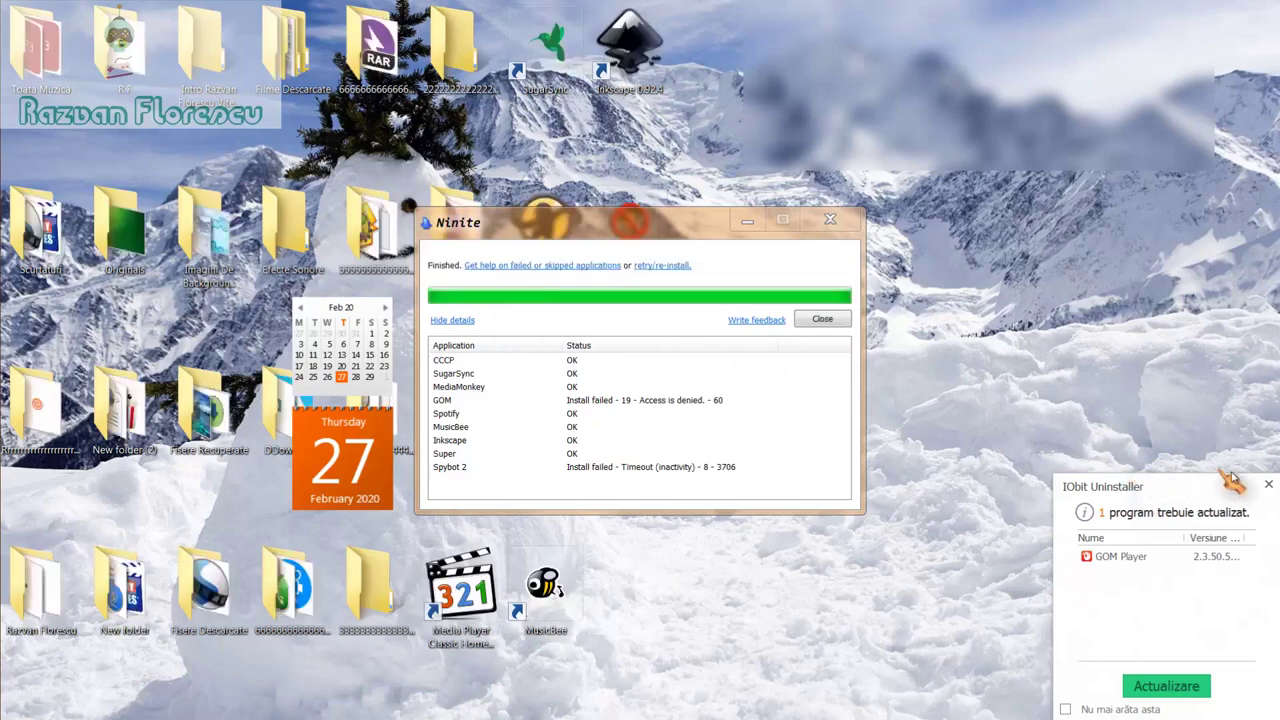
# Step: Dismiss the IObit Uninstaller update notice and close the finished Ninite installer
pyautogui.click(1265, 486)
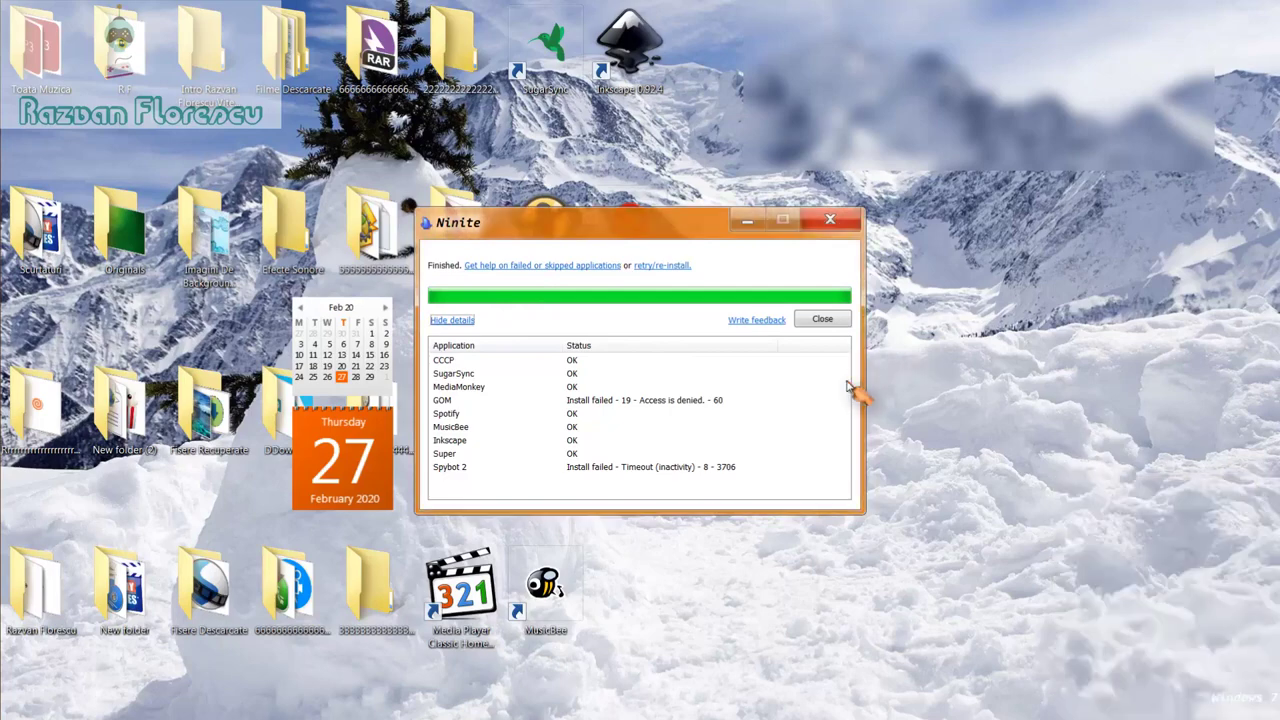
pyautogui.click(822, 320)
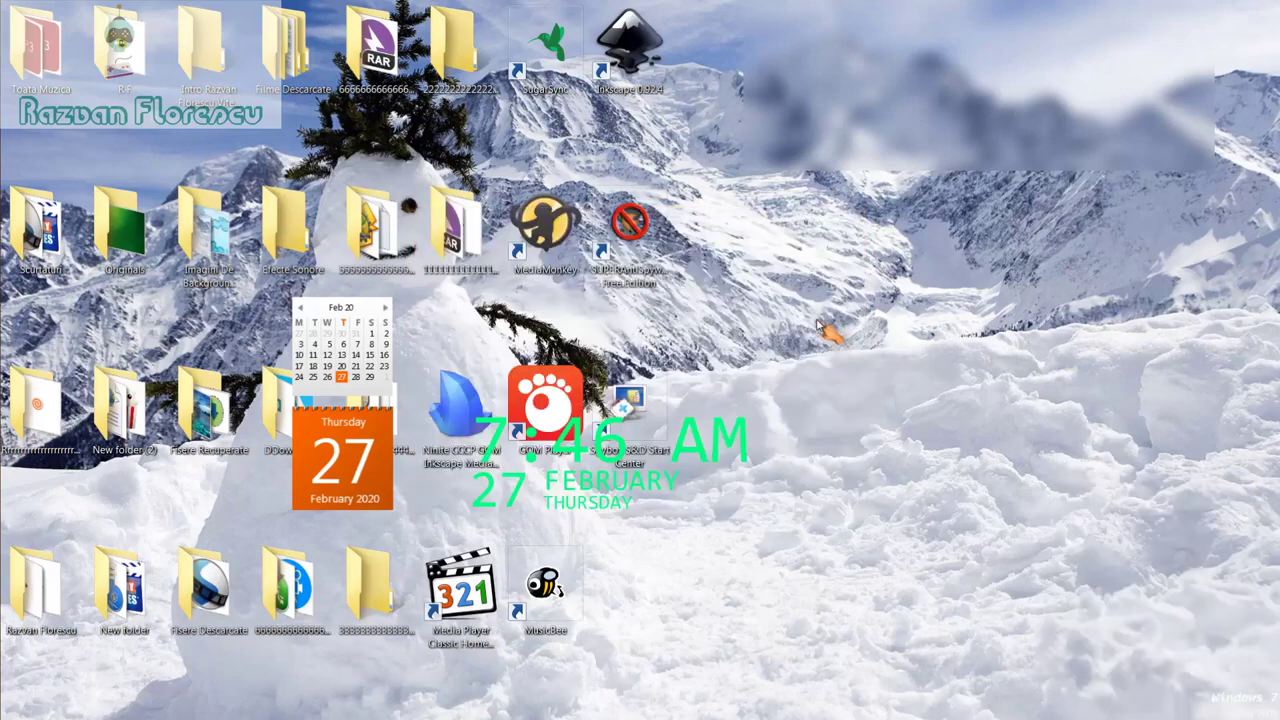
# Step: Launch Media Player Classic Home Cinema, declining periodic CCCP update checks, and view it maximized before closing it
pyautogui.click(477, 610)
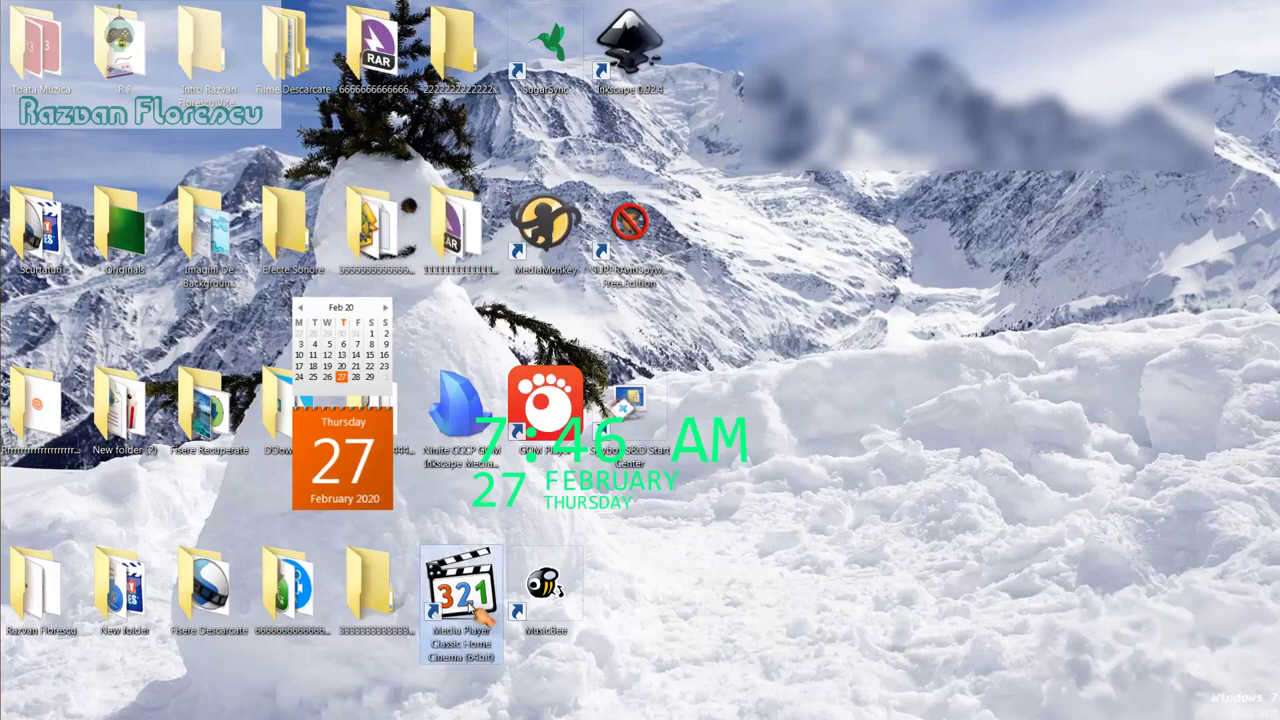
pyautogui.doubleClick(477, 610)
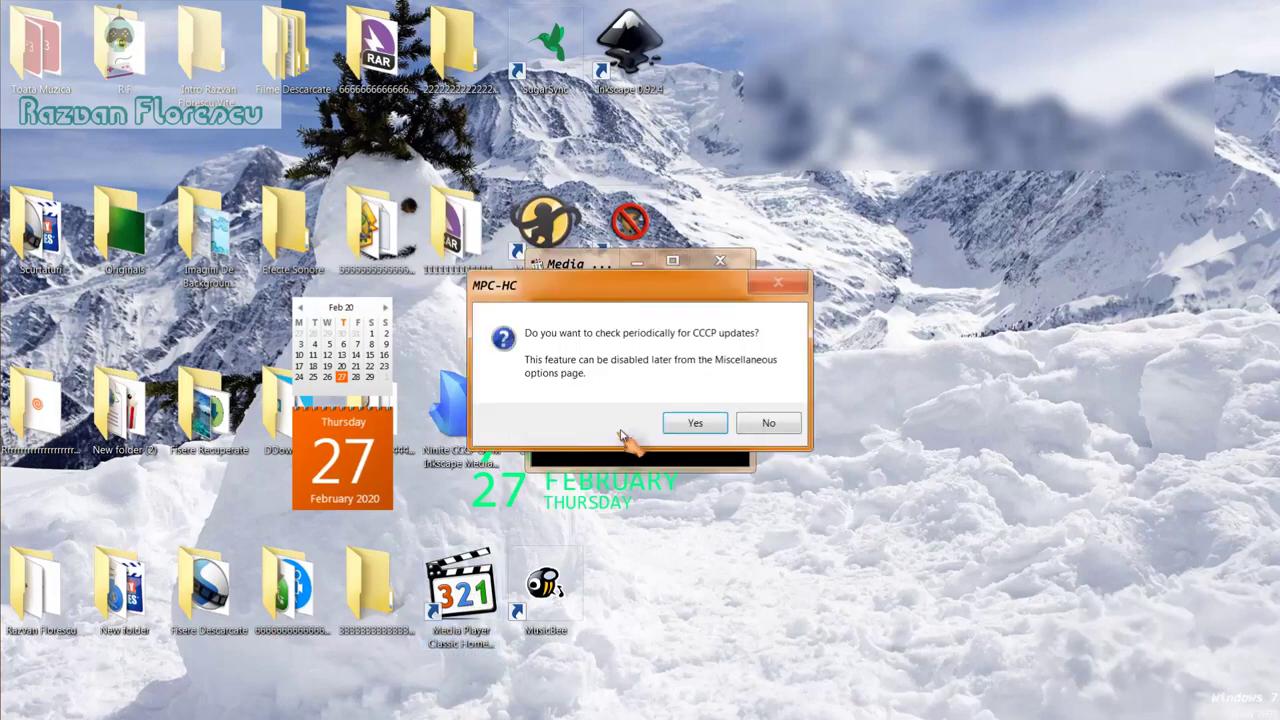
pyautogui.click(764, 424)
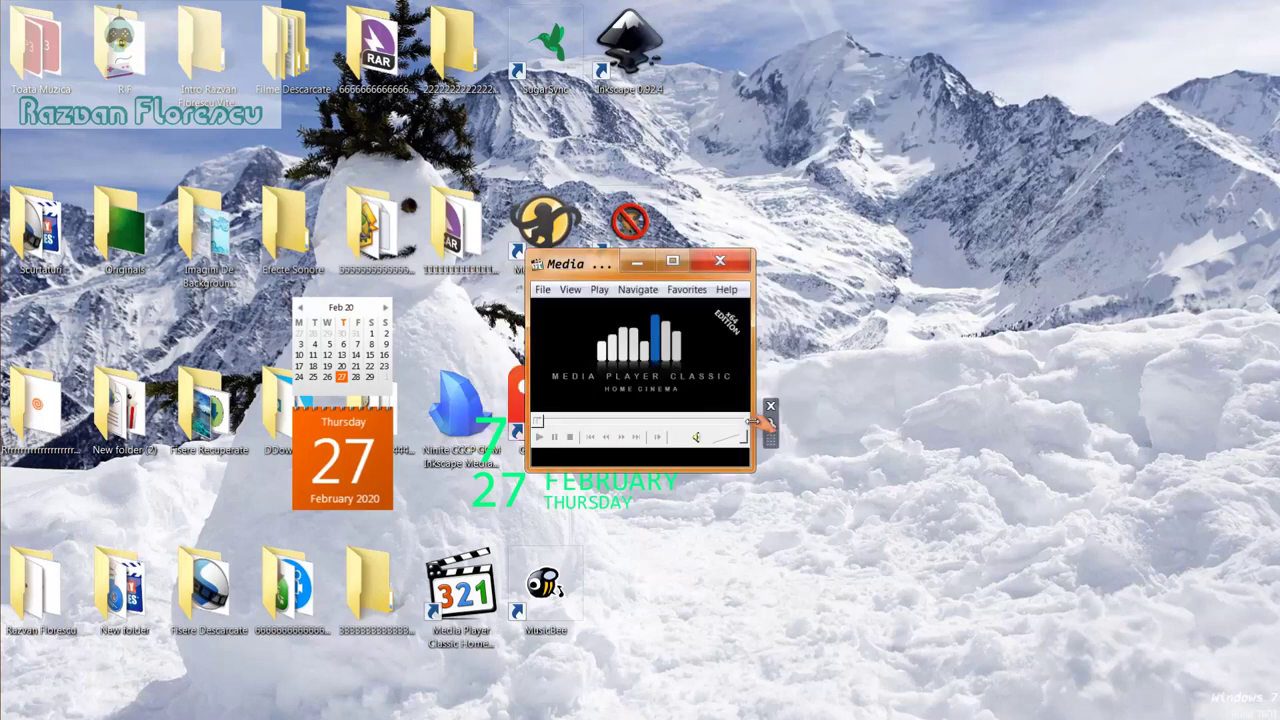
pyautogui.moveTo(598, 263); pyautogui.dragTo(622, 3)
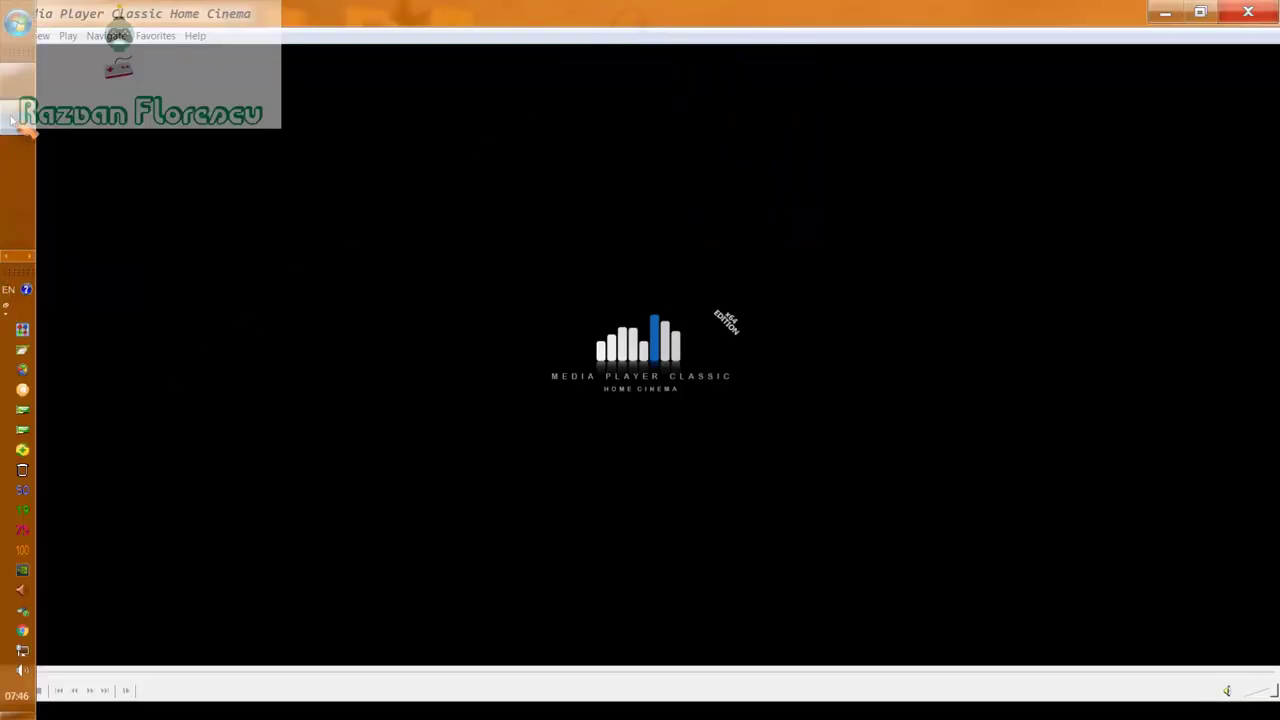
pyautogui.rightClick(14, 120)
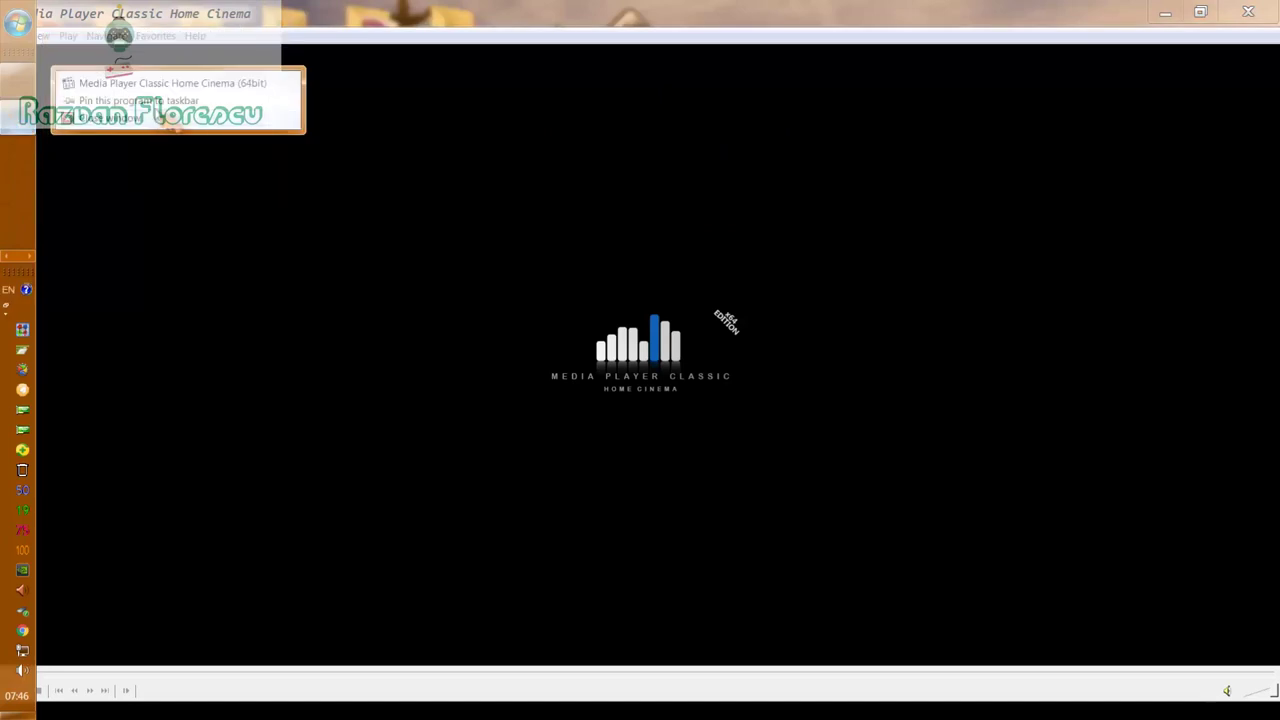
pyautogui.press('Escape')
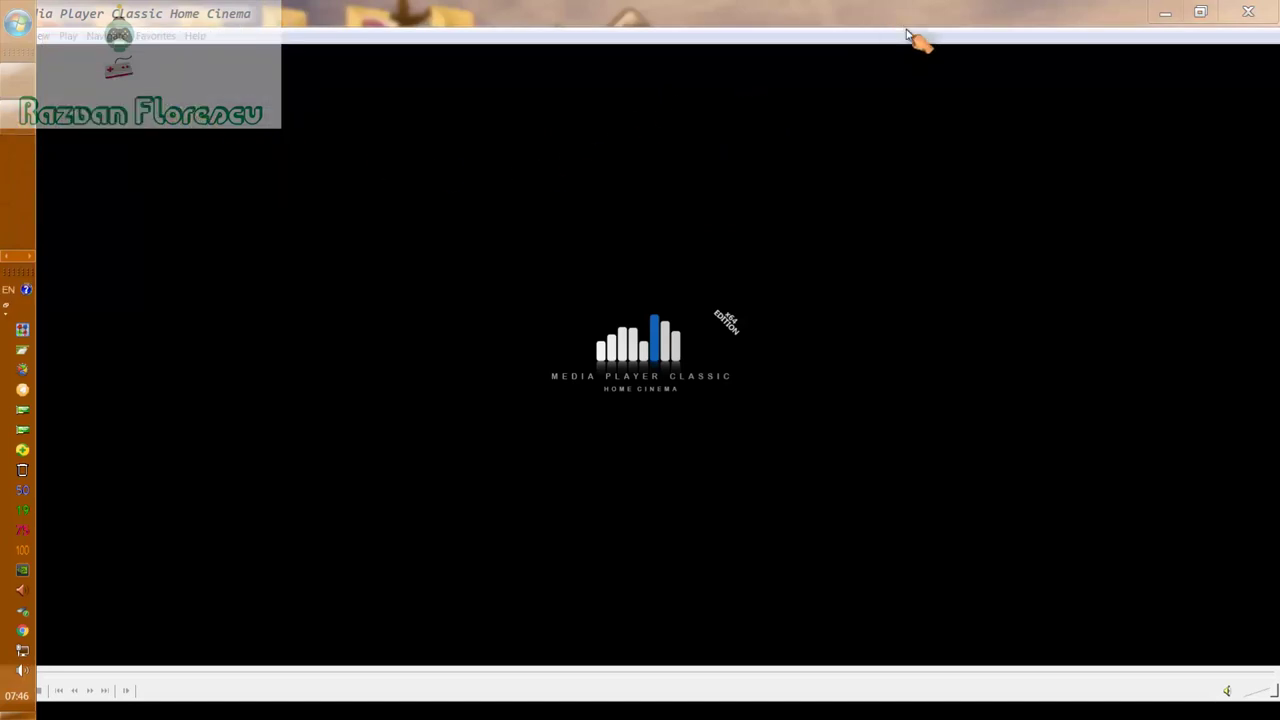
pyautogui.click(1276, 6)
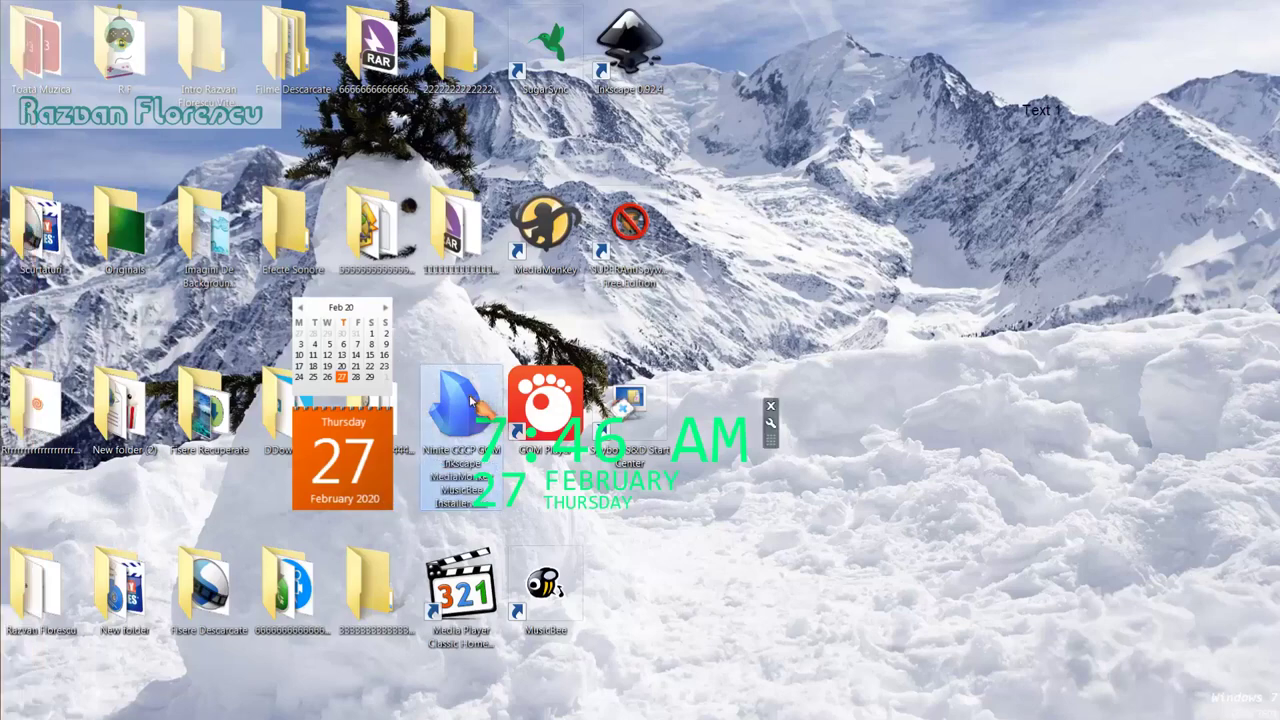
# Step: Permanently delete the Ninite installer from the desktop, leaving the program shortcuts in place
pyautogui.hotkey('shift', 'Delete')
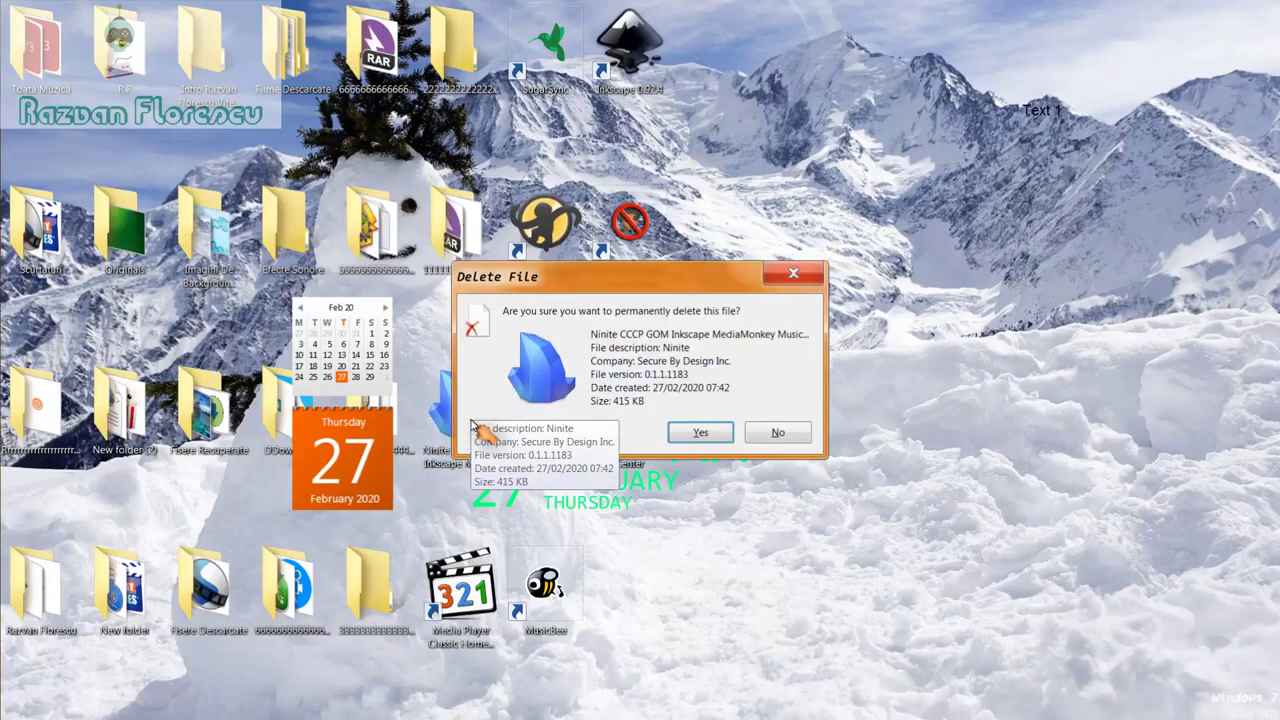
pyautogui.press('Return')
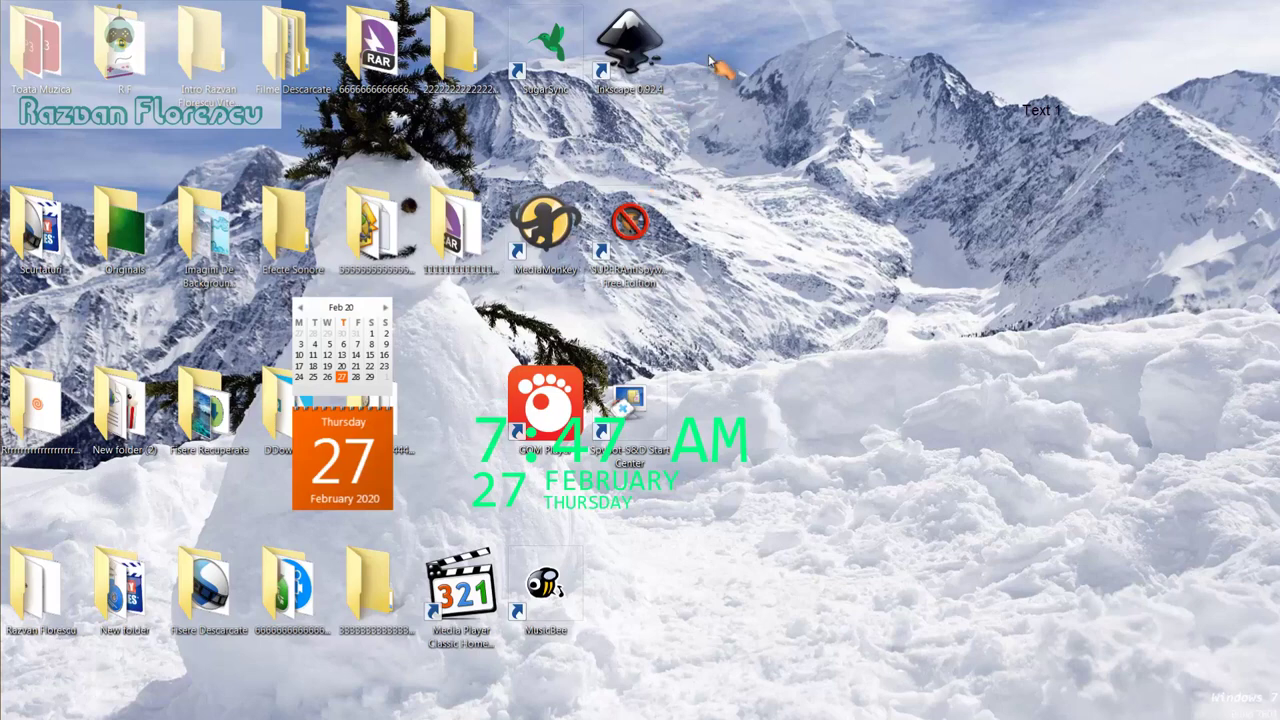
# Step: Copy the eight program shortcuts, including Media Player Classic Home Cinema, from the desktop into the Scurtaturi folder
pyautogui.moveTo(712, 47); pyautogui.dragTo(515, 592)
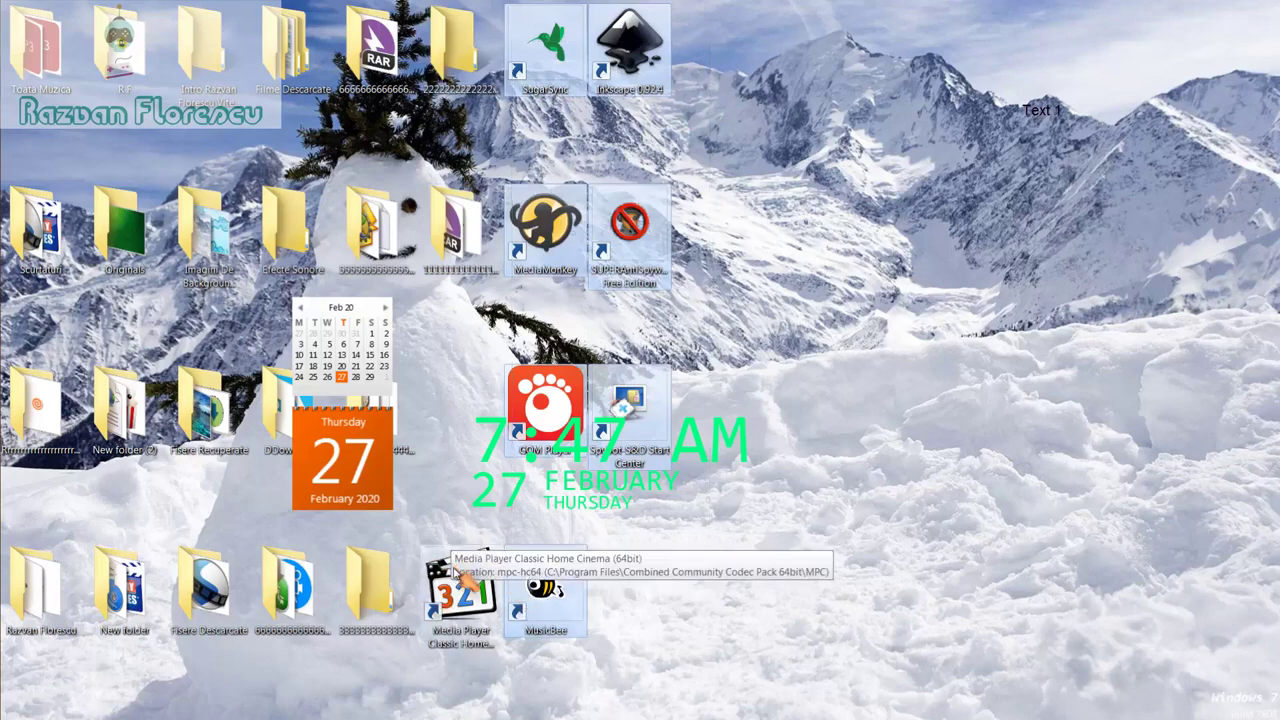
pyautogui.keyDown('ctrl'); pyautogui.click(460, 585); pyautogui.keyUp('ctrl')
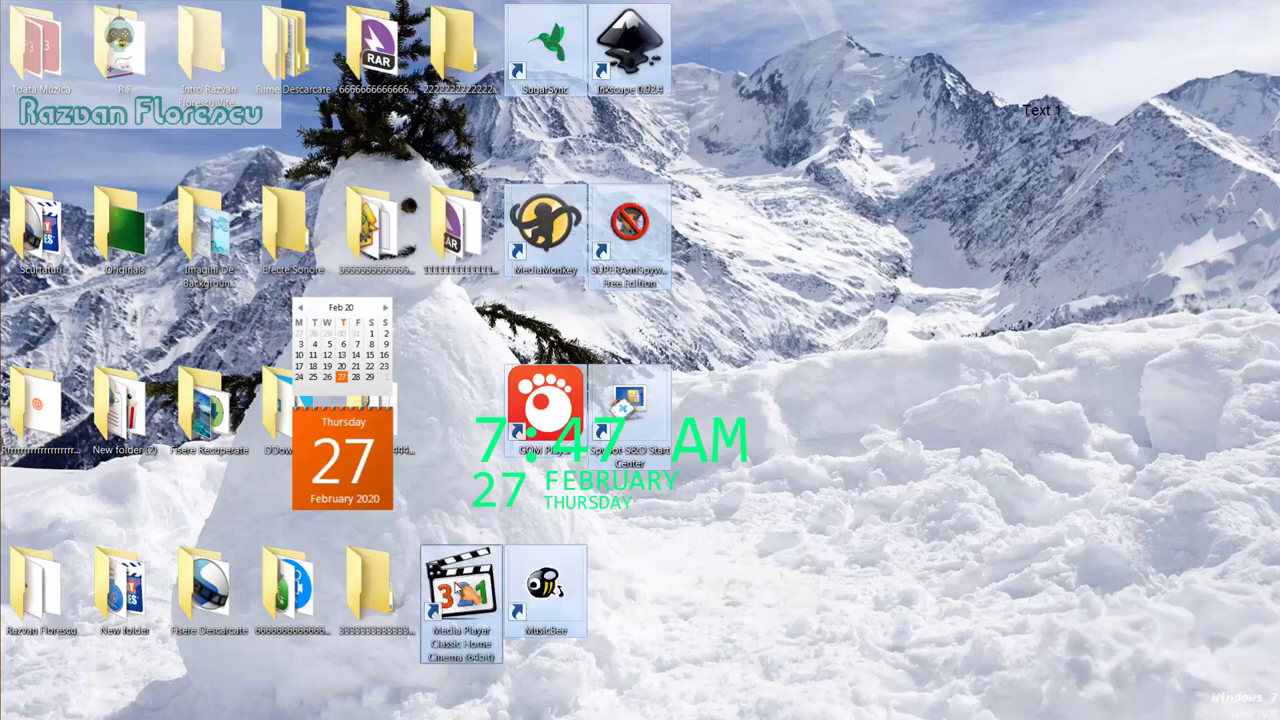
pyautogui.moveTo(462, 590); pyautogui.dragTo(128, 258)
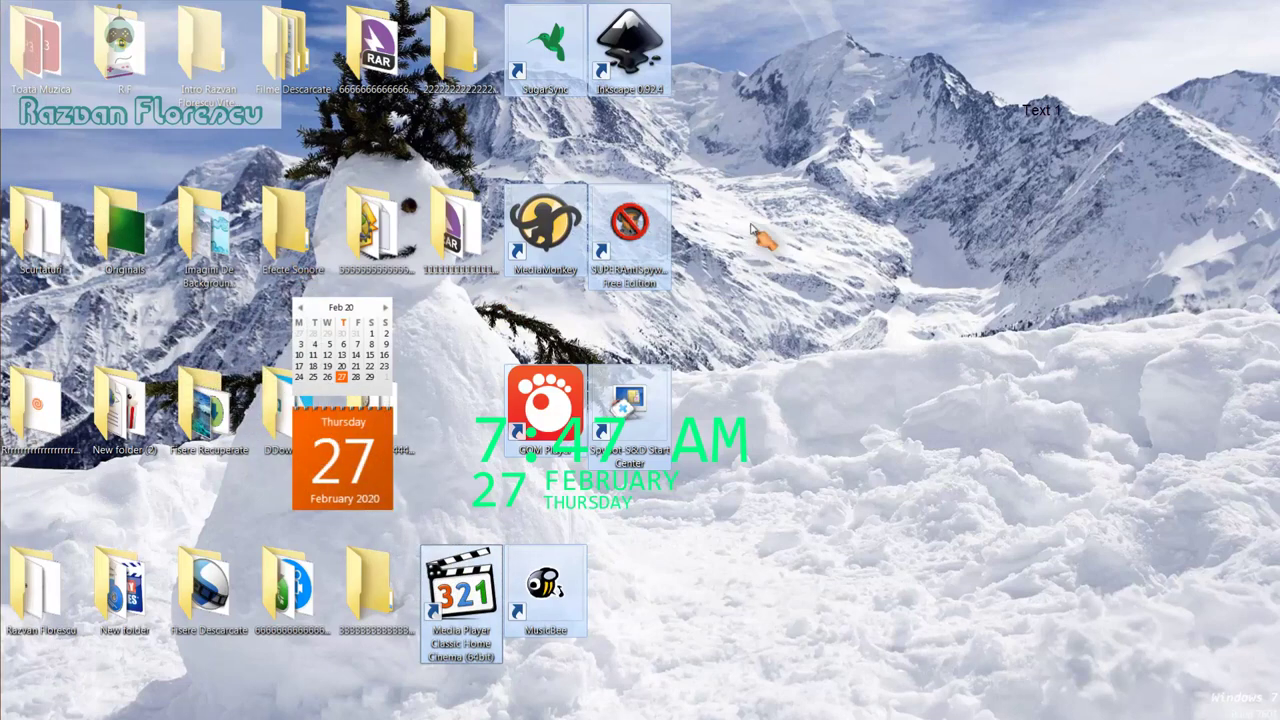
# Step: Permanently delete the eight selected program shortcuts from the desktop and refresh the desktop twice
pyautogui.hotkey('shift', 'Delete')
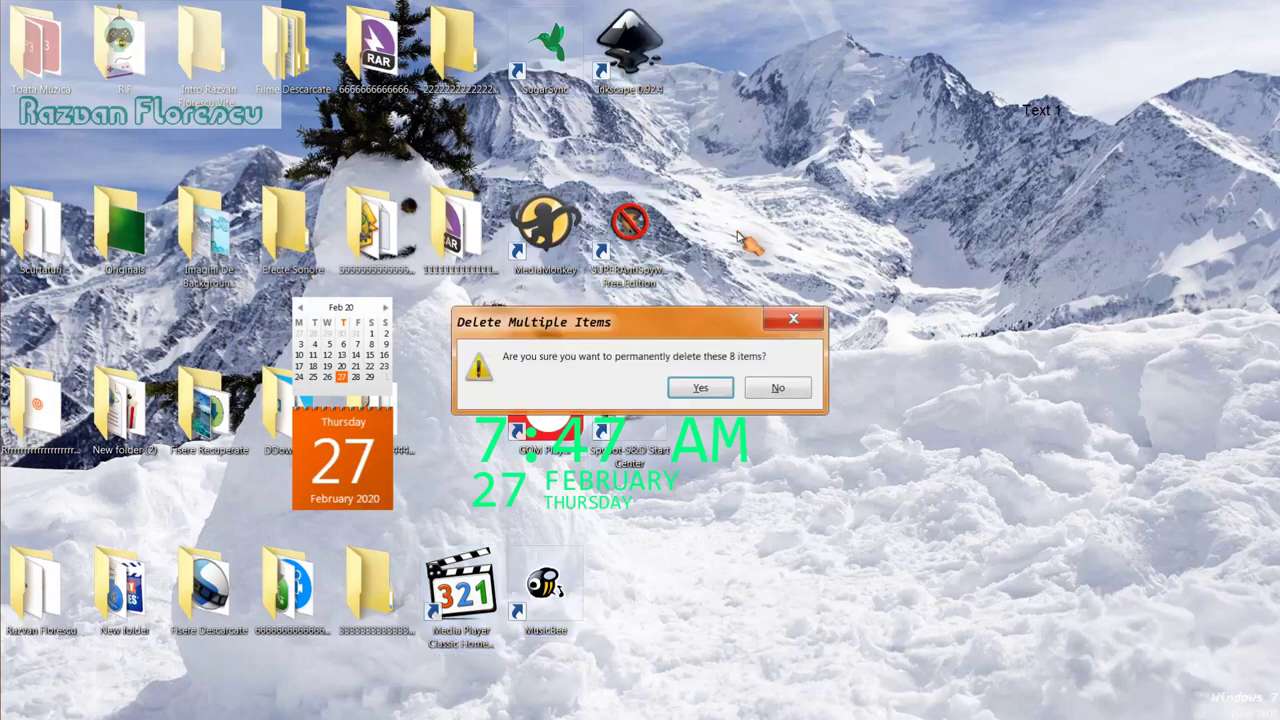
pyautogui.press('Return')
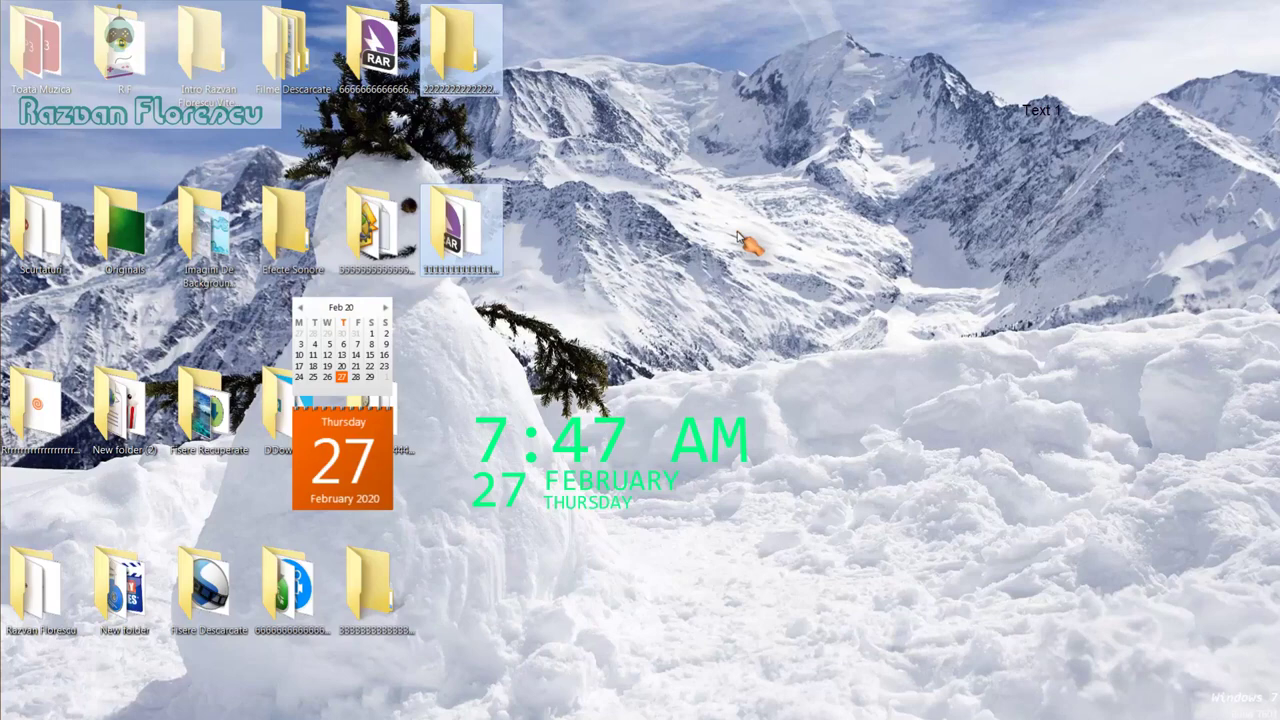
pyautogui.rightClick(605, 541)
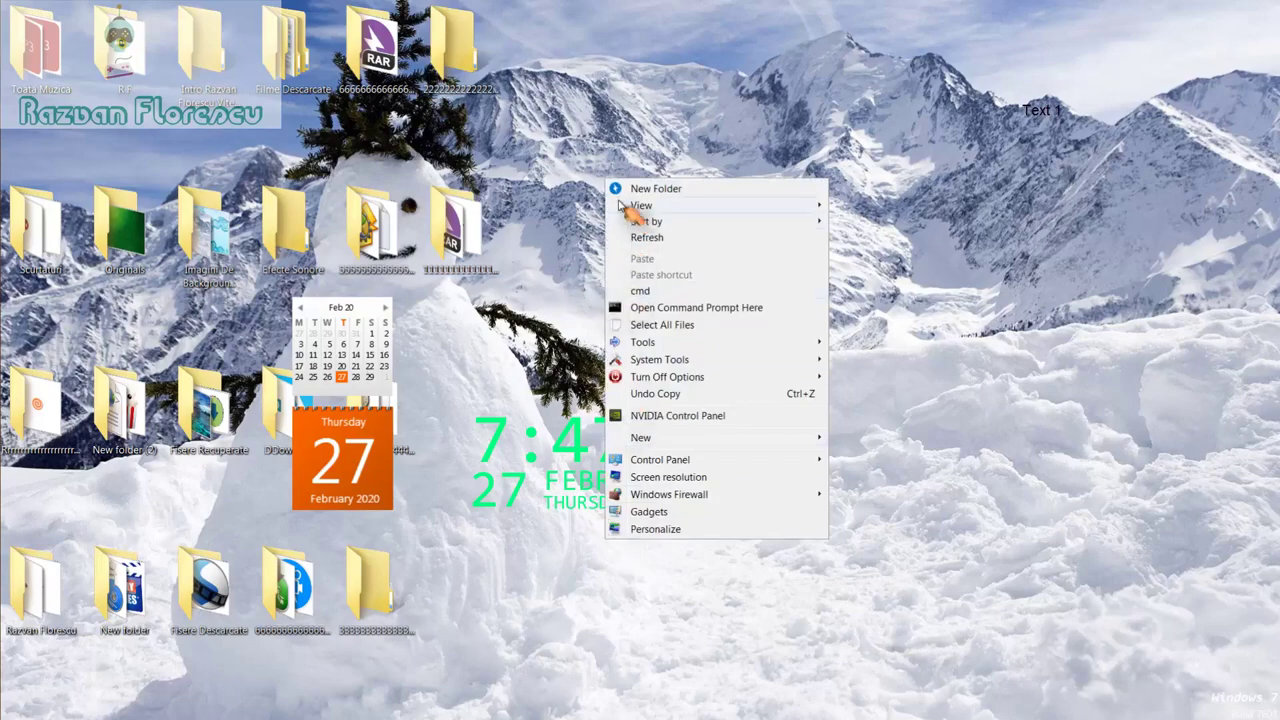
pyautogui.click(645, 238)
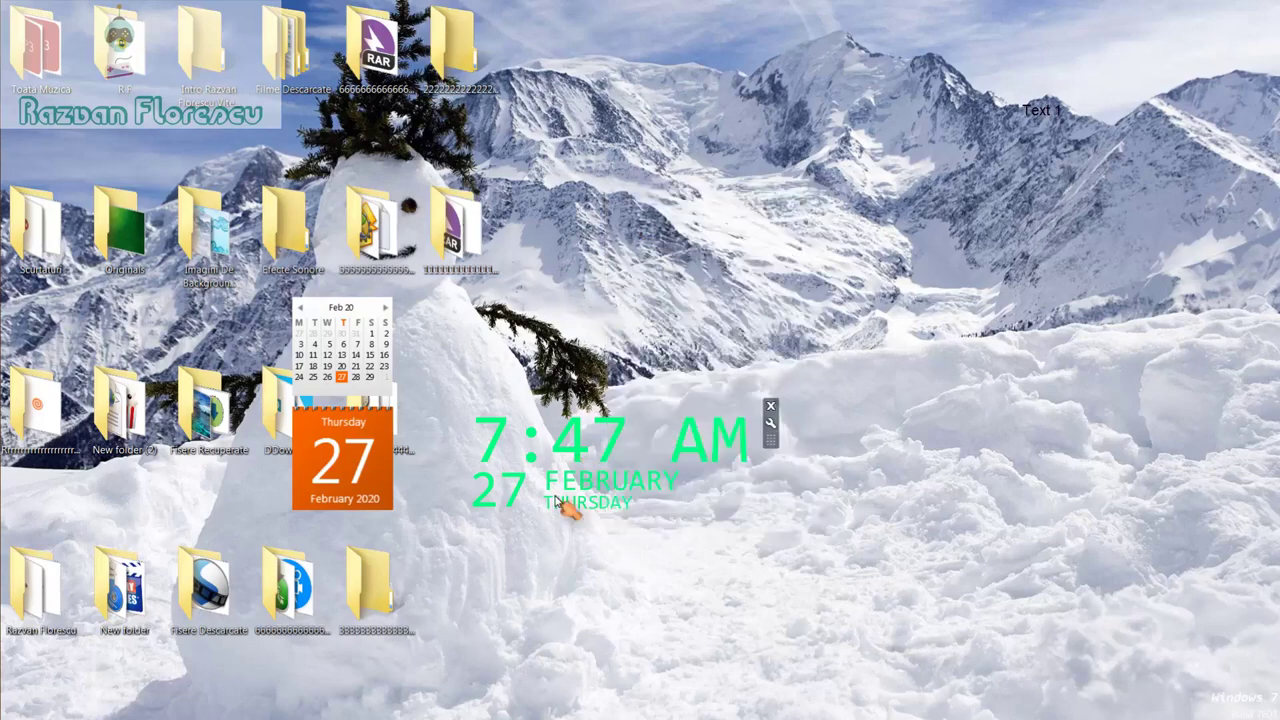
pyautogui.rightClick(574, 541)
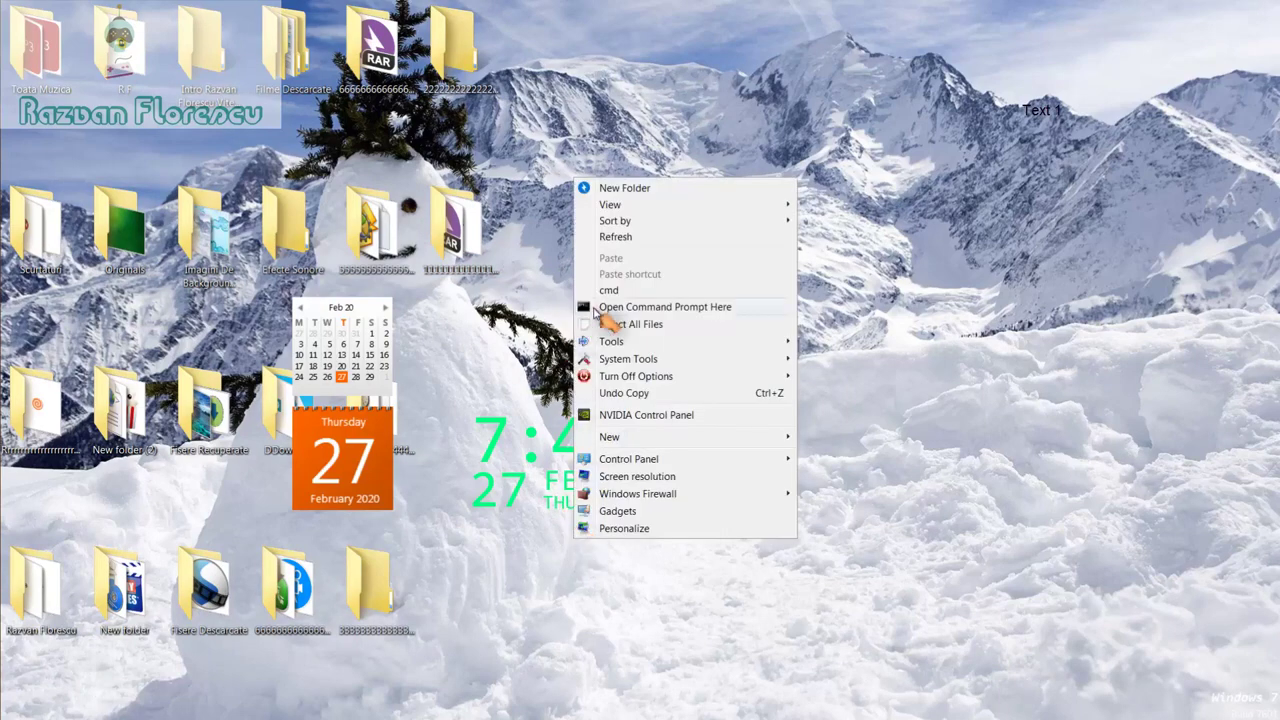
pyautogui.click(614, 240)
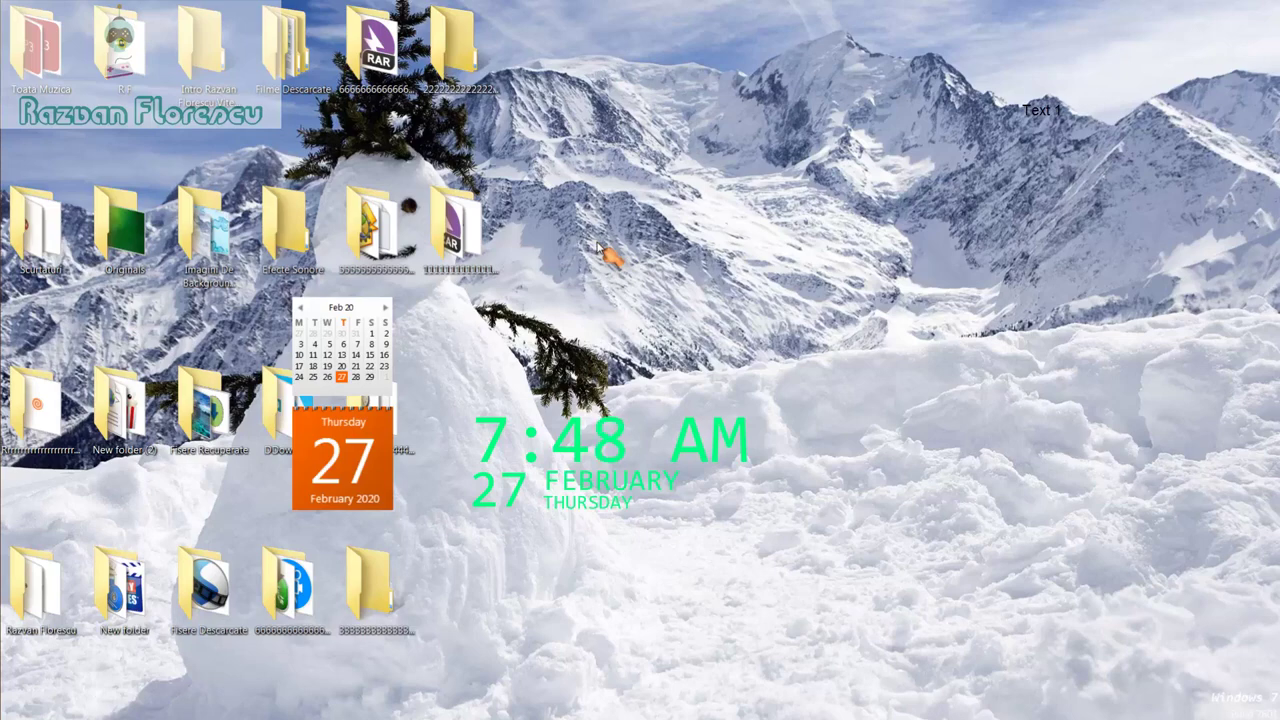
# Step: Bring up the screen recorder window and stop the recording
pyautogui.moveTo(4, 215)
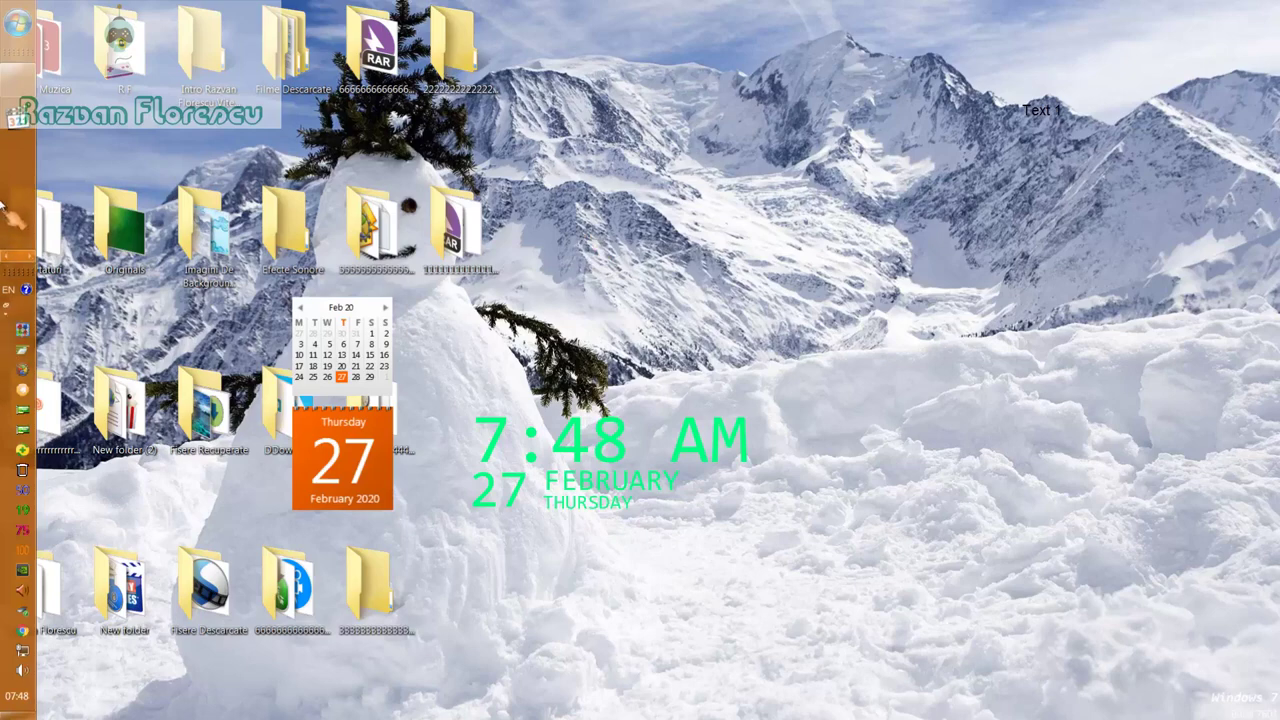
pyautogui.moveTo(26, 86)
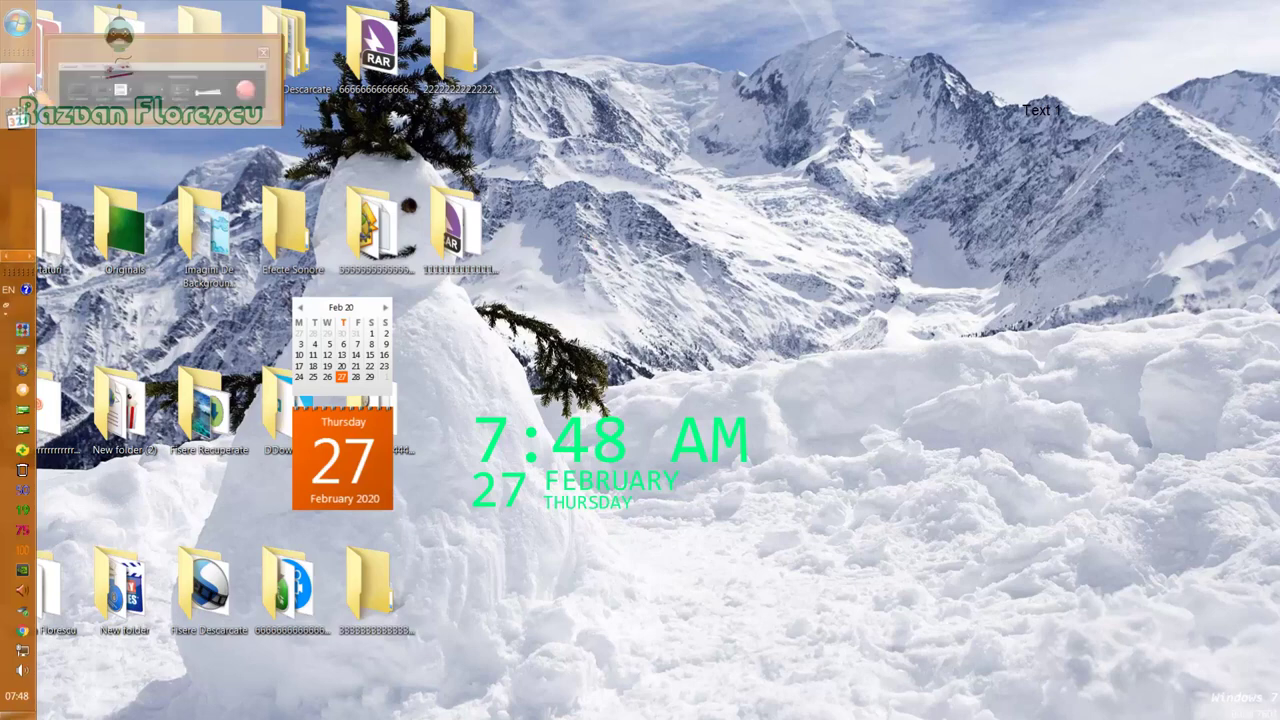
pyautogui.click(110, 98)
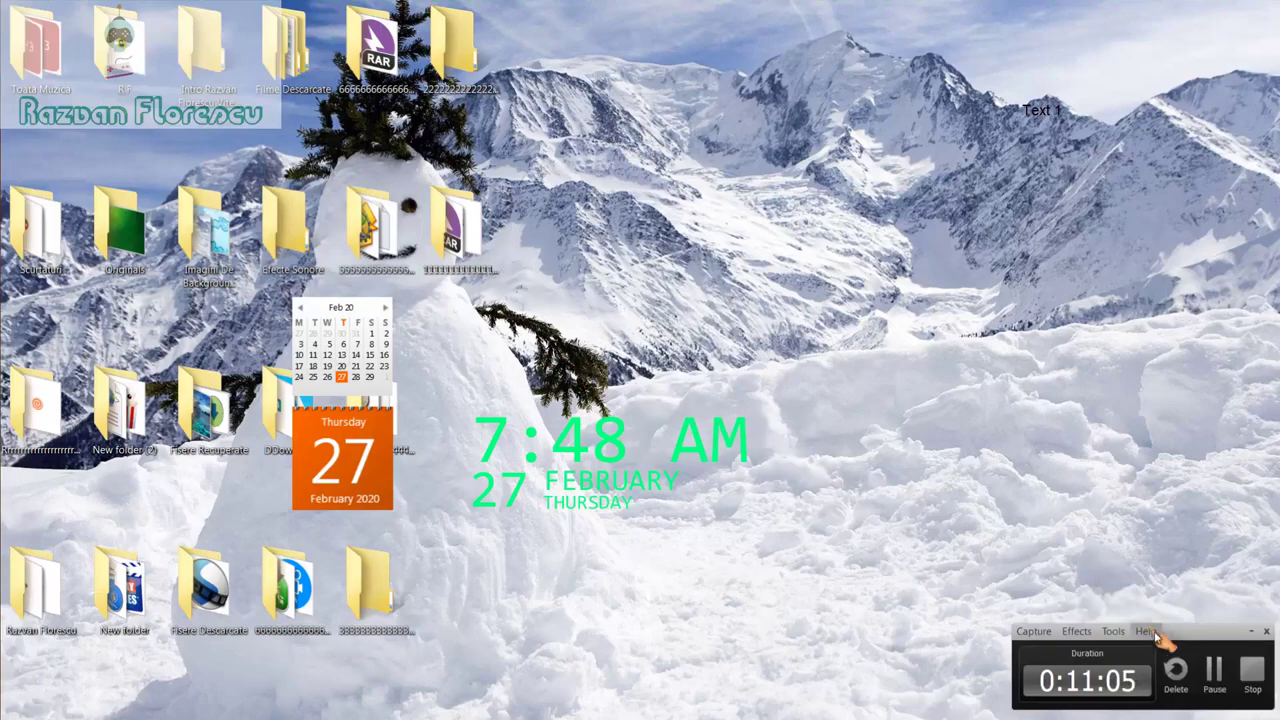
pyautogui.click(1252, 672)
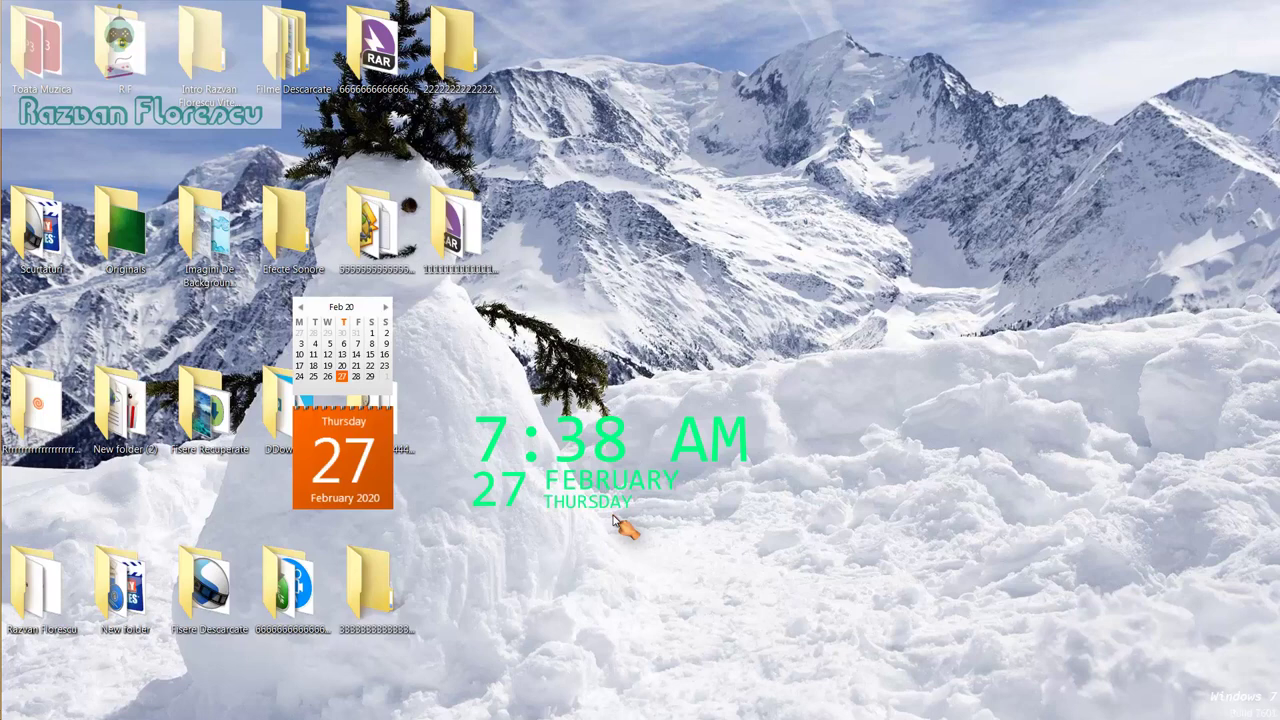
# Step: Switch to the Ninite website in the browser and look through the available apps in every category, down to Developer Tools
pyautogui.moveTo(5, 335)
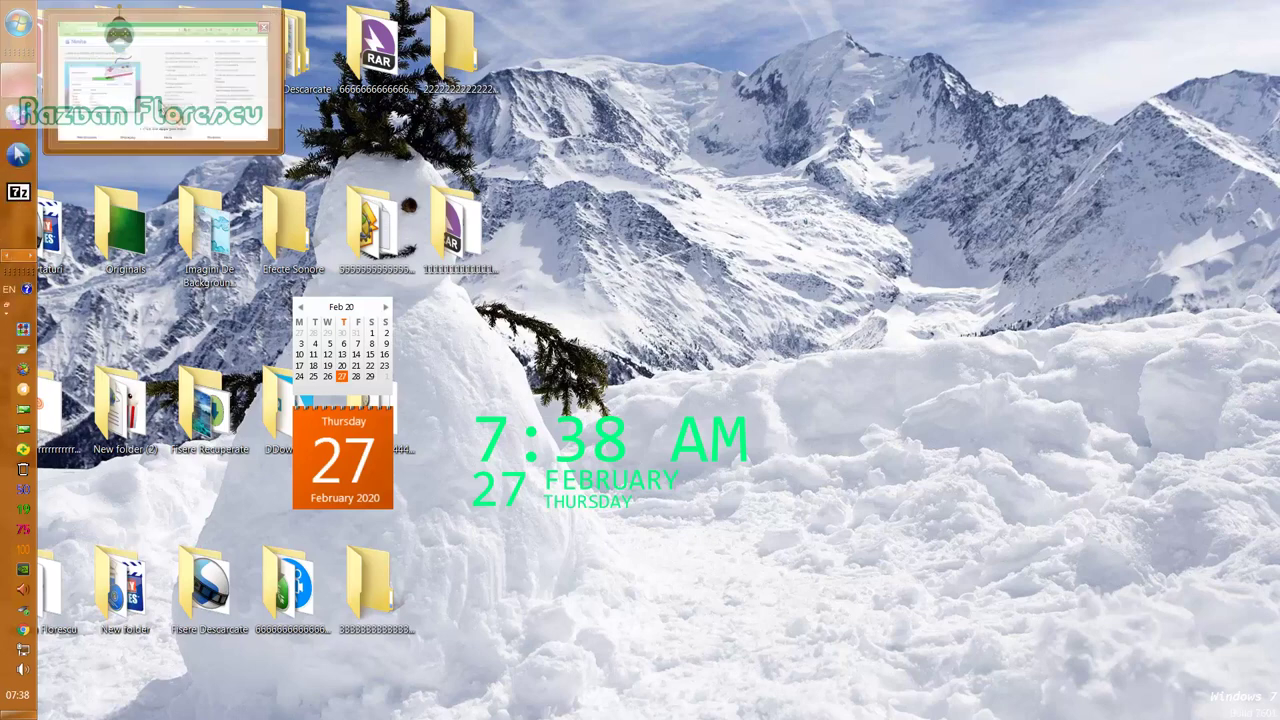
pyautogui.click(20, 86)
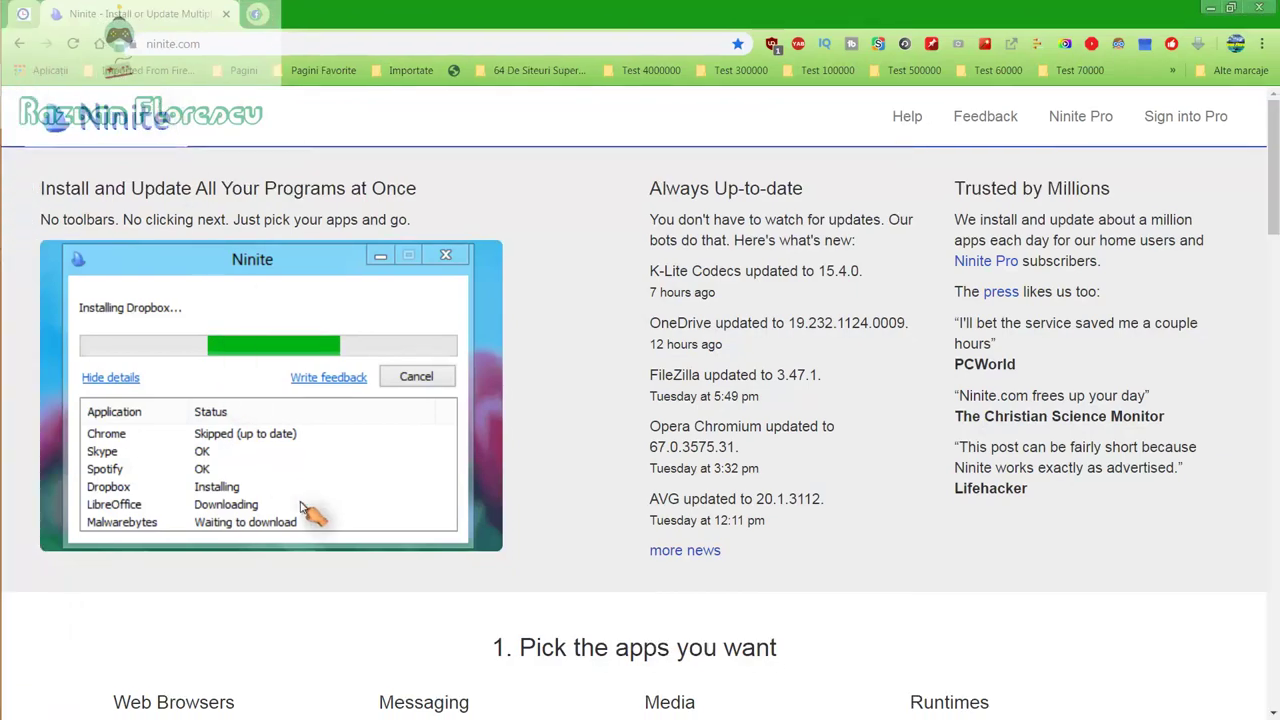
pyautogui.scroll(-2, 320, 615)
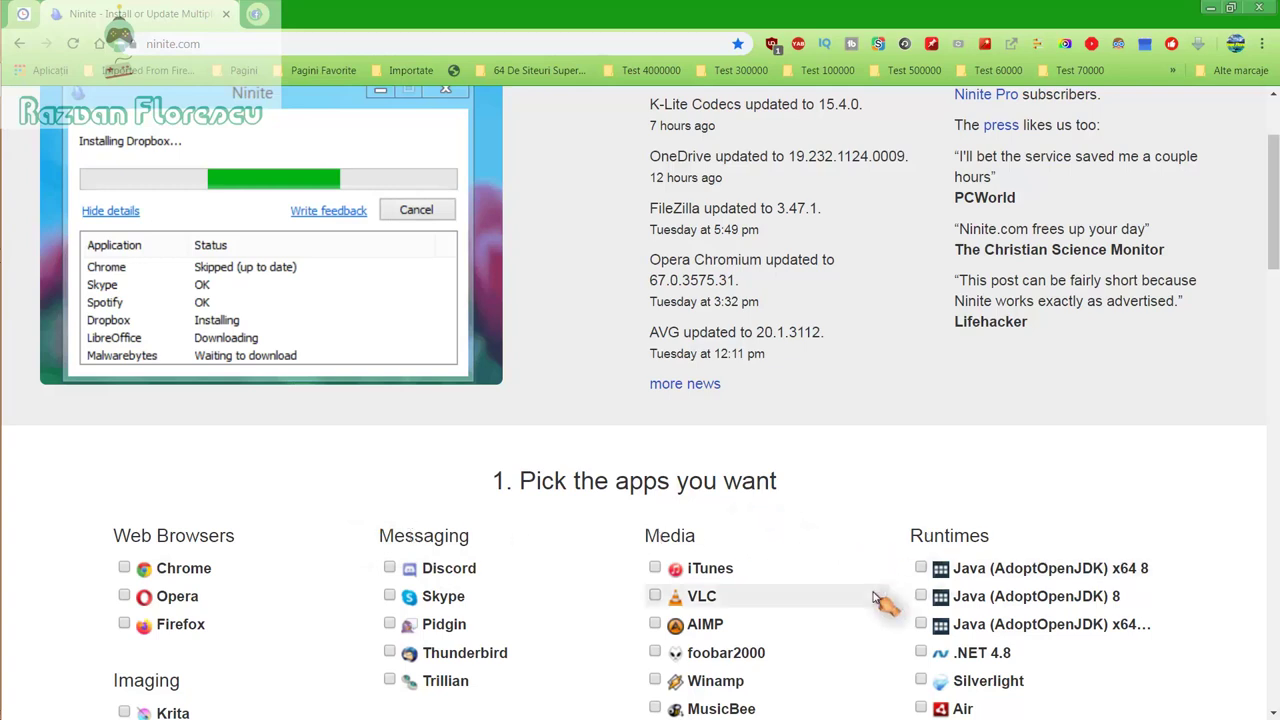
pyautogui.scroll(-2, 825, 560)
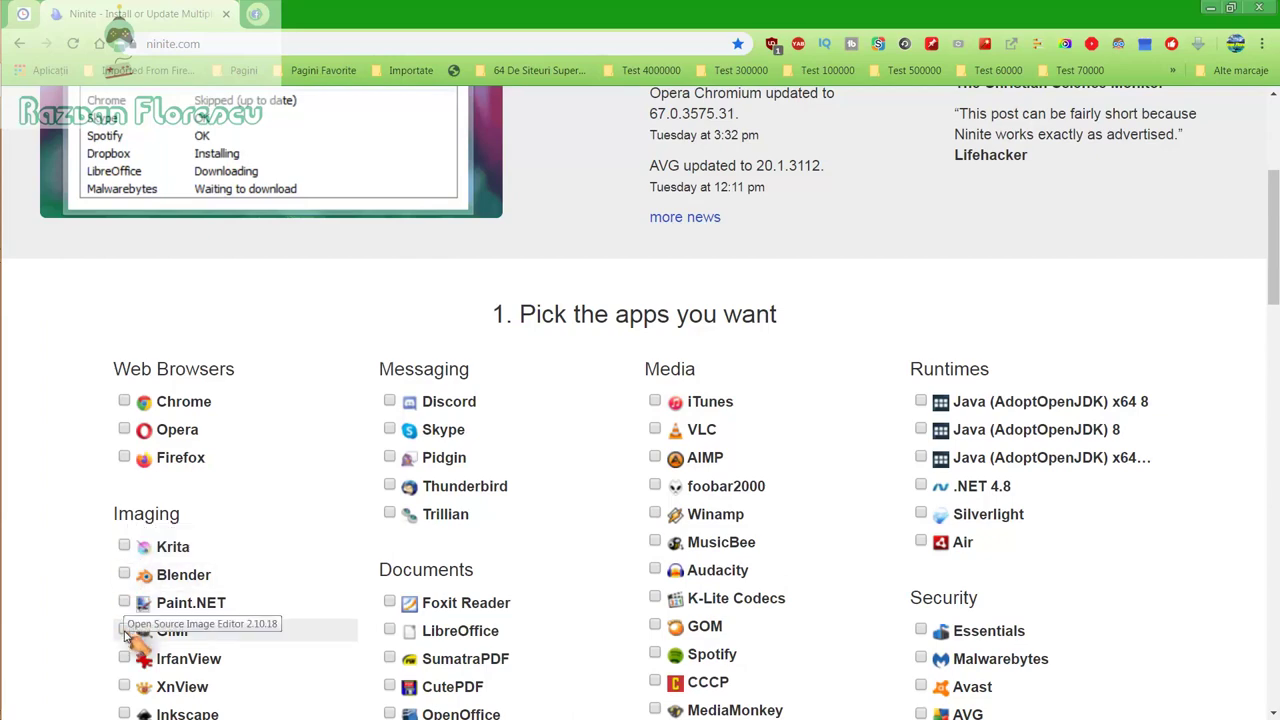
pyautogui.scroll(-1, 135, 690)
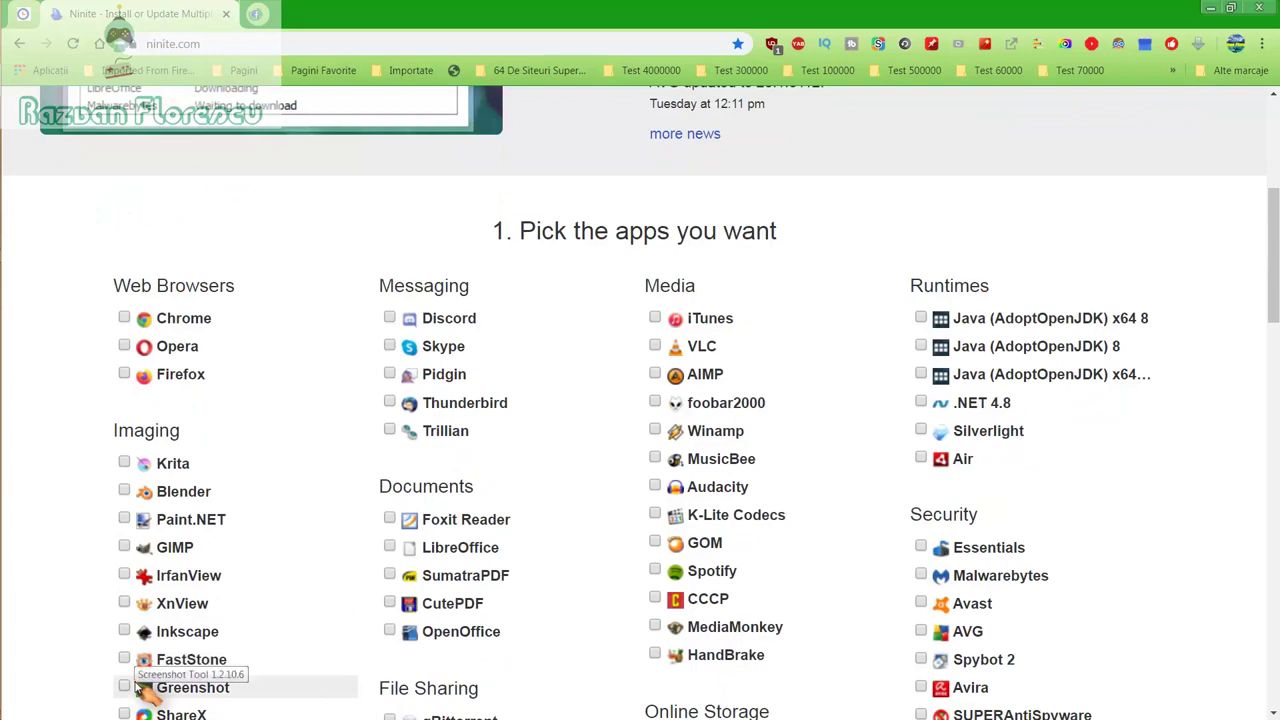
pyautogui.scroll(-1, 140, 688)
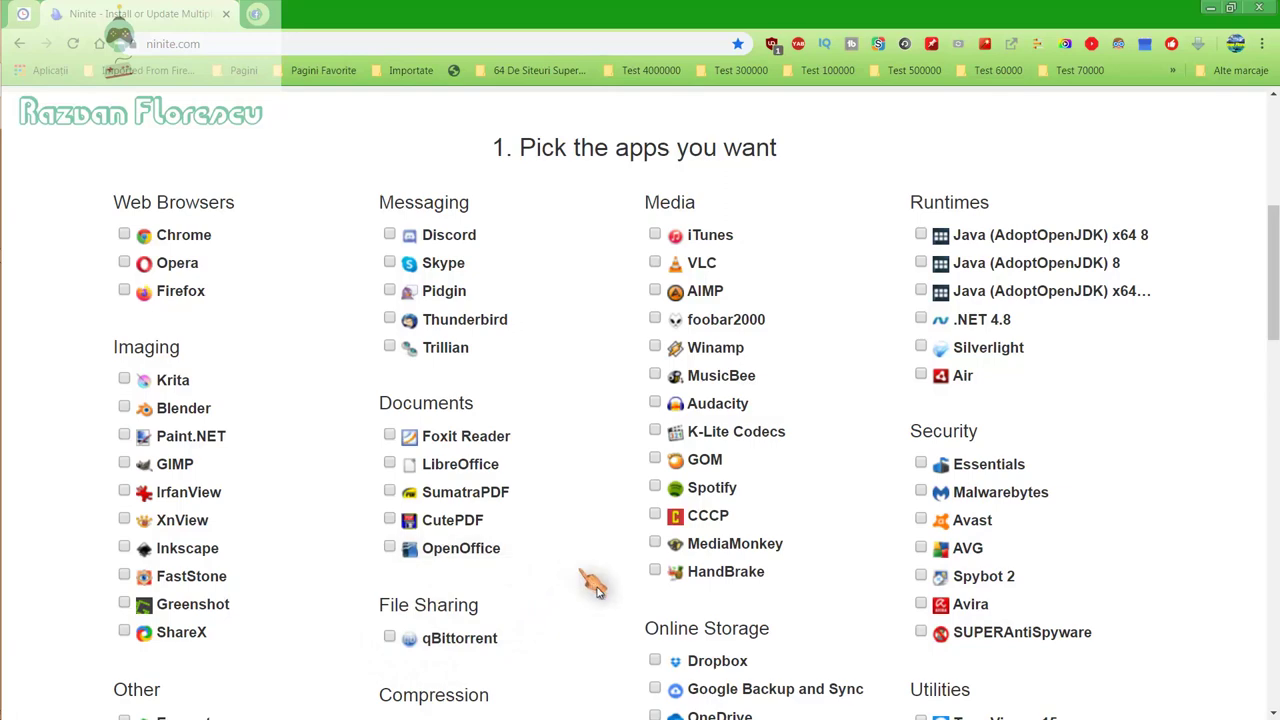
pyautogui.scroll(-1, 600, 595)
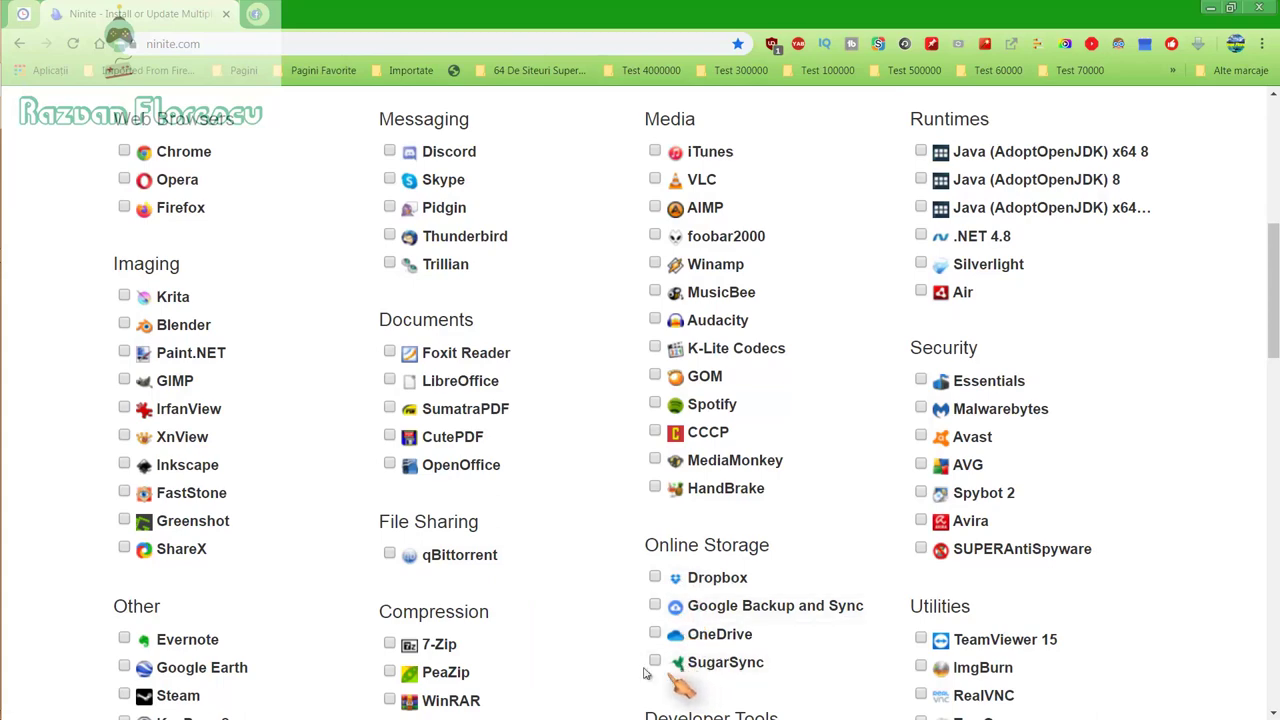
pyautogui.scroll(-2, 620, 665)
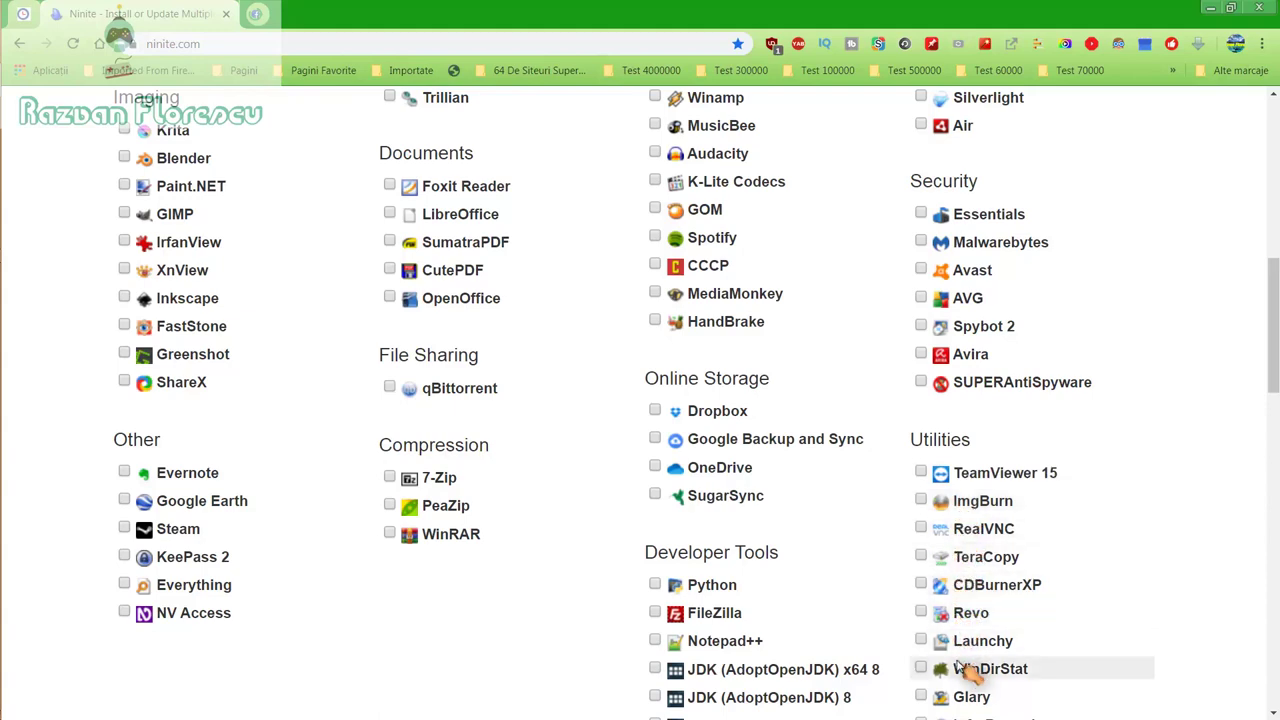
pyautogui.scroll(-1, 958, 695)
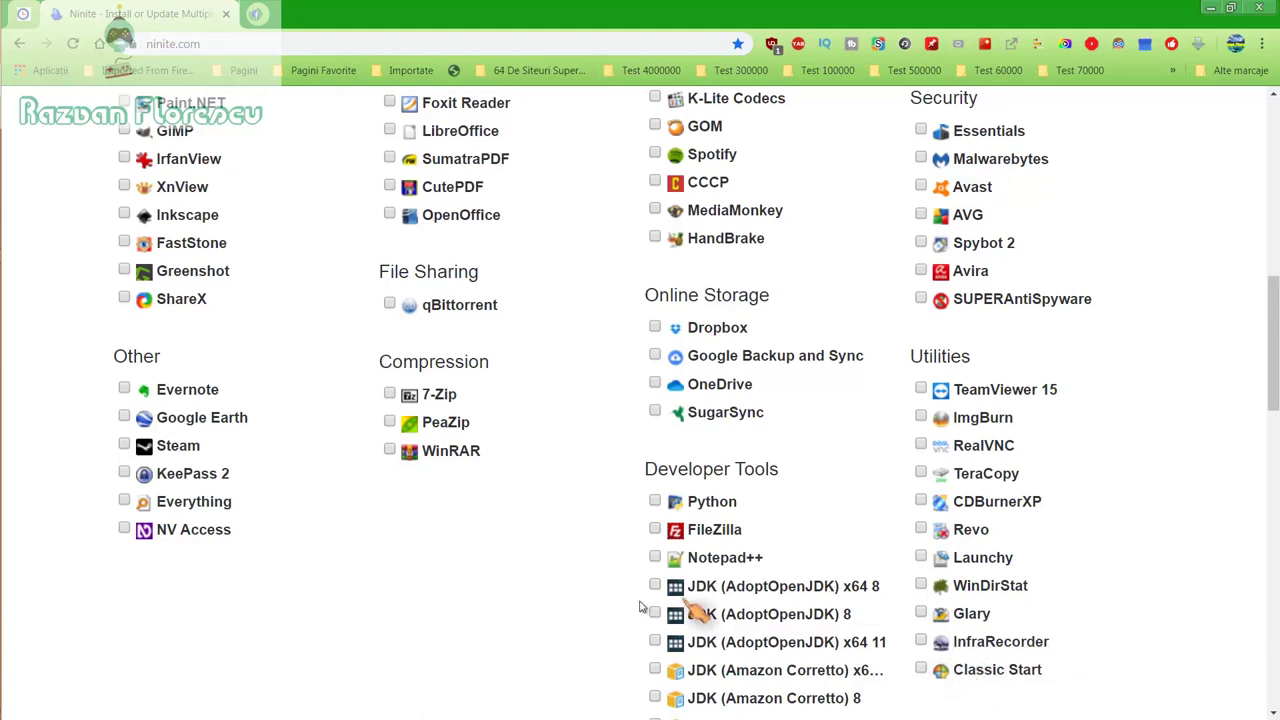
pyautogui.scroll(-1, 541, 601)
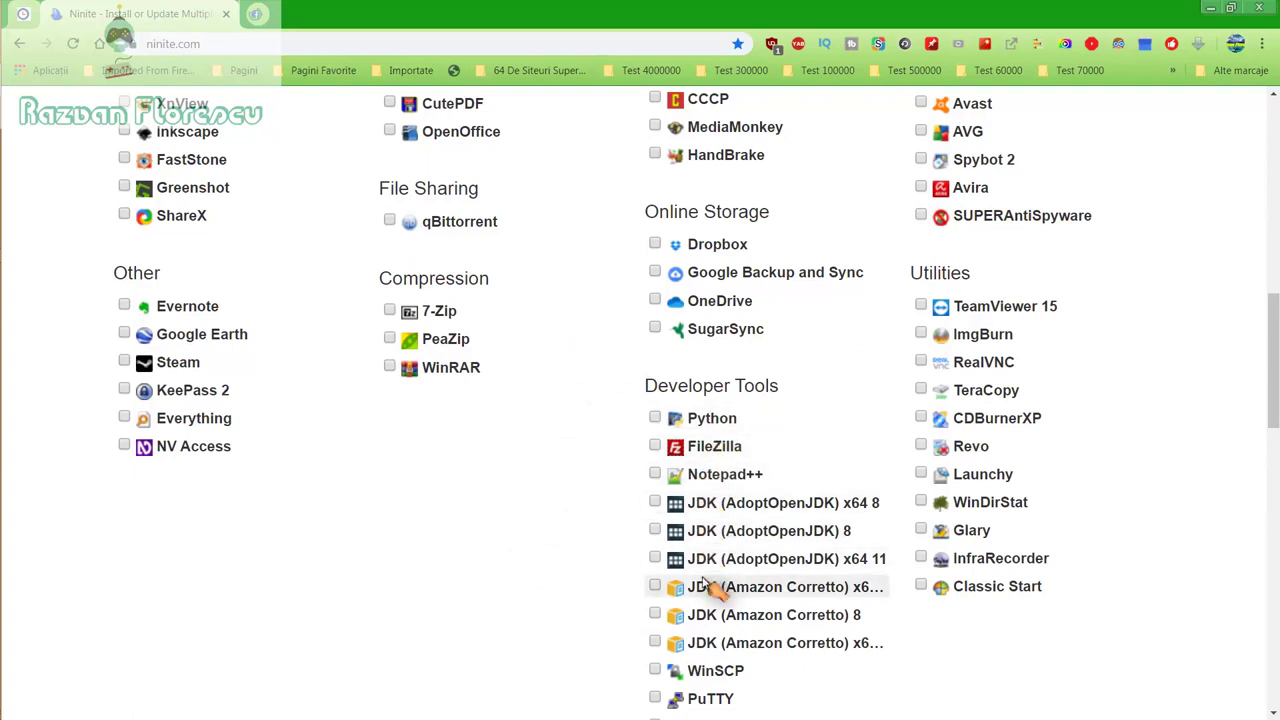
pyautogui.scroll(-2, 724, 650)
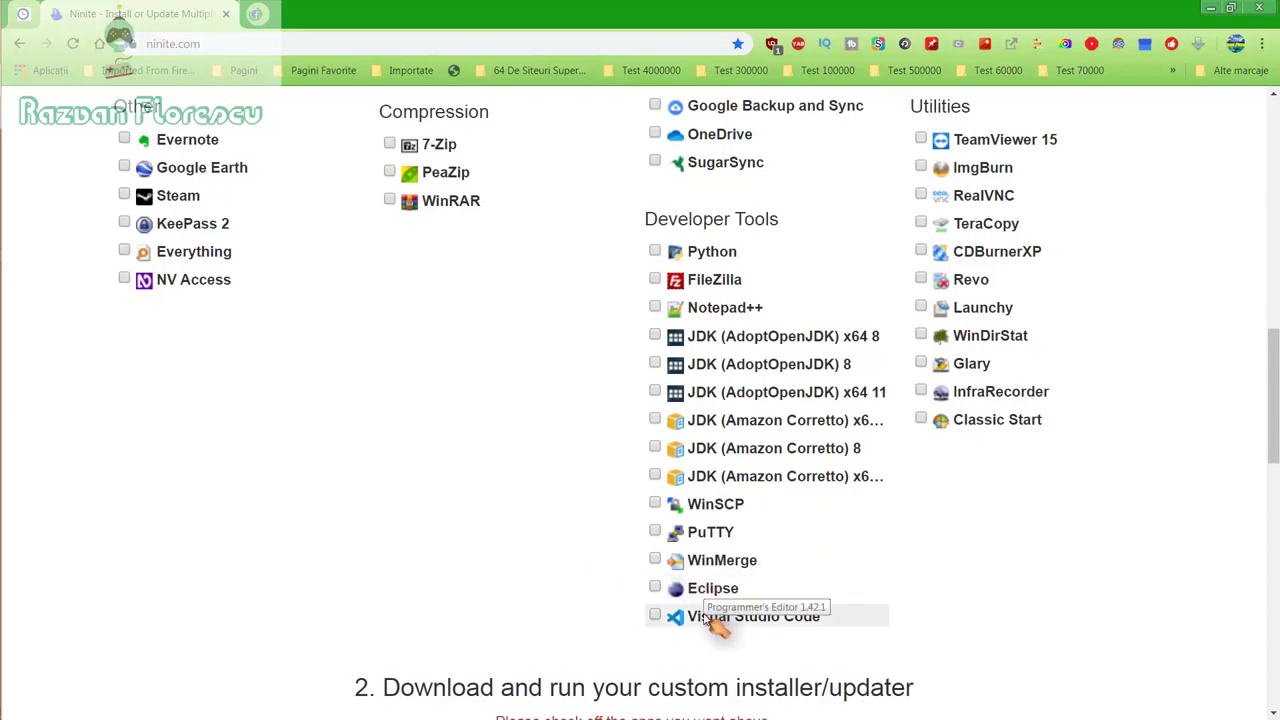
pyautogui.scroll(5, 590, 568)
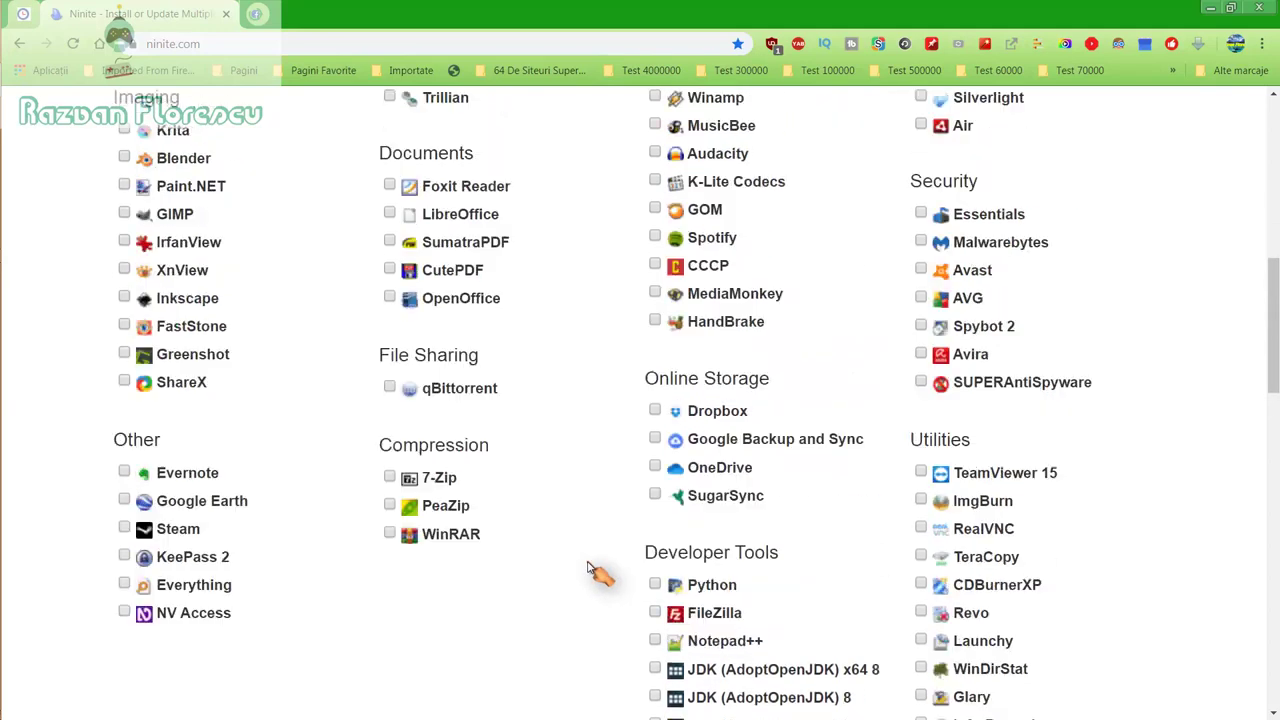
# Step: Pick Inkscape under Imaging and GOM, MusicBee, CCCP, MediaMonkey and Spotify under Media for the custom installer
pyautogui.scroll(2, 590, 568)
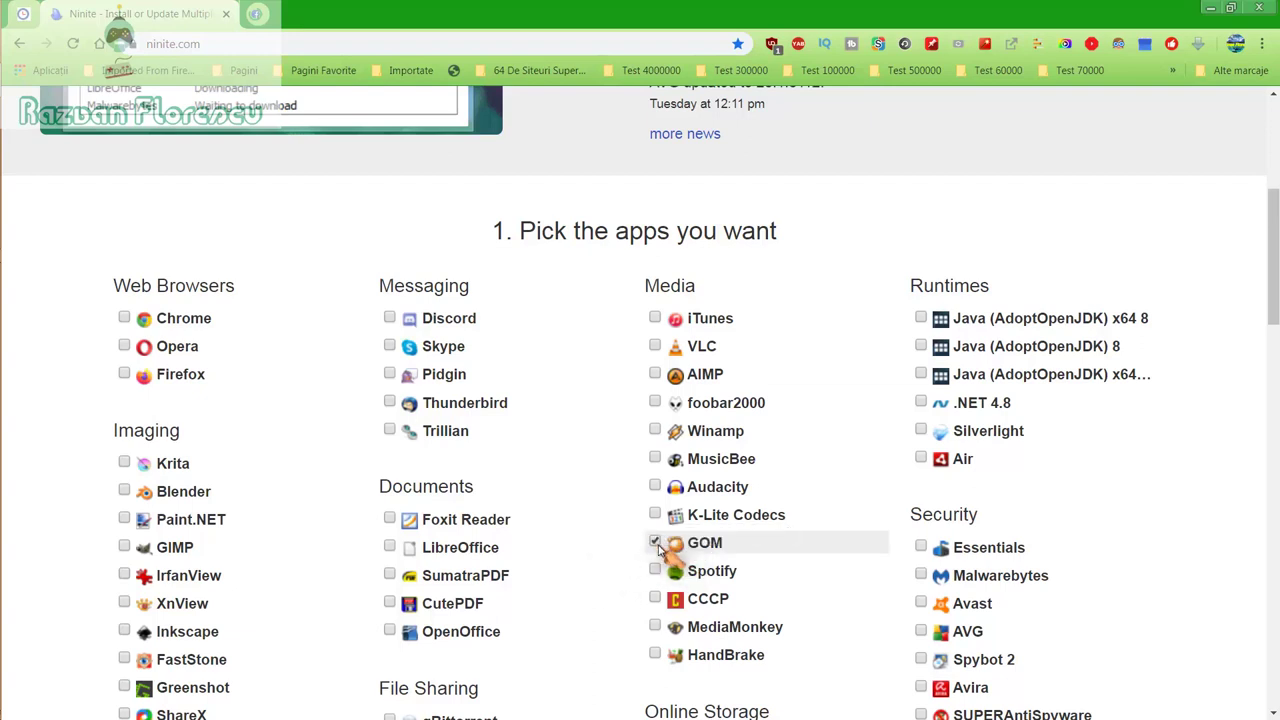
pyautogui.click(124, 631)
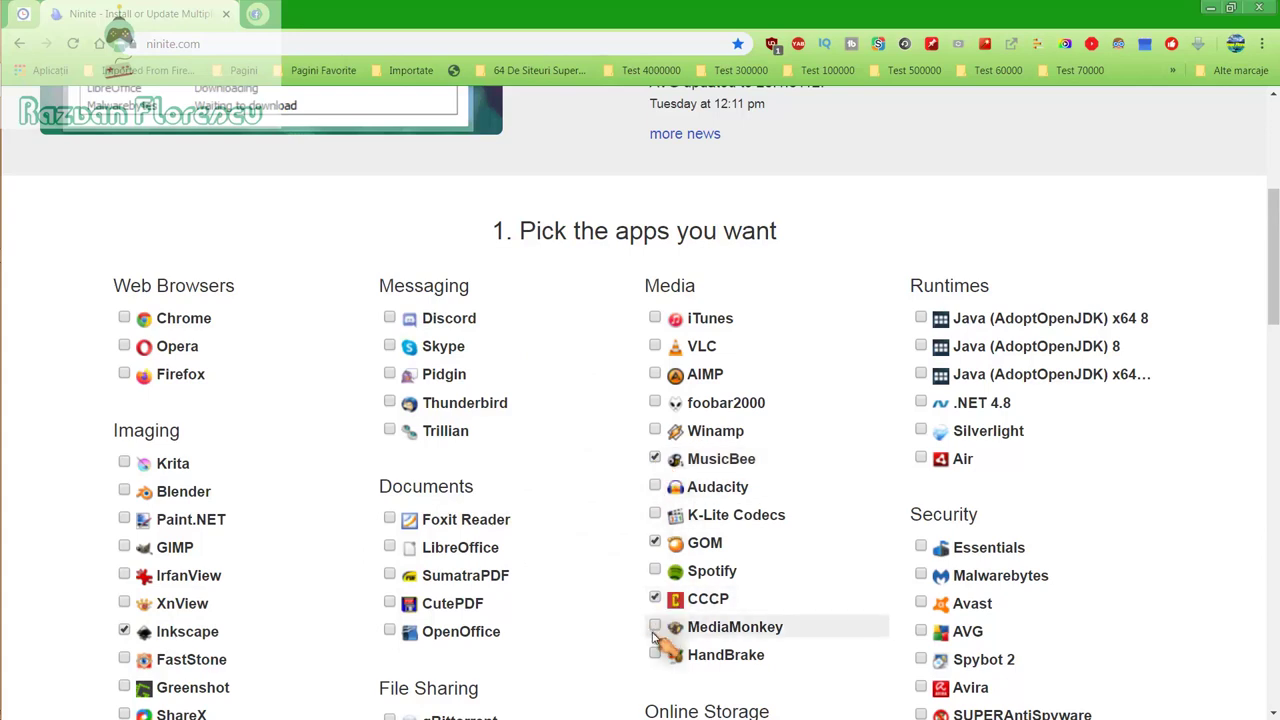
pyautogui.click(655, 626)
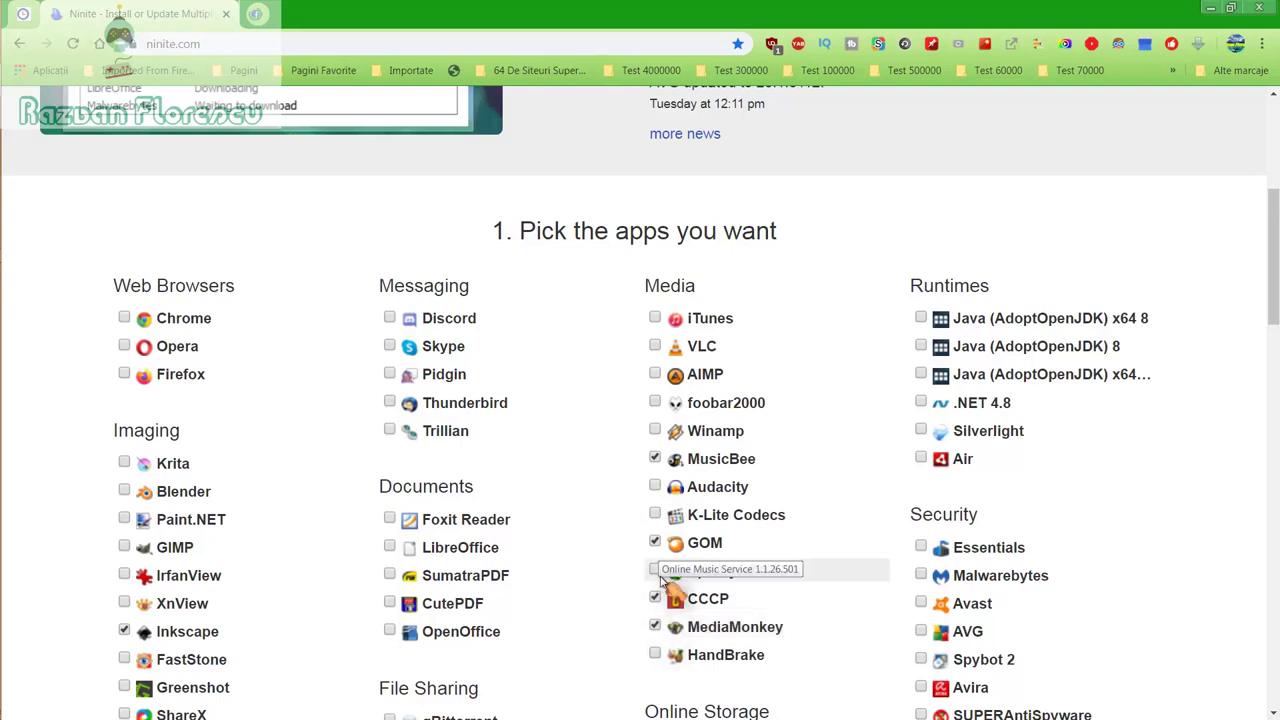
pyautogui.click(660, 578)
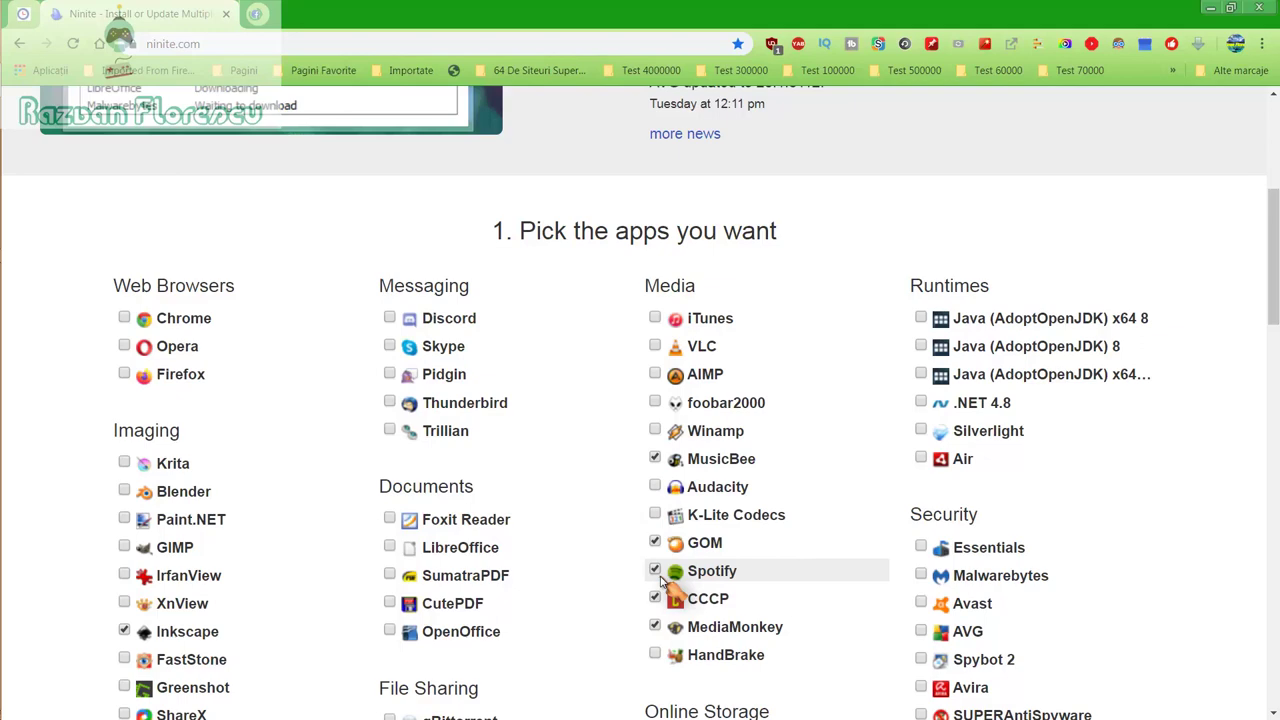
# Step: Add SUPERAntiSpyware and Spybot 2 from Security and SugarSync from Online Storage to the app selection
pyautogui.scroll(-1, 665, 580)
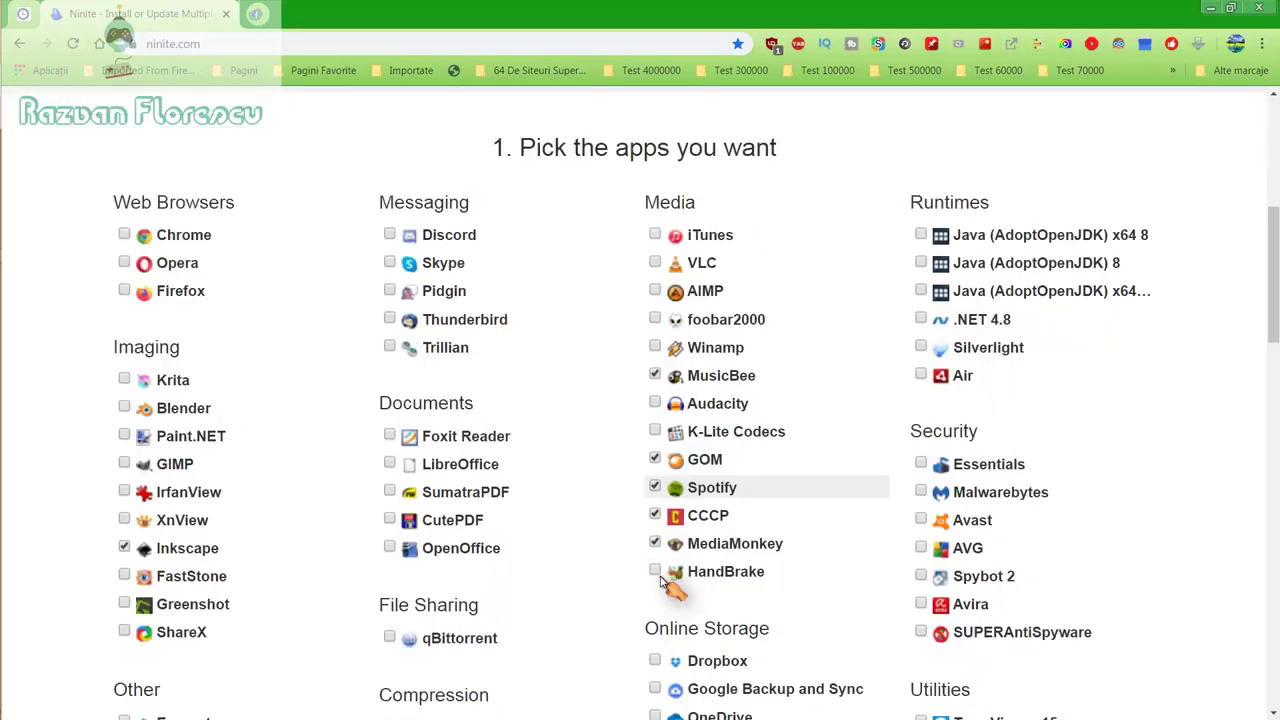
pyautogui.scroll(-1, 675, 575)
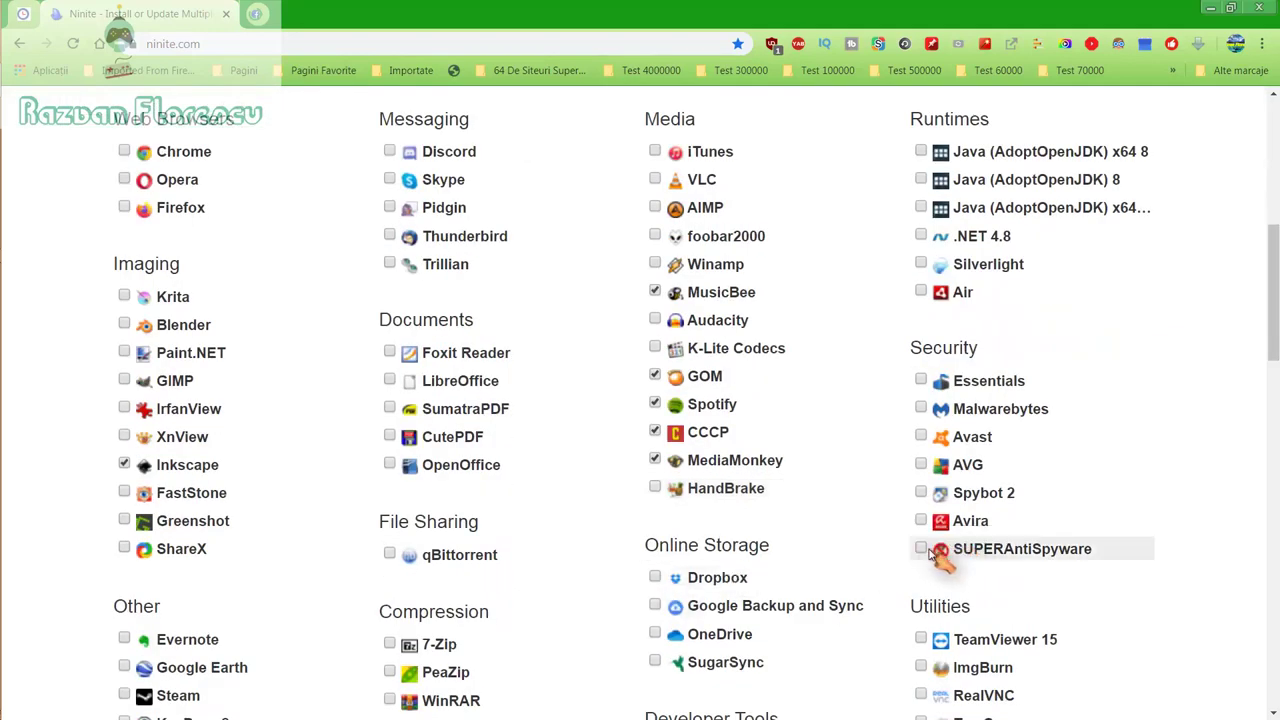
pyautogui.click(960, 548)
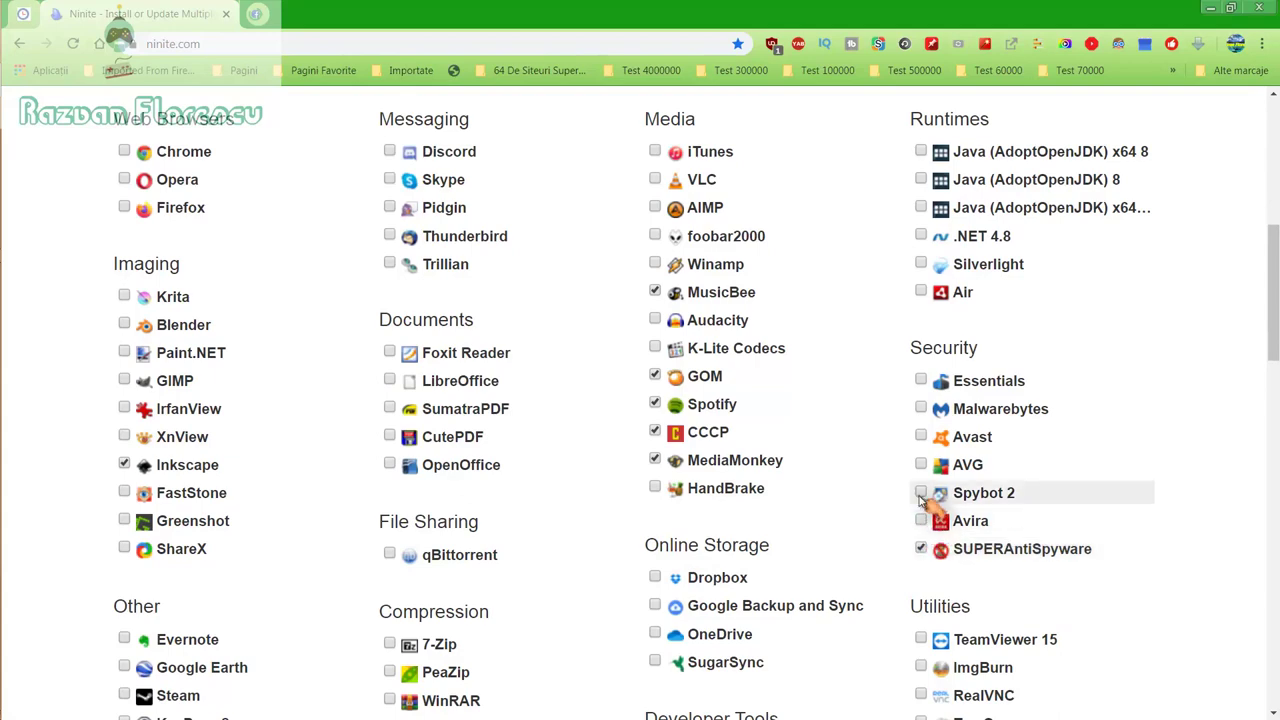
pyautogui.scroll(-2, 920, 496)
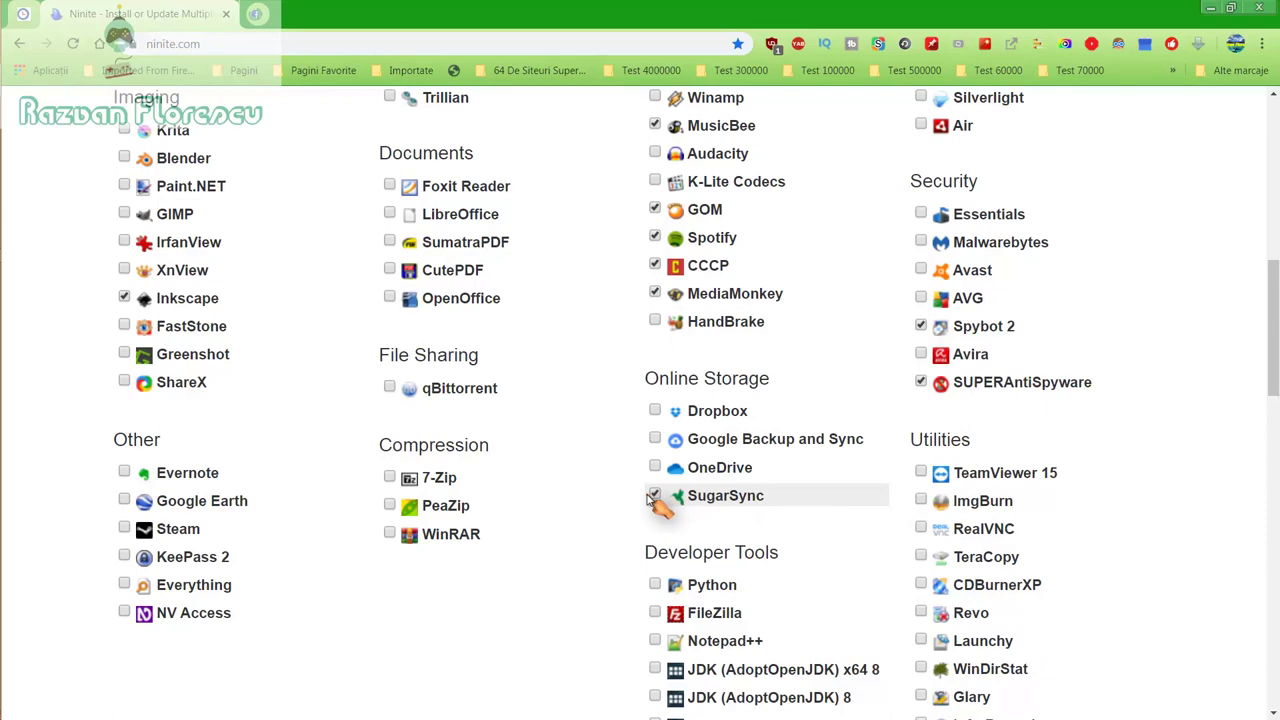
pyautogui.scroll(-2, 652, 502)
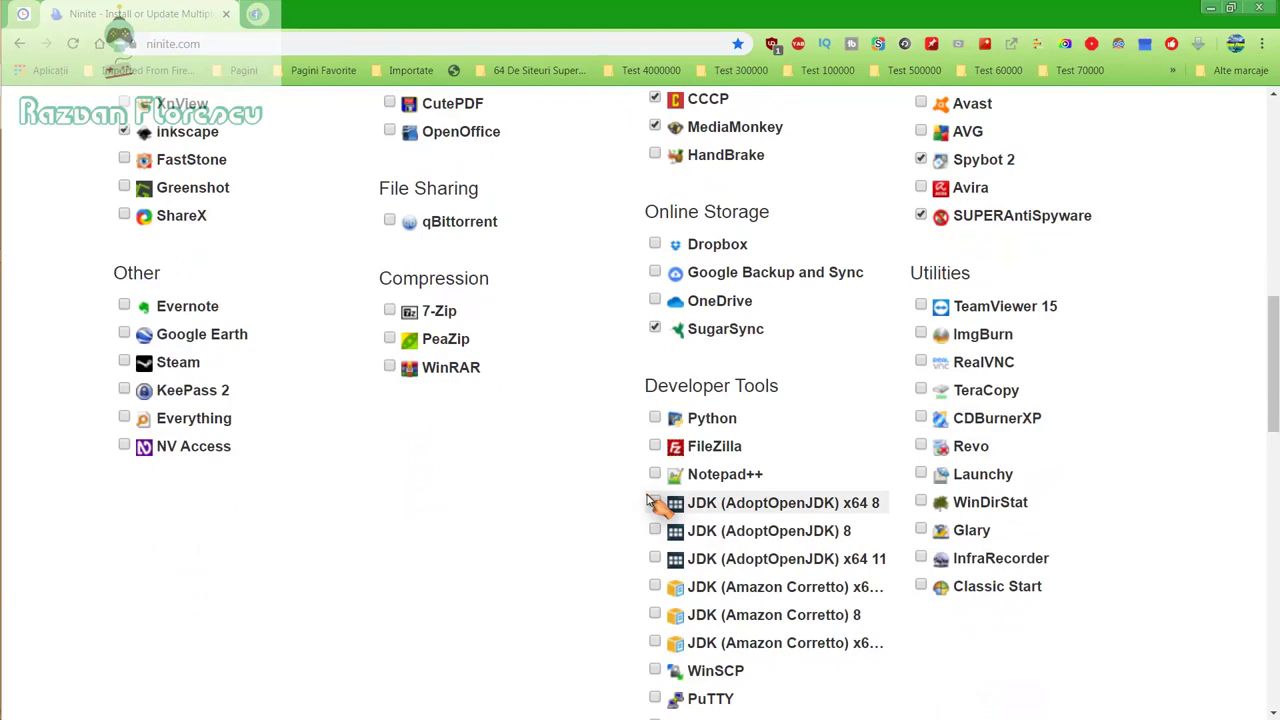
pyautogui.scroll(-2, 652, 502)
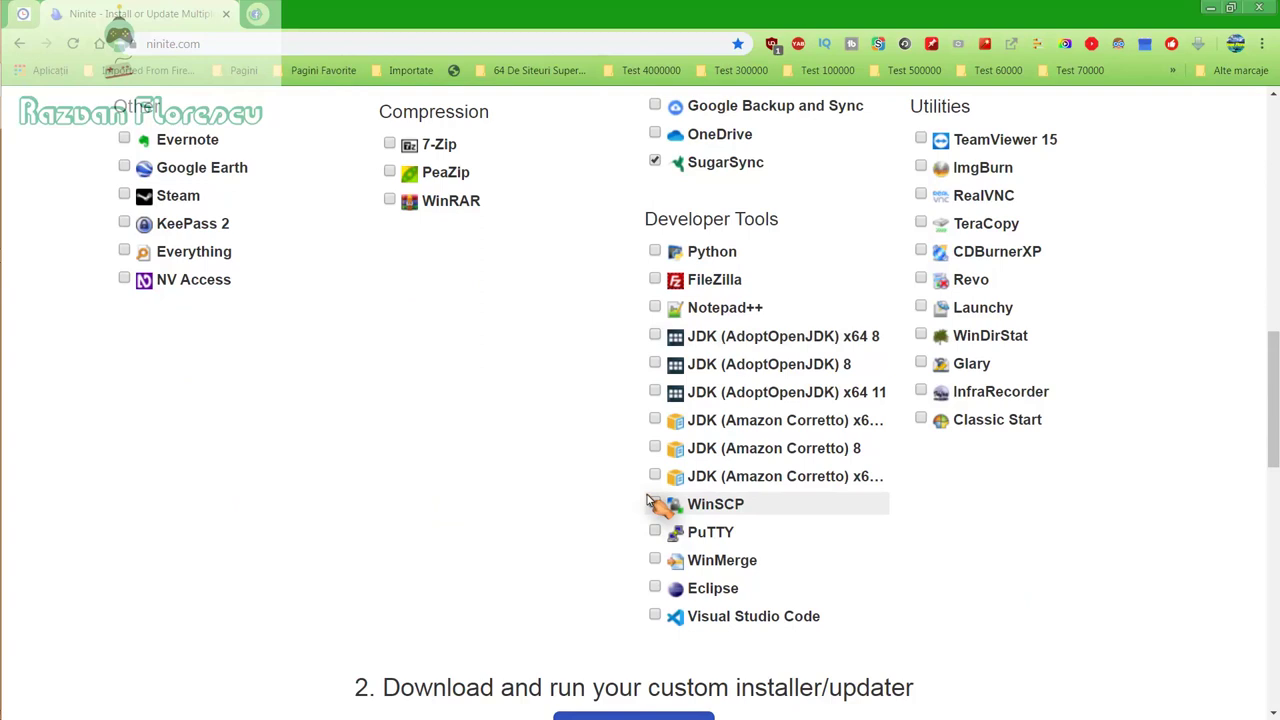
# Step: Get the custom Ninite installer for the picked apps and save it to the Desktop with file type Toate fișierele (*.*)
pyautogui.scroll(-2, 648, 502)
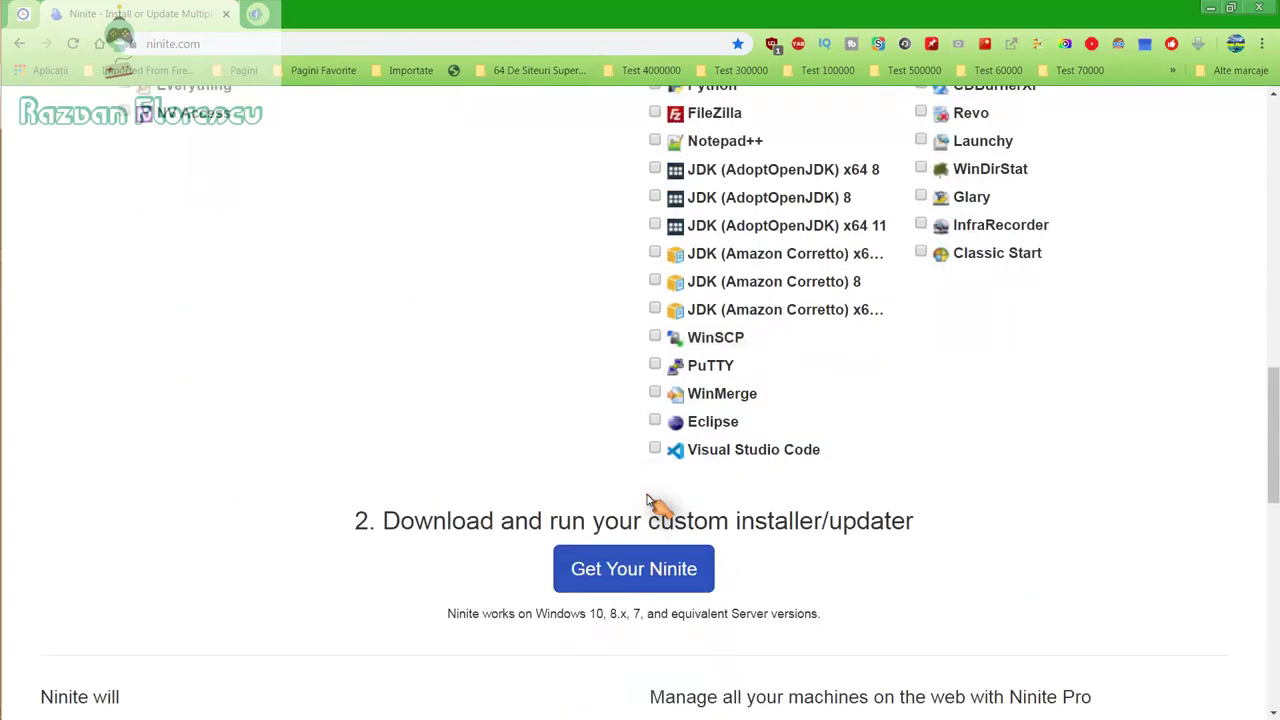
pyautogui.click(634, 580)
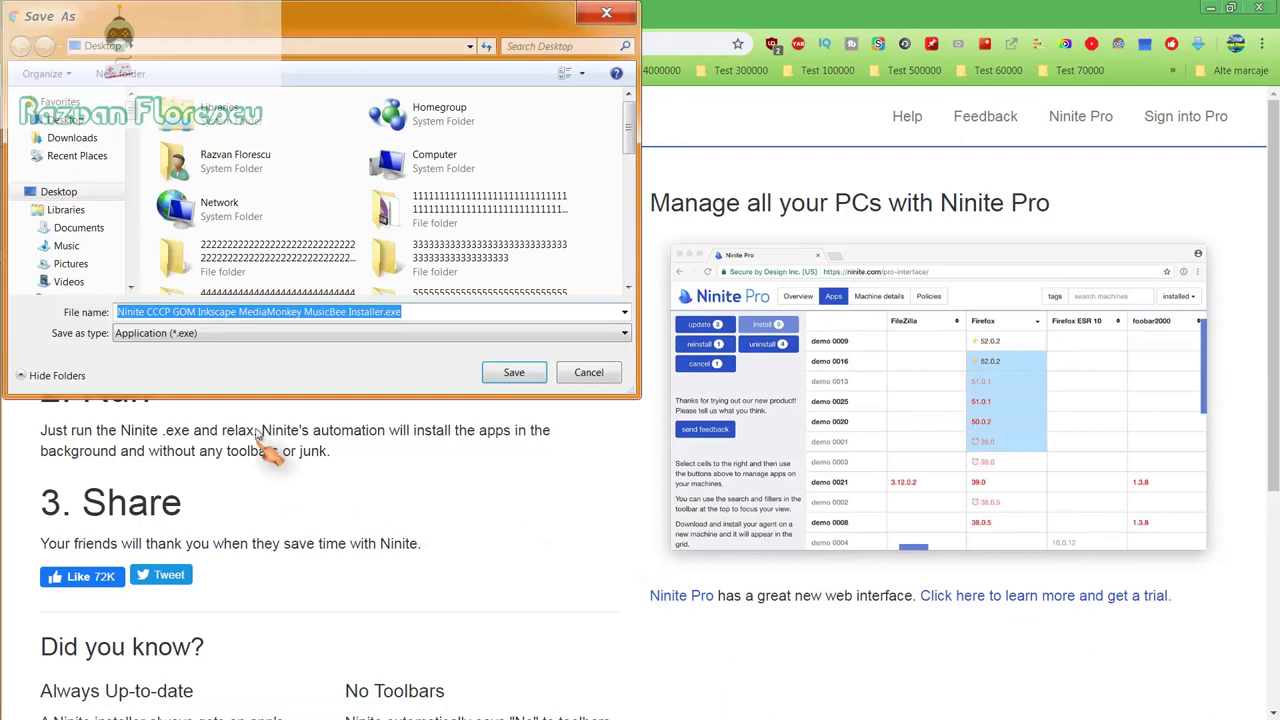
pyautogui.click(320, 333)
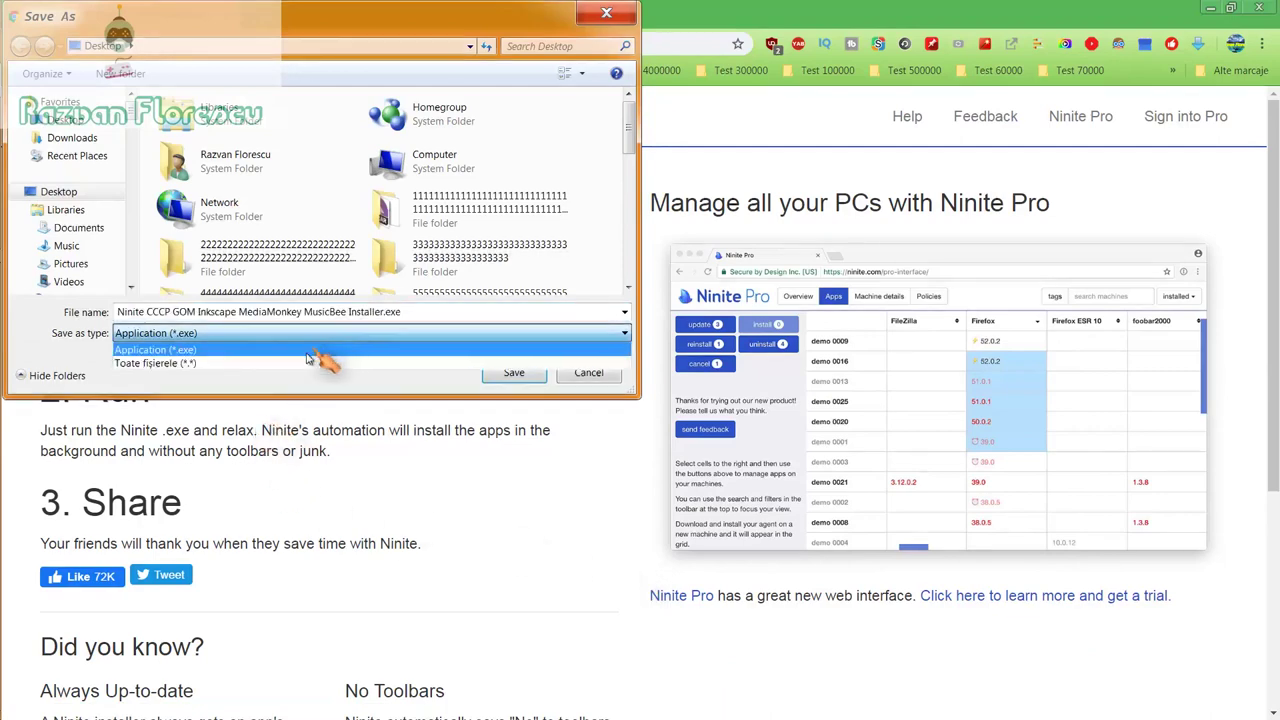
pyautogui.click(305, 362)
pyautogui.click(505, 373)
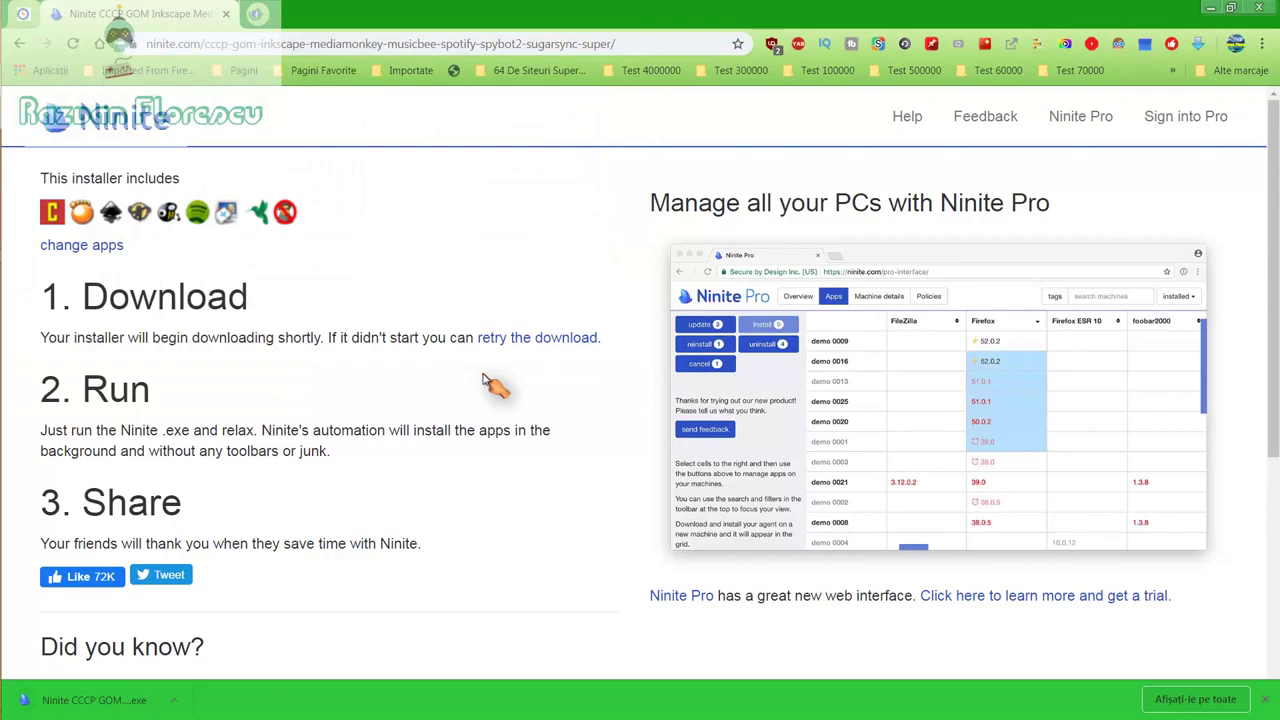
# Step: Run the downloaded Ninite installer, close the browser and show the per-application installation details
pyautogui.click(128, 700)
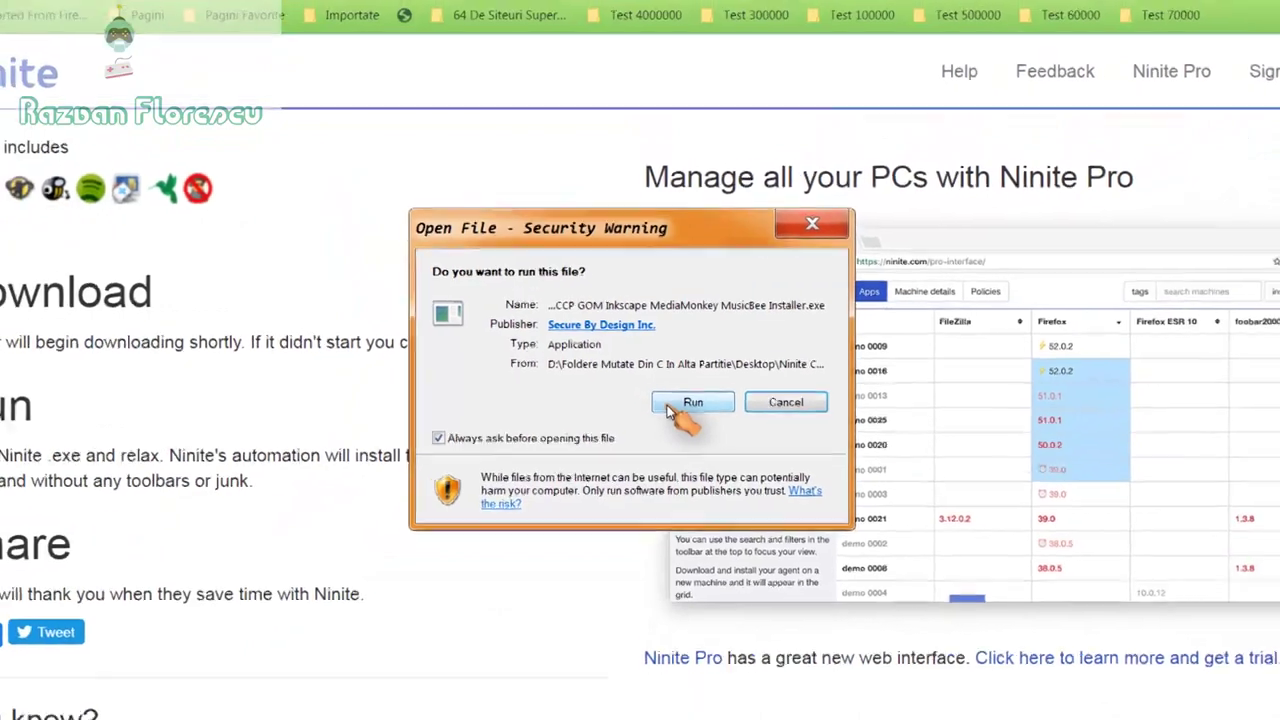
pyautogui.click(666, 437)
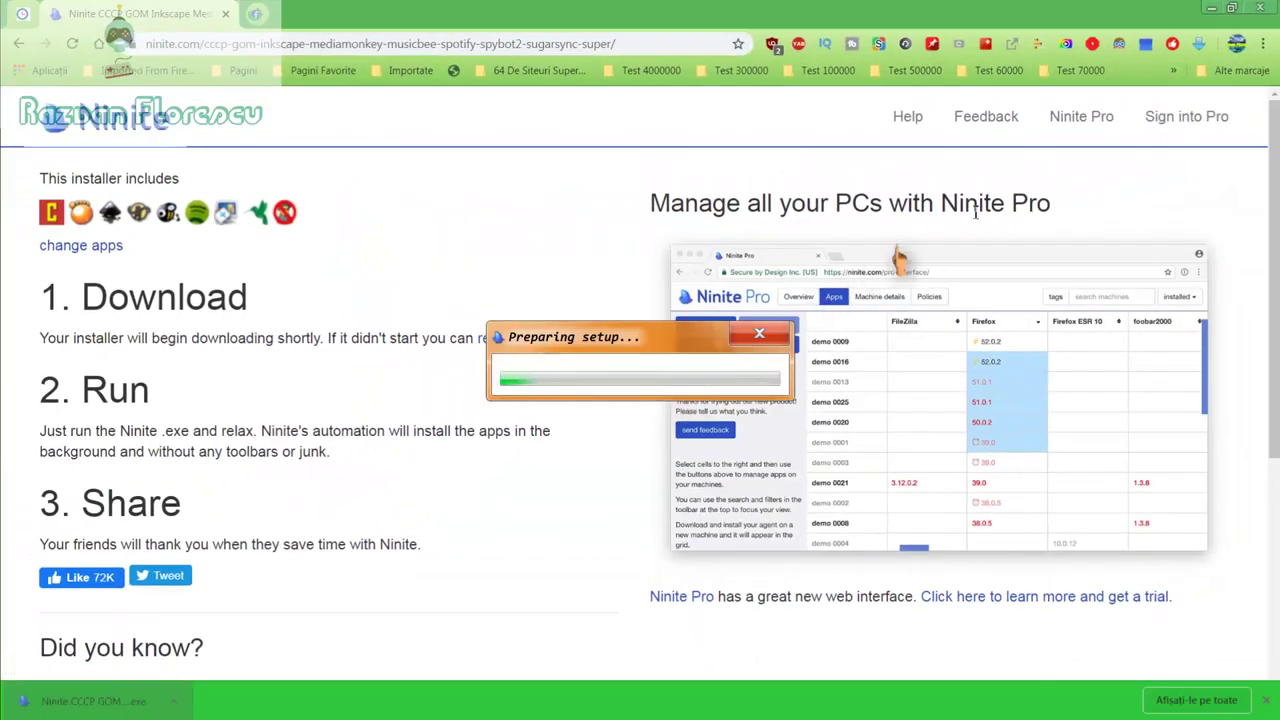
pyautogui.click(1258, 6)
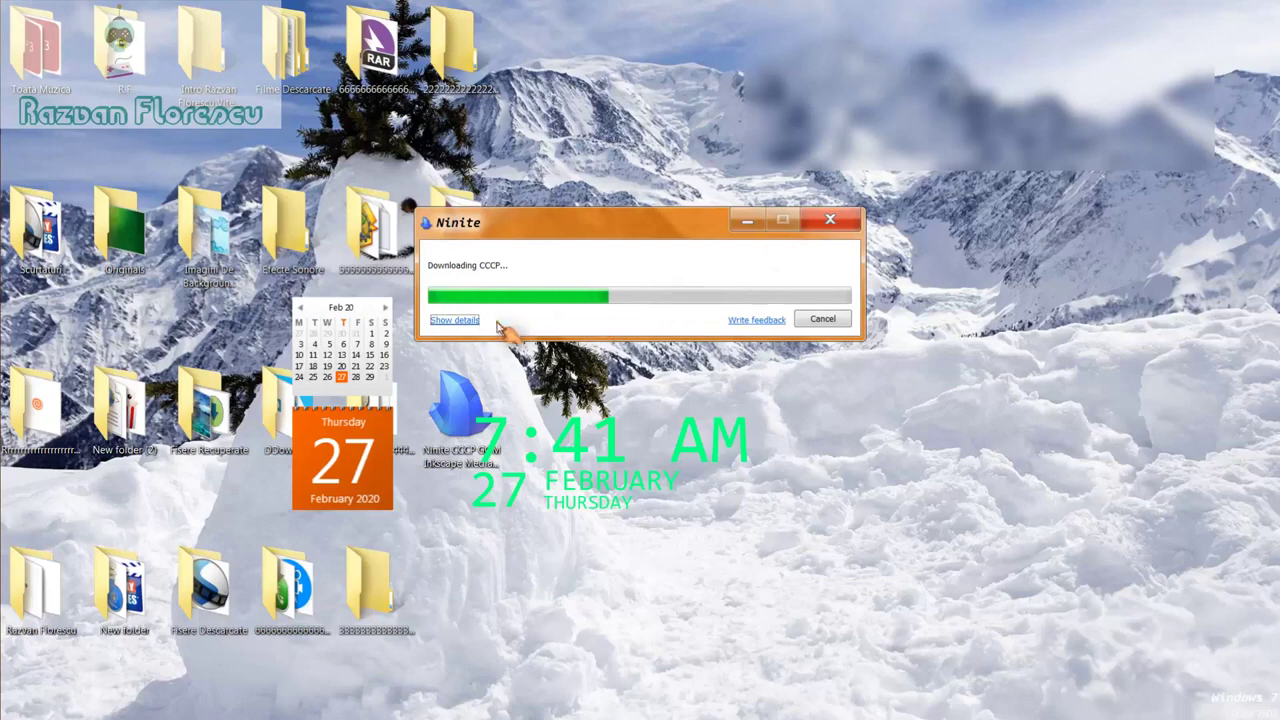
pyautogui.click(455, 321)
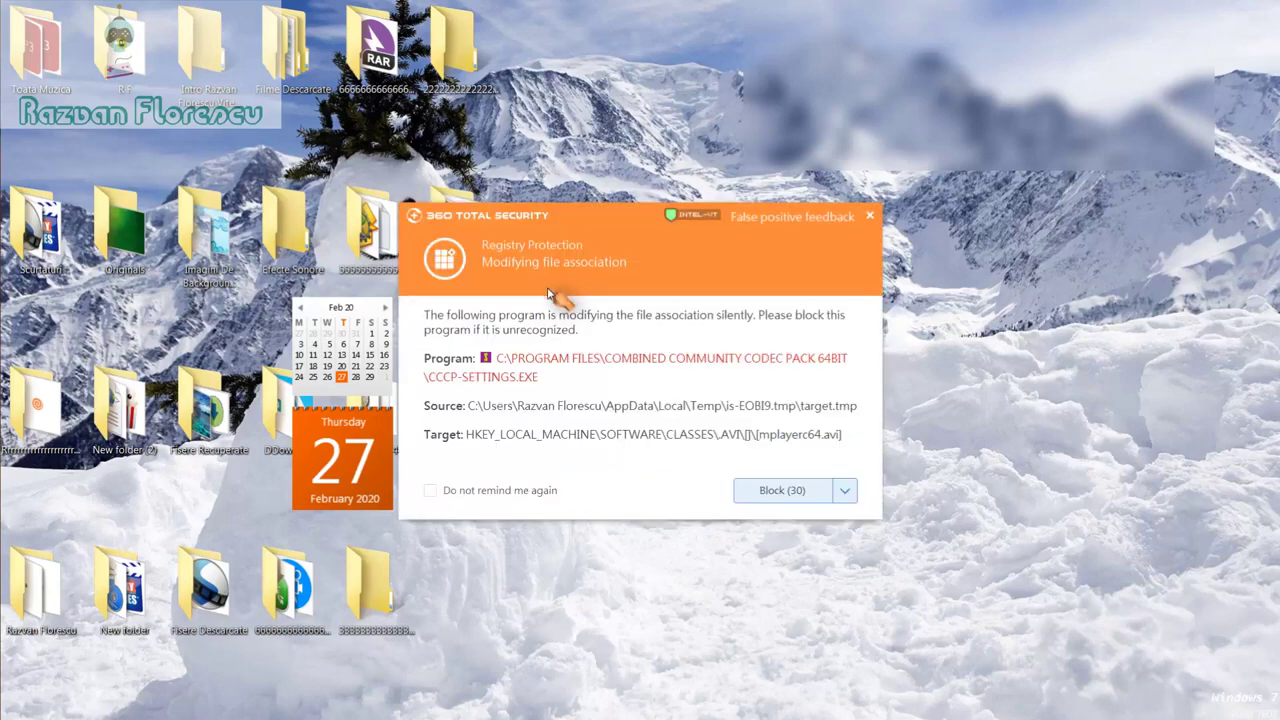
# Step: Dismiss the 360 Total Security alerts raised during the installation without blocking, choosing not to be reminded again on the environment variable alert
pyautogui.click(872, 217)
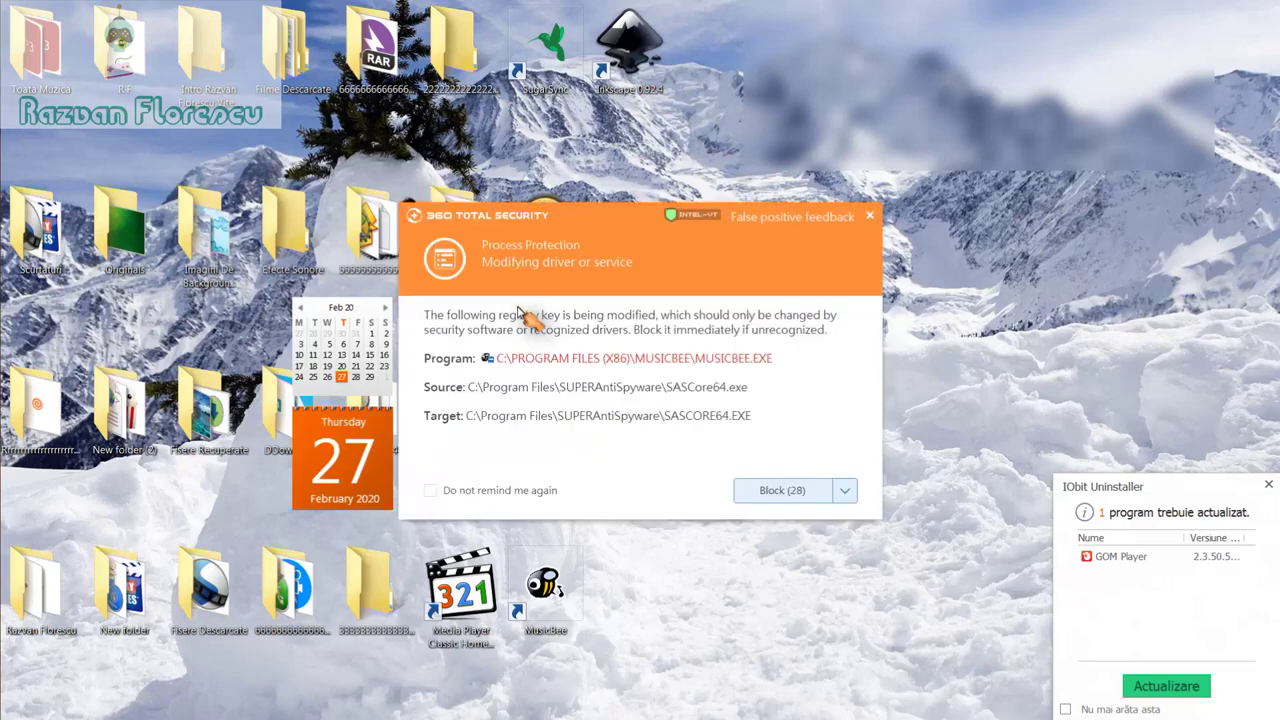
pyautogui.click(873, 216)
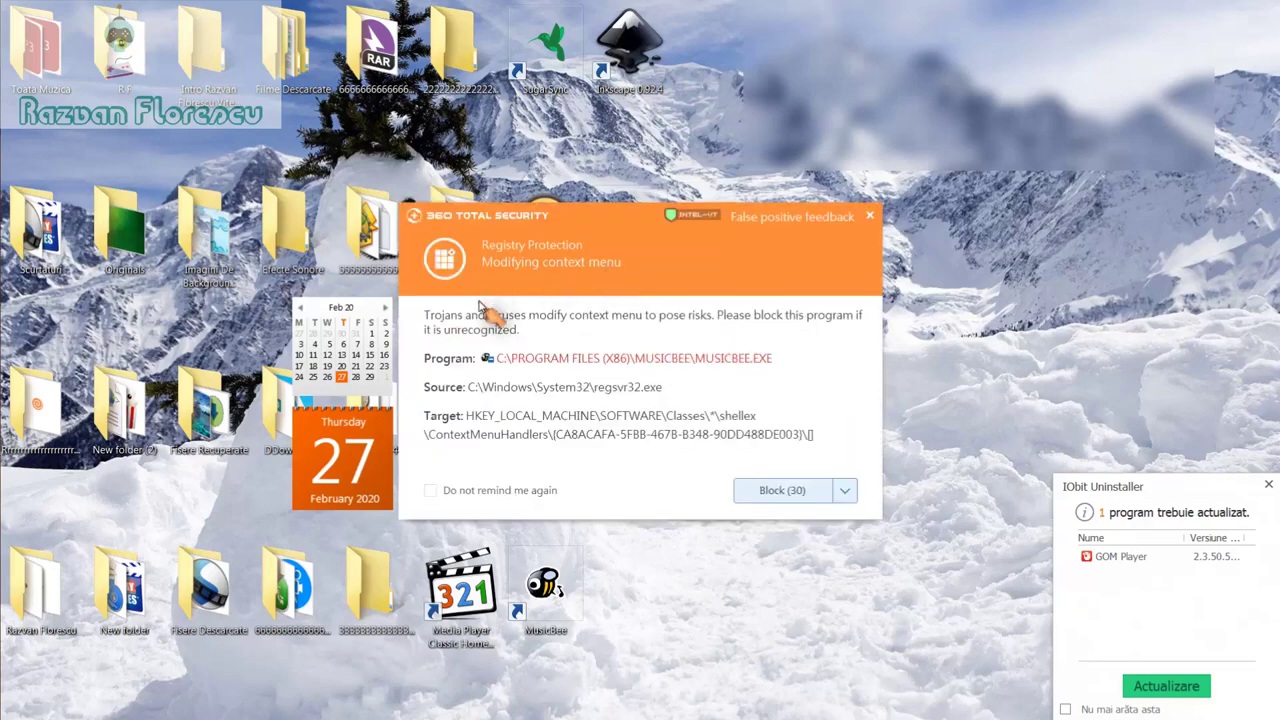
pyautogui.click(871, 217)
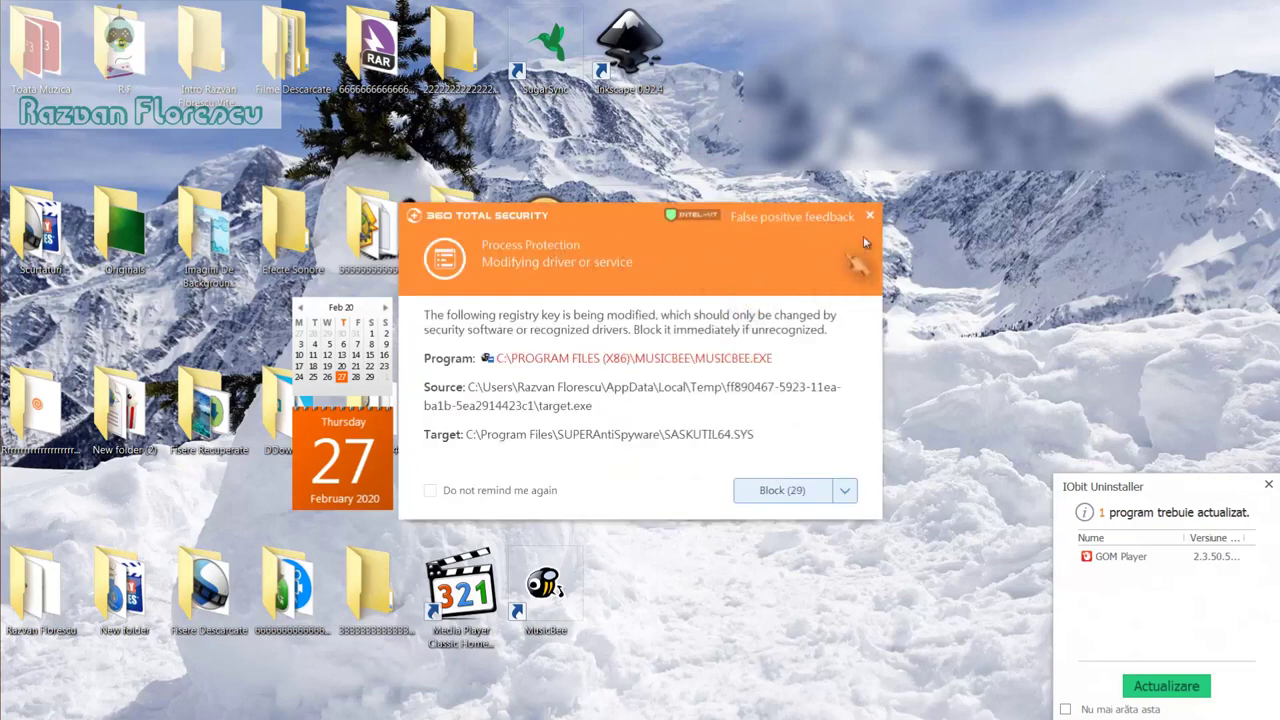
pyautogui.click(871, 217)
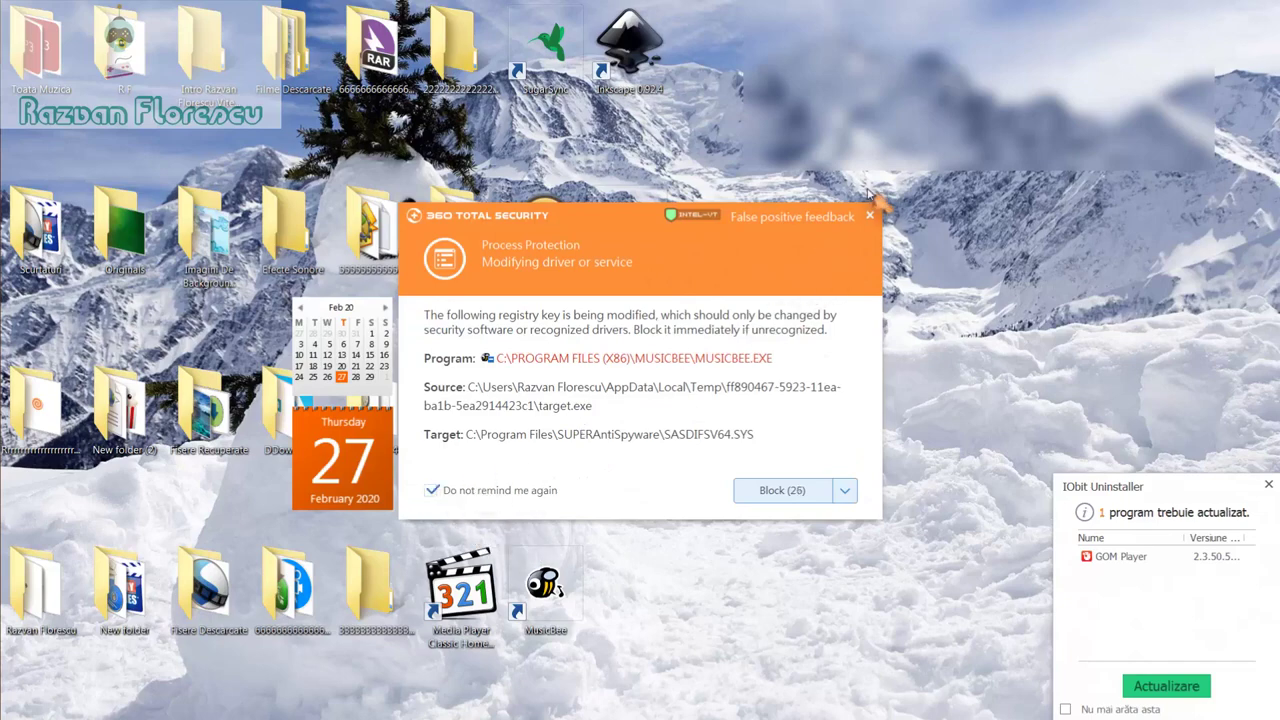
pyautogui.click(869, 216)
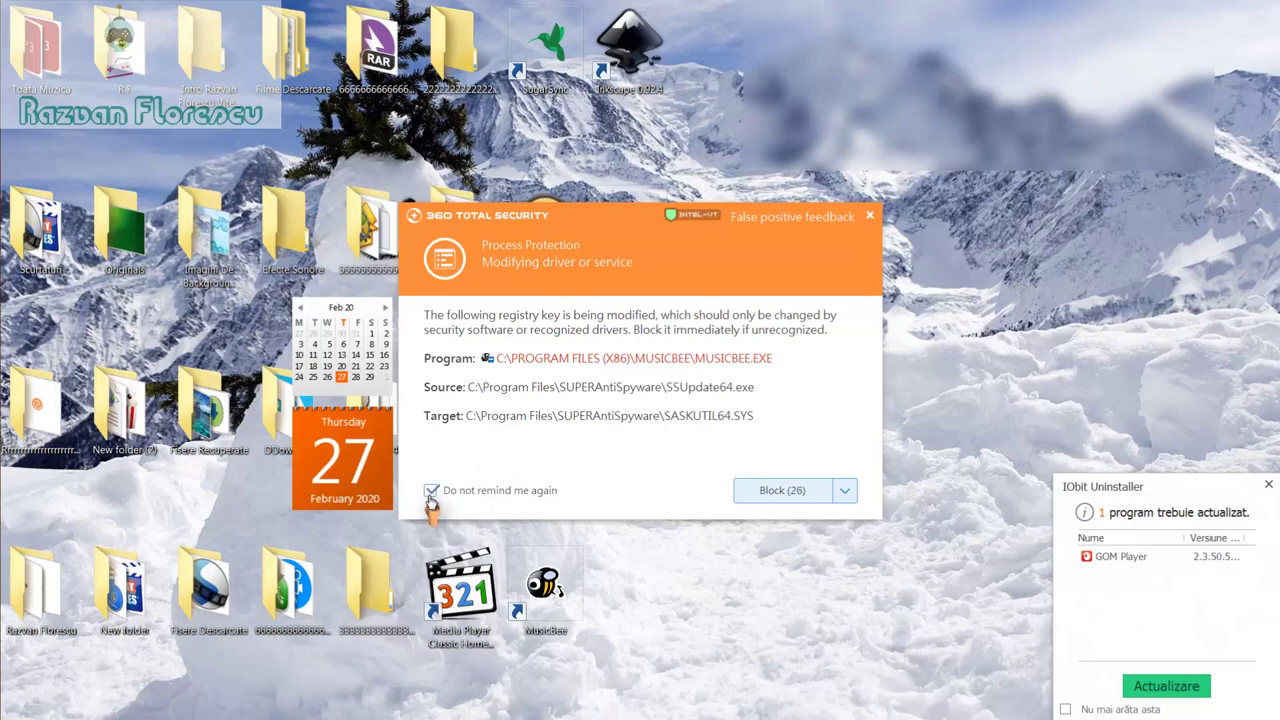
pyautogui.click(869, 216)
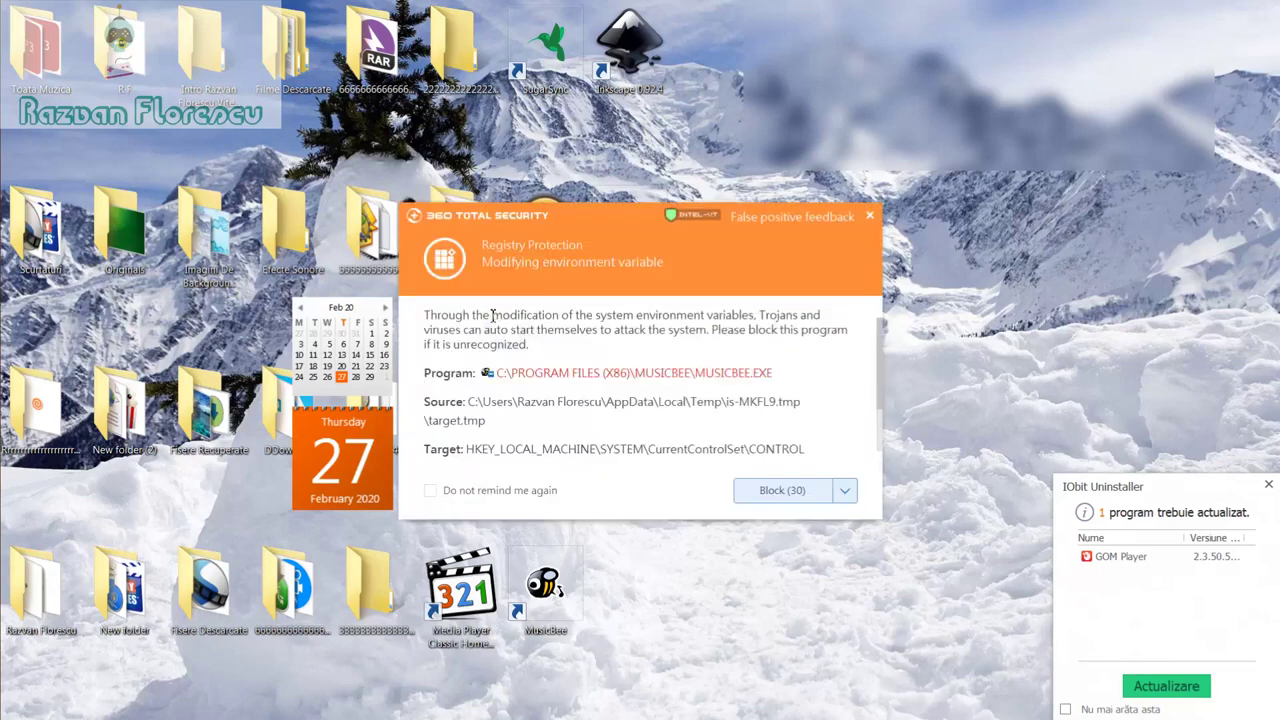
pyautogui.click(432, 490)
pyautogui.click(871, 218)
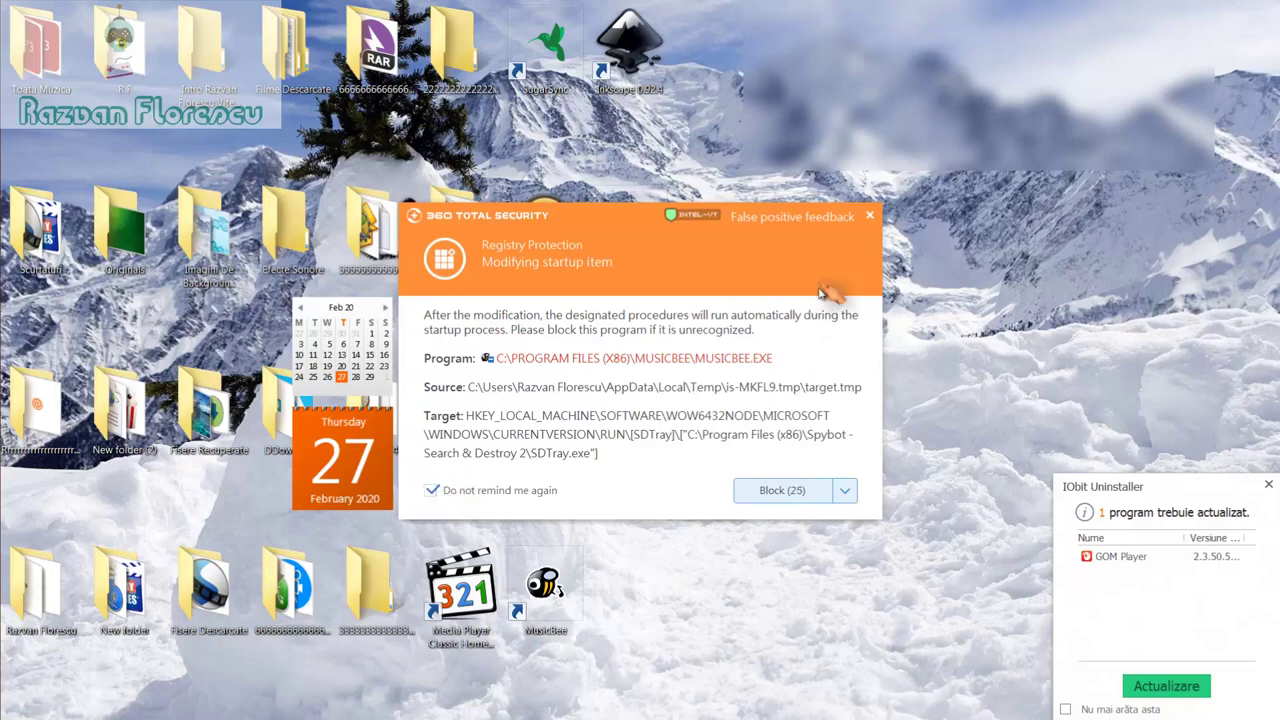
pyautogui.click(871, 216)
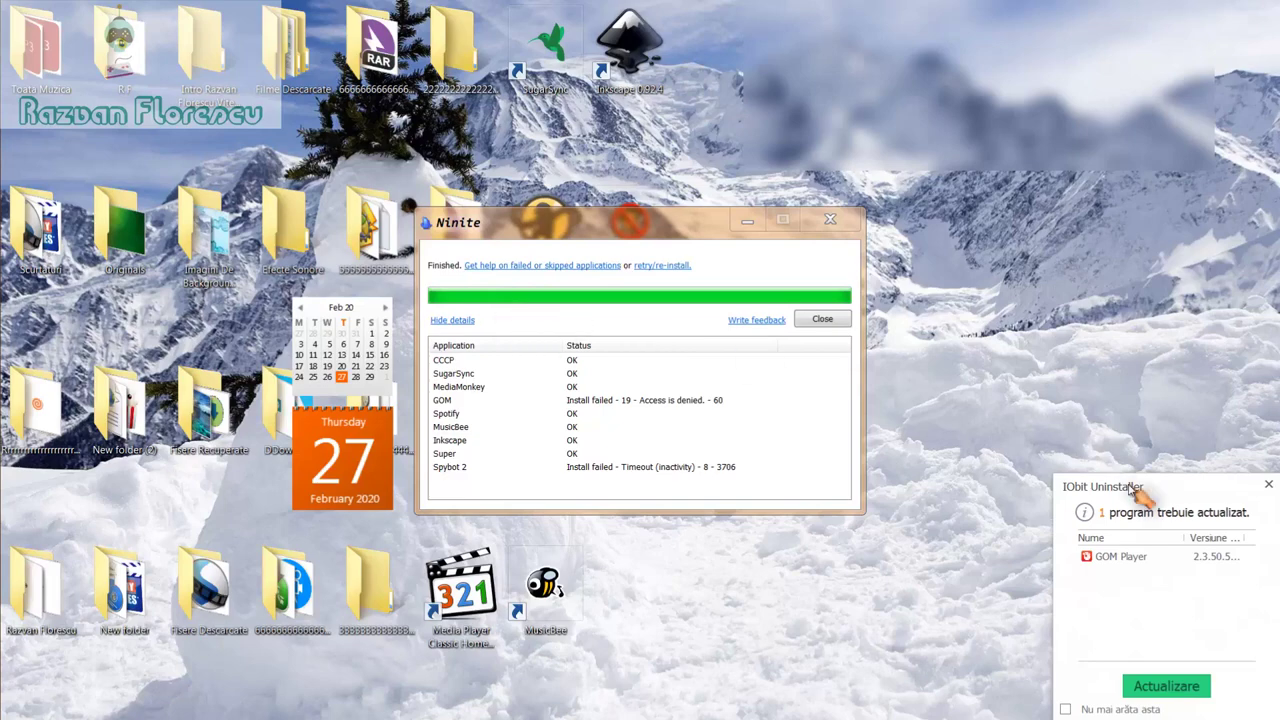
# Step: Close the IObit Uninstaller update notice and the finished Ninite installer window
pyautogui.click(1266, 485)
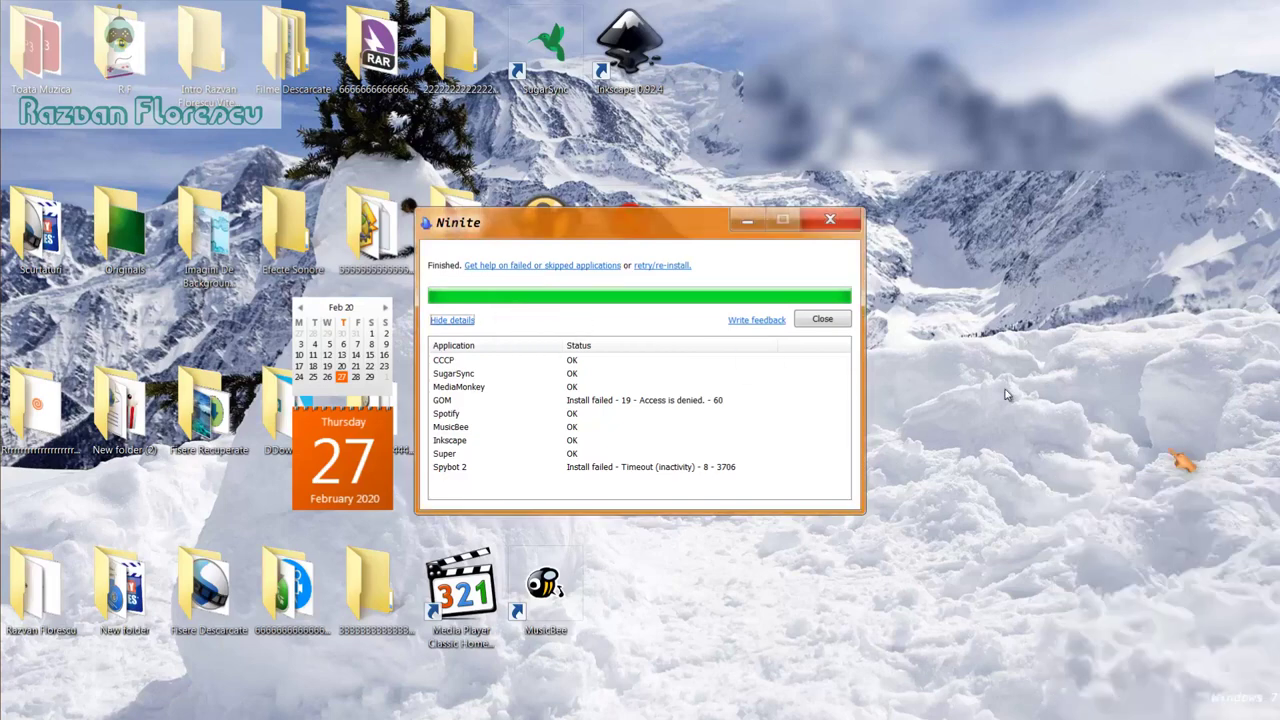
pyautogui.click(822, 321)
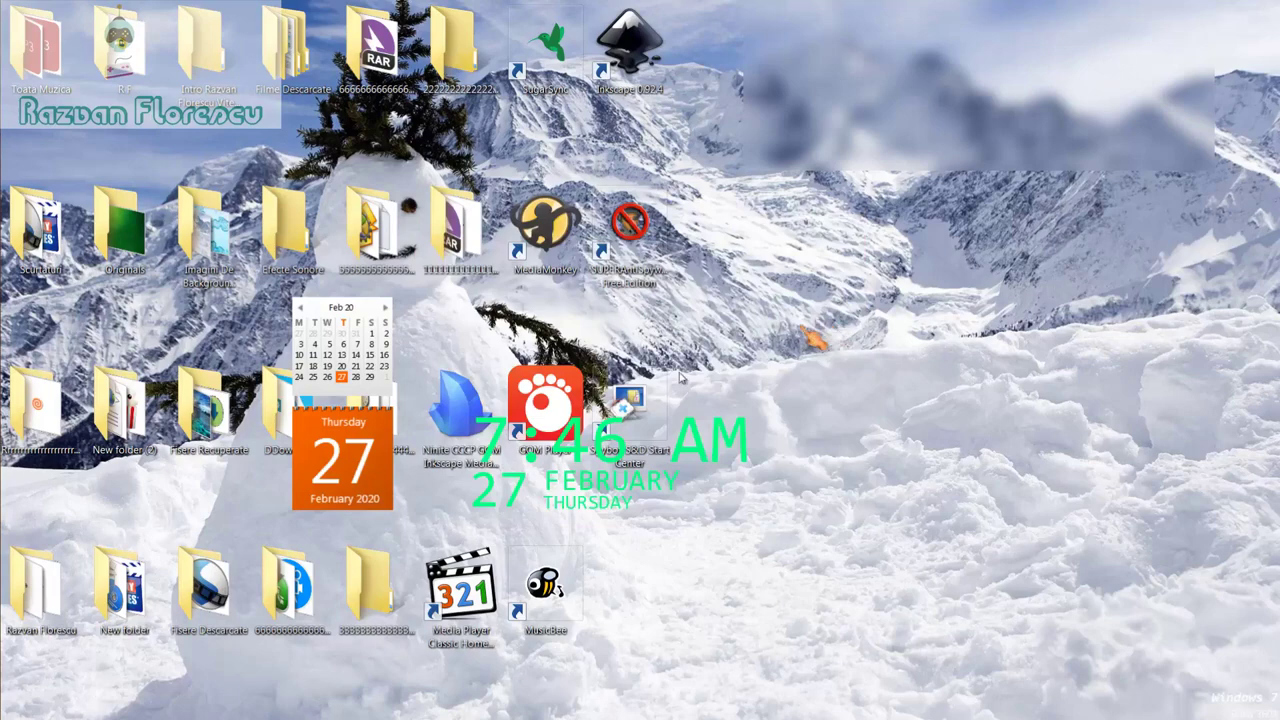
# Step: Launch Media Player Classic Home Cinema from the desktop, decline the periodic CCCP update checks and maximize its window
pyautogui.doubleClick(478, 612)
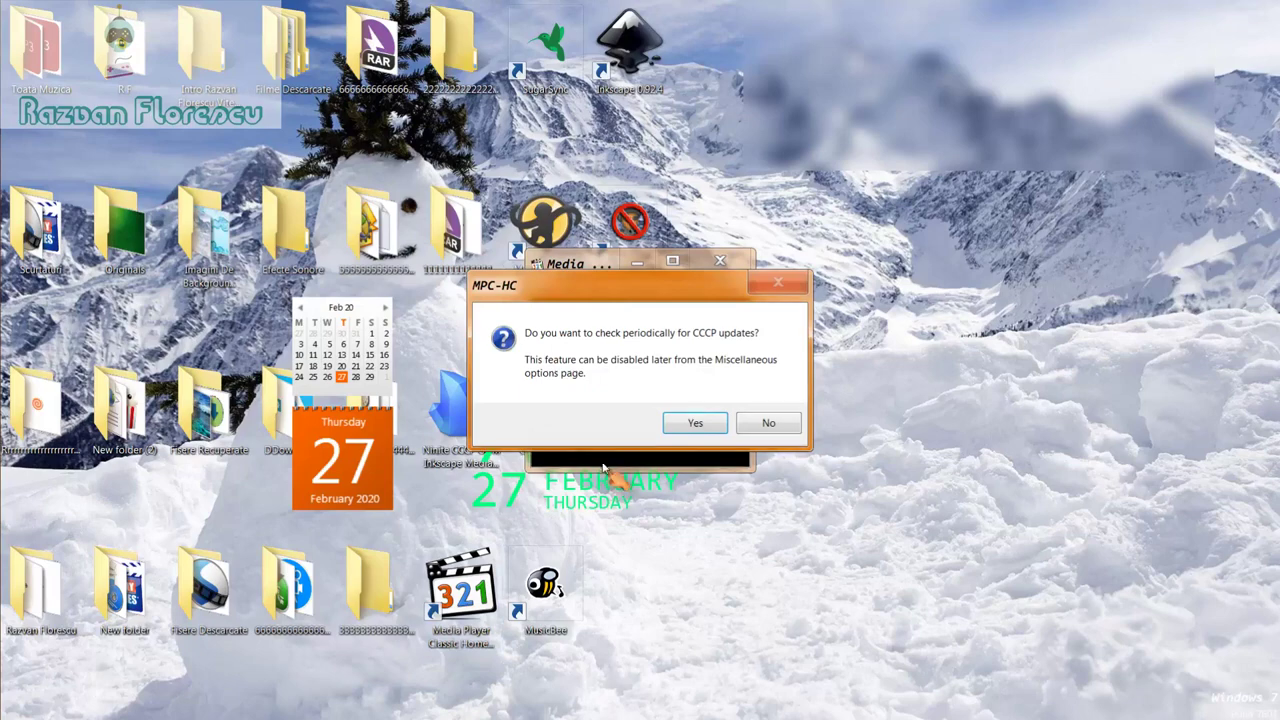
pyautogui.click(765, 424)
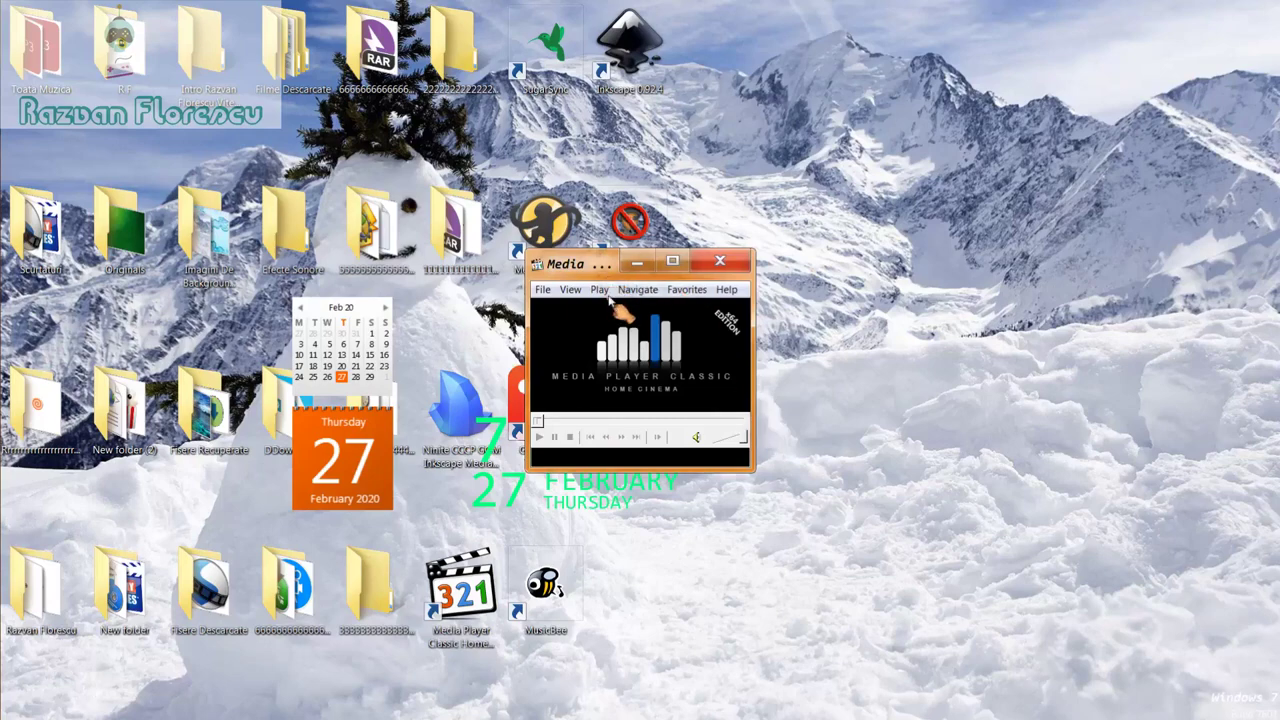
pyautogui.moveTo(604, 271); pyautogui.dragTo(612, 2)
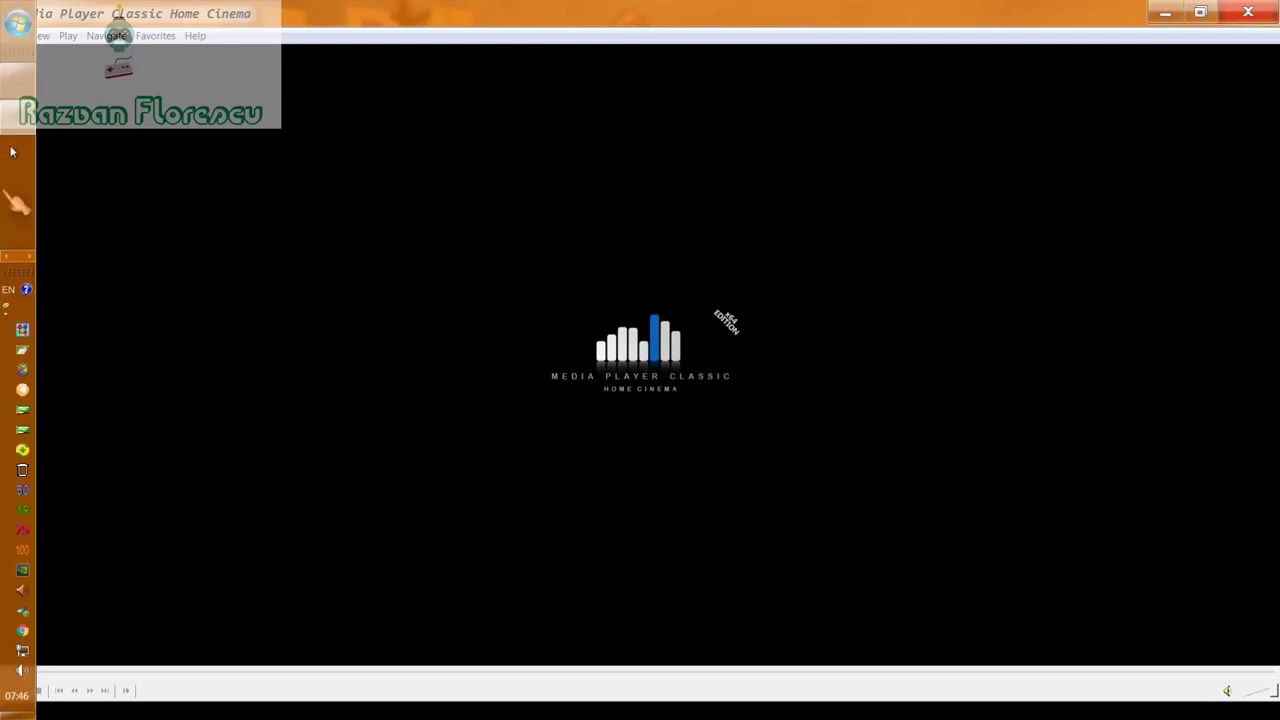
# Step: Pin Media Player Classic Home Cinema to the taskbar and close the player
pyautogui.rightClick(10, 118)
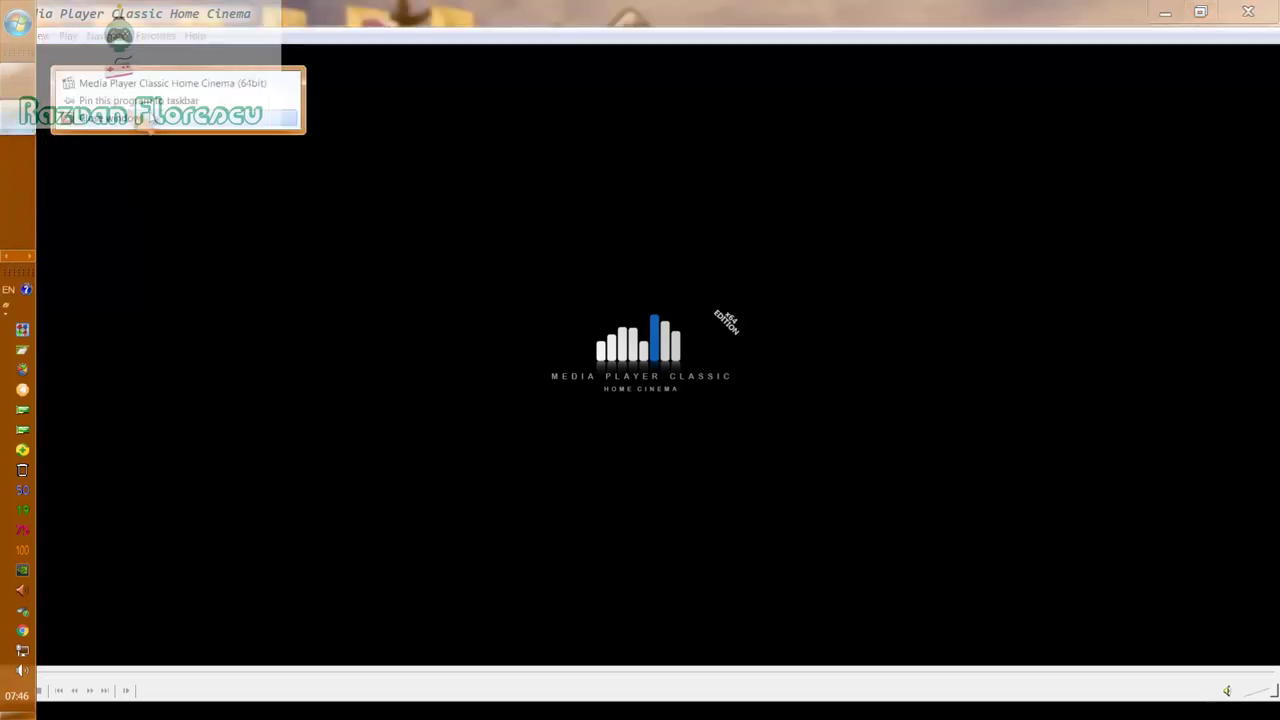
pyautogui.click(200, 101)
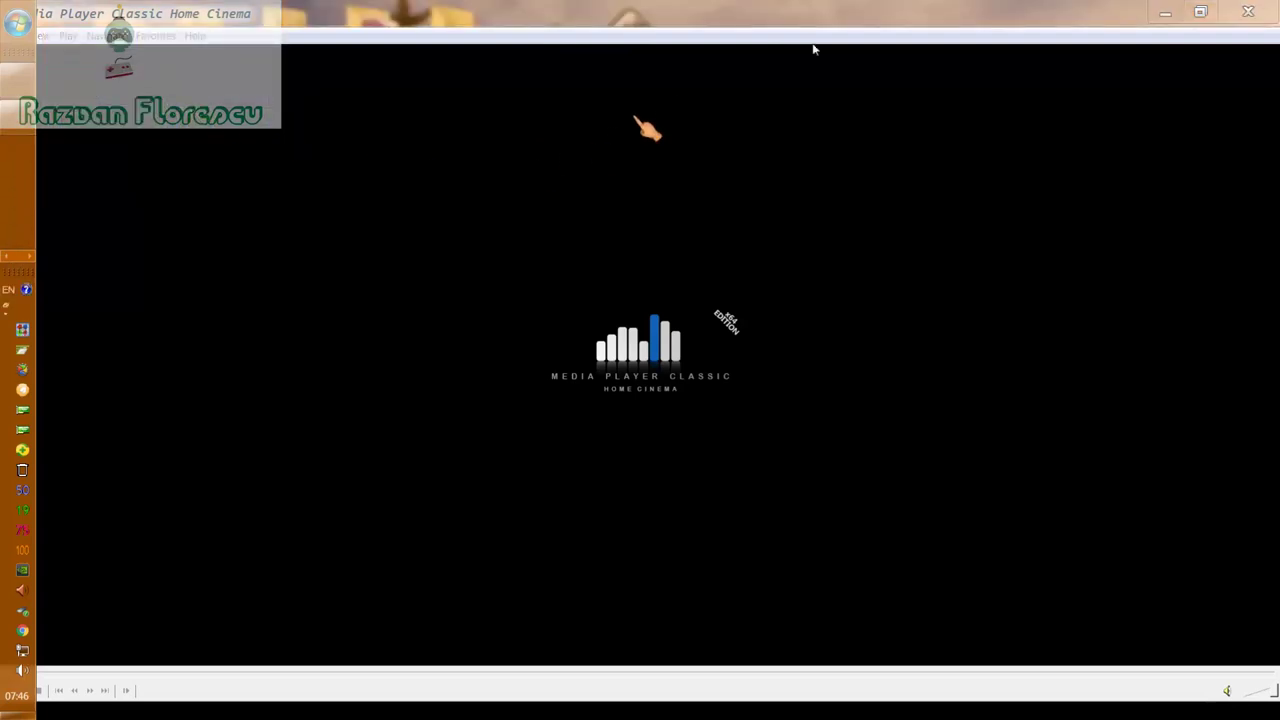
pyautogui.click(1248, 12)
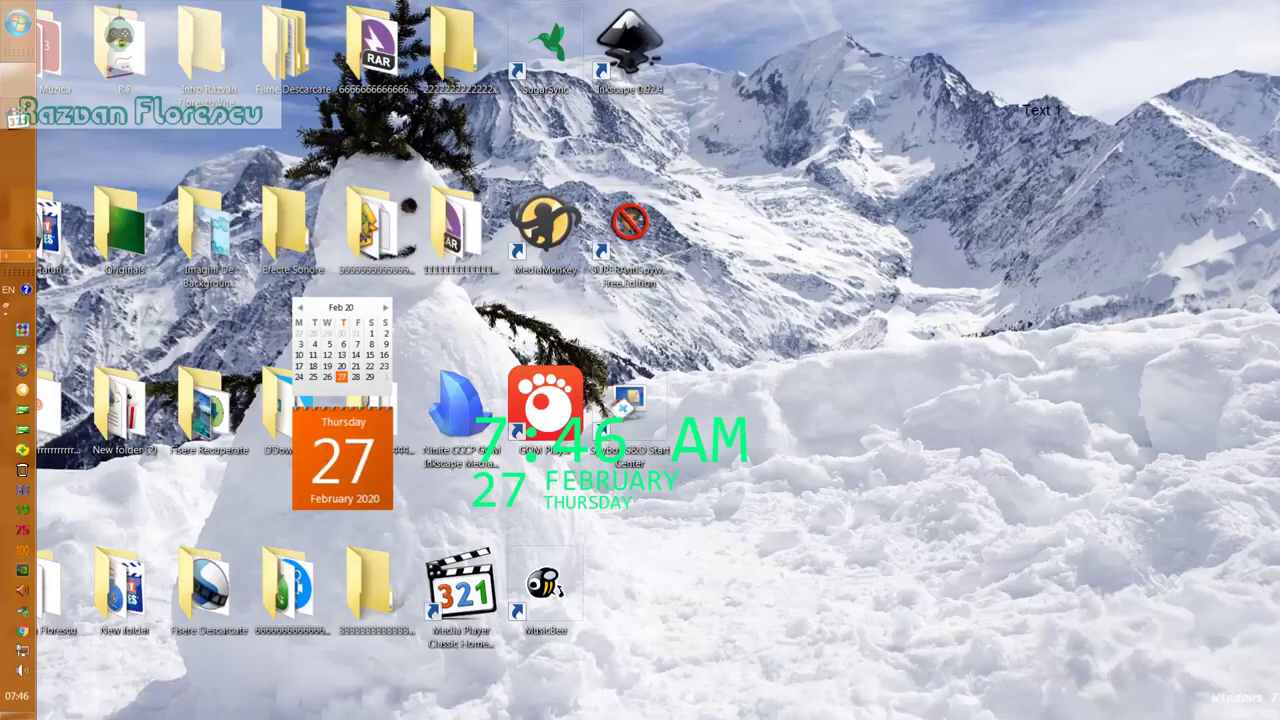
# Step: Permanently delete the Ninite CCCP GOM Inkscape MediaMonkey MusicBee installer from the desktop
pyautogui.click(472, 400)
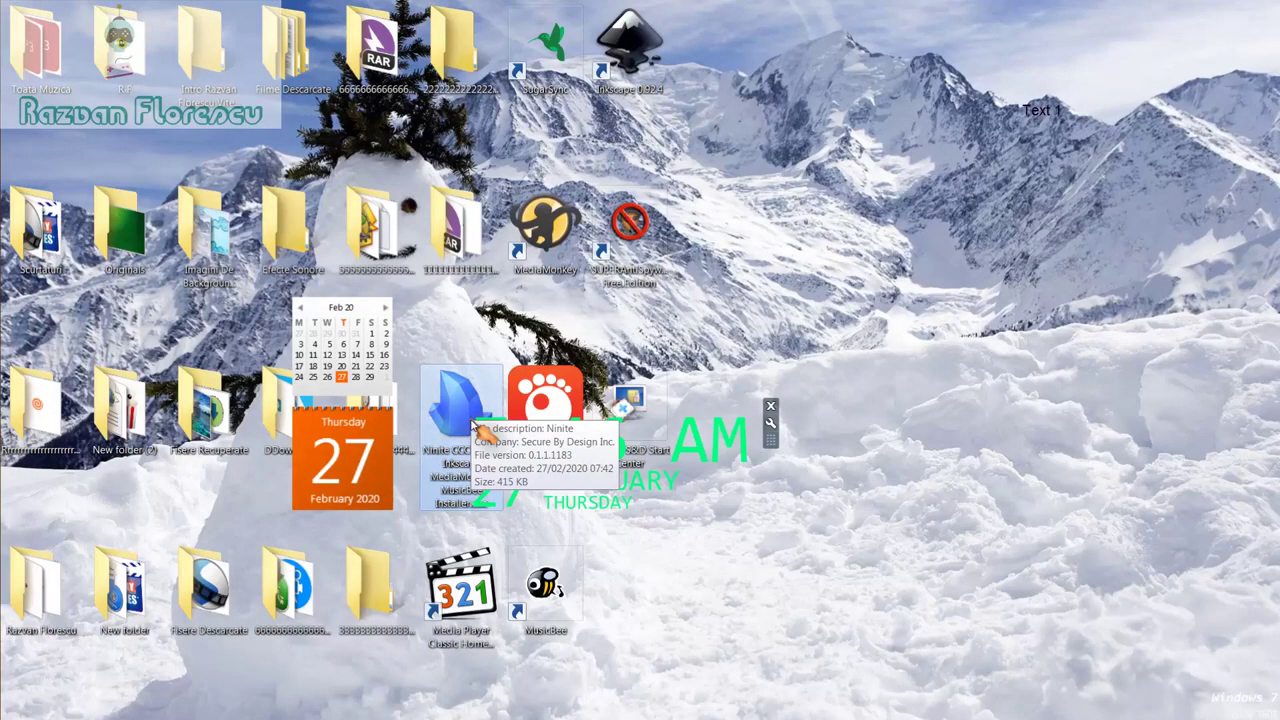
pyautogui.hotkey('shift', 'Delete')
pyautogui.press('Return')
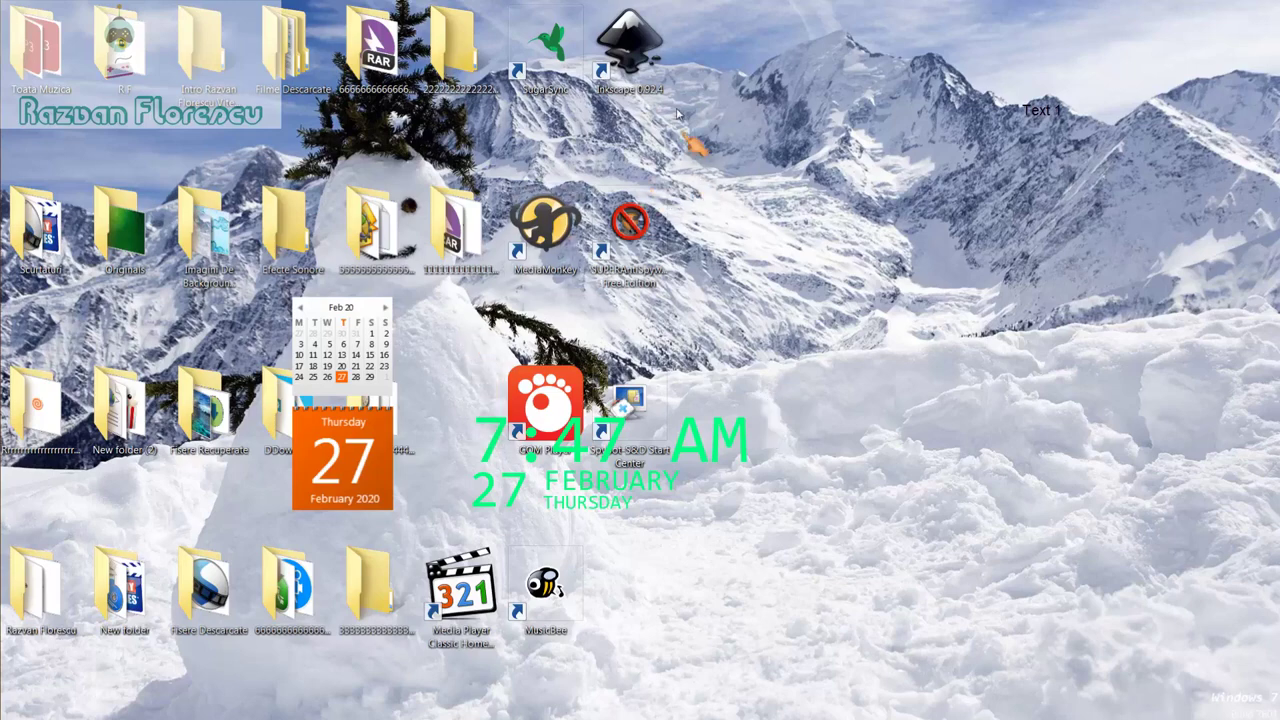
# Step: Copy all the new program shortcuts on the desktop, including Media Player Classic Home Cinema, into the Scurtaturi folder
pyautogui.moveTo(712, 45); pyautogui.dragTo(505, 583)
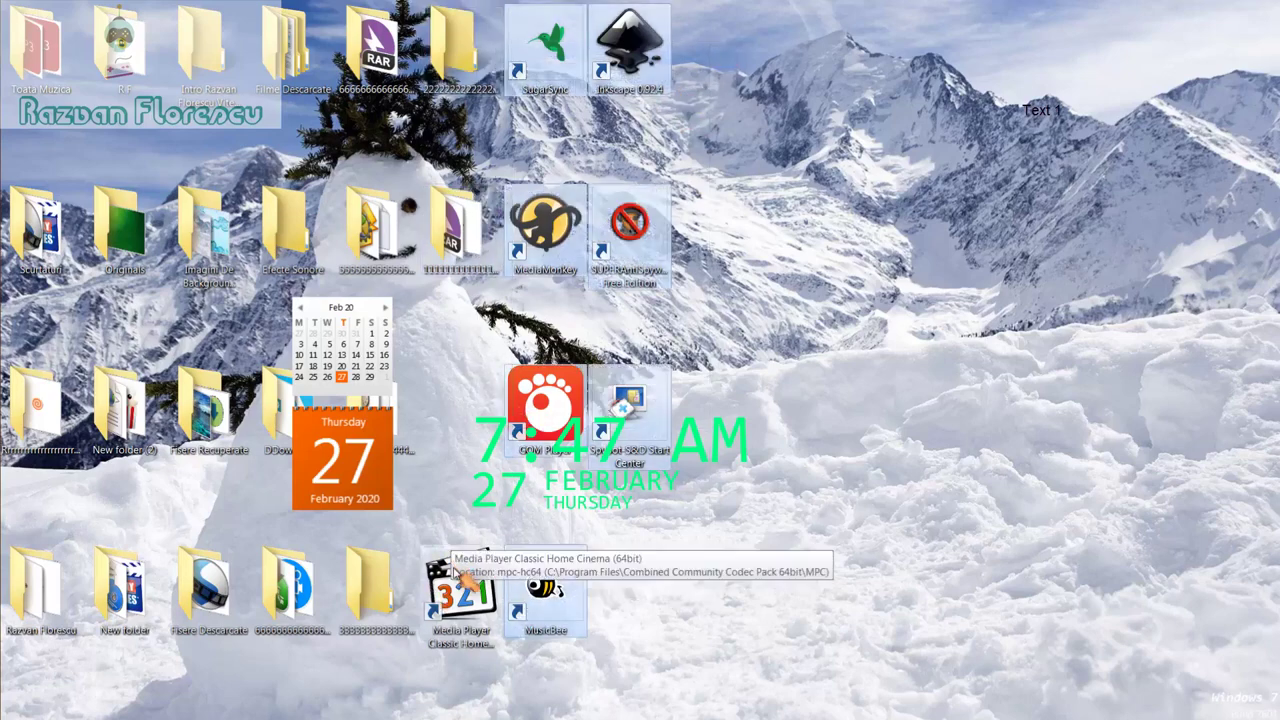
pyautogui.keyDown('ctrl'); pyautogui.click(457, 576); pyautogui.keyUp('ctrl')
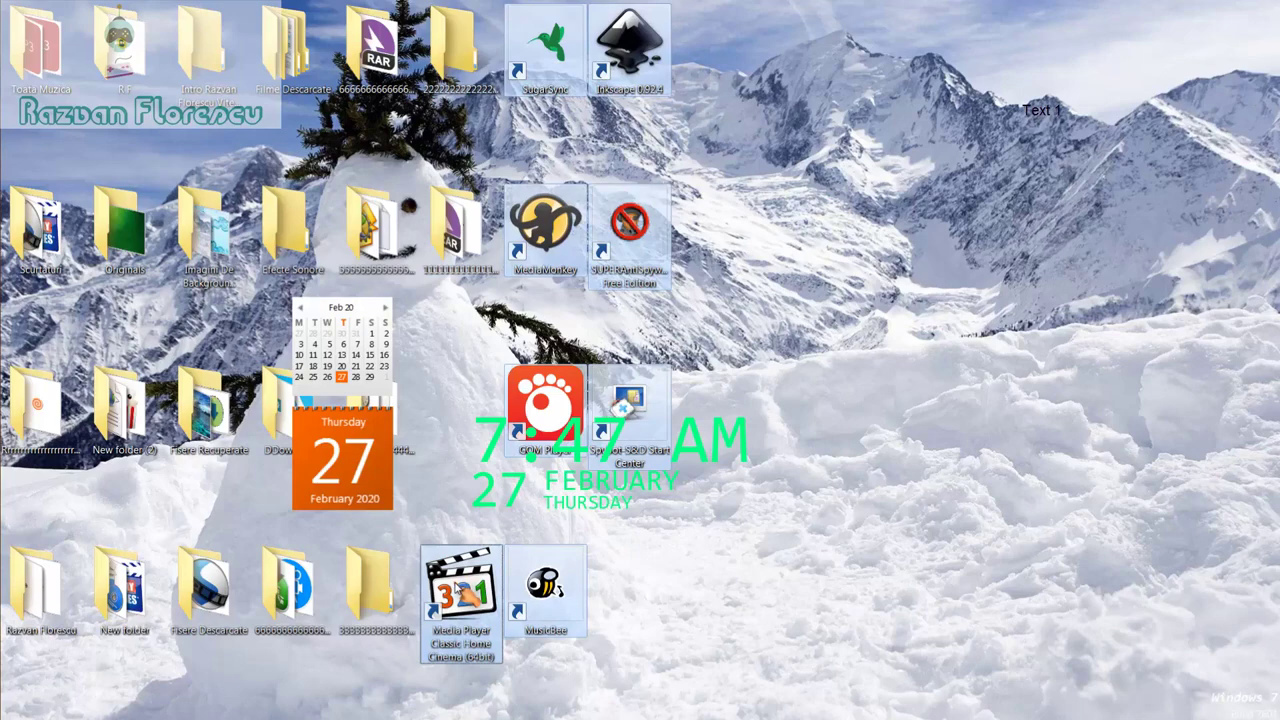
pyautogui.moveTo(458, 588); pyautogui.dragTo(50, 230)
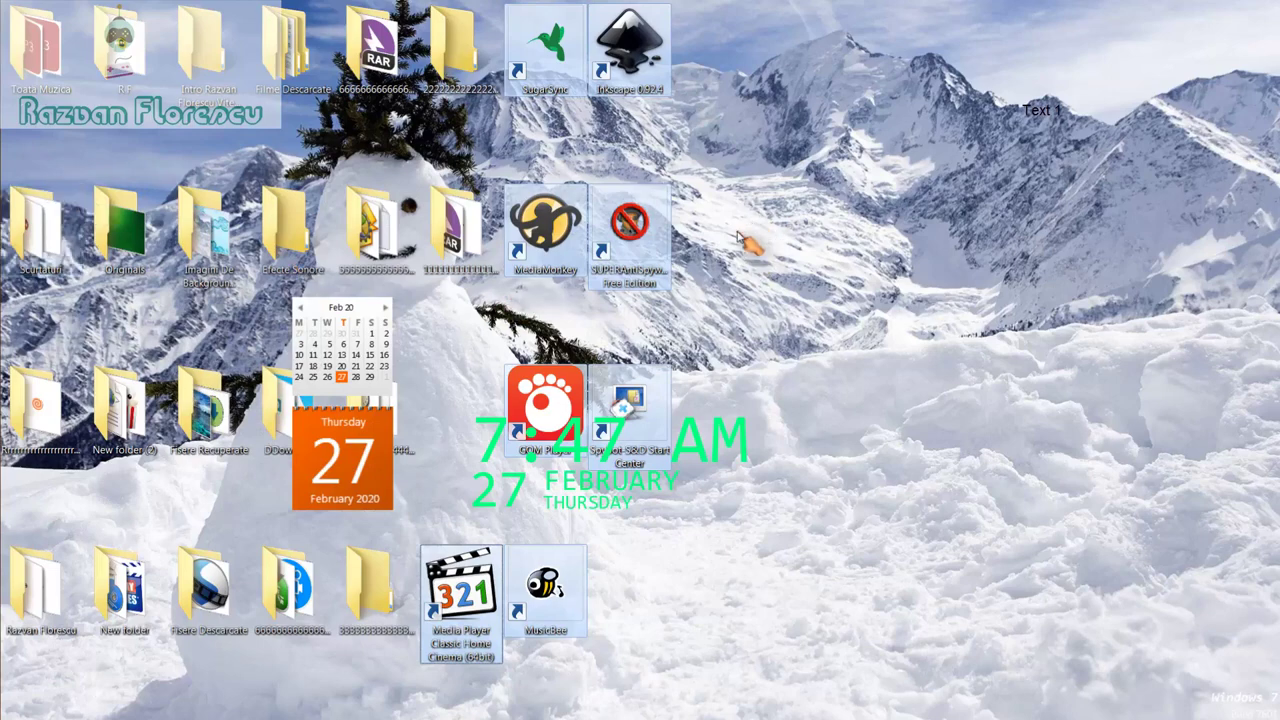
# Step: Permanently delete the selected program shortcuts from the desktop and refresh the desktop twice
pyautogui.hotkey('shift', 'Delete')
pyautogui.press('Return')
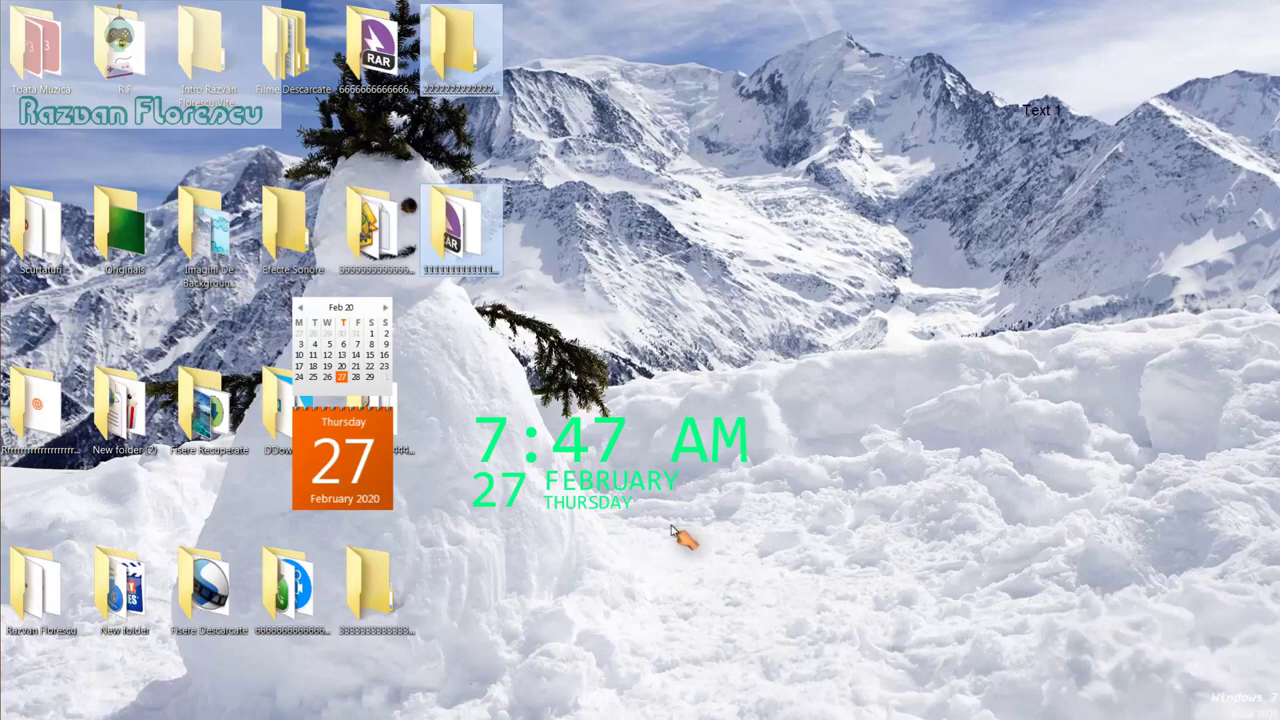
pyautogui.rightClick(606, 538)
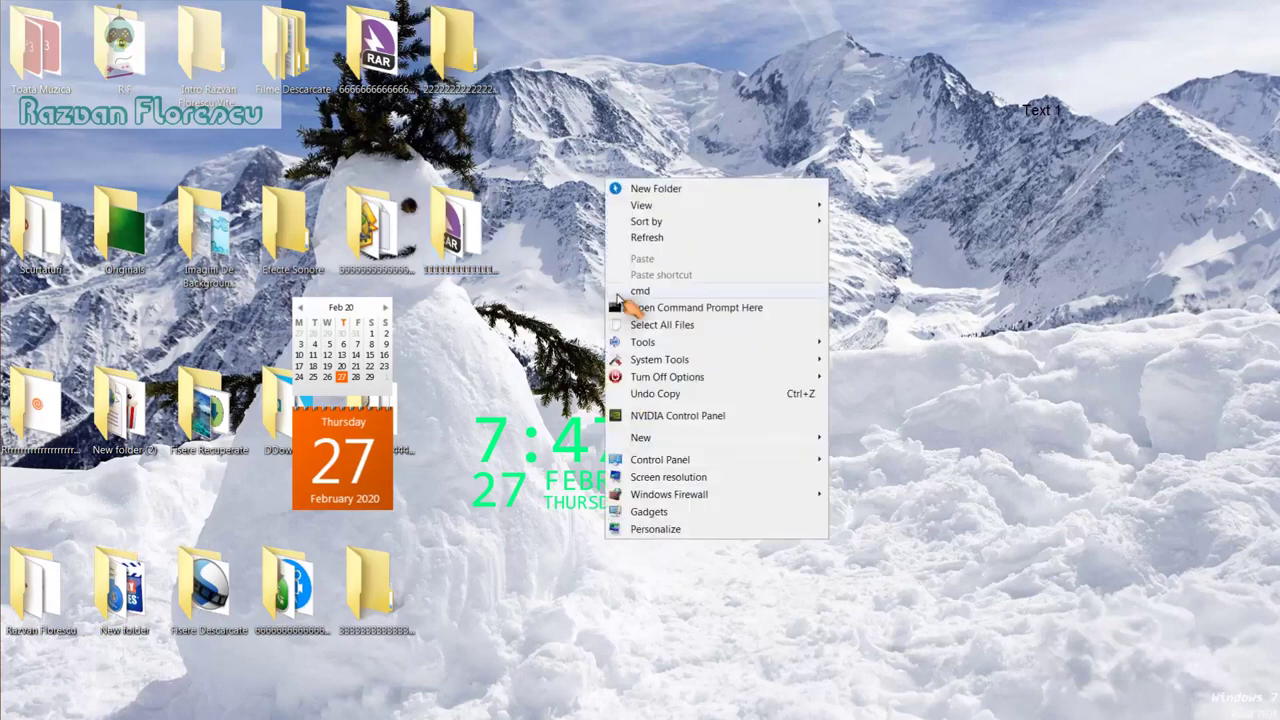
pyautogui.click(645, 238)
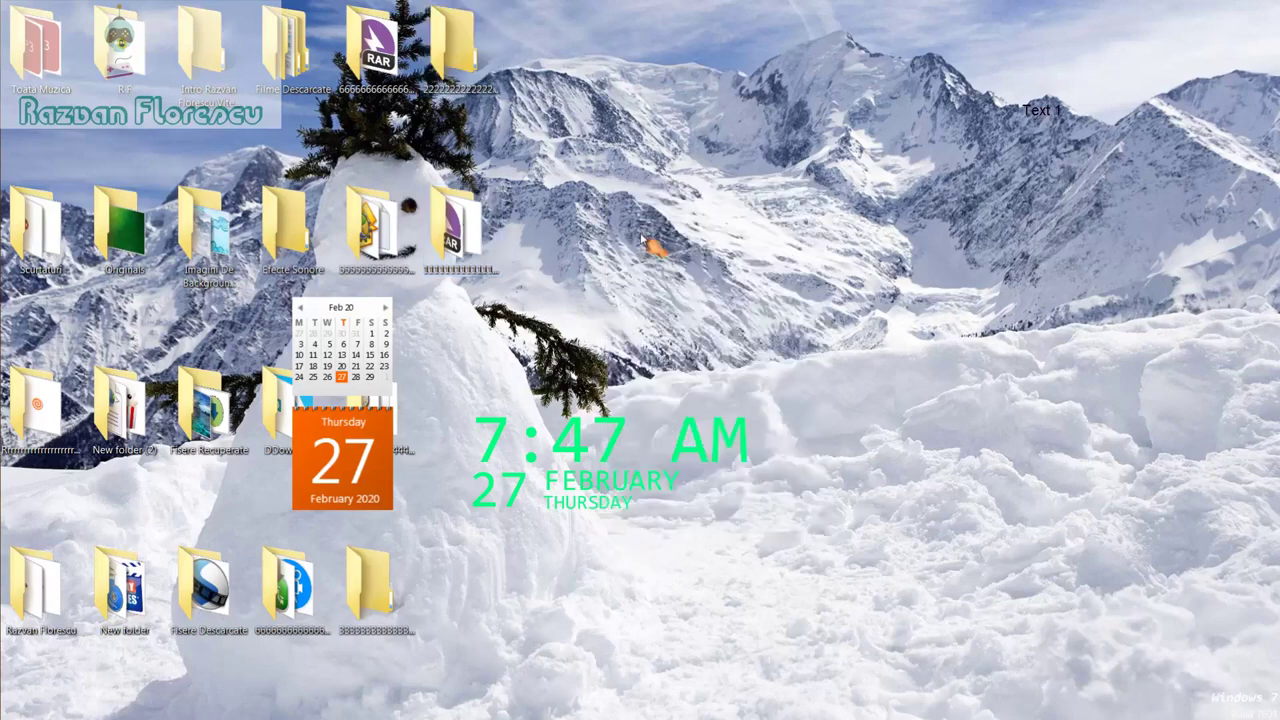
pyautogui.rightClick(576, 545)
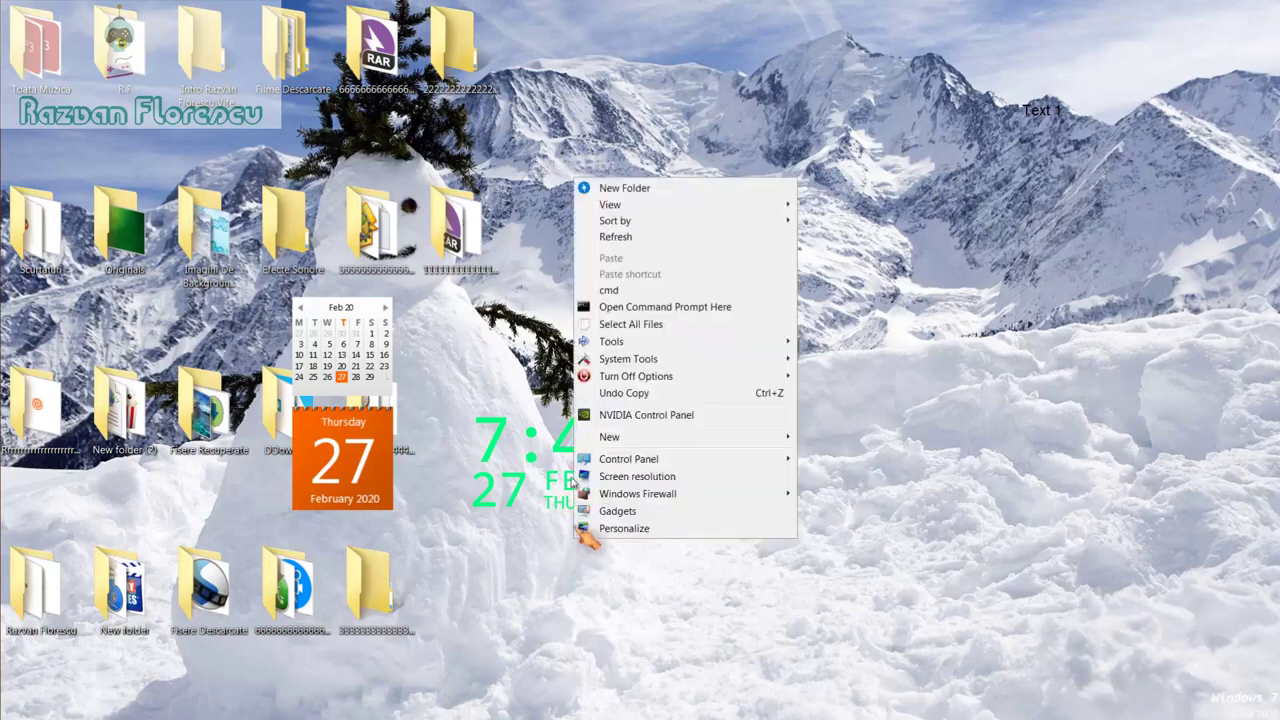
pyautogui.click(613, 238)
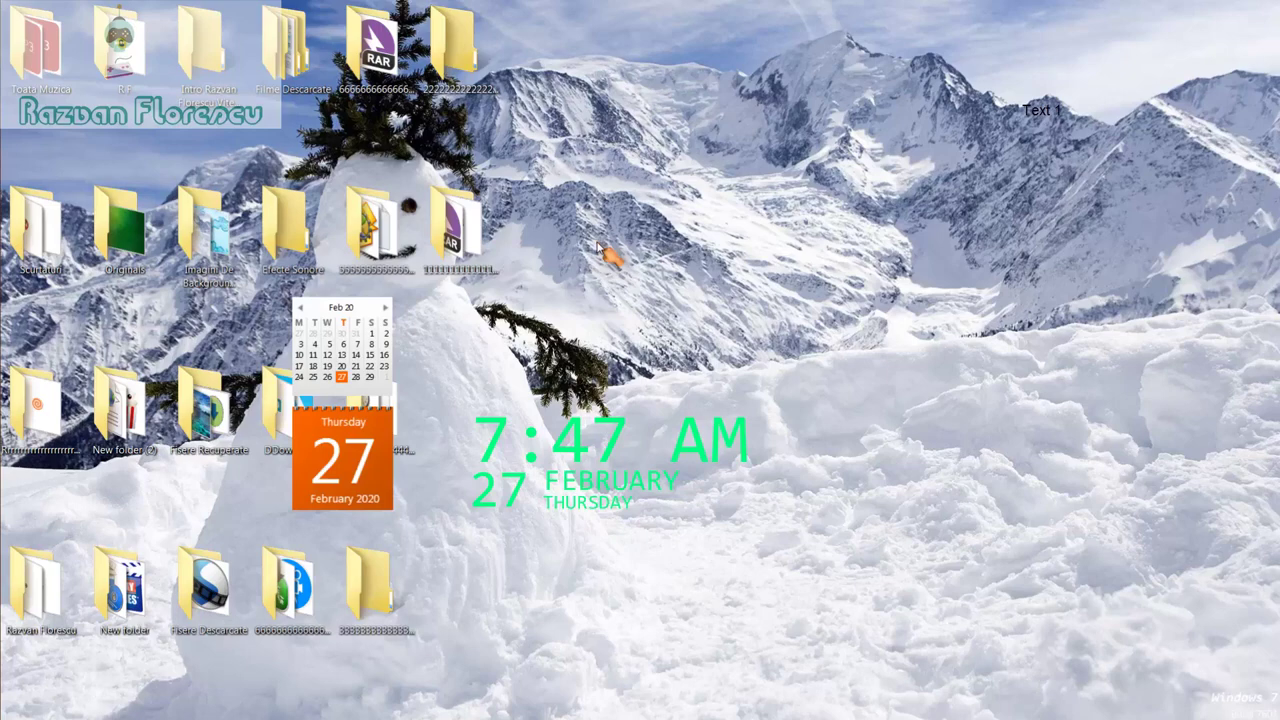
pyautogui.moveTo(10, 230)
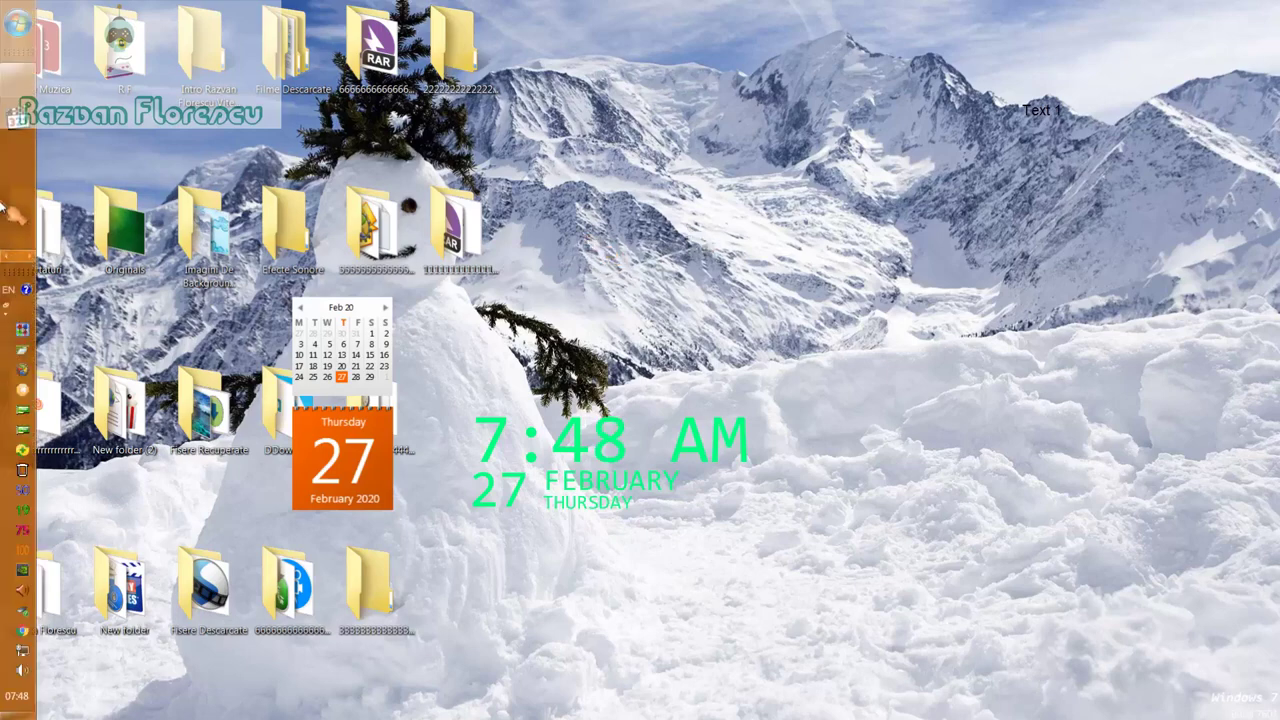
# Step: Restore the minimized screen recorder window and stop the recording in progress
pyautogui.moveTo(28, 92)
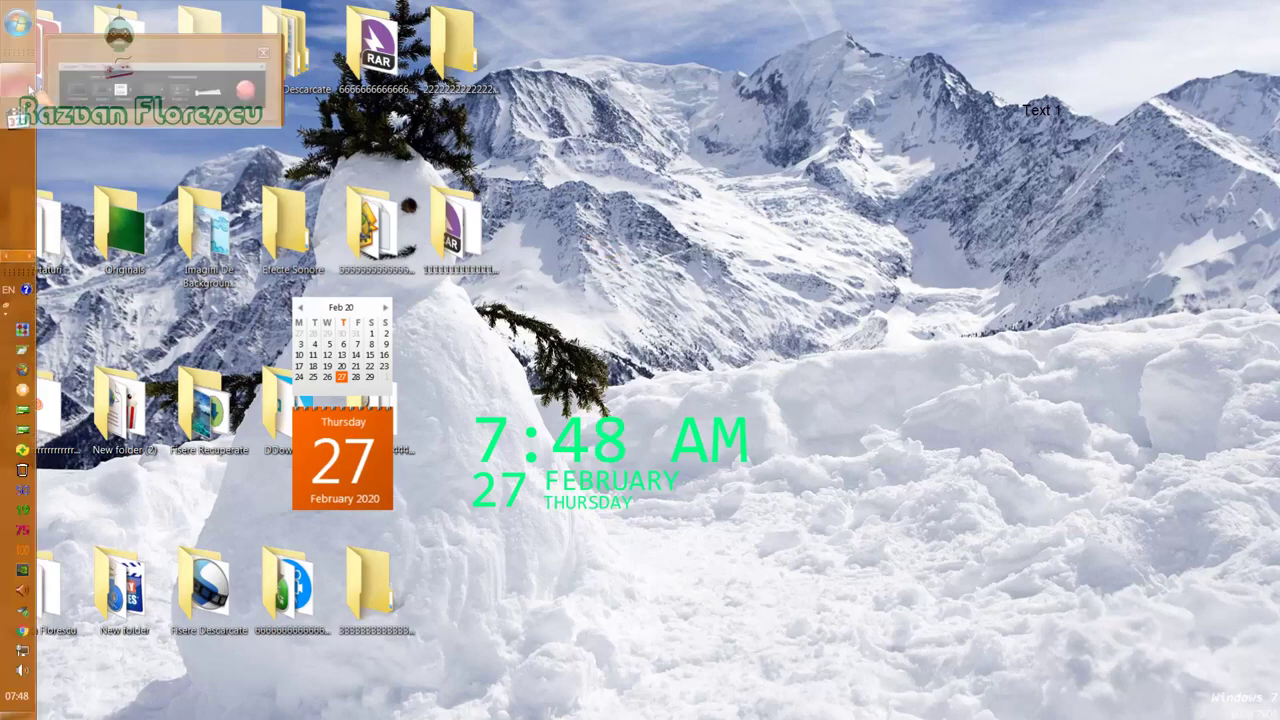
pyautogui.click(118, 96)
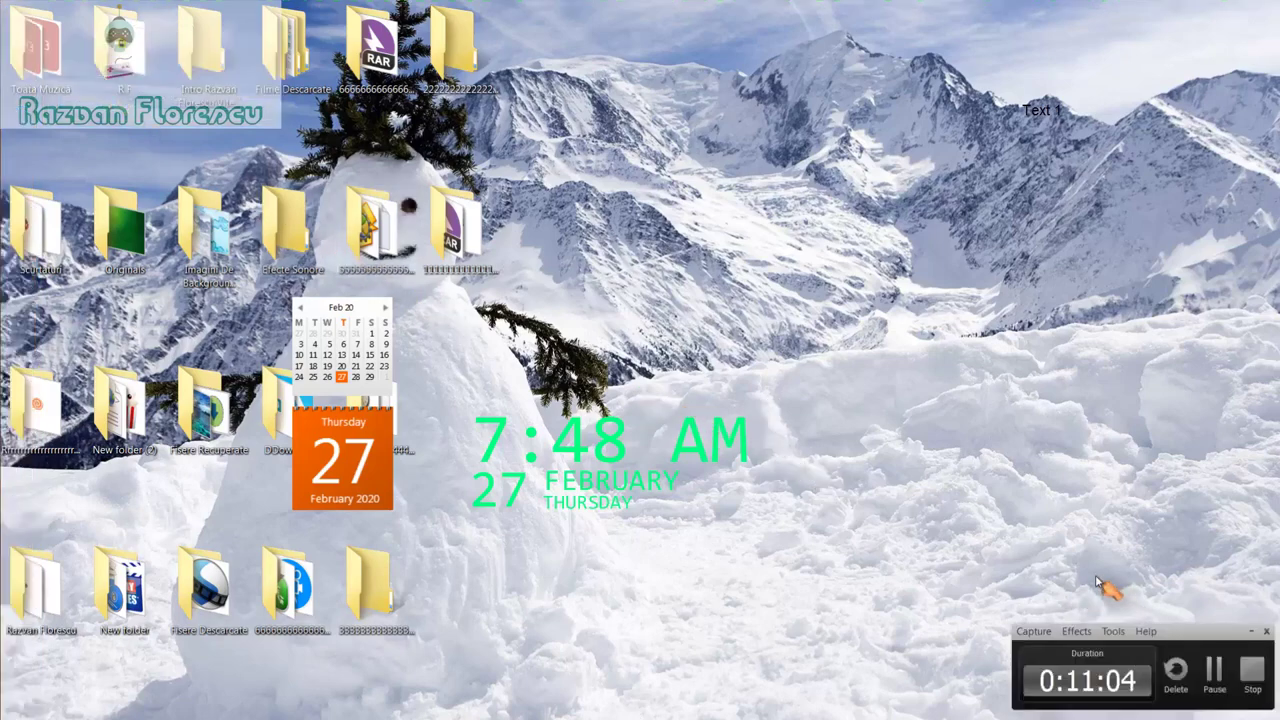
pyautogui.click(1252, 678)
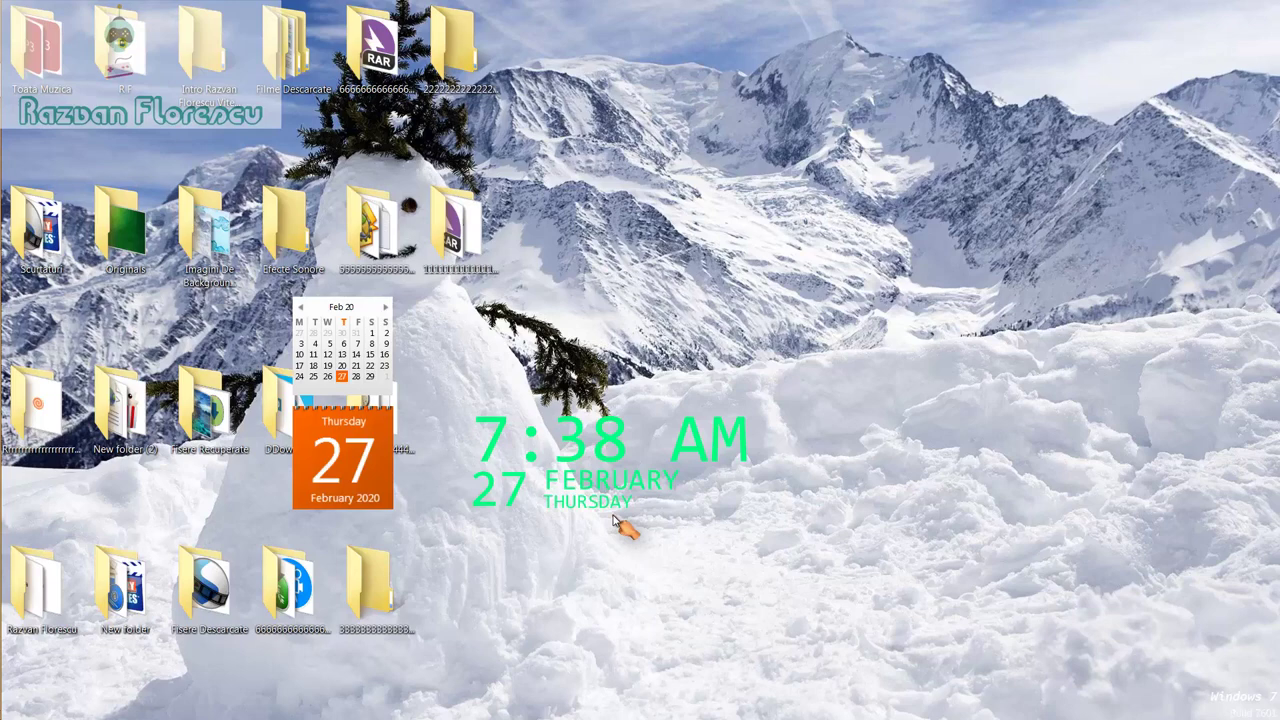
# Step: Switch to the browser window that has the ninite.com home page open
pyautogui.moveTo(8, 350)
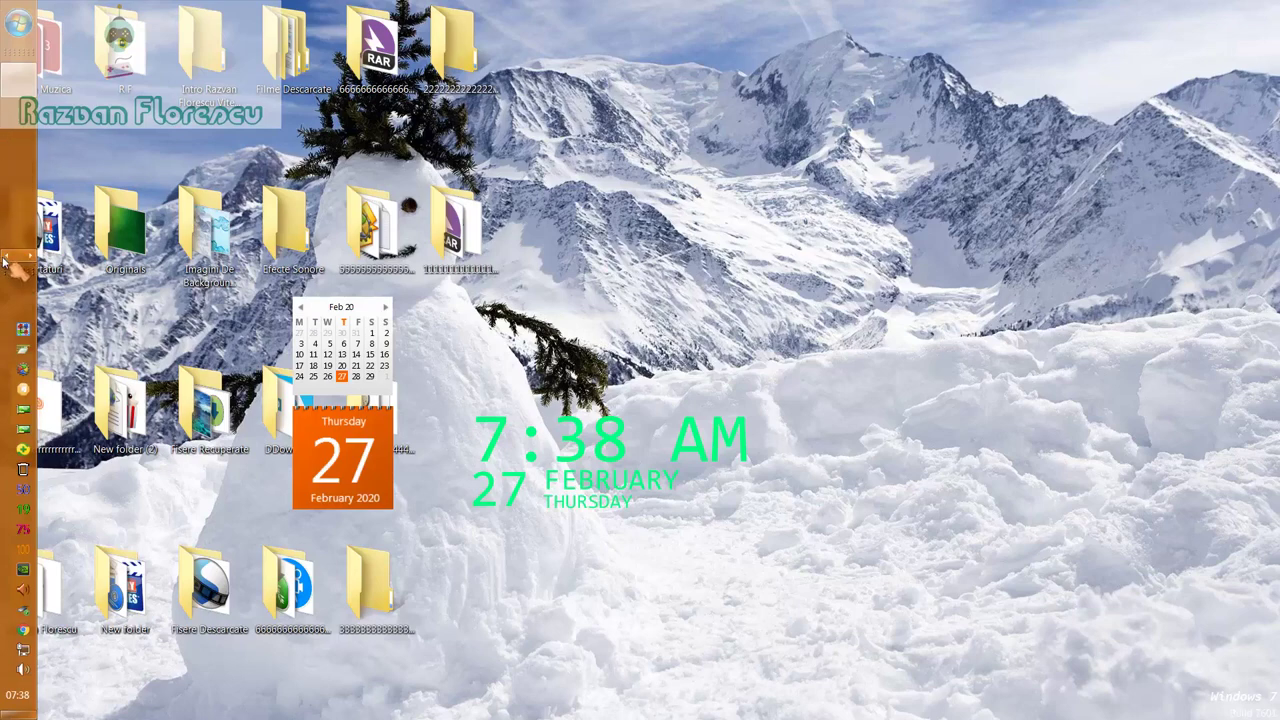
pyautogui.click(5, 260)
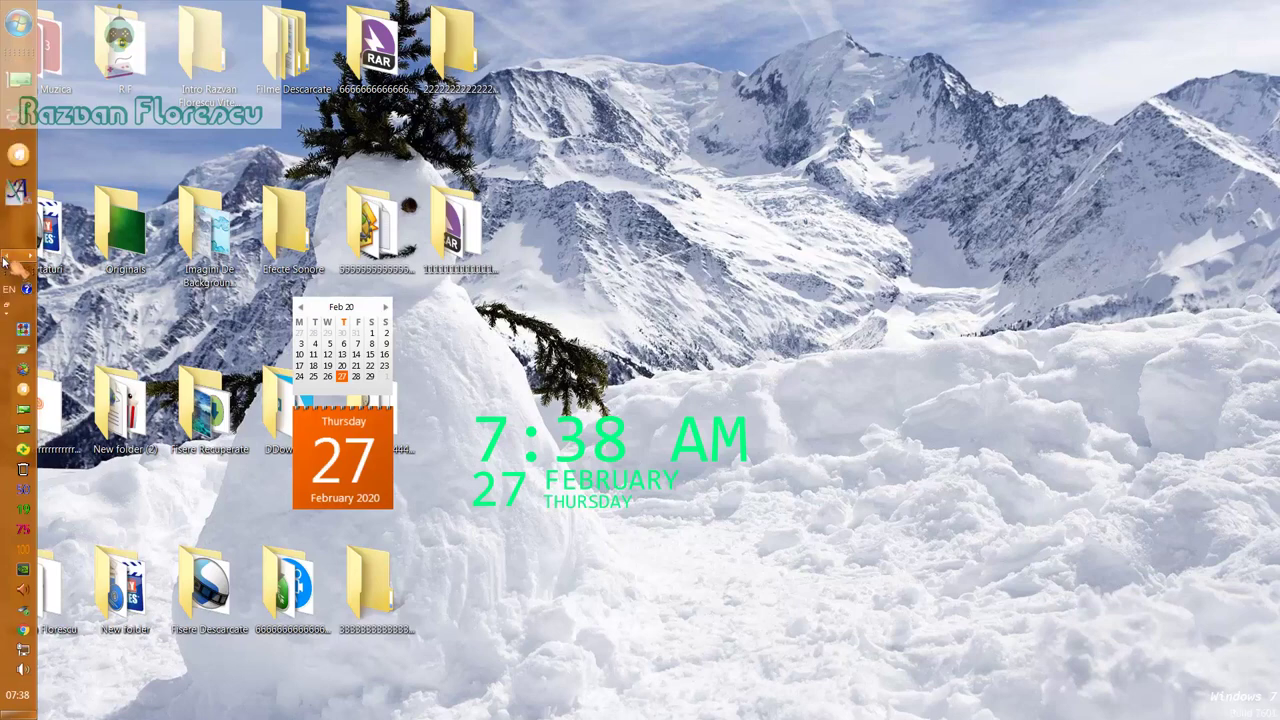
pyautogui.moveTo(22, 88)
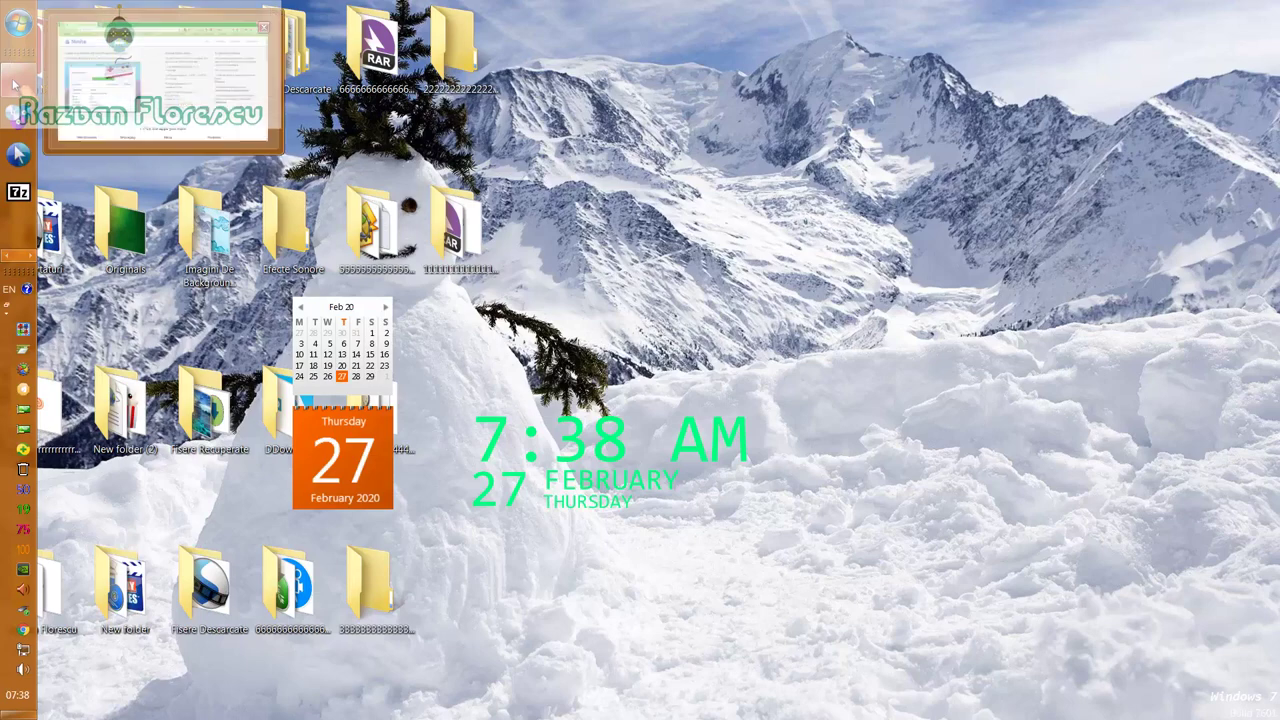
pyautogui.click(170, 118)
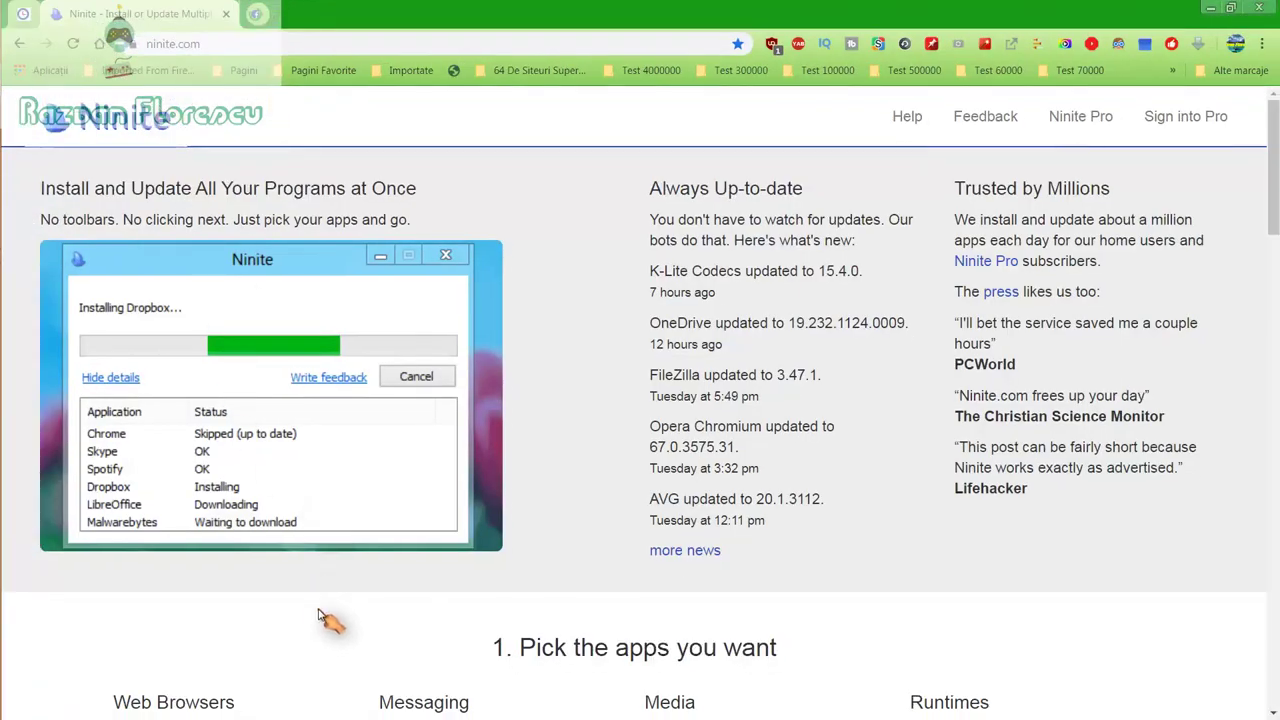
# Step: Examine the apps offered in each category of Ninite's pick list, from Web Browsers down to Developer Tools and Utilities
pyautogui.scroll(-2, 320, 618)
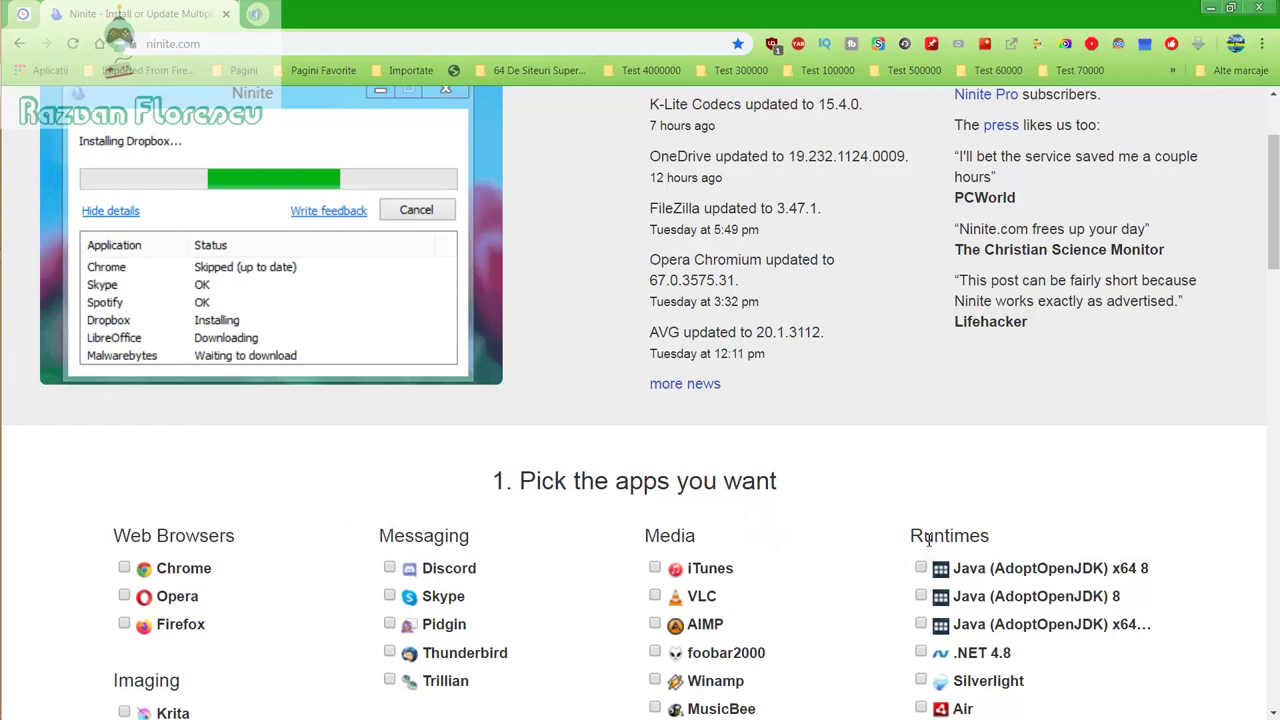
pyautogui.scroll(-2, 850, 560)
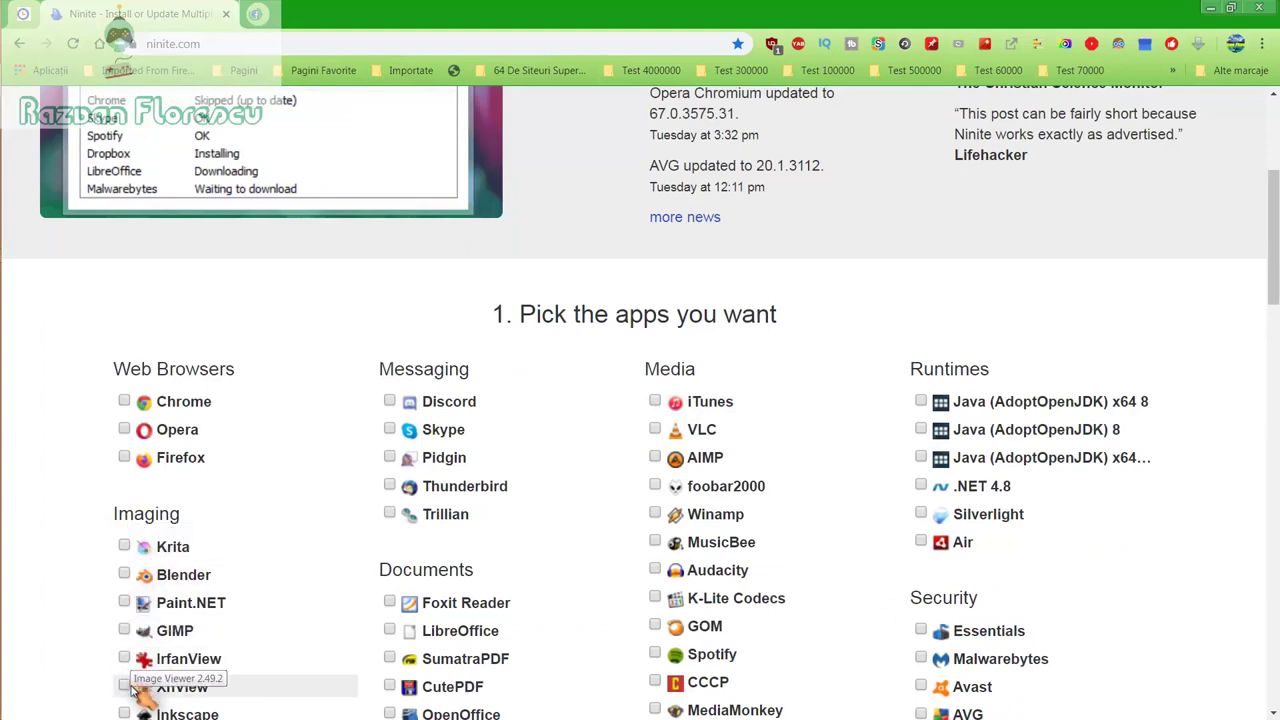
pyautogui.scroll(-1, 132, 690)
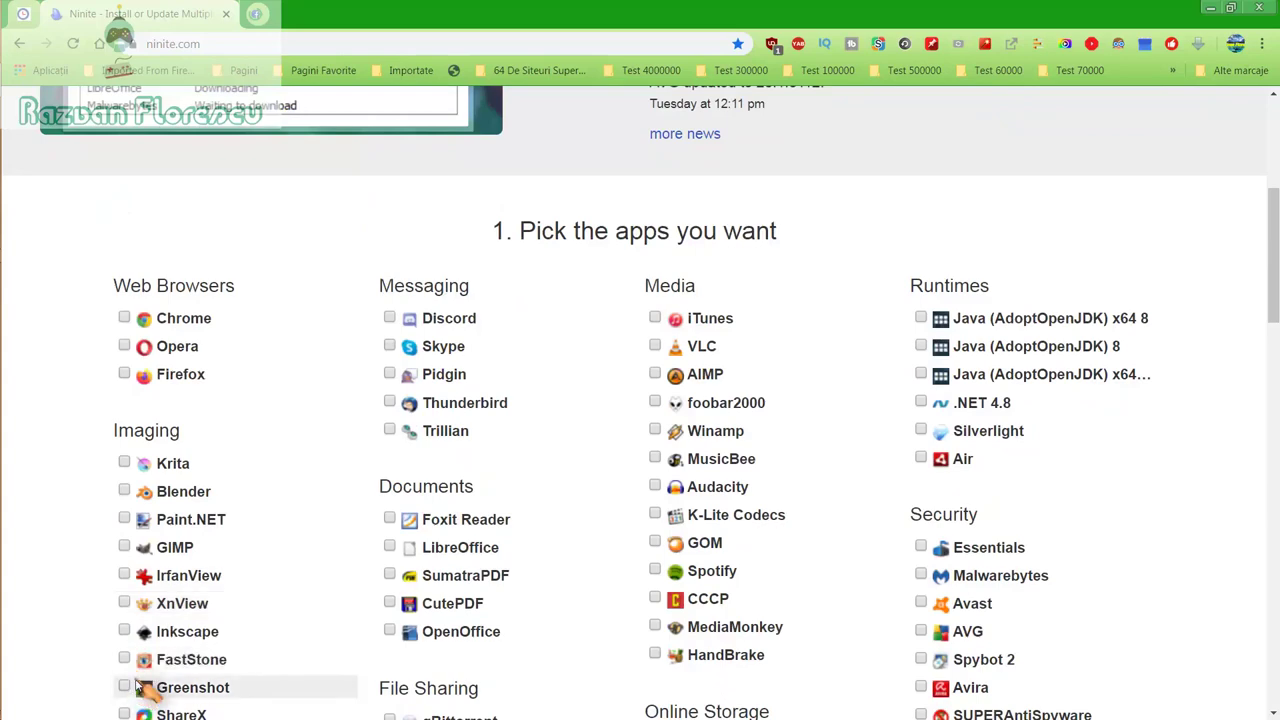
pyautogui.scroll(-1, 140, 688)
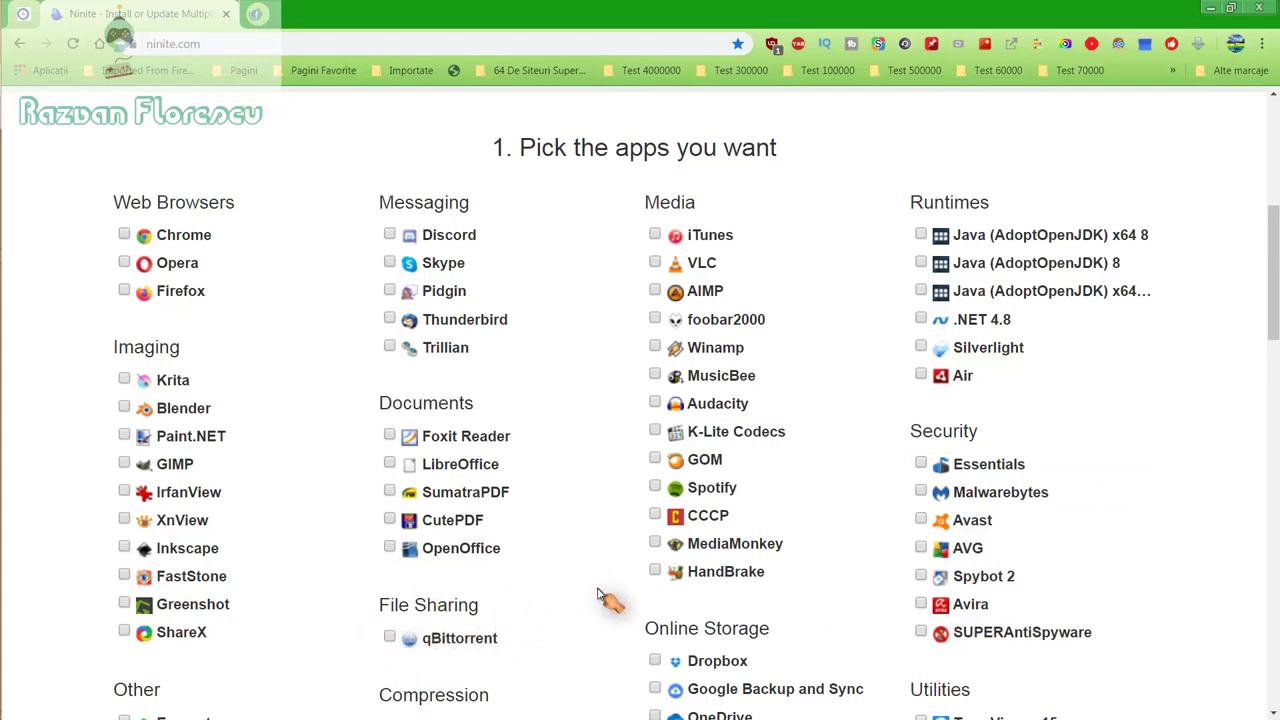
pyautogui.scroll(-1, 605, 597)
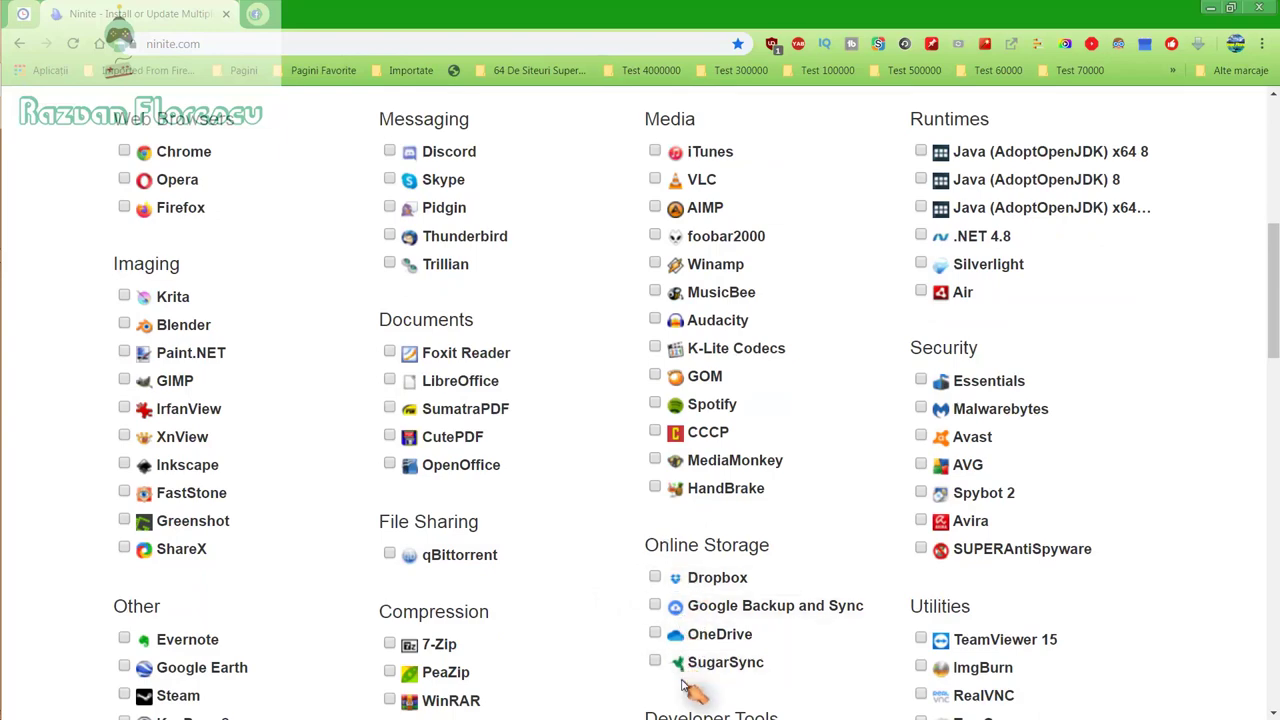
pyautogui.scroll(-2, 640, 665)
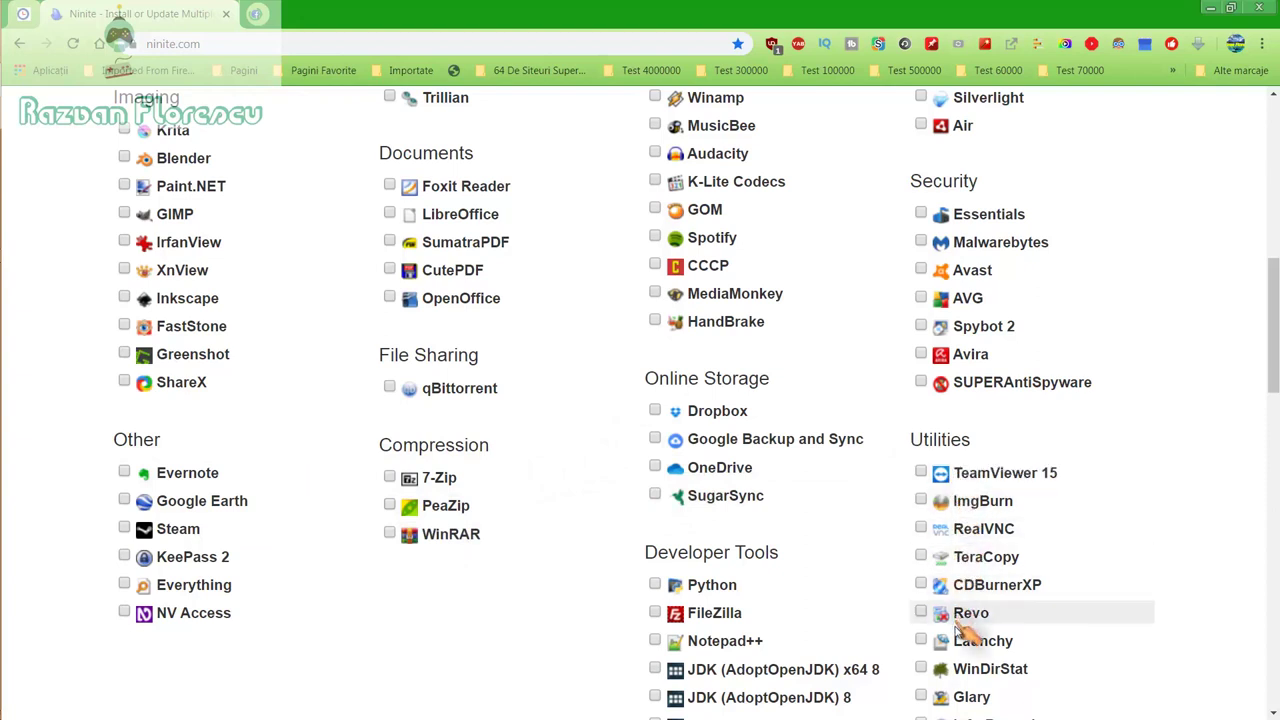
pyautogui.scroll(-1, 965, 697)
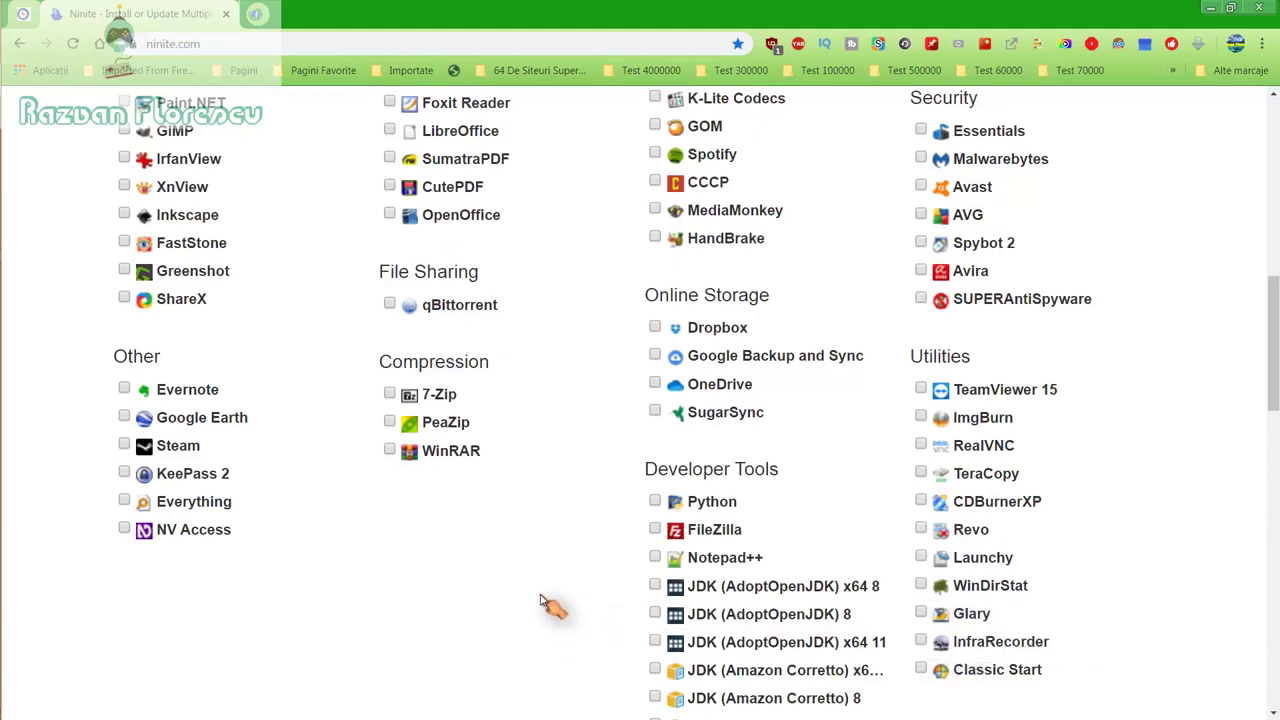
pyautogui.scroll(-1, 549, 606)
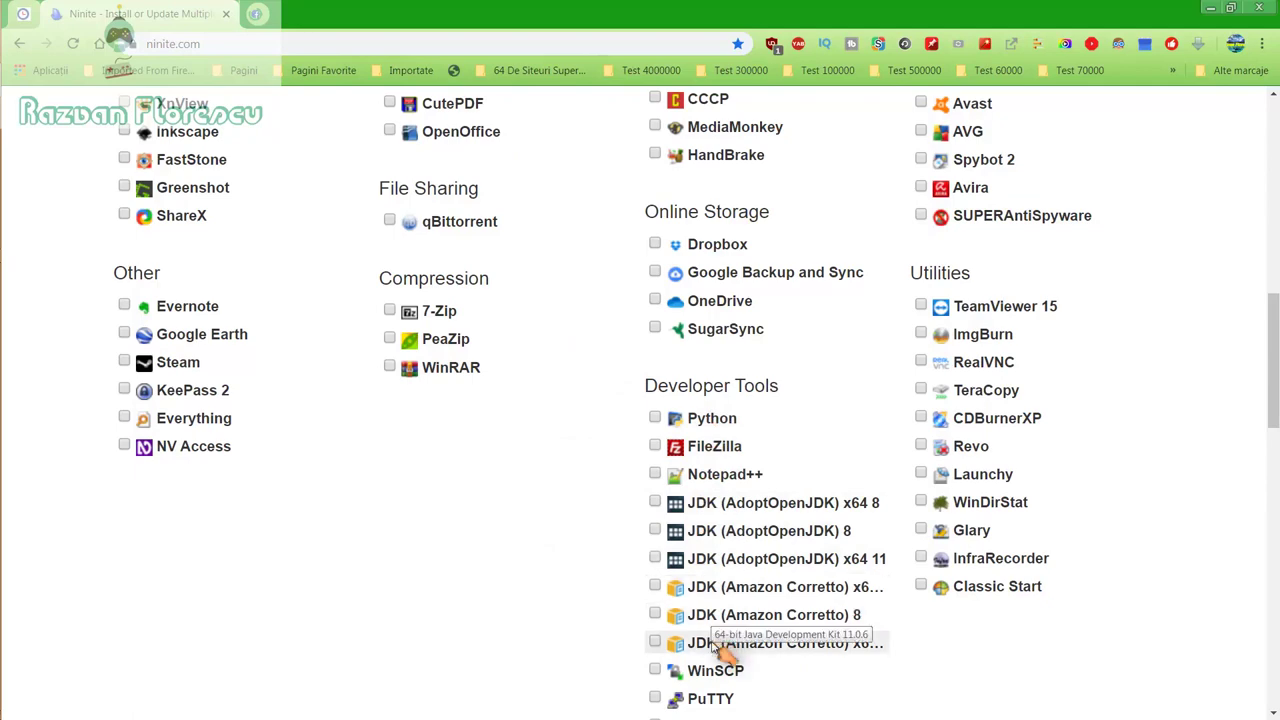
pyautogui.scroll(-2, 725, 650)
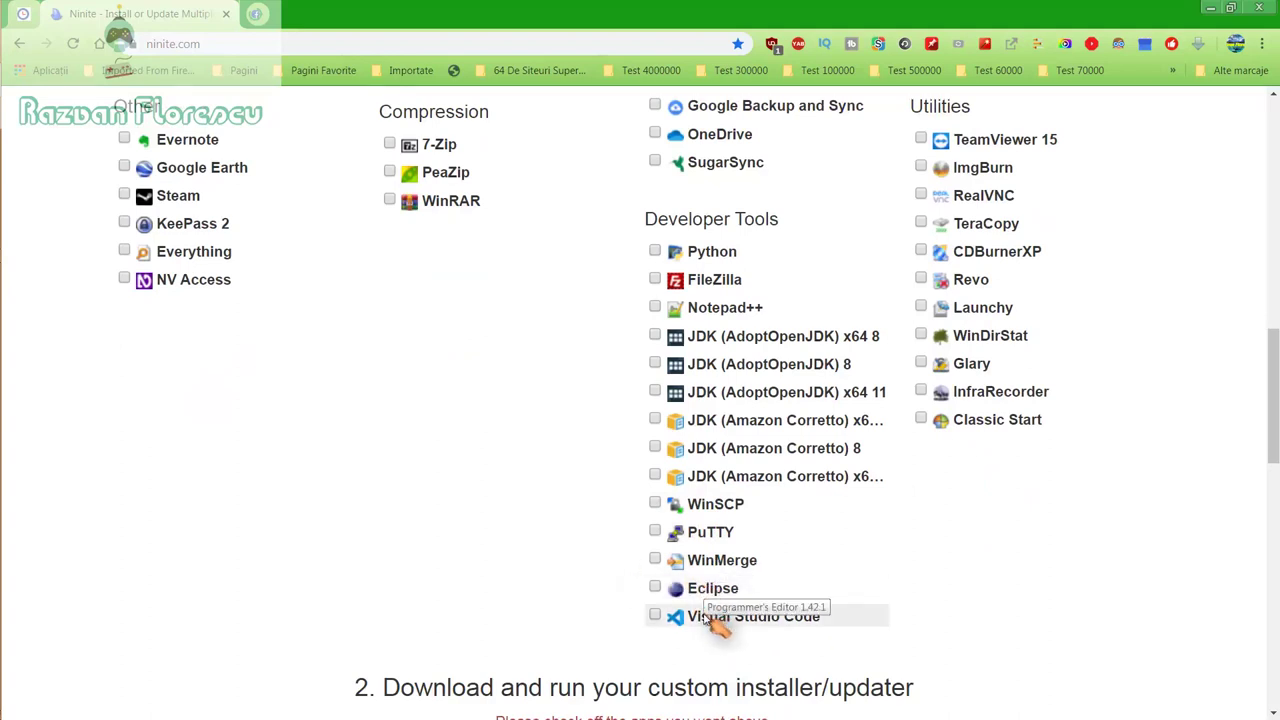
pyautogui.scroll(3, 590, 568)
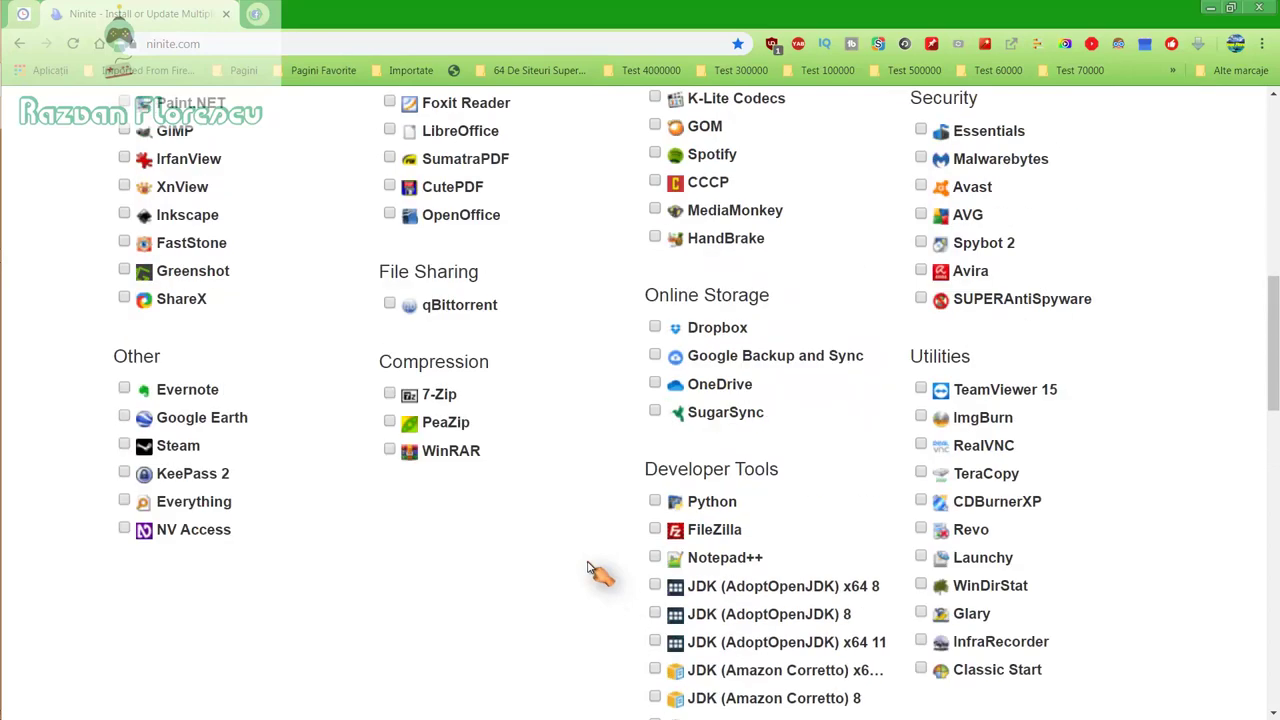
pyautogui.scroll(3, 590, 568)
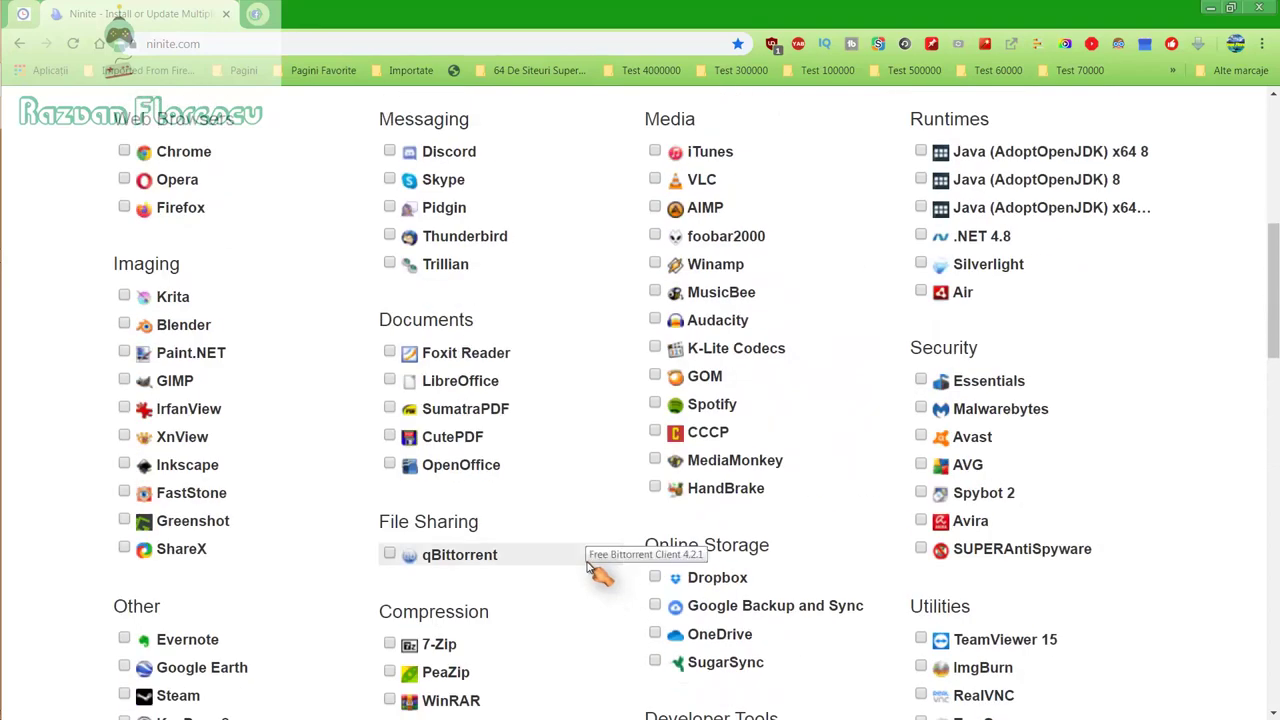
# Step: Select Inkscape under Imaging and GOM, MusicBee, CCCP, MediaMonkey and Spotify under Media for the custom installer
pyautogui.scroll(2, 590, 568)
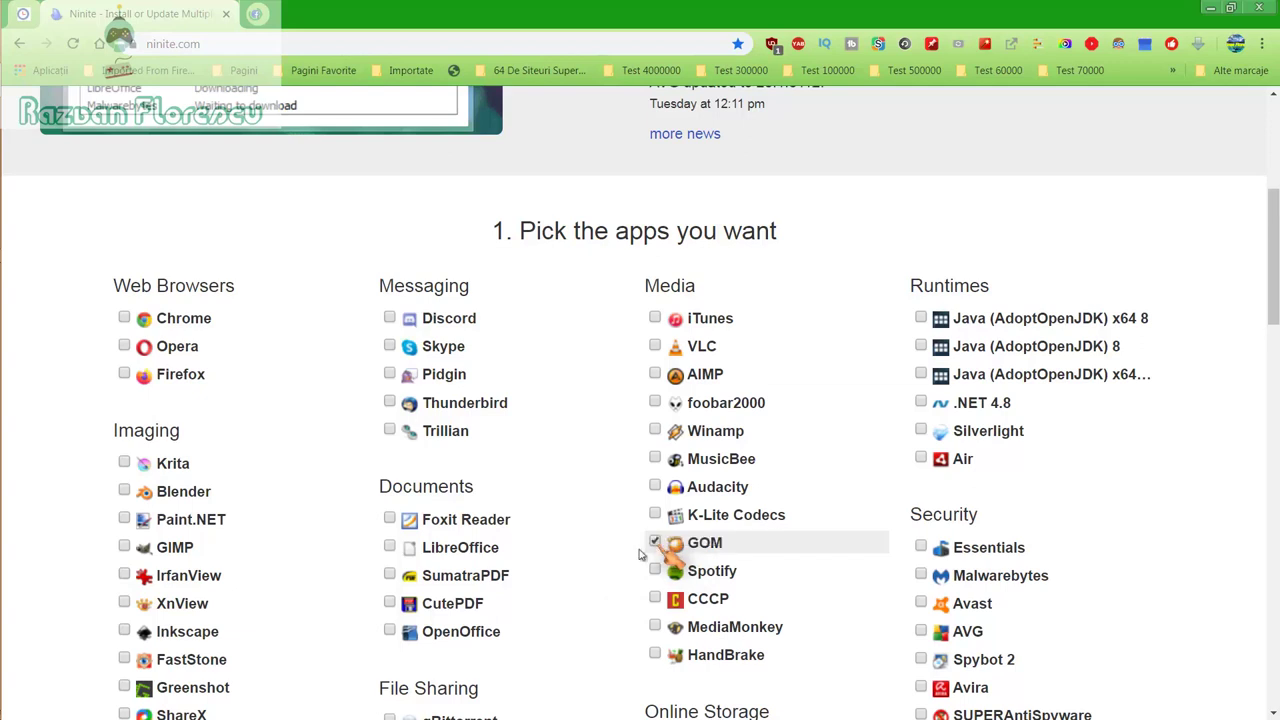
pyautogui.click(131, 641)
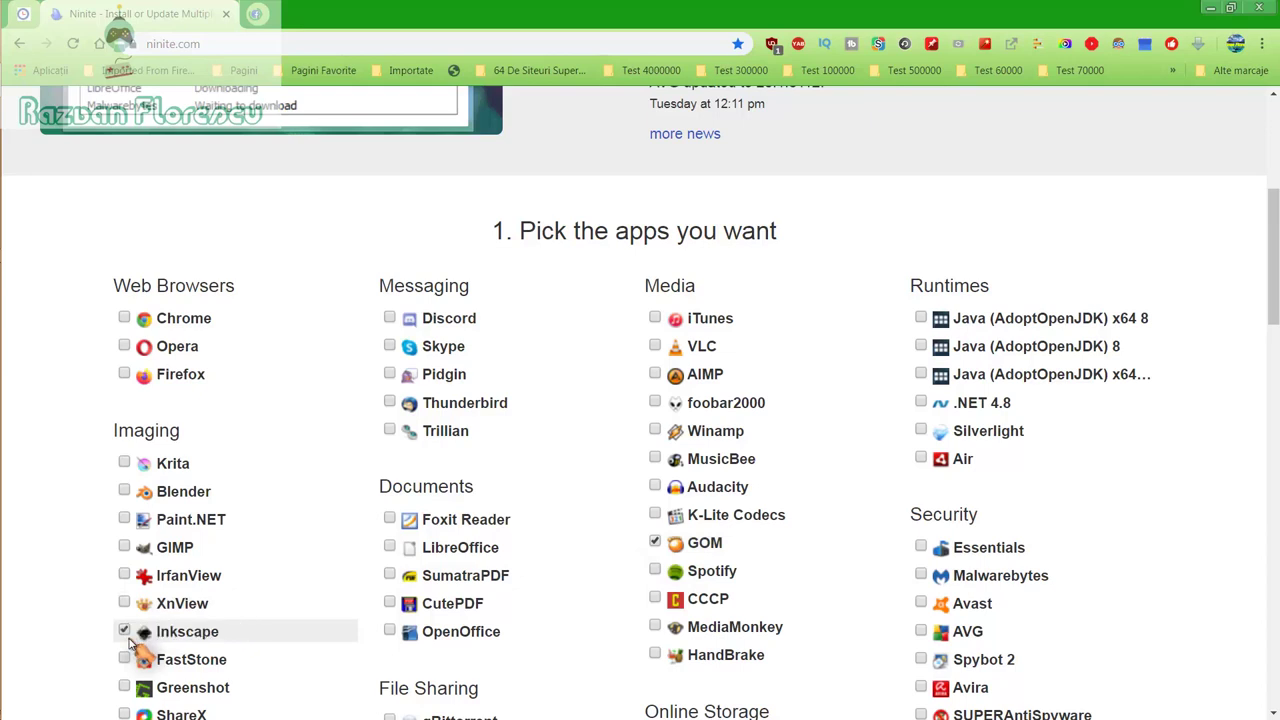
pyautogui.click(657, 465)
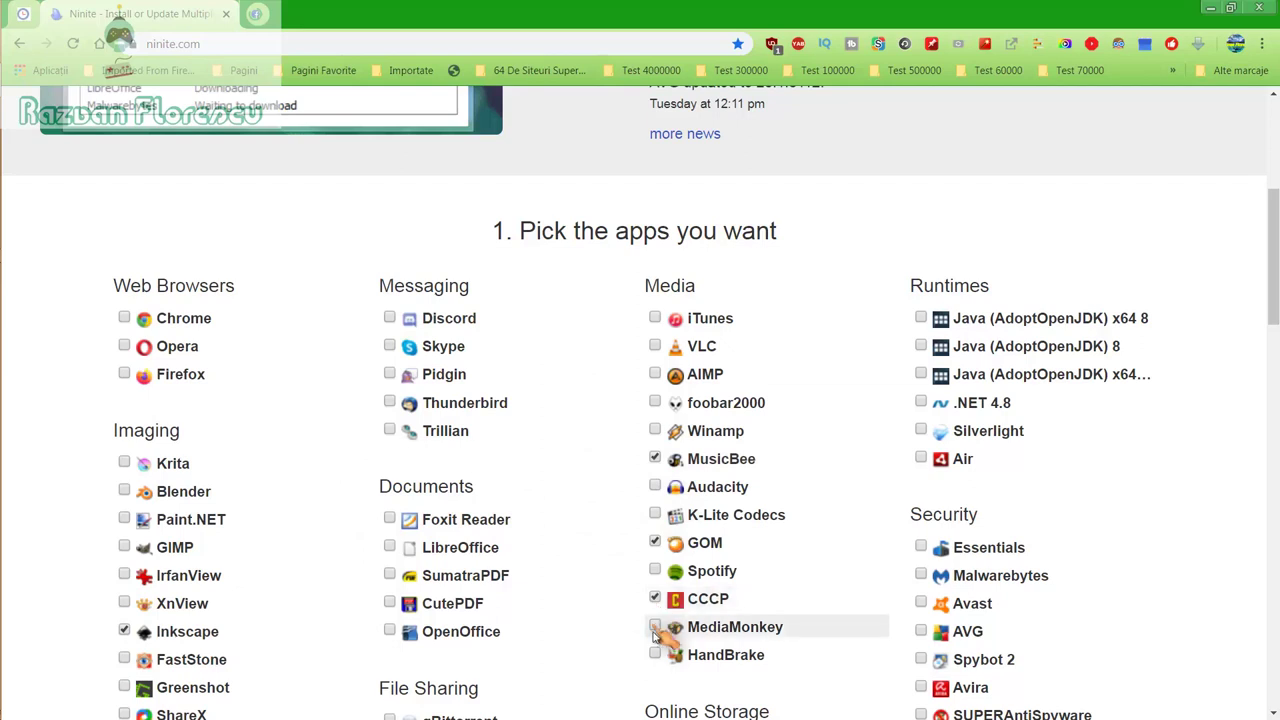
pyautogui.click(656, 627)
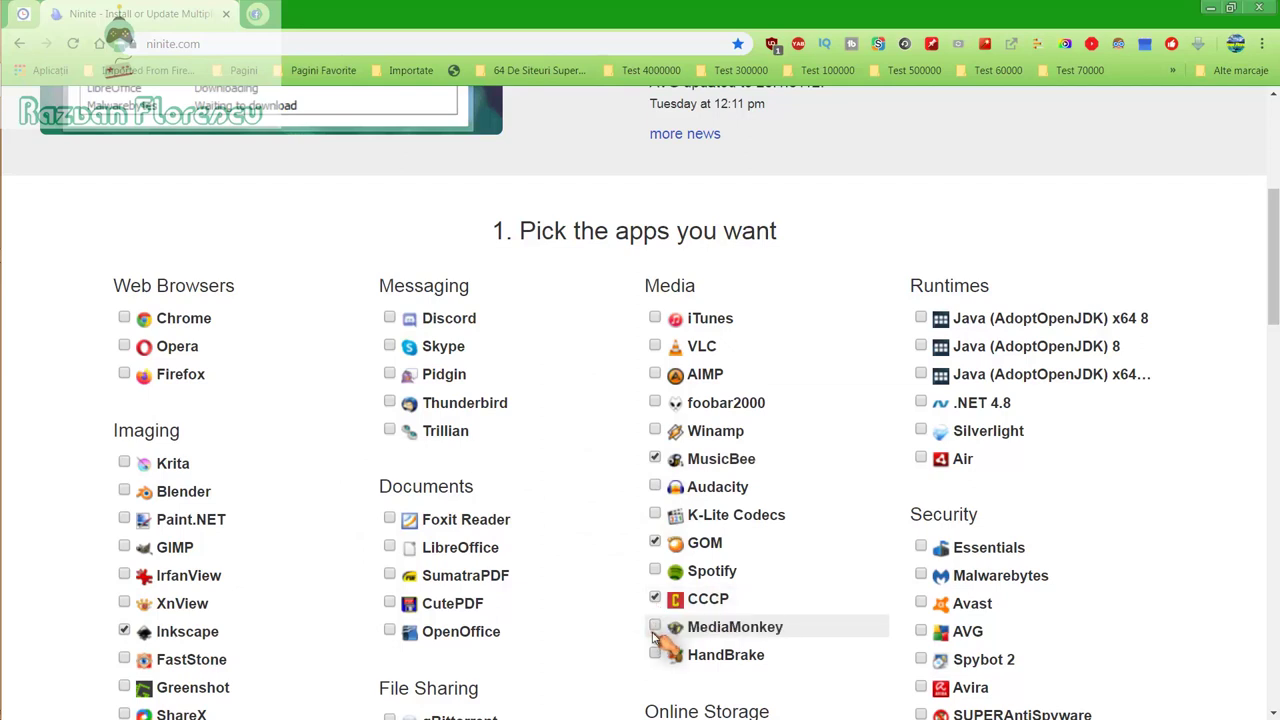
pyautogui.click(658, 574)
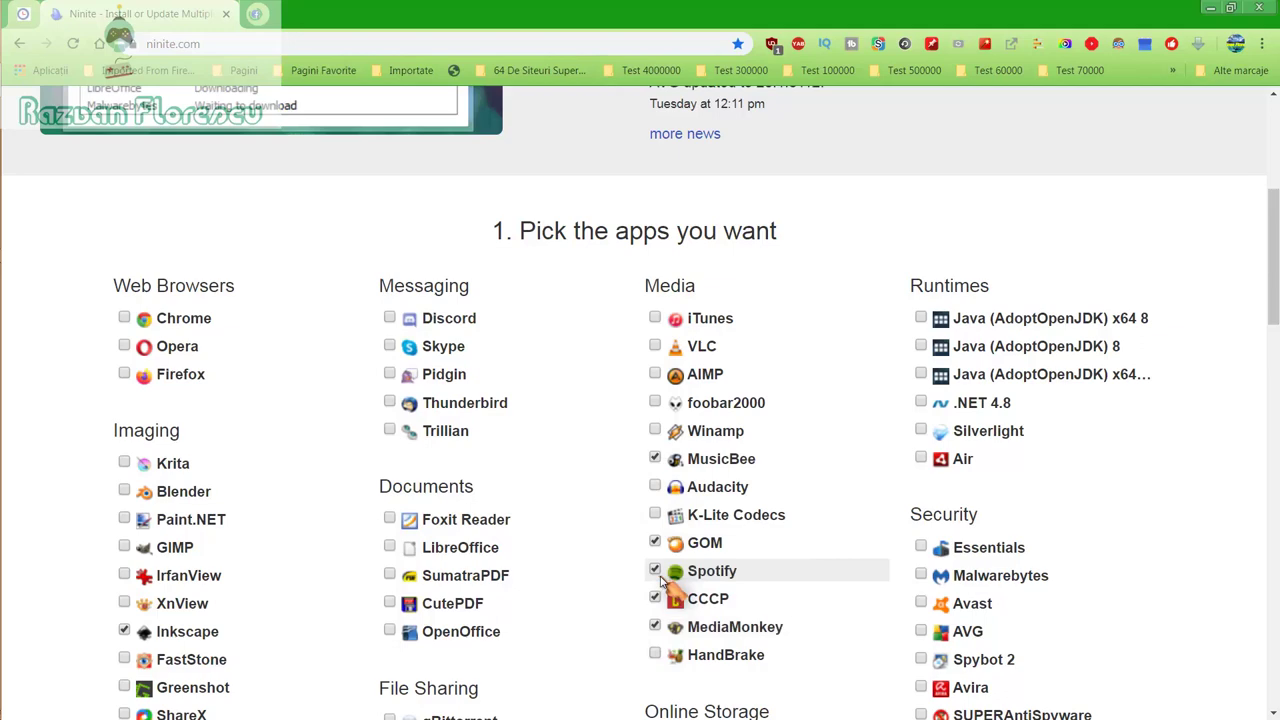
# Step: Add SUPERAntiSpyware and Spybot 2 from Security and SugarSync from Online Storage to the app selection
pyautogui.scroll(-1, 660, 580)
pyautogui.scroll(-1, 670, 578)
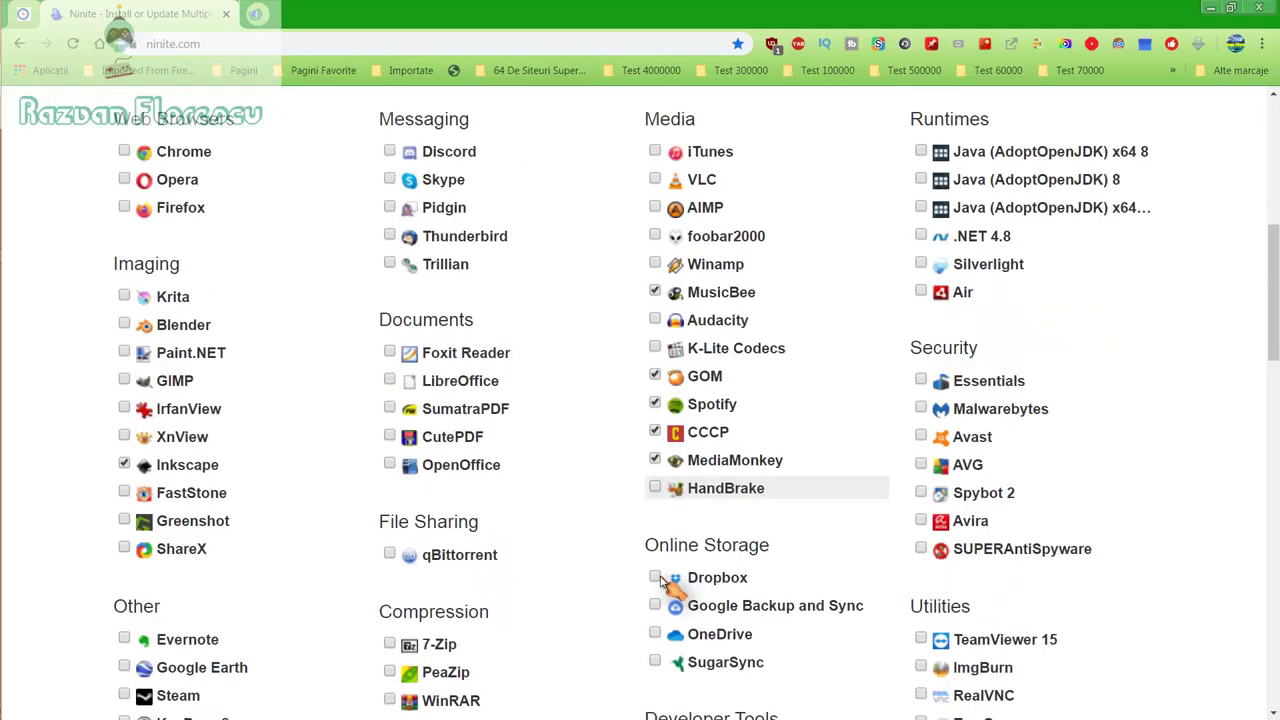
pyautogui.click(945, 545)
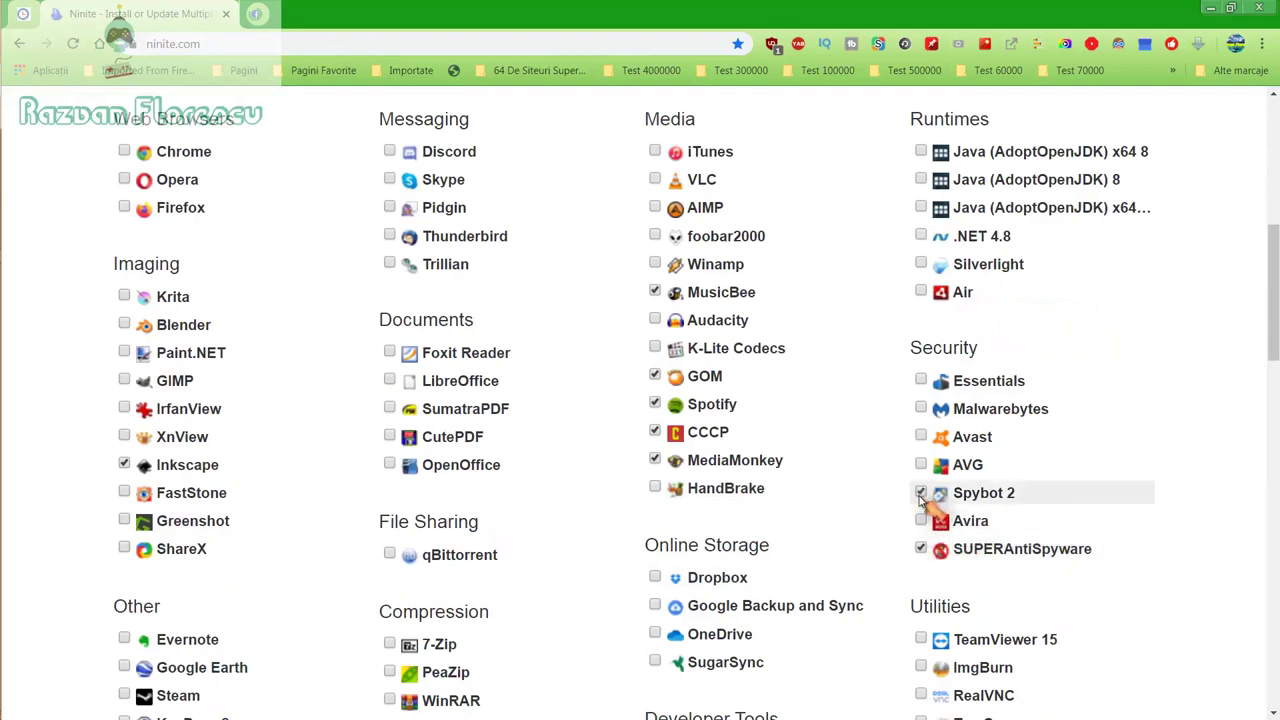
pyautogui.scroll(-2, 920, 500)
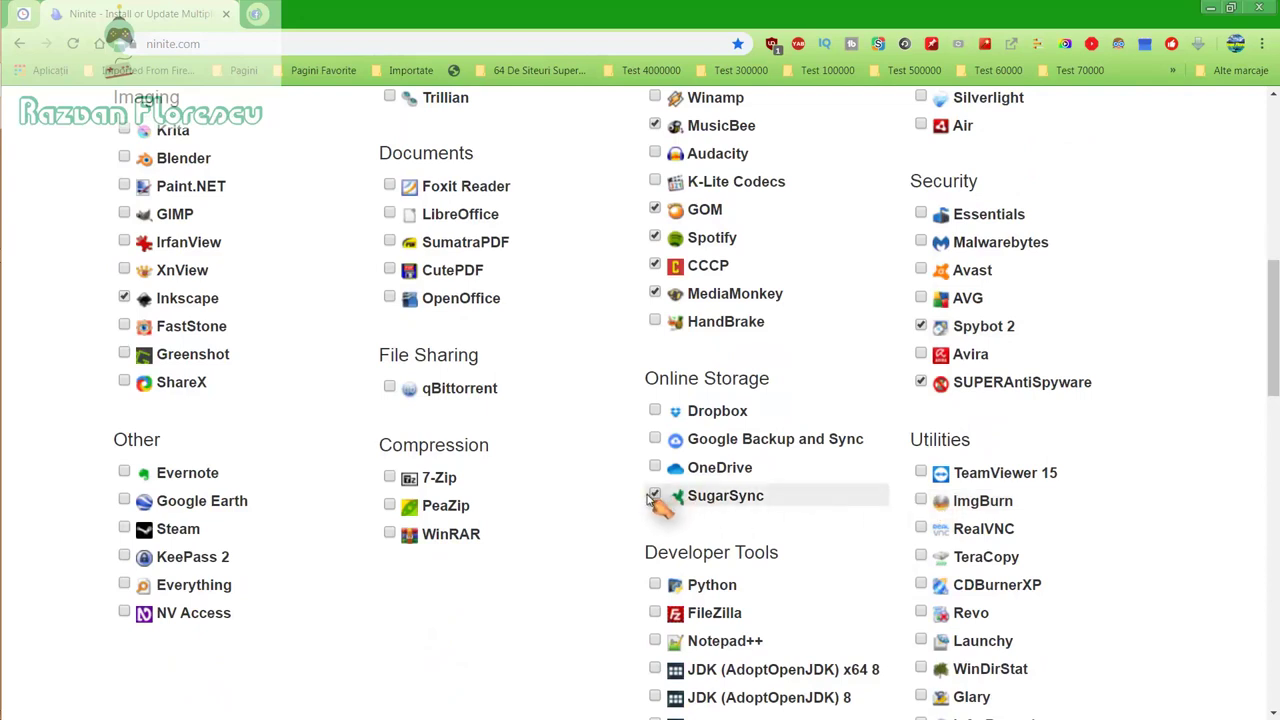
# Step: Get the custom Ninite installer for the selected apps and save the .exe file to the Desktop under its suggested name
pyautogui.scroll(-2, 655, 503)
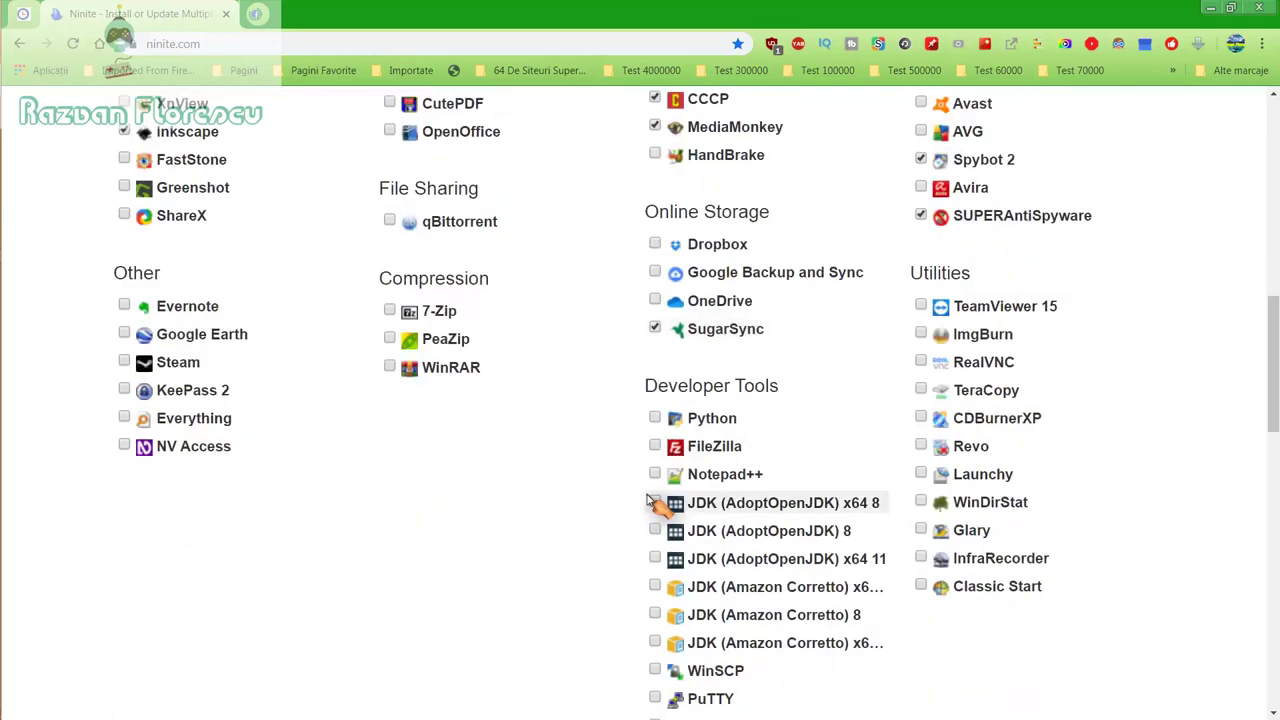
pyautogui.scroll(-2, 655, 503)
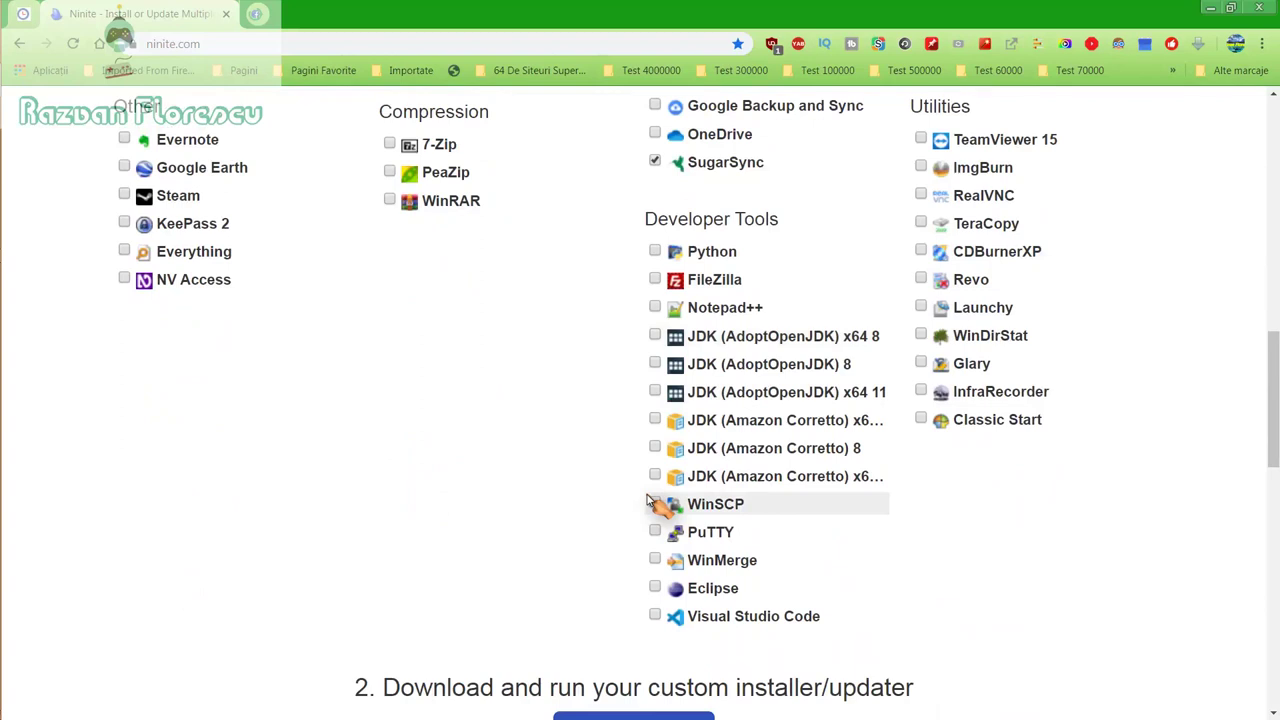
pyautogui.scroll(-2, 647, 503)
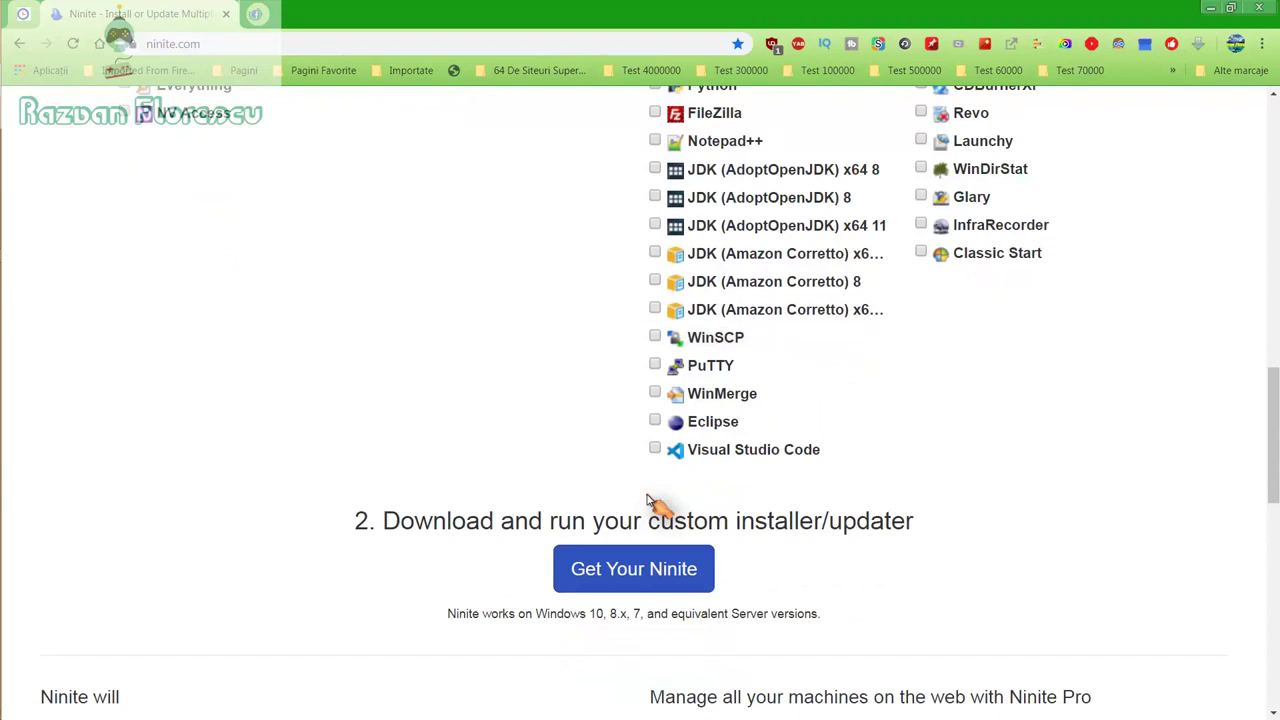
pyautogui.click(637, 568)
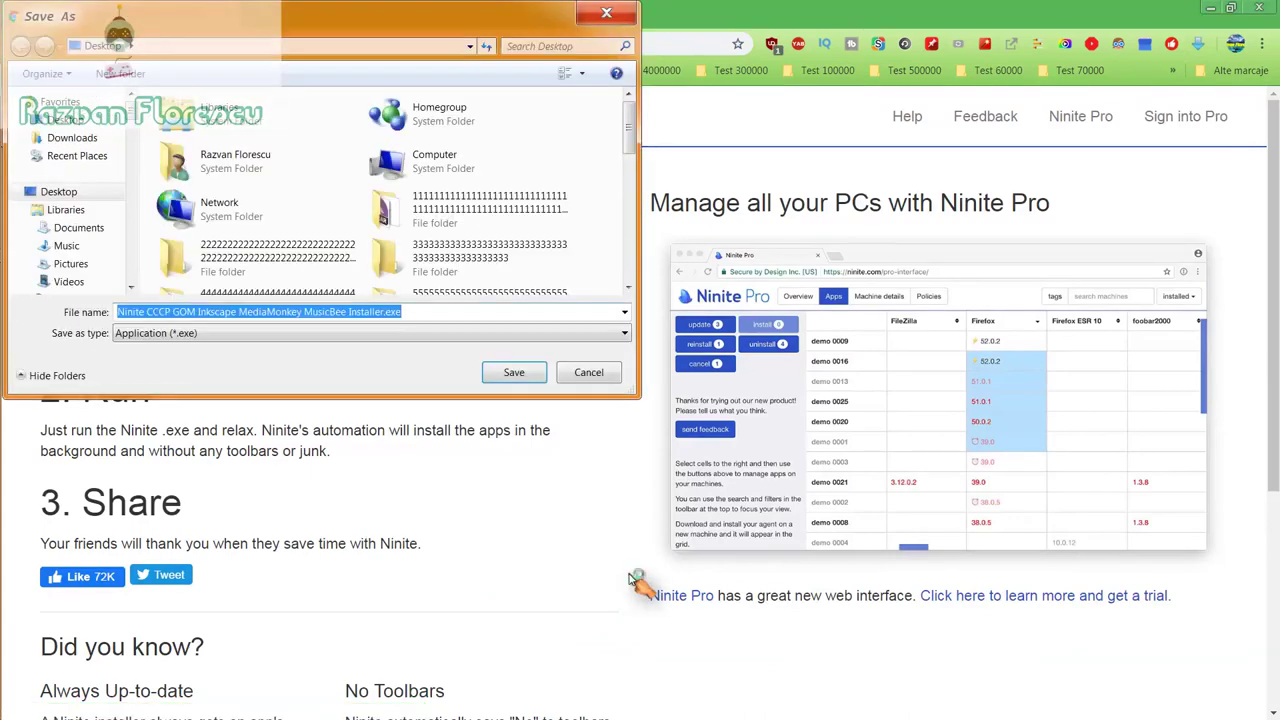
pyautogui.click(330, 333)
pyautogui.click(305, 356)
pyautogui.click(512, 372)
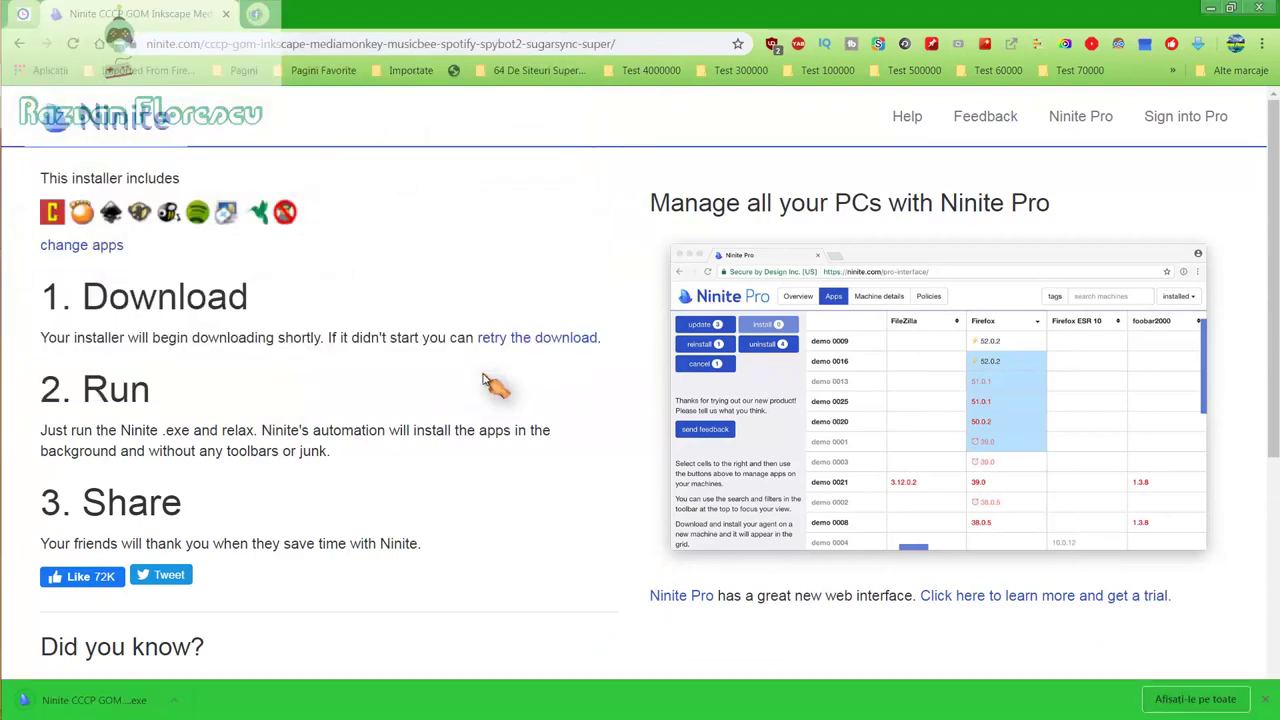
# Step: Run the downloaded Ninite installer and, with the browser closed, expand its installation details
pyautogui.click(128, 700)
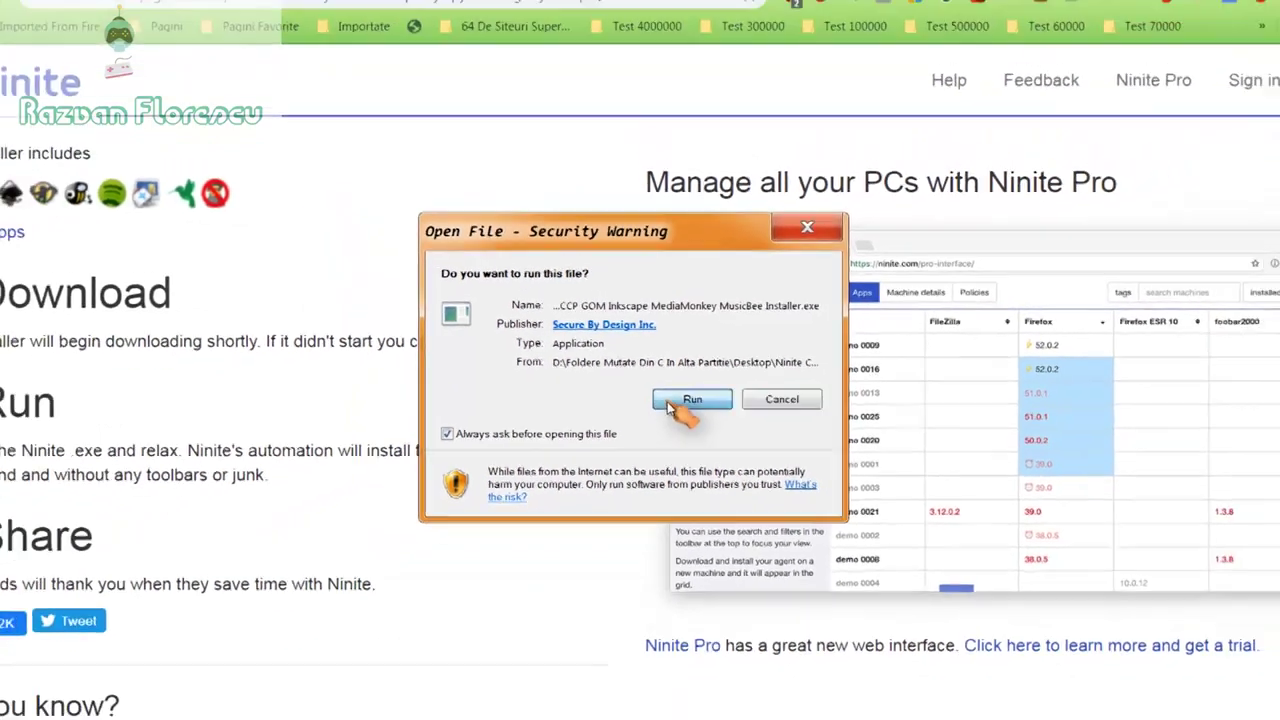
pyautogui.click(664, 424)
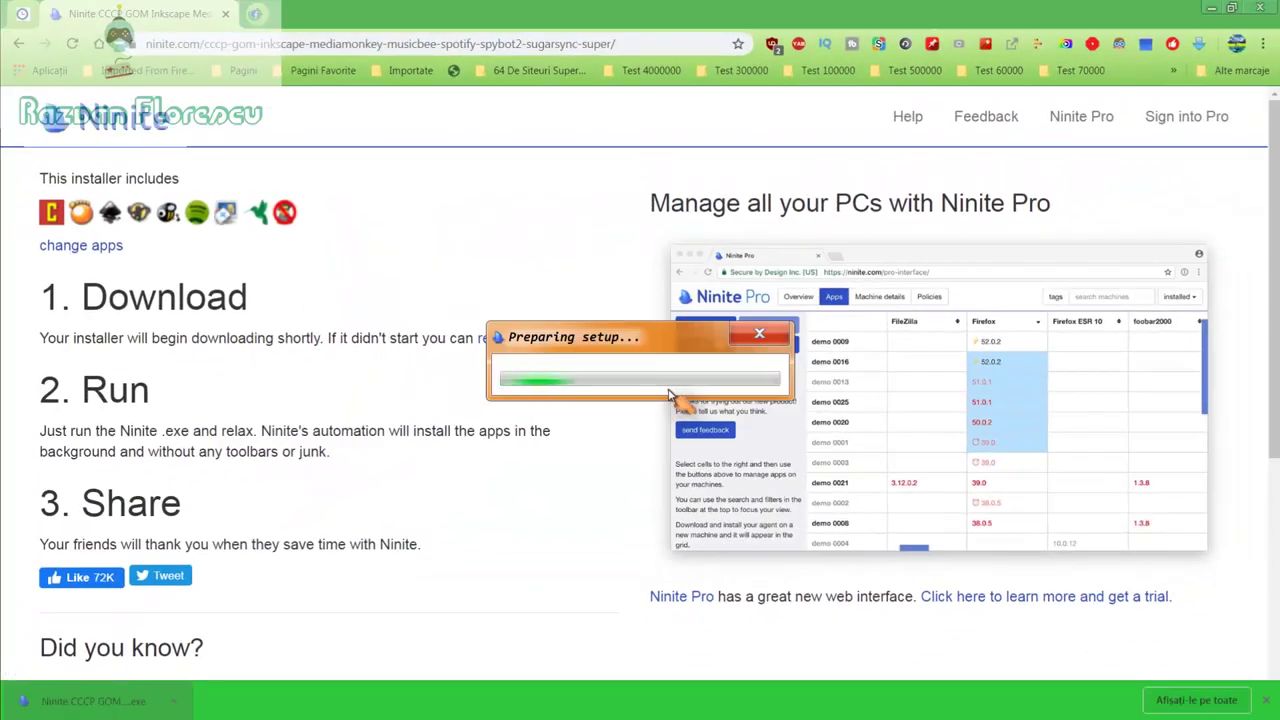
pyautogui.click(1258, 7)
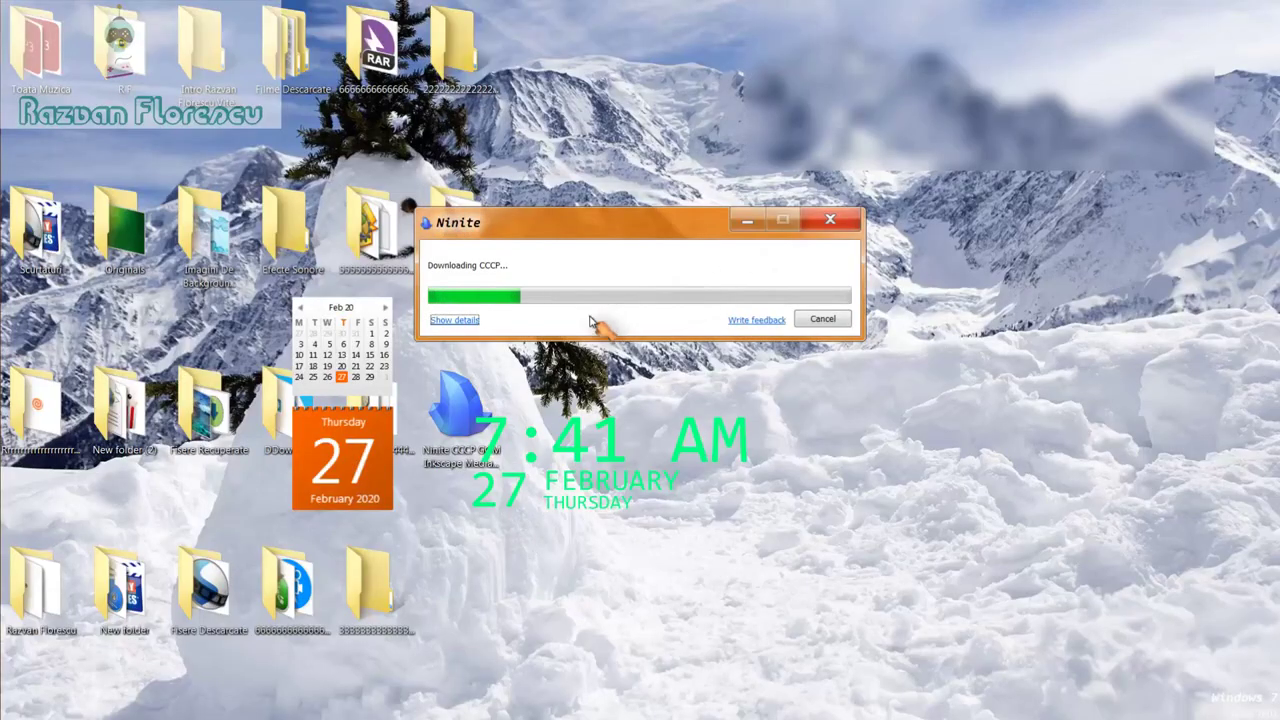
pyautogui.click(456, 322)
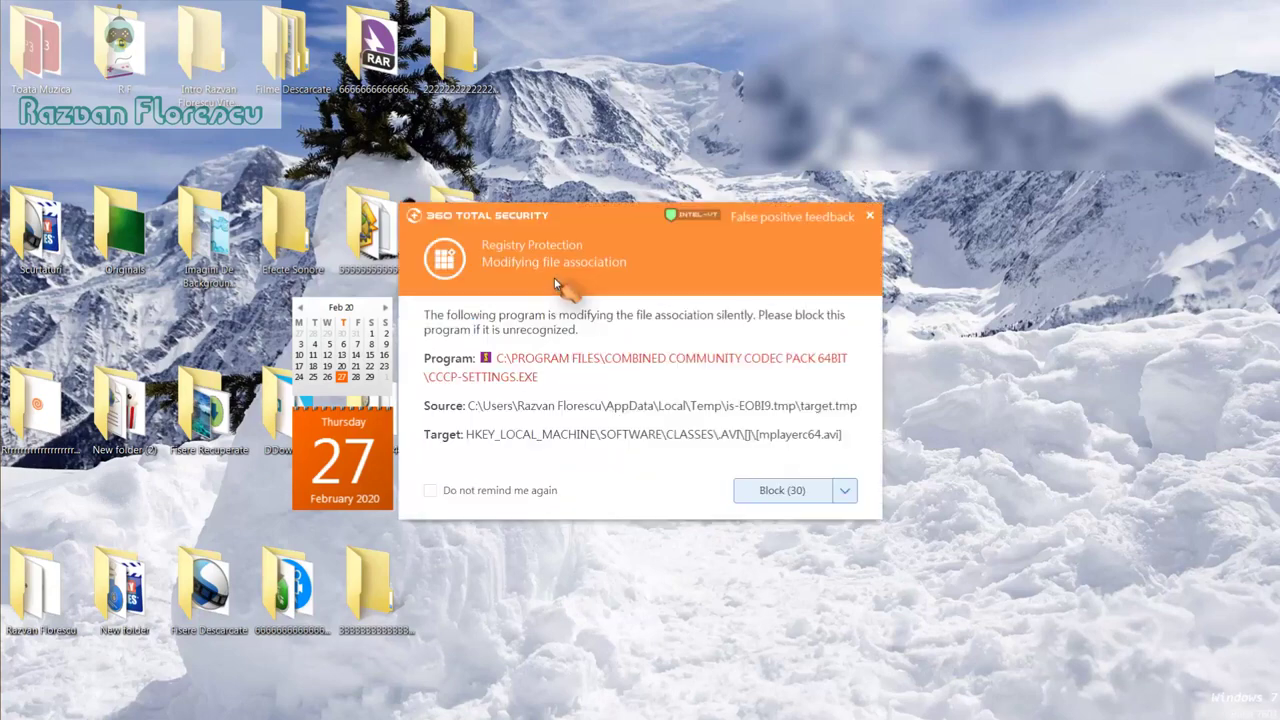
# Step: Dismiss each 360 Total Security alert raised during the installation, turning off further reminders for the environment variable and startup item alerts
pyautogui.click(872, 217)
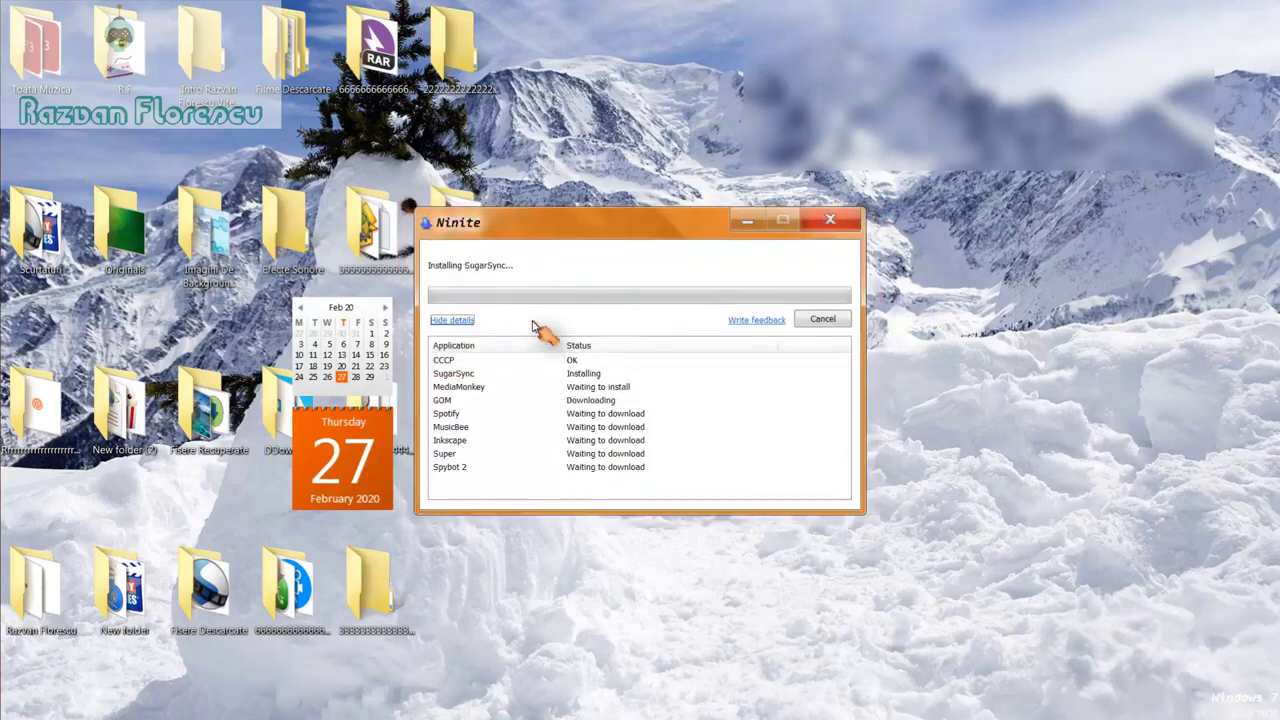
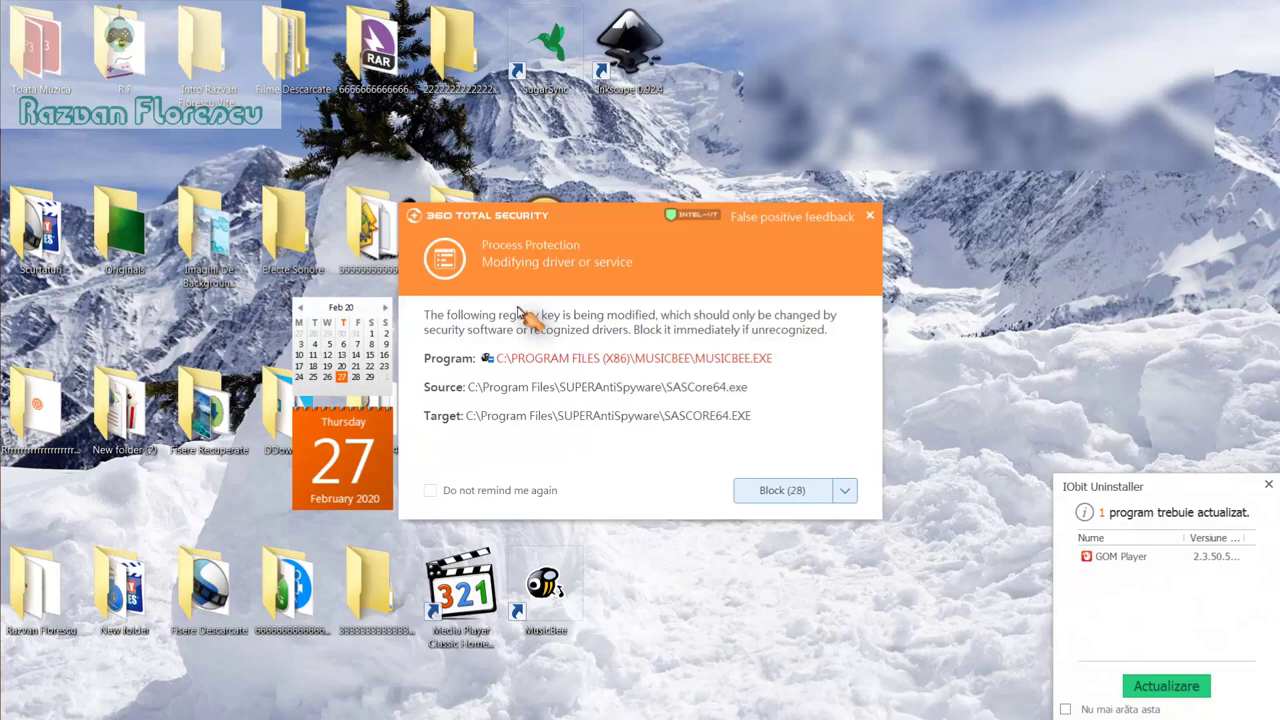
pyautogui.click(869, 216)
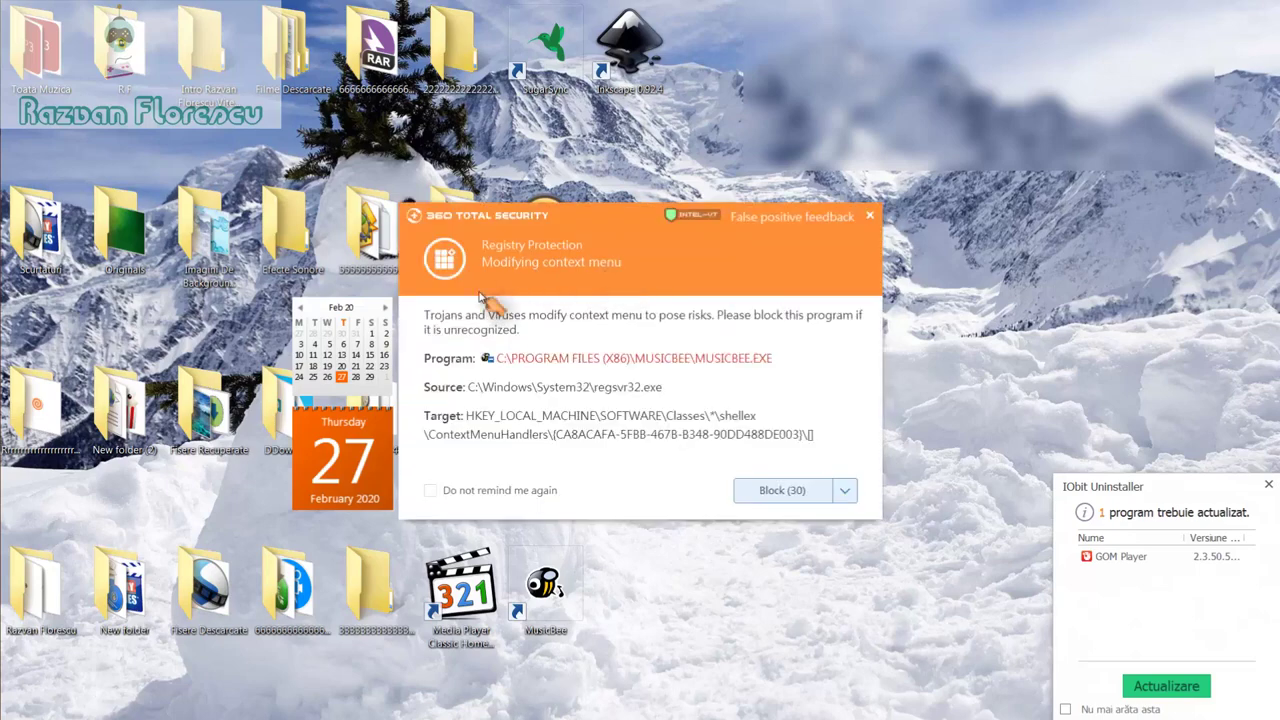
pyautogui.click(870, 217)
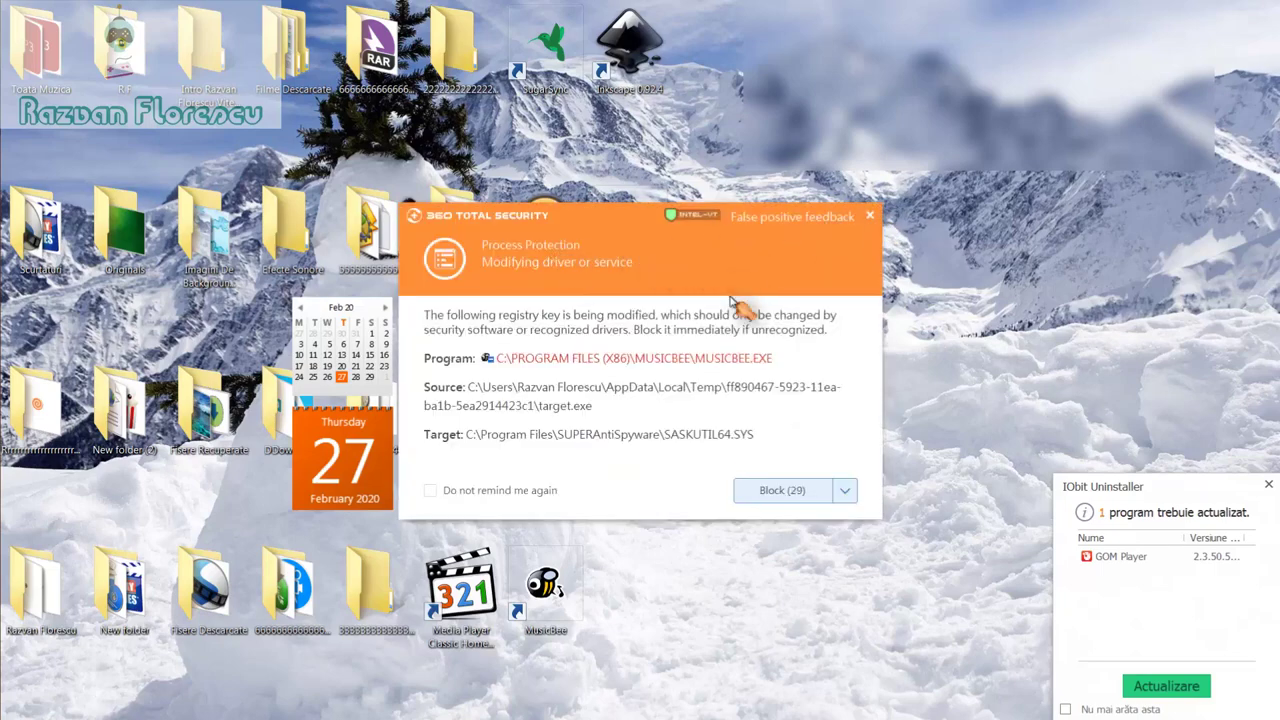
pyautogui.click(870, 216)
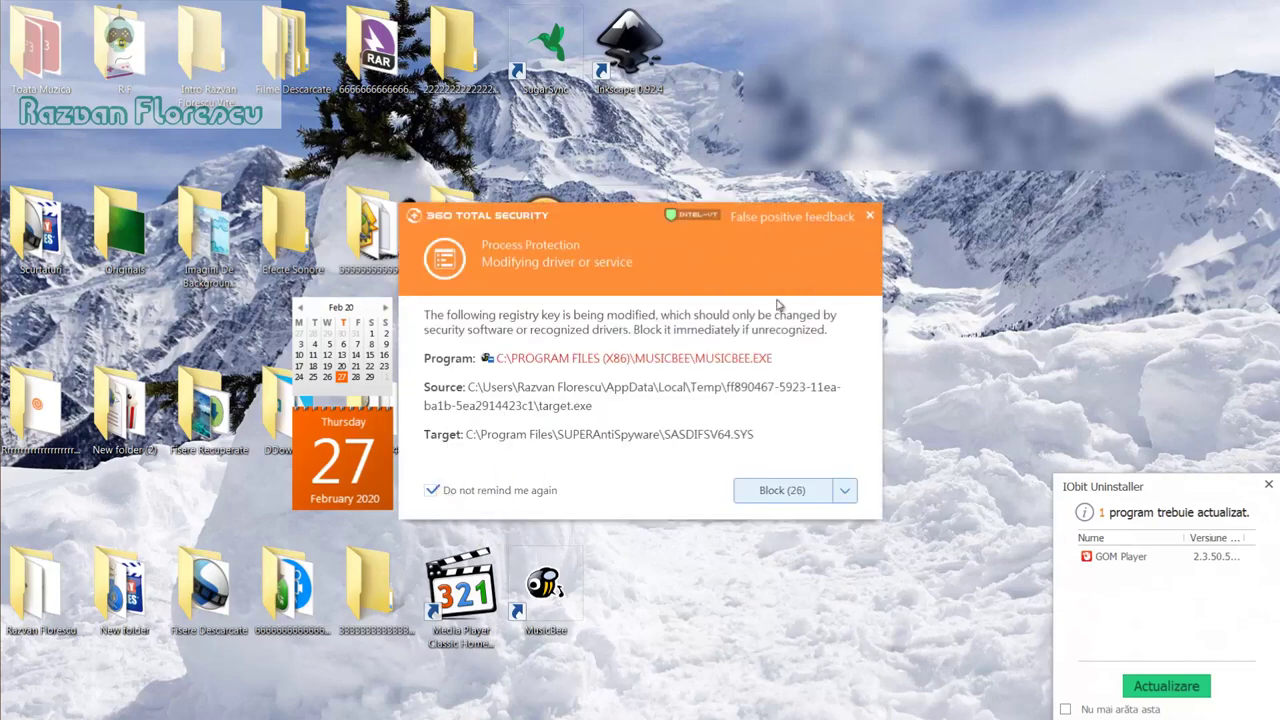
pyautogui.click(870, 216)
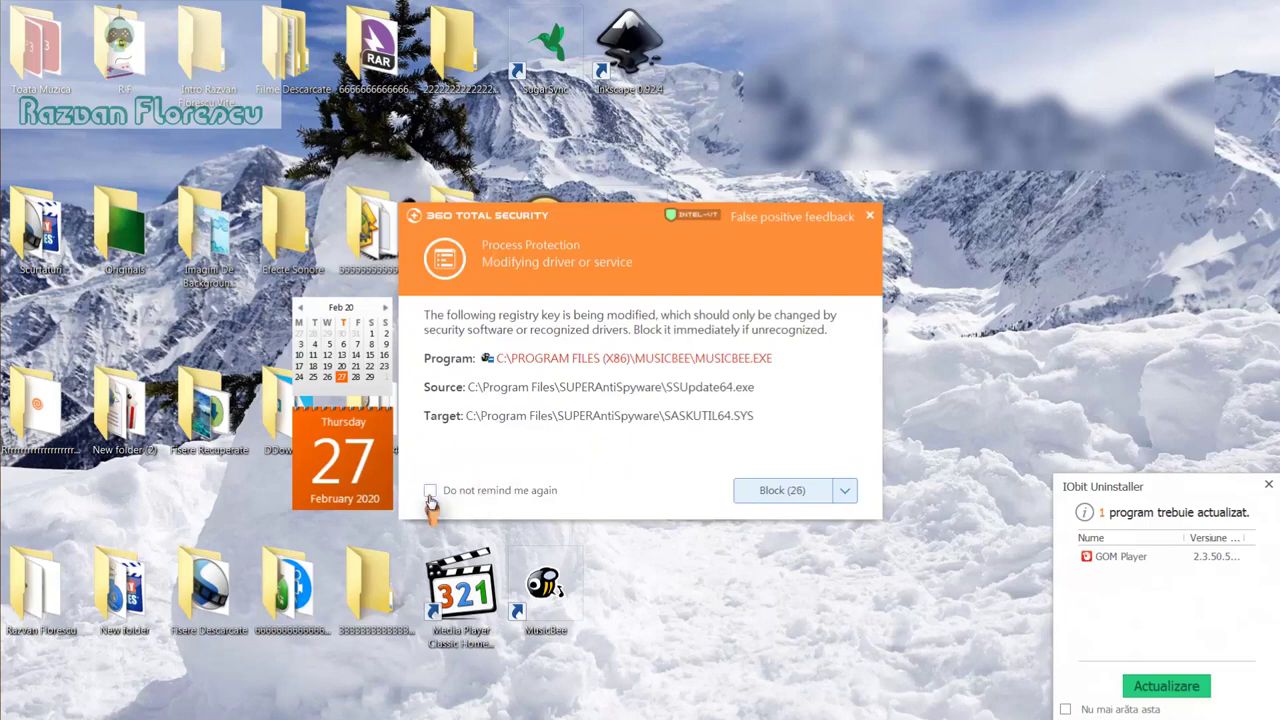
pyautogui.click(869, 216)
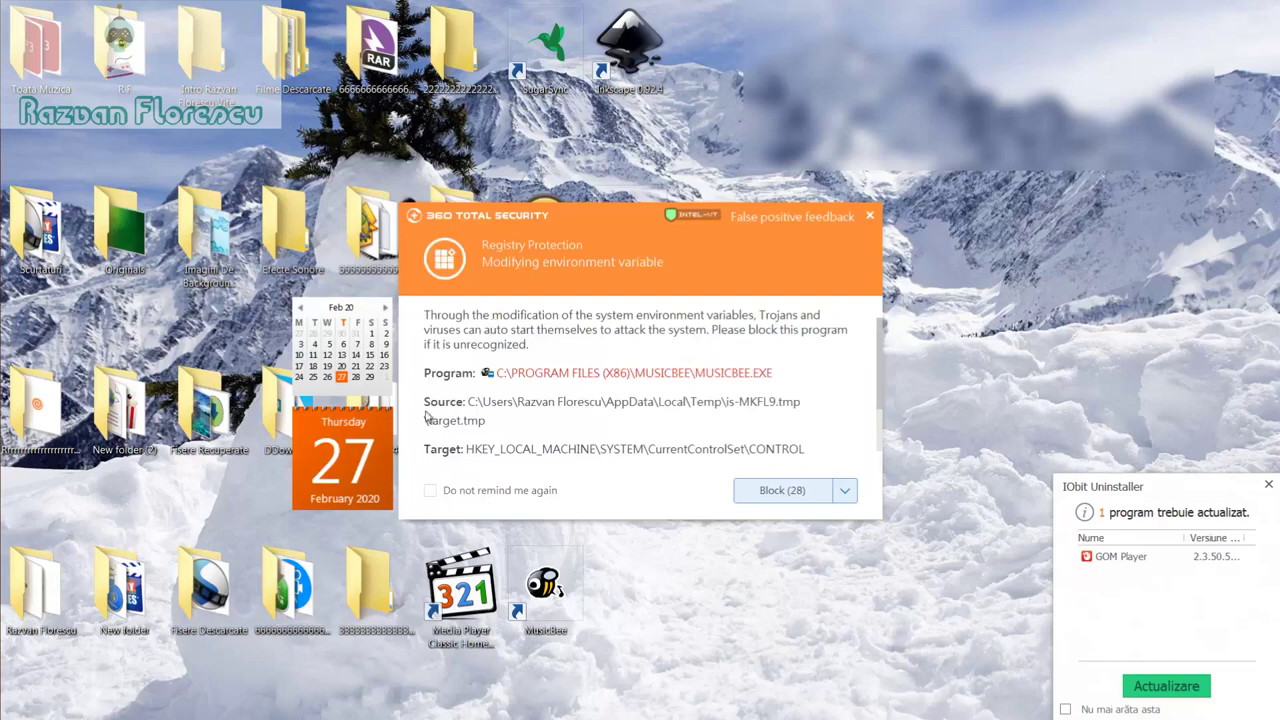
pyautogui.click(431, 490)
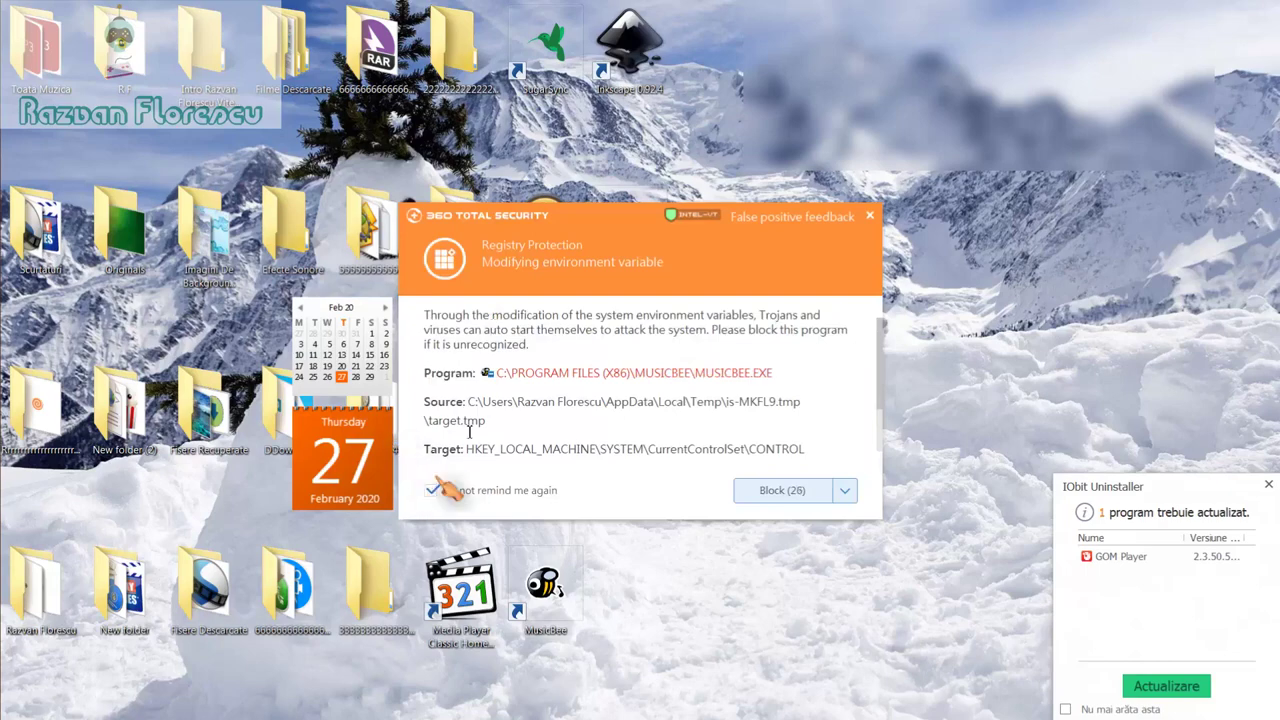
pyautogui.click(871, 219)
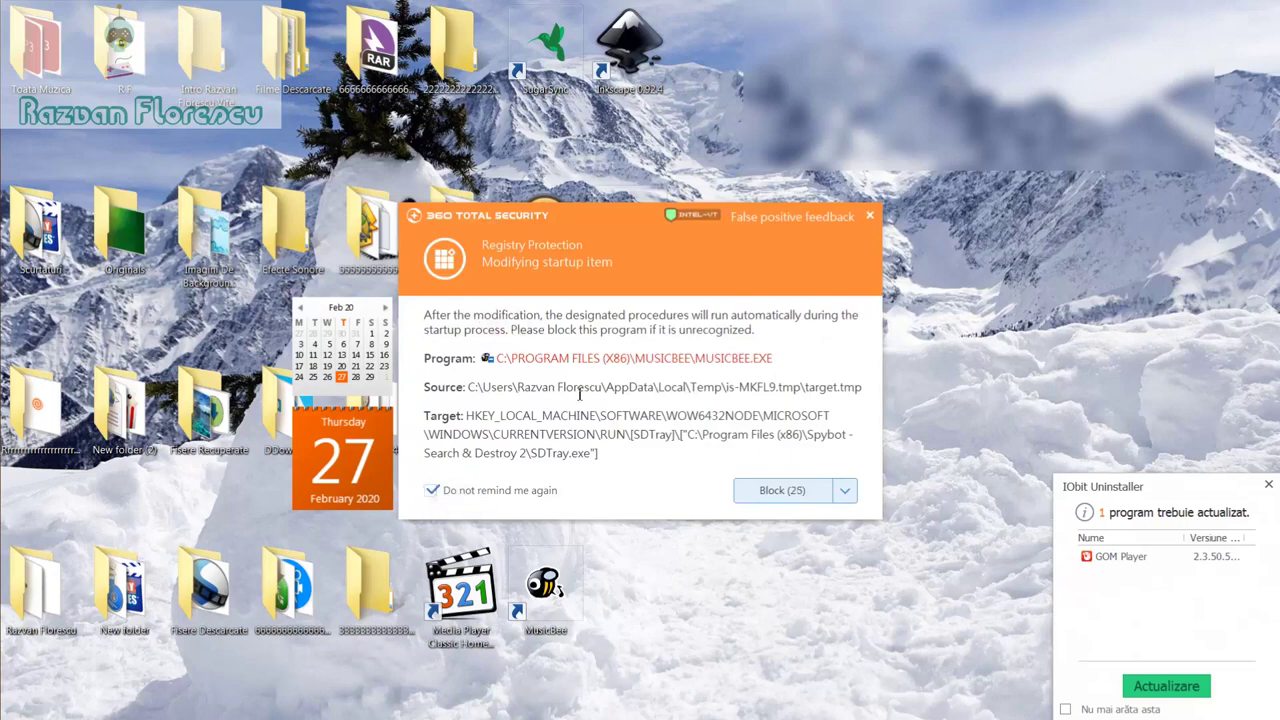
pyautogui.click(871, 216)
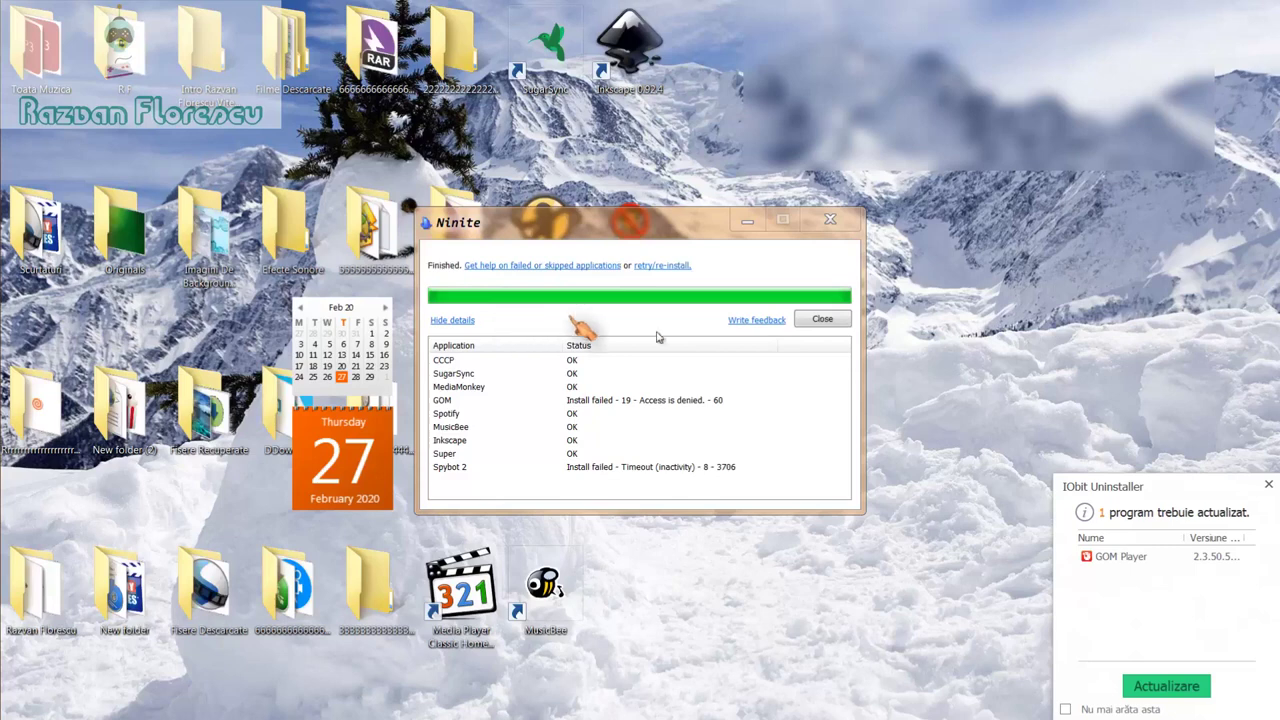
# Step: Close the IObit Uninstaller update notification and the finished Ninite installer
pyautogui.click(1266, 487)
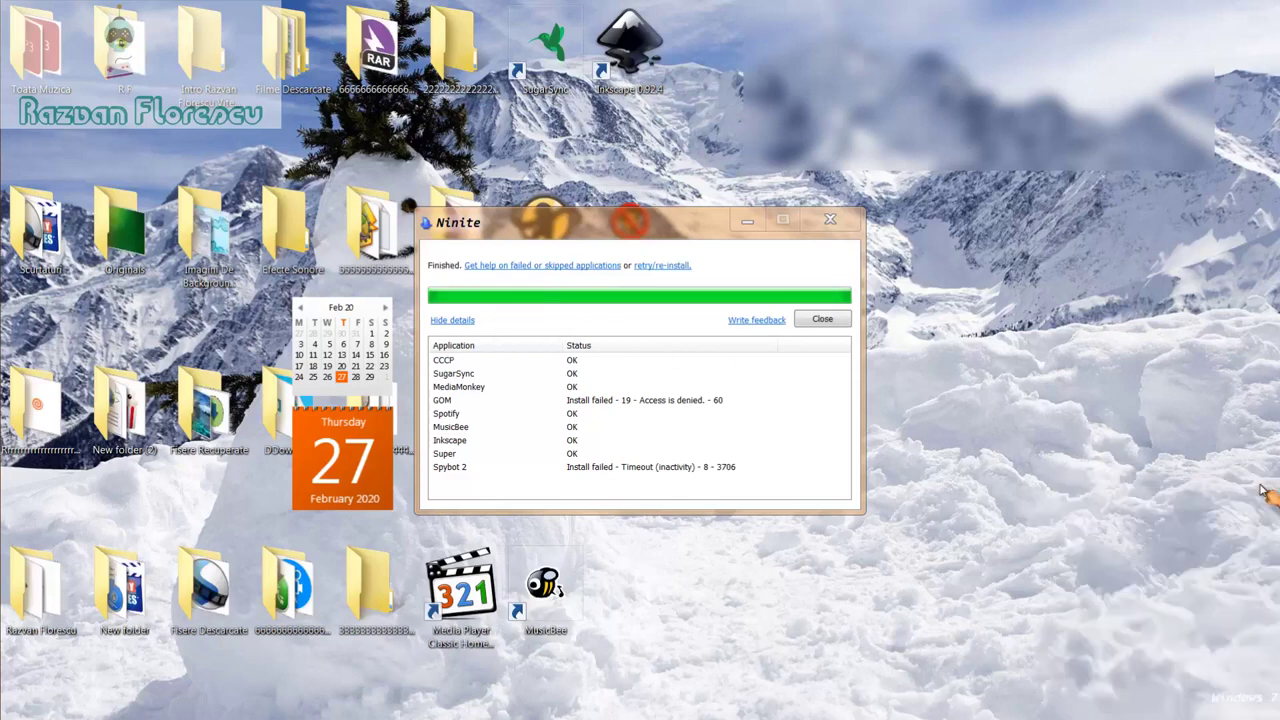
pyautogui.click(820, 322)
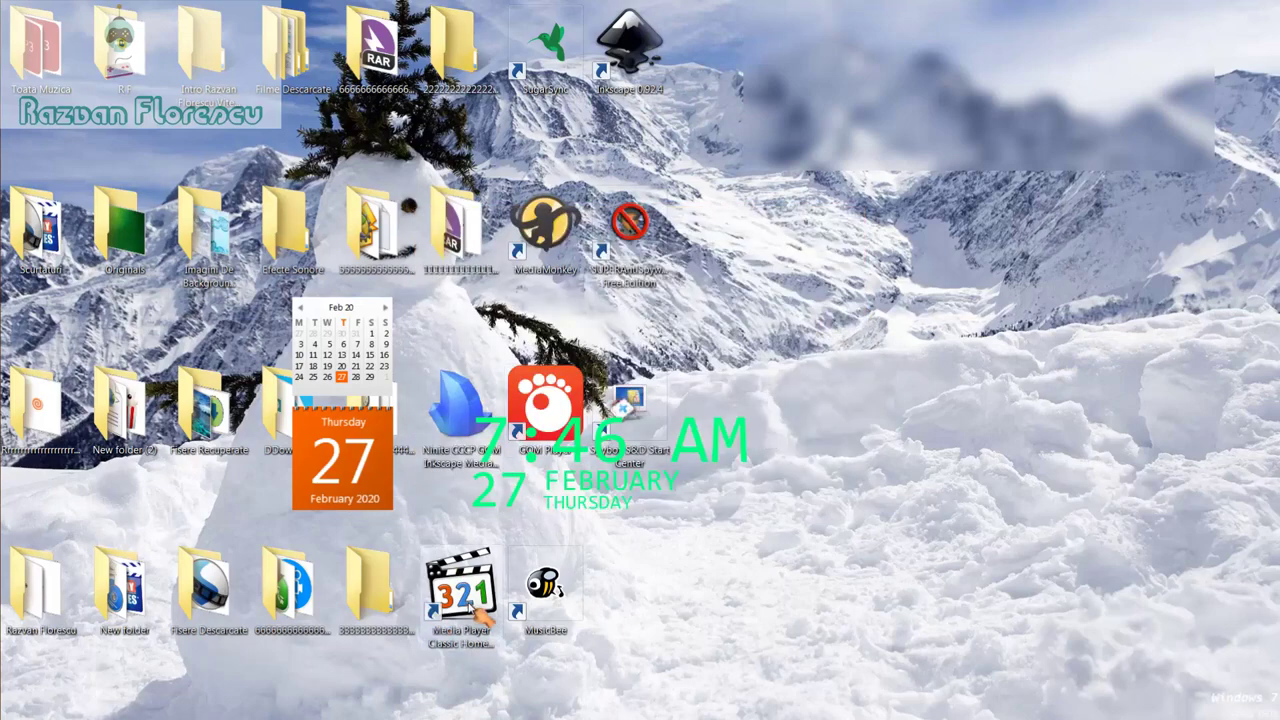
# Step: Open Media Player Classic Home Cinema from the desktop, decline periodic CCCP update checks, and close the player after viewing it maximized
pyautogui.doubleClick(466, 598)
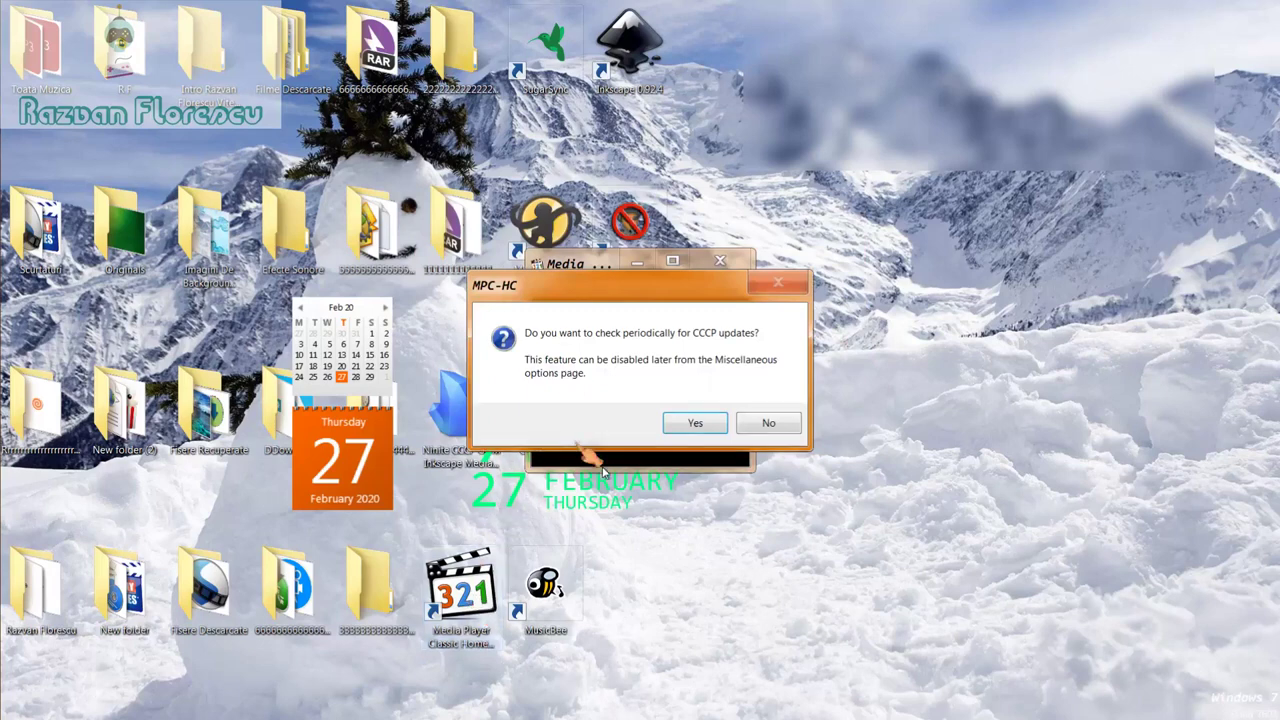
pyautogui.click(766, 424)
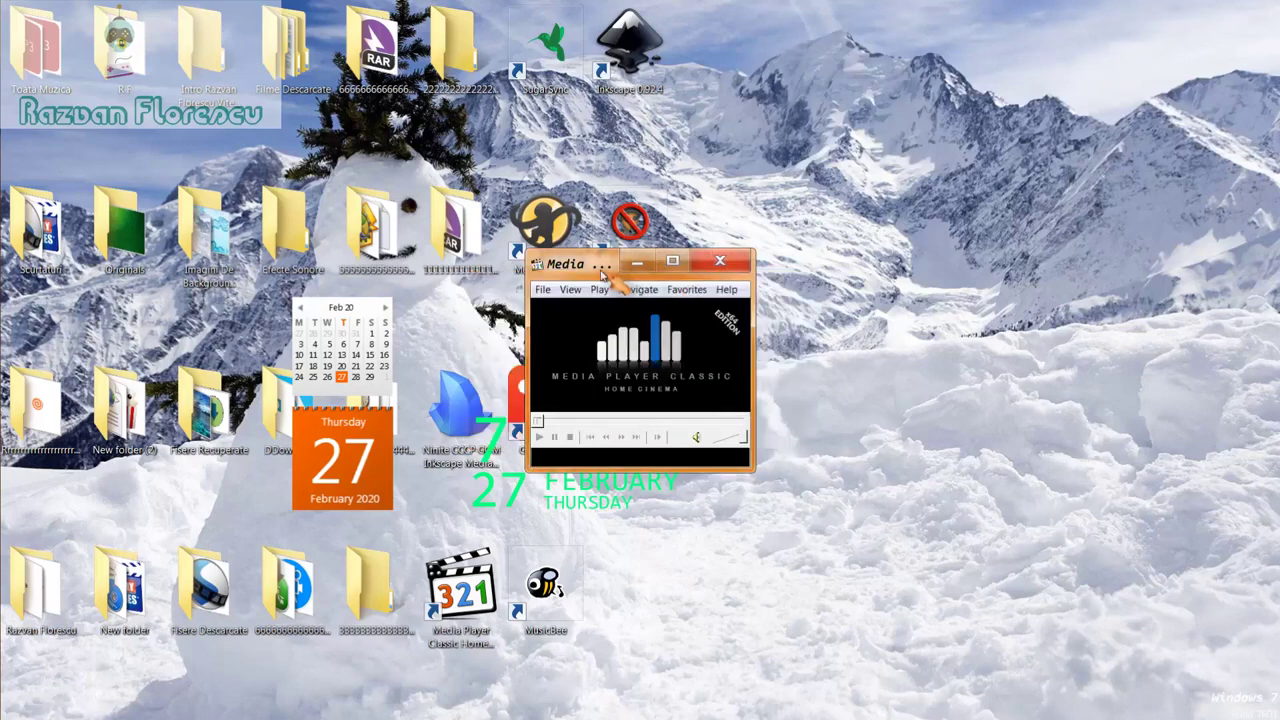
pyautogui.moveTo(599, 266); pyautogui.dragTo(601, 2)
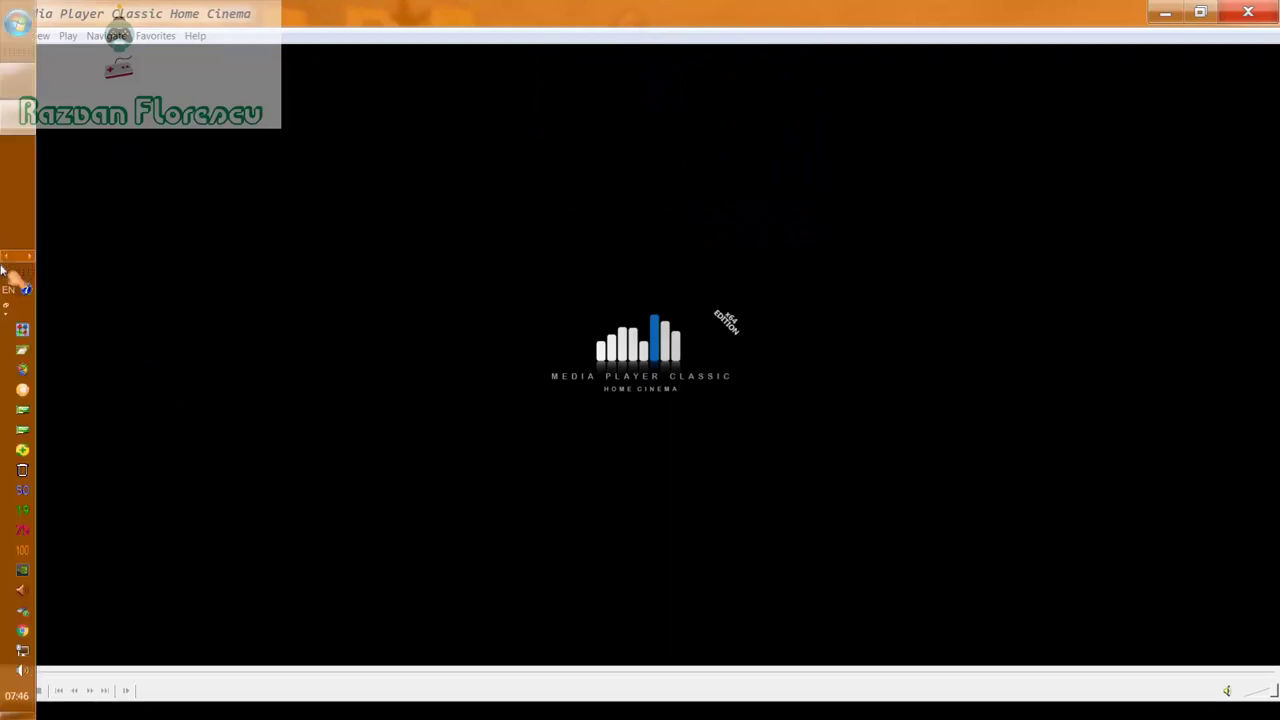
pyautogui.rightClick(12, 118)
pyautogui.click(165, 101)
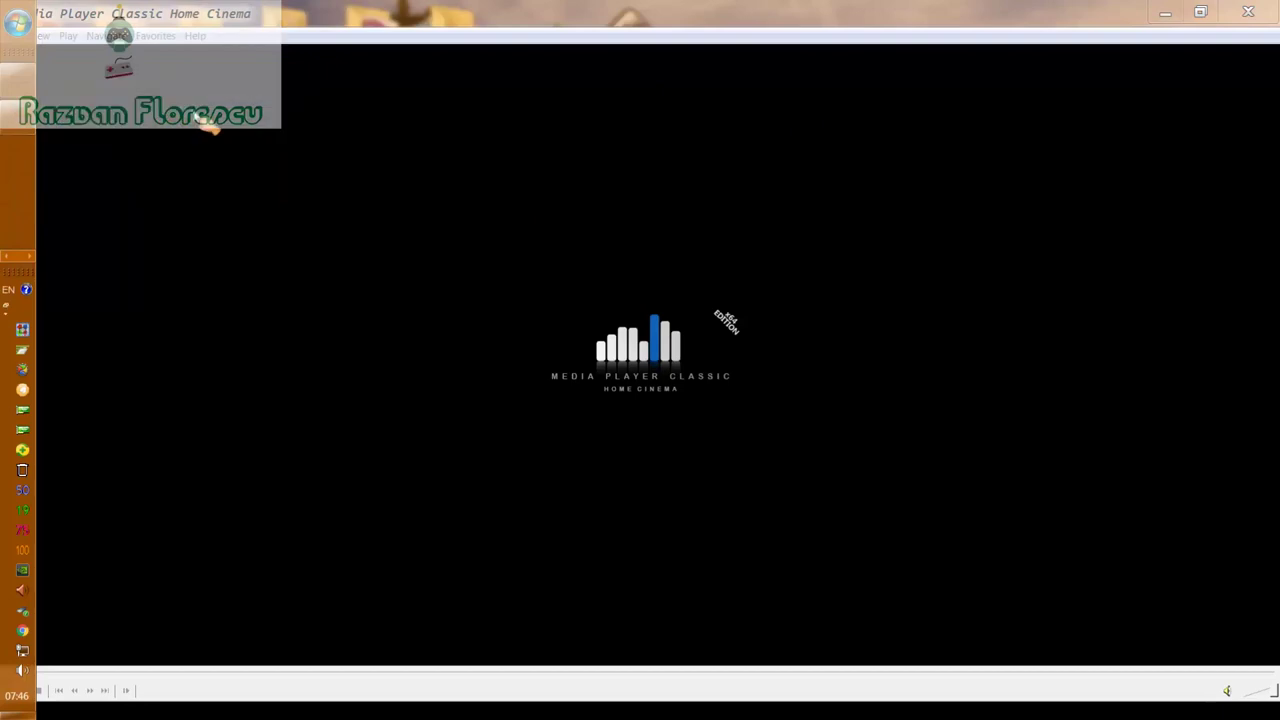
pyautogui.click(1248, 12)
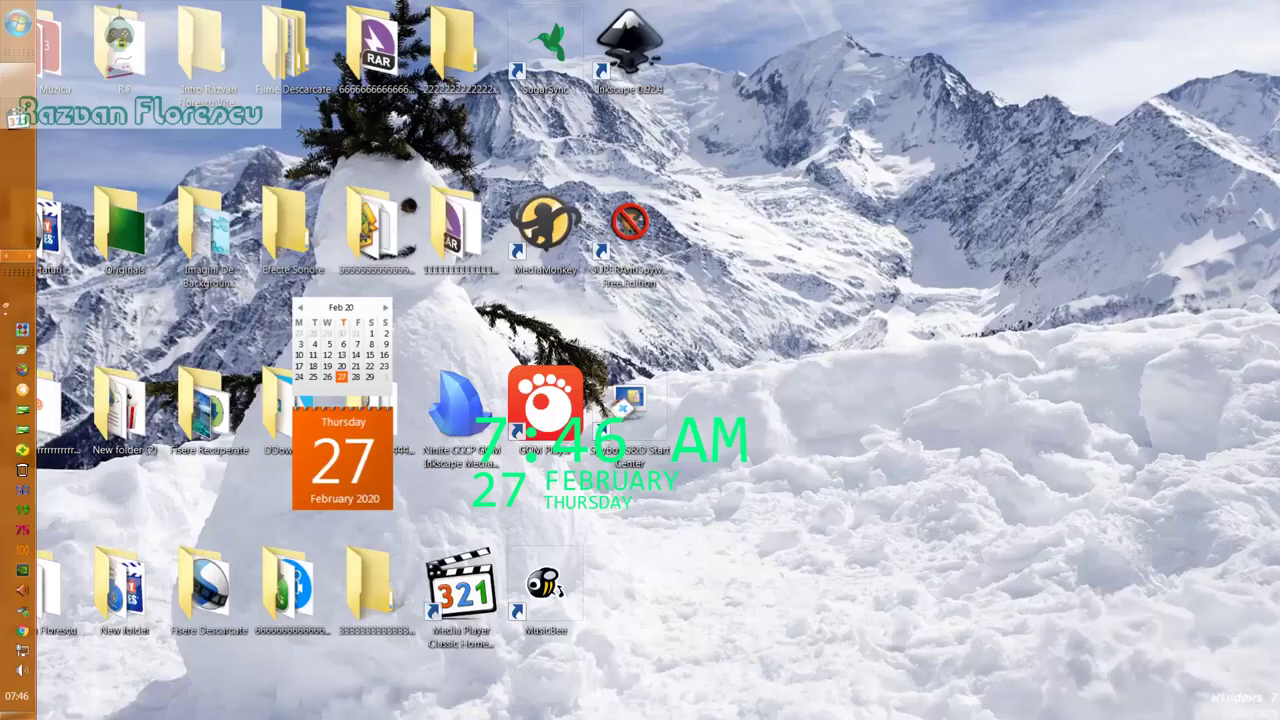
# Step: Permanently delete the downloaded Ninite installer file from the desktop
pyautogui.click(470, 402)
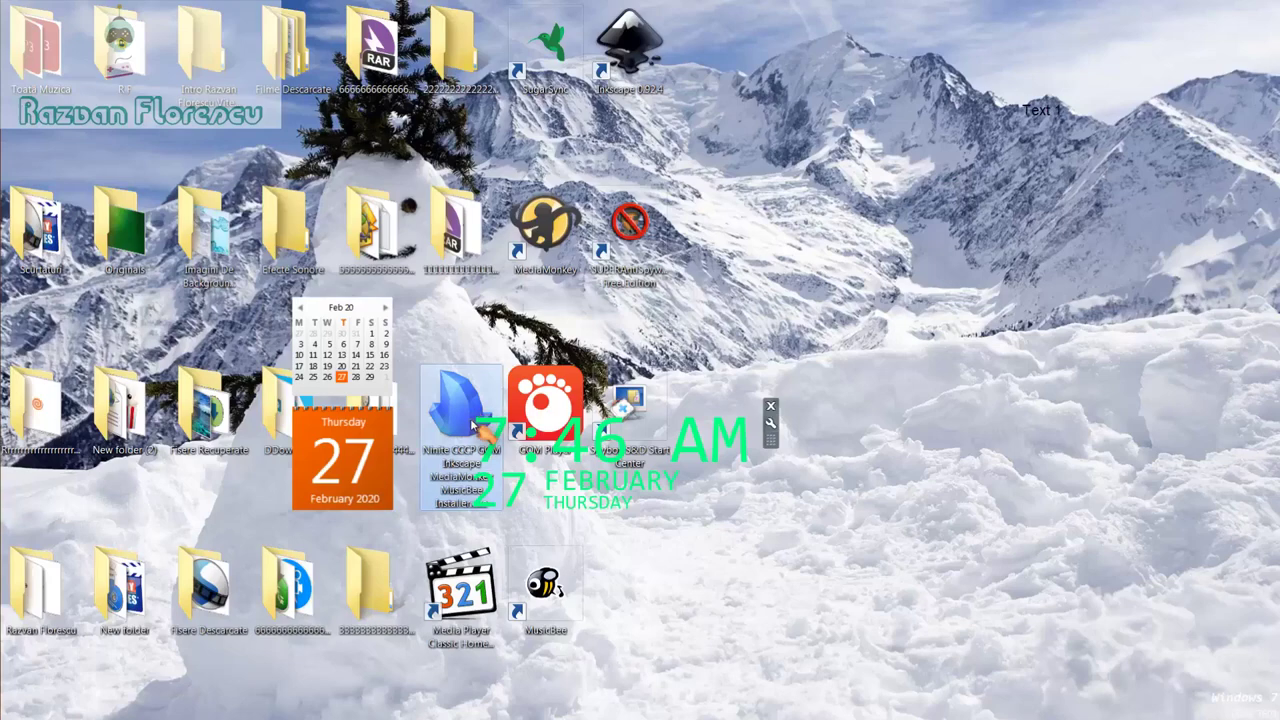
pyautogui.hotkey('shift', 'Delete')
pyautogui.press('Return')
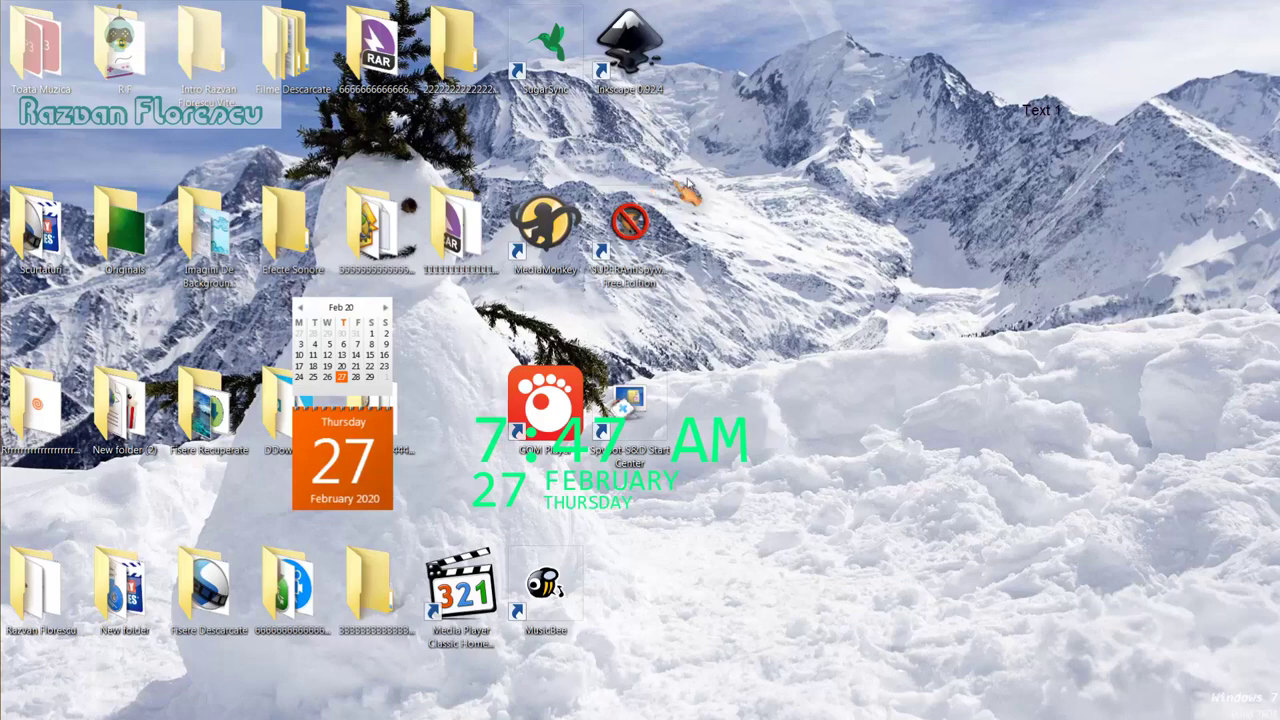
# Step: Copy all the newly installed app shortcuts into the Scurtaturi folder and permanently delete the originals from the desktop
pyautogui.moveTo(712, 47); pyautogui.dragTo(497, 585)
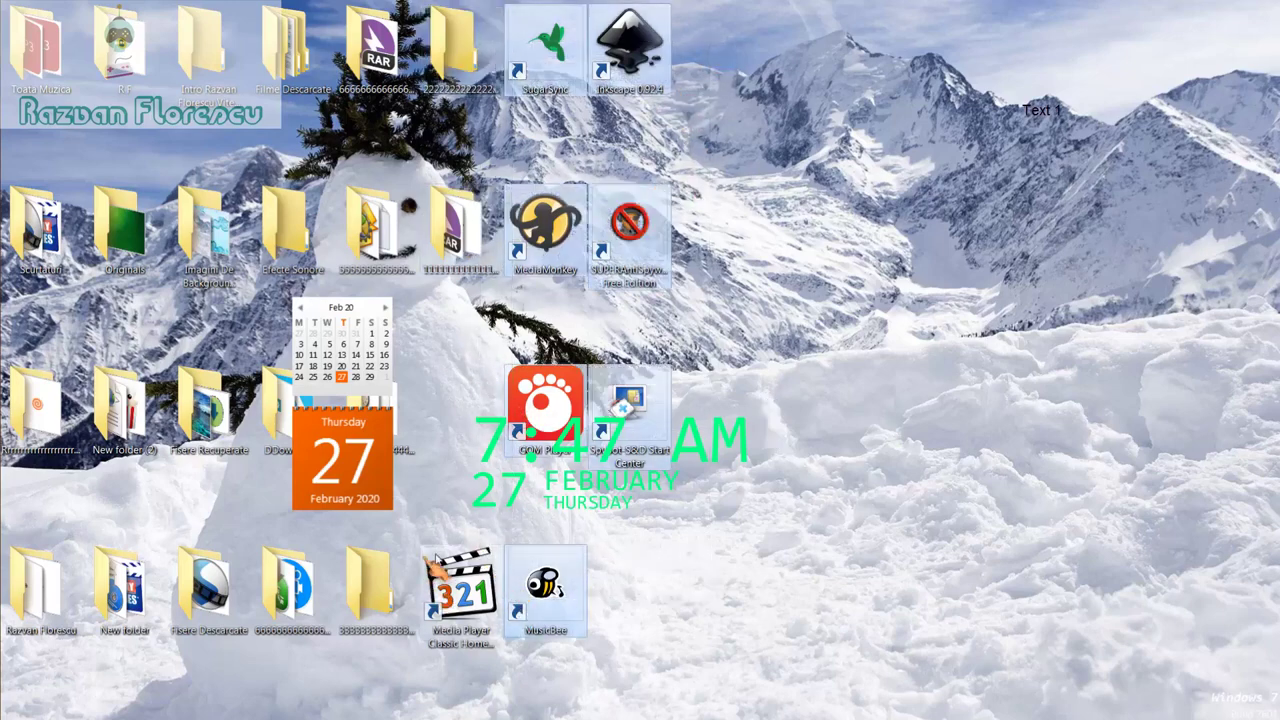
pyautogui.keyDown('ctrl'); pyautogui.click(458, 580); pyautogui.keyUp('ctrl')
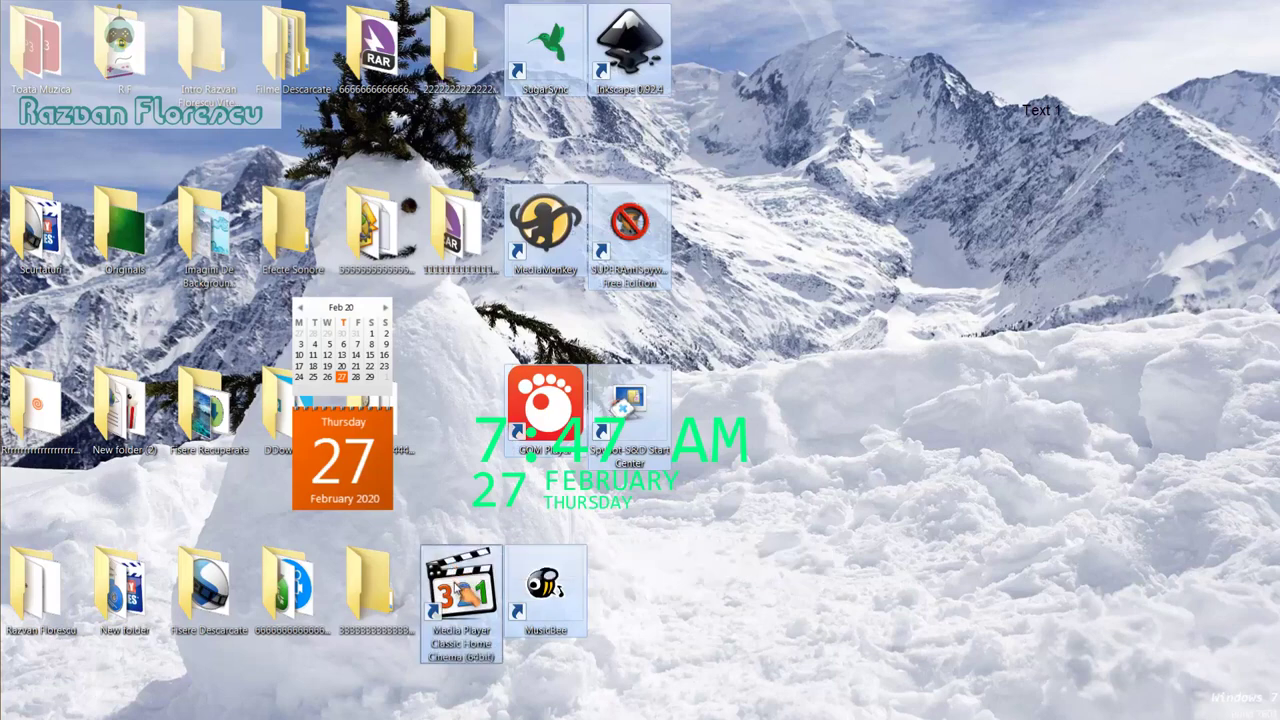
pyautogui.moveTo(466, 592); pyautogui.dragTo(68, 206)
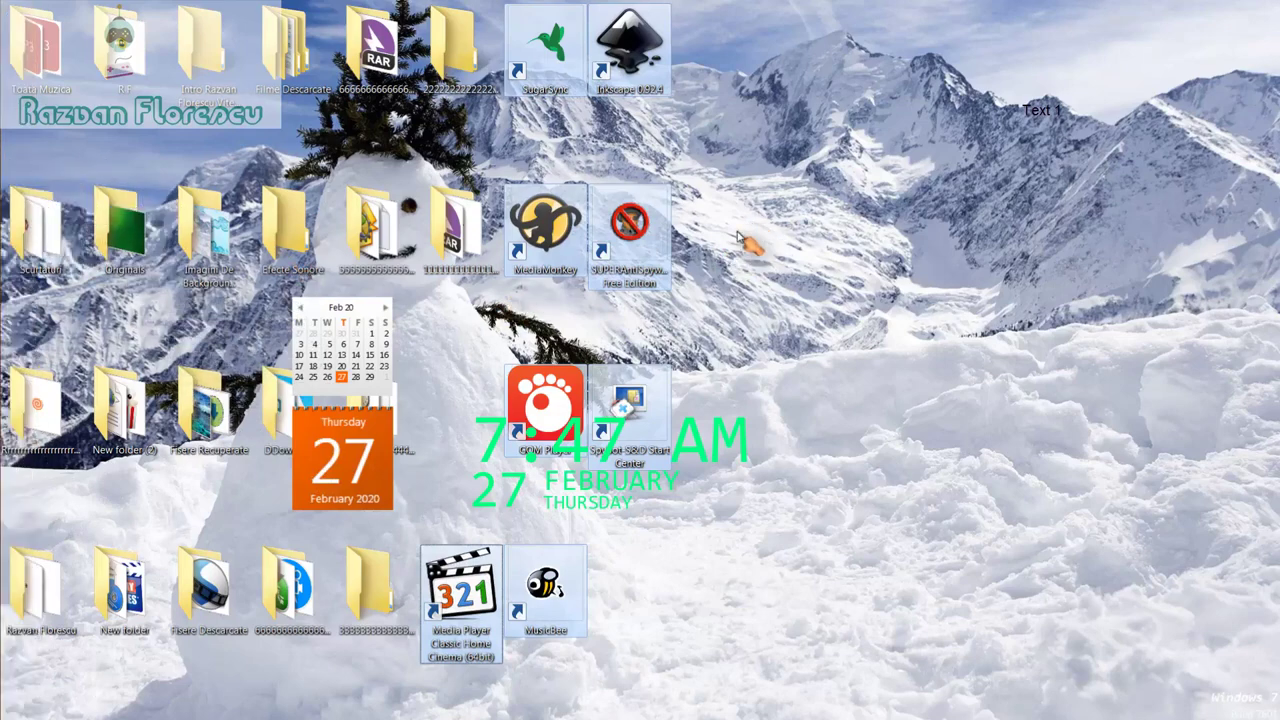
pyautogui.hotkey('shift', 'Delete')
pyautogui.press('Return')
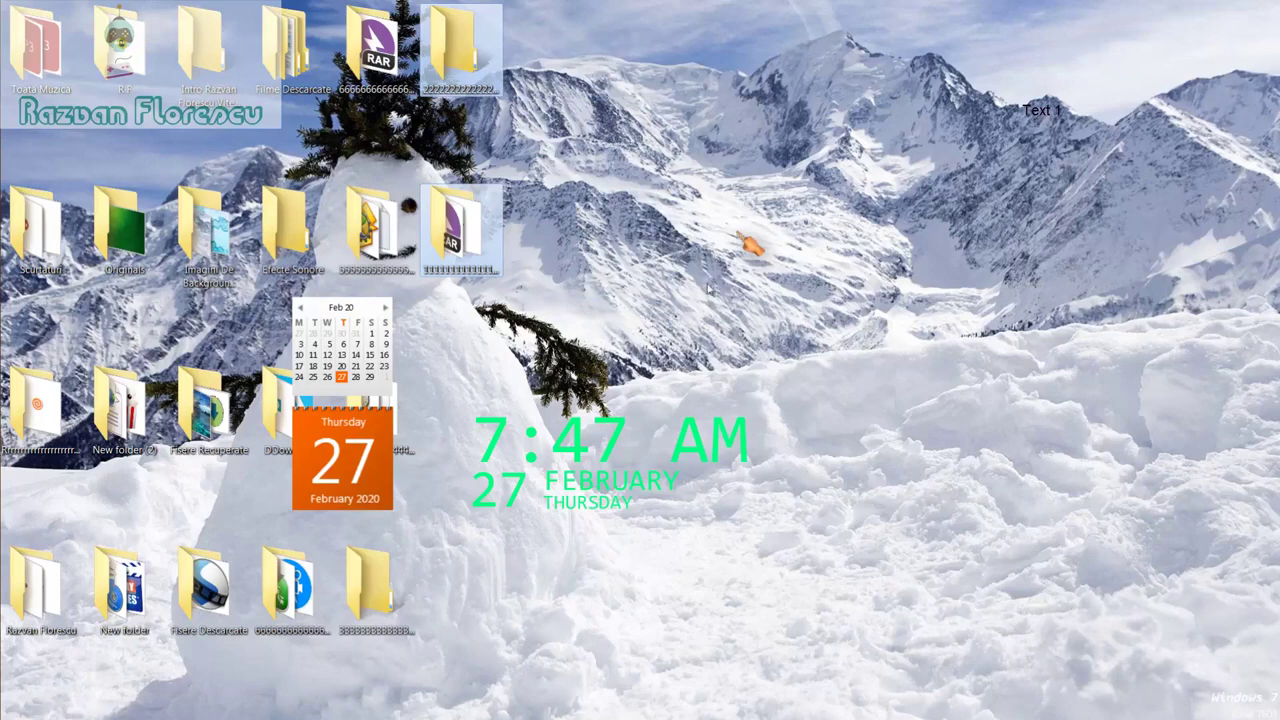
# Step: Refresh the desktop twice
pyautogui.rightClick(606, 545)
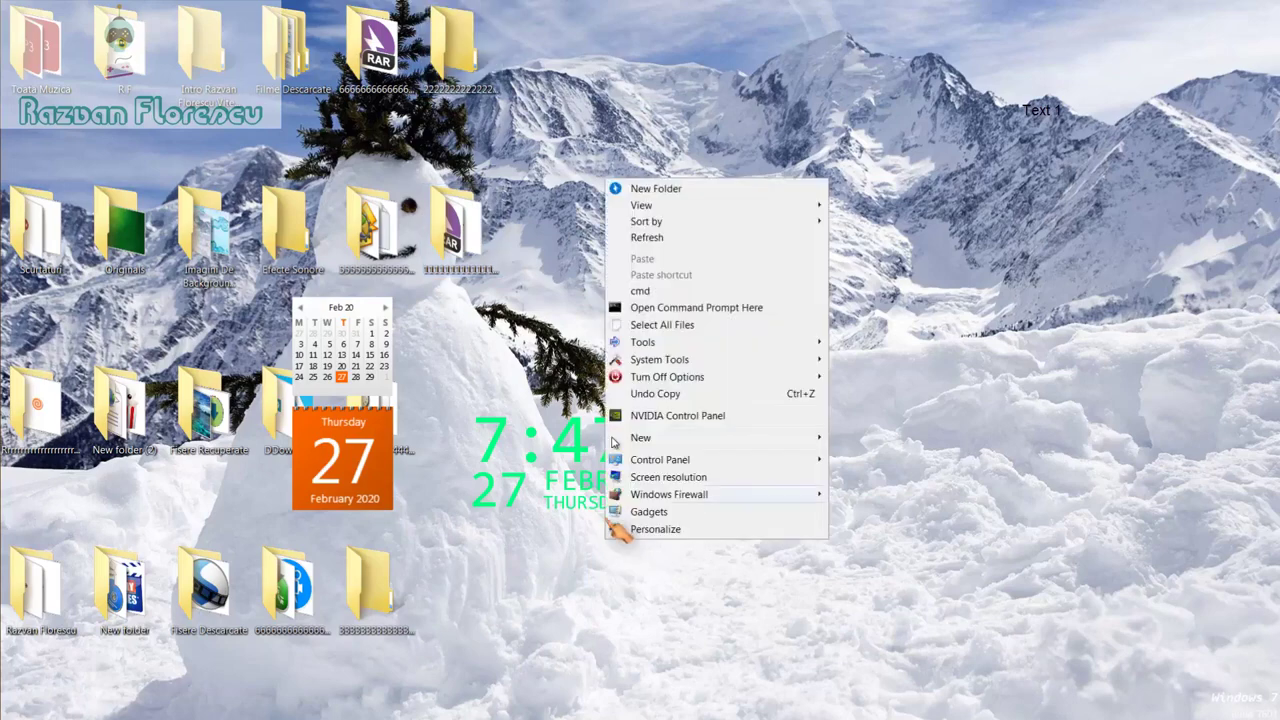
pyautogui.click(646, 239)
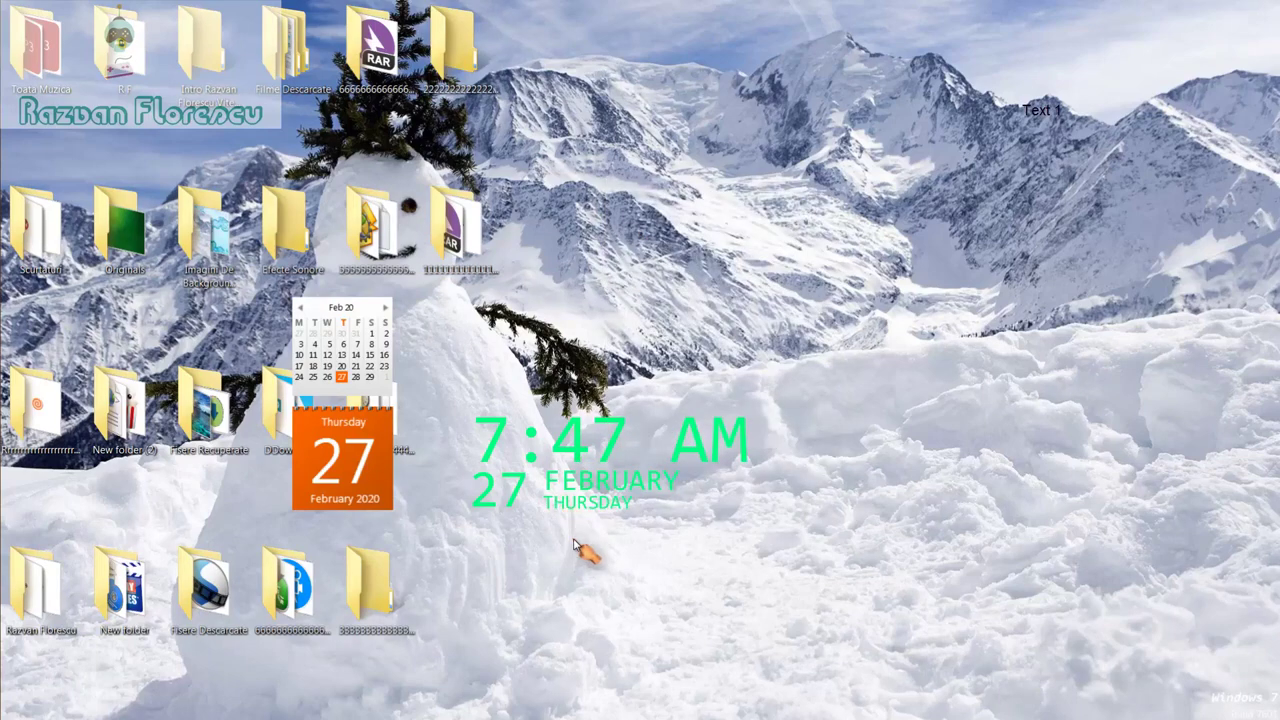
pyautogui.rightClick(575, 541)
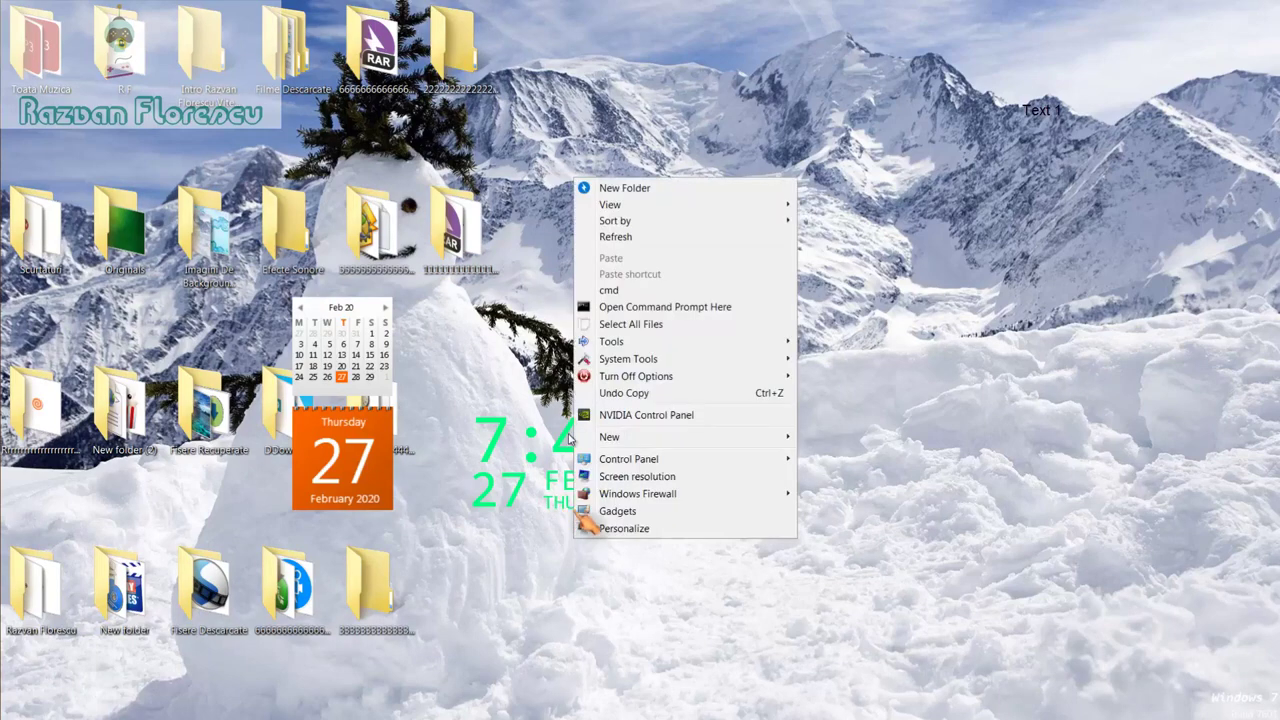
pyautogui.click(614, 240)
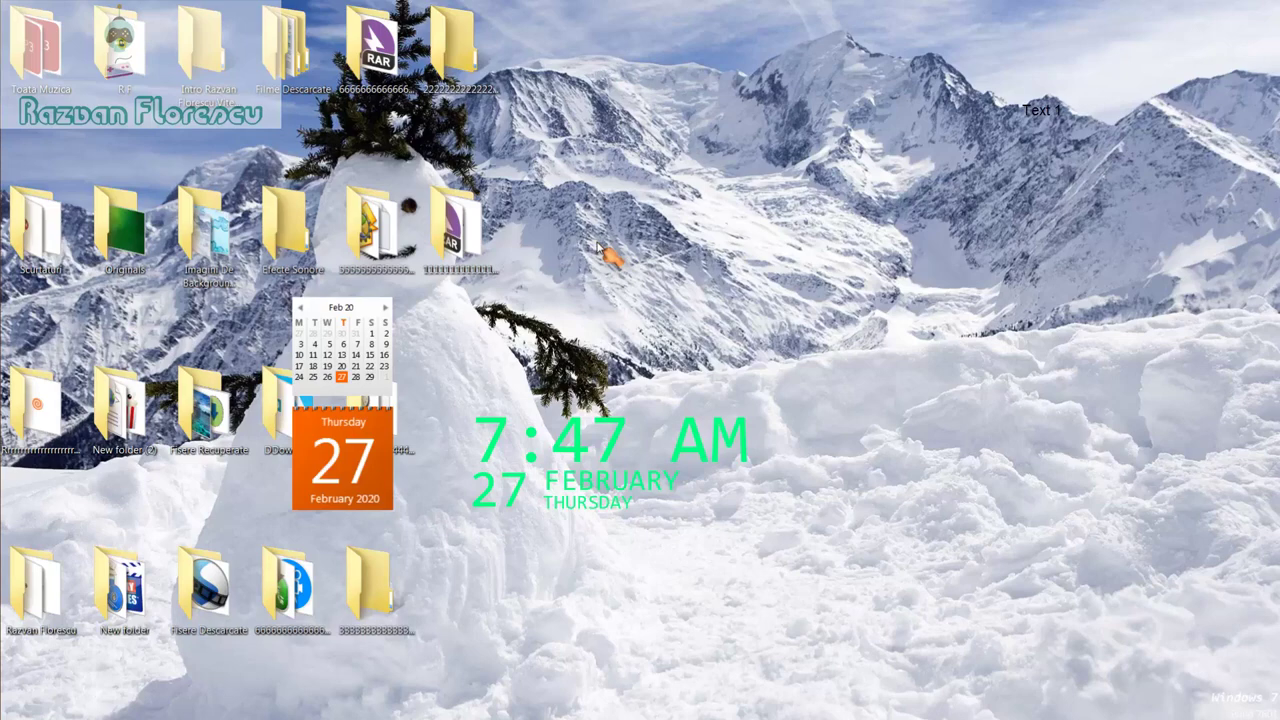
pyautogui.moveTo(8, 362)
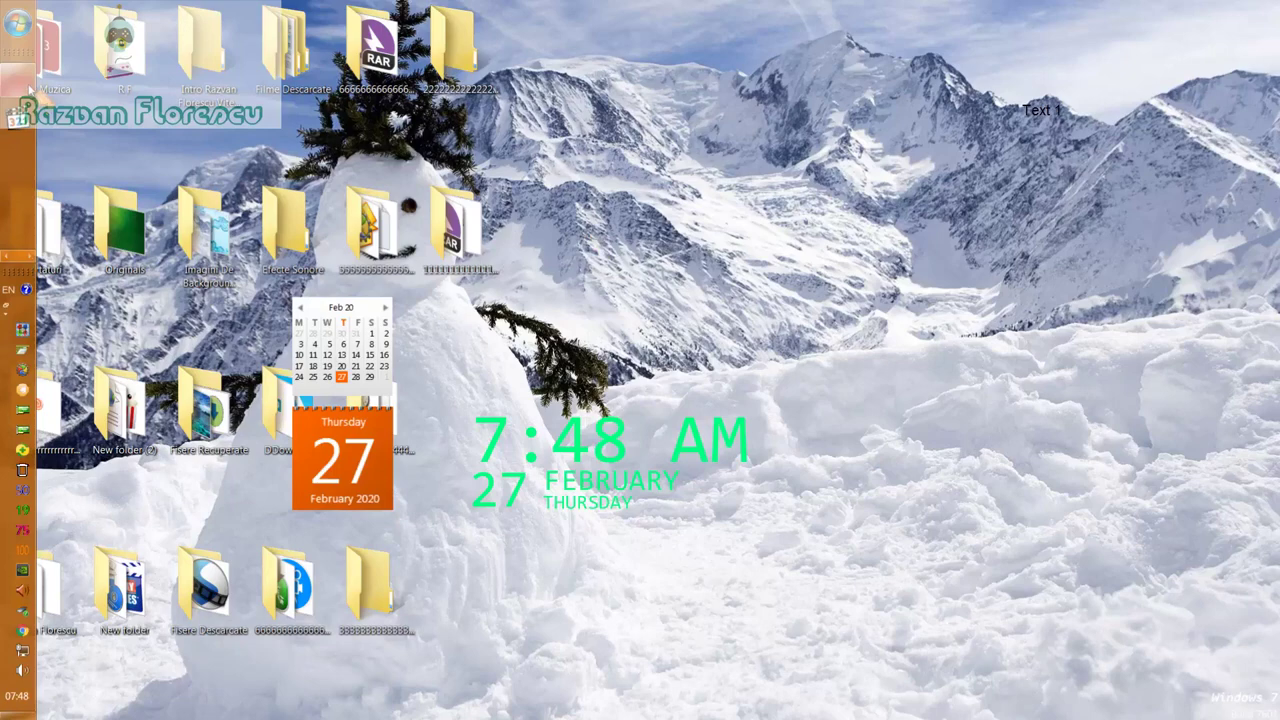
pyautogui.moveTo(36, 96)
pyautogui.click(105, 94)
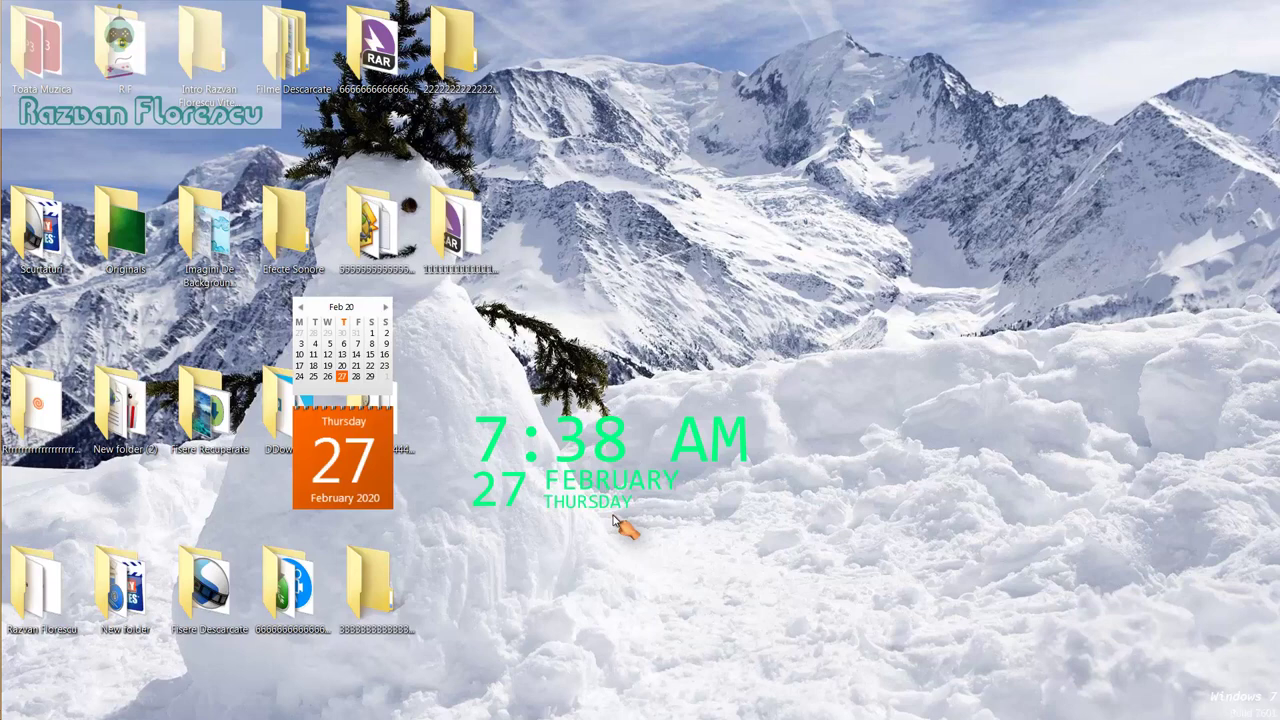
# Step: Switch to the open browser window with ninite.com and look over the apps offered for selection
pyautogui.moveTo(3, 340)
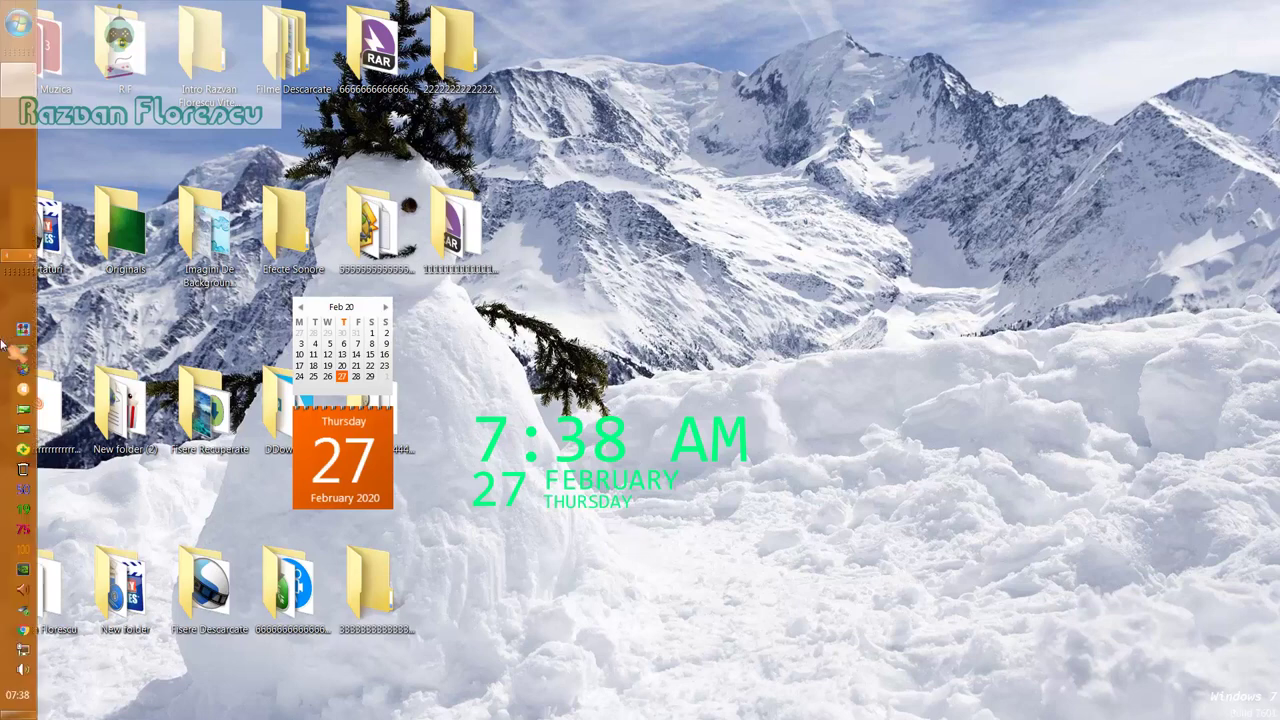
pyautogui.click(4, 262)
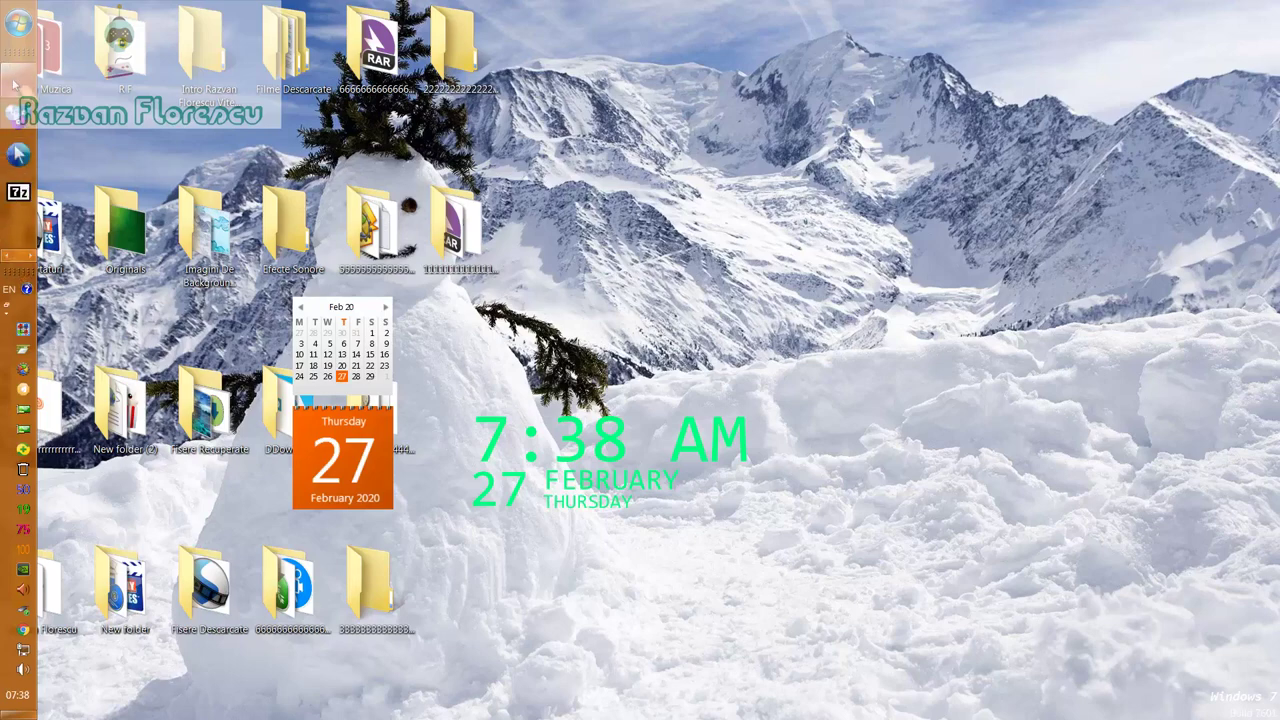
pyautogui.moveTo(20, 90)
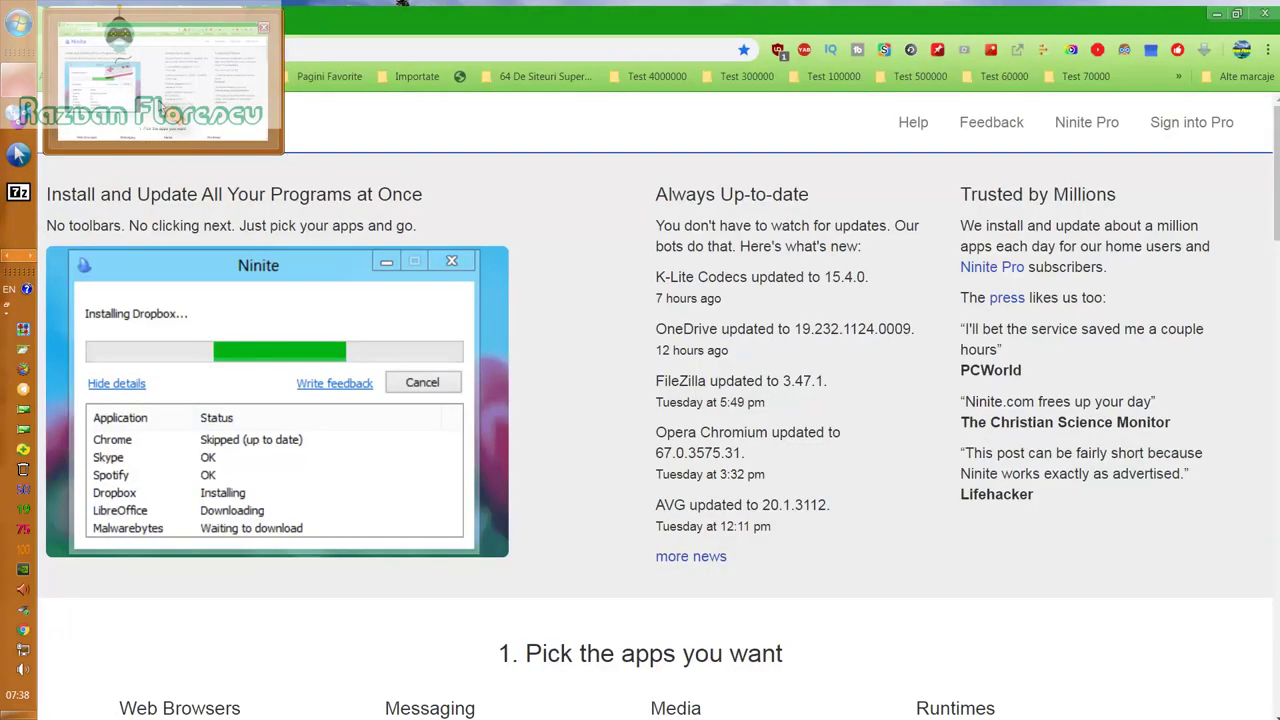
pyautogui.click(172, 118)
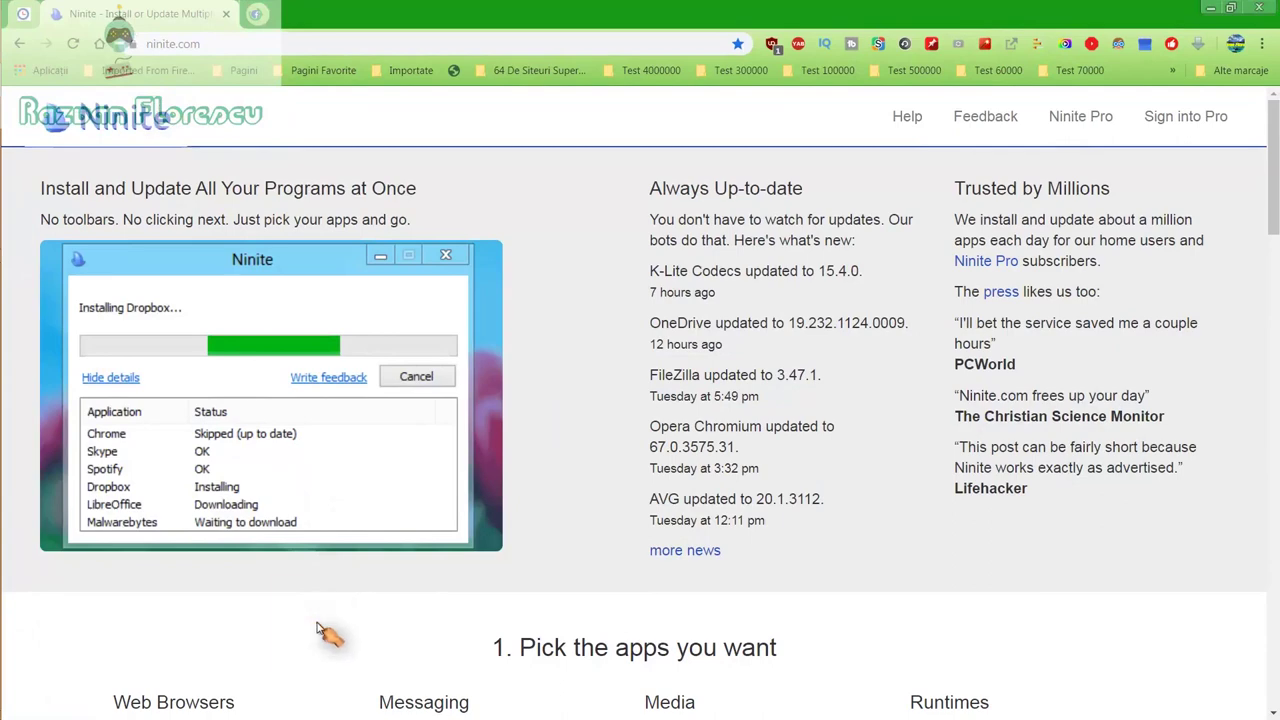
pyautogui.scroll(-2, 320, 615)
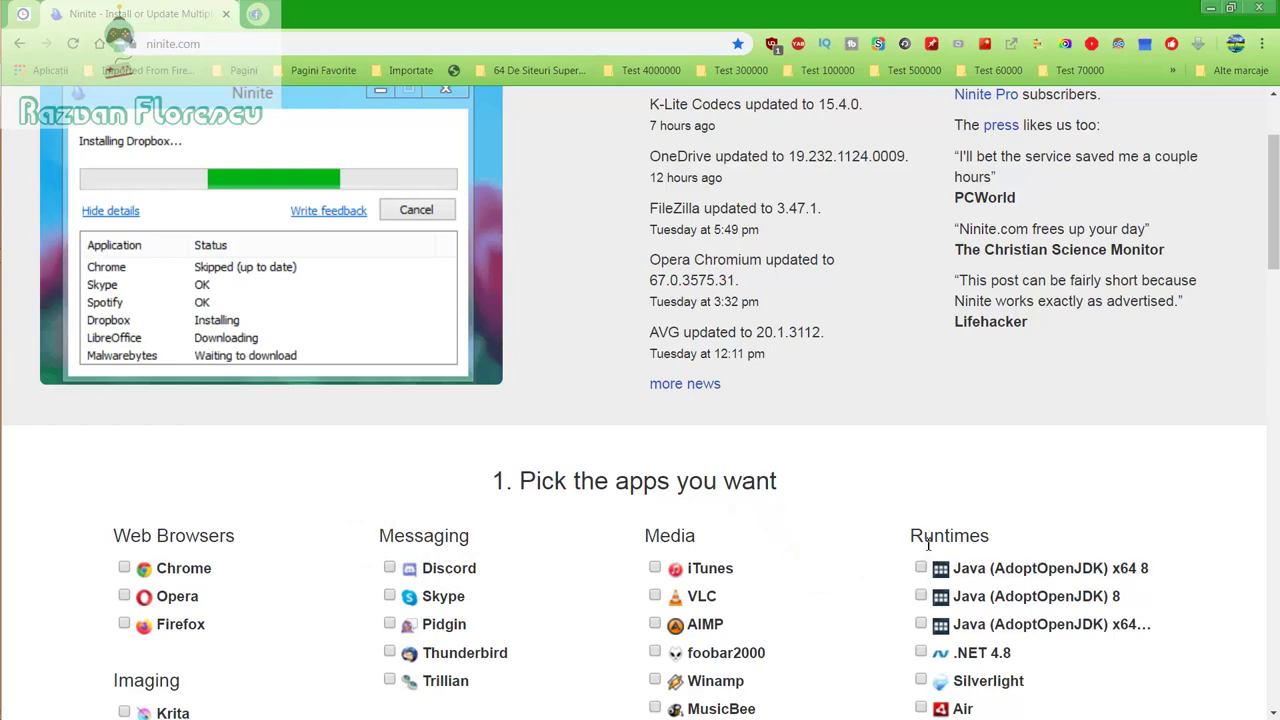
pyautogui.scroll(-2, 818, 580)
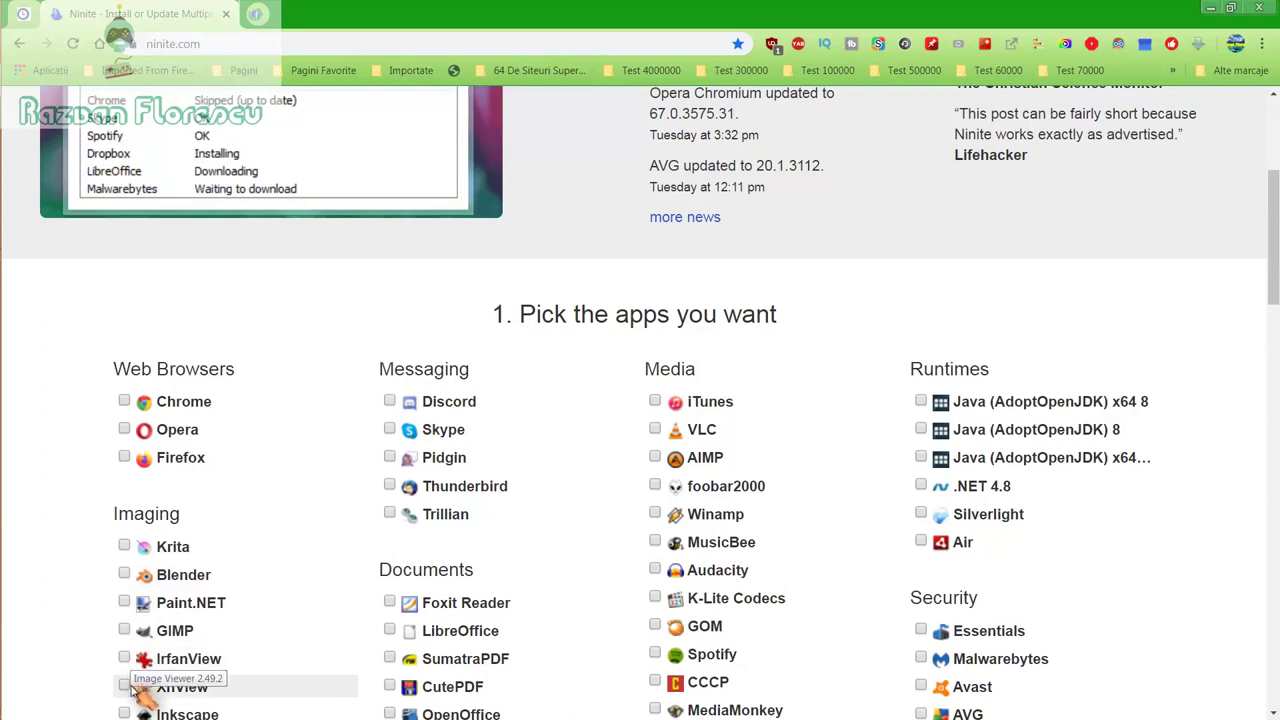
# Step: Look through all the Ninite app categories, from Web Browsers and Imaging down to Utilities and Developer Tools
pyautogui.scroll(-1, 133, 690)
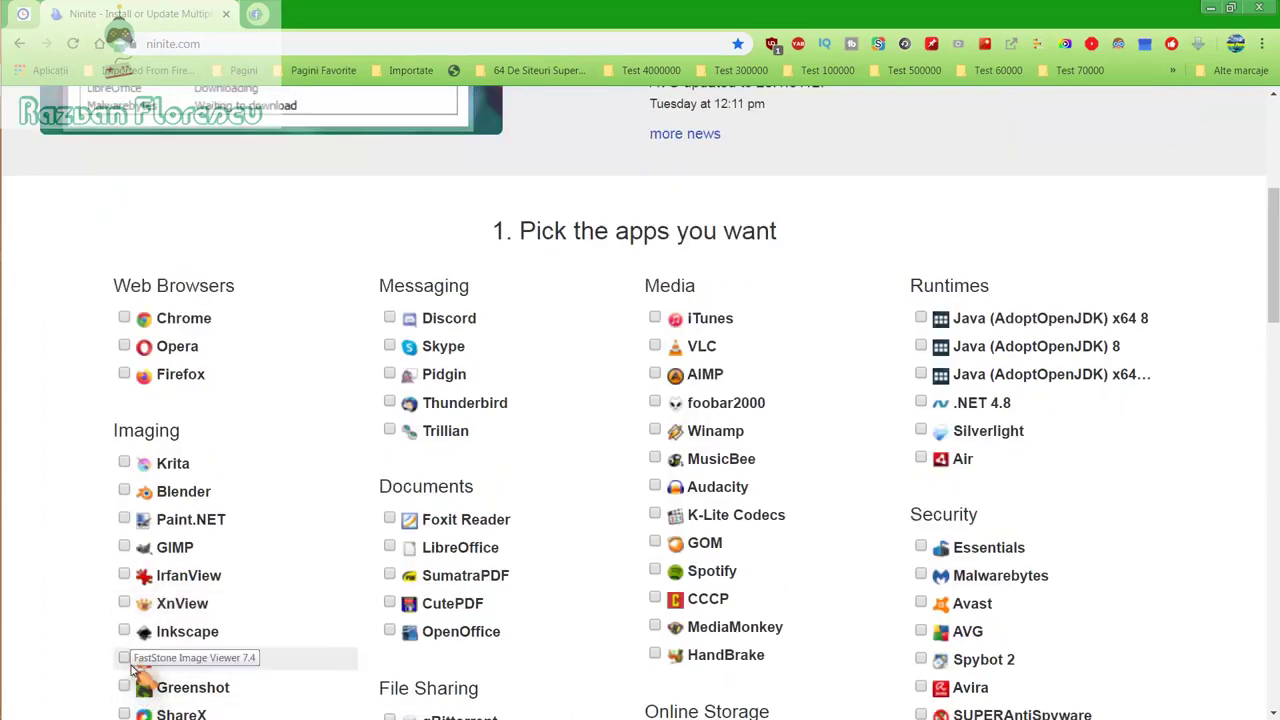
pyautogui.scroll(-1, 138, 688)
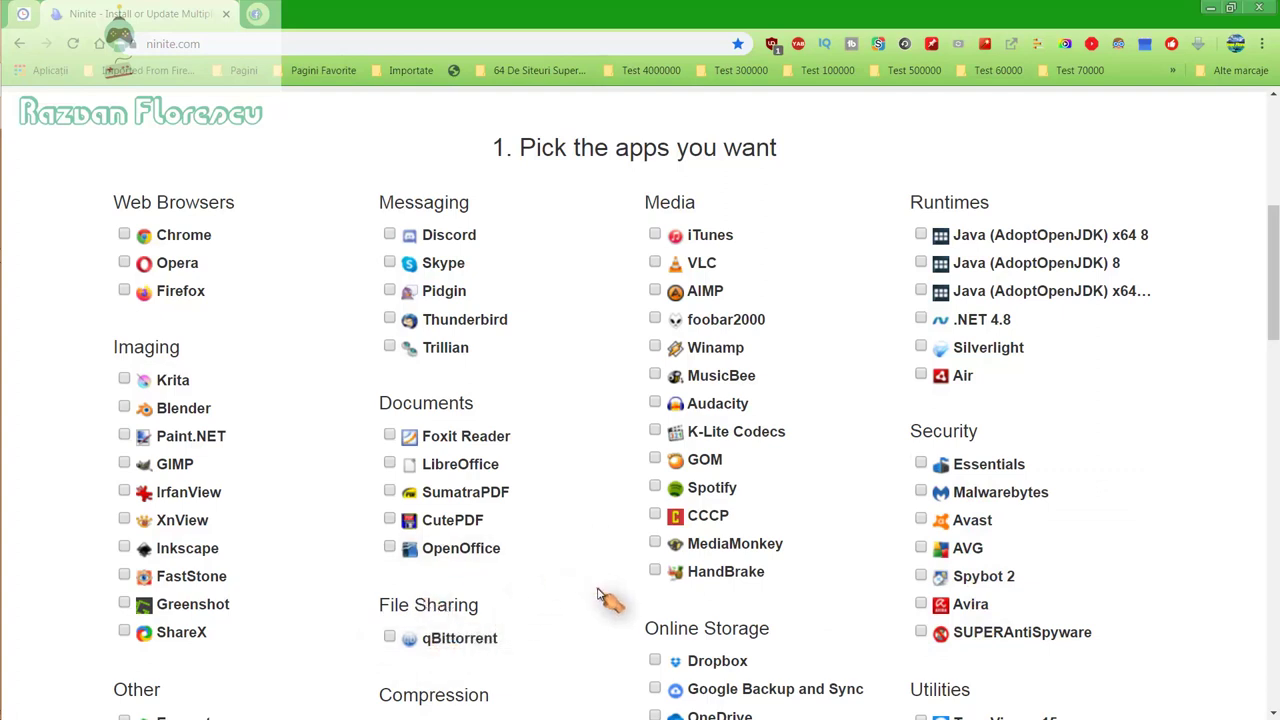
pyautogui.scroll(-1, 610, 600)
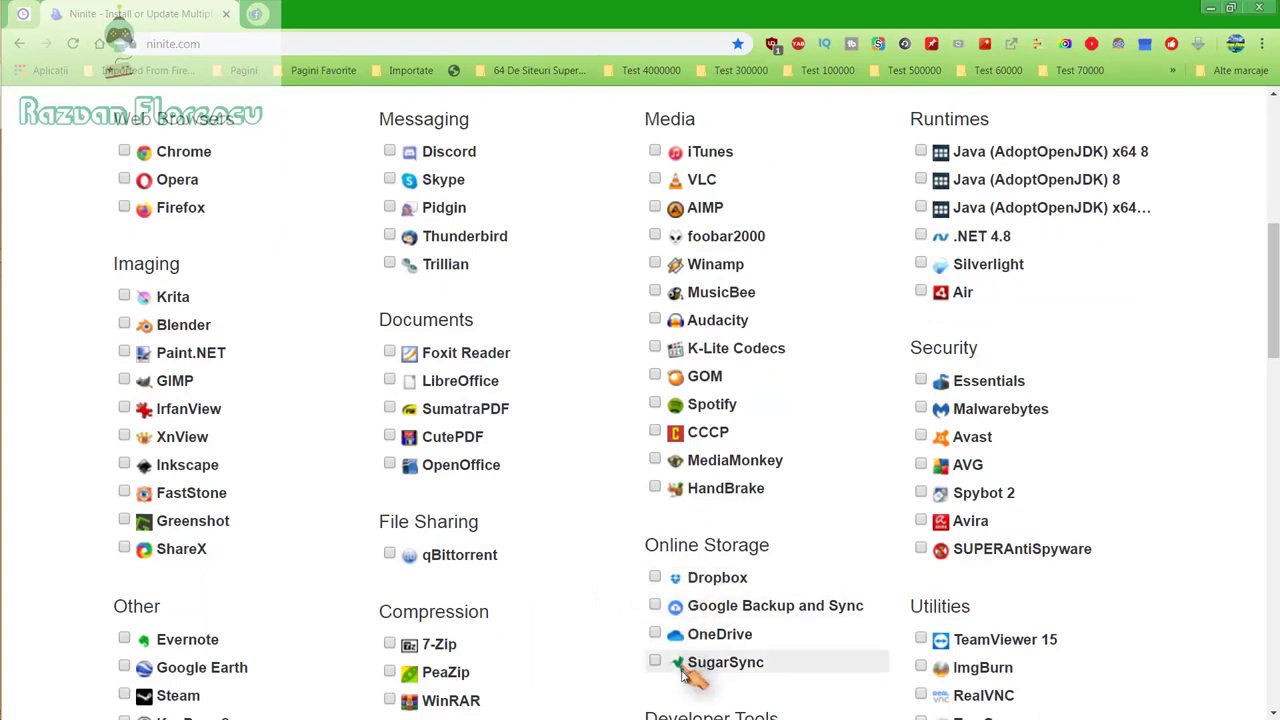
pyautogui.scroll(-2, 580, 660)
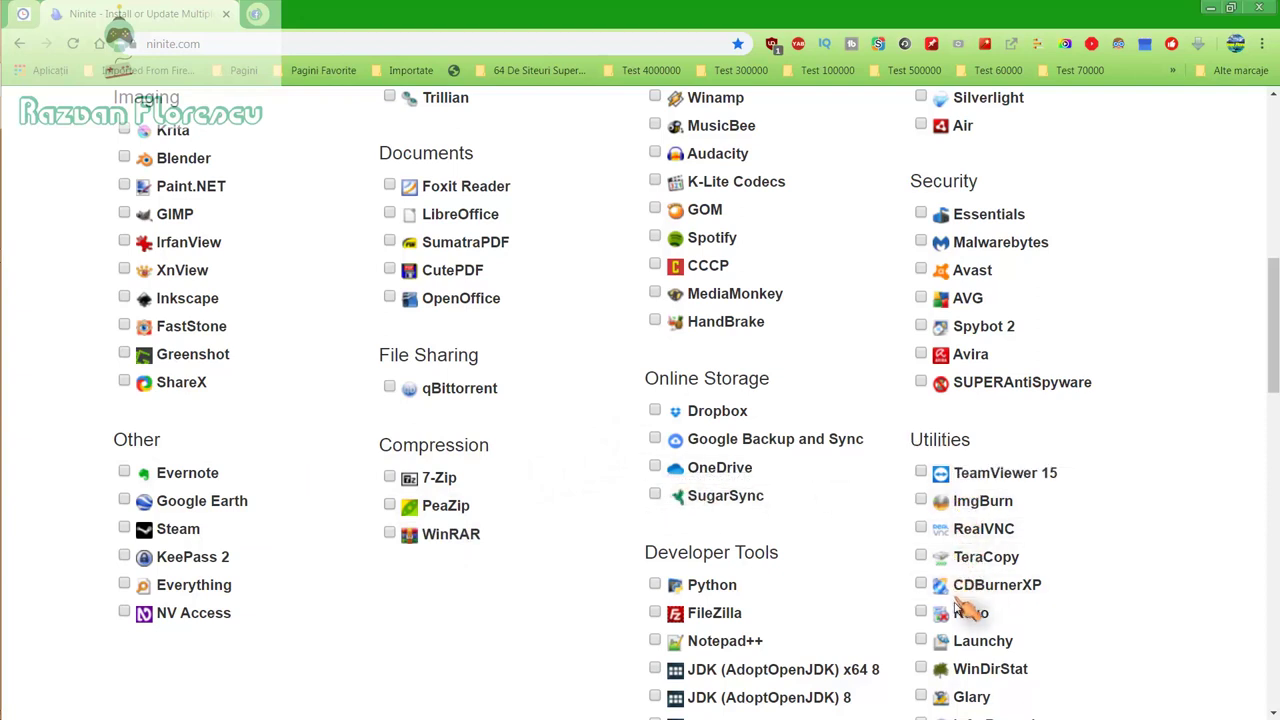
pyautogui.scroll(-1, 960, 697)
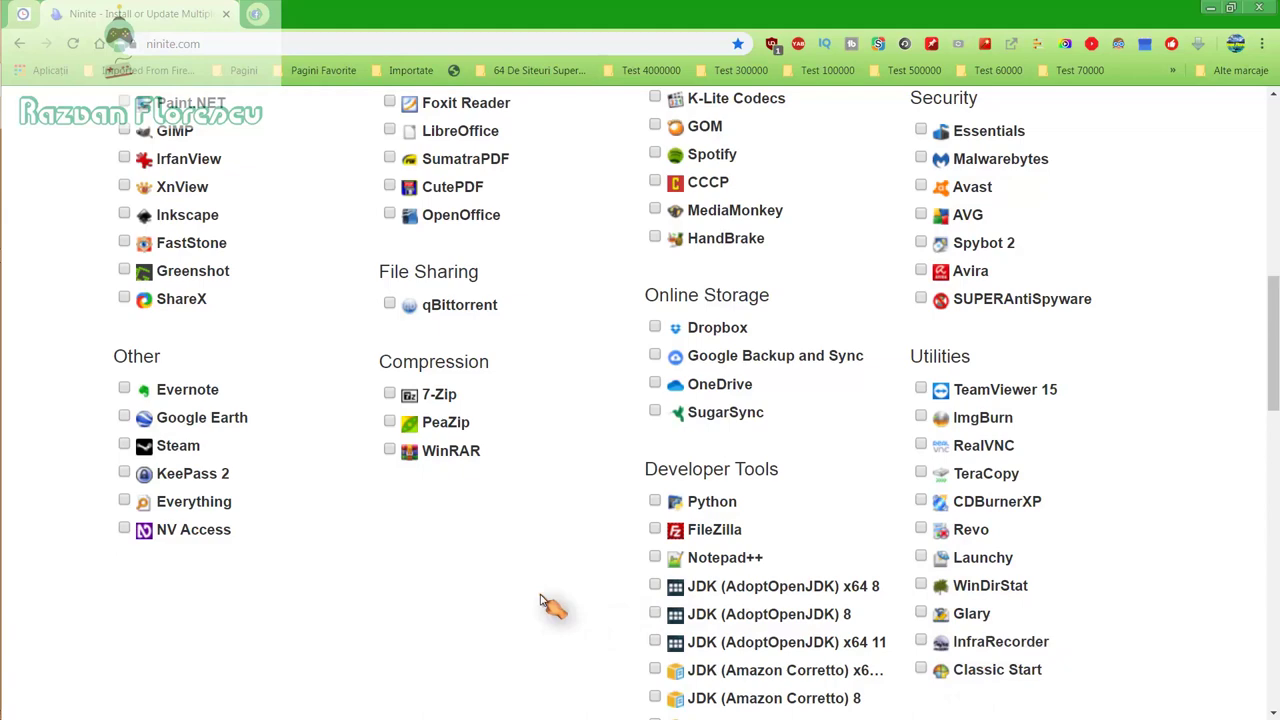
pyautogui.scroll(-1, 540, 602)
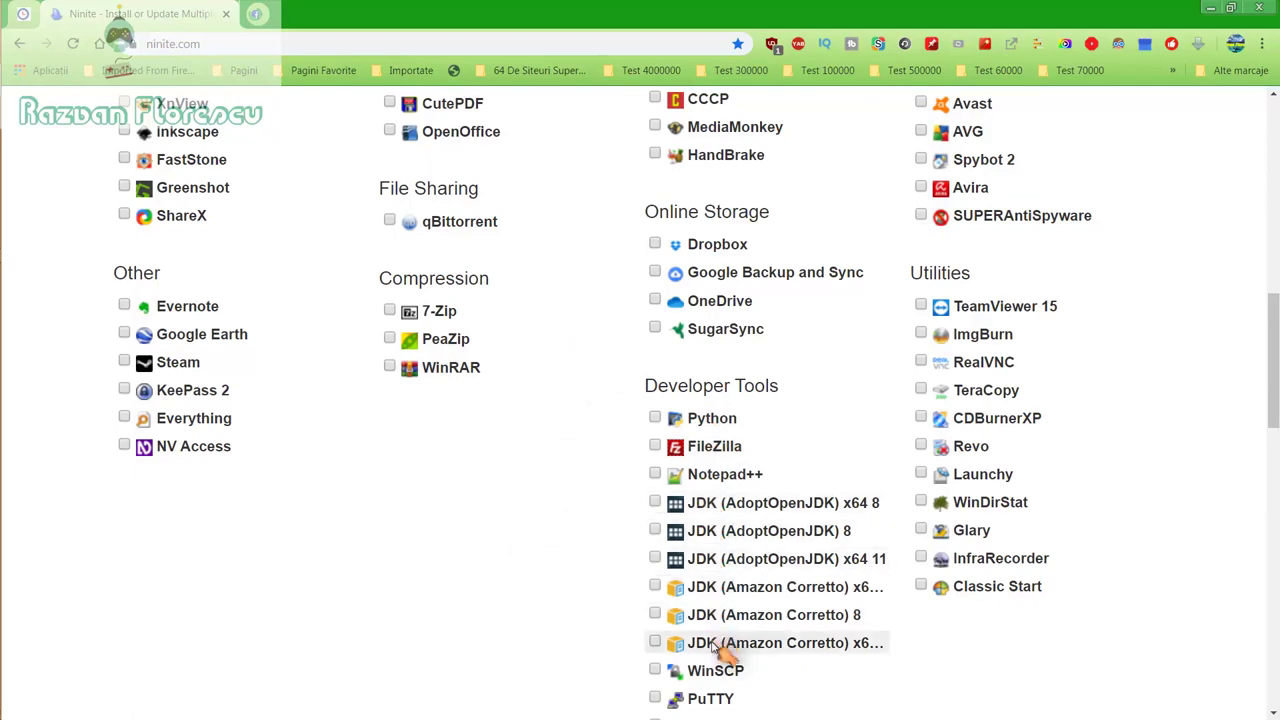
pyautogui.scroll(-2, 720, 650)
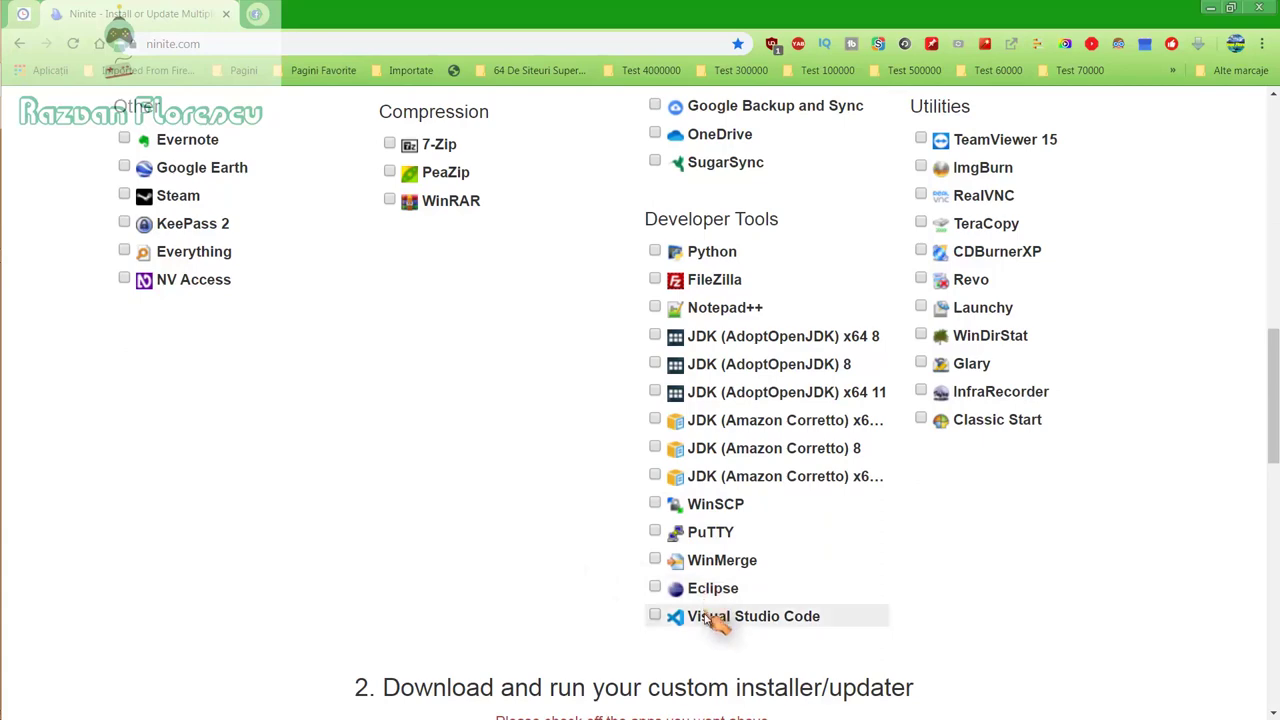
pyautogui.scroll(2, 590, 570)
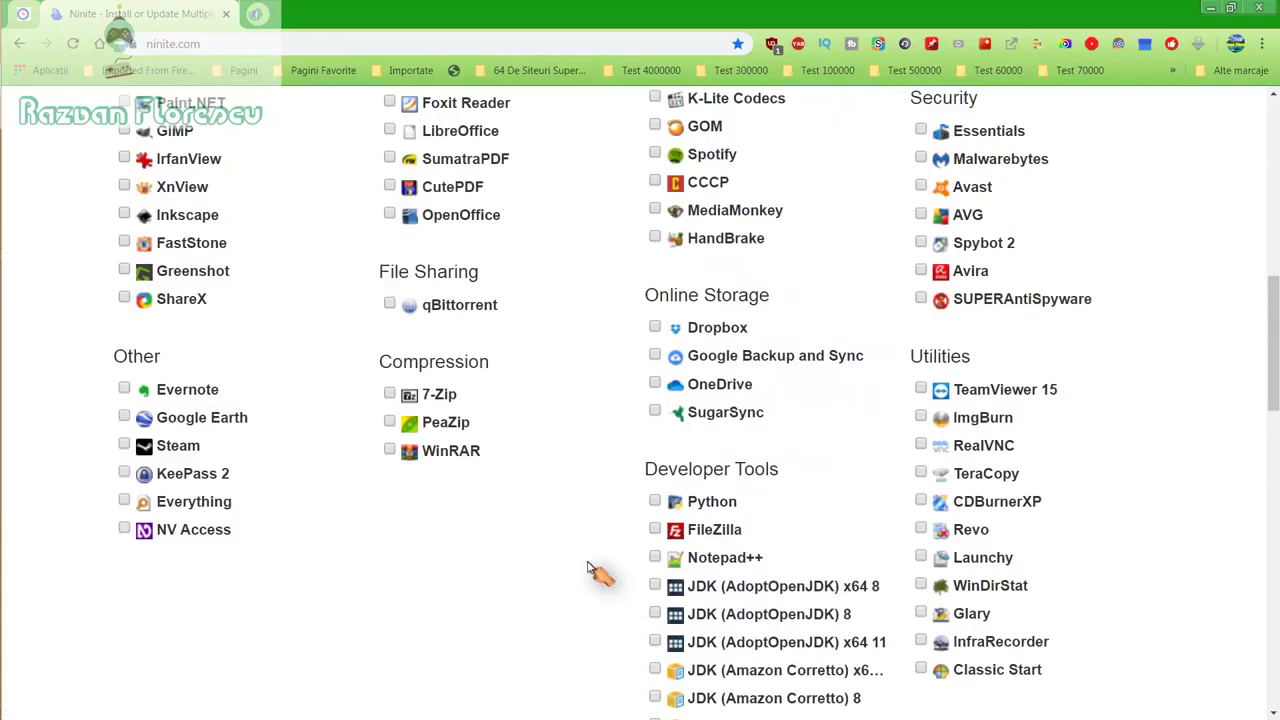
pyautogui.scroll(2, 590, 570)
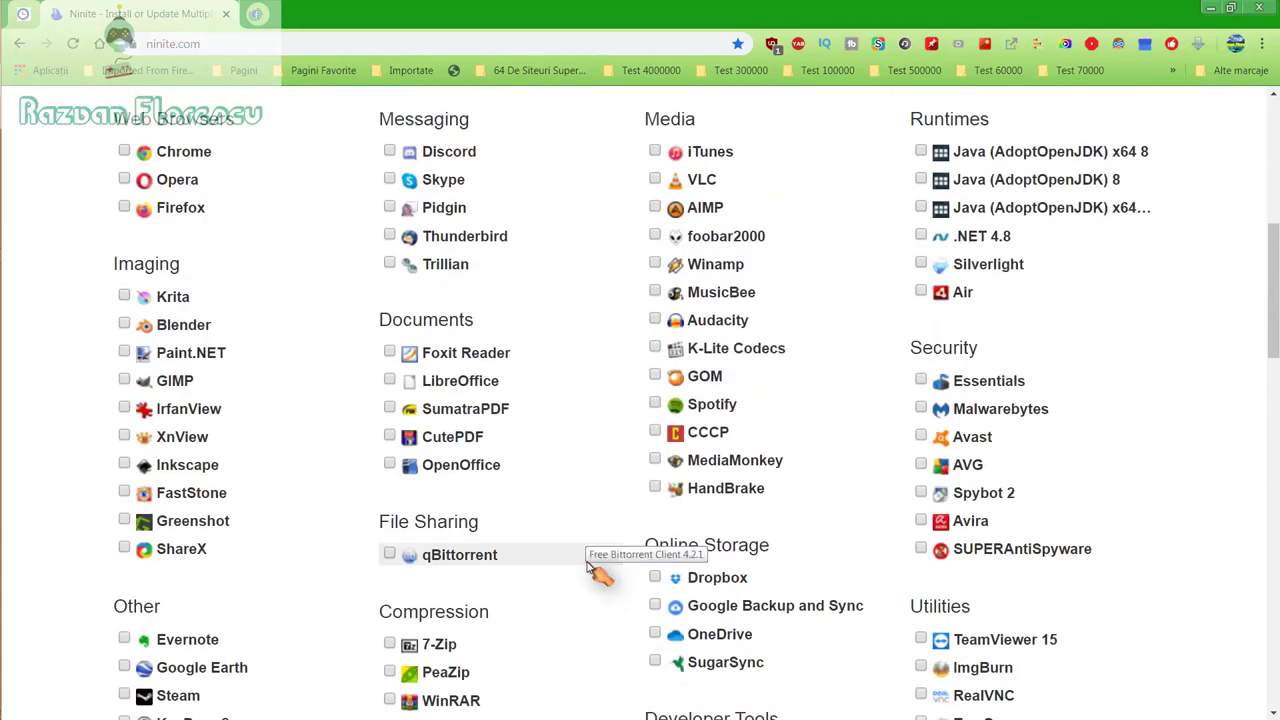
pyautogui.scroll(2, 590, 570)
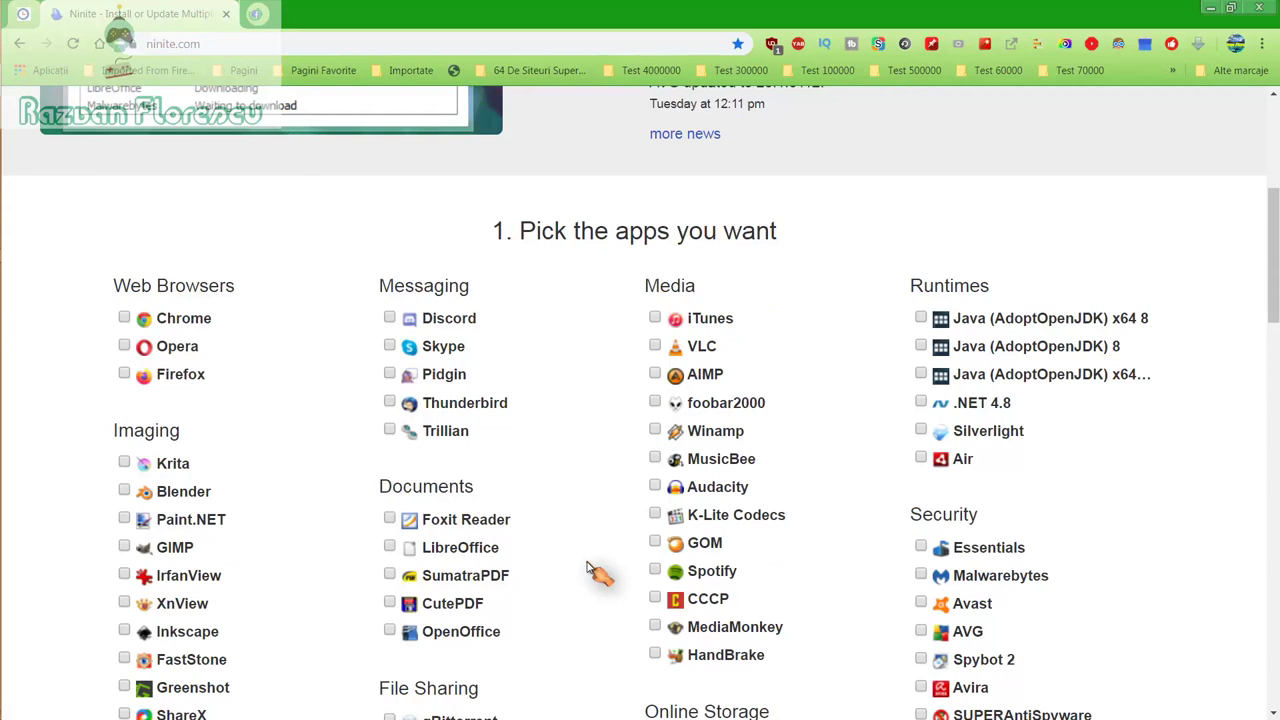
# Step: Select GOM, Inkscape, MusicBee, CCCP, MediaMonkey and Spotify for the new Ninite installer
pyautogui.click(656, 543)
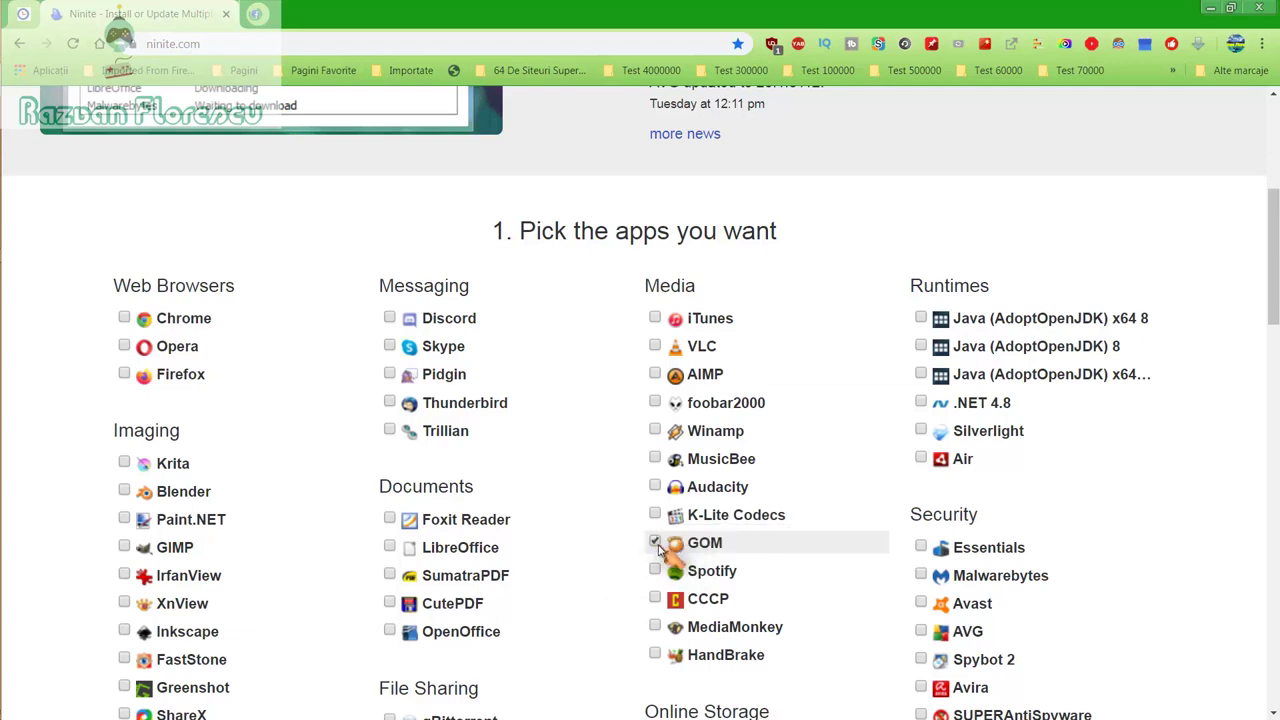
pyautogui.click(130, 642)
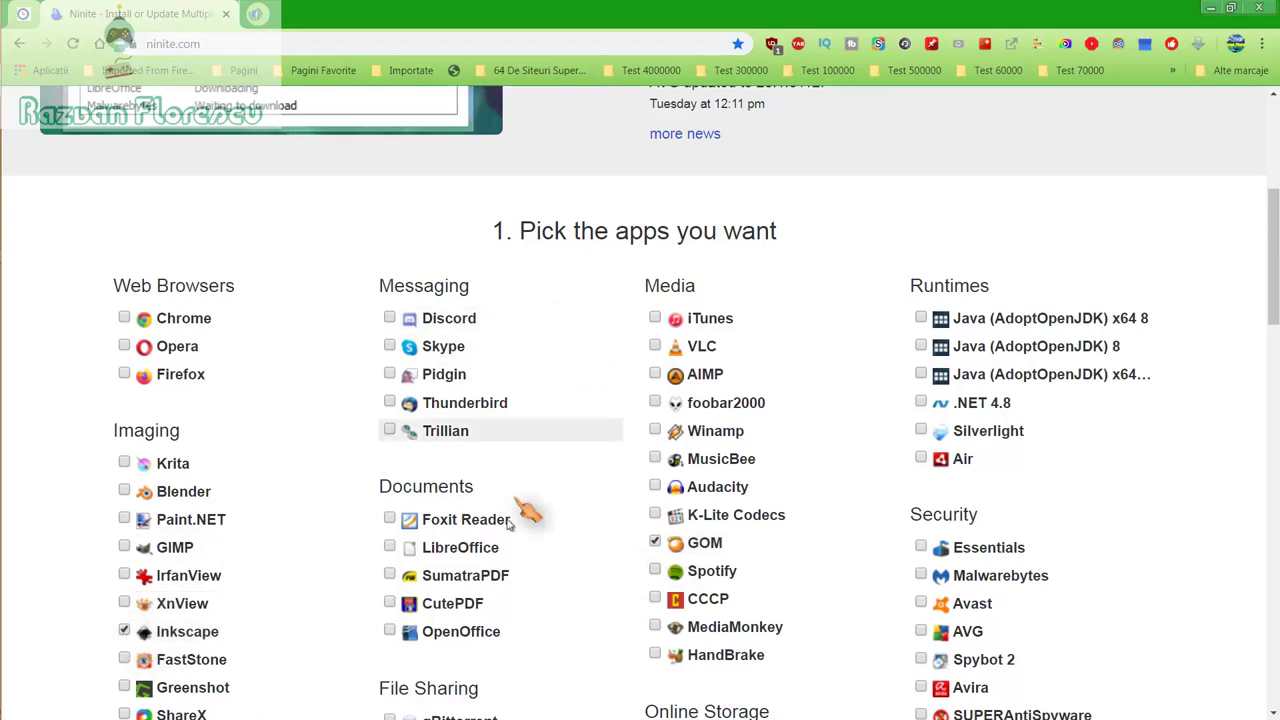
pyautogui.click(657, 462)
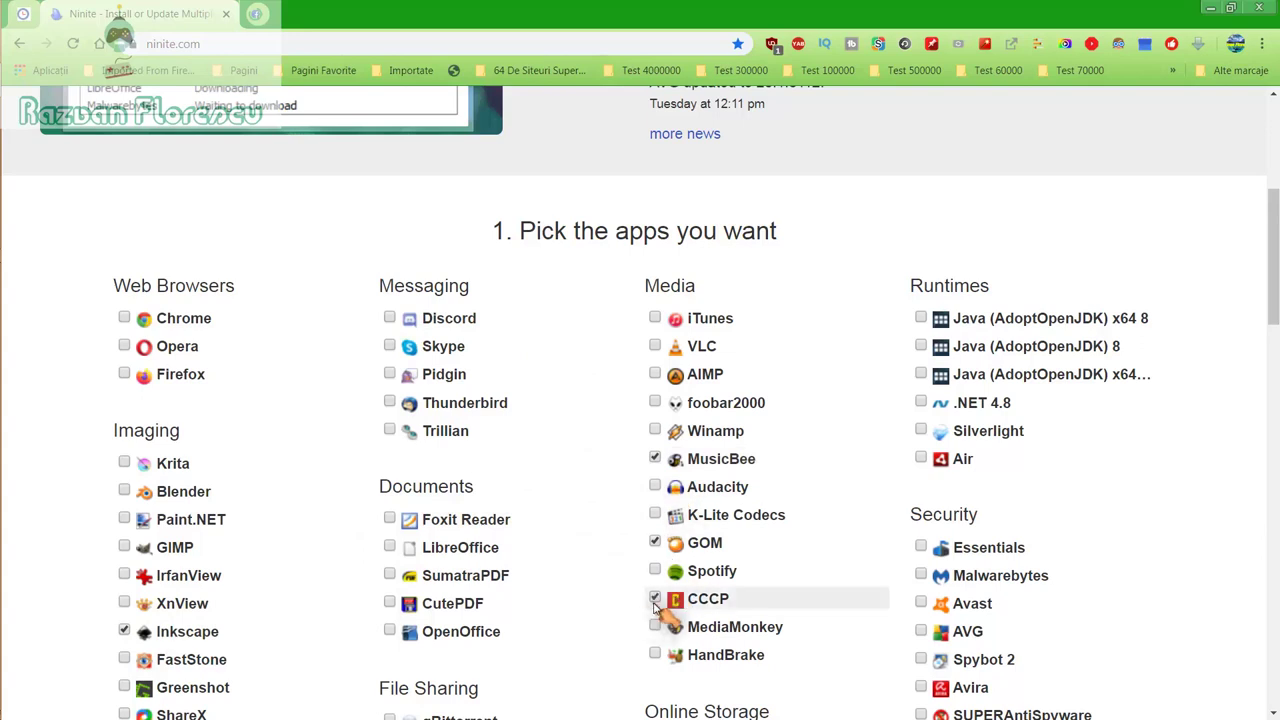
pyautogui.click(655, 625)
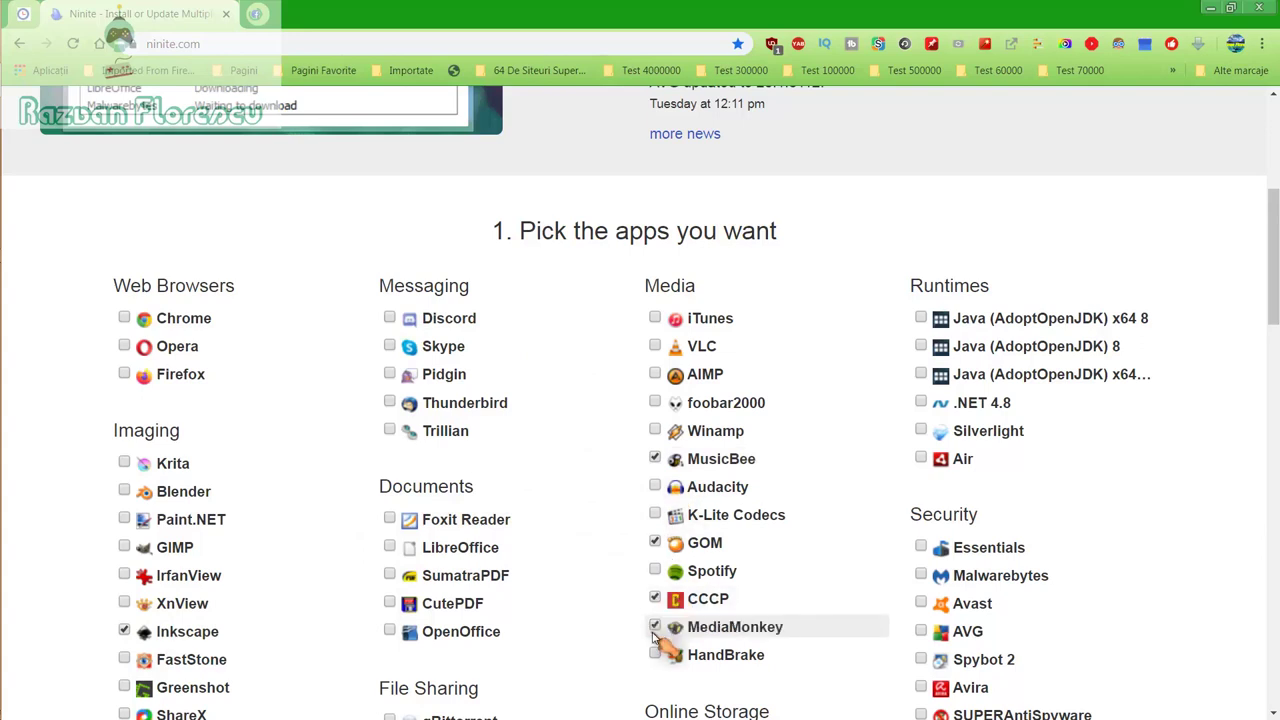
pyautogui.click(656, 570)
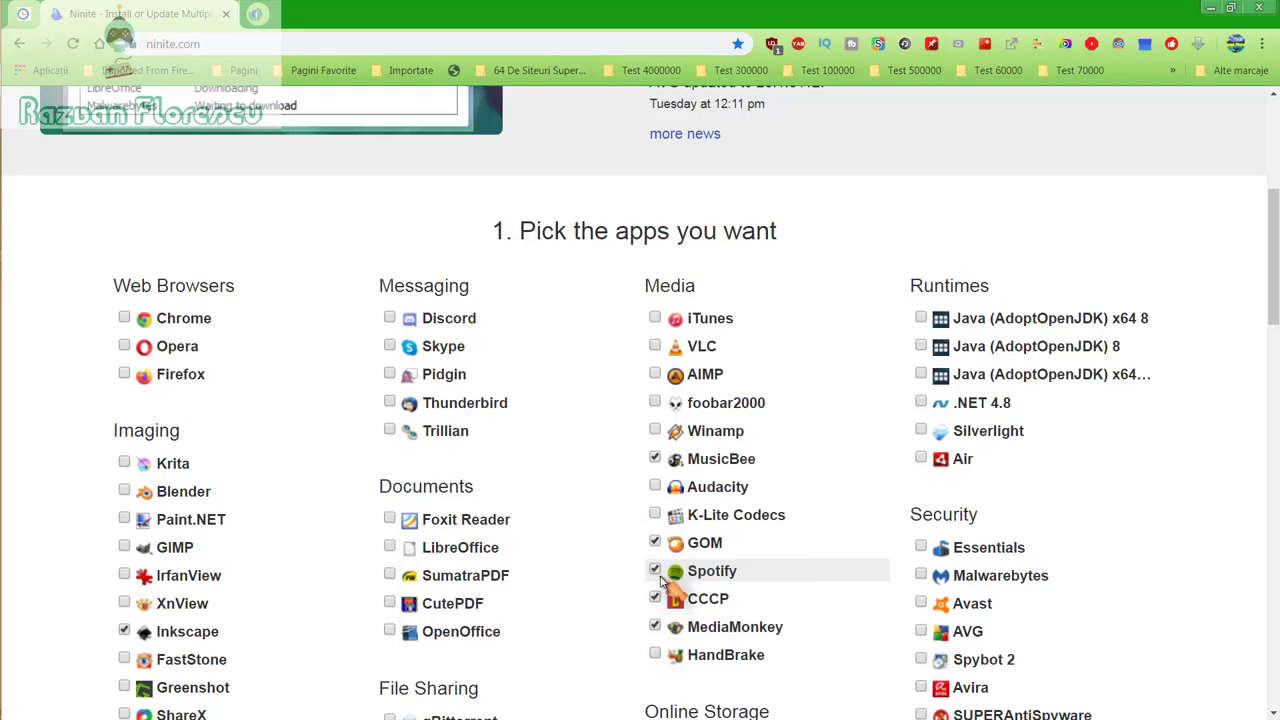
# Step: Add SUPERAntiSpyware and Spybot 2 from Security and SugarSync from Online Storage to the app selection
pyautogui.scroll(-1, 660, 580)
pyautogui.scroll(-1, 668, 572)
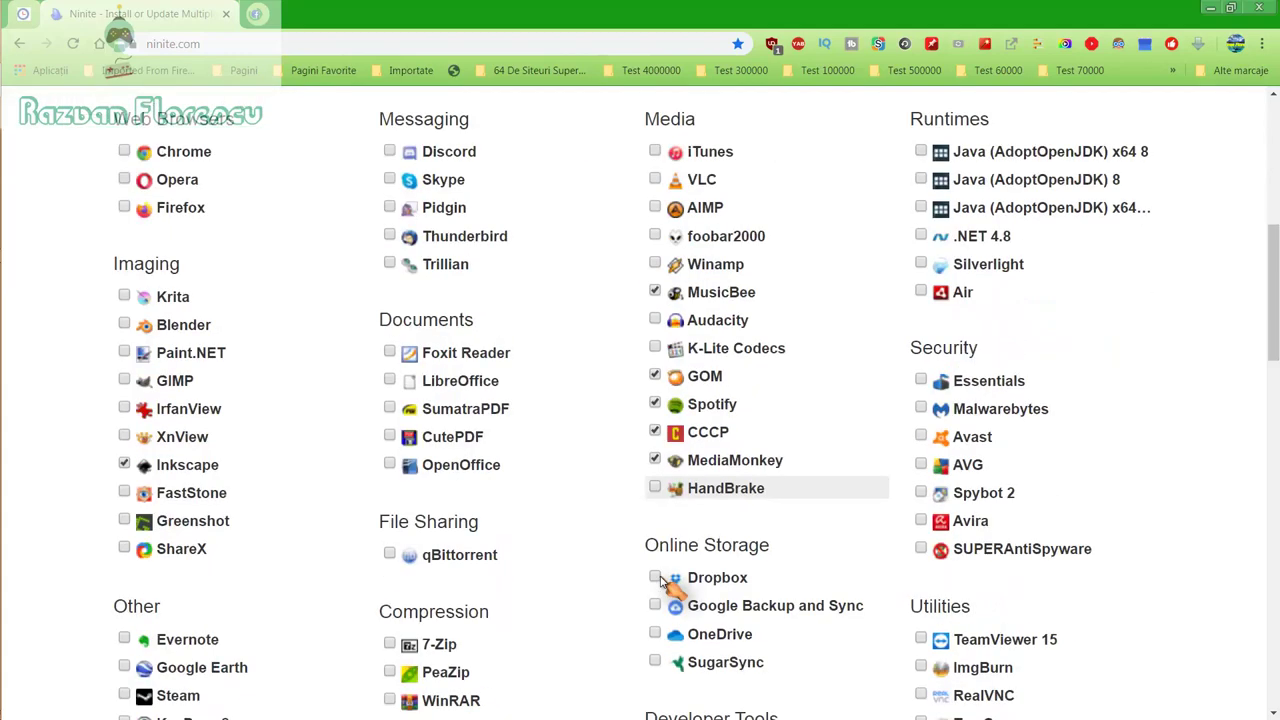
pyautogui.click(920, 548)
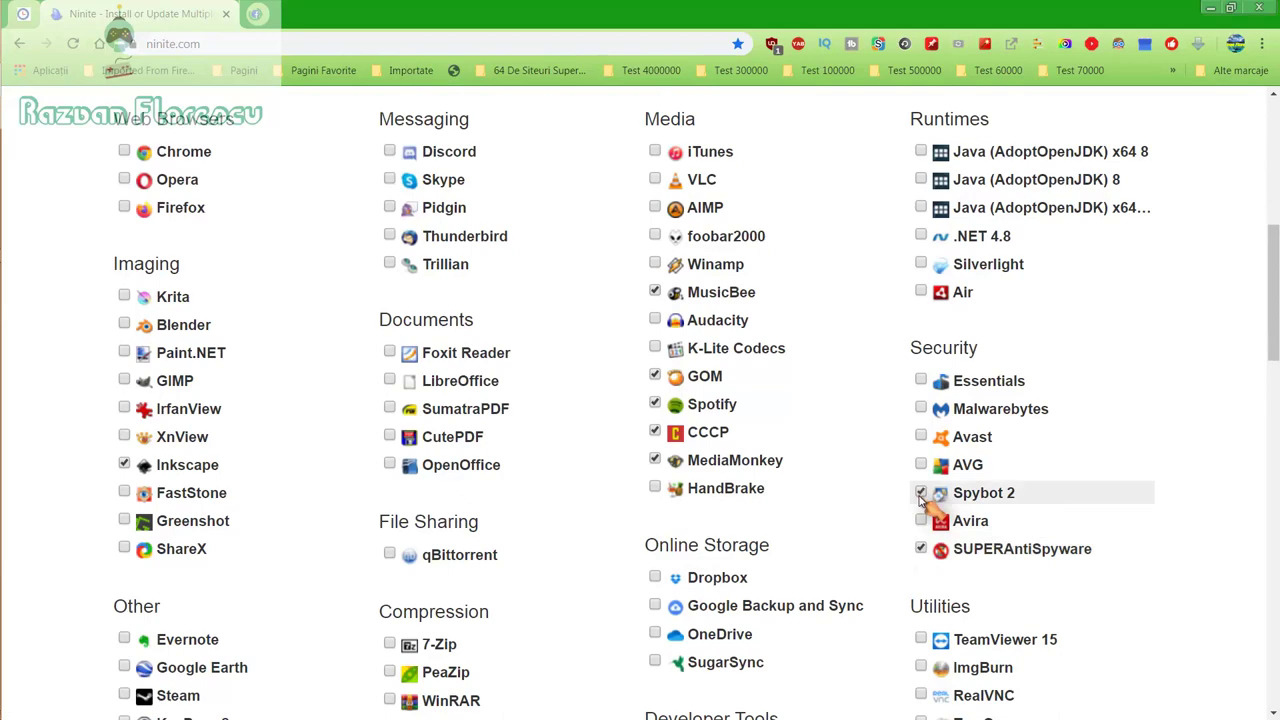
pyautogui.scroll(-2, 920, 497)
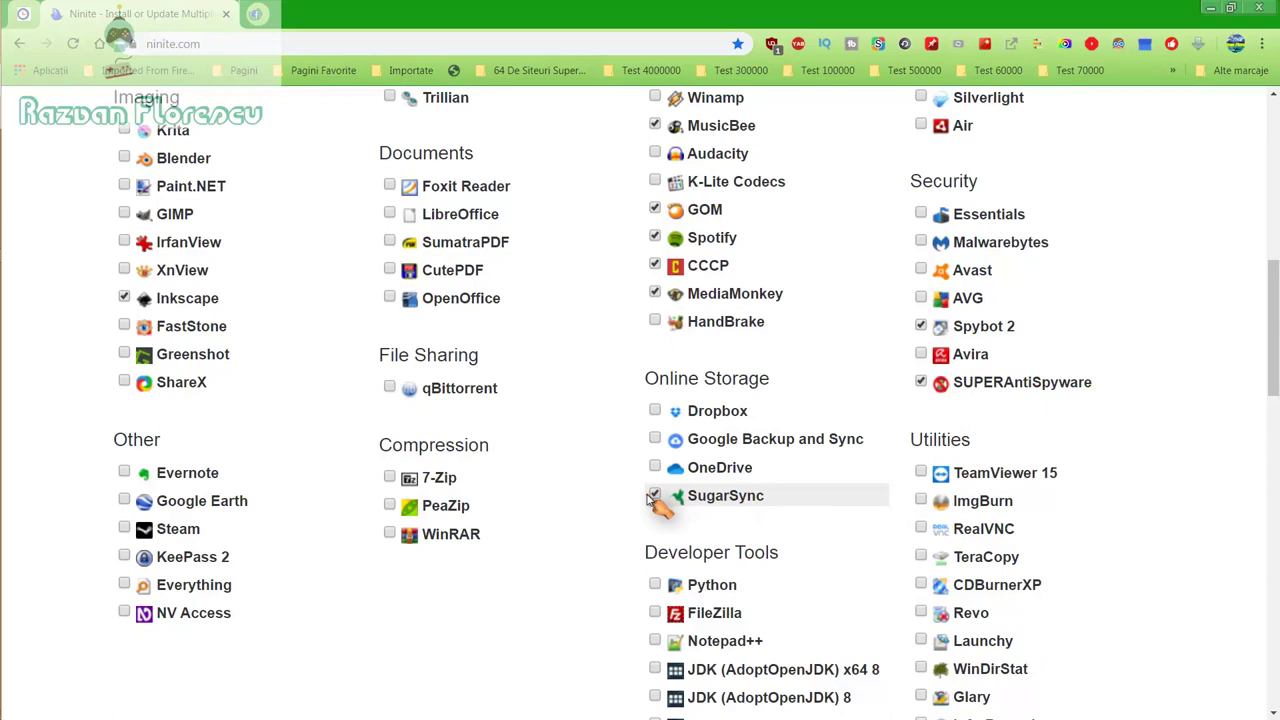
# Step: Get the custom Ninite installer and save it to the Desktop as Ninite CCCP GOM Inkscape MediaMonkey MusicBee Installer.exe
pyautogui.scroll(-2, 650, 500)
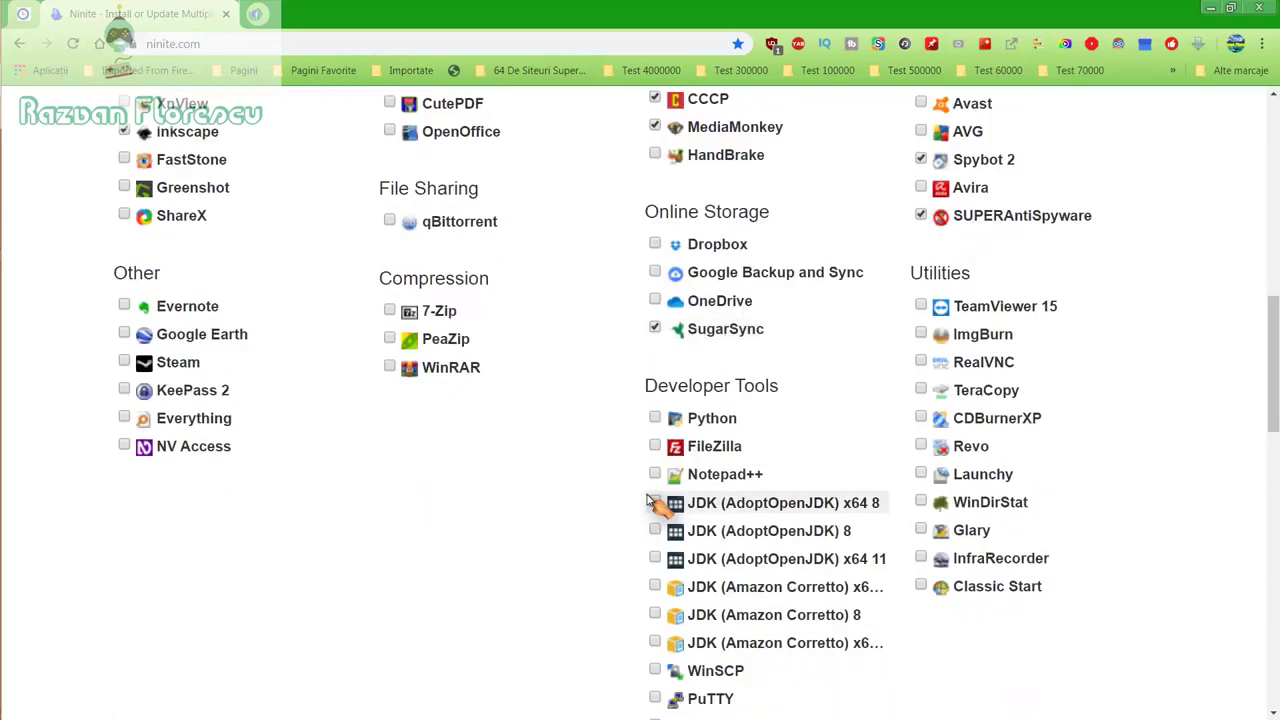
pyautogui.scroll(-2, 650, 503)
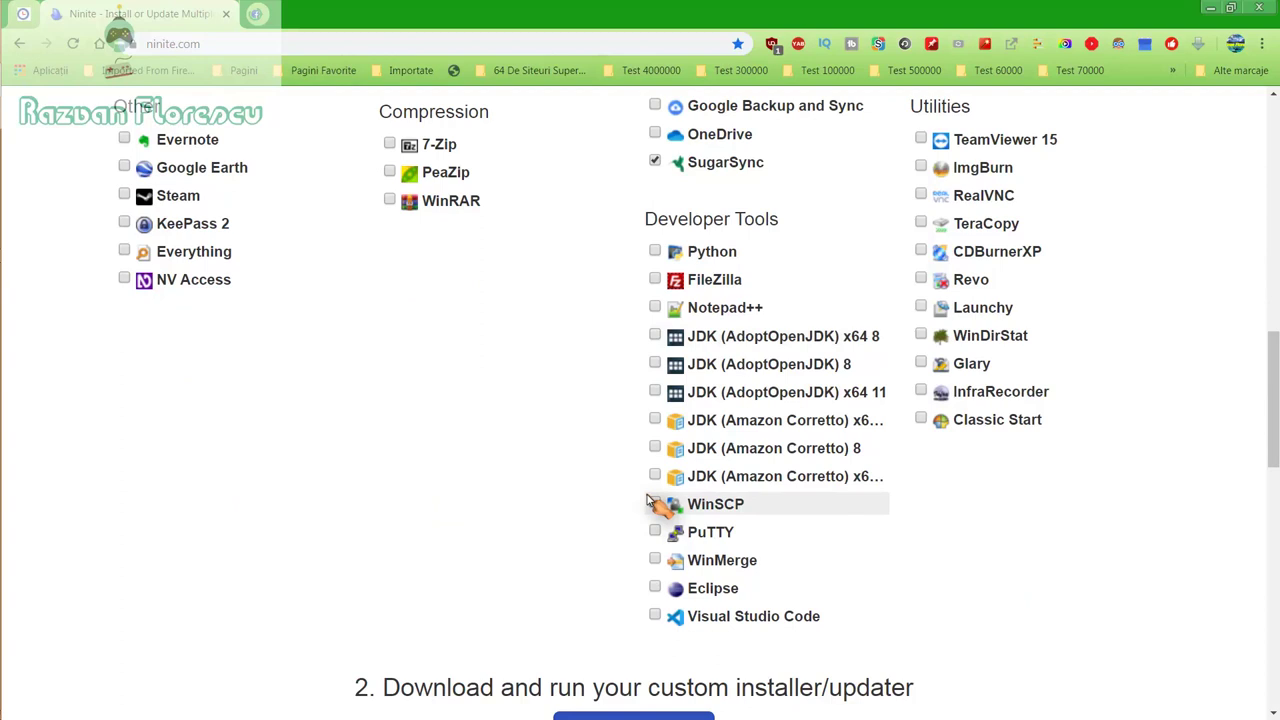
pyautogui.scroll(-2, 650, 503)
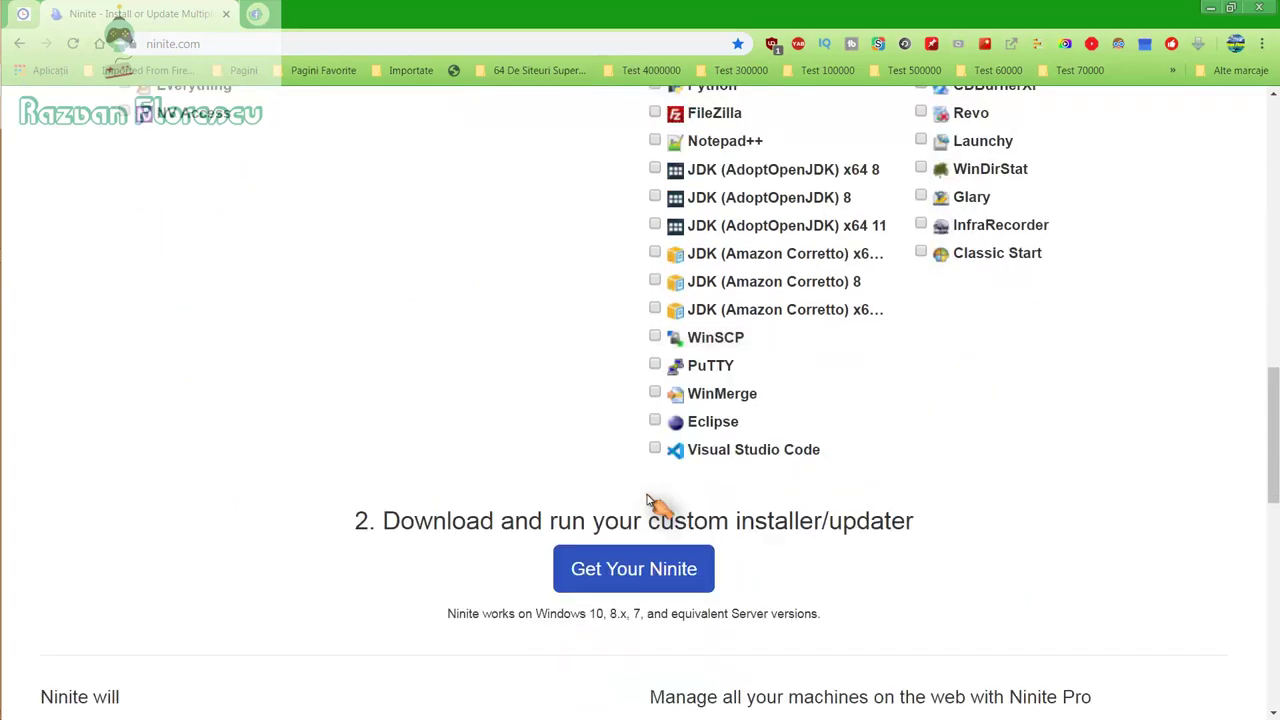
pyautogui.click(636, 569)
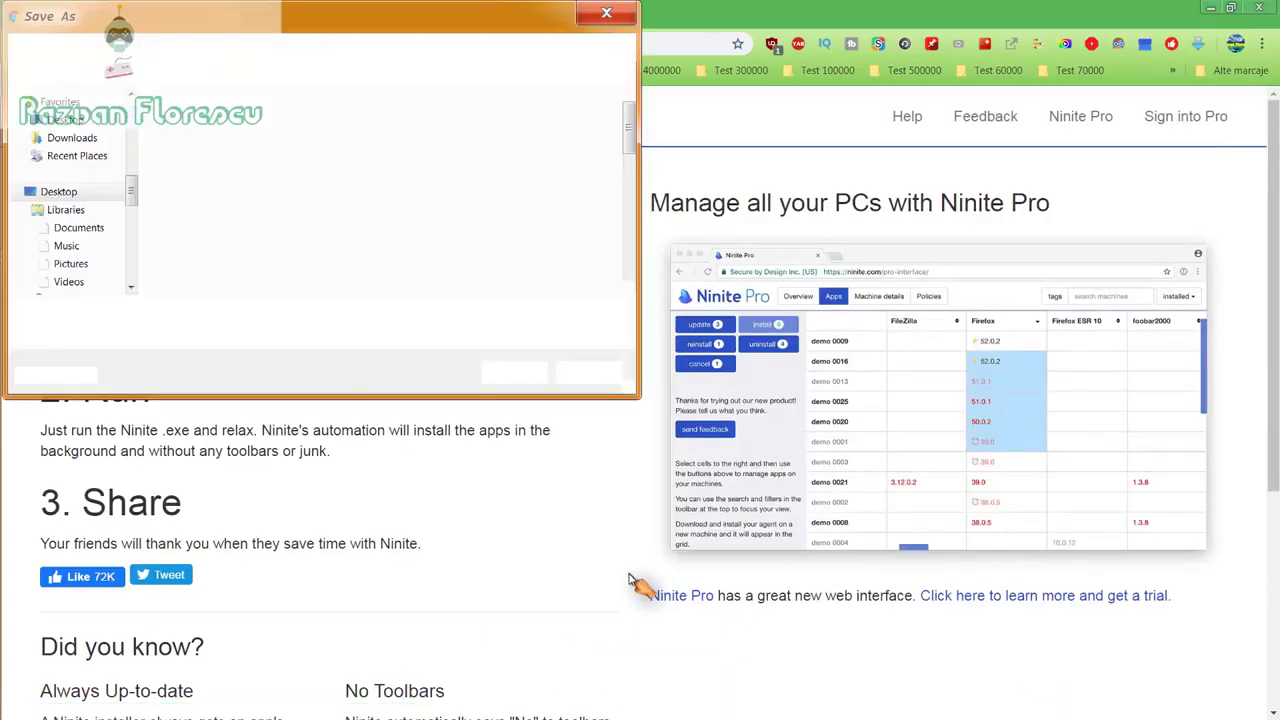
pyautogui.click(330, 336)
pyautogui.click(296, 360)
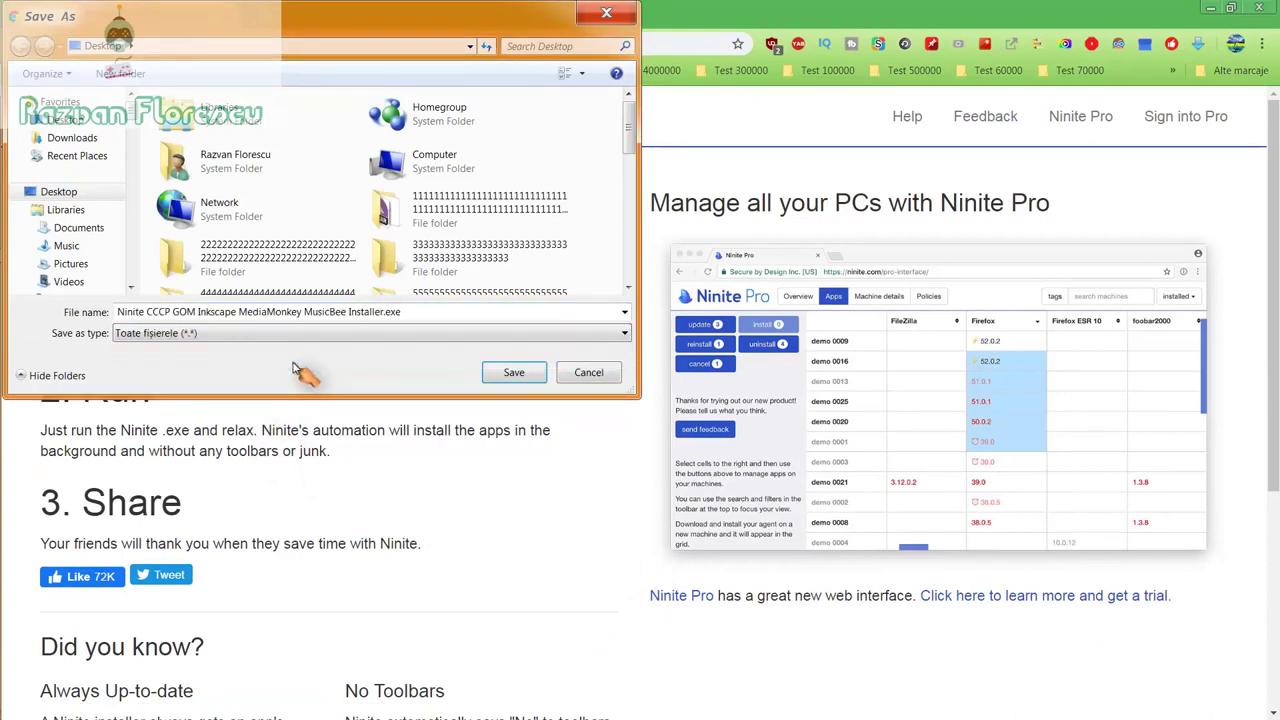
pyautogui.click(508, 372)
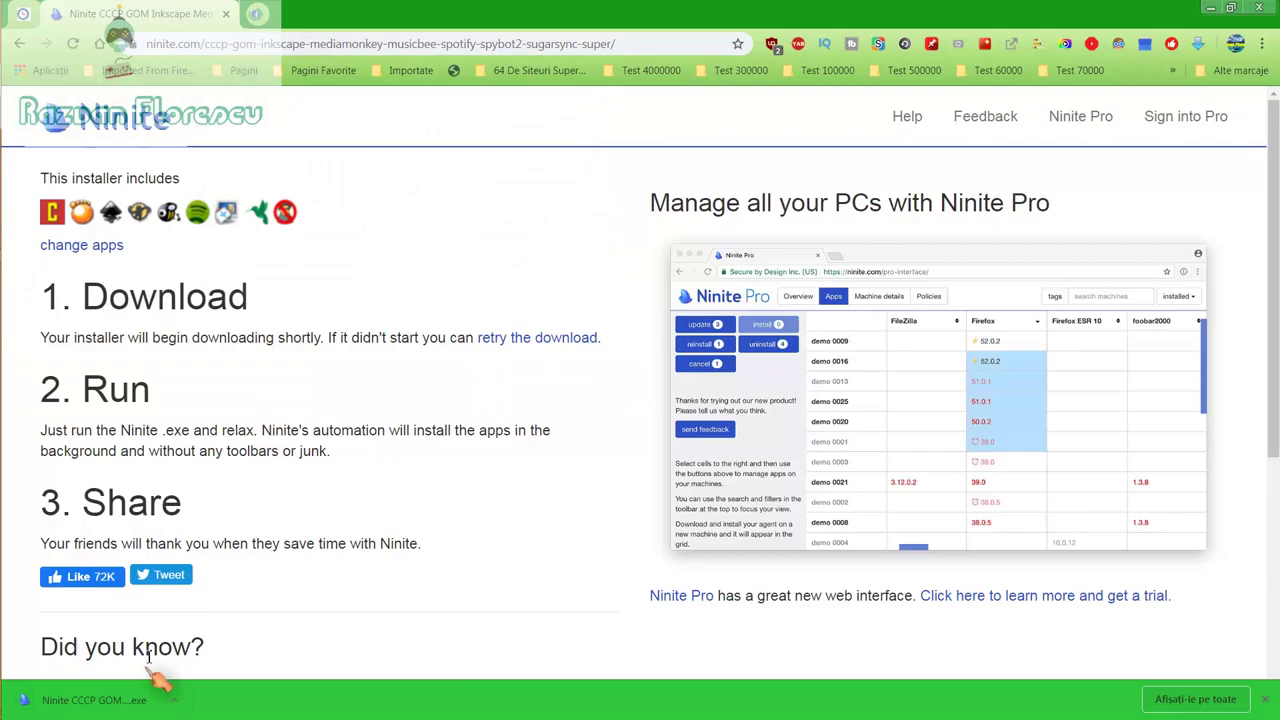
# Step: Run the downloaded Ninite installer, close the browser window and show the installation details
pyautogui.click(128, 700)
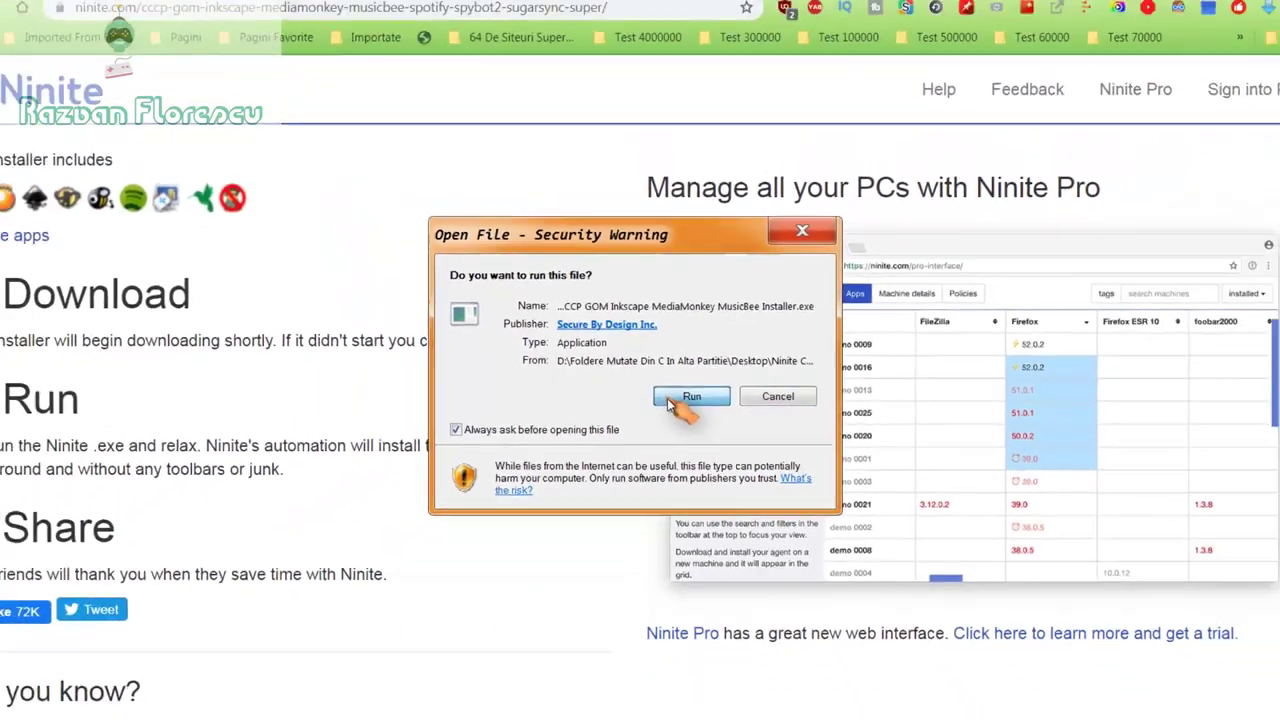
pyautogui.click(672, 423)
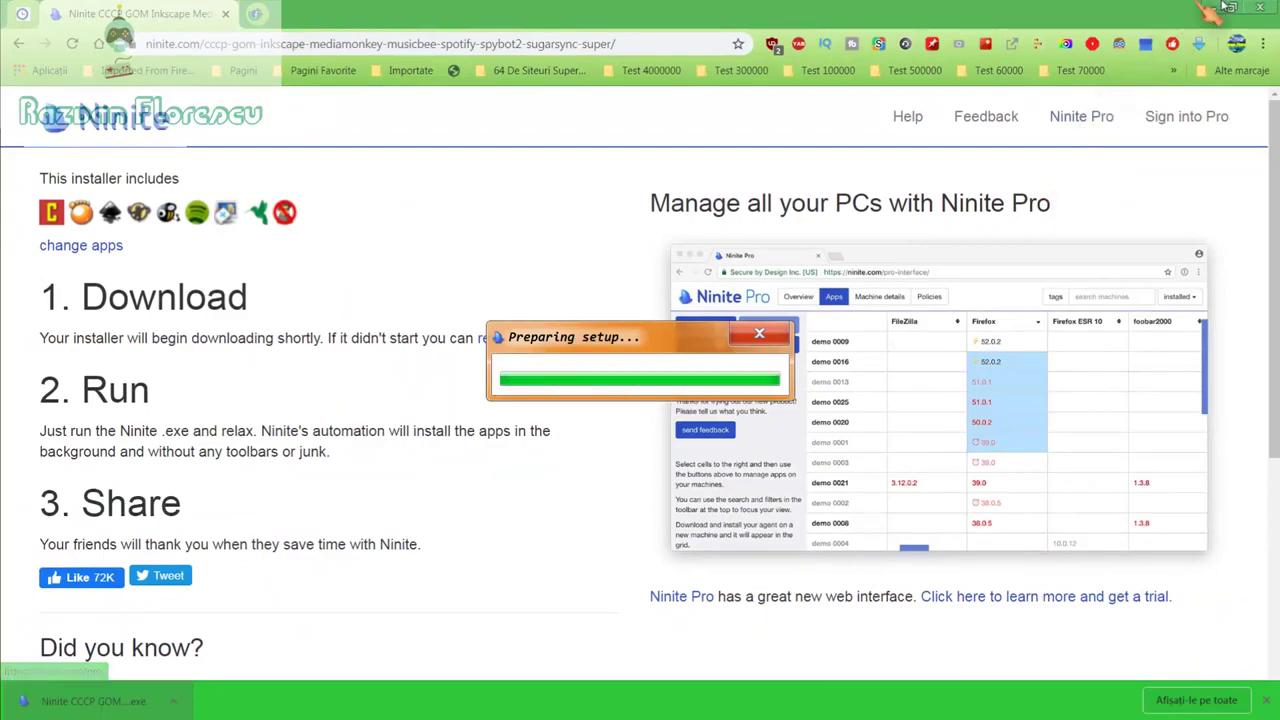
pyautogui.click(1258, 8)
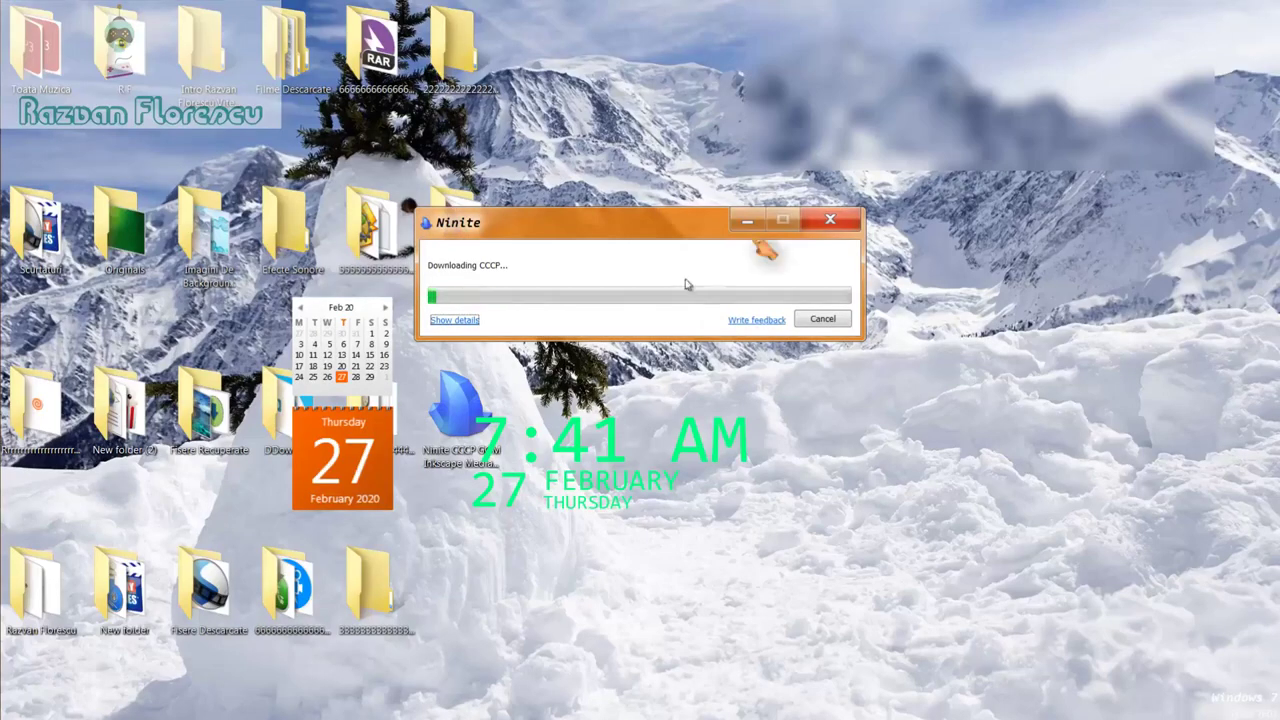
pyautogui.click(458, 322)
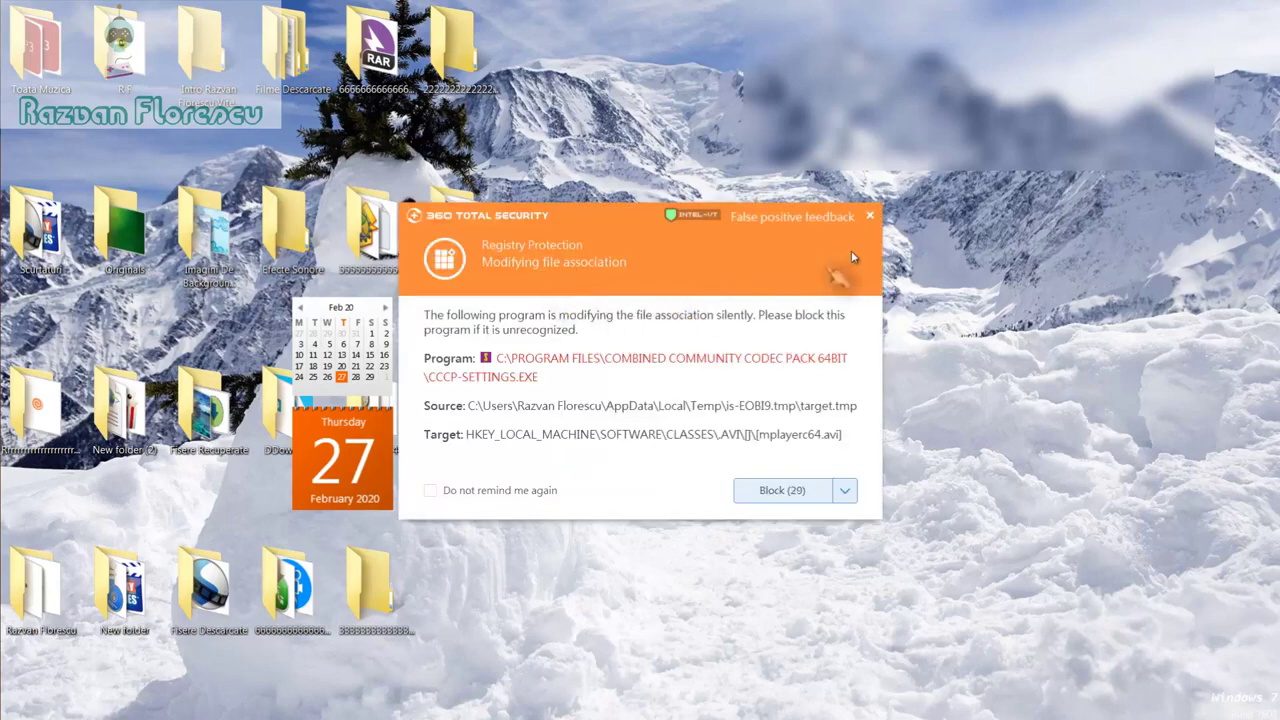
# Step: Dismiss the 360 Total Security alerts about the CCCP file association, the context menu and the SUPERAntiSpyware driver or service changes
pyautogui.click(873, 217)
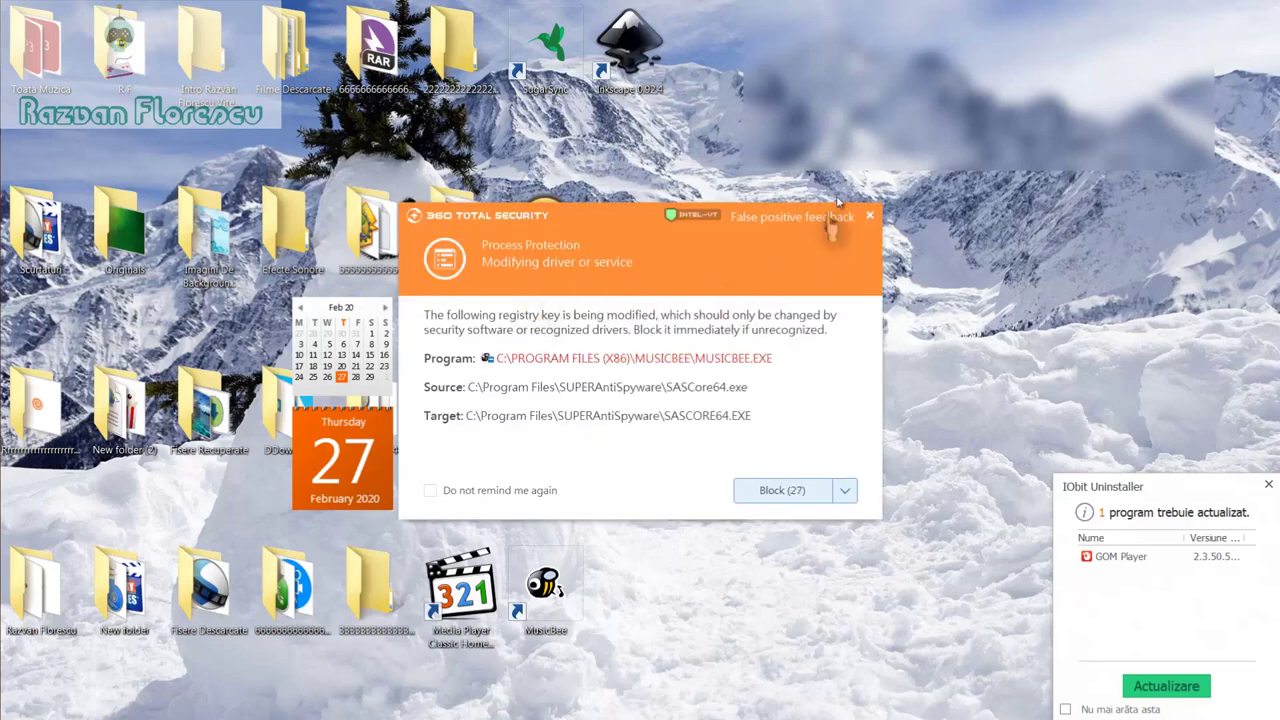
pyautogui.click(873, 218)
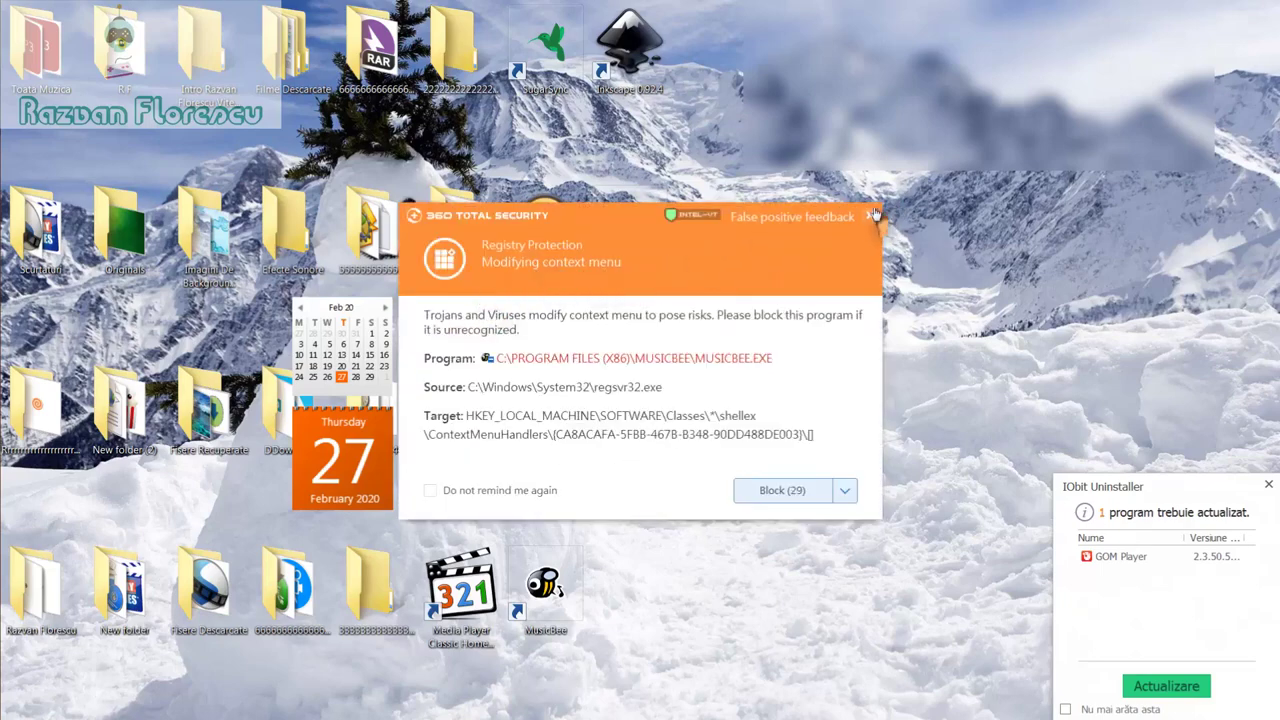
pyautogui.click(871, 218)
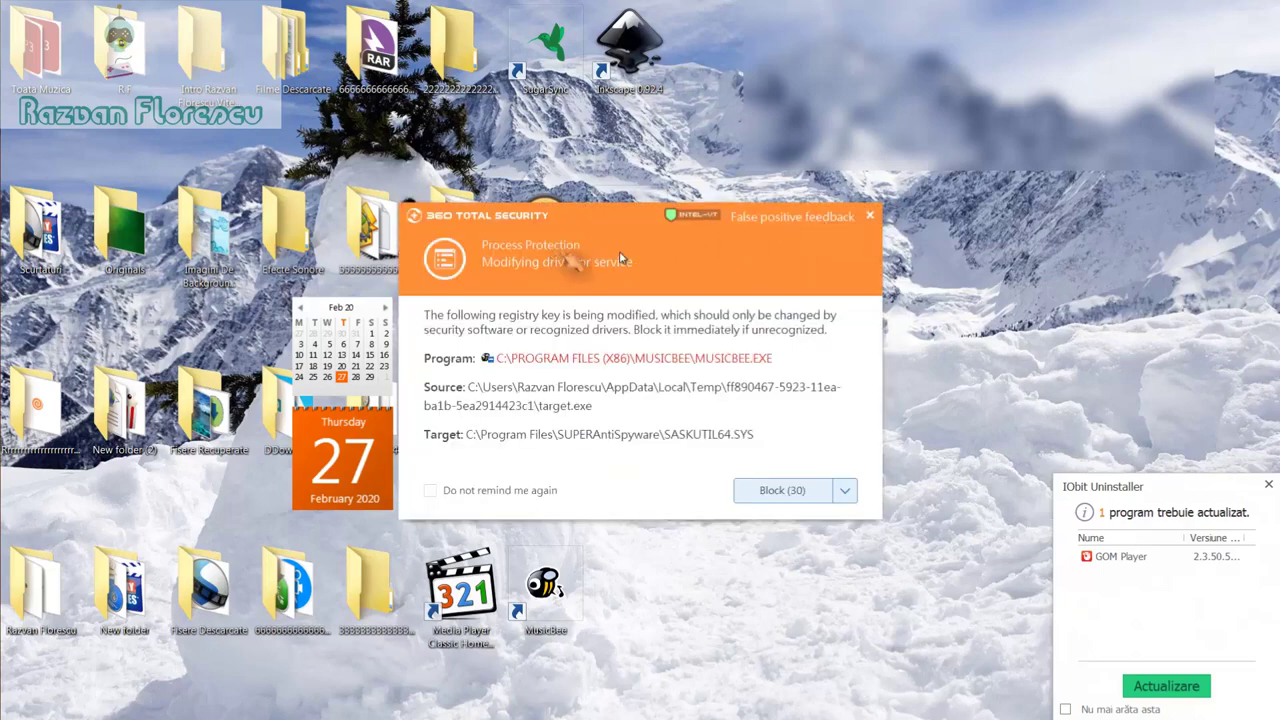
pyautogui.click(871, 215)
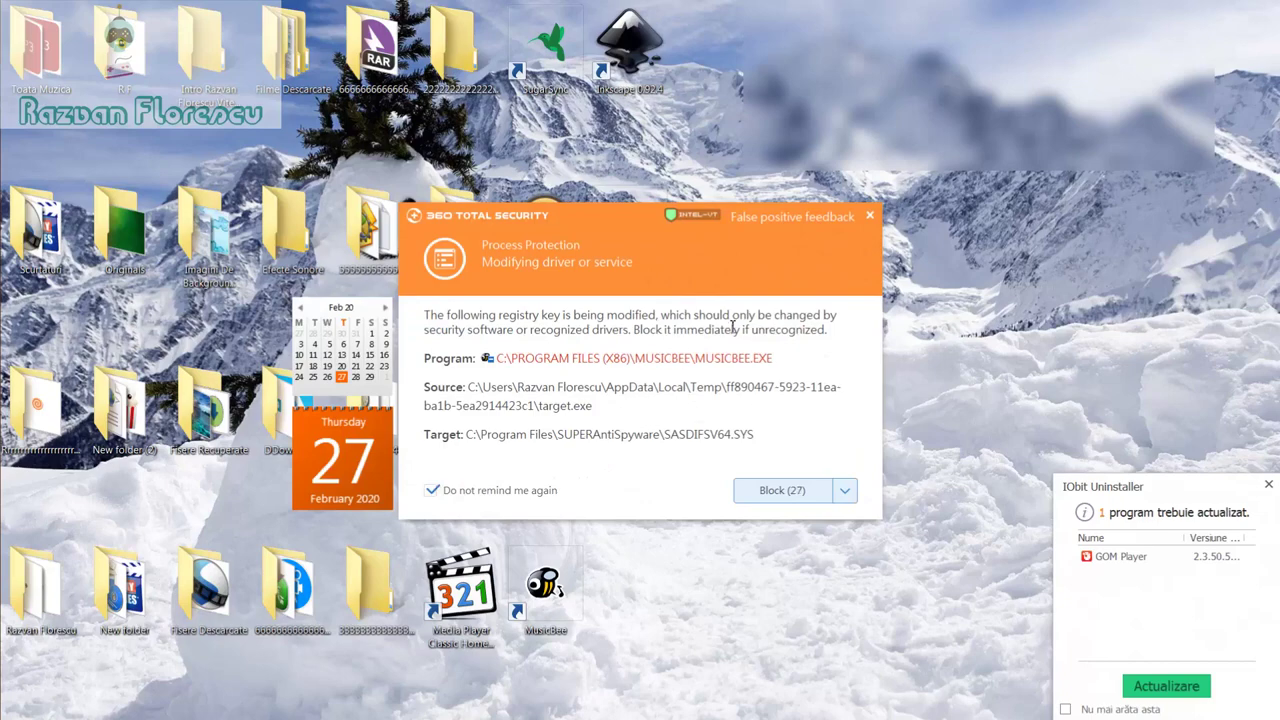
pyautogui.click(871, 215)
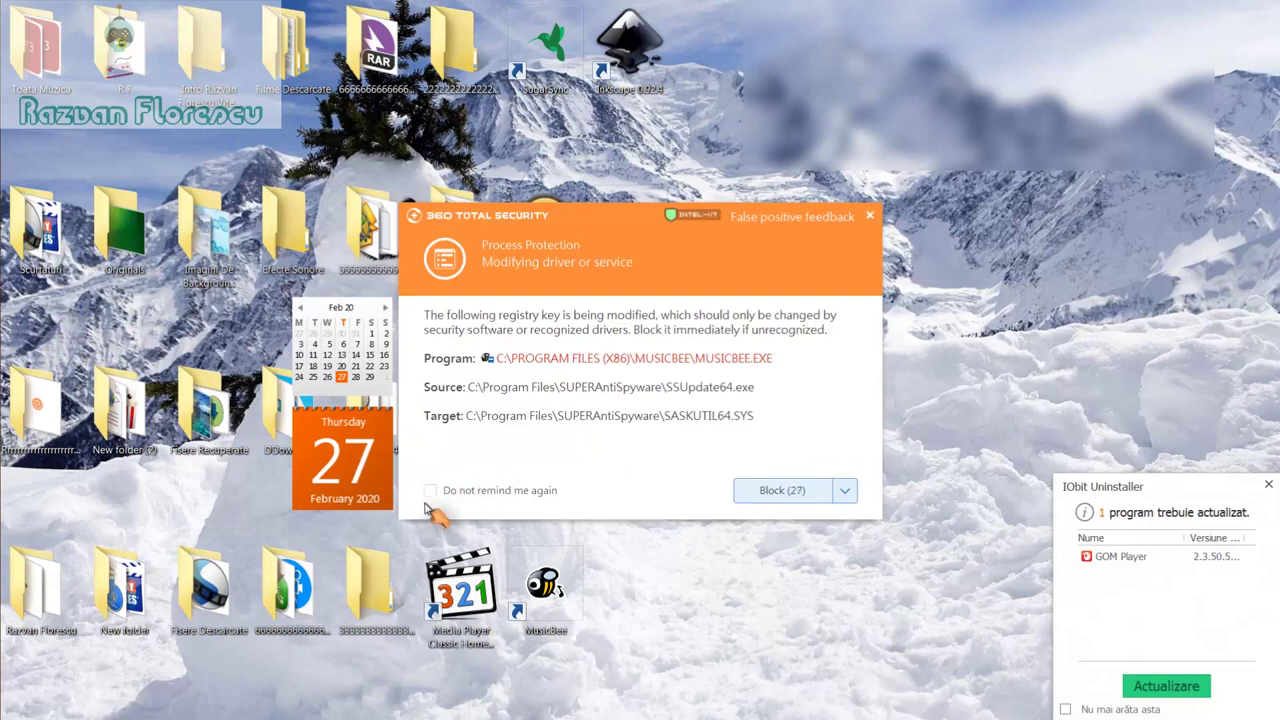
pyautogui.click(869, 216)
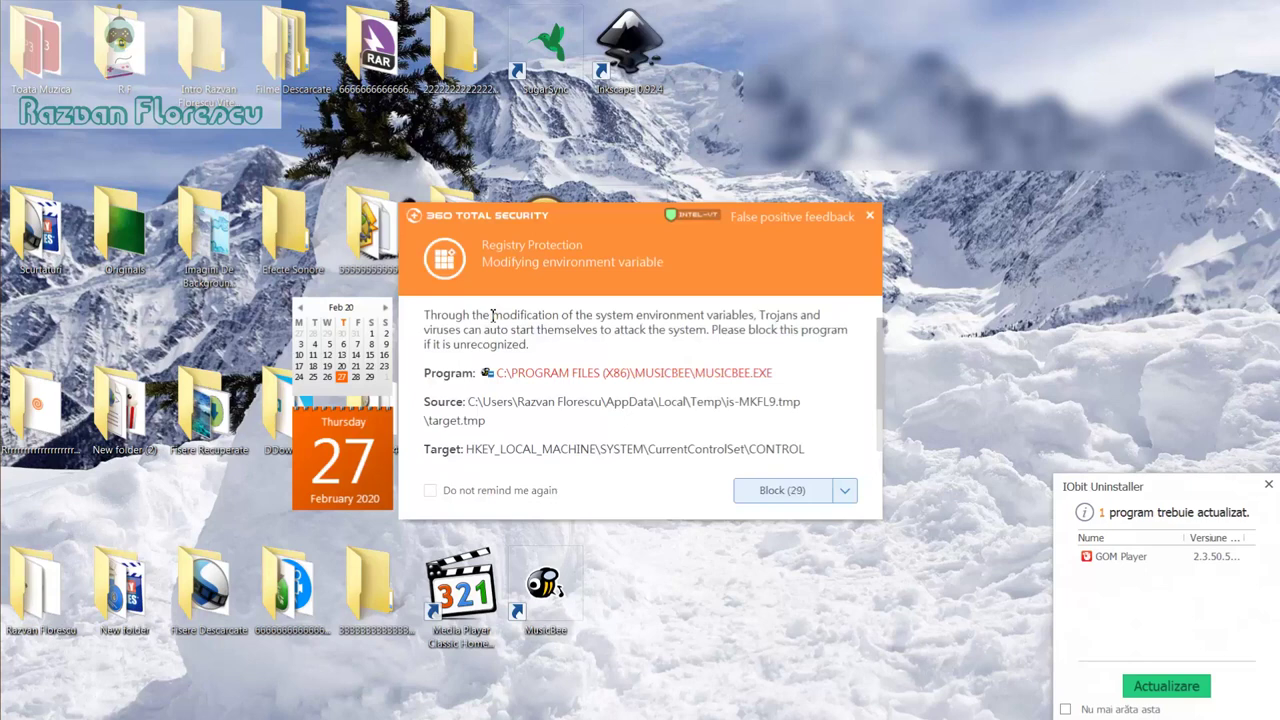
# Step: Dismiss the environment variable and Spybot startup item alerts with Do not remind me again enabled
pyautogui.click(431, 491)
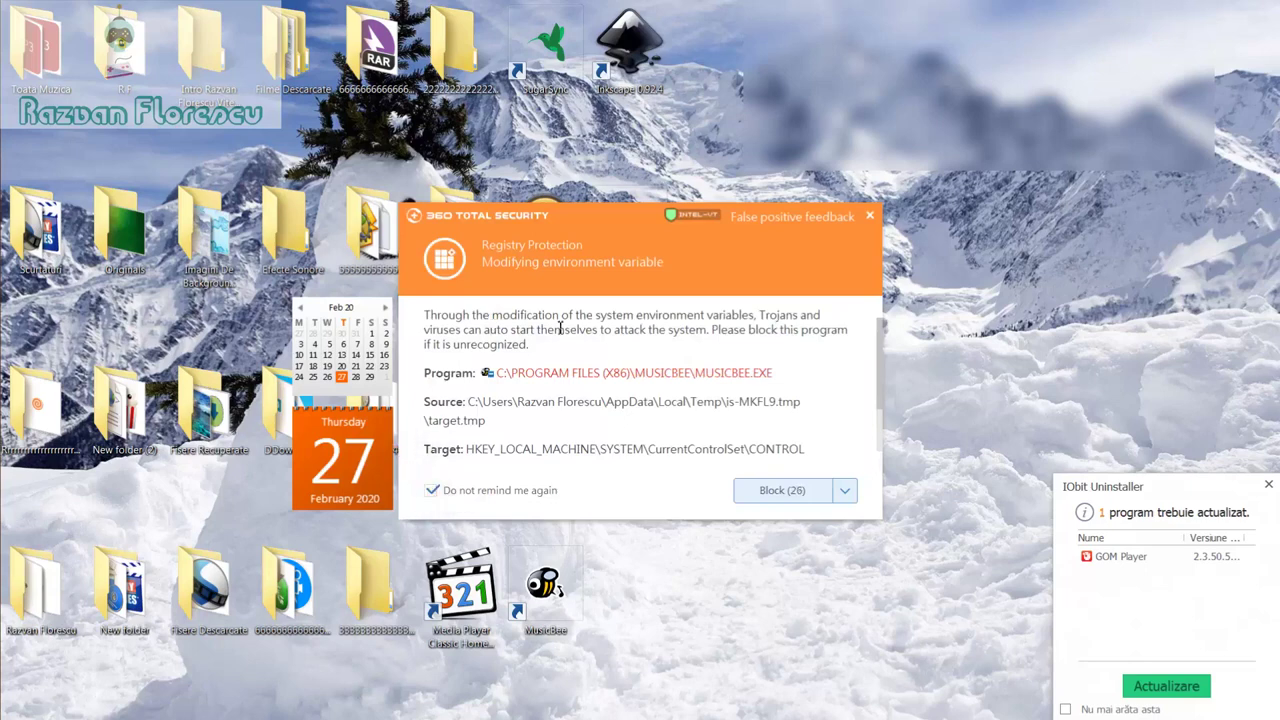
pyautogui.click(870, 219)
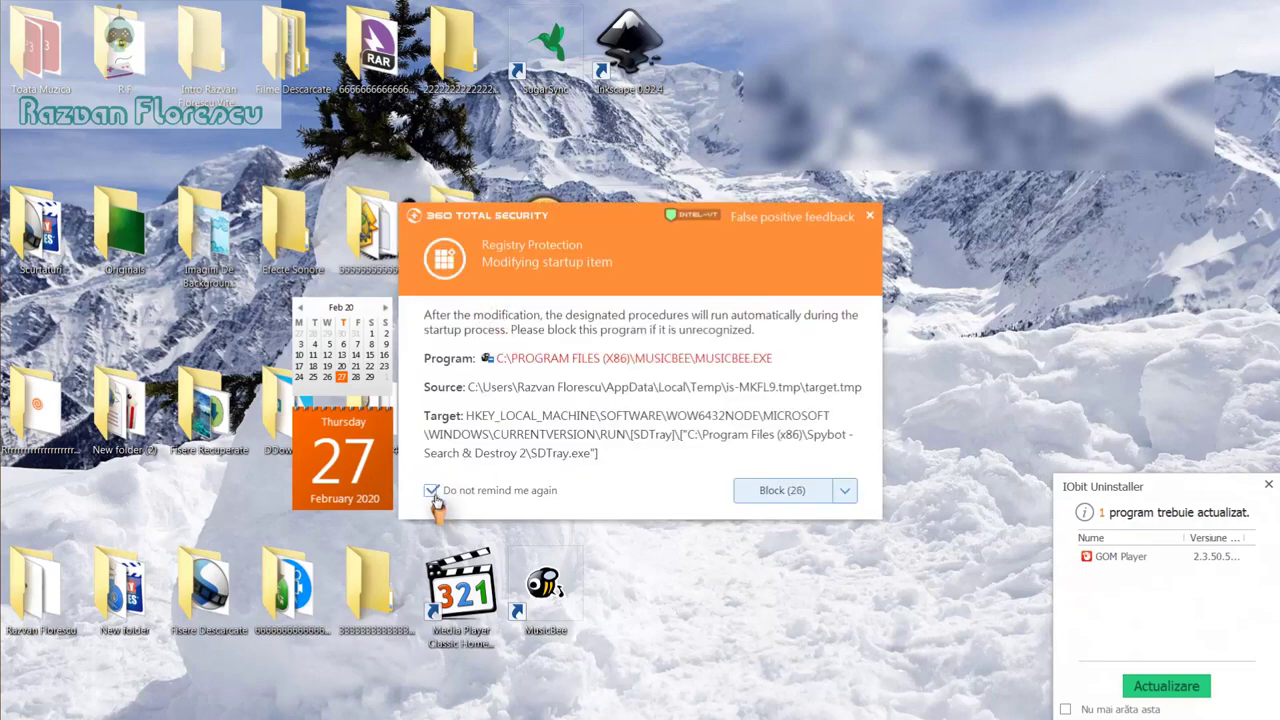
pyautogui.click(870, 216)
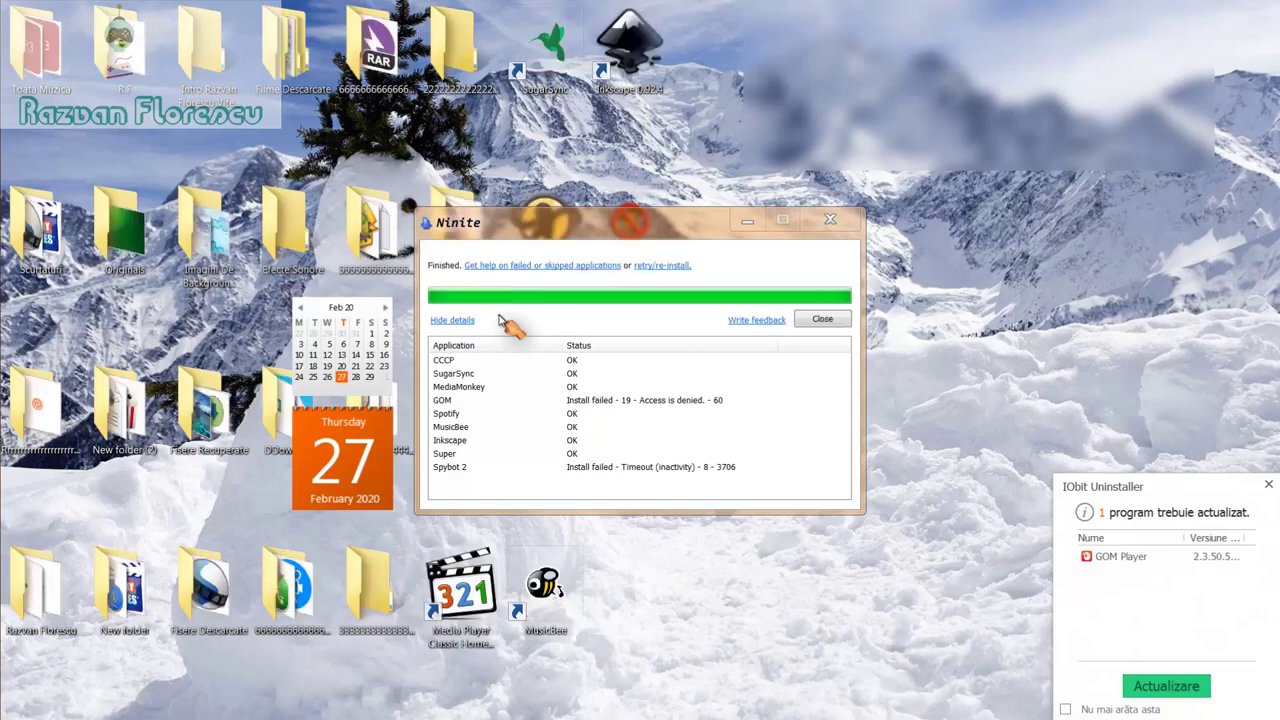
# Step: Close the IObit Uninstaller update notice and the finished Ninite installer window
pyautogui.click(1266, 485)
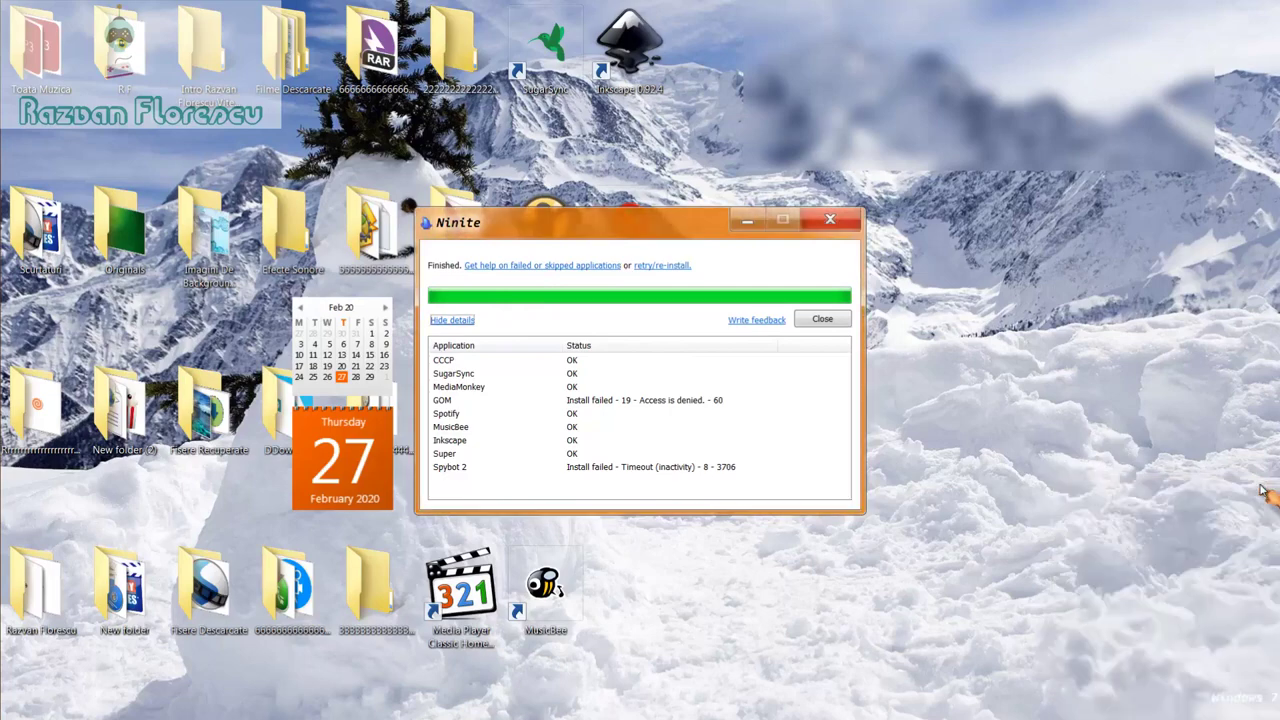
pyautogui.click(822, 320)
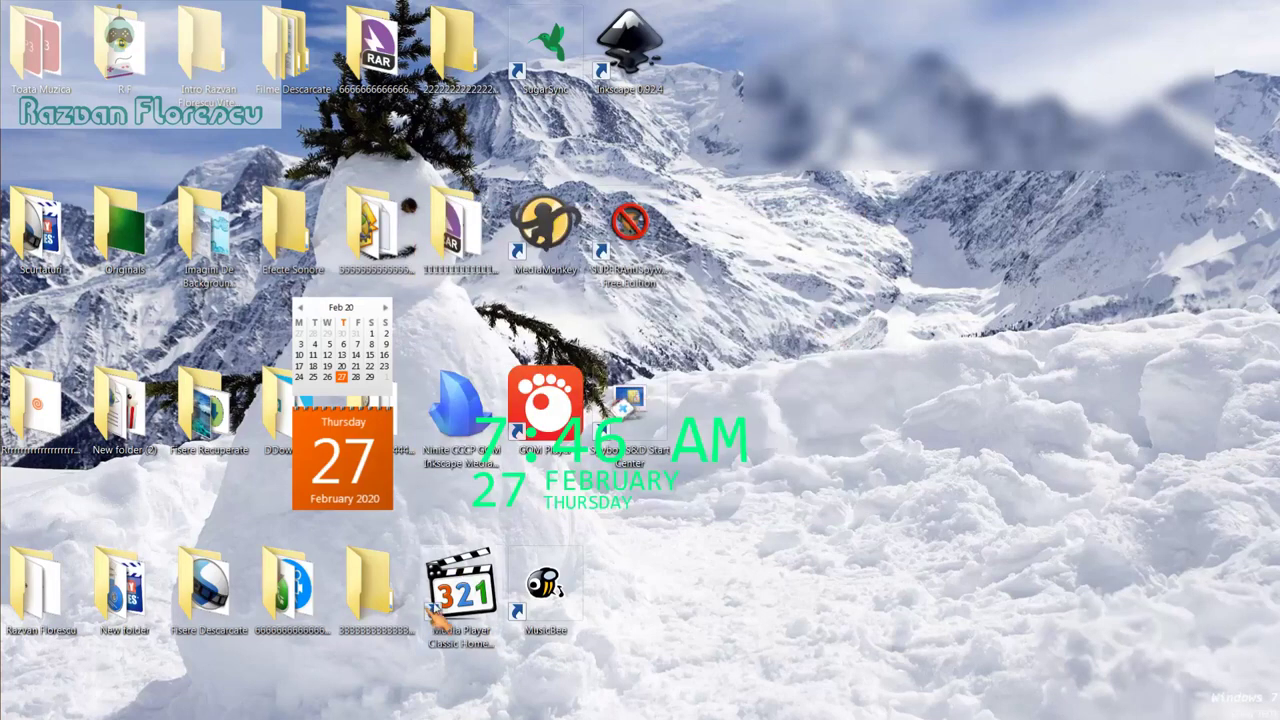
# Step: Launch Media Player Classic Home Cinema from the desktop, decline periodic CCCP update checks and maximize the player
pyautogui.doubleClick(460, 590)
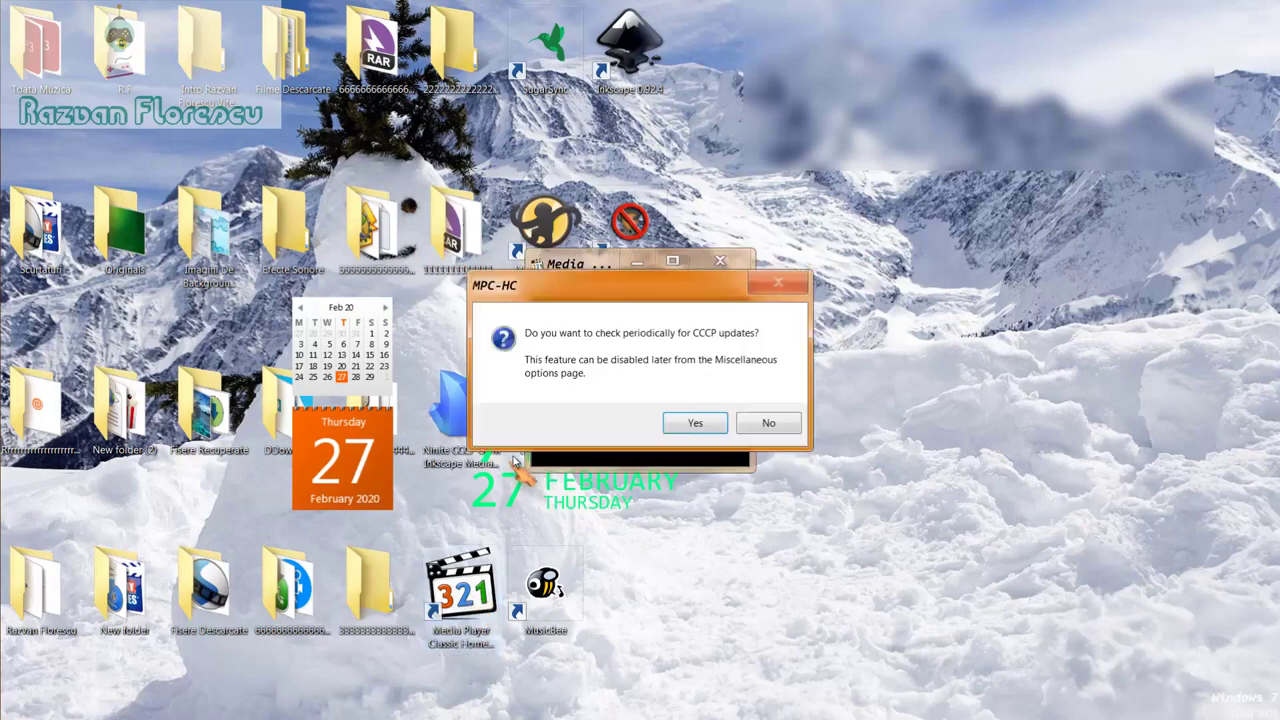
pyautogui.click(765, 424)
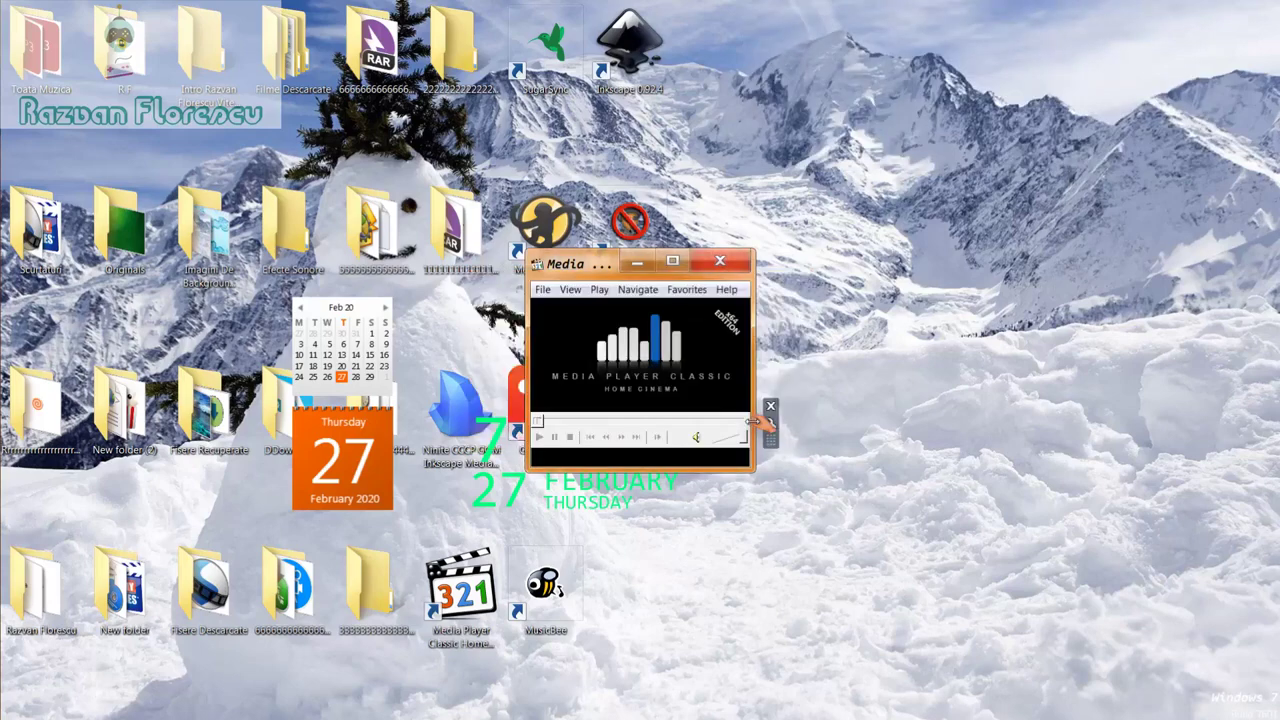
pyautogui.moveTo(600, 264); pyautogui.dragTo(604, 6)
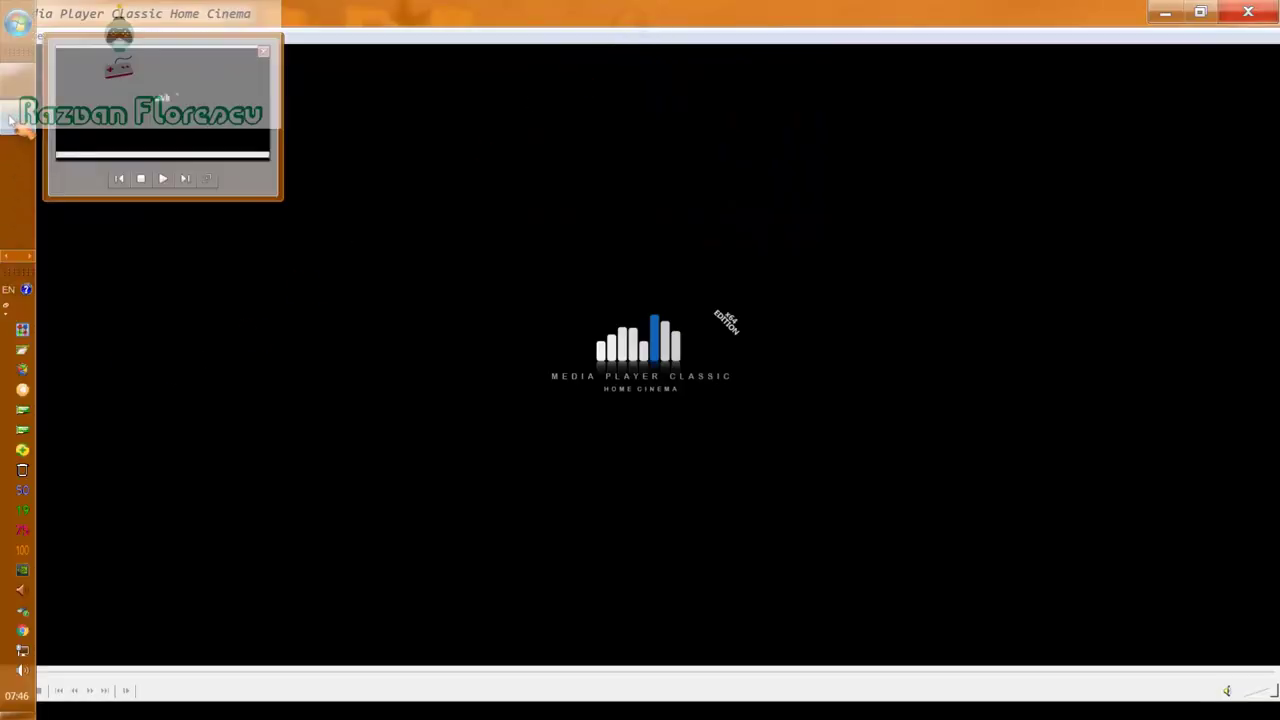
# Step: Pin Media Player Classic Home Cinema to the taskbar and close the player
pyautogui.rightClick(12, 118)
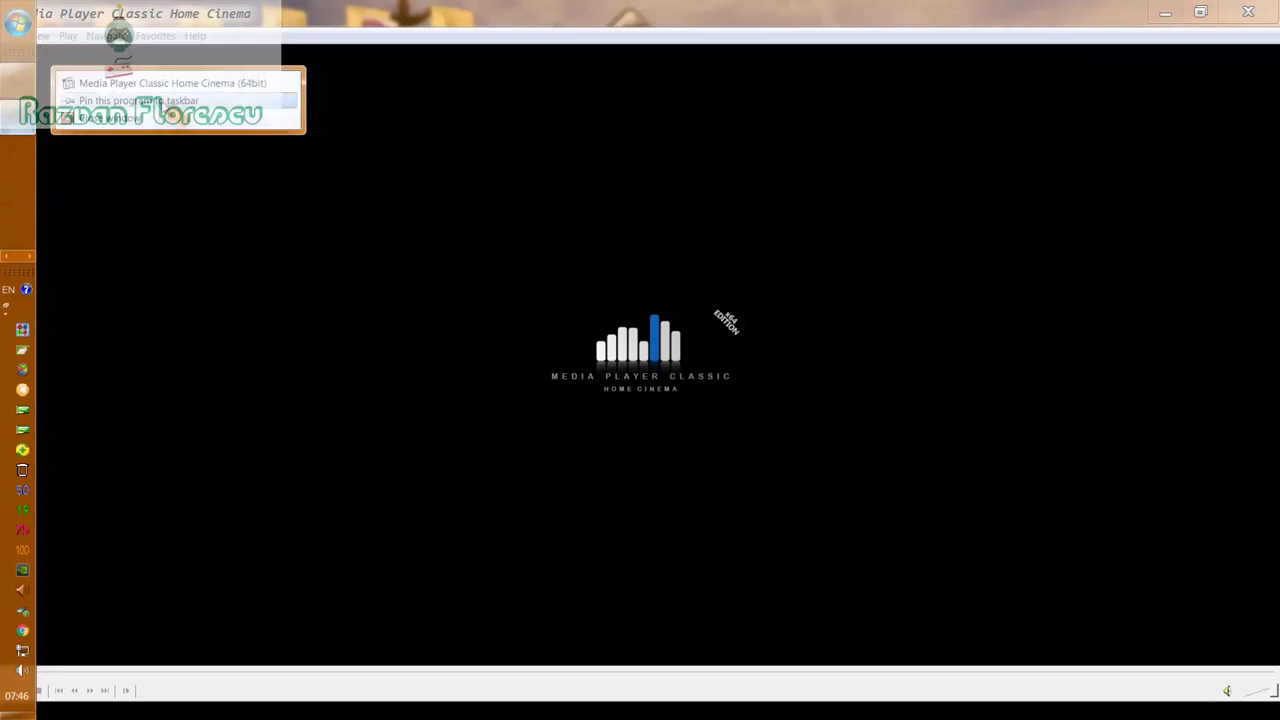
pyautogui.click(170, 102)
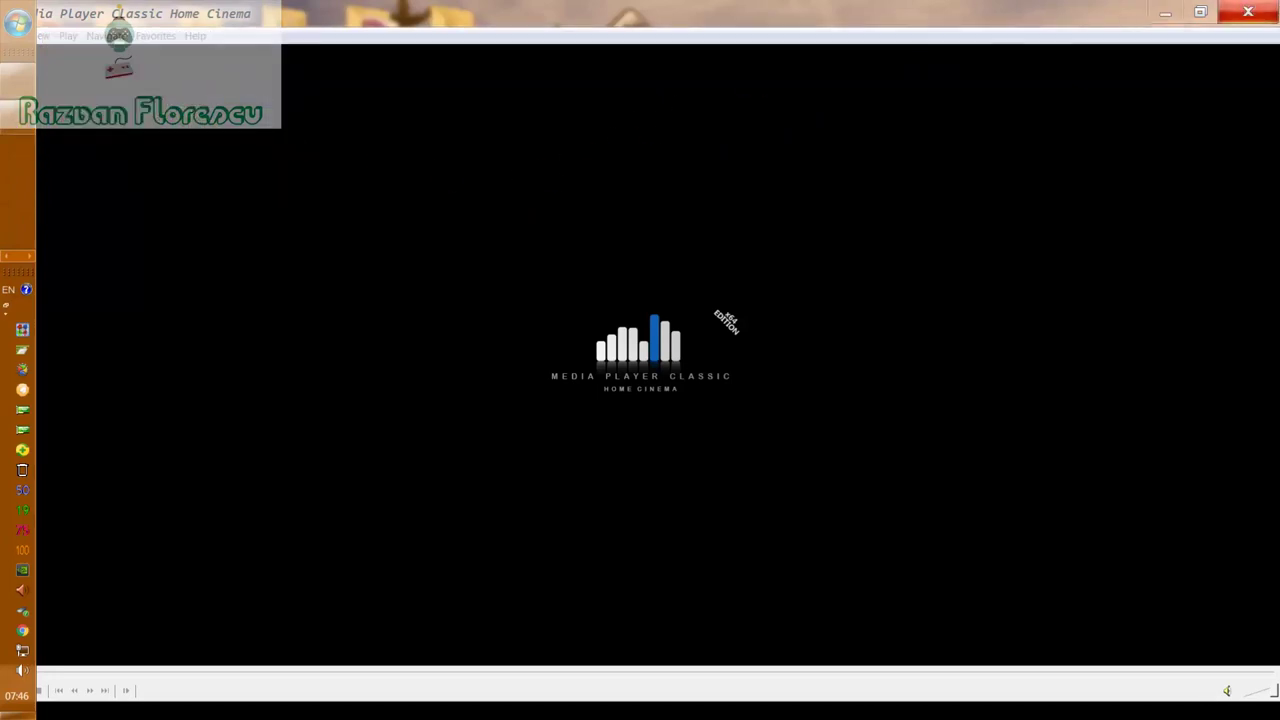
pyautogui.click(1248, 12)
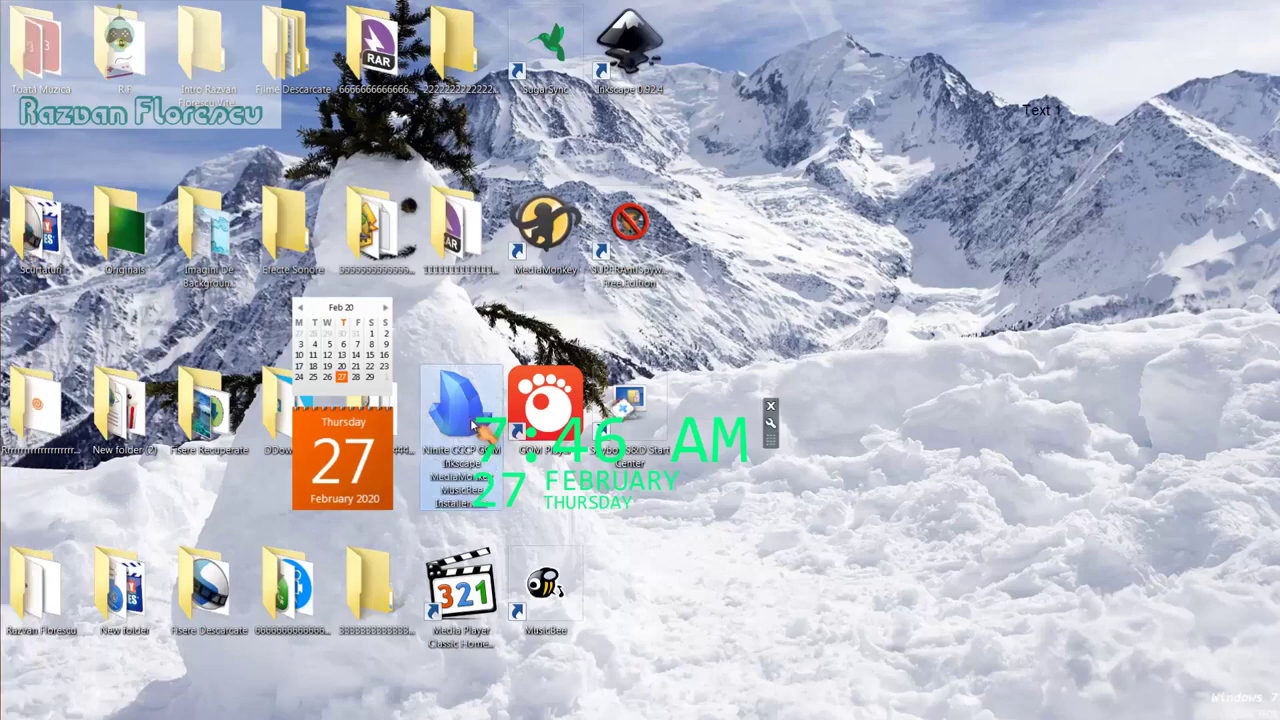
# Step: Permanently delete the Ninite CCCP GOM Inkscape MediaMonkey MusicBee Installer file from the desktop
pyautogui.hotkey('shift', 'Delete')
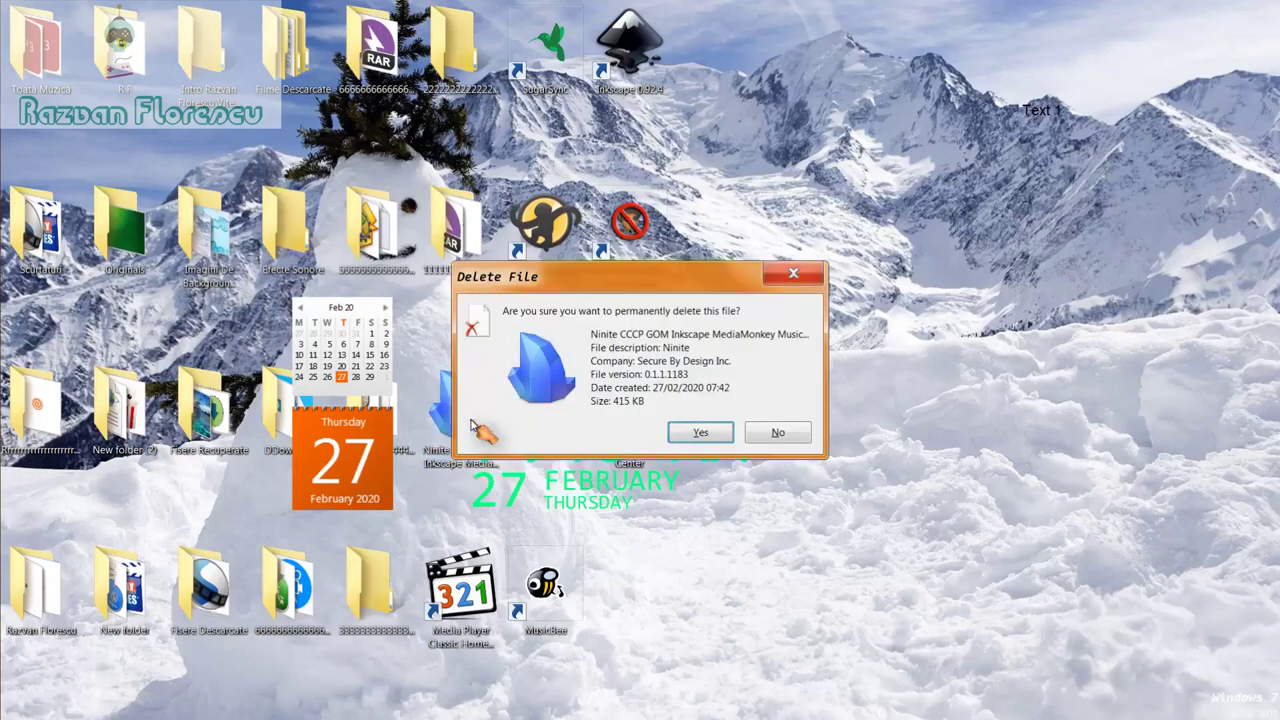
pyautogui.press('Return')
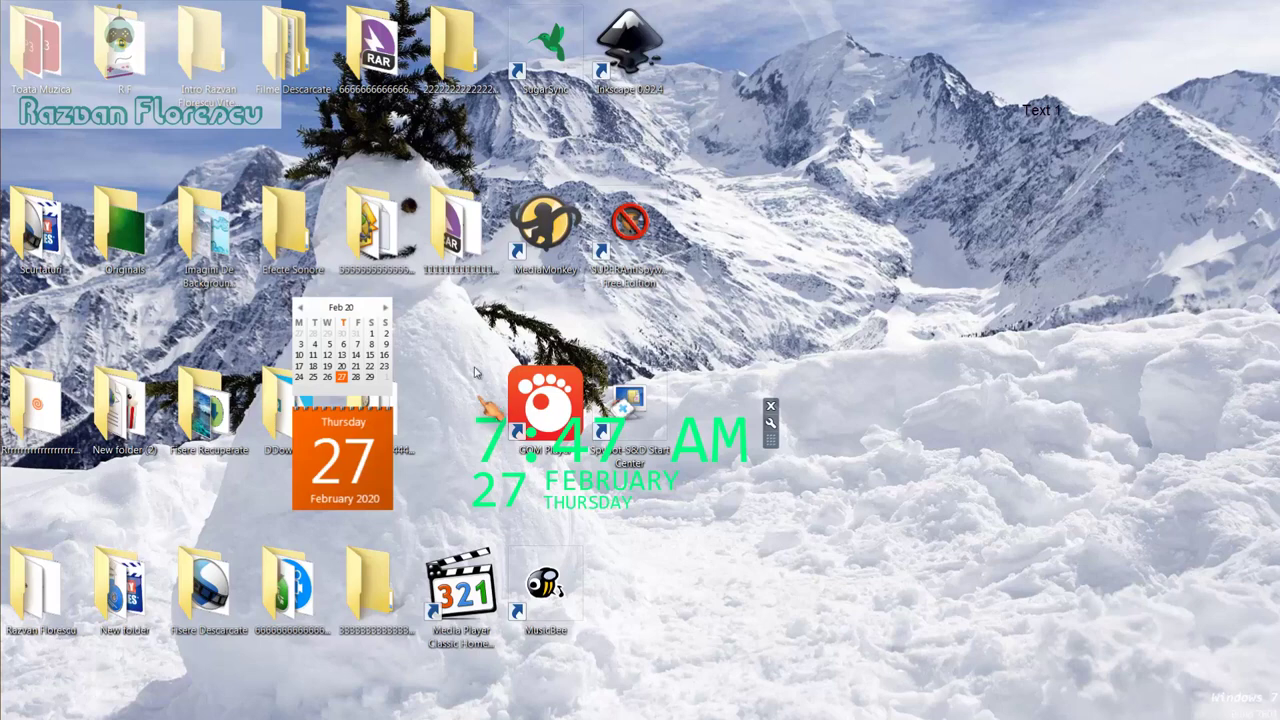
# Step: Copy the new app shortcuts into the Scurtaturi folder and permanently delete the originals from the desktop
pyautogui.moveTo(710, 3); pyautogui.dragTo(512, 605)
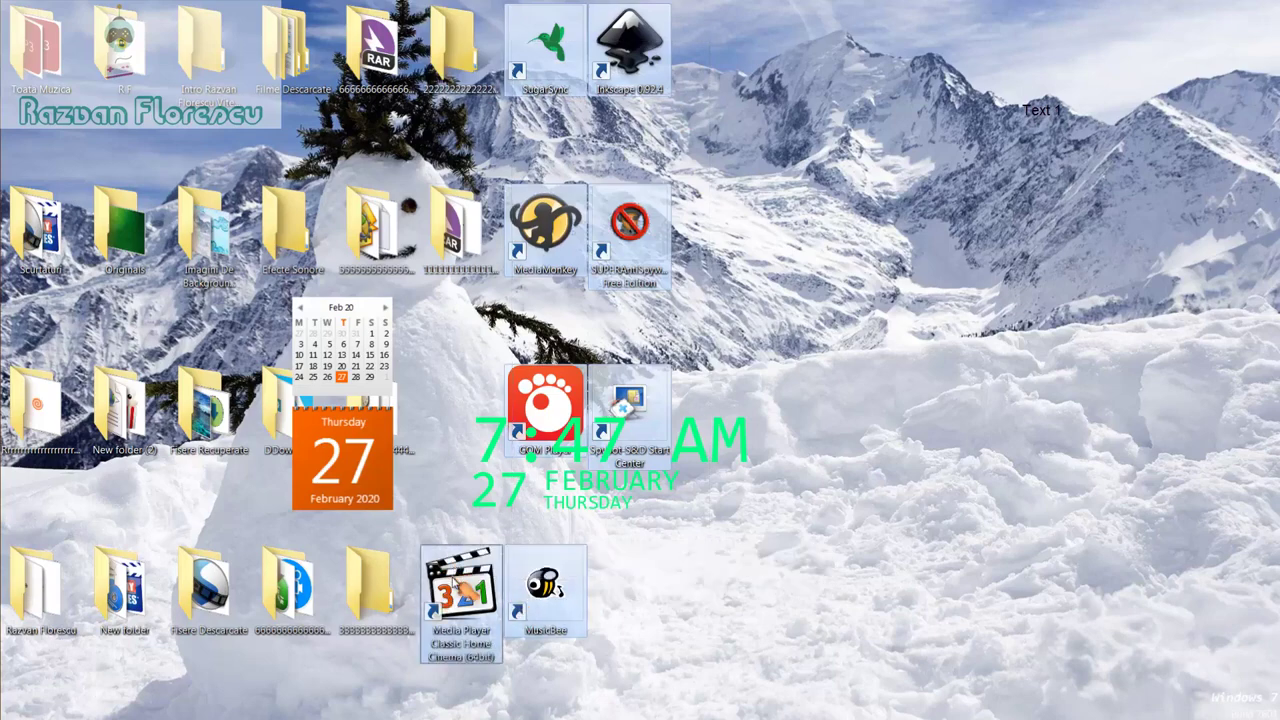
pyautogui.moveTo(452, 570); pyautogui.dragTo(75, 200)
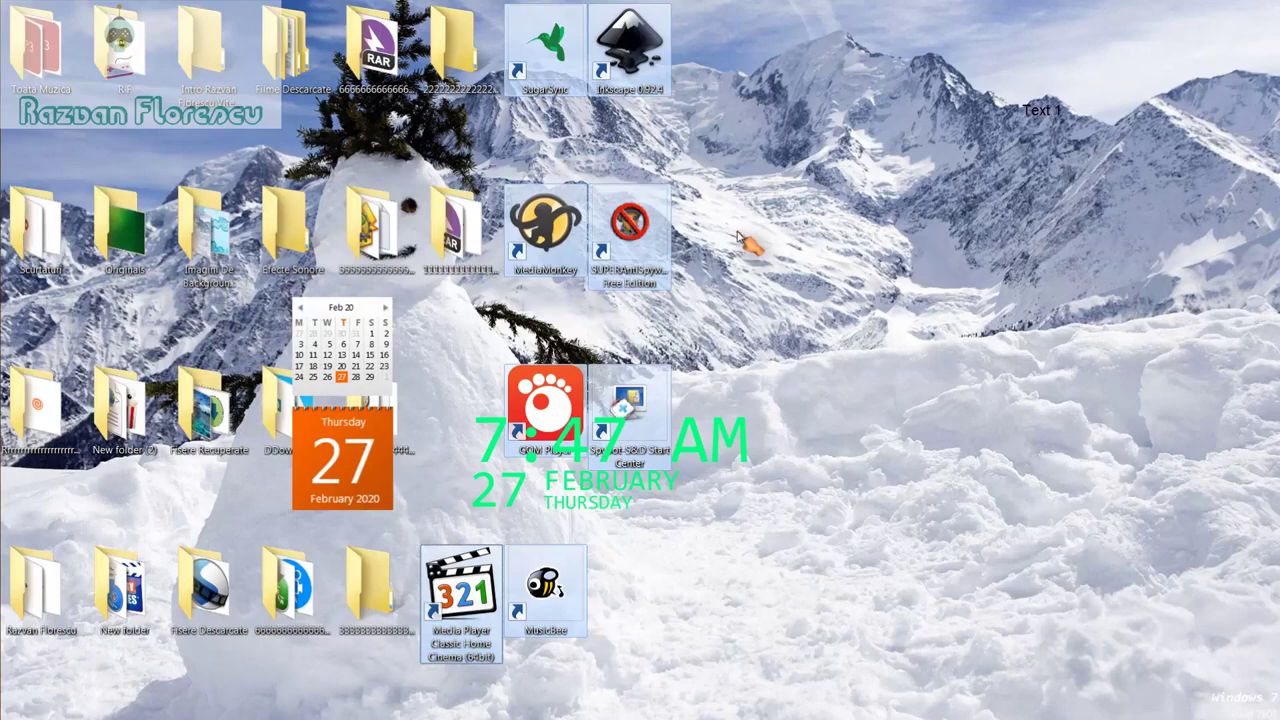
pyautogui.hotkey('shift', 'Delete')
pyautogui.press('Return')
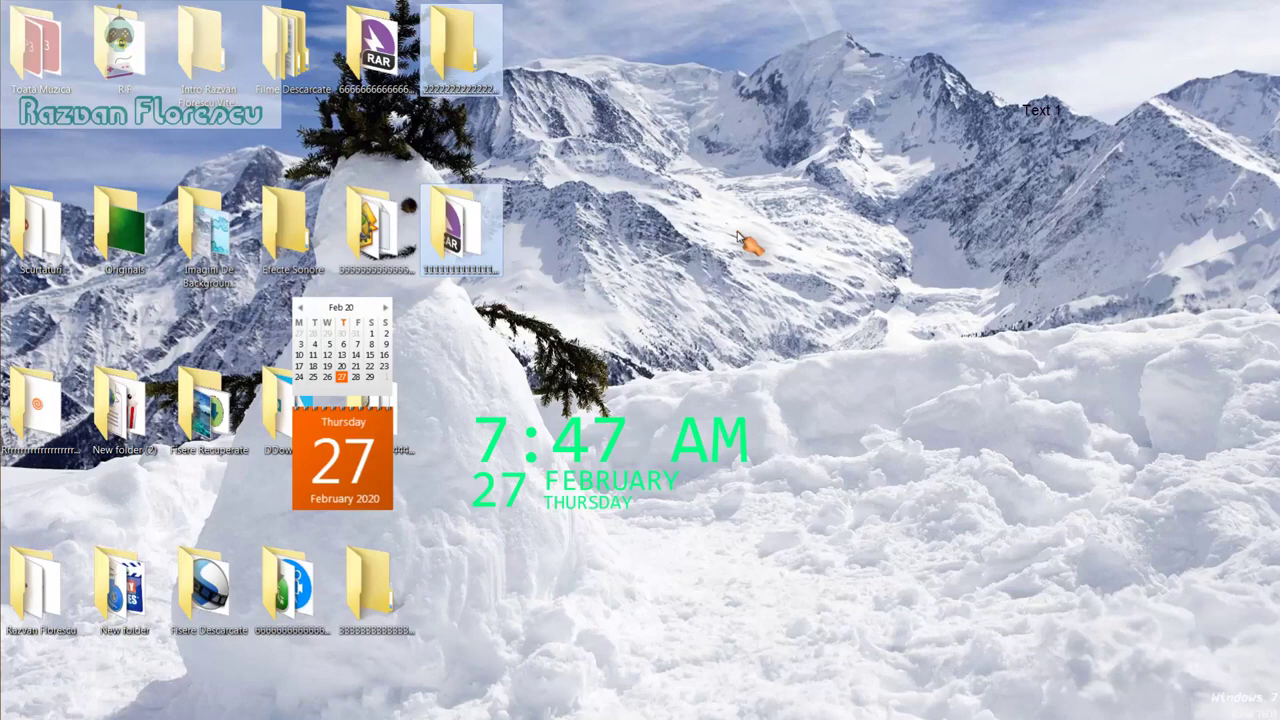
pyautogui.click(605, 545)
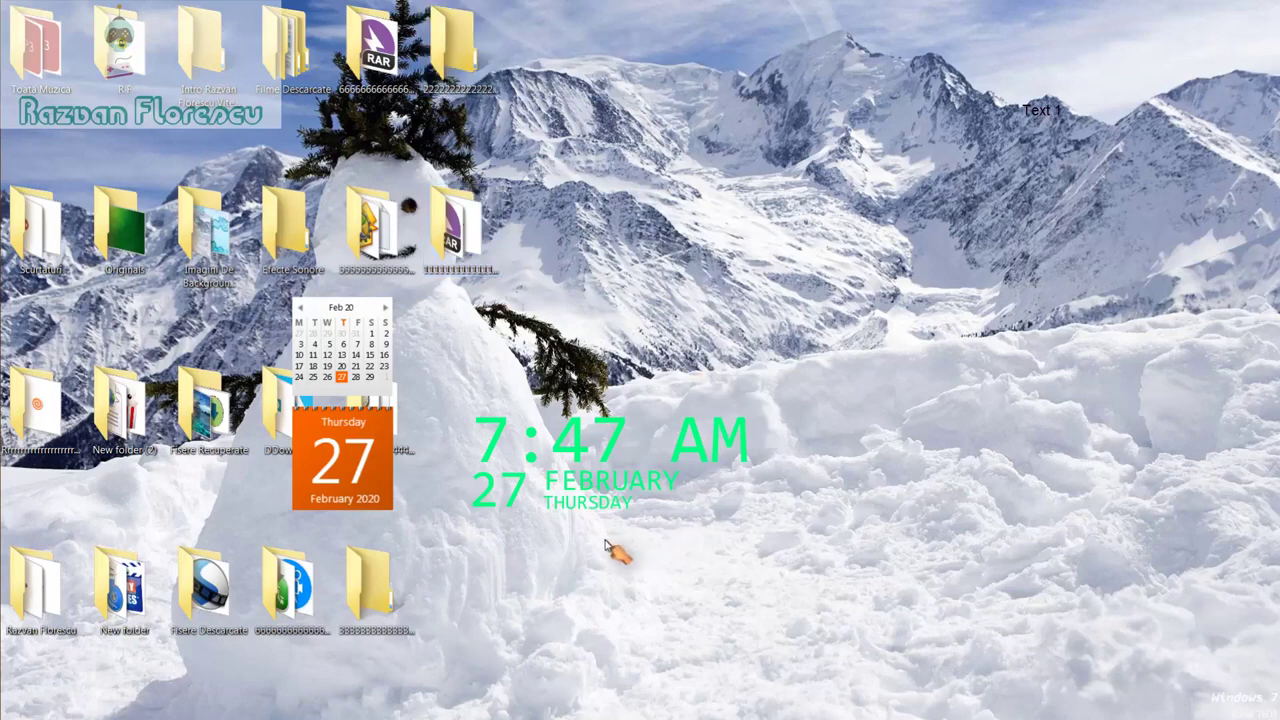
# Step: Refresh the desktop twice
pyautogui.rightClick(605, 545)
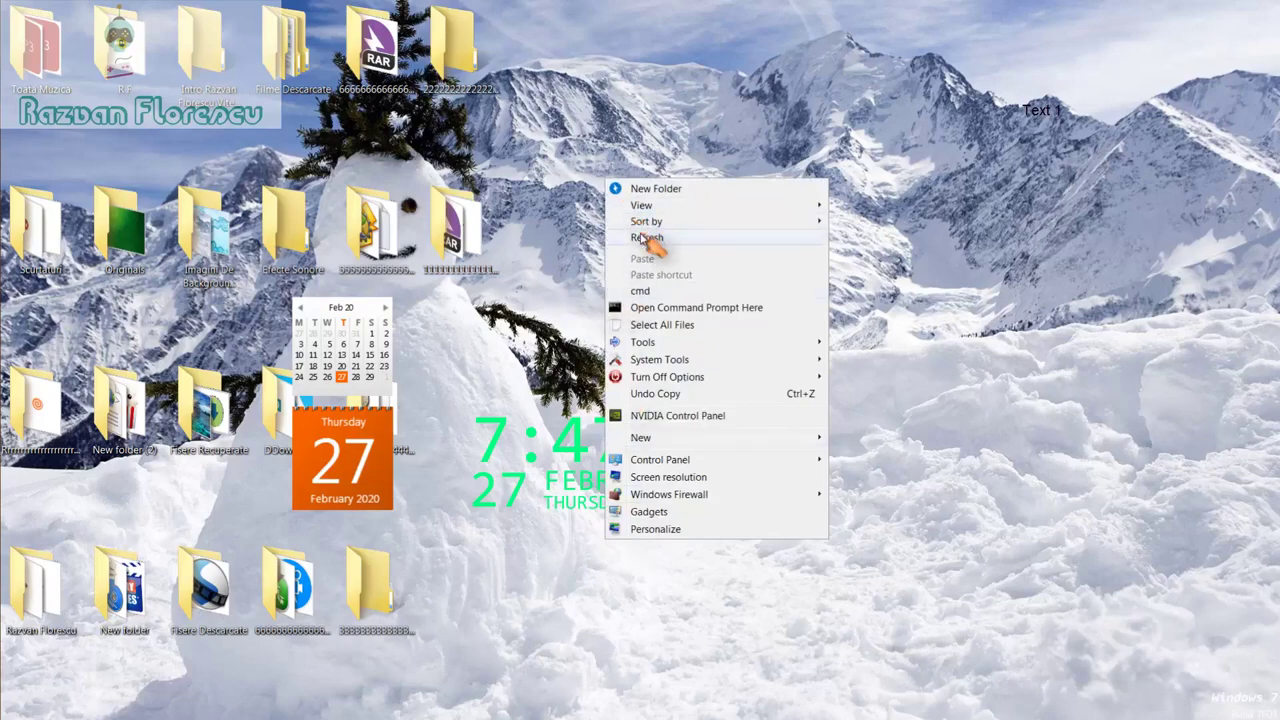
pyautogui.click(645, 240)
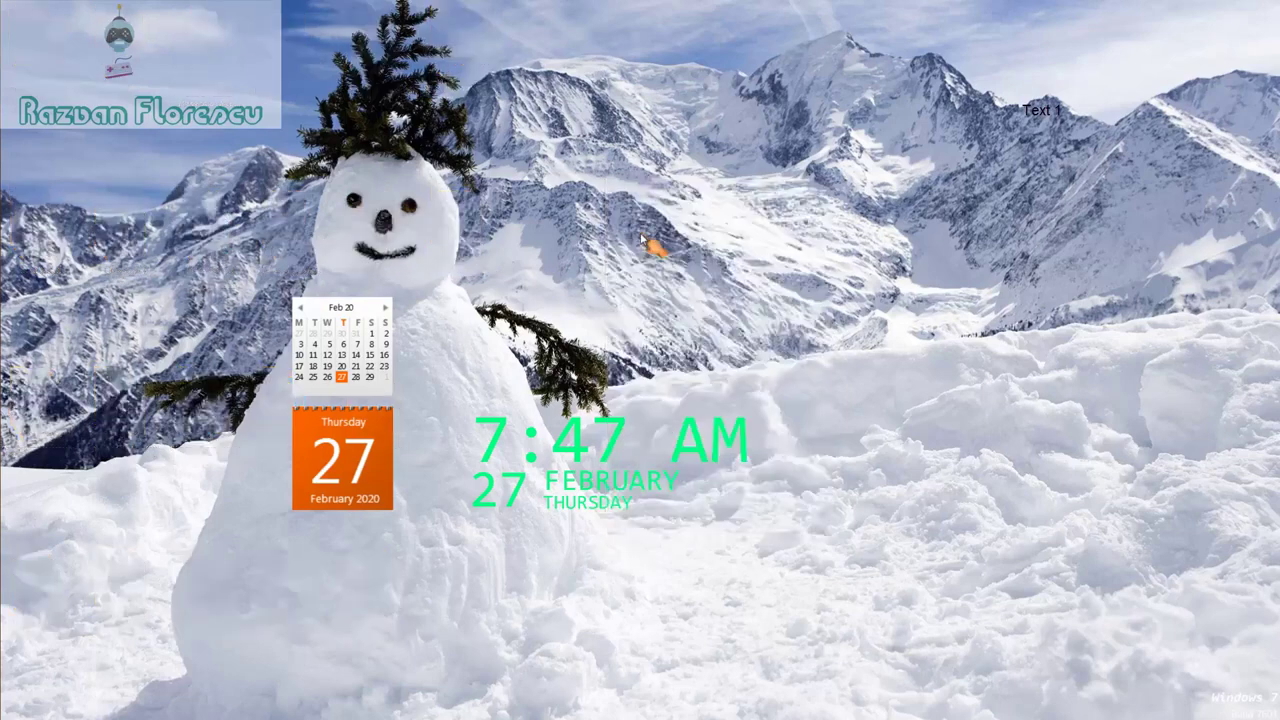
pyautogui.rightClick(574, 540)
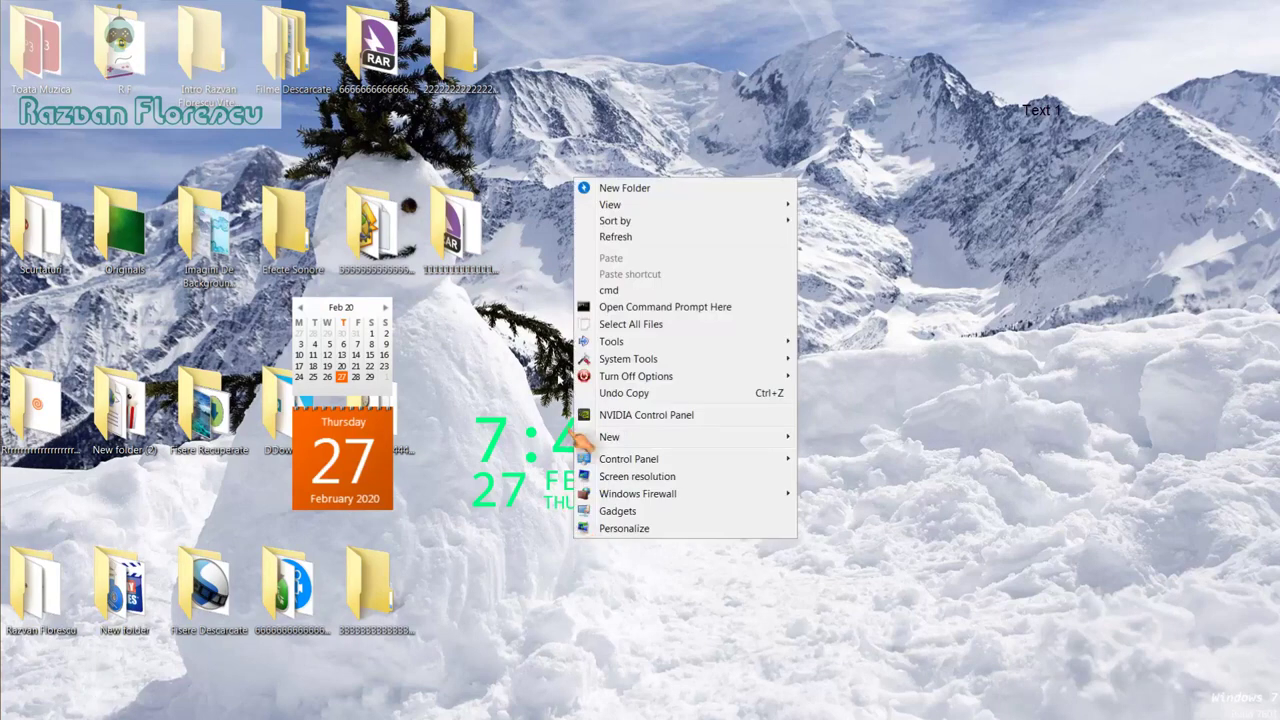
pyautogui.click(614, 240)
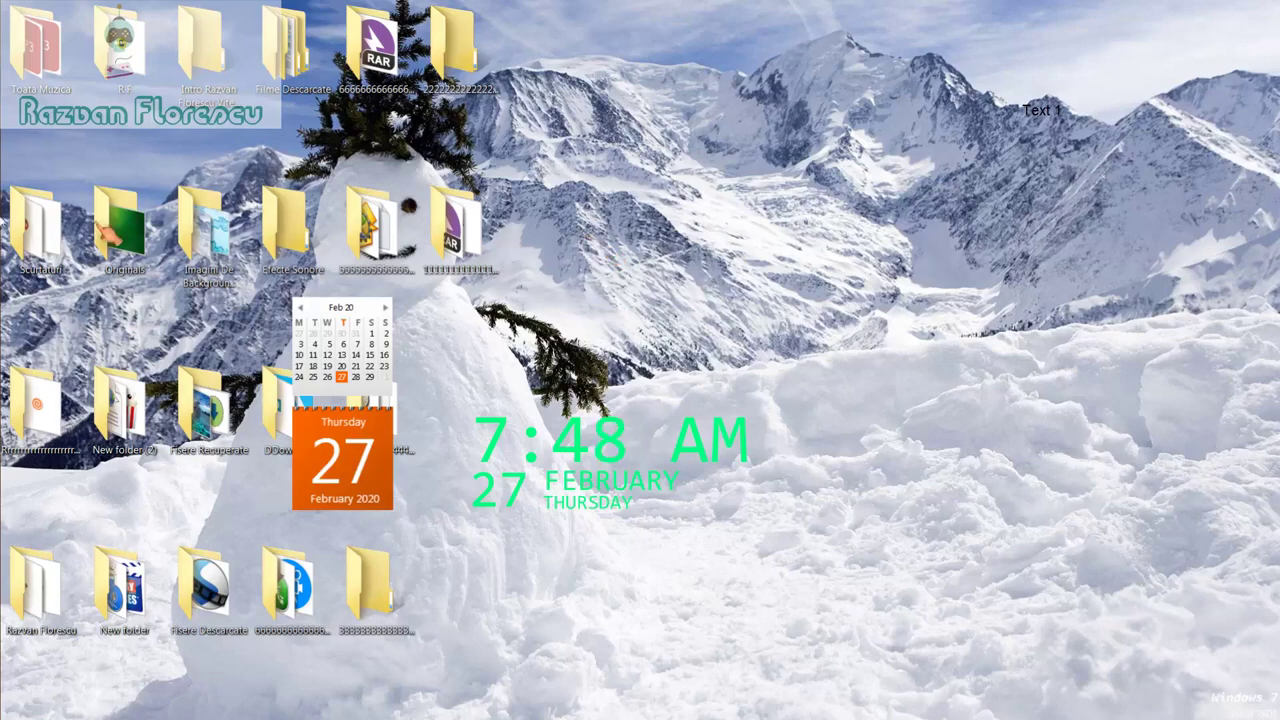
pyautogui.moveTo(8, 362)
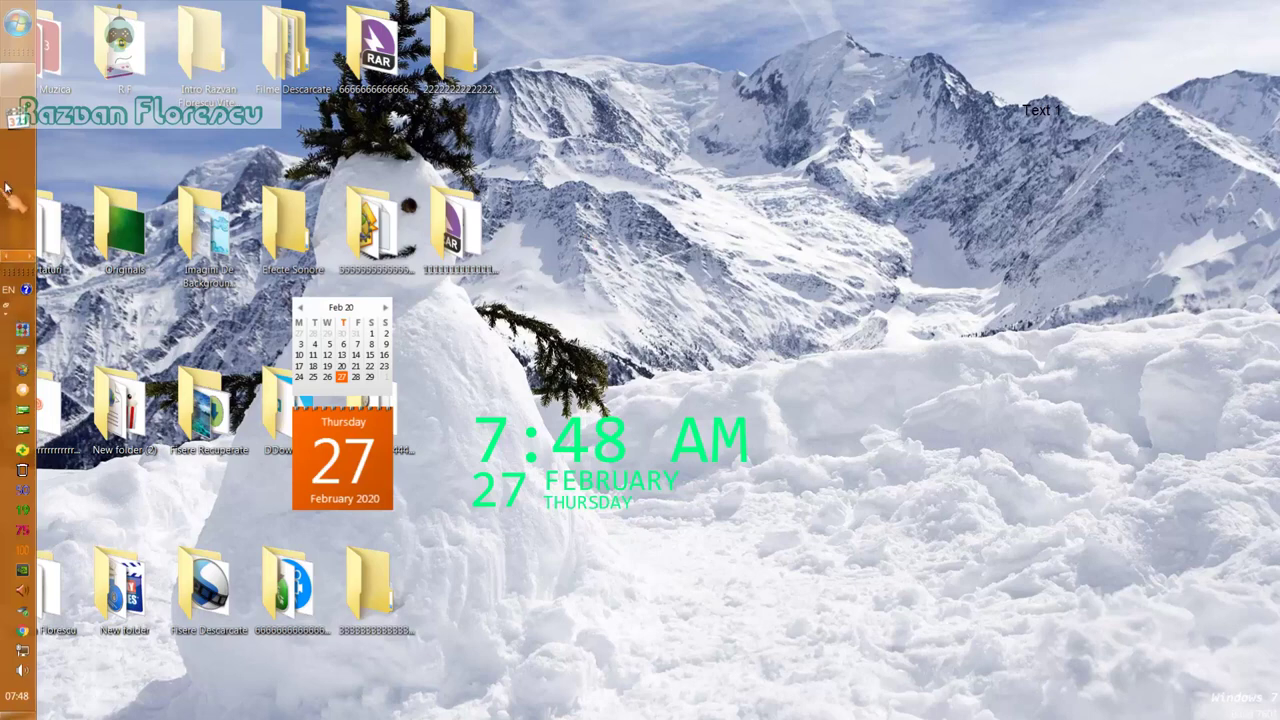
pyautogui.moveTo(18, 95)
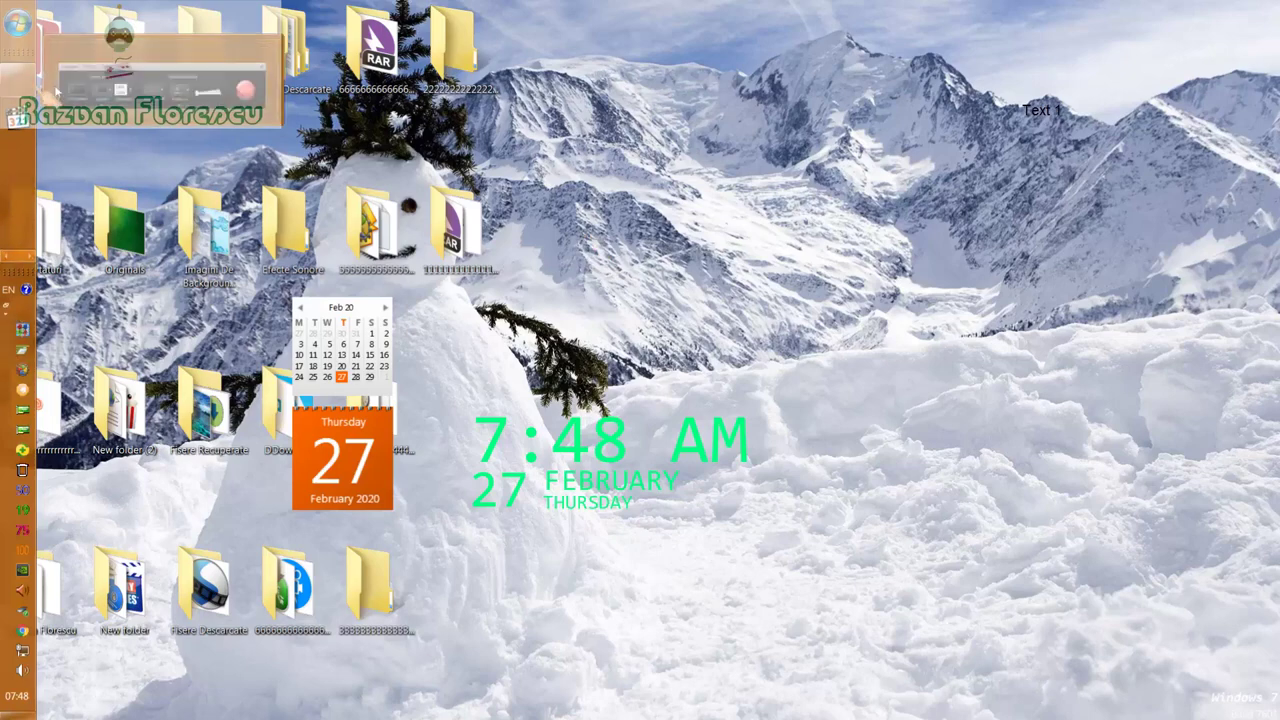
pyautogui.click(106, 94)
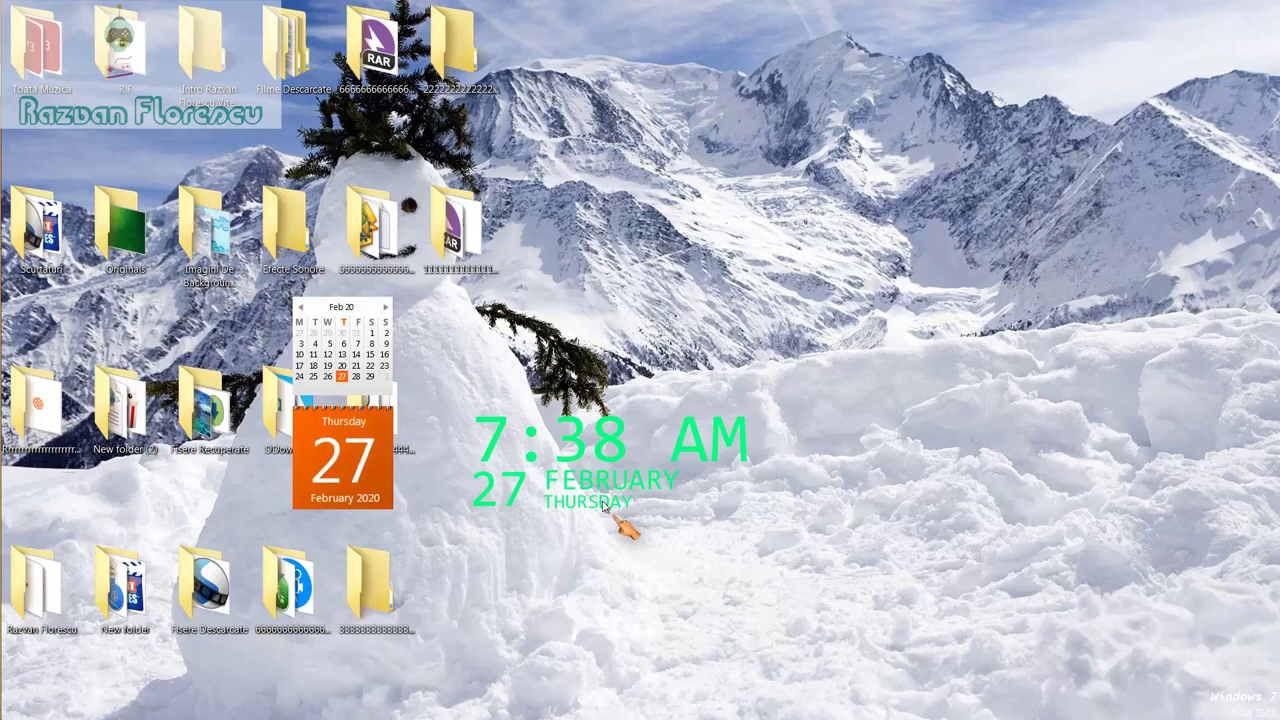
# Step: Open the Ninite site in Chrome and look through the app categories from Web Browsers to Developer Tools
pyautogui.moveTo(8, 332)
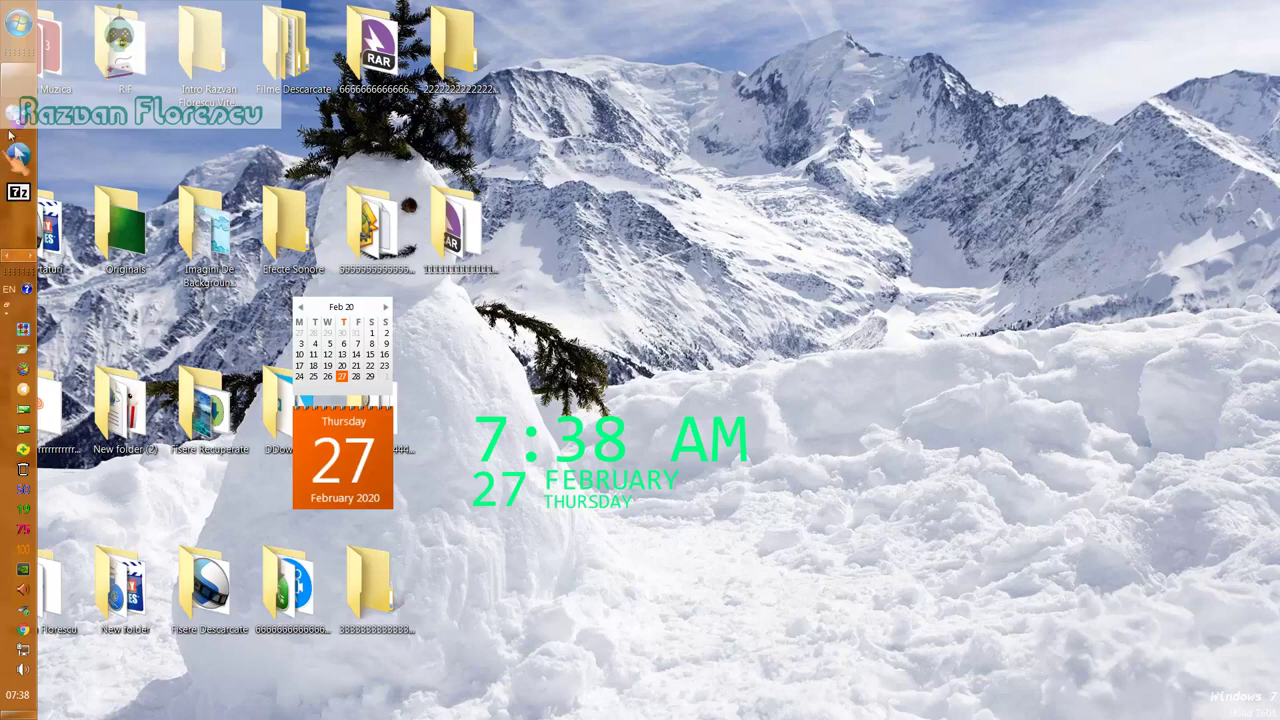
pyautogui.click(18, 80)
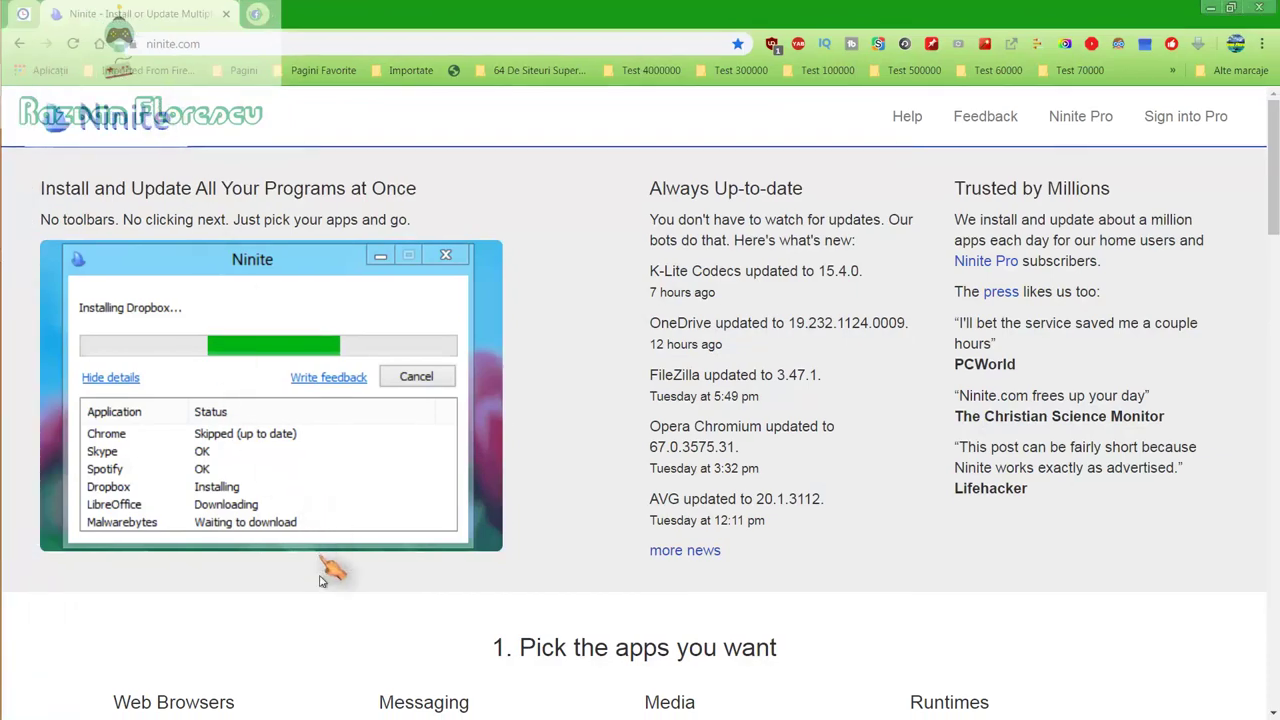
pyautogui.scroll(-2, 327, 615)
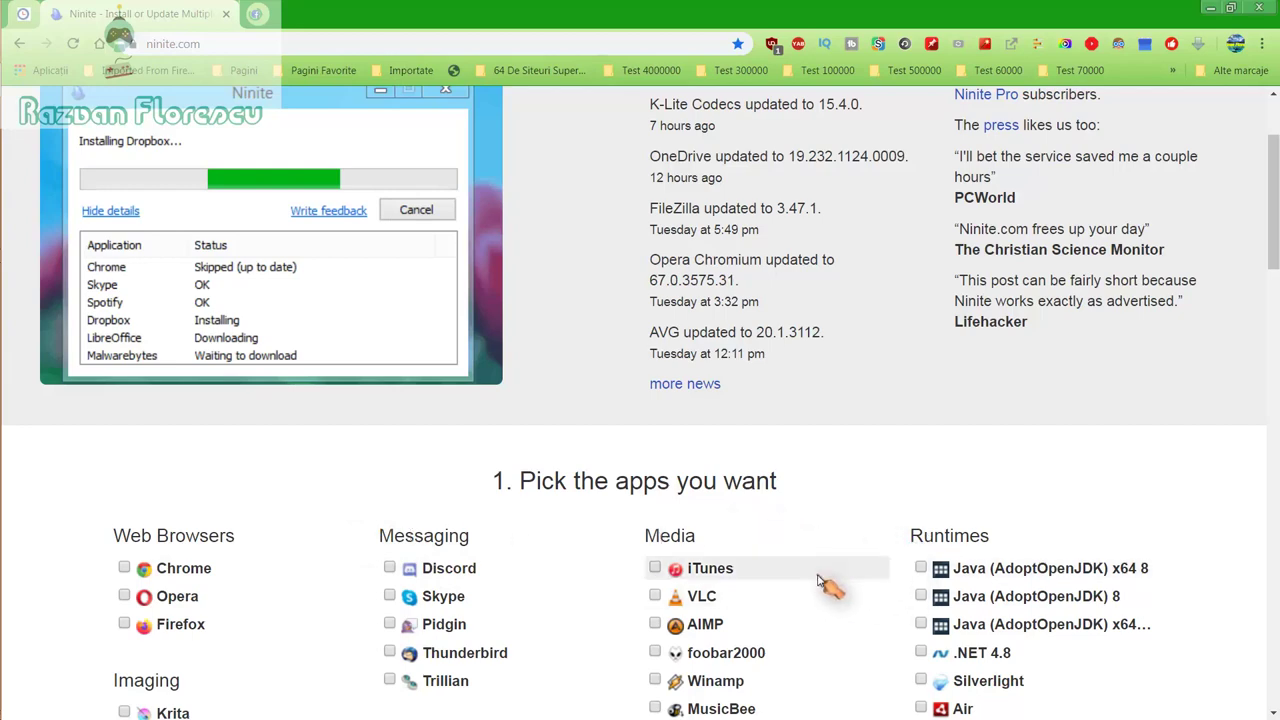
pyautogui.scroll(-2, 832, 592)
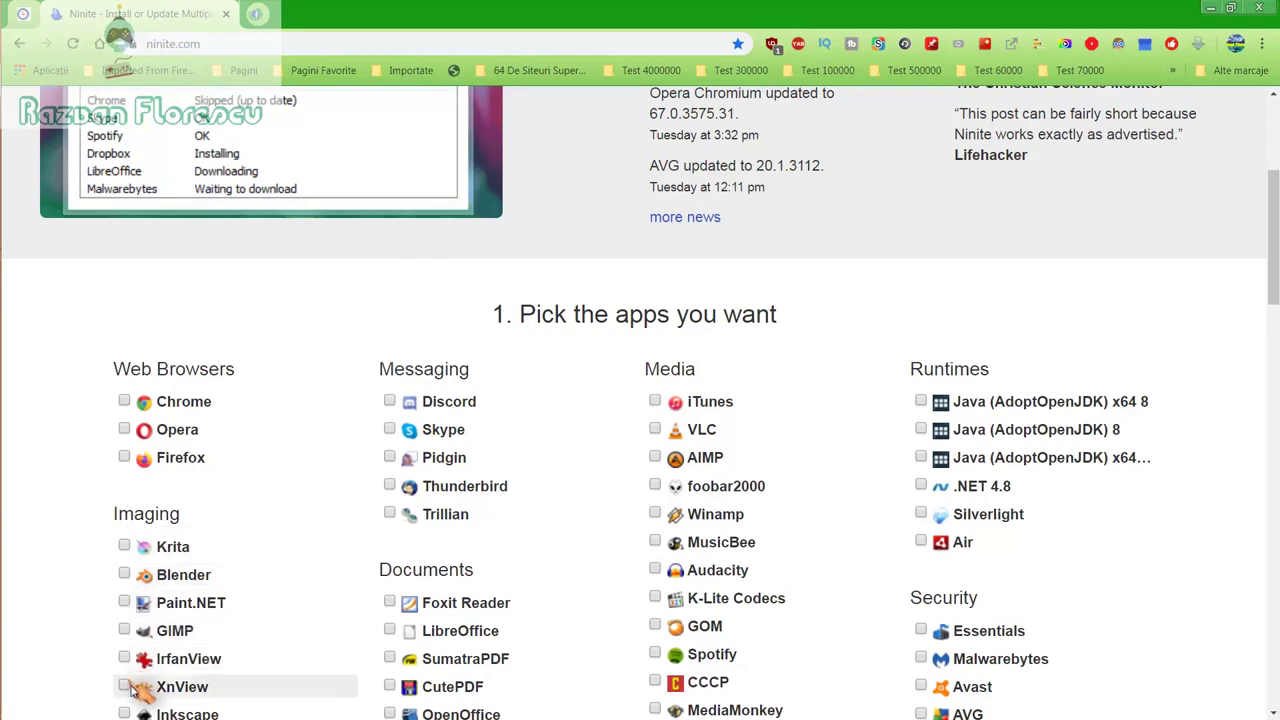
pyautogui.scroll(-1, 135, 685)
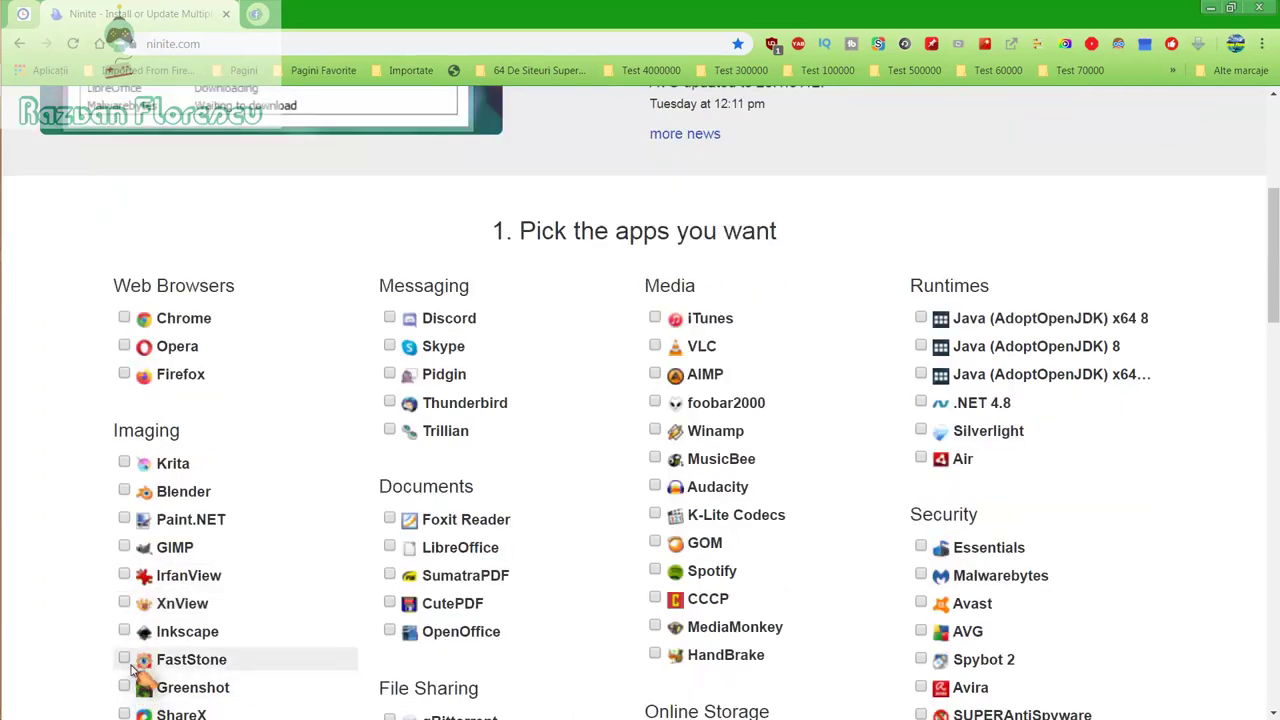
pyautogui.scroll(-1, 140, 688)
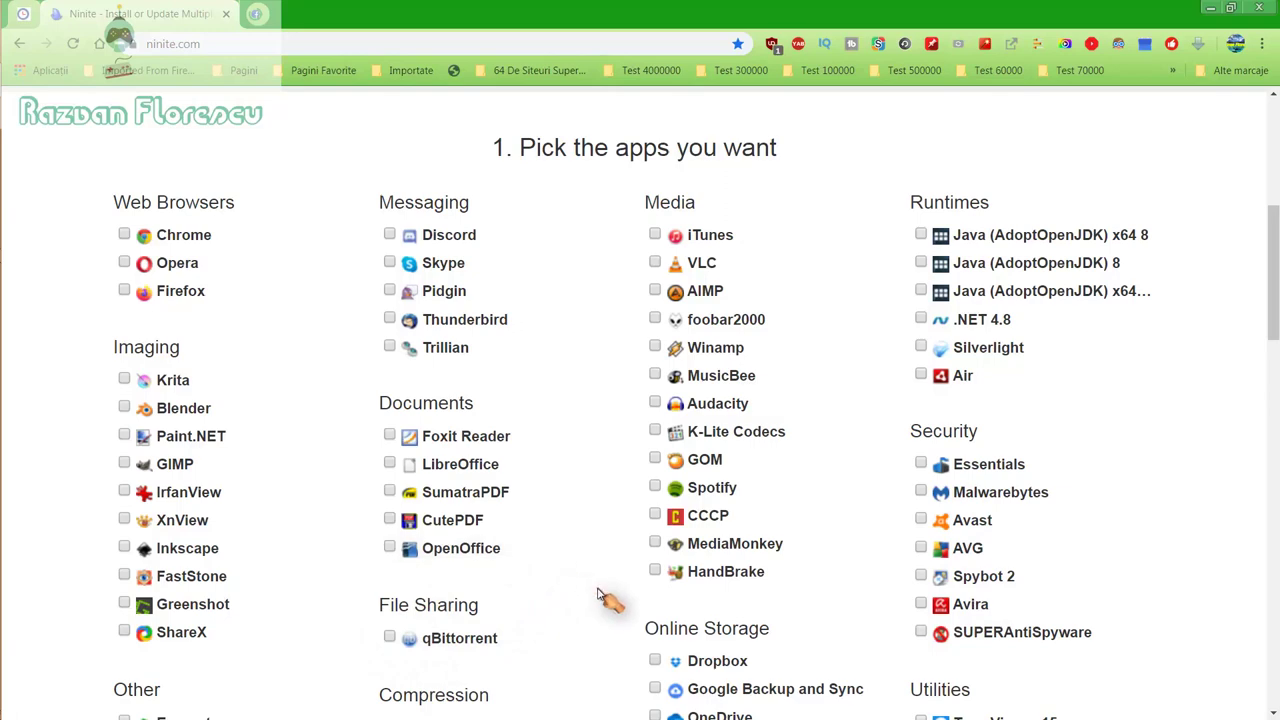
pyautogui.scroll(-1, 604, 597)
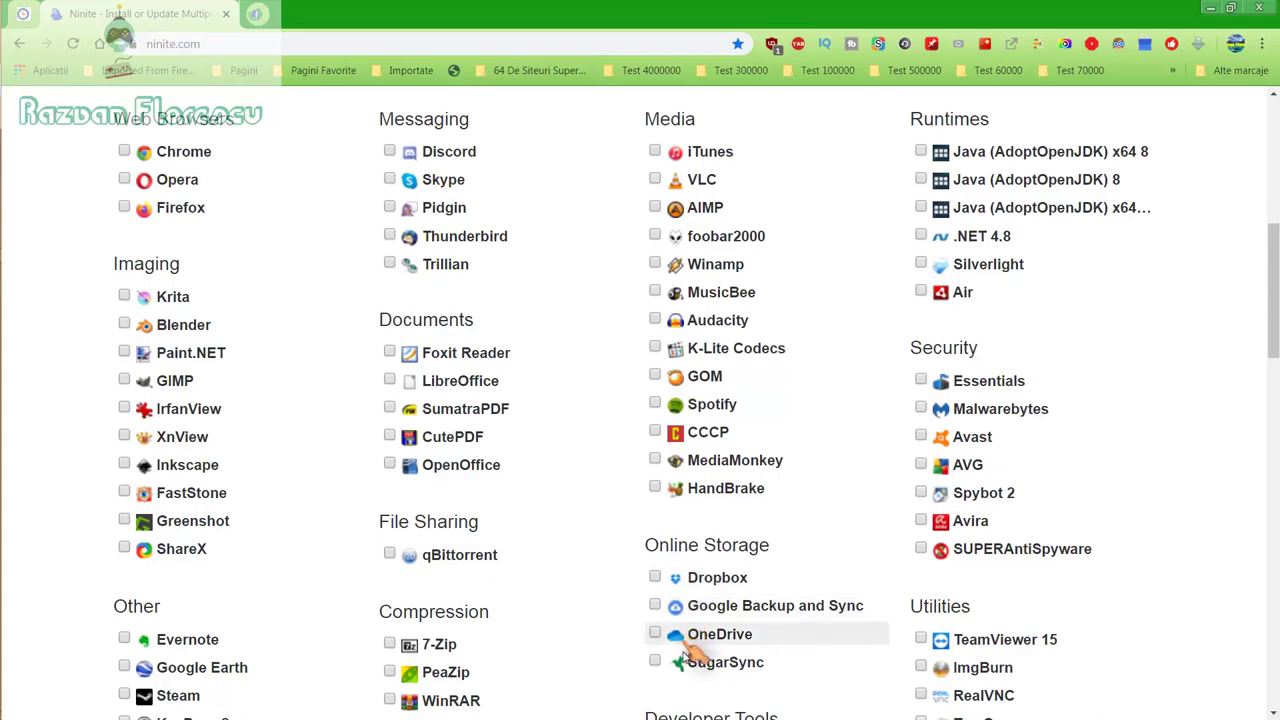
pyautogui.scroll(-2, 571, 655)
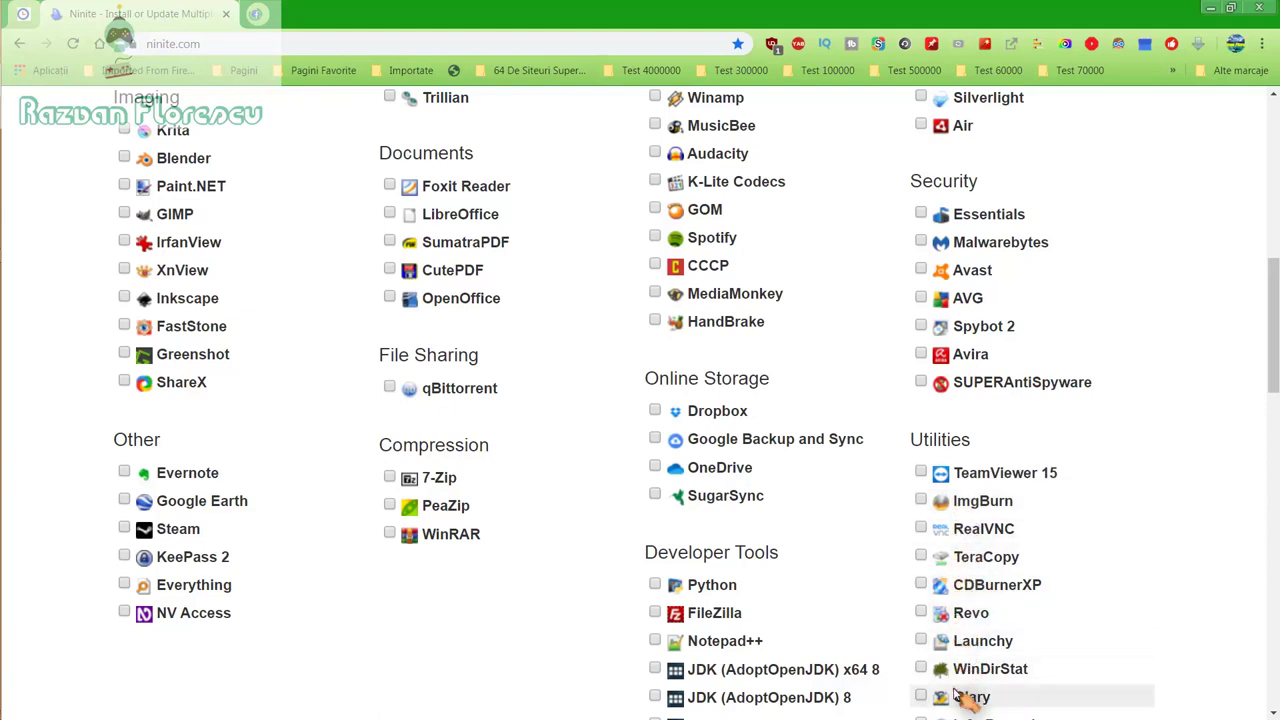
pyautogui.scroll(-1, 955, 695)
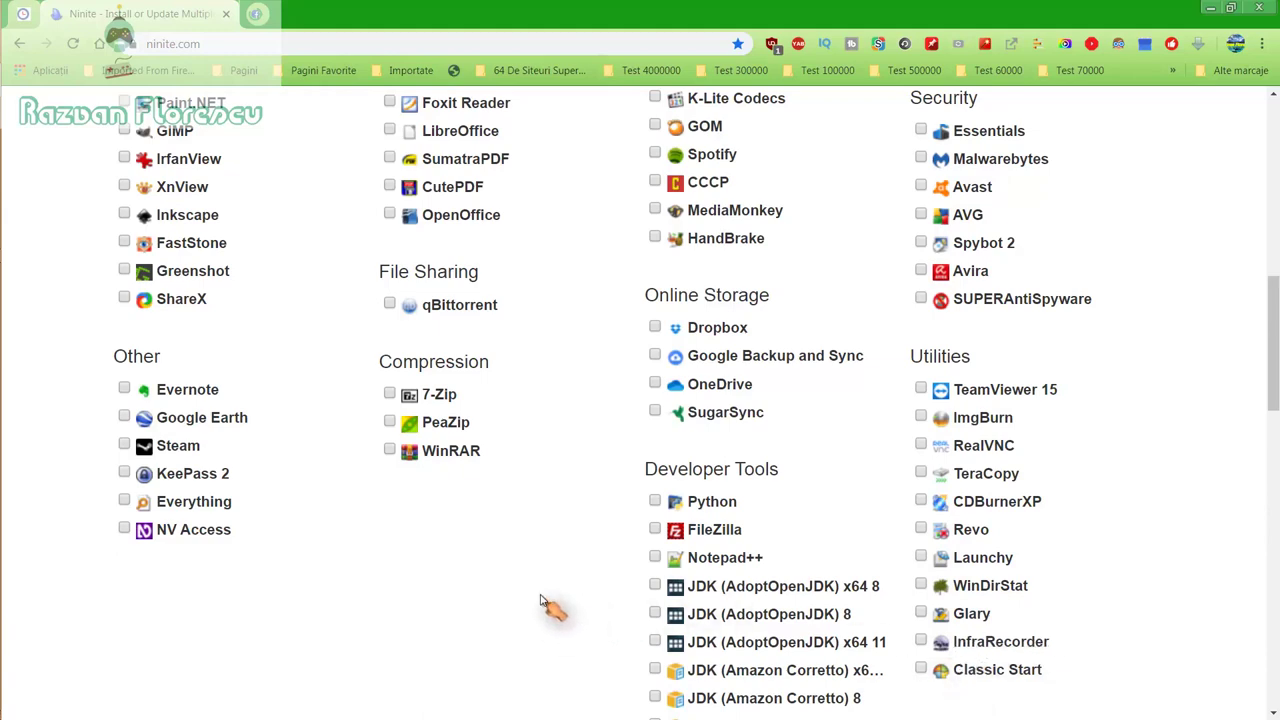
pyautogui.scroll(-1, 545, 603)
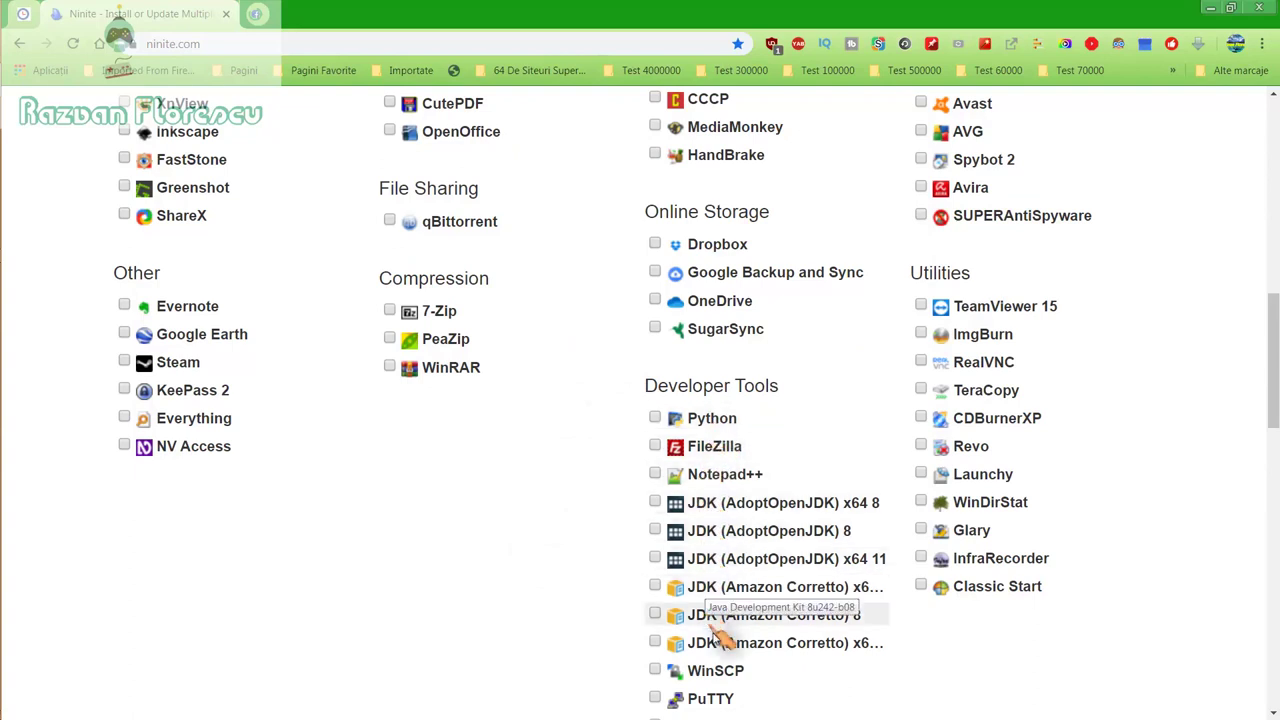
pyautogui.scroll(-2, 718, 650)
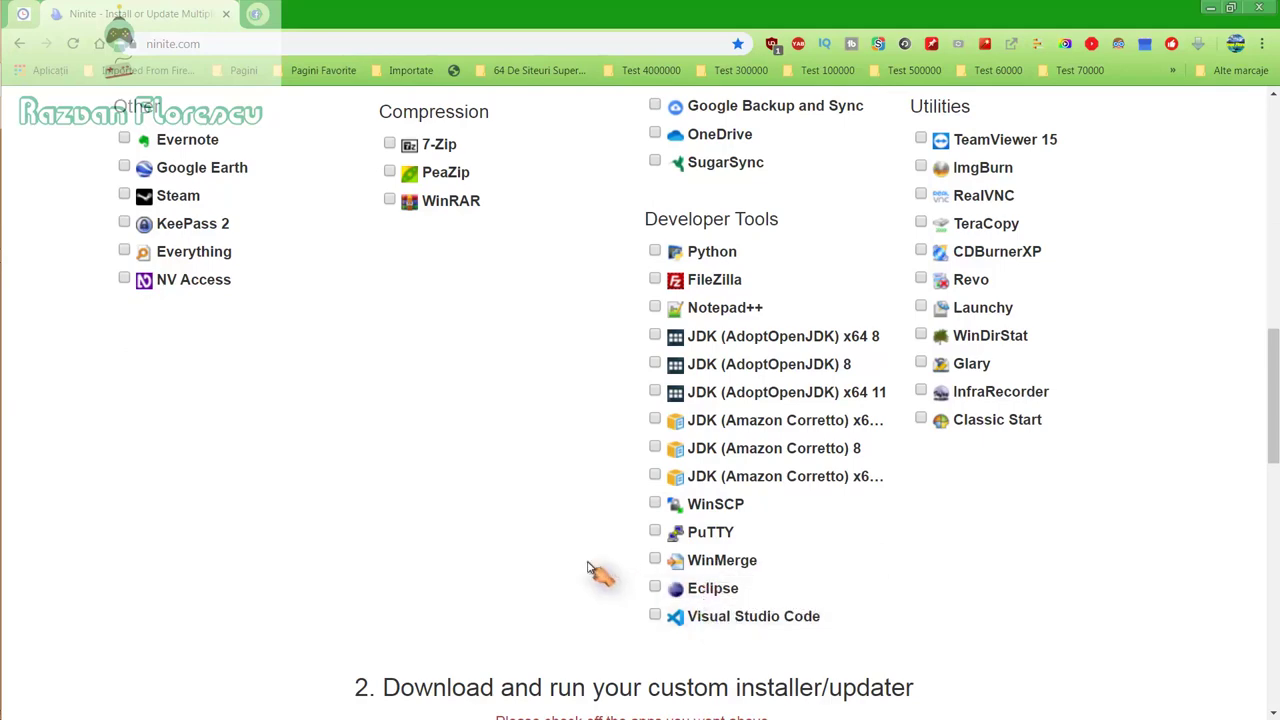
pyautogui.scroll(3, 590, 568)
pyautogui.scroll(3, 590, 568)
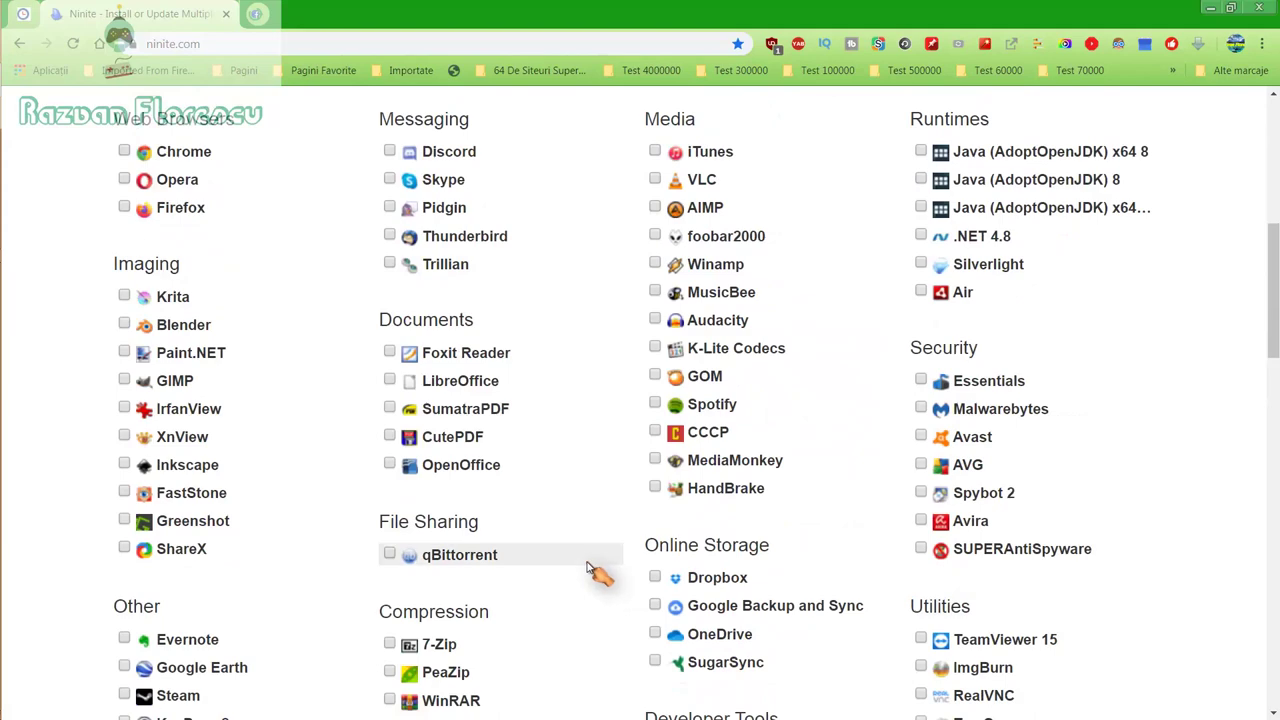
# Step: Select GOM, Inkscape, MusicBee, CCCP, MediaMonkey and Spotify in the Ninite app list
pyautogui.scroll(2, 590, 568)
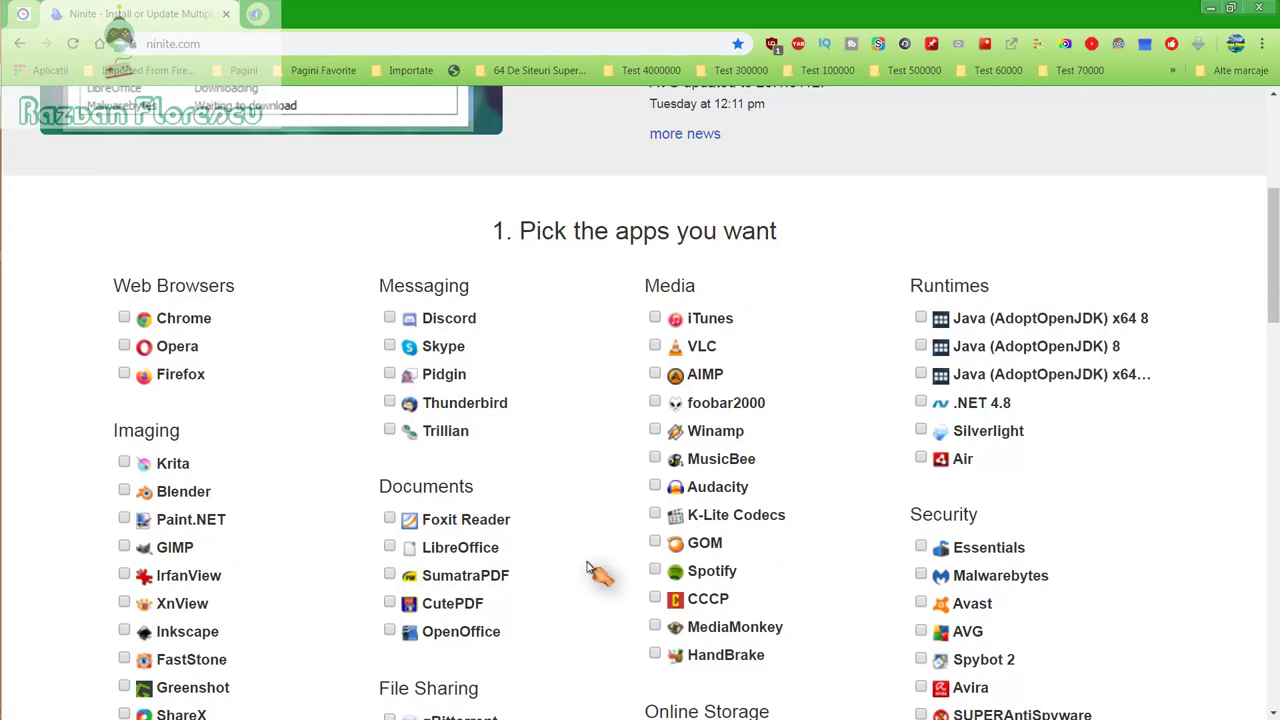
pyautogui.click(657, 544)
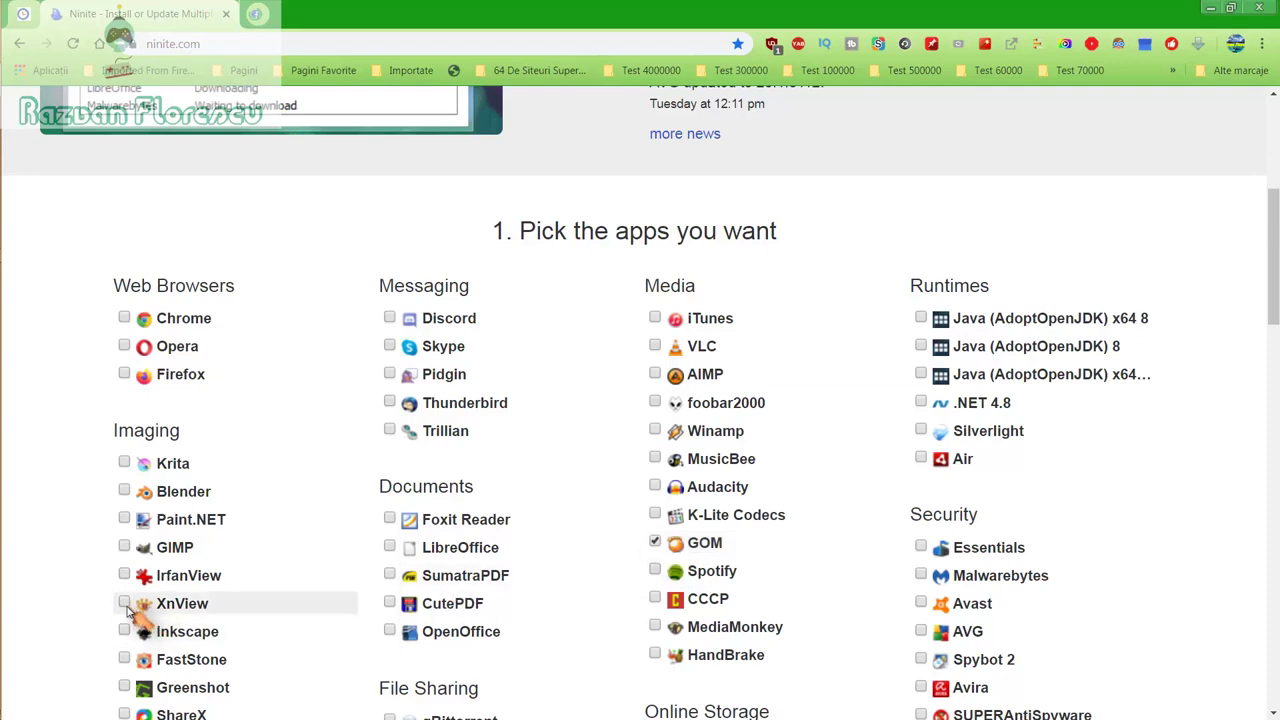
pyautogui.click(128, 640)
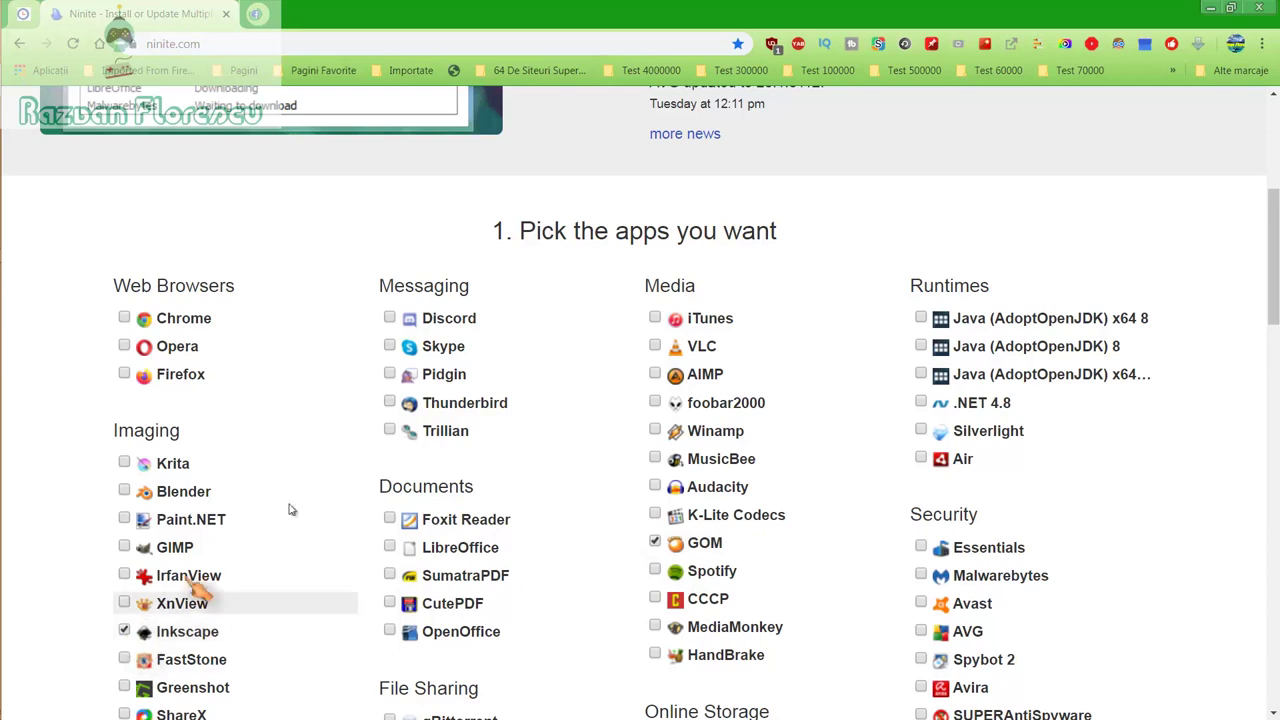
pyautogui.click(655, 460)
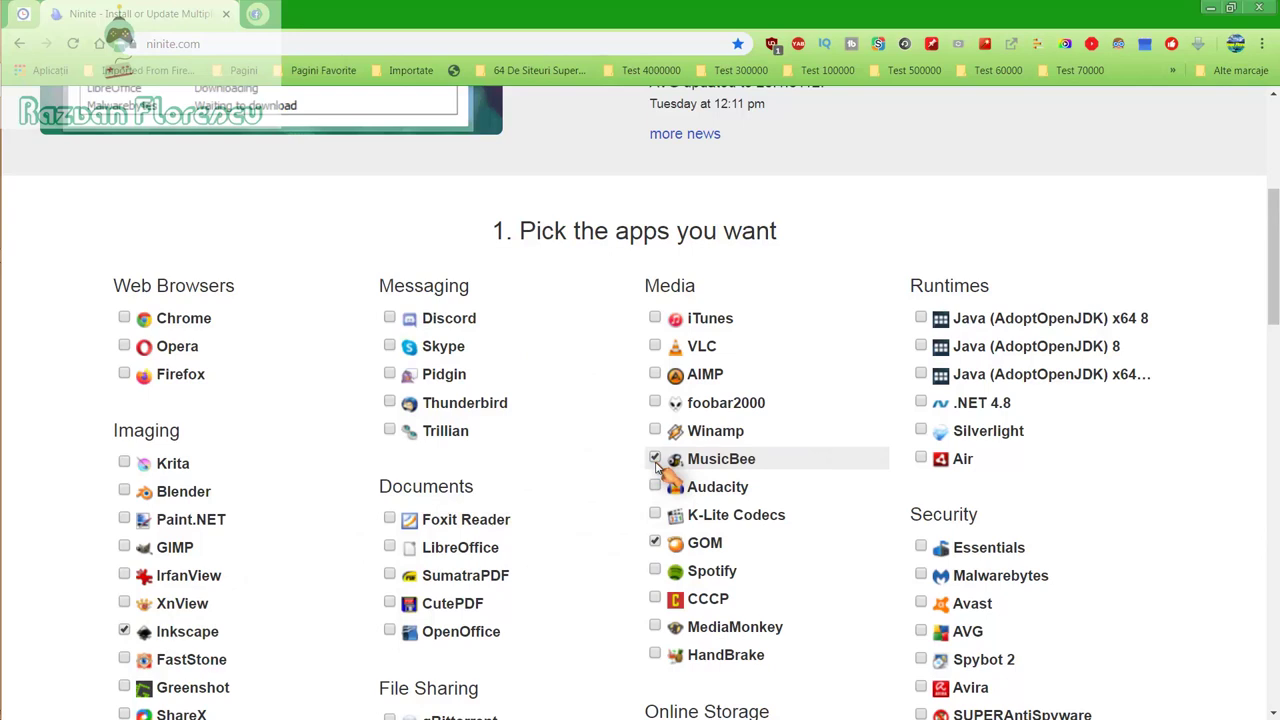
pyautogui.click(655, 599)
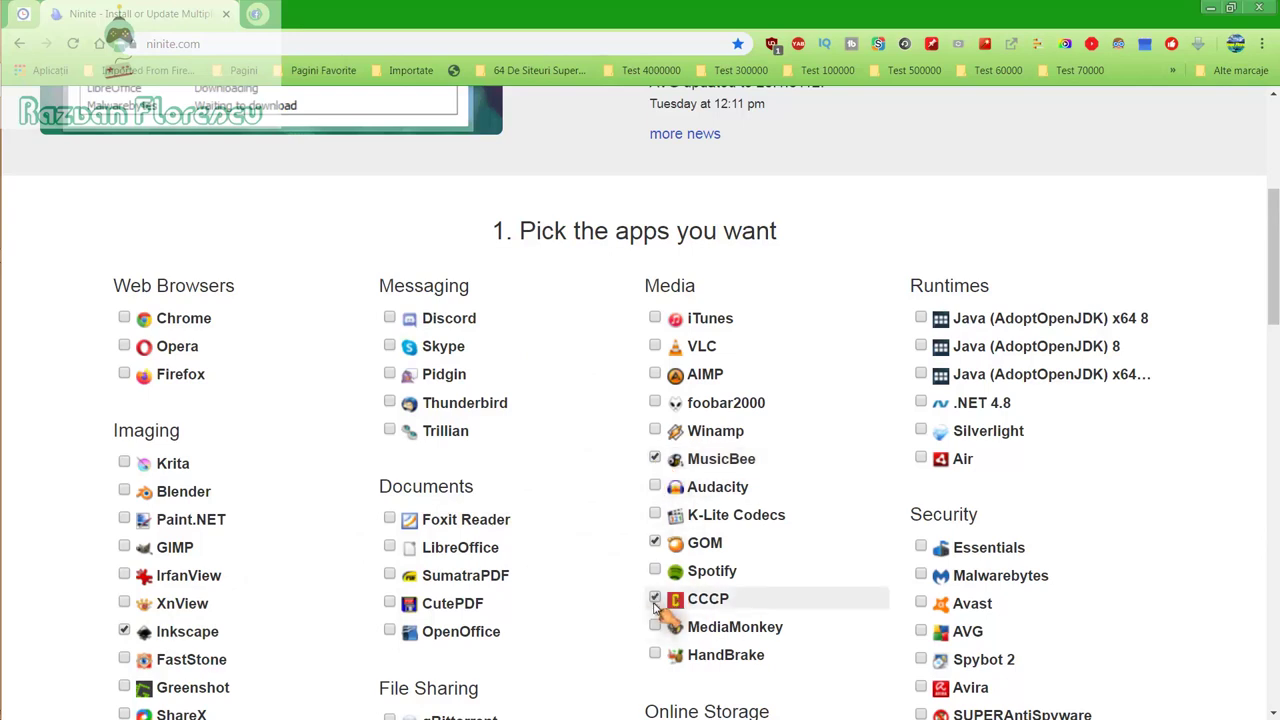
pyautogui.click(655, 627)
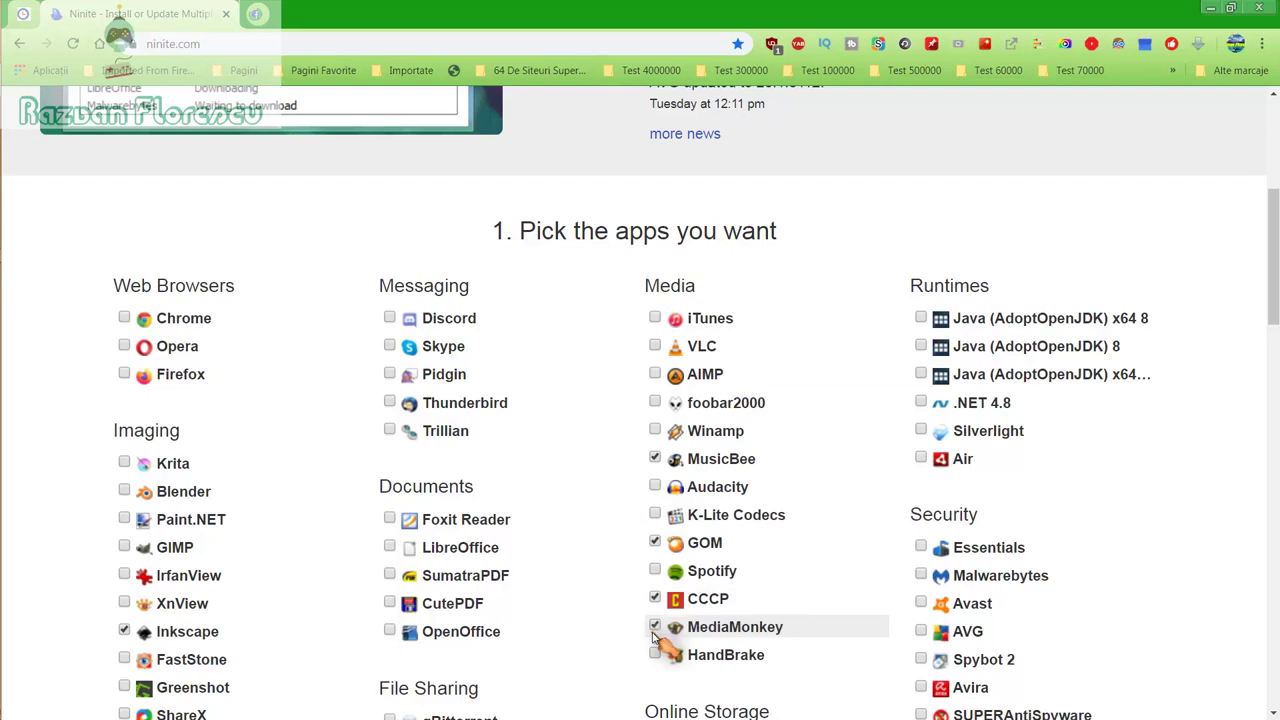
pyautogui.click(656, 572)
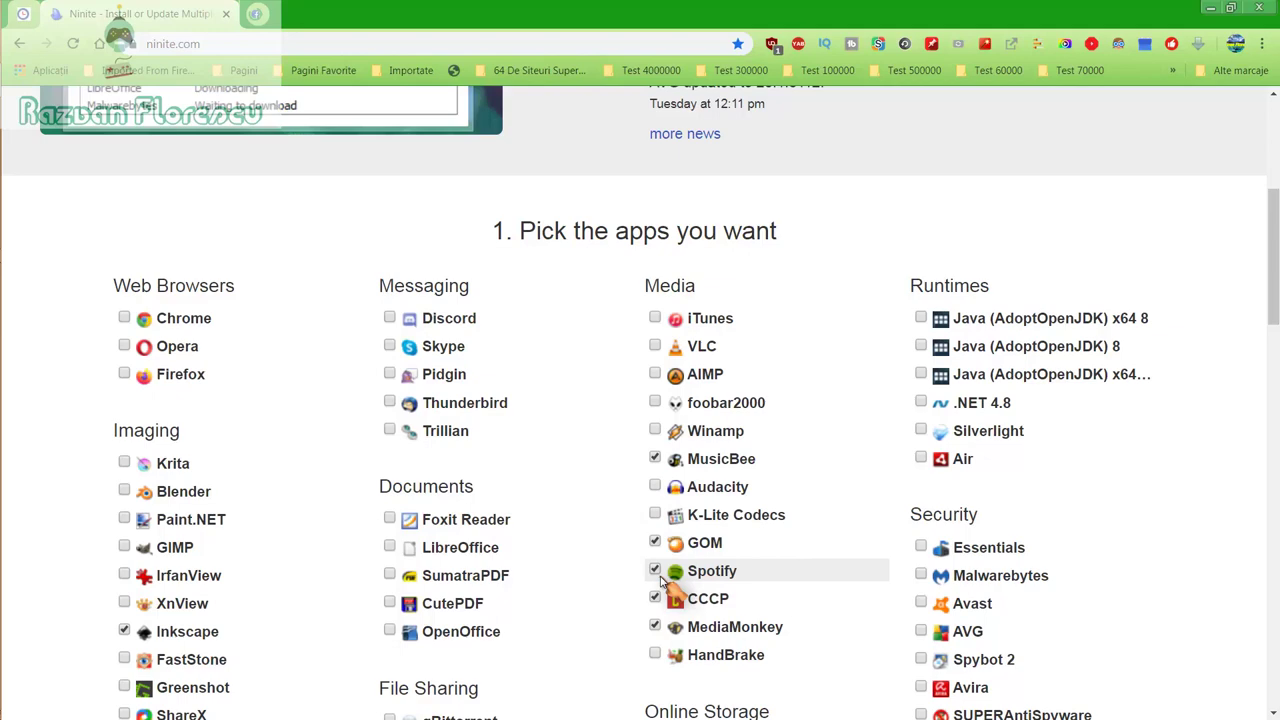
# Step: Add SUPERAntiSpyware, Spybot 2 and SugarSync to the Ninite app selection
pyautogui.scroll(-1, 660, 580)
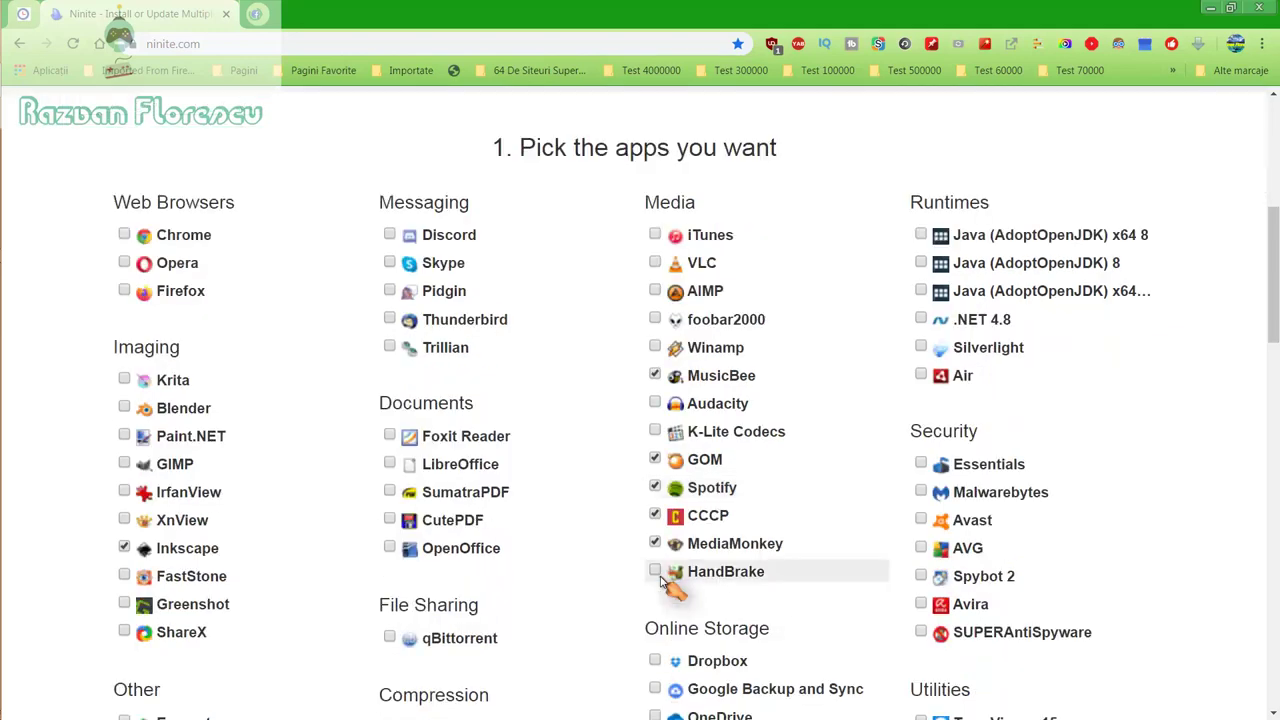
pyautogui.scroll(-1, 674, 578)
pyautogui.click(920, 549)
pyautogui.click(921, 494)
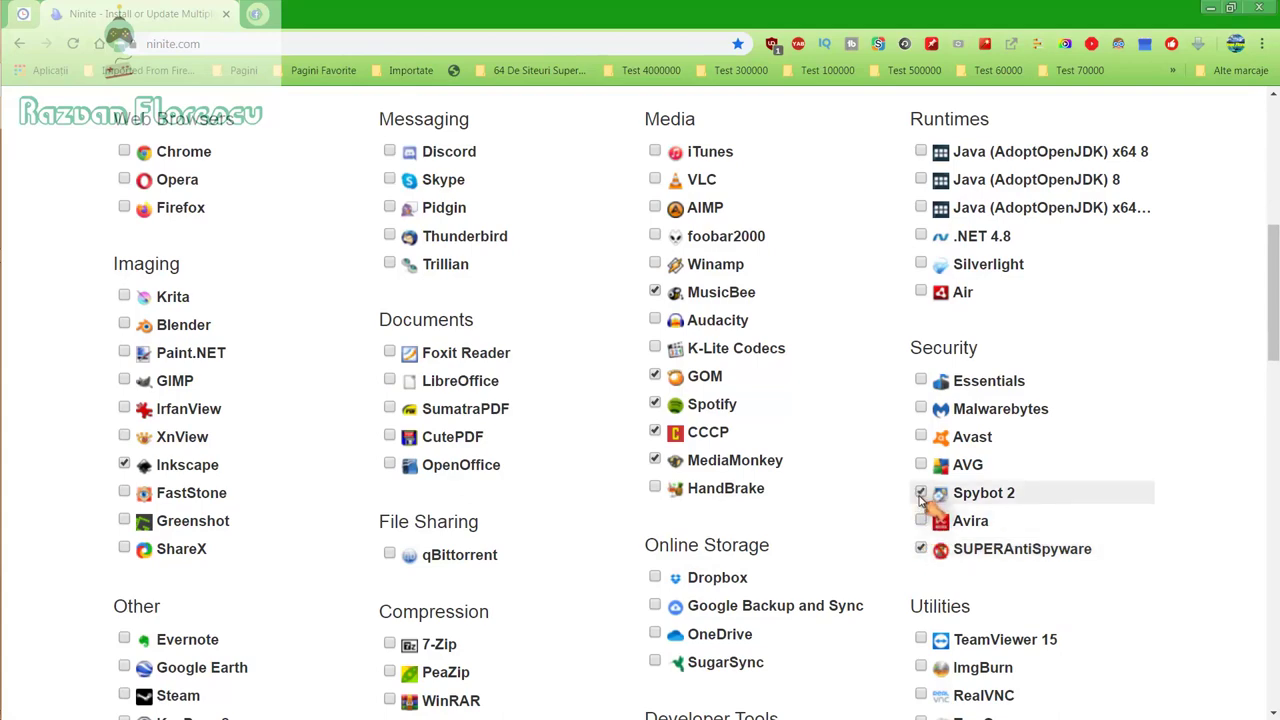
pyautogui.scroll(-2, 921, 500)
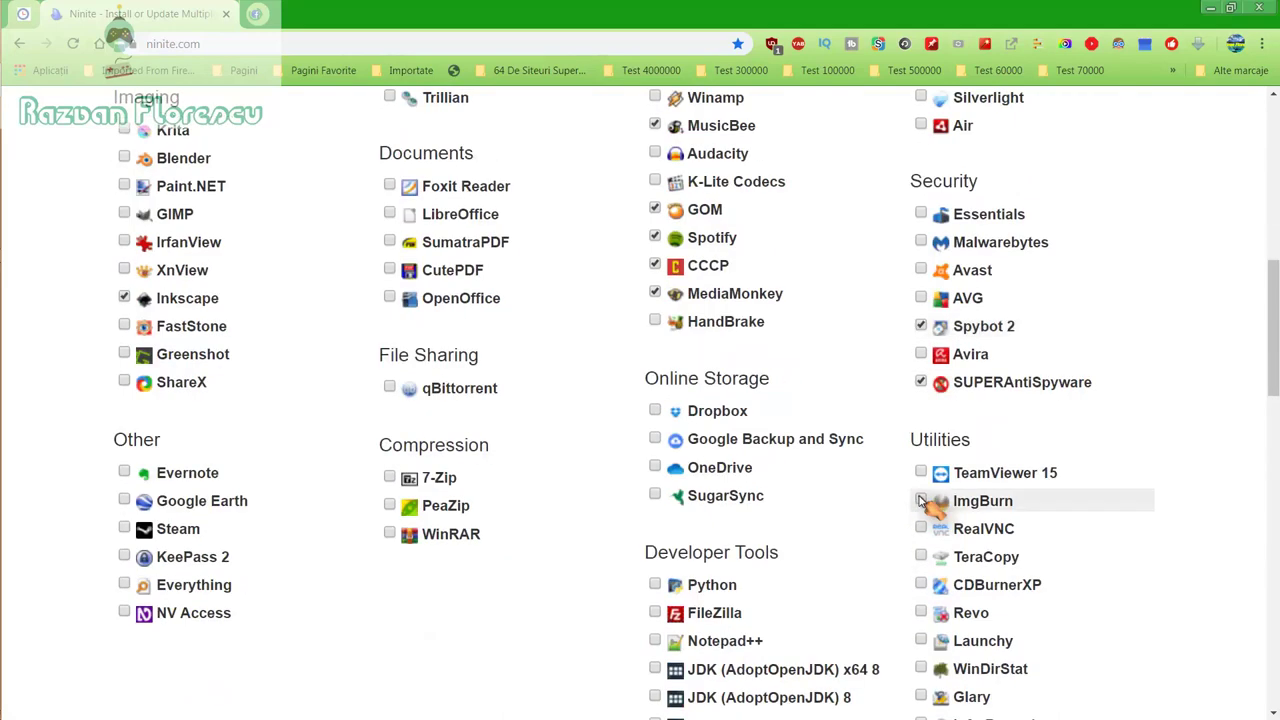
pyautogui.click(653, 497)
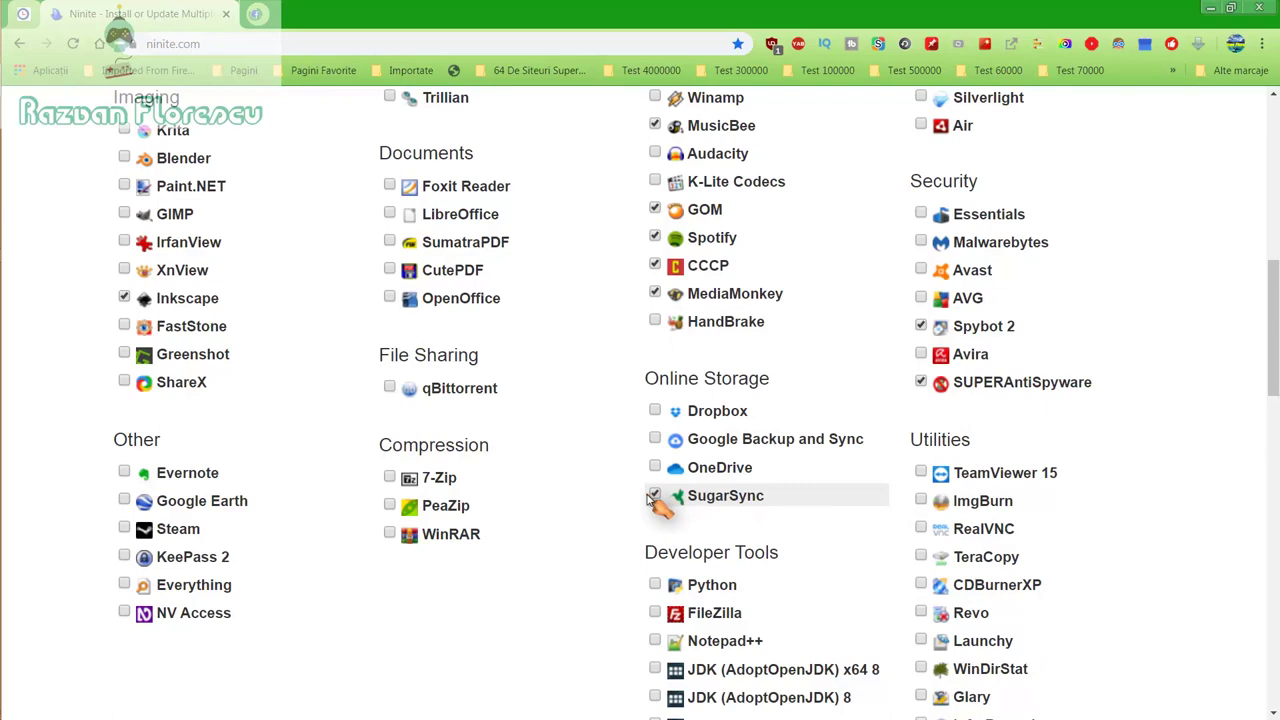
# Step: Get the custom Ninite installer and save it to the Desktop as Ninite CCCP GOM Inkscape MediaMonkey MusicBee Installer.exe
pyautogui.scroll(-2, 653, 500)
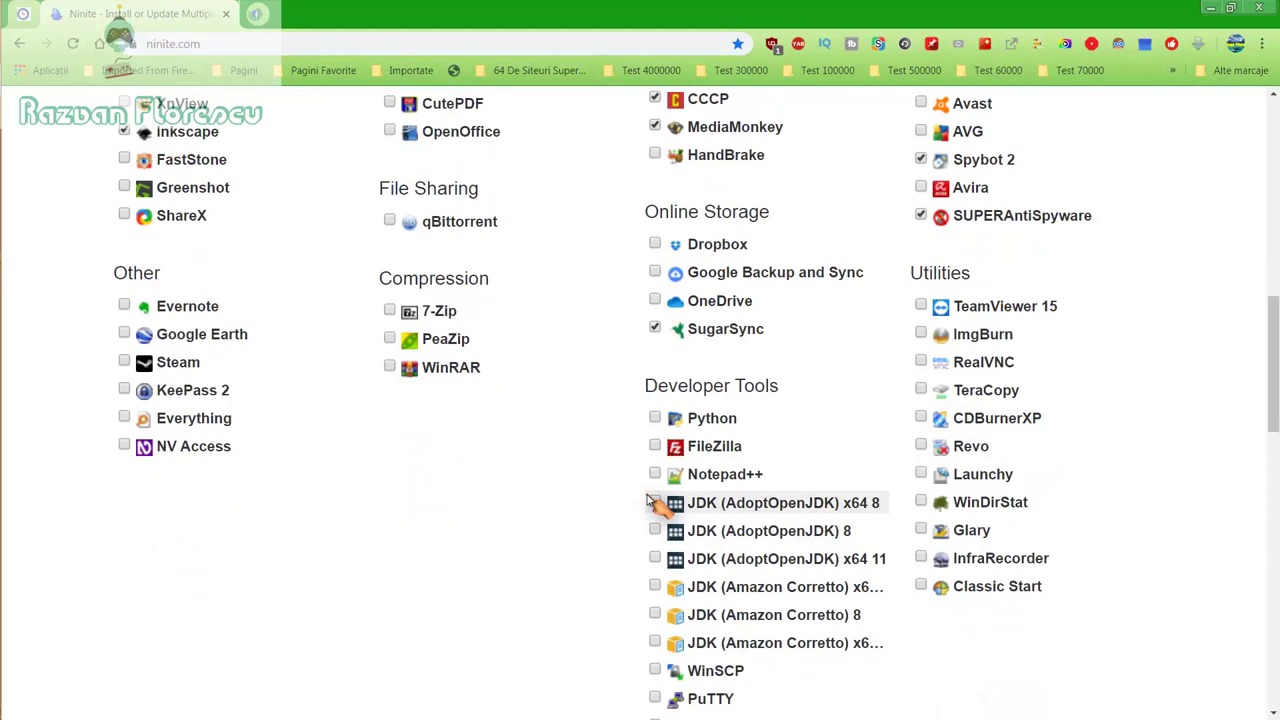
pyautogui.scroll(-2, 650, 503)
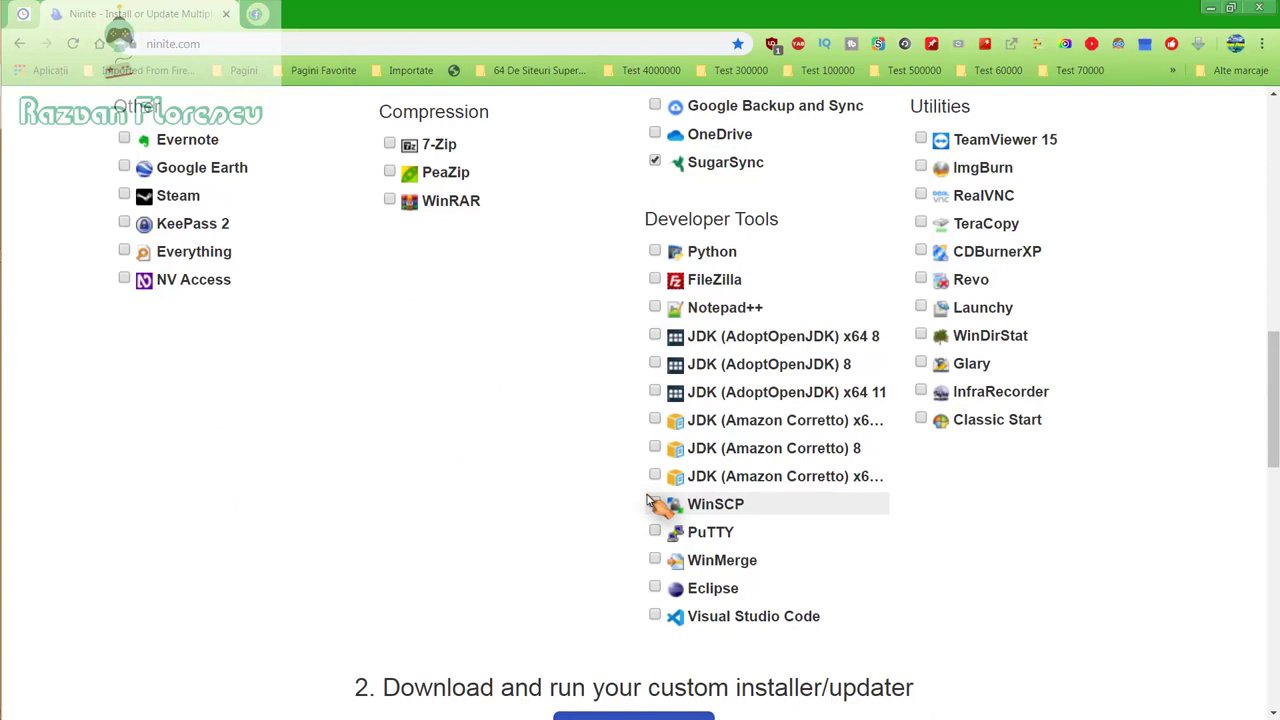
pyautogui.scroll(-2, 650, 503)
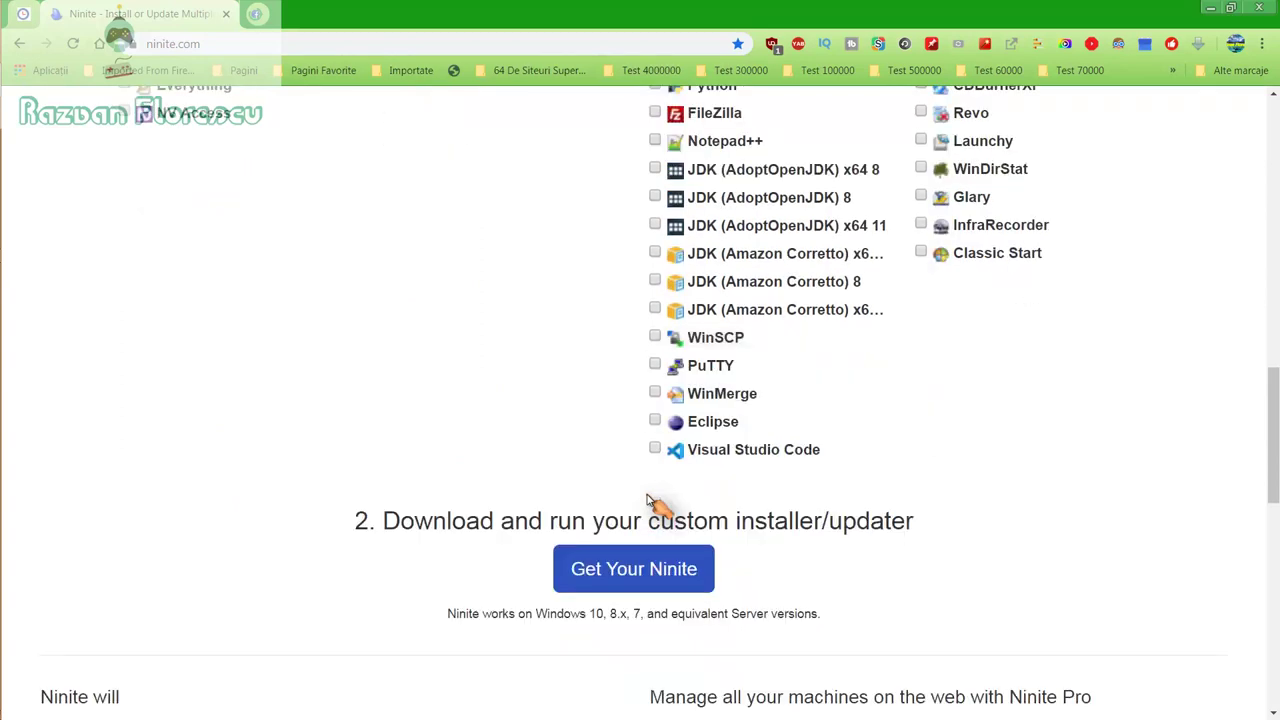
pyautogui.click(632, 583)
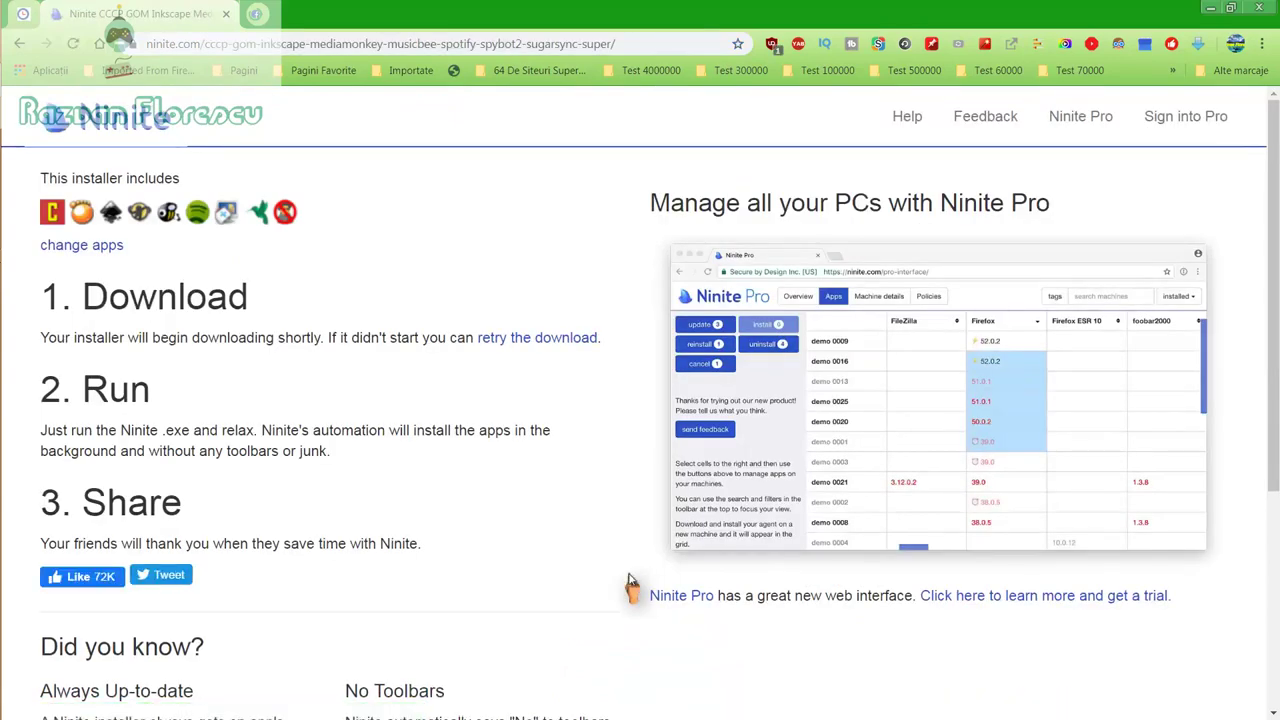
pyautogui.click(325, 338)
pyautogui.click(310, 363)
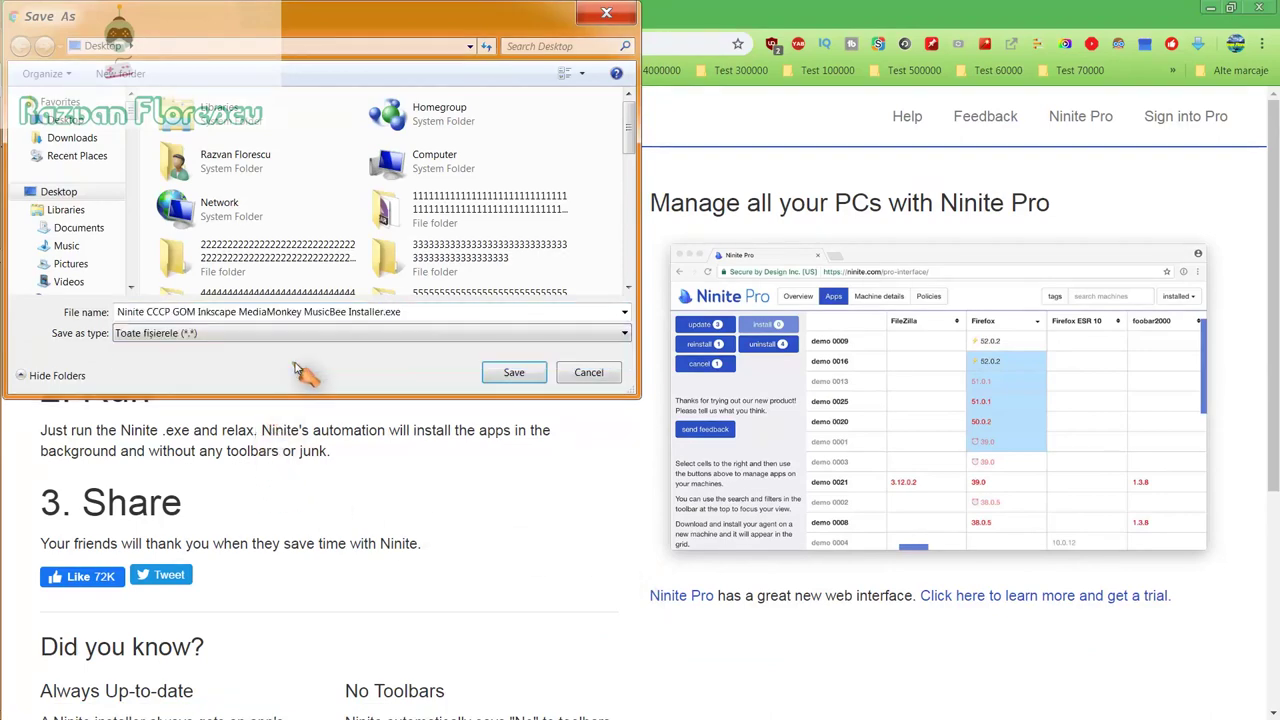
pyautogui.click(510, 372)
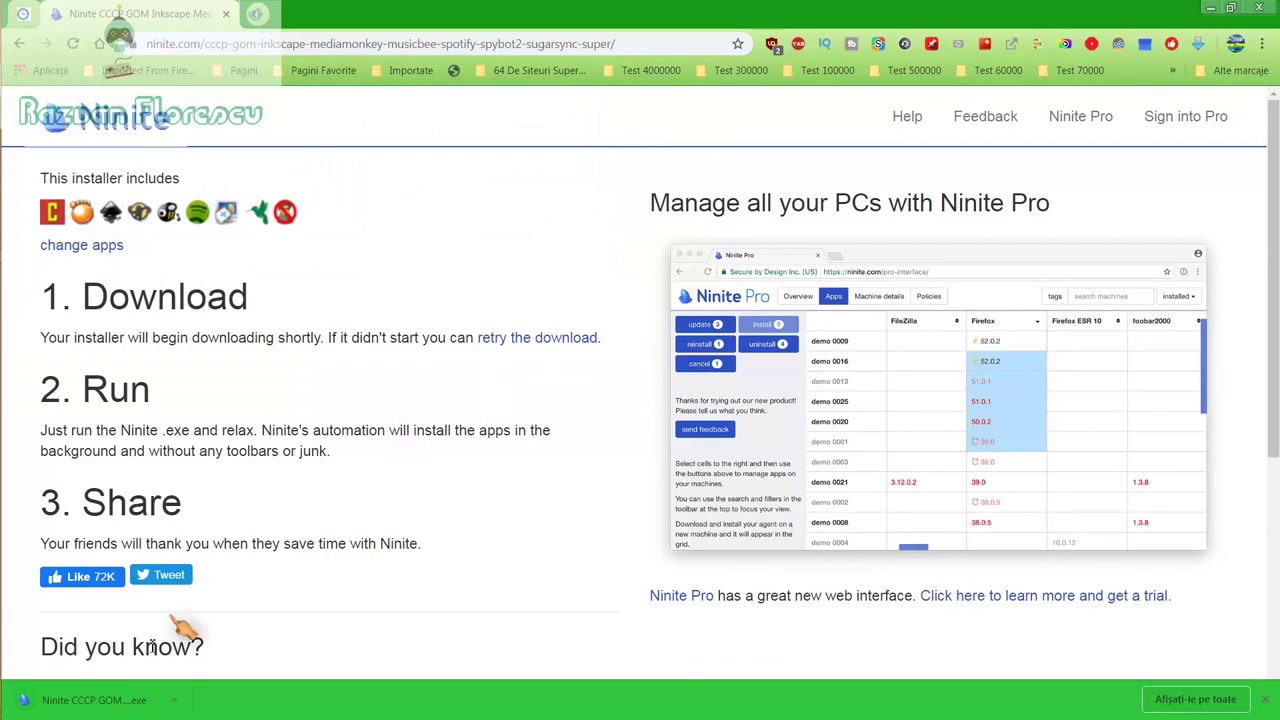
# Step: Run the downloaded Ninite installer, allow it through the security warning and close the browser
pyautogui.click(127, 700)
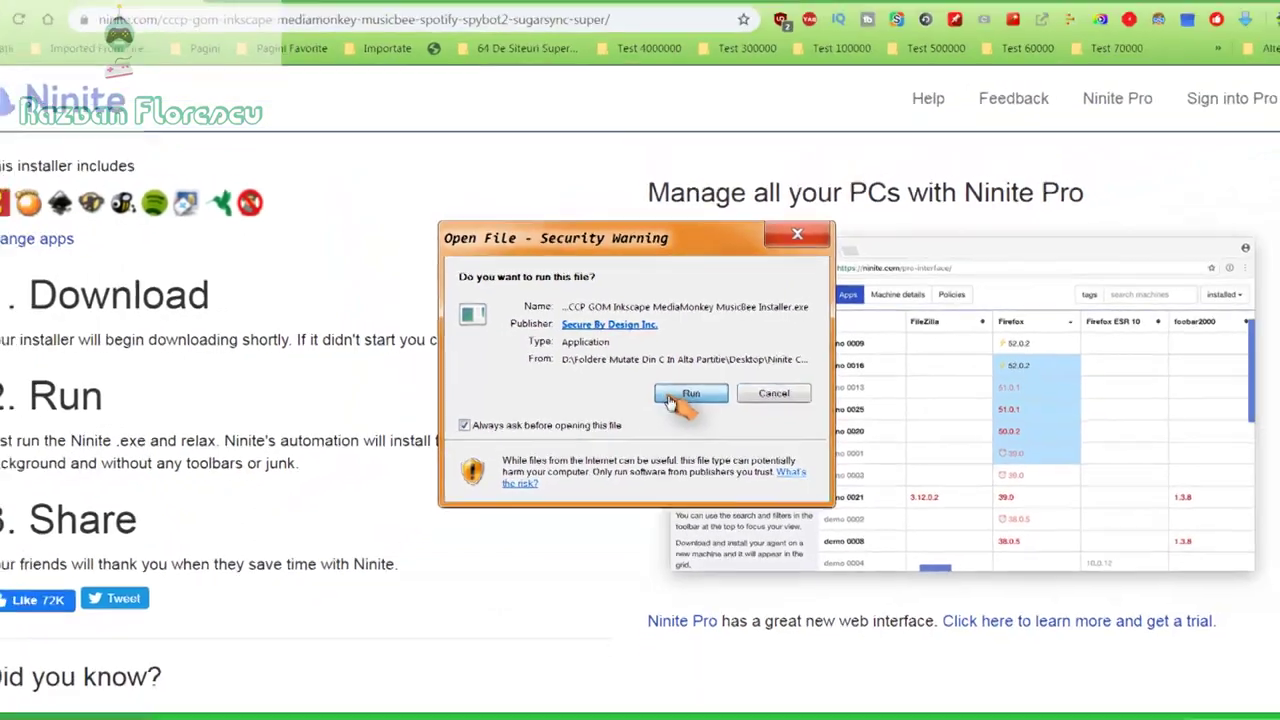
pyautogui.click(682, 417)
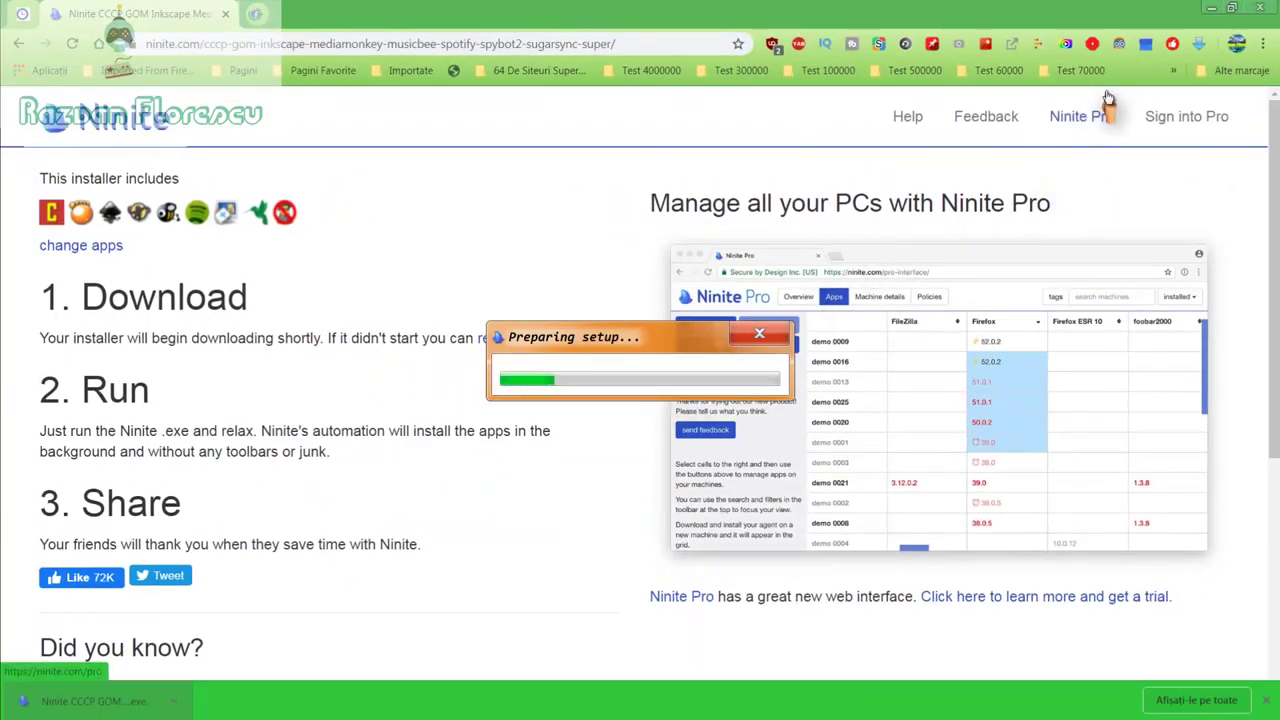
pyautogui.click(1258, 7)
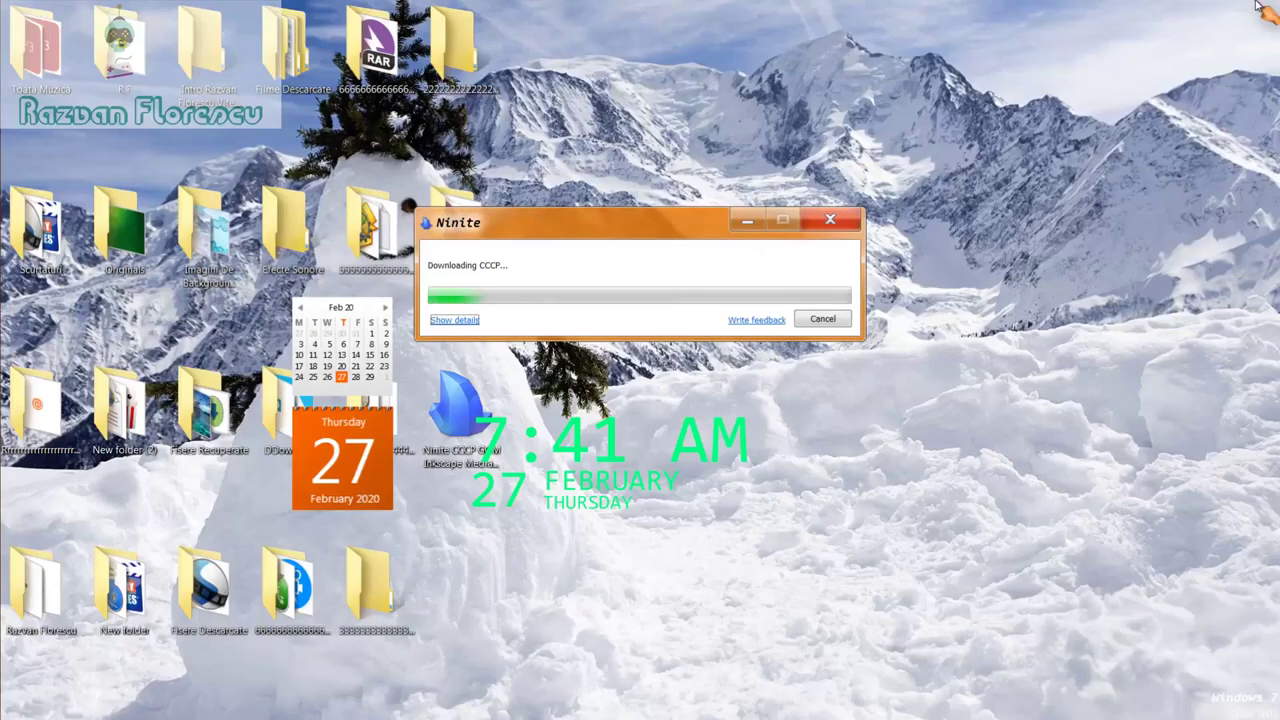
# Step: Show the per-app installation details in Ninite and dismiss the 360 Total Security file association alert
pyautogui.click(456, 322)
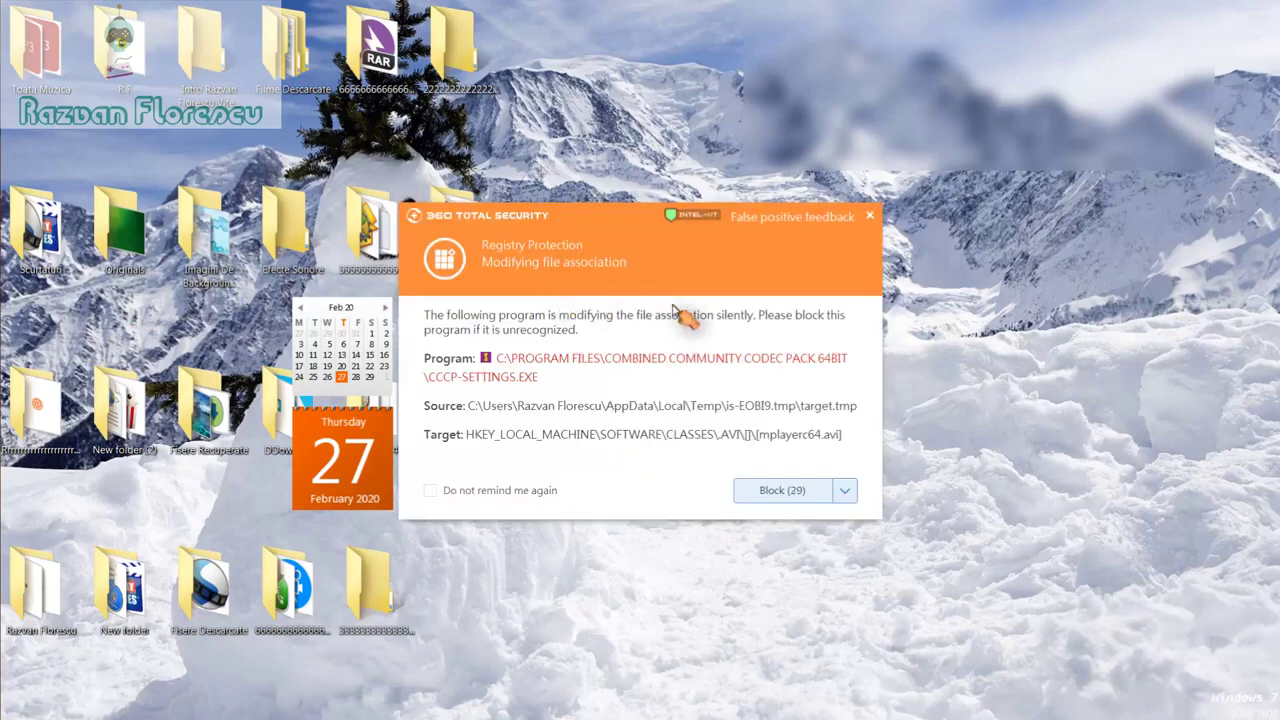
pyautogui.click(873, 217)
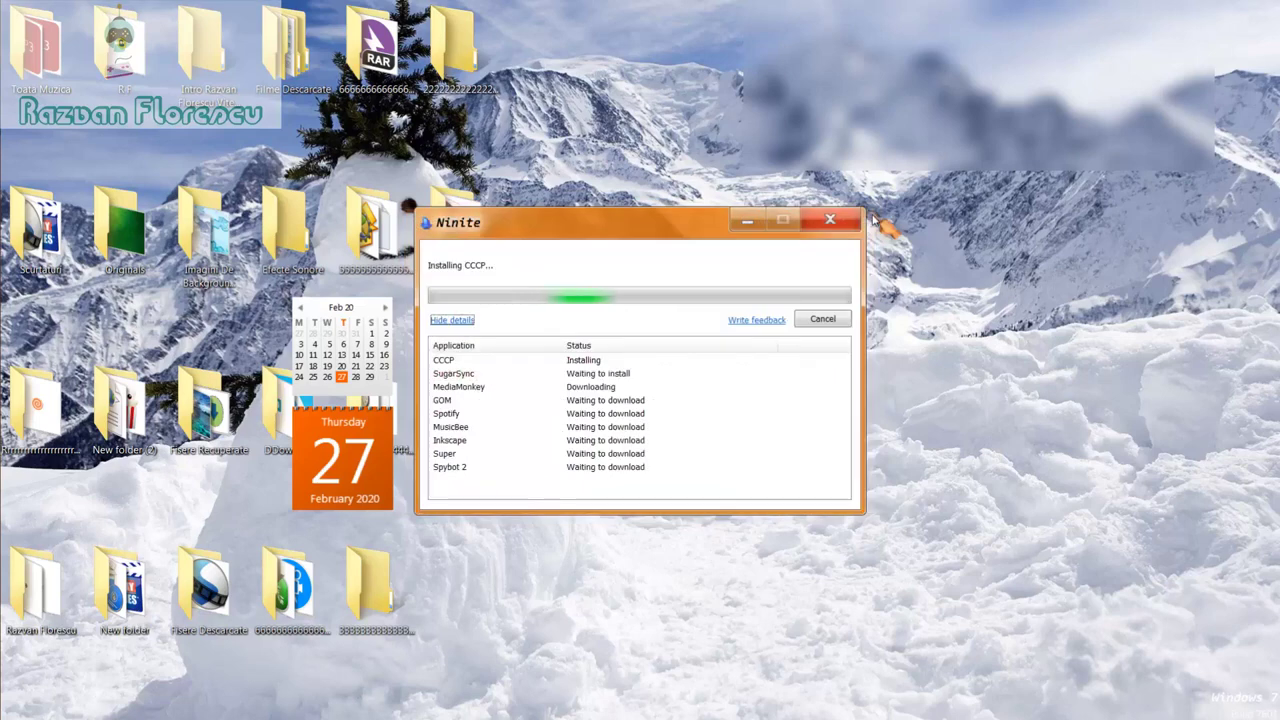
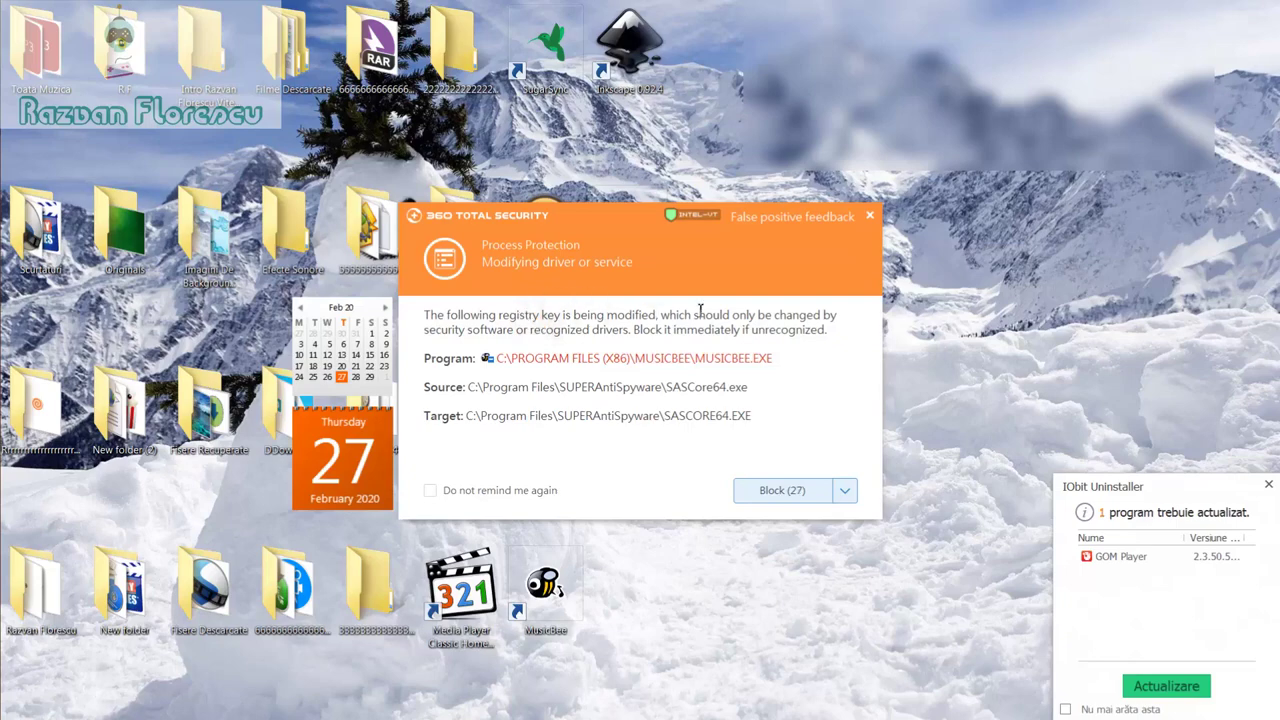
# Step: Dismiss the successive 360 Total Security process and registry protection alerts while the Ninite installation runs
pyautogui.click(874, 217)
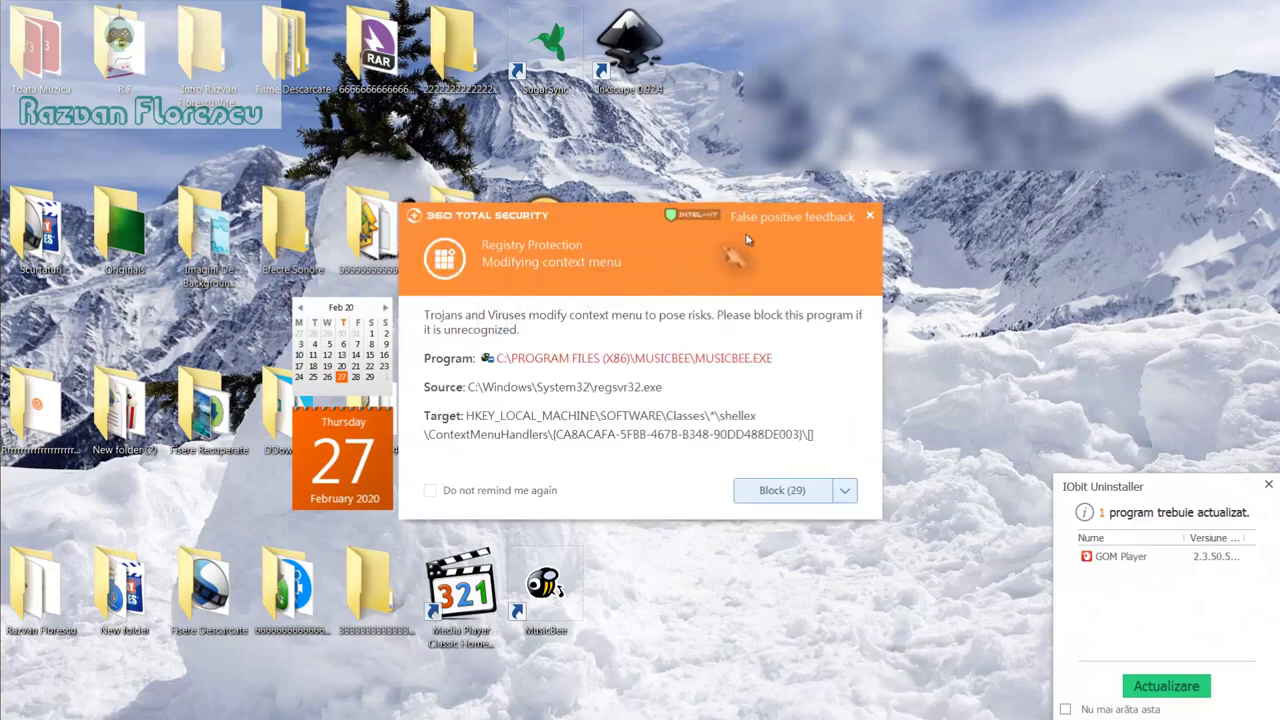
pyautogui.click(870, 216)
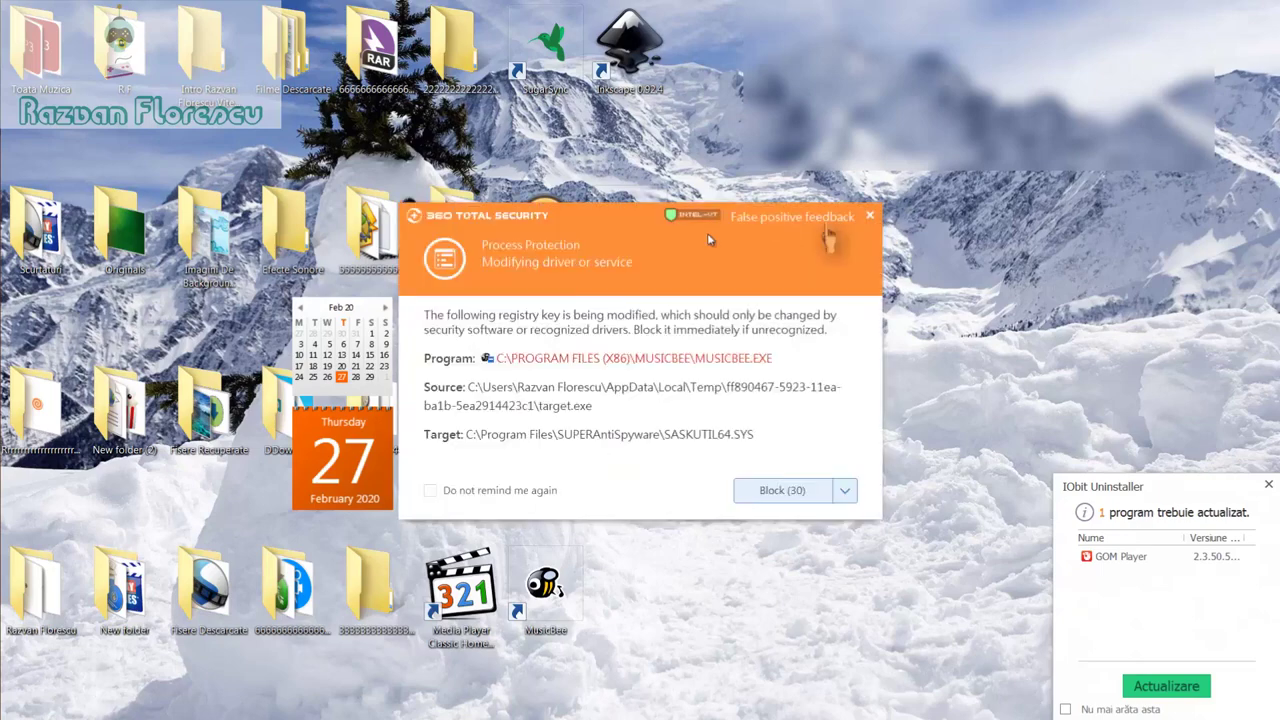
pyautogui.click(872, 216)
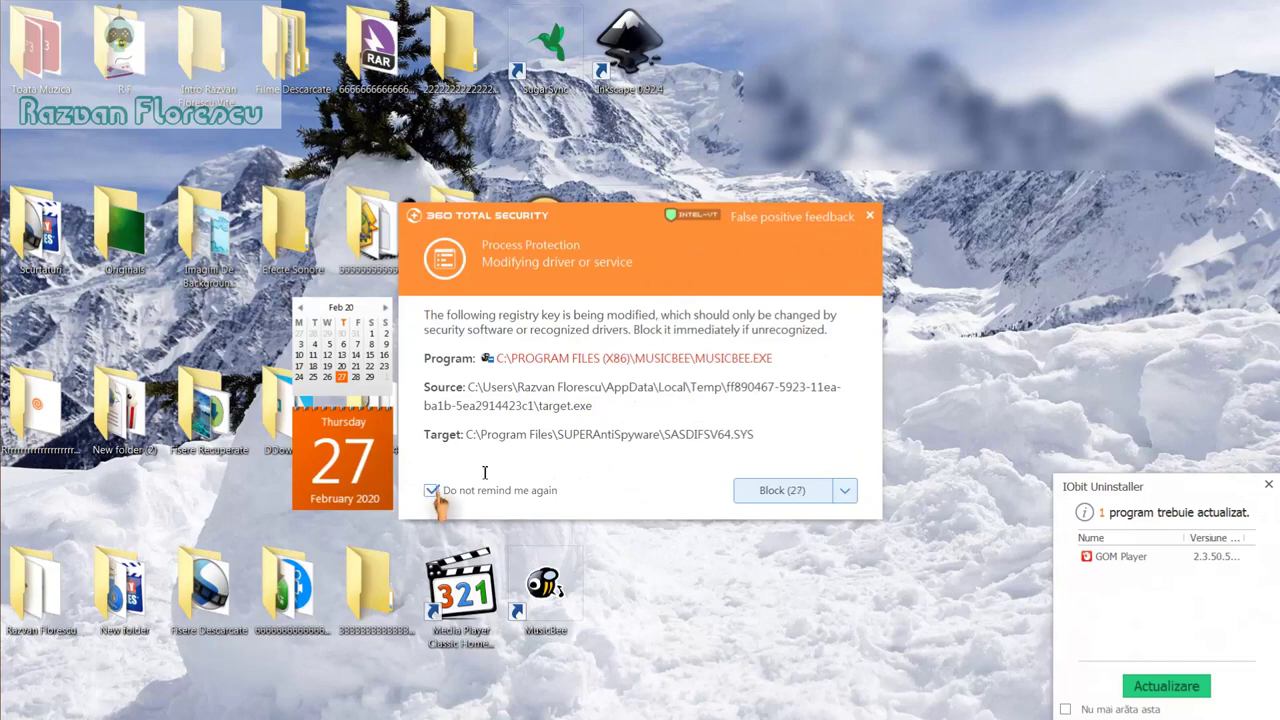
pyautogui.click(872, 216)
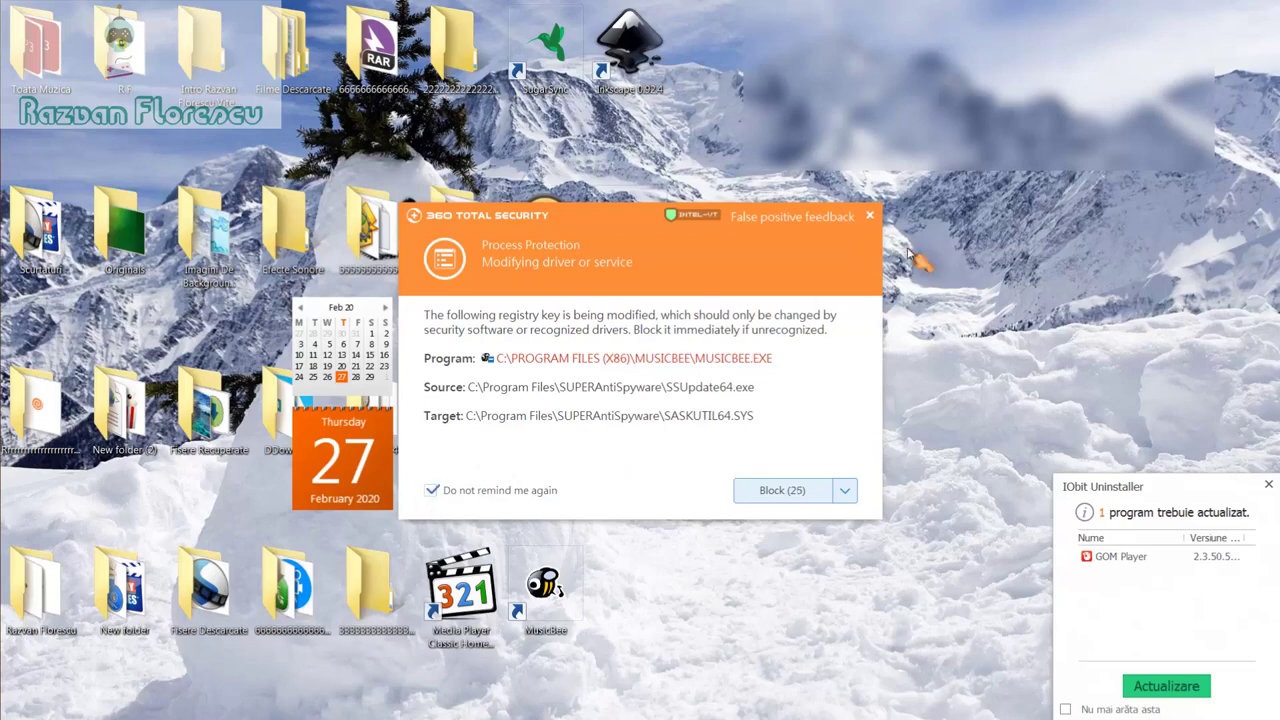
pyautogui.click(869, 216)
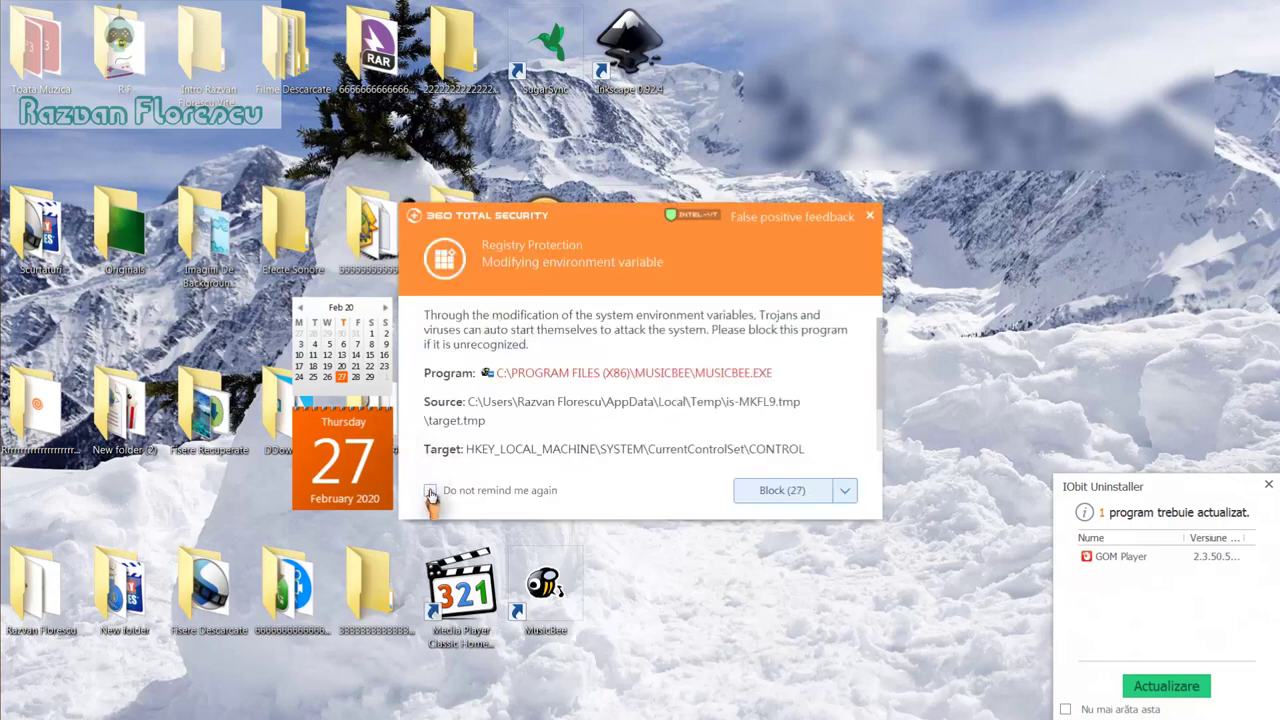
pyautogui.click(872, 219)
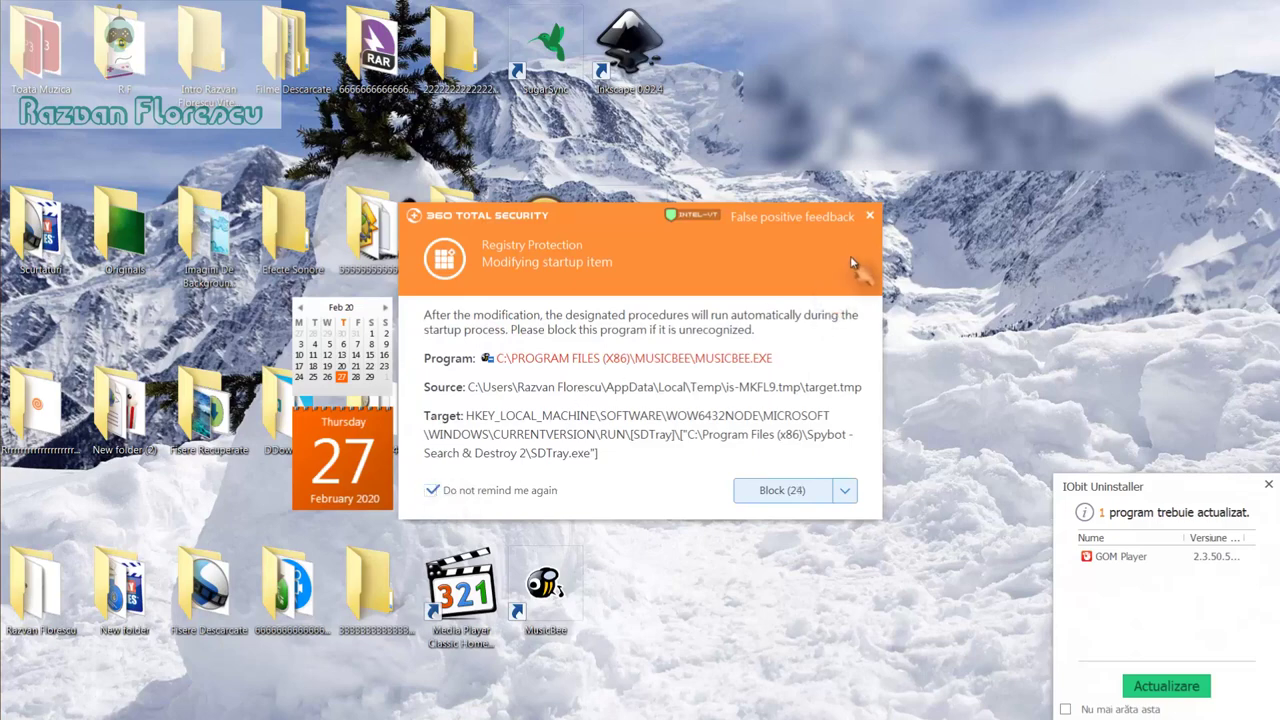
pyautogui.click(870, 213)
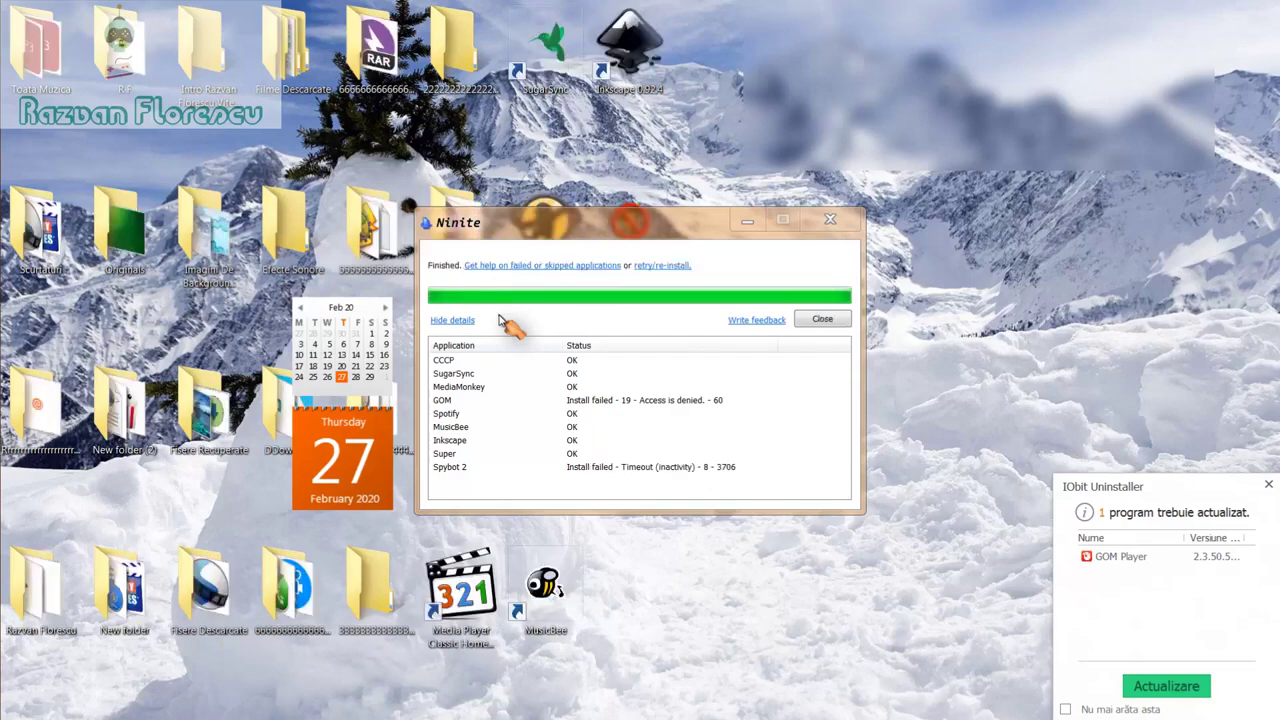
# Step: Close the IObit Uninstaller update notice and the finished Ninite installer window
pyautogui.click(1266, 486)
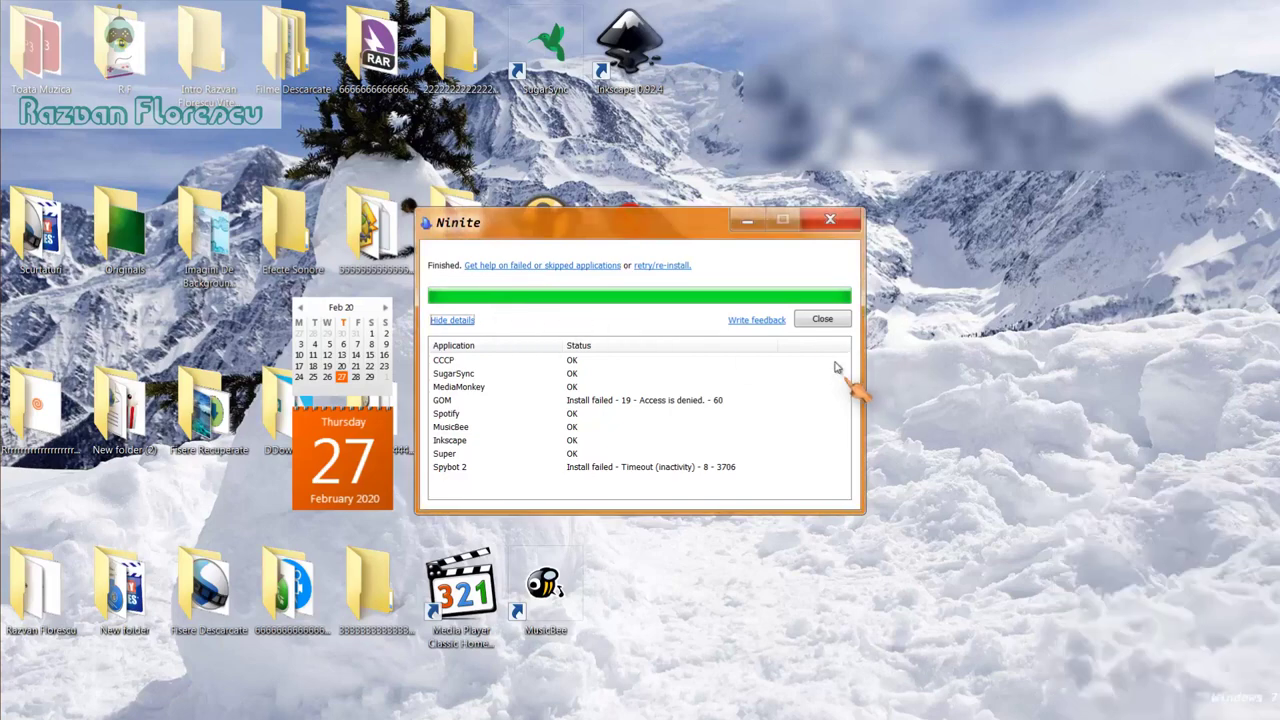
pyautogui.click(822, 320)
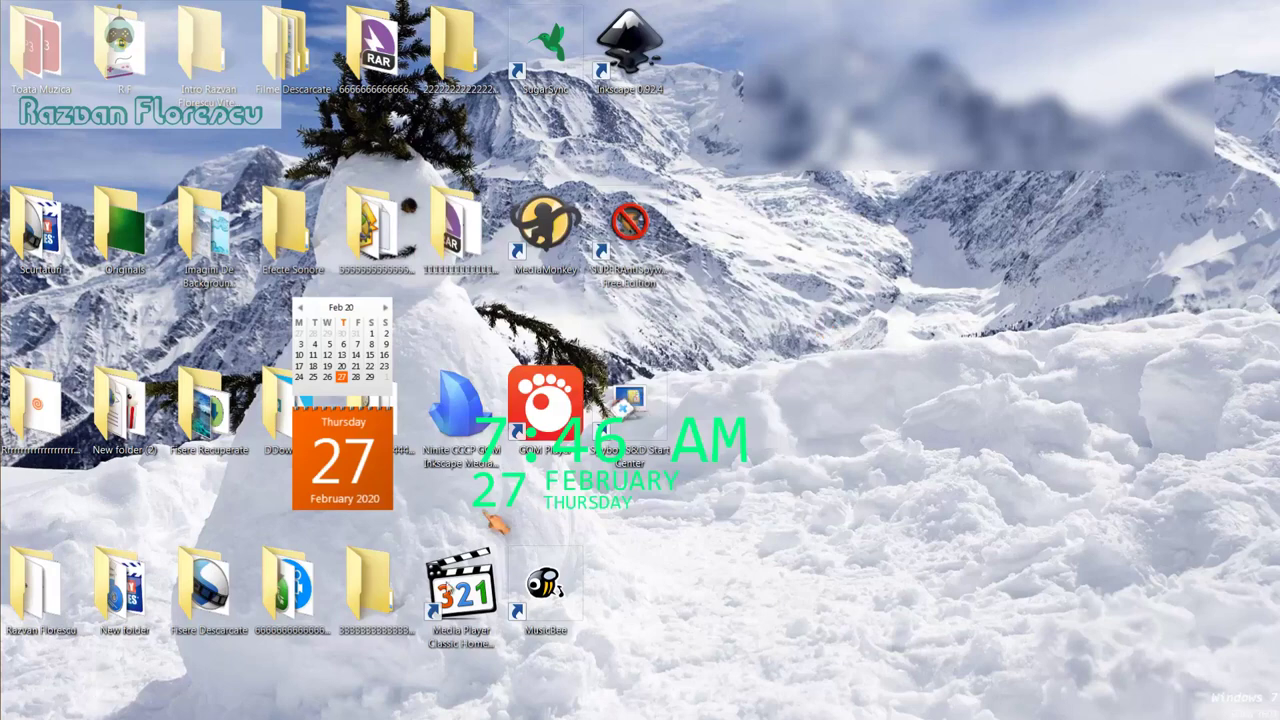
# Step: Try out Media Player Classic Home Cinema maximized, declining periodic CCCP update checks, and close it
pyautogui.doubleClick(474, 608)
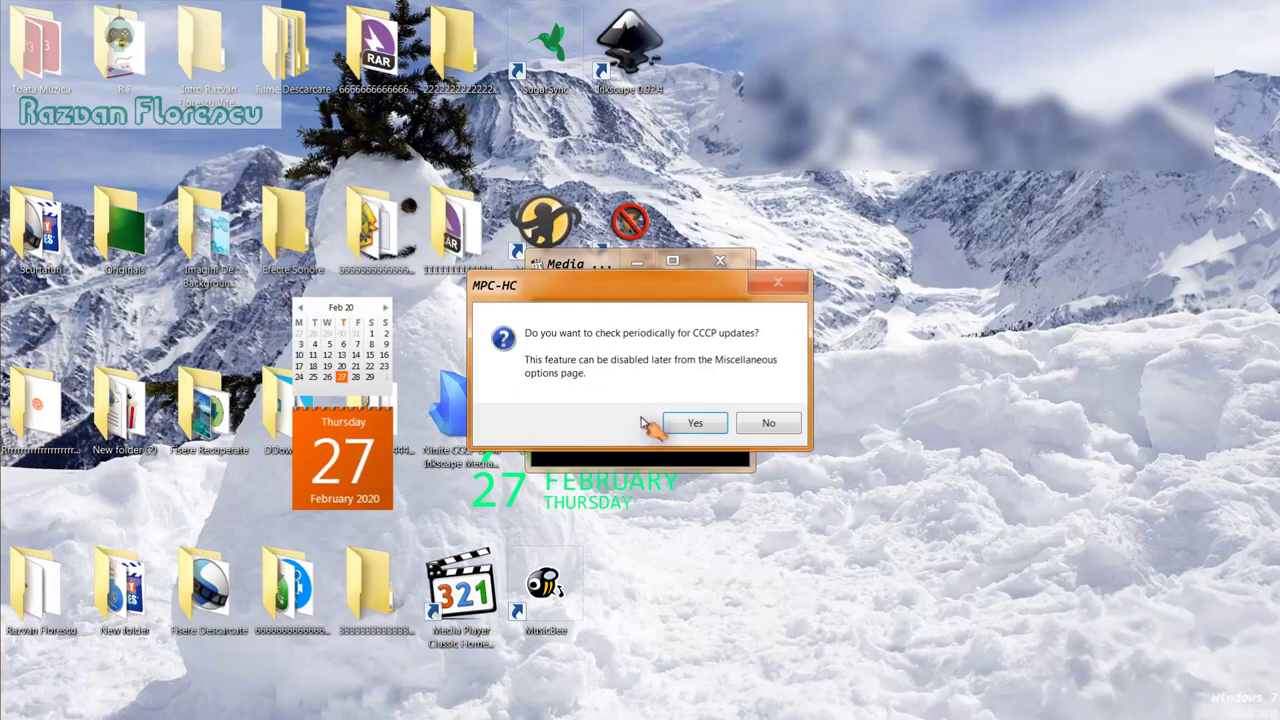
pyautogui.click(763, 425)
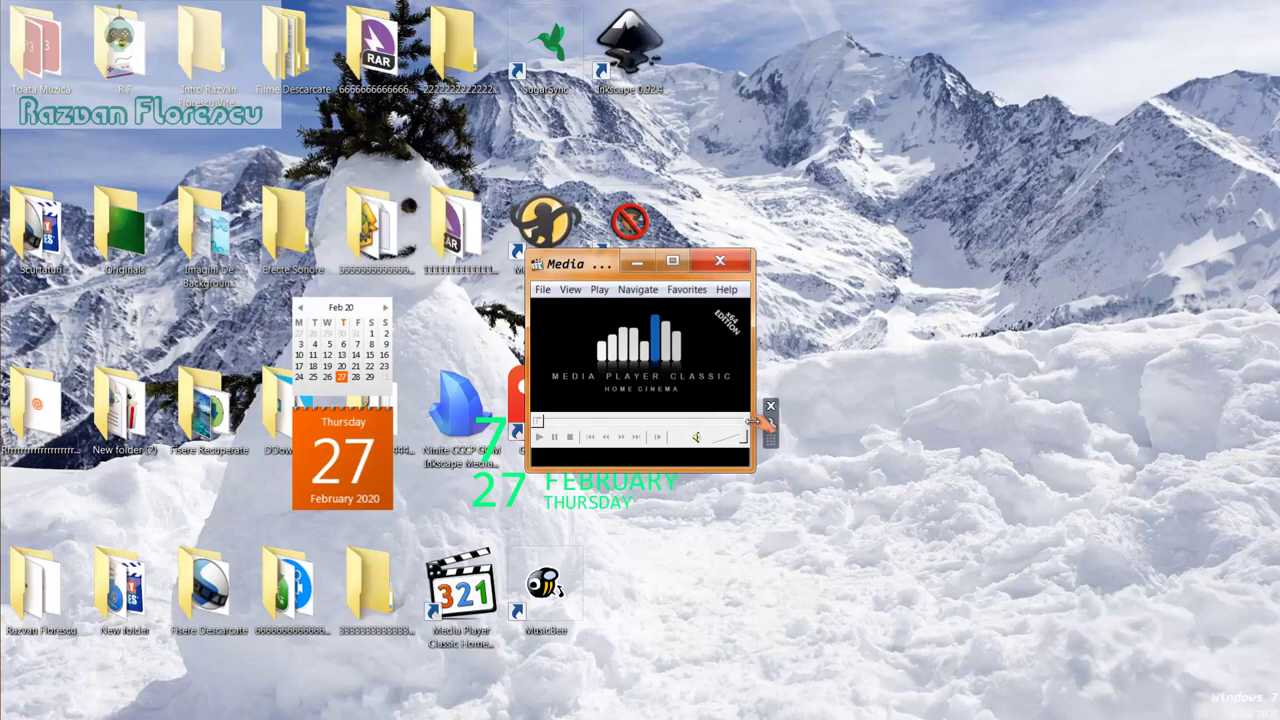
pyautogui.moveTo(606, 264); pyautogui.dragTo(626, 7)
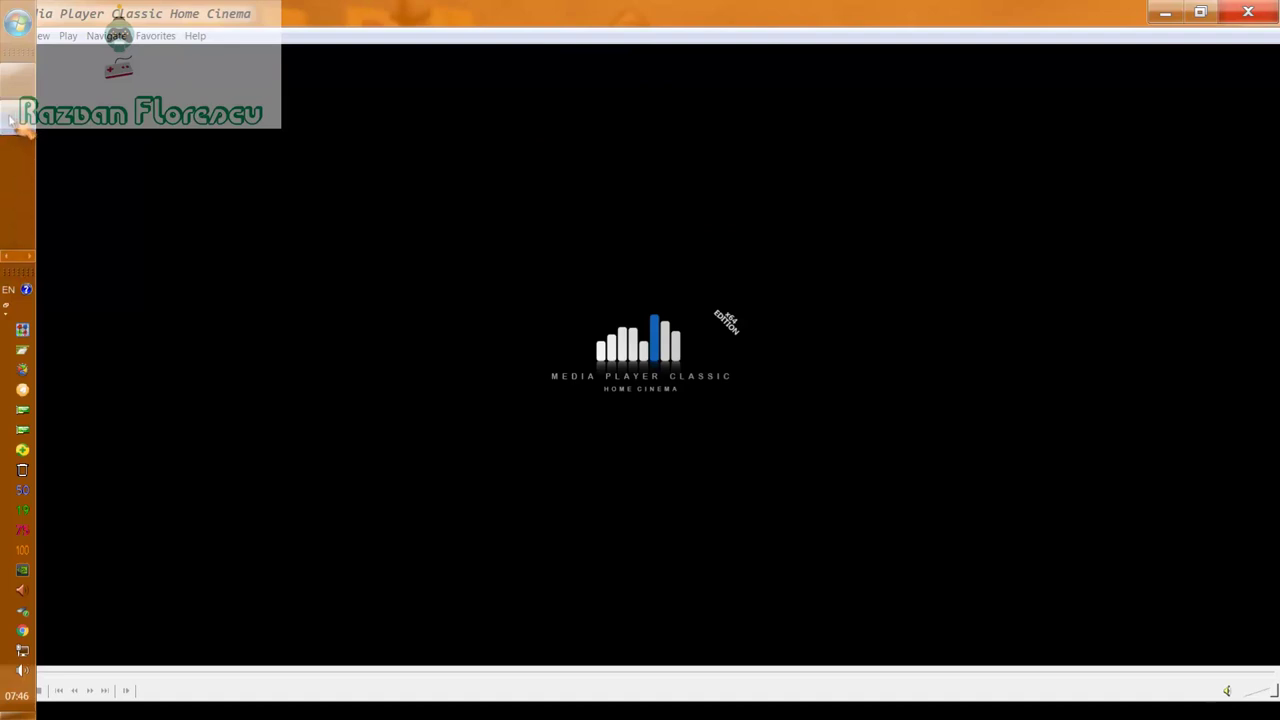
pyautogui.rightClick(12, 120)
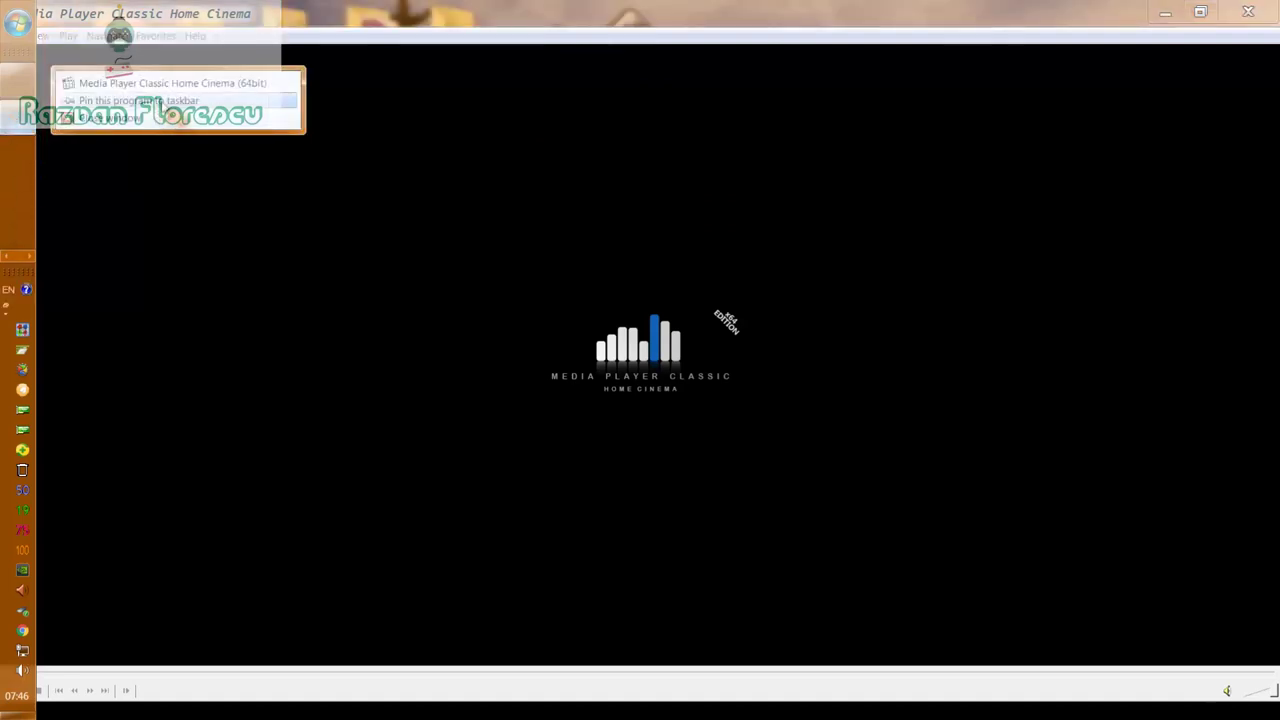
pyautogui.click(206, 126)
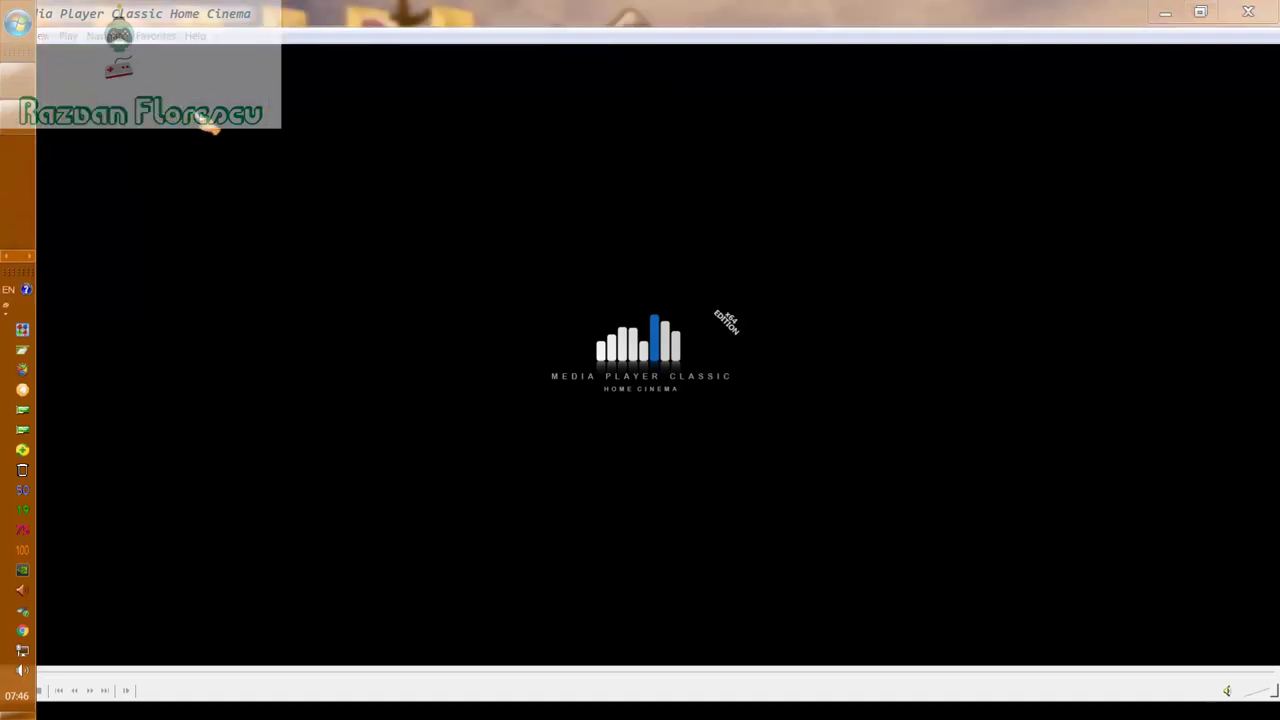
pyautogui.click(1248, 12)
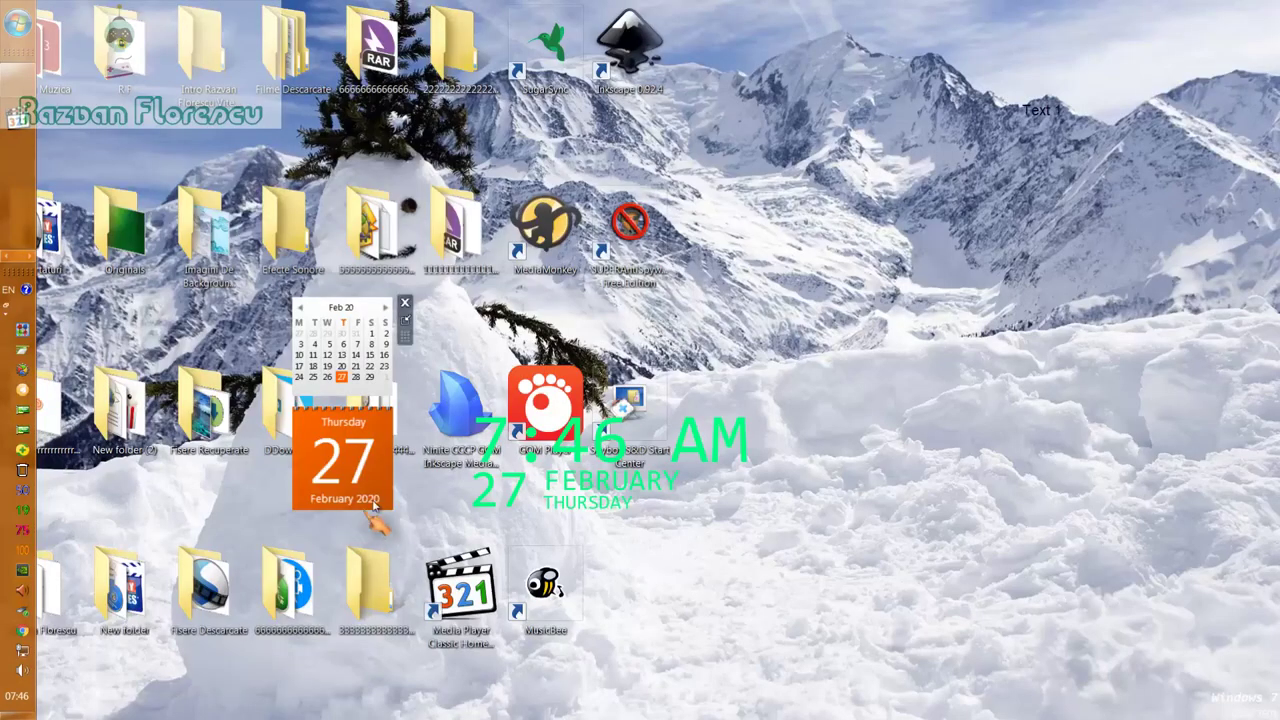
# Step: Permanently delete the Ninite CCCP GOM Inkscape MediaMonkey MusicBee Installer file from the desktop
pyautogui.click(478, 422)
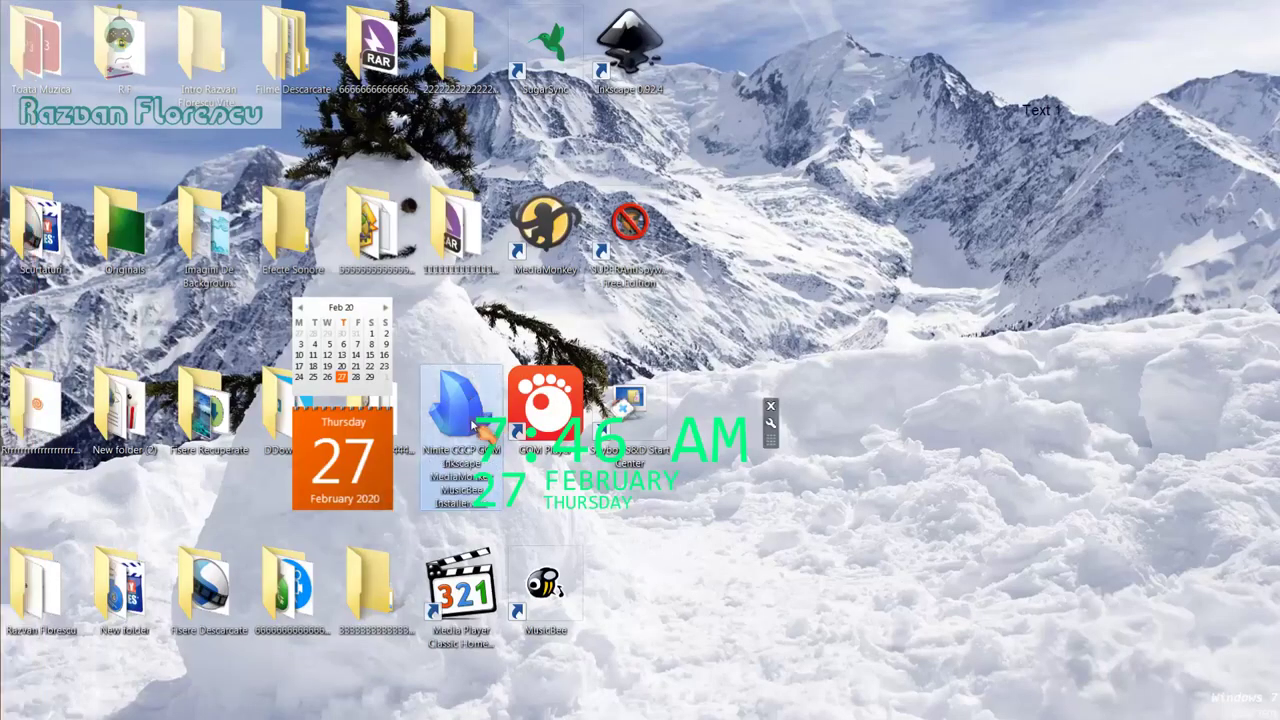
pyautogui.hotkey('shift', 'Delete')
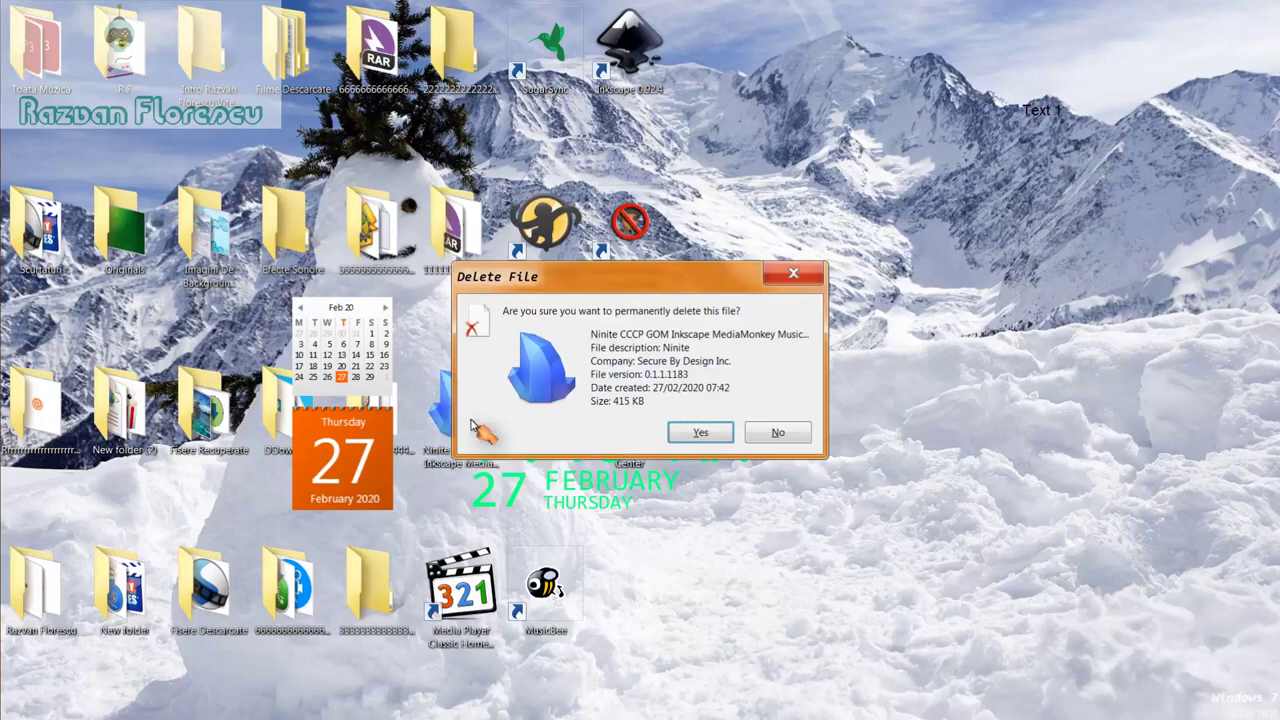
pyautogui.press('Return')
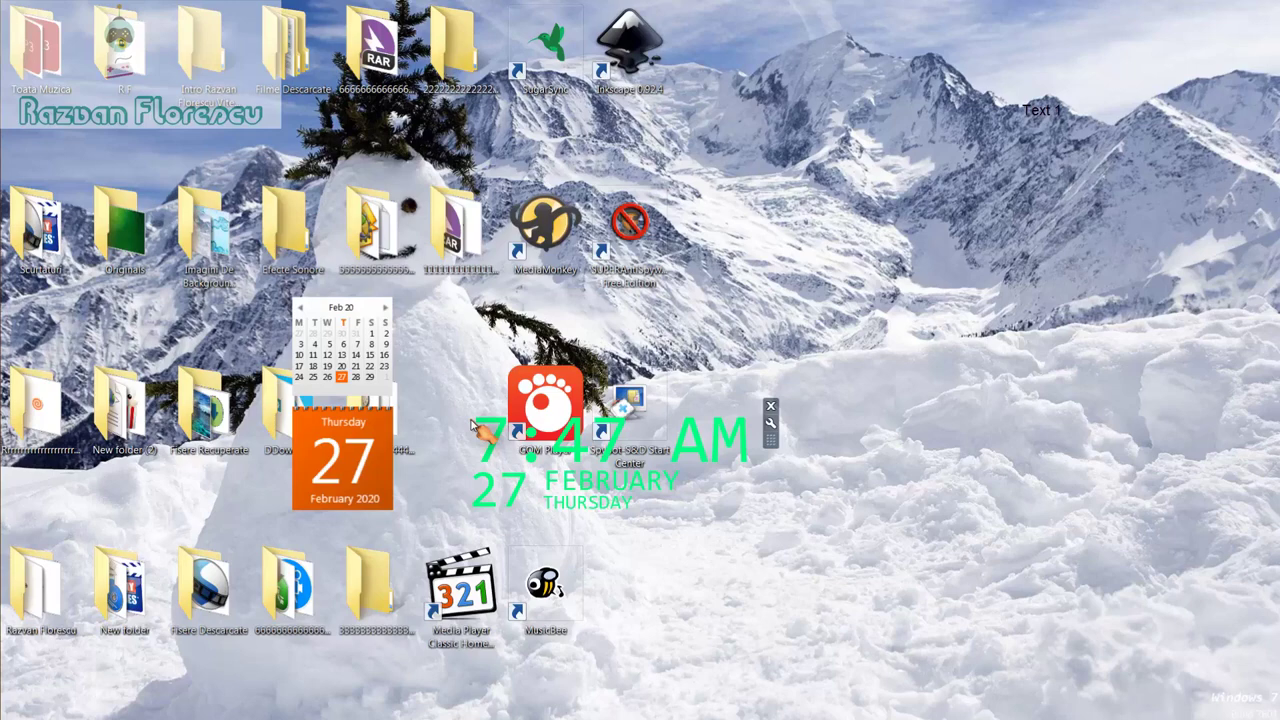
# Step: Copy the eight new app shortcuts, including Media Player Classic, into the Scurtaturi folder and delete them from the desktop
pyautogui.moveTo(712, 46); pyautogui.dragTo(515, 610)
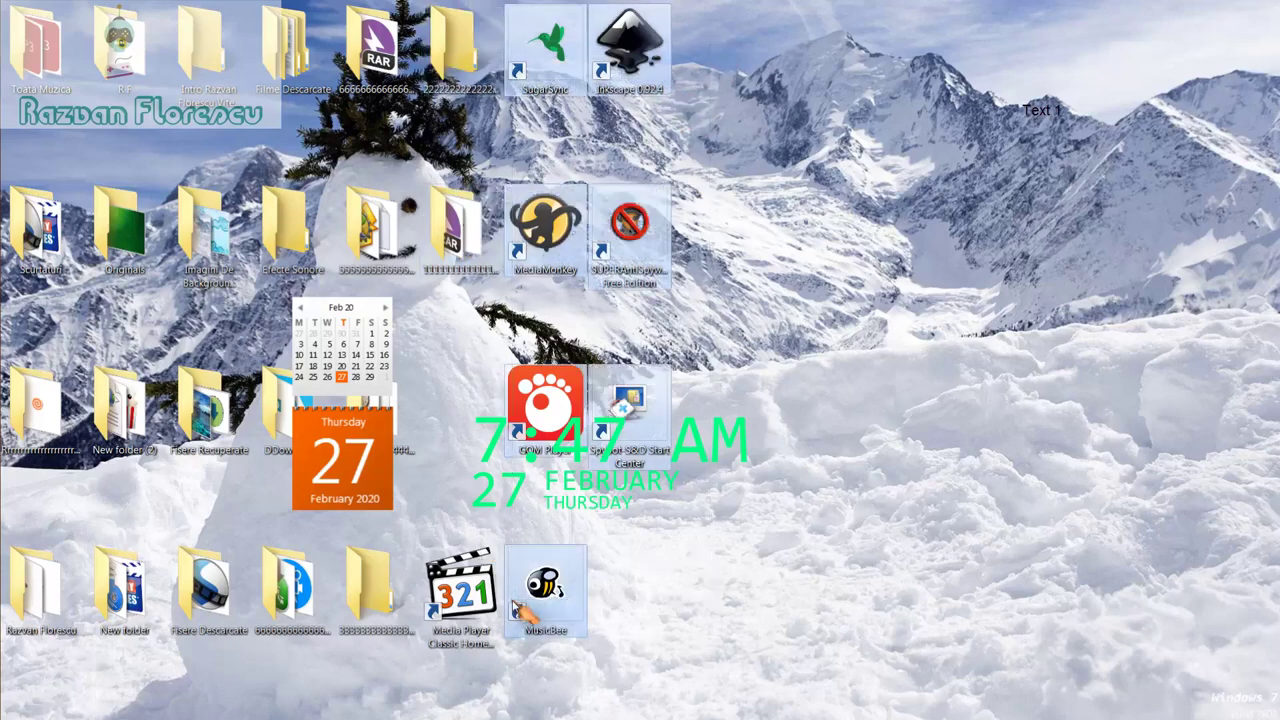
pyautogui.keyDown('ctrl'); pyautogui.click(462, 578); pyautogui.keyUp('ctrl')
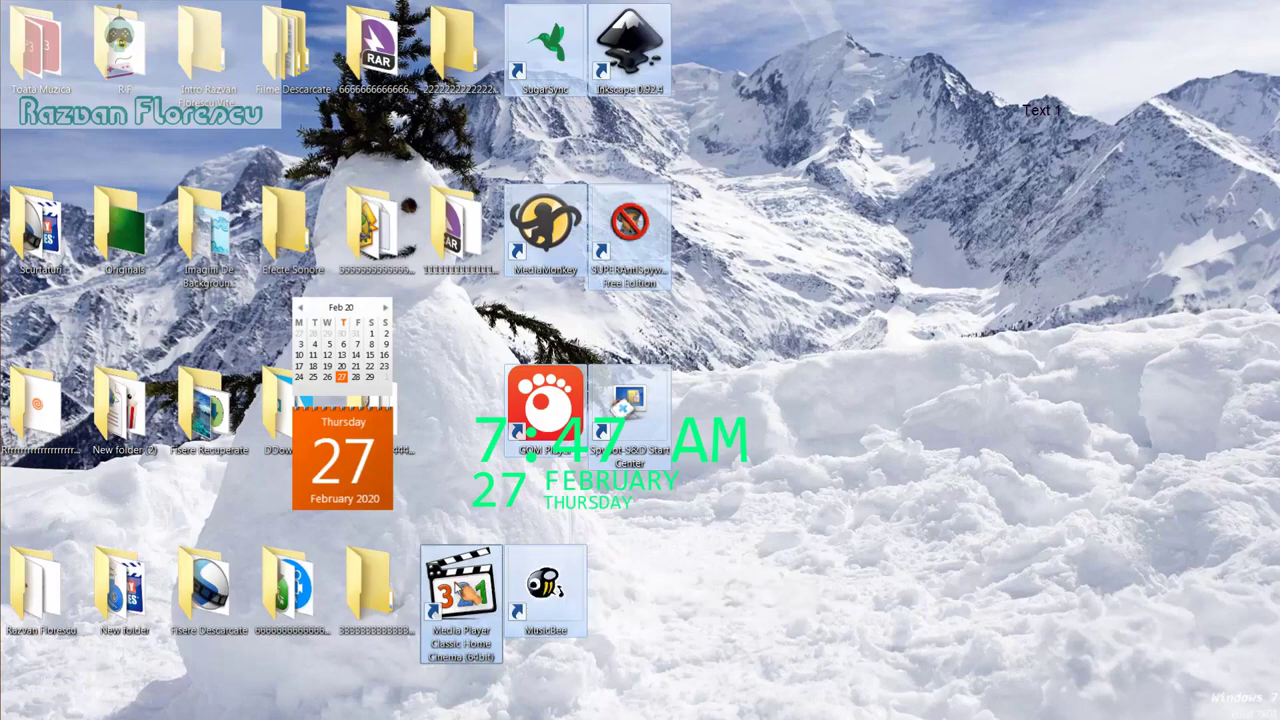
pyautogui.moveTo(458, 583); pyautogui.dragTo(75, 197)
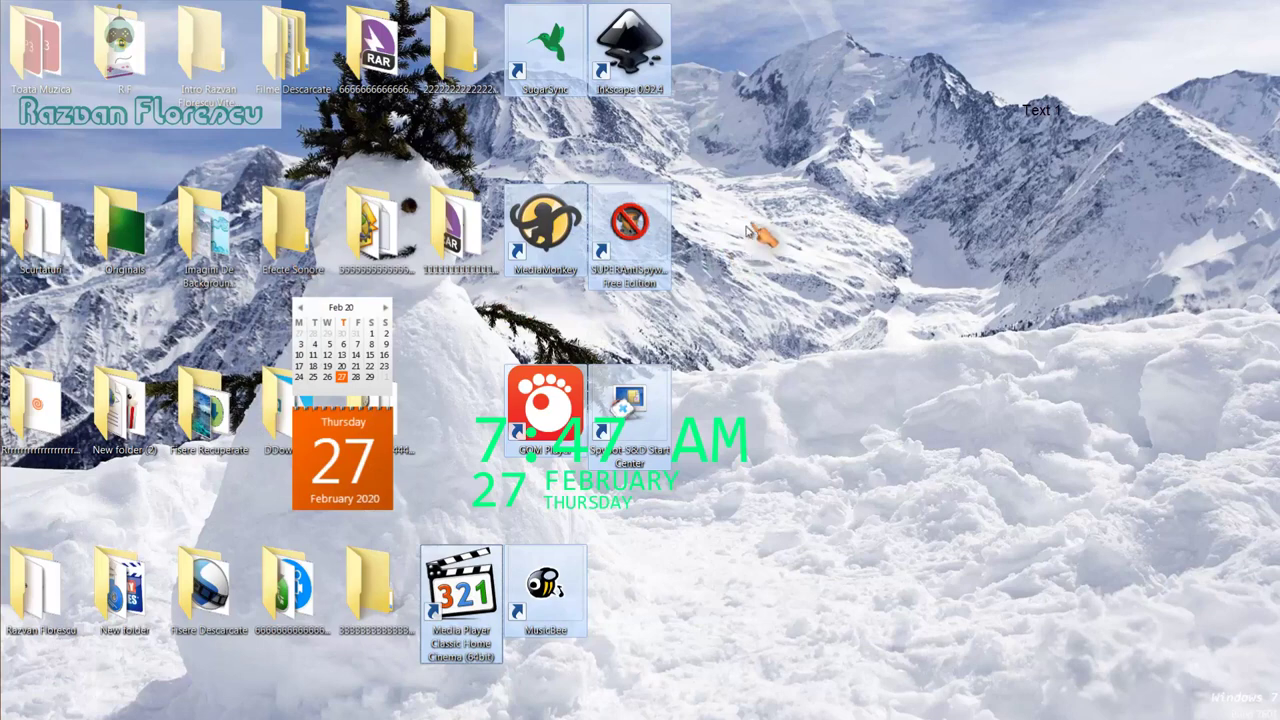
pyautogui.press('Delete')
pyautogui.press('Return')
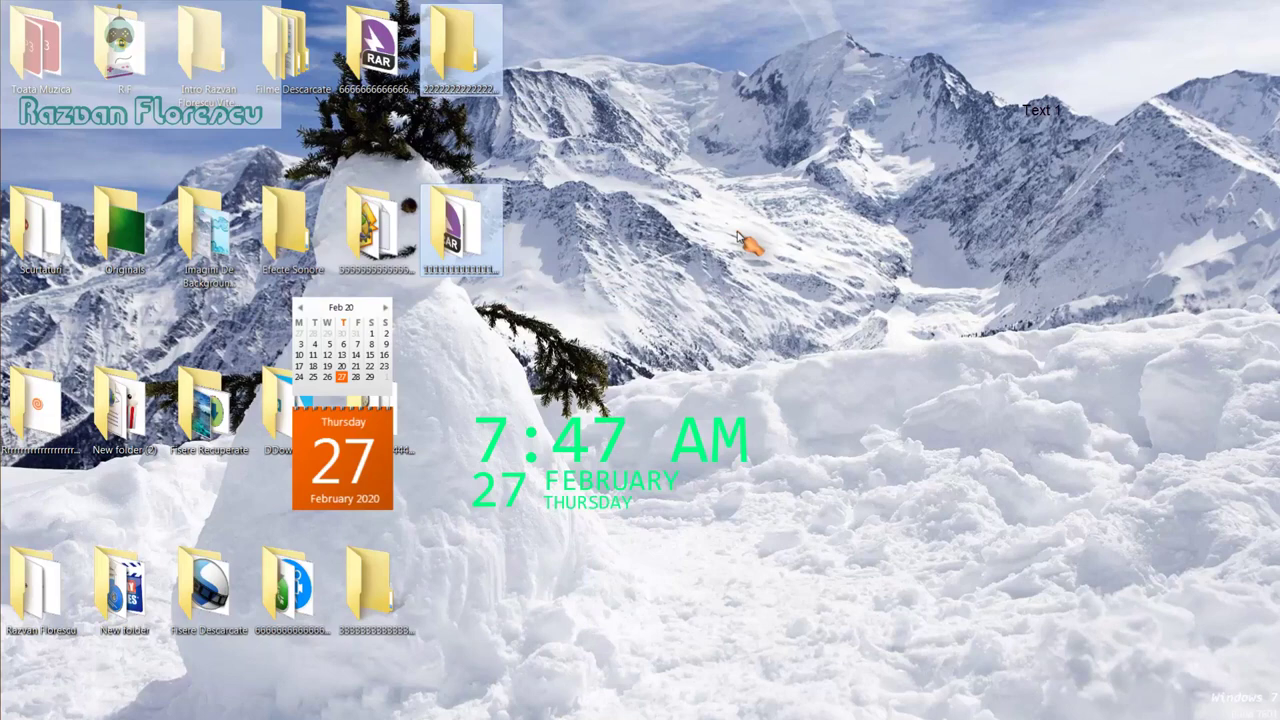
# Step: Refresh the desktop twice
pyautogui.rightClick(606, 543)
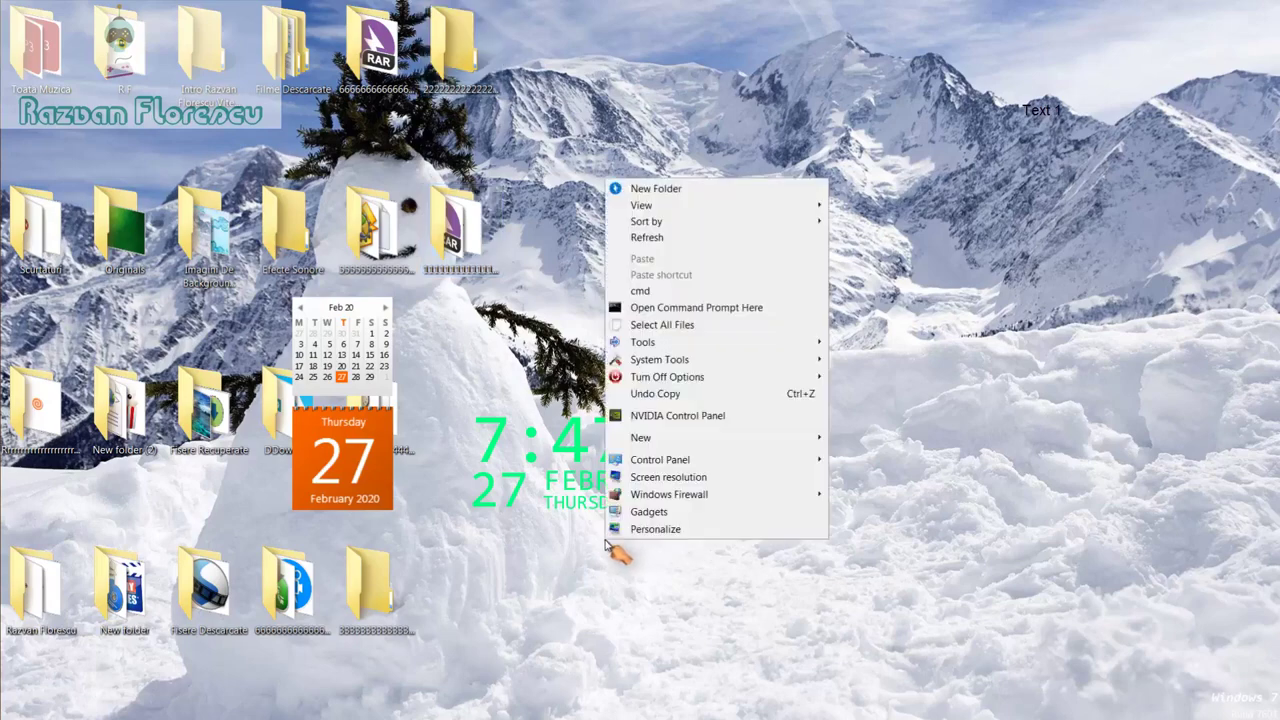
pyautogui.click(641, 237)
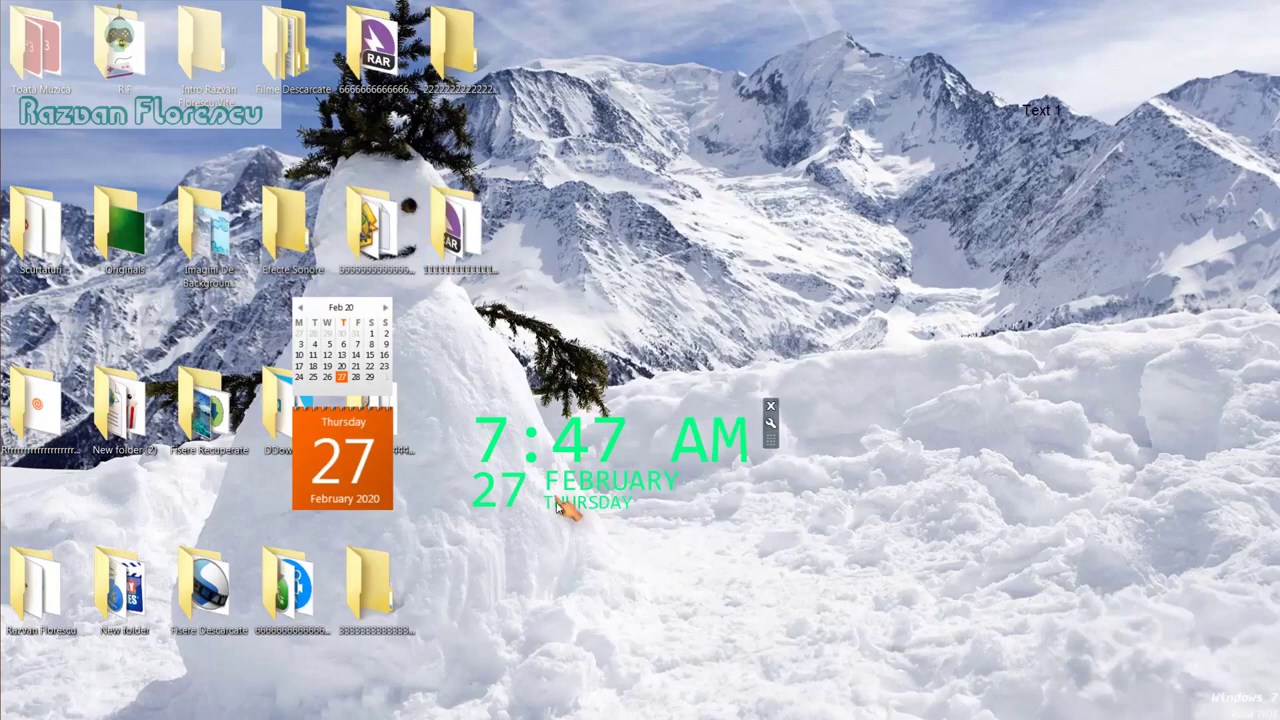
pyautogui.rightClick(575, 542)
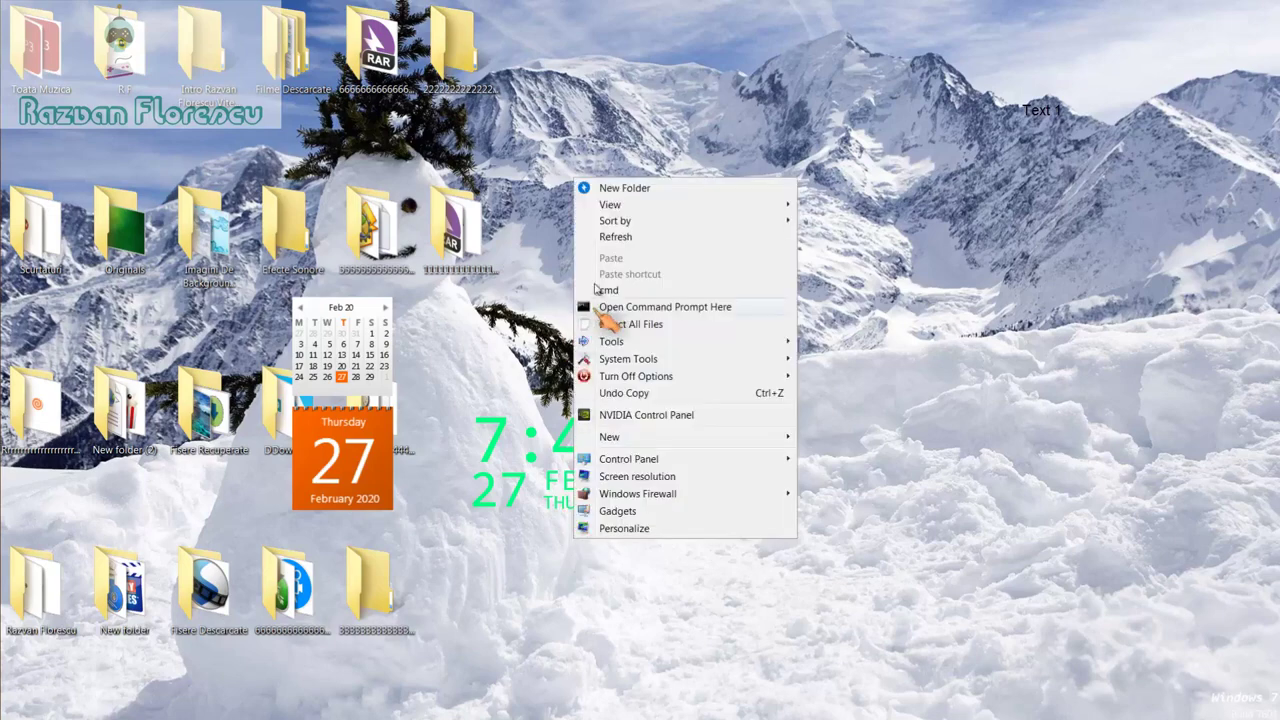
pyautogui.click(614, 238)
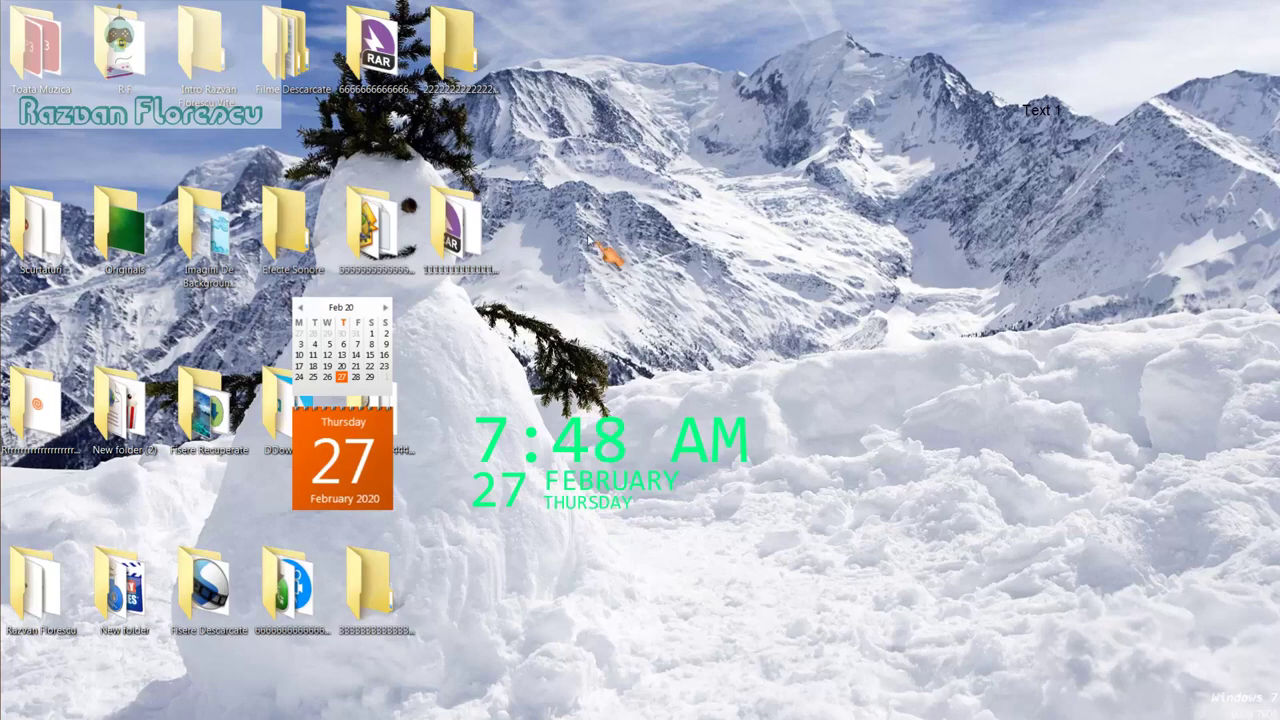
# Step: Switch to Chrome and look through the Ninite app list, from Web Browsers and Imaging down to Utilities and Developer Tools
pyautogui.moveTo(3, 308)
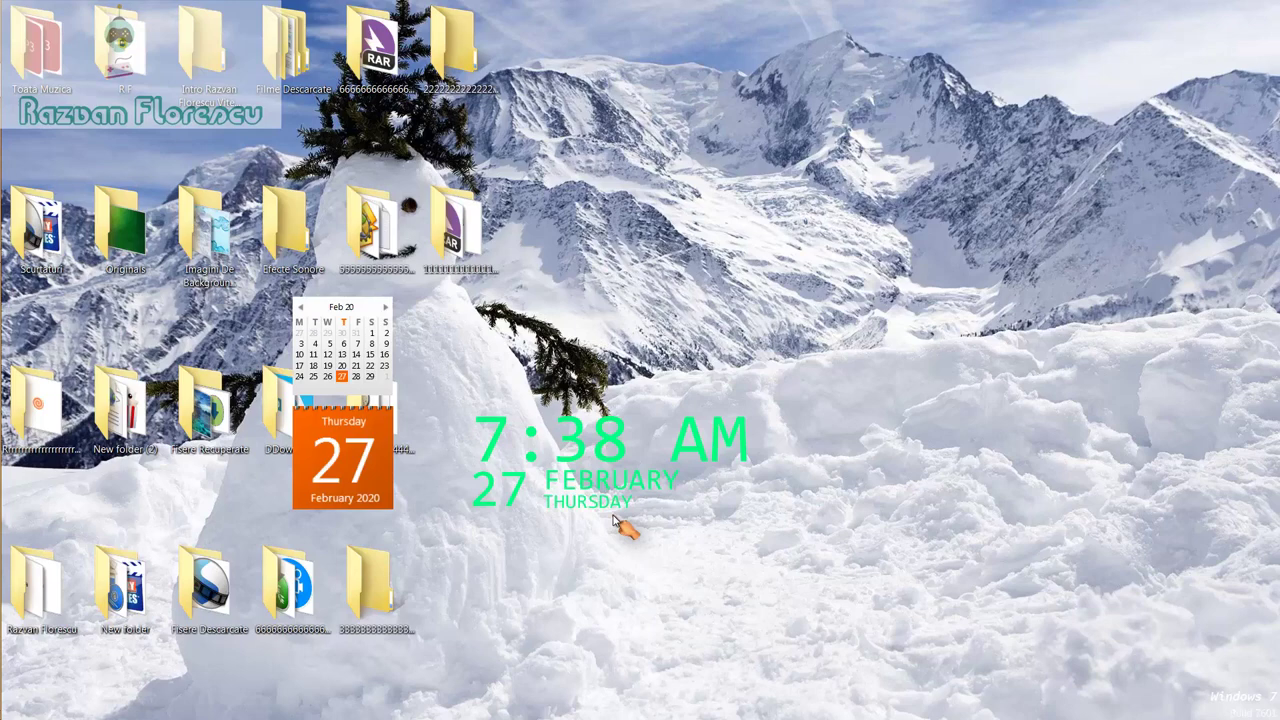
pyautogui.moveTo(8, 340)
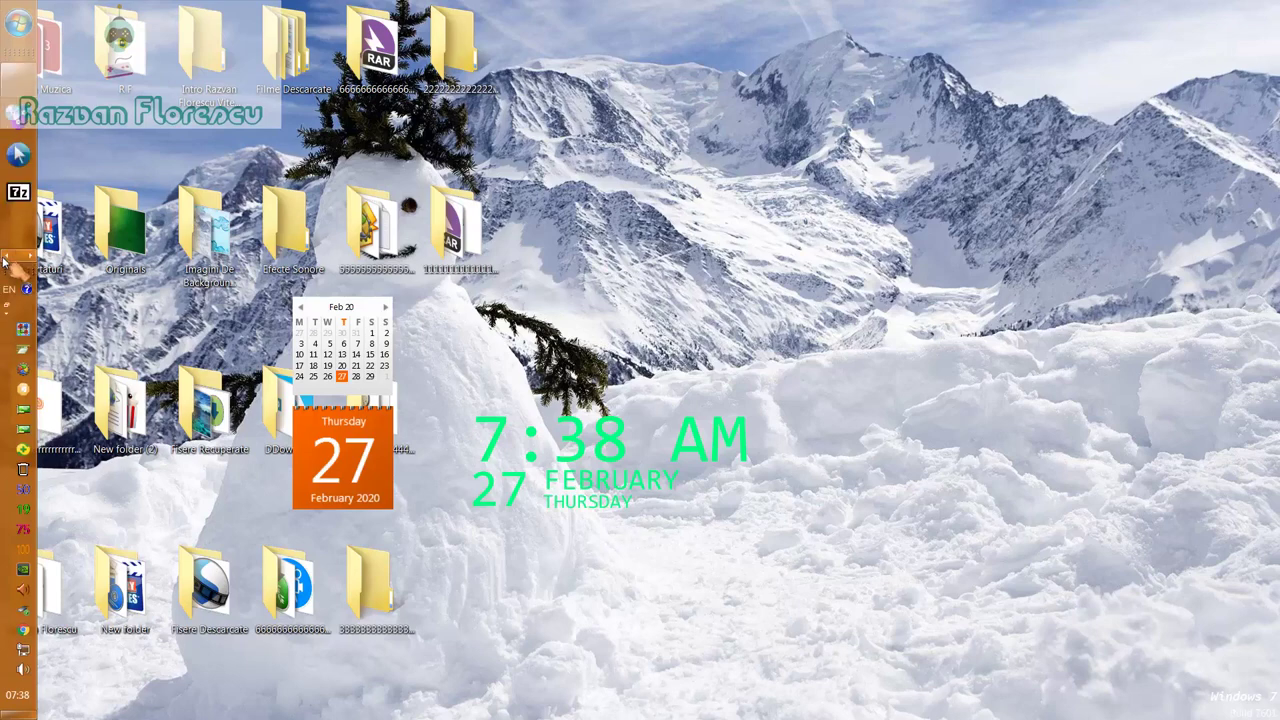
pyautogui.click(18, 100)
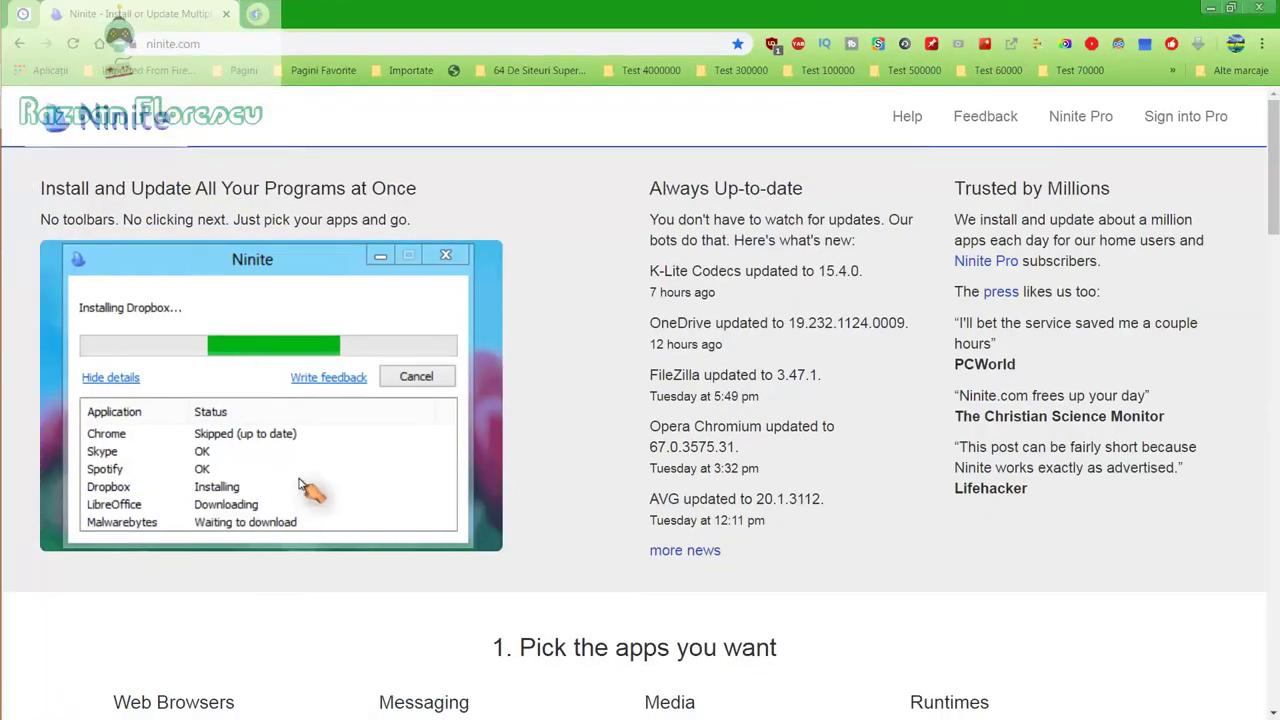
pyautogui.scroll(-2, 318, 613)
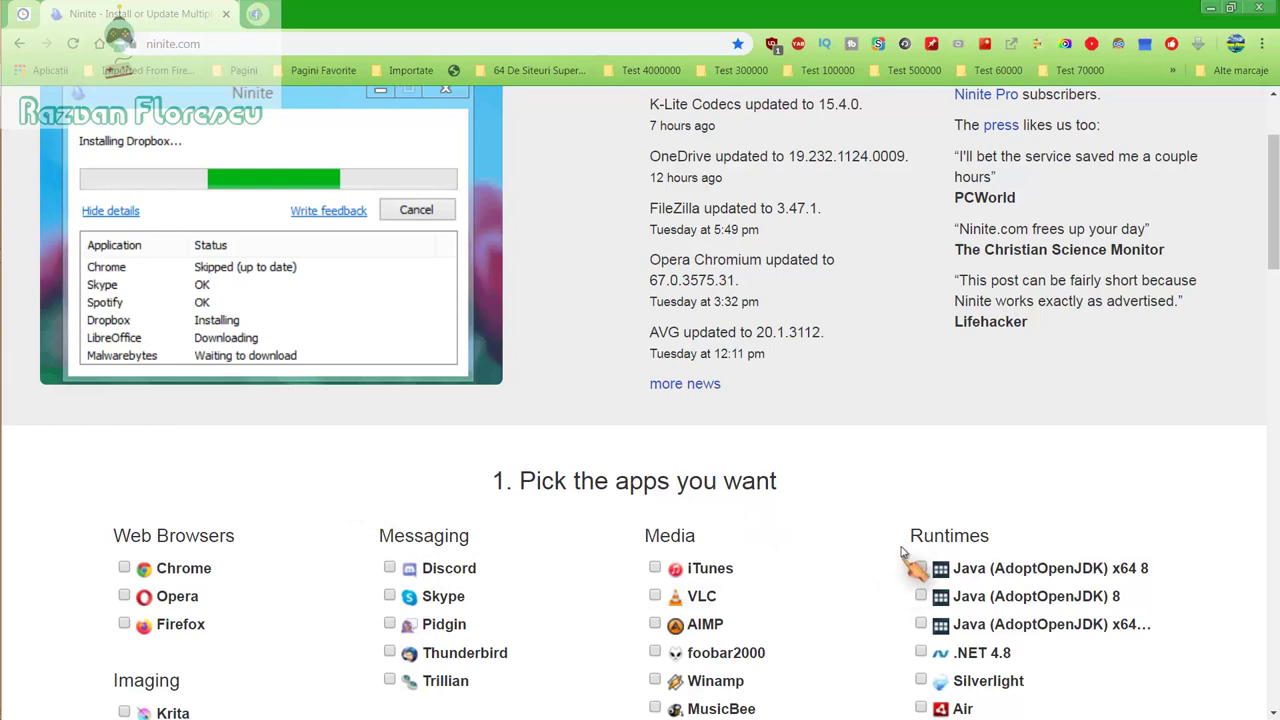
pyautogui.scroll(-2, 818, 580)
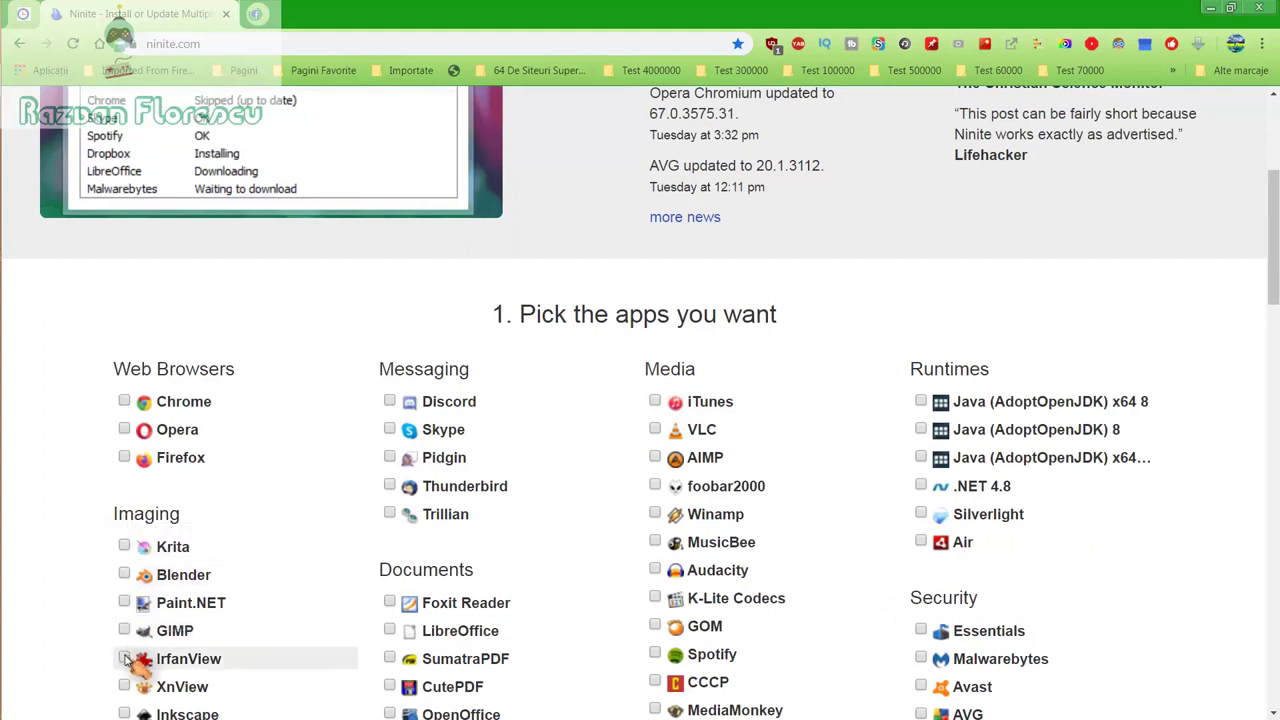
pyautogui.scroll(-1, 130, 686)
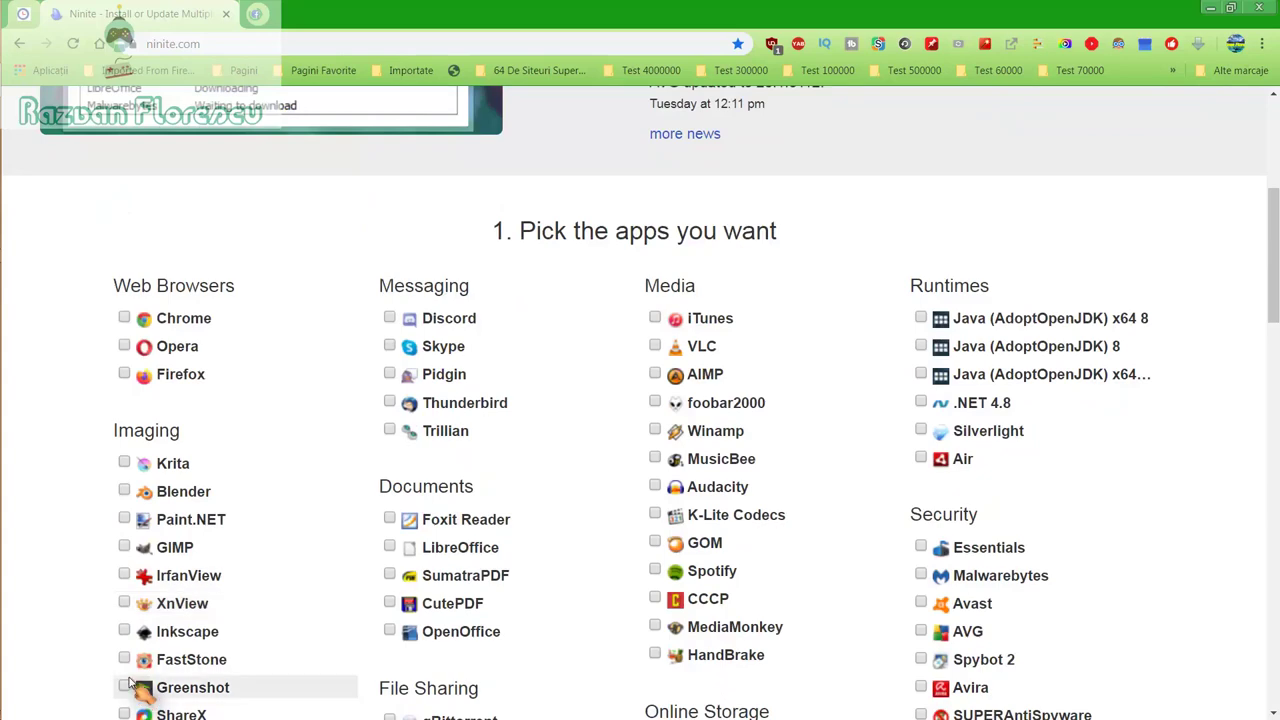
pyautogui.scroll(-1, 140, 688)
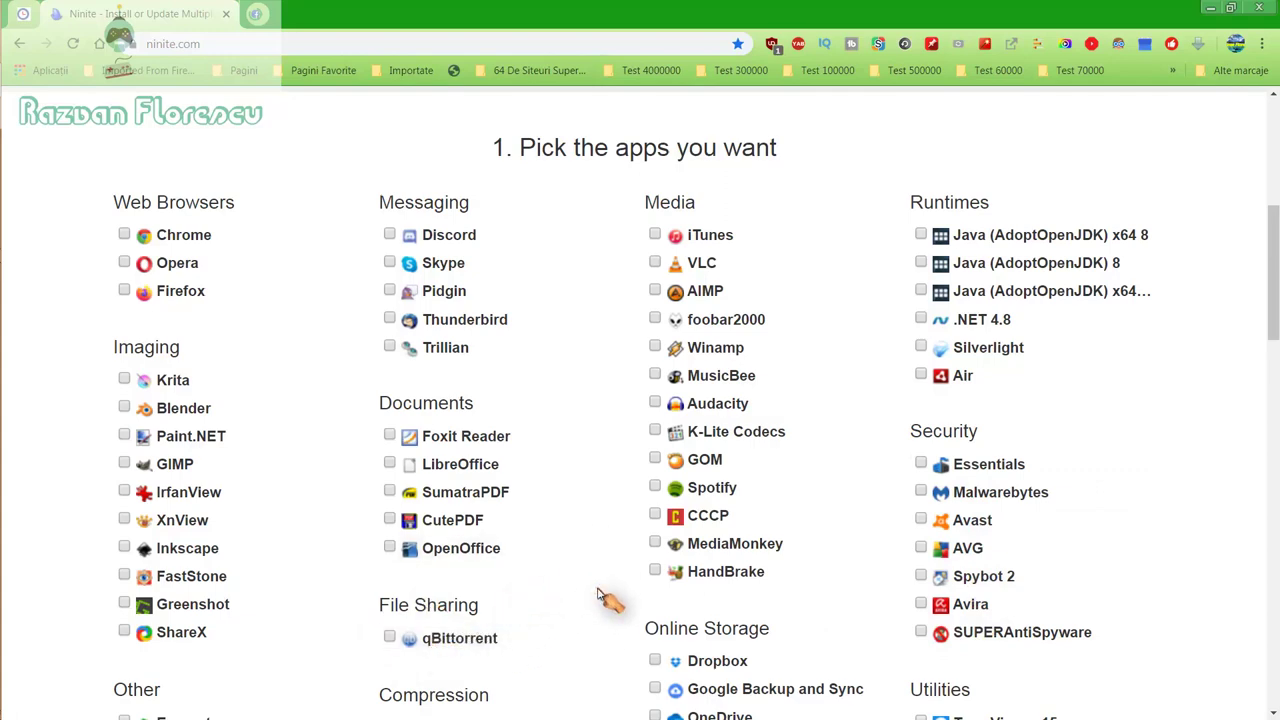
pyautogui.scroll(-1, 603, 597)
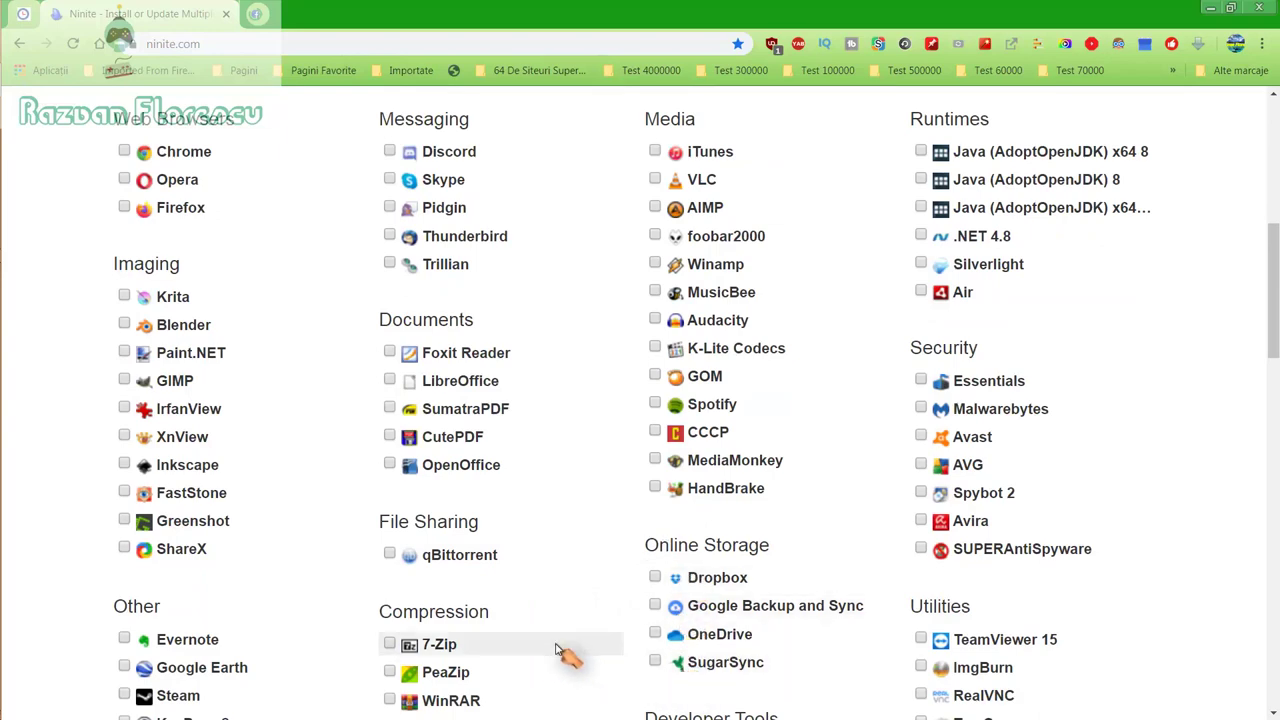
pyautogui.scroll(-3, 571, 650)
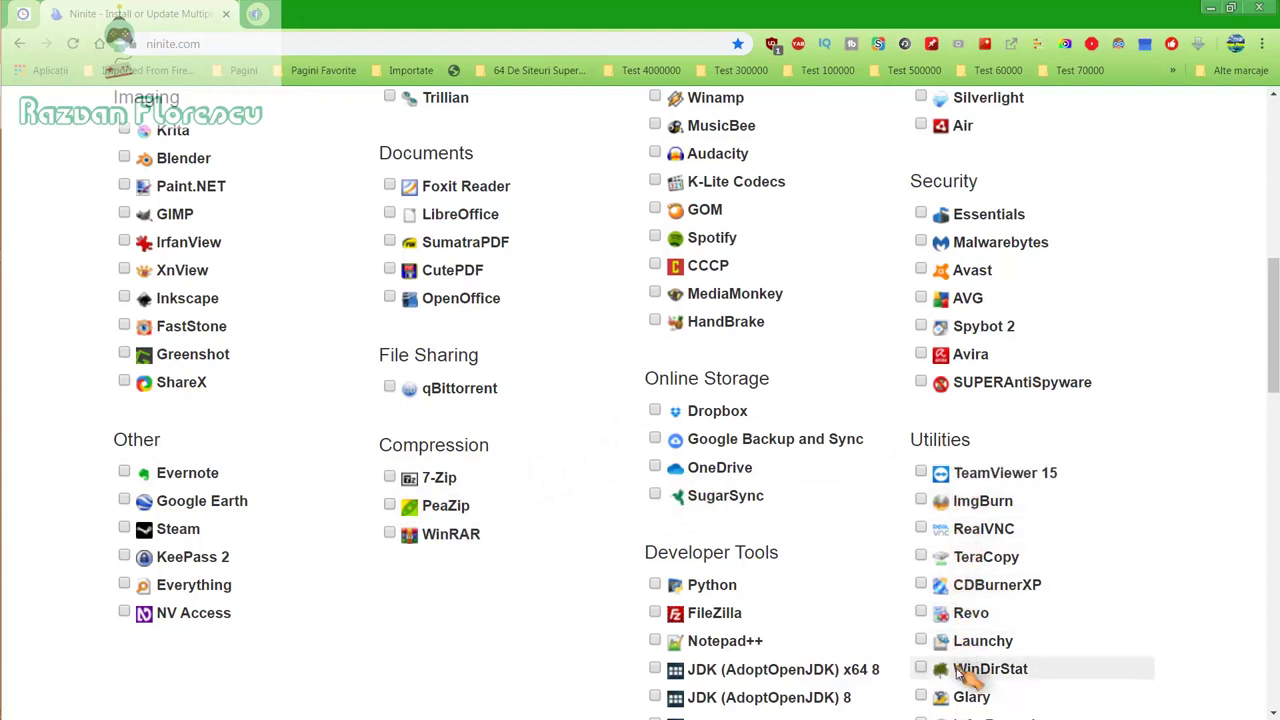
# Step: Select GOM, Inkscape, MusicBee, CCCP, MediaMonkey and Spotify in the Ninite app list
pyautogui.scroll(-1, 960, 690)
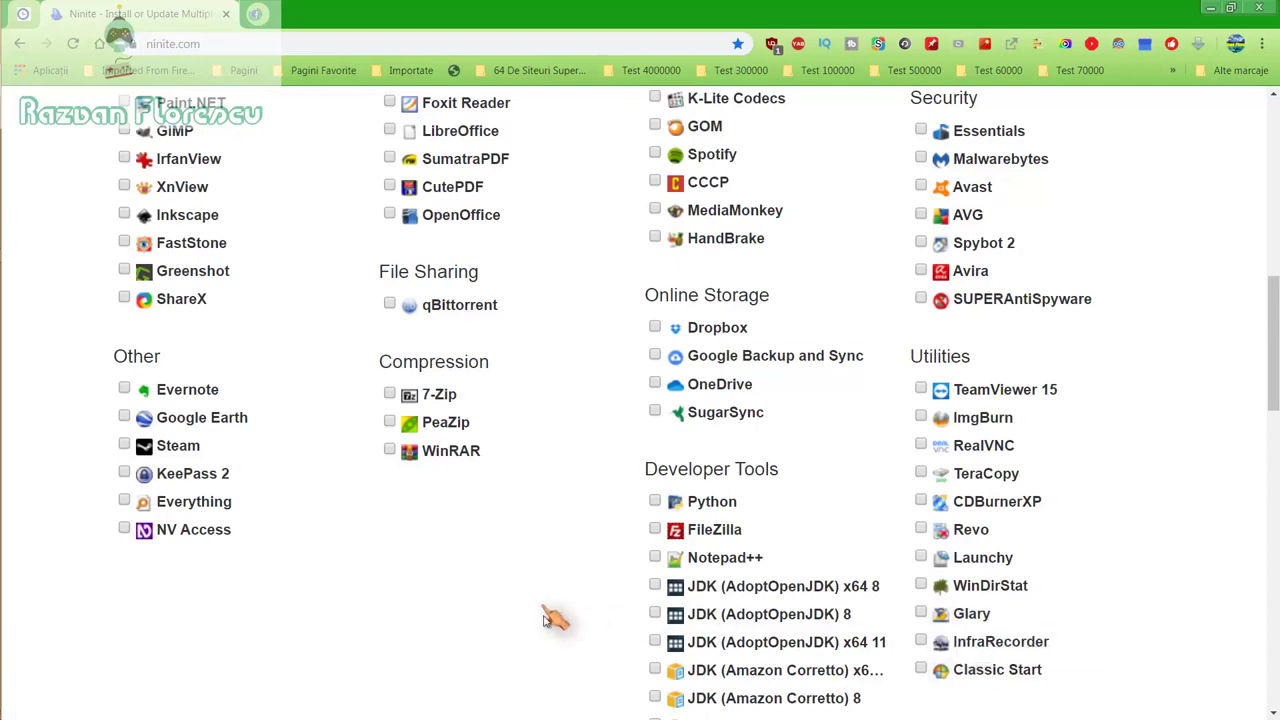
pyautogui.scroll(-1, 545, 605)
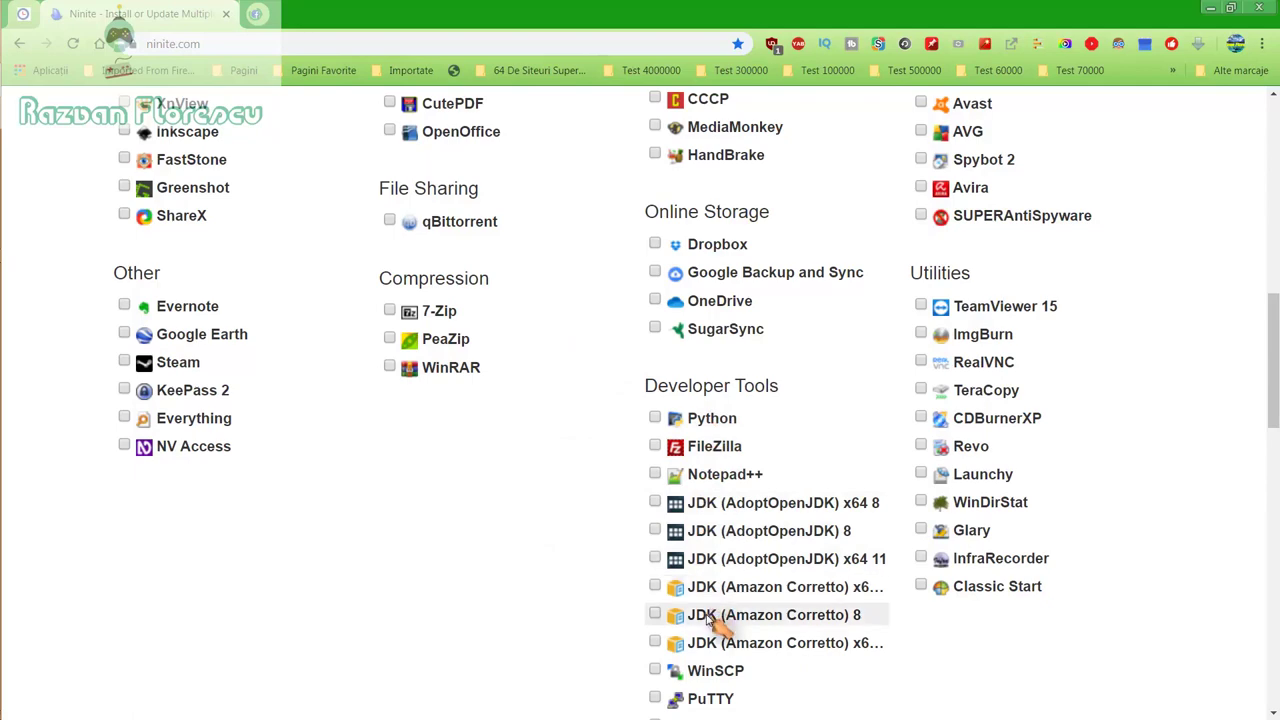
pyautogui.scroll(-2, 718, 648)
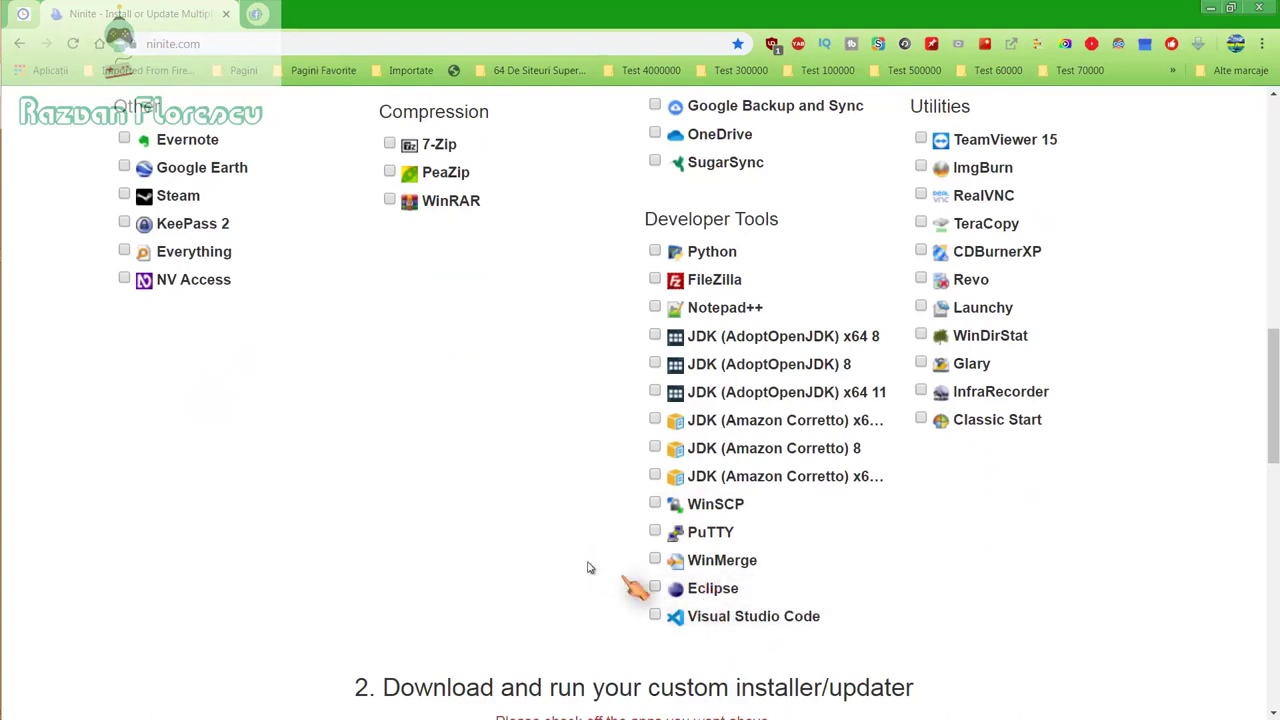
pyautogui.scroll(2, 597, 573)
pyautogui.scroll(2, 597, 573)
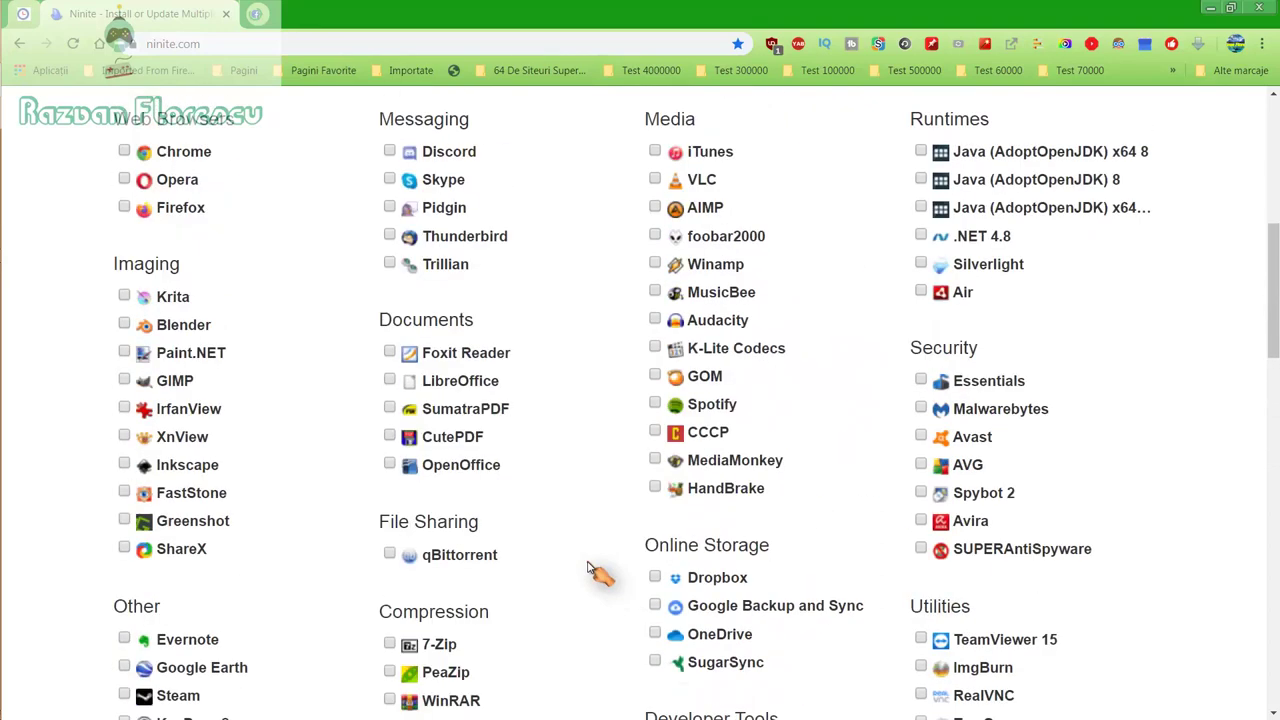
pyautogui.scroll(2, 597, 573)
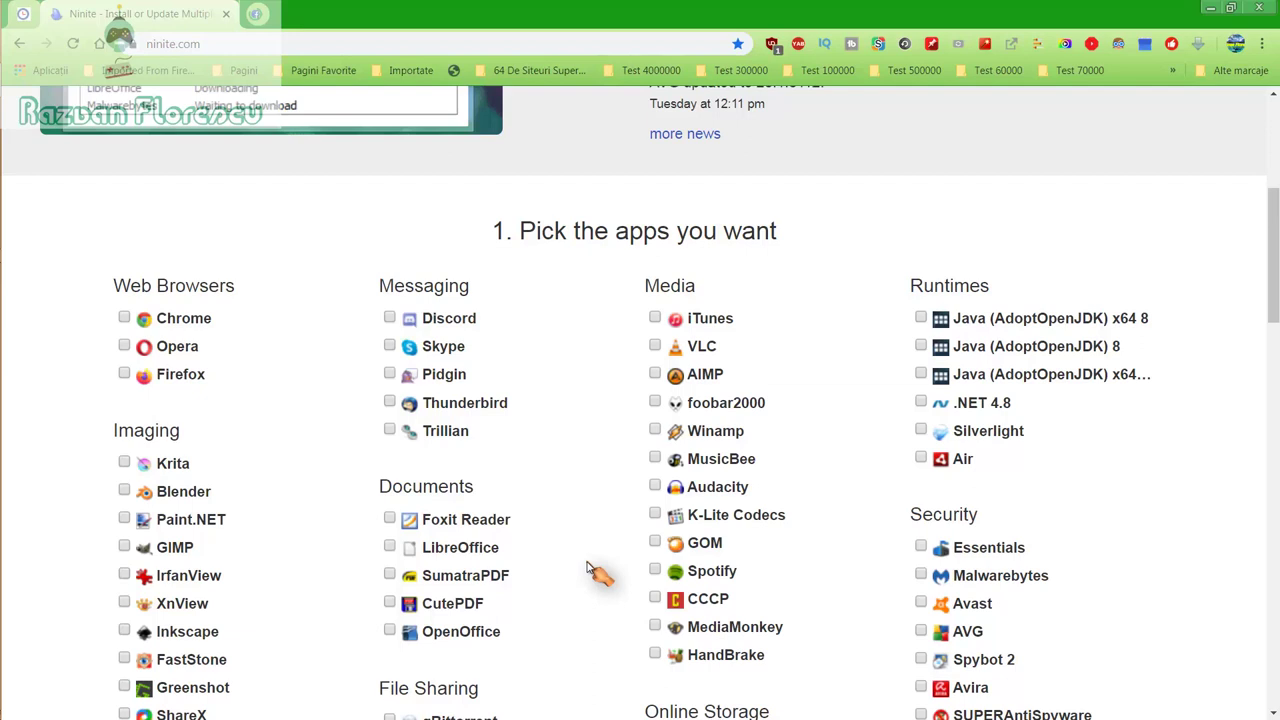
pyautogui.click(656, 543)
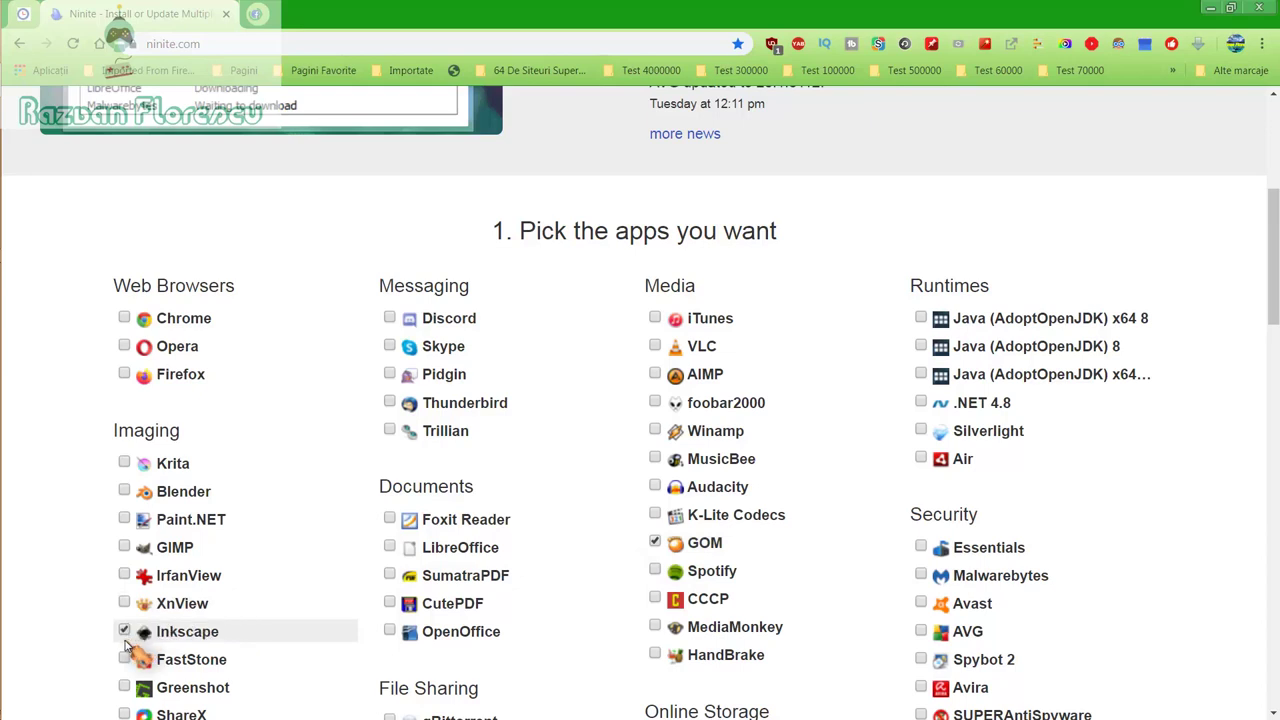
pyautogui.click(657, 465)
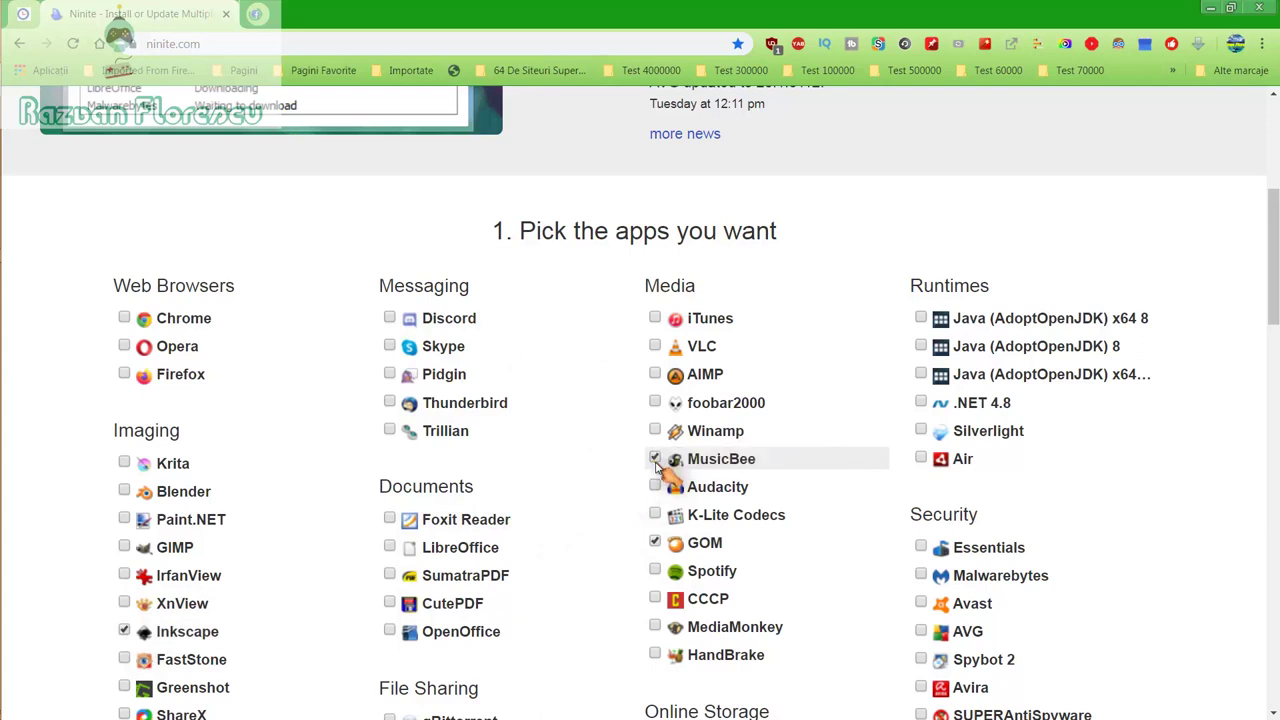
pyautogui.click(656, 627)
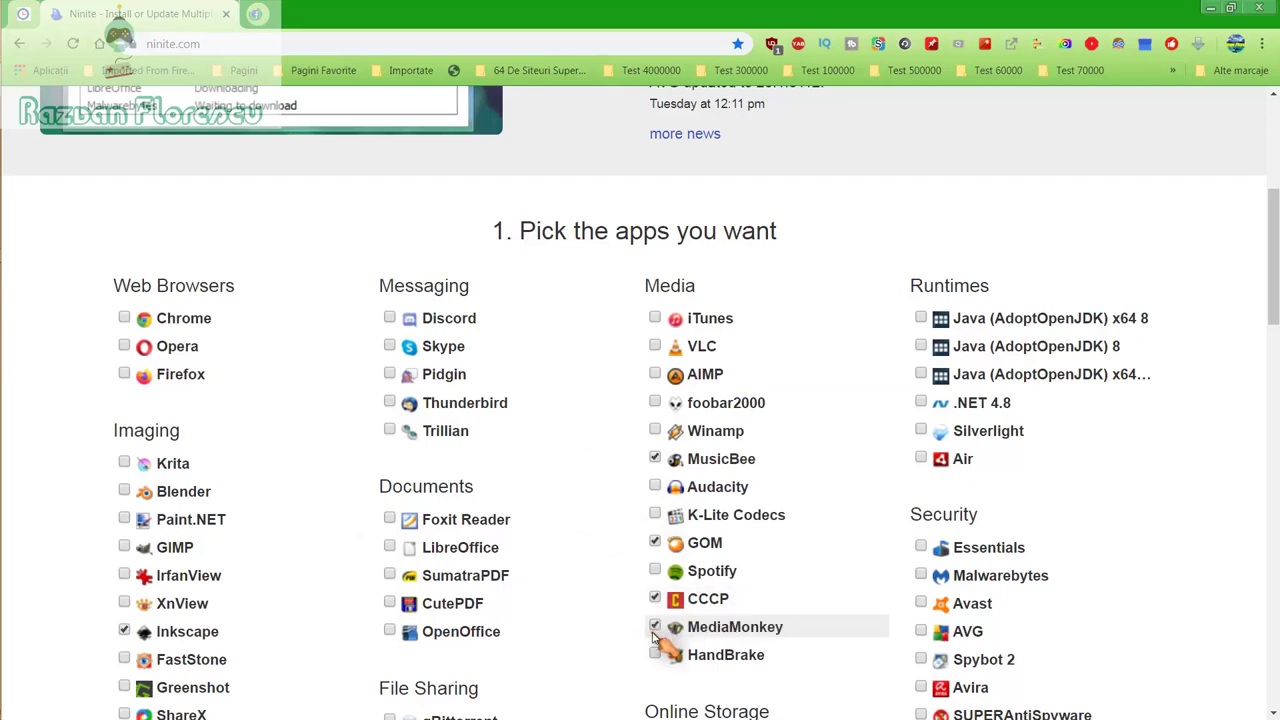
pyautogui.click(660, 578)
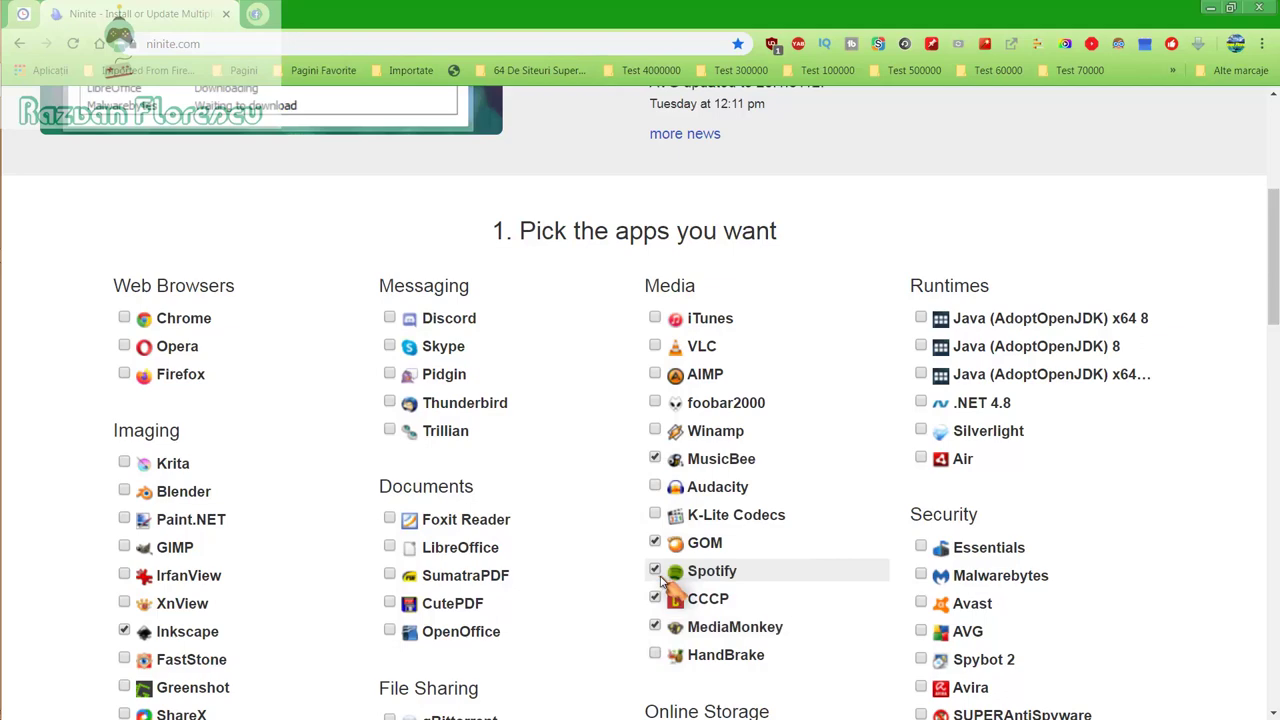
# Step: Add SUPERAntiSpyware and Spybot 2 from Security and SugarSync from Online Storage to the app selection
pyautogui.scroll(-1, 664, 575)
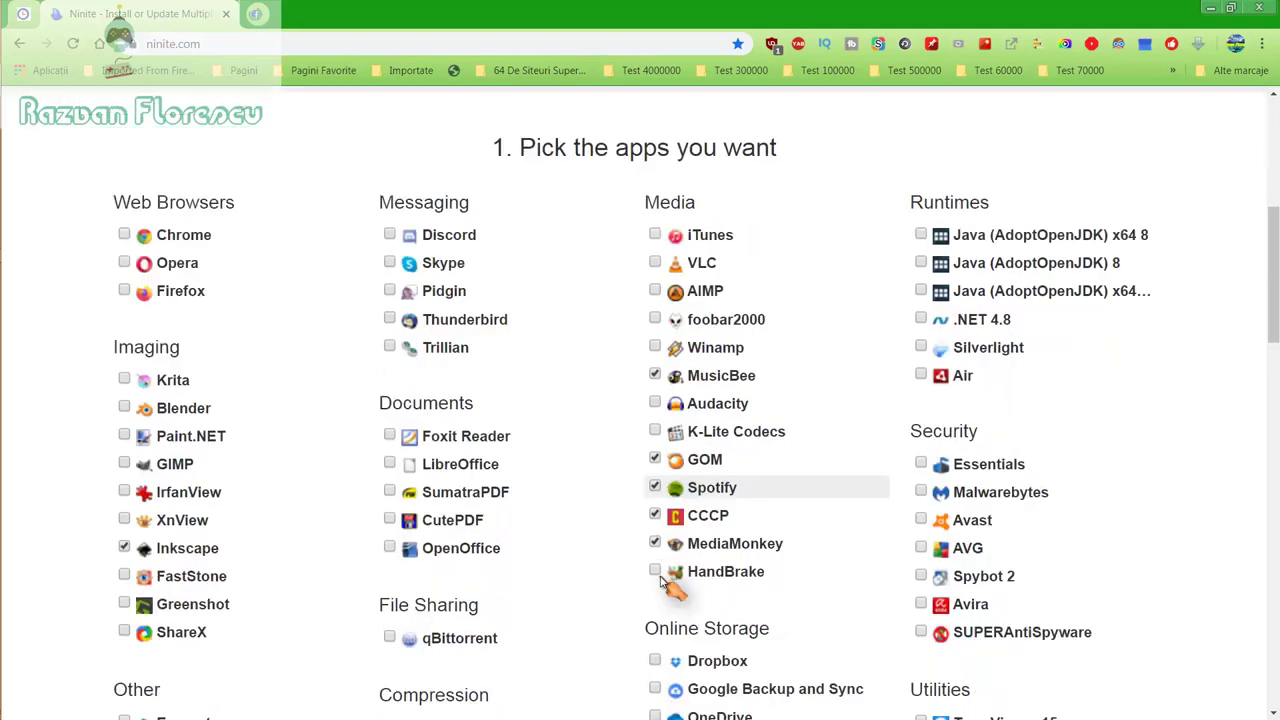
pyautogui.scroll(-1, 680, 565)
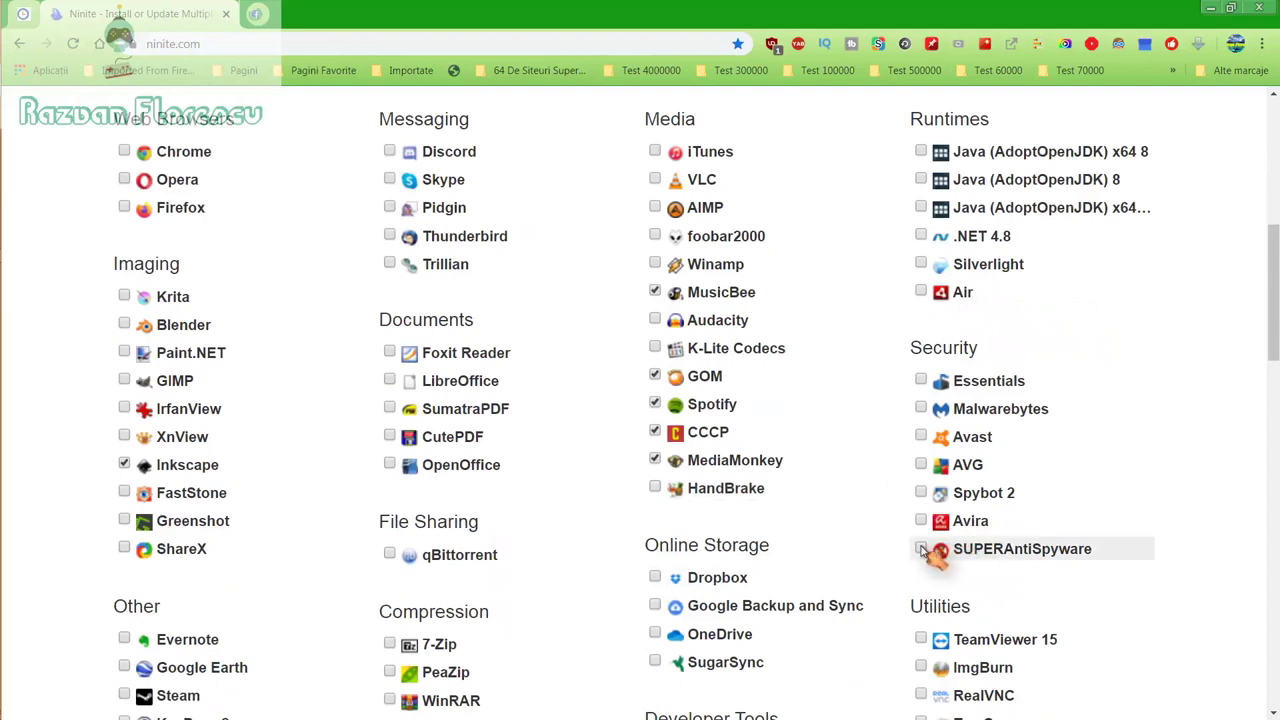
pyautogui.click(920, 548)
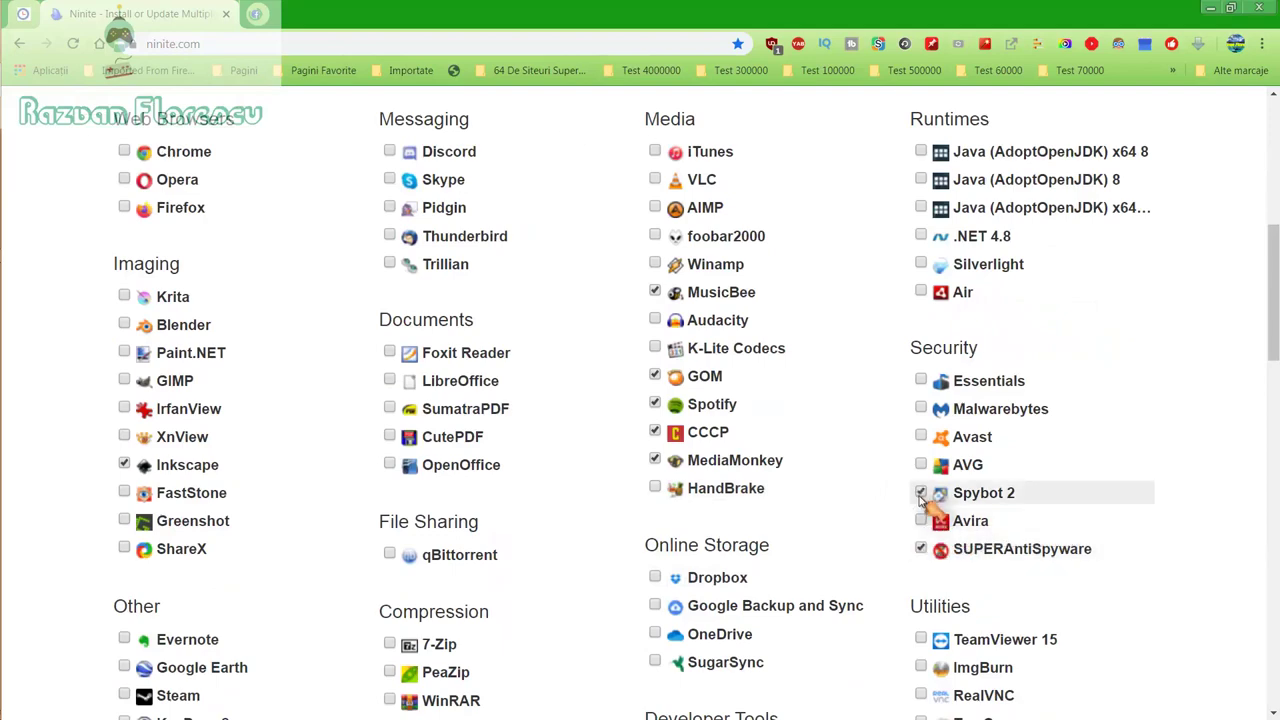
pyautogui.scroll(-2, 921, 500)
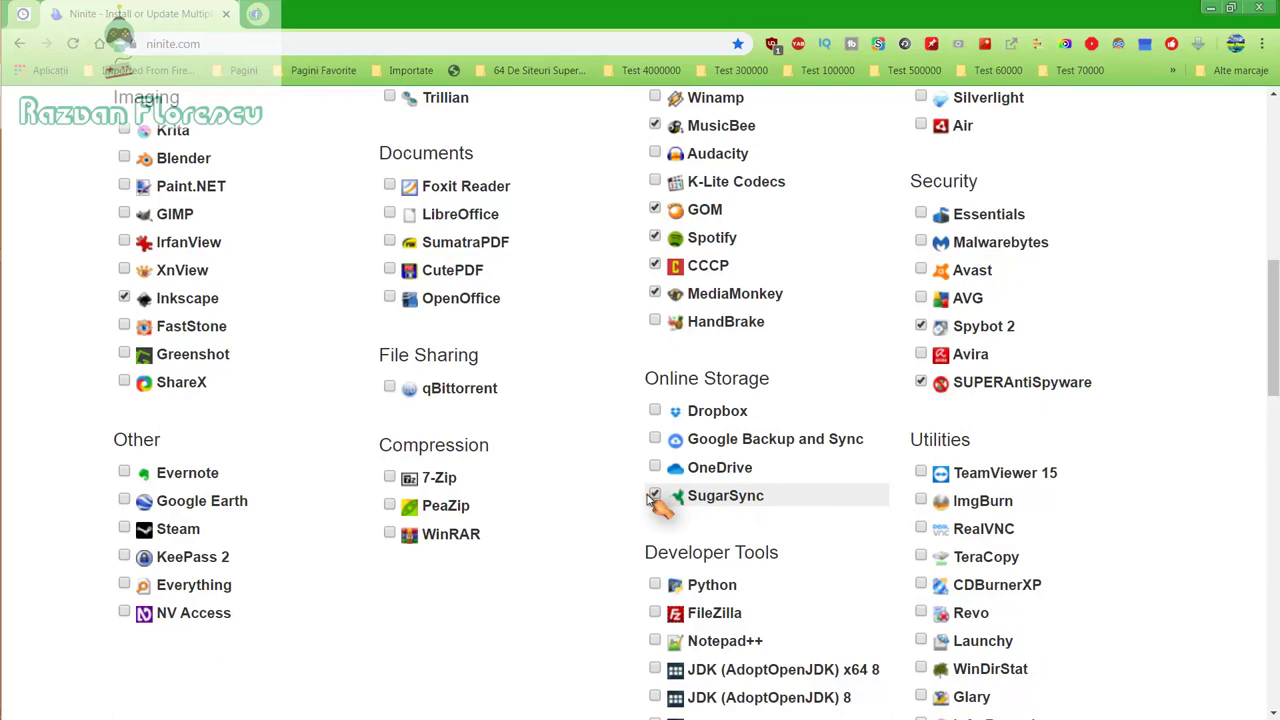
# Step: Get the custom Ninite installer and save it to the Desktop as Ninite CCCP GOM Inkscape MediaMonkey MusicBee Installer.exe
pyautogui.scroll(-2, 652, 503)
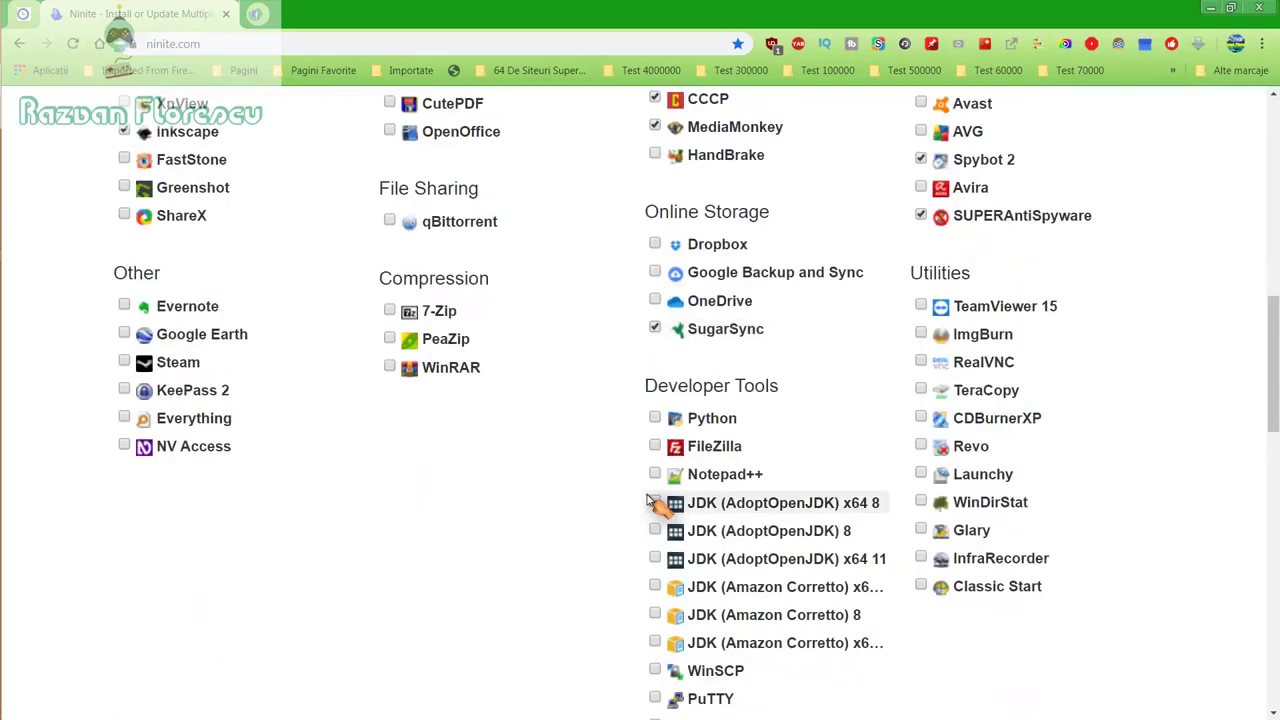
pyautogui.scroll(-2, 652, 503)
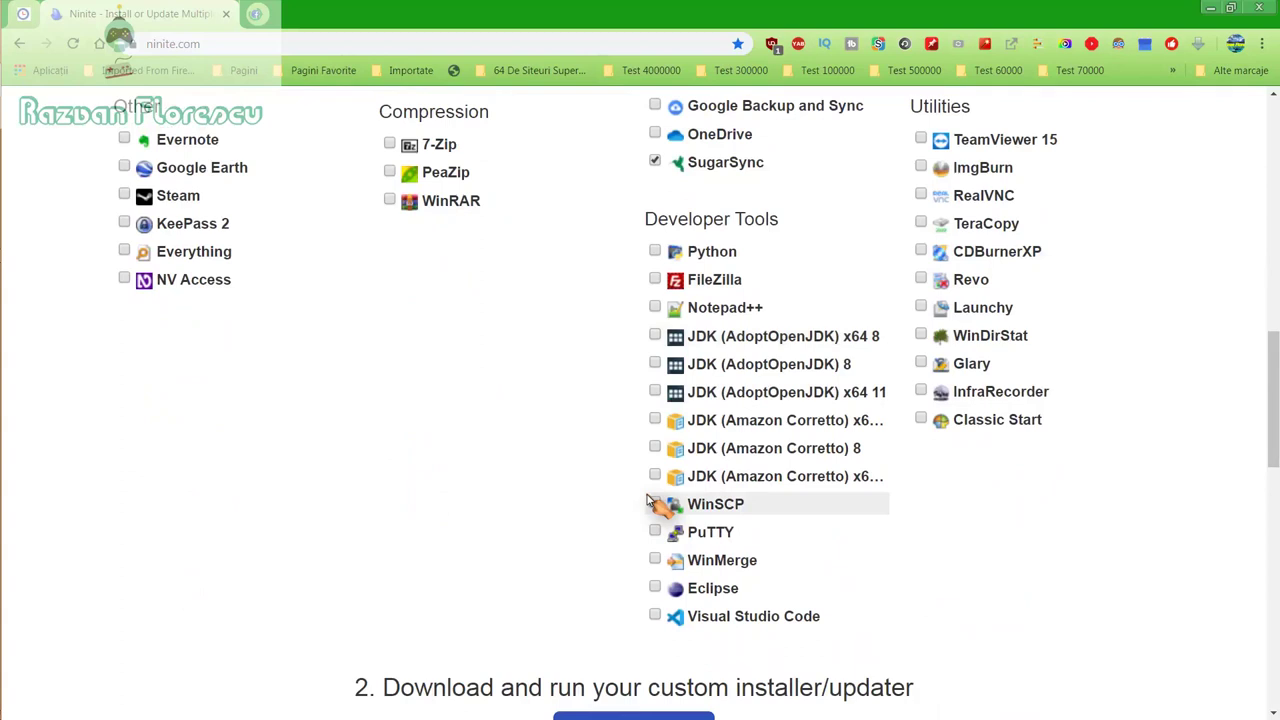
pyautogui.scroll(-2, 652, 503)
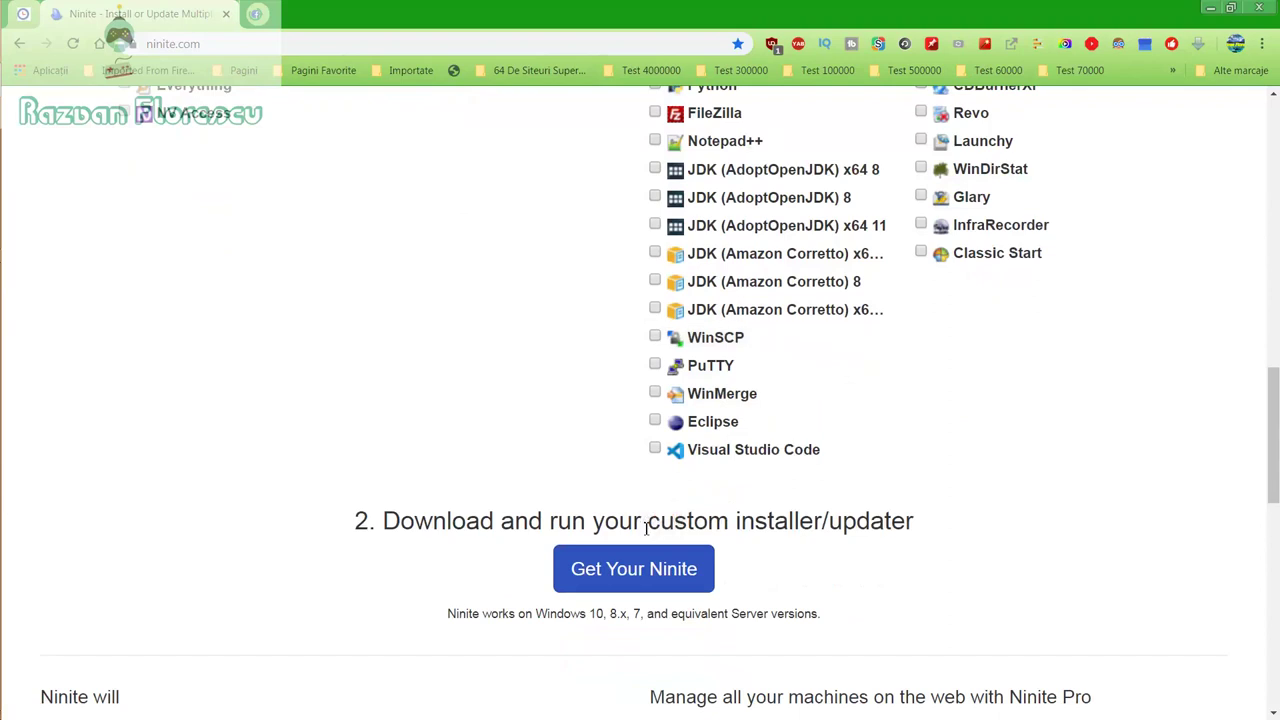
pyautogui.click(631, 583)
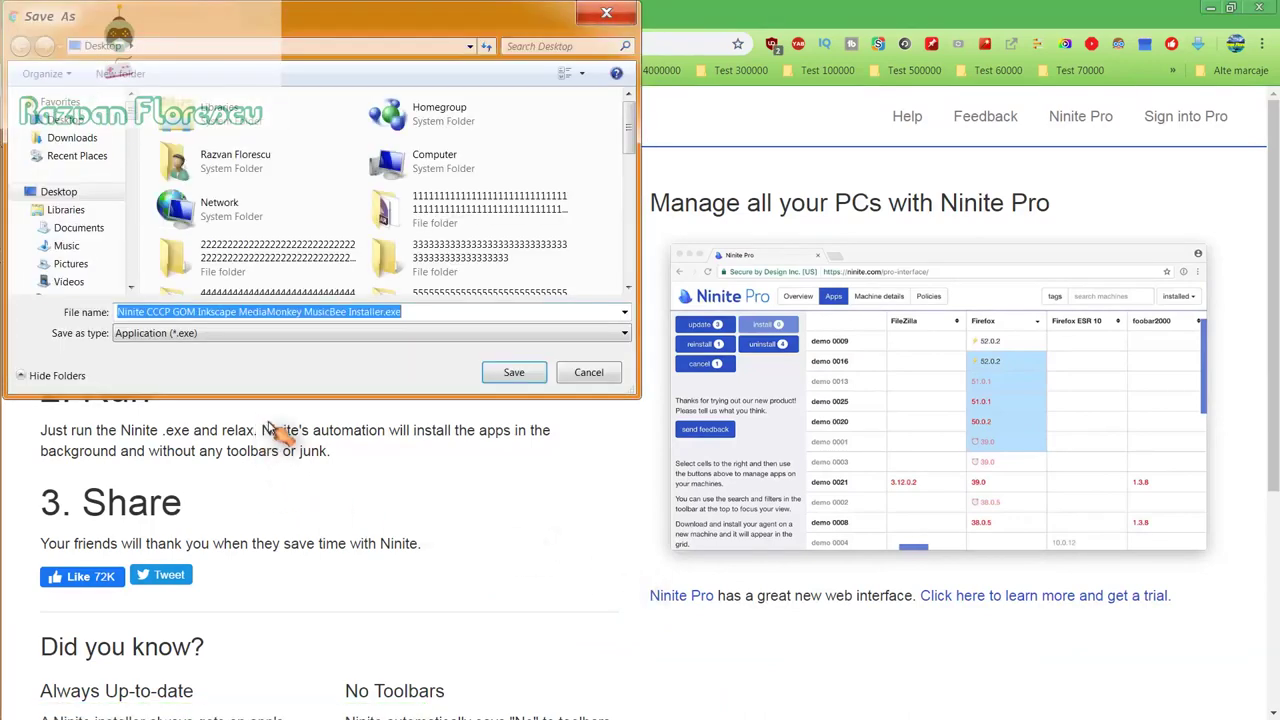
pyautogui.click(326, 336)
pyautogui.click(305, 363)
pyautogui.click(510, 373)
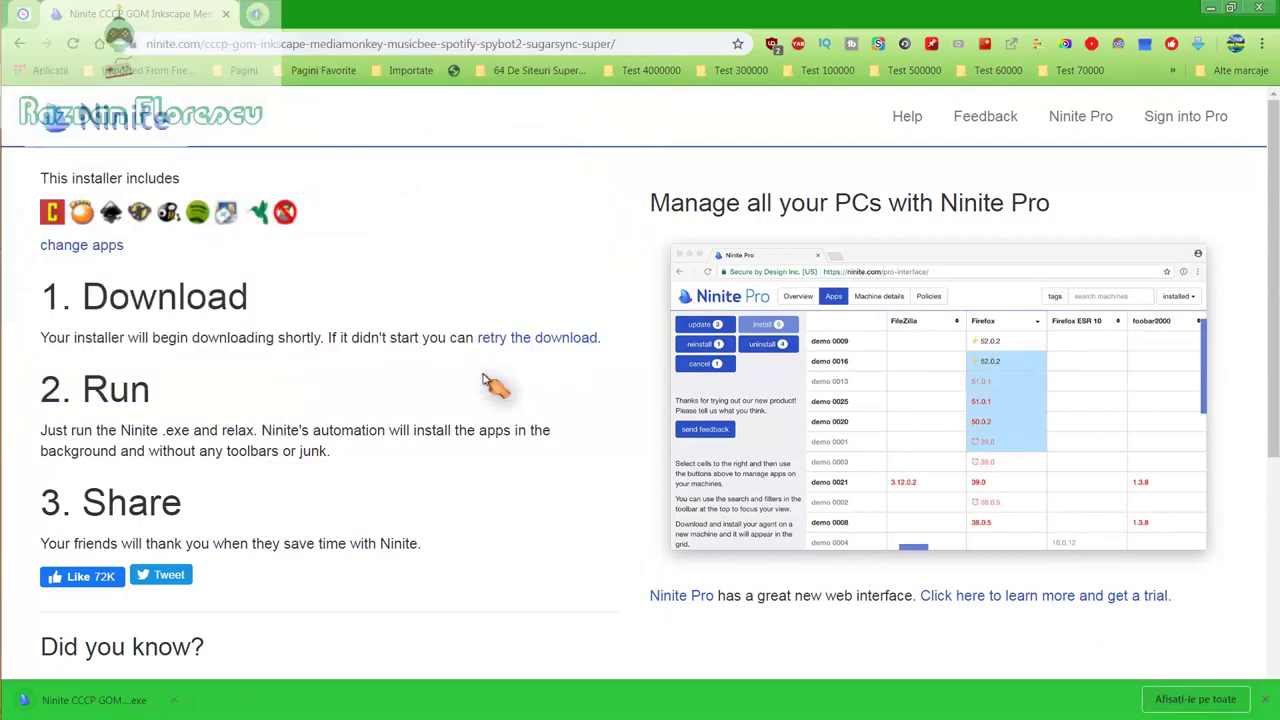
# Step: Run the downloaded Ninite installer, allowing it past the security warning, and show its installation details with Chrome closed
pyautogui.click(130, 700)
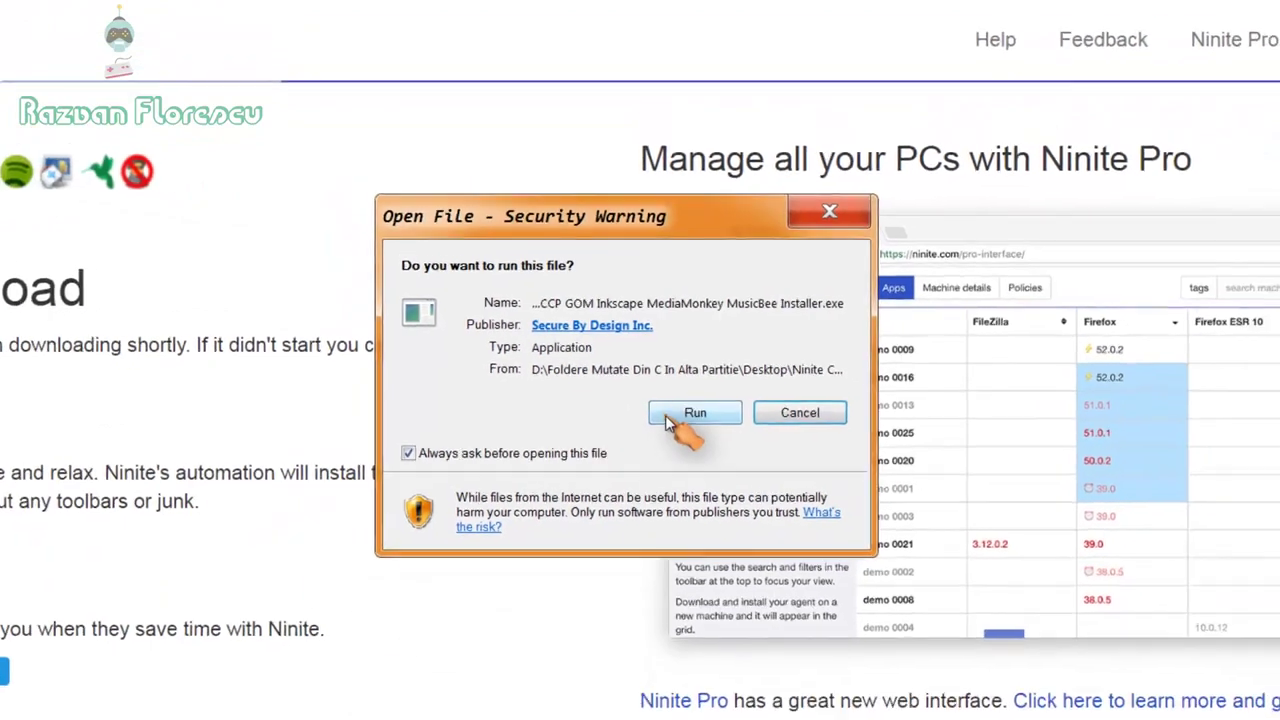
pyautogui.click(670, 418)
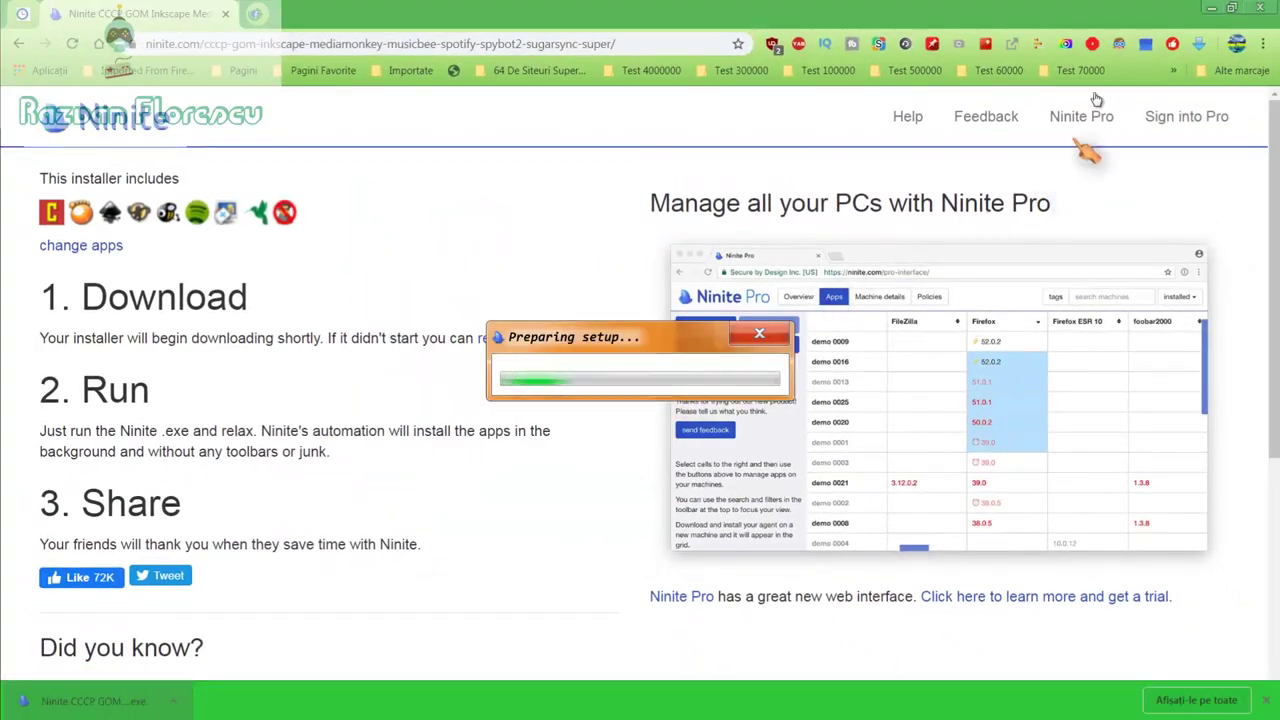
pyautogui.click(1258, 7)
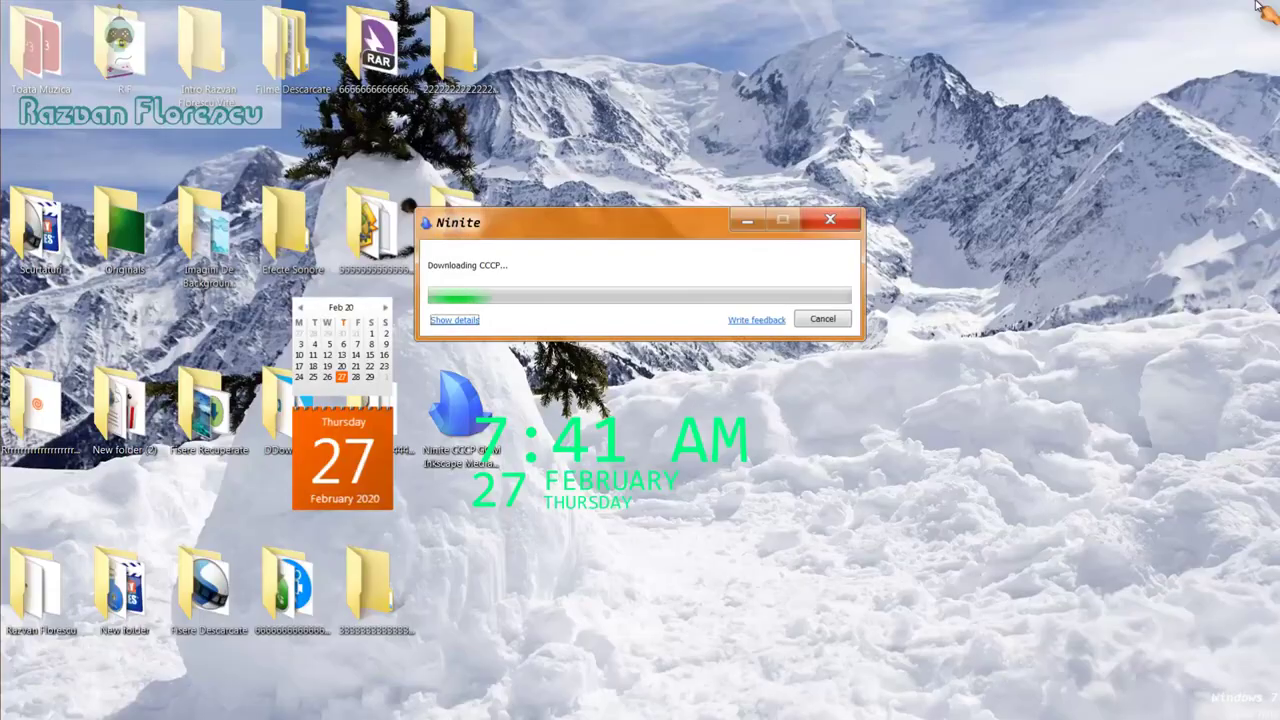
pyautogui.click(458, 321)
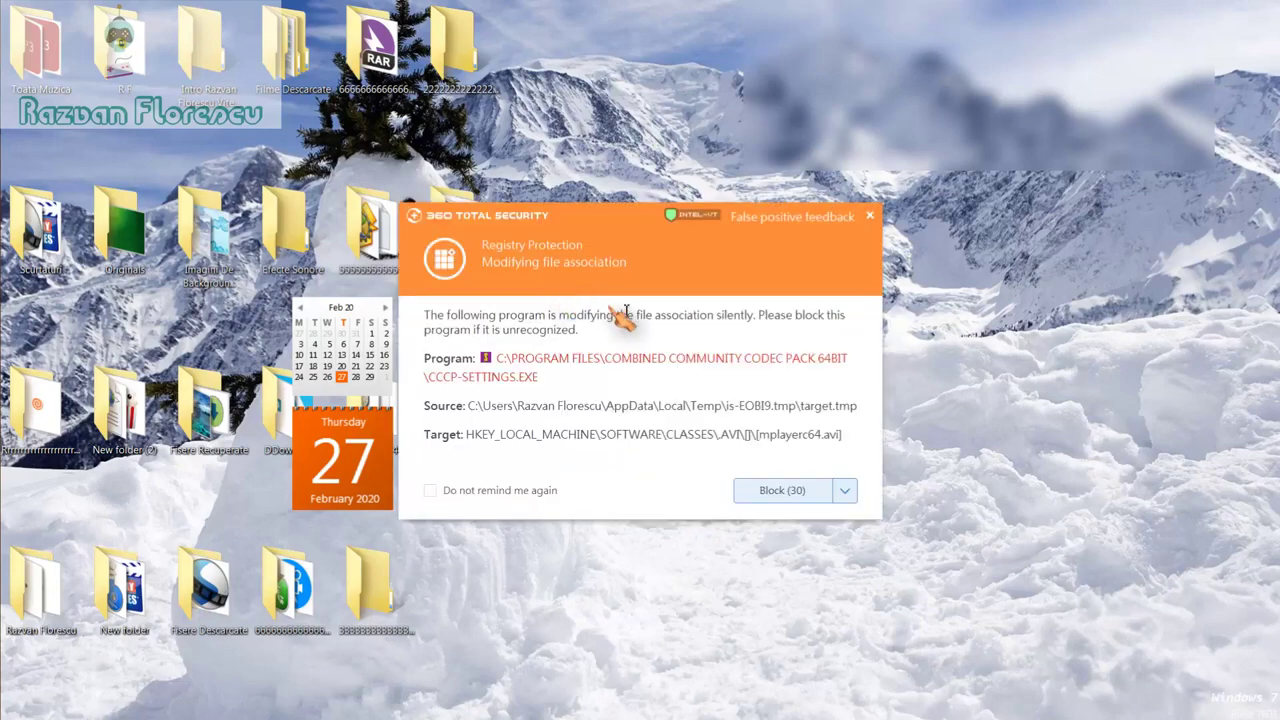
# Step: Dismiss the 360 Total Security alerts about CCCP file associations and MusicBee's context menu and driver changes without blocking them
pyautogui.click(872, 217)
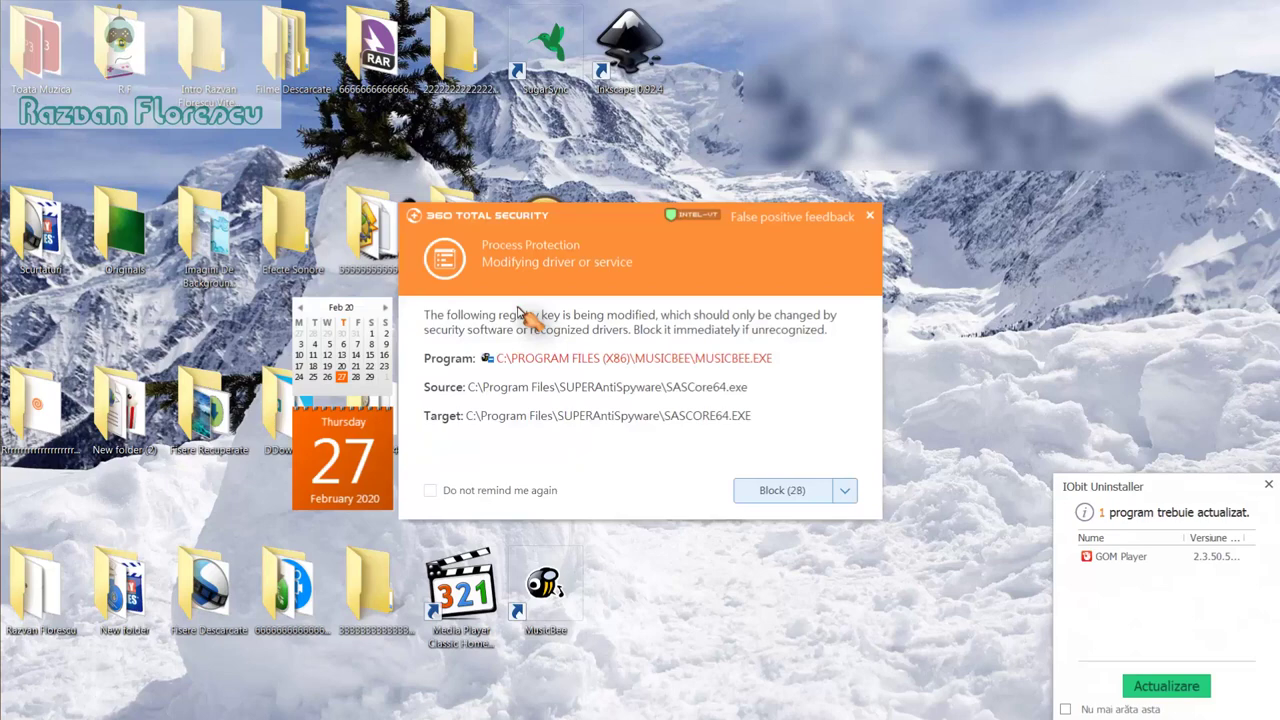
pyautogui.click(870, 216)
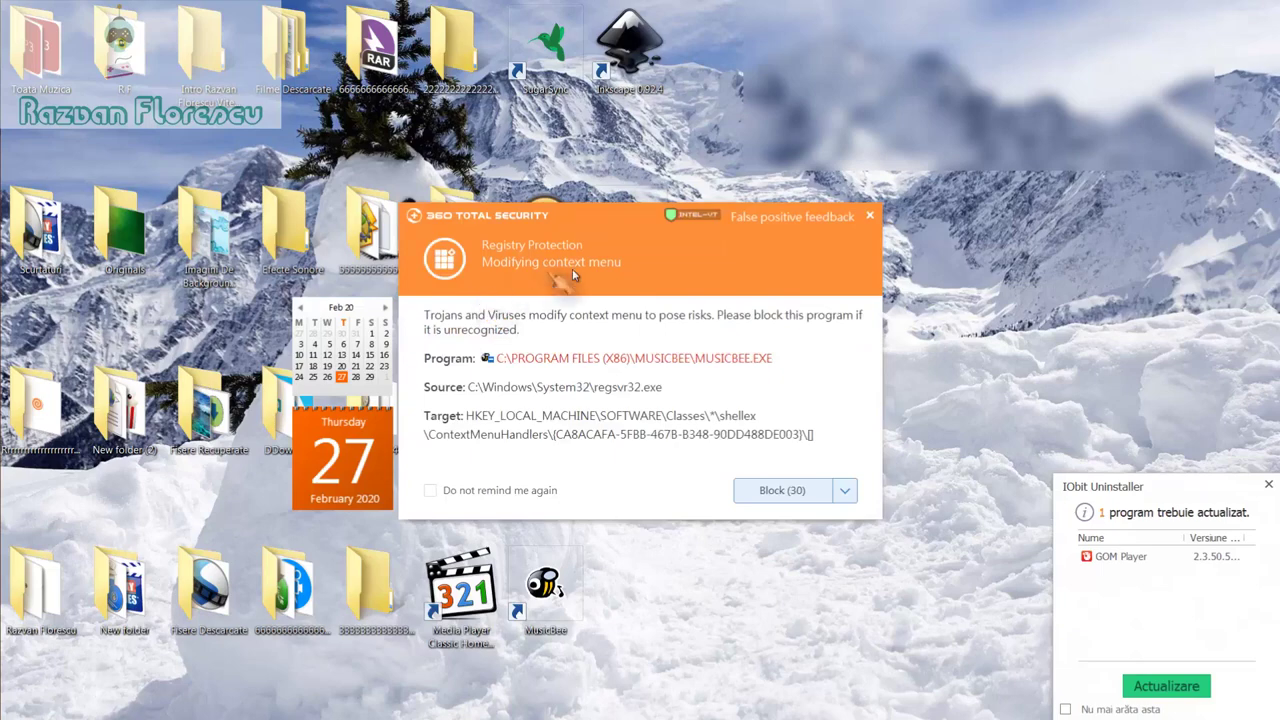
pyautogui.click(870, 216)
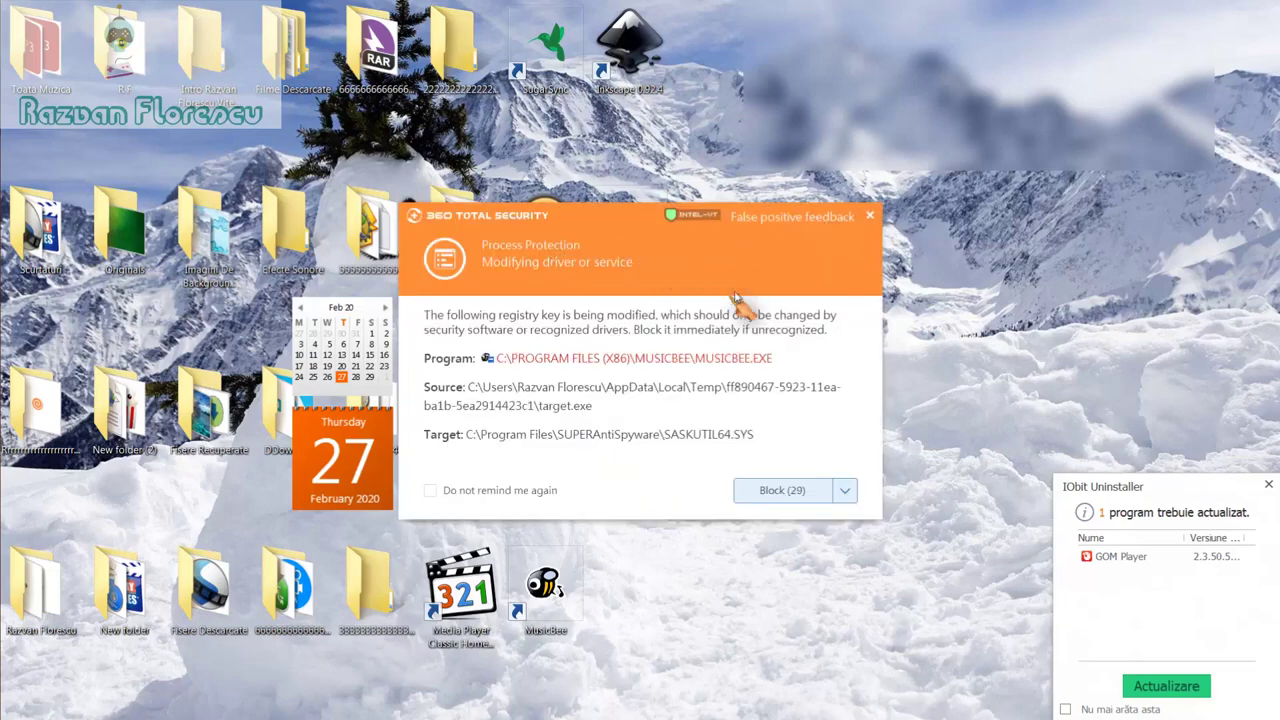
pyautogui.click(870, 216)
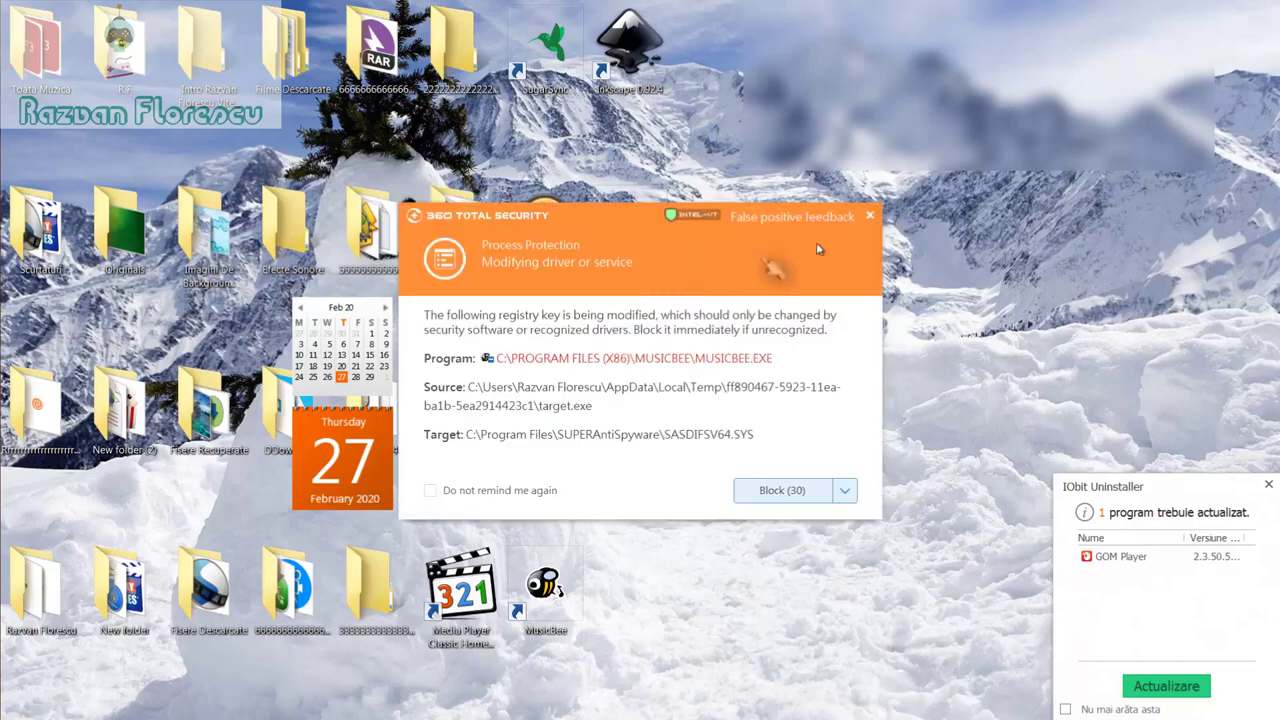
# Step: Dismiss the remaining 360 Total Security alerts about MUSICBEE.EXE with Do not remind me again enabled
pyautogui.click(431, 490)
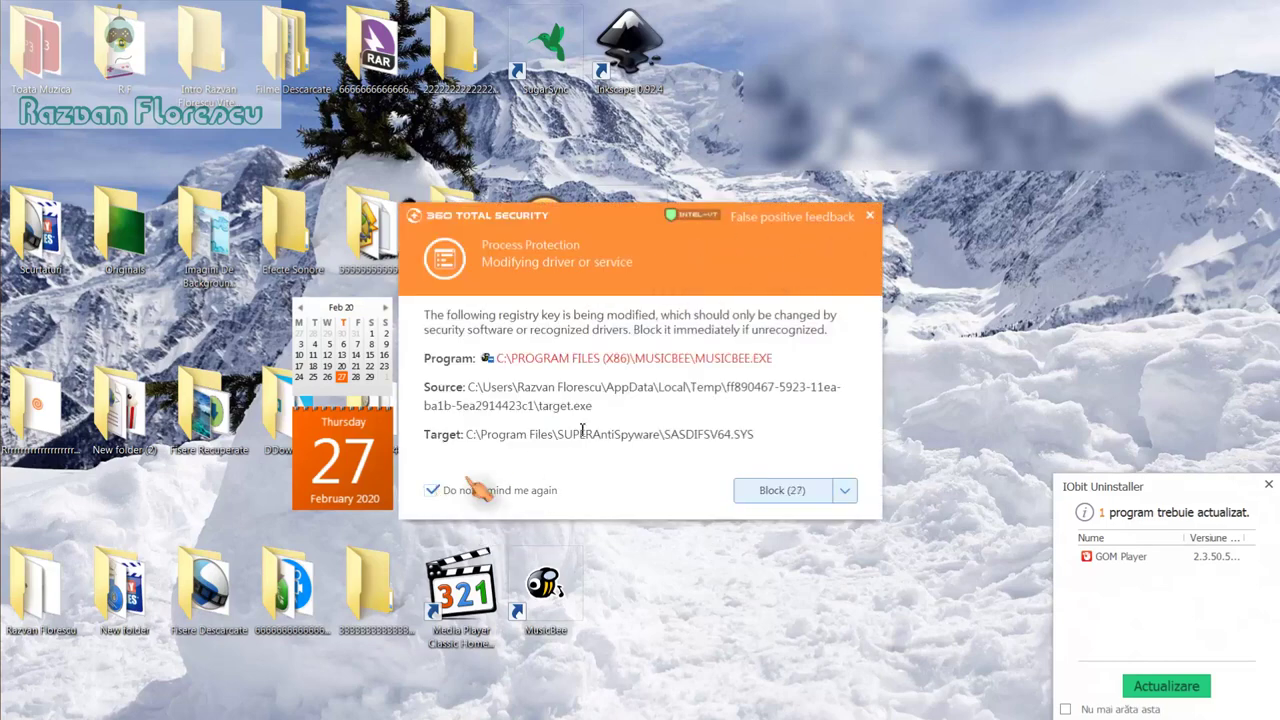
pyautogui.click(872, 217)
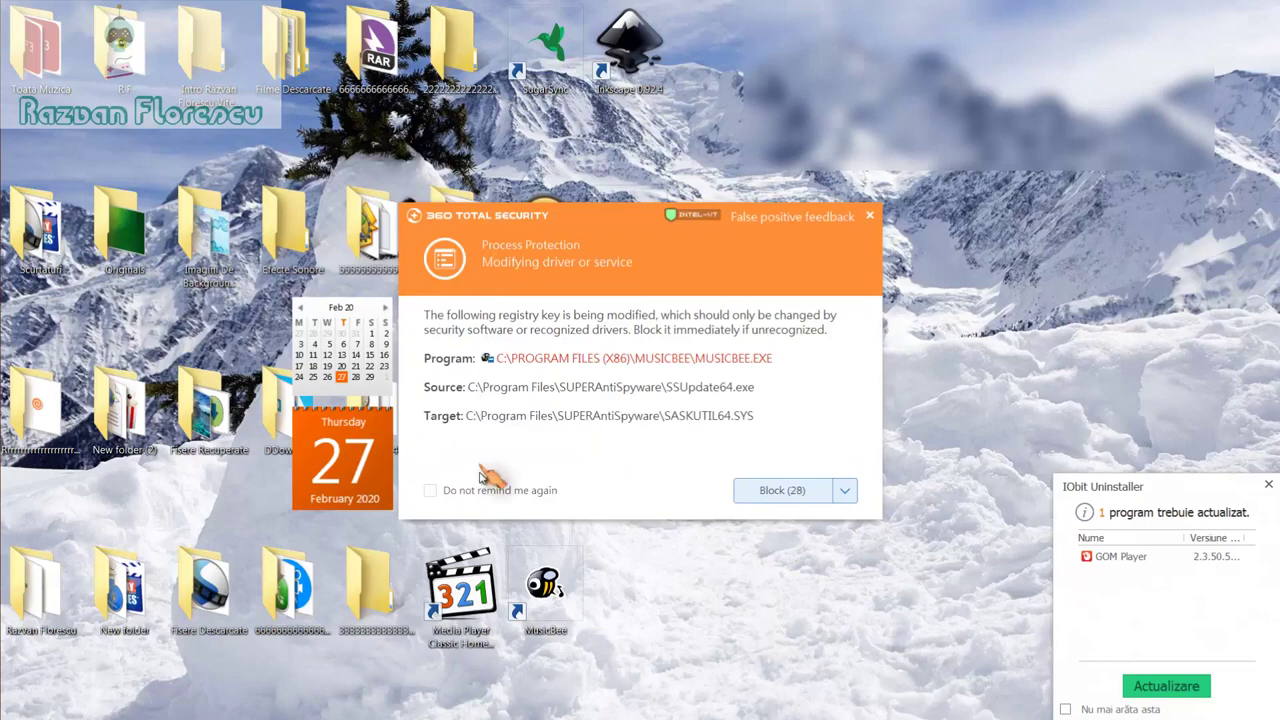
pyautogui.click(431, 490)
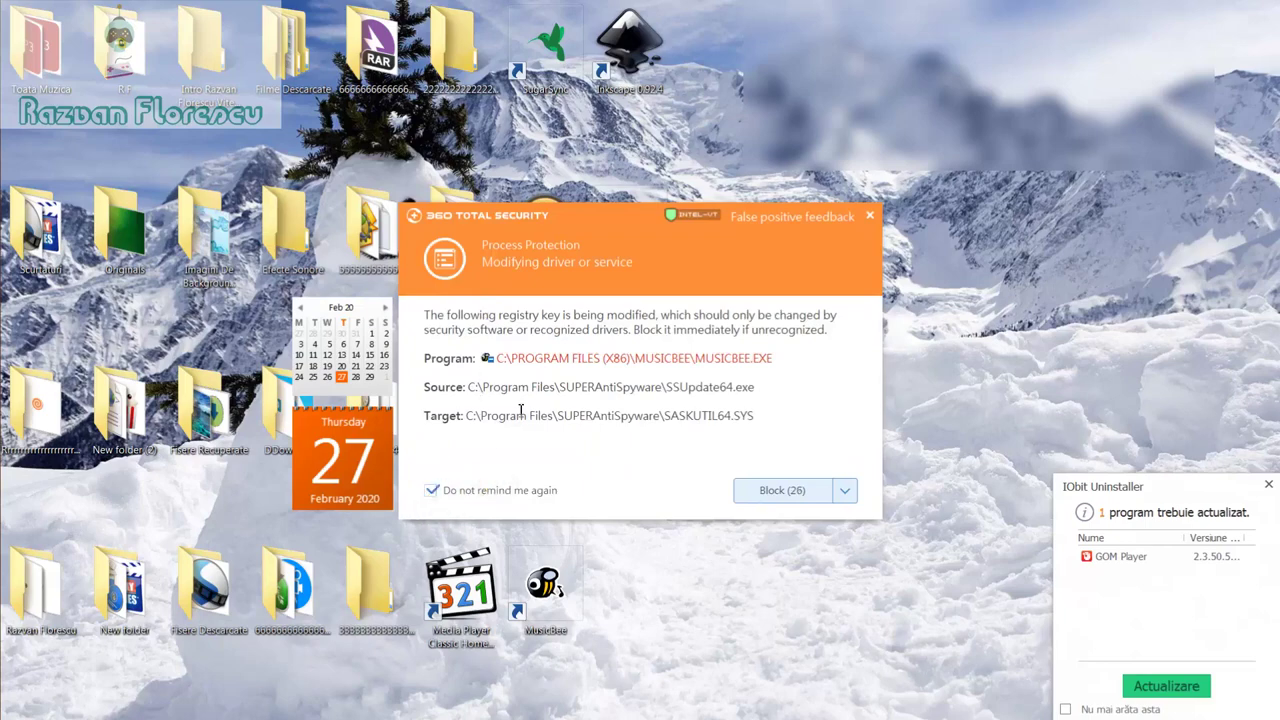
pyautogui.click(870, 217)
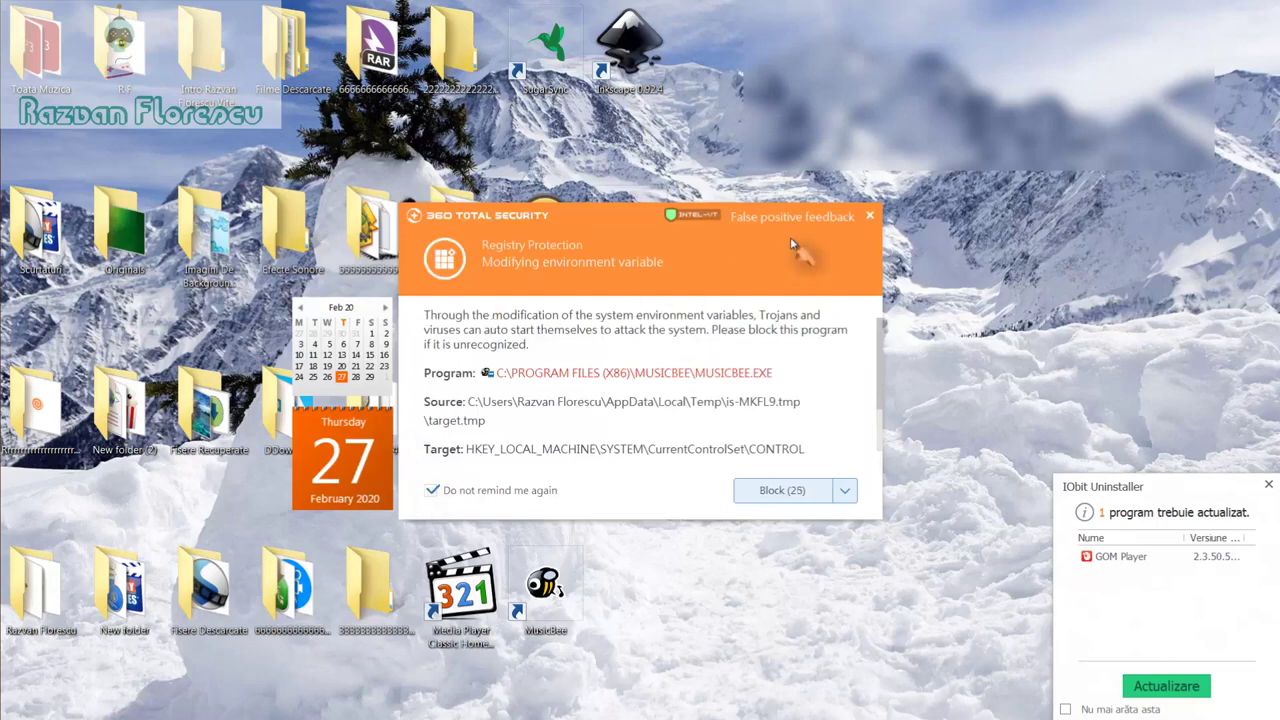
pyautogui.click(871, 218)
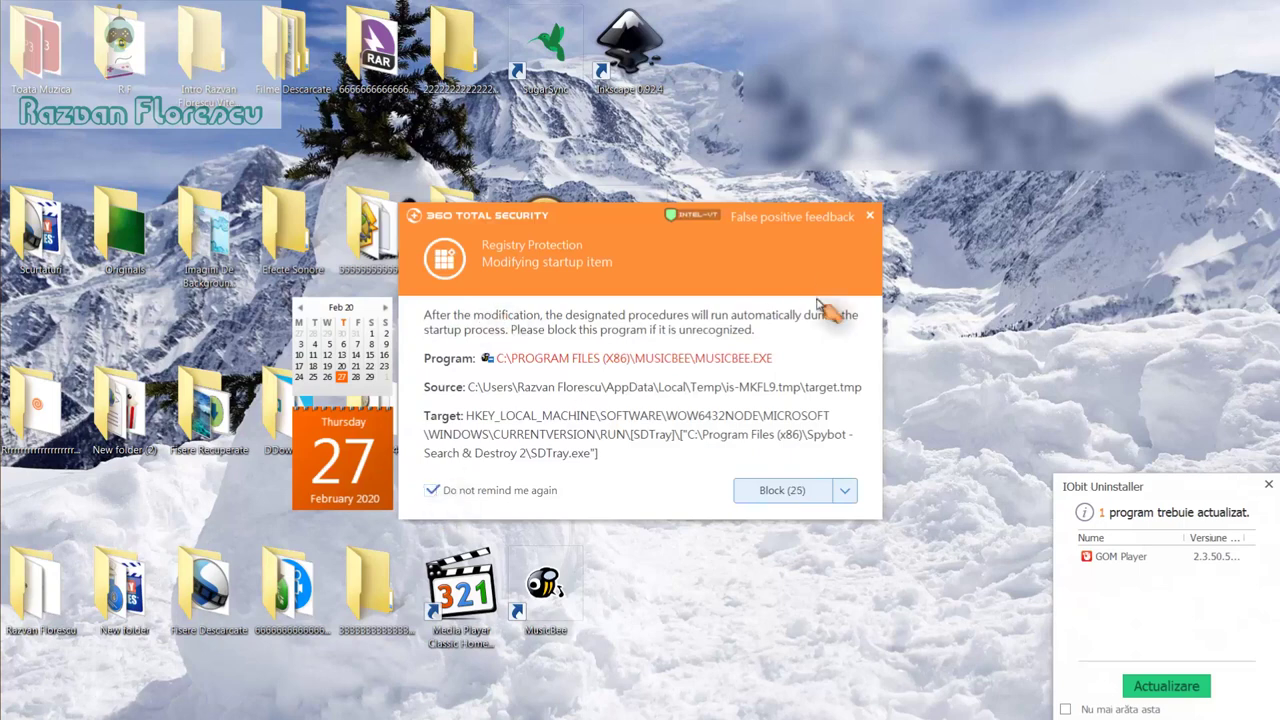
pyautogui.click(871, 216)
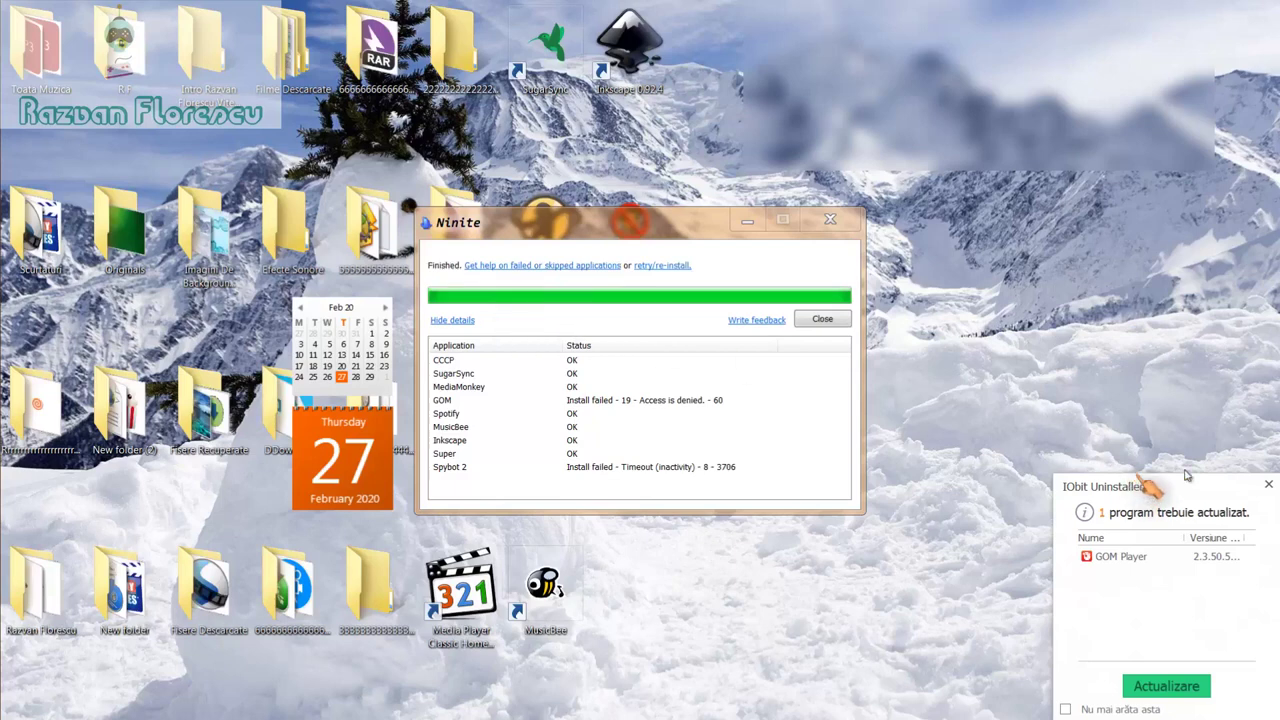
# Step: Close the IObit Uninstaller update notice and the finished Ninite window
pyautogui.click(1266, 486)
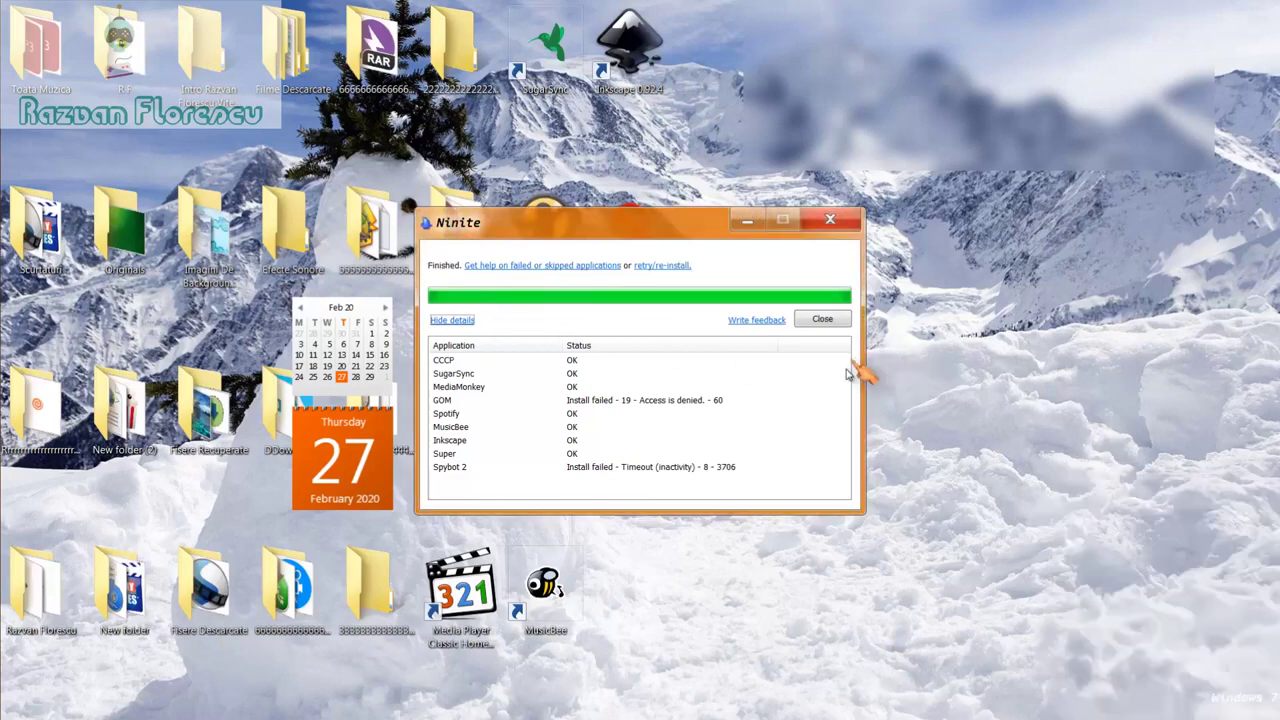
pyautogui.click(822, 320)
# Step: Launch Media Player Classic from the desktop and decline periodic checks for CCCP updates
pyautogui.doubleClick(476, 611)
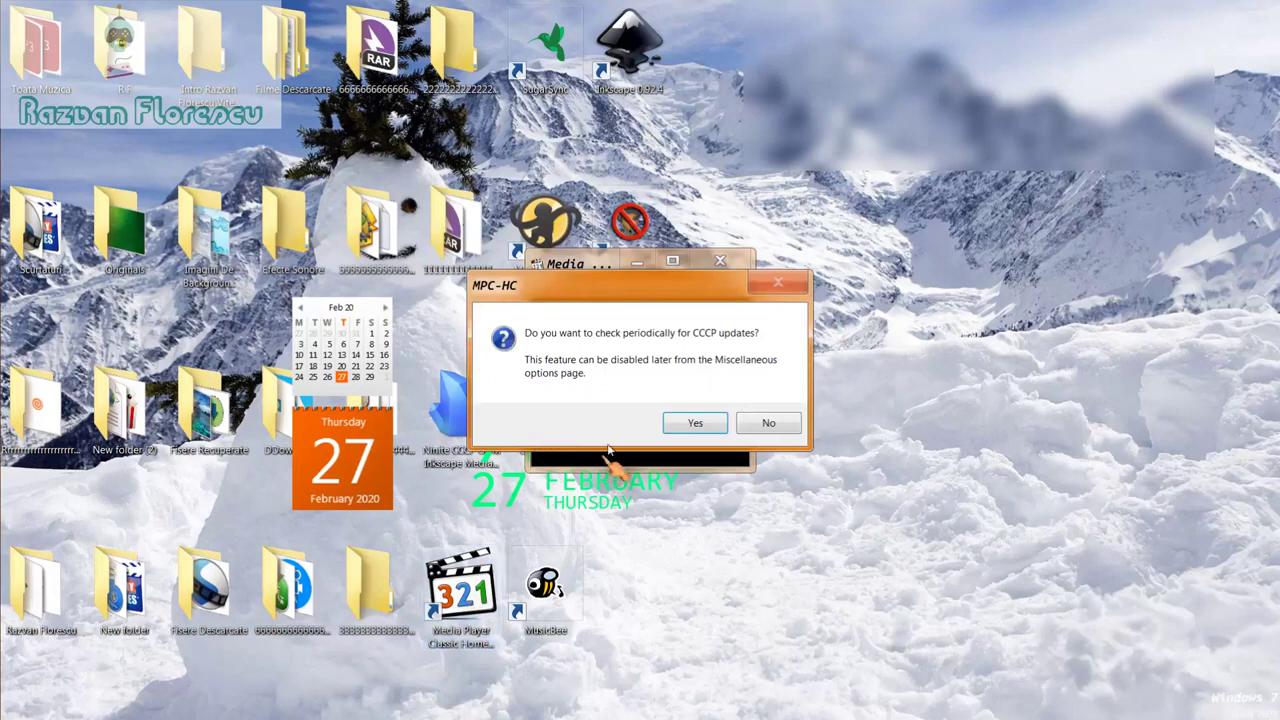
pyautogui.click(764, 424)
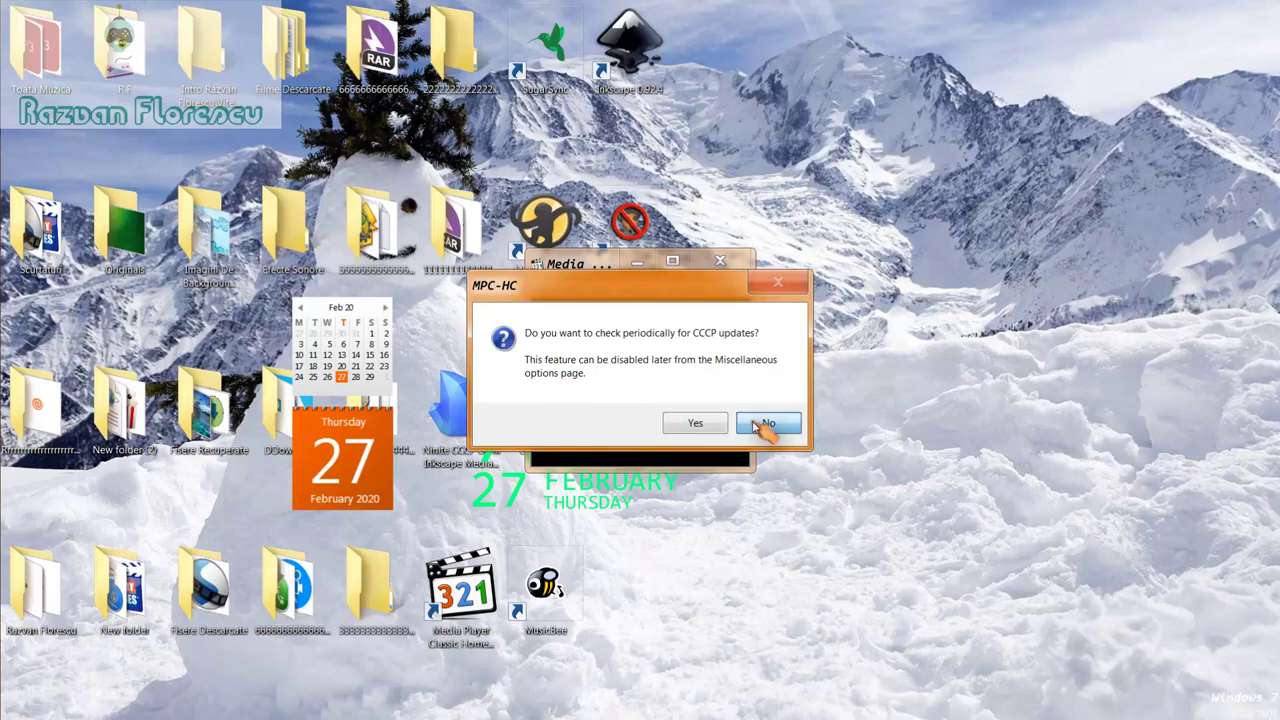
# Step: Maximize the Media Player Classic Home Cinema window and close it
pyautogui.moveTo(593, 264); pyautogui.dragTo(632, 8)
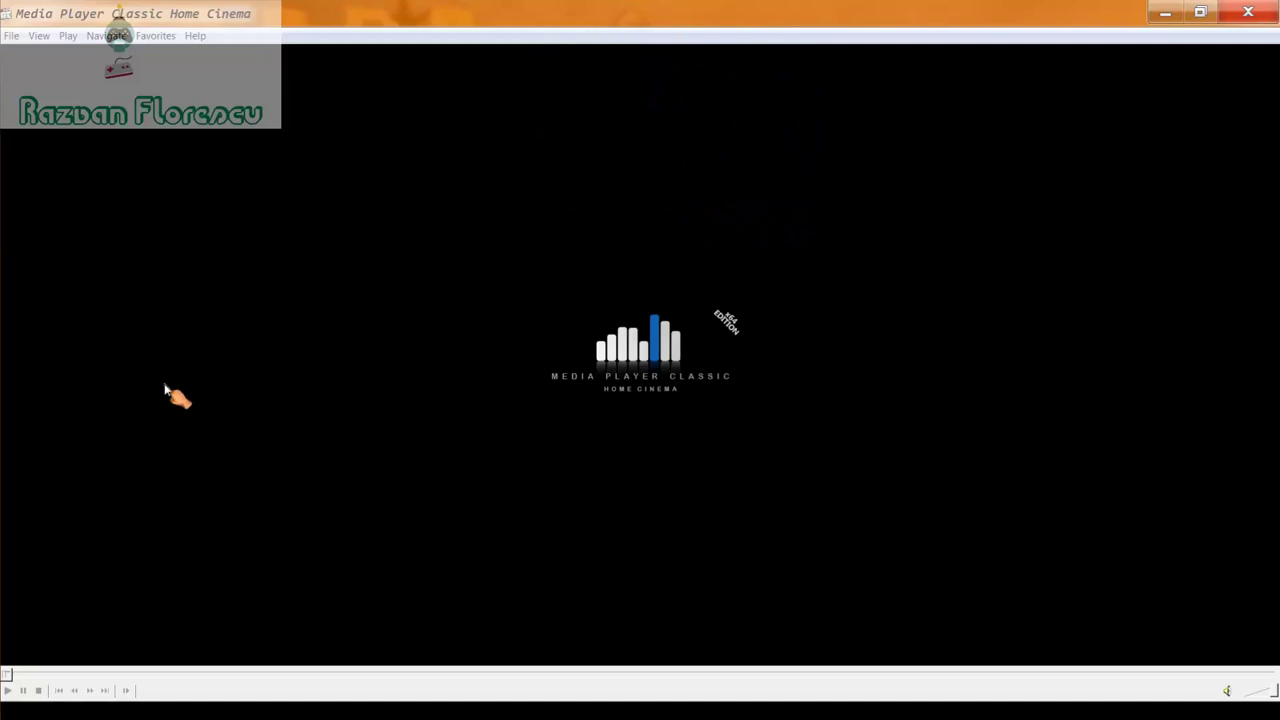
pyautogui.moveTo(4, 272)
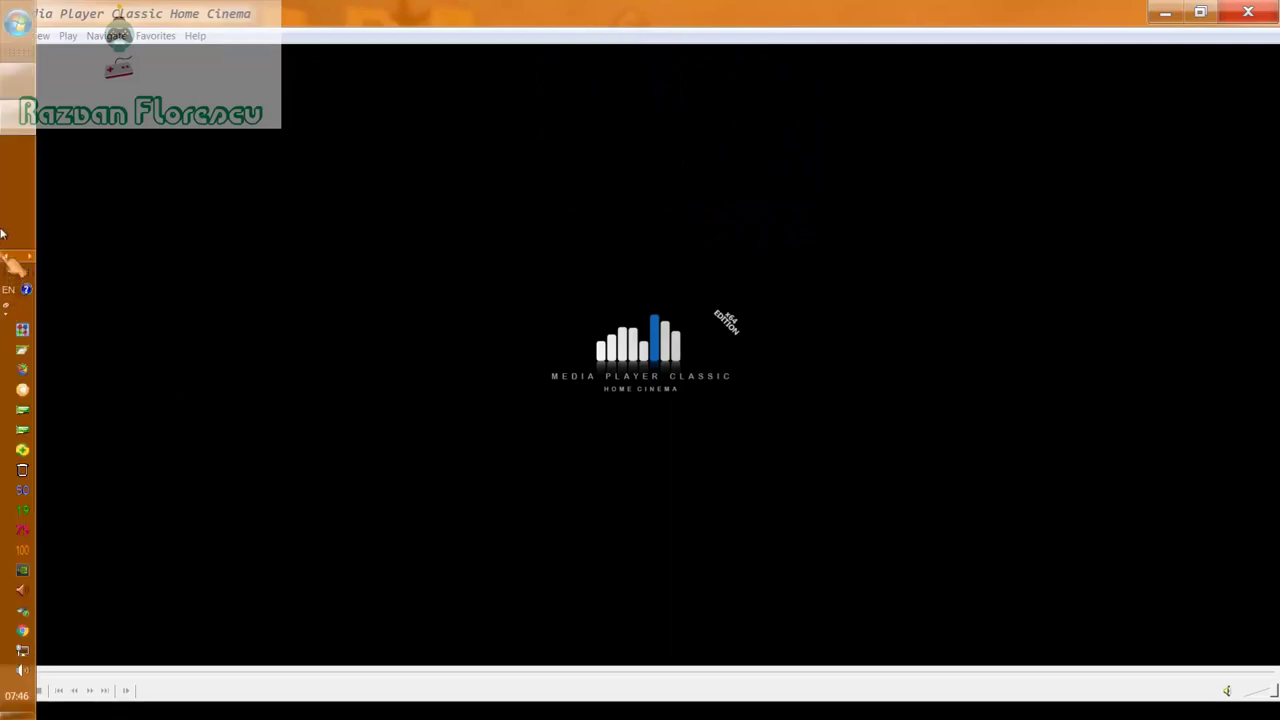
pyautogui.rightClick(12, 120)
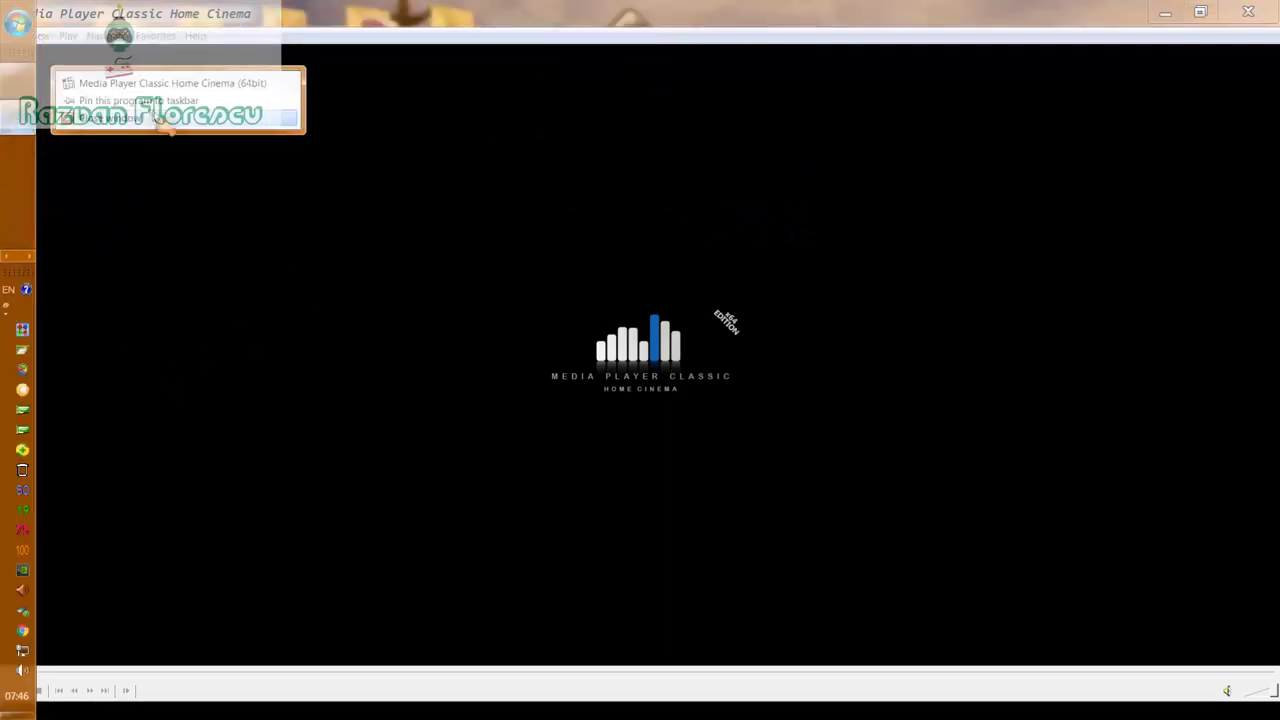
pyautogui.click(300, 137)
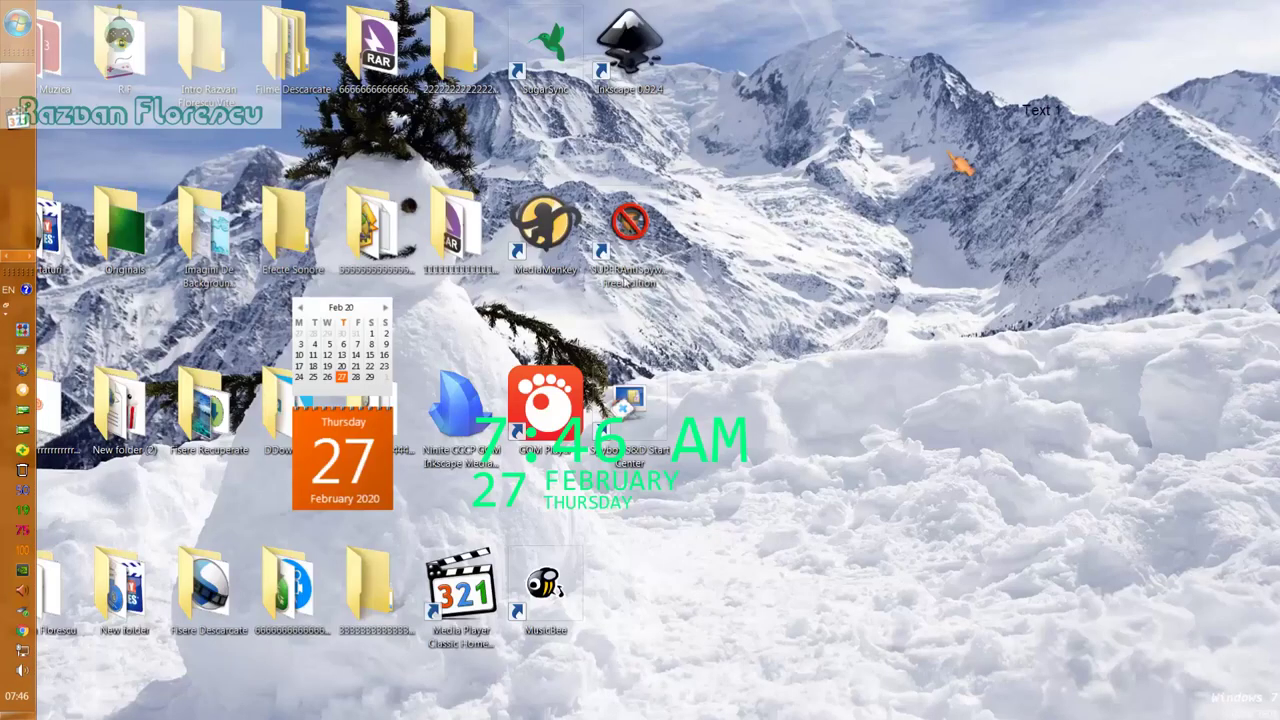
# Step: Permanently delete the Ninite installer file from the desktop
pyautogui.click(478, 424)
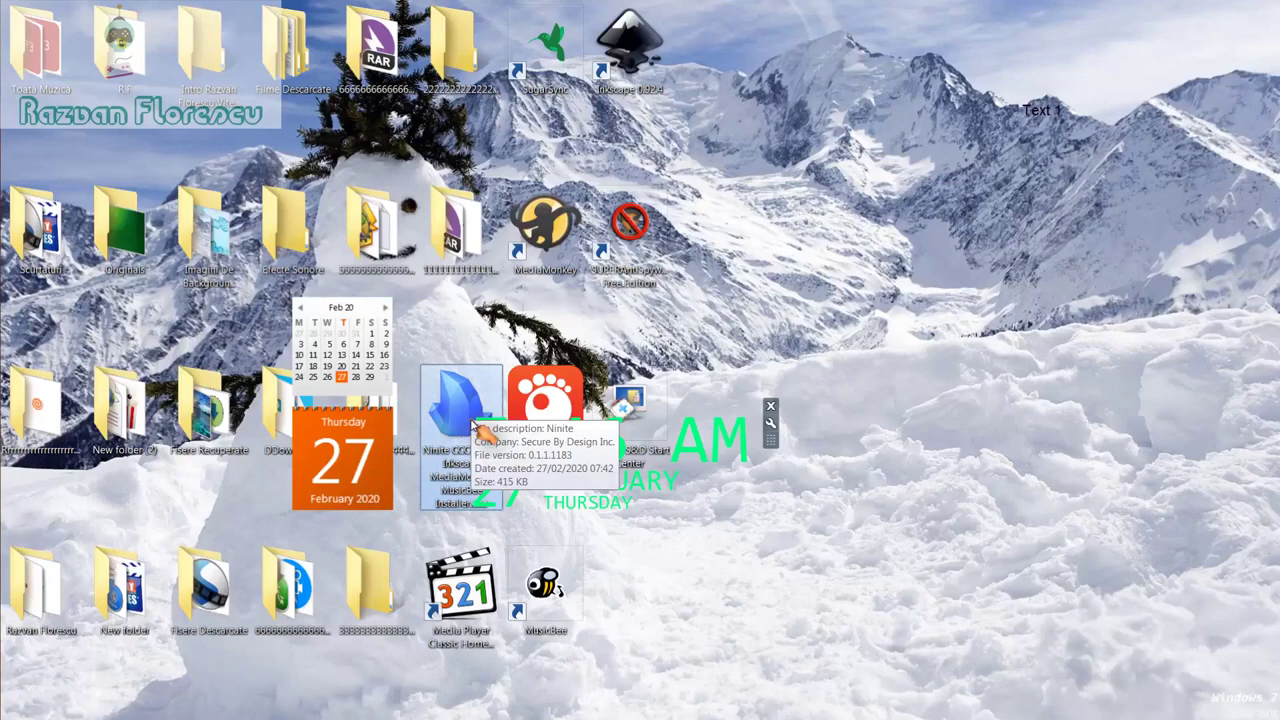
pyautogui.hotkey('shift', 'Delete')
pyautogui.press('Return')
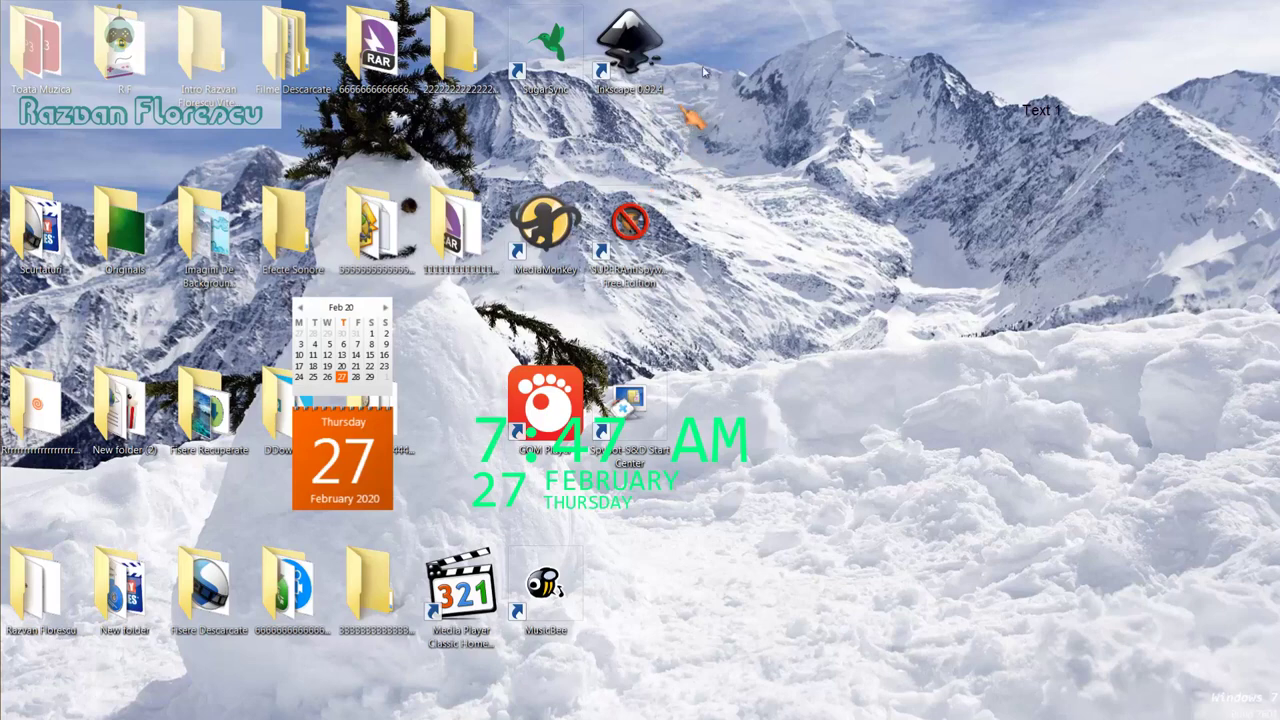
# Step: Copy the eight app shortcuts, including Media Player Classic, into the Scurtaturi folder and permanently delete them from the desktop
pyautogui.moveTo(712, 47); pyautogui.dragTo(515, 608)
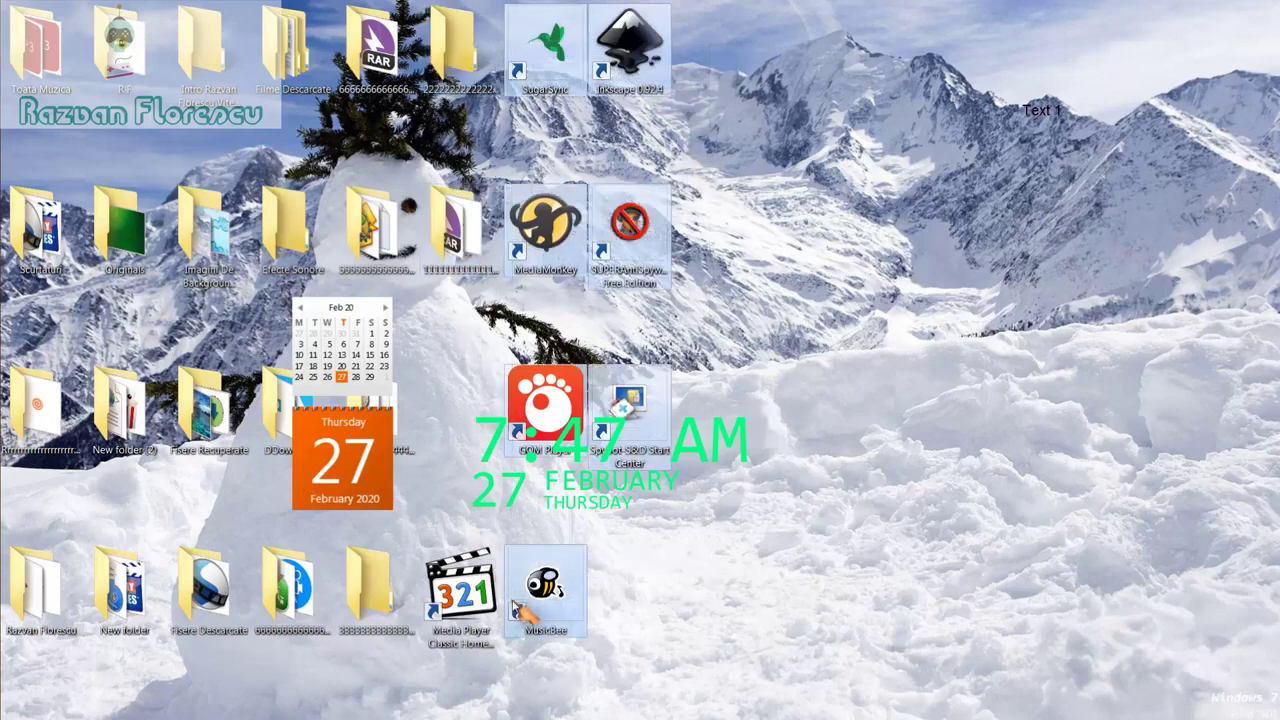
pyautogui.keyDown('ctrl'); pyautogui.click(462, 577); pyautogui.keyUp('ctrl')
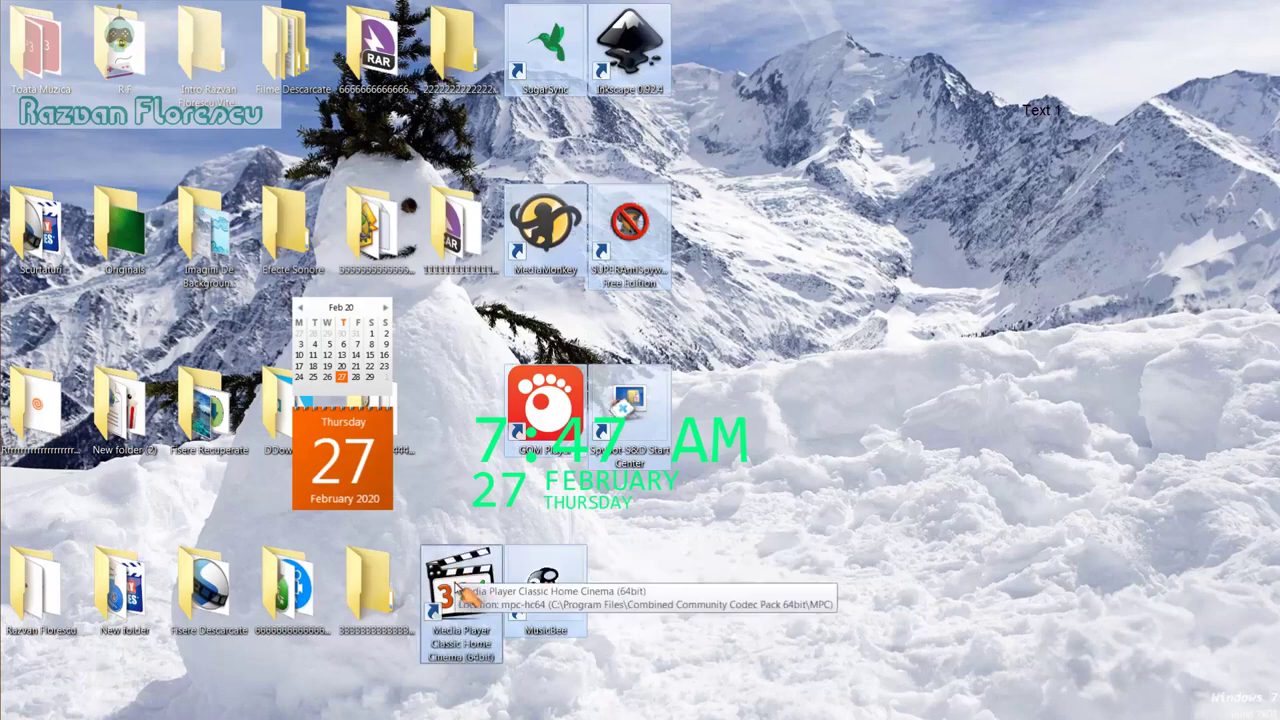
pyautogui.moveTo(460, 585); pyautogui.dragTo(75, 197)
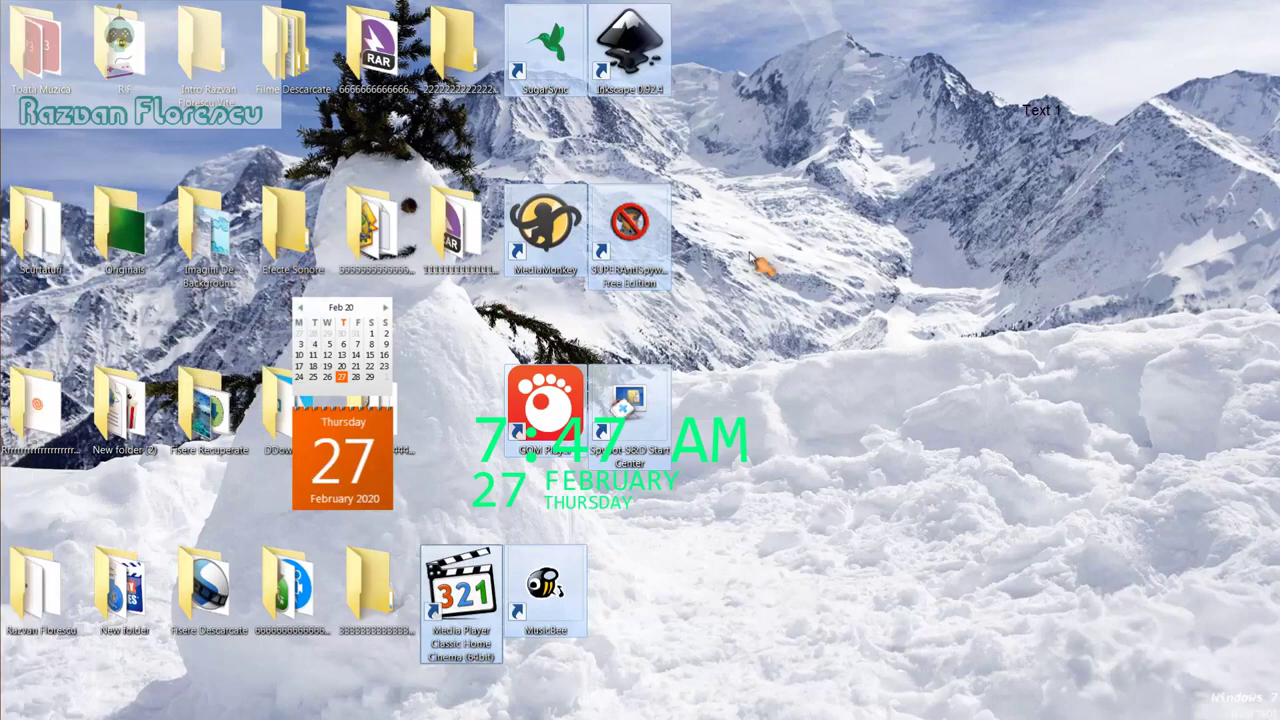
pyautogui.hotkey('shift', 'Delete')
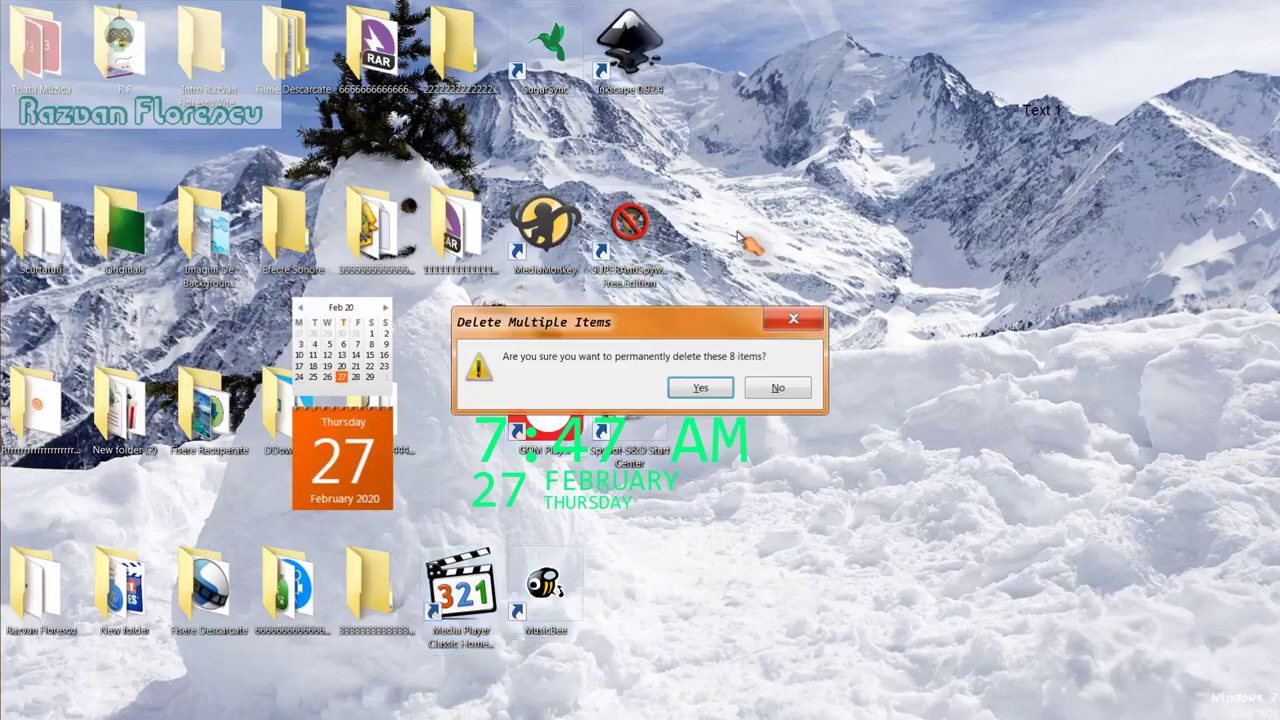
pyautogui.press('Return')
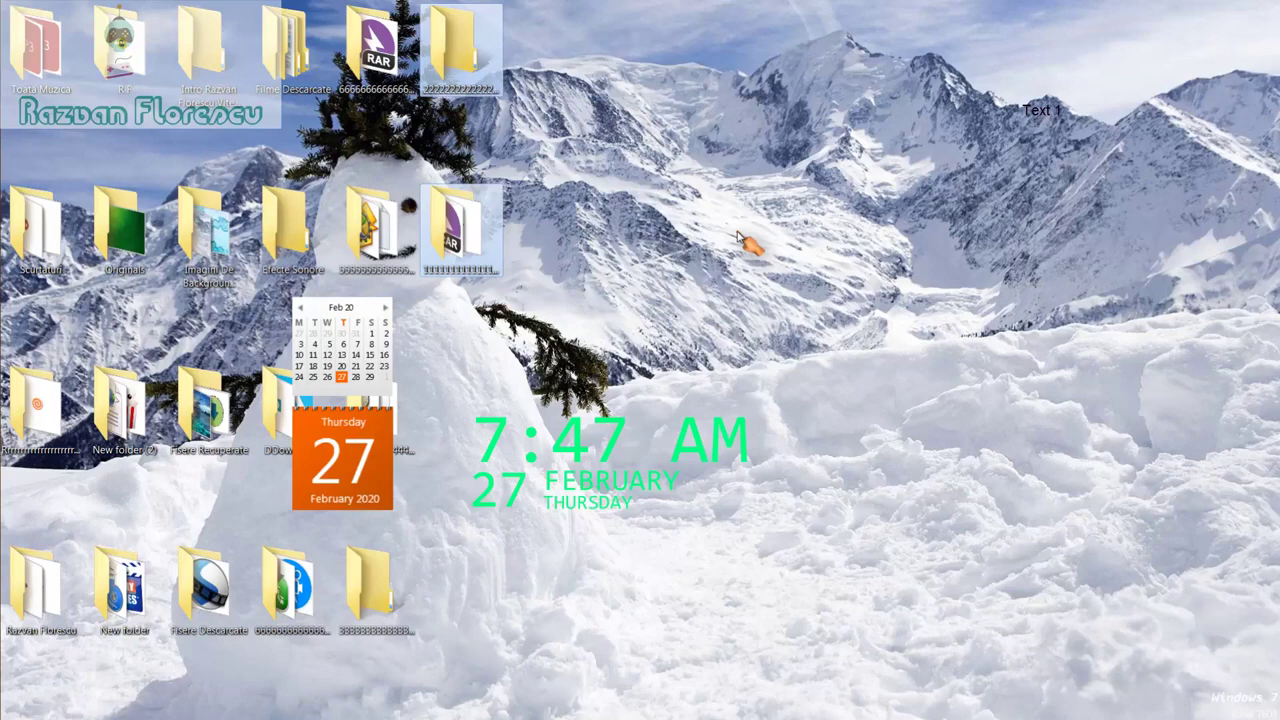
# Step: Refresh the desktop twice and stop the screen recording
pyautogui.rightClick(606, 541)
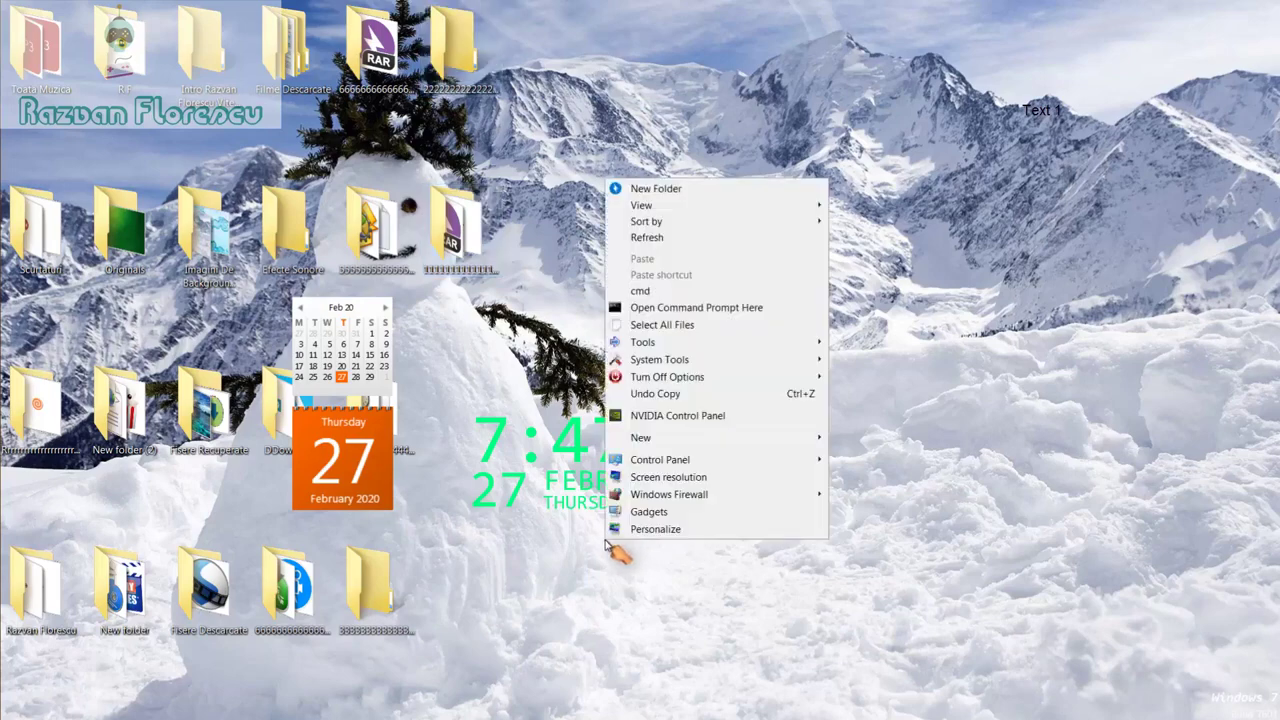
pyautogui.click(645, 240)
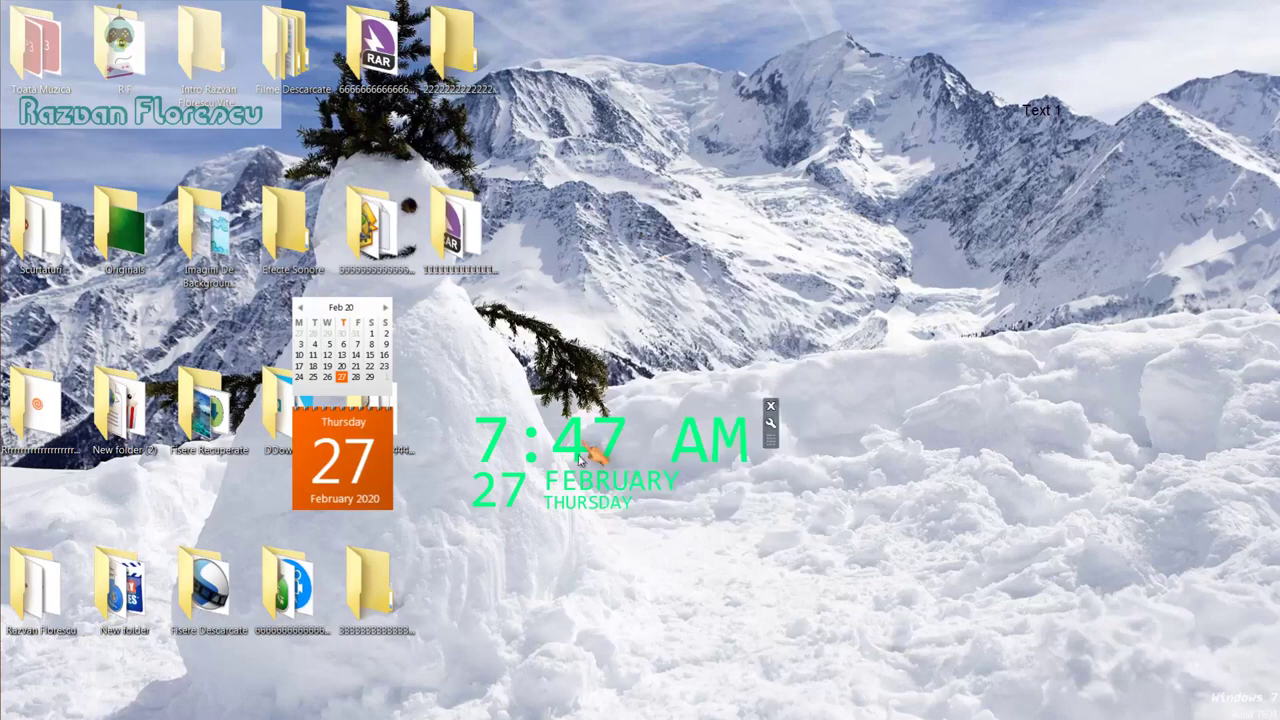
pyautogui.rightClick(576, 545)
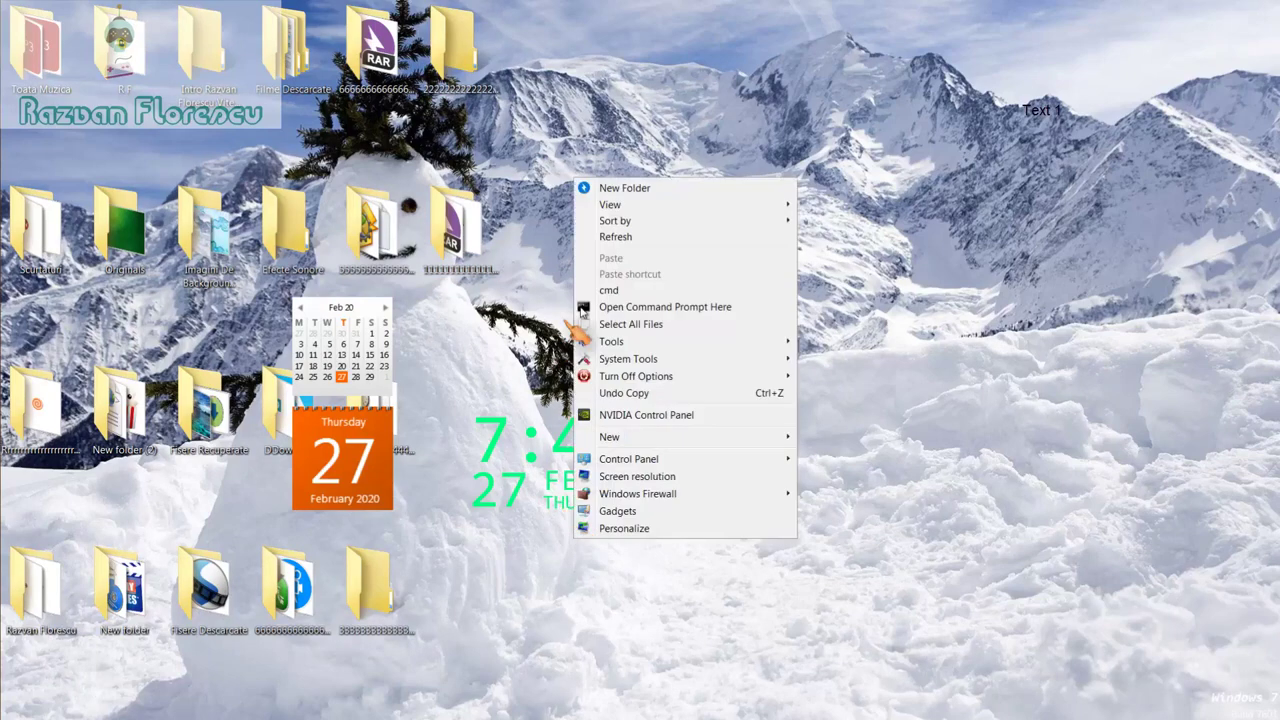
pyautogui.click(615, 240)
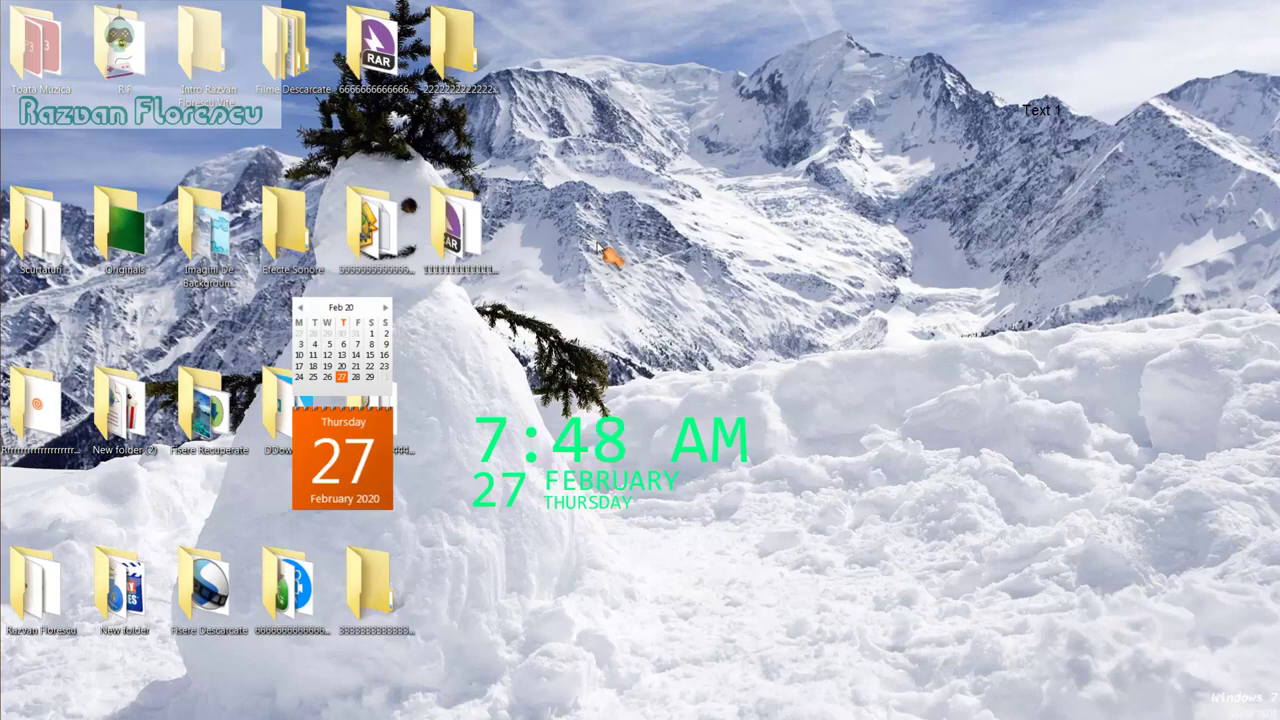
pyautogui.moveTo(12, 320)
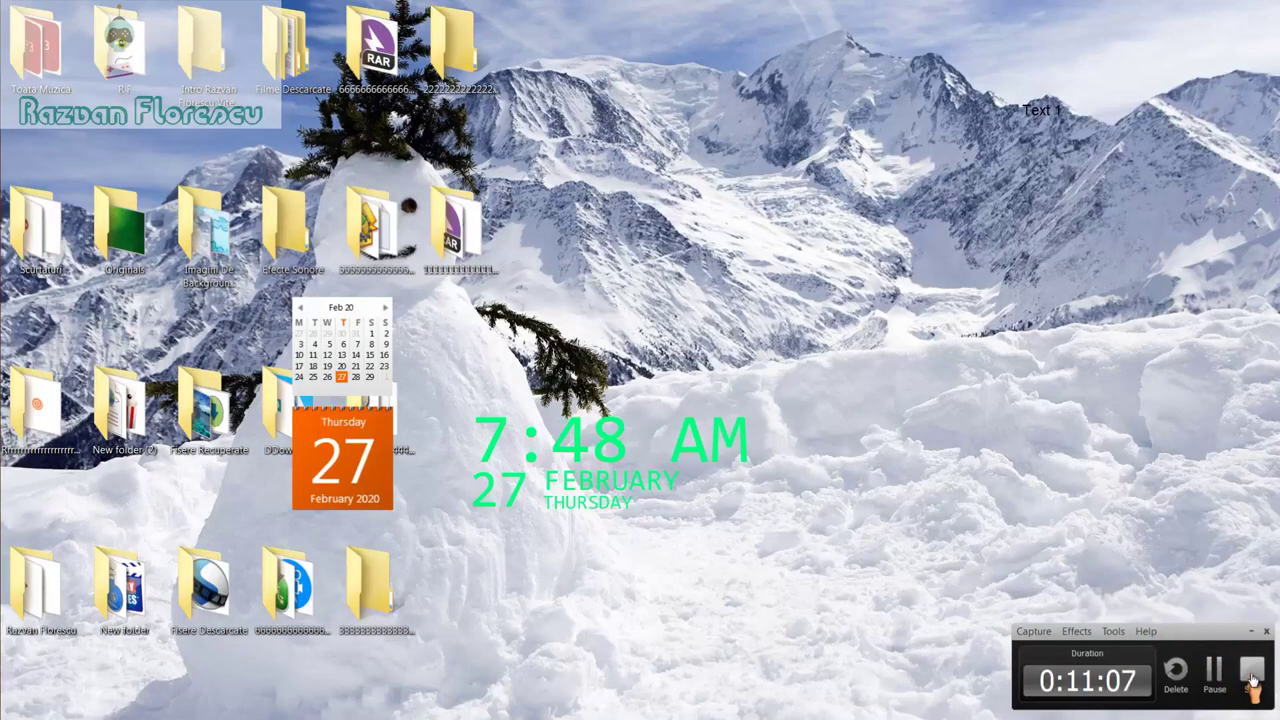
pyautogui.click(1252, 676)
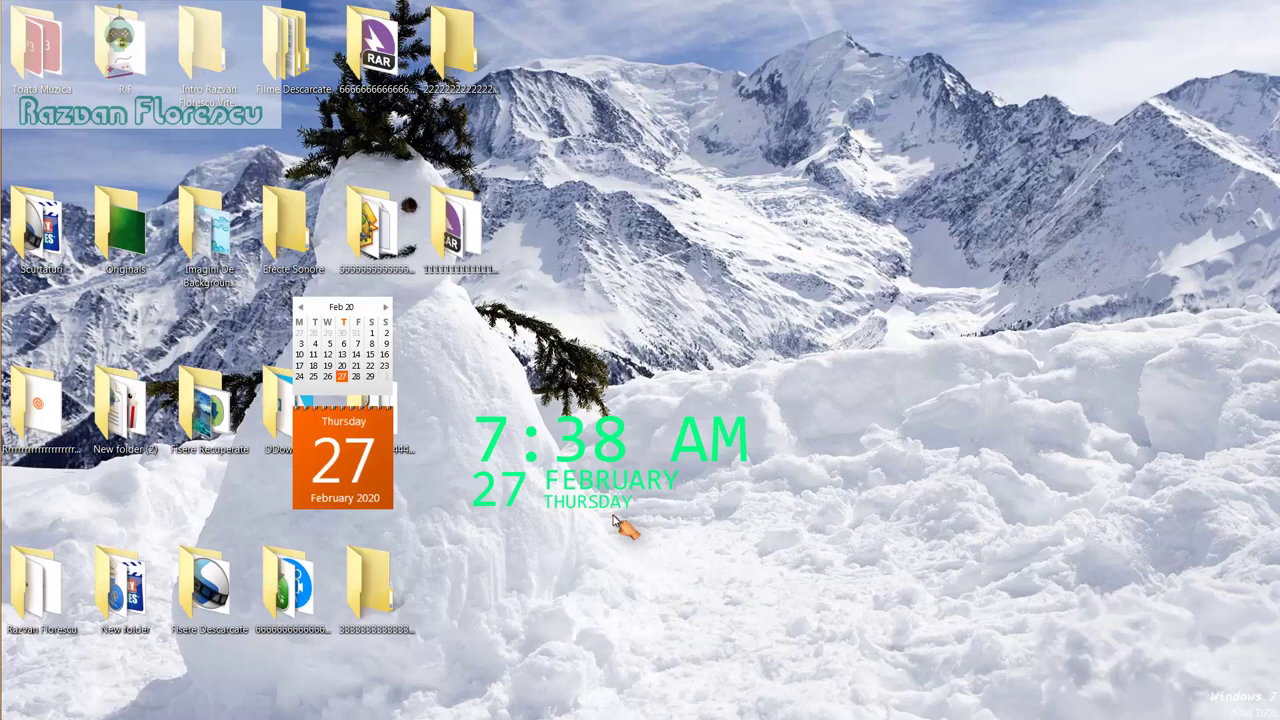
# Step: Switch to the Chrome window showing the Ninite home page
pyautogui.moveTo(10, 130)
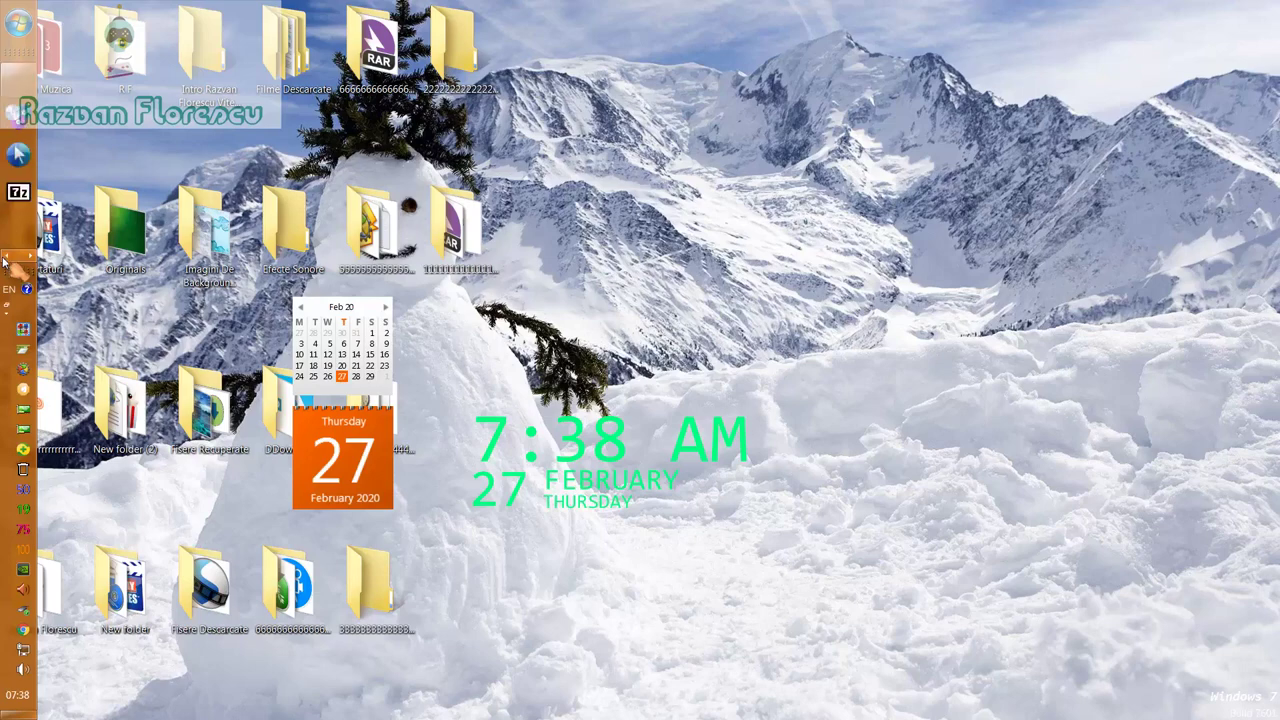
pyautogui.moveTo(20, 90)
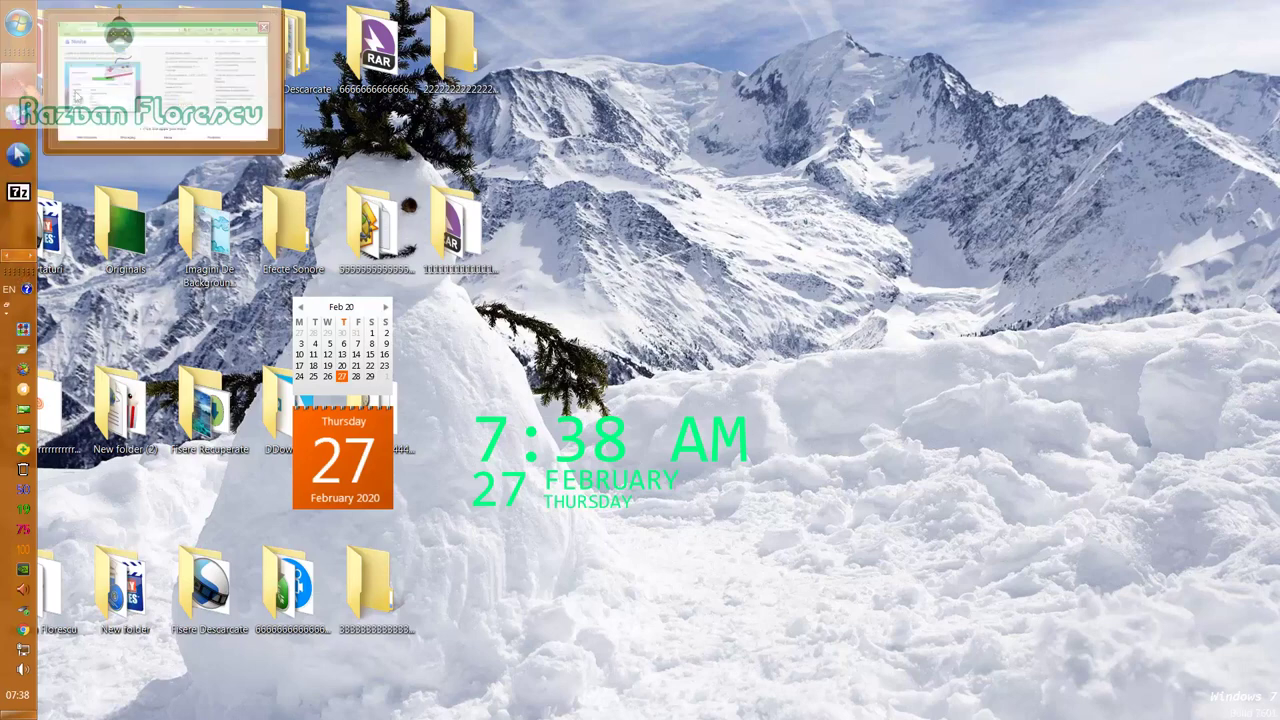
pyautogui.click(170, 115)
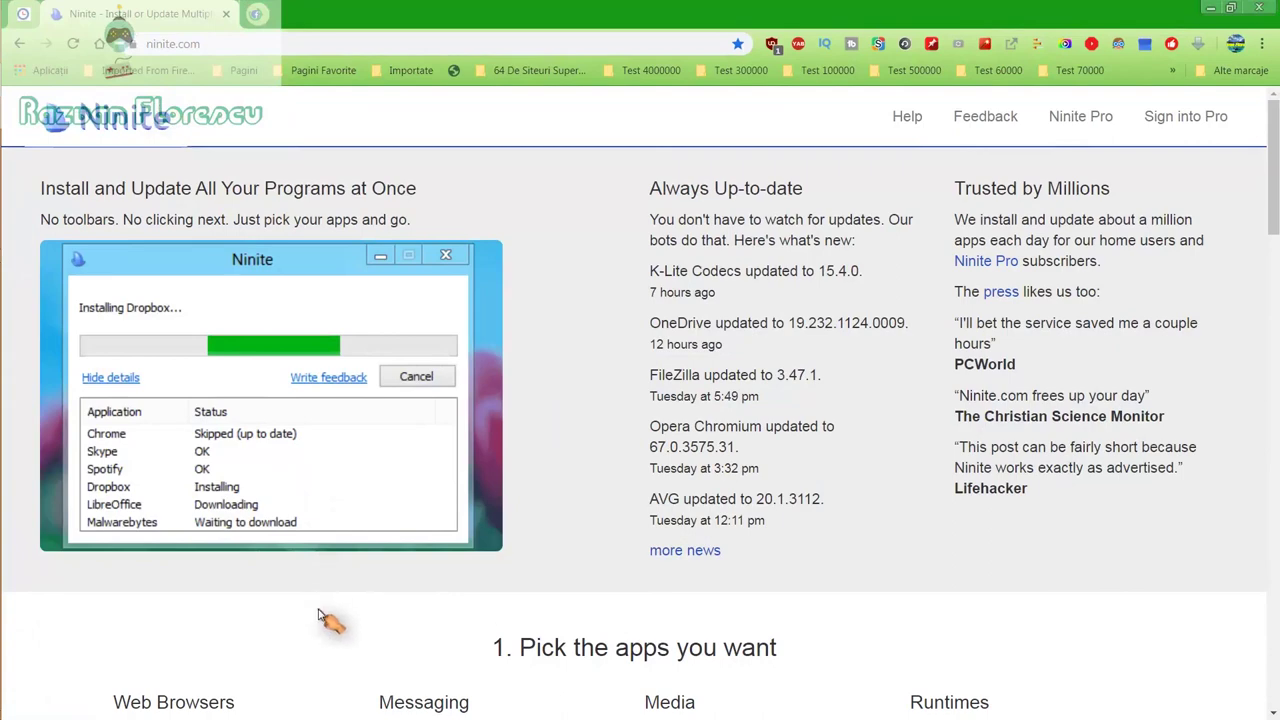
# Step: Look through all app categories on the Ninite page, from Web Browsers and Imaging to Developer Tools and Utilities
pyautogui.scroll(-2, 325, 618)
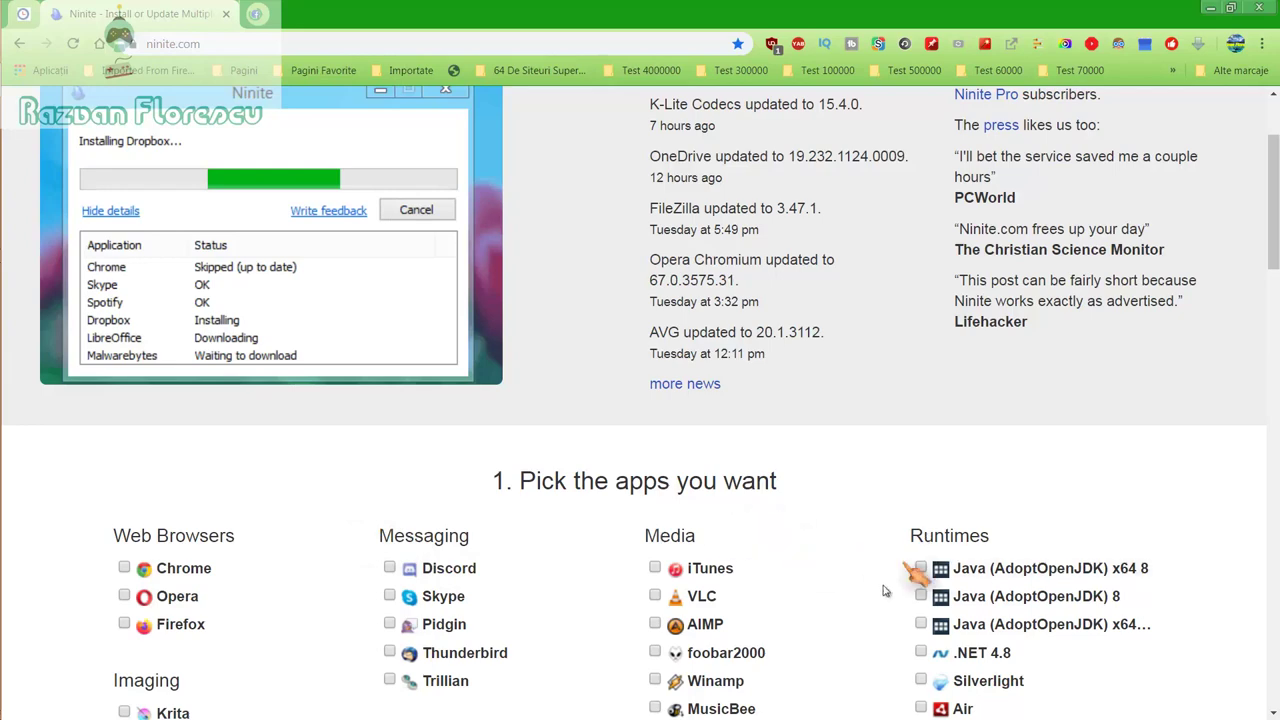
pyautogui.scroll(-2, 818, 580)
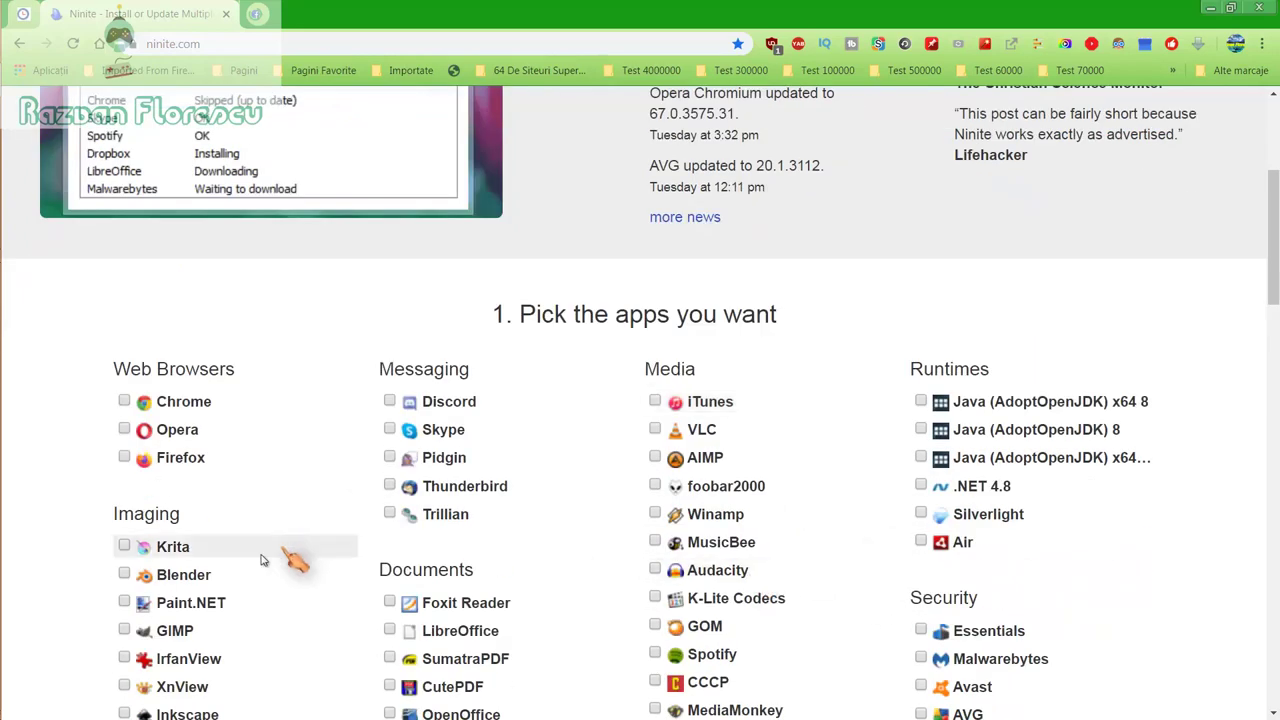
pyautogui.click(135, 546)
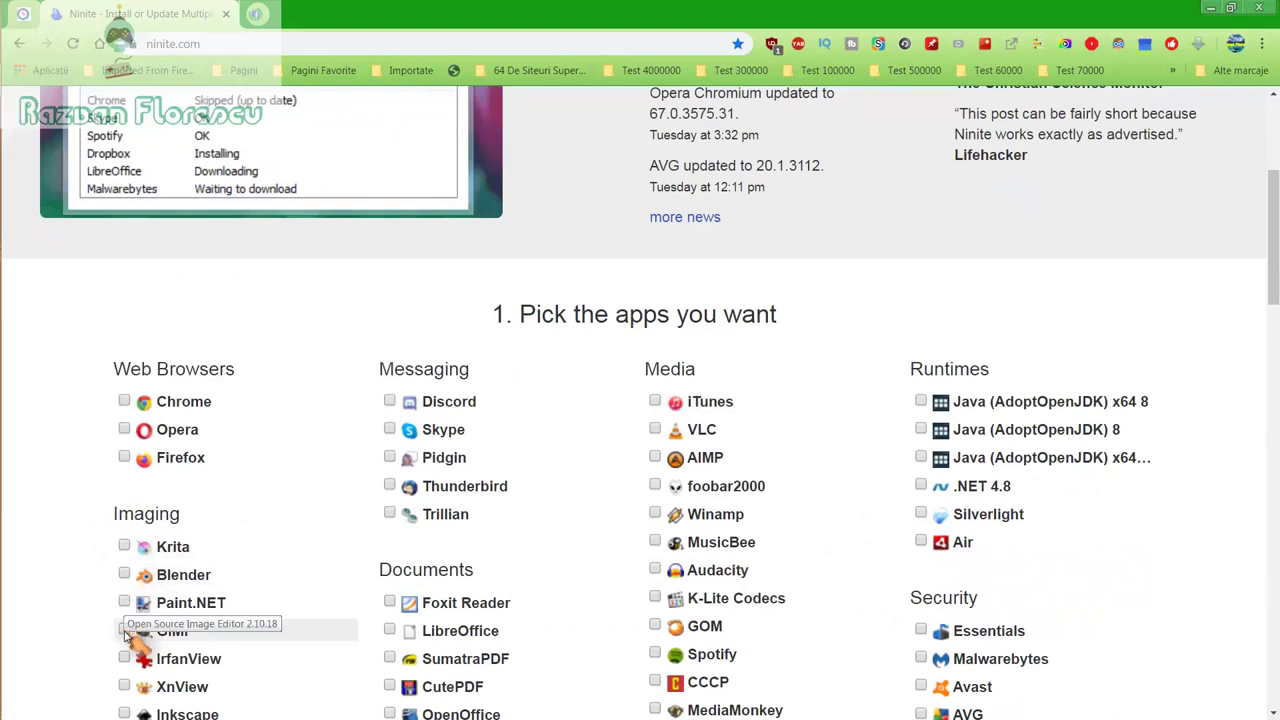
pyautogui.scroll(-1, 128, 678)
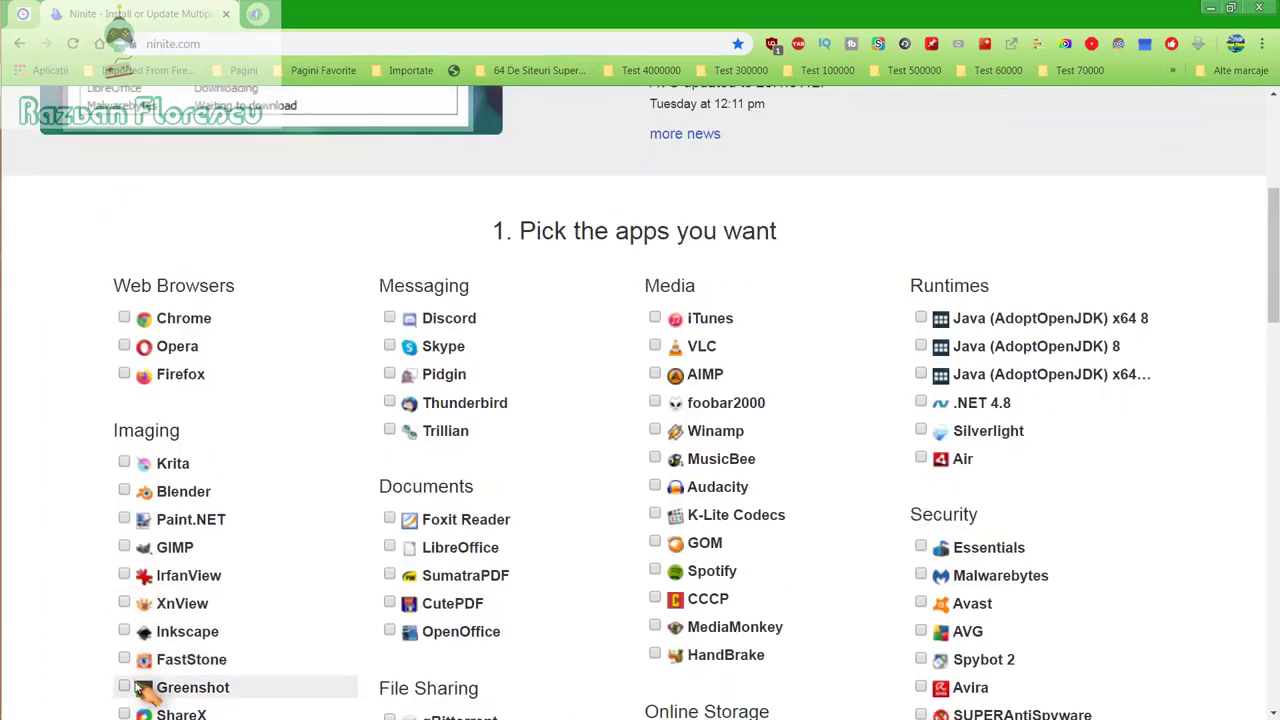
pyautogui.scroll(-1, 140, 688)
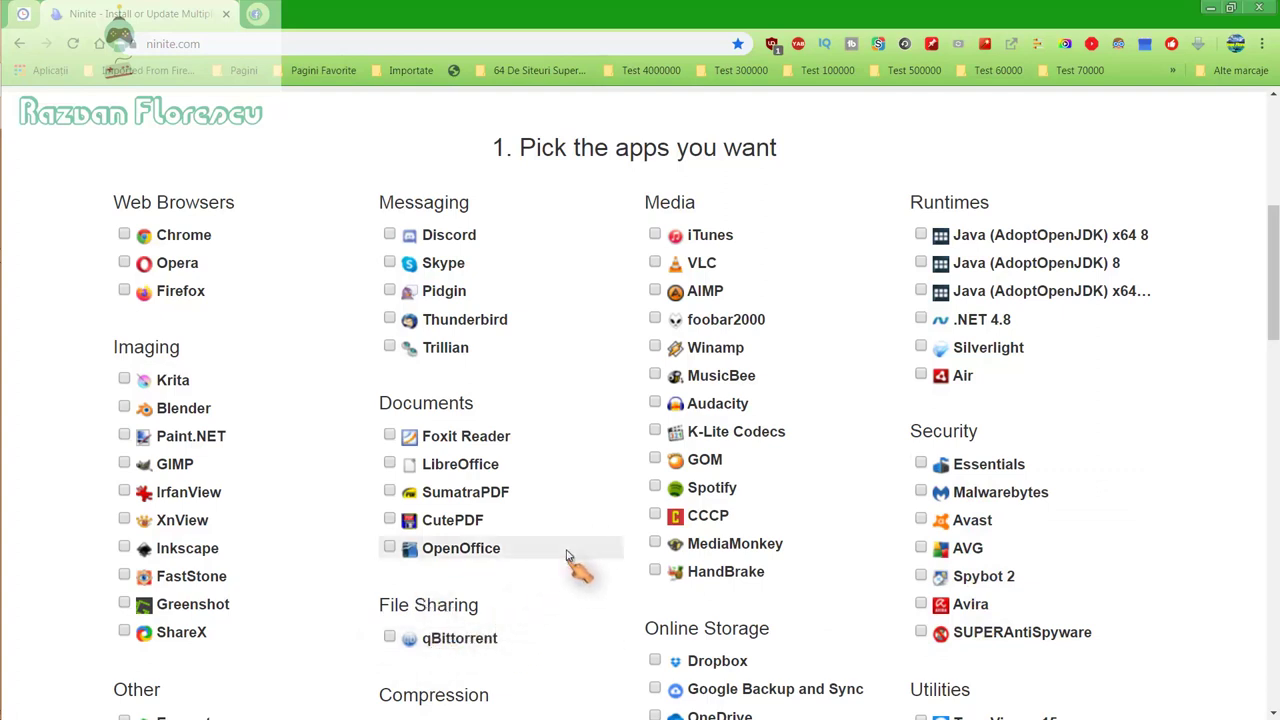
pyautogui.scroll(-1, 600, 595)
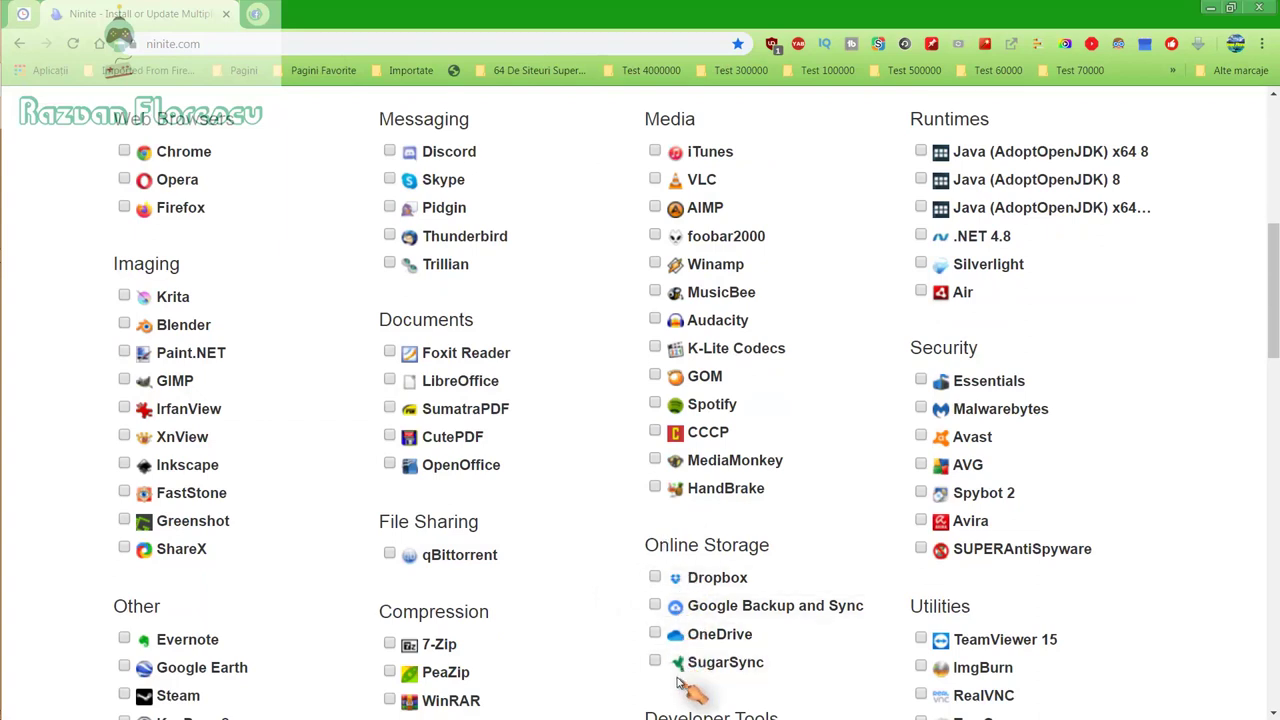
pyautogui.scroll(-2, 566, 651)
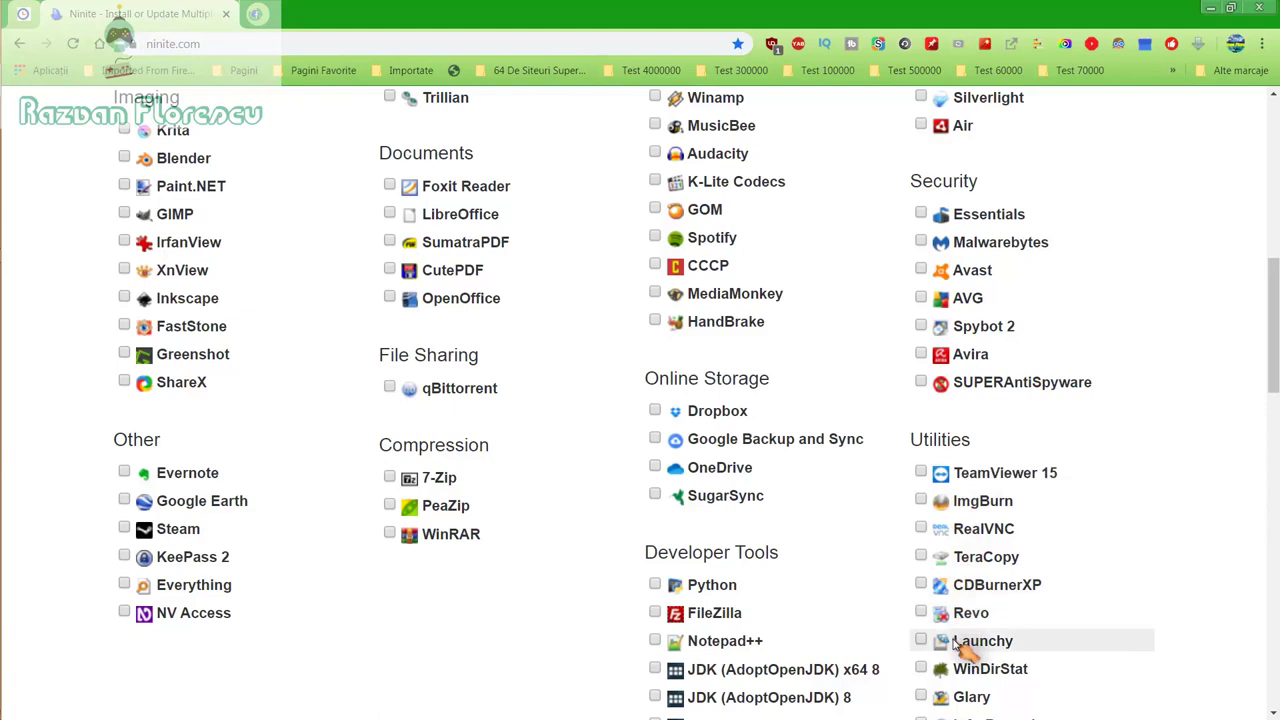
pyautogui.scroll(-1, 963, 694)
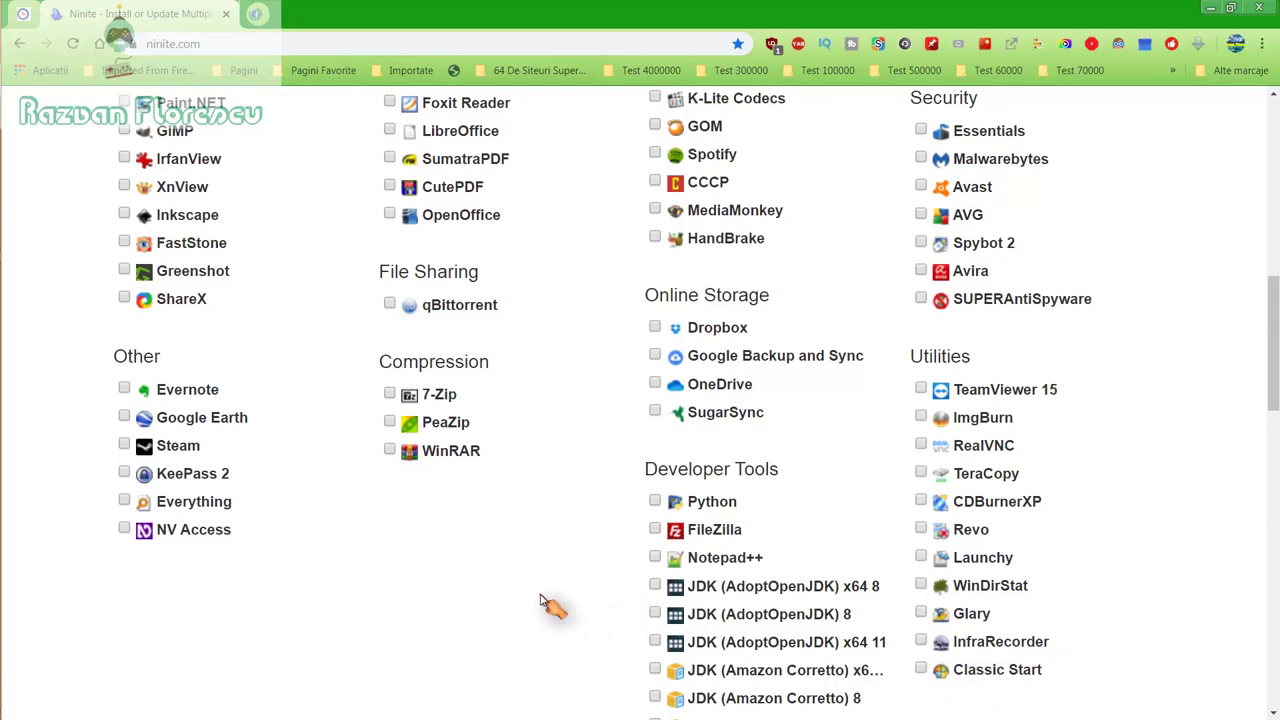
pyautogui.scroll(-1, 540, 605)
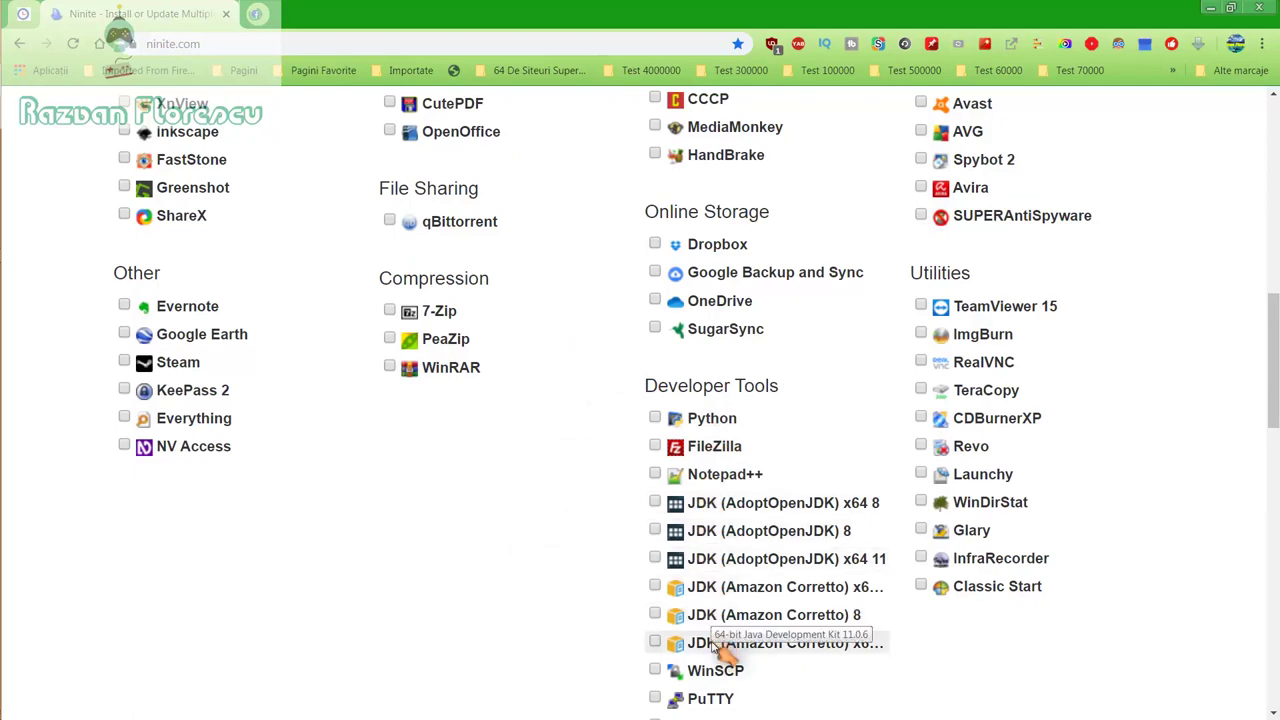
pyautogui.scroll(-2, 718, 648)
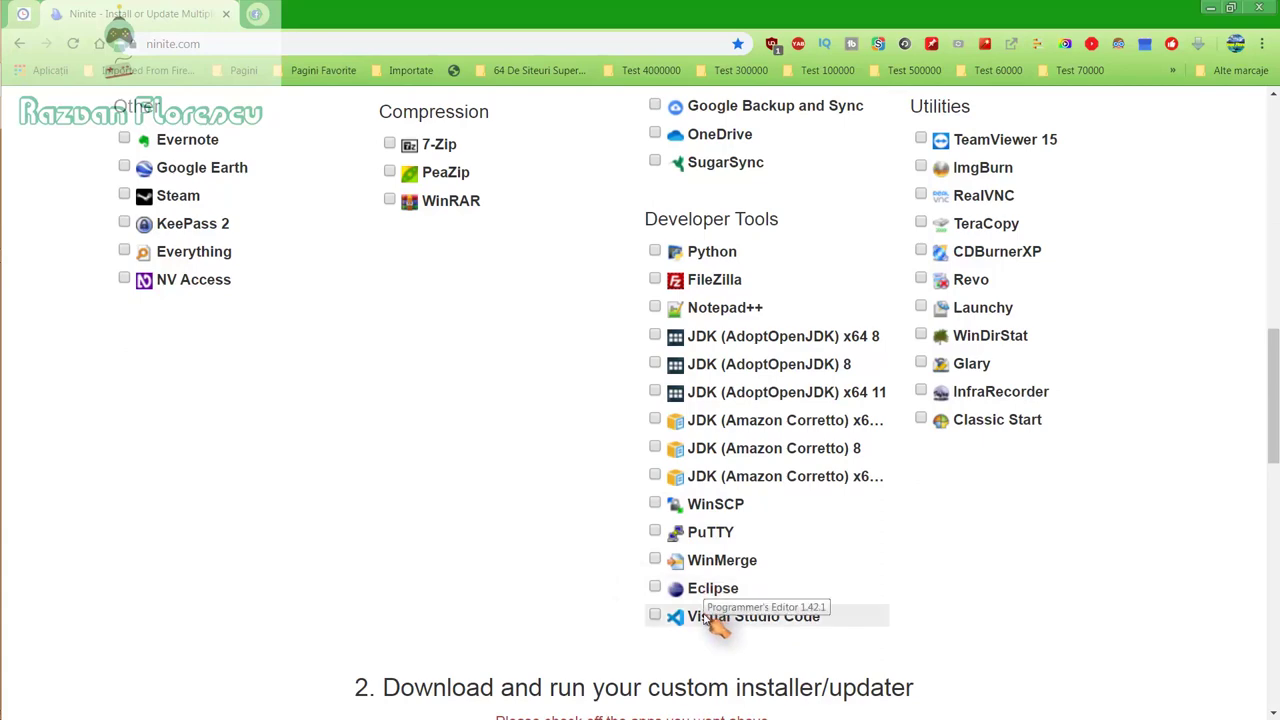
pyautogui.scroll(3, 590, 568)
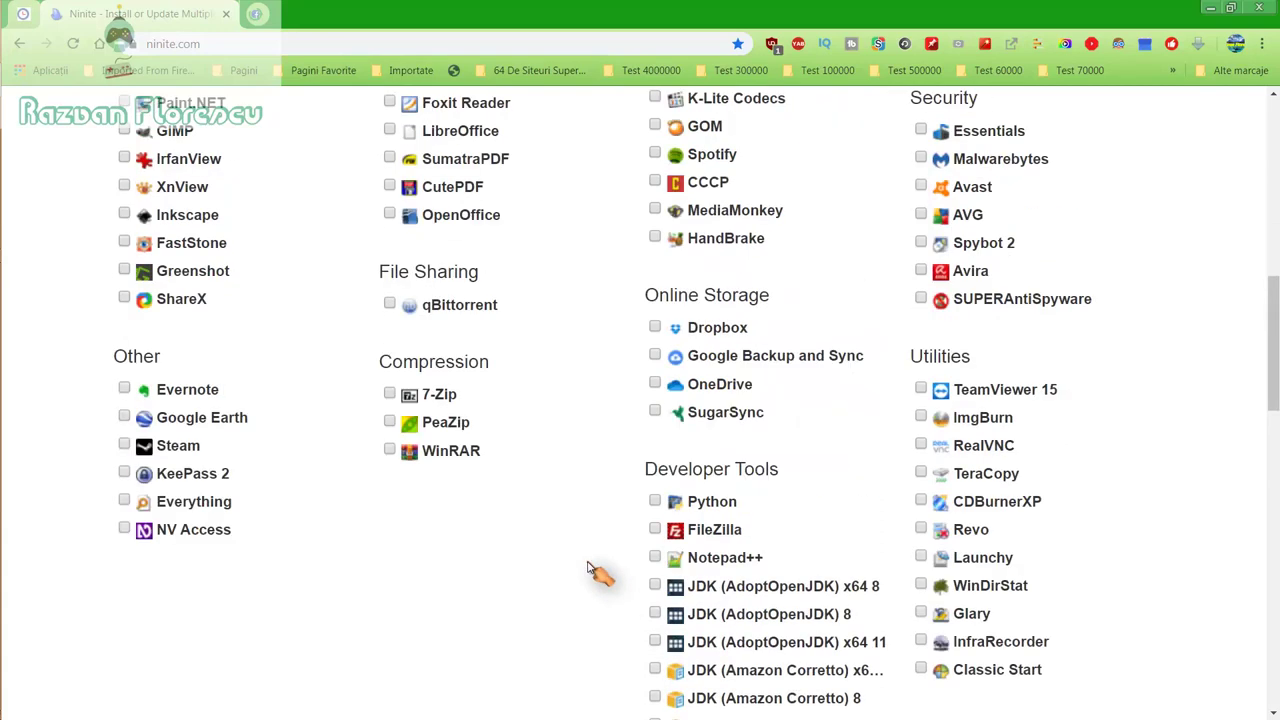
pyautogui.scroll(3, 590, 568)
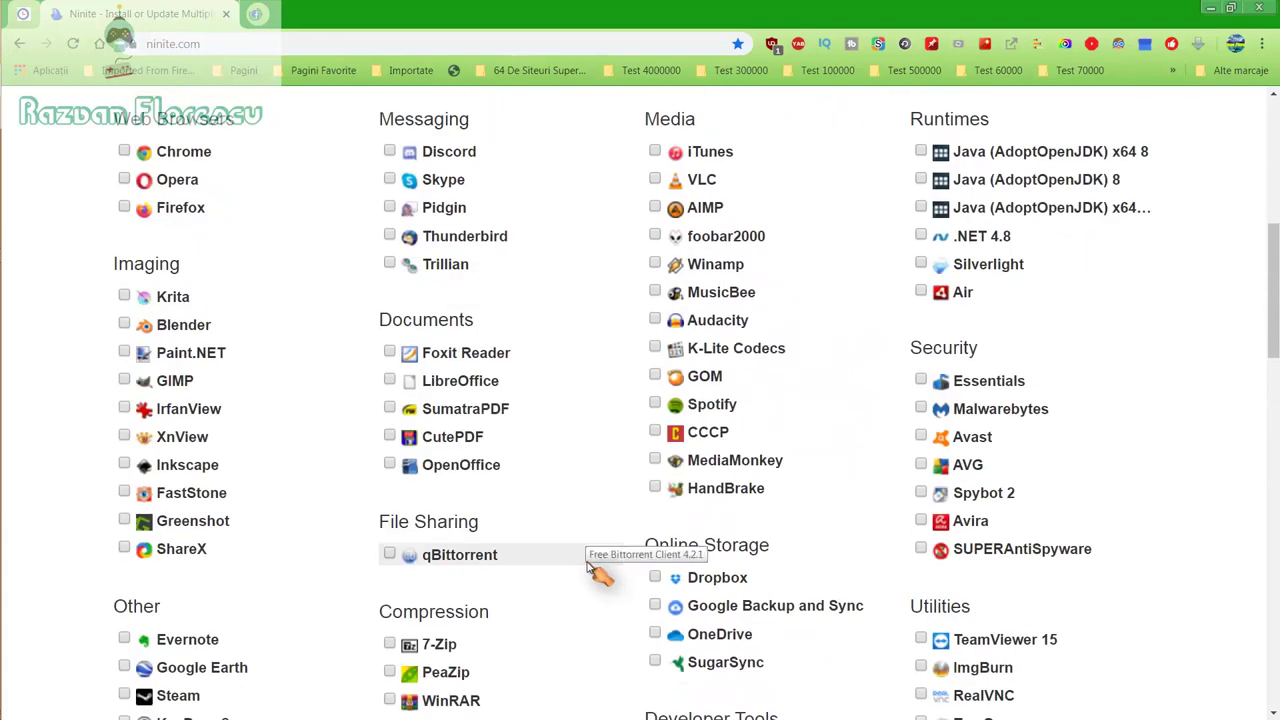
pyautogui.scroll(2, 590, 568)
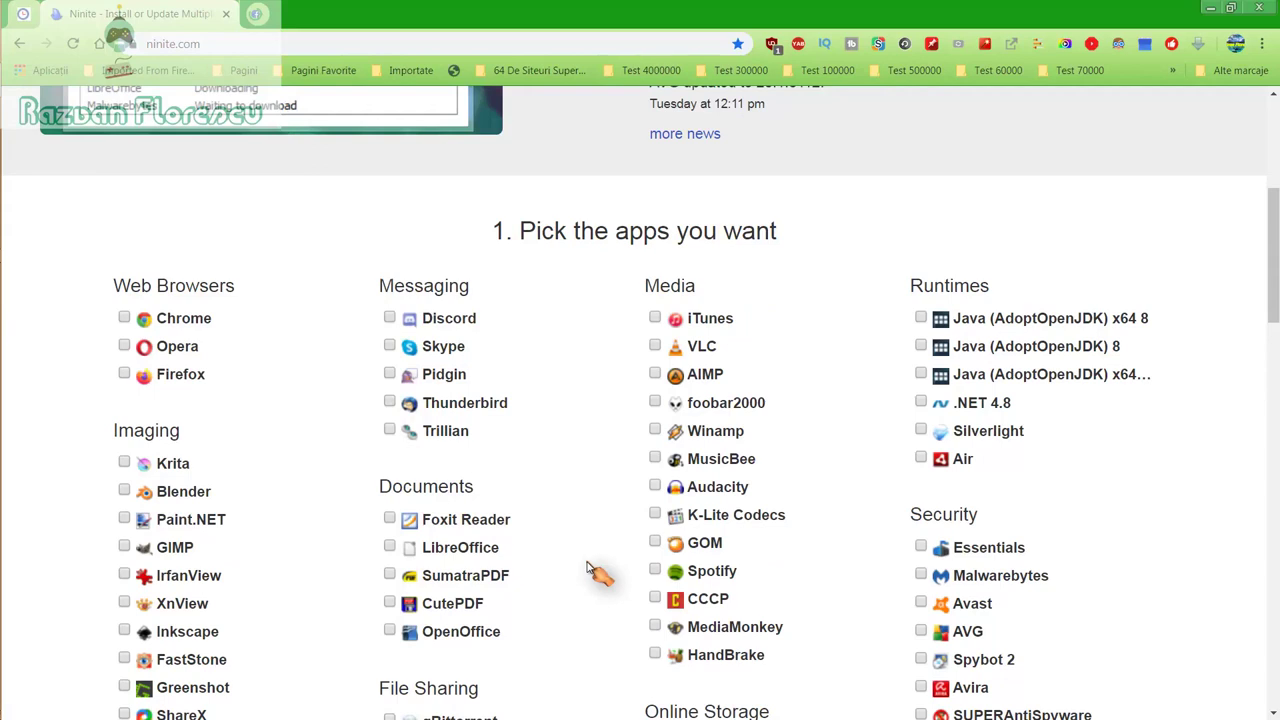
# Step: Select Inkscape under Imaging and GOM, MusicBee, CCCP, MediaMonkey and Spotify under Media for the Ninite installer
pyautogui.click(657, 544)
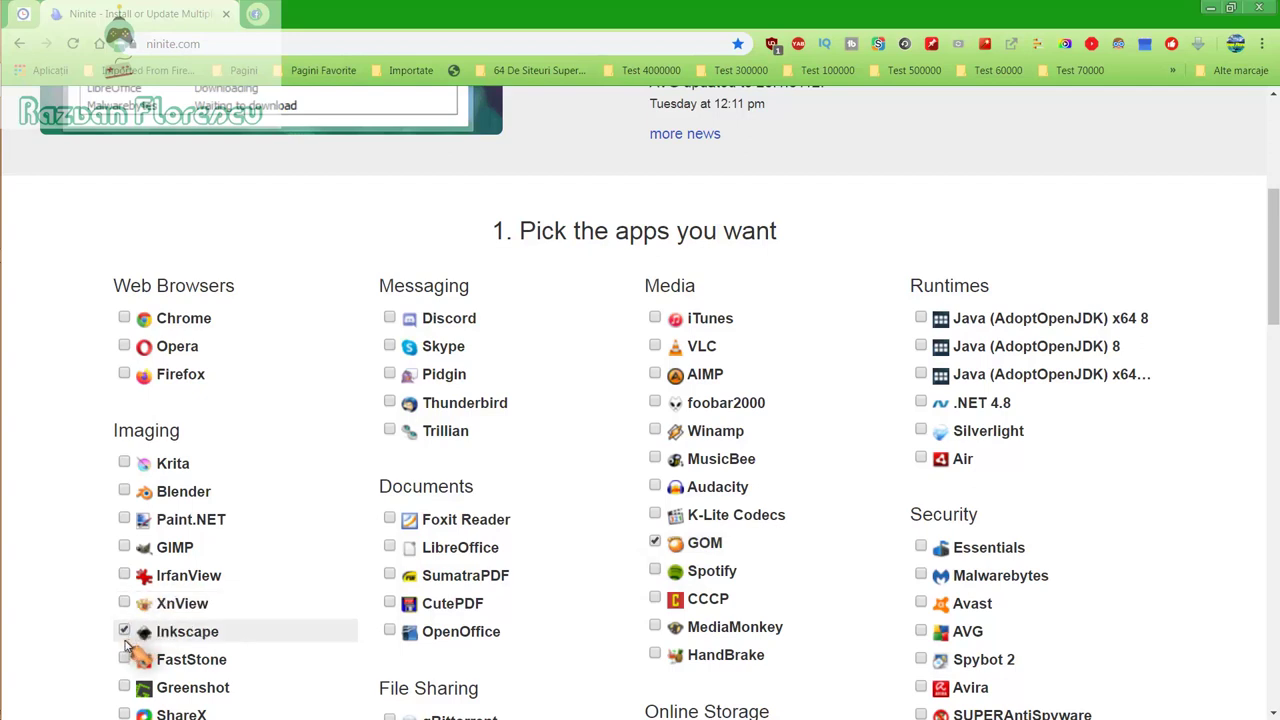
pyautogui.click(657, 462)
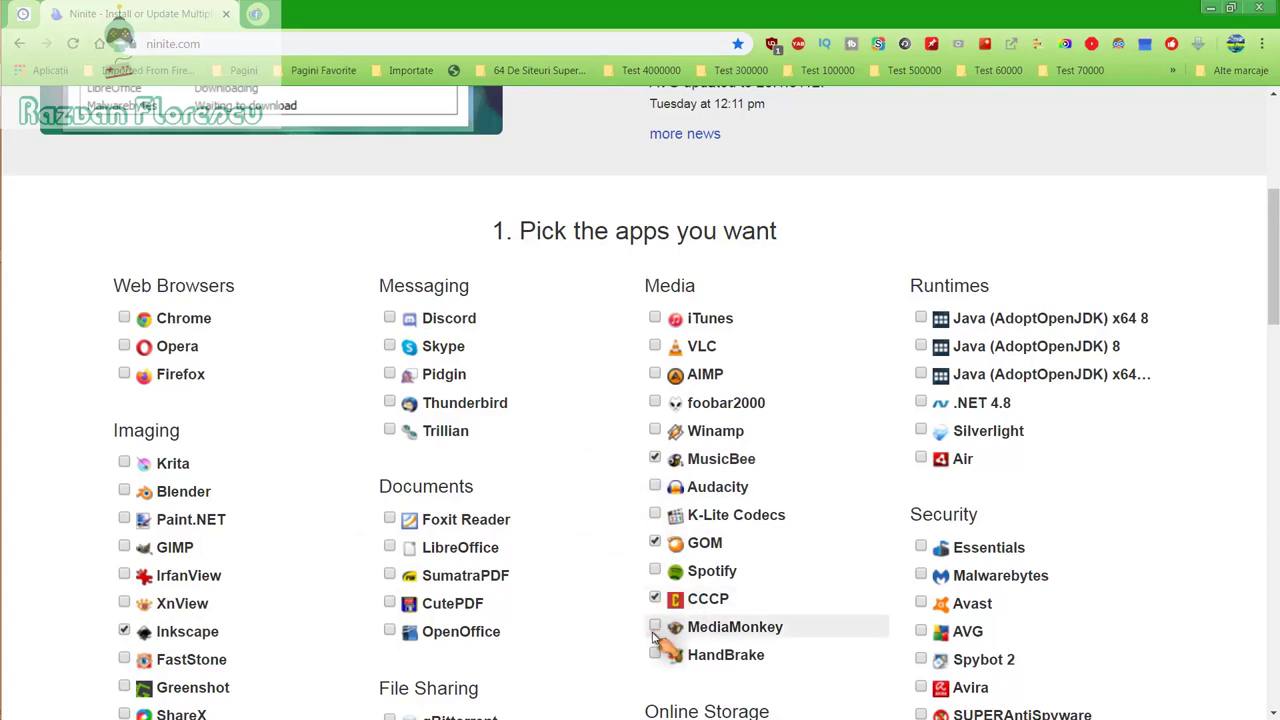
pyautogui.click(655, 627)
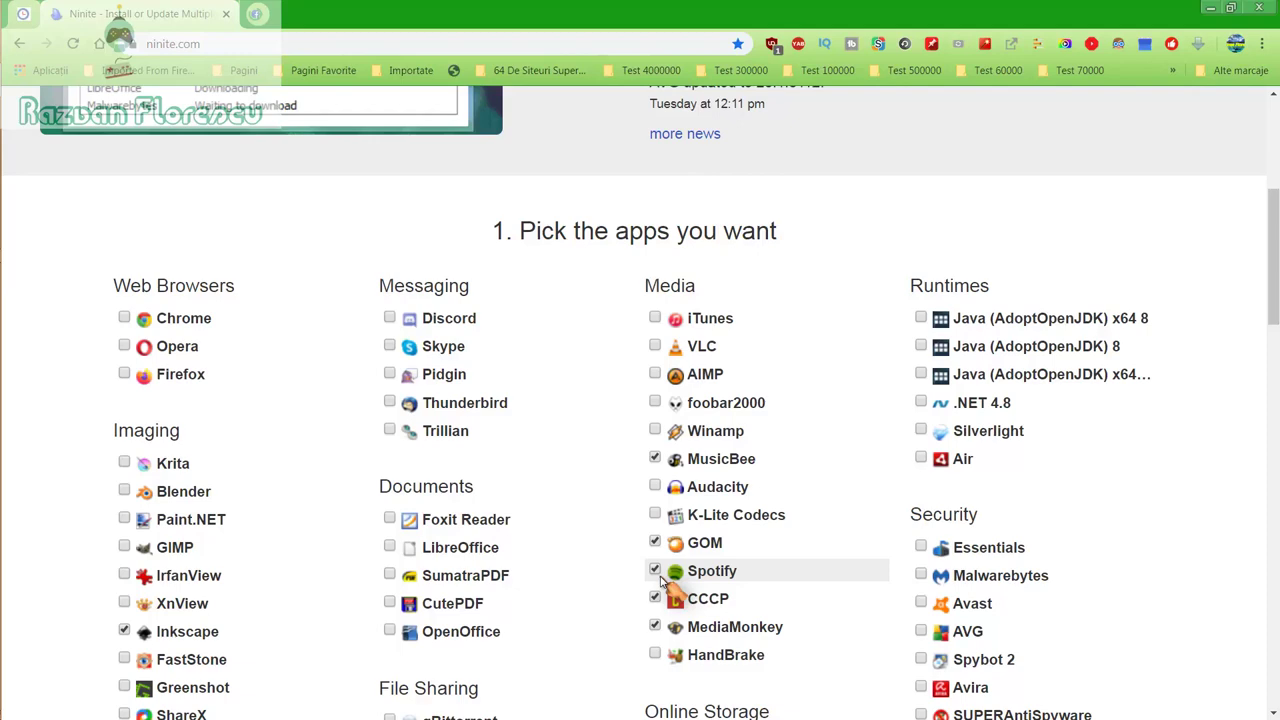
# Step: Add SUPERAntiSpyware and Spybot 2 from Security and SugarSync from Online Storage to the app selection
pyautogui.scroll(-2, 660, 580)
pyautogui.click(920, 547)
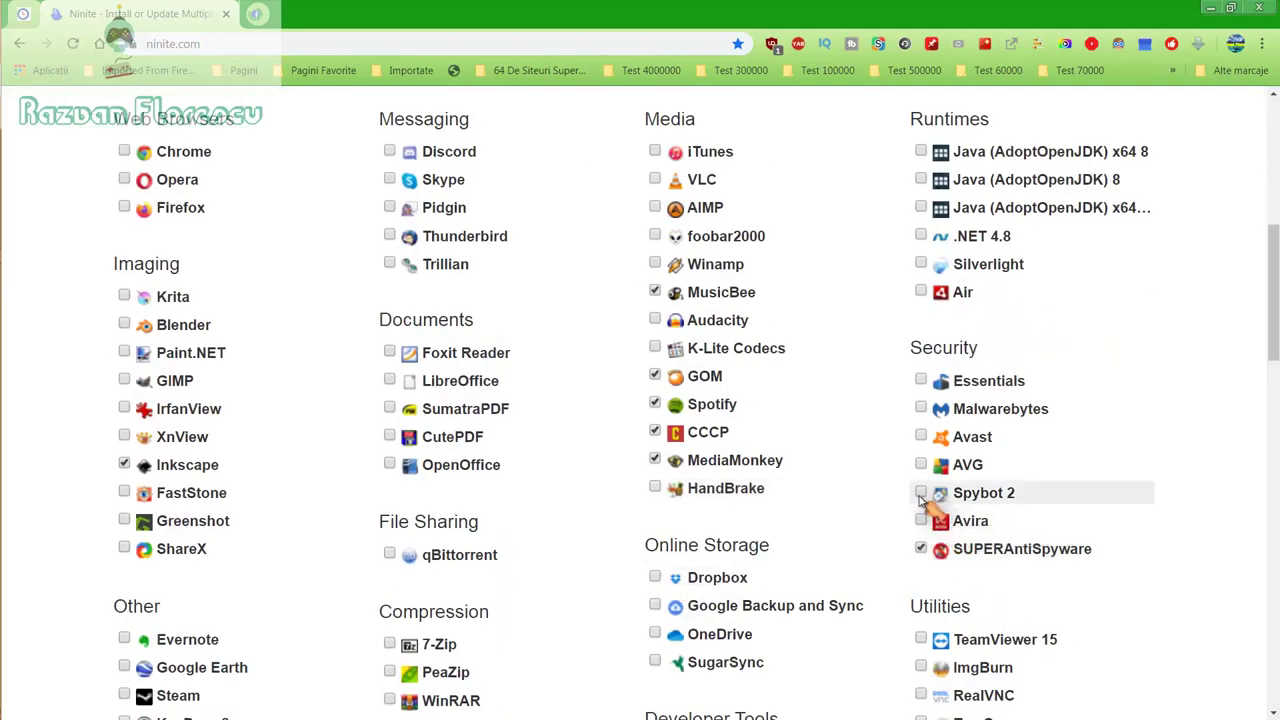
pyautogui.scroll(-2, 921, 498)
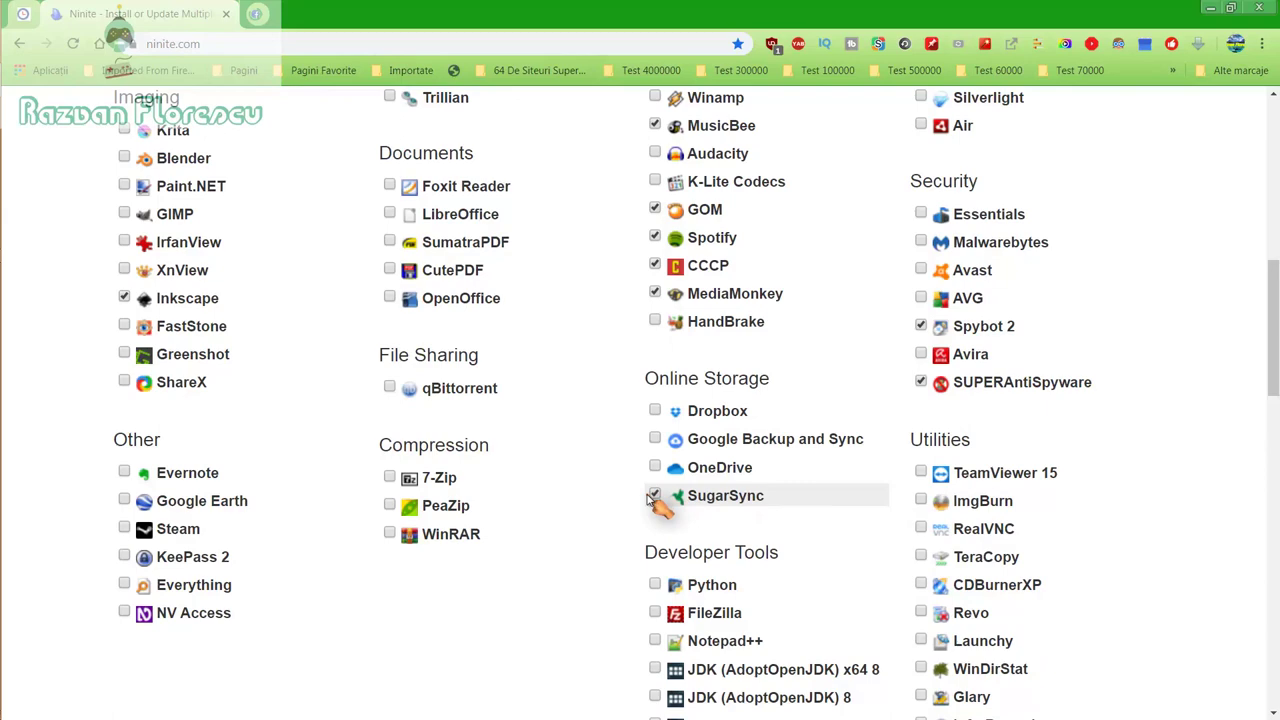
pyautogui.scroll(-2, 652, 500)
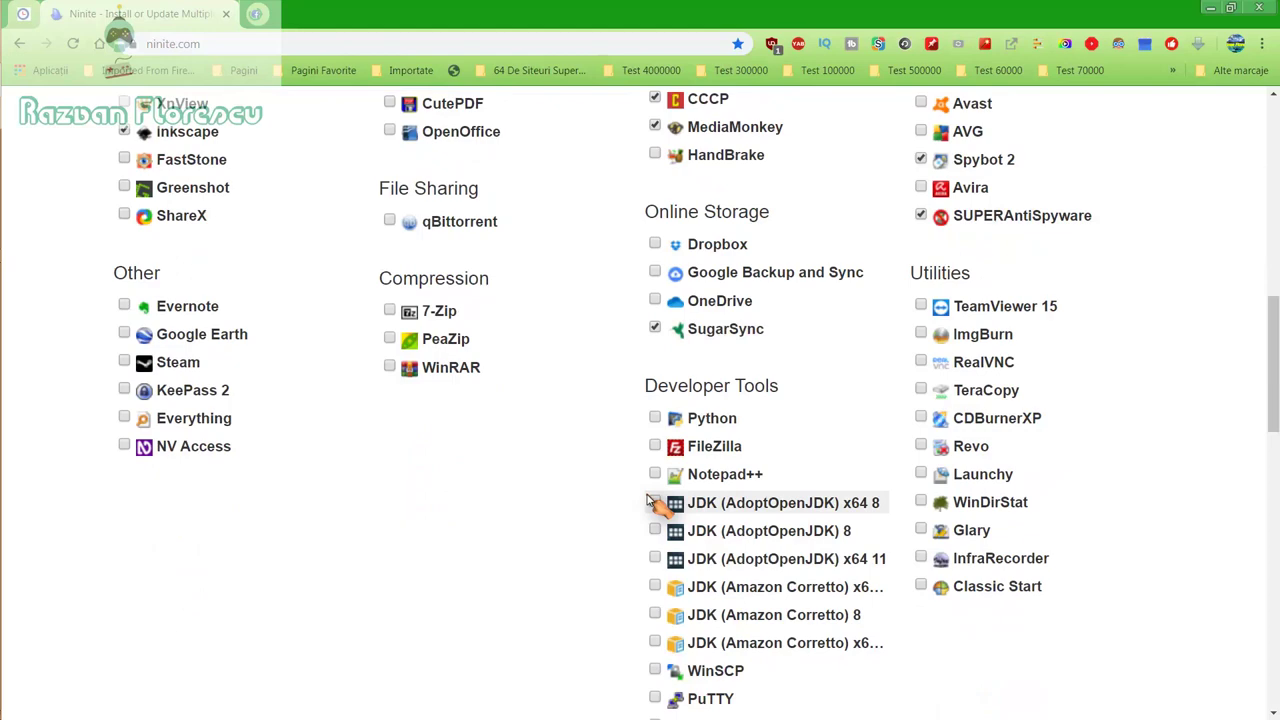
# Step: Get the custom Ninite installer and save it to the Desktop with the file type Toate fișierele (*.*)
pyautogui.scroll(-2, 652, 500)
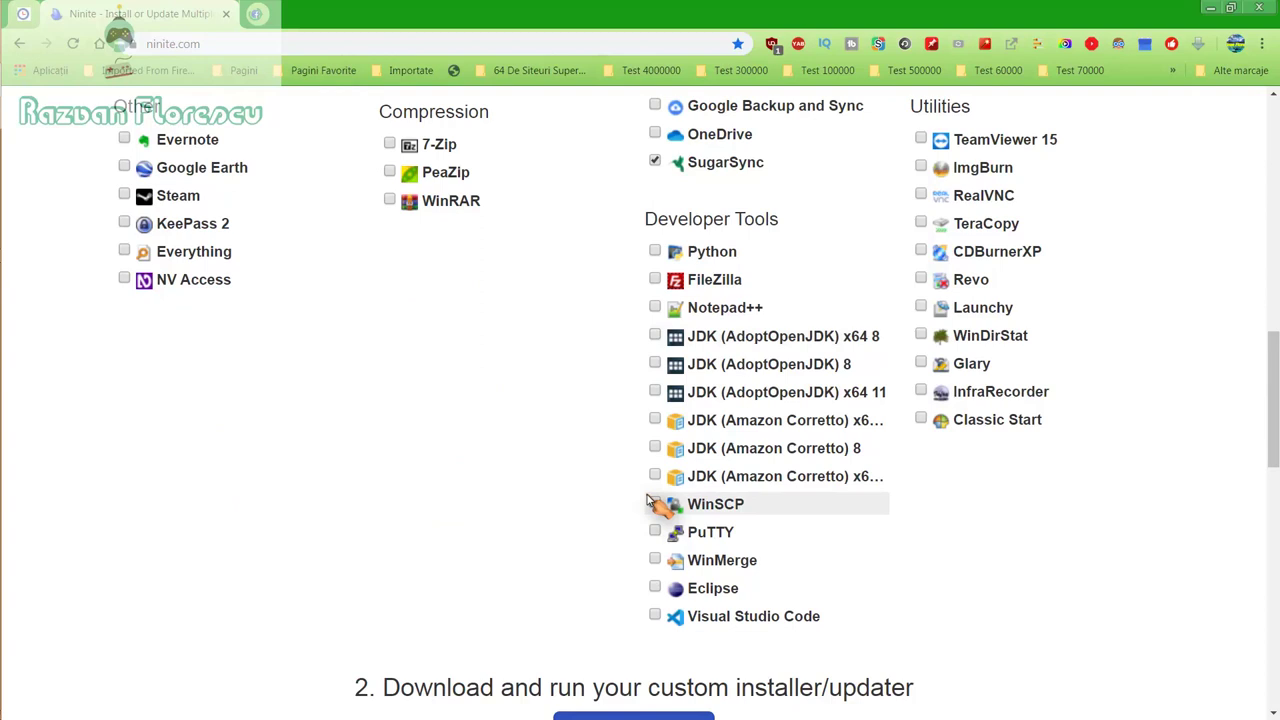
pyautogui.scroll(-2, 652, 503)
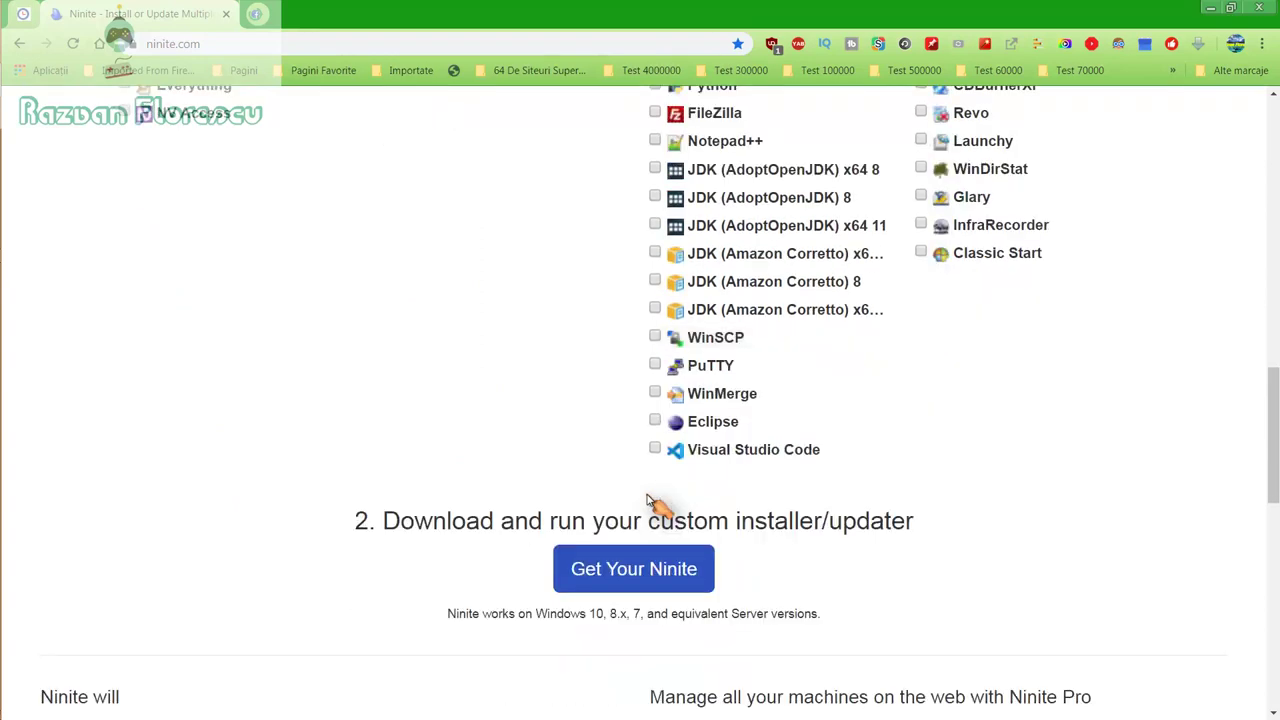
pyautogui.click(631, 578)
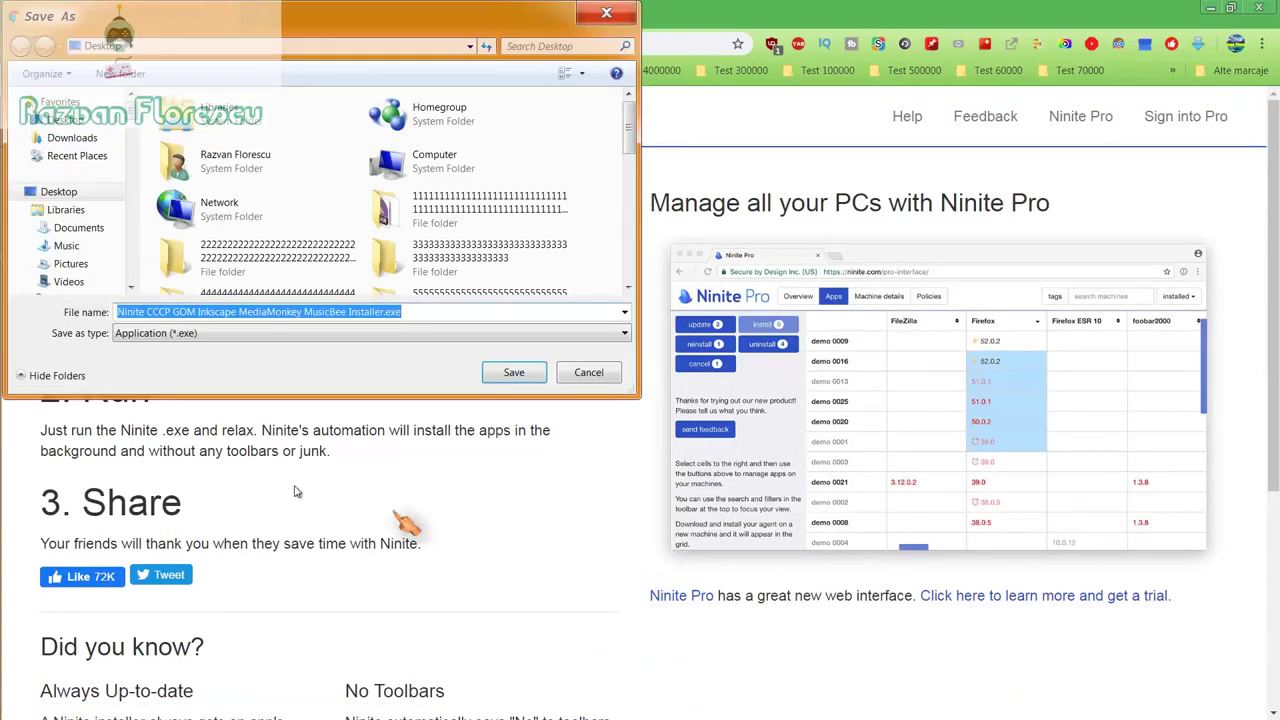
pyautogui.click(330, 335)
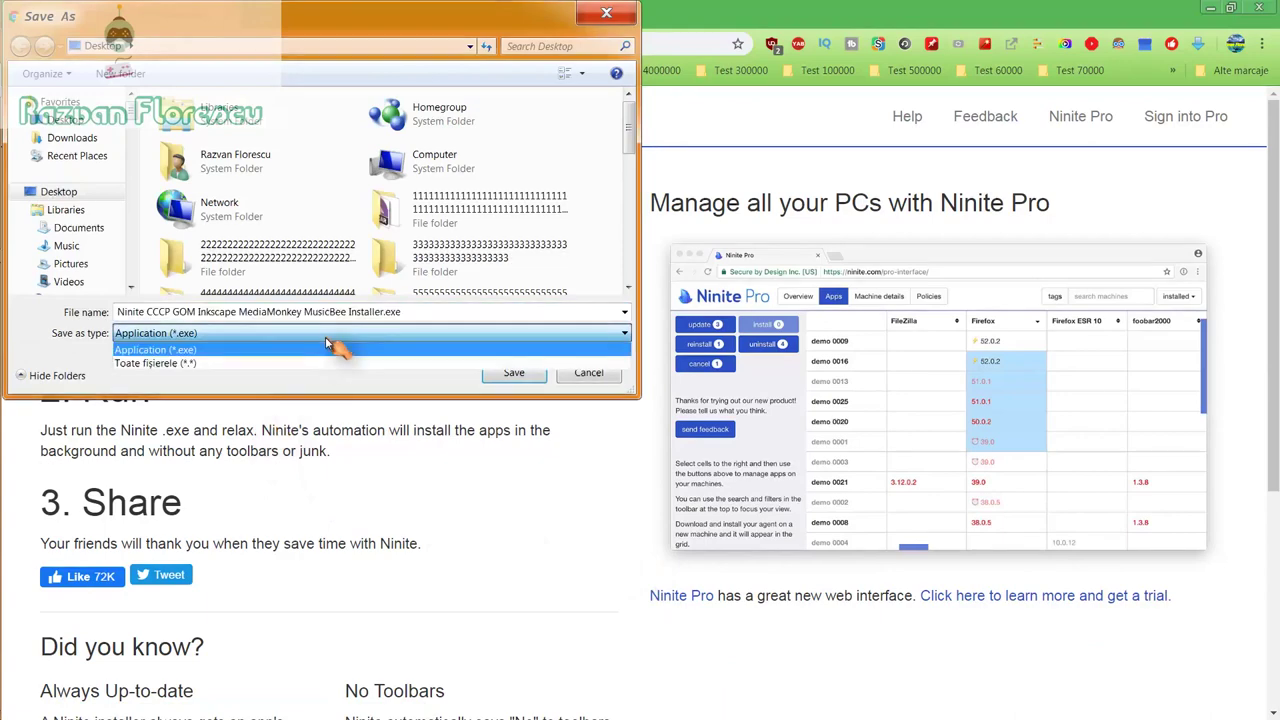
pyautogui.click(302, 363)
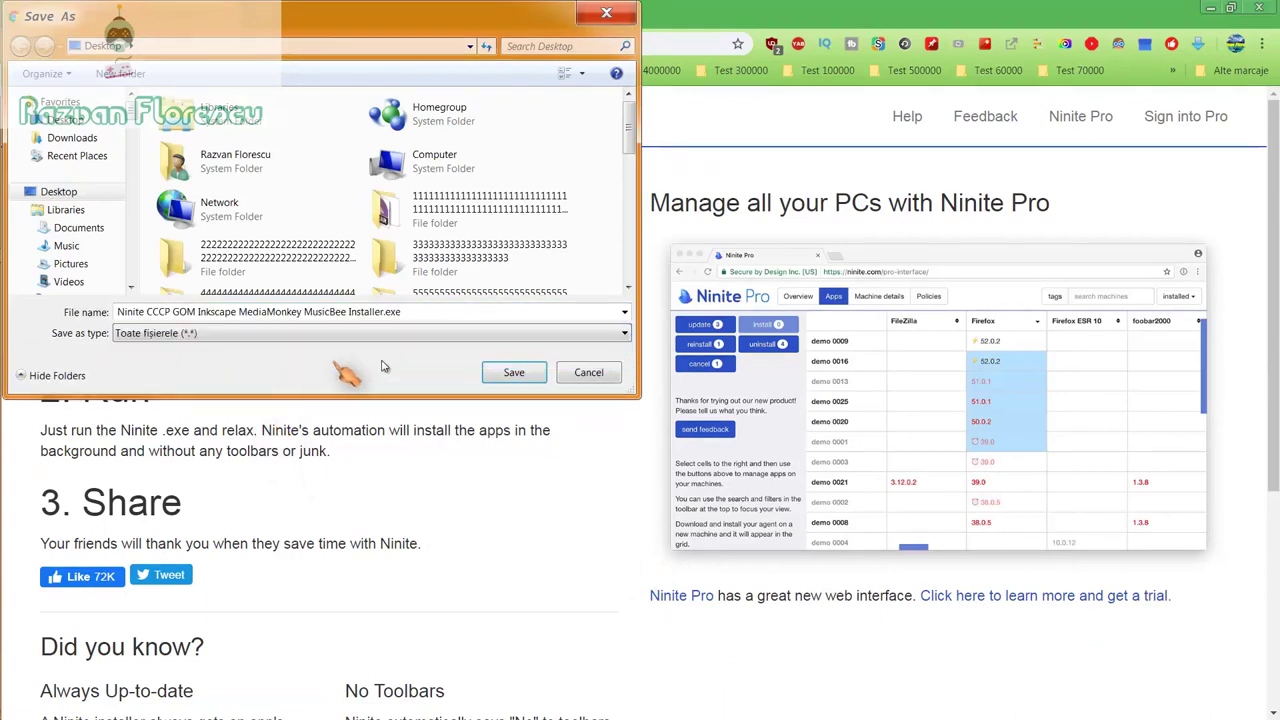
pyautogui.click(510, 373)
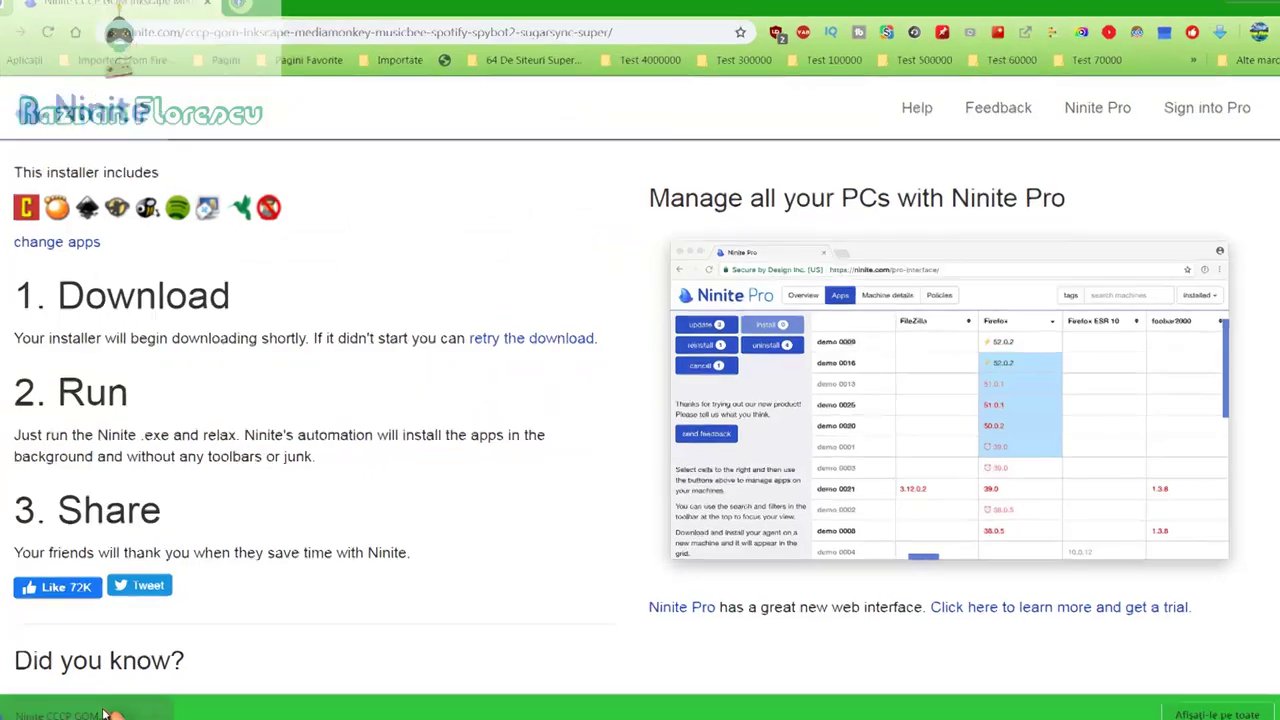
# Step: Run the downloaded Ninite installer past the security warning, close the browser, and show the installation details
pyautogui.click(110, 714)
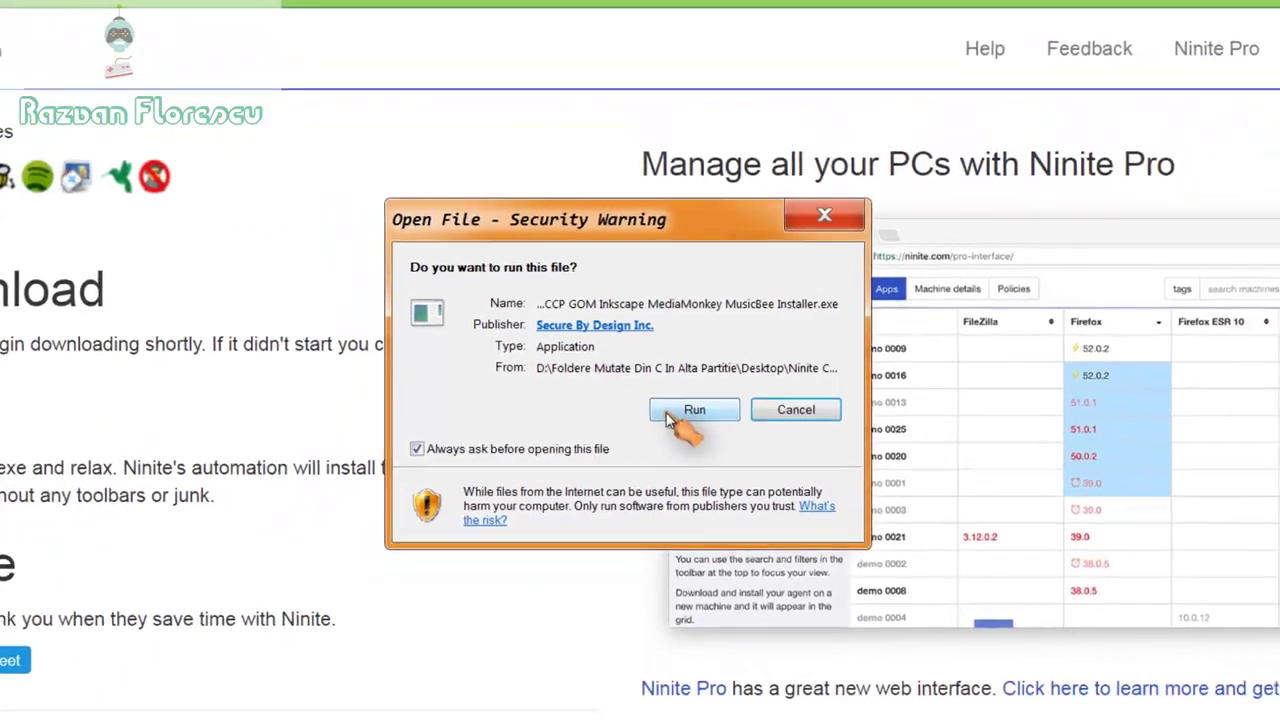
pyautogui.click(670, 416)
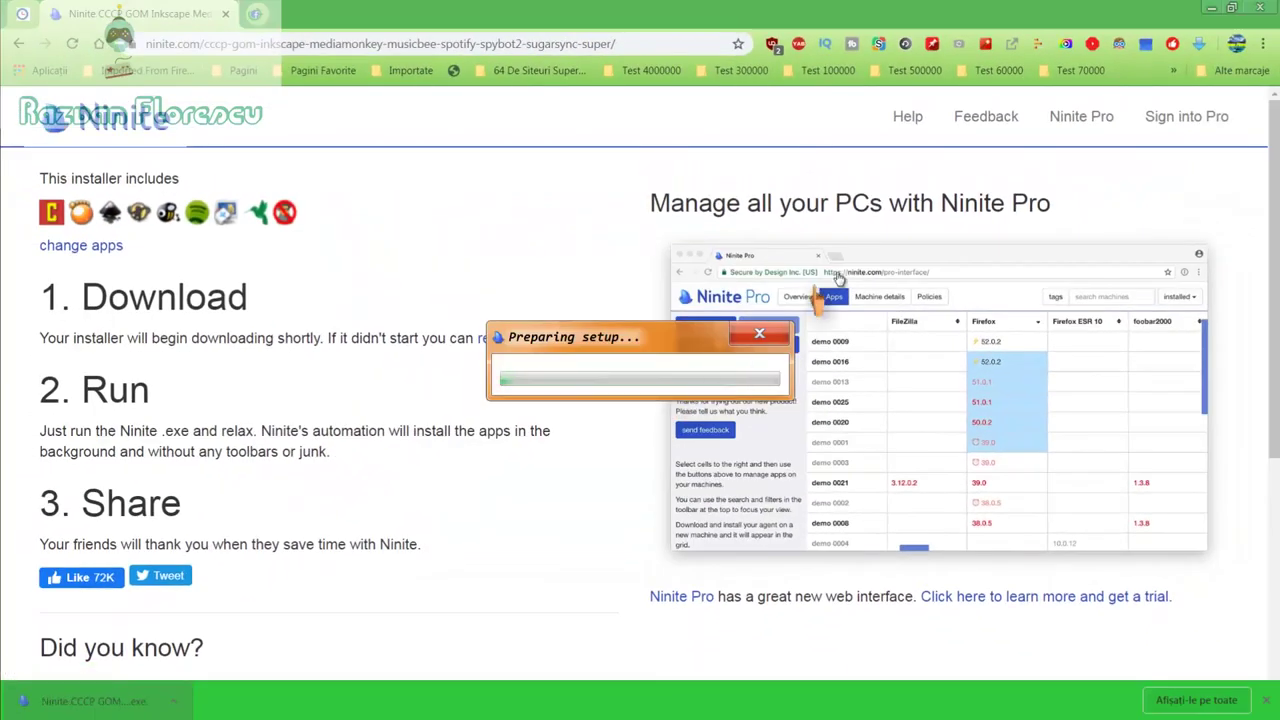
pyautogui.click(1260, 8)
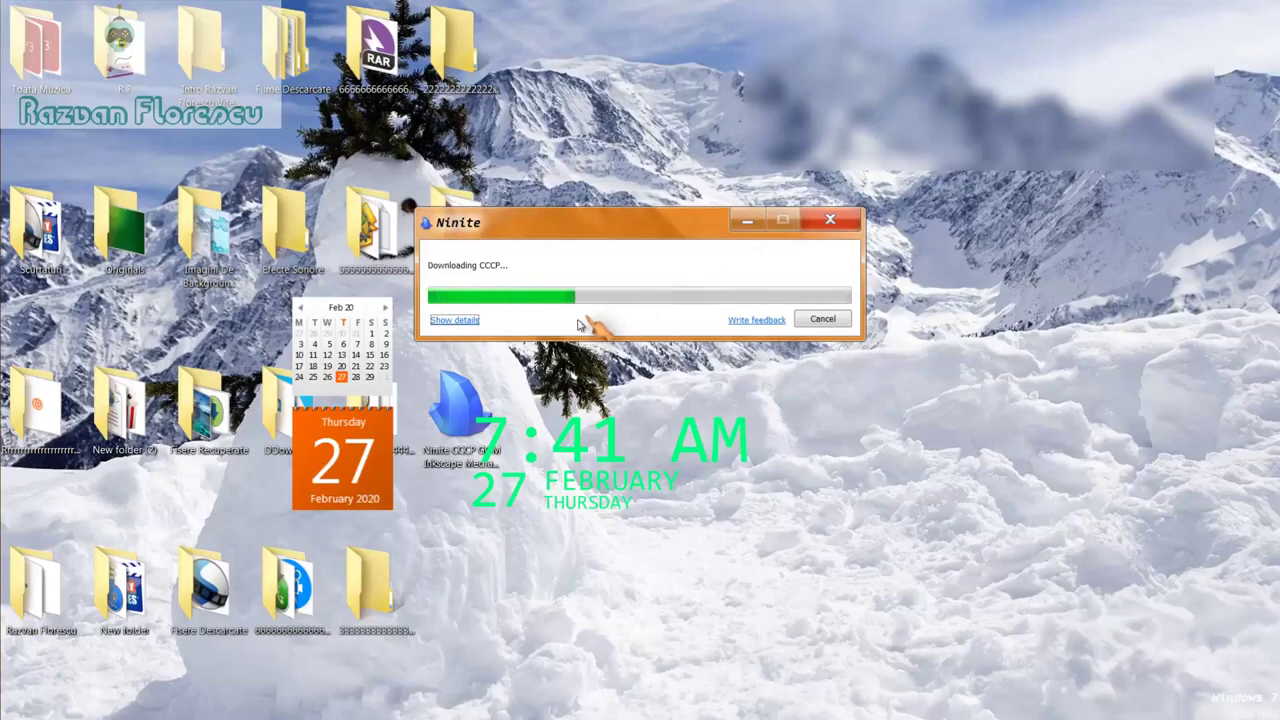
pyautogui.click(460, 322)
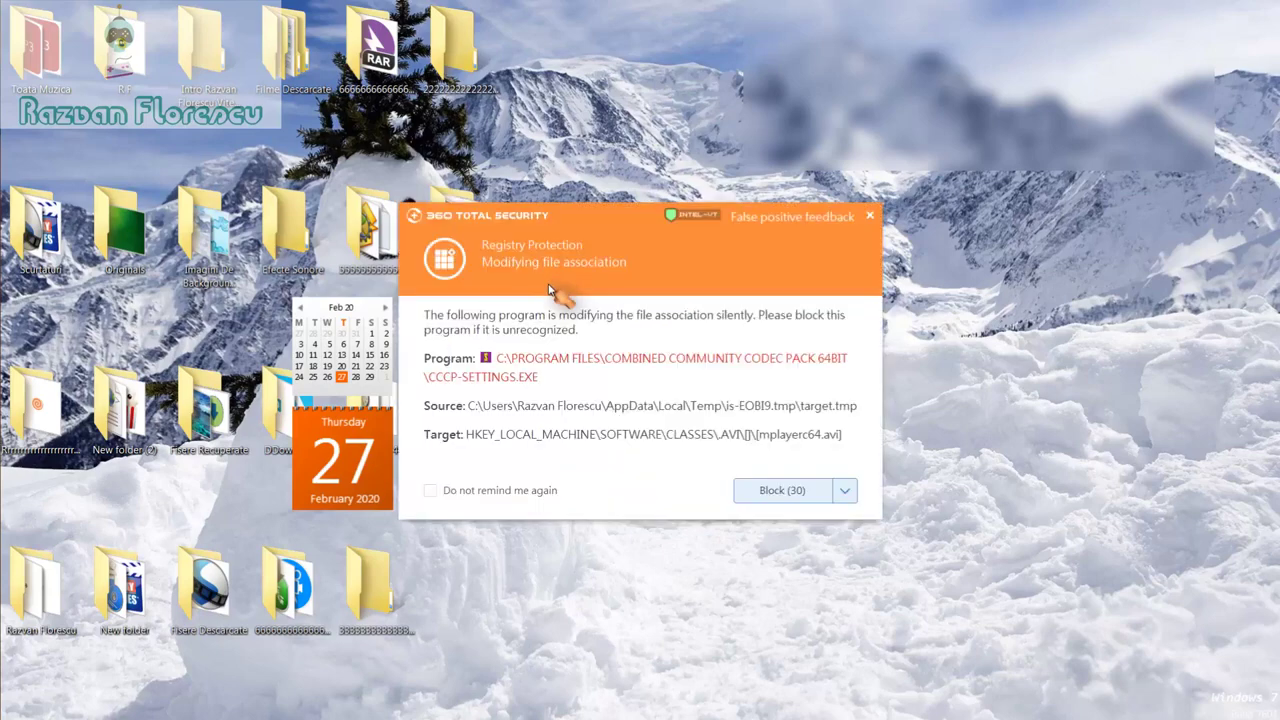
# Step: Dismiss the 360 Total Security alerts about the CCCP file association and the first MusicBee driver, service and context menu changes
pyautogui.click(872, 216)
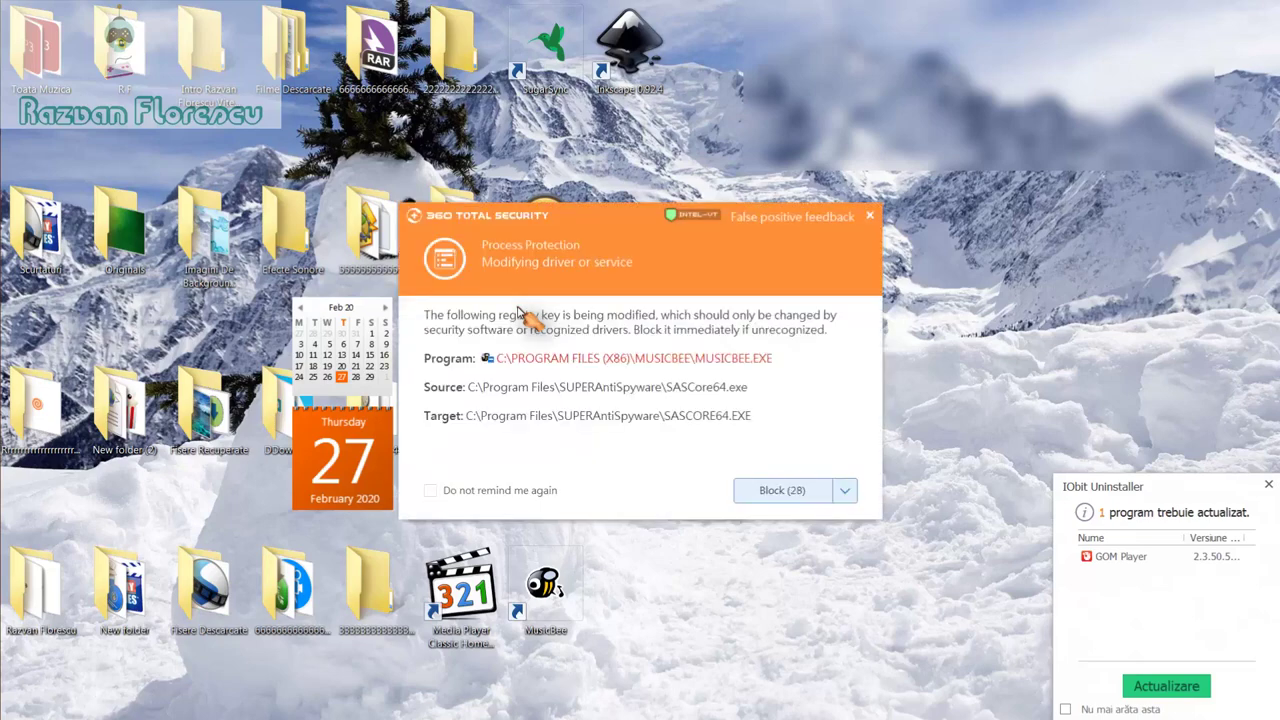
pyautogui.click(872, 217)
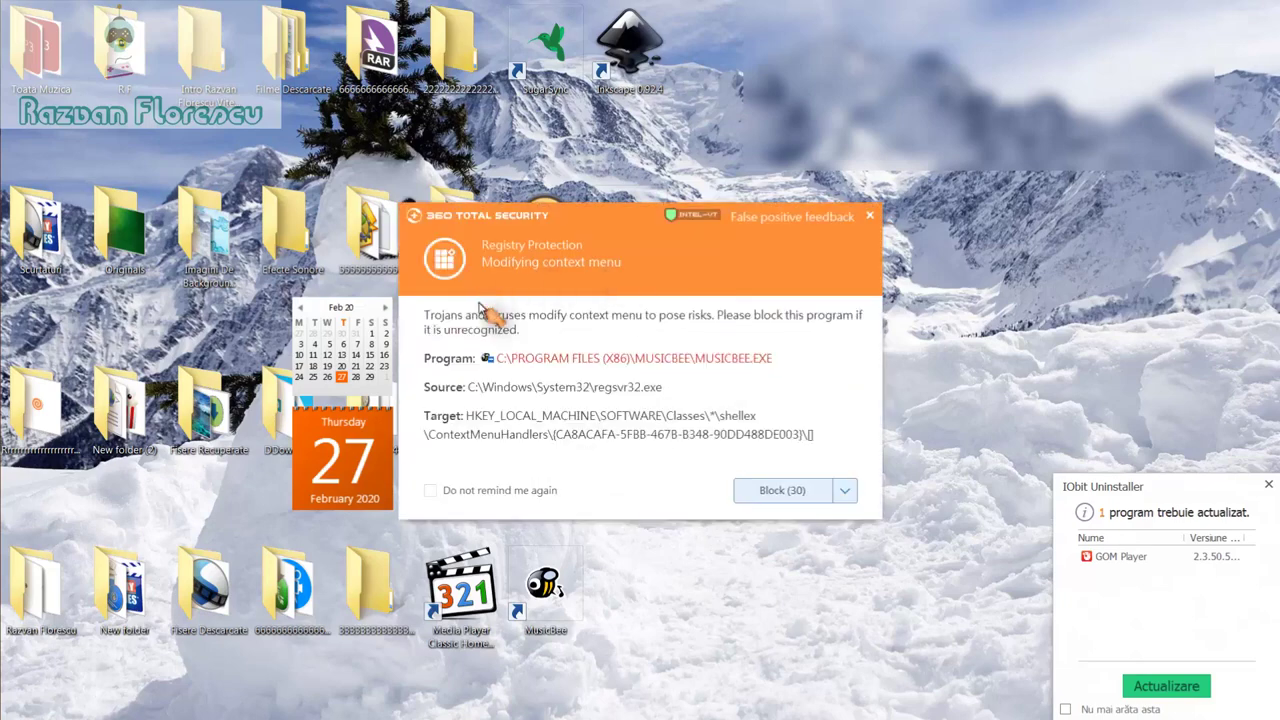
pyautogui.click(869, 216)
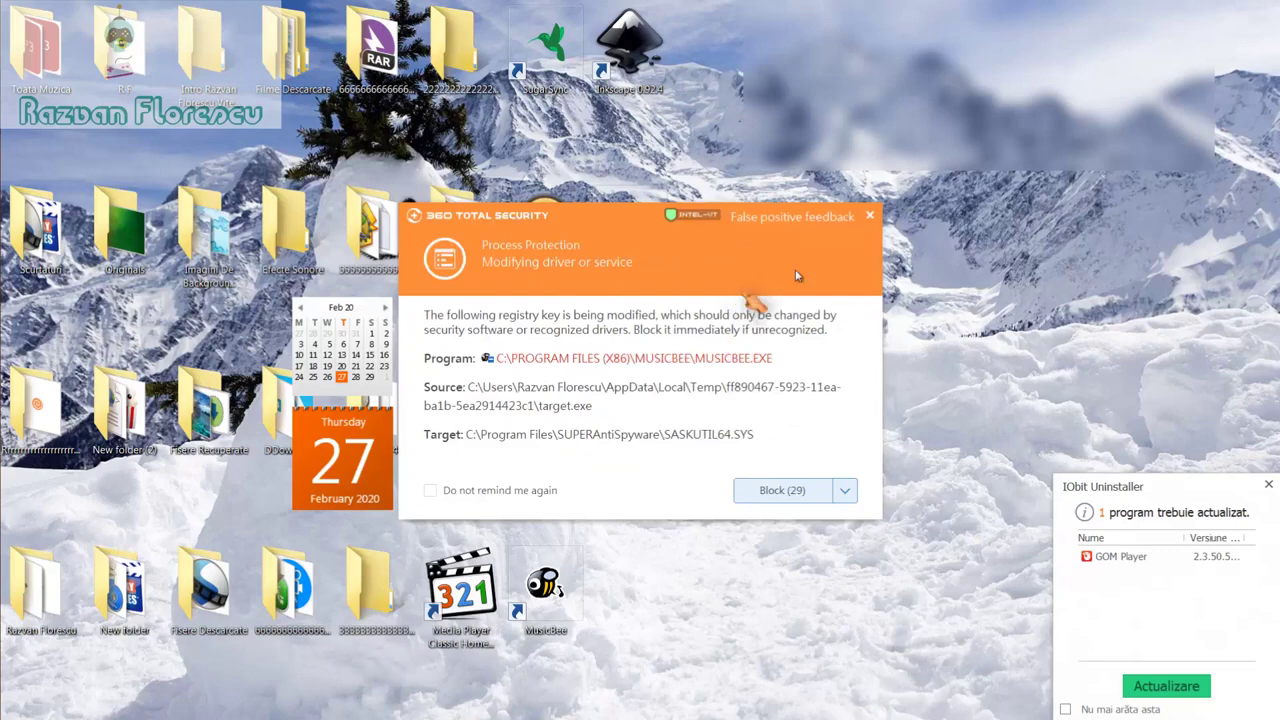
pyautogui.click(871, 216)
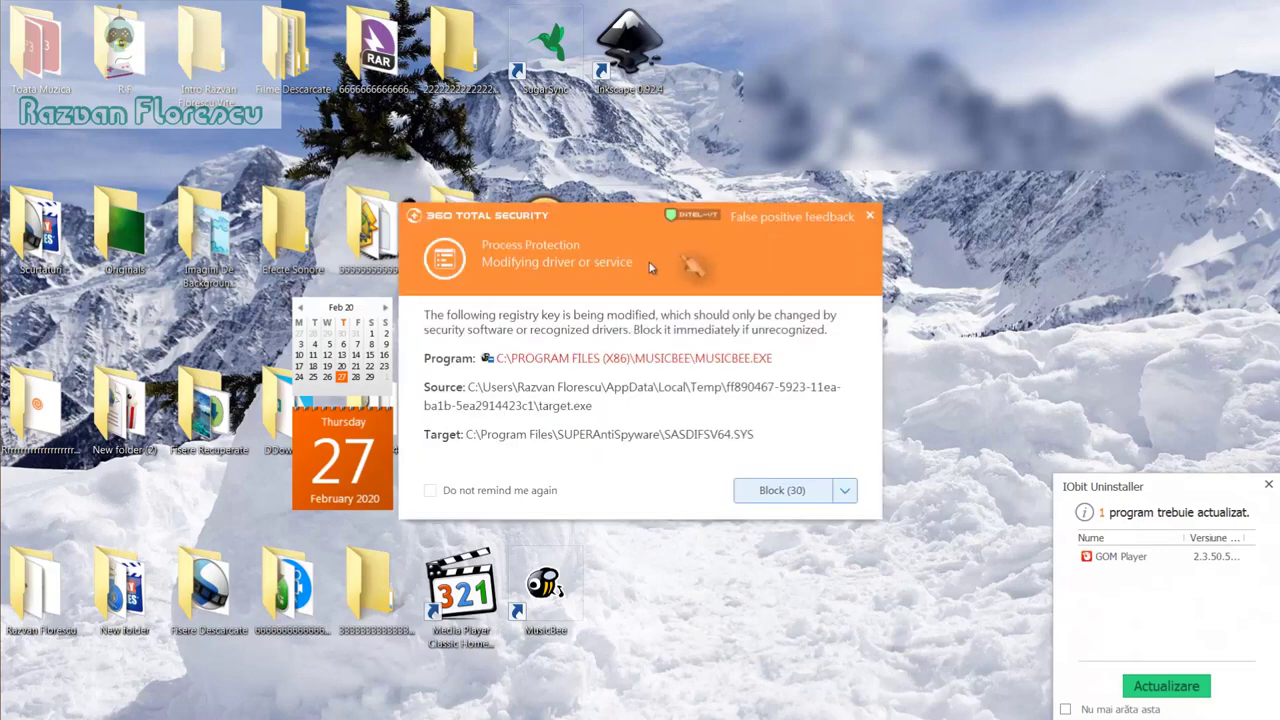
# Step: Enable "Do not remind me again" and dismiss the remaining 360 Total Security alerts for the SUPERAntiSpyware and Spybot installations
pyautogui.click(431, 491)
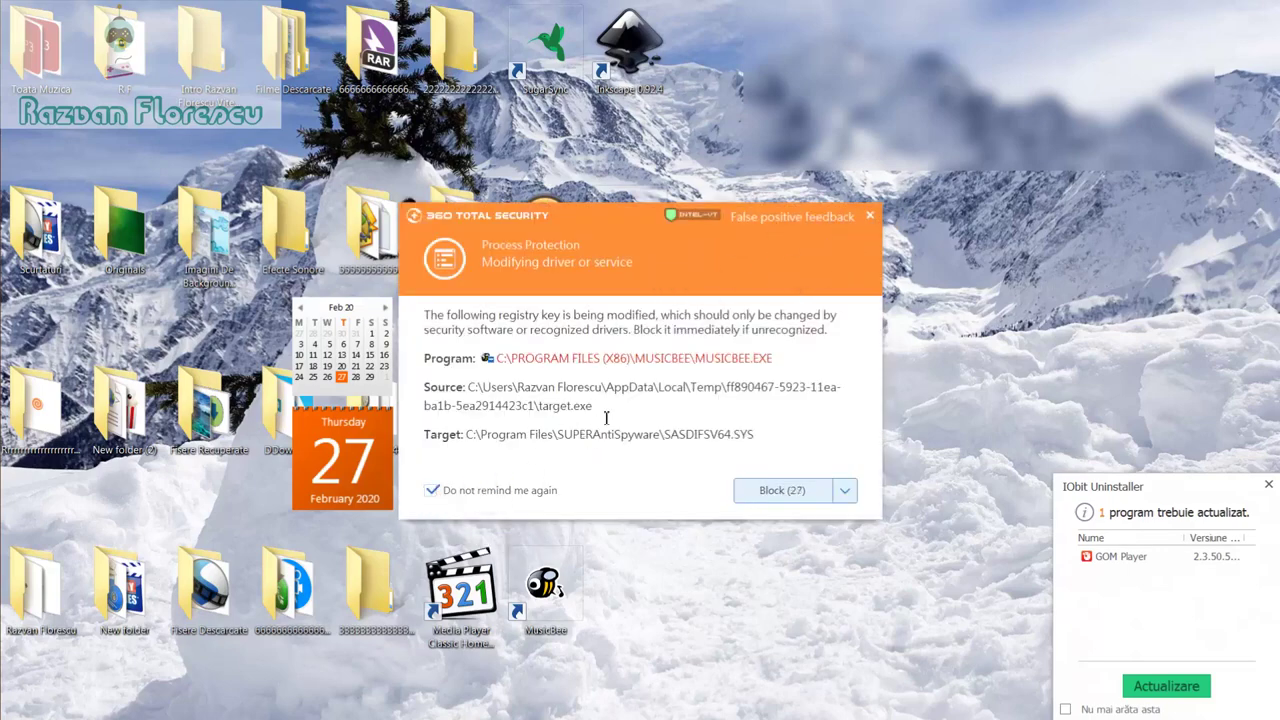
pyautogui.click(871, 216)
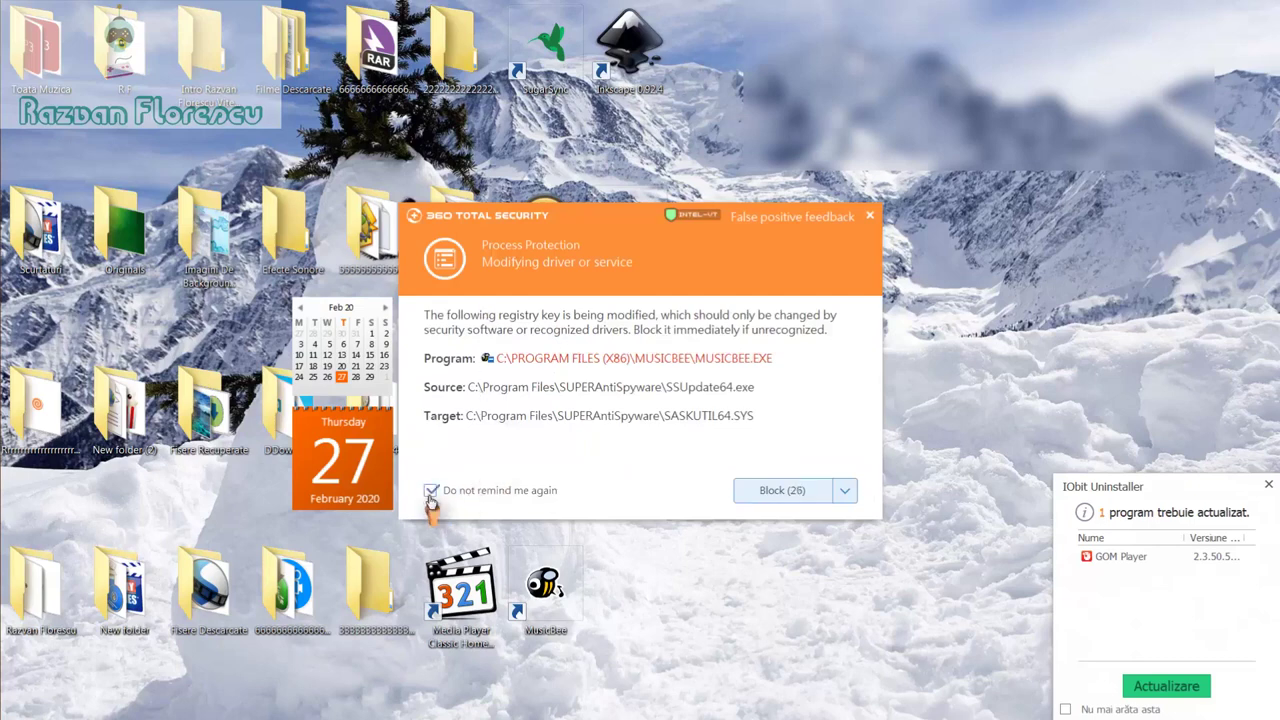
pyautogui.click(870, 218)
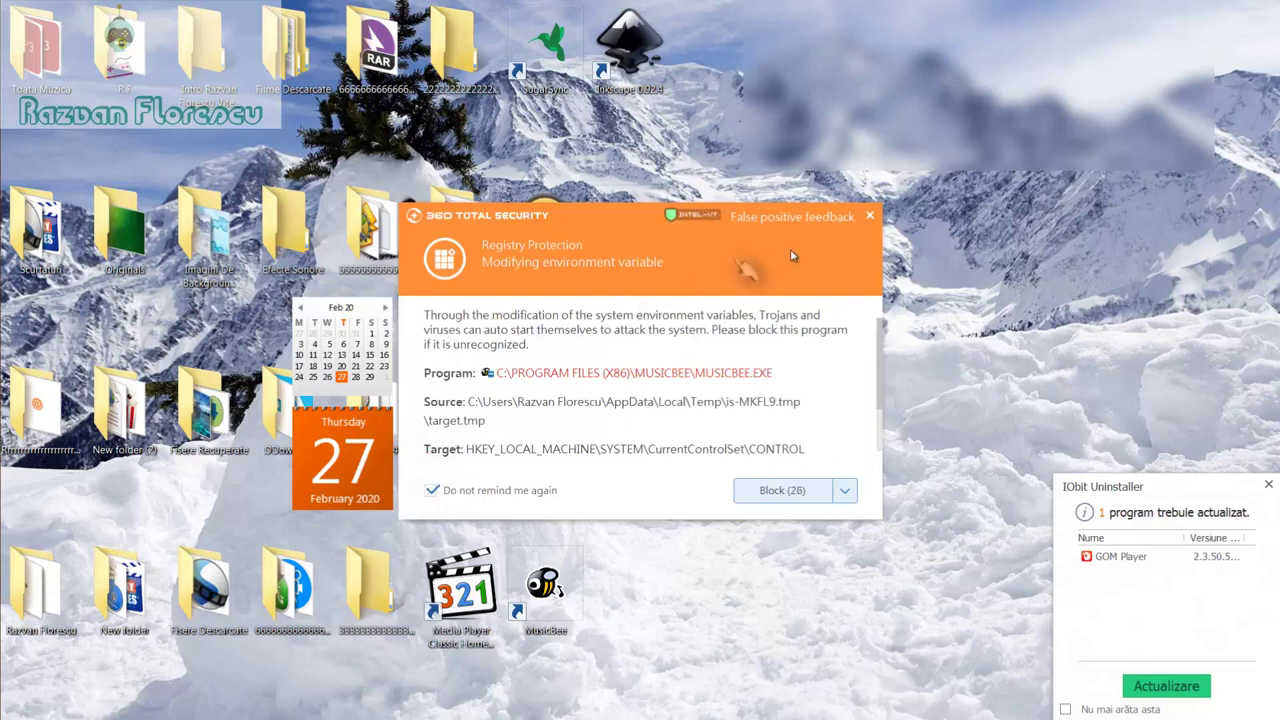
pyautogui.click(871, 218)
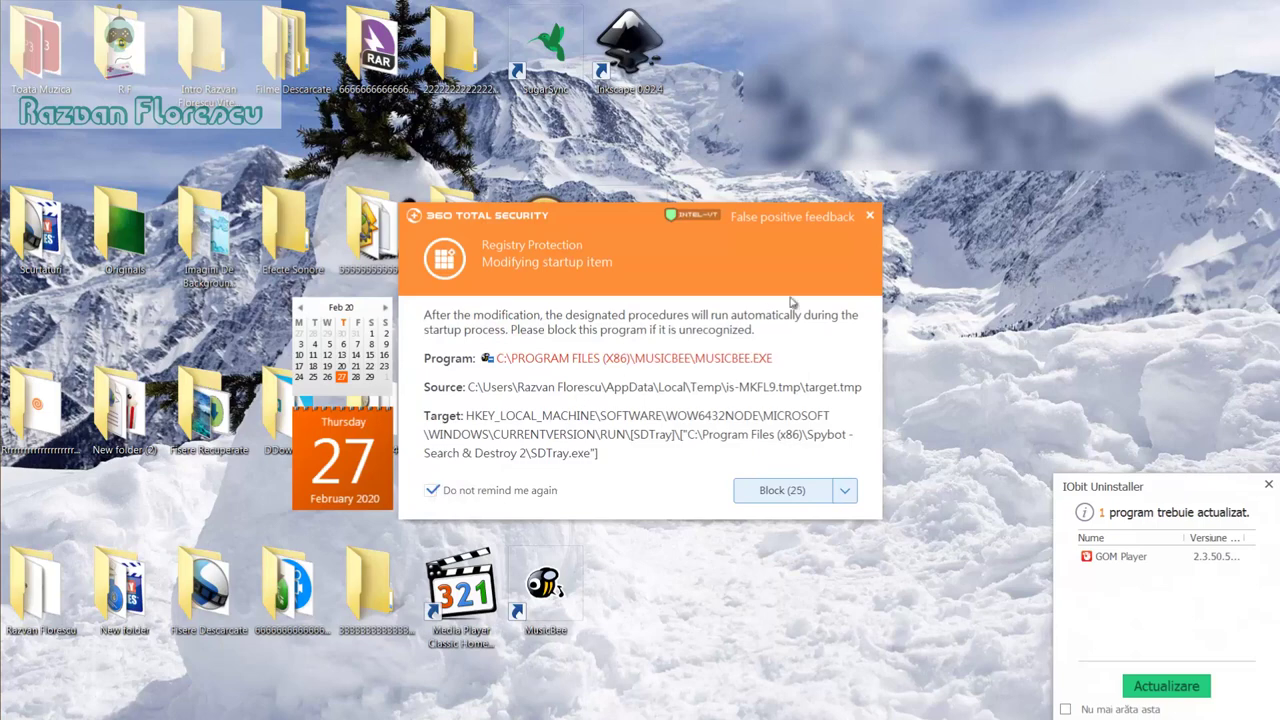
pyautogui.click(871, 216)
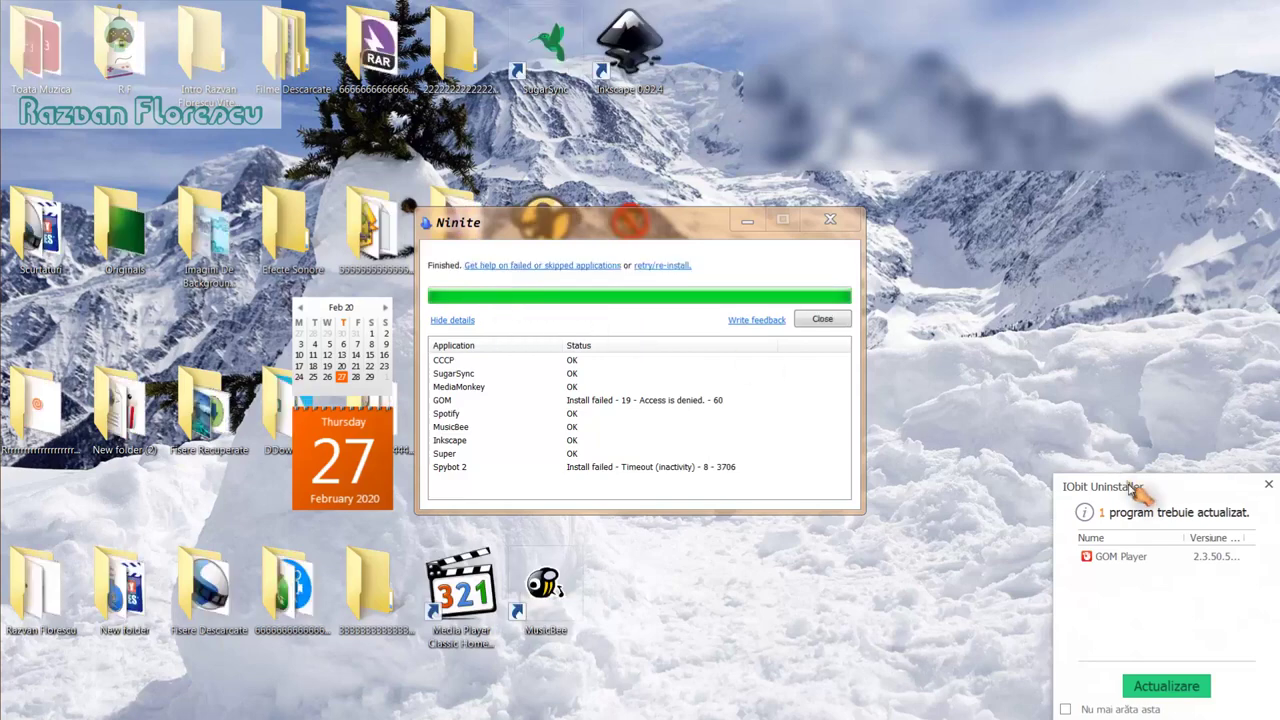
# Step: Close the IObit Uninstaller update notice and the finished Ninite window
pyautogui.click(1264, 486)
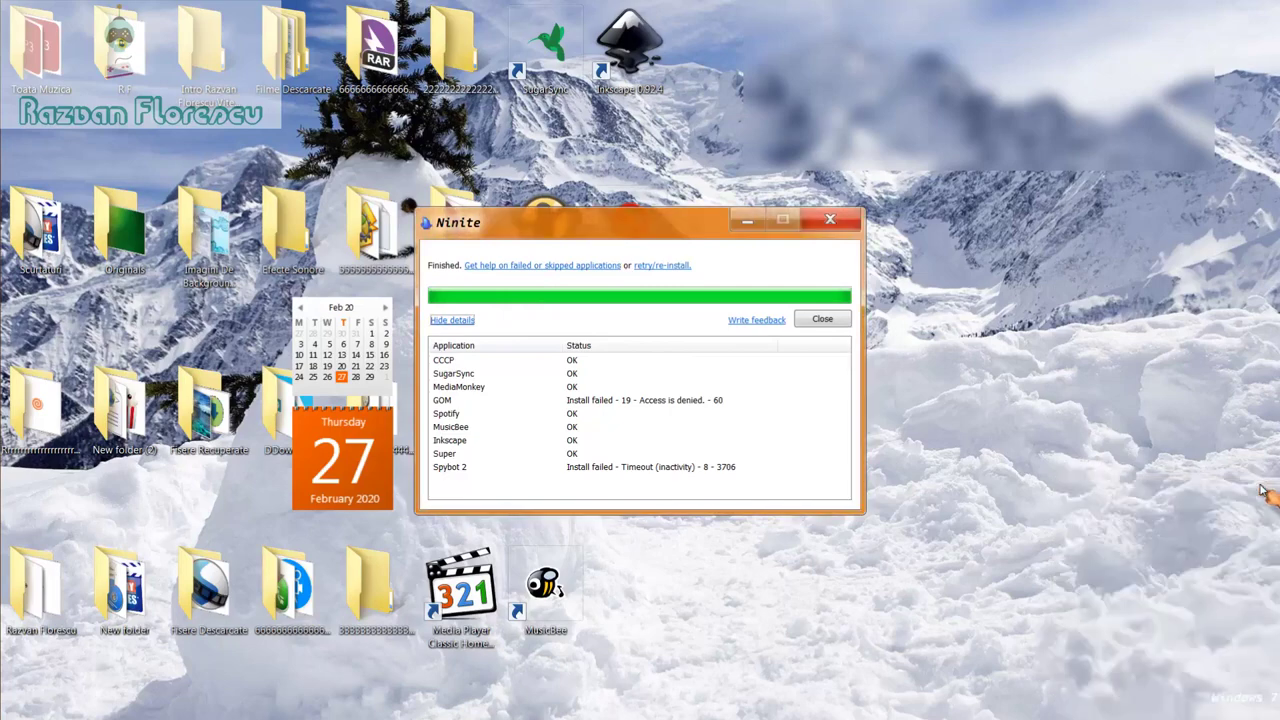
pyautogui.click(822, 321)
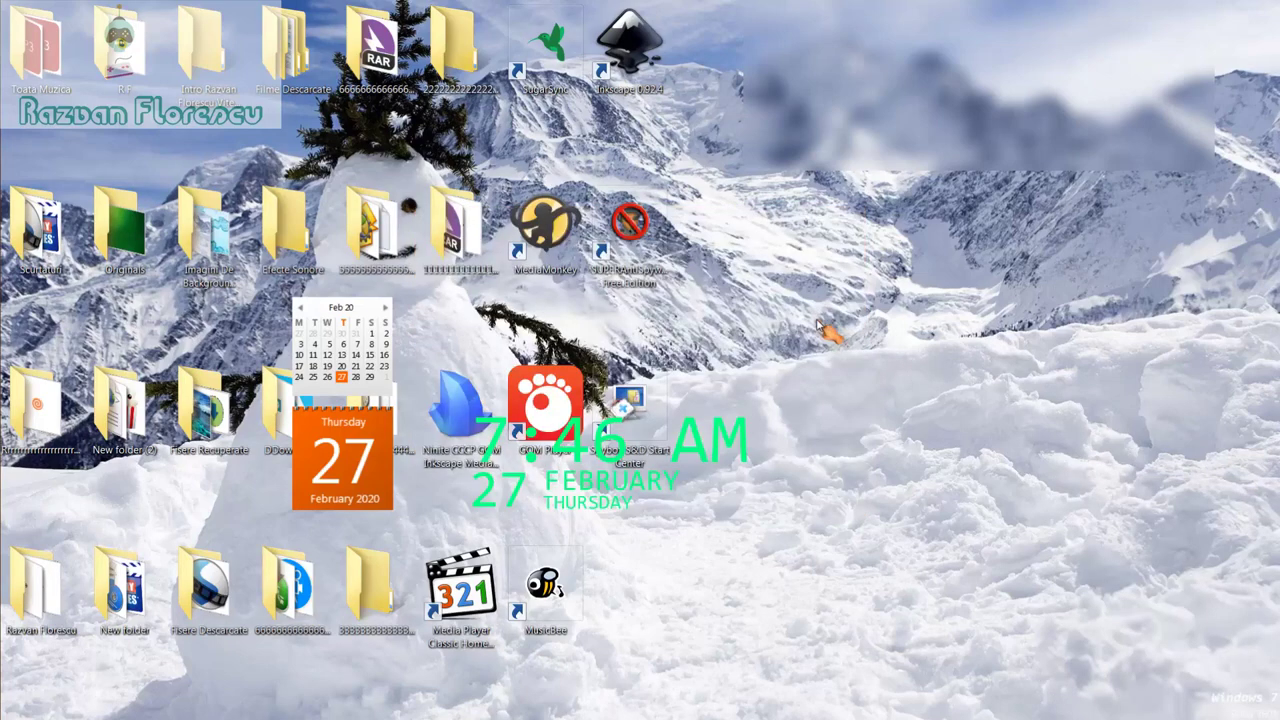
# Step: Try out Media Player Classic from the desktop, declining periodic CCCP update checks and maximizing its window, and close it
pyautogui.doubleClick(465, 595)
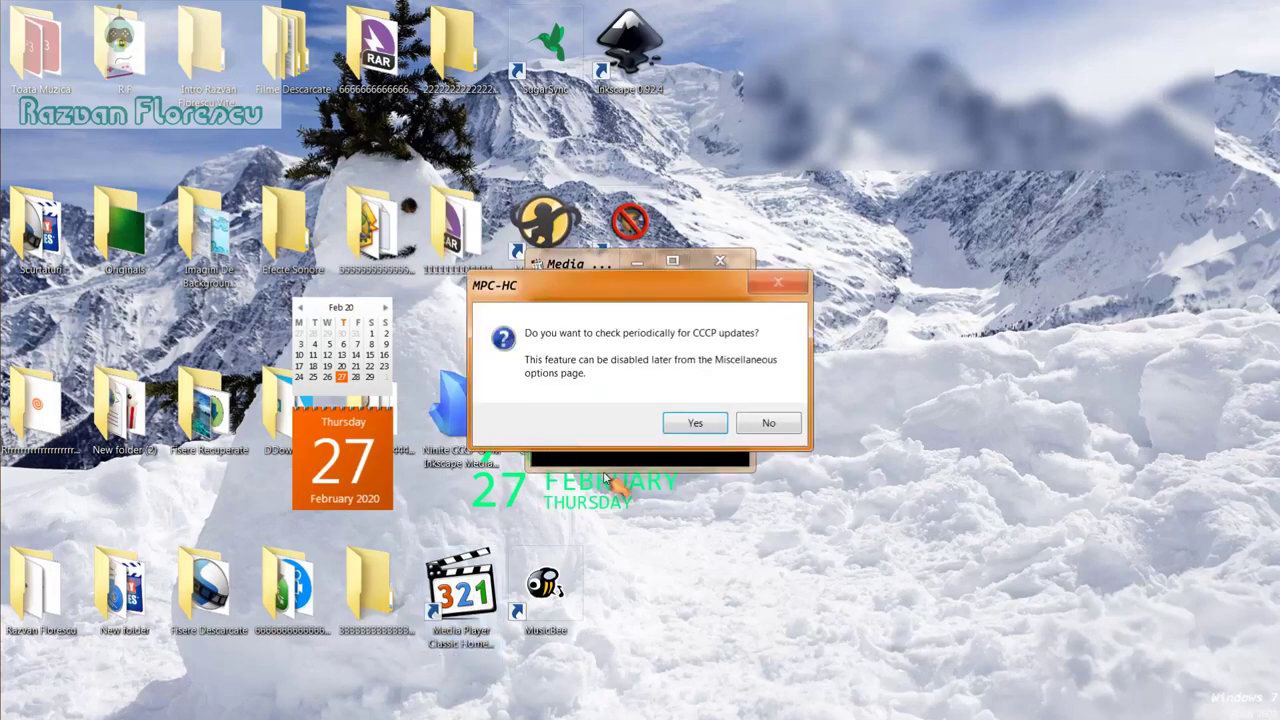
pyautogui.click(762, 425)
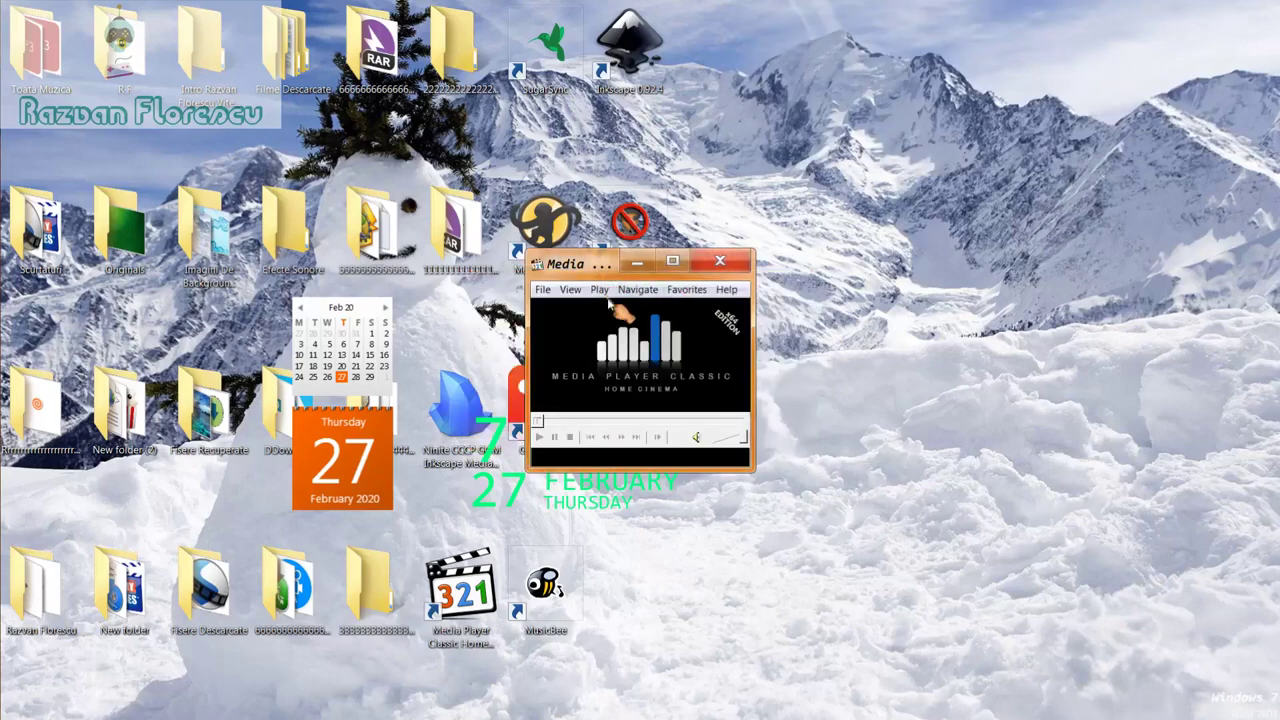
pyautogui.moveTo(600, 263); pyautogui.dragTo(620, 5)
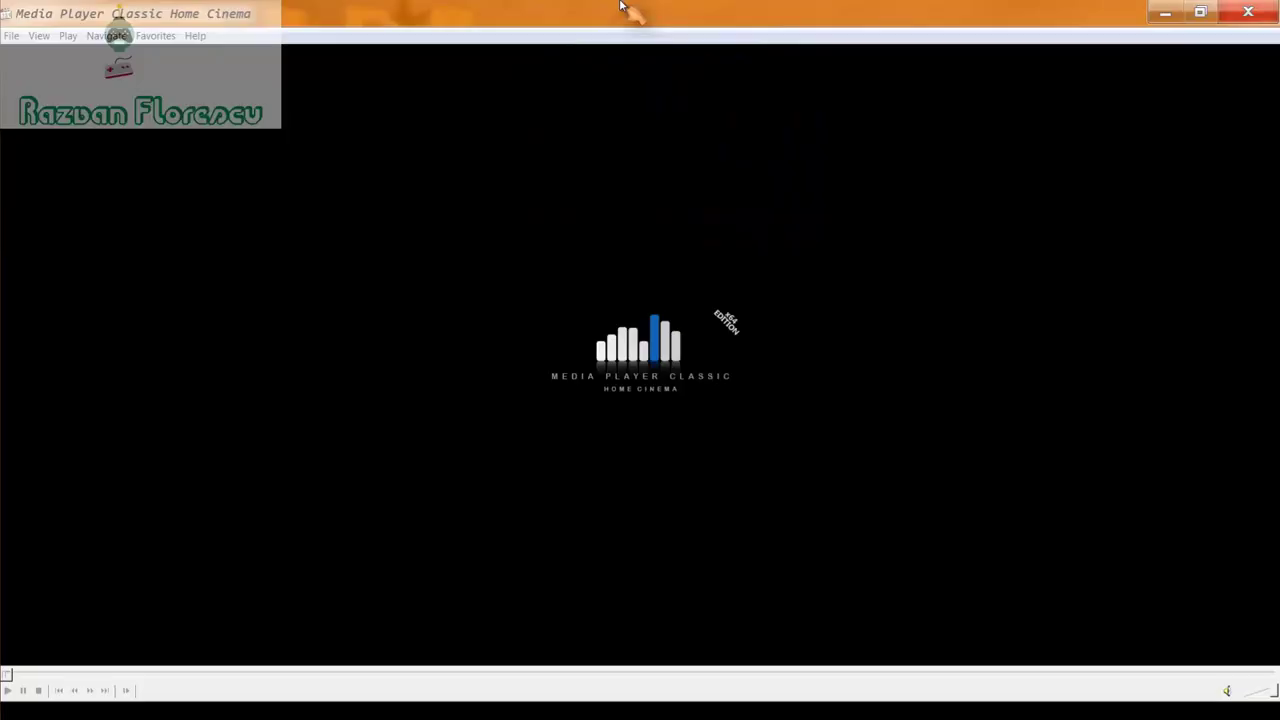
pyautogui.moveTo(3, 270)
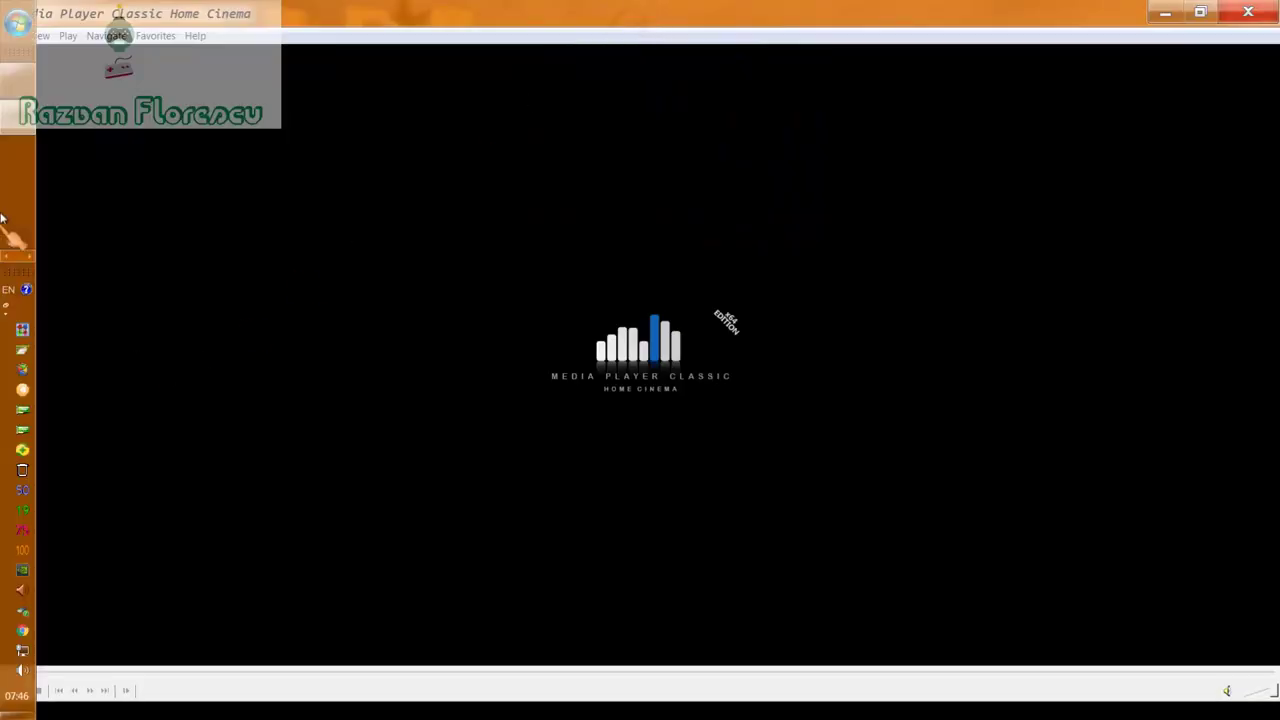
pyautogui.rightClick(10, 120)
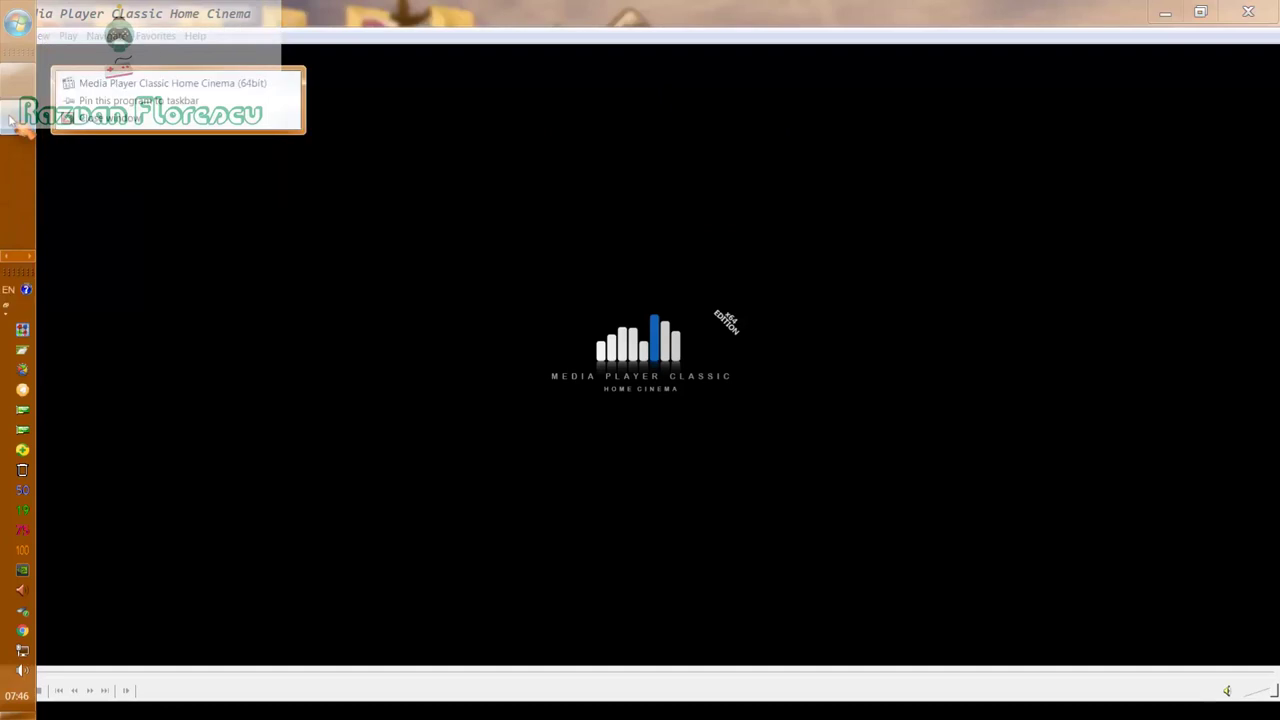
pyautogui.click(372, 160)
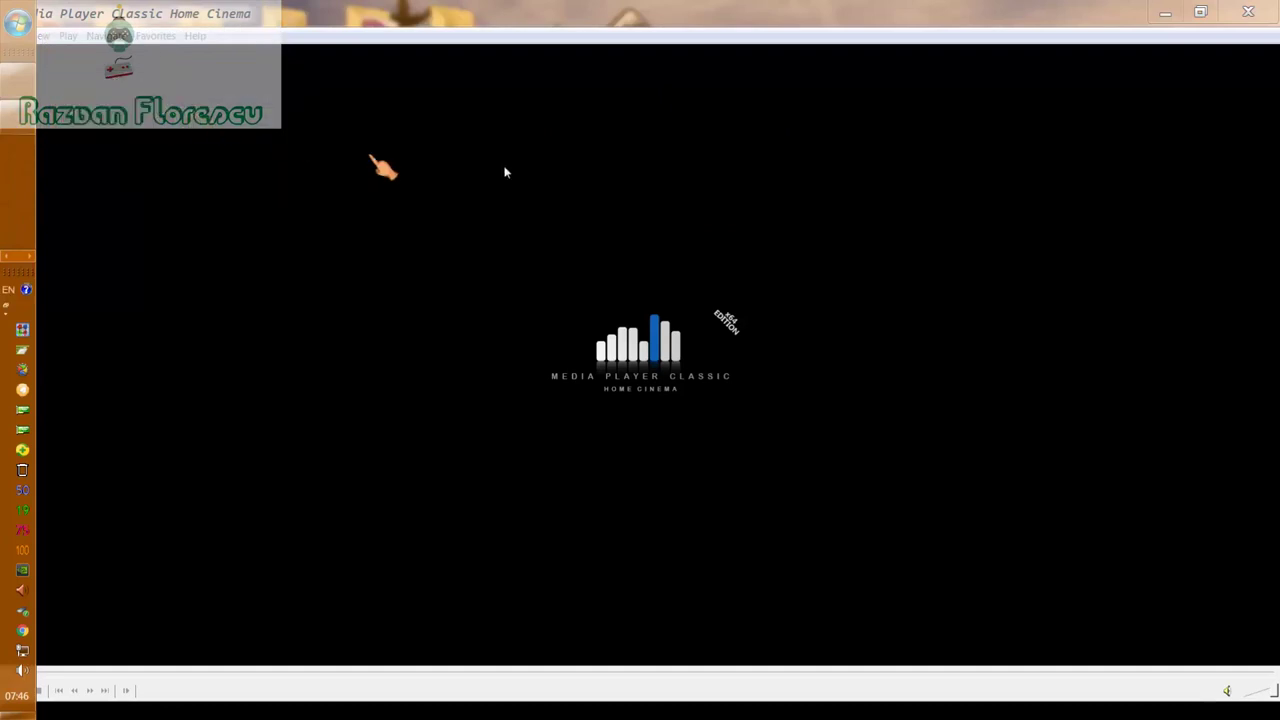
pyautogui.click(1248, 12)
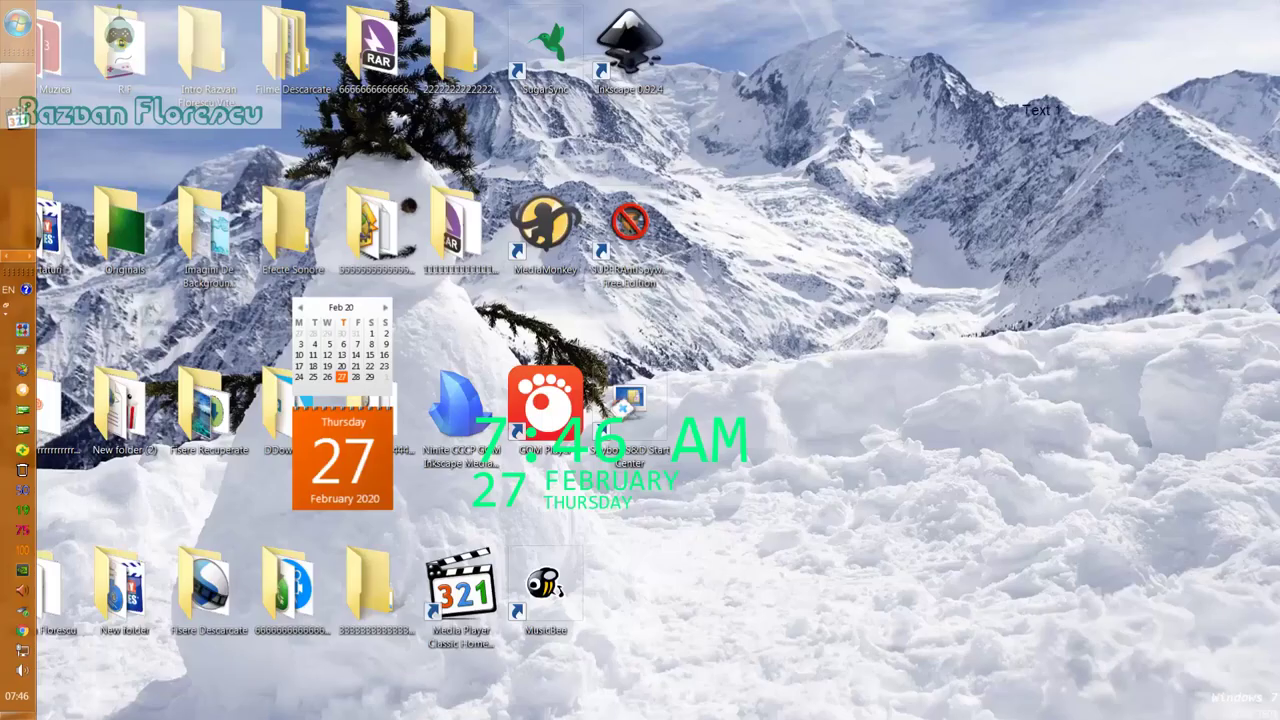
# Step: Permanently delete the Ninite installer file from the desktop
pyautogui.click(473, 421)
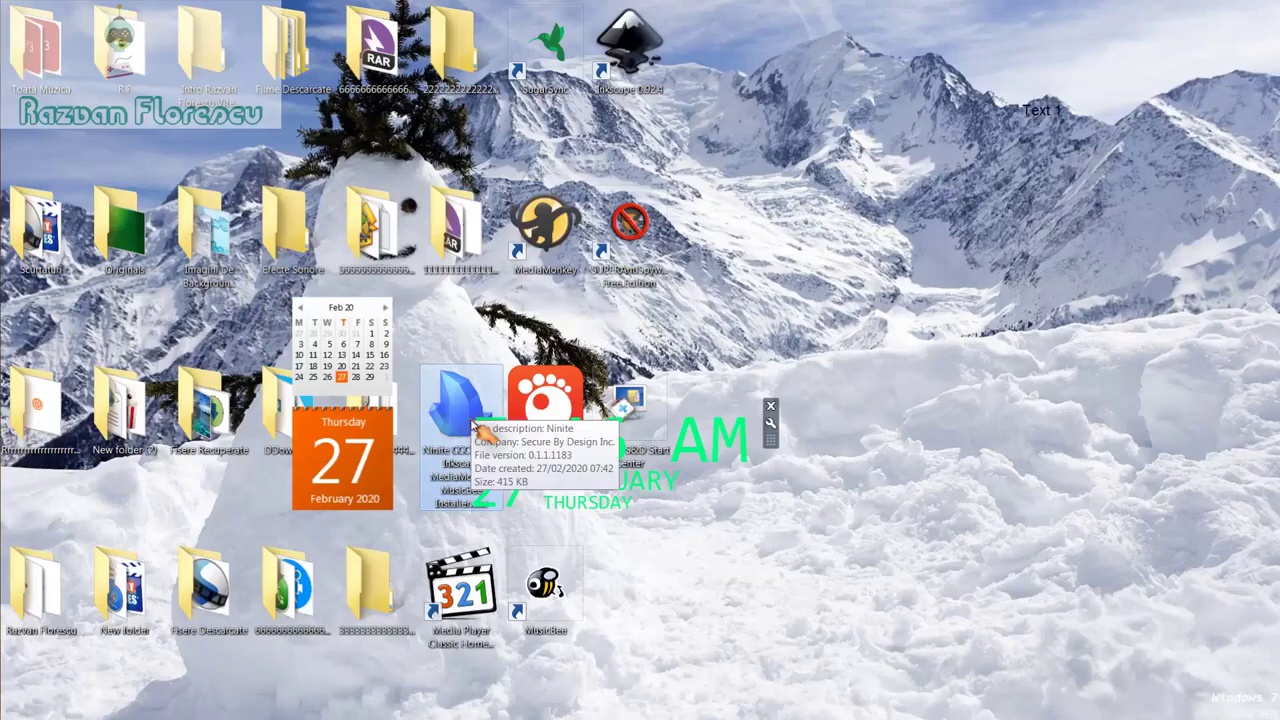
pyautogui.hotkey('shift', 'Delete')
pyautogui.press('Return')
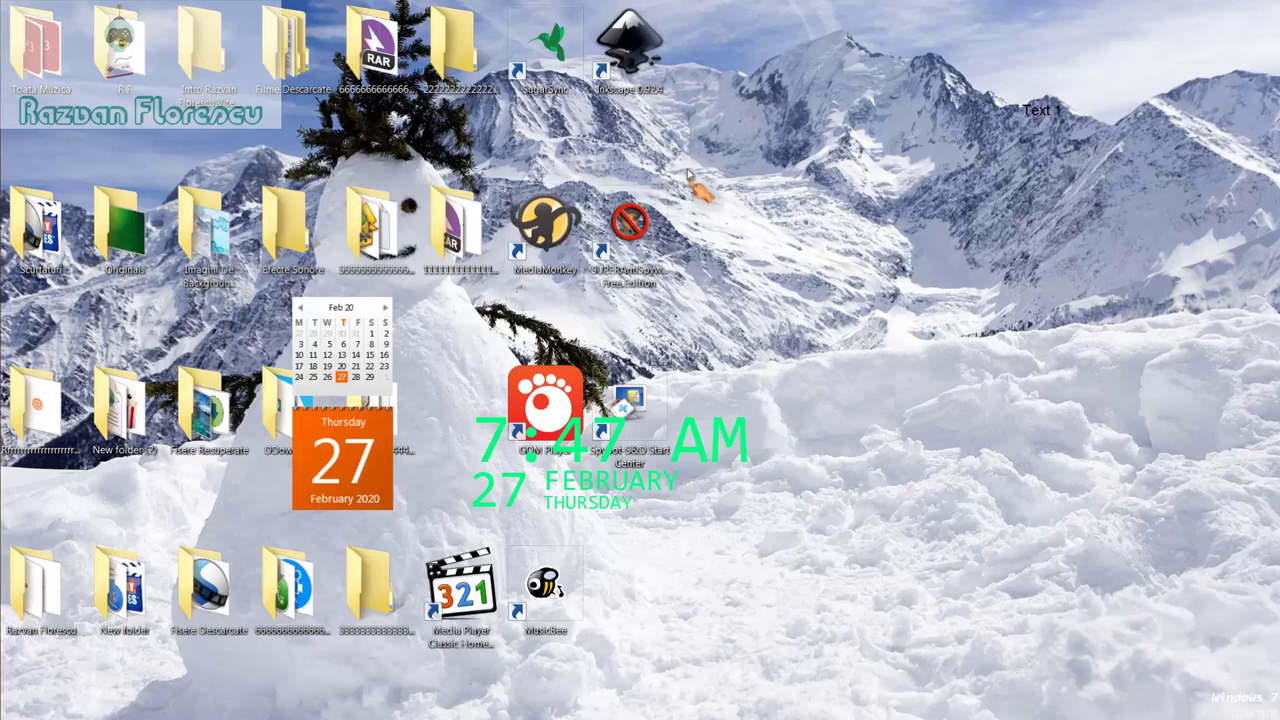
# Step: Copy the SugarSync, Inkscape, MediaMonkey, SUPERAntiSpyware, GOM Player, Spybot, MusicBee and Media Player Classic shortcuts into the Scurtaturi folder
pyautogui.moveTo(712, 46); pyautogui.dragTo(514, 594)
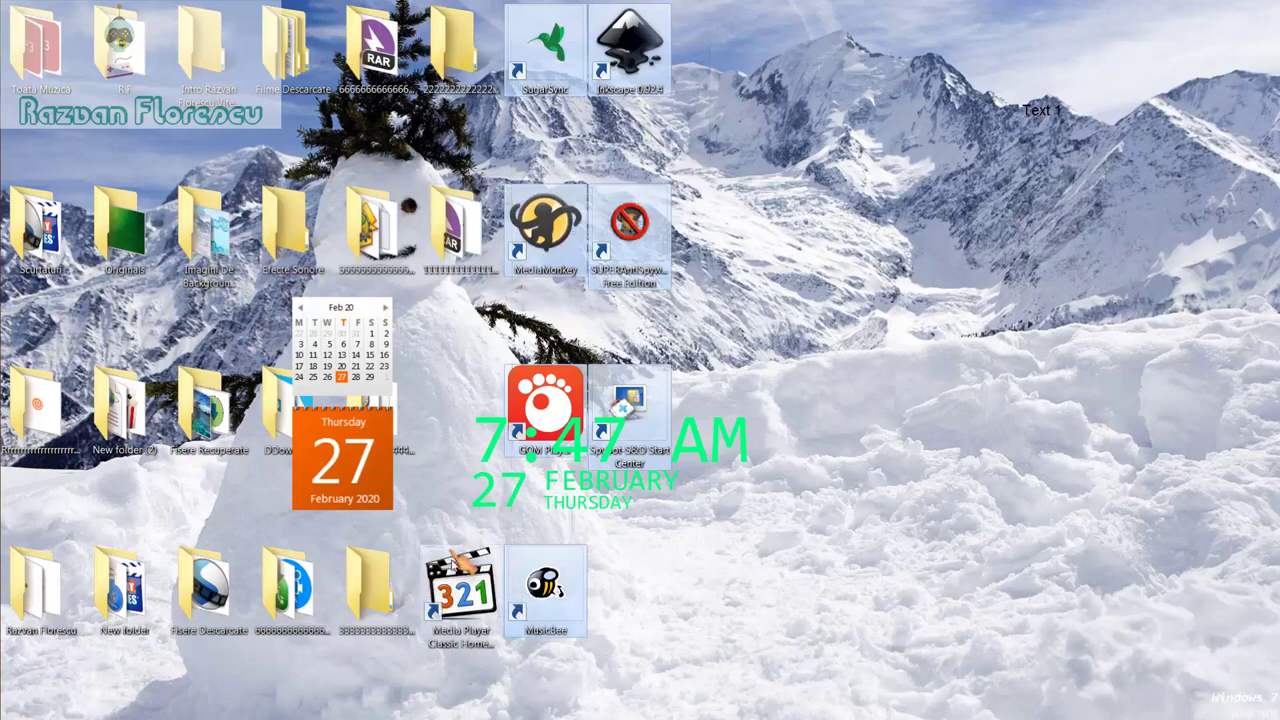
pyautogui.keyDown('ctrl'); pyautogui.click(460, 576); pyautogui.keyUp('ctrl')
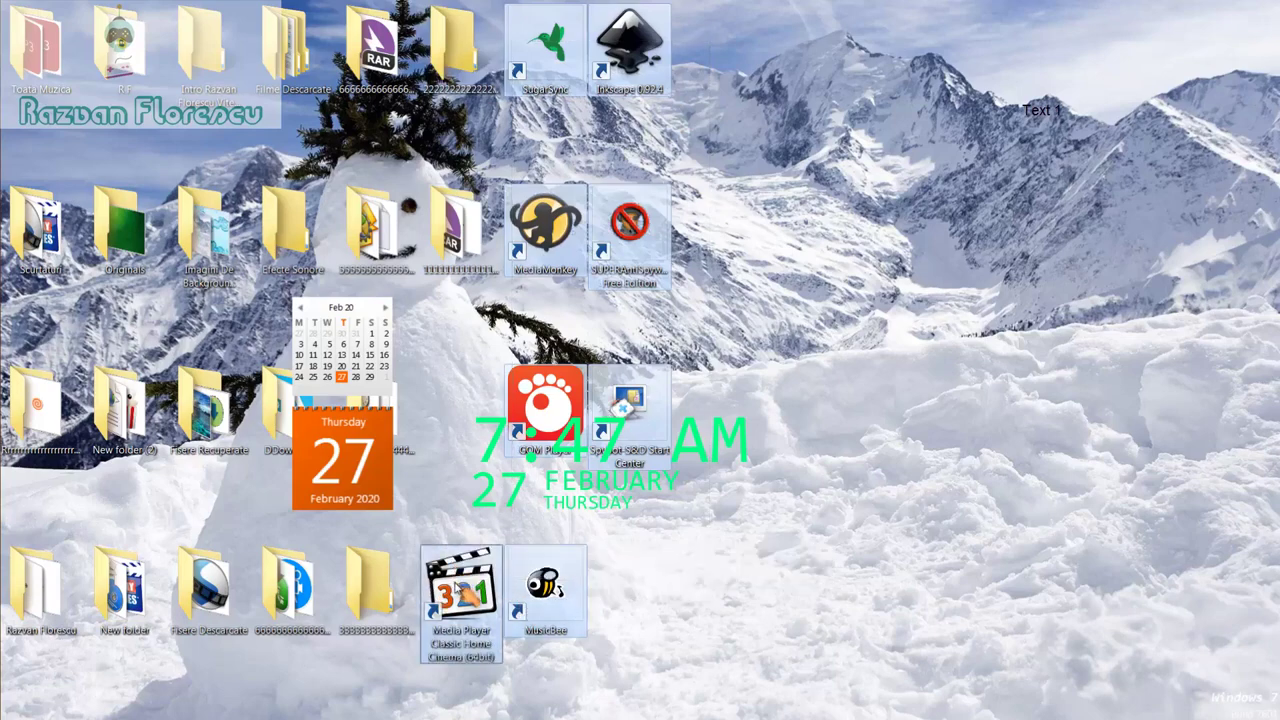
pyautogui.moveTo(460, 585); pyautogui.dragTo(75, 200)
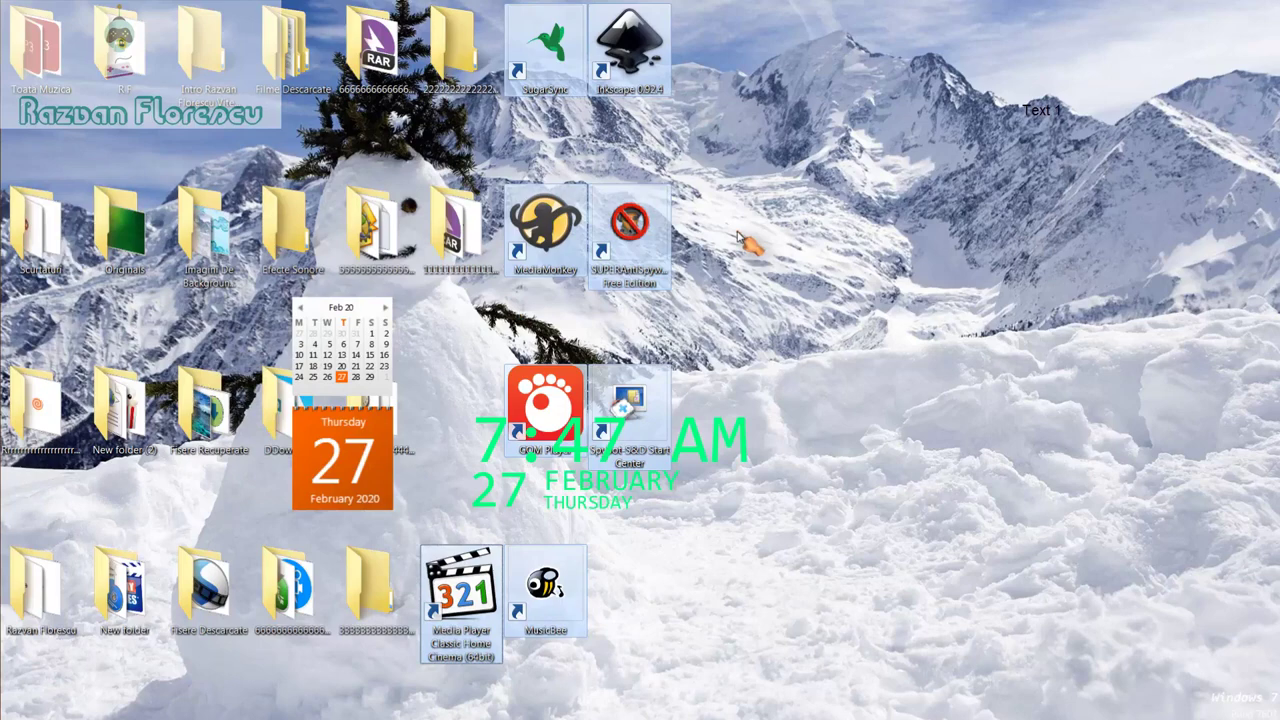
# Step: Permanently delete the eight selected app shortcuts from the desktop and refresh the desktop
pyautogui.hotkey('shift', 'Delete')
pyautogui.press('Return')
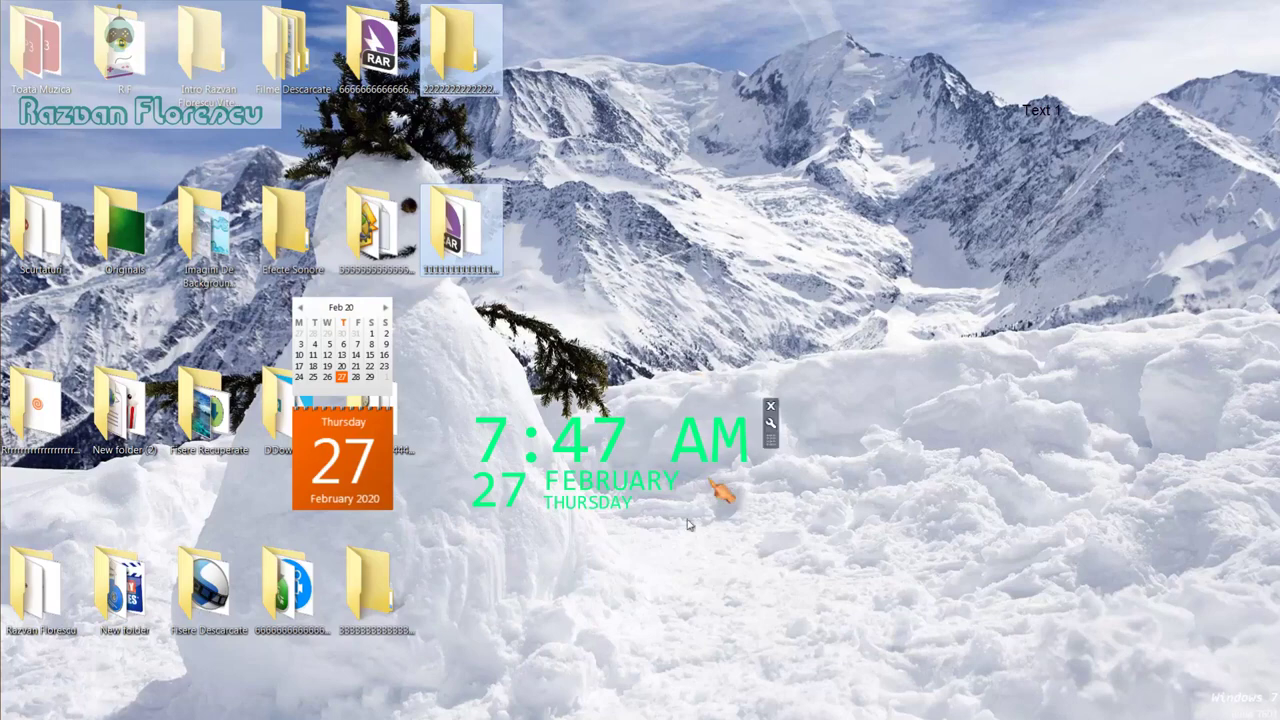
pyautogui.rightClick(606, 542)
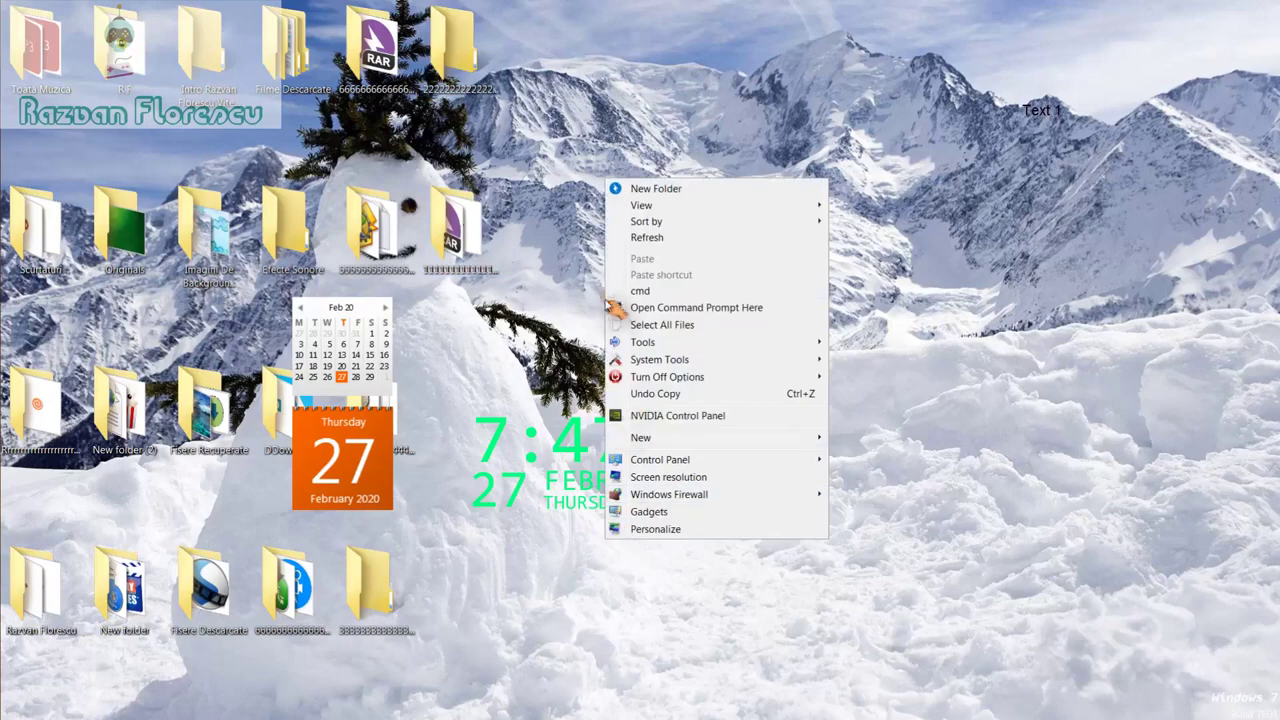
pyautogui.click(645, 239)
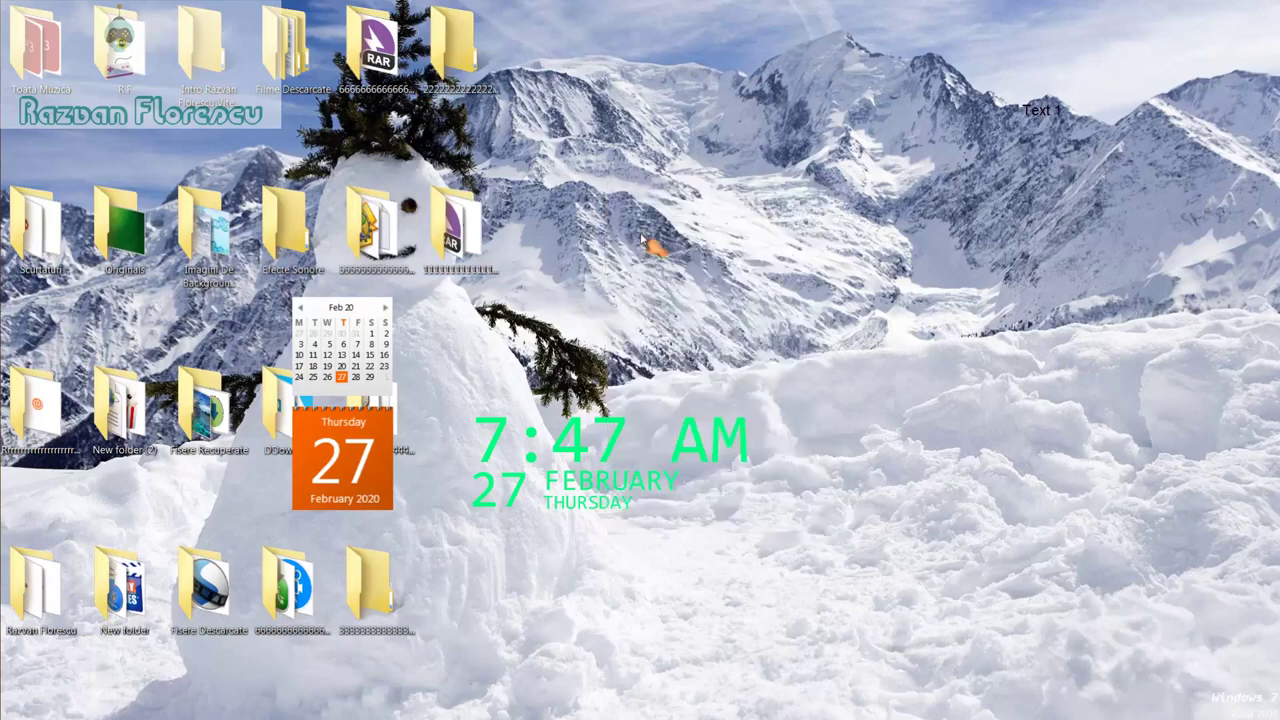
pyautogui.rightClick(576, 543)
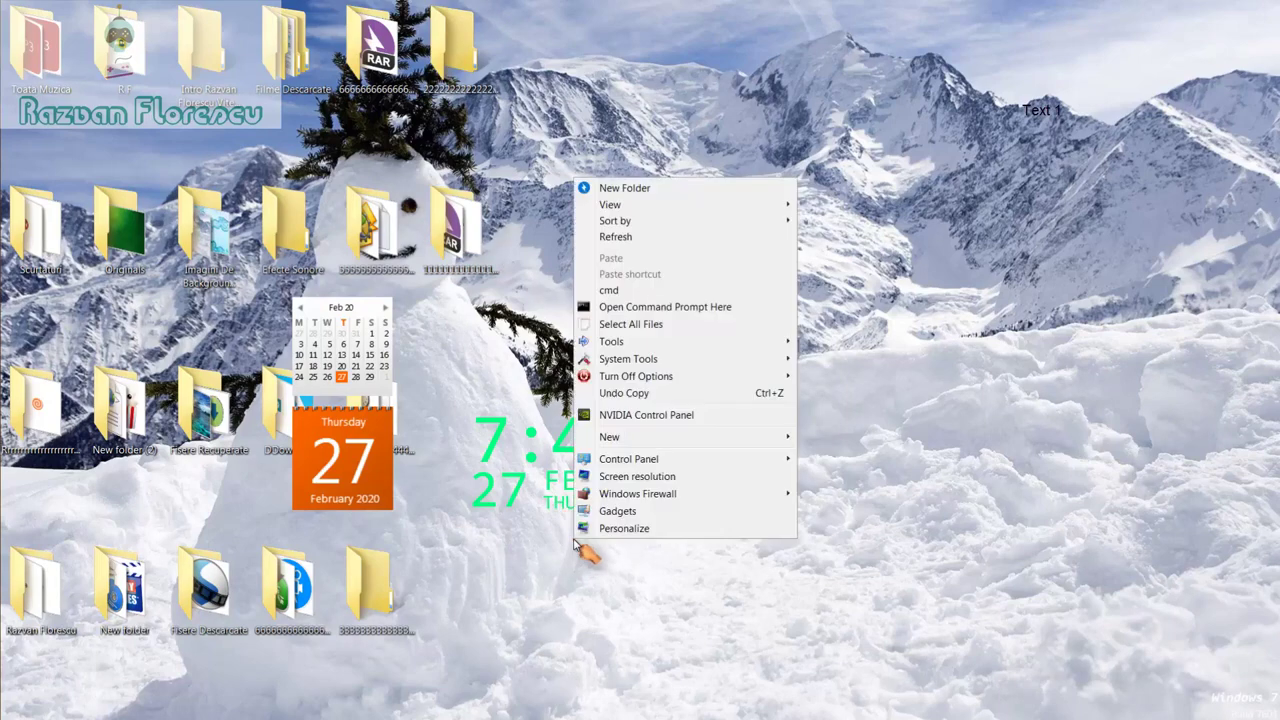
pyautogui.click(612, 237)
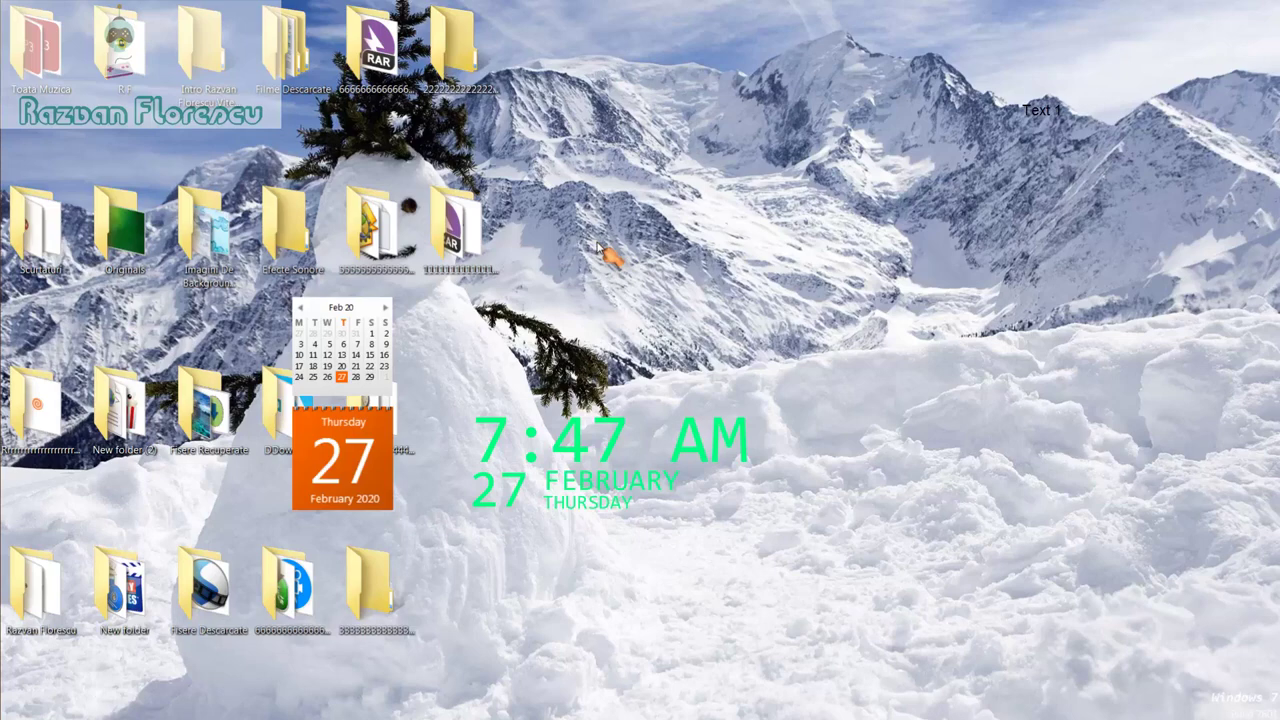
pyautogui.moveTo(2, 246)
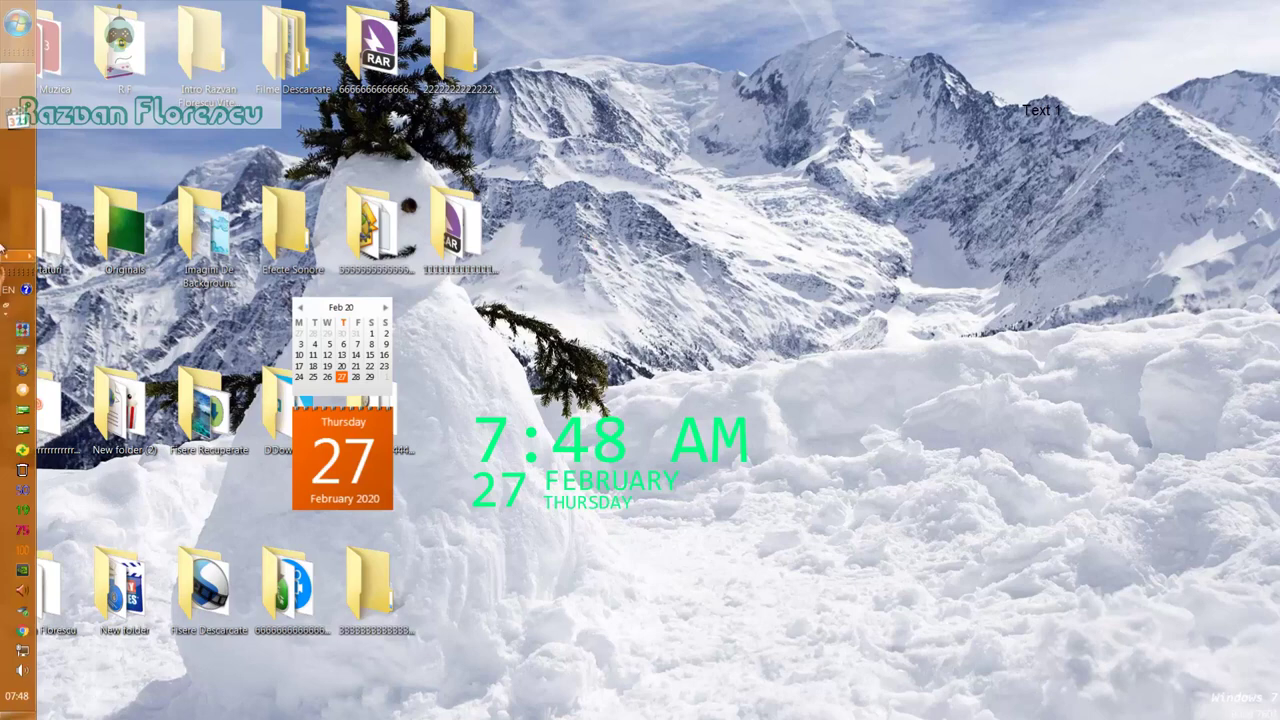
pyautogui.moveTo(28, 92)
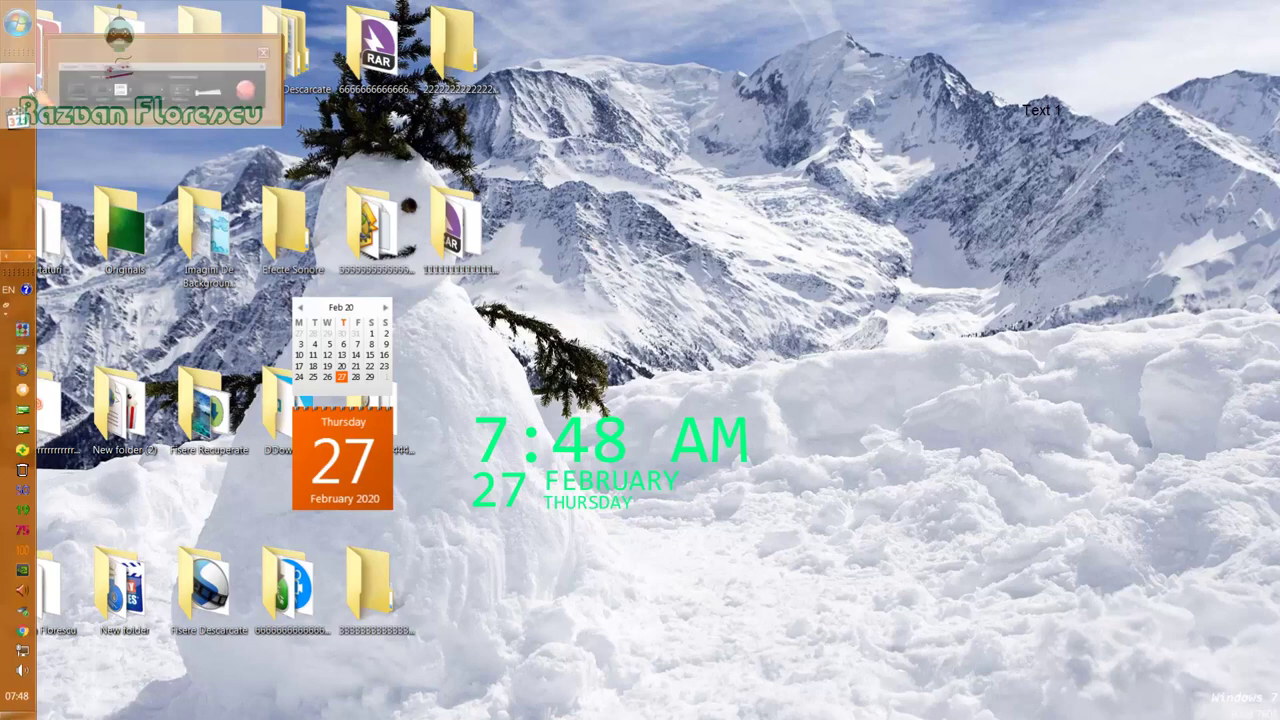
pyautogui.click(114, 104)
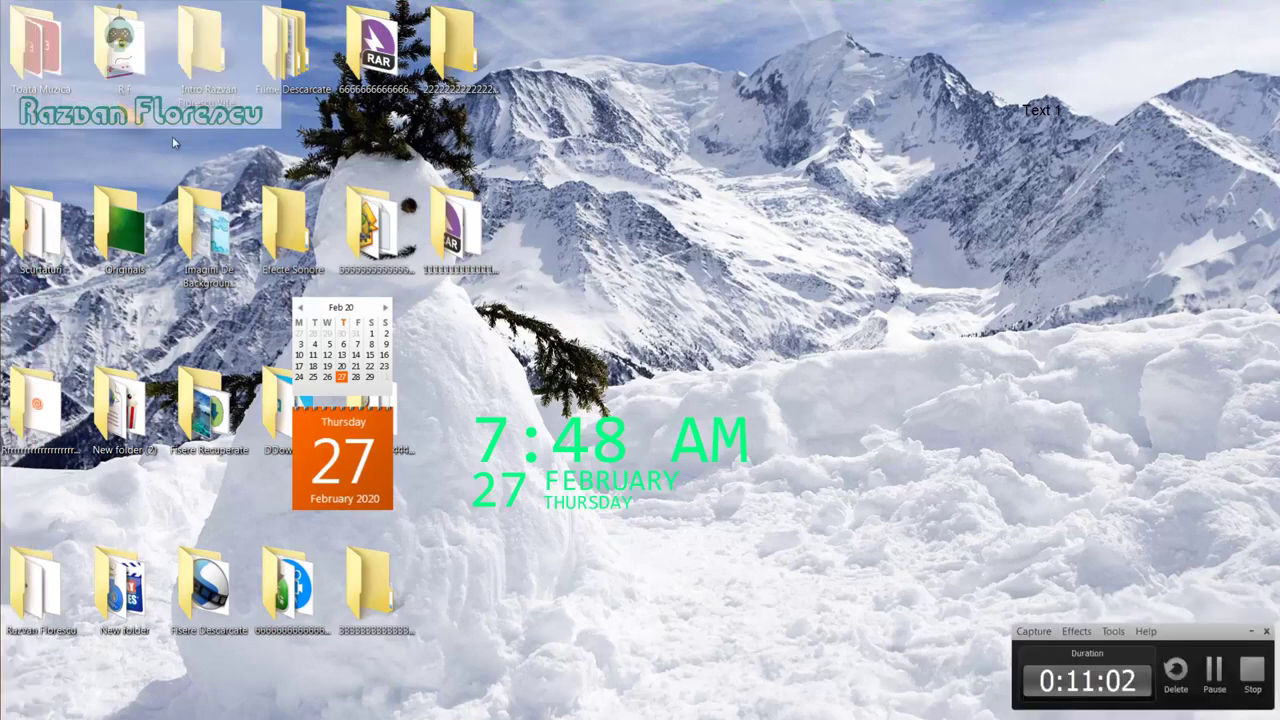
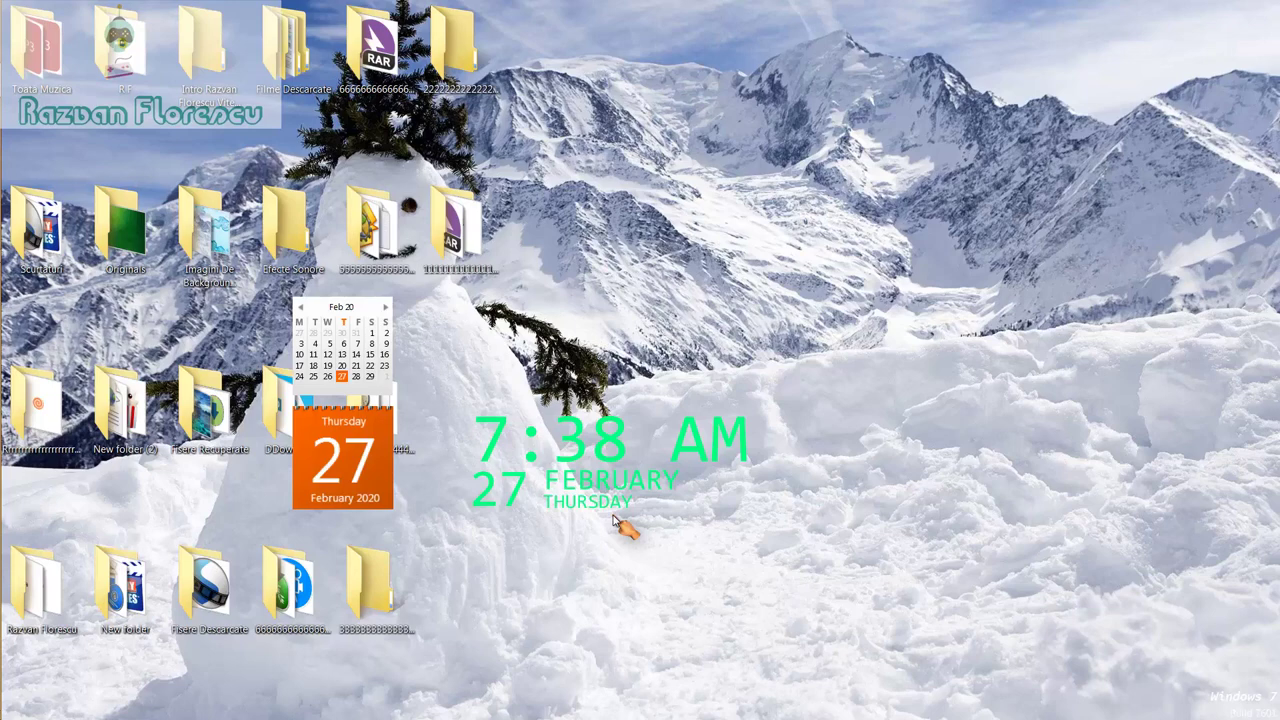
# Step: Switch to the Ninite page open in Chrome
pyautogui.moveTo(5, 345)
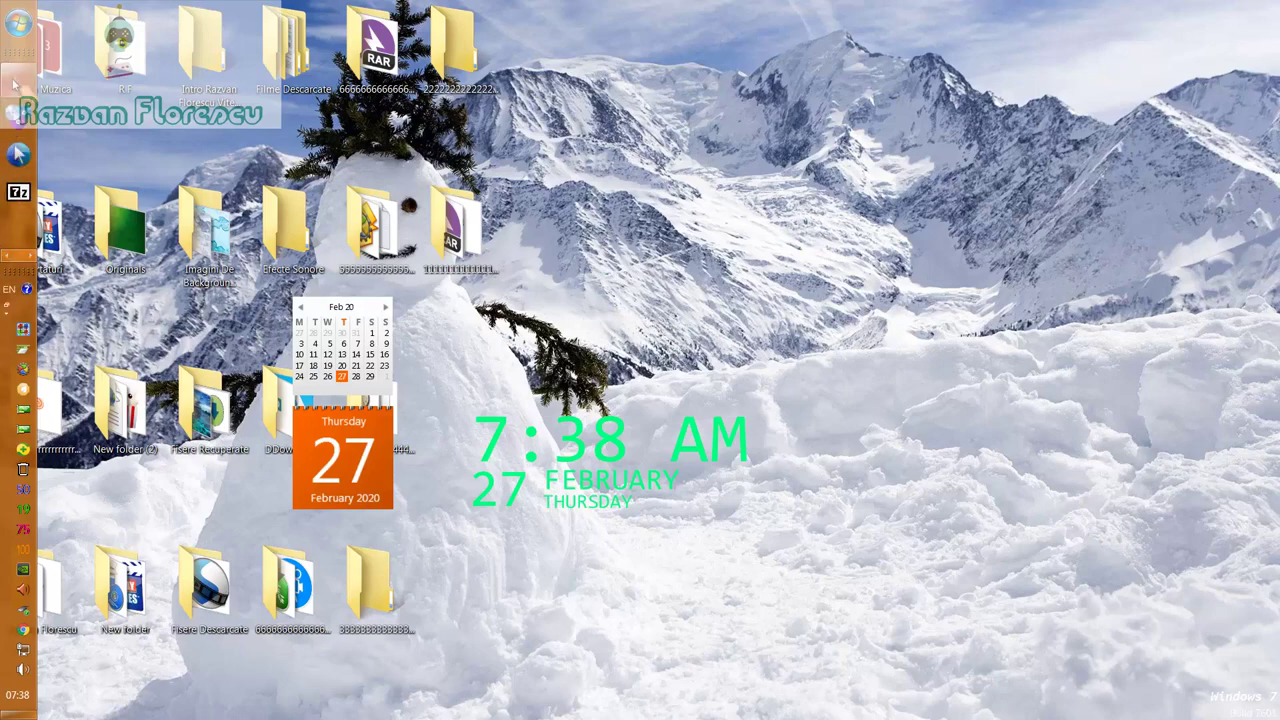
pyautogui.moveTo(18, 80)
pyautogui.click(170, 115)
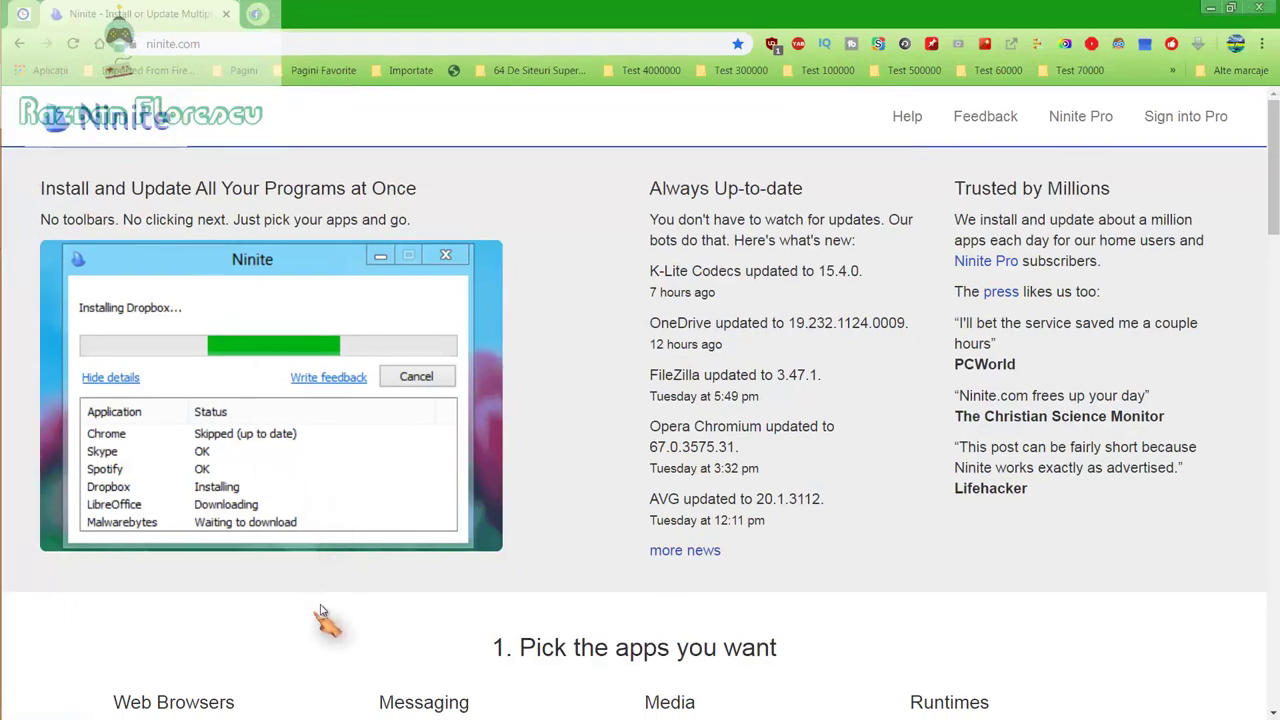
# Step: Examine the apps Ninite offers in each category, from Web Browsers and Imaging to Developer Tools and Utilities
pyautogui.scroll(-2, 322, 615)
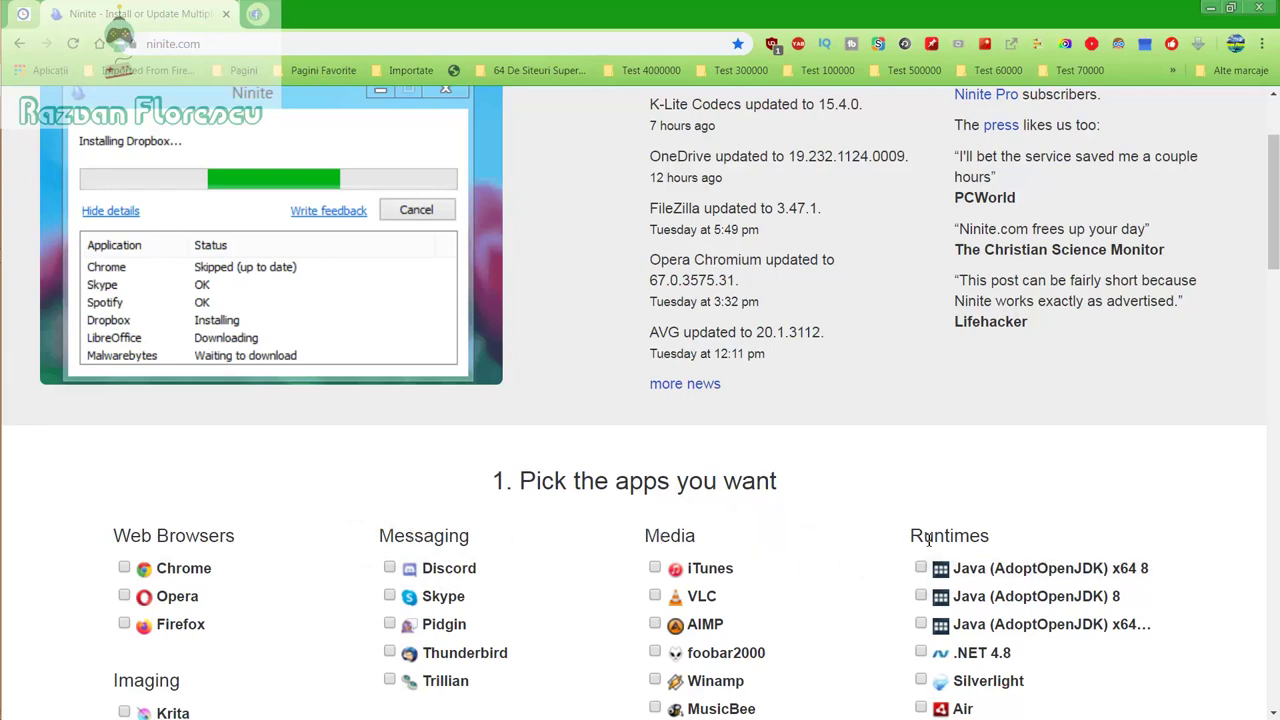
pyautogui.scroll(-2, 830, 580)
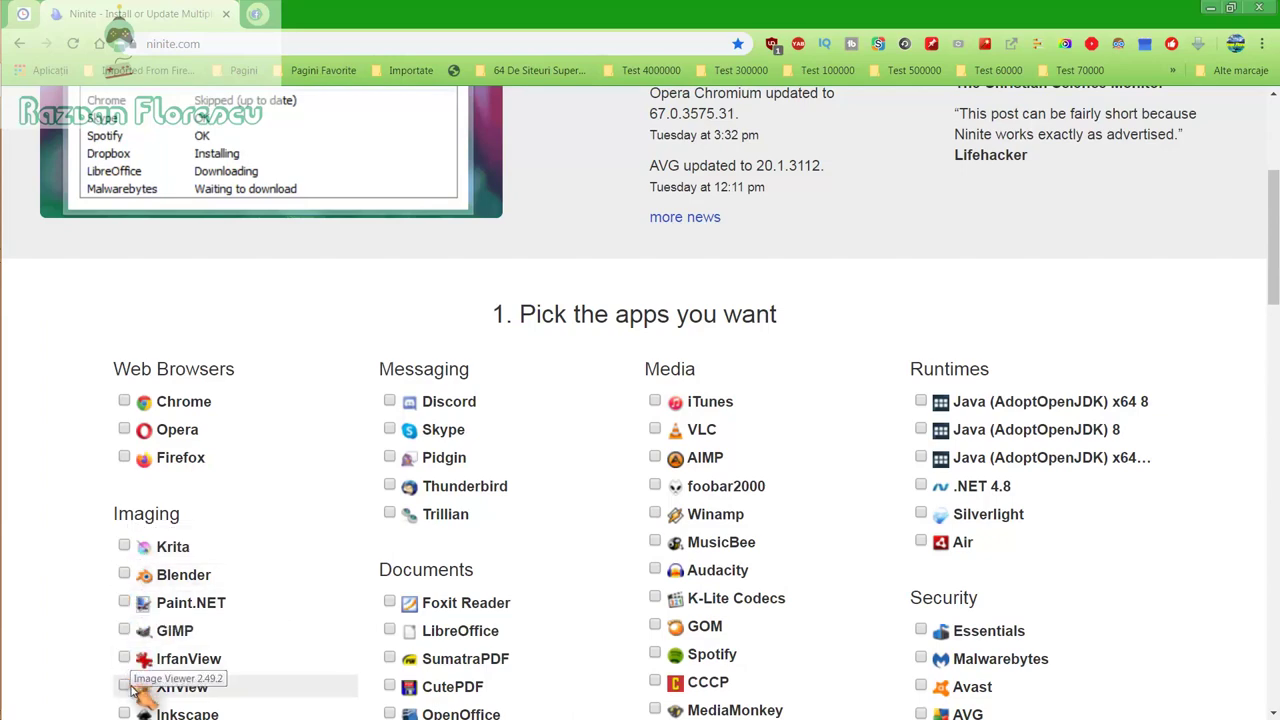
pyautogui.scroll(-1, 130, 683)
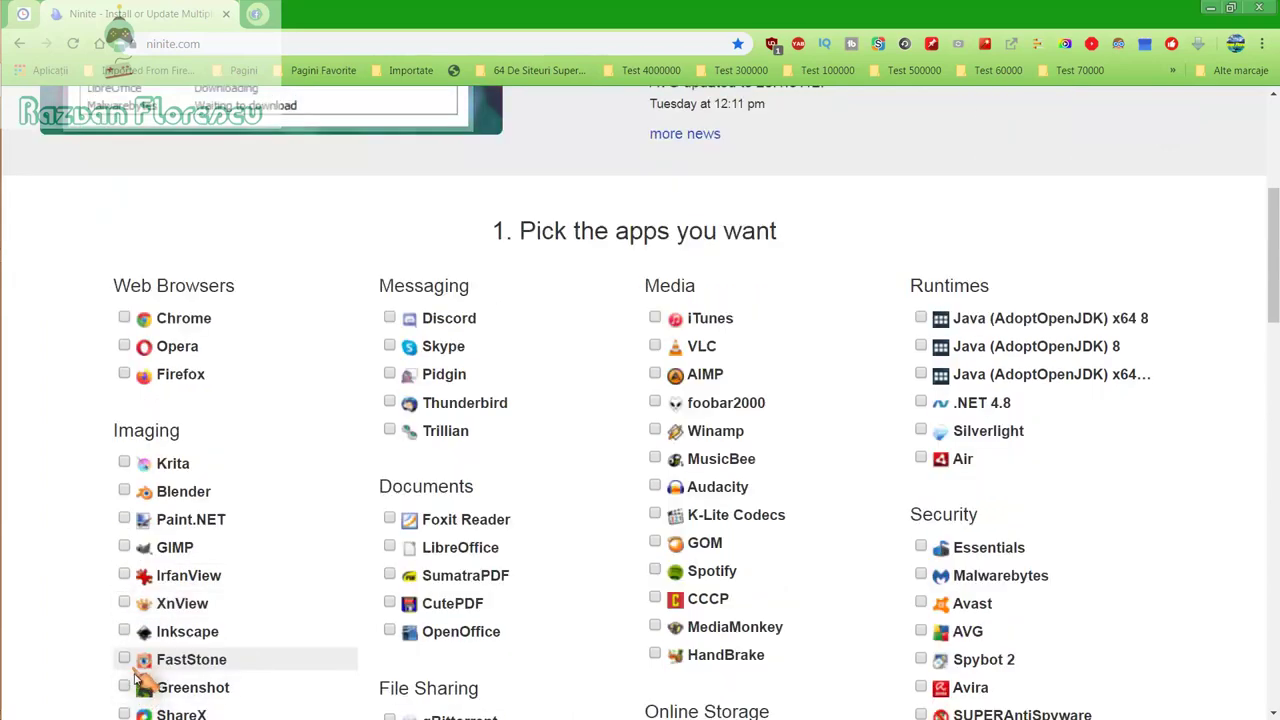
pyautogui.scroll(-1, 138, 688)
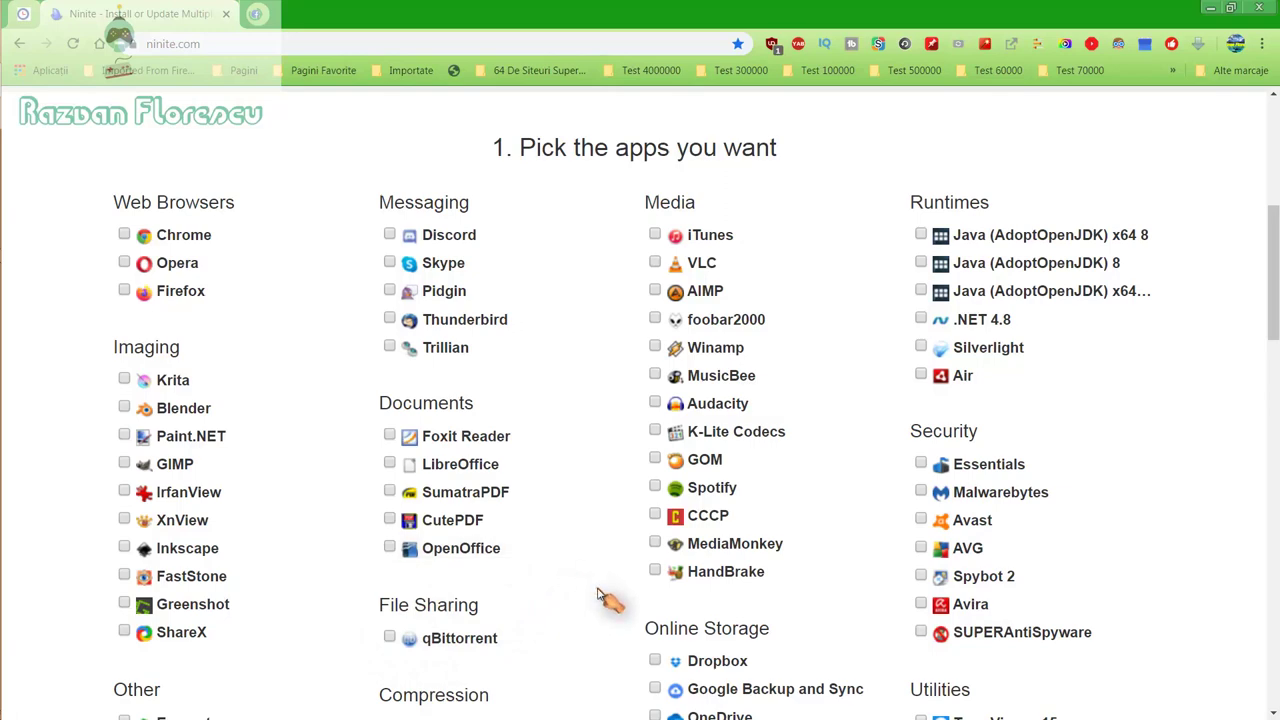
pyautogui.scroll(-1, 609, 598)
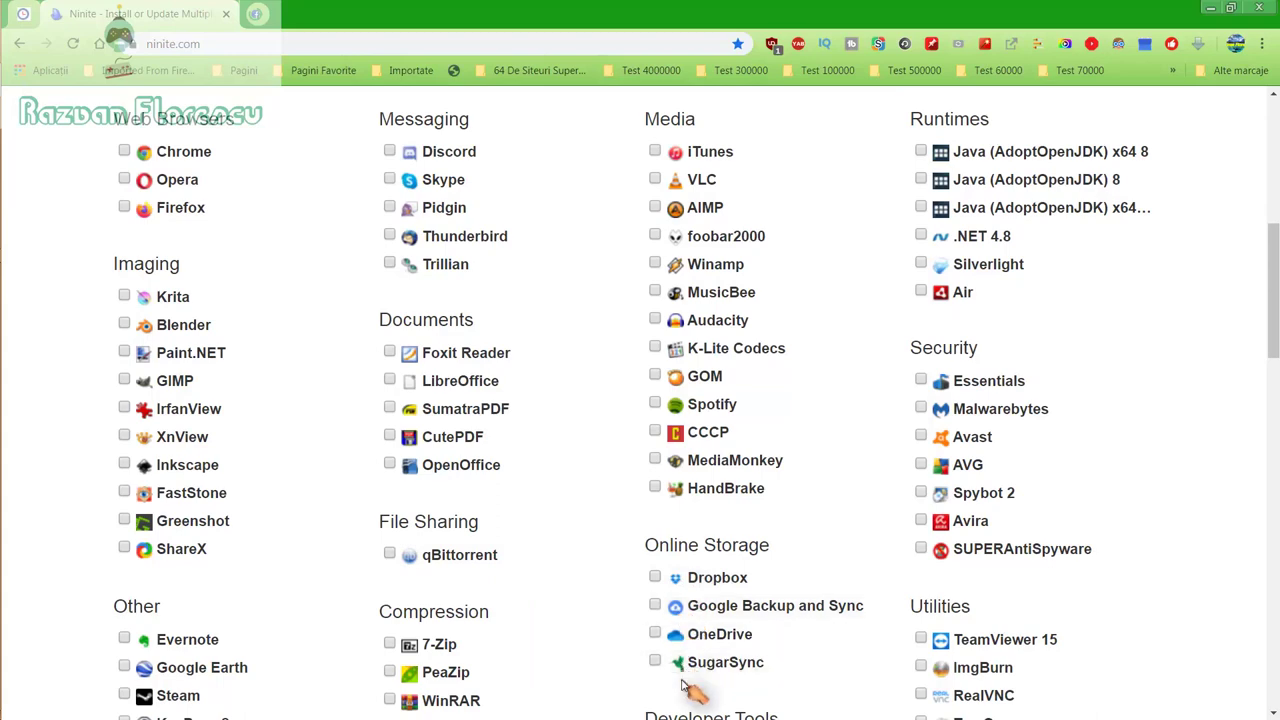
pyautogui.scroll(-2, 557, 657)
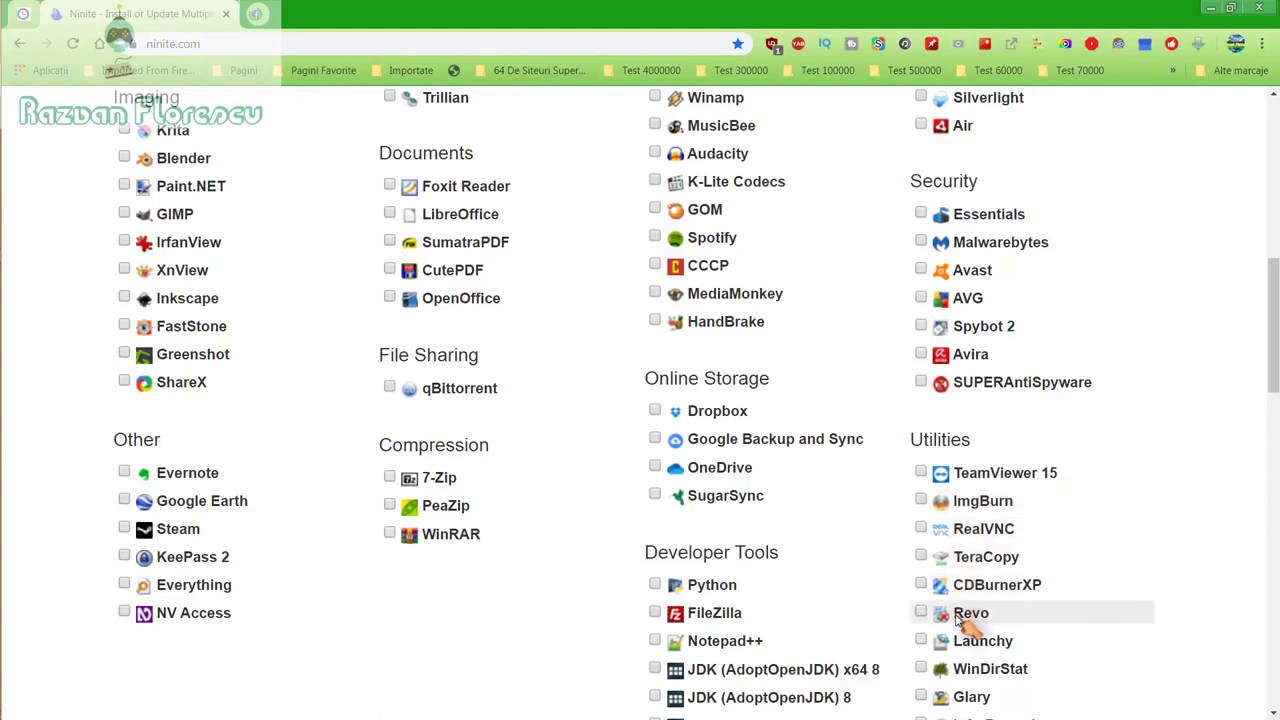
pyautogui.scroll(-1, 965, 690)
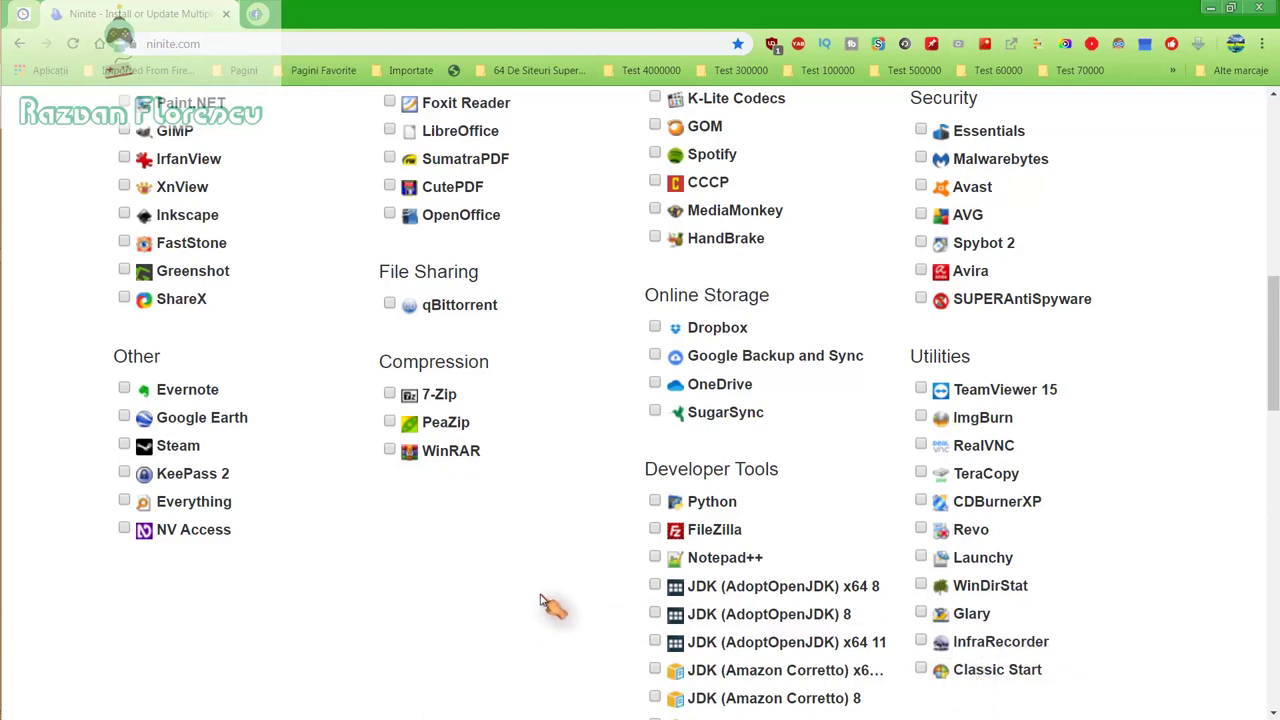
pyautogui.scroll(-1, 545, 600)
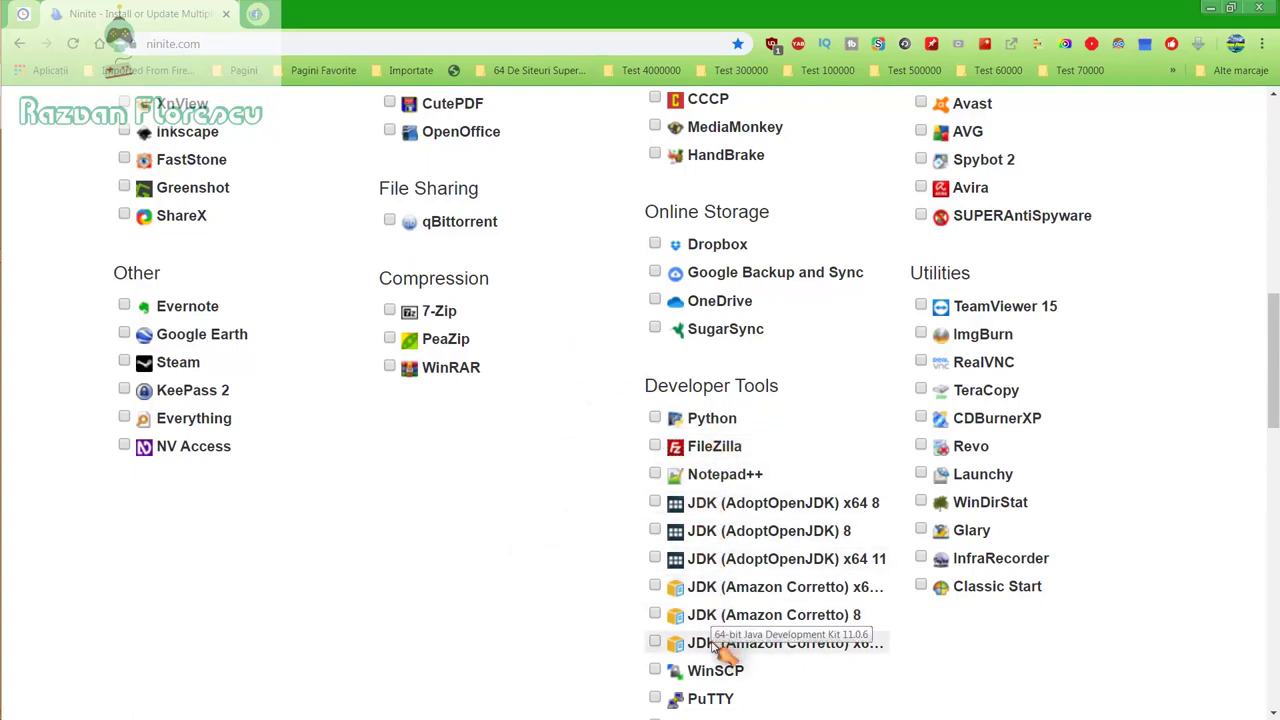
pyautogui.scroll(-1, 725, 650)
pyautogui.scroll(-1, 720, 650)
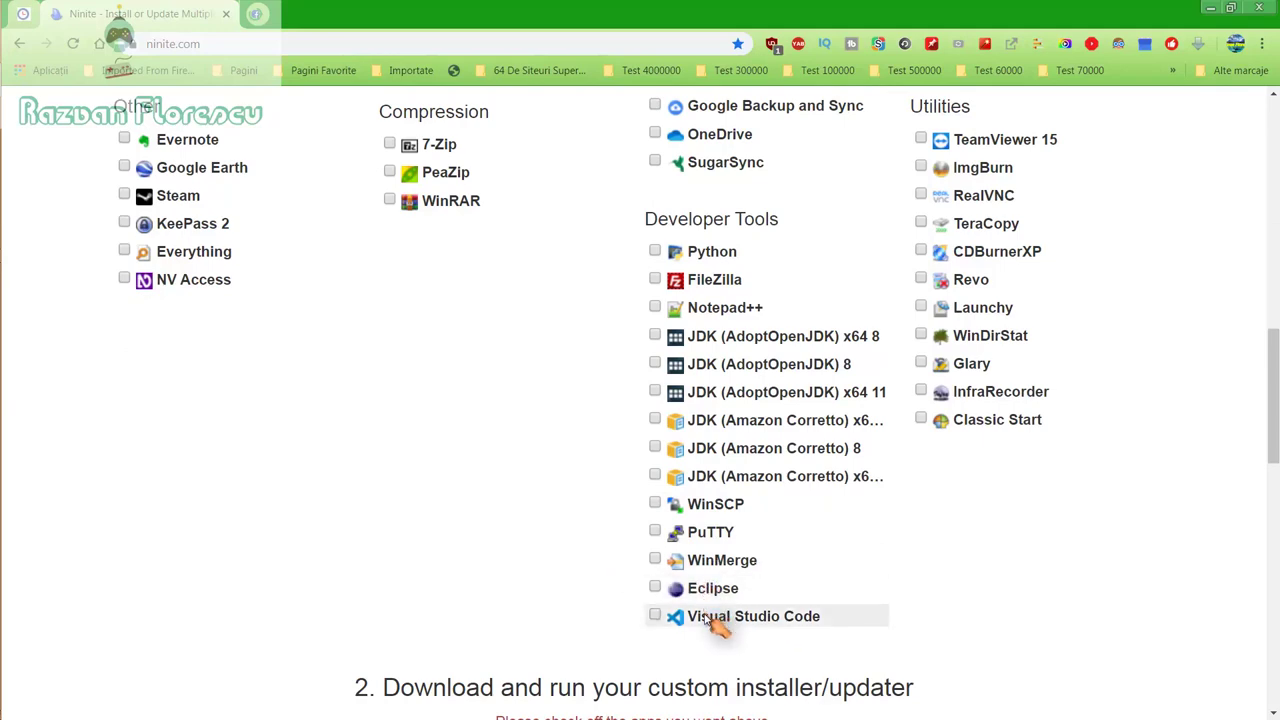
pyautogui.scroll(3, 589, 568)
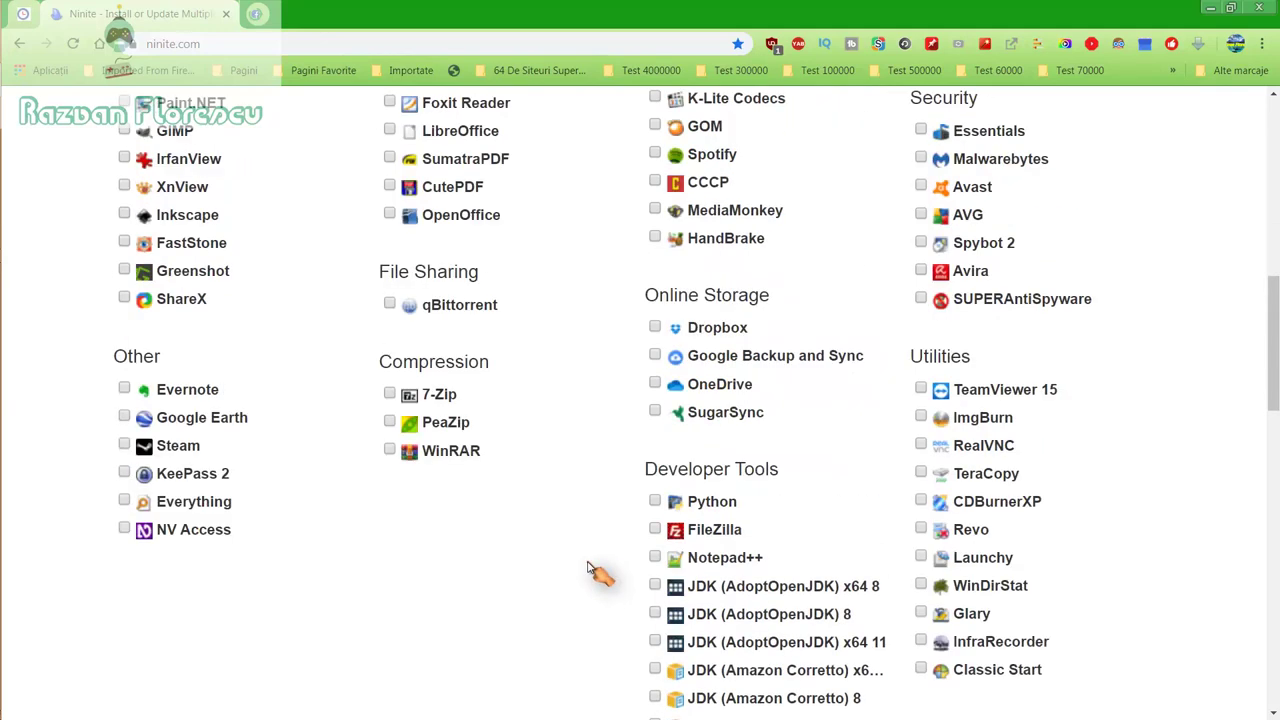
pyautogui.scroll(3, 589, 568)
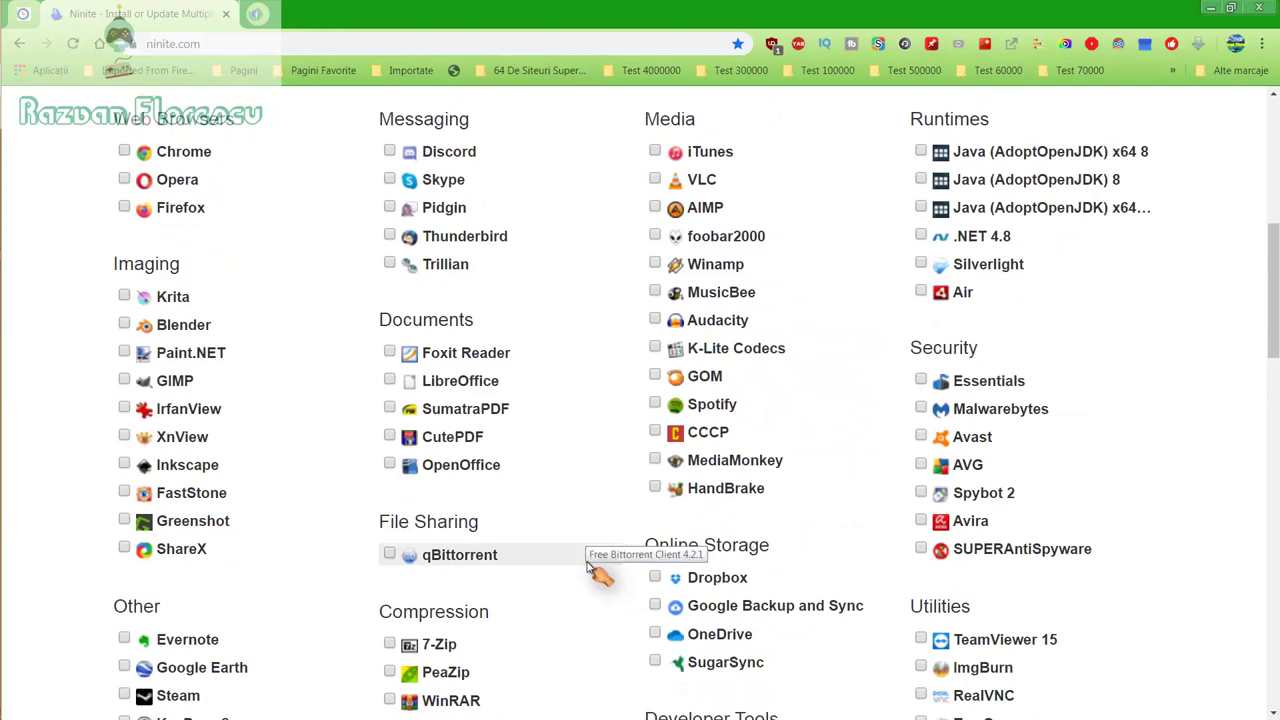
pyautogui.scroll(2, 589, 568)
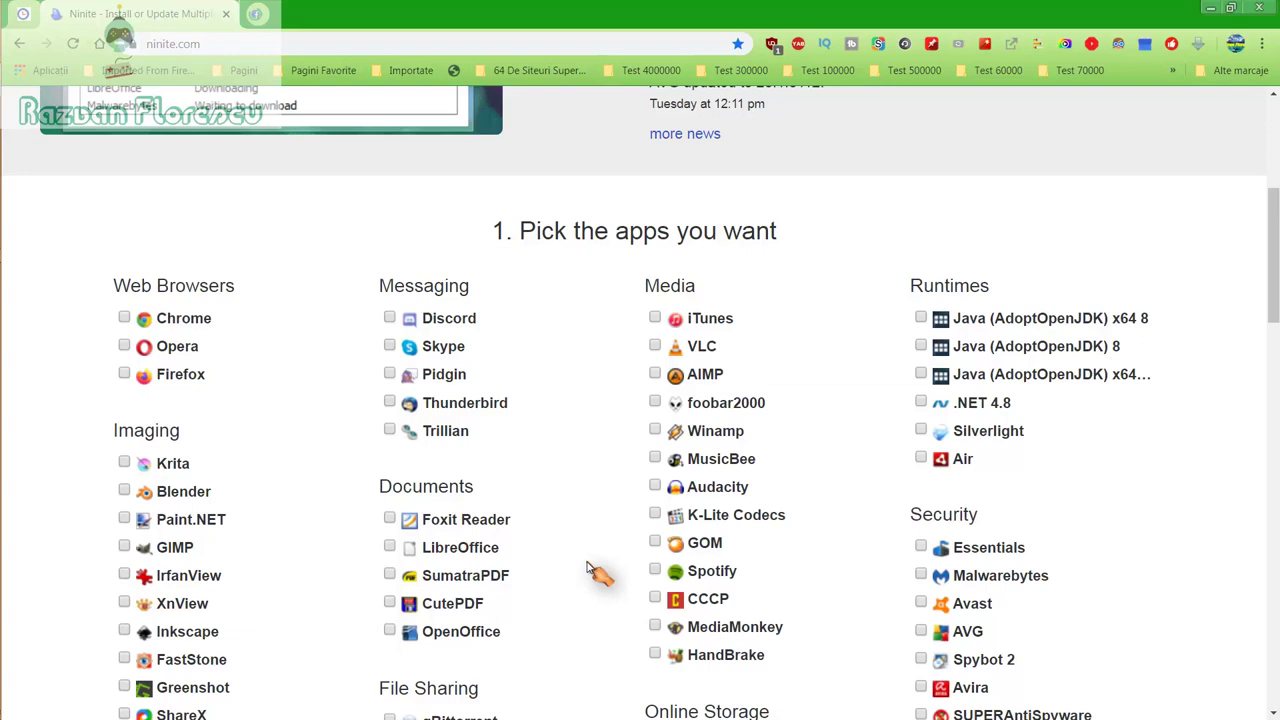
# Step: Select GOM, Inkscape, MusicBee, CCCP, MediaMonkey and Spotify in the Ninite app list
pyautogui.click(657, 545)
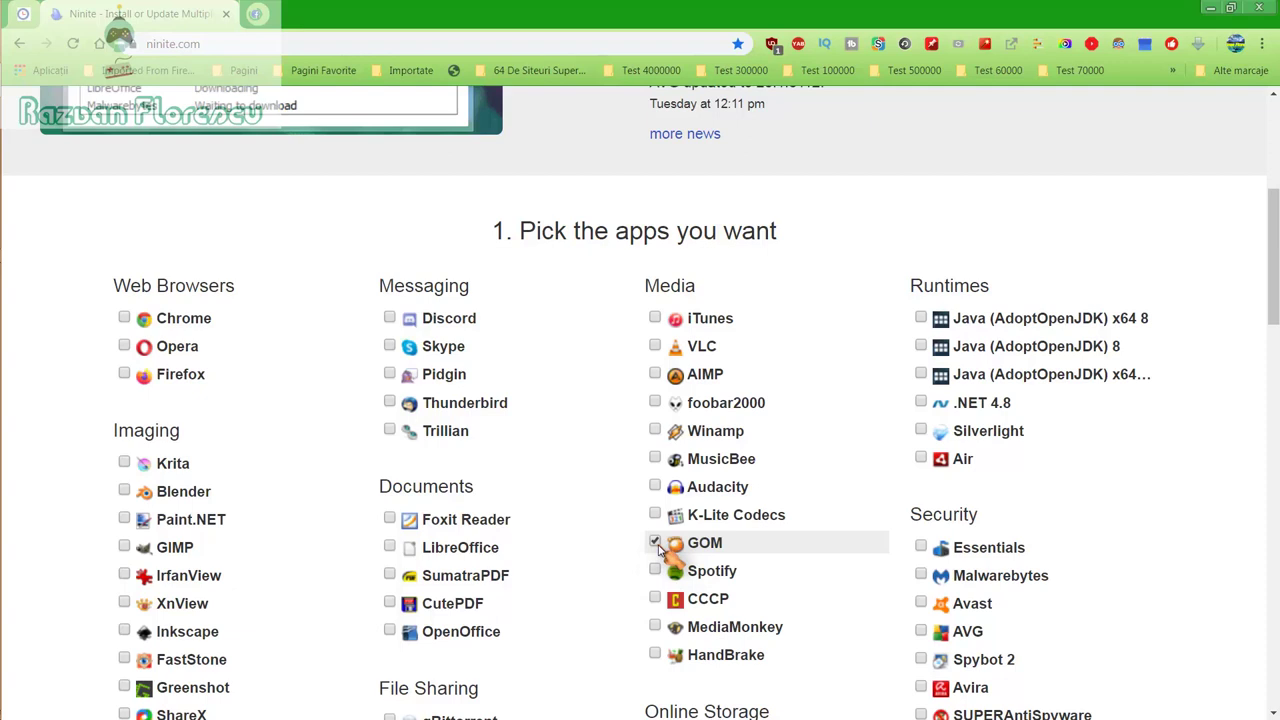
pyautogui.click(129, 637)
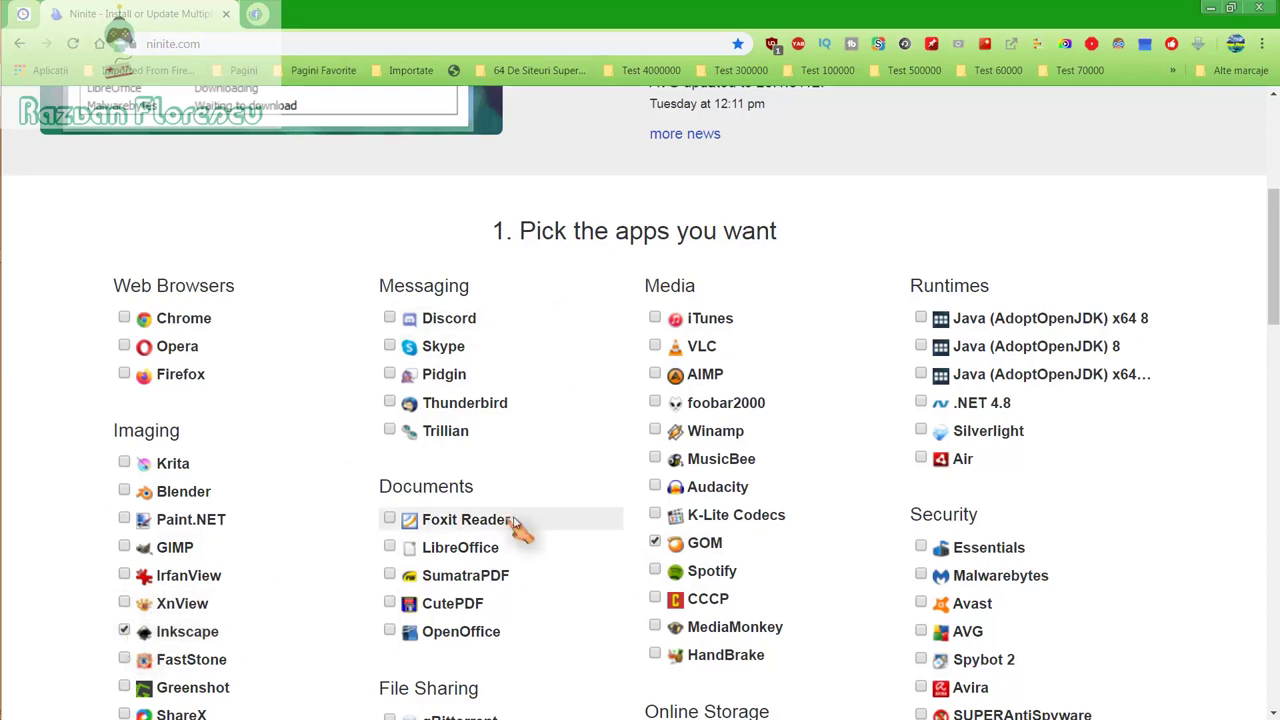
pyautogui.click(655, 460)
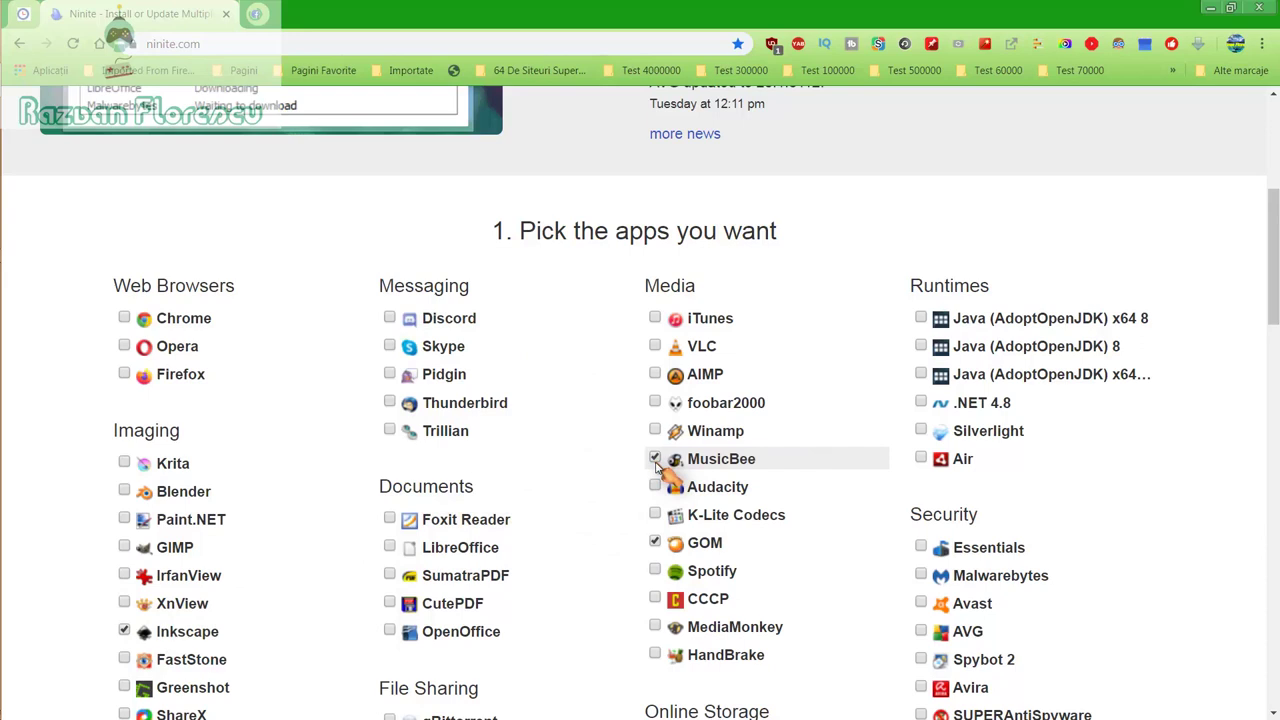
pyautogui.click(655, 600)
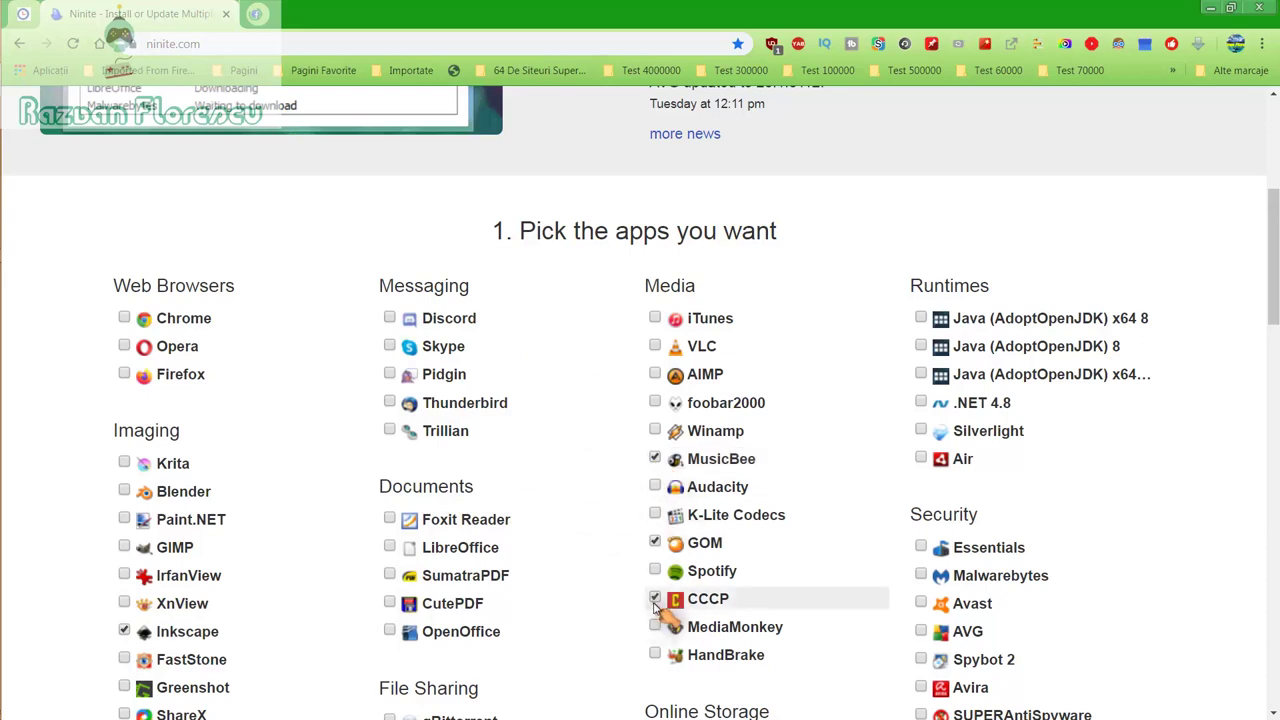
pyautogui.click(655, 626)
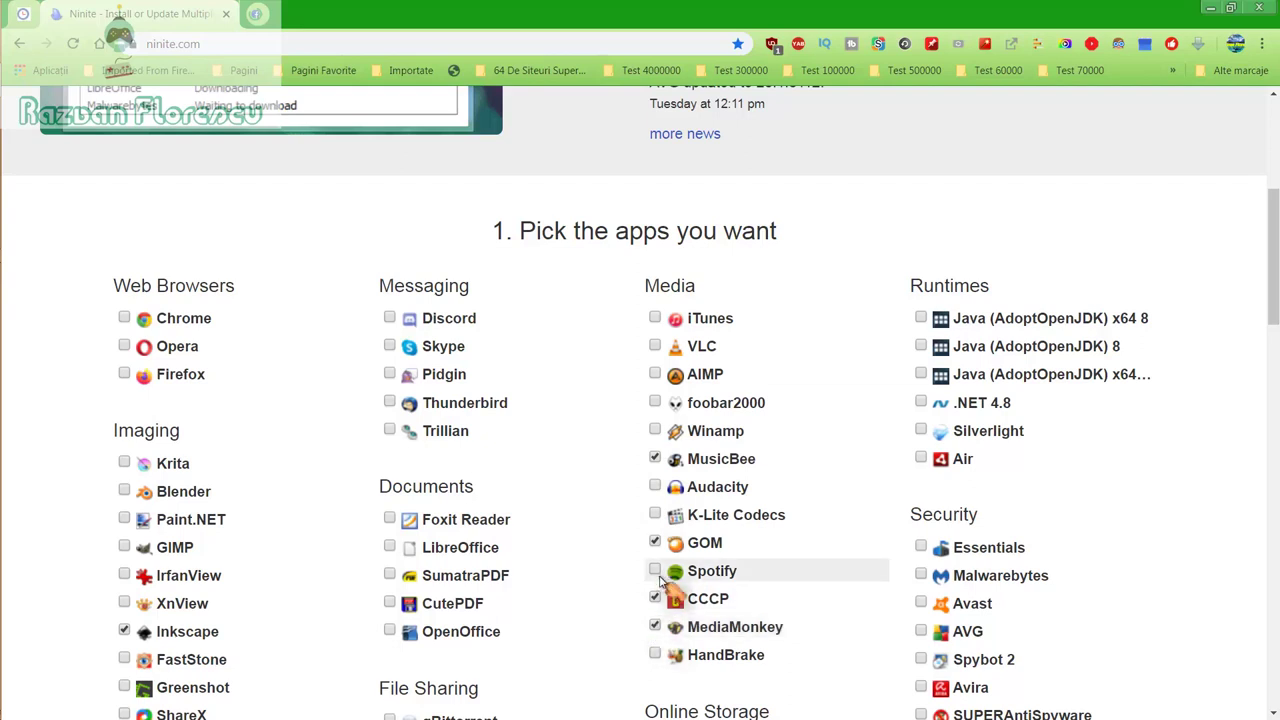
pyautogui.click(657, 572)
# Step: Add SUPERAntiSpyware and Spybot 2 from Security and SugarSync from Online Storage to the Ninite selection
pyautogui.scroll(-1, 661, 582)
pyautogui.scroll(-1, 661, 582)
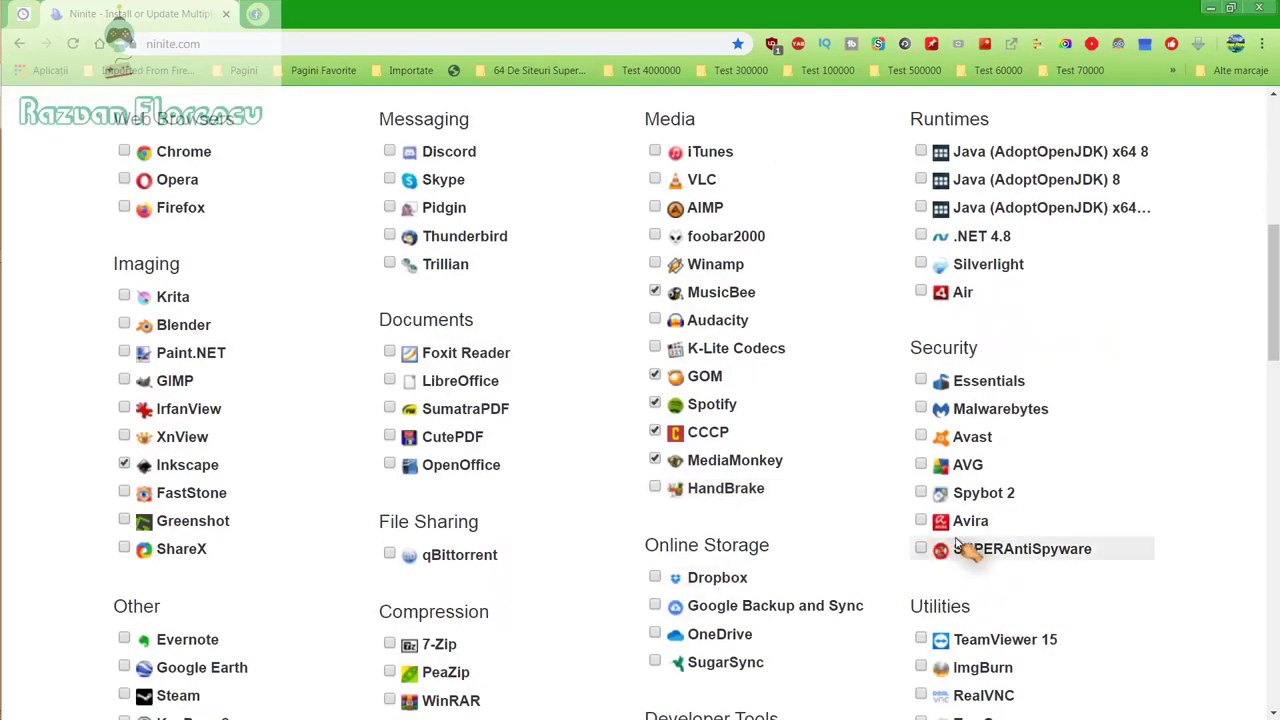
pyautogui.click(921, 549)
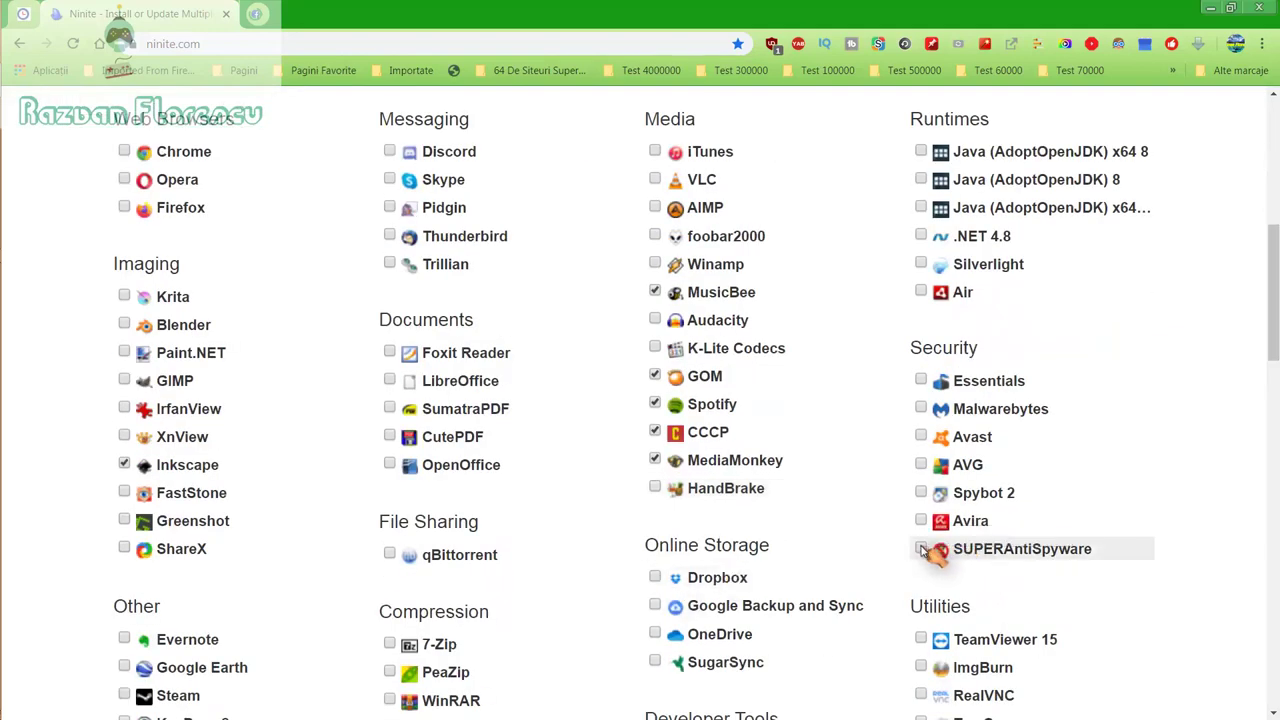
pyautogui.click(921, 493)
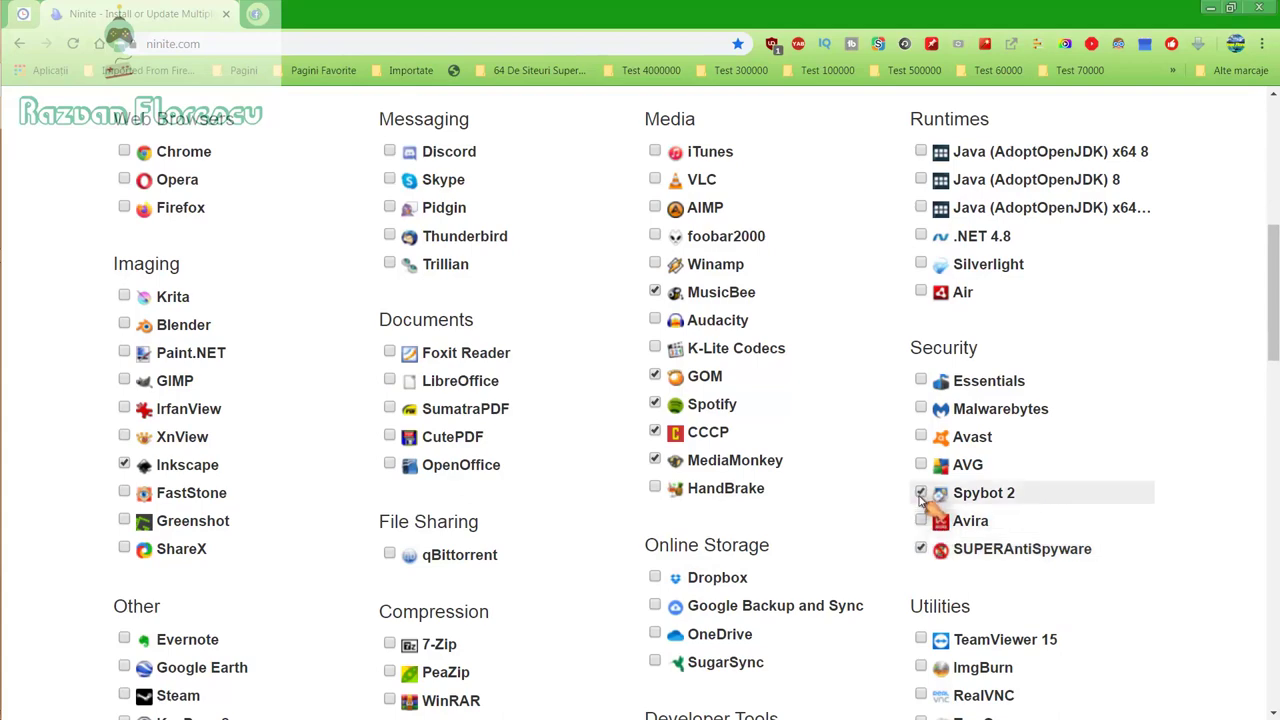
pyautogui.scroll(-2, 921, 499)
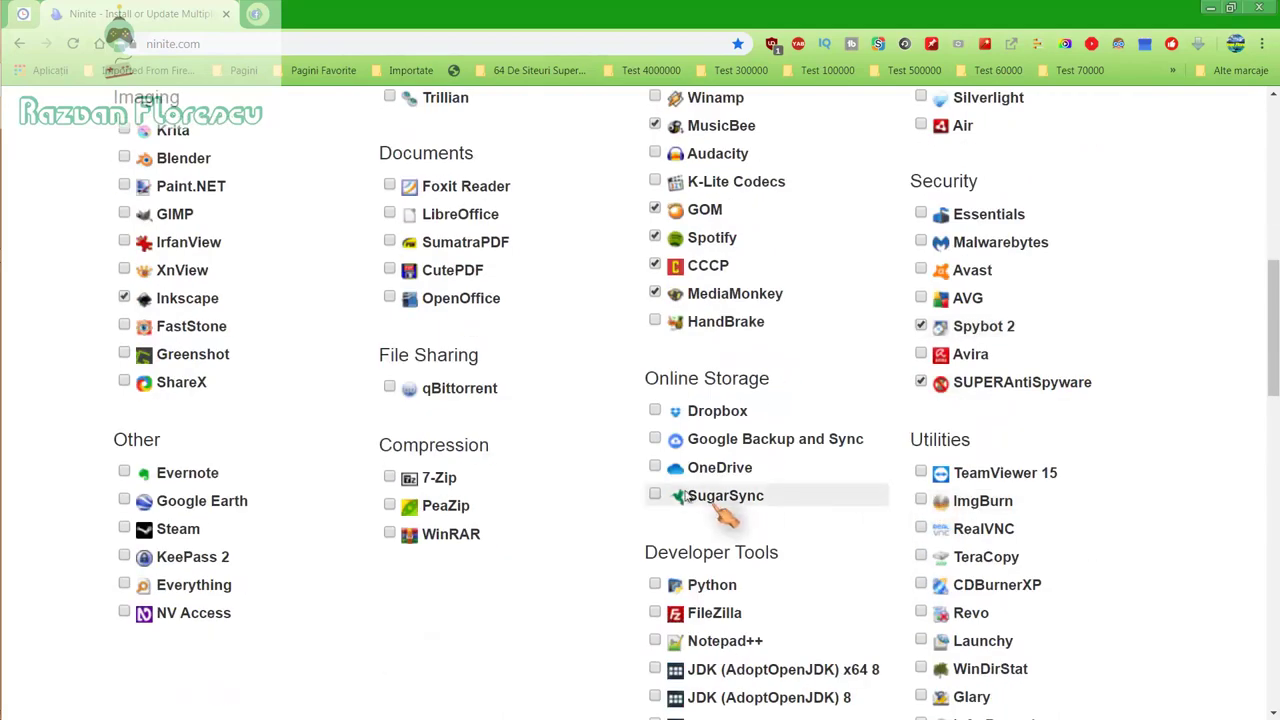
pyautogui.click(655, 496)
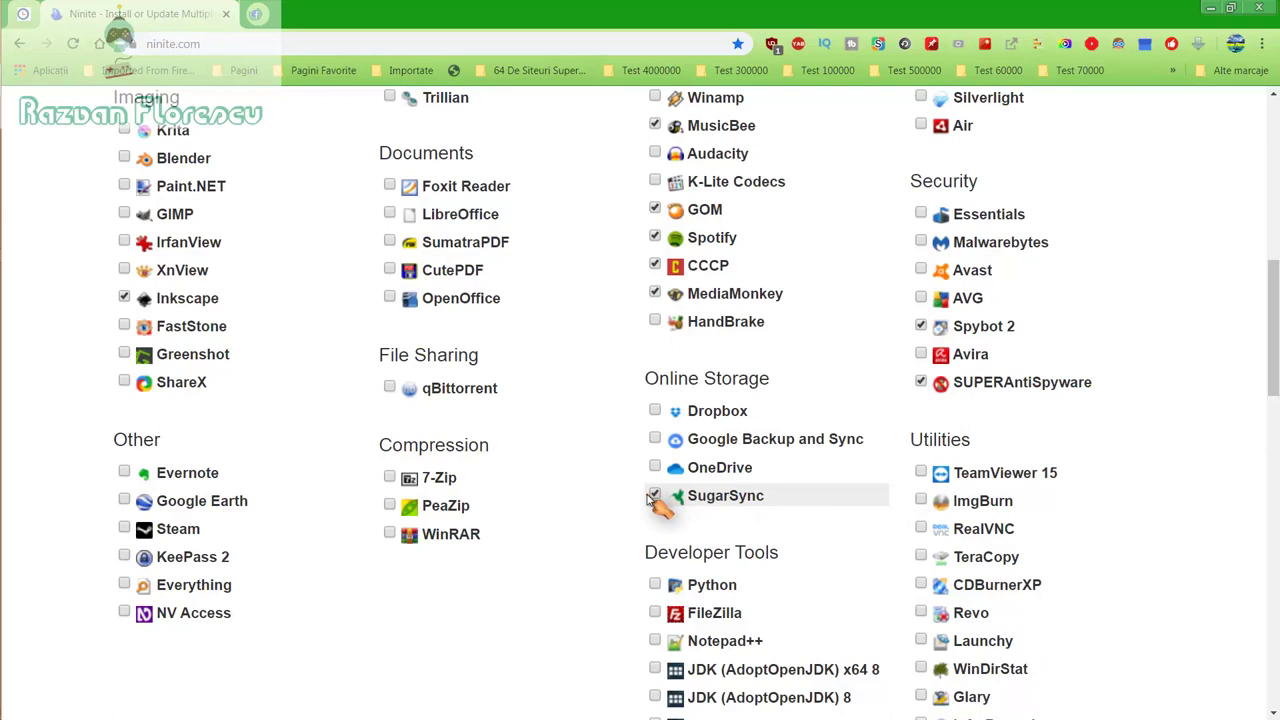
# Step: Get the custom Ninite installer for the selected apps and save it to the Desktop under its suggested file name
pyautogui.scroll(-2, 655, 502)
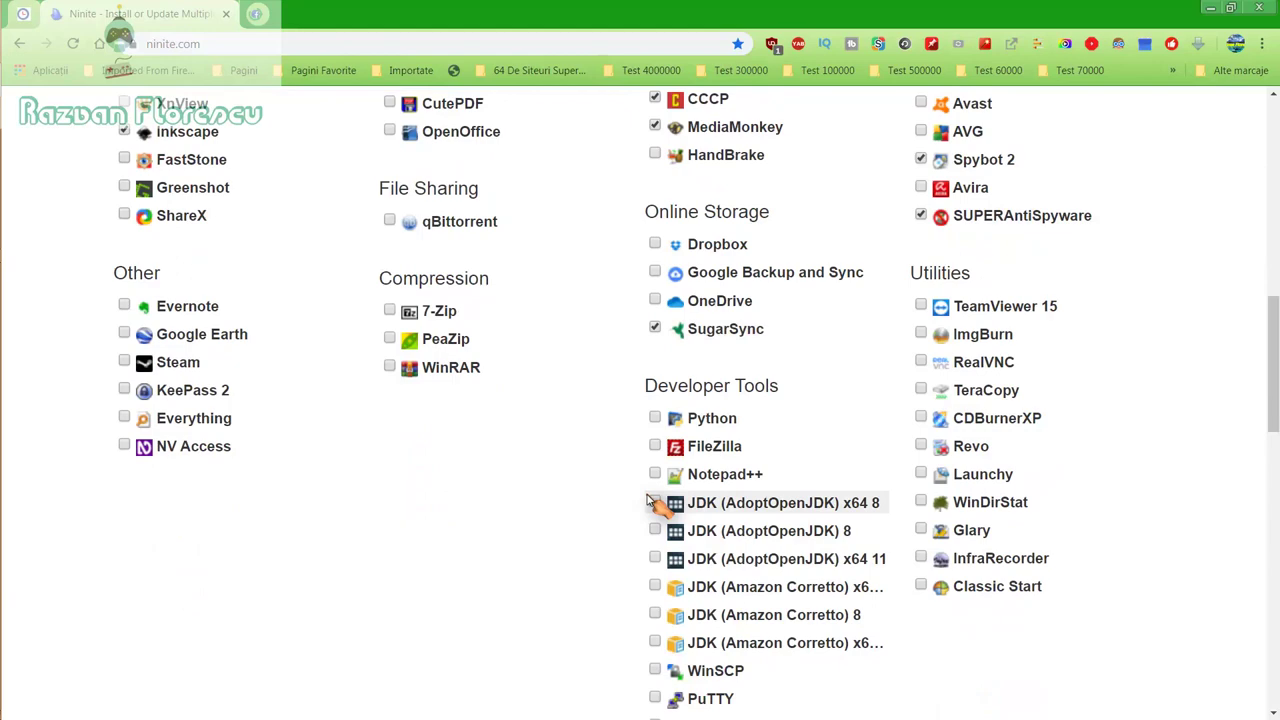
pyautogui.scroll(-2, 650, 502)
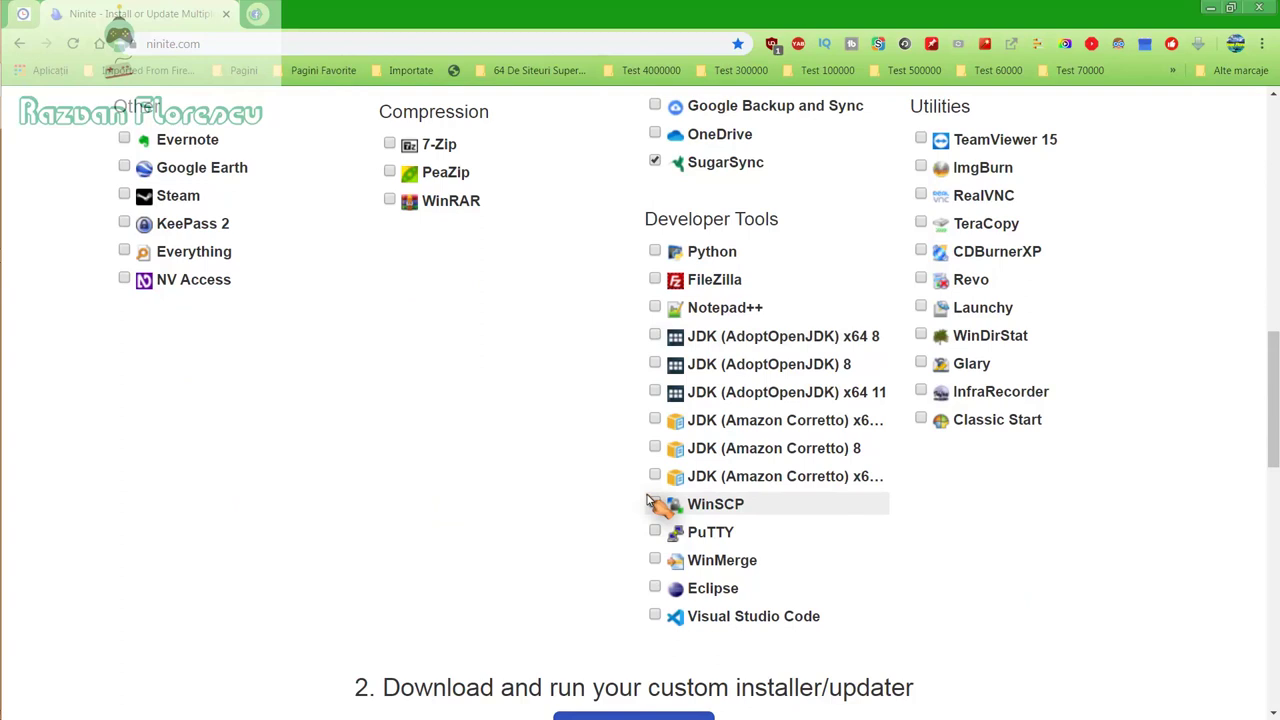
pyautogui.scroll(-2, 650, 502)
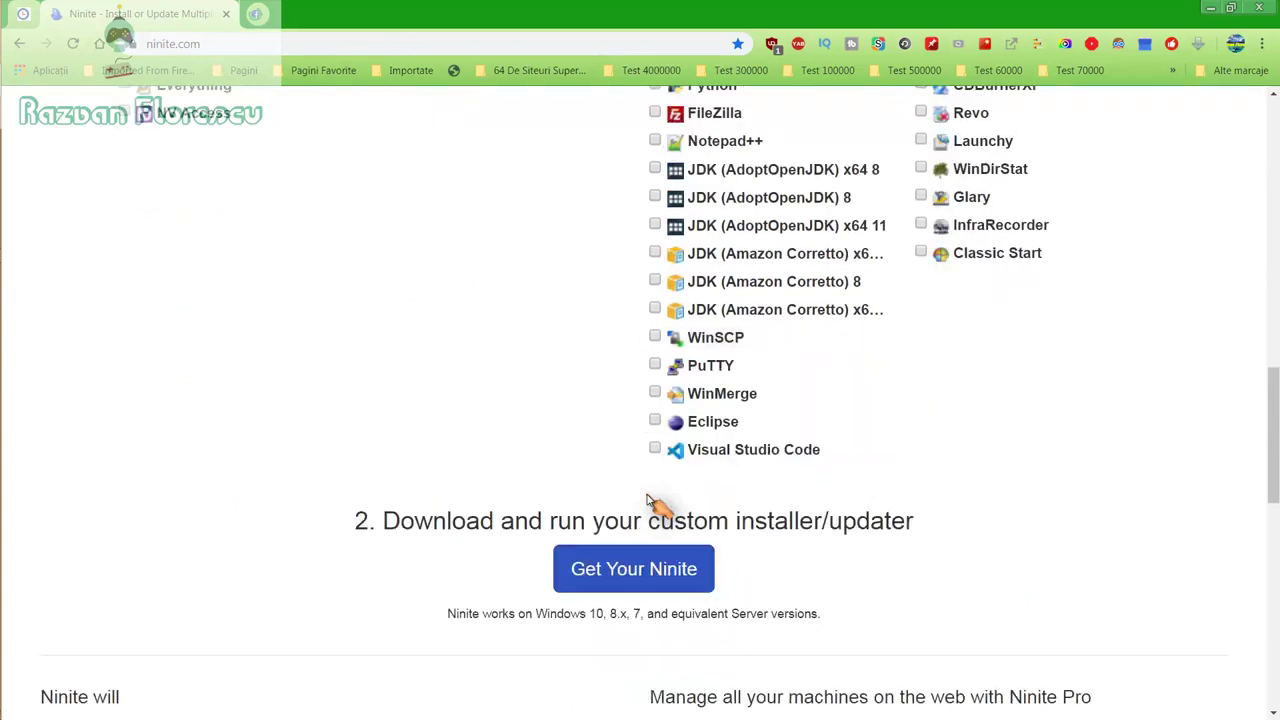
pyautogui.click(634, 570)
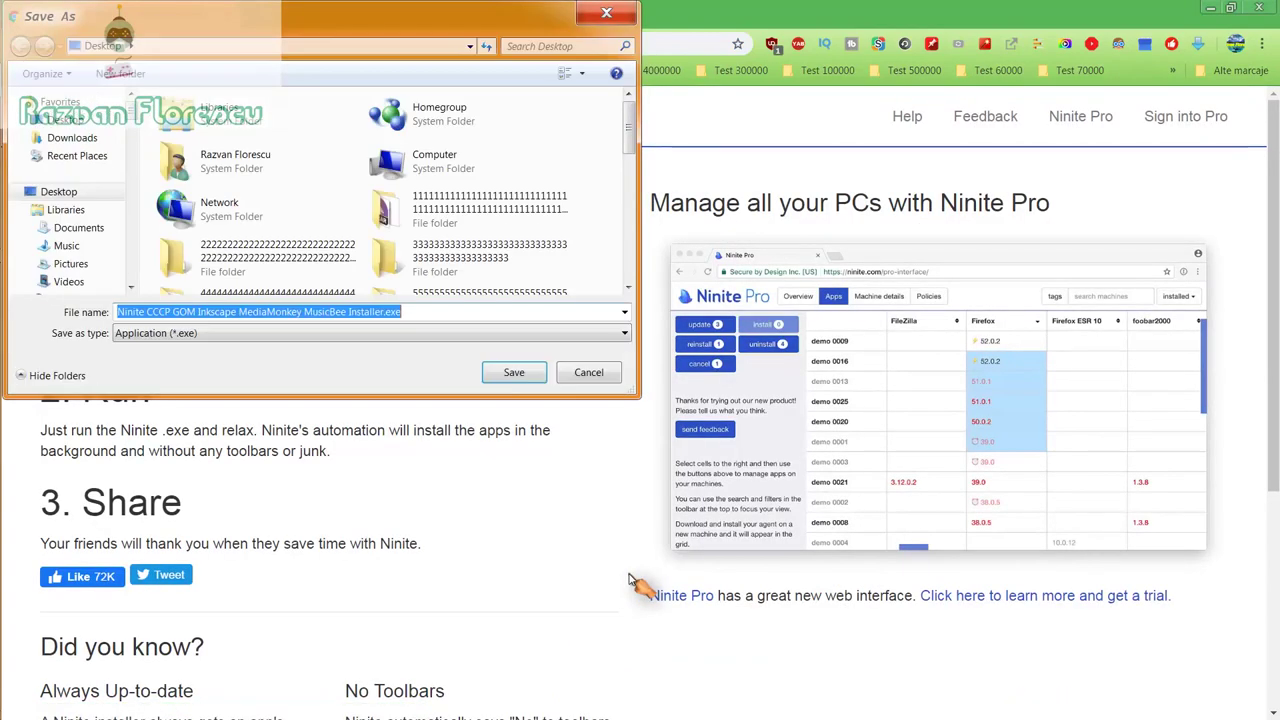
pyautogui.click(335, 334)
pyautogui.click(508, 374)
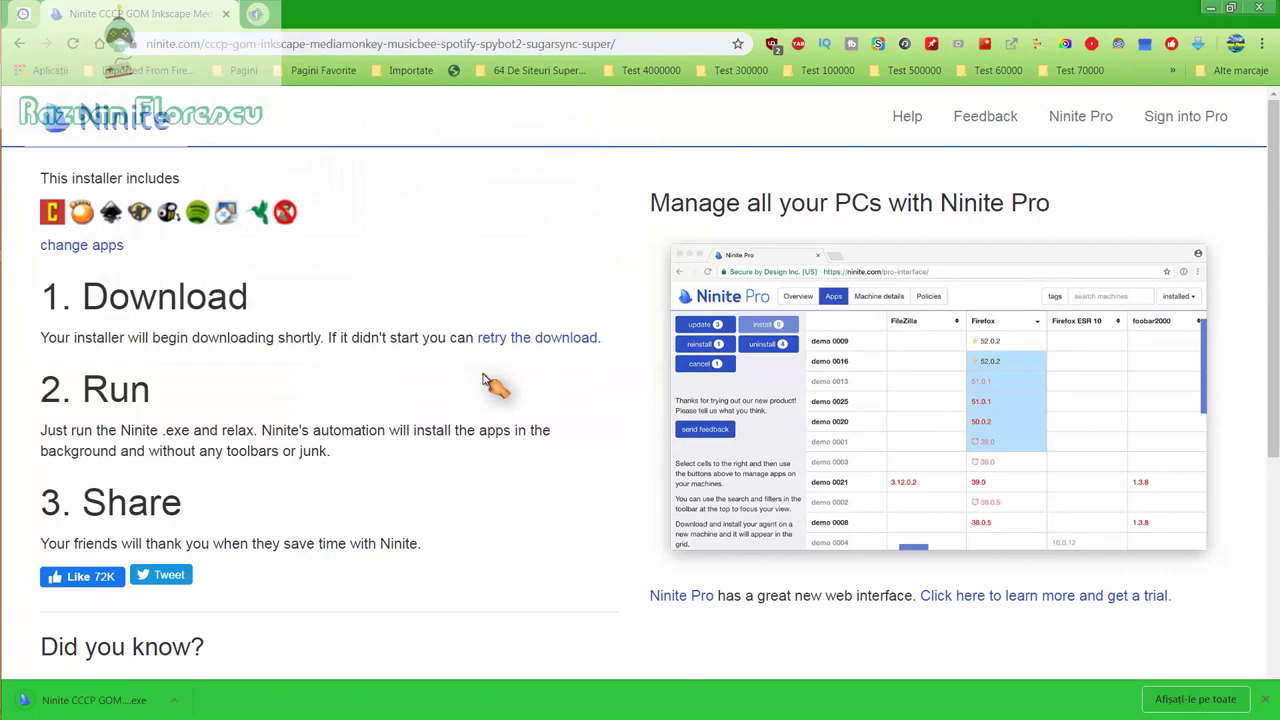
# Step: Run the downloaded Ninite installer, allowing it past the security warning, then close the browser and show the installation details
pyautogui.click(128, 700)
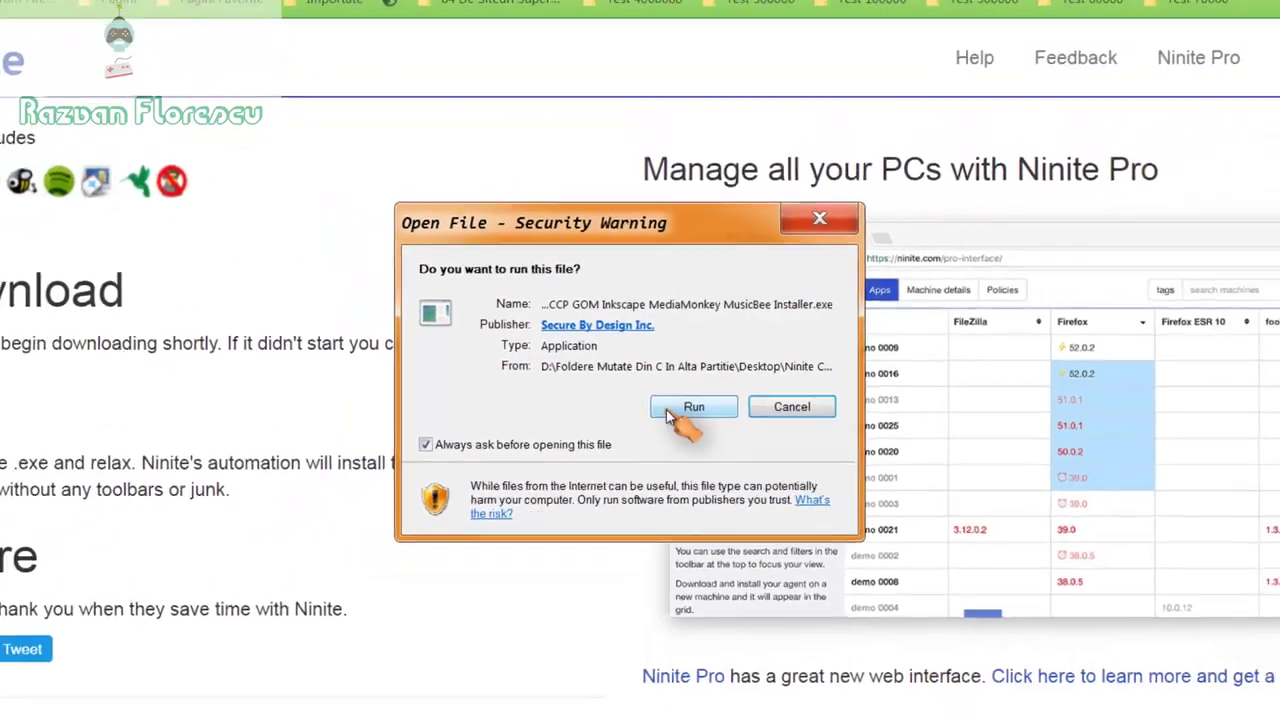
pyautogui.click(698, 429)
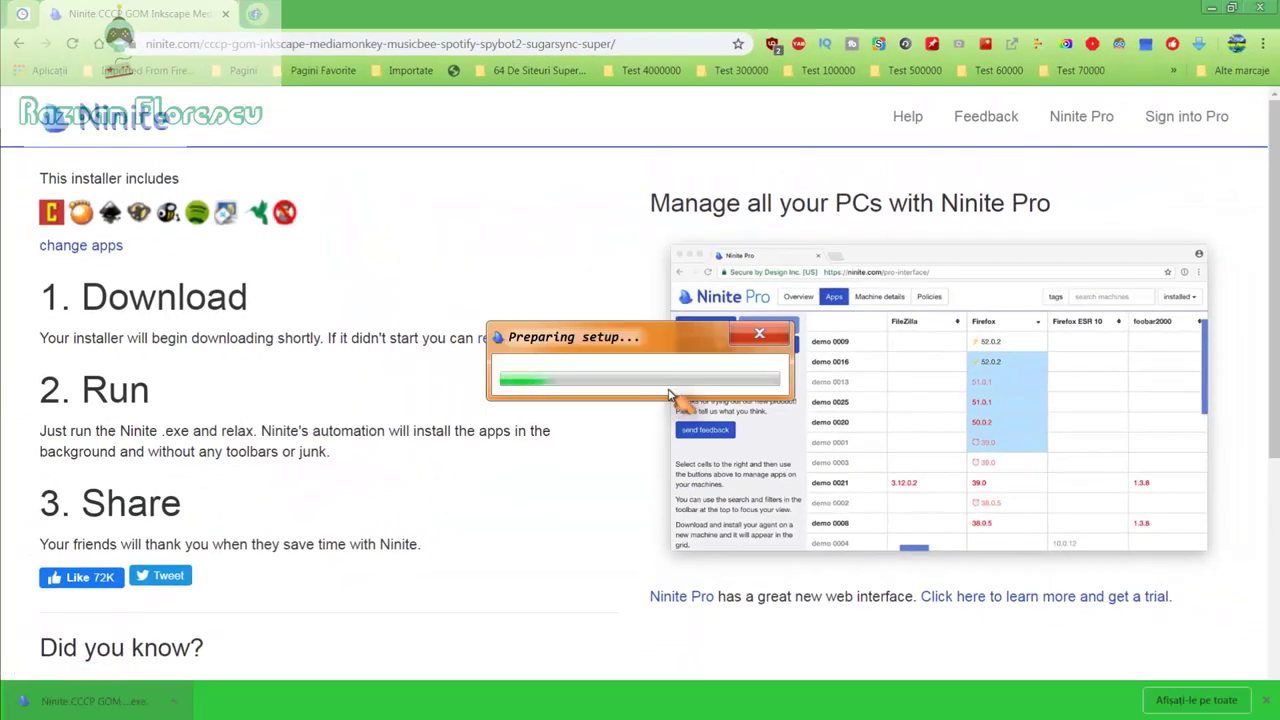
pyautogui.click(1258, 7)
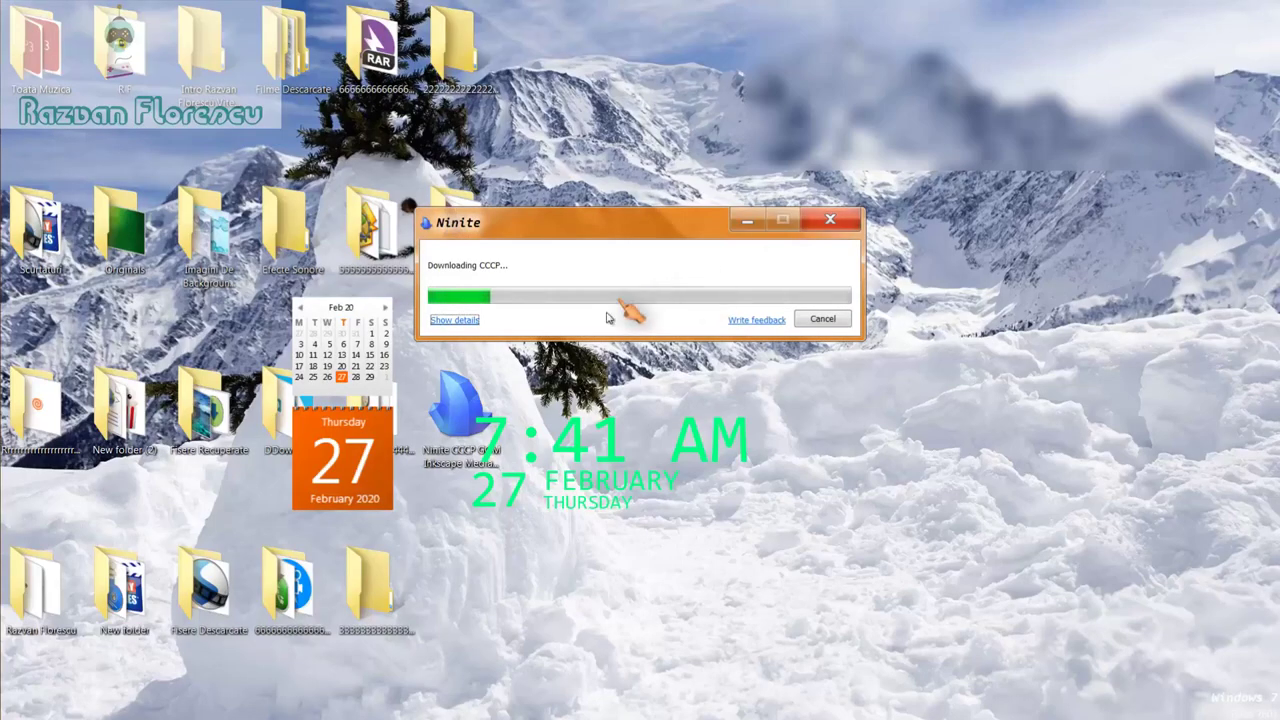
pyautogui.click(455, 321)
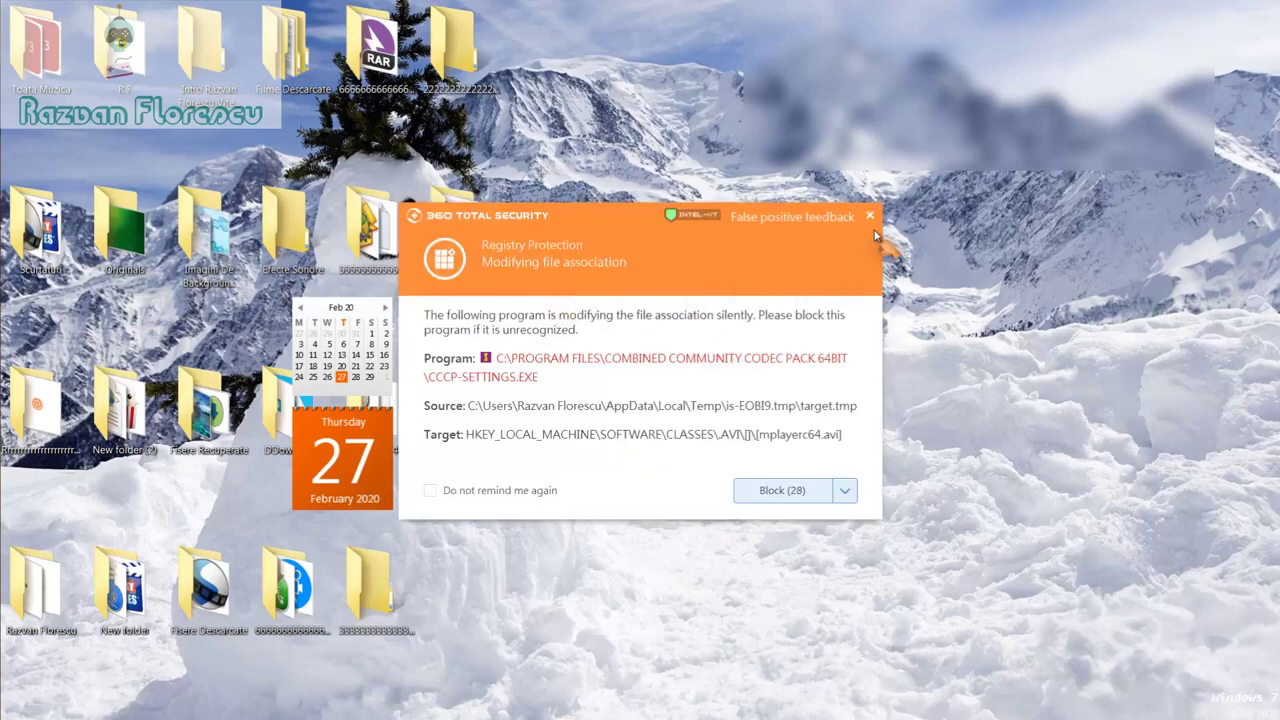
# Step: Dismiss the 360 Total Security alerts during the installation, and close the IObit Uninstaller notice and the finished Ninite window
pyautogui.click(873, 219)
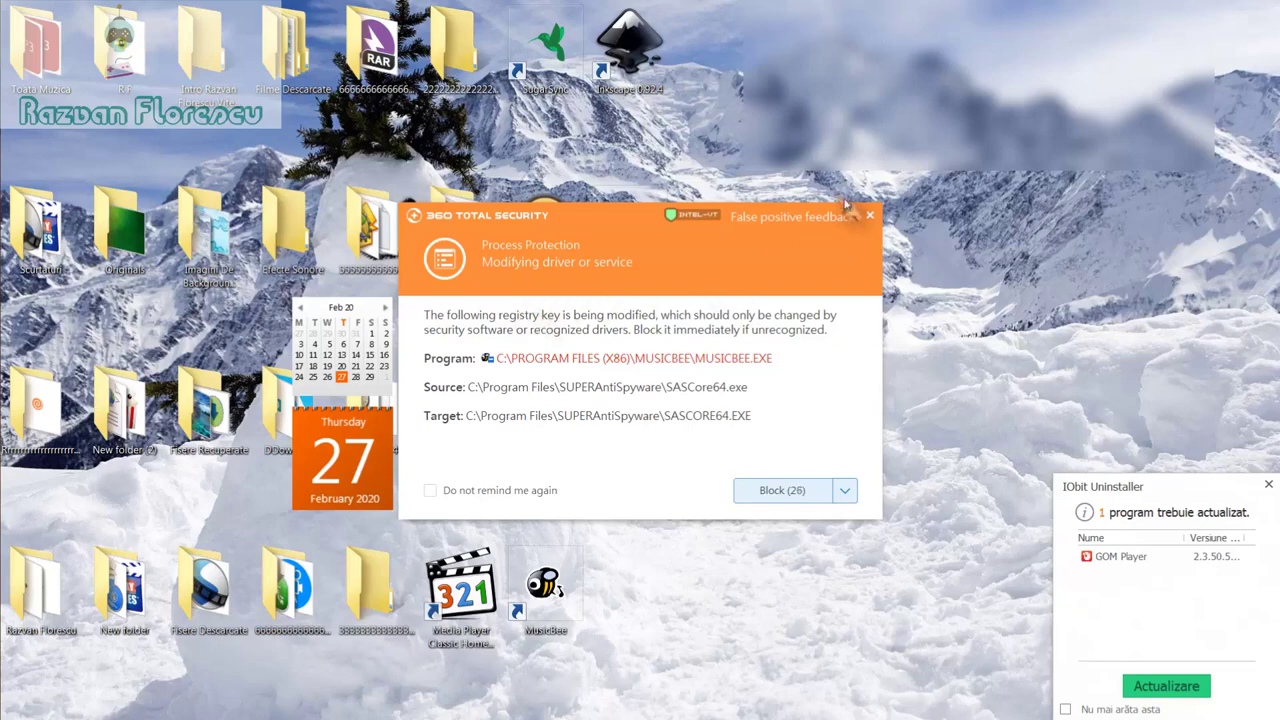
pyautogui.click(870, 217)
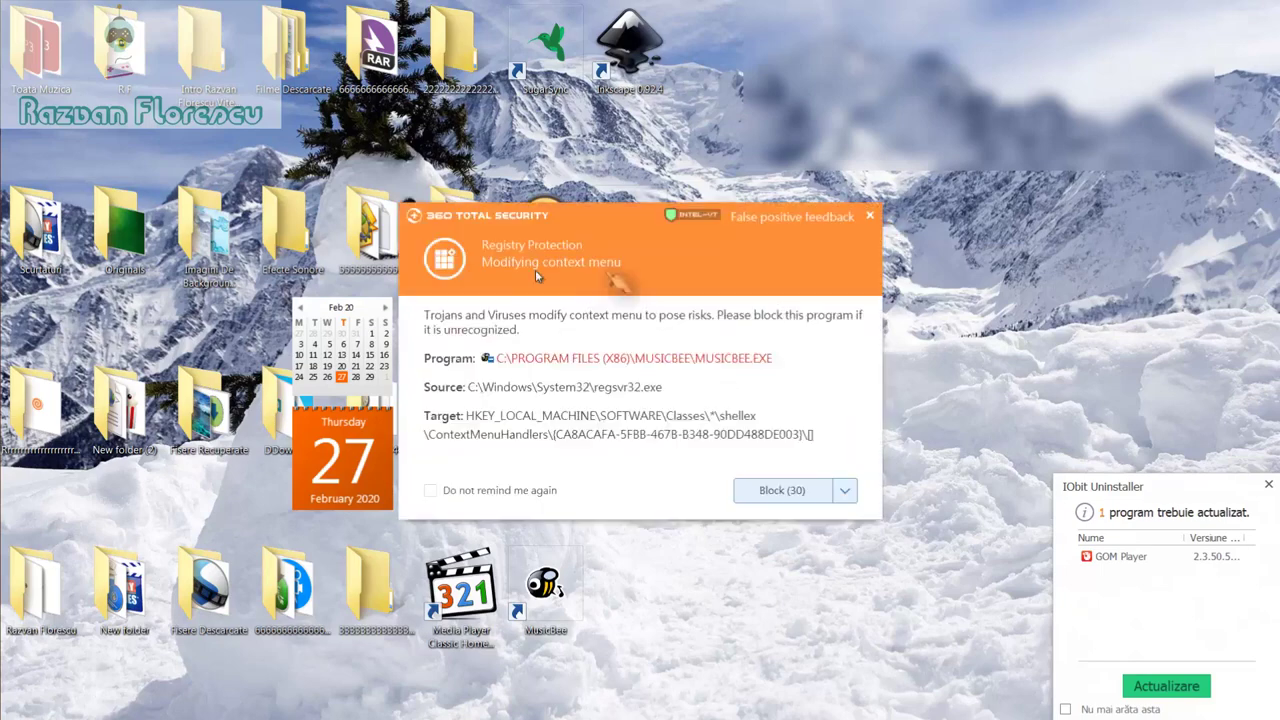
pyautogui.click(869, 216)
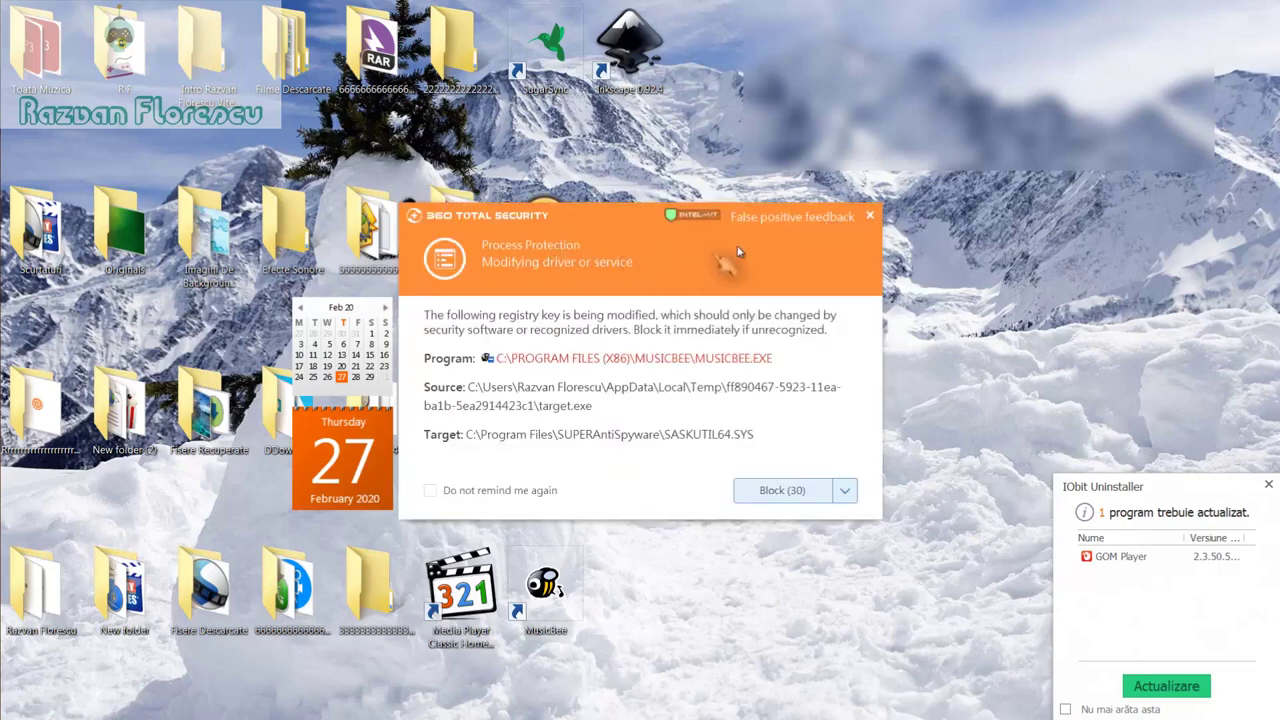
pyautogui.click(872, 216)
pyautogui.click(870, 216)
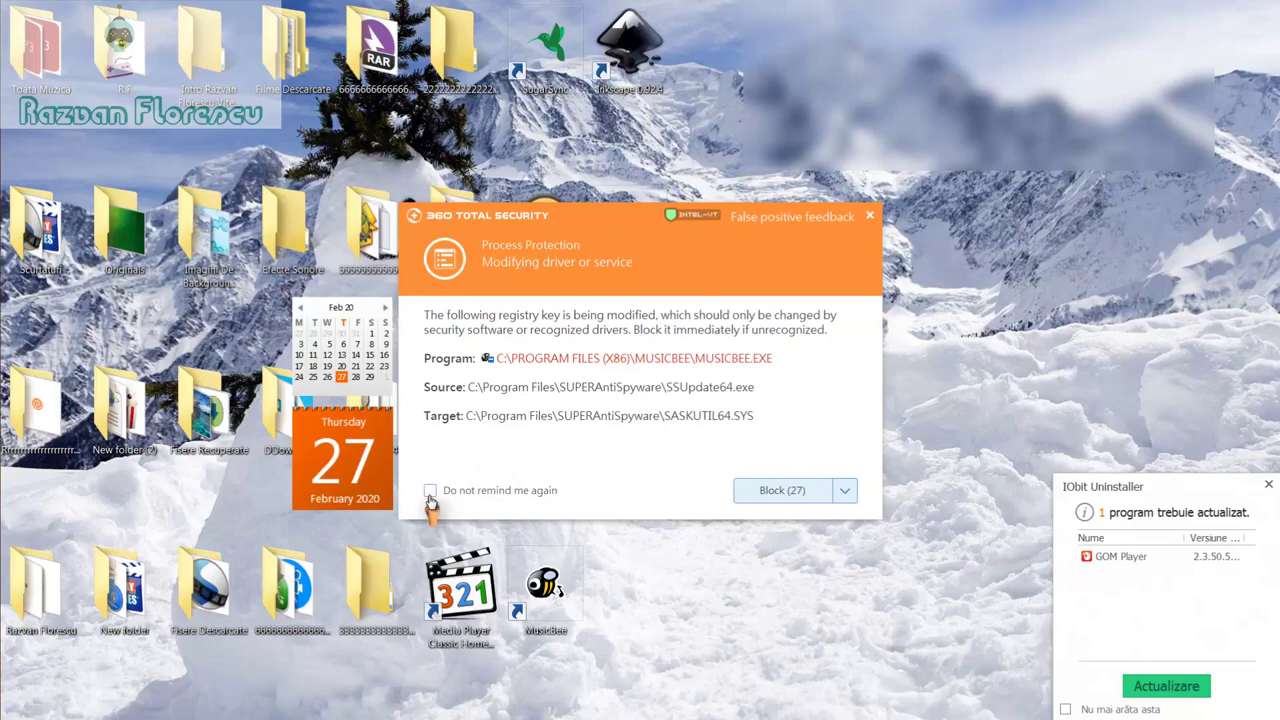
pyautogui.click(870, 217)
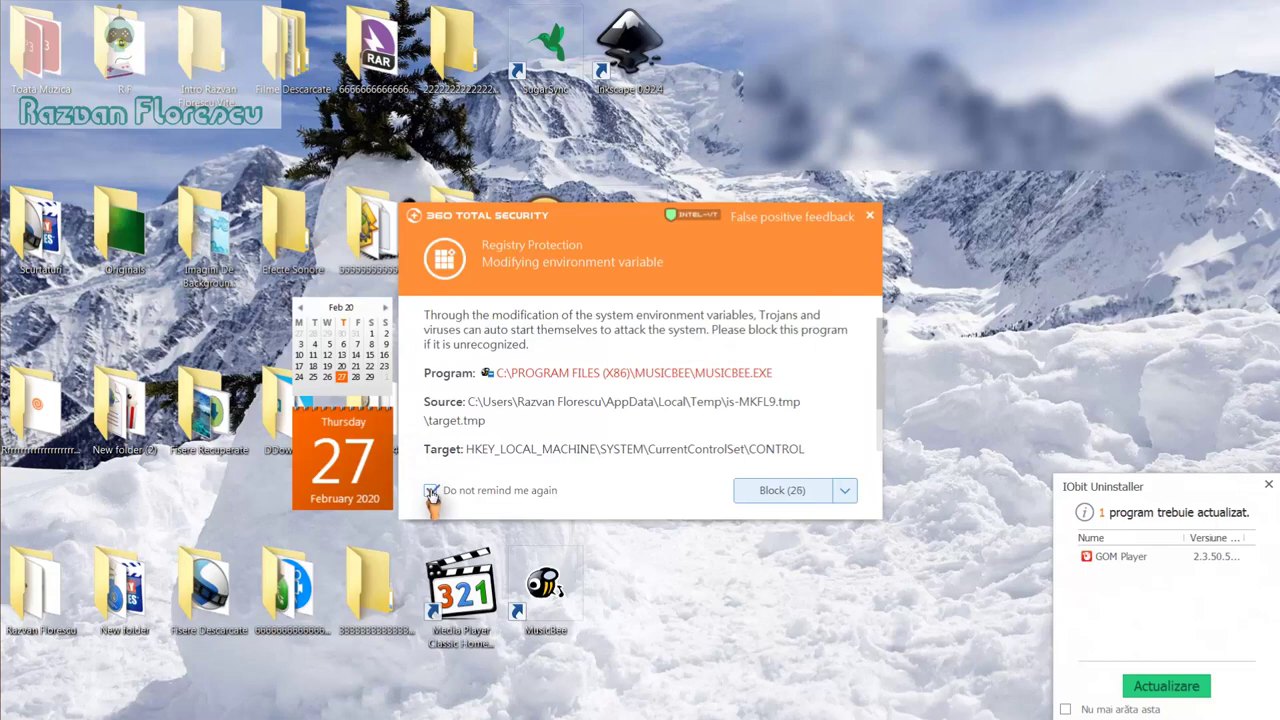
pyautogui.click(871, 219)
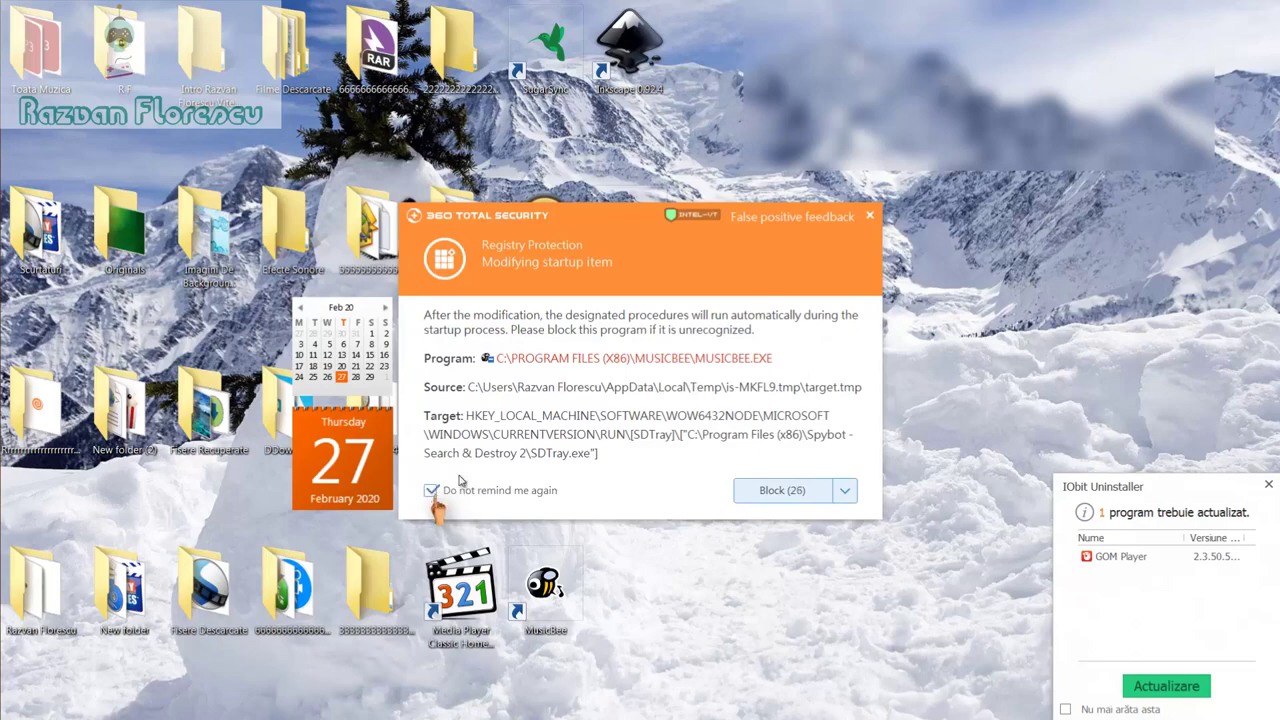
pyautogui.click(871, 216)
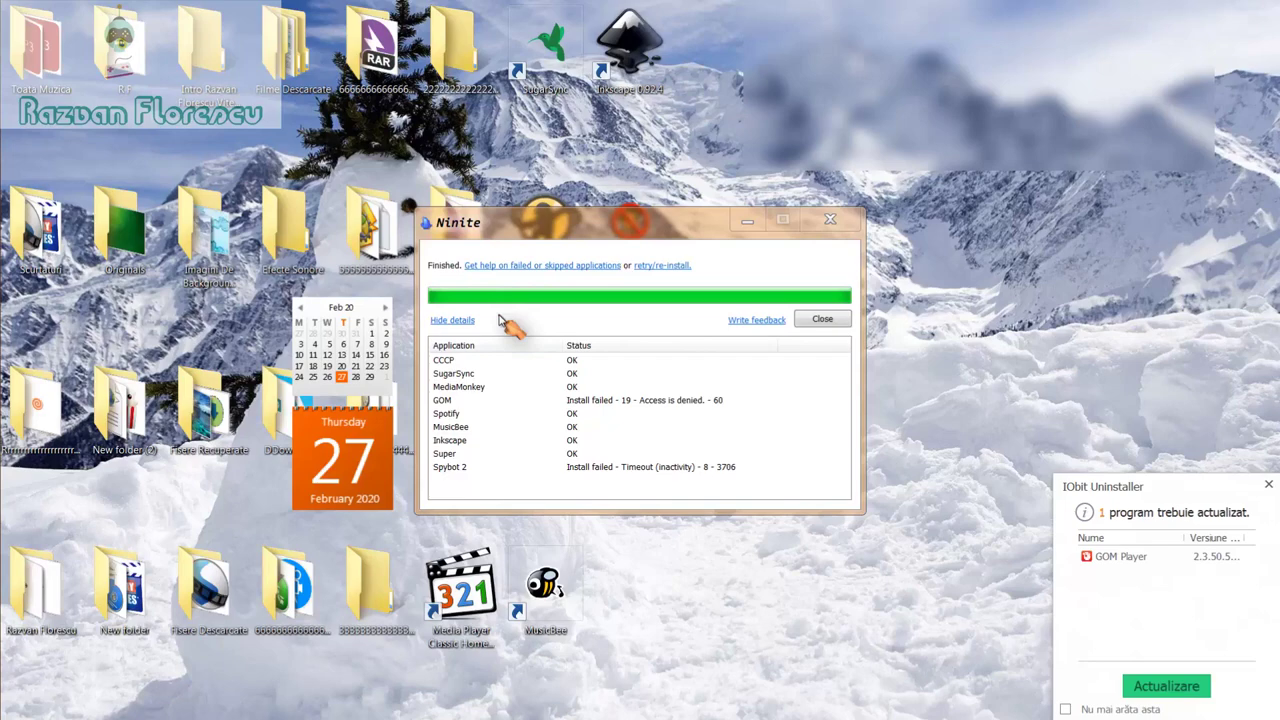
pyautogui.click(1263, 487)
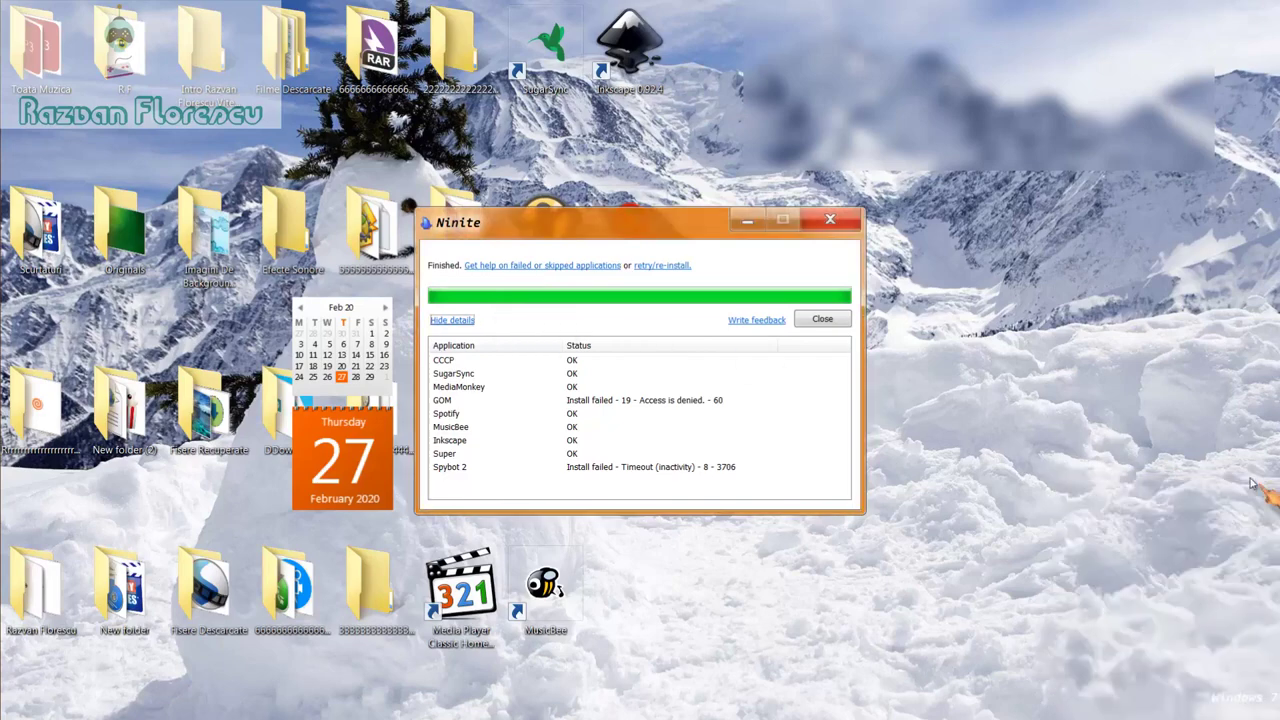
pyautogui.click(822, 320)
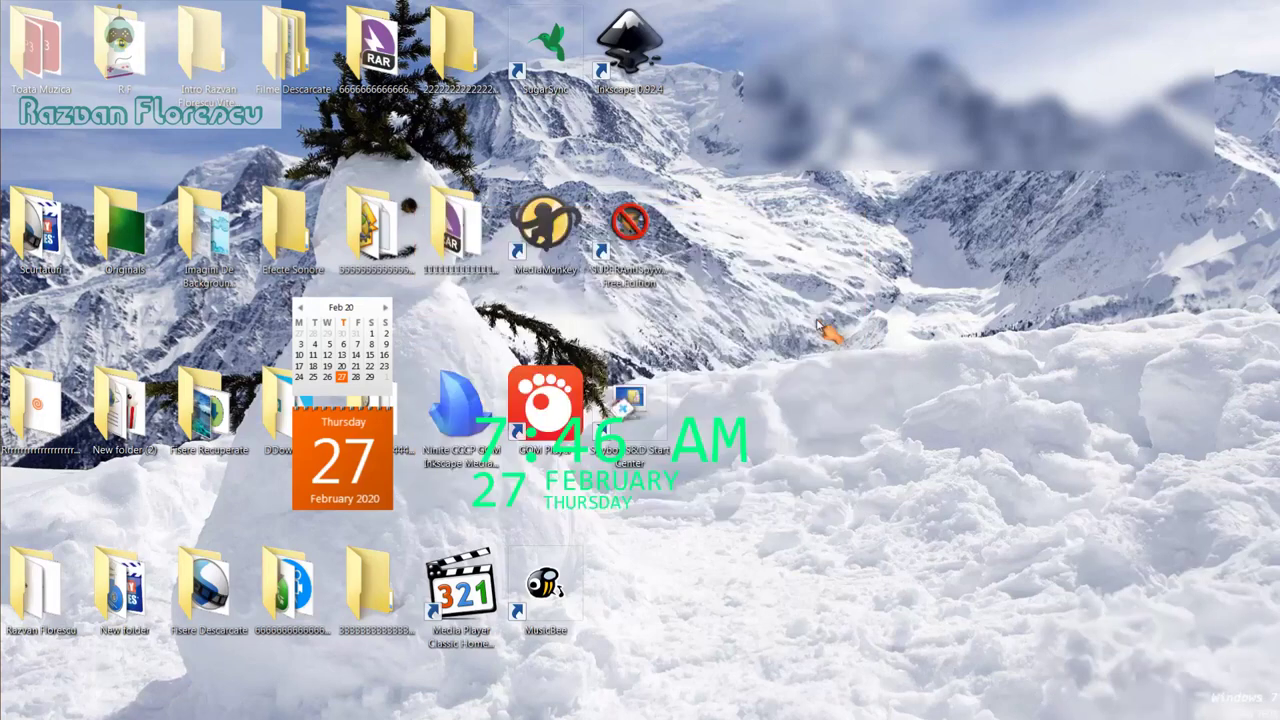
# Step: Try out Media Player Classic, declining periodic CCCP update checks and viewing it maximized before closing it
pyautogui.doubleClick(481, 614)
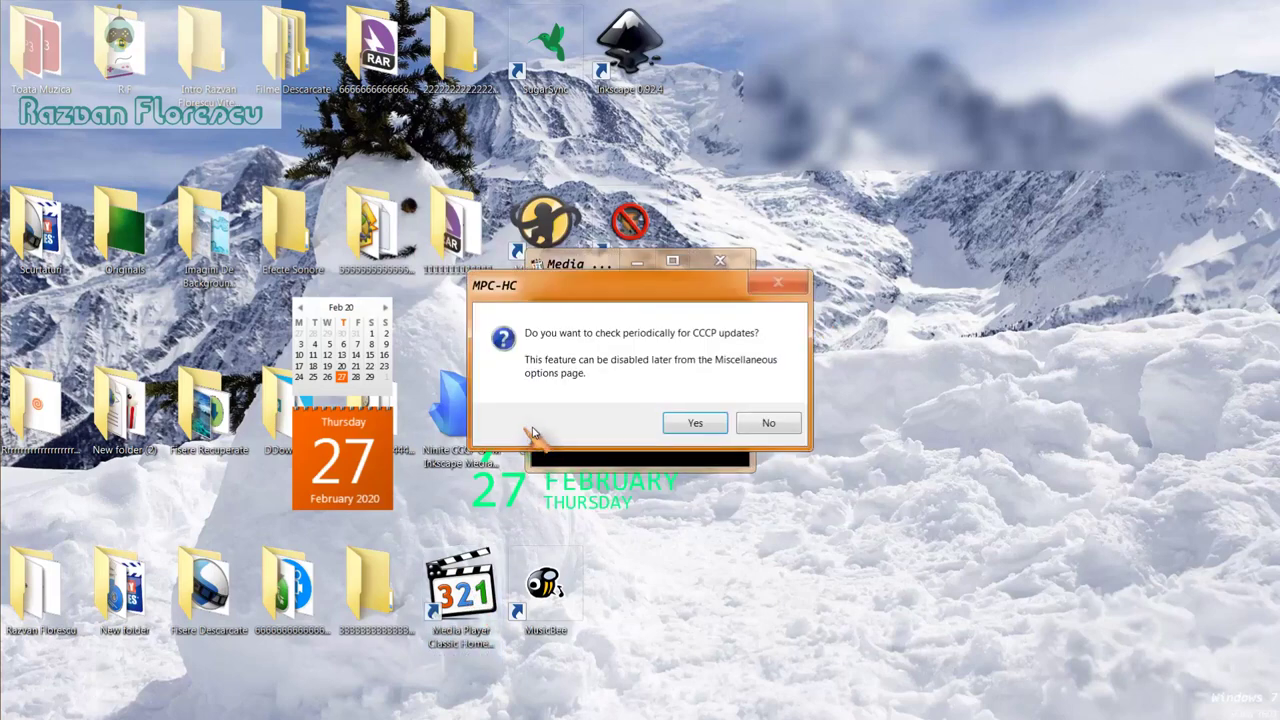
pyautogui.click(762, 424)
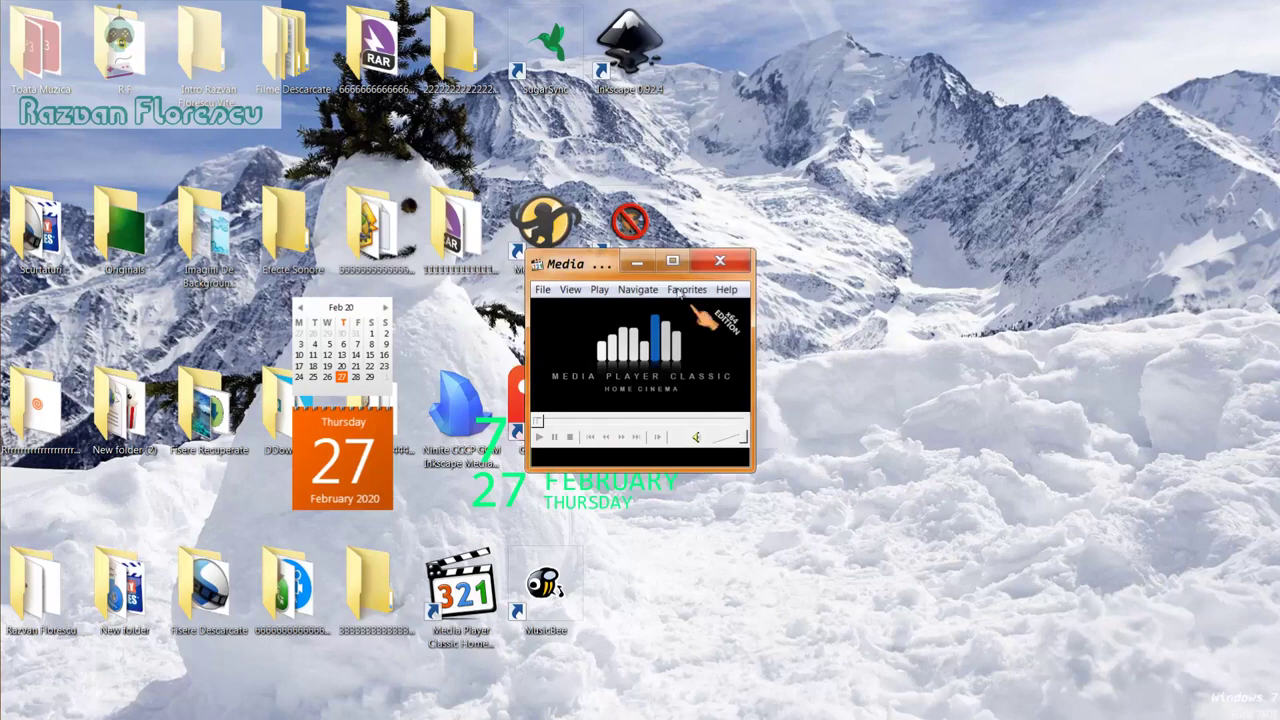
pyautogui.moveTo(603, 263); pyautogui.dragTo(628, 8)
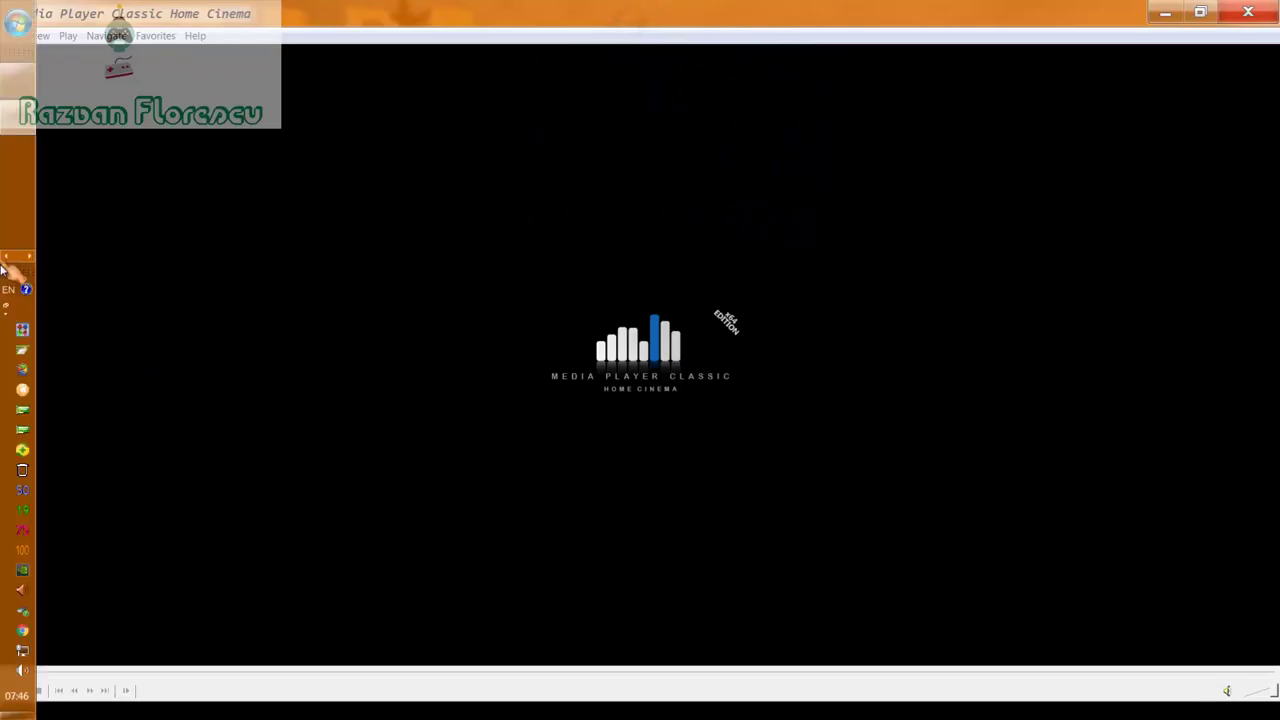
pyautogui.rightClick(10, 118)
pyautogui.click(170, 104)
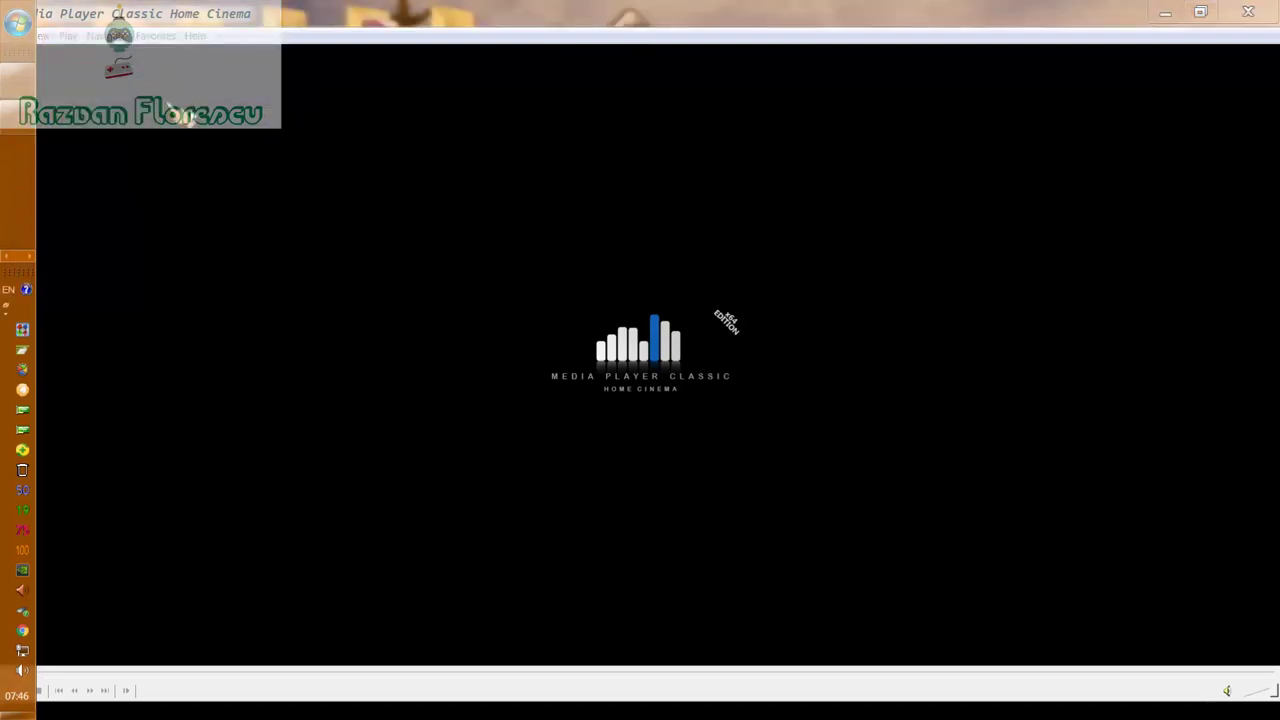
pyautogui.click(1274, 6)
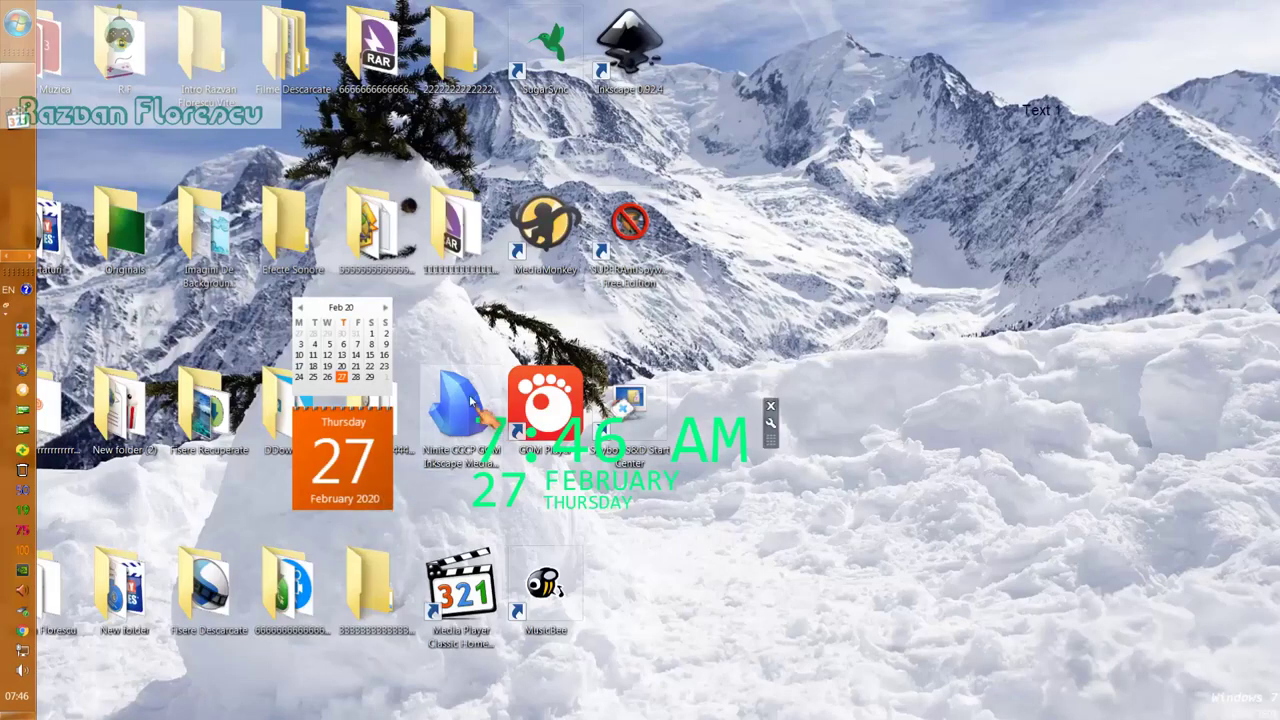
# Step: Permanently delete the Ninite CCCP GOM Inkscape MediaMonkey MusicBee installer from the desktop
pyautogui.click(476, 420)
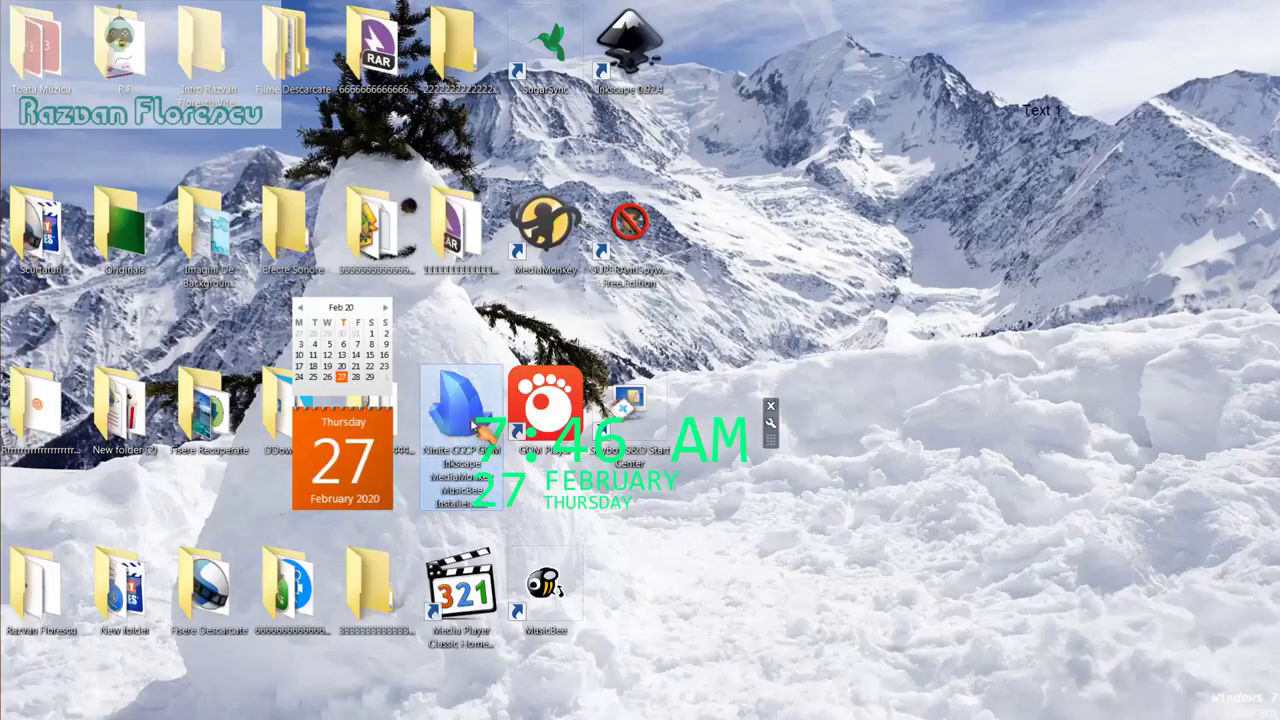
pyautogui.hotkey('shift', 'Delete')
pyautogui.press('Return')
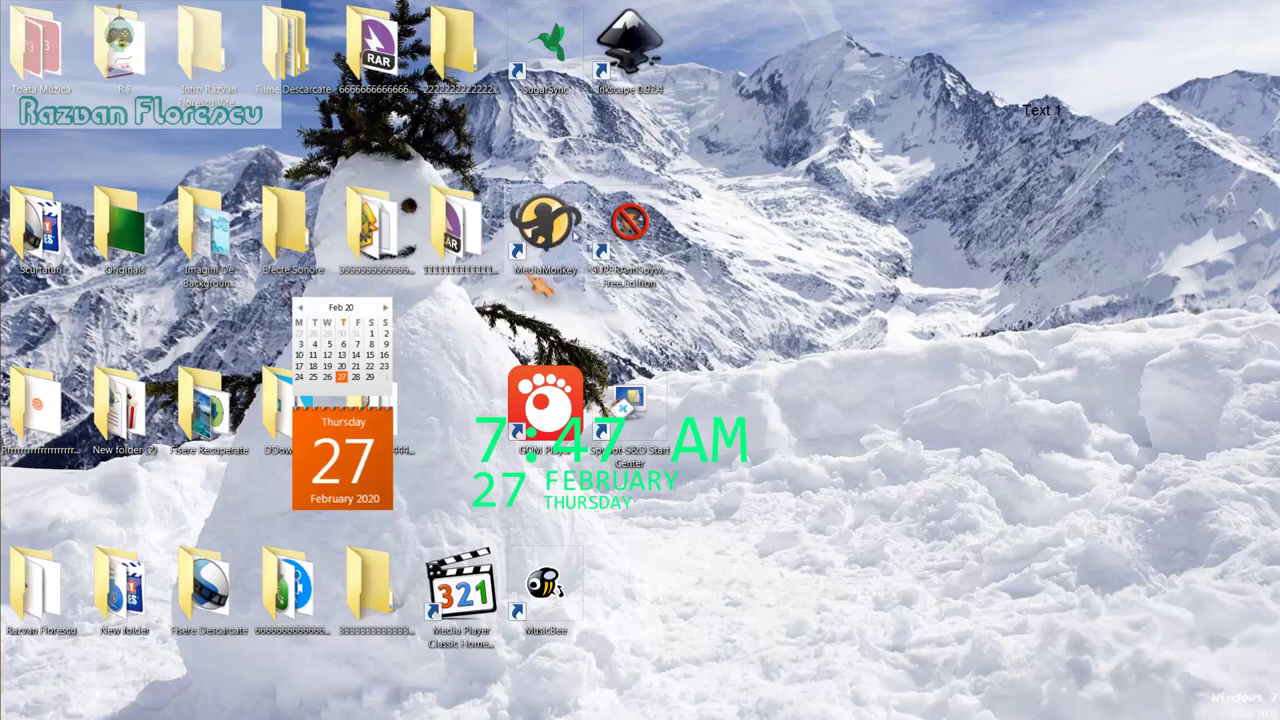
# Step: Copy the SugarSync, Inkscape, MediaMonkey, SUPERAntiSpyware, GOM Player, Spybot, MusicBee and Media Player Classic desktop shortcuts into the Scurtaturi folder
pyautogui.moveTo(712, 45); pyautogui.dragTo(502, 580)
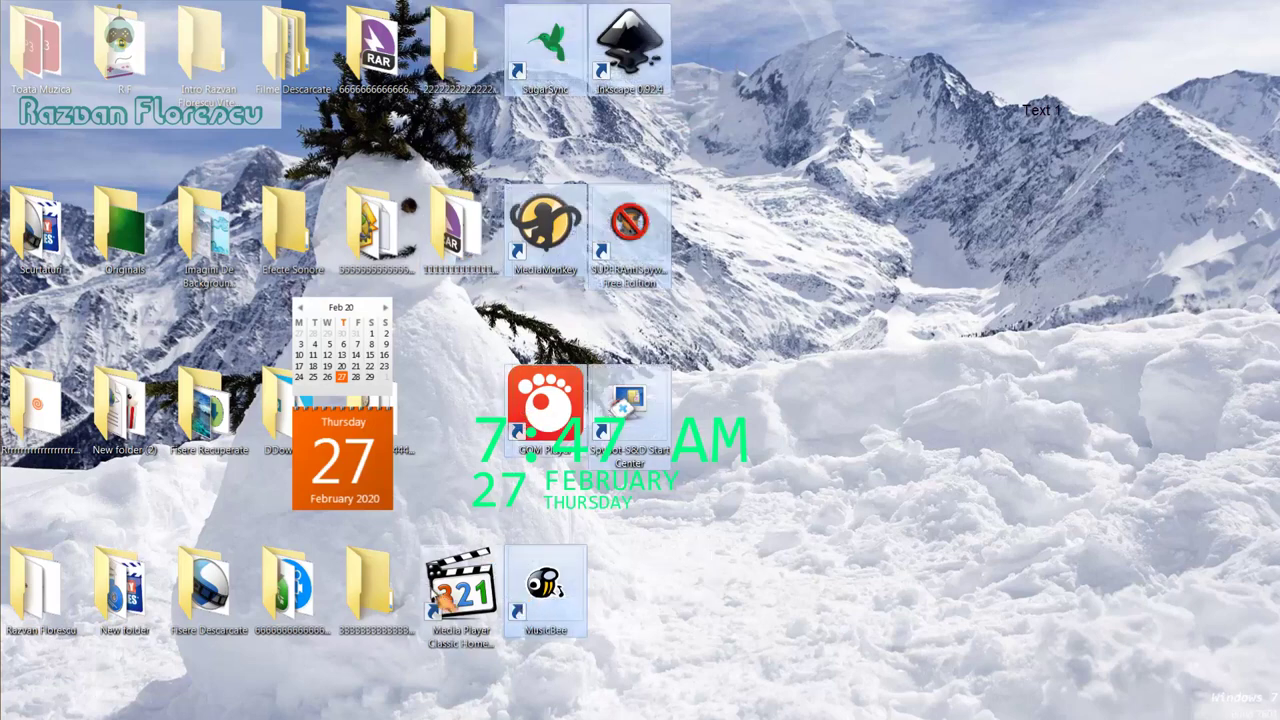
pyautogui.click(460, 578)
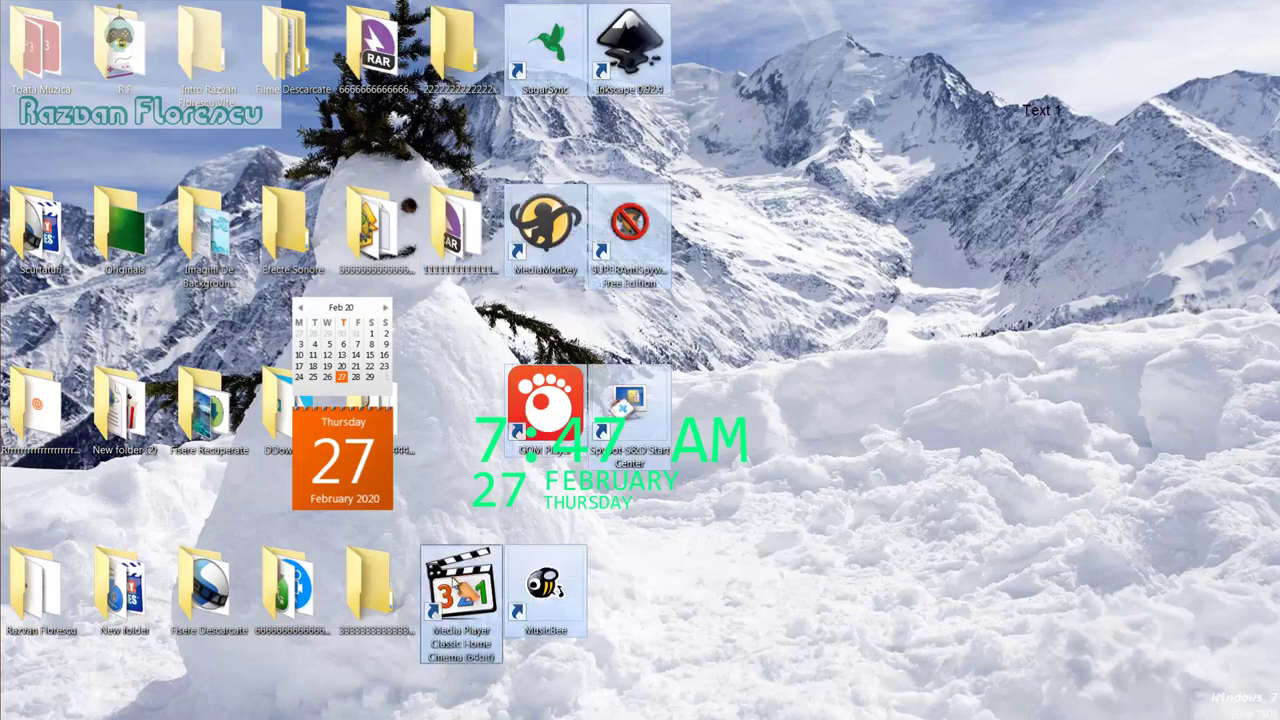
pyautogui.moveTo(460, 585); pyautogui.dragTo(74, 200)
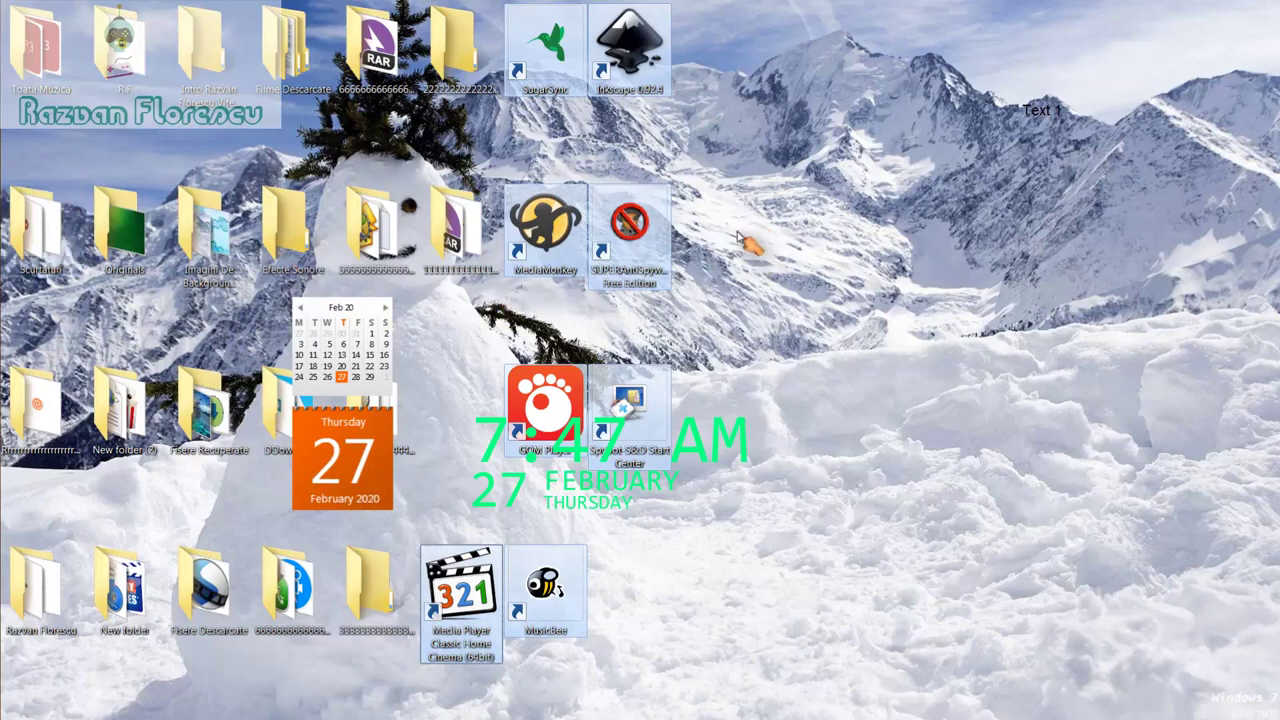
# Step: Permanently delete the eight selected app shortcuts from the desktop, and refresh the desktop twice
pyautogui.hotkey('shift', 'Delete')
pyautogui.press('Return')
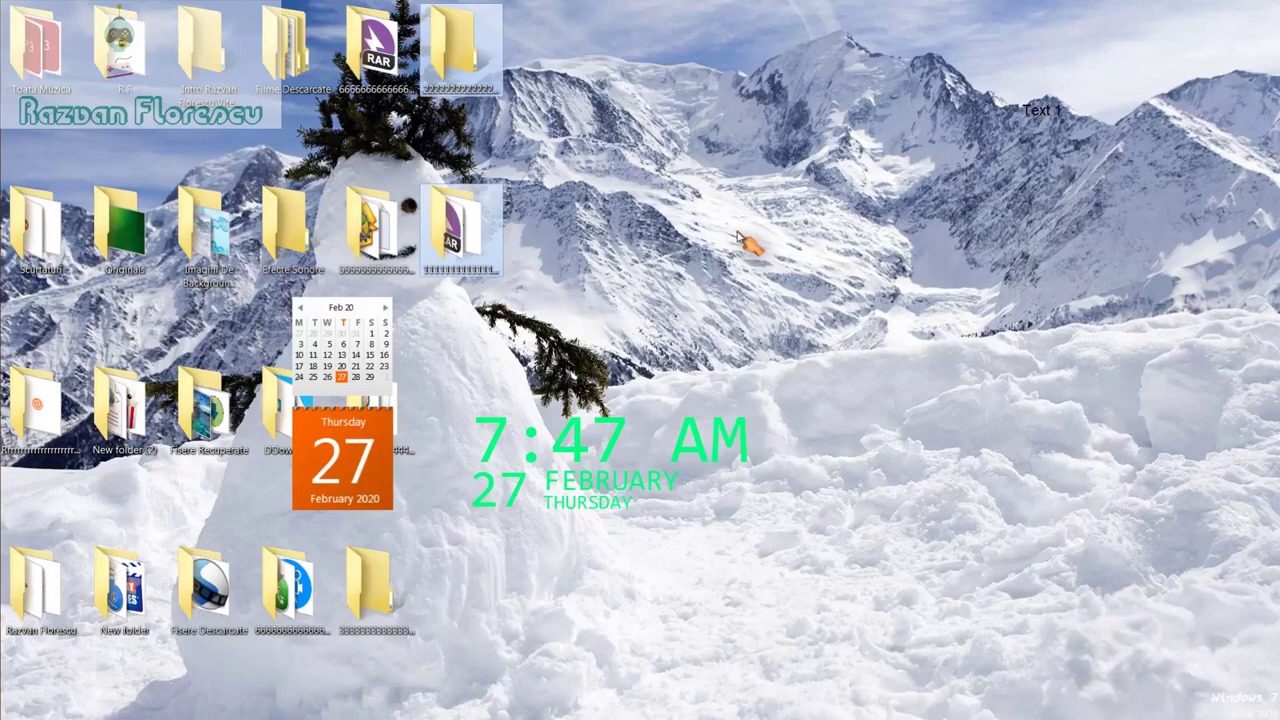
pyautogui.rightClick(606, 541)
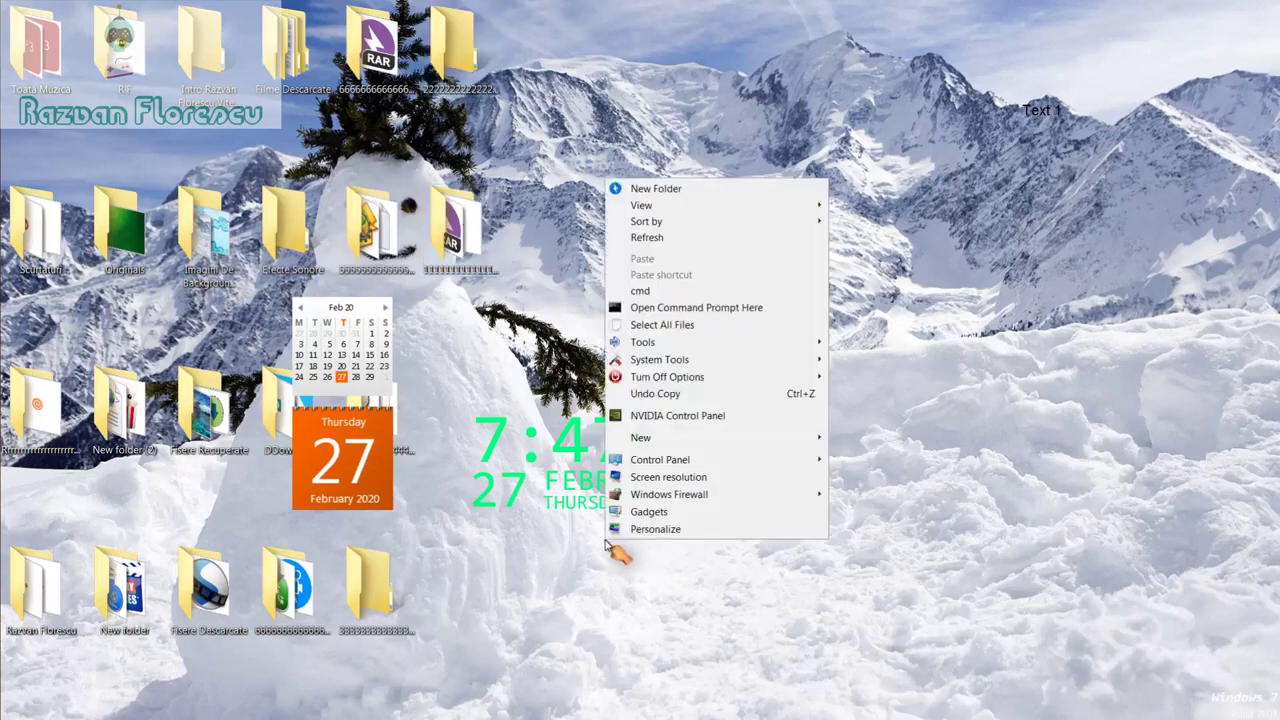
pyautogui.click(645, 238)
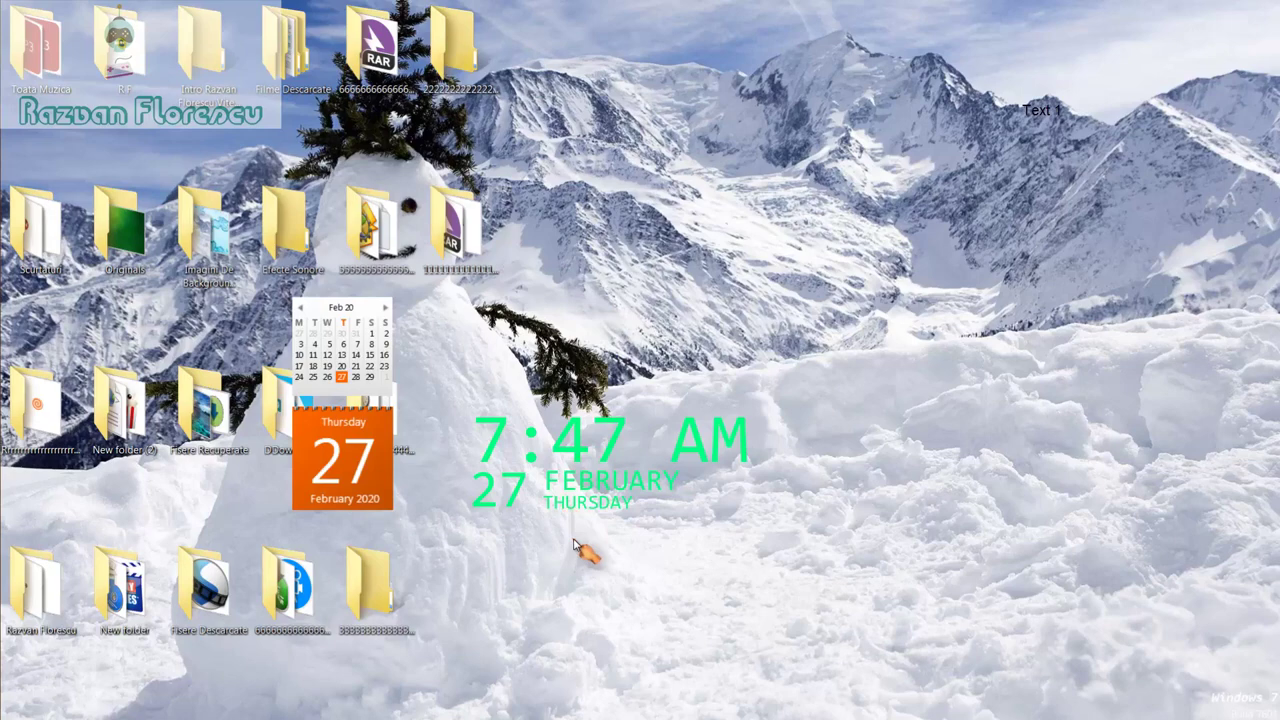
pyautogui.rightClick(575, 545)
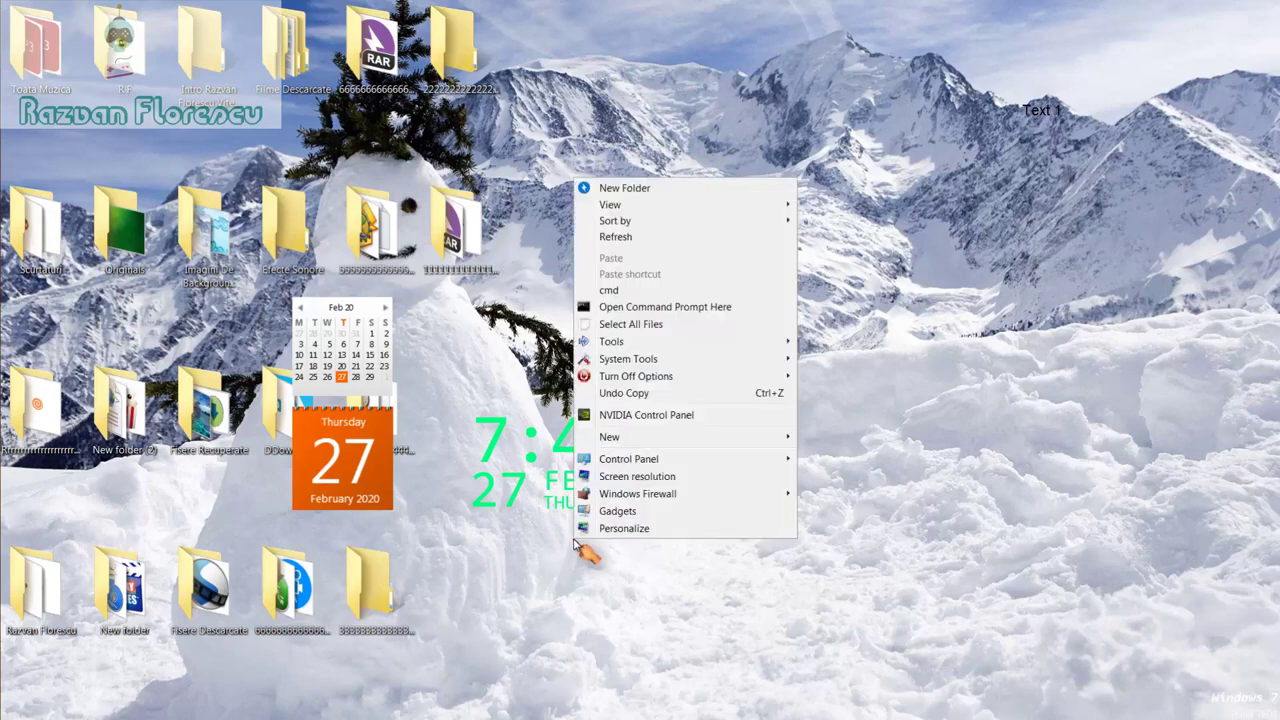
pyautogui.click(615, 241)
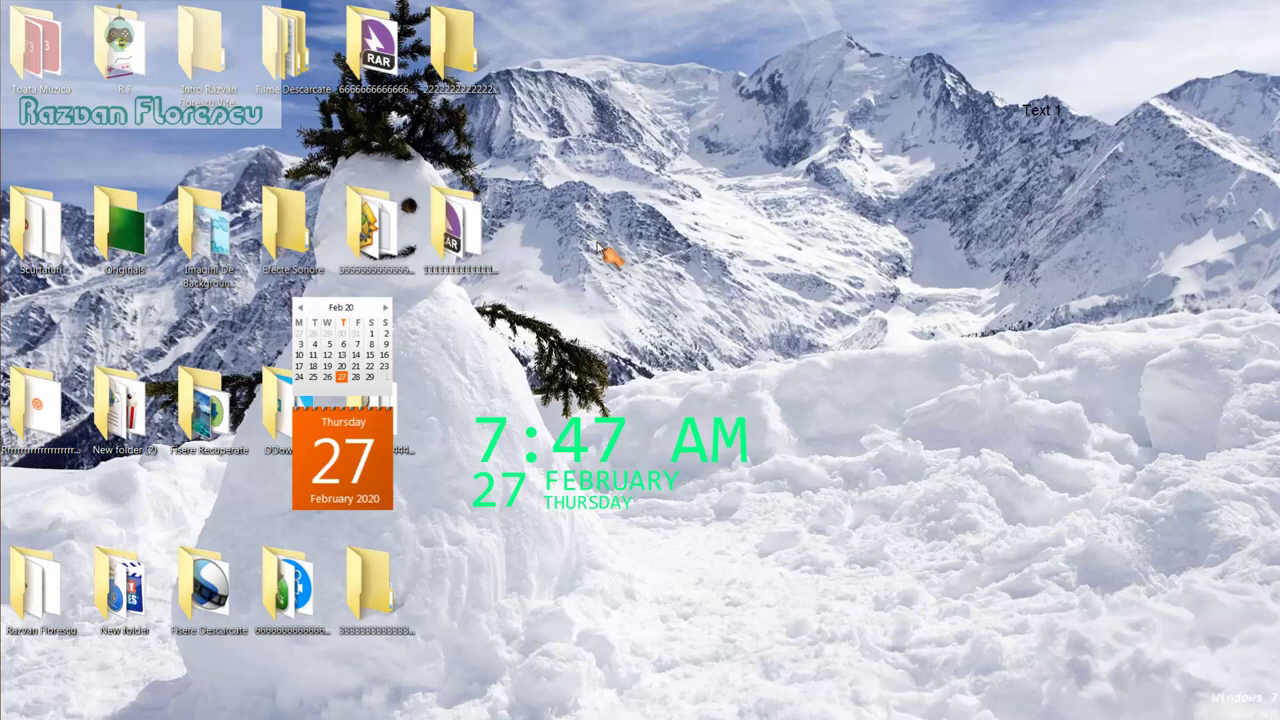
pyautogui.moveTo(2, 212)
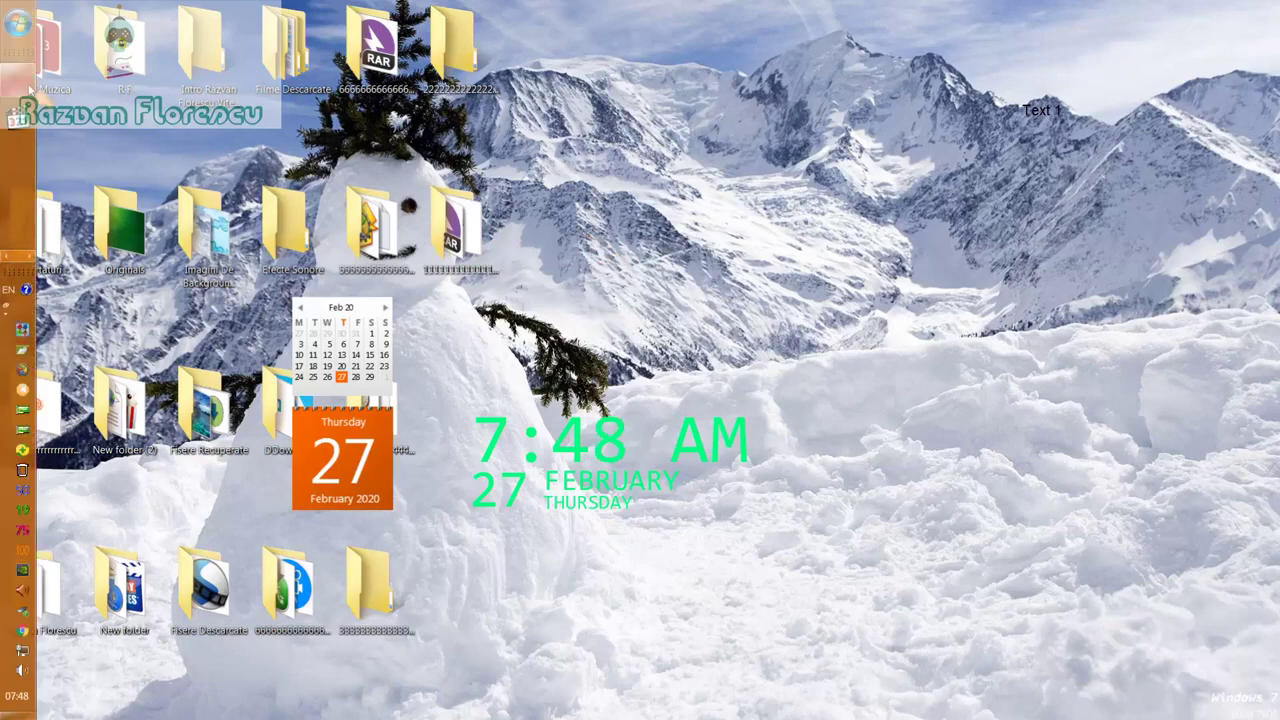
pyautogui.moveTo(20, 88)
pyautogui.click(106, 94)
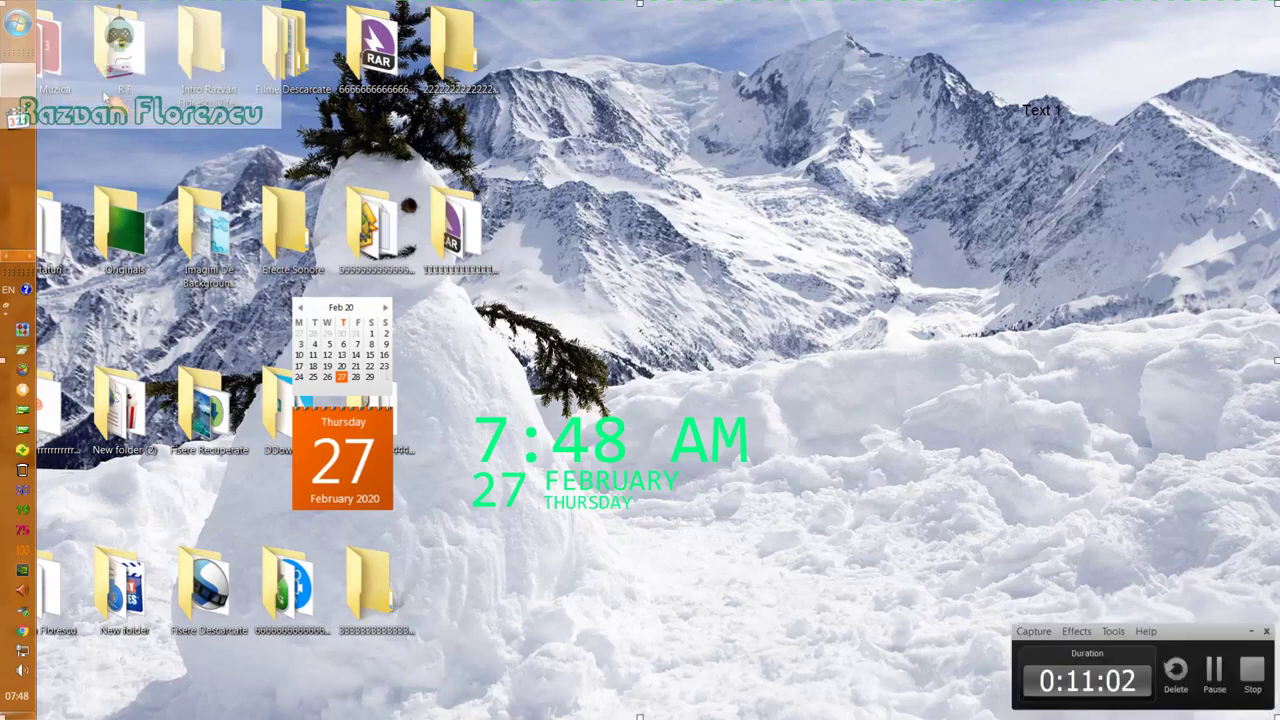